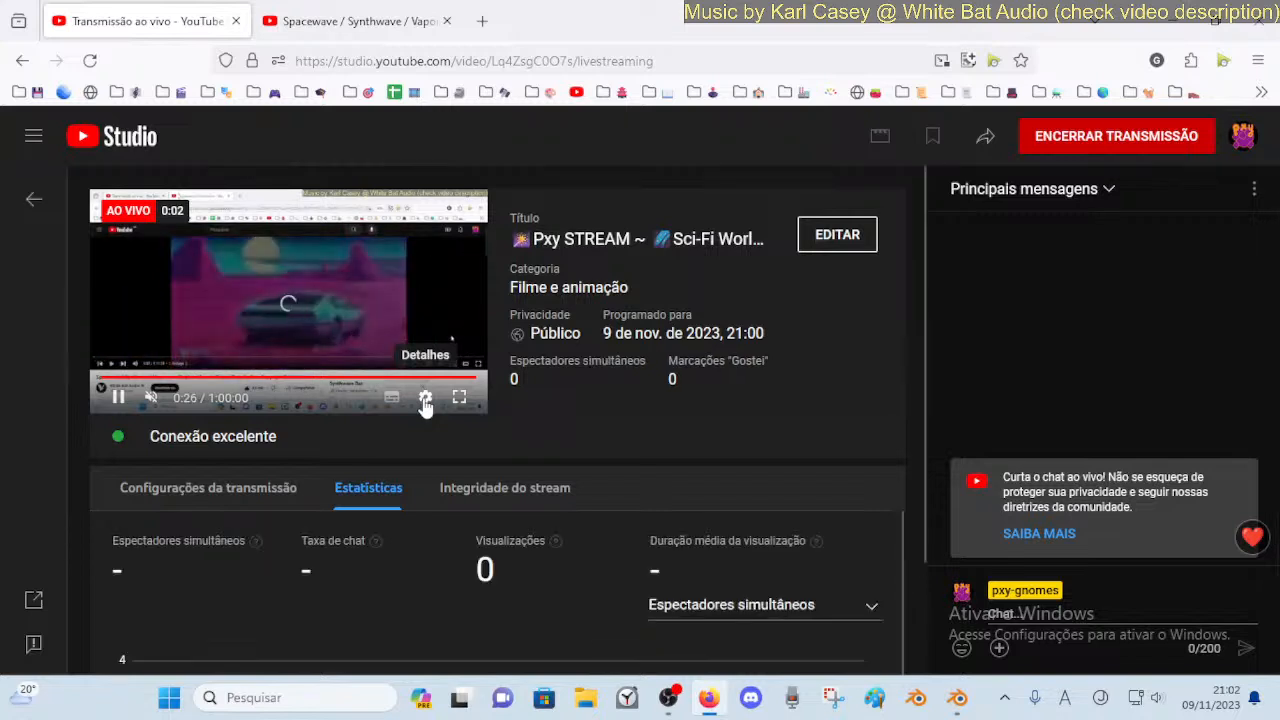
Switch to Blender and walk through the shuttle's lounge, corridor and planetarium to review the interior
{"action": "left_click", "coordinate": [957, 699]}
{"action": "key", "text": "shift+grave"}
{"action": "key", "text": "w"}
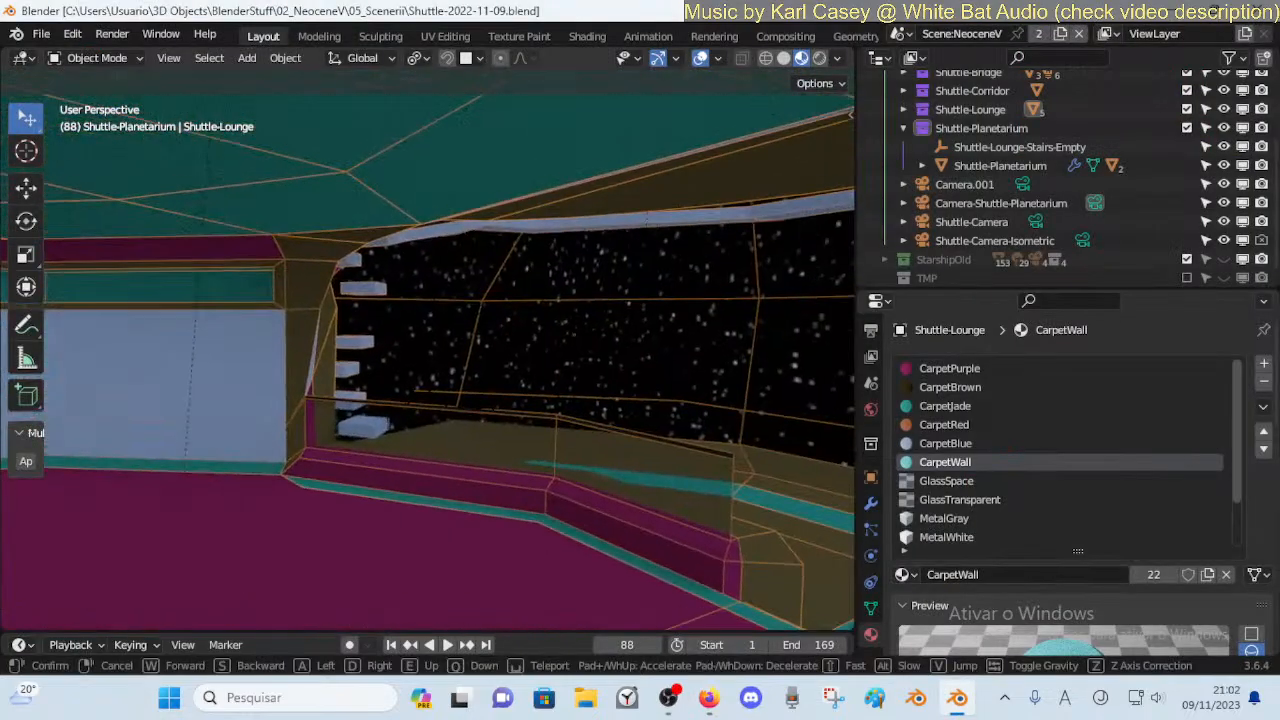
{"action": "key", "text": "w"}
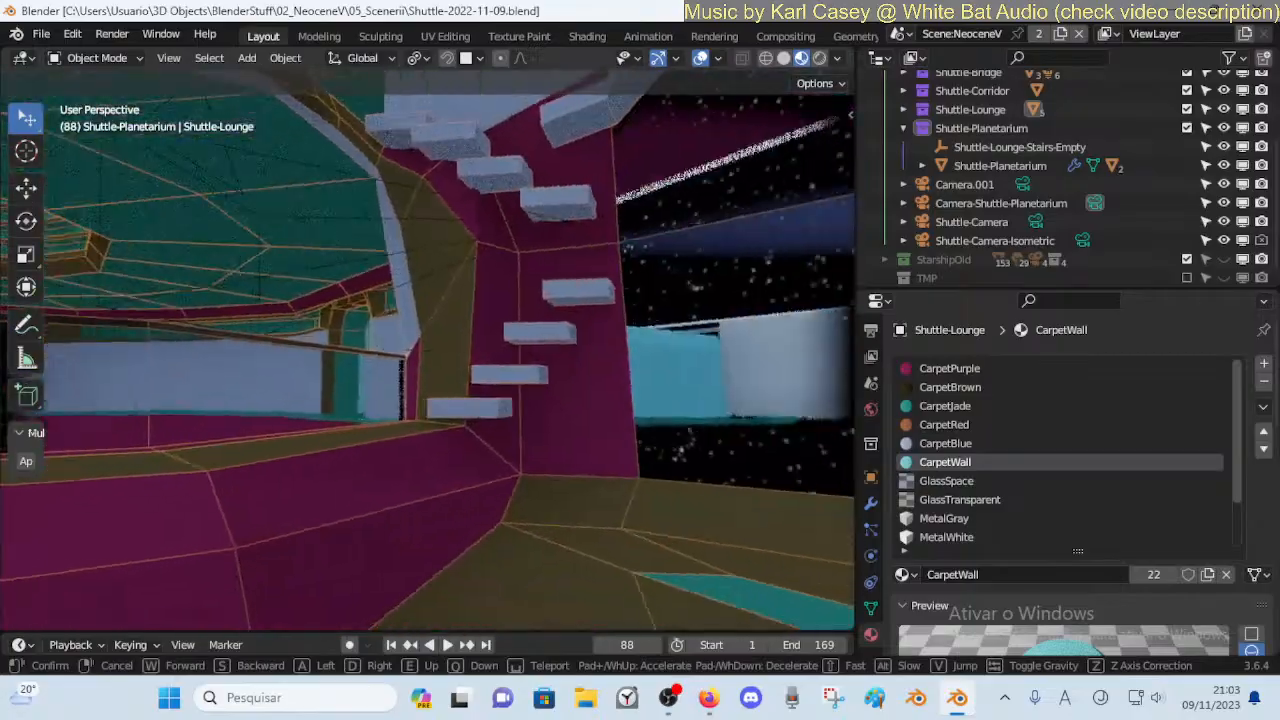
{"action": "key", "text": "w"}
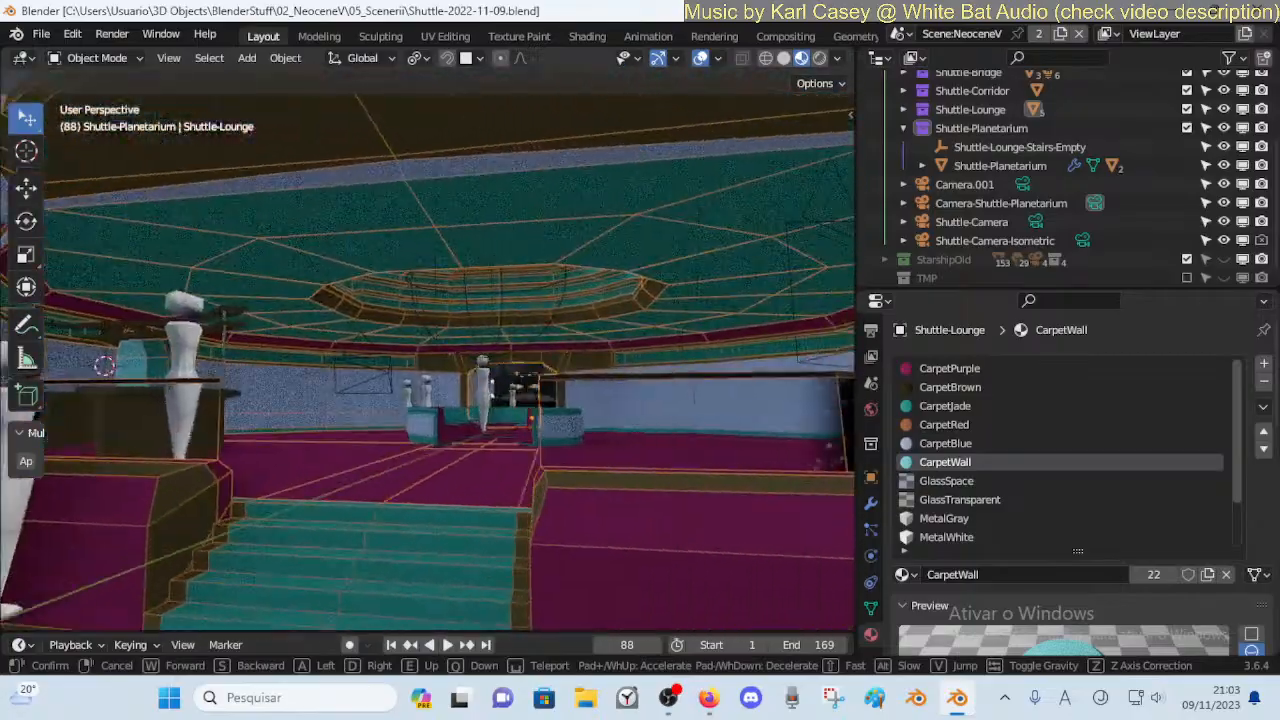
{"action": "key", "text": "w"}
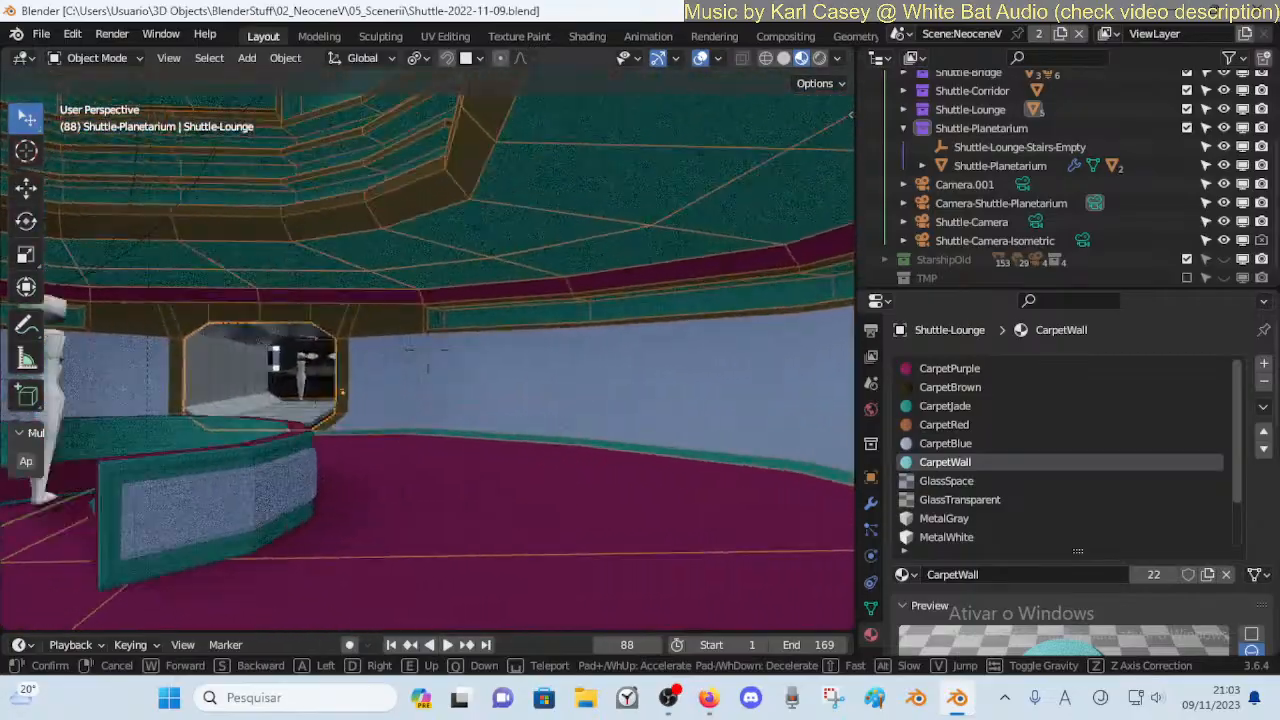
{"action": "key", "text": "w"}
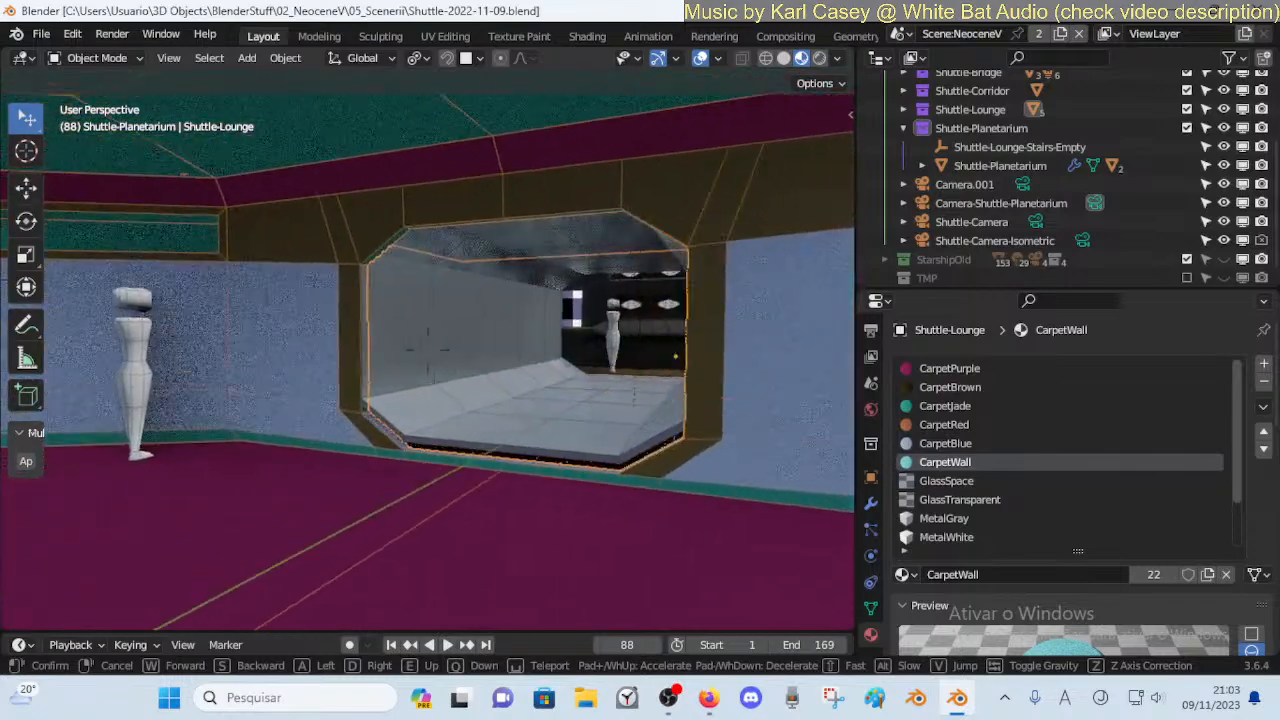
{"action": "key", "text": "w"}
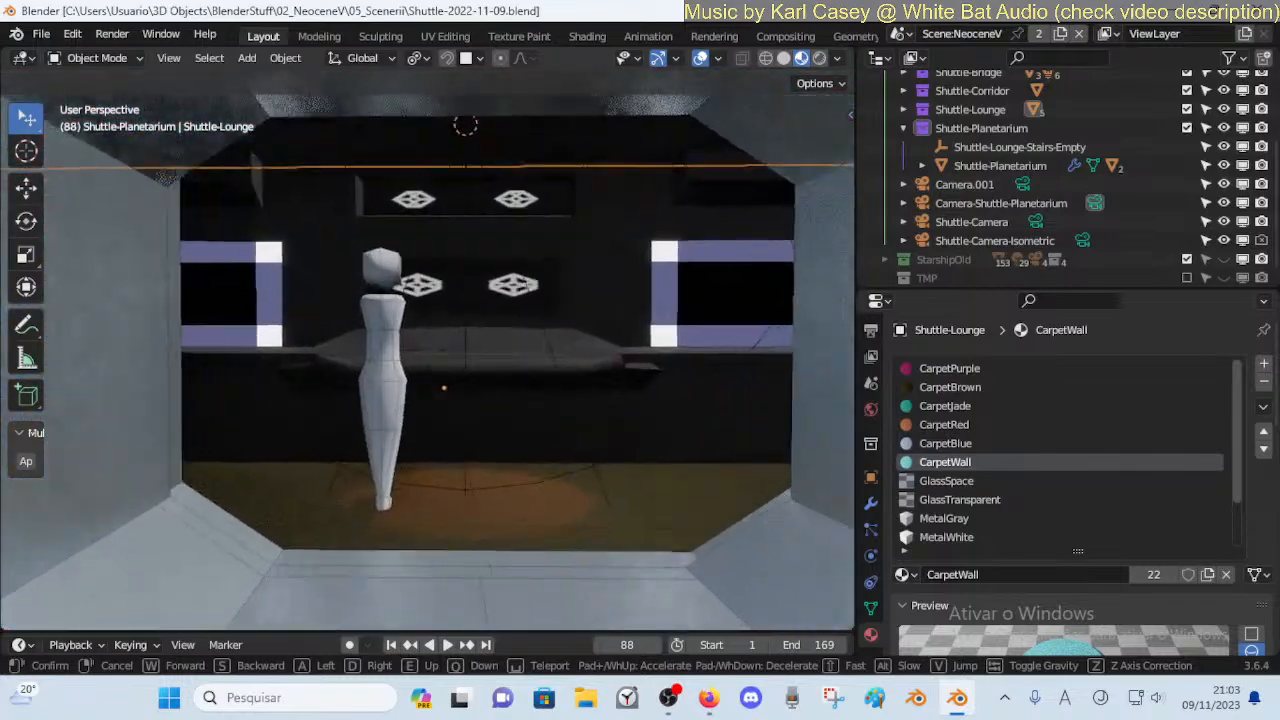
{"action": "key", "text": "w"}
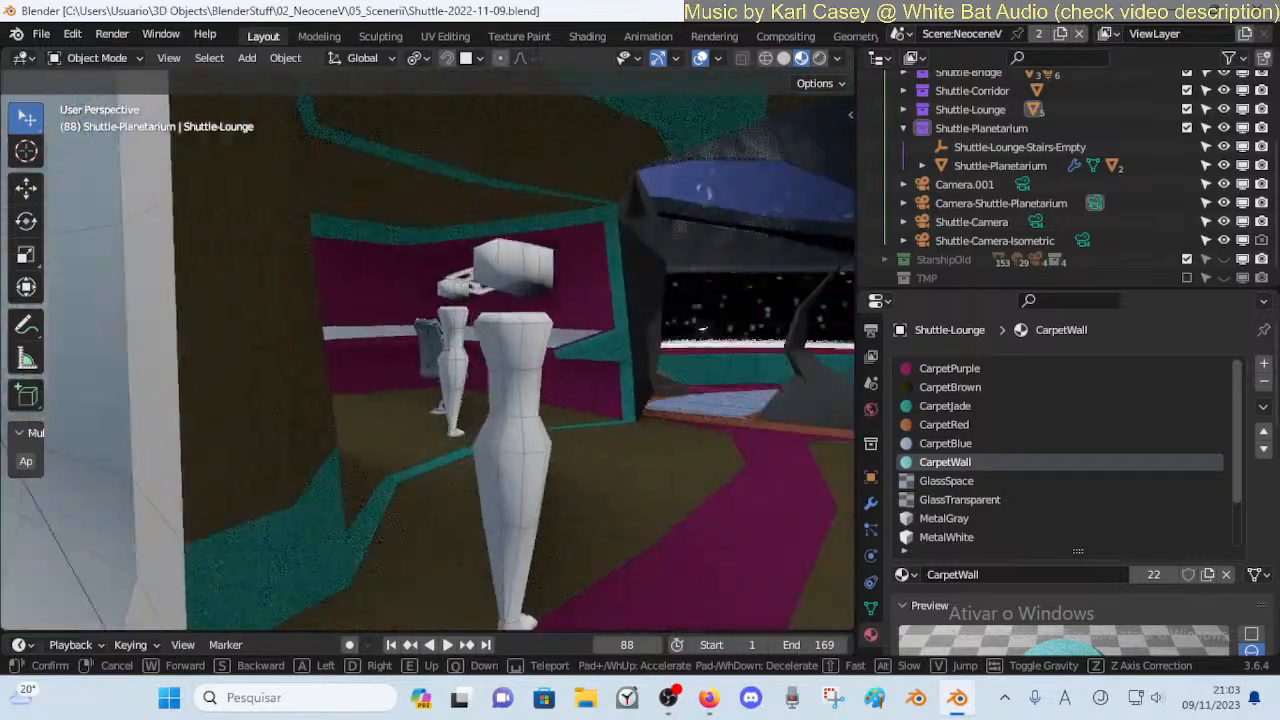
{"action": "key", "text": "w"}
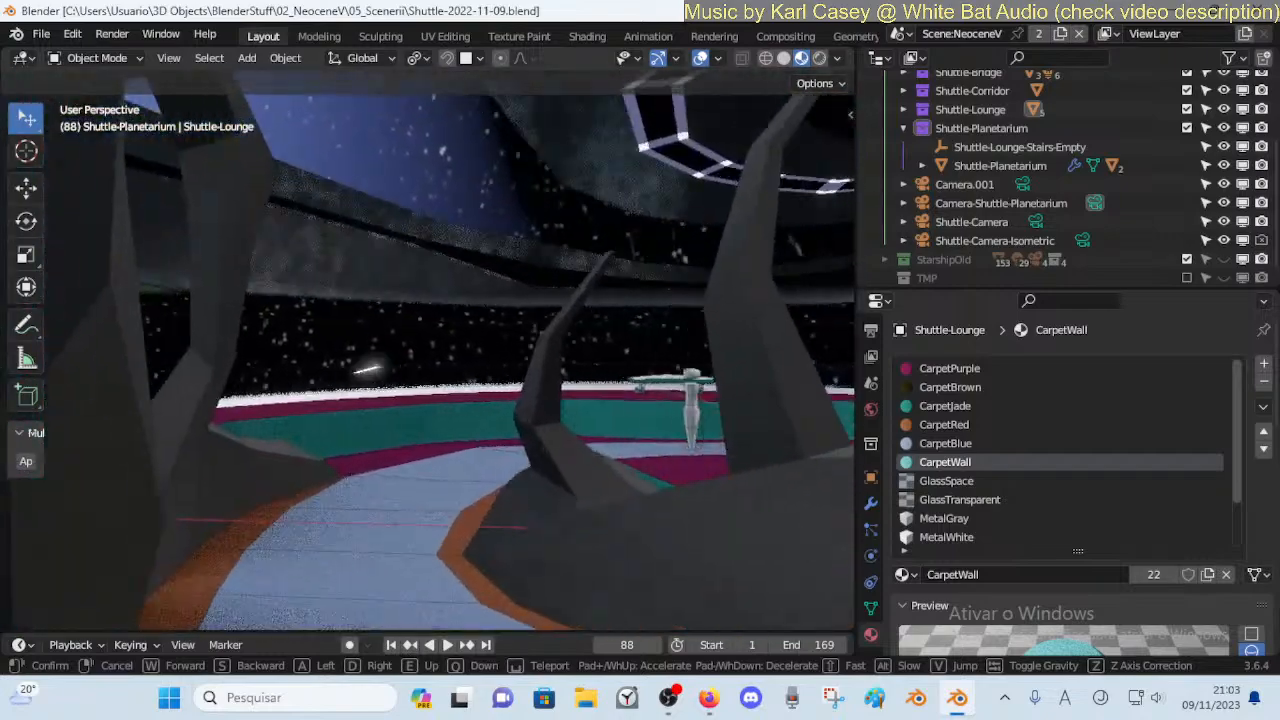
{"action": "key", "text": "w"}
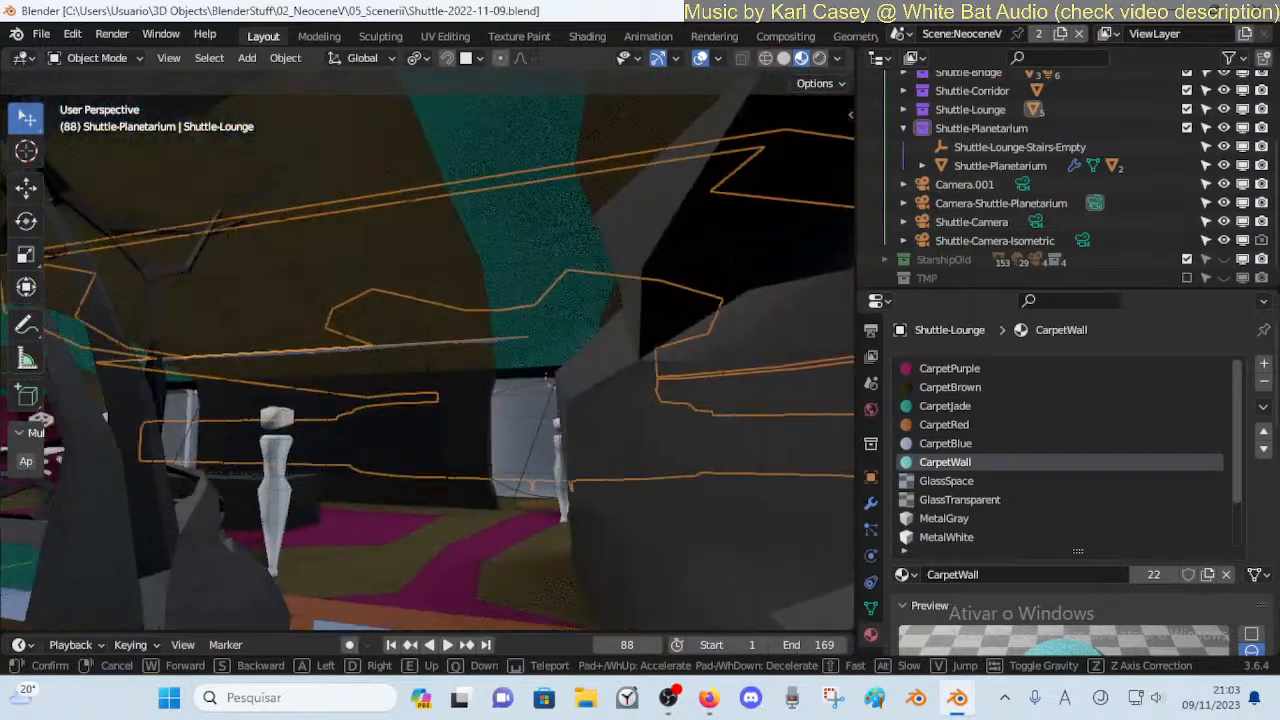
{"action": "left_click", "coordinate": [508, 408]}
Play the scene animation while walking from the planetarium back through the corridor to the lounge's round seating area
{"action": "key", "text": "space"}
{"action": "key", "text": "shift+grave"}
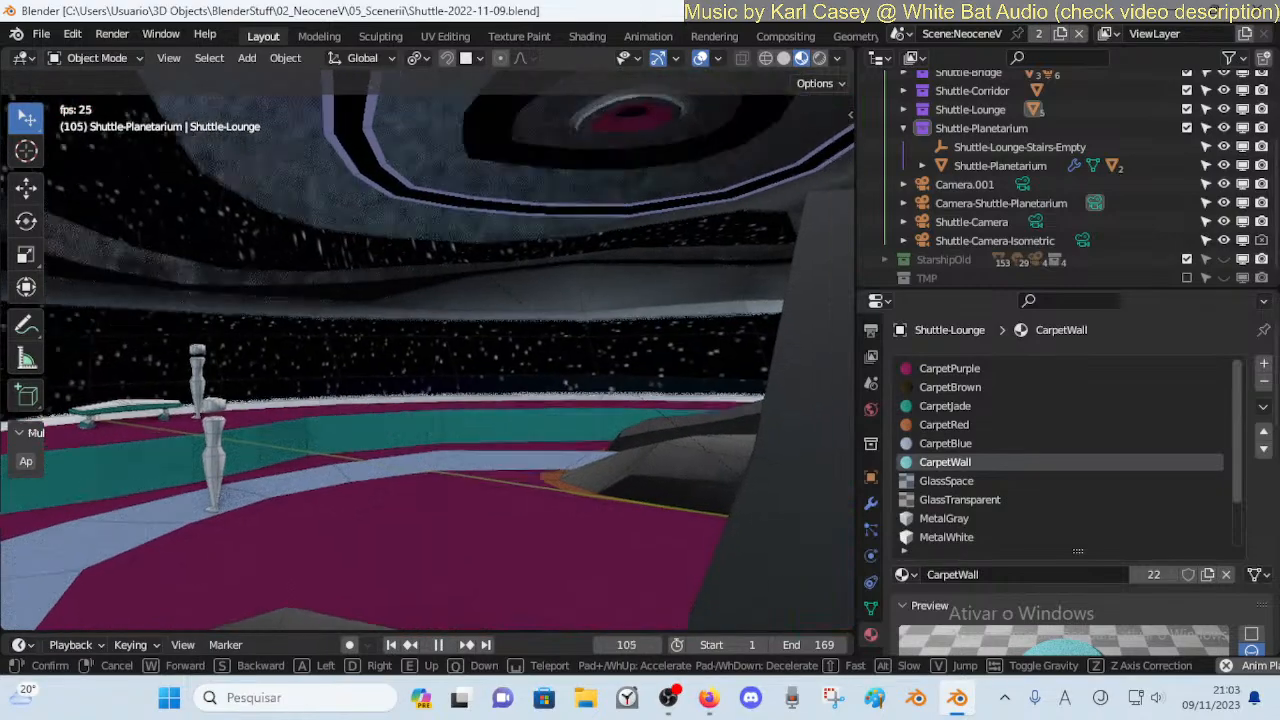
{"action": "key", "text": "w"}
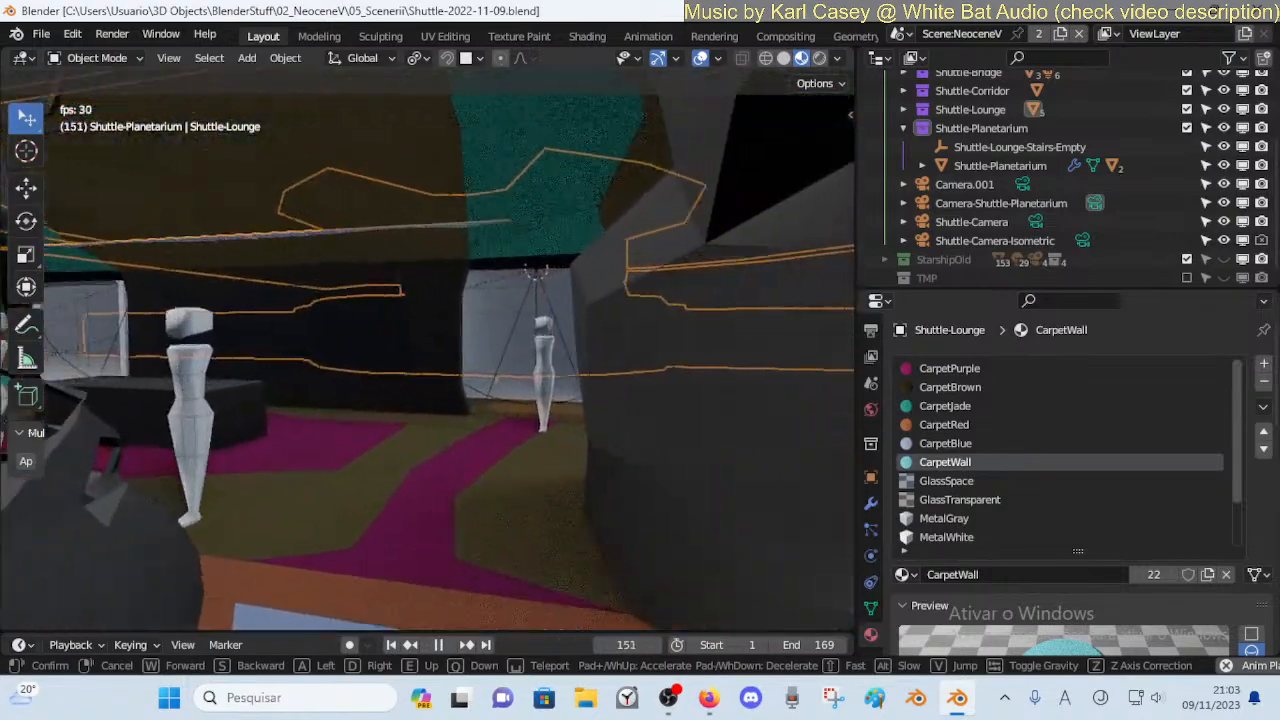
{"action": "key", "text": "w"}
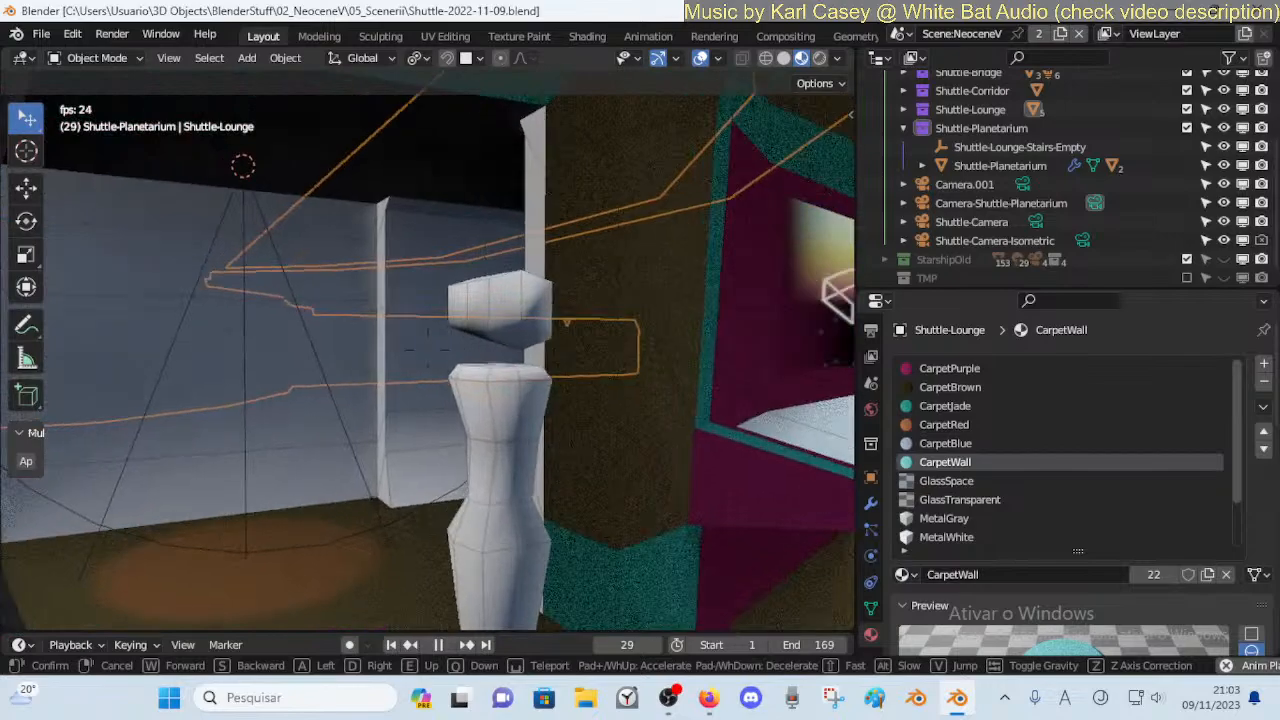
{"action": "key", "text": "w"}
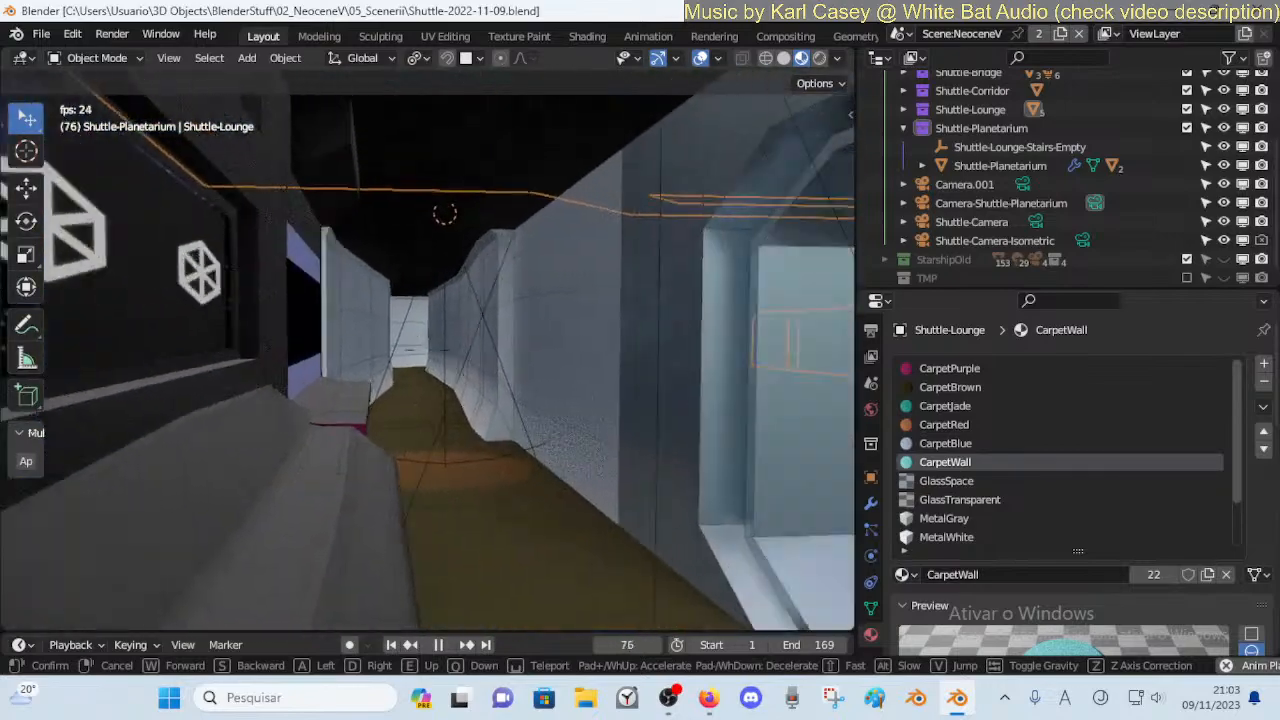
{"action": "key", "text": "w"}
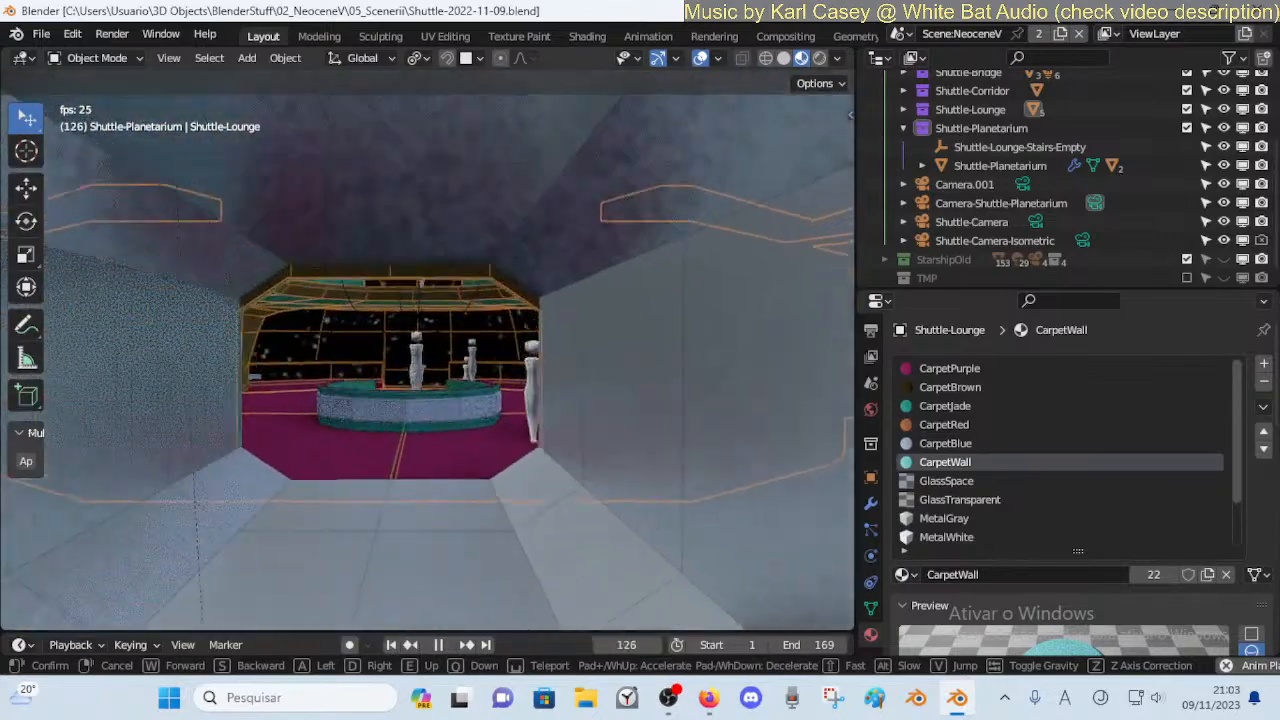
{"action": "key", "text": "w"}
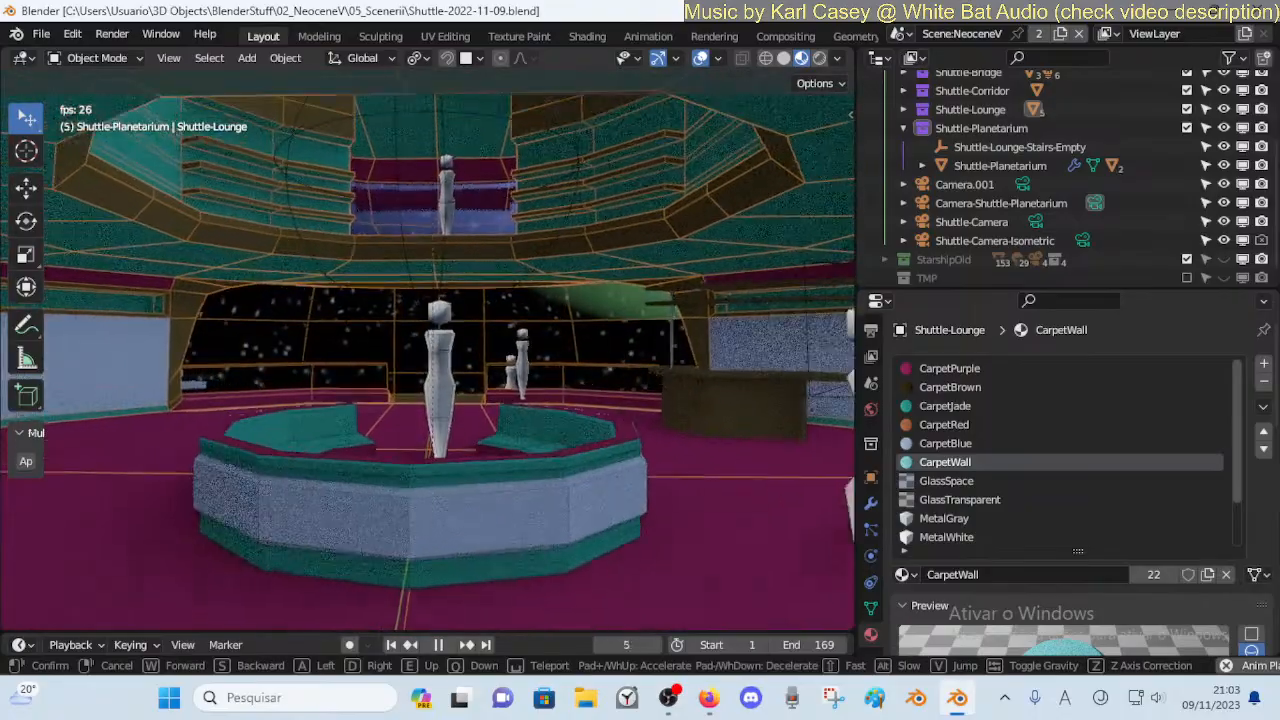
{"action": "key", "text": "w"}
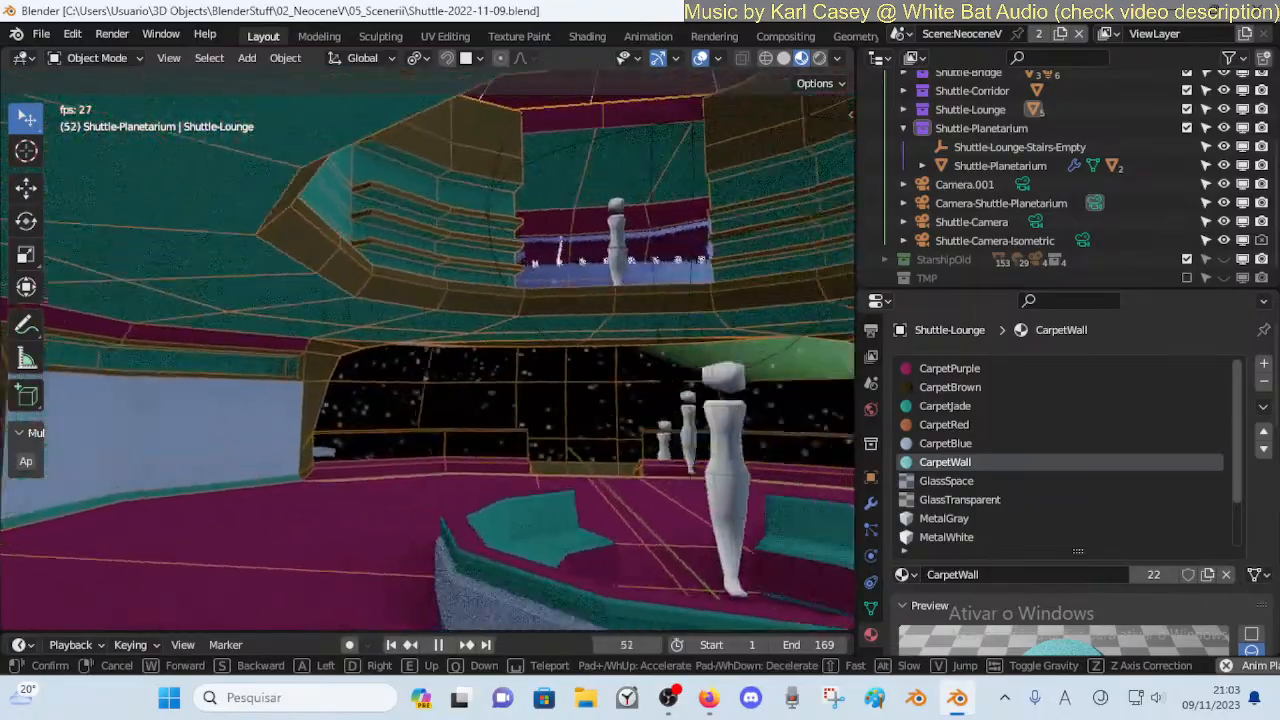
{"action": "key", "text": "a"}
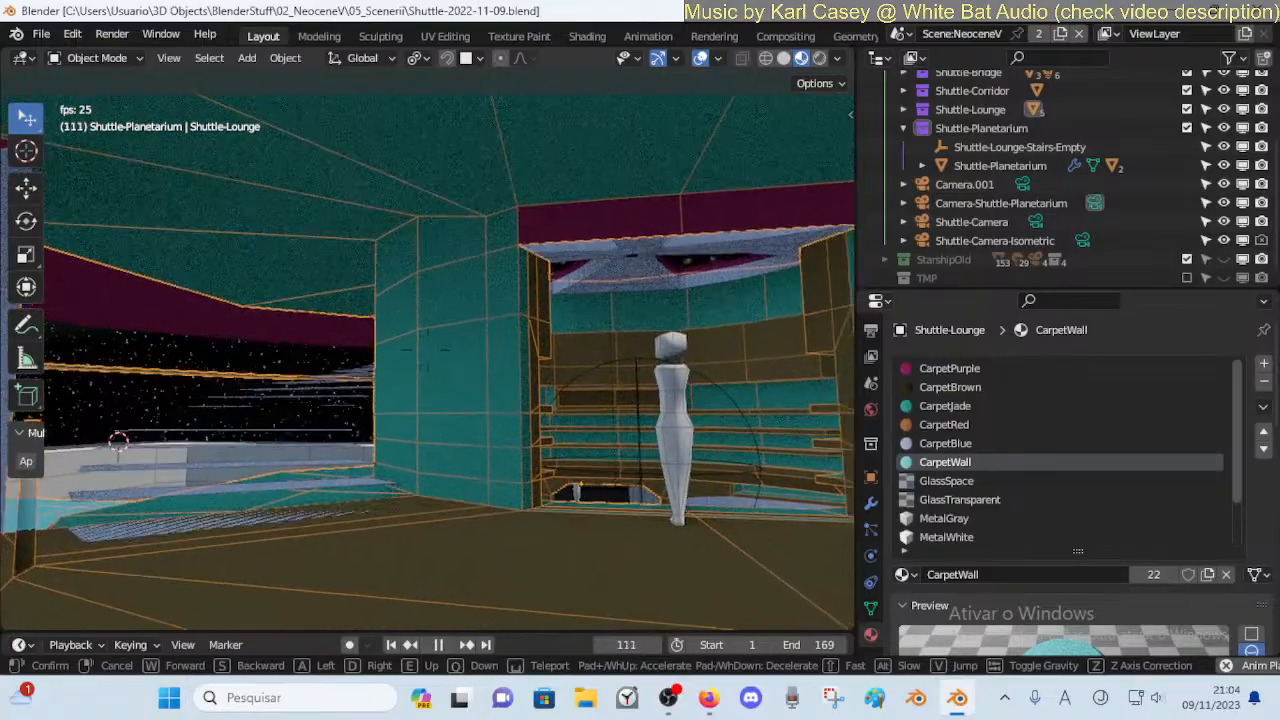
Examine the upper-floor opening overlooking the lounge, including its shelves, side walls and low base, from several angles
{"action": "key", "text": "w"}
{"action": "key", "text": "w"}
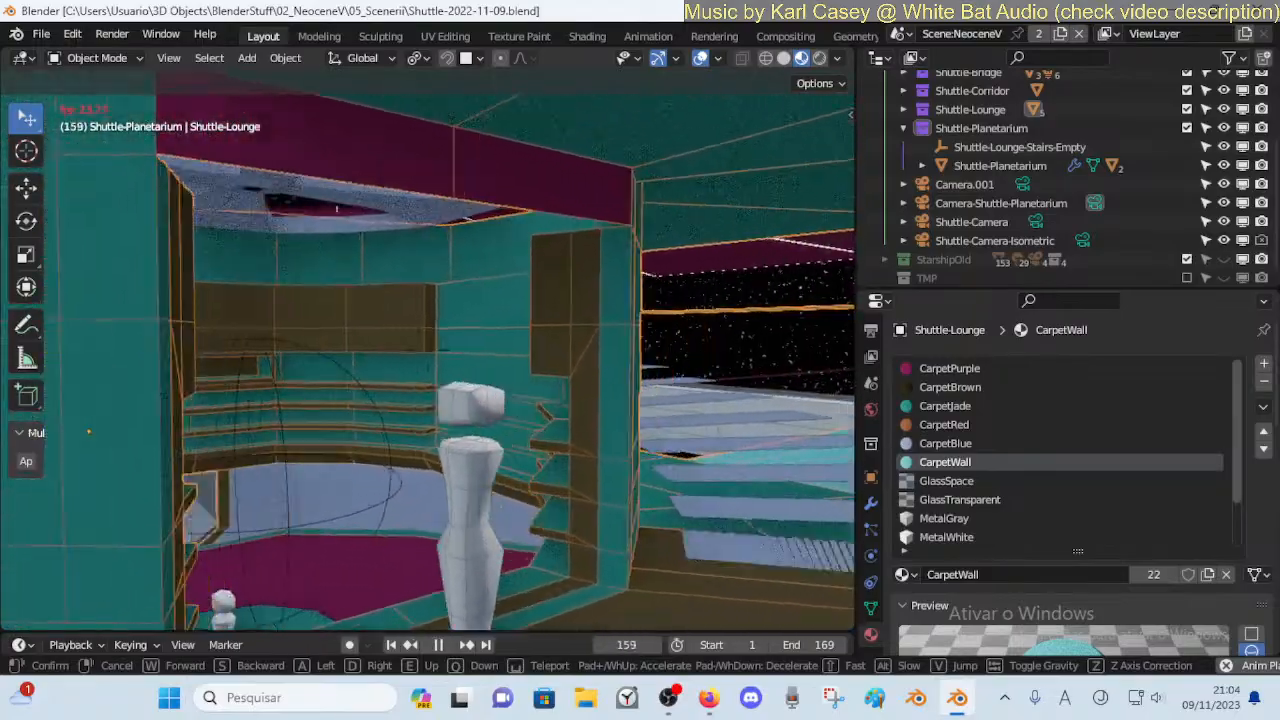
{"action": "key", "text": "w"}
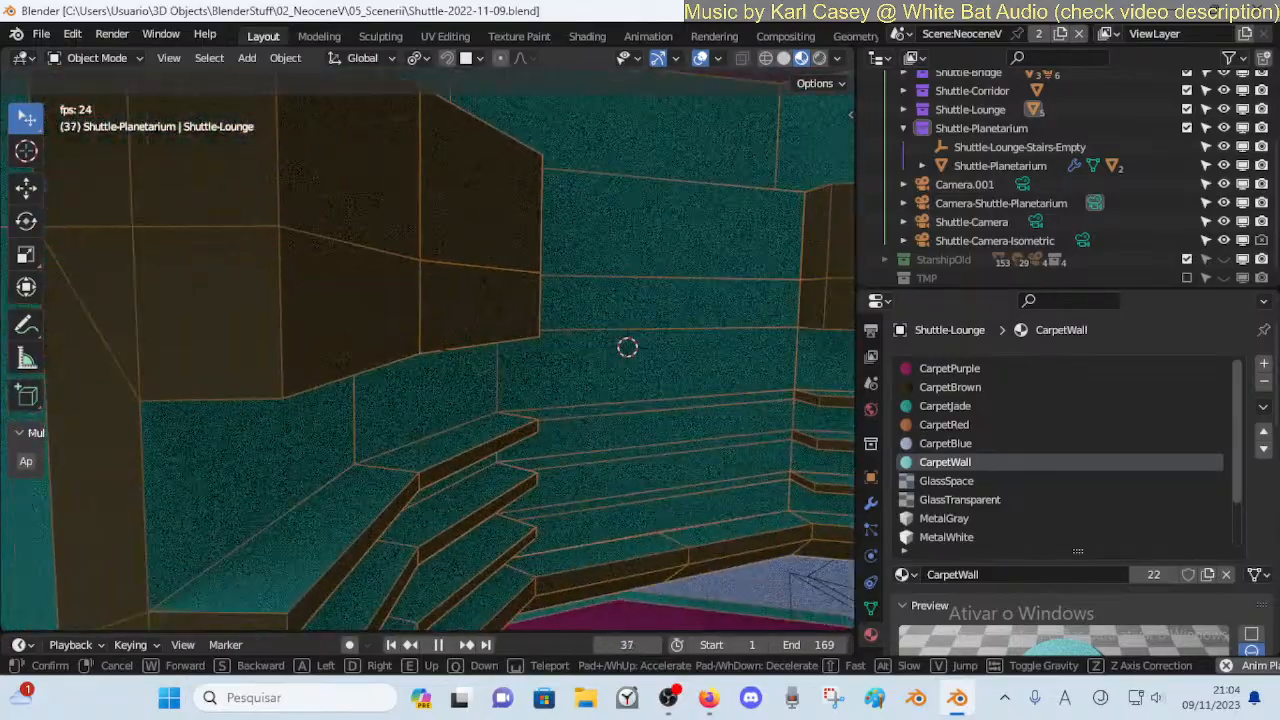
{"action": "key", "text": "s"}
{"action": "key", "text": "s"}
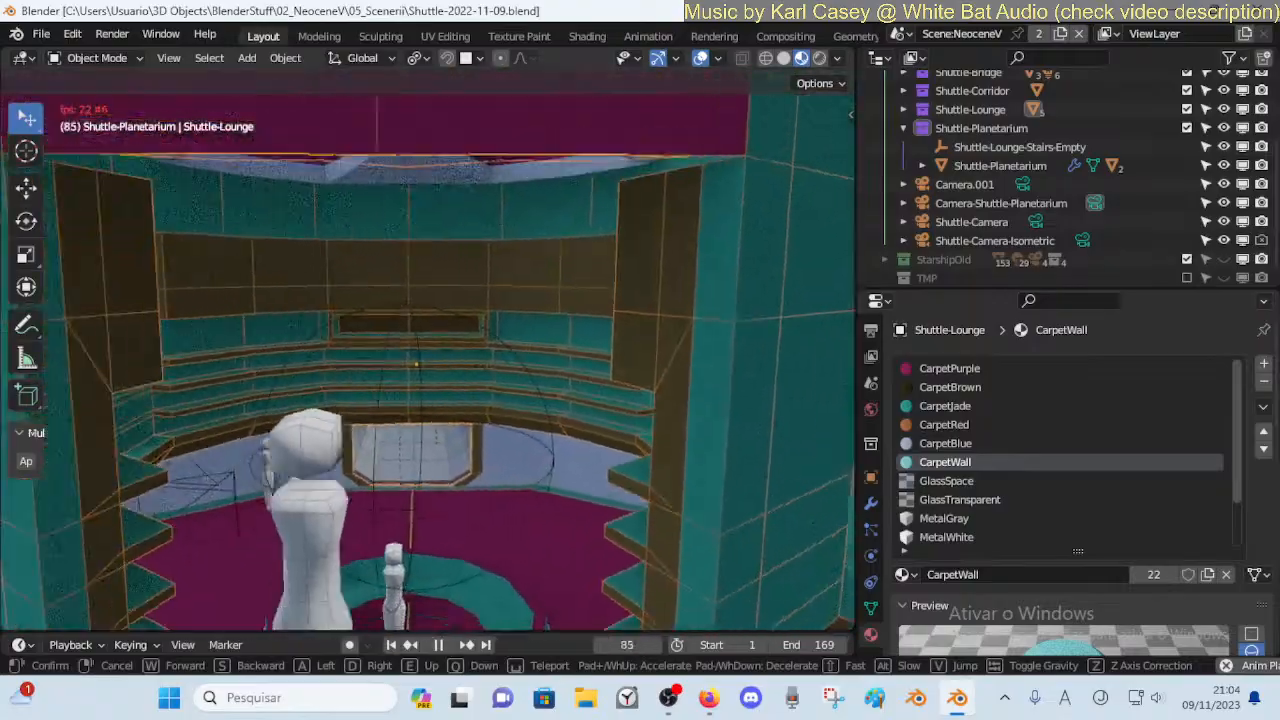
{"action": "key", "text": "w"}
{"action": "key", "text": "a"}
{"action": "key", "text": "a"}
{"action": "key", "text": "d"}
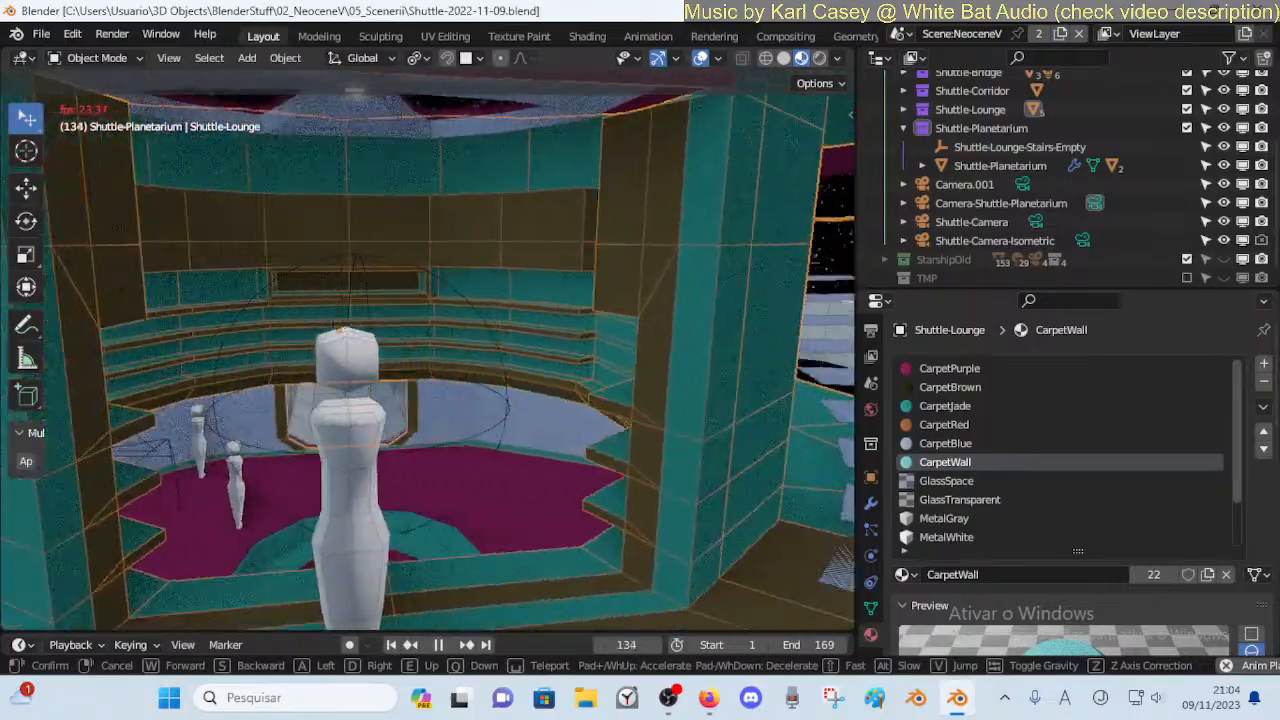
{"action": "key", "text": "w"}
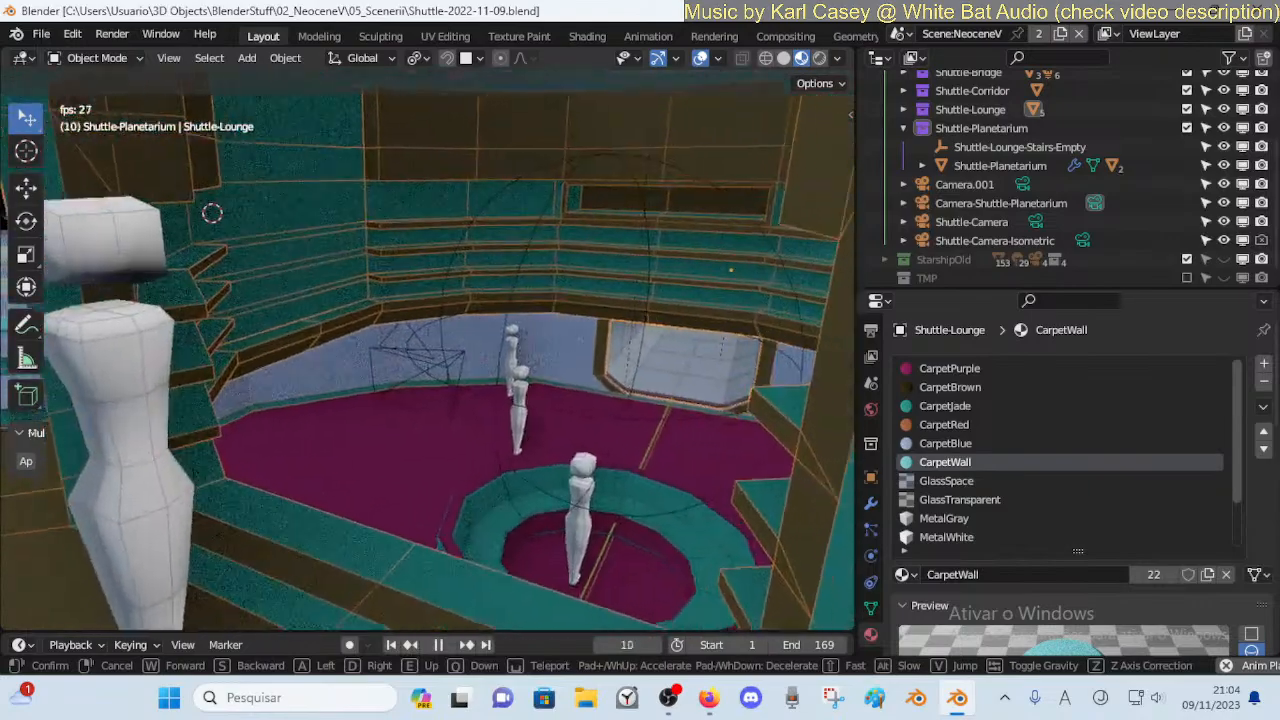
{"action": "key", "text": "s"}
{"action": "key", "text": "a"}
{"action": "key", "text": "w"}
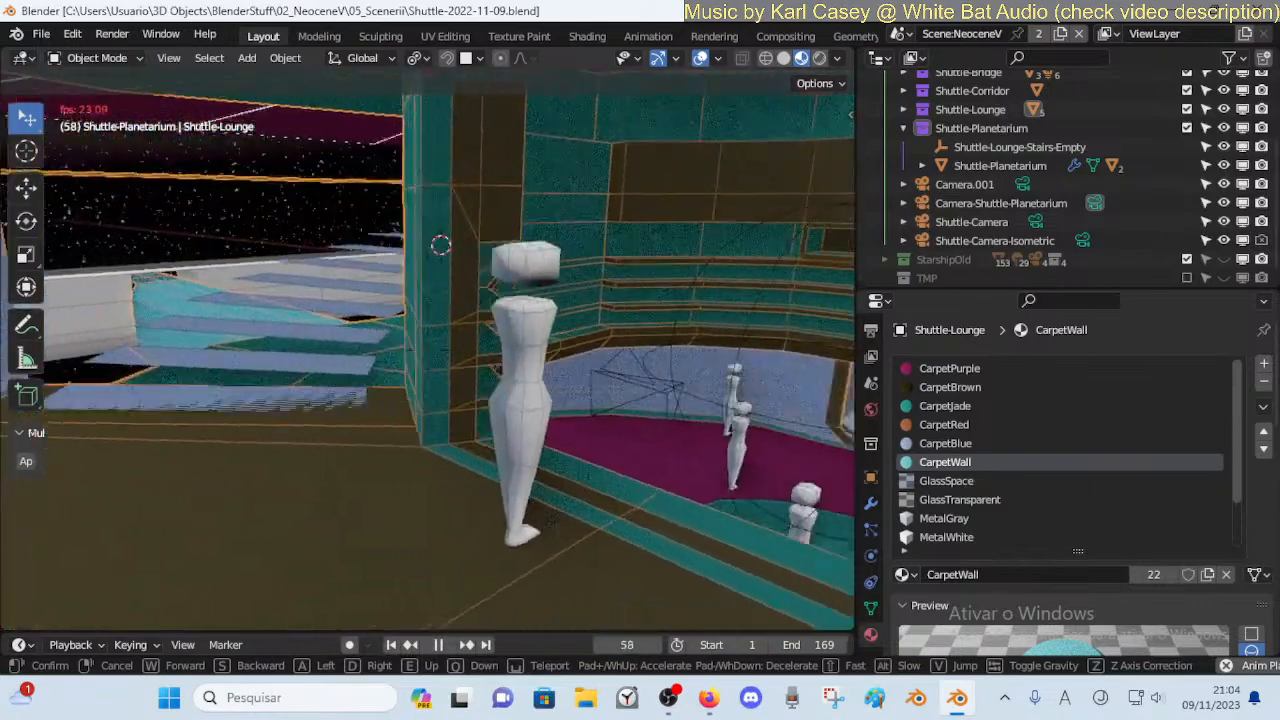
{"action": "left_click", "coordinate": [613, 428]}
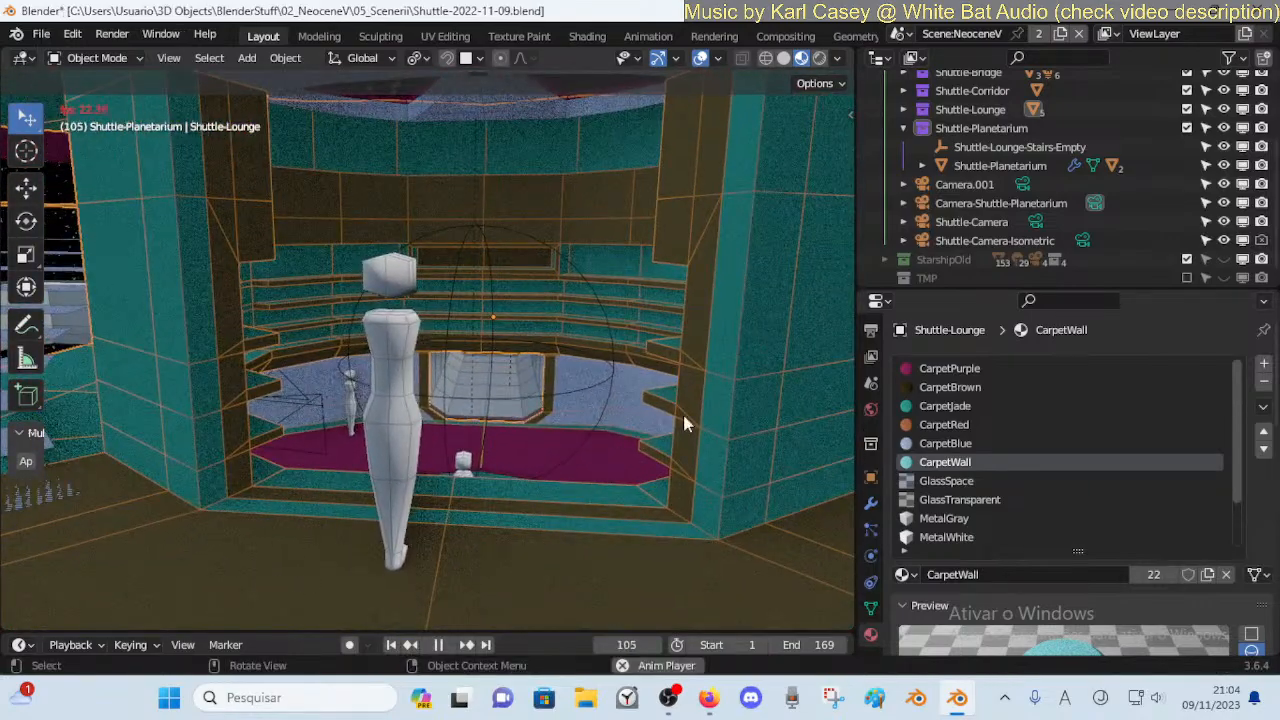
Open the Shuttle-Lounge mesh for editing and select the short vertical edge at the base of the overlook opening
{"action": "key", "text": "Tab"}
{"action": "key", "text": "Tab"}
{"action": "key", "text": "Tab"}
{"action": "key", "text": "Tab"}
{"action": "key", "text": "Tab"}
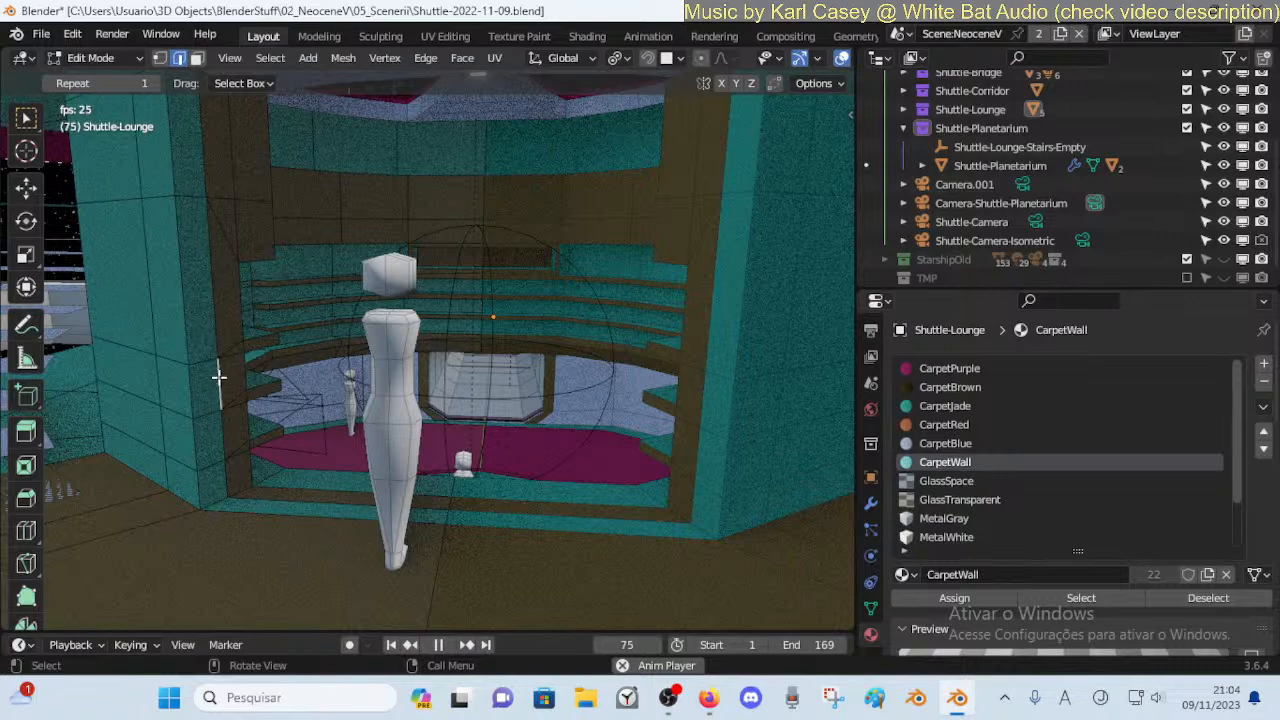
{"action": "key", "text": "3"}
{"action": "left_click", "coordinate": [208, 381]}
{"action": "key", "text": "shift+grave"}
{"action": "key", "text": "a"}
{"action": "left_click", "coordinate": [233, 381]}
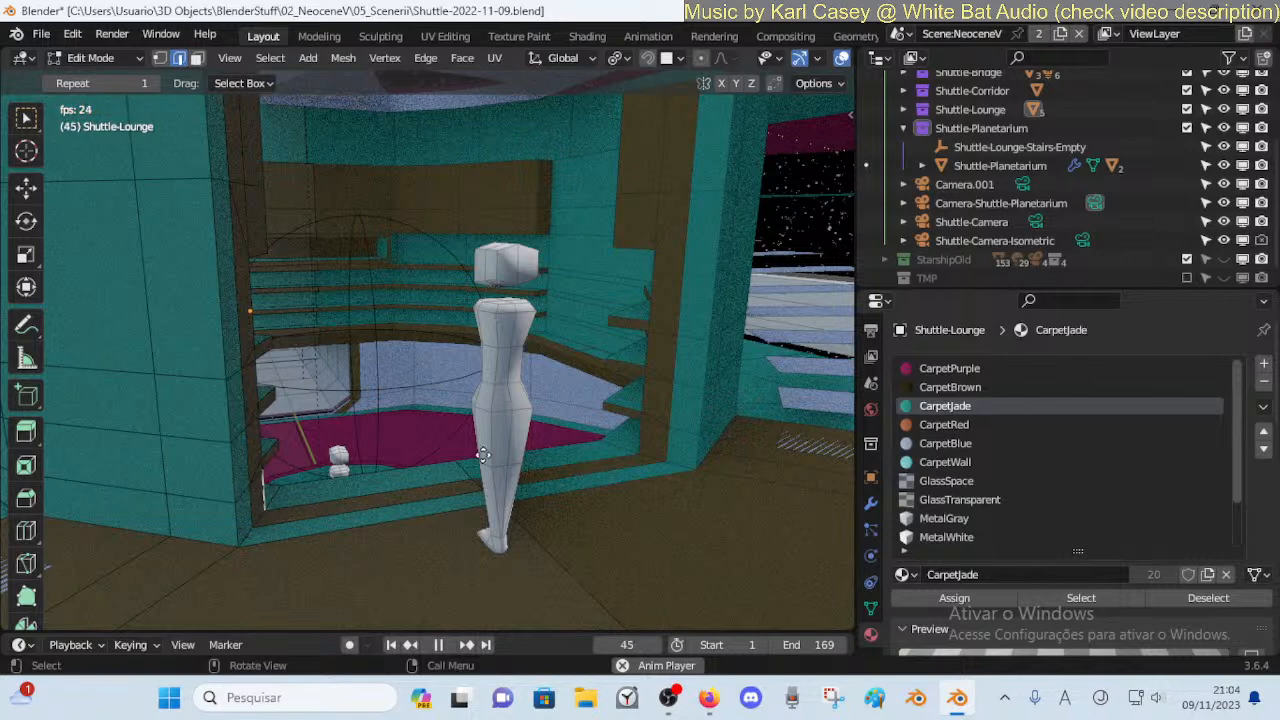
{"action": "key", "text": "g"}
{"action": "key", "text": "x"}
{"action": "right_click", "coordinate": [680, 449]}
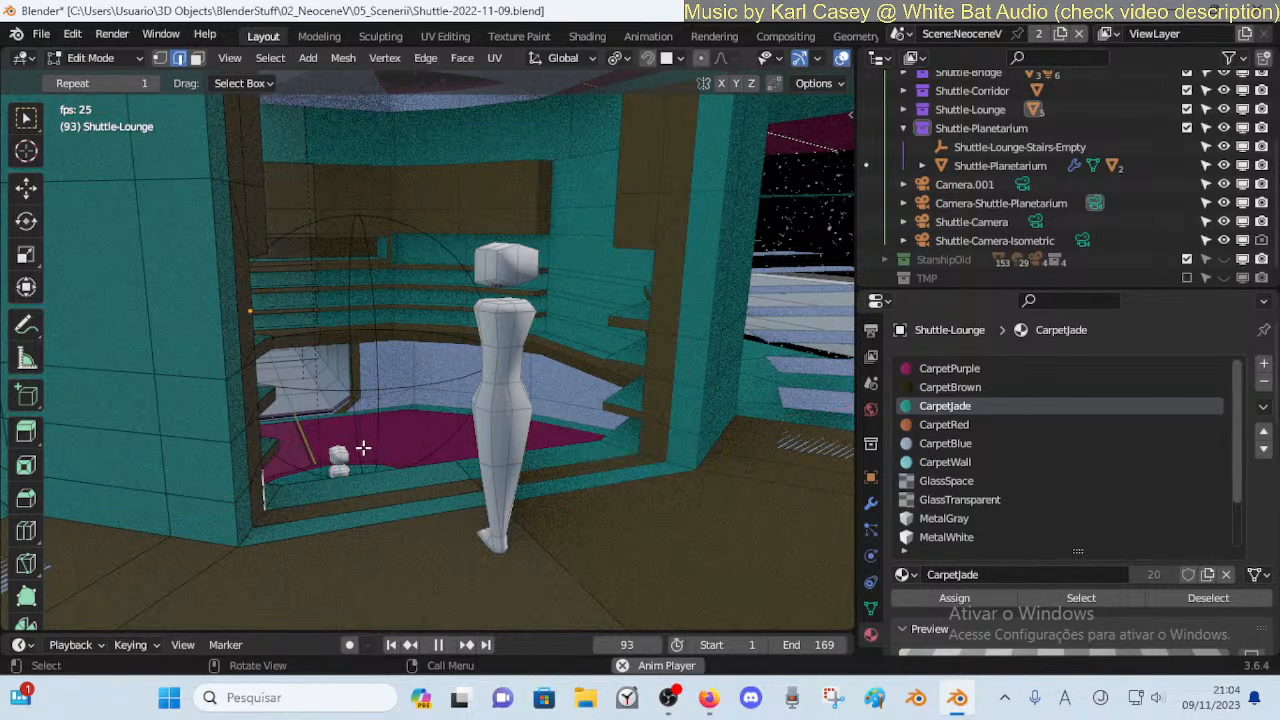
Pull the selected vertical edge about 1.1 m along negative X to extend the teal base panel across the opening, and deselect it
{"action": "key", "text": "g"}
{"action": "key", "text": "x"}
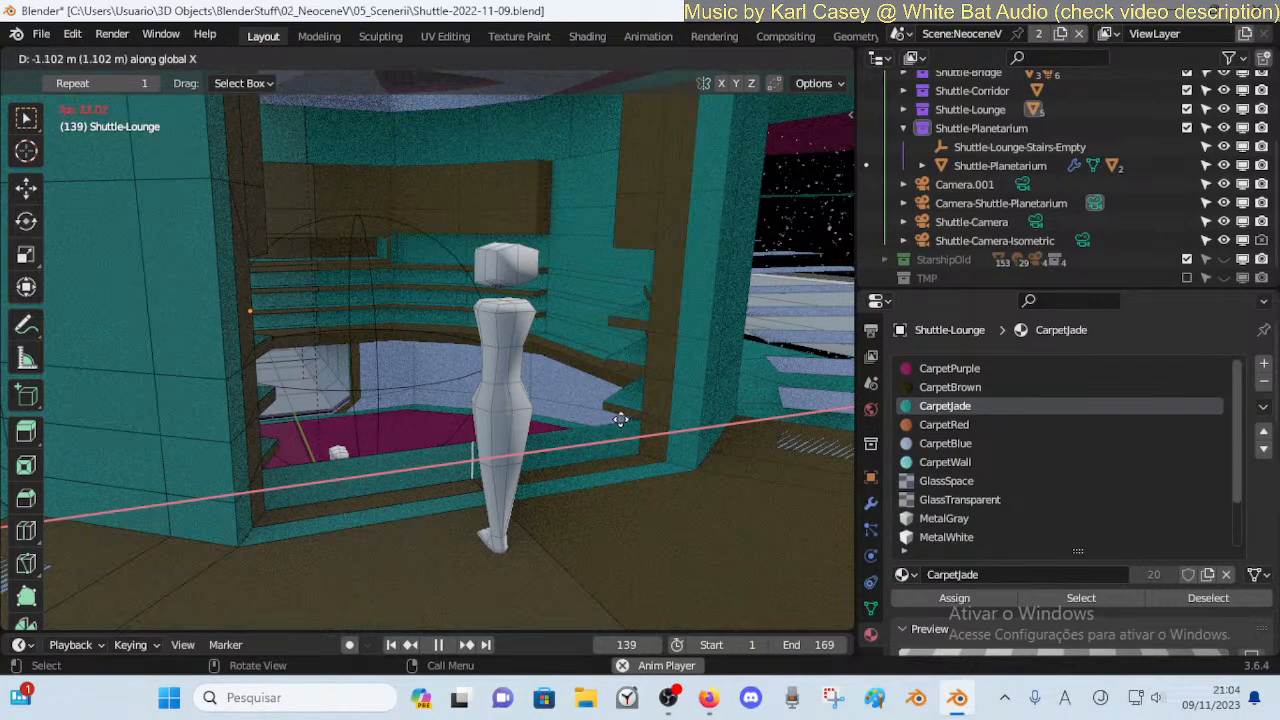
{"action": "left_click", "coordinate": [620, 419]}
{"action": "key", "text": "alt+a"}
Merge the panel's loose lower vertex near the opening's middle with its neighbouring vertex, using Merge At Last
{"action": "key", "text": "1"}
{"action": "left_click", "coordinate": [468, 476]}
{"action": "key", "text": "g"}
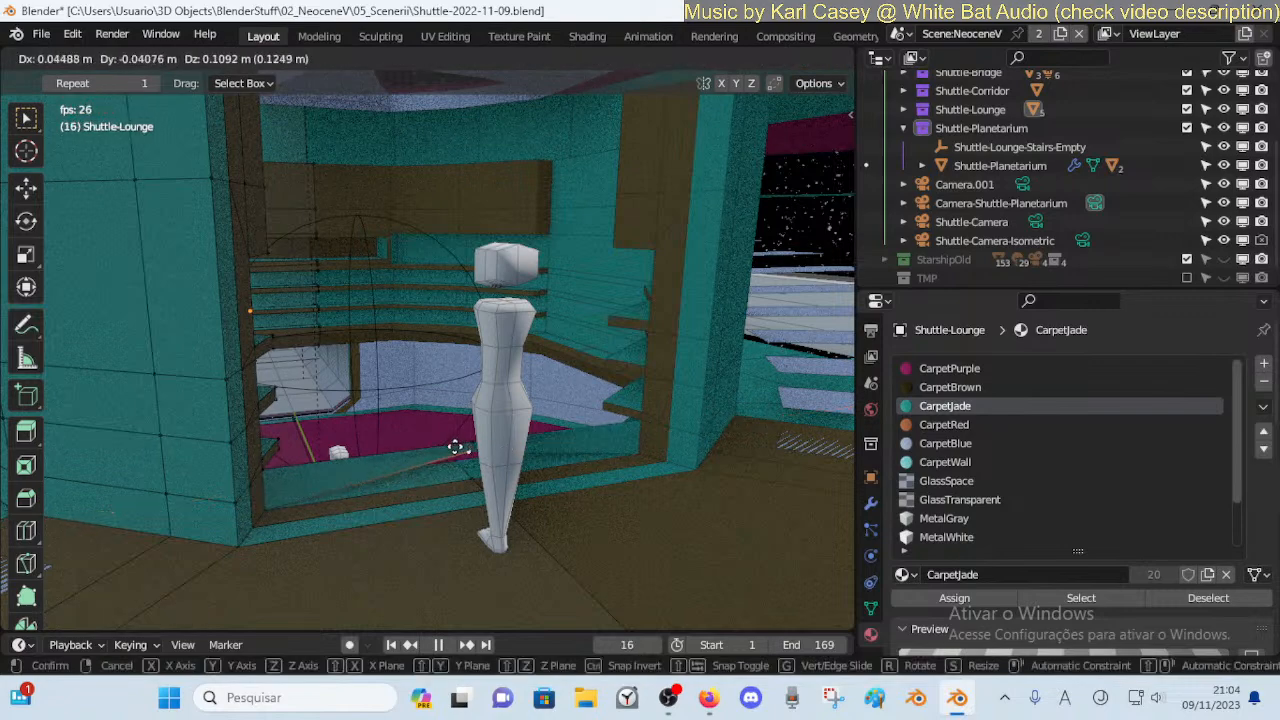
{"action": "left_click", "coordinate": [458, 450]}
{"action": "left_click", "coordinate": [466, 479], "text": "shift"}
{"action": "key", "text": "m"}
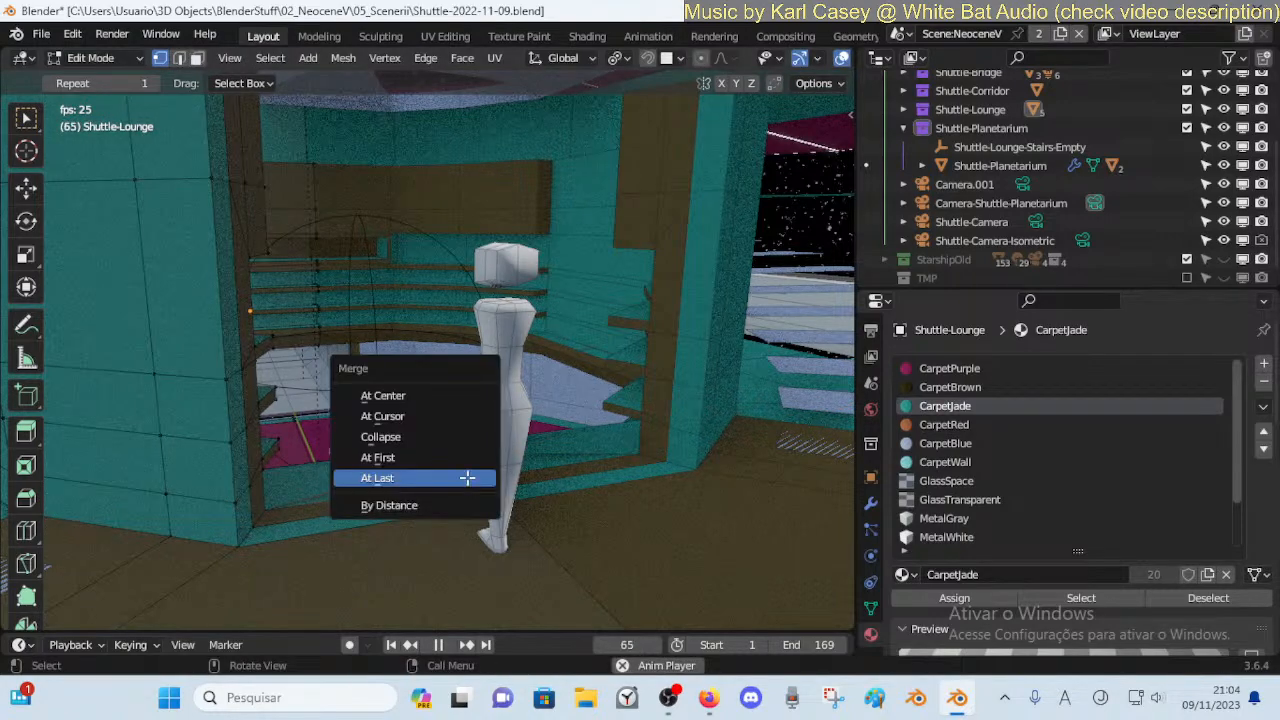
{"action": "left_click", "coordinate": [470, 484]}
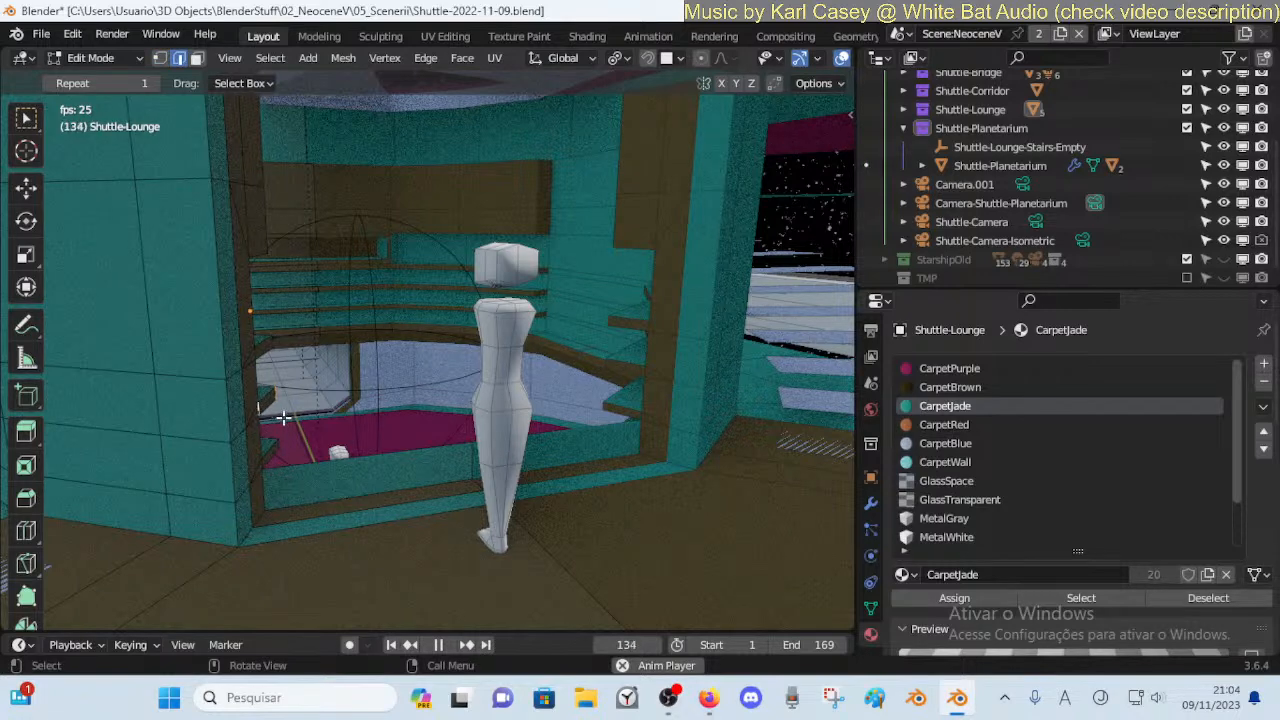
Pull the short end edge of the brown shelf above the base panel along X to form a rail across the opening
{"action": "key", "text": "g"}
{"action": "key", "text": "x"}
{"action": "left_click", "coordinate": [710, 402]}
{"action": "key", "text": "alt+a"}
{"action": "key", "text": "Tab"}
{"action": "key", "text": "alt+a"}
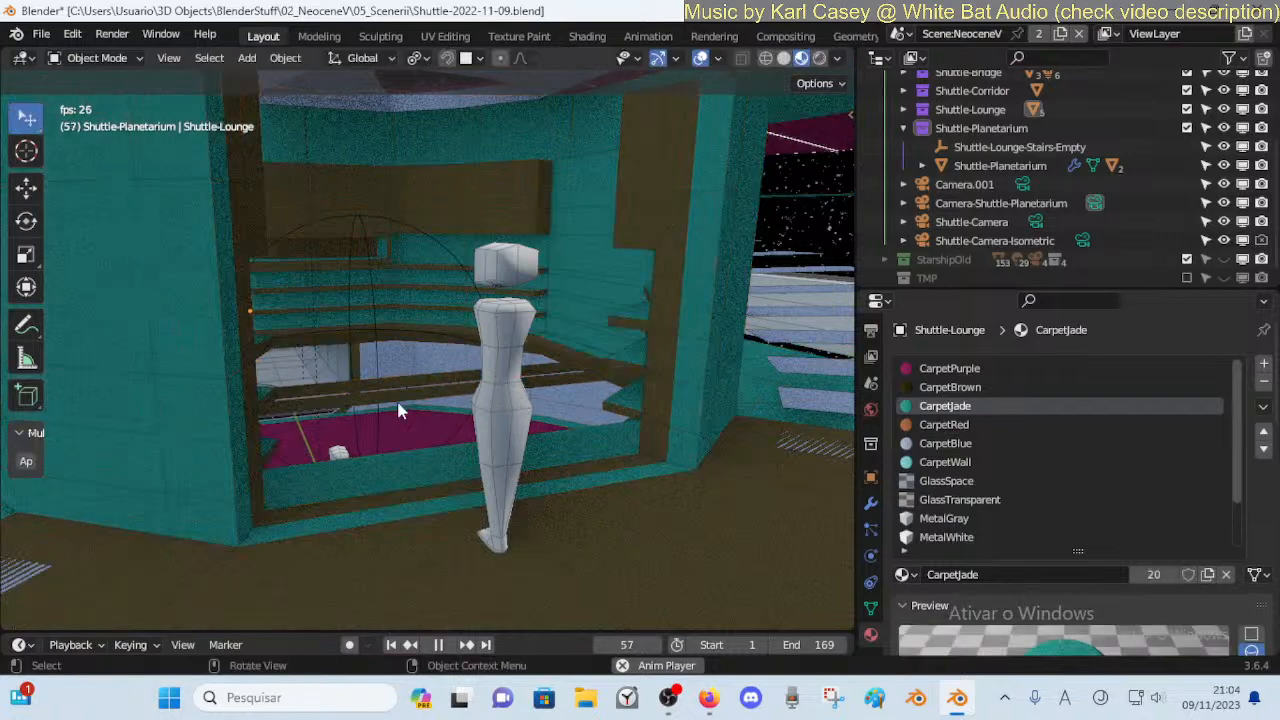
Extrude the short brown edge just above the teal base panel along X to form a lower rail across the opening
{"action": "key", "text": "Tab"}
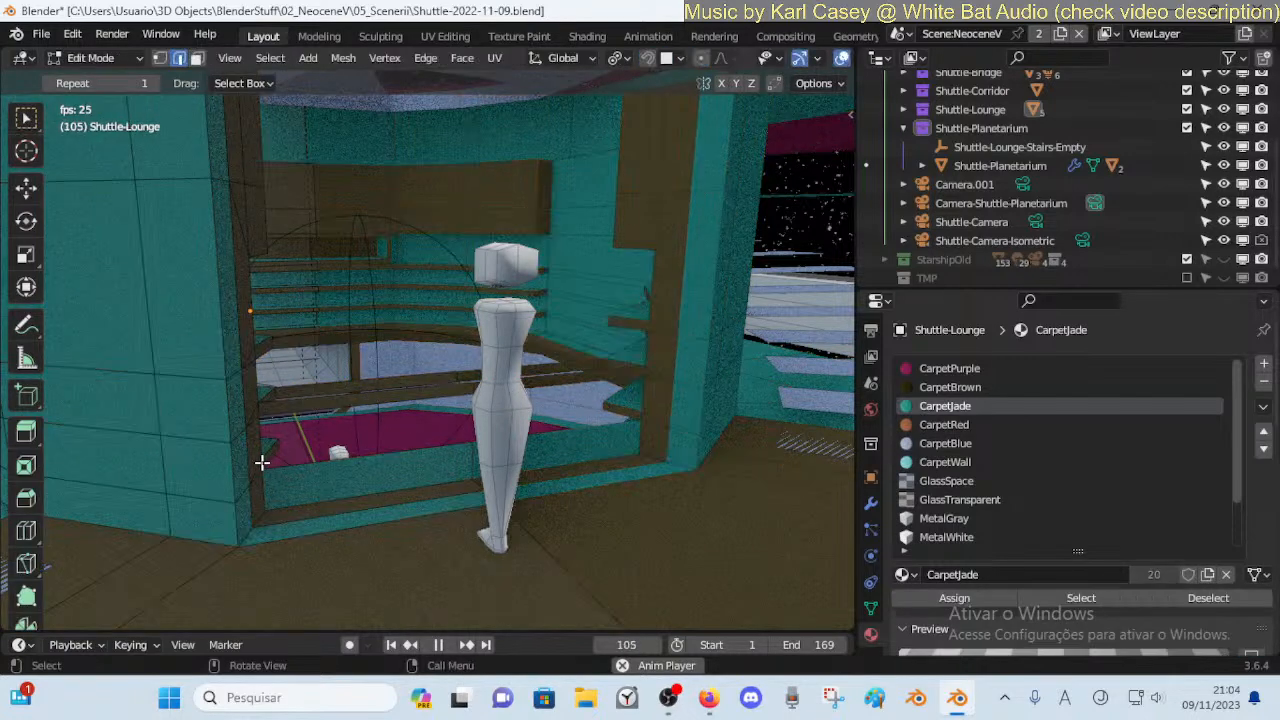
{"action": "key", "text": "e"}
{"action": "key", "text": "x"}
{"action": "left_click", "coordinate": [626, 440]}
{"action": "key", "text": "alt+a"}
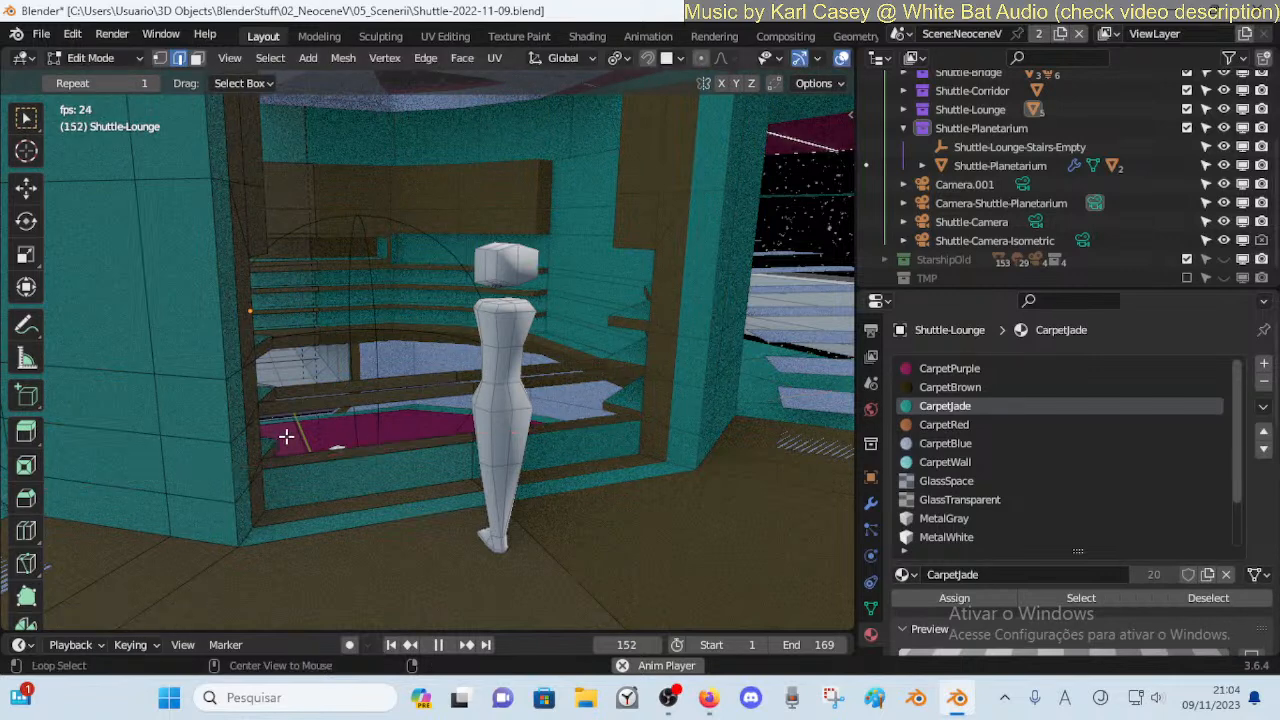
Pull the selected teal edge between the two lower rails about 1.4 m along negative X to fill the gap with a panel
{"action": "key", "text": "g"}
{"action": "key", "text": "x"}
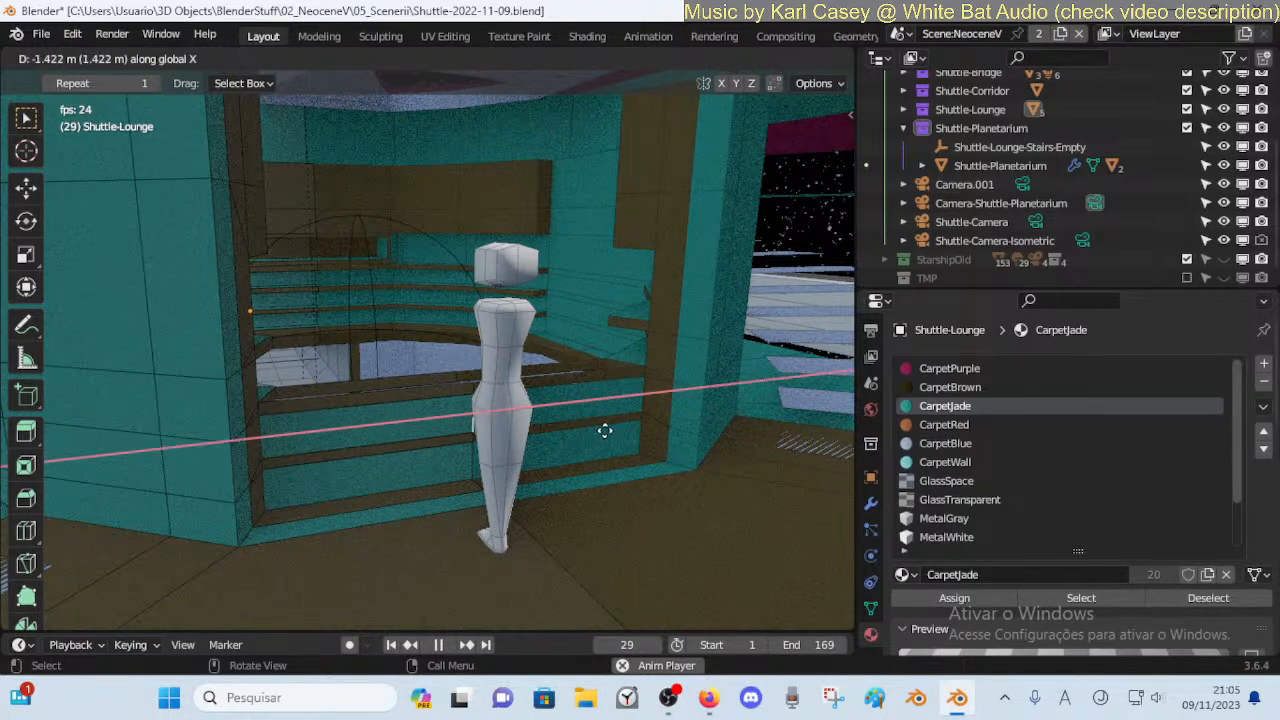
{"action": "left_click", "coordinate": [540, 425]}
From inside the lounge, pull the end of the middle brown-edged shelf along X to continue it below the opening
{"action": "key", "text": "shift+grave"}
{"action": "key", "text": "w"}
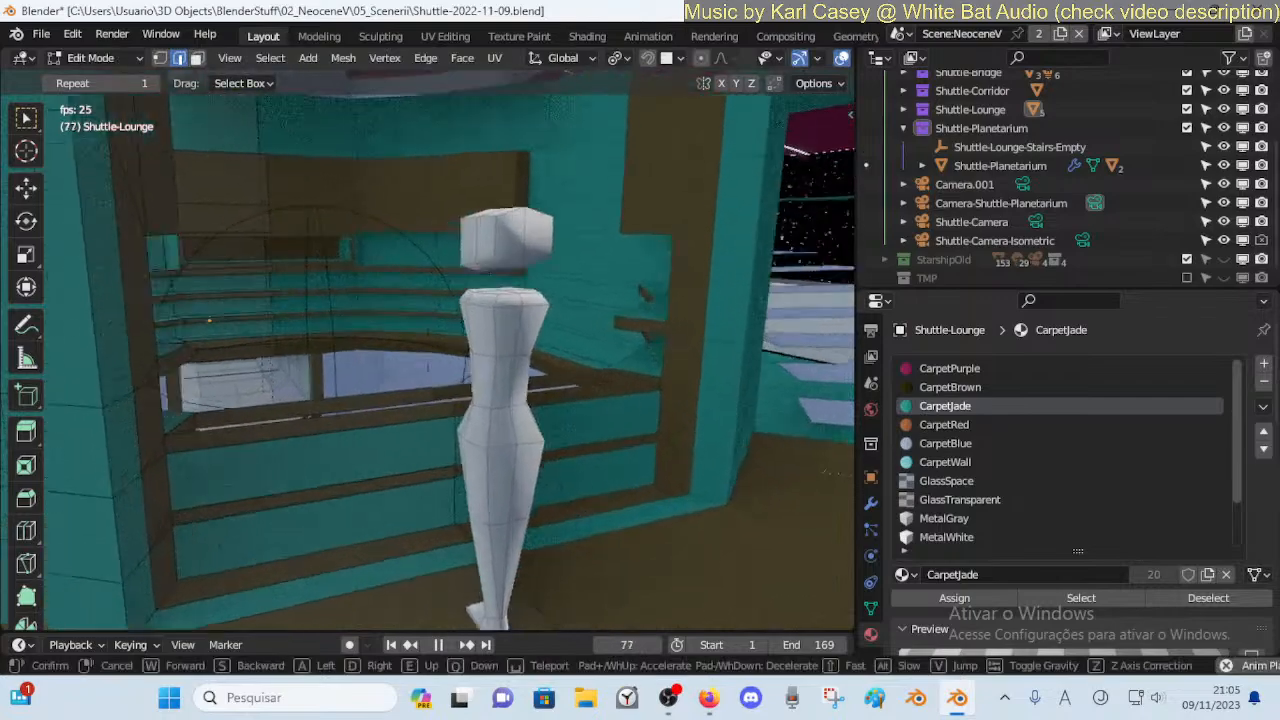
{"action": "key", "text": "w"}
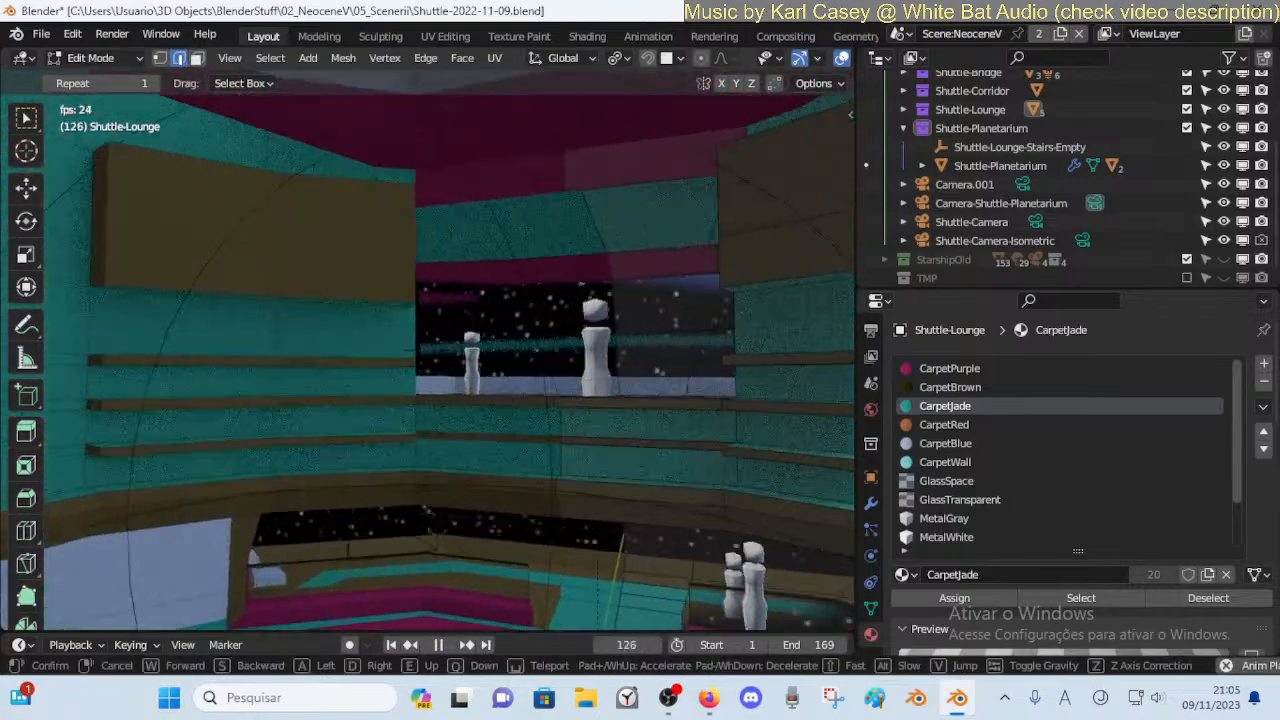
{"action": "key", "text": "s"}
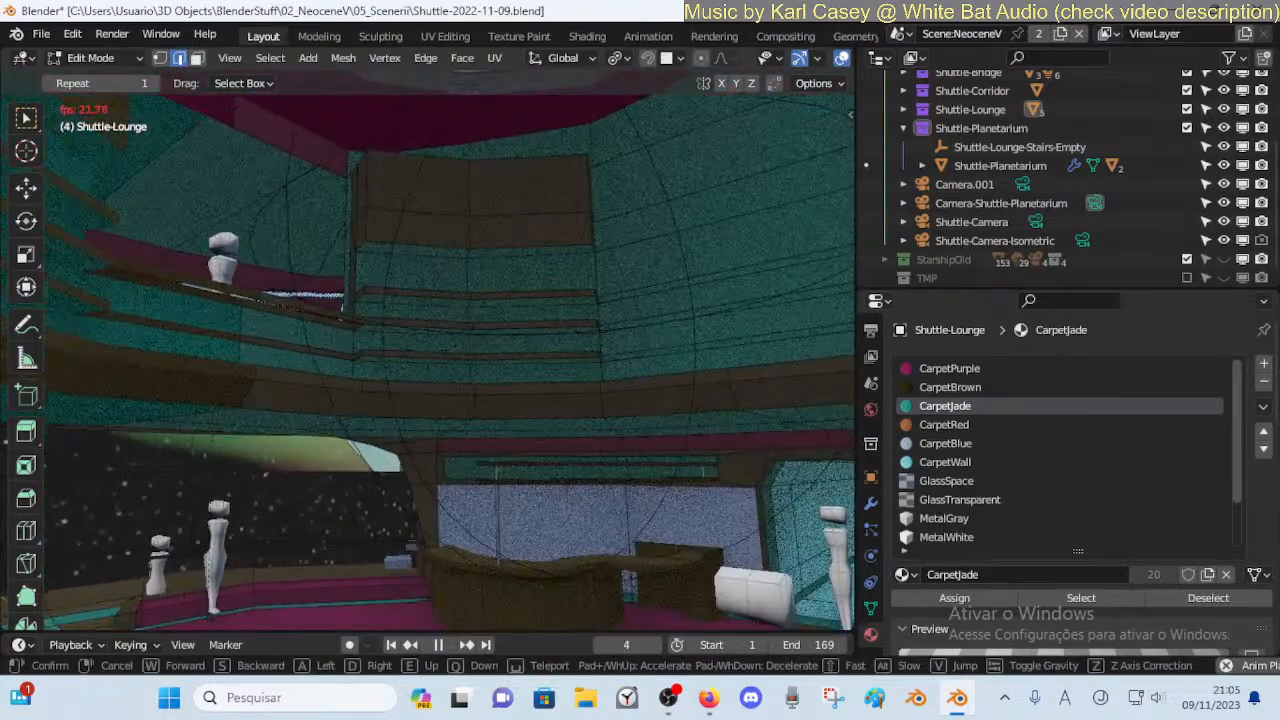
{"action": "key", "text": "d"}
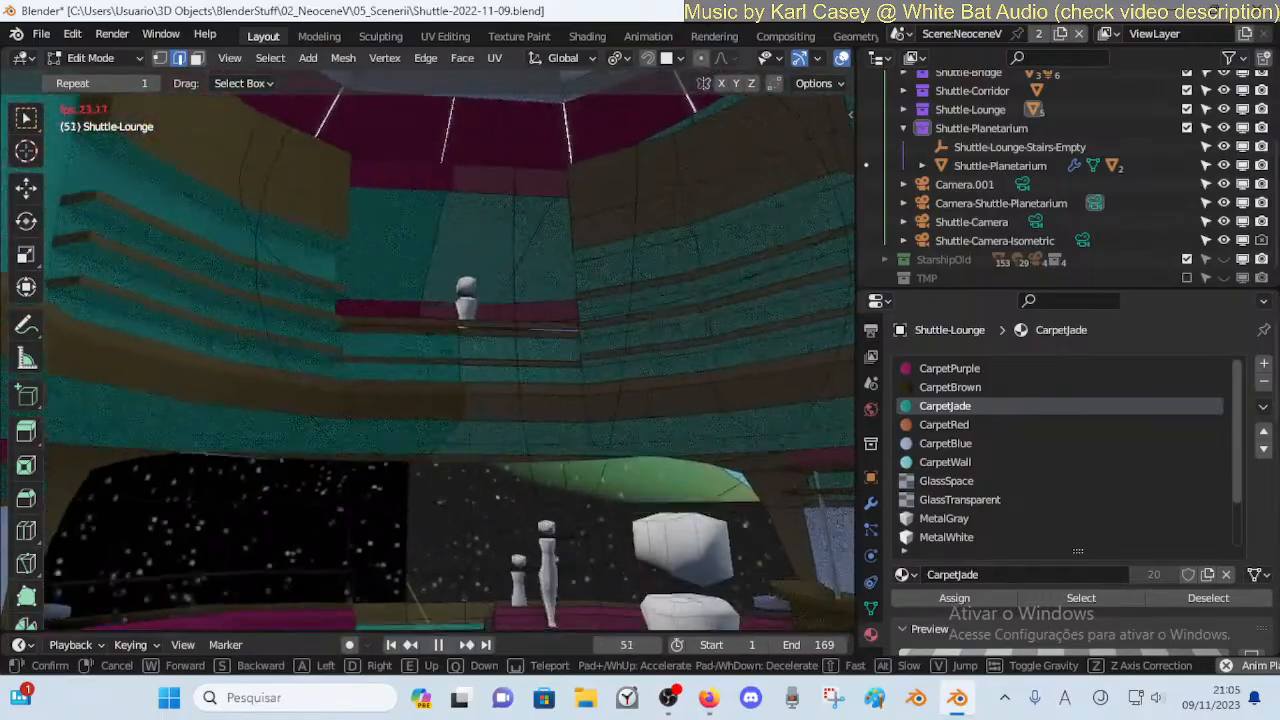
{"action": "key", "text": "e"}
{"action": "key", "text": "w"}
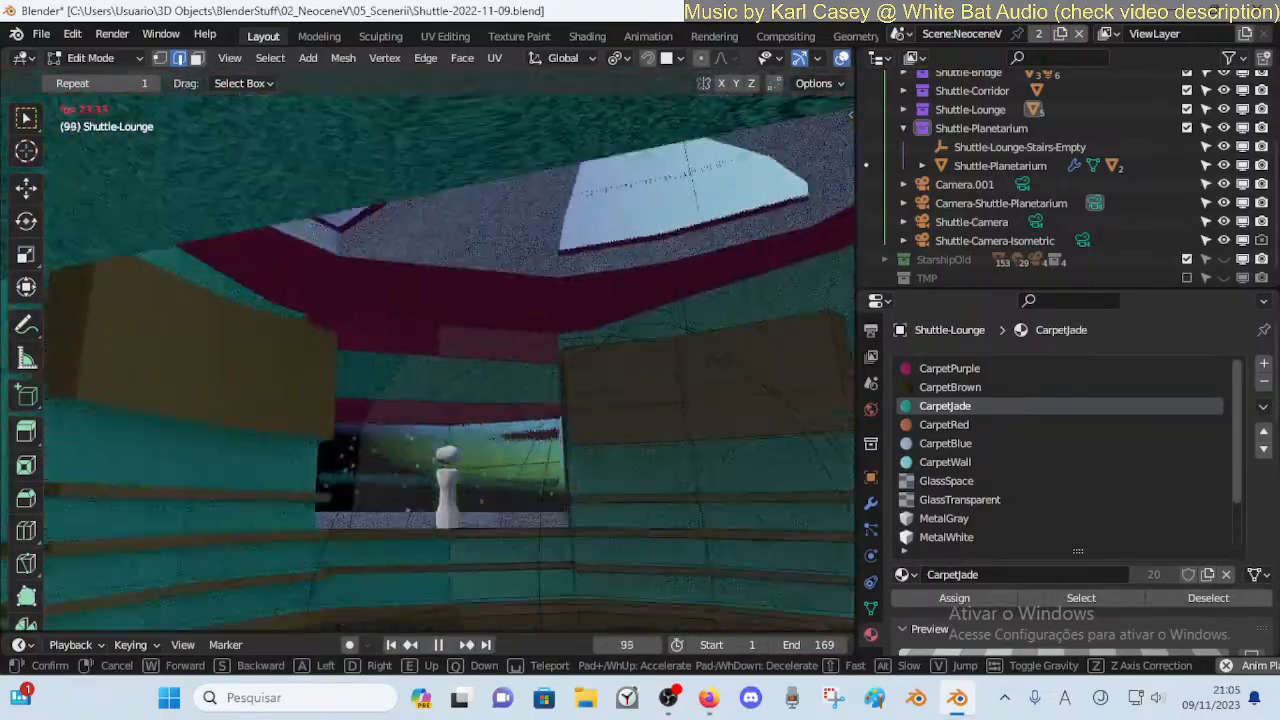
{"action": "key", "text": "w"}
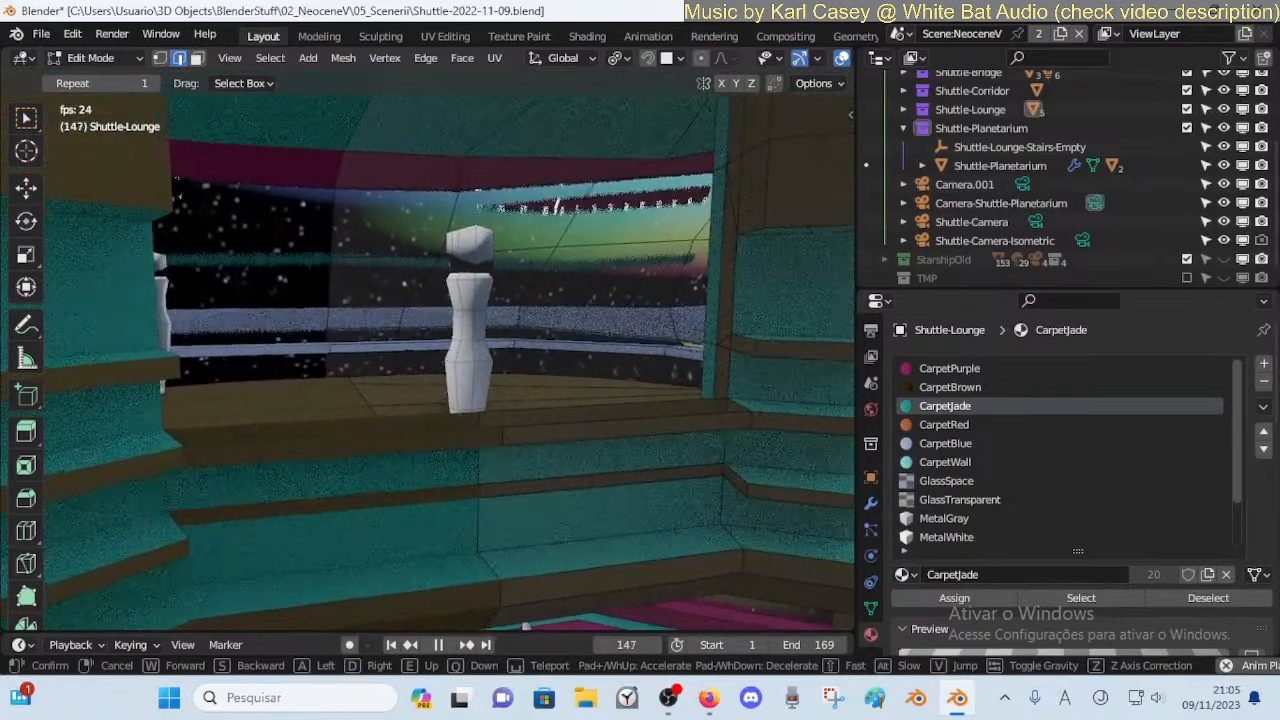
{"action": "left_click", "coordinate": [198, 401]}
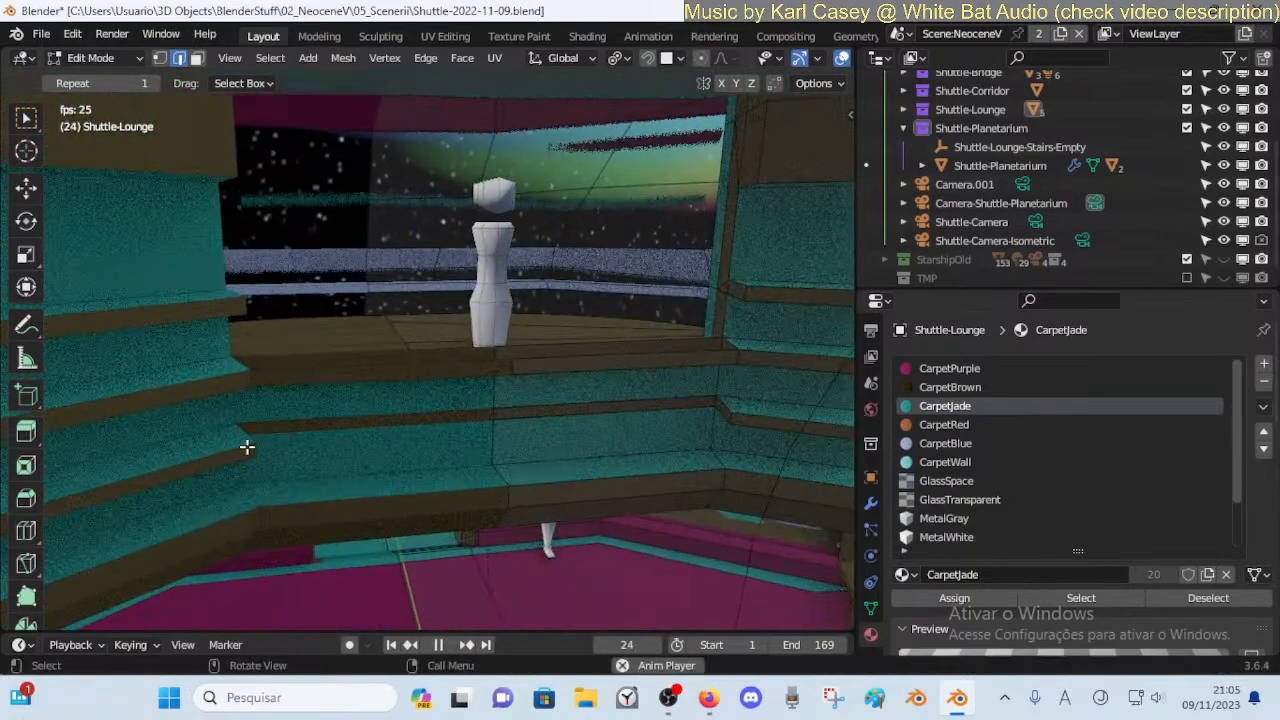
{"action": "key", "text": "g"}
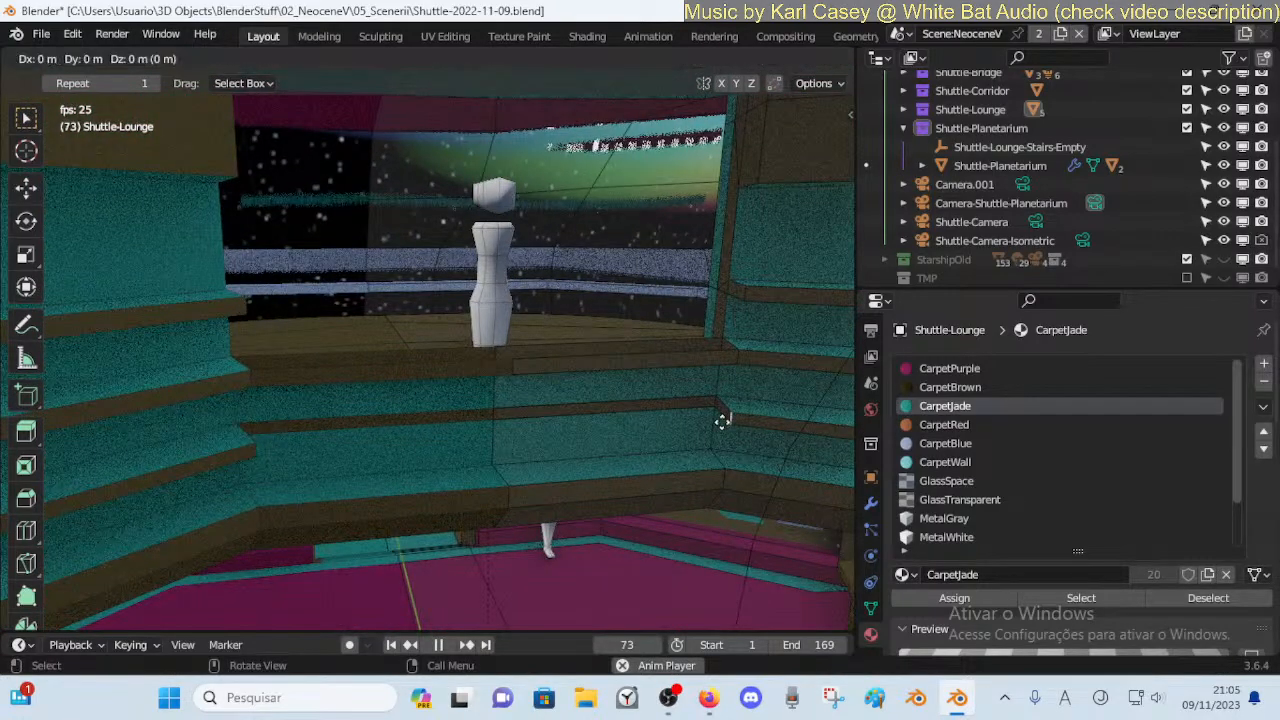
{"action": "key", "text": "x"}
{"action": "left_click", "coordinate": [296, 458]}
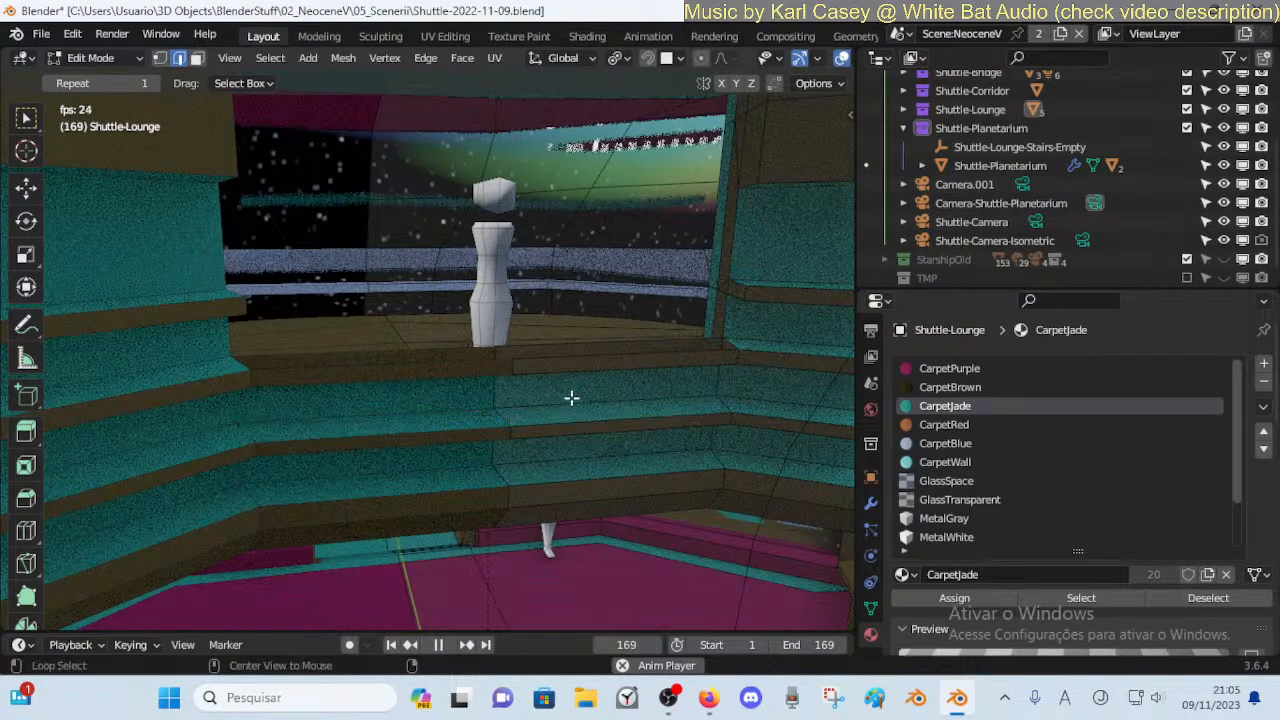
{"action": "key", "text": "shift+grave"}
{"action": "key", "text": "s"}
{"action": "left_click", "coordinate": [449, 363]}
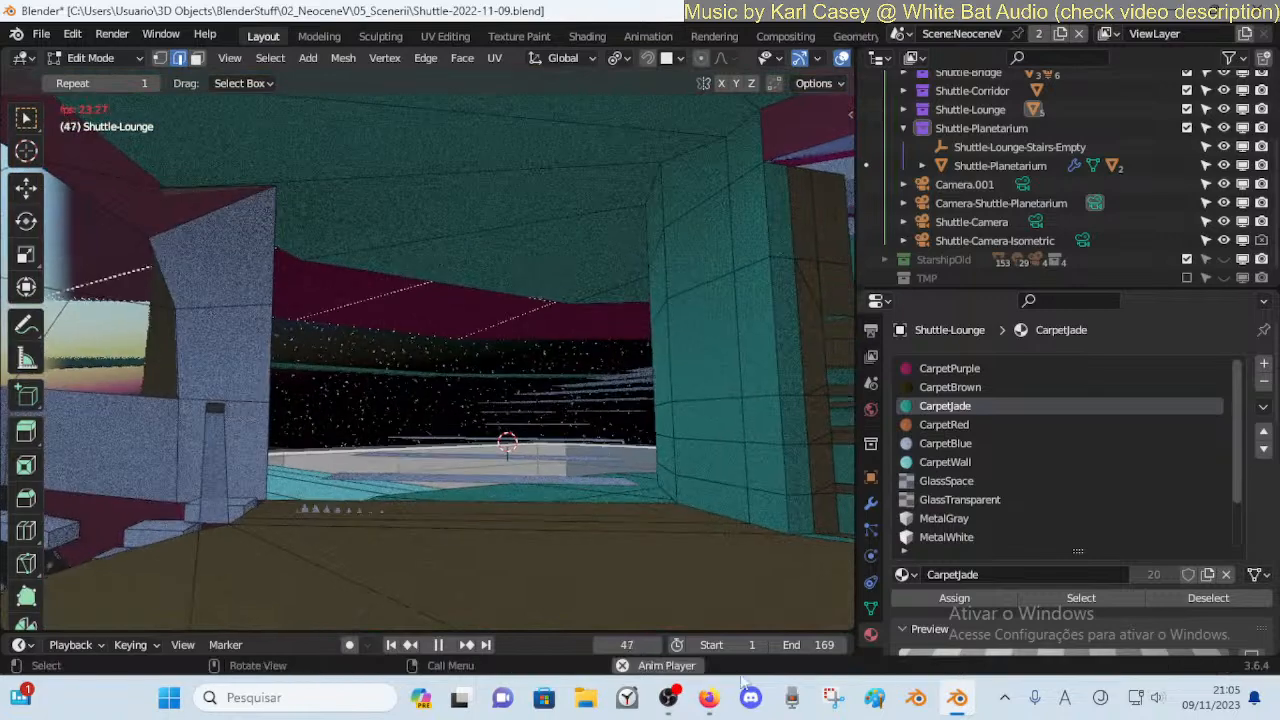
Switch to Firefox, start playing the White Bat Audio Spacewave / Synthwave / Vaporwave playlist video, and return to Blender
{"action": "left_click", "coordinate": [709, 698]}
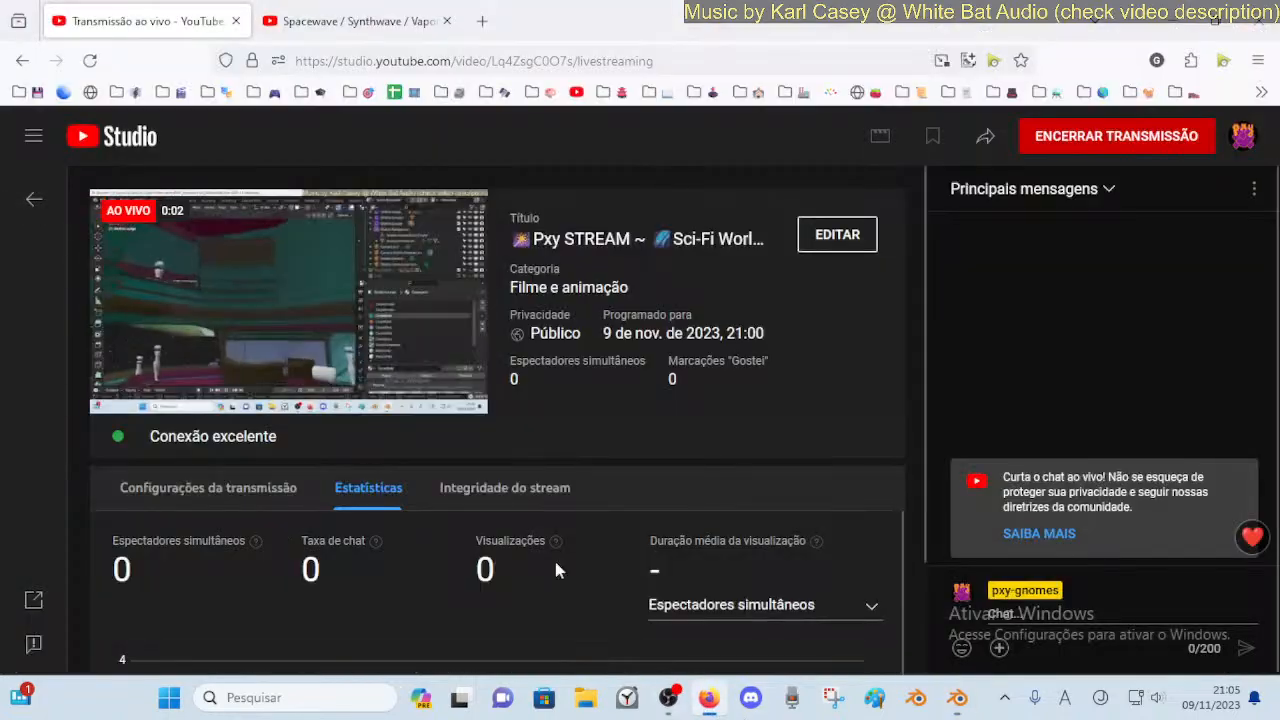
{"action": "left_click", "coordinate": [345, 21]}
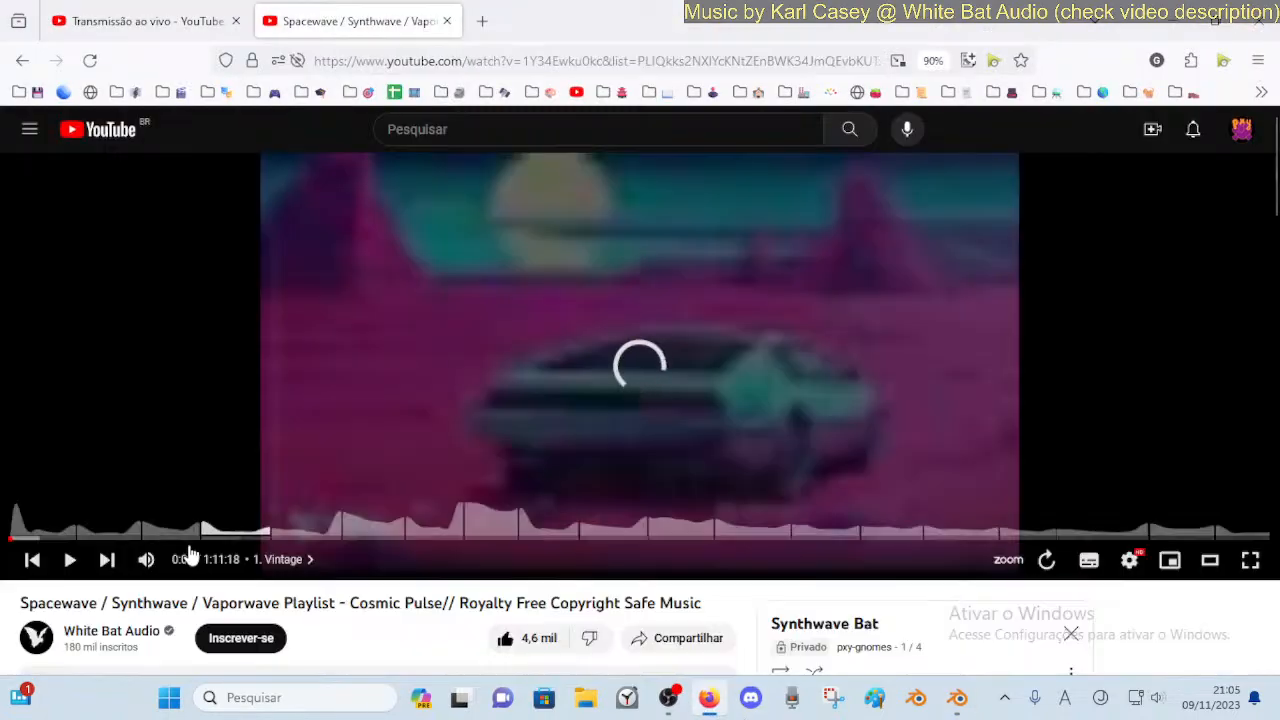
{"action": "left_click", "coordinate": [72, 561]}
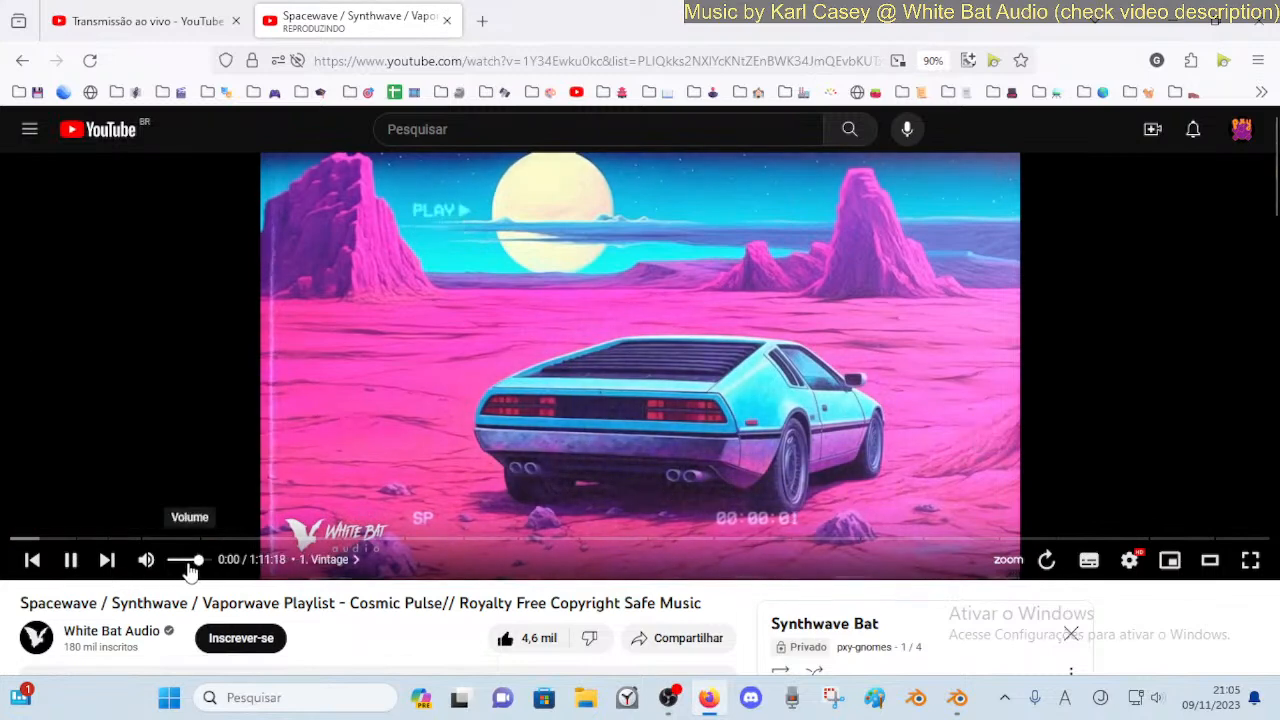
{"action": "left_click", "coordinate": [1156, 699]}
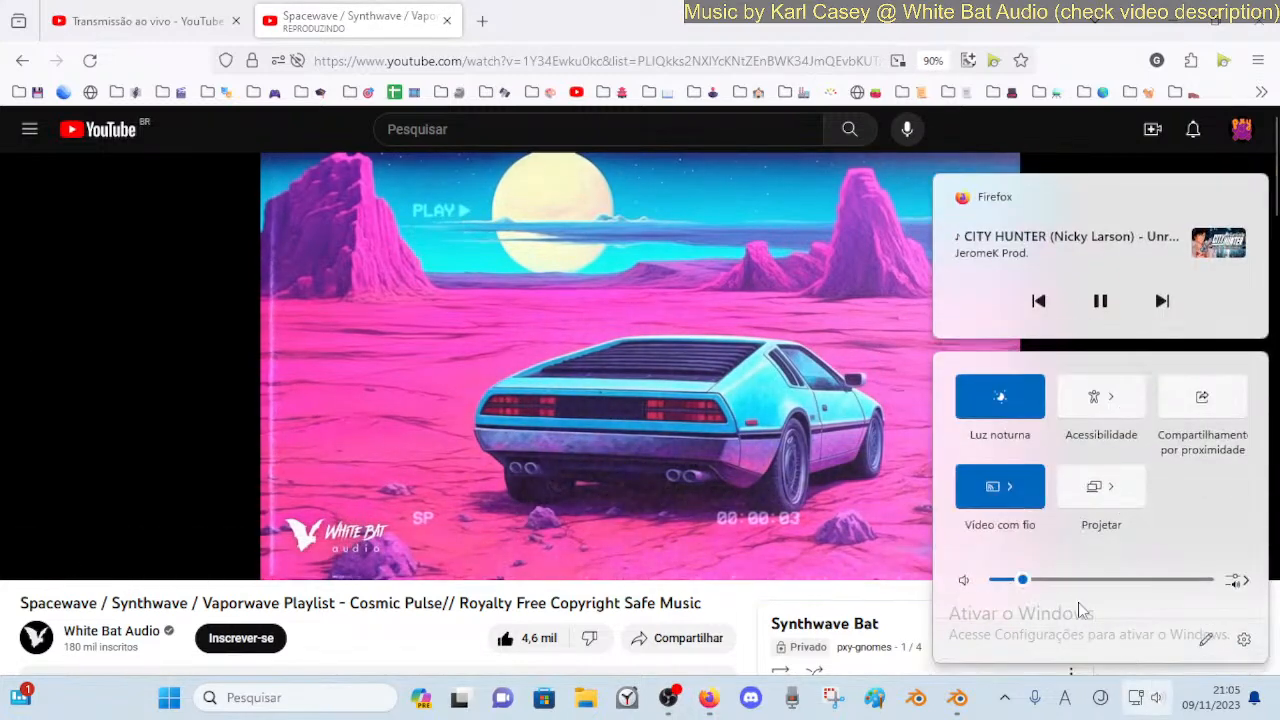
{"action": "left_click", "coordinate": [748, 609]}
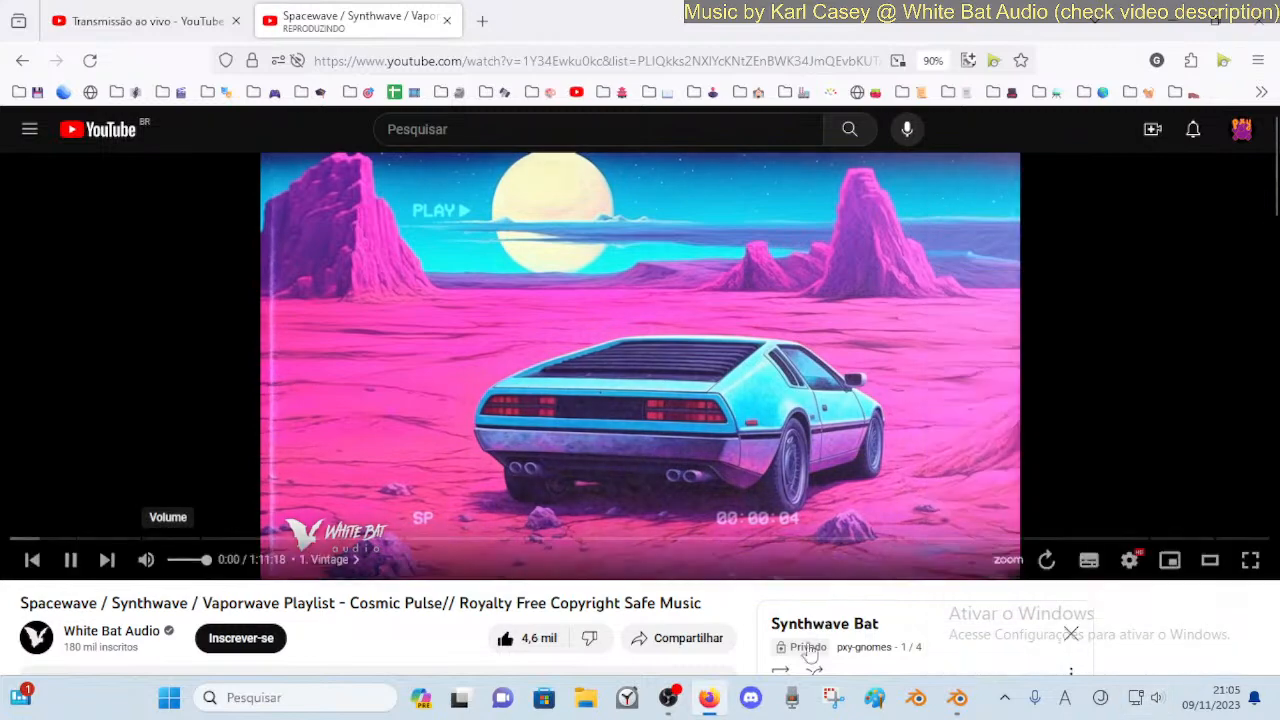
{"action": "left_click", "coordinate": [956, 695]}
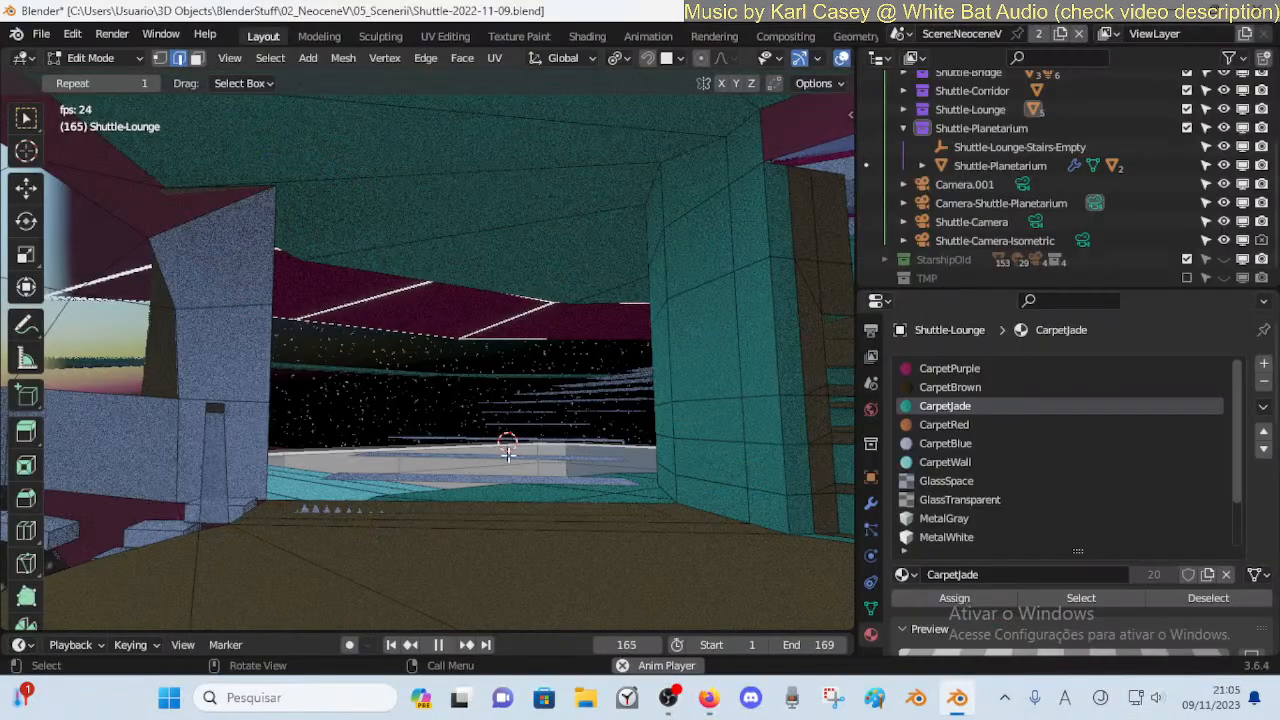
Leave mesh editing of the lounge and switch to Object Mode near the stairs outside the opening
{"action": "key", "text": "shift+grave"}
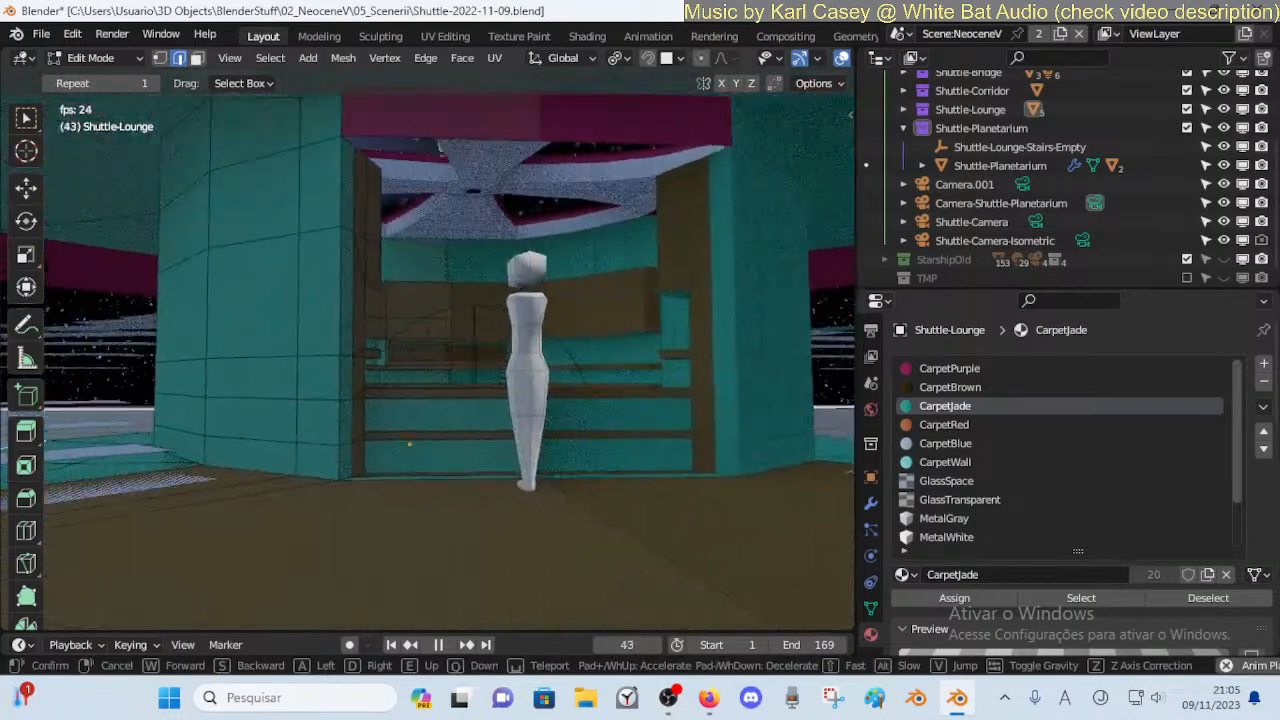
{"action": "left_click", "coordinate": [428, 430]}
{"action": "key", "text": "ctrl+Tab"}
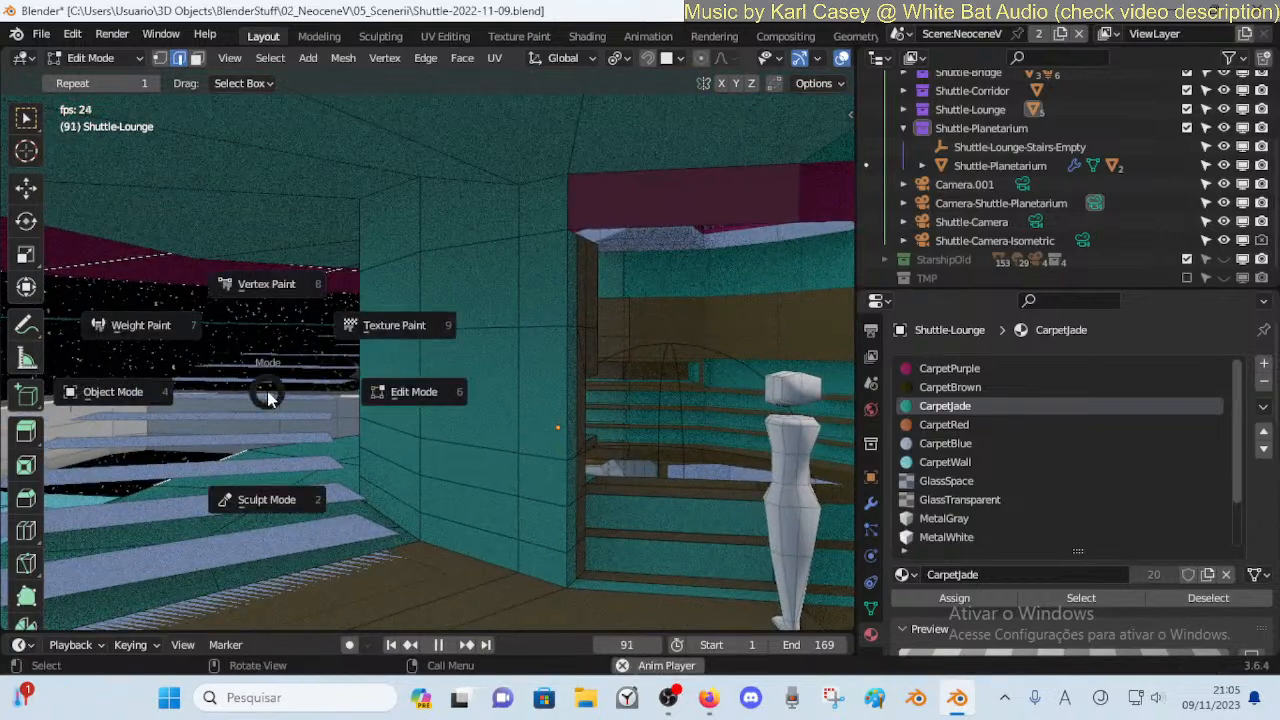
{"action": "left_click", "coordinate": [115, 391]}
{"action": "left_click", "coordinate": [281, 394]}
{"action": "left_click", "coordinate": [687, 355]}
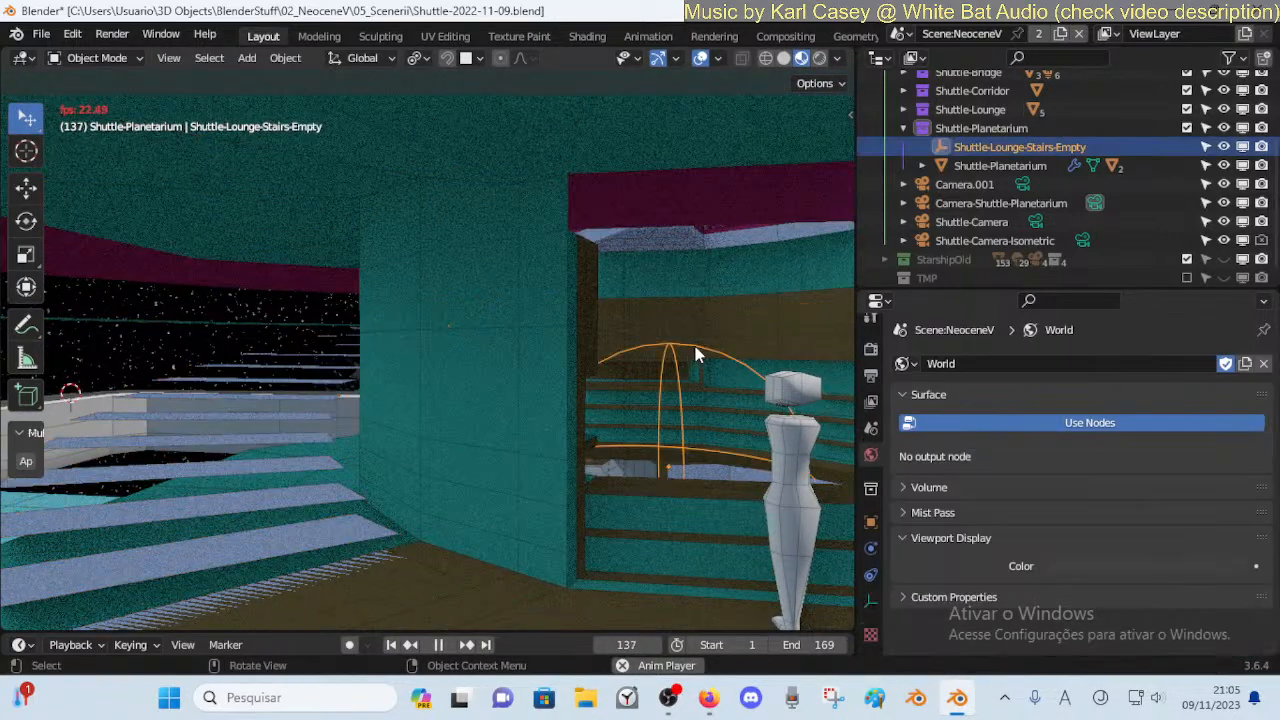
{"action": "key", "text": "r"}
{"action": "key", "text": "z"}
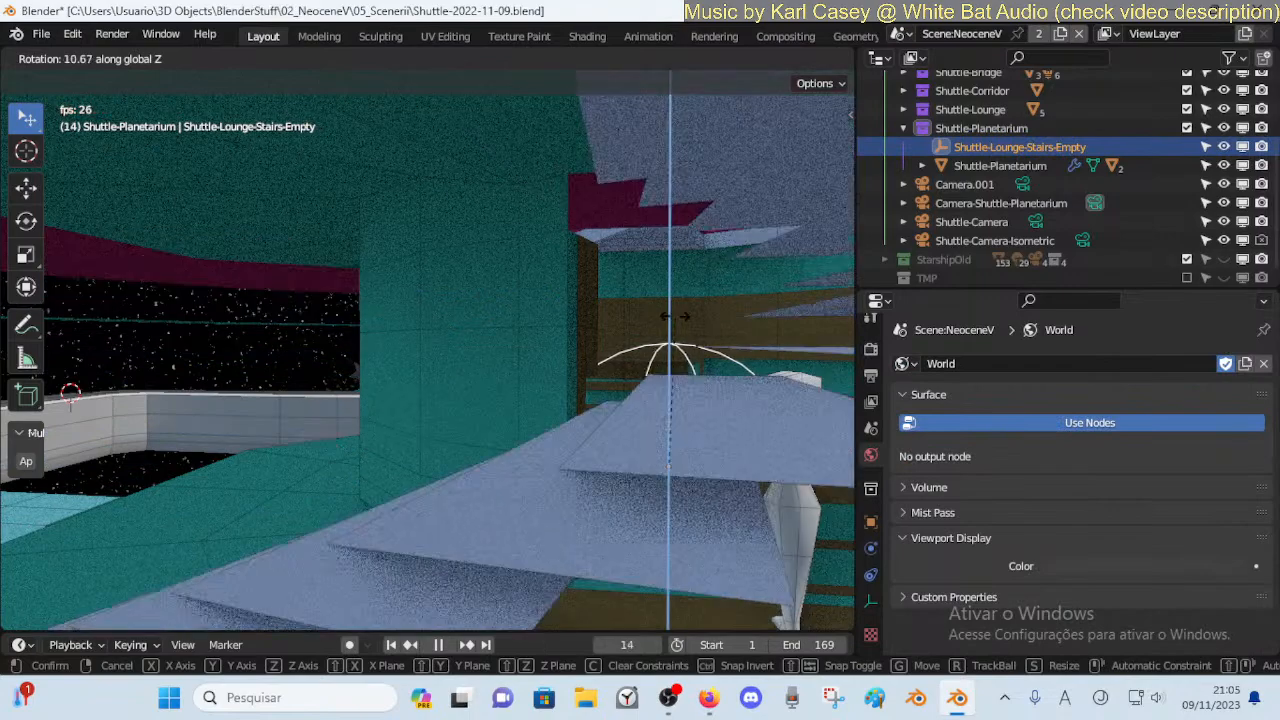
{"action": "right_click", "coordinate": [676, 316]}
Select the lounge stairs and examine their blue treads around the teal core, from the lower landing up and from outside
{"action": "left_click", "coordinate": [304, 416]}
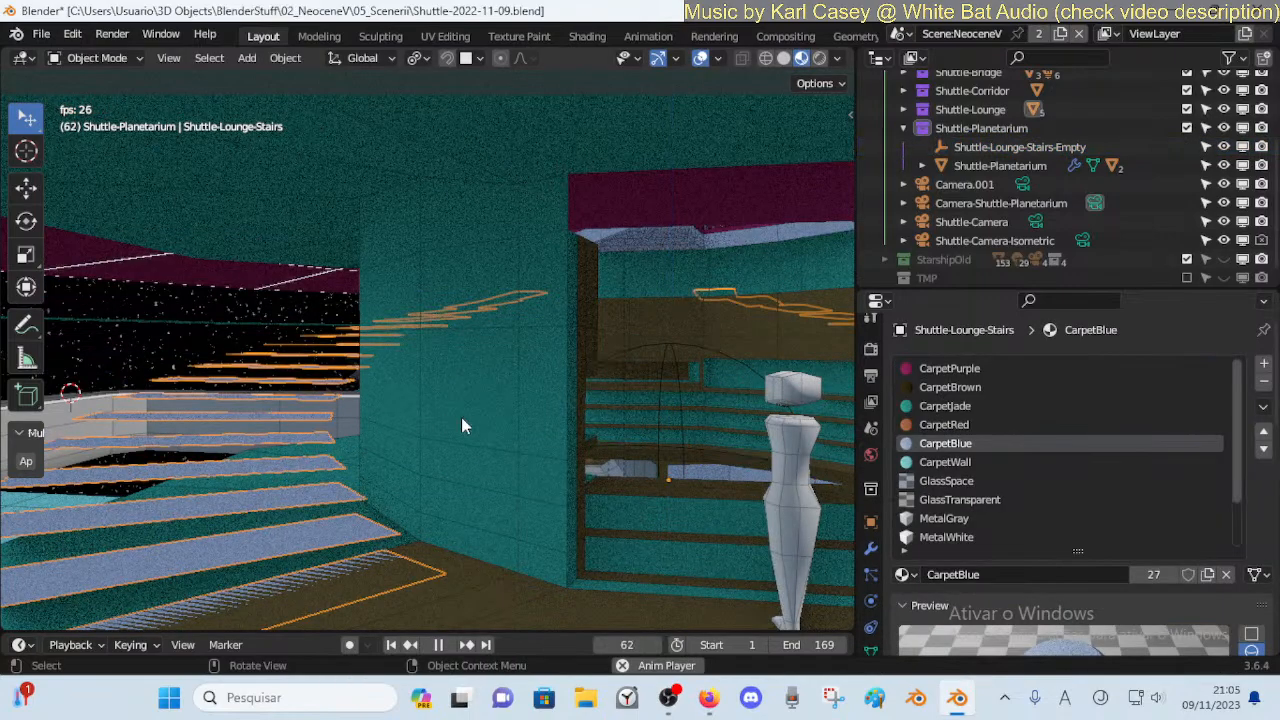
{"action": "key", "text": "shift+grave"}
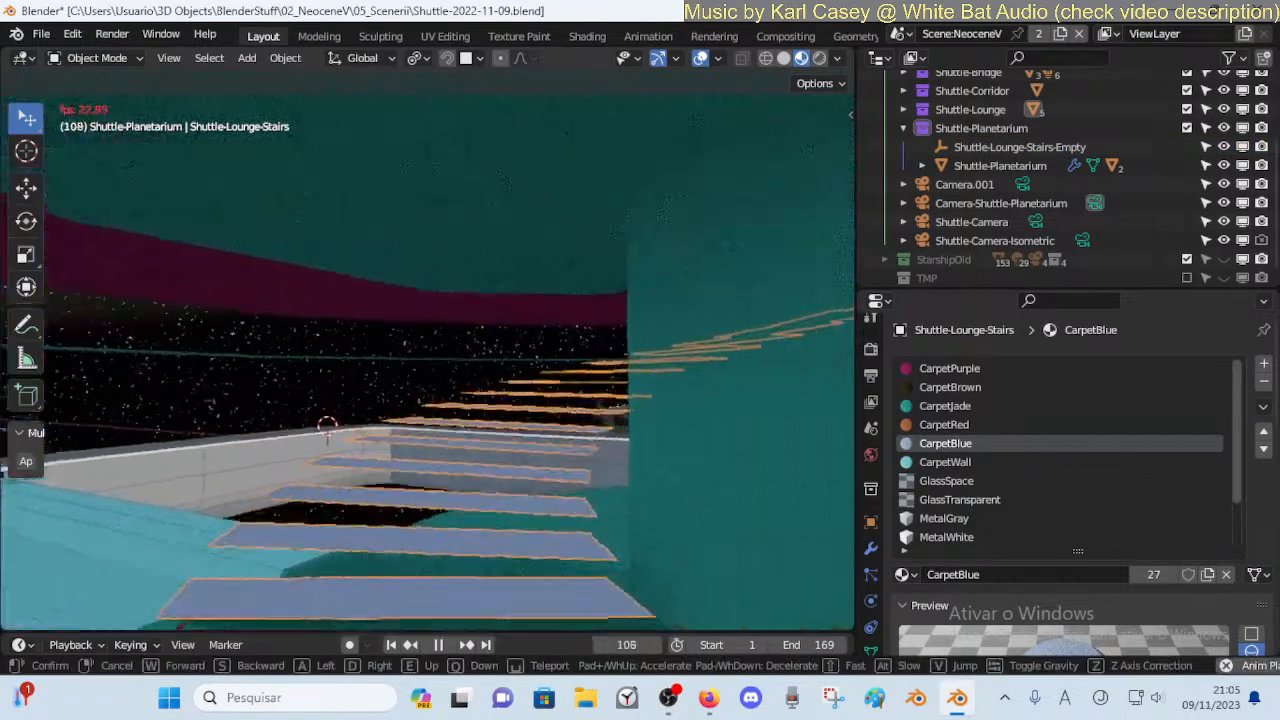
{"action": "key", "text": "w"}
{"action": "key", "text": "w"}
{"action": "key", "text": "s"}
{"action": "key", "text": "e"}
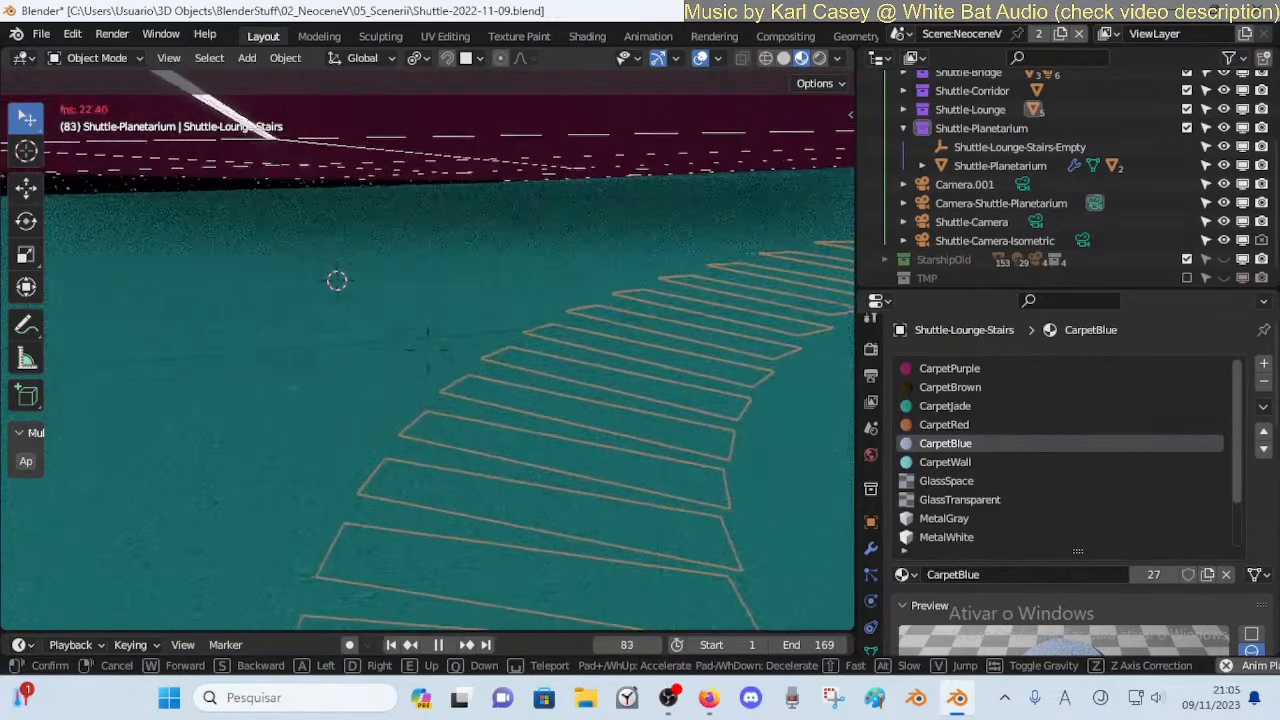
{"action": "key", "text": "q"}
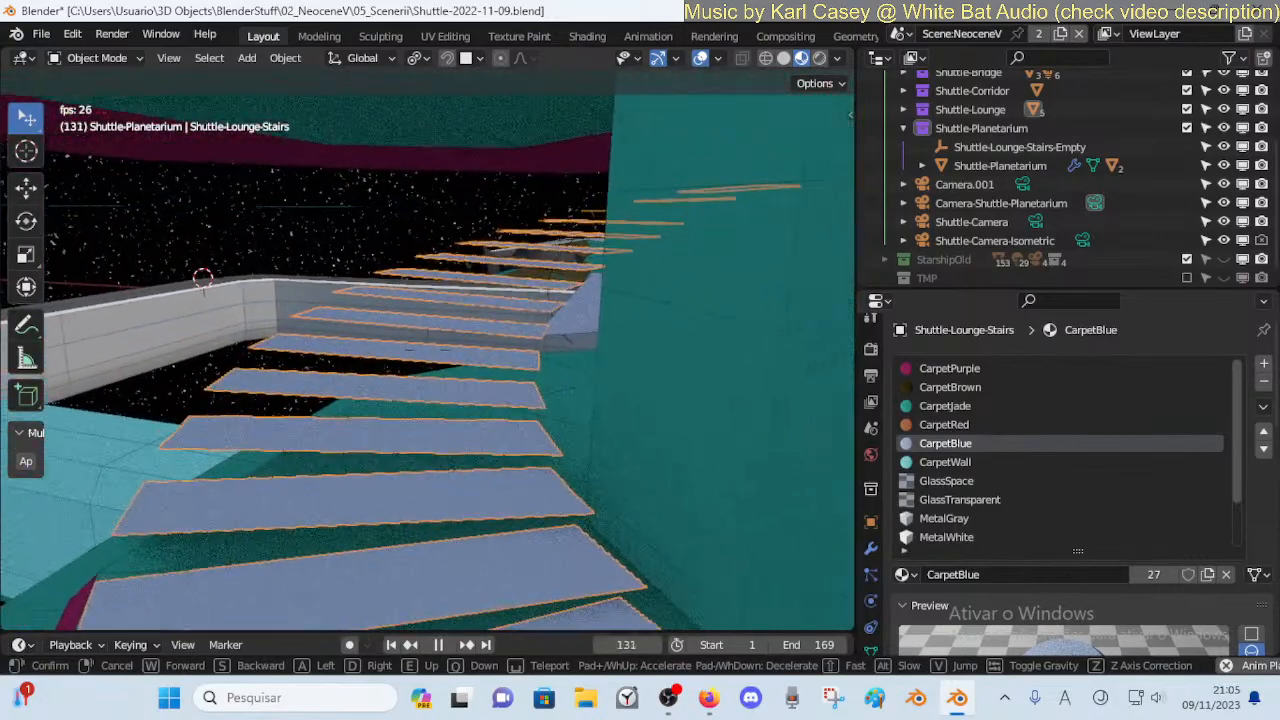
{"action": "key", "text": "s"}
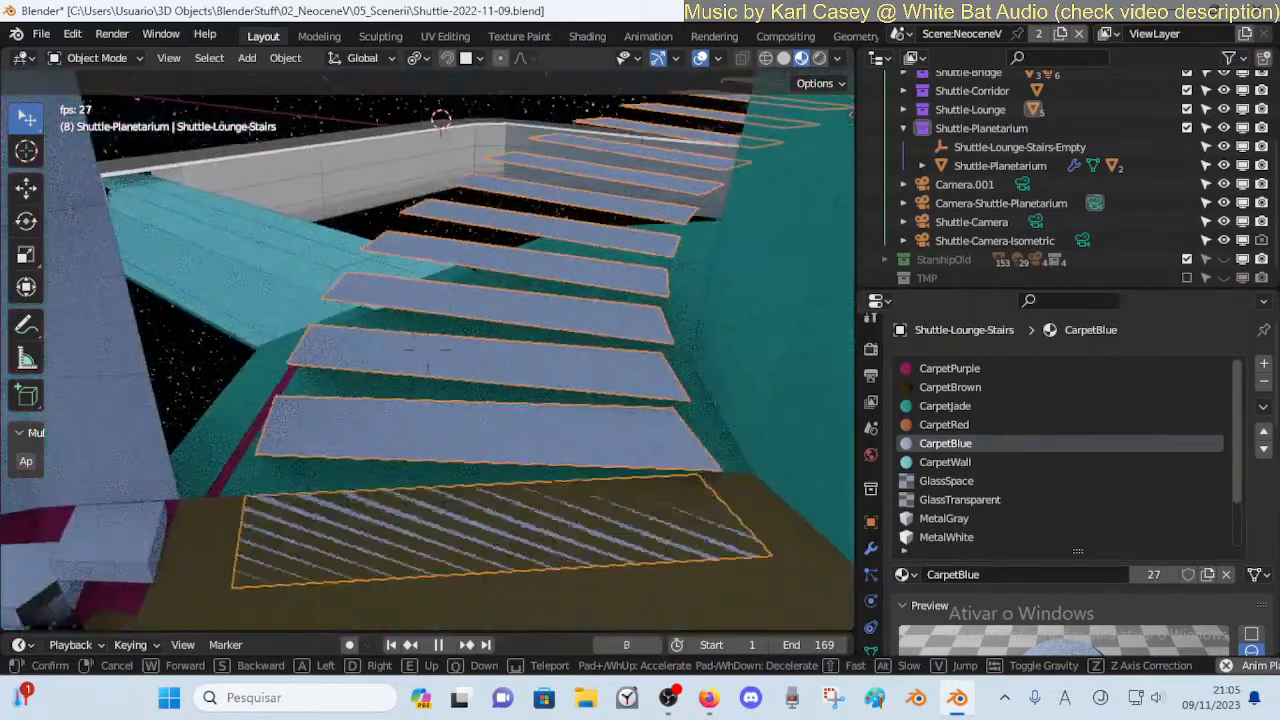
{"action": "key", "text": "w"}
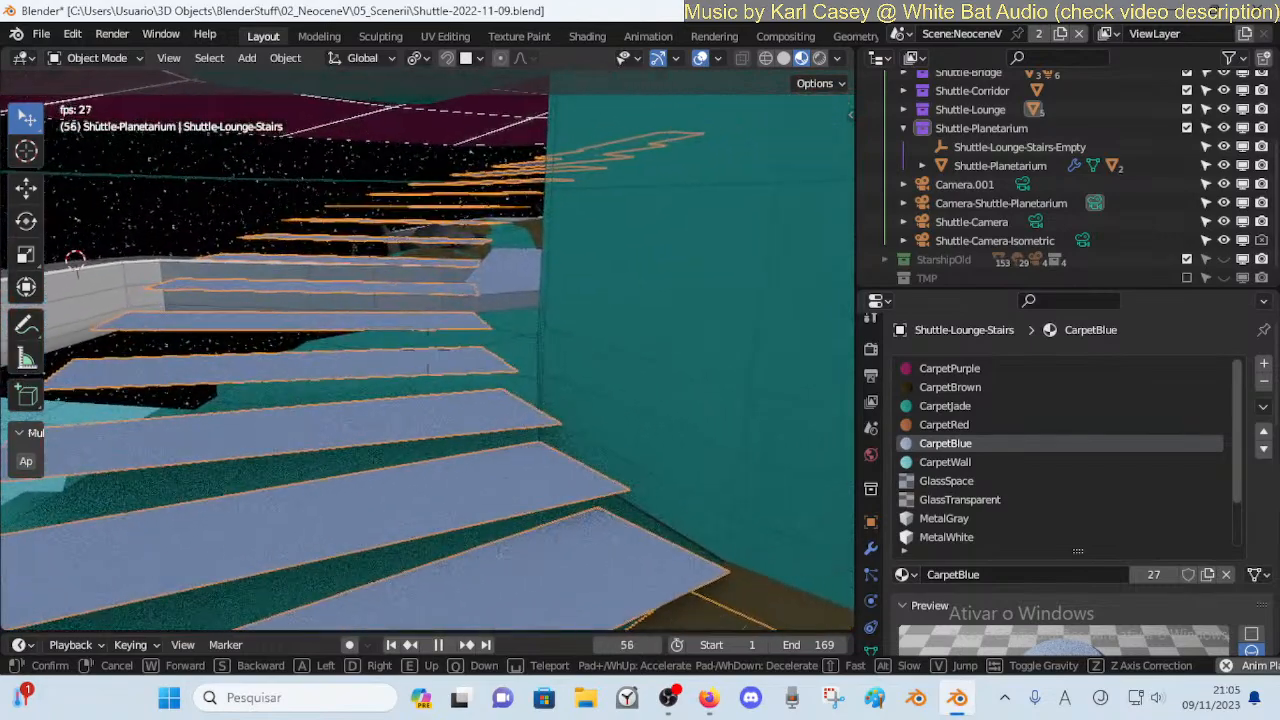
{"action": "key", "text": "s"}
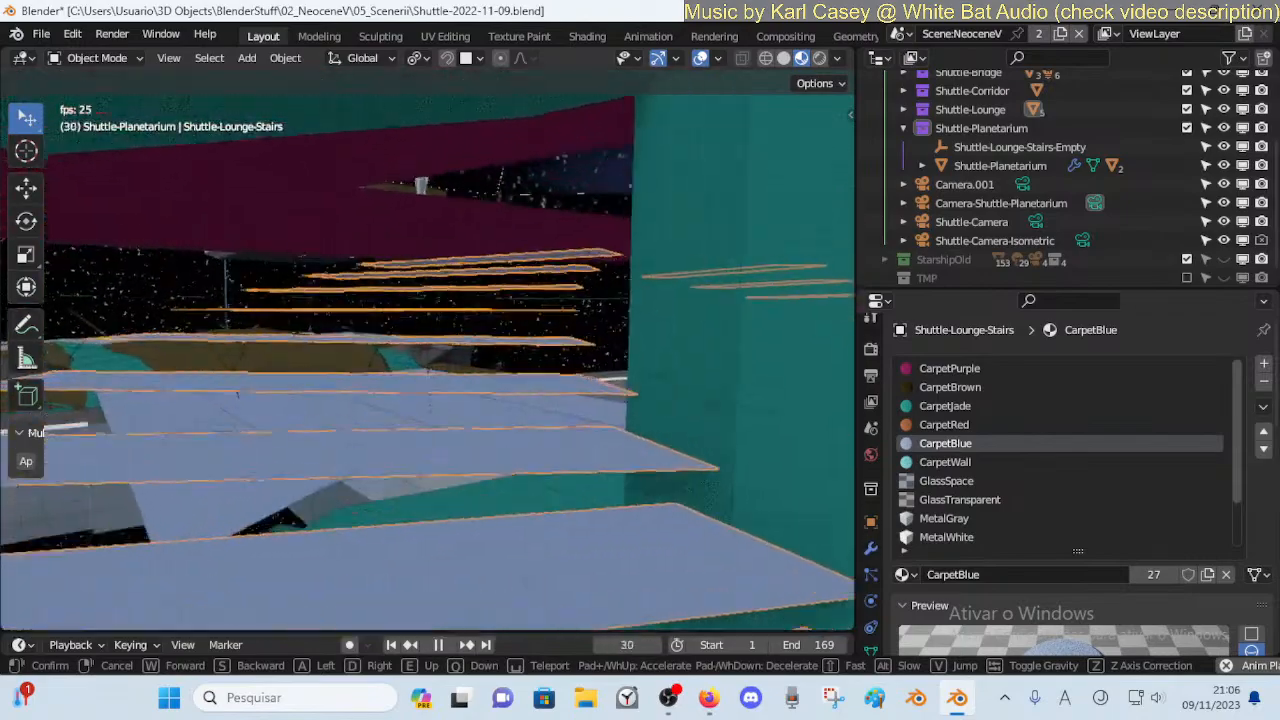
{"action": "key", "text": "w"}
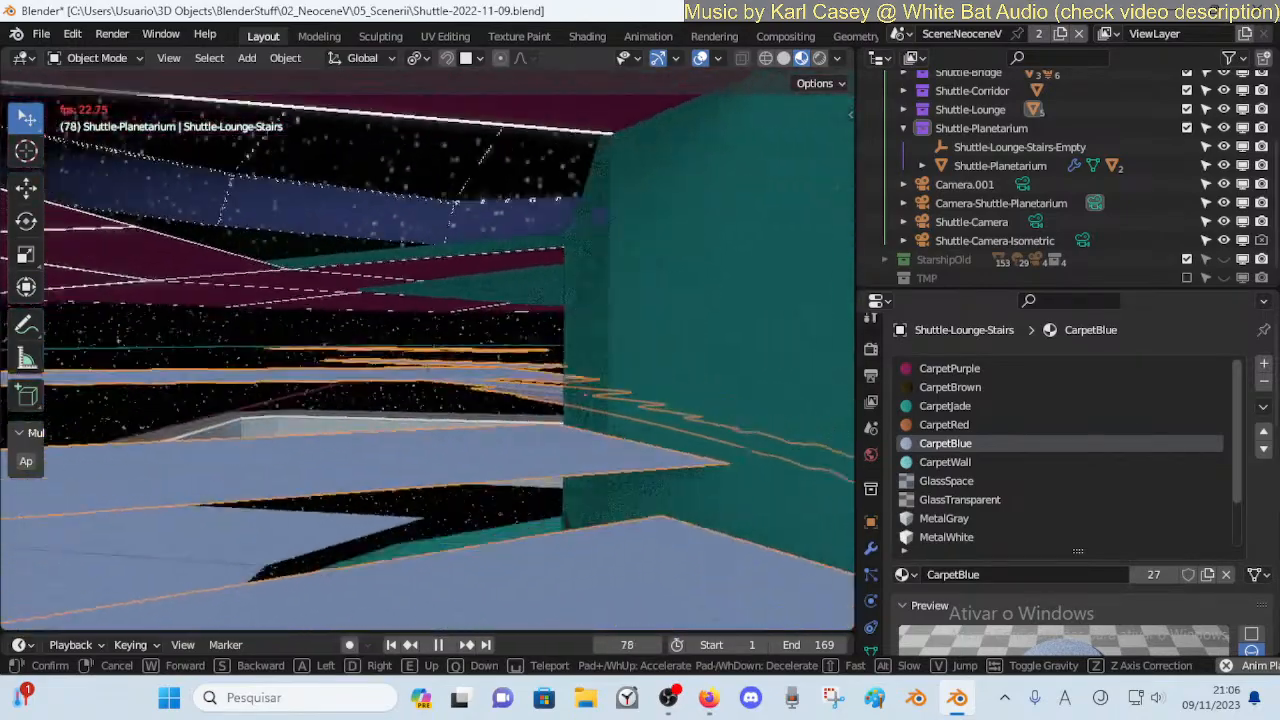
{"action": "key", "text": "w"}
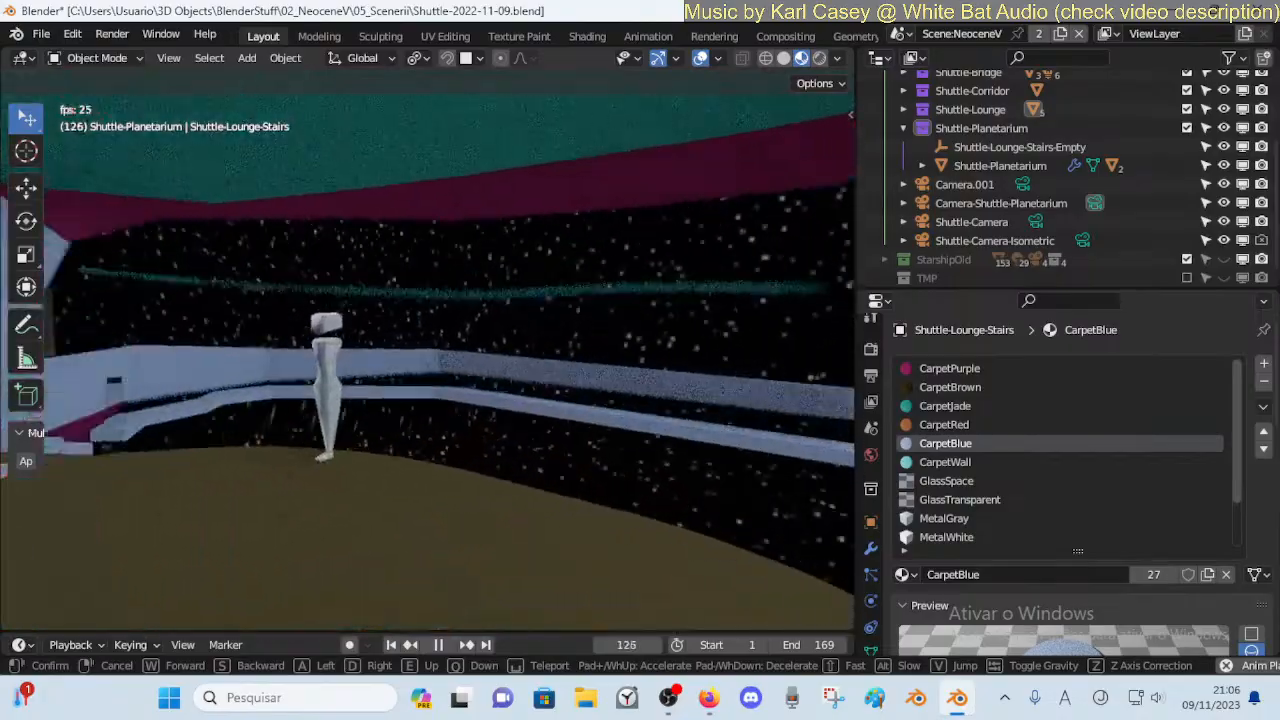
{"action": "key", "text": "s"}
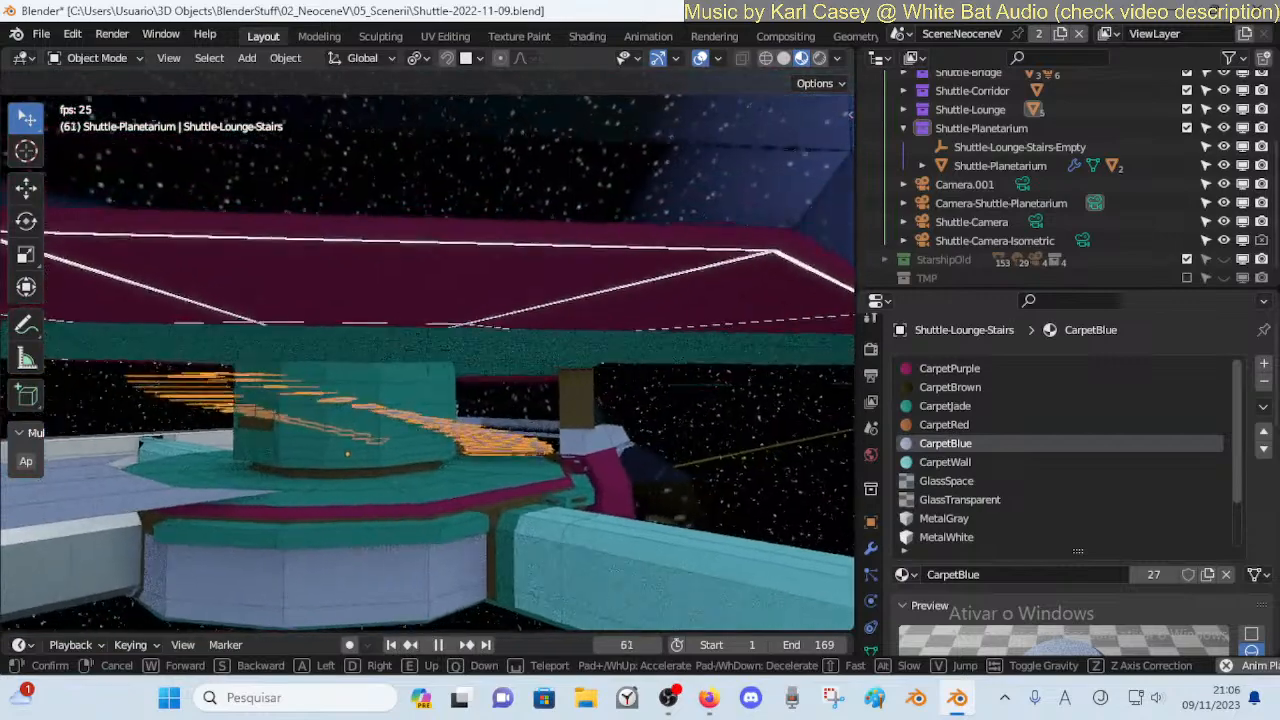
{"action": "left_click", "coordinate": [461, 416]}
Stop the animation playback and select the planetarium dome in the right orthographic view
{"action": "key", "text": "KP_1"}
{"action": "key", "text": "space"}
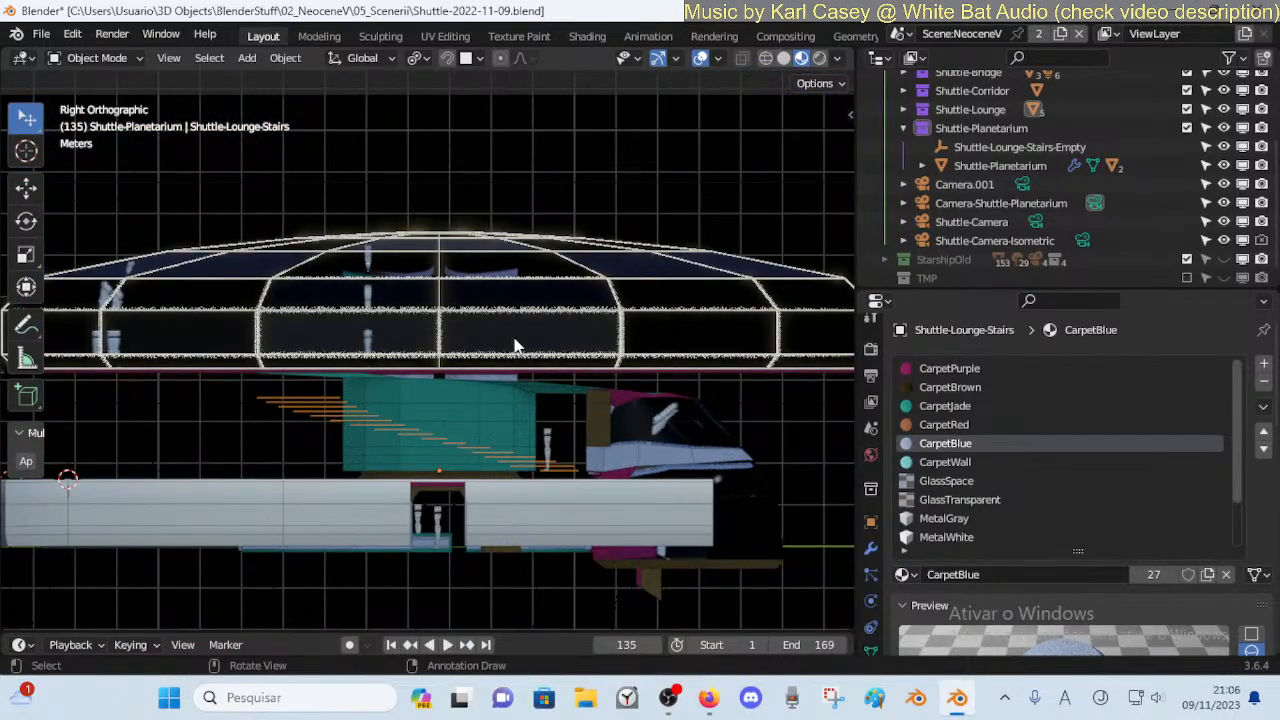
{"action": "left_click", "coordinate": [515, 345]}
{"action": "key", "text": "KP_5"}
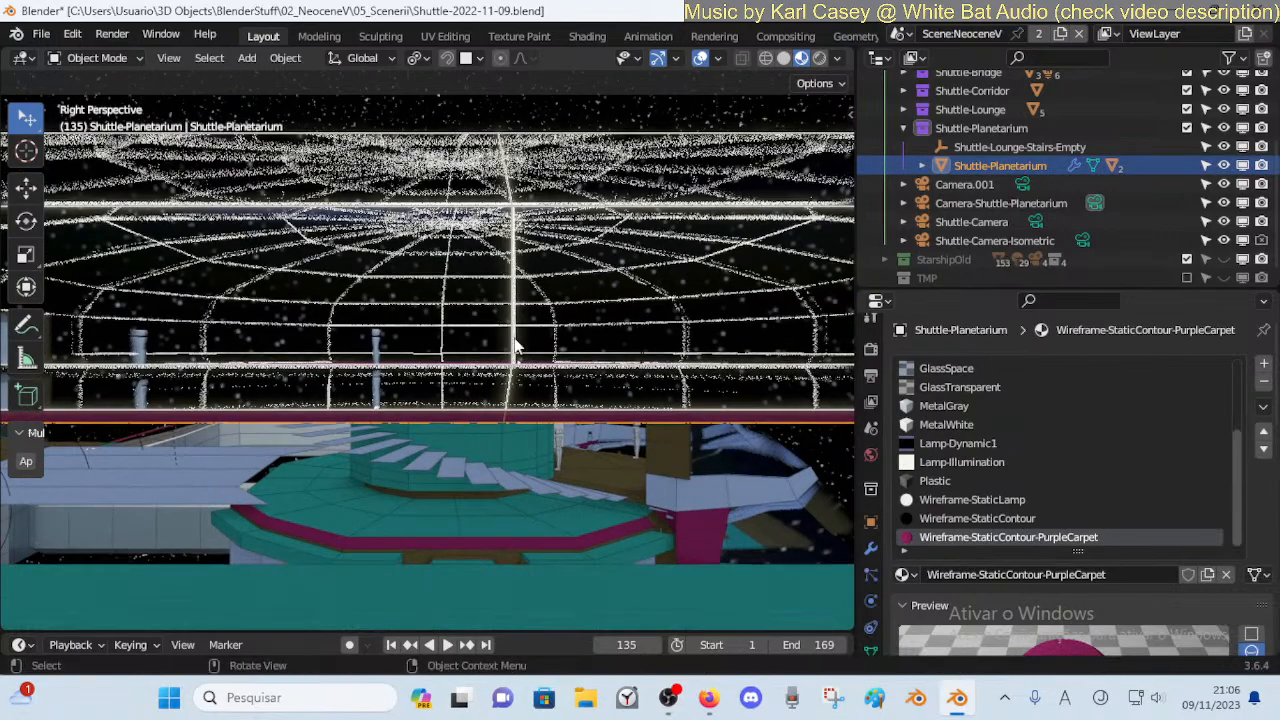
{"action": "key", "text": "KP_5"}
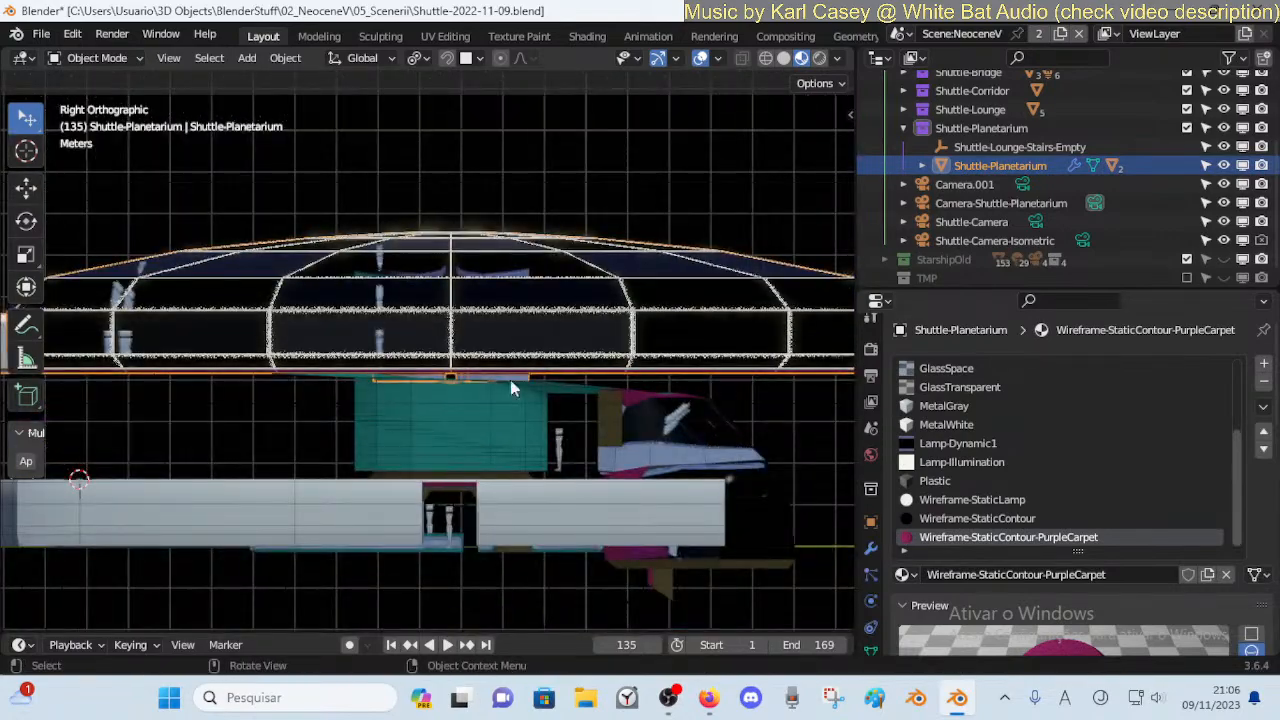
Enlarge the timeline area and return the scene animation to frame 0
{"action": "left_click_drag", "start_coordinate": [352, 627], "coordinate": [361, 575]}
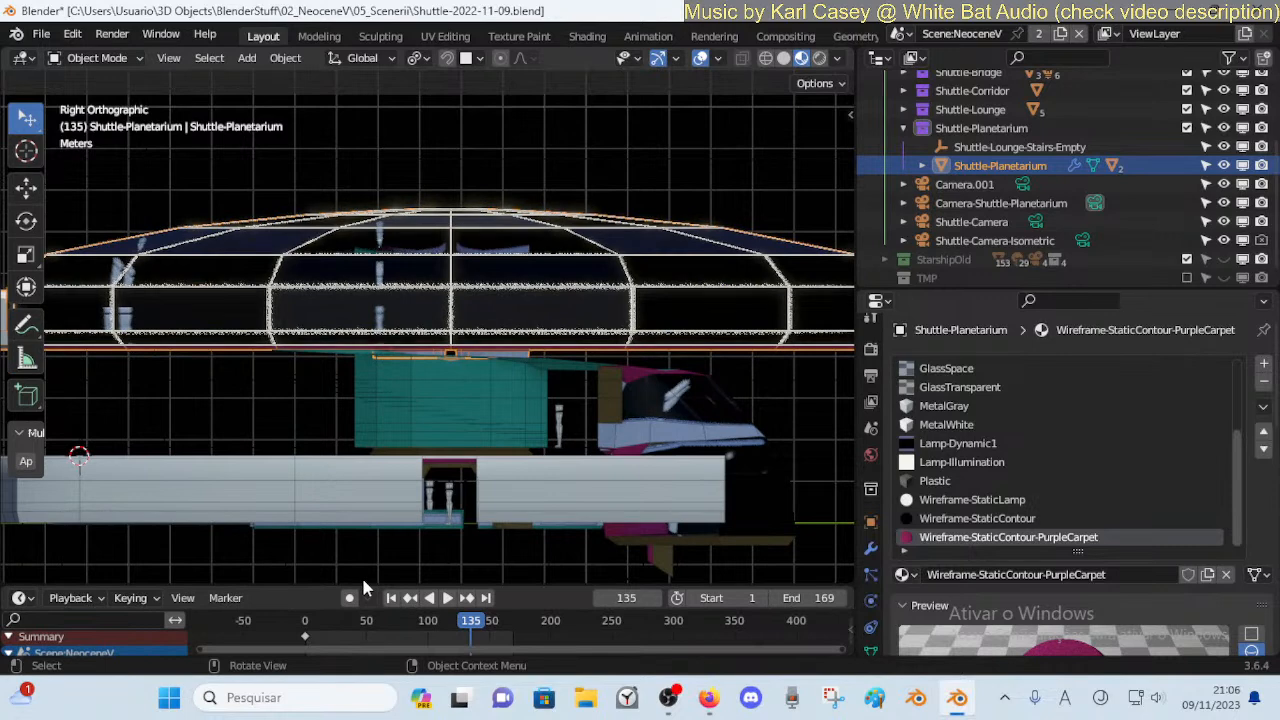
{"action": "key", "text": "space"}
{"action": "key", "text": "space"}
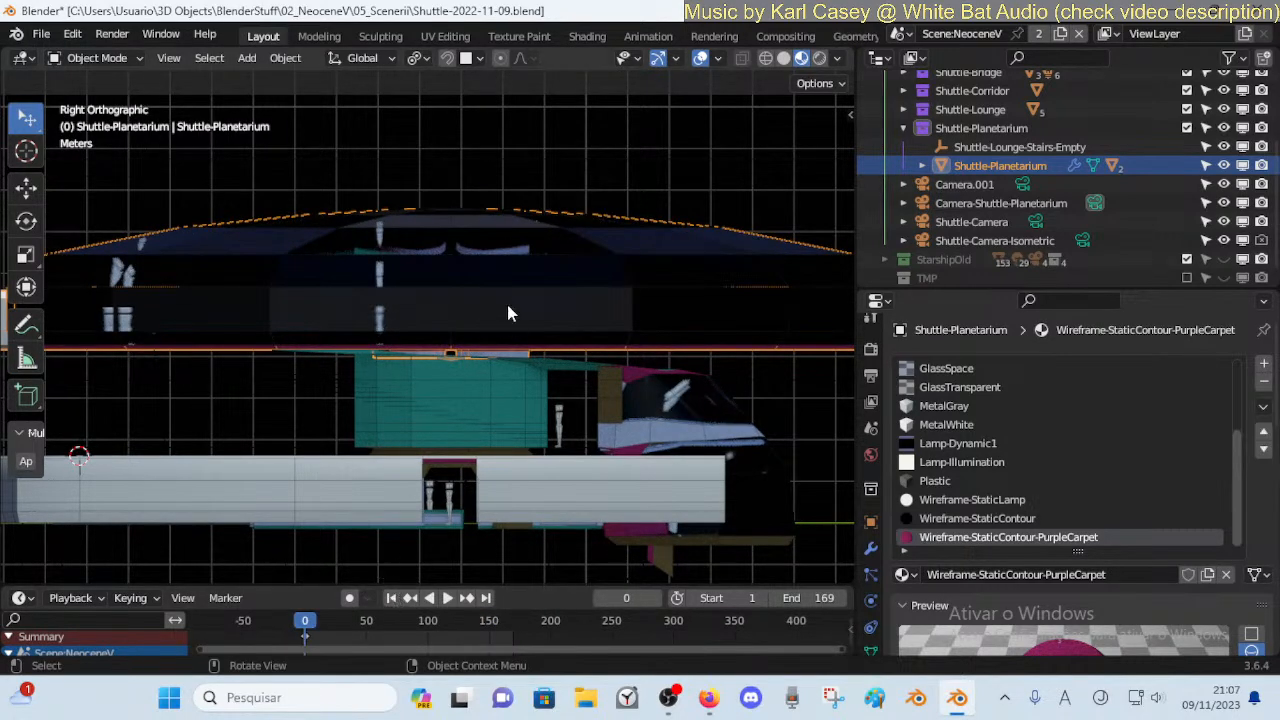
Raise the planetarium along the global Z axis, clear of the lounge roof
{"action": "key", "text": "g"}
{"action": "key", "text": "Escape"}
{"action": "key", "text": "g"}
{"action": "key", "text": "z"}
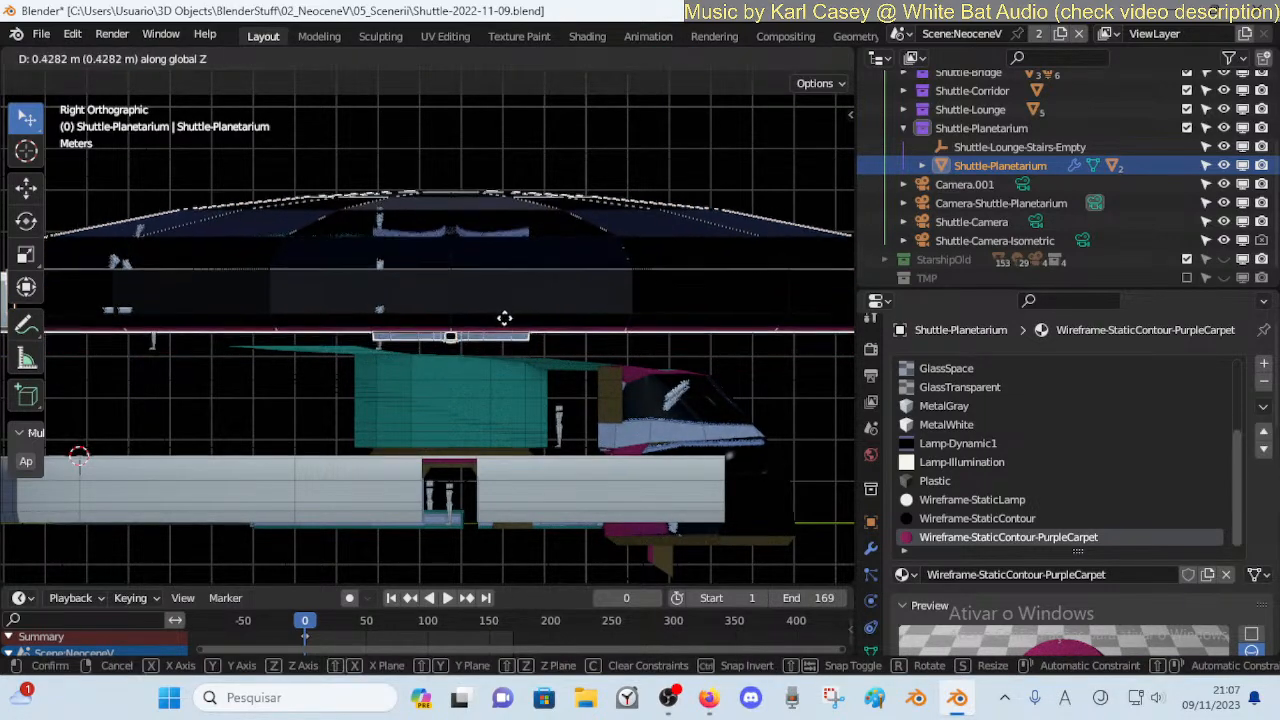
{"action": "left_click", "coordinate": [517, 329]}
Switch to Firefox, set the White Bat Audio playlist video's quality to 144p, and return to Blender
{"action": "left_click", "coordinate": [710, 697]}
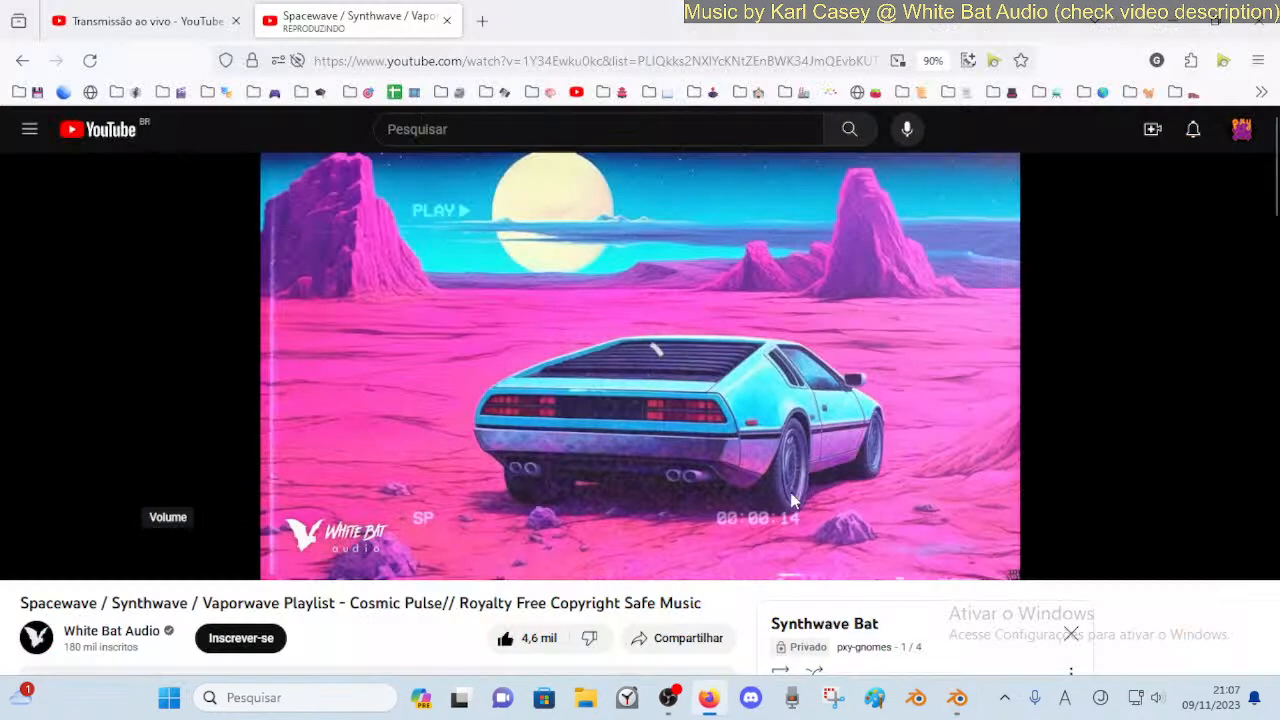
{"action": "left_click", "coordinate": [1129, 560]}
{"action": "left_click", "coordinate": [1011, 505]}
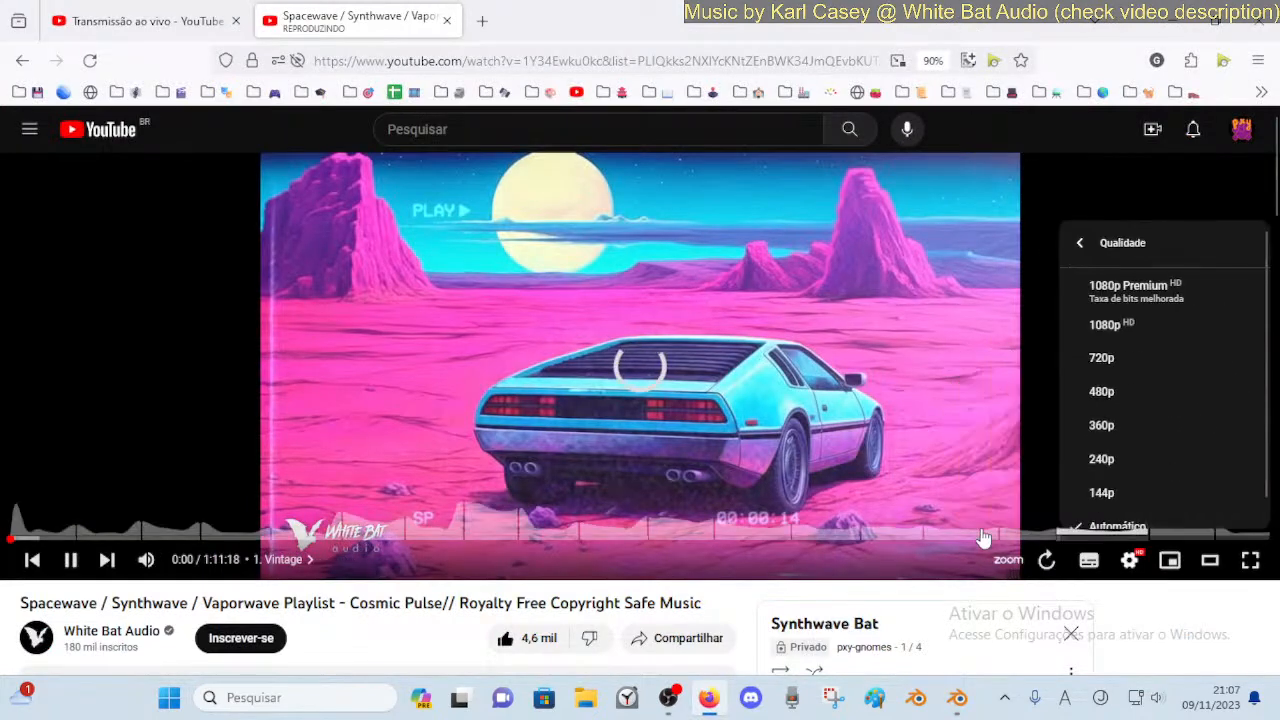
{"action": "left_click", "coordinate": [1100, 491]}
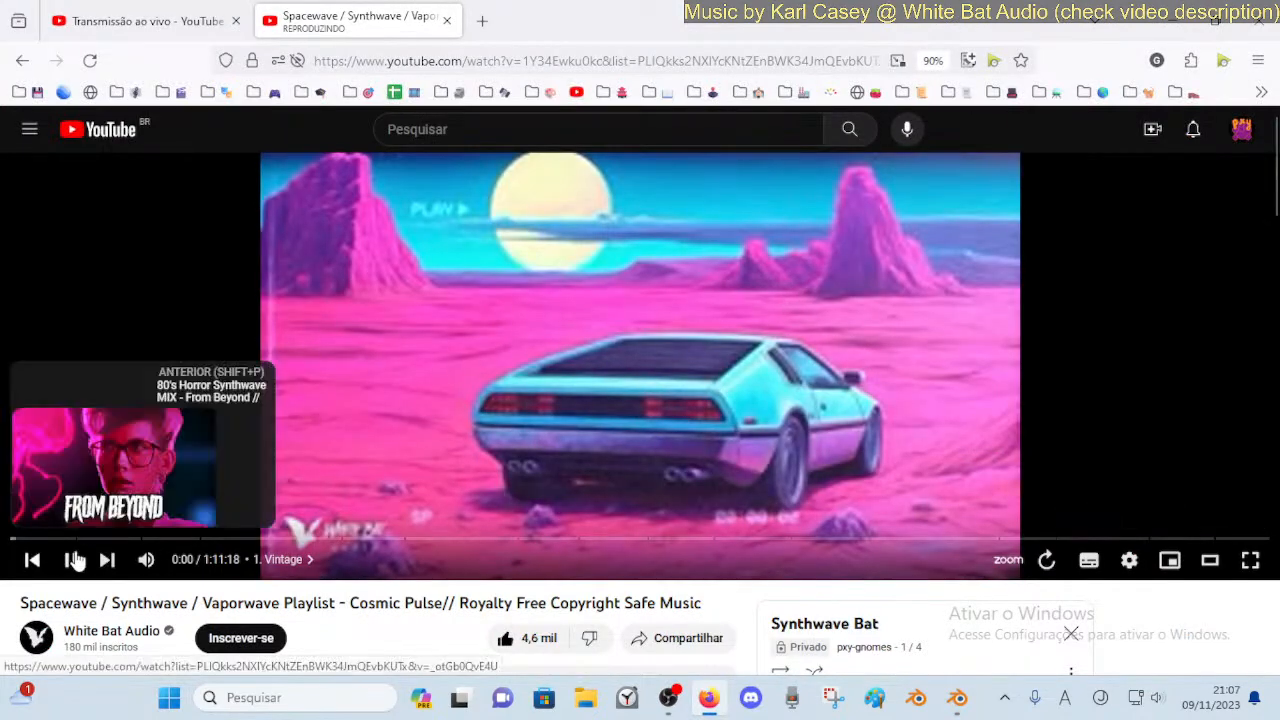
{"action": "left_click", "coordinate": [958, 697]}
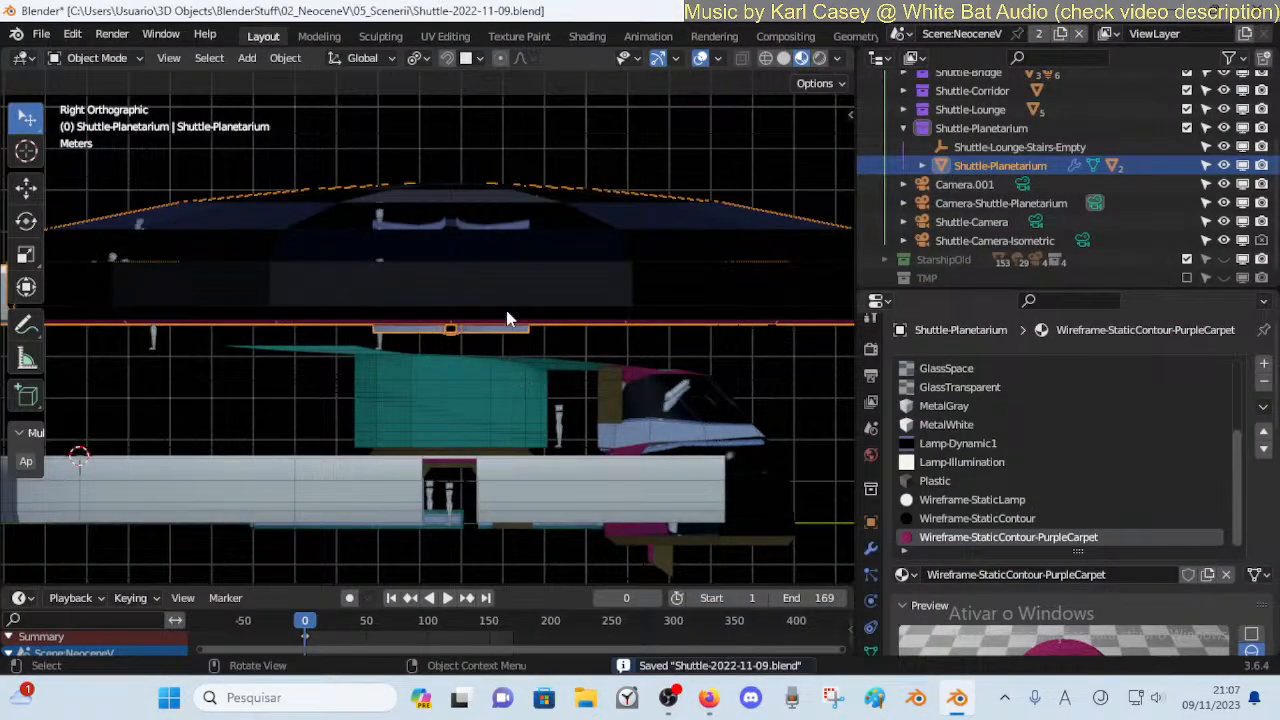
Lower the planetarium along the global Z axis until its floor meets the top of the lounge
{"action": "key", "text": "g"}
{"action": "key", "text": "z"}
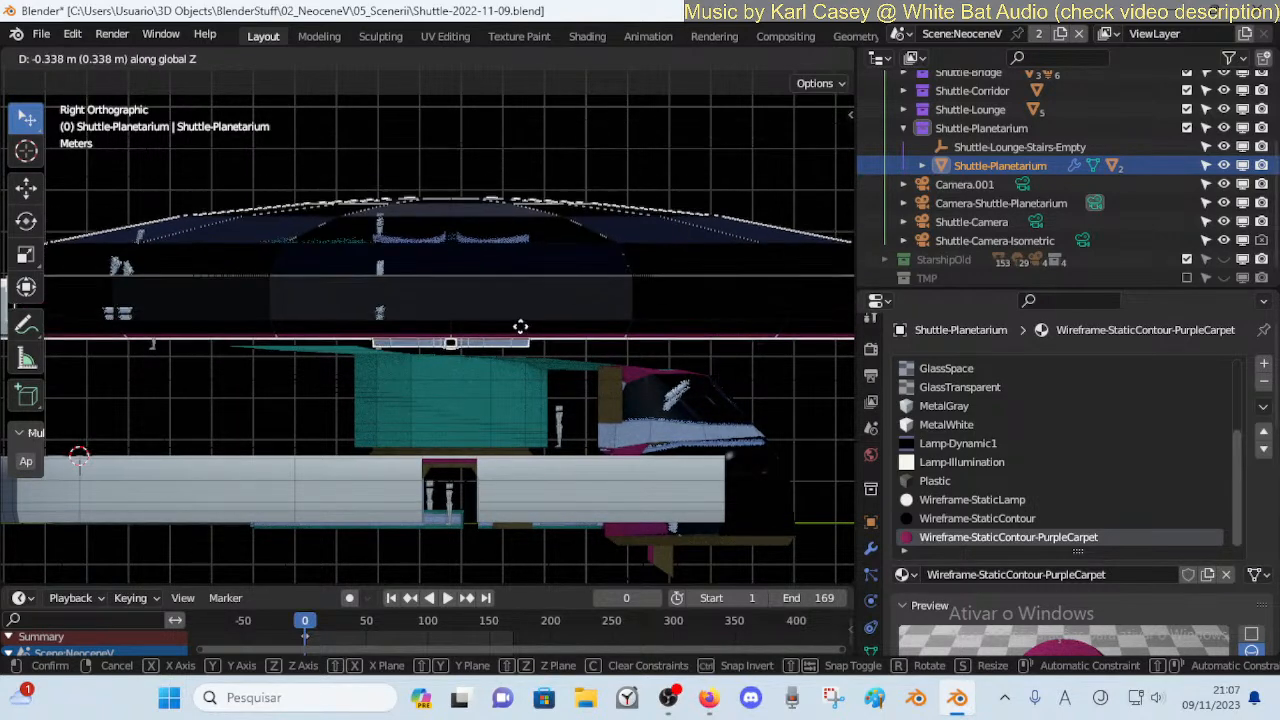
{"action": "left_click", "coordinate": [521, 341]}
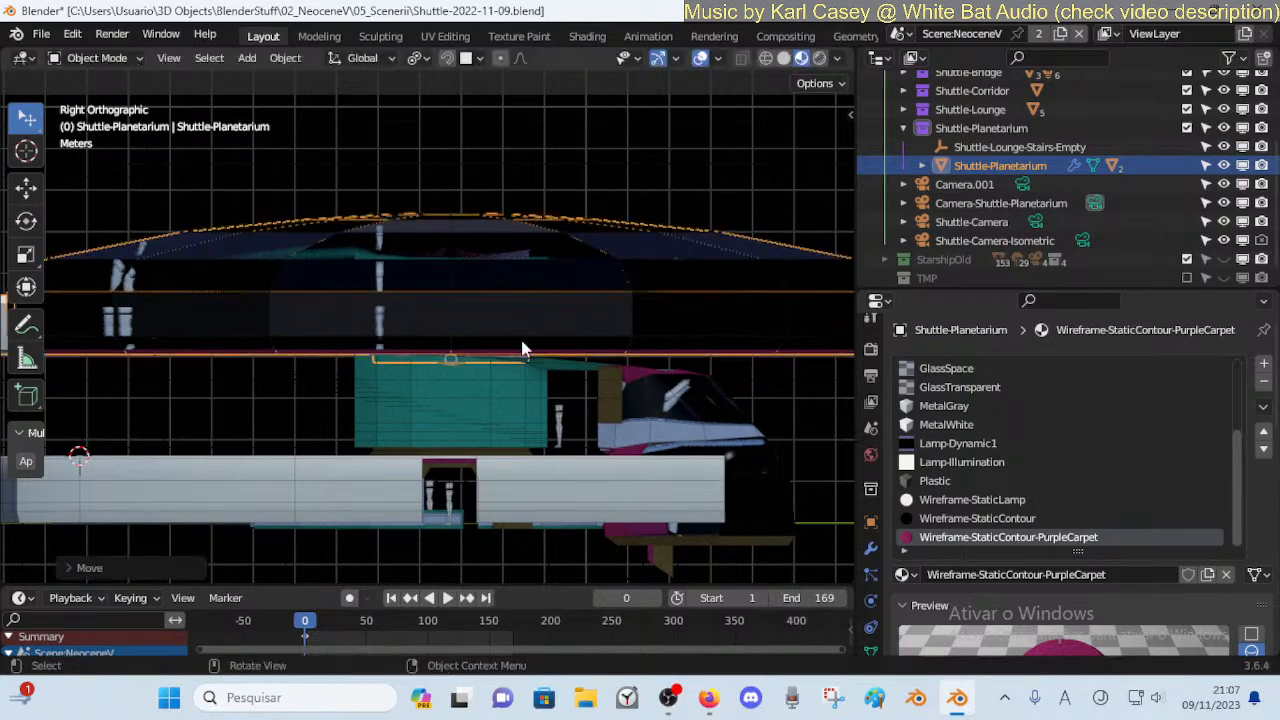
Select the lounge and examine from inside the shelves, panels and gap around its upper-floor opening
{"action": "left_click", "coordinate": [525, 413]}
{"action": "key", "text": "shift+grave"}
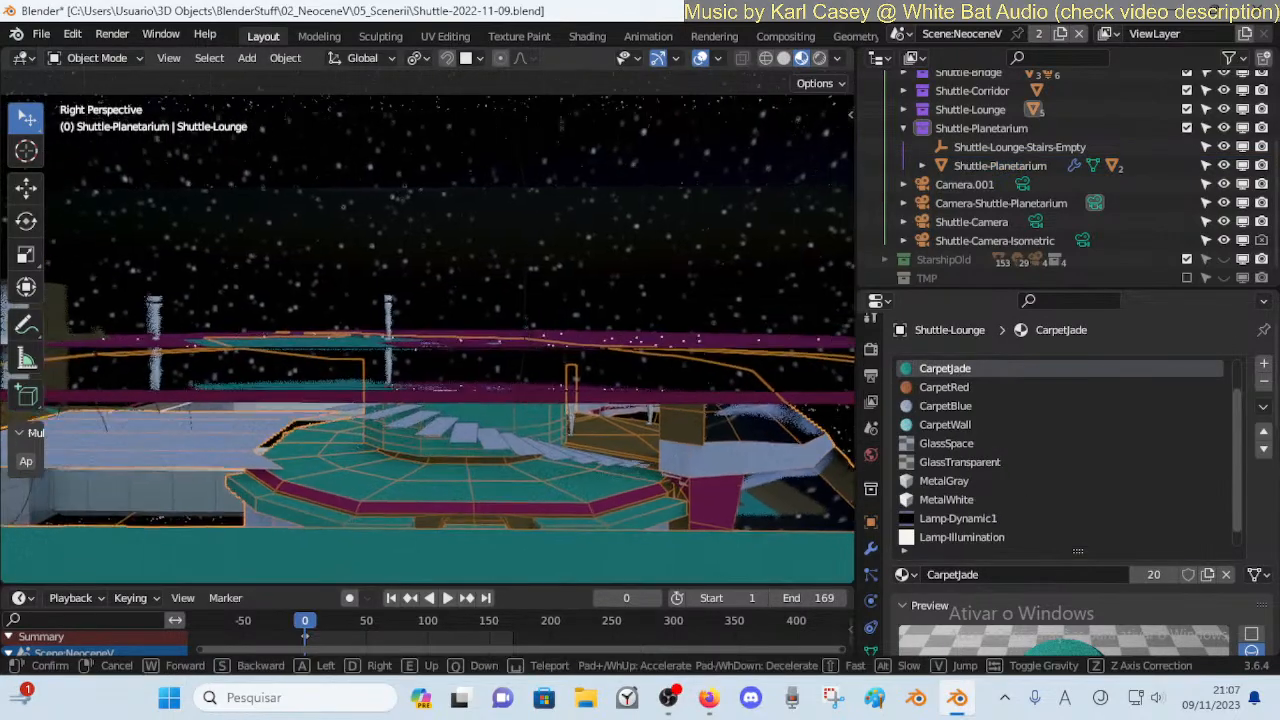
{"action": "key", "text": "w"}
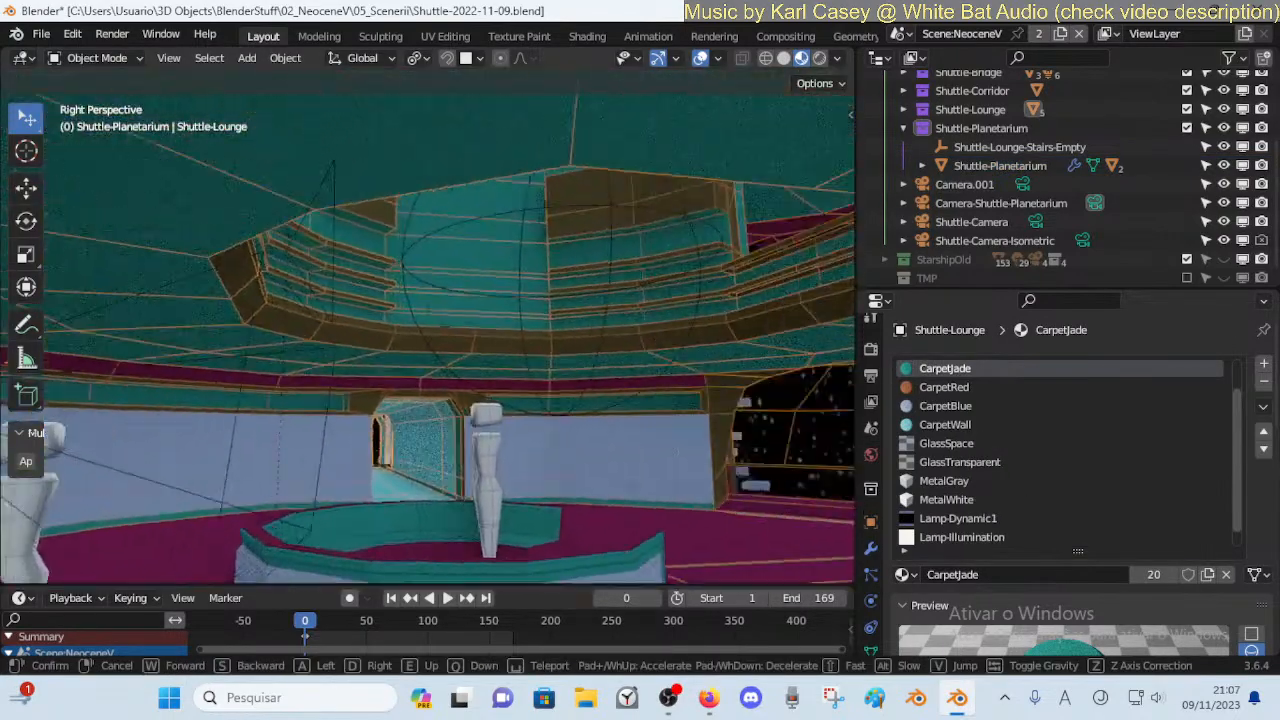
{"action": "key", "text": "w"}
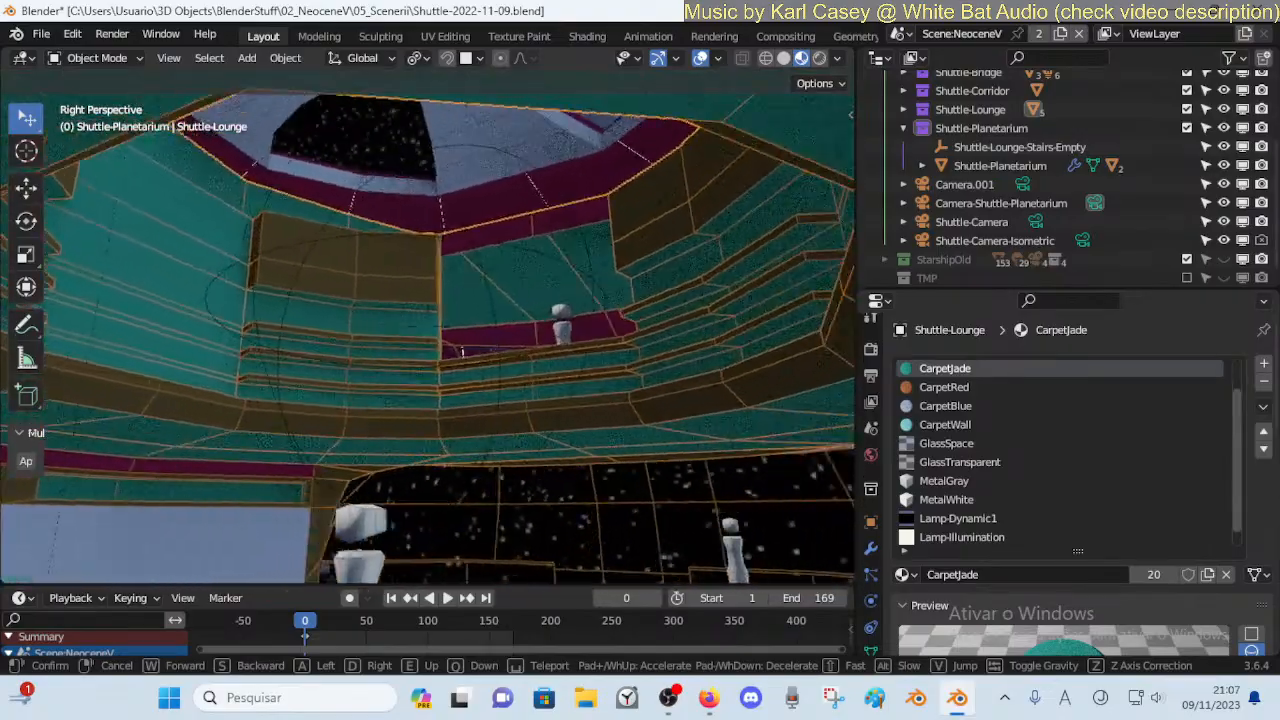
{"action": "key", "text": "a"}
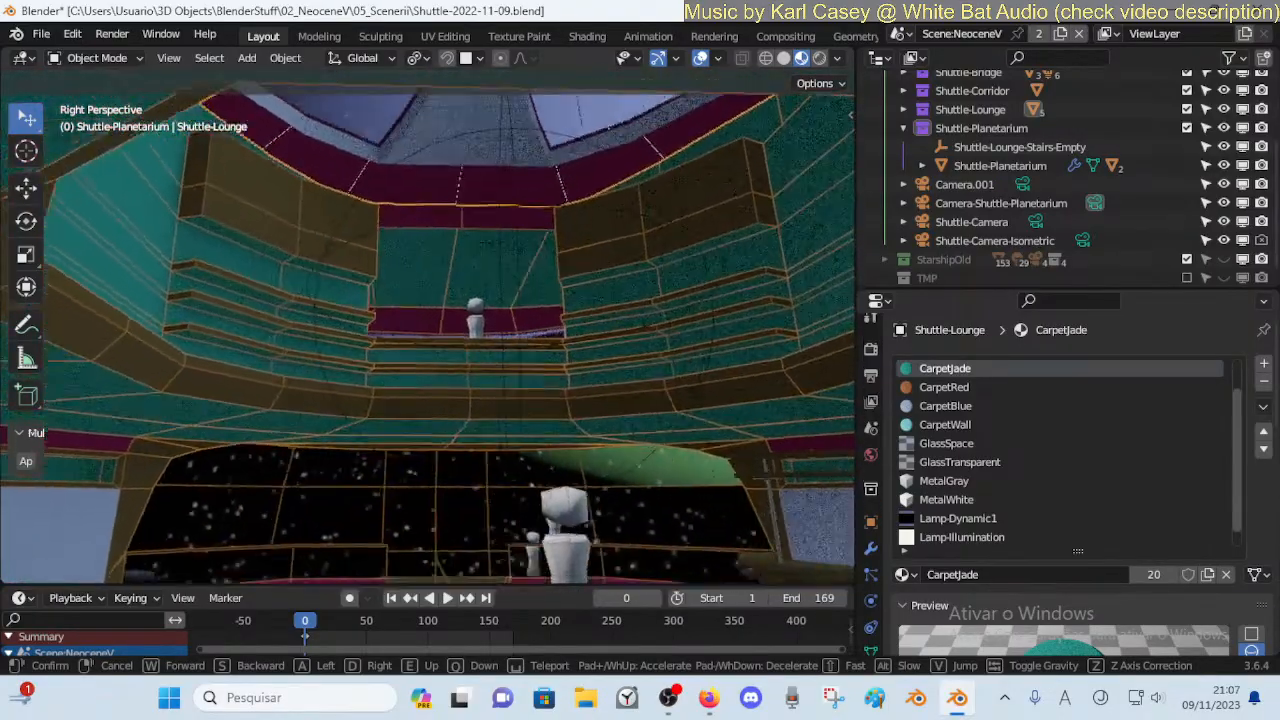
{"action": "key", "text": "a"}
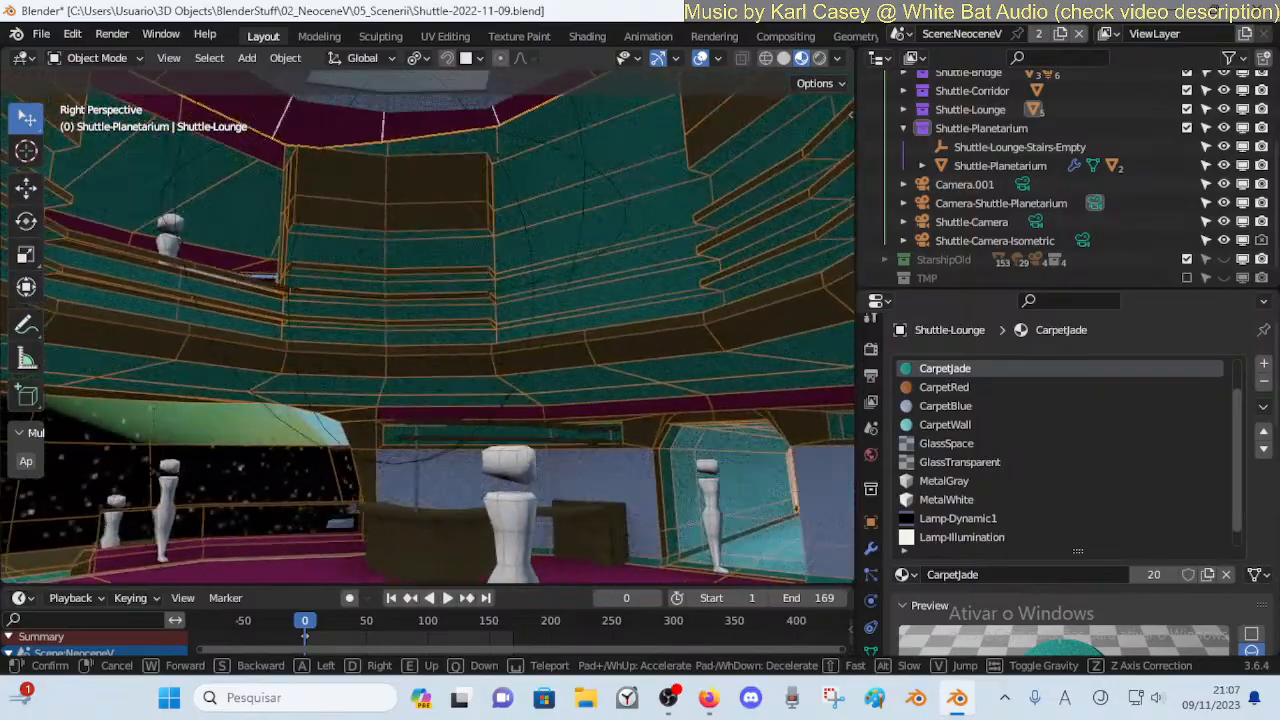
{"action": "key", "text": "d"}
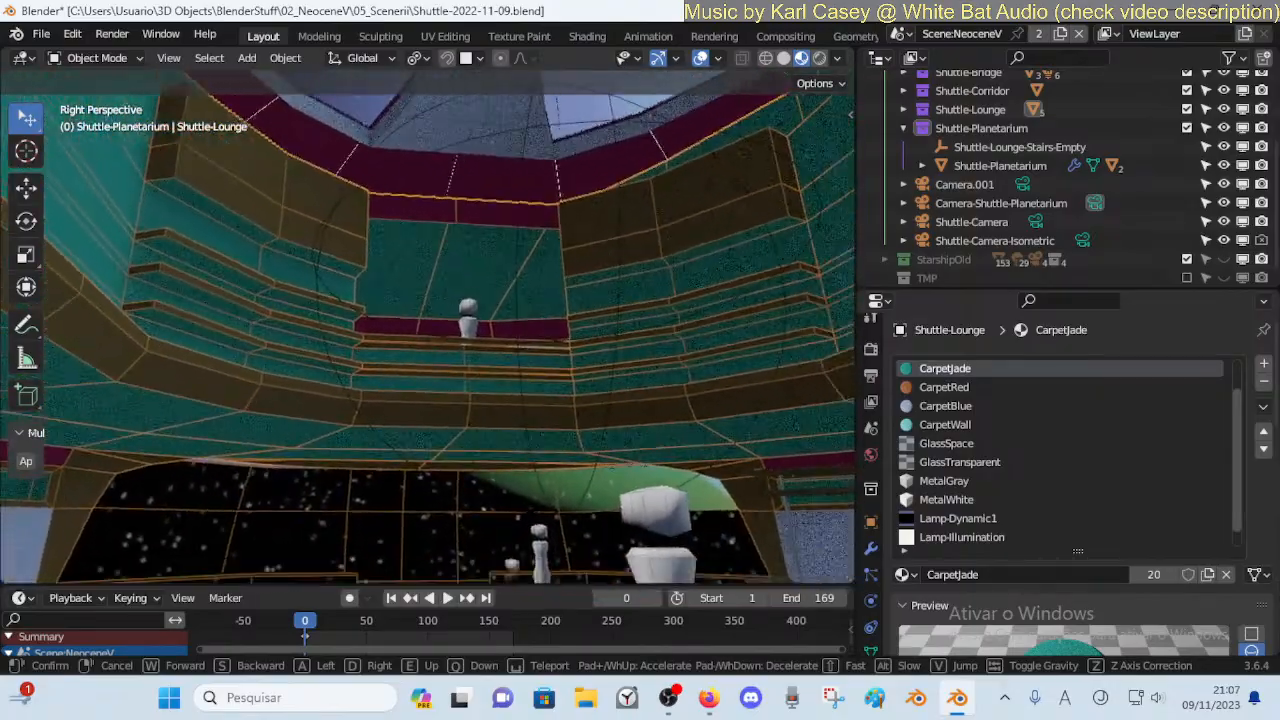
{"action": "key", "text": "a"}
{"action": "key", "text": "w"}
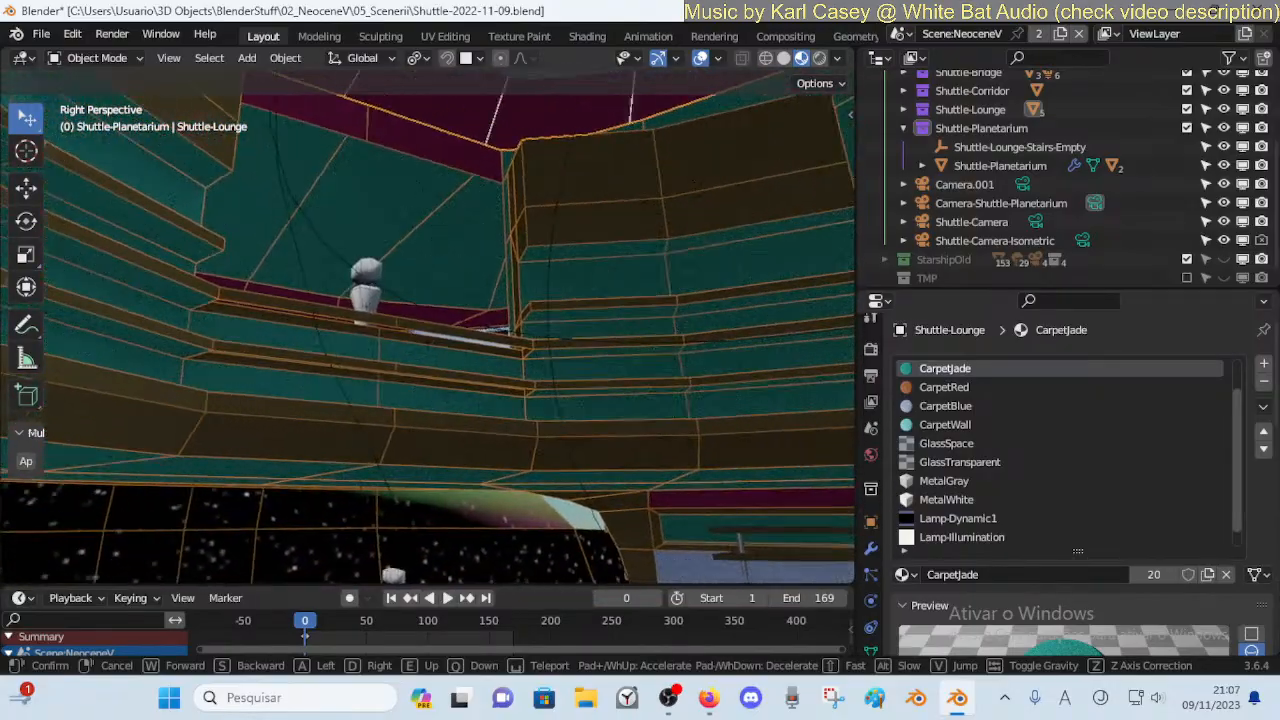
{"action": "key", "text": "w"}
{"action": "key", "text": "e"}
{"action": "key", "text": "s"}
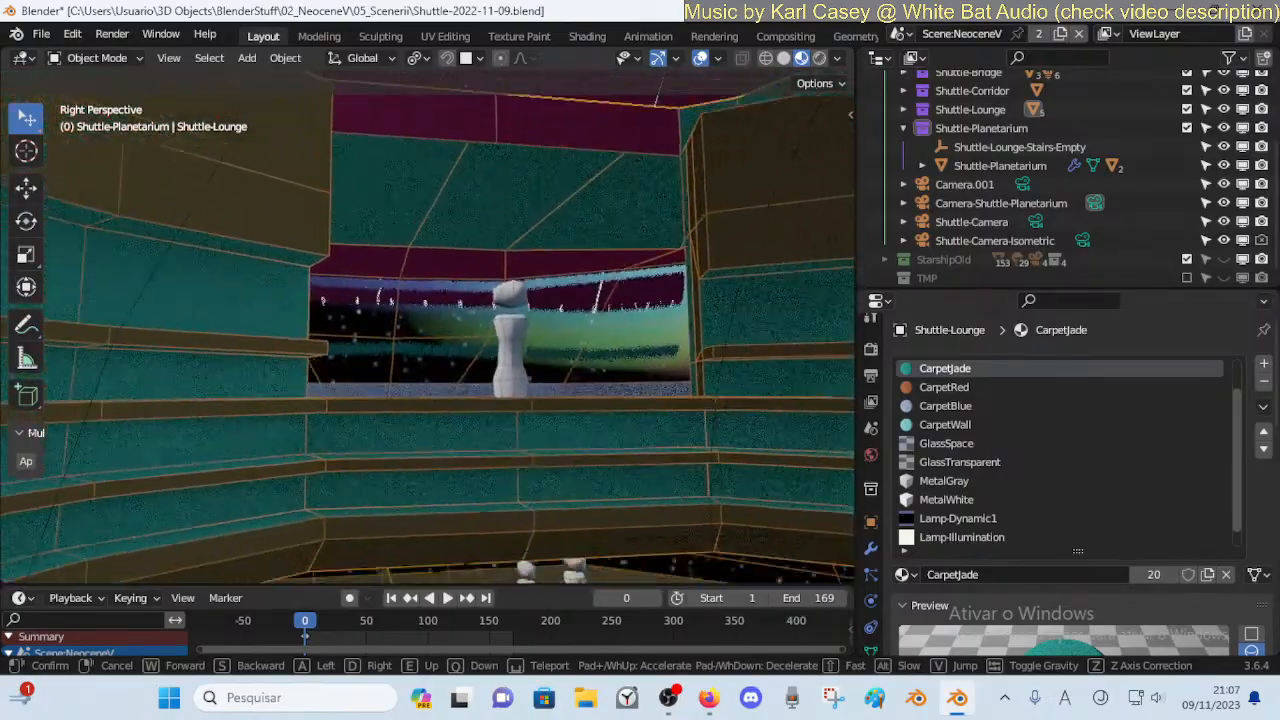
{"action": "key", "text": "w"}
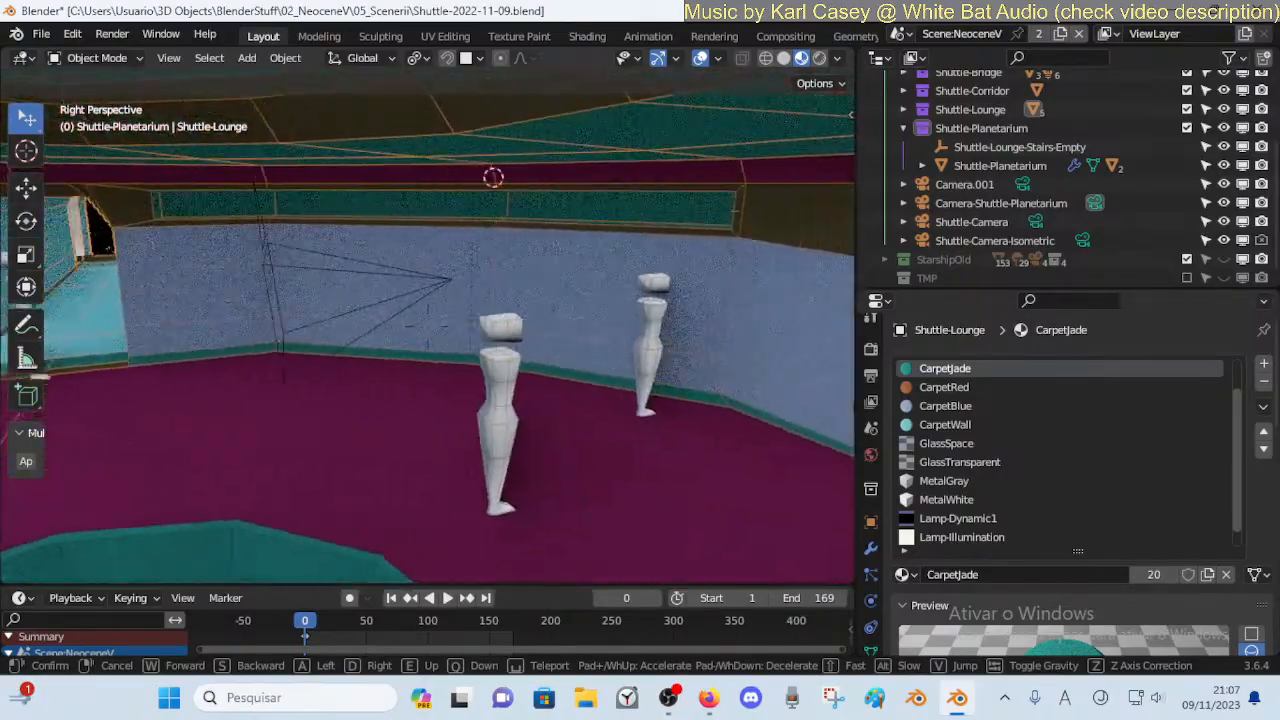
{"action": "key", "text": "s"}
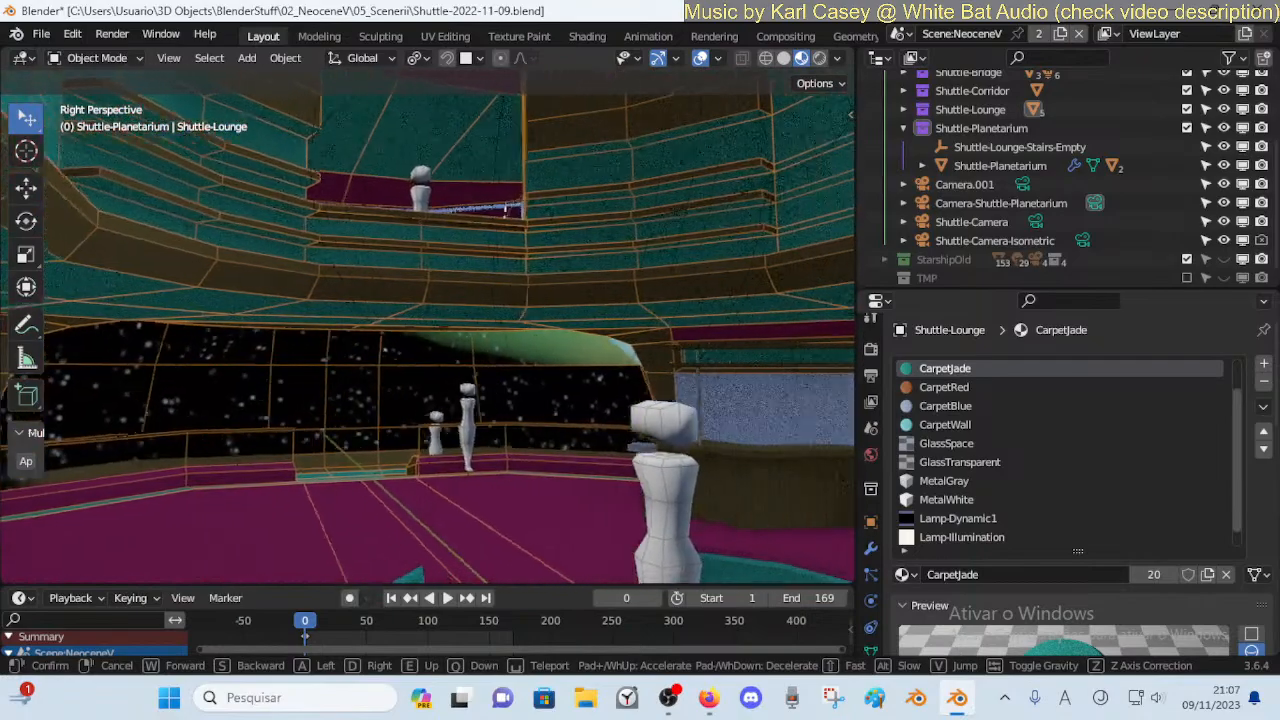
{"action": "key", "text": "e"}
{"action": "key", "text": "w"}
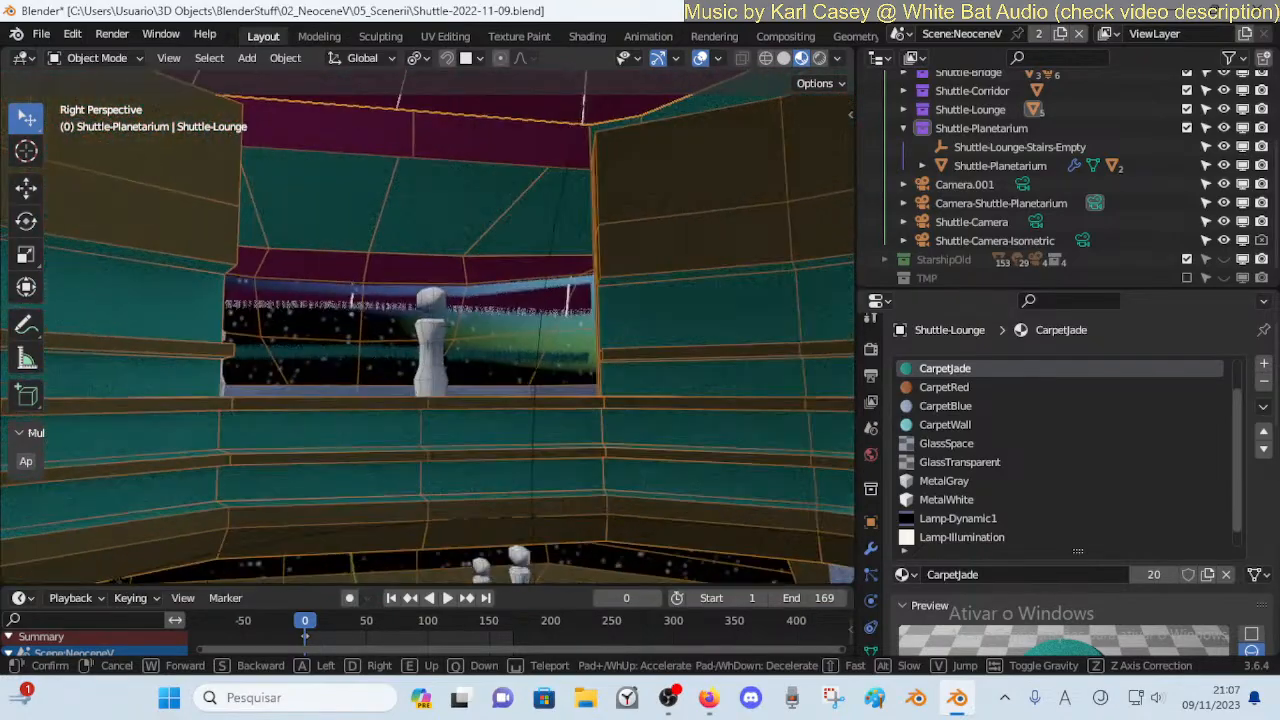
Examine the lounge's lower floor from the sofas and wall window across to the large front windows
{"action": "key", "text": "shift+grave"}
{"action": "key", "text": "q"}
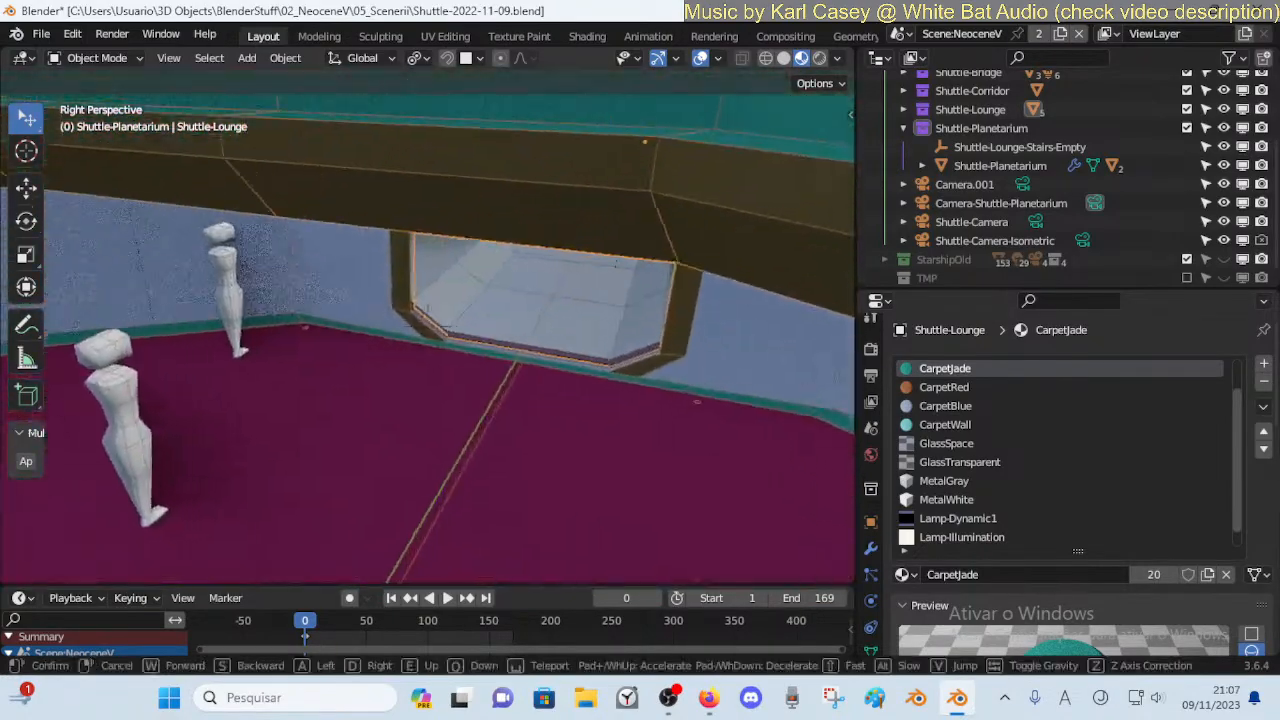
{"action": "key", "text": "s"}
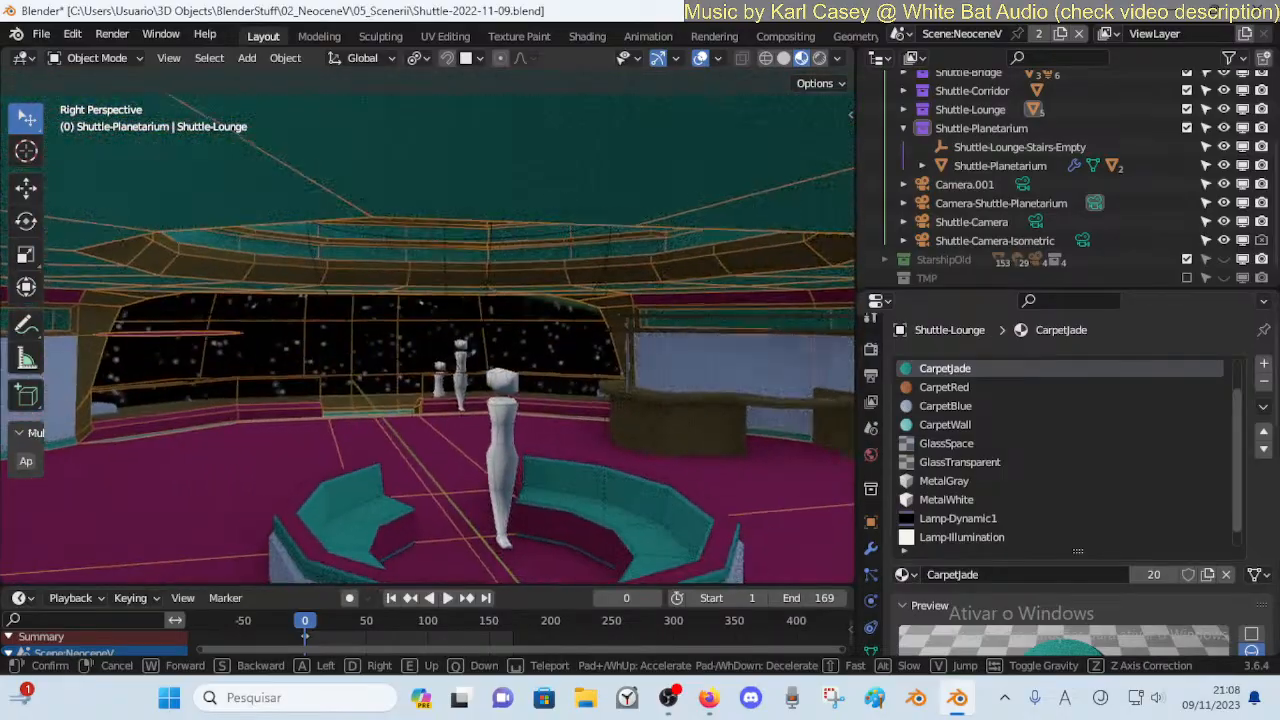
{"action": "key", "text": "q"}
{"action": "key", "text": "a"}
{"action": "key", "text": "w"}
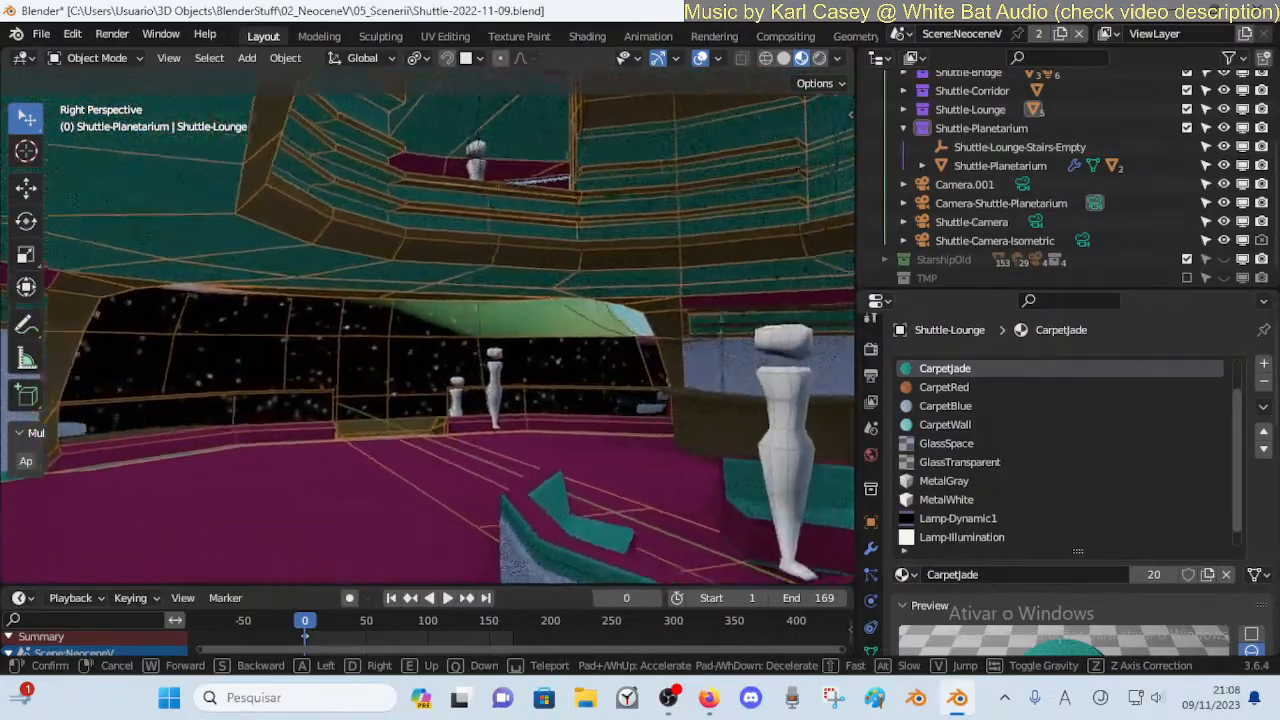
{"action": "key", "text": "w"}
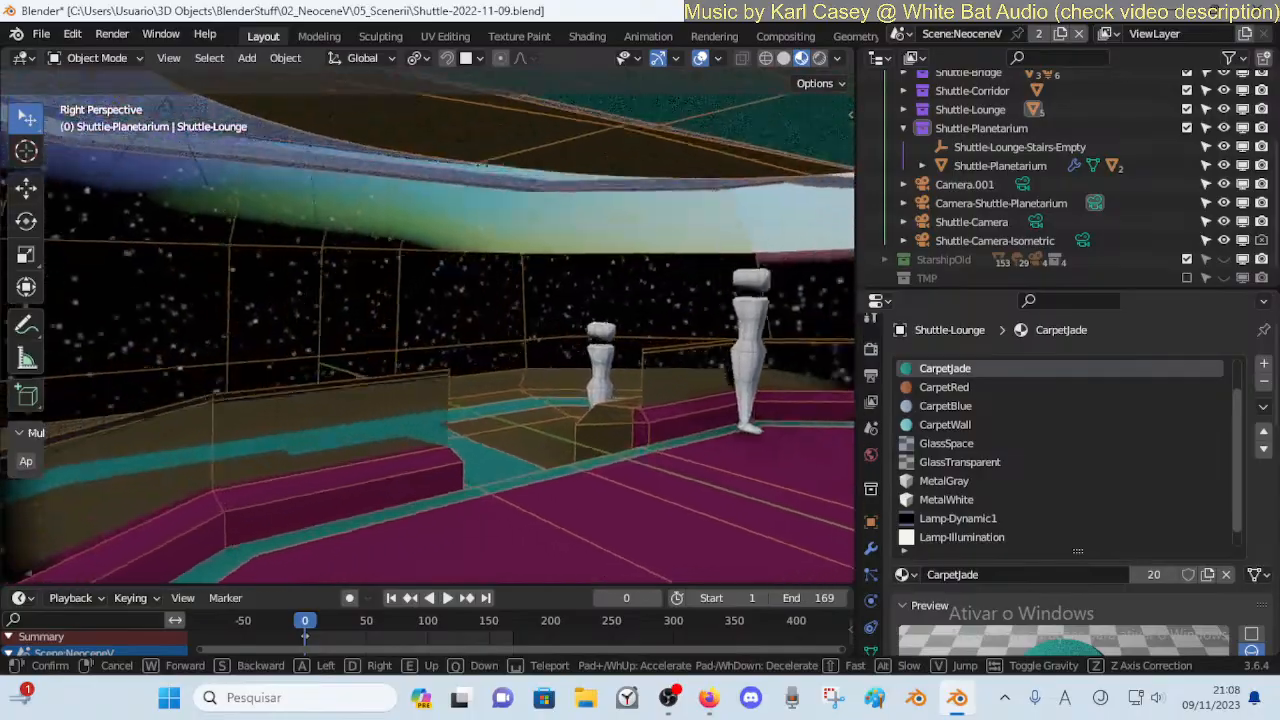
{"action": "key", "text": "w"}
Examine the stepped blocks beside the front windows and the upper landing with its stairs and teal wall
{"action": "key", "text": "a"}
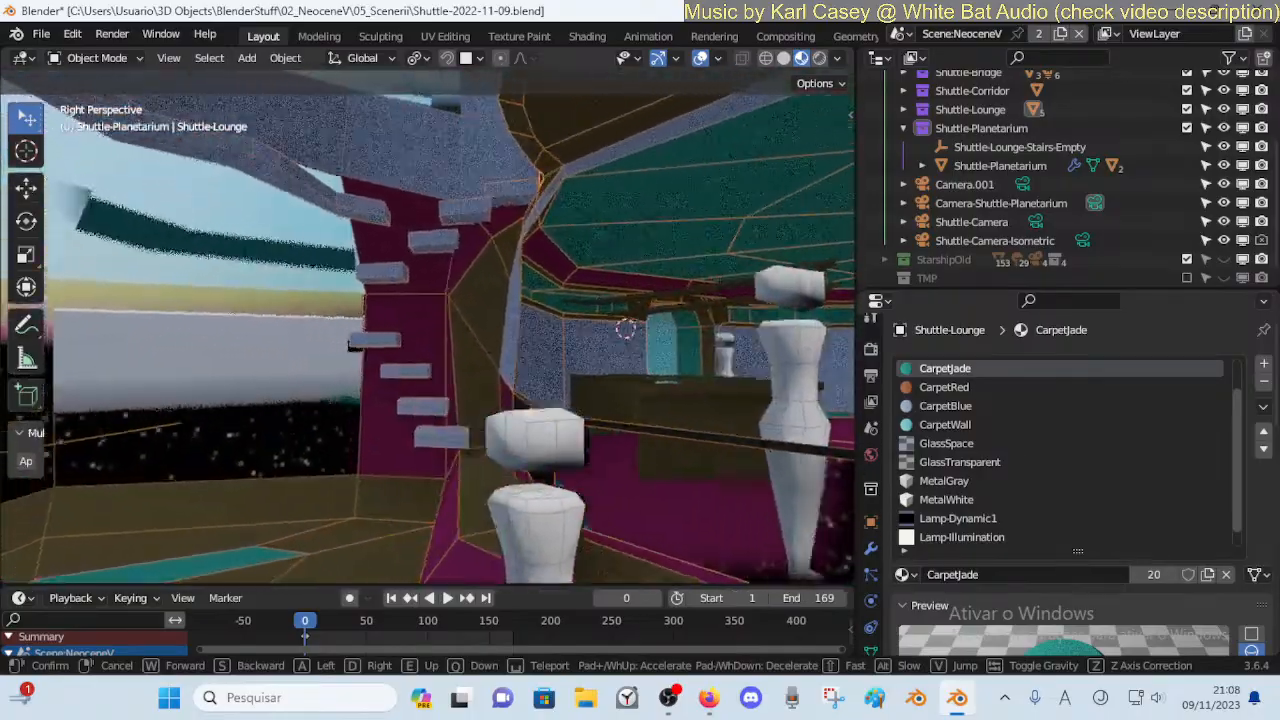
{"action": "key", "text": "e"}
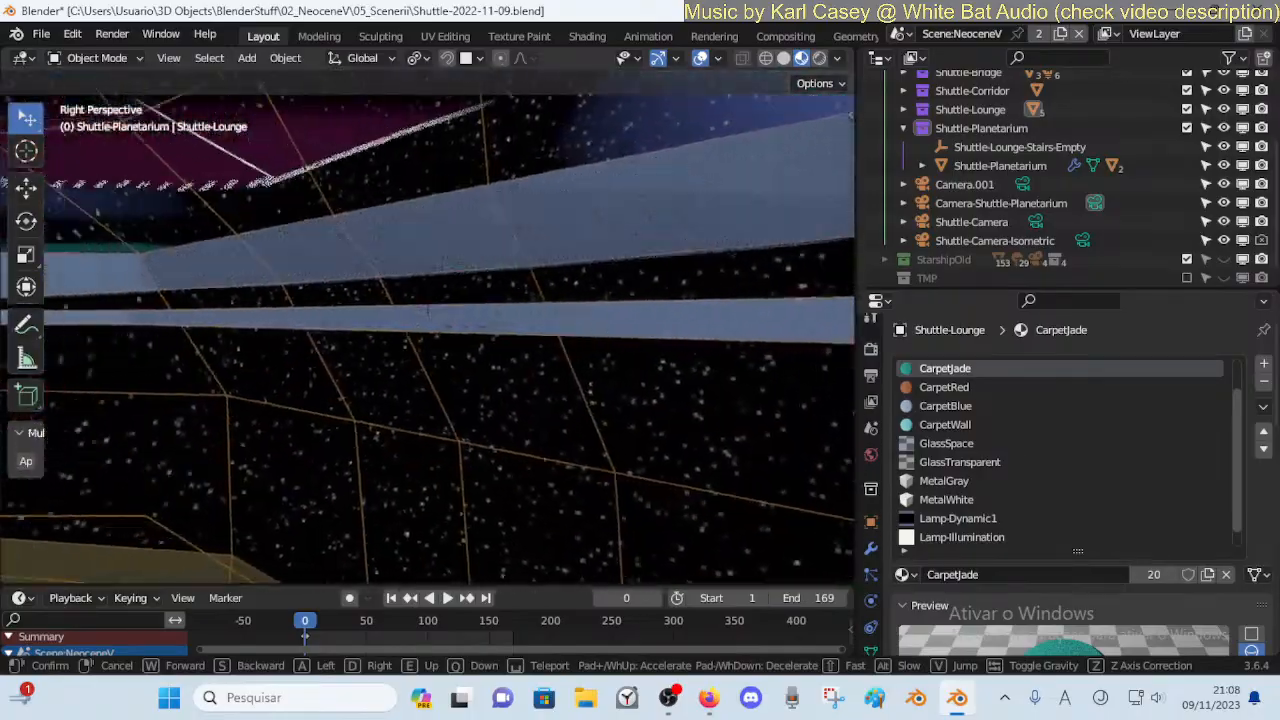
{"action": "key", "text": "w"}
{"action": "key", "text": "s"}
{"action": "key", "text": "e"}
{"action": "key", "text": "a"}
{"action": "key", "text": "e"}
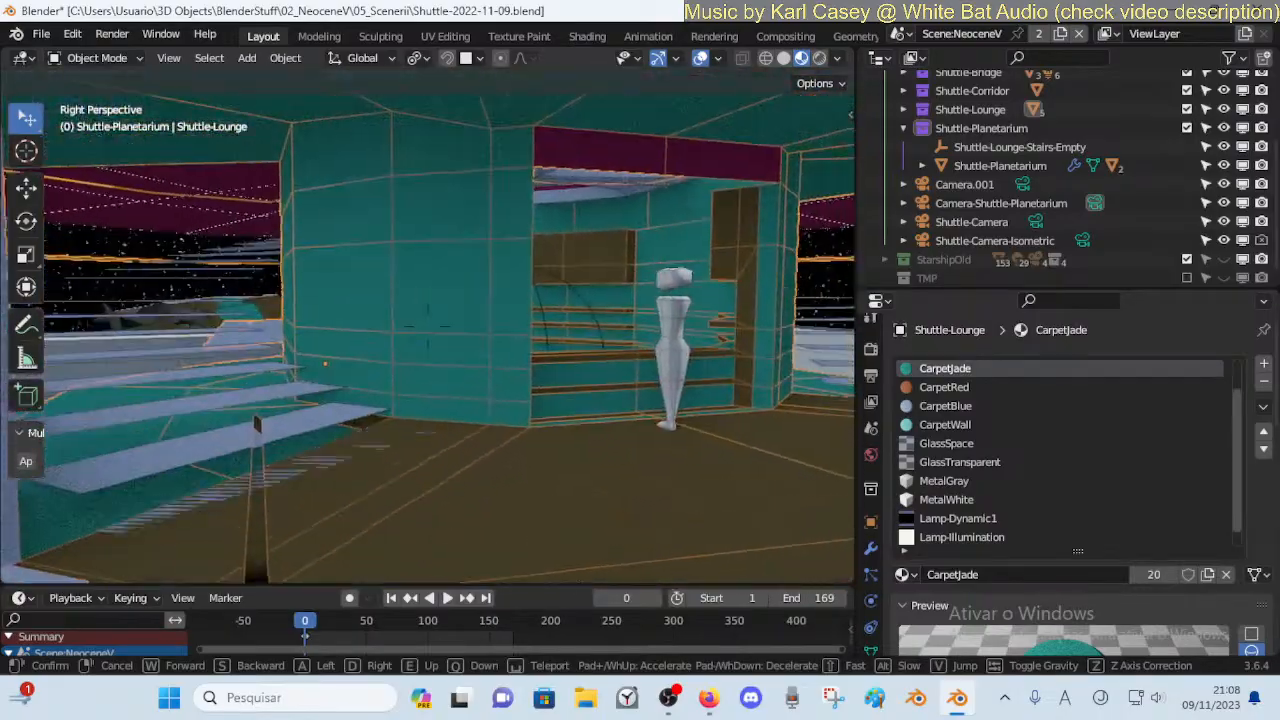
{"action": "key", "text": "a"}
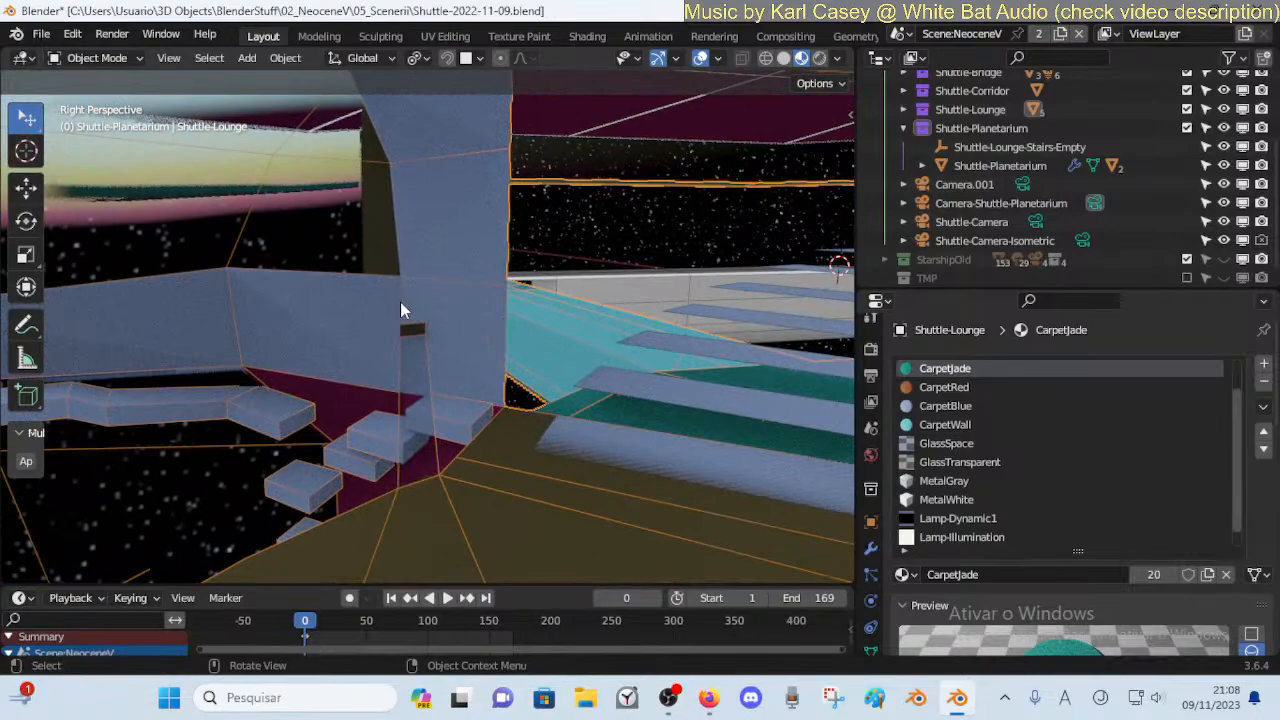
Enter mesh editing on the lounge and examine the teal wall, the entrance beside the dummy and the curved shelves inside
{"action": "key", "text": "Tab"}
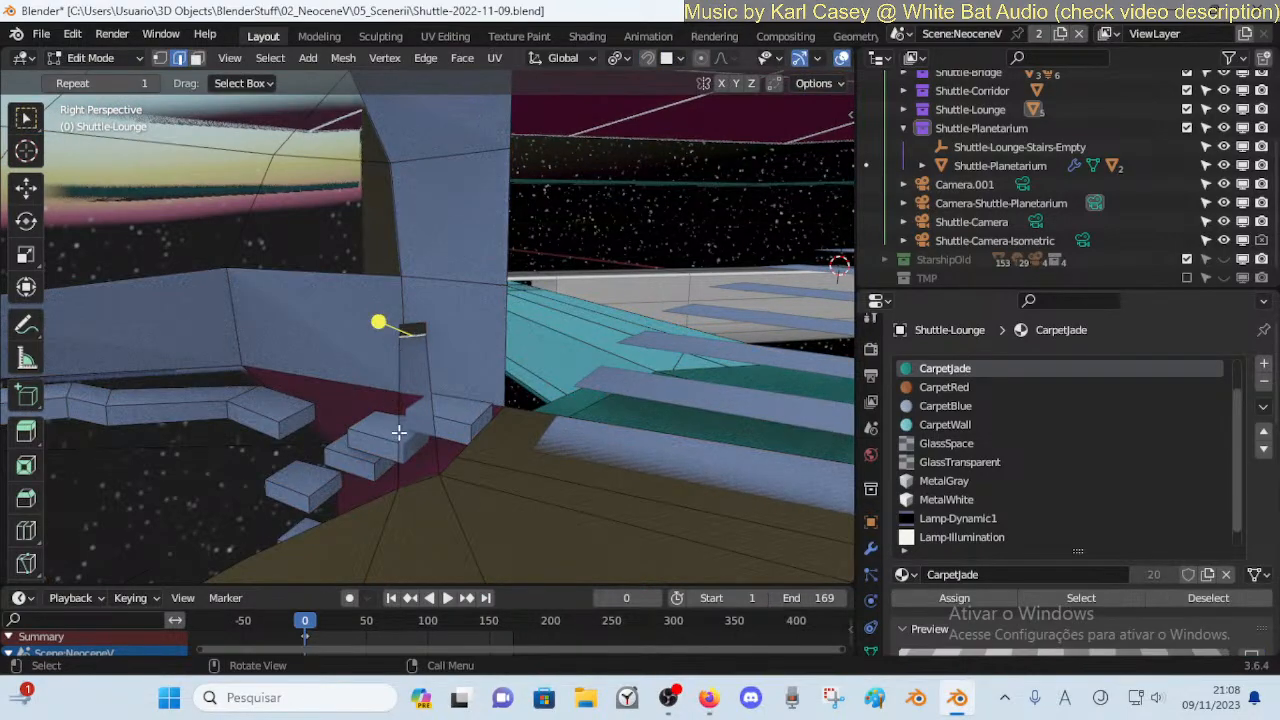
{"action": "key", "text": "shift+grave"}
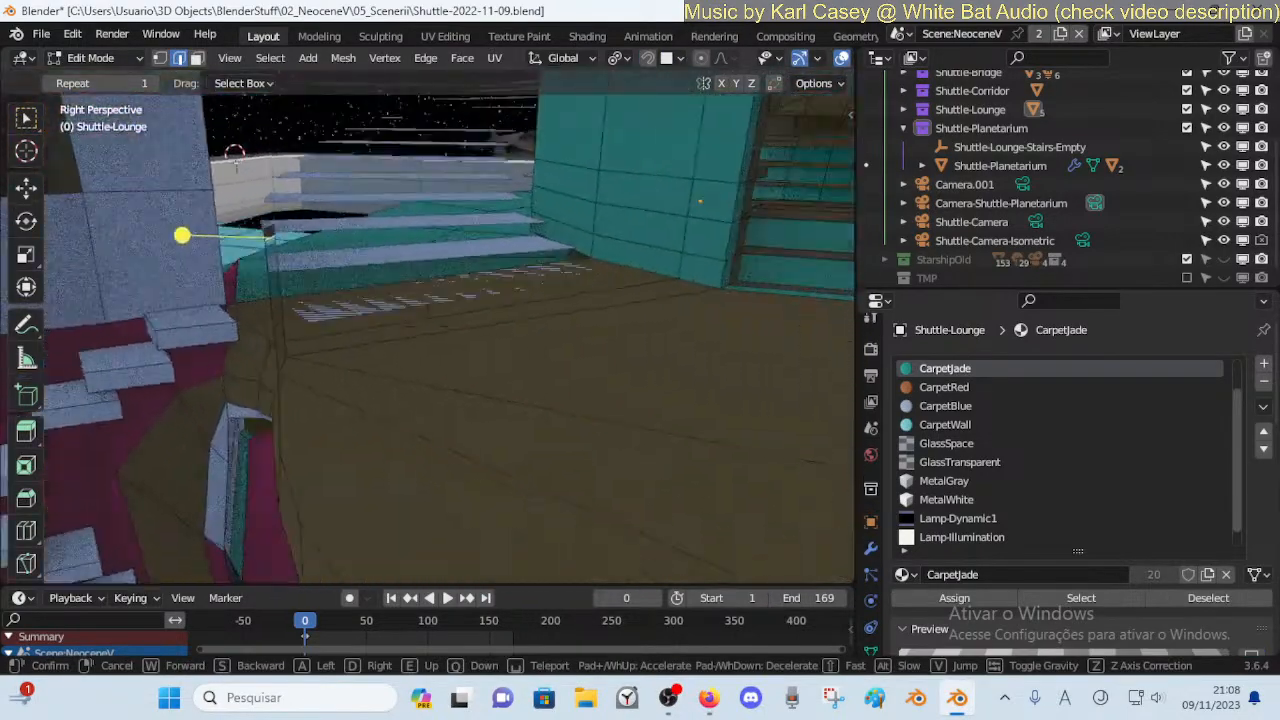
{"action": "key", "text": "w"}
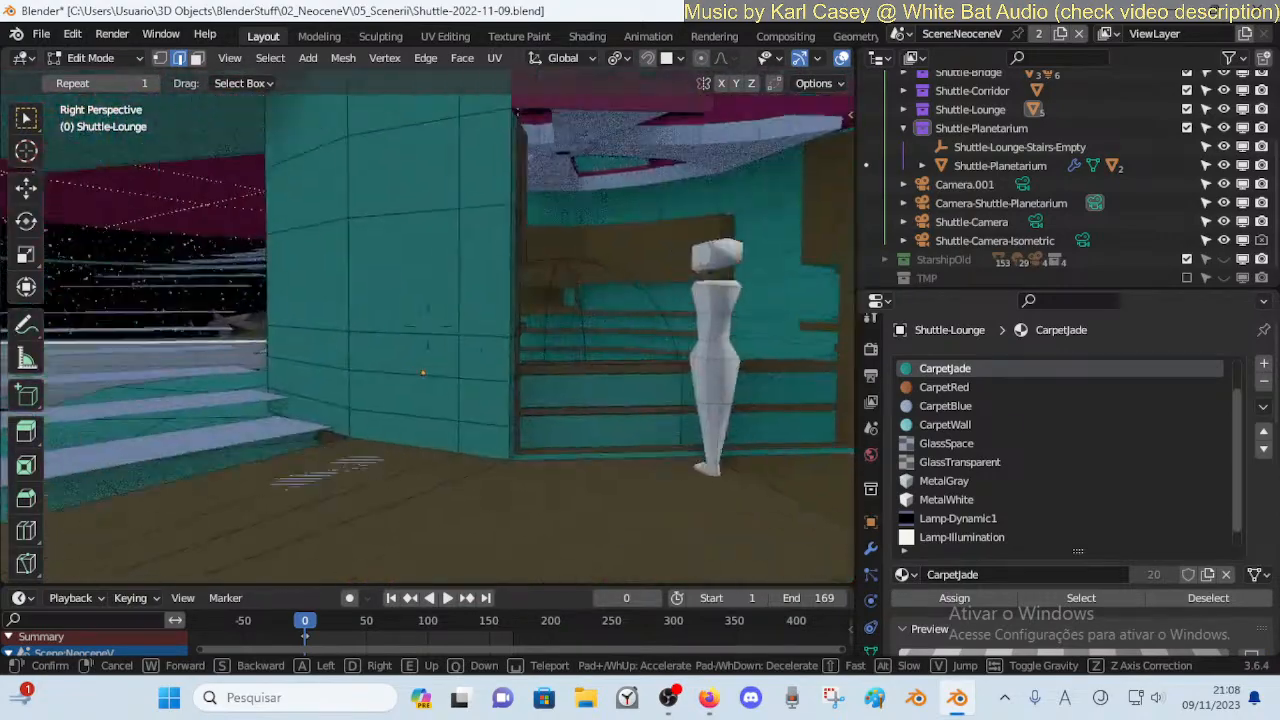
{"action": "left_click", "coordinate": [400, 434]}
{"action": "key", "text": "shift+grave"}
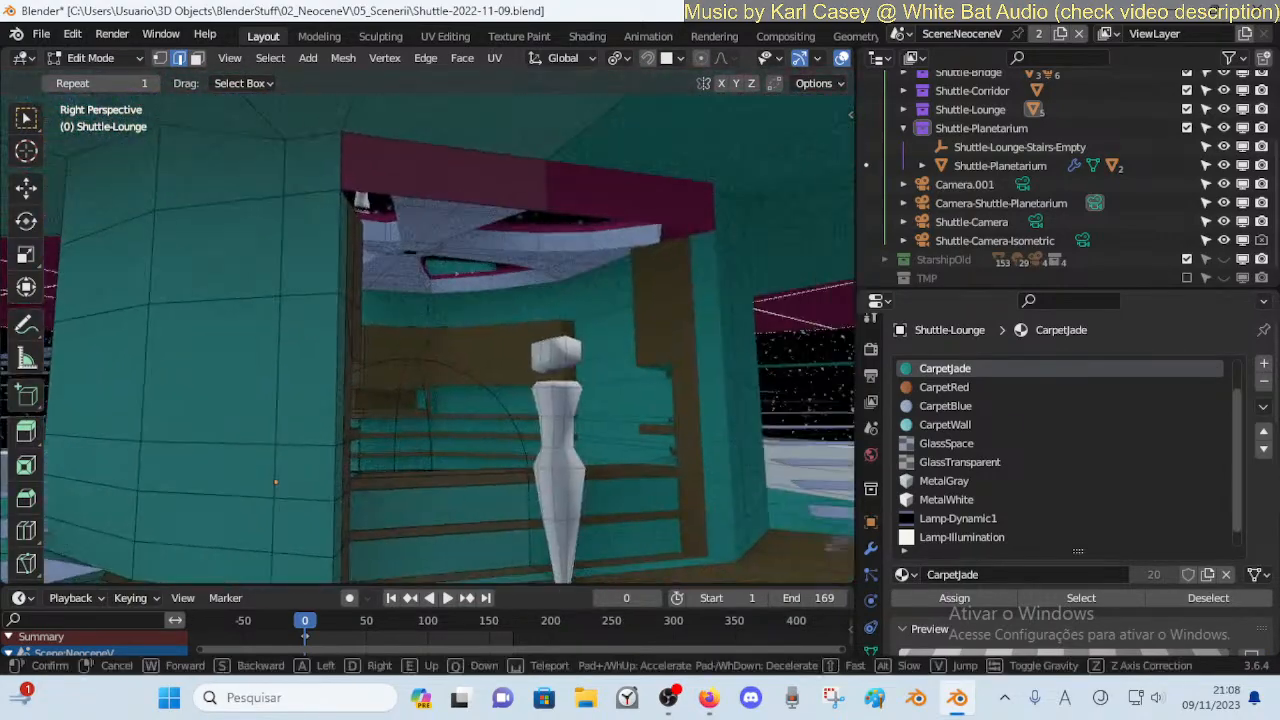
{"action": "key", "text": "w"}
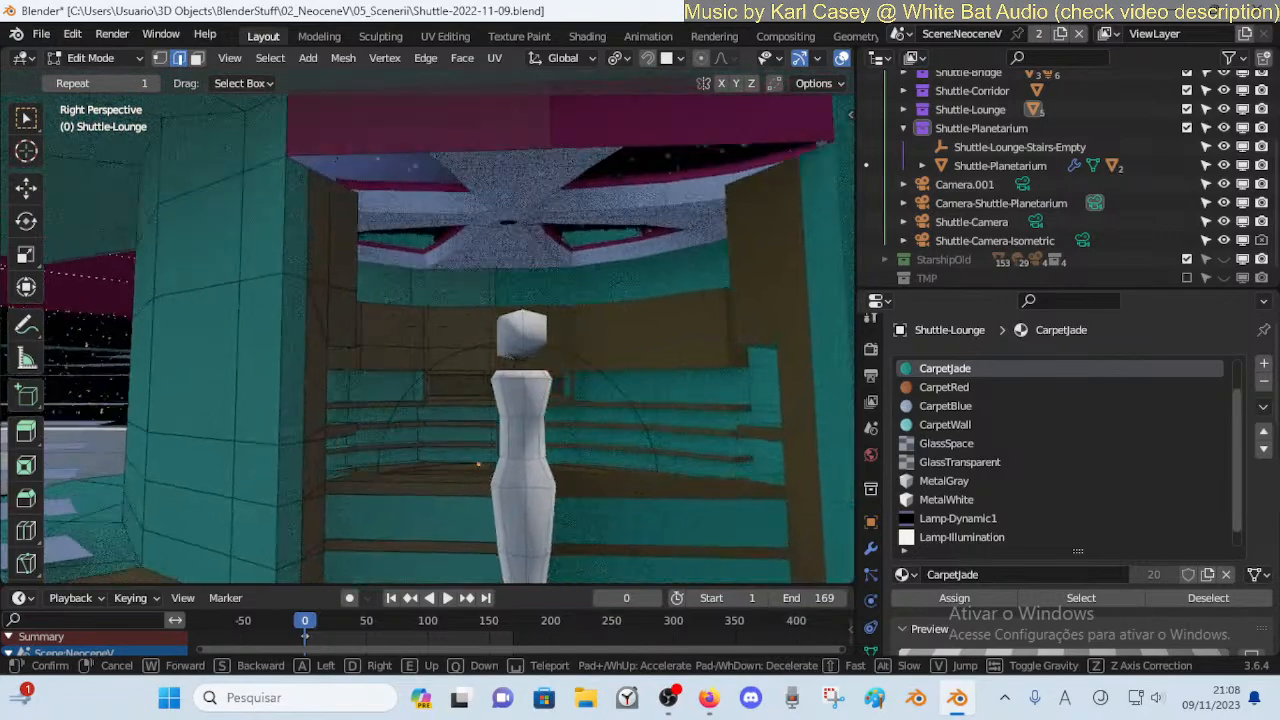
{"action": "key", "text": "a"}
{"action": "key", "text": "d"}
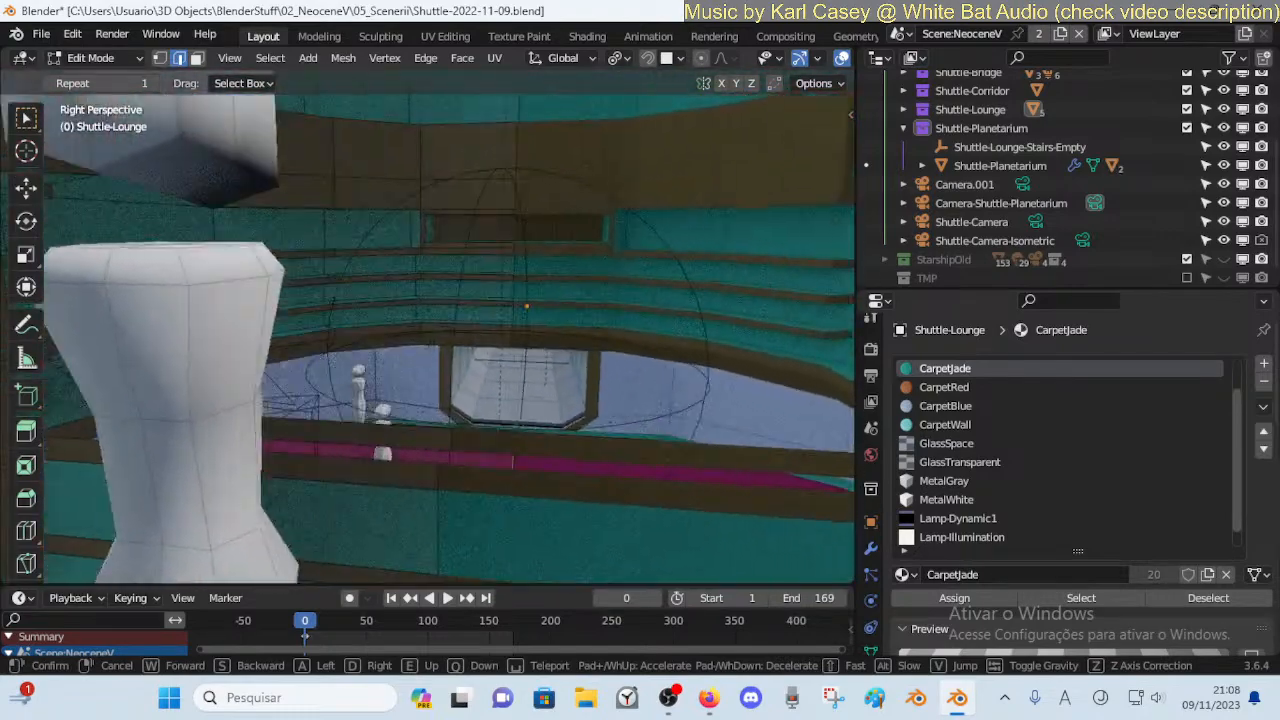
{"action": "key", "text": "a"}
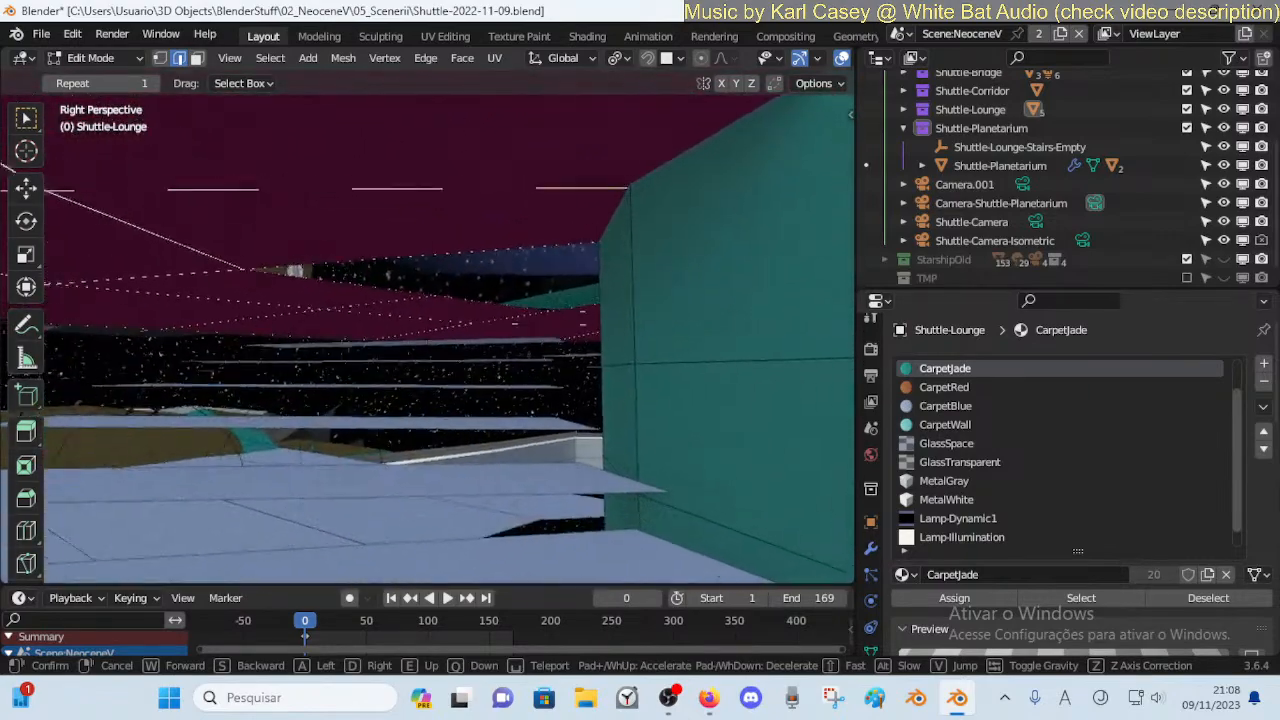
Examine how the stairs and teal wall meet the planetarium floor, from above and from the landing beside the dummy
{"action": "key", "text": "w"}
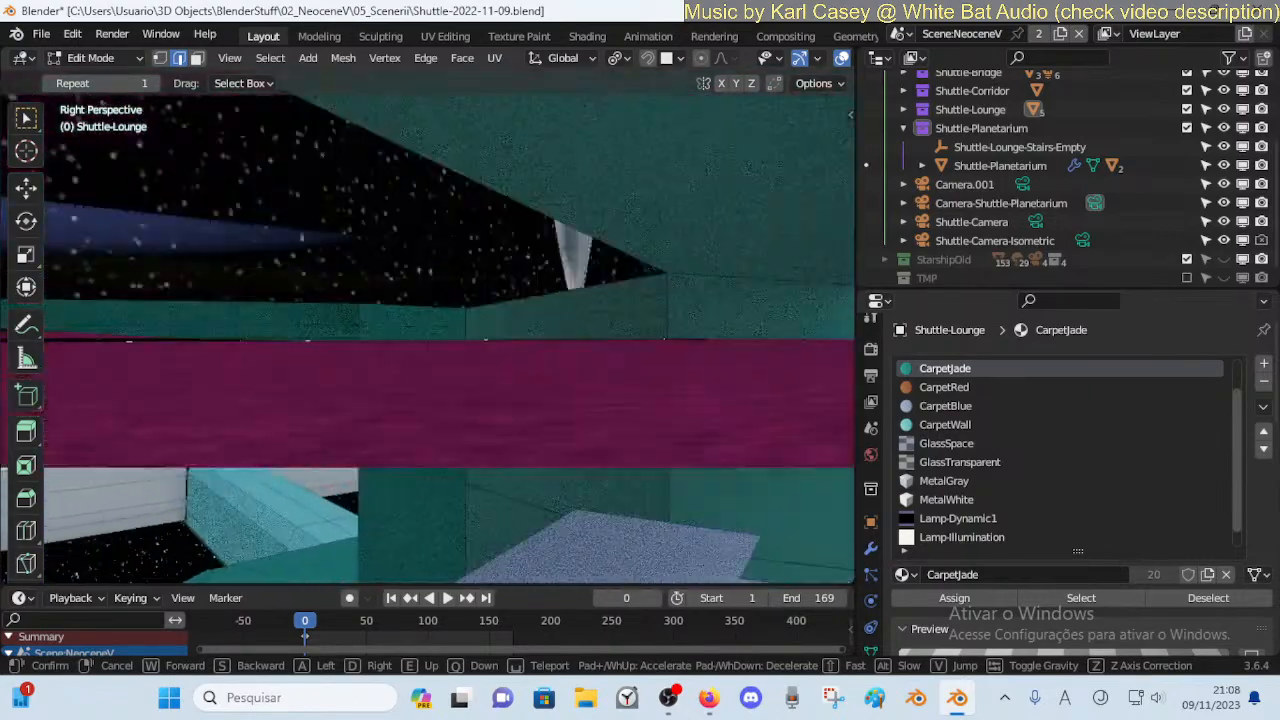
{"action": "key", "text": "w"}
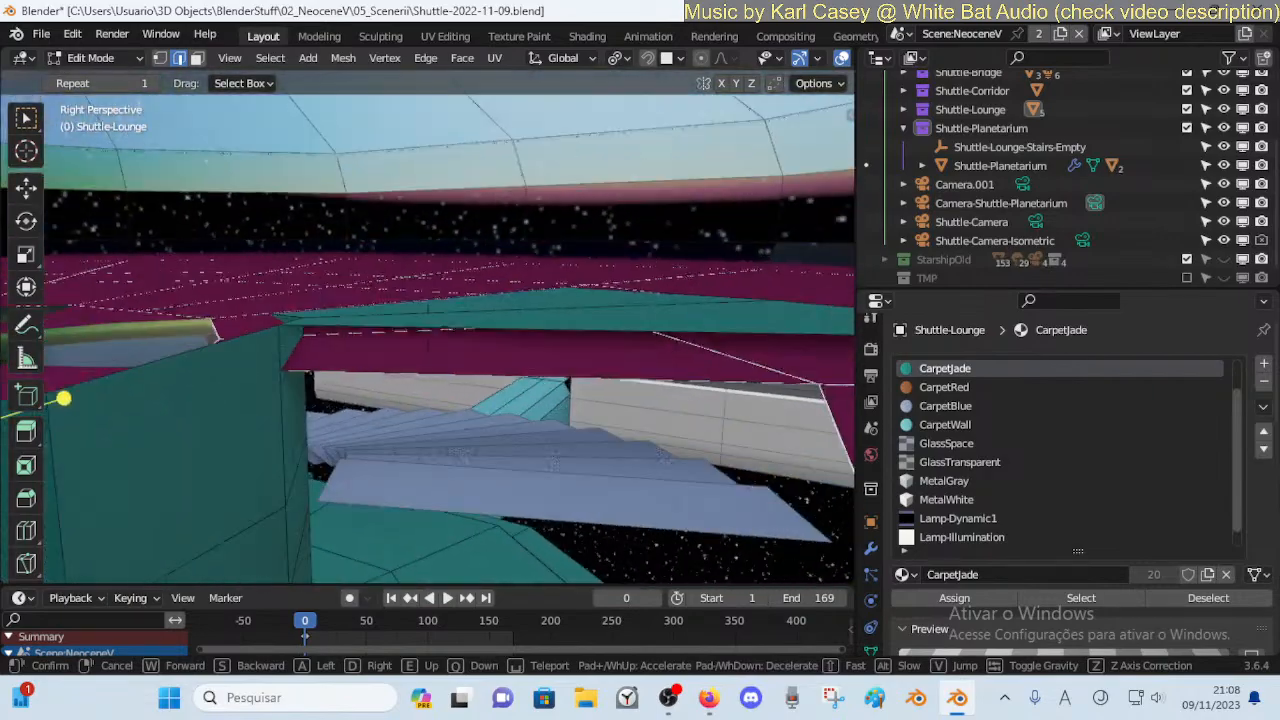
{"action": "key", "text": "w"}
{"action": "key", "text": "s"}
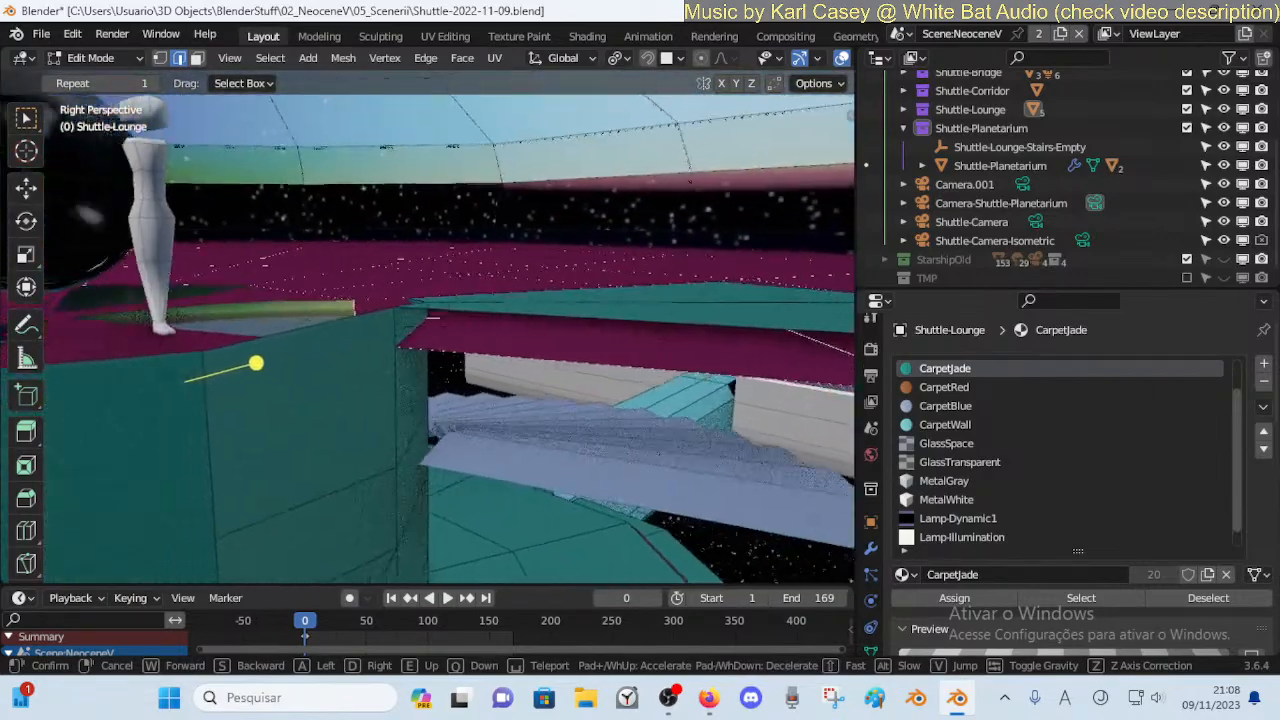
{"action": "key", "text": "w"}
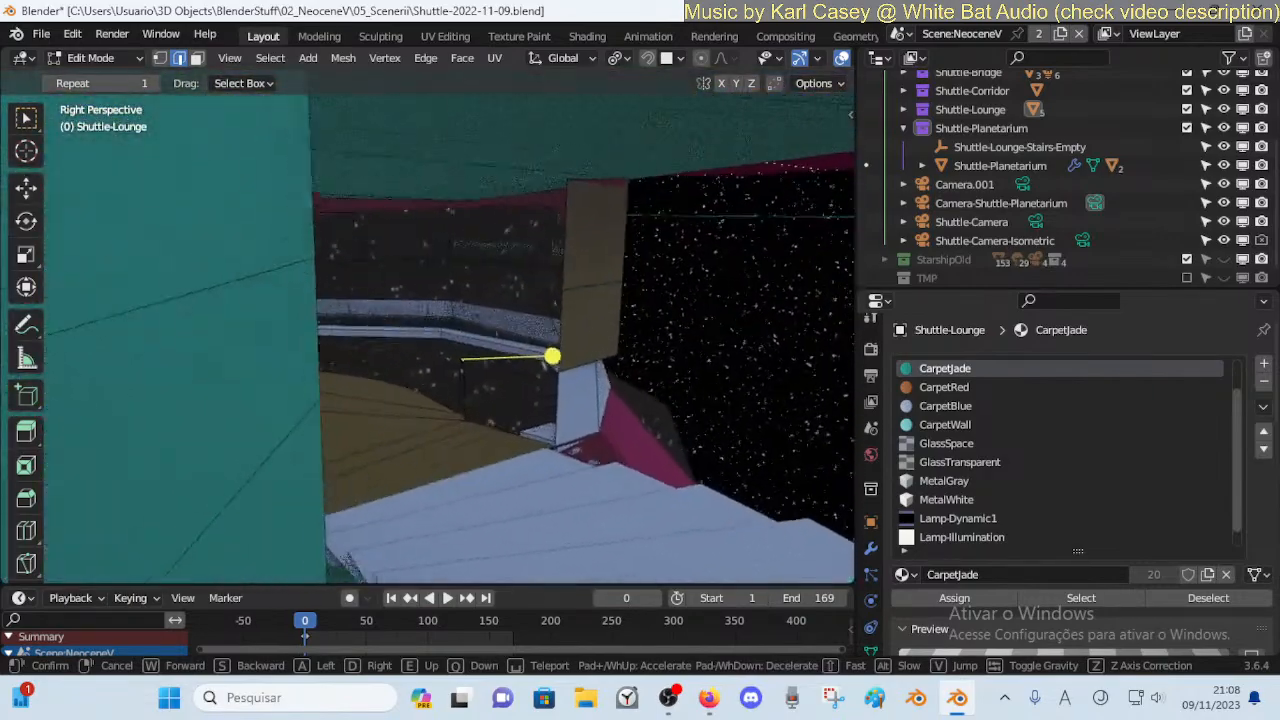
{"action": "key", "text": "w"}
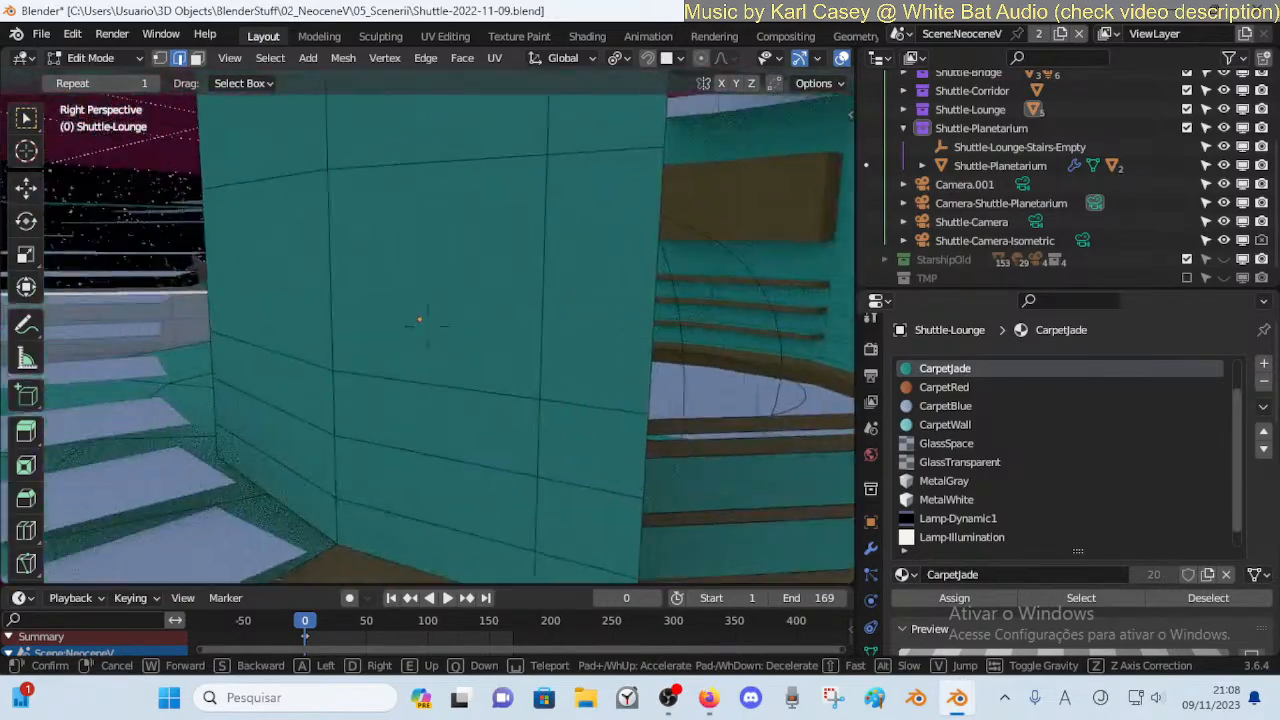
{"action": "key", "text": "s"}
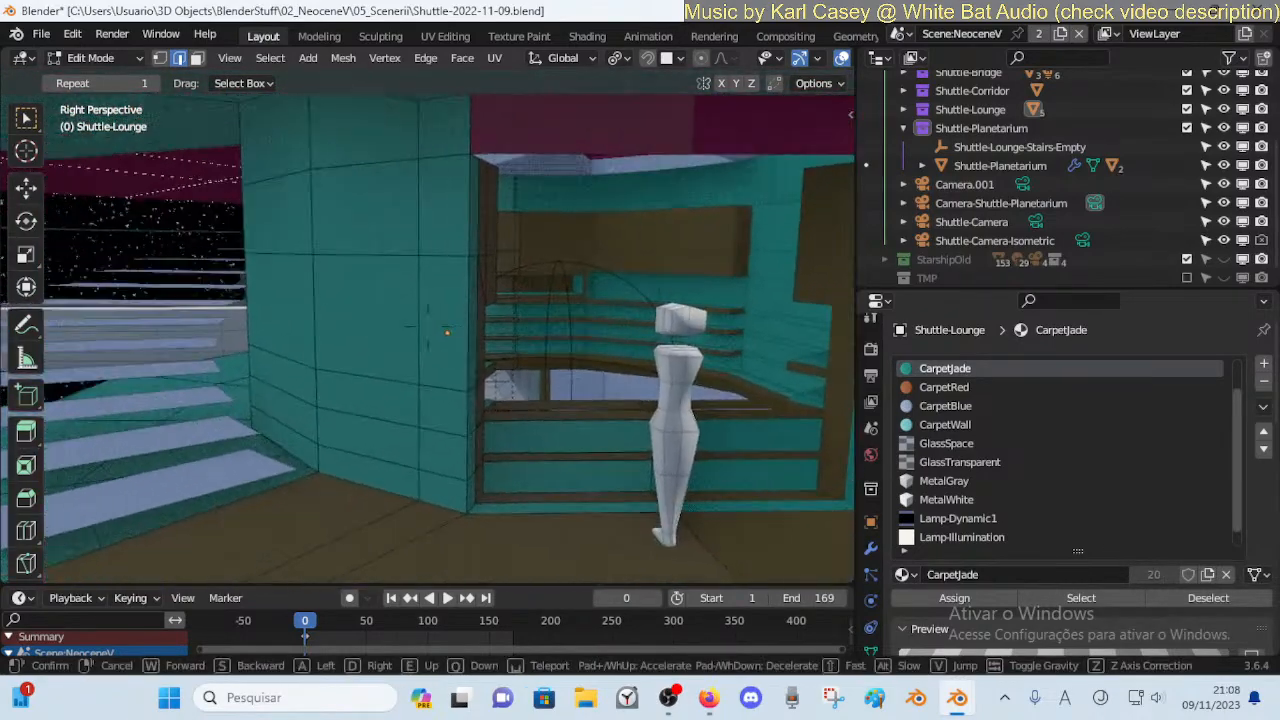
{"action": "left_click", "coordinate": [422, 431]}
Return to object mode and select the dummy standing in front of the shelf entrance
{"action": "key", "text": "ctrl+Tab"}
{"action": "left_click", "coordinate": [600, 434]}
{"action": "left_click", "coordinate": [667, 408]}
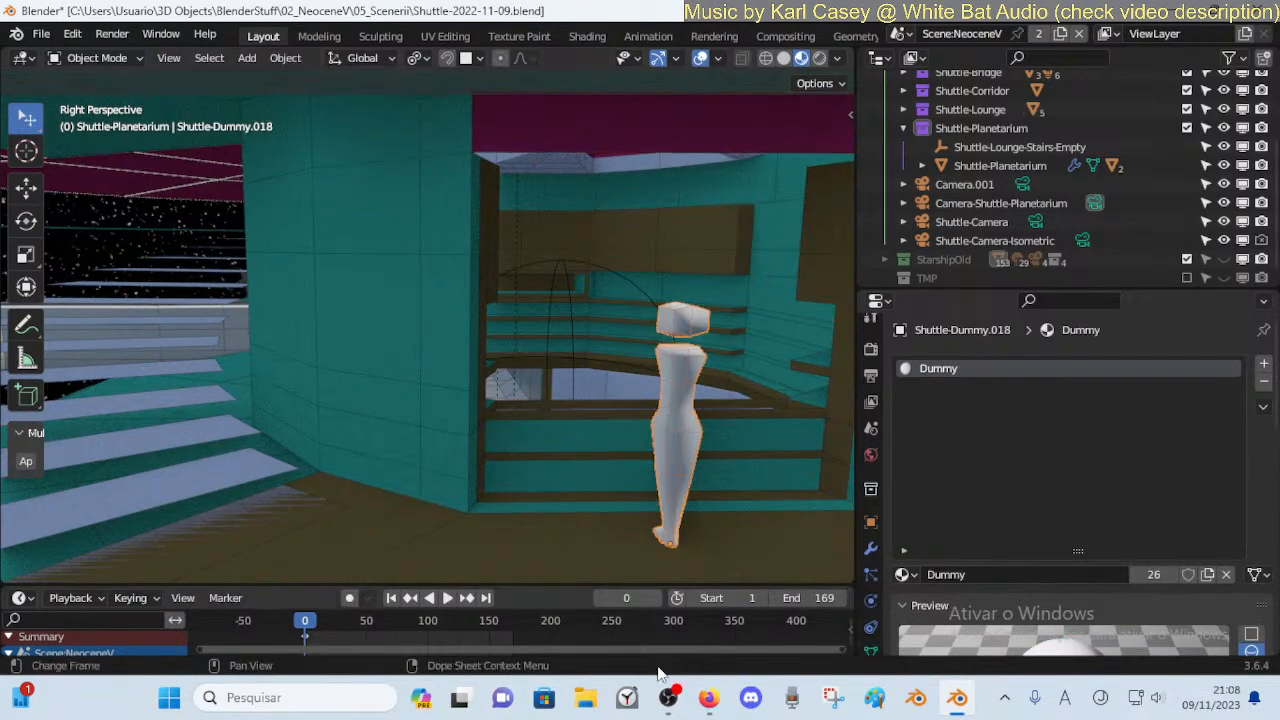
Switch to Firefox, skip the Synthwave playlist video to about 0:56, check the YouTube Studio livestream page and return to Blender
{"action": "left_click", "coordinate": [708, 697]}
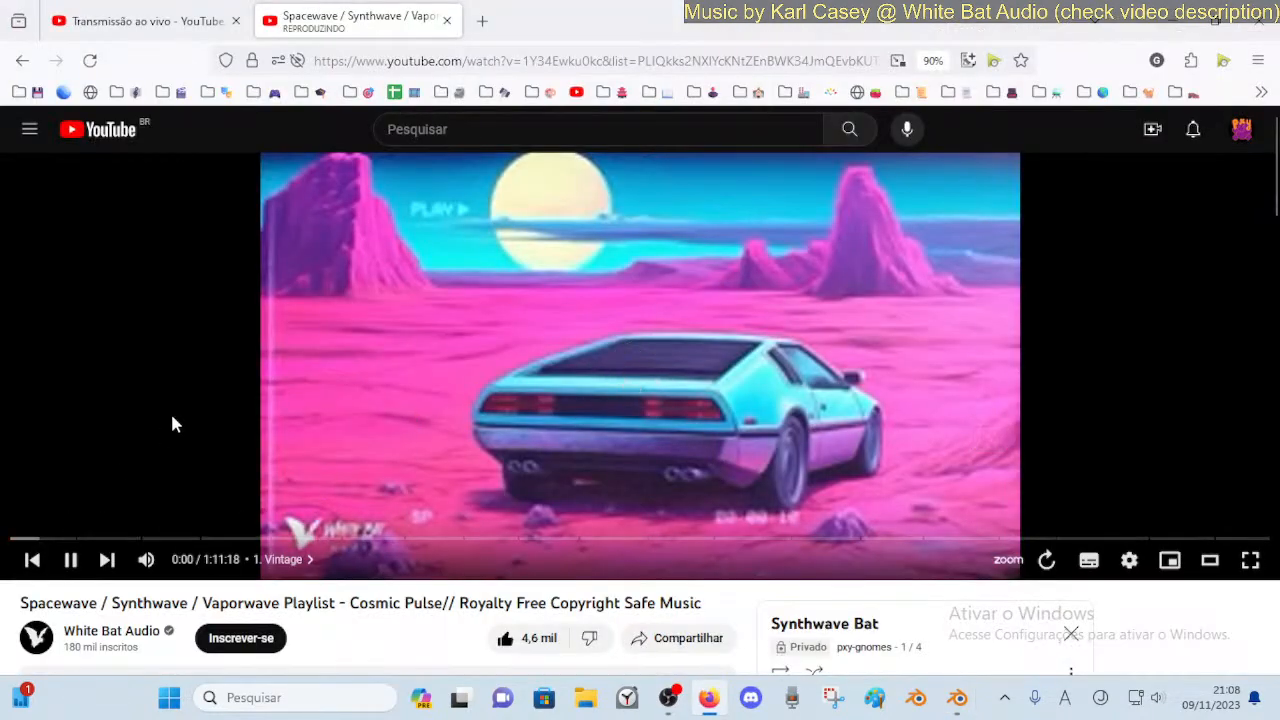
{"action": "left_click", "coordinate": [26, 539]}
{"action": "left_click", "coordinate": [342, 402]}
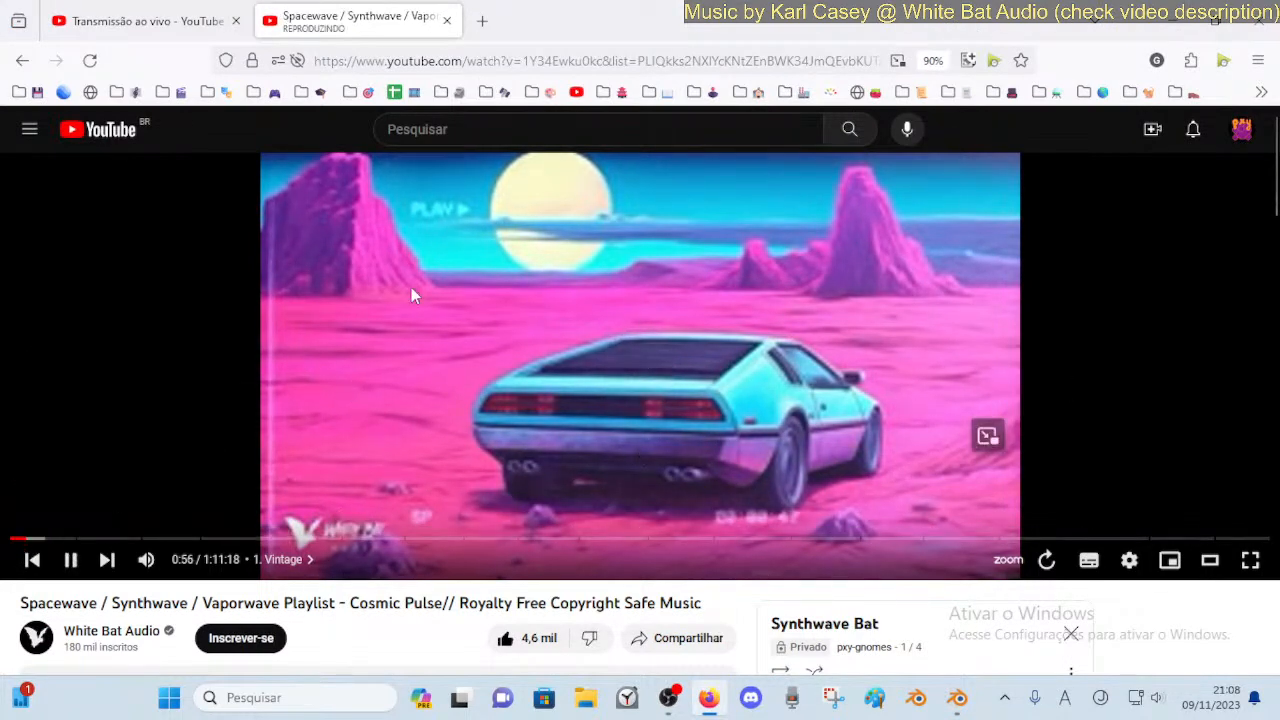
{"action": "left_click", "coordinate": [137, 22]}
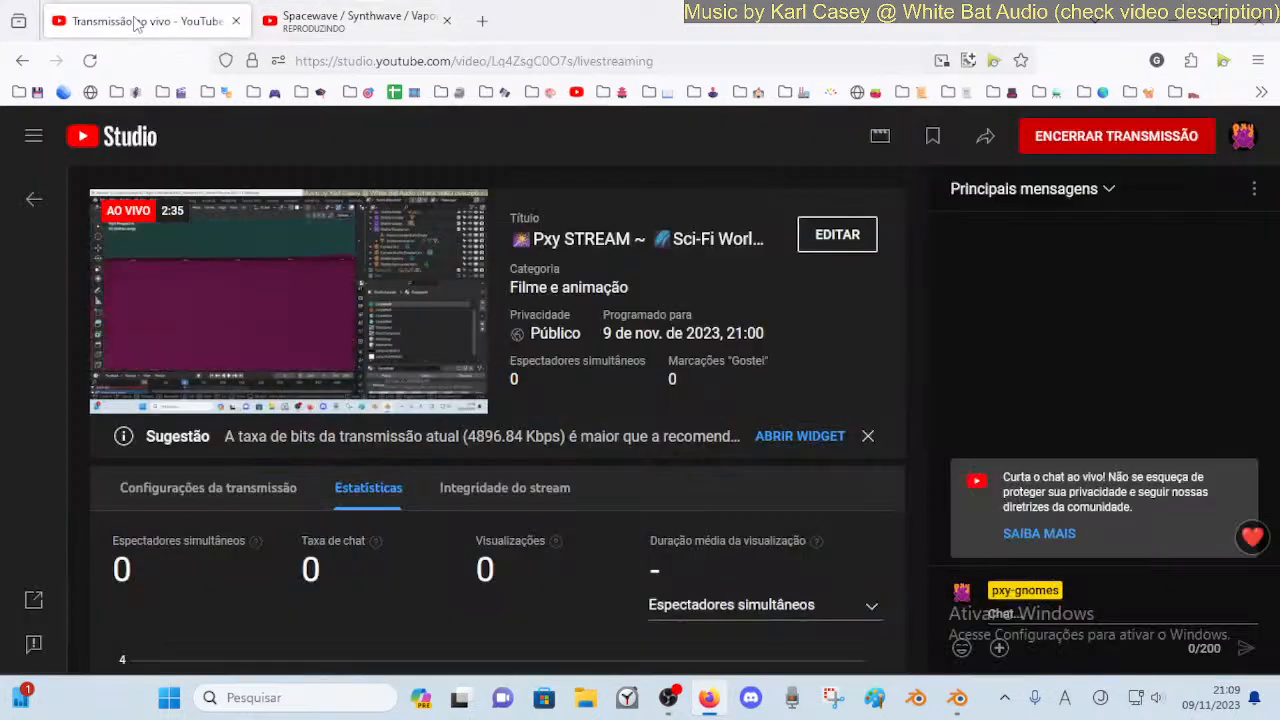
{"action": "left_click", "coordinate": [957, 697]}
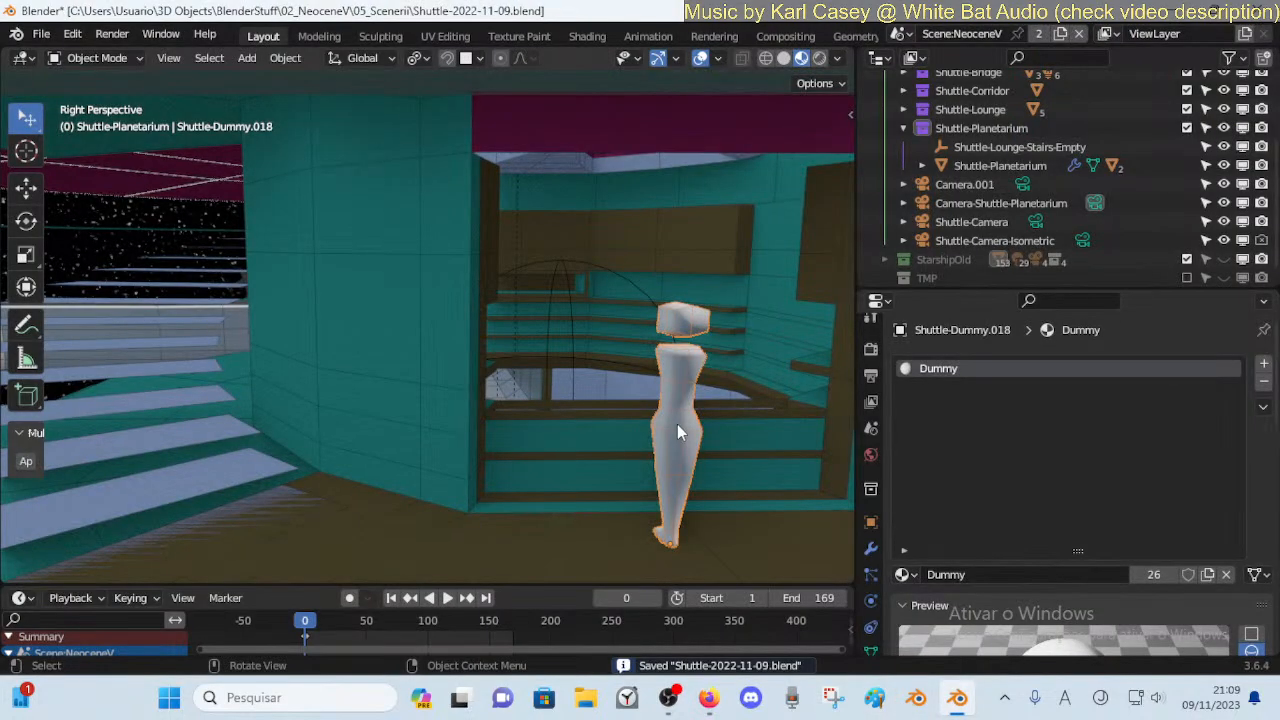
Make a linked duplicate of the selected dummy and stand it on one of the lower treads beside the teal wall
{"action": "key", "text": "shift+d"}
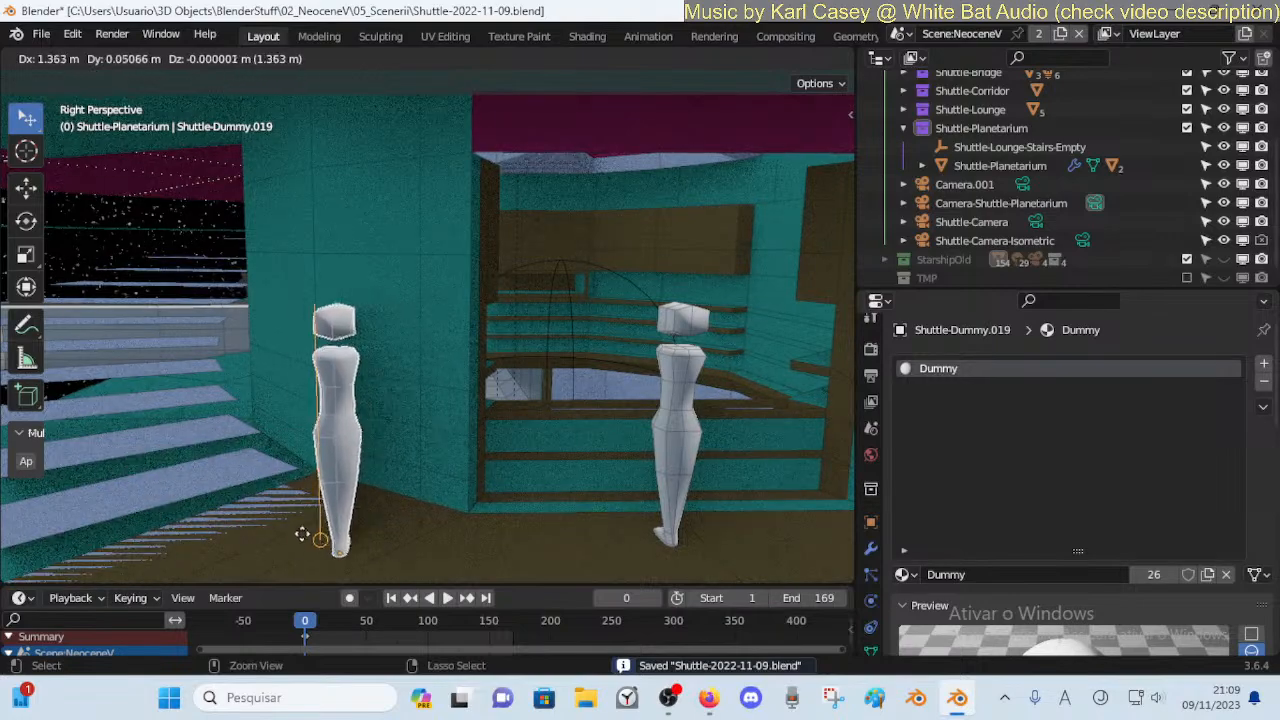
{"action": "left_click", "coordinate": [310, 530]}
{"action": "key", "text": "shift+grave"}
{"action": "key", "text": "w"}
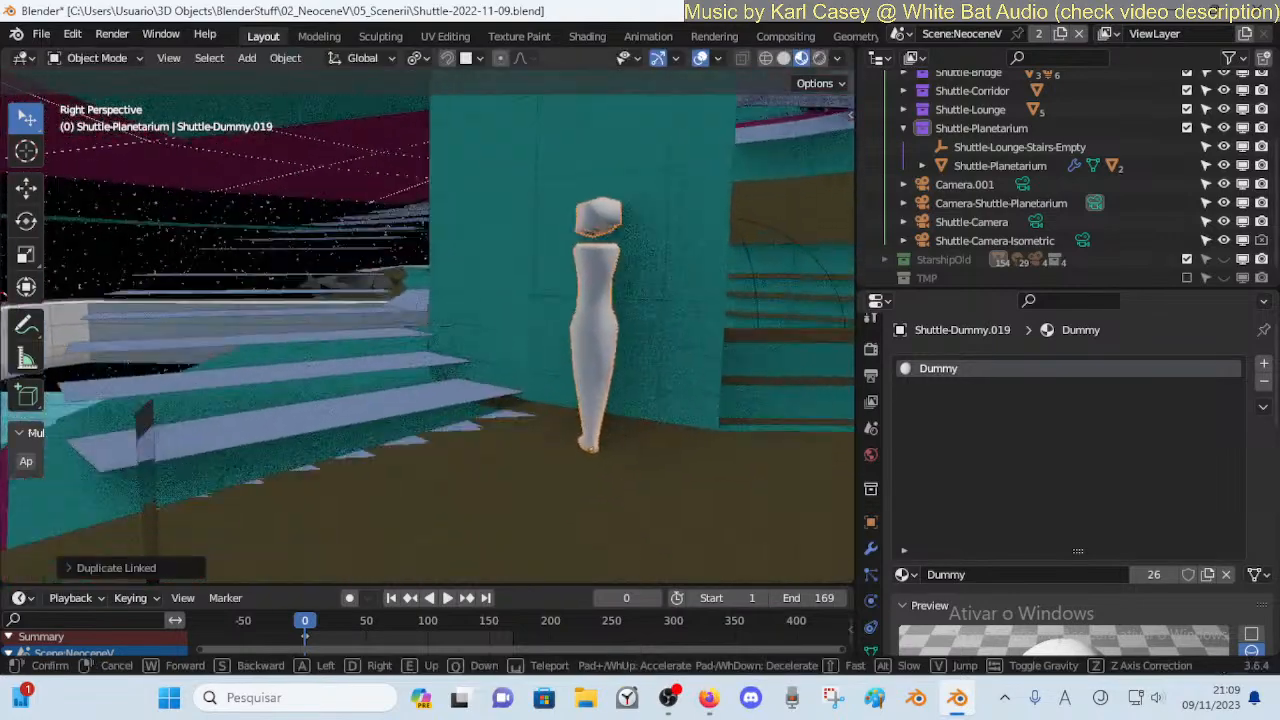
{"action": "left_click", "coordinate": [614, 517]}
{"action": "key", "text": "g"}
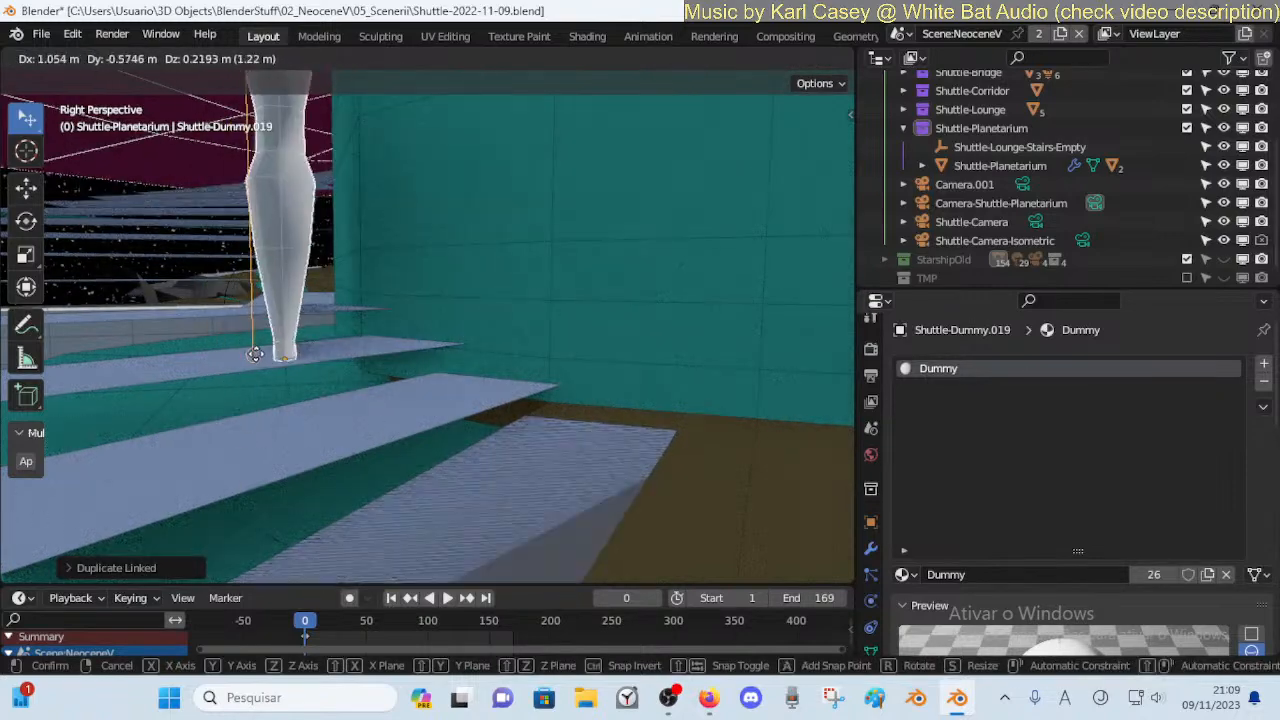
{"action": "left_click", "coordinate": [263, 357]}
Examine the duplicated dummy's footing on the stairs and the rise of the treads around the teal wall toward the ceiling
{"action": "key", "text": "shift+grave"}
{"action": "key", "text": "w"}
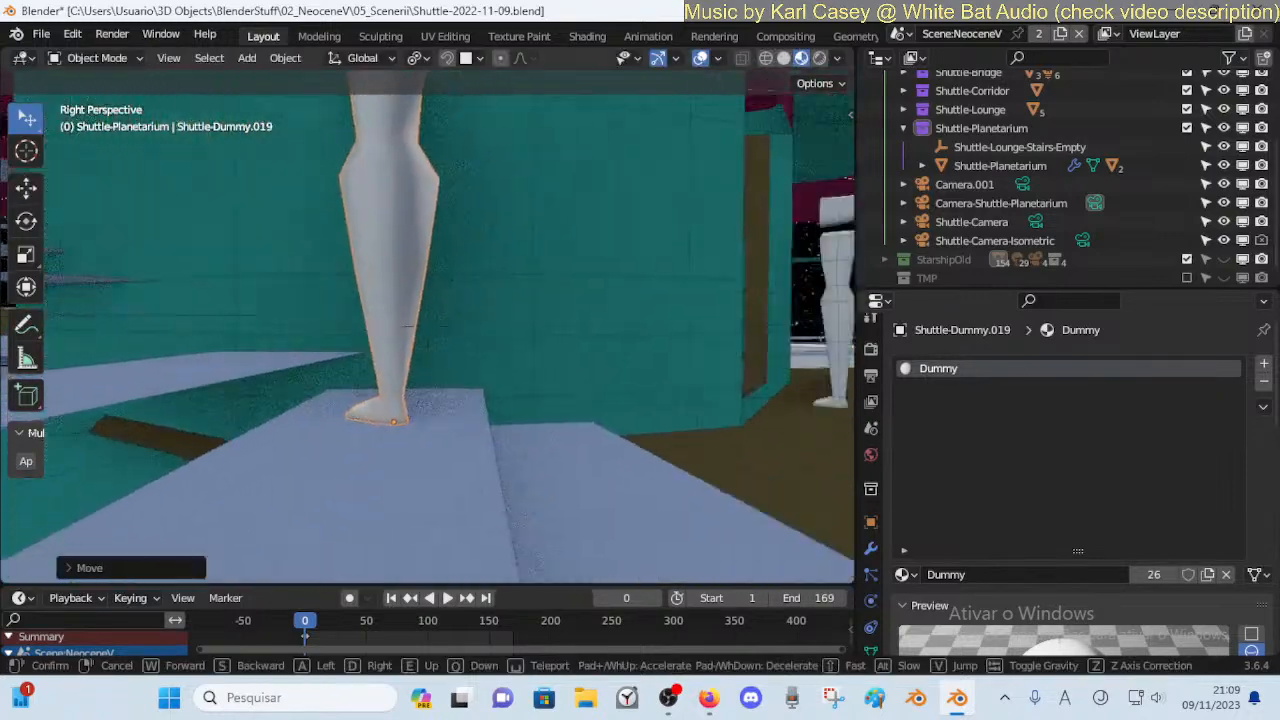
{"action": "key", "text": "s"}
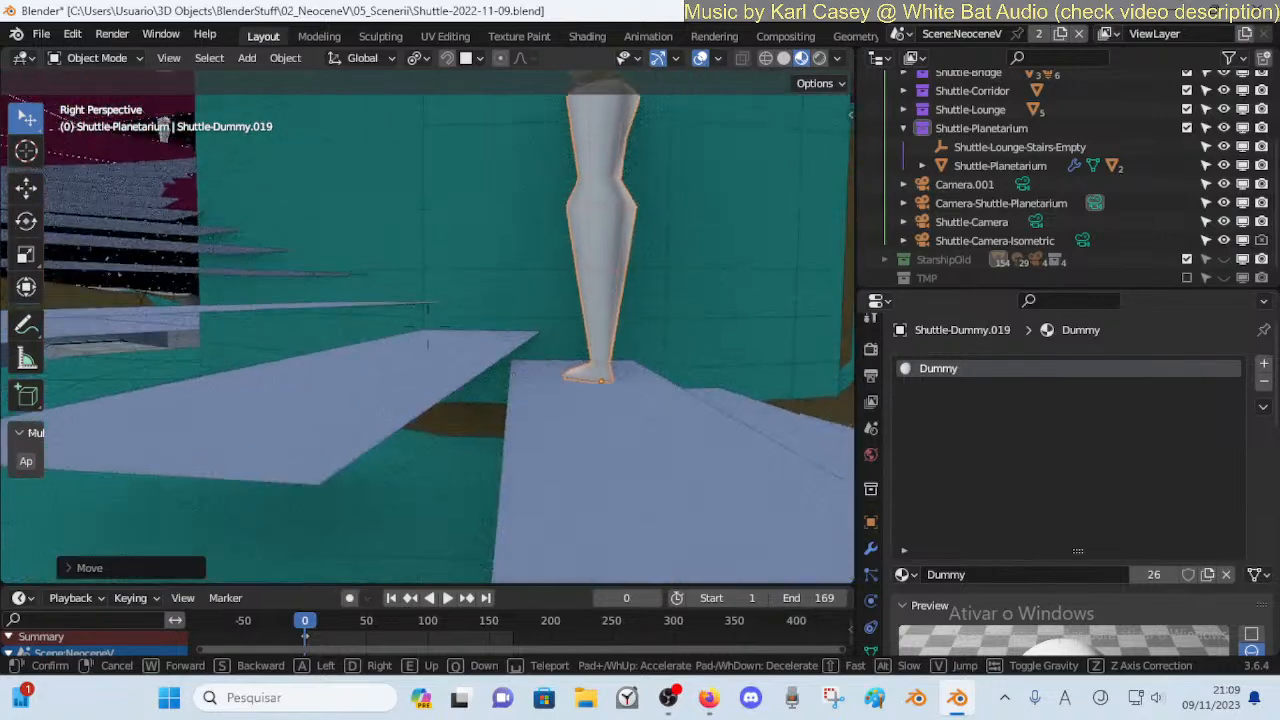
{"action": "key", "text": "q"}
{"action": "key", "text": "e"}
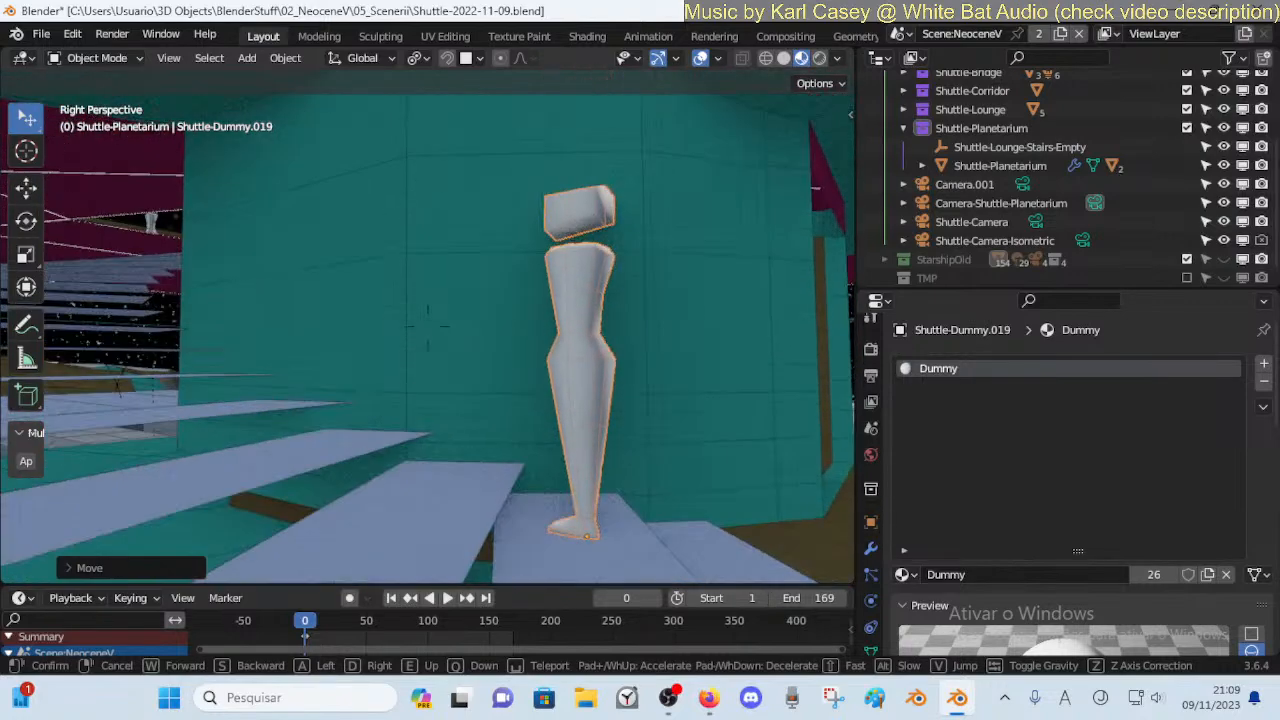
{"action": "key", "text": "a"}
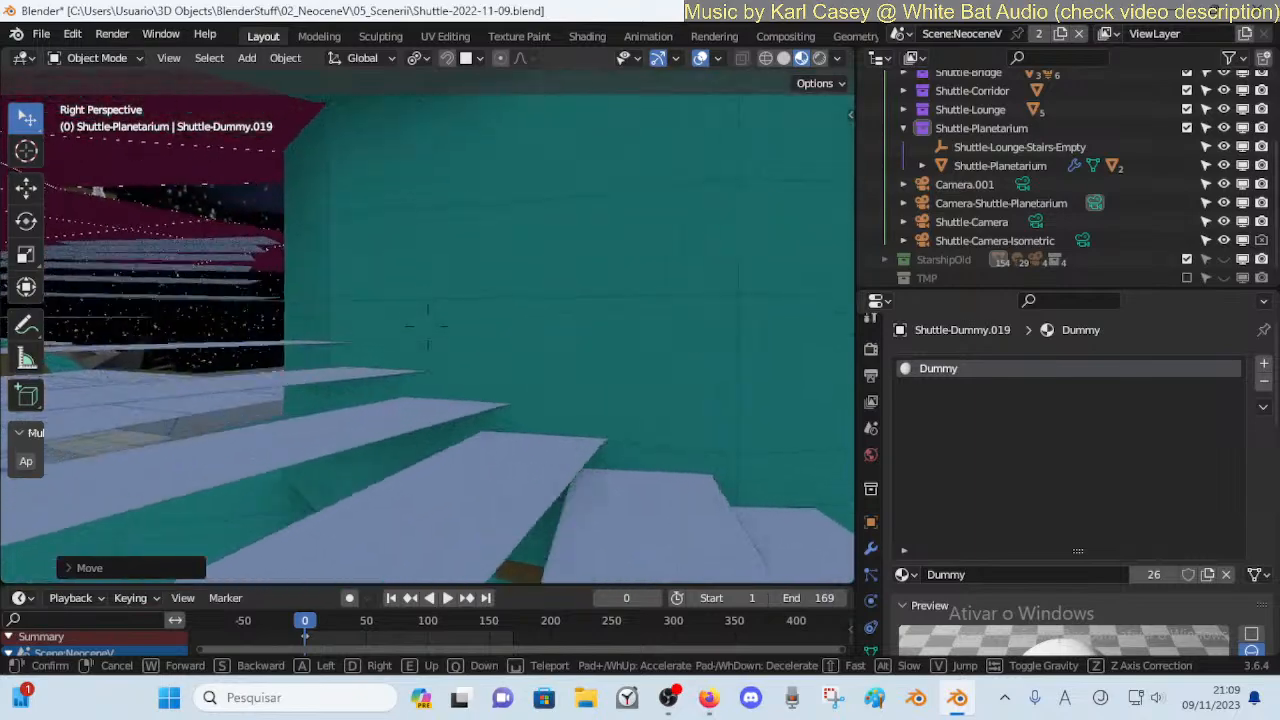
{"action": "key", "text": "s"}
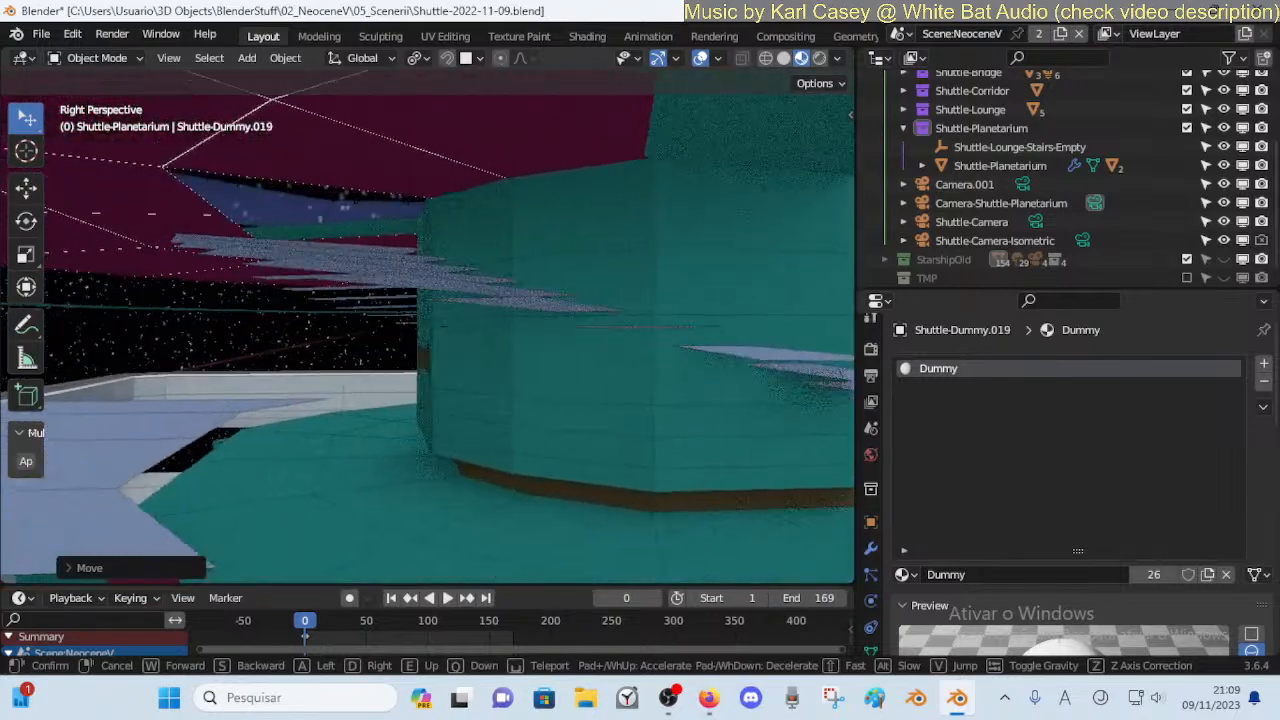
{"action": "key", "text": "a"}
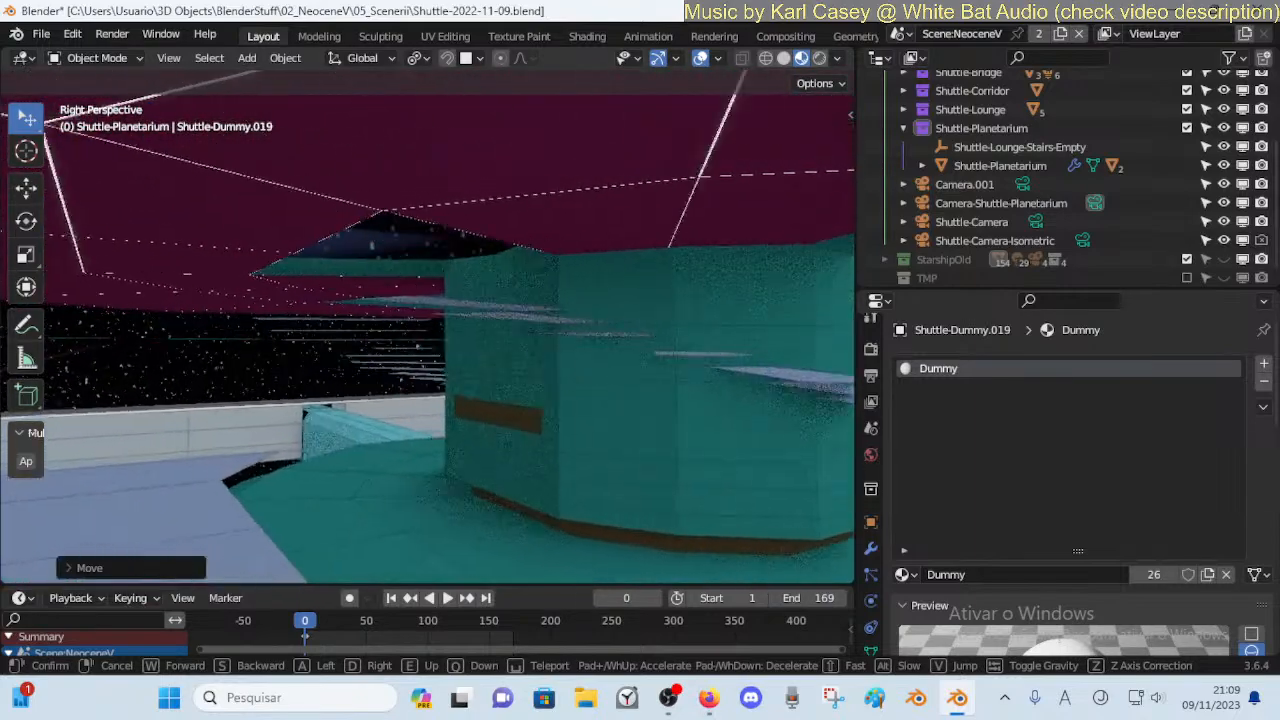
{"action": "key", "text": "d"}
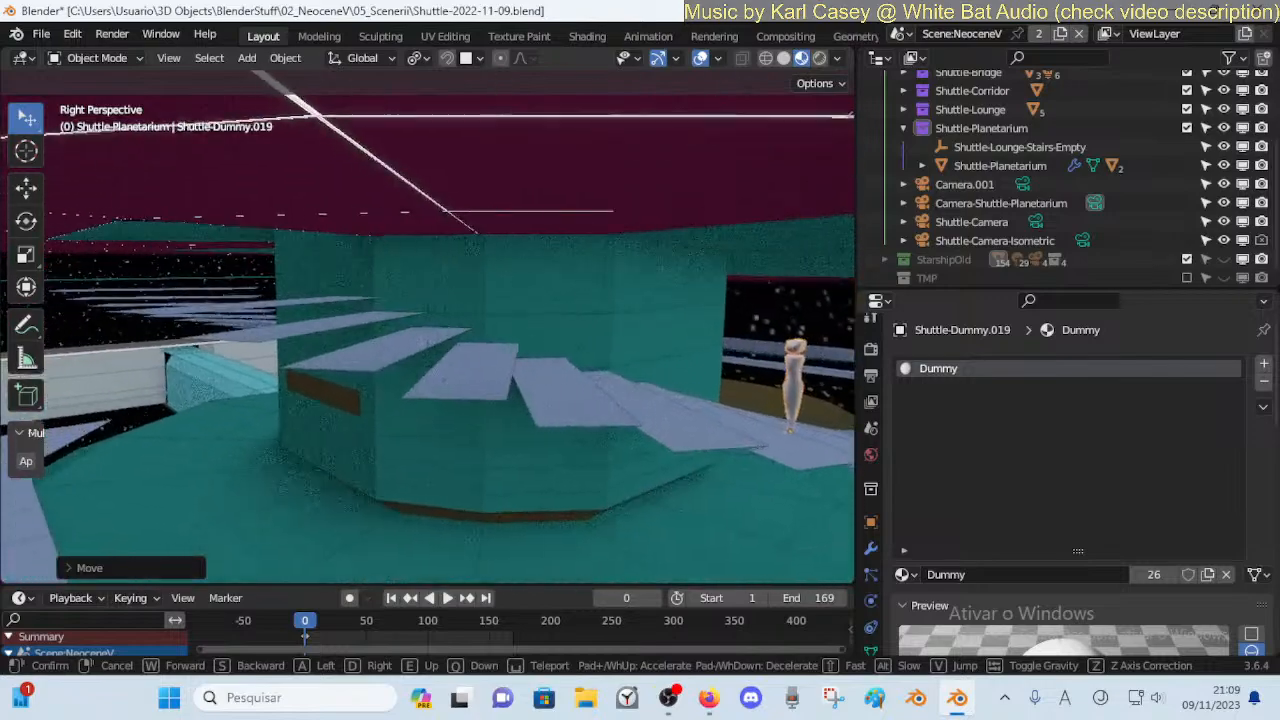
{"action": "key", "text": "q"}
{"action": "left_click", "coordinate": [317, 357]}
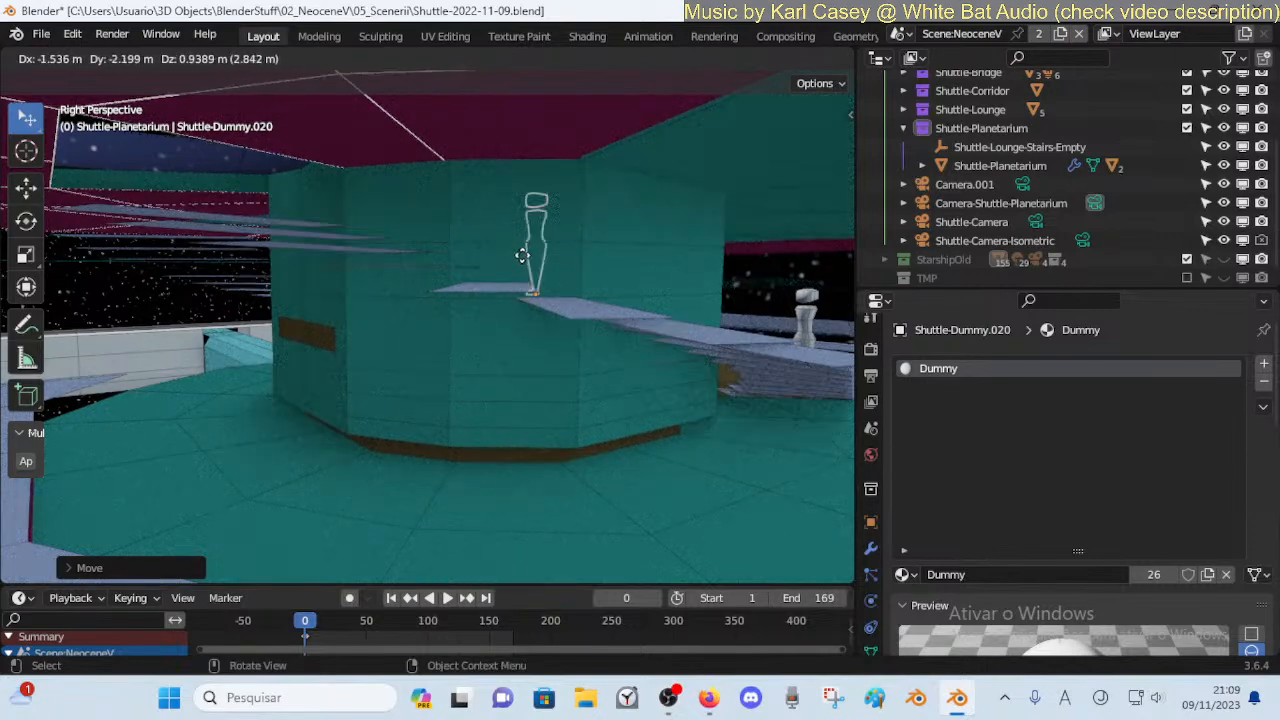
Position another linked duplicate of the dummy on a higher stair tread near the ceiling, adjusting it along the global axes
{"action": "key", "text": "g"}
{"action": "key", "text": "z"}
{"action": "left_click", "coordinate": [524, 291]}
{"action": "key", "text": "g"}
{"action": "key", "text": "y"}
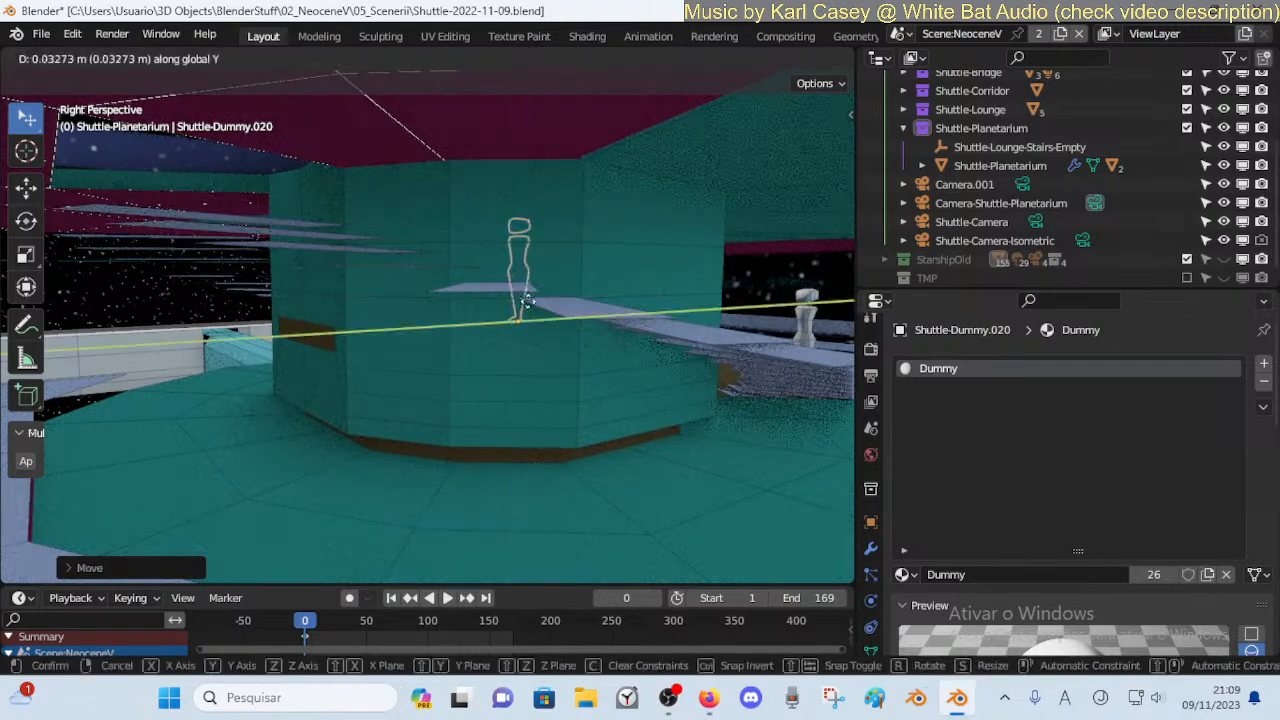
{"action": "left_click", "coordinate": [716, 540]}
{"action": "key", "text": "g"}
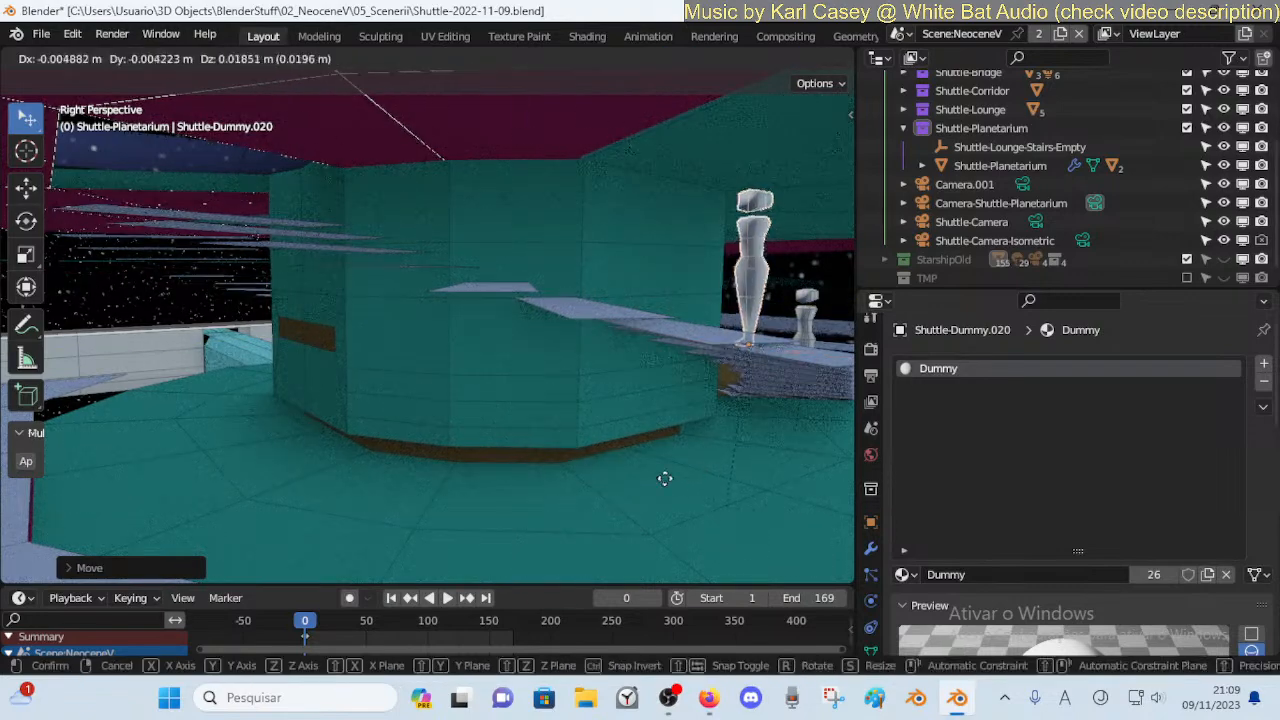
{"action": "key", "text": "z"}
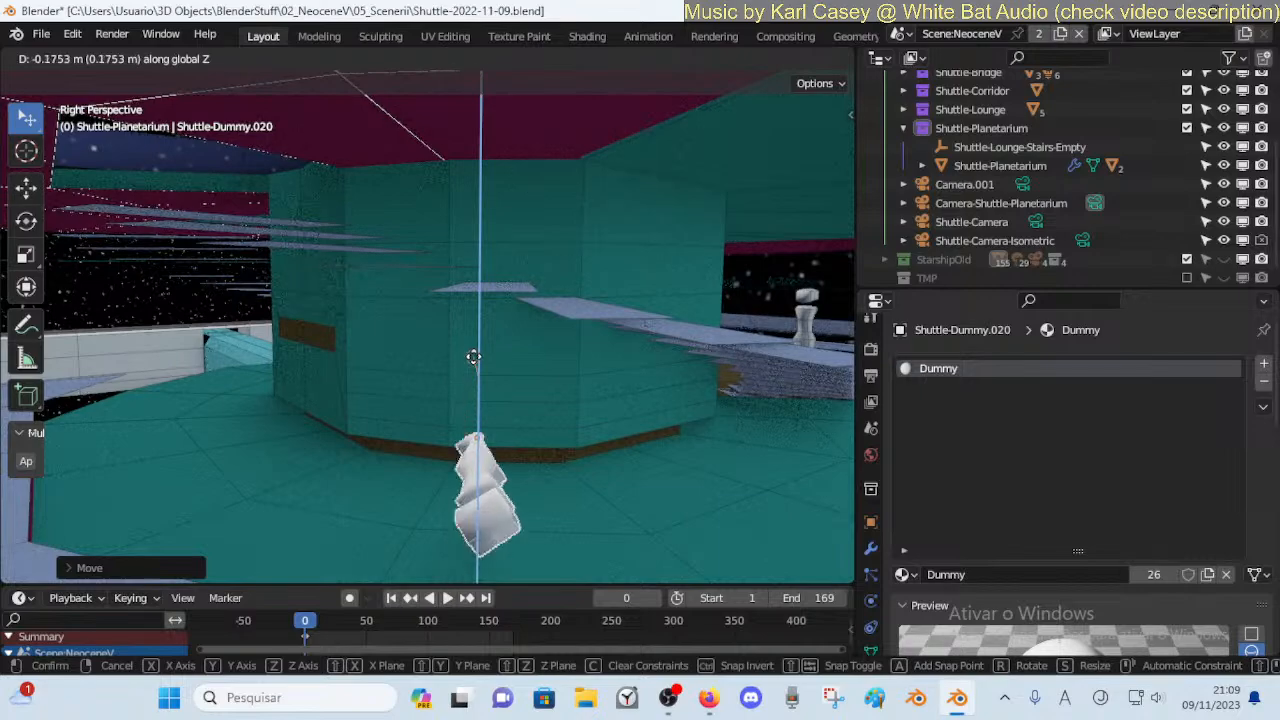
{"action": "left_click", "coordinate": [481, 404]}
Examine the upper dummy's head clearance from below and above the planetarium floor and compare it with the dummies lower on the stairs
{"action": "key", "text": "shift+grave"}
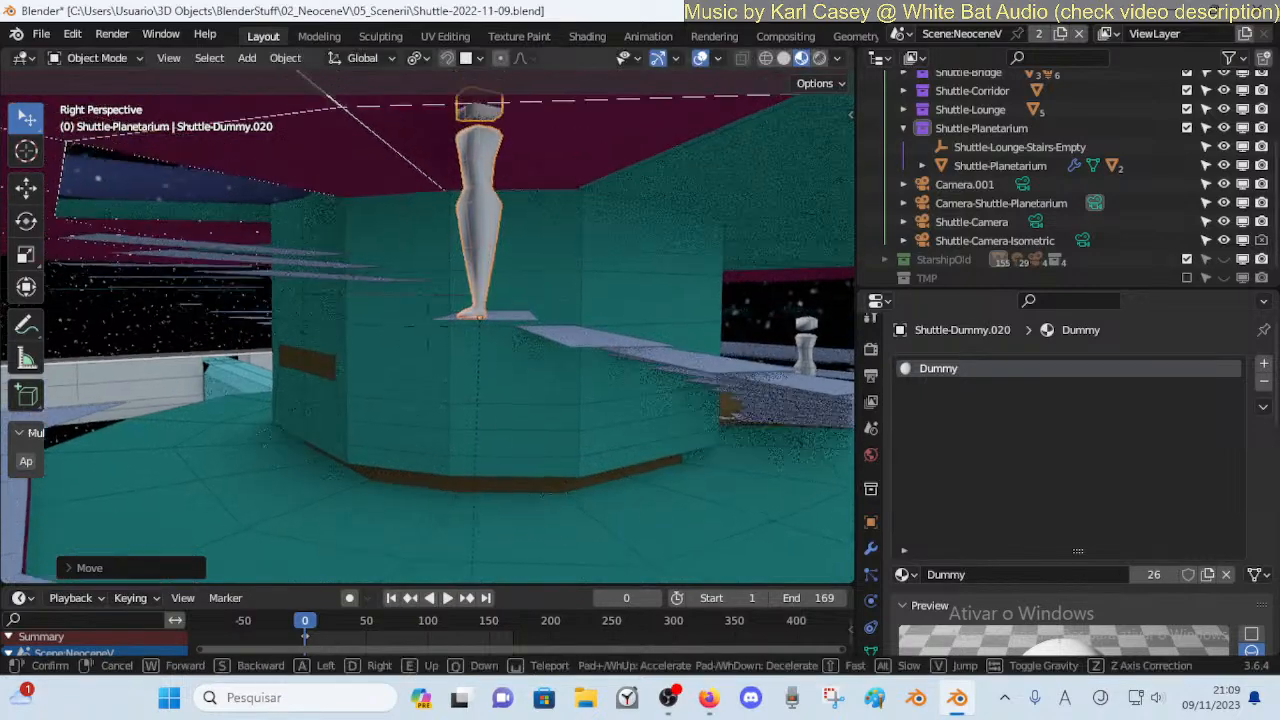
{"action": "key", "text": "a"}
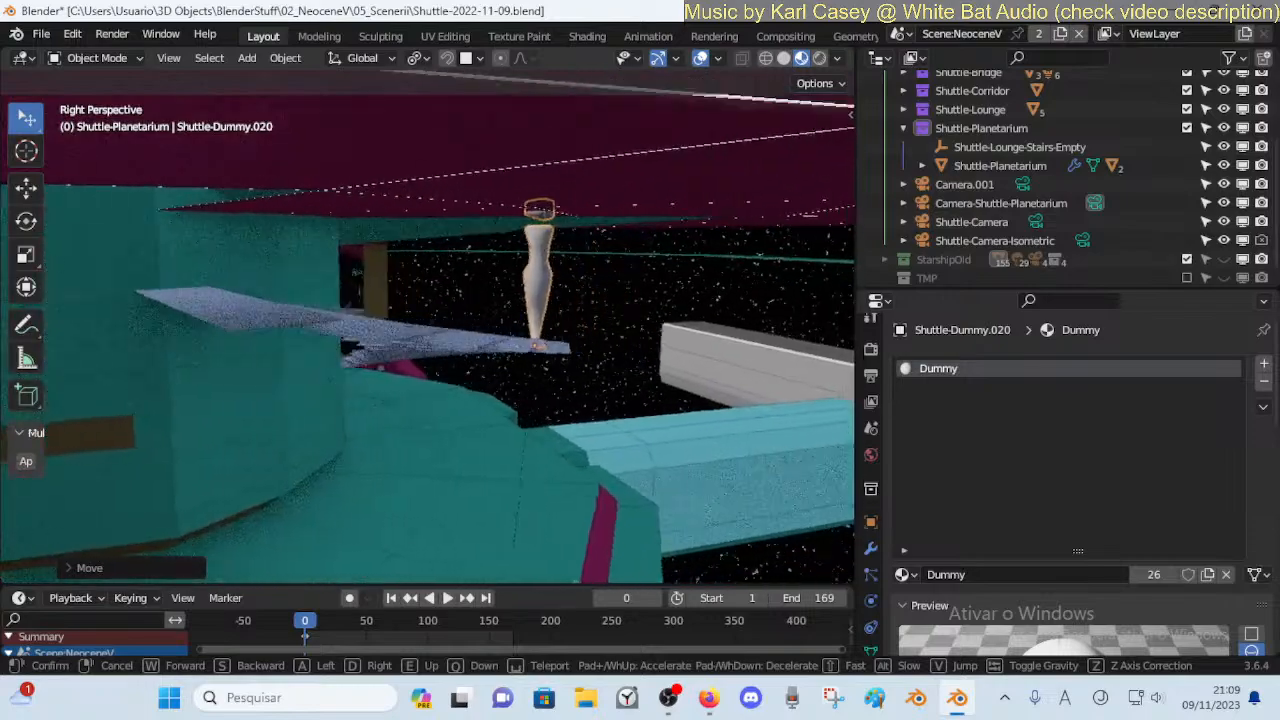
{"action": "key", "text": "w"}
{"action": "key", "text": "d"}
{"action": "key", "text": "e"}
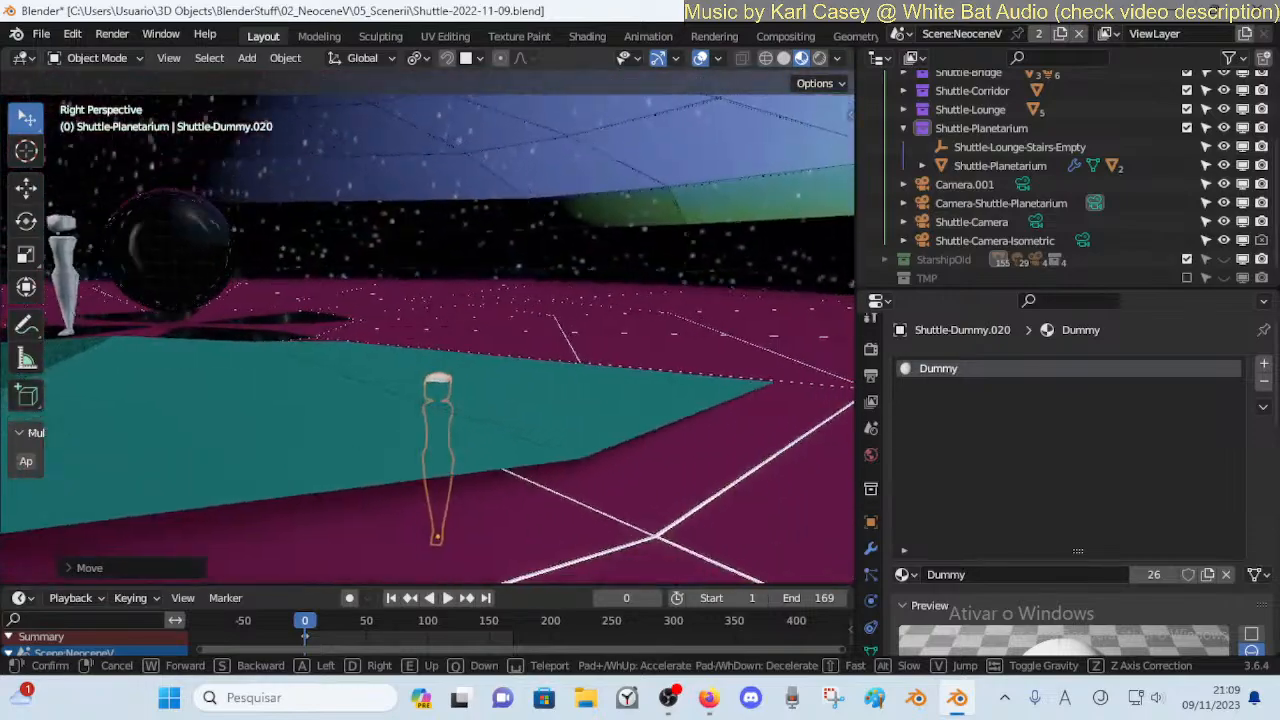
{"action": "key", "text": "q"}
{"action": "key", "text": "d"}
{"action": "key", "text": "q"}
{"action": "key", "text": "d"}
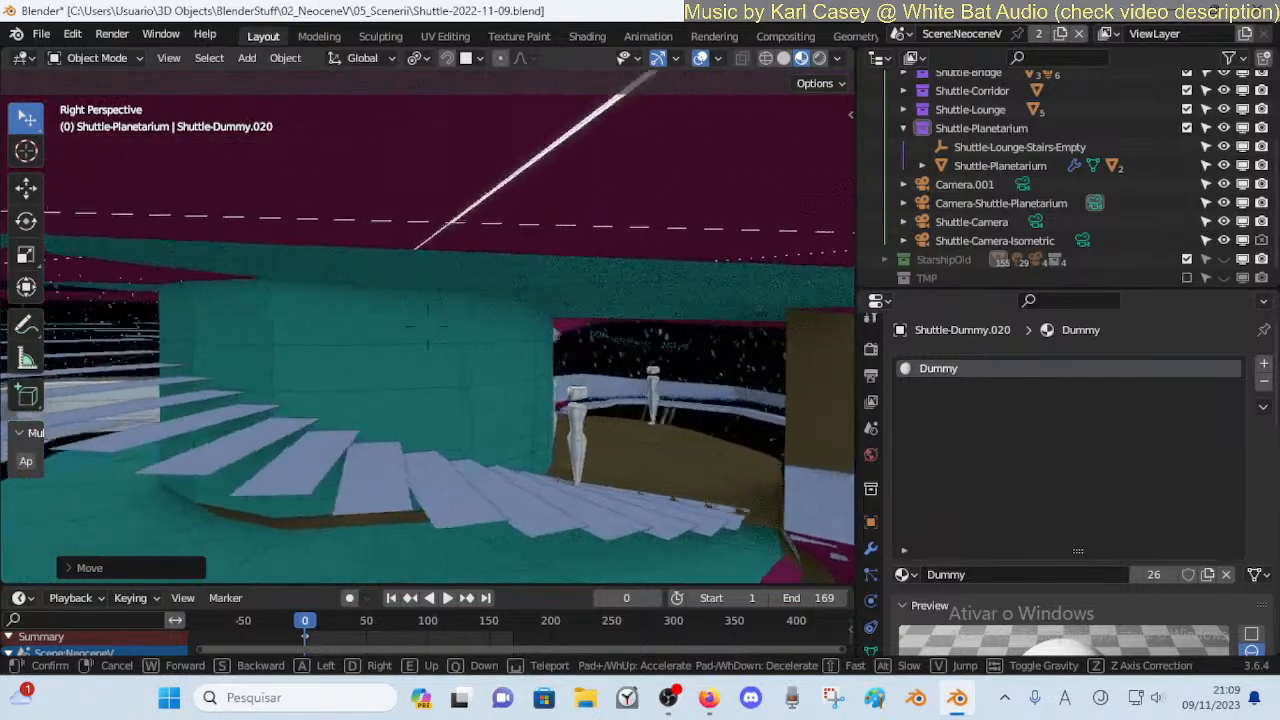
{"action": "key", "text": "d"}
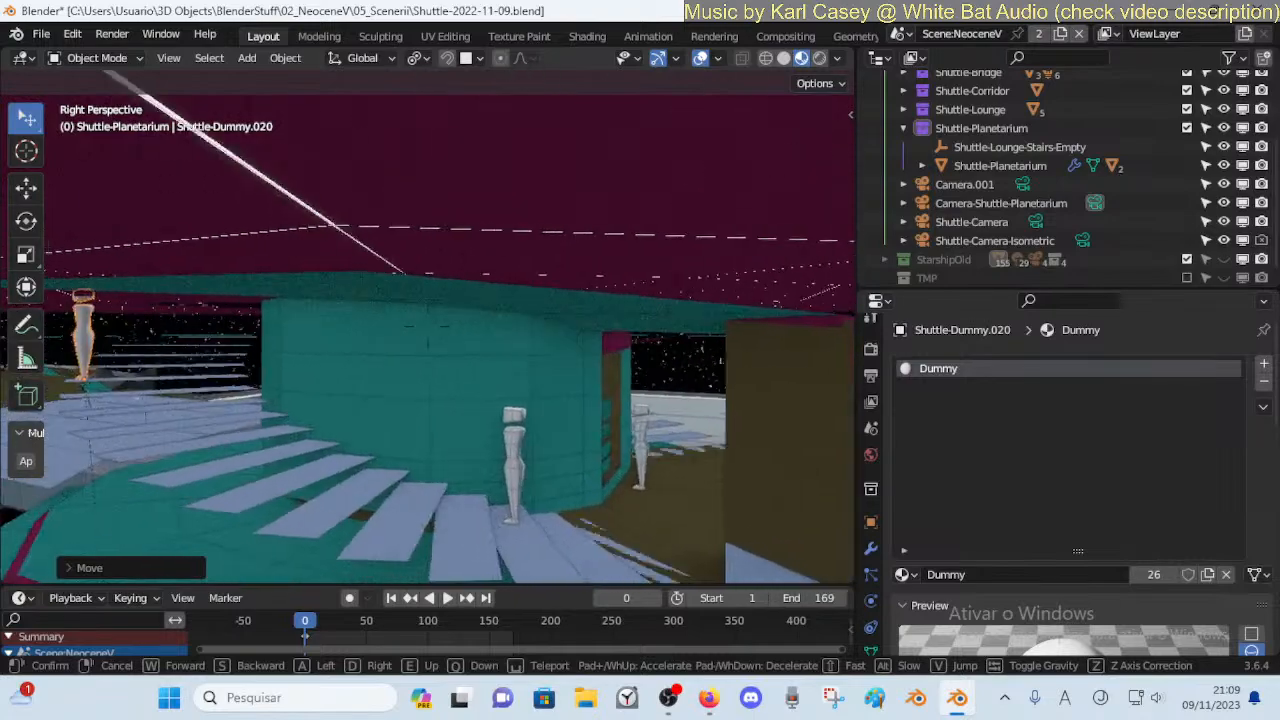
{"action": "key", "text": "d"}
{"action": "key", "text": "a"}
{"action": "key", "text": "a"}
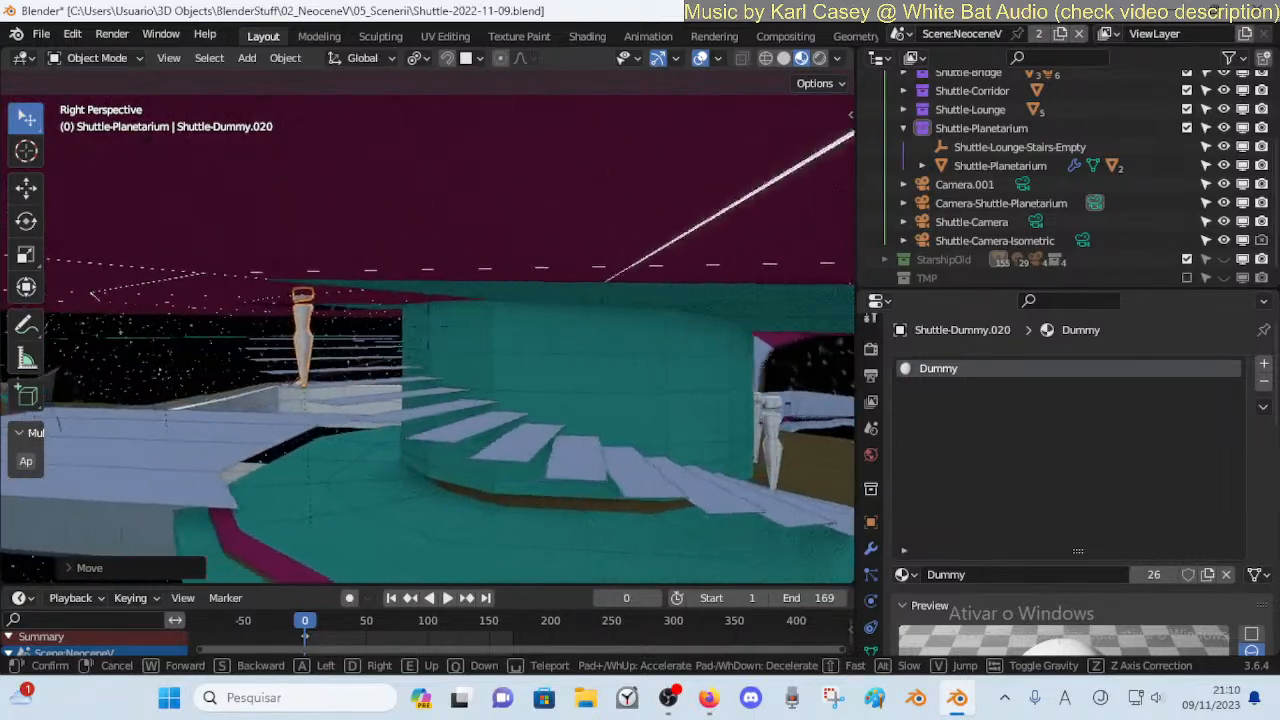
Inspect where the upper dummy's head meets the planetarium floor and review the whole staircase from farther back
{"action": "key", "text": "a"}
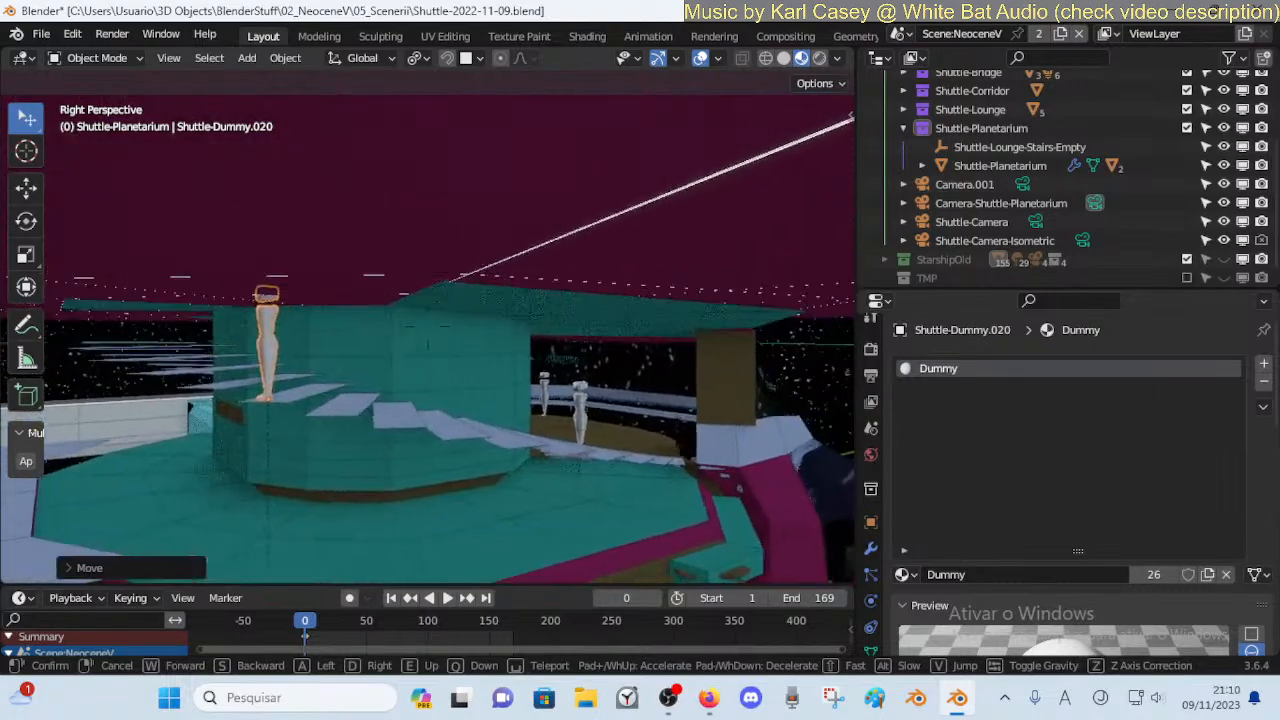
{"action": "key", "text": "d"}
{"action": "key", "text": "a"}
{"action": "key", "text": "e"}
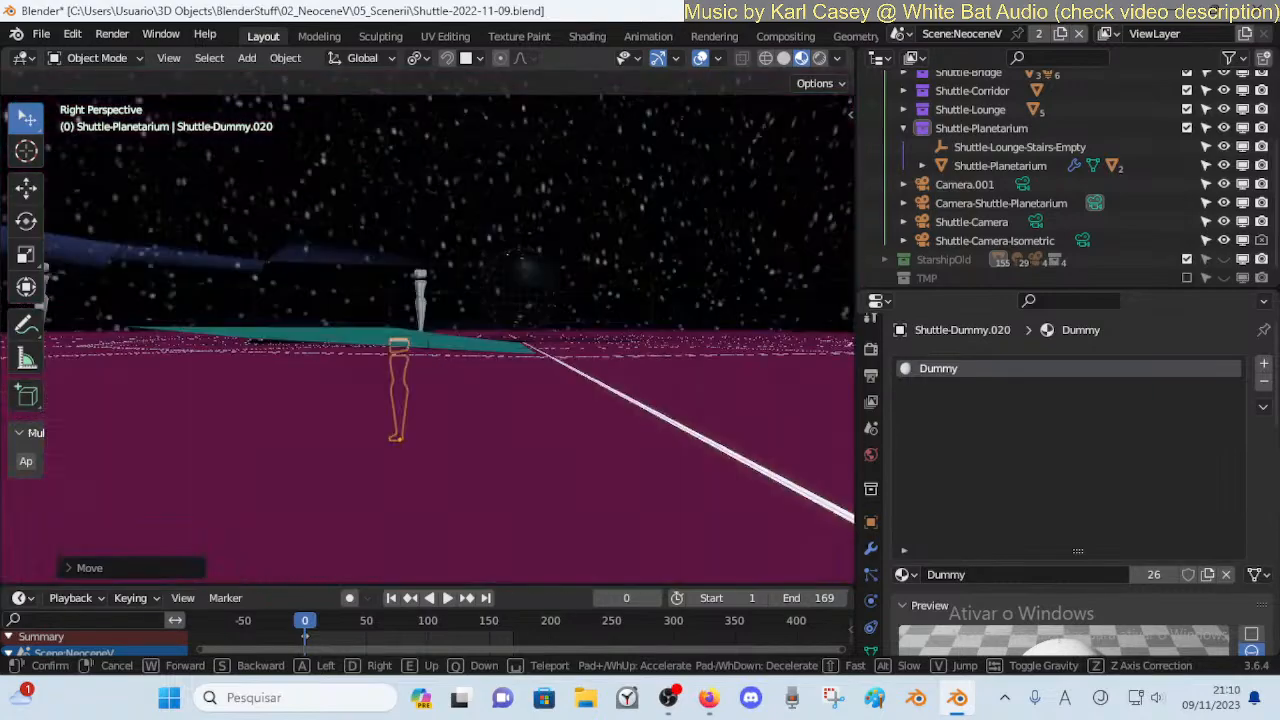
{"action": "key", "text": "q"}
{"action": "key", "text": "q"}
{"action": "key", "text": "w"}
{"action": "key", "text": "d"}
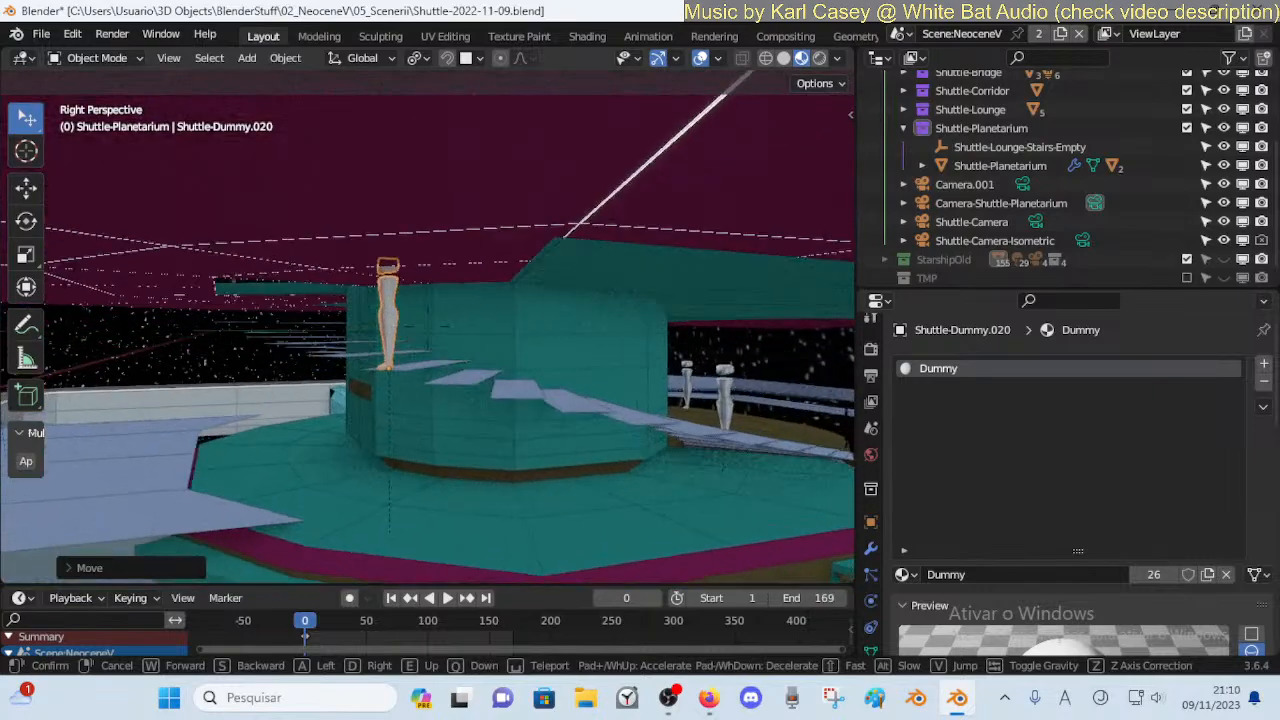
{"action": "key", "text": "s"}
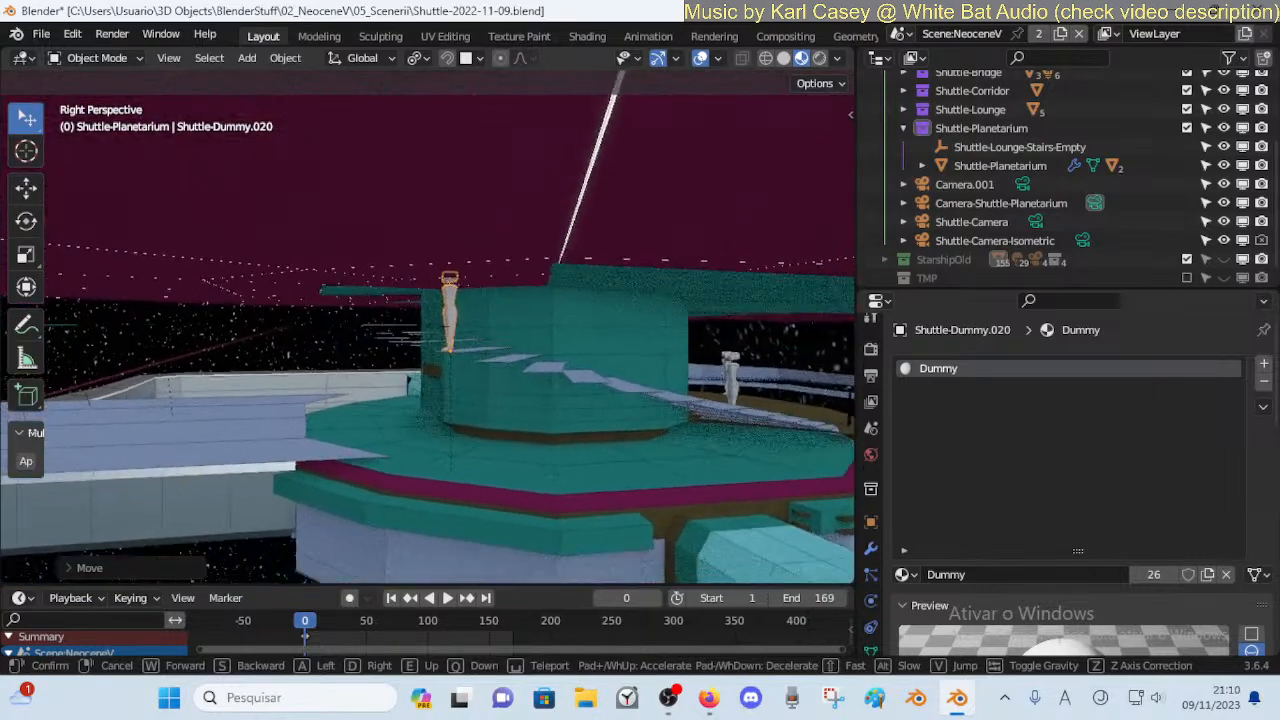
{"action": "left_click", "coordinate": [483, 397]}
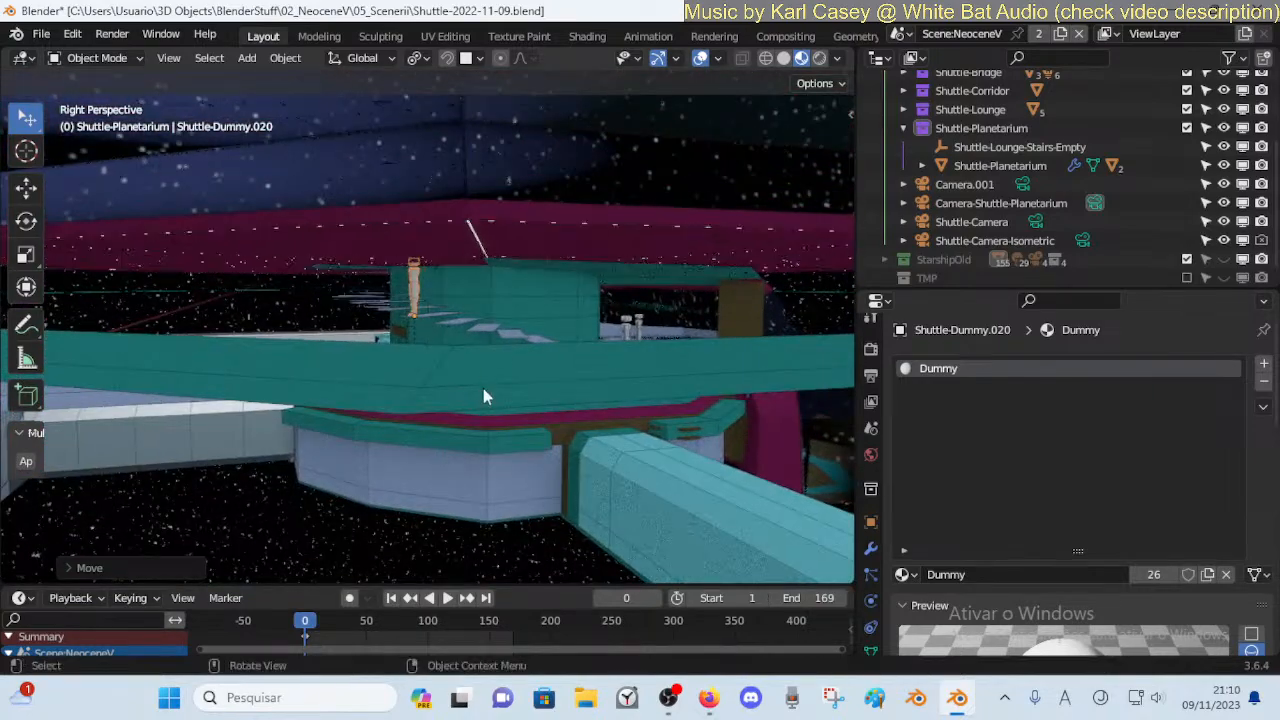
Lower the stairs' control empty slightly along global Z, working in the right orthographic view
{"action": "left_click", "coordinate": [414, 187]}
{"action": "key", "text": "KP_5"}
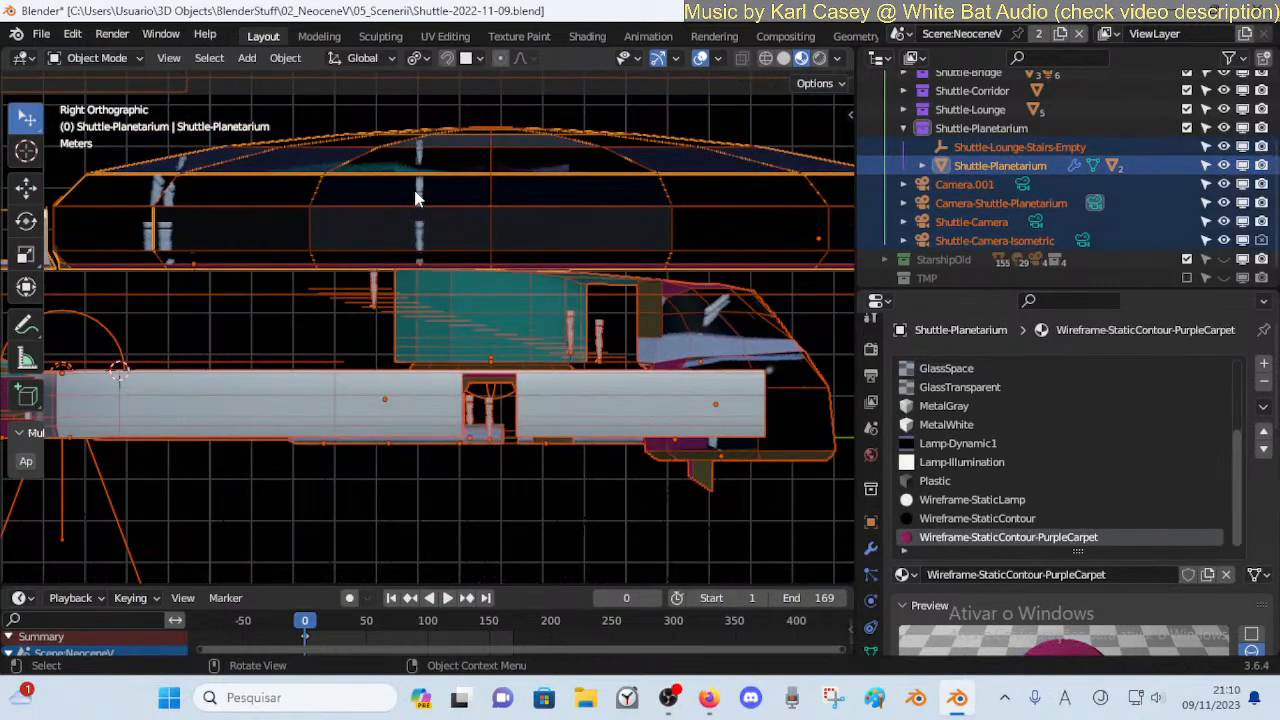
{"action": "scroll", "coordinate": [416, 197], "scroll_direction": "up", "scroll_amount": 2}
{"action": "left_click", "coordinate": [370, 304]}
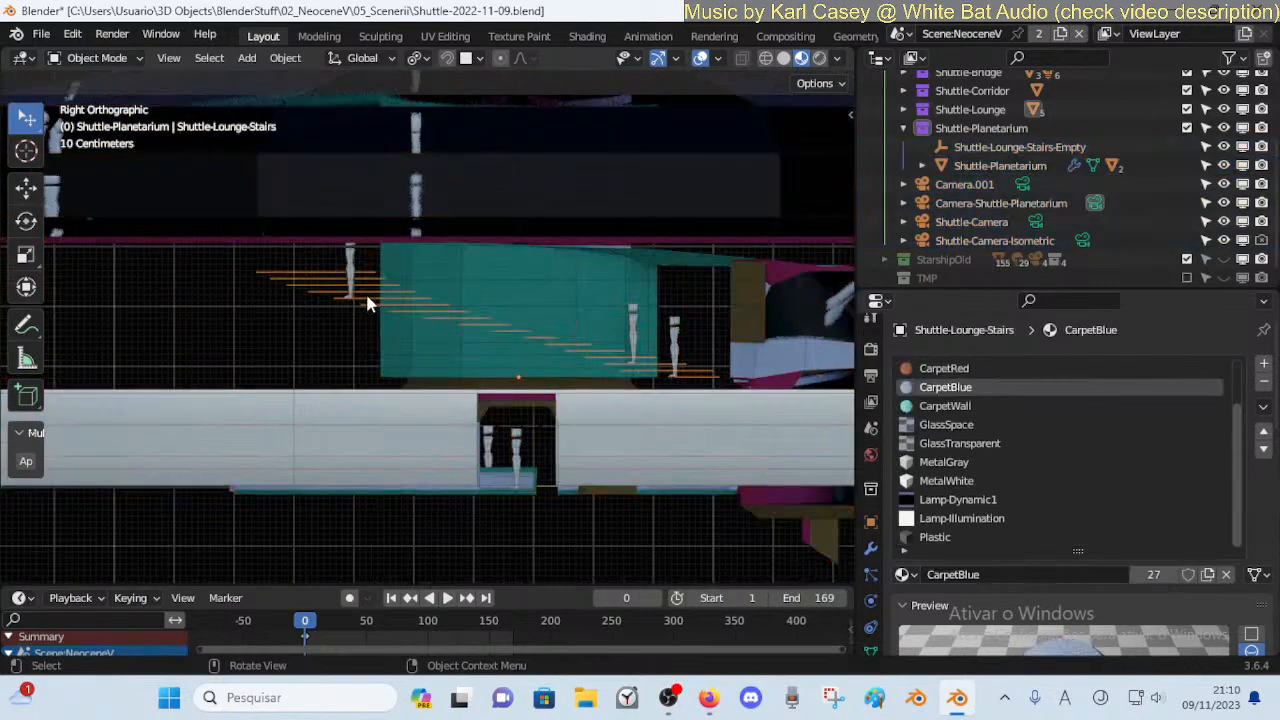
{"action": "left_click", "coordinate": [530, 425]}
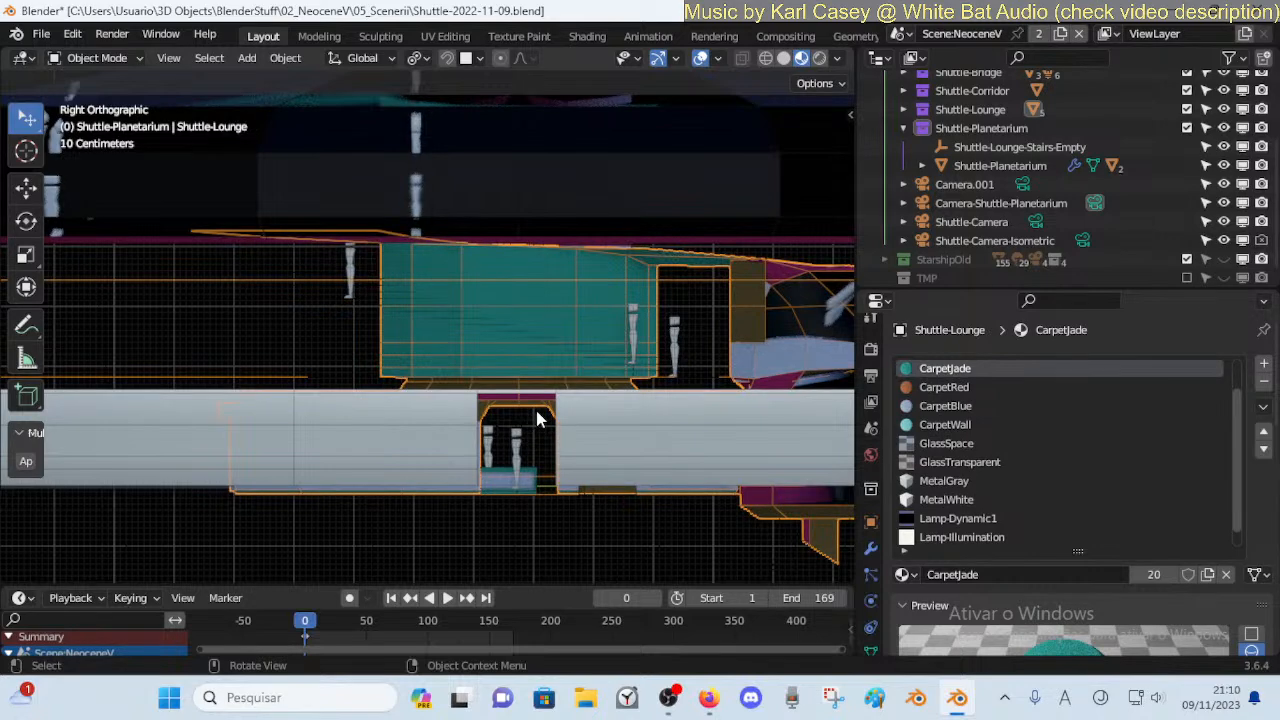
{"action": "left_click", "coordinate": [518, 425]}
{"action": "left_click", "coordinate": [528, 428]}
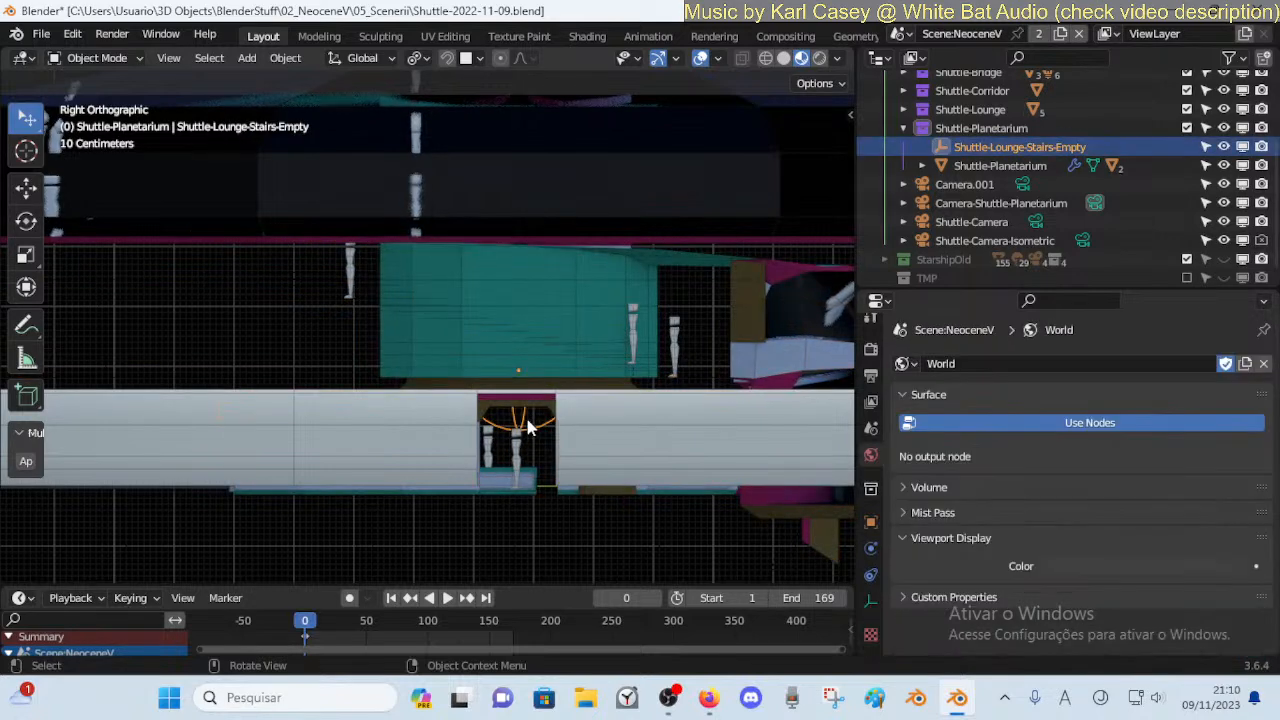
{"action": "key", "text": "g"}
{"action": "key", "text": "z"}
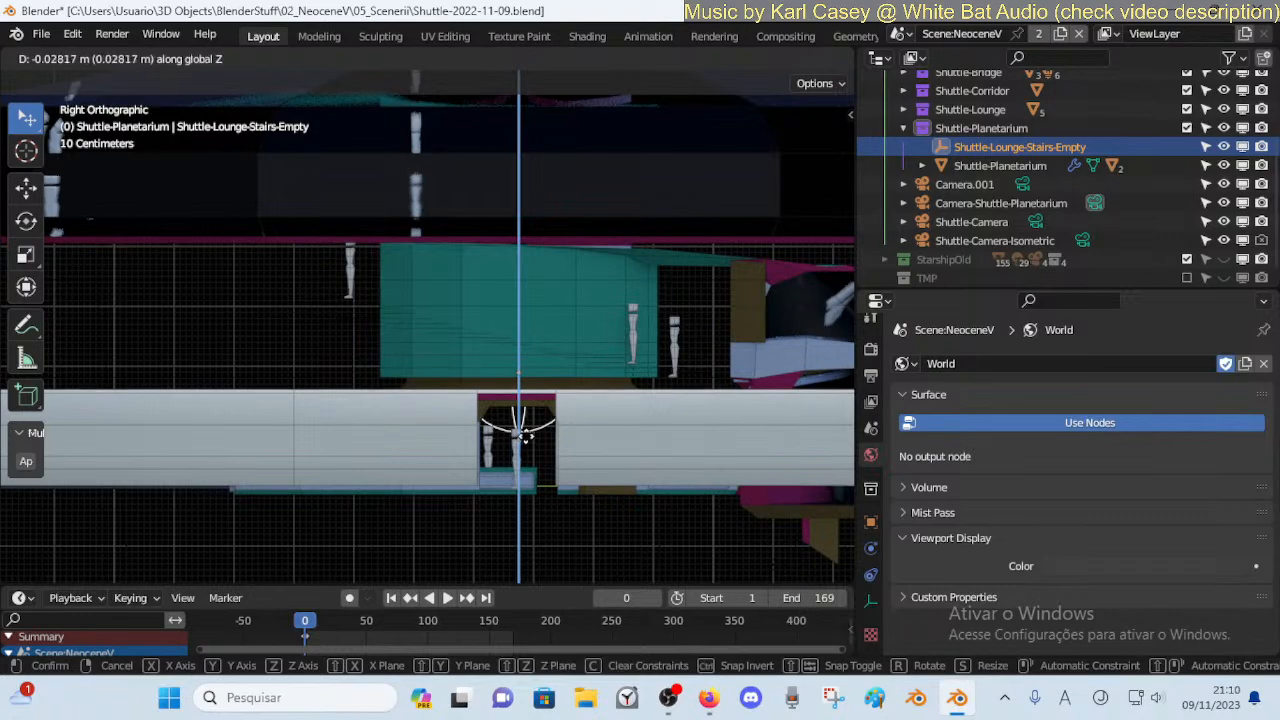
{"action": "left_click", "coordinate": [530, 445]}
Examine the adjusted stairs from the brown lounge floor beside the two lower dummies
{"action": "key", "text": "shift+grave"}
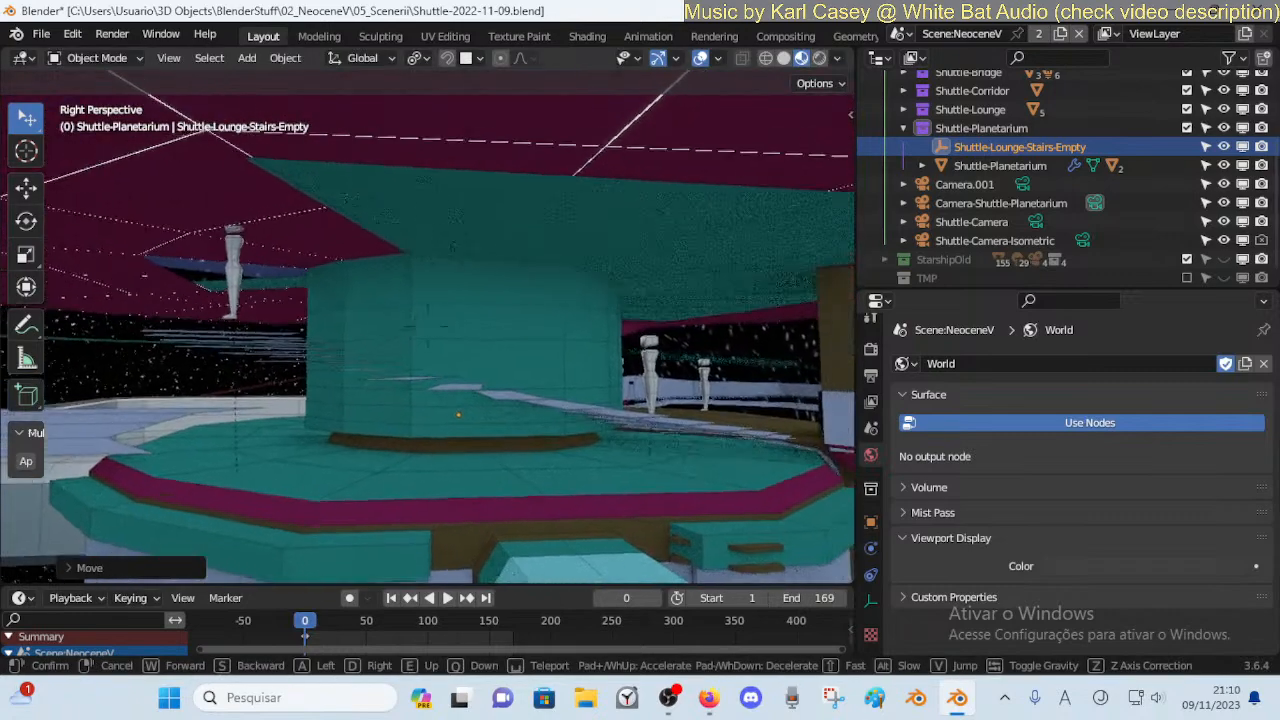
{"action": "key", "text": "w"}
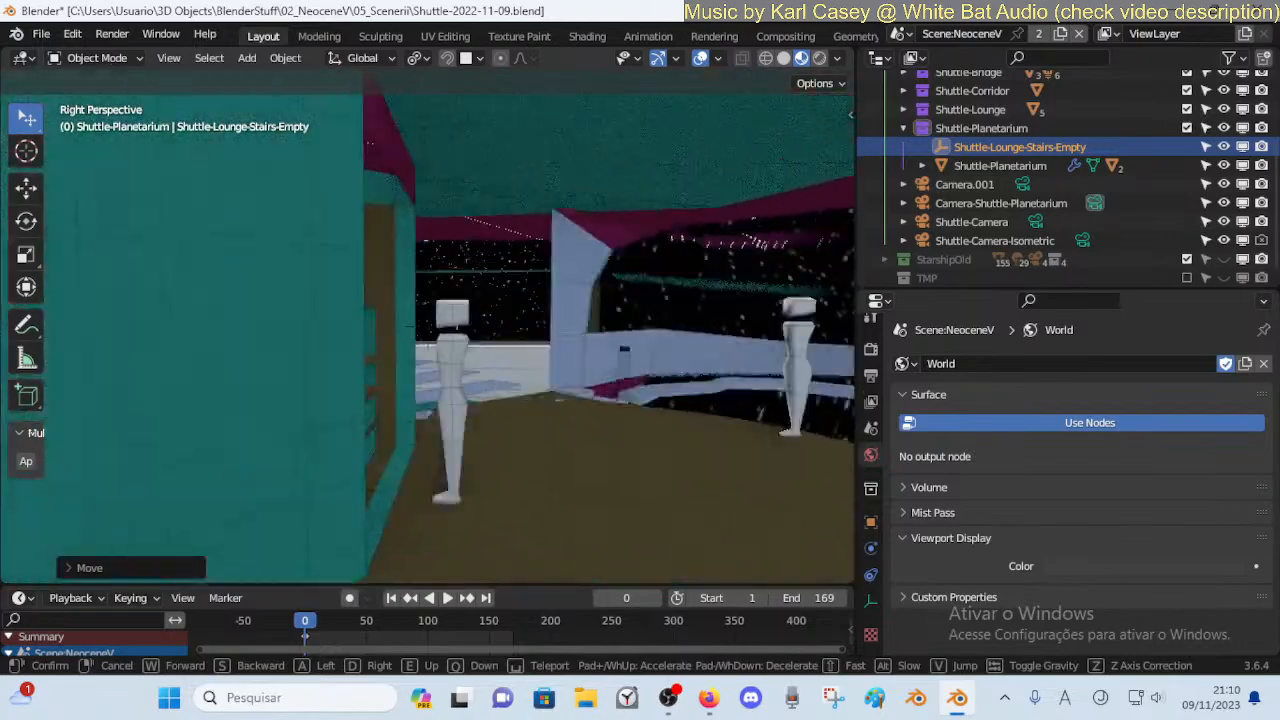
{"action": "key", "text": "q"}
{"action": "key", "text": "s"}
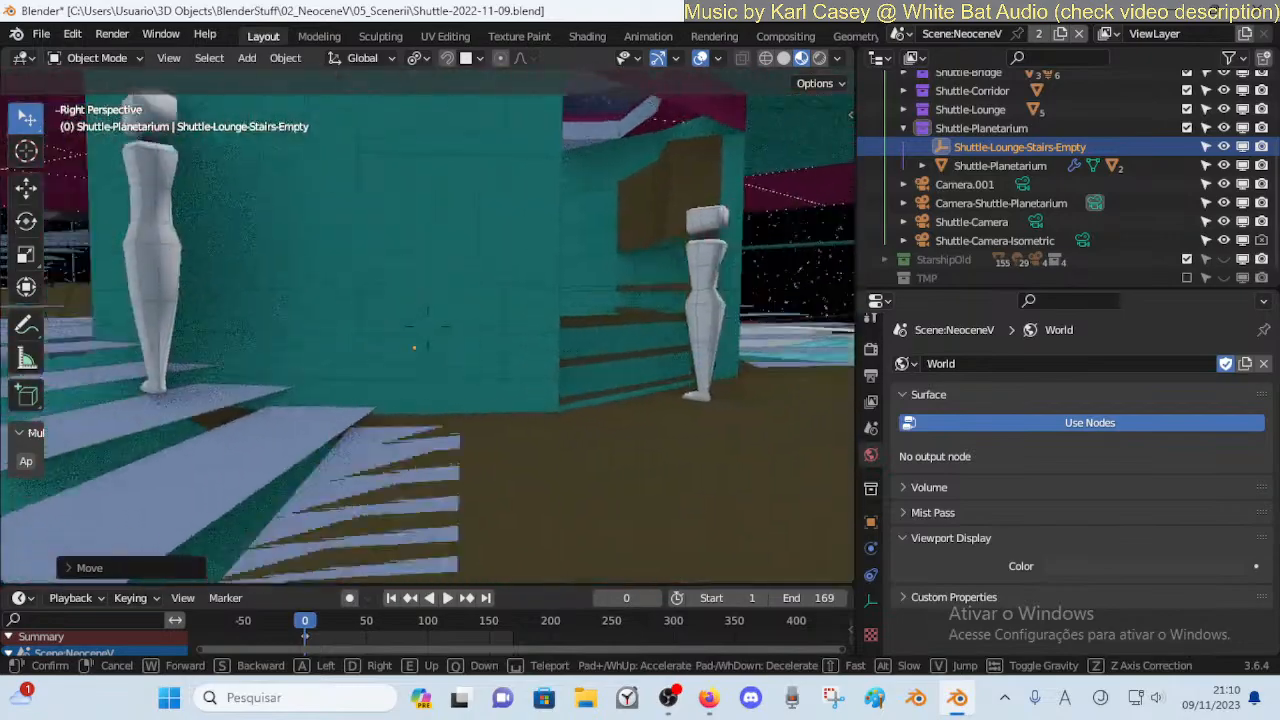
{"action": "key", "text": "a"}
{"action": "key", "text": "q"}
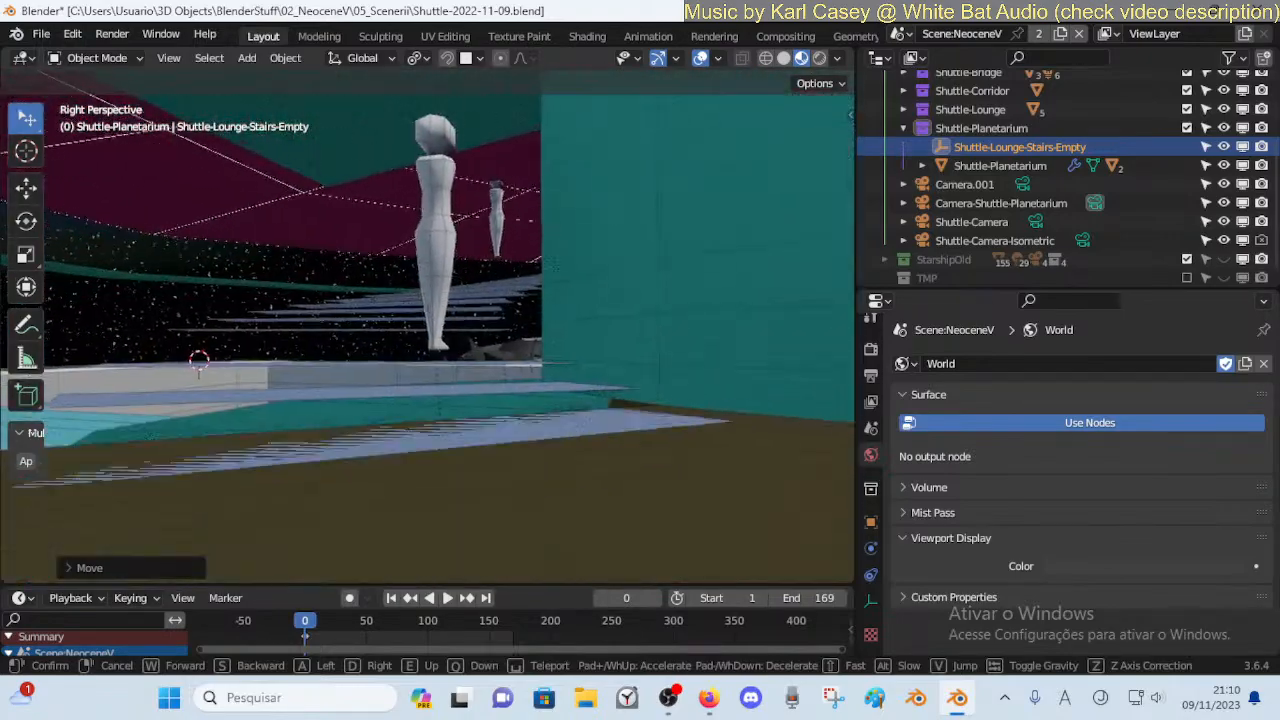
{"action": "key", "text": "w"}
{"action": "key", "text": "e"}
{"action": "key", "text": "w"}
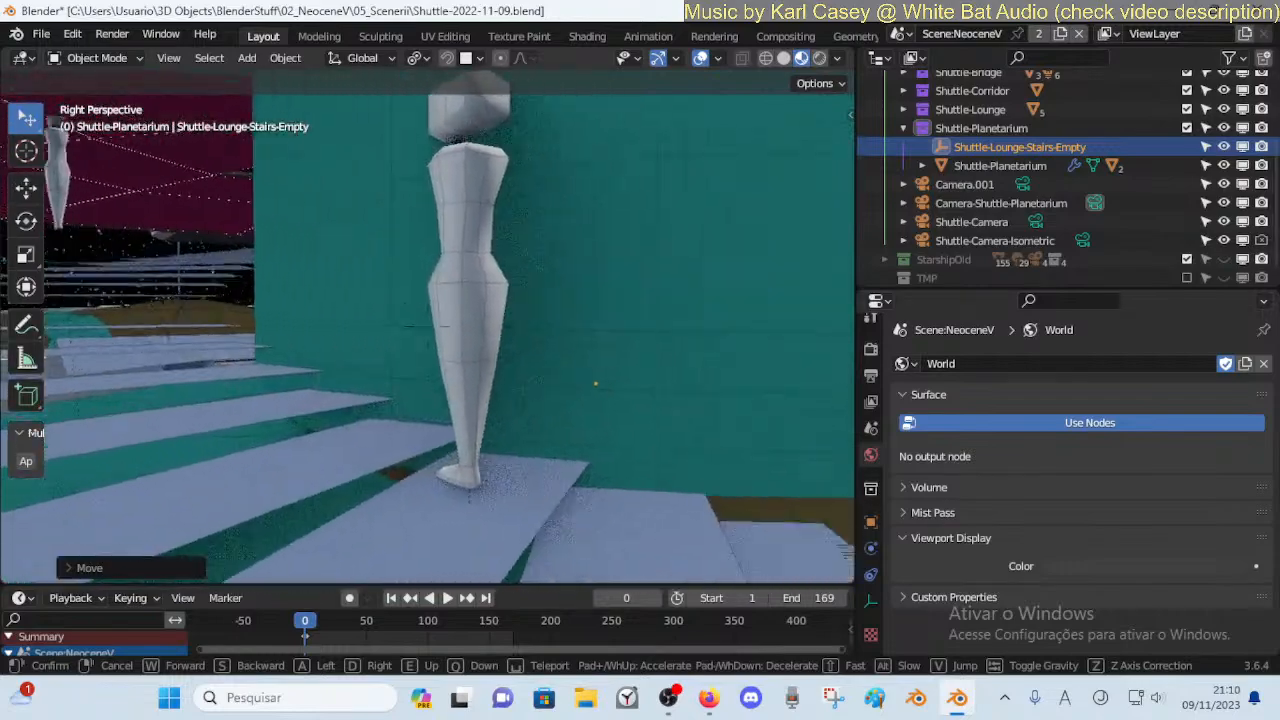
Inspect the lower stair dummy's feet against the treads along the teal wall from several angles
{"action": "key", "text": "s"}
{"action": "key", "text": "d"}
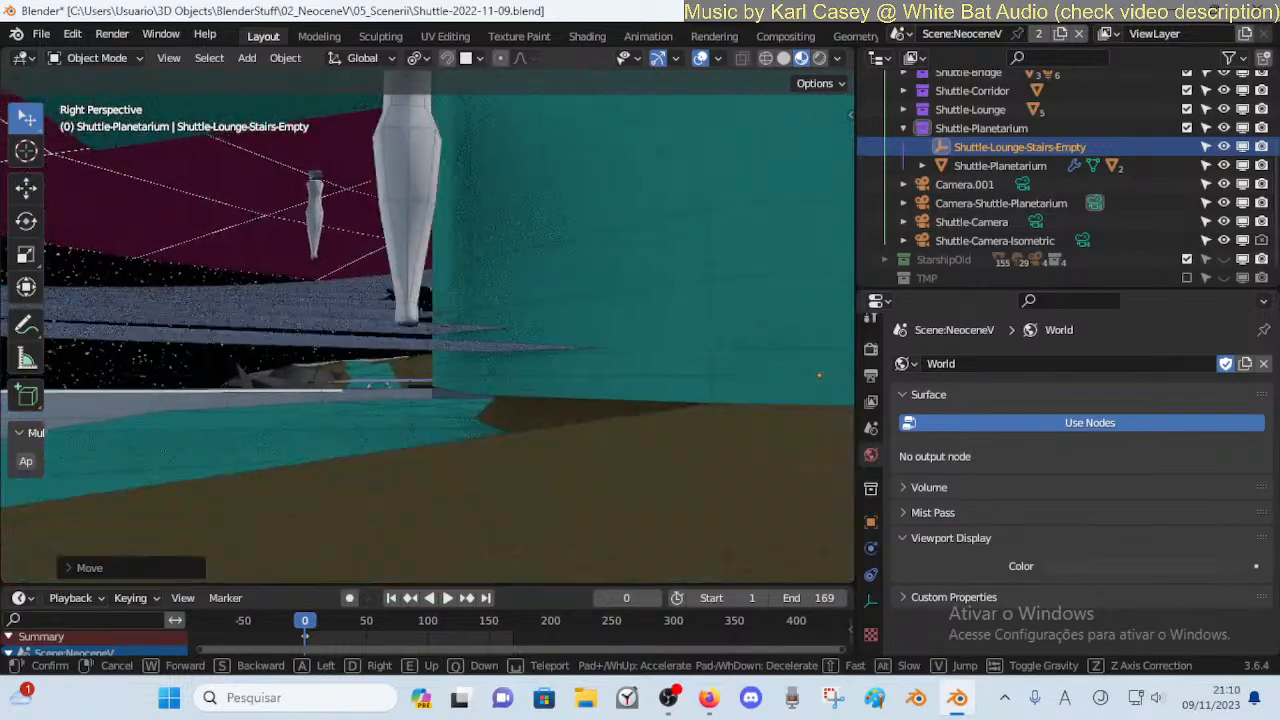
{"action": "key", "text": "w"}
{"action": "key", "text": "s"}
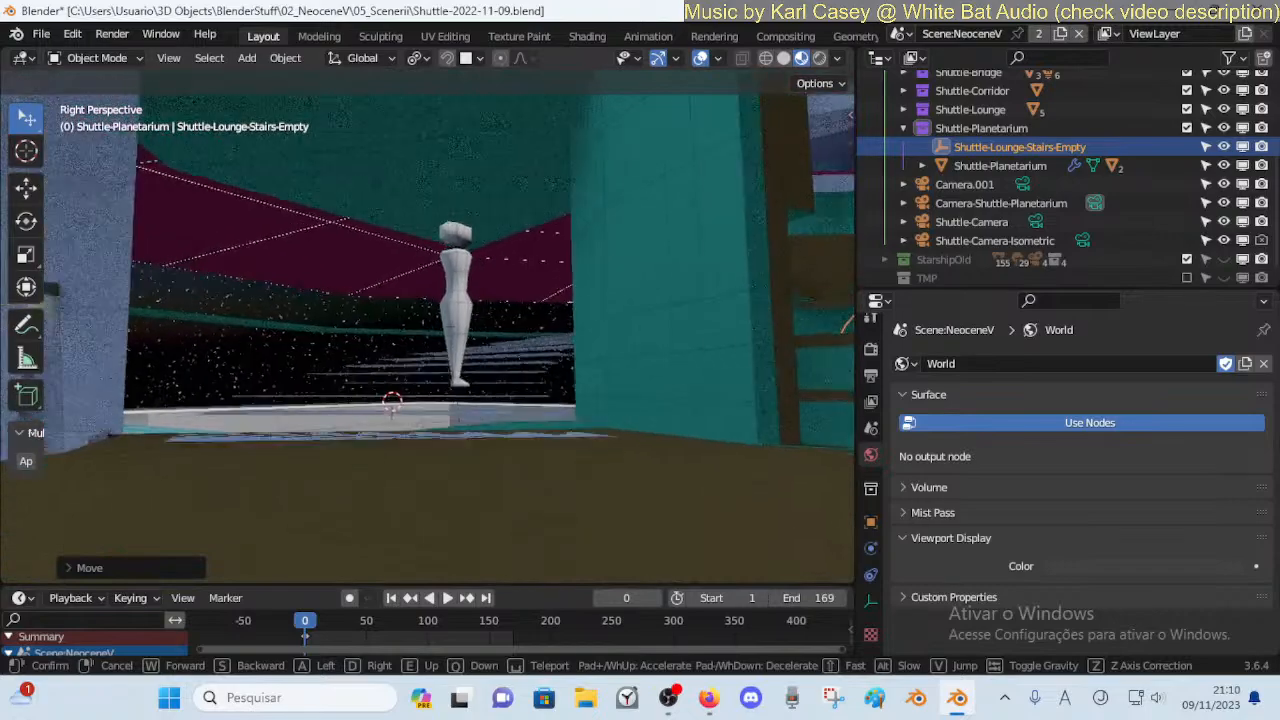
{"action": "key", "text": "w"}
{"action": "key", "text": "d"}
{"action": "key", "text": "w"}
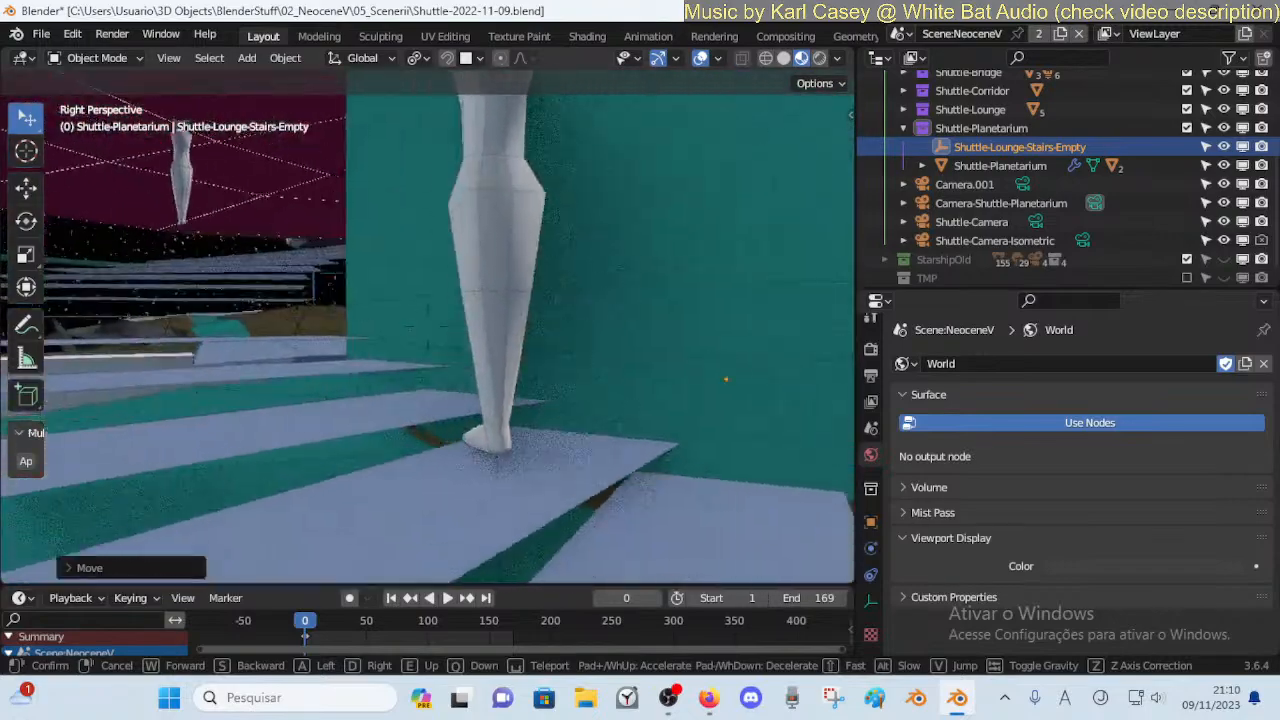
{"action": "key", "text": "a"}
{"action": "key", "text": "d"}
{"action": "key", "text": "w"}
{"action": "key", "text": "s"}
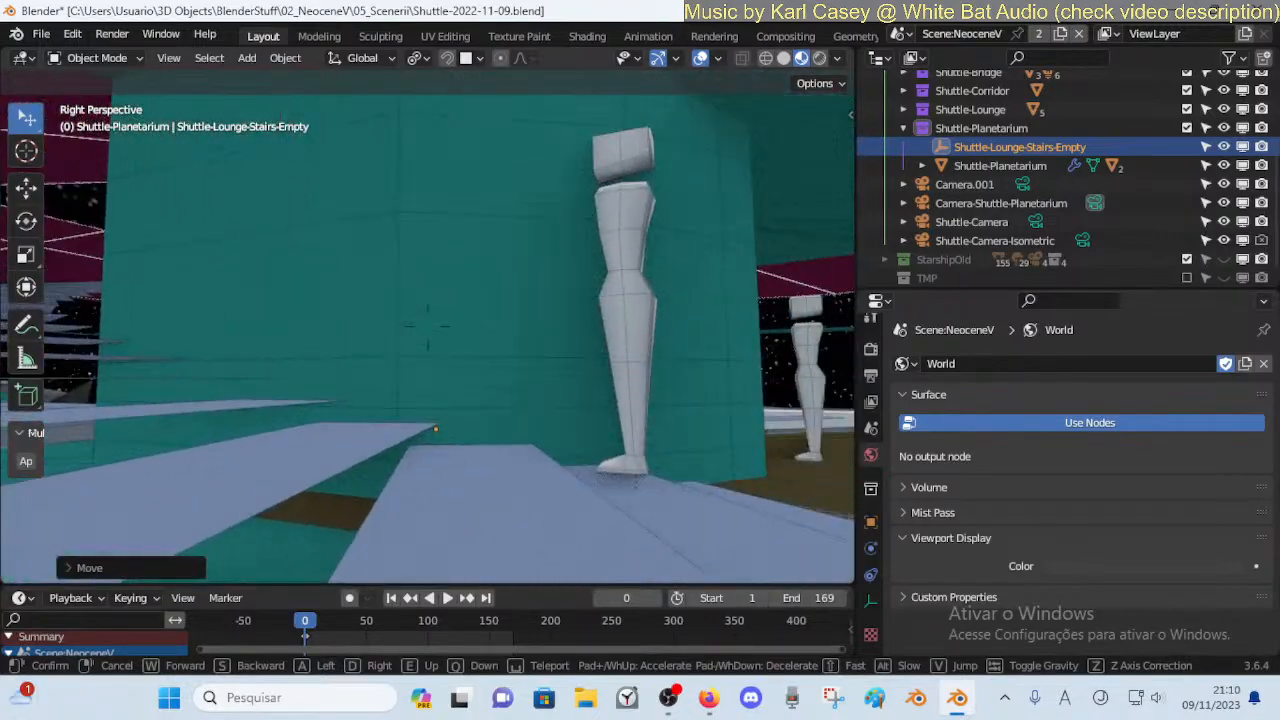
{"action": "key", "text": "d"}
Move the lower stair dummy so it stands on the adjusted tread beside the teal wall
{"action": "left_click", "coordinate": [628, 376]}
{"action": "left_click", "coordinate": [561, 427]}
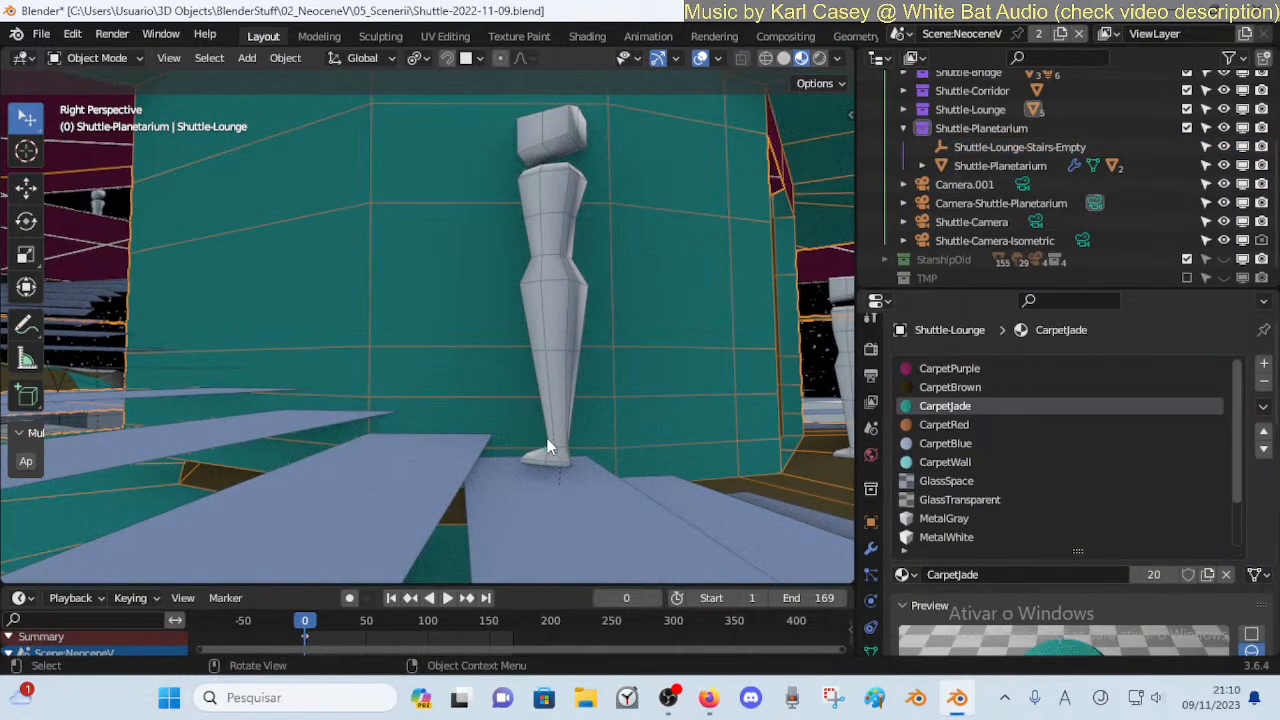
{"action": "left_click", "coordinate": [548, 444]}
{"action": "key", "text": "g"}
{"action": "left_click", "coordinate": [565, 496]}
Move the floating upper dummy about 0.74 m down onto the stair tread near the teal wall
{"action": "key", "text": "shift+grave"}
{"action": "key", "text": "a"}
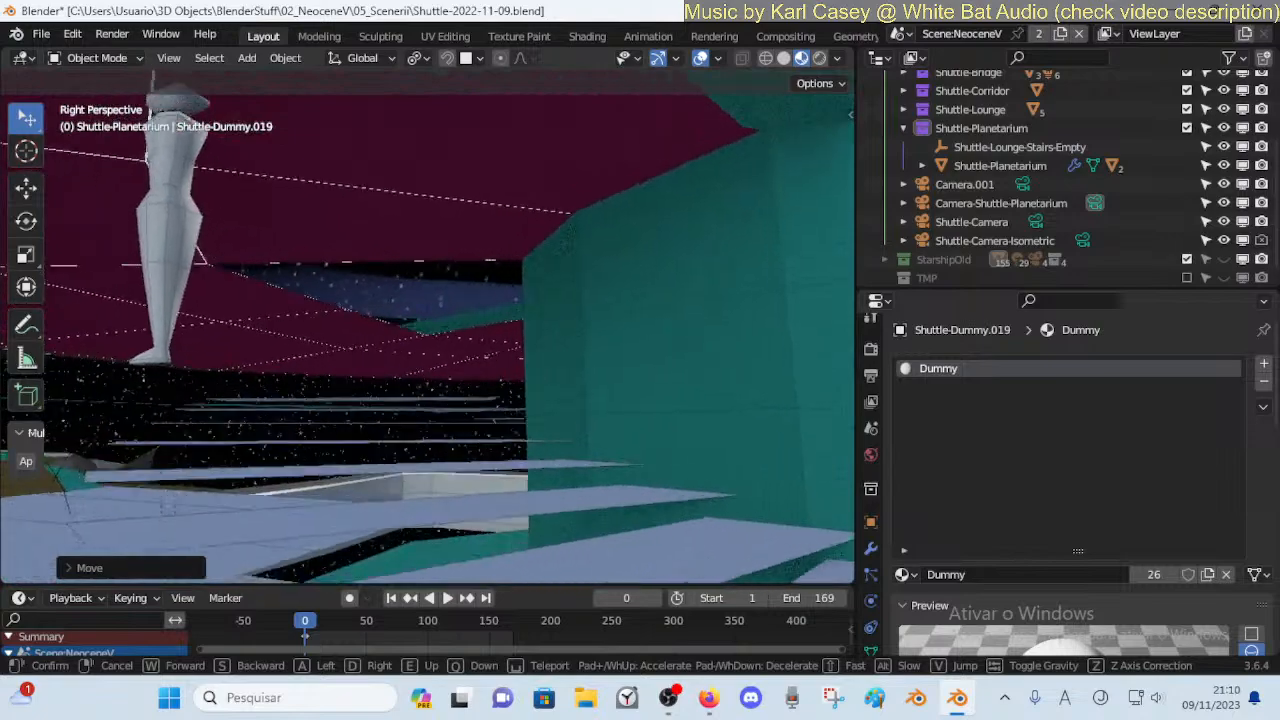
{"action": "key", "text": "s"}
{"action": "left_click", "coordinate": [563, 500]}
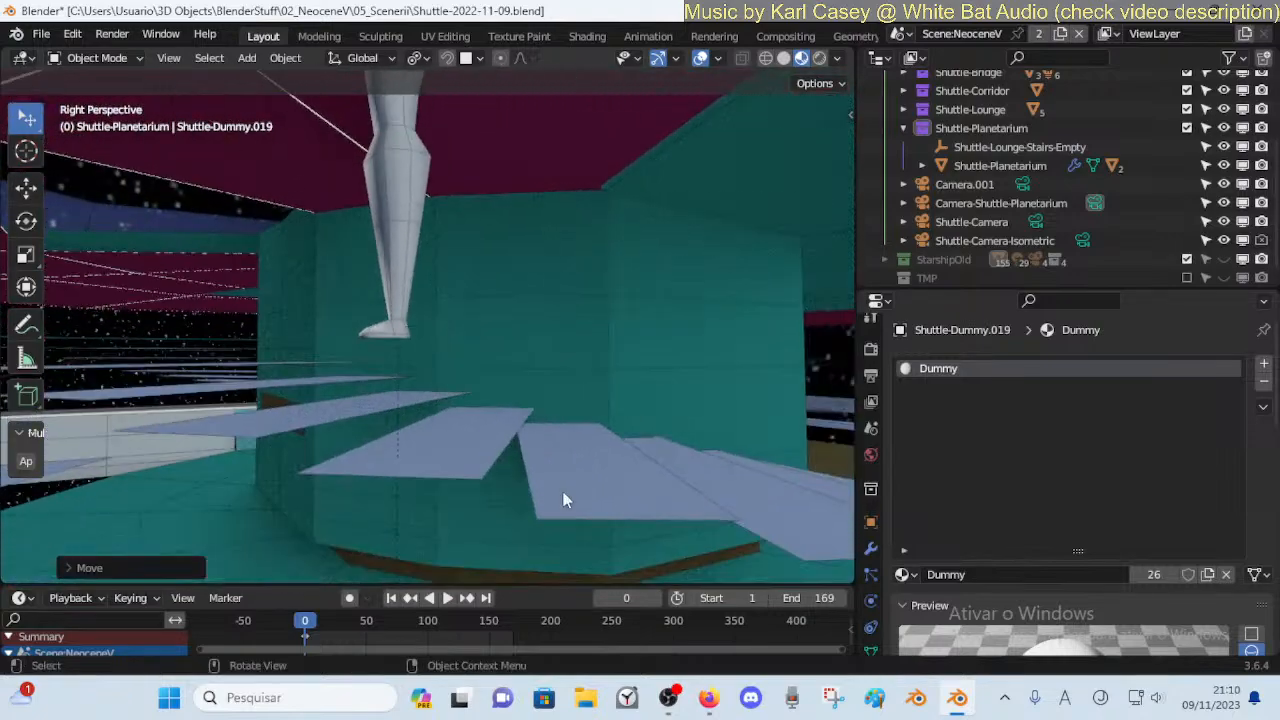
{"action": "left_click", "coordinate": [422, 299]}
{"action": "left_click", "coordinate": [400, 285]}
{"action": "key", "text": "g"}
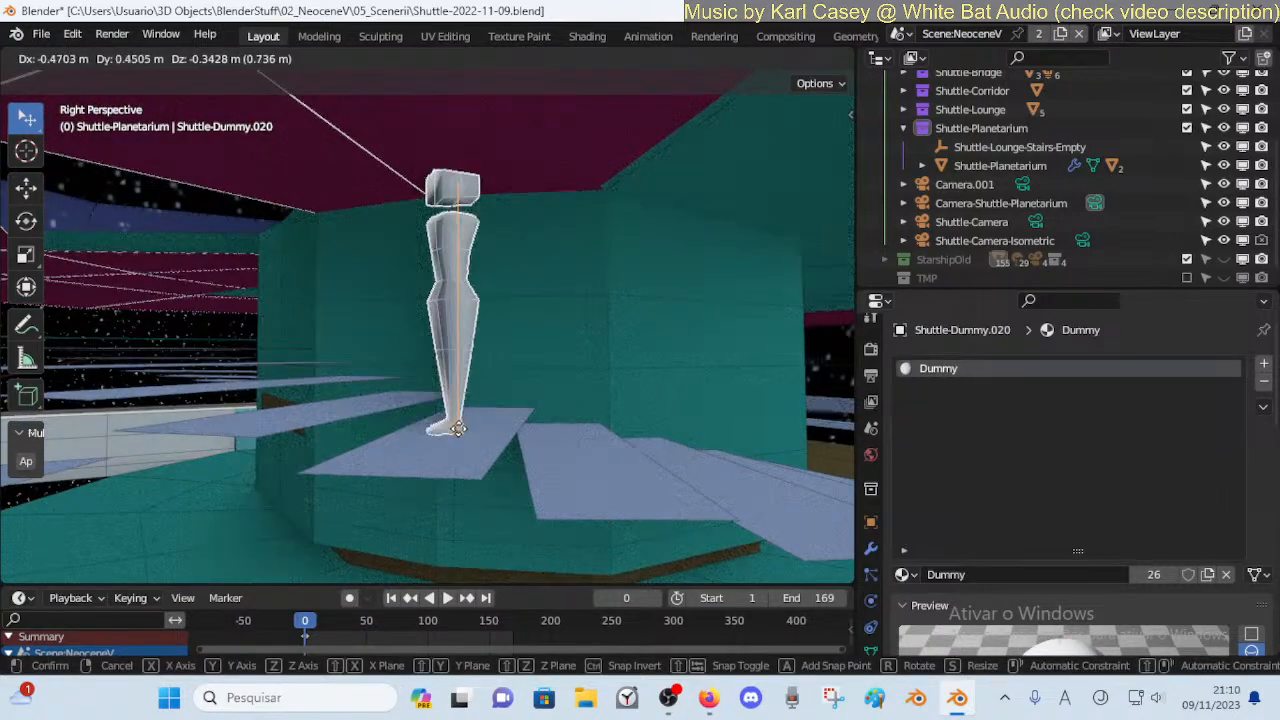
{"action": "left_click", "coordinate": [460, 432]}
Examine the repositioned dummy's head clearance and the top treads around the teal wall beneath the planetarium floor opening
{"action": "key", "text": "shift+grave"}
{"action": "key", "text": "s"}
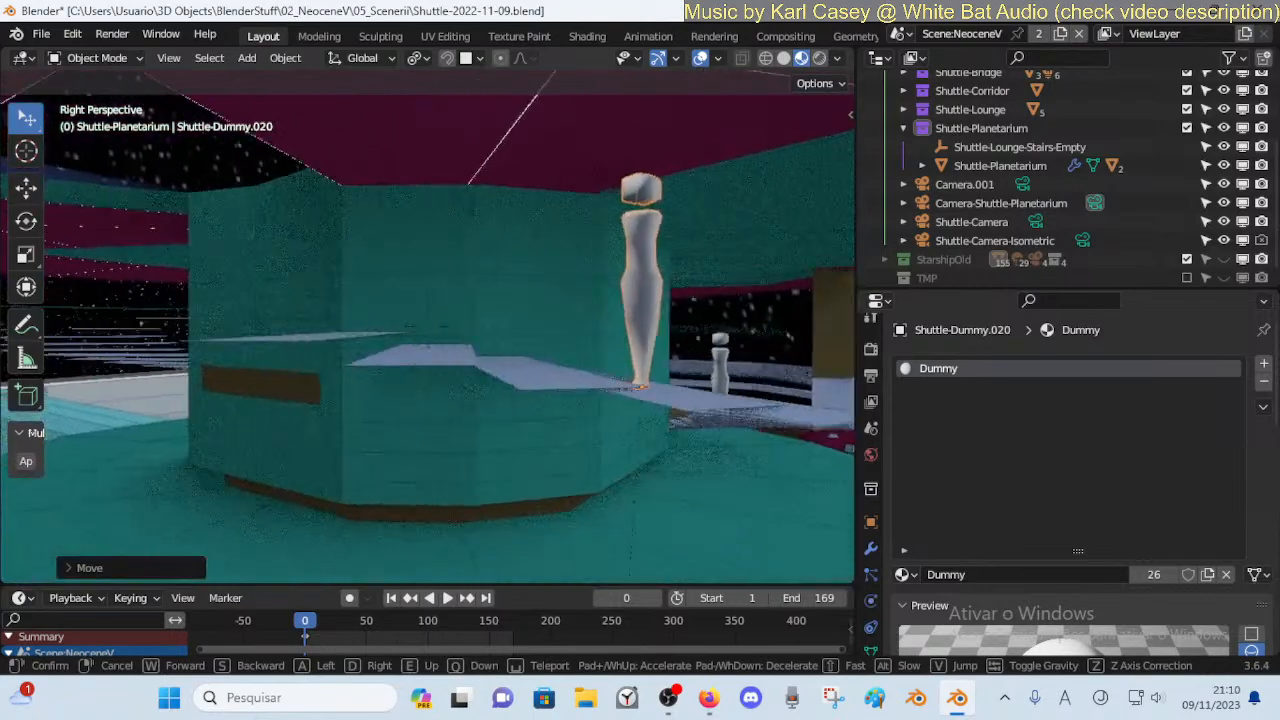
{"action": "left_click", "coordinate": [474, 440]}
{"action": "key", "text": "d"}
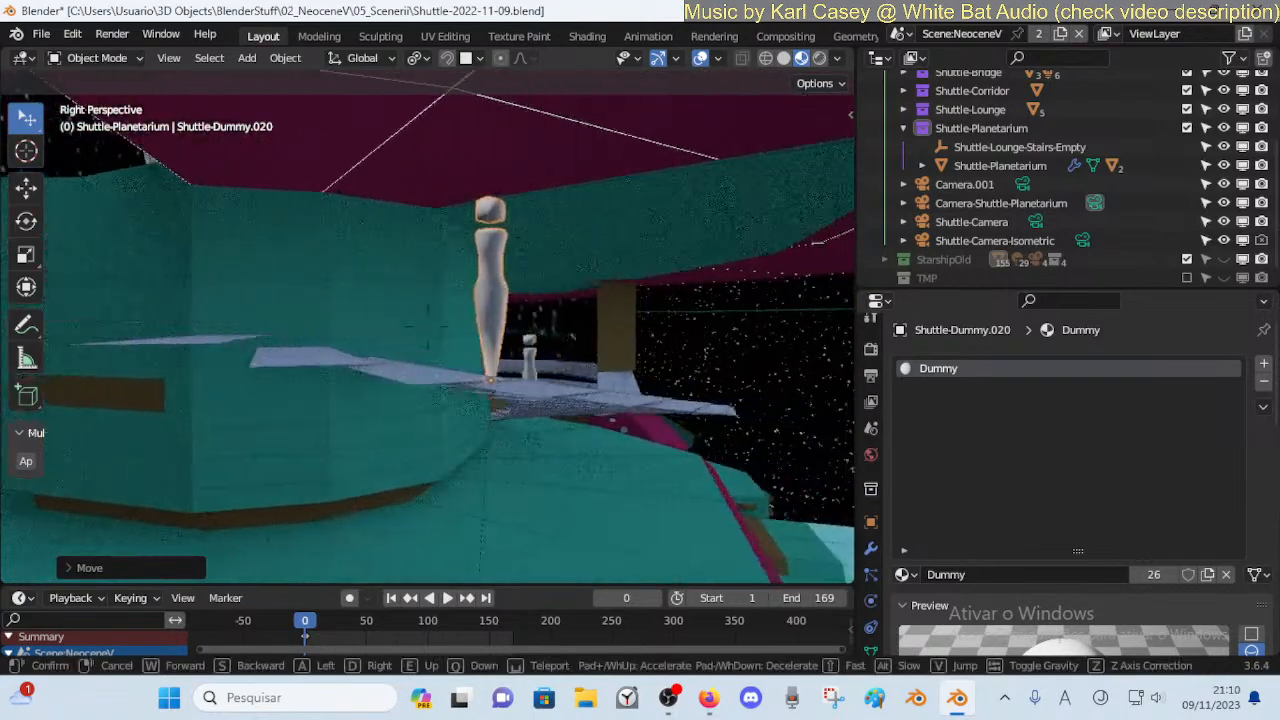
{"action": "key", "text": "a"}
{"action": "key", "text": "w"}
{"action": "key", "text": "a"}
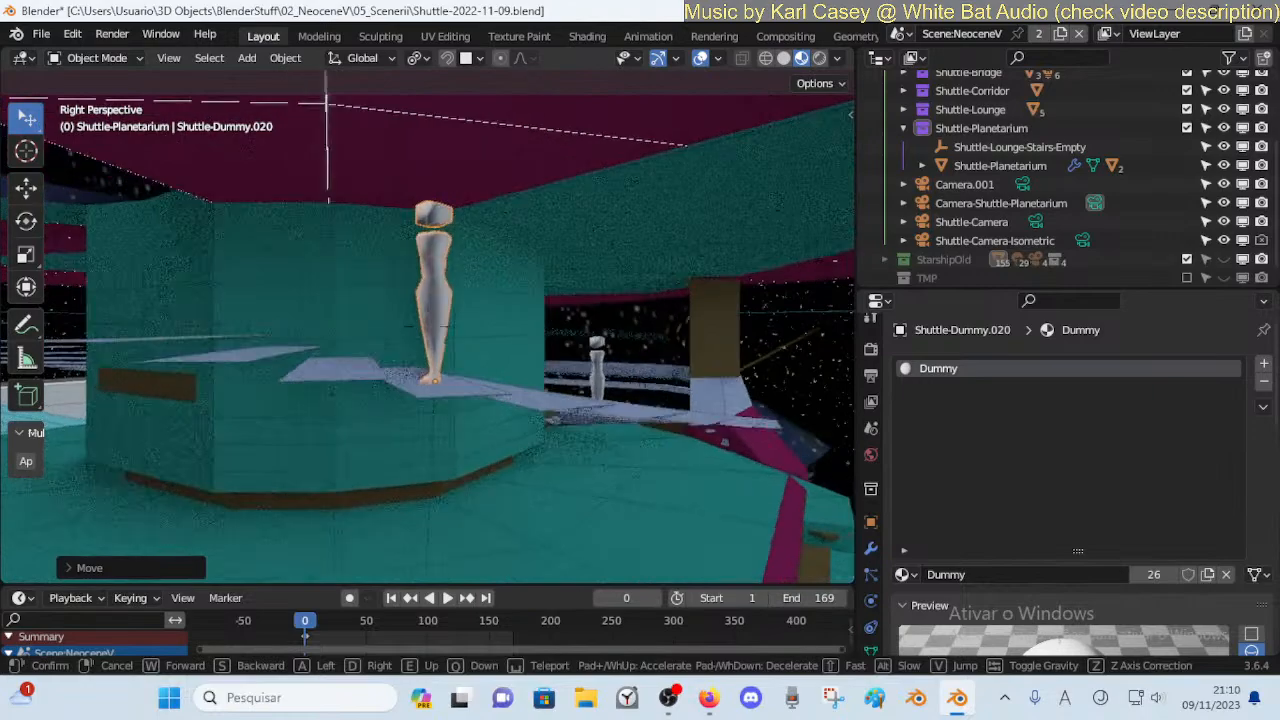
{"action": "left_click", "coordinate": [554, 380]}
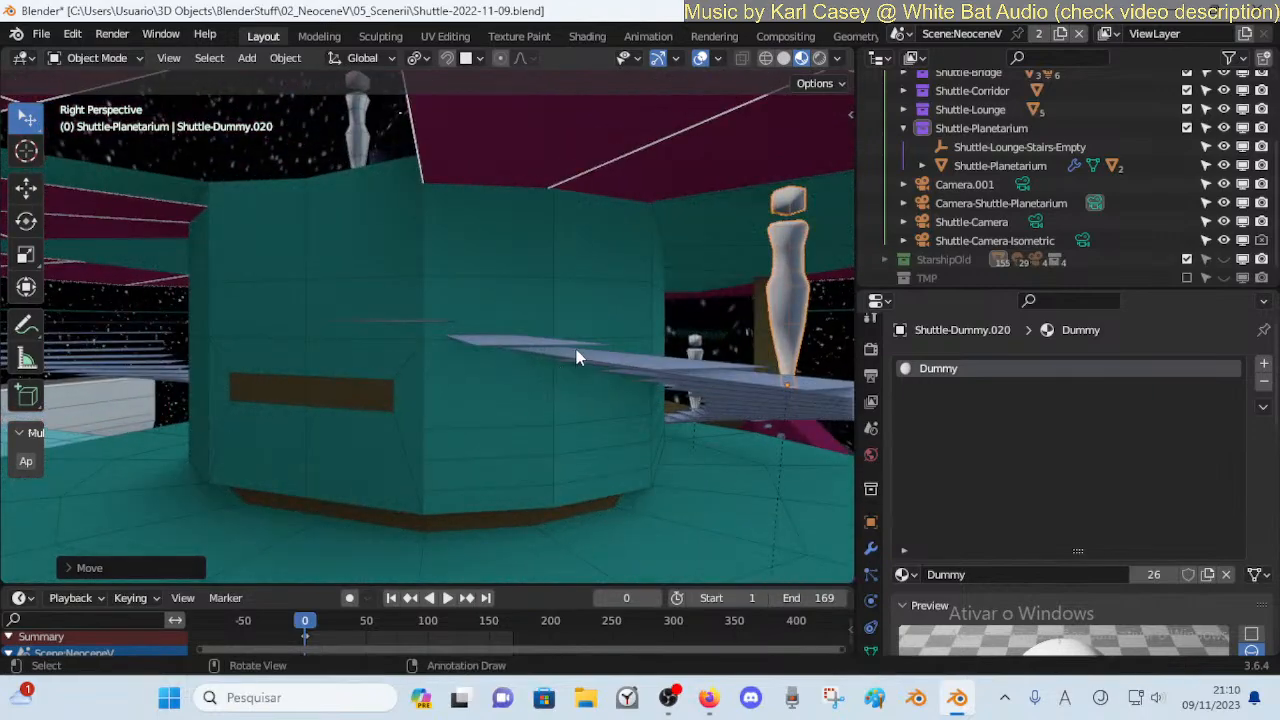
{"action": "key", "text": "shift+grave"}
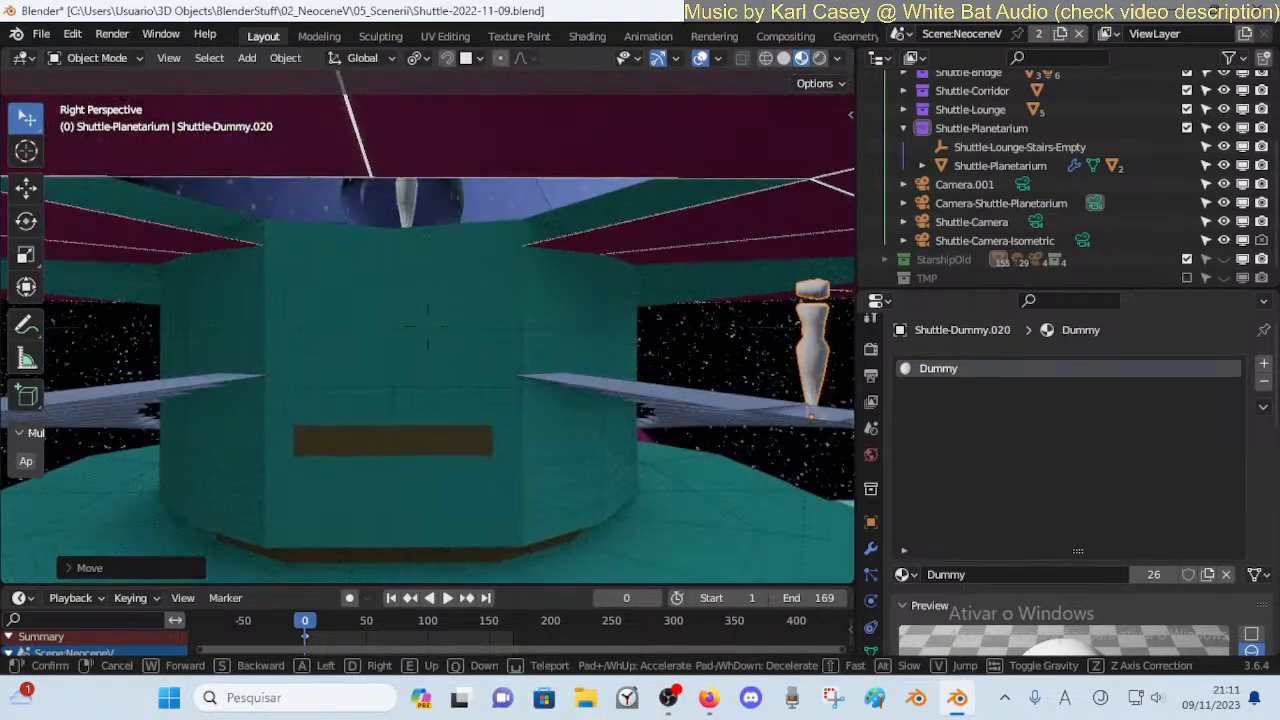
{"action": "key", "text": "a"}
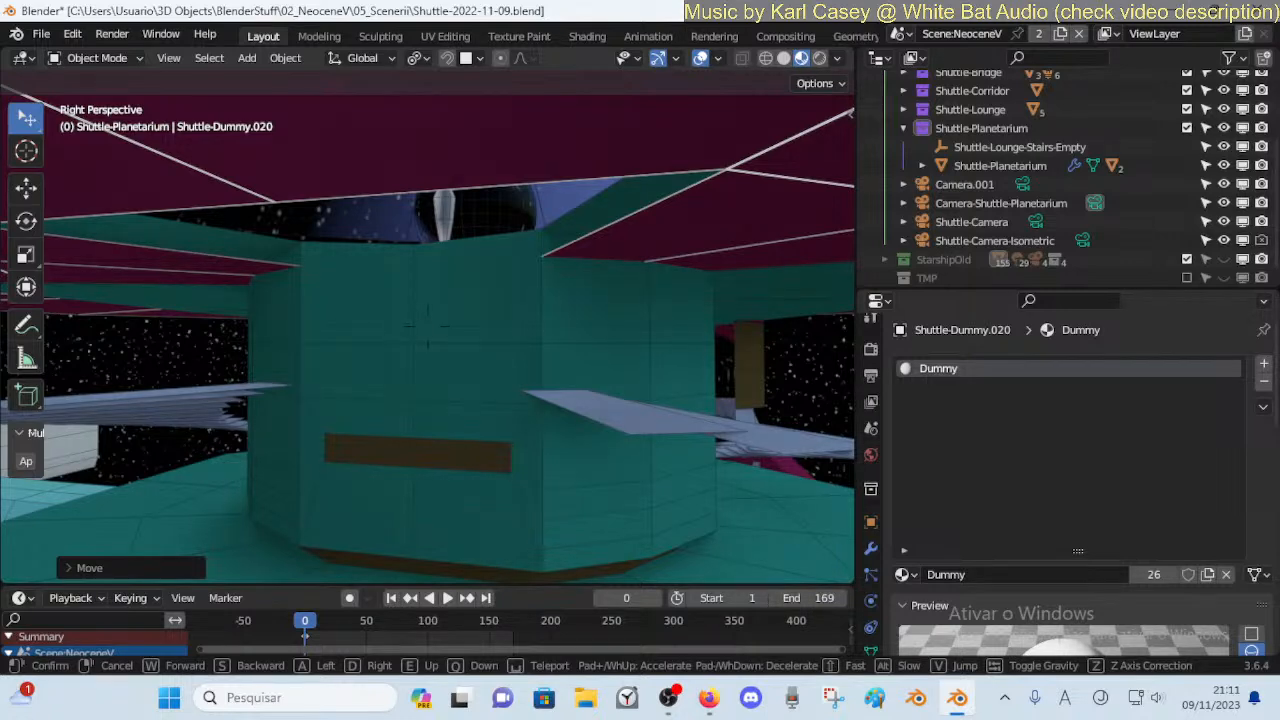
Examine the teal wall between the stairs from below and the planetarium floor openings from above
{"action": "left_click", "coordinate": [557, 351]}
{"action": "key", "text": "shift+grave"}
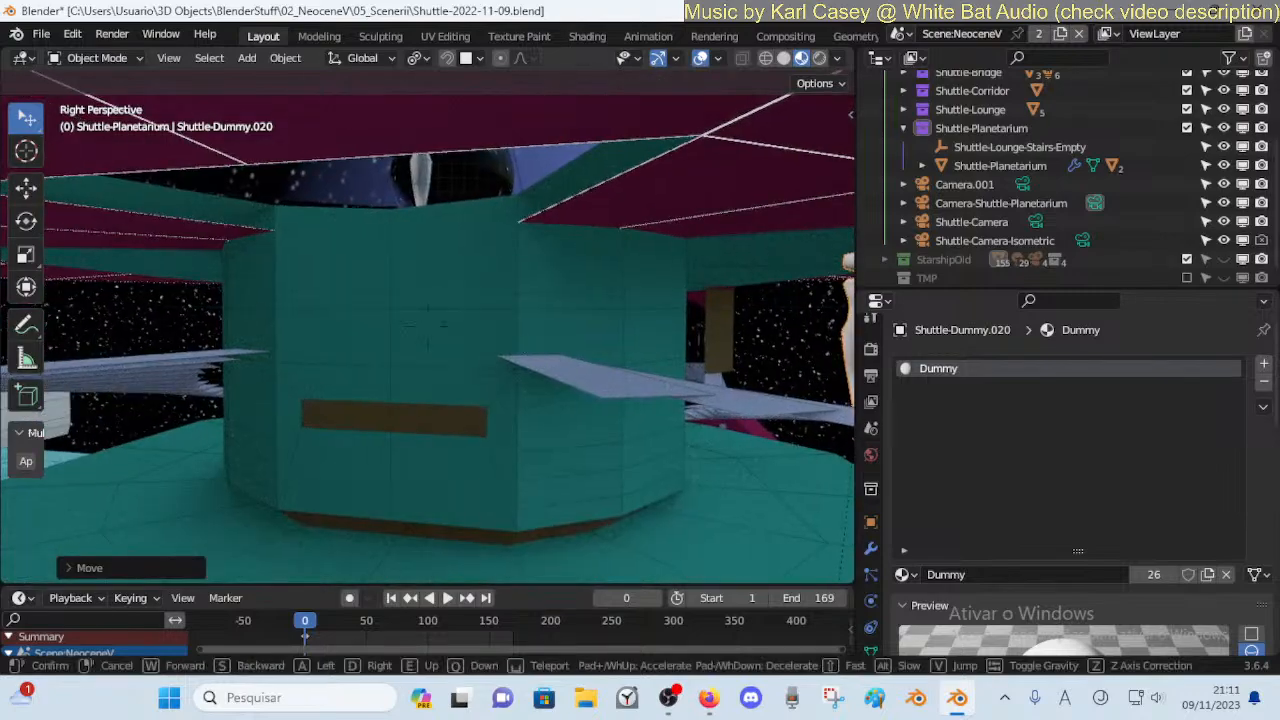
{"action": "key", "text": "w"}
{"action": "key", "text": "a"}
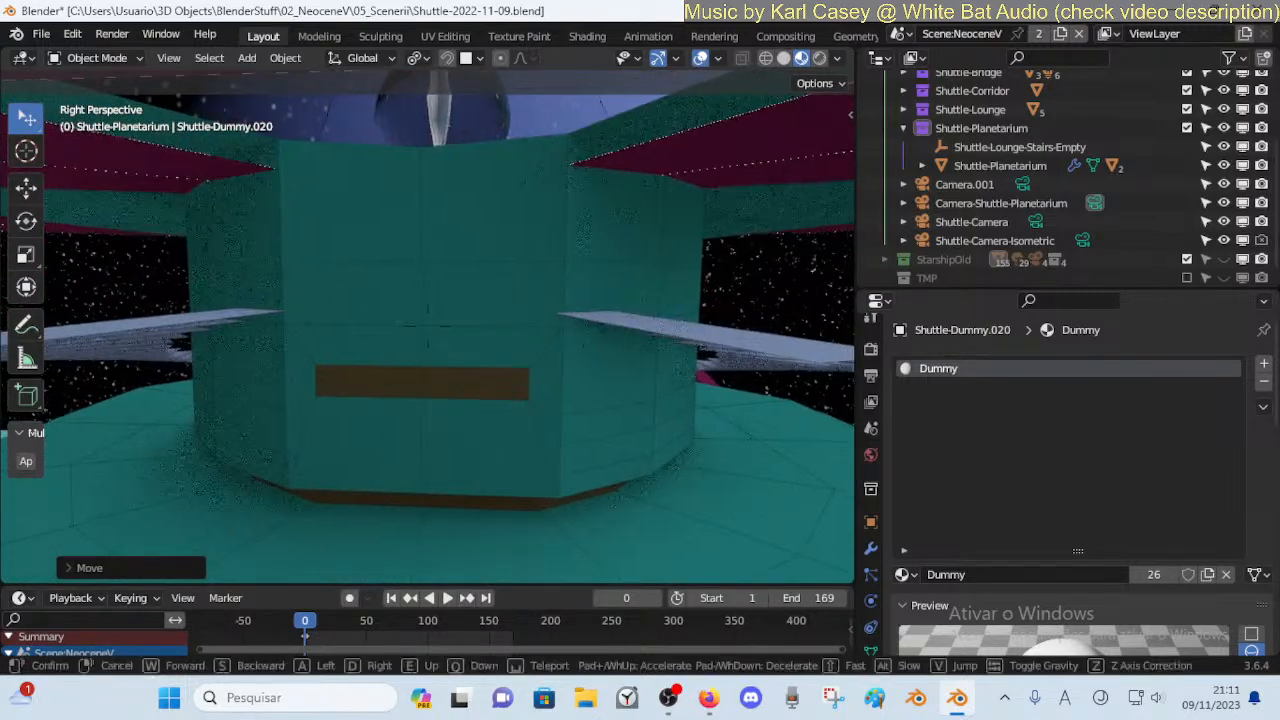
{"action": "key", "text": "w"}
{"action": "key", "text": "e"}
{"action": "key", "text": "w"}
{"action": "key", "text": "s"}
{"action": "key", "text": "d"}
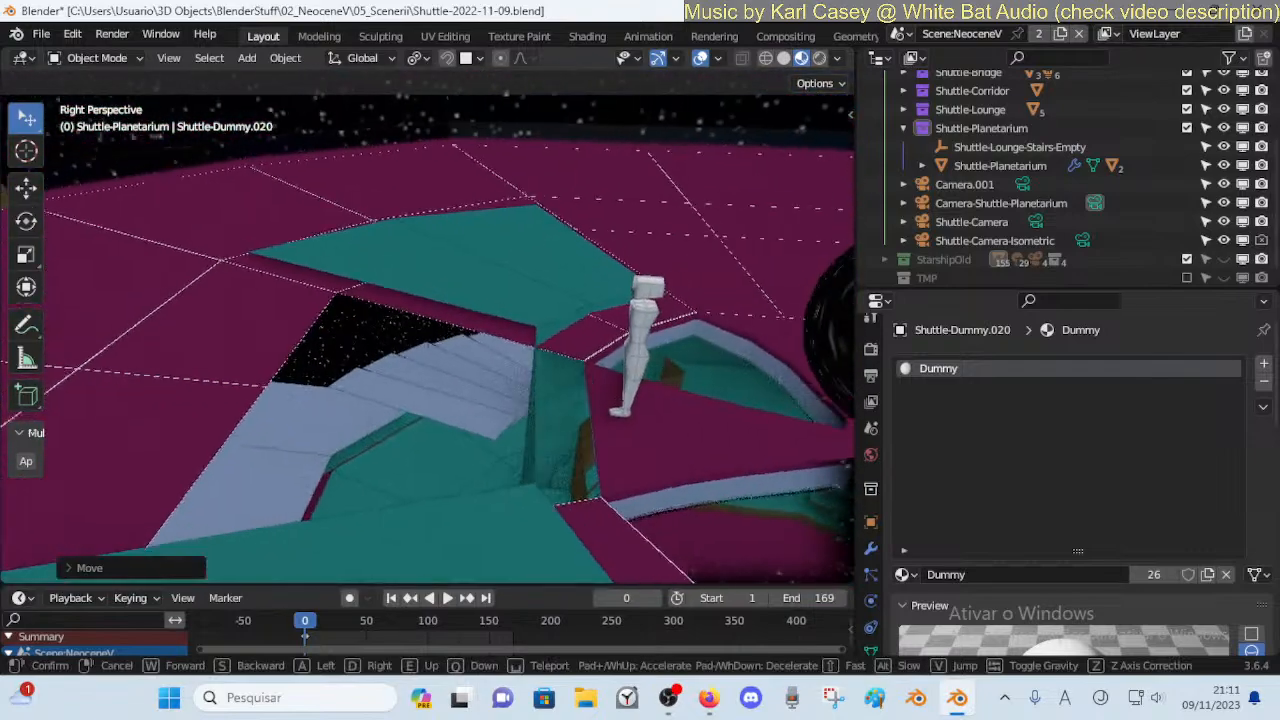
{"action": "left_click", "coordinate": [394, 365]}
{"action": "middle_click_drag", "start_coordinate": [613, 490], "coordinate": [358, 487]}
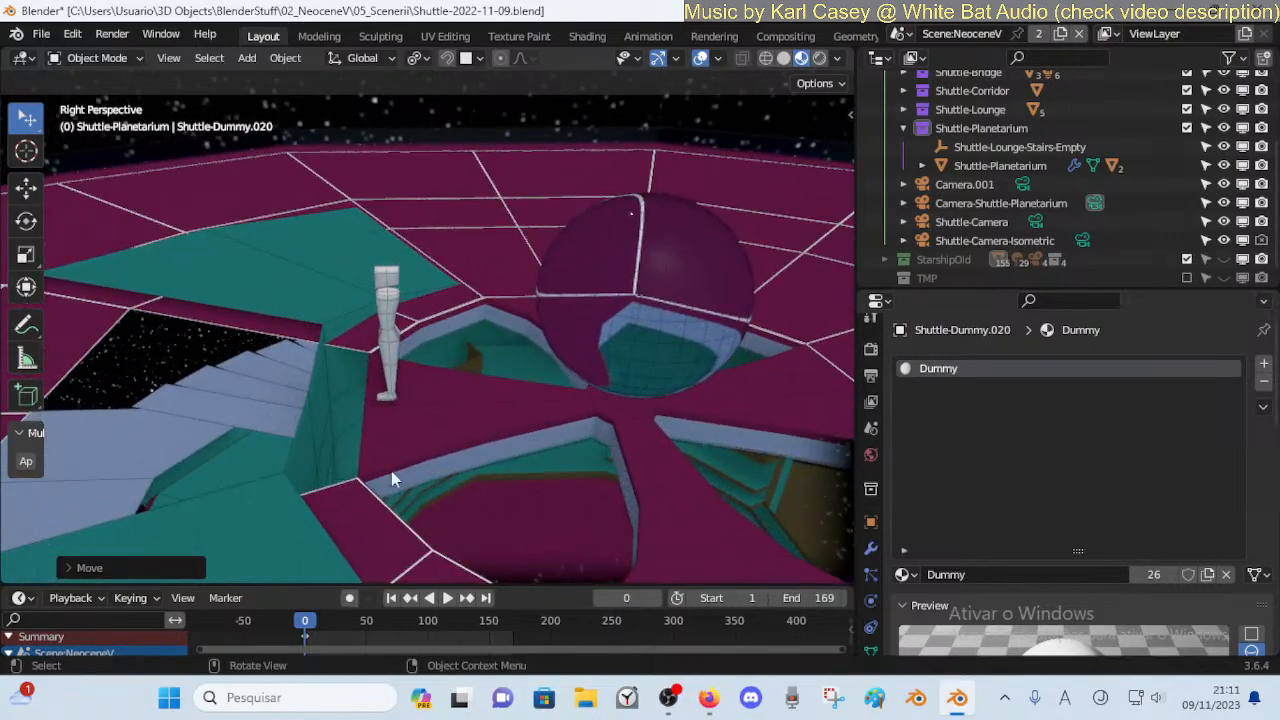
Delete the brown panel faces above the lounge's recessed shelf and the jade wall face directly above that panel
{"action": "key", "text": "shift+grave"}
{"action": "key", "text": "w"}
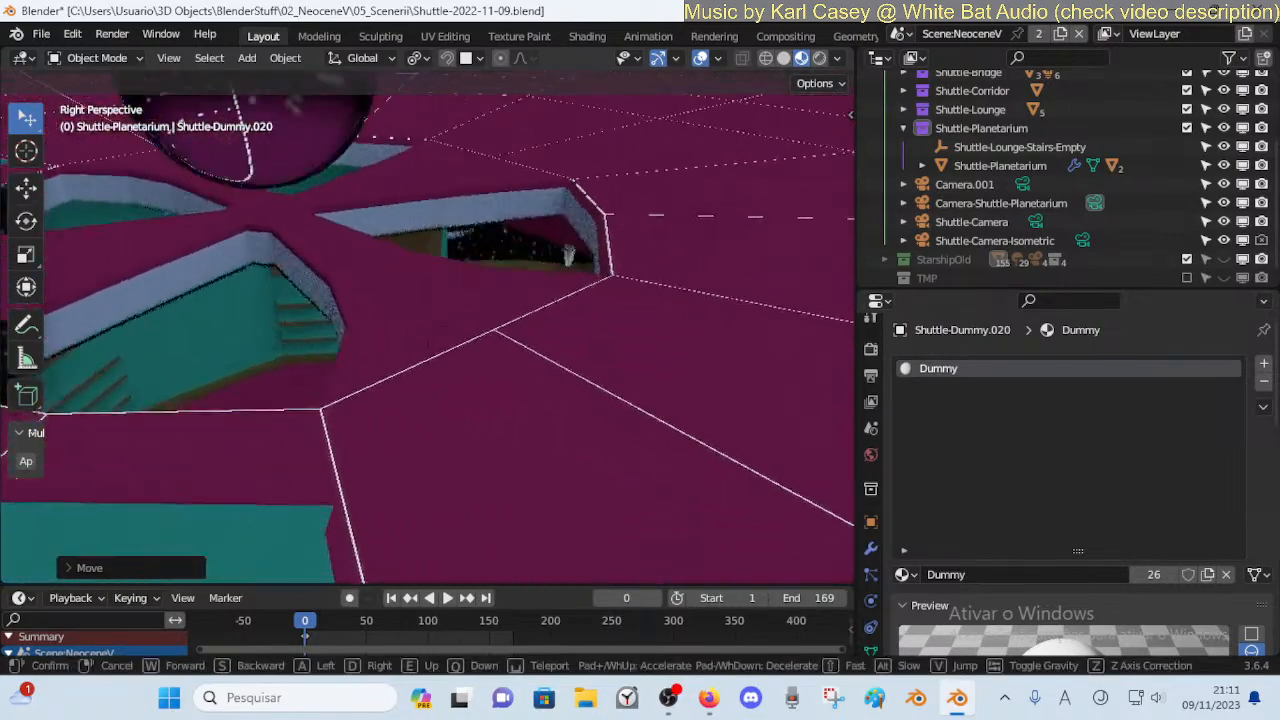
{"action": "key", "text": "s"}
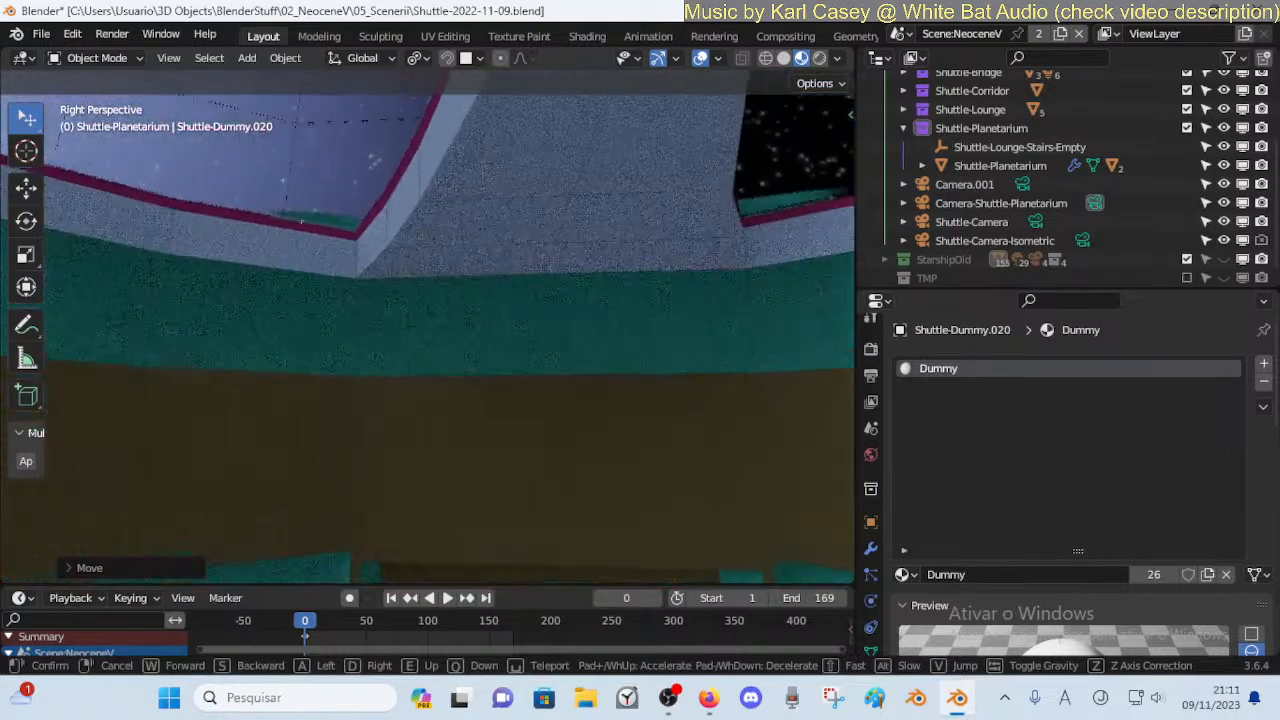
{"action": "key", "text": "s"}
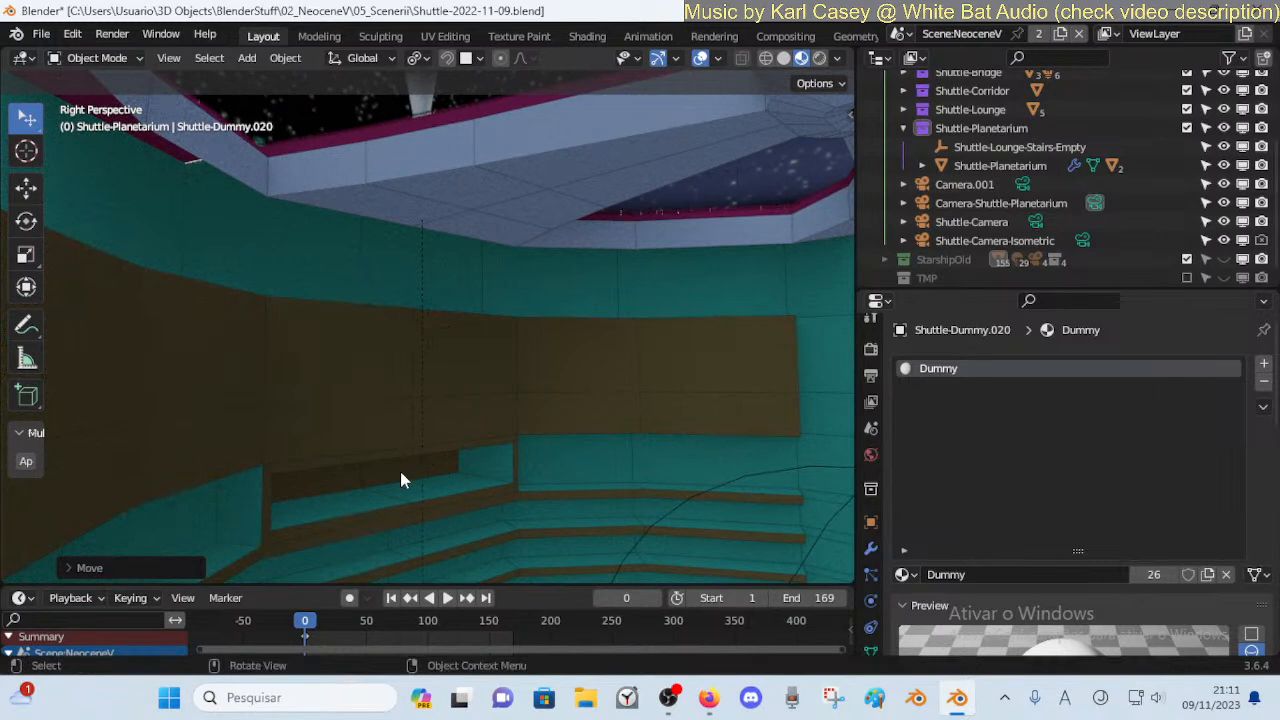
{"action": "left_click", "coordinate": [362, 470]}
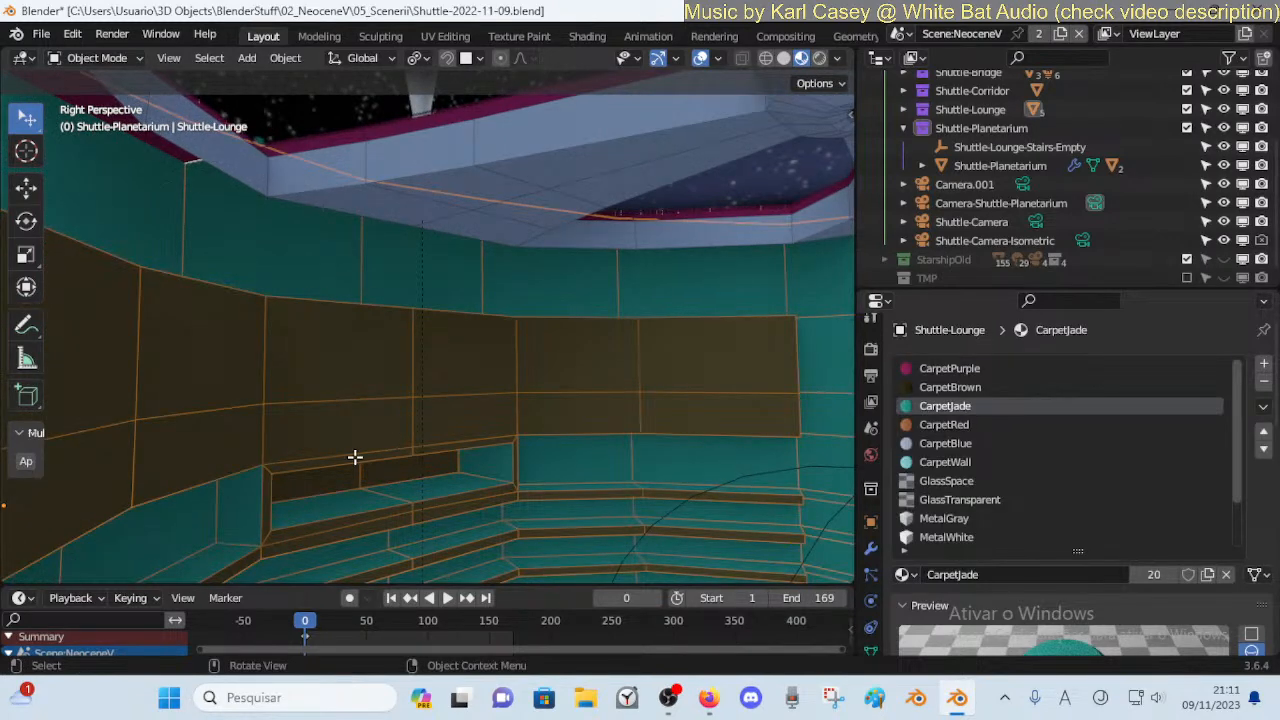
{"action": "key", "text": "Tab"}
{"action": "left_click", "coordinate": [362, 441]}
{"action": "left_click", "coordinate": [368, 371], "text": "shift"}
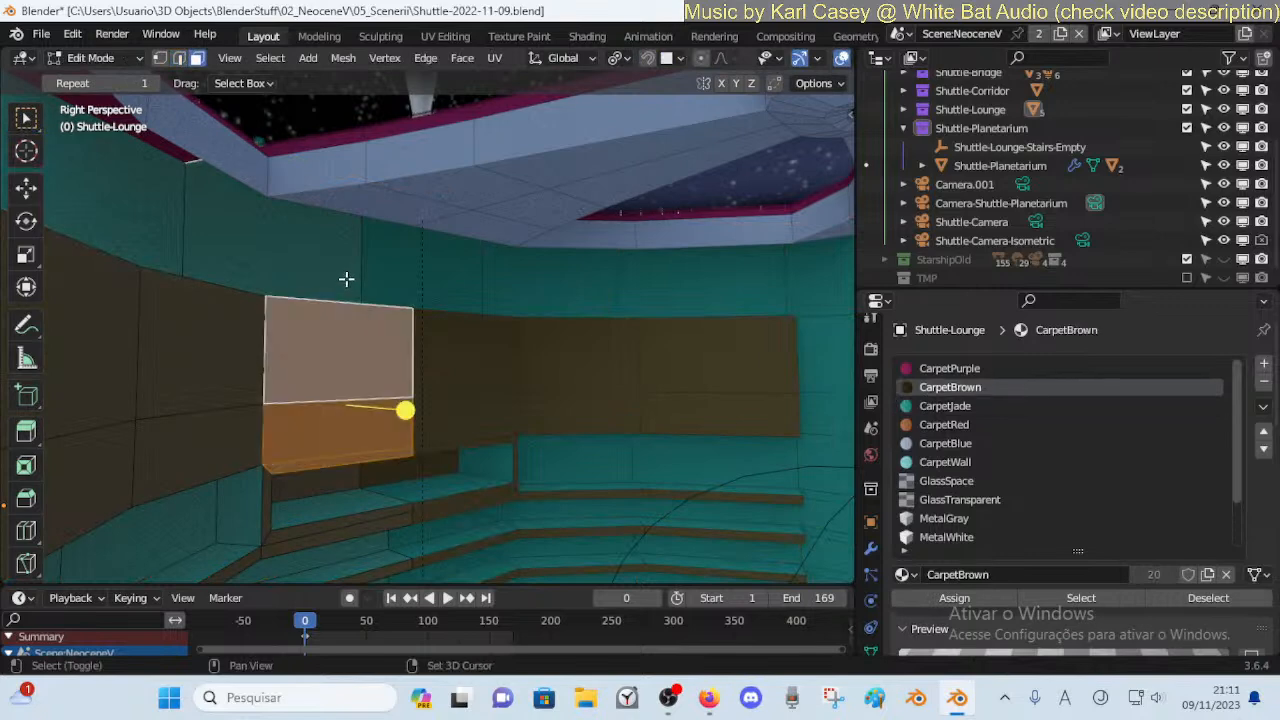
{"action": "left_click", "coordinate": [350, 277], "text": "shift"}
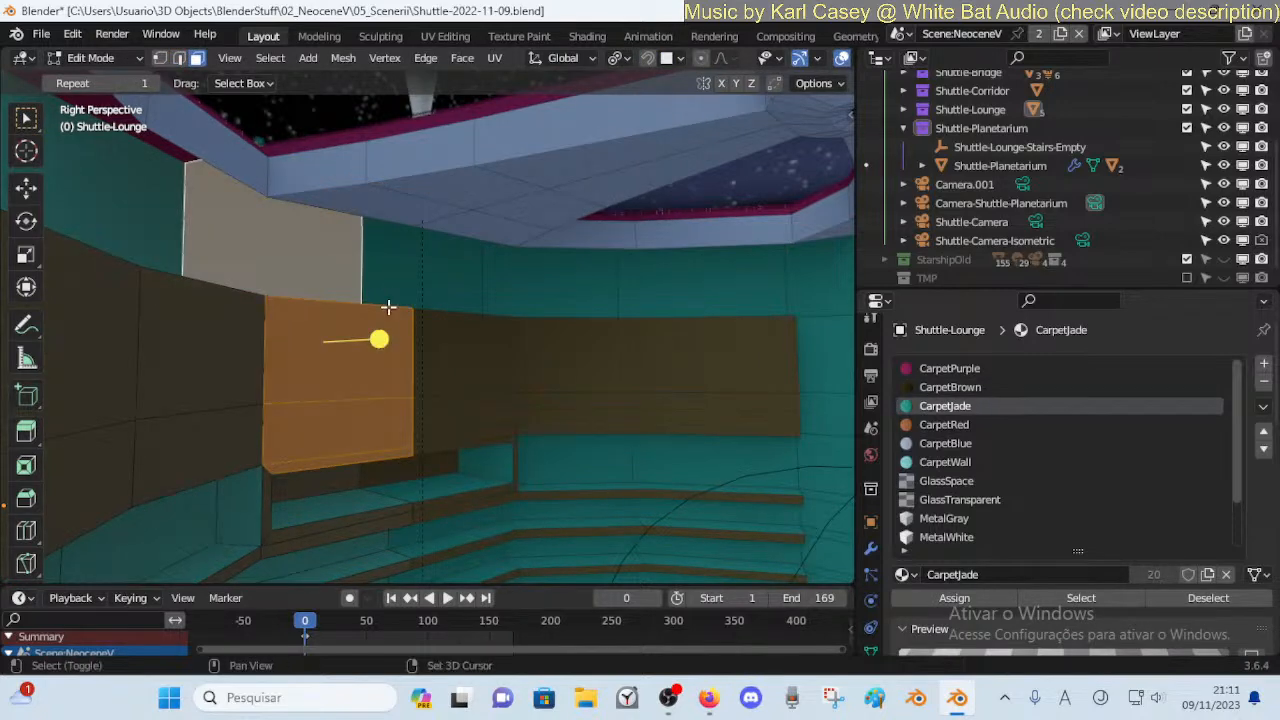
{"action": "left_click", "coordinate": [383, 365], "text": "shift"}
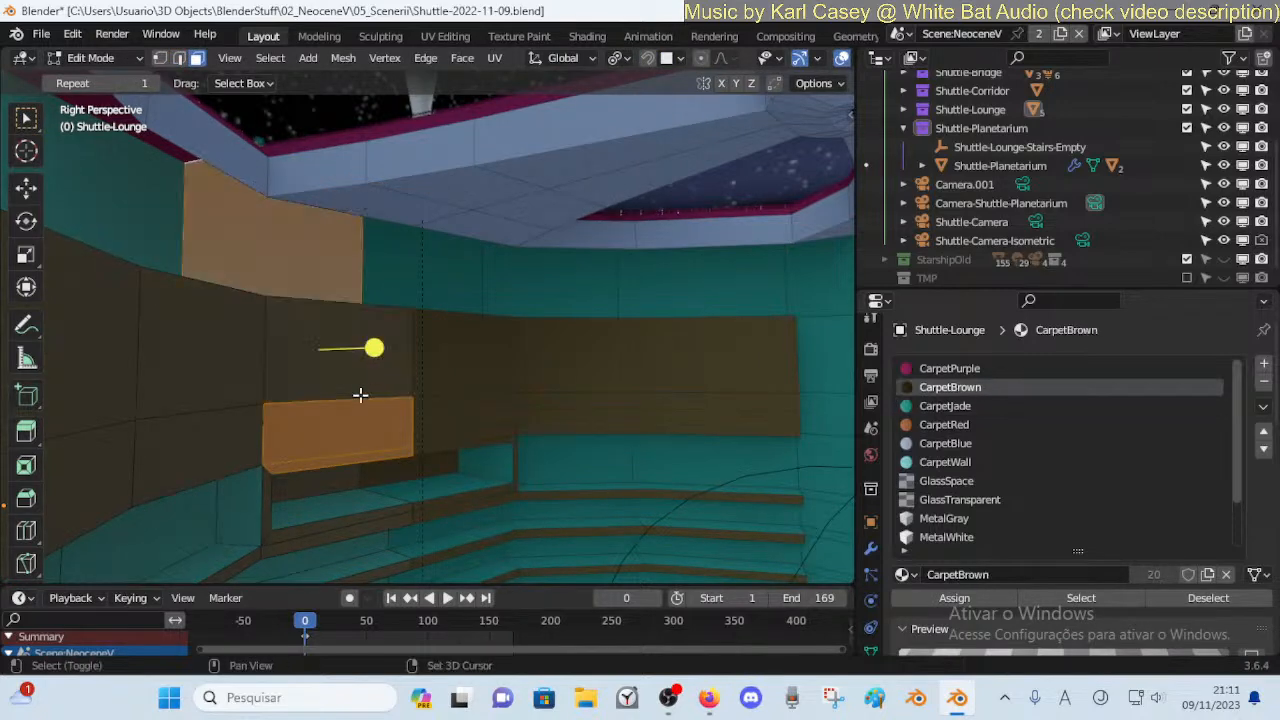
{"action": "left_click", "coordinate": [362, 452], "text": "shift"}
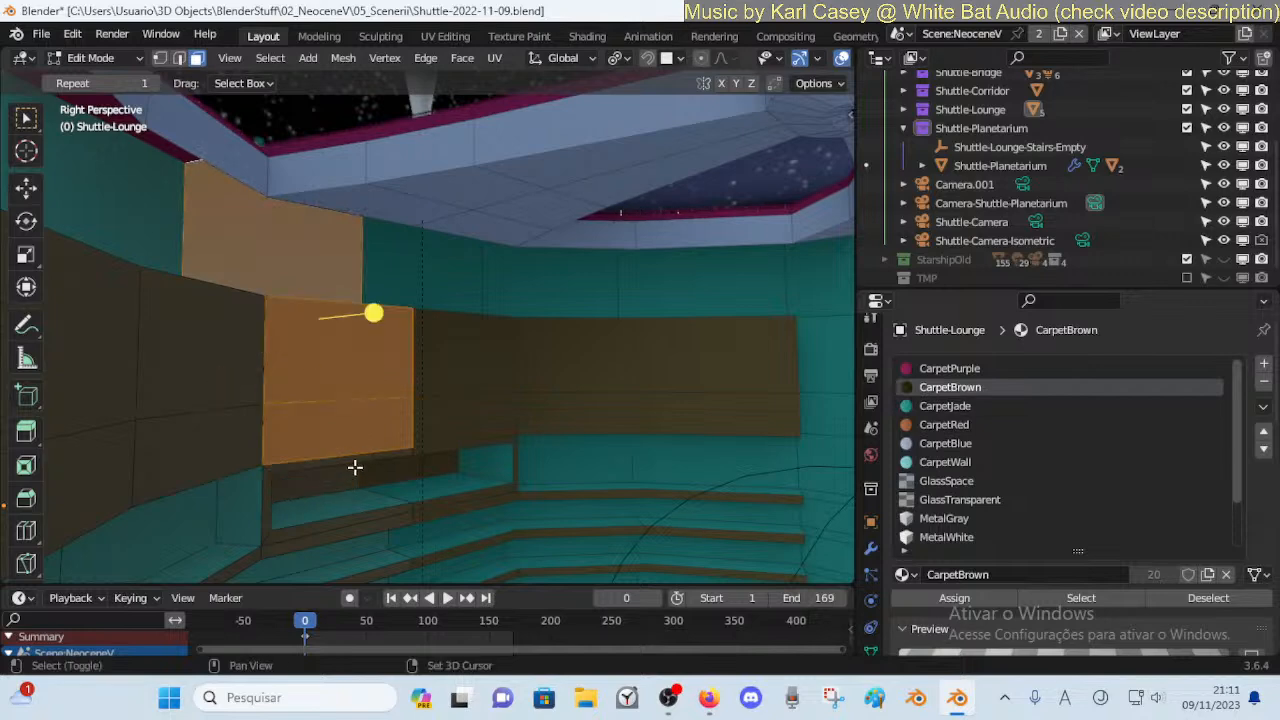
{"action": "key", "text": "x"}
{"action": "left_click", "coordinate": [367, 404]}
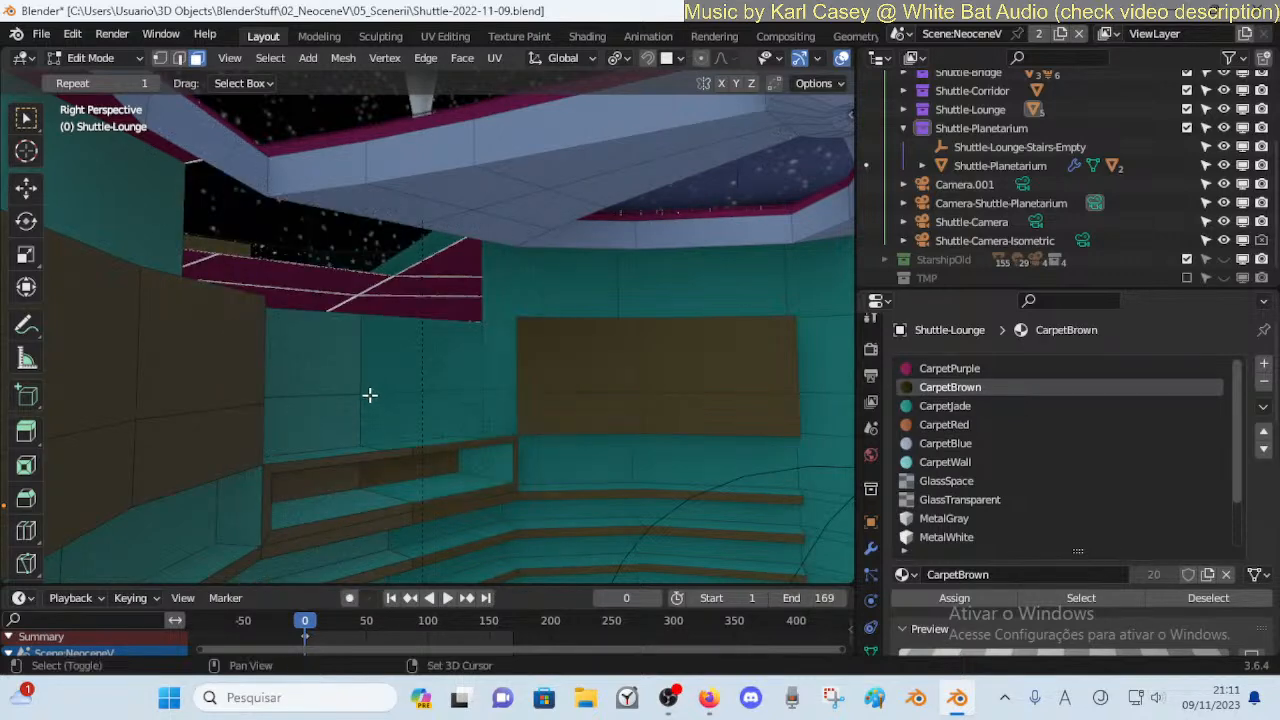
Delete the outer jade wall face above the brown strip between the stairs to open the wall into the lounge
{"action": "key", "text": "shift+grave"}
{"action": "key", "text": "w"}
{"action": "key", "text": "s"}
{"action": "key", "text": "s"}
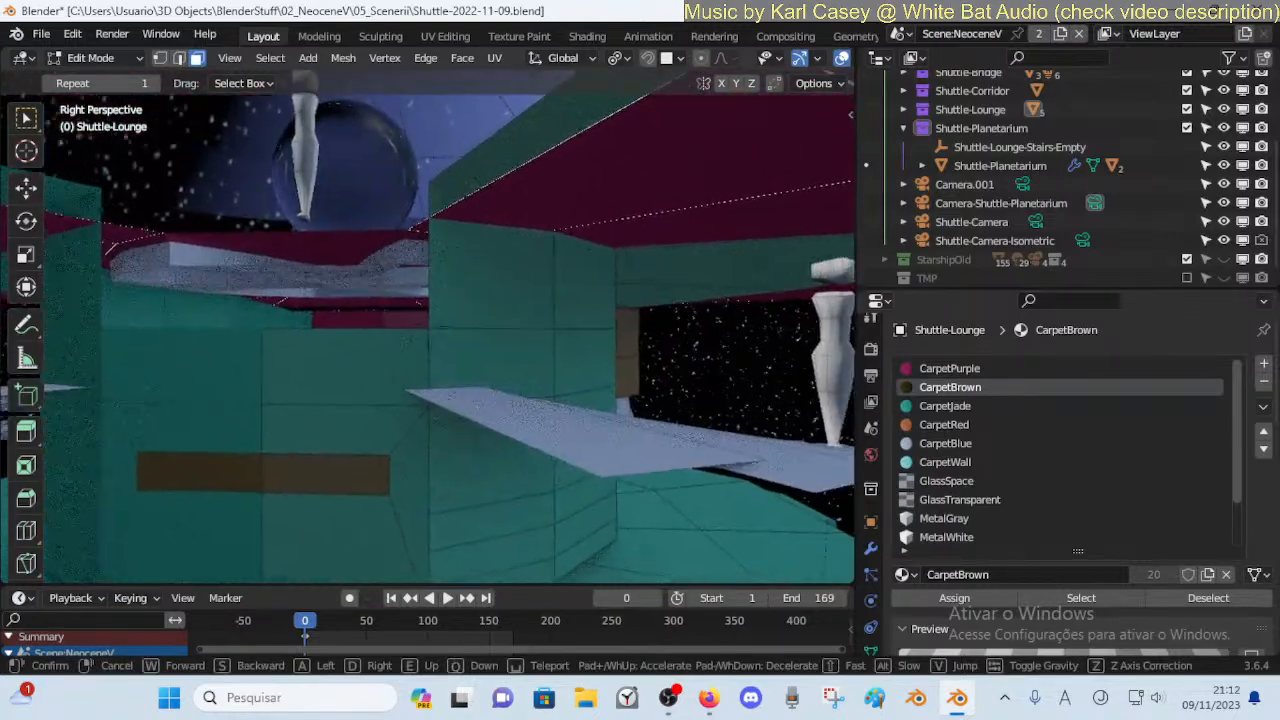
{"action": "left_click", "coordinate": [372, 401]}
{"action": "left_click", "coordinate": [380, 352]}
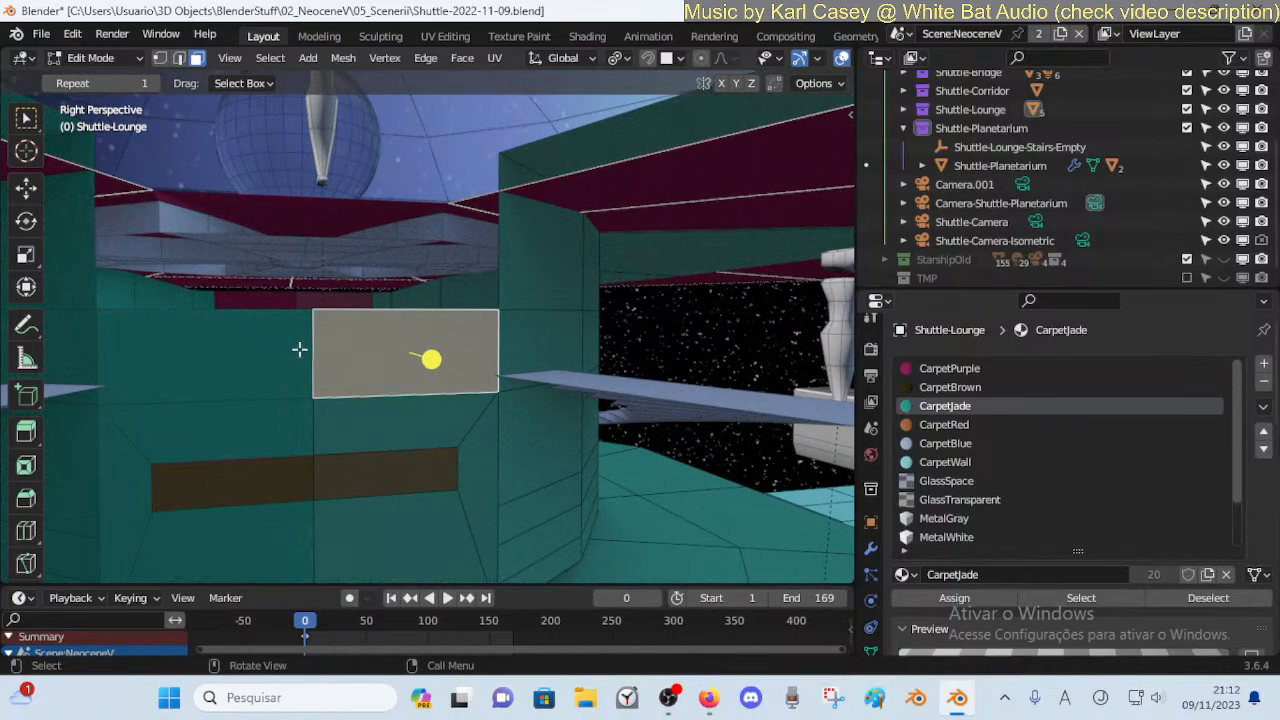
{"action": "key", "text": "x"}
{"action": "left_click", "coordinate": [367, 346]}
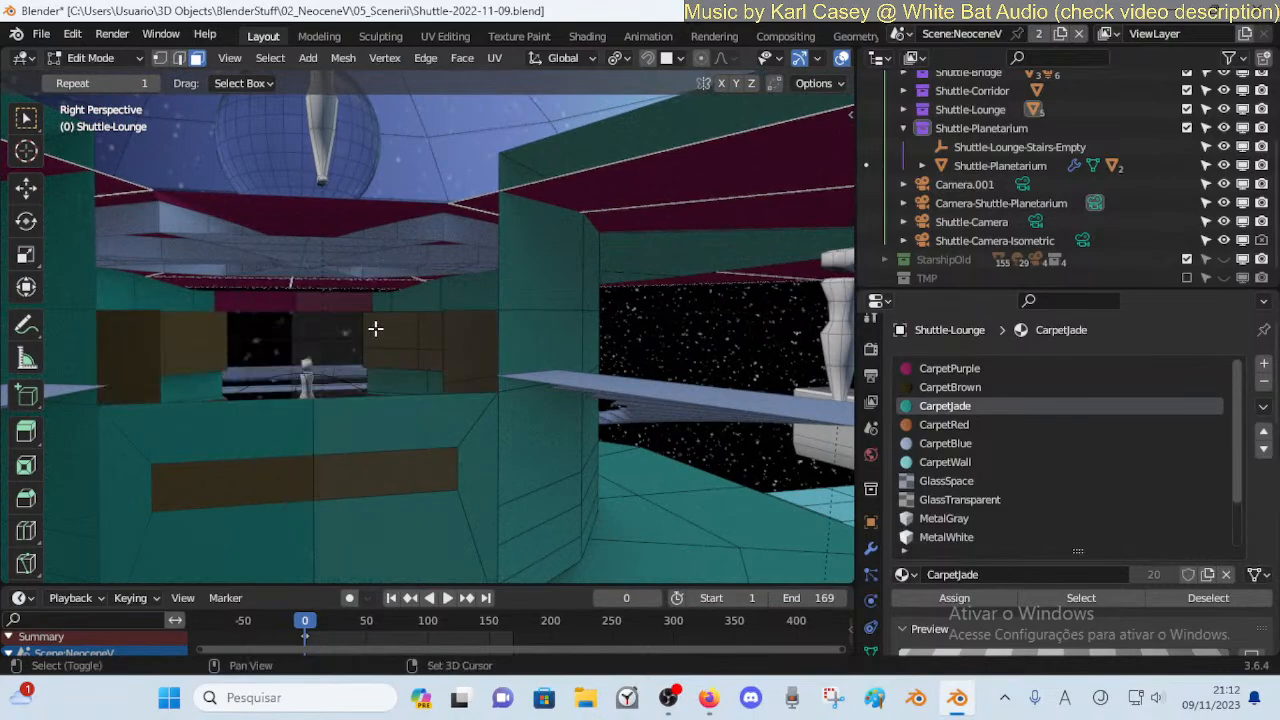
Inspect the opening through the teal wall into the lounge from the stair side
{"action": "key", "text": "shift+grave"}
{"action": "key", "text": "s"}
{"action": "key", "text": "a"}
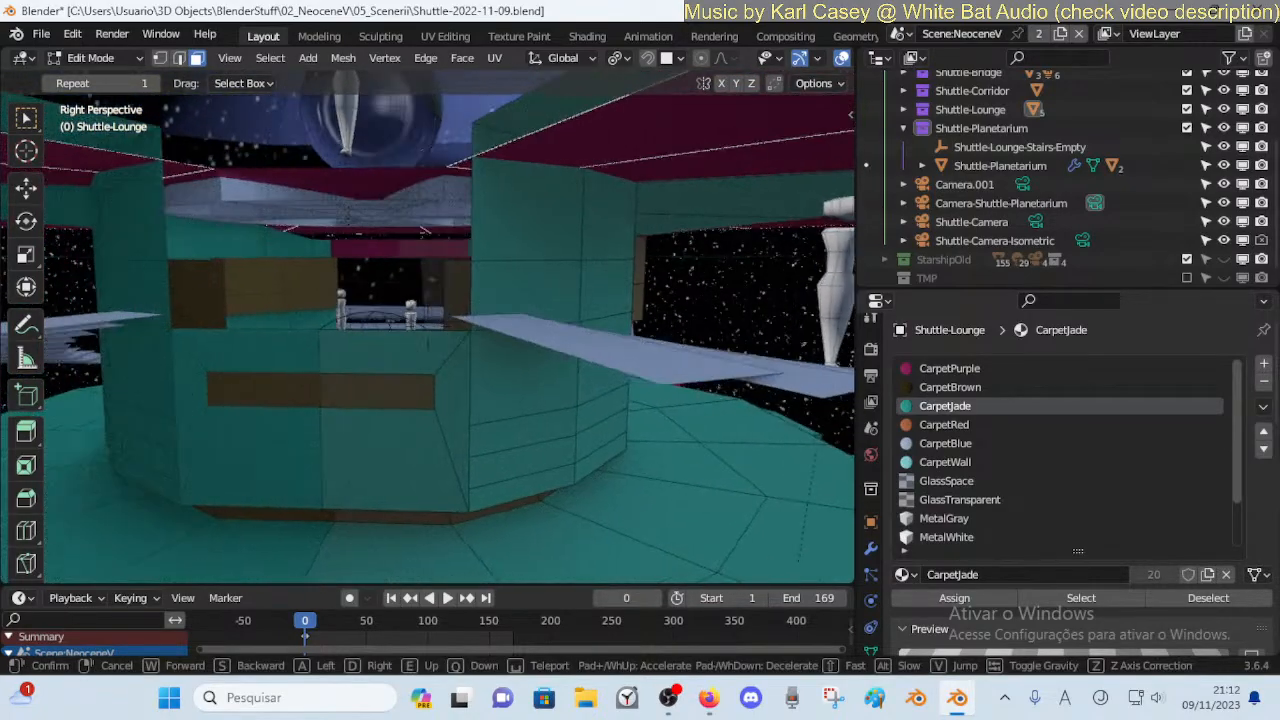
{"action": "key", "text": "e"}
{"action": "key", "text": "w"}
{"action": "left_click", "coordinate": [375, 328]}
Switch to YouTube Studio in Firefox, open the live chat in its own window and keep that window always on top
{"action": "left_click", "coordinate": [710, 703]}
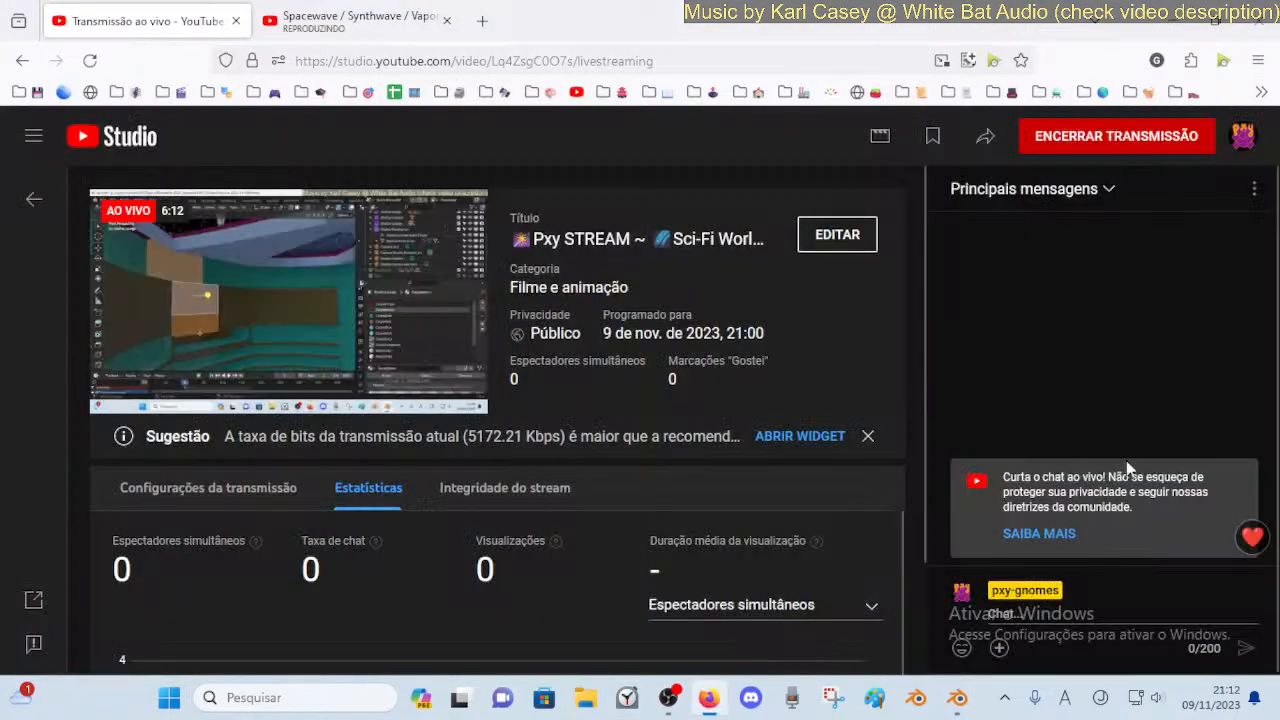
{"action": "left_click", "coordinate": [1250, 192]}
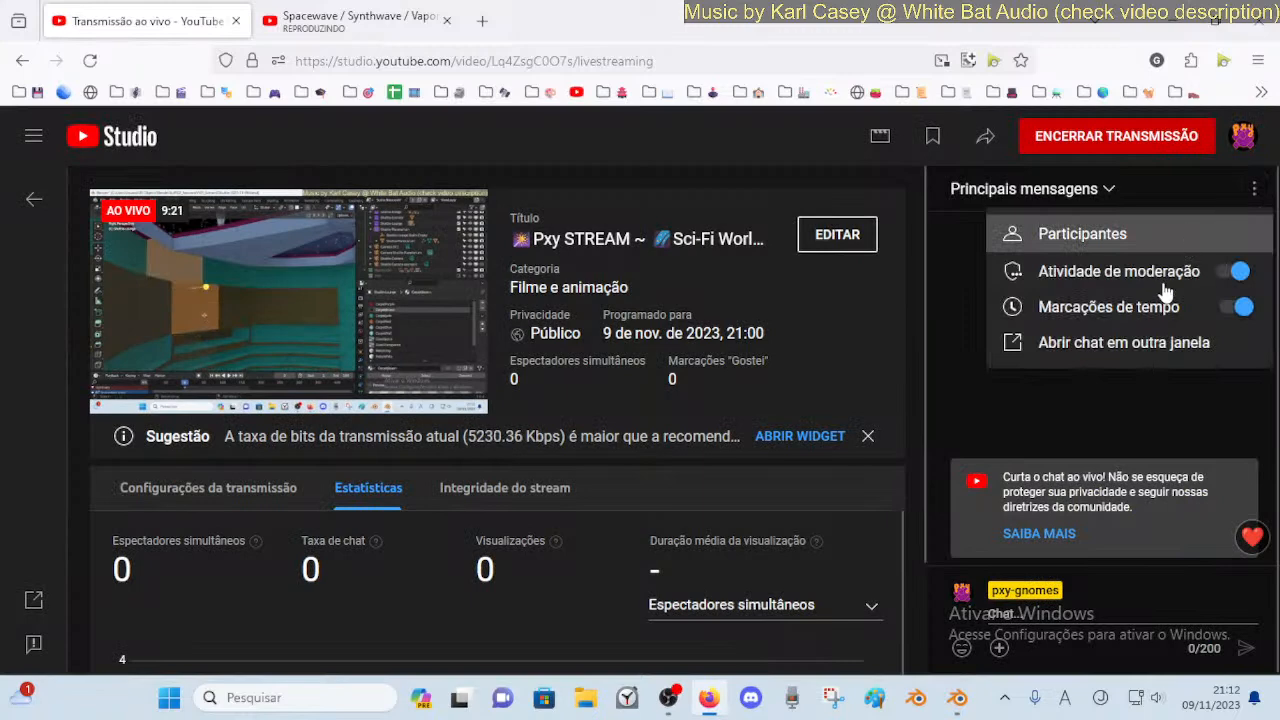
{"action": "left_click", "coordinate": [1114, 342]}
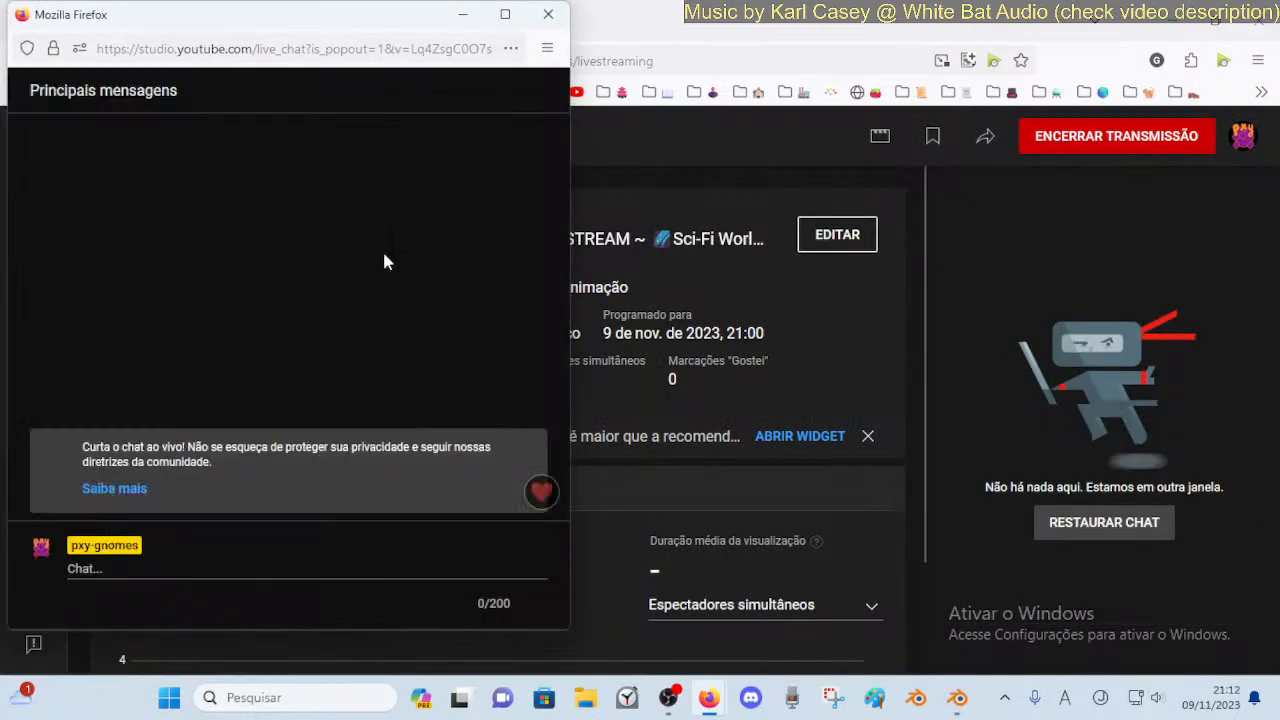
{"action": "key", "text": "ctrl+super+t"}
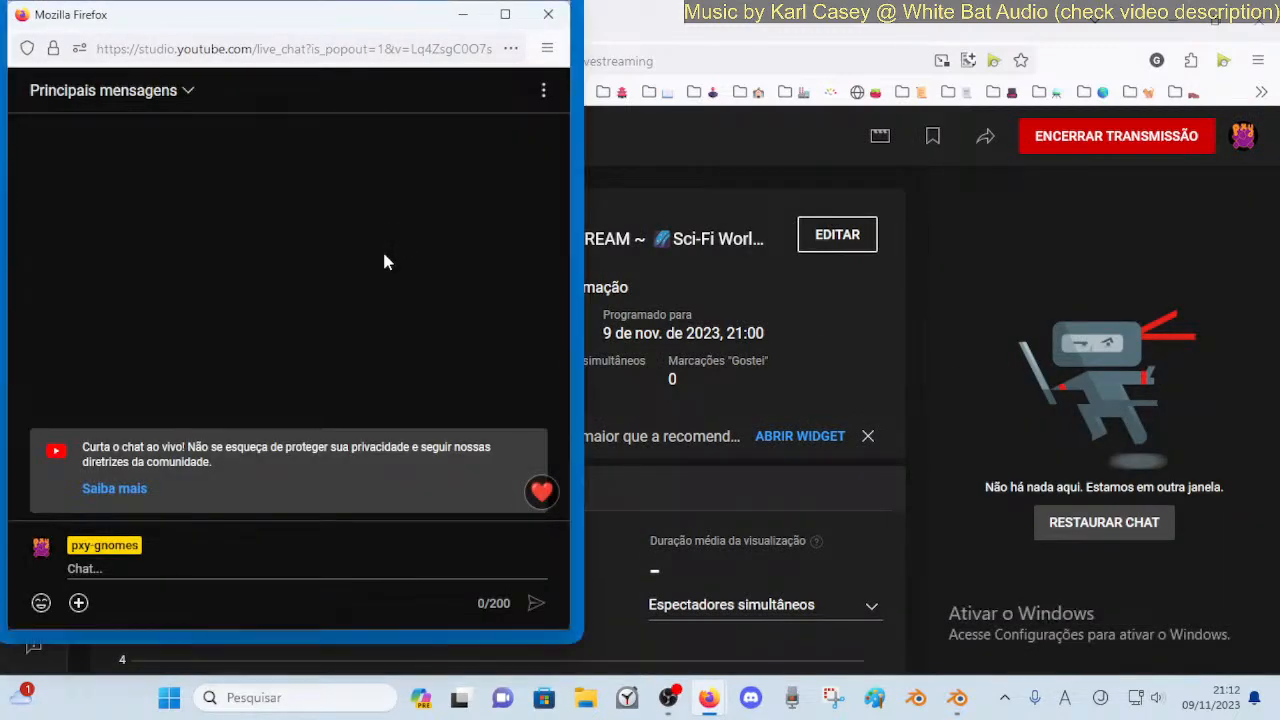
Shrink the chat window to a small panel, return to Blender and place the chat over the outliner
{"action": "left_click_drag", "start_coordinate": [576, 634], "coordinate": [227, 291]}
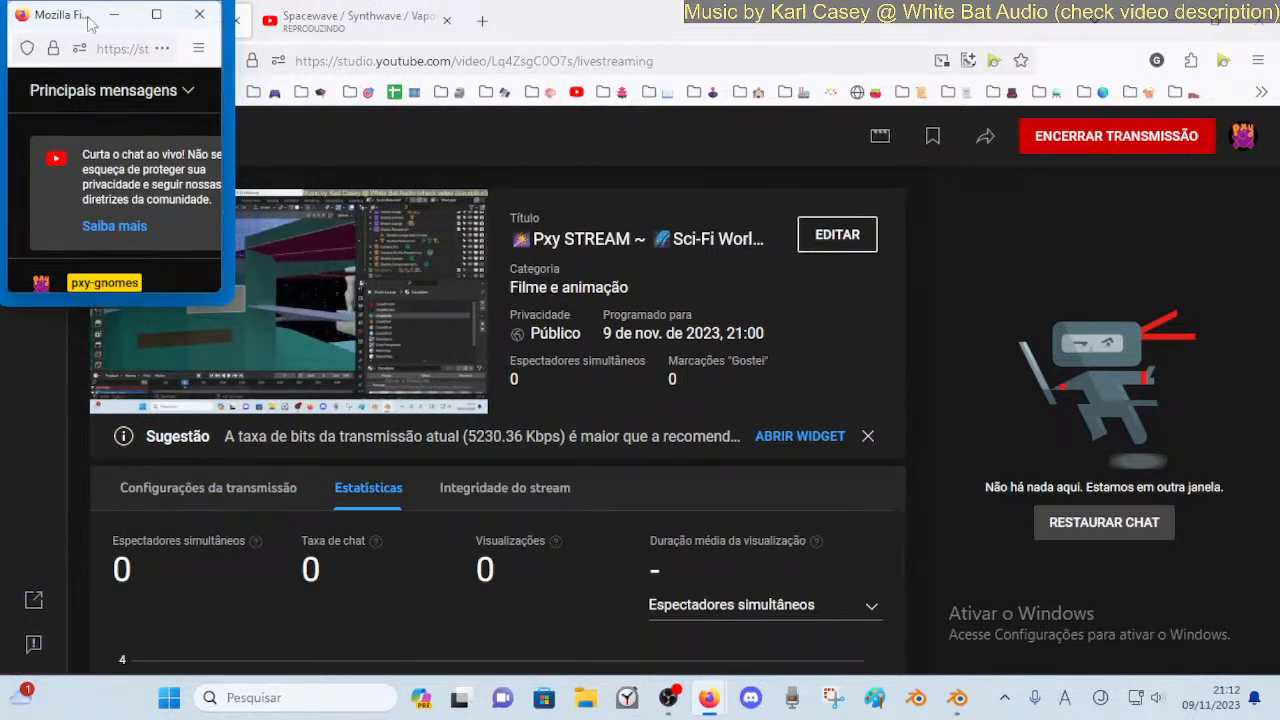
{"action": "left_click_drag", "start_coordinate": [66, 26], "coordinate": [235, 279]}
{"action": "left_click_drag", "start_coordinate": [397, 437], "coordinate": [349, 437]}
{"action": "left_click_drag", "start_coordinate": [205, 281], "coordinate": [201, 343]}
{"action": "left_click", "coordinate": [955, 699]}
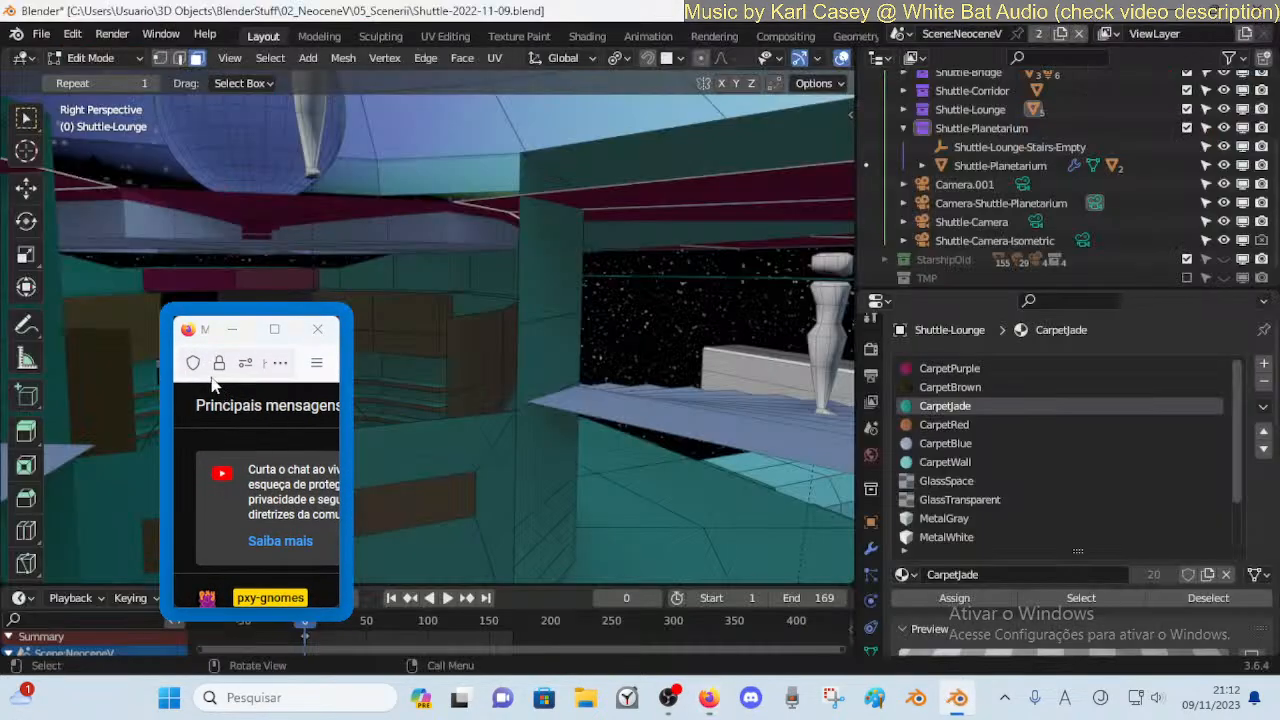
{"action": "left_click_drag", "start_coordinate": [228, 345], "coordinate": [1025, 95]}
Save the shuttle file and view the new wall opening head-on between the two stairs
{"action": "mouse_move", "coordinate": [387, 378]}
{"action": "middle_mouse_down"}
{"action": "mouse_move", "coordinate": [363, 377]}
{"action": "mouse_move", "coordinate": [386, 383]}
{"action": "middle_mouse_up"}
{"action": "scroll", "coordinate": [363, 375], "scroll_direction": "down", "scroll_amount": 4}
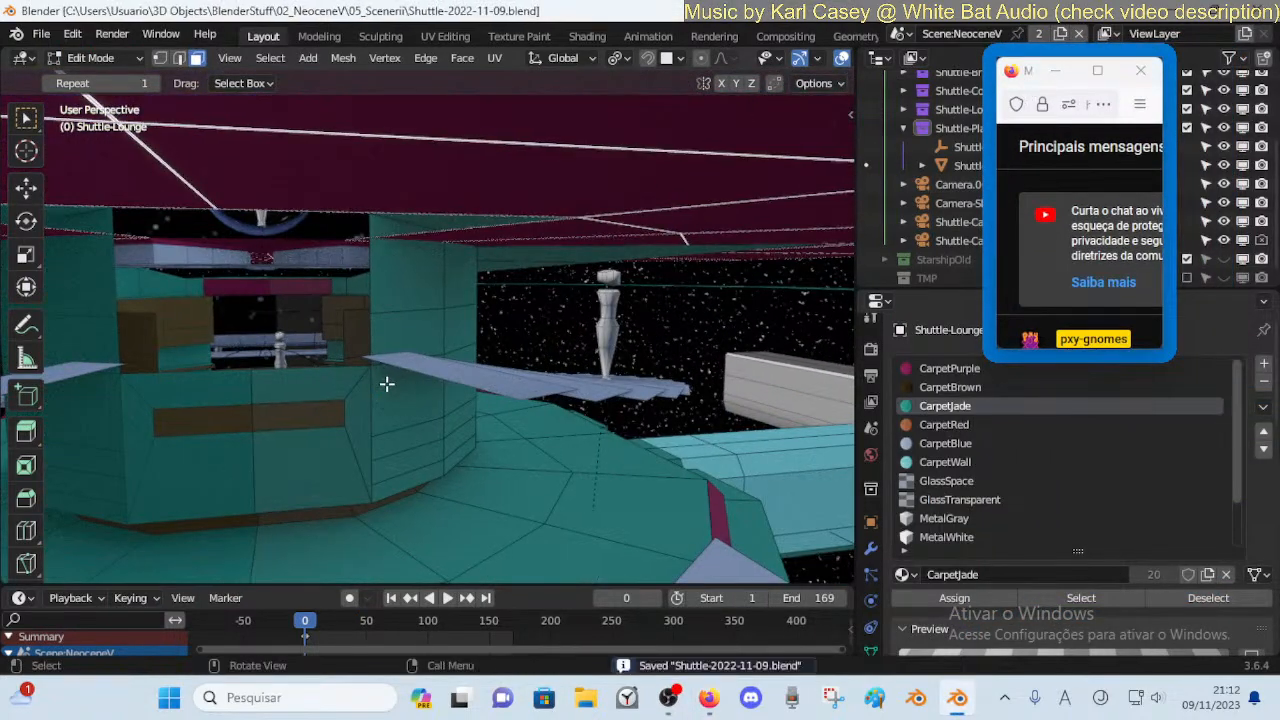
{"action": "key", "text": "shift+grave"}
{"action": "key", "text": "w"}
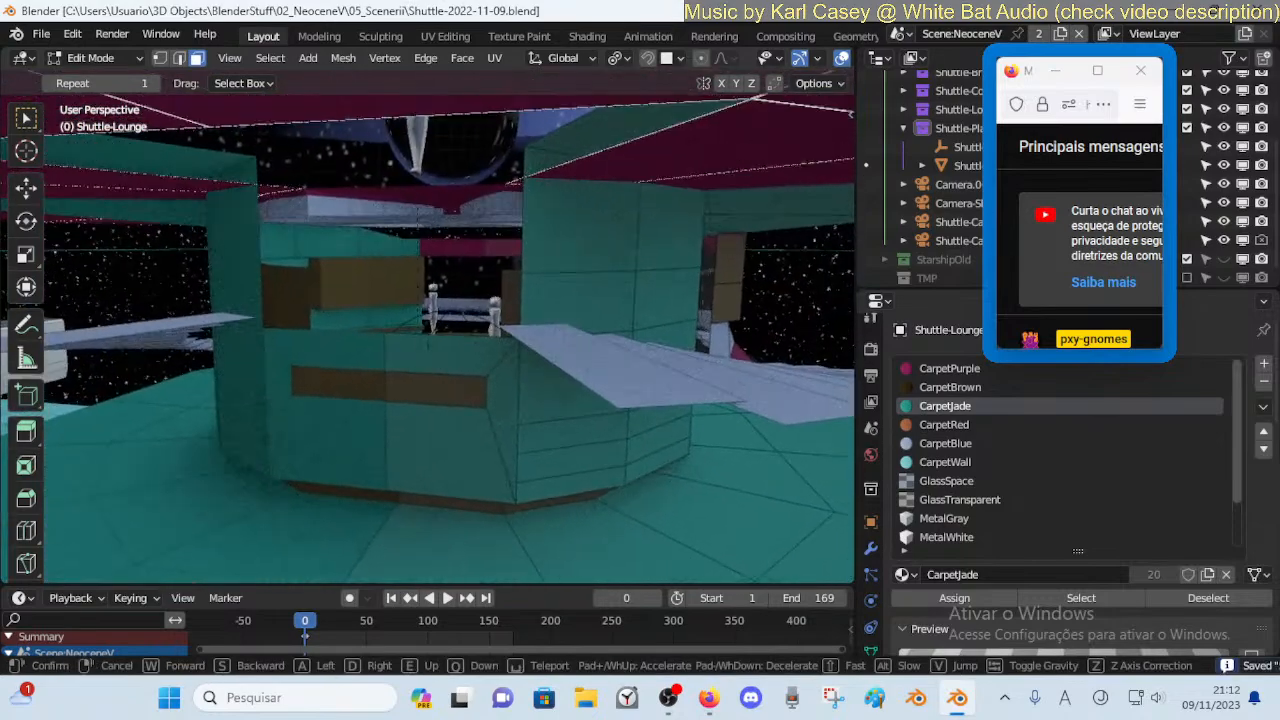
{"action": "left_click", "coordinate": [473, 435]}
{"action": "key", "text": "ctrl+s"}
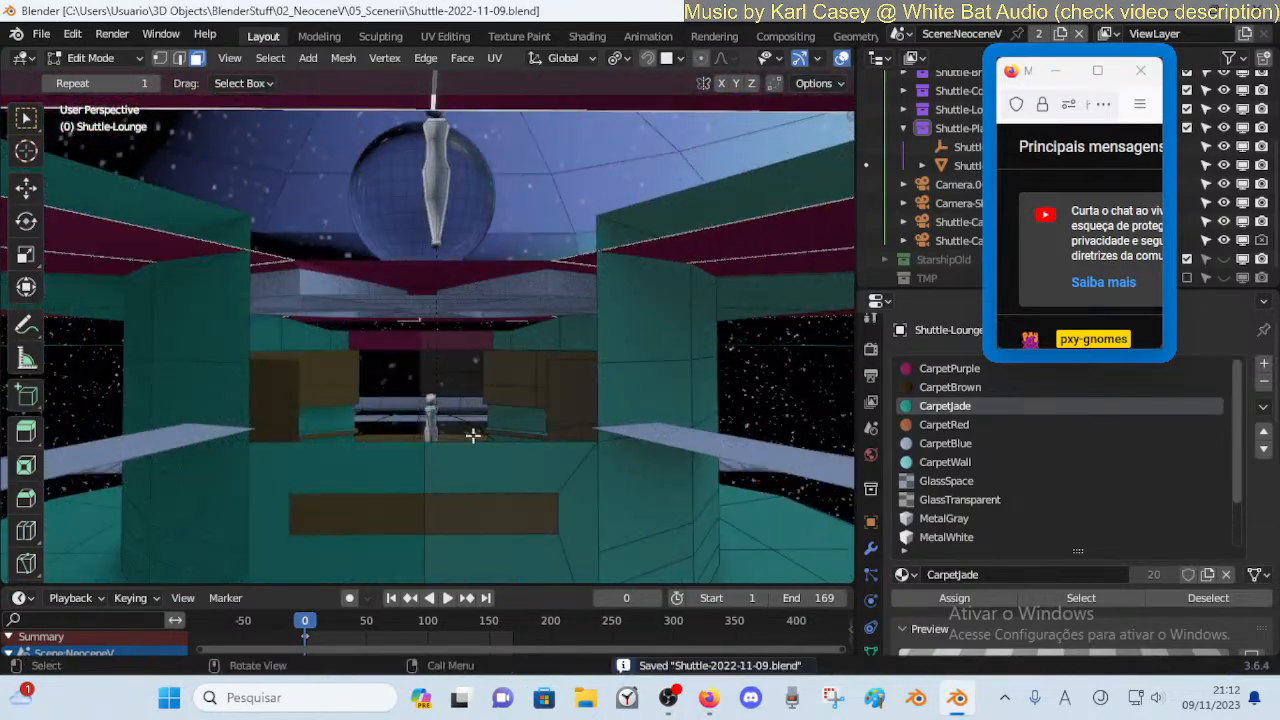
Return to Object Mode and select the Shuttle-Lounge-Stairs-Empty that controls the curved stairs
{"action": "left_click", "coordinate": [665, 470]}
{"action": "key", "text": "ctrl+Tab"}
{"action": "key", "text": "4"}
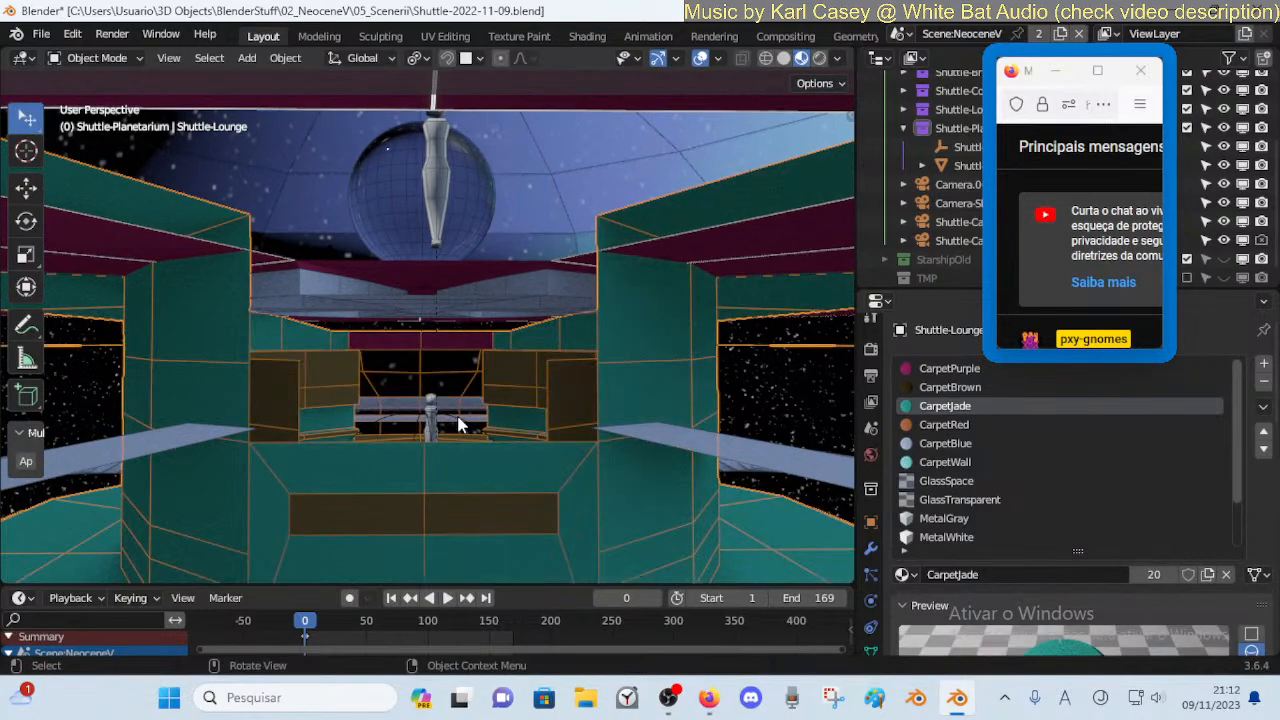
{"action": "left_click", "coordinate": [458, 422]}
{"action": "key", "text": "r"}
{"action": "key", "text": "z"}
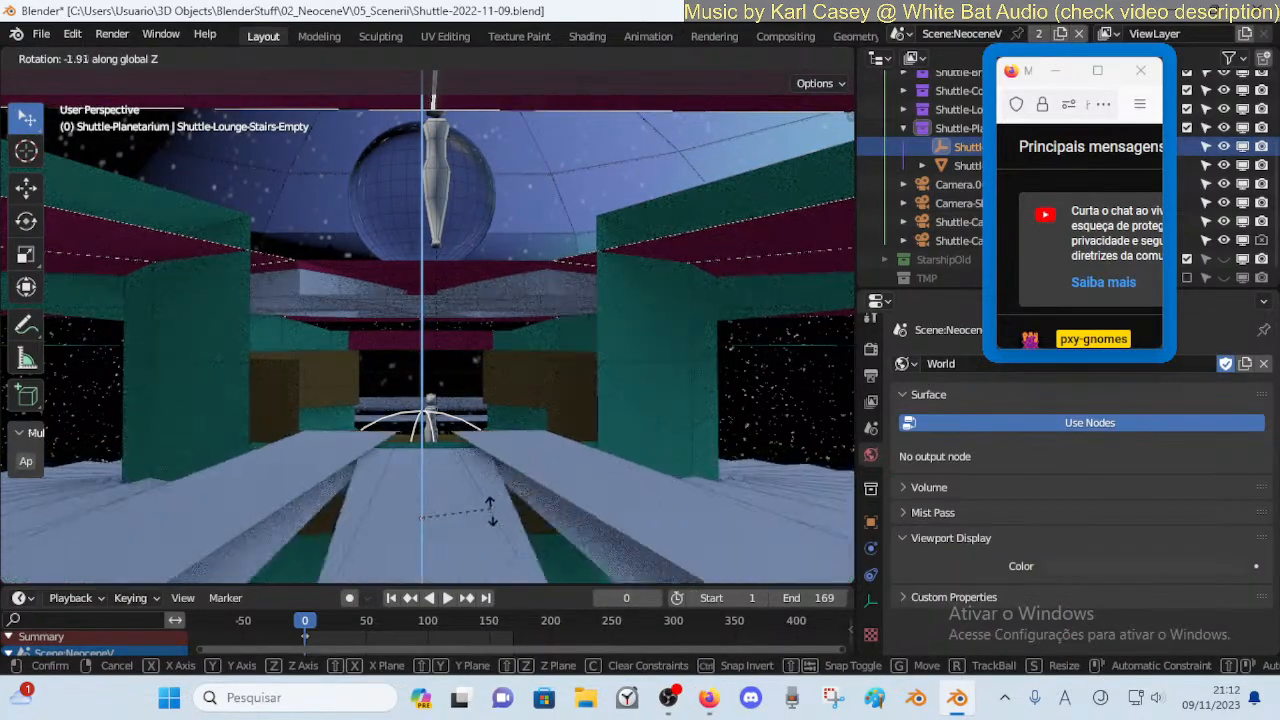
{"action": "right_click", "coordinate": [443, 537]}
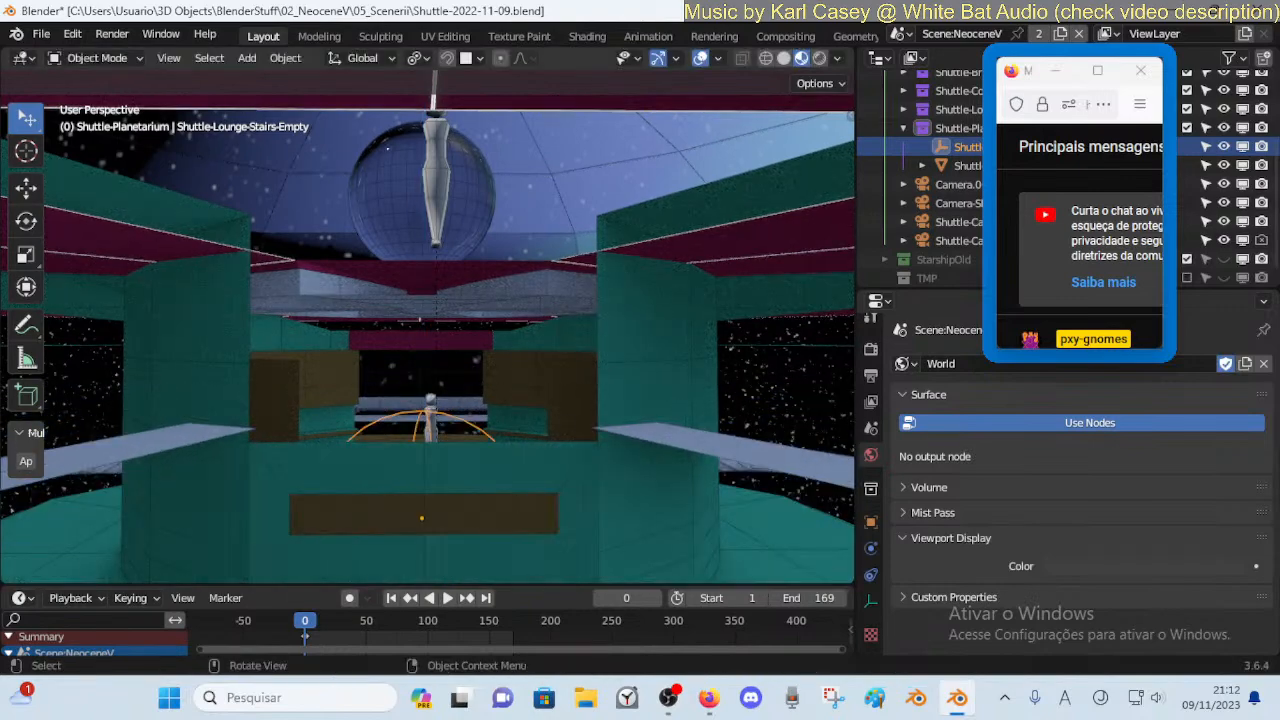
Rotate the stairs empty -1.09° about the global Z axis to shift the treads around the wall opening
{"action": "key", "text": "r"}
{"action": "key", "text": "z"}
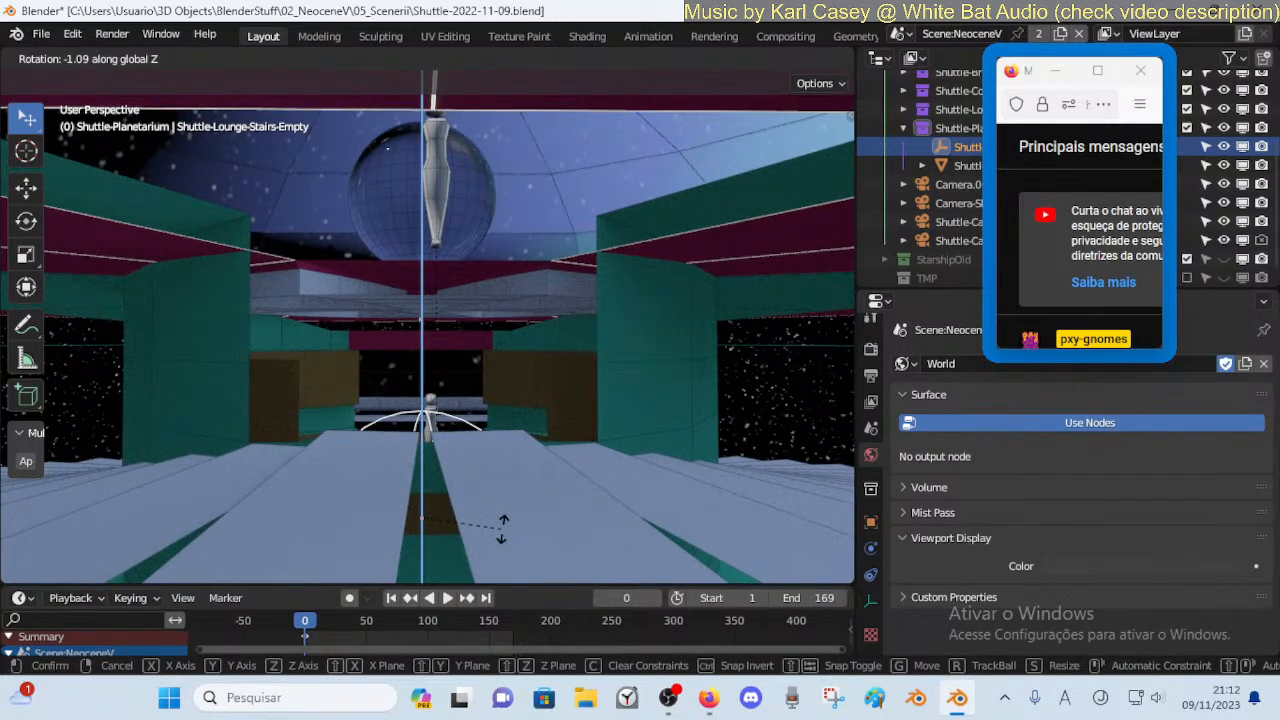
{"action": "left_click", "coordinate": [501, 529]}
Rotate the stairs empty a further 0.22° about the global Z axis to fine-tune the top treads
{"action": "key", "text": "shift+grave"}
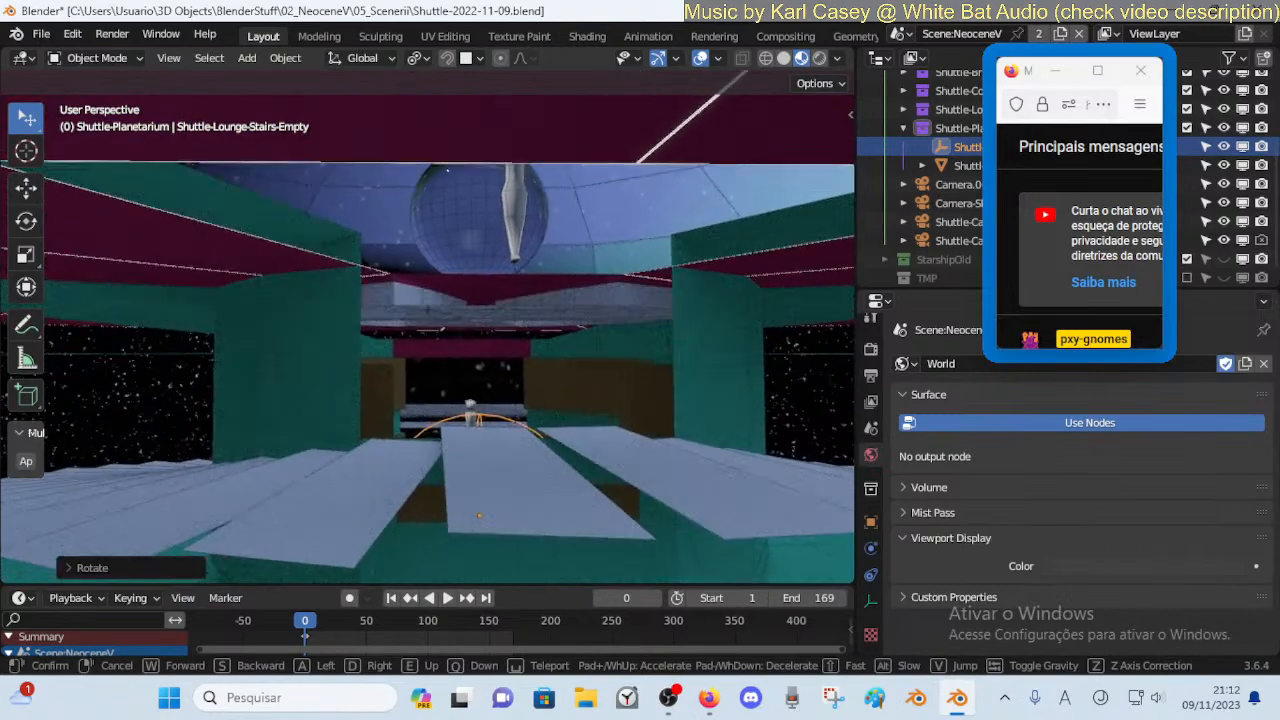
{"action": "left_click", "coordinate": [565, 458]}
{"action": "key", "text": "r"}
{"action": "key", "text": "z"}
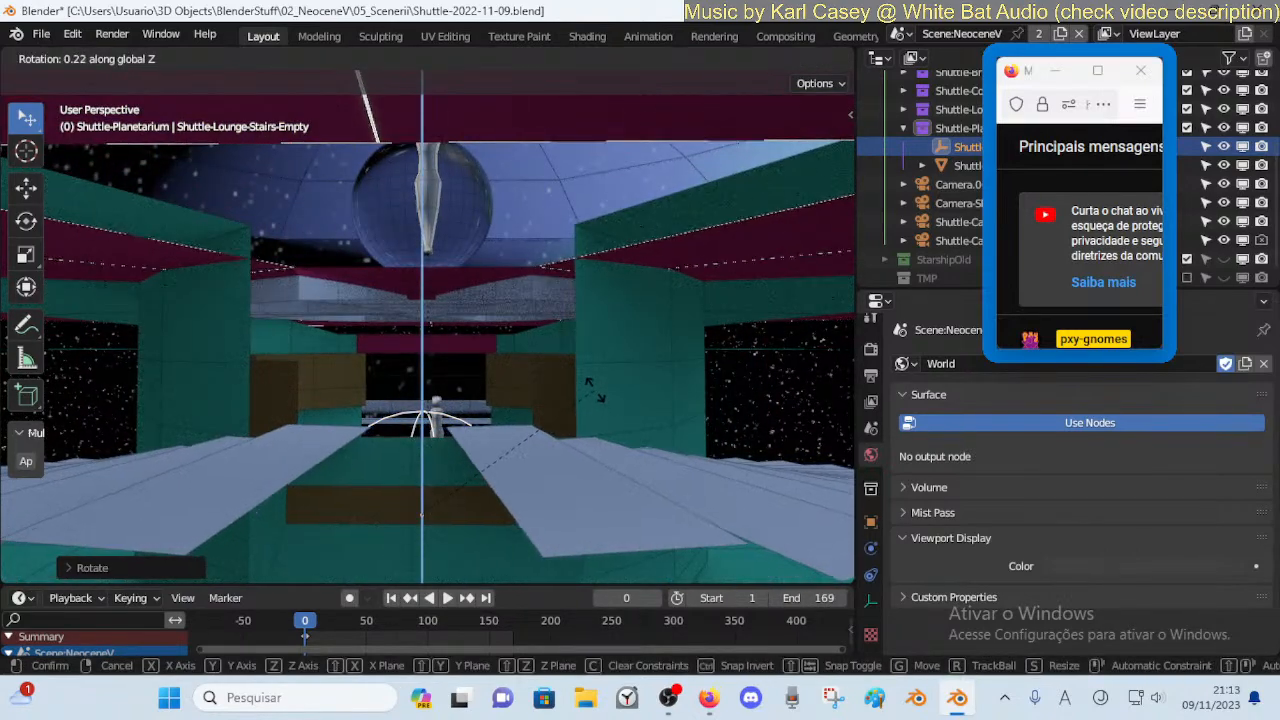
{"action": "left_click", "coordinate": [595, 392]}
Walk through the lounge wall opening and along the curved stairs to inspect the rotated top treads
{"action": "key", "text": "shift+grave"}
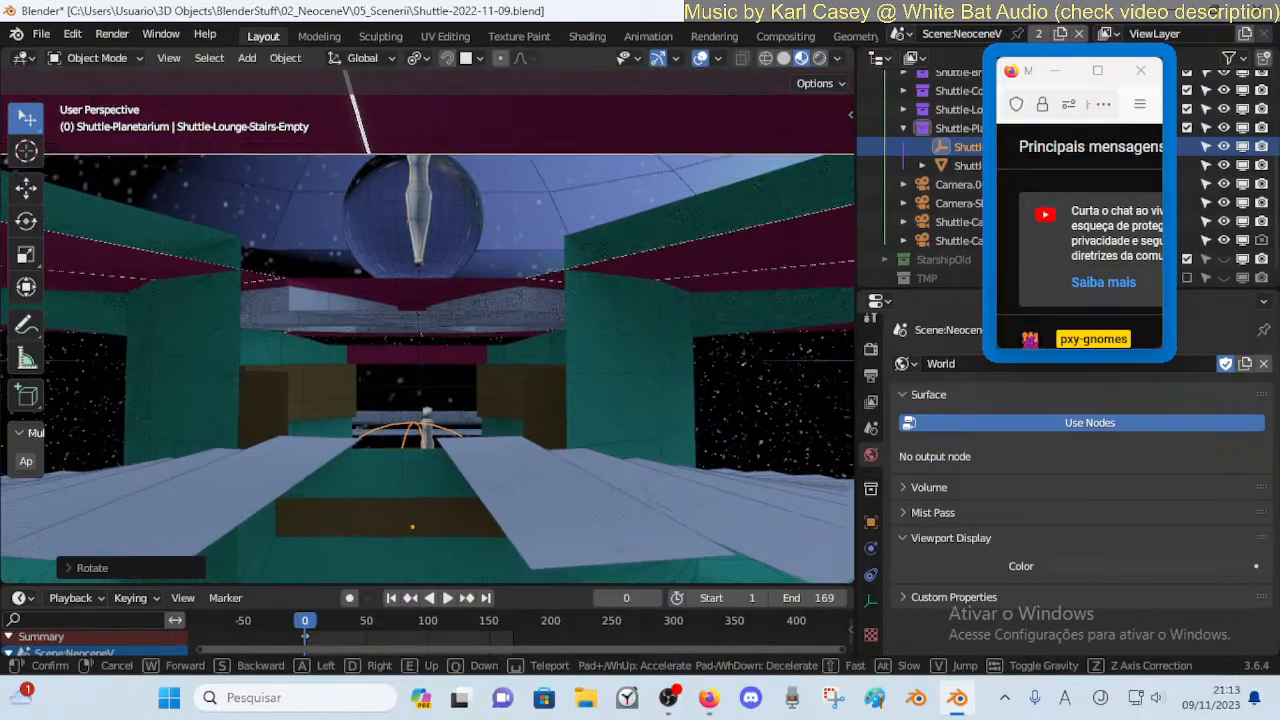
{"action": "key", "text": "w"}
{"action": "key", "text": "s"}
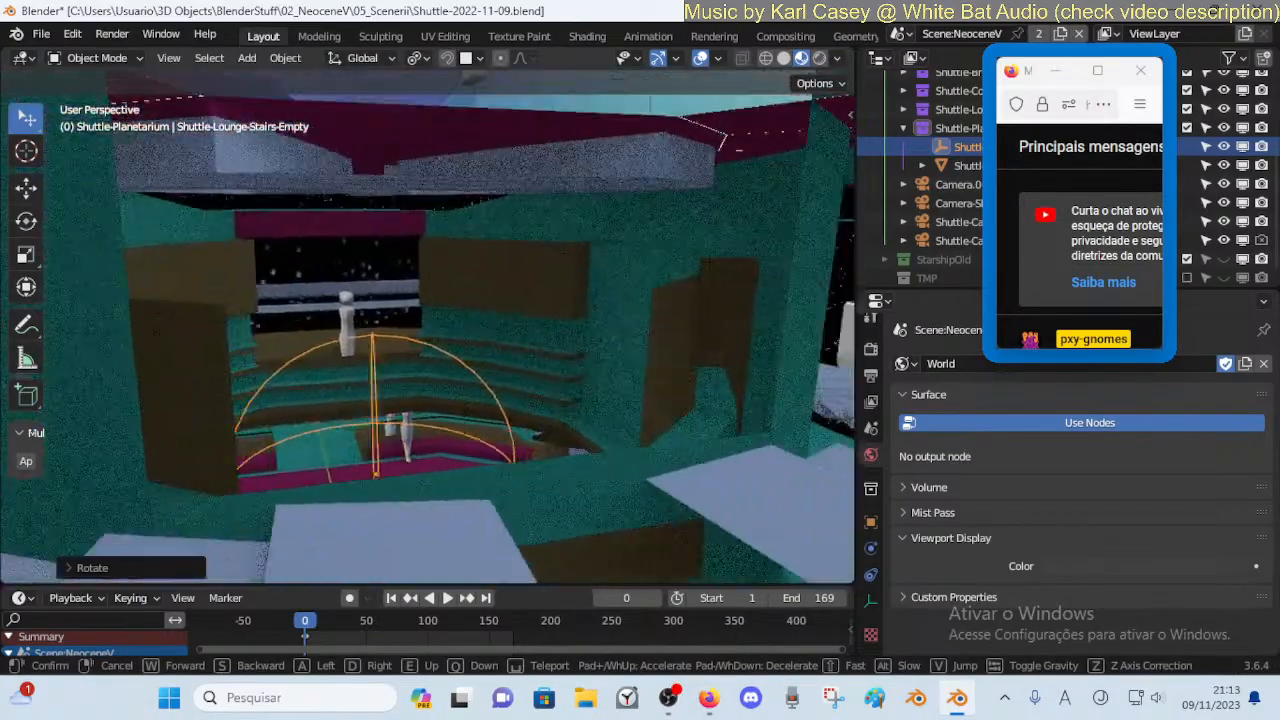
{"action": "key", "text": "w"}
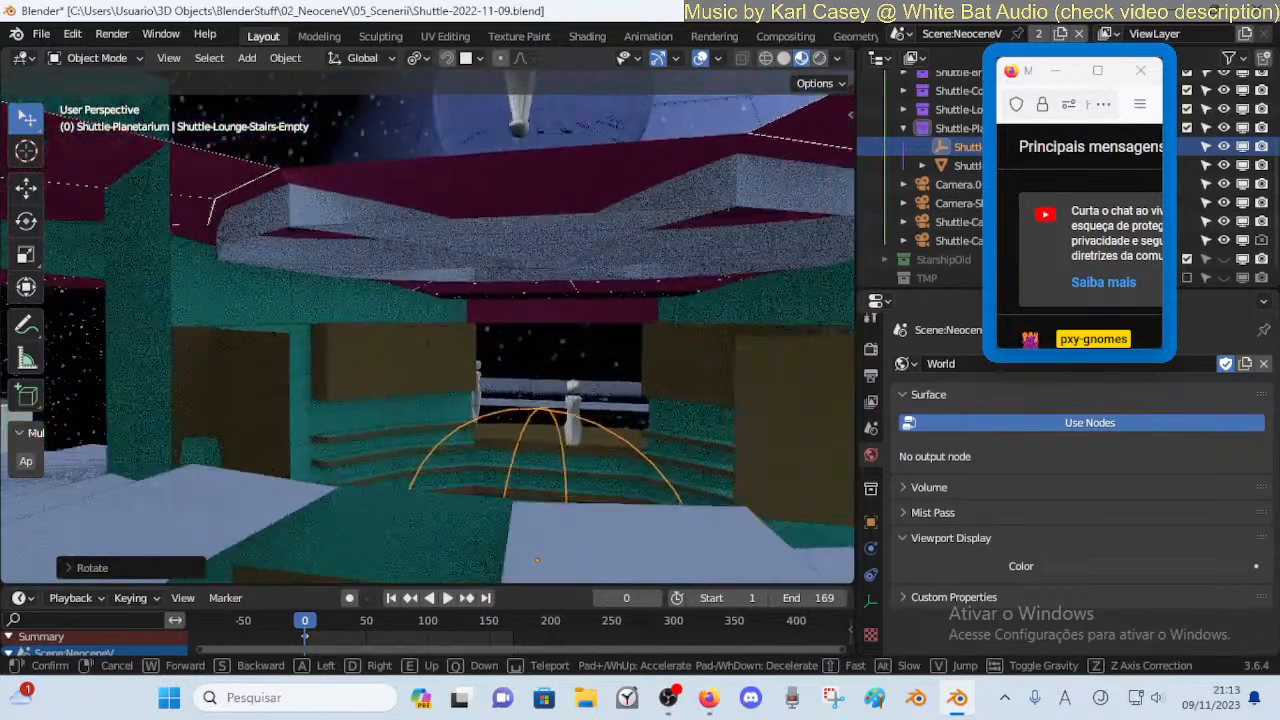
{"action": "key", "text": "s"}
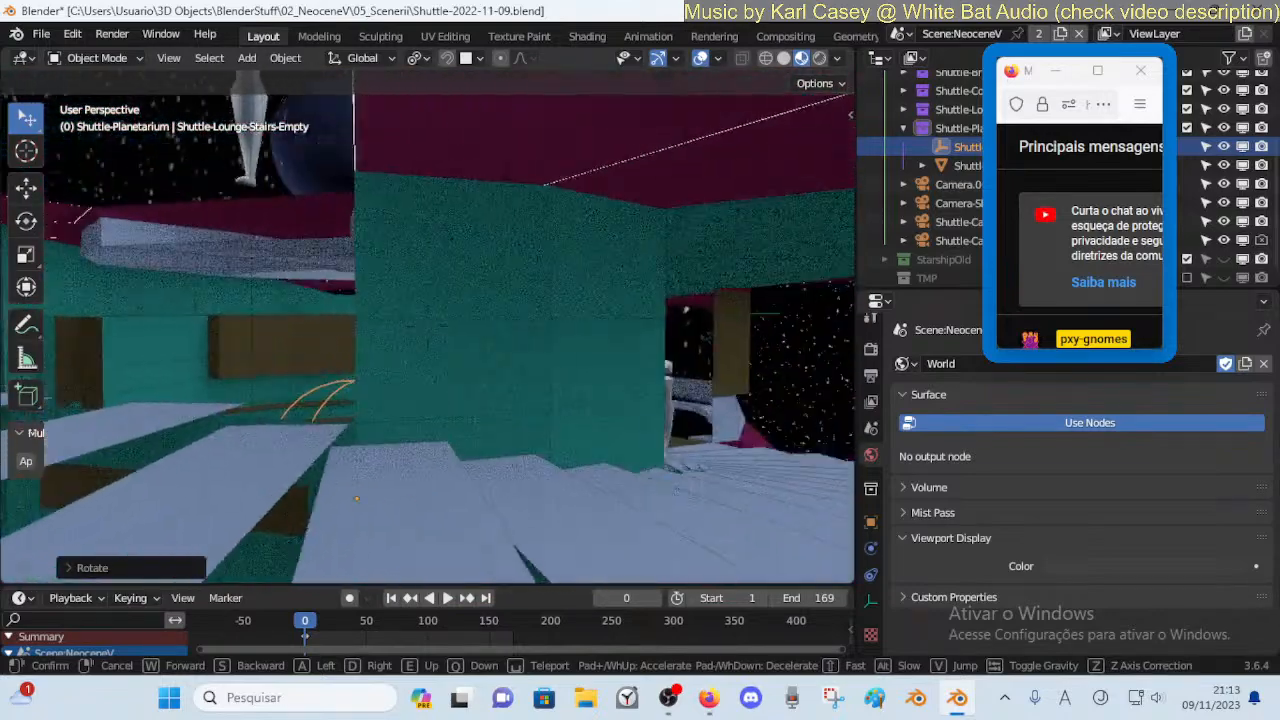
{"action": "left_click", "coordinate": [565, 453]}
{"action": "key", "text": "g"}
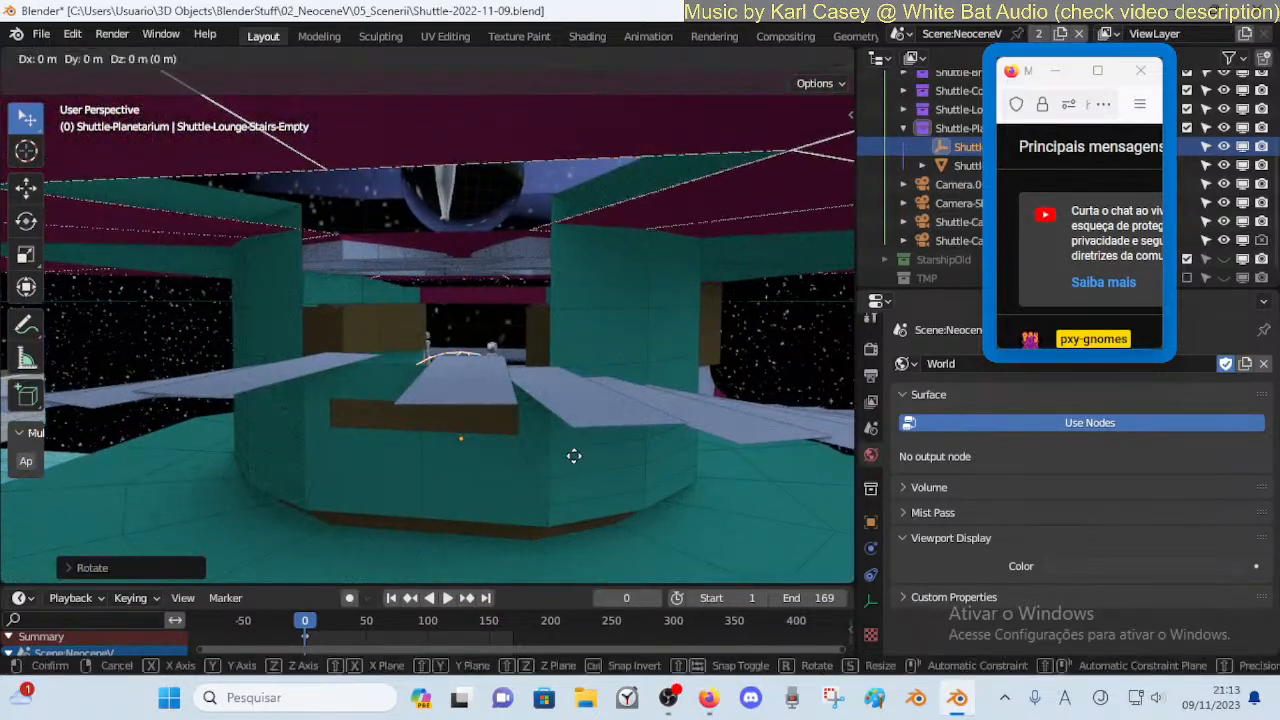
{"action": "key", "text": "z"}
{"action": "key", "text": "Escape"}
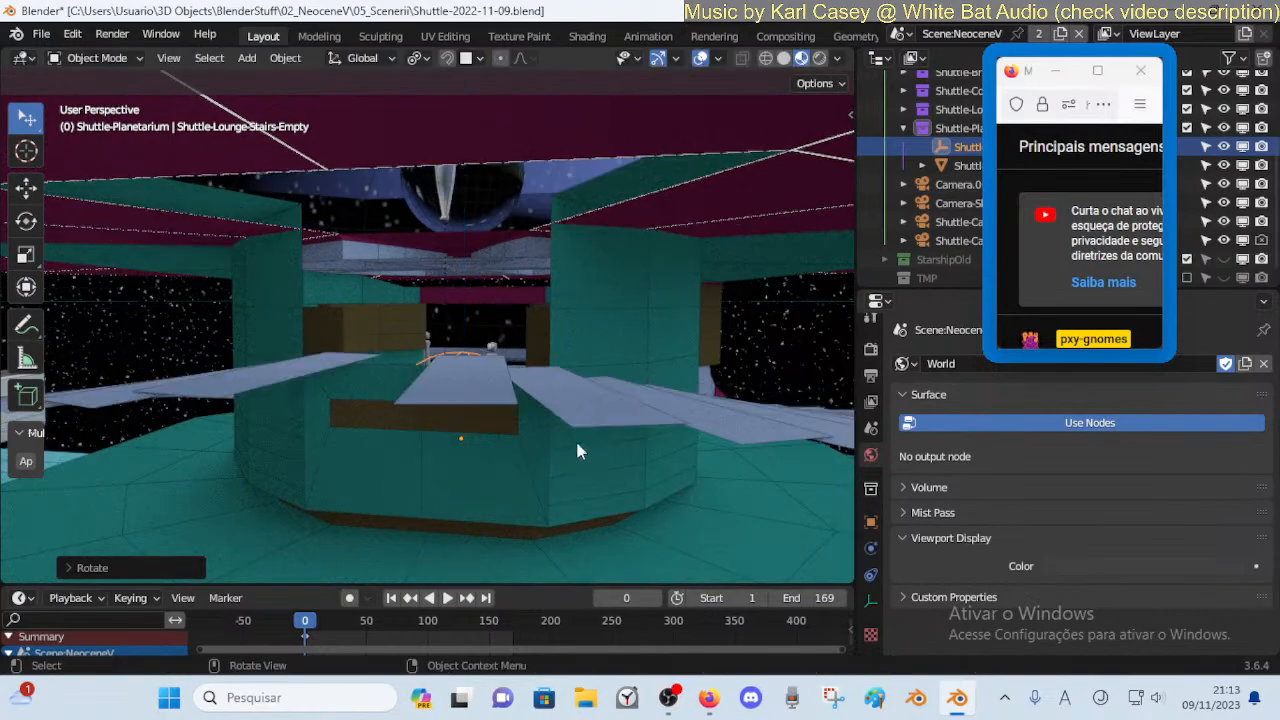
Place a linked duplicate of the planetarium-floor dummy on the top stair tread in front of the wall opening
{"action": "left_click", "coordinate": [440, 170]}
{"action": "key", "text": "shift+grave"}
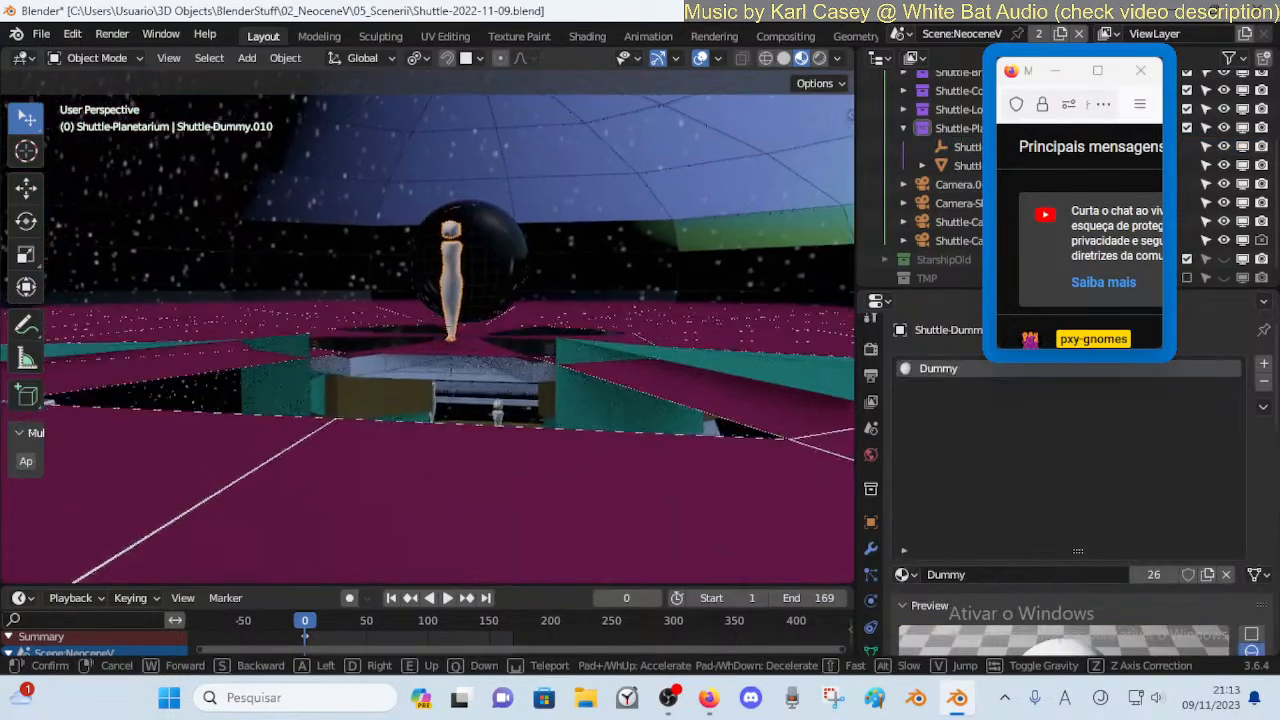
{"action": "key", "text": "e"}
{"action": "key", "text": "q"}
{"action": "left_click", "coordinate": [514, 276]}
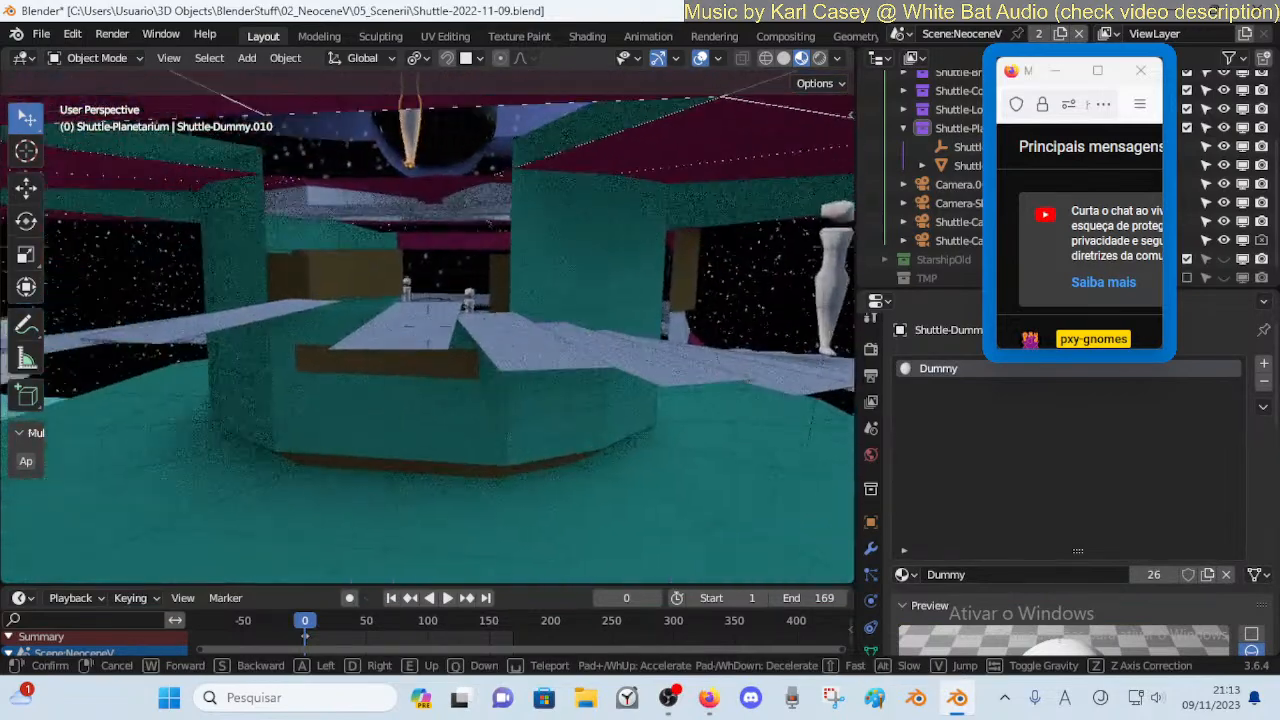
{"action": "left_click", "coordinate": [450, 138]}
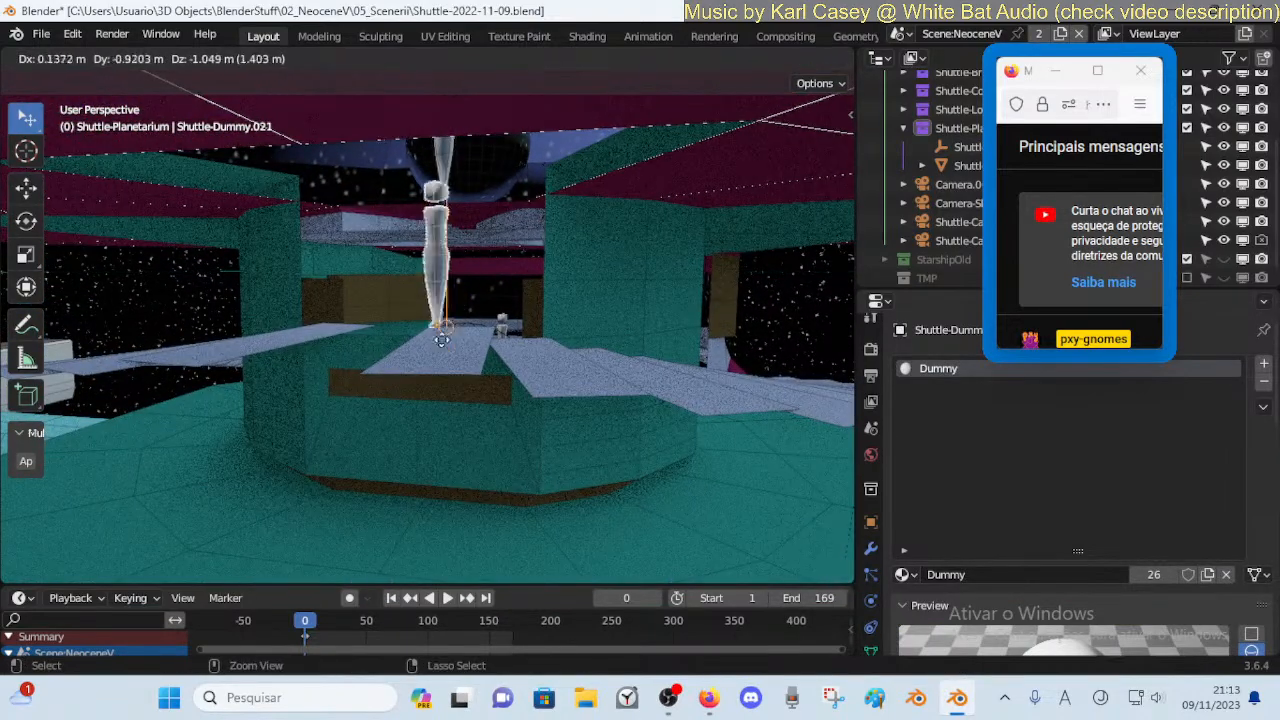
{"action": "left_click", "coordinate": [452, 368]}
Inspect the stairs around the new dummy and reposition Shuttle-Dummy.020 on the curved stairs' treads
{"action": "key", "text": "shift+grave"}
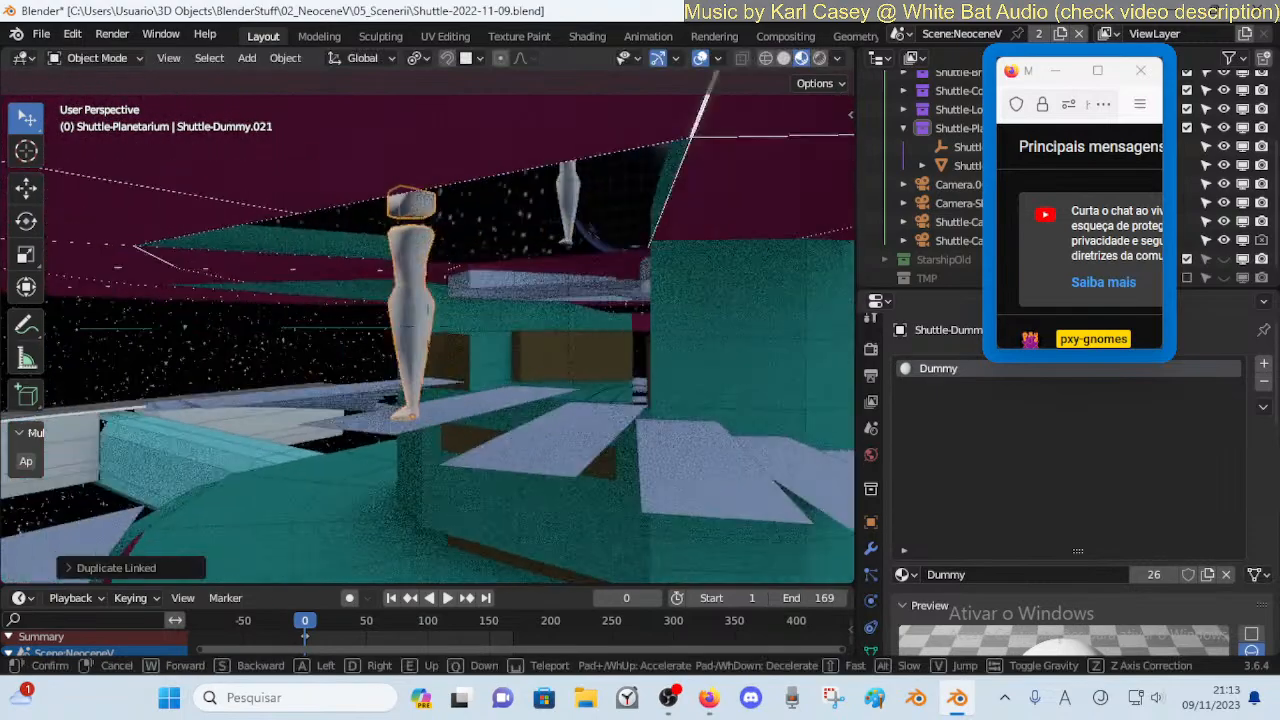
{"action": "key", "text": "w"}
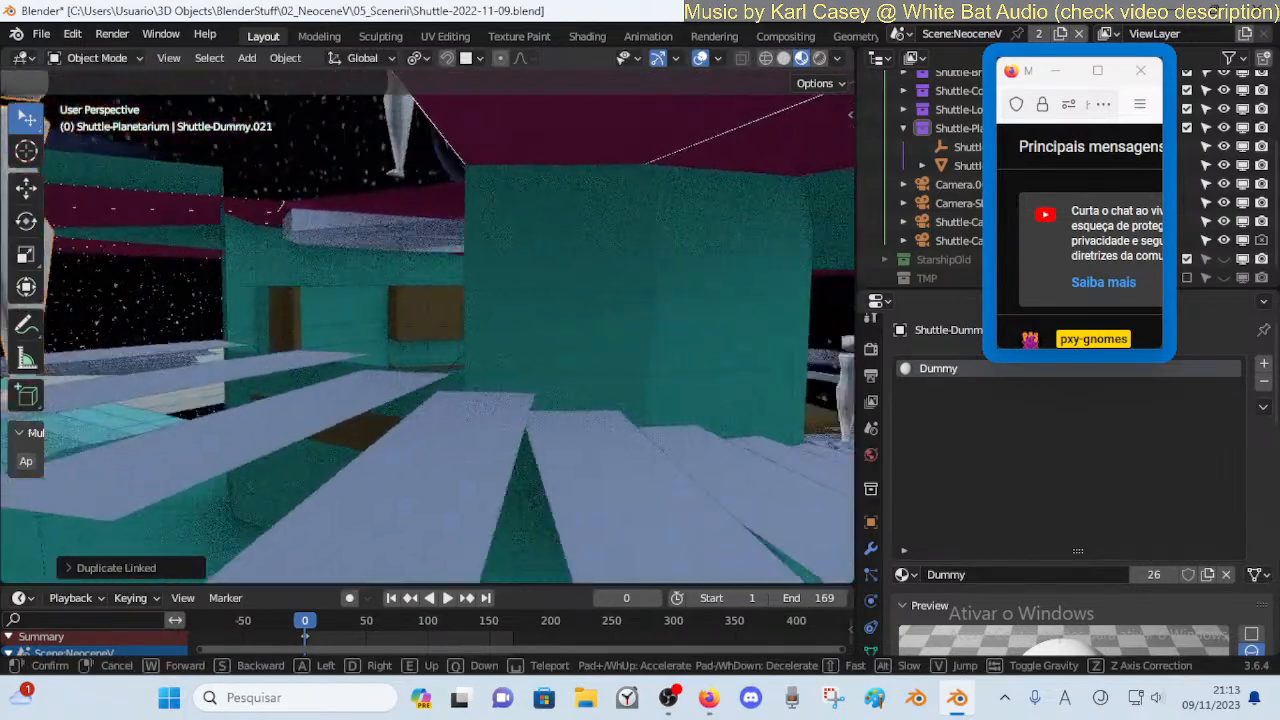
{"action": "key", "text": "e"}
{"action": "key", "text": "s"}
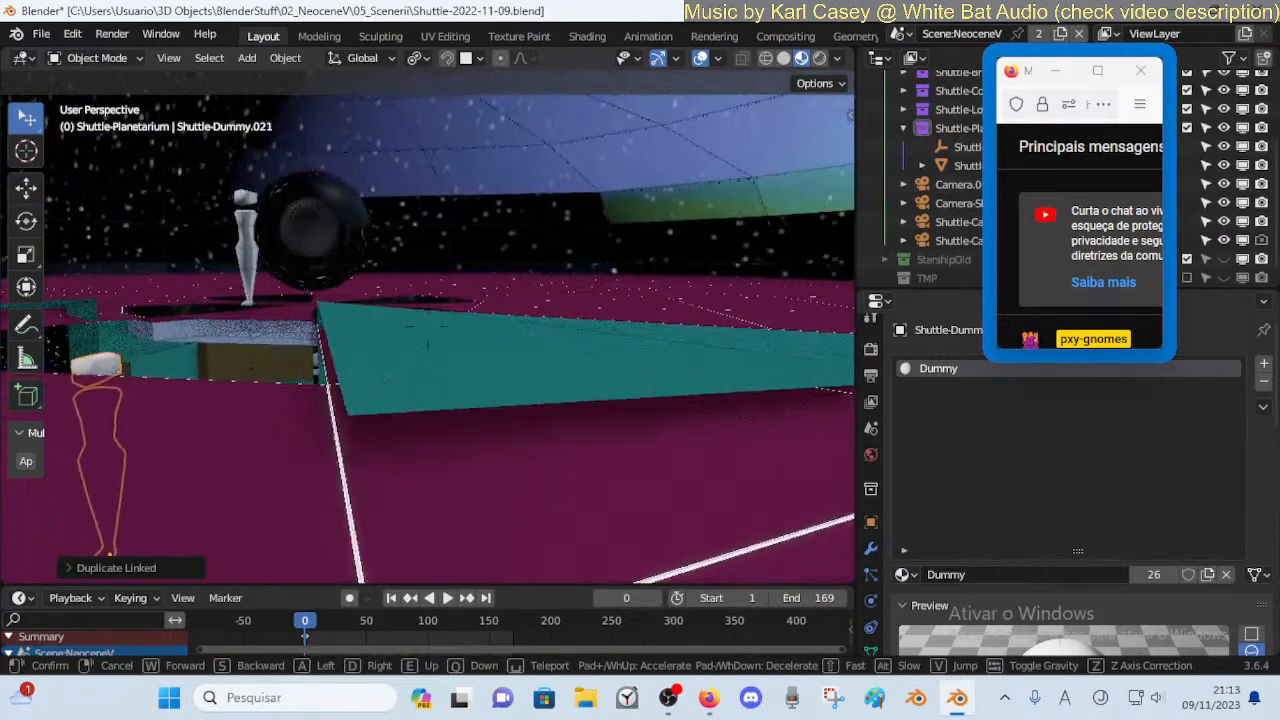
{"action": "key", "text": "q"}
{"action": "key", "text": "q"}
{"action": "key", "text": "a"}
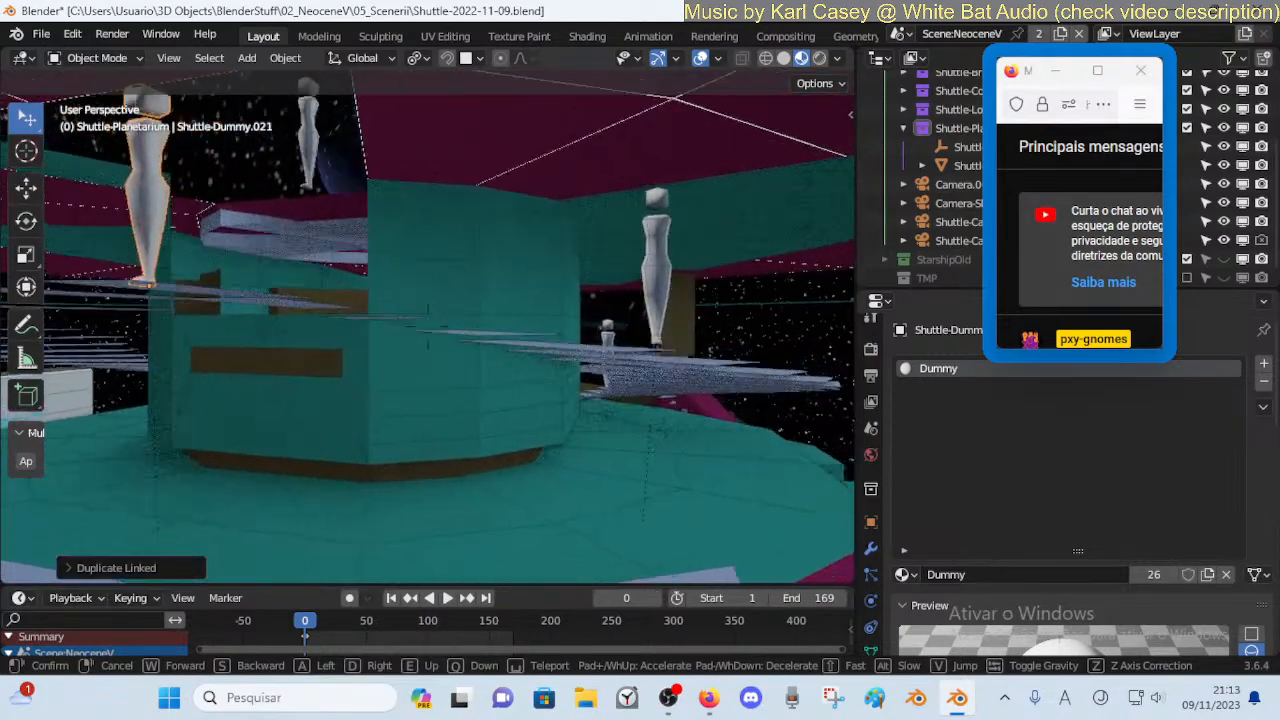
{"action": "key", "text": "d"}
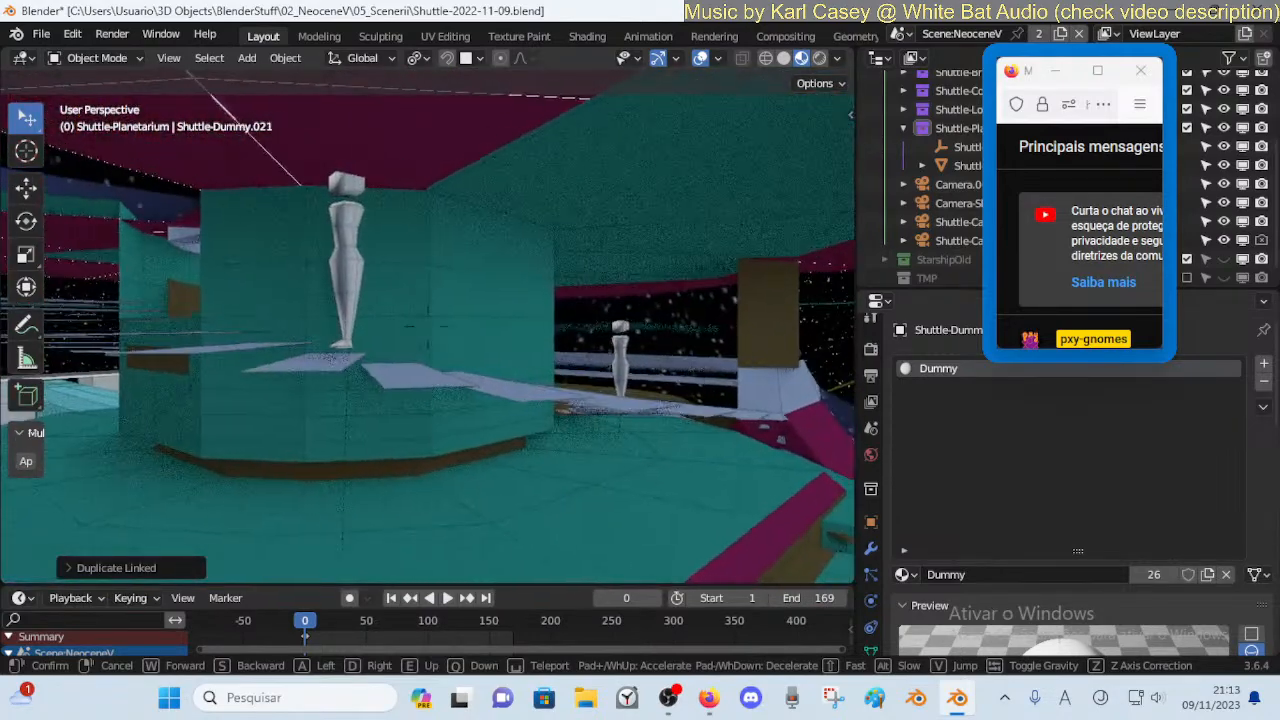
{"action": "left_click", "coordinate": [467, 352]}
{"action": "left_click_drag", "start_coordinate": [425, 300], "coordinate": [406, 369], "text": "ctrl"}
Walk along the curved stairs and around the central wall to check the dummies' clearance under the planetarium floor
{"action": "key", "text": "shift+grave"}
{"action": "key", "text": "a"}
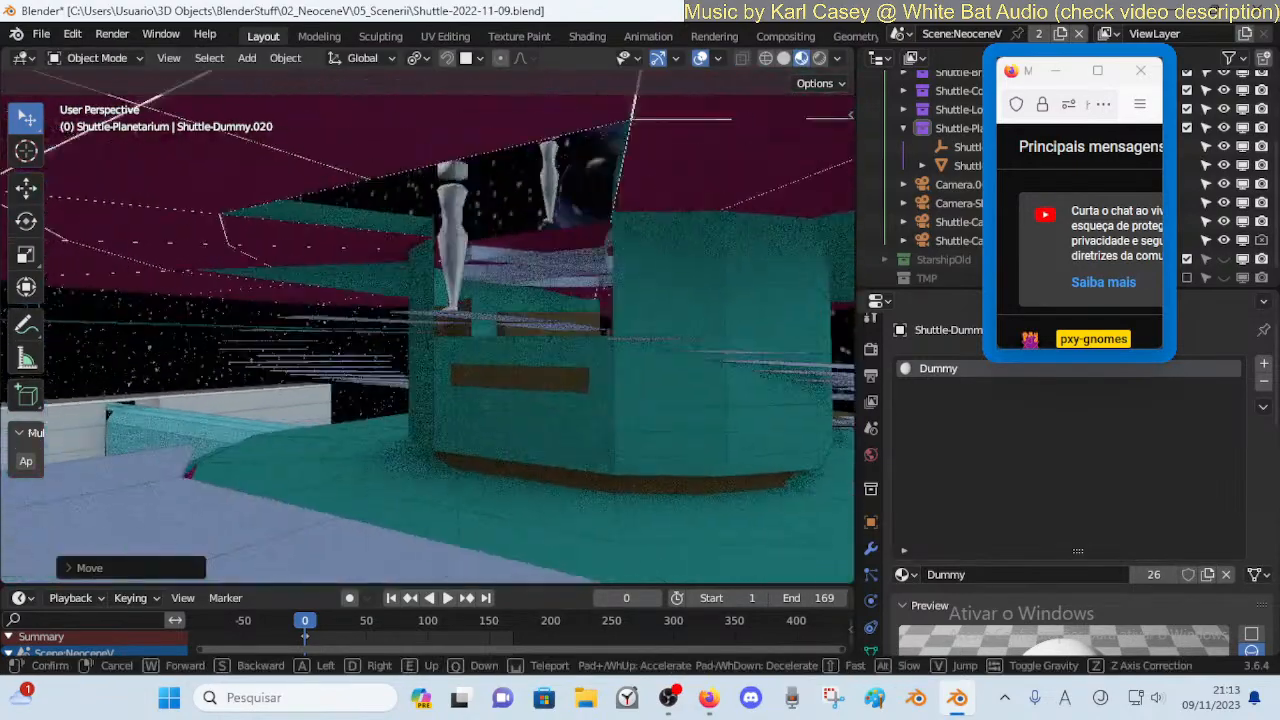
{"action": "key", "text": "w"}
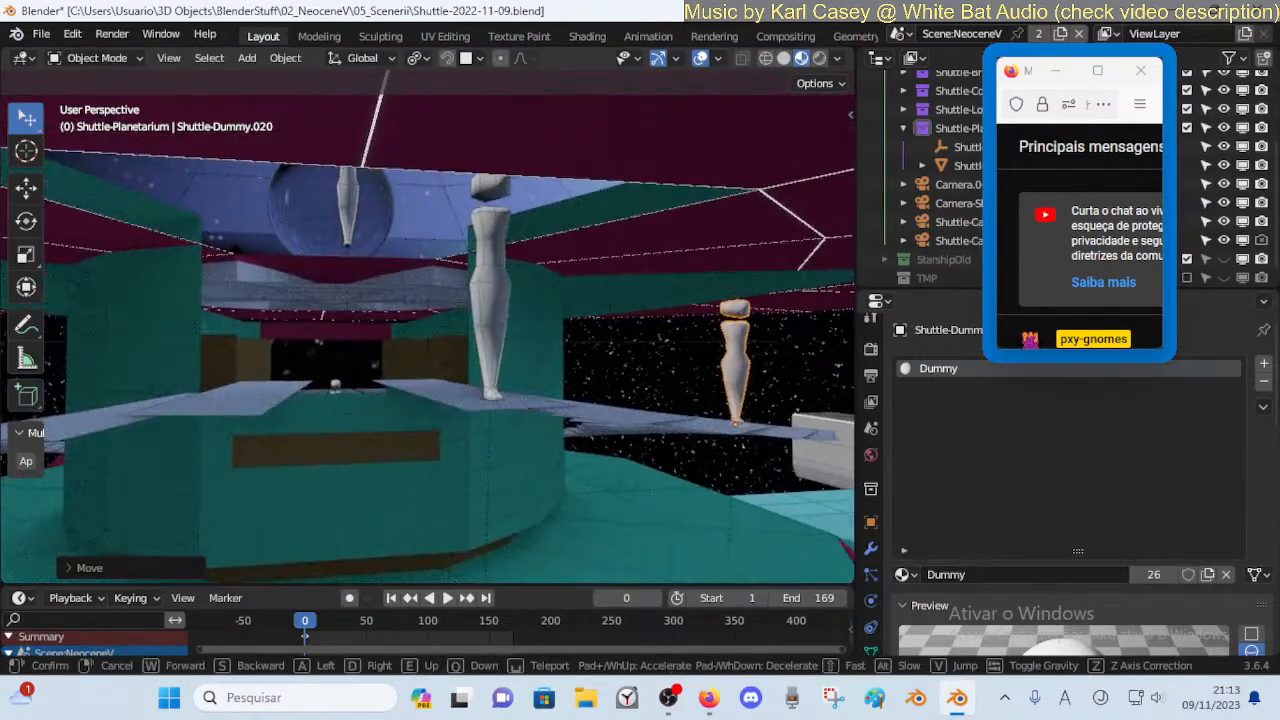
{"action": "key", "text": "w"}
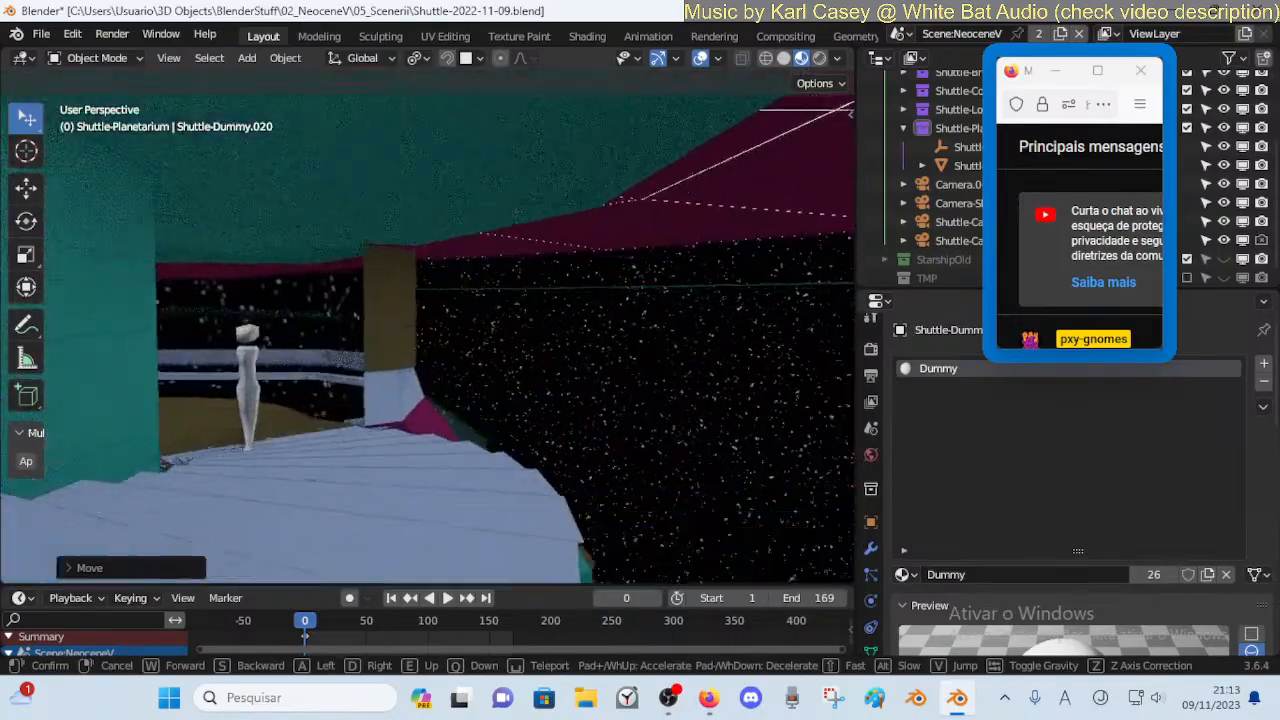
{"action": "key", "text": "w"}
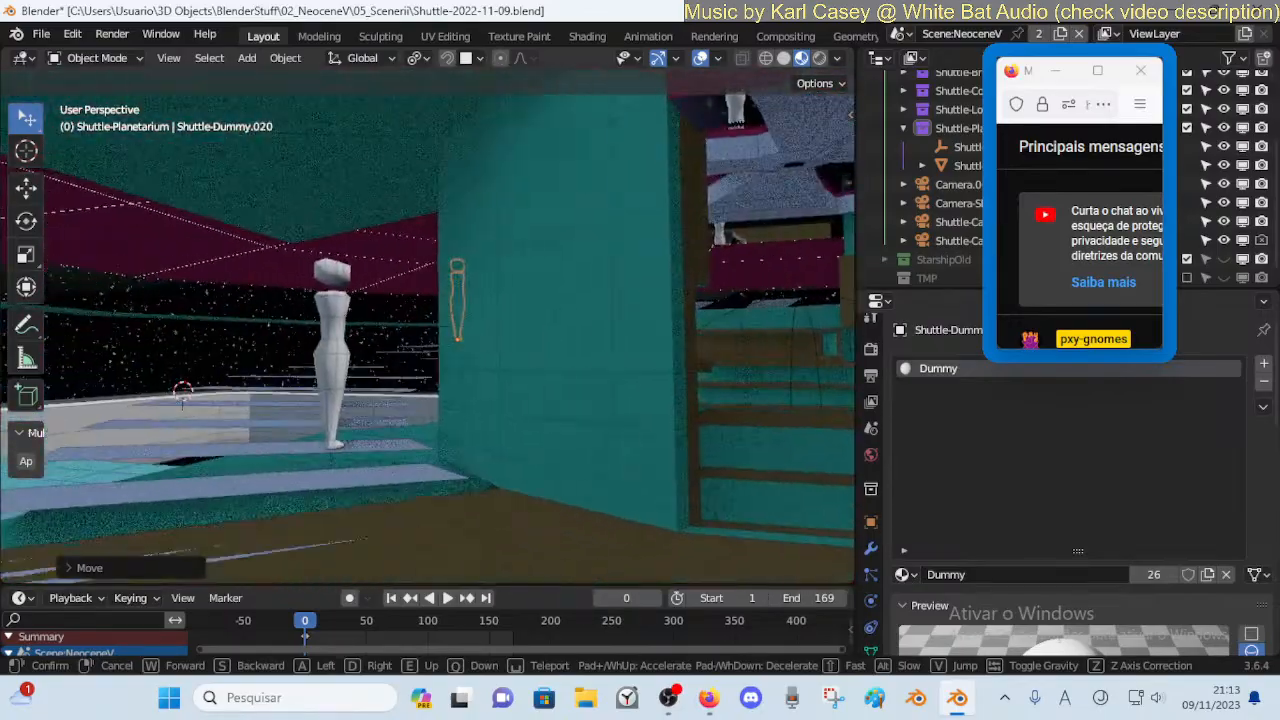
{"action": "key", "text": "w"}
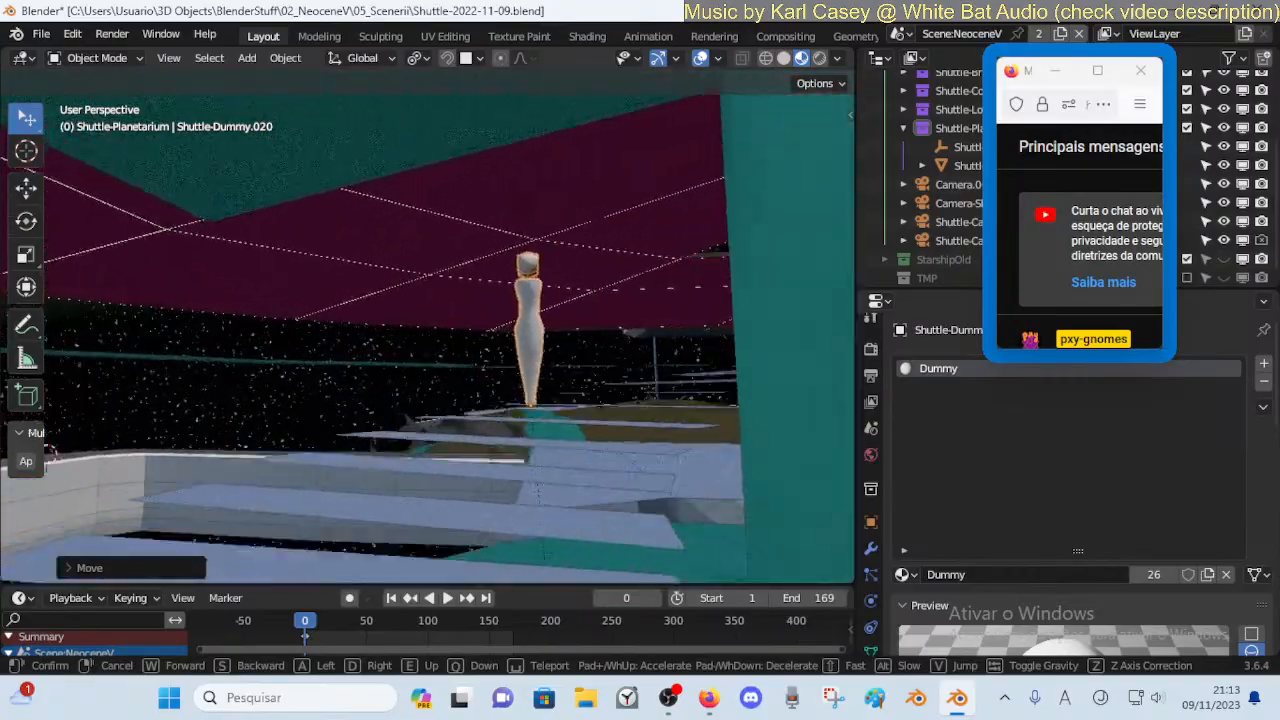
{"action": "key", "text": "w"}
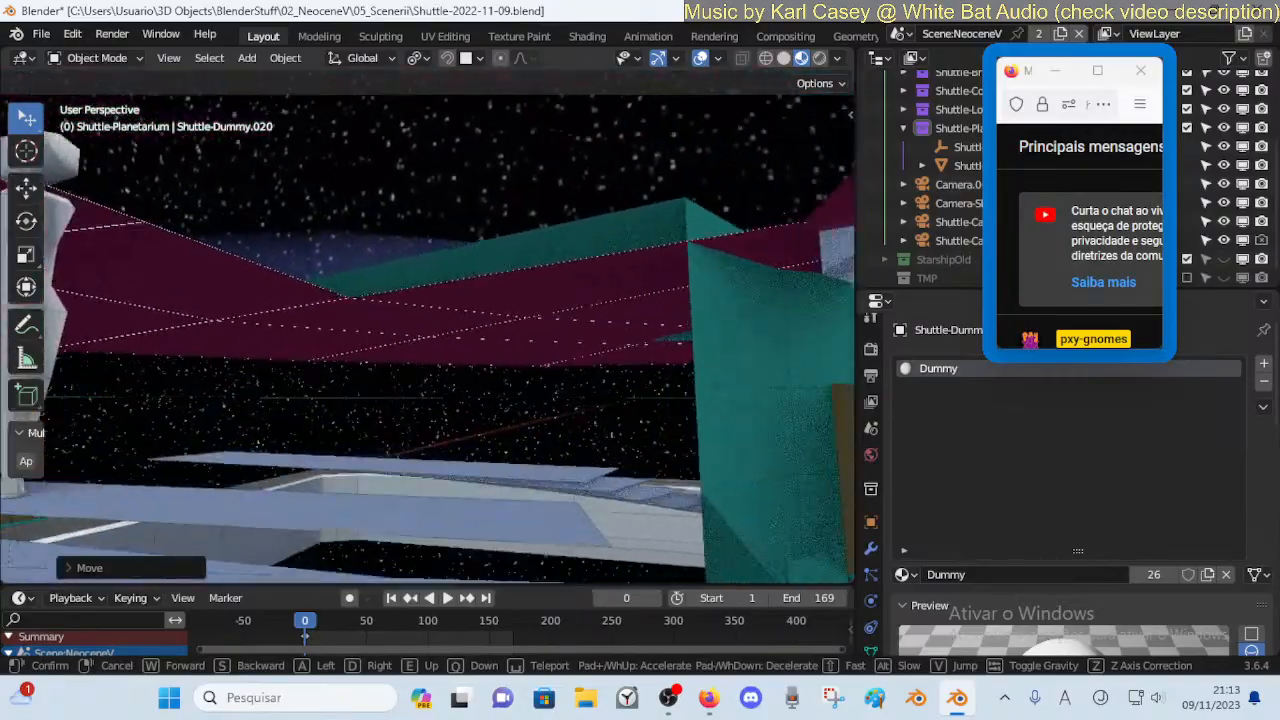
{"action": "key", "text": "w"}
{"action": "left_click", "coordinate": [419, 426]}
Circle the lounge's upper level and underside of the stairs to examine the treads from below and outside
{"action": "key", "text": "shift+grave"}
{"action": "key", "text": "s"}
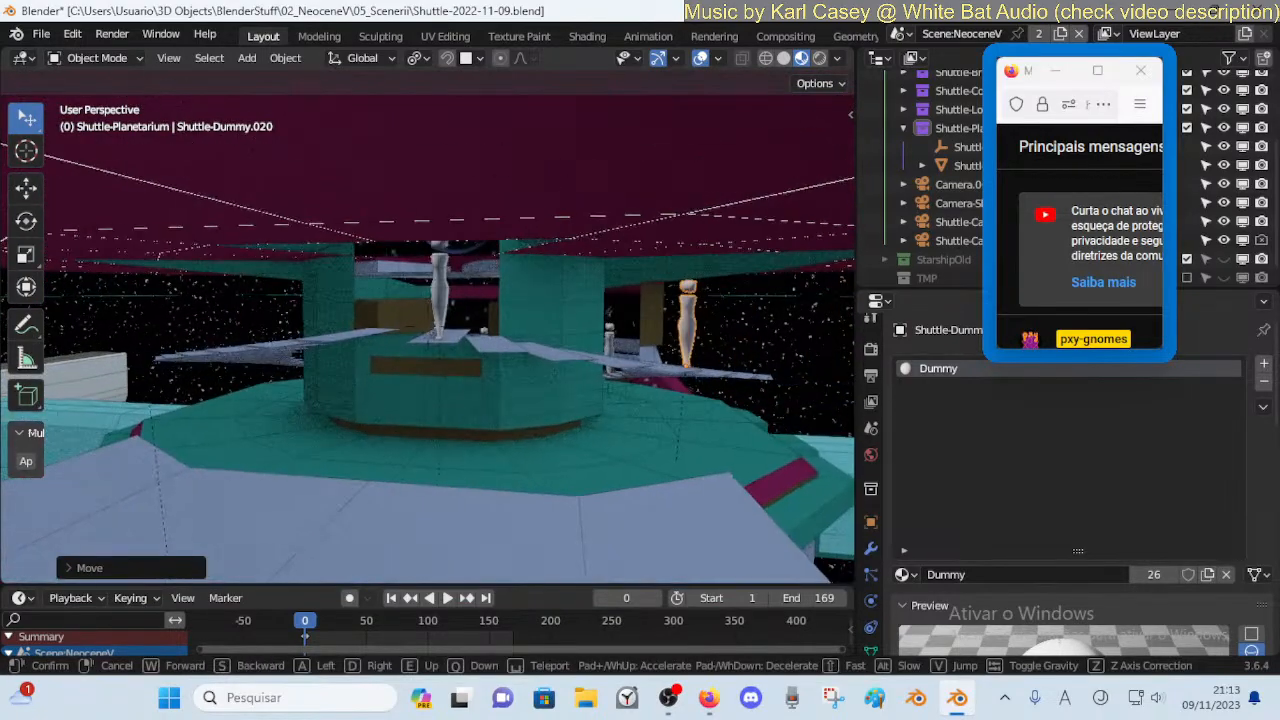
{"action": "key", "text": "w"}
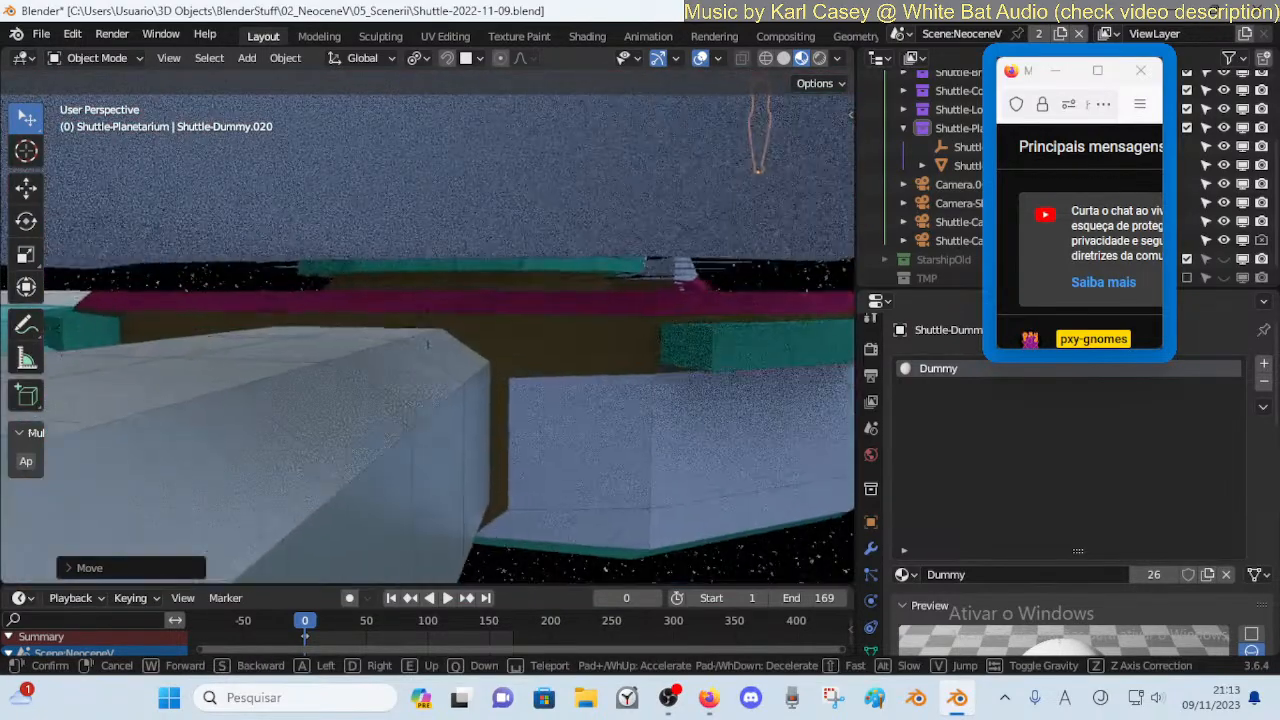
{"action": "key", "text": "e"}
{"action": "key", "text": "w"}
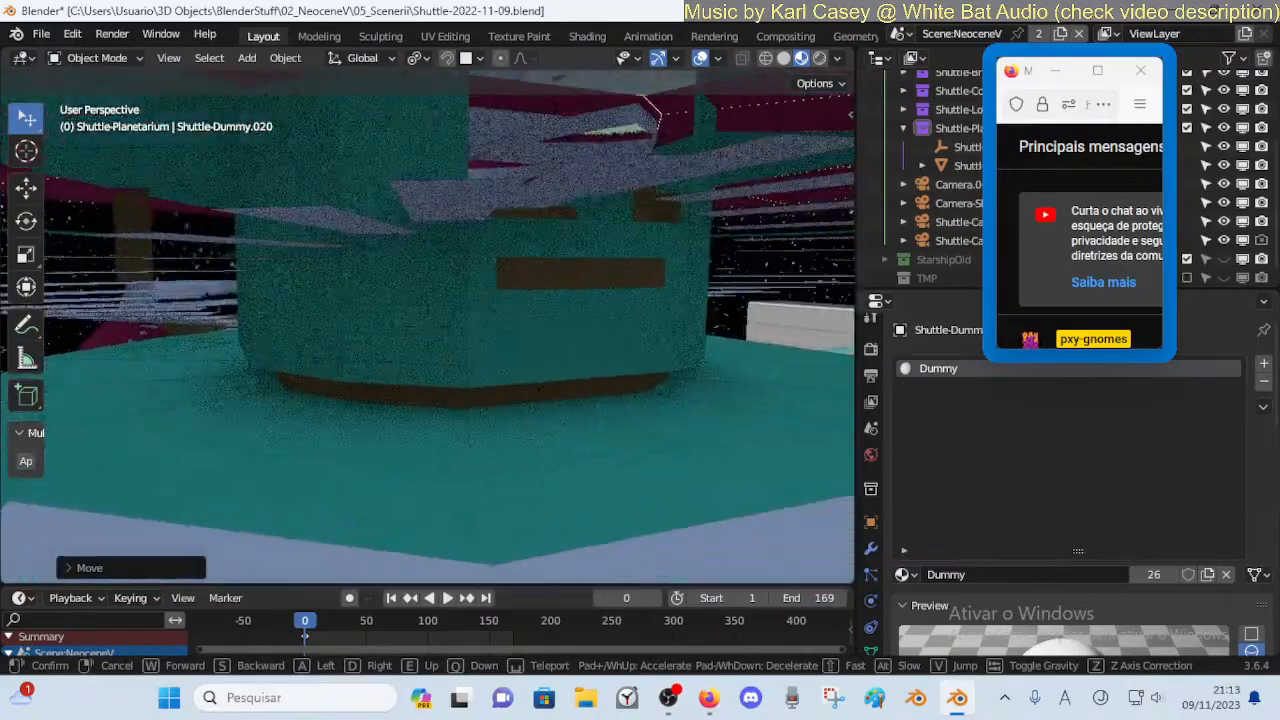
{"action": "key", "text": "d"}
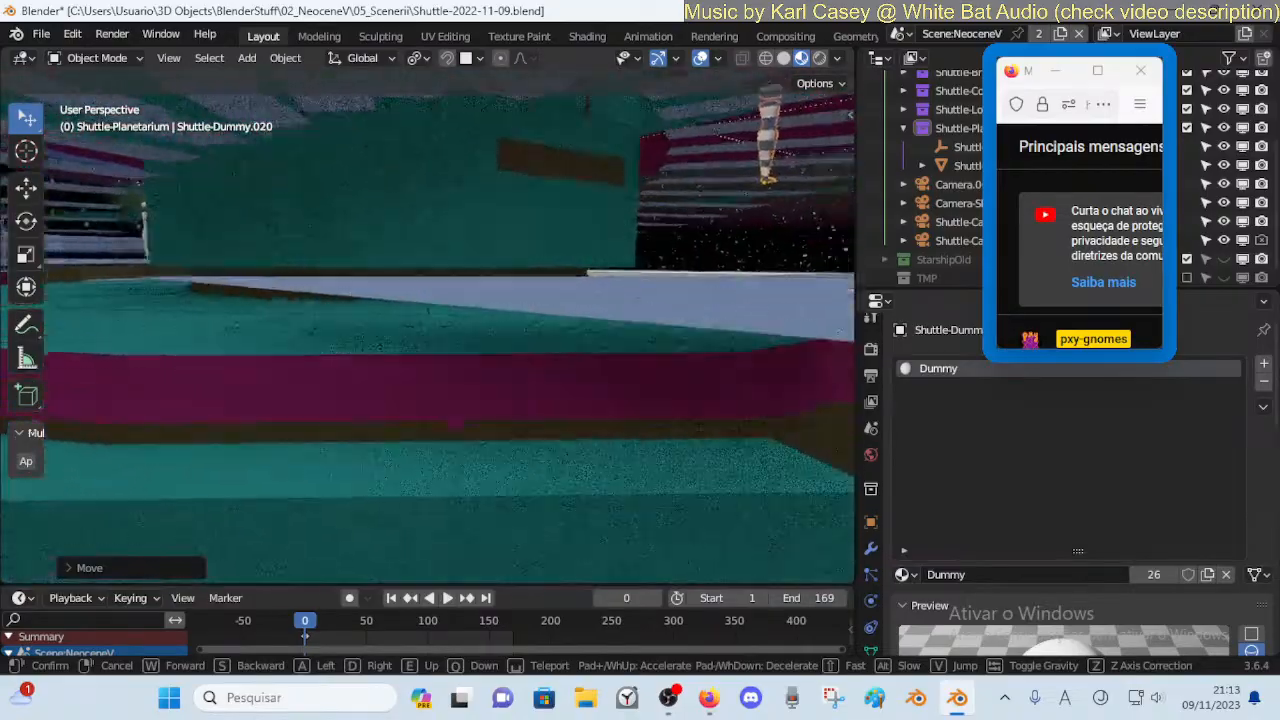
{"action": "key", "text": "s"}
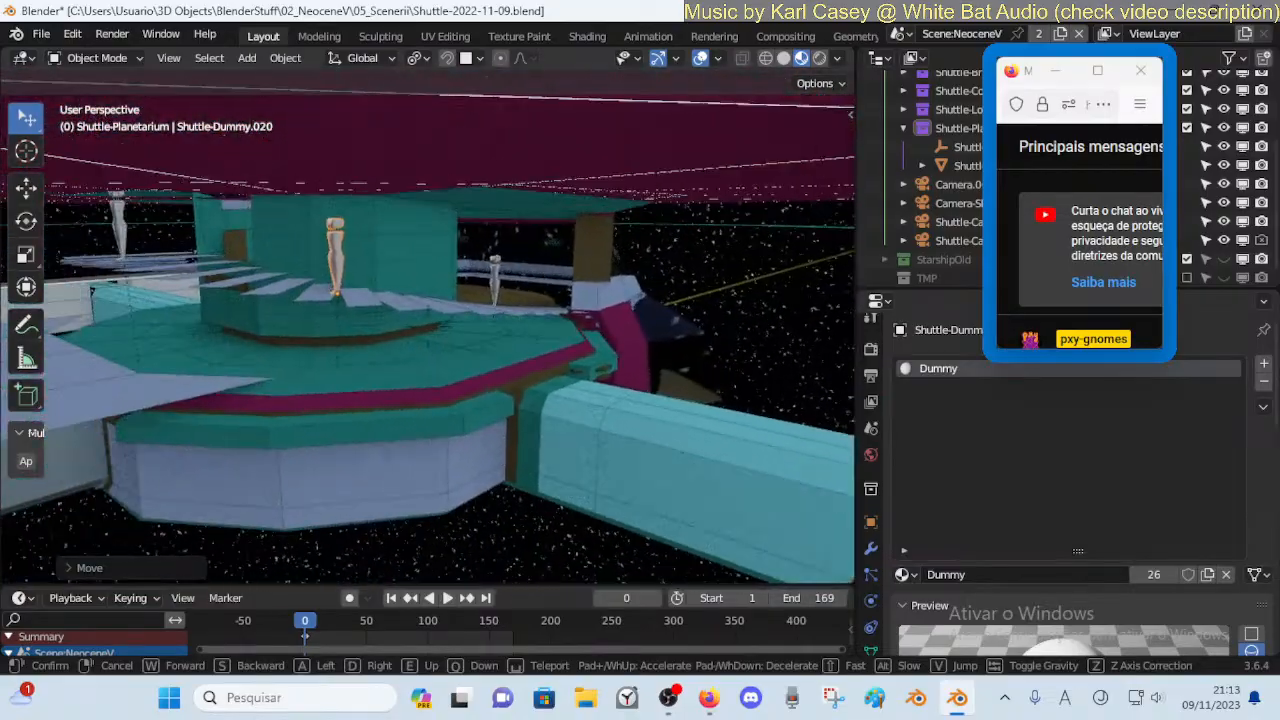
{"action": "left_click", "coordinate": [368, 428]}
Hide Shuttle-Lounge temporarily to examine the separate stairs, furniture and dummies, and restore its visibility
{"action": "left_click", "coordinate": [400, 394]}
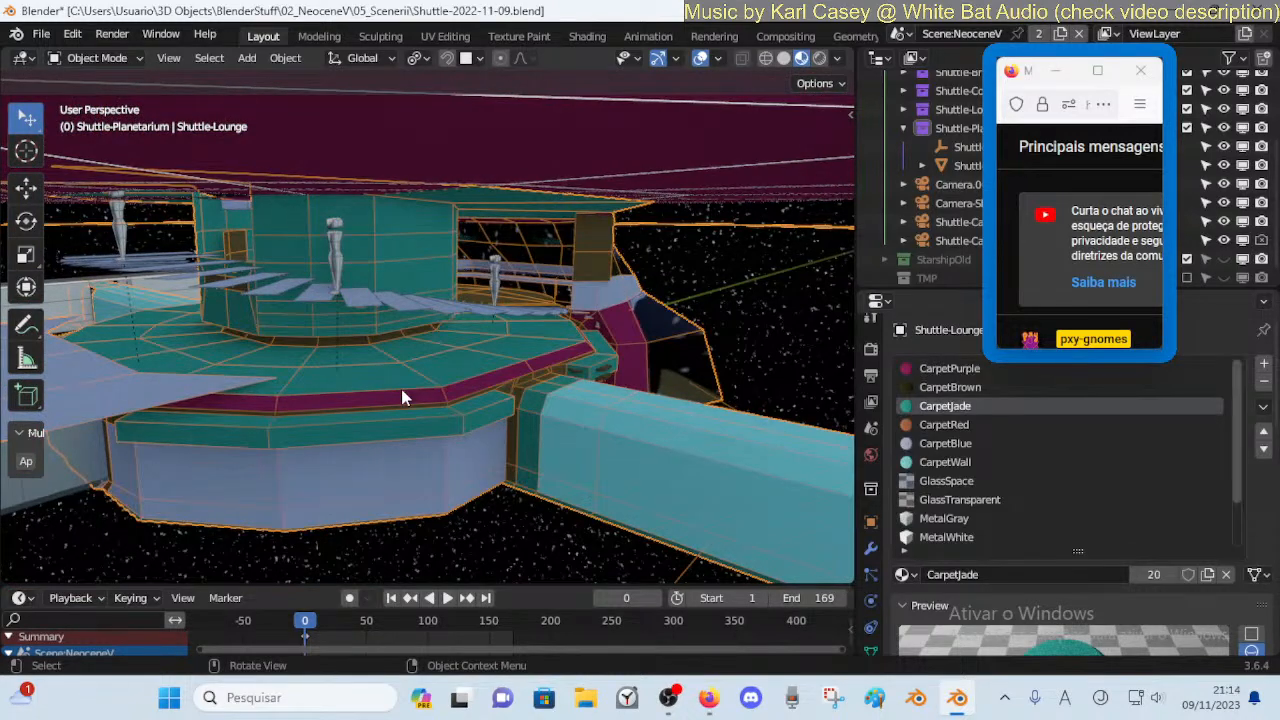
{"action": "key", "text": "h"}
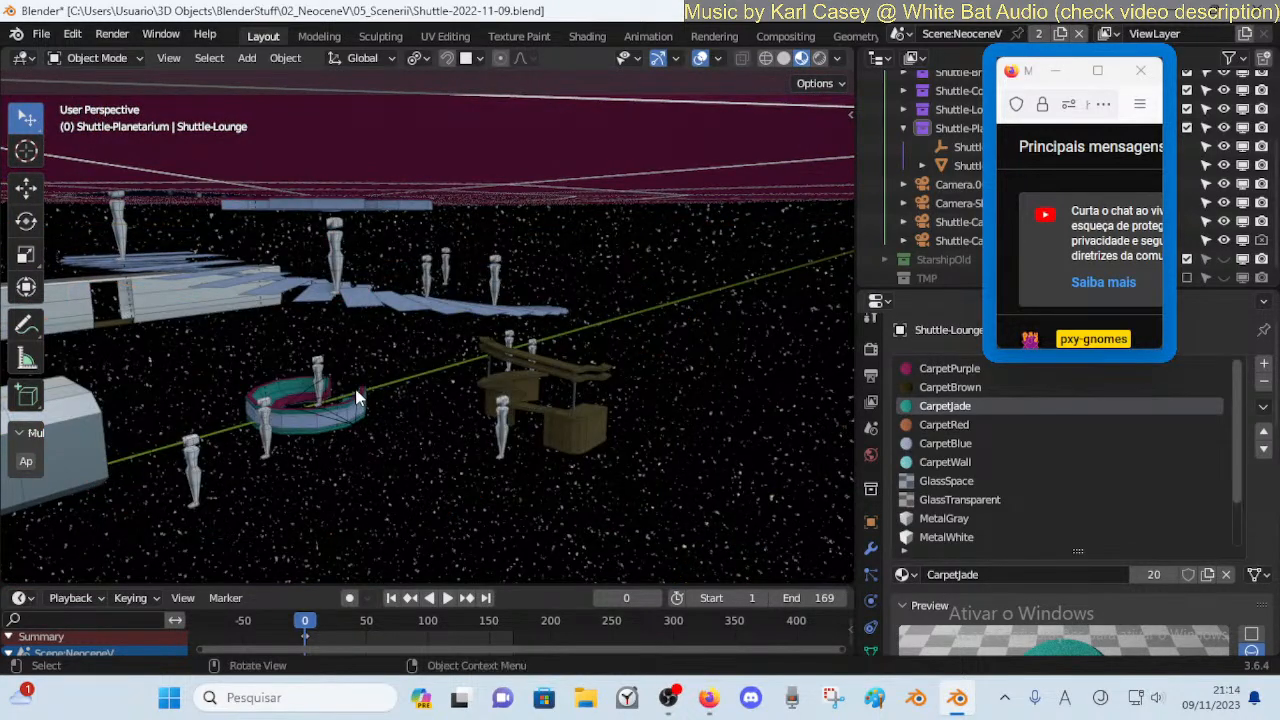
{"action": "key", "text": "alt+h"}
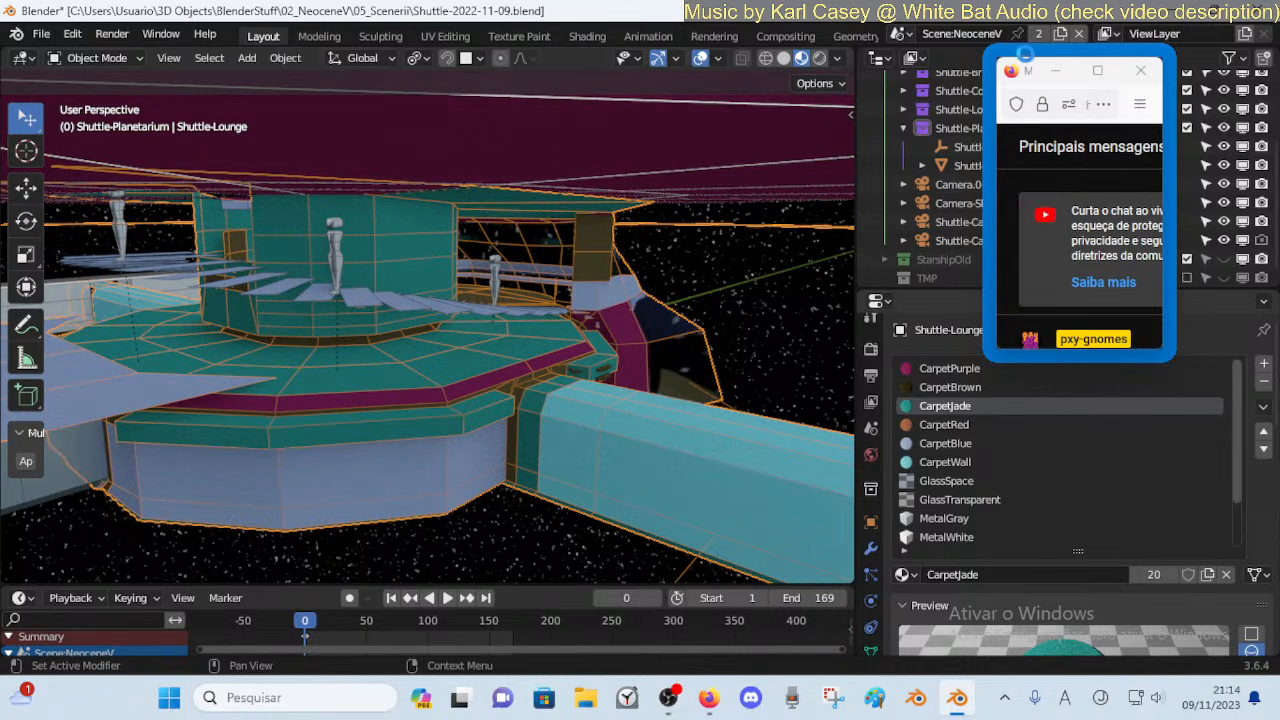
Expand the Shuttle-Planetarium hierarchy in the outliner and parent Shuttle-Lounge-Stairs to Shuttle-Lounge with the Object option
{"action": "left_click_drag", "start_coordinate": [1027, 83], "coordinate": [1056, 278]}
{"action": "left_click", "coordinate": [922, 166]}
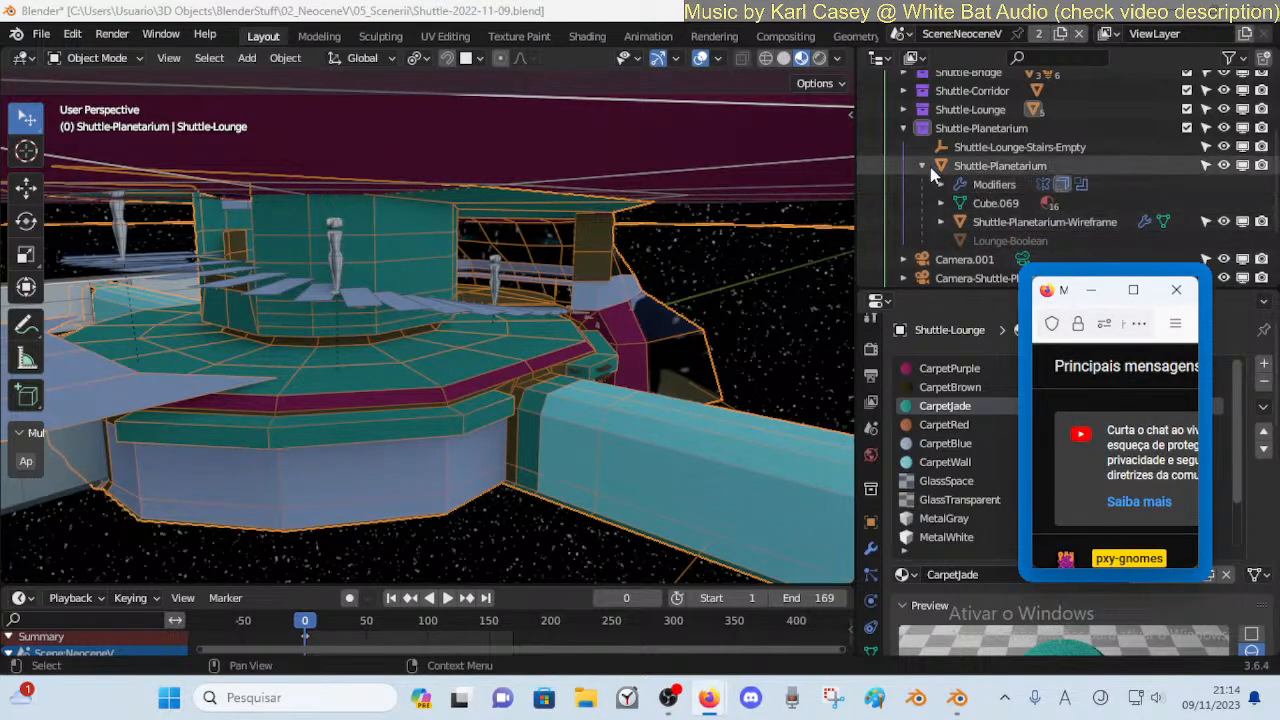
{"action": "left_click", "coordinate": [395, 297]}
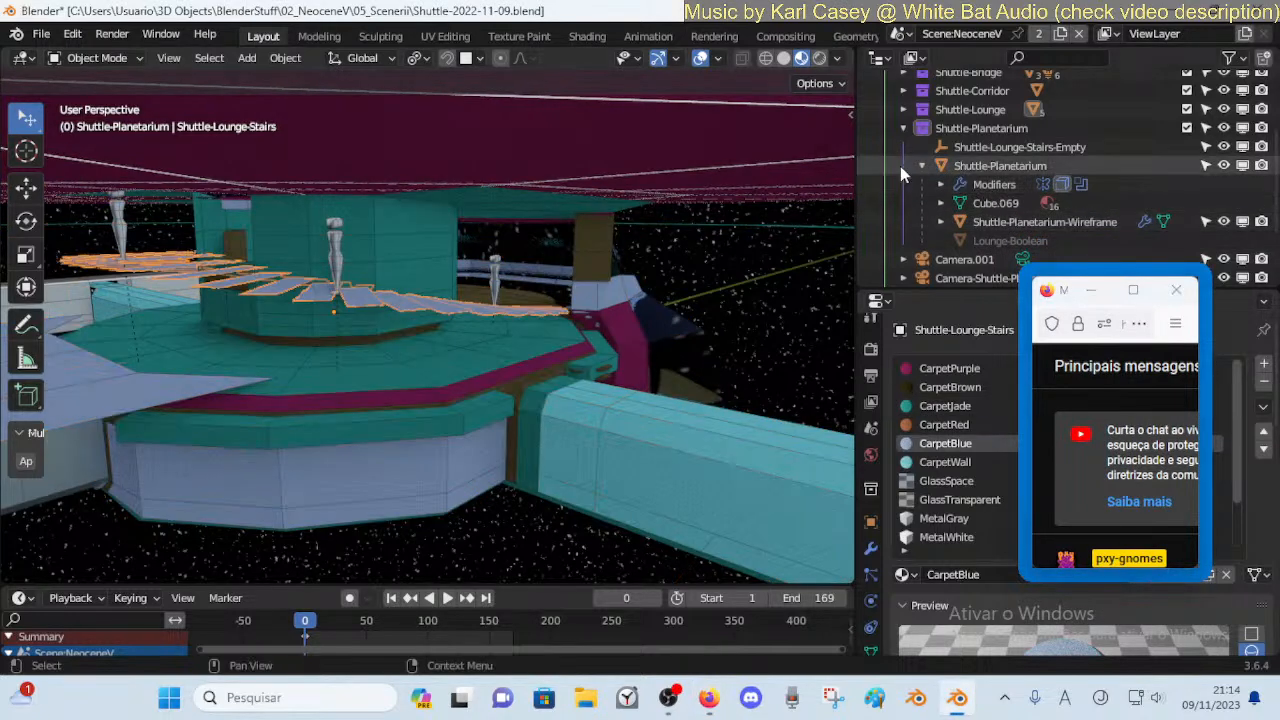
{"action": "scroll", "coordinate": [971, 216], "scroll_direction": "down", "scroll_amount": 1}
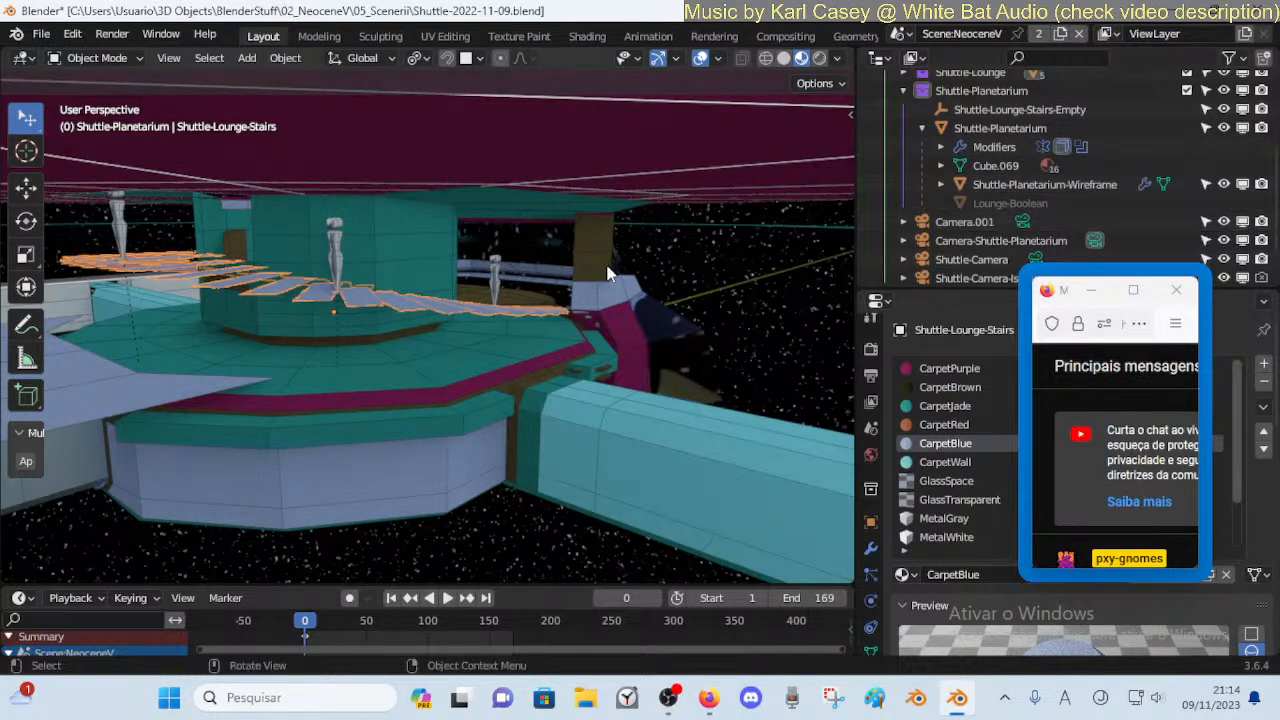
{"action": "left_click", "coordinate": [496, 350], "text": "shift"}
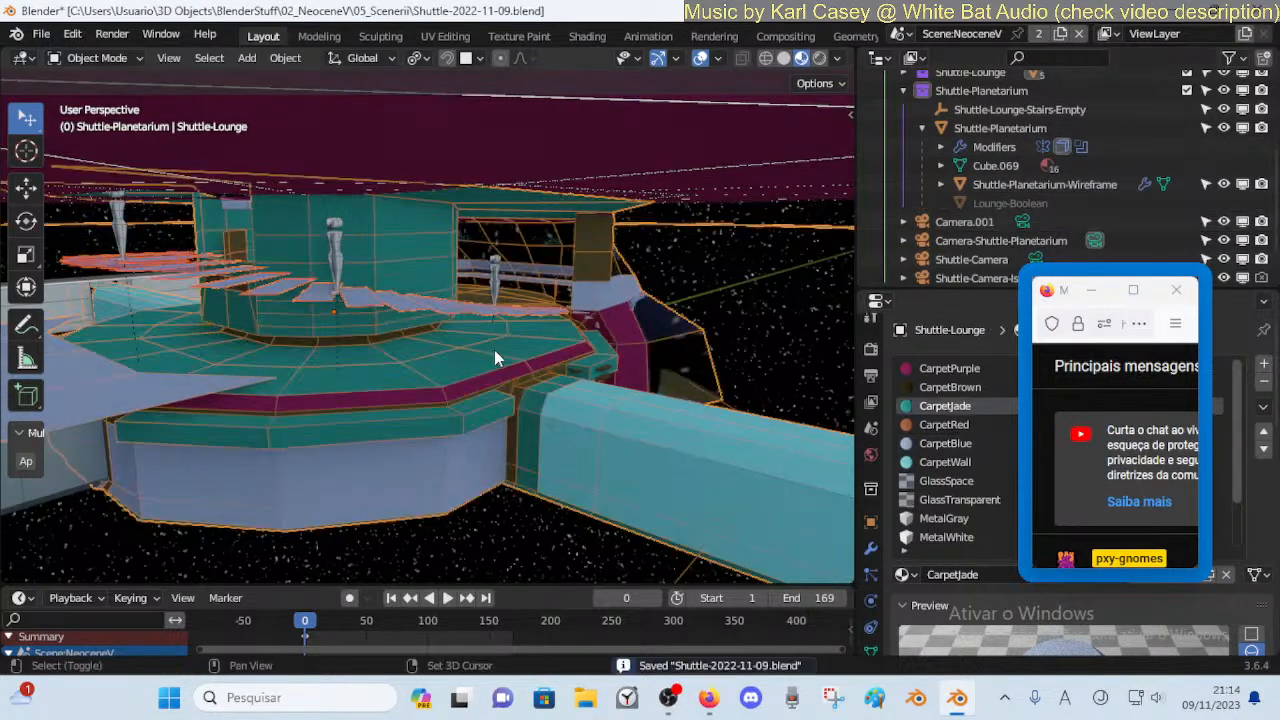
{"action": "key", "text": "ctrl+p"}
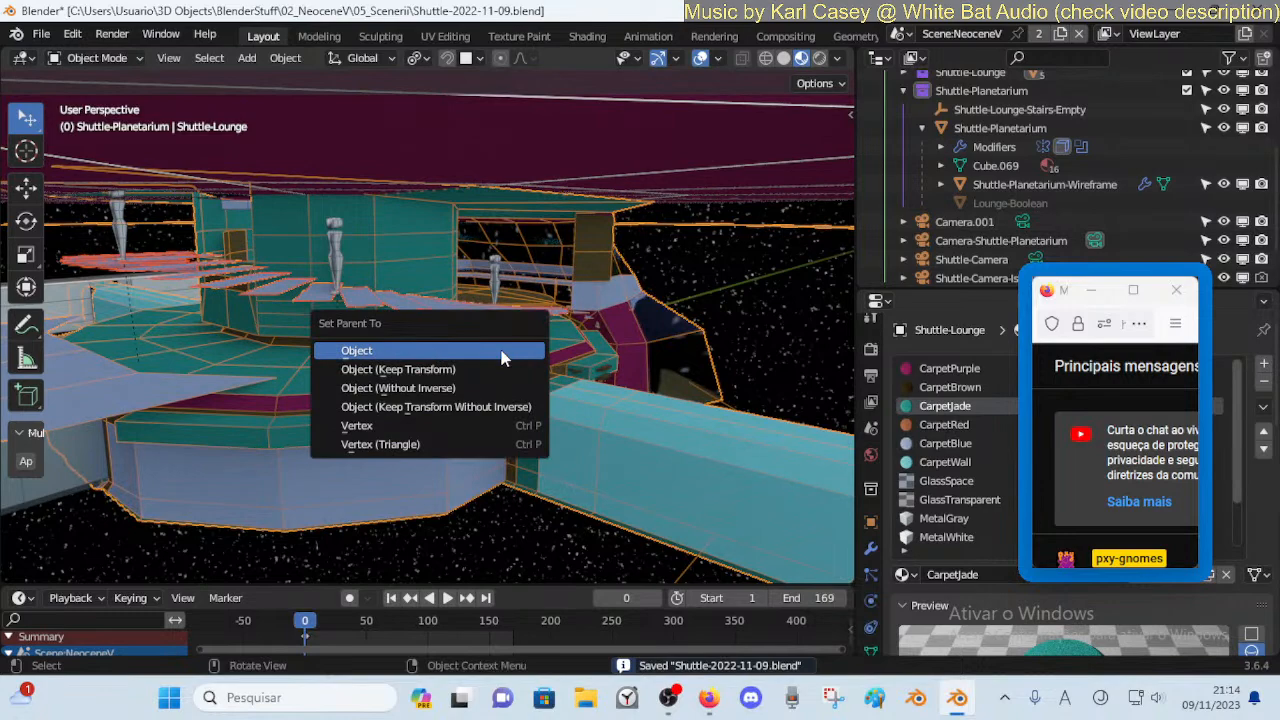
{"action": "left_click", "coordinate": [503, 358]}
{"action": "key", "text": "alt+a"}
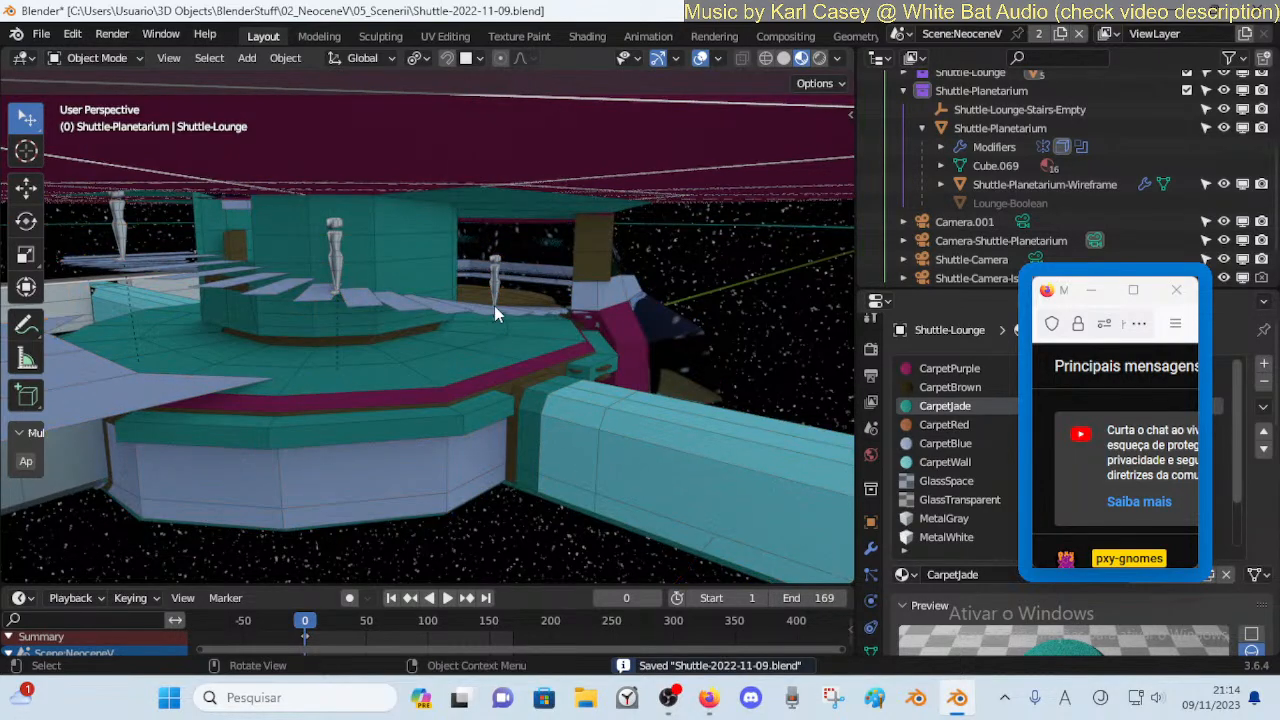
{"action": "left_click", "coordinate": [494, 306]}
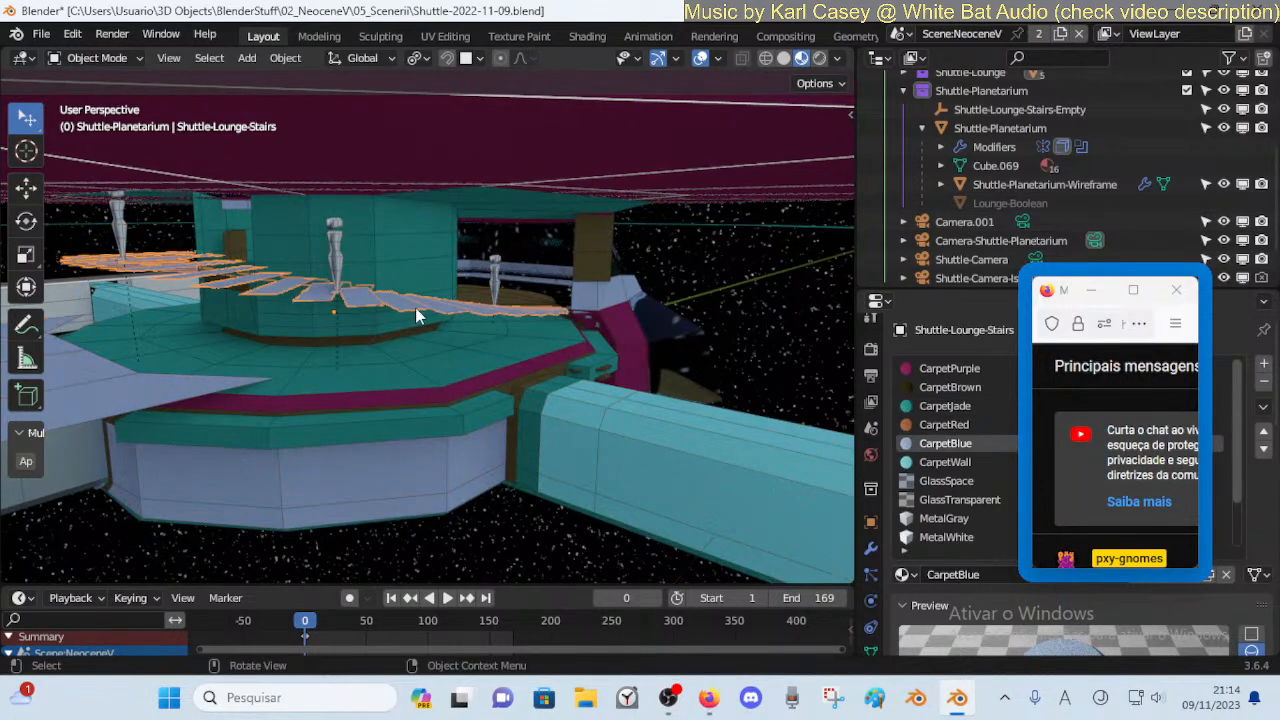
Parent Shuttle-Lounge-Stairs-Empty to Shuttle-Lounge-Stairs, hiding the lounge temporarily to find the empty and restoring it
{"action": "left_click", "coordinate": [499, 350]}
{"action": "key", "text": "h"}
{"action": "left_click", "coordinate": [357, 359]}
{"action": "left_click", "coordinate": [354, 348]}
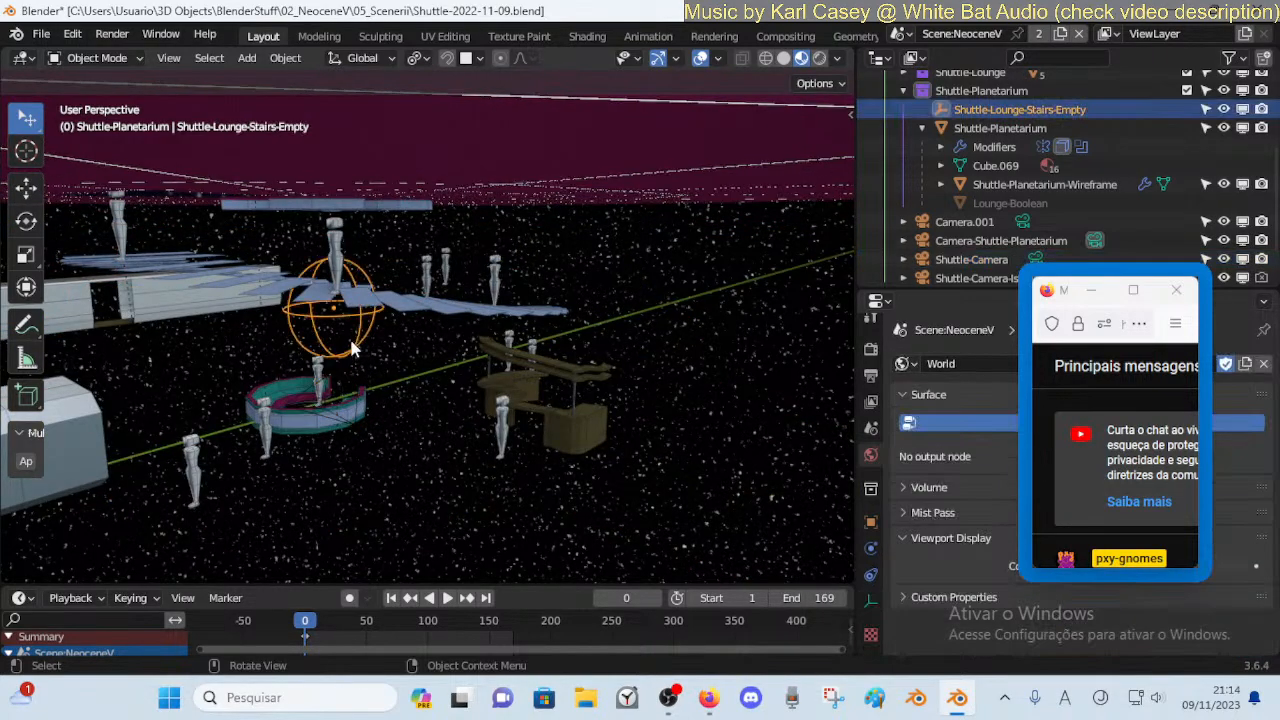
{"action": "key", "text": "alt+h"}
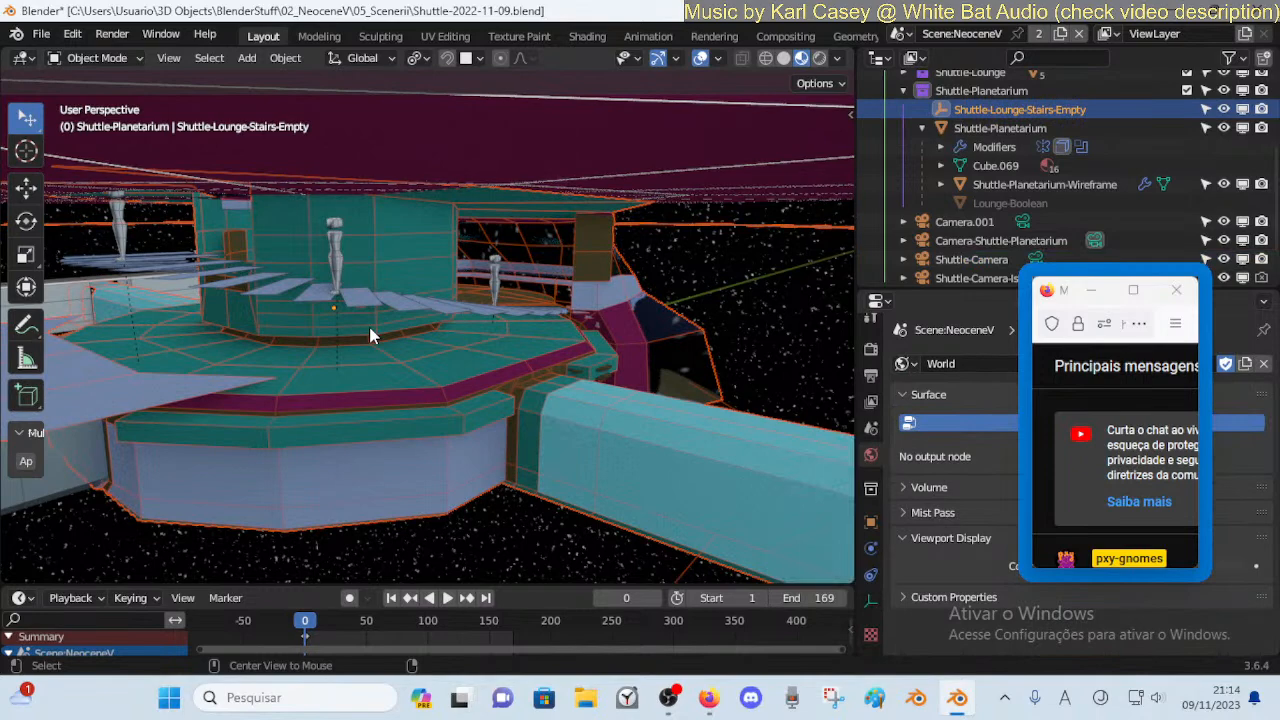
{"action": "left_click", "coordinate": [998, 111]}
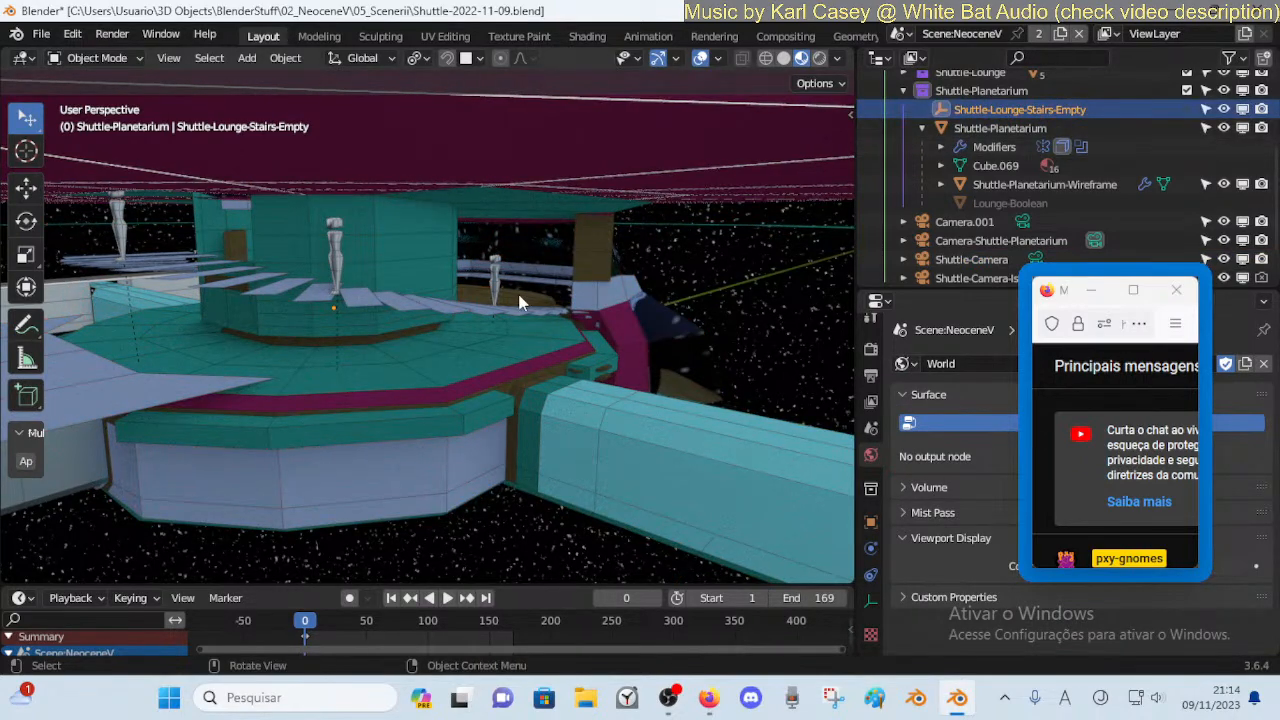
{"action": "left_click", "coordinate": [385, 298], "text": "shift"}
{"action": "key", "text": "ctrl+p"}
{"action": "left_click", "coordinate": [385, 298]}
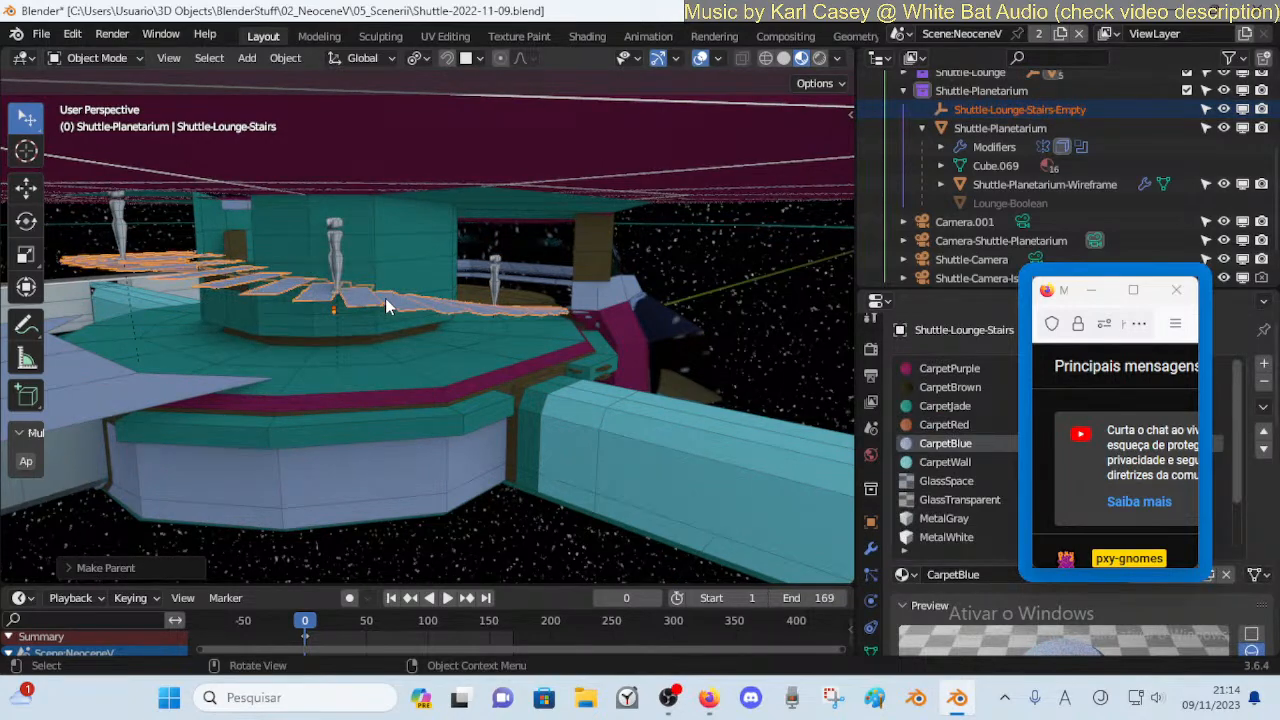
Test the stairs' parenting by trying to move Shuttle-Lounge-Stairs along Z and rotate its empty about Z
{"action": "left_click", "coordinate": [387, 300]}
{"action": "key", "text": "g"}
{"action": "key", "text": "z"}
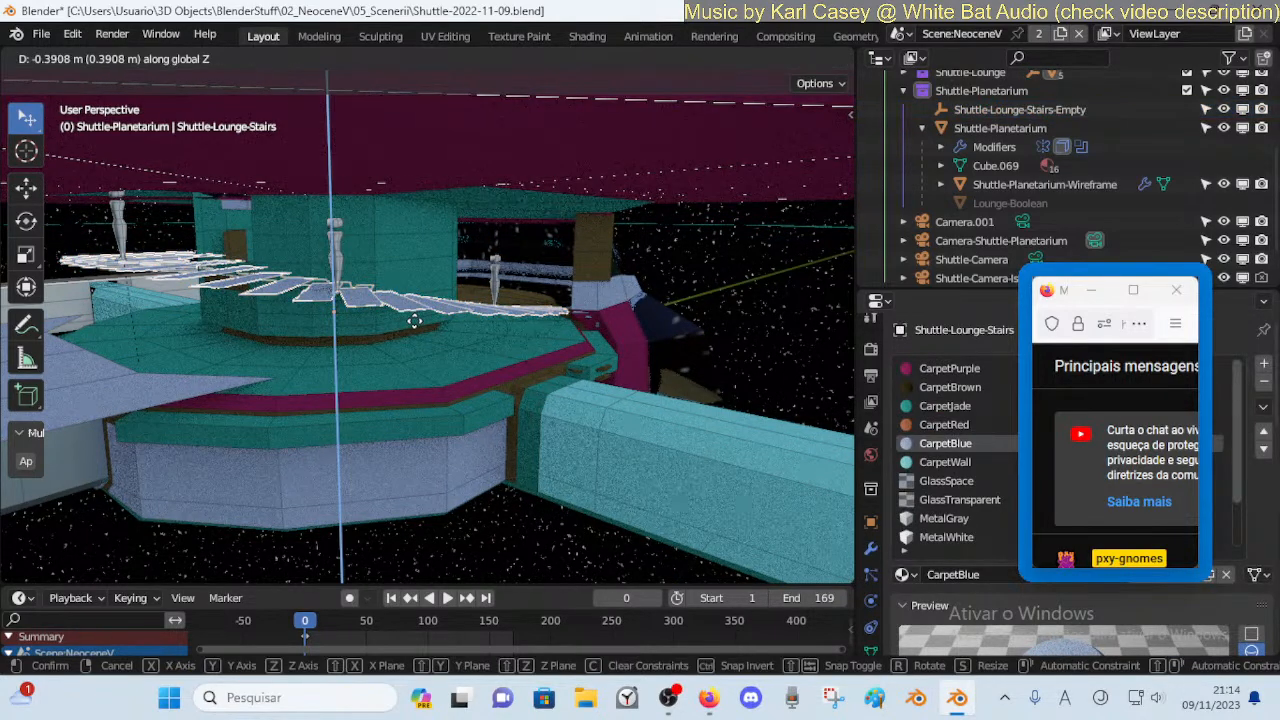
{"action": "left_click", "coordinate": [414, 320]}
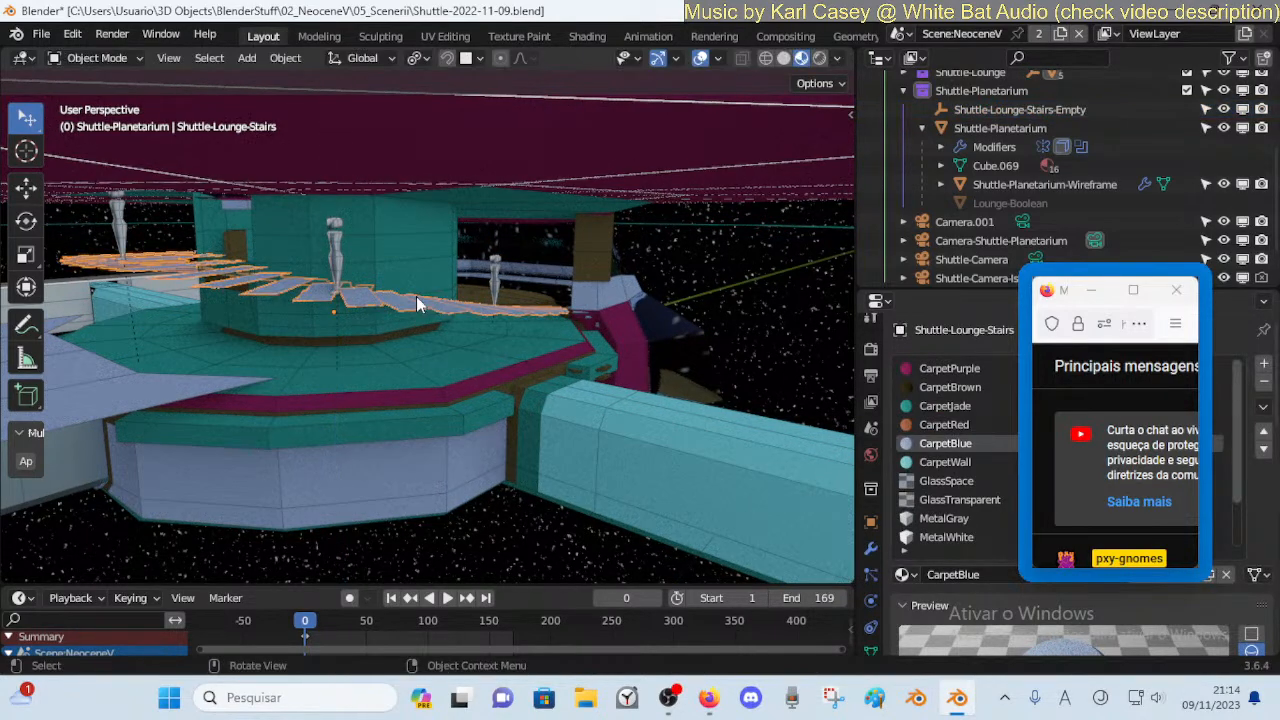
{"action": "left_click", "coordinate": [998, 110]}
{"action": "key", "text": "r"}
{"action": "key", "text": "z"}
{"action": "right_click", "coordinate": [446, 366]}
Try to lower Shuttle-Lounge-Stairs-Empty along Z while viewing the curved stairs in front of the central wall opening
{"action": "key", "text": "shift+grave"}
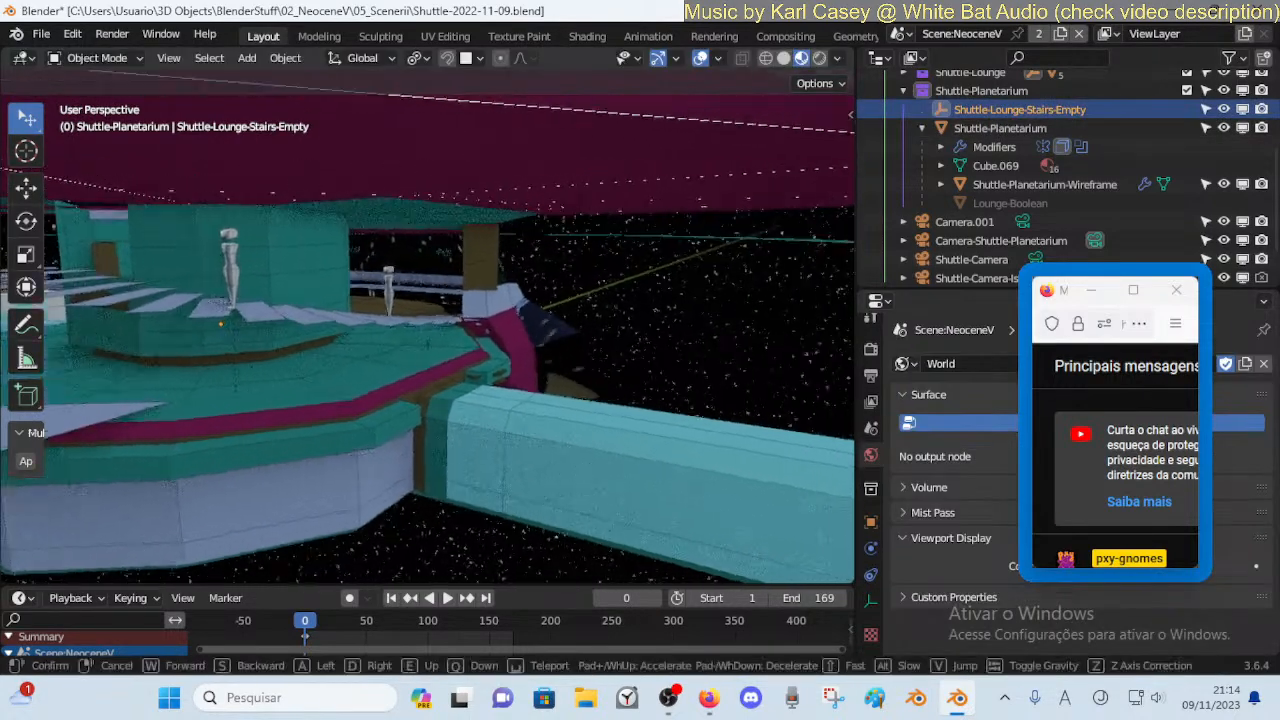
{"action": "key", "text": "w"}
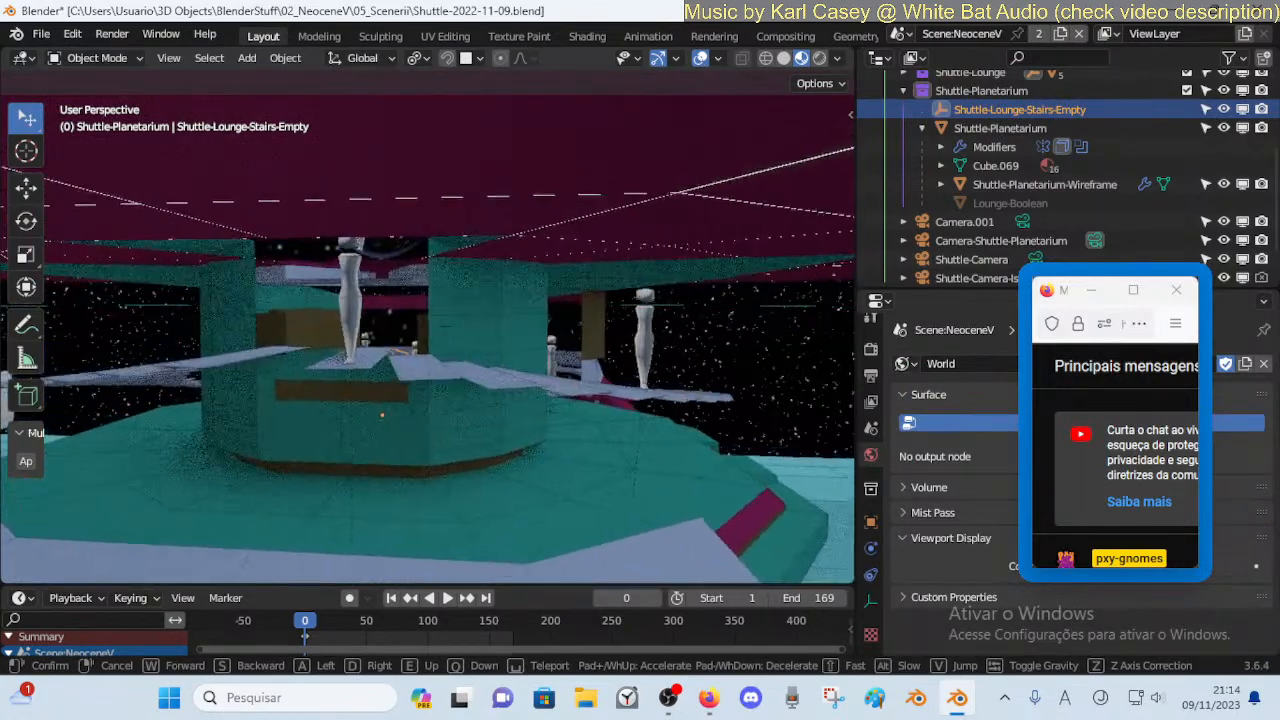
{"action": "left_click", "coordinate": [446, 356]}
{"action": "key", "text": "g"}
{"action": "key", "text": "z"}
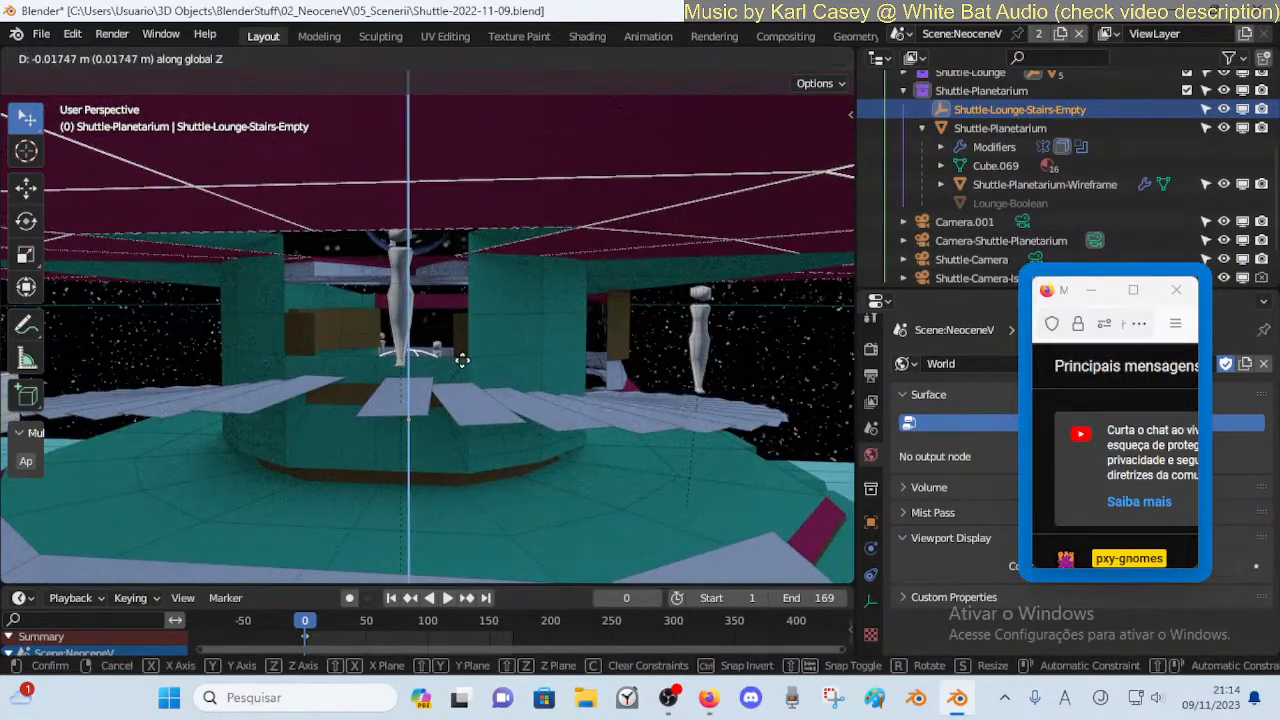
{"action": "right_click", "coordinate": [462, 359]}
Lower Shuttle-Lounge-Stairs-Empty about 0.004 m along Z, judging the top tread against the edge of the central wall opening
{"action": "key", "text": "shift+grave"}
{"action": "key", "text": "q"}
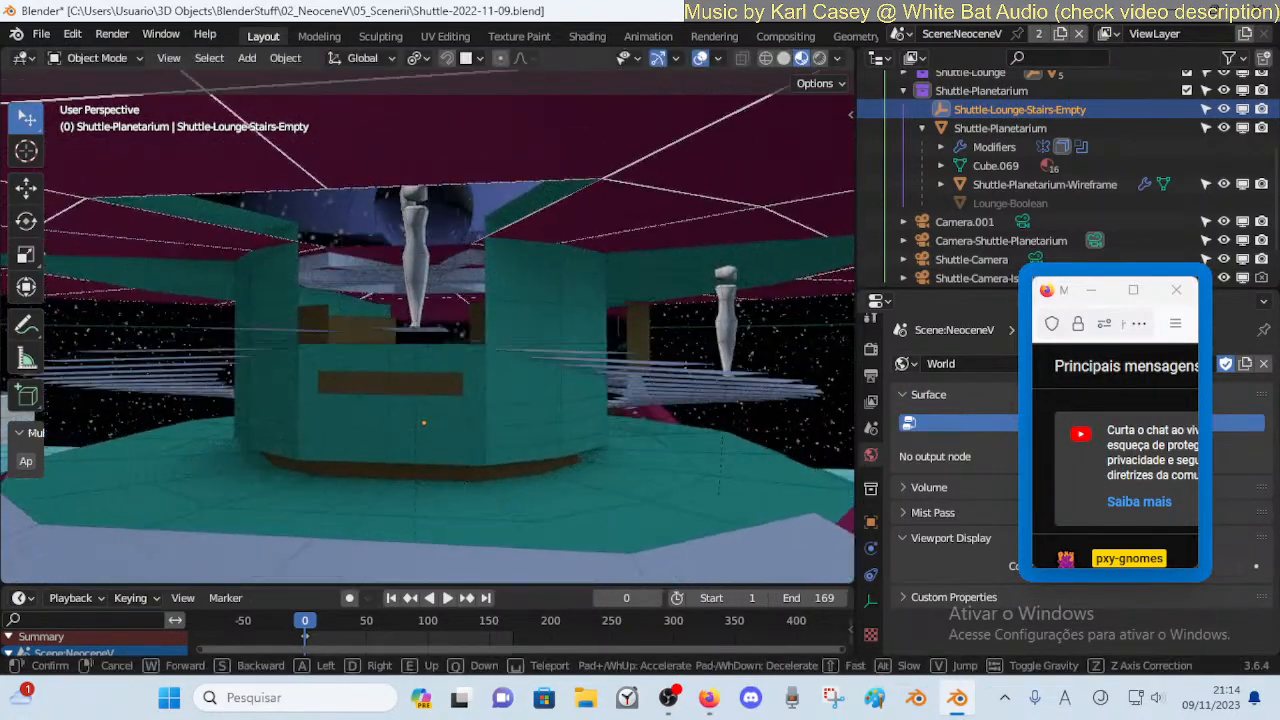
{"action": "key", "text": "e"}
{"action": "left_click", "coordinate": [464, 364]}
{"action": "key", "text": "g"}
{"action": "key", "text": "z"}
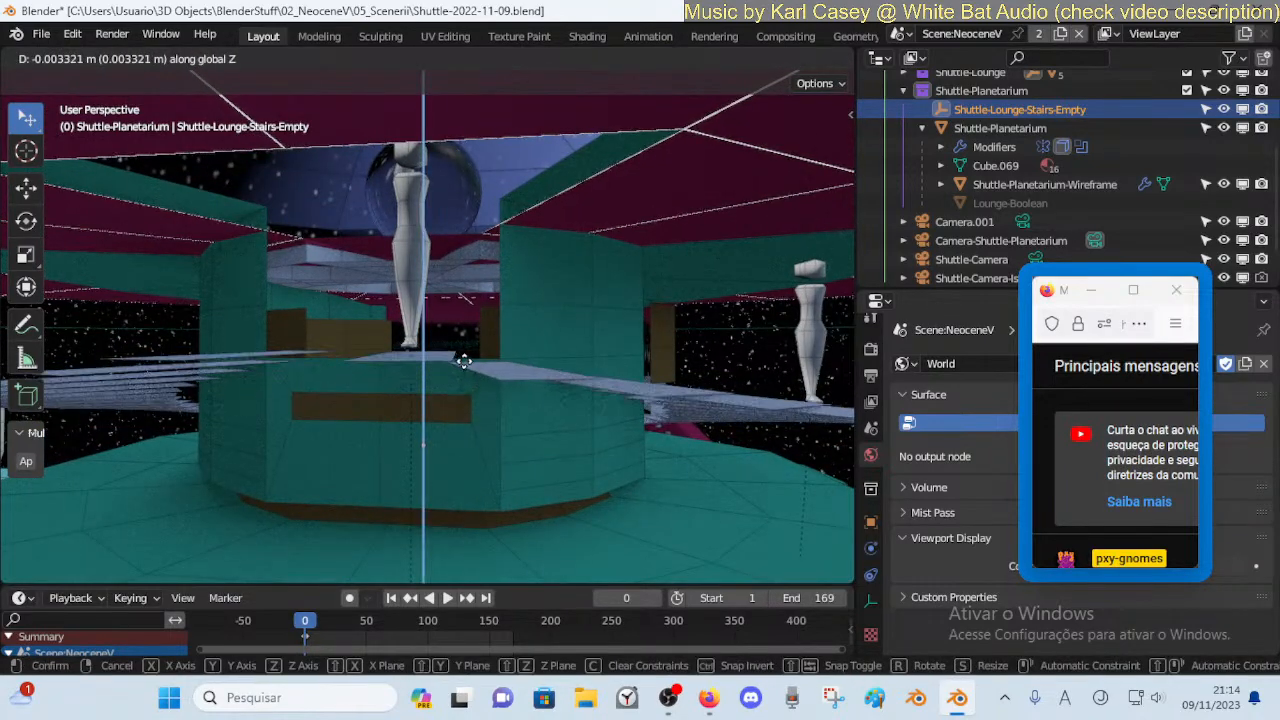
{"action": "right_click", "coordinate": [467, 359]}
{"action": "key", "text": "g"}
{"action": "key", "text": "z"}
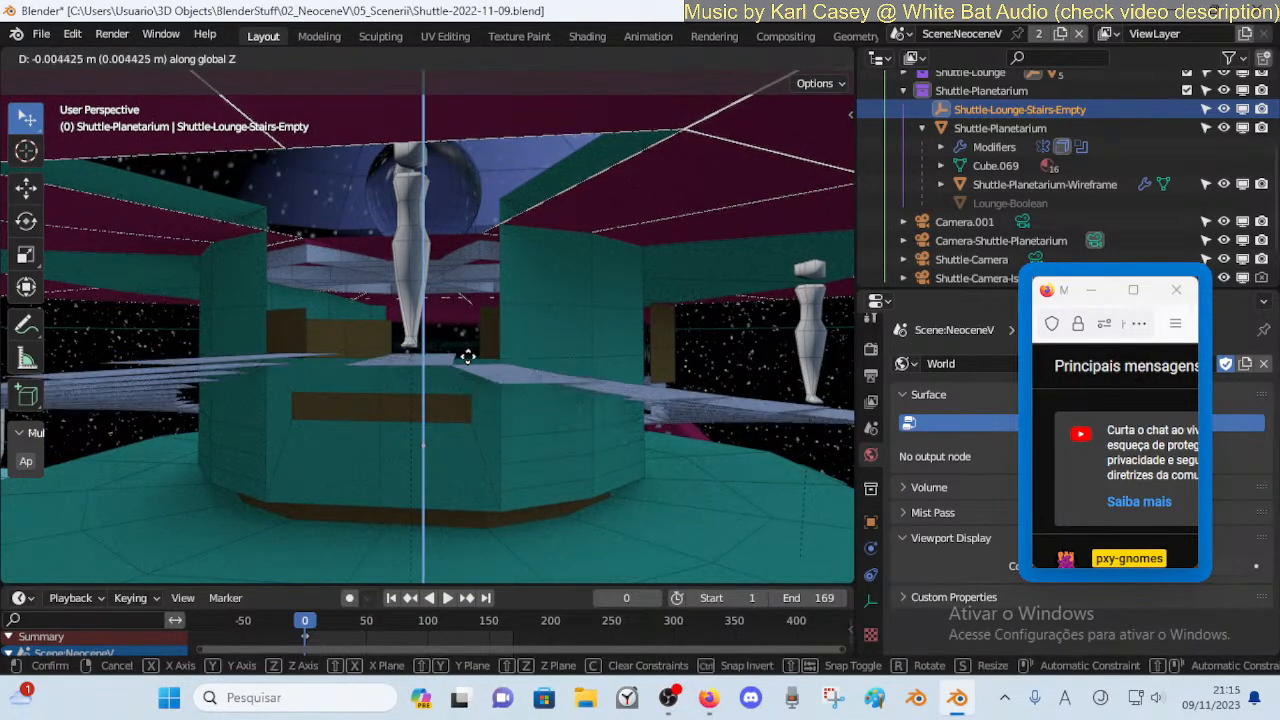
{"action": "left_click", "coordinate": [468, 357]}
Move Shuttle-Dummy.021 onto the top tread of the curved stairs, in front of the central wall opening
{"action": "left_click", "coordinate": [408, 252]}
{"action": "key", "text": "g"}
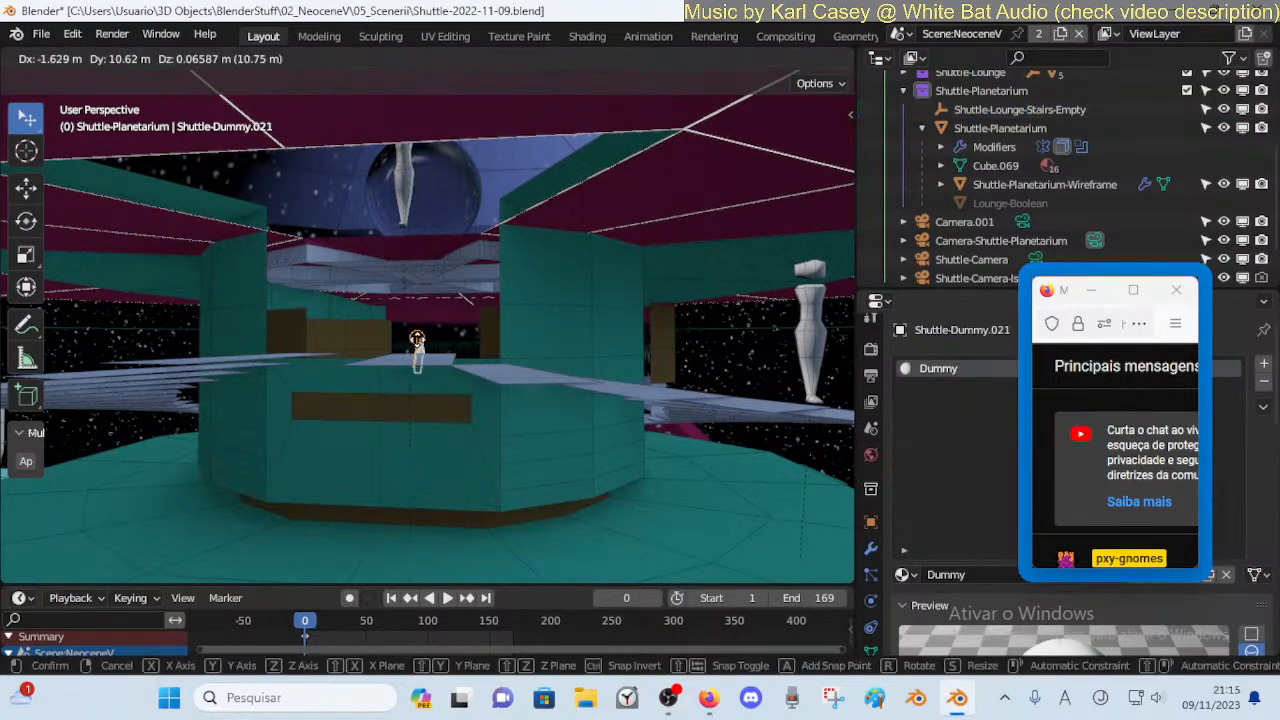
{"action": "left_click", "coordinate": [425, 360]}
Circle the repositioned dummy and walk down the curved stairs to the brown lounge floor to check head clearance
{"action": "key", "text": "shift+grave"}
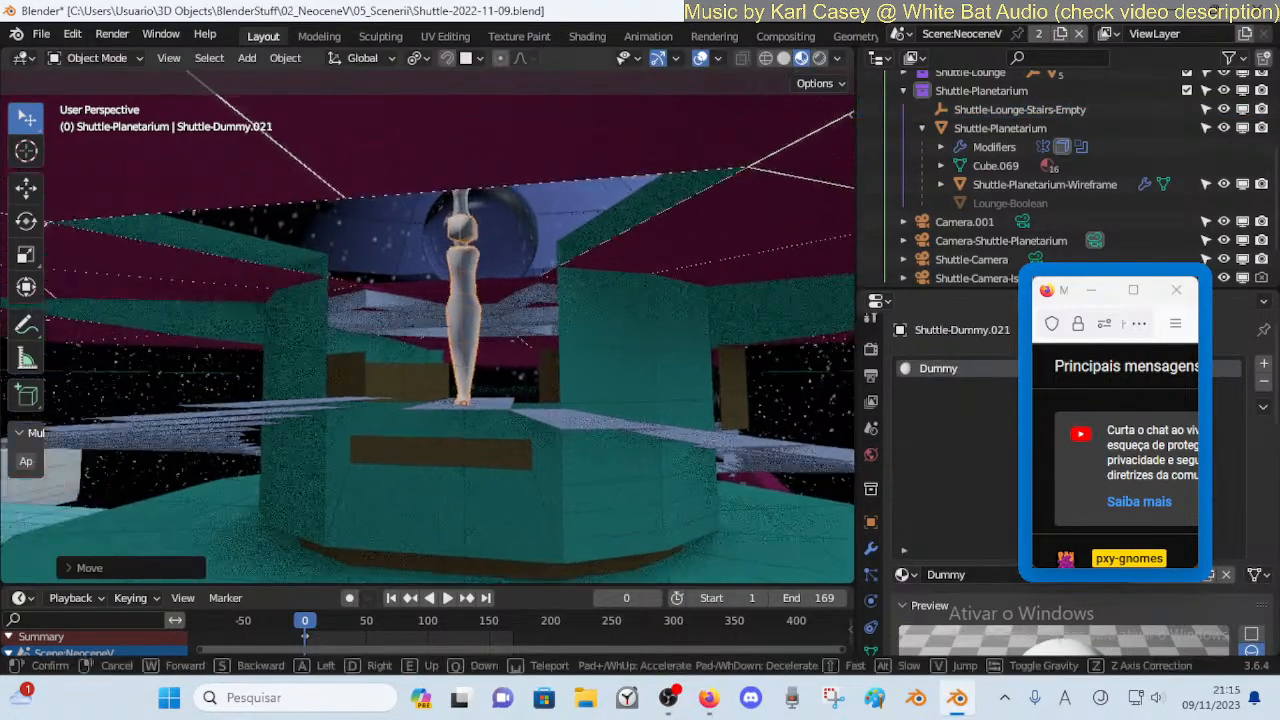
{"action": "key", "text": "e"}
{"action": "key", "text": "w"}
{"action": "key", "text": "s"}
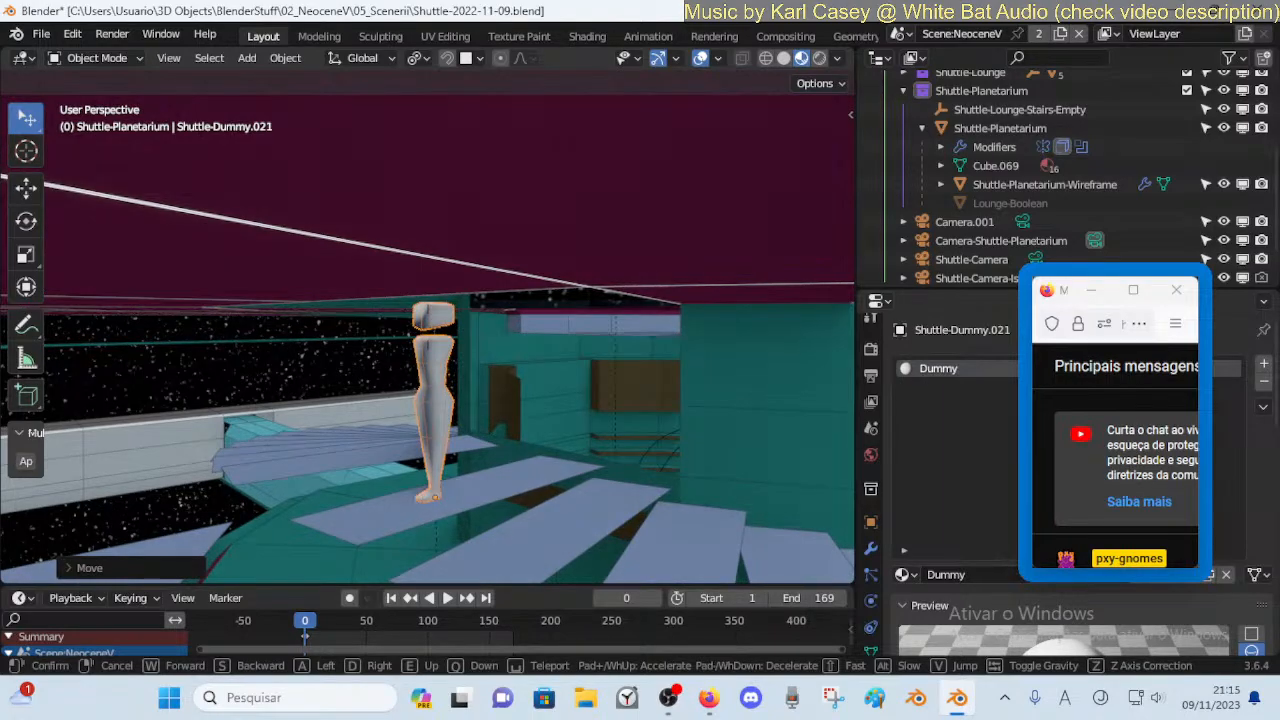
{"action": "left_click", "coordinate": [436, 288]}
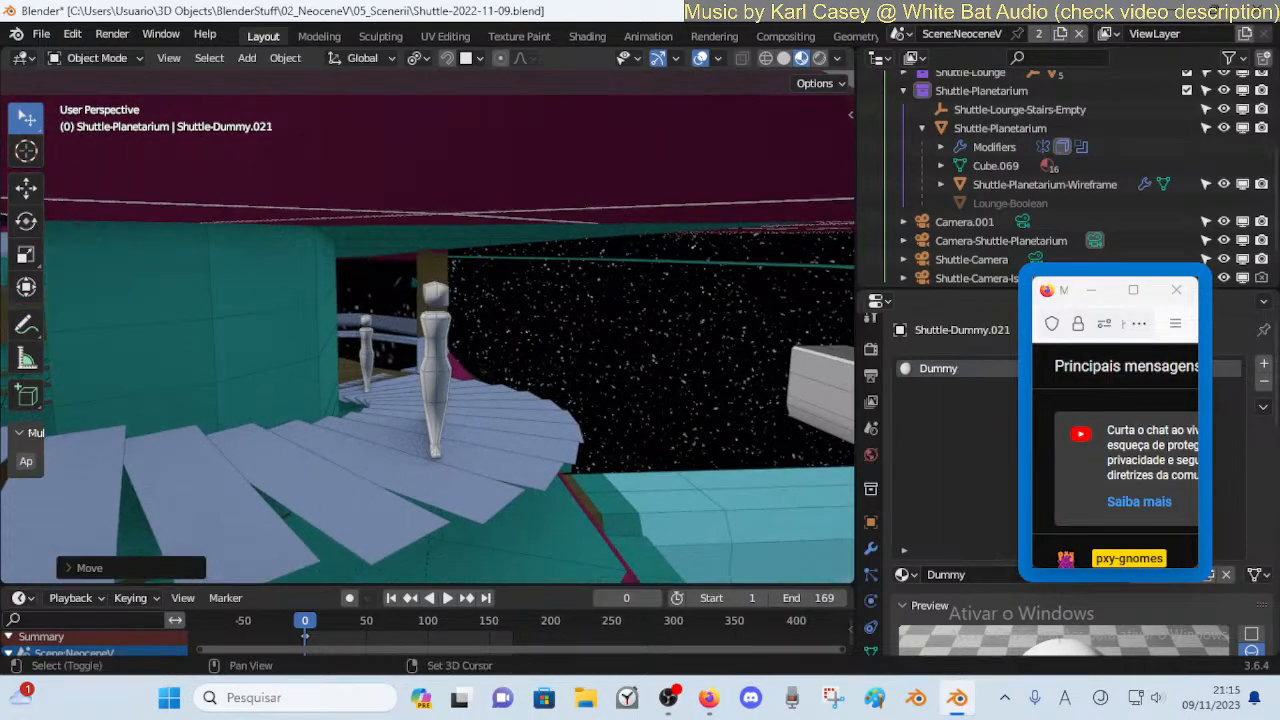
{"action": "key", "text": "shift+grave"}
{"action": "key", "text": "w"}
{"action": "key", "text": "q"}
{"action": "key", "text": "w"}
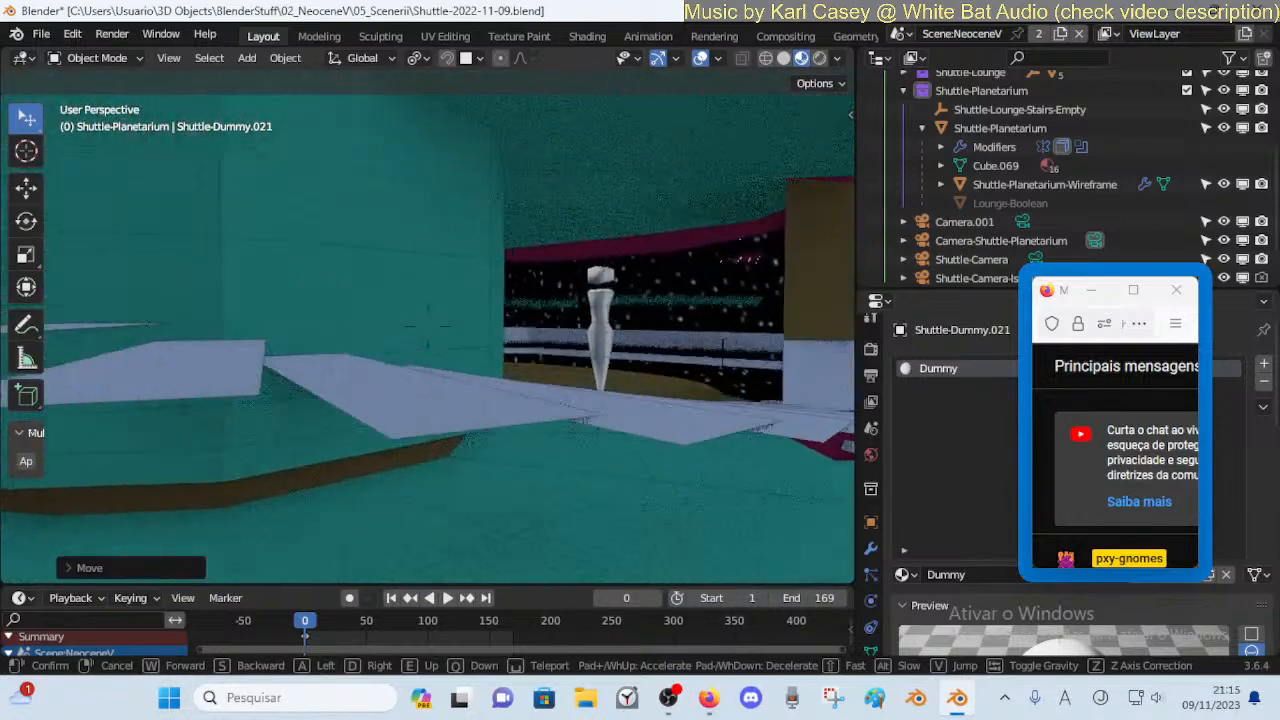
{"action": "key", "text": "w"}
{"action": "key", "text": "e"}
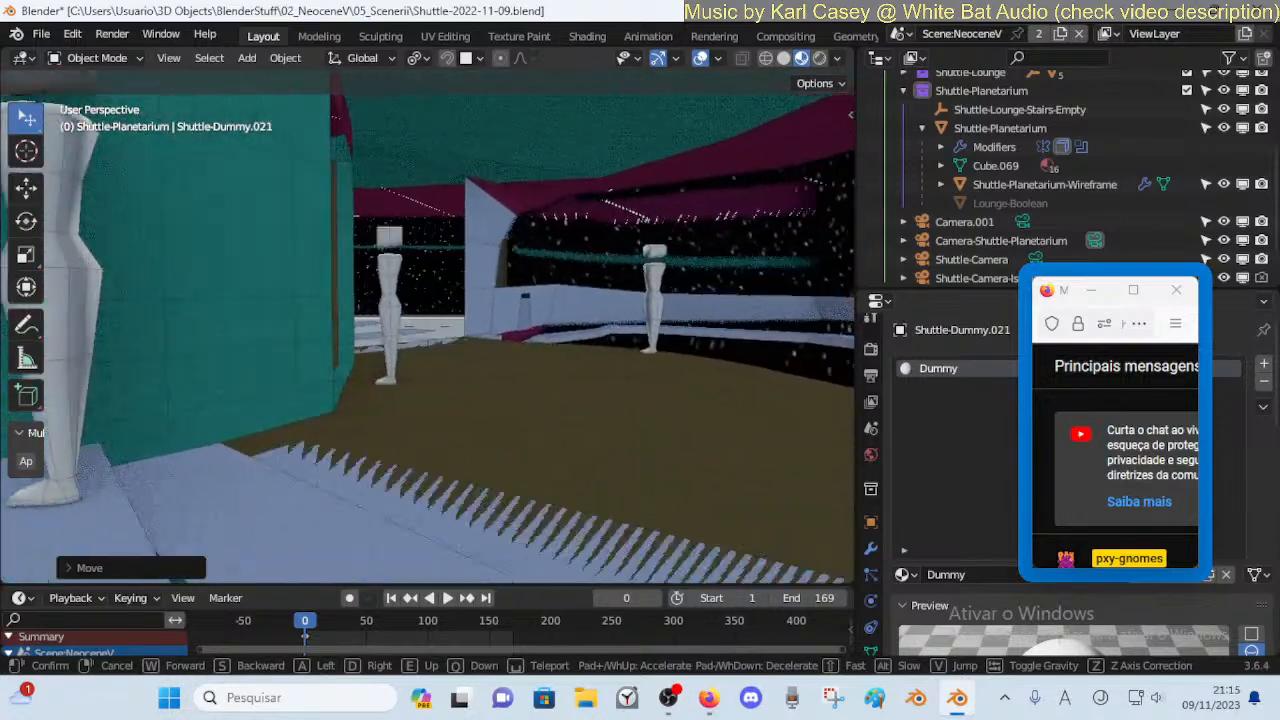
Walk past the central wall and up the opposite stairs to examine the top tread and the planetarium opening
{"action": "key", "text": "w"}
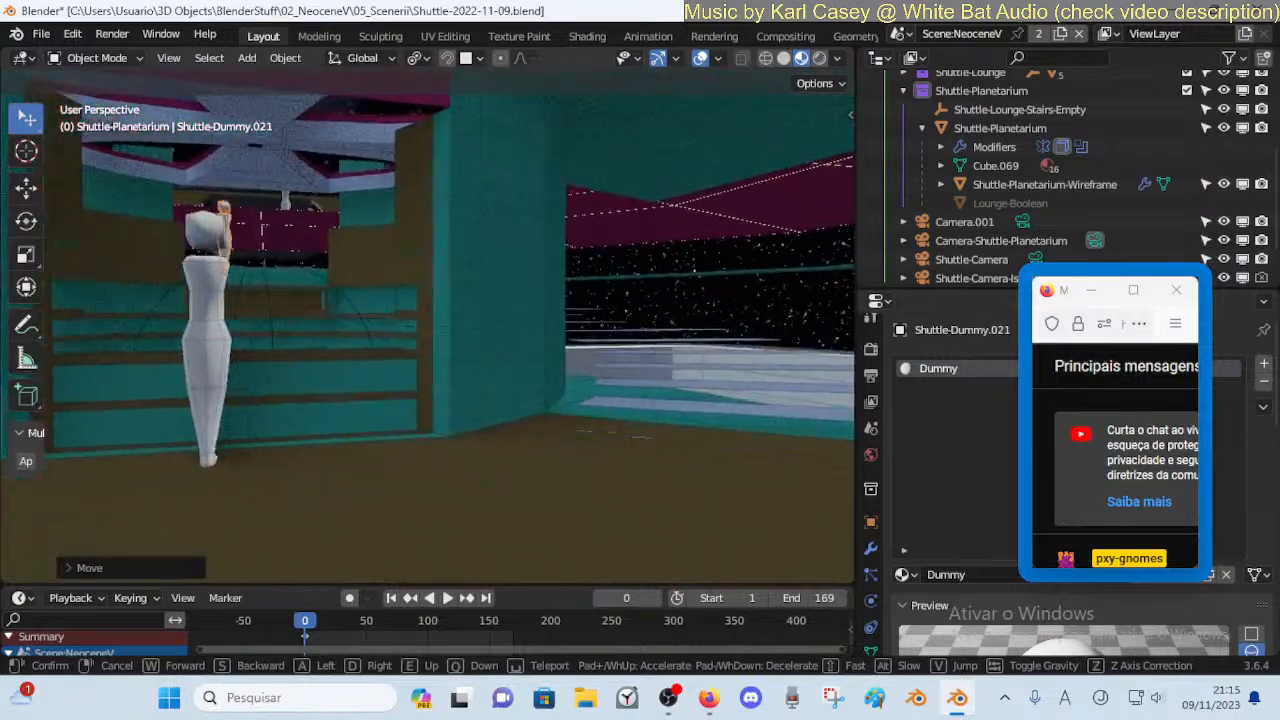
{"action": "key", "text": "w"}
{"action": "key", "text": "a"}
{"action": "key", "text": "d"}
{"action": "key", "text": "w"}
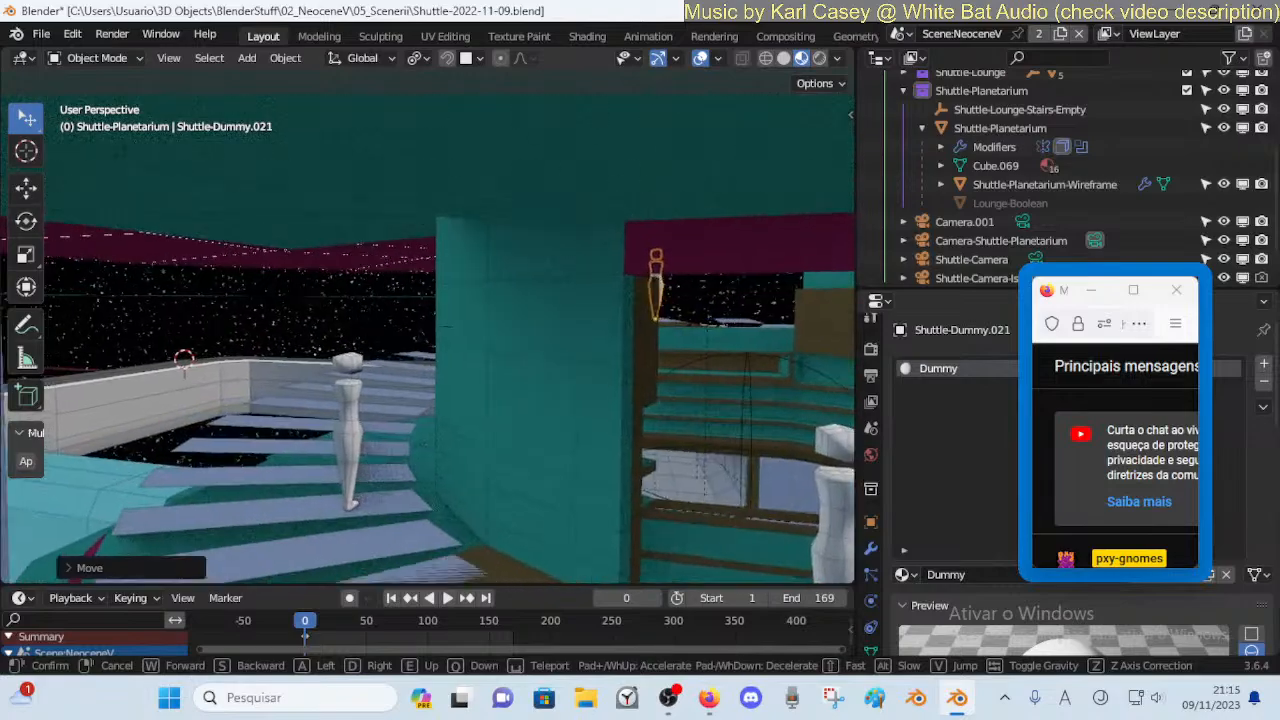
{"action": "key", "text": "w"}
{"action": "key", "text": "a"}
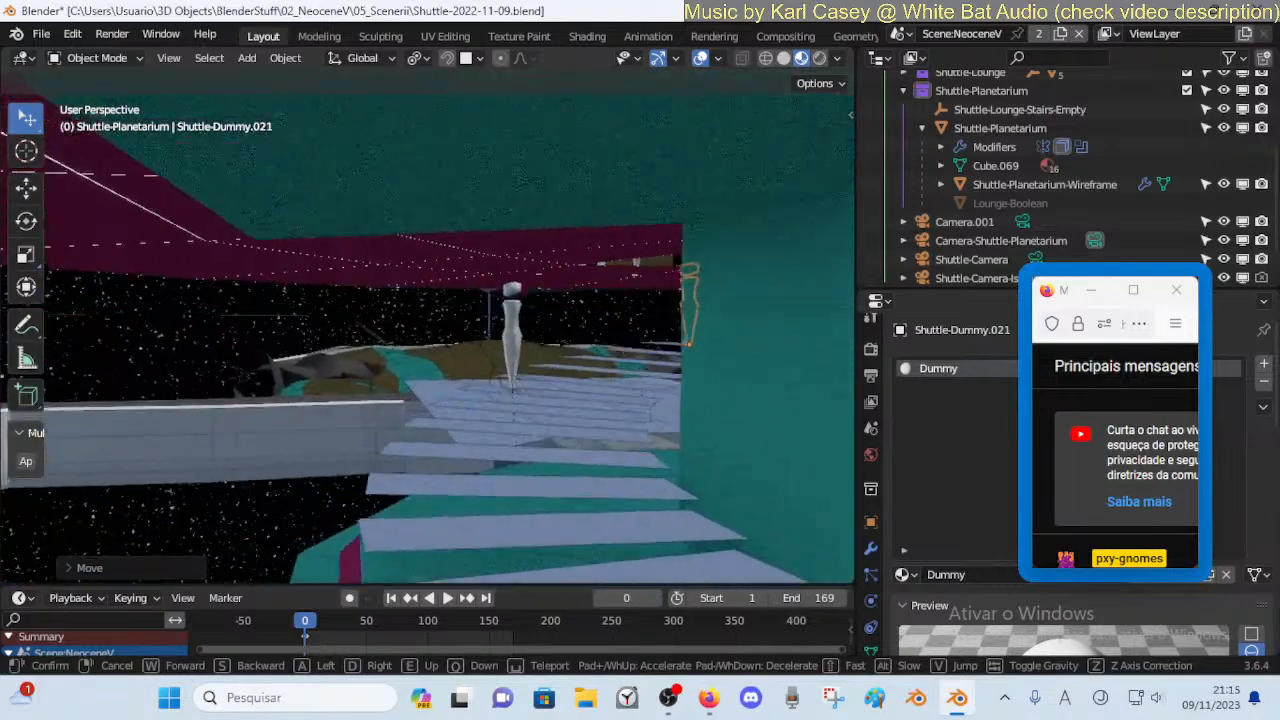
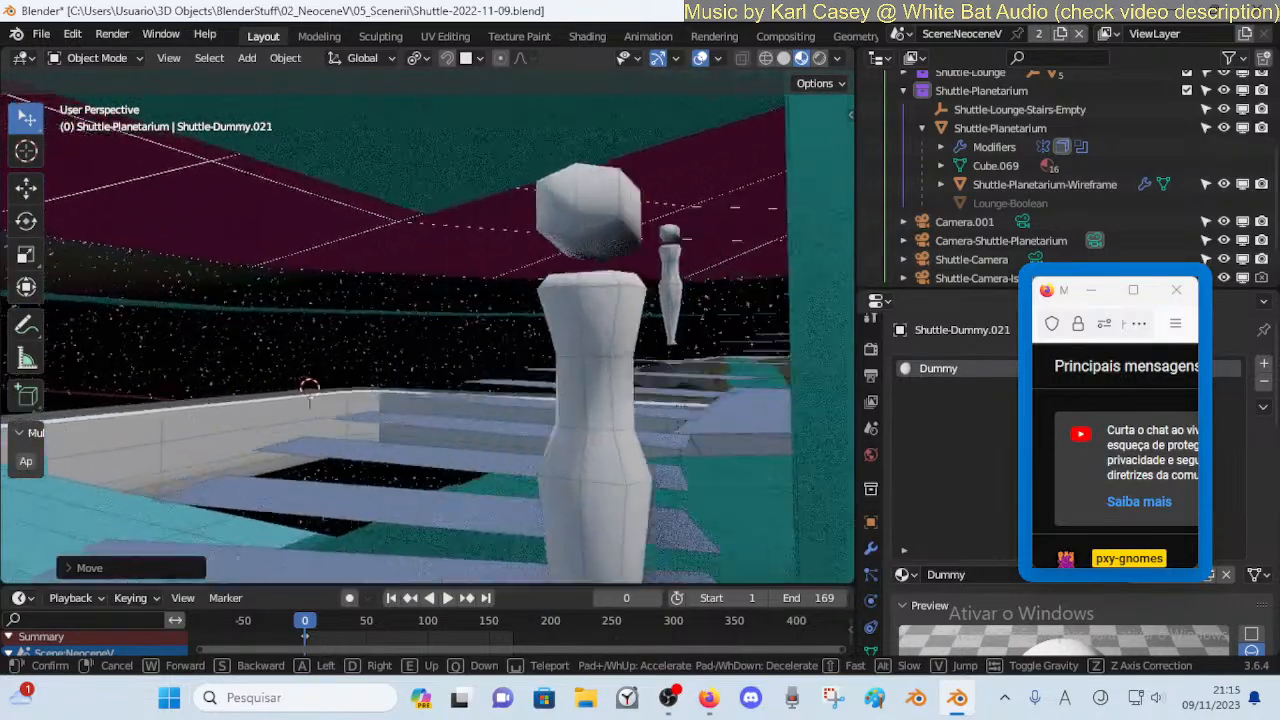
{"action": "key", "text": "w"}
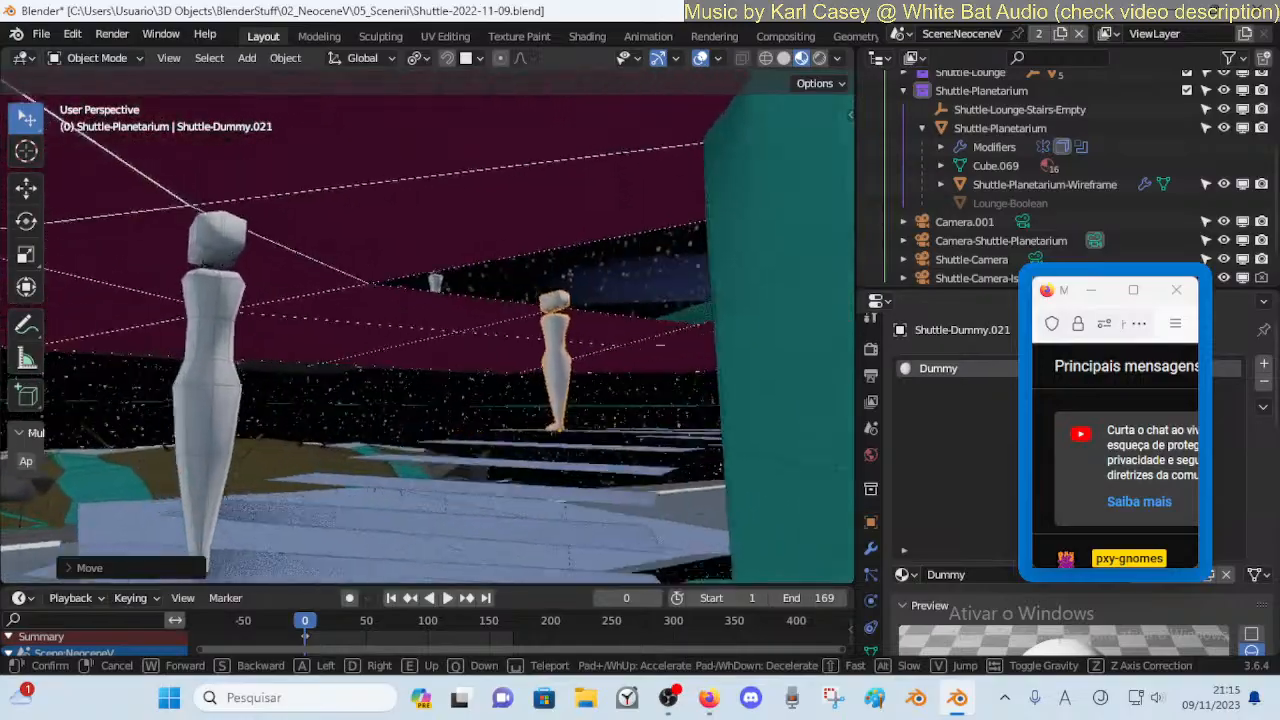
{"action": "key", "text": "w"}
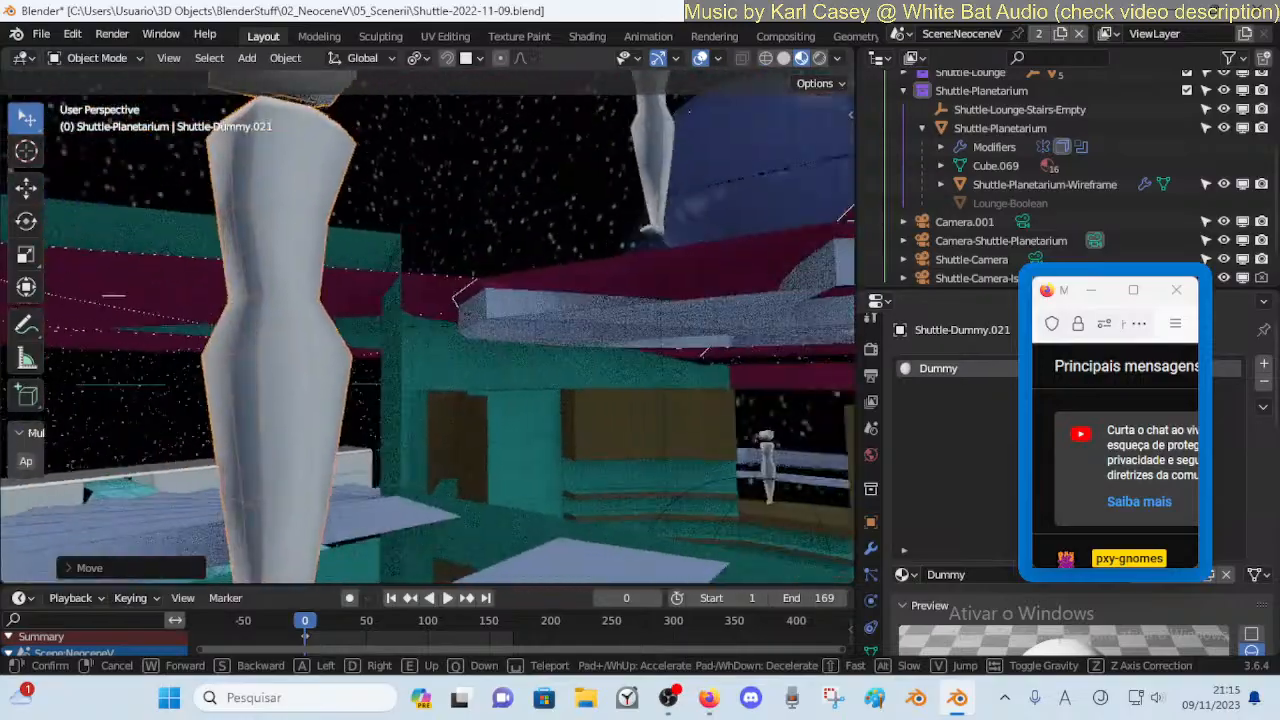
{"action": "key", "text": "s"}
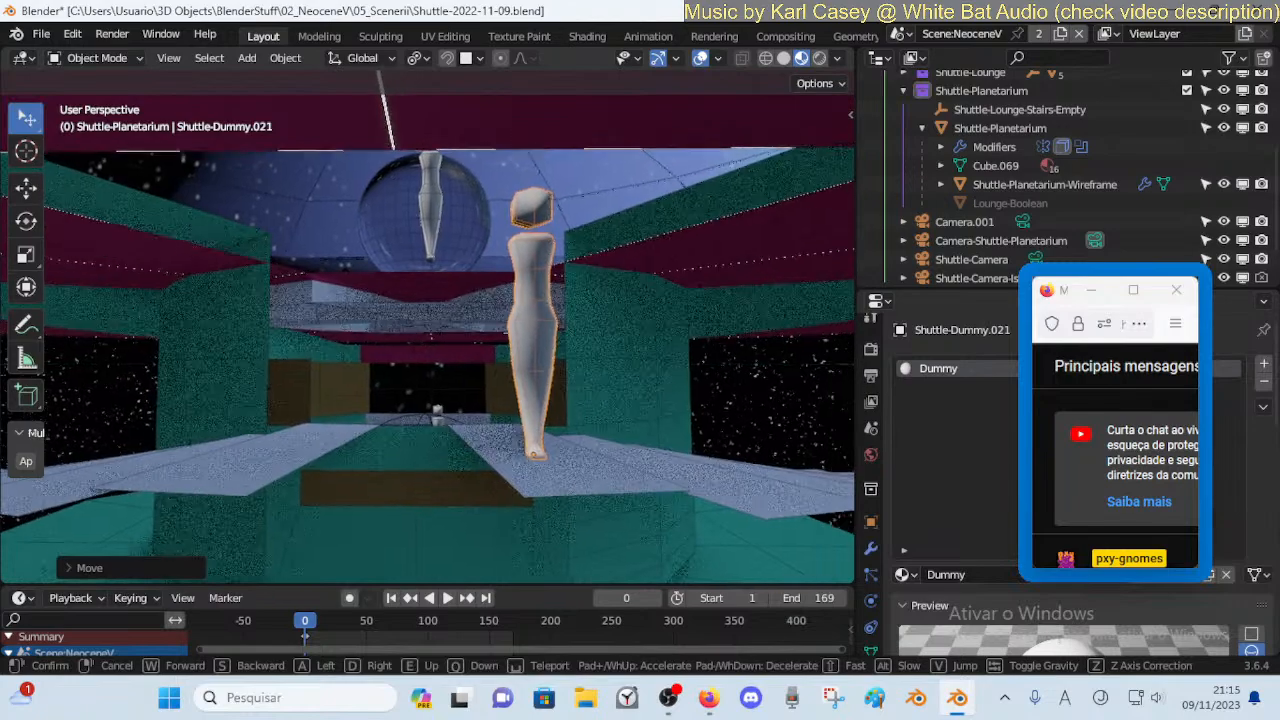
Move around the outside of the curved stairs to compare the dummies' heights with the planetarium floor and central wall
{"action": "key", "text": "a"}
{"action": "key", "text": "d"}
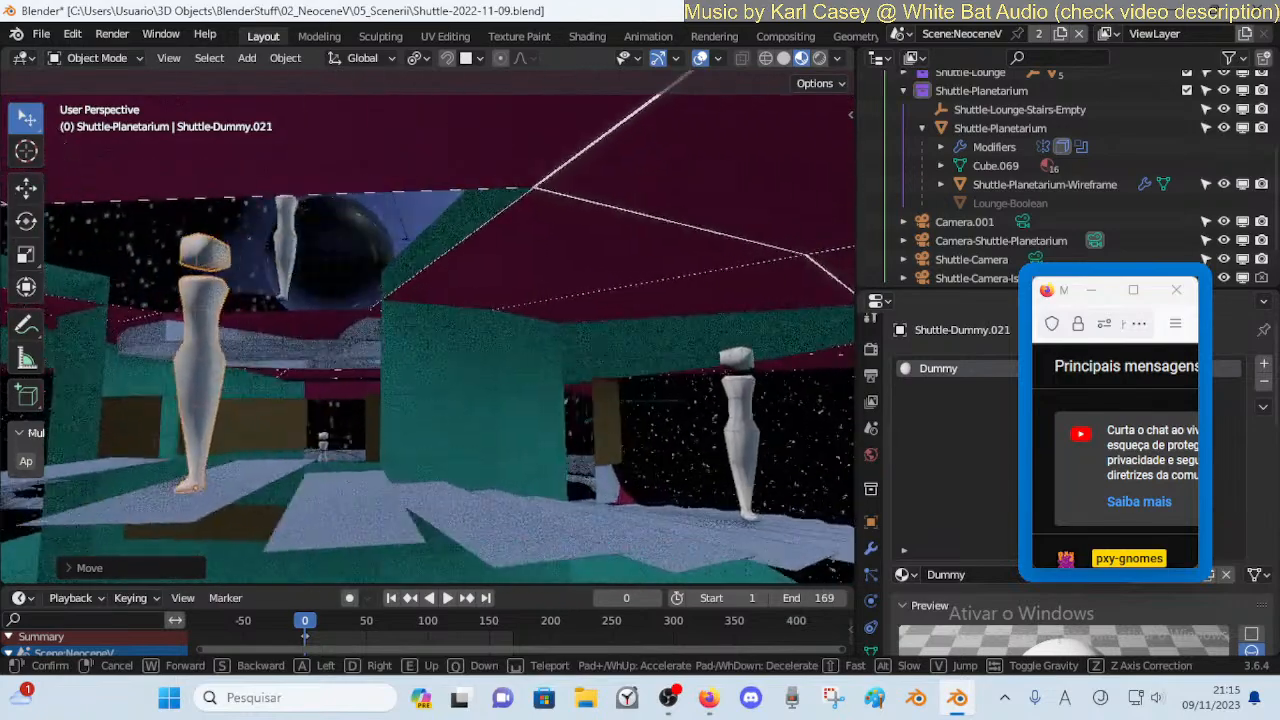
{"action": "key", "text": "d"}
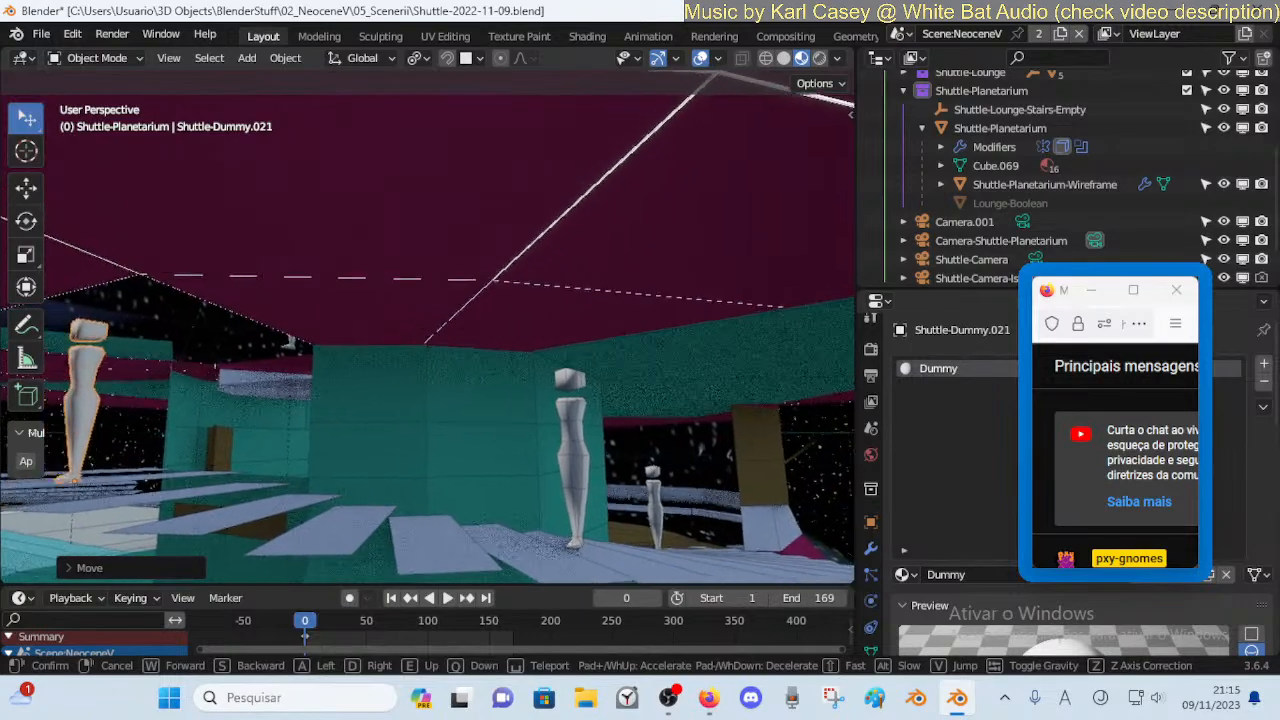
{"action": "key", "text": "d"}
{"action": "key", "text": "d"}
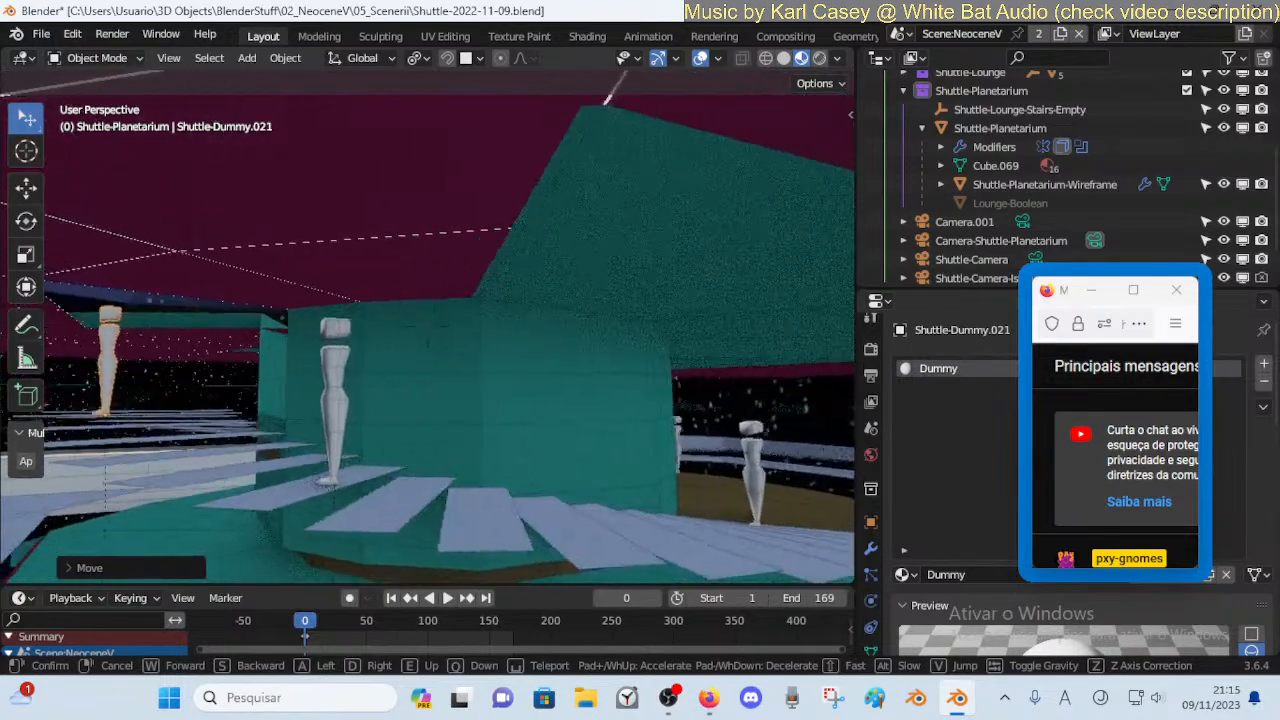
{"action": "key", "text": "s"}
{"action": "key", "text": "s"}
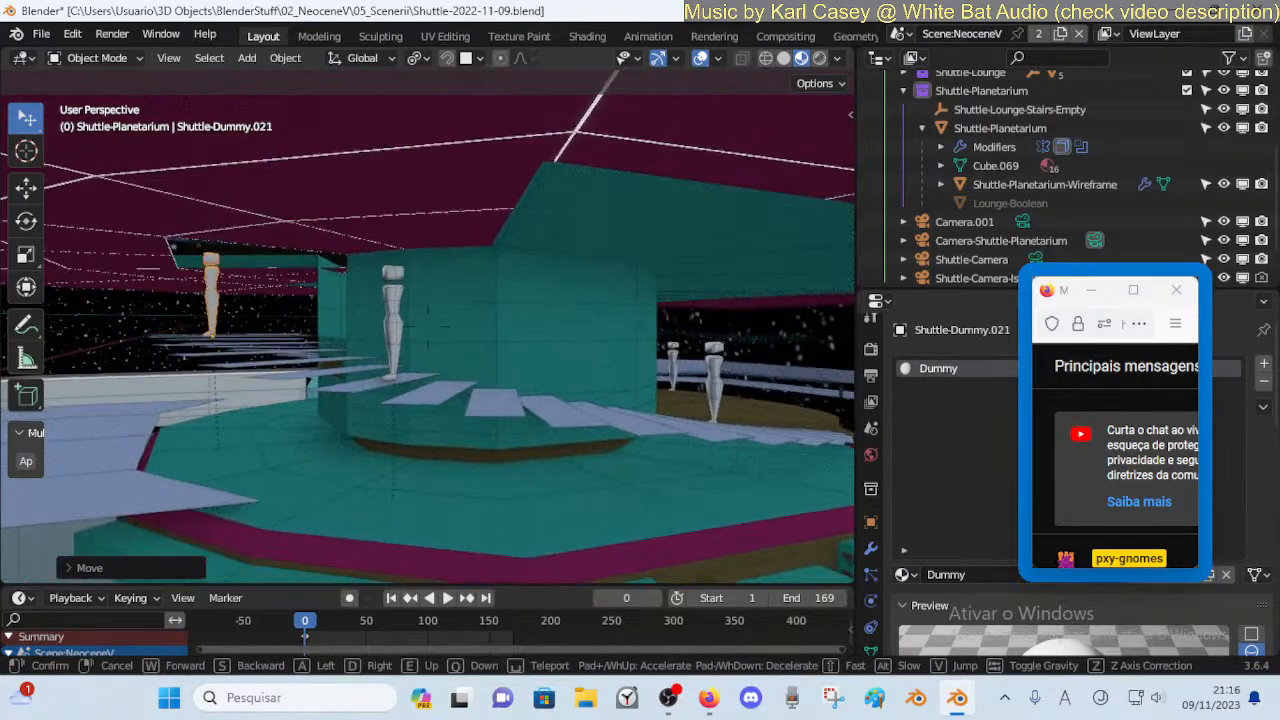
{"action": "left_click", "coordinate": [516, 307]}
{"action": "key", "text": "shift+grave"}
{"action": "key", "text": "w"}
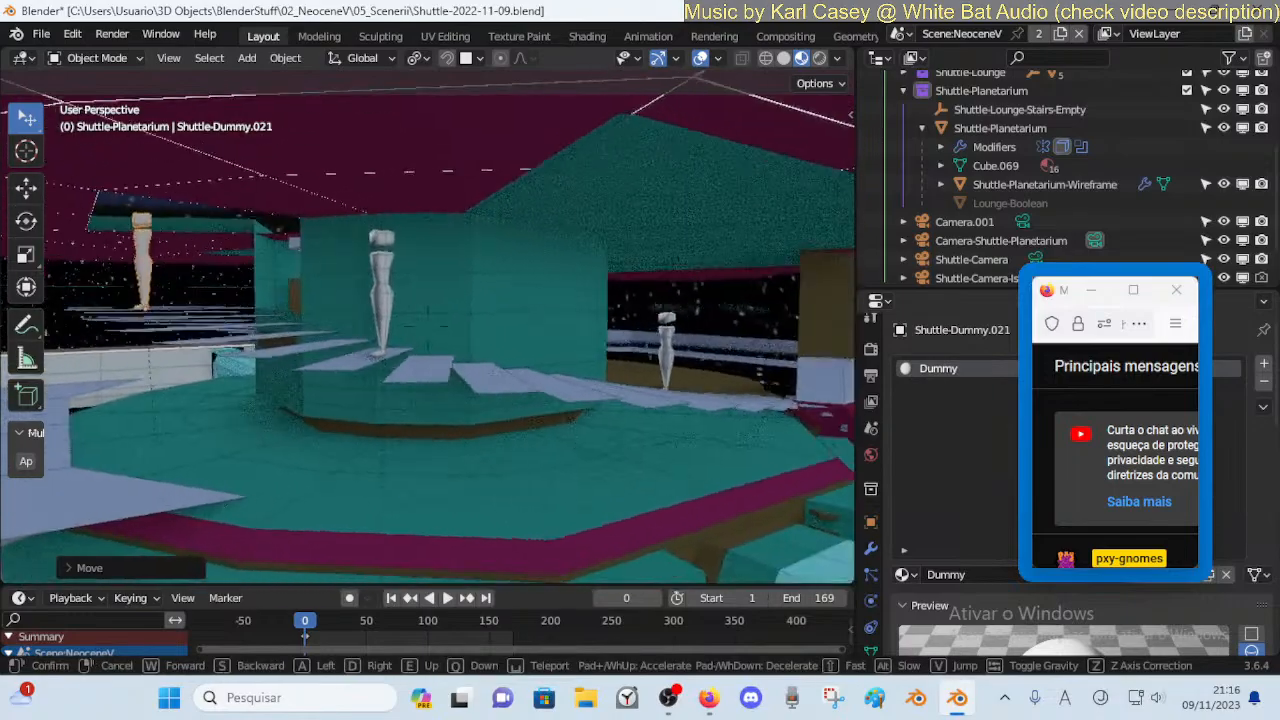
{"action": "left_click", "coordinate": [531, 448]}
Enlarge the 3D viewport by shrinking the timeline, and display the modifiers of Shuttle-Lounge
{"action": "left_click", "coordinate": [648, 397]}
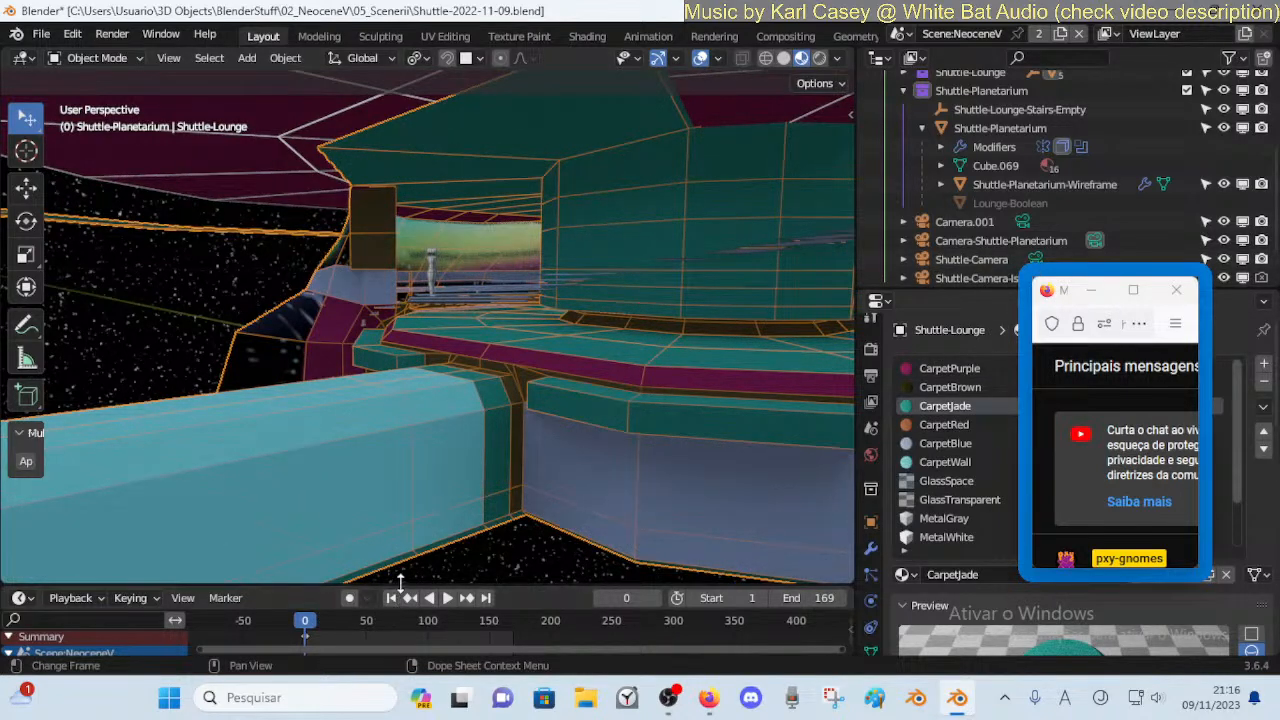
{"action": "left_click_drag", "start_coordinate": [400, 580], "coordinate": [400, 627]}
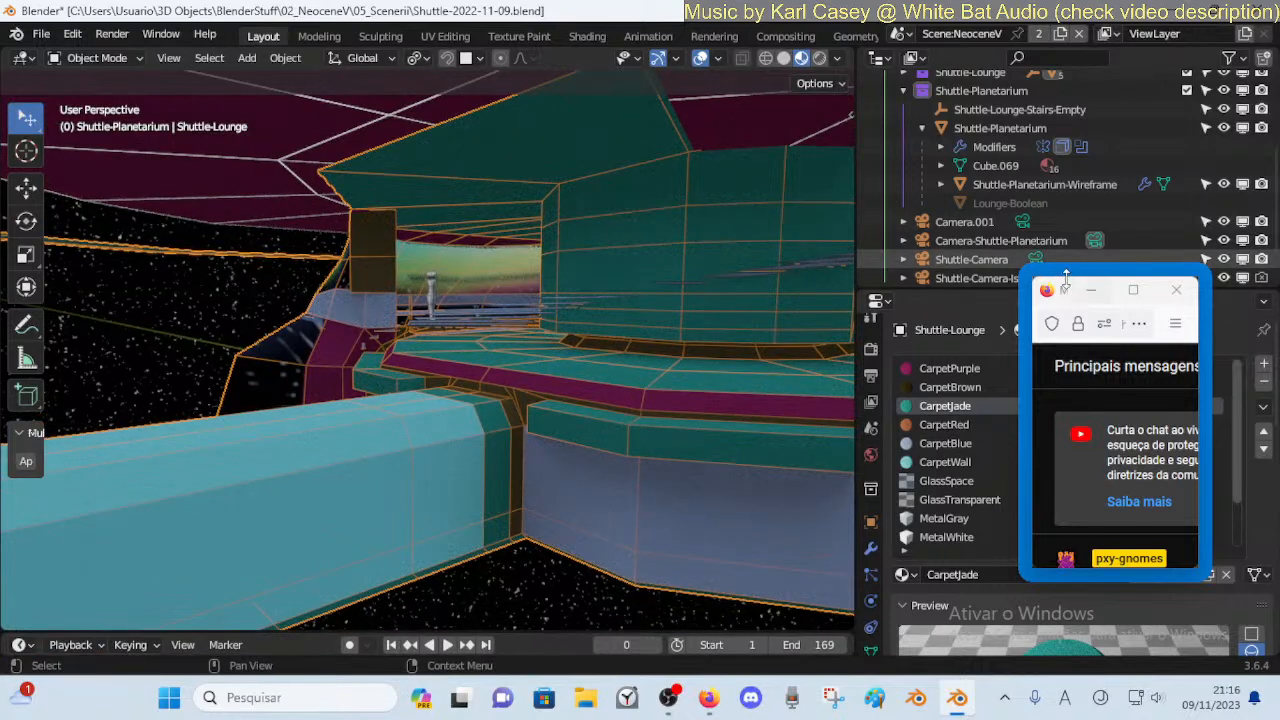
{"action": "left_click_drag", "start_coordinate": [1065, 297], "coordinate": [1076, 345]}
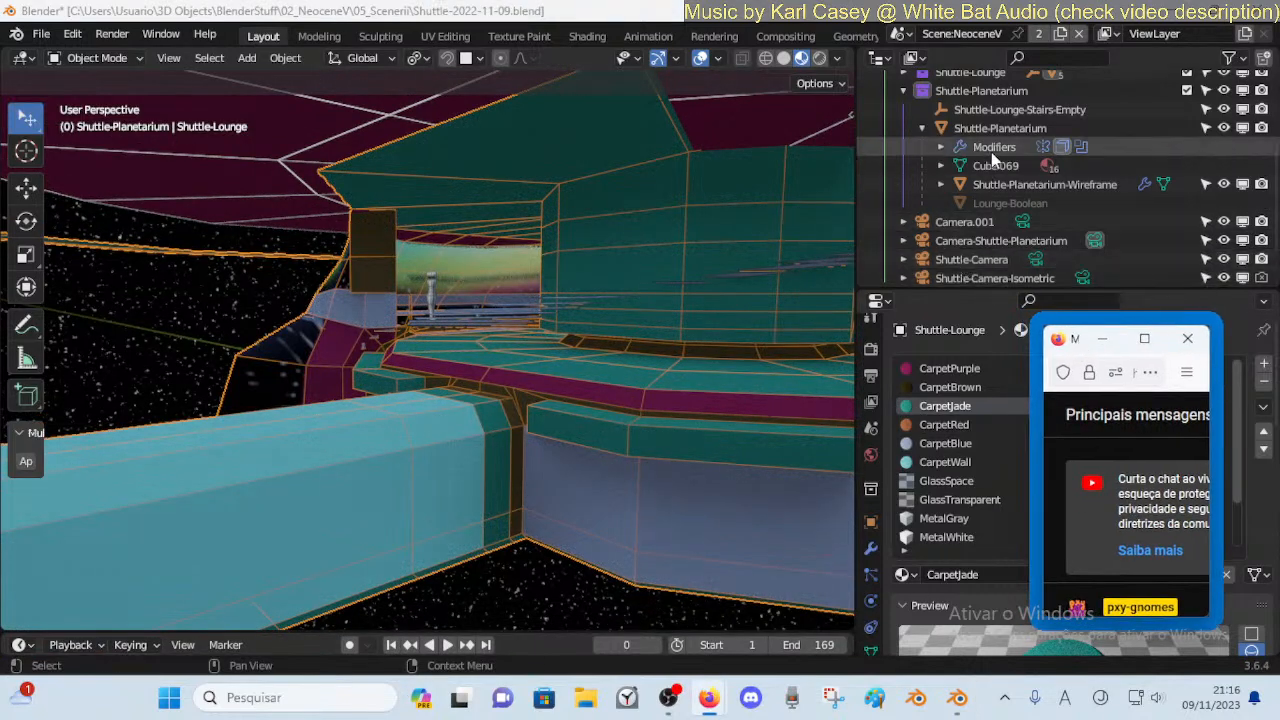
{"action": "left_click", "coordinate": [443, 478]}
{"action": "left_click", "coordinate": [870, 548]}
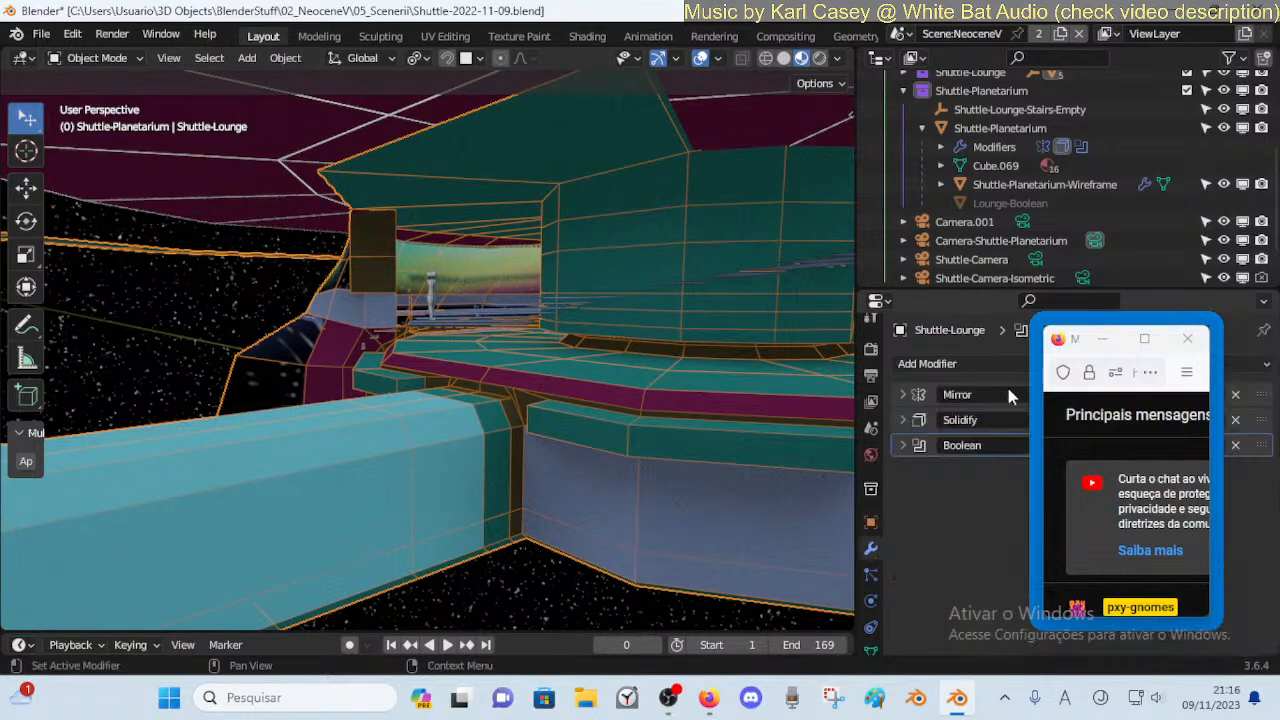
Move the chat window off the modifier visibility toggles and hide Shuttle-Lounge's Mirror modifier in the viewport
{"action": "left_click_drag", "start_coordinate": [1076, 338], "coordinate": [937, 293]}
{"action": "key", "text": "ctrl+s"}
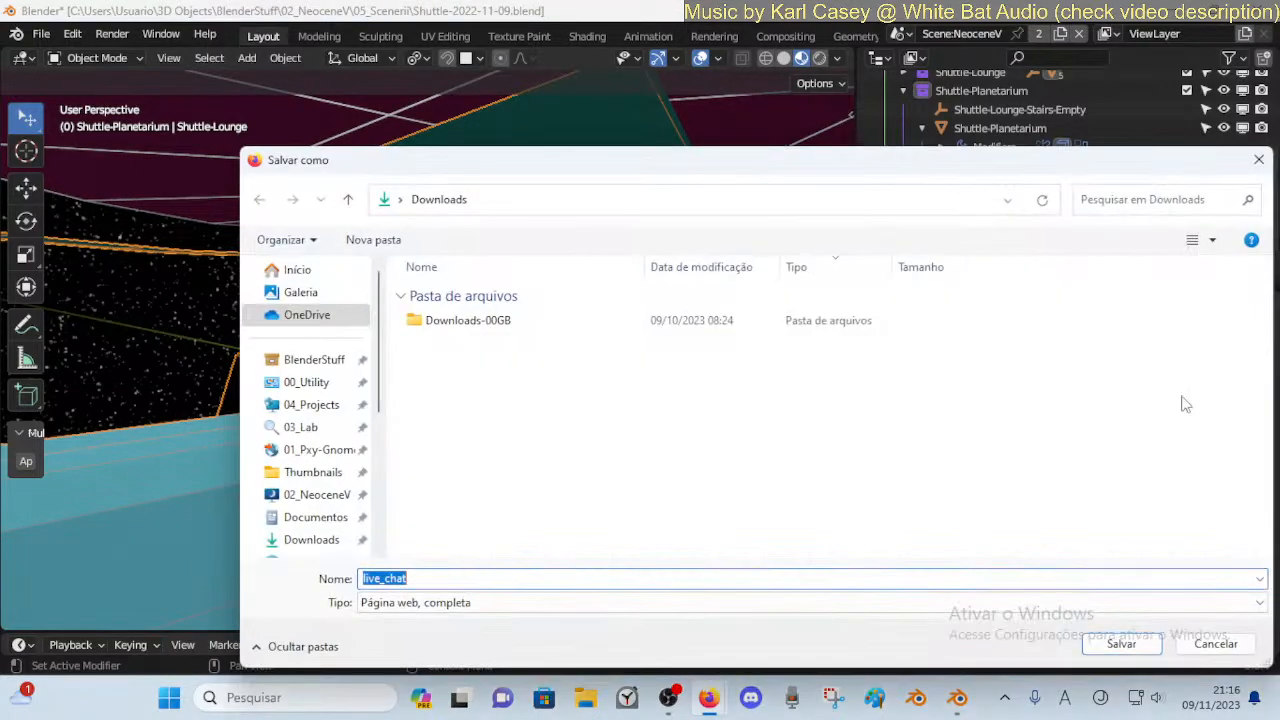
{"action": "left_click", "coordinate": [1258, 158]}
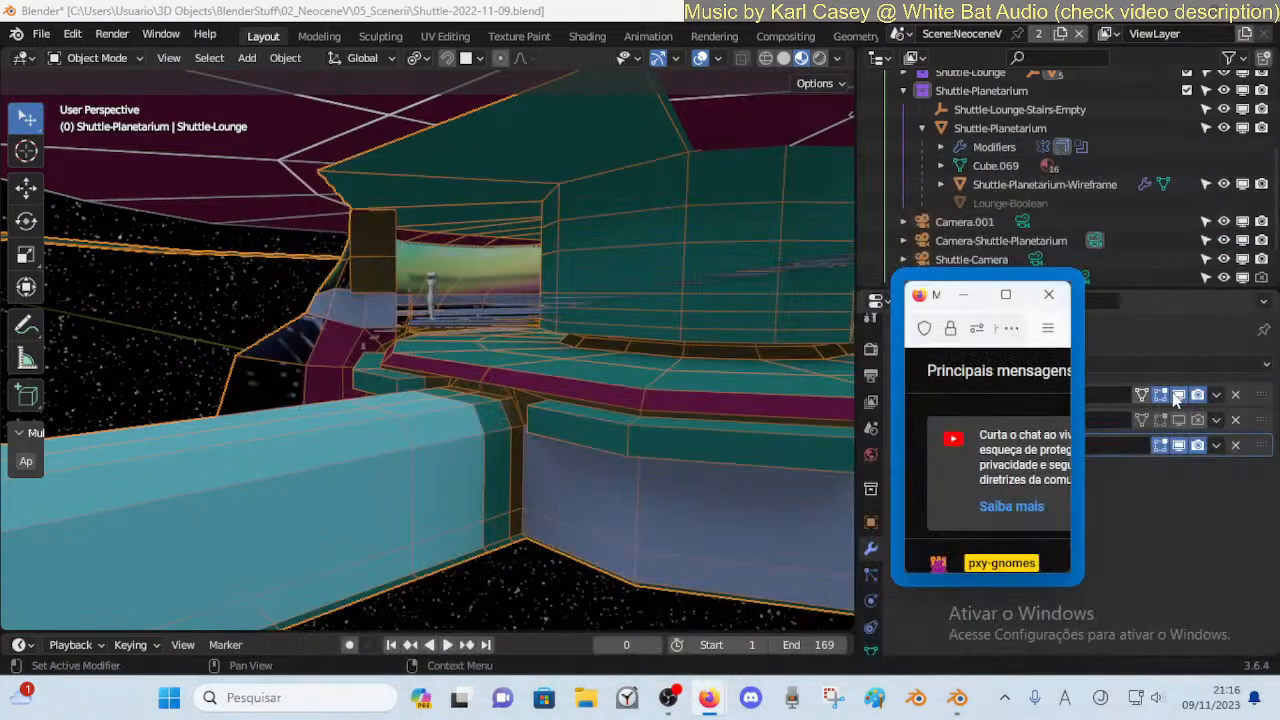
{"action": "left_click", "coordinate": [1178, 395]}
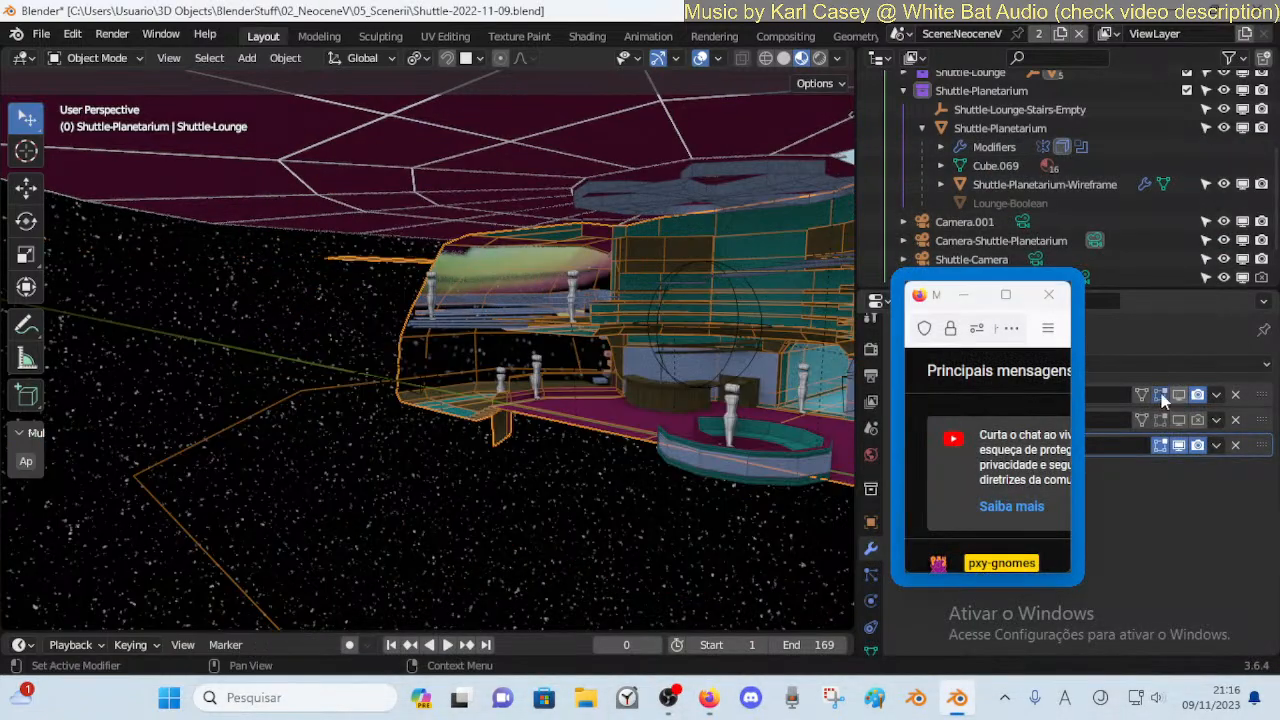
{"action": "left_click", "coordinate": [1178, 395]}
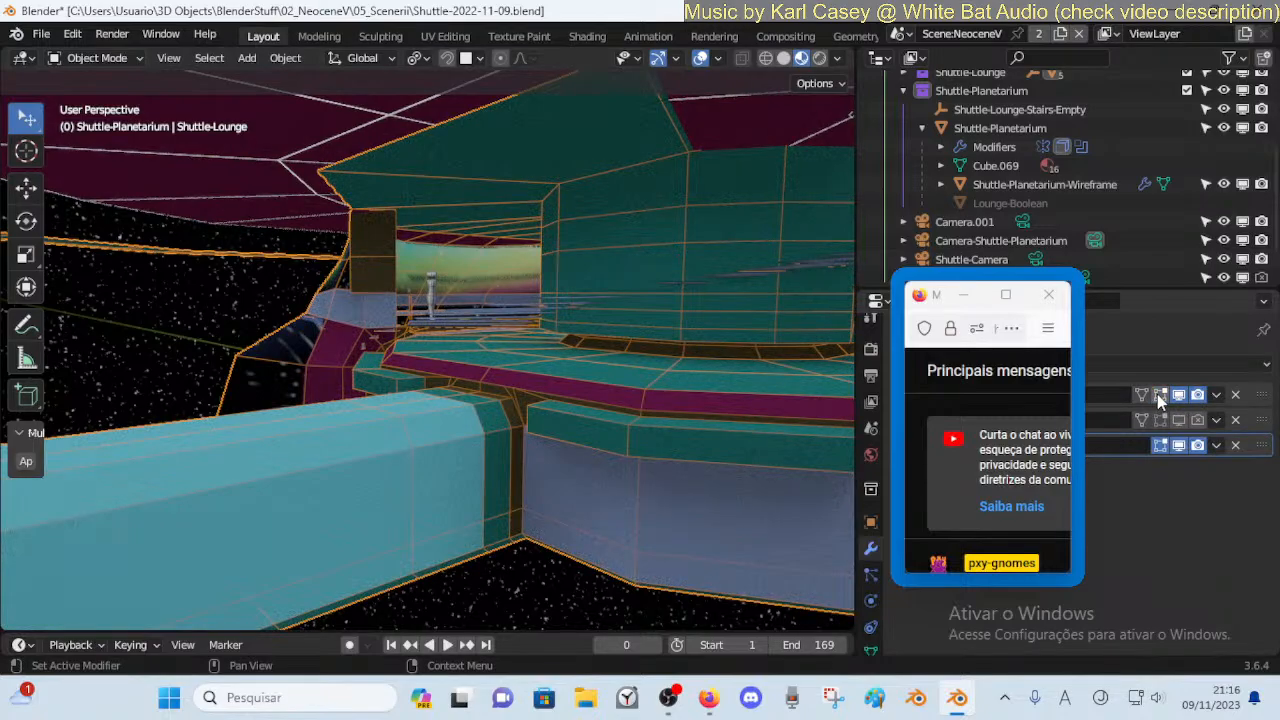
{"action": "left_click", "coordinate": [1182, 395]}
Fly over to the curved stairs beside the central wall and select Shuttle-Lounge-Stairs-Empty
{"action": "key", "text": "shift+grave"}
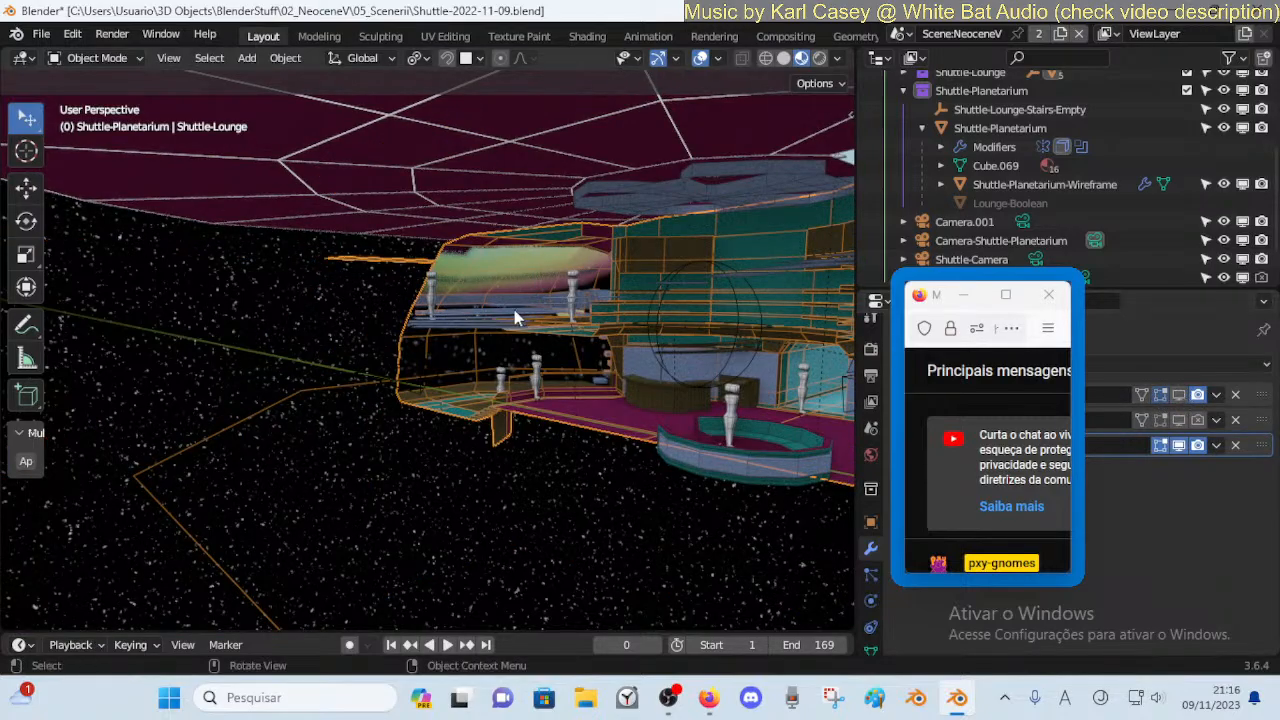
{"action": "key", "text": "a"}
{"action": "key", "text": "e"}
{"action": "key", "text": "d"}
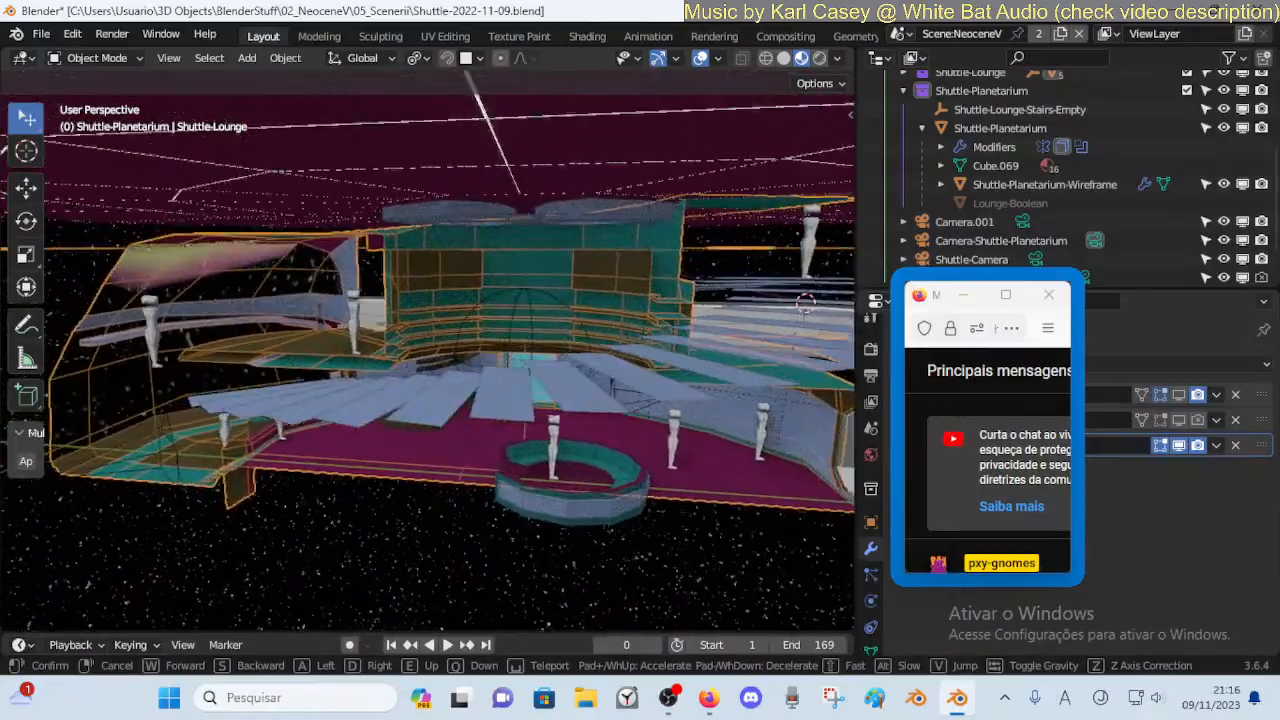
{"action": "key", "text": "w"}
{"action": "key", "text": "d"}
{"action": "key", "text": "a"}
{"action": "left_click", "coordinate": [383, 352]}
{"action": "left_click", "coordinate": [405, 388]}
Raise the stairs empty about 0.058 m along global Z
{"action": "key", "text": "shift+grave"}
{"action": "key", "text": "e"}
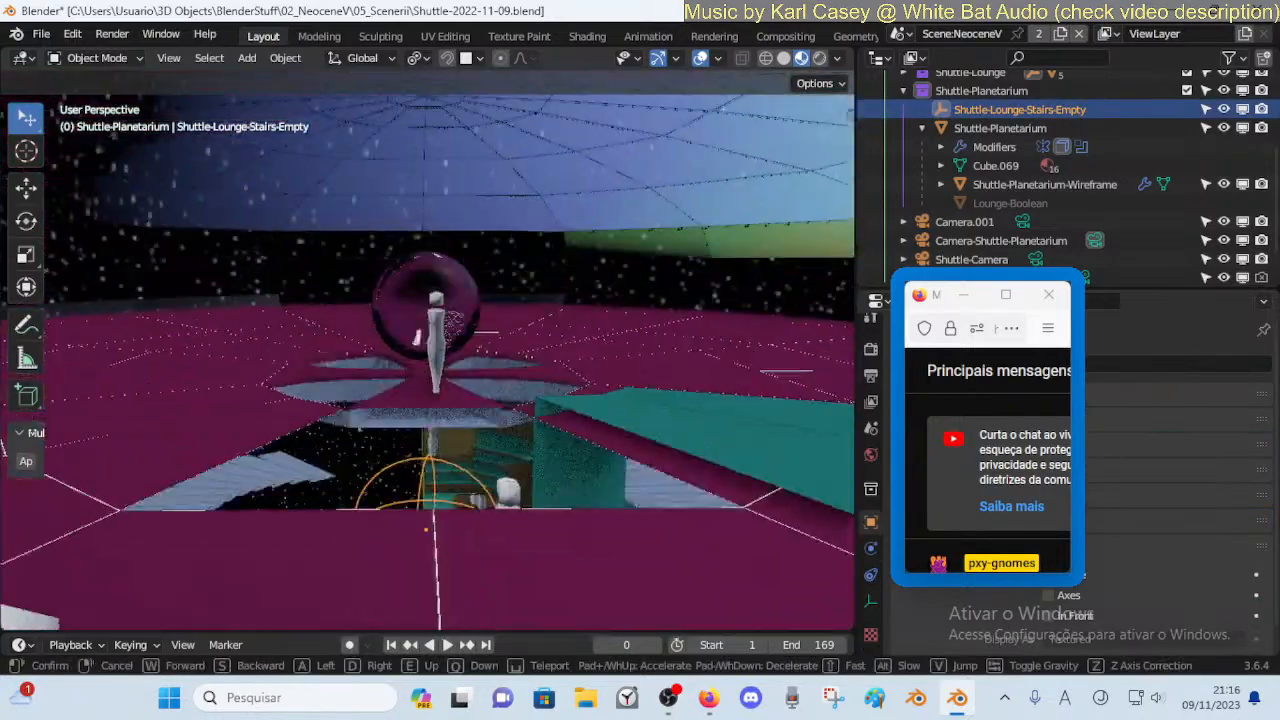
{"action": "key", "text": "e"}
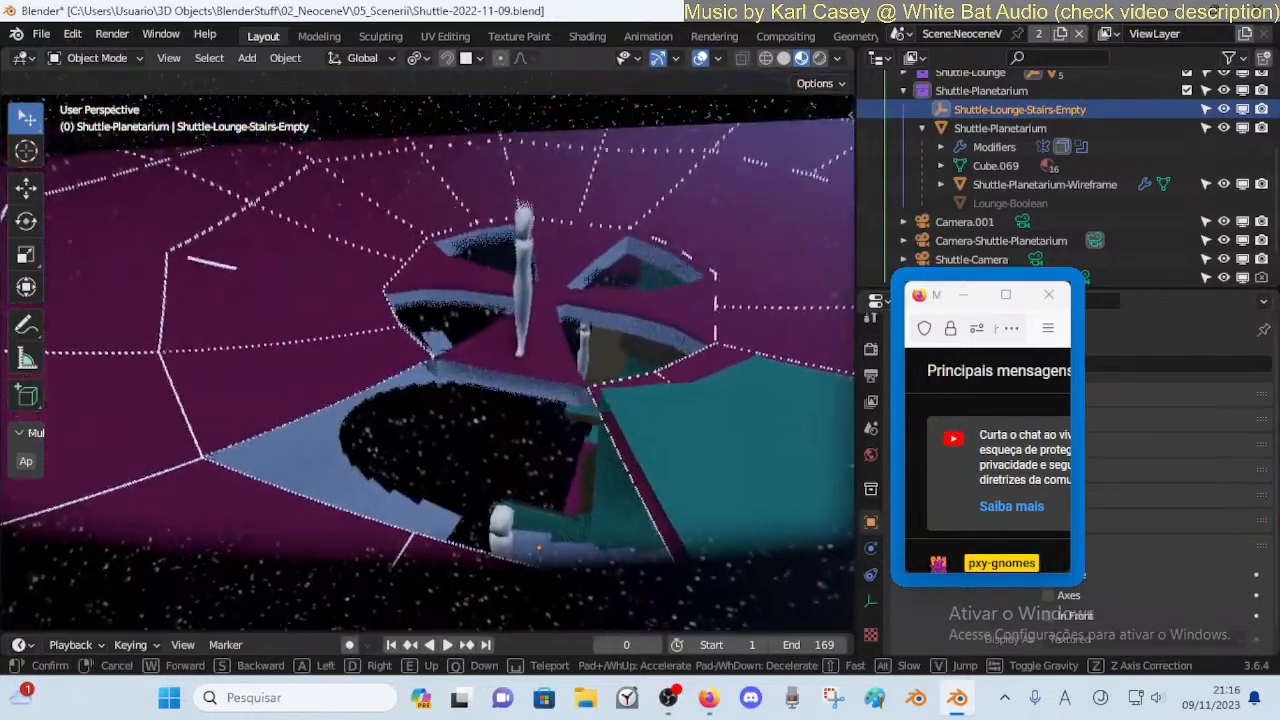
{"action": "key", "text": "q"}
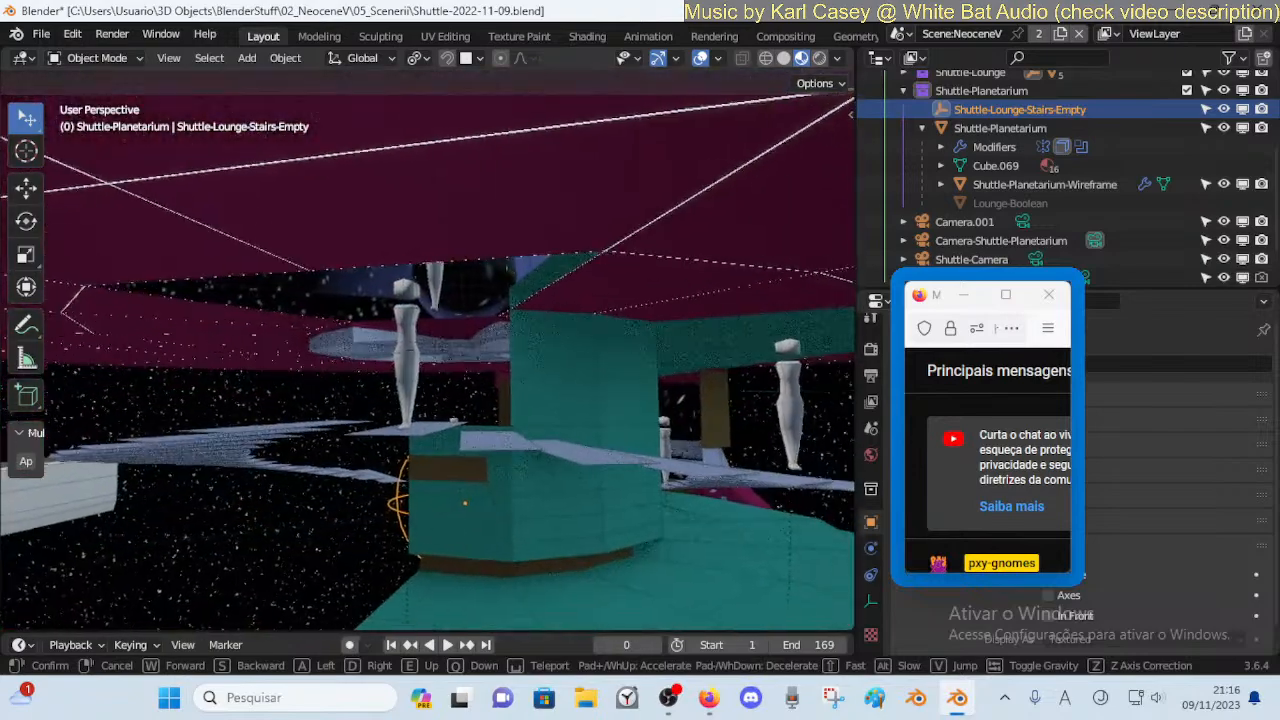
{"action": "left_click", "coordinate": [447, 481]}
{"action": "key", "text": "g"}
{"action": "key", "text": "z"}
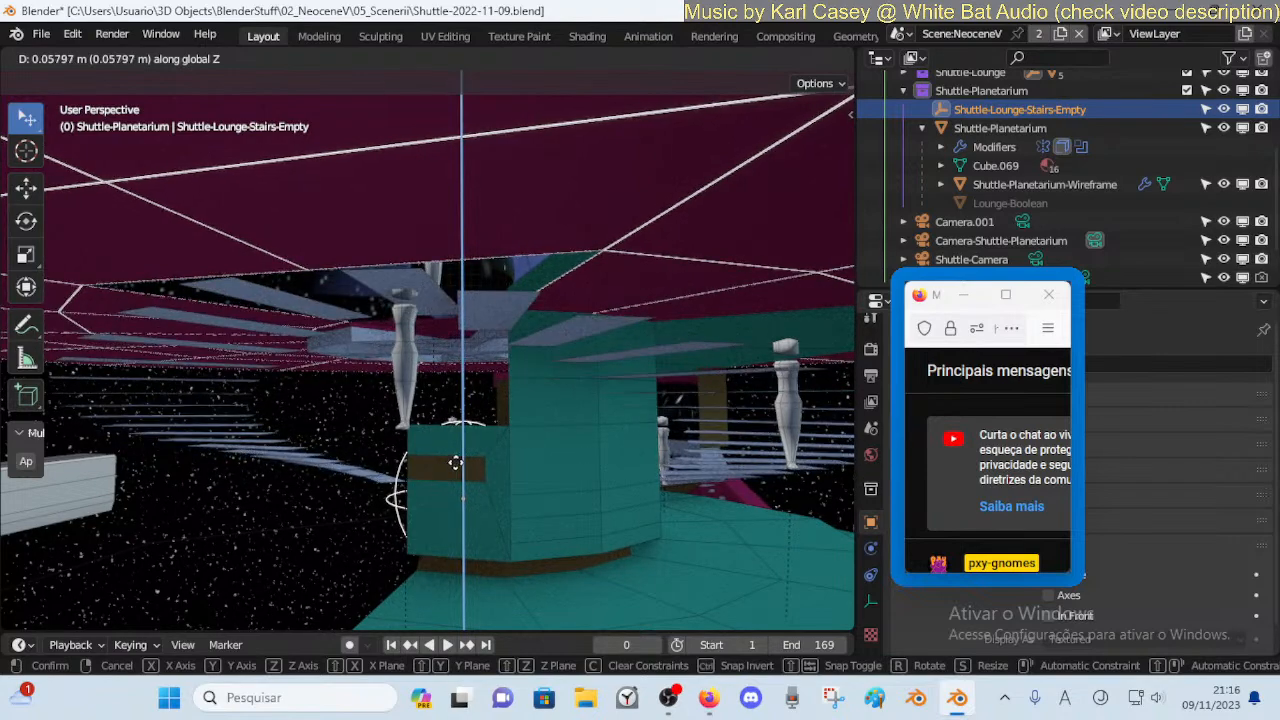
{"action": "left_click", "coordinate": [455, 463]}
Fly above the planetarium floor to examine the stair treads and the dummy's head through the floor opening
{"action": "key", "text": "shift+grave"}
{"action": "key", "text": "w"}
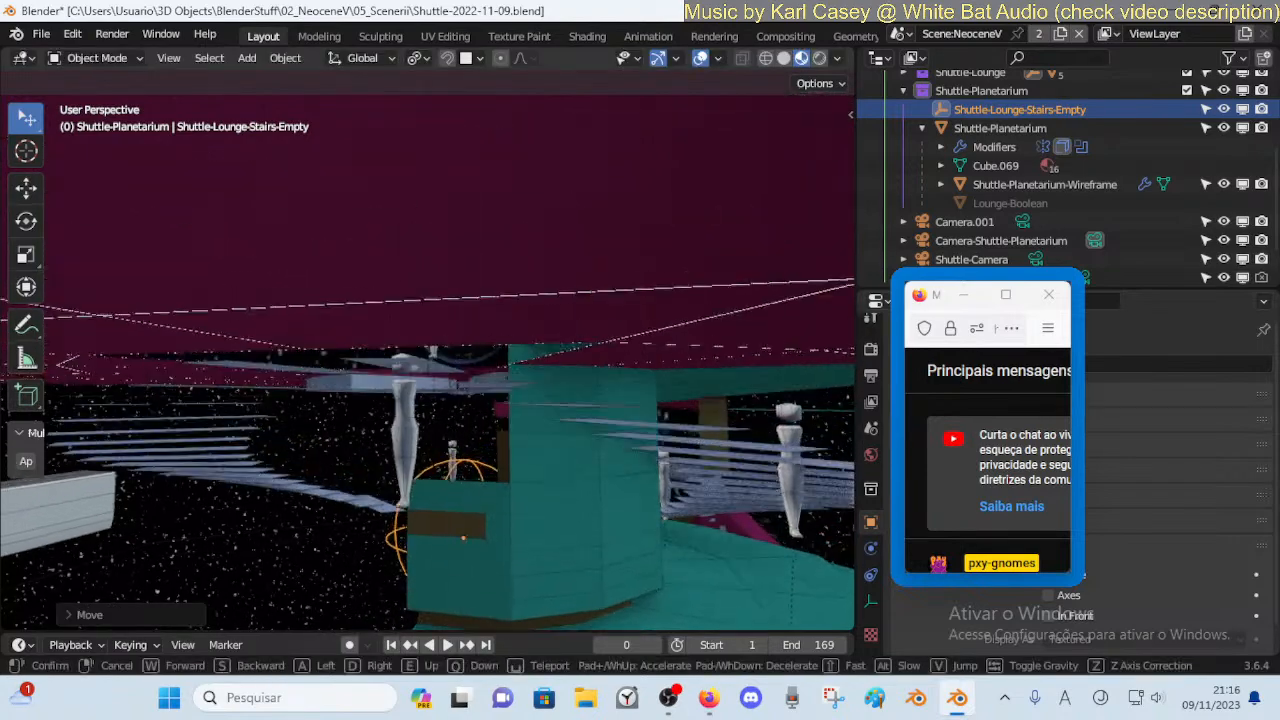
{"action": "key", "text": "e"}
{"action": "key", "text": "w"}
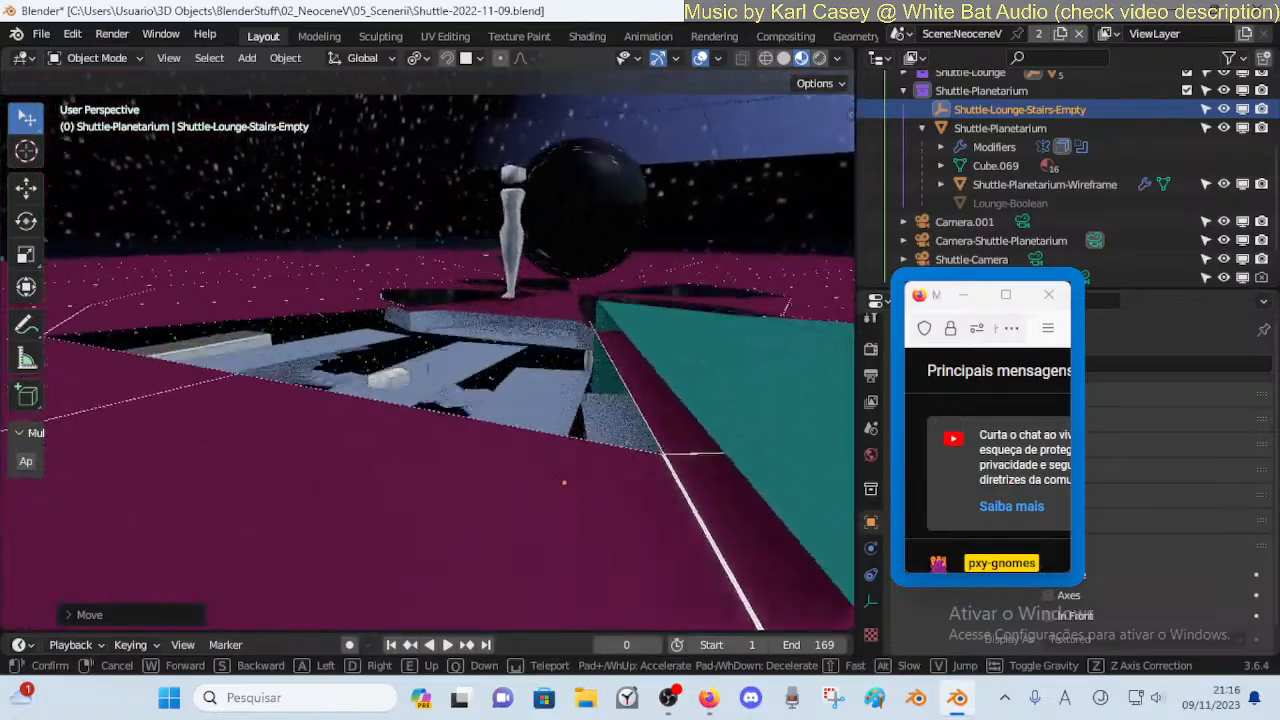
{"action": "key", "text": "w"}
{"action": "key", "text": "s"}
{"action": "key", "text": "a"}
{"action": "key", "text": "a"}
{"action": "key", "text": "d"}
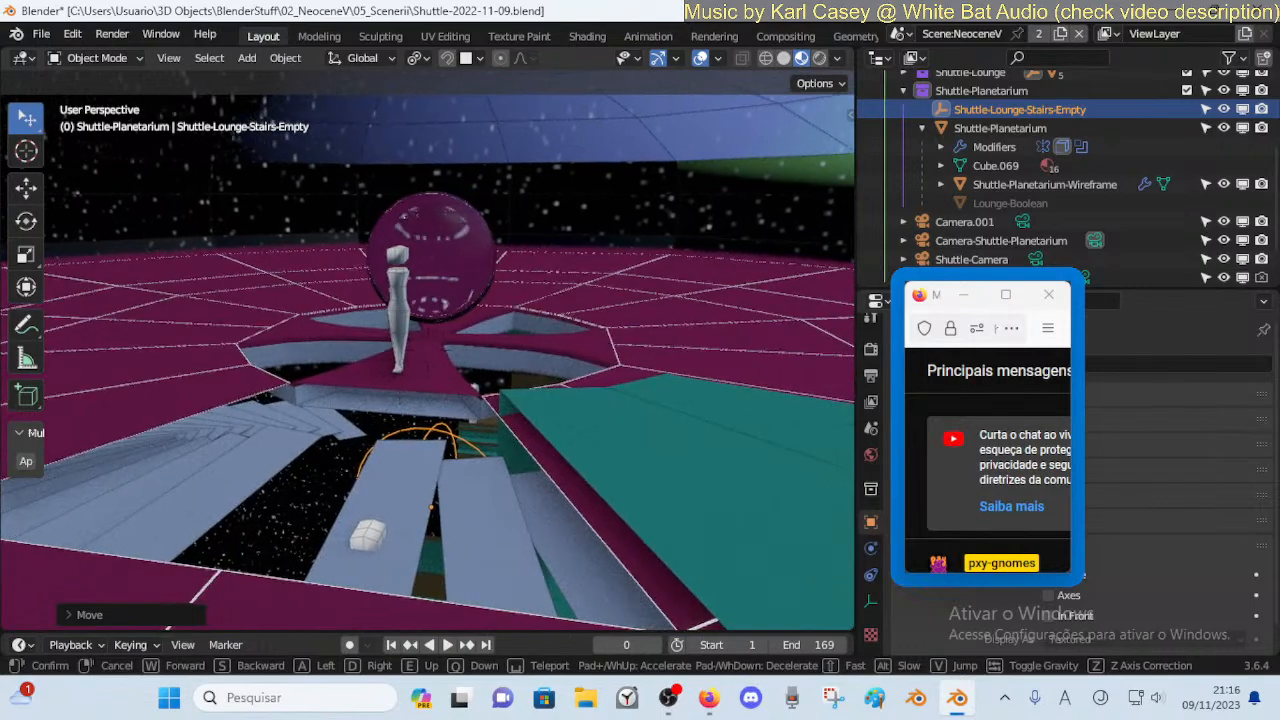
{"action": "key", "text": "a"}
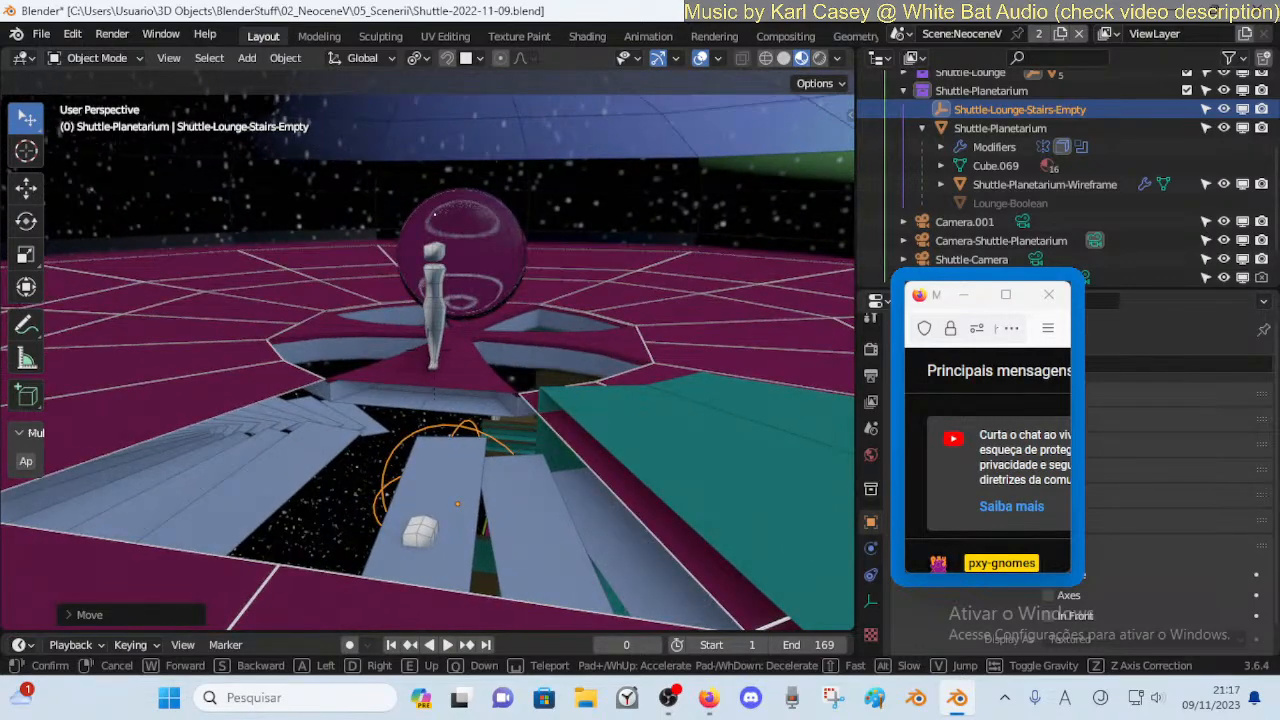
{"action": "key", "text": "a"}
{"action": "key", "text": "a"}
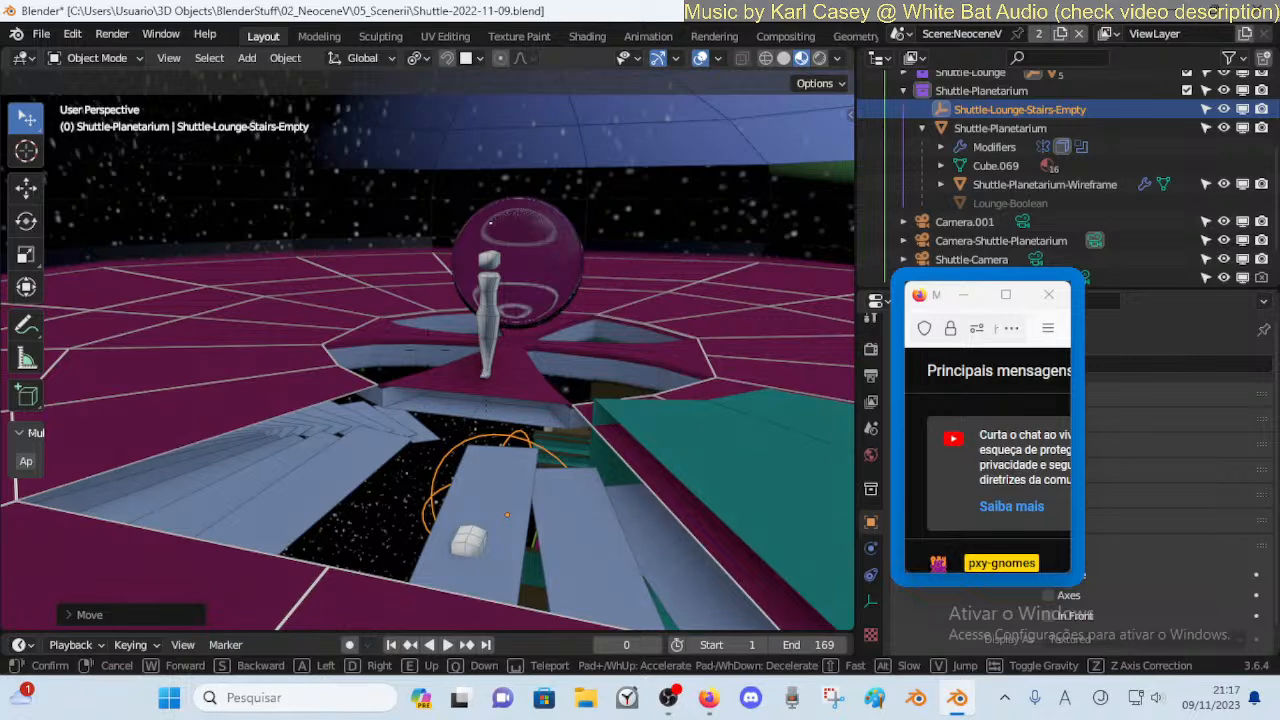
{"action": "left_click", "coordinate": [675, 473]}
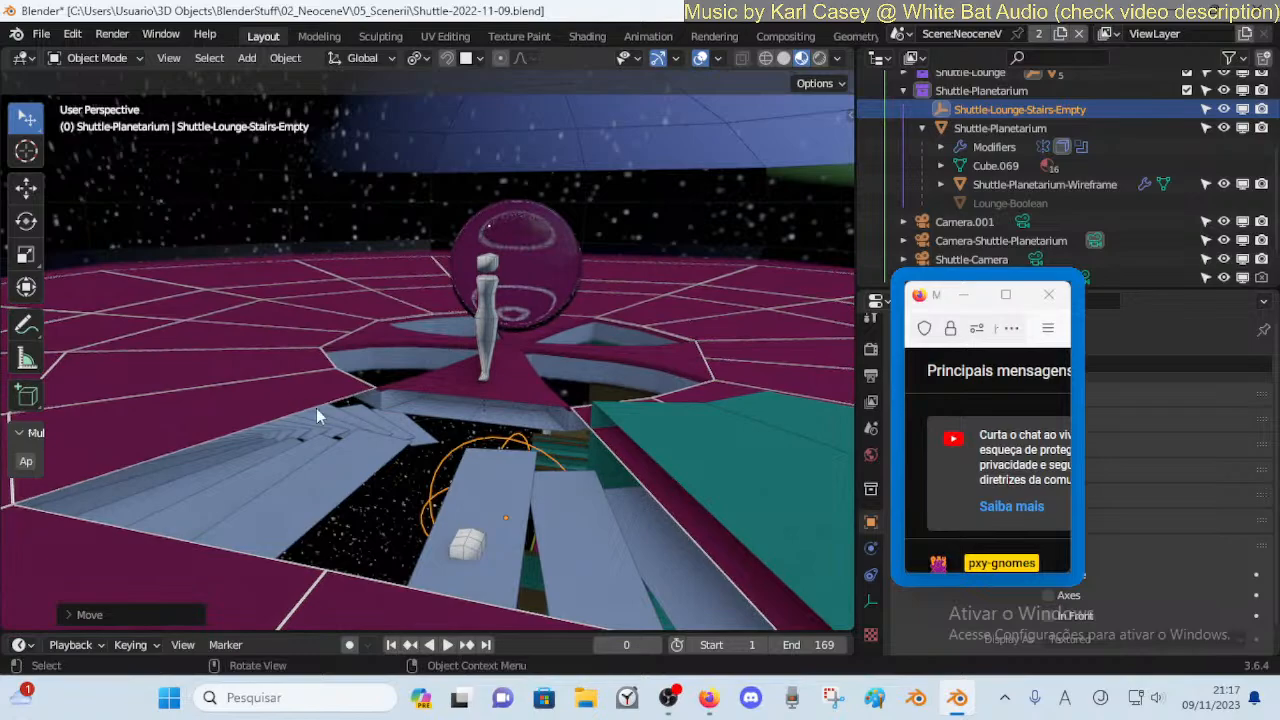
Undo the last vertical move of the stairs empty
{"action": "key", "text": "shift+grave"}
{"action": "key", "text": "s"}
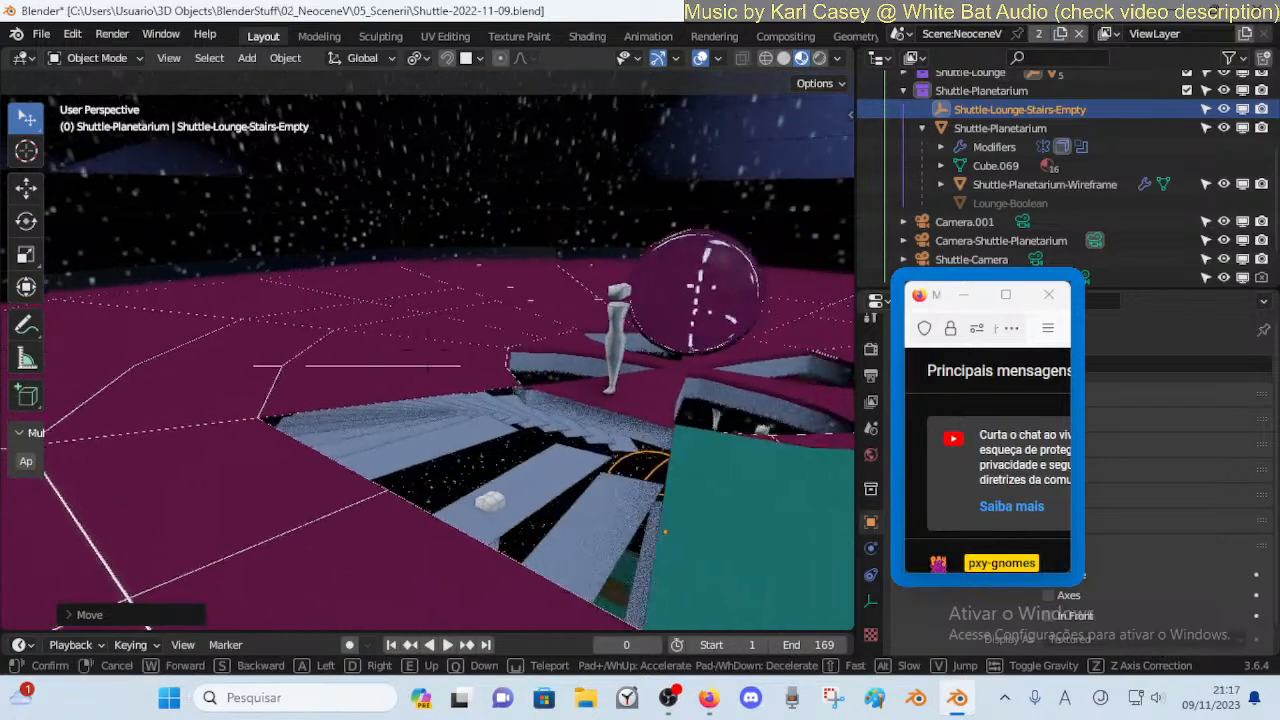
{"action": "key", "text": "q"}
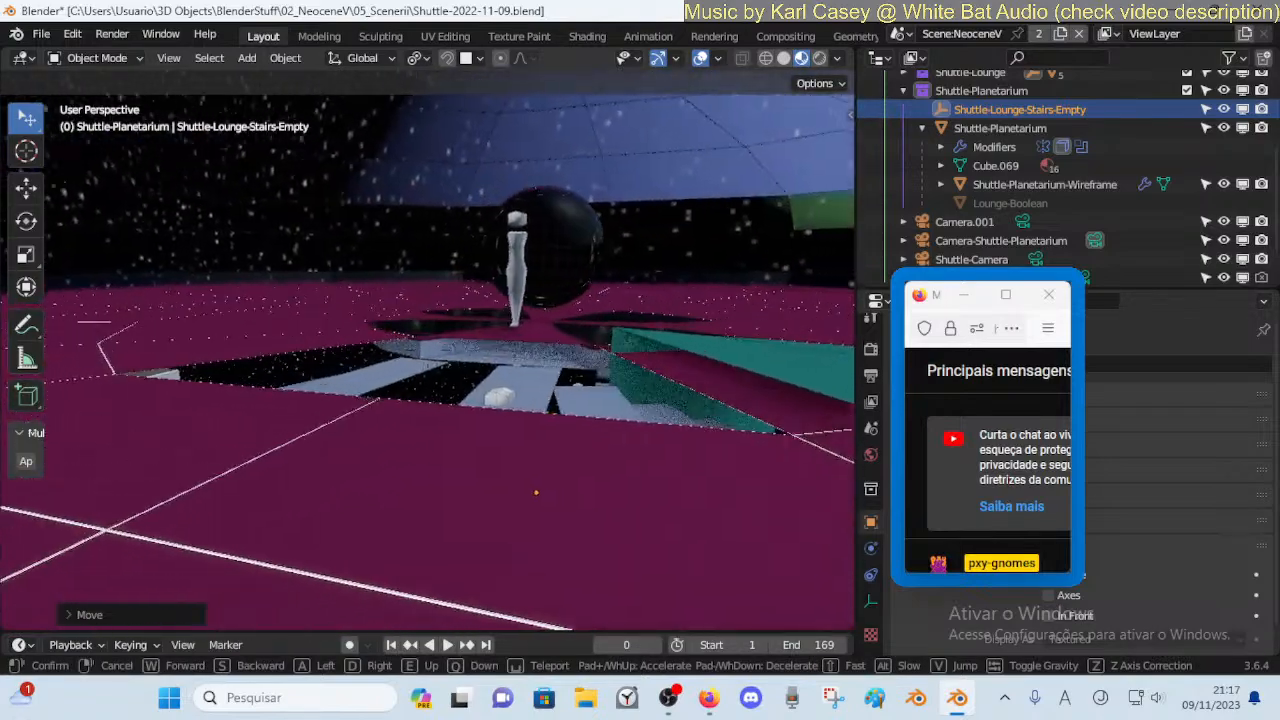
{"action": "key", "text": "e"}
{"action": "key", "text": "d"}
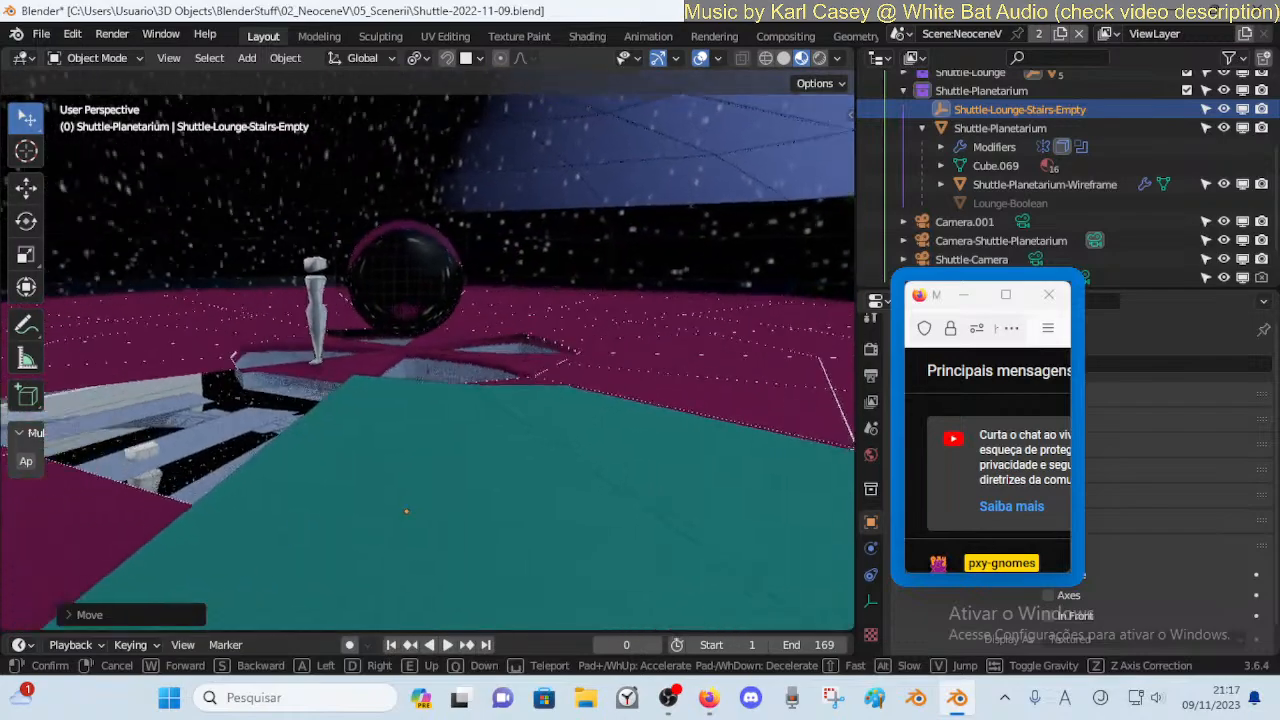
{"action": "key", "text": "q"}
{"action": "left_click", "coordinate": [384, 440]}
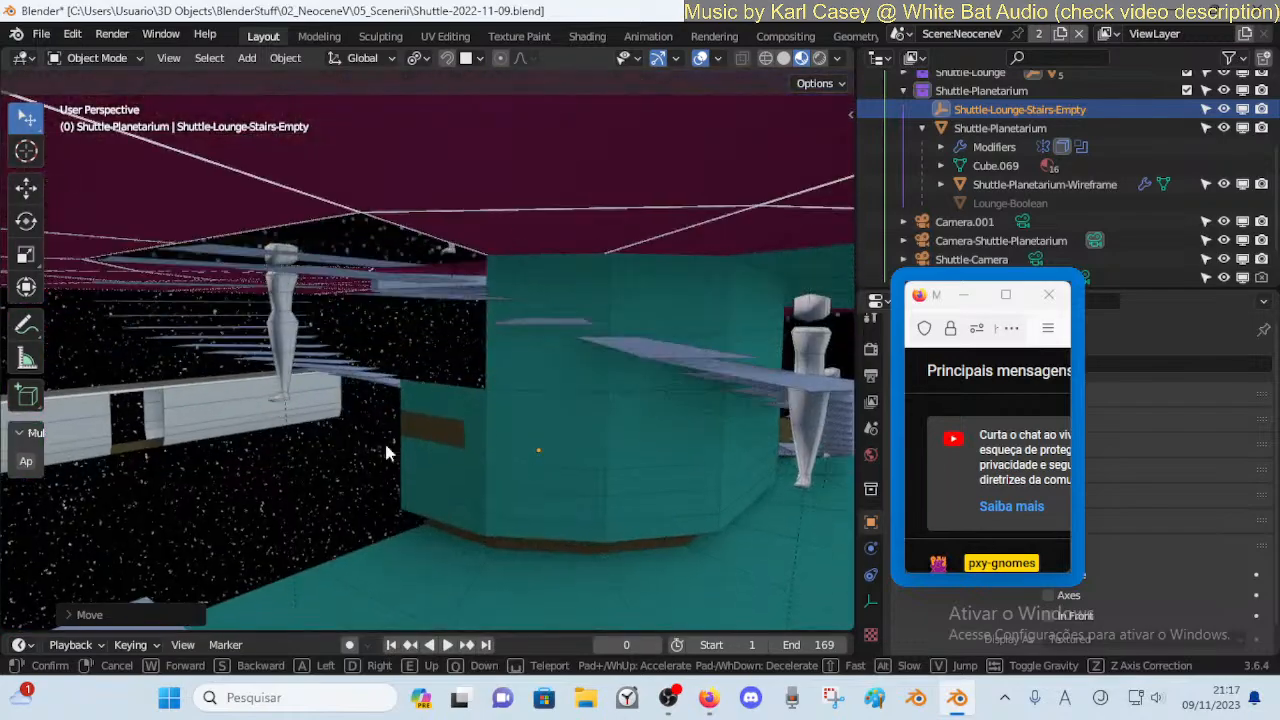
{"action": "key", "text": "ctrl+z"}
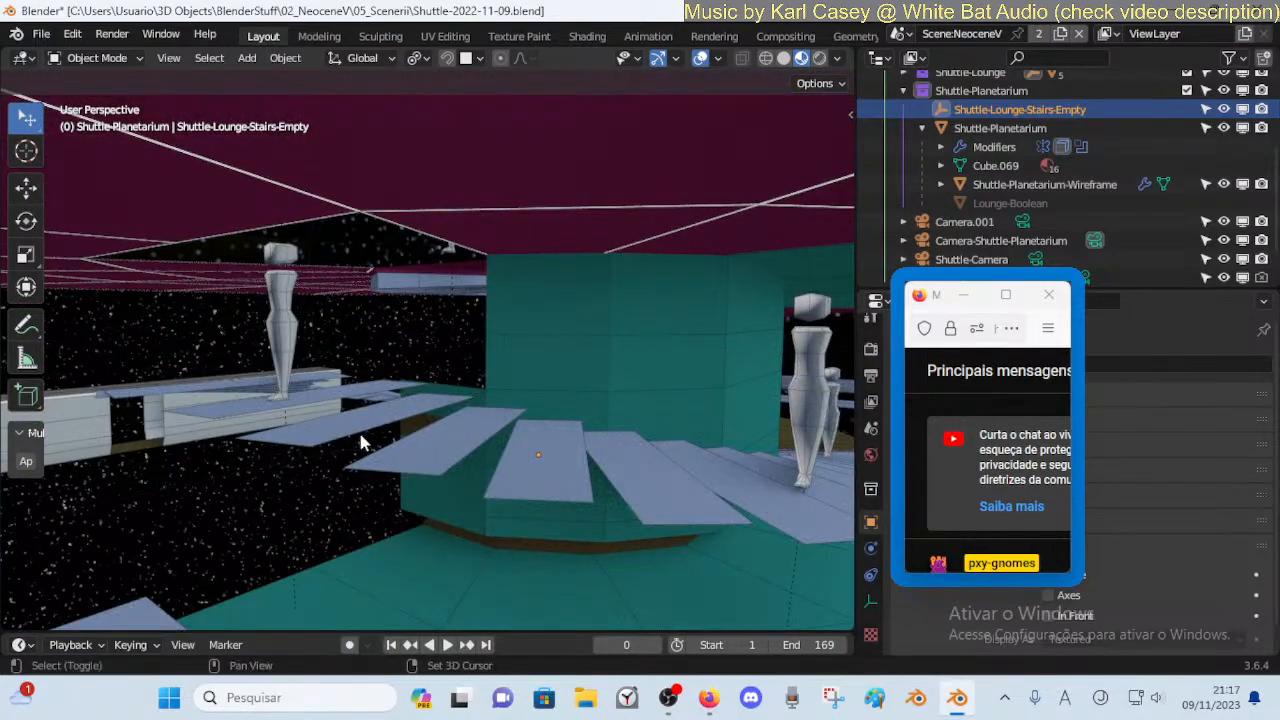
Rotate the stairs empty about 2.24° around global Z
{"action": "key", "text": "shift+grave"}
{"action": "key", "text": "a"}
{"action": "left_click", "coordinate": [457, 475]}
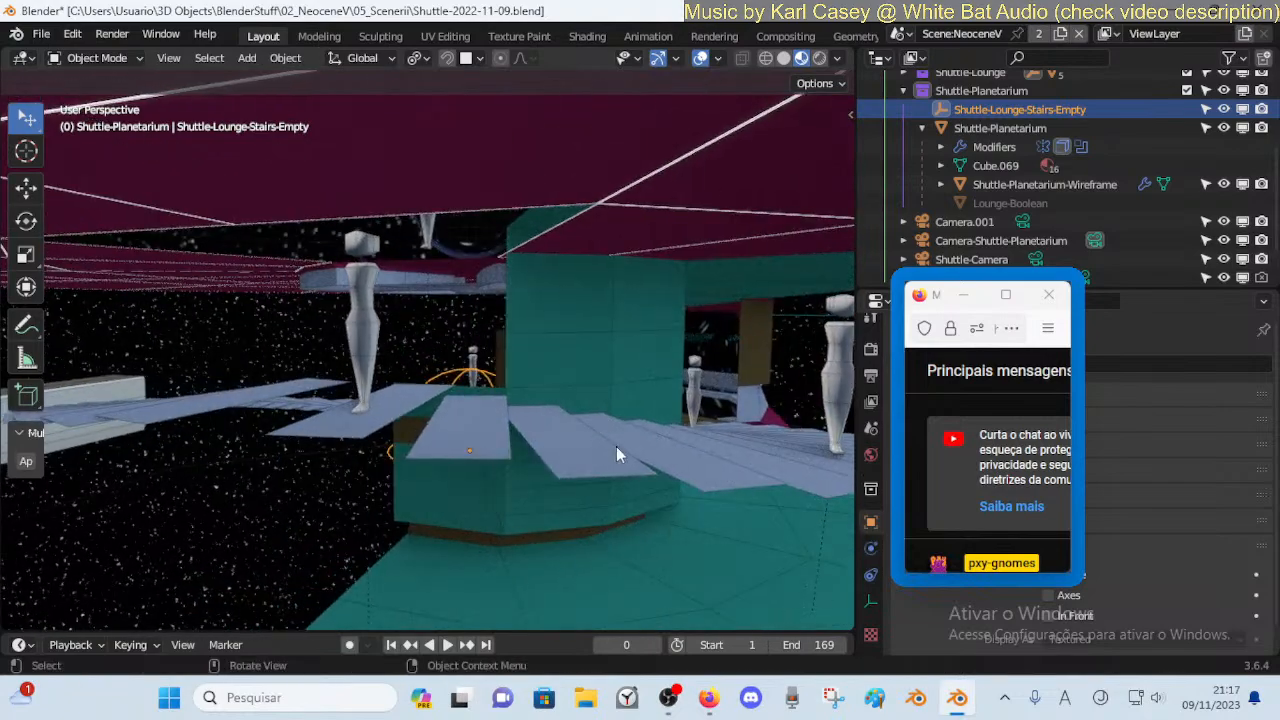
{"action": "key", "text": "r"}
{"action": "key", "text": "z"}
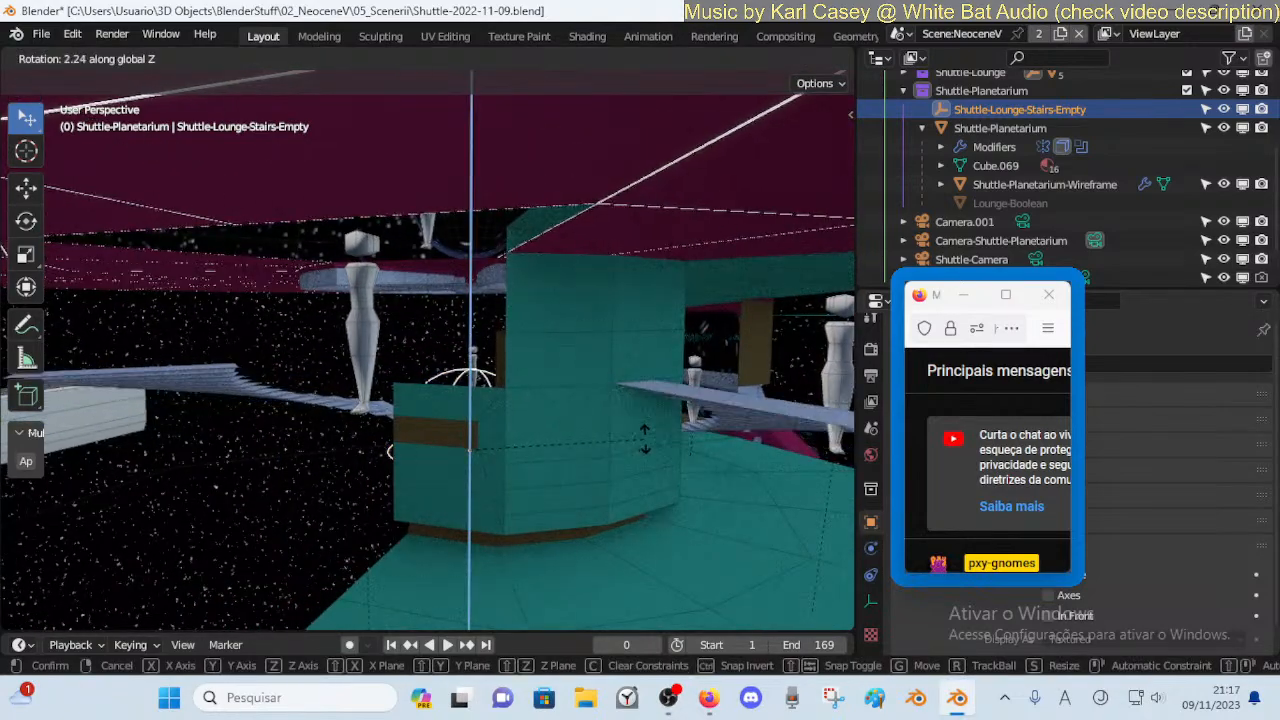
{"action": "left_click", "coordinate": [645, 437]}
Adjust the stairs empty's height twice along global Z, the second time raising it about 0.019 m
{"action": "key", "text": "shift+grave"}
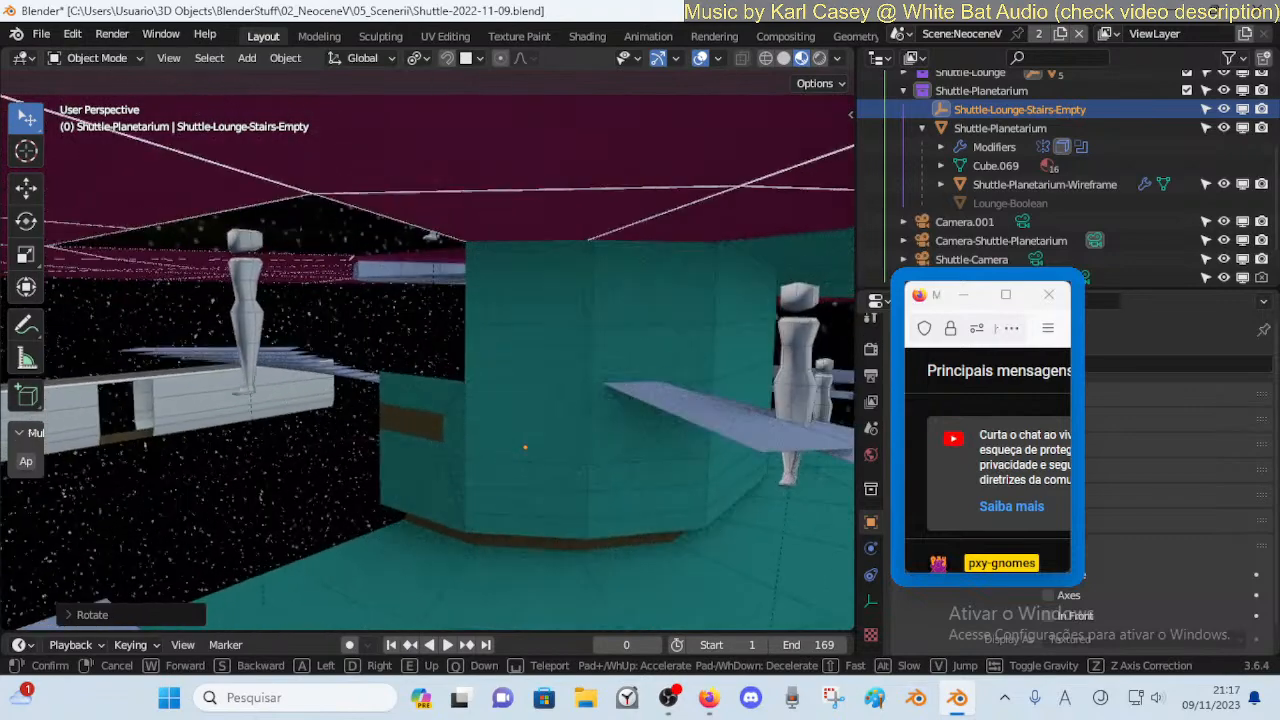
{"action": "left_click", "coordinate": [525, 447]}
{"action": "key", "text": "g"}
{"action": "key", "text": "z"}
{"action": "left_click", "coordinate": [651, 430]}
{"action": "key", "text": "g"}
{"action": "key", "text": "z"}
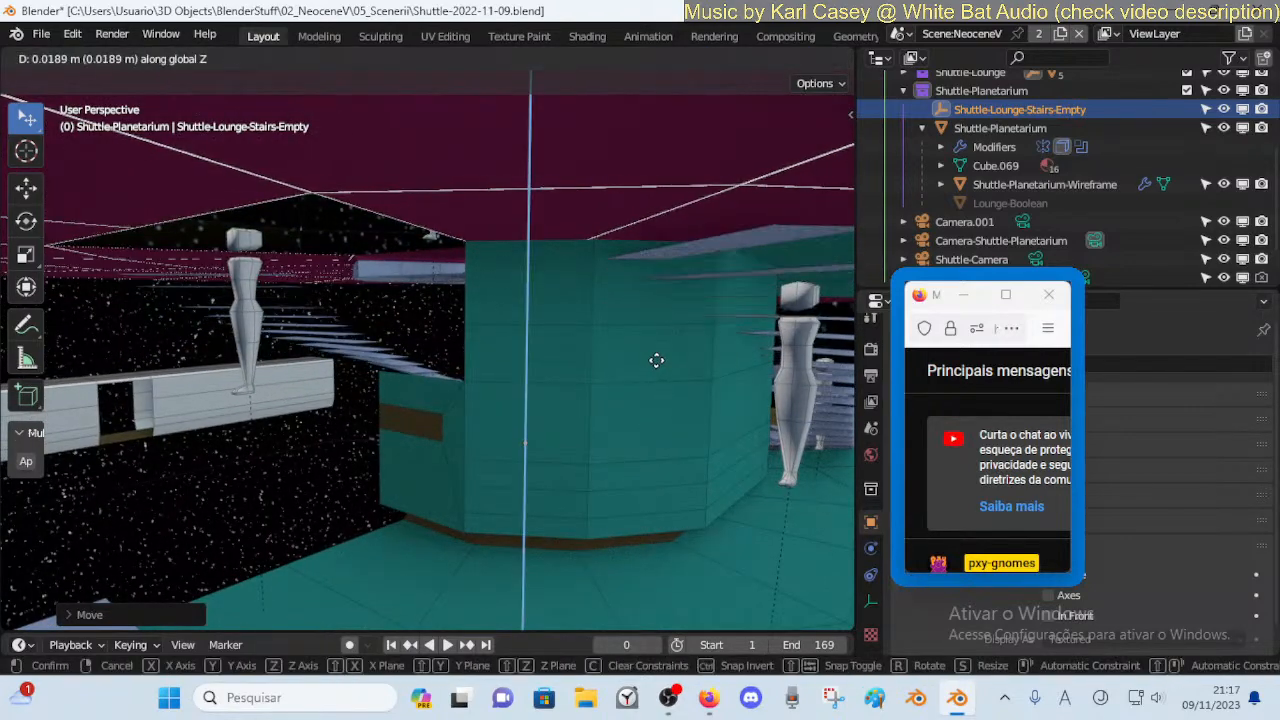
{"action": "left_click", "coordinate": [656, 368]}
Rotate the stairs empty about -0.93° around global Z
{"action": "key", "text": "r"}
{"action": "key", "text": "z"}
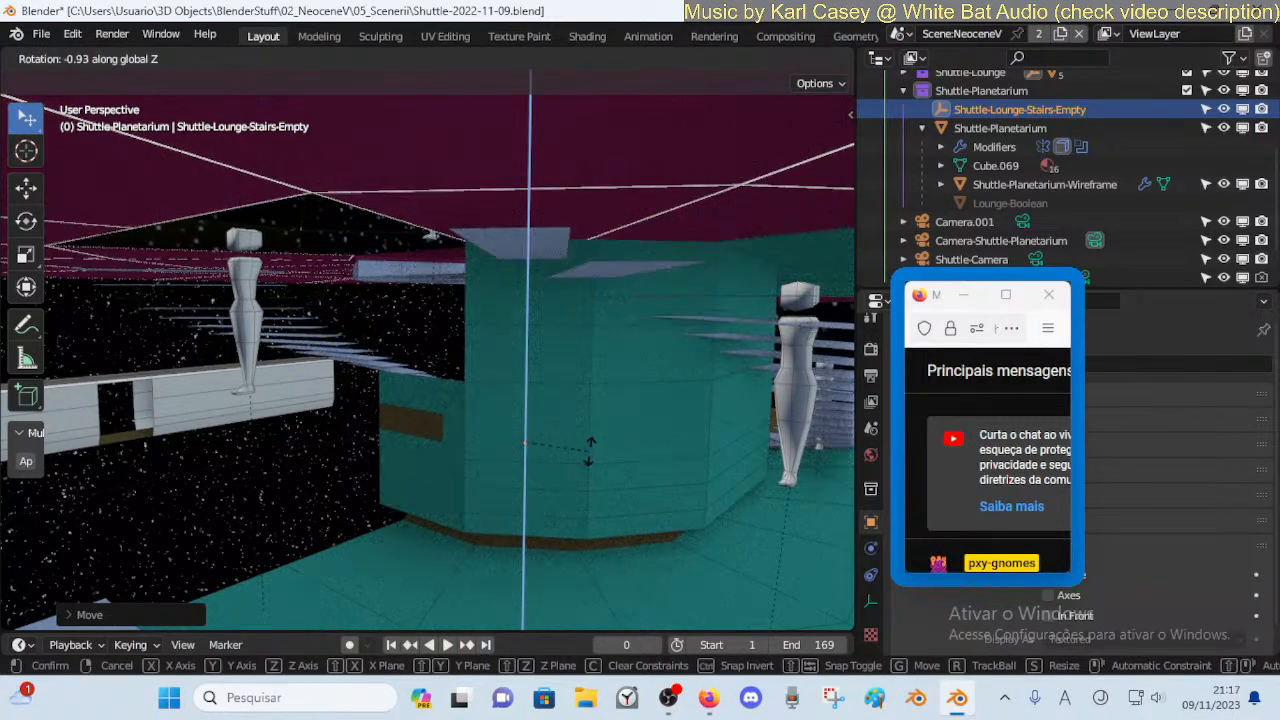
{"action": "left_click", "coordinate": [588, 450]}
Delete Shuttle-Lounge's teal face covering the planetarium floor beside the stair opening
{"action": "key", "text": "shift+grave"}
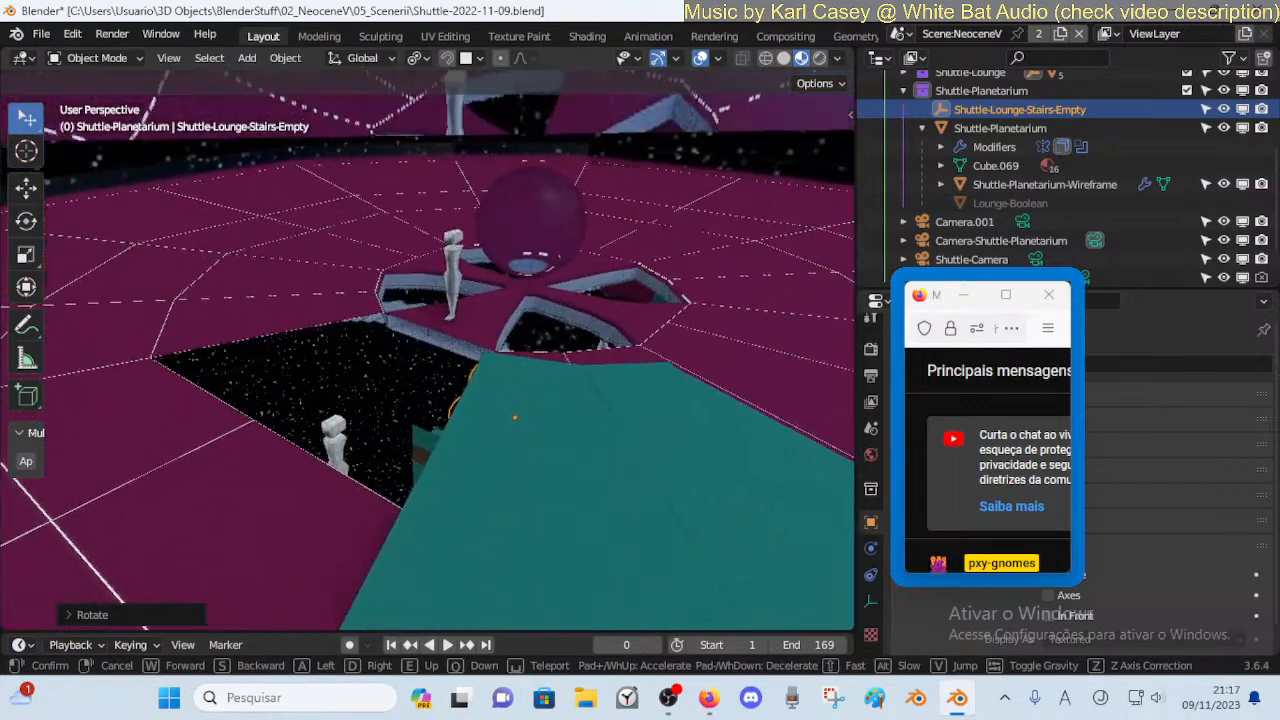
{"action": "left_click", "coordinate": [545, 420]}
{"action": "left_click", "coordinate": [545, 420]}
{"action": "key", "text": "Tab"}
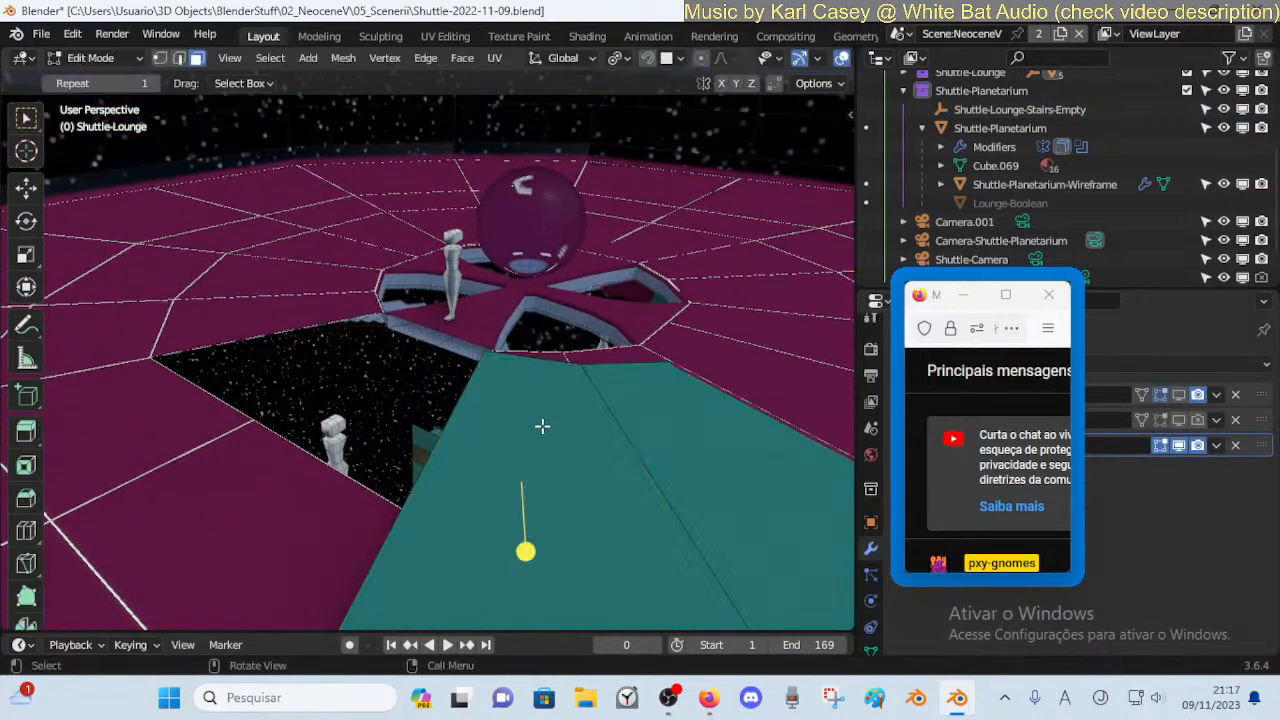
{"action": "left_click", "coordinate": [551, 430]}
{"action": "key", "text": "x"}
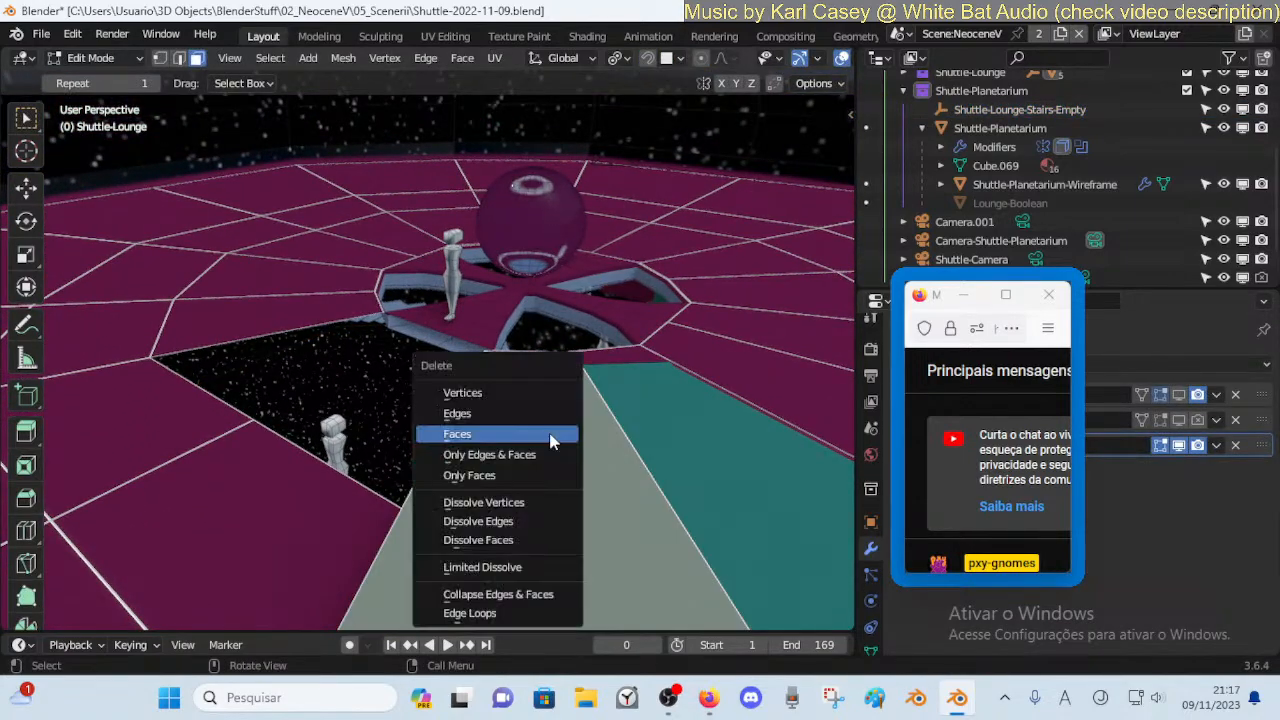
{"action": "left_click", "coordinate": [553, 438]}
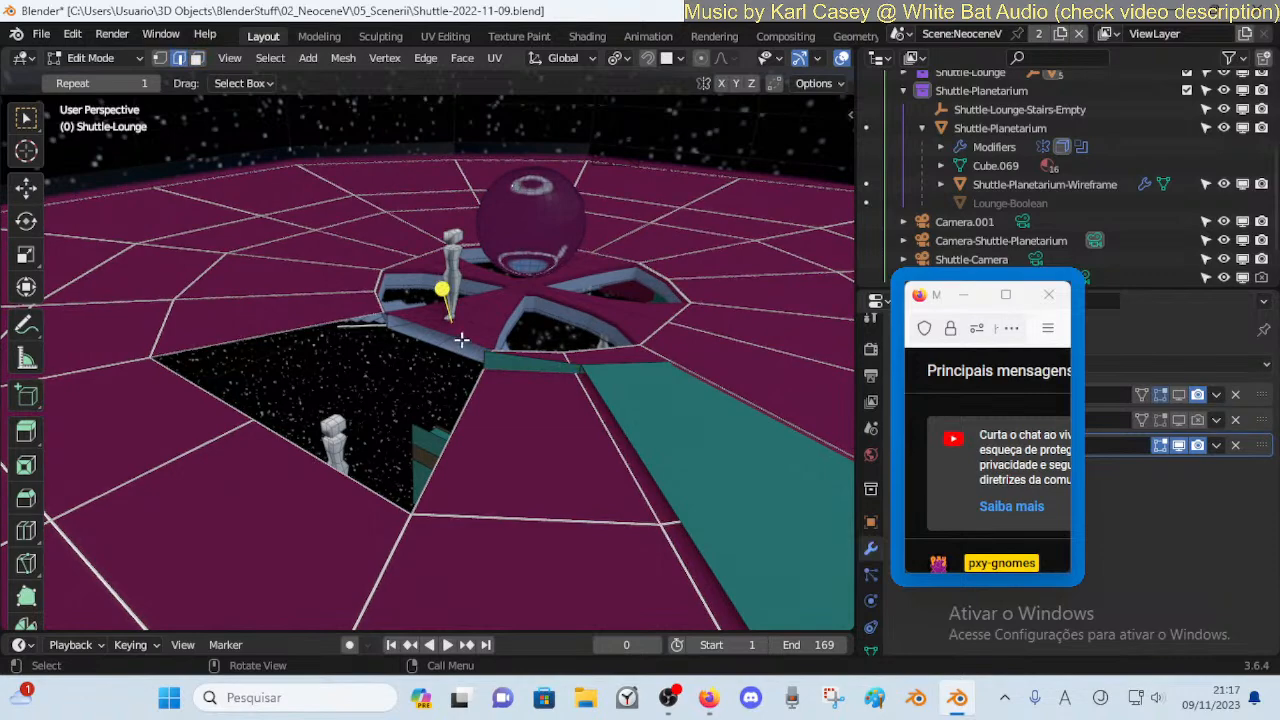
Delete Shuttle-Planetarium's floor face in front of the central wall and the narrow face next to it, exposing the stairs
{"action": "key", "text": "Tab"}
{"action": "left_click", "coordinate": [513, 437]}
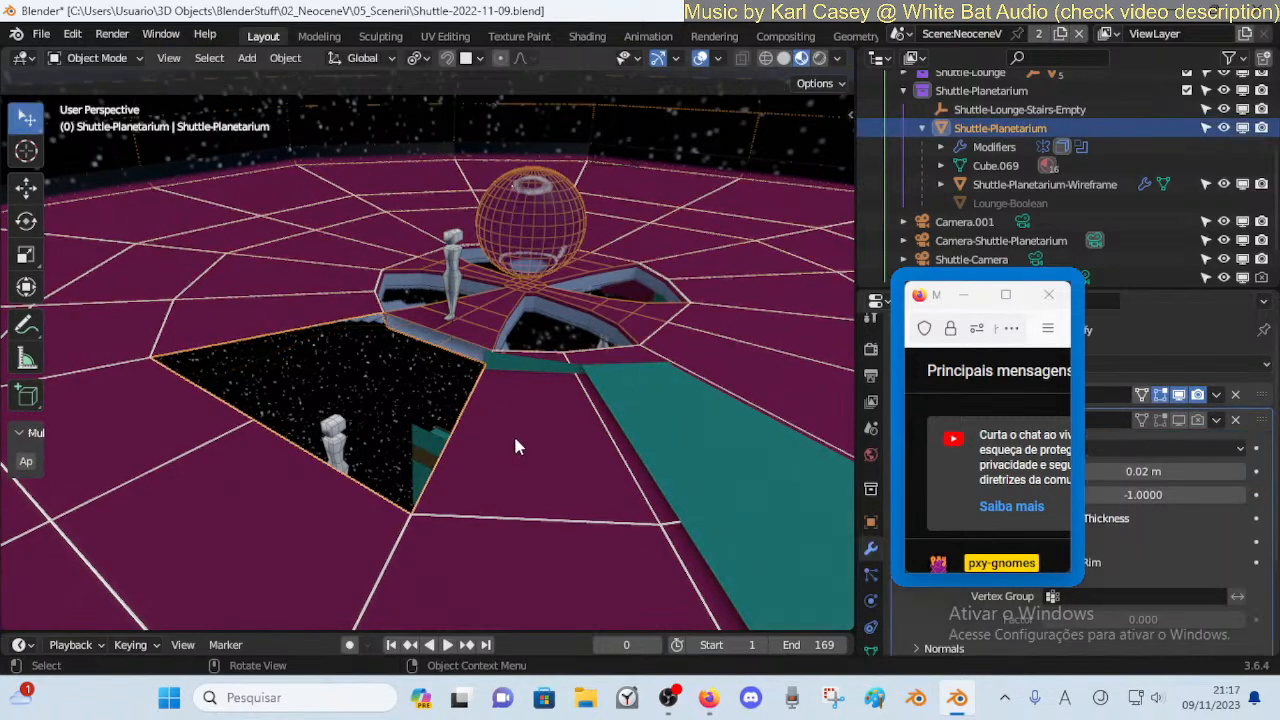
{"action": "key", "text": "Tab"}
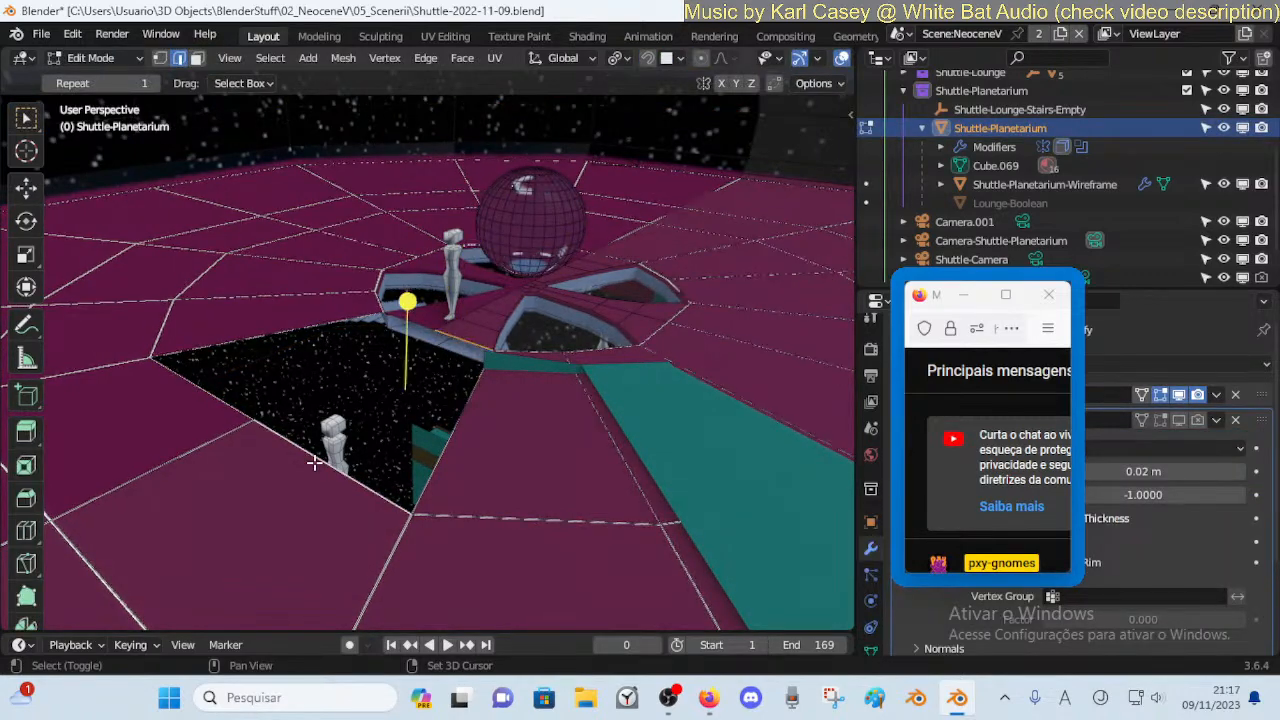
{"action": "key", "text": "alt+a"}
{"action": "left_click", "coordinate": [553, 425]}
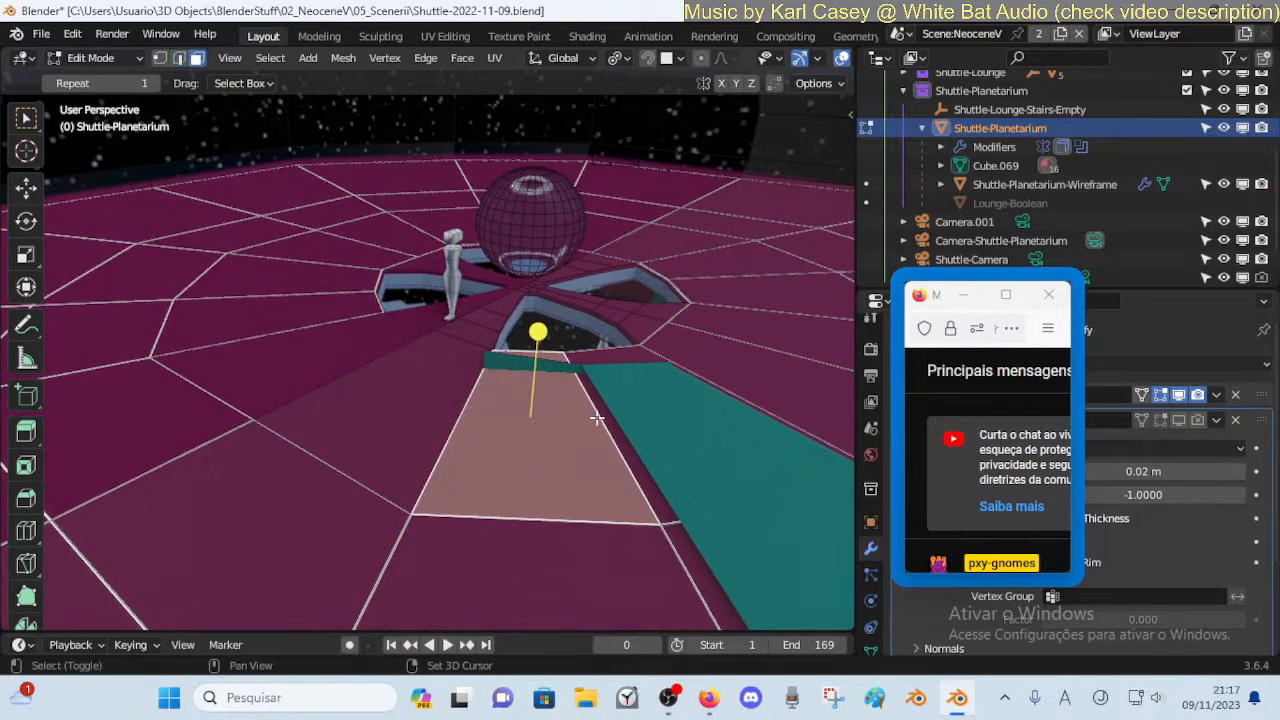
{"action": "key", "text": "x"}
{"action": "left_click", "coordinate": [581, 432]}
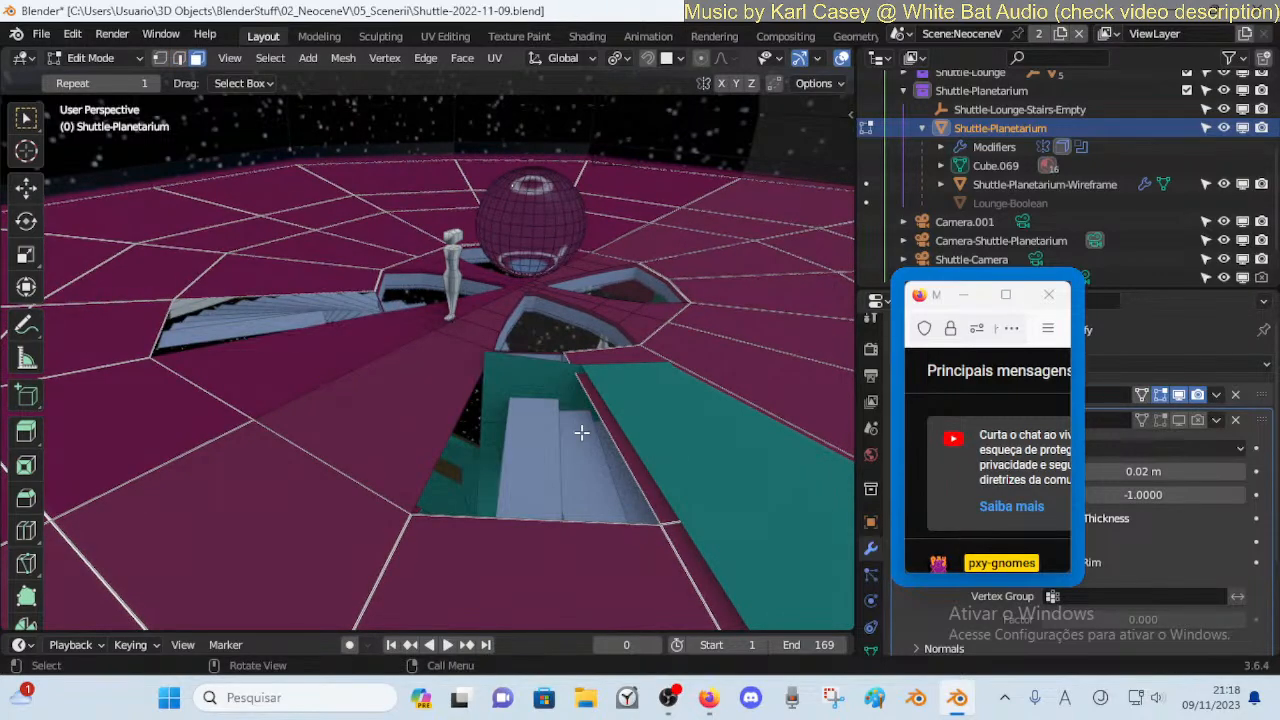
{"action": "key", "text": "x"}
{"action": "left_click", "coordinate": [612, 442]}
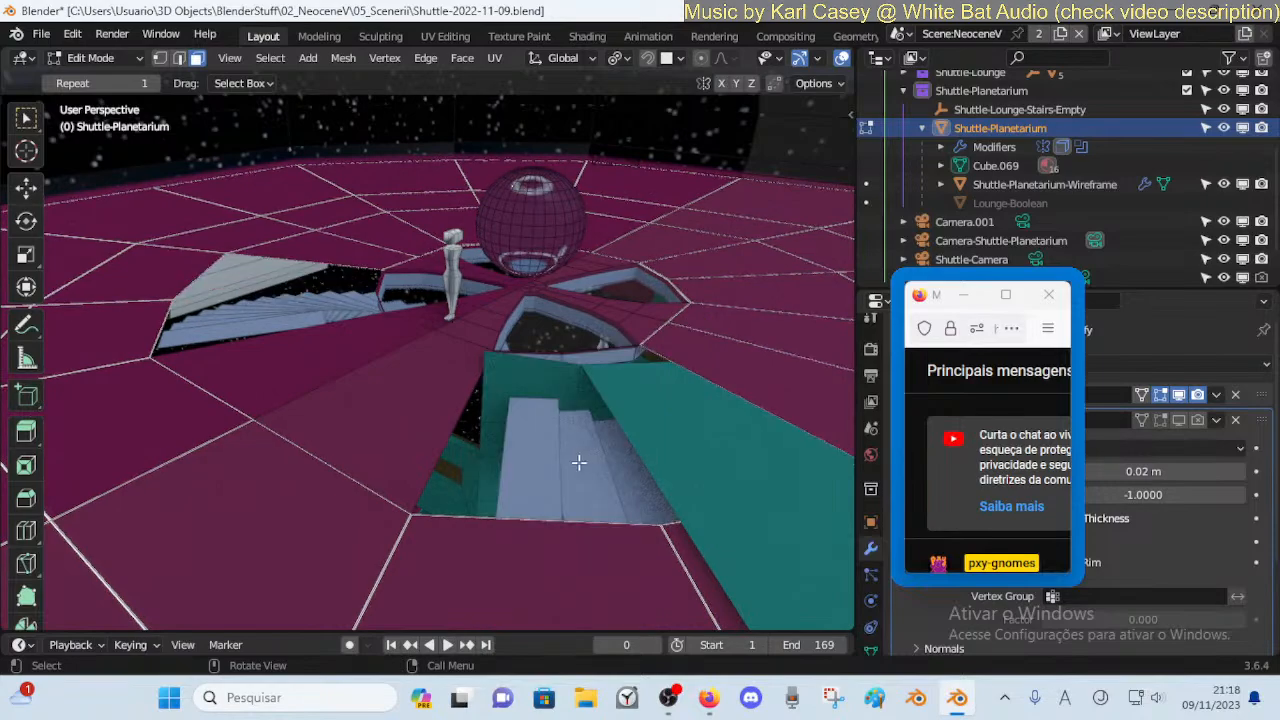
Examine the curved stairs' fit with the floor opening, central wall and dummies from above and below the planetarium floor
{"action": "key", "text": "shift+grave"}
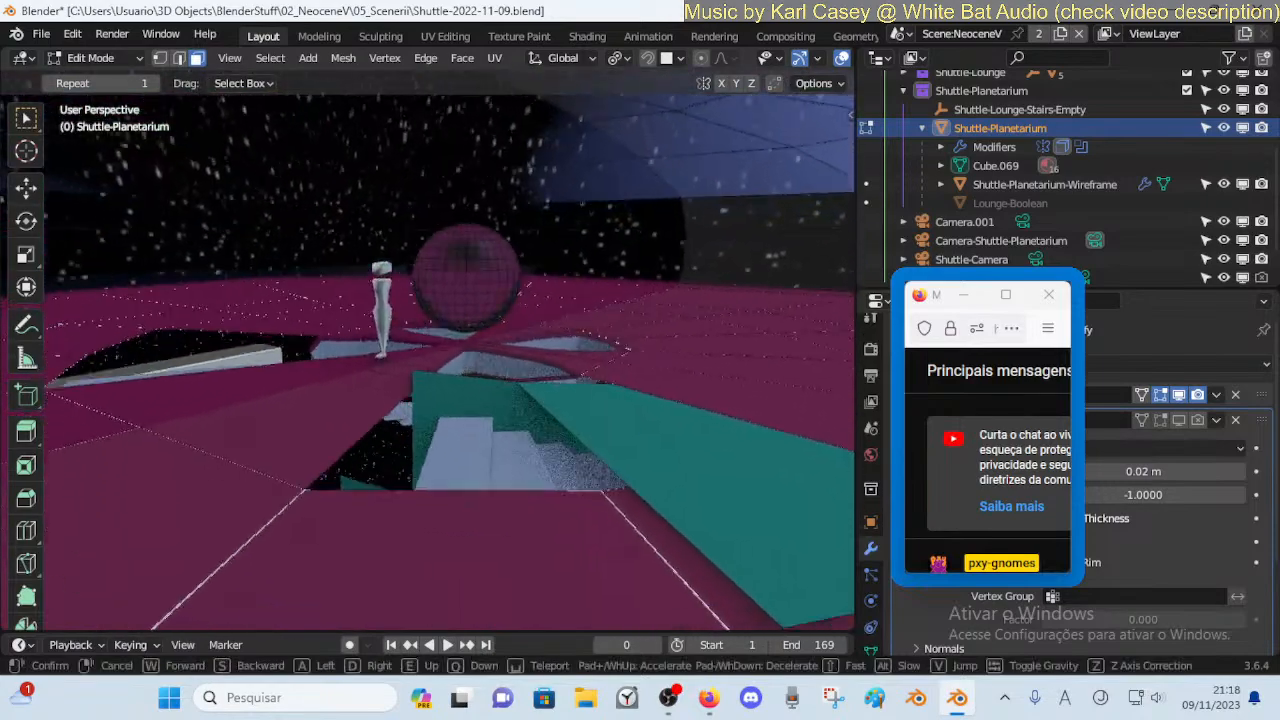
{"action": "key", "text": "q"}
{"action": "key", "text": "e"}
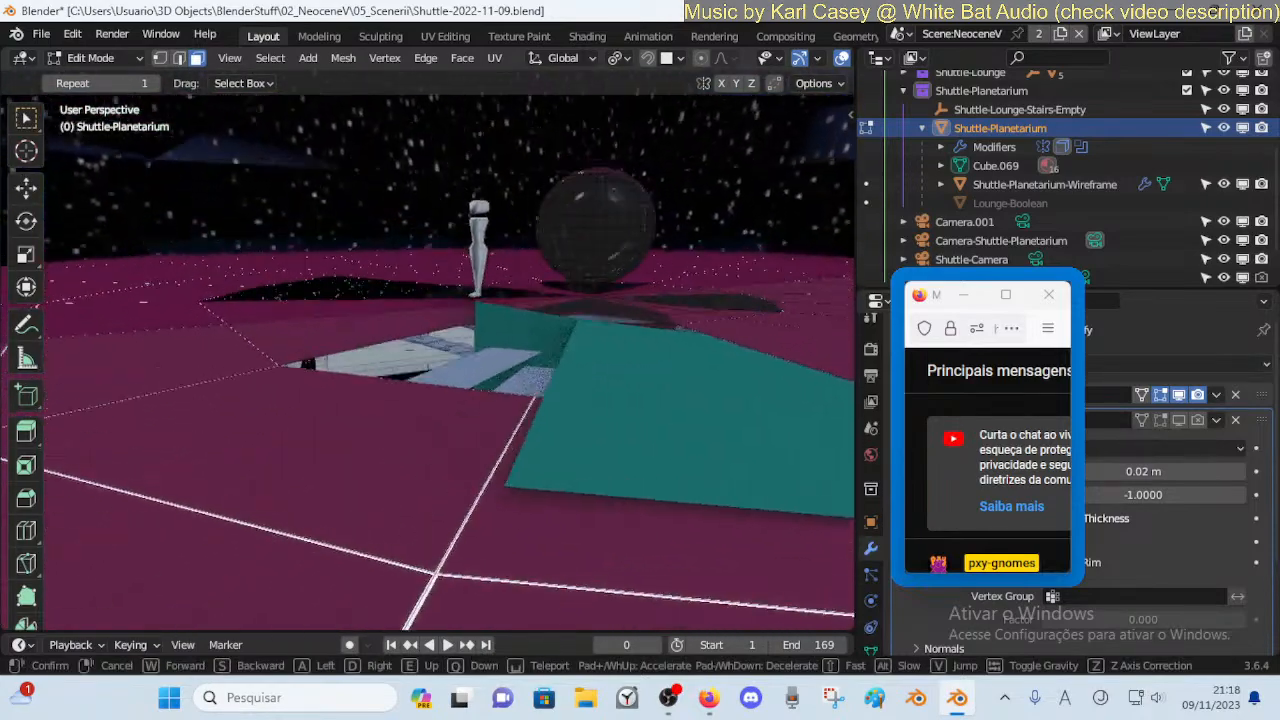
{"action": "key", "text": "w"}
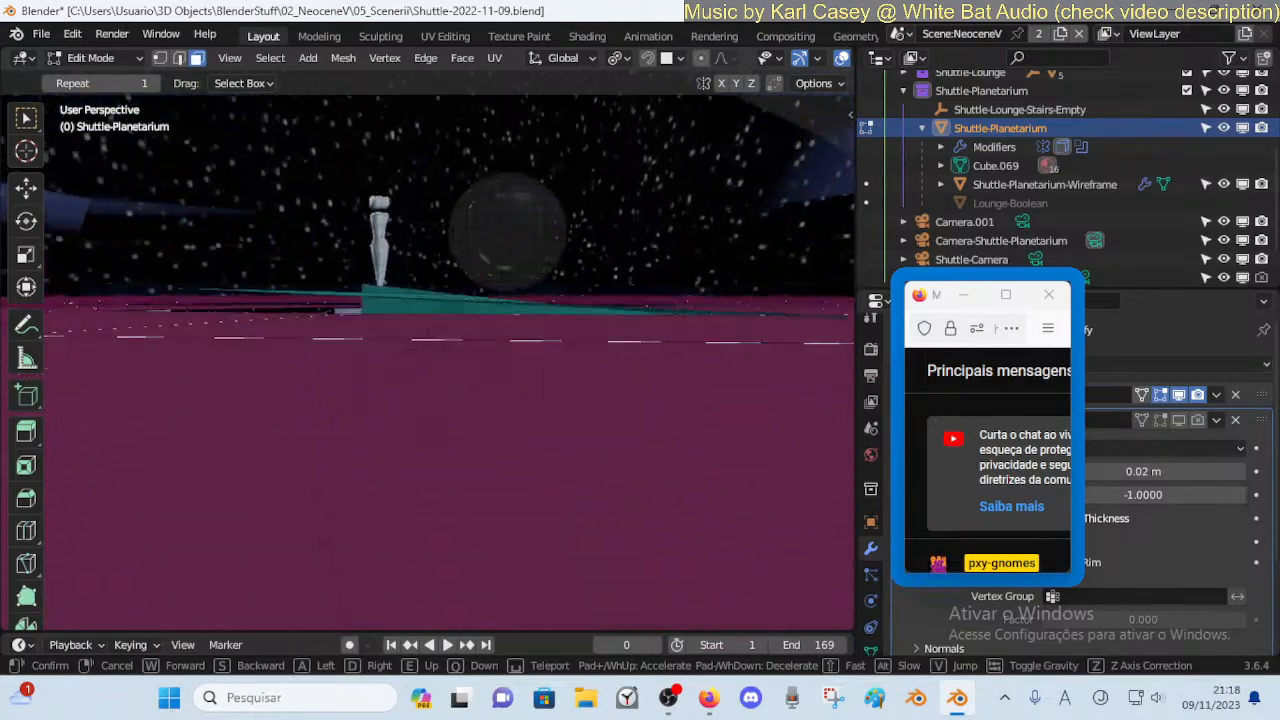
{"action": "key", "text": "w"}
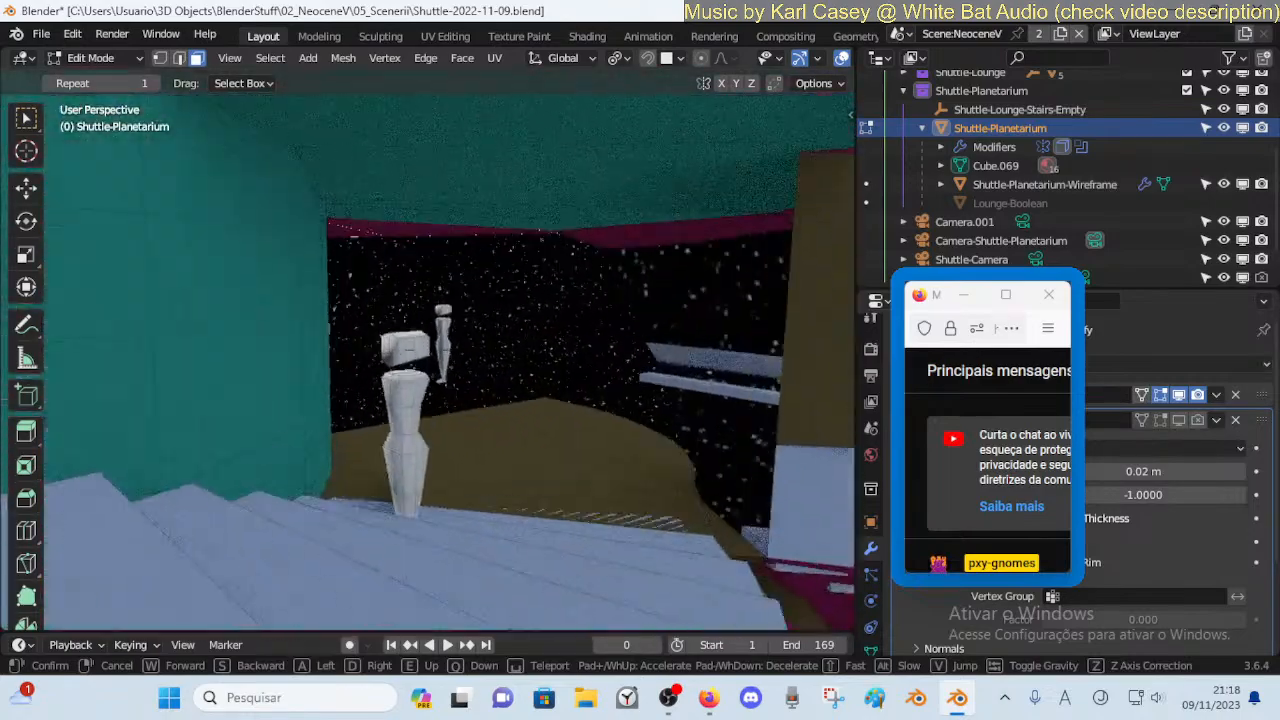
{"action": "key", "text": "a"}
{"action": "key", "text": "s"}
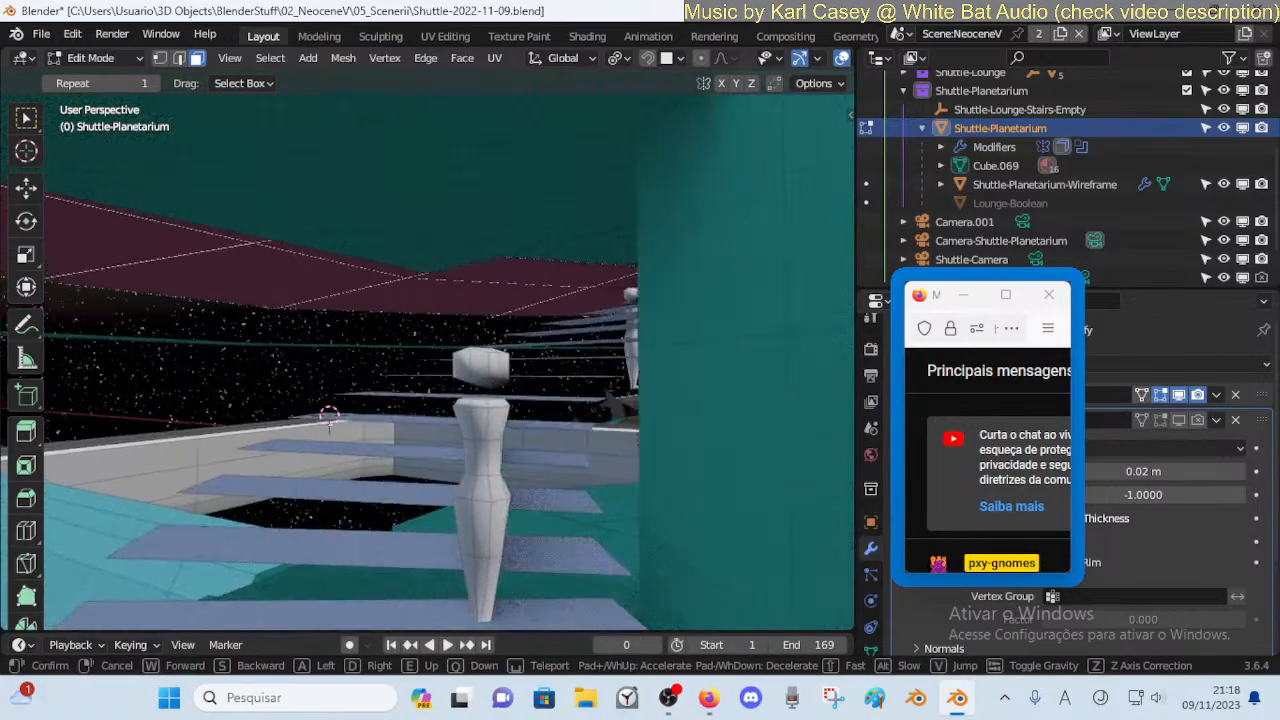
{"action": "key", "text": "w"}
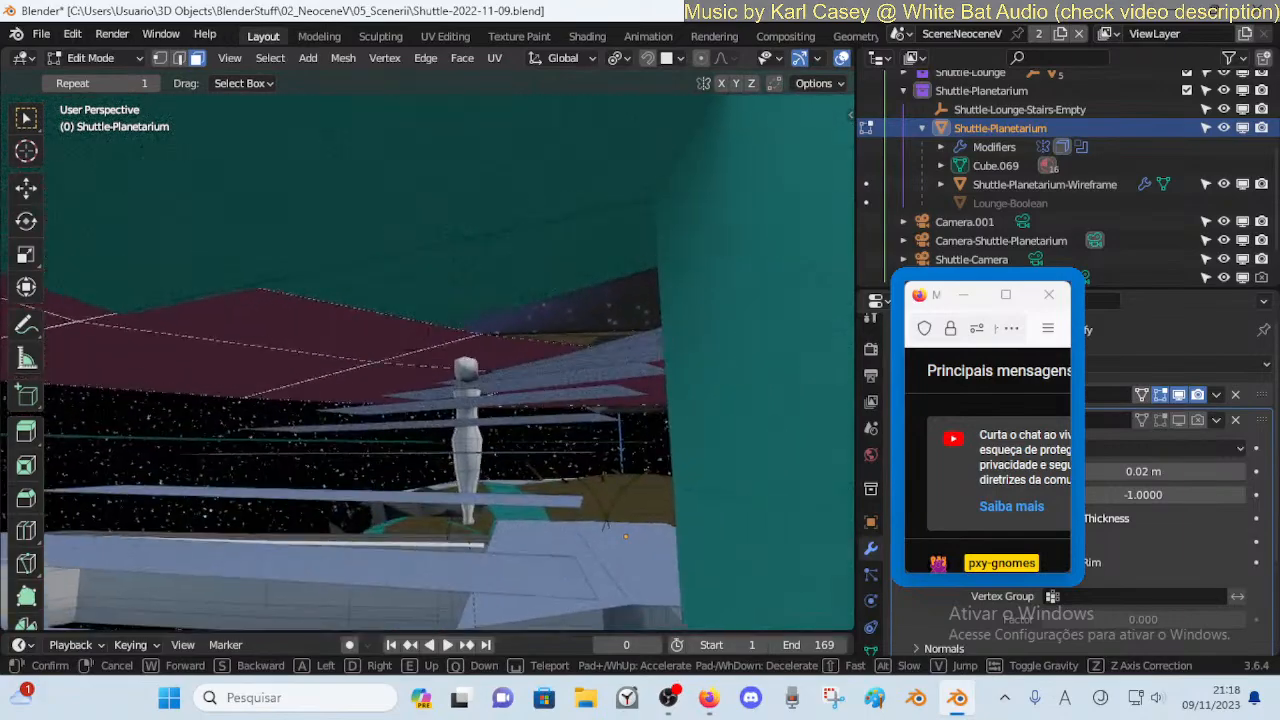
{"action": "key", "text": "w"}
{"action": "key", "text": "e"}
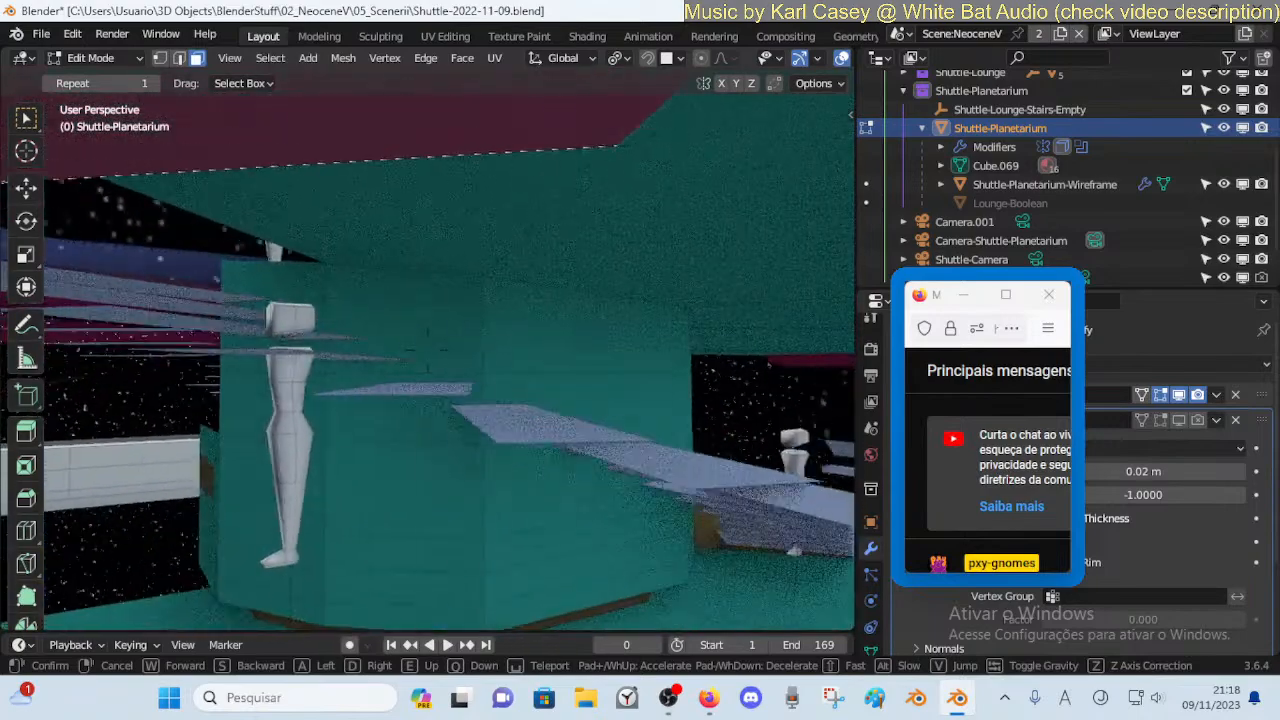
{"action": "key", "text": "e"}
{"action": "key", "text": "q"}
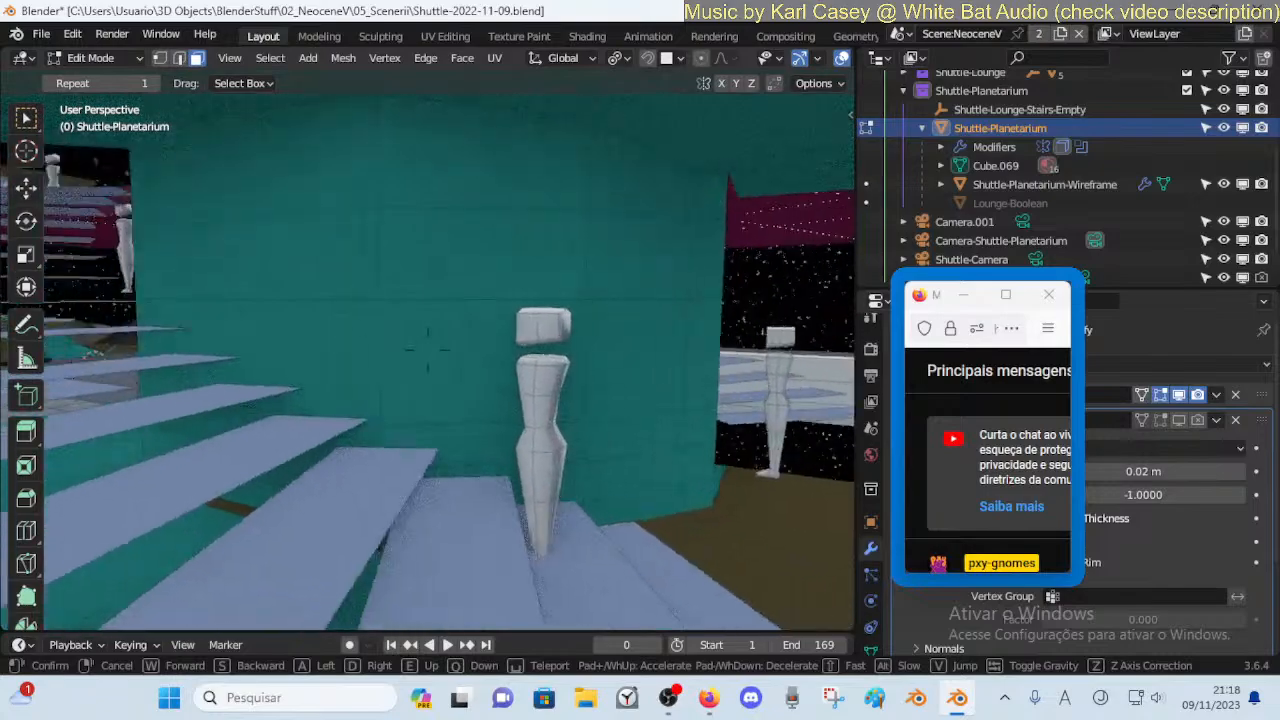
{"action": "key", "text": "w"}
{"action": "key", "text": "q"}
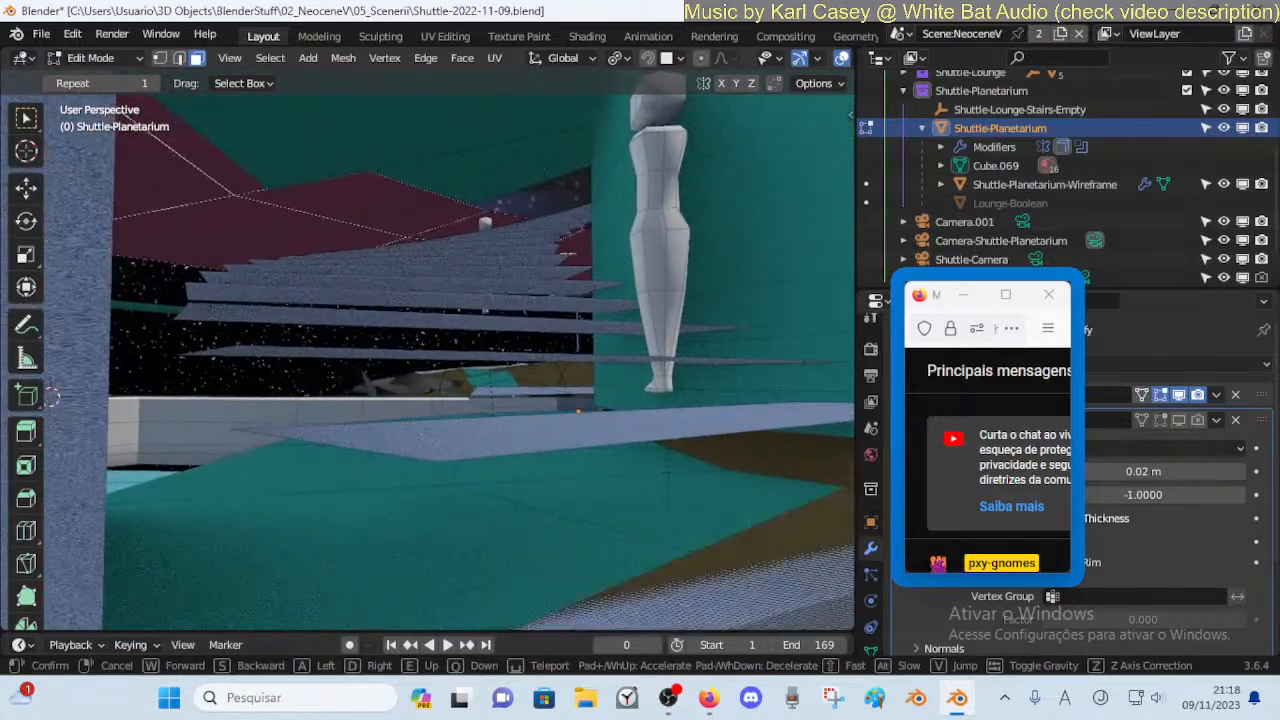
{"action": "key", "text": "e"}
{"action": "key", "text": "w"}
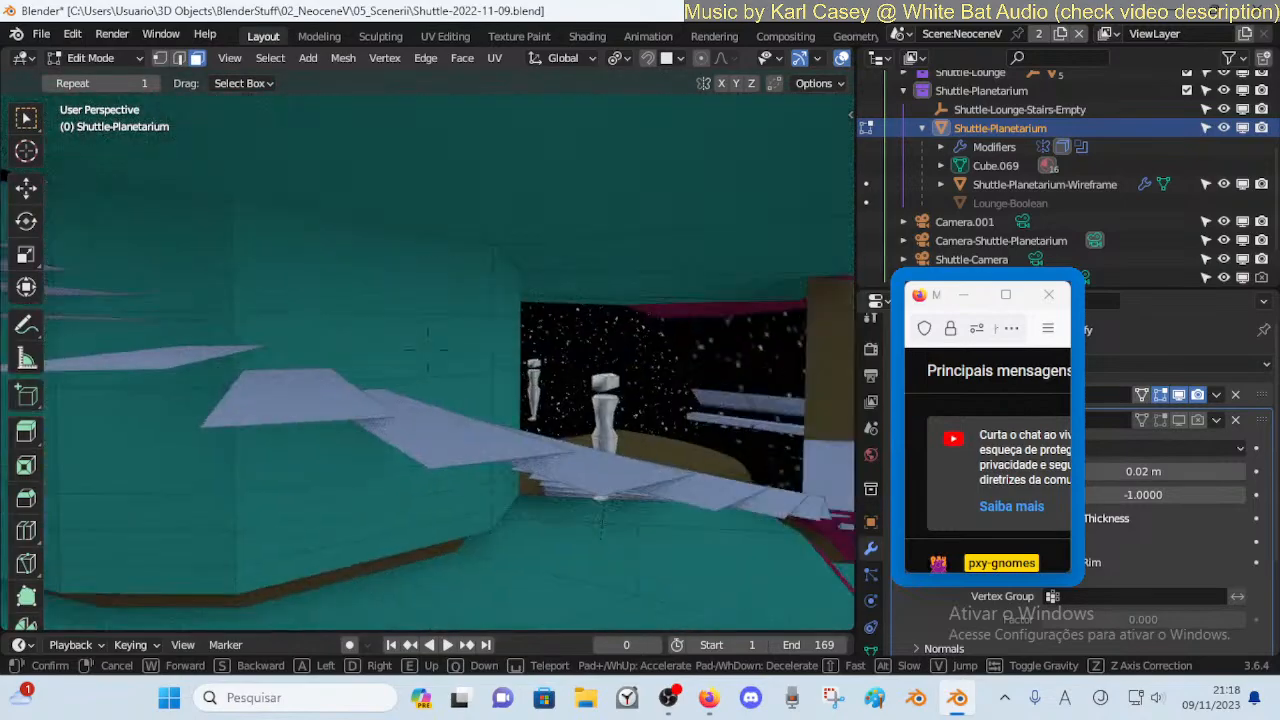
{"action": "key", "text": "a"}
{"action": "key", "text": "e"}
{"action": "key", "text": "e"}
{"action": "key", "text": "w"}
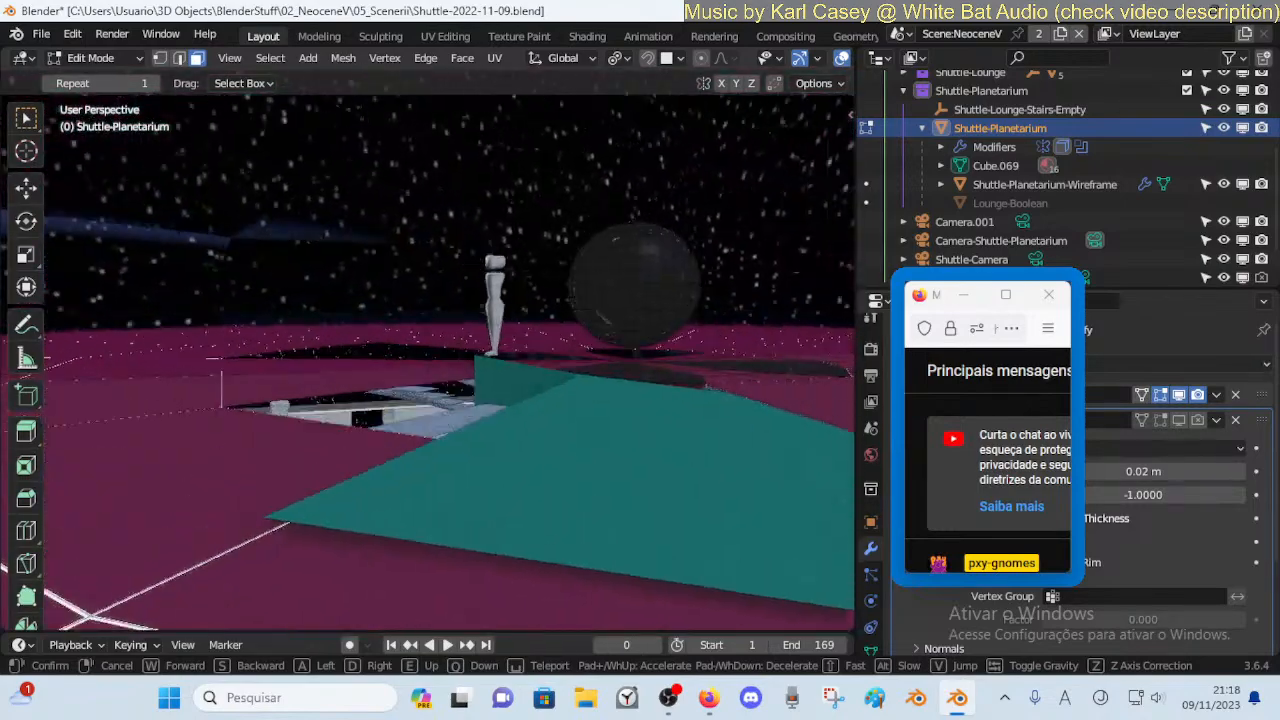
{"action": "key", "text": "a"}
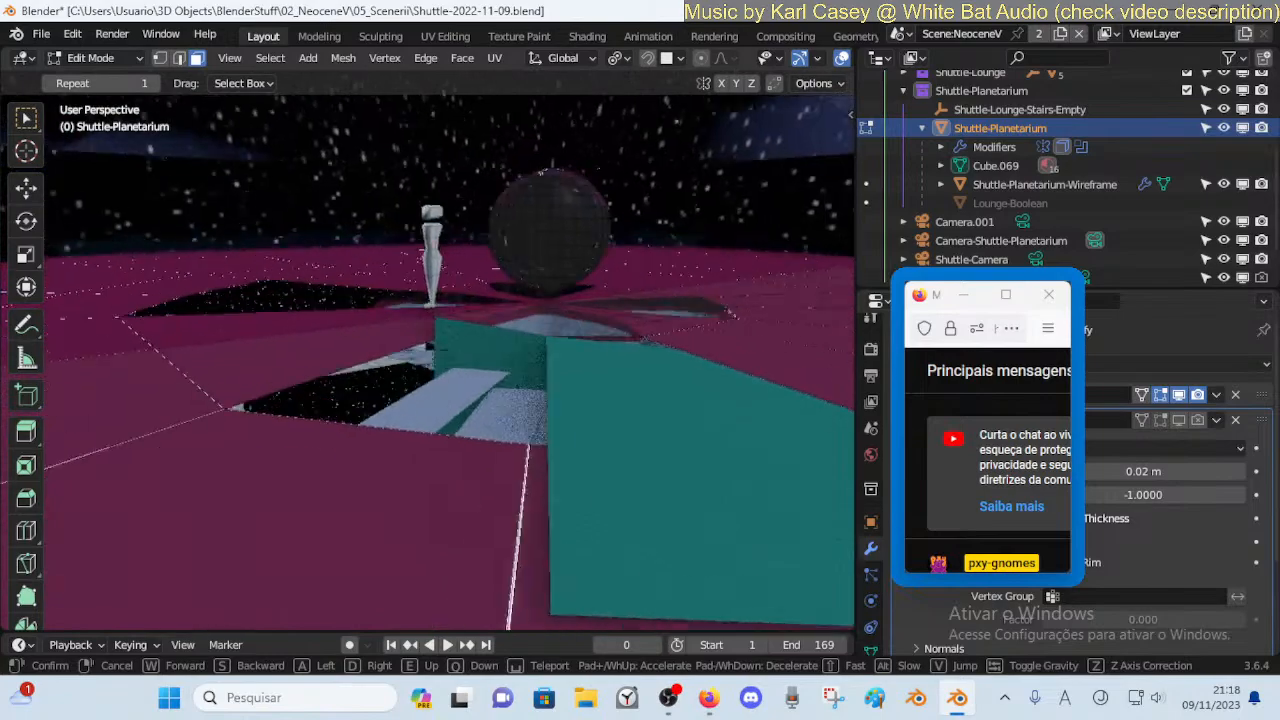
{"action": "key", "text": "e"}
{"action": "key", "text": "q"}
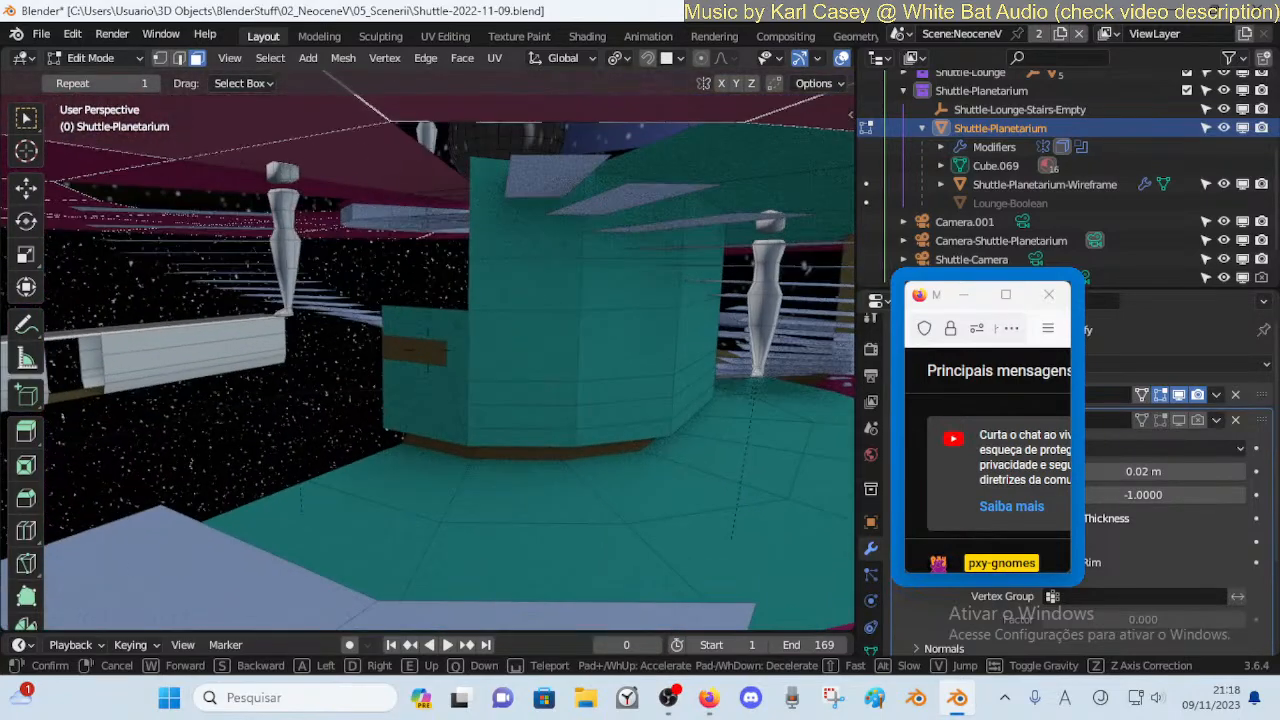
{"action": "left_click", "coordinate": [626, 455]}
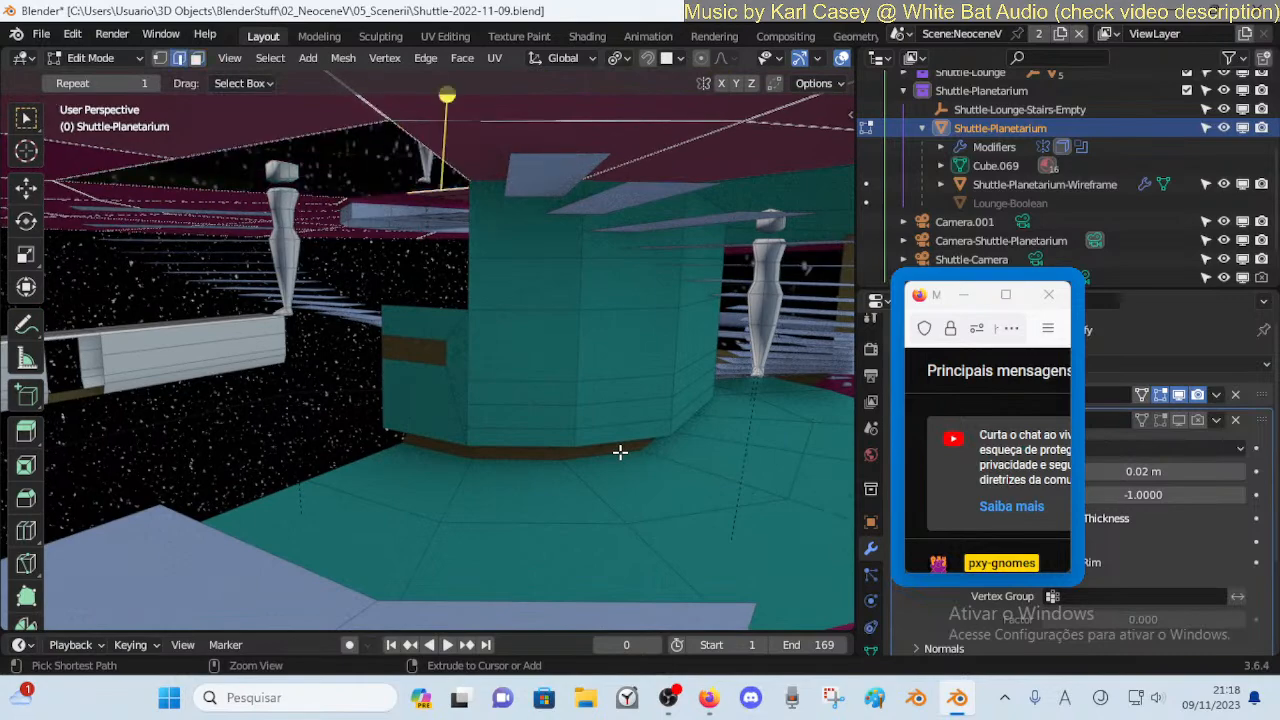
Undo the recent floor face deletions and the last adjustments of the stairs empty
{"action": "key", "text": "alt+q"}
{"action": "key", "text": "ctrl+z"}
{"action": "key", "text": "ctrl+z"}
{"action": "key", "text": "ctrl+z"}
{"action": "key", "text": "ctrl+z"}
{"action": "key", "text": "ctrl+z"}
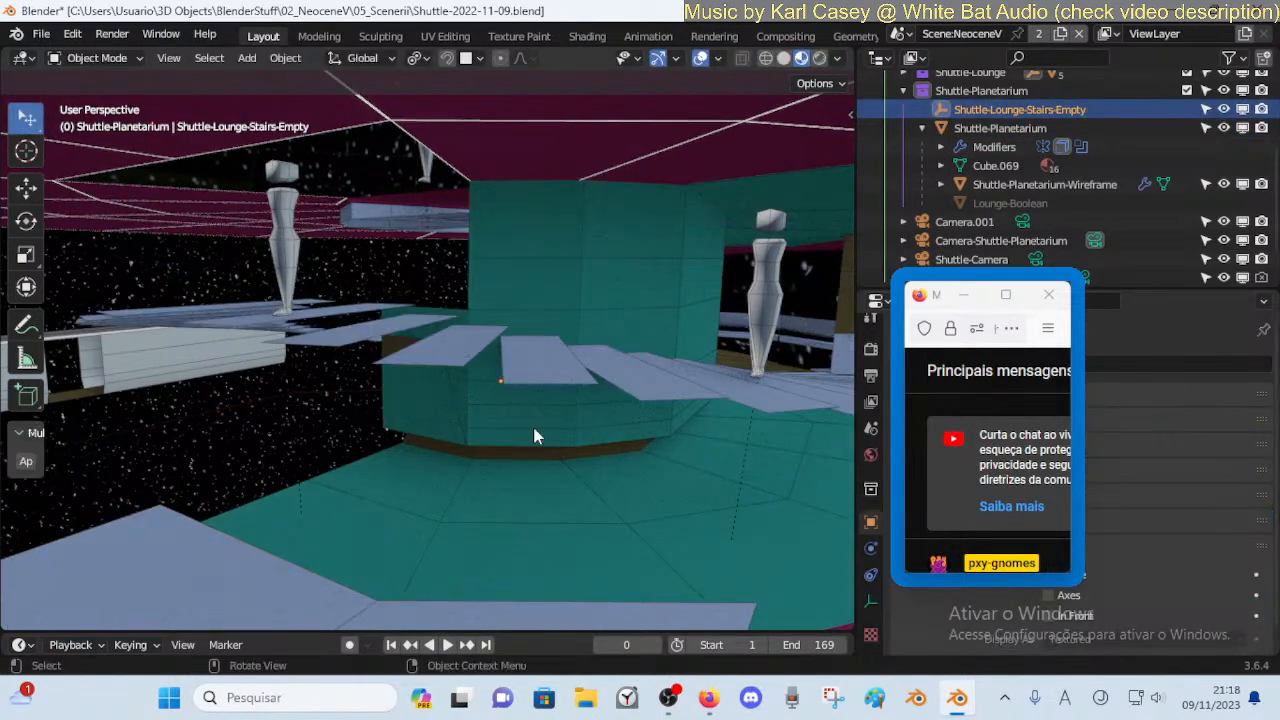
Rotate the stairs empty slightly around global Z, checking the top steps against the central wall
{"action": "key", "text": "shift+grave"}
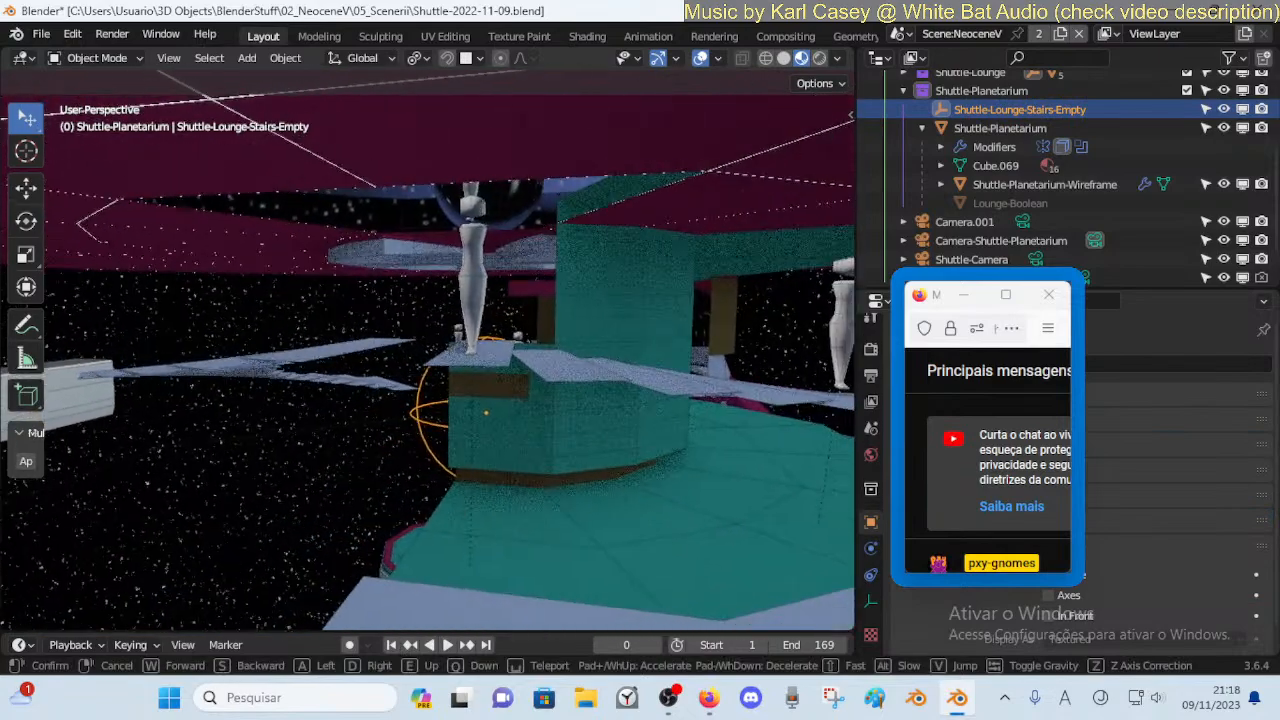
{"action": "left_click", "coordinate": [534, 432]}
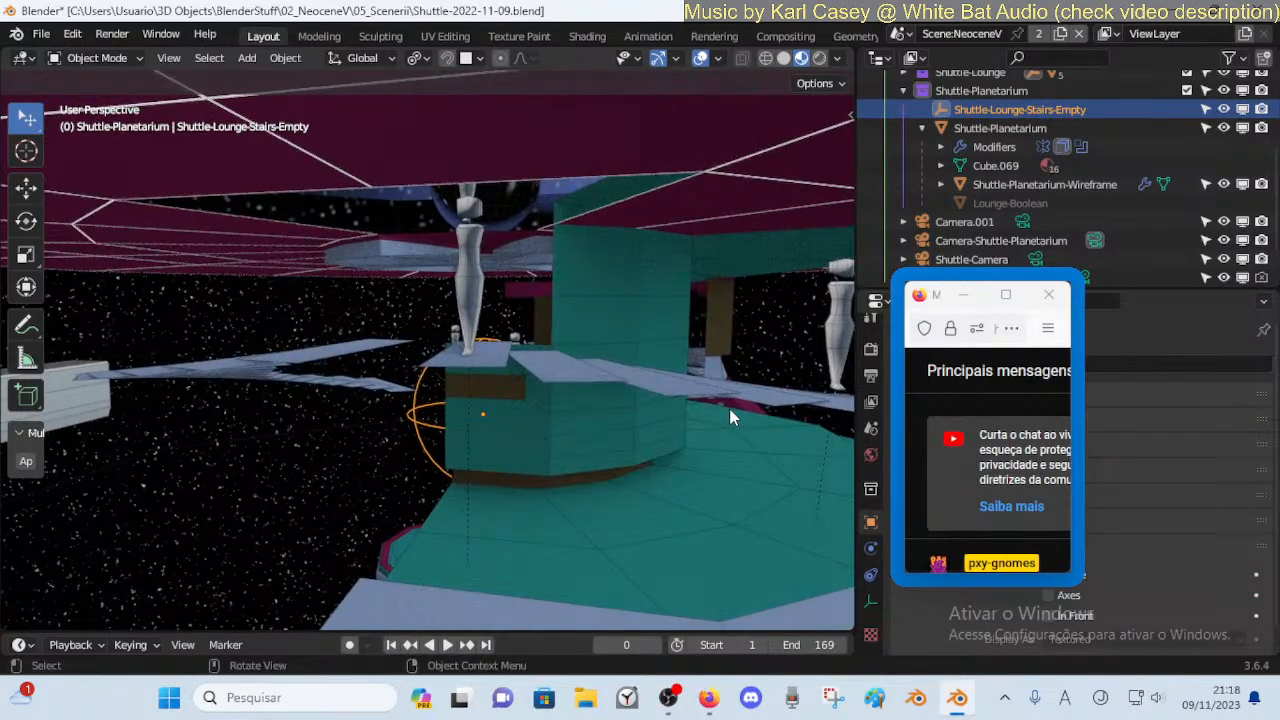
{"action": "key", "text": "r"}
{"action": "key", "text": "z"}
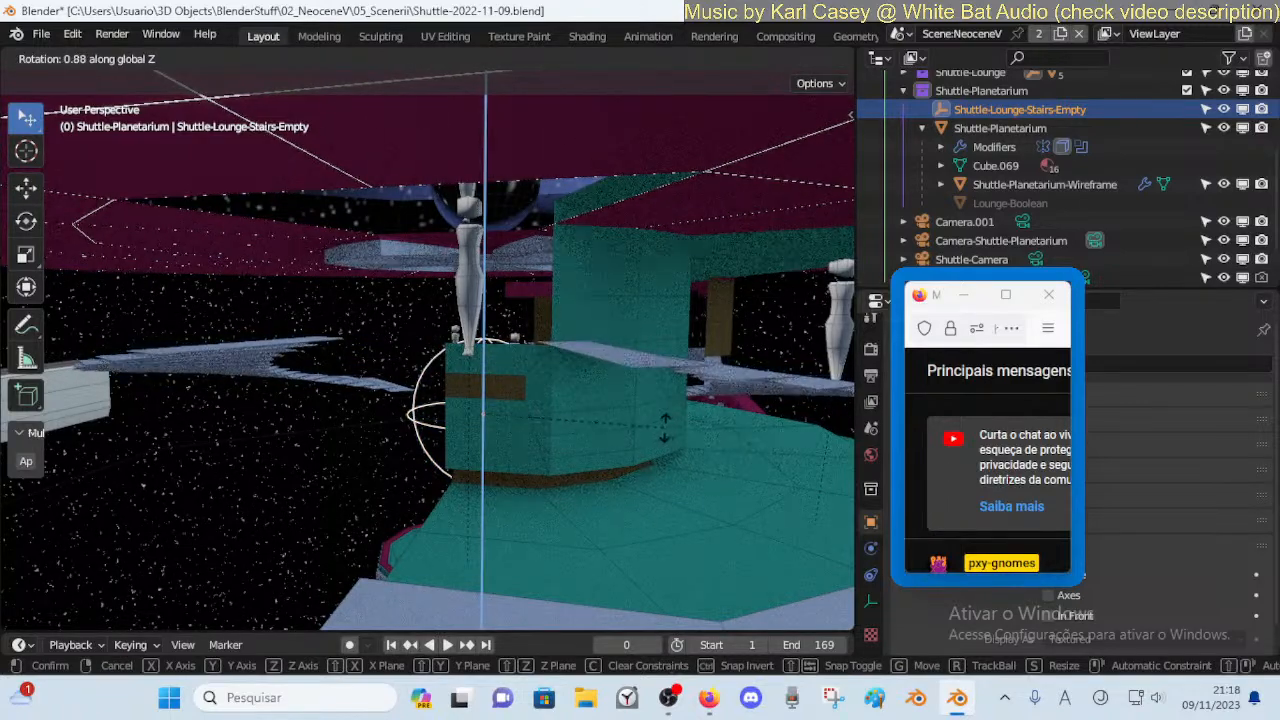
{"action": "left_click", "coordinate": [568, 436]}
Lower the stairs empty about 0.003 m along global Z
{"action": "key", "text": "shift+grave"}
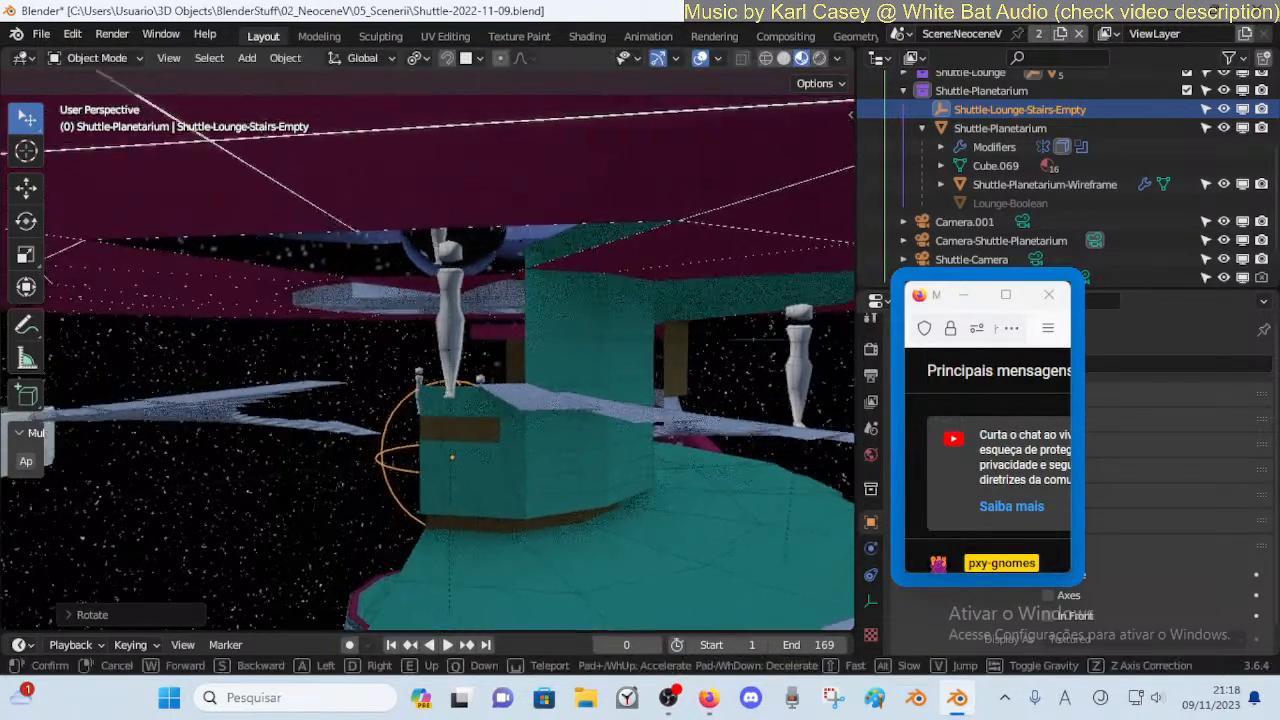
{"action": "left_click", "coordinate": [584, 397]}
{"action": "key", "text": "g"}
{"action": "key", "text": "z"}
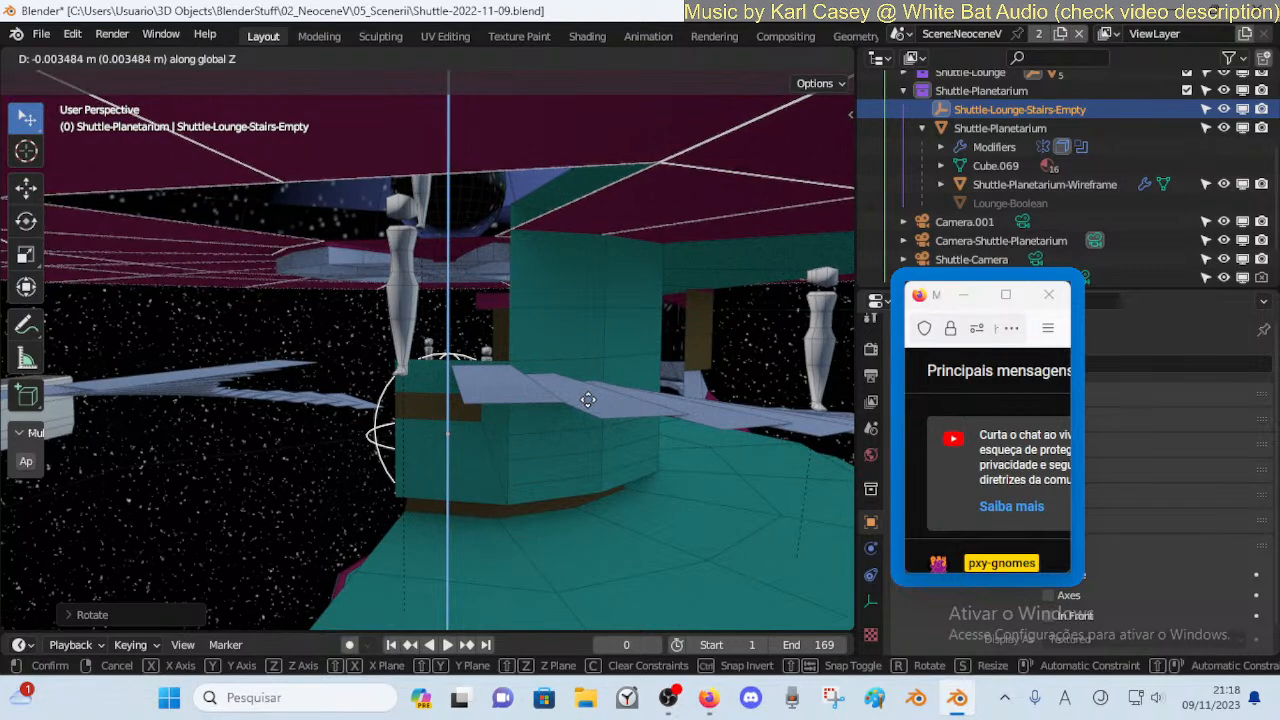
{"action": "left_click", "coordinate": [588, 399]}
Fine-tune the stairs empty's rotation around global Z so the upper steps line up with the central block
{"action": "key", "text": "shift+grave"}
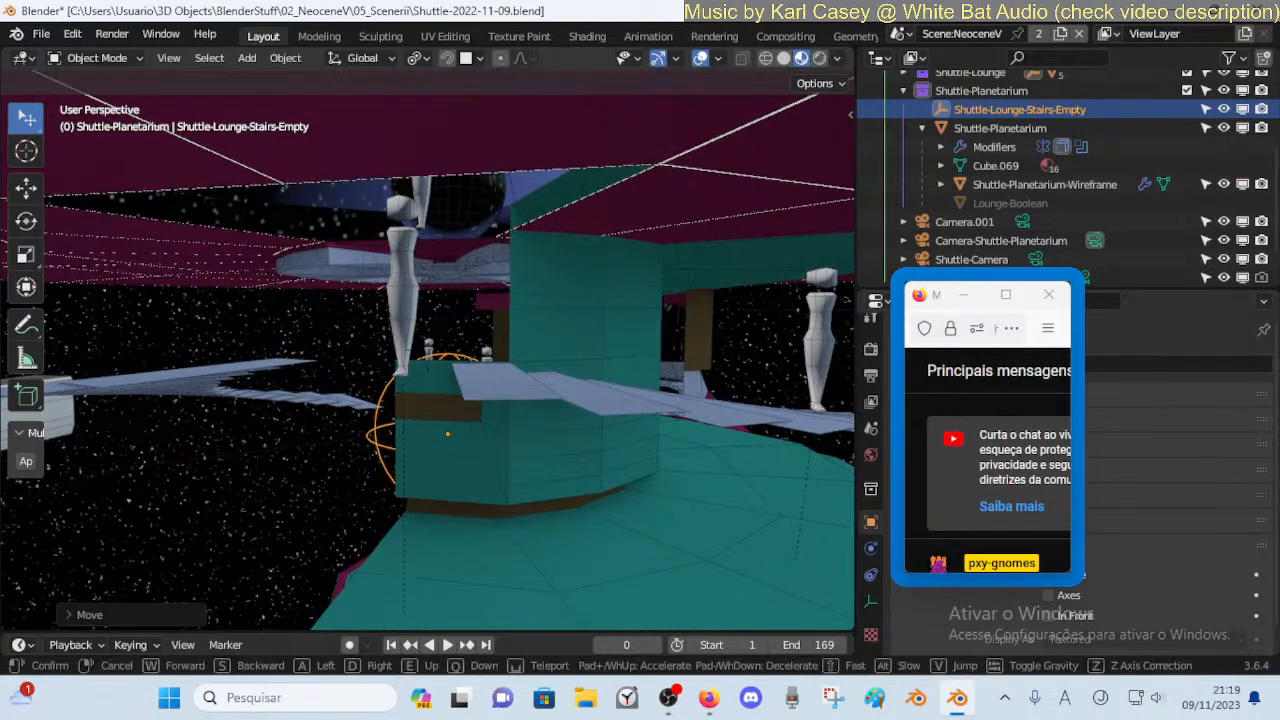
{"action": "key", "text": "w"}
{"action": "left_click", "coordinate": [711, 423]}
{"action": "key", "text": "r"}
{"action": "key", "text": "z"}
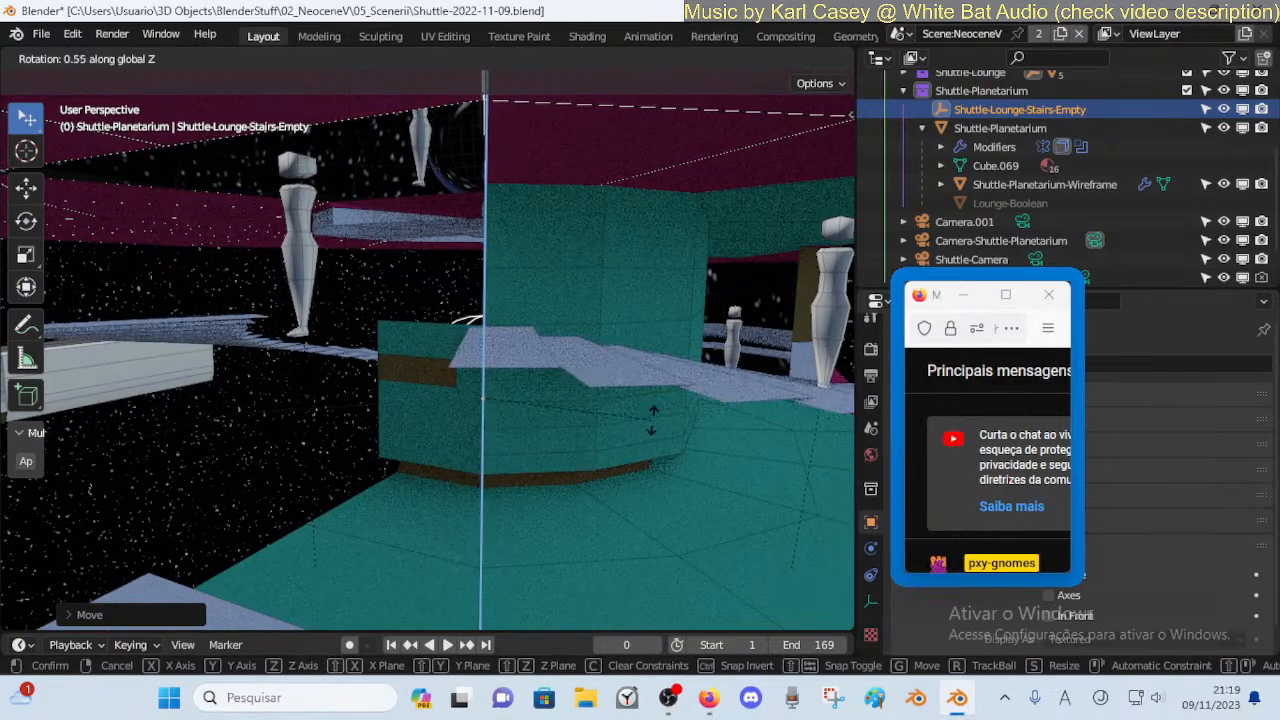
{"action": "left_click", "coordinate": [592, 421]}
Enter Edit Mode on Shuttle-Lounge and select the teal ceiling edge running outward from the central wall above the stairs
{"action": "mouse_move", "coordinate": [592, 424]}
{"action": "middle_mouse_down"}
{"action": "mouse_move", "coordinate": [680, 430]}
{"action": "mouse_move", "coordinate": [582, 413]}
{"action": "middle_mouse_up"}
{"action": "left_click", "coordinate": [543, 362]}
{"action": "key", "text": "Tab"}
{"action": "left_click", "coordinate": [548, 345]}
{"action": "key", "text": "shift+grave"}
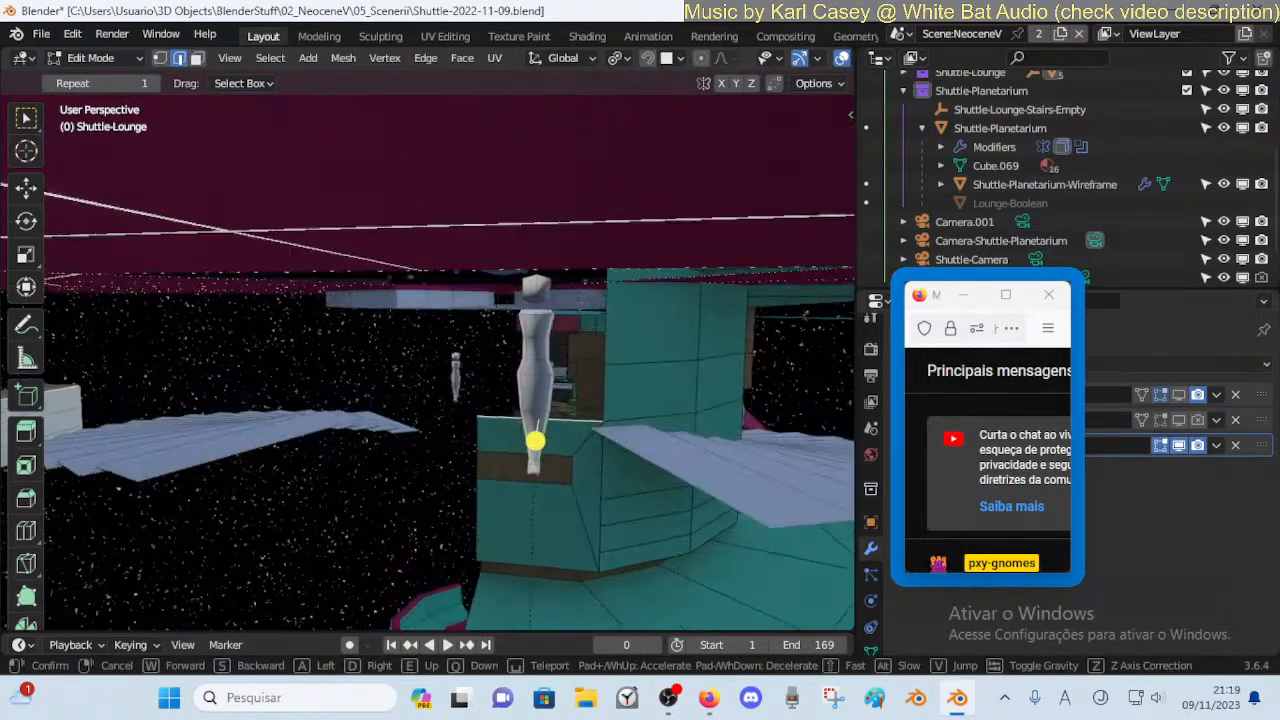
{"action": "key", "text": "q"}
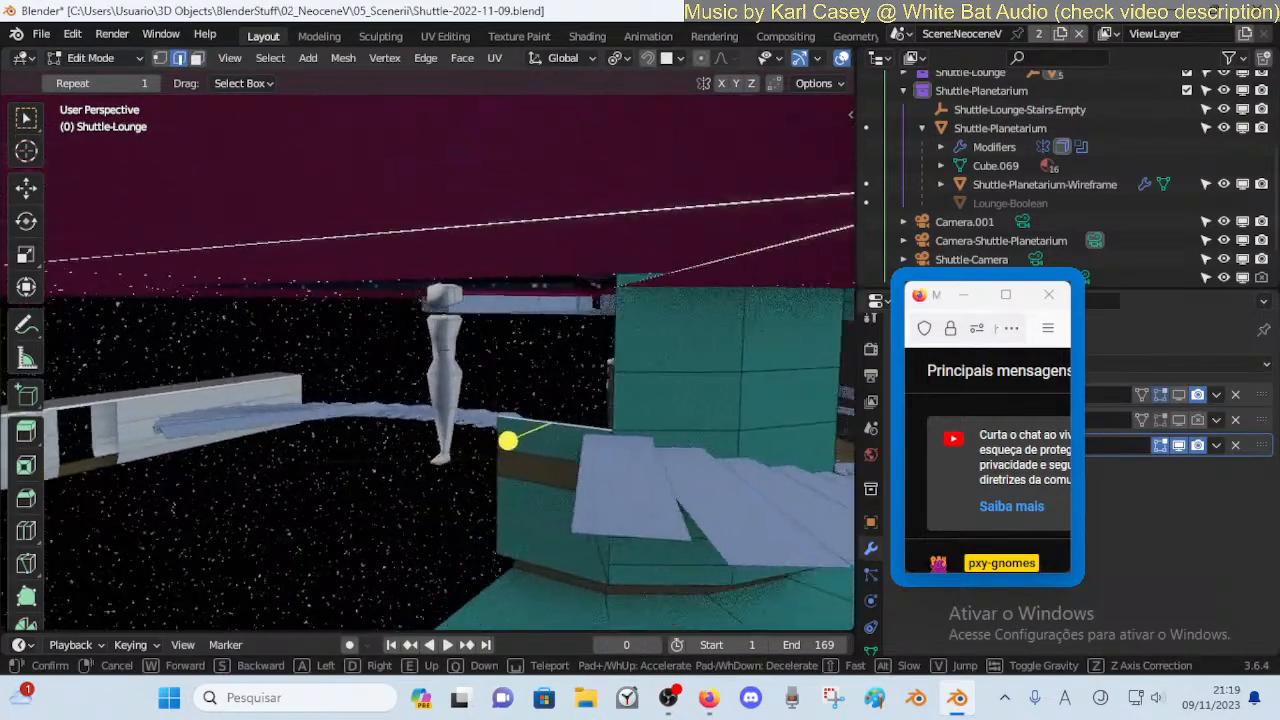
{"action": "key", "text": "e"}
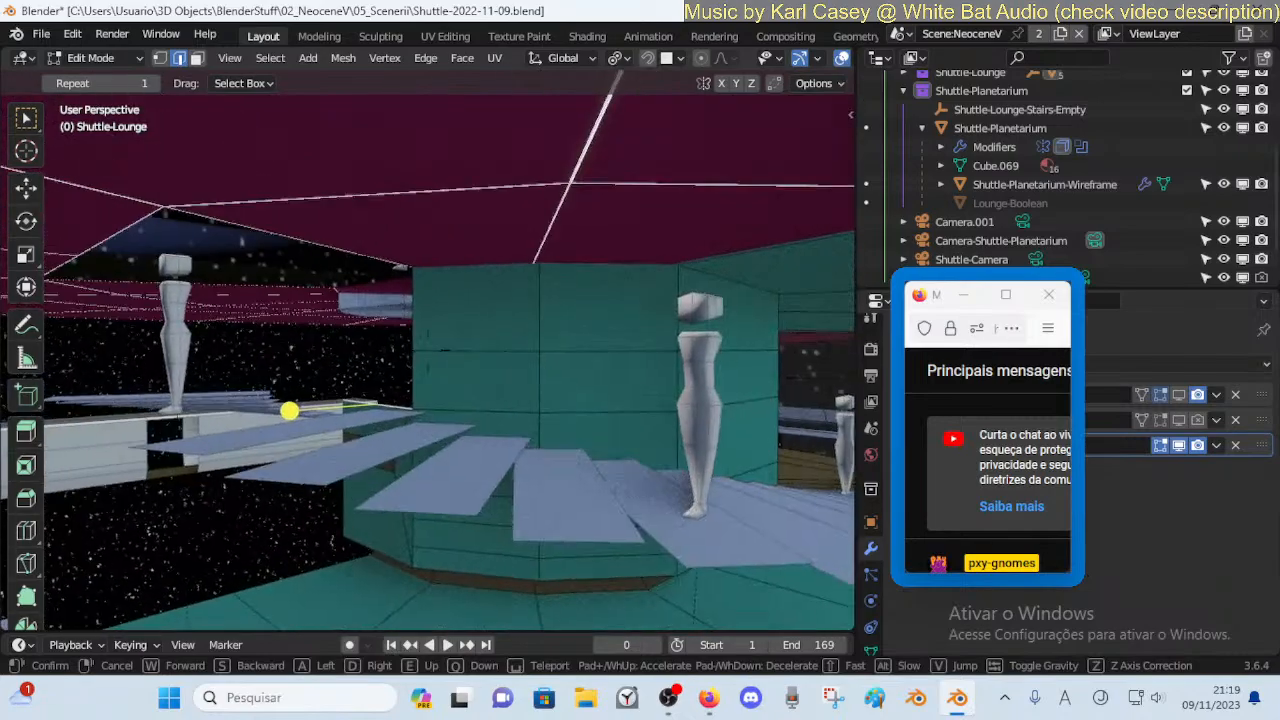
{"action": "key", "text": "q"}
{"action": "key", "text": "d"}
{"action": "key", "text": "d"}
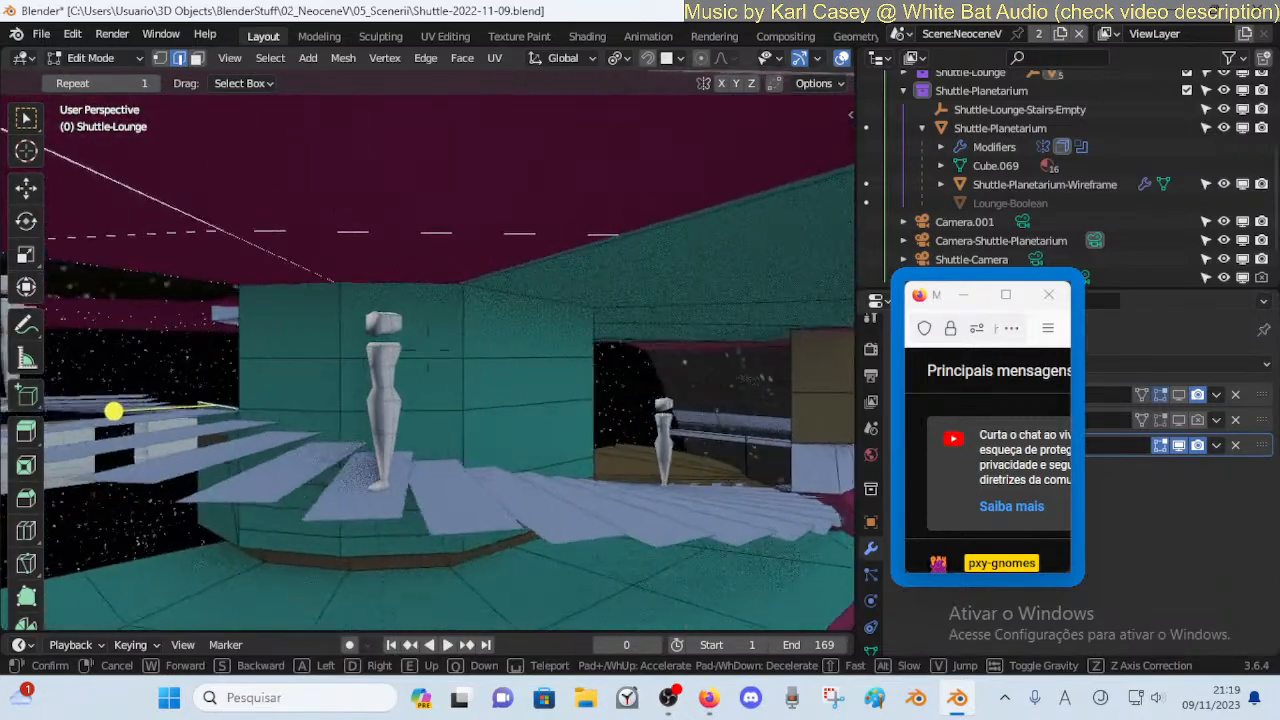
{"action": "key", "text": "d"}
{"action": "key", "text": "a"}
{"action": "key", "text": "d"}
{"action": "left_click", "coordinate": [627, 287]}
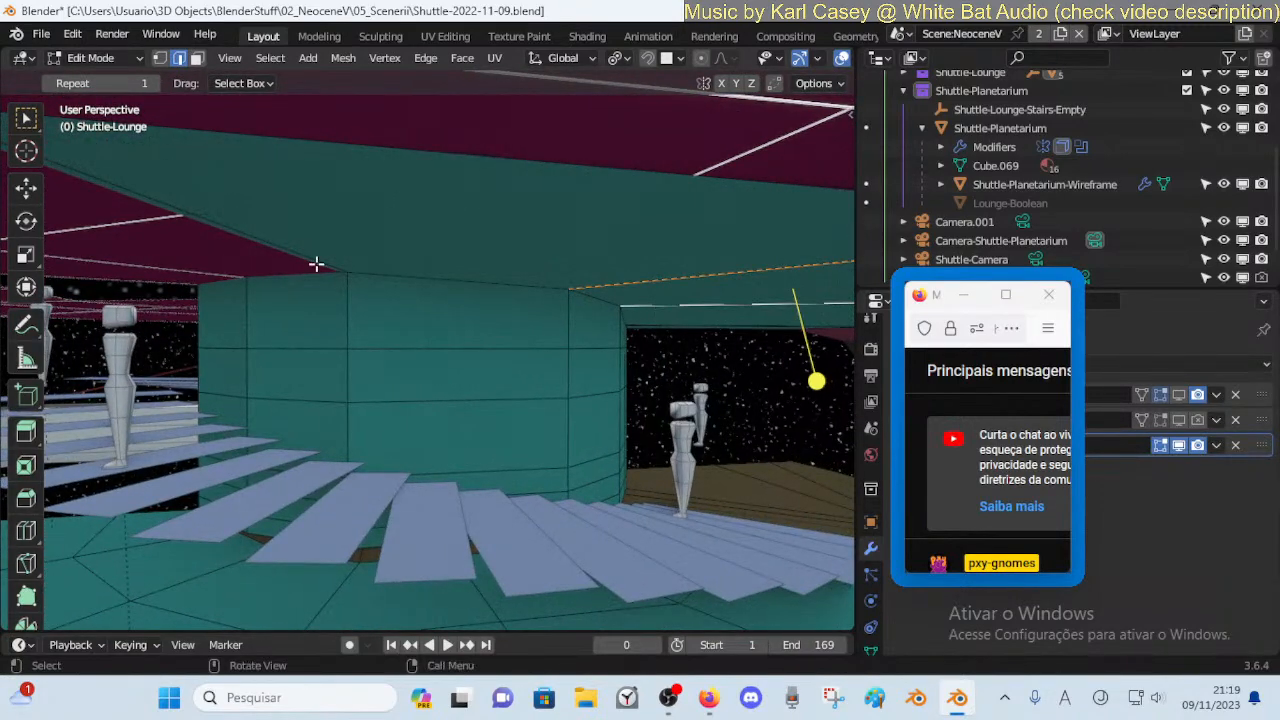
{"action": "key", "text": "g"}
{"action": "key", "text": "z"}
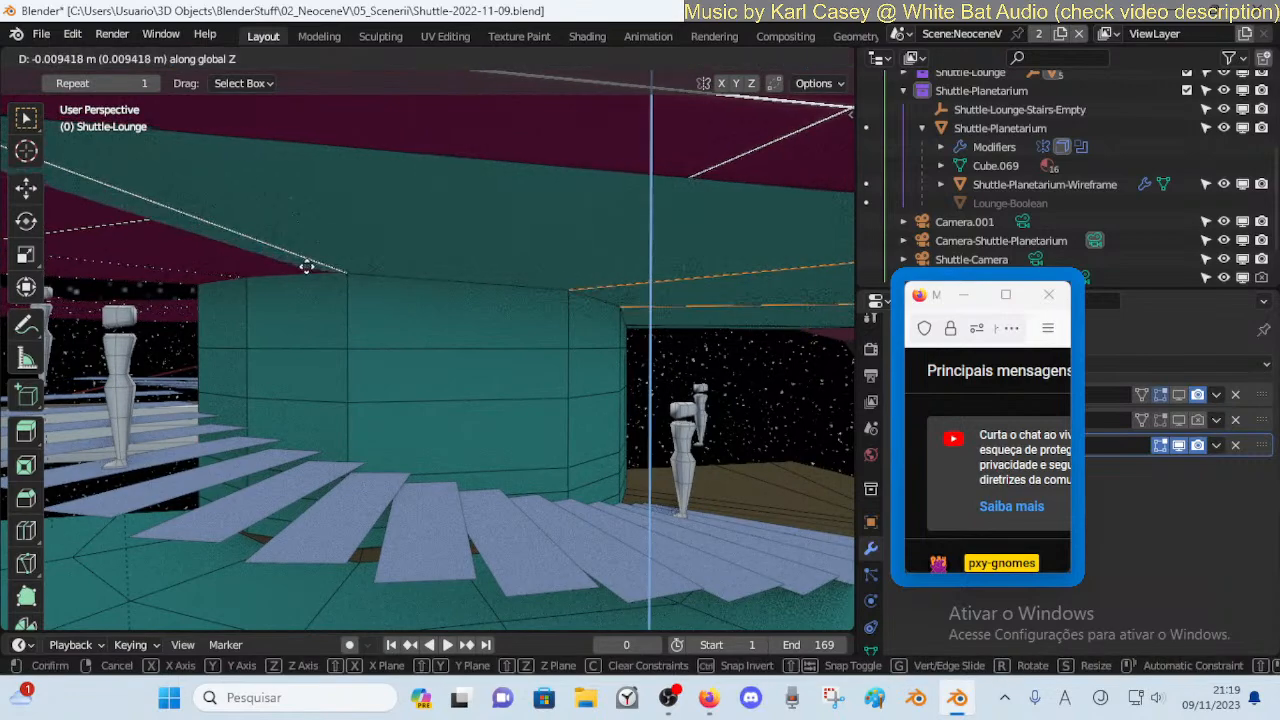
{"action": "left_click", "coordinate": [299, 320]}
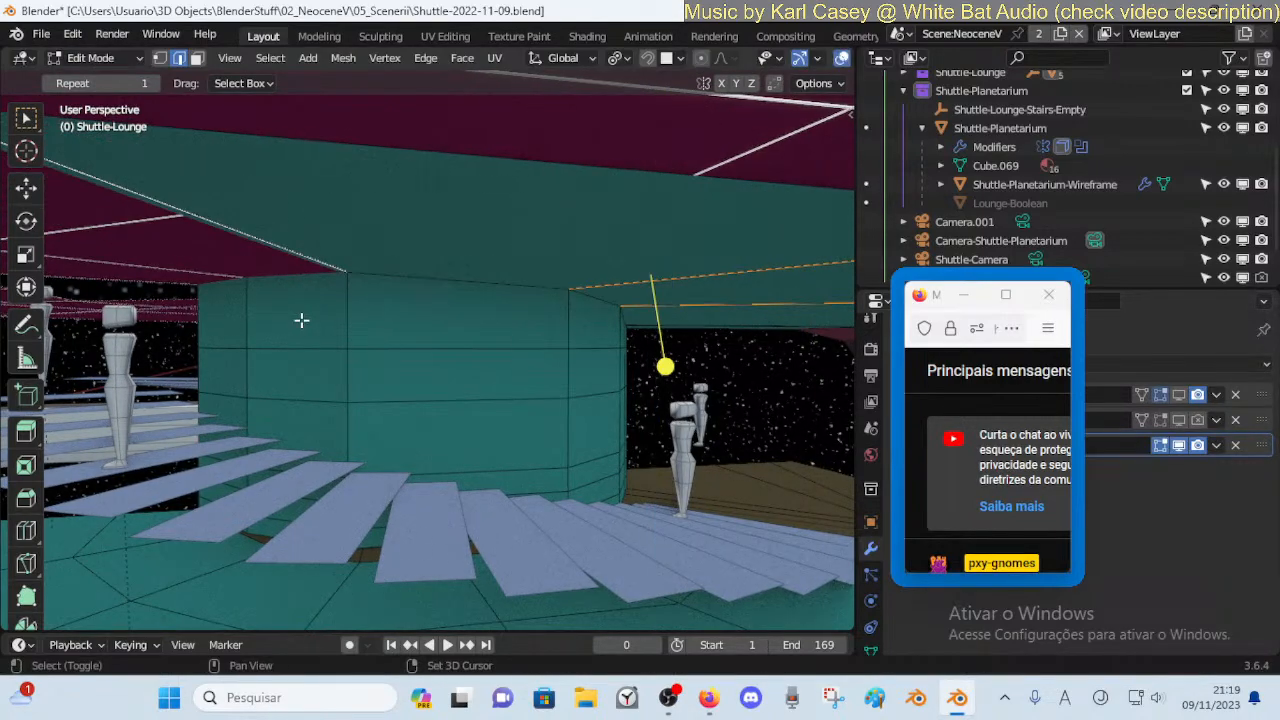
Select the teal ceiling's radial edges around Shuttle-Lounge's central wall and lower them along global Z beneath the planetarium floor
{"action": "key", "text": "shift+grave"}
{"action": "key", "text": "a"}
{"action": "left_click", "coordinate": [168, 245]}
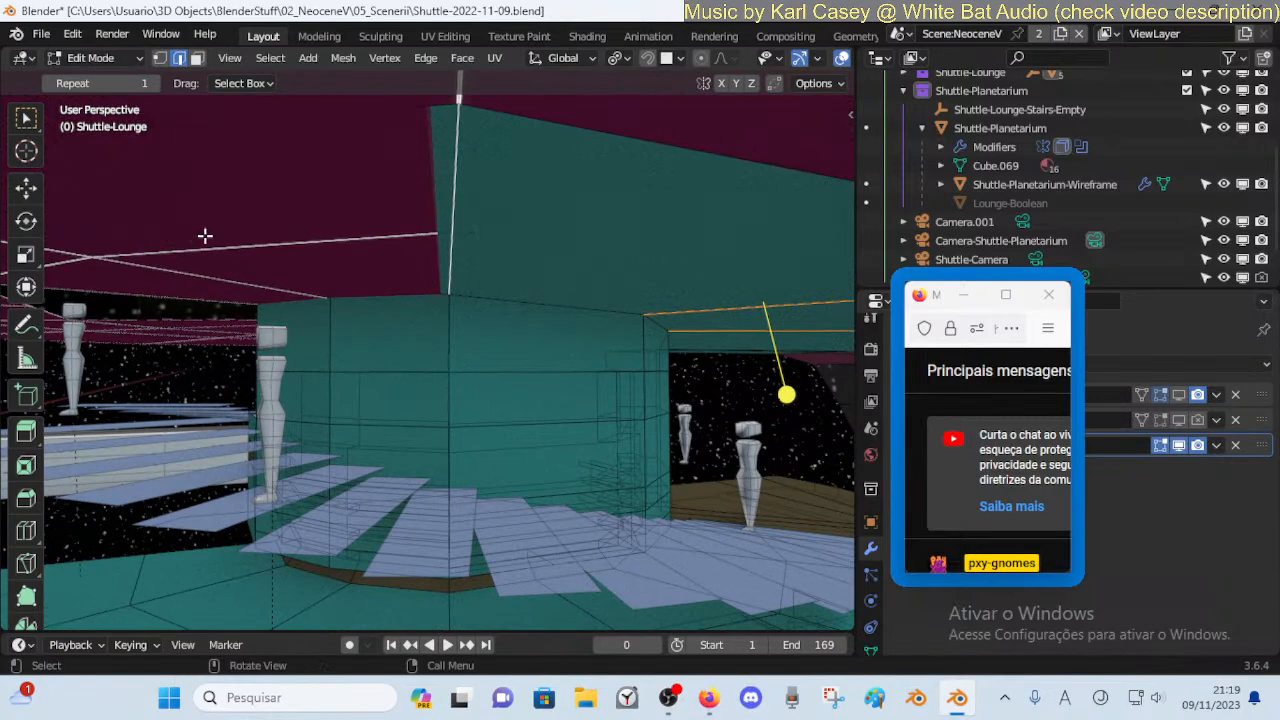
{"action": "key", "text": "shift+grave"}
{"action": "left_click", "coordinate": [230, 287]}
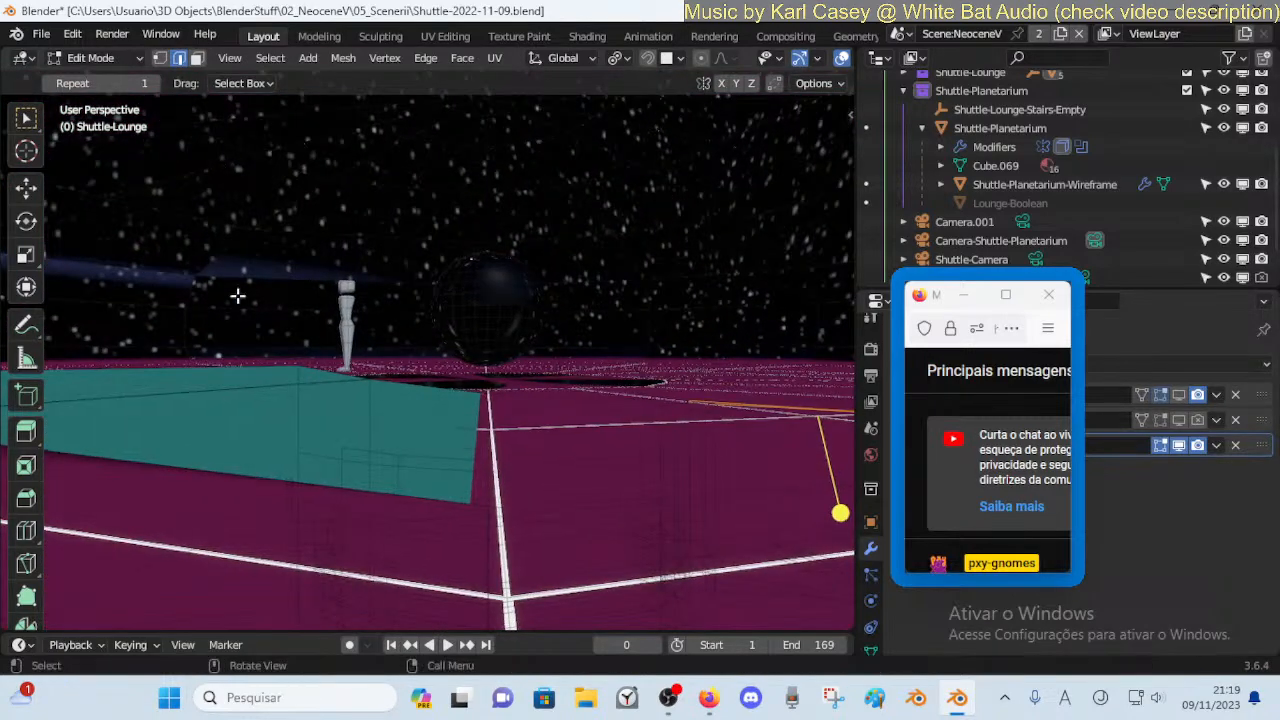
{"action": "key", "text": "shift+grave"}
{"action": "key", "text": "q"}
{"action": "left_click", "coordinate": [221, 366]}
{"action": "key", "text": "g"}
{"action": "key", "text": "z"}
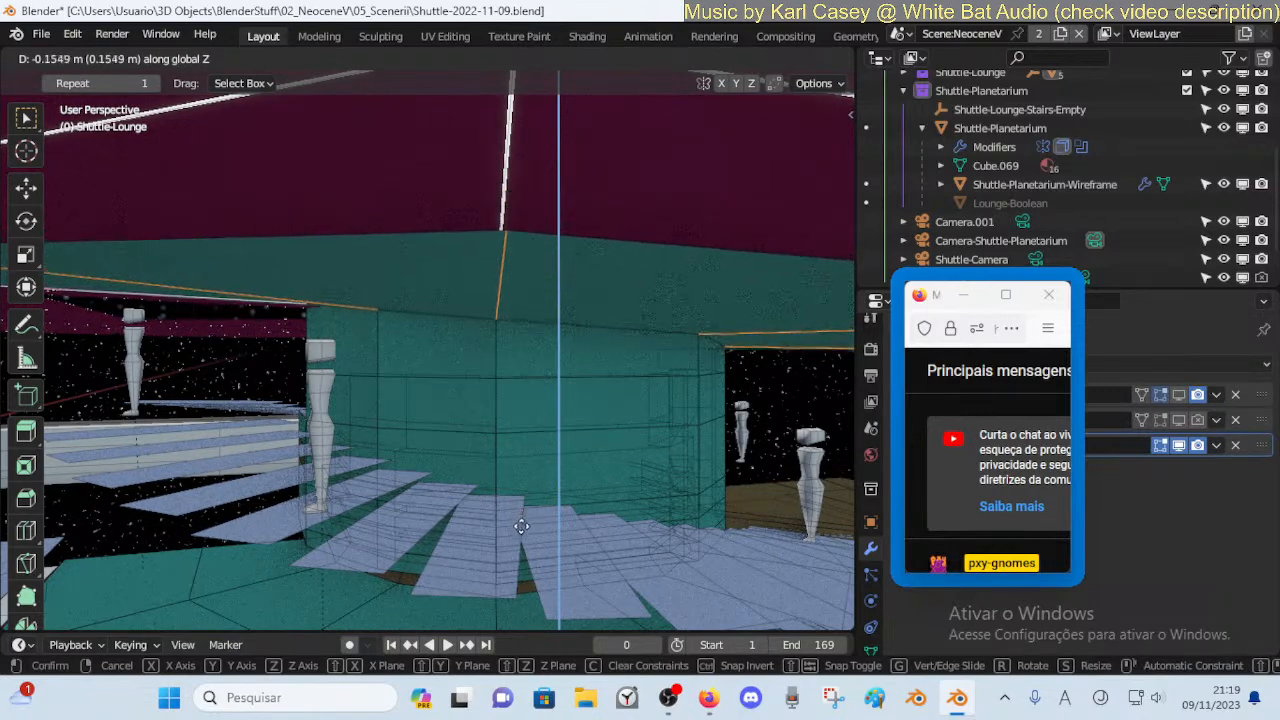
{"action": "left_click", "coordinate": [518, 566]}
Inspect the lowered teal ceiling around the central block from several viewpoints inside the lounge
{"action": "key", "text": "shift+grave"}
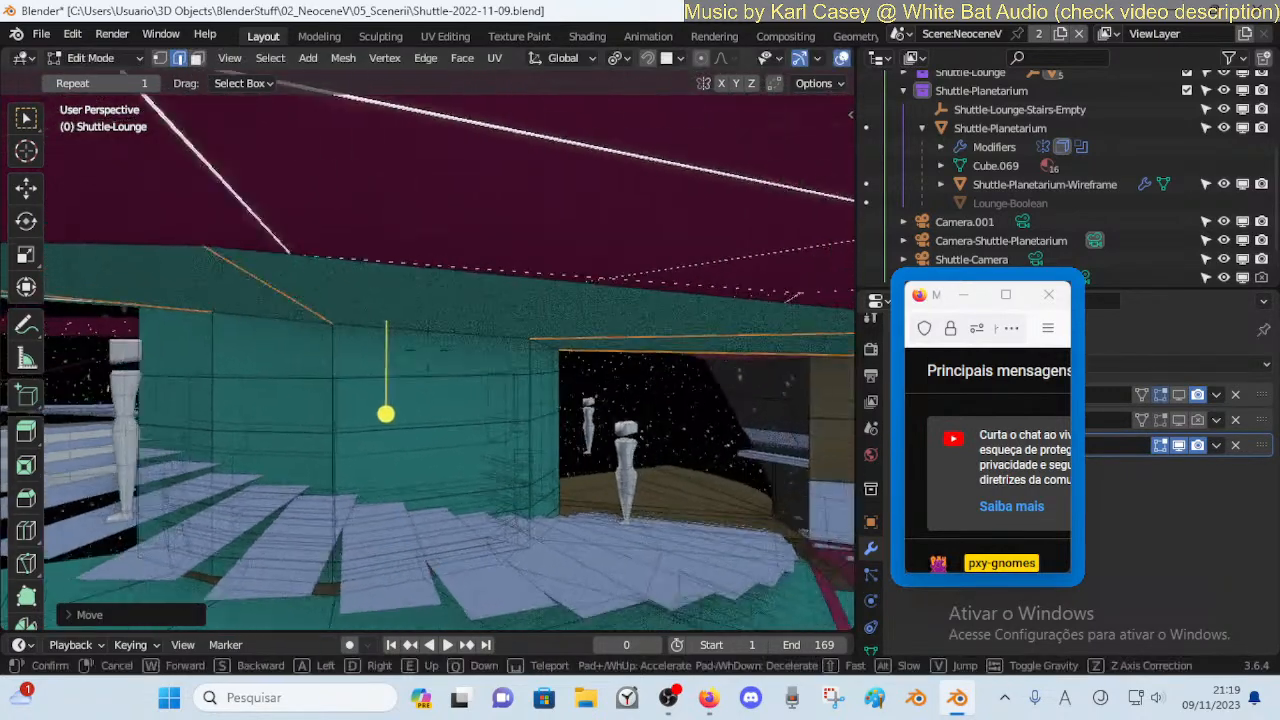
{"action": "key", "text": "d"}
{"action": "key", "text": "w"}
{"action": "key", "text": "a"}
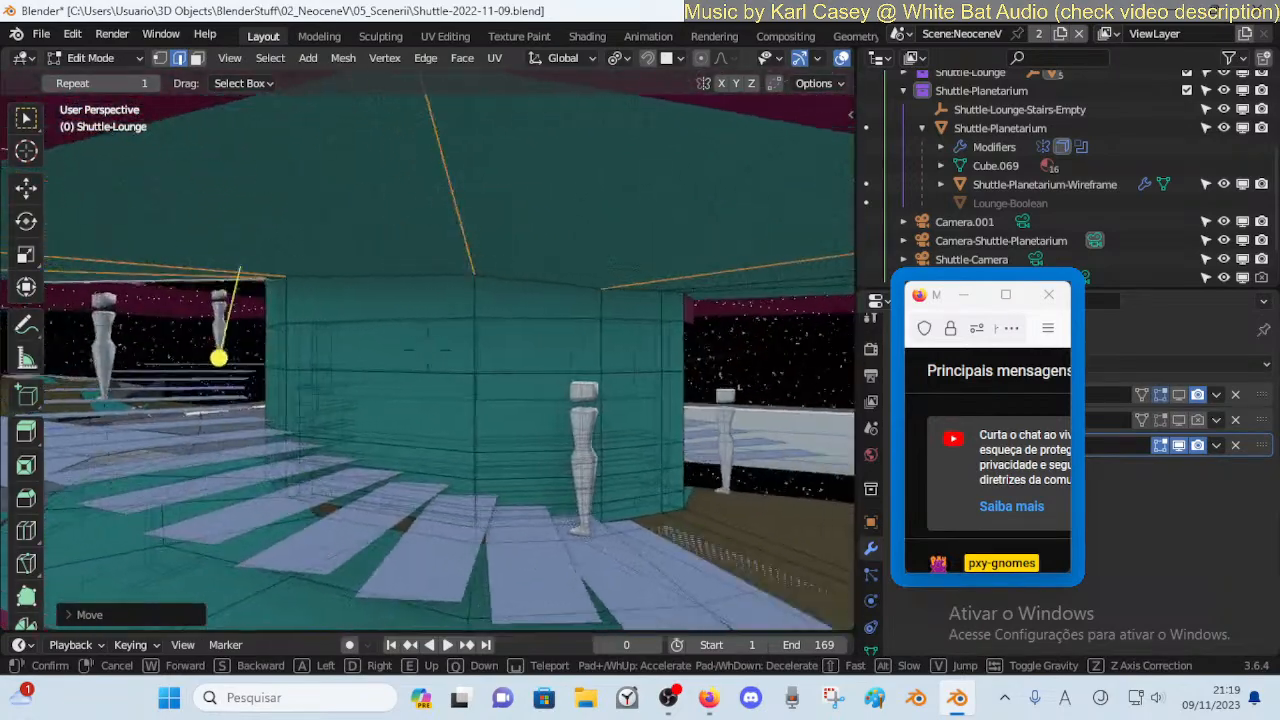
{"action": "key", "text": "d"}
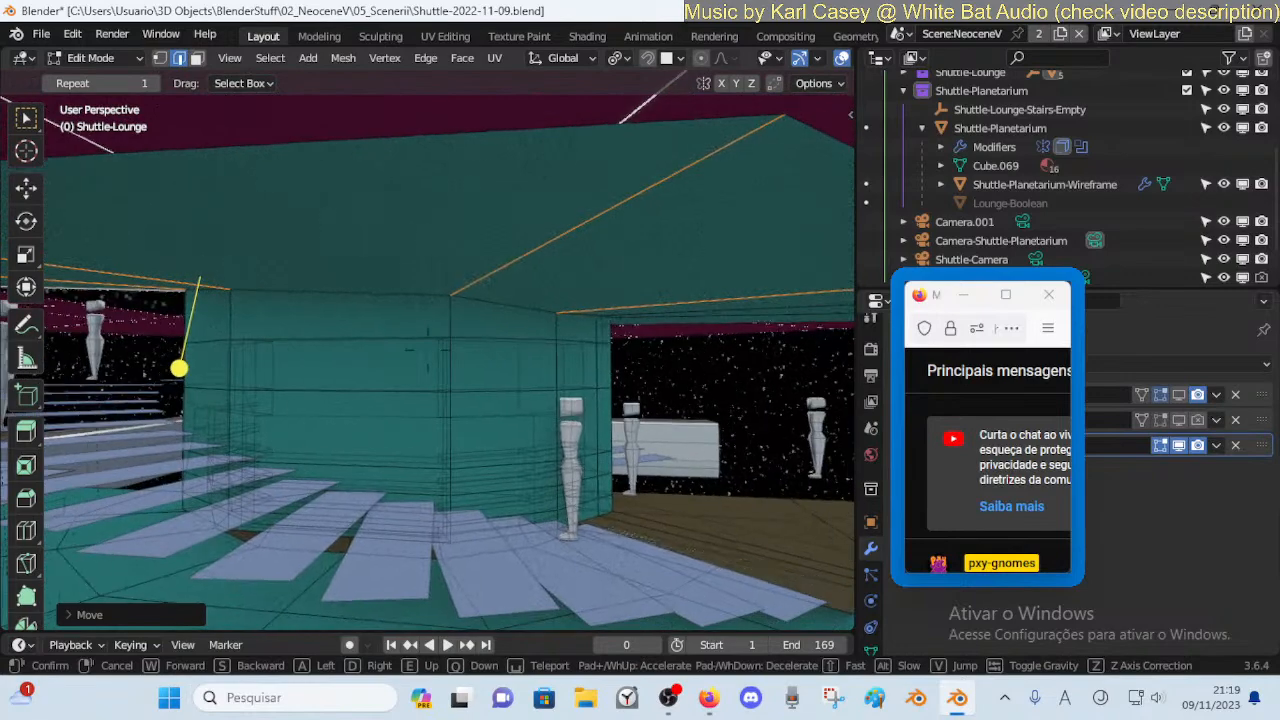
{"action": "left_click", "coordinate": [683, 394]}
{"action": "key", "text": "shift+grave"}
{"action": "key", "text": "d"}
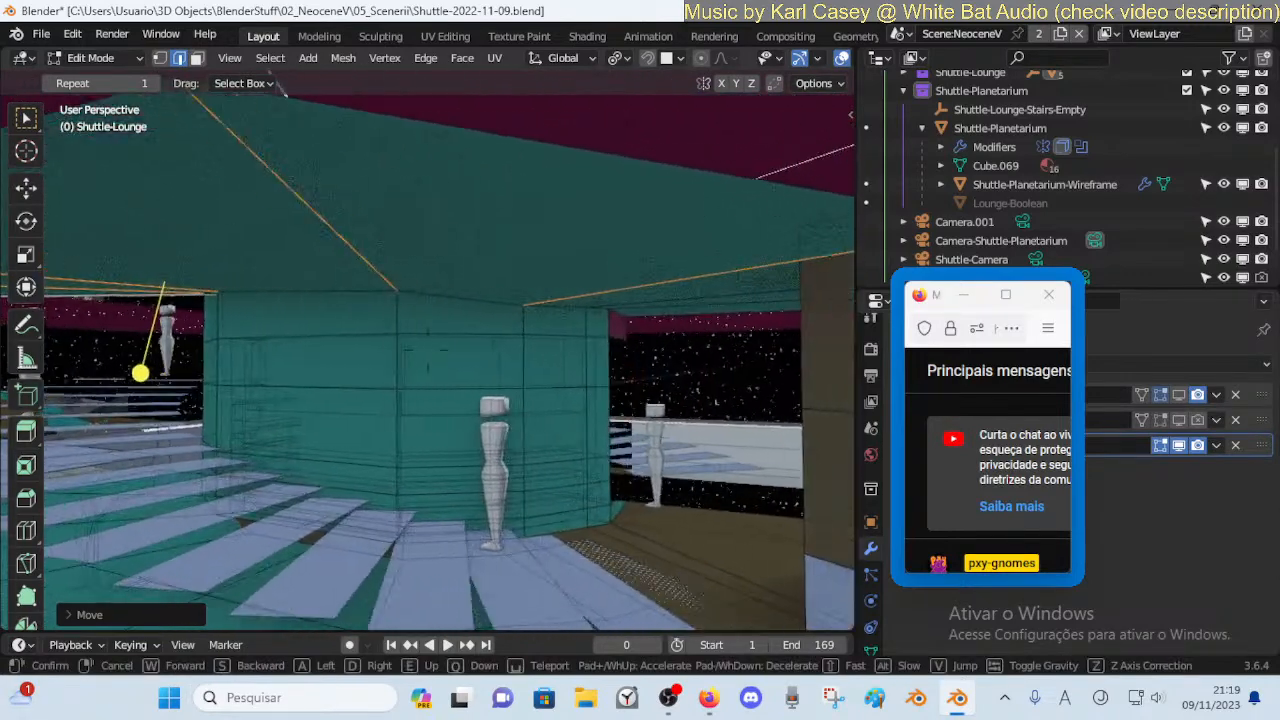
{"action": "key", "text": "a"}
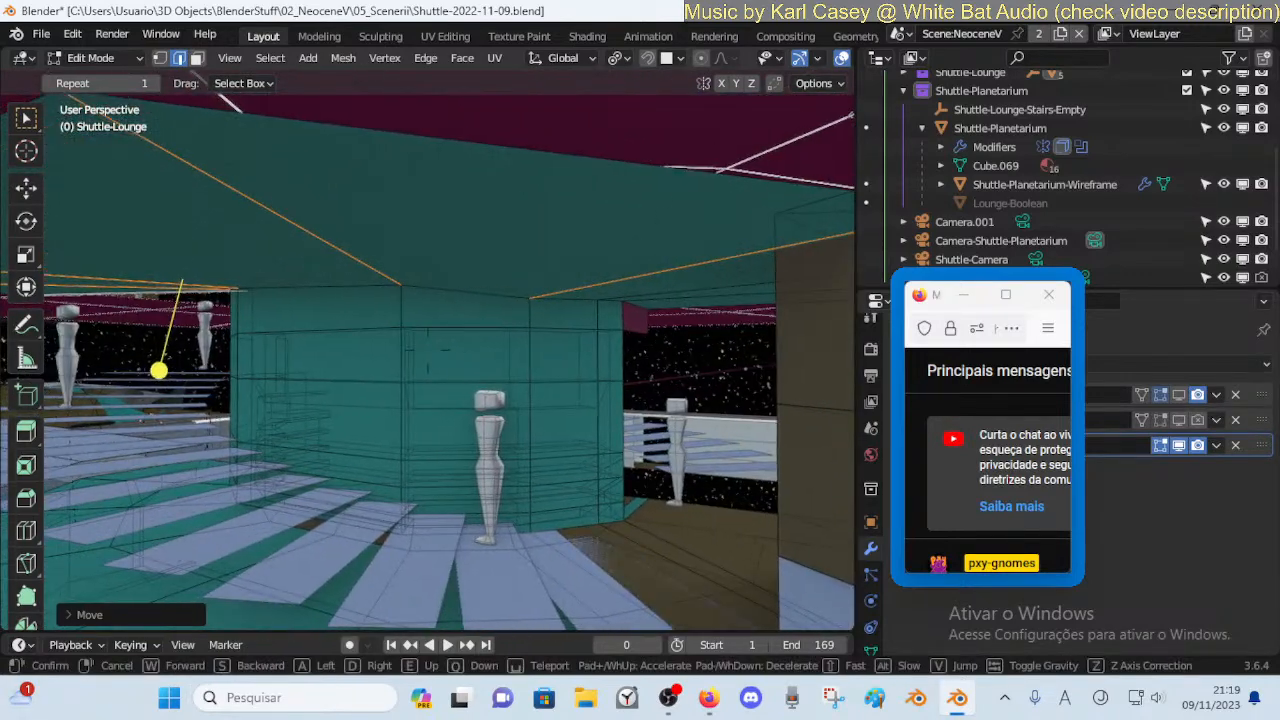
{"action": "left_click", "coordinate": [662, 370]}
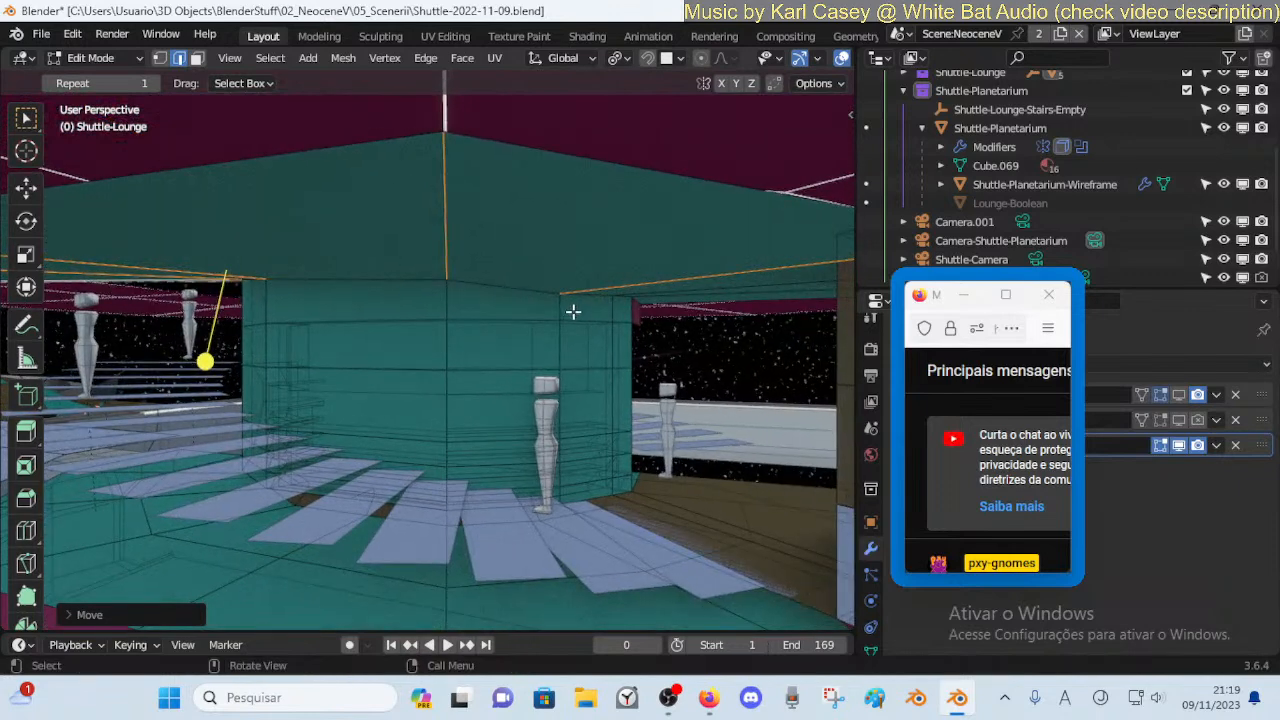
Show the vertex coordinates and compare the Z heights of the ceiling vertices at the central block's corners
{"action": "key", "text": "1"}
{"action": "left_click", "coordinate": [563, 290]}
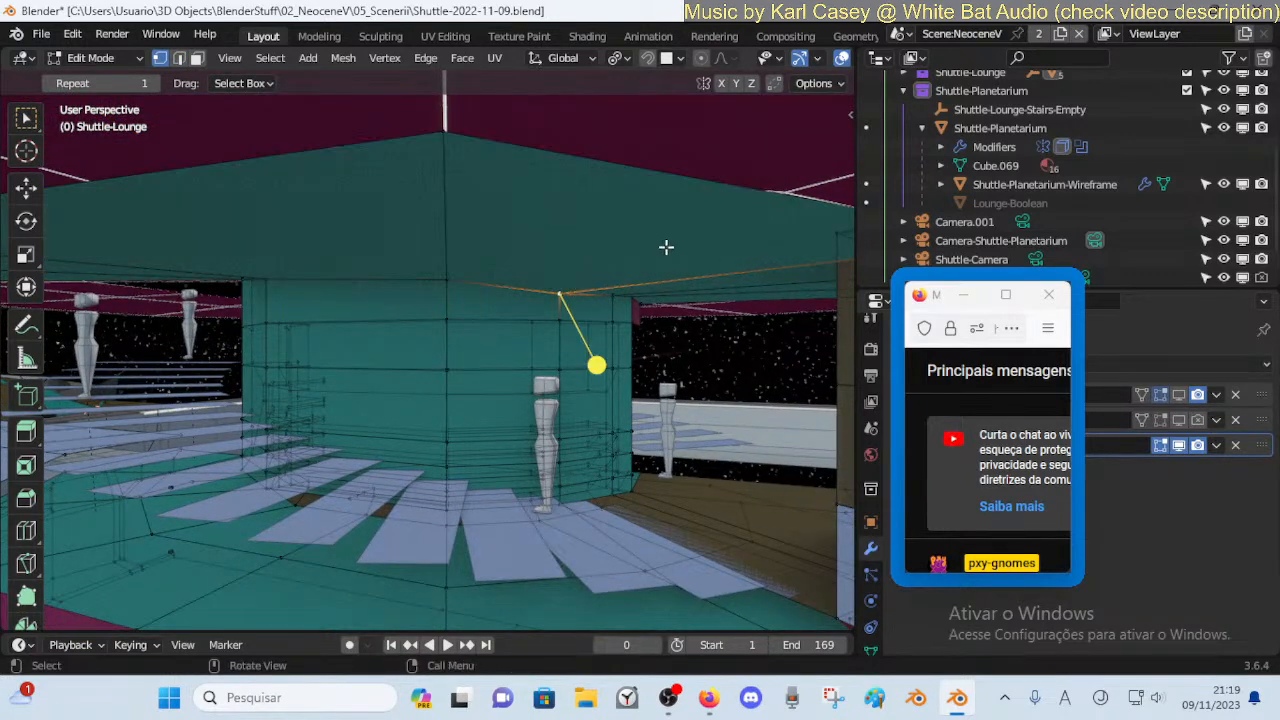
{"action": "key", "text": "m"}
{"action": "key", "text": "n"}
{"action": "left_click", "coordinate": [452, 278]}
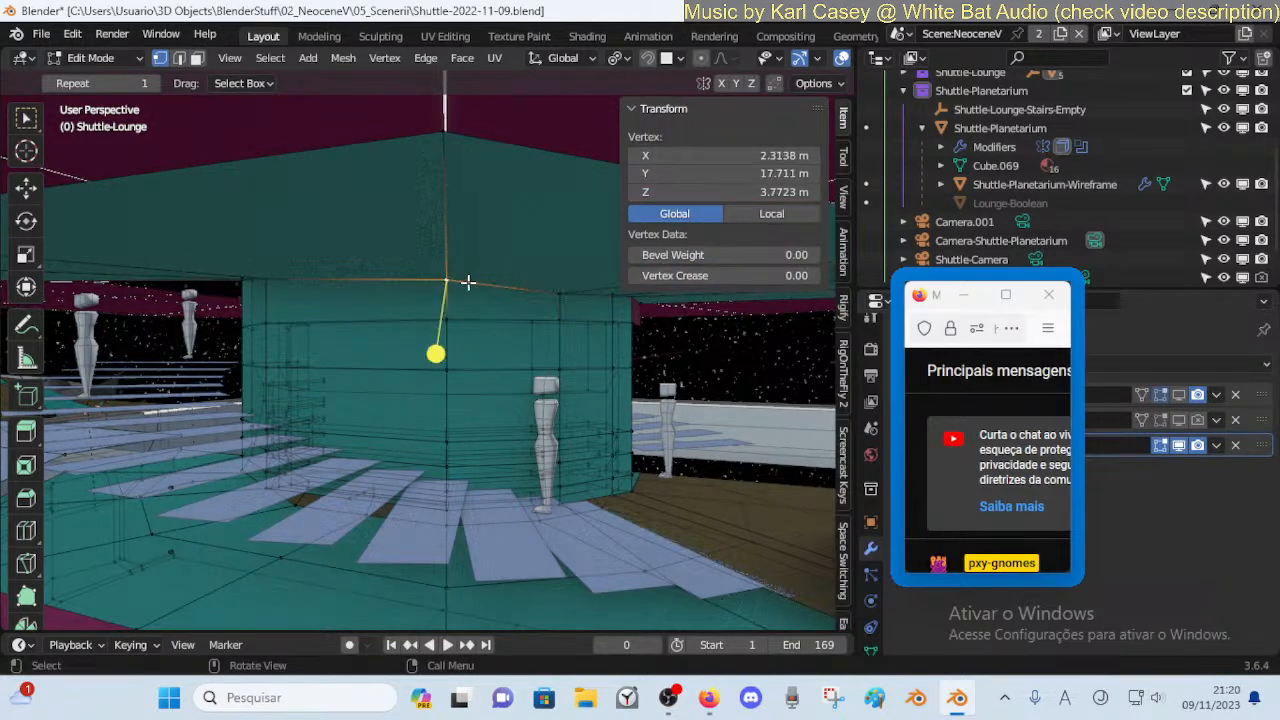
{"action": "left_click", "coordinate": [559, 303]}
{"action": "left_click", "coordinate": [457, 280]}
{"action": "left_click", "coordinate": [572, 298]}
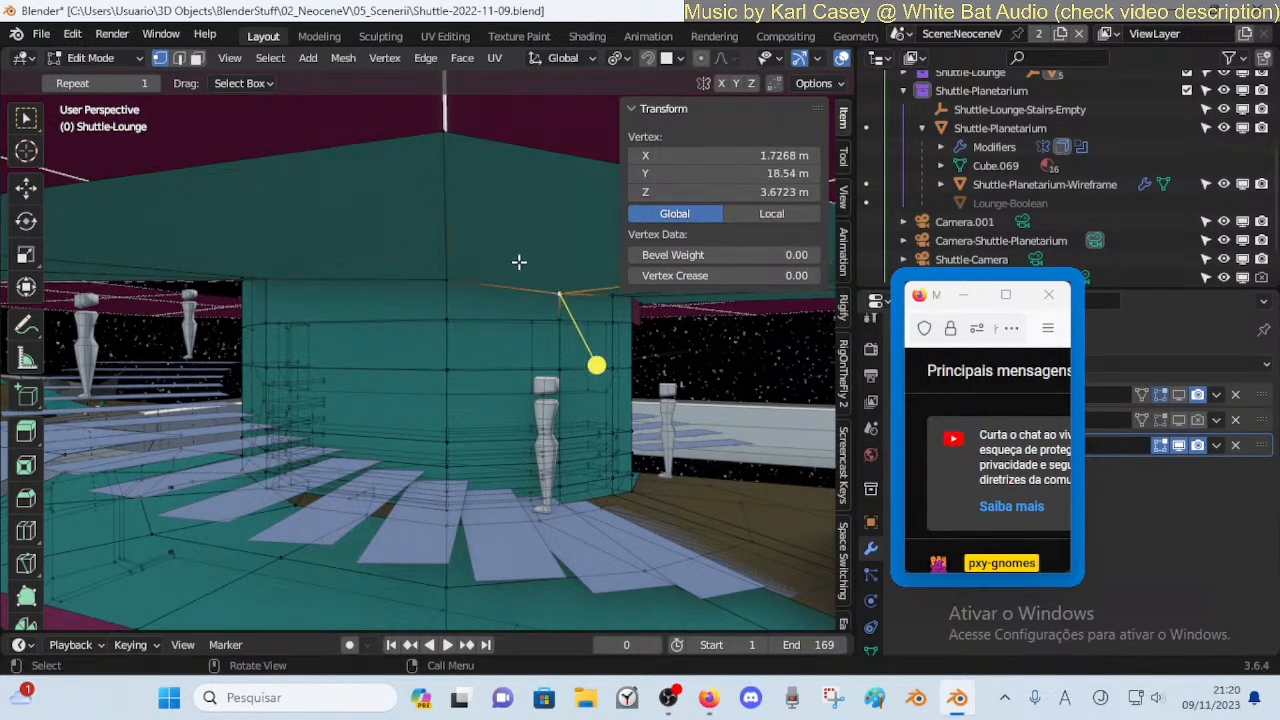
{"action": "left_click", "coordinate": [460, 279]}
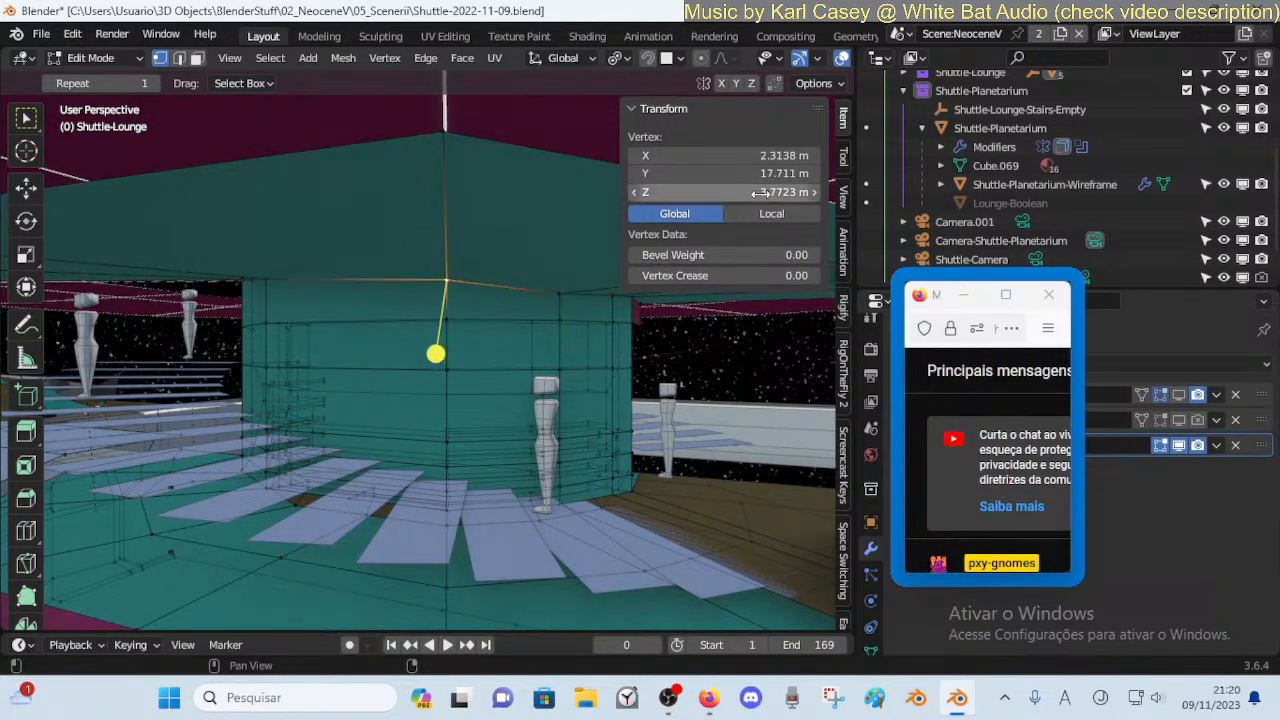
{"action": "left_click", "coordinate": [440, 143]}
{"action": "left_click", "coordinate": [454, 278]}
{"action": "left_click", "coordinate": [553, 296]}
Compare the Z heights of the inner and outer vertices of the ceiling's radial edge beside the brown wall
{"action": "middle_click_drag", "start_coordinate": [553, 296], "coordinate": [291, 337], "text": "shift"}
{"action": "left_click", "coordinate": [639, 309]}
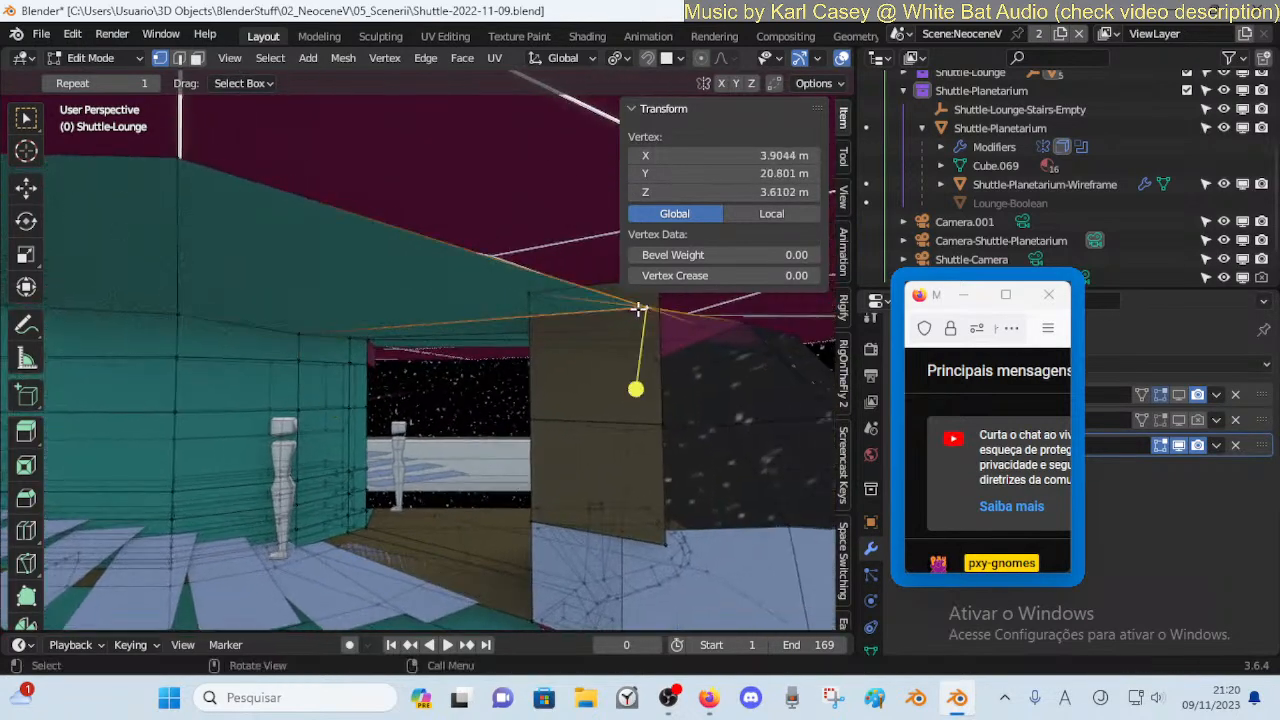
{"action": "left_click", "coordinate": [302, 334]}
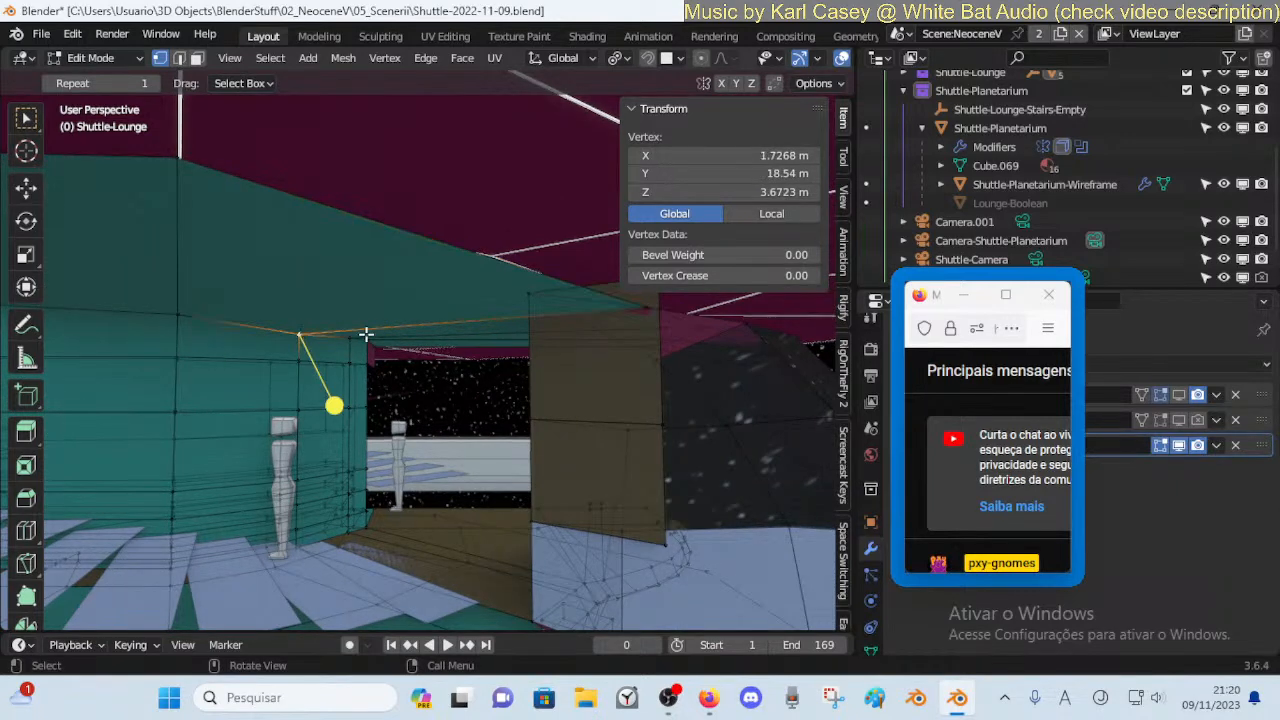
{"action": "left_click", "coordinate": [636, 310]}
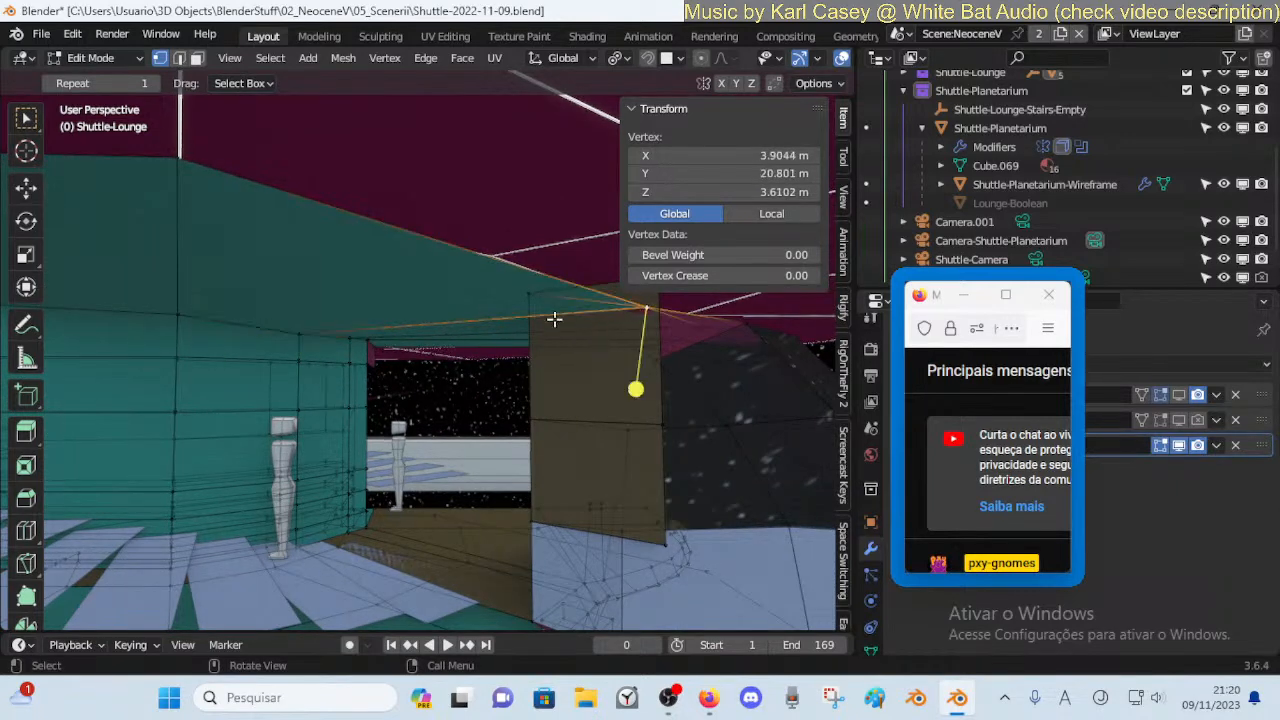
{"action": "left_click", "coordinate": [301, 334]}
{"action": "left_click", "coordinate": [639, 308]}
Snap the 3D cursor to the ceiling's inner corner vertex and scale the outer vertex by the brown wall to 0 along Z about that cursor
{"action": "left_click", "coordinate": [312, 332]}
{"action": "key", "text": "shift+s"}
{"action": "key", "text": "2"}
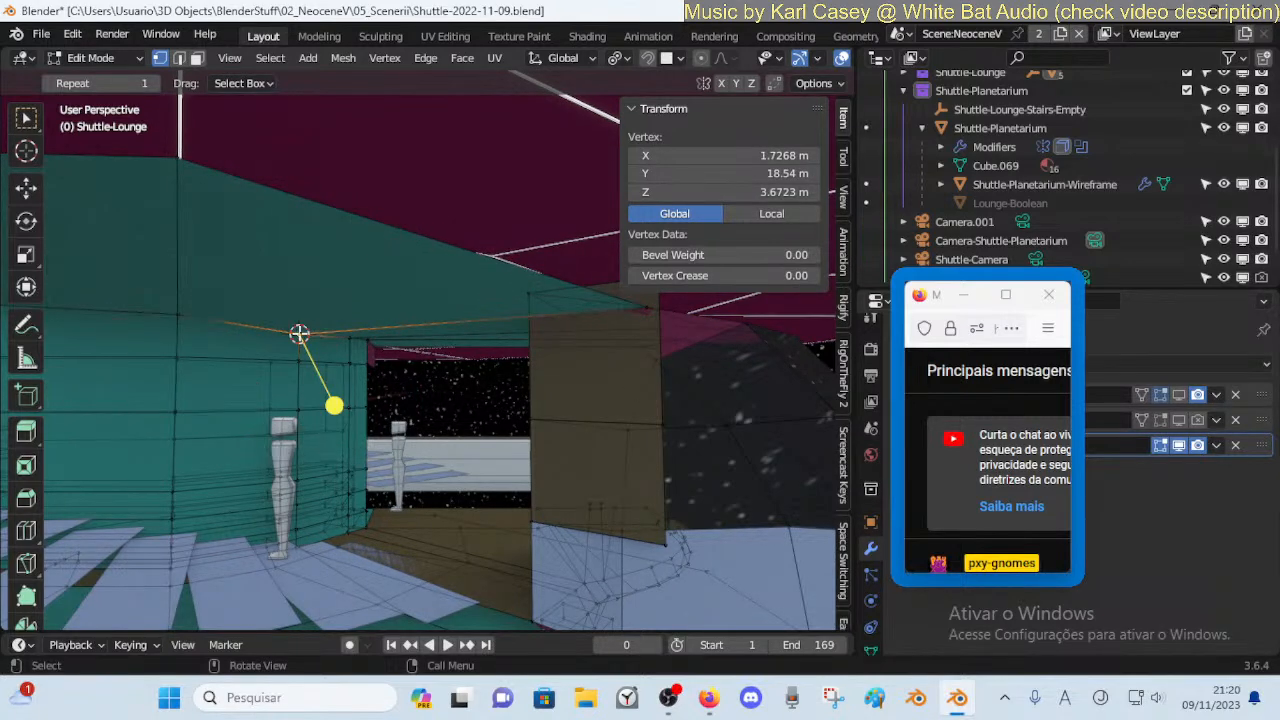
{"action": "left_click", "coordinate": [636, 308]}
{"action": "key", "text": "period"}
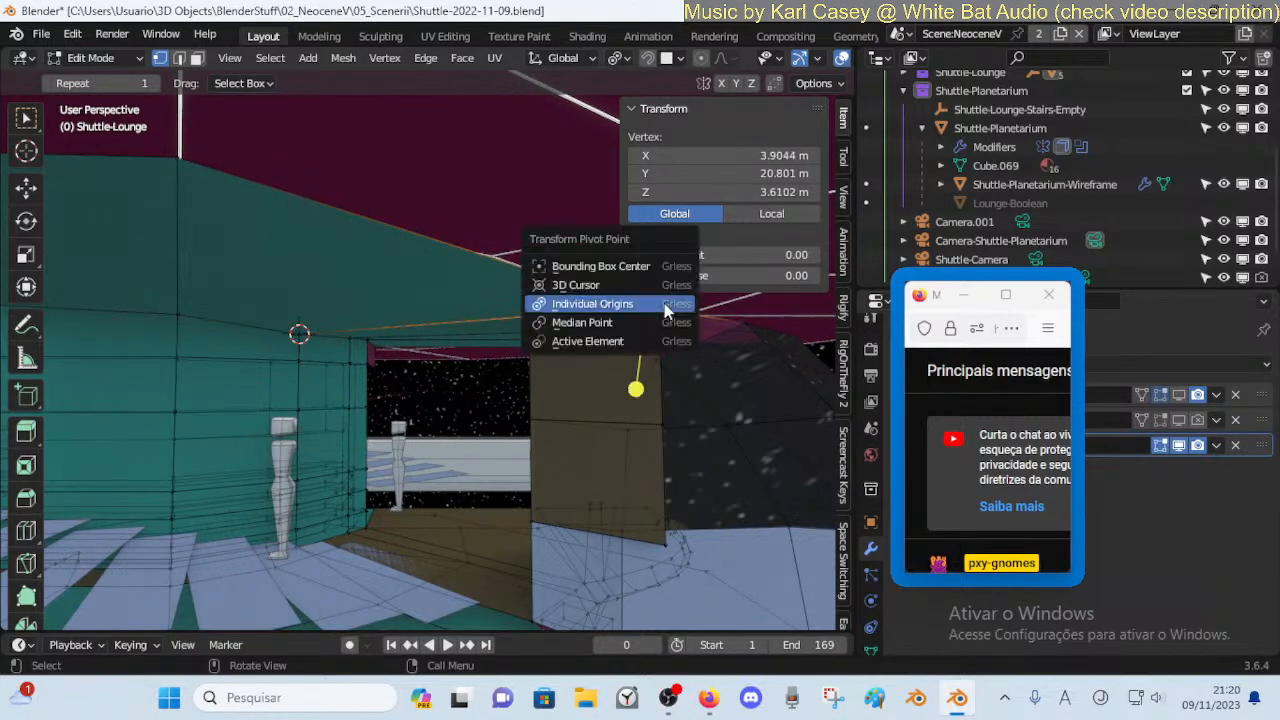
{"action": "left_click", "coordinate": [578, 281]}
{"action": "key", "text": "s"}
{"action": "key", "text": "z"}
{"action": "key", "text": "0"}
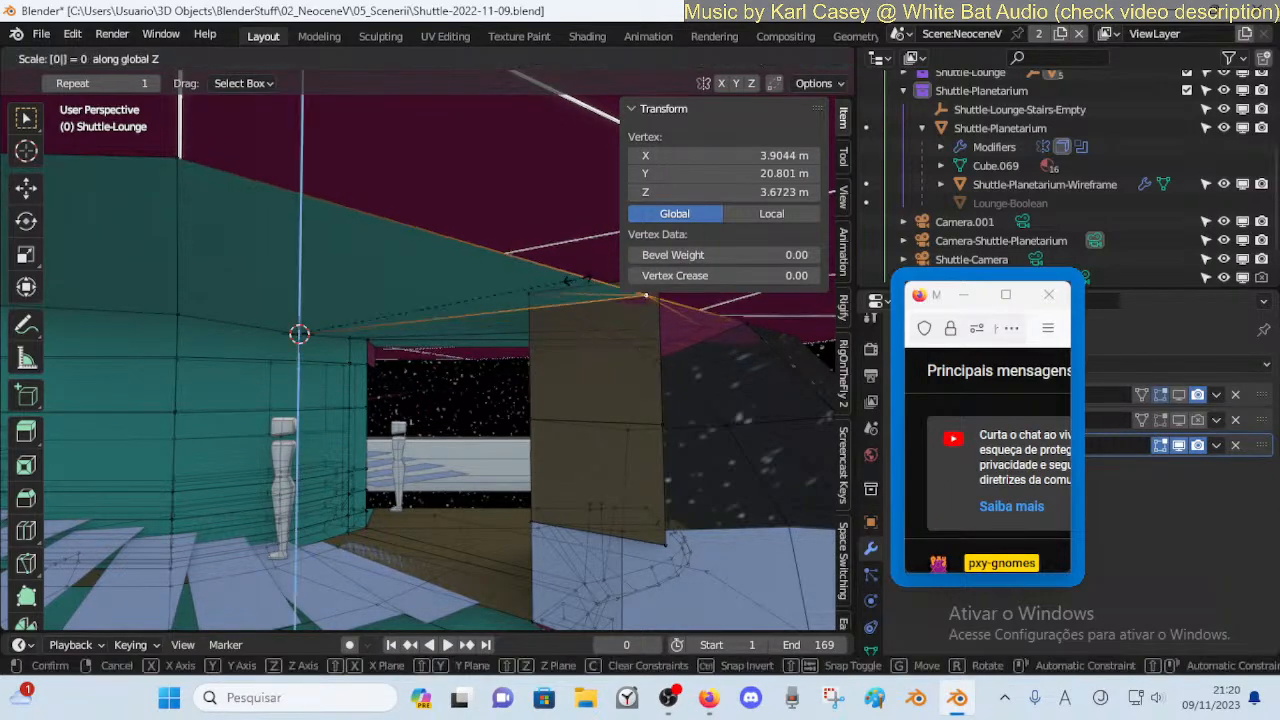
{"action": "key", "text": "Return"}
{"action": "key", "text": "shift+grave"}
{"action": "key", "text": "s"}
{"action": "key", "text": "a"}
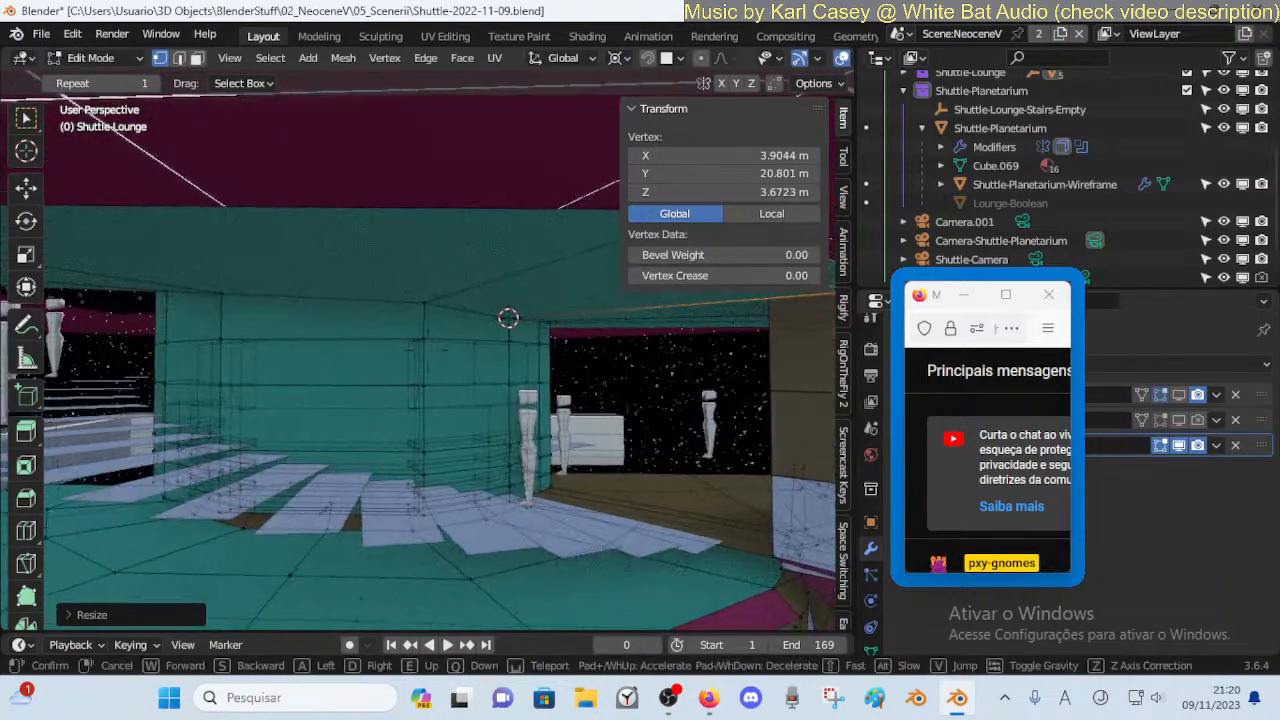
{"action": "left_click", "coordinate": [523, 252]}
{"action": "key", "text": "2"}
{"action": "left_click", "coordinate": [524, 252]}
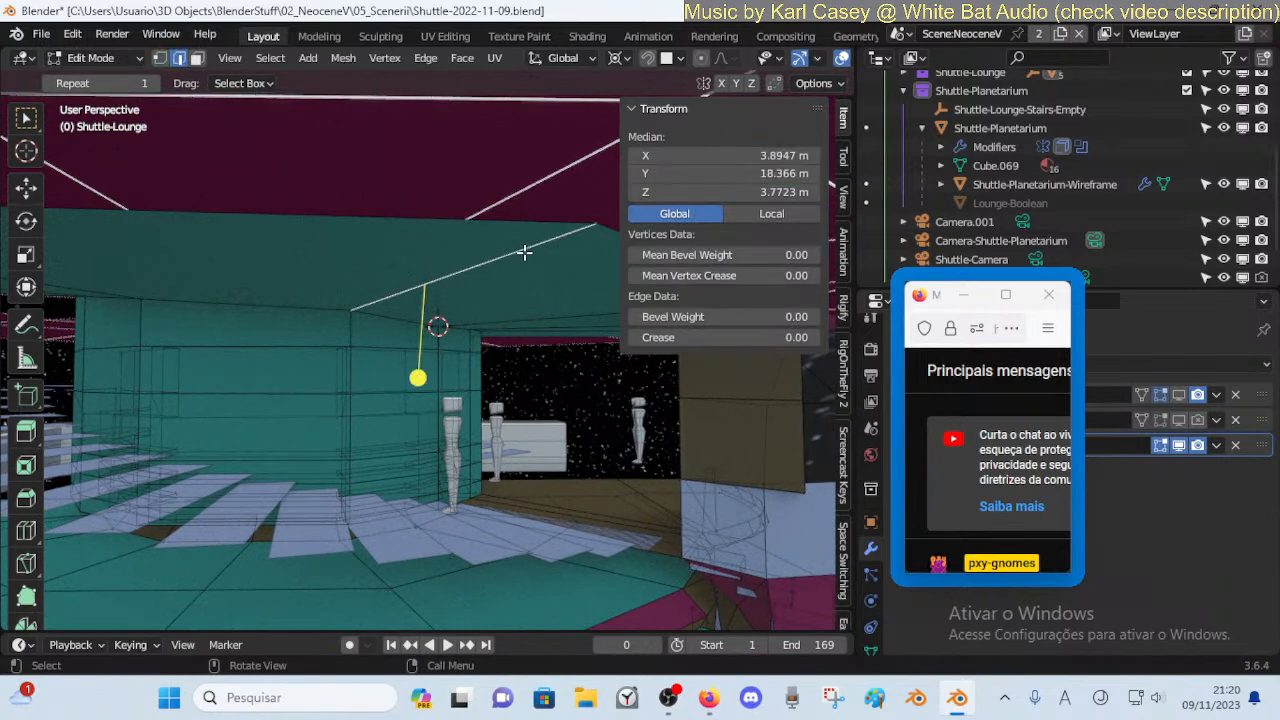
{"action": "key", "text": "s"}
{"action": "key", "text": "z"}
{"action": "key", "text": "0"}
{"action": "key", "text": "Escape"}
{"action": "key", "text": "ctrl+z"}
Level the next radial ceiling edge by snapping the 3D cursor to its inner vertex and scaling both end vertices to 0 along global Z
{"action": "key", "text": "1"}
{"action": "left_click", "coordinate": [594, 225]}
{"action": "left_click", "coordinate": [354, 305], "text": "shift"}
{"action": "key", "text": "shift+s"}
{"action": "key", "text": "3"}
{"action": "key", "text": "s"}
{"action": "key", "text": "z"}
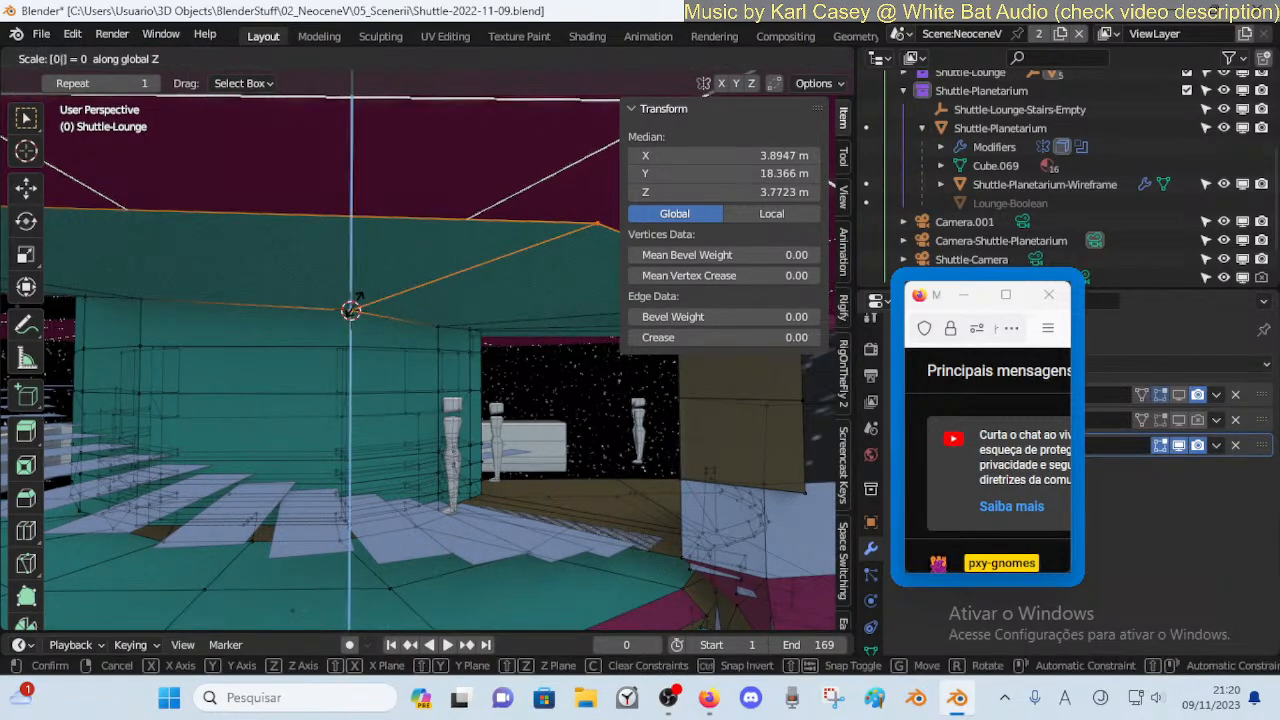
{"action": "key", "text": "0"}
{"action": "key", "text": "Return"}
{"action": "key", "text": "shift+grave"}
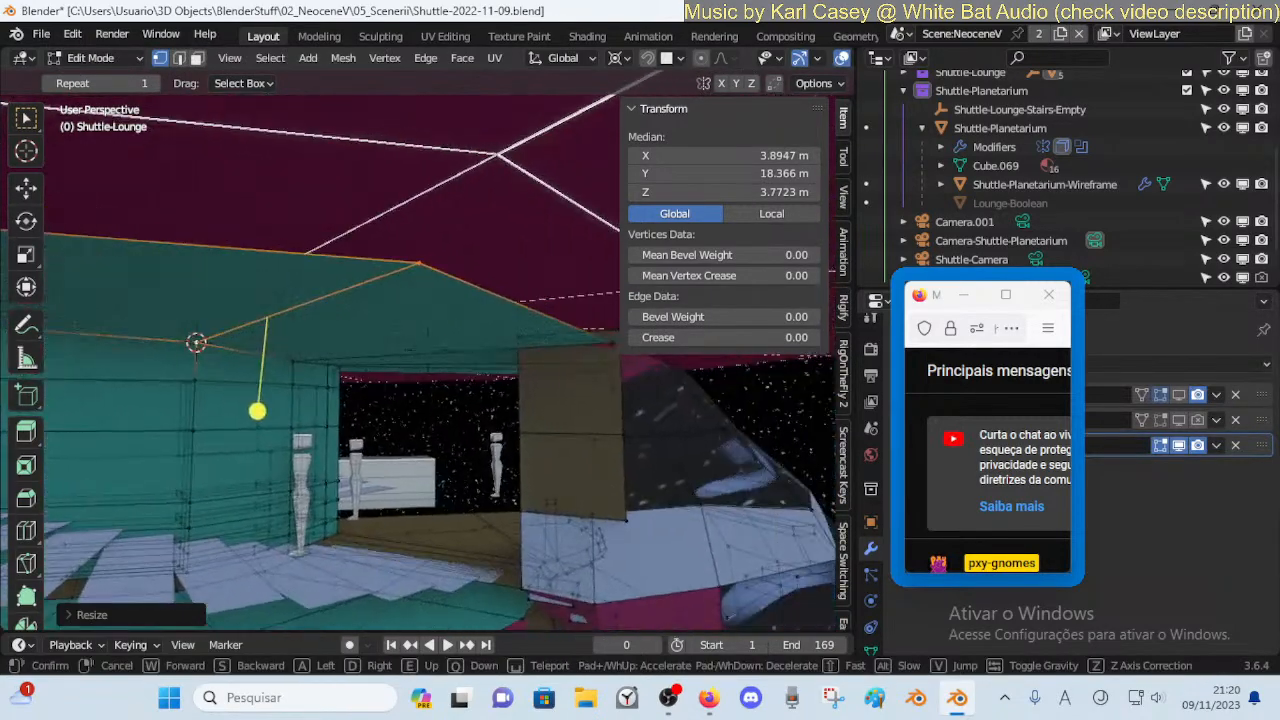
{"action": "left_click", "coordinate": [354, 303]}
{"action": "left_click", "coordinate": [588, 339]}
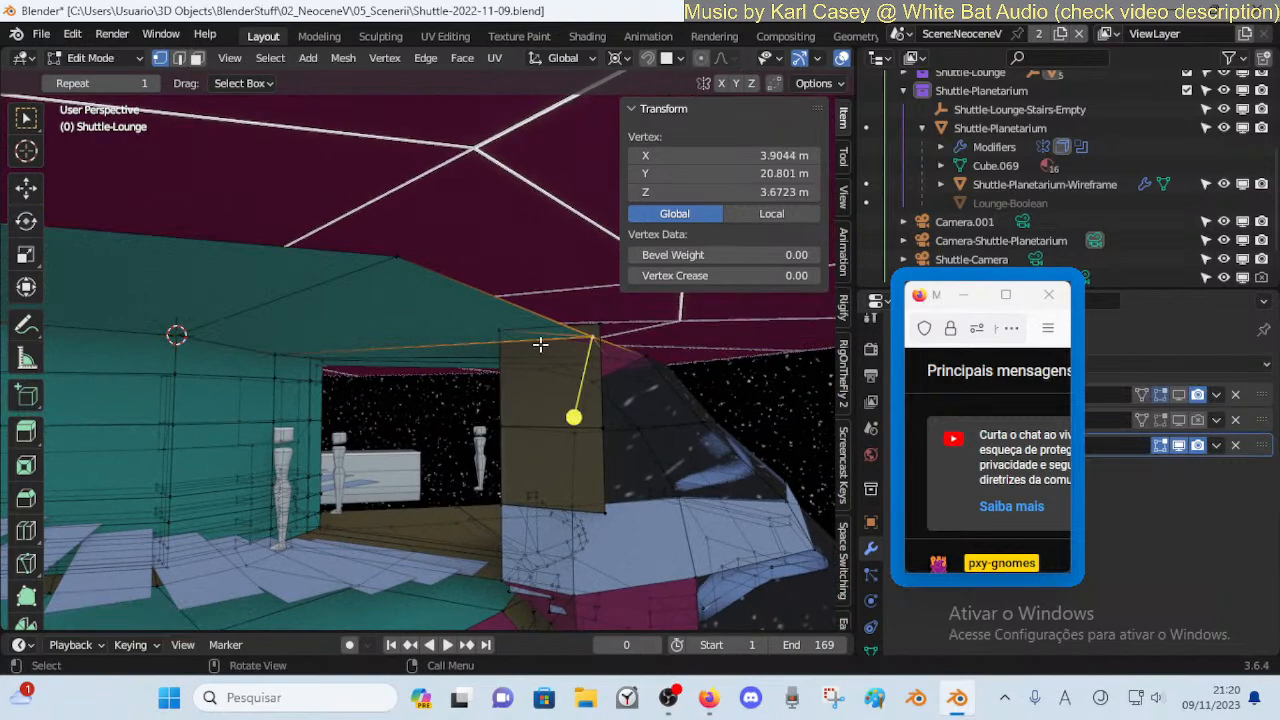
{"action": "left_click", "coordinate": [277, 352]}
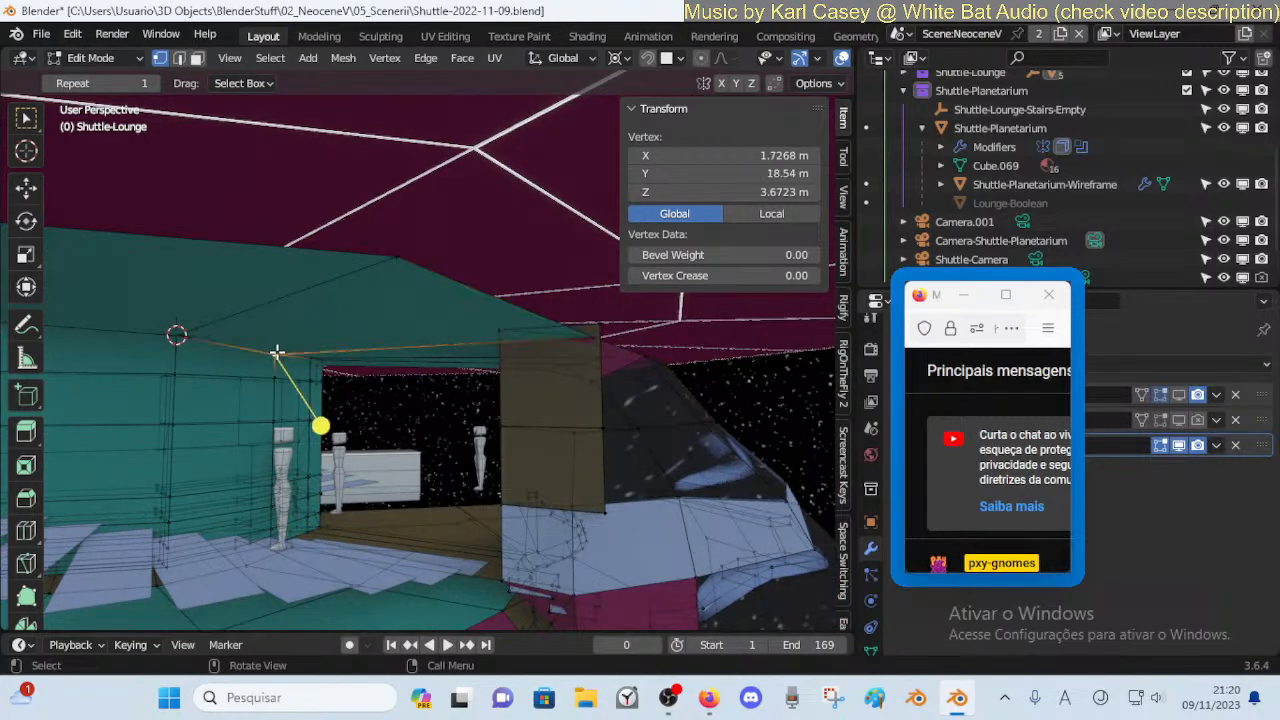
Flatten the following radial ceiling edge above the stairs to the neighbouring corner vertex's height by scaling to 0 along global Z
{"action": "middle_click_drag", "start_coordinate": [277, 352], "coordinate": [390, 356], "text": "shift"}
{"action": "left_click", "coordinate": [379, 328]}
{"action": "left_click", "coordinate": [78, 208], "text": "shift"}
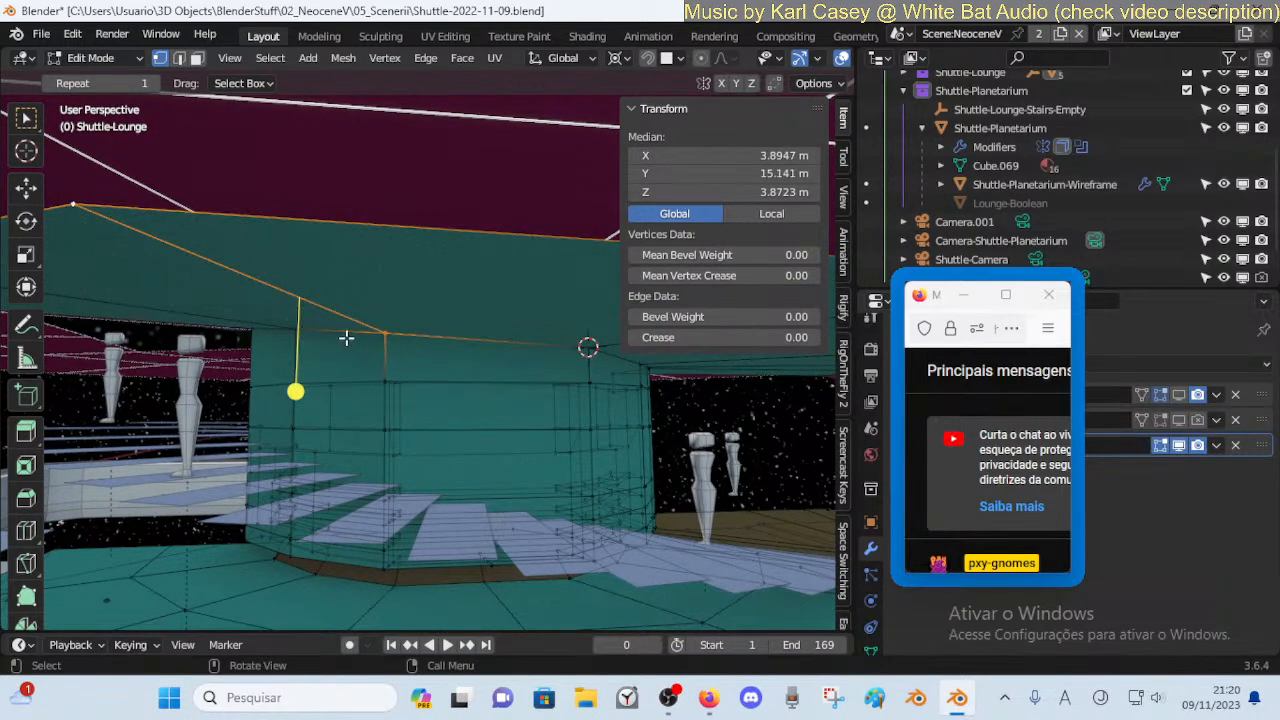
{"action": "left_click", "coordinate": [593, 346], "text": "shift"}
{"action": "key", "text": "shift+s"}
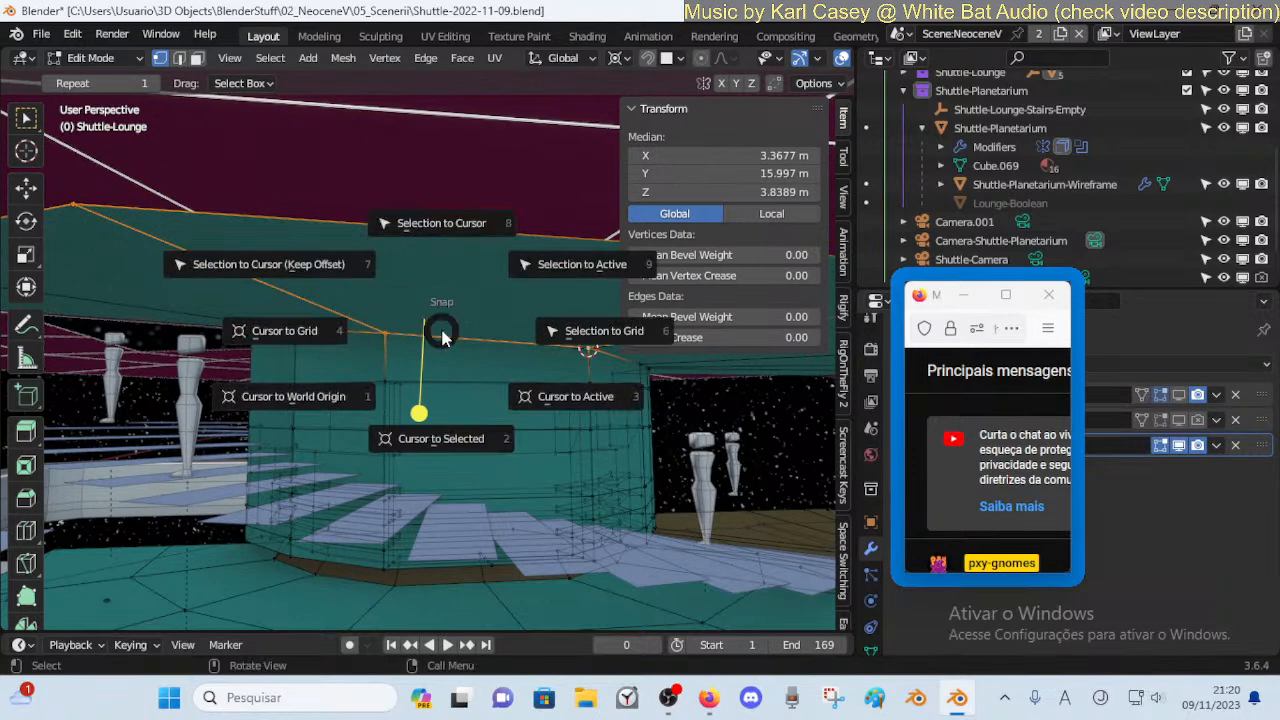
{"action": "key", "text": "Escape"}
{"action": "key", "text": "s"}
{"action": "key", "text": "z"}
{"action": "key", "text": "0"}
{"action": "key", "text": "Return"}
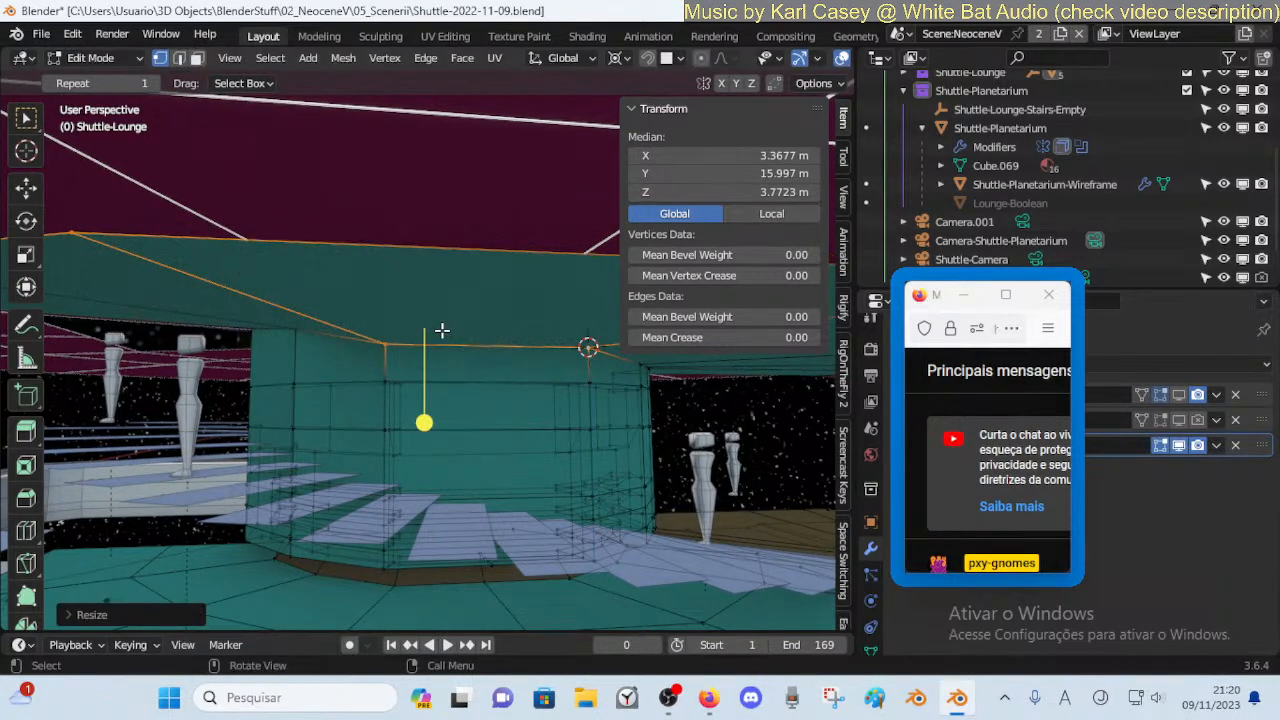
Set the median Z of the radial ceiling edge above the stairs to 3.7823 m and compare it with the neighbouring corner vertex
{"action": "left_click", "coordinate": [390, 341]}
{"action": "left_click", "coordinate": [72, 234], "text": "shift"}
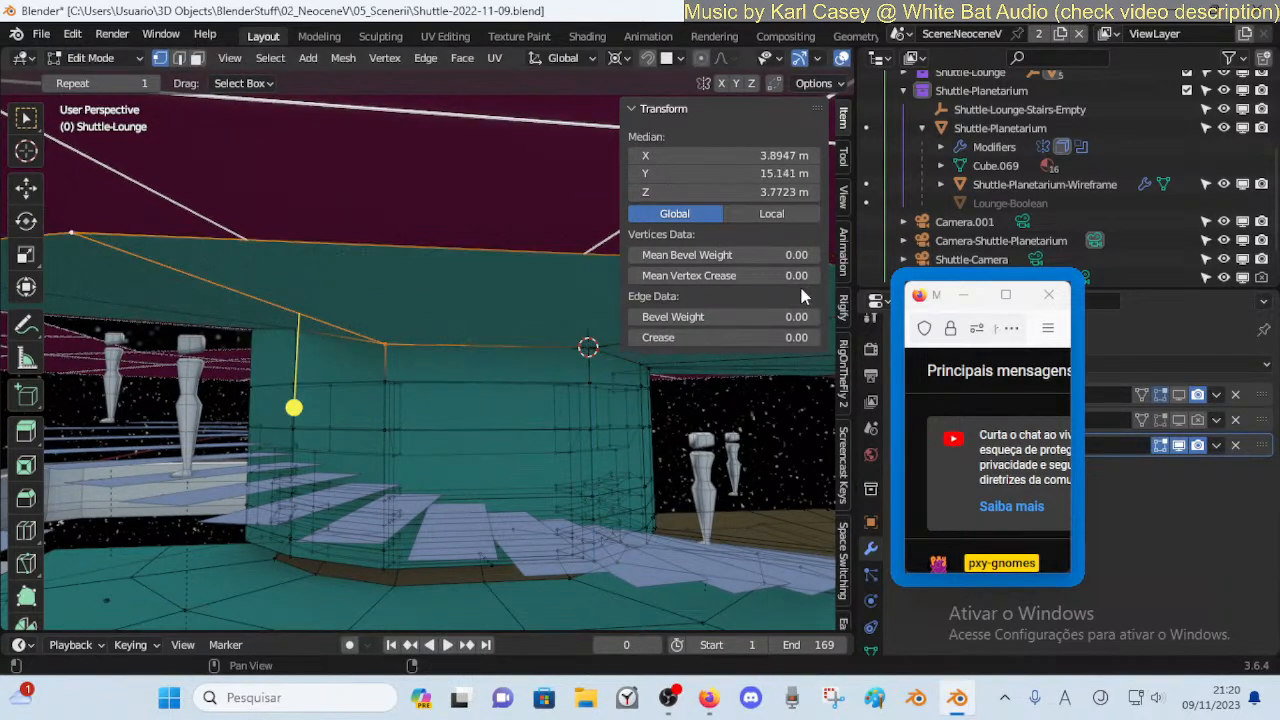
{"action": "left_click", "coordinate": [747, 194]}
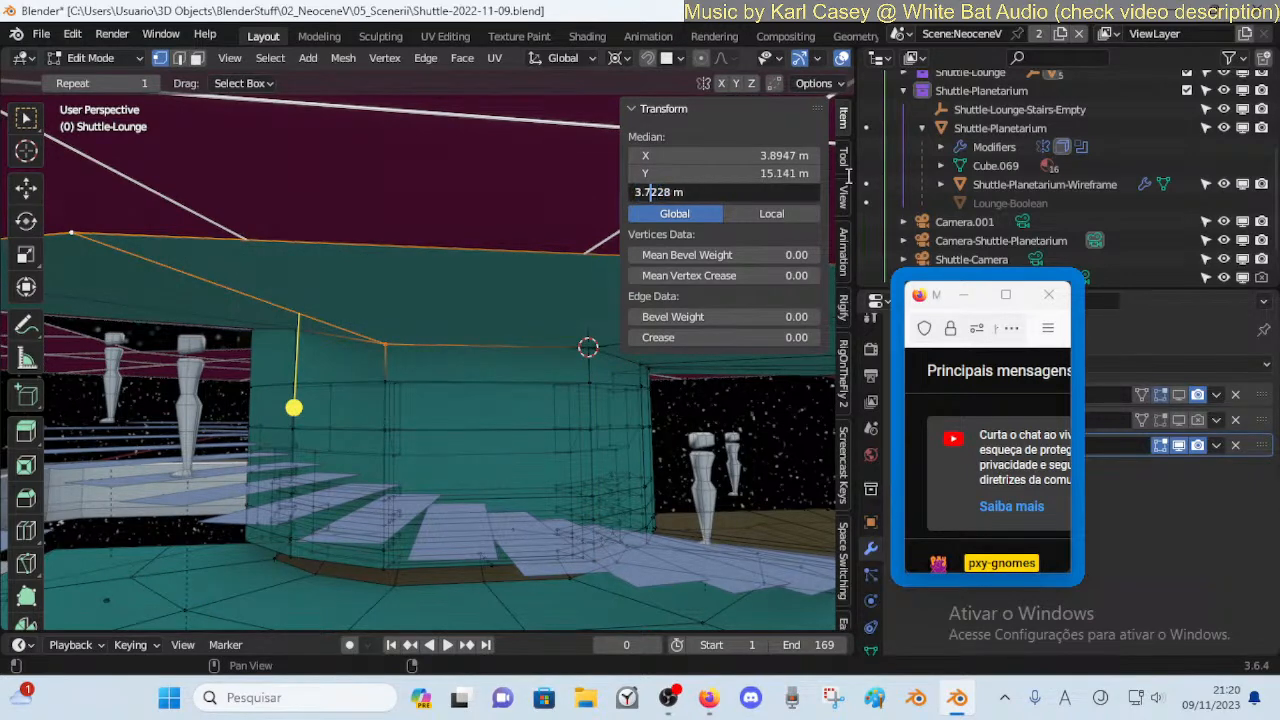
{"action": "key", "text": "Return"}
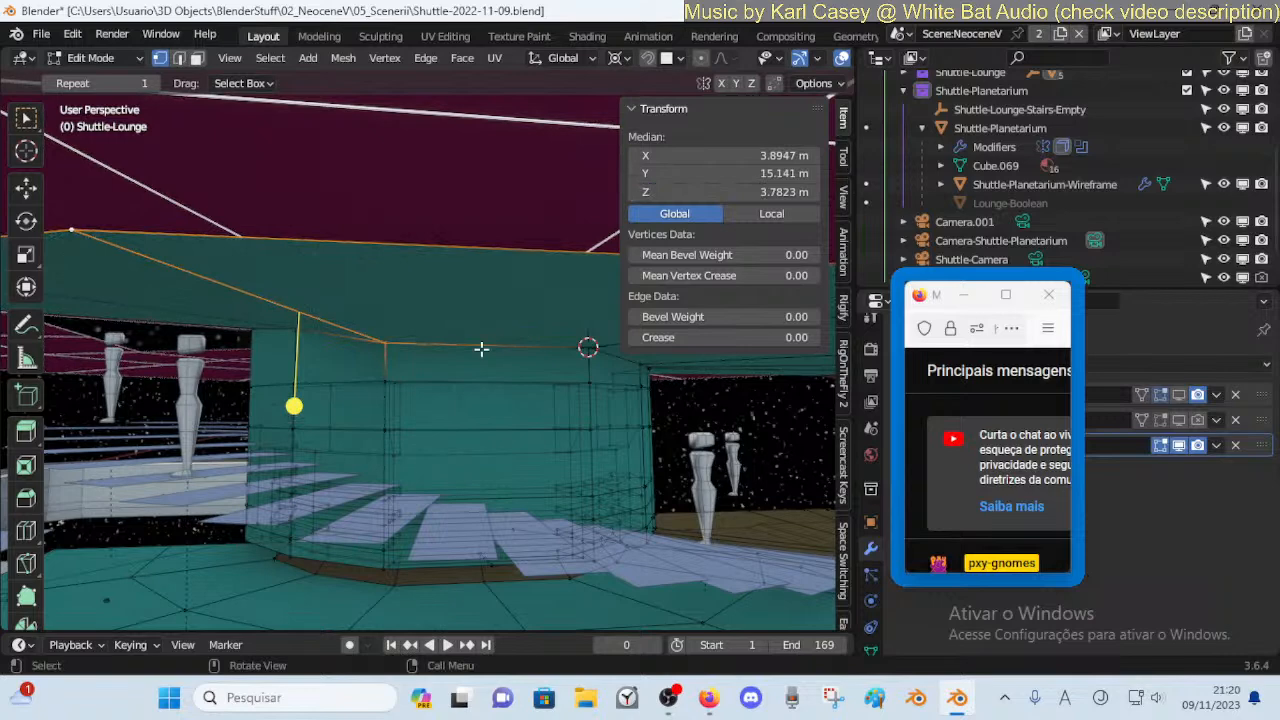
{"action": "key", "text": "alt+a"}
{"action": "left_click", "coordinate": [578, 346]}
{"action": "left_click", "coordinate": [384, 342]}
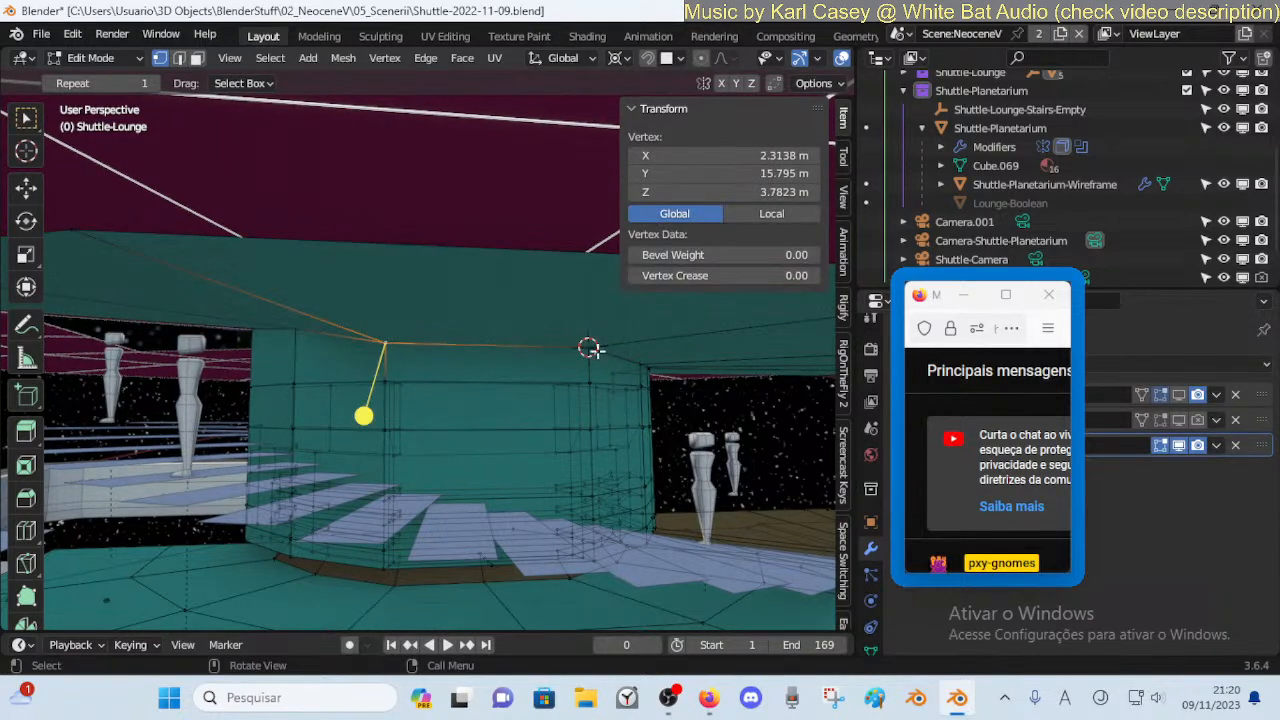
{"action": "left_click", "coordinate": [633, 355]}
{"action": "left_click", "coordinate": [390, 371]}
{"action": "left_click", "coordinate": [582, 354]}
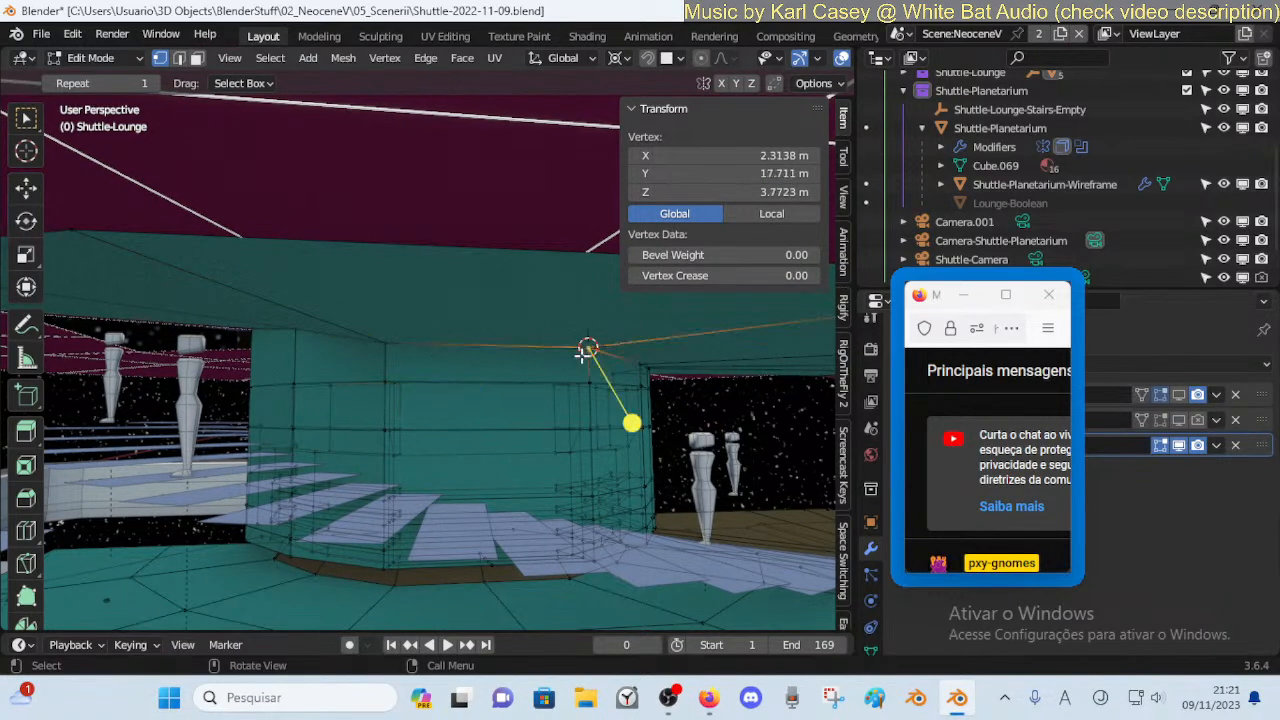
Undo back to before the radial ceiling edge's last Z height change, with both of its end vertices selected
{"action": "key", "text": "ctrl+z"}
{"action": "key", "text": "ctrl+z"}
{"action": "key", "text": "ctrl+z"}
{"action": "key", "text": "ctrl+z"}
{"action": "key", "text": "ctrl+z"}
{"action": "key", "text": "ctrl+z"}
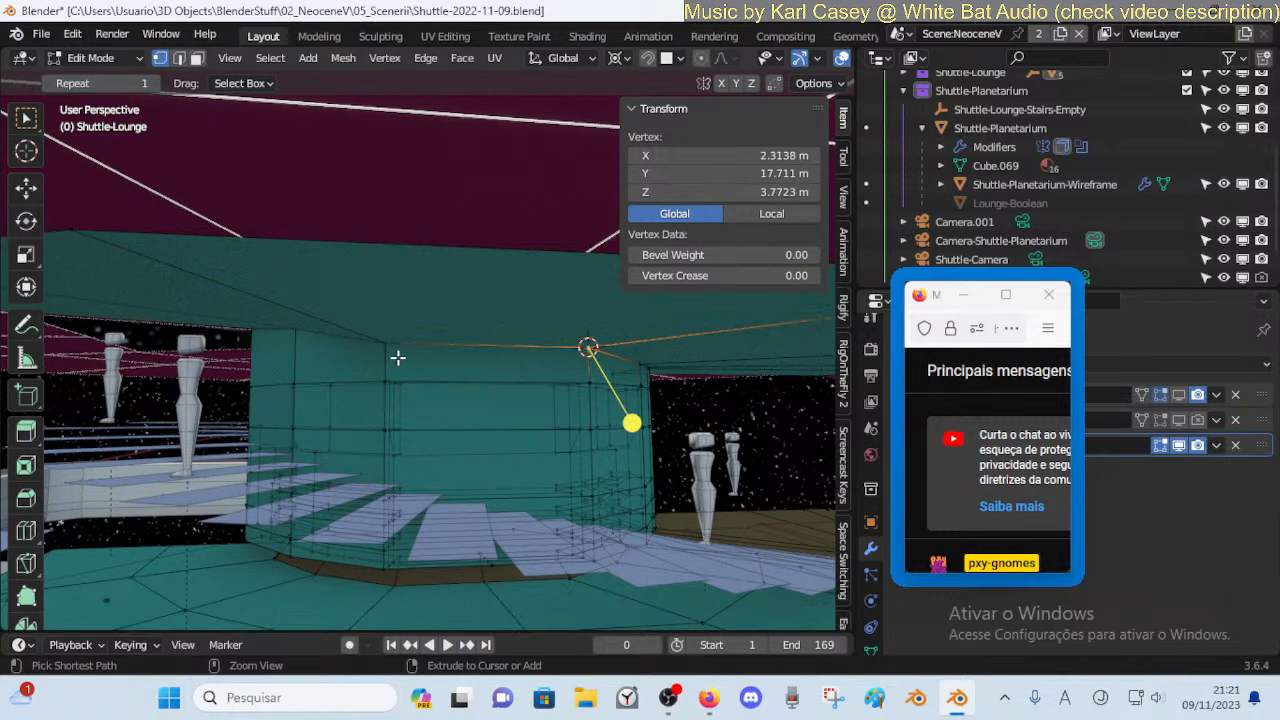
{"action": "key", "text": "ctrl+z"}
{"action": "key", "text": "ctrl+z"}
{"action": "key", "text": "ctrl+z"}
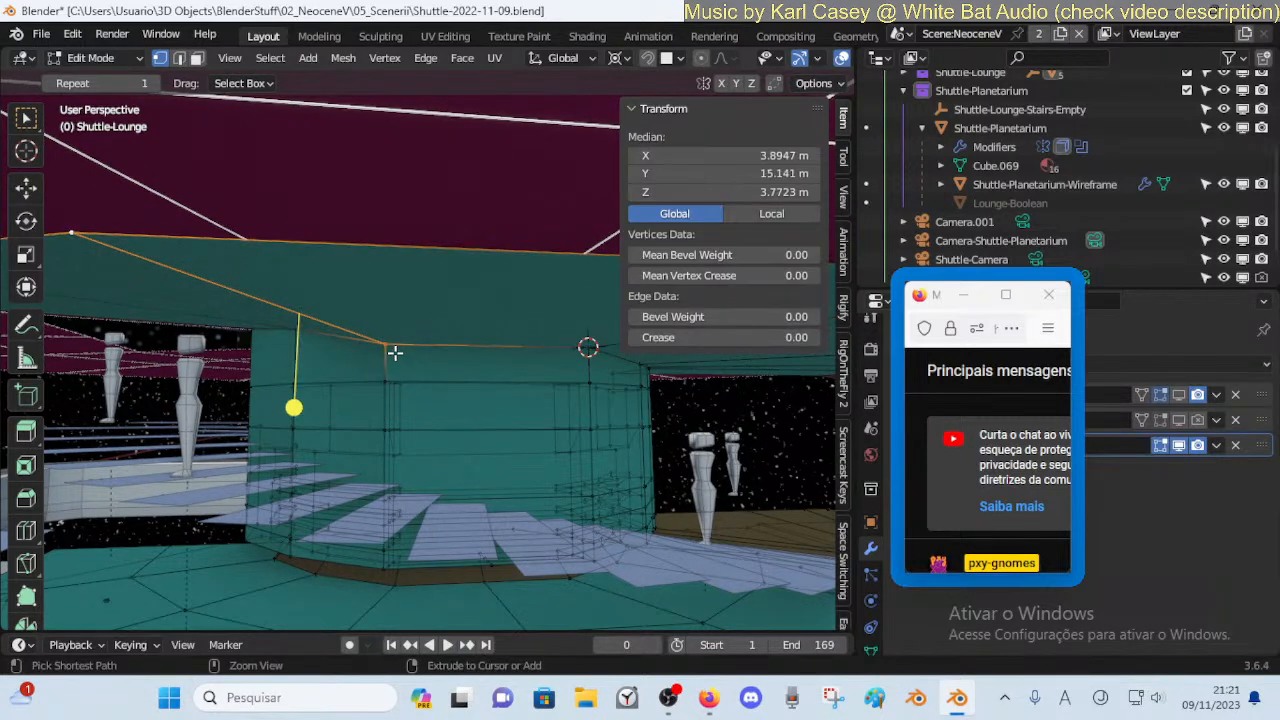
Set the median Z of the selected radial ceiling edge above the stairs to 3.8723 m
{"action": "left_click", "coordinate": [757, 192]}
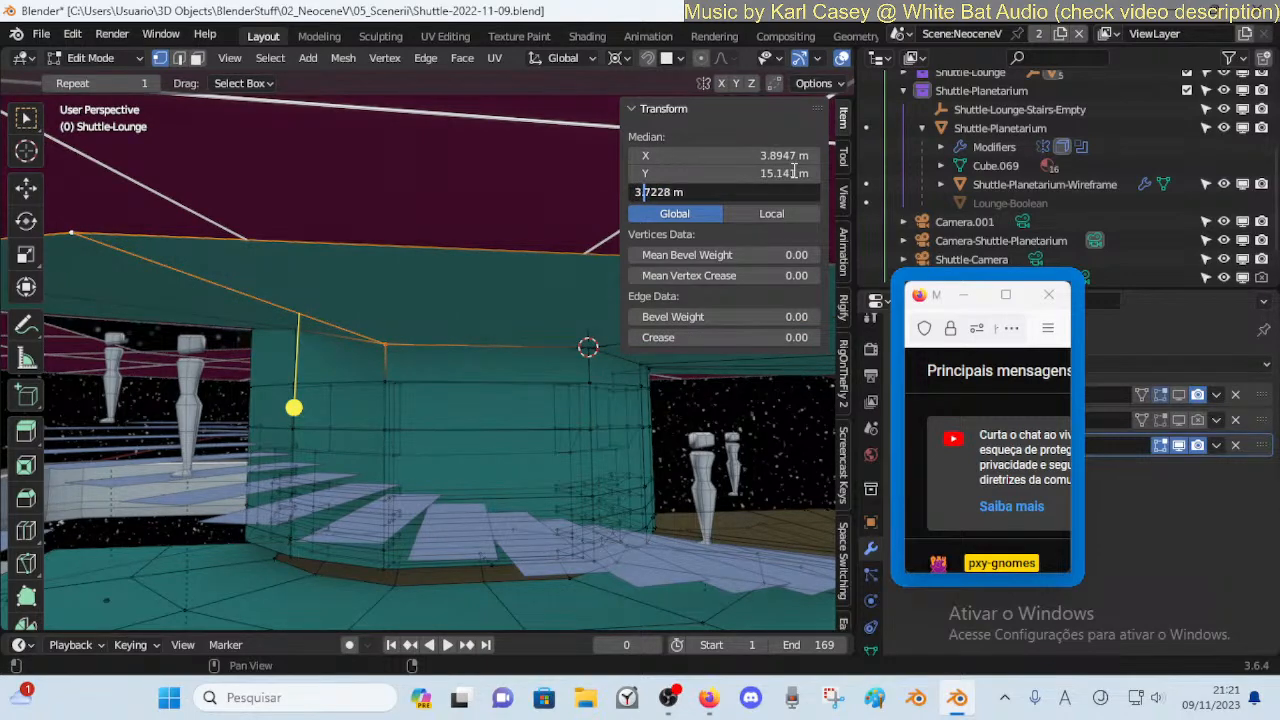
{"action": "key", "text": "Return"}
{"action": "key", "text": "shift+grave"}
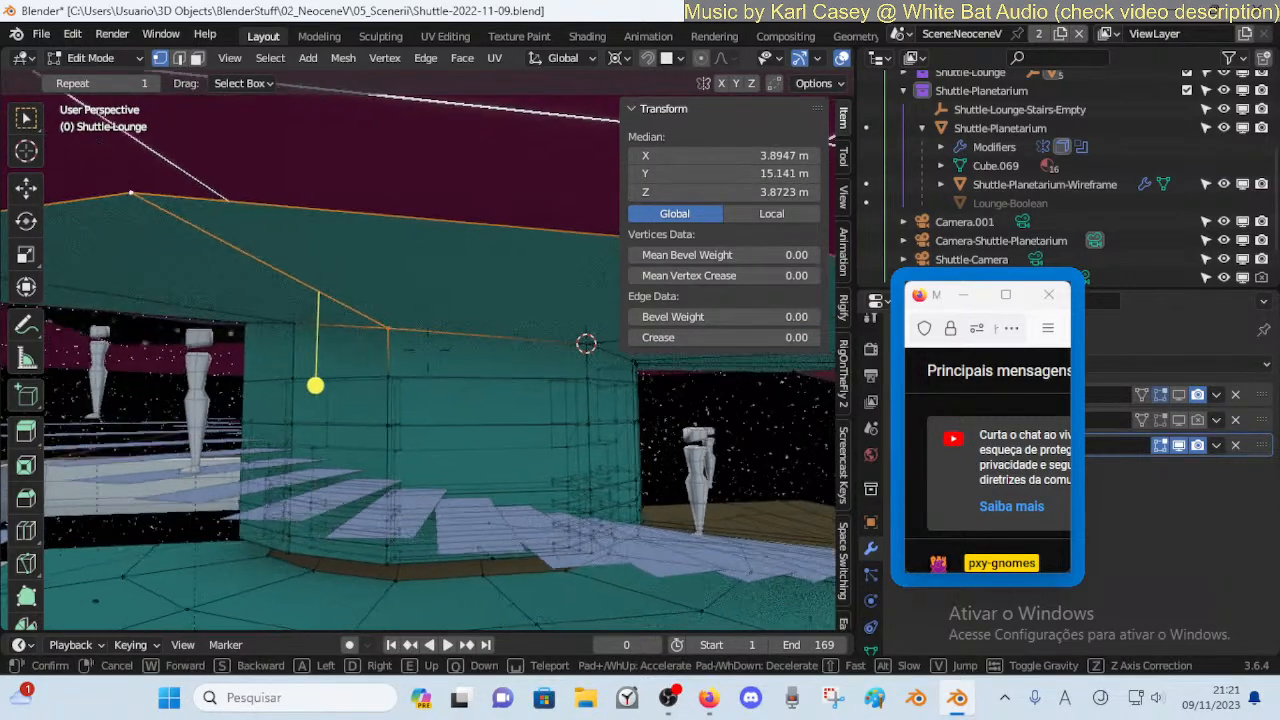
{"action": "key", "text": "a"}
{"action": "left_click", "coordinate": [503, 206]}
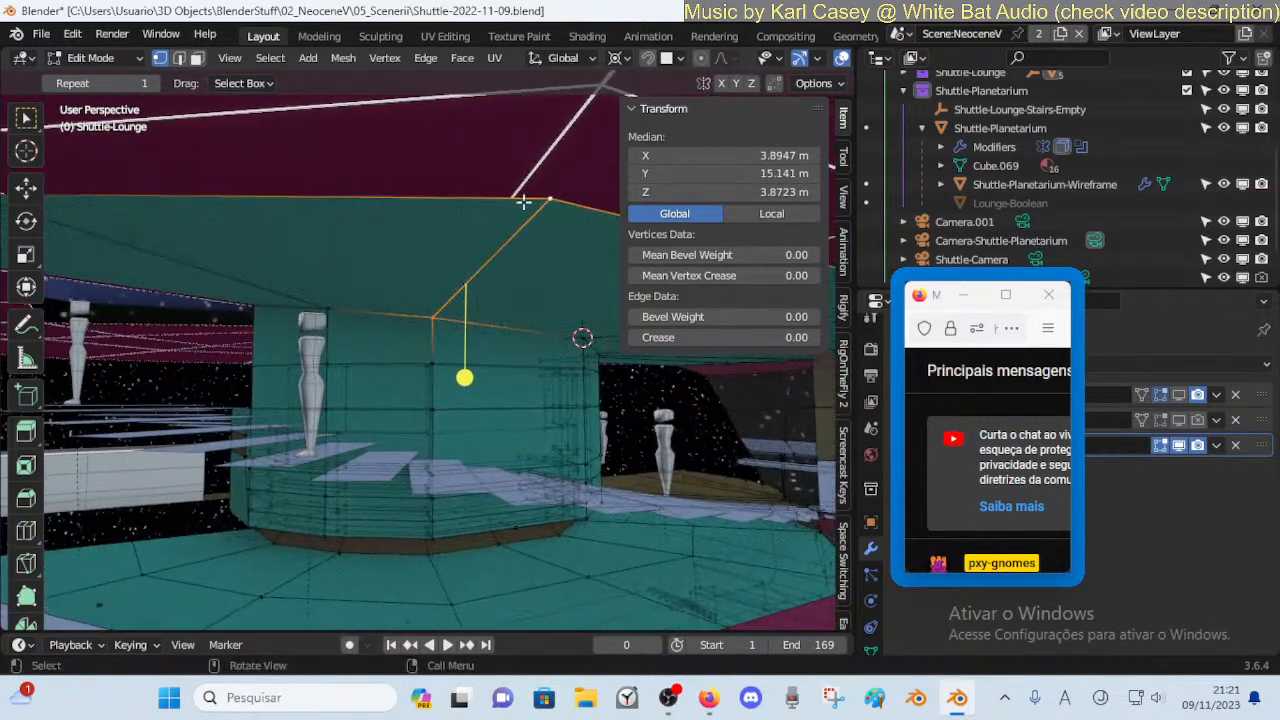
Check the Z heights of the inner and outer corner vertices of the radial ceiling edges above the stairs
{"action": "left_click", "coordinate": [539, 207]}
{"action": "left_click", "coordinate": [471, 306]}
{"action": "key", "text": "shift+grave"}
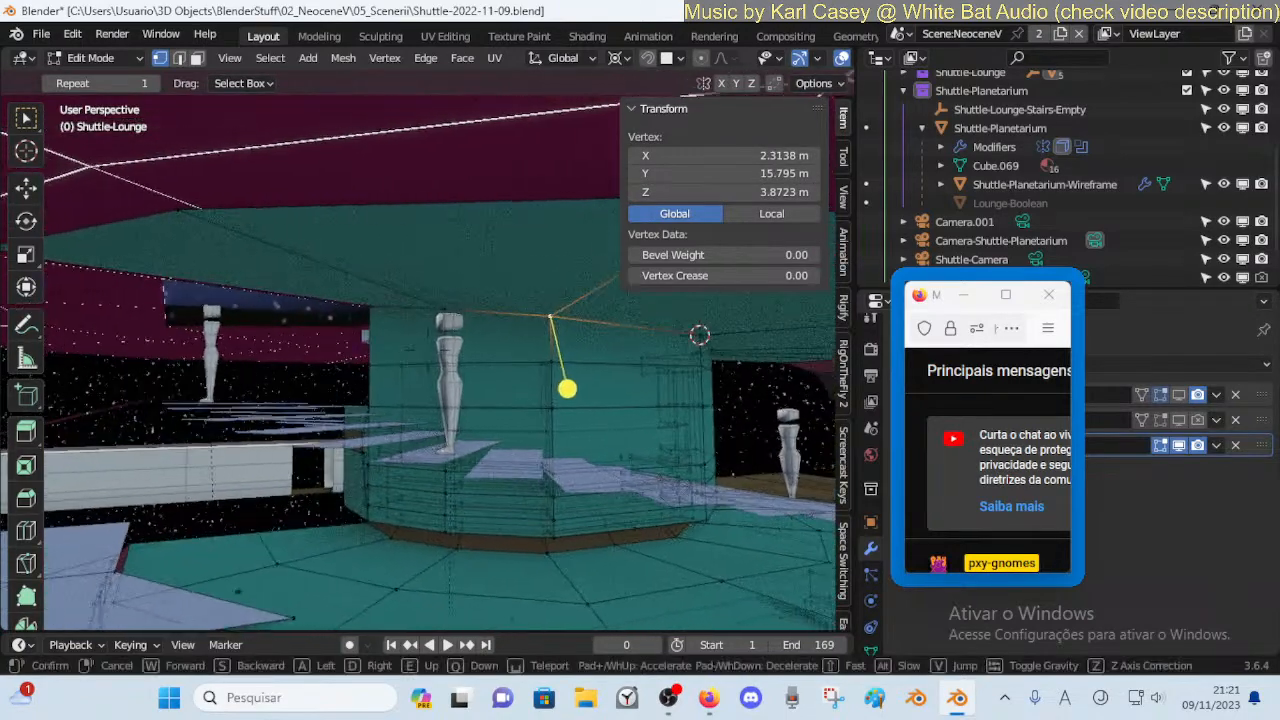
{"action": "key", "text": "a"}
{"action": "left_click", "coordinate": [493, 286]}
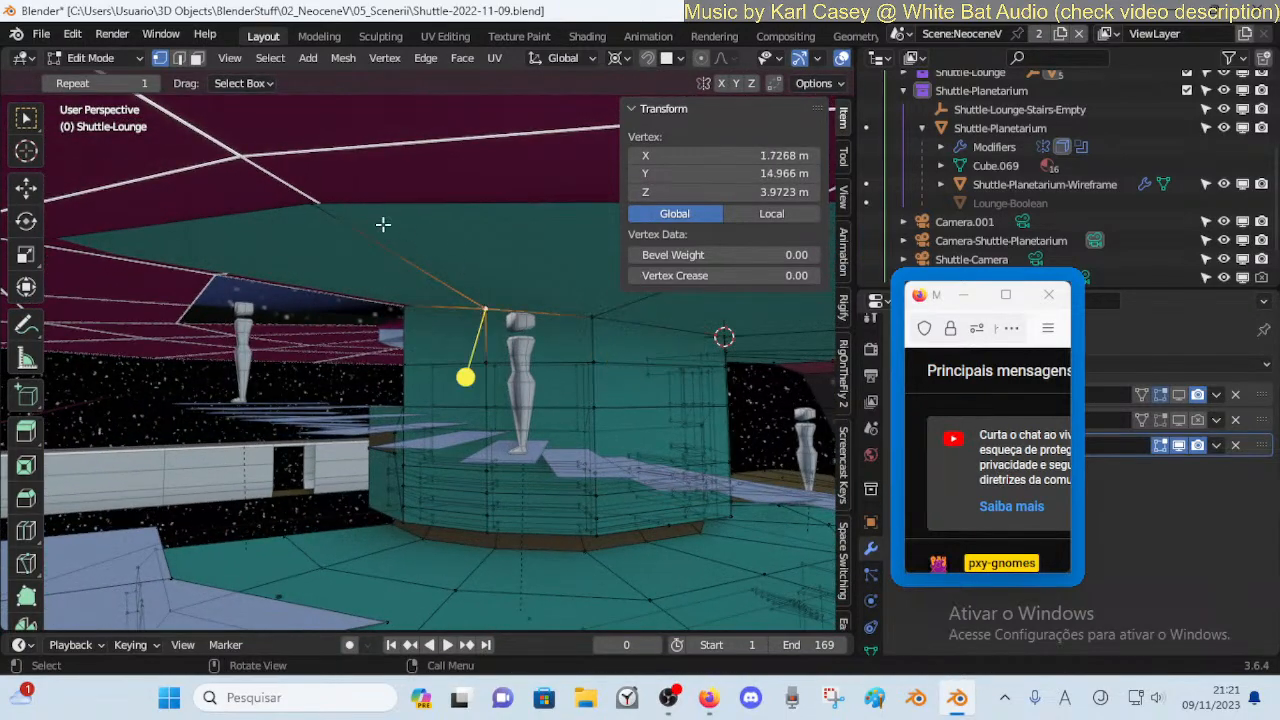
{"action": "left_click", "coordinate": [341, 221]}
{"action": "left_click", "coordinate": [434, 304]}
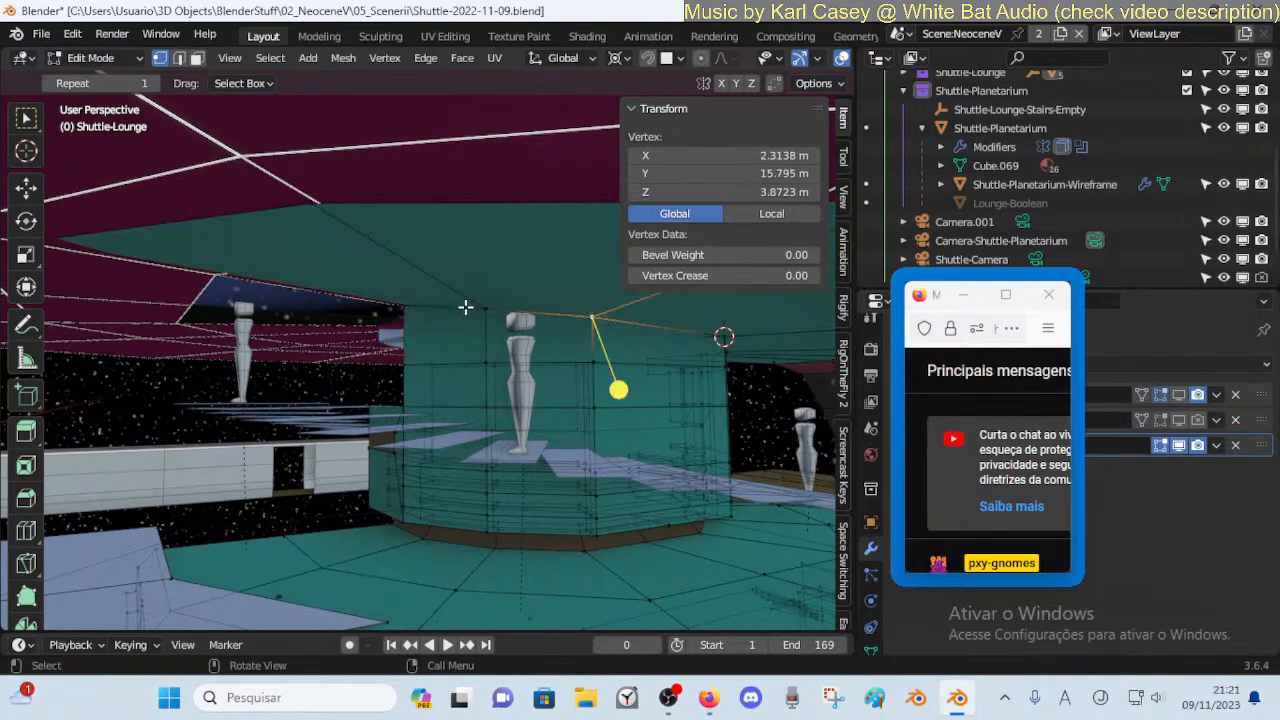
{"action": "key", "text": "shift+grave"}
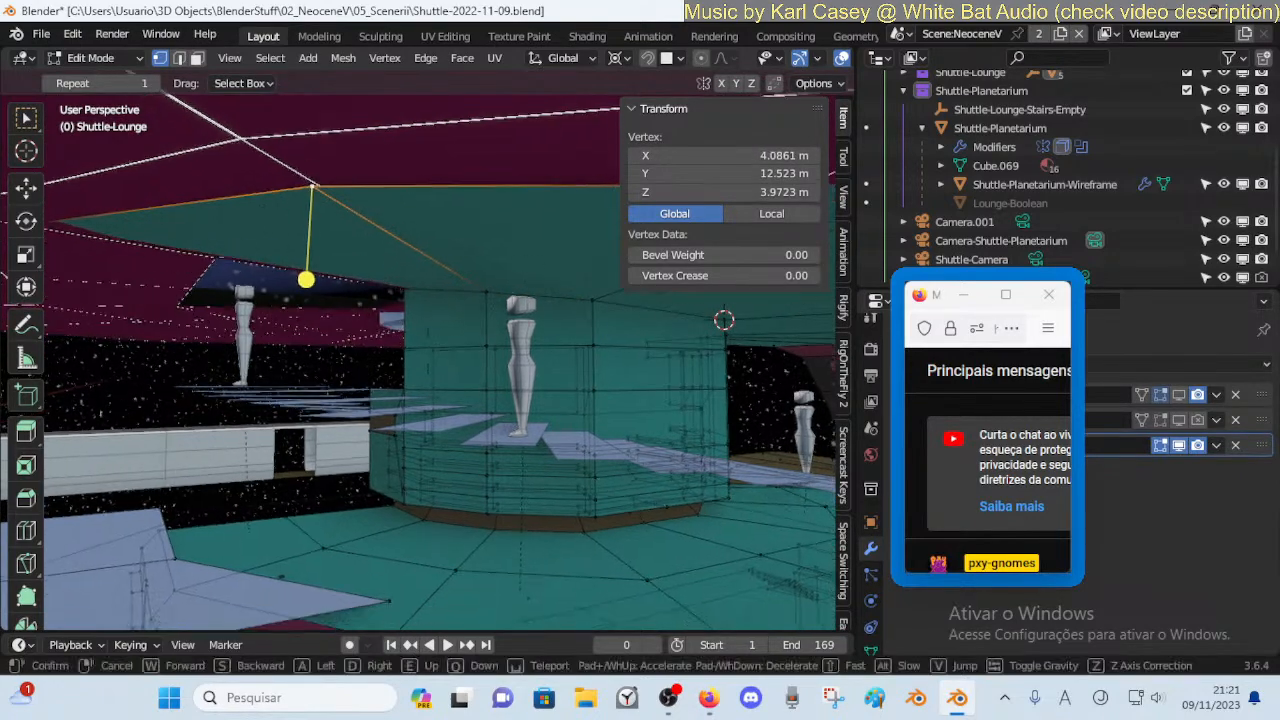
{"action": "key", "text": "a"}
{"action": "left_click", "coordinate": [445, 276]}
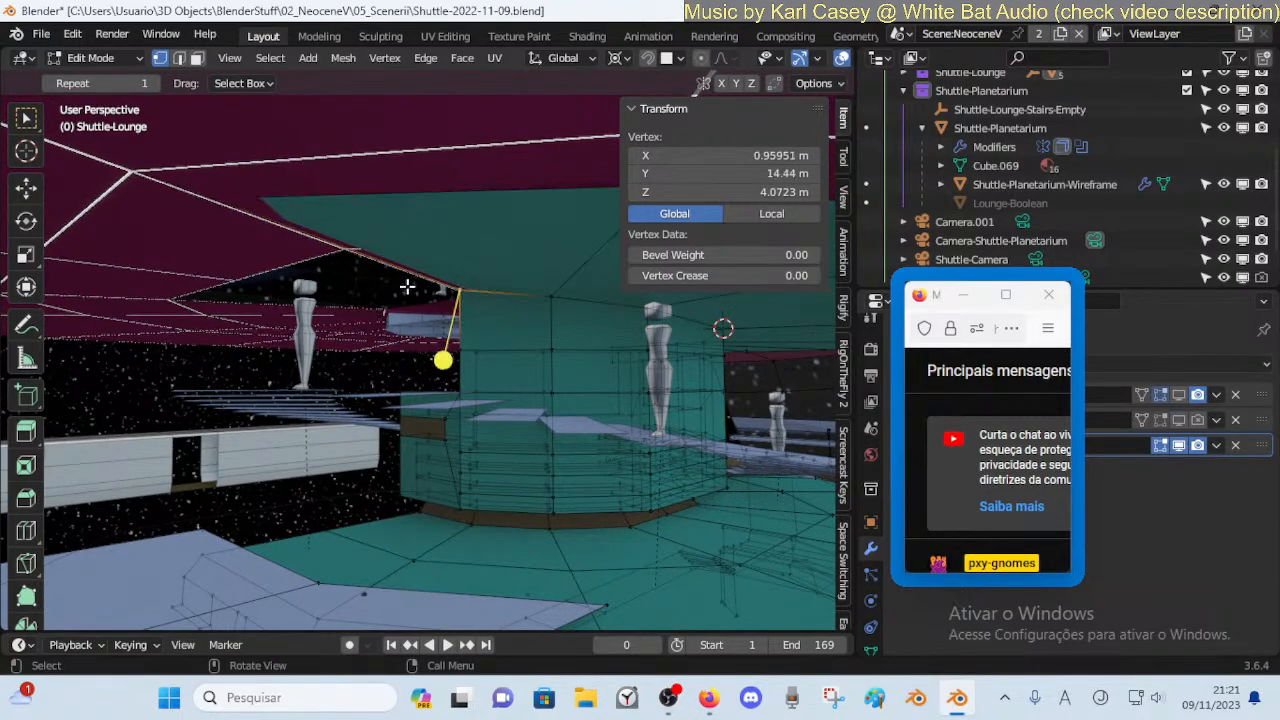
View the other side of the stair core and check the Z height of the ceiling corner vertex at the 3D cursor
{"action": "key", "text": "shift+grave"}
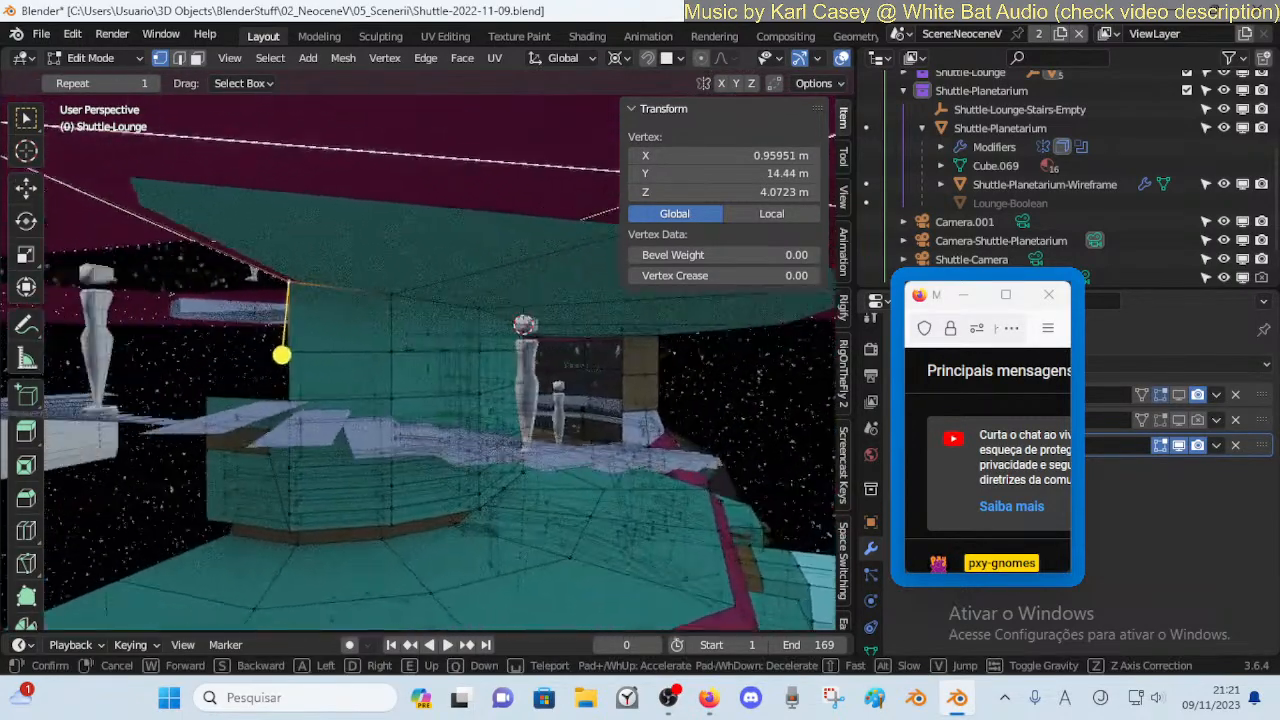
{"action": "key", "text": "d"}
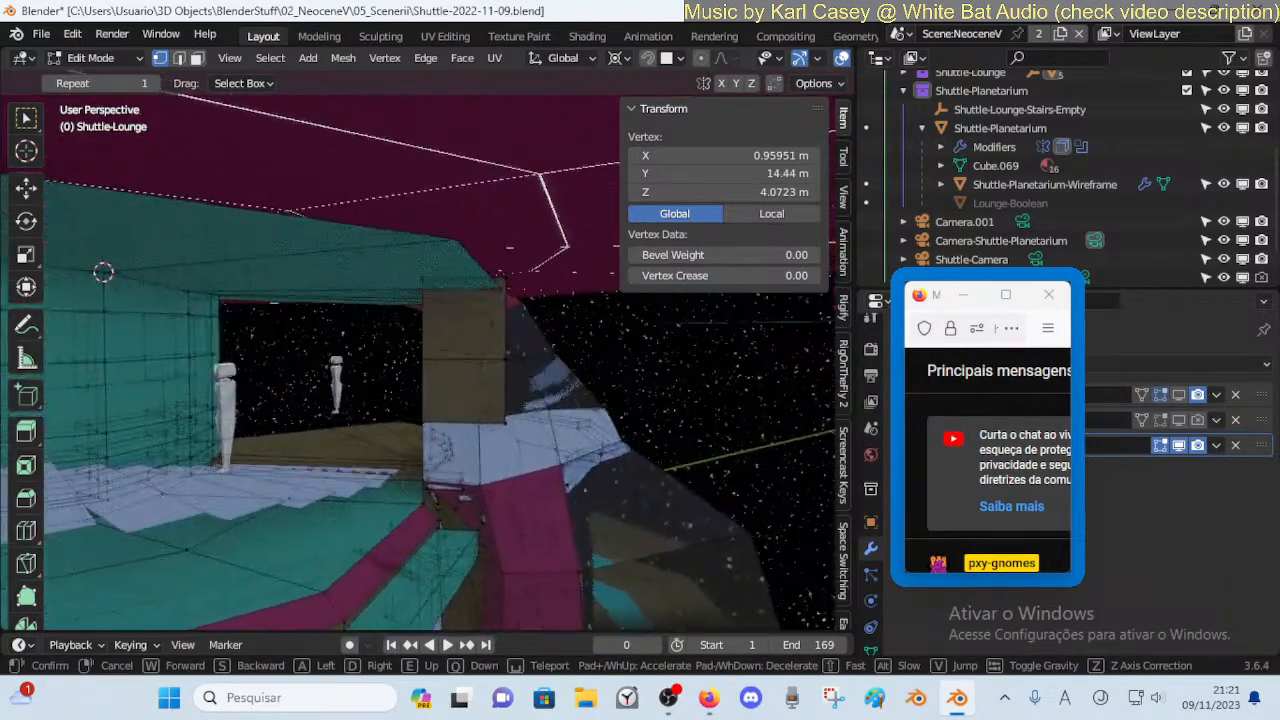
{"action": "key", "text": "s"}
{"action": "key", "text": "d"}
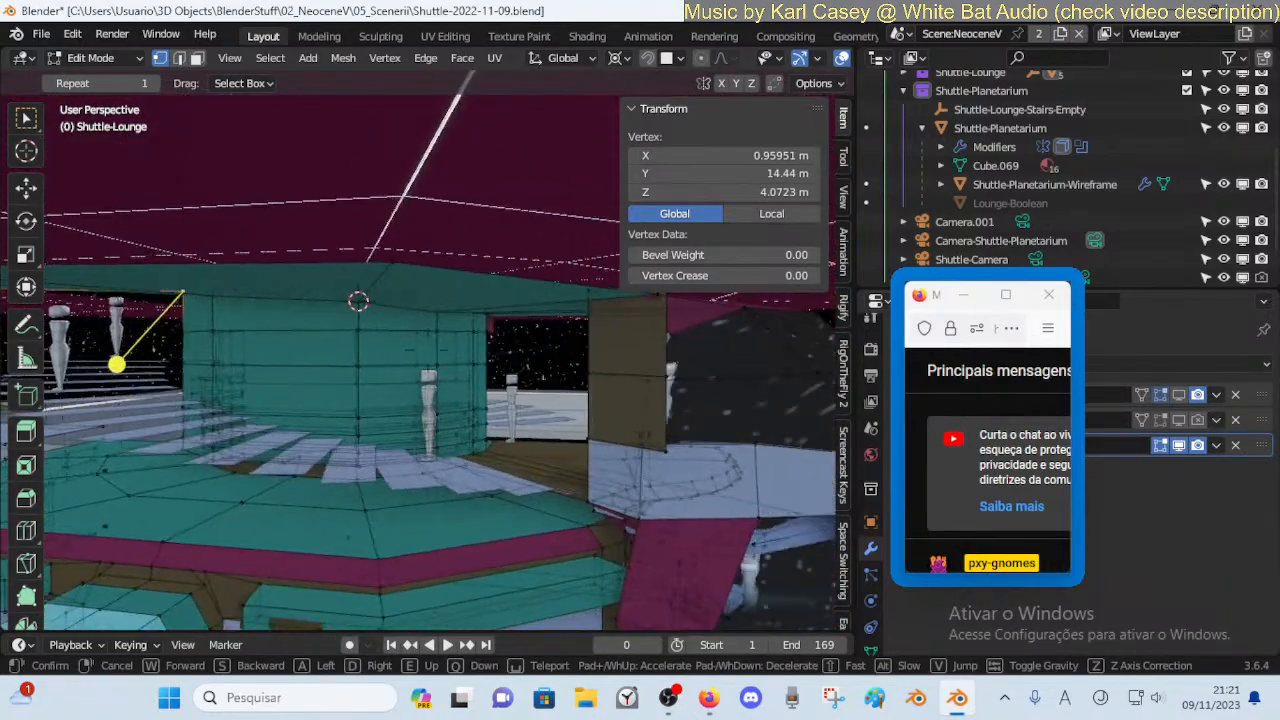
{"action": "key", "text": "w"}
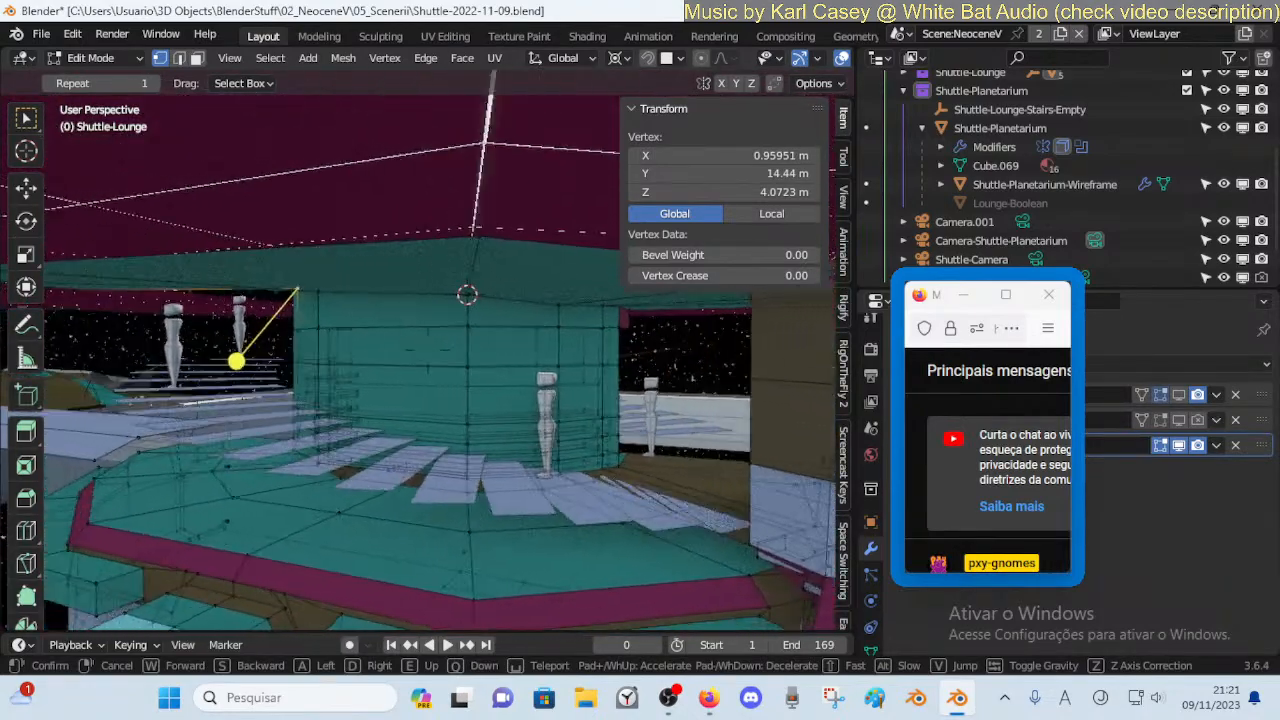
{"action": "key", "text": "d"}
{"action": "left_click", "coordinate": [397, 291]}
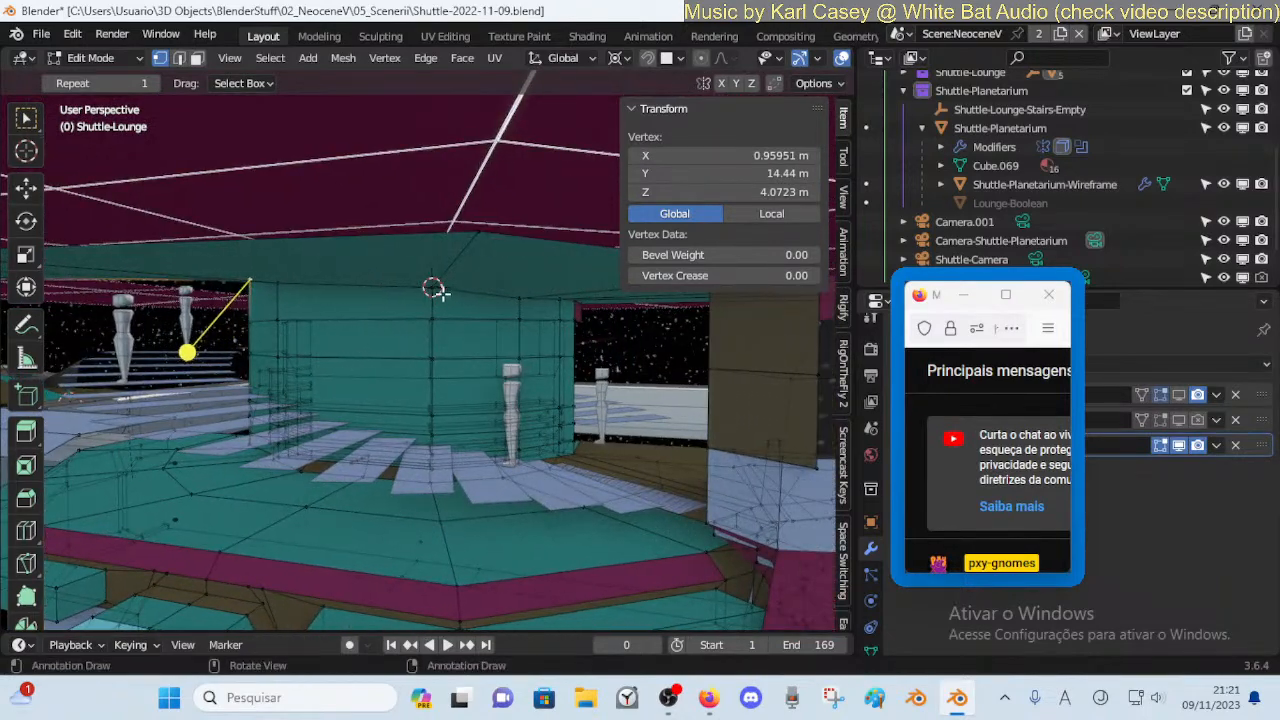
{"action": "key", "text": "shift+grave"}
{"action": "key", "text": "w"}
{"action": "key", "text": "d"}
{"action": "left_click", "coordinate": [324, 220]}
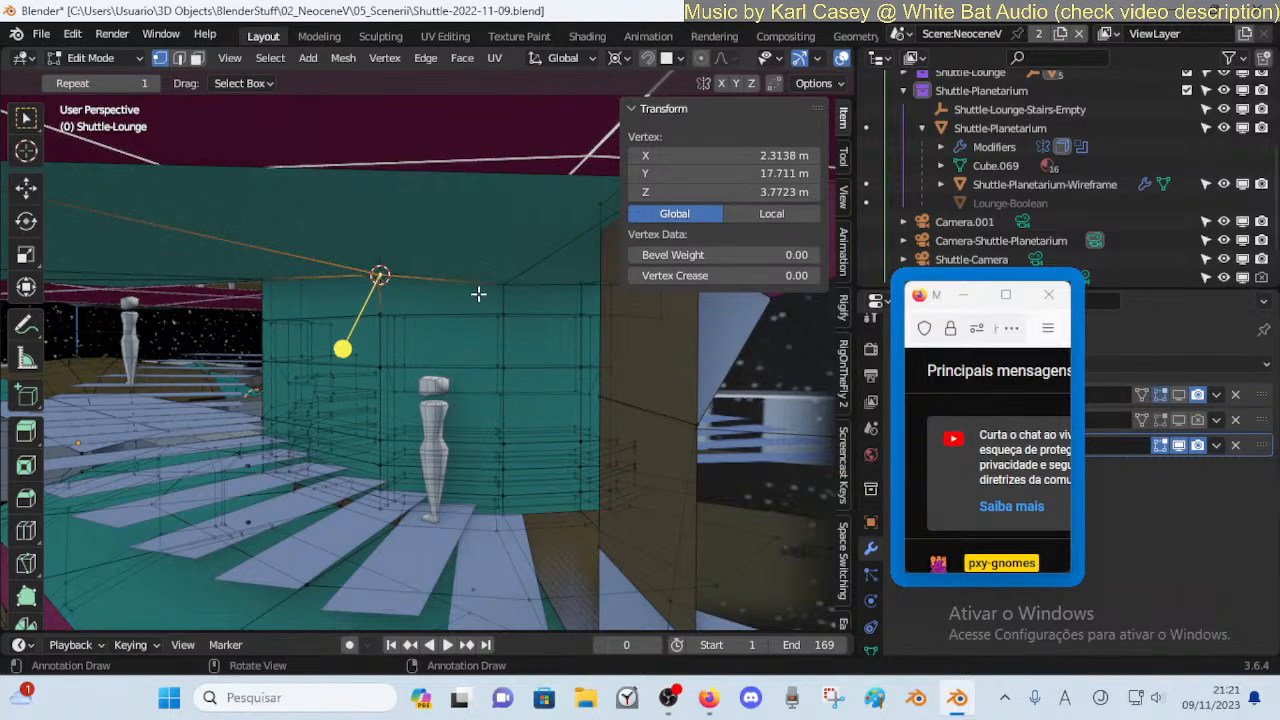
Compare the heights of the neighbouring ceiling edges along the top of the stair core wall and clear the selection
{"action": "key", "text": "shift+grave"}
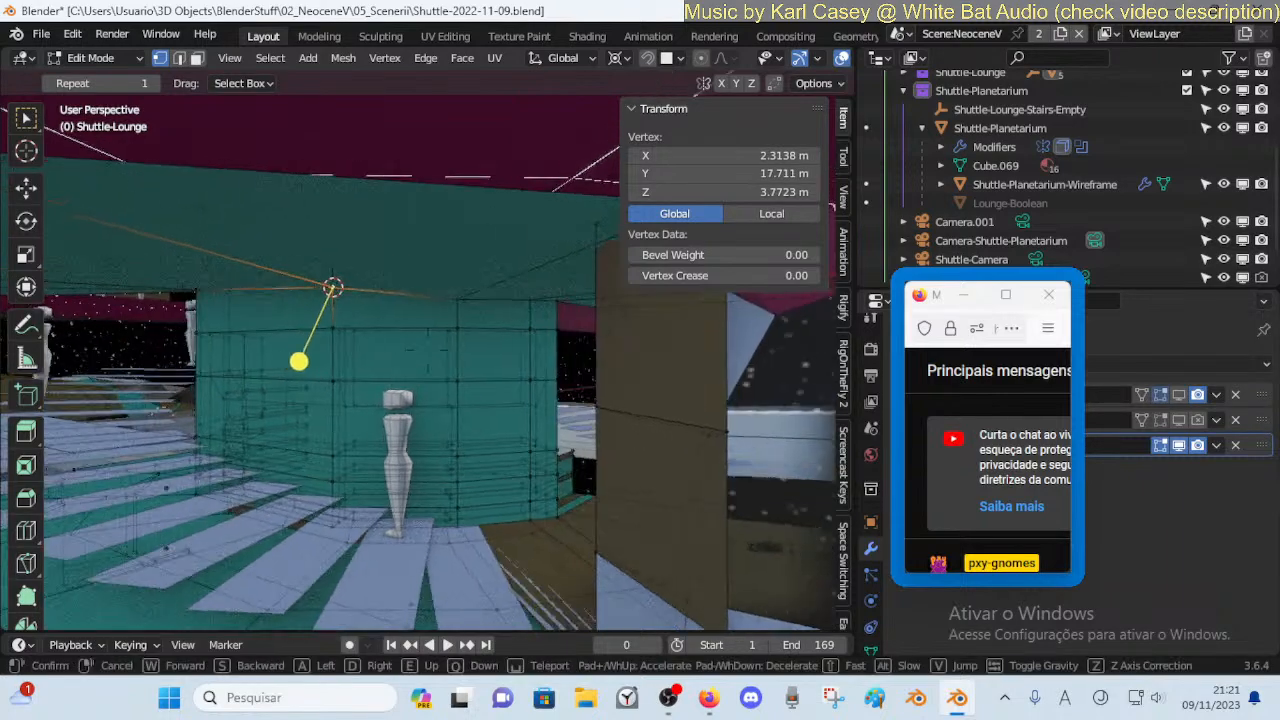
{"action": "left_click", "coordinate": [345, 285]}
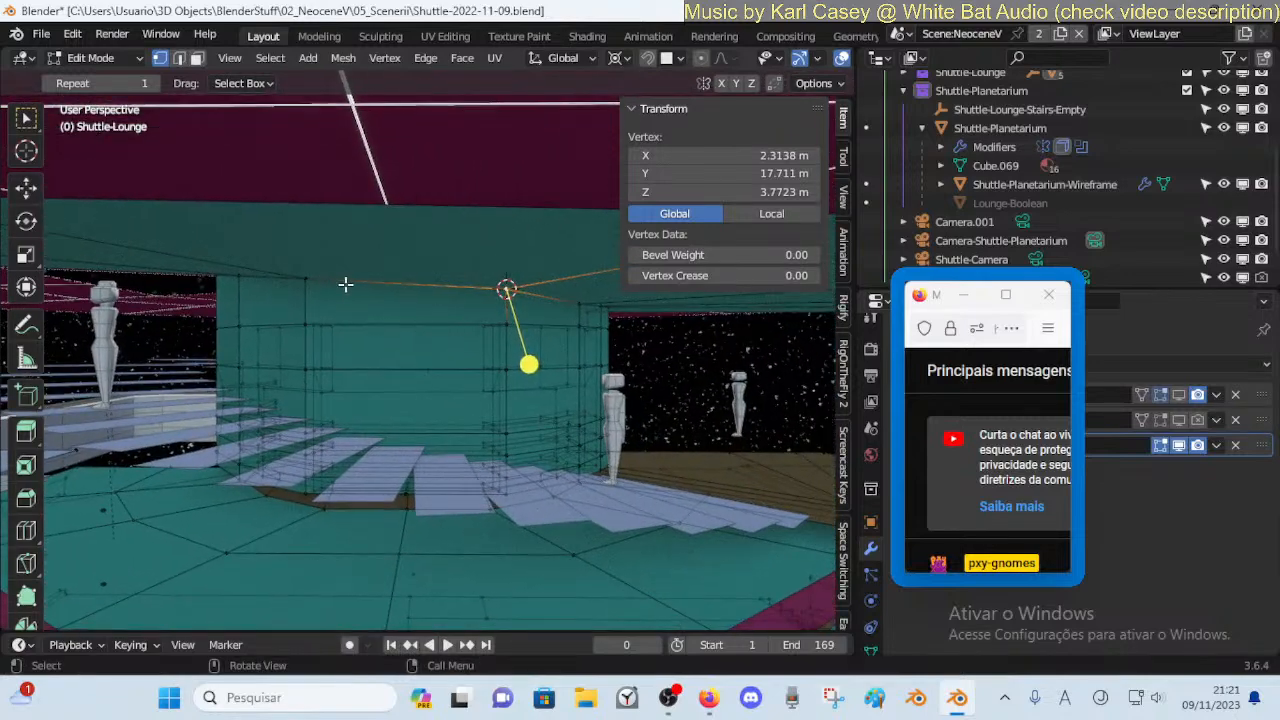
{"action": "left_click", "coordinate": [300, 280]}
{"action": "key", "text": "2"}
{"action": "left_click", "coordinate": [400, 285]}
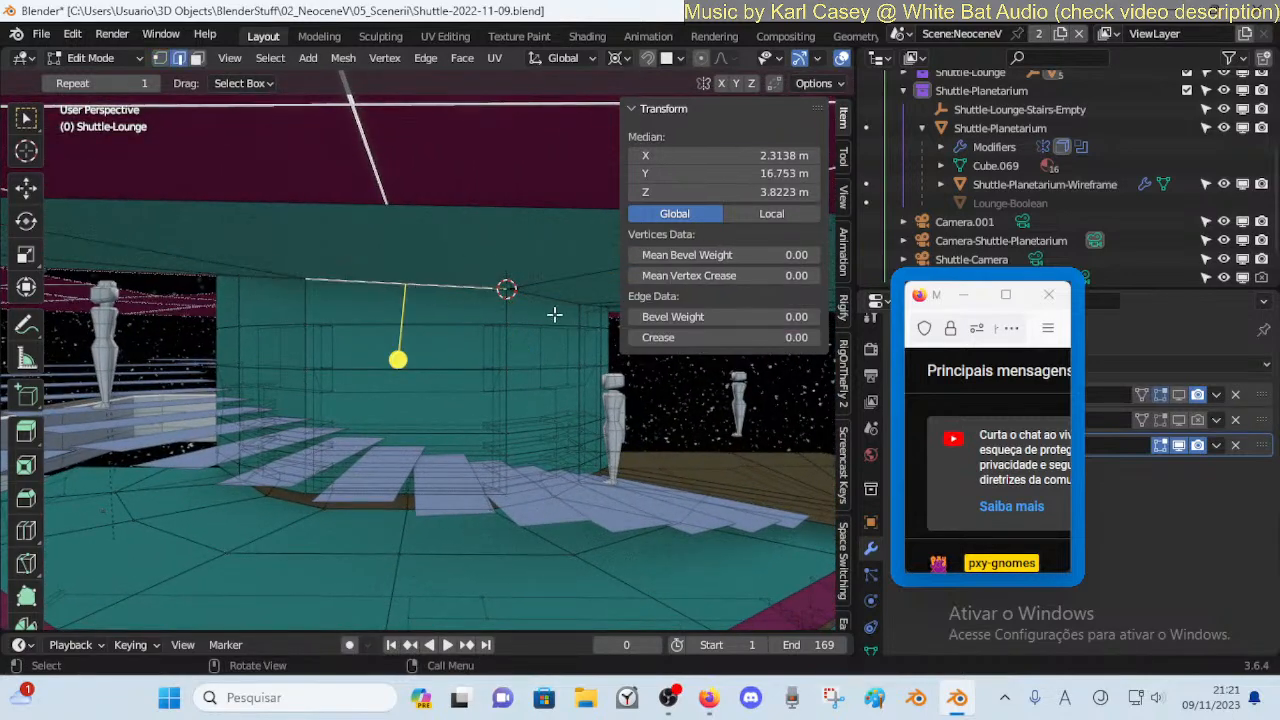
{"action": "left_click", "coordinate": [538, 296]}
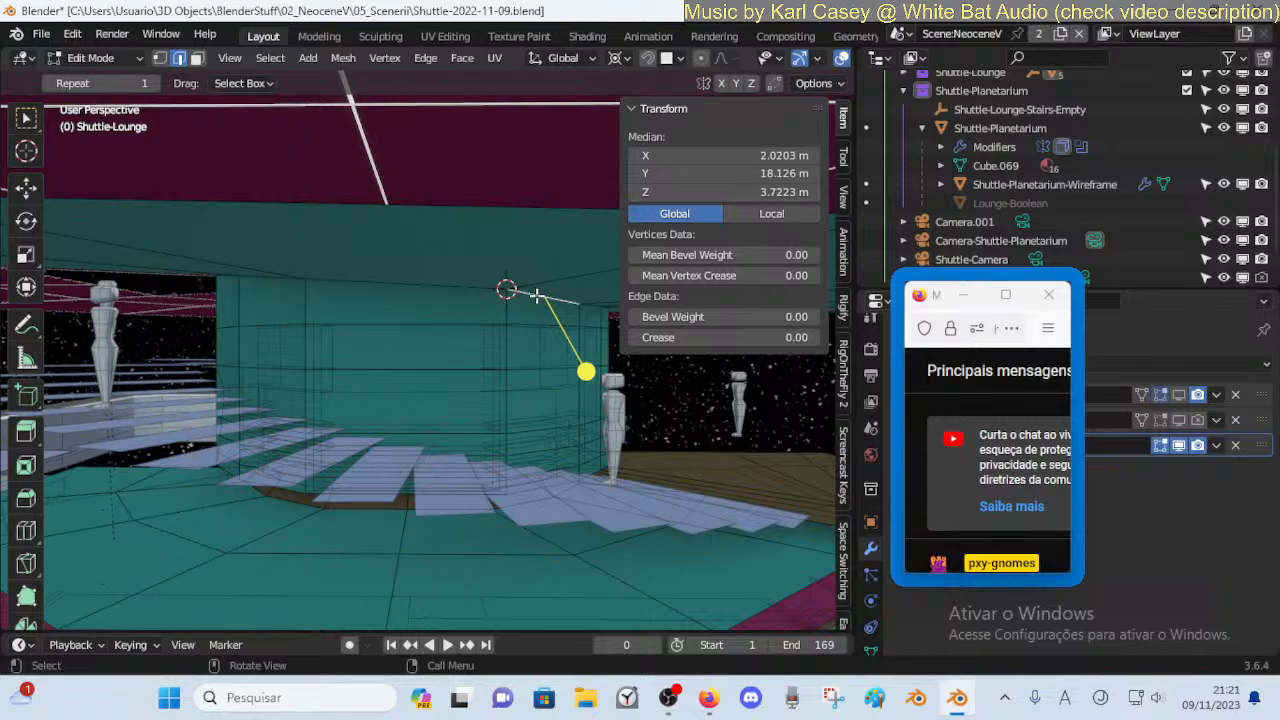
{"action": "key", "text": "alt+a"}
Extend the lounge's upper landing beneath the standing dummy by moving its edge along negative global Y, and leave Edit Mode
{"action": "key", "text": "shift+grave"}
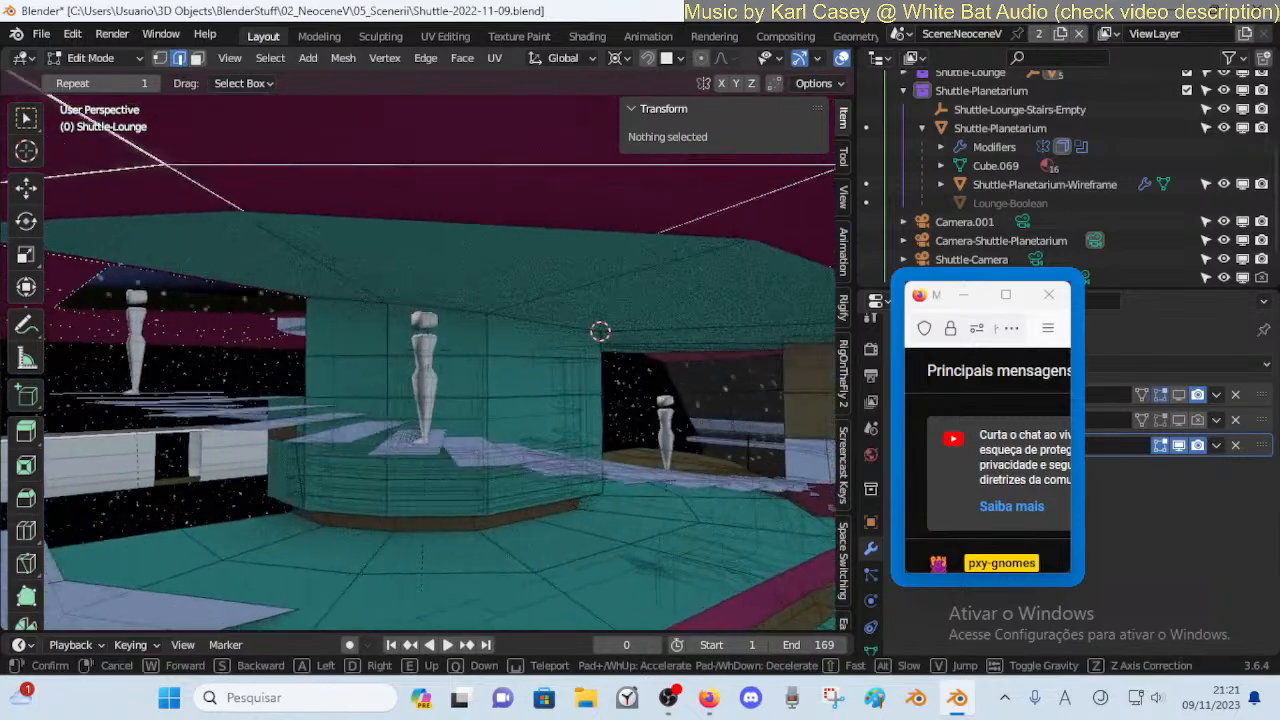
{"action": "key", "text": "a"}
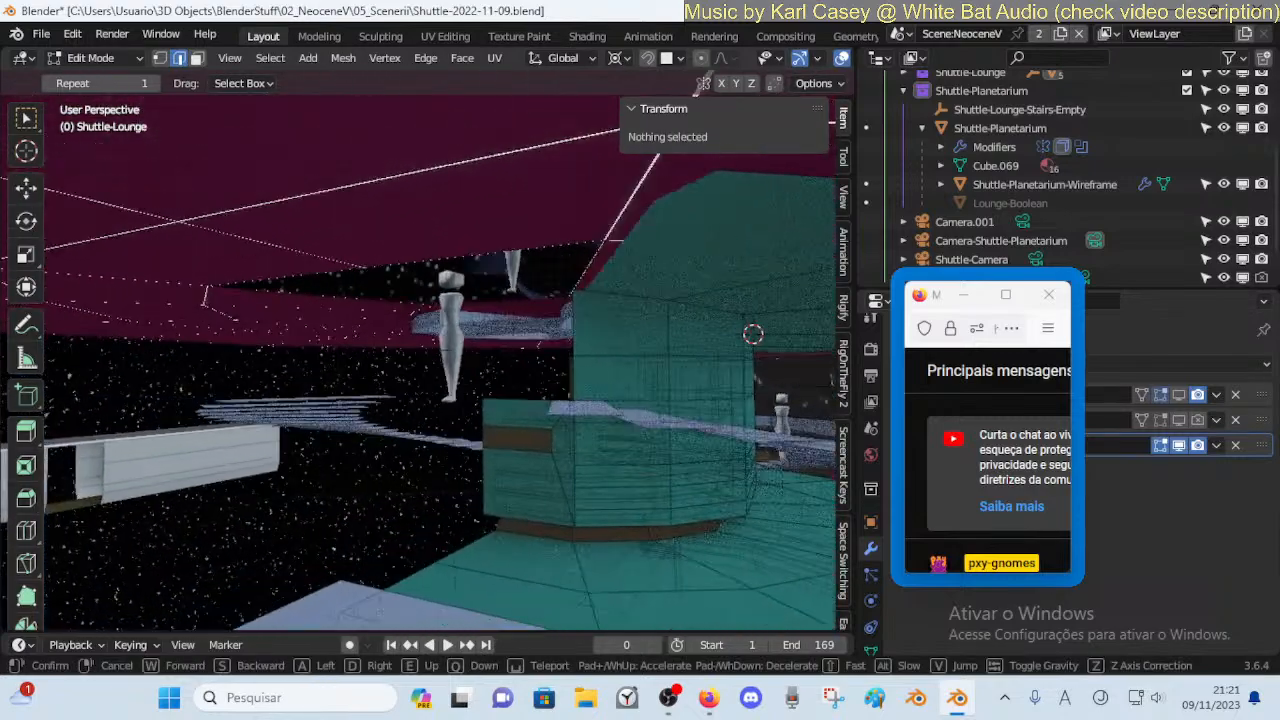
{"action": "key", "text": "w"}
{"action": "left_click", "coordinate": [477, 297]}
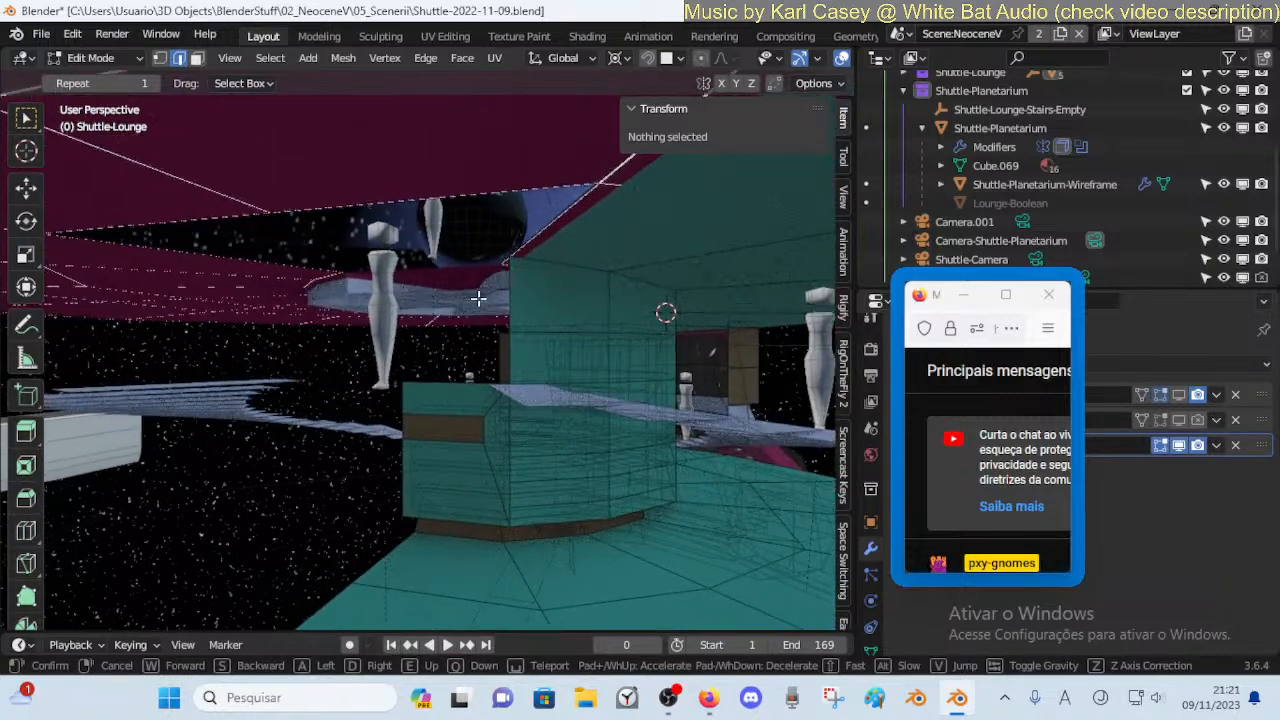
{"action": "key", "text": "Tab"}
{"action": "left_click", "coordinate": [393, 278]}
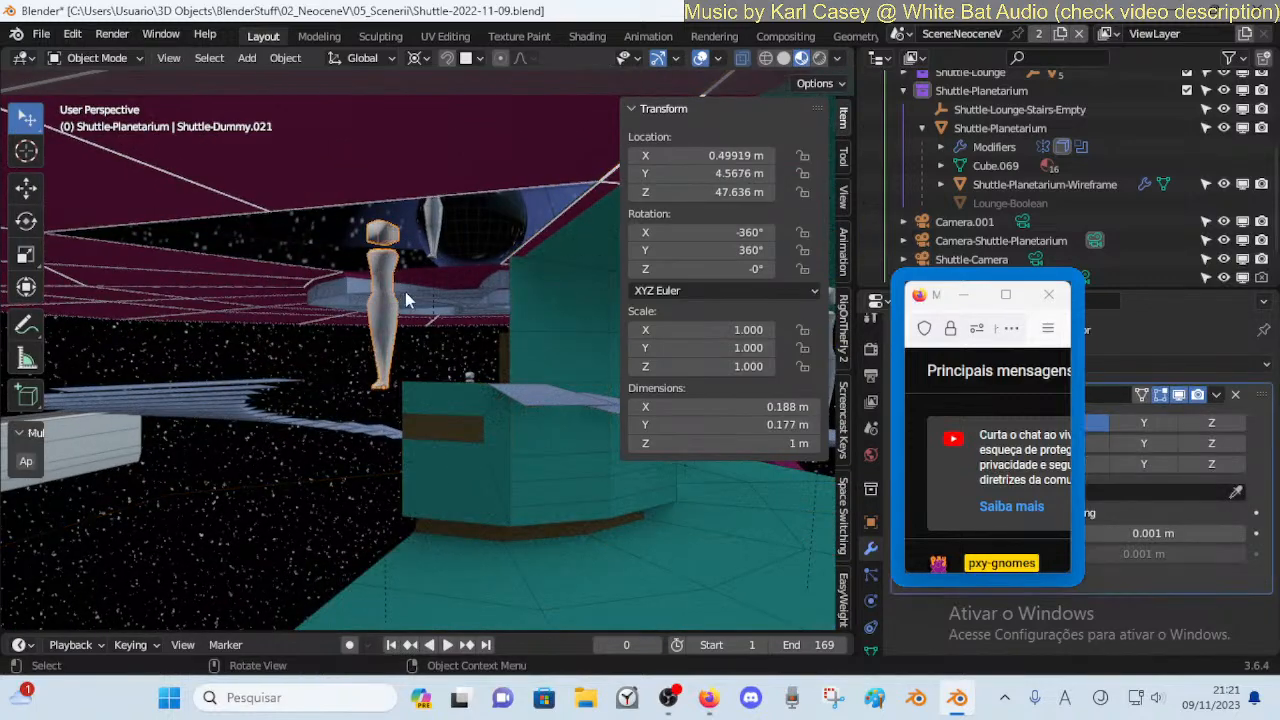
{"action": "left_click", "coordinate": [465, 382]}
{"action": "key", "text": "Tab"}
{"action": "left_click", "coordinate": [459, 386]}
{"action": "key", "text": "g"}
{"action": "key", "text": "y"}
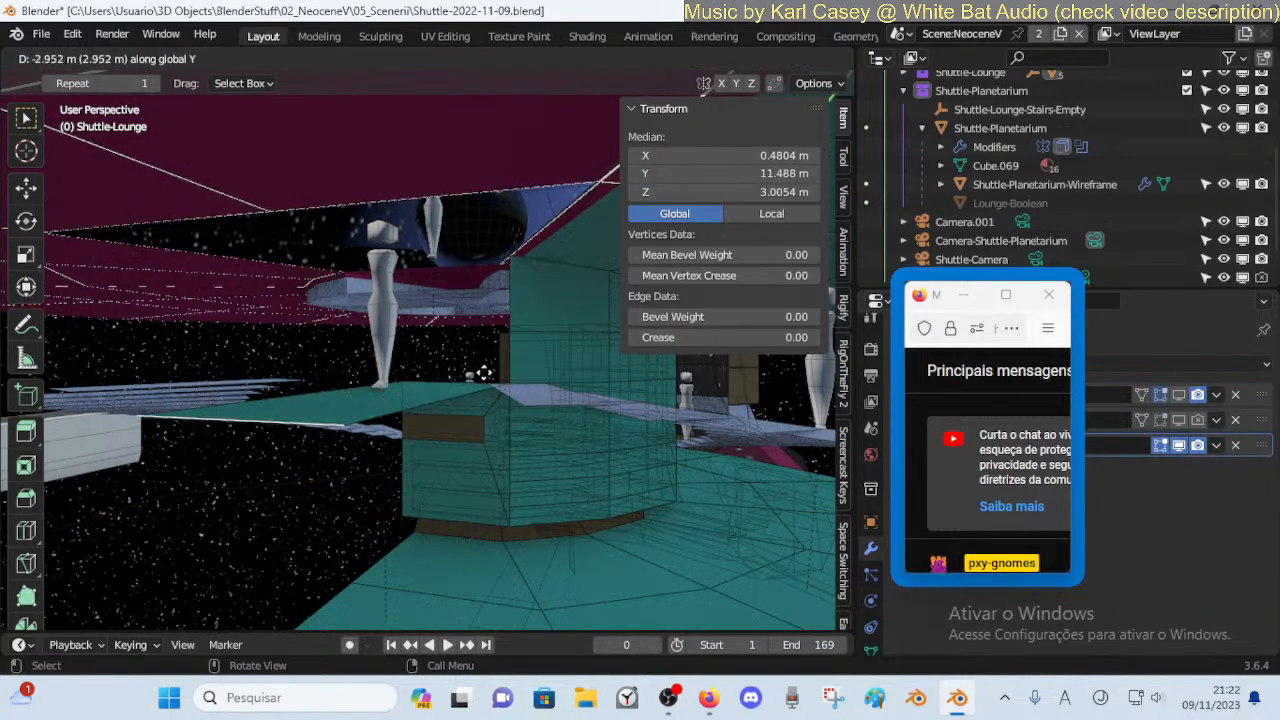
{"action": "left_click", "coordinate": [478, 376]}
{"action": "key", "text": "alt+a"}
{"action": "key", "text": "Tab"}
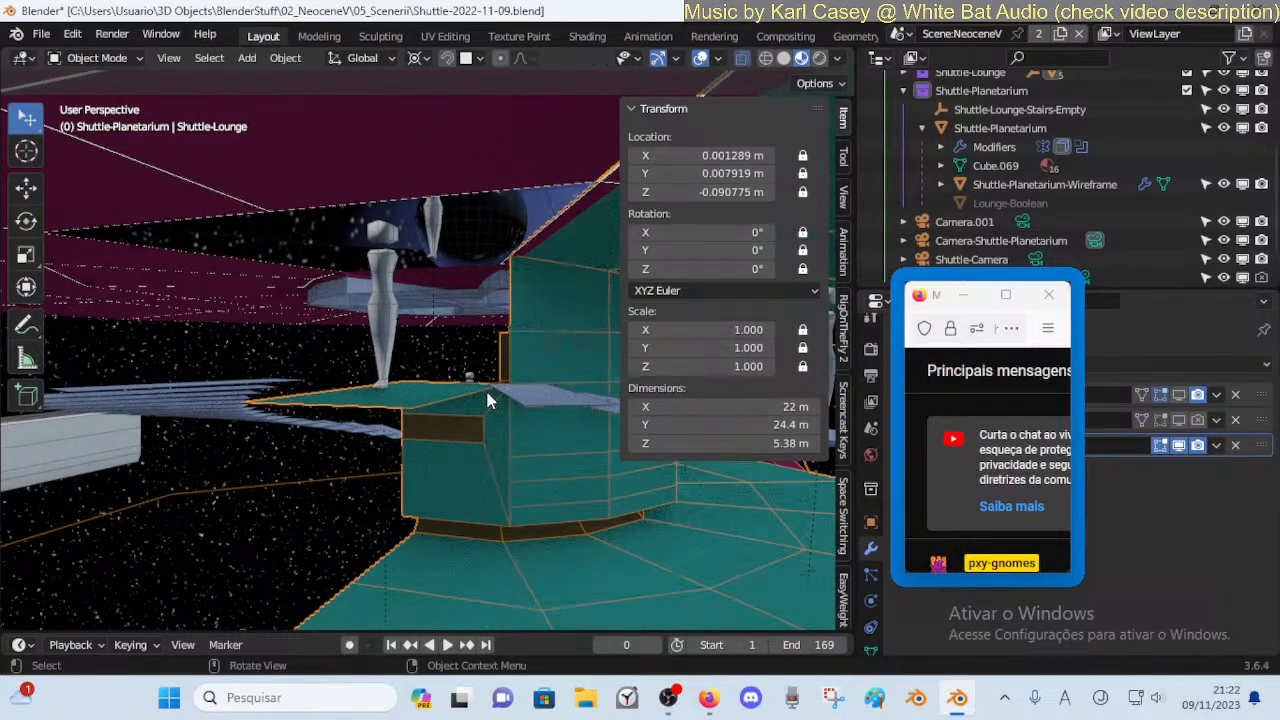
Examine the extended landing and its junction with the stairs and stair core wall from both sides
{"action": "key", "text": "shift+grave"}
{"action": "key", "text": "w"}
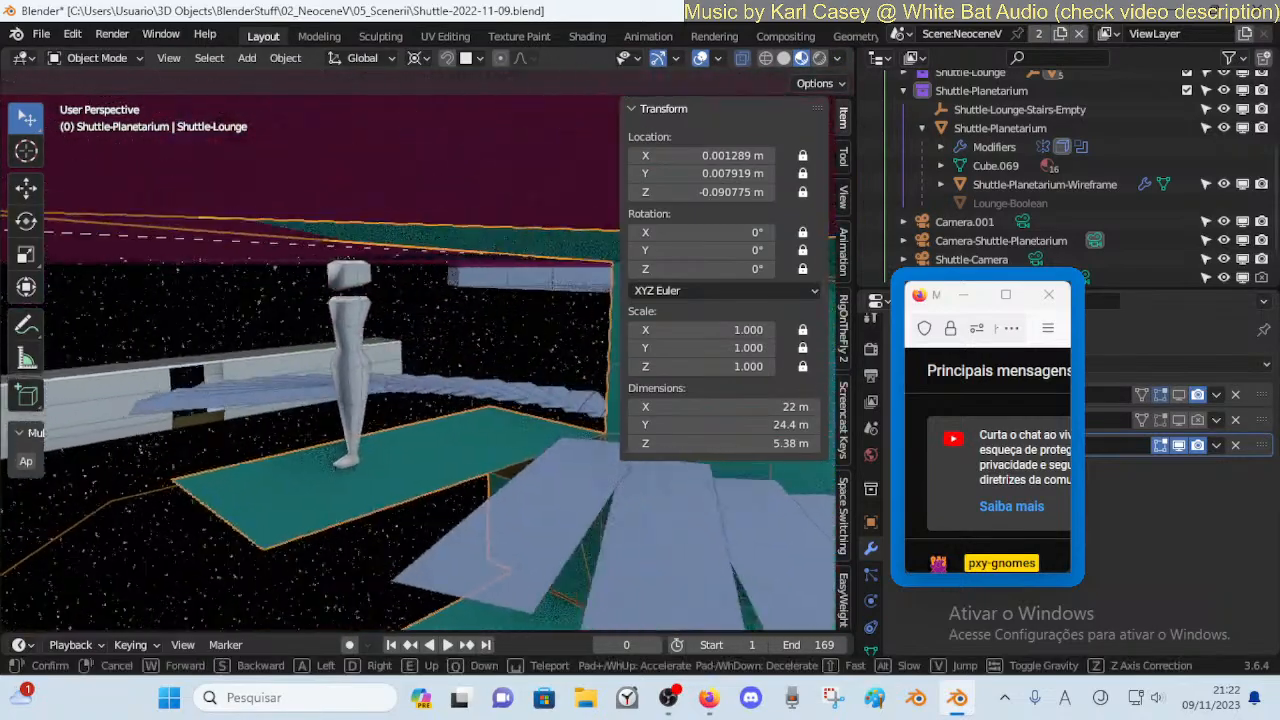
{"action": "key", "text": "s"}
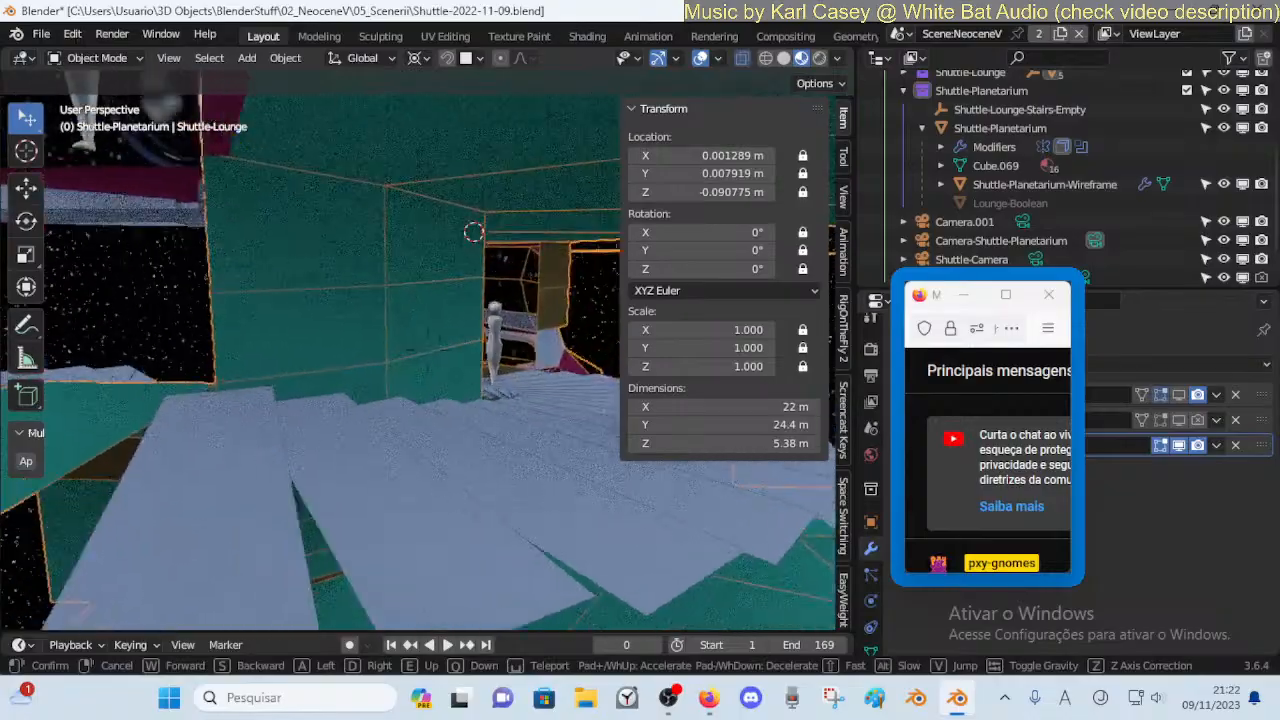
{"action": "key", "text": "a"}
{"action": "key", "text": "w"}
{"action": "key", "text": "a"}
{"action": "key", "text": "s"}
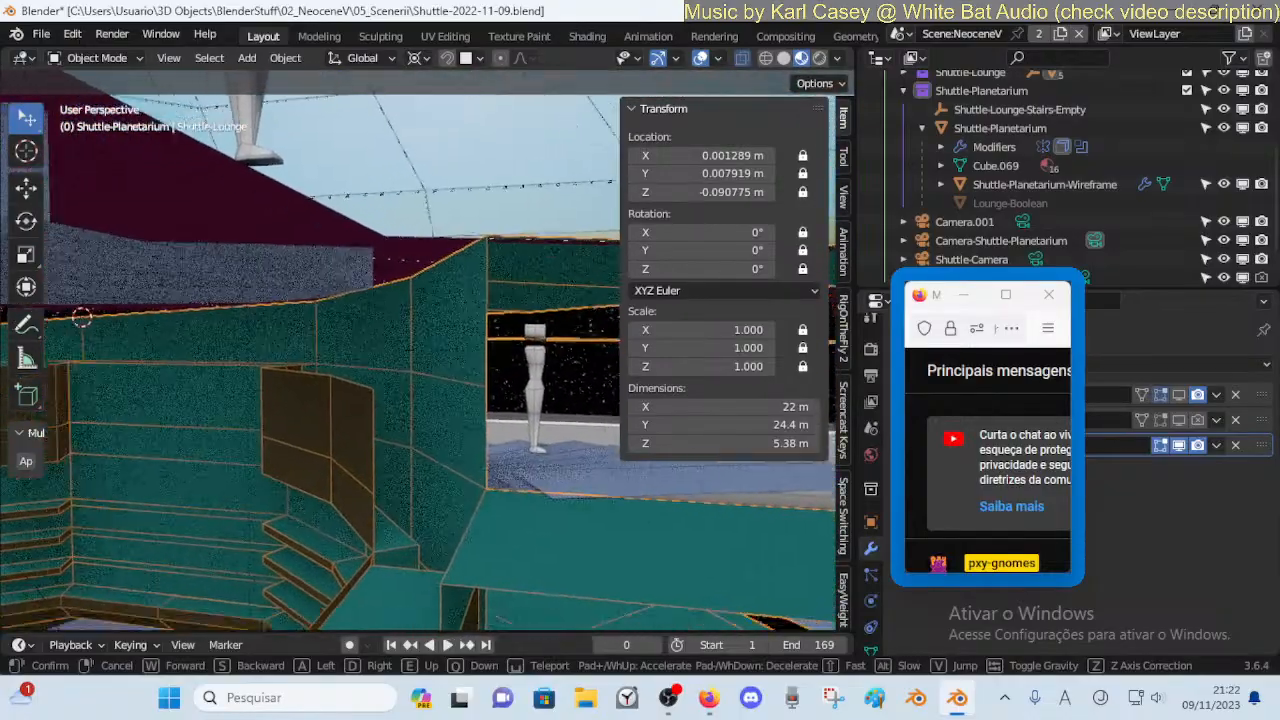
{"action": "left_click", "coordinate": [493, 491]}
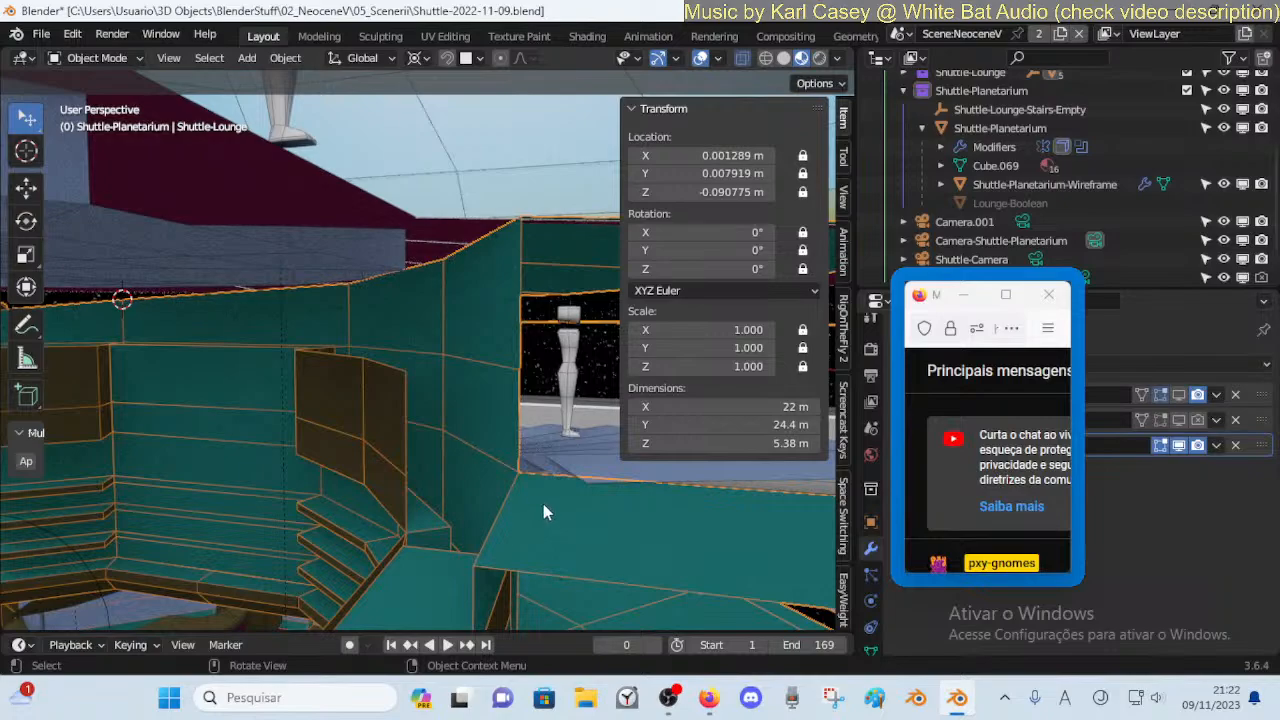
Reopen the lounge mesh for editing and examine the corner where the extended landing meets the wall, with nothing selected
{"action": "key", "text": "Tab"}
{"action": "key", "text": "shift+grave"}
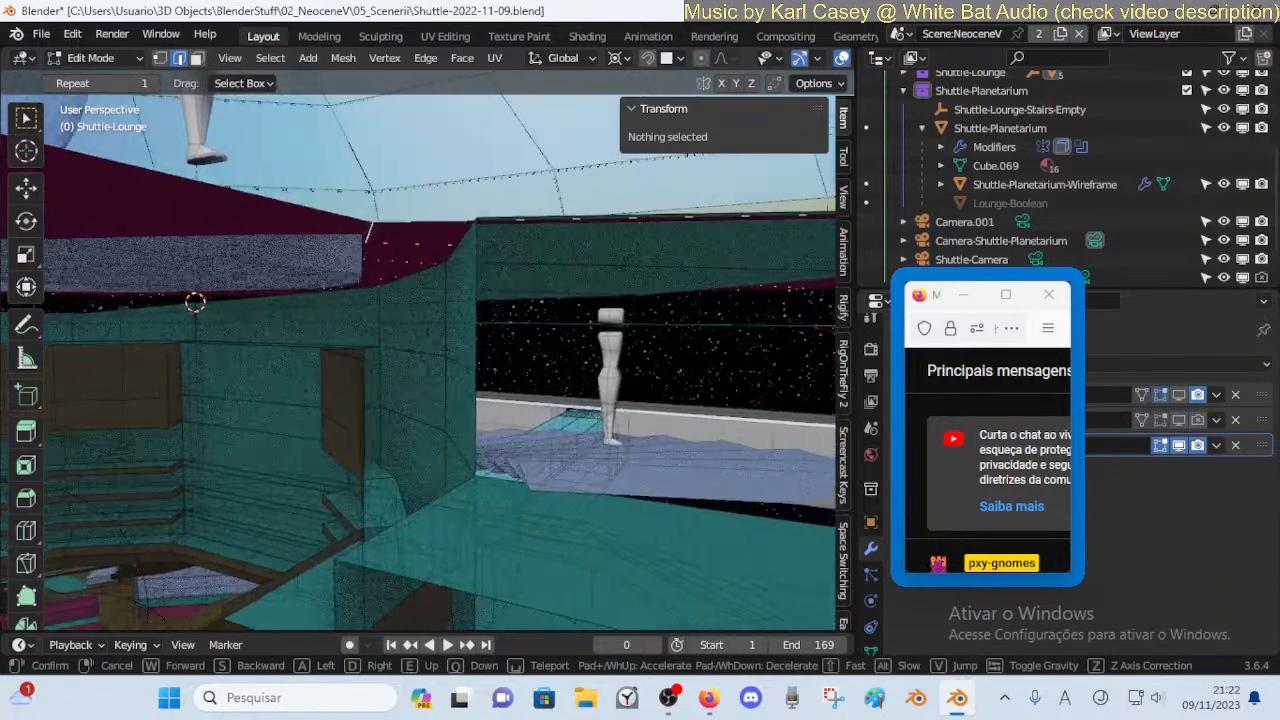
{"action": "key", "text": "d"}
{"action": "key", "text": "s"}
{"action": "left_click", "coordinate": [543, 503]}
{"action": "left_click", "coordinate": [422, 500]}
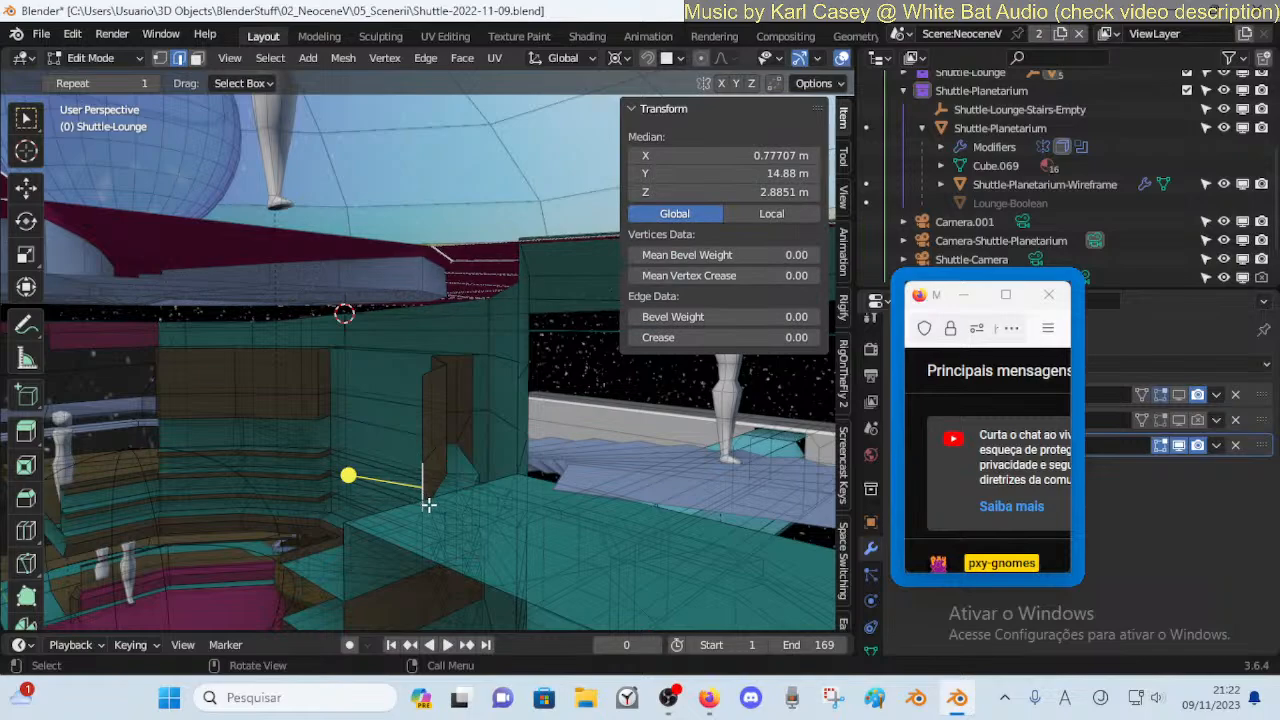
{"action": "key", "text": "shift+grave"}
{"action": "key", "text": "w"}
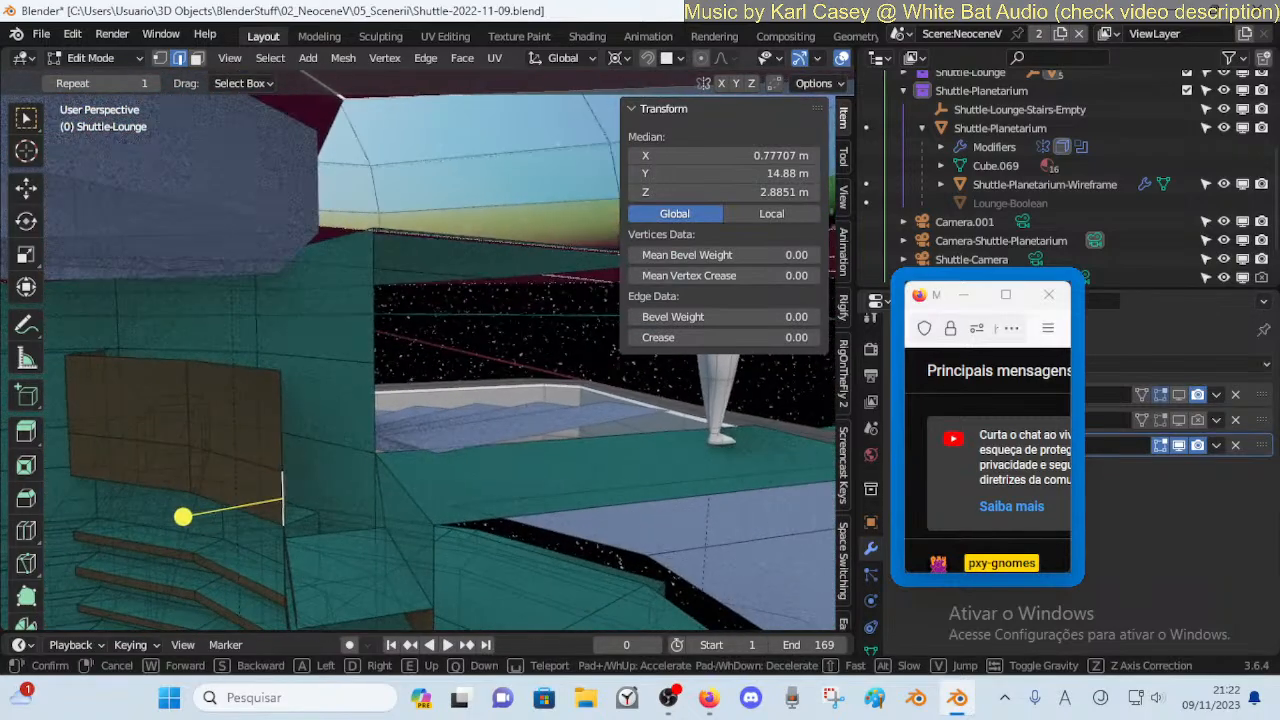
{"action": "left_click", "coordinate": [410, 516]}
{"action": "key", "text": "alt+a"}
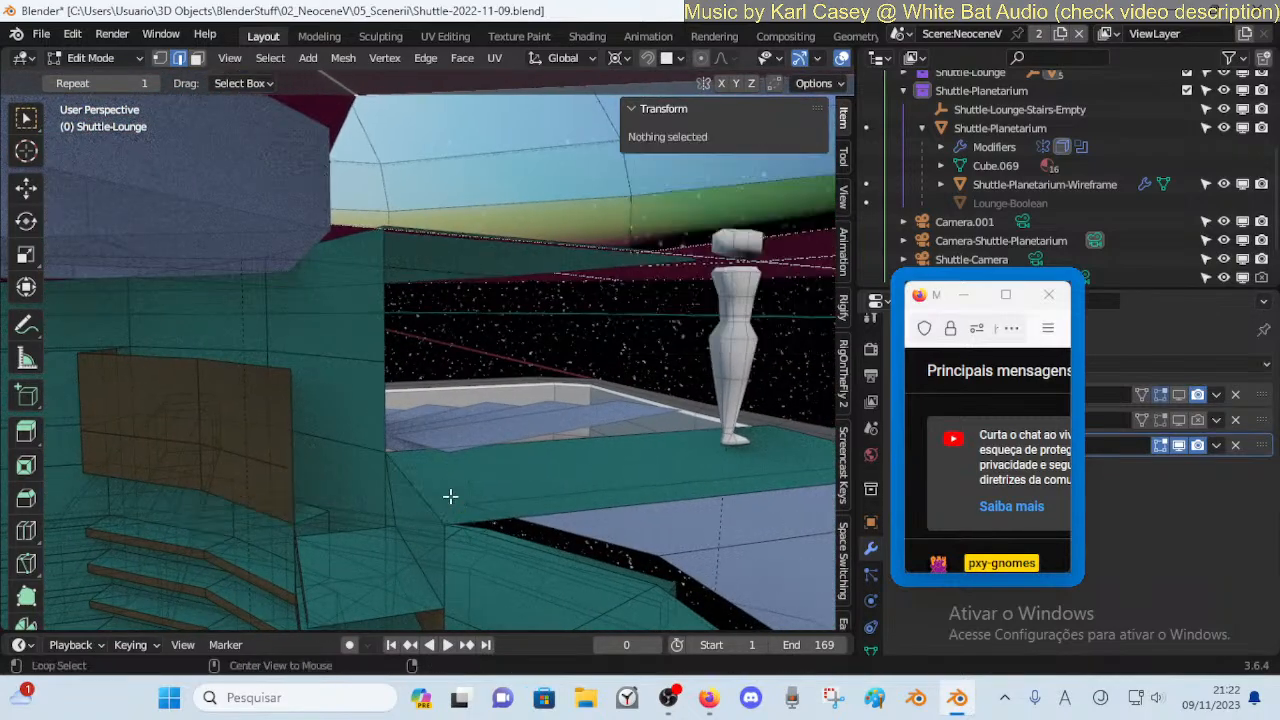
Add an edge loop across the teal walkway floor, slid close to the edge at the wall corner
{"action": "key", "text": "ctrl+r"}
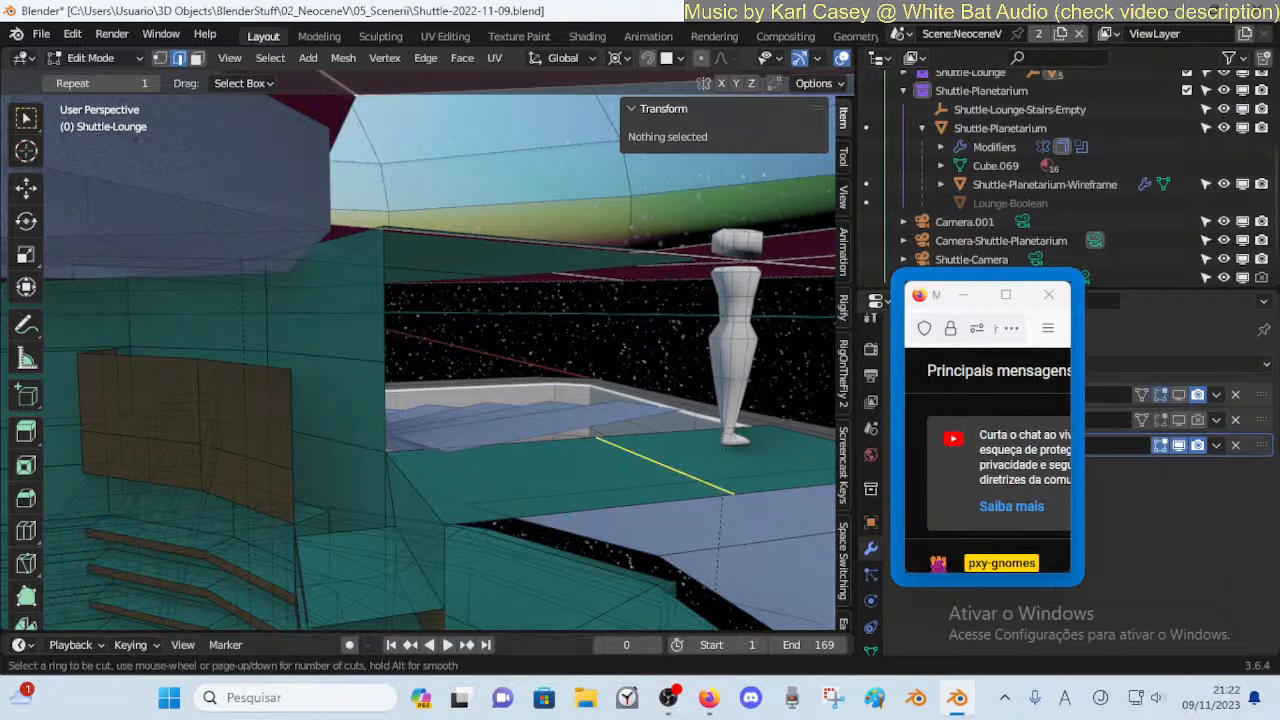
{"action": "left_click", "coordinate": [506, 462]}
{"action": "left_click", "coordinate": [349, 484]}
{"action": "key", "text": "alt+a"}
Delete the narrow floor face between the new edge loop and the wall corner
{"action": "key", "text": "3"}
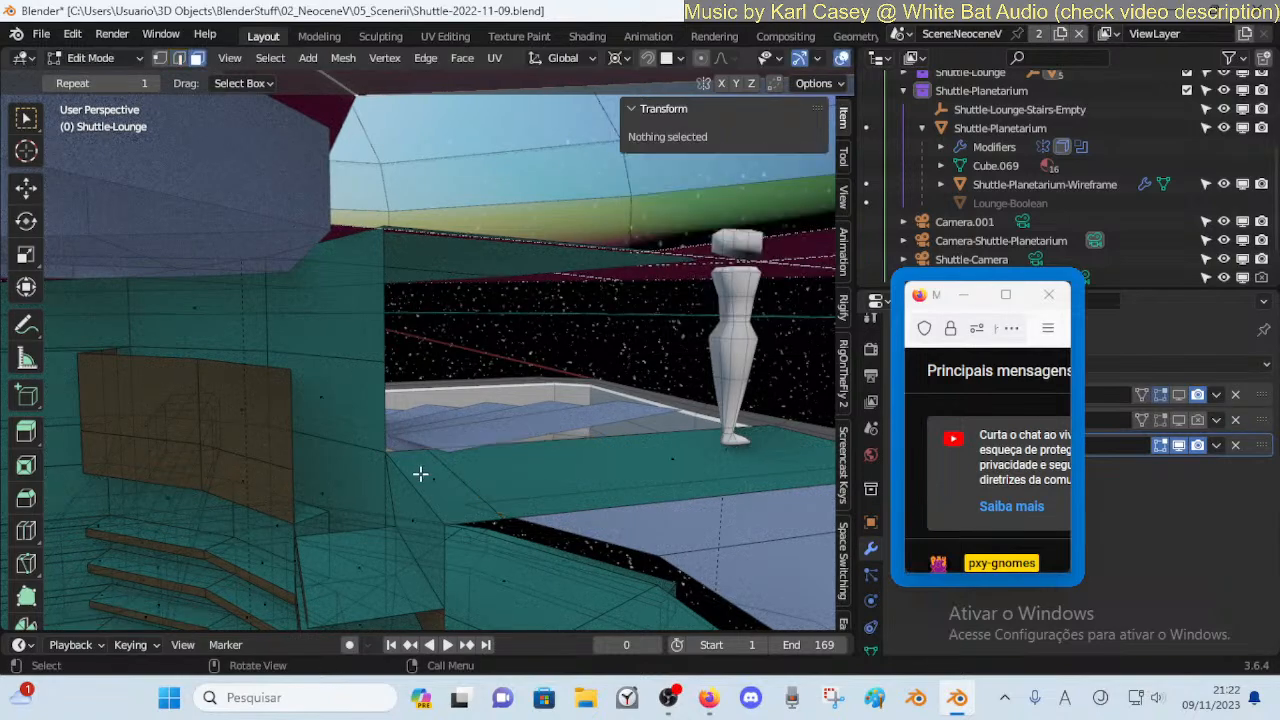
{"action": "left_click", "coordinate": [419, 473]}
{"action": "key", "text": "x"}
{"action": "left_click", "coordinate": [423, 472]}
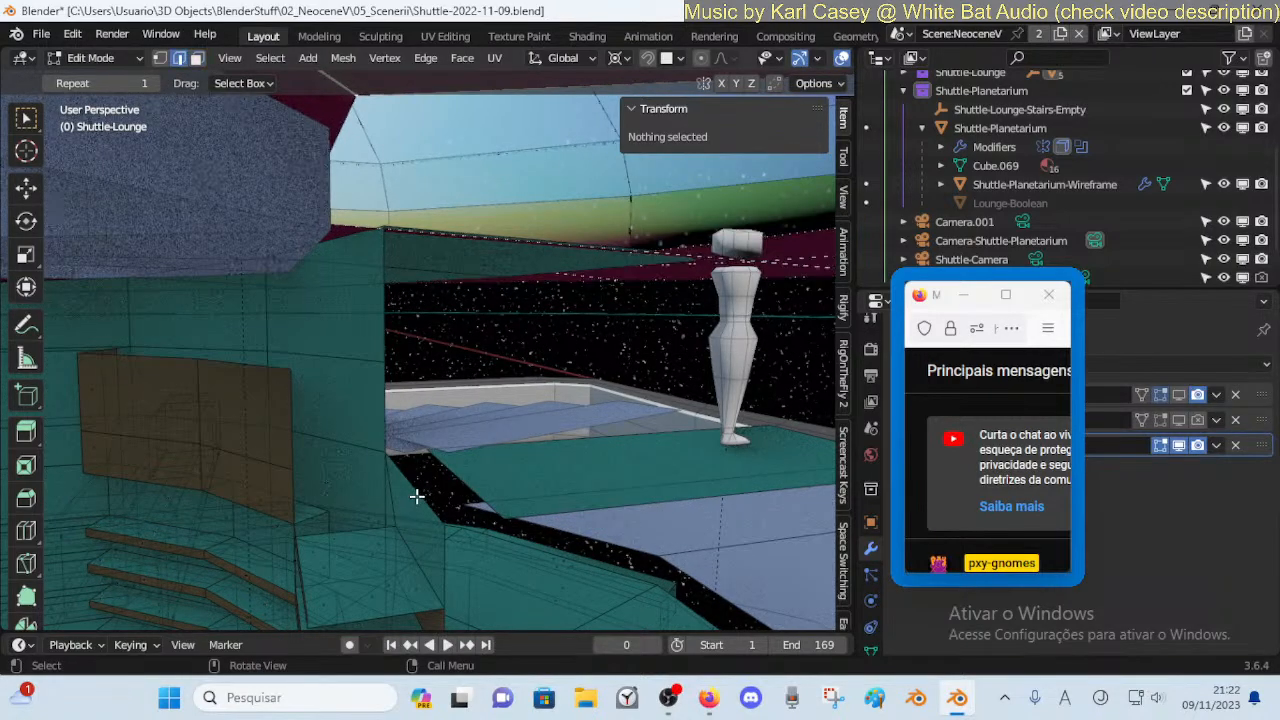
{"action": "left_click", "coordinate": [421, 487]}
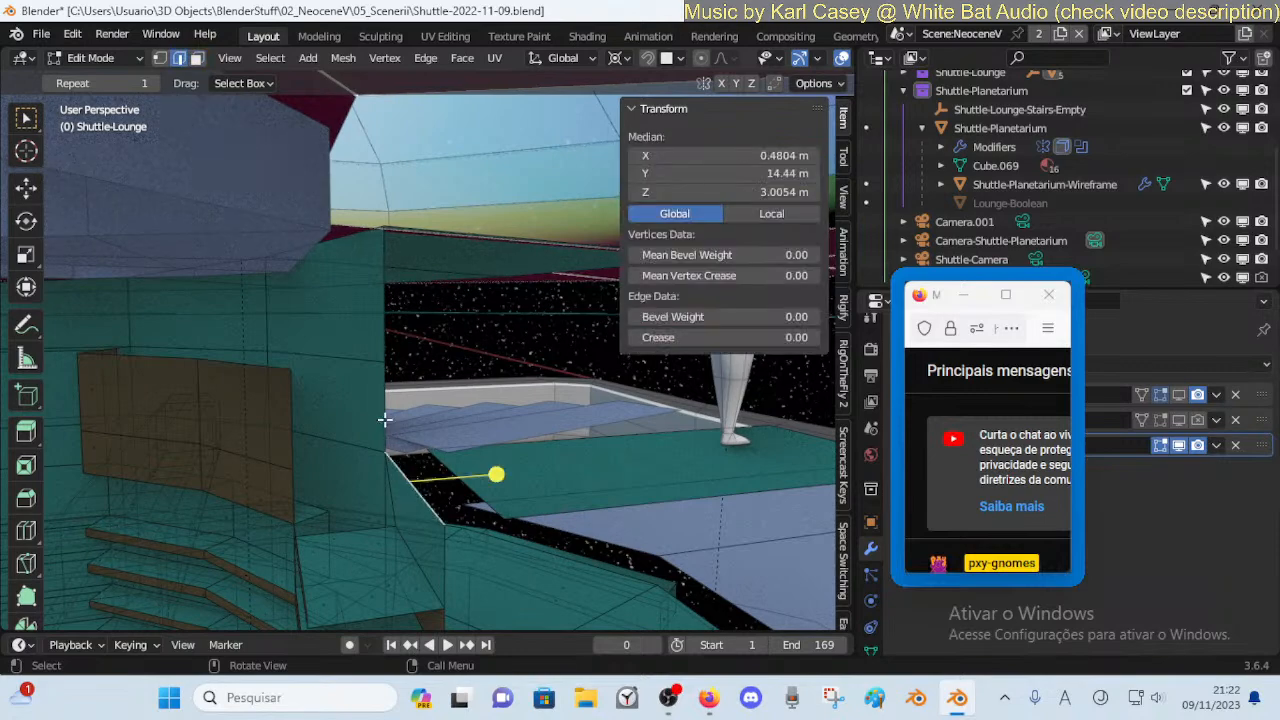
{"action": "key", "text": "g"}
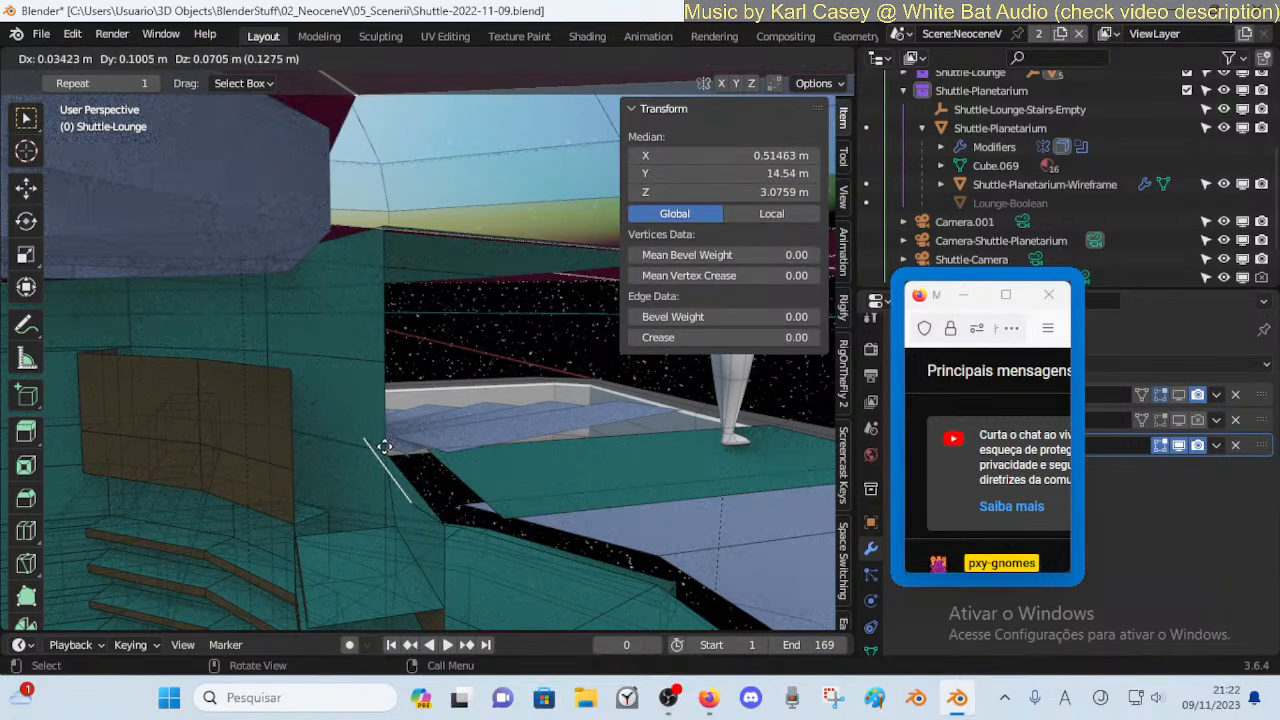
{"action": "key", "text": "x"}
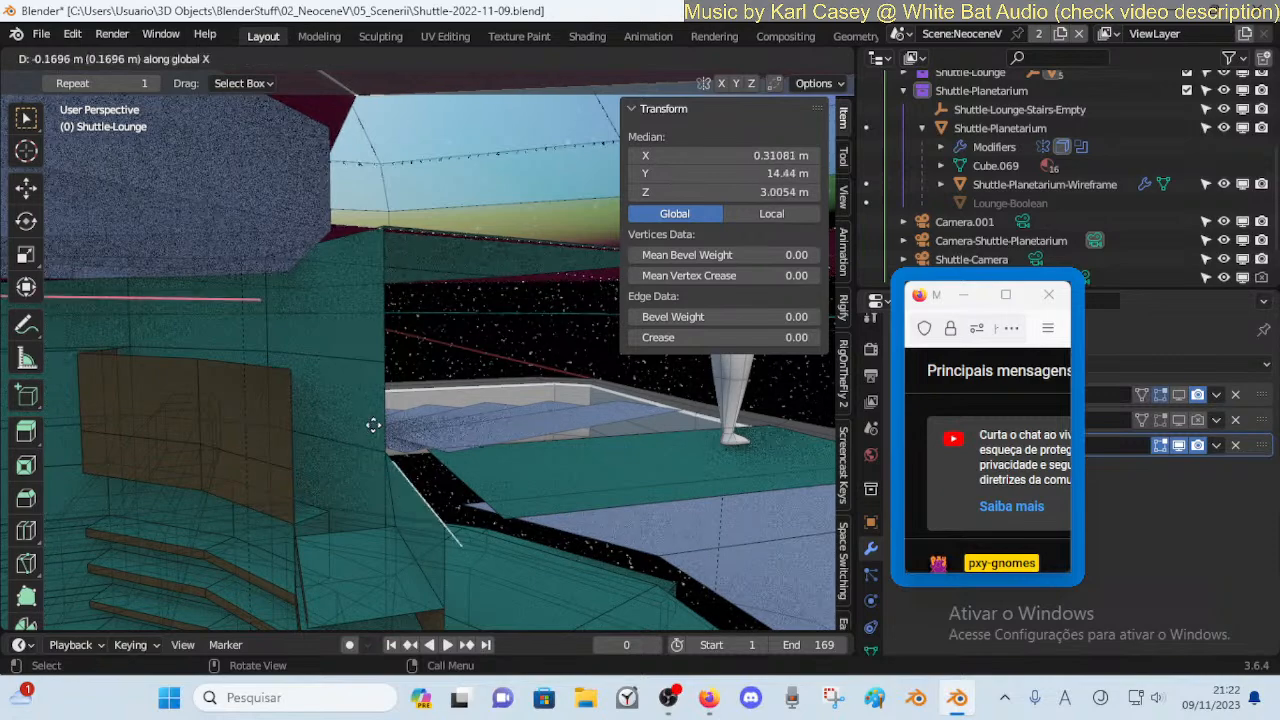
{"action": "right_click", "coordinate": [307, 430]}
{"action": "key", "text": "ctrl+z"}
{"action": "key", "text": "ctrl+z"}
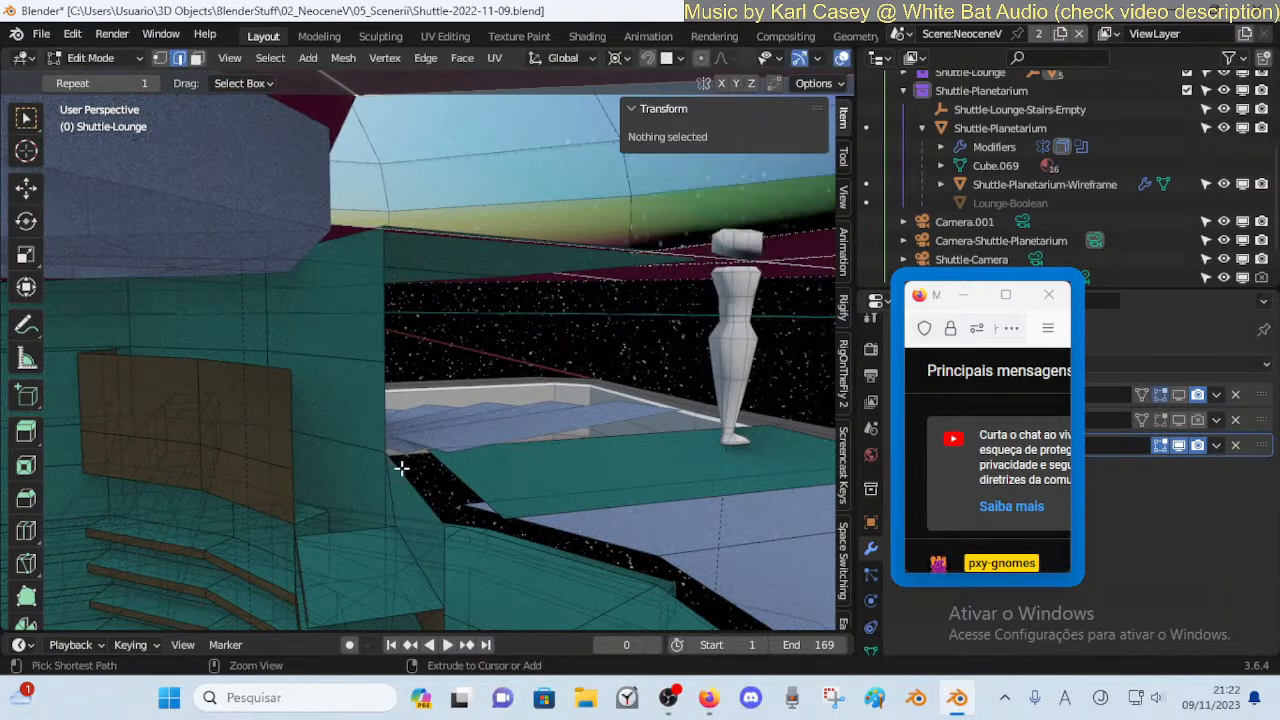
Extrude the floor edge bordering the gap about 1.4 m along Y, and raise it to about Z 3.77 m to form a ramp
{"action": "left_click", "coordinate": [460, 479]}
{"action": "key", "text": "e"}
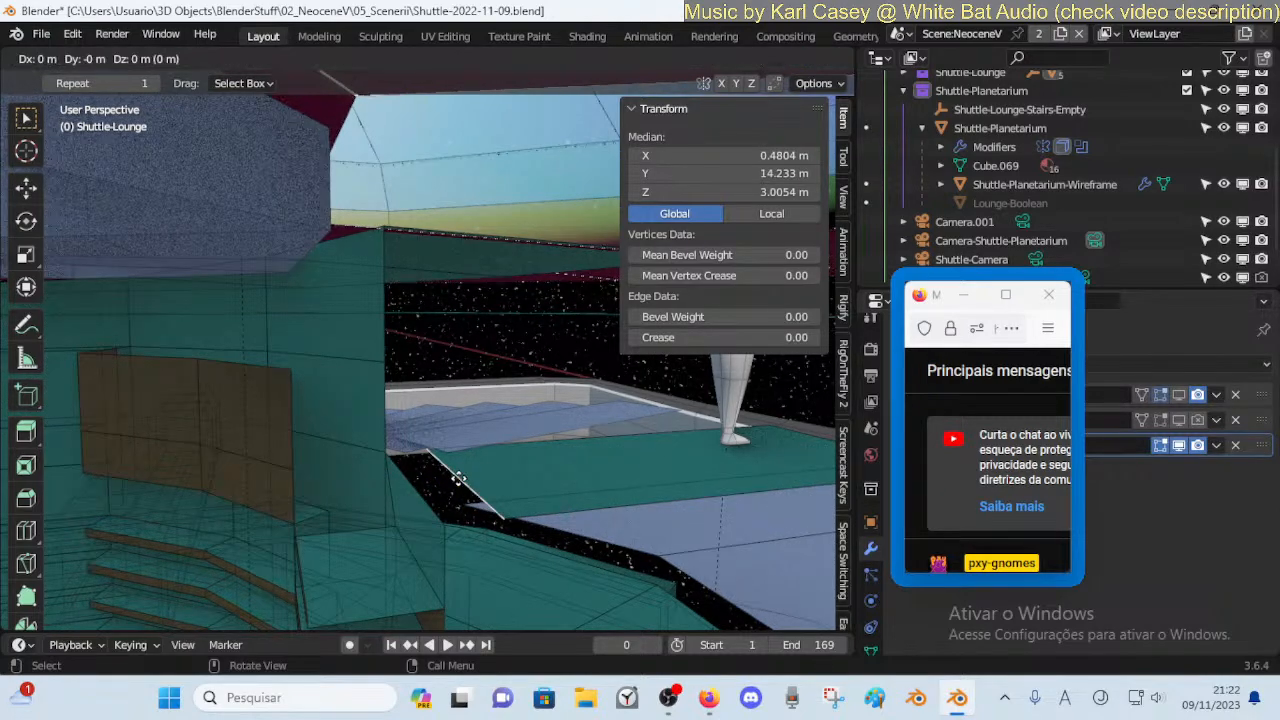
{"action": "key", "text": "z"}
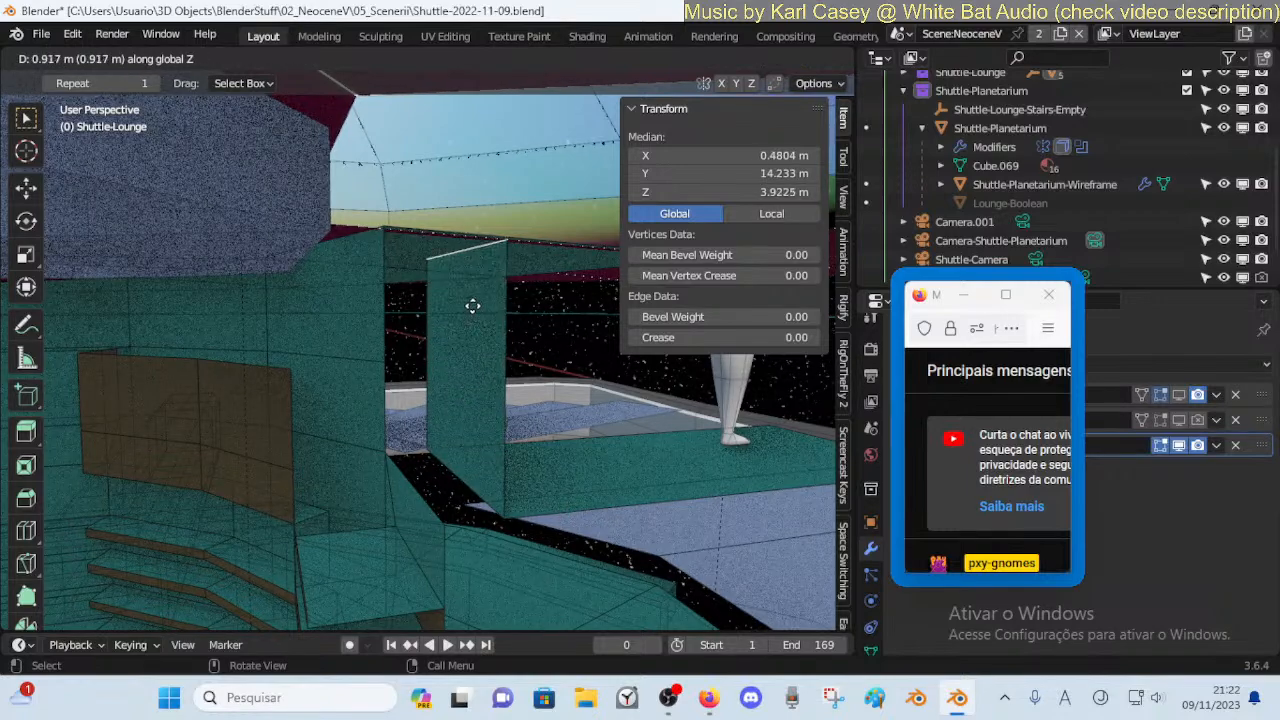
{"action": "key", "text": "y"}
{"action": "left_click", "coordinate": [111, 372]}
{"action": "key", "text": "g"}
{"action": "key", "text": "z"}
{"action": "left_click", "coordinate": [229, 351]}
Move the ramp's upper edge farther along Y to about 16.48 m and up to about Z 3.85 m
{"action": "key", "text": "shift+grave"}
{"action": "key", "text": "a"}
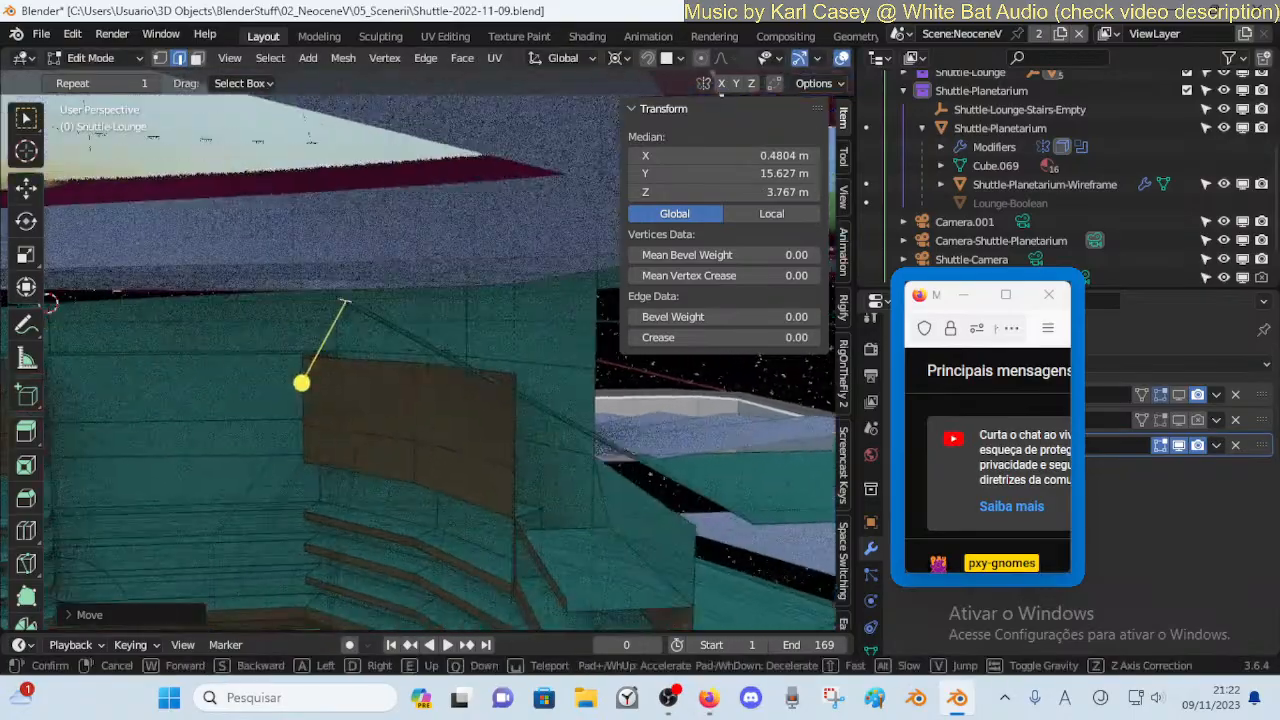
{"action": "key", "text": "e"}
{"action": "key", "text": "e"}
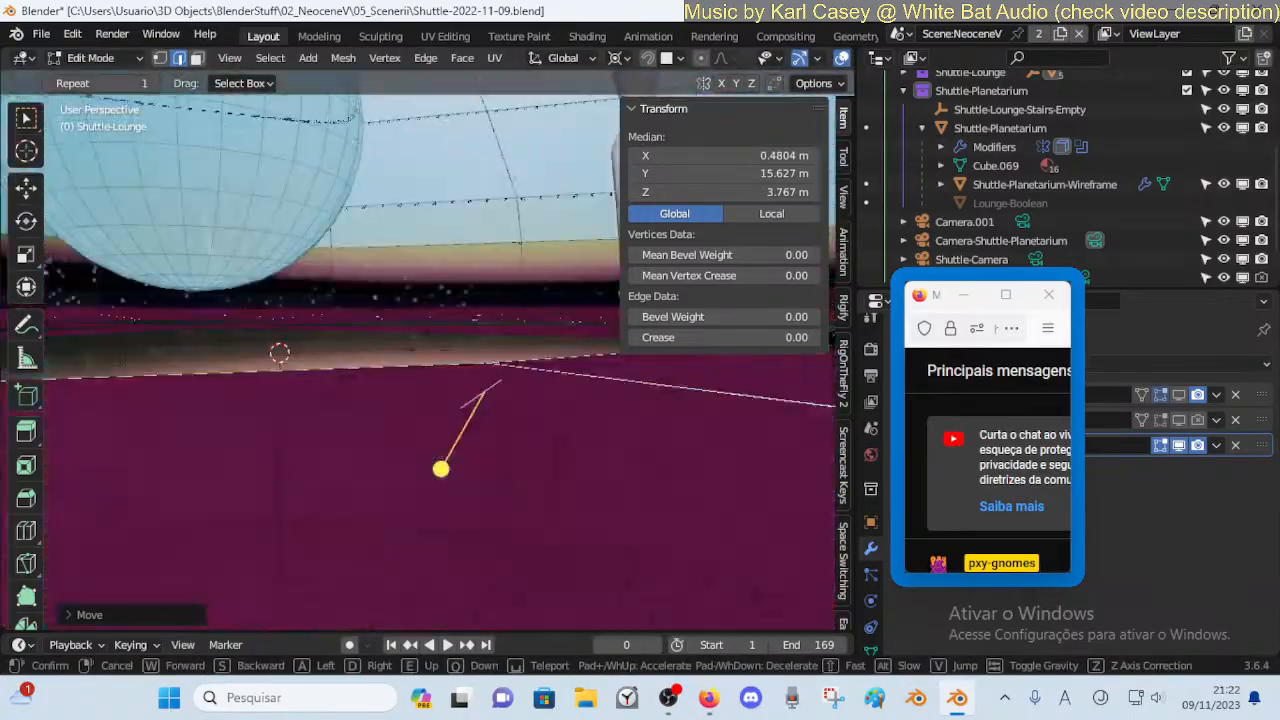
{"action": "key", "text": "a"}
{"action": "key", "text": "e"}
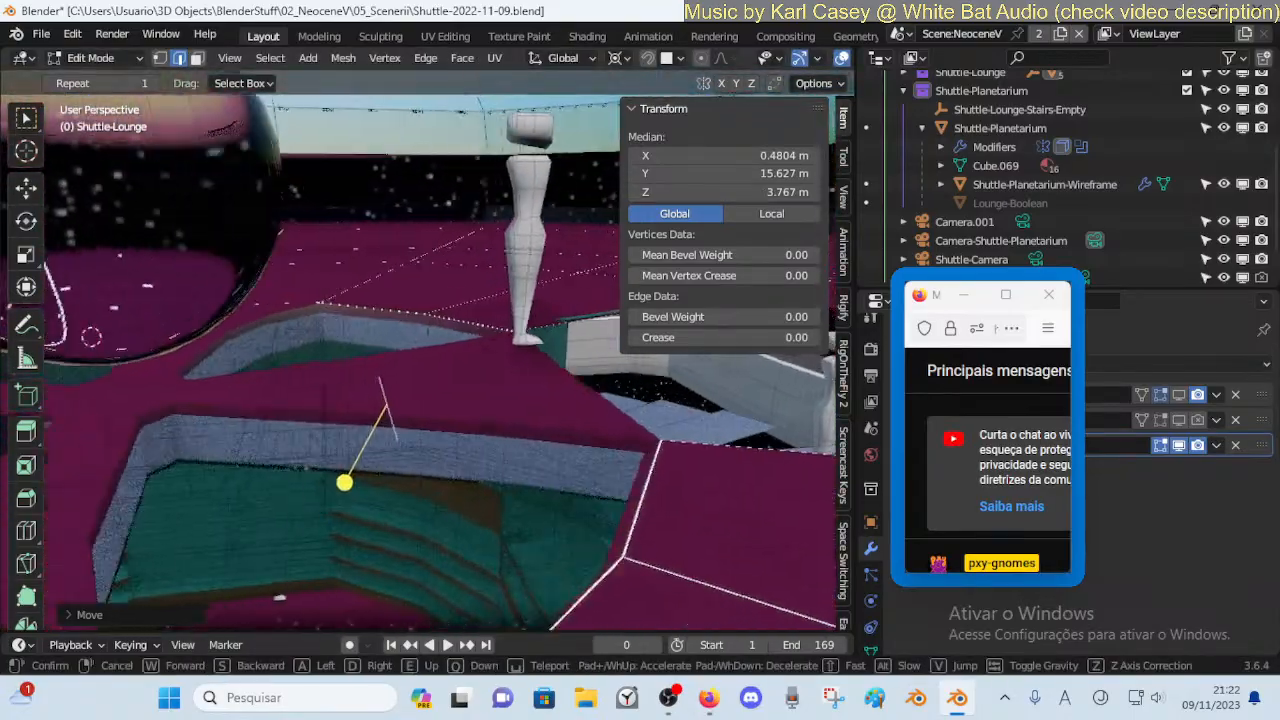
{"action": "key", "text": "q"}
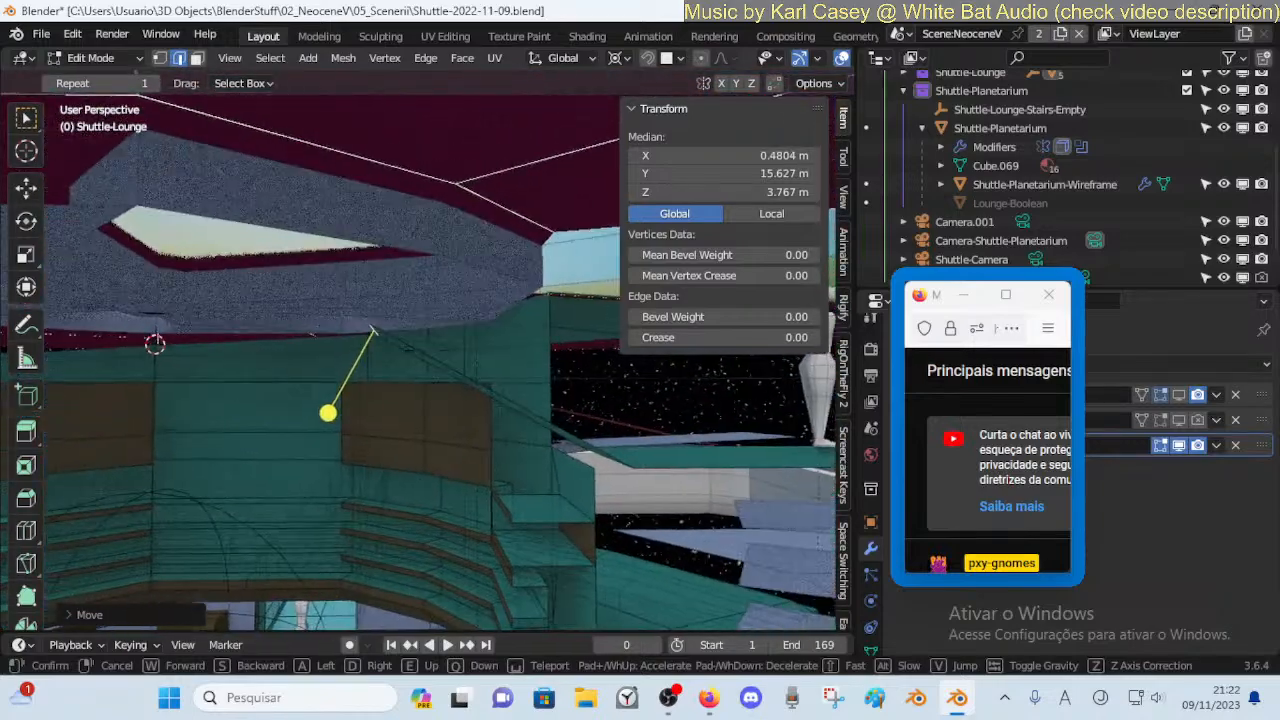
{"action": "key", "text": "g"}
{"action": "key", "text": "y"}
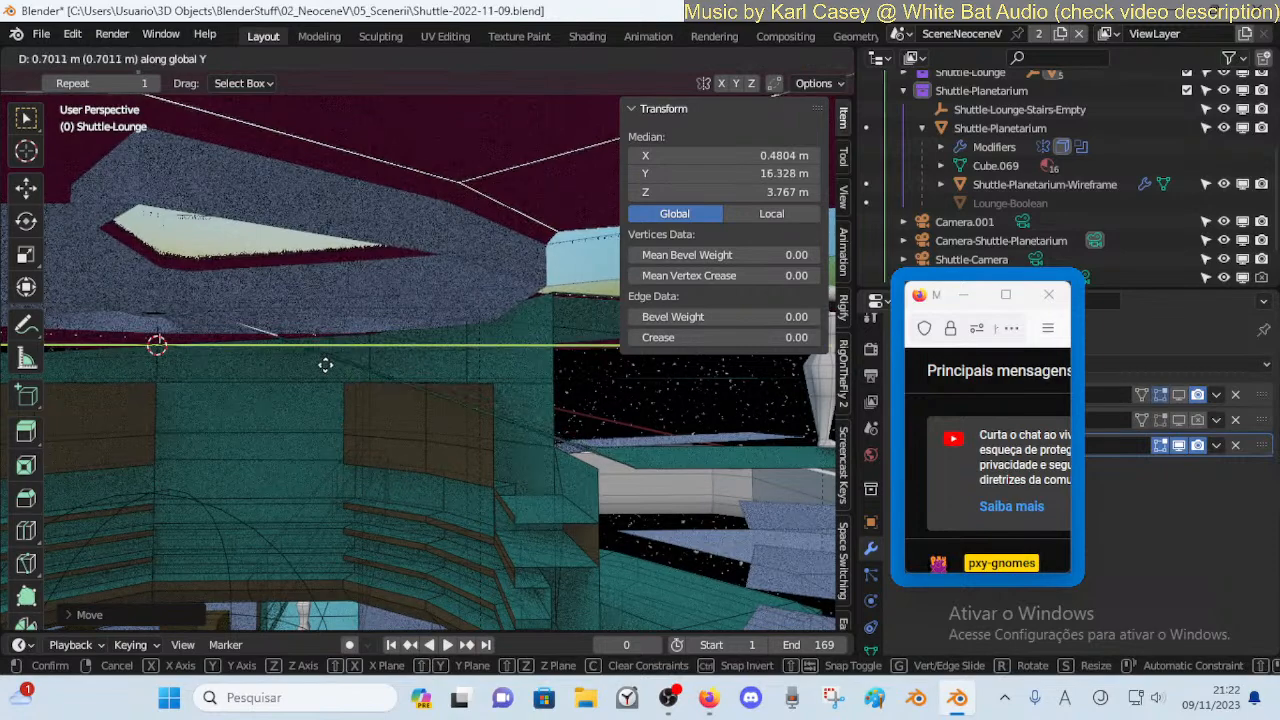
{"action": "left_click", "coordinate": [323, 364]}
{"action": "key", "text": "g"}
{"action": "key", "text": "z"}
{"action": "left_click", "coordinate": [321, 358]}
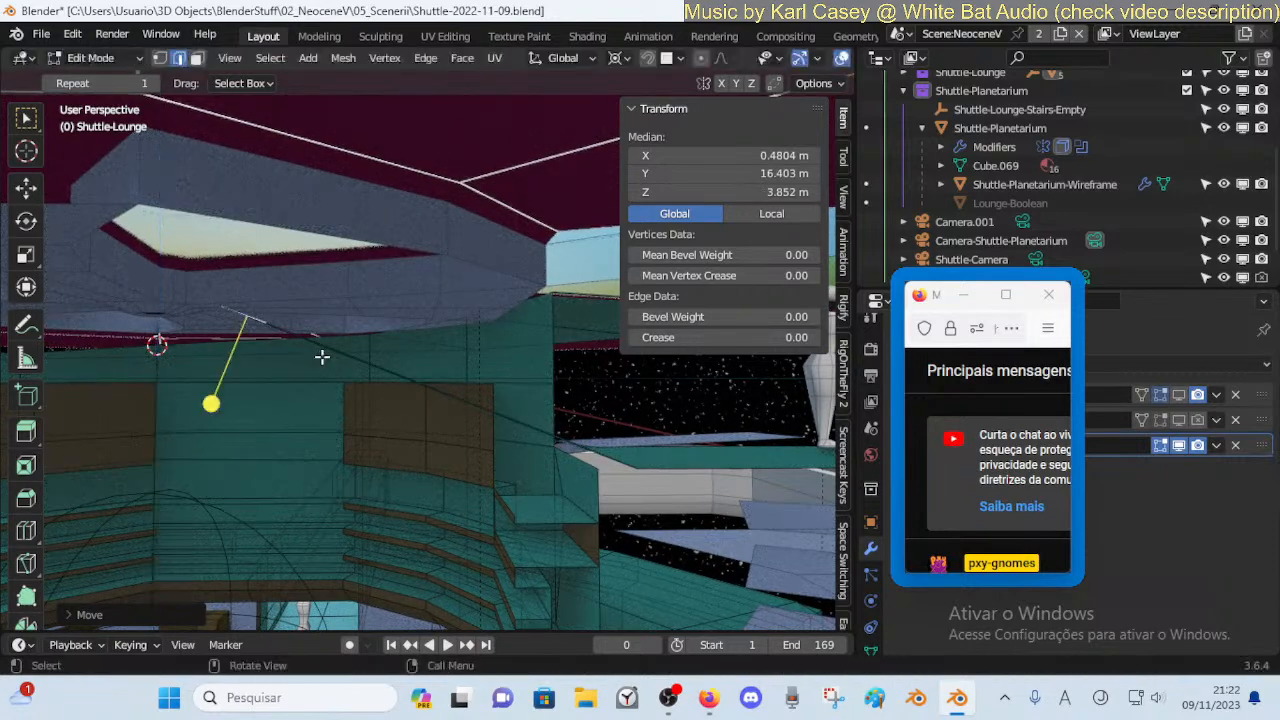
{"action": "key", "text": "g"}
{"action": "key", "text": "y"}
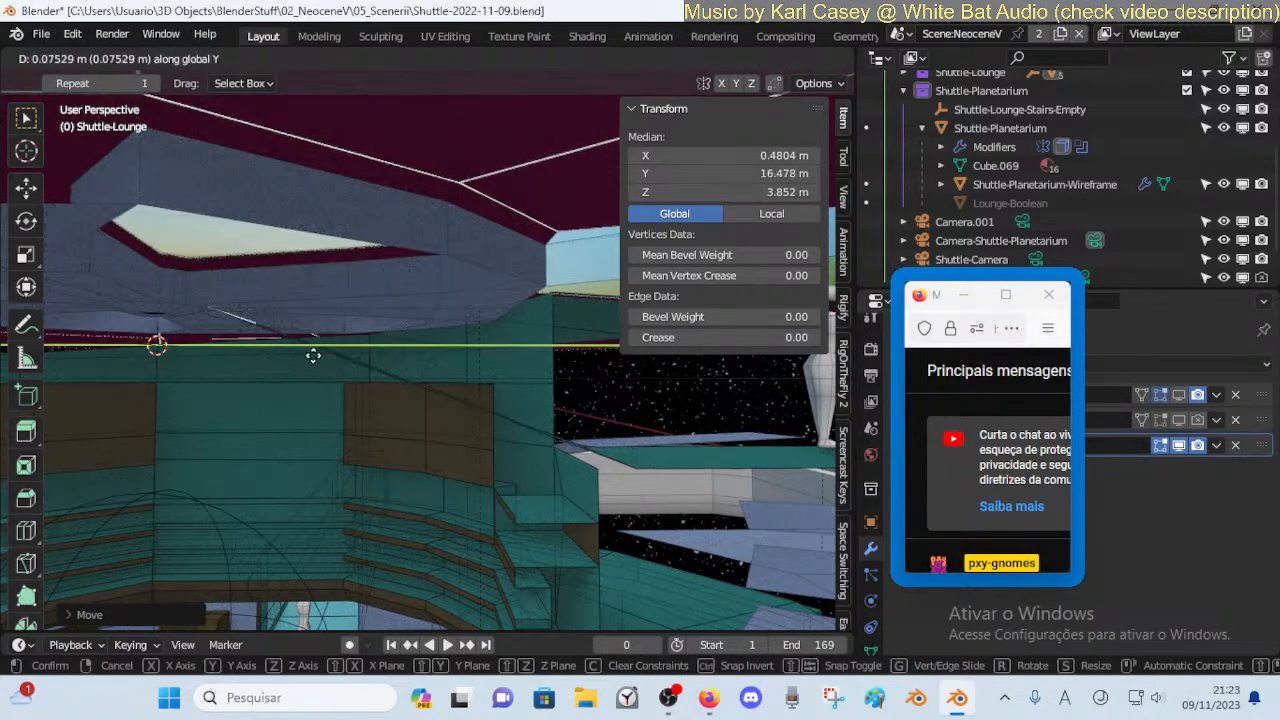
{"action": "left_click", "coordinate": [313, 356]}
Examine the ramp's slope and upper edge against the lounge walls and the ceiling from several viewpoints
{"action": "key", "text": "shift+grave"}
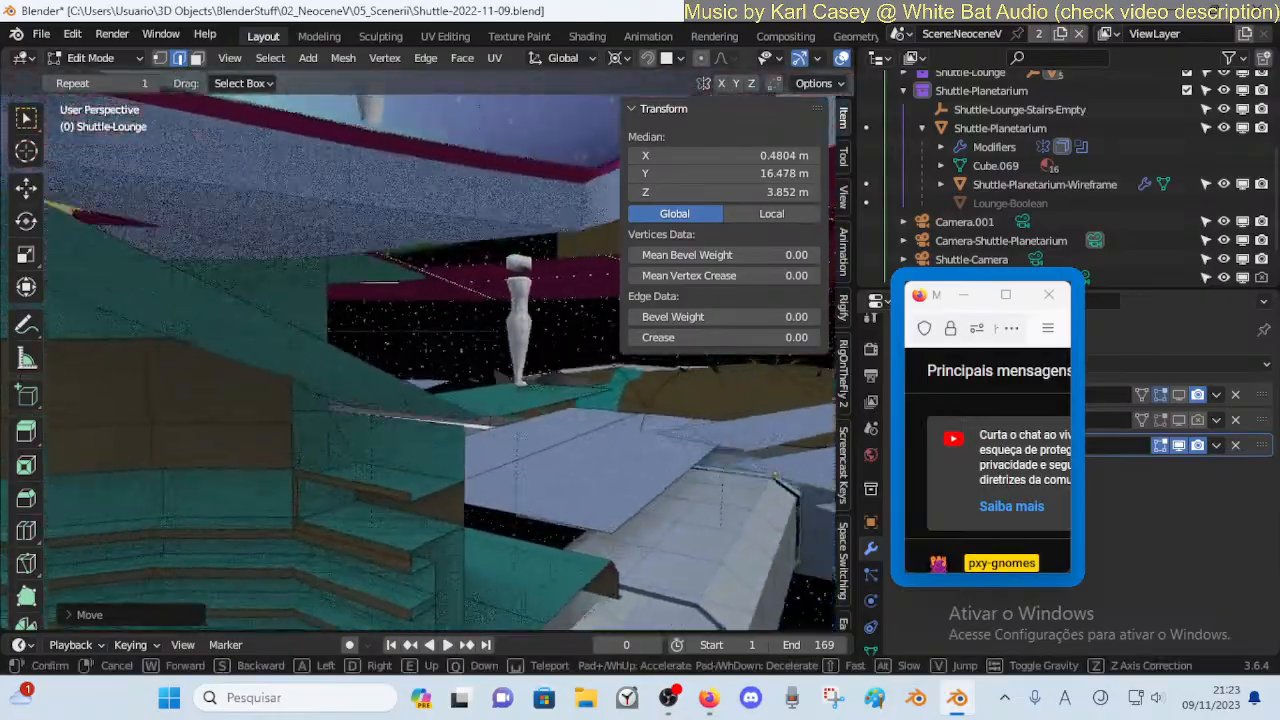
{"action": "key", "text": "w"}
{"action": "key", "text": "s"}
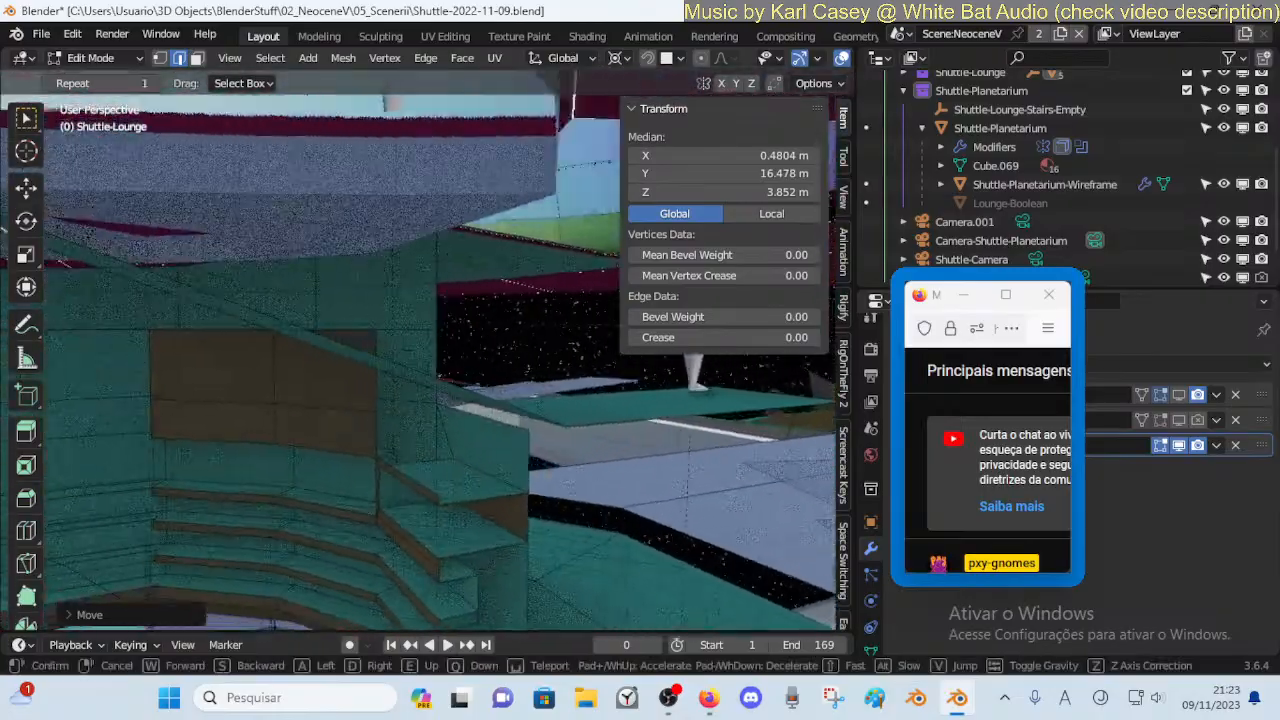
{"action": "key", "text": "d"}
{"action": "left_click", "coordinate": [349, 373]}
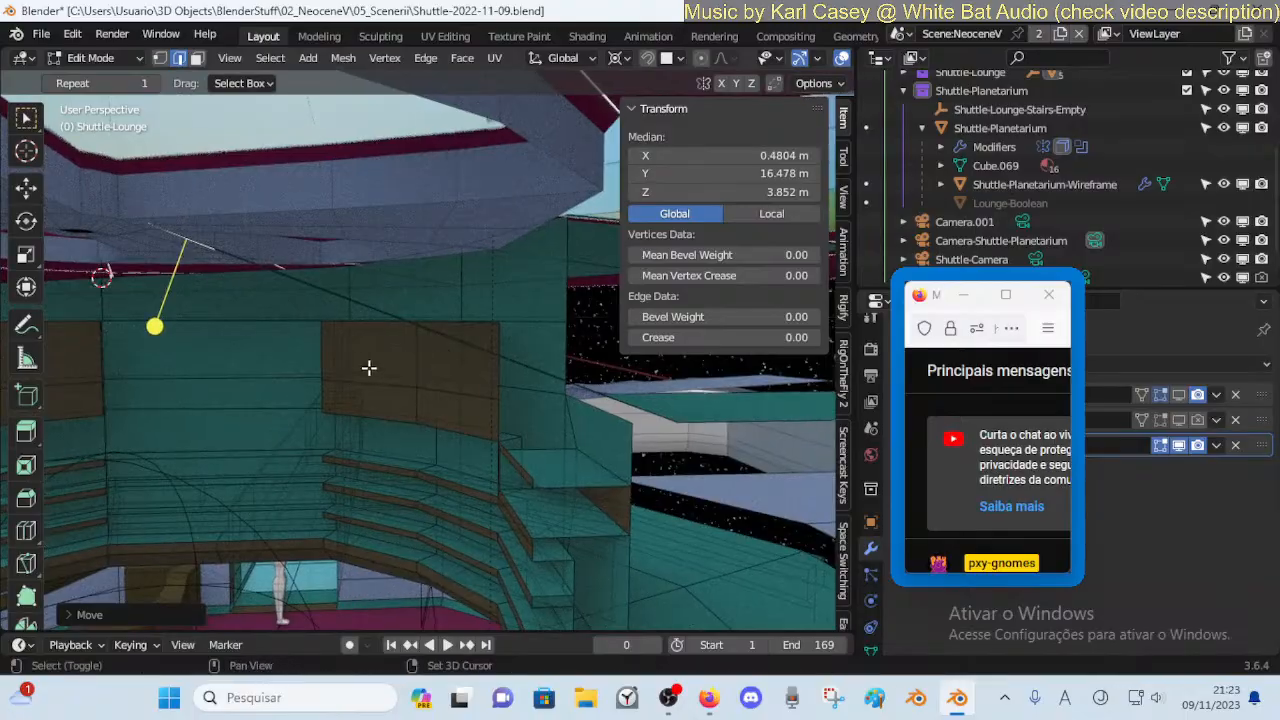
{"action": "key", "text": "shift+grave"}
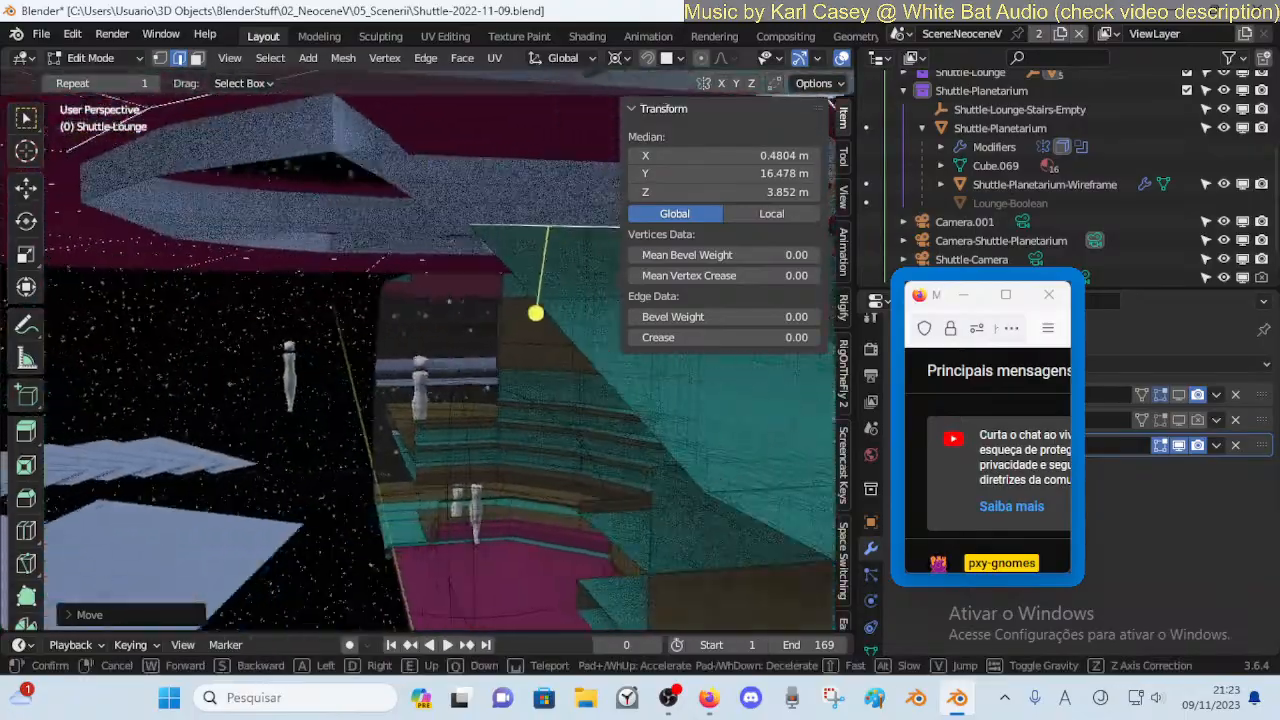
{"action": "key", "text": "w"}
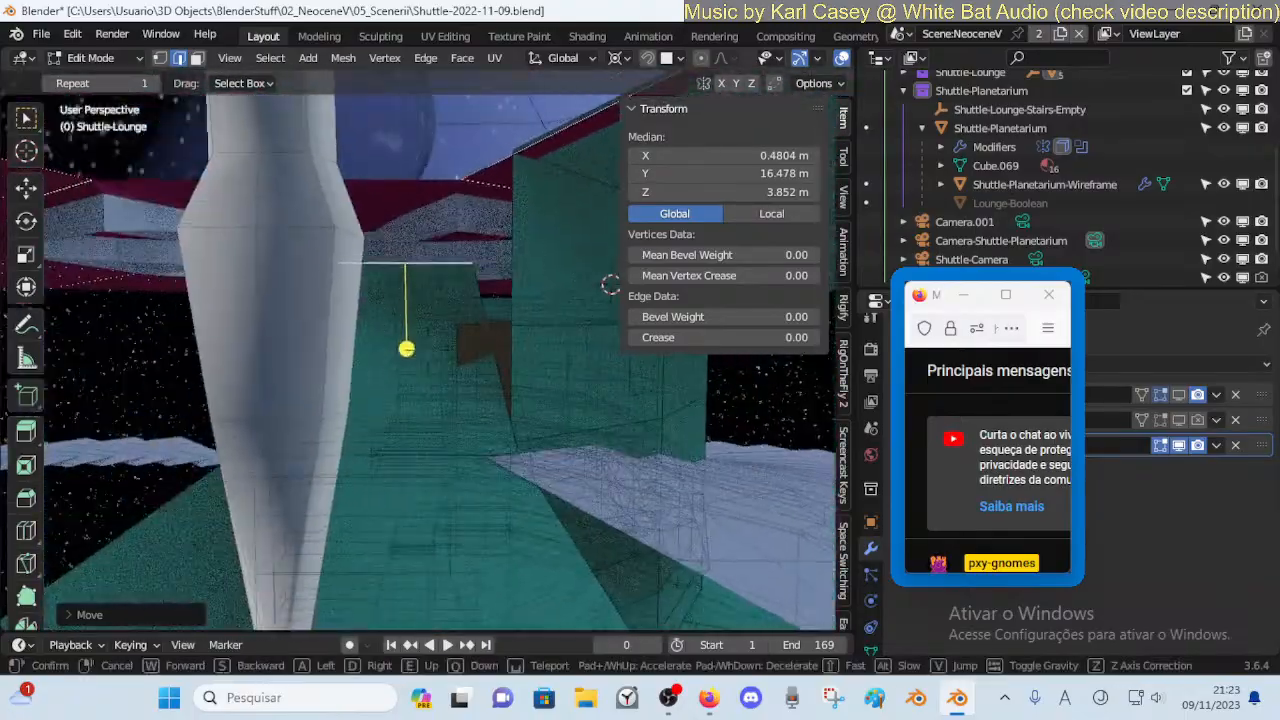
{"action": "key", "text": "a"}
{"action": "left_click", "coordinate": [369, 371]}
Leave Edit Mode and turn on viewport display for the first modifier in the Shuttle-Lounge stack
{"action": "key", "text": "Tab"}
{"action": "key", "text": "shift+grave"}
{"action": "left_click", "coordinate": [506, 373]}
{"action": "left_click", "coordinate": [1182, 396]}
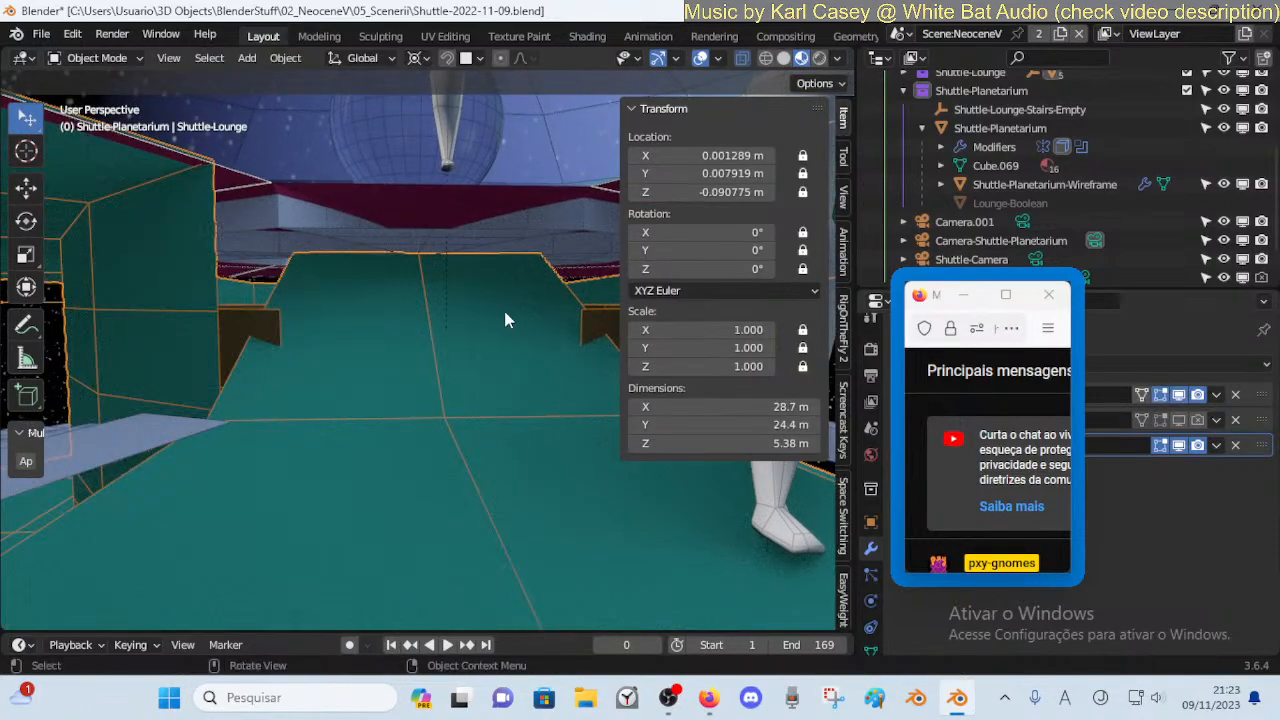
{"action": "key", "text": "shift+grave"}
{"action": "key", "text": "s"}
{"action": "left_click", "coordinate": [500, 329]}
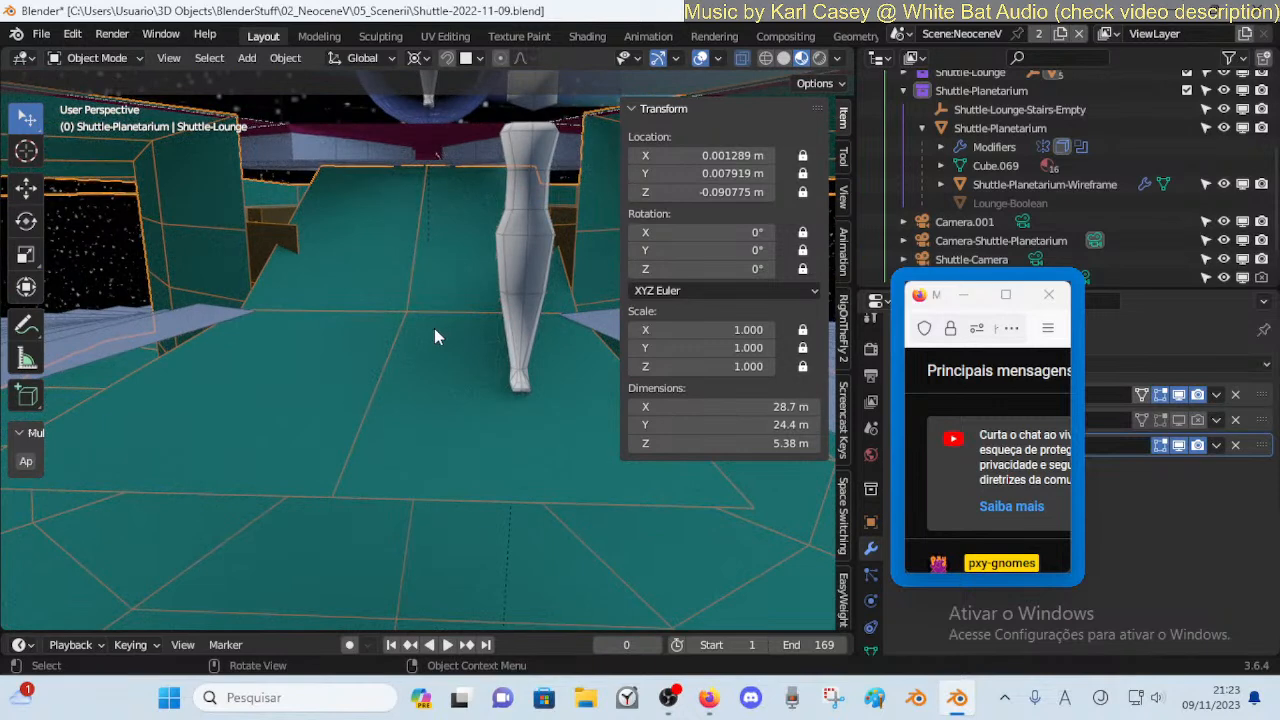
Try to move the two floor vertices on the walkway's centreline and the ramp's top centre vertex
{"action": "key", "text": "Tab"}
{"action": "left_click", "coordinate": [406, 313]}
{"action": "left_click", "coordinate": [329, 496], "text": "shift"}
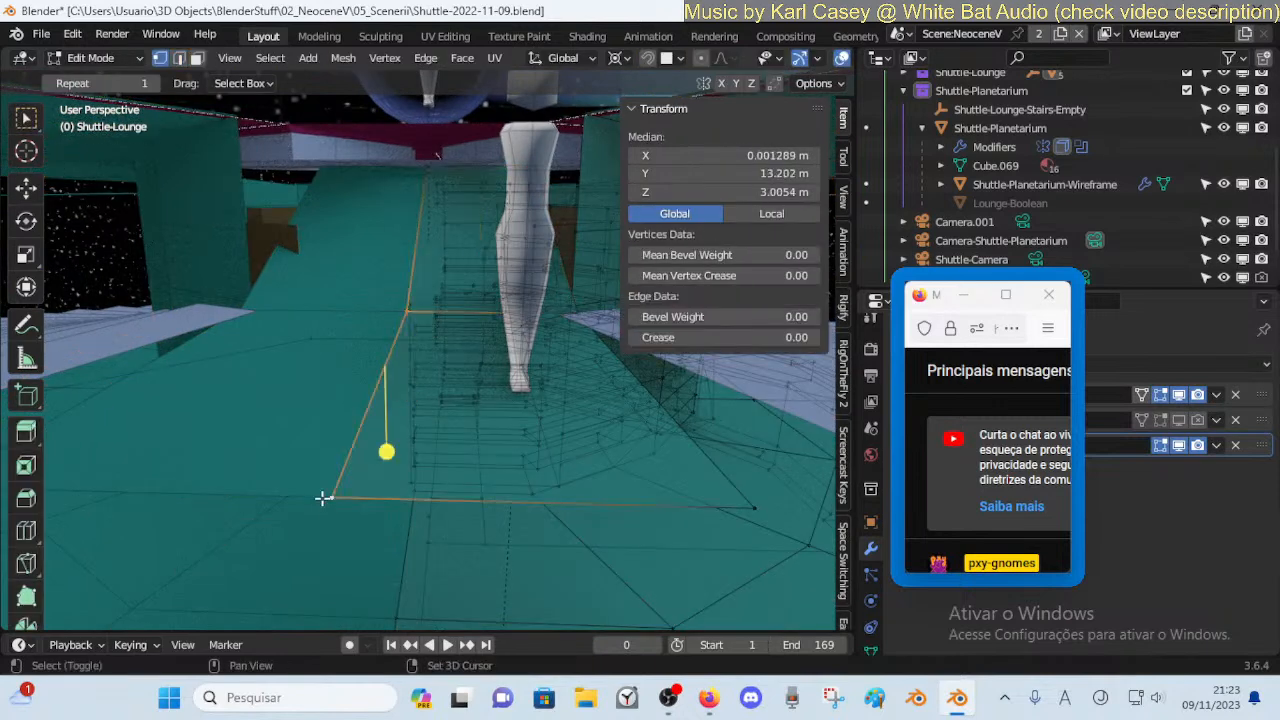
{"action": "key", "text": "g"}
{"action": "key", "text": "y"}
{"action": "right_click", "coordinate": [300, 488]}
{"action": "key", "text": "g"}
{"action": "left_click", "coordinate": [299, 488]}
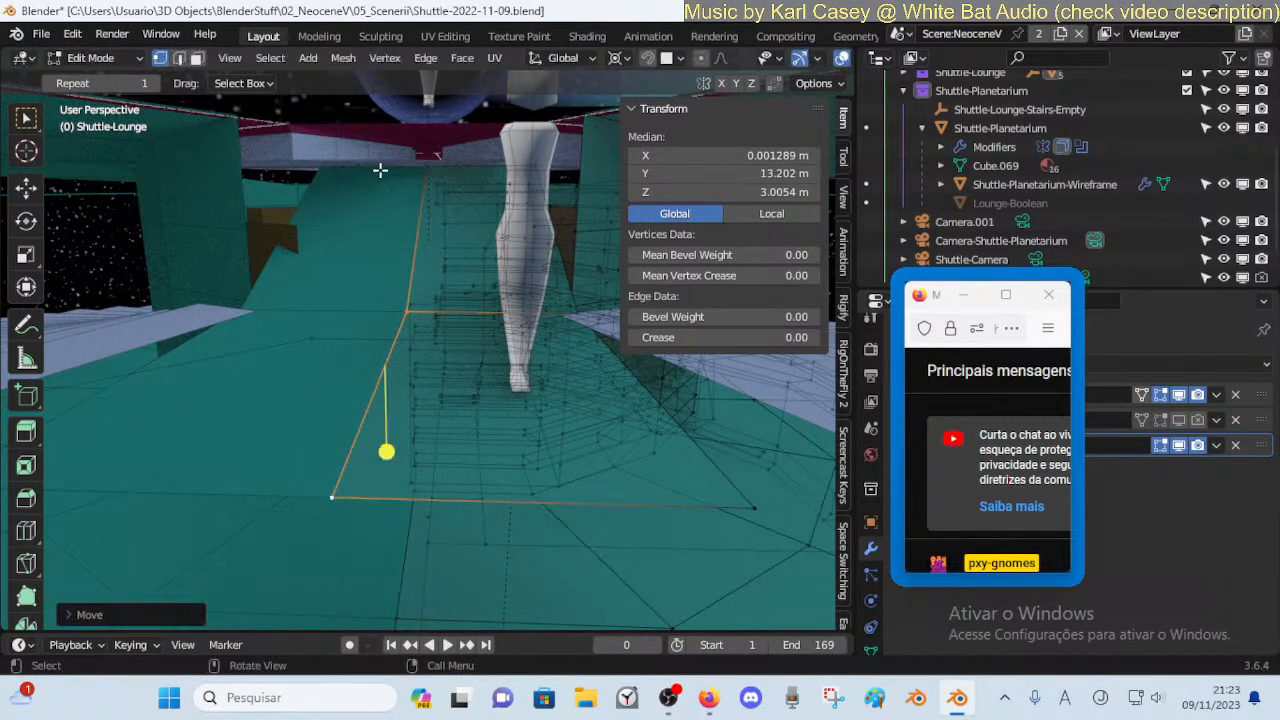
{"action": "left_click", "coordinate": [429, 181]}
{"action": "key", "text": "g"}
{"action": "left_click", "coordinate": [417, 165]}
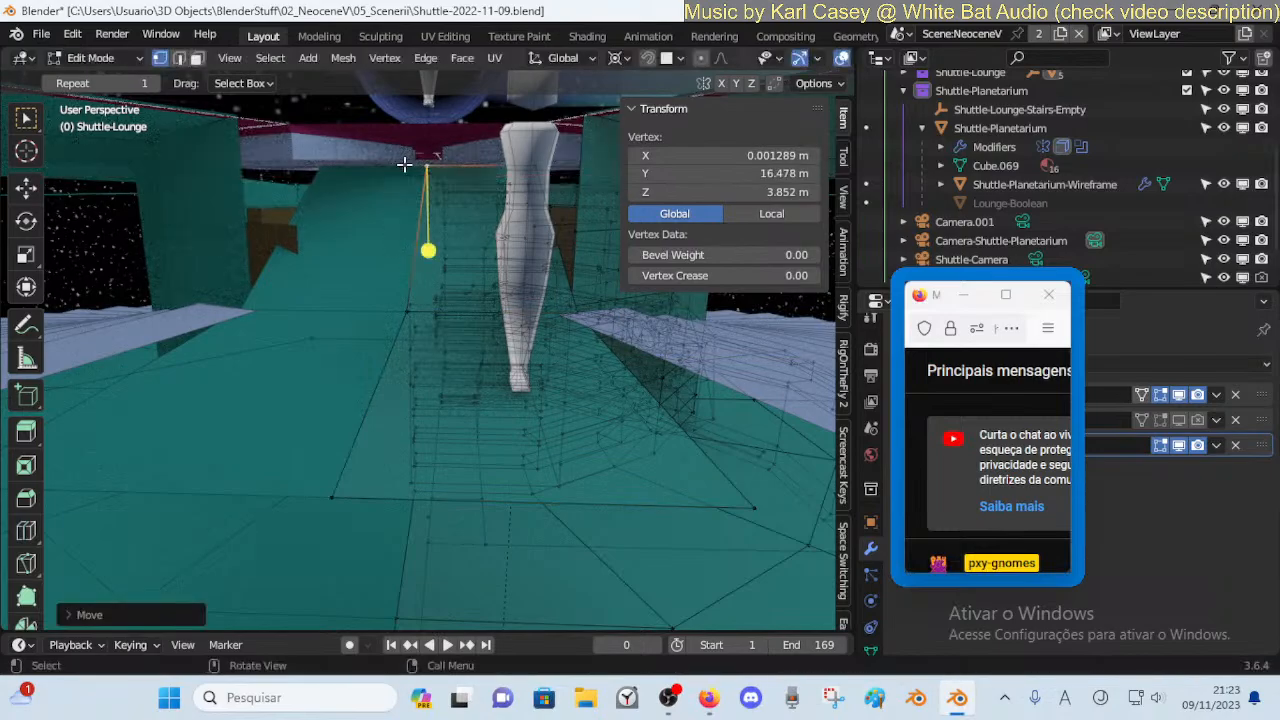
Select the ramp's outer top corner vertex through the opening in the planetarium floor
{"action": "key", "text": "shift+grave"}
{"action": "key", "text": "q"}
{"action": "key", "text": "e"}
{"action": "key", "text": "a"}
{"action": "key", "text": "s"}
{"action": "left_click", "coordinate": [403, 163]}
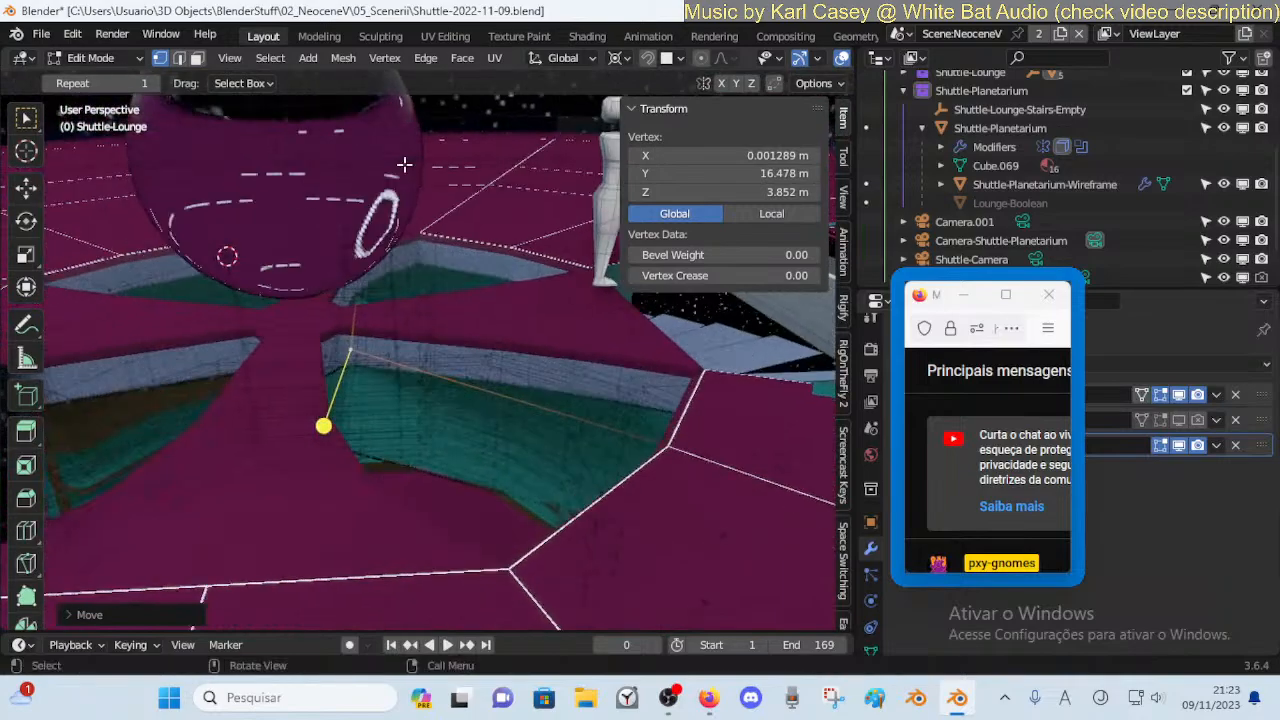
{"action": "left_click", "coordinate": [569, 313]}
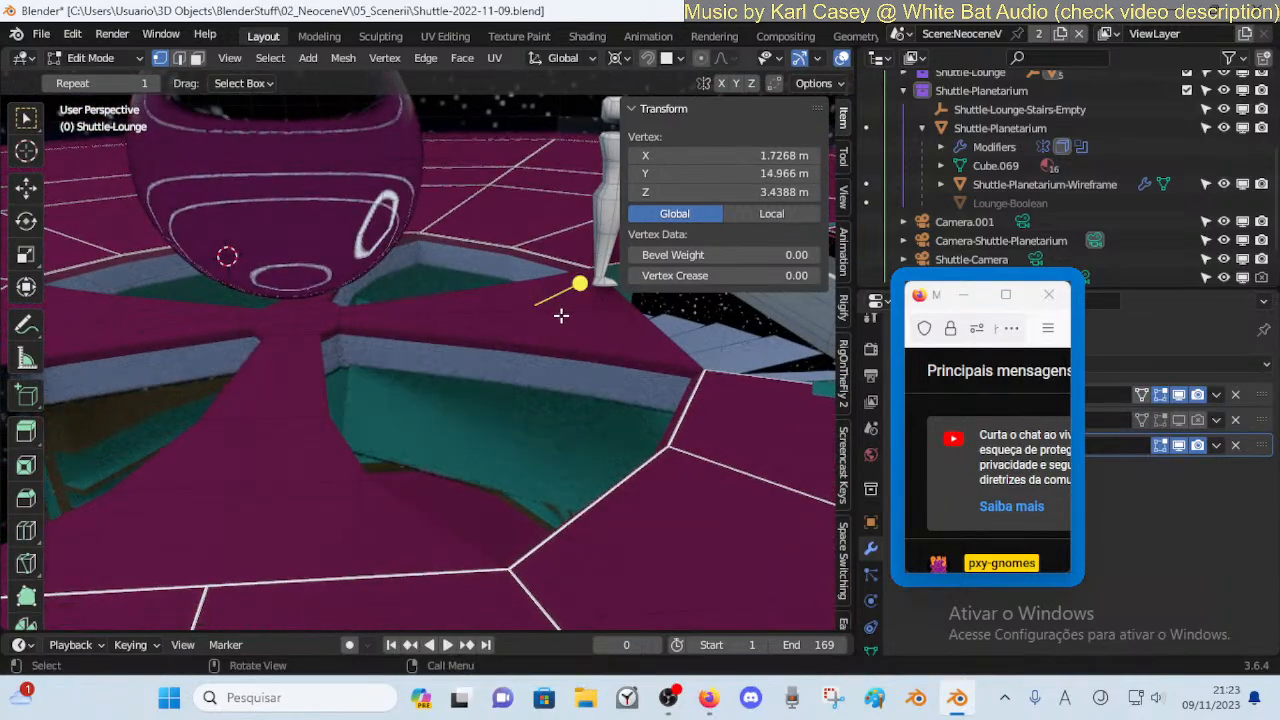
{"action": "key", "text": "shift+grave"}
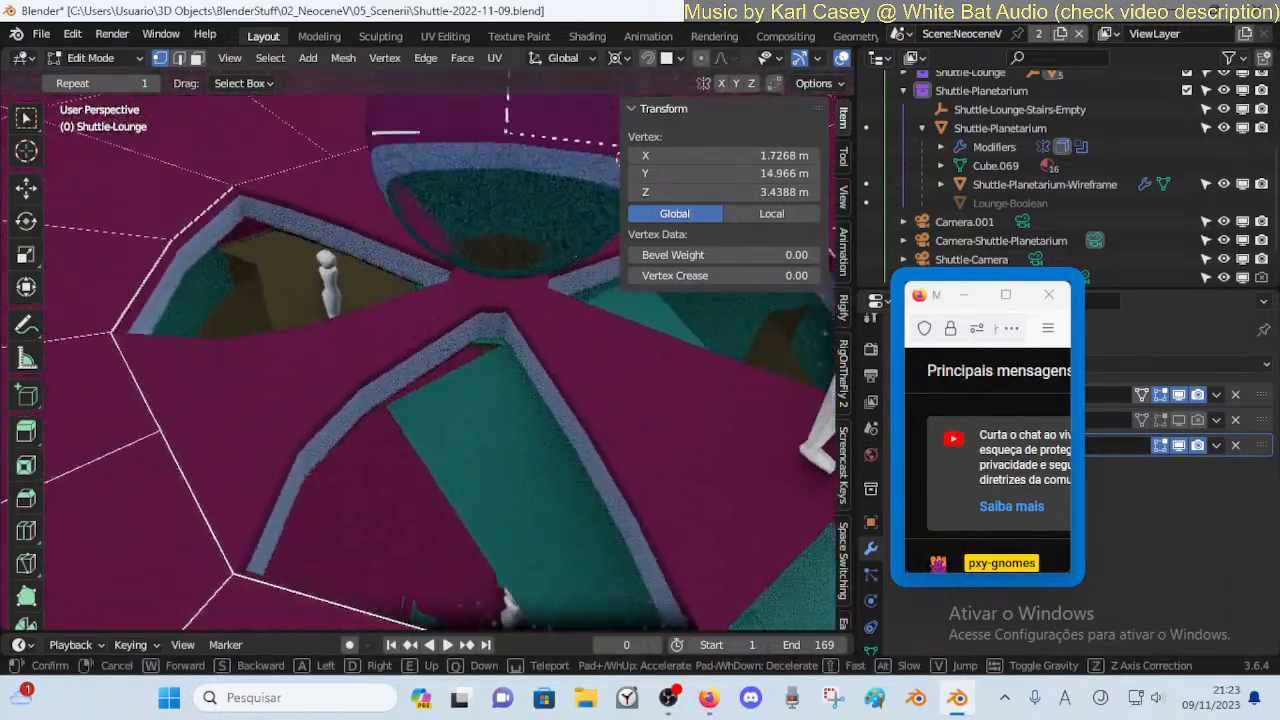
{"action": "key", "text": "d"}
{"action": "left_click", "coordinate": [480, 338]}
{"action": "left_click", "coordinate": [468, 374]}
{"action": "left_click", "coordinate": [336, 378]}
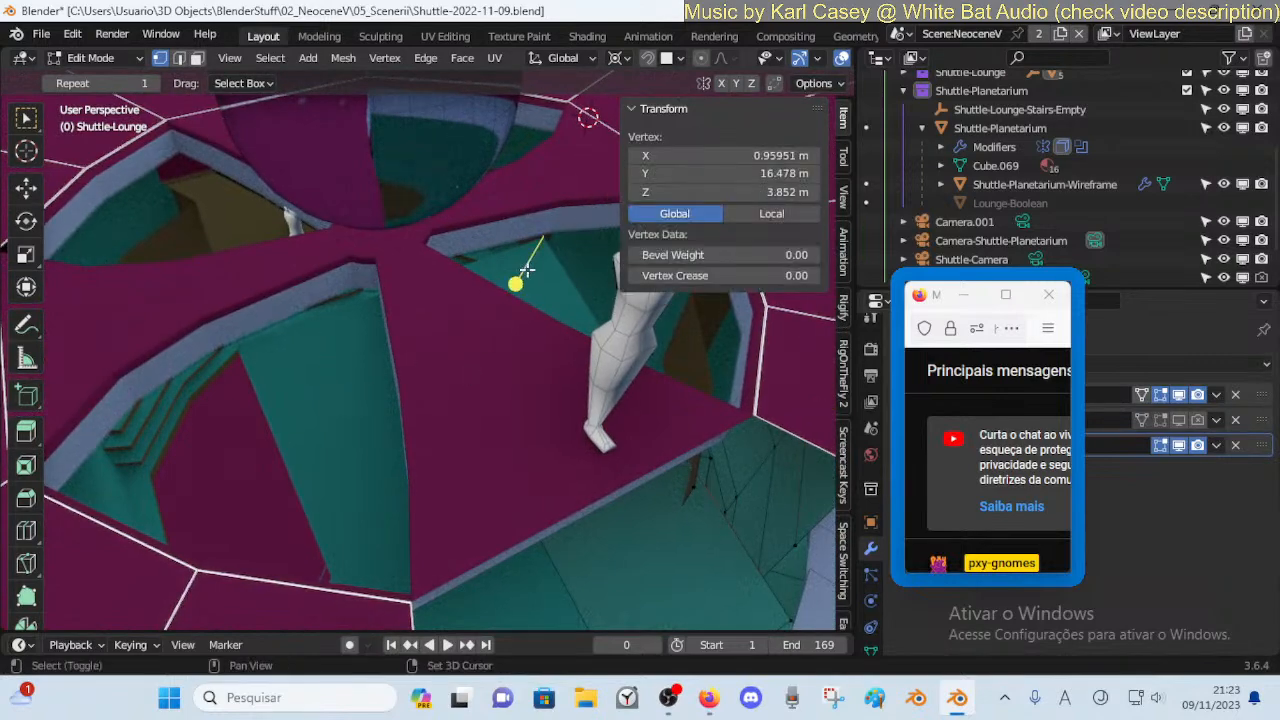
Examine the ramp's upper end against the planetarium floor opening, checking both the planetarium and lounge meshes in Edit Mode
{"action": "key", "text": "shift+grave"}
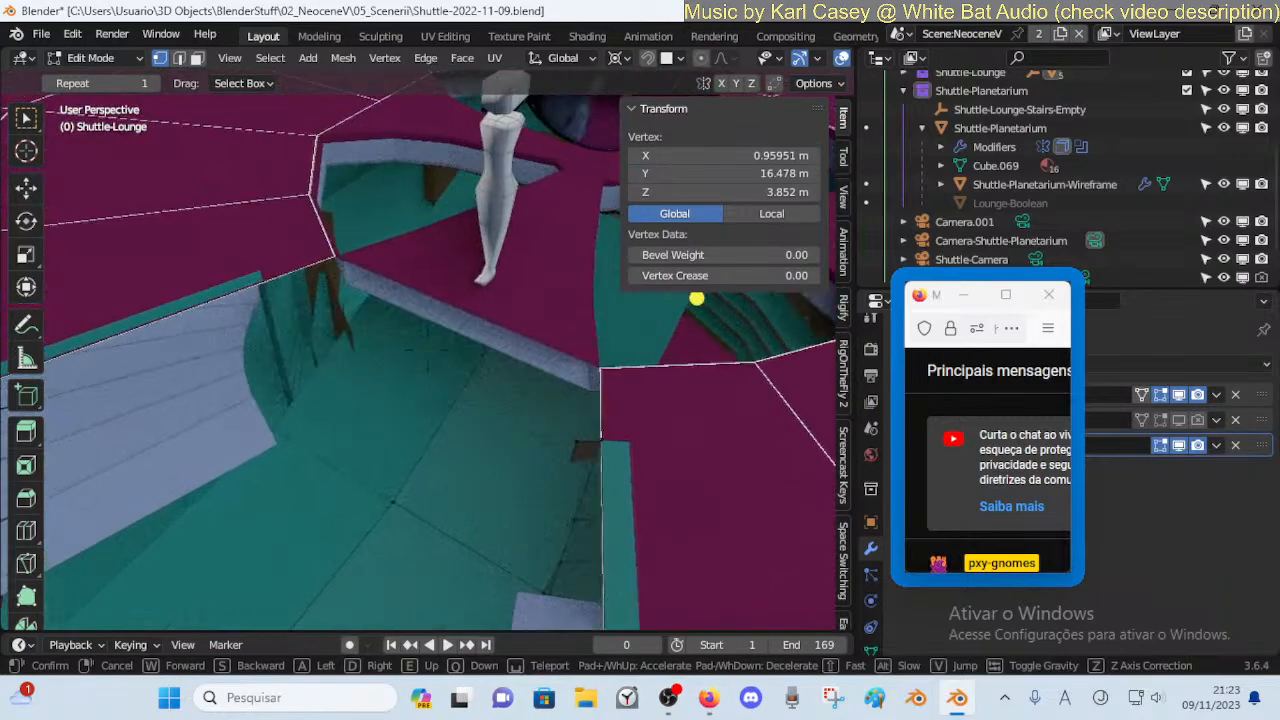
{"action": "key", "text": "s"}
{"action": "key", "text": "a"}
{"action": "key", "text": "q"}
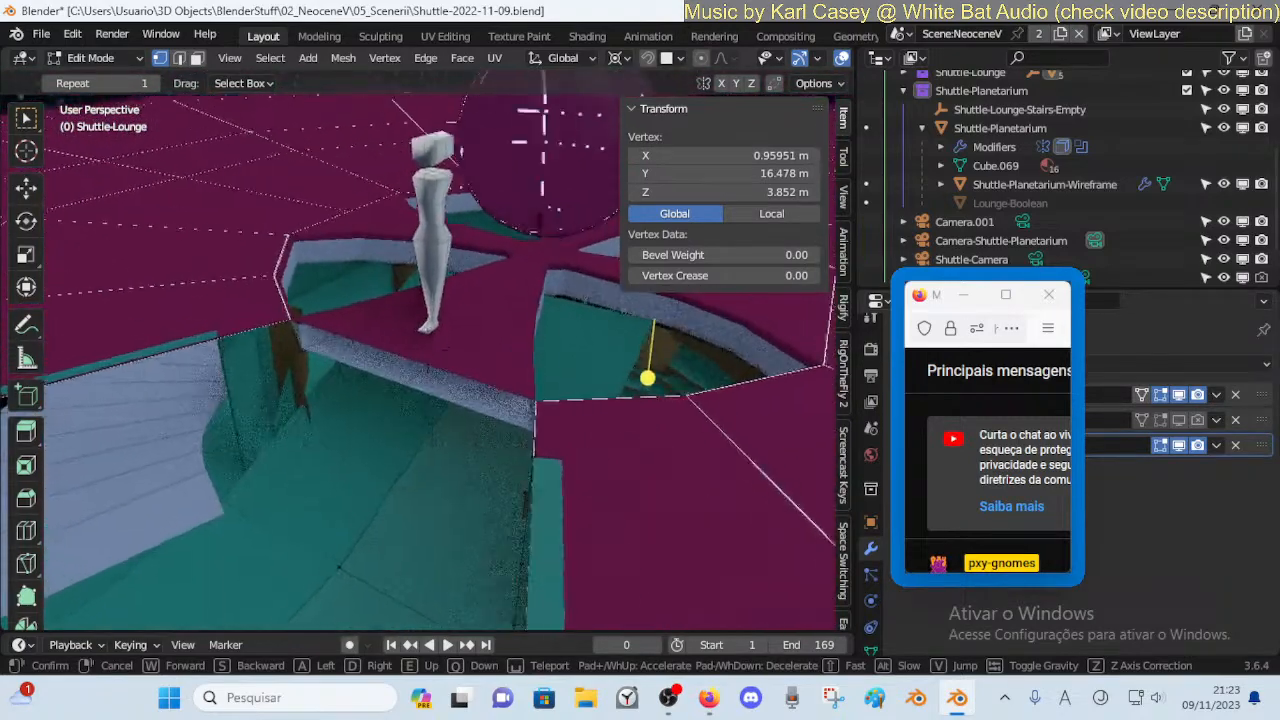
{"action": "key", "text": "w"}
{"action": "key", "text": "d"}
{"action": "left_click", "coordinate": [549, 265]}
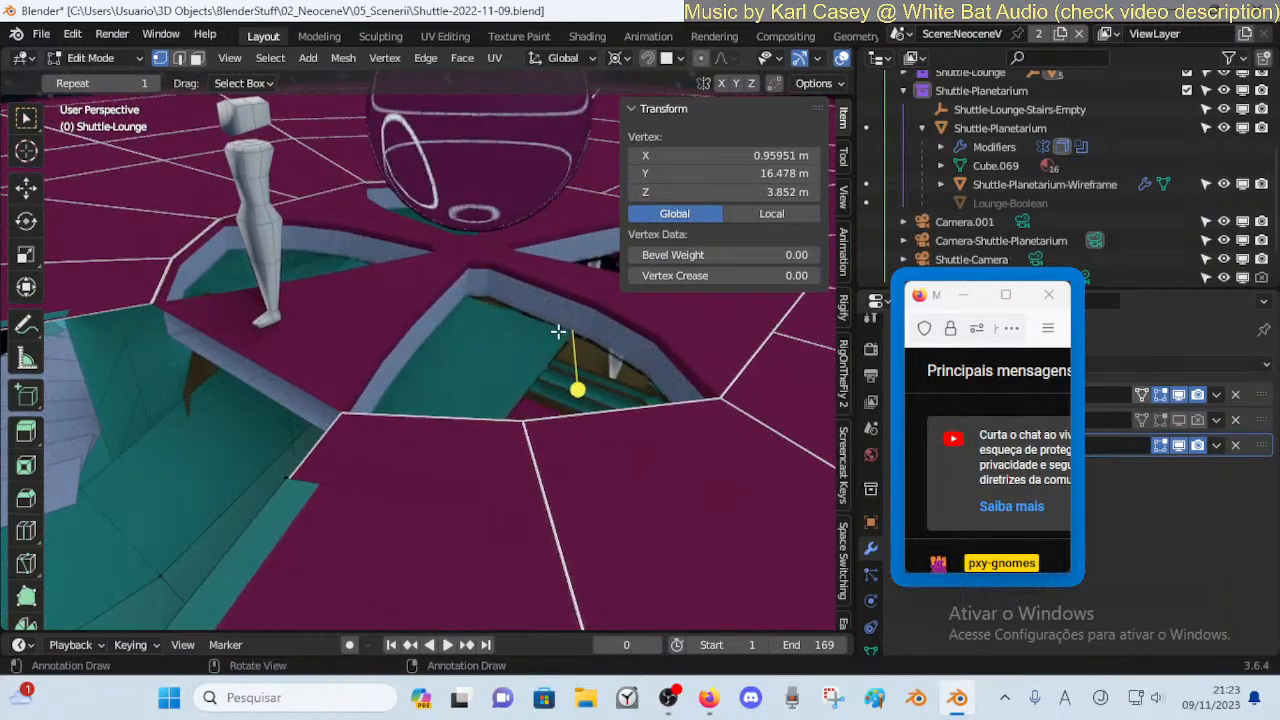
{"action": "key", "text": "Tab"}
{"action": "key", "text": "Tab"}
{"action": "key", "text": "Tab"}
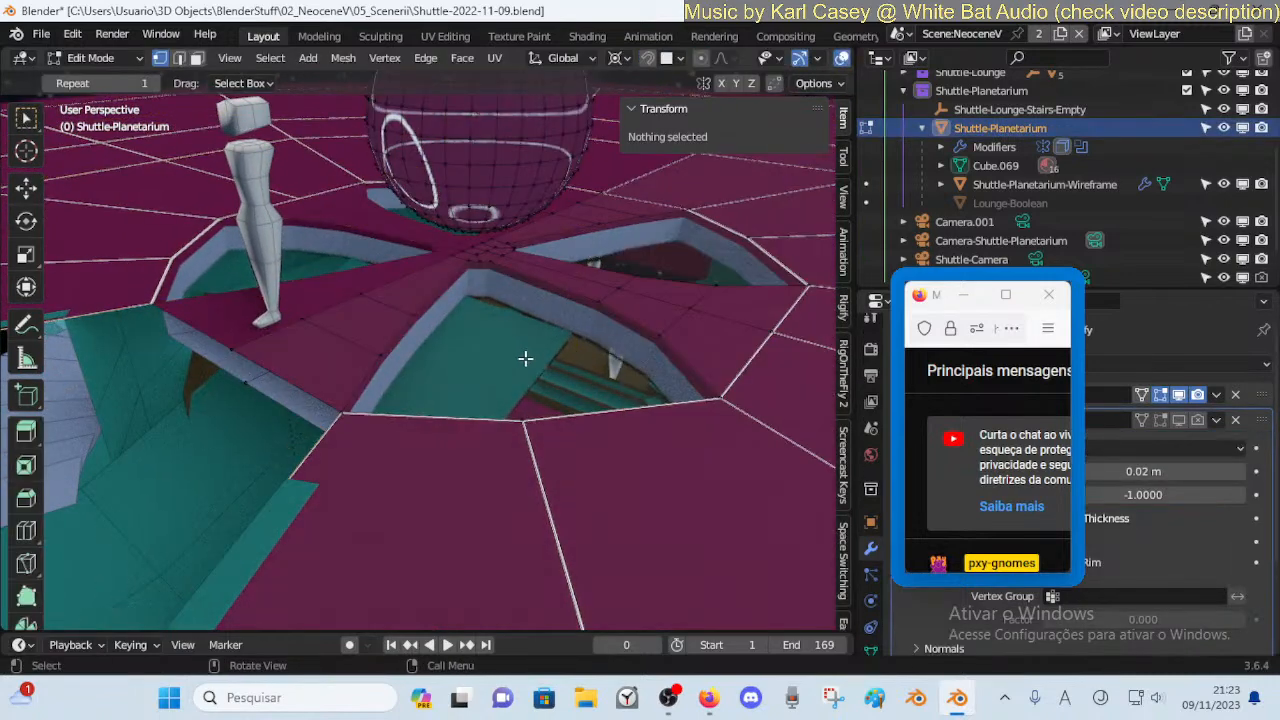
{"action": "key", "text": "Tab"}
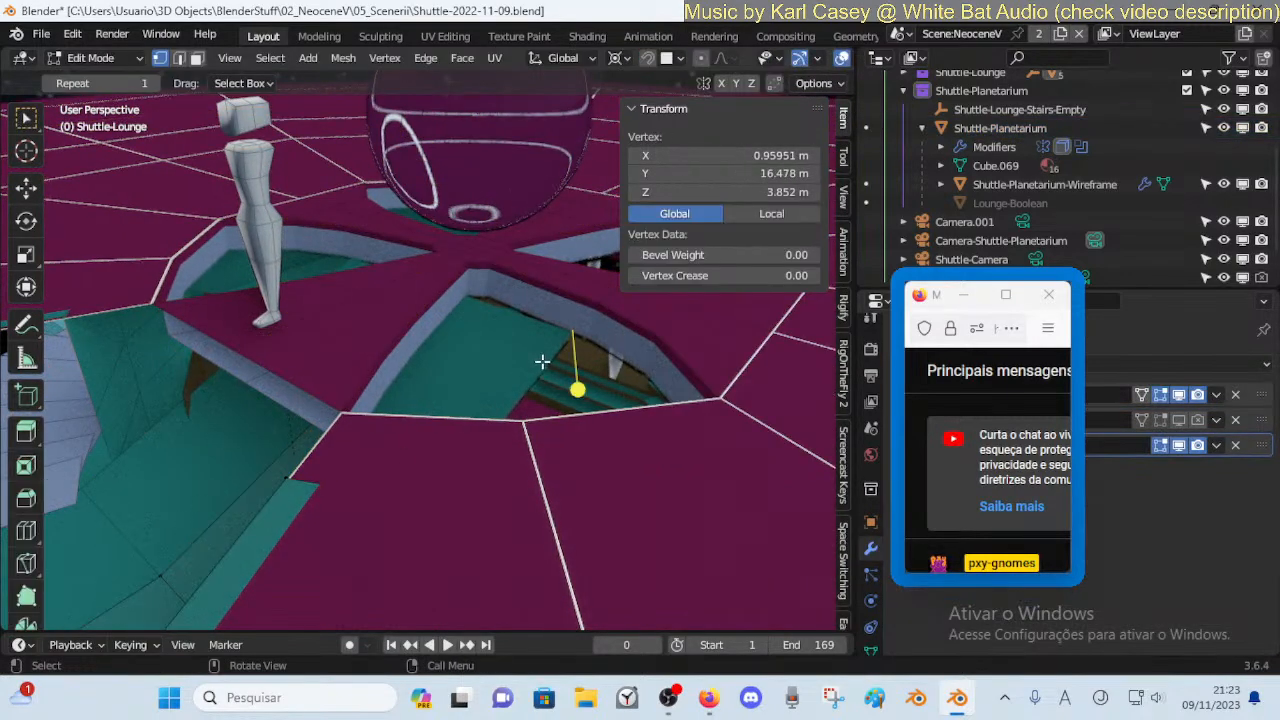
Move the ramp's outer top corner vertex inward along X to about 0.303 m
{"action": "key", "text": "g"}
{"action": "key", "text": "x"}
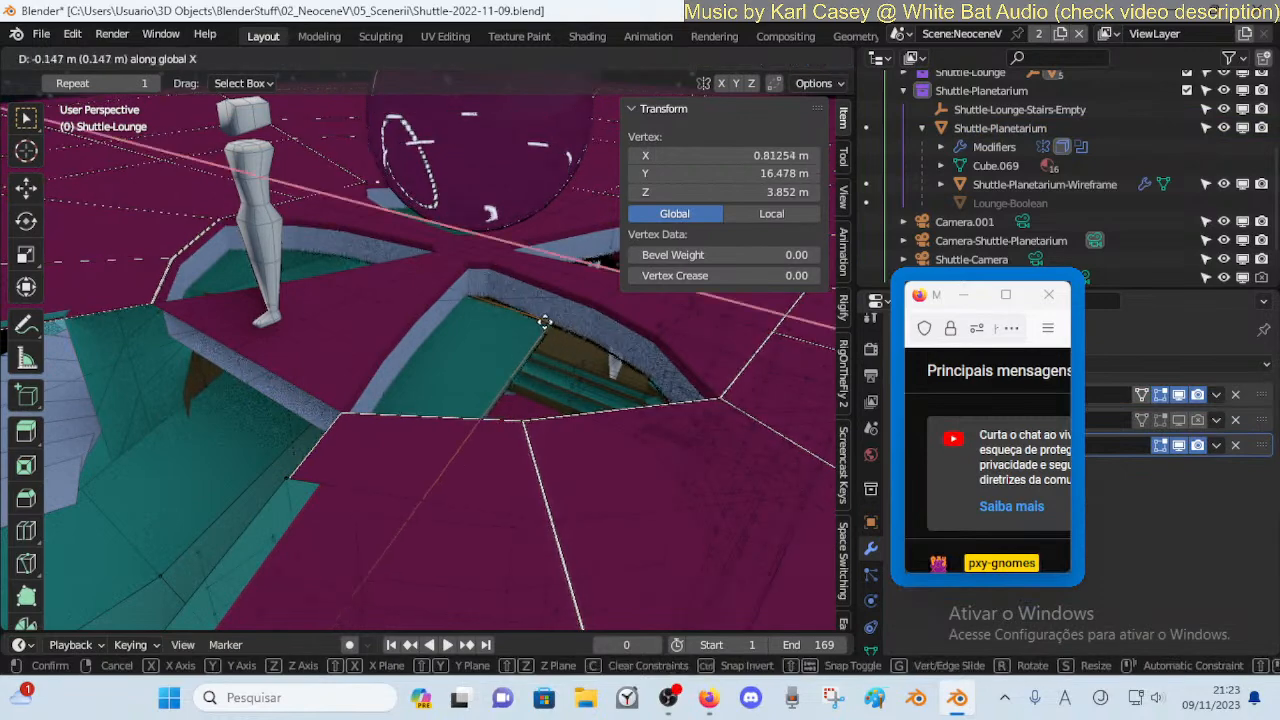
{"action": "left_click", "coordinate": [463, 289]}
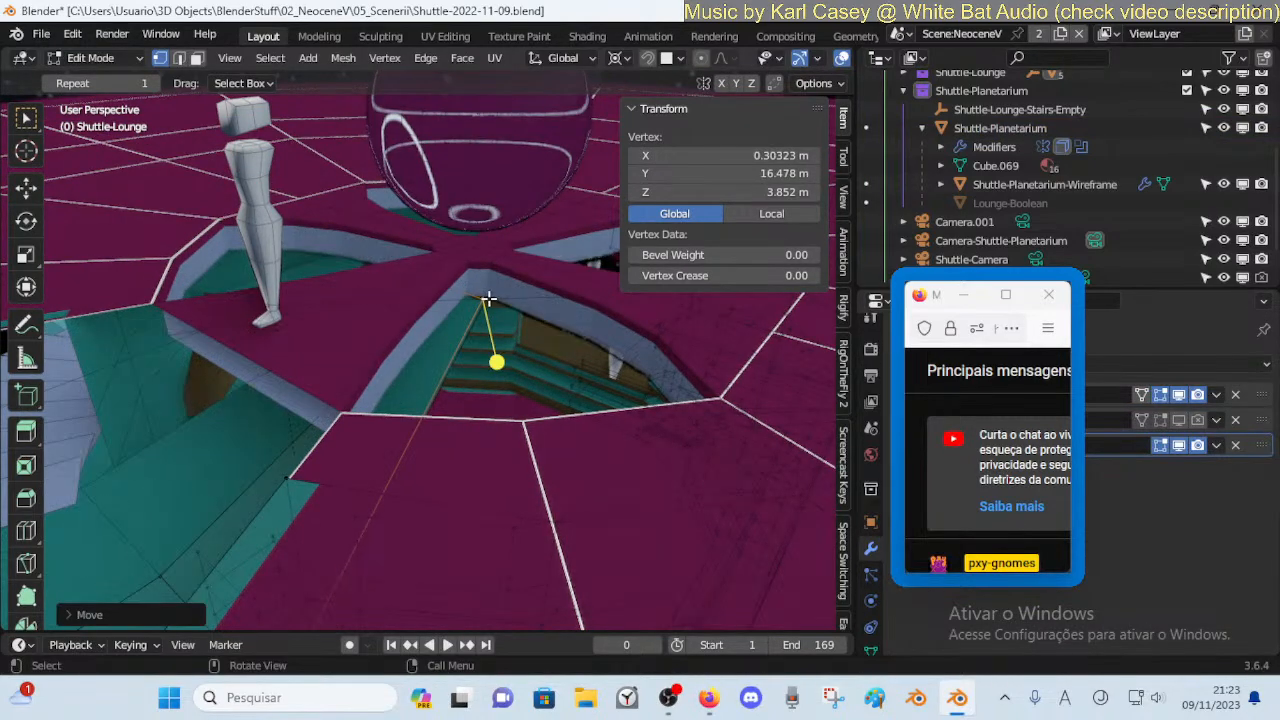
{"action": "key", "text": "g"}
{"action": "key", "text": "x"}
{"action": "key", "text": "x"}
{"action": "key", "text": "y"}
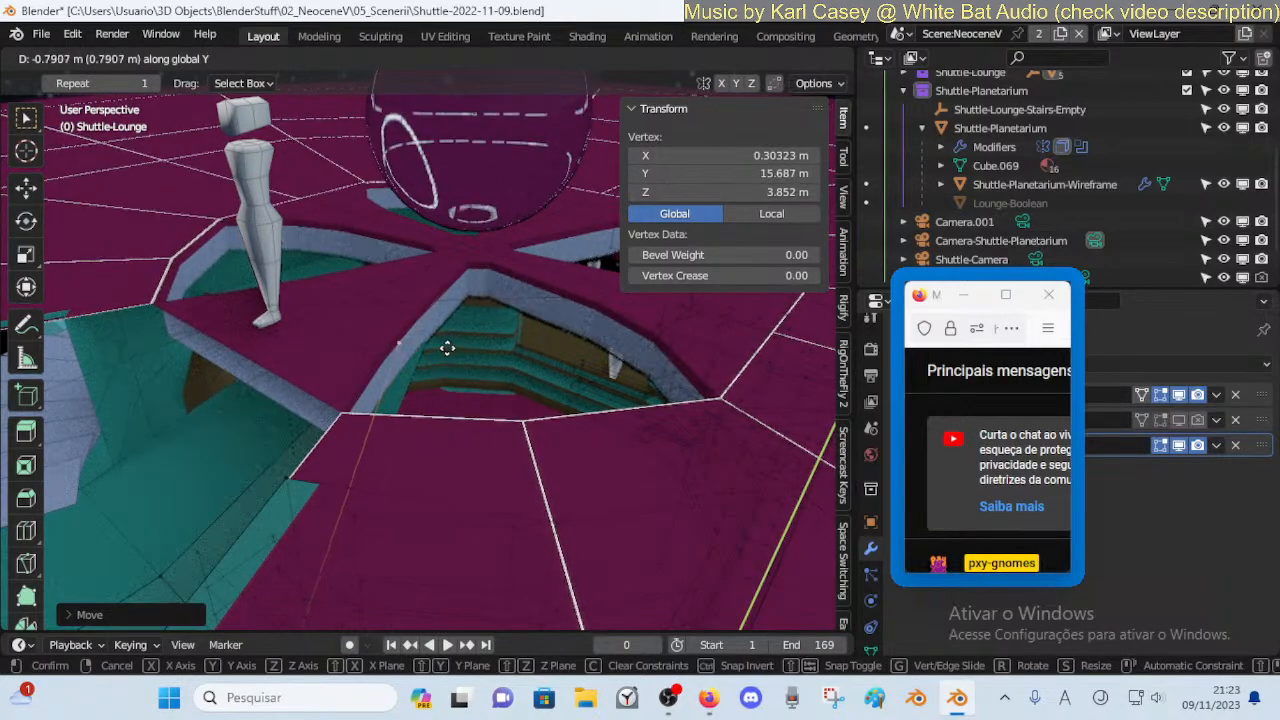
{"action": "key", "text": "Escape"}
Move the ramp's two top-end vertices together along Y to about 15.69 m
{"action": "left_click", "coordinate": [445, 283], "text": "shift"}
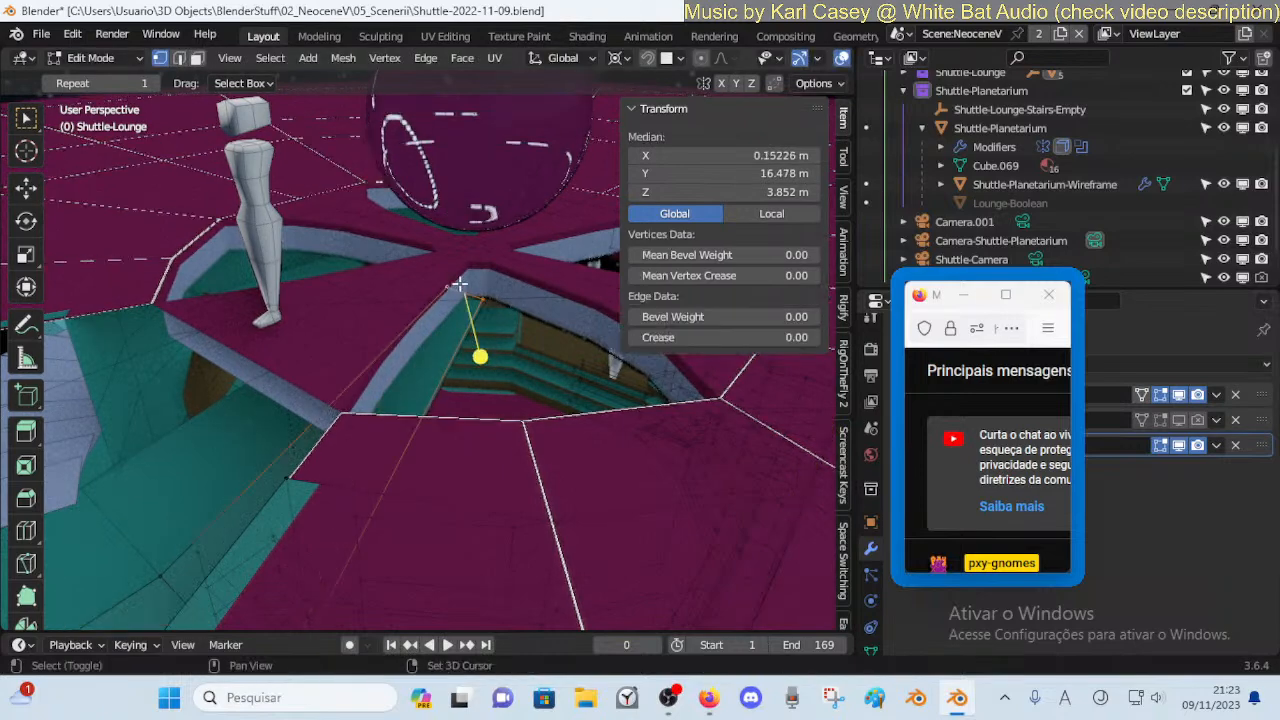
{"action": "key", "text": "g"}
{"action": "key", "text": "y"}
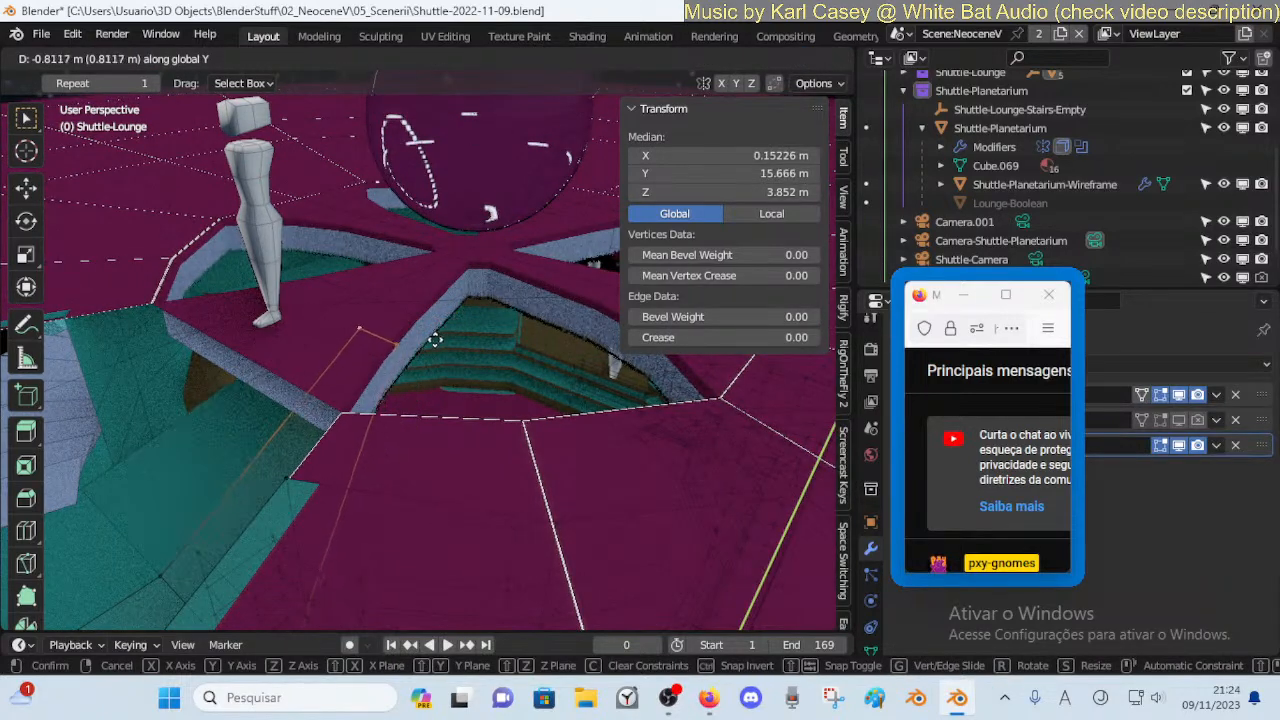
{"action": "left_click", "coordinate": [434, 342]}
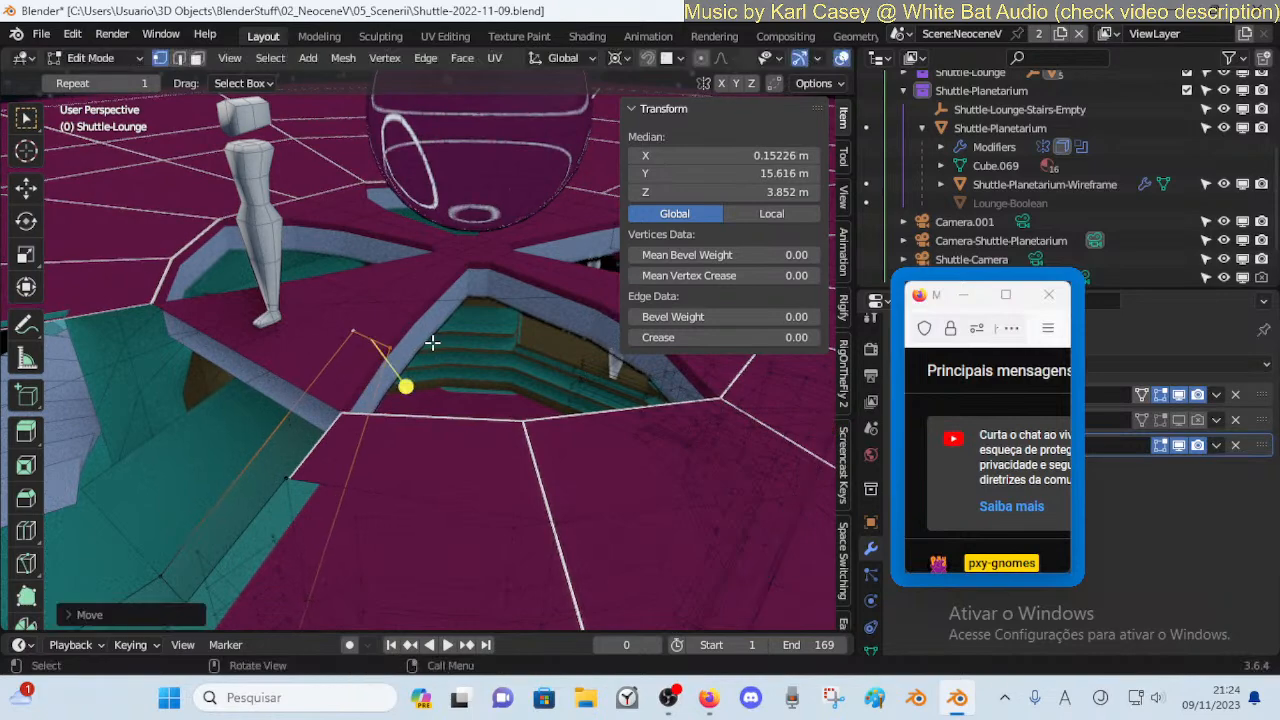
{"action": "key", "text": "g"}
{"action": "key", "text": "y"}
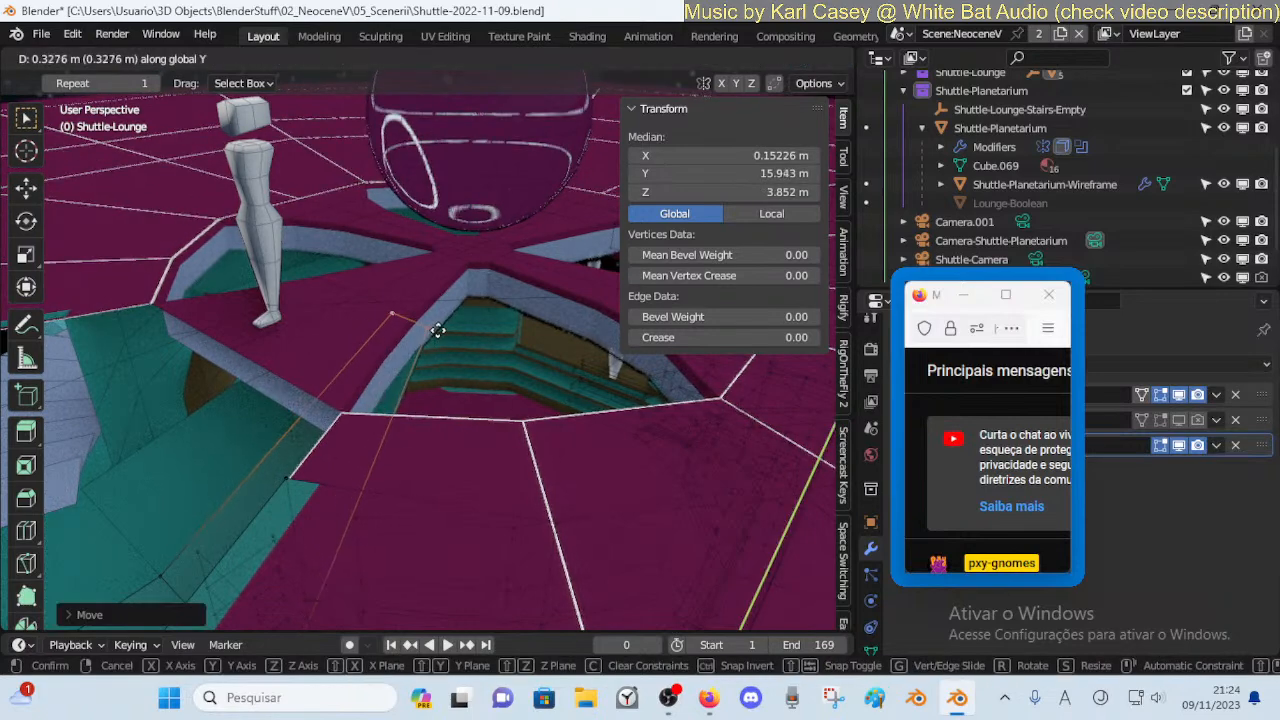
{"action": "left_click", "coordinate": [422, 342]}
In the Shuttle-Planetarium mesh, fill the floor gap above the ramp with a face between the centreline and the gap's long side edge
{"action": "key", "text": "shift+grave"}
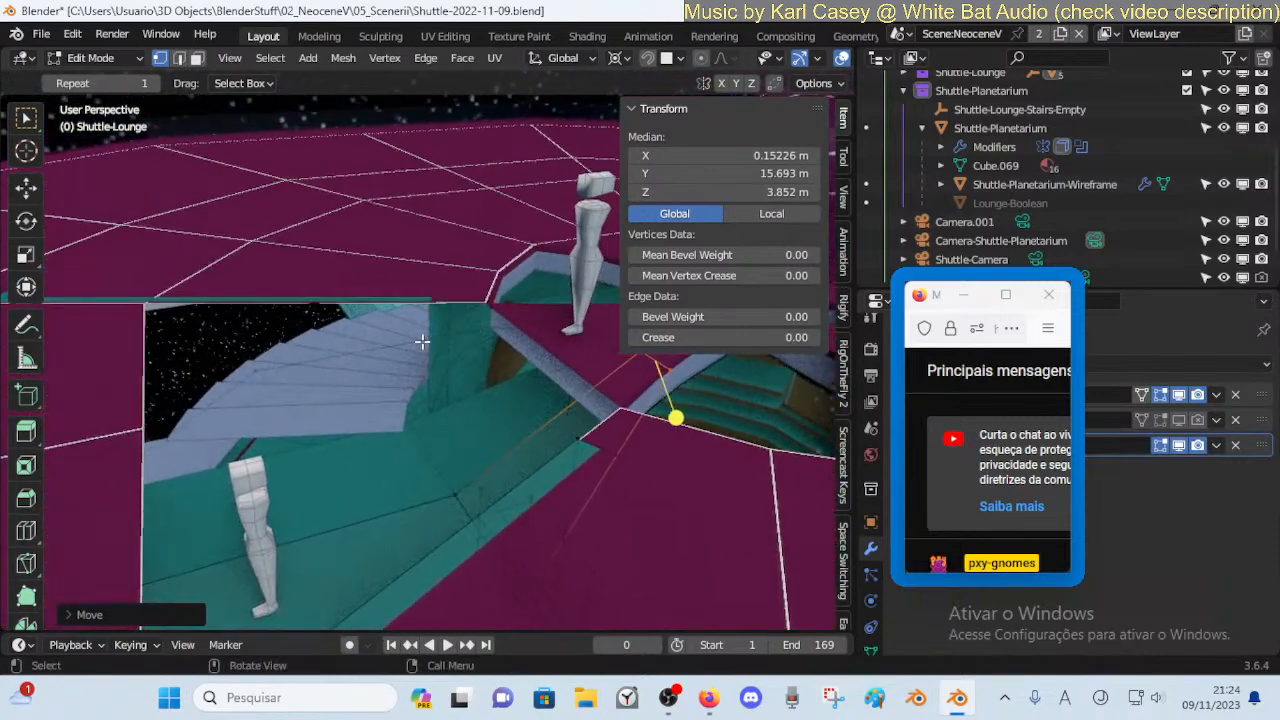
{"action": "left_click", "coordinate": [407, 300]}
{"action": "key", "text": "Tab"}
{"action": "key", "text": "Tab"}
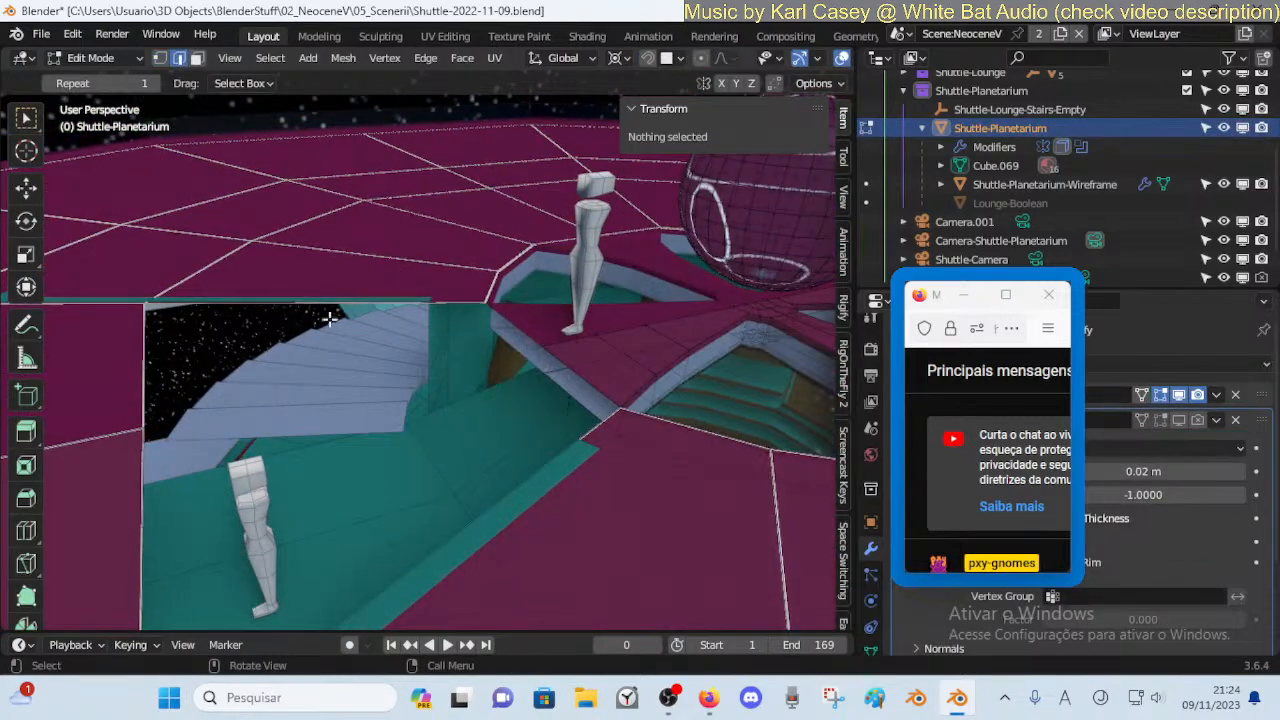
{"action": "left_click", "coordinate": [136, 415]}
{"action": "left_click", "coordinate": [512, 455]}
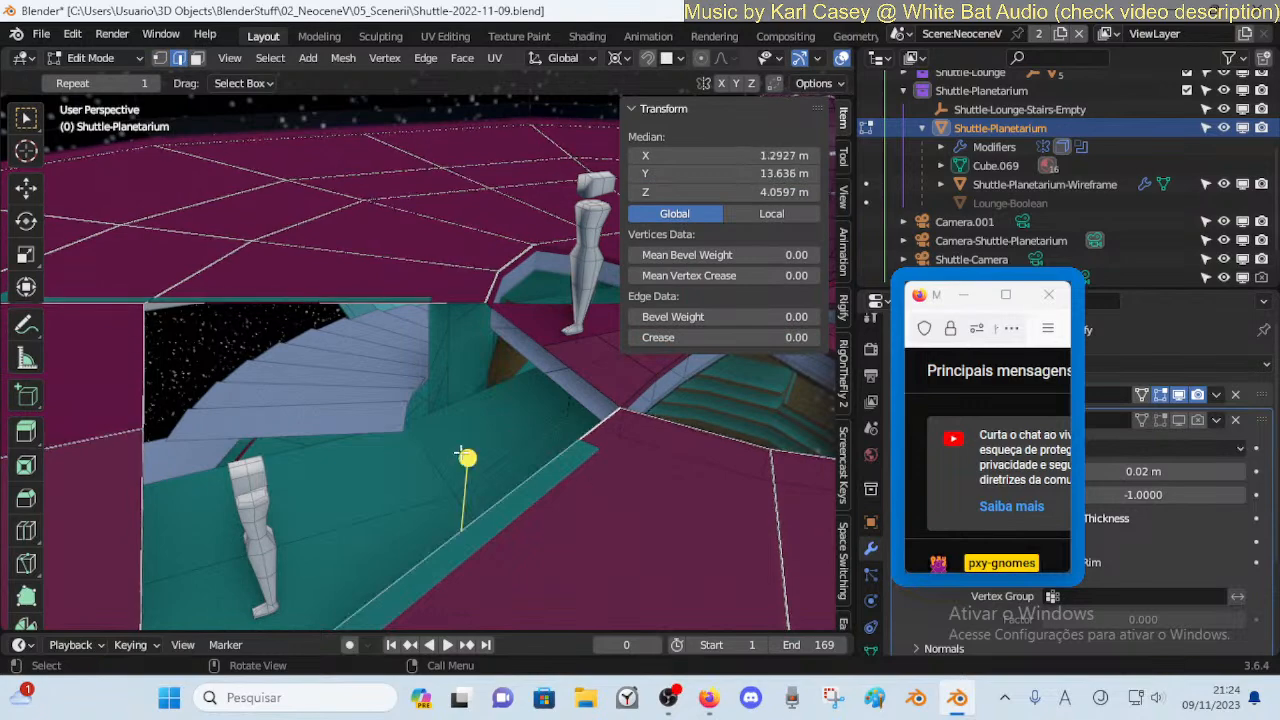
{"action": "left_click", "coordinate": [537, 346]}
{"action": "left_click", "coordinate": [140, 420], "text": "shift"}
{"action": "key", "text": "2"}
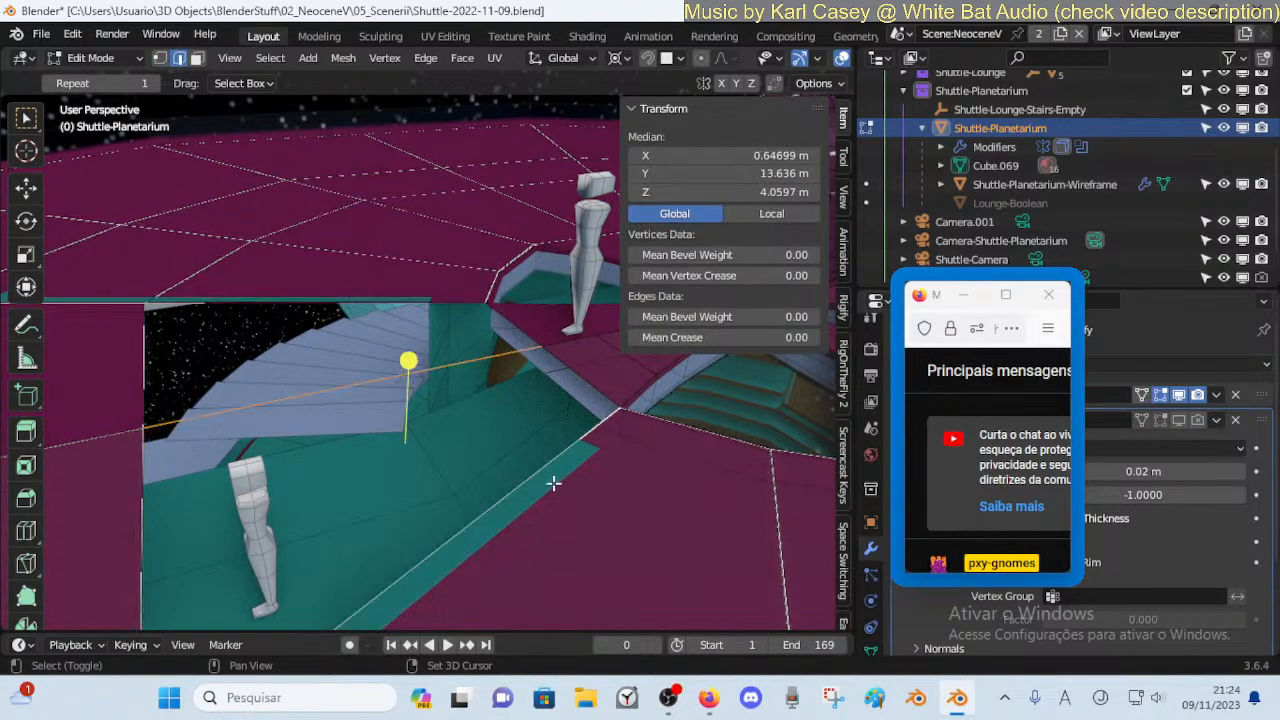
{"action": "key", "text": "f"}
{"action": "key", "text": "alt+a"}
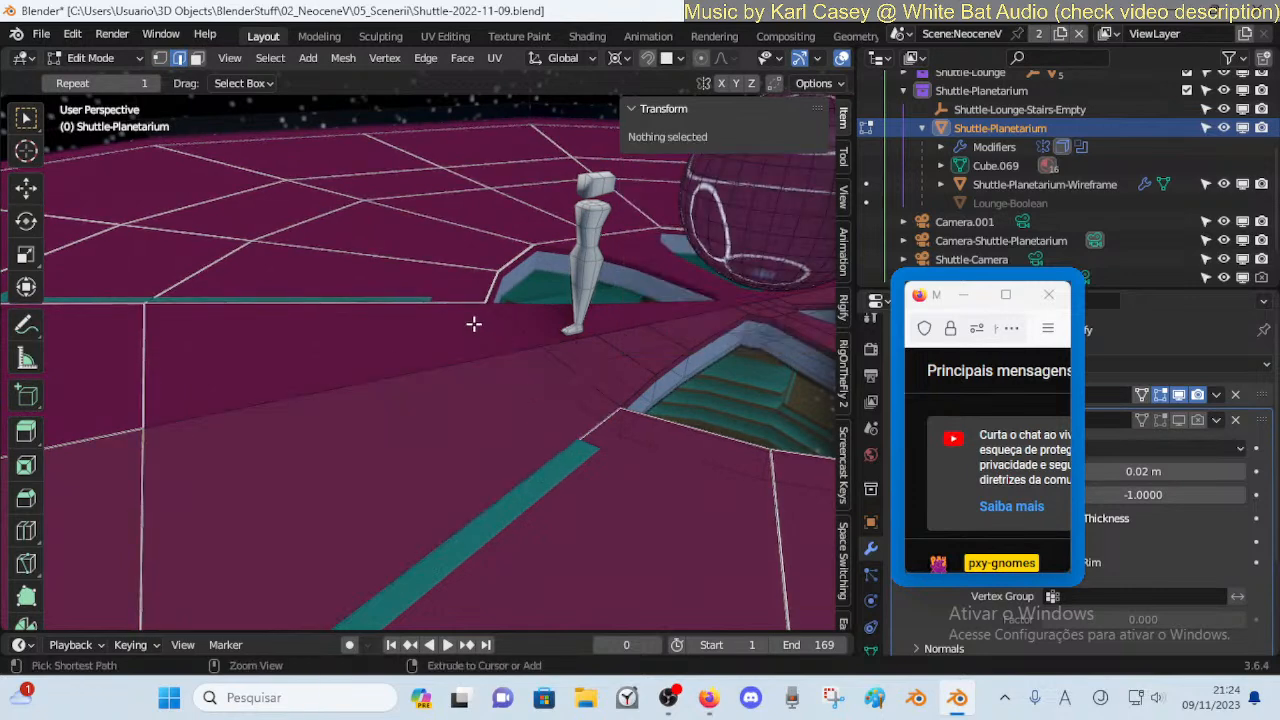
Add two loop cuts across the new planetarium floor face, the second closer to the star-shaped openings
{"action": "key", "text": "ctrl+r"}
{"action": "left_click", "coordinate": [451, 346]}
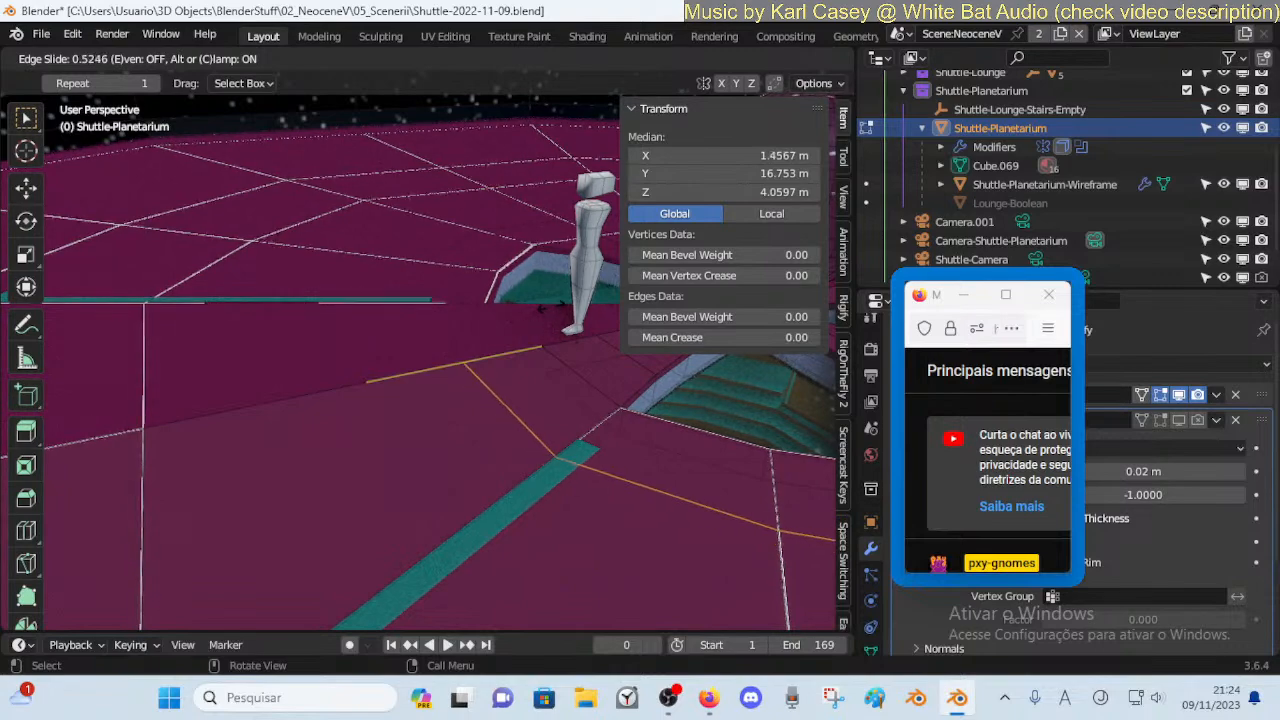
{"action": "left_click", "coordinate": [545, 308]}
{"action": "key", "text": "alt+a"}
{"action": "middle_click_drag", "start_coordinate": [510, 360], "coordinate": [432, 372], "text": "shift"}
{"action": "scroll", "coordinate": [432, 372], "scroll_direction": "up", "scroll_amount": 1}
{"action": "key", "text": "ctrl+r"}
{"action": "left_click", "coordinate": [436, 300]}
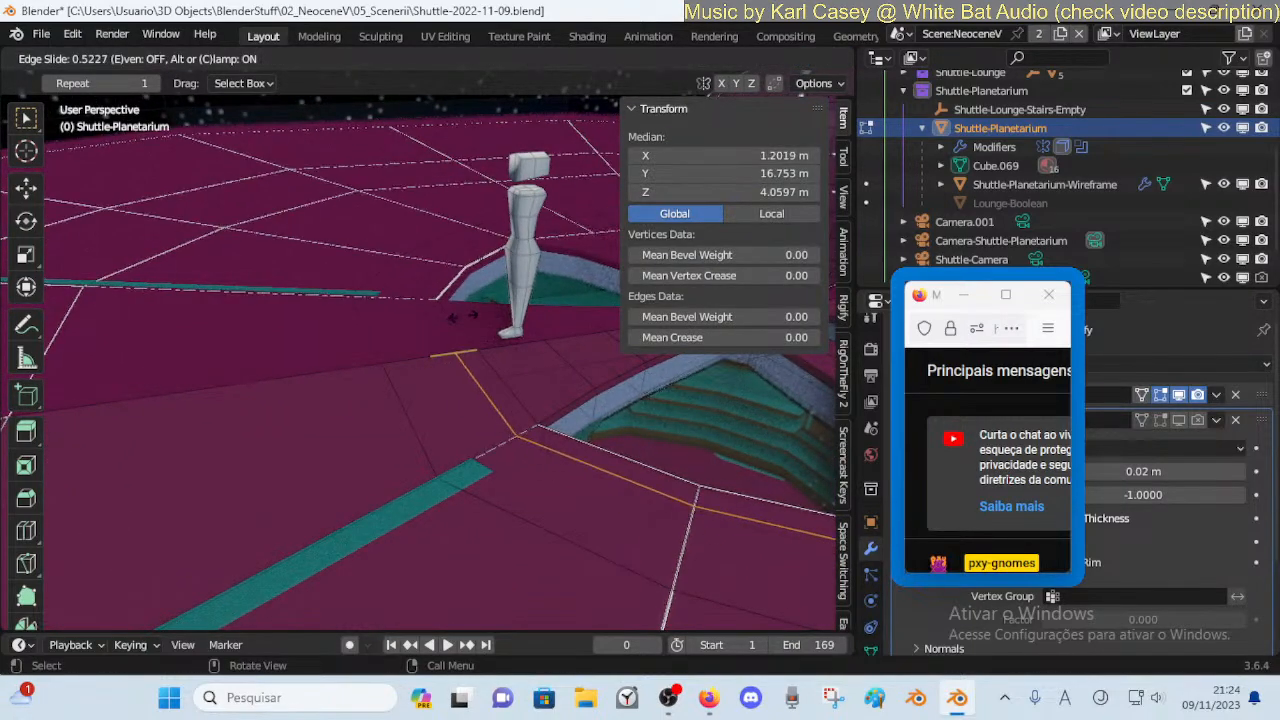
{"action": "left_click", "coordinate": [437, 337]}
{"action": "key", "text": "alt+a"}
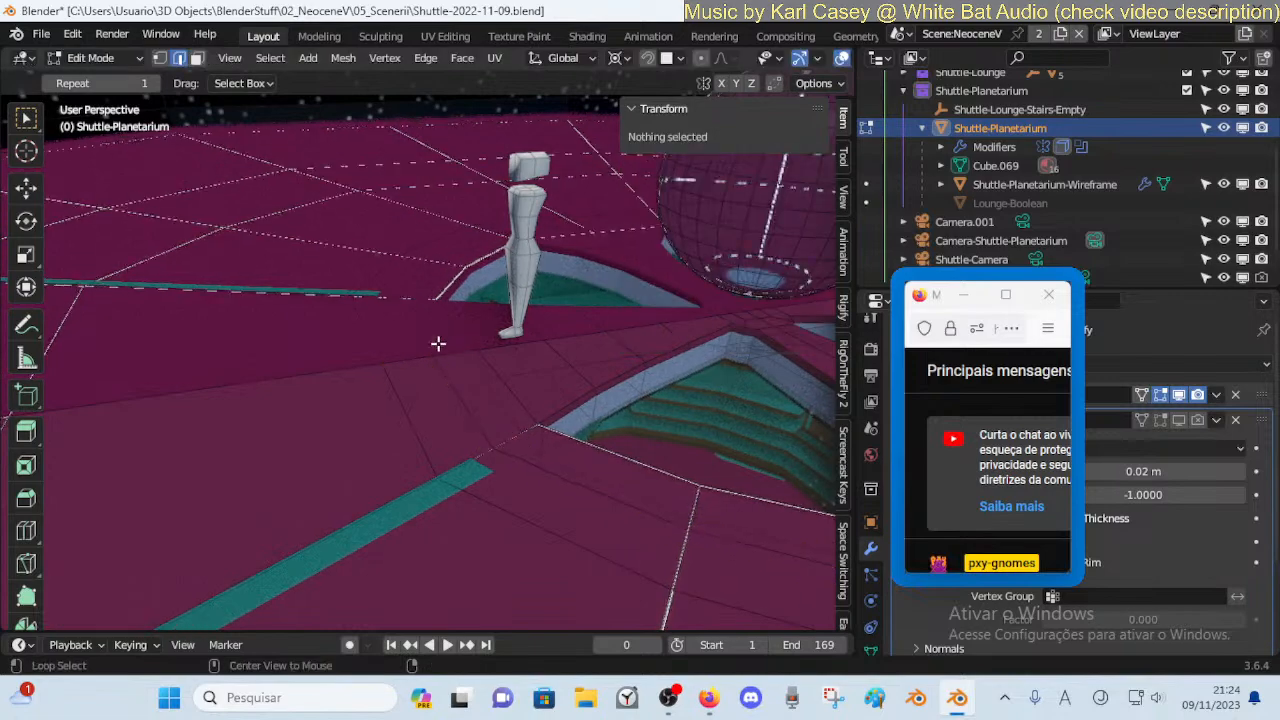
Delete the planetarium floor faces over the ramp's upper end and the underside faces beneath them
{"action": "left_click", "coordinate": [469, 350]}
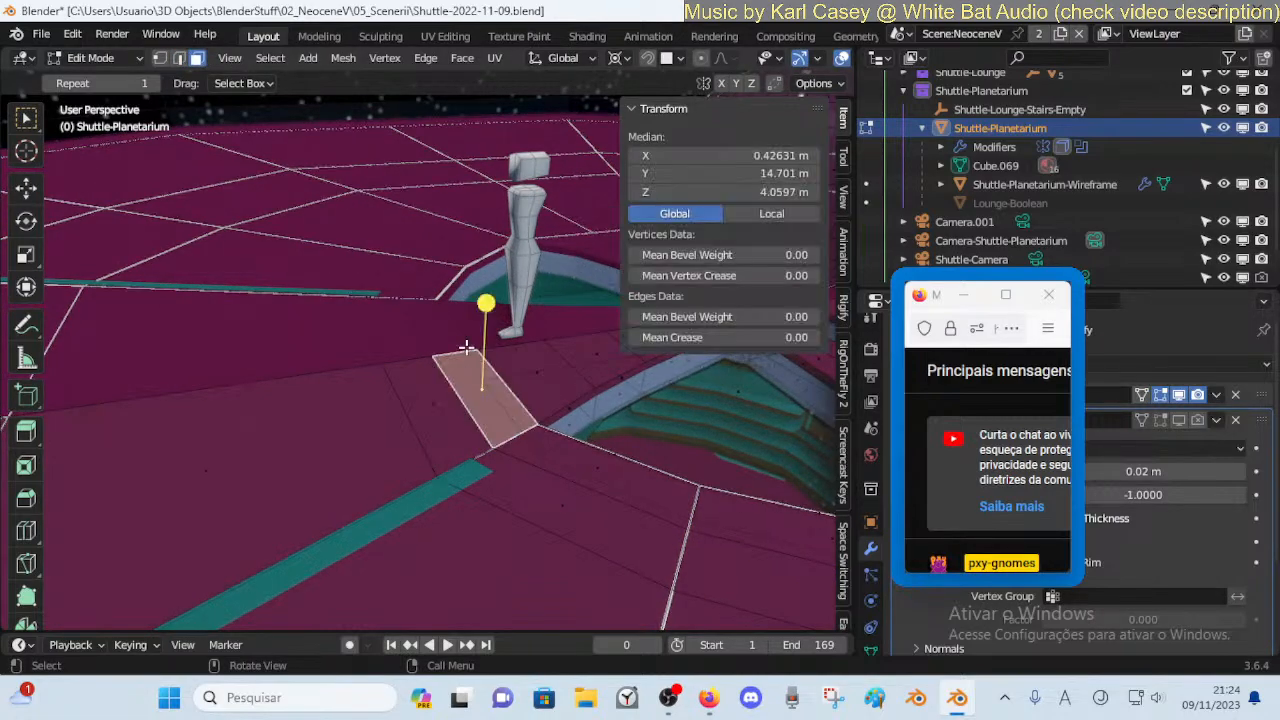
{"action": "middle_click_drag", "start_coordinate": [542, 371], "coordinate": [434, 434]}
{"action": "left_click", "coordinate": [432, 414], "text": "shift"}
{"action": "key", "text": "x"}
{"action": "left_click", "coordinate": [432, 410]}
{"action": "left_click", "coordinate": [434, 444], "text": "shift"}
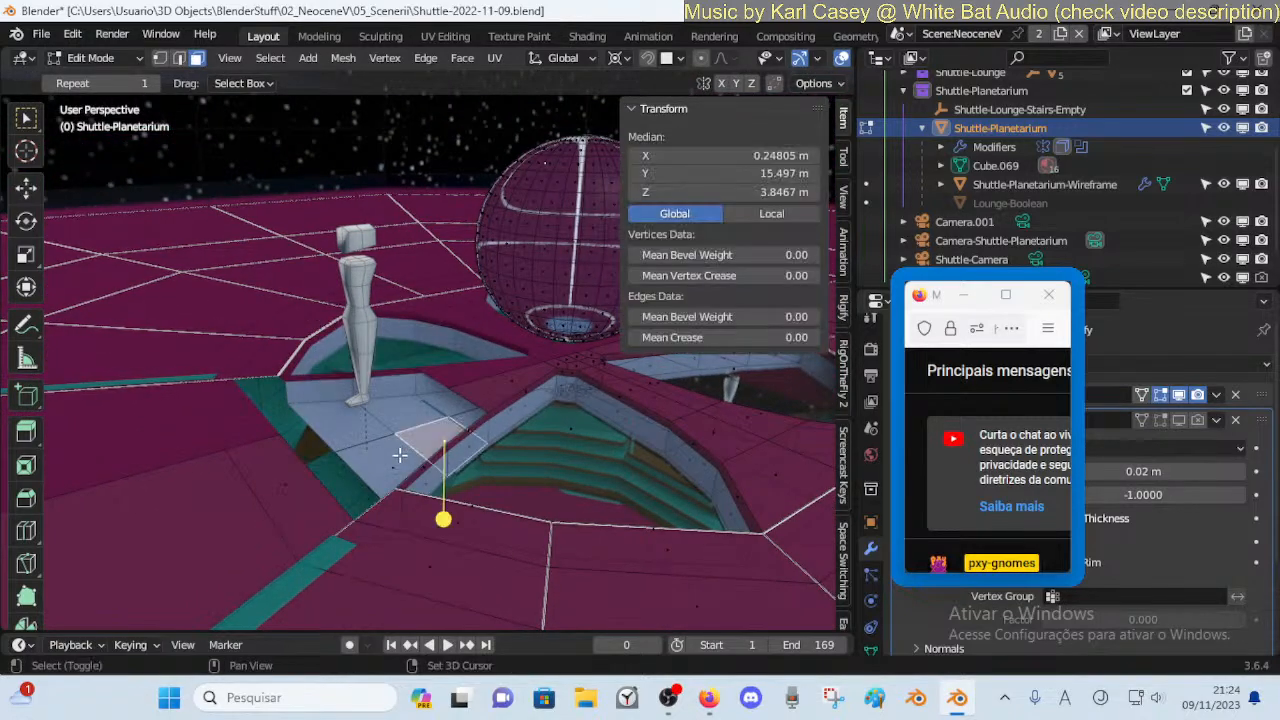
{"action": "key", "text": "x"}
{"action": "left_click", "coordinate": [448, 443]}
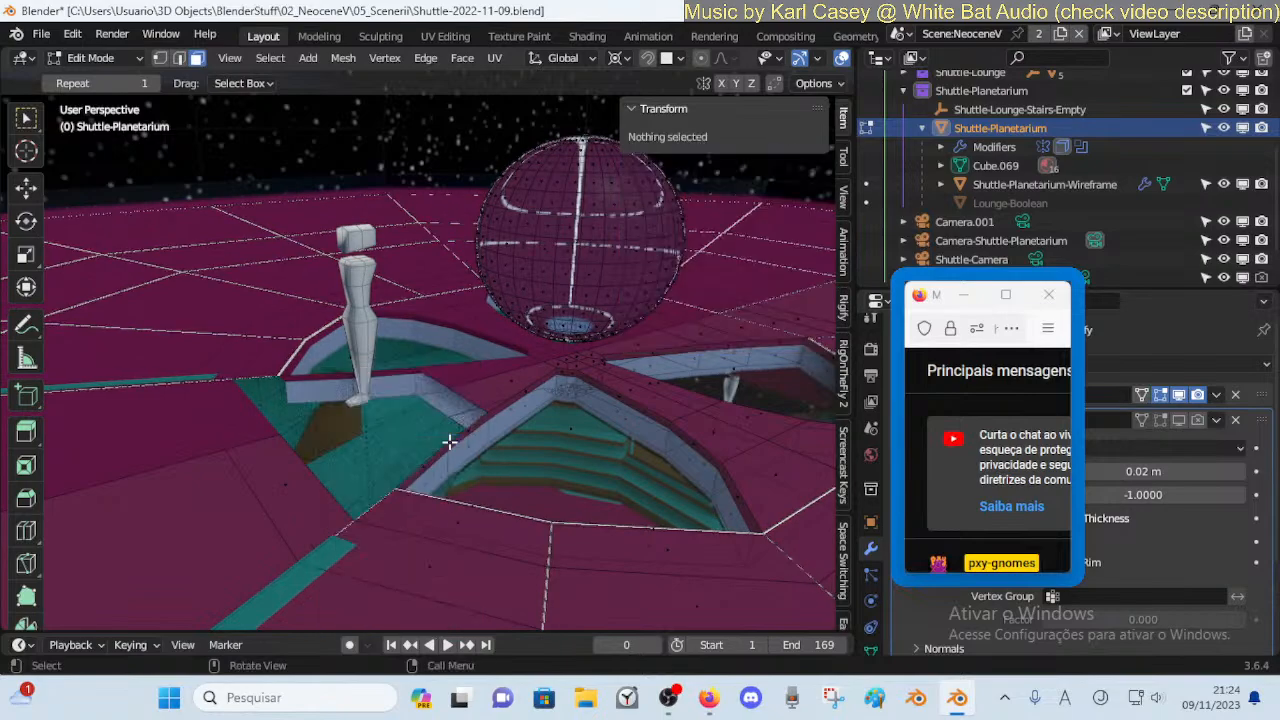
Add a loop cut near the inner end of the side opening's wall and slide its edges along the wall
{"action": "key", "text": "shift+grave"}
{"action": "key", "text": "w"}
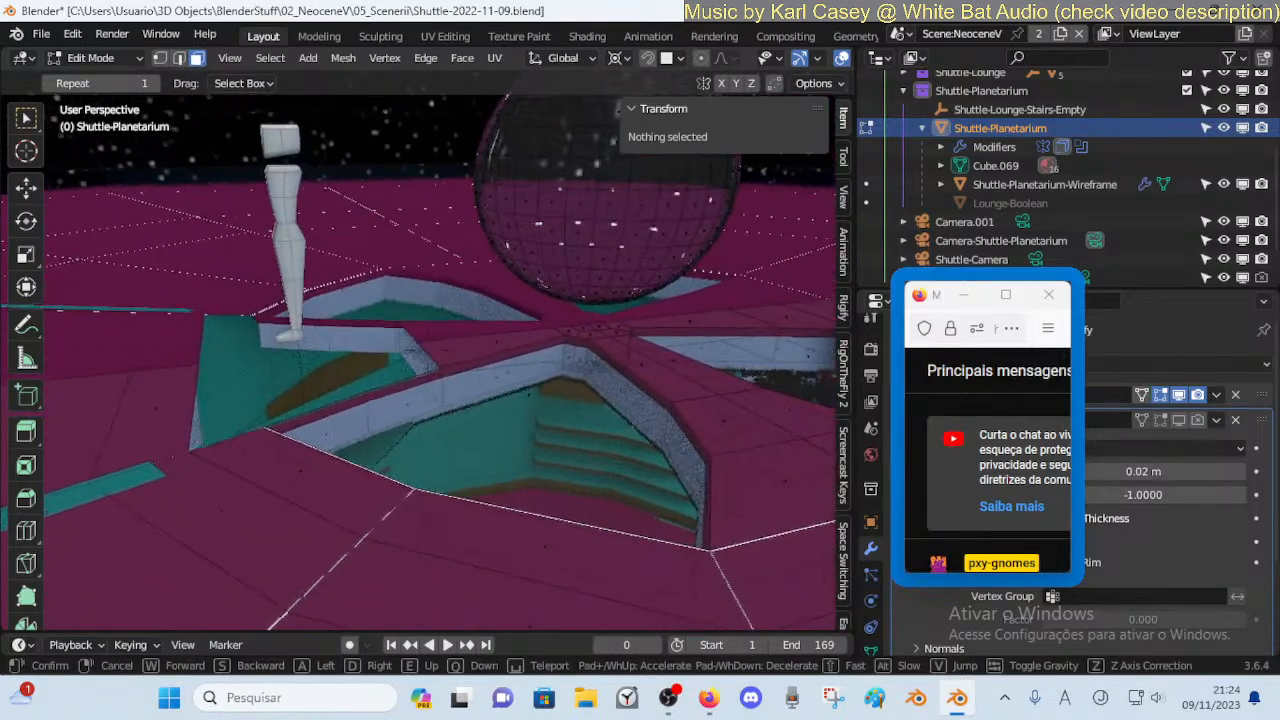
{"action": "left_click", "coordinate": [522, 352]}
{"action": "key", "text": "ctrl+r"}
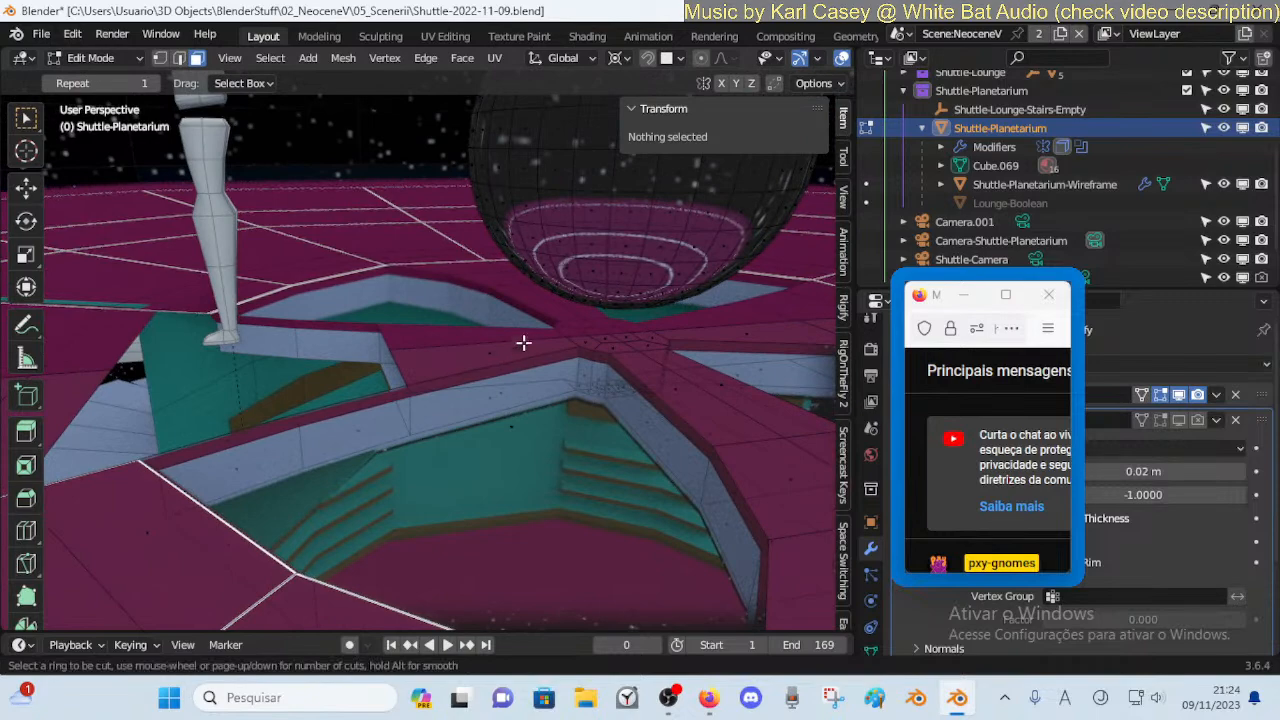
{"action": "left_click", "coordinate": [438, 346]}
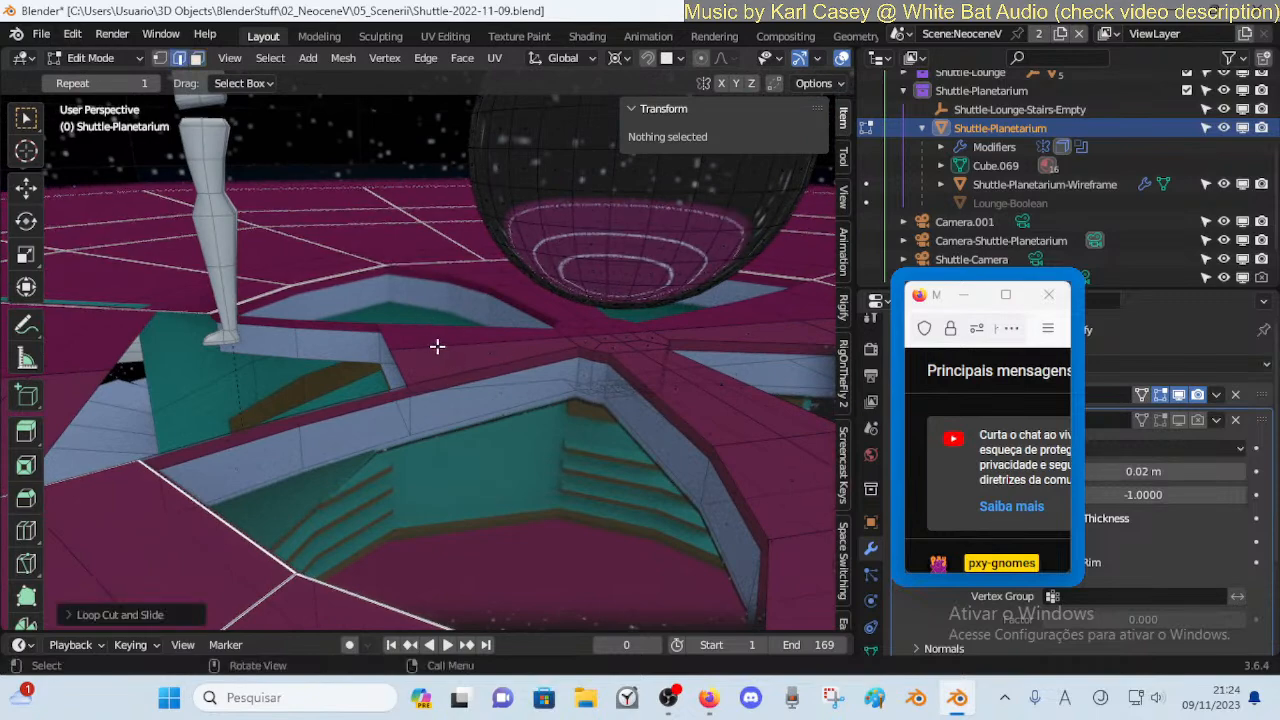
{"action": "left_click", "coordinate": [413, 357]}
{"action": "key", "text": "g"}
{"action": "key", "text": "g"}
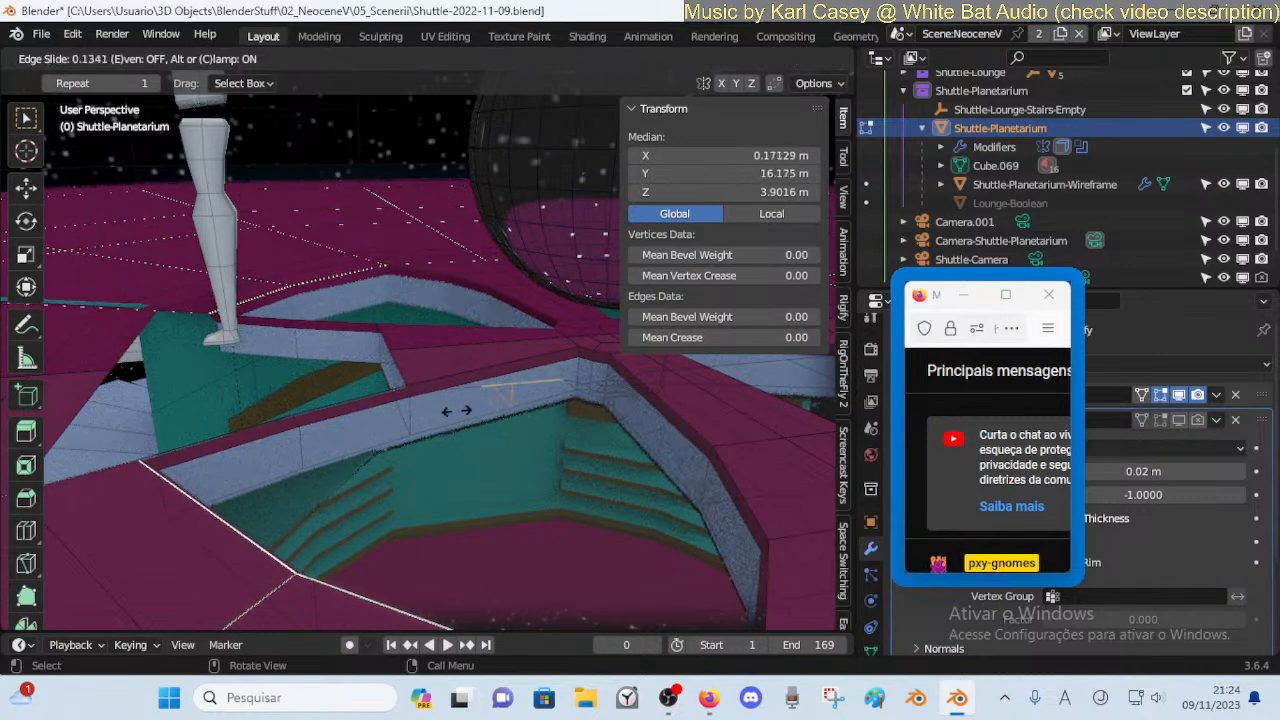
{"action": "left_click", "coordinate": [459, 410]}
{"action": "key", "text": "alt+a"}
{"action": "middle_click_drag", "start_coordinate": [459, 410], "coordinate": [526, 353]}
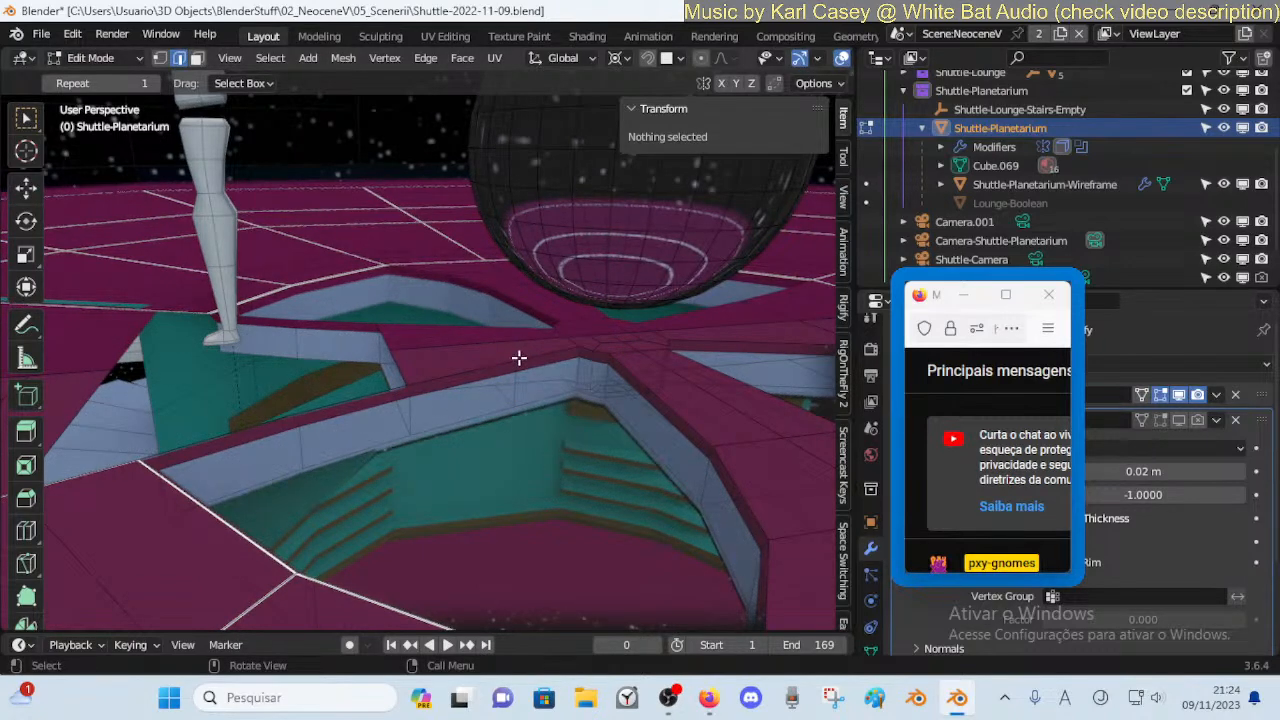
Try to knife-cut the narrow rim face above the new wall edge
{"action": "key", "text": "k"}
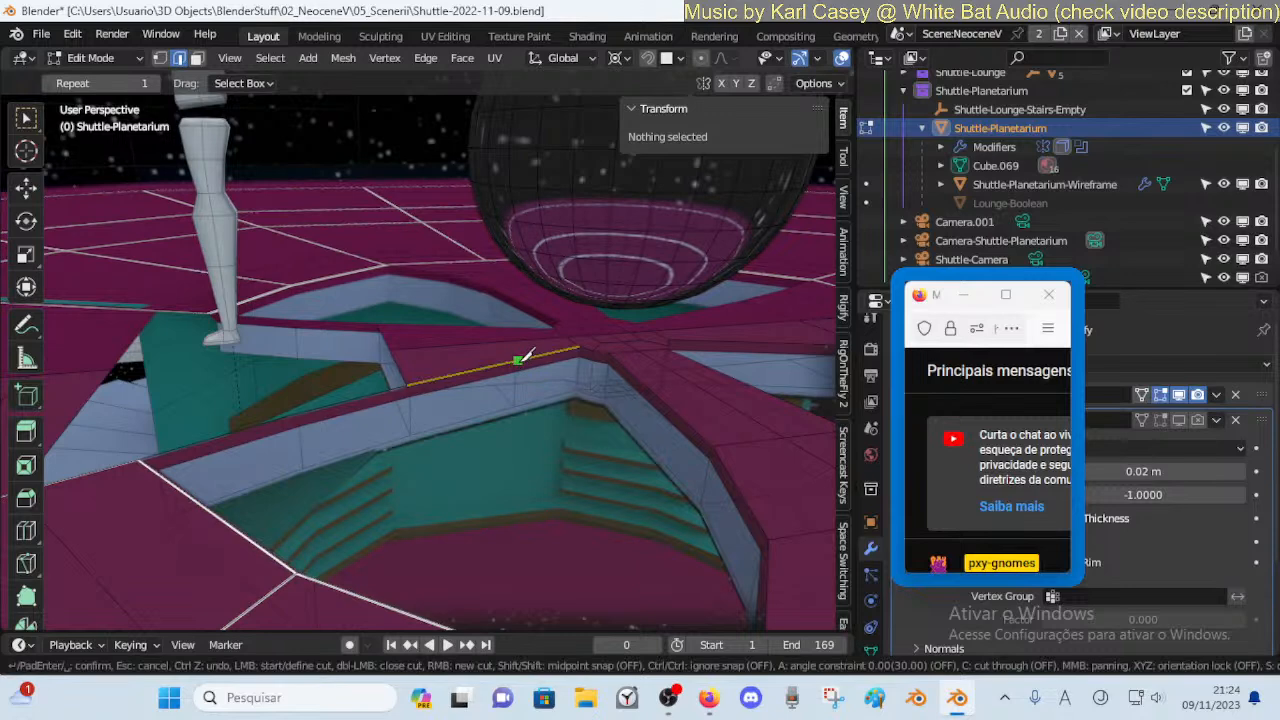
{"action": "key", "text": "Escape"}
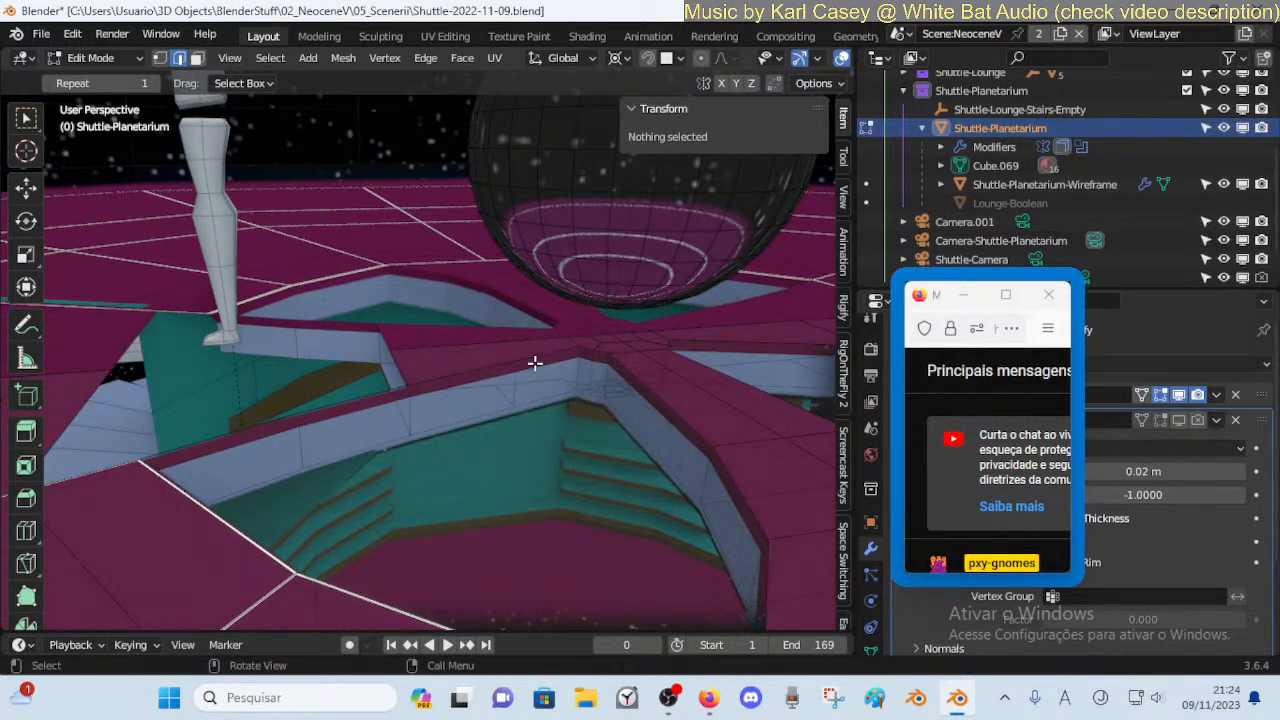
{"action": "left_click", "coordinate": [515, 355]}
{"action": "key", "text": "alt+a"}
{"action": "key", "text": "k"}
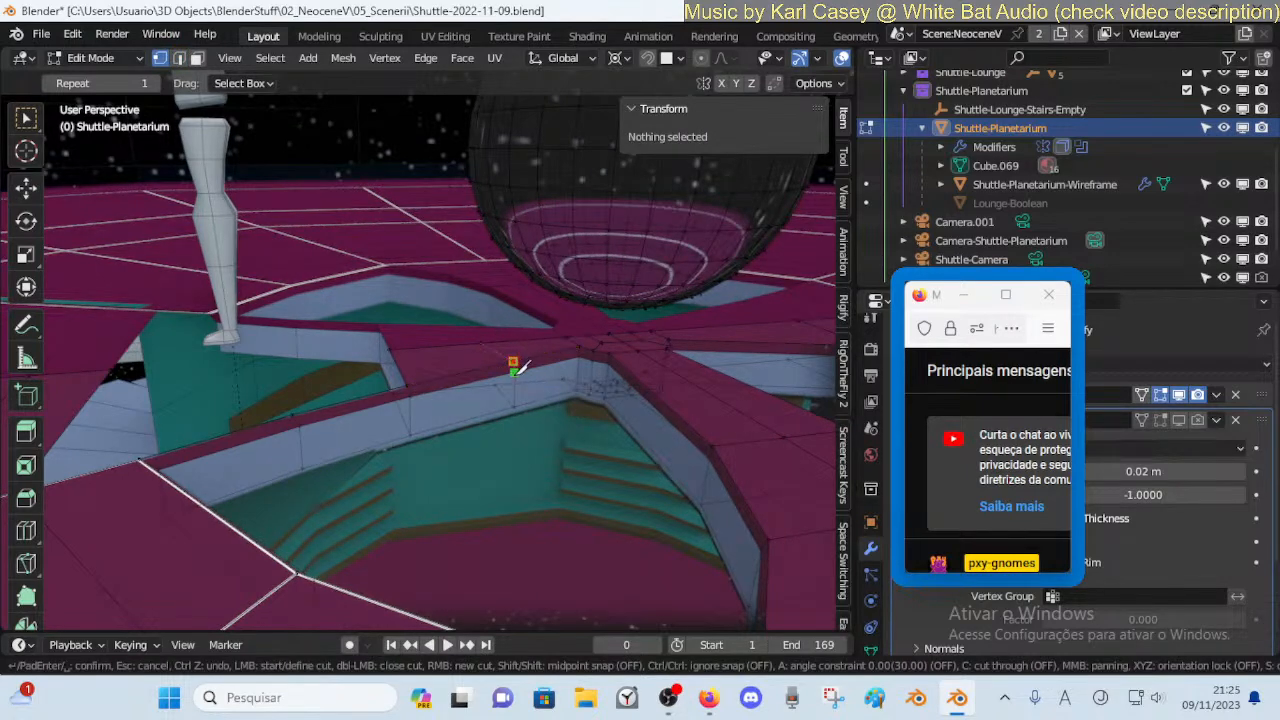
{"action": "key", "text": "Return"}
{"action": "key", "text": "ctrl+z"}
Try to add a loop cut to the narrow rim face, and select the vertical wall edge below it
{"action": "key", "text": "3"}
{"action": "left_click", "coordinate": [486, 383]}
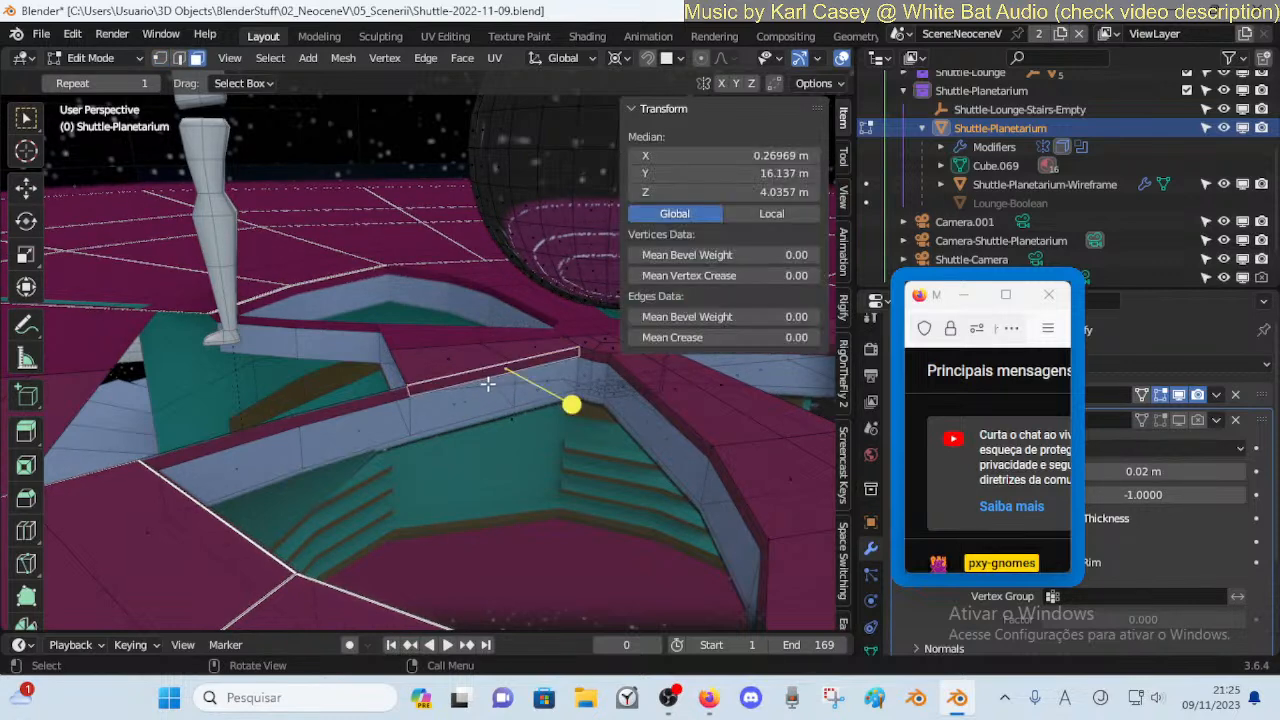
{"action": "key", "text": "ctrl+r"}
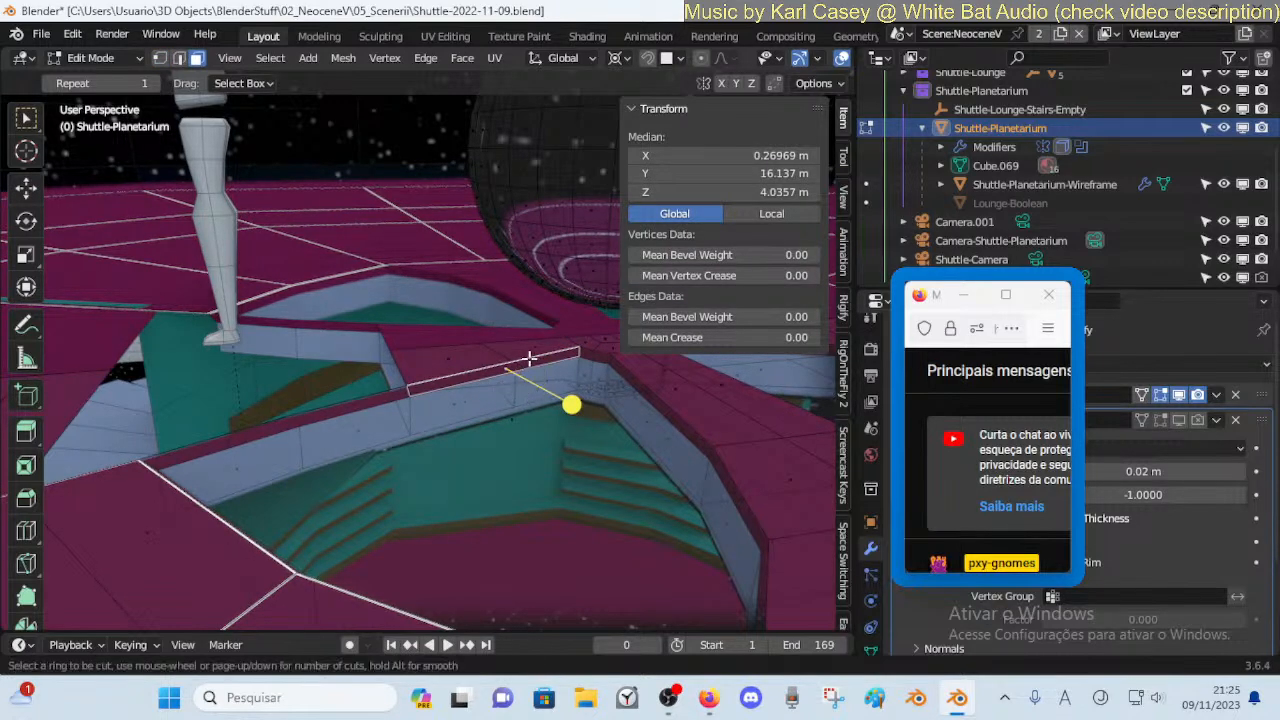
{"action": "key", "text": "Escape"}
{"action": "key", "text": "2"}
{"action": "key", "text": "alt+a"}
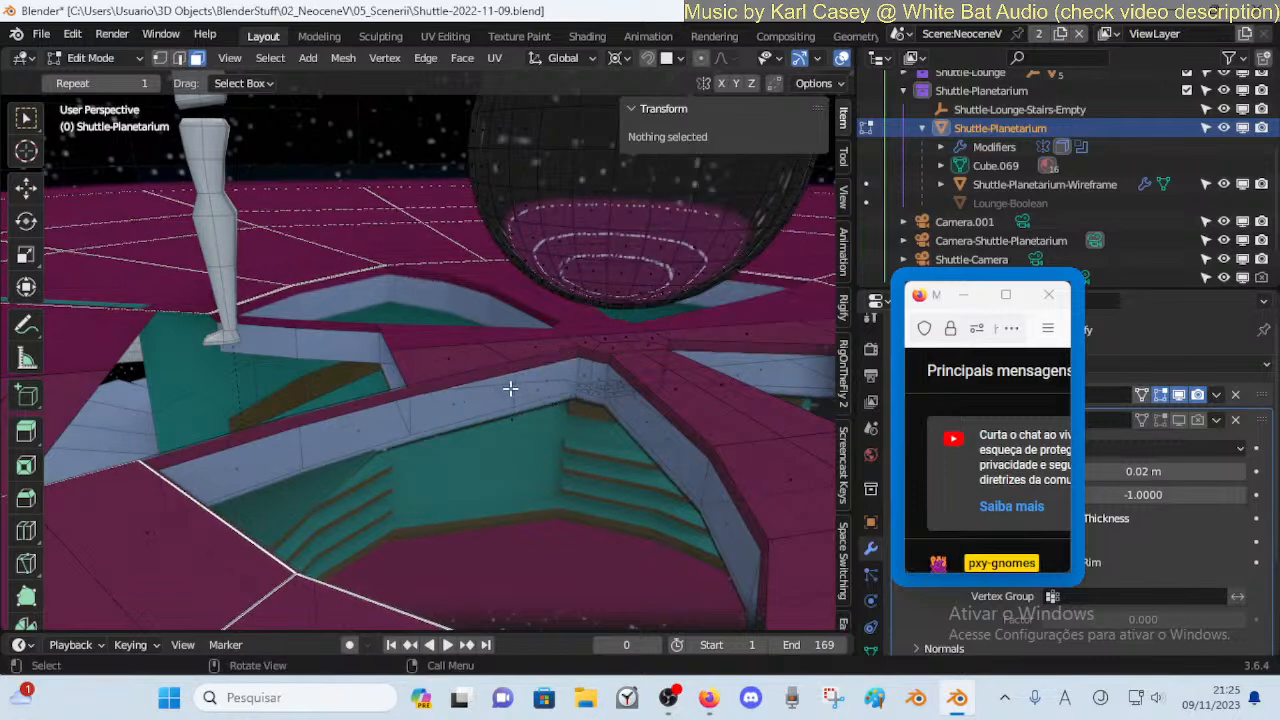
{"action": "left_click", "coordinate": [514, 397]}
{"action": "left_click", "coordinate": [514, 403]}
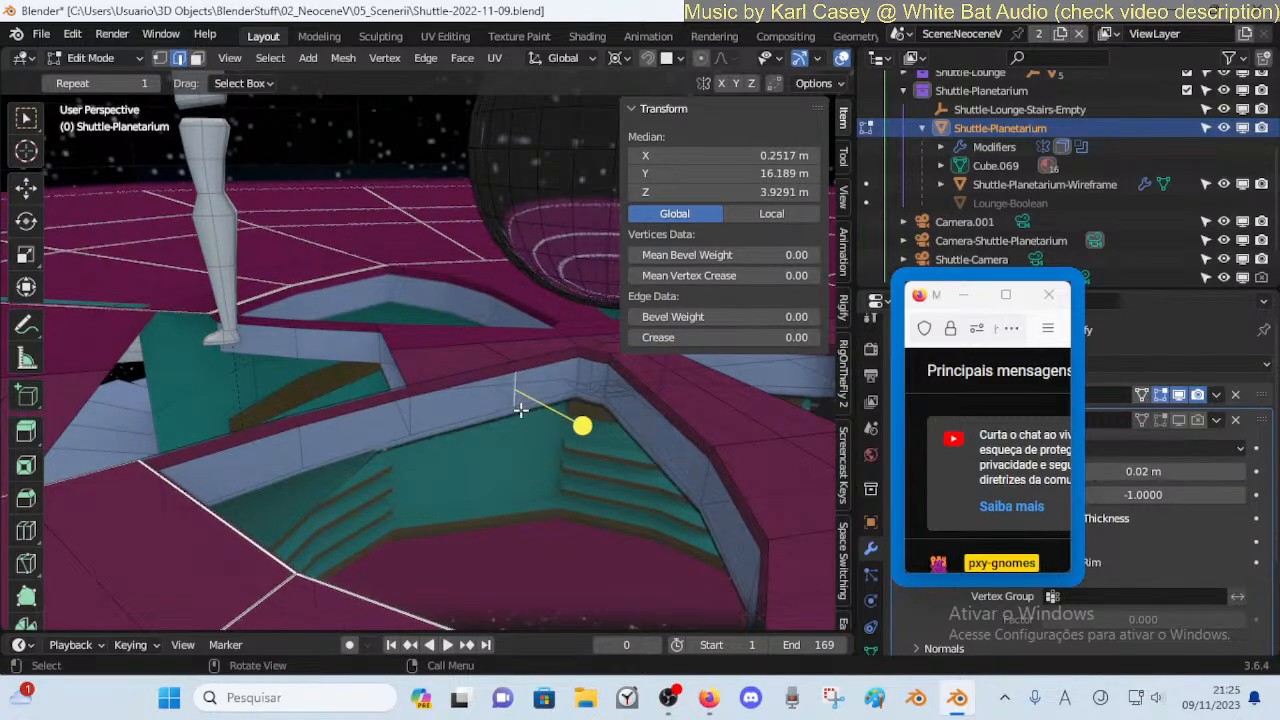
Delete the underside floor face alongside the opening's newly cut wall
{"action": "key", "text": "3"}
{"action": "left_click", "coordinate": [489, 414]}
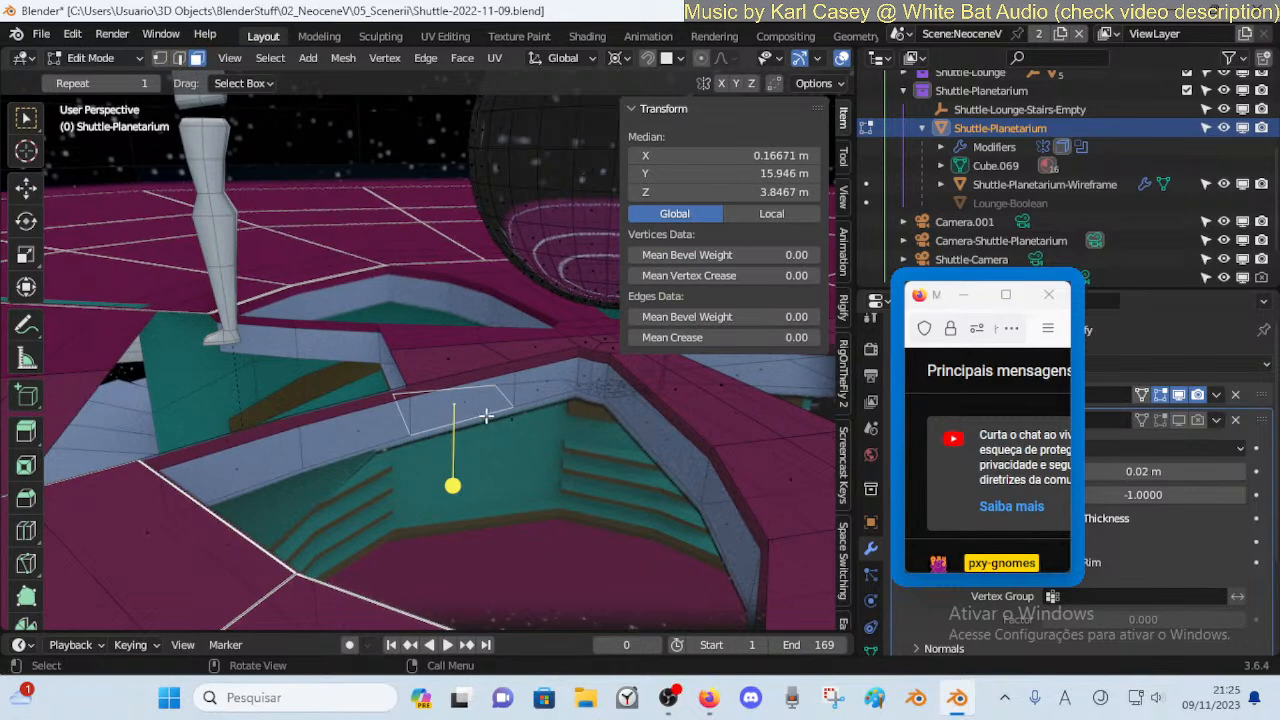
{"action": "left_click", "coordinate": [527, 438]}
{"action": "key", "text": "x"}
{"action": "left_click", "coordinate": [527, 438]}
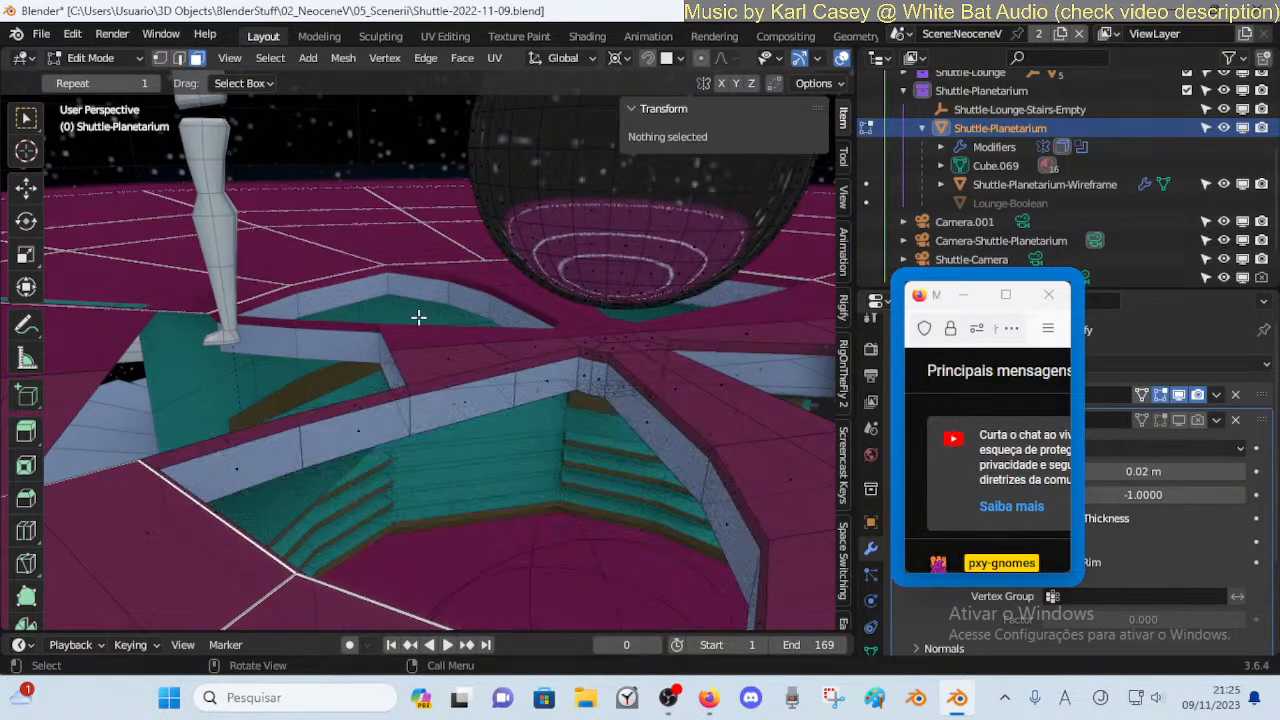
Knife-cut the narrow rim face from the top of the new wall edge to the floor edge
{"action": "middle_click_drag", "start_coordinate": [520, 398], "coordinate": [532, 405]}
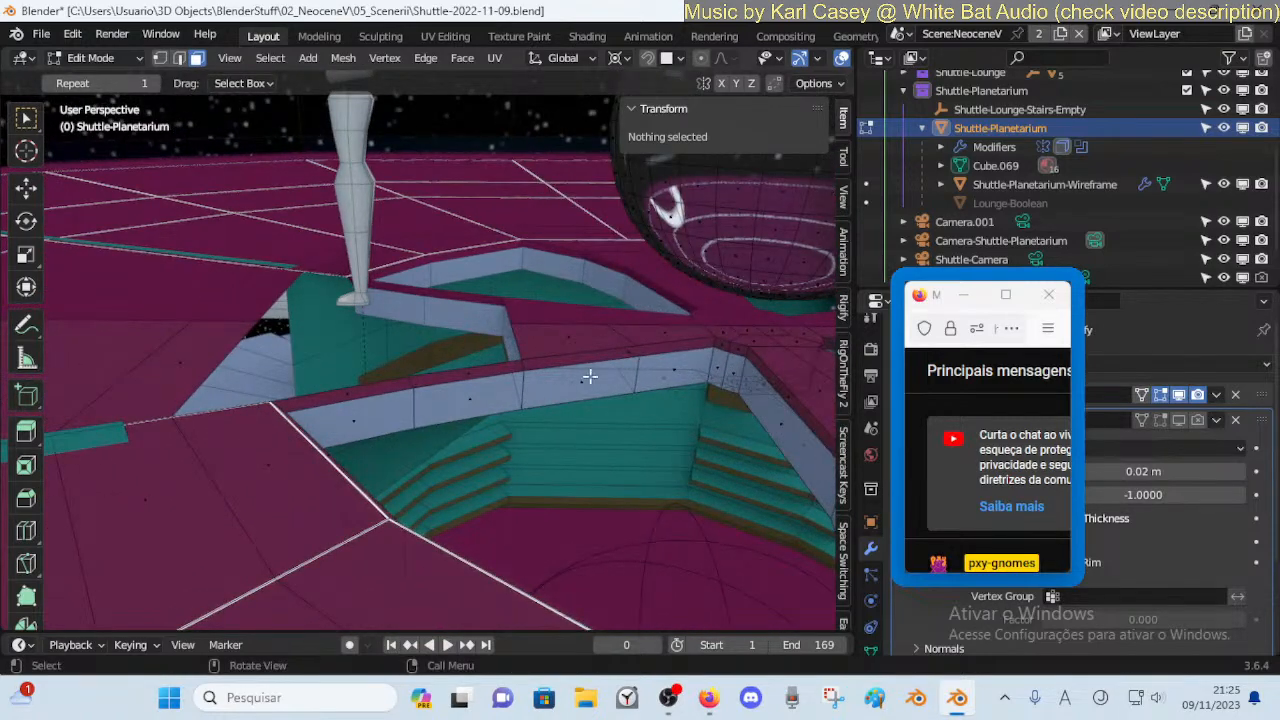
{"action": "key", "text": "k"}
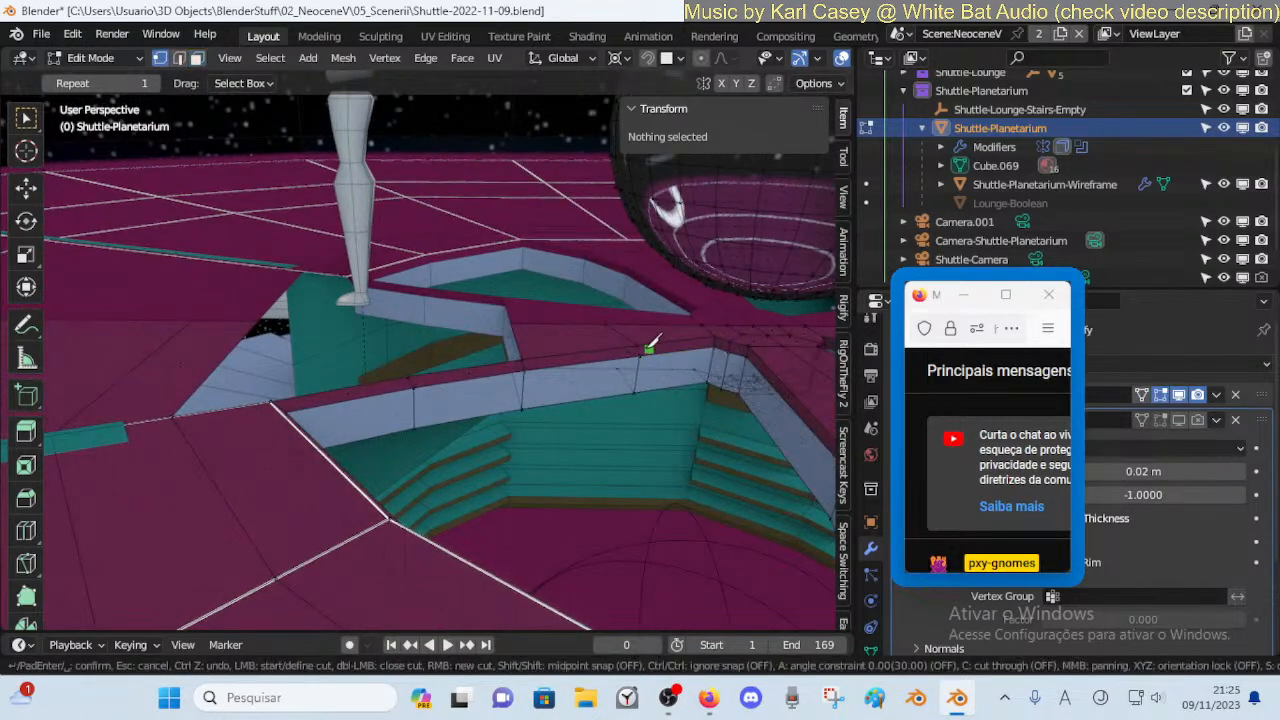
{"action": "left_click", "coordinate": [640, 352]}
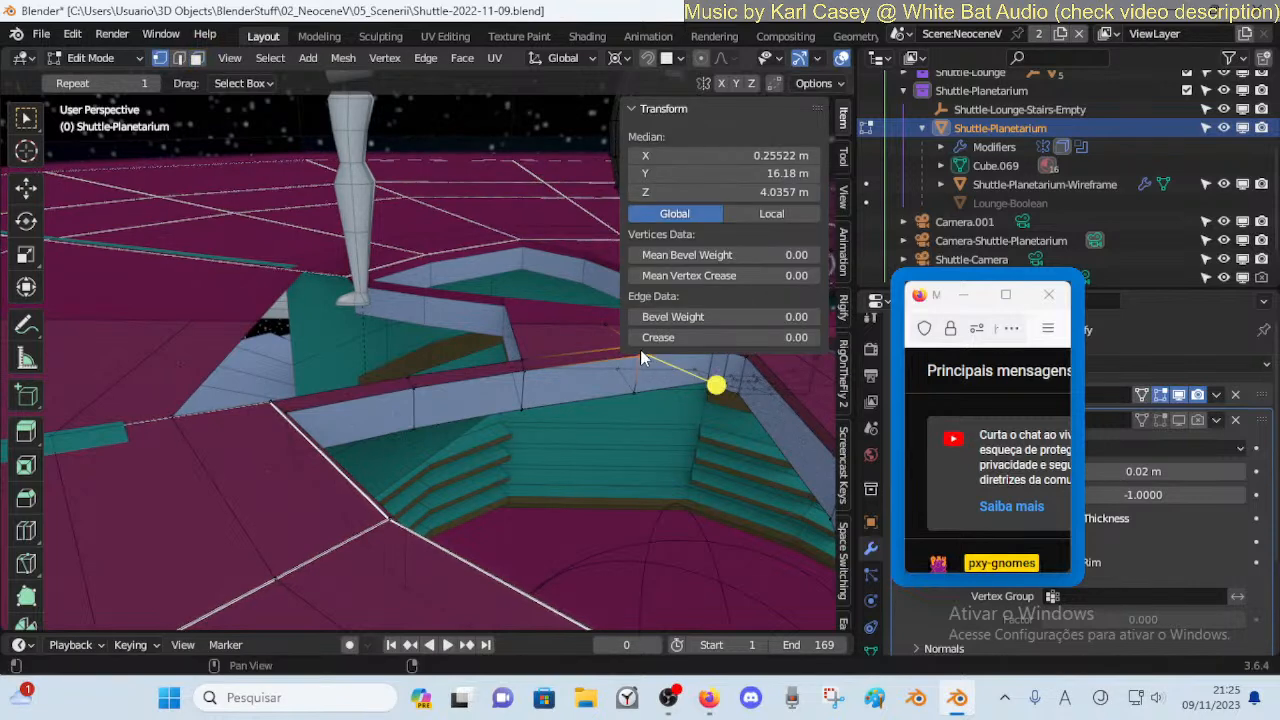
Slide the selected floor vertex along its edge, next to the corner of the planetarium floor opening
{"action": "key", "text": "n"}
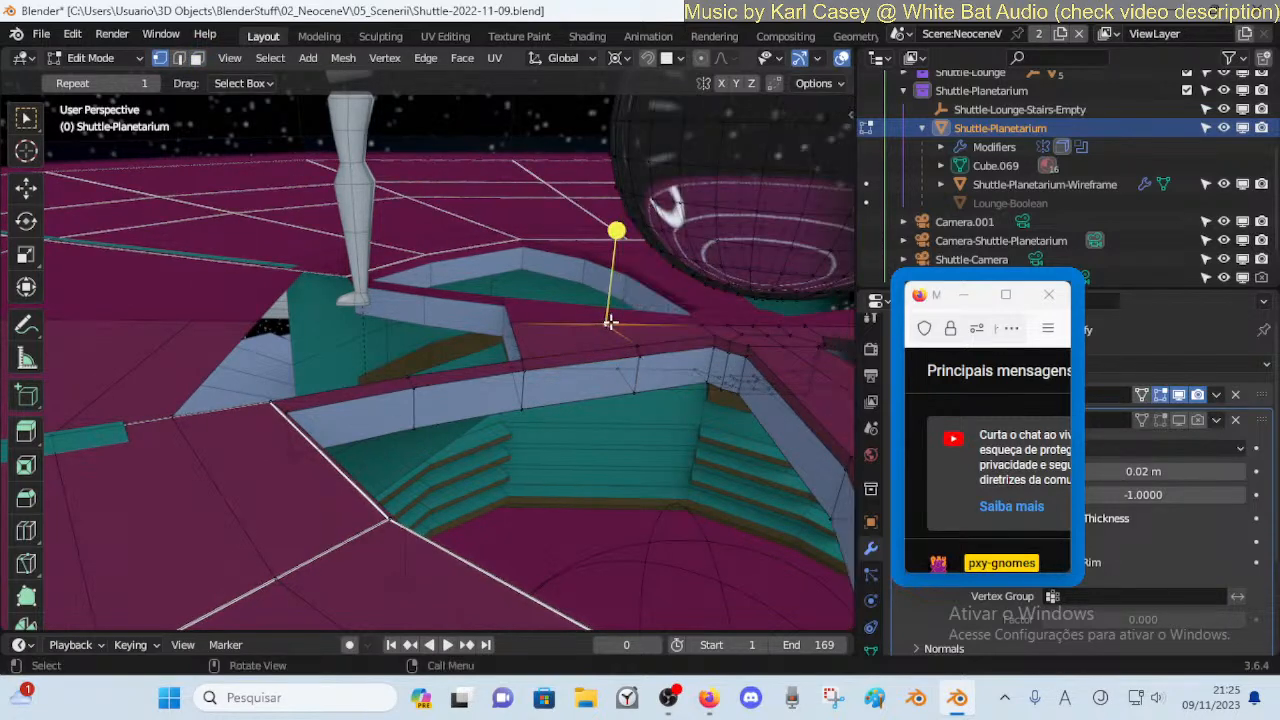
{"action": "key", "text": "shift+v"}
{"action": "left_click", "coordinate": [627, 322]}
{"action": "middle_click_drag", "start_coordinate": [627, 322], "coordinate": [621, 362]}
{"action": "key", "text": "shift+grave"}
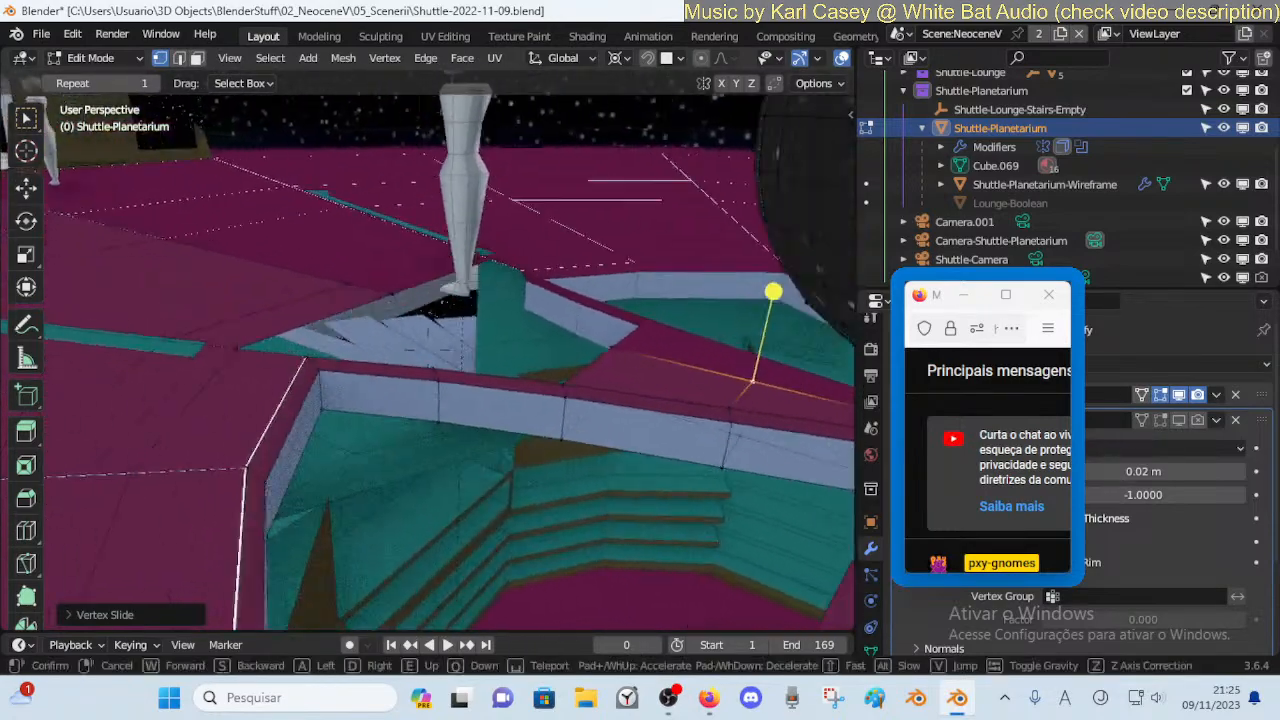
{"action": "left_click", "coordinate": [604, 369]}
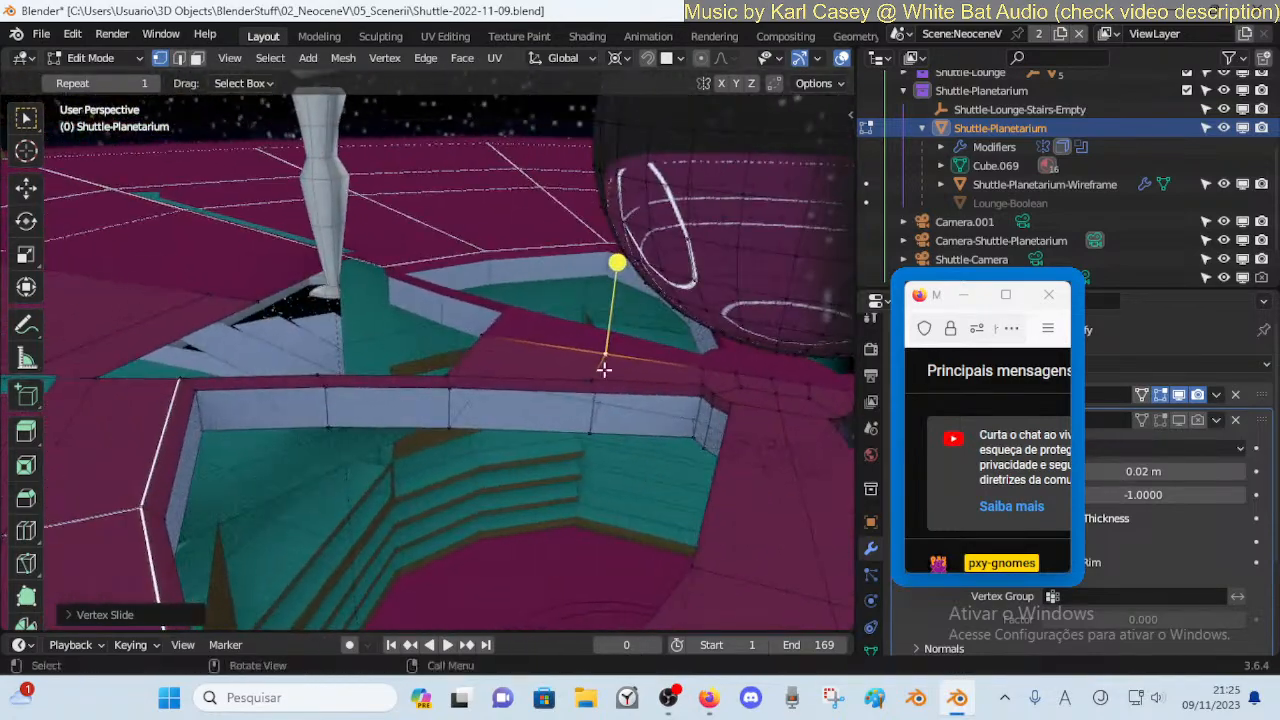
Delete the underside floor face that spans the opening above the ramp
{"action": "key", "text": "shift+grave"}
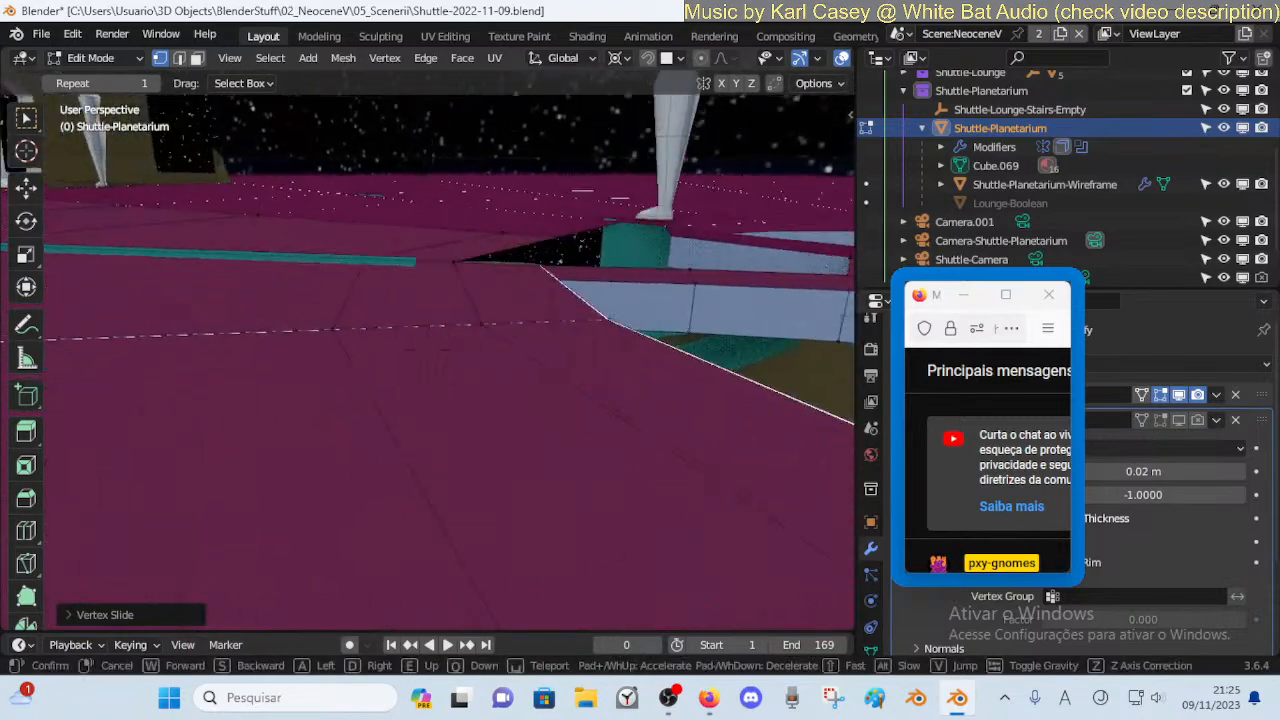
{"action": "key", "text": "w"}
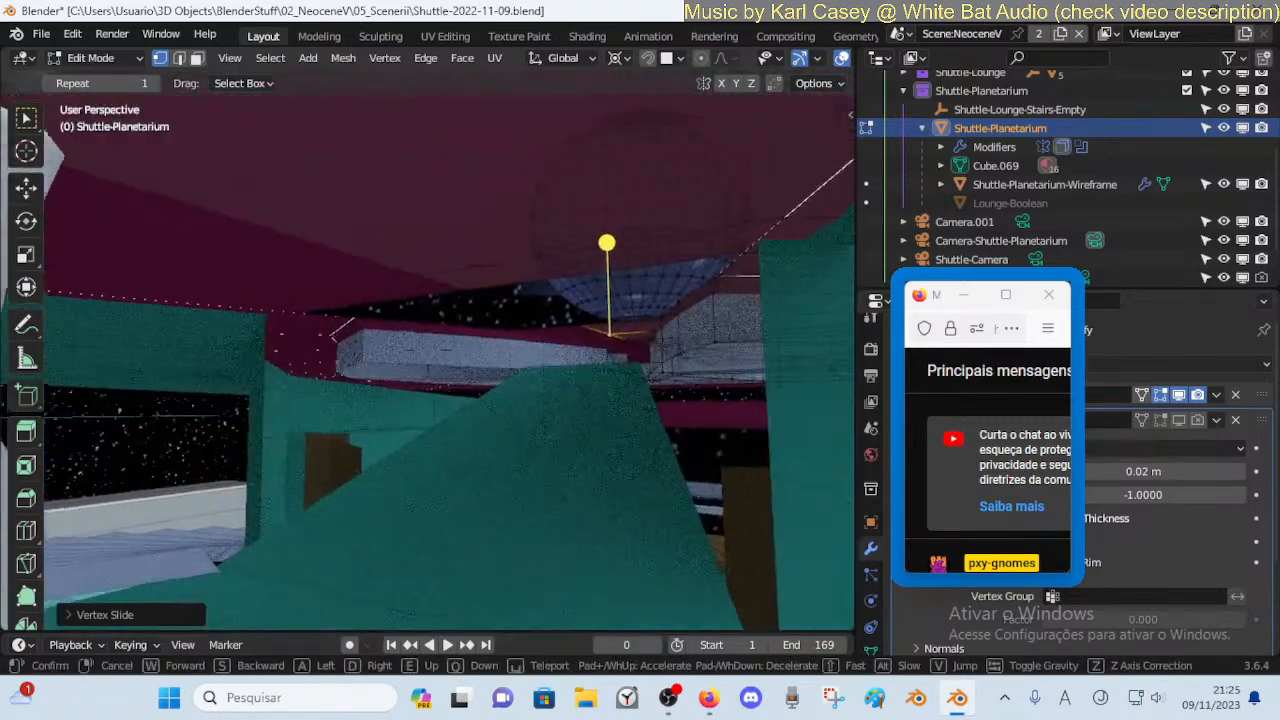
{"action": "left_click", "coordinate": [429, 403]}
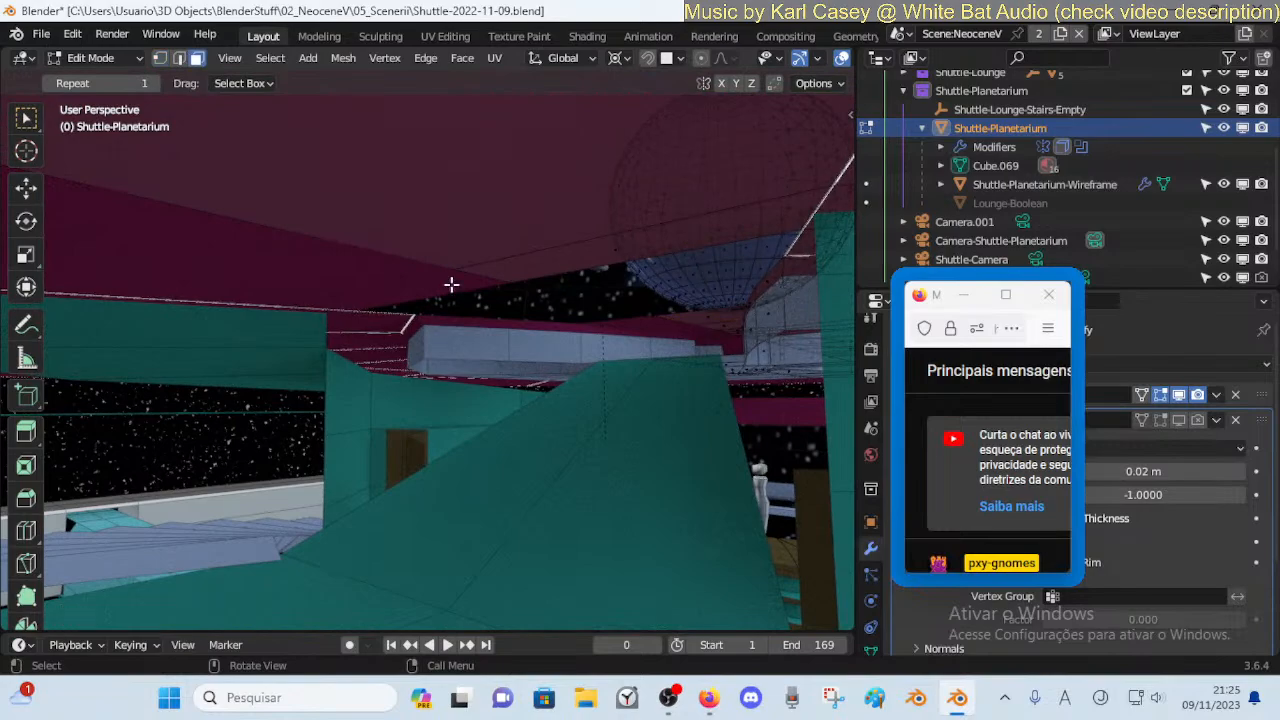
{"action": "left_click", "coordinate": [593, 256]}
{"action": "key", "text": "x"}
{"action": "left_click", "coordinate": [604, 262]}
Inspect the opening from below and above the planetarium floor, and return to Object Mode
{"action": "key", "text": "shift+grave"}
{"action": "key", "text": "w"}
{"action": "key", "text": "w"}
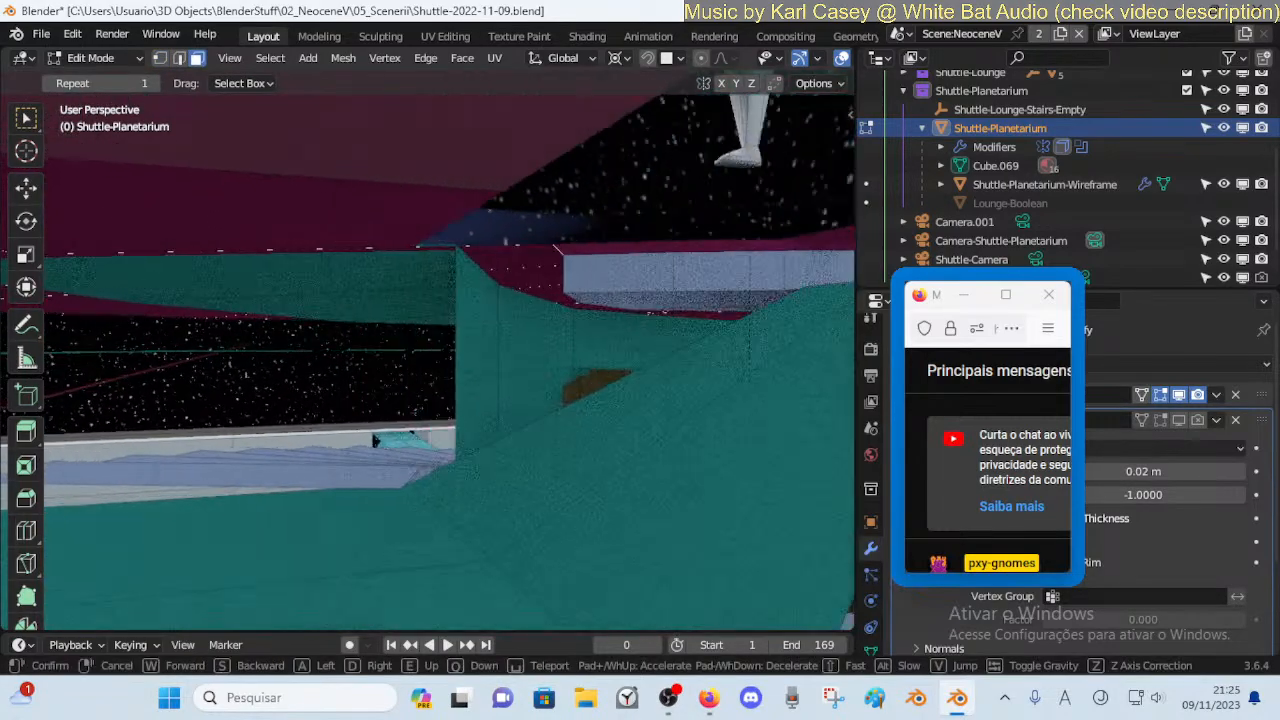
{"action": "key", "text": "e"}
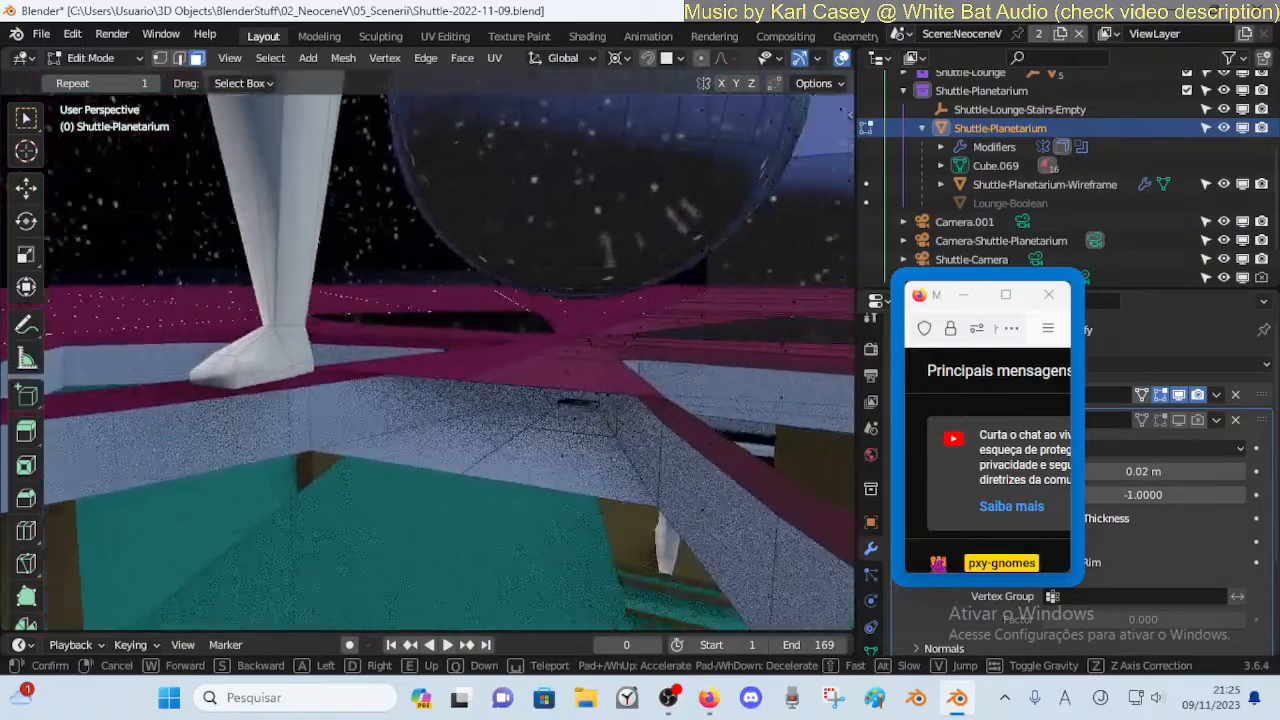
{"action": "key", "text": "s"}
{"action": "key", "text": "a"}
{"action": "key", "text": "w"}
{"action": "key", "text": "s"}
{"action": "key", "text": "a"}
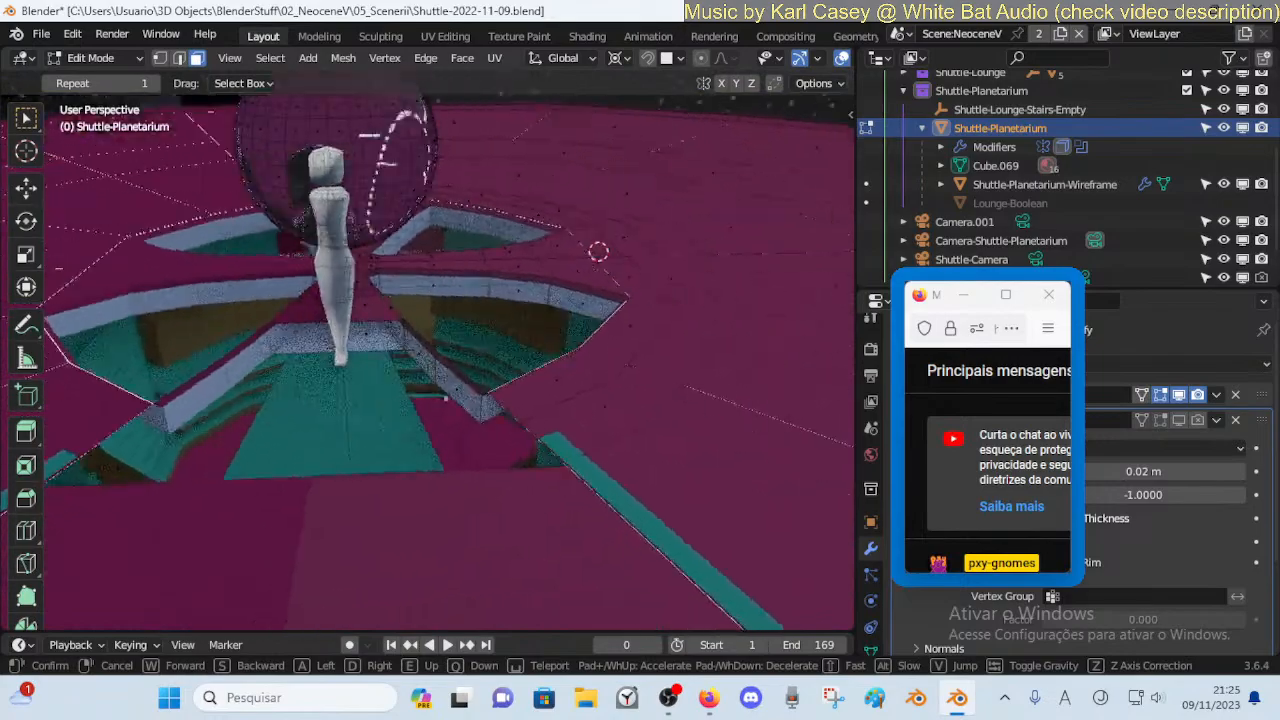
{"action": "left_click", "coordinate": [594, 257]}
{"action": "key", "text": "ctrl+Tab"}
{"action": "key", "text": "Tab"}
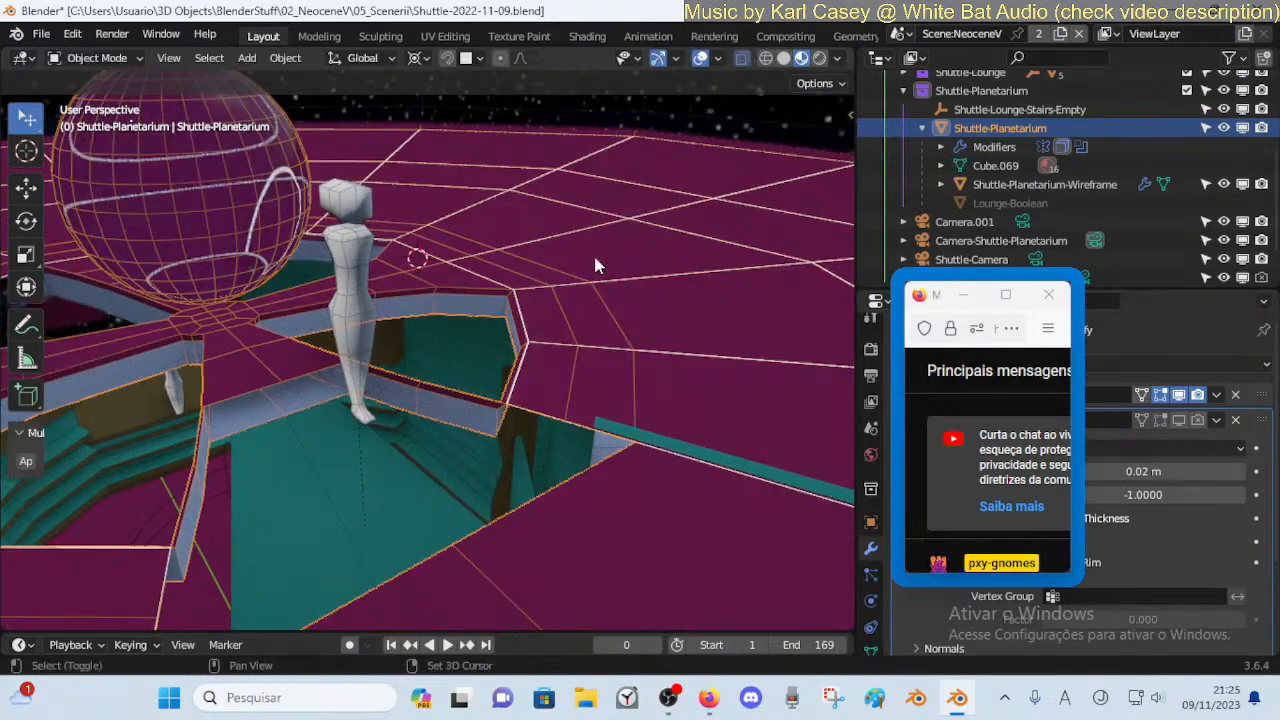
Examine the passage from the planetarium floor down the ramp to the lounge level, checking clearance around the dummy figures
{"action": "key", "text": "shift+grave"}
{"action": "key", "text": "a"}
{"action": "key", "text": "w"}
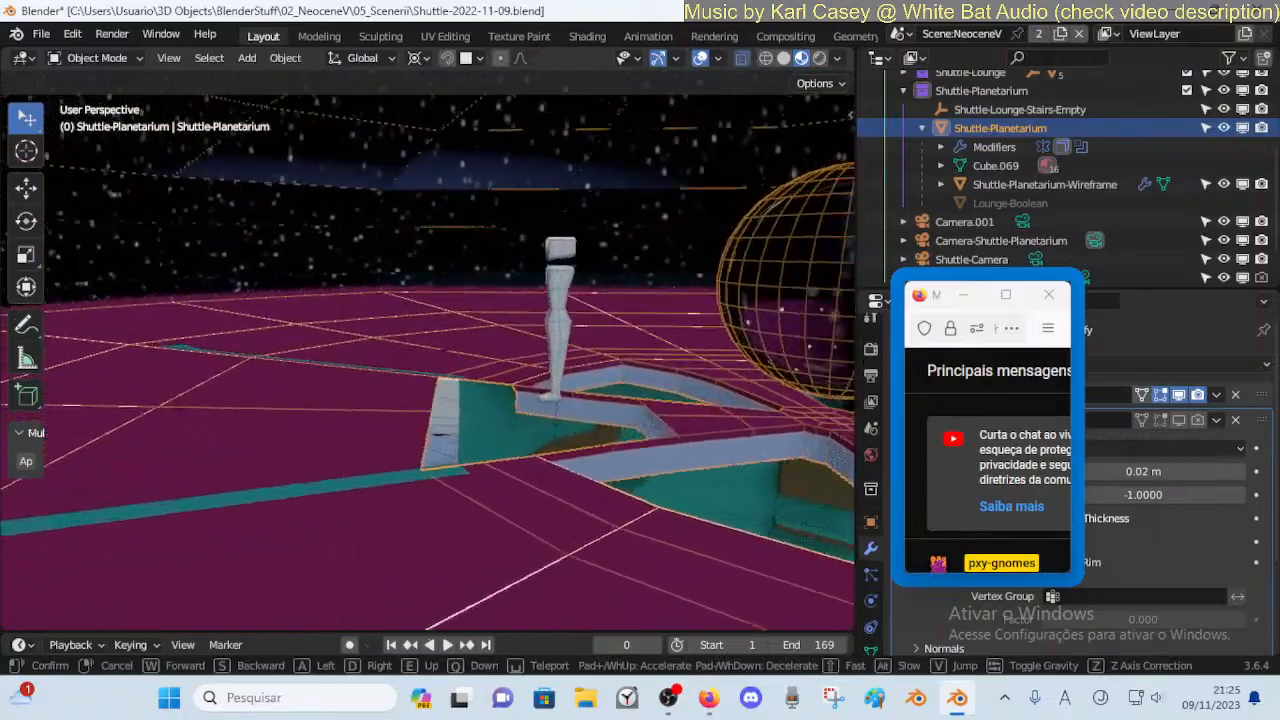
{"action": "key", "text": "w"}
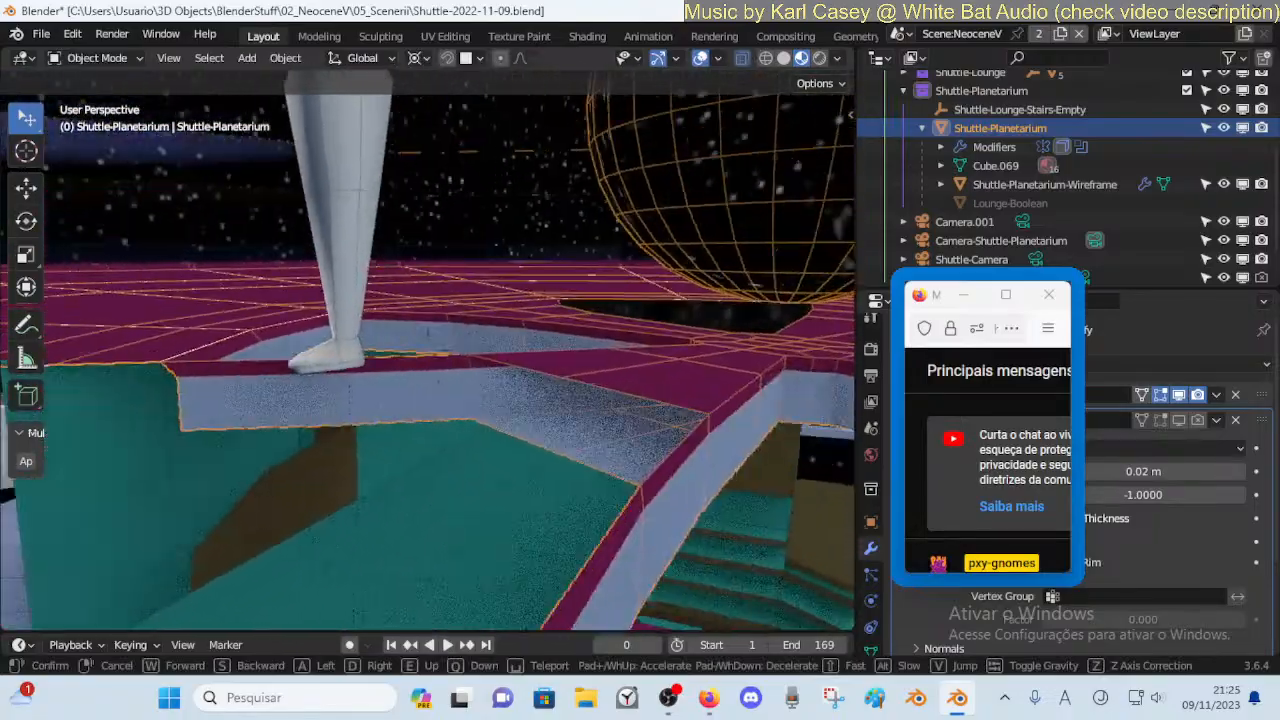
{"action": "key", "text": "s"}
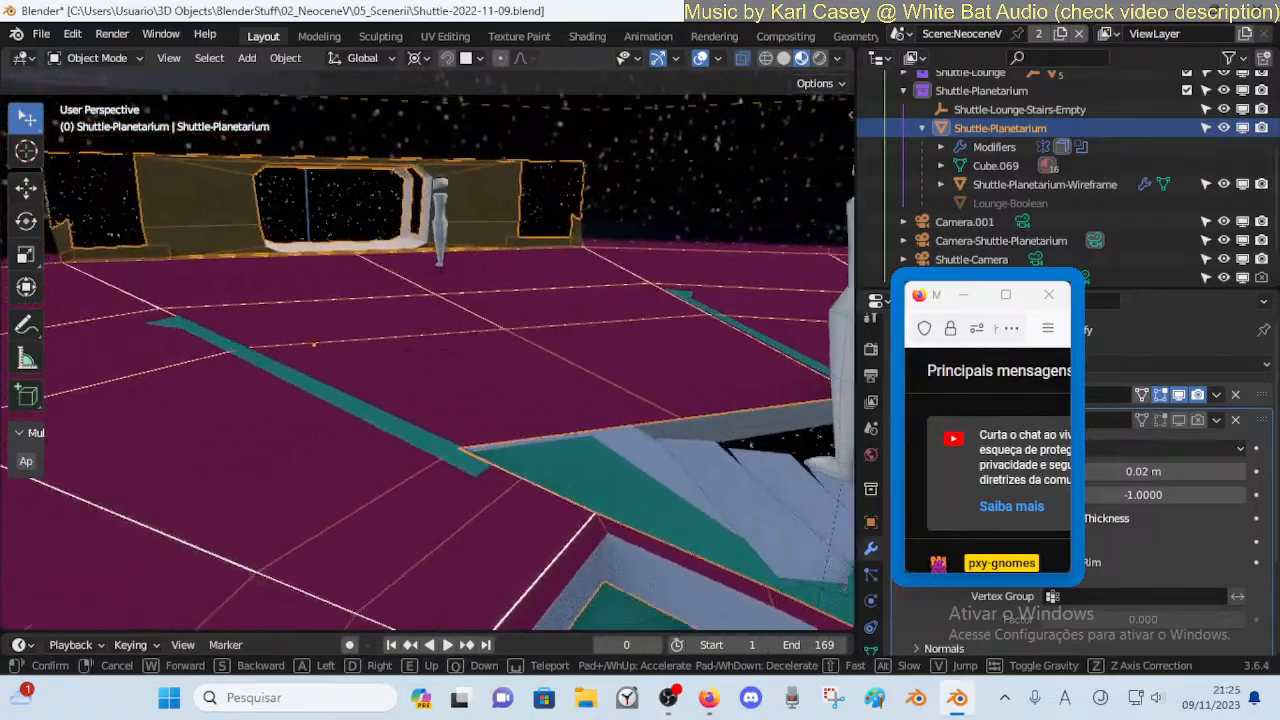
{"action": "key", "text": "w"}
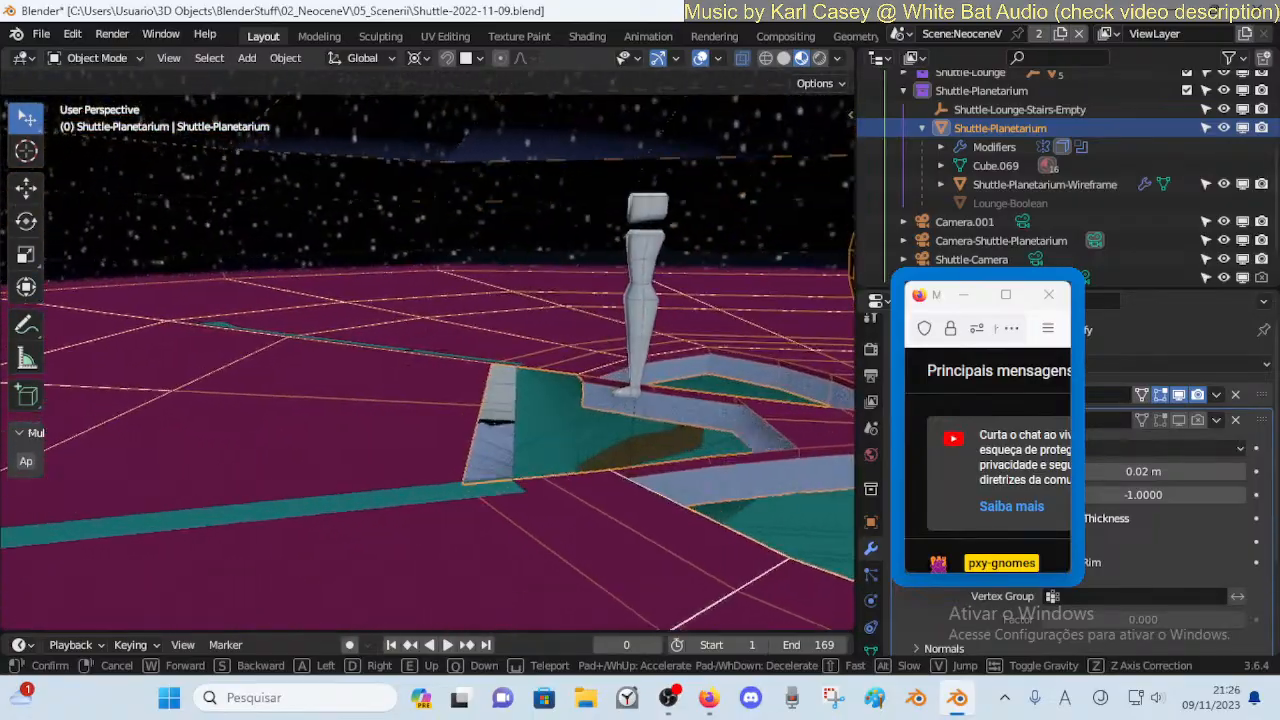
{"action": "key", "text": "w"}
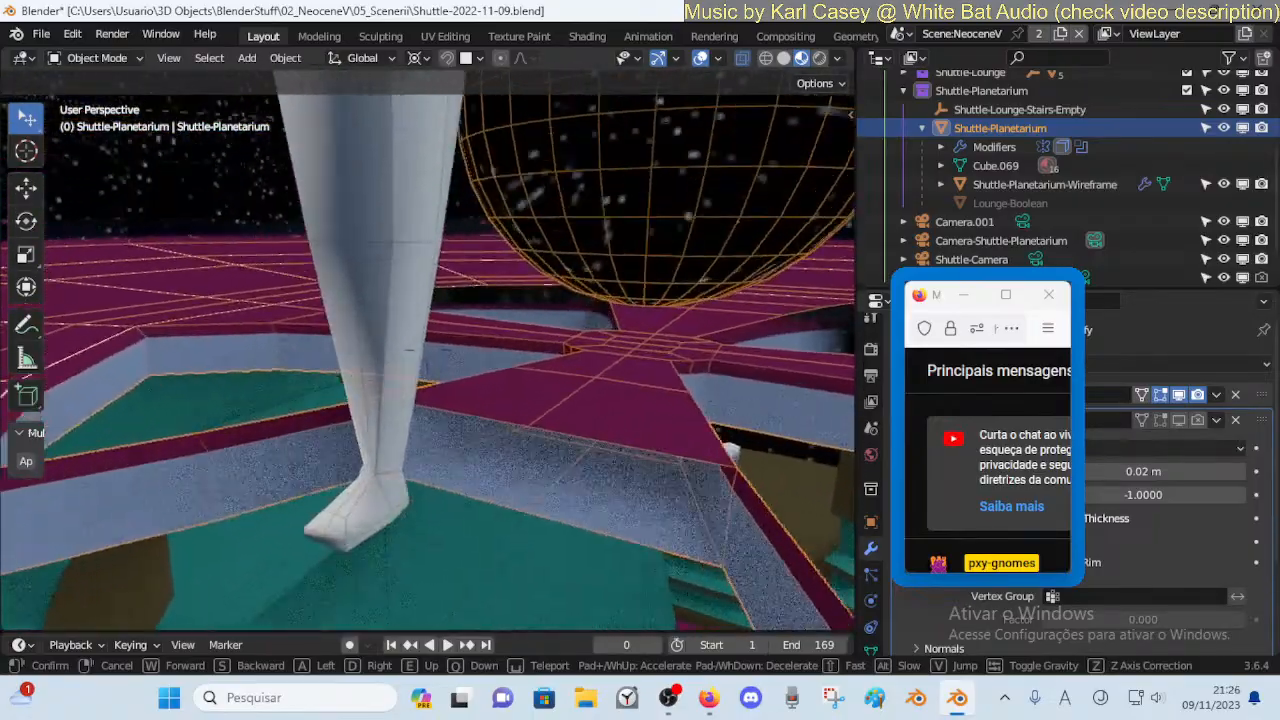
{"action": "key", "text": "w"}
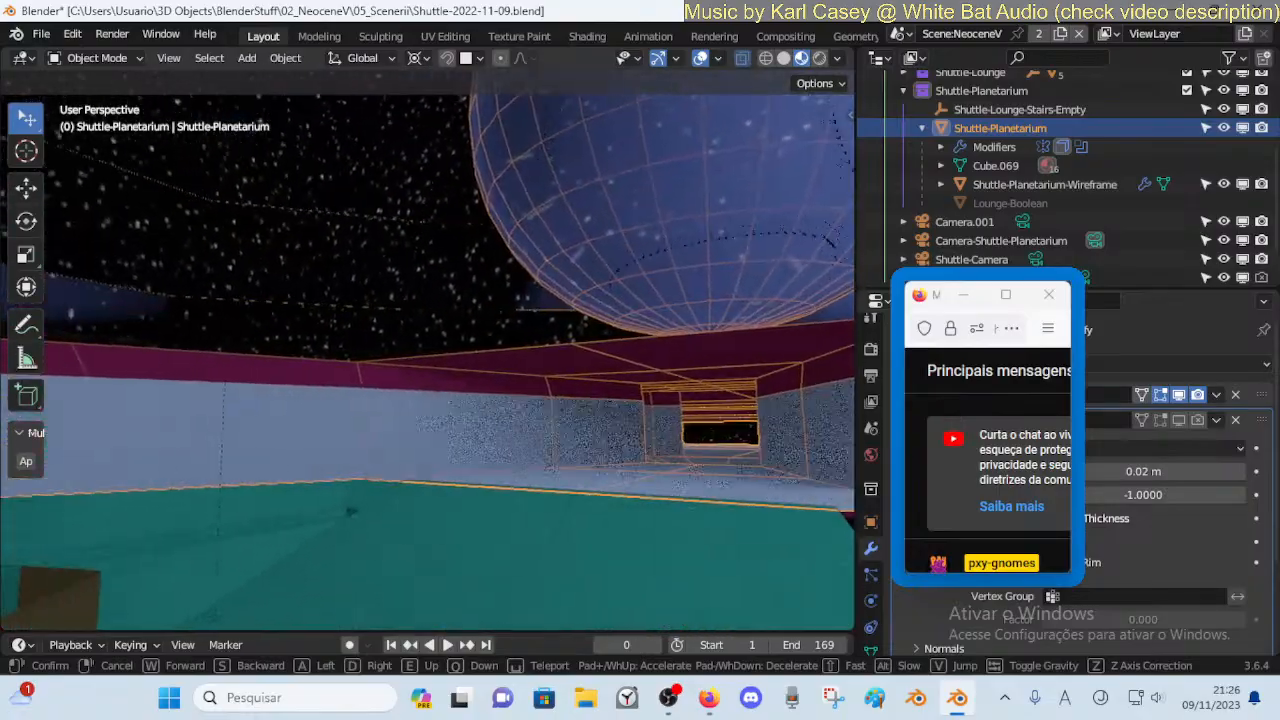
{"action": "key", "text": "s"}
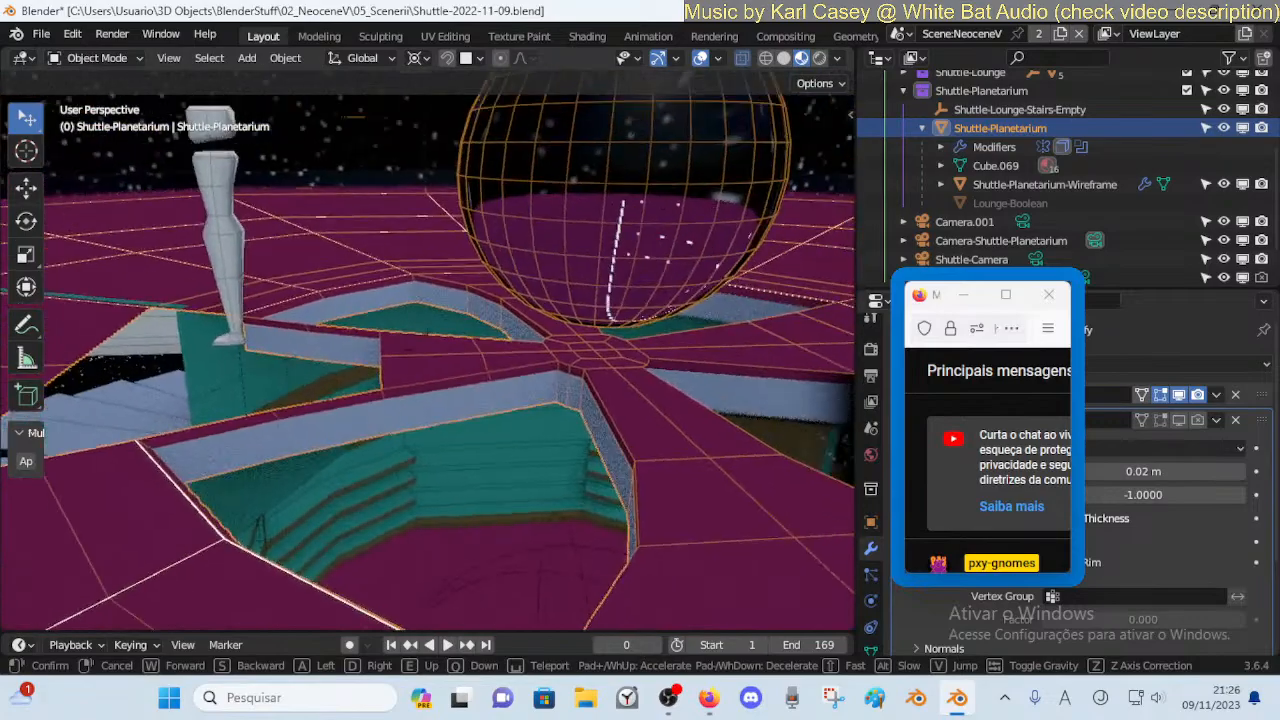
{"action": "key", "text": "w"}
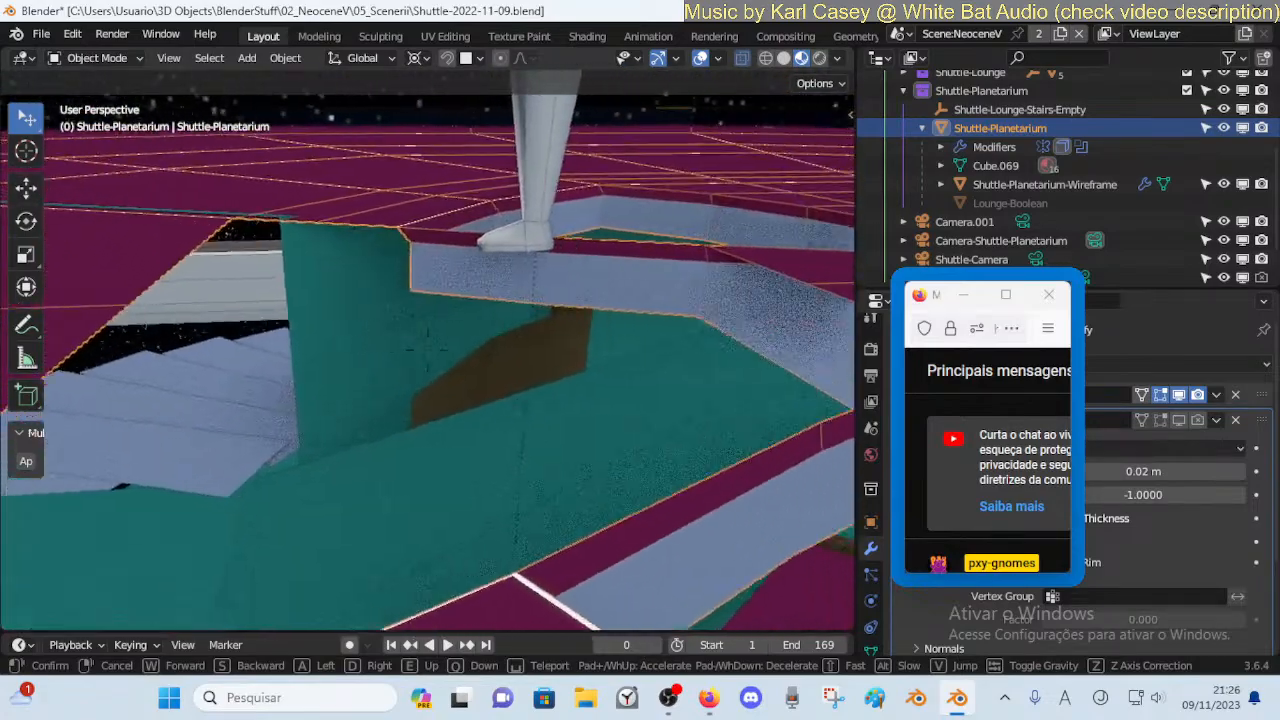
{"action": "key", "text": "w"}
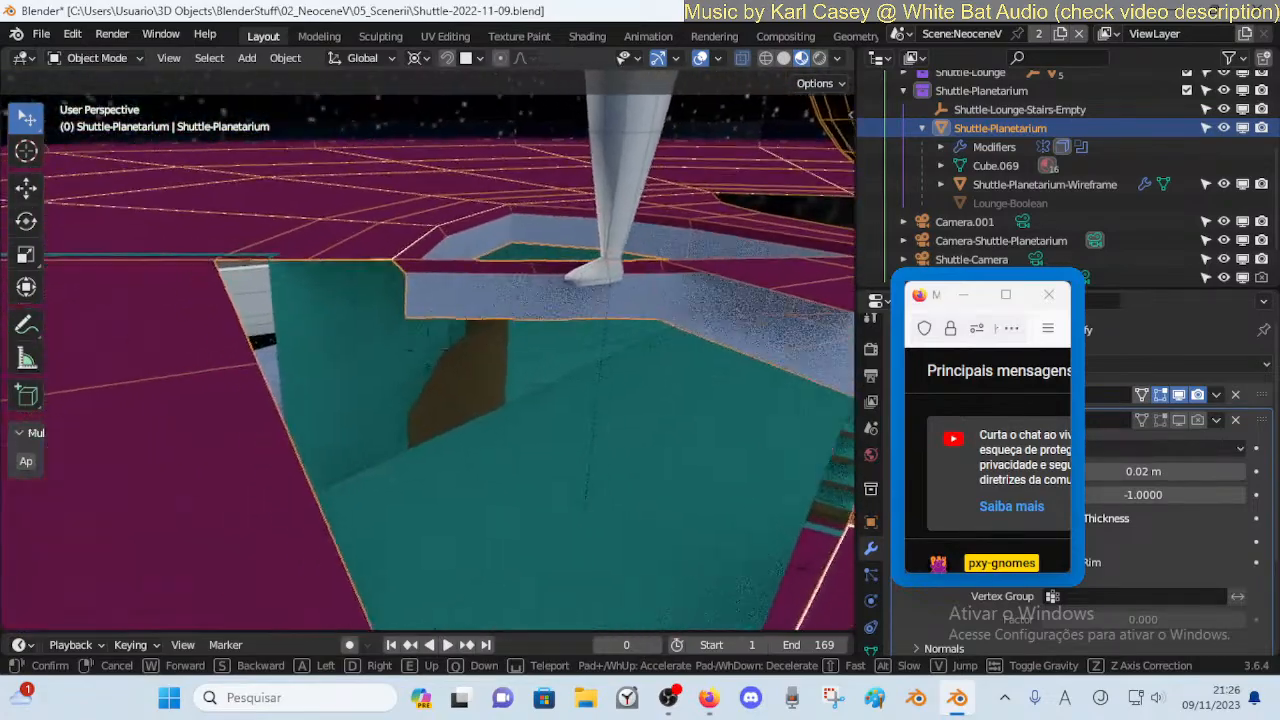
{"action": "key", "text": "s"}
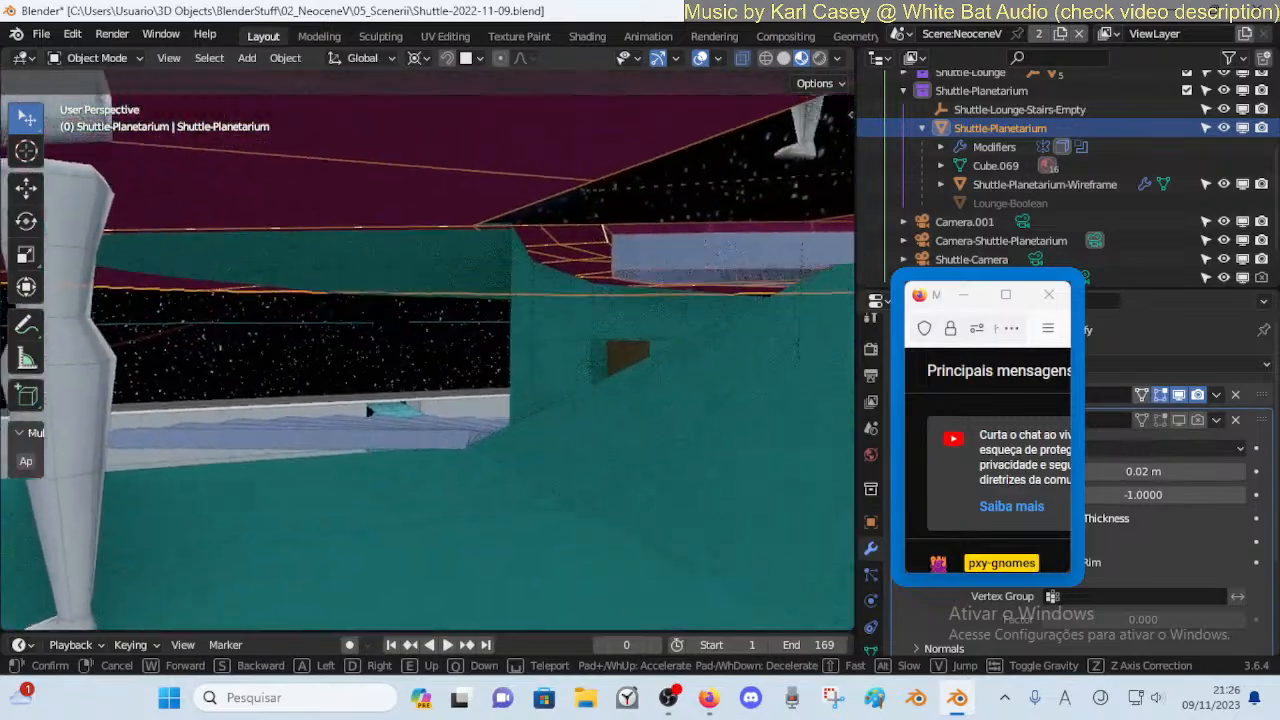
{"action": "key", "text": "w"}
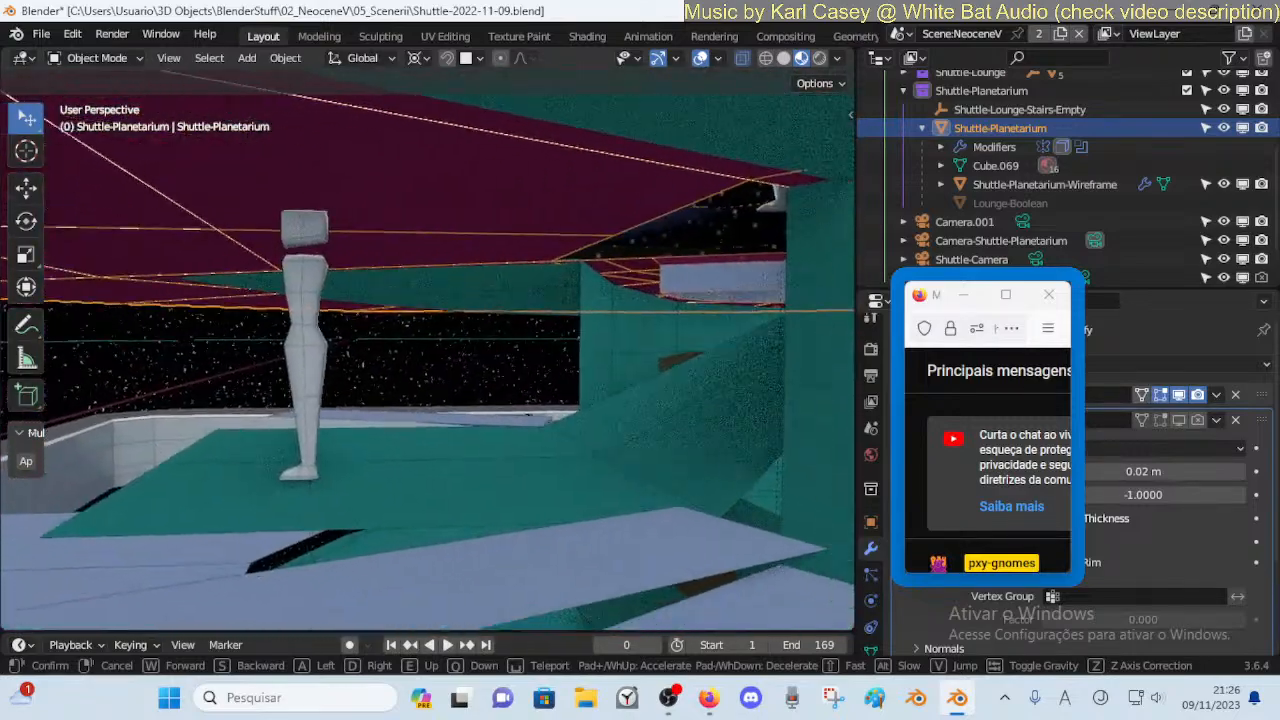
{"action": "key", "text": "s"}
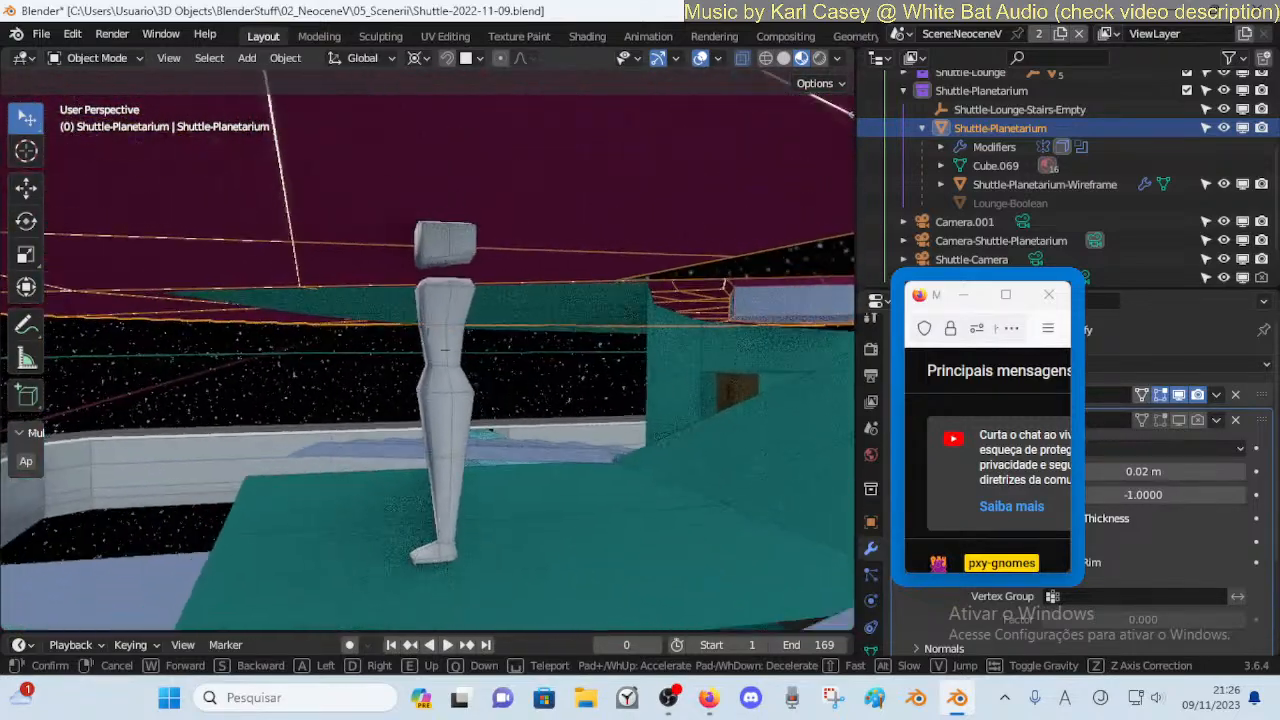
{"action": "left_click", "coordinate": [427, 351]}
Select the dummy figure on the landing below the ramp and lower it slightly along the Z axis
{"action": "left_click", "coordinate": [448, 354]}
{"action": "key", "text": "g"}
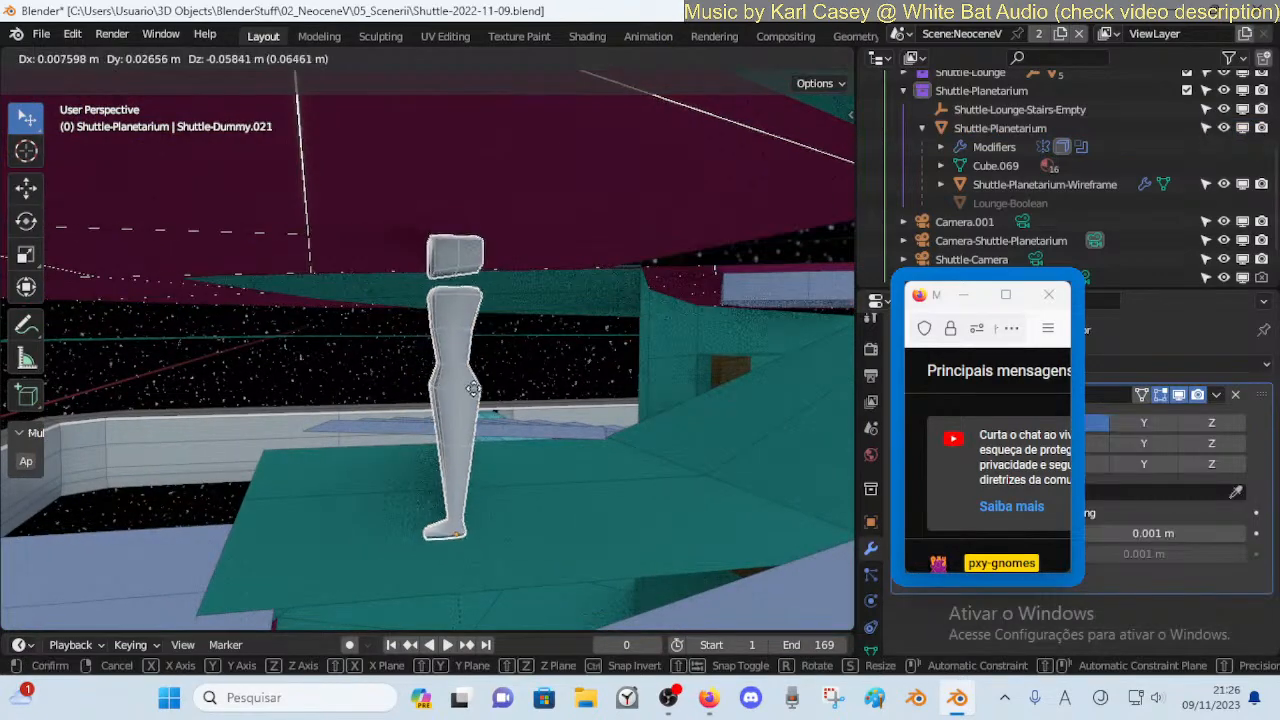
{"action": "right_click", "coordinate": [465, 526]}
{"action": "key", "text": "g"}
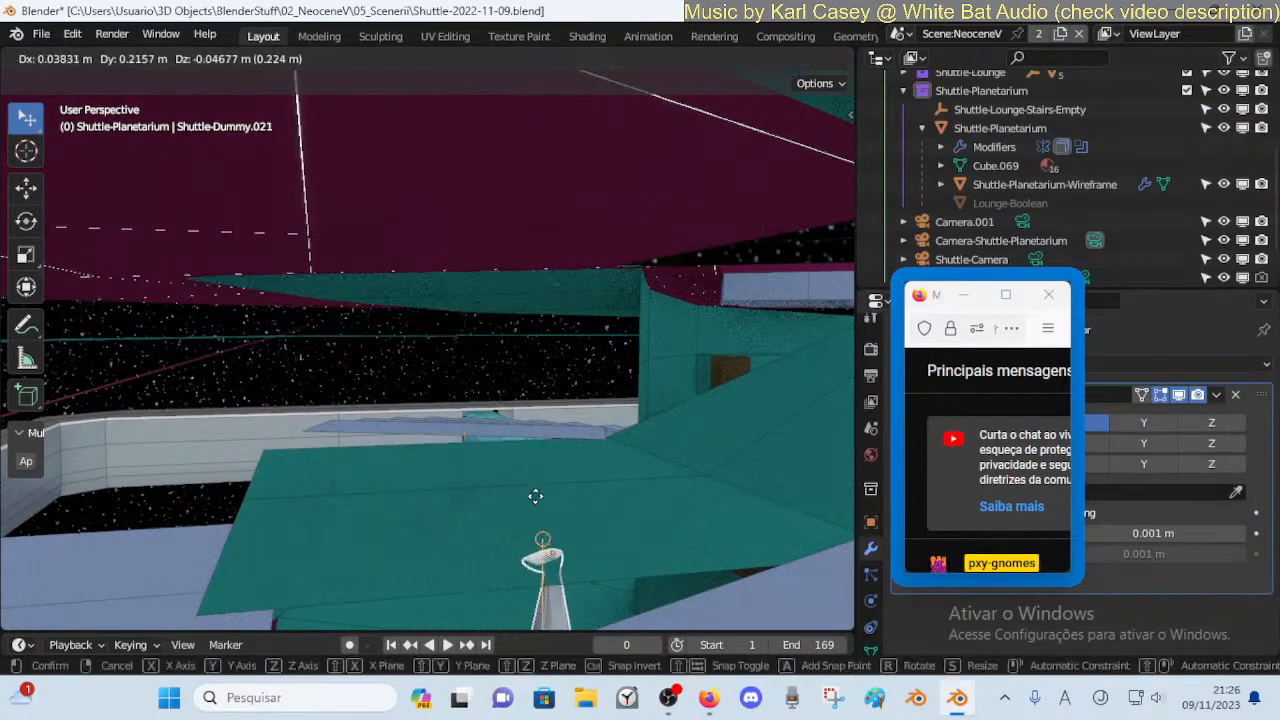
{"action": "right_click", "coordinate": [530, 460]}
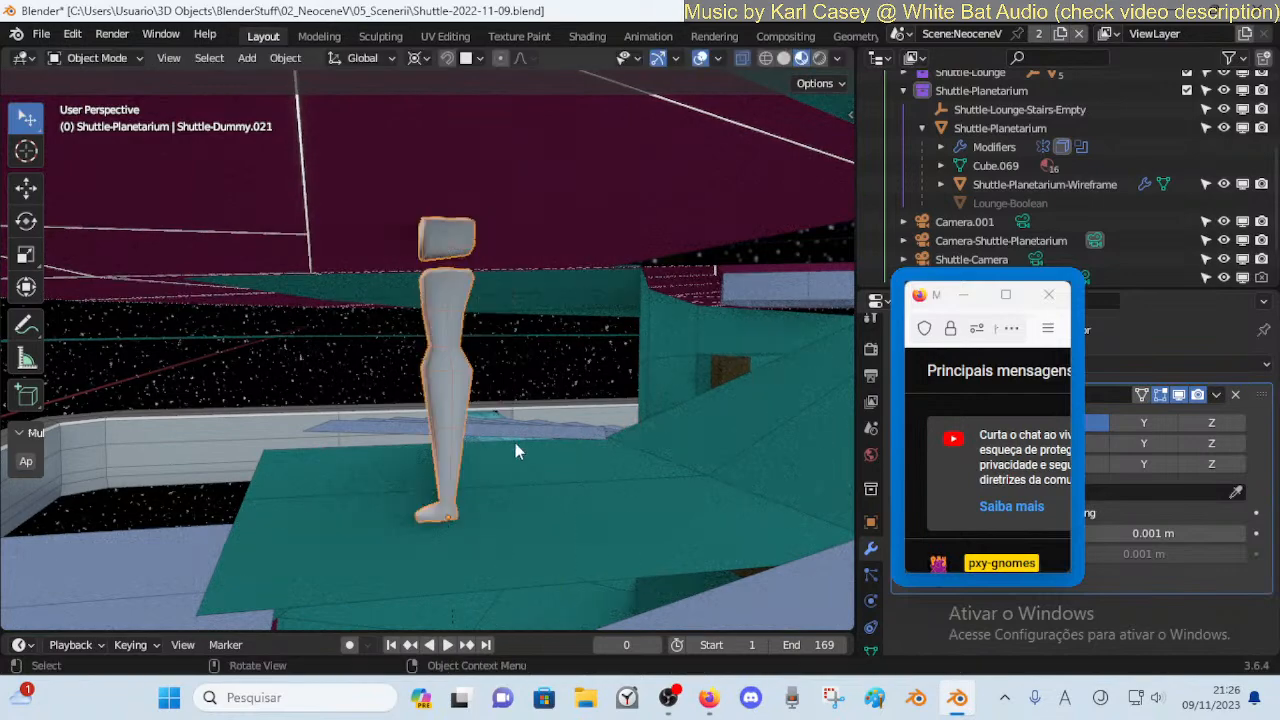
{"action": "key", "text": "g"}
{"action": "key", "text": "z"}
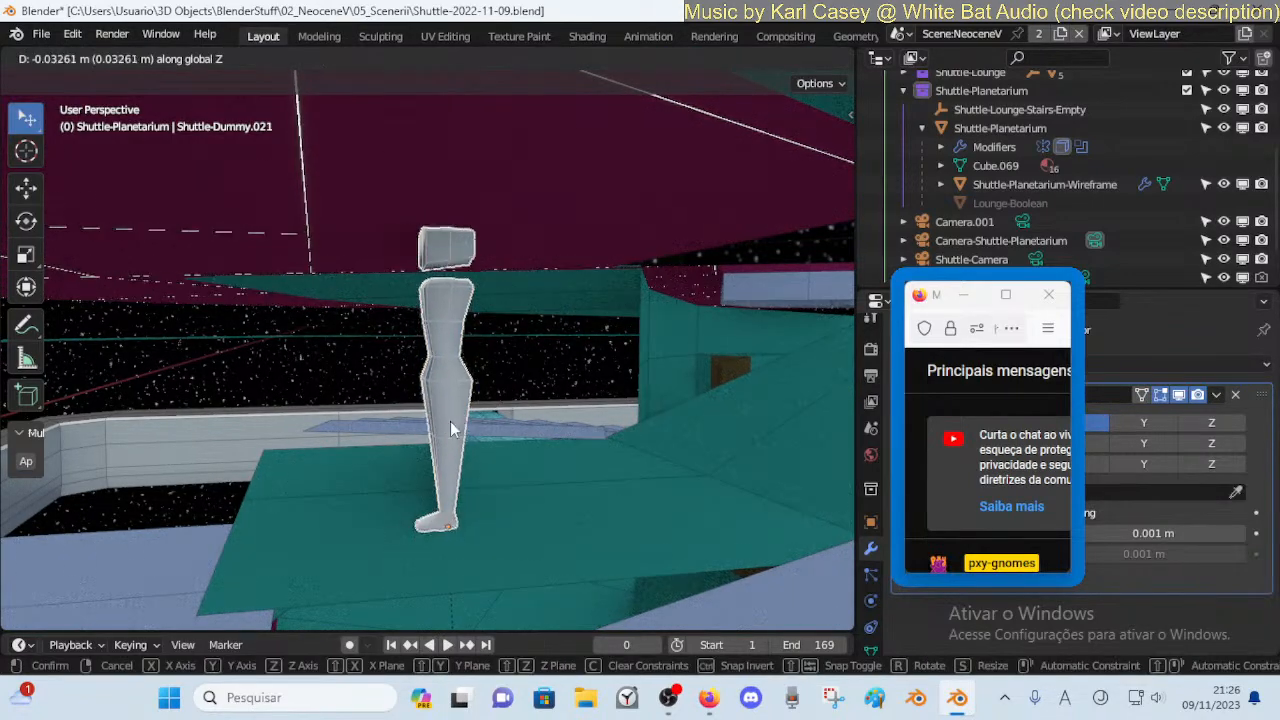
{"action": "left_click", "coordinate": [449, 420]}
Move the dummy figure sideways across the landing, in front of the ramp
{"action": "key", "text": "g"}
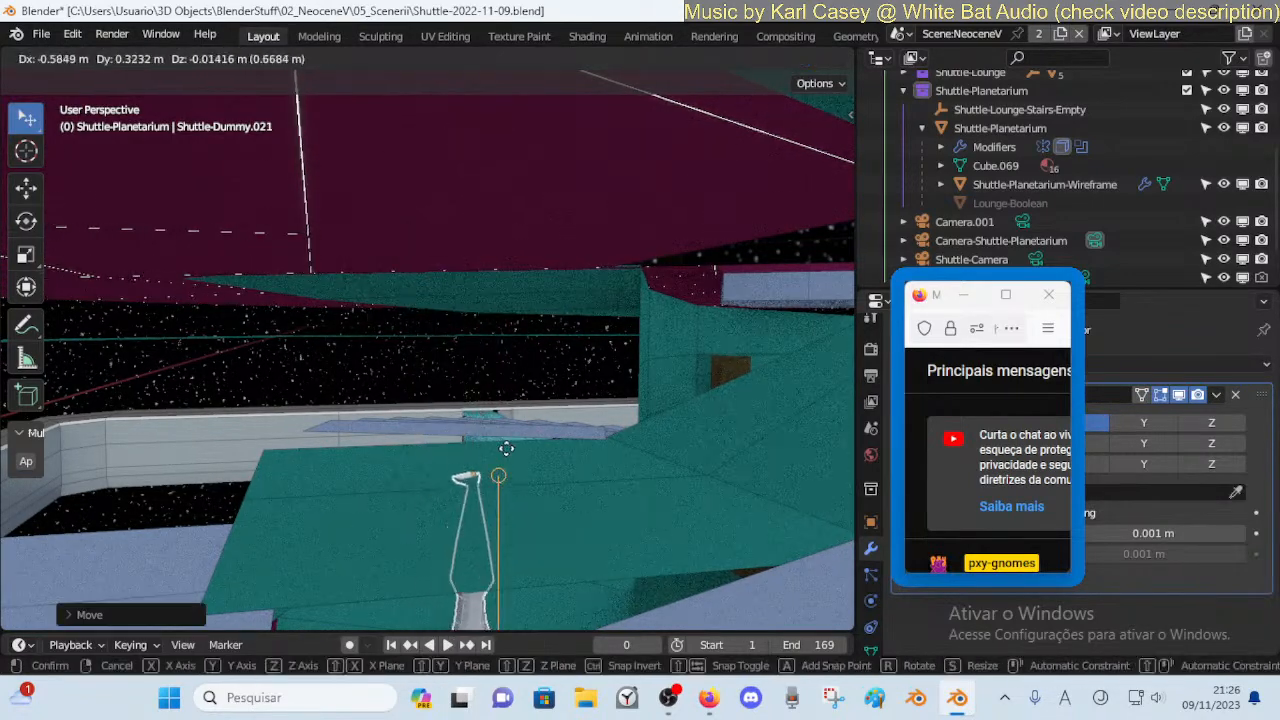
{"action": "right_click", "coordinate": [509, 451]}
{"action": "middle_click_drag", "start_coordinate": [509, 443], "coordinate": [481, 443]}
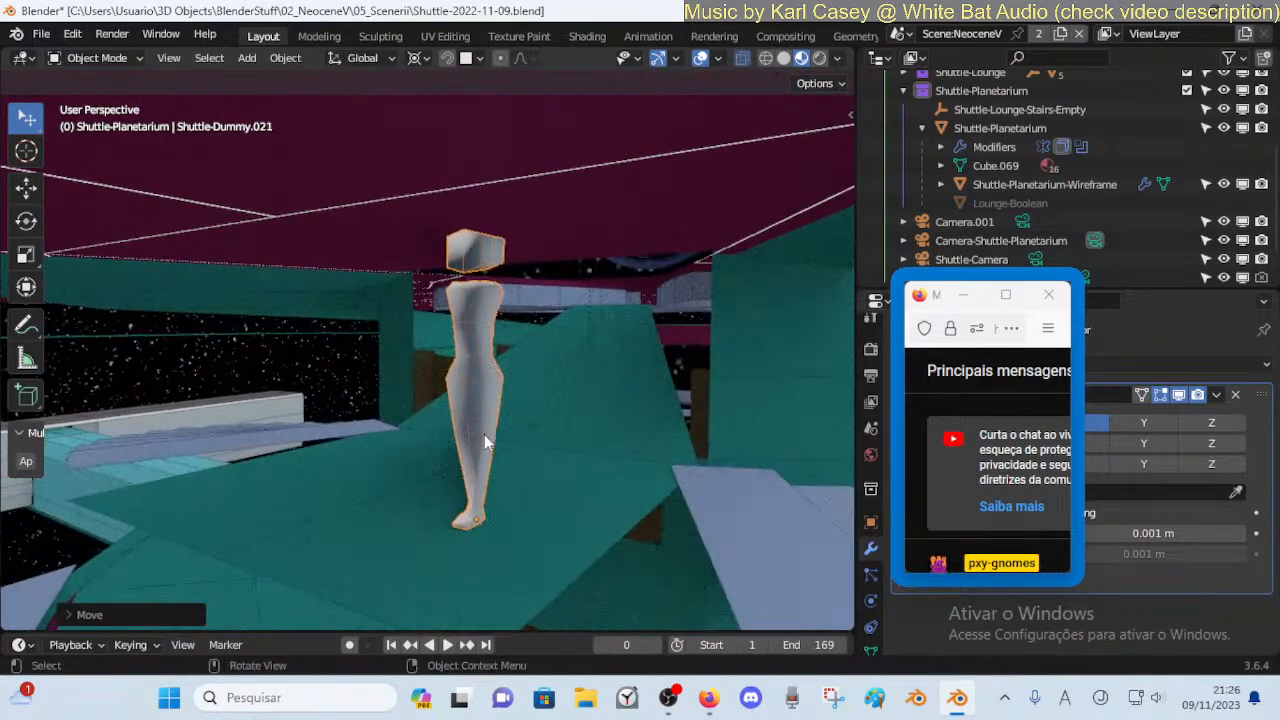
{"action": "key", "text": "g"}
{"action": "left_click", "coordinate": [498, 438]}
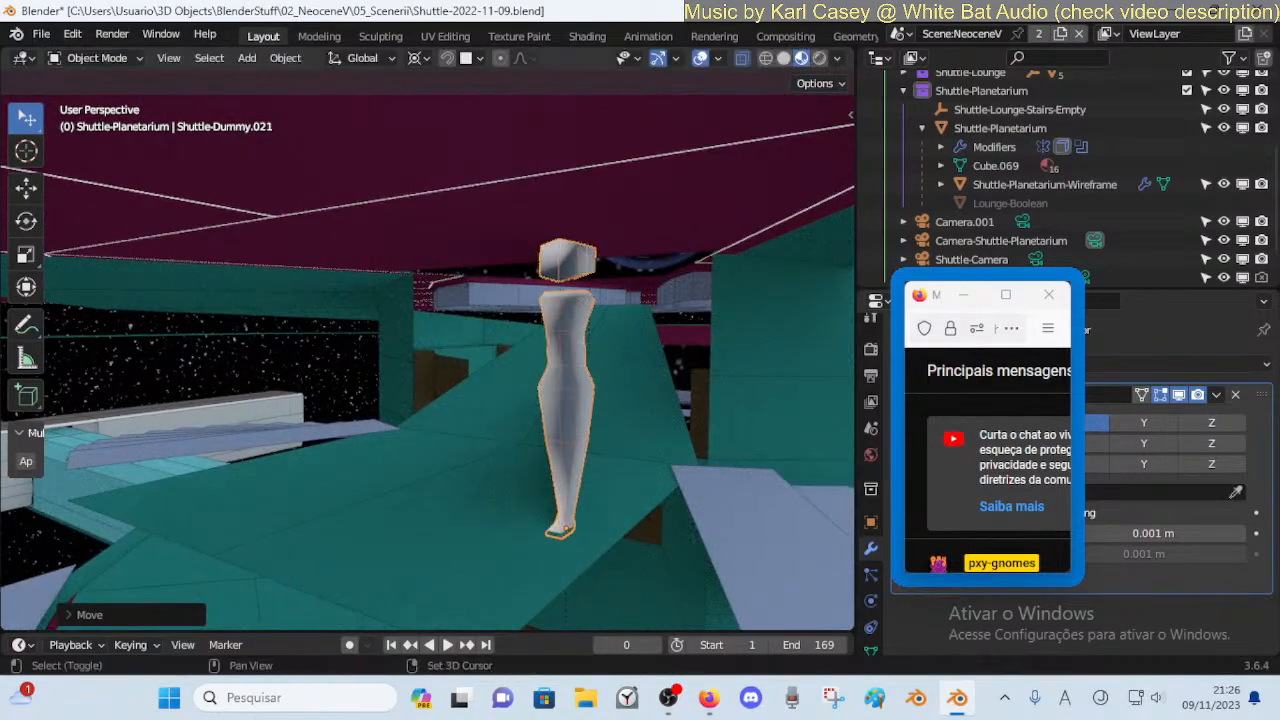
Open the planetarium floor mesh in Edit Mode at the opening's outer edge above the ramp
{"action": "key", "text": "shift+grave"}
{"action": "key", "text": "a"}
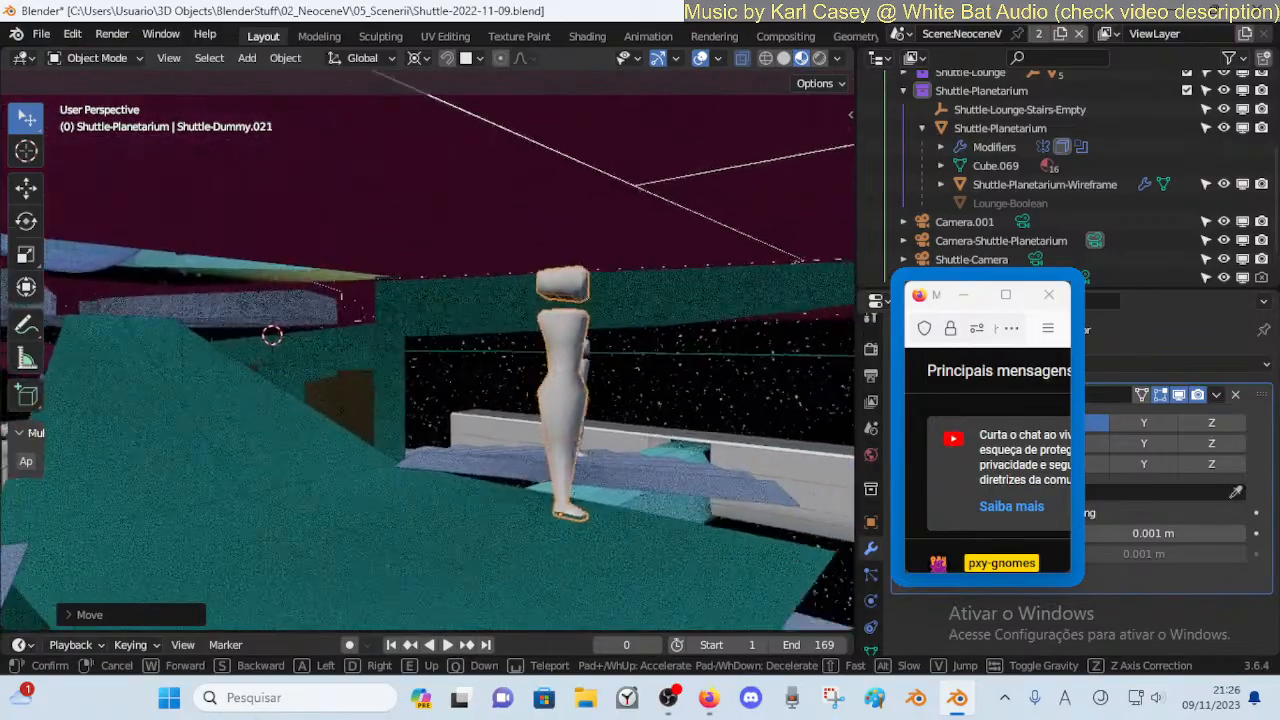
{"action": "key", "text": "a"}
{"action": "key", "text": "w"}
{"action": "left_click", "coordinate": [517, 221]}
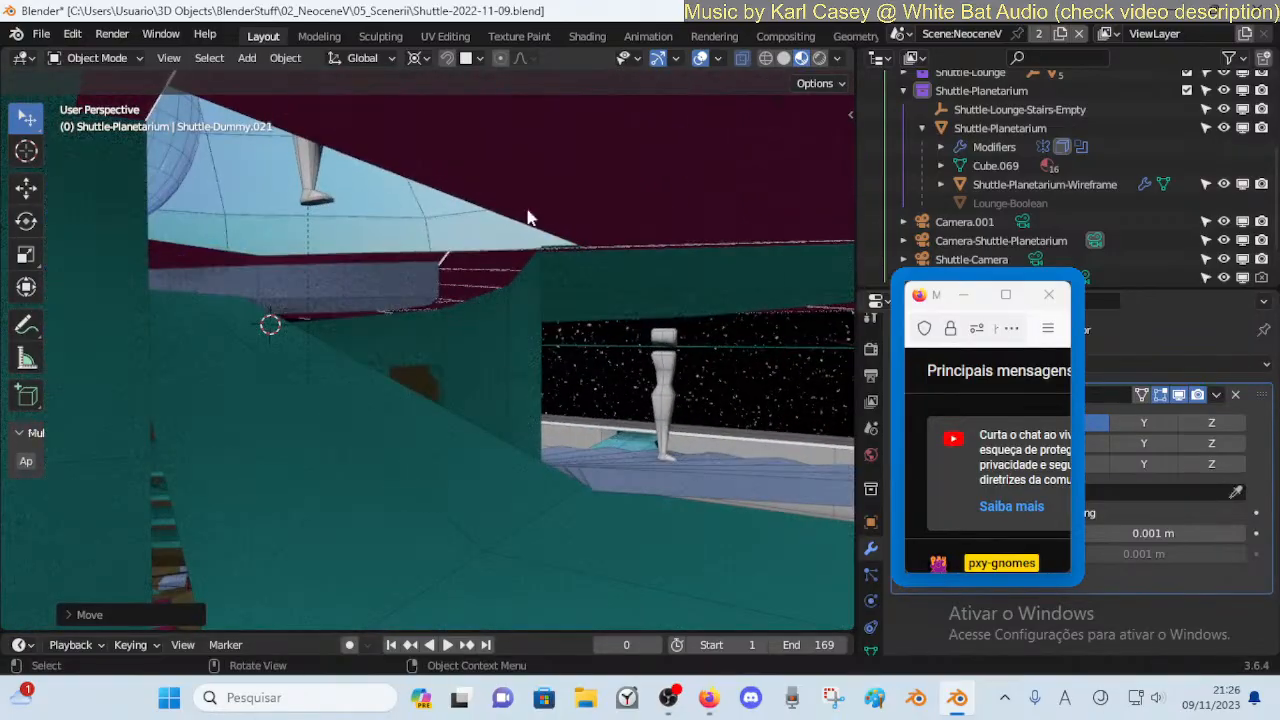
{"action": "left_click", "coordinate": [562, 175]}
{"action": "key", "text": "Tab"}
{"action": "key", "text": "shift+grave"}
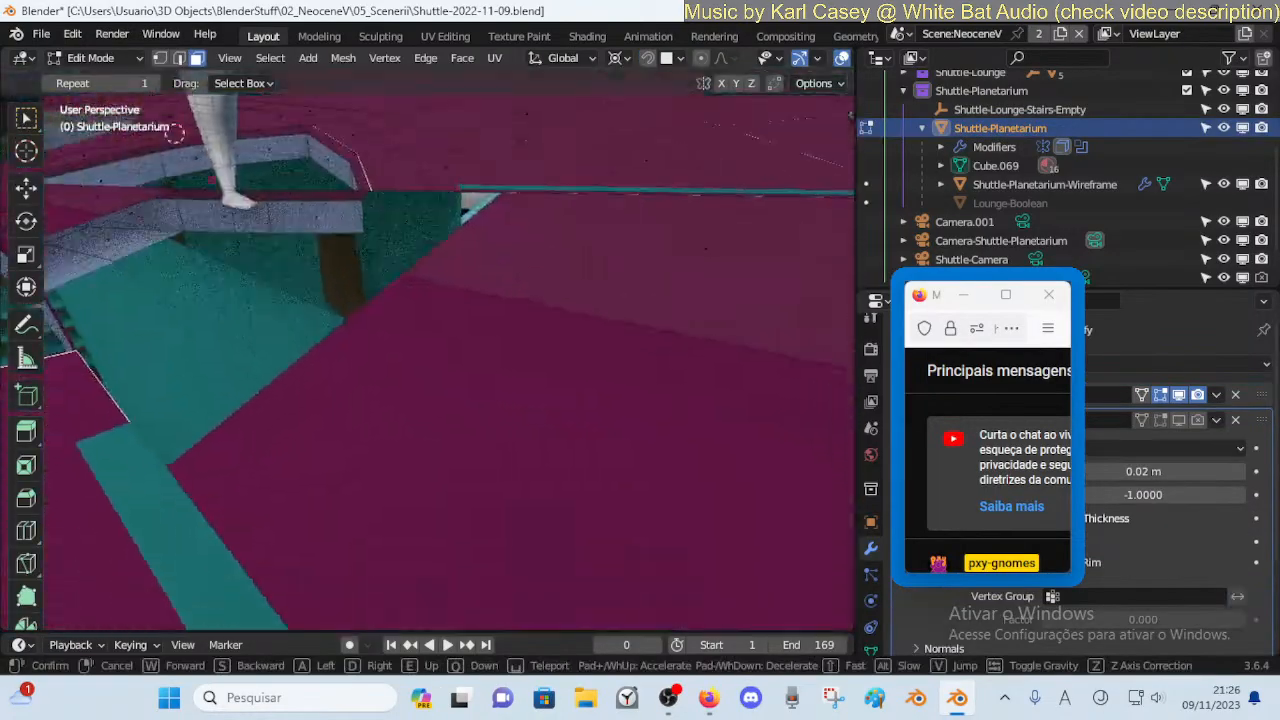
{"action": "left_click", "coordinate": [586, 155]}
Add a loop cut across the floor face beside the opening, close to the opening's edge
{"action": "key", "text": "ctrl+r"}
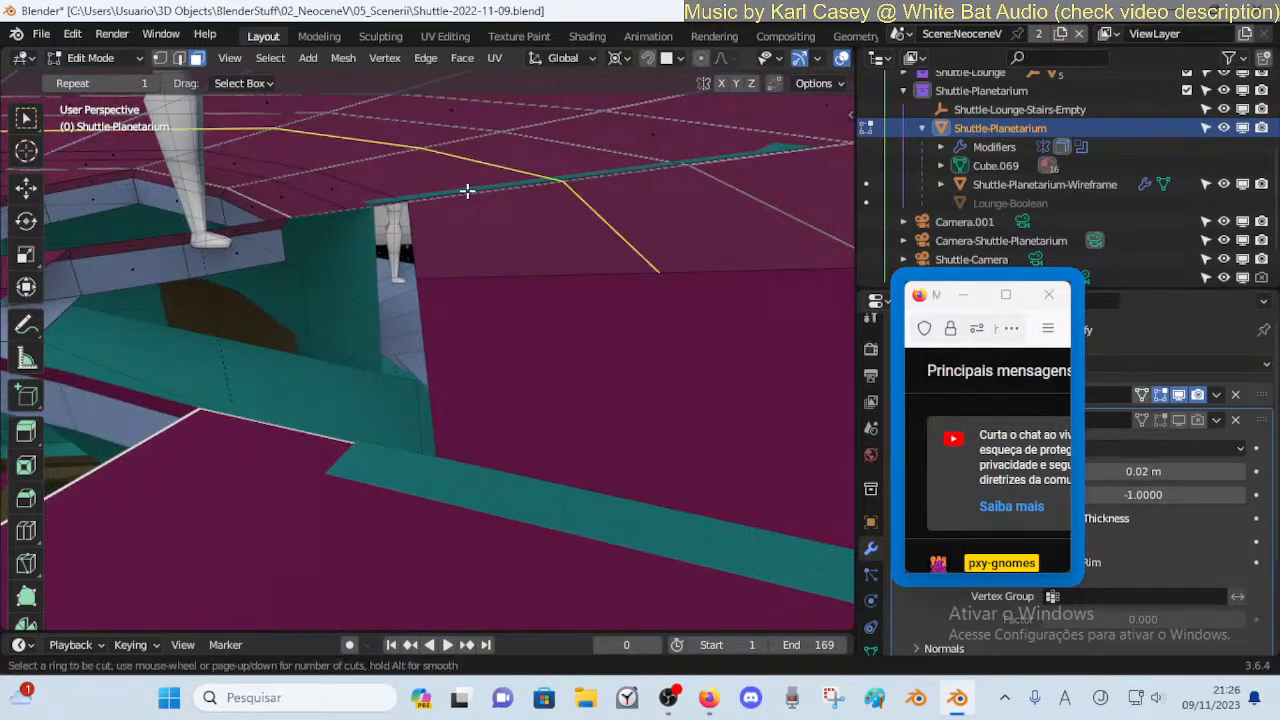
{"action": "left_click", "coordinate": [466, 192]}
{"action": "left_click", "coordinate": [381, 200]}
{"action": "key", "text": "ctrl+z"}
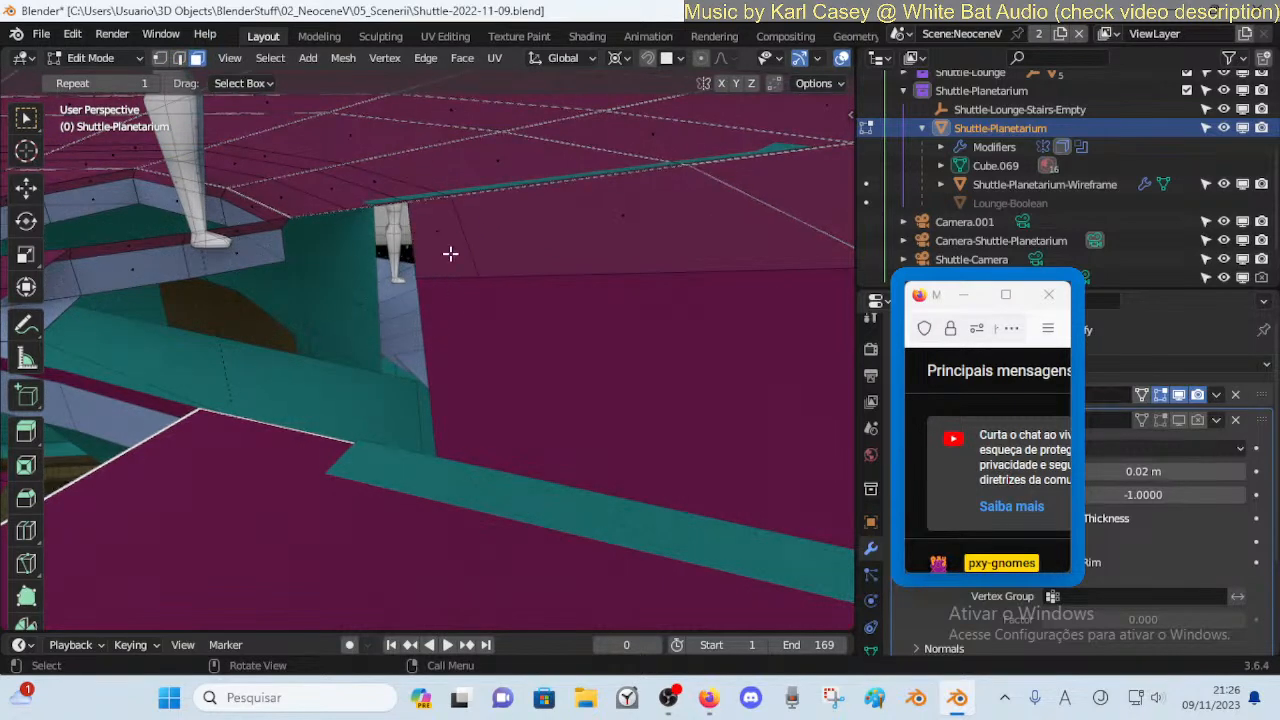
Try insetting the narrow floor face beside the opening with its boundary edges included, and undo the inset
{"action": "key", "text": "i"}
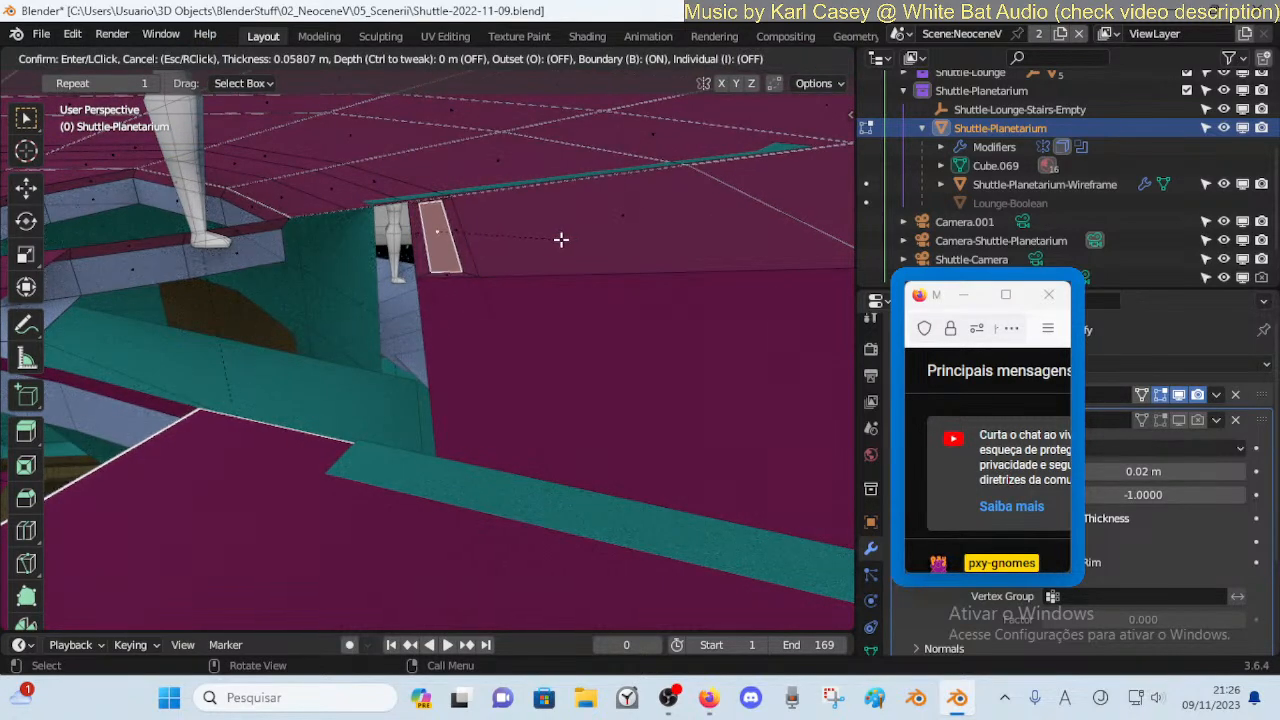
{"action": "left_click", "coordinate": [561, 240]}
{"action": "key", "text": "alt+a"}
{"action": "key", "text": "shift+grave"}
{"action": "key", "text": "e"}
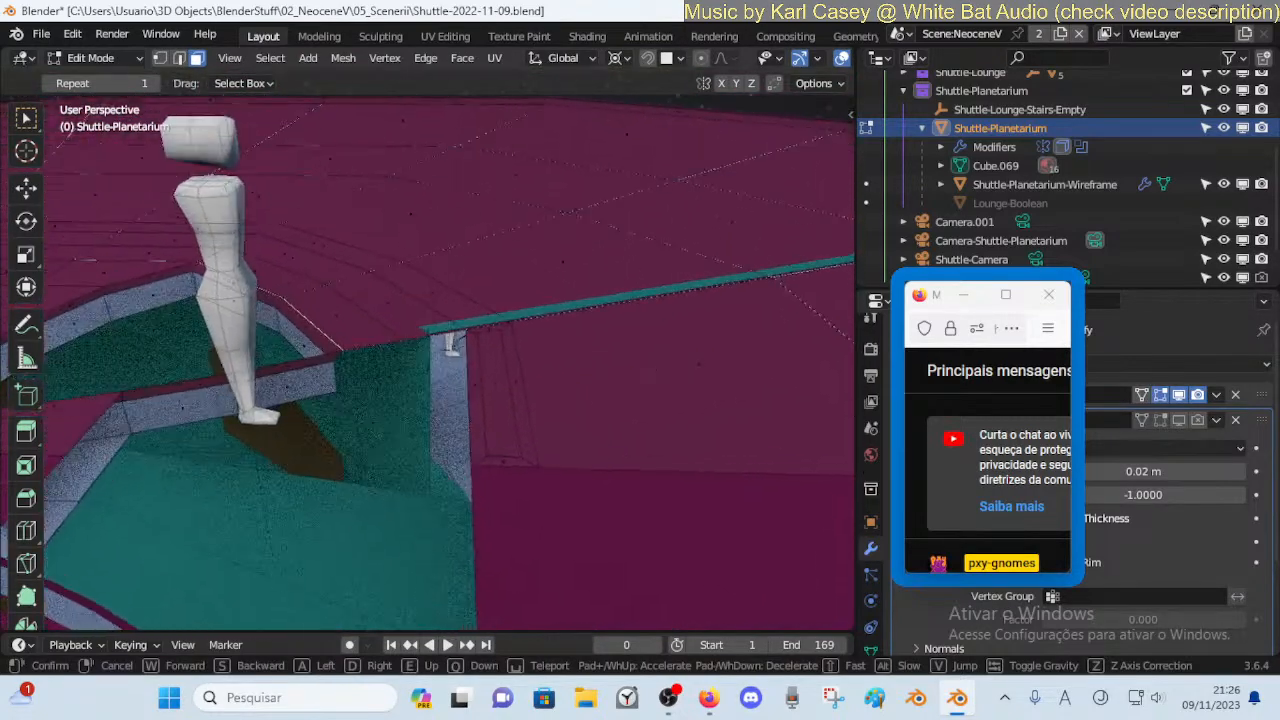
{"action": "left_click", "coordinate": [514, 240]}
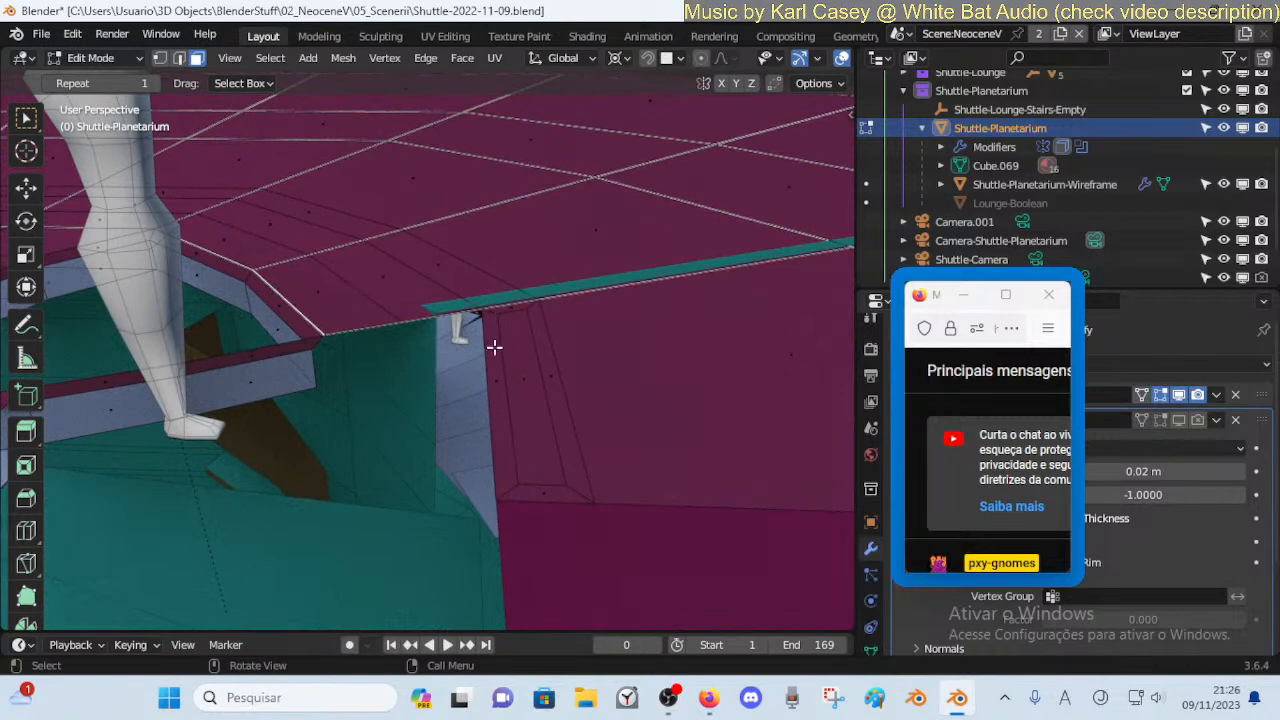
{"action": "key", "text": "3"}
{"action": "left_click", "coordinate": [550, 480]}
{"action": "key", "text": "ctrl+z"}
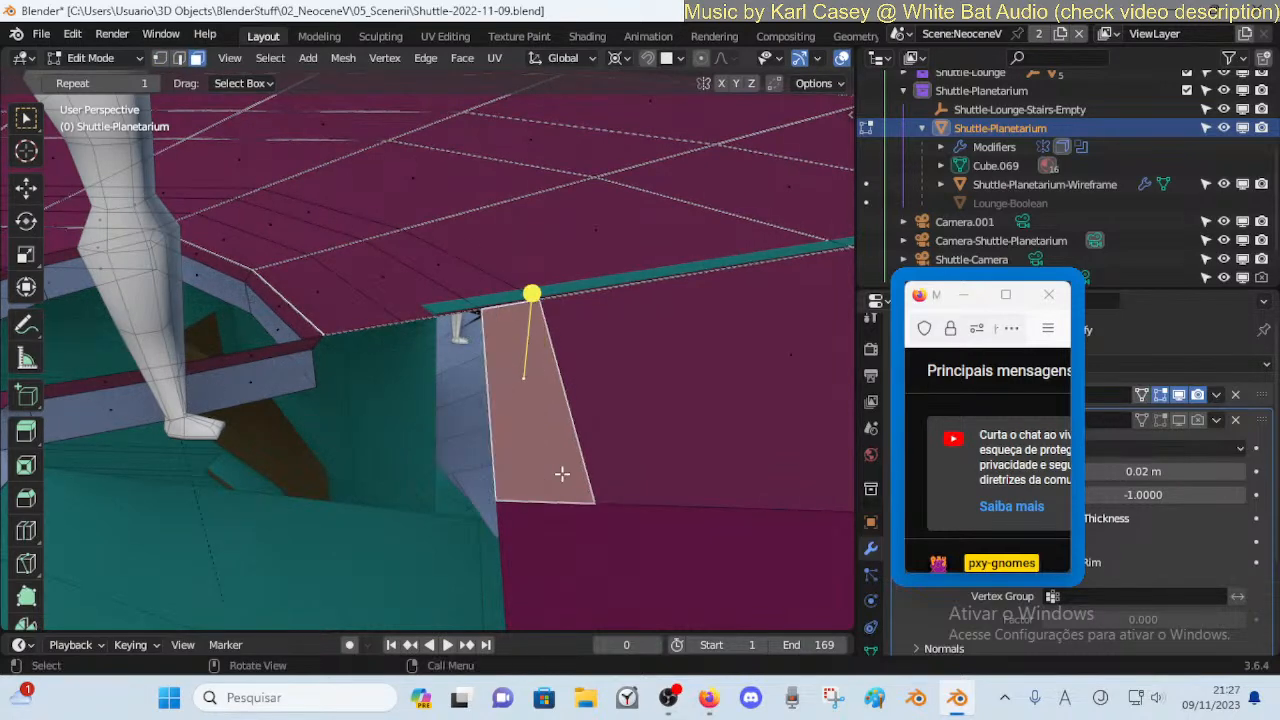
Inset the narrow floor face beside the opening by about 0.041 m with Boundary disabled
{"action": "key", "text": "i"}
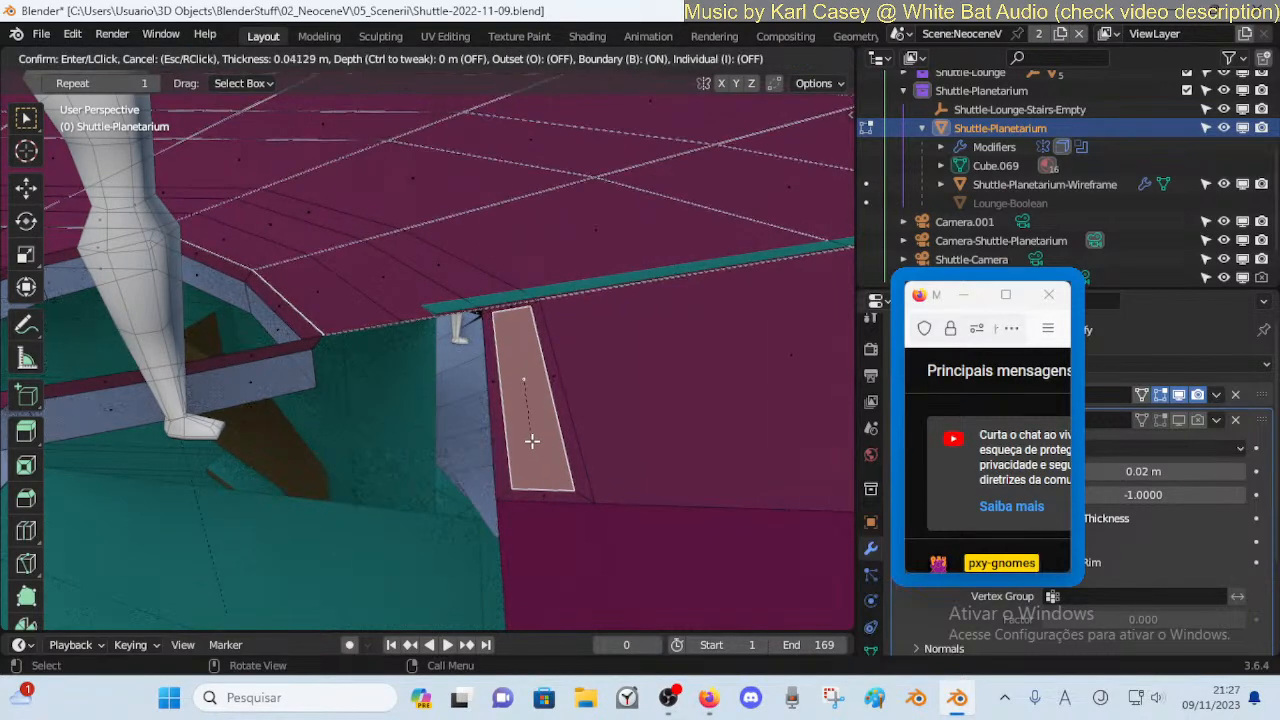
{"action": "left_click", "coordinate": [531, 440]}
{"action": "left_click", "coordinate": [106, 615]}
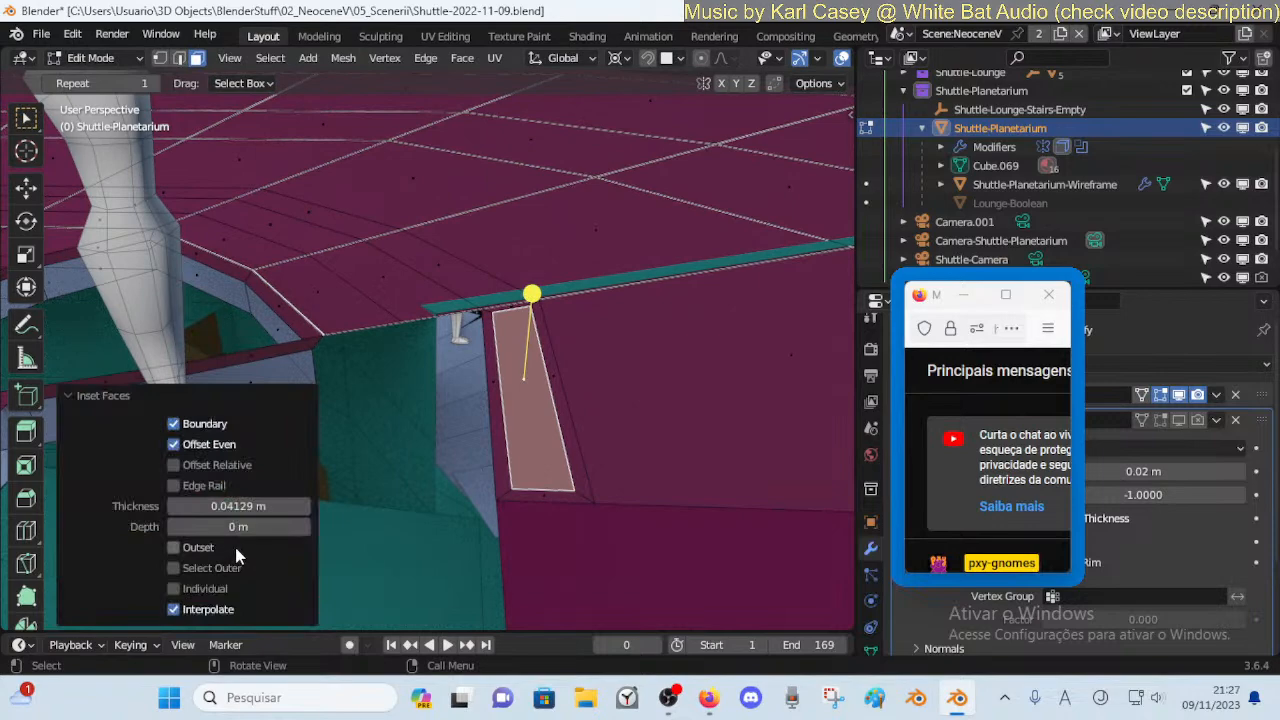
{"action": "left_click", "coordinate": [174, 424]}
{"action": "key", "text": "alt+a"}
{"action": "middle_click_drag", "start_coordinate": [471, 312], "coordinate": [482, 366]}
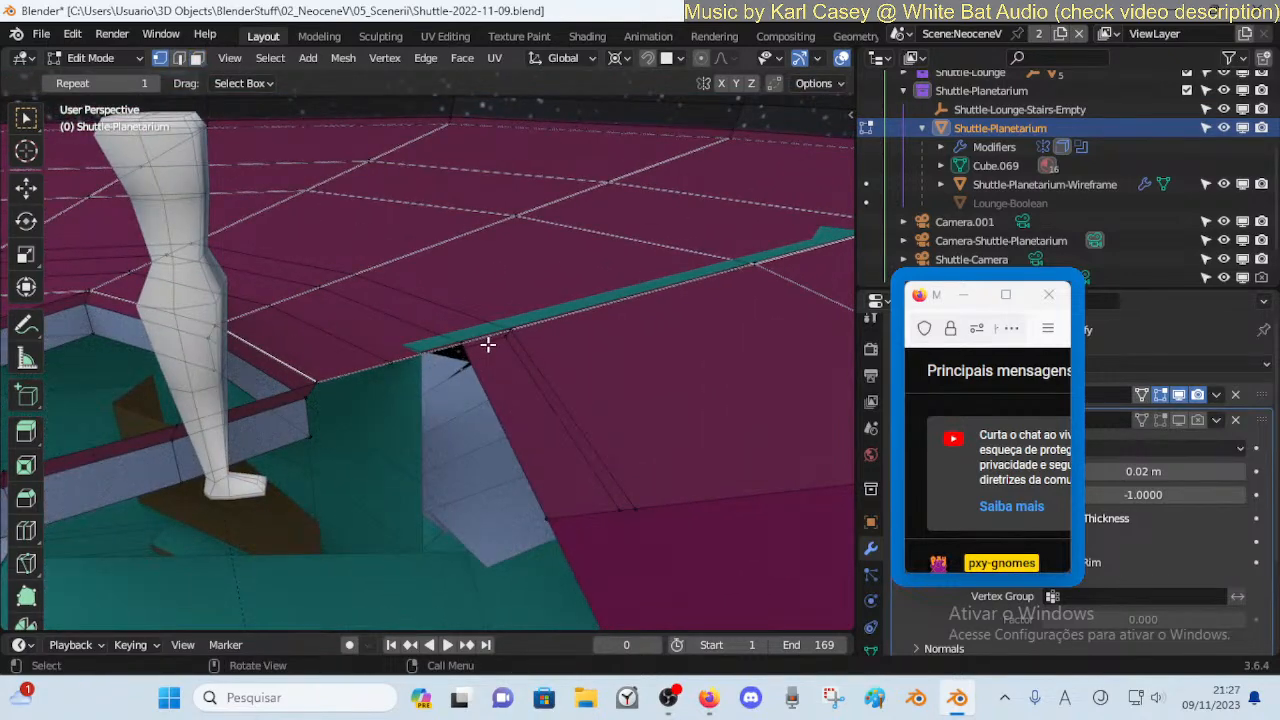
Slide the vertex at the opening's outer corner by a factor of about 0.153 and merge it with the neighbouring corner vertex across the gap
{"action": "key", "text": "shift+v"}
{"action": "left_click", "coordinate": [552, 350]}
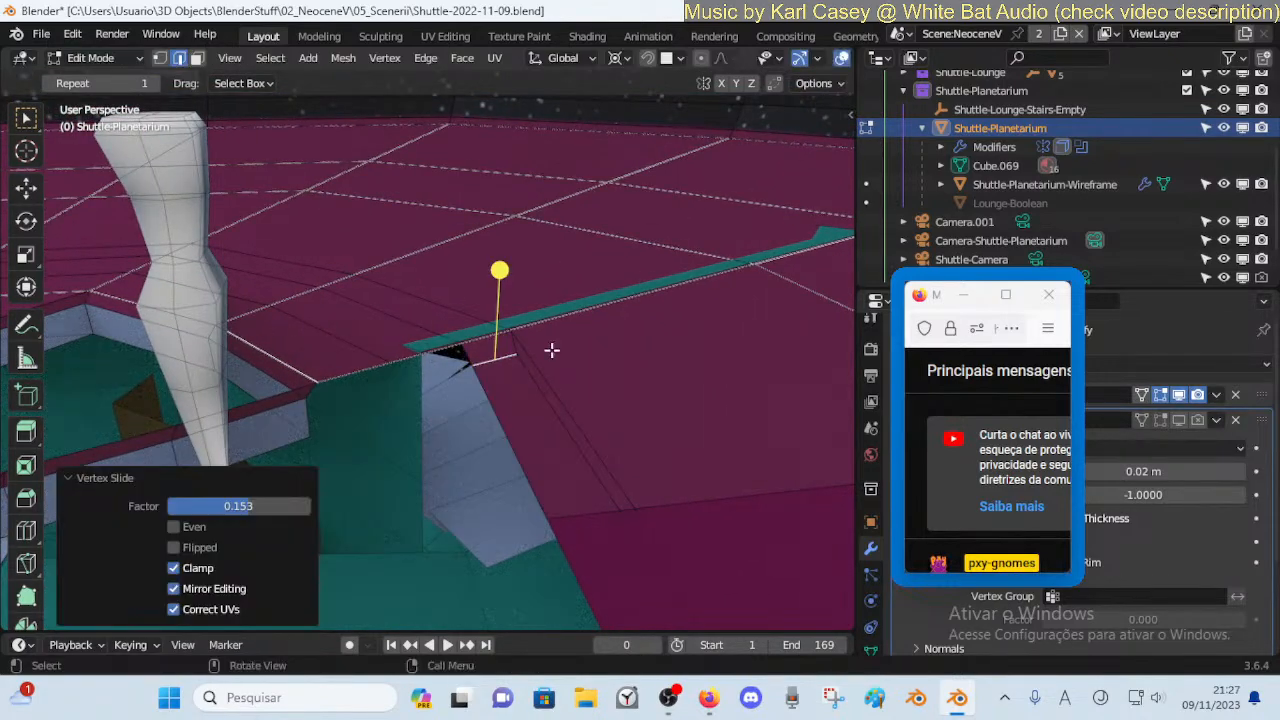
{"action": "key", "text": "1"}
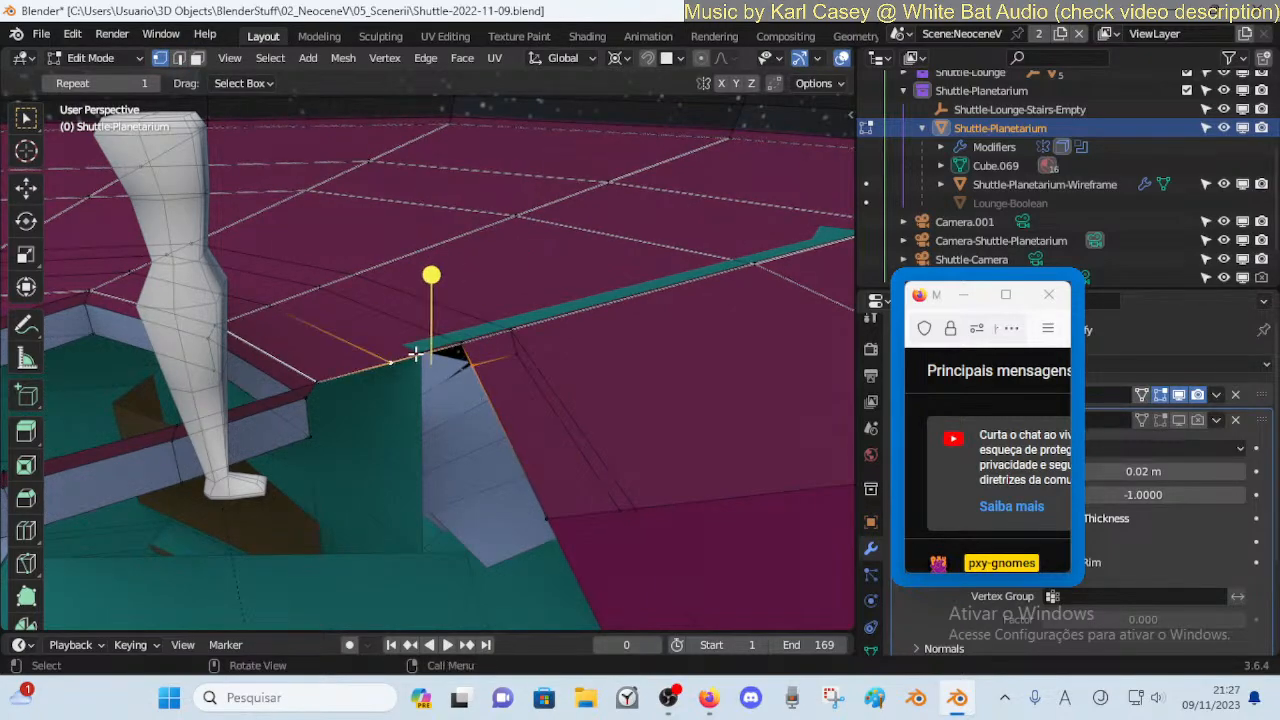
{"action": "key", "text": "m"}
{"action": "left_click", "coordinate": [415, 353]}
{"action": "key", "text": "alt+a"}
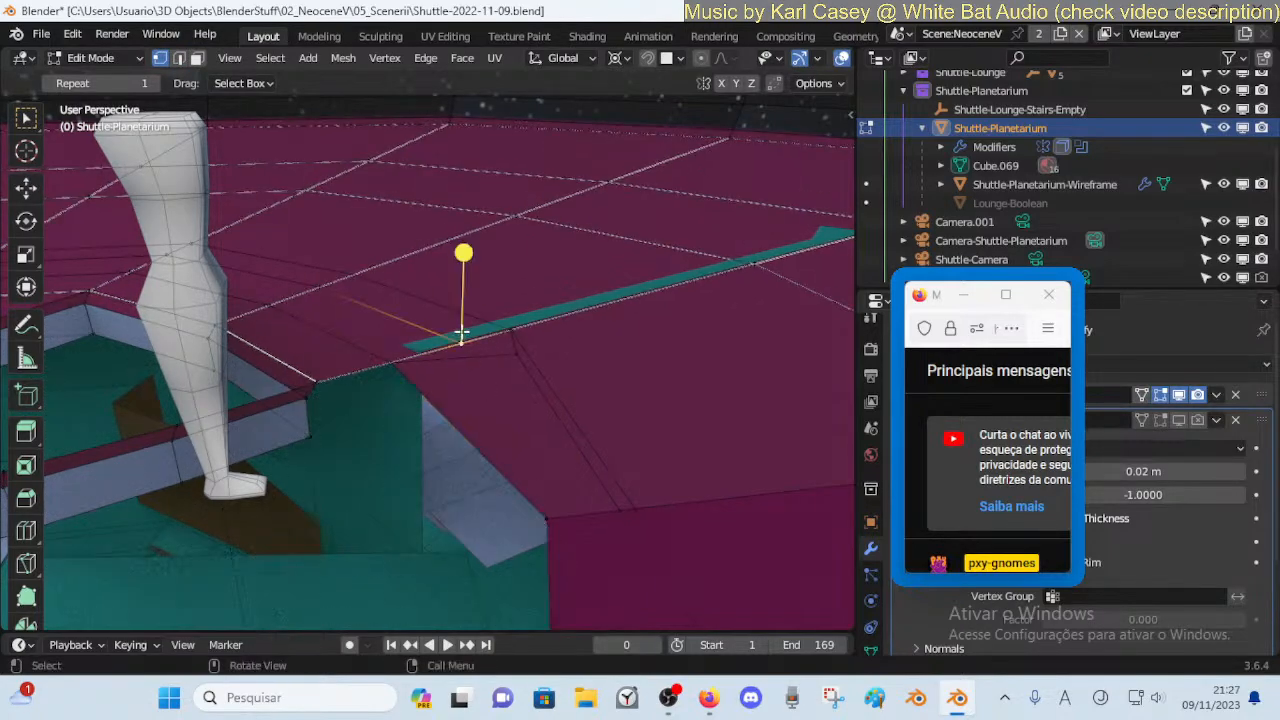
Slide the floor vertex next to the merged corner back along its edge and inspect the opening in Object Mode
{"action": "key", "text": "shift+v"}
{"action": "left_click", "coordinate": [432, 323]}
{"action": "key", "text": "Tab"}
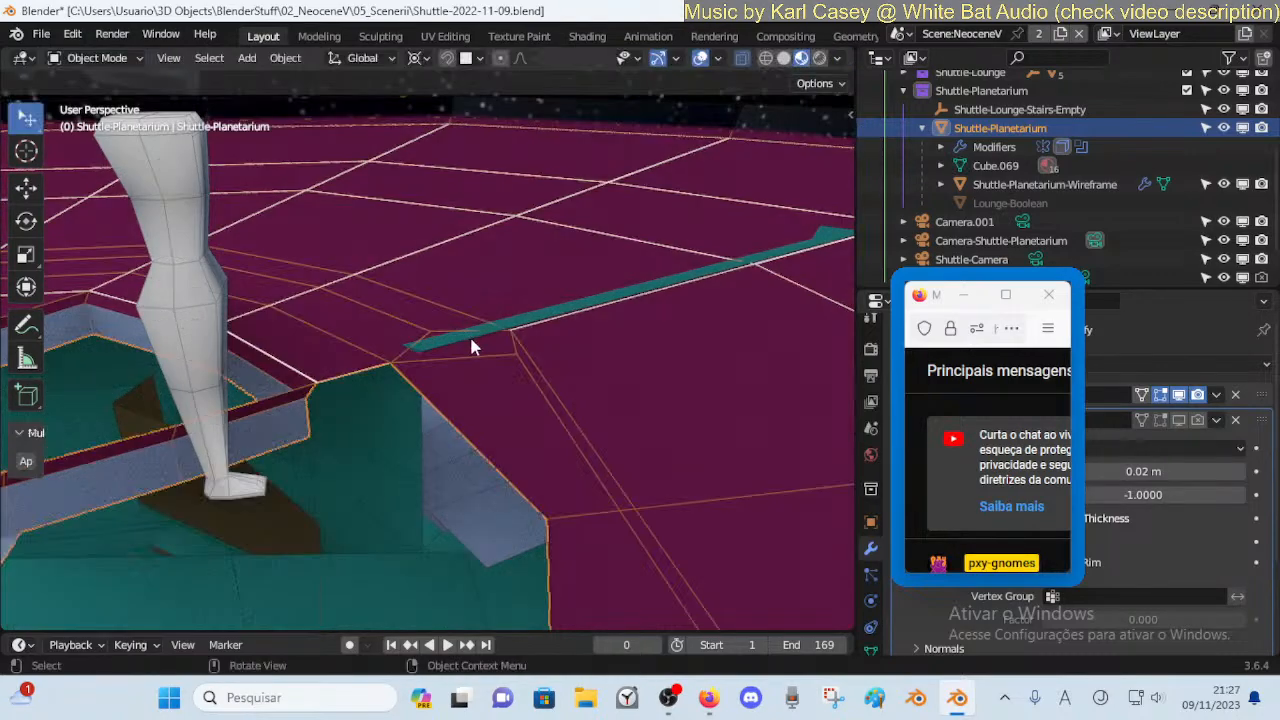
{"action": "key", "text": "shift+grave"}
{"action": "key", "text": "s"}
{"action": "left_click", "coordinate": [462, 420]}
Move the opening's lower side corner vertex along Y and slide the inset's inner vertex toward the opening's corner
{"action": "key", "text": "Tab"}
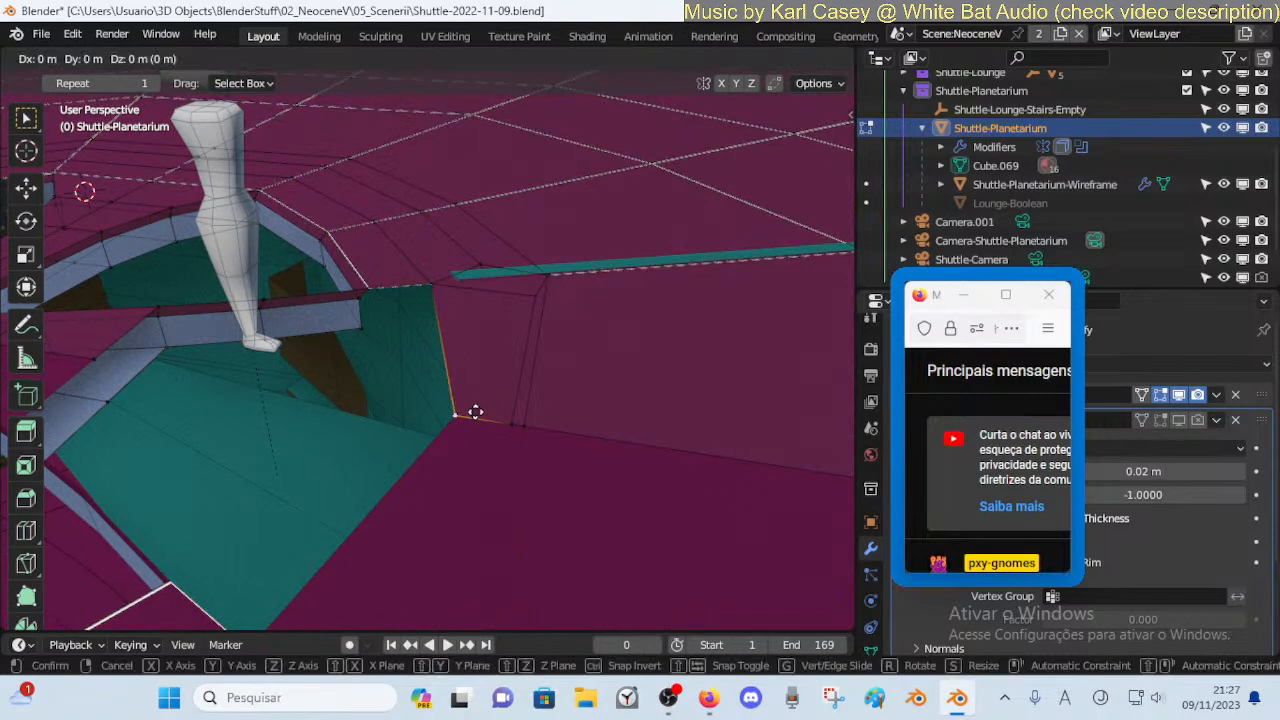
{"action": "key", "text": "g"}
{"action": "key", "text": "y"}
{"action": "left_click", "coordinate": [526, 339]}
{"action": "left_click", "coordinate": [533, 287]}
{"action": "key", "text": "shift+v"}
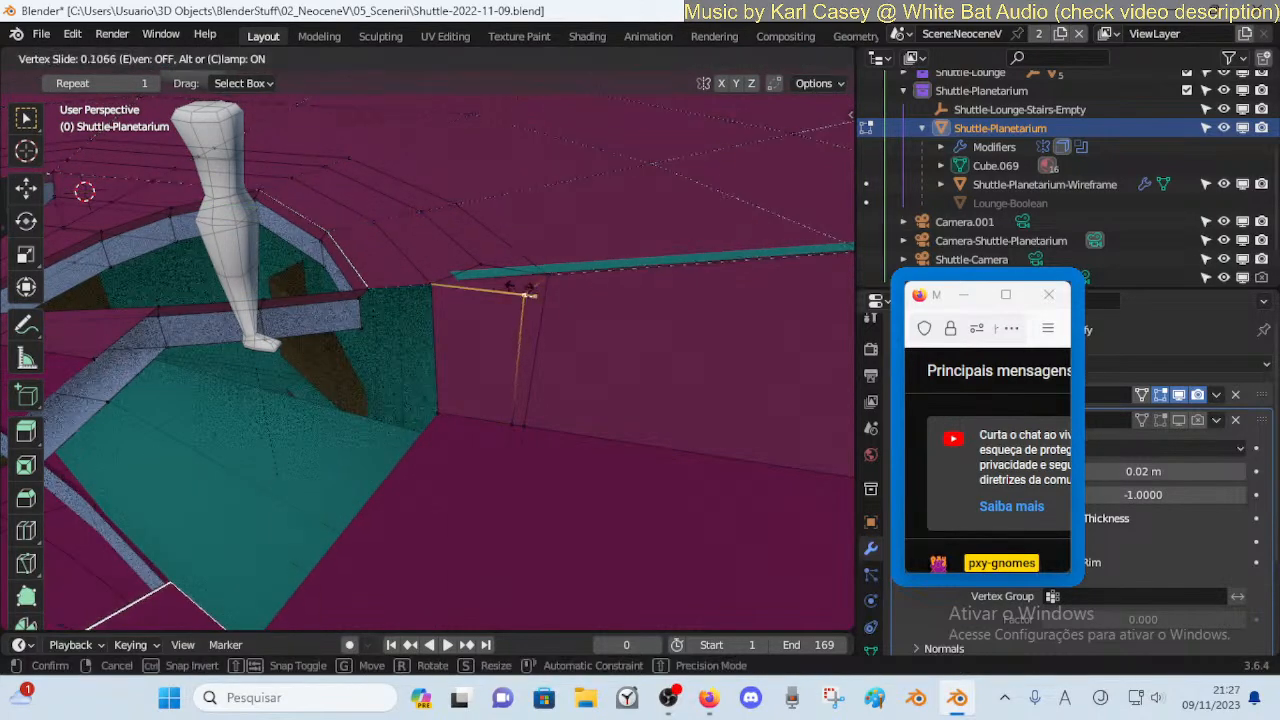
{"action": "left_click", "coordinate": [507, 290]}
{"action": "left_click", "coordinate": [553, 272]}
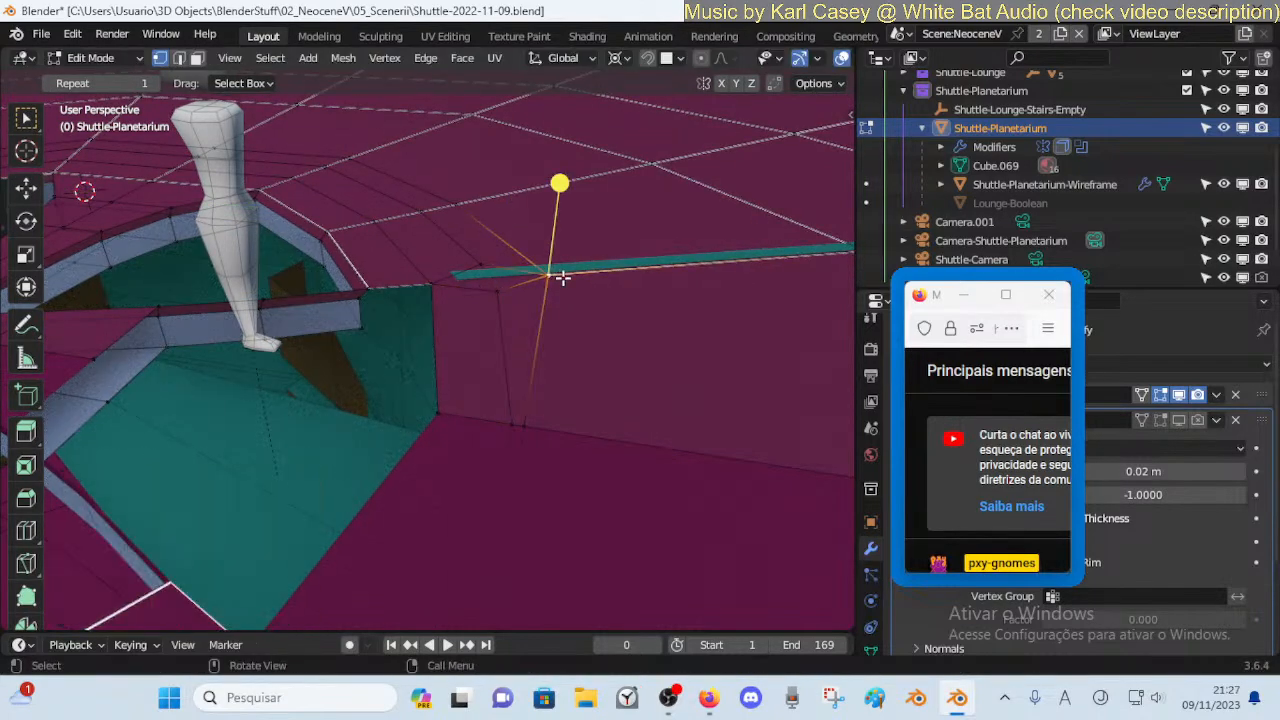
Delete the small floor face at the opening's inner end, near the central sphere
{"action": "key", "text": "shift+grave"}
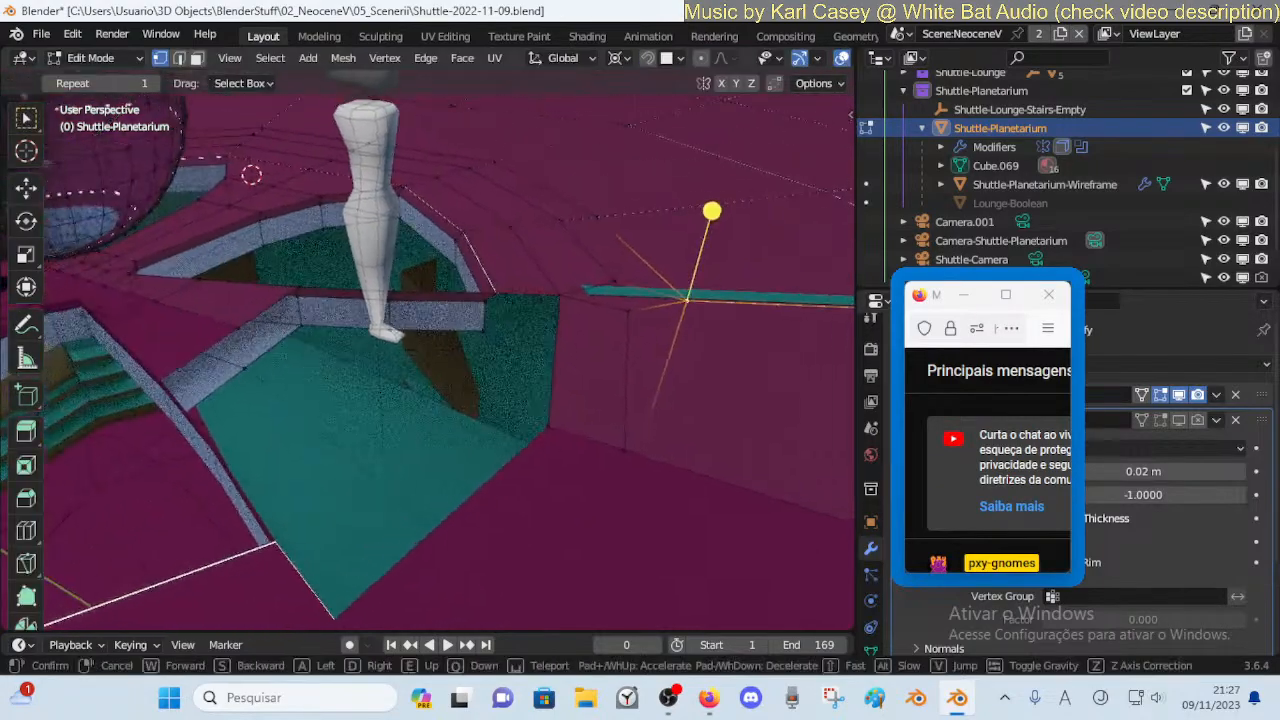
{"action": "key", "text": "a"}
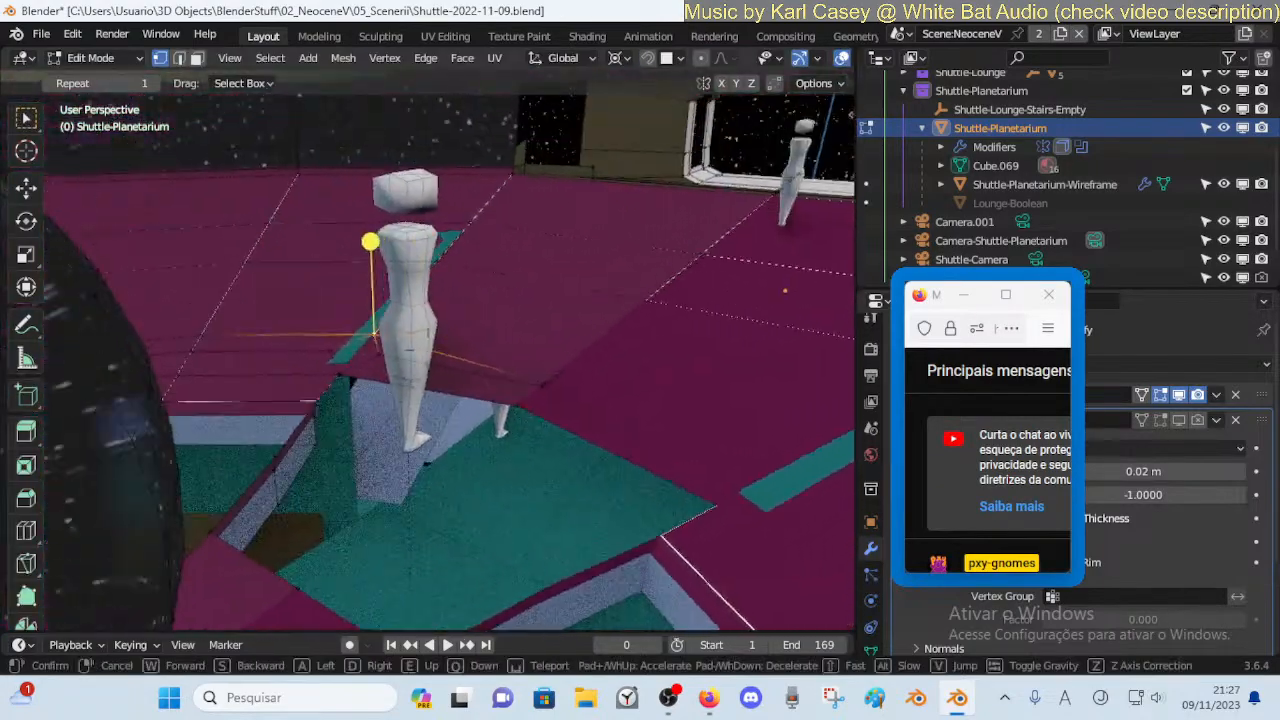
{"action": "key", "text": "d"}
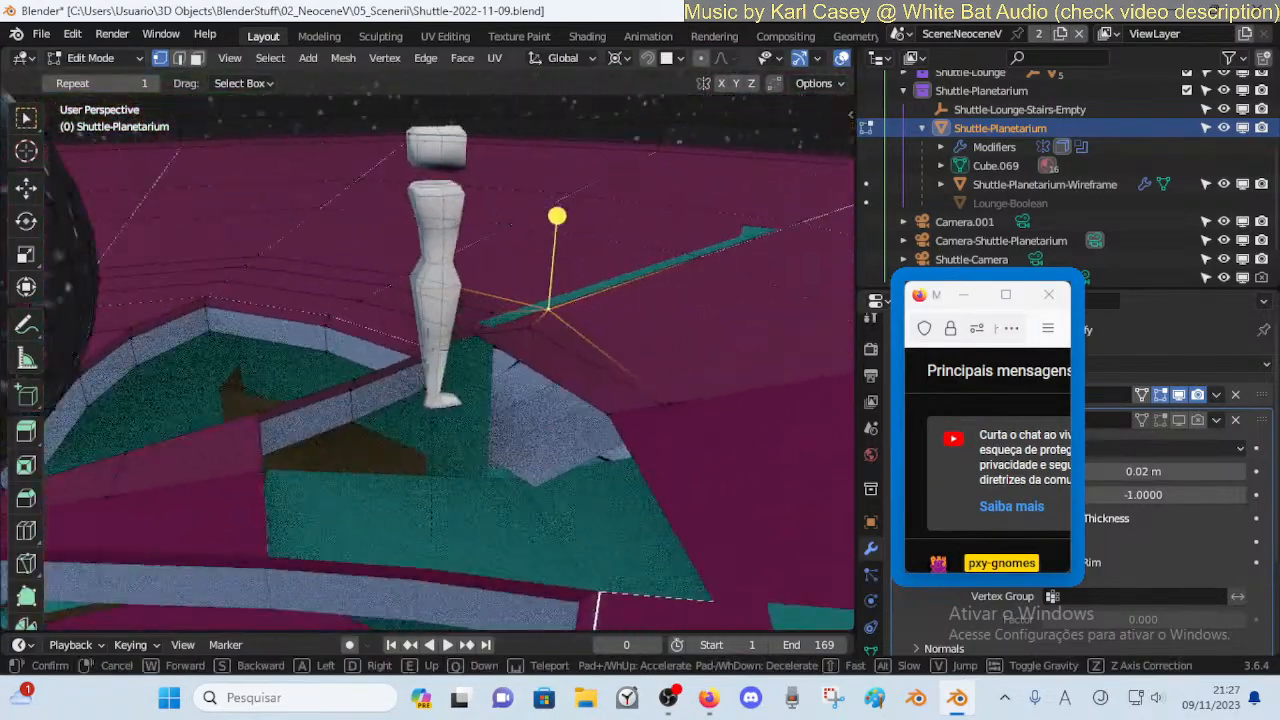
{"action": "key", "text": "a"}
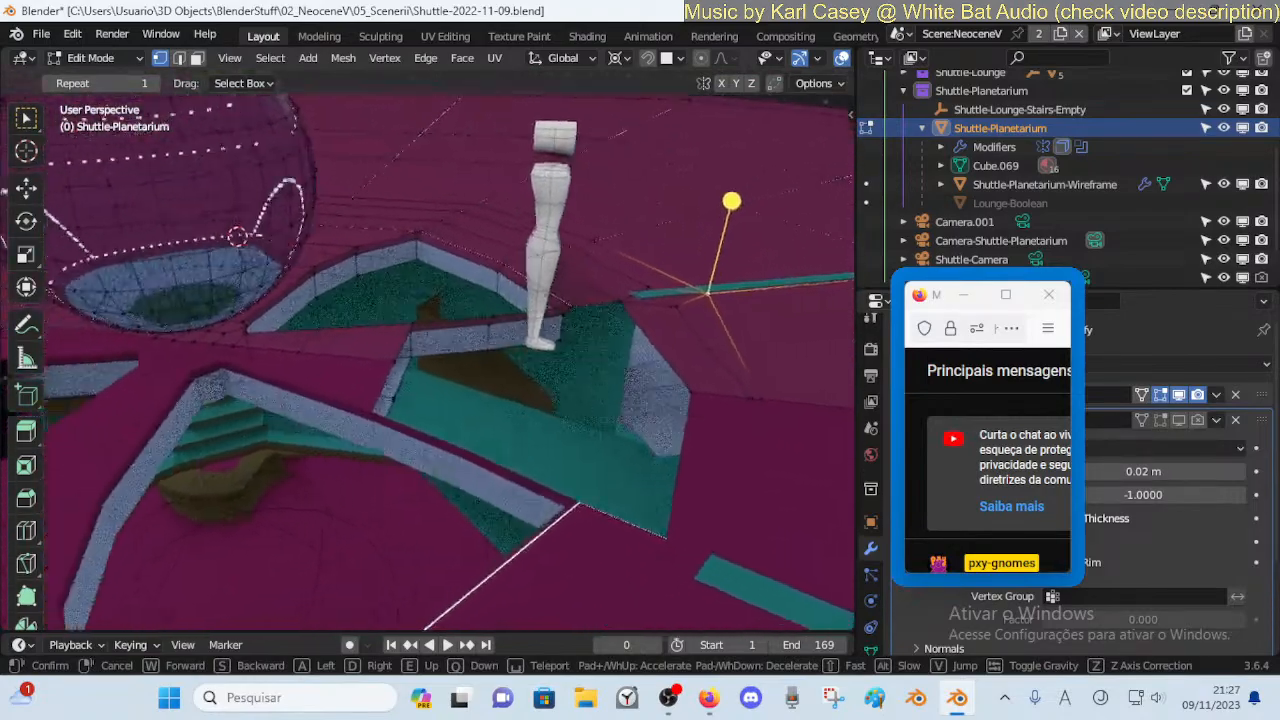
{"action": "key", "text": "a"}
{"action": "key", "text": "d"}
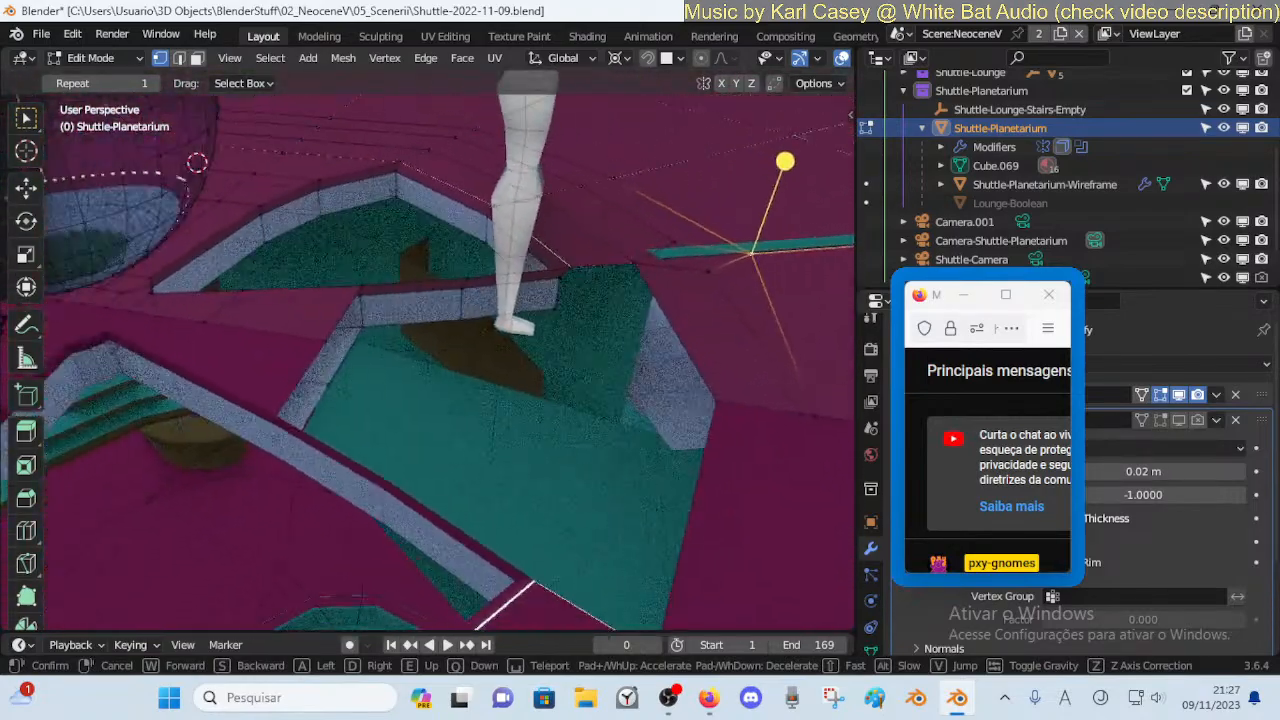
{"action": "left_click", "coordinate": [416, 322]}
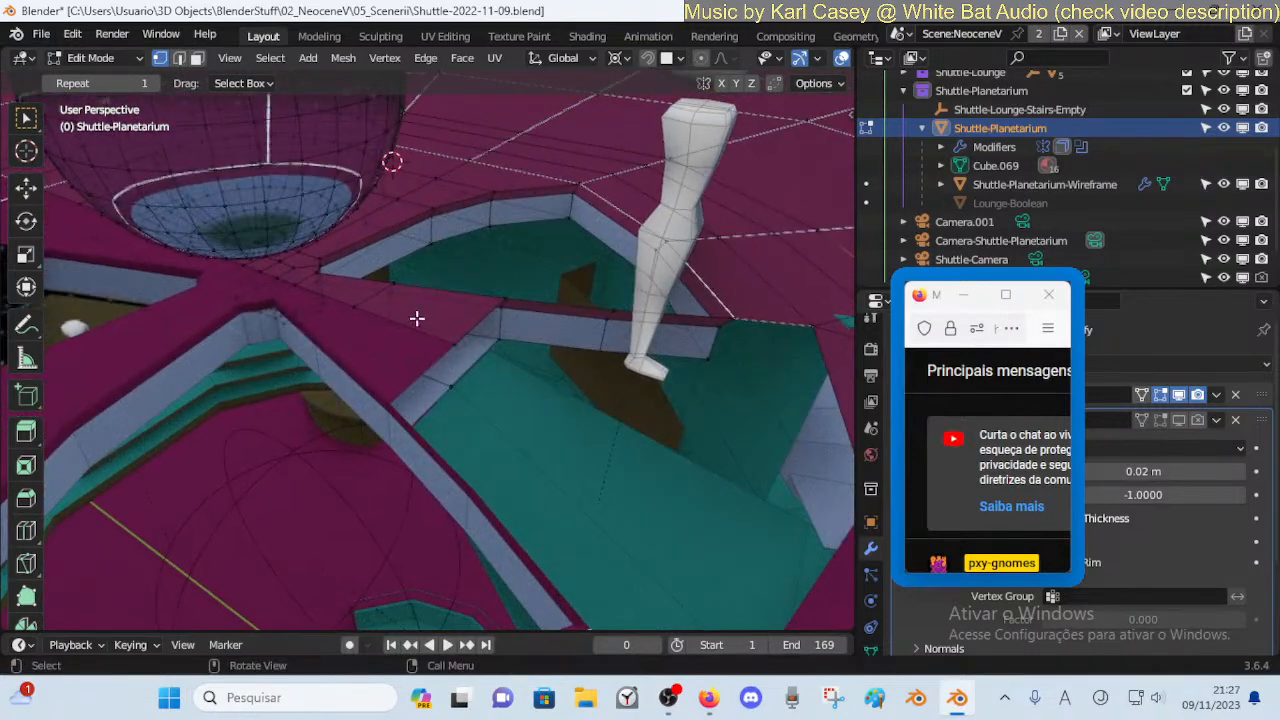
{"action": "key", "text": "x"}
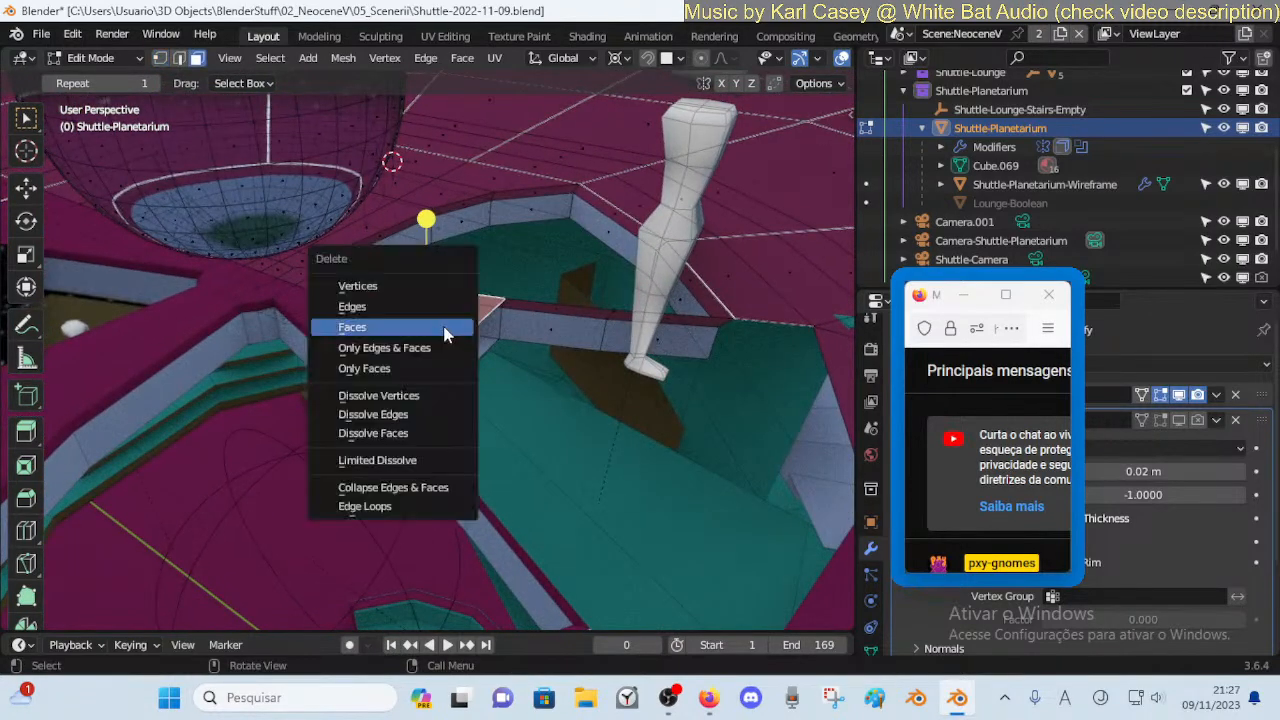
{"action": "left_click", "coordinate": [428, 332]}
{"action": "middle_click_drag", "start_coordinate": [514, 338], "coordinate": [485, 342]}
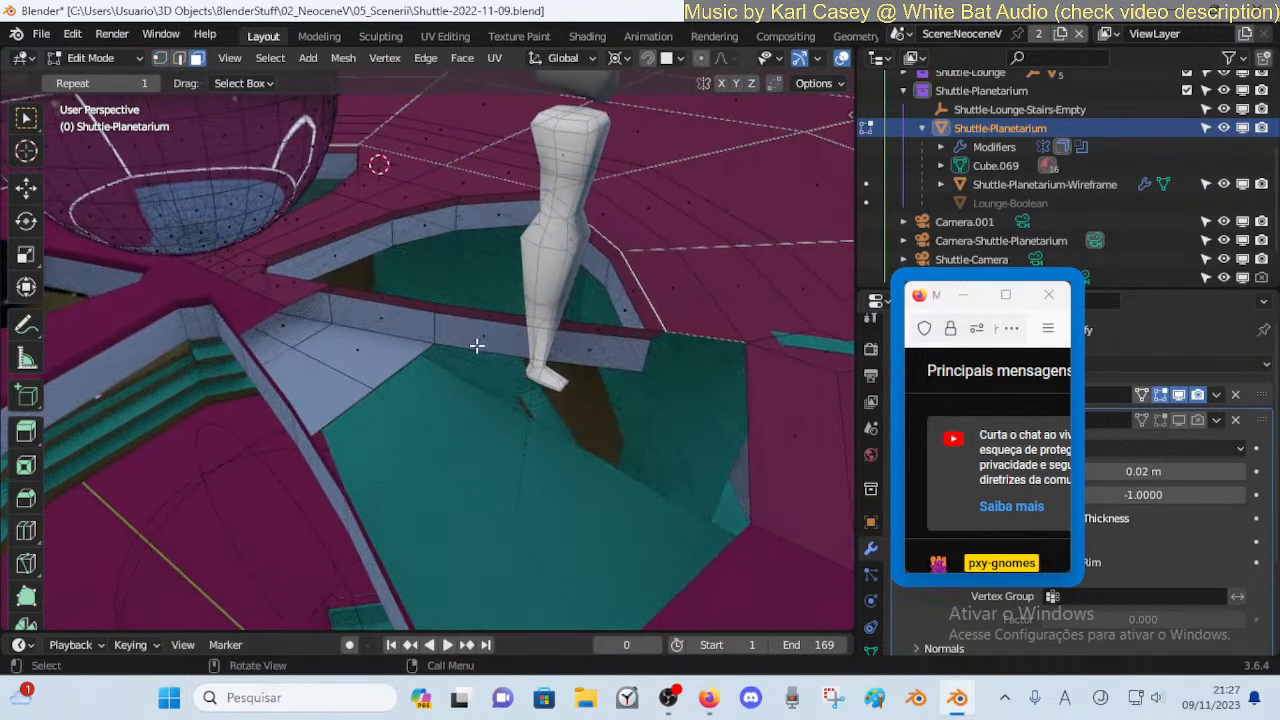
From below the floor, extrude the edge at the opening's inner end downward about 0.67 m along the Z axis
{"action": "key", "text": "shift+grave"}
{"action": "key", "text": "w"}
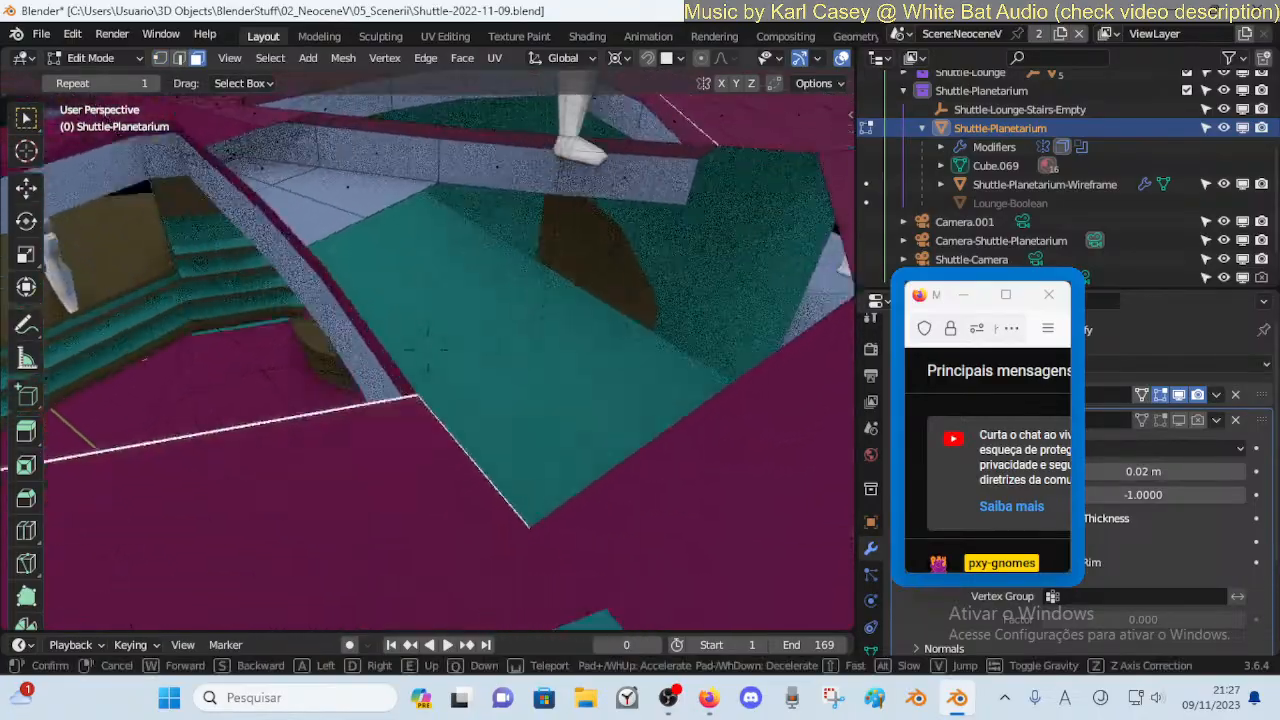
{"action": "key", "text": "w"}
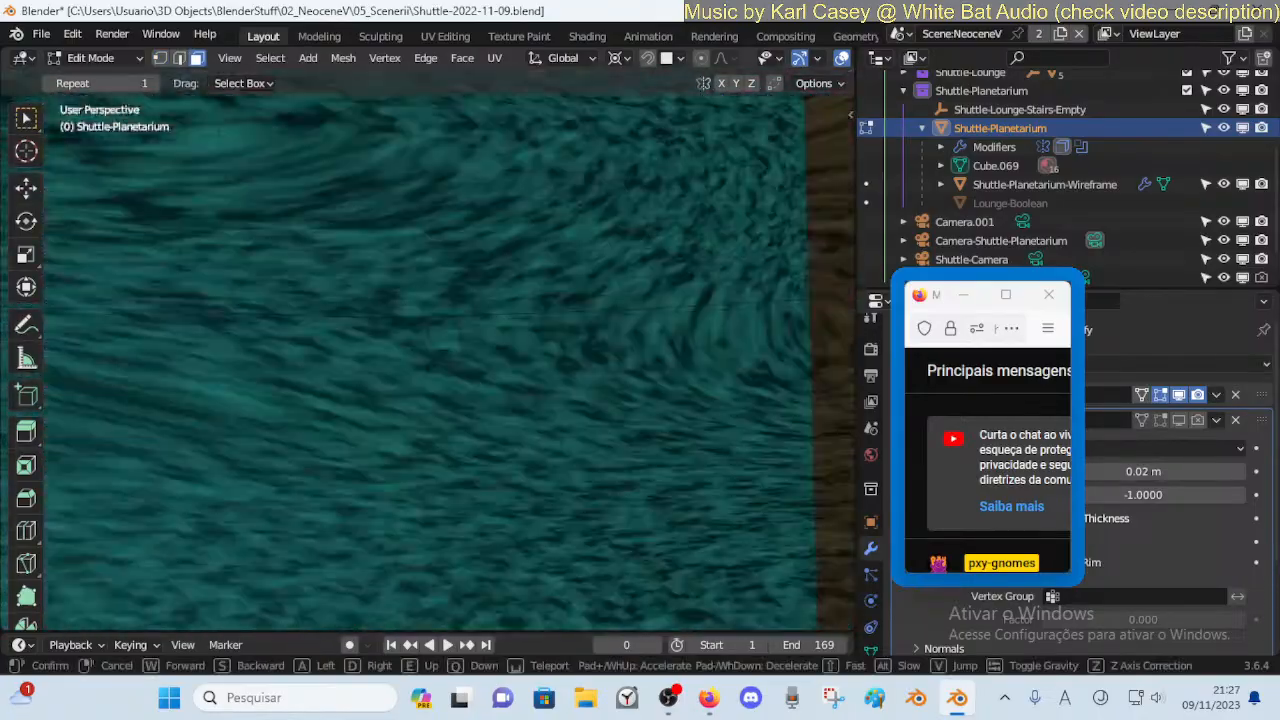
{"action": "key", "text": "s"}
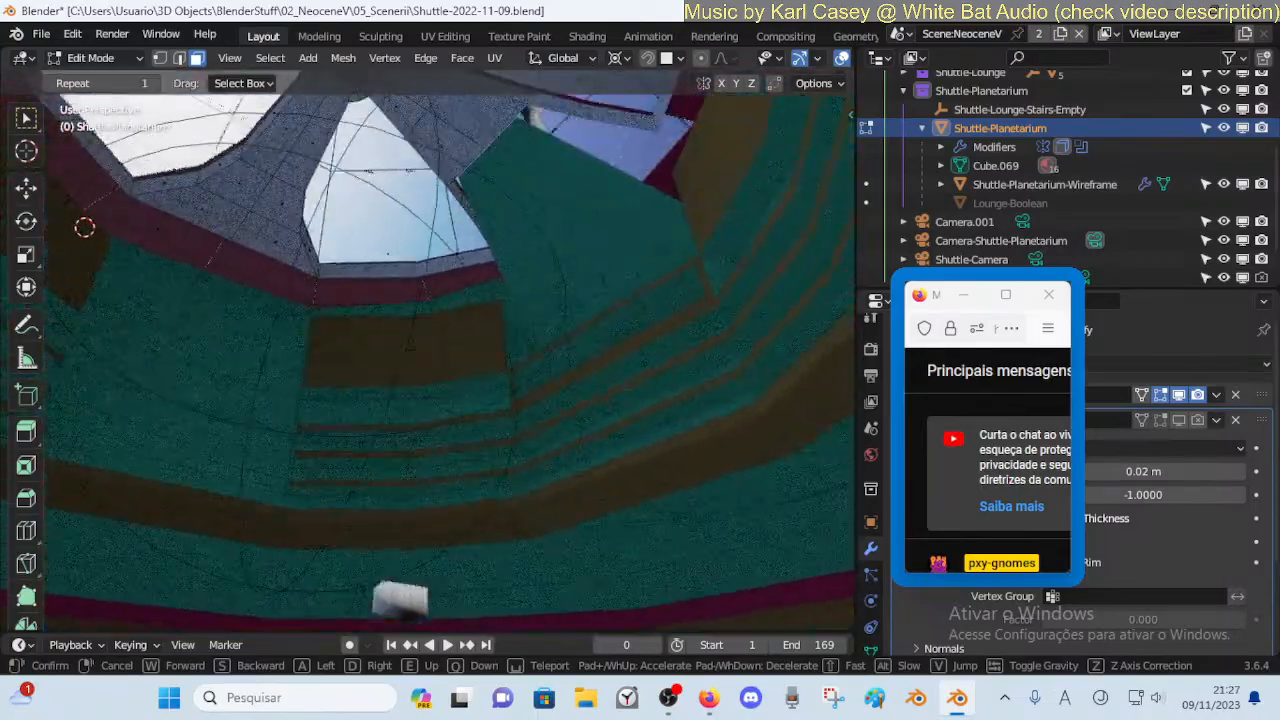
{"action": "key", "text": "w"}
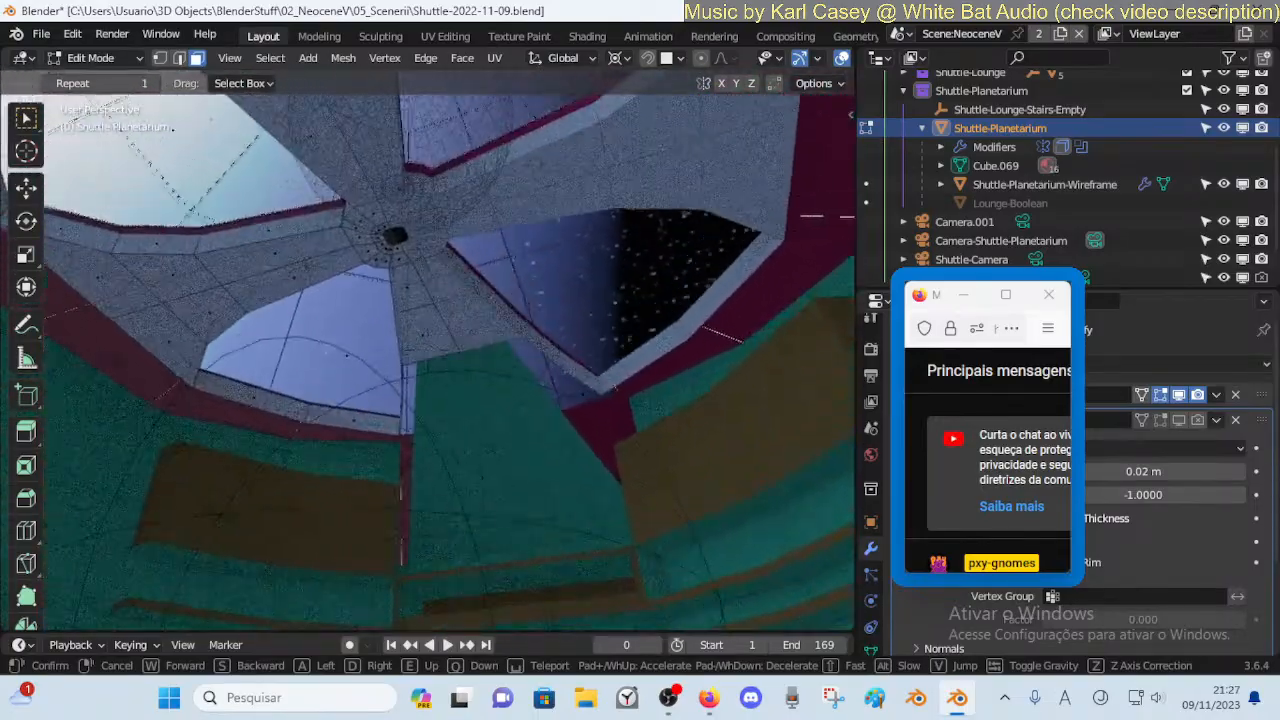
{"action": "left_click", "coordinate": [430, 254]}
{"action": "middle_click_drag", "start_coordinate": [522, 223], "coordinate": [446, 243]}
{"action": "key", "text": "Tab"}
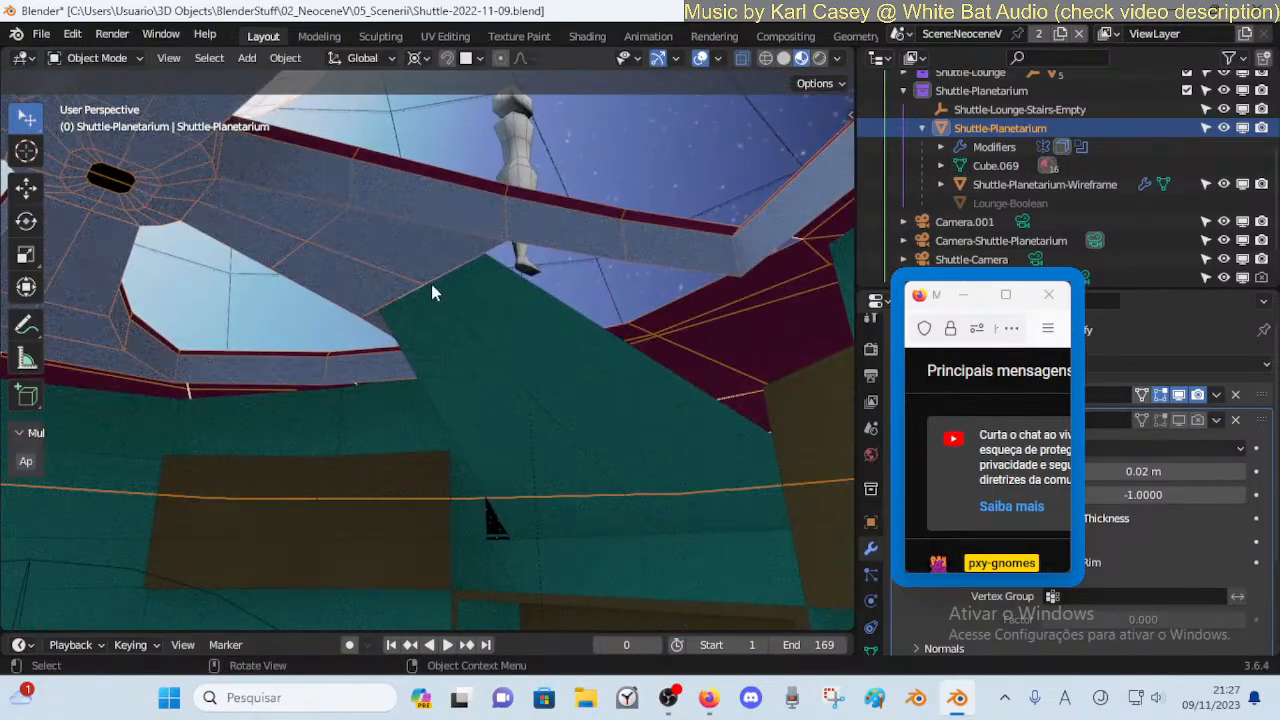
{"action": "key", "text": "Tab"}
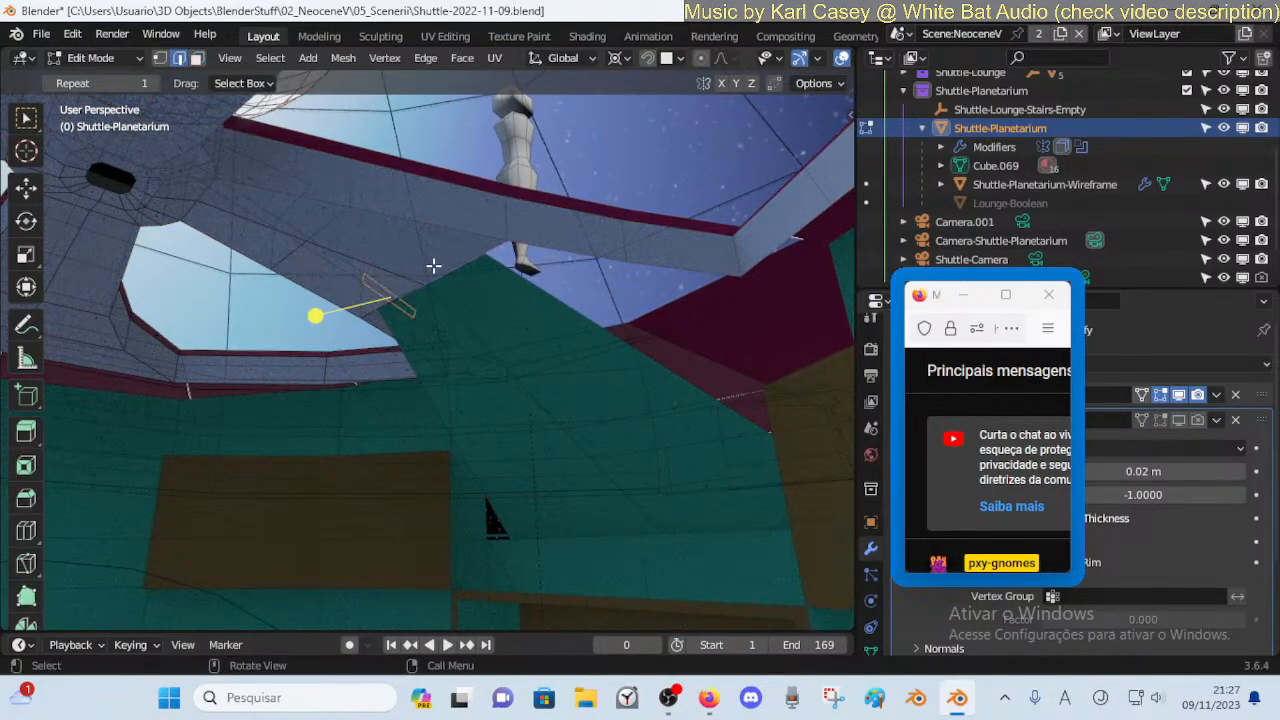
{"action": "middle_click_drag", "start_coordinate": [428, 277], "coordinate": [479, 252]}
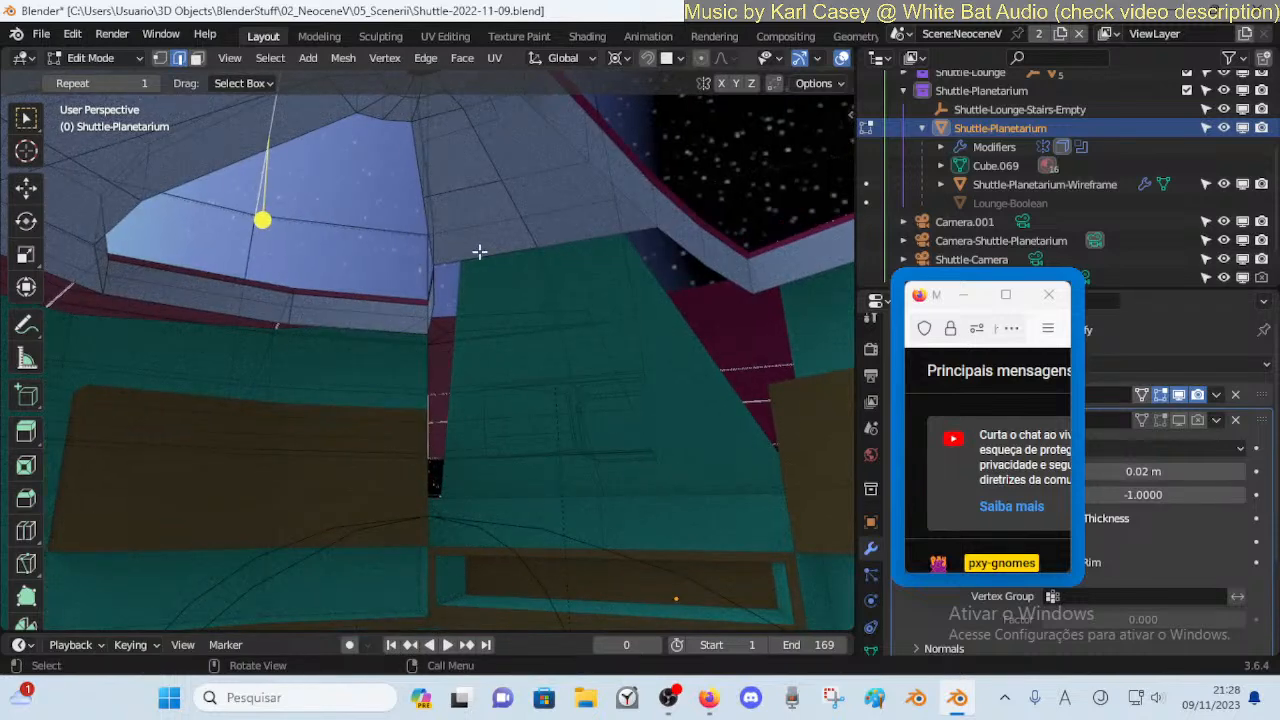
{"action": "key", "text": "g"}
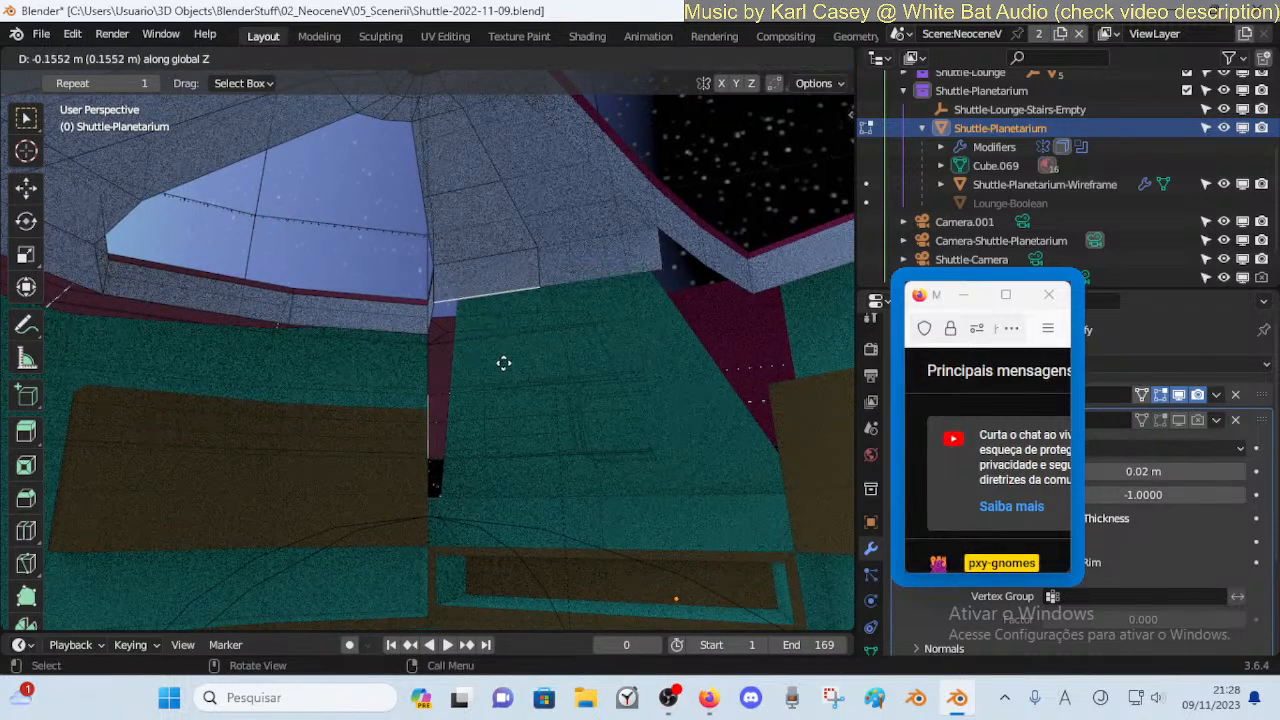
{"action": "left_click", "coordinate": [535, 618]}
Move the extruded lower edge about -0.83 m along the Y axis to slope the new panel
{"action": "key", "text": "g"}
{"action": "key", "text": "y"}
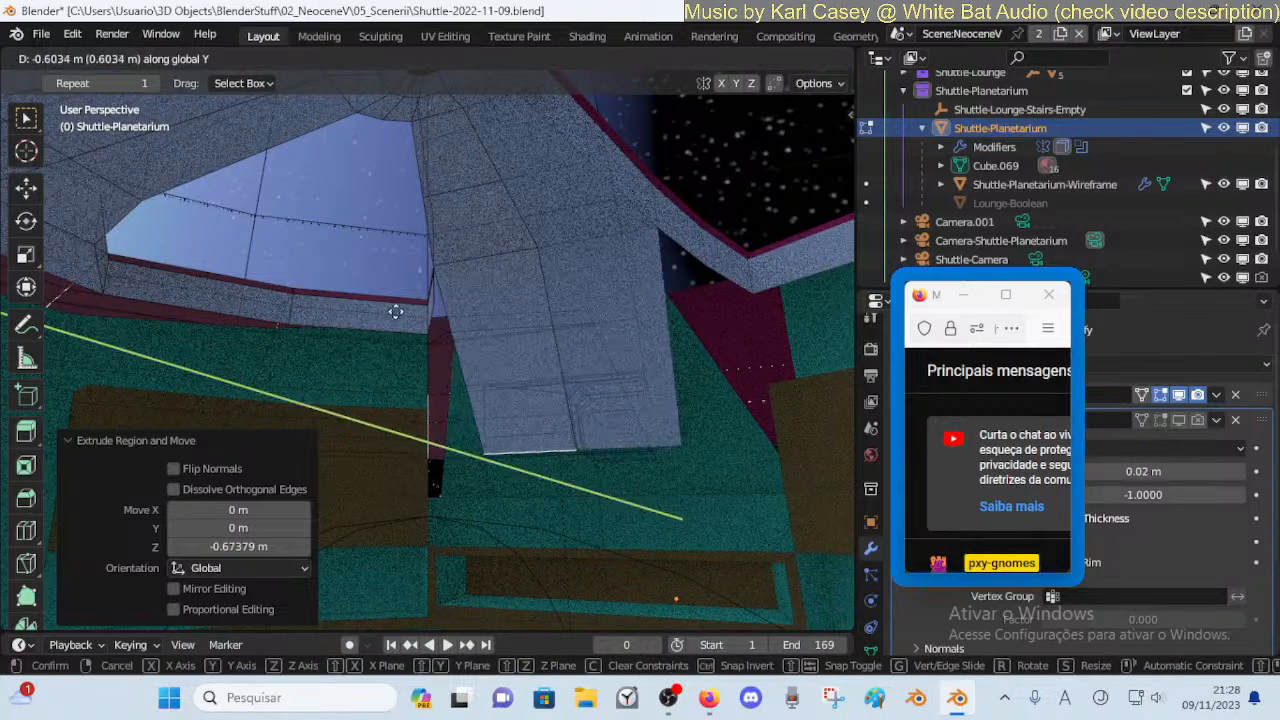
{"action": "left_click", "coordinate": [417, 349]}
{"action": "key", "text": "shift+grave"}
{"action": "key", "text": "a"}
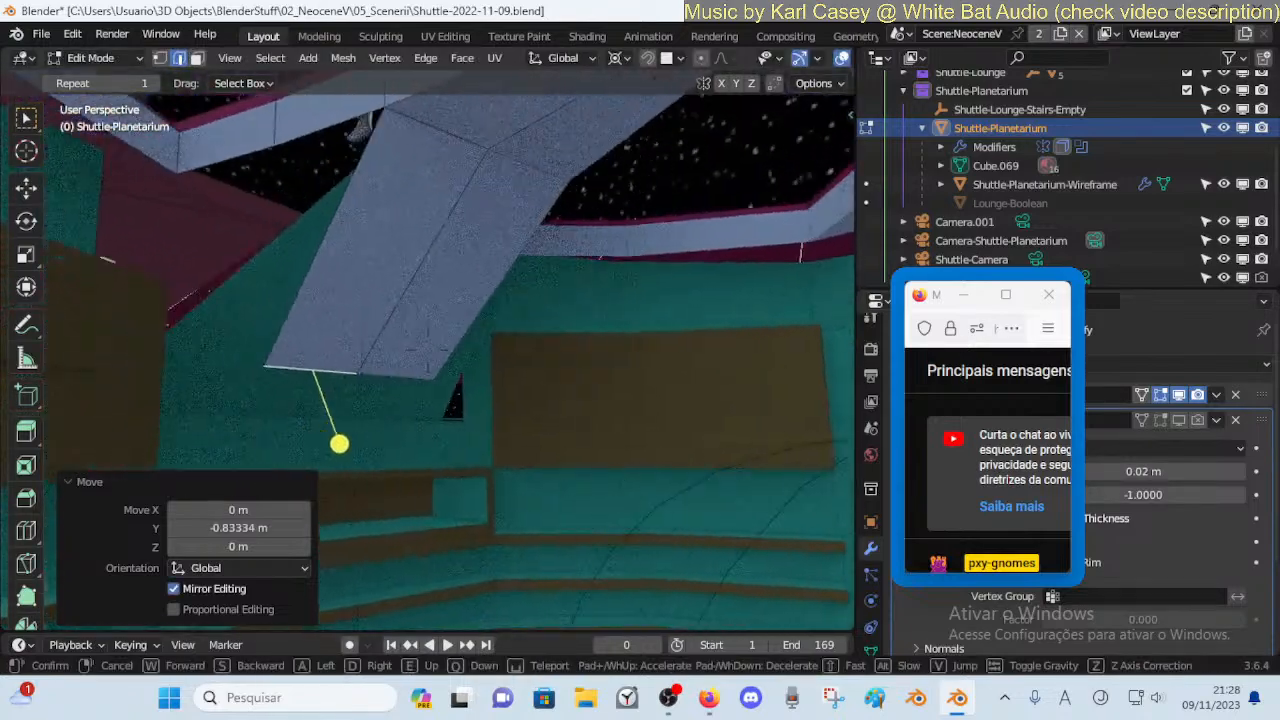
{"action": "left_click", "coordinate": [415, 350]}
Move the sloped panel's lower outer corner vertex about 0.21 m along X and raise it about 0.08 m along Z
{"action": "key", "text": "a"}
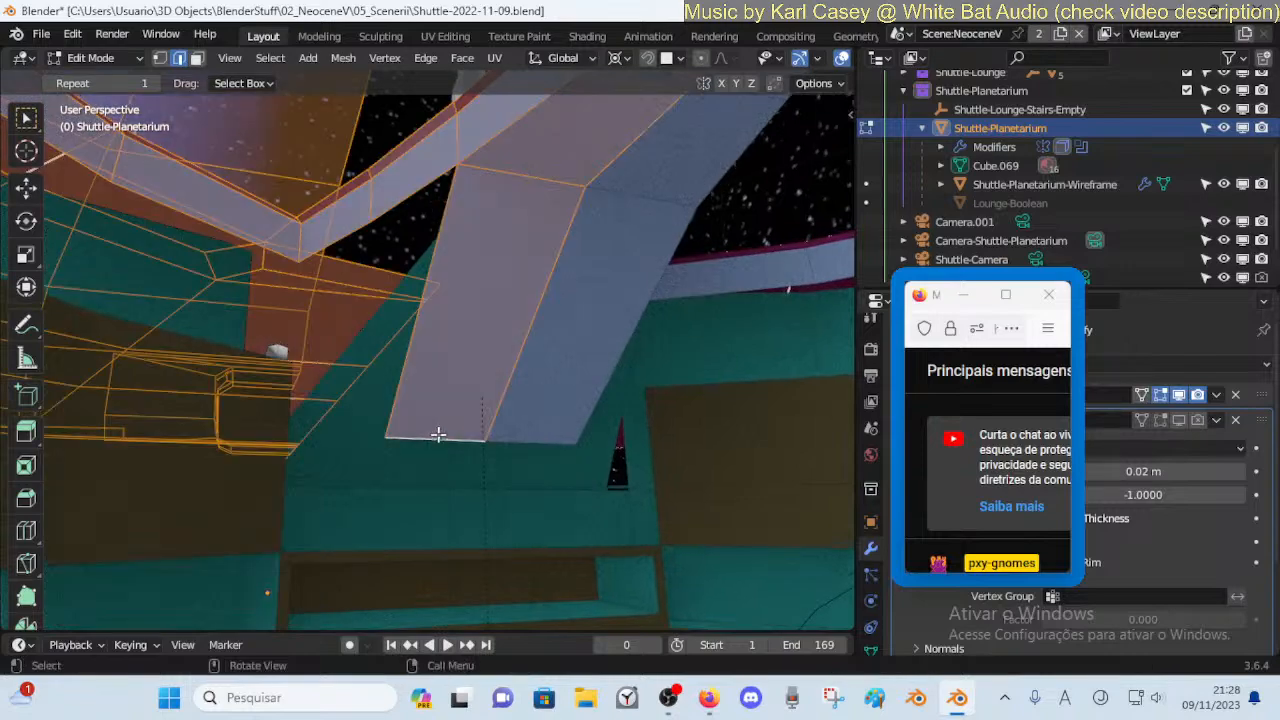
{"action": "middle_click_drag", "start_coordinate": [255, 405], "coordinate": [446, 423], "text": "shift"}
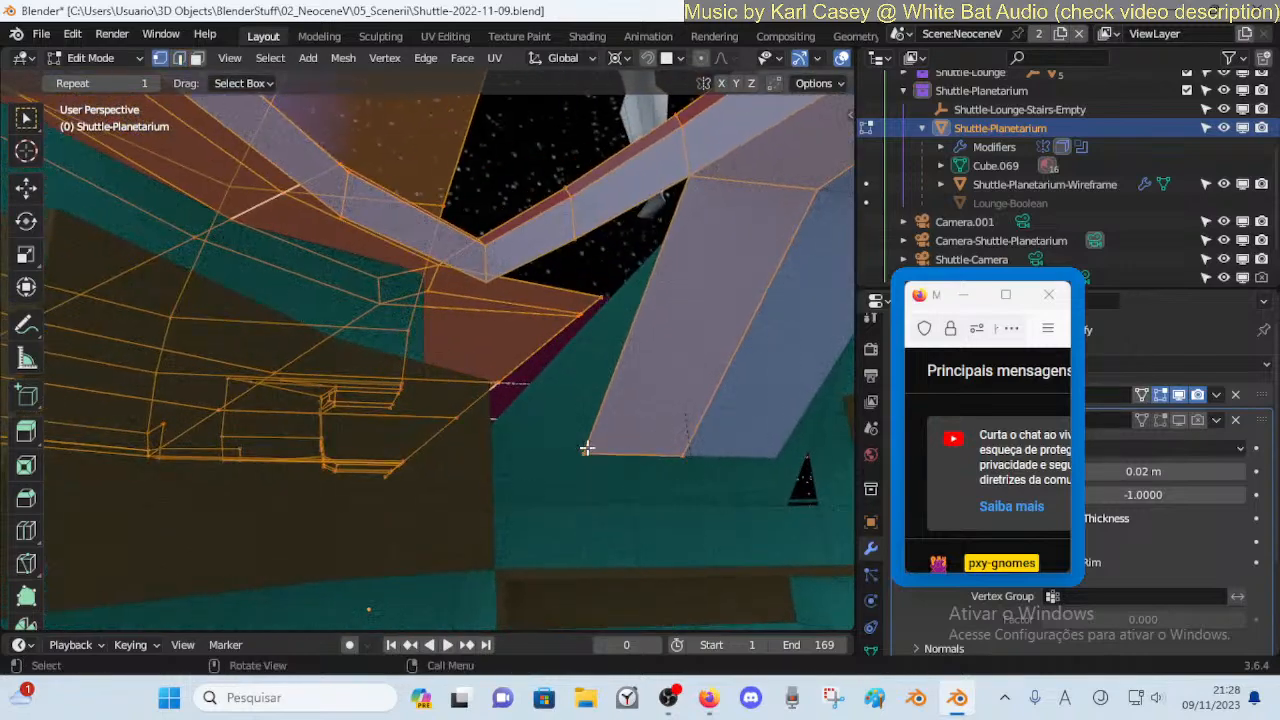
{"action": "left_click", "coordinate": [593, 450]}
{"action": "key", "text": "g"}
{"action": "key", "text": "x"}
{"action": "left_click", "coordinate": [400, 463]}
{"action": "key", "text": "g"}
{"action": "key", "text": "z"}
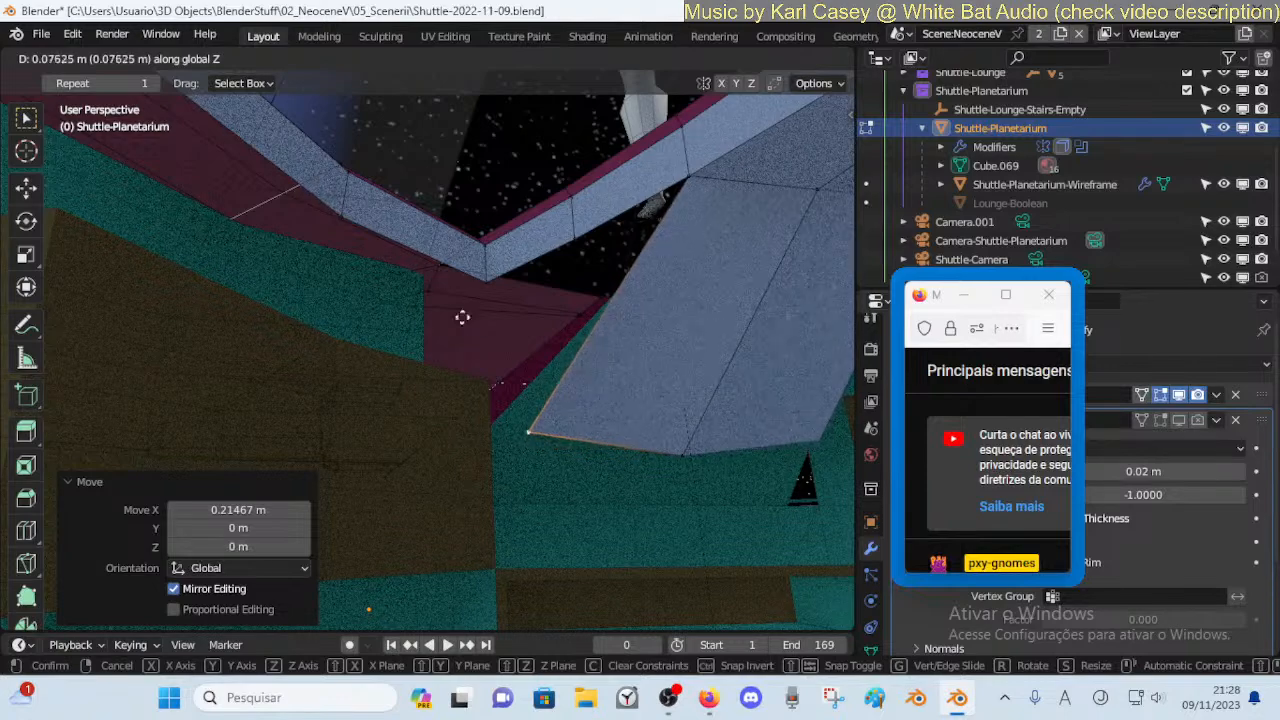
{"action": "left_click", "coordinate": [524, 316]}
Lower the vertices at both ends of the sloped panel's upper edge about 0.08 m each along the Z axis
{"action": "left_click", "coordinate": [684, 178]}
{"action": "key", "text": "g"}
{"action": "key", "text": "z"}
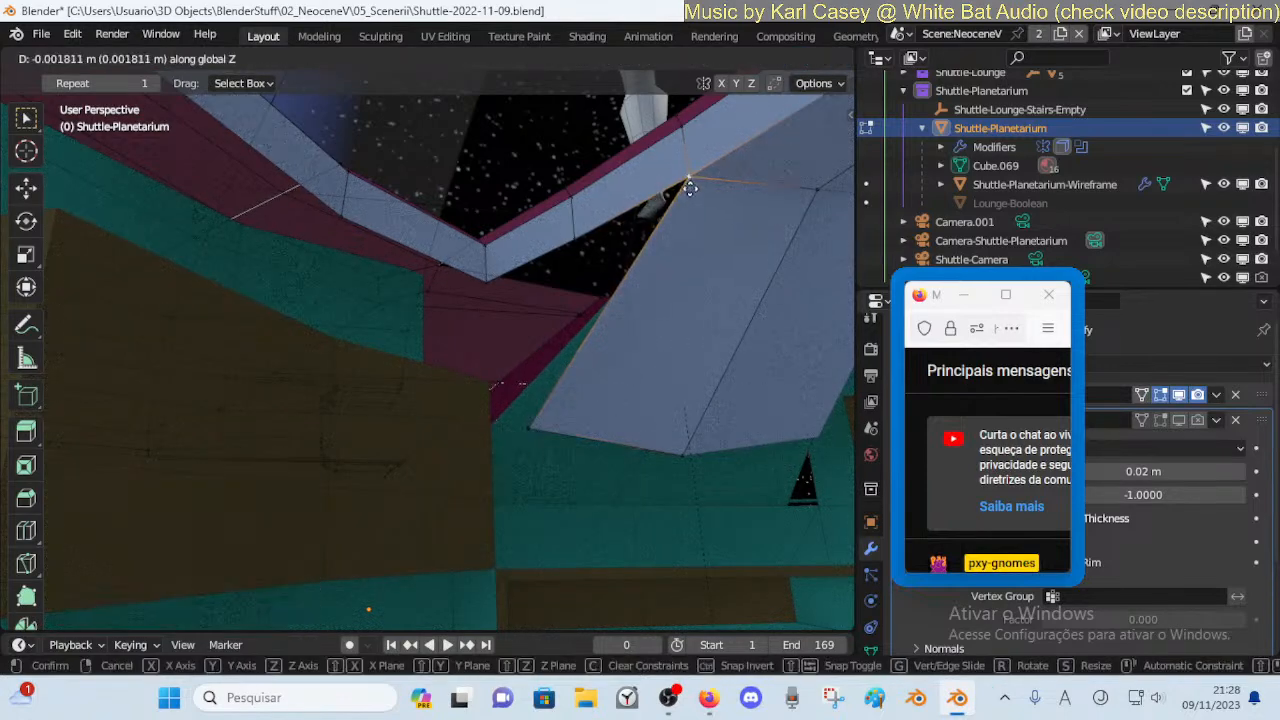
{"action": "left_click", "coordinate": [720, 318]}
{"action": "key", "text": "shift+grave"}
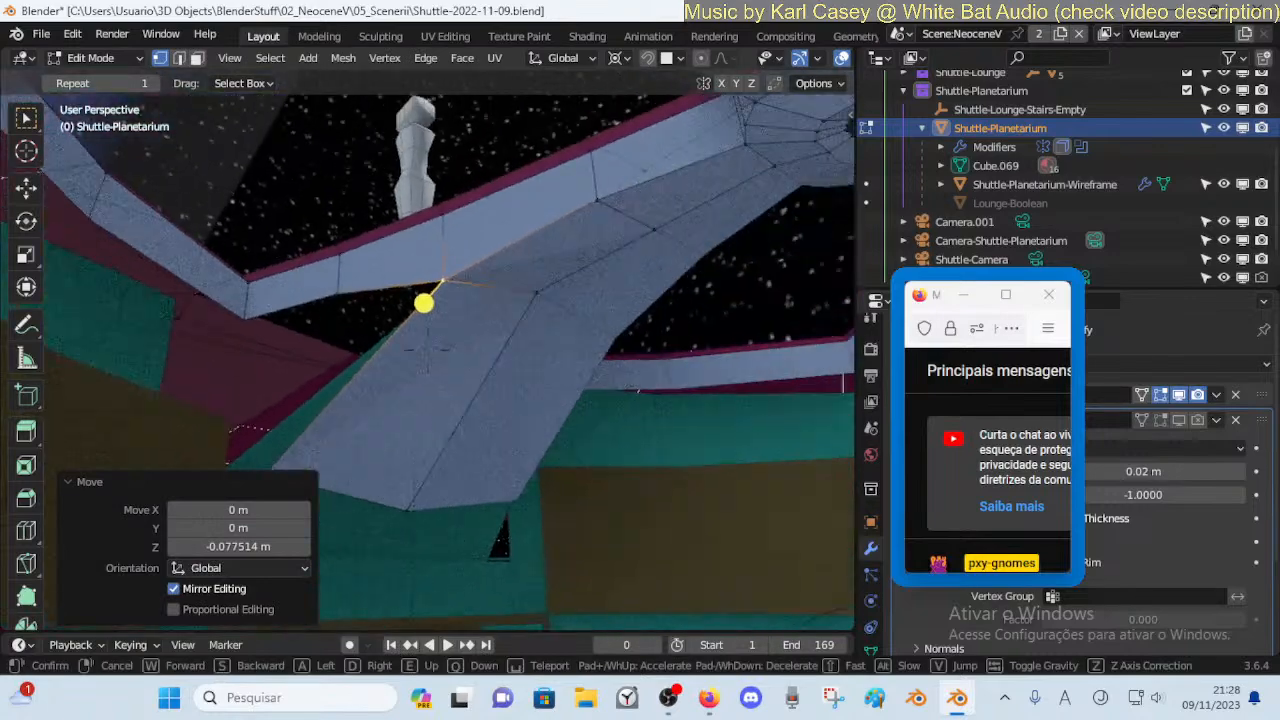
{"action": "left_click", "coordinate": [587, 301]}
{"action": "key", "text": "g"}
{"action": "key", "text": "z"}
{"action": "left_click", "coordinate": [678, 392]}
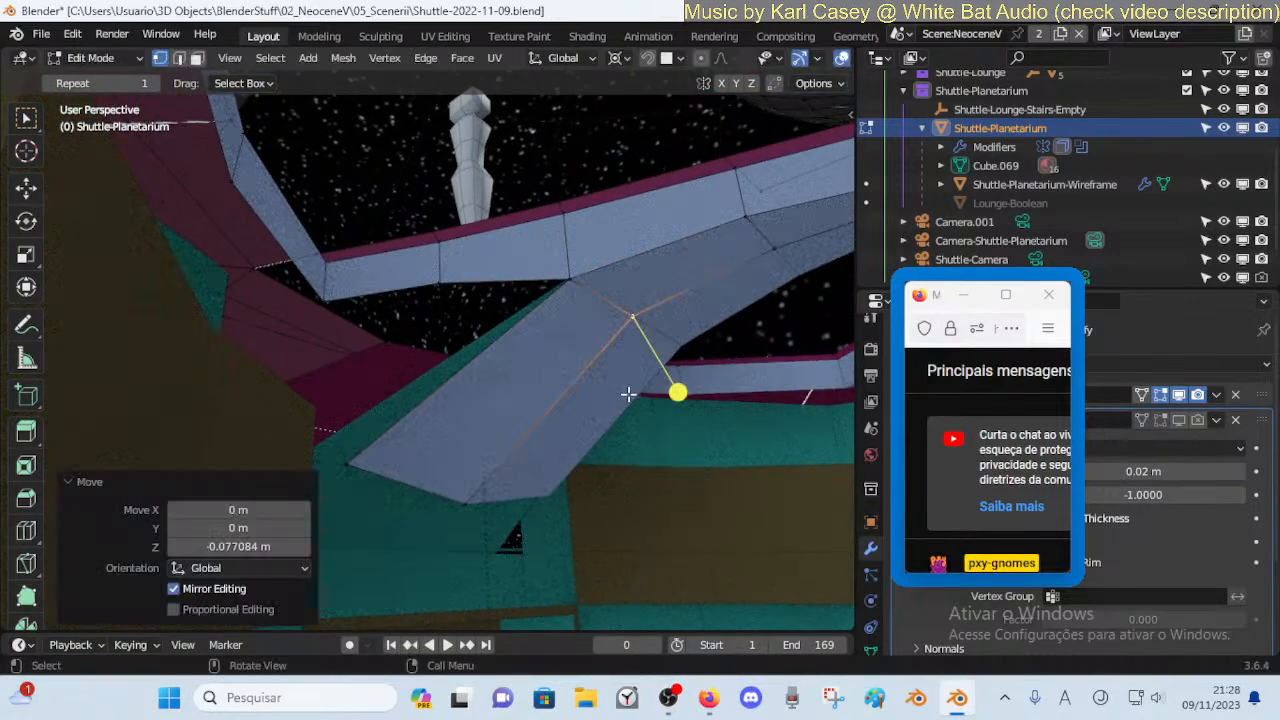
Set the transform pivot point to Individual Origins
{"action": "key", "text": "z"}
{"action": "key", "text": "Escape"}
{"action": "key", "text": "shift+less"}
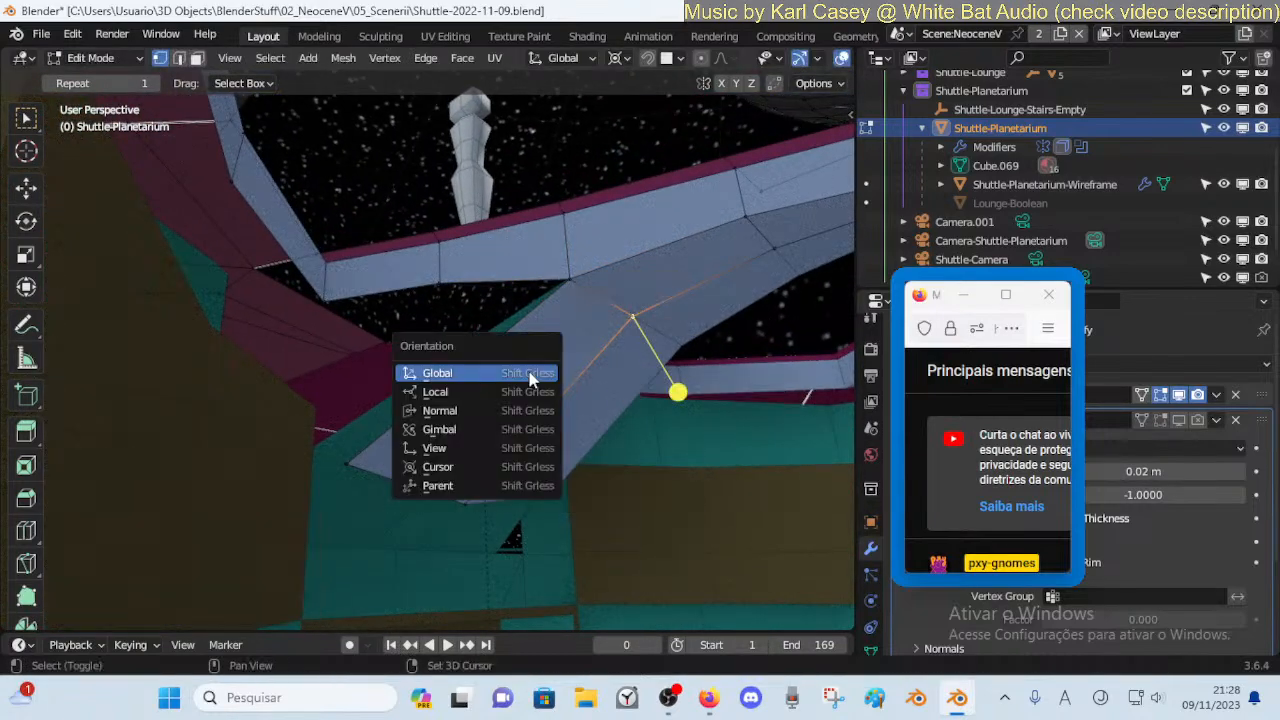
{"action": "key", "text": "Escape"}
{"action": "key", "text": "less"}
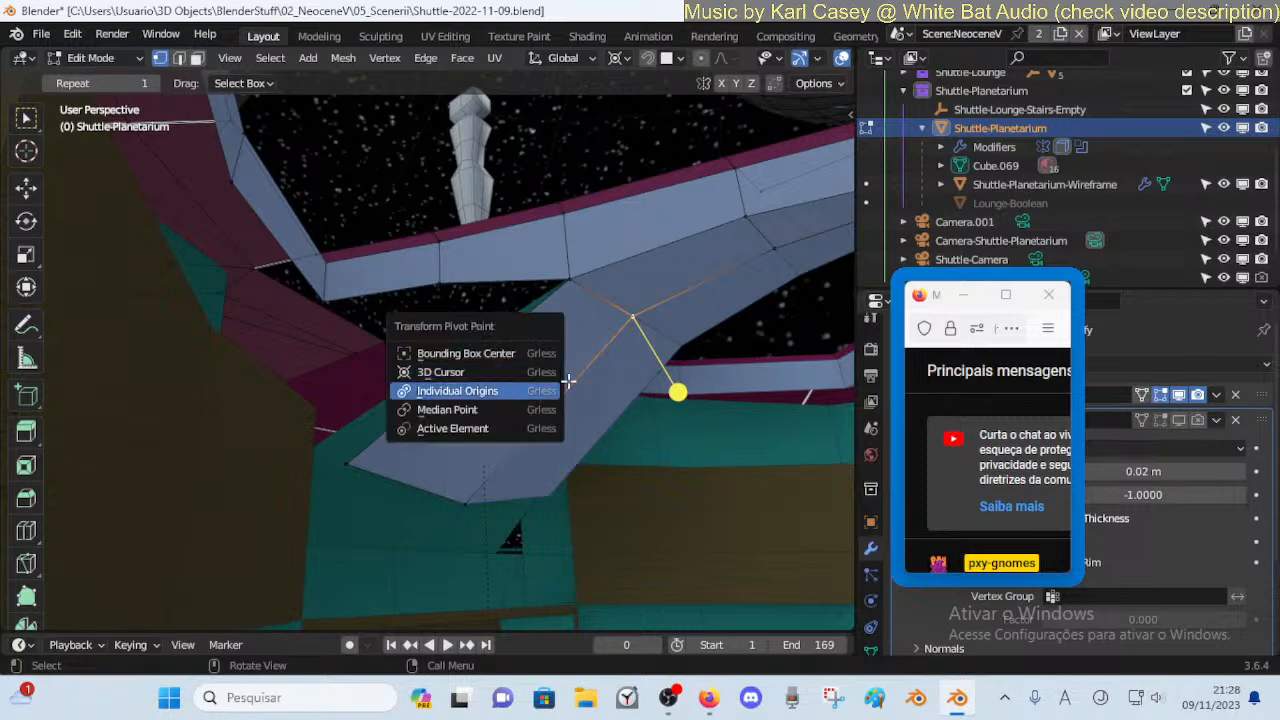
{"action": "left_click", "coordinate": [519, 390]}
Move the panel's upper inner vertex along Z and lower the next vertex toward the central sphere about 0.034 m
{"action": "key", "text": "g"}
{"action": "key", "text": "z"}
{"action": "left_click", "coordinate": [705, 337]}
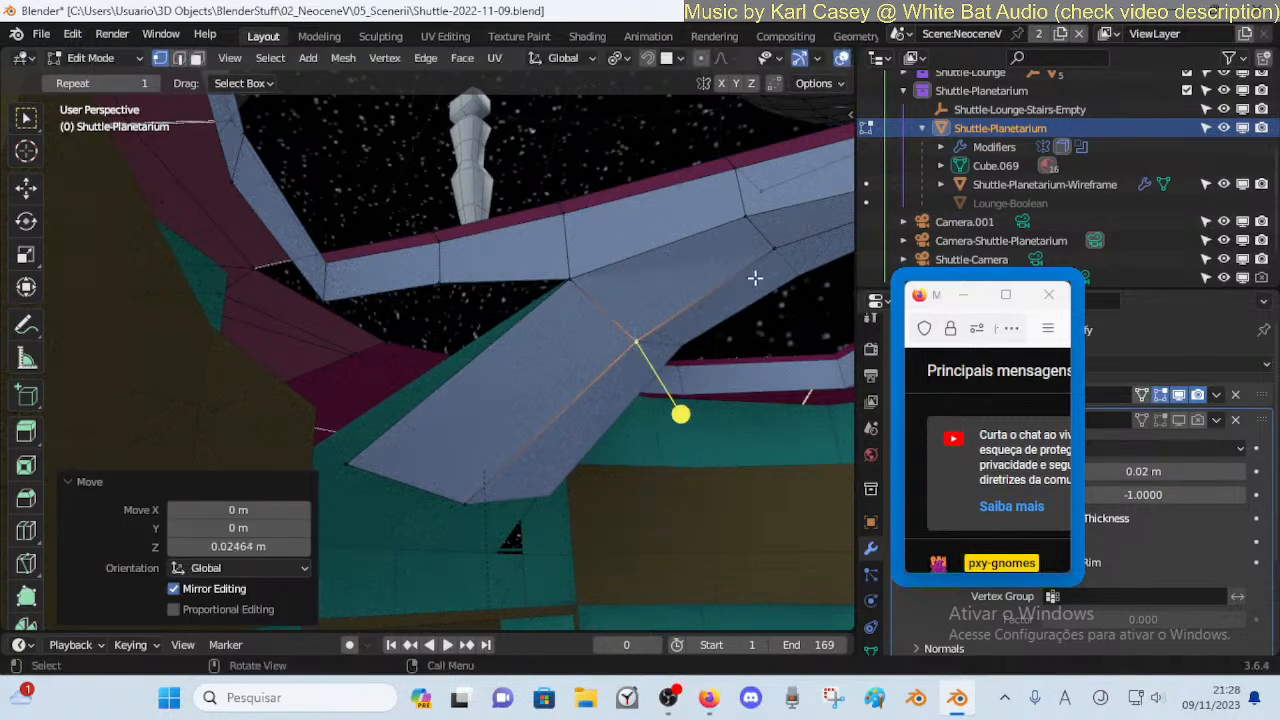
{"action": "key", "text": "g"}
{"action": "key", "text": "z"}
{"action": "left_click", "coordinate": [776, 250]}
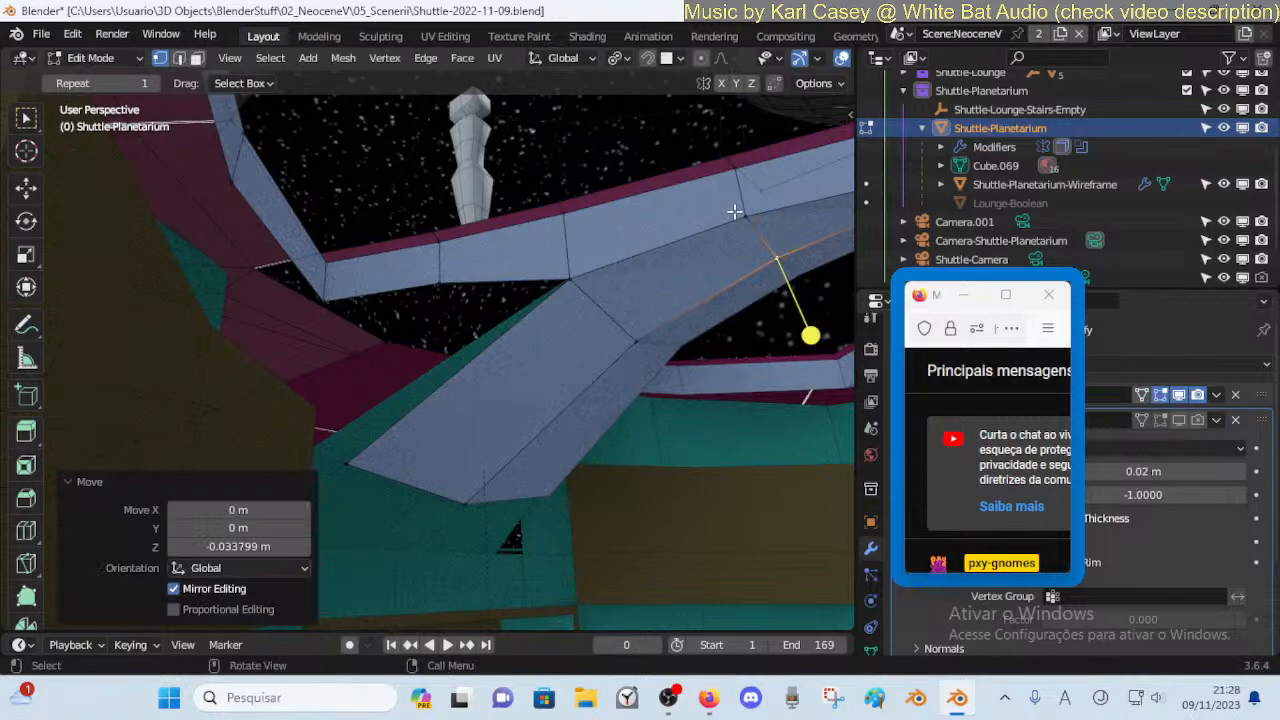
Lower the panel's upper outer vertex about 0.04 m and its upper inner vertex about 0.03 m along the Z axis
{"action": "left_click", "coordinate": [740, 214]}
{"action": "key", "text": "shift+grave"}
{"action": "key", "text": "s"}
{"action": "key", "text": "w"}
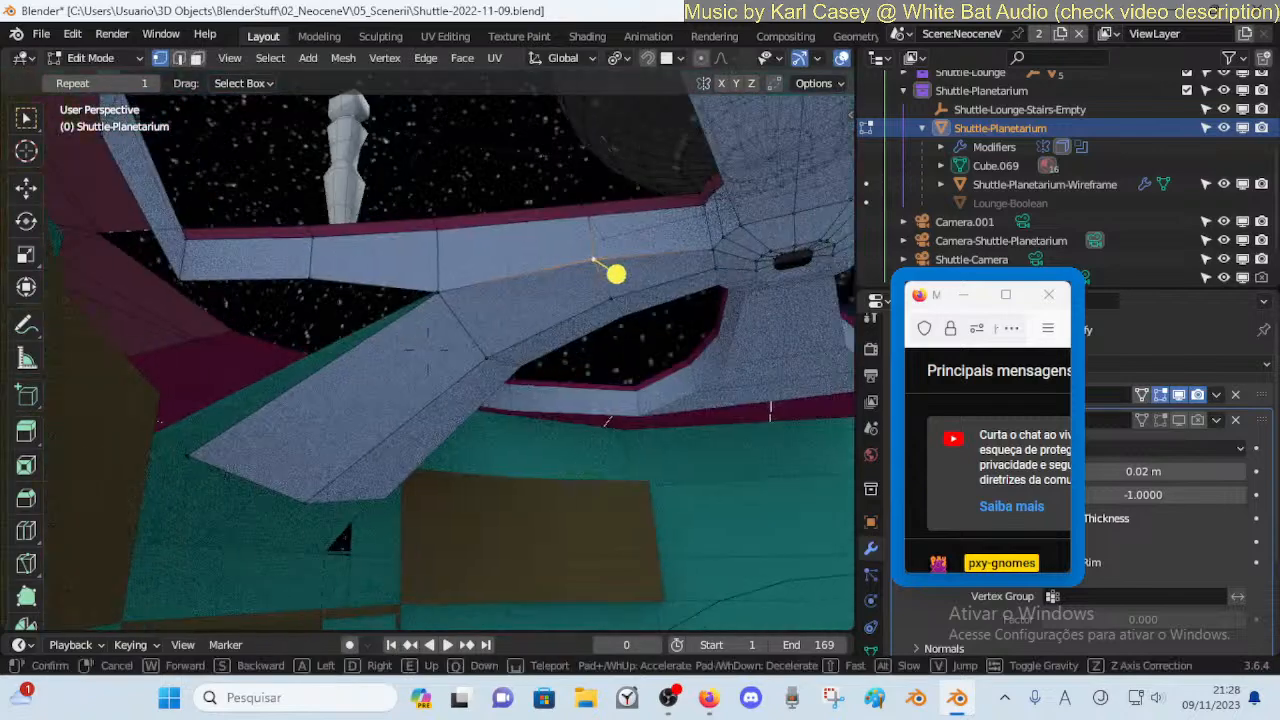
{"action": "left_click", "coordinate": [540, 266]}
{"action": "left_click", "coordinate": [499, 287]}
{"action": "key", "text": "g"}
{"action": "key", "text": "z"}
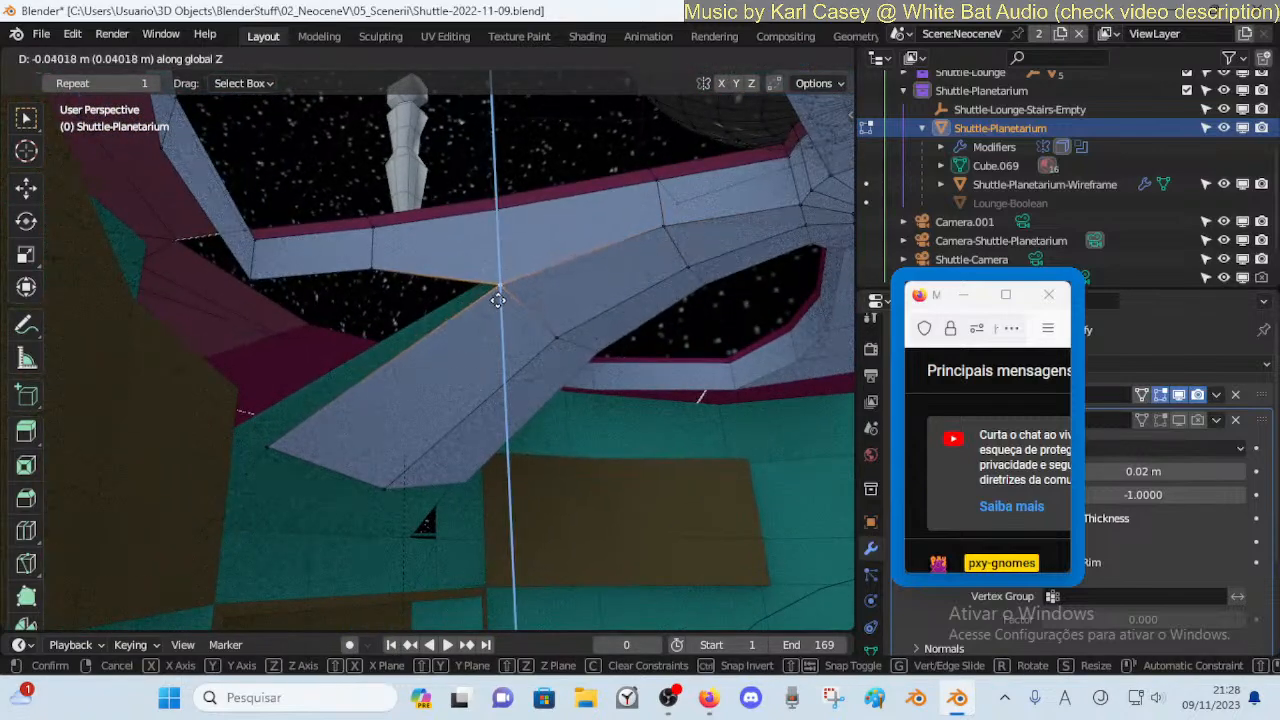
{"action": "left_click", "coordinate": [514, 306]}
{"action": "left_click", "coordinate": [555, 338]}
{"action": "key", "text": "g"}
{"action": "key", "text": "z"}
{"action": "left_click", "coordinate": [557, 342]}
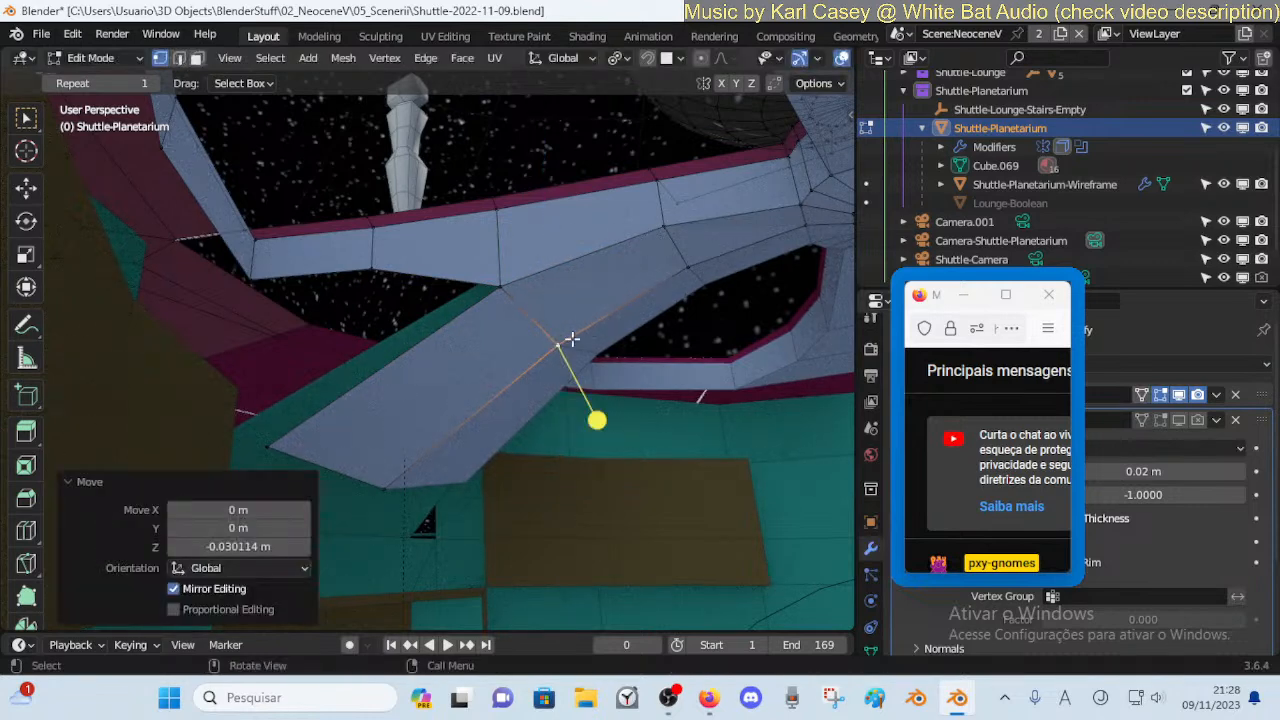
Adjust the height of the underside vertices along the fold between the panel and the central sphere, along Z
{"action": "left_click", "coordinate": [689, 265], "text": "shift"}
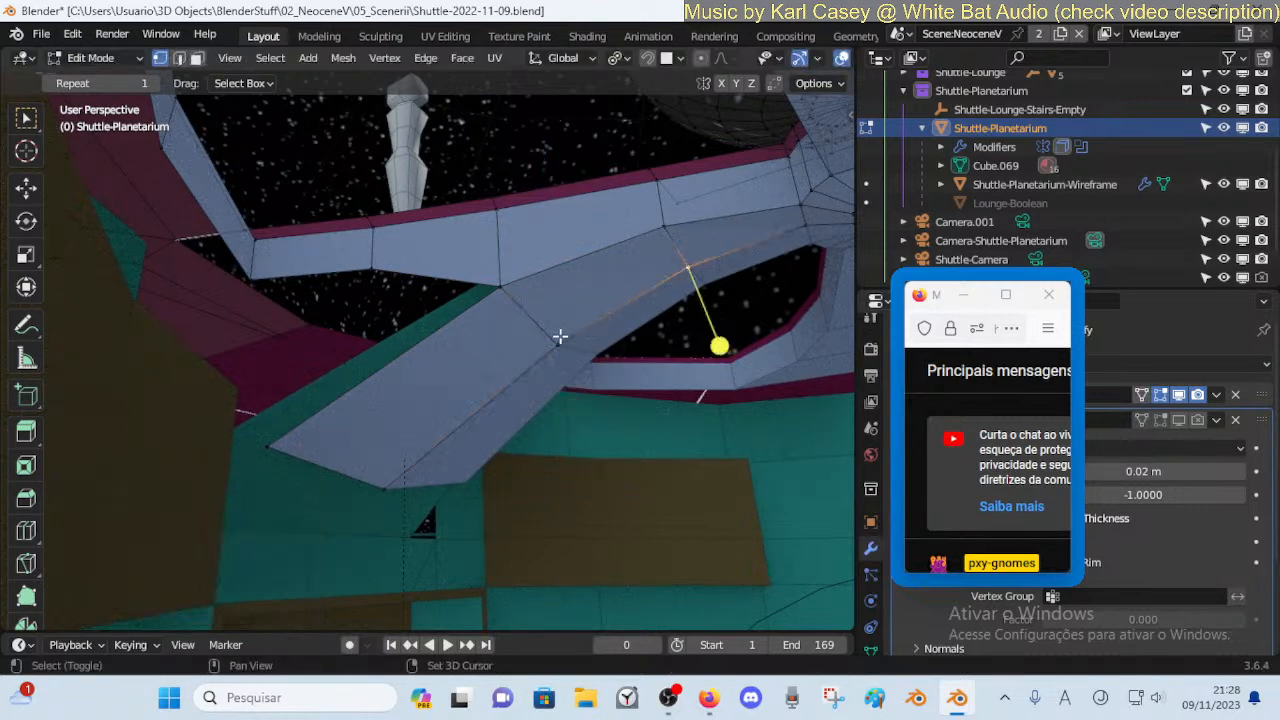
{"action": "left_click", "coordinate": [560, 337], "text": "shift"}
{"action": "key", "text": "g"}
{"action": "key", "text": "z"}
{"action": "left_click", "coordinate": [466, 431]}
Adjust the panel's lower middle vertex along Z and raise its lower outer corner vertex about 0.046 m
{"action": "left_click", "coordinate": [384, 488]}
{"action": "key", "text": "g"}
{"action": "key", "text": "z"}
{"action": "left_click", "coordinate": [203, 426]}
{"action": "left_click", "coordinate": [280, 447]}
{"action": "key", "text": "g"}
{"action": "key", "text": "z"}
{"action": "left_click", "coordinate": [280, 434]}
{"action": "key", "text": "shift+grave"}
{"action": "left_click", "coordinate": [280, 434]}
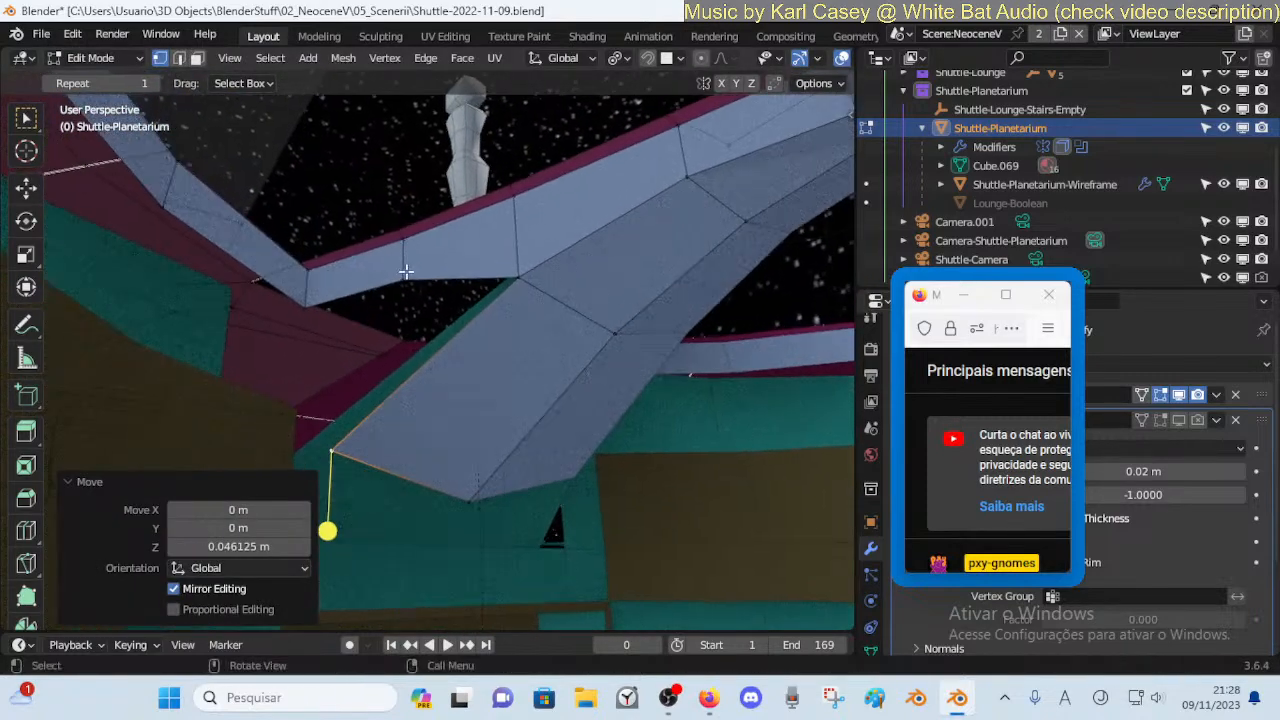
Lower the bottom vertex of the opening's side wall beside the sloped panel about 0.2 m along Z
{"action": "left_click", "coordinate": [405, 277]}
{"action": "key", "text": "g"}
{"action": "key", "text": "z"}
{"action": "left_click", "coordinate": [409, 333]}
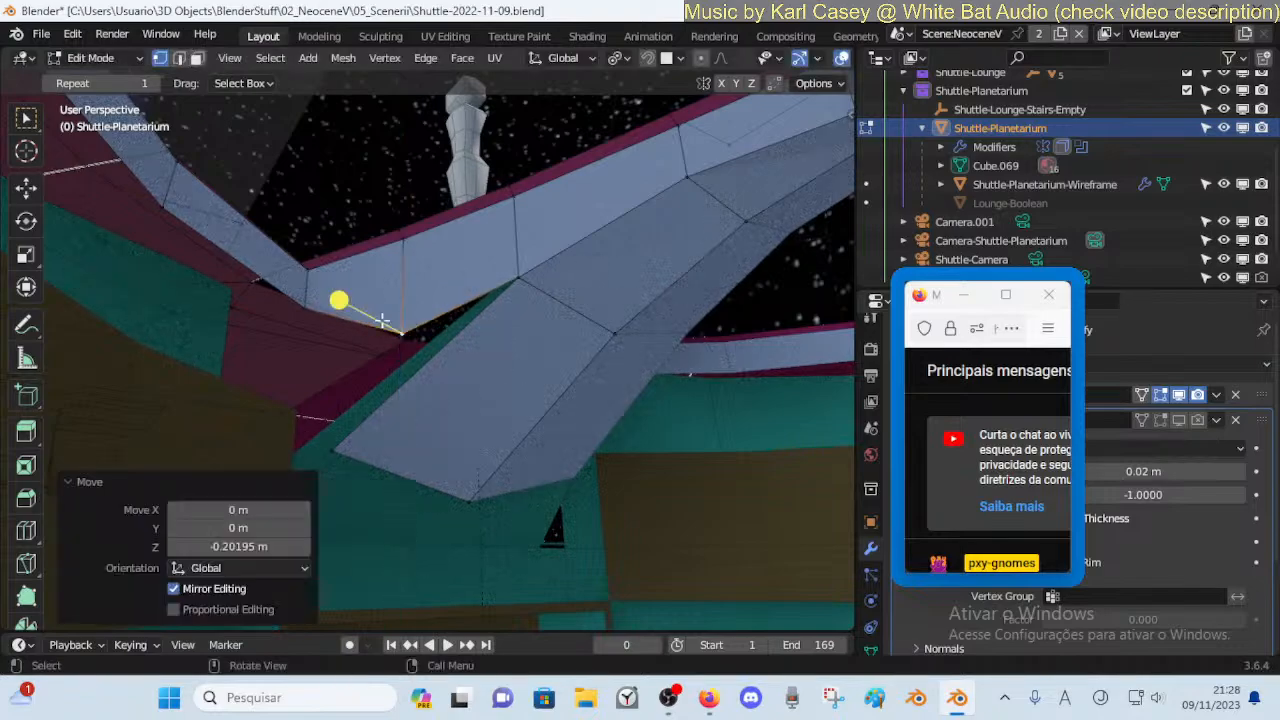
Examine the lowered side wall, ramp and floor opening from below, along the ramp and from above near the dummy figure
{"action": "key", "text": "shift+grave"}
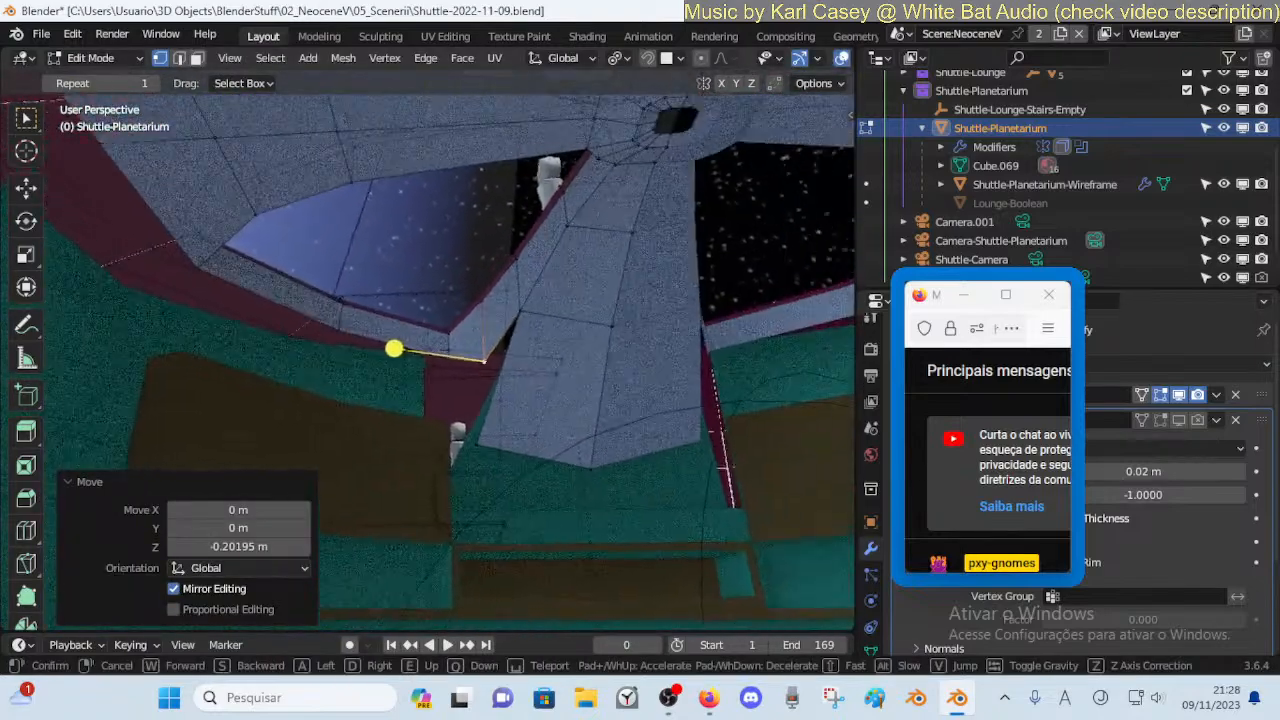
{"action": "key", "text": "d"}
{"action": "key", "text": "a"}
{"action": "key", "text": "d"}
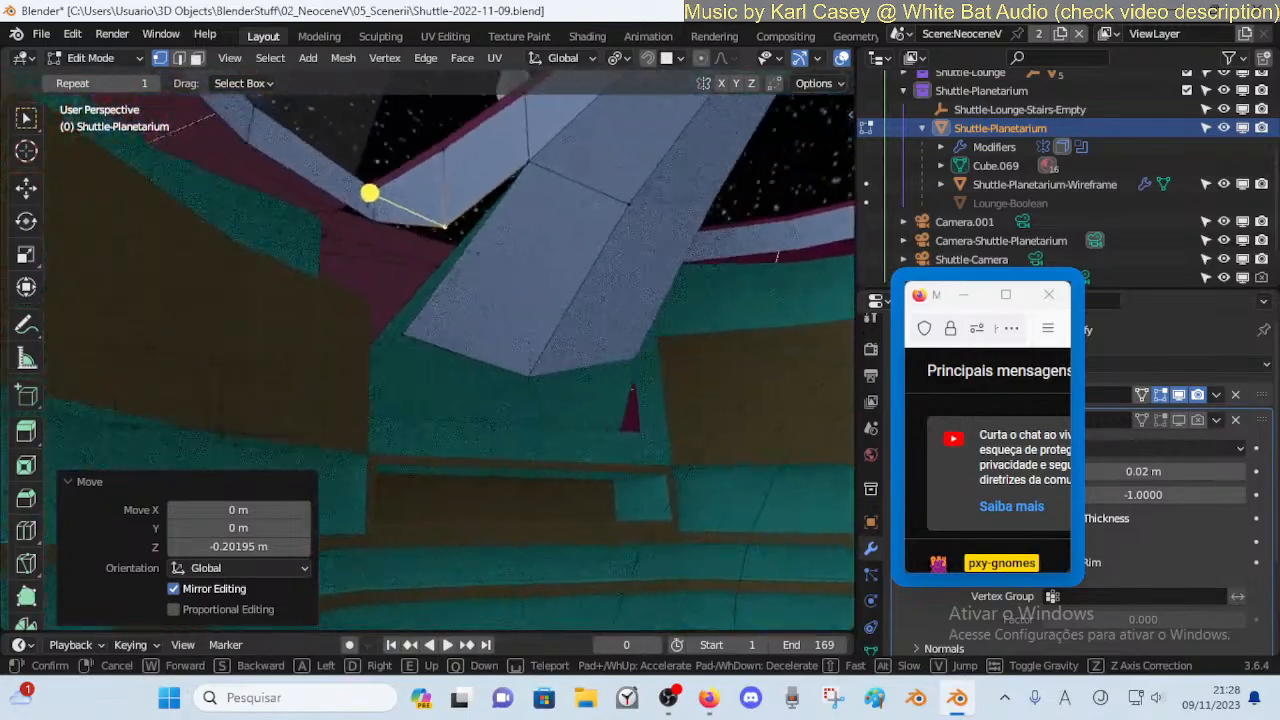
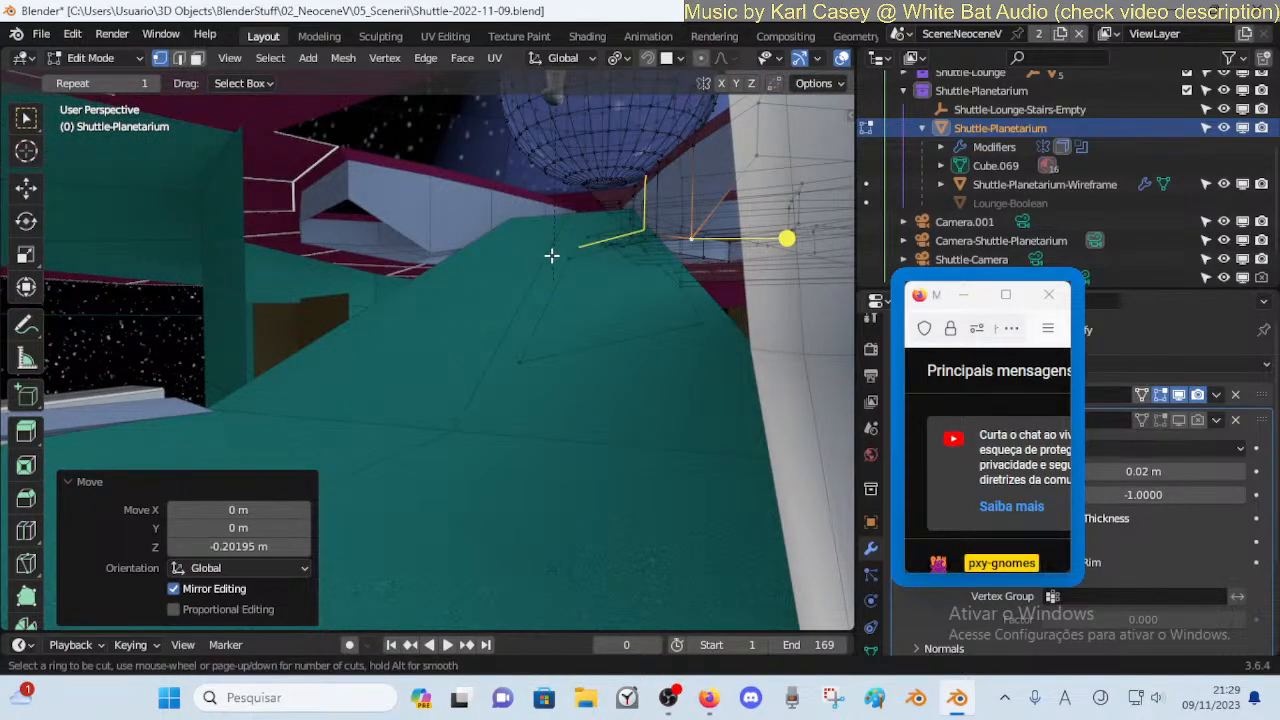
{"action": "key", "text": "shift+grave"}
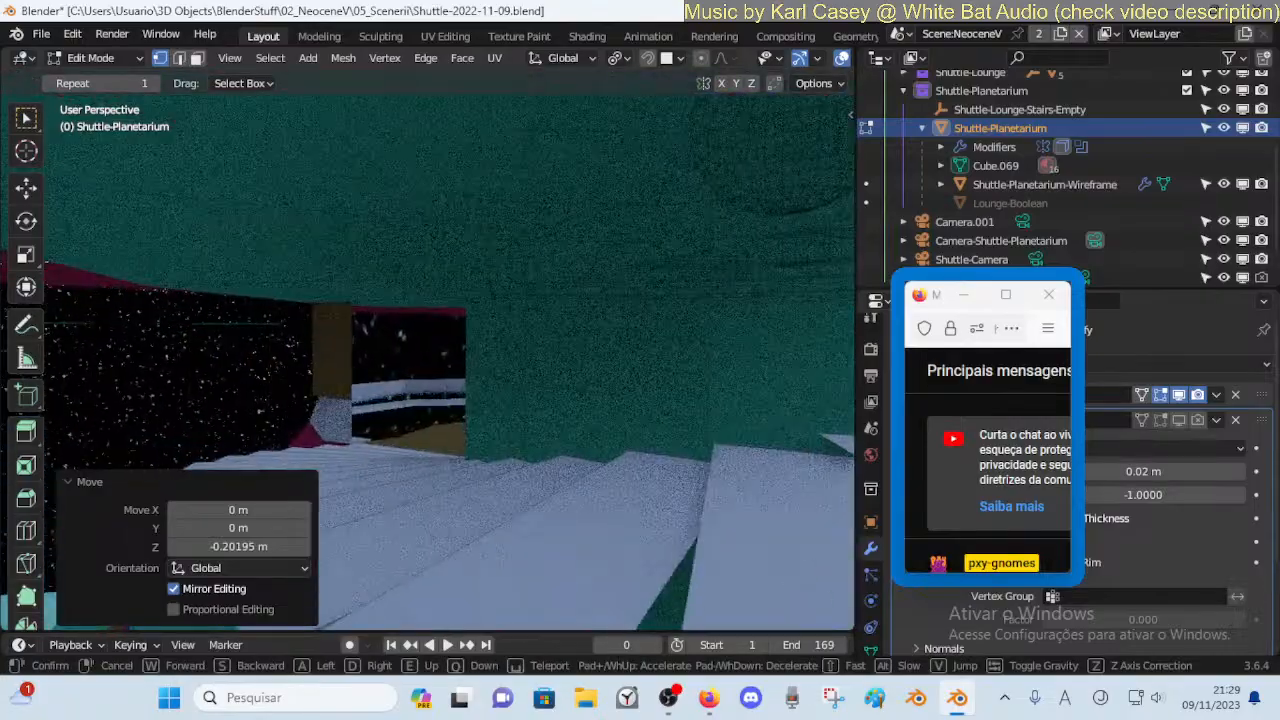
{"action": "key", "text": "w"}
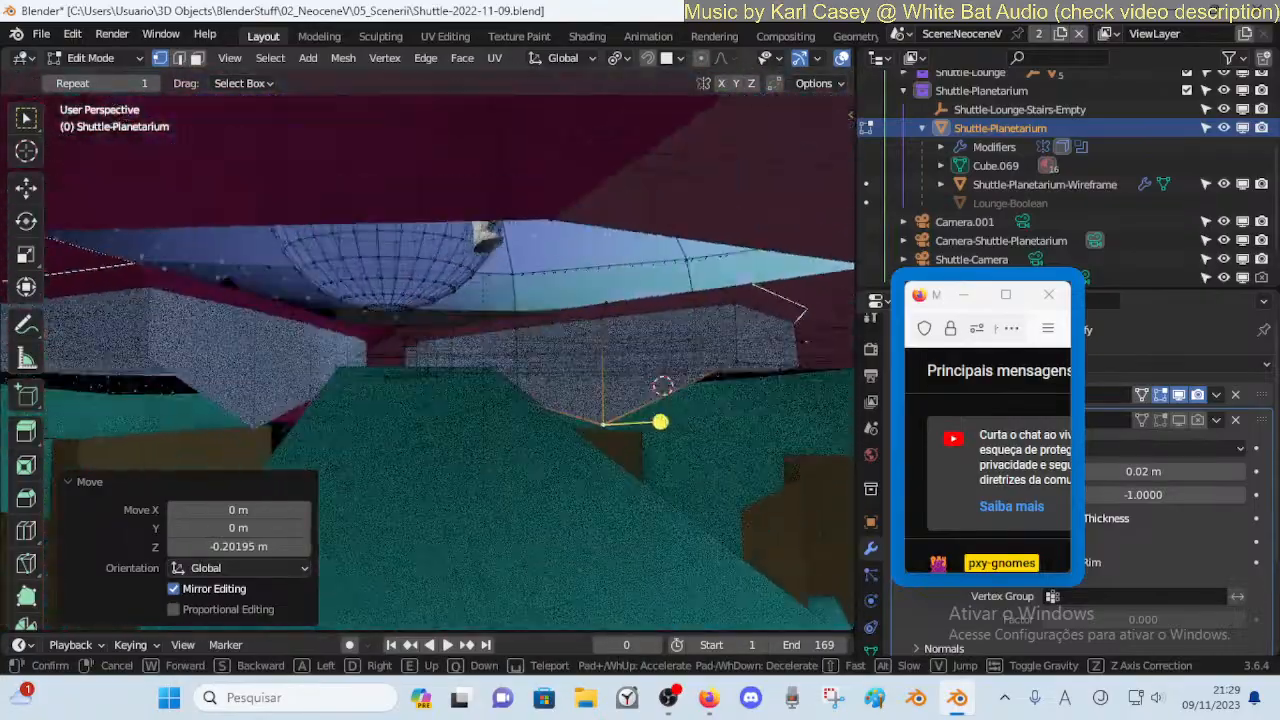
{"action": "key", "text": "a"}
{"action": "key", "text": "s"}
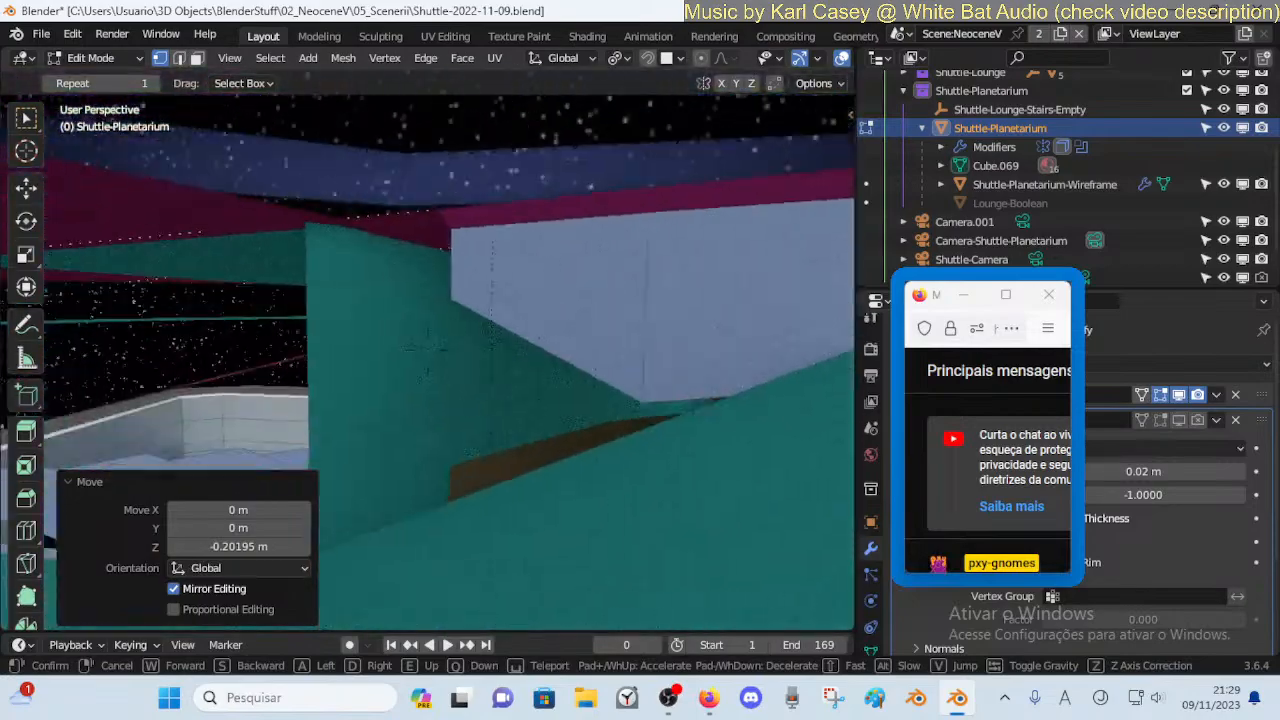
{"action": "key", "text": "e"}
{"action": "key", "text": "s"}
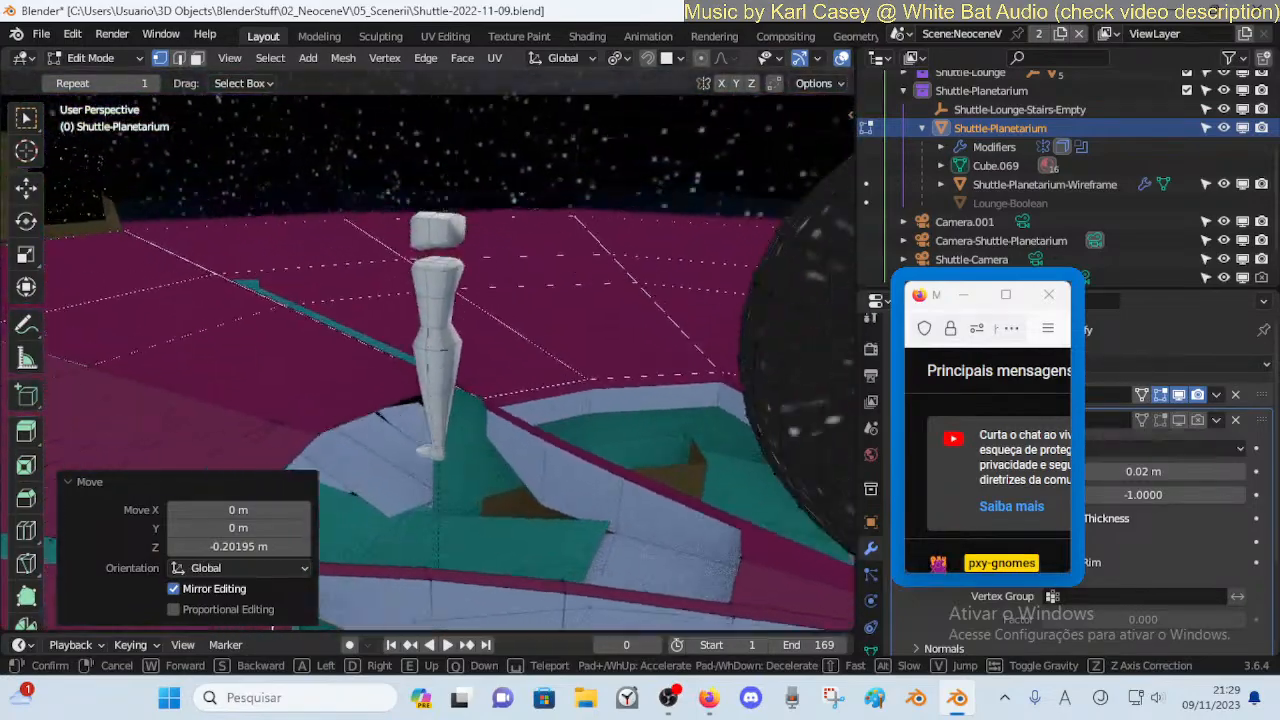
{"action": "key", "text": "q"}
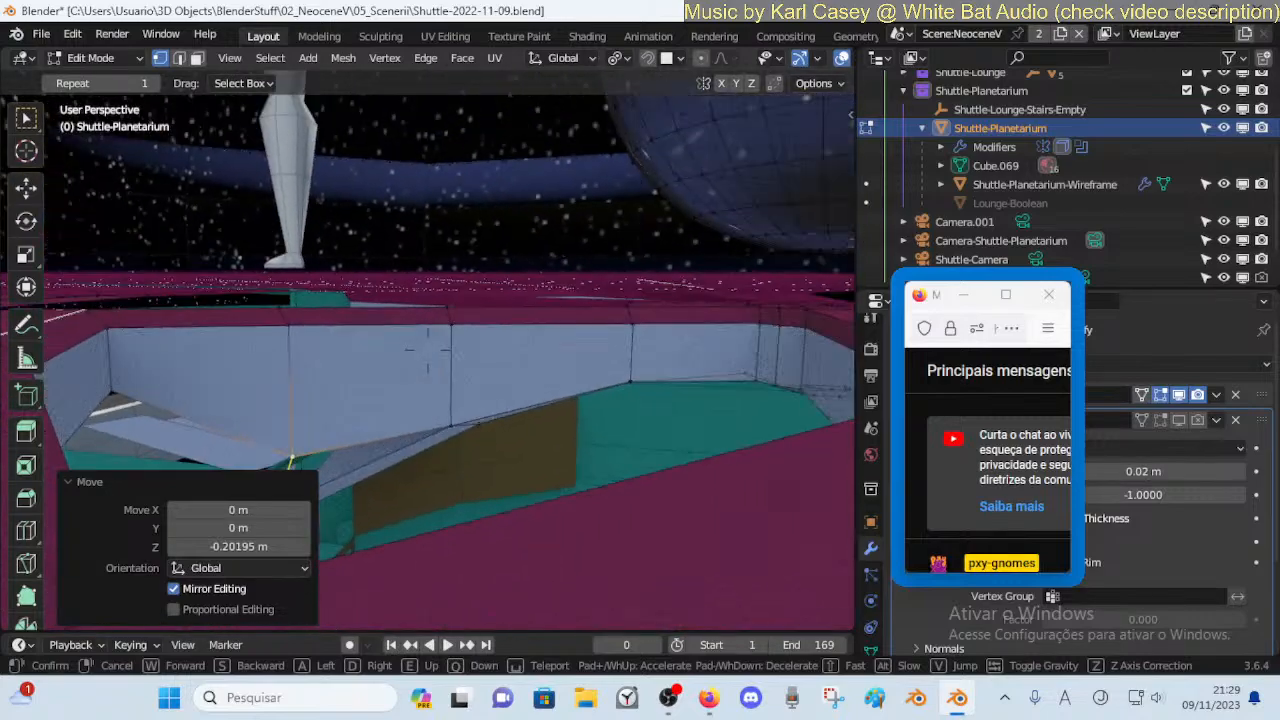
{"action": "left_click", "coordinate": [533, 290]}
{"action": "key", "text": "shift+grave"}
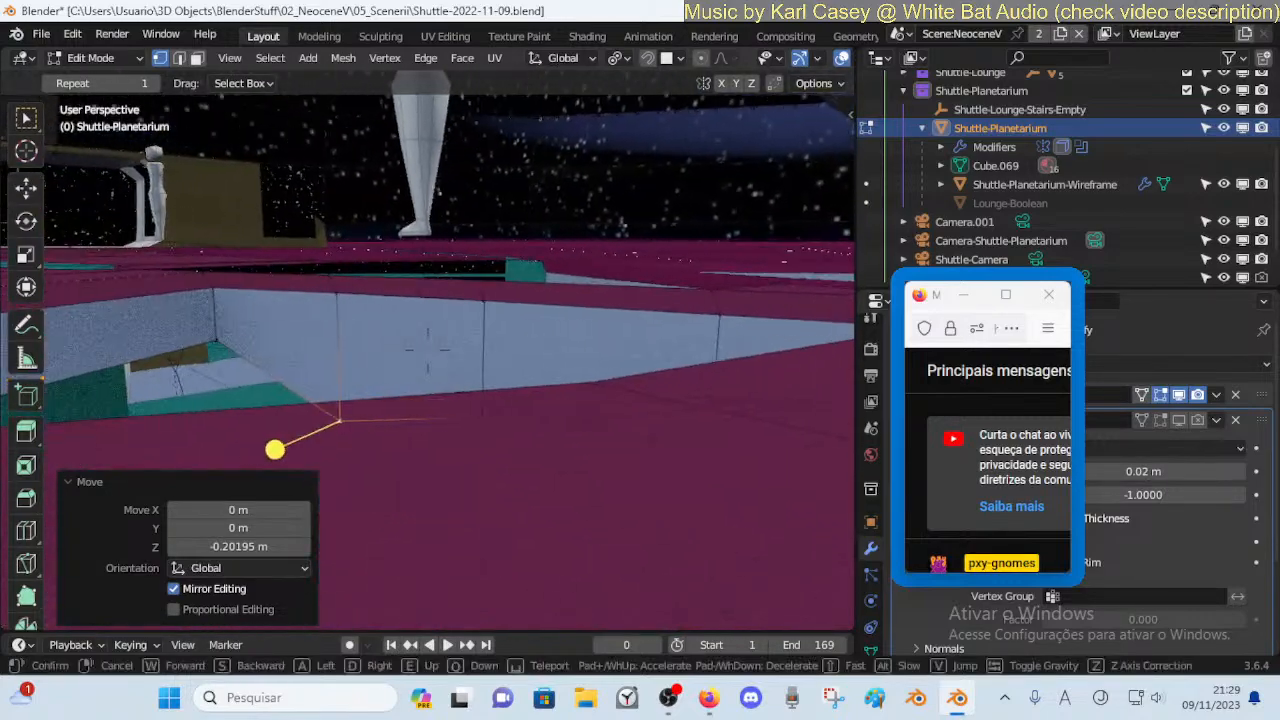
{"action": "key", "text": "e"}
{"action": "left_click", "coordinate": [514, 294]}
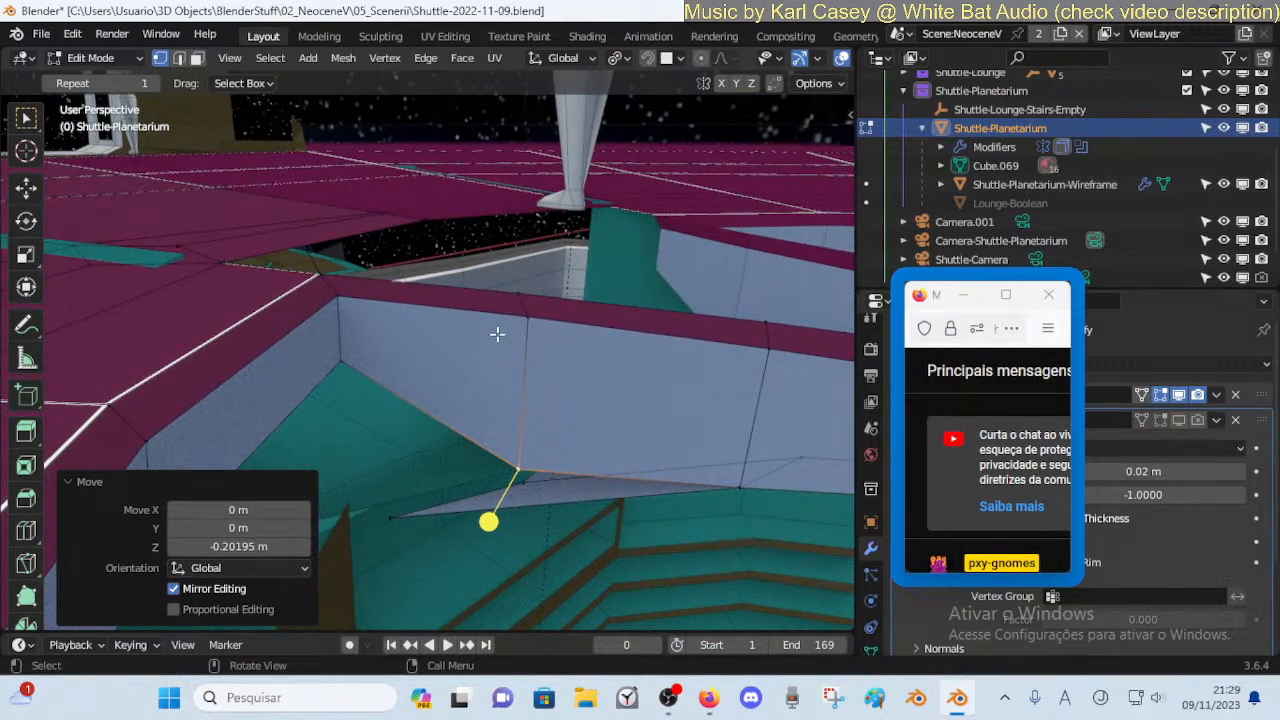
Slide the side wall's lowered bottom vertex back up along its vertical edge
{"action": "key", "text": "k"}
{"action": "key", "text": "Escape"}
{"action": "left_click", "coordinate": [517, 470]}
{"action": "key", "text": "shift+v"}
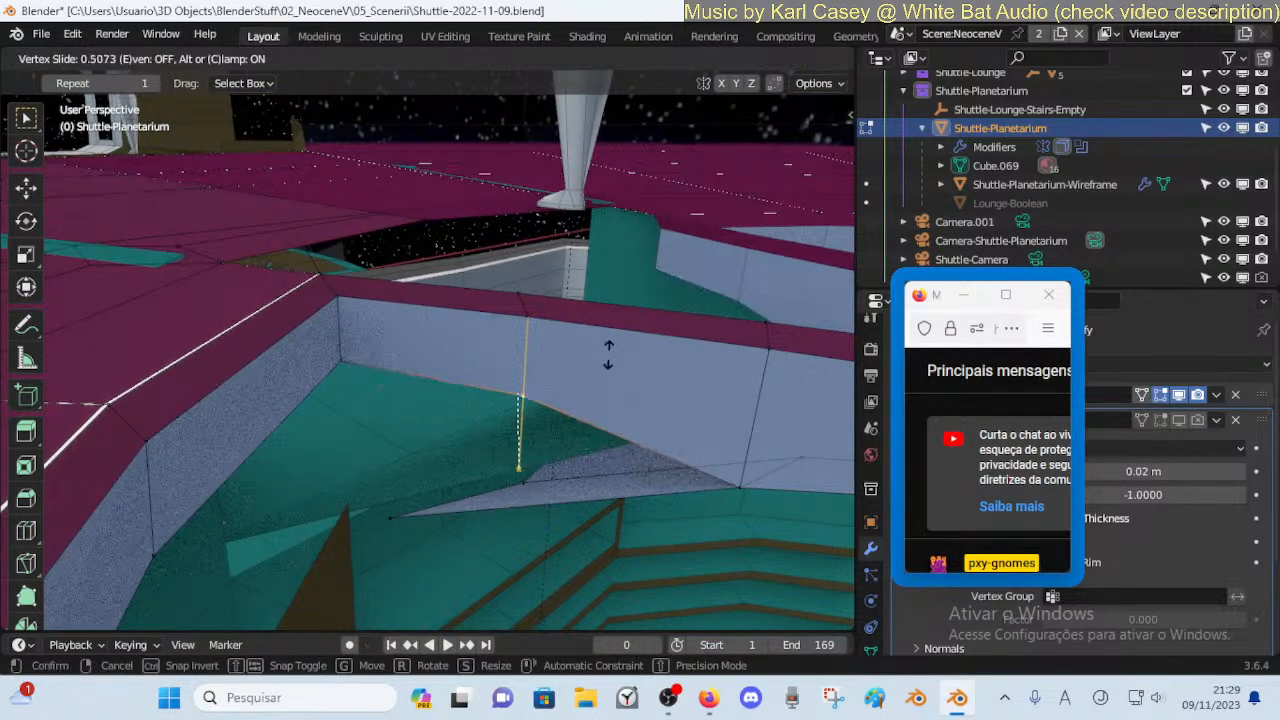
{"action": "left_click", "coordinate": [622, 351]}
Lower the side wall's bottom vertex about 0.29 m along Z and merge it at last into the sloped panel's lower outer corner
{"action": "left_click", "coordinate": [741, 483], "text": "shift"}
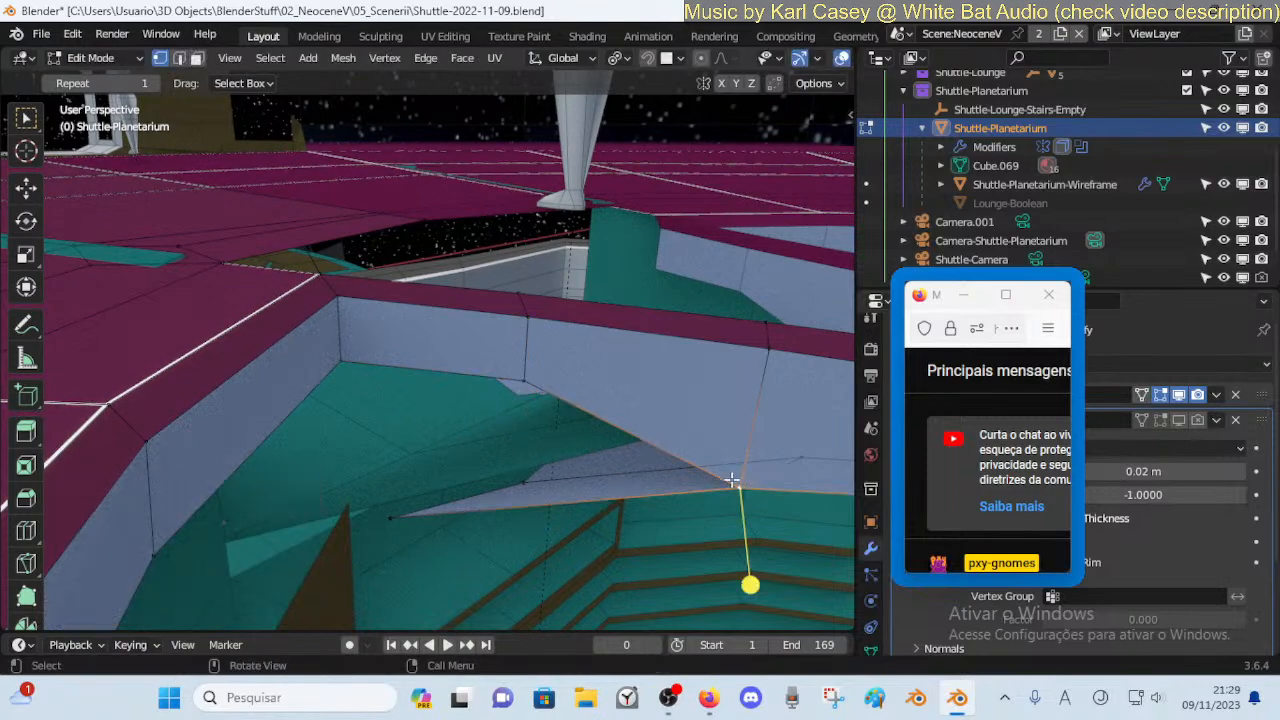
{"action": "key", "text": "shift+grave"}
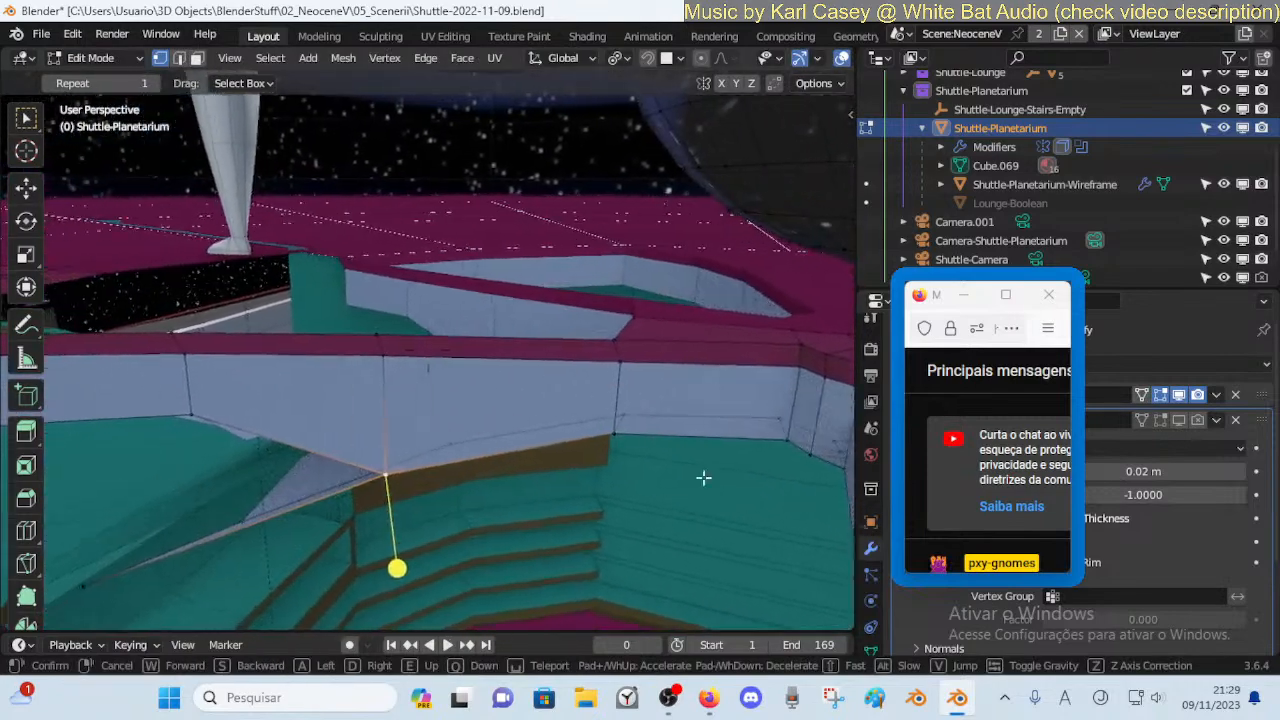
{"action": "left_click", "coordinate": [461, 466]}
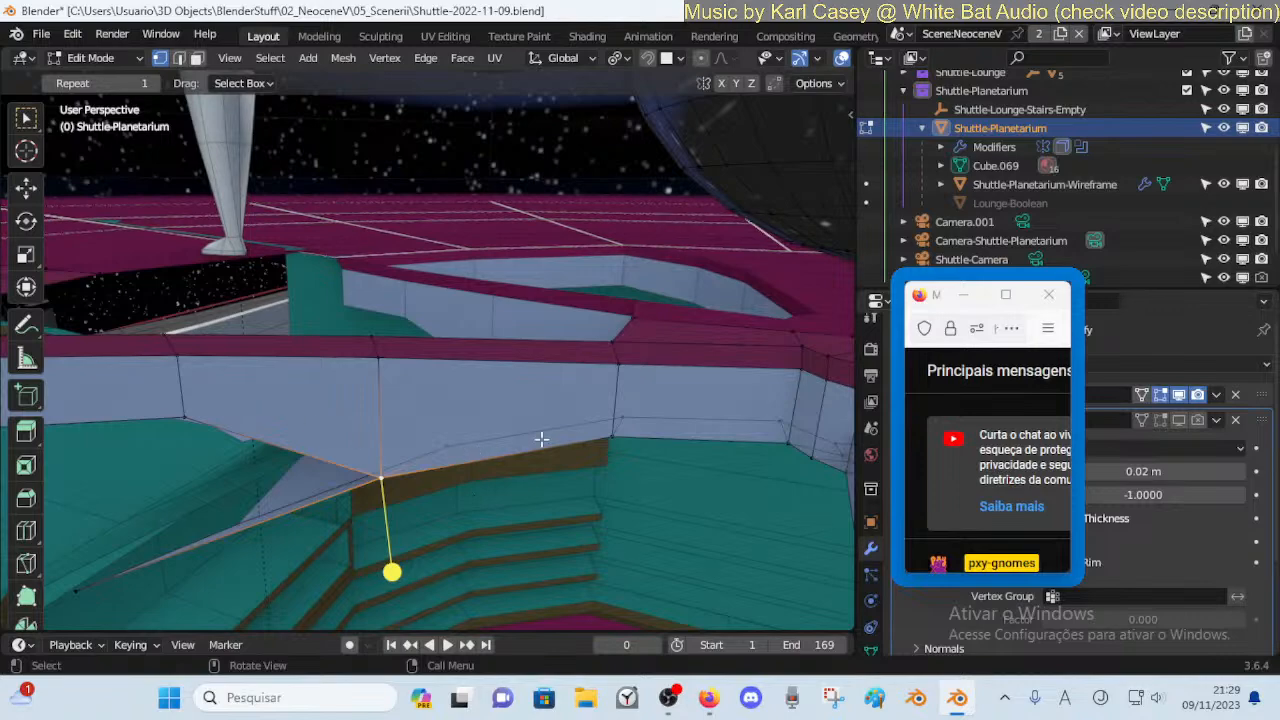
{"action": "key", "text": "shift+grave"}
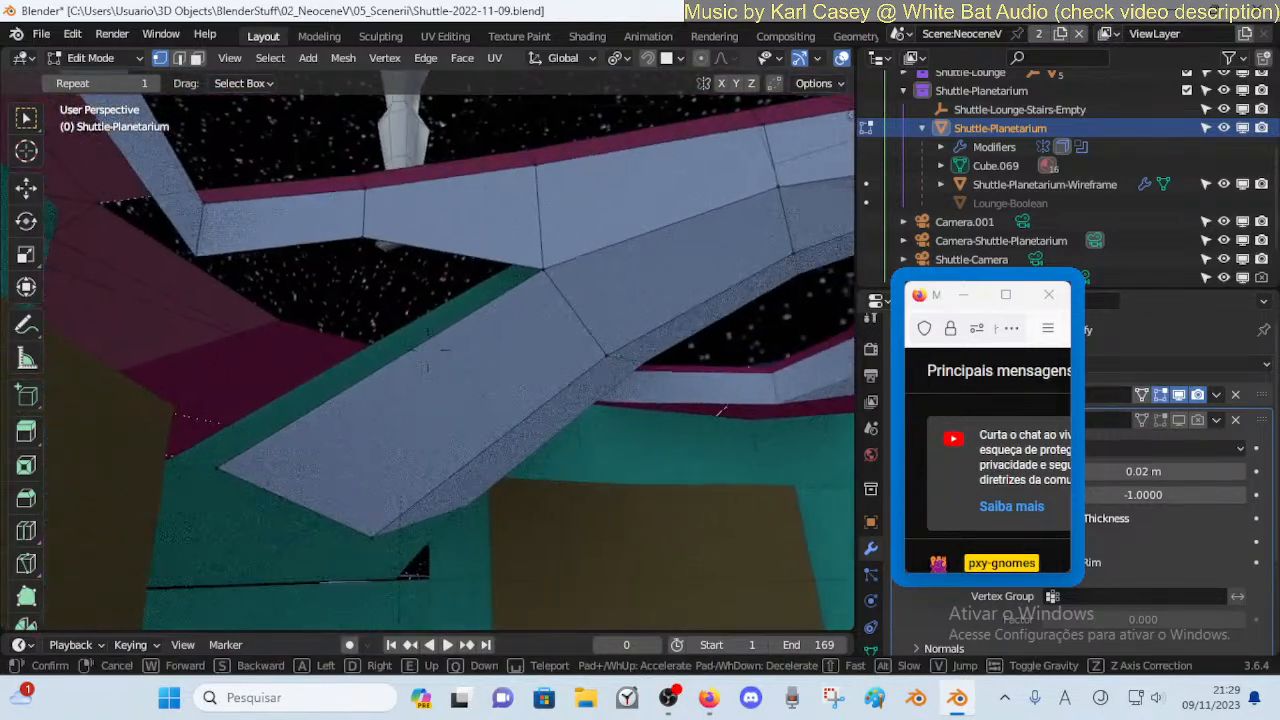
{"action": "left_click", "coordinate": [372, 319]}
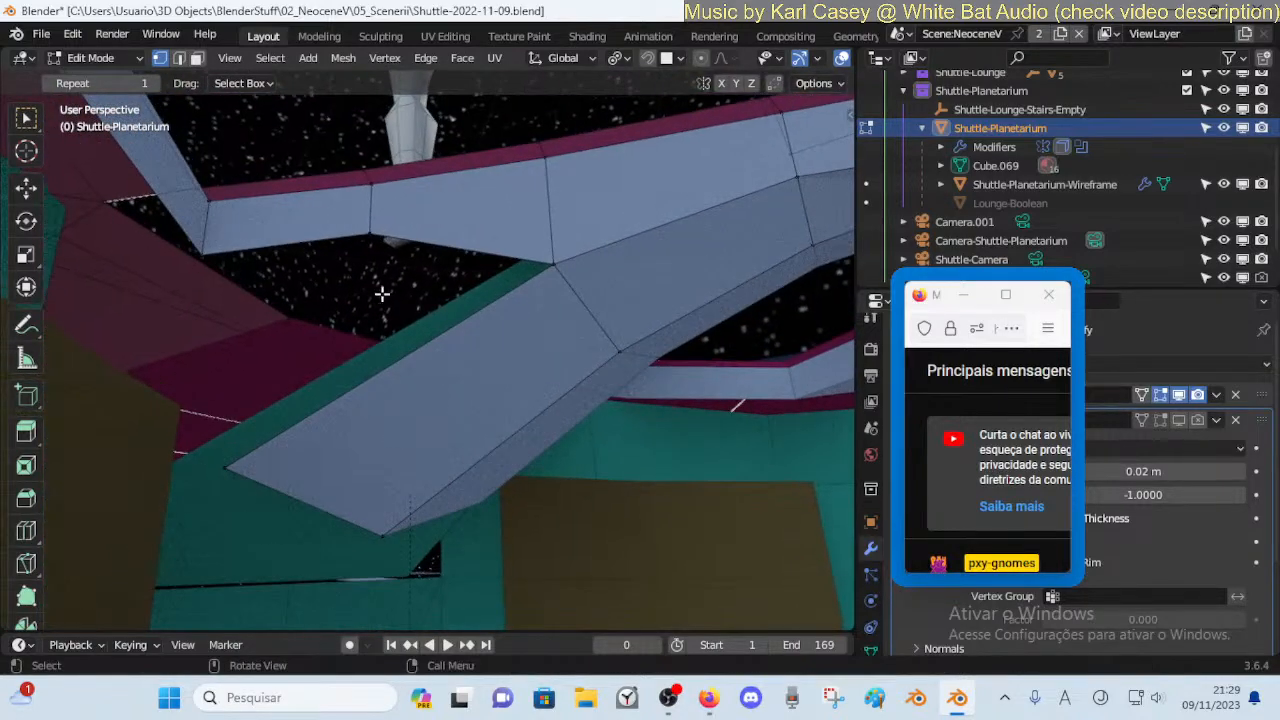
{"action": "key", "text": "g"}
{"action": "key", "text": "z"}
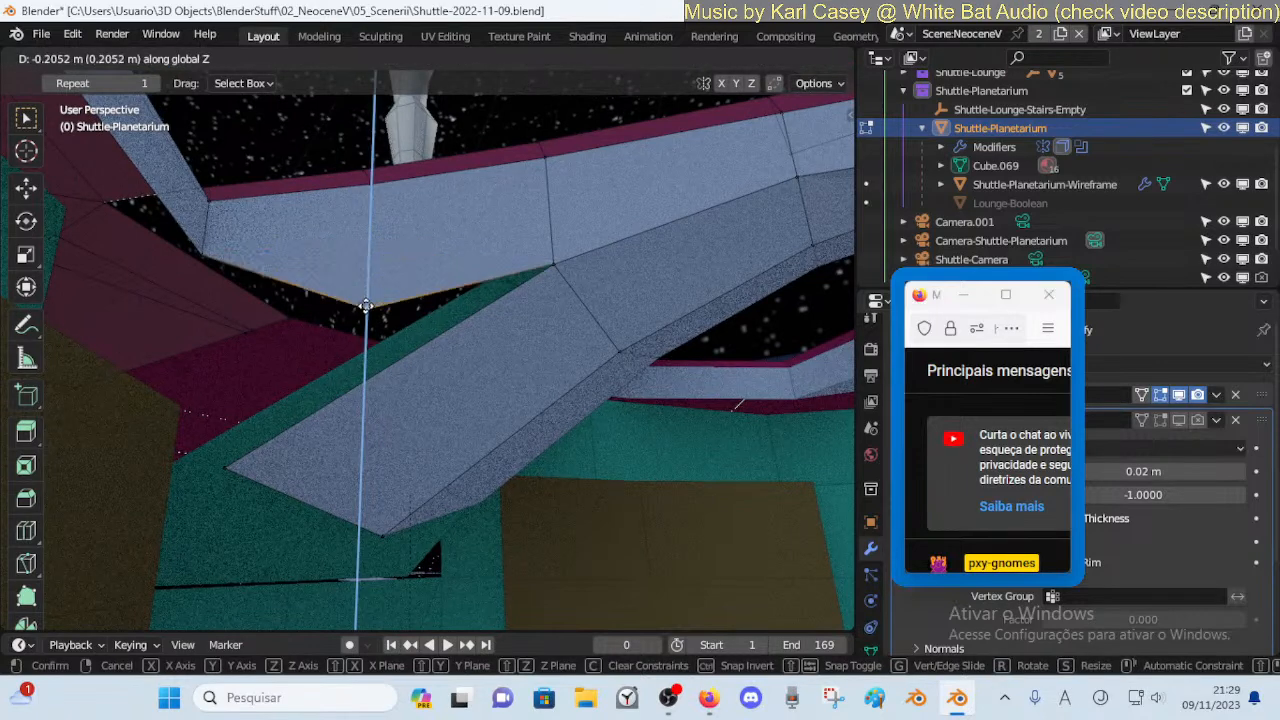
{"action": "left_click", "coordinate": [361, 335]}
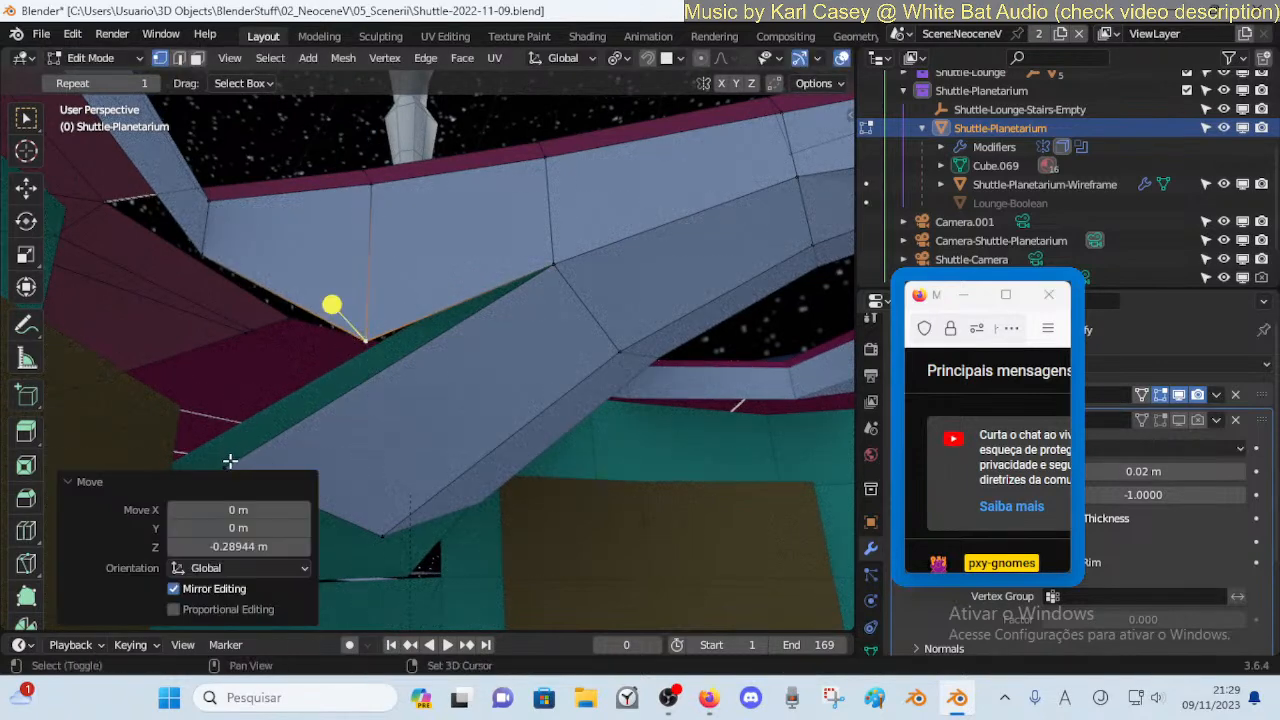
{"action": "left_click", "coordinate": [259, 445]}
{"action": "key", "text": "m"}
{"action": "left_click", "coordinate": [284, 438]}
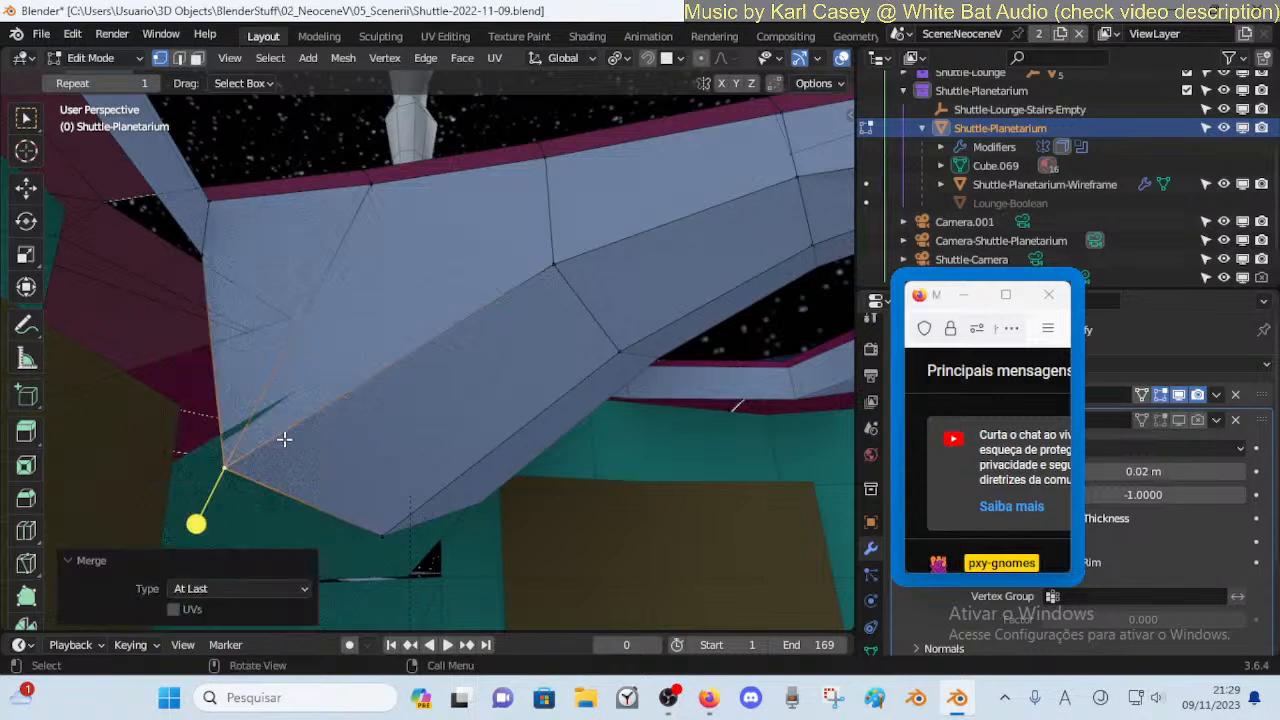
Raise the side wall's merged bottom corner about 0.13 m and the panel's adjacent lowest vertex about 0.06 m along Z
{"action": "middle_click_drag", "start_coordinate": [245, 492], "coordinate": [289, 477], "text": "shift"}
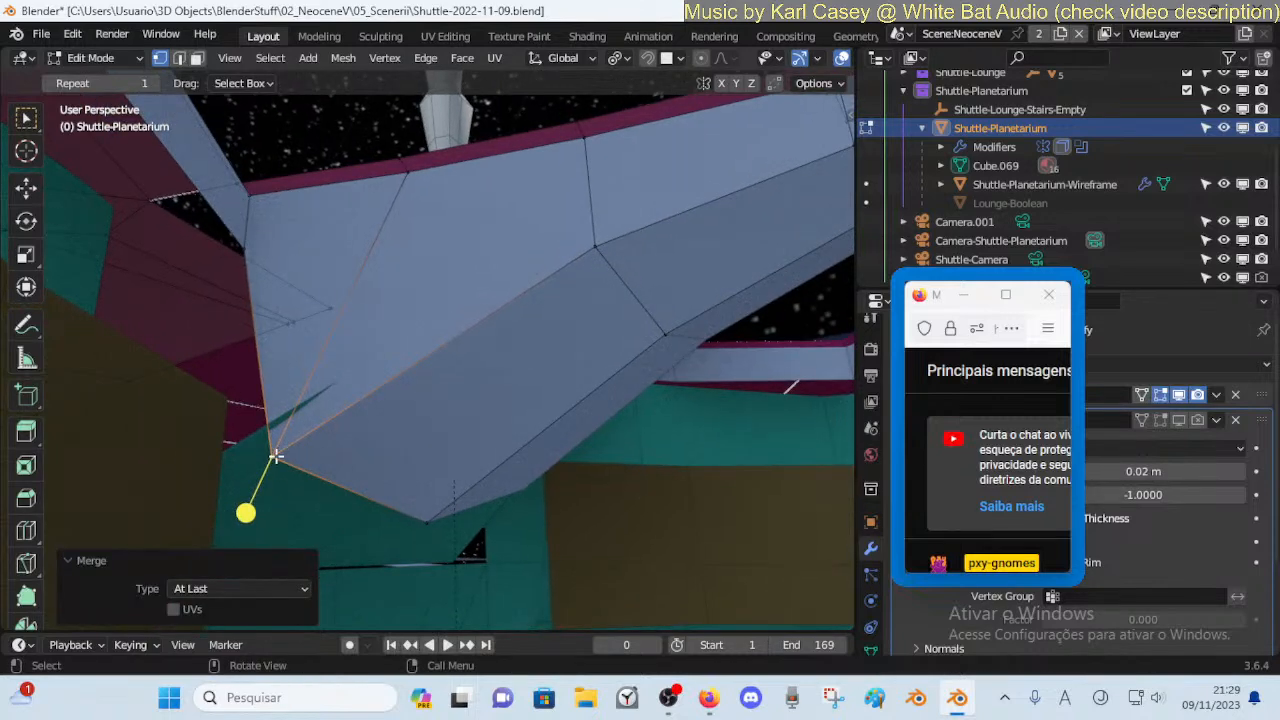
{"action": "key", "text": "g"}
{"action": "key", "text": "z"}
{"action": "left_click", "coordinate": [268, 406]}
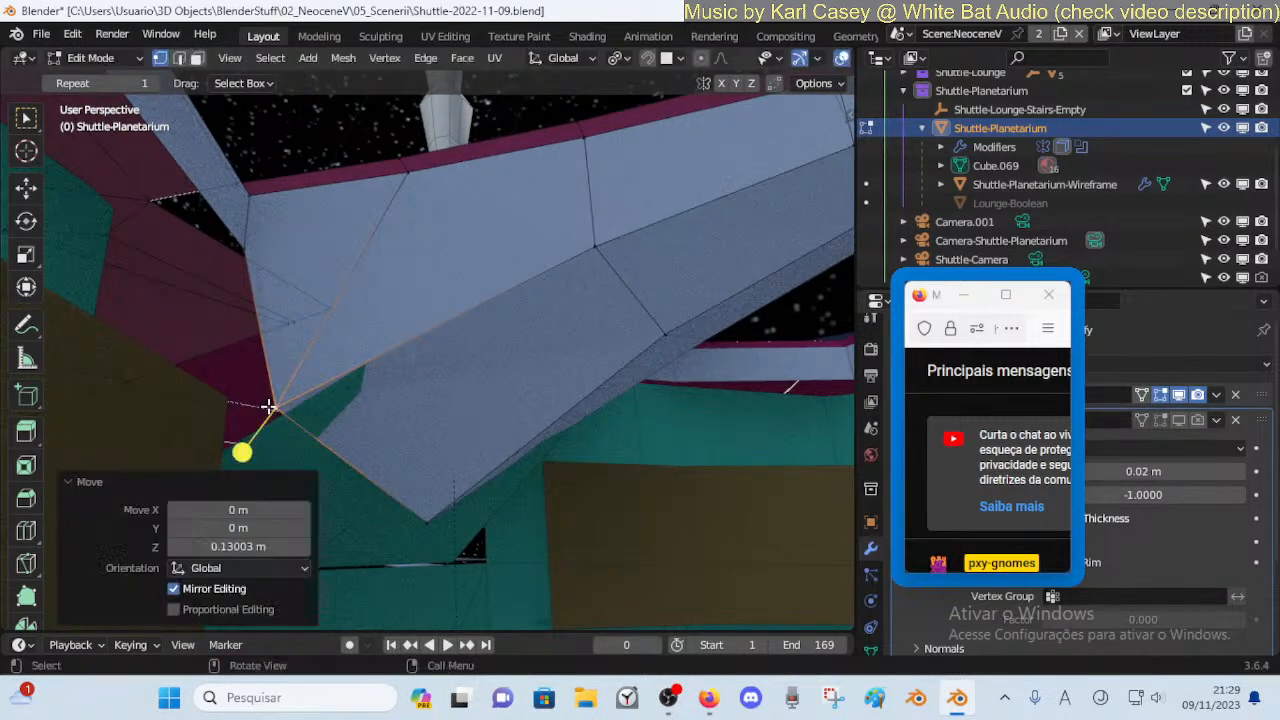
{"action": "left_click", "coordinate": [427, 519]}
{"action": "key", "text": "g"}
{"action": "key", "text": "z"}
{"action": "left_click", "coordinate": [421, 498]}
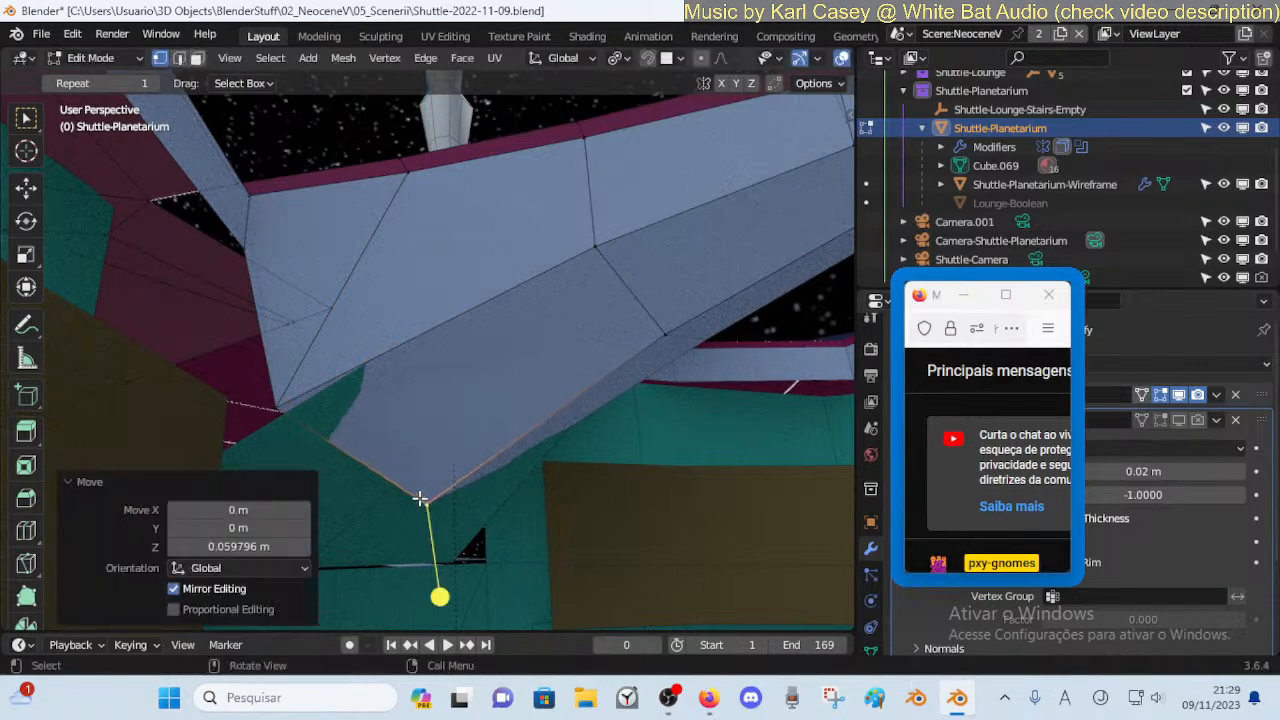
Shift the side wall's merged bottom corner vertex slightly along X
{"action": "left_click", "coordinate": [290, 400]}
{"action": "key", "text": "g"}
{"action": "key", "text": "x"}
{"action": "left_click", "coordinate": [298, 398]}
Try sliding the lower vertex at the opening's rim corner along its edge by a factor of about 0.146
{"action": "left_click", "coordinate": [252, 249]}
{"action": "middle_click_drag", "start_coordinate": [276, 272], "coordinate": [441, 304]}
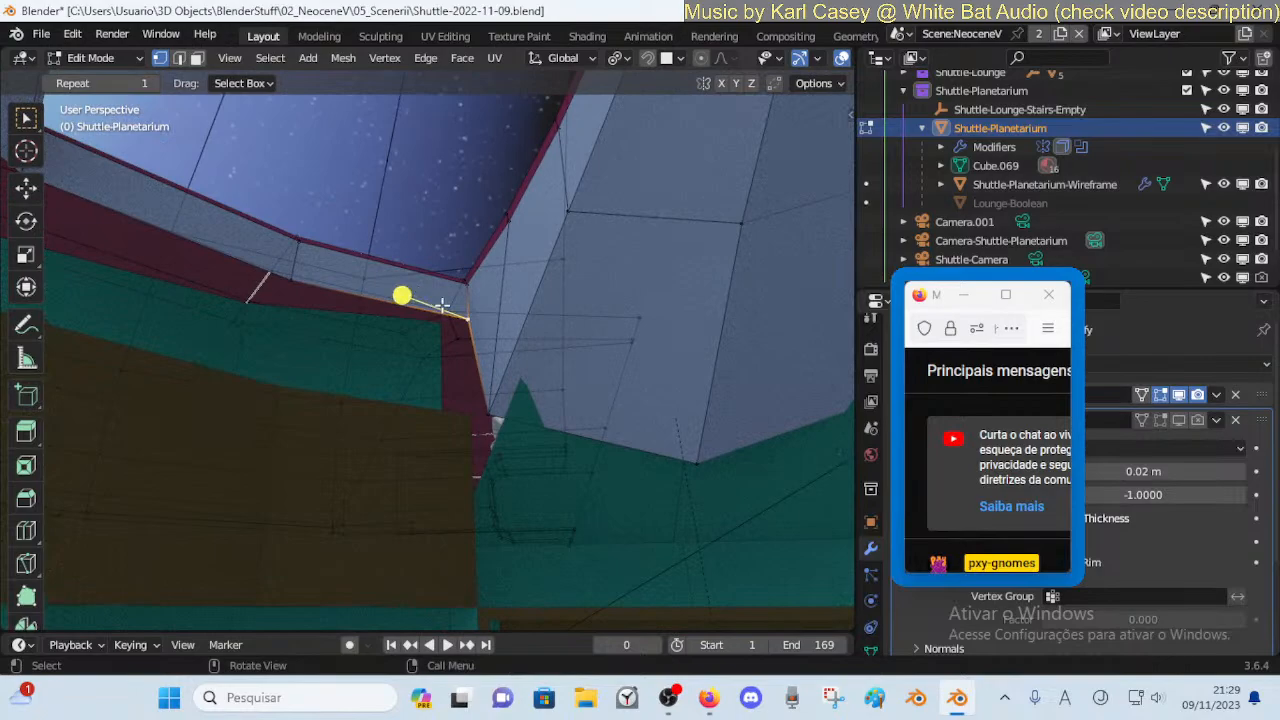
{"action": "key", "text": "g"}
{"action": "key", "text": "x"}
{"action": "right_click", "coordinate": [403, 295]}
{"action": "key", "text": "g"}
{"action": "key", "text": "g"}
{"action": "left_click", "coordinate": [425, 297]}
{"action": "key", "text": "shift+grave"}
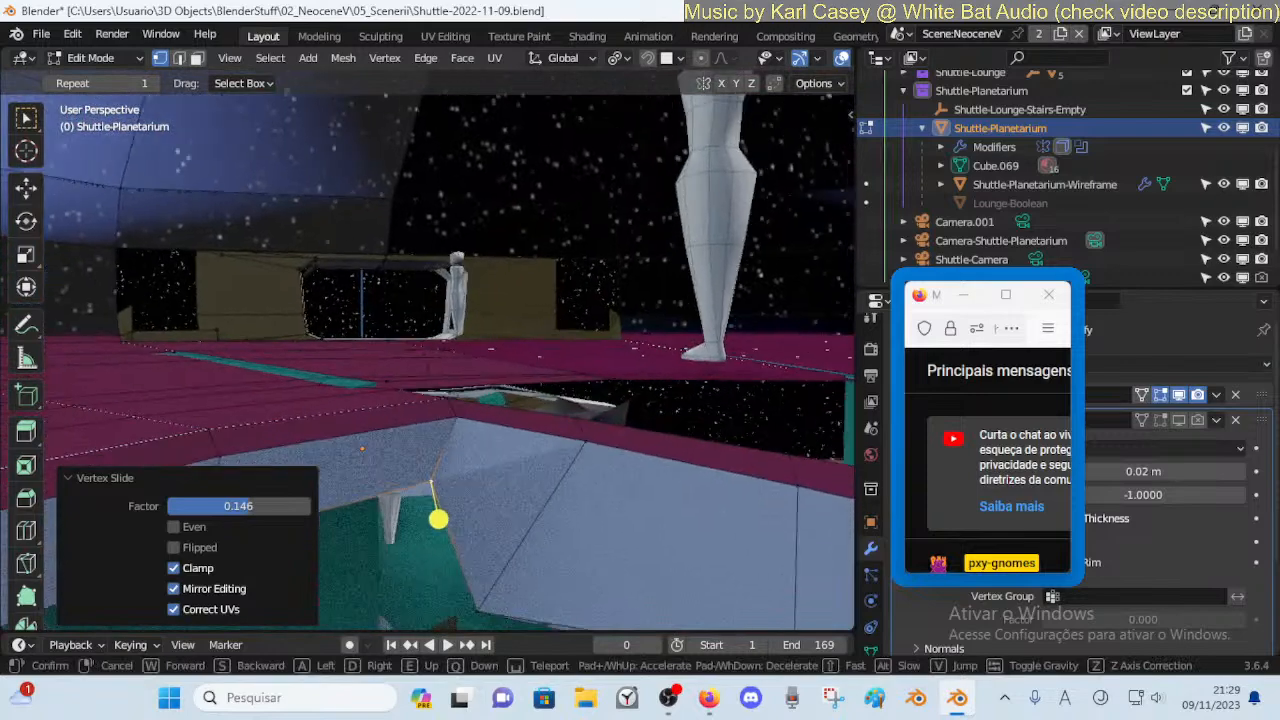
{"action": "key", "text": "e"}
{"action": "left_click", "coordinate": [407, 391]}
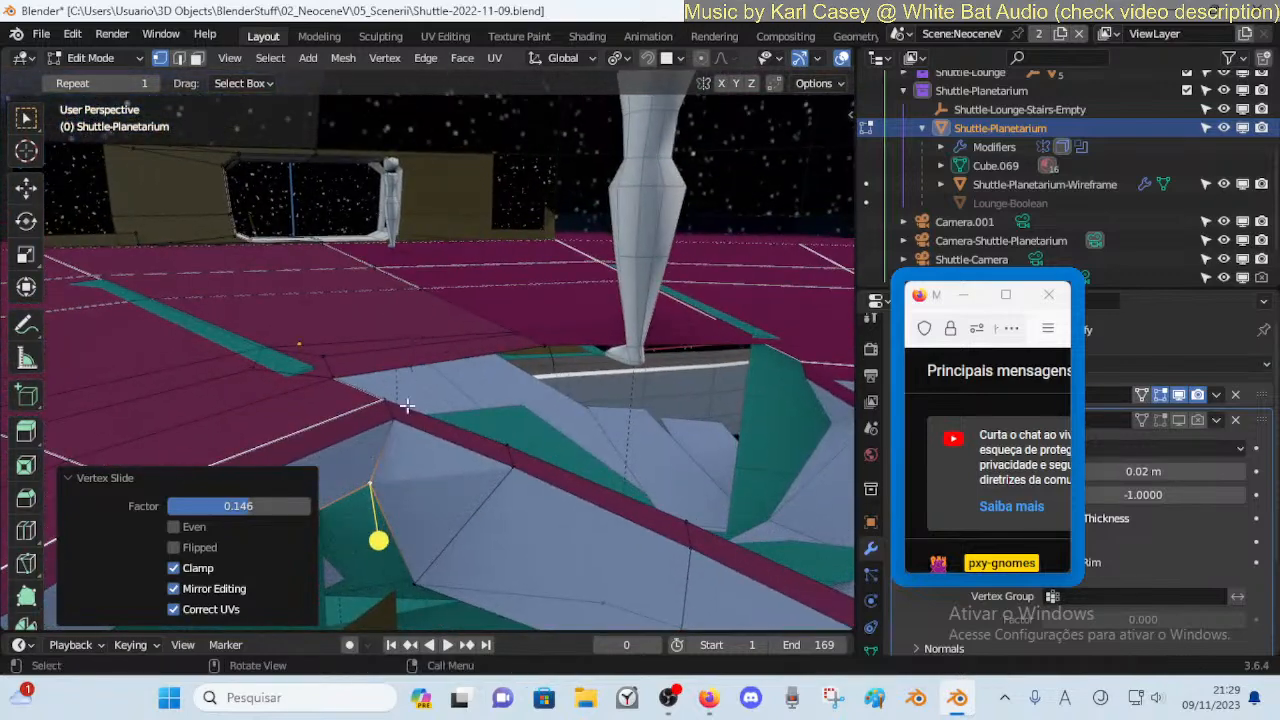
Try sliding the rim corner's upper vertex along its edge, and undo the slides on both rim corner vertices
{"action": "key", "text": "g"}
{"action": "key", "text": "g"}
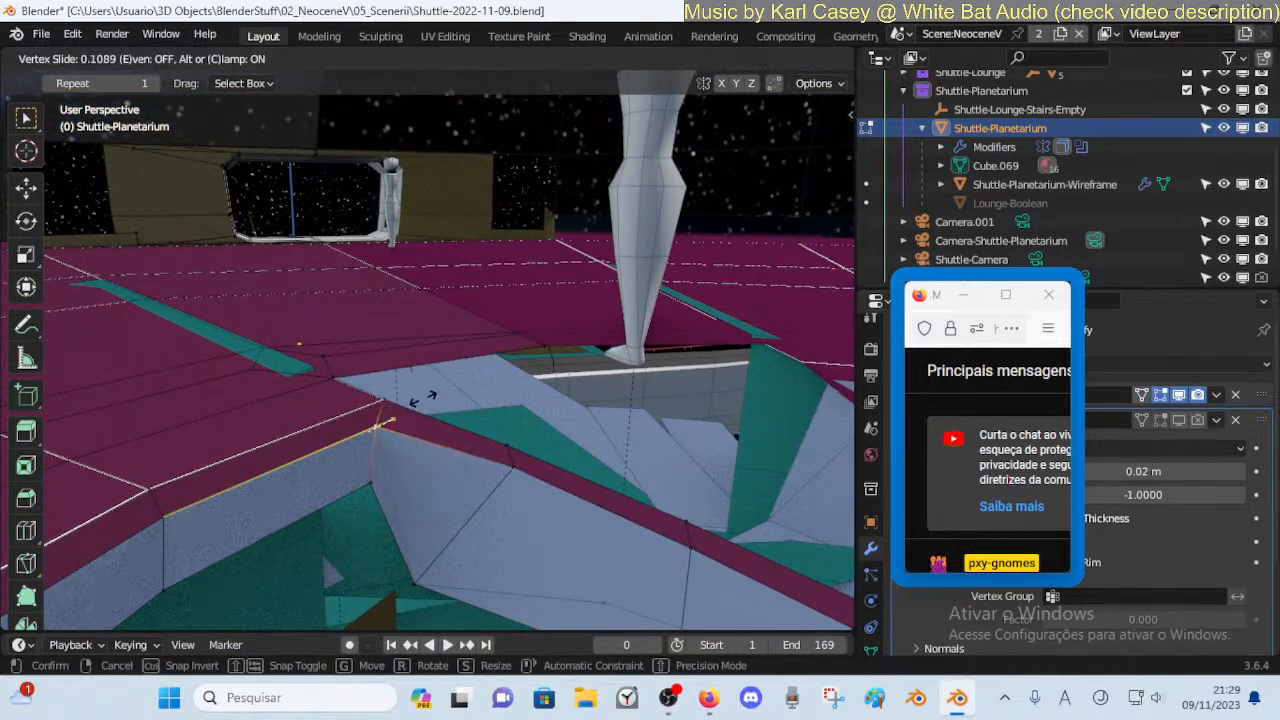
{"action": "left_click", "coordinate": [450, 405]}
{"action": "key", "text": "ctrl+z"}
{"action": "key", "text": "ctrl+z"}
{"action": "key", "text": "ctrl+z"}
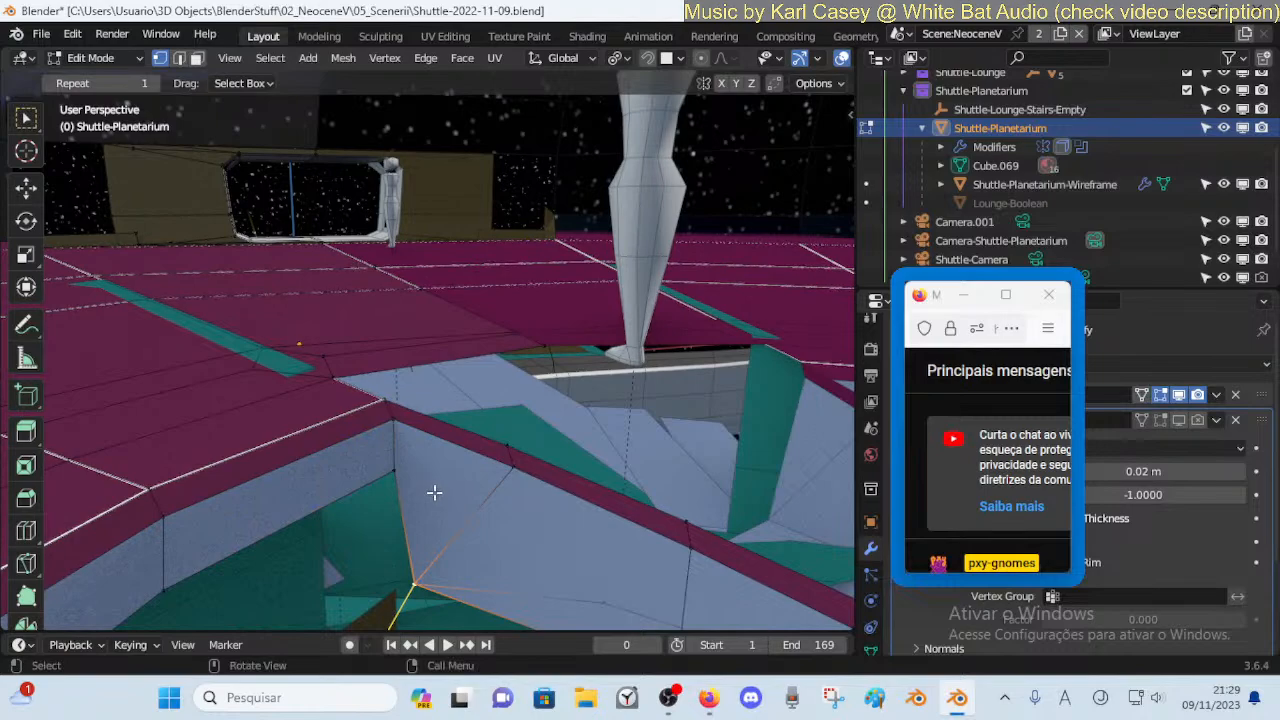
Slide the merged bottom corner along its edge by a factor of about 0.09 and shift it about -0.011 m along X
{"action": "key", "text": "g"}
{"action": "key", "text": "g"}
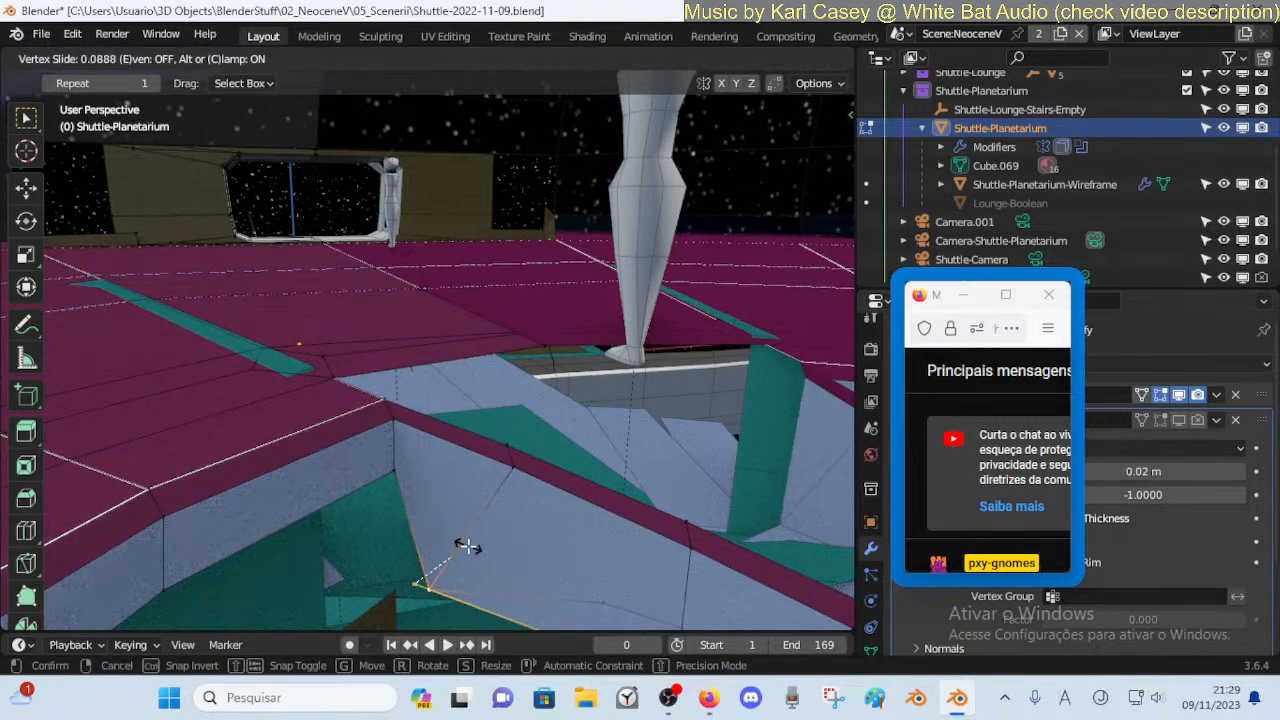
{"action": "left_click", "coordinate": [468, 546]}
{"action": "key", "text": "shift+grave"}
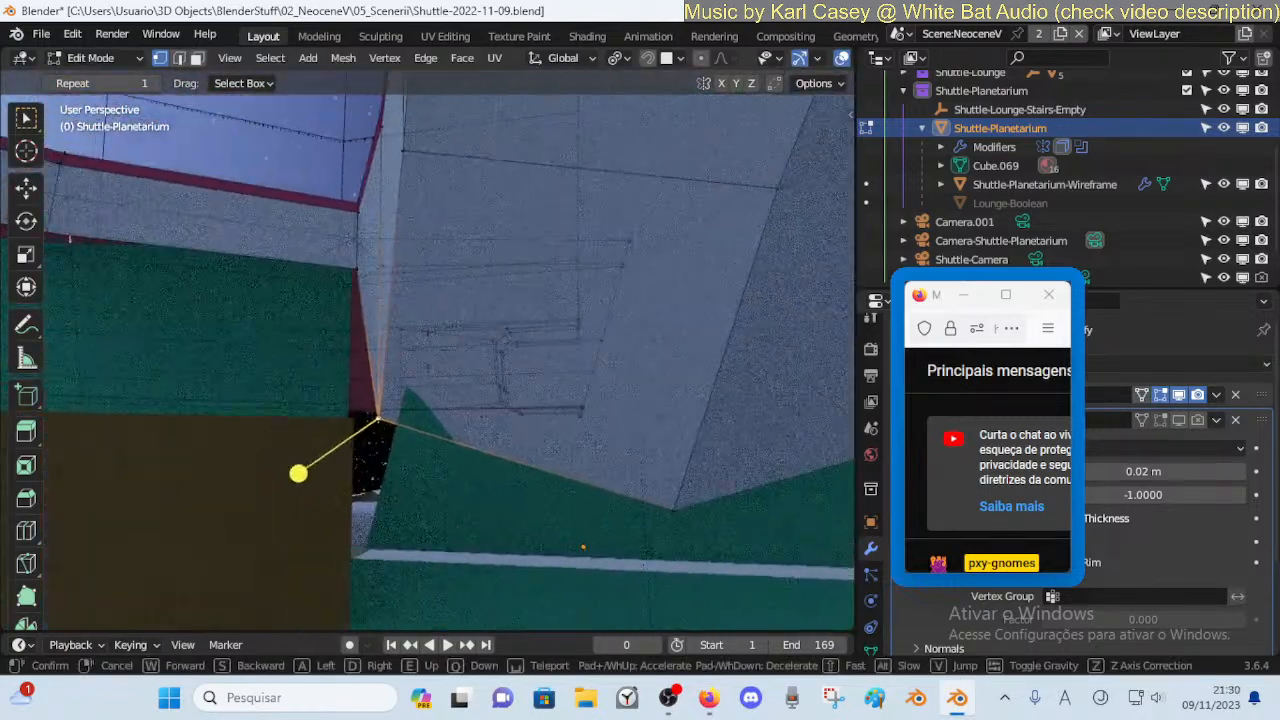
{"action": "key", "text": "w"}
{"action": "key", "text": "s"}
{"action": "right_click", "coordinate": [468, 576]}
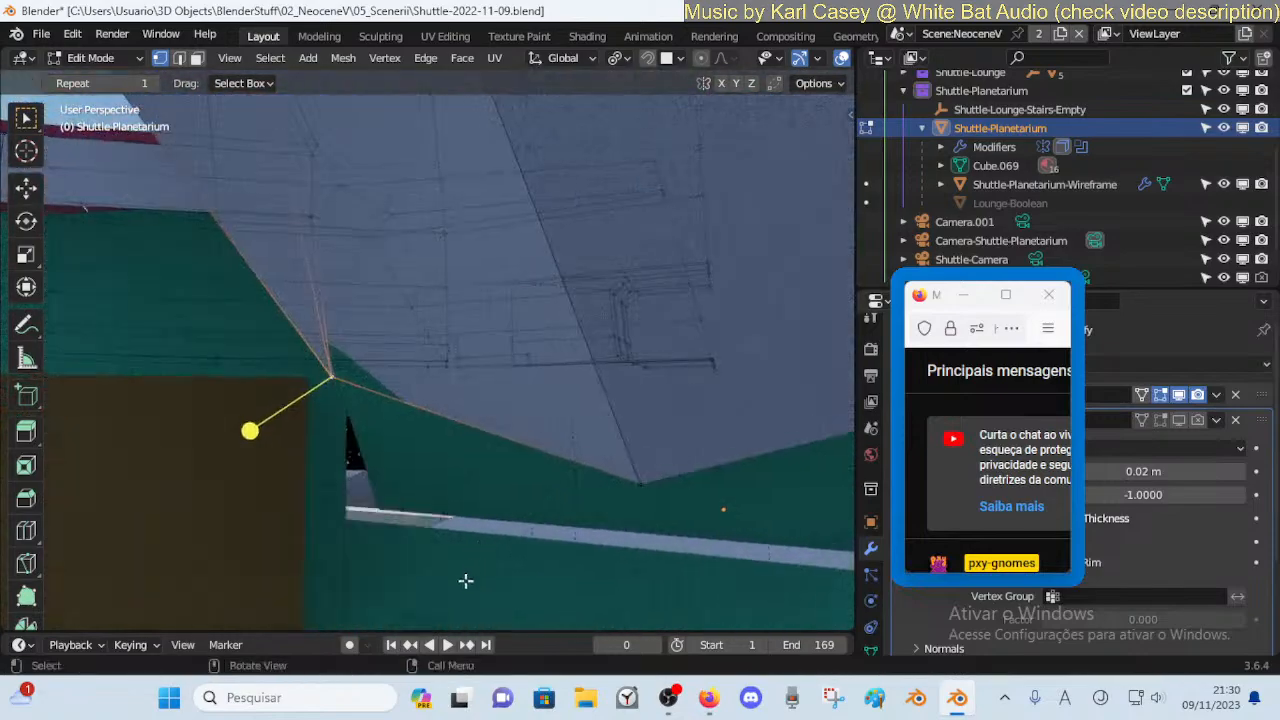
{"action": "key", "text": "g"}
{"action": "key", "text": "x"}
{"action": "left_click", "coordinate": [423, 423]}
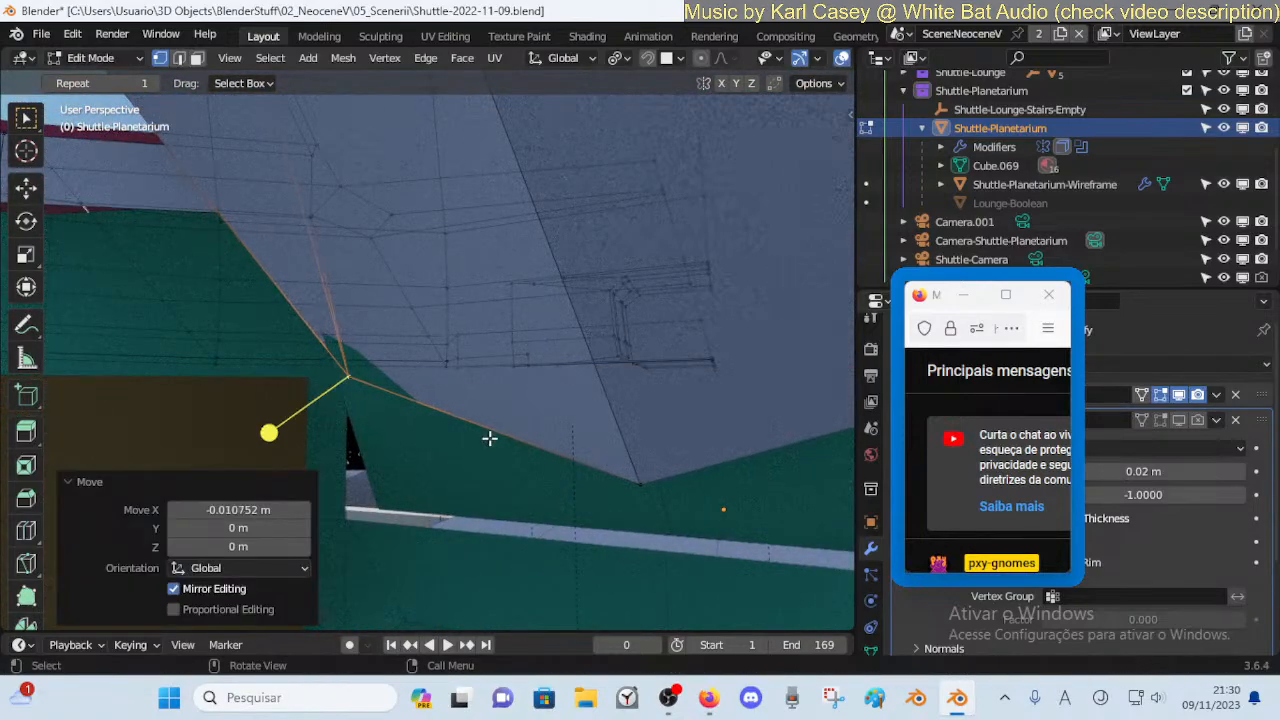
Raise the sloped panel's lowest vertex about 0.03 m along Z
{"action": "key", "text": "g"}
{"action": "key", "text": "z"}
{"action": "left_click", "coordinate": [469, 375]}
{"action": "key", "text": "shift+grave"}
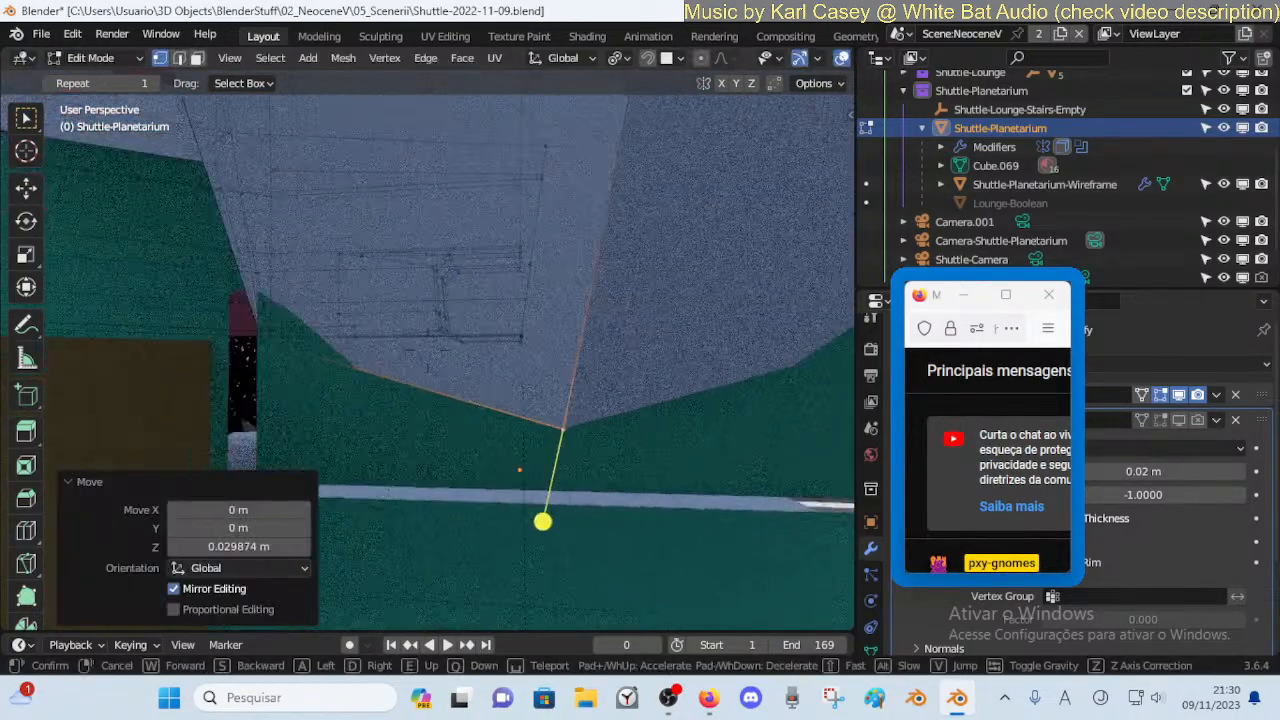
{"action": "key", "text": "d"}
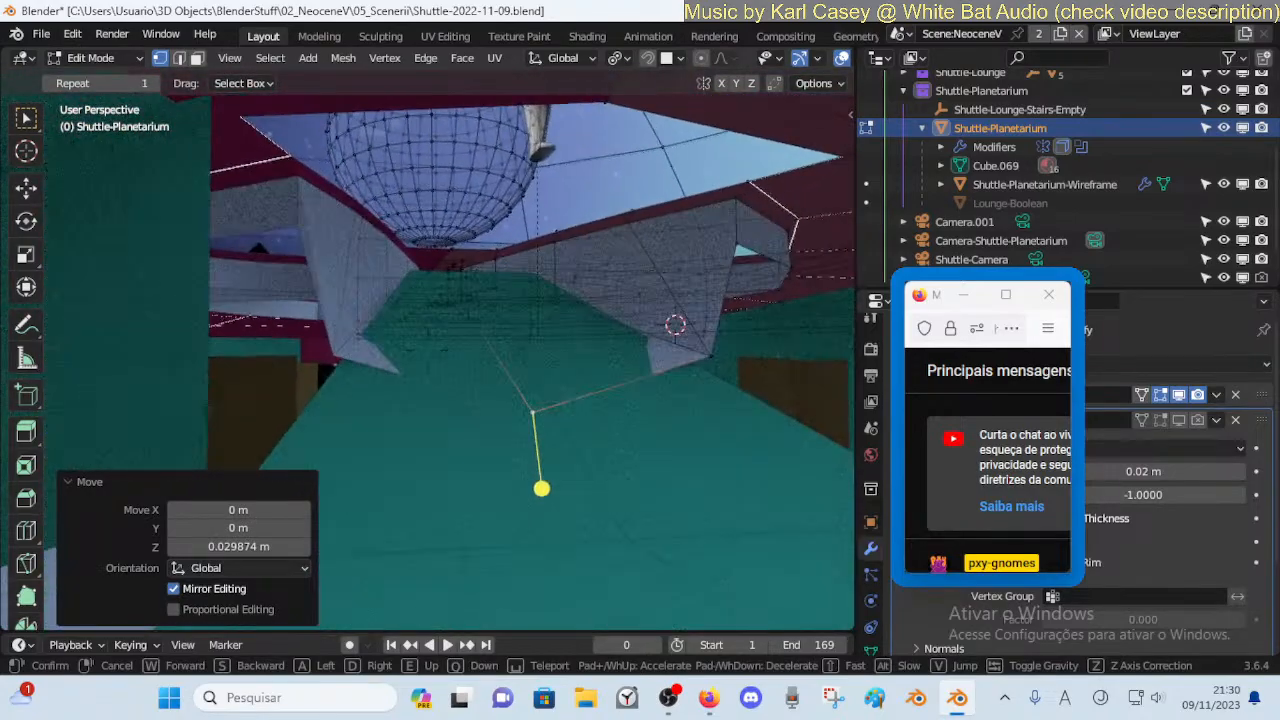
{"action": "left_click", "coordinate": [642, 416]}
Switch from editing the planetarium mesh to editing the Shuttle-Lounge mesh that contains the ramp
{"action": "key", "text": "Tab"}
{"action": "left_click", "coordinate": [568, 431]}
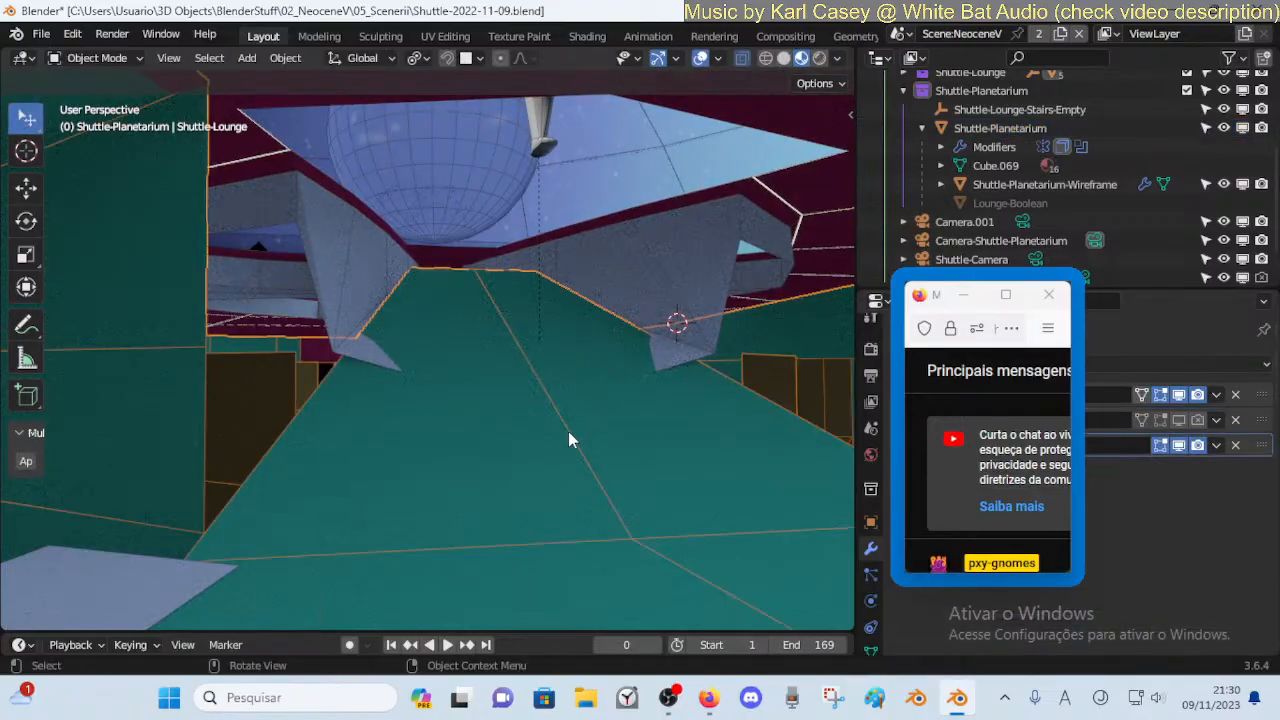
{"action": "key", "text": "Tab"}
{"action": "key", "text": "shift+grave"}
{"action": "key", "text": "e"}
{"action": "key", "text": "w"}
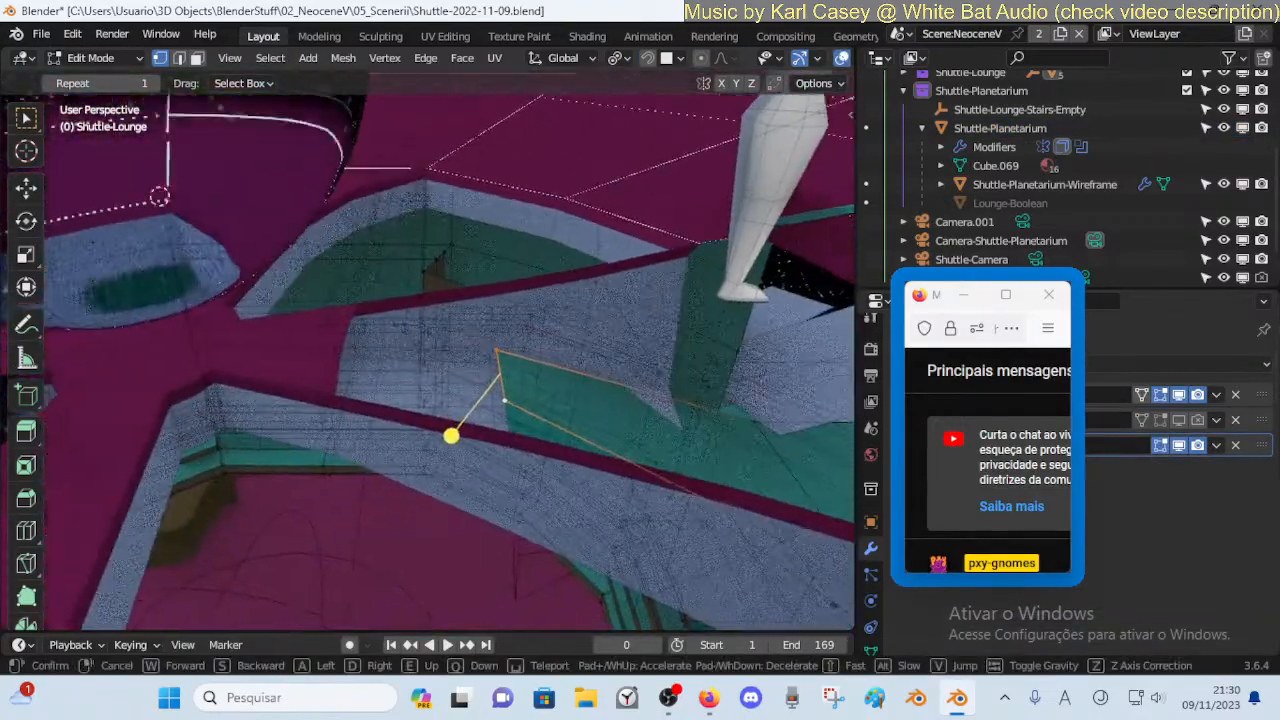
{"action": "left_click", "coordinate": [614, 381]}
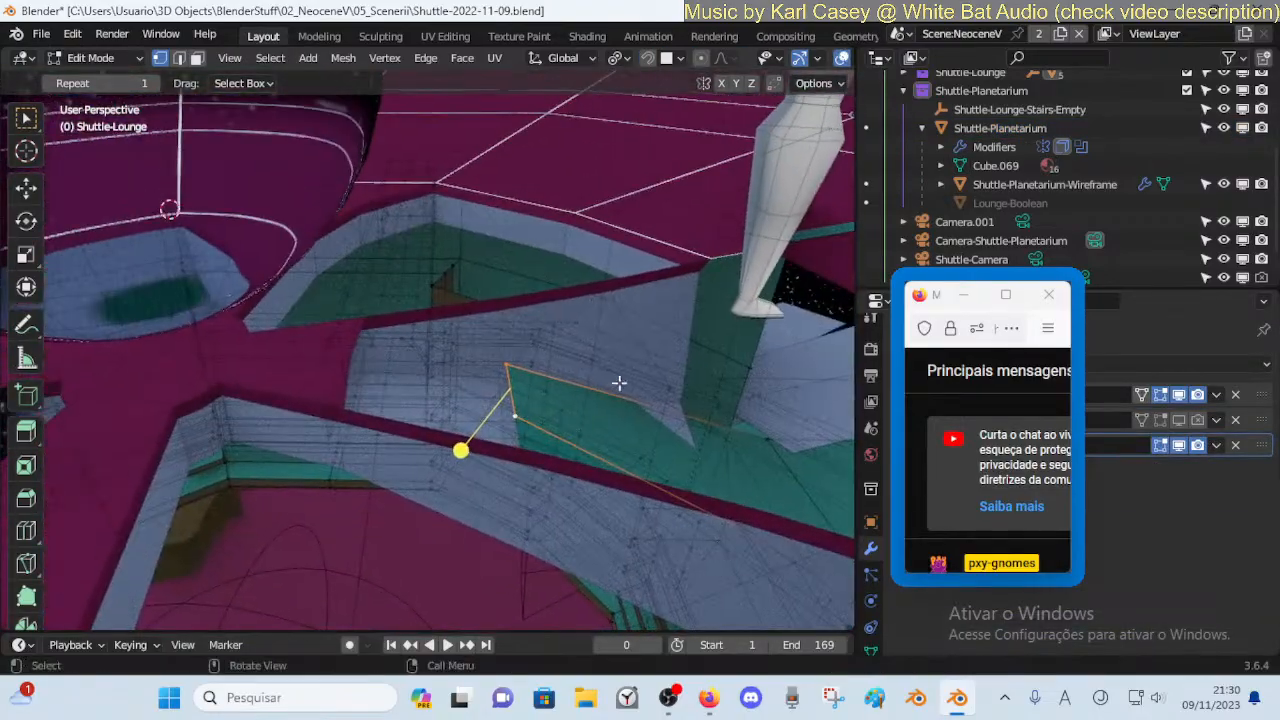
Move the ramp's upper end about 0.43 m along Y, 0.17 m along Z, and back about 0.1 m along Y
{"action": "key", "text": "g"}
{"action": "key", "text": "x"}
{"action": "key", "text": "y"}
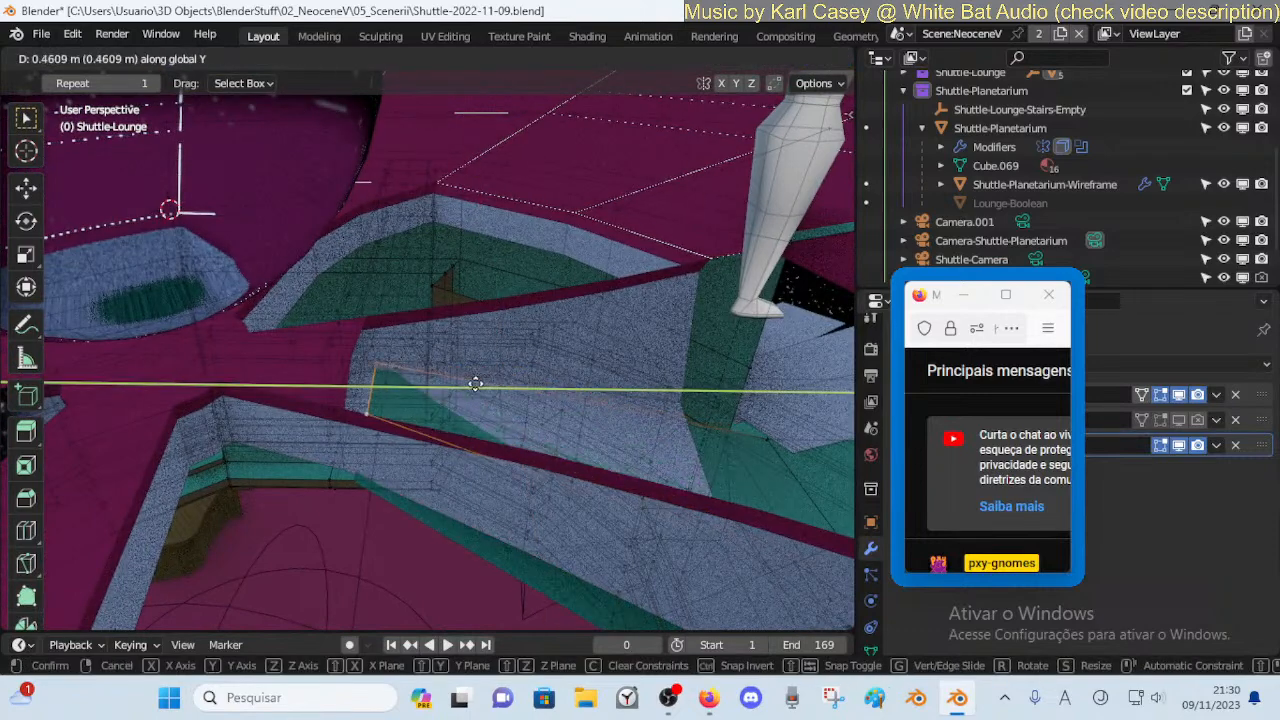
{"action": "left_click", "coordinate": [486, 382]}
{"action": "key", "text": "g"}
{"action": "key", "text": "z"}
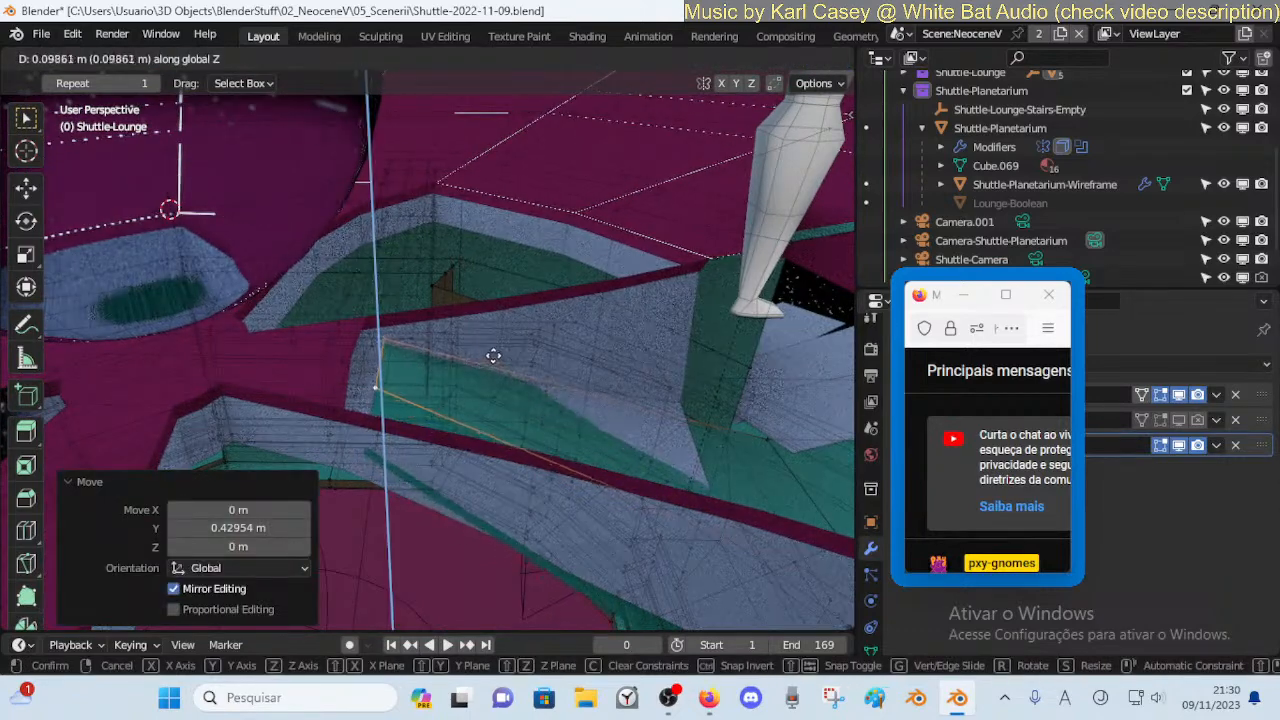
{"action": "left_click", "coordinate": [494, 340]}
{"action": "key", "text": "g"}
{"action": "key", "text": "y"}
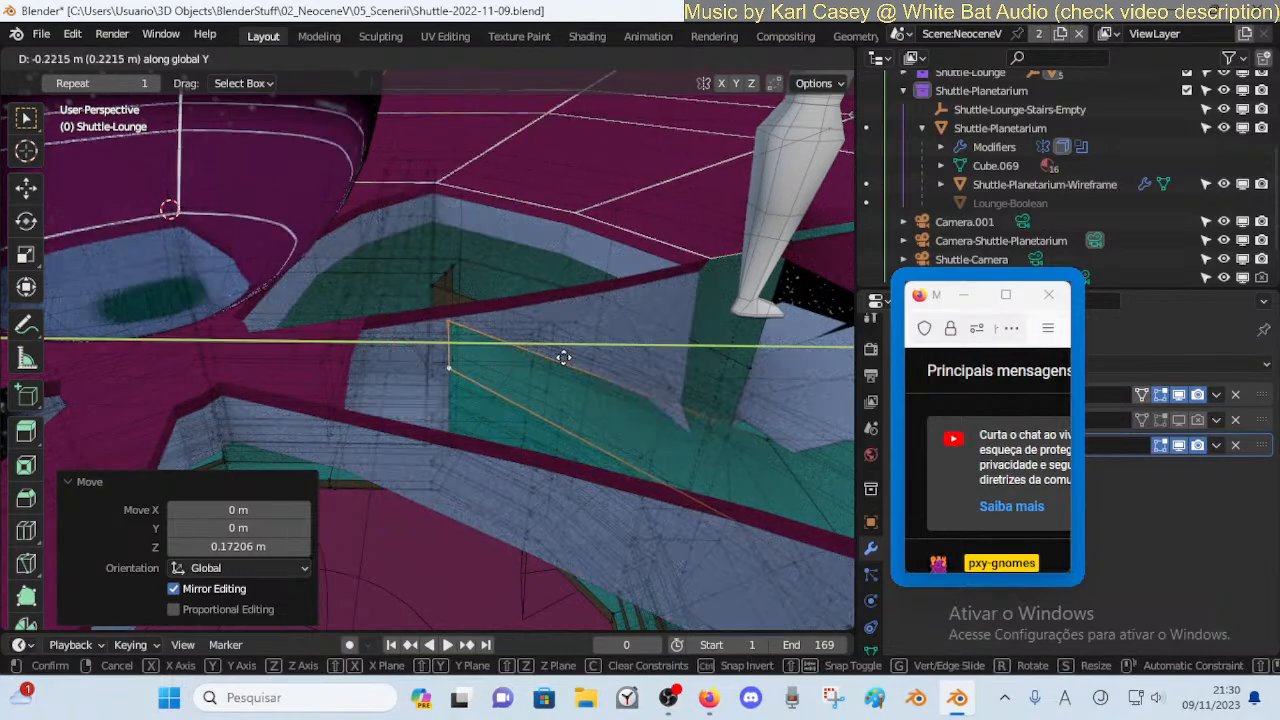
{"action": "left_click", "coordinate": [526, 361]}
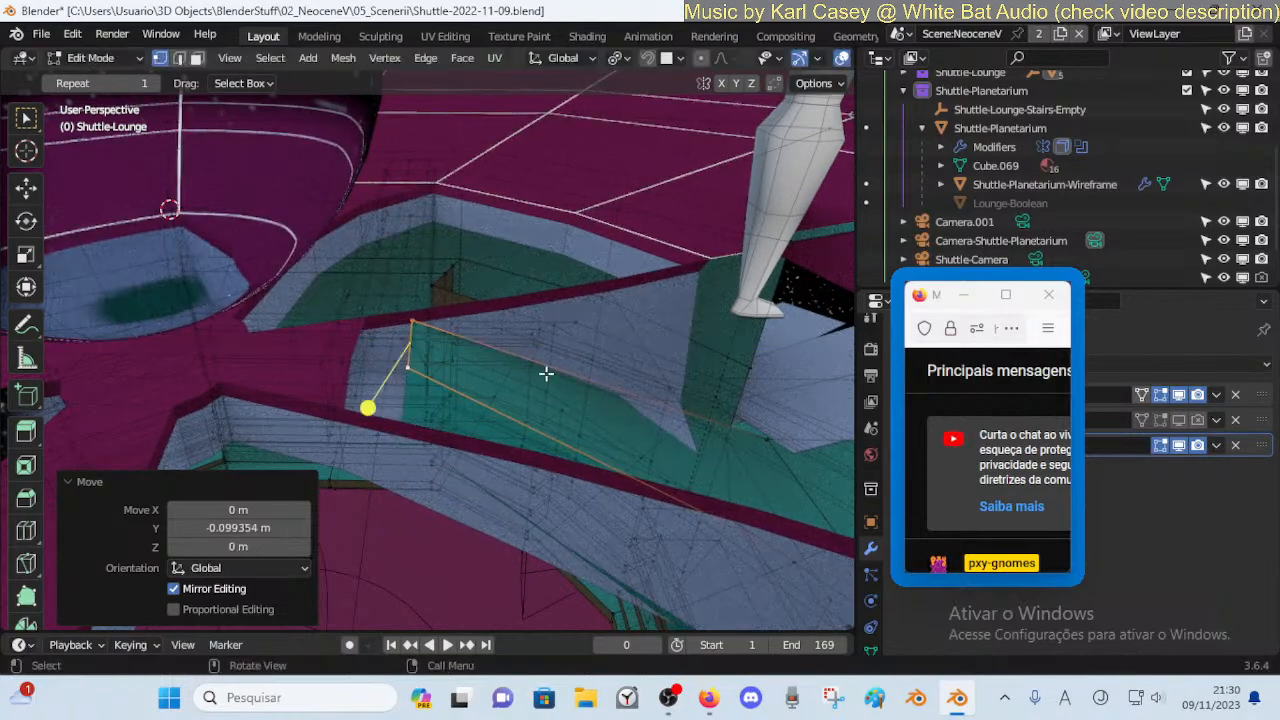
Add a loop cut across the ramp just below its bend and turn off X-ray display
{"action": "key", "text": "alt+a"}
{"action": "key", "text": "shift+grave"}
{"action": "key", "text": "w"}
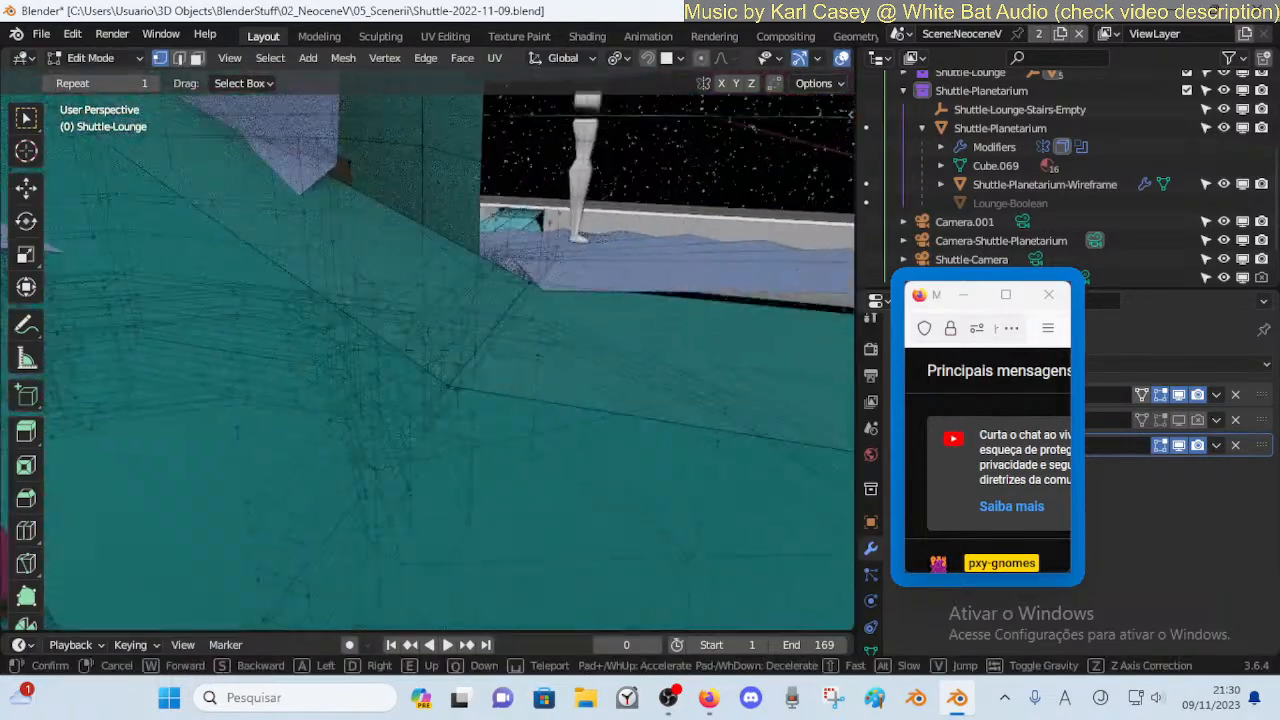
{"action": "key", "text": "s"}
{"action": "key", "text": "w"}
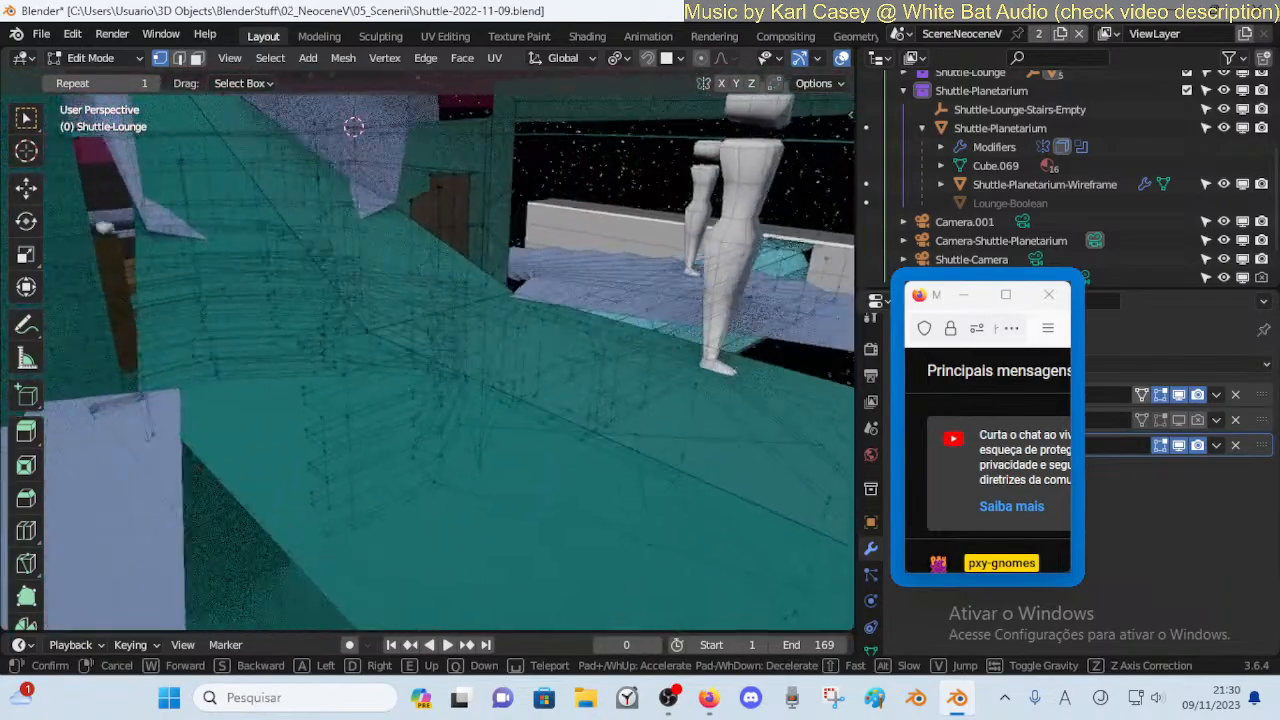
{"action": "left_click", "coordinate": [549, 385]}
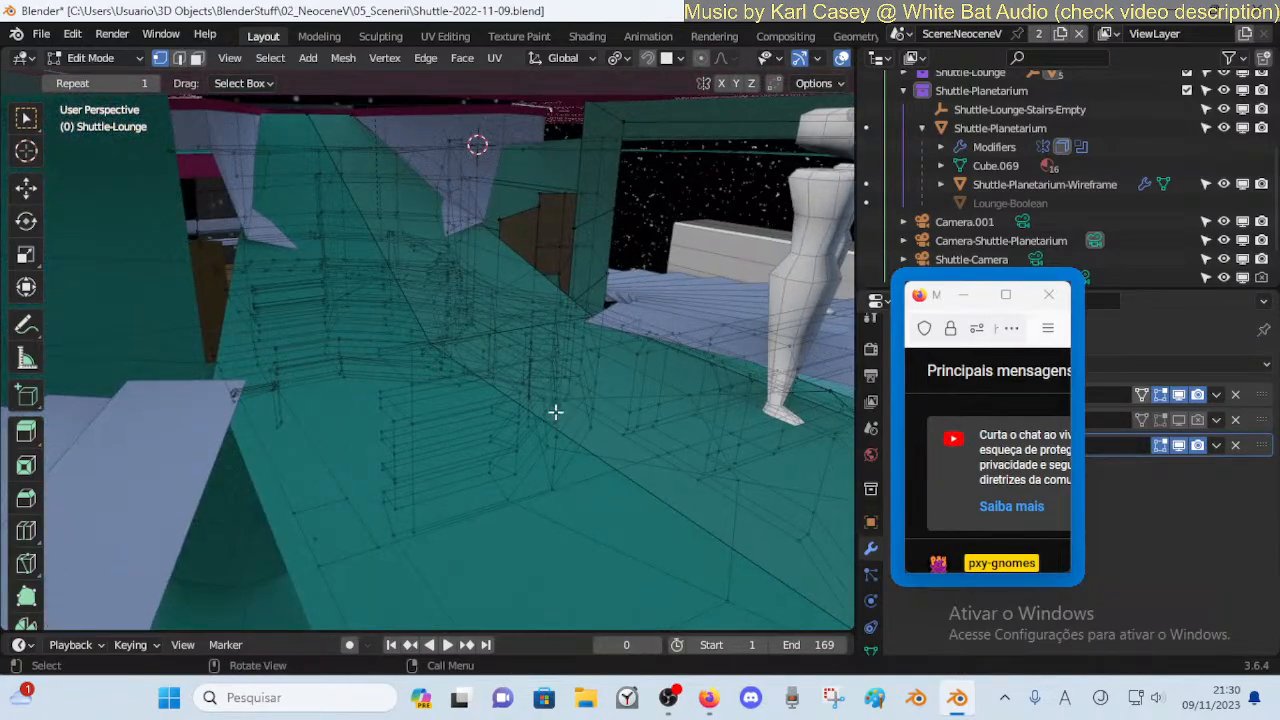
{"action": "key", "text": "ctrl+r"}
{"action": "left_click", "coordinate": [576, 439]}
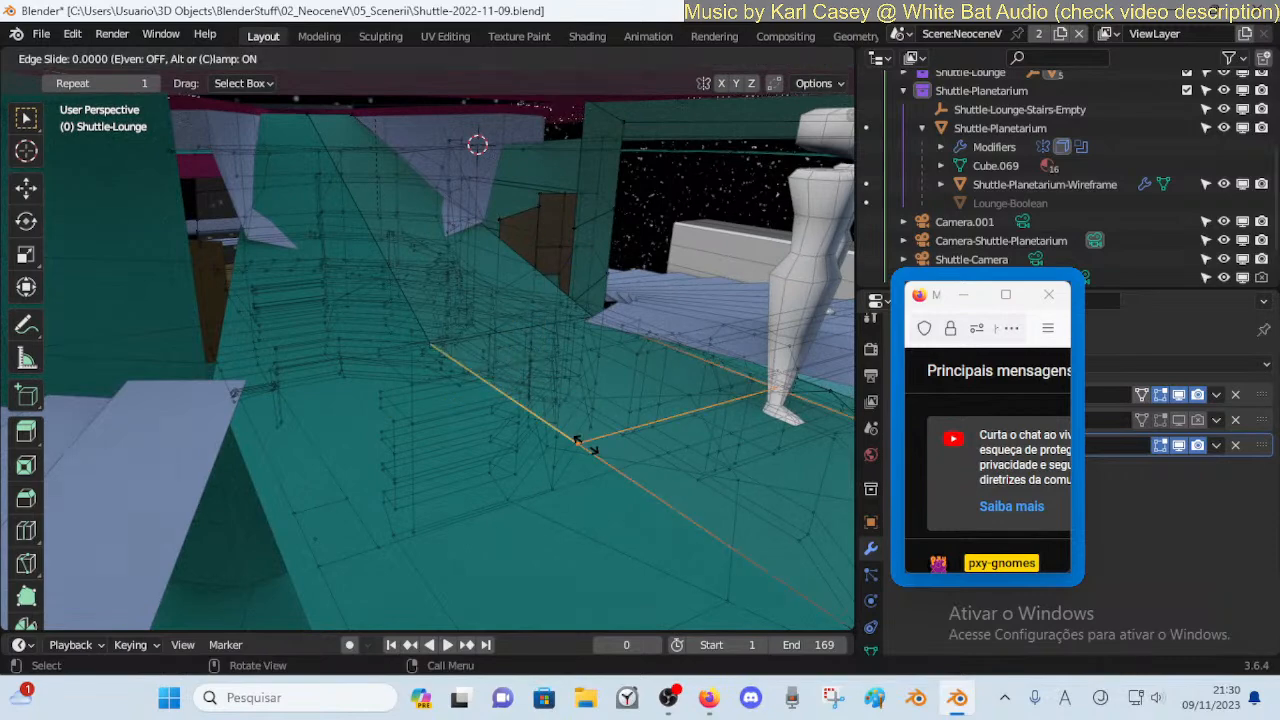
{"action": "right_click", "coordinate": [469, 362]}
{"action": "key", "text": "ctrl+z"}
{"action": "key", "text": "alt+z"}
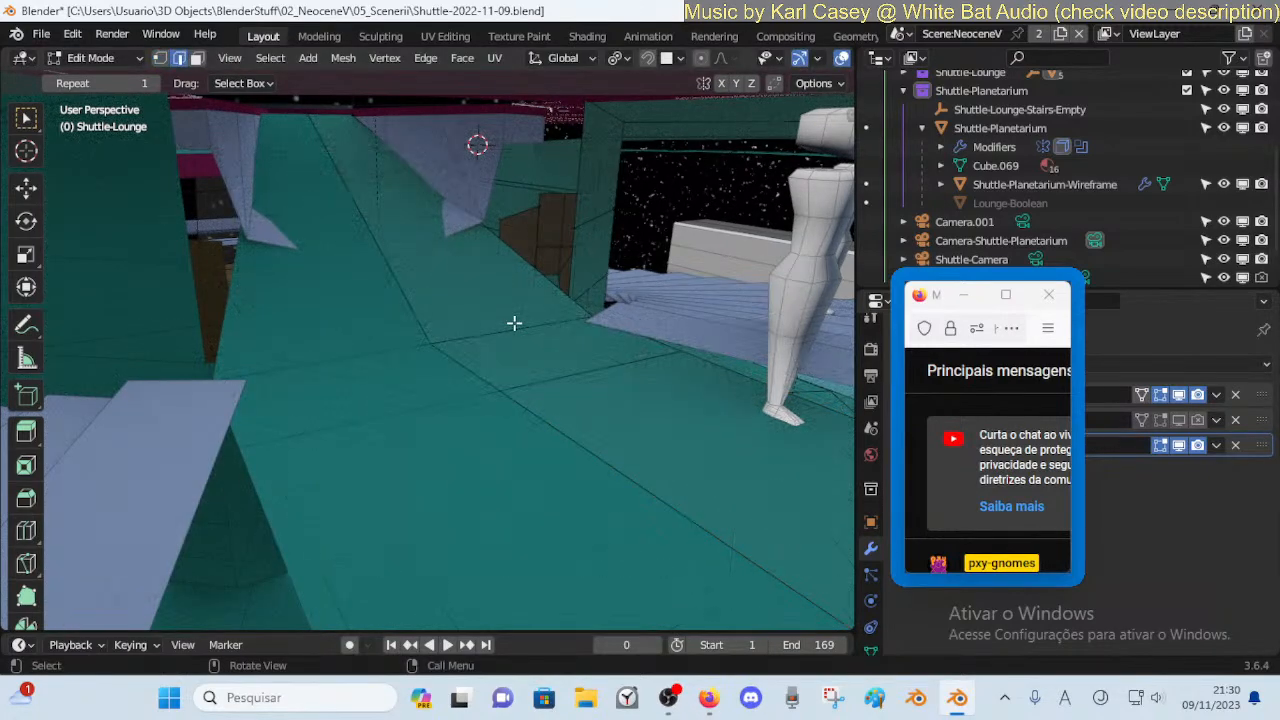
Raise the edge at the ramp's bend about 0.057 m along Z
{"action": "key", "text": "g"}
{"action": "key", "text": "z"}
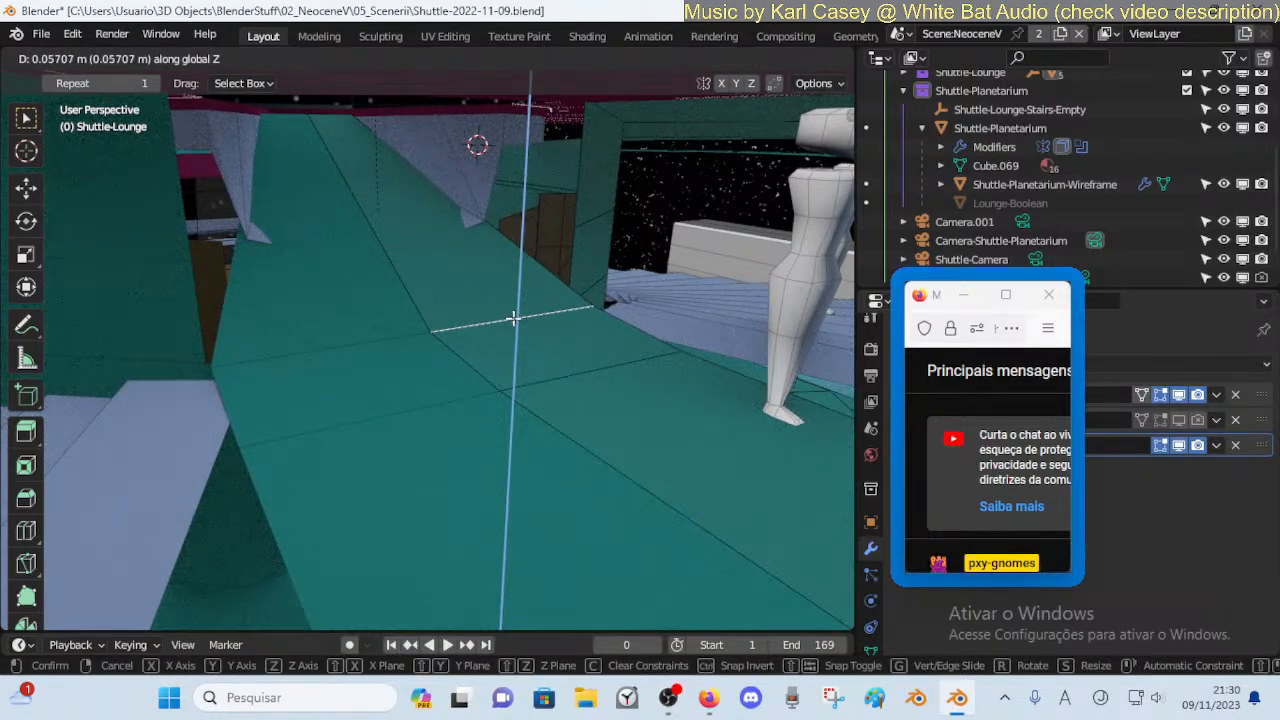
{"action": "left_click", "coordinate": [513, 318]}
Raise the ramp's bend edge about another 0.09 m along Z to smooth the slope beside the dummy figure
{"action": "key", "text": "shift+grave"}
{"action": "key", "text": "w"}
{"action": "key", "text": "d"}
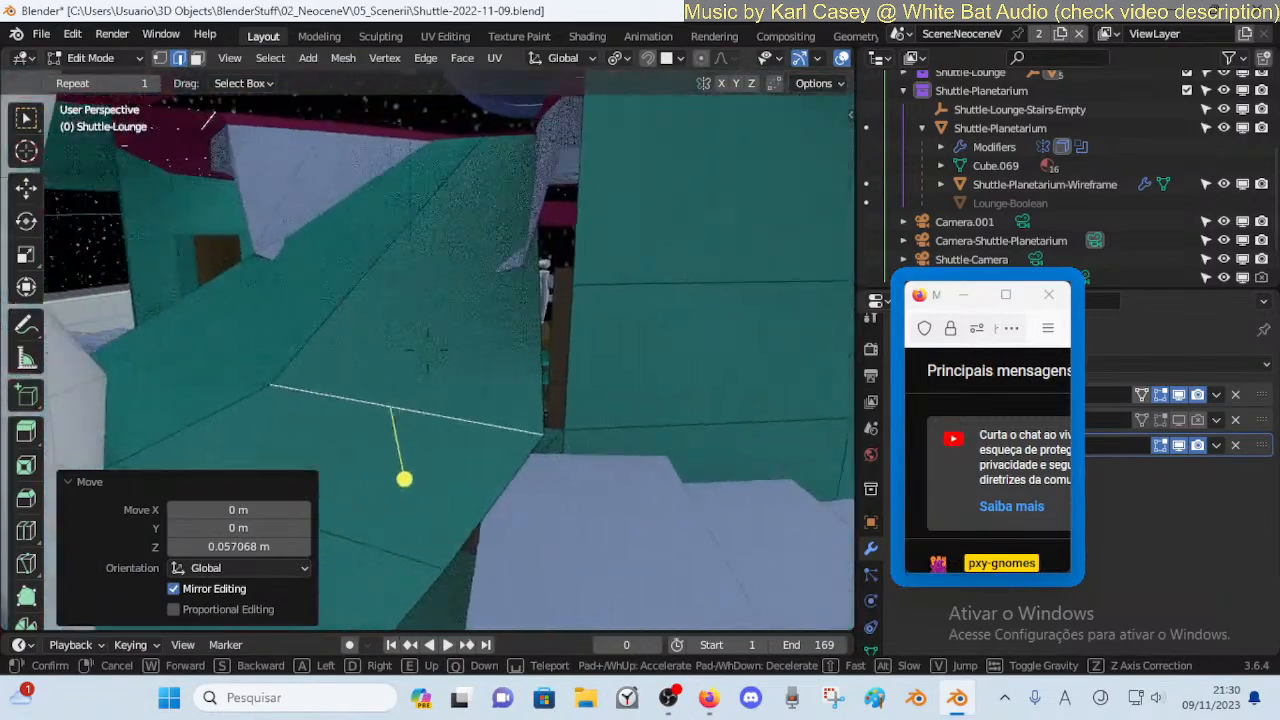
{"action": "key", "text": "s"}
{"action": "key", "text": "e"}
{"action": "key", "text": "a"}
{"action": "key", "text": "q"}
{"action": "key", "text": "a"}
{"action": "key", "text": "d"}
{"action": "key", "text": "q"}
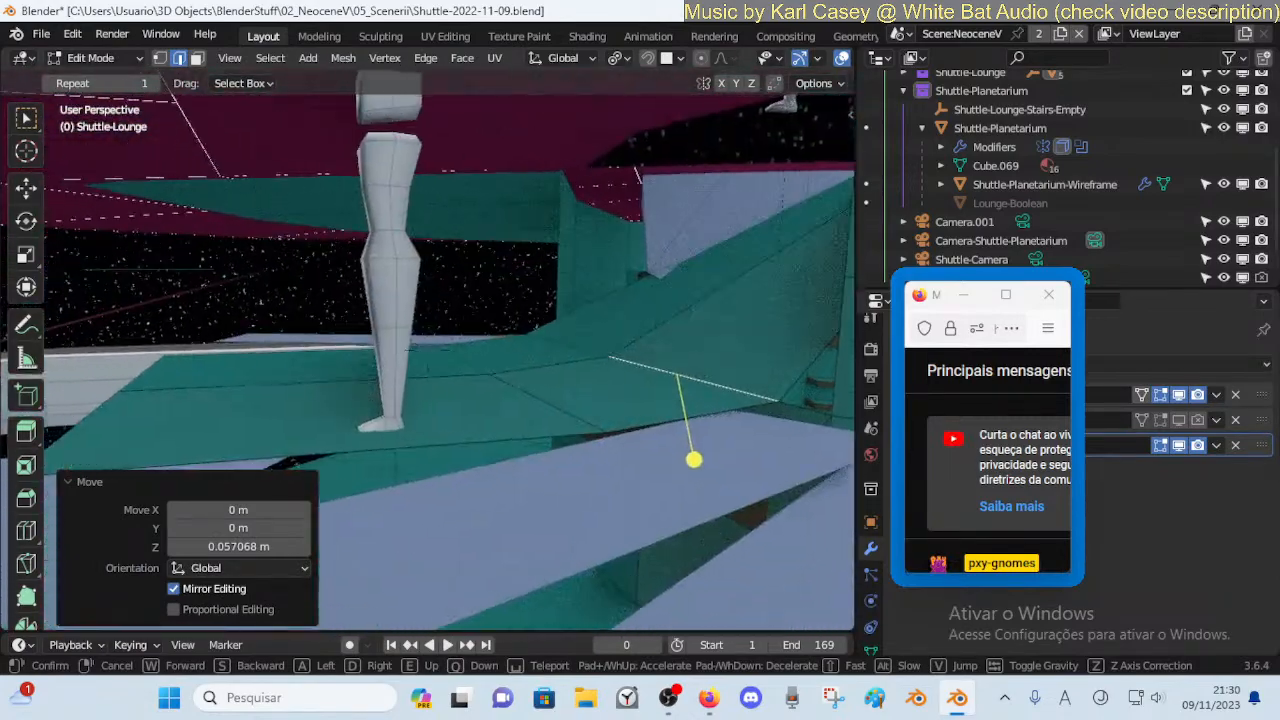
{"action": "key", "text": "d"}
{"action": "left_click", "coordinate": [535, 320]}
{"action": "key", "text": "g"}
{"action": "key", "text": "z"}
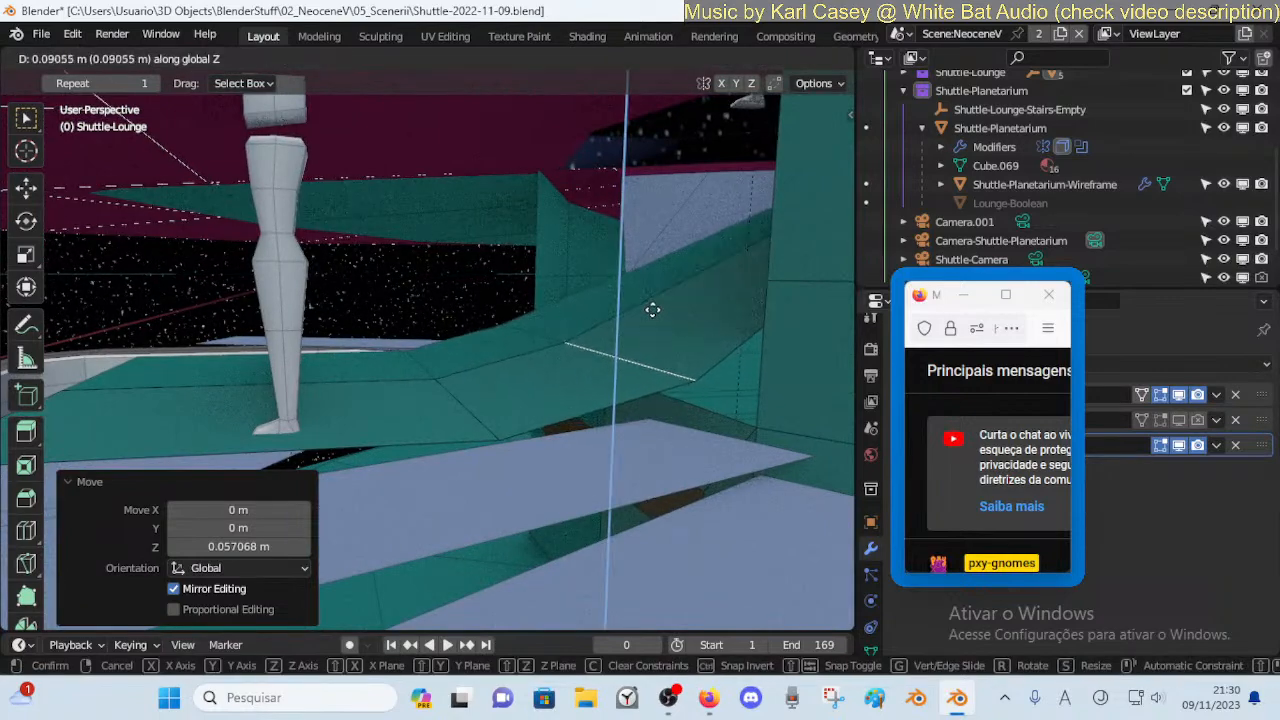
{"action": "left_click", "coordinate": [655, 318]}
Return to Object Mode and examine the ramp and floor opening from the lounge, along the ramp and above the planetarium floor
{"action": "key", "text": "ctrl+Tab"}
{"action": "left_click", "coordinate": [506, 329]}
{"action": "key", "text": "shift+grave"}
{"action": "key", "text": "w"}
{"action": "key", "text": "a"}
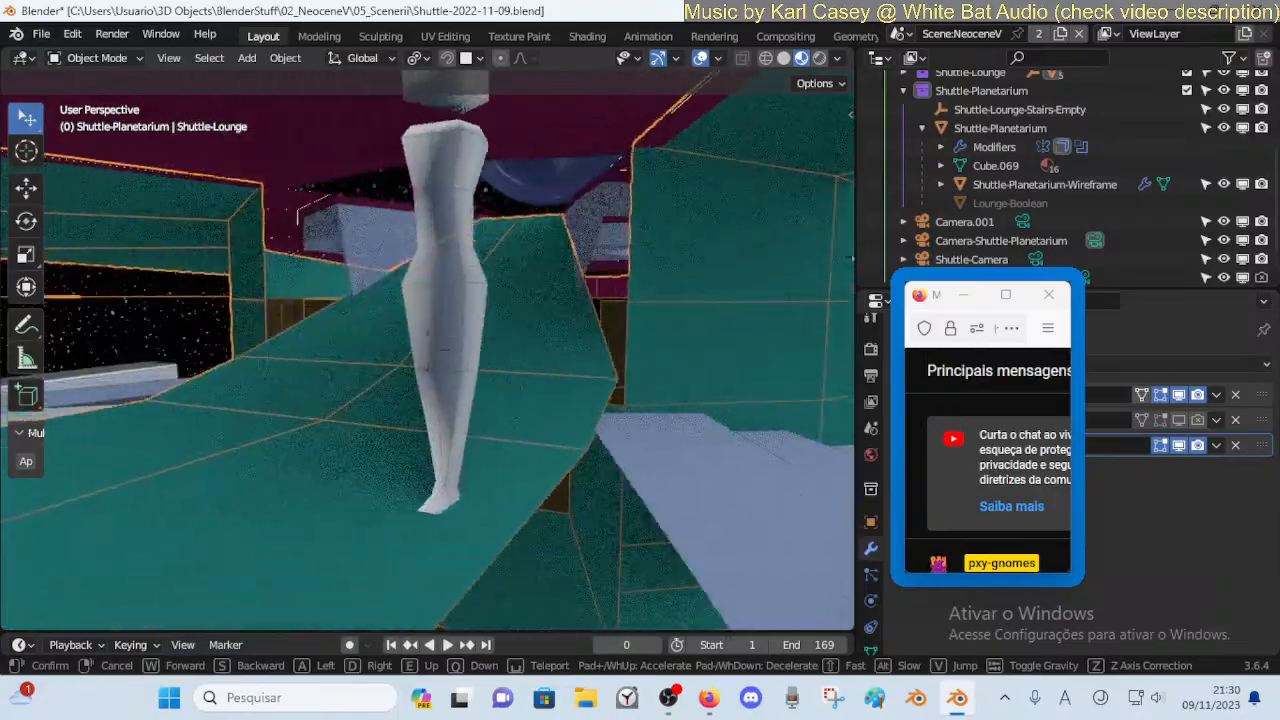
{"action": "key", "text": "d"}
{"action": "key", "text": "a"}
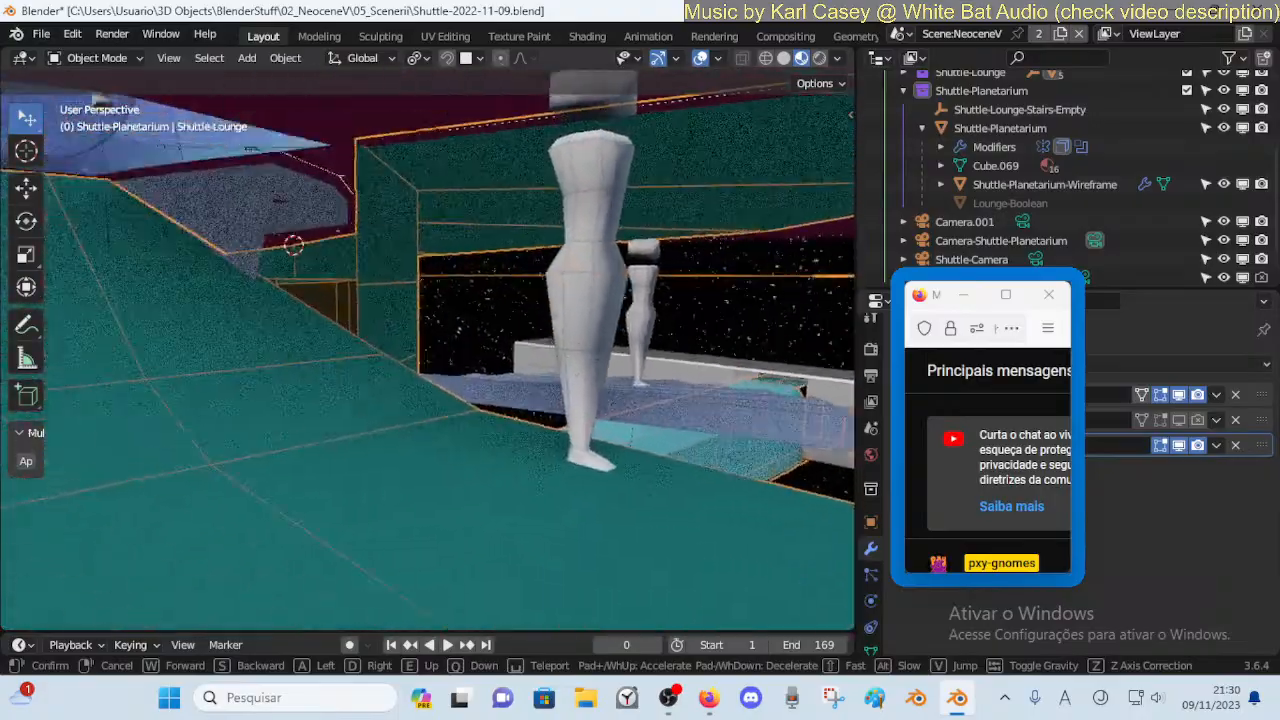
{"action": "key", "text": "w"}
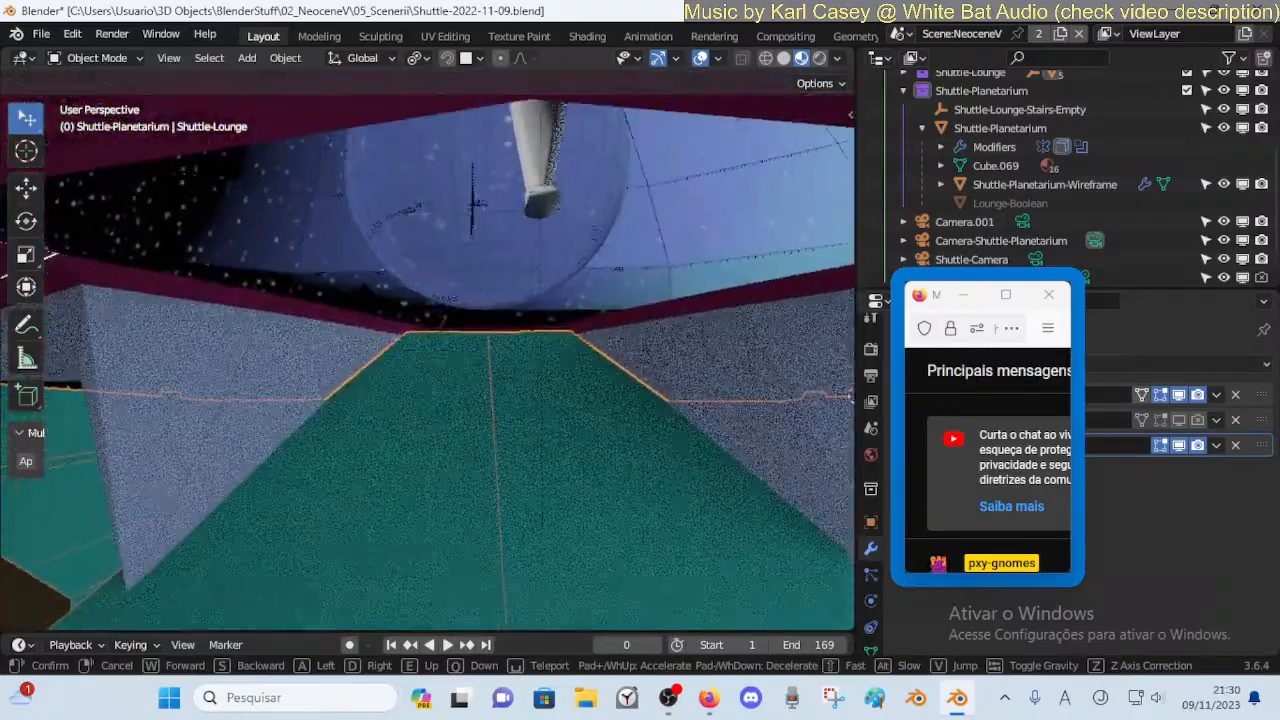
{"action": "key", "text": "s"}
{"action": "key", "text": "e"}
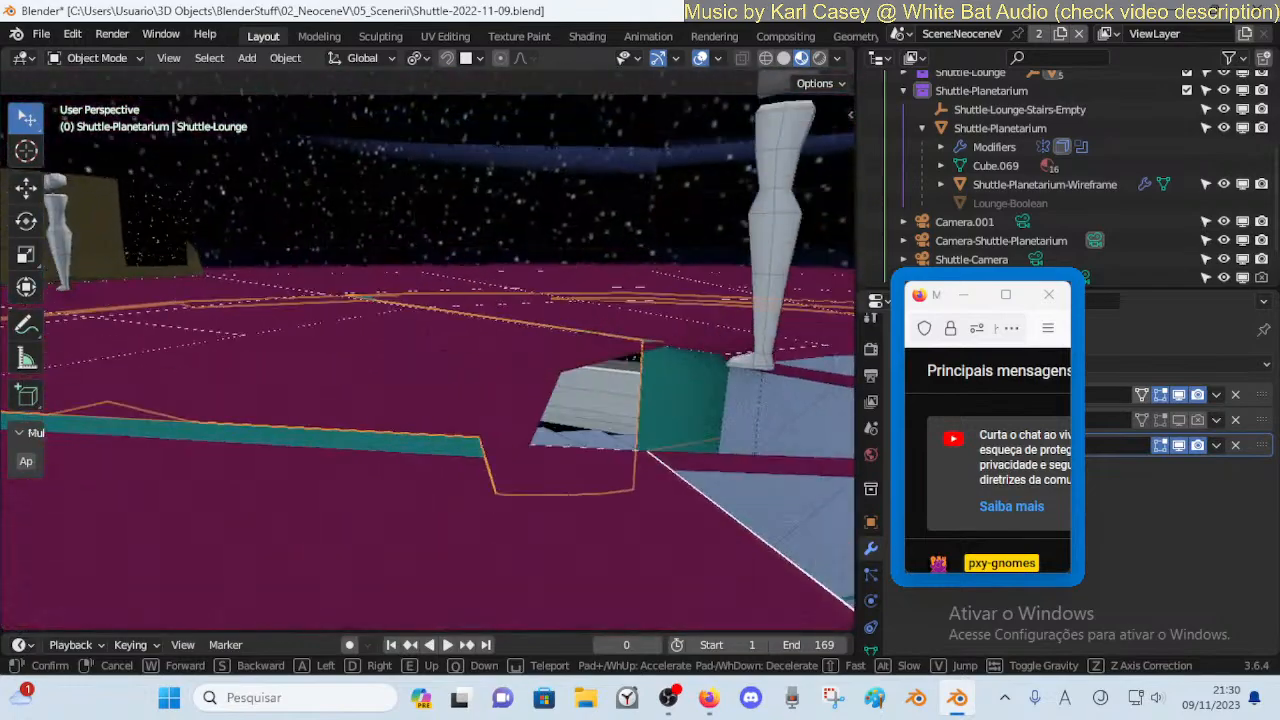
{"action": "key", "text": "w"}
{"action": "key", "text": "s"}
{"action": "left_click", "coordinate": [745, 294]}
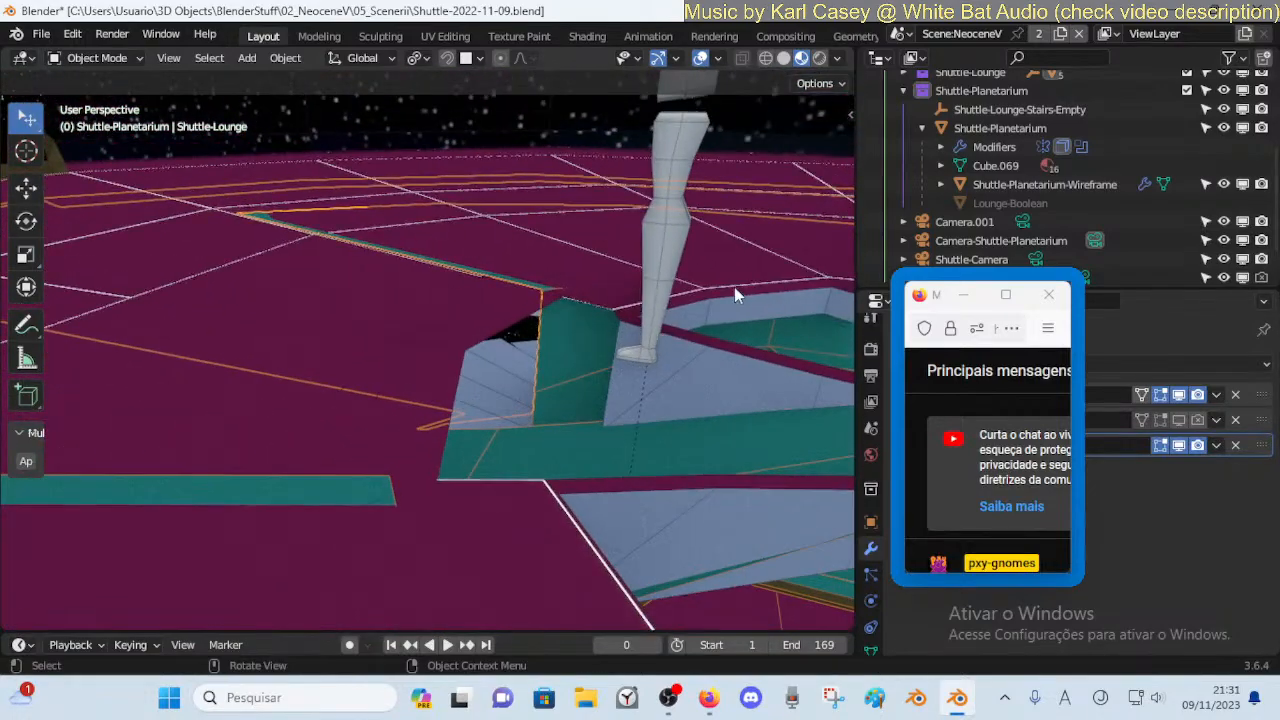
Move the dummy figure beside the planetarium floor opening by about -1.42 m in X, -0.44 m in Y and -0.11 m in Z
{"action": "left_click", "coordinate": [664, 271]}
{"action": "key", "text": "shift+grave"}
{"action": "left_click", "coordinate": [612, 283]}
{"action": "key", "text": "g"}
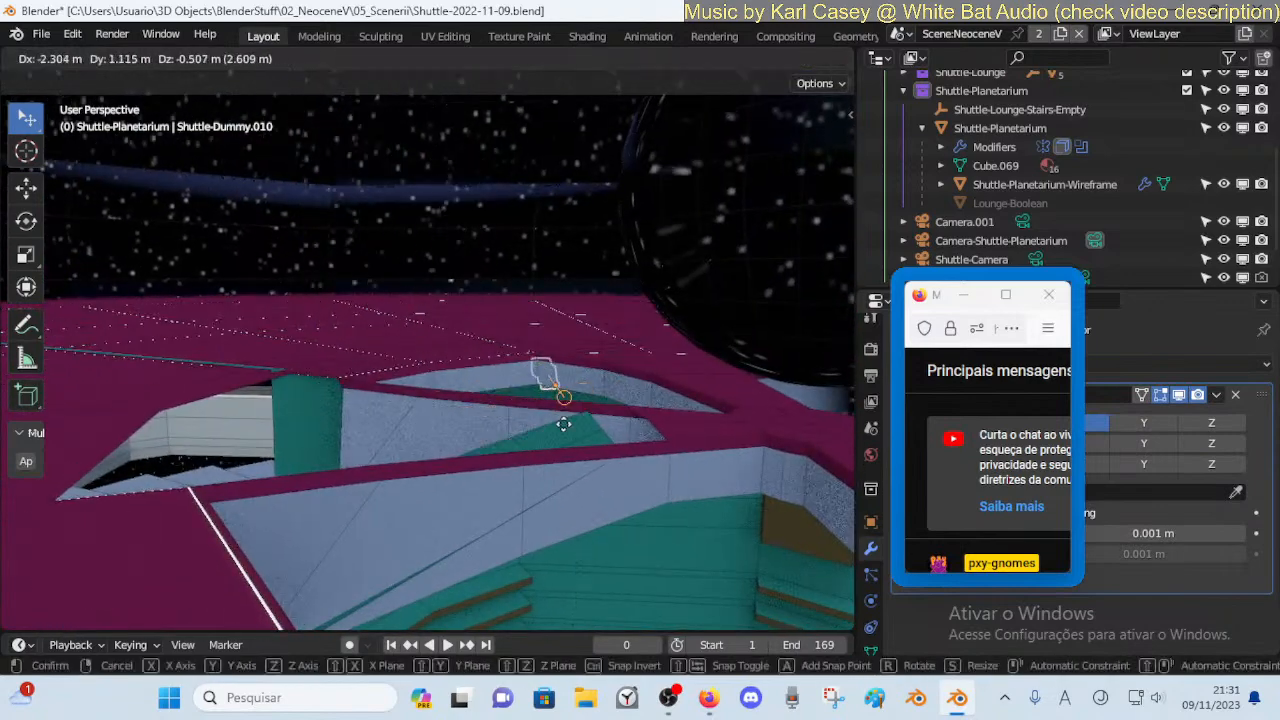
{"action": "left_click", "coordinate": [308, 364]}
{"action": "key", "text": "shift+grave"}
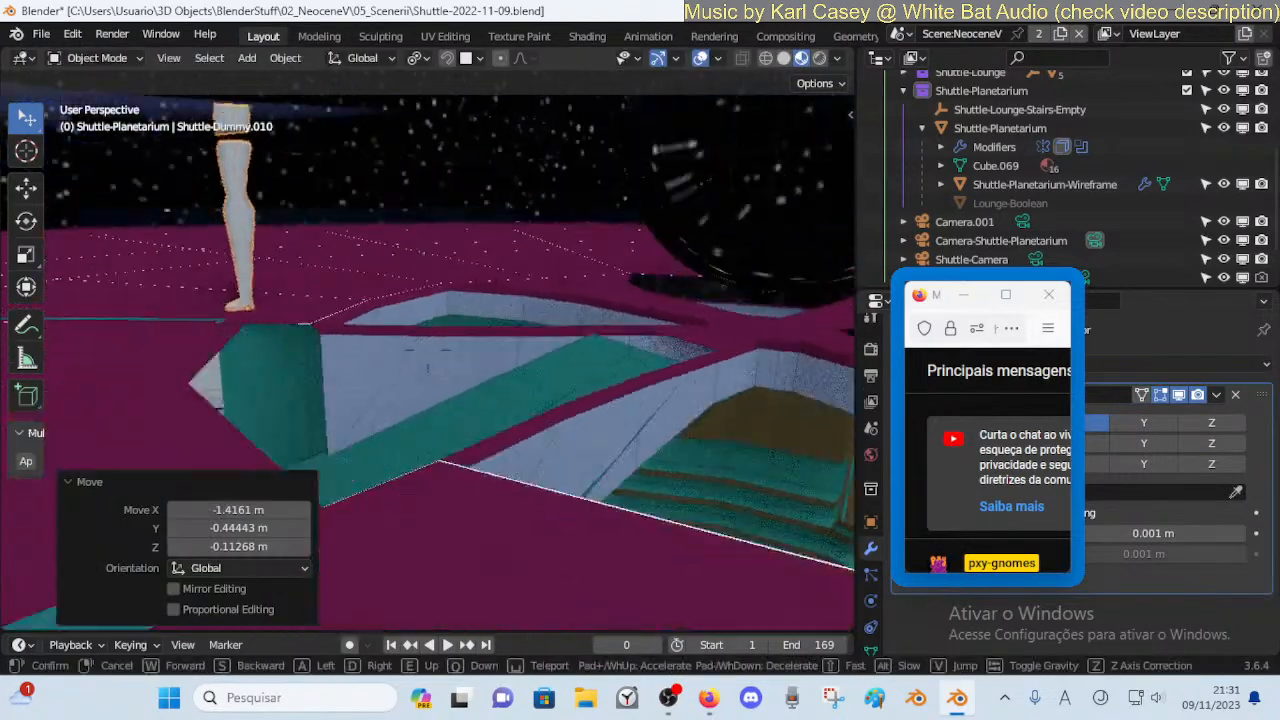
{"action": "left_click", "coordinate": [473, 368]}
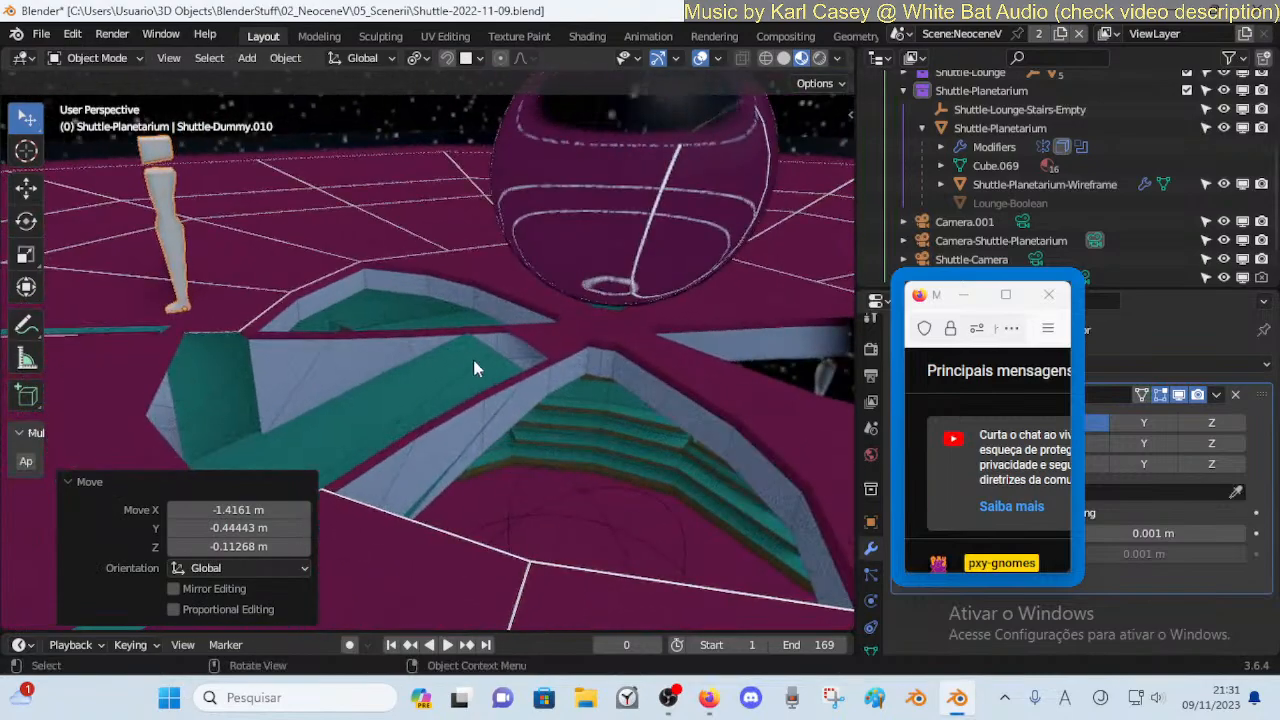
Open the Shuttle-Planetarium mesh in Edit Mode and examine the ramp and opening walls from above the planetarium floor
{"action": "key", "text": "shift+grave"}
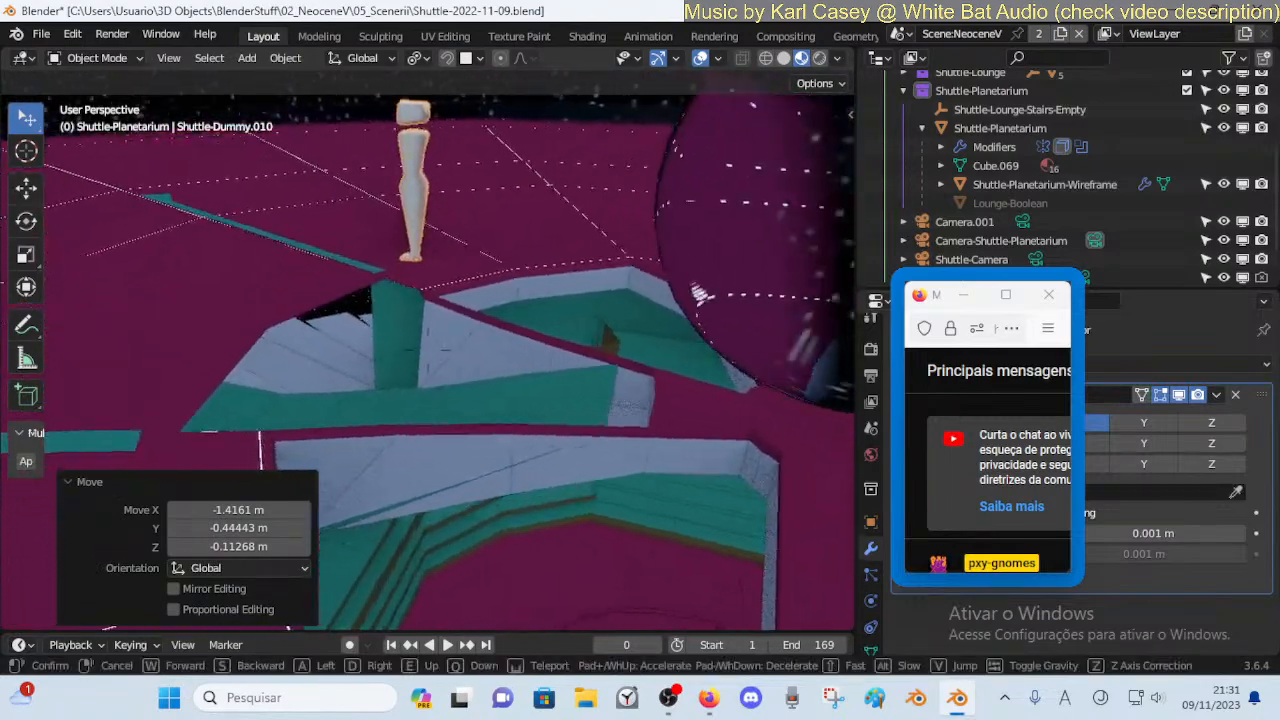
{"action": "key", "text": "w"}
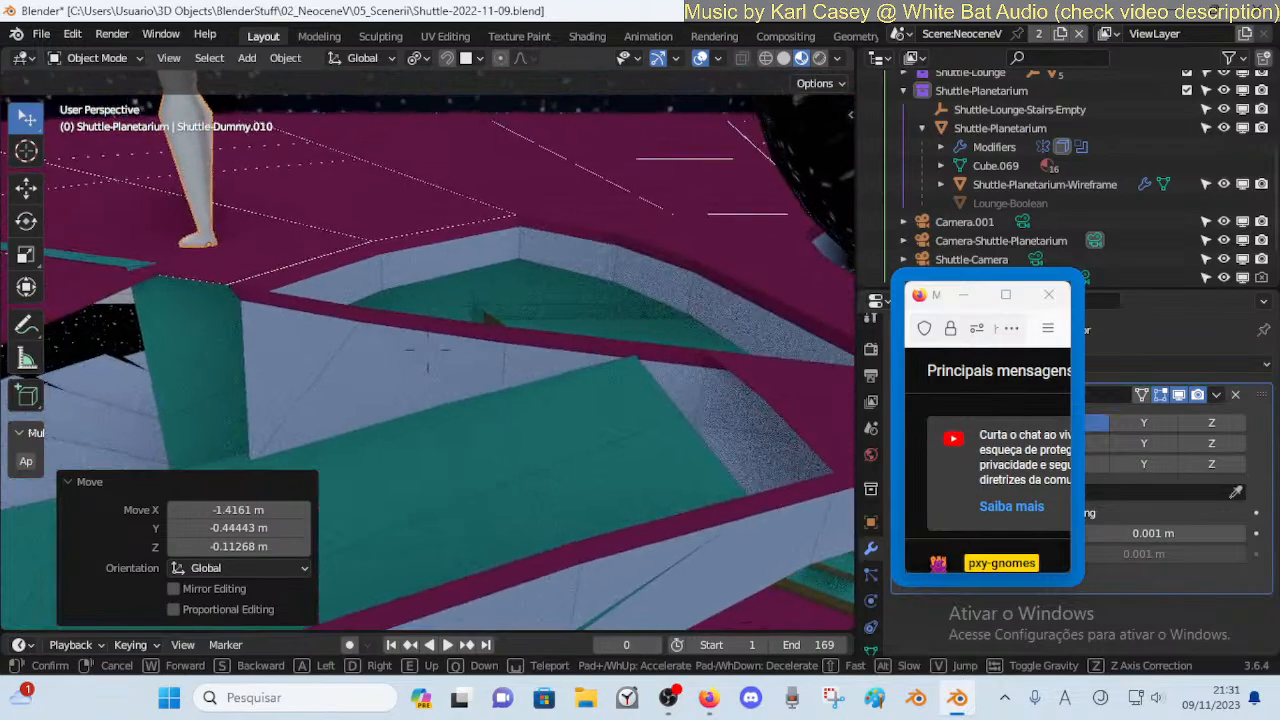
{"action": "key", "text": "a"}
{"action": "left_click", "coordinate": [615, 367]}
{"action": "left_click", "coordinate": [614, 367]}
{"action": "key", "text": "Tab"}
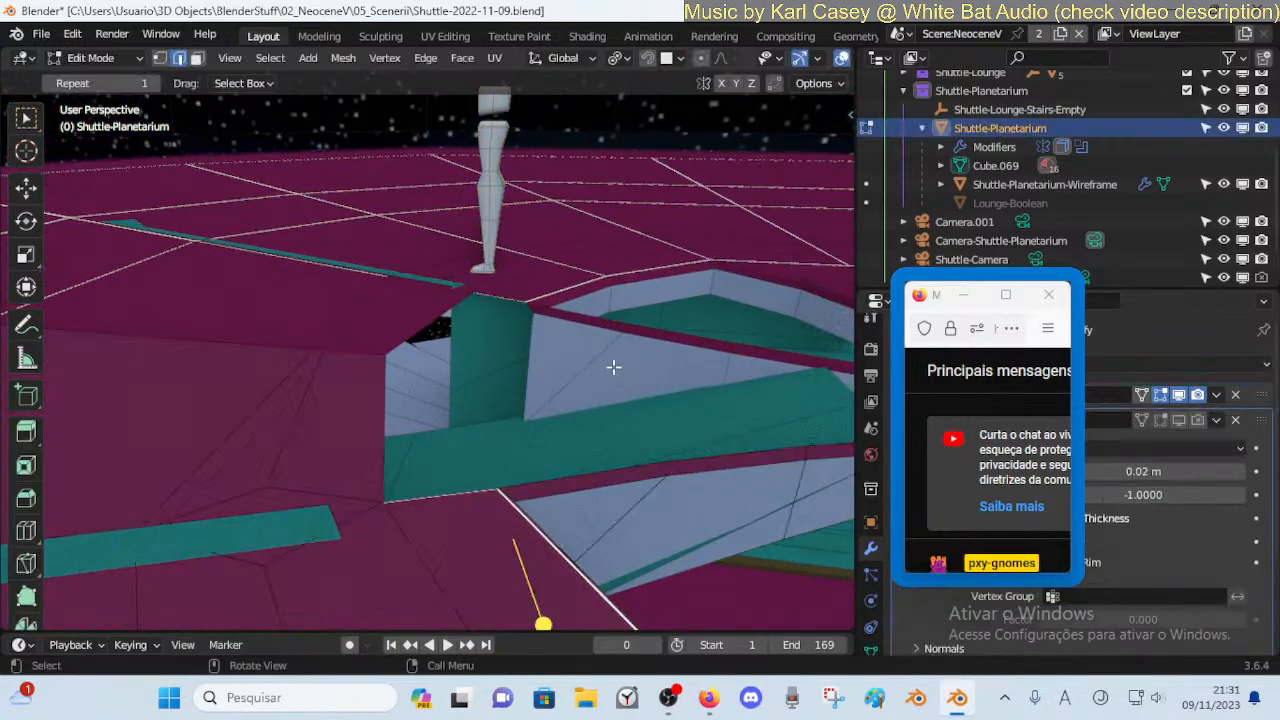
{"action": "key", "text": "shift+grave"}
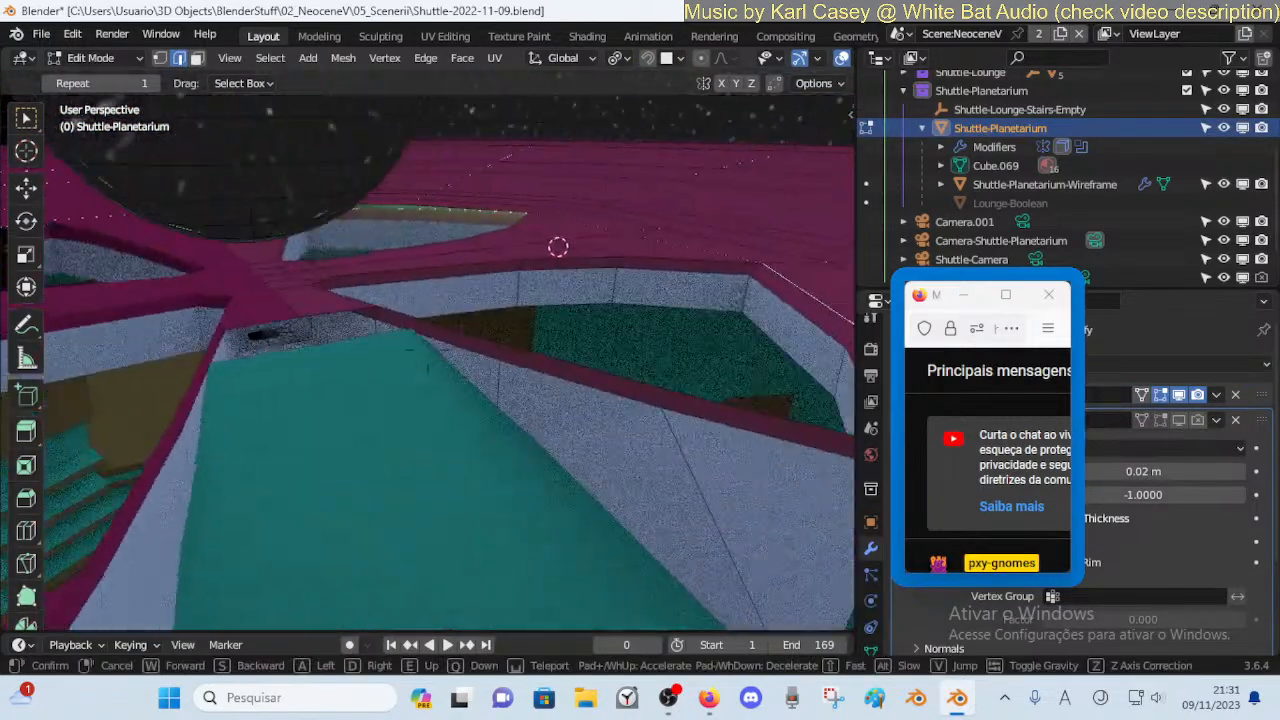
{"action": "key", "text": "d"}
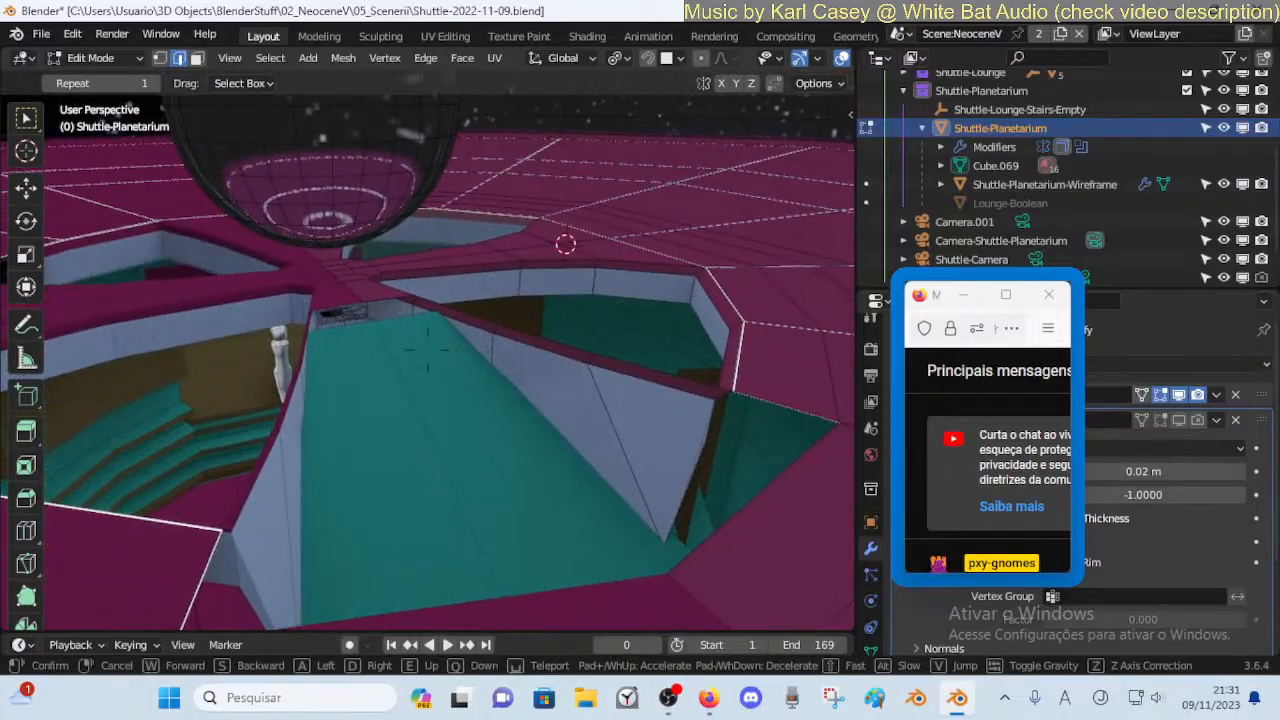
{"action": "left_click", "coordinate": [628, 368]}
Examine the ramp, the floor opening's side walls and their lower corners from inside the lounge below
{"action": "key", "text": "shift+grave"}
{"action": "key", "text": "w"}
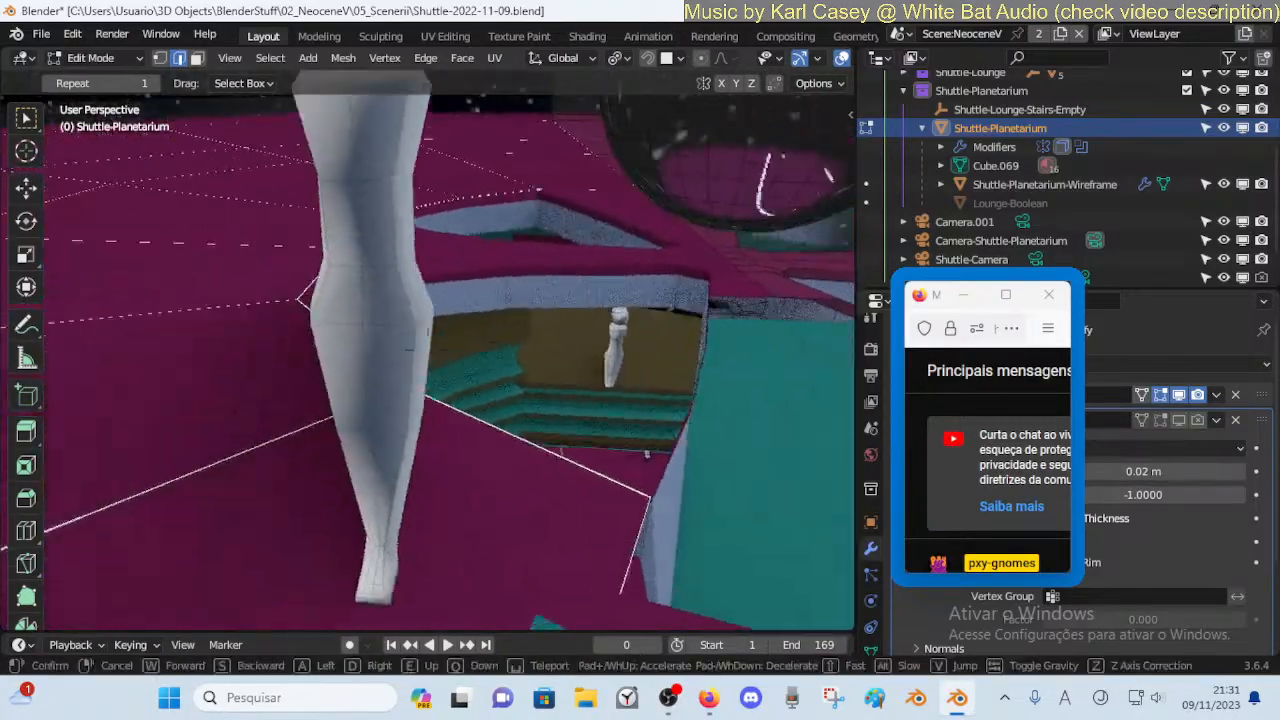
{"action": "key", "text": "w"}
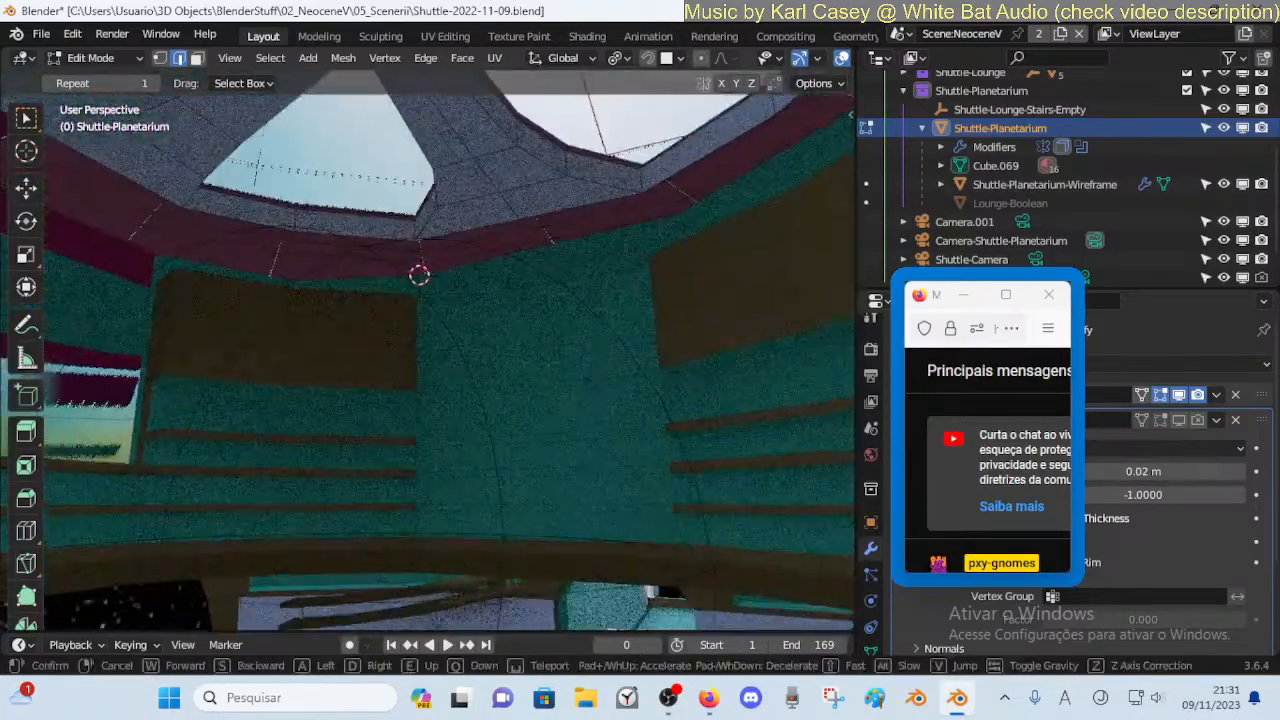
{"action": "key", "text": "s"}
{"action": "key", "text": "w"}
{"action": "key", "text": "w"}
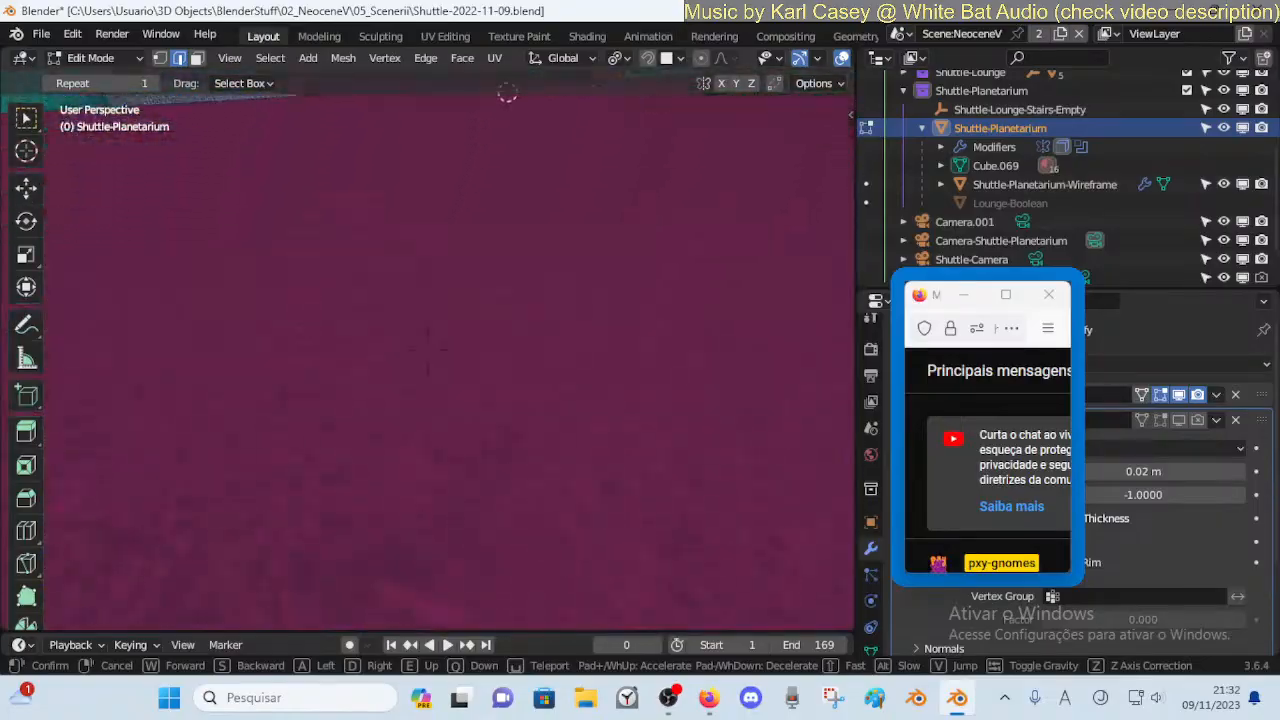
{"action": "key", "text": "s"}
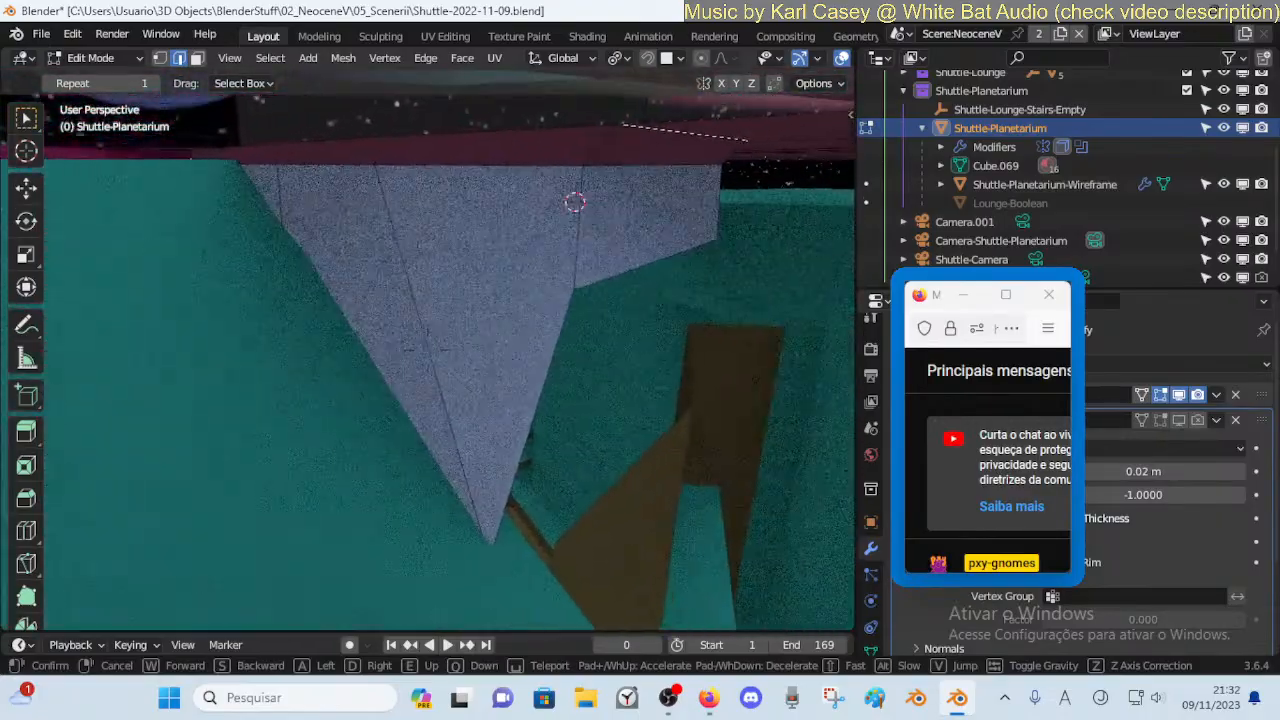
{"action": "key", "text": "e"}
{"action": "key", "text": "q"}
{"action": "key", "text": "d"}
{"action": "key", "text": "s"}
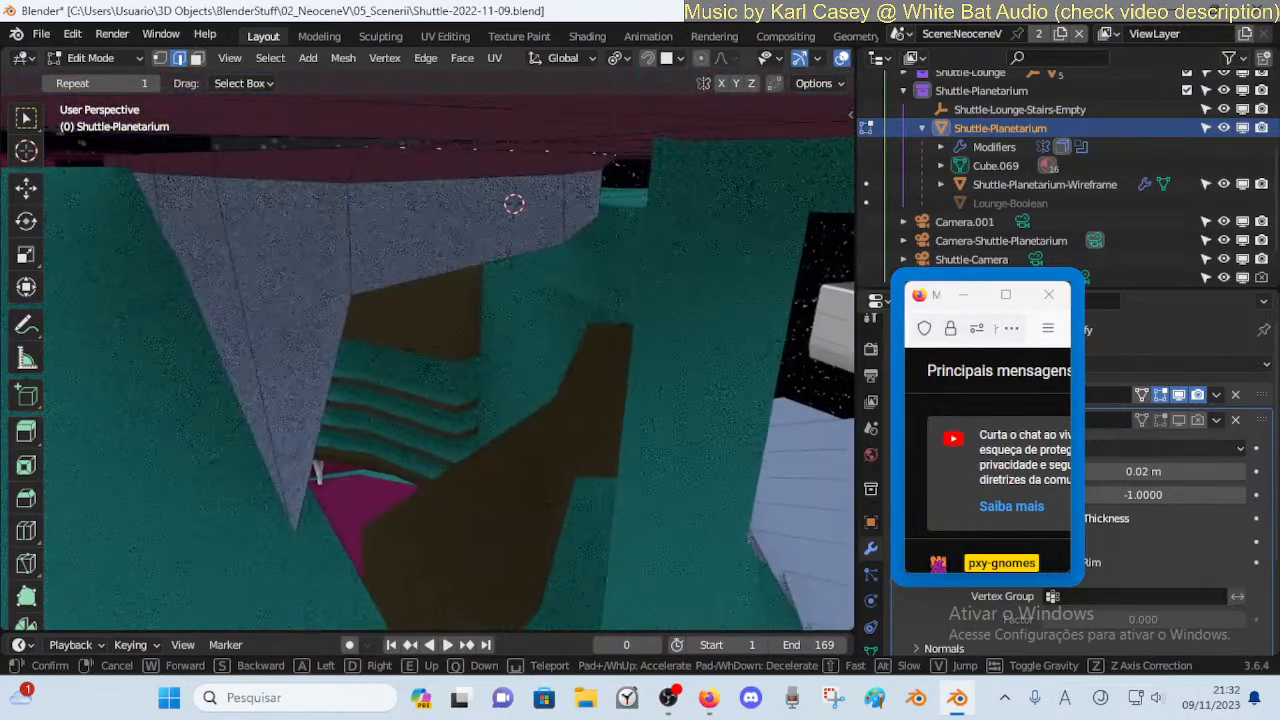
{"action": "key", "text": "e"}
{"action": "key", "text": "q"}
{"action": "key", "text": "d"}
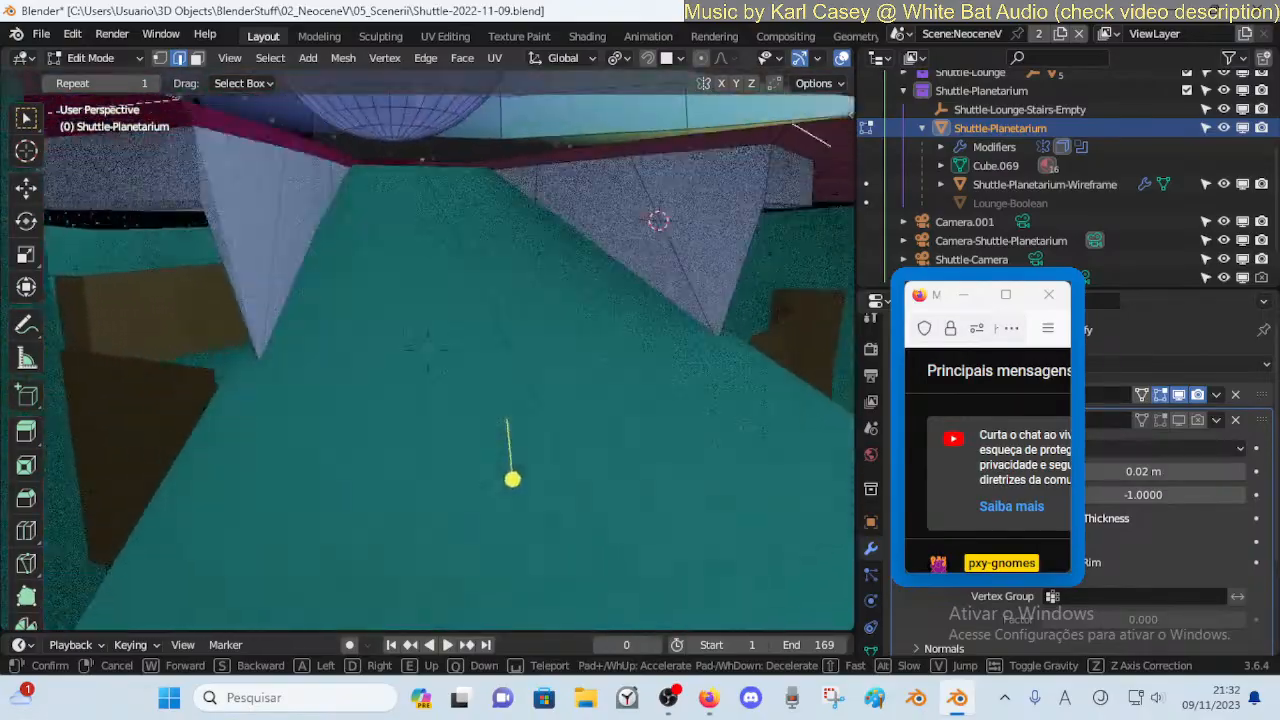
{"action": "key", "text": "q"}
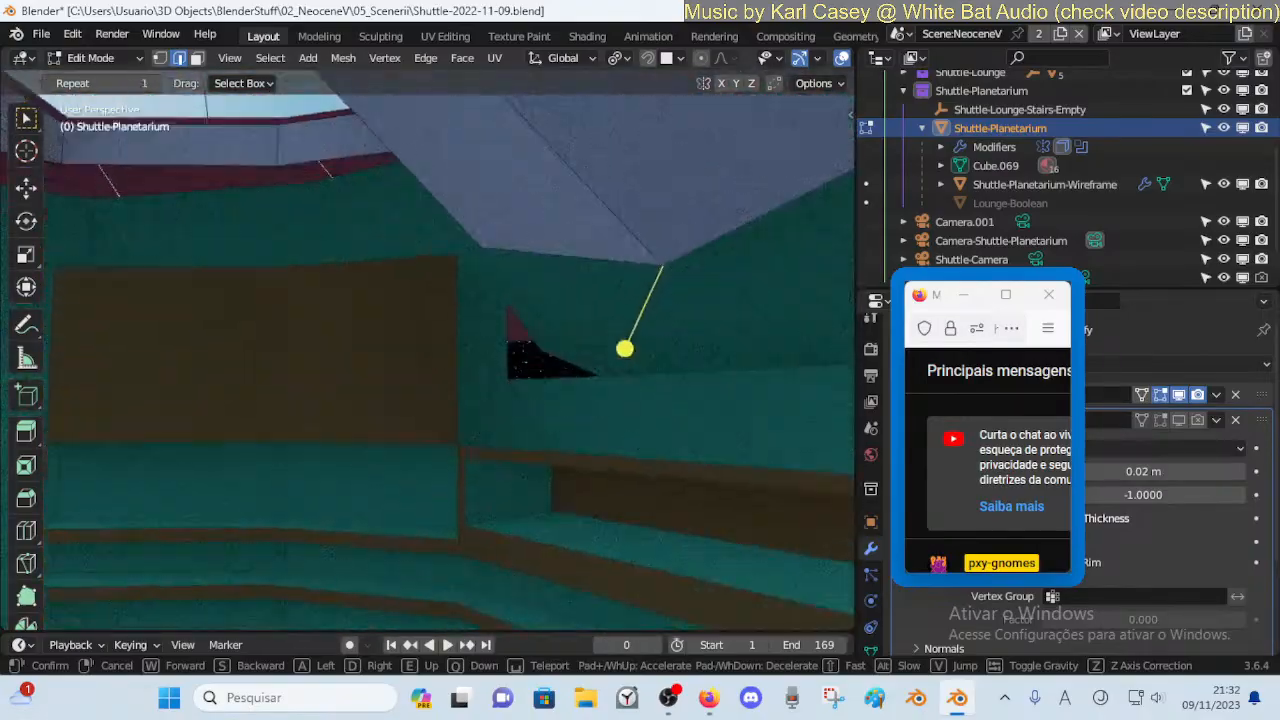
{"action": "key", "text": "e"}
{"action": "key", "text": "q"}
{"action": "key", "text": "a"}
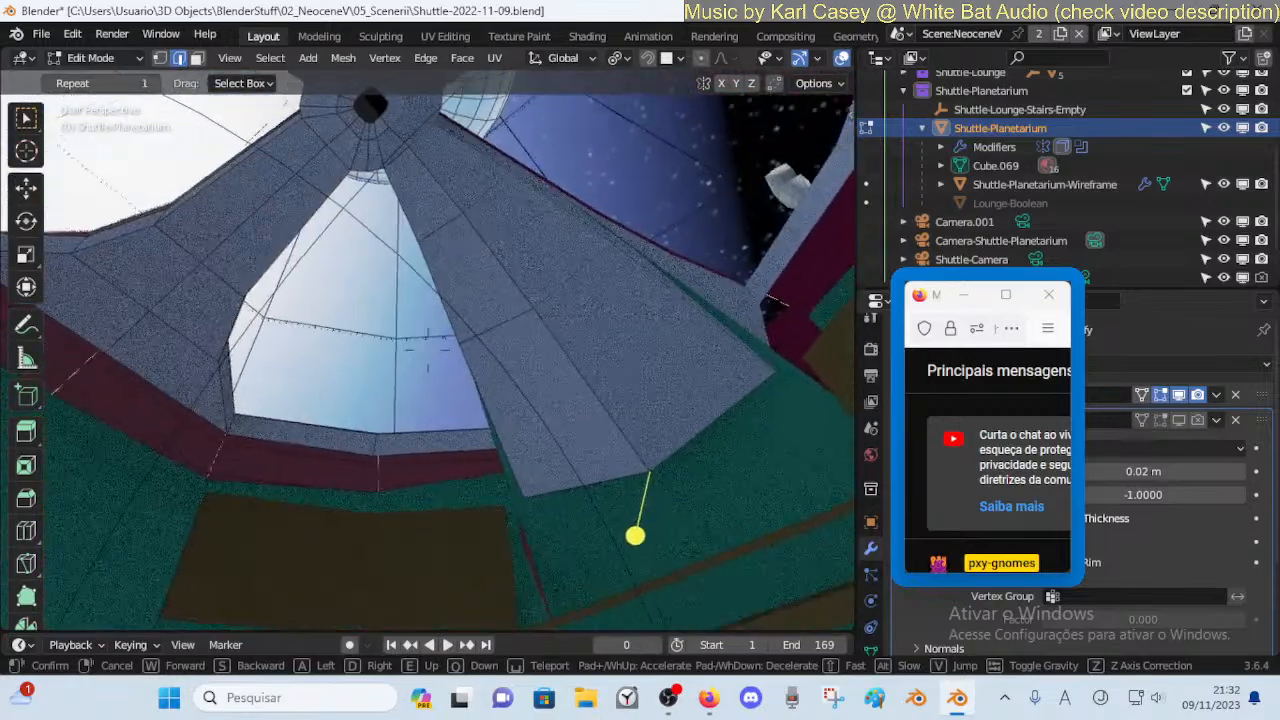
{"action": "left_click", "coordinate": [594, 381]}
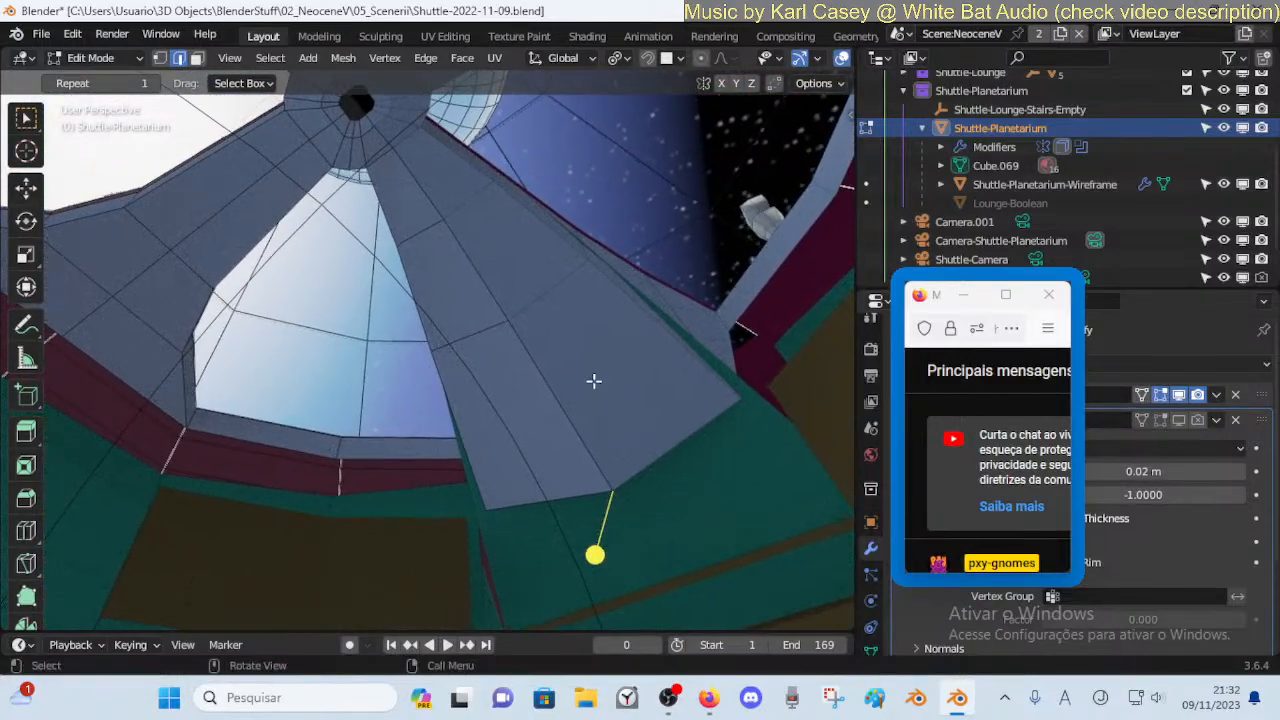
Leave the planetarium mesh and lower the top edge of the Shuttle-Lounge ramp about 0.07 m along Z
{"action": "key", "text": "shift+grave"}
{"action": "key", "text": "e"}
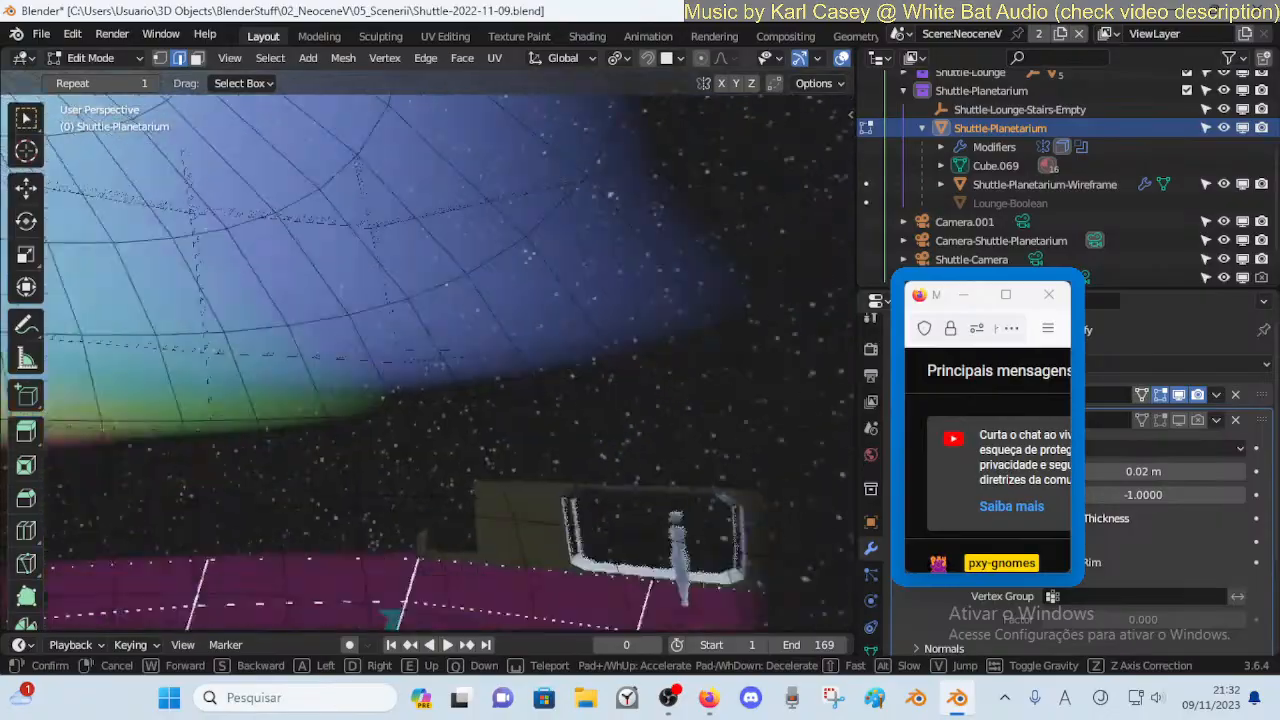
{"action": "key", "text": "q"}
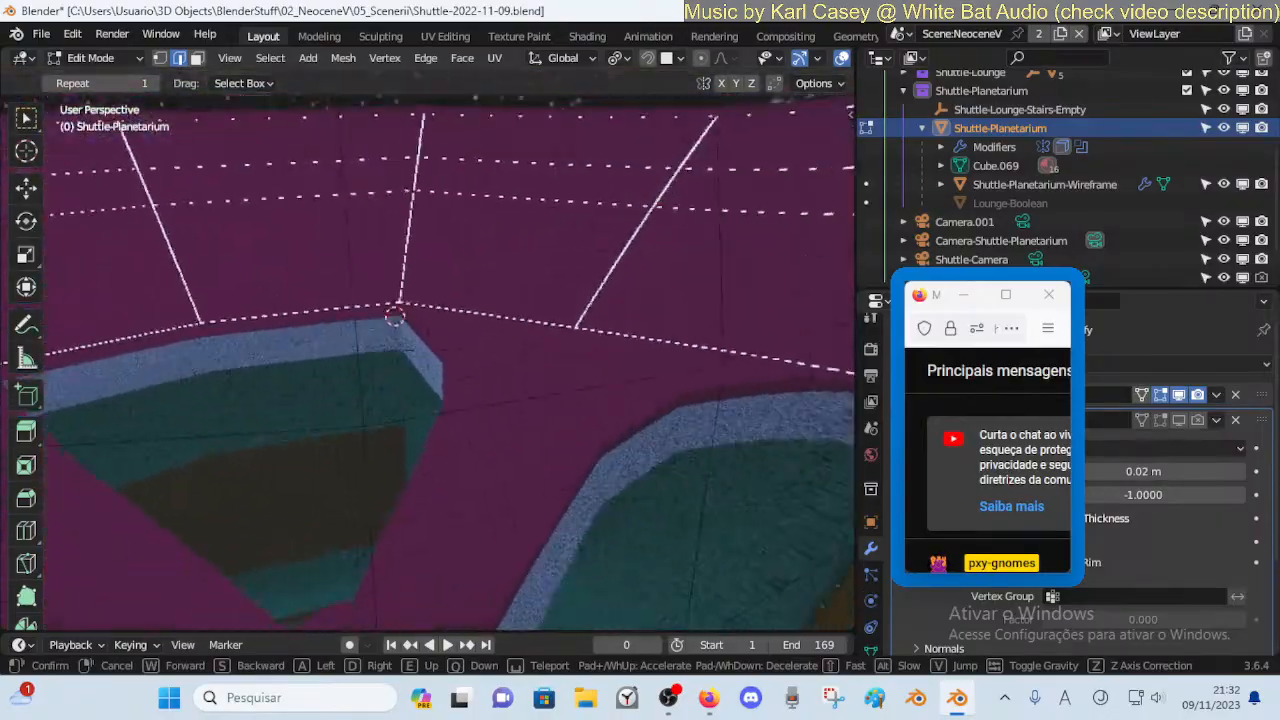
{"action": "key", "text": "e"}
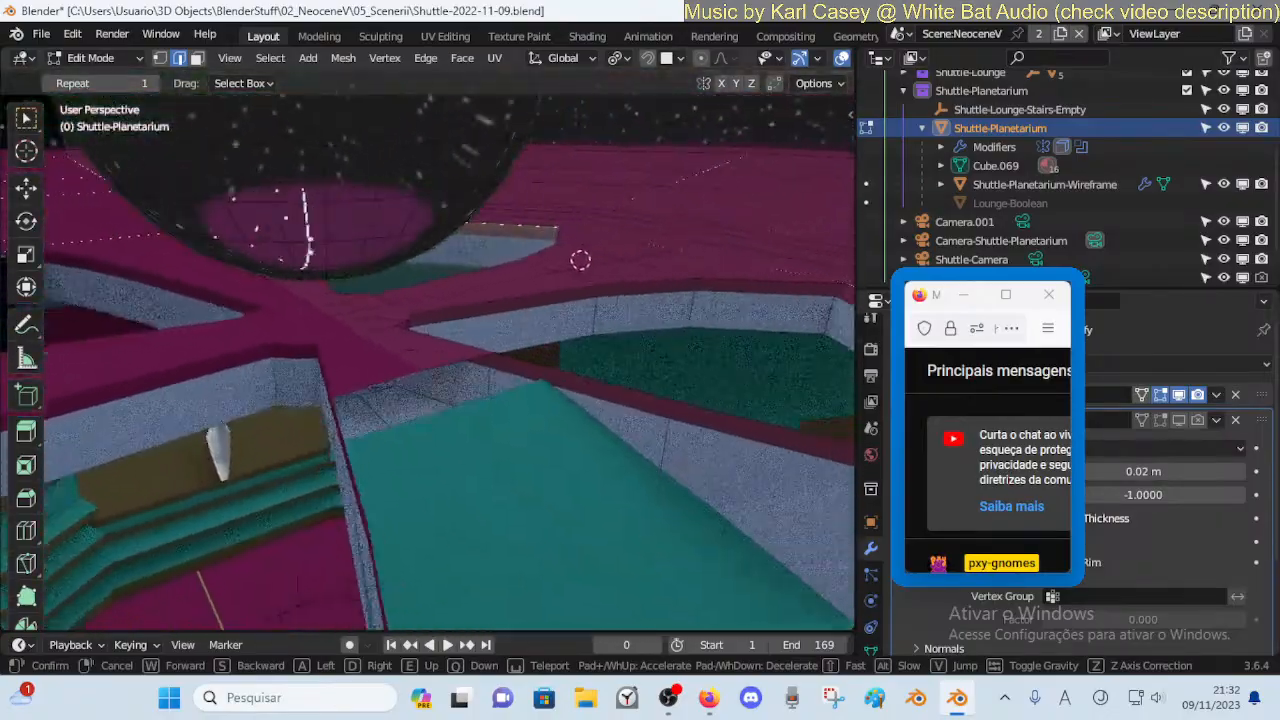
{"action": "left_click", "coordinate": [343, 404]}
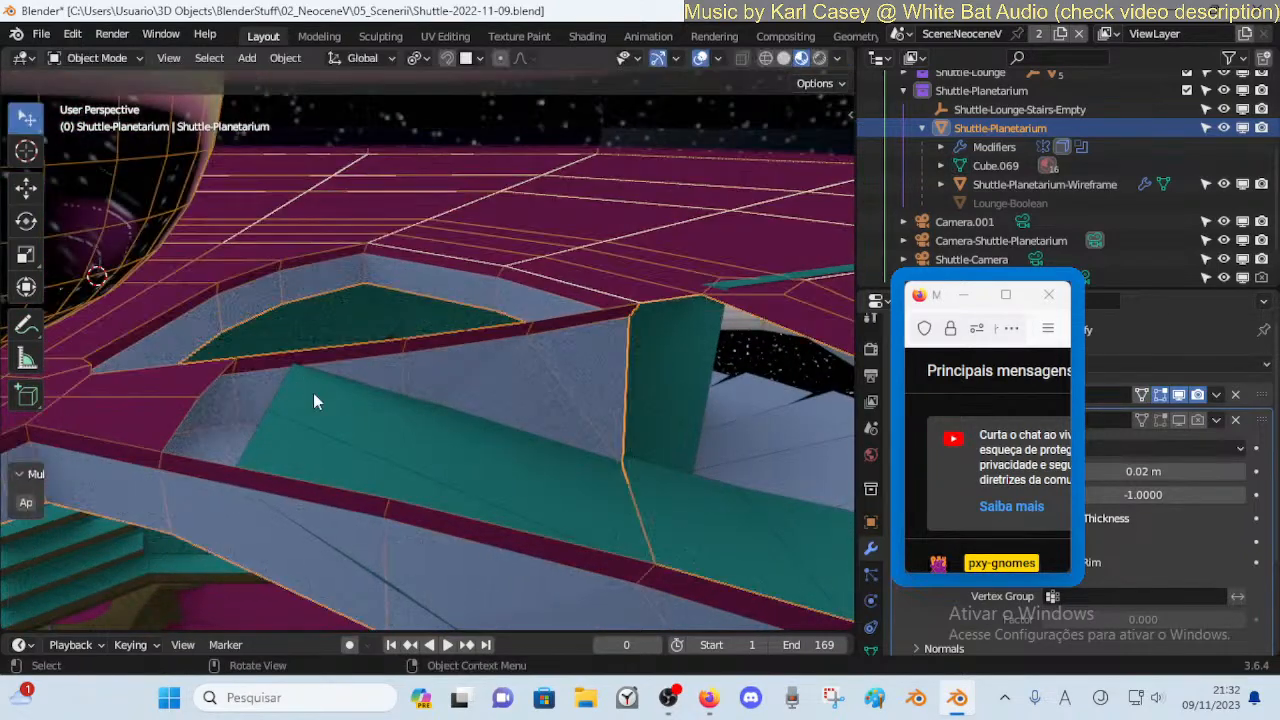
{"action": "left_click", "coordinate": [289, 396]}
{"action": "key", "text": "g"}
{"action": "key", "text": "z"}
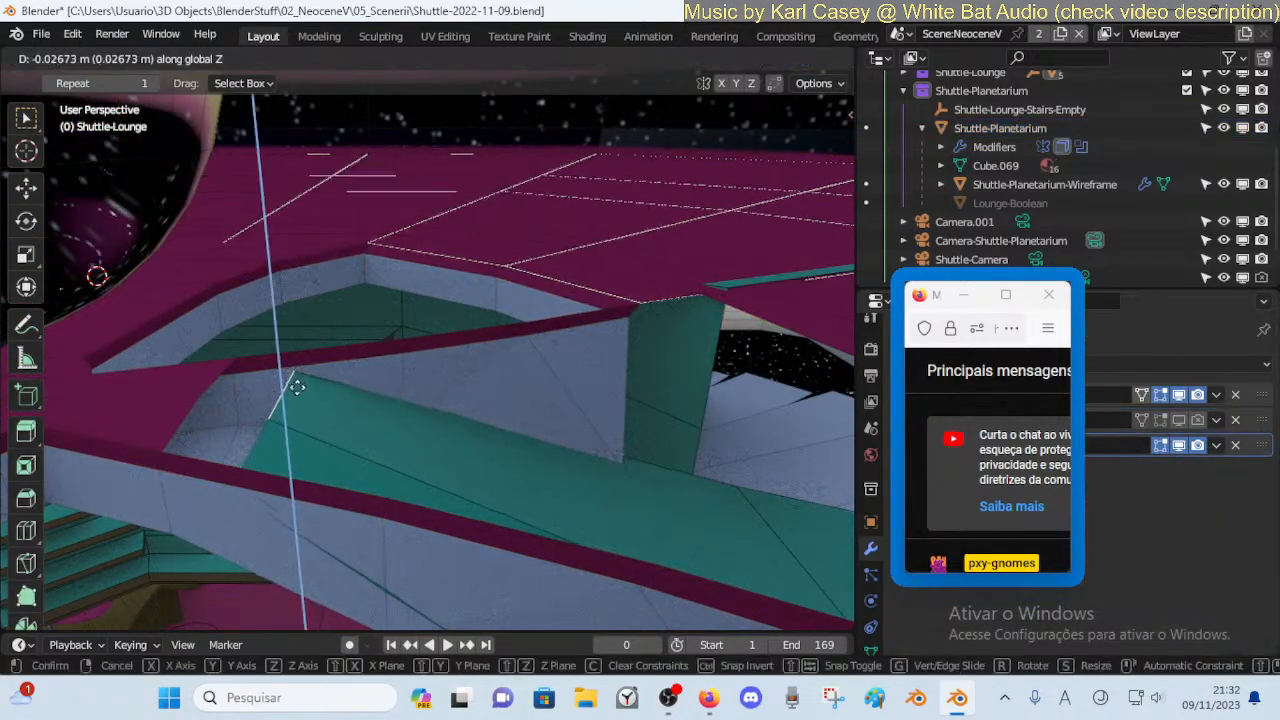
{"action": "left_click", "coordinate": [289, 394]}
Return to Object Mode and examine the ramp's slope against the opening walls from above the floor and from the lounge
{"action": "key", "text": "shift+grave"}
{"action": "key", "text": "d"}
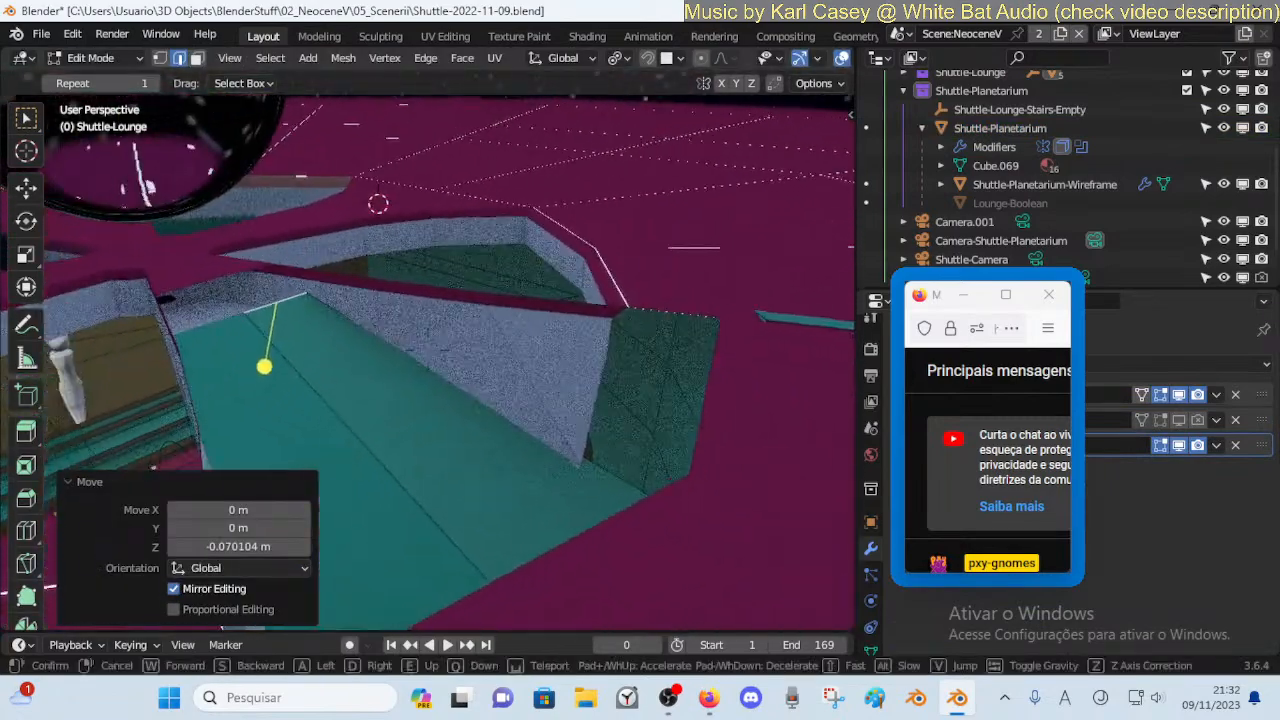
{"action": "left_click", "coordinate": [293, 400]}
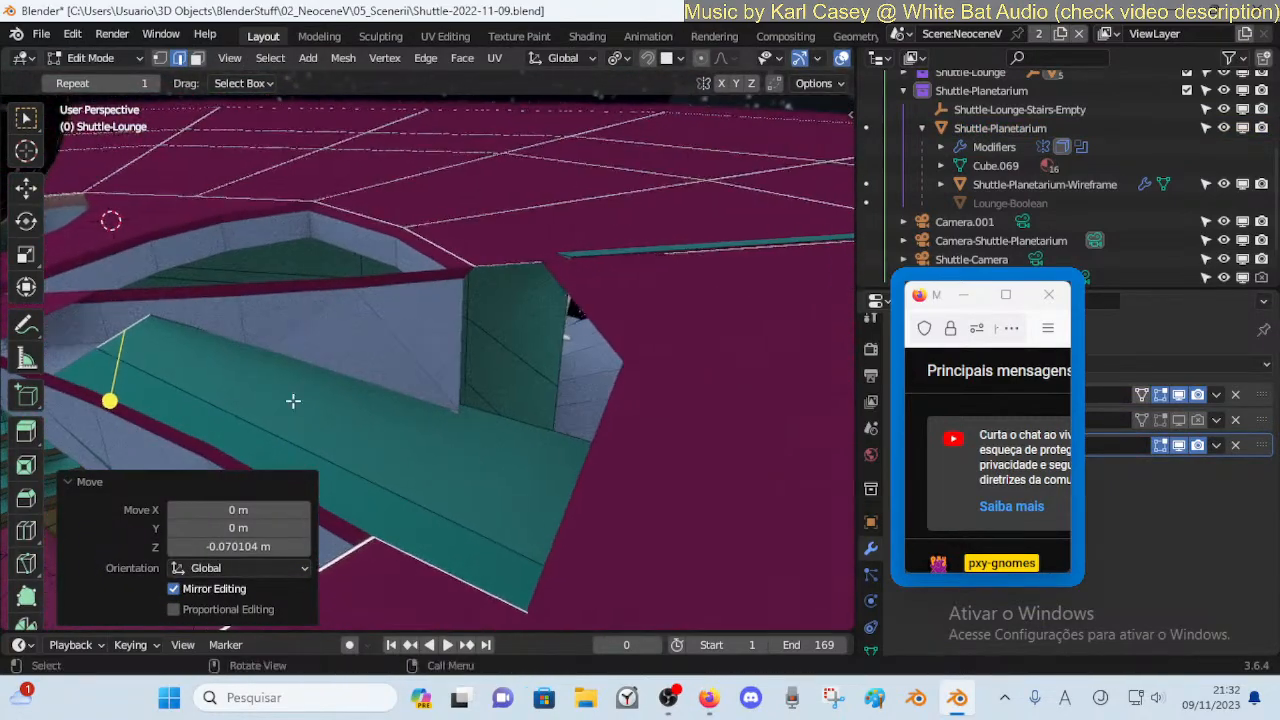
{"action": "key", "text": "XF86AudioLowerVolume"}
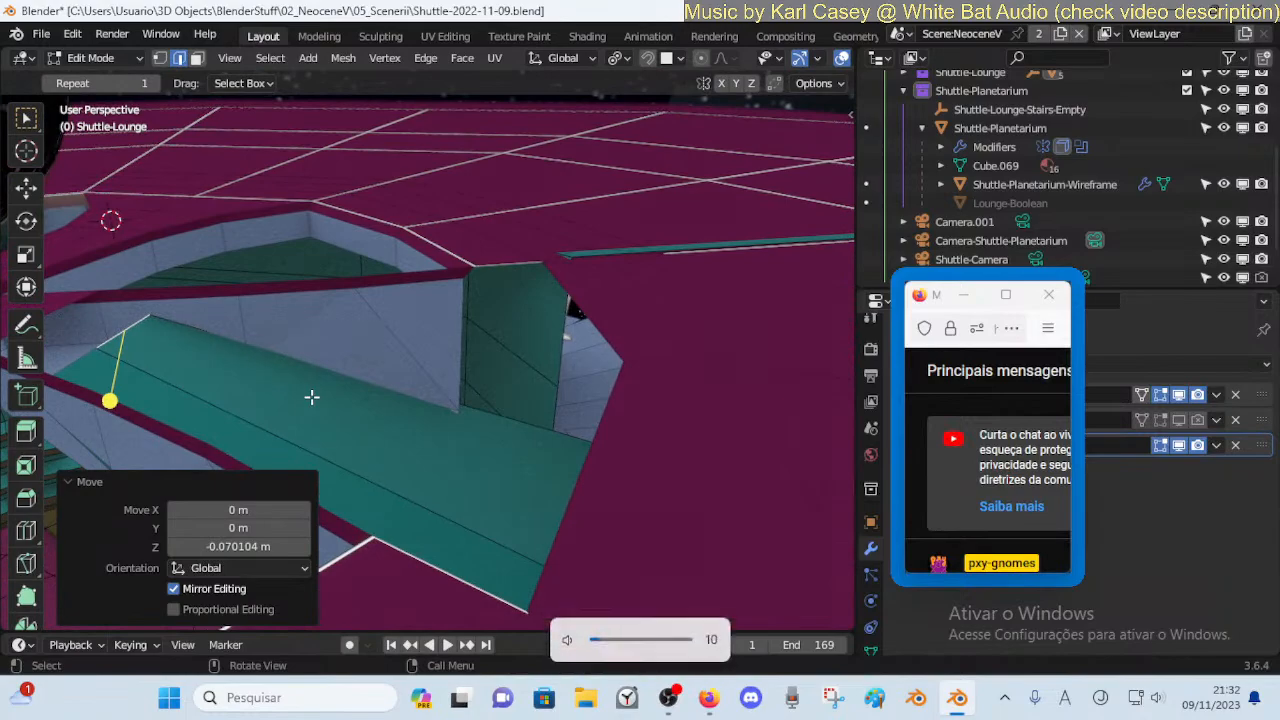
{"action": "key", "text": "shift+grave"}
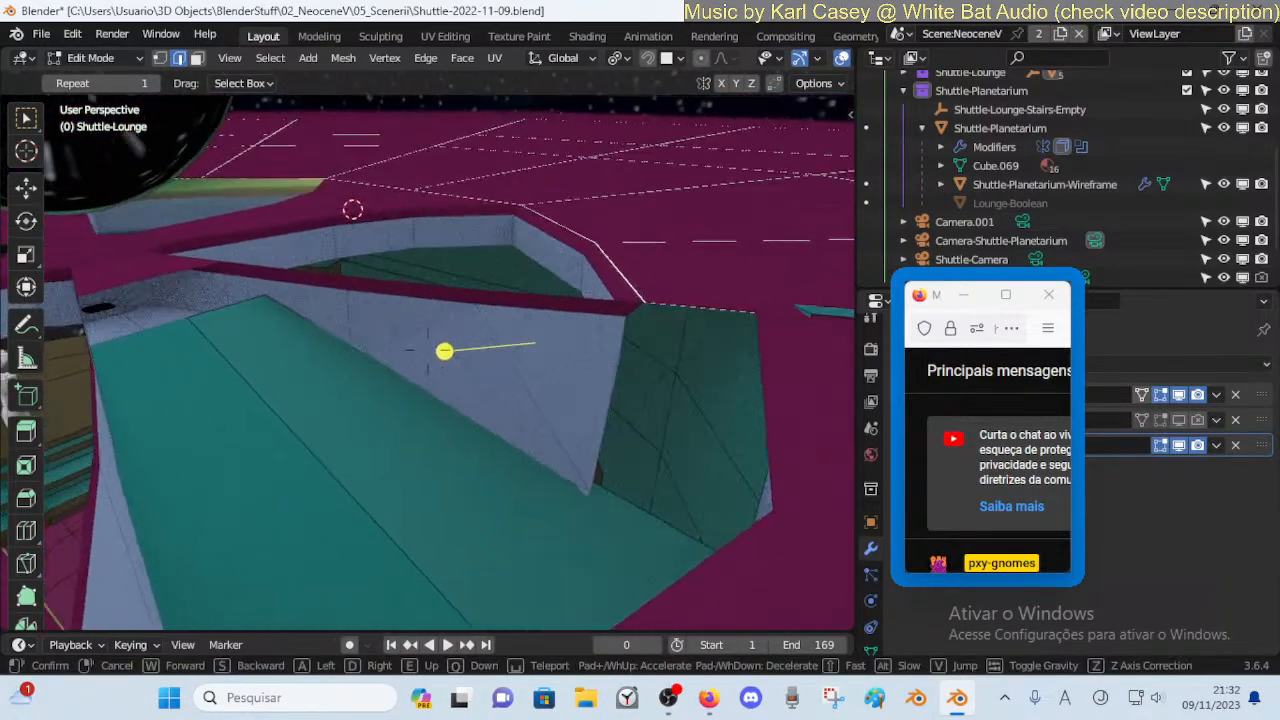
{"action": "left_click", "coordinate": [541, 323]}
{"action": "key", "text": "Tab"}
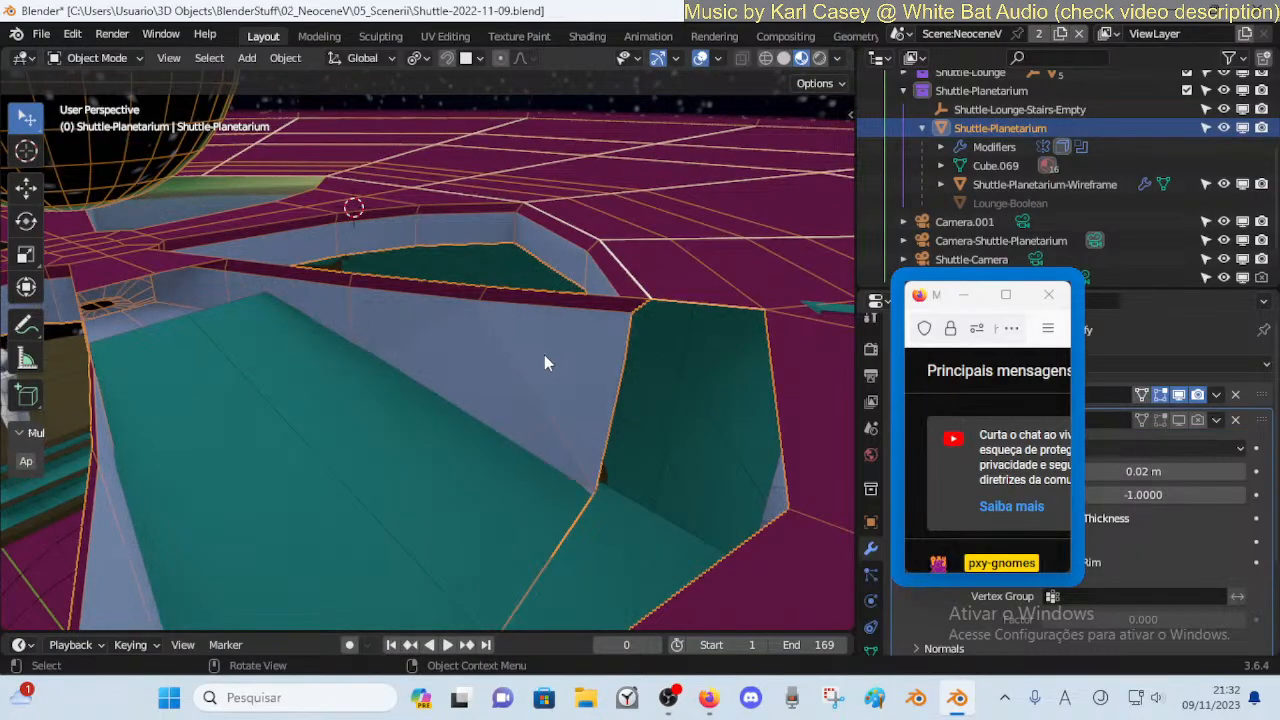
{"action": "key", "text": "shift+grave"}
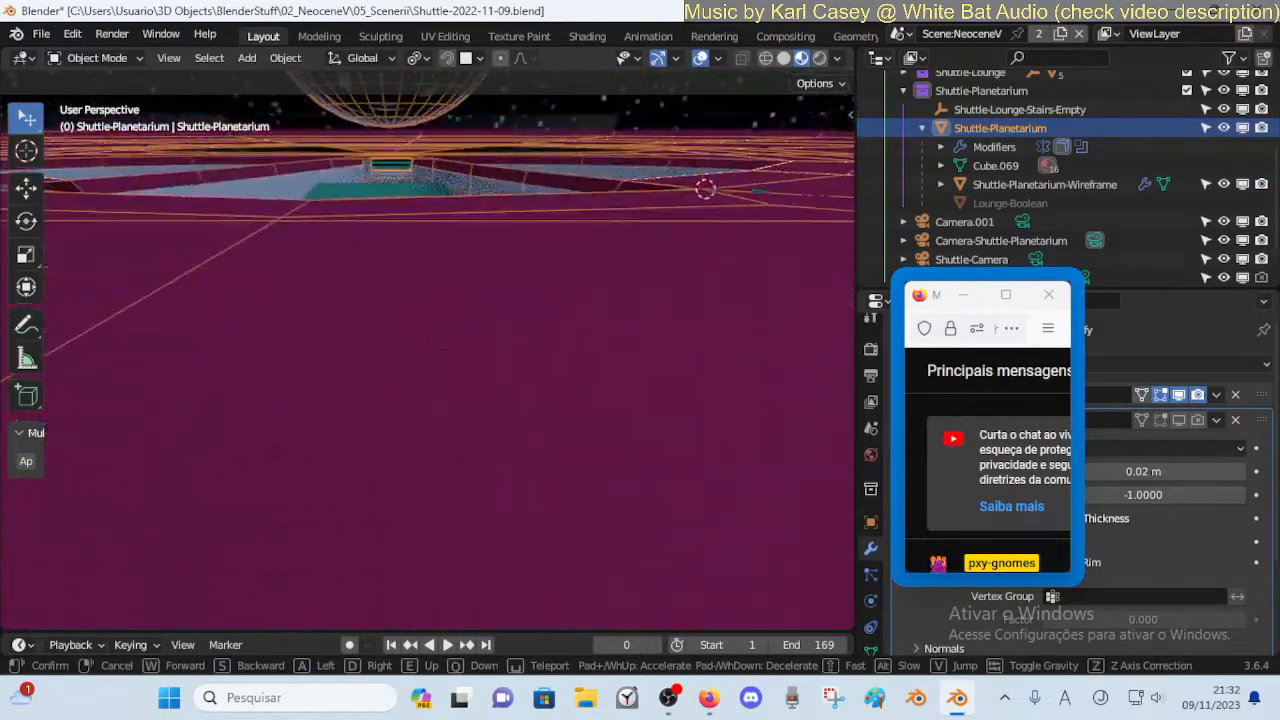
{"action": "key", "text": "space"}
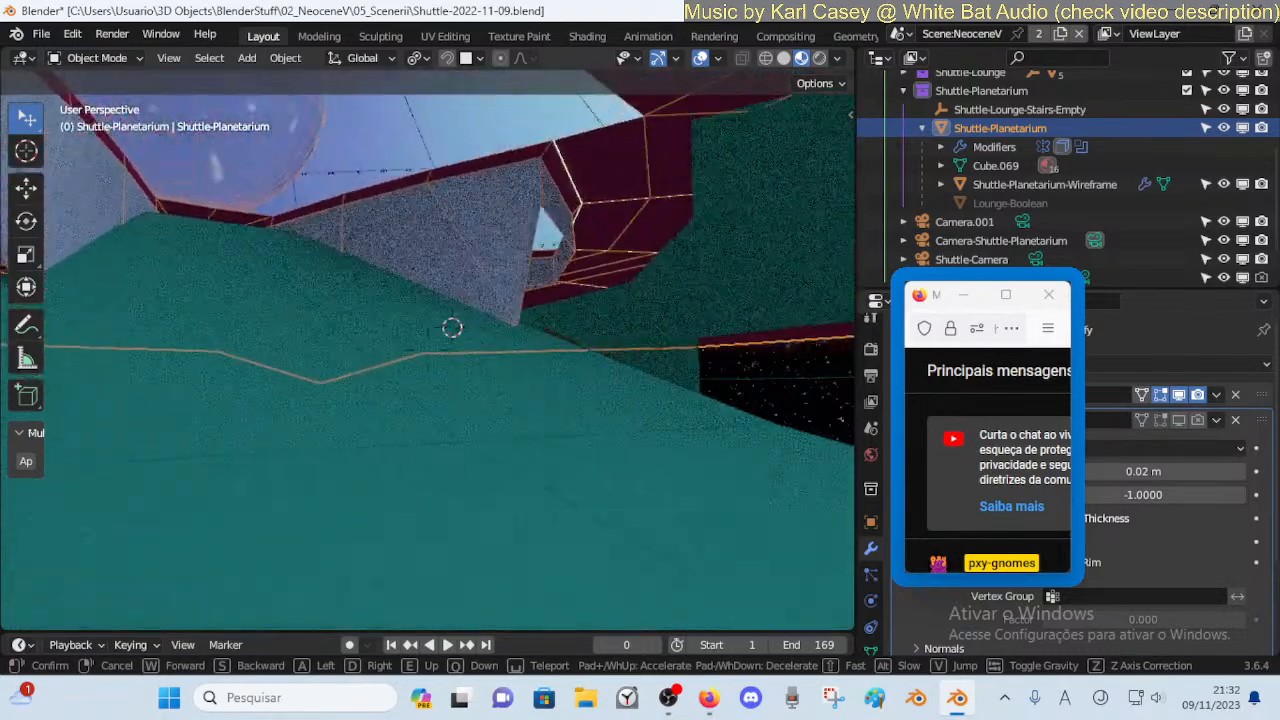
{"action": "key", "text": "a"}
{"action": "key", "text": "d"}
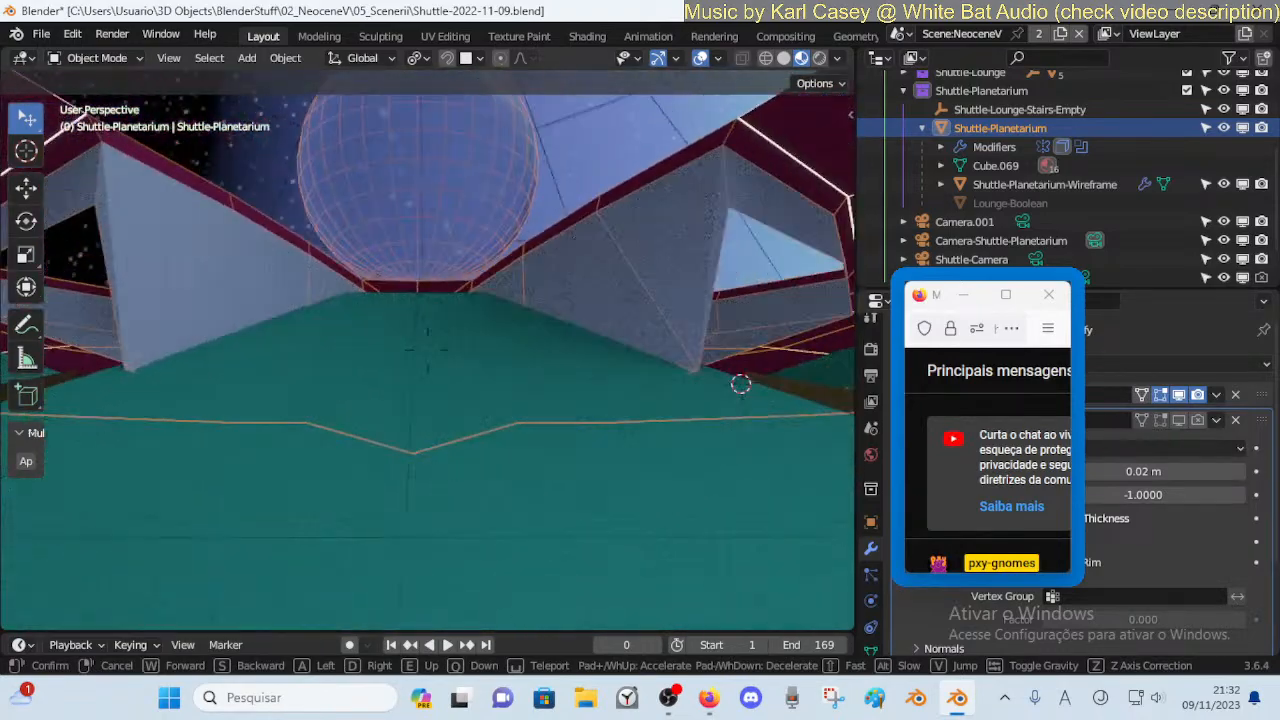
Reopen the Shuttle-Lounge mesh in Edit Mode and add a lengthwise loop cut along one half of the ramp
{"action": "left_click", "coordinate": [600, 357]}
{"action": "left_click", "coordinate": [540, 351]}
{"action": "key", "text": "Tab"}
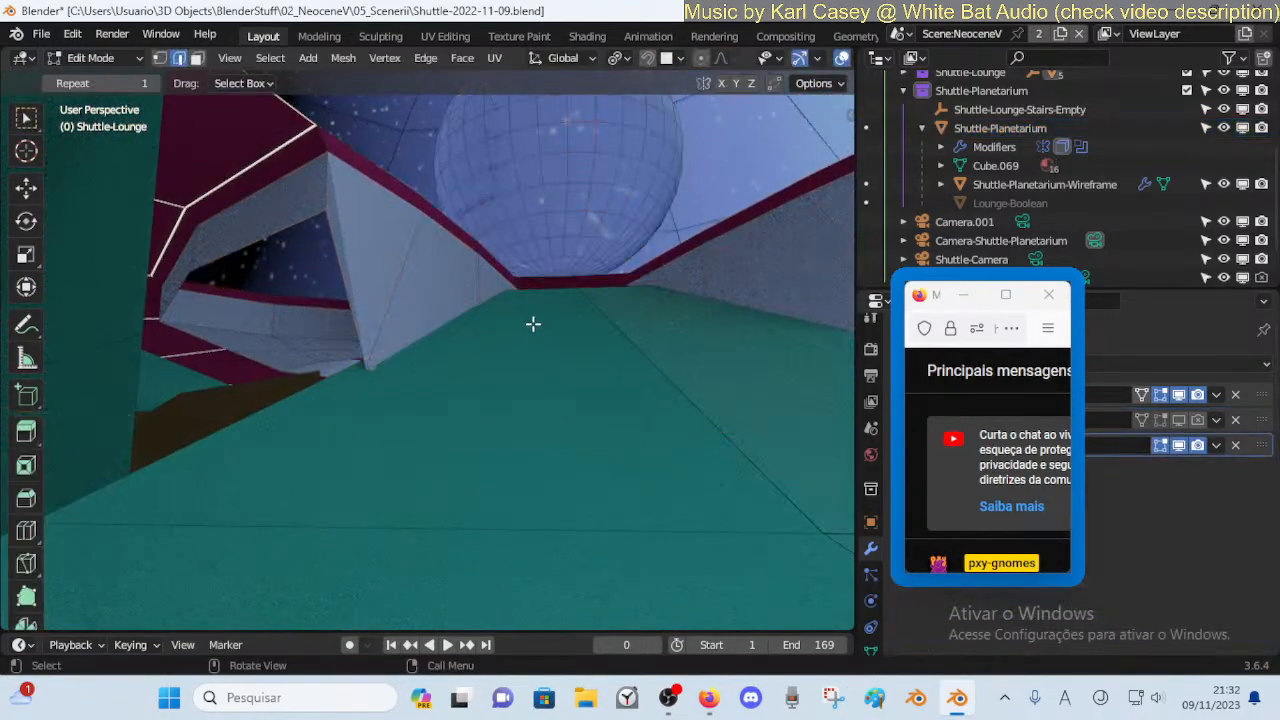
{"action": "key", "text": "shift+grave"}
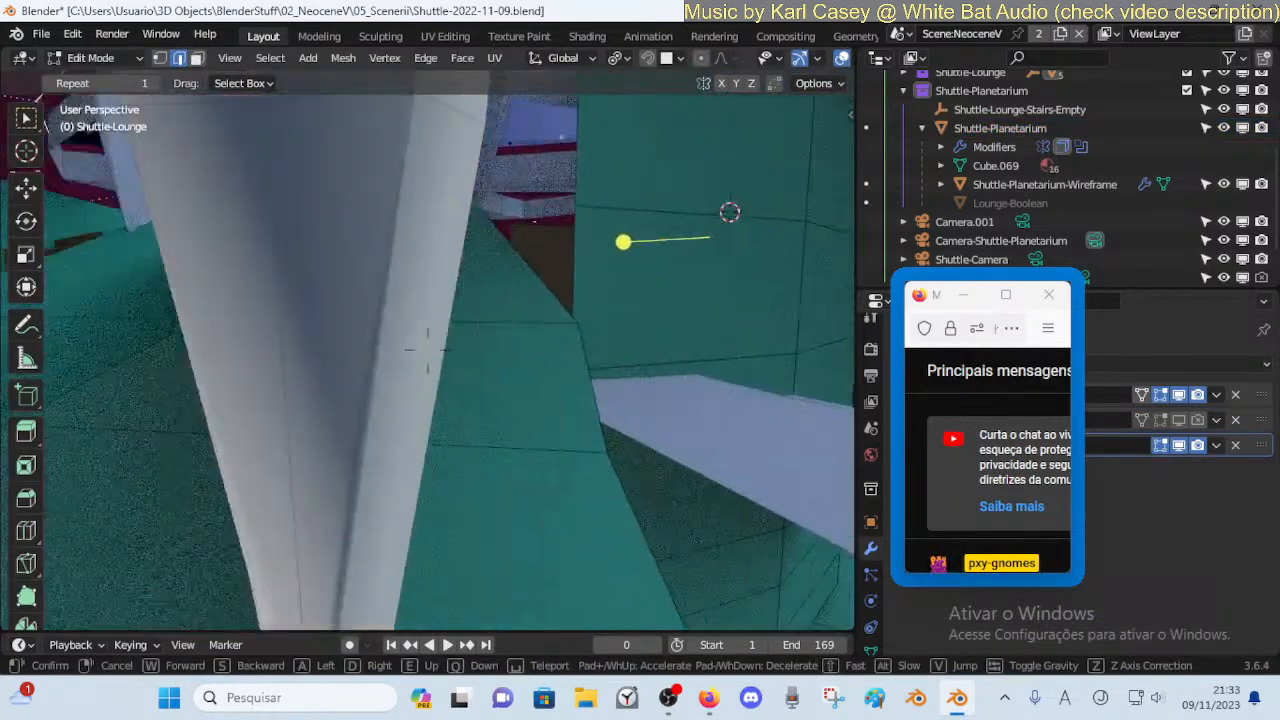
{"action": "key", "text": "s"}
{"action": "key", "text": "a"}
{"action": "left_click", "coordinate": [427, 350]}
{"action": "key", "text": "ctrl+r"}
{"action": "left_click", "coordinate": [757, 386]}
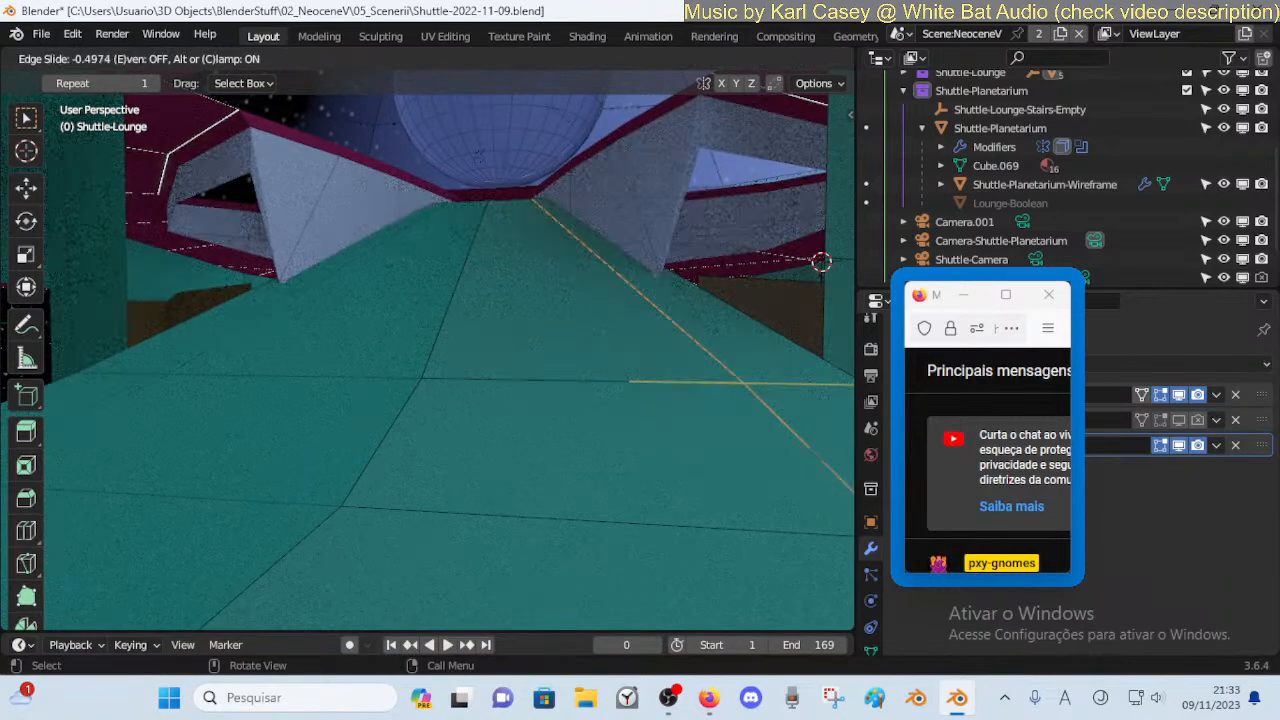
{"action": "left_click", "coordinate": [830, 376]}
{"action": "key", "text": "ctrl+z"}
Raise the outer edge of the ramp's upper section about 0.09 m along Z and shift it about -0.085 m along X
{"action": "middle_click_drag", "start_coordinate": [778, 437], "coordinate": [577, 428], "text": "shift"}
{"action": "key", "text": "g"}
{"action": "key", "text": "z"}
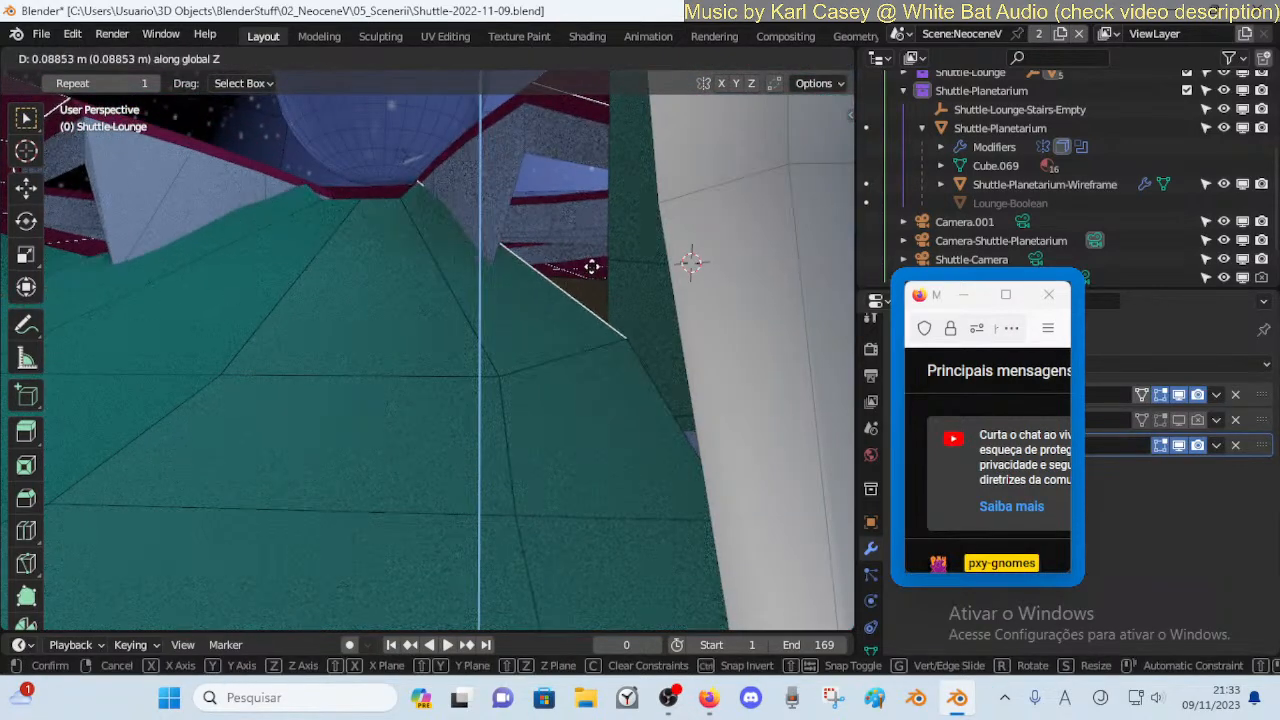
{"action": "left_click", "coordinate": [592, 267]}
{"action": "key", "text": "g"}
{"action": "key", "text": "y"}
{"action": "key", "text": "x"}
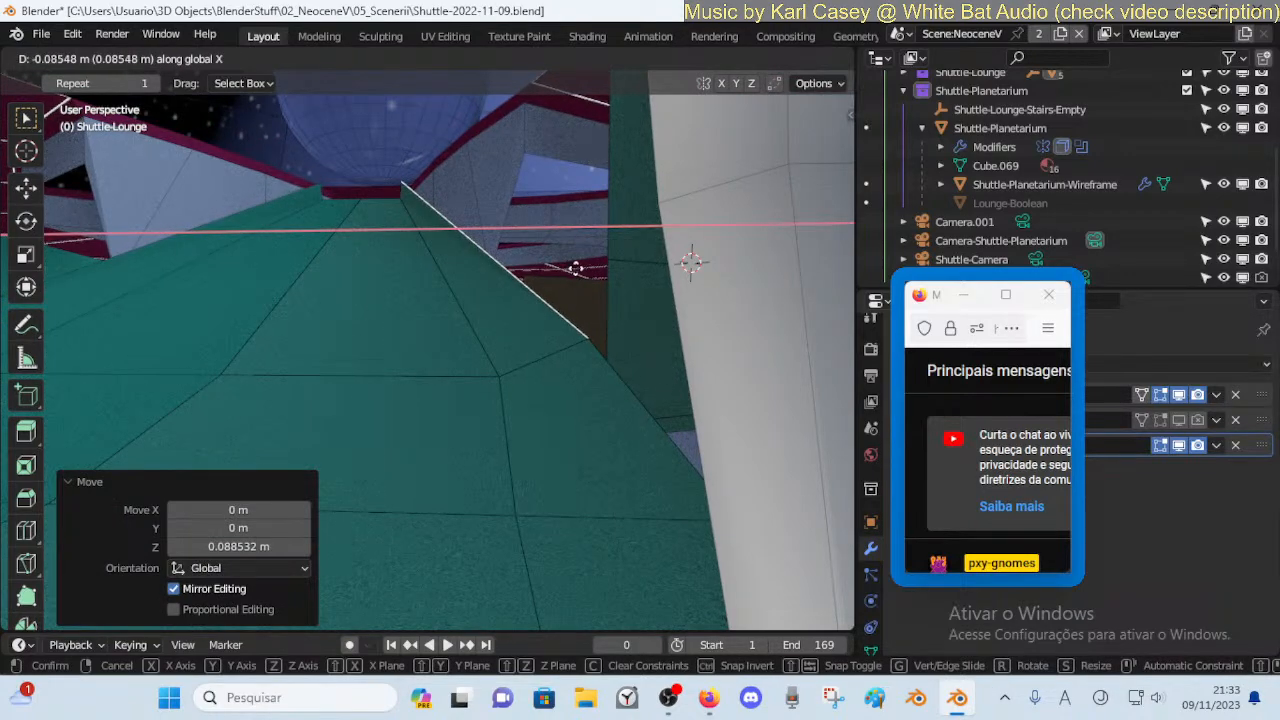
{"action": "left_click", "coordinate": [574, 266]}
Raise the new lengthwise edge on the ramp's upper section about 0.05 m and the neighbouring middle edge about 0.02 m along Z
{"action": "left_click", "coordinate": [468, 299]}
{"action": "key", "text": "g"}
{"action": "key", "text": "z"}
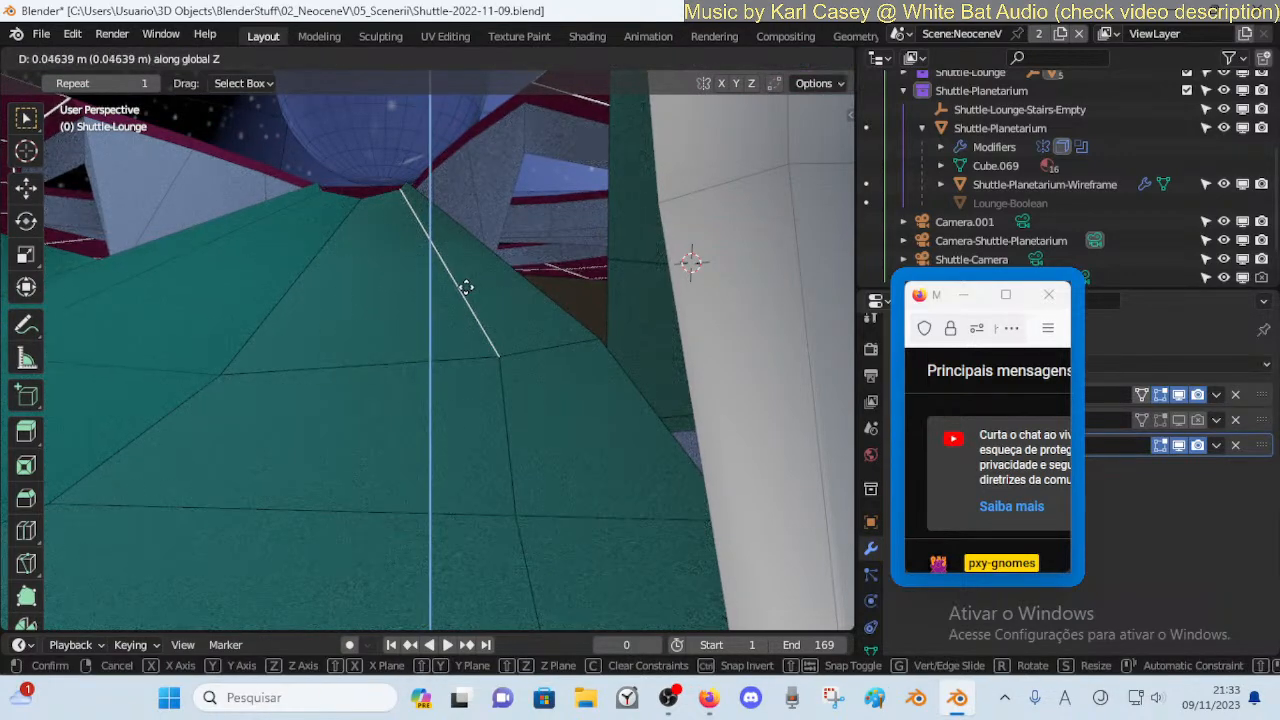
{"action": "left_click", "coordinate": [466, 288]}
{"action": "left_click", "coordinate": [310, 279]}
{"action": "key", "text": "g"}
{"action": "key", "text": "z"}
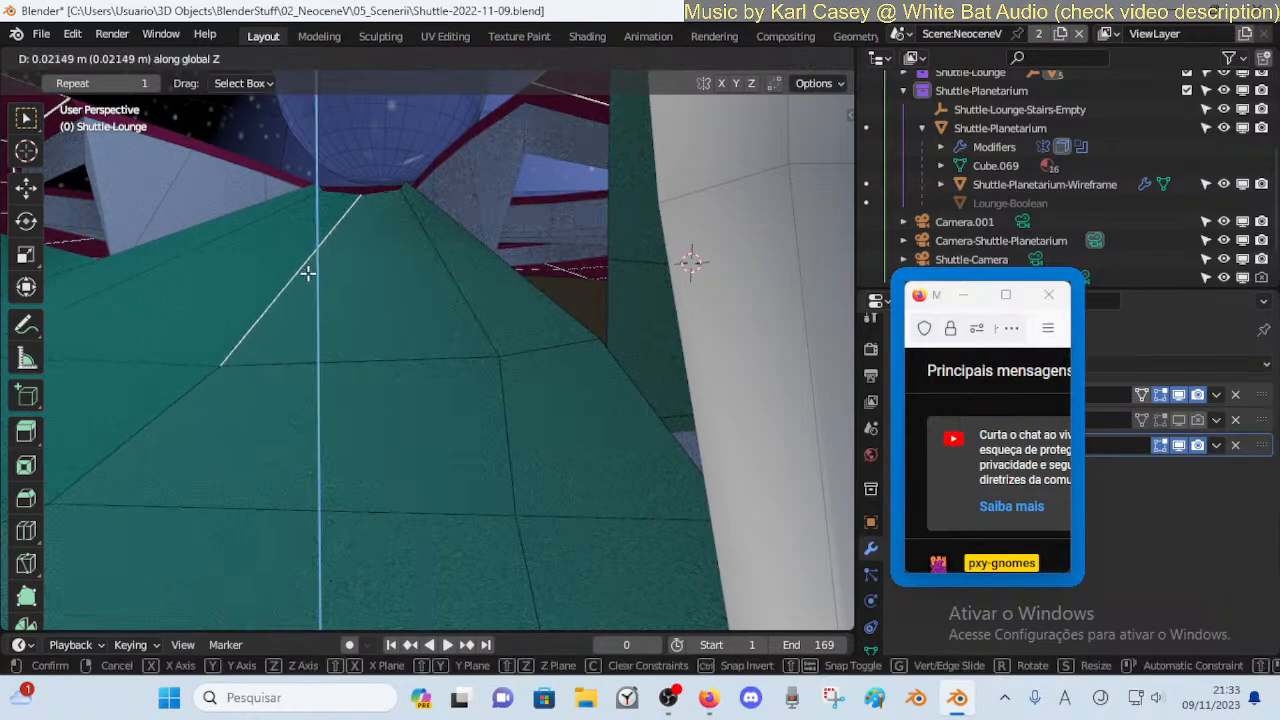
{"action": "left_click", "coordinate": [308, 271]}
Return to Object Mode and examine the reshaped ramp from the lounge and from above the planetarium opening
{"action": "key", "text": "Tab"}
{"action": "key", "text": "shift+grave"}
{"action": "key", "text": "e"}
{"action": "key", "text": "d"}
{"action": "key", "text": "w"}
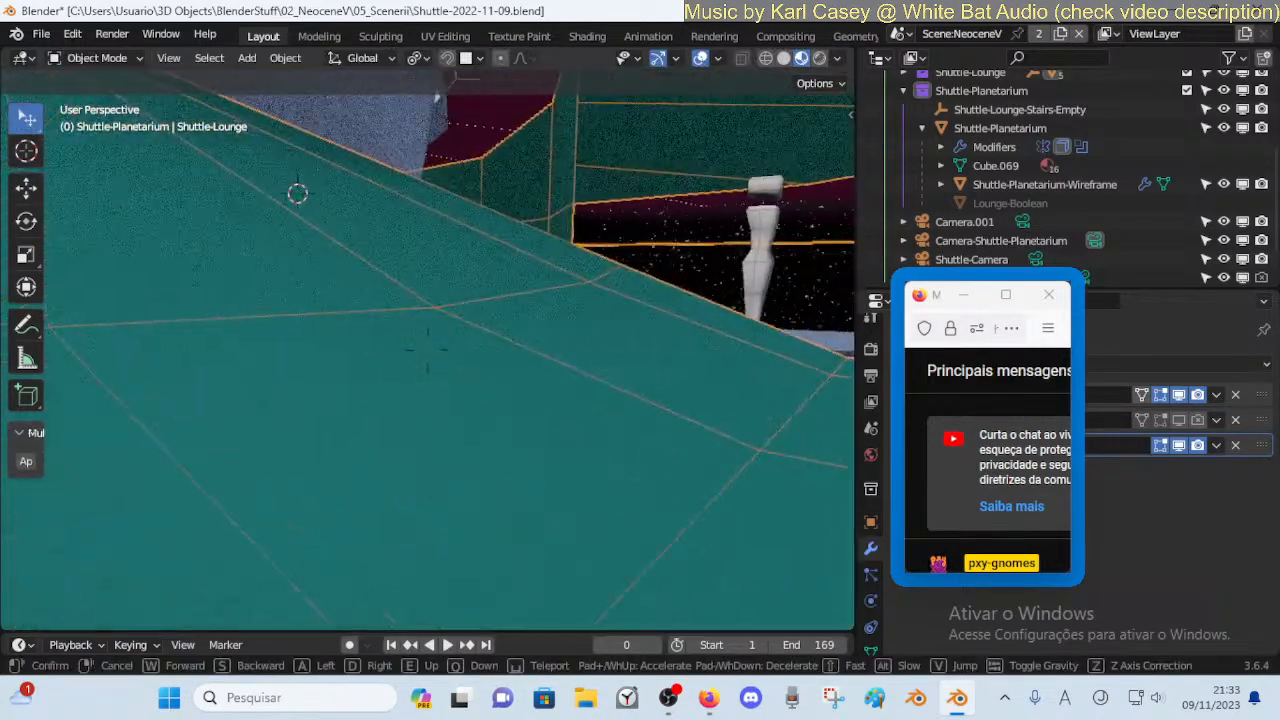
{"action": "key", "text": "w"}
{"action": "key", "text": "e"}
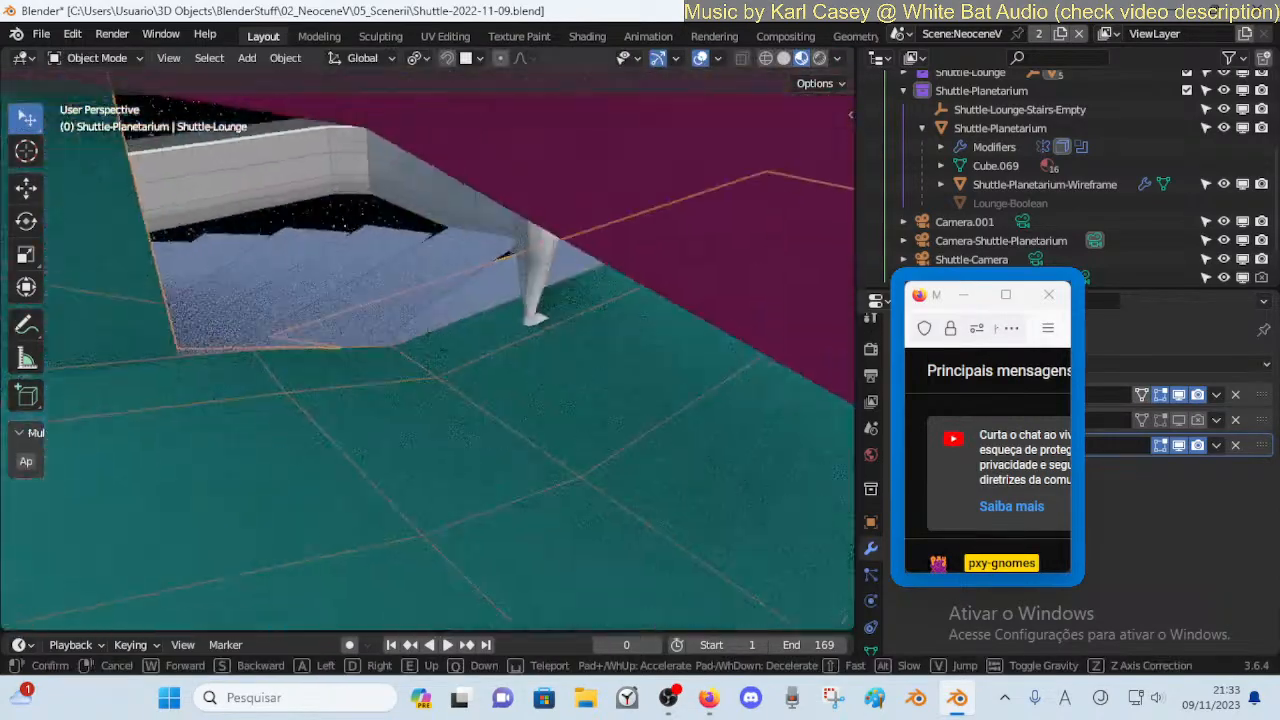
{"action": "key", "text": "s"}
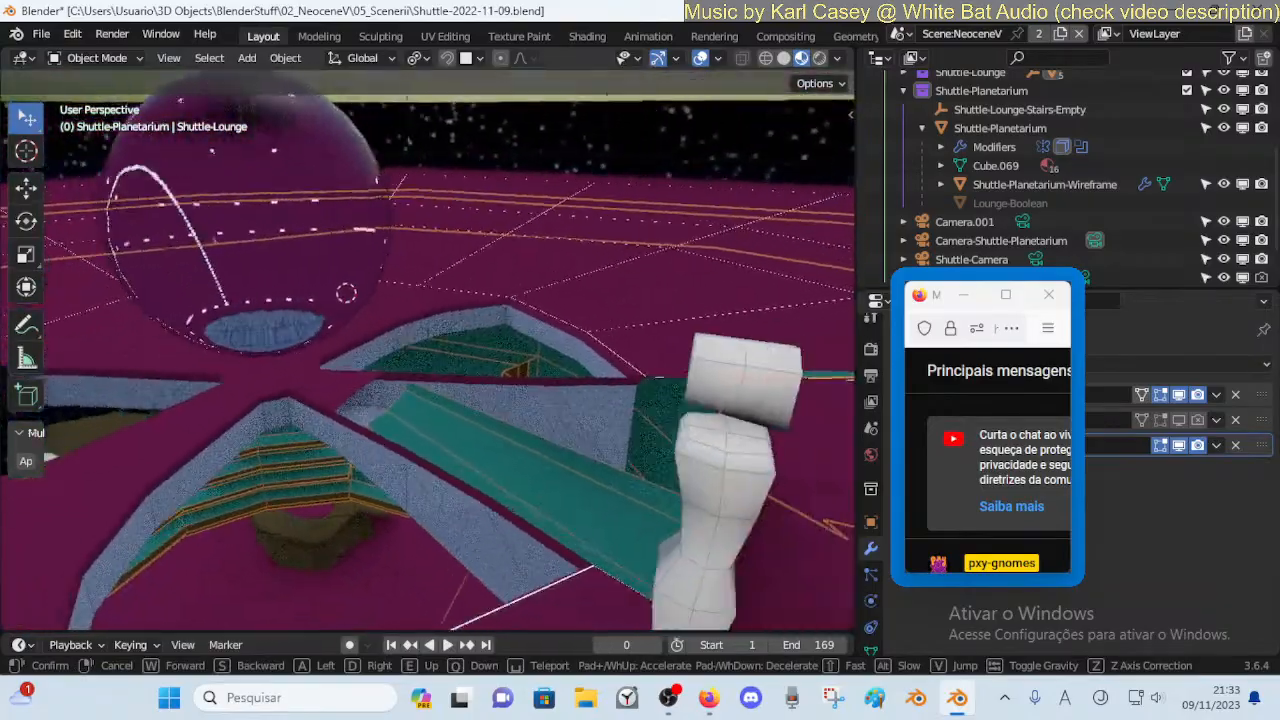
{"action": "key", "text": "d"}
{"action": "key", "text": "d"}
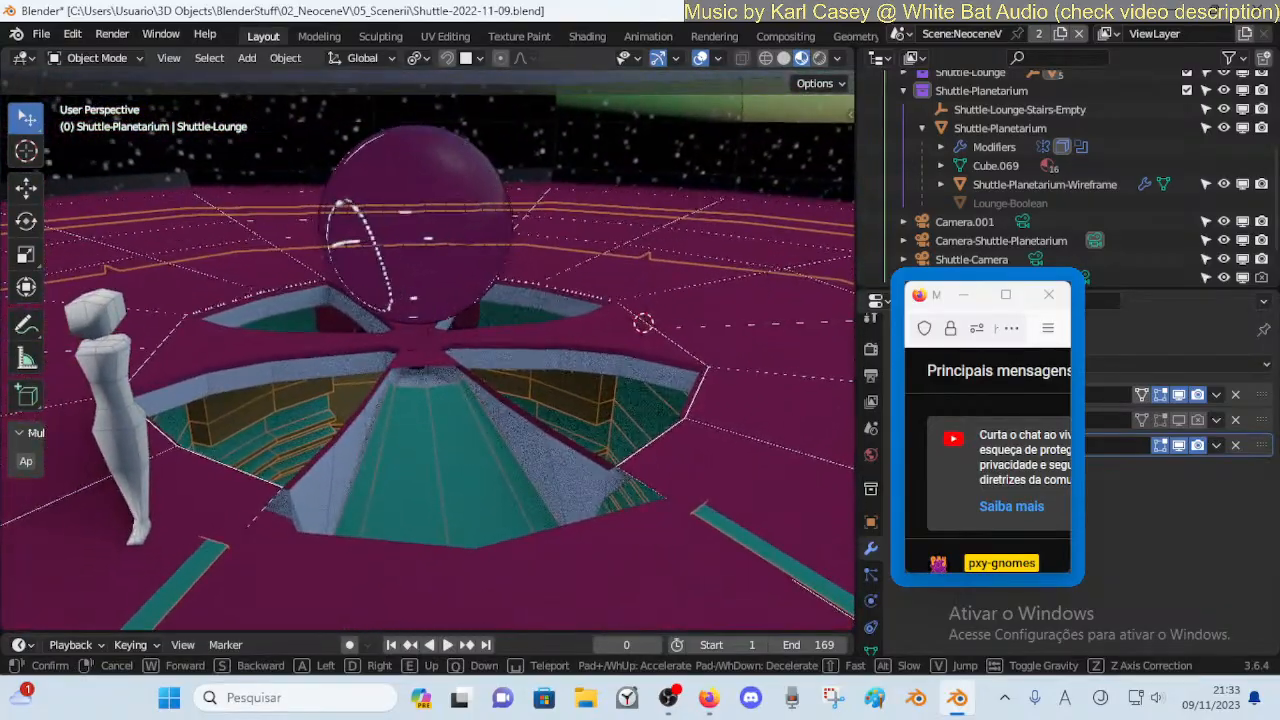
{"action": "left_click", "coordinate": [354, 260]}
Open the Shuttle-Planetarium mesh in Edit Mode at the rim of the floor opening beside the ramp
{"action": "left_click", "coordinate": [398, 370]}
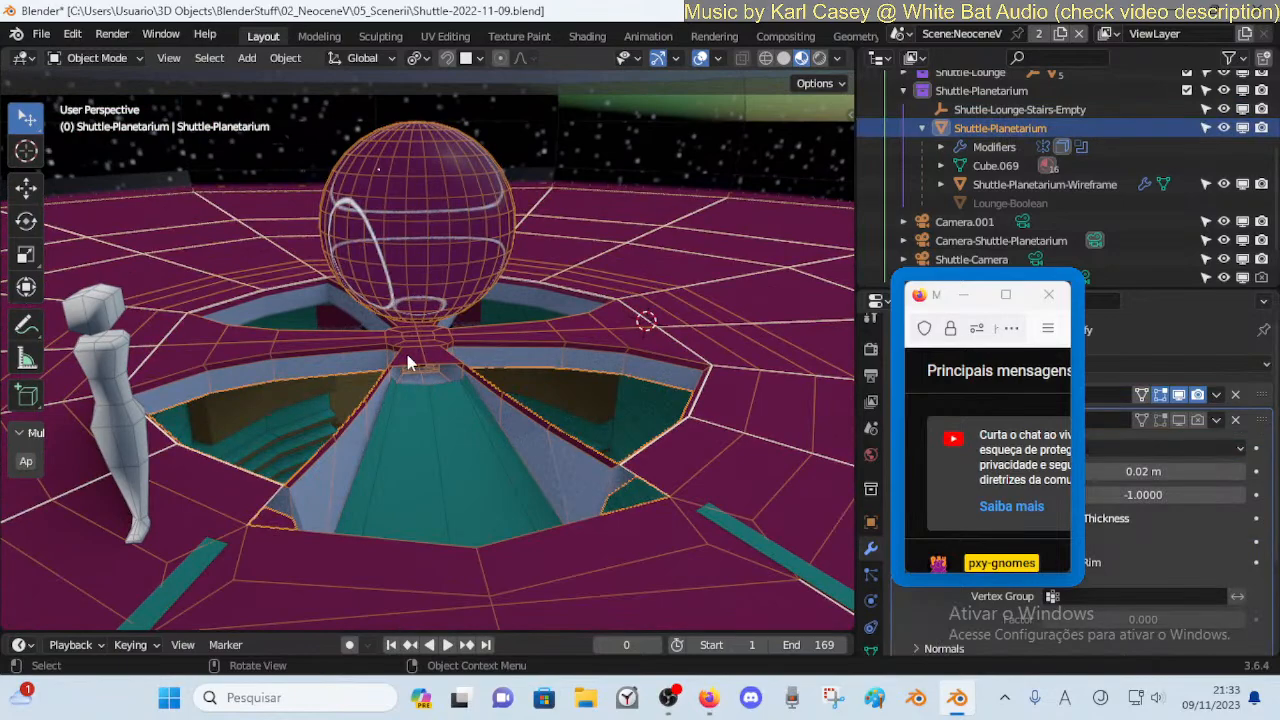
{"action": "key", "text": "Tab"}
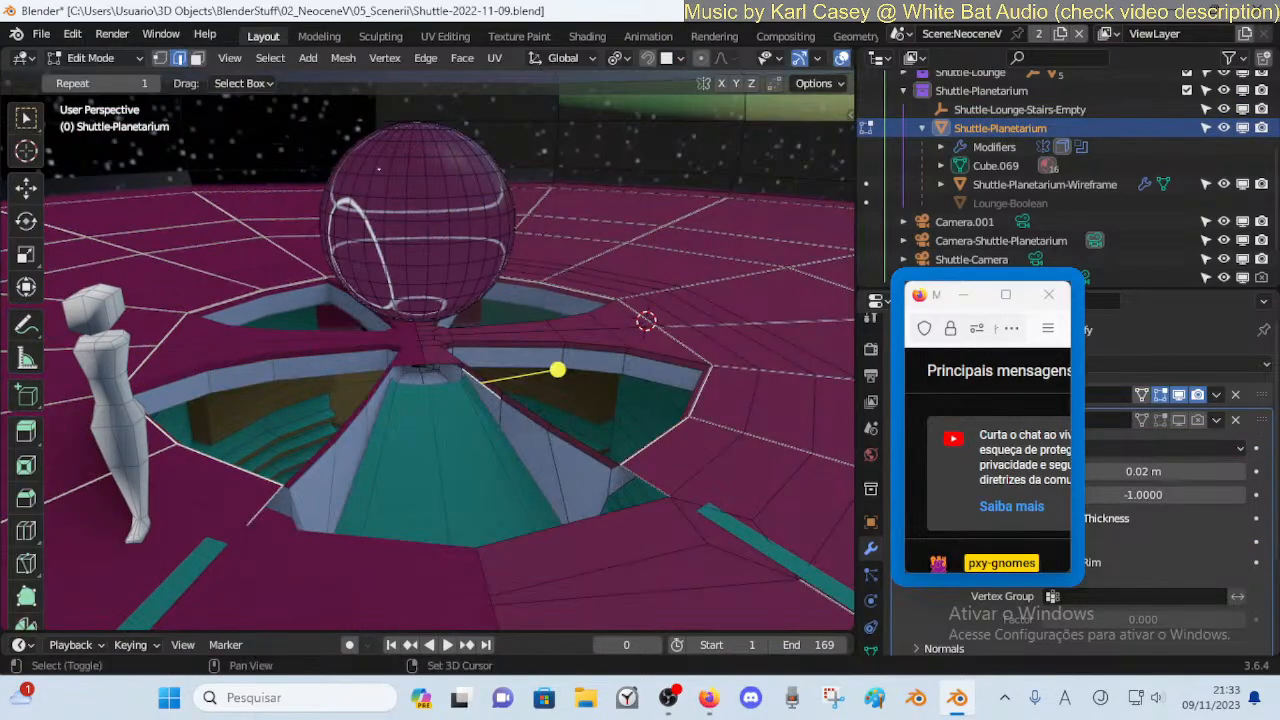
{"action": "key", "text": "shift+grave"}
{"action": "key", "text": "w"}
{"action": "left_click", "coordinate": [465, 352]}
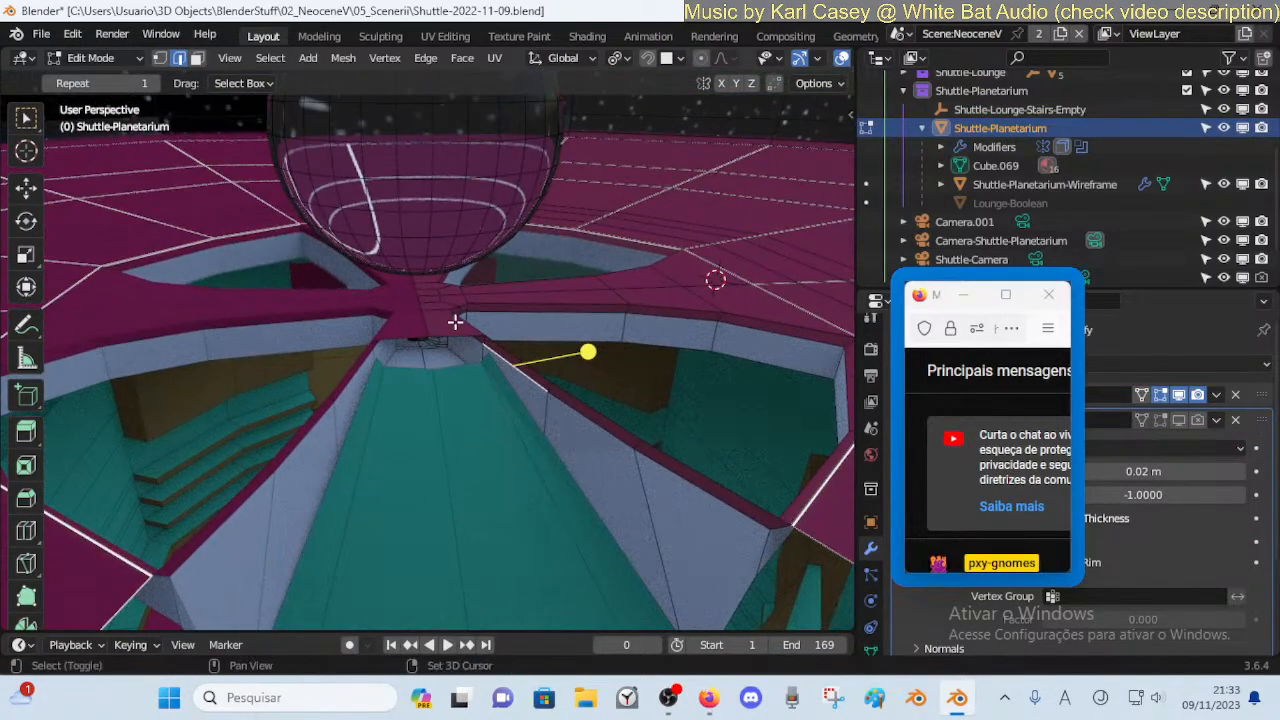
{"action": "key", "text": "shift+grave"}
{"action": "key", "text": "d"}
{"action": "left_click", "coordinate": [455, 322]}
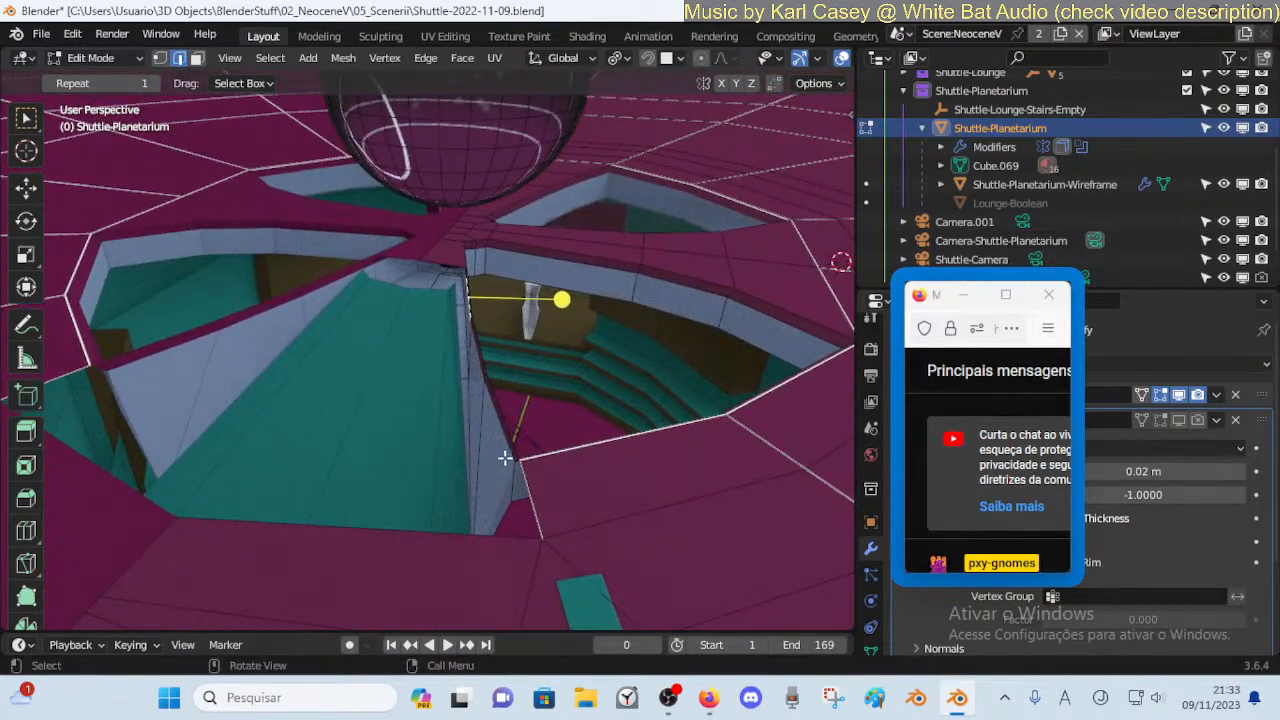
{"action": "key", "text": "shift+grave"}
{"action": "key", "text": "d"}
{"action": "left_click", "coordinate": [536, 471]}
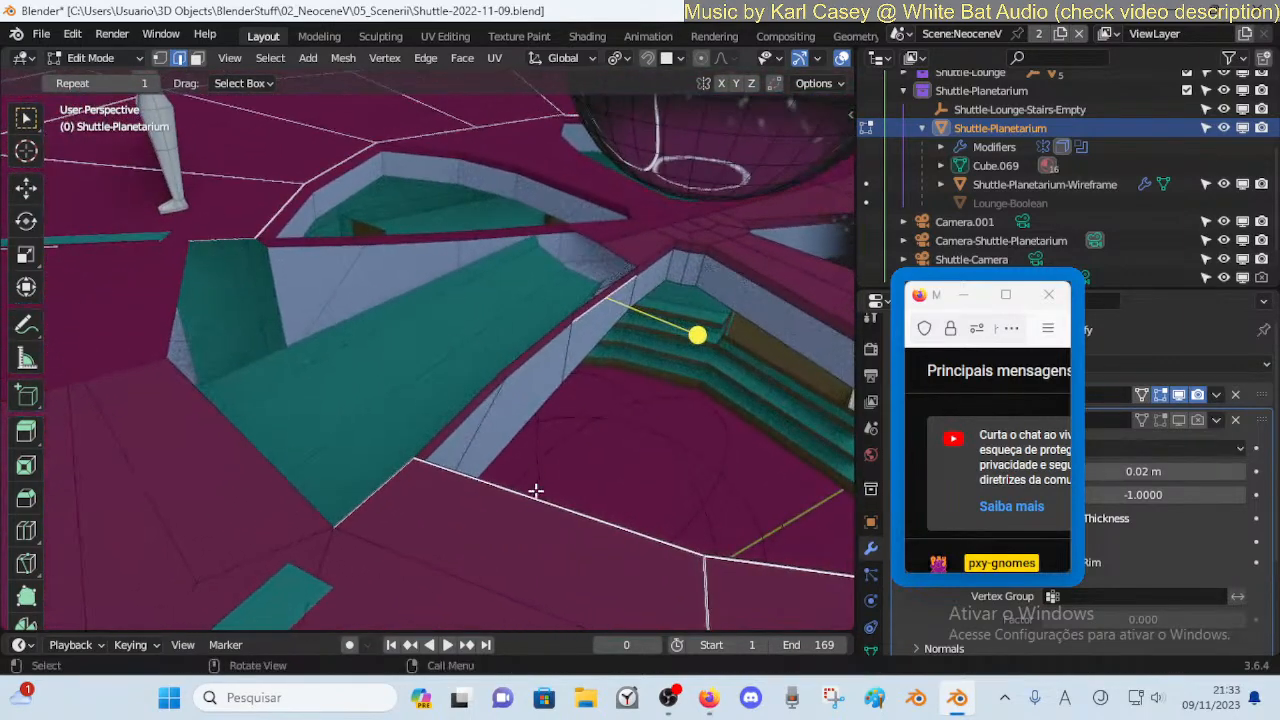
Switch to vertex selection and slide the floor vertex beside the ramp opening along its edge toward the opening
{"action": "key", "text": "1"}
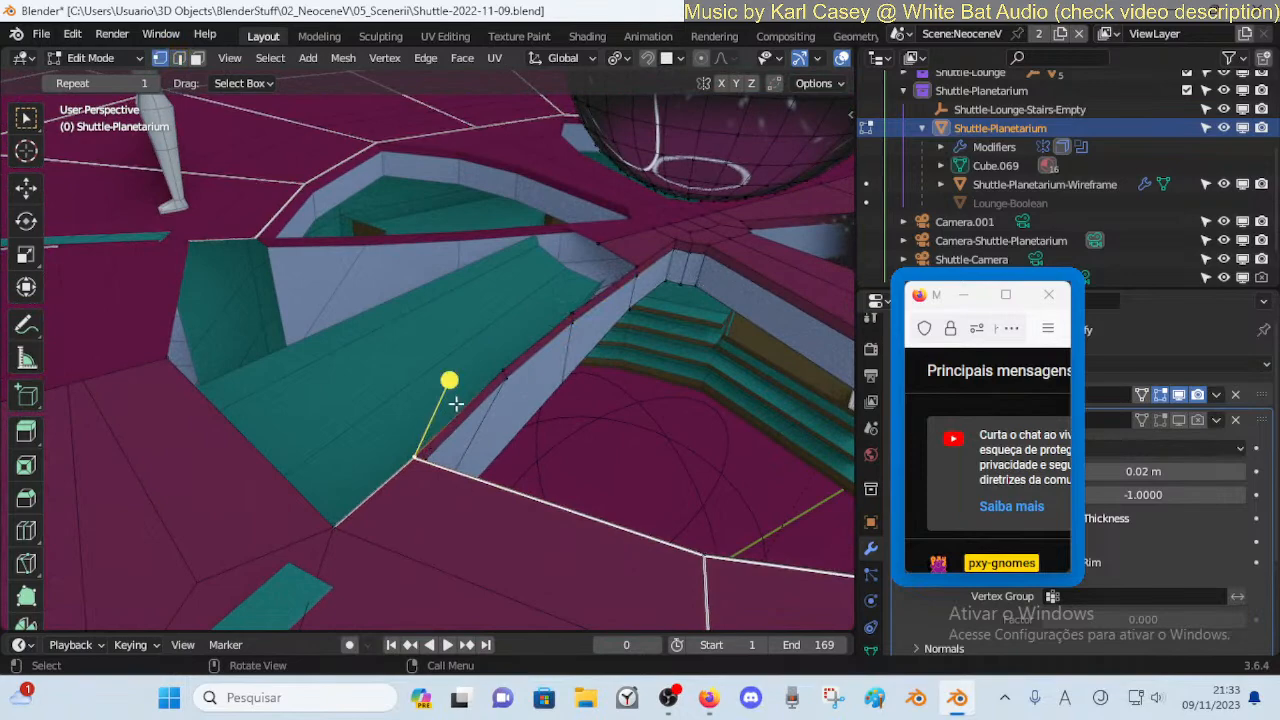
{"action": "left_click", "coordinate": [502, 366]}
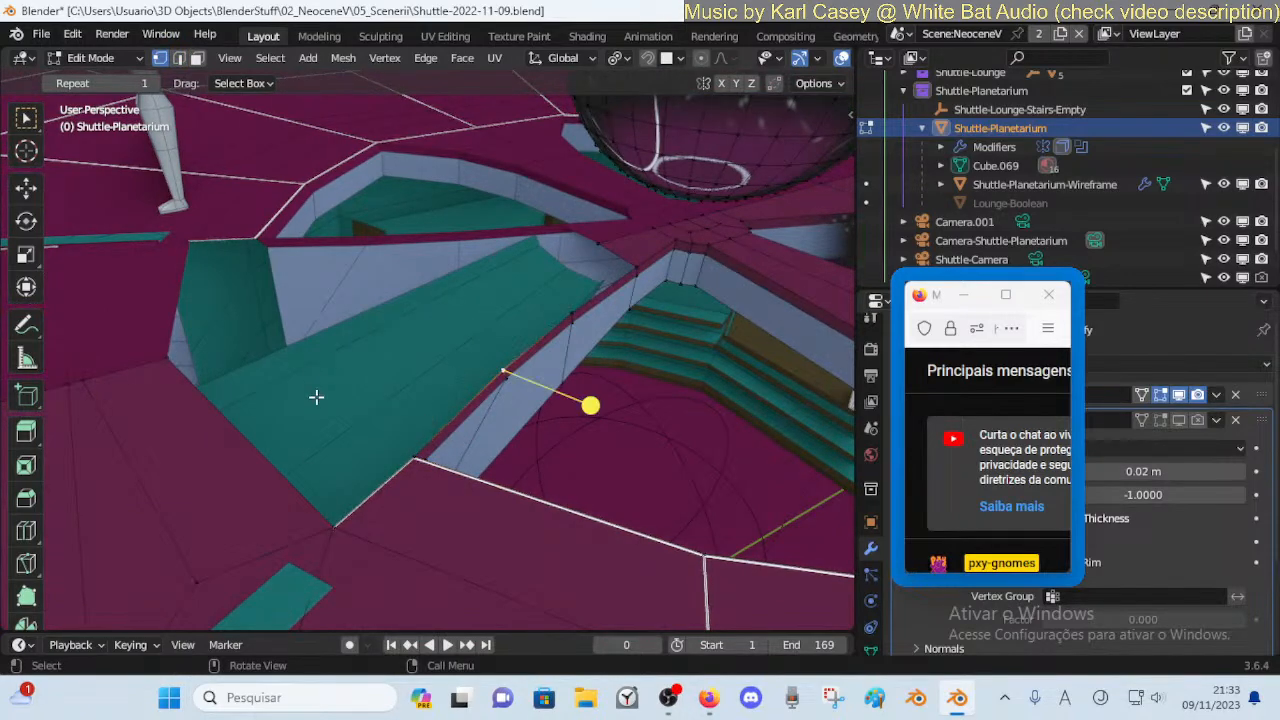
{"action": "key", "text": "shift+grave"}
{"action": "left_click", "coordinate": [282, 463]}
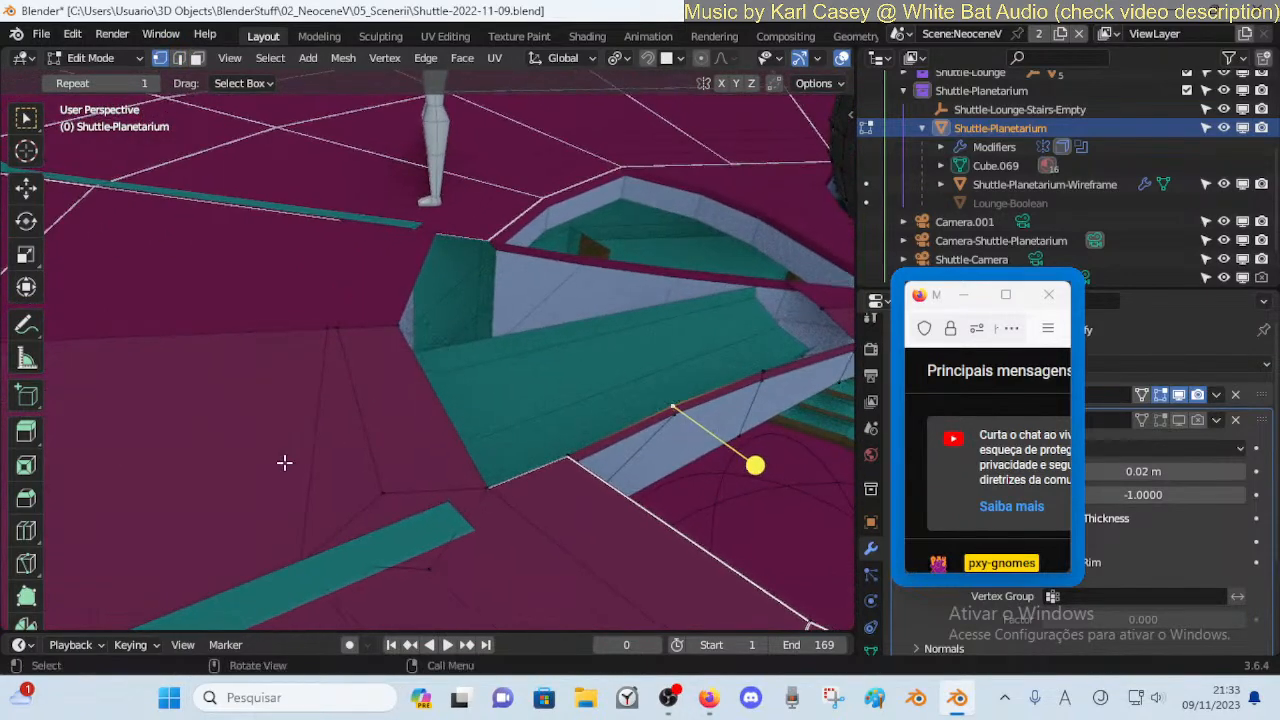
{"action": "left_click", "coordinate": [342, 323]}
{"action": "key", "text": "shift+v"}
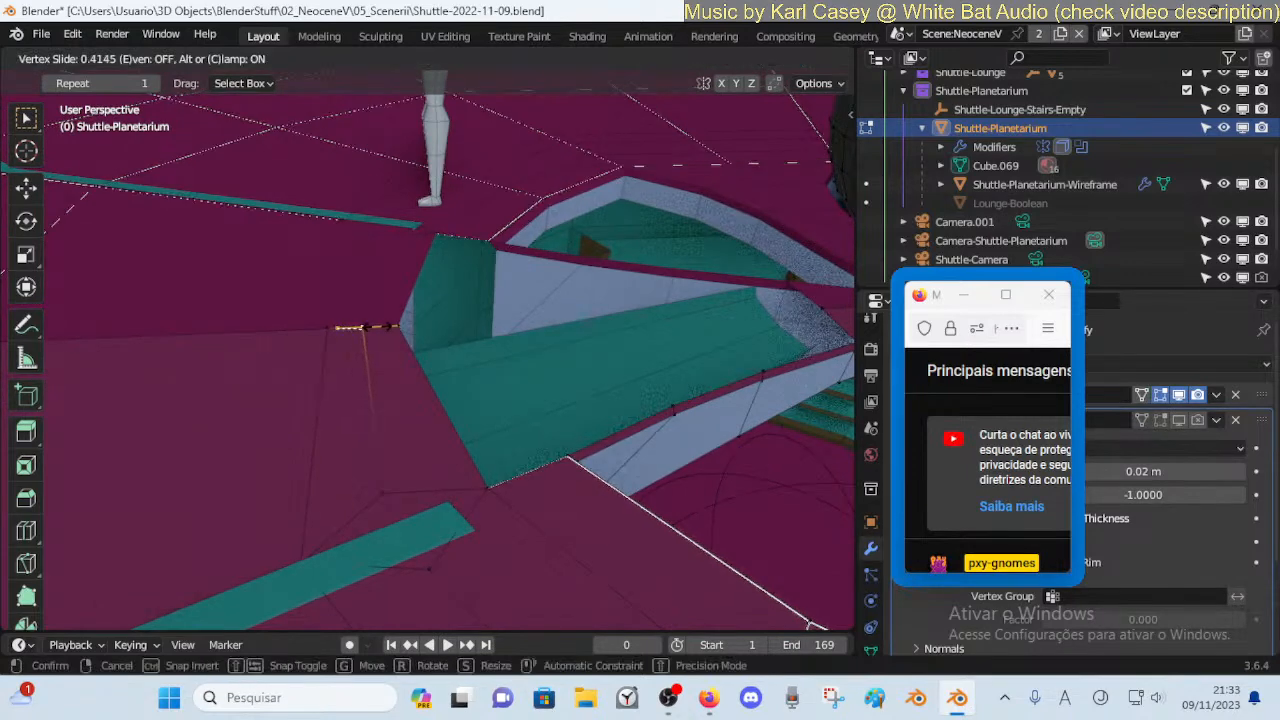
{"action": "left_click", "coordinate": [385, 344]}
{"action": "left_click", "coordinate": [412, 340]}
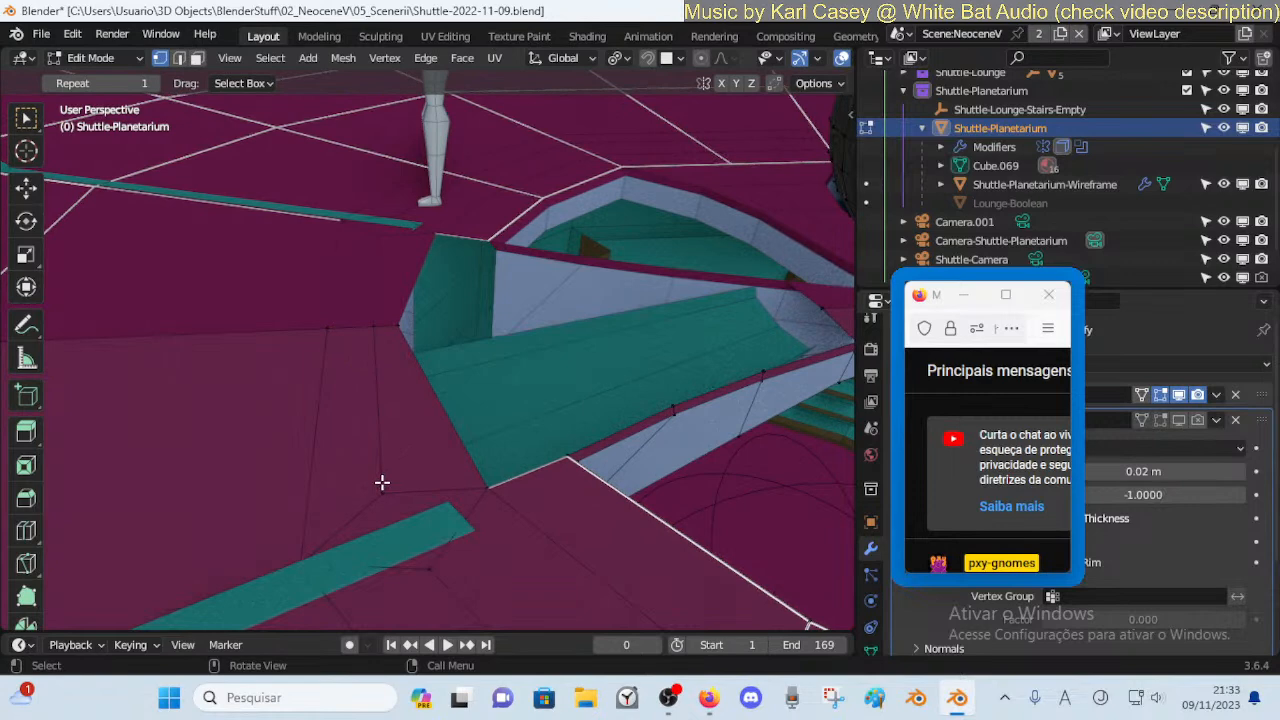
Knife-cut the floor from its inner vertex to the opening's ramp-side edge and slide the new edge vertex to reshape the opening
{"action": "key", "text": "k"}
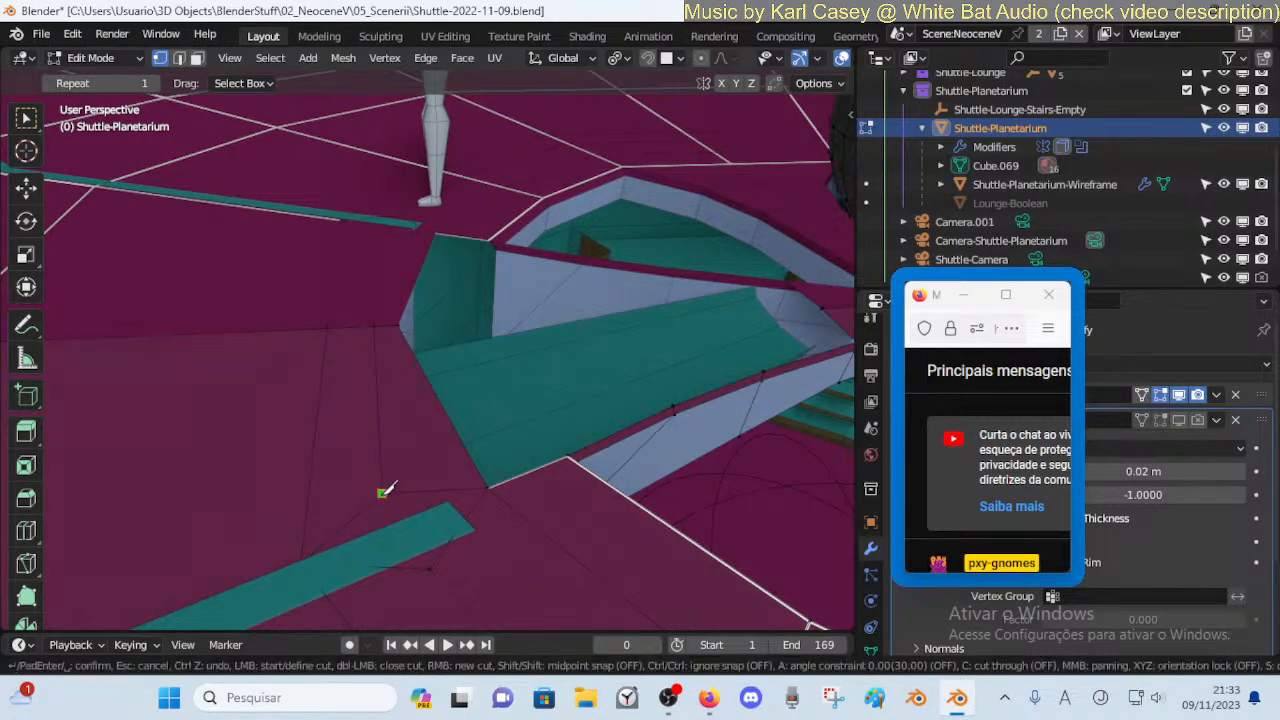
{"action": "left_click", "coordinate": [454, 427]}
{"action": "key", "text": "Return"}
{"action": "left_click", "coordinate": [454, 426]}
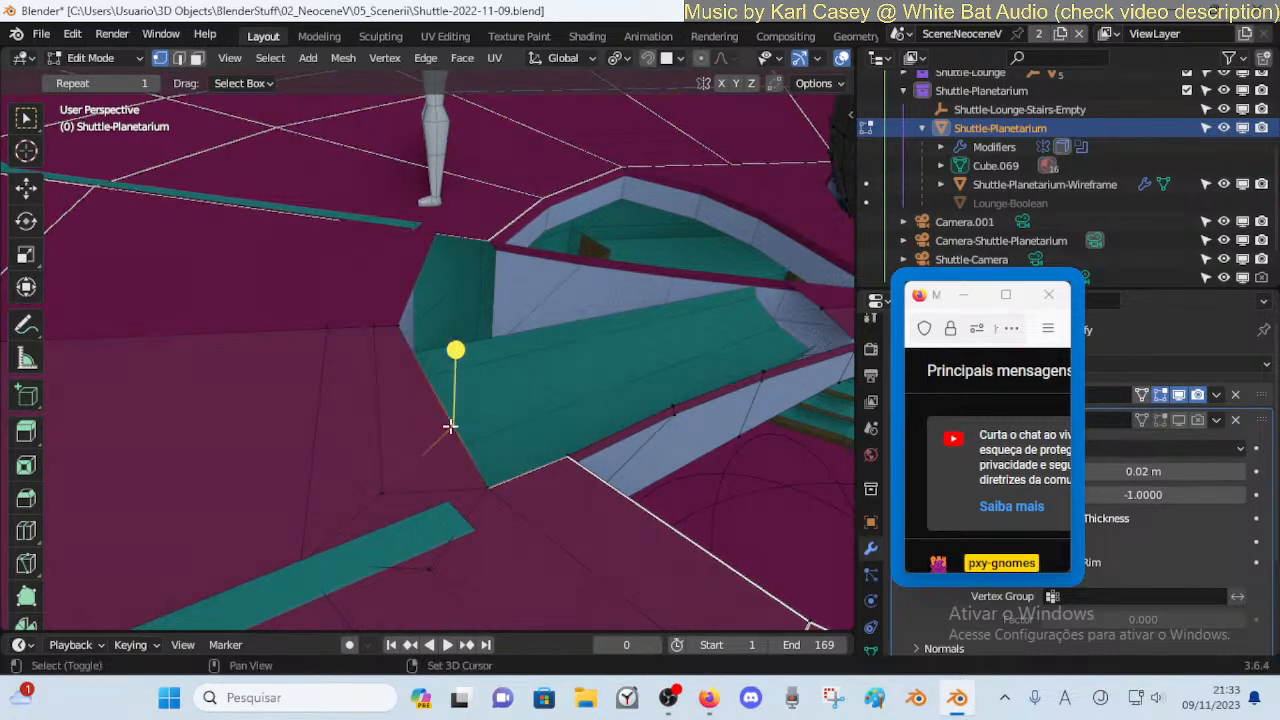
{"action": "key", "text": "shift+v"}
{"action": "left_click", "coordinate": [432, 436]}
{"action": "left_click", "coordinate": [491, 432]}
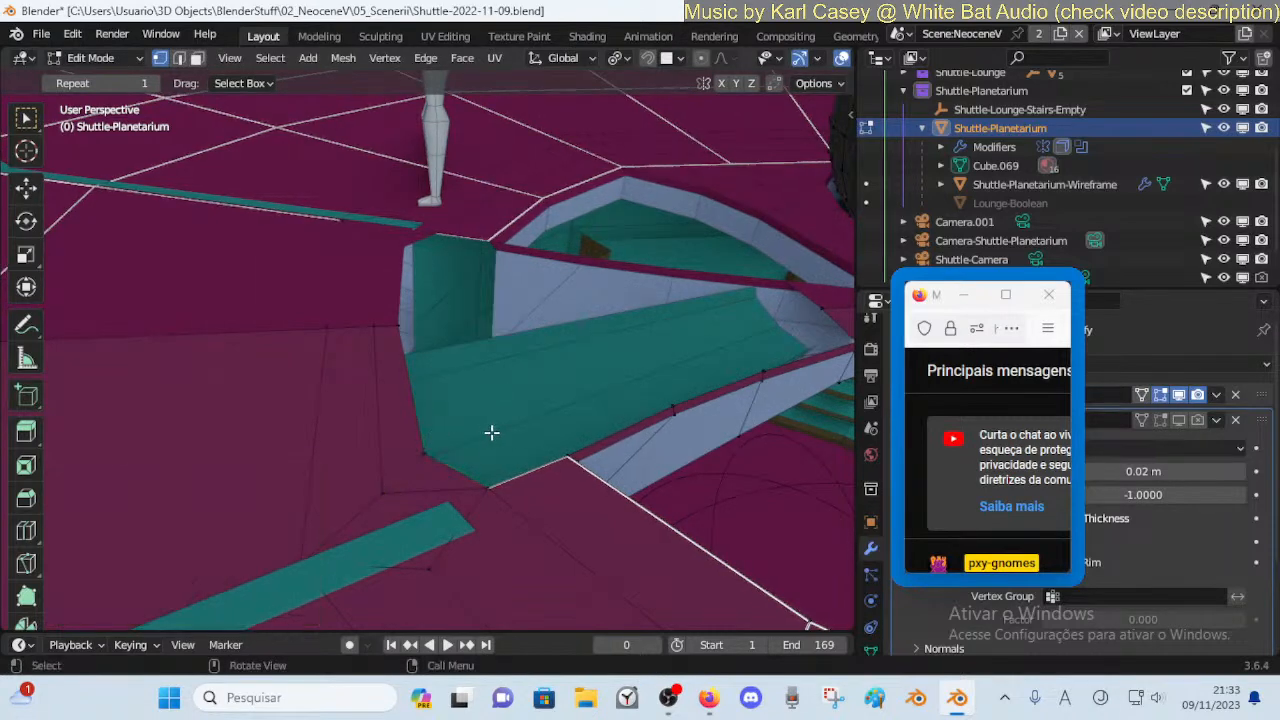
{"action": "left_click", "coordinate": [428, 455]}
{"action": "key", "text": "shift+v"}
{"action": "left_click", "coordinate": [568, 454]}
Extrude the rim's corner vertex along X over the ramp opening
{"action": "key", "text": "3"}
{"action": "left_click", "coordinate": [443, 475]}
{"action": "key", "text": "shift+grave"}
{"action": "key", "text": "a"}
{"action": "key", "text": "d"}
{"action": "left_click", "coordinate": [440, 477]}
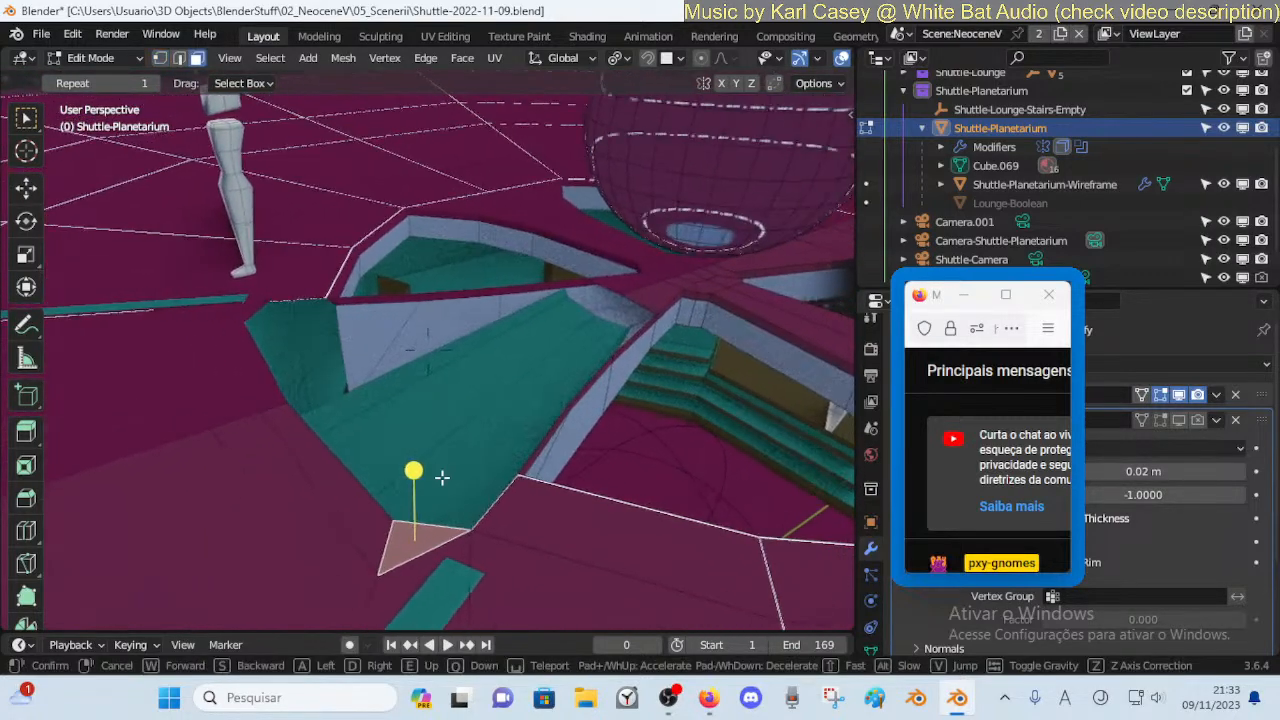
{"action": "key", "text": "1"}
{"action": "left_click", "coordinate": [511, 475]}
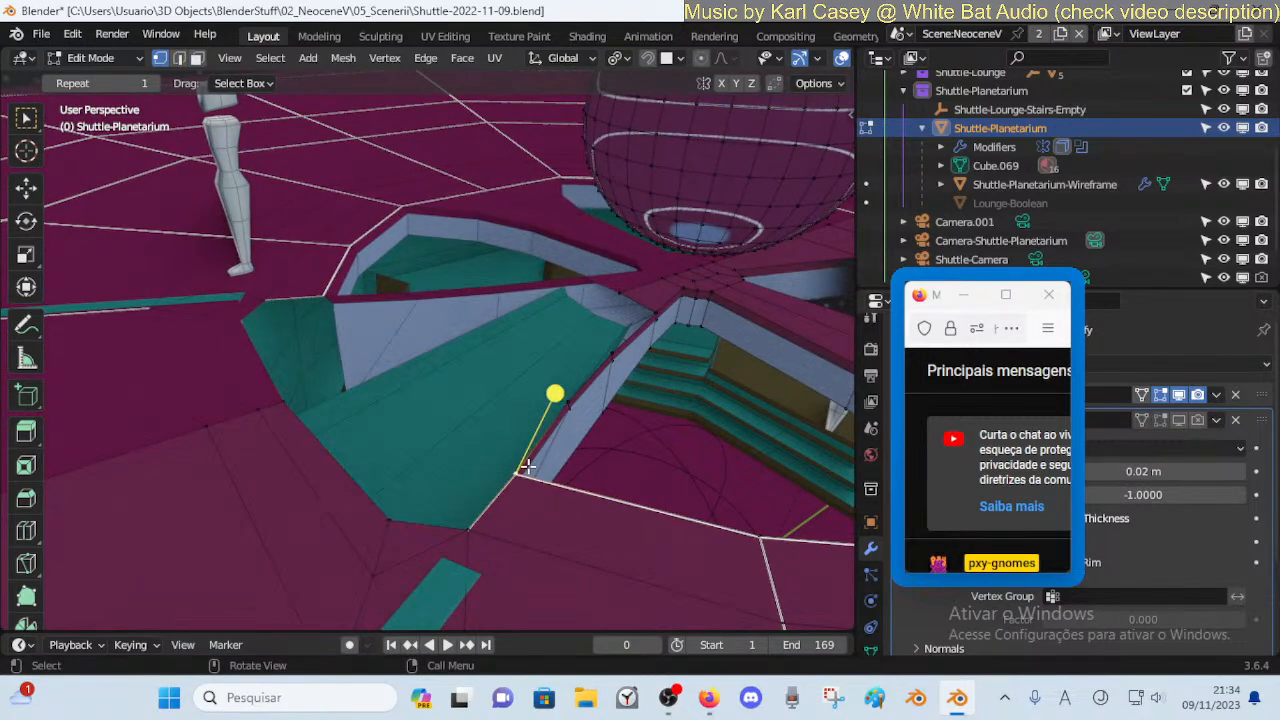
{"action": "key", "text": "g"}
{"action": "key", "text": "x"}
{"action": "left_click", "coordinate": [476, 454]}
Fill a face between the extruded corner edge and the floor edge, and slide its free vertex by a factor of about 0.39
{"action": "key", "text": "2"}
{"action": "left_click", "coordinate": [409, 520], "text": "shift"}
{"action": "left_click", "coordinate": [497, 452], "text": "shift"}
{"action": "key", "text": "f"}
{"action": "key", "text": "alt+a"}
{"action": "key", "text": "1"}
{"action": "left_click", "coordinate": [481, 441]}
{"action": "key", "text": "shift+v"}
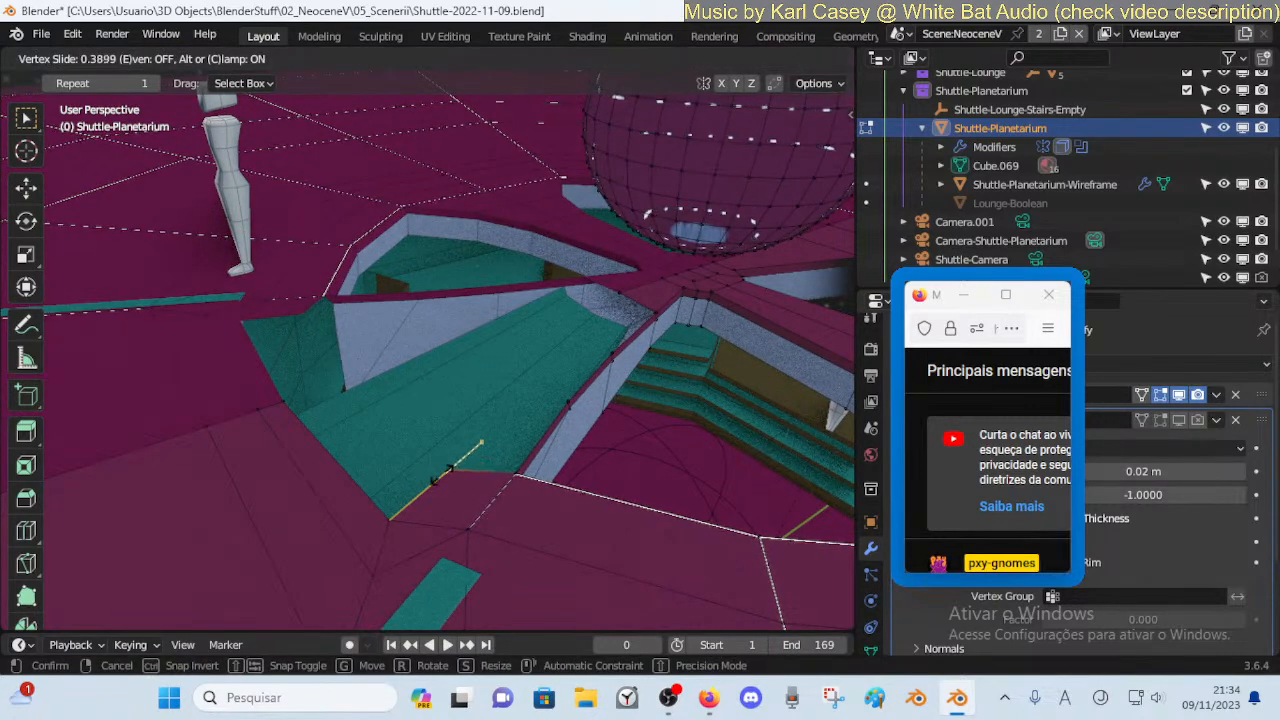
{"action": "left_click", "coordinate": [443, 468]}
Extrude the two rim edges beside the ramp about -0.12 m along X to widen the walkway strip
{"action": "key", "text": "2"}
{"action": "left_click", "coordinate": [592, 376]}
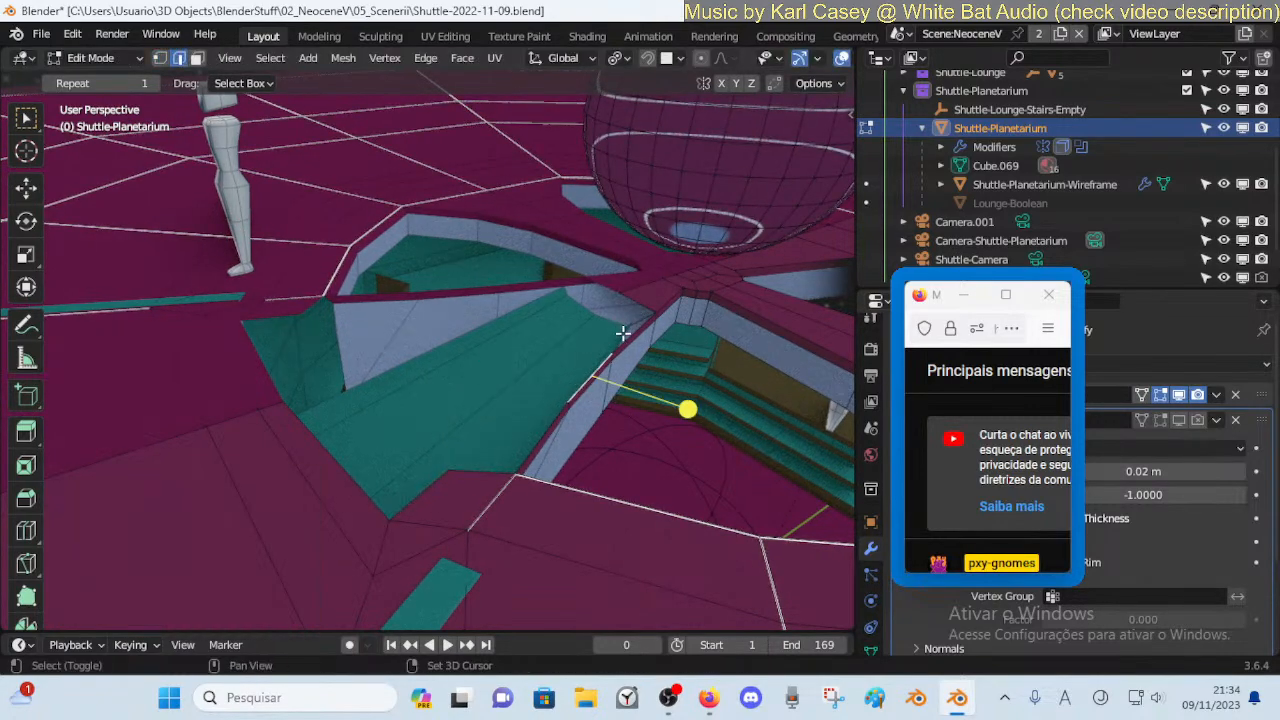
{"action": "left_click", "coordinate": [566, 403]}
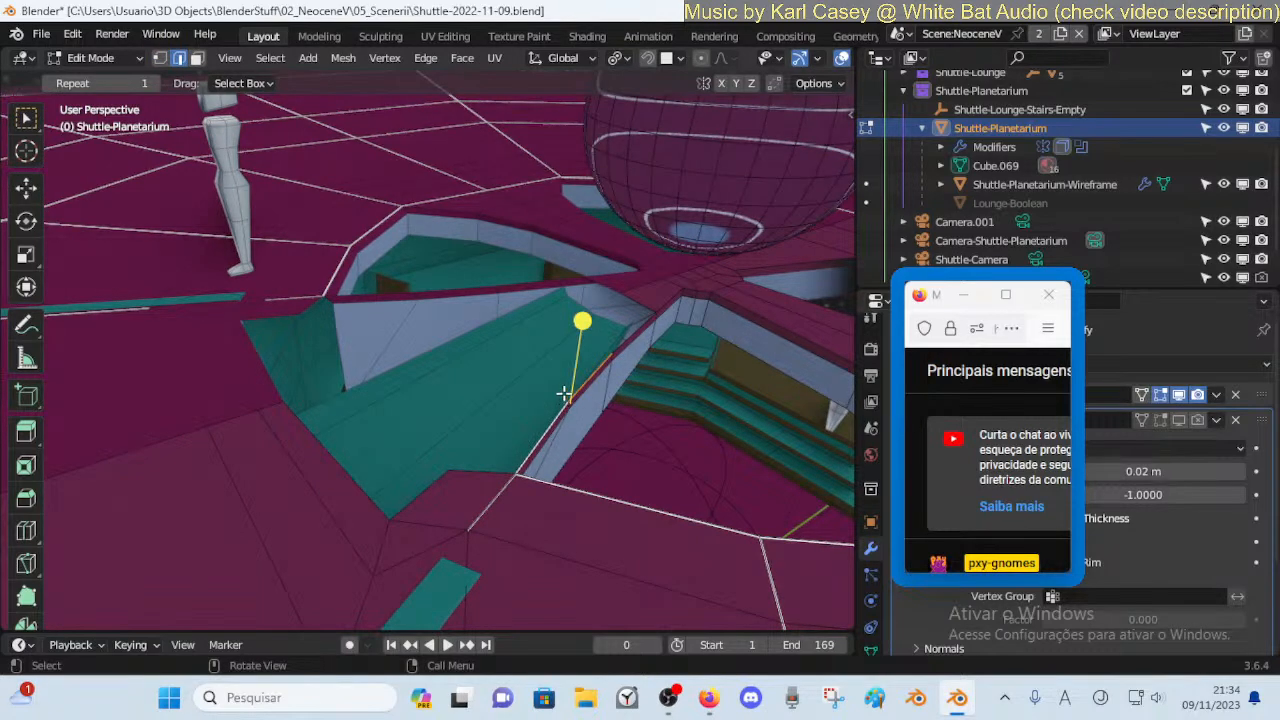
{"action": "key", "text": "g"}
{"action": "key", "text": "x"}
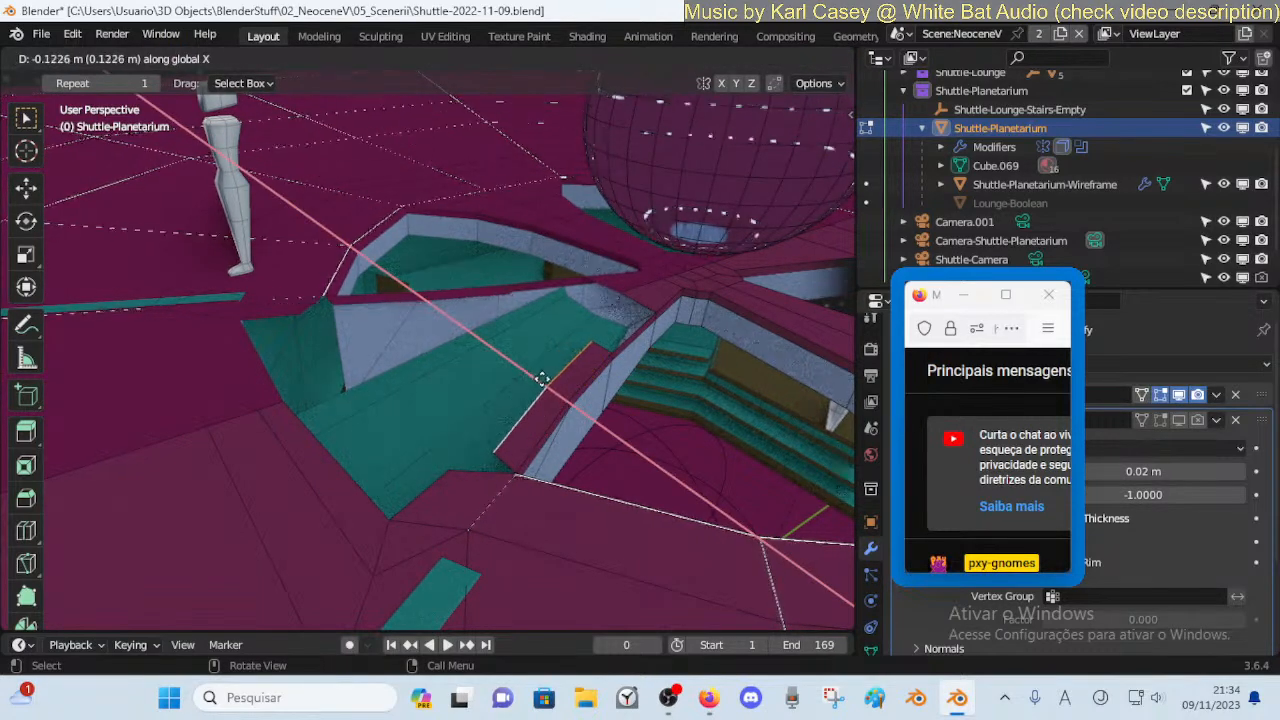
{"action": "left_click", "coordinate": [560, 303]}
{"action": "key", "text": "ctrl+z"}
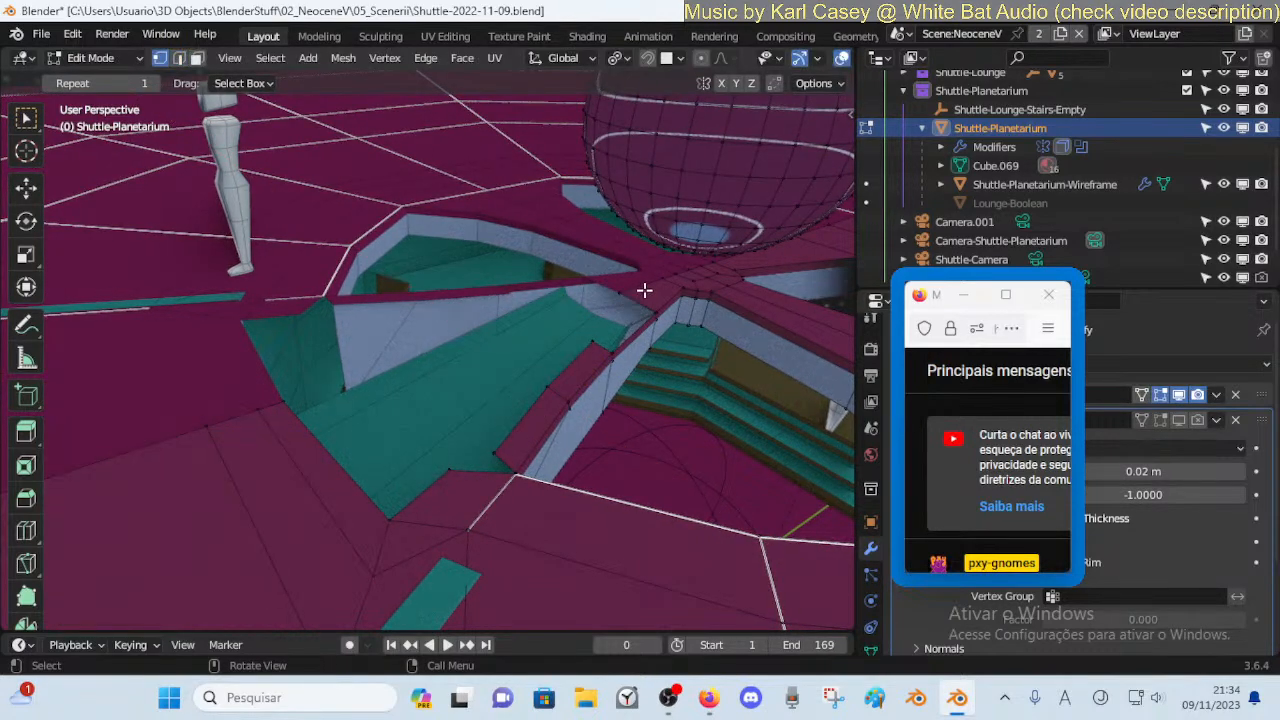
Try to knife-cut the floor faces at the inner end of the rim strip near the globe
{"action": "key", "text": "k"}
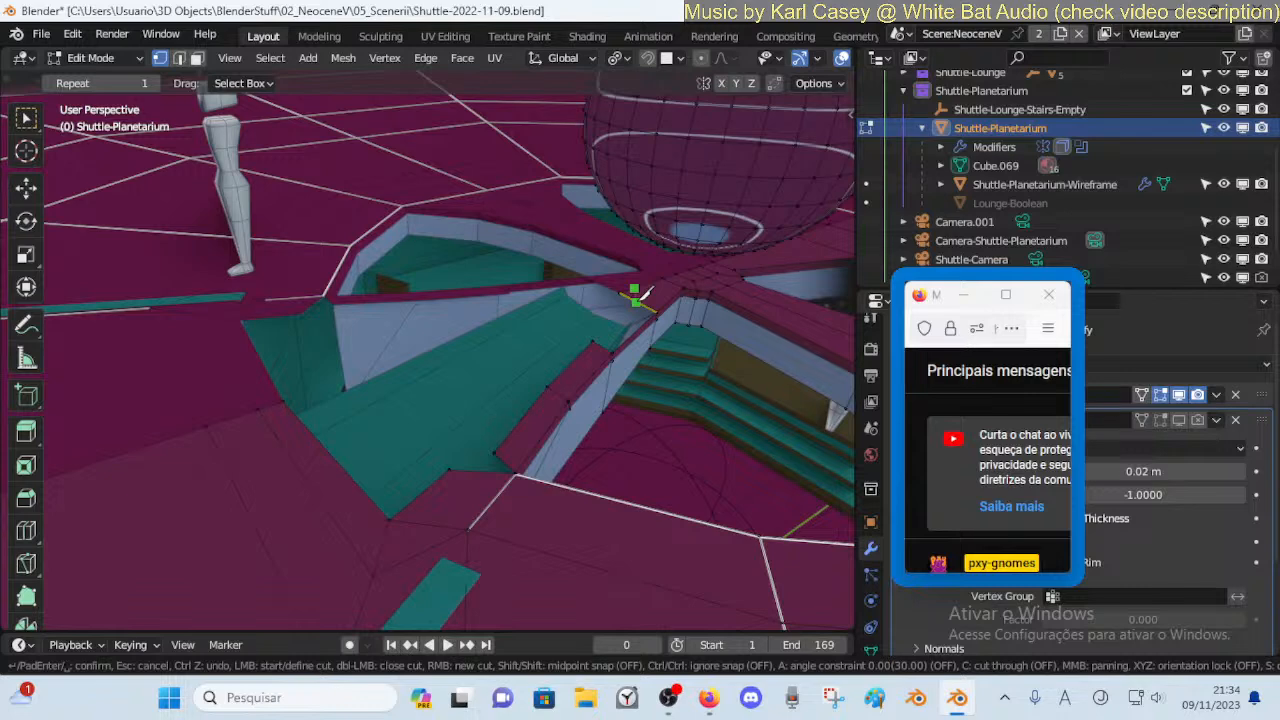
{"action": "key", "text": "Escape"}
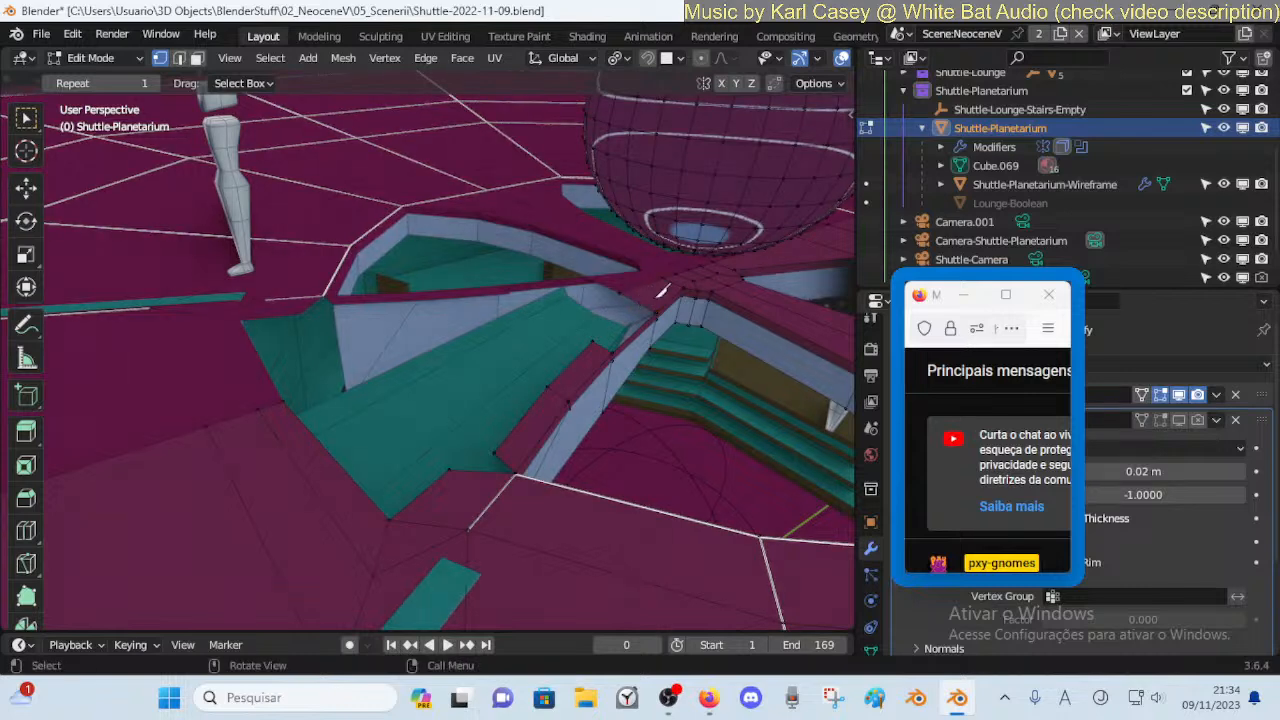
{"action": "key", "text": "k"}
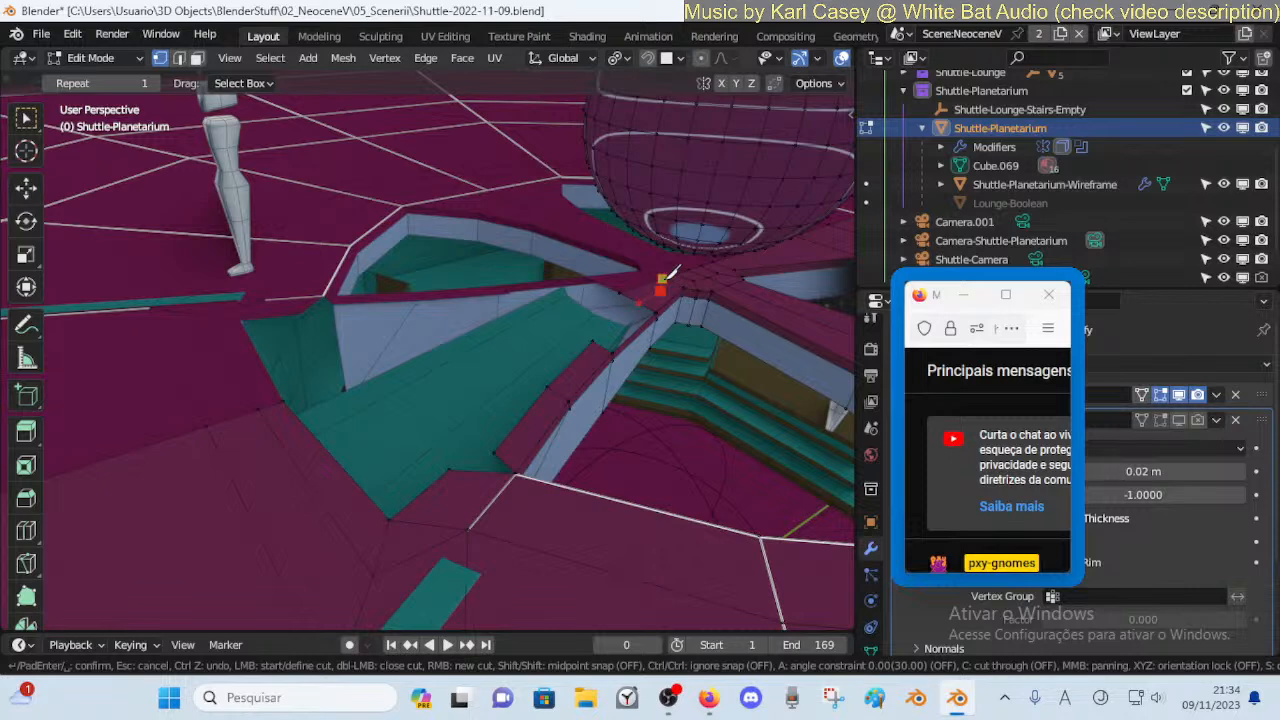
{"action": "key", "text": "Return"}
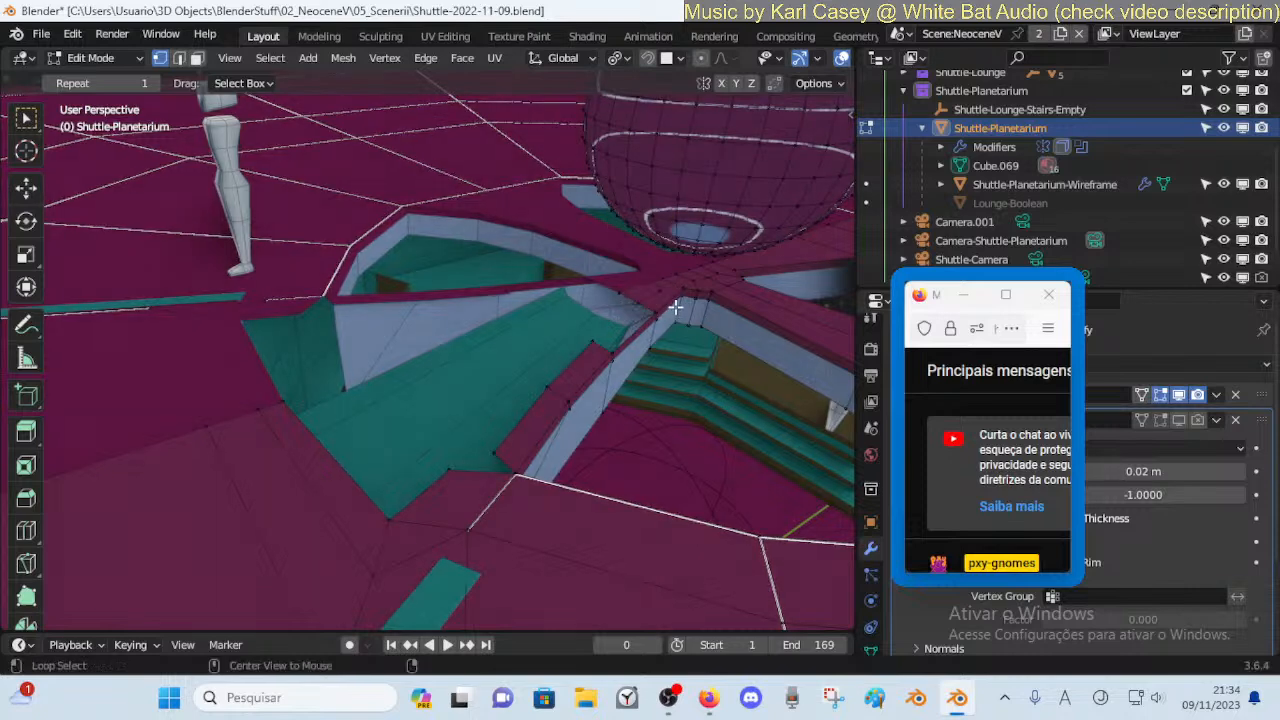
{"action": "key", "text": "ctrl+z"}
{"action": "key", "text": "ctrl+z"}
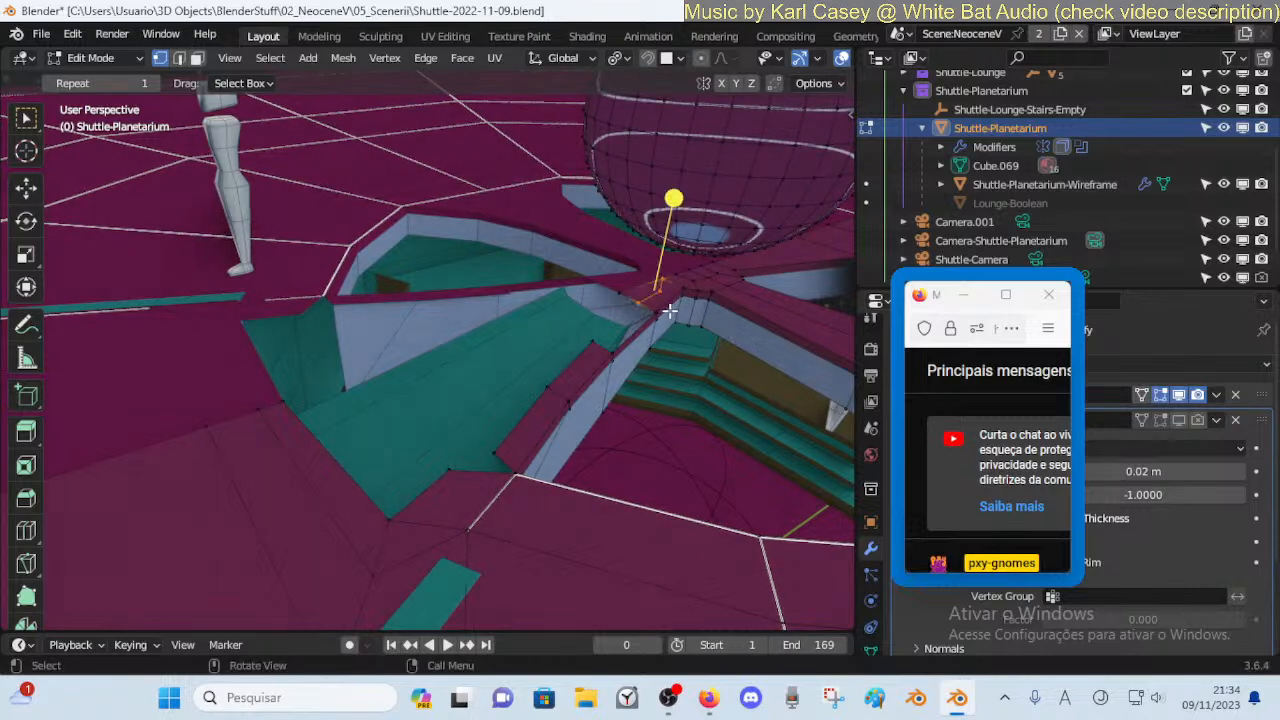
{"action": "key", "text": "k"}
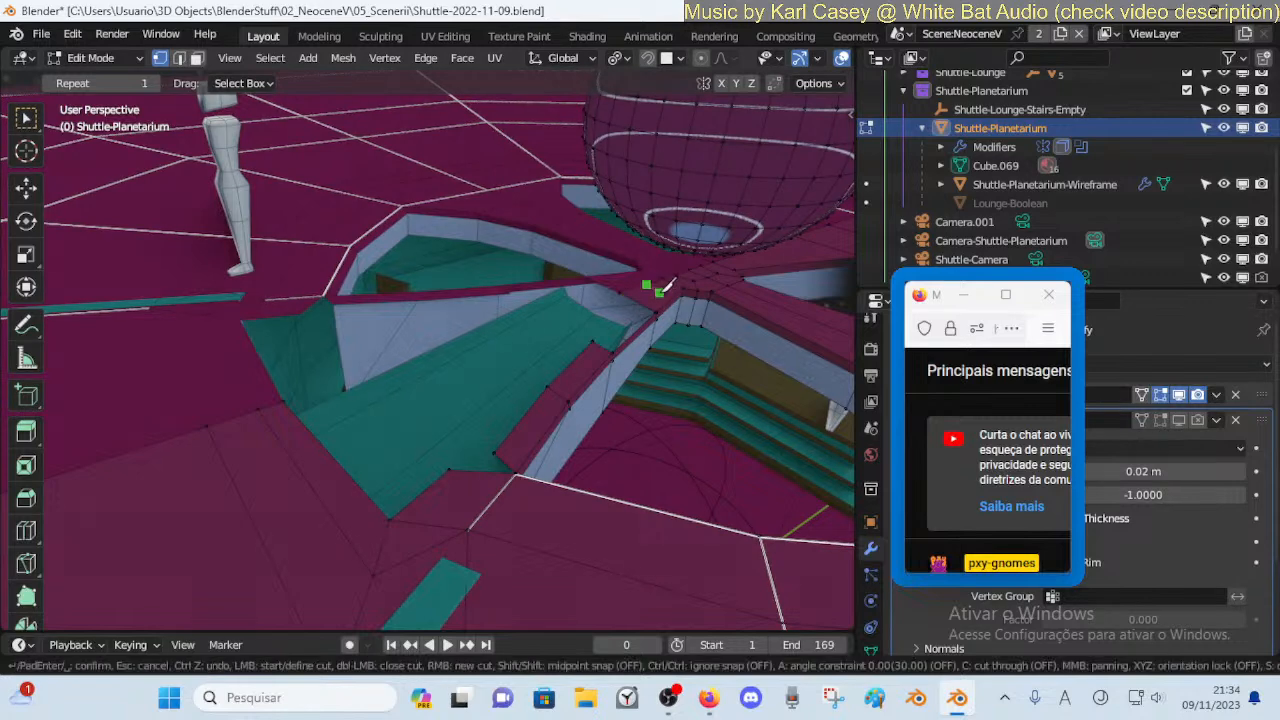
{"action": "left_click", "coordinate": [648, 298]}
{"action": "key", "text": "Escape"}
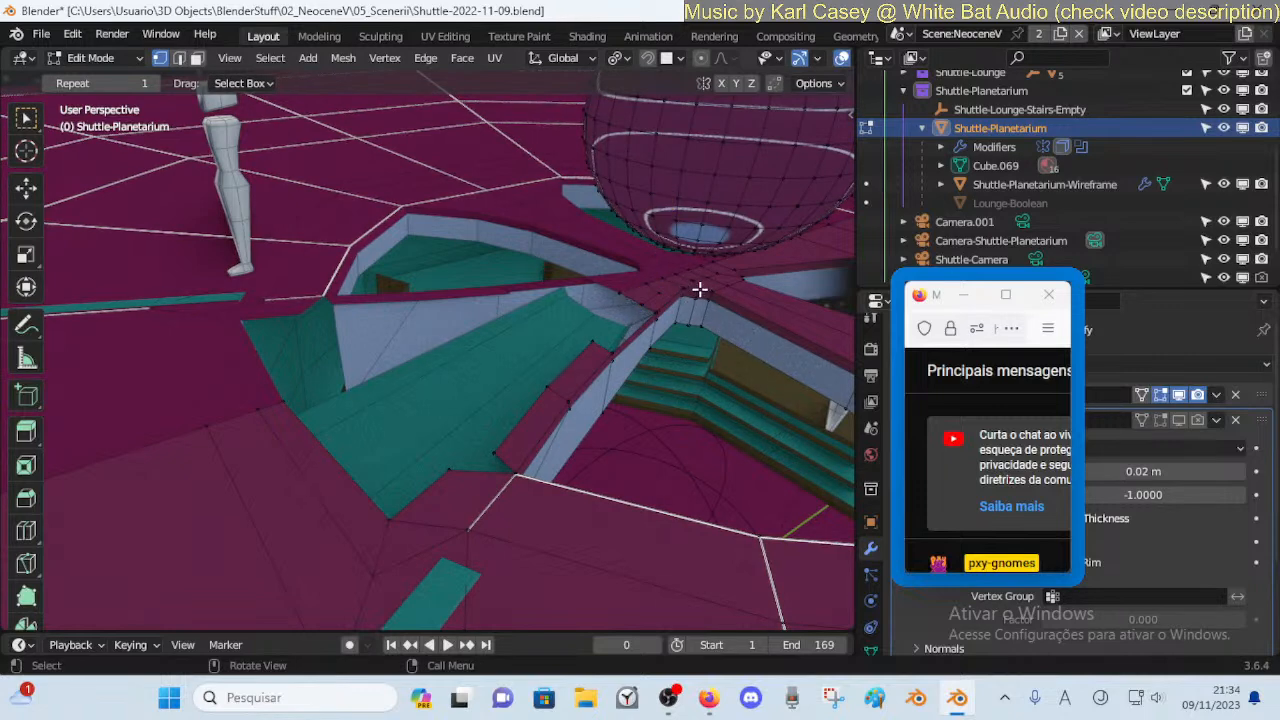
Knife-cut the rim faces at the inner end of the widened strip near the globe
{"action": "key", "text": "k"}
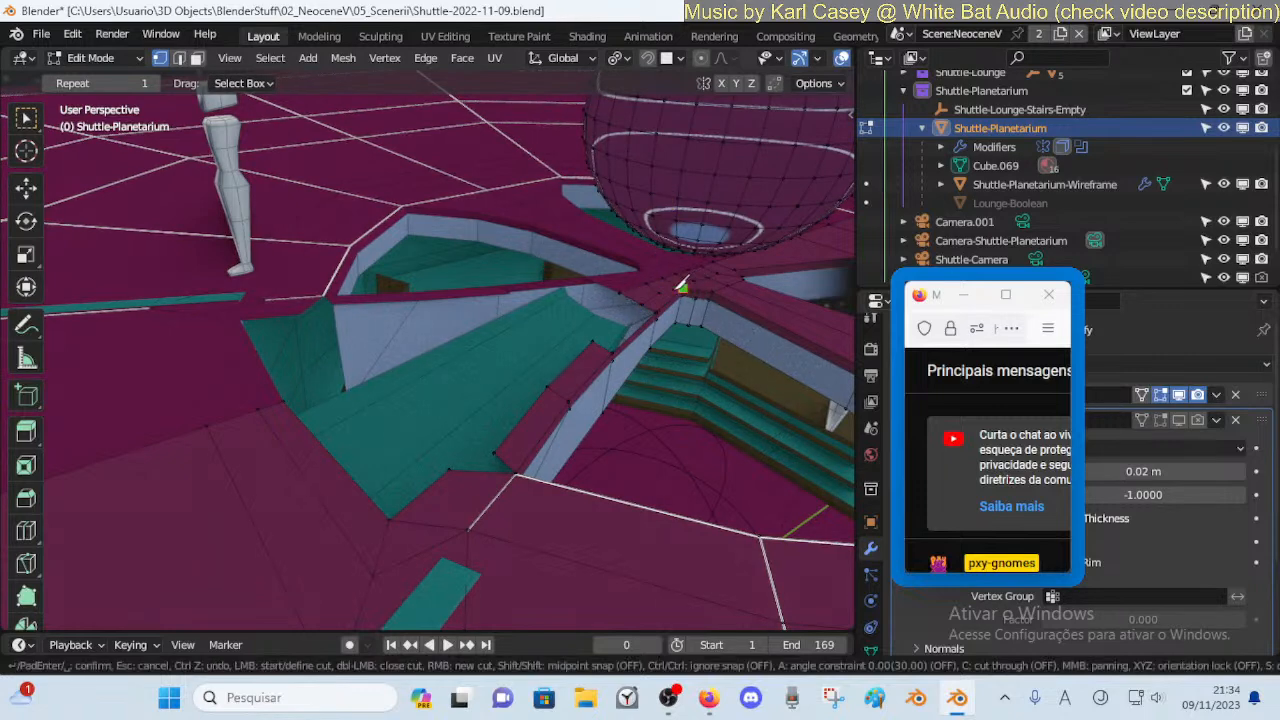
{"action": "left_click", "coordinate": [659, 292]}
{"action": "key", "text": "Return"}
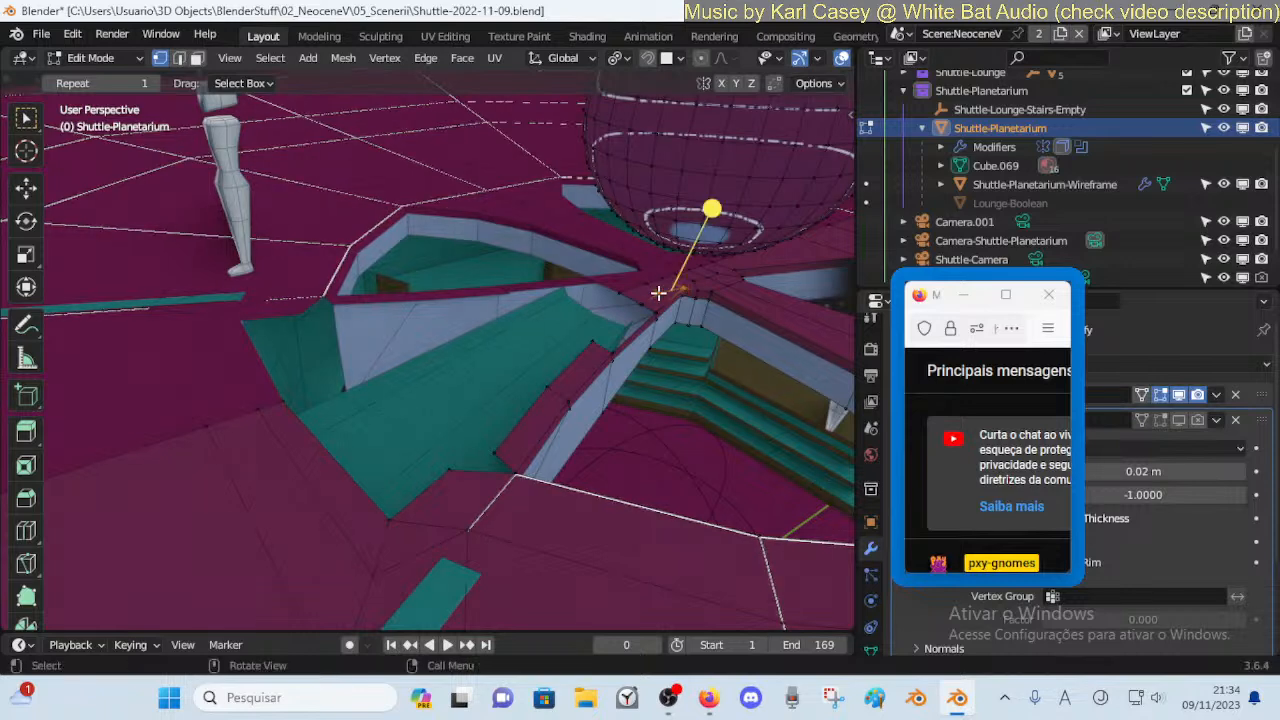
{"action": "key", "text": "2"}
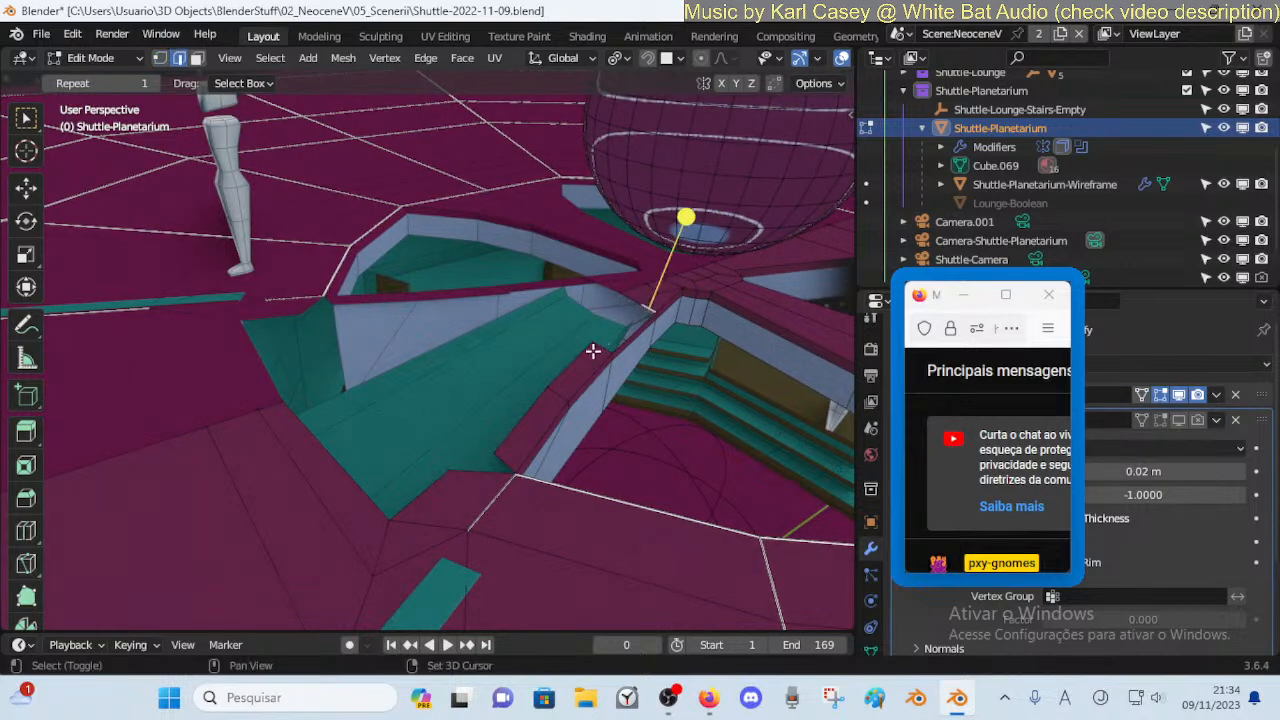
{"action": "key", "text": "1"}
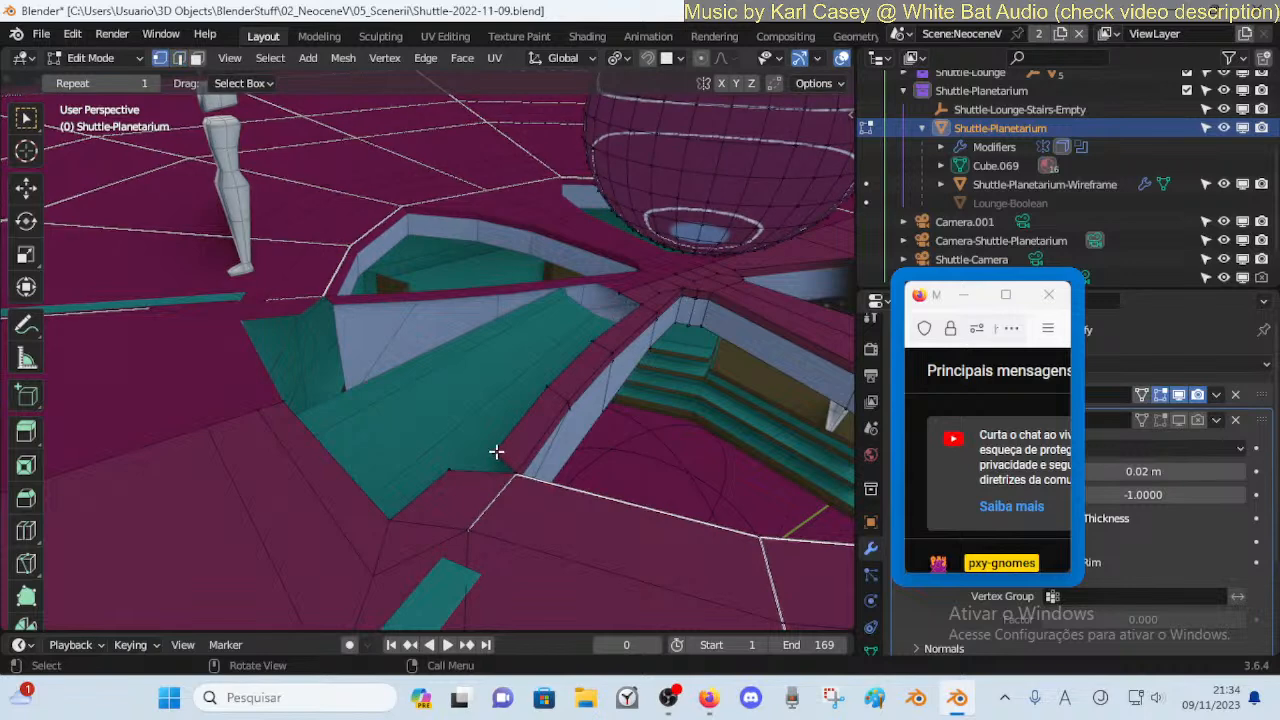
Merge the outer-end vertex of the widened rim strip into the adjacent floor-edge vertex beside the ramp opening
{"action": "left_click", "coordinate": [443, 470], "text": "shift"}
{"action": "key", "text": "comma"}
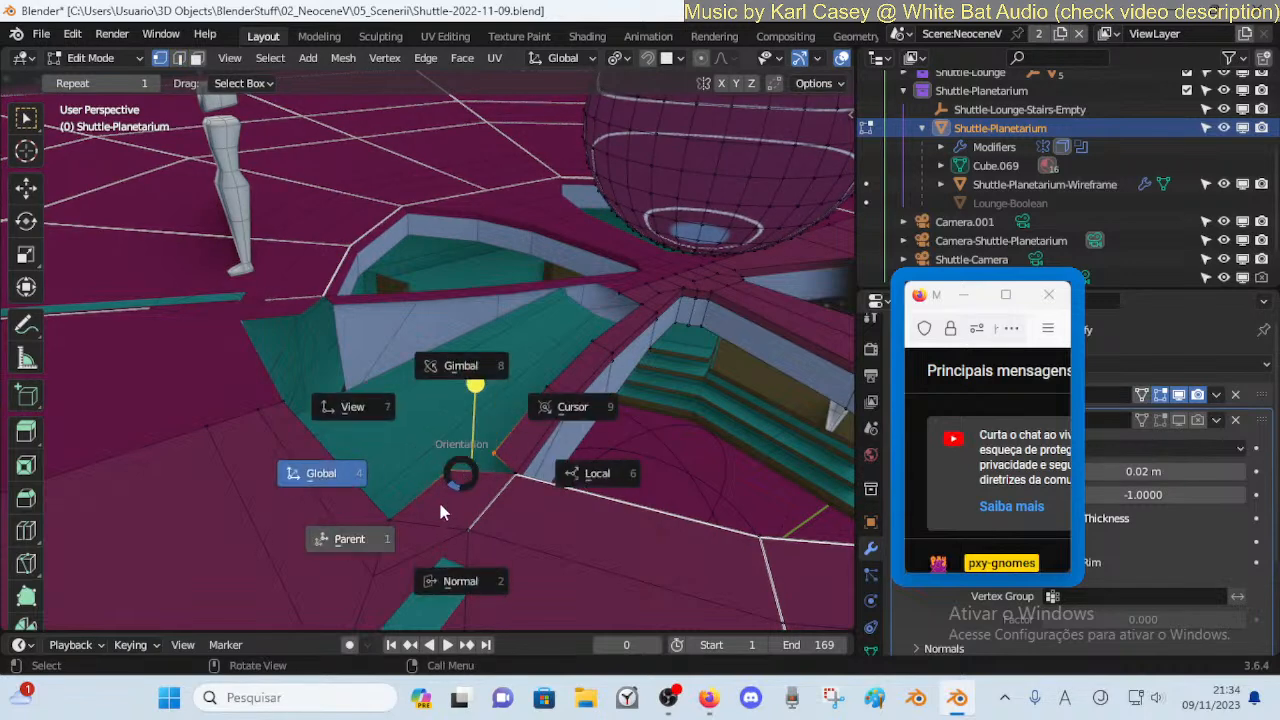
{"action": "key", "text": "Escape"}
{"action": "key", "text": "m"}
{"action": "left_click", "coordinate": [443, 500]}
{"action": "key", "text": "alt+a"}
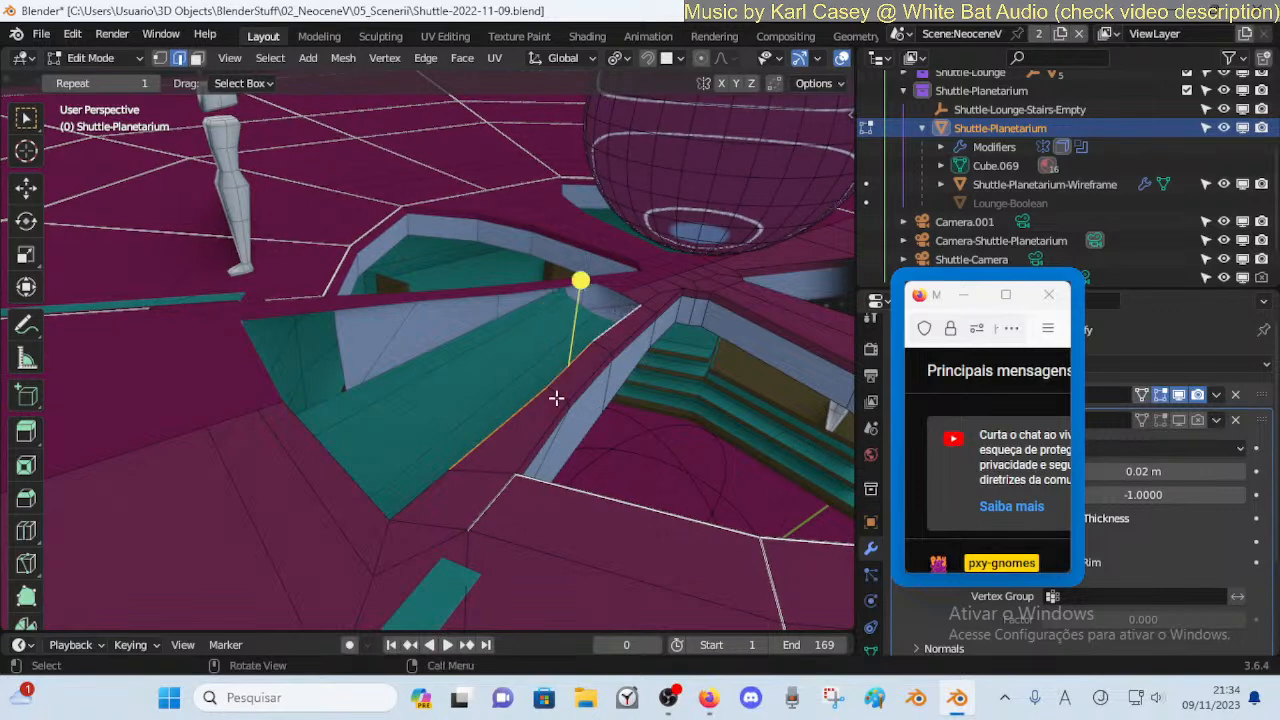
Slide the strip's inner rim vertices near the globe along their edges to even out the ramp opening's inner corner
{"action": "key", "text": "1"}
{"action": "left_click", "coordinate": [598, 334]}
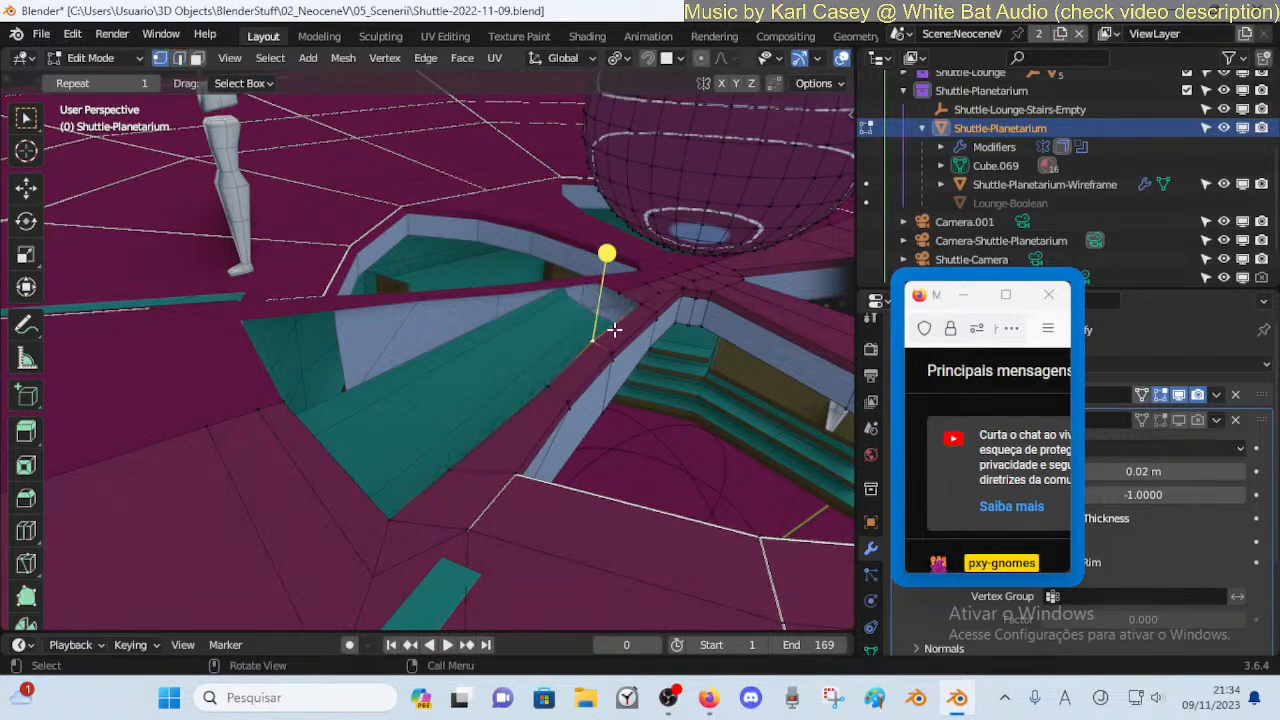
{"action": "key", "text": "shift+v"}
{"action": "left_click", "coordinate": [632, 314]}
{"action": "key", "text": "shift+v"}
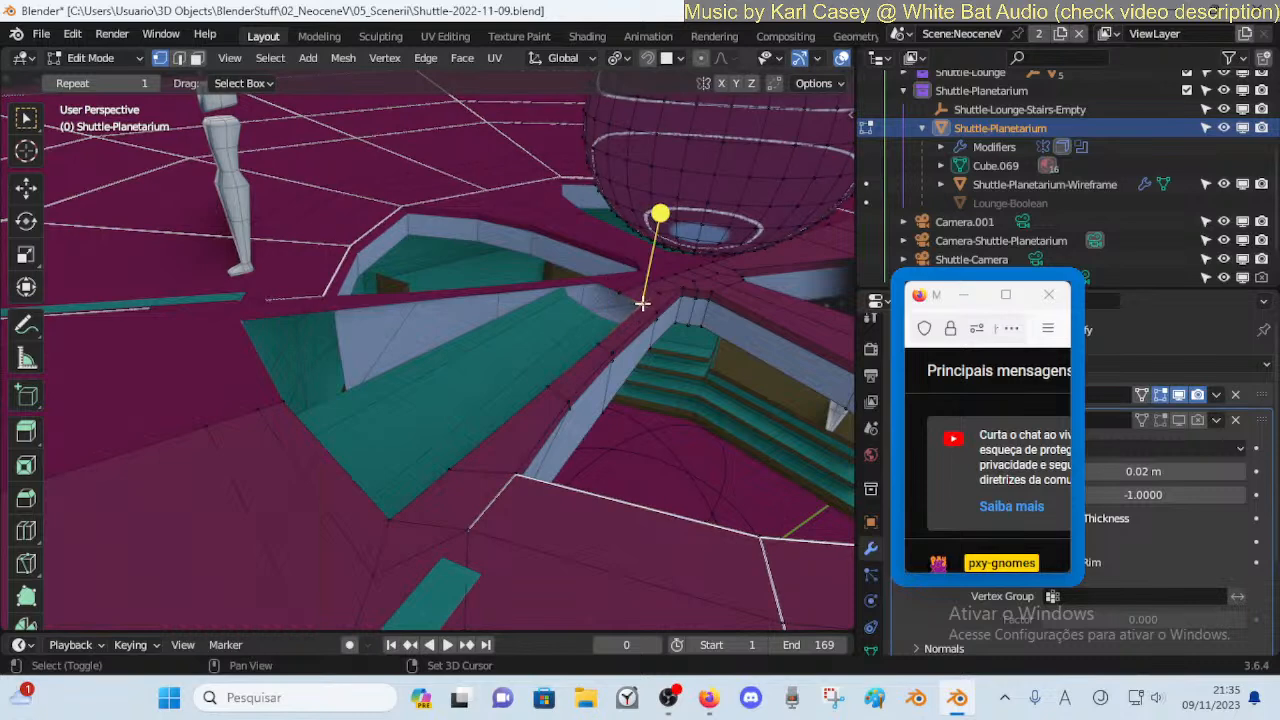
{"action": "left_click", "coordinate": [648, 307]}
{"action": "key", "text": "shift+v"}
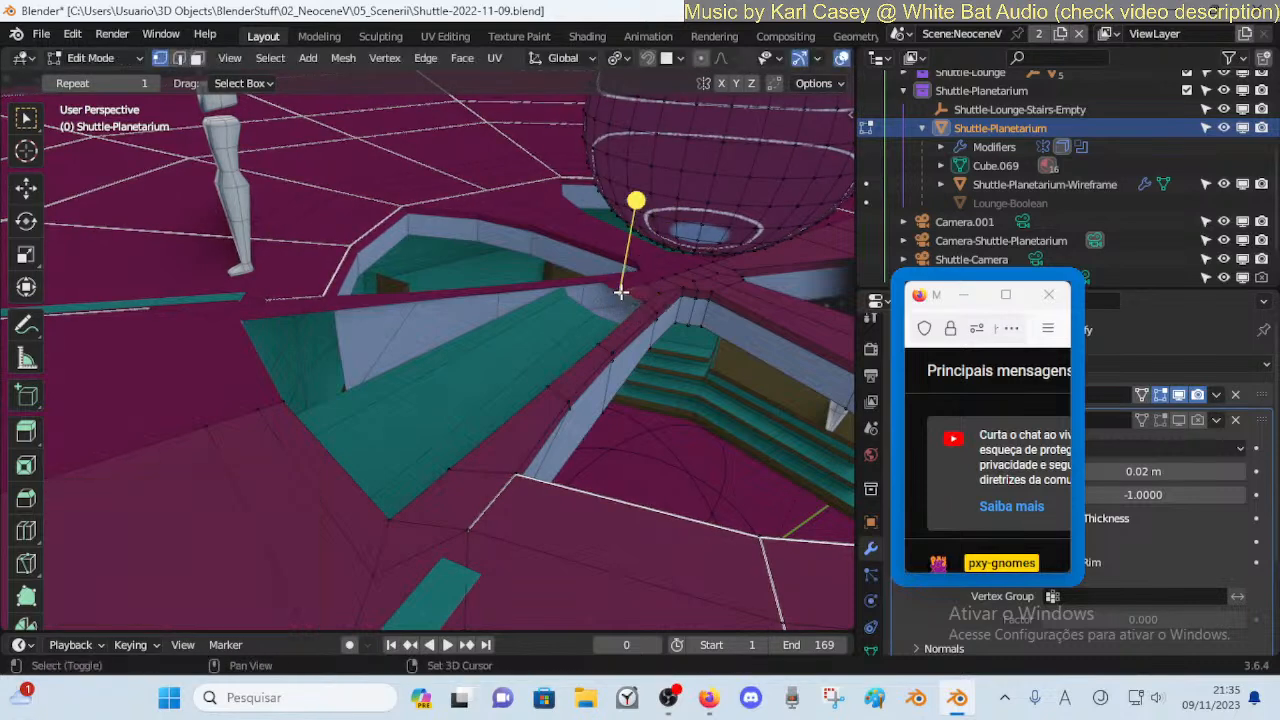
{"action": "left_click", "coordinate": [628, 302]}
Slide the strip's middle vertex, and slide the ramp opening's outer corner vertex outward by a factor of about 0.3 plus a small correction
{"action": "left_click", "coordinate": [457, 463]}
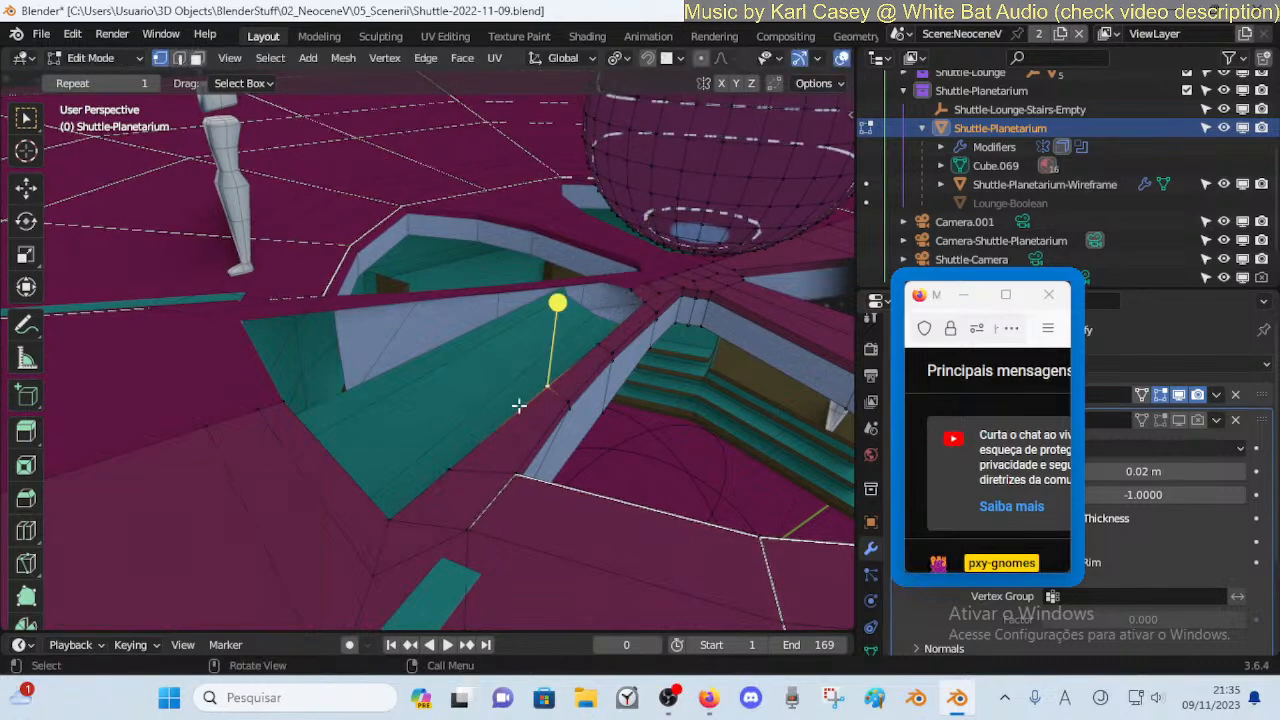
{"action": "key", "text": "shift+v"}
{"action": "left_click", "coordinate": [463, 466]}
{"action": "left_click", "coordinate": [393, 517]}
{"action": "key", "text": "shift+v"}
{"action": "left_click", "coordinate": [400, 510]}
{"action": "key", "text": "shift+v"}
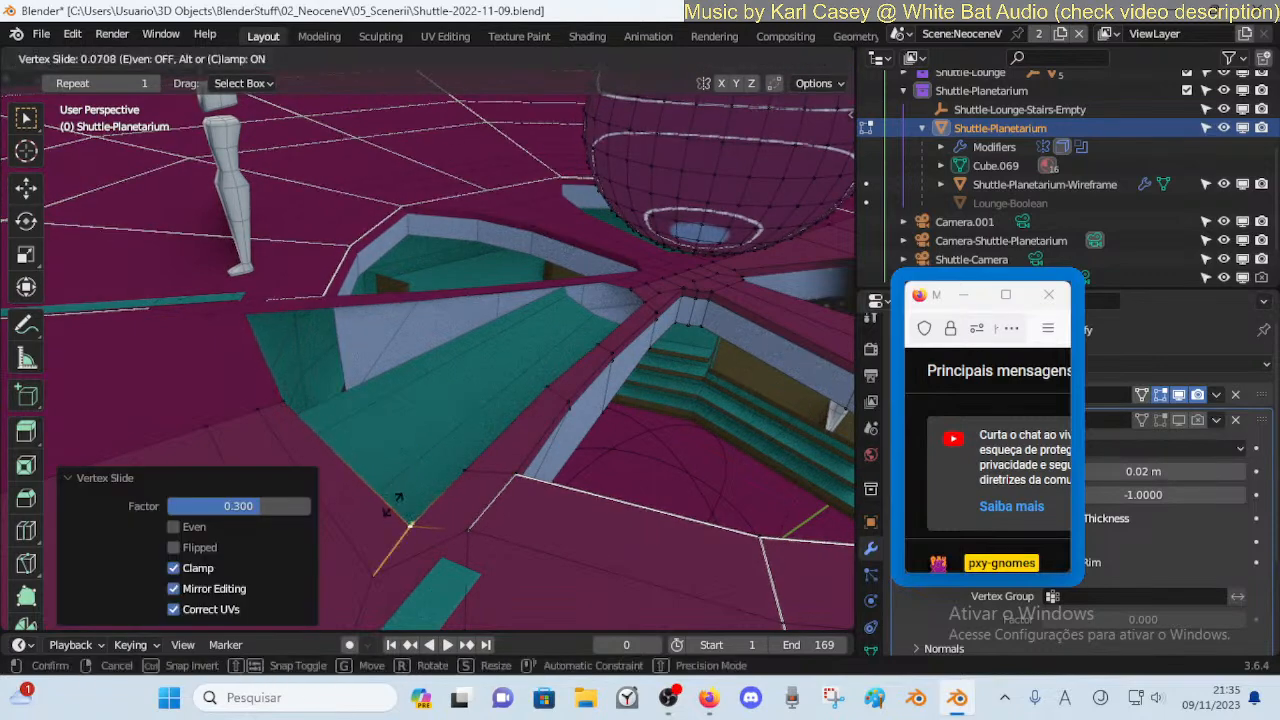
{"action": "left_click", "coordinate": [386, 510]}
Slide the vertices along the outer half of the ramp-side rim so its edge bends in a smoother line from the corner
{"action": "left_click", "coordinate": [466, 471]}
{"action": "key", "text": "shift+v"}
{"action": "left_click", "coordinate": [491, 394]}
{"action": "left_click", "coordinate": [540, 381]}
{"action": "key", "text": "shift+v"}
{"action": "left_click", "coordinate": [567, 384]}
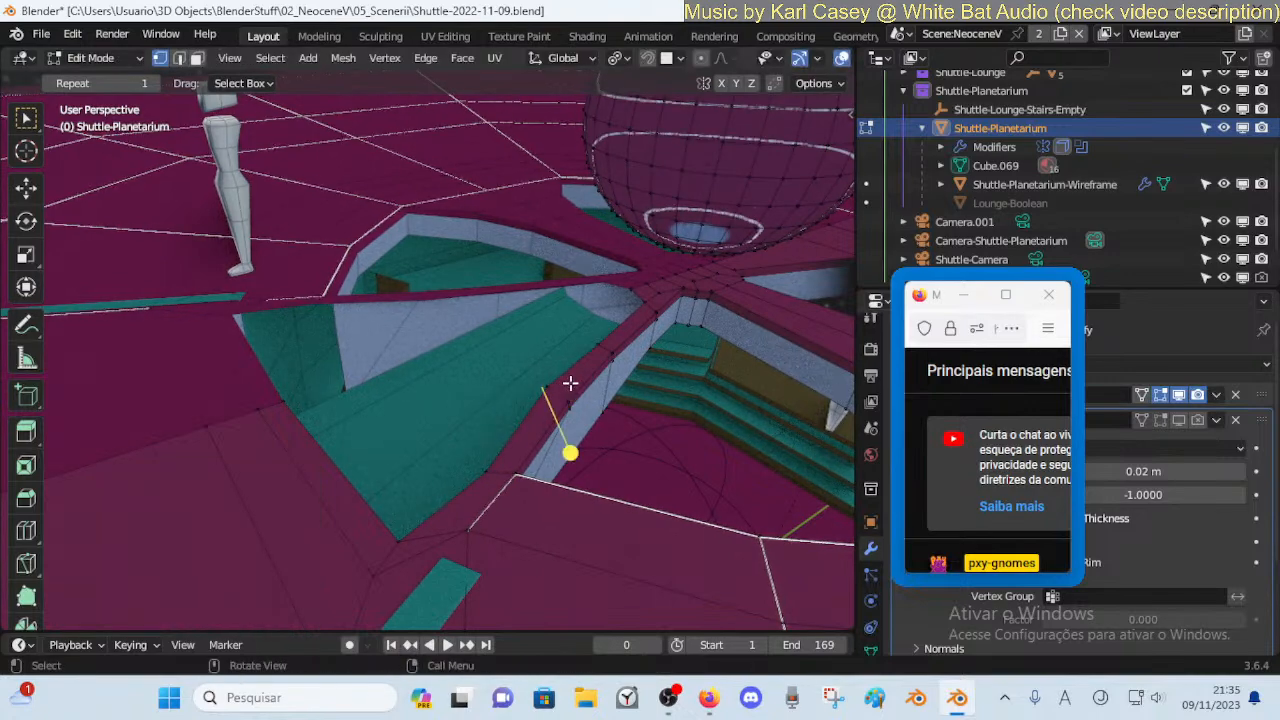
{"action": "left_click", "coordinate": [553, 390]}
{"action": "key", "text": "shift+v"}
{"action": "left_click", "coordinate": [557, 394]}
Slide the two rim vertices nearest the globe to finish smoothing the edge beside the ramp
{"action": "left_click", "coordinate": [600, 342]}
{"action": "key", "text": "shift+v"}
{"action": "left_click", "coordinate": [598, 346]}
{"action": "left_click", "coordinate": [643, 302]}
{"action": "key", "text": "shift+v"}
{"action": "left_click", "coordinate": [644, 305]}
{"action": "left_click", "coordinate": [623, 287]}
Extrude the ramp opening's boundary edges about -0.042 m along Z to form a lip
{"action": "key", "text": "2"}
{"action": "left_click", "coordinate": [628, 296], "text": "alt"}
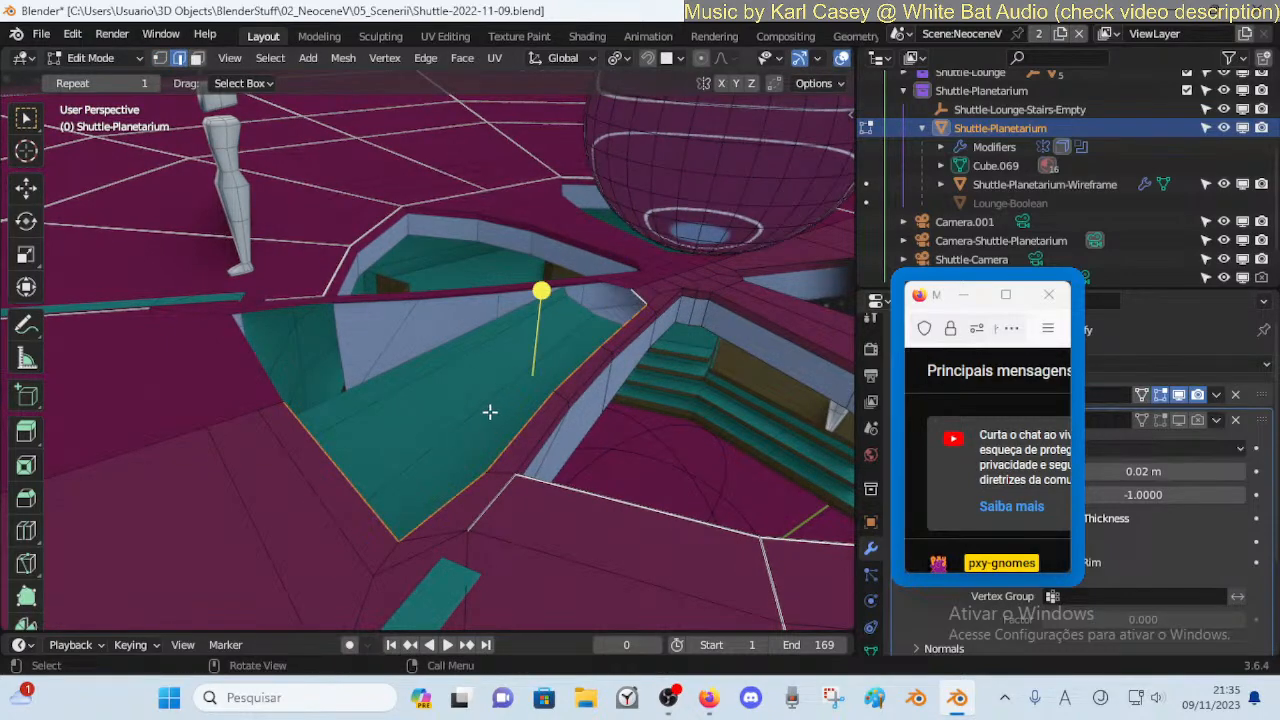
{"action": "key", "text": "g"}
{"action": "key", "text": "z"}
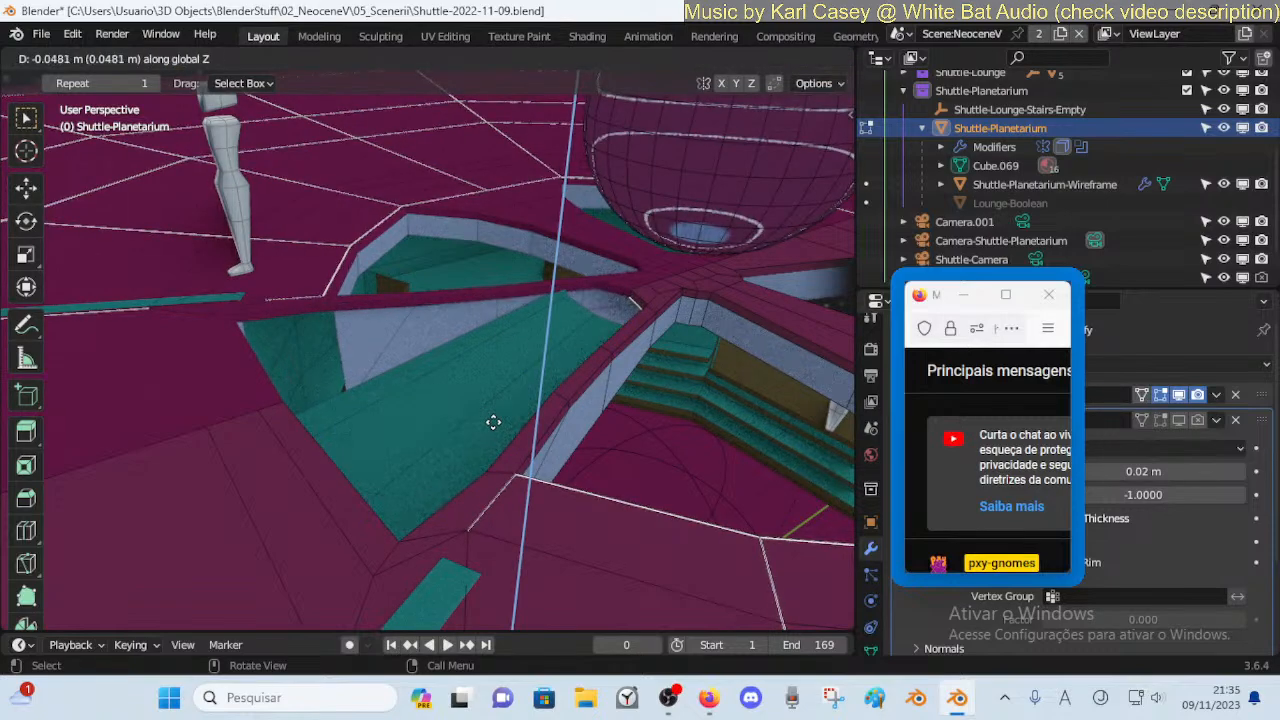
{"action": "left_click", "coordinate": [496, 421]}
Scale the lip's lower edges by about 0.973, and scale them again by about 0.963
{"action": "key", "text": "shift+grave"}
{"action": "key", "text": "w"}
{"action": "key", "text": "q"}
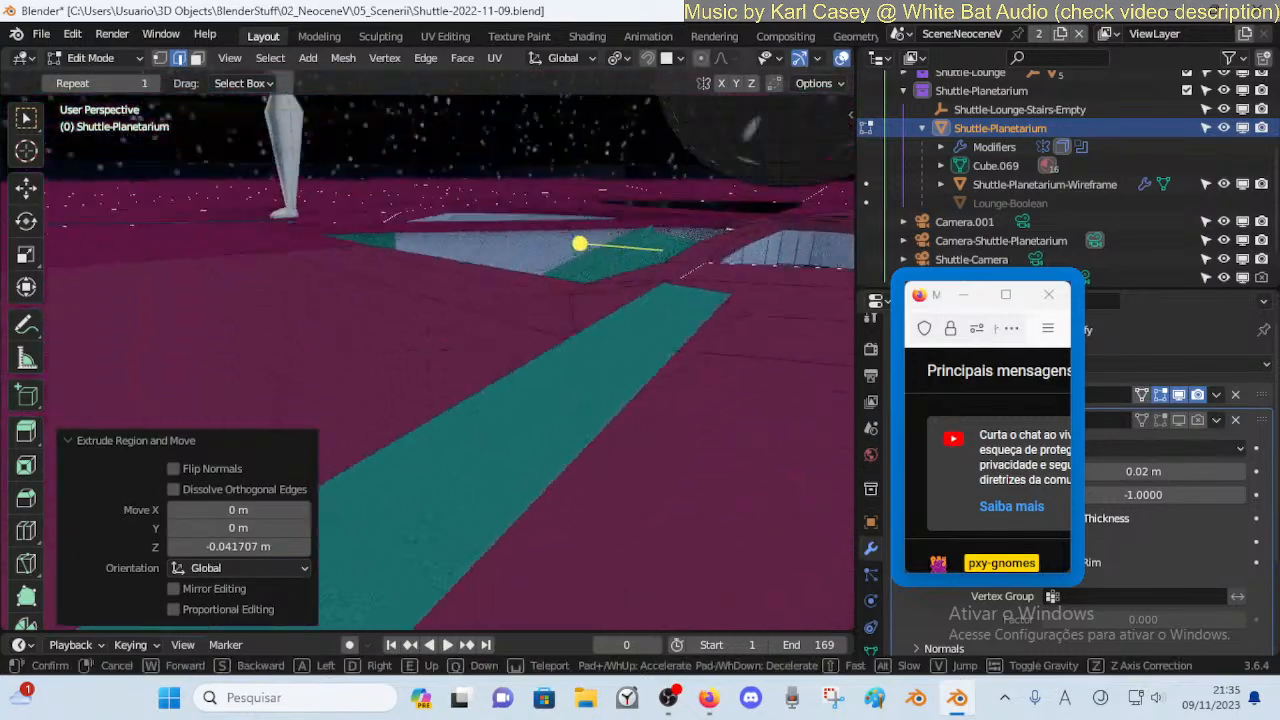
{"action": "key", "text": "a"}
{"action": "key", "text": "e"}
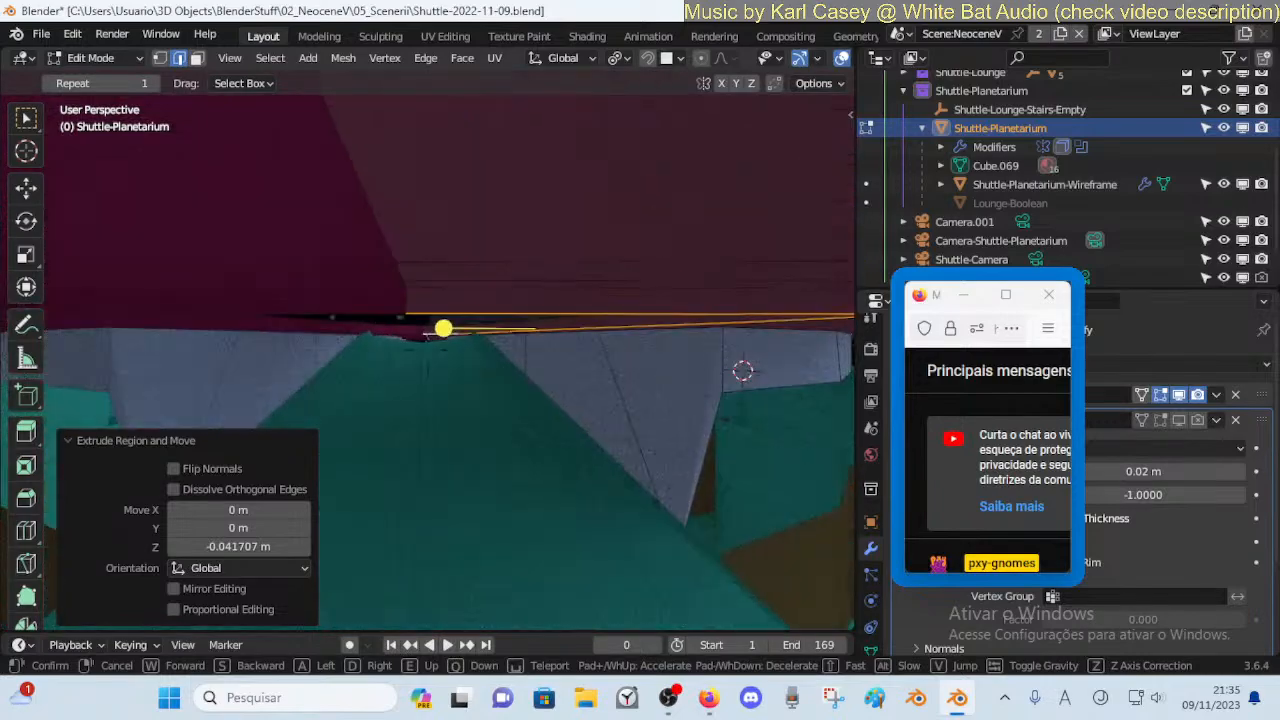
{"action": "key", "text": "s"}
{"action": "key", "text": "q"}
{"action": "left_click", "coordinate": [450, 420]}
{"action": "key", "text": "s"}
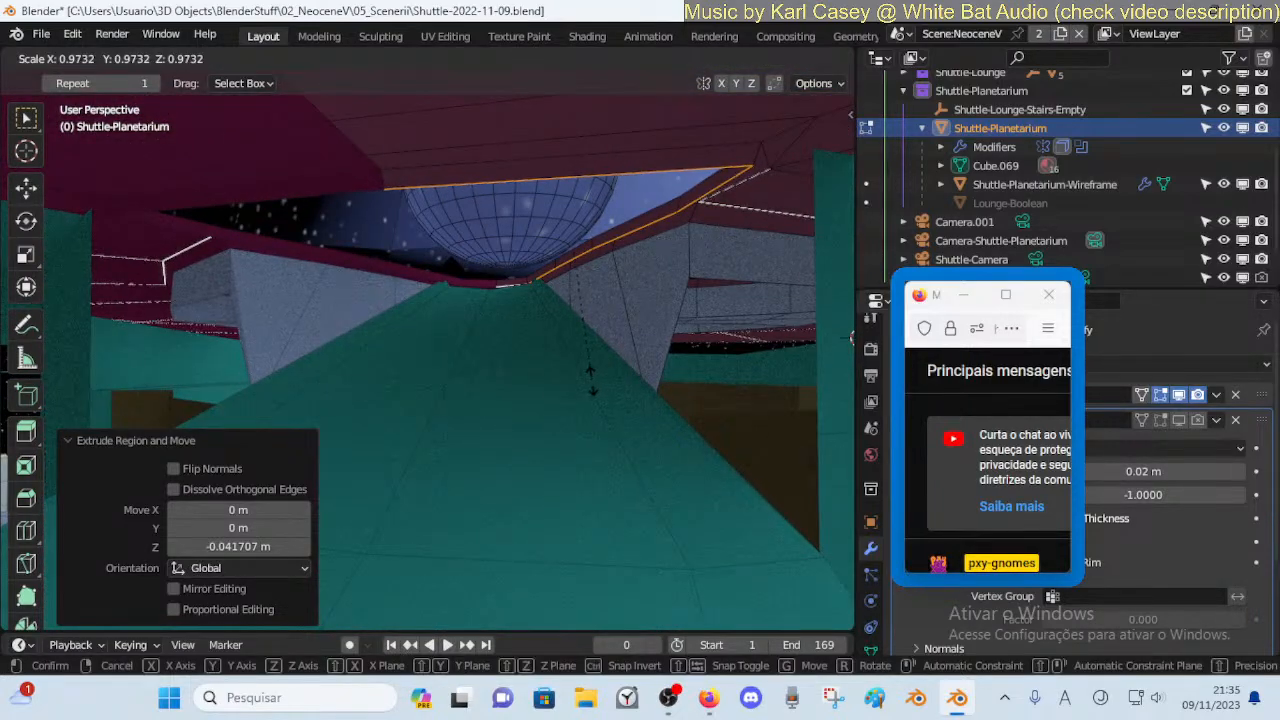
{"action": "left_click", "coordinate": [590, 378]}
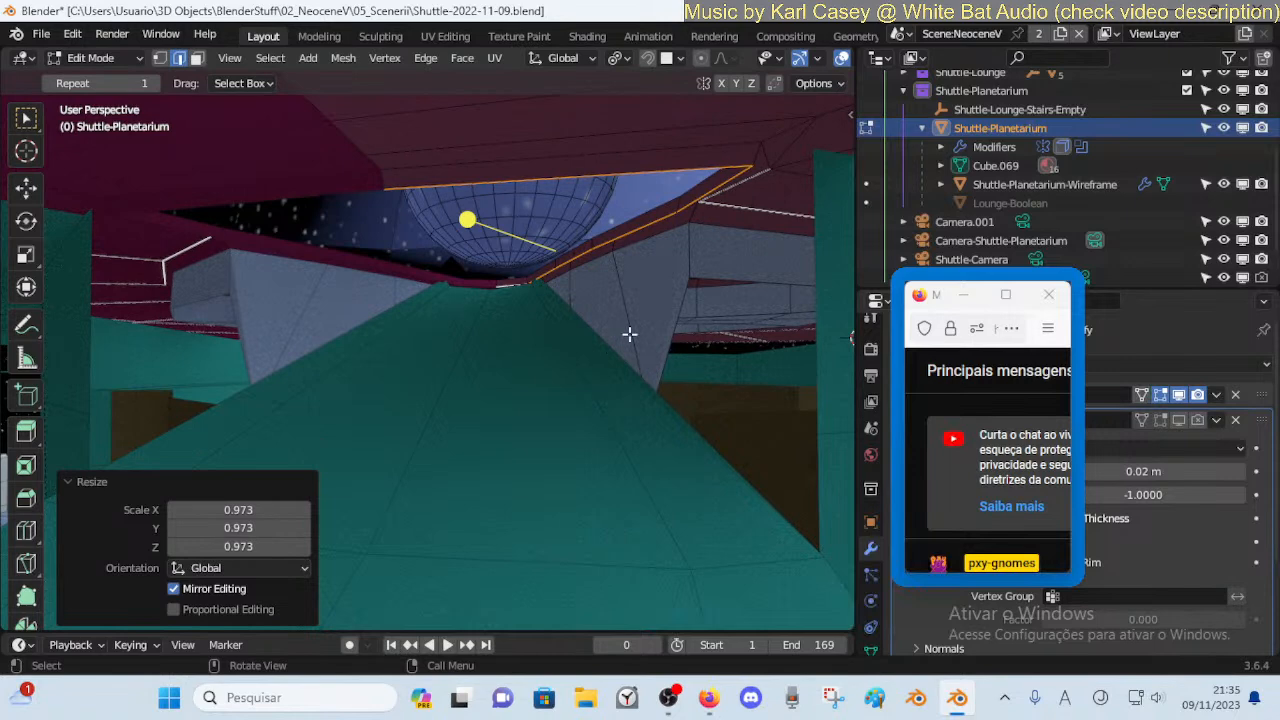
{"action": "key", "text": "s"}
{"action": "left_click", "coordinate": [511, 277]}
Move the lip's lower edges about -0.024 m along X and about 0.034 m along Z
{"action": "key", "text": "g"}
{"action": "key", "text": "x"}
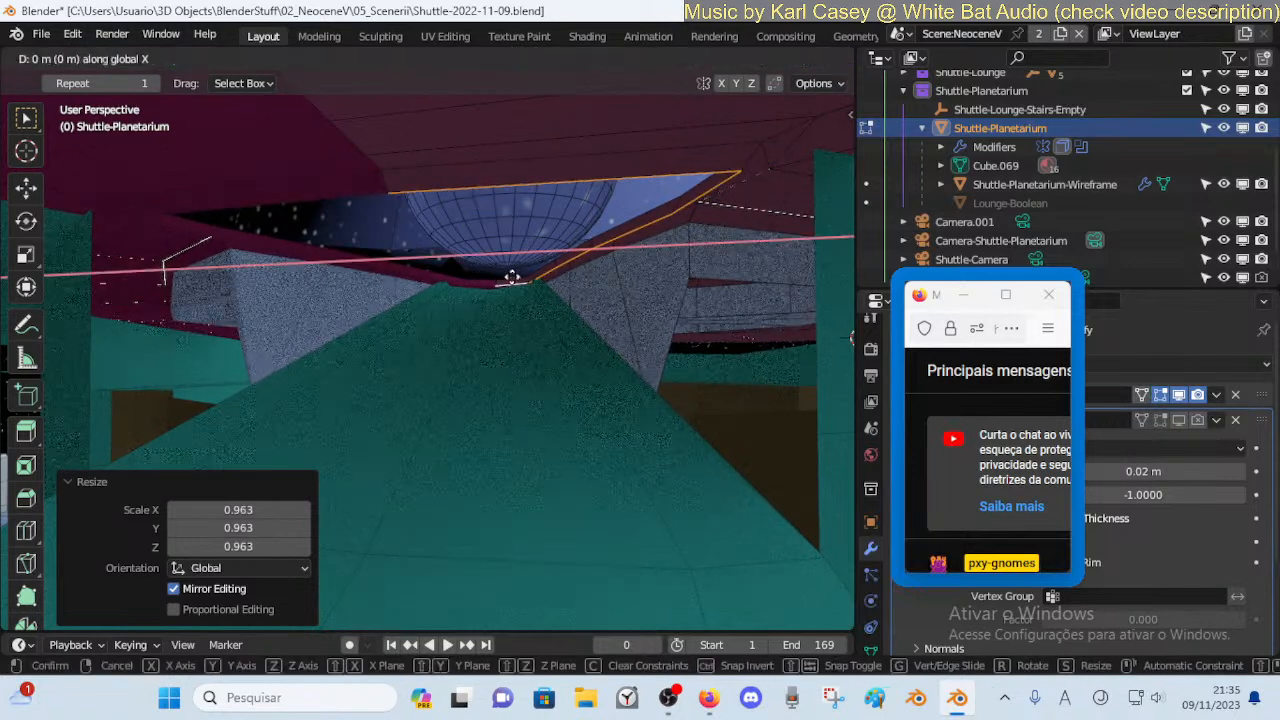
{"action": "left_click", "coordinate": [507, 277]}
{"action": "middle_click_drag", "start_coordinate": [507, 277], "coordinate": [505, 278]}
{"action": "key", "text": "g"}
{"action": "key", "text": "z"}
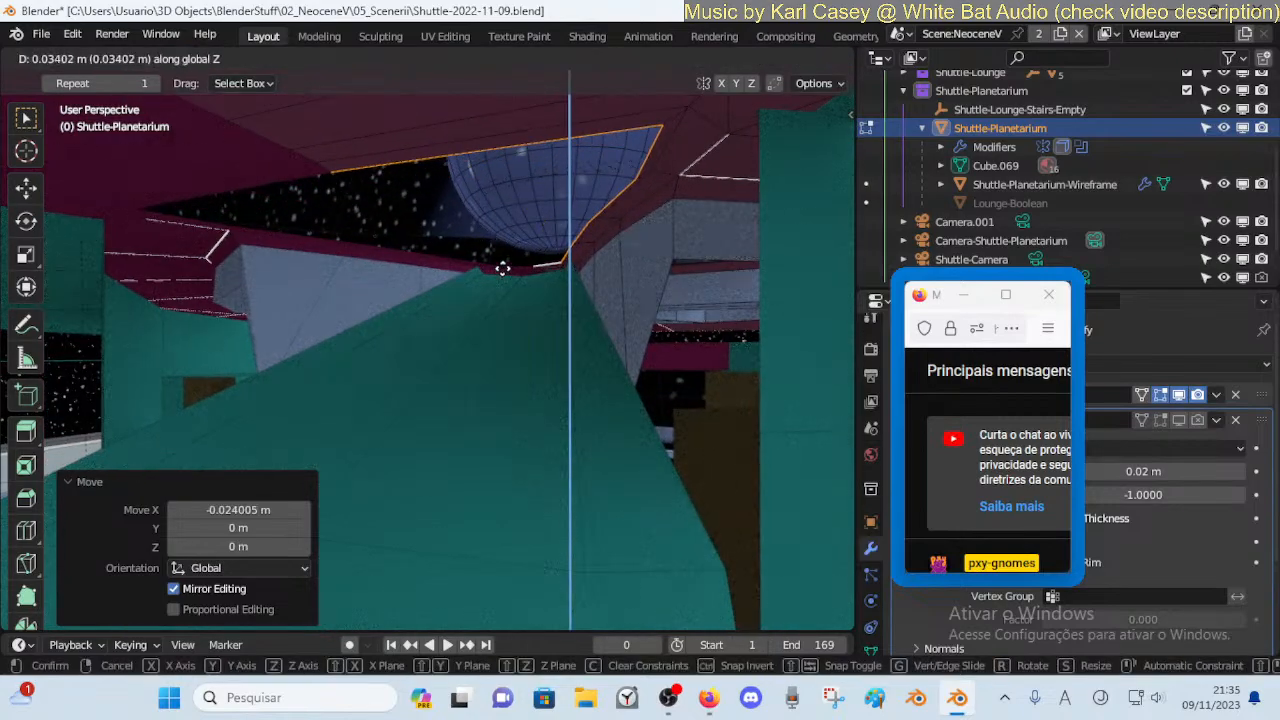
{"action": "left_click", "coordinate": [503, 268]}
Inspect the ramp opening's new lip and the neighbouring openings from above, along the ramp and from the sides
{"action": "key", "text": "shift+grave"}
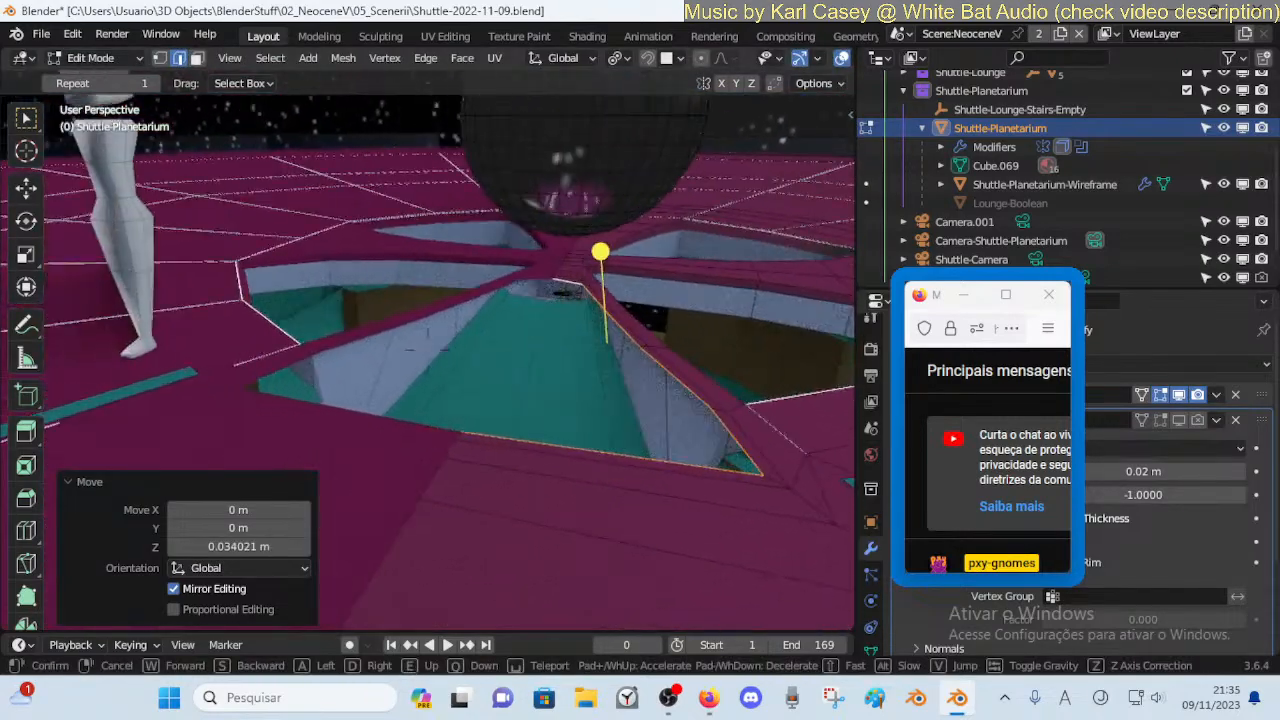
{"action": "left_click", "coordinate": [503, 268]}
{"action": "key", "text": "shift+grave"}
{"action": "key", "text": "a"}
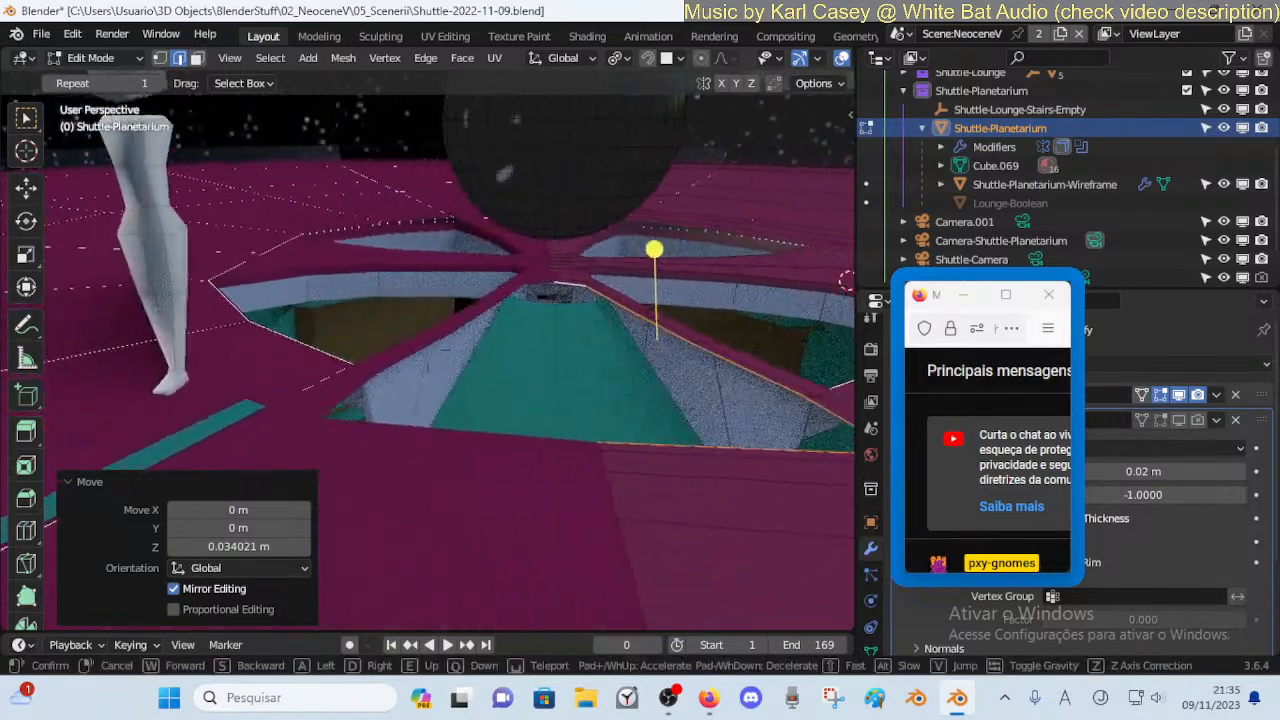
{"action": "key", "text": "a"}
{"action": "key", "text": "e"}
{"action": "key", "text": "w"}
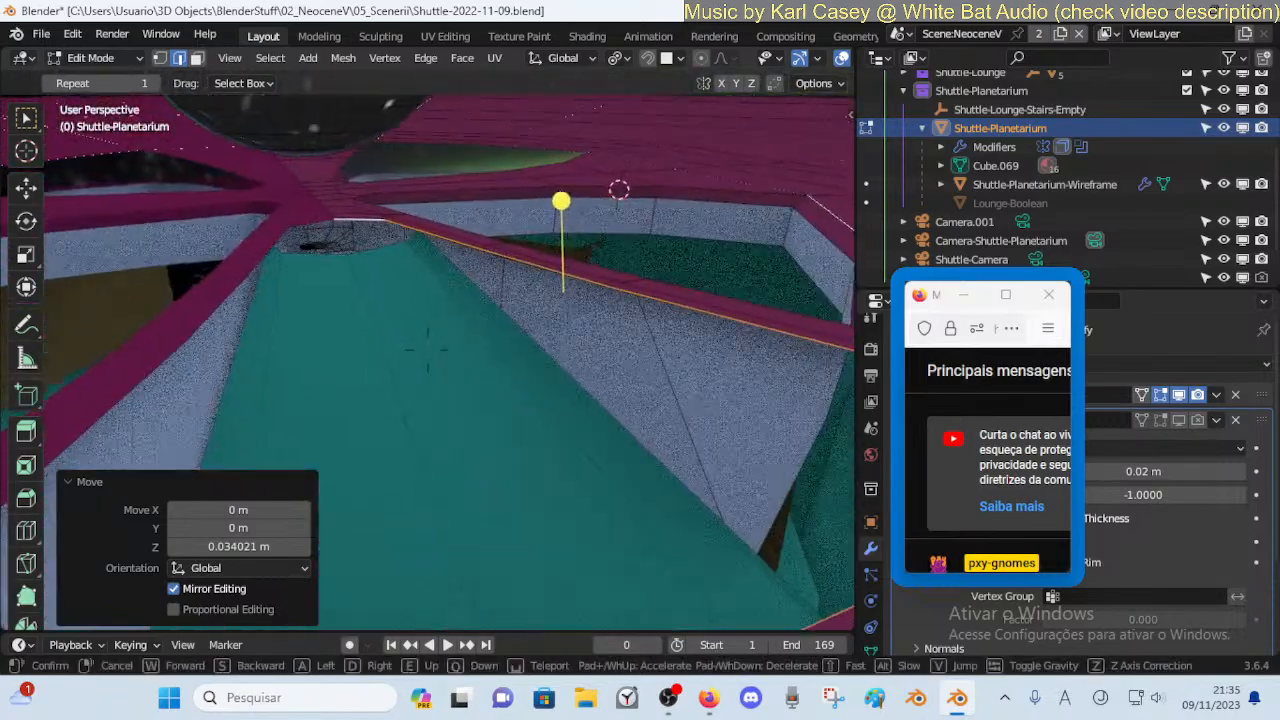
{"action": "key", "text": "a"}
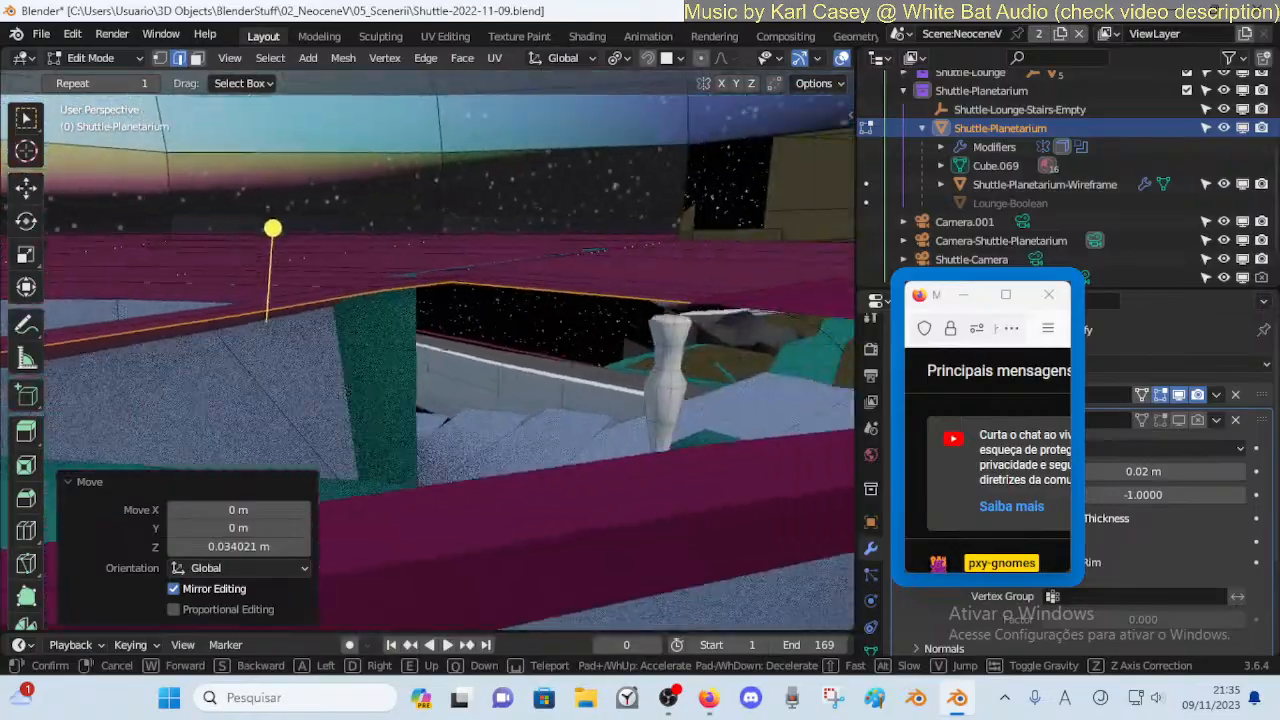
{"action": "key", "text": "a"}
{"action": "key", "text": "d"}
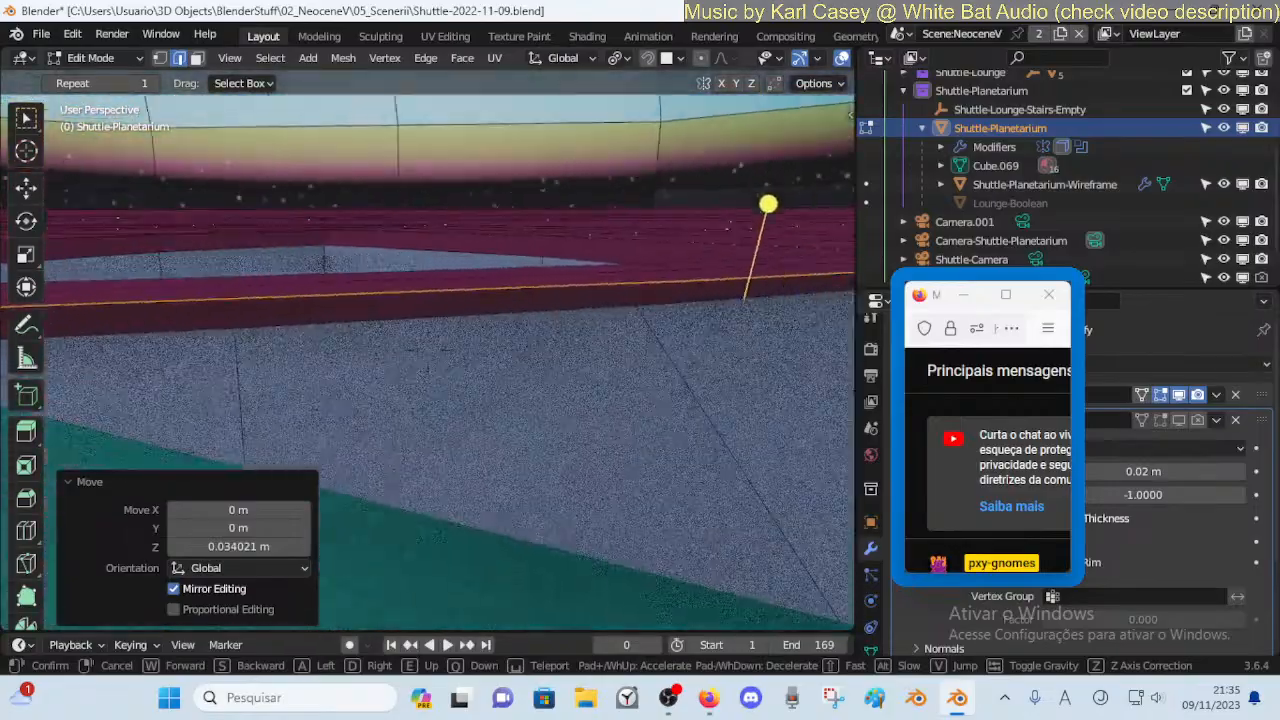
{"action": "key", "text": "s"}
{"action": "key", "text": "e"}
{"action": "key", "text": "d"}
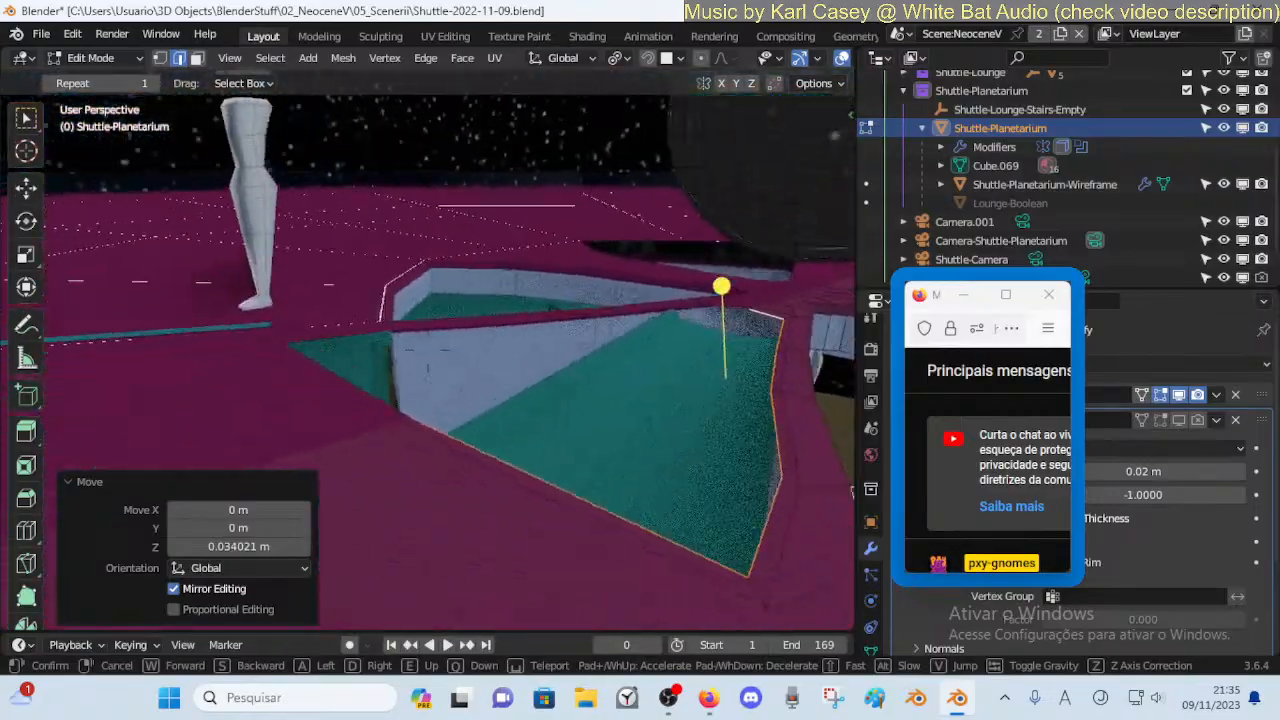
{"action": "key", "text": "d"}
{"action": "key", "text": "s"}
{"action": "key", "text": "e"}
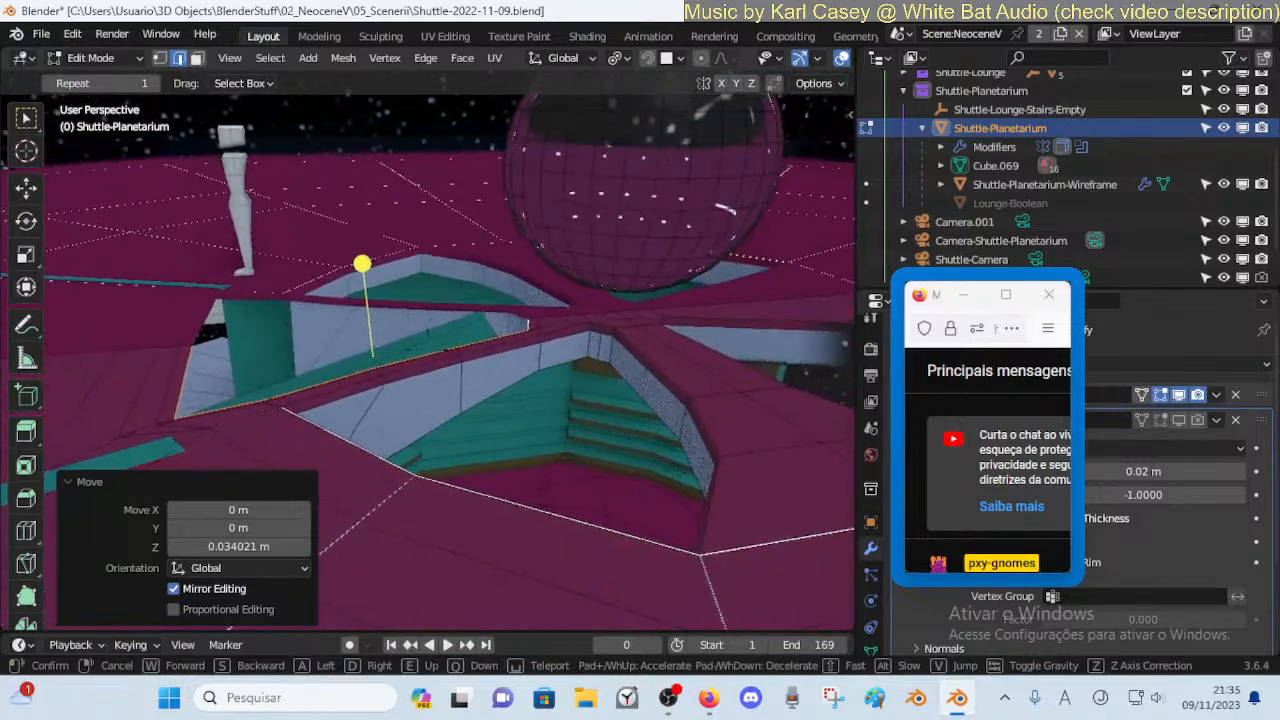
{"action": "key", "text": "d"}
{"action": "key", "text": "a"}
{"action": "left_click", "coordinate": [503, 268]}
{"action": "key", "text": "Tab"}
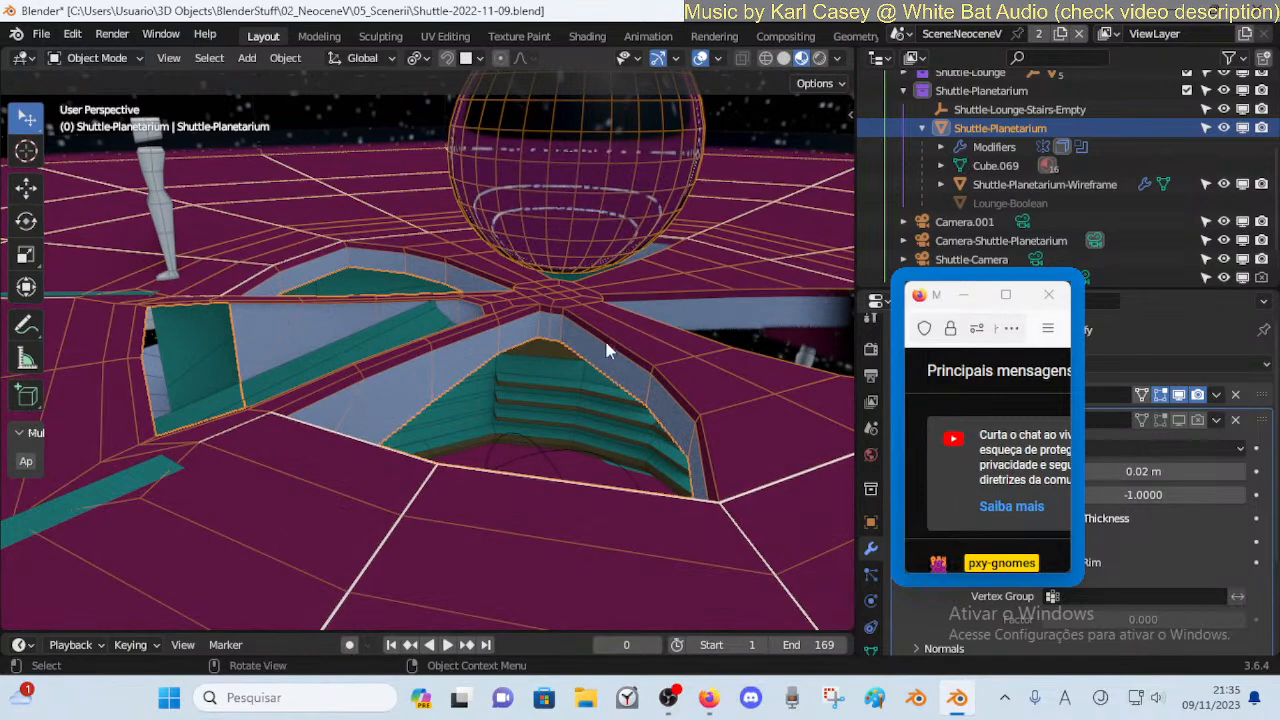
{"action": "key", "text": "Tab"}
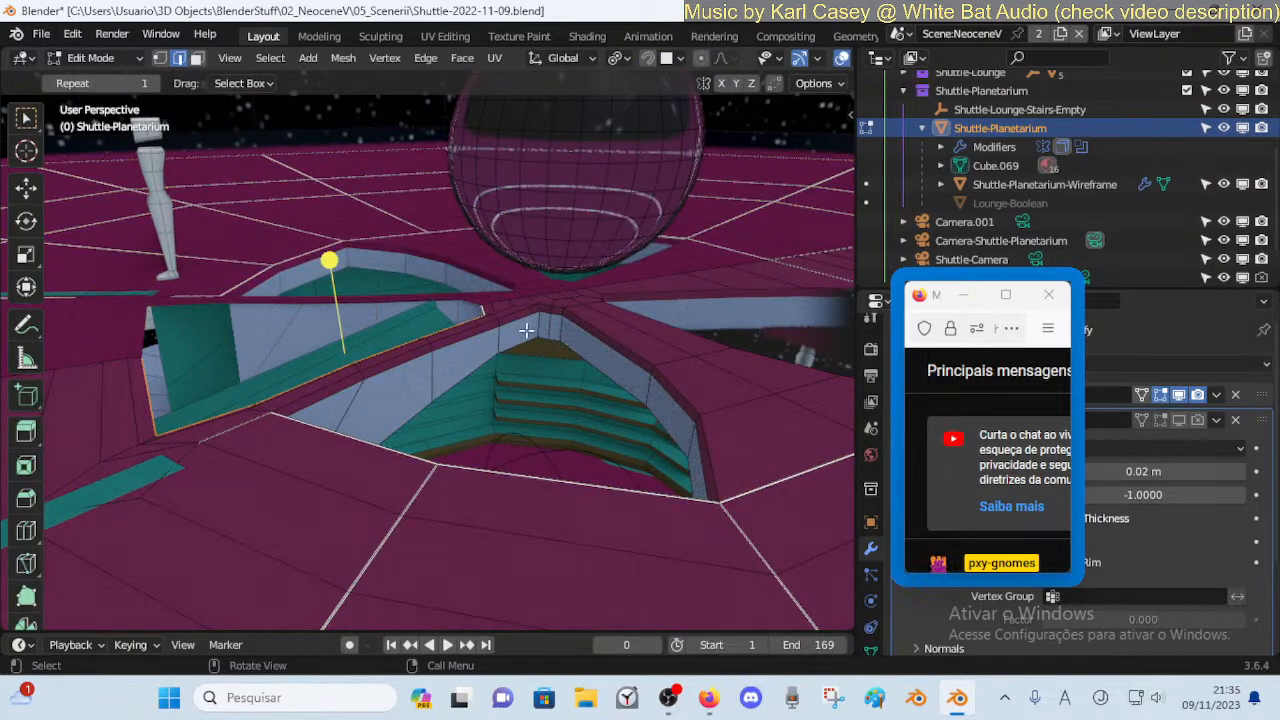
Select the rim edges around the ramp opening and the neighbouring stair opening, and move the chat window off the modifier settings
{"action": "left_click", "coordinate": [472, 332], "text": "alt"}
{"action": "left_click", "coordinate": [626, 352], "text": "alt+shift"}
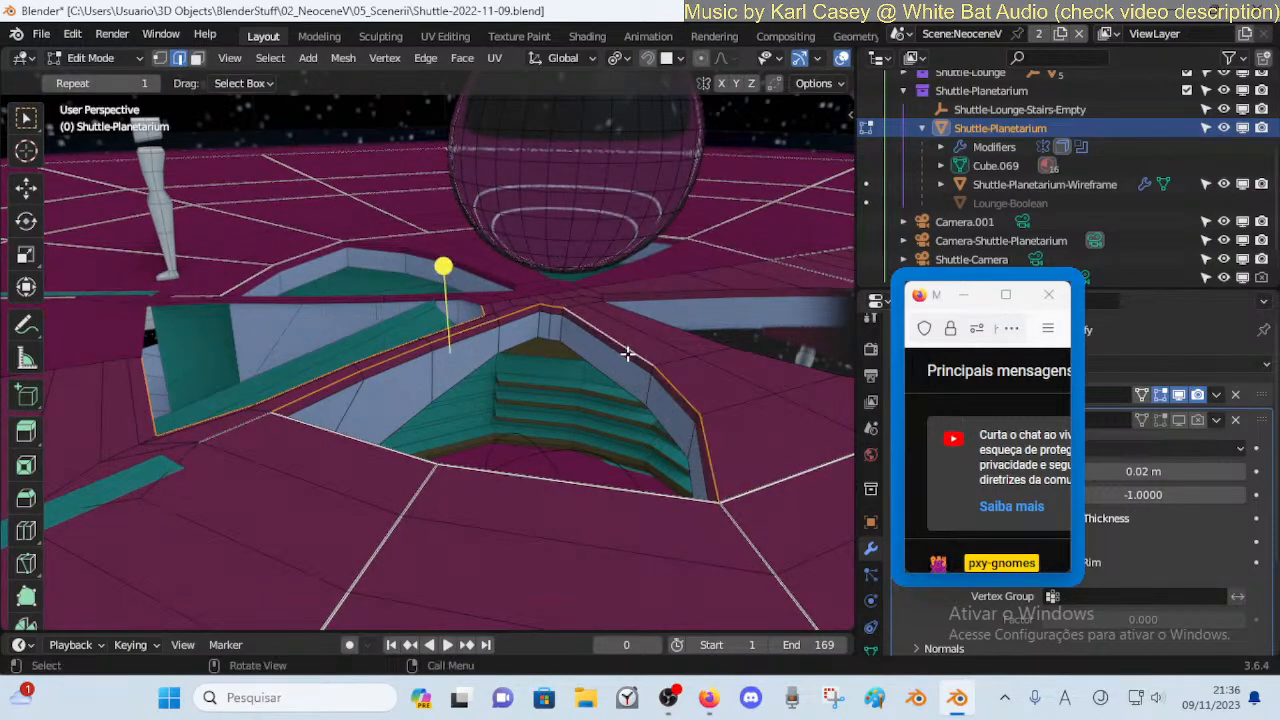
{"action": "left_click", "coordinate": [431, 468], "text": "shift"}
{"action": "left_click", "coordinate": [385, 458], "text": "shift"}
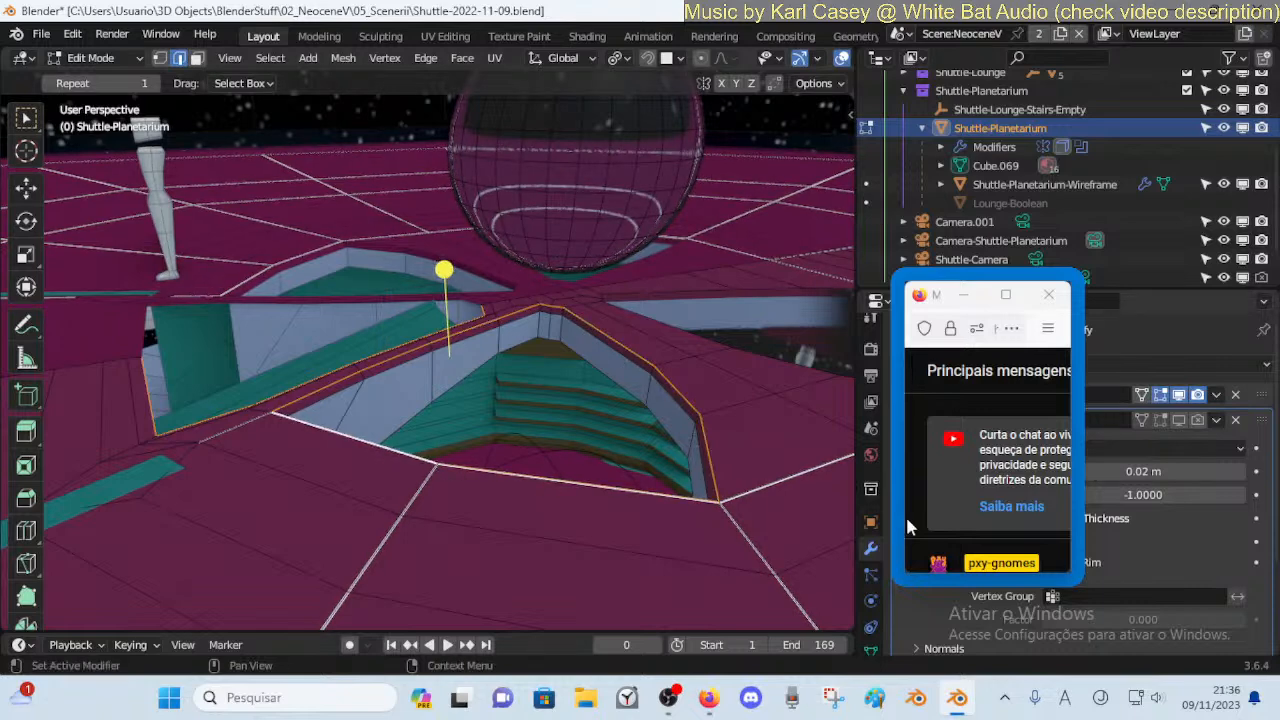
{"action": "left_click", "coordinate": [915, 298]}
{"action": "left_click", "coordinate": [955, 294]}
{"action": "left_click_drag", "start_coordinate": [939, 301], "coordinate": [878, 118]}
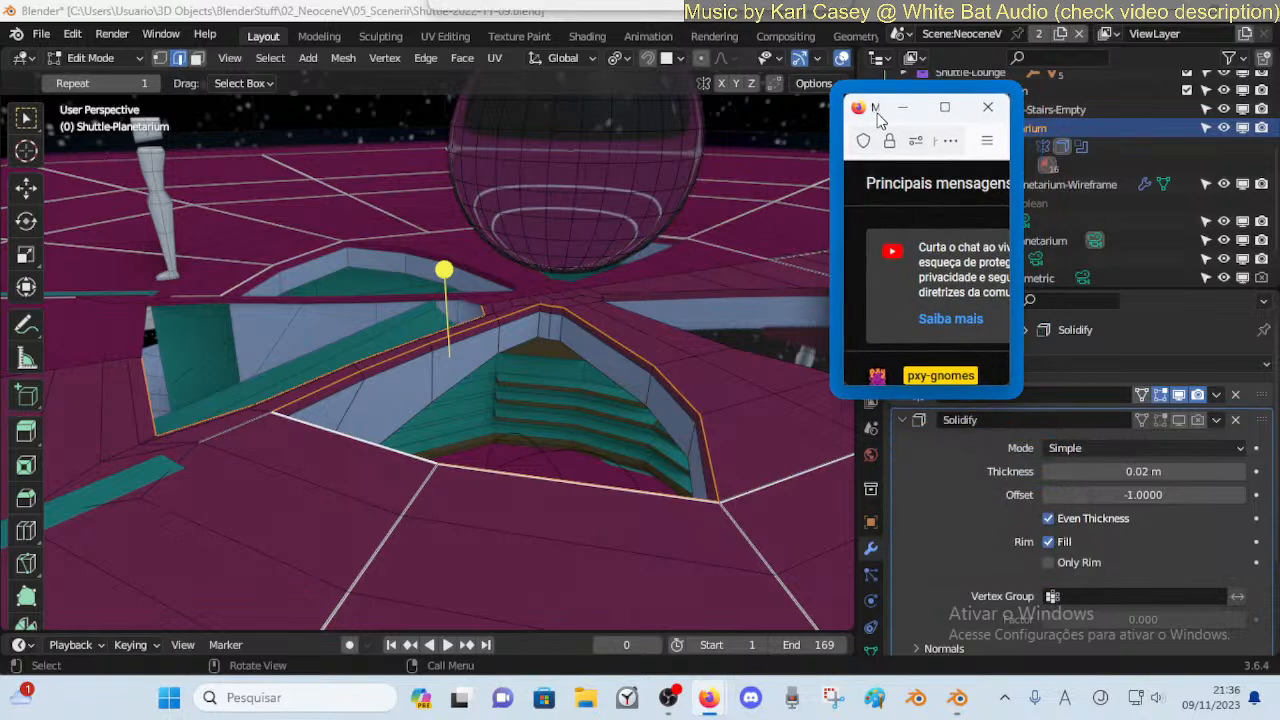
Try to assign the CarpetPurple material to the selected rim, and undo the assignment along with the last selection change
{"action": "left_click", "coordinate": [870, 633]}
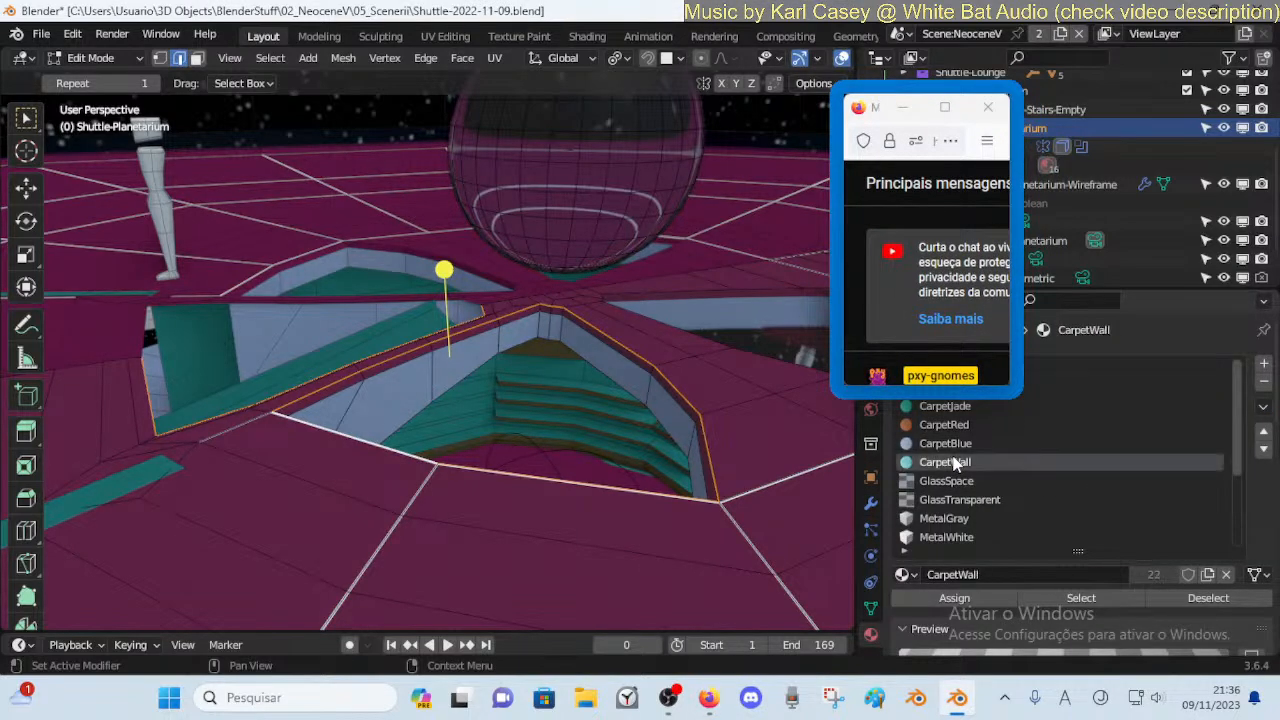
{"action": "left_click", "coordinate": [973, 600]}
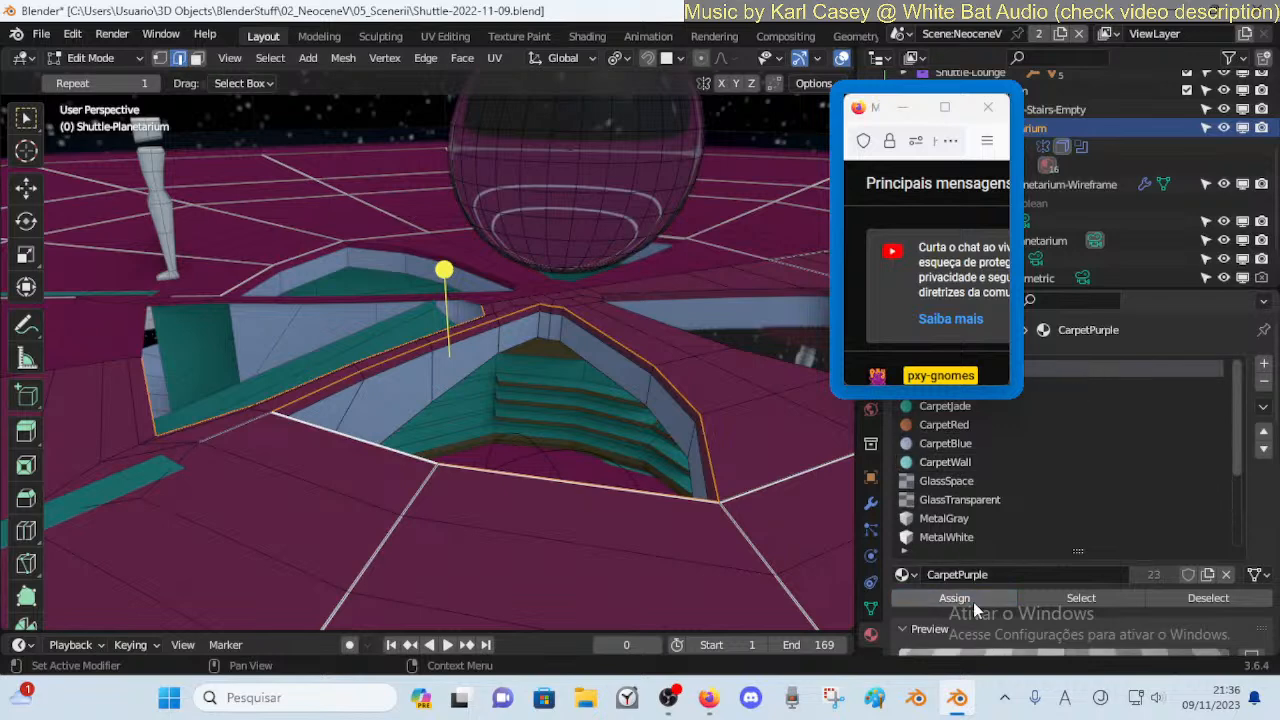
{"action": "key", "text": "ctrl+z"}
{"action": "key", "text": "ctrl+z"}
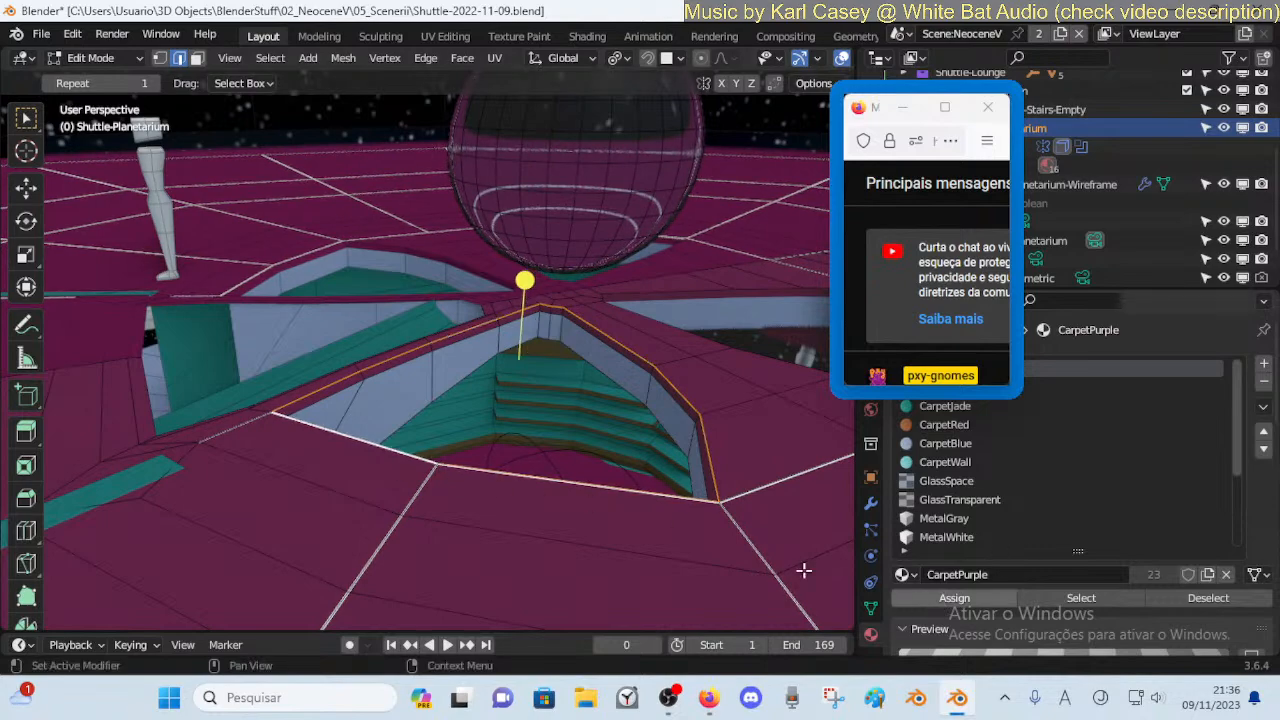
Fill the ramp opening in the planetarium floor with a face between the selected rim edges
{"action": "key", "text": "f"}
{"action": "key", "text": "shift+grave"}
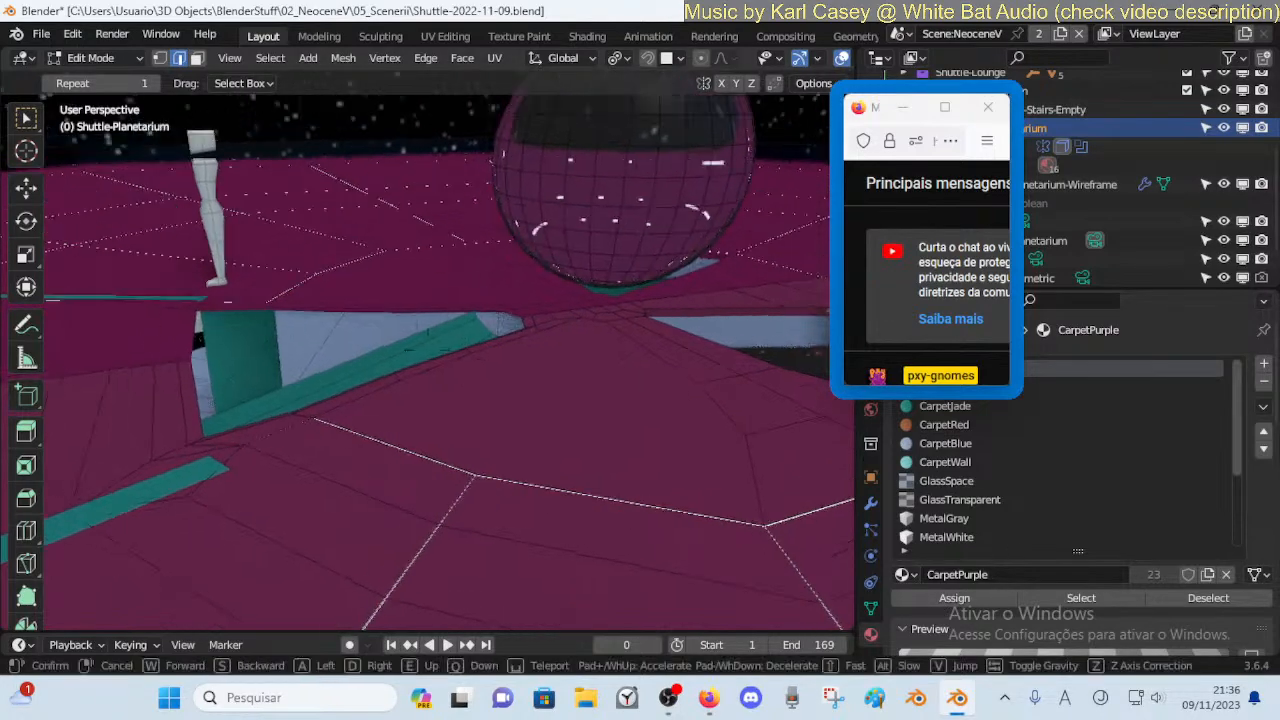
{"action": "left_click", "coordinate": [546, 408]}
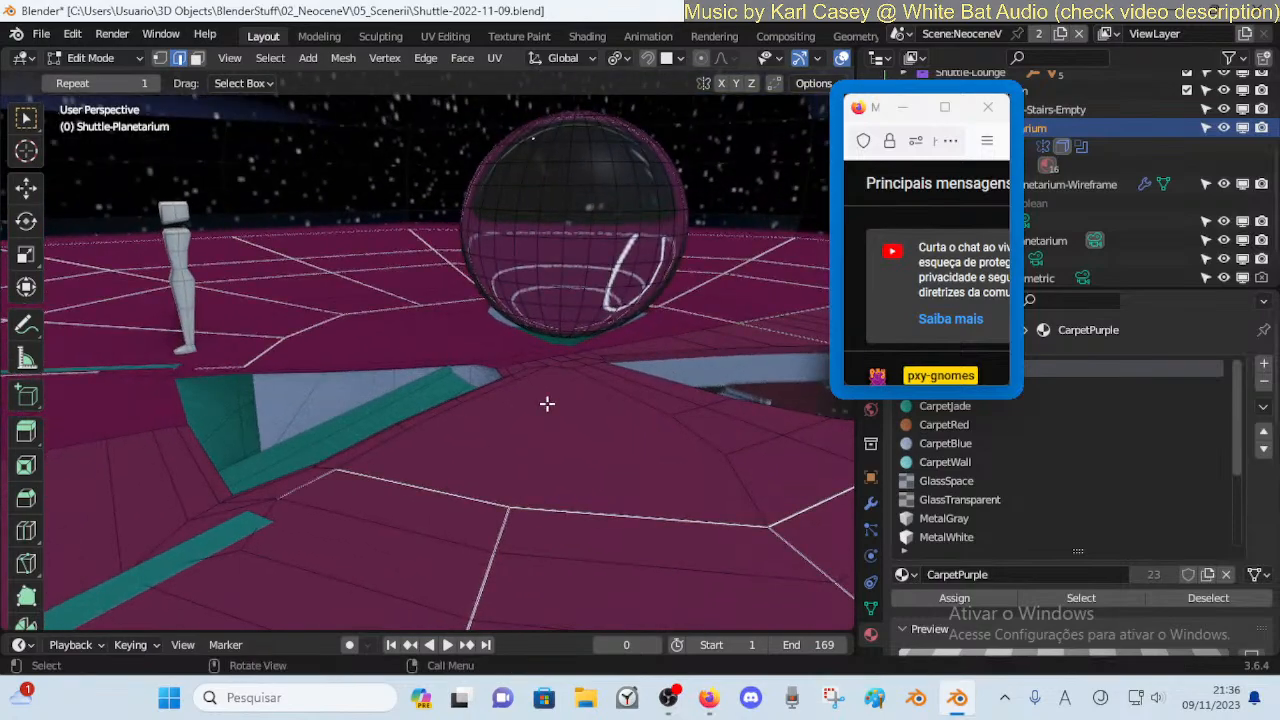
Examine the filled floor, the ramp and the stairs from above, from below and at figure height across both levels
{"action": "key", "text": "shift+grave"}
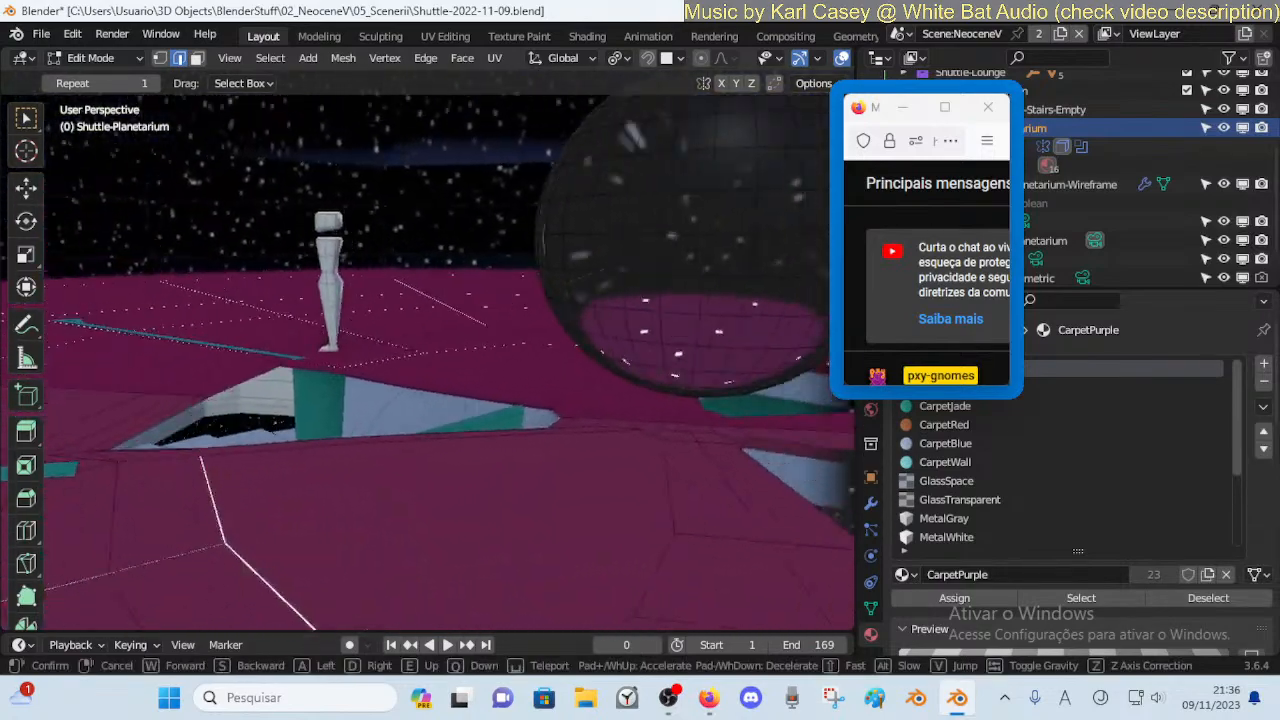
{"action": "key", "text": "s"}
{"action": "key", "text": "d"}
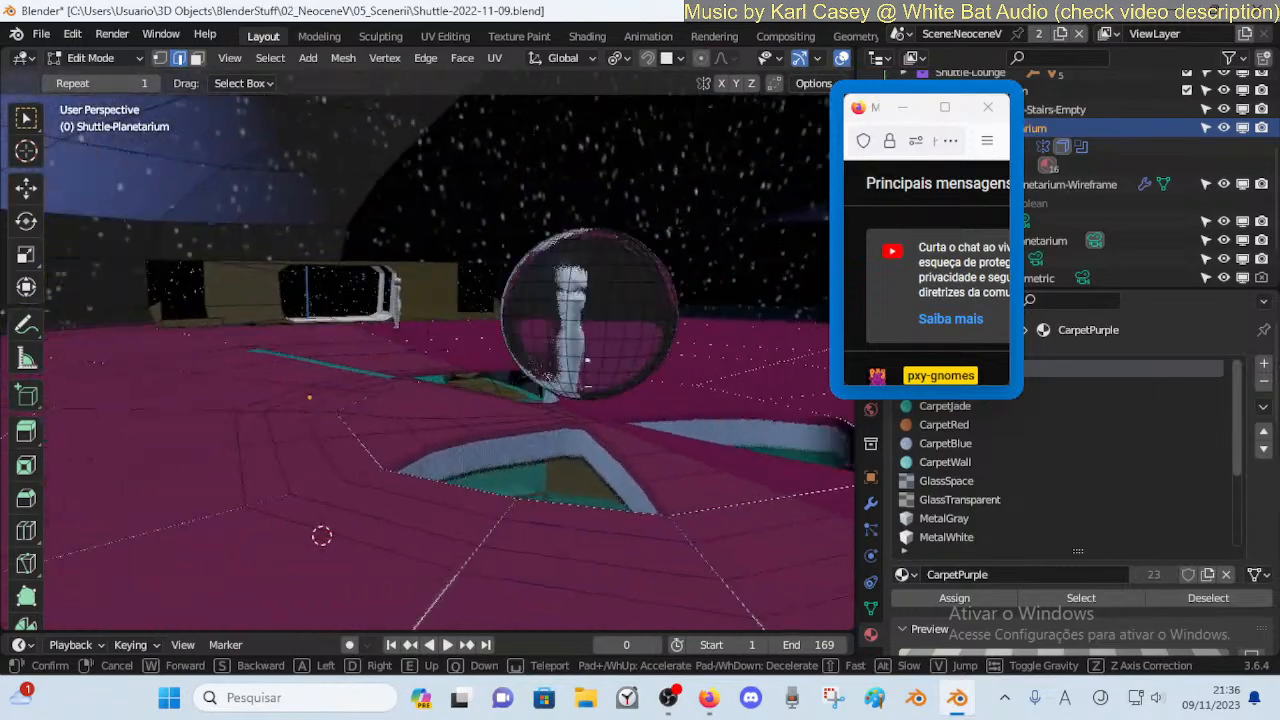
{"action": "key", "text": "w"}
{"action": "key", "text": "a"}
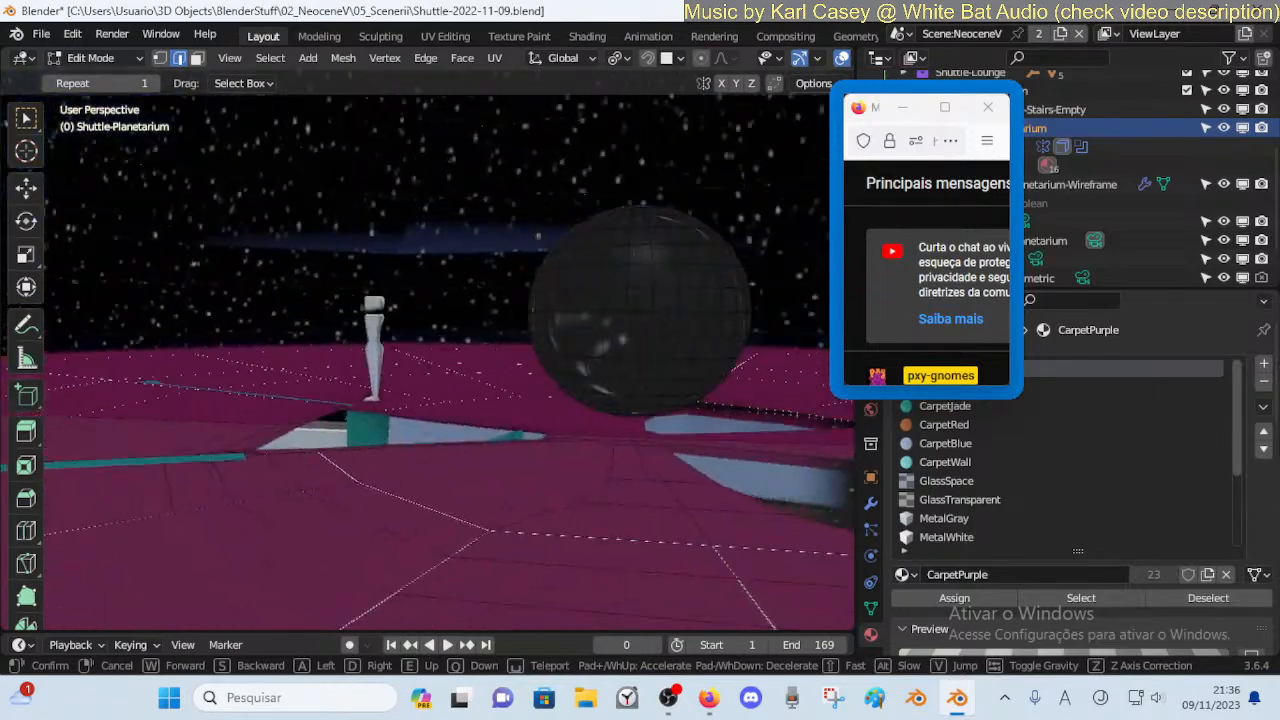
{"action": "key", "text": "w"}
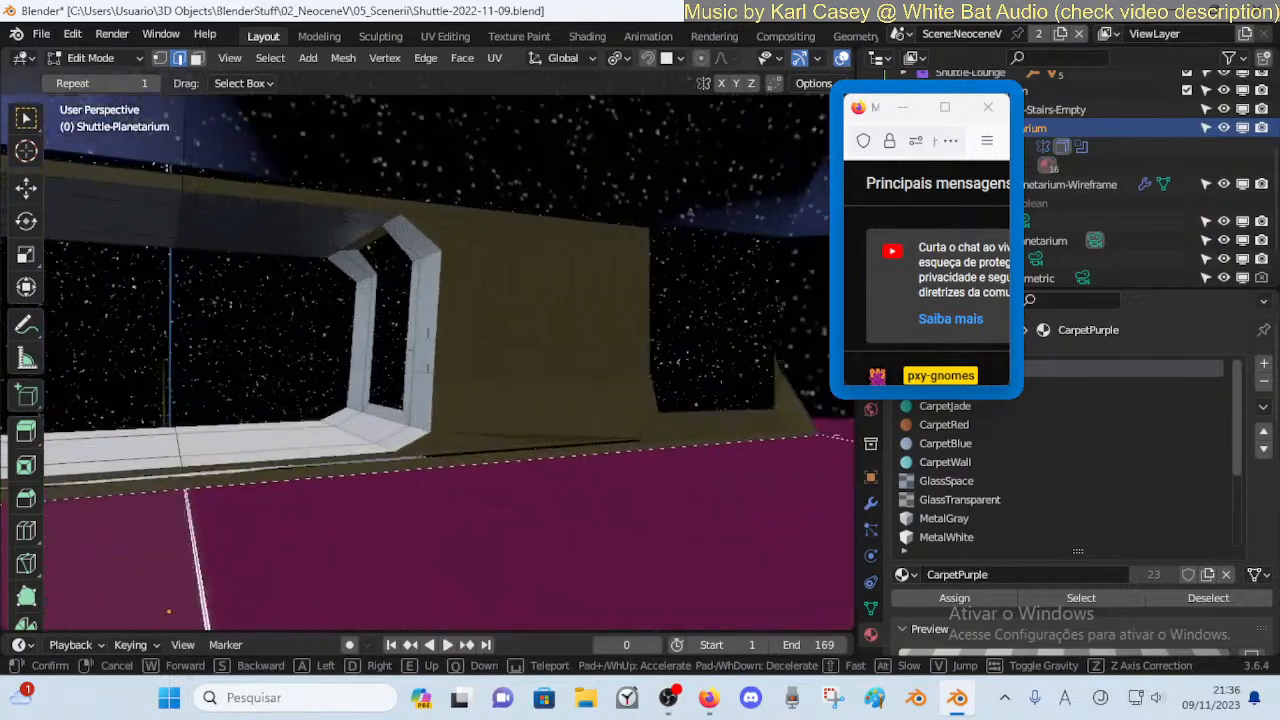
{"action": "key", "text": "s"}
{"action": "key", "text": "w"}
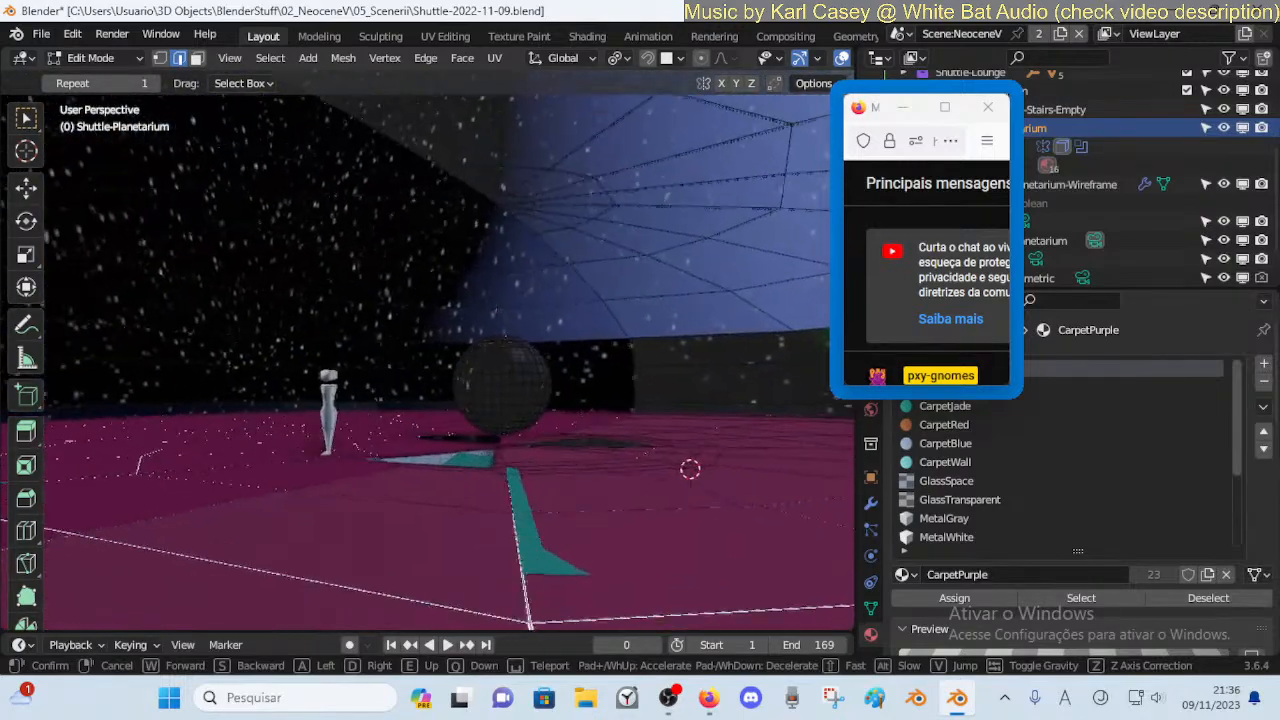
{"action": "key", "text": "w"}
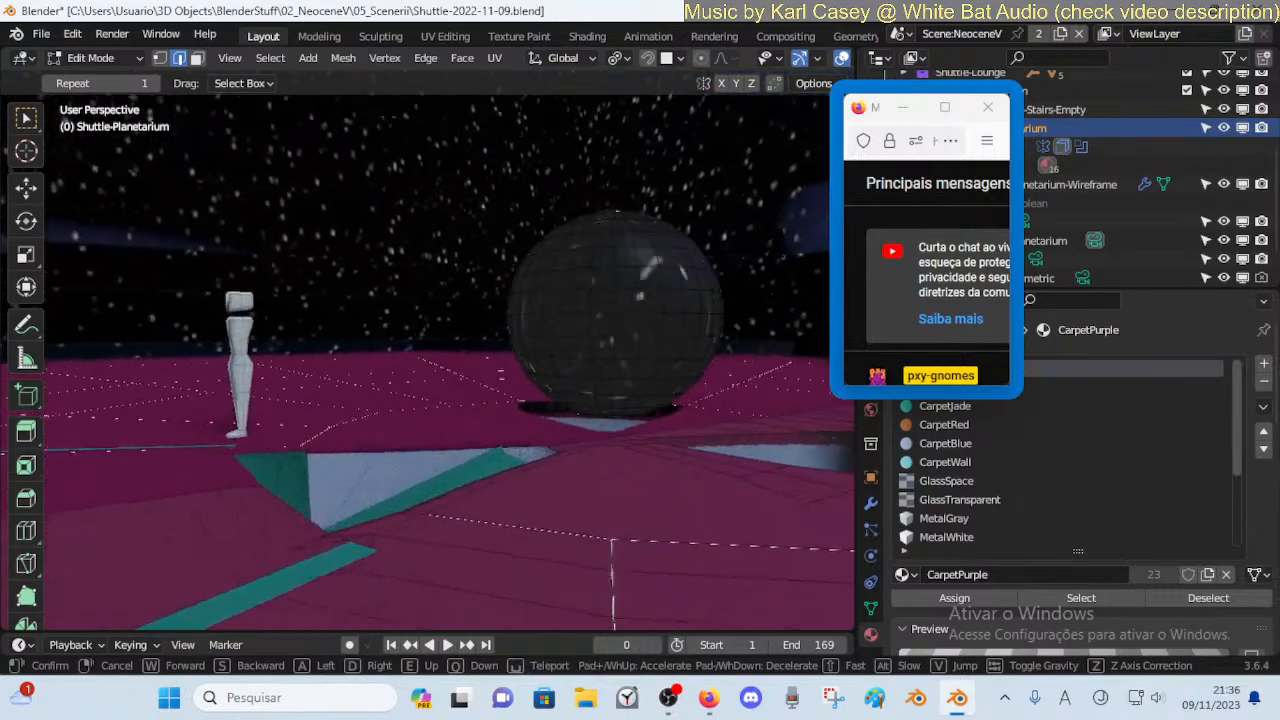
{"action": "key", "text": "w"}
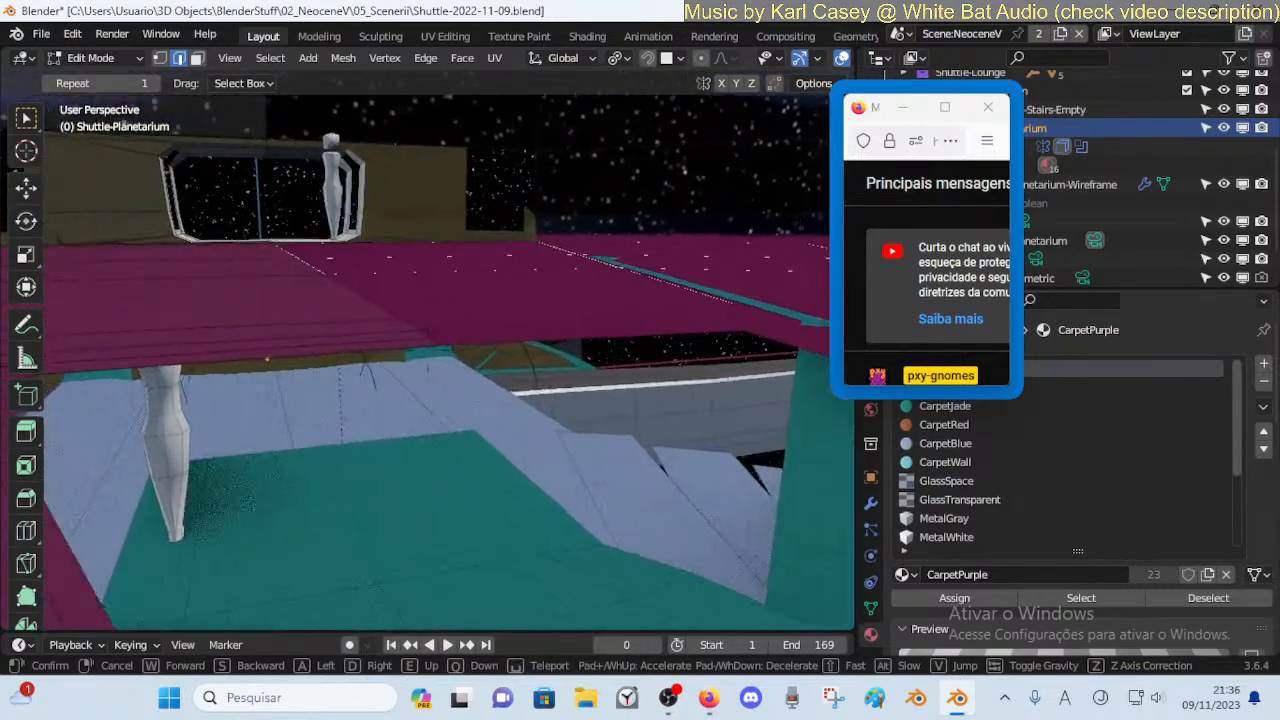
{"action": "key", "text": "w"}
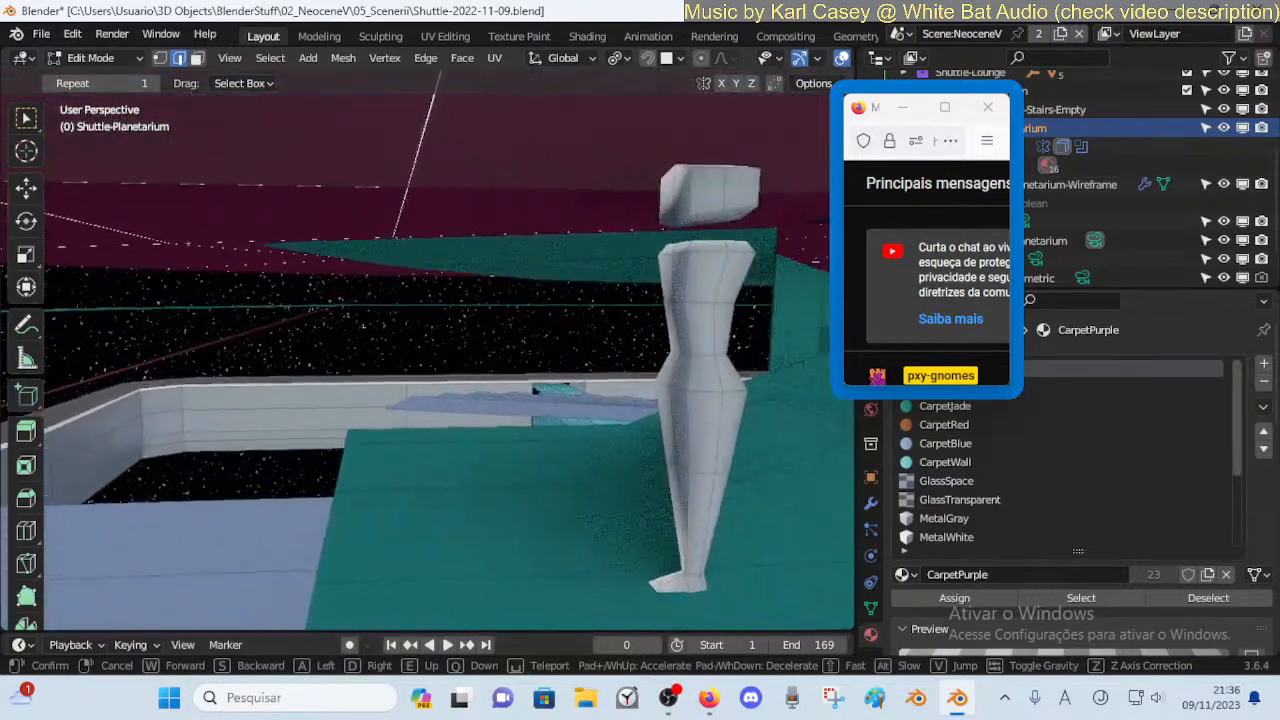
{"action": "key", "text": "d"}
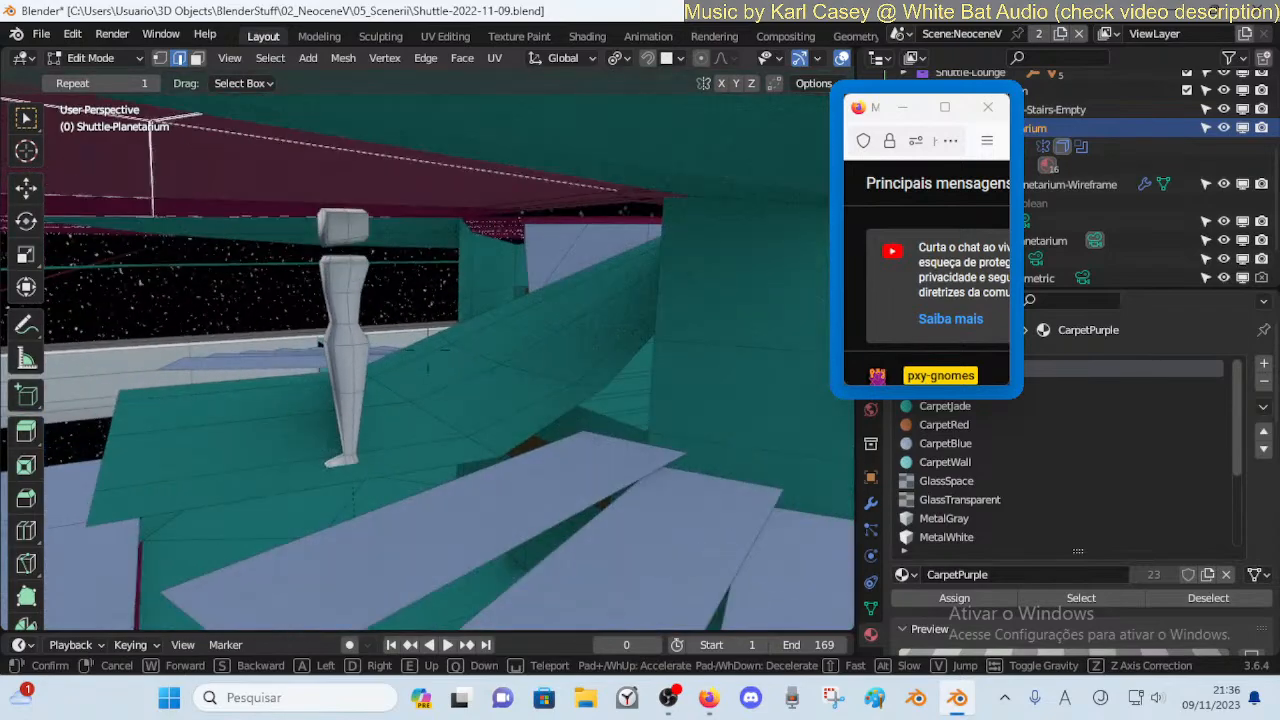
{"action": "key", "text": "w"}
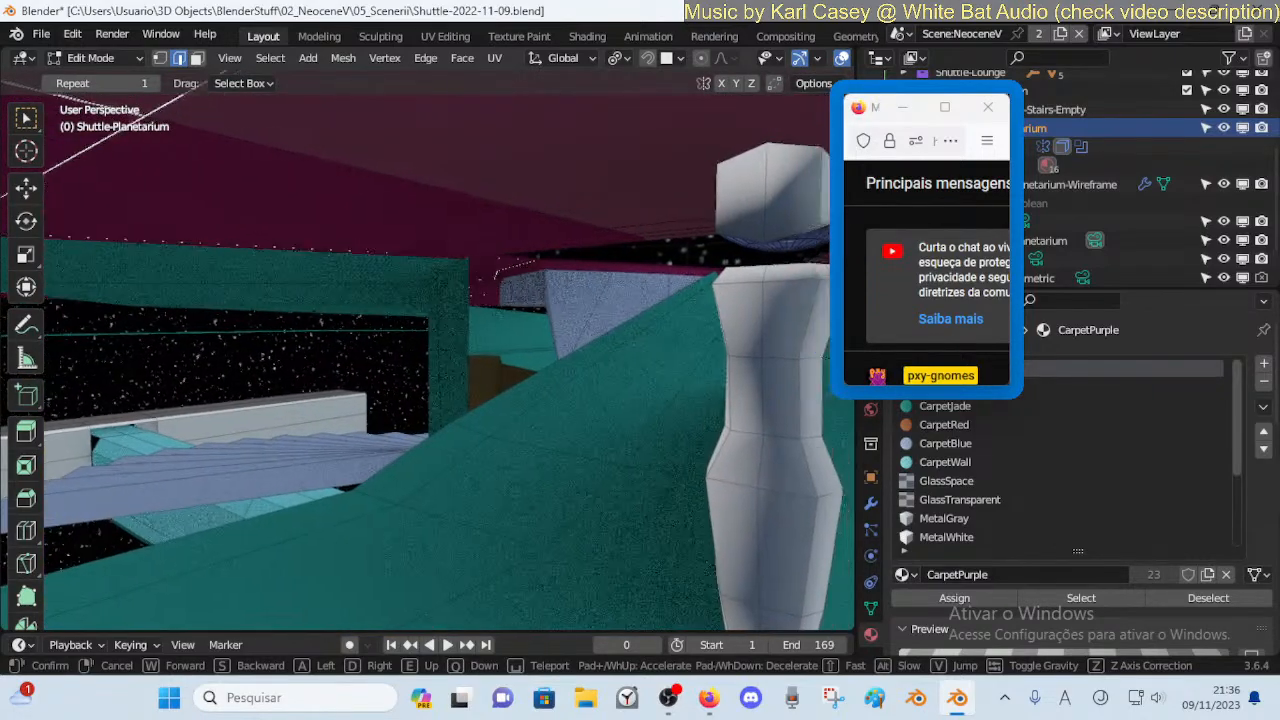
{"action": "key", "text": "w"}
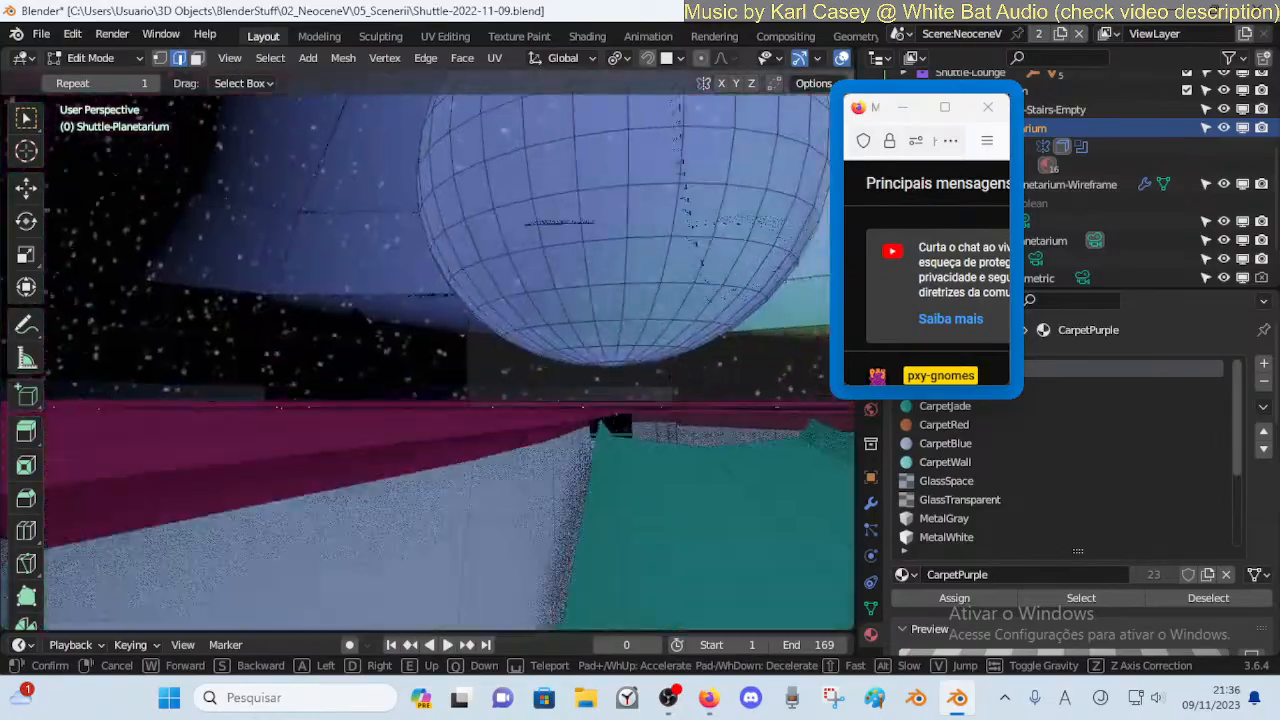
{"action": "key", "text": "w"}
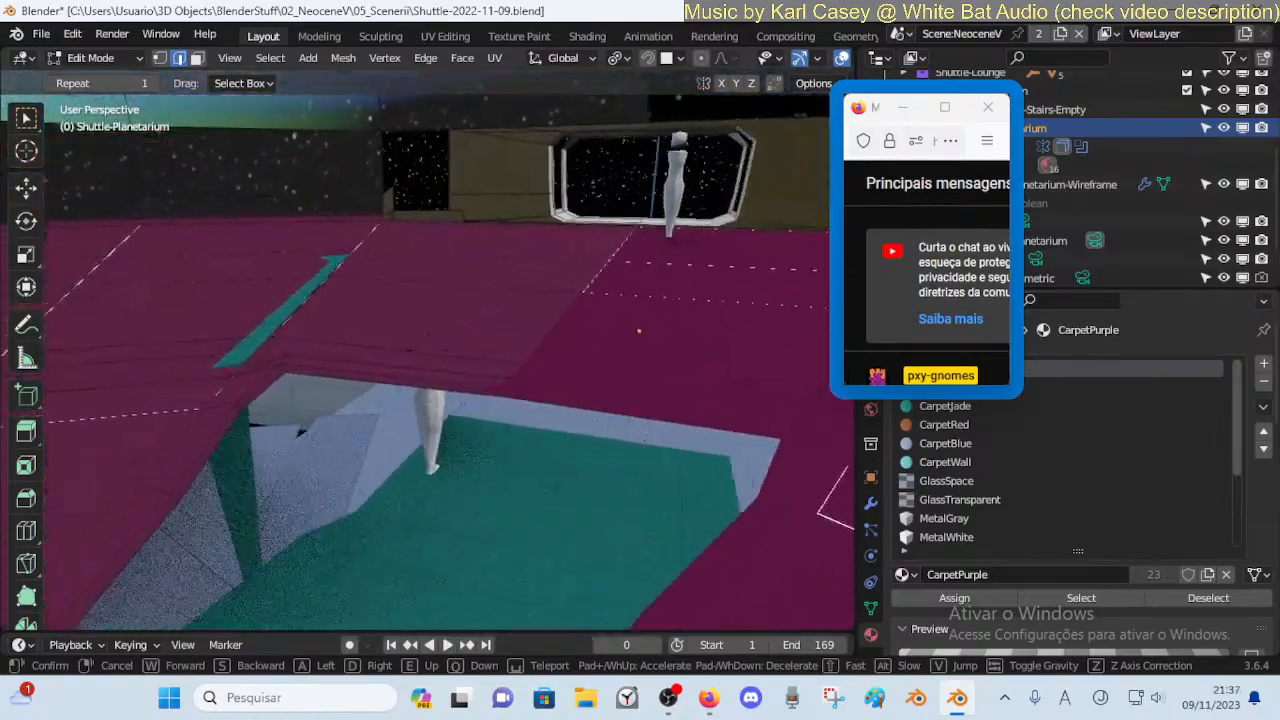
{"action": "key", "text": "w"}
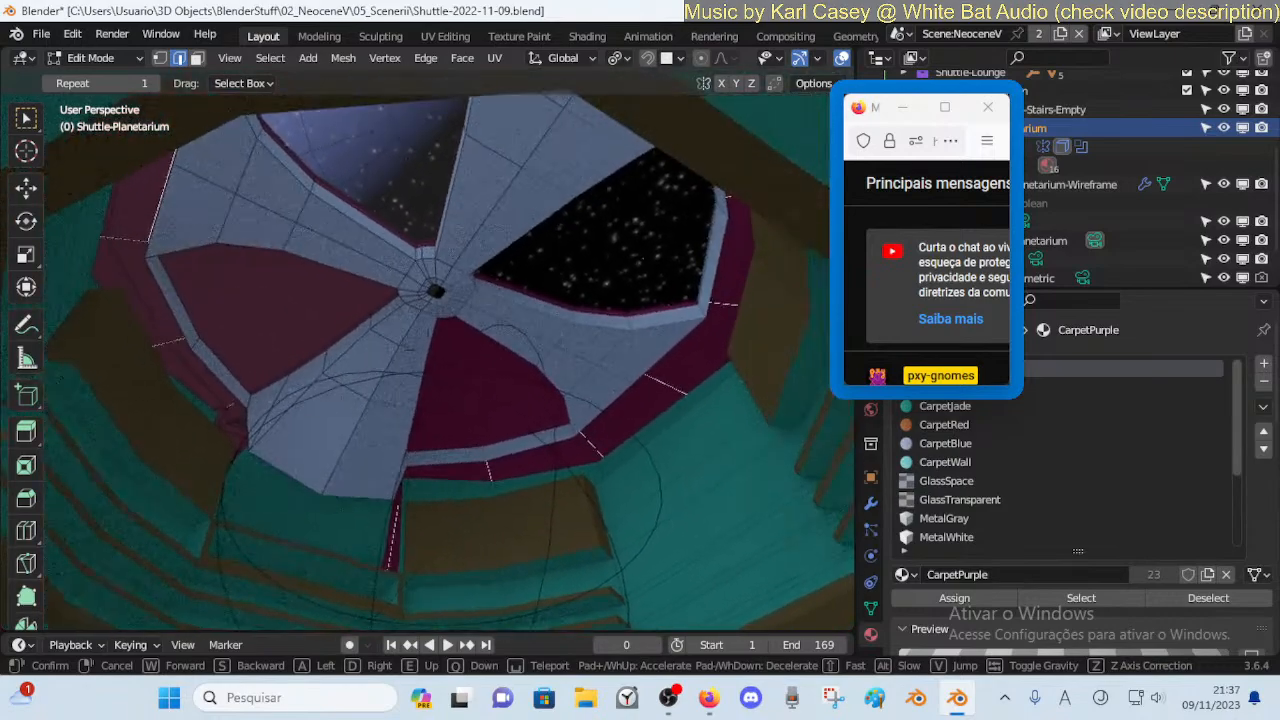
{"action": "key", "text": "w"}
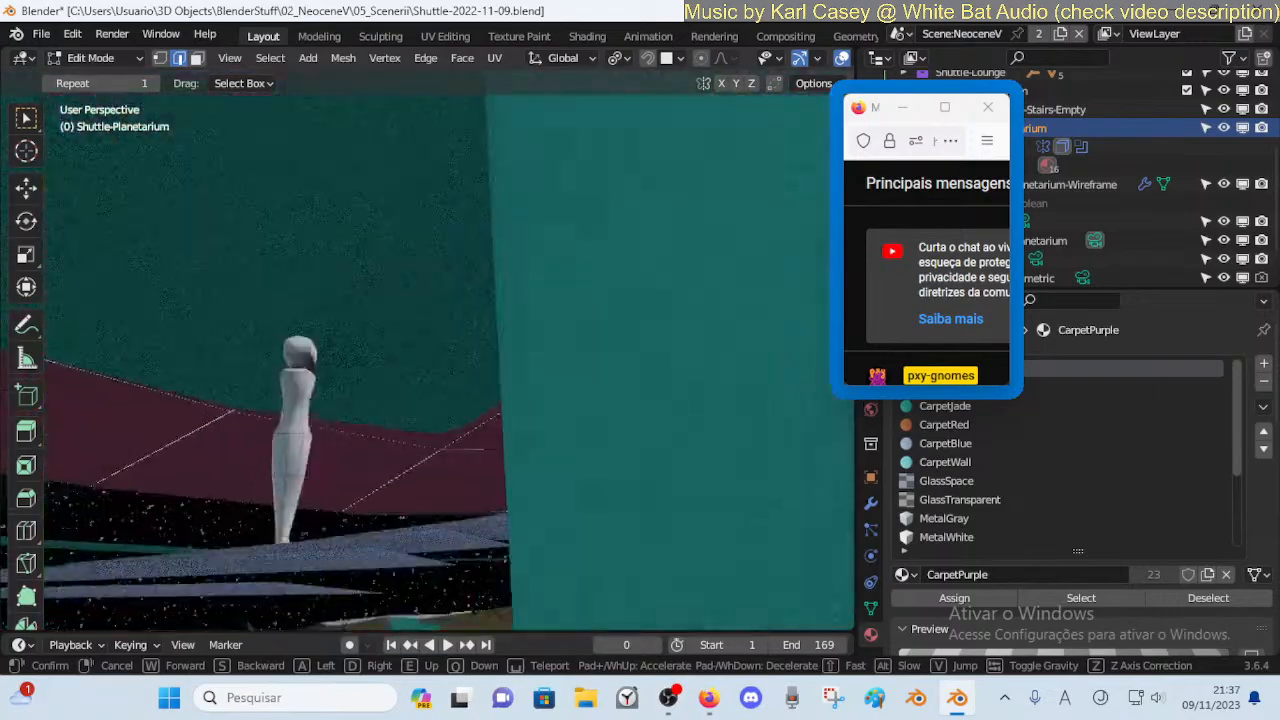
{"action": "key", "text": "w"}
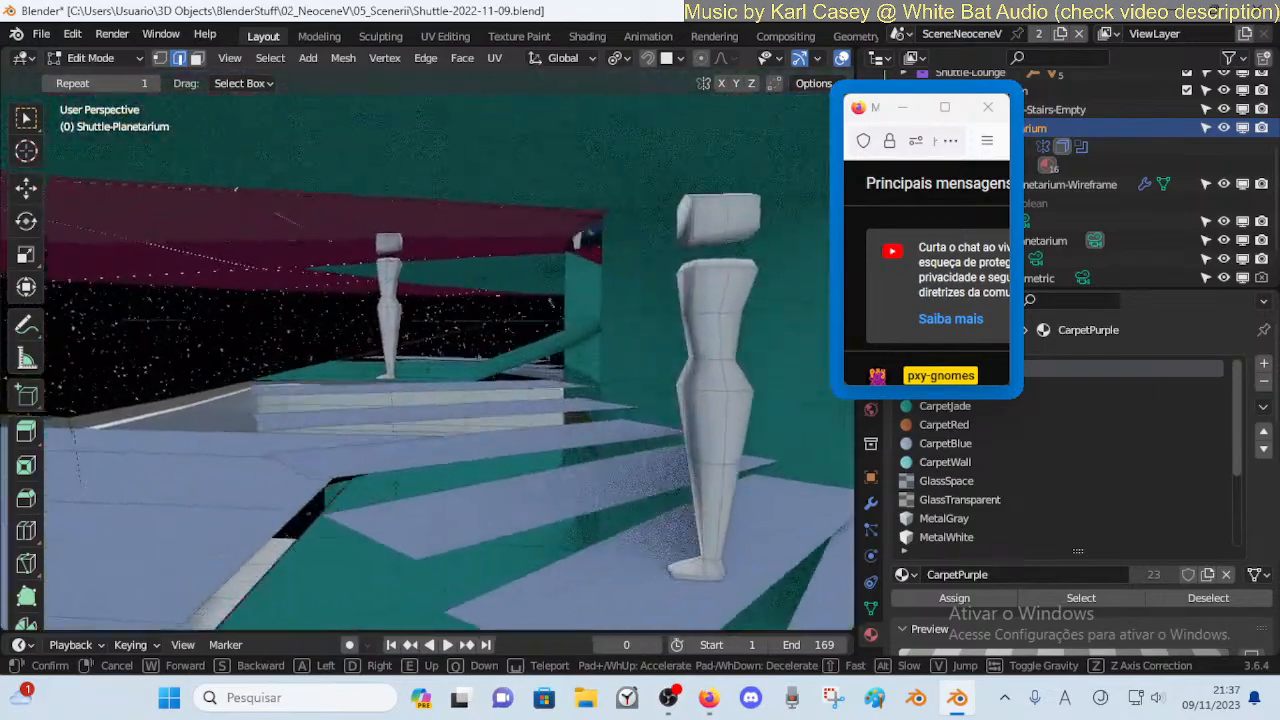
{"action": "key", "text": "w"}
{"action": "key", "text": "e"}
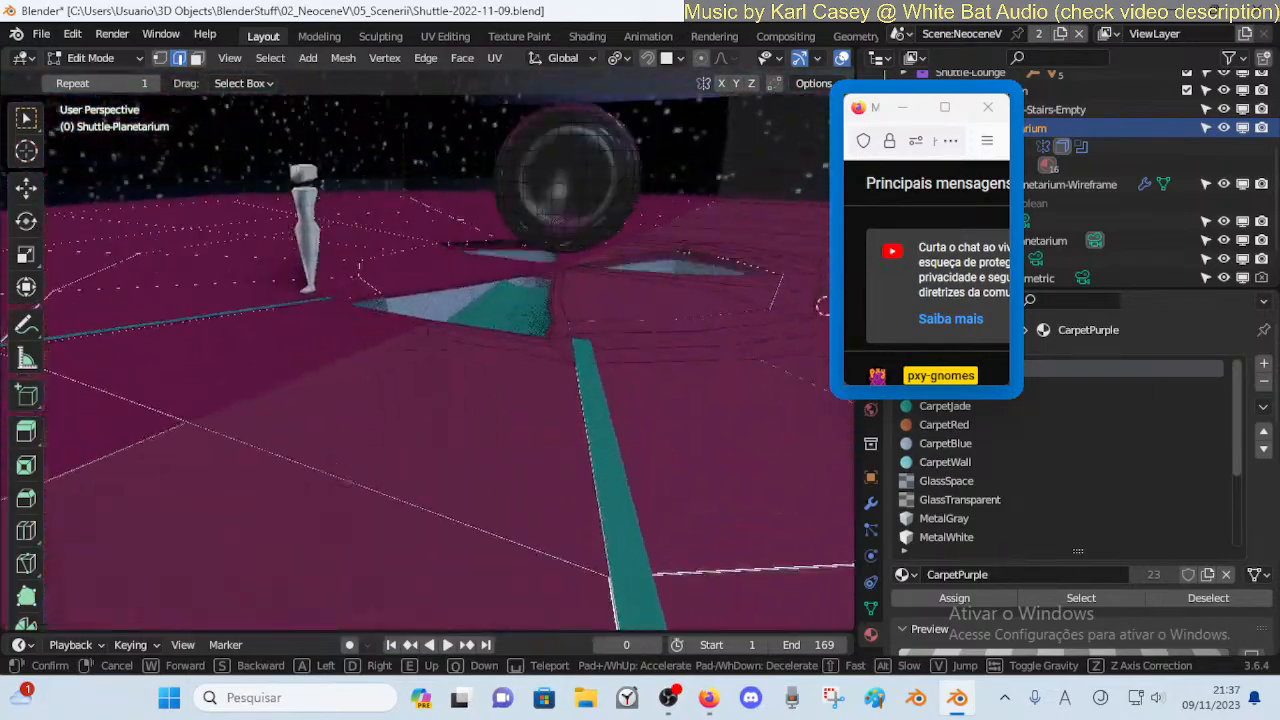
{"action": "key", "text": "Return"}
Reopen Shuttle-2022-11-09.blend from the 05_Scenerii folder, discarding the unsaved changes
{"action": "left_click", "coordinate": [41, 34]}
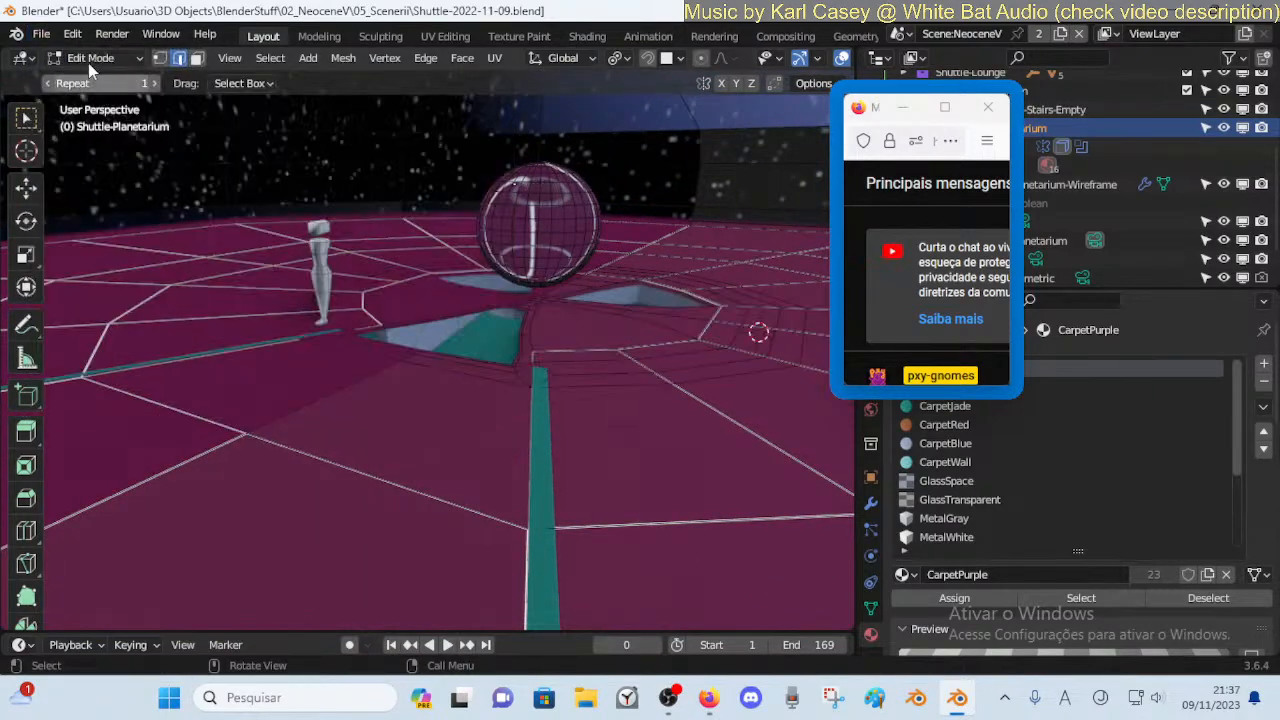
{"action": "left_click", "coordinate": [42, 35]}
{"action": "left_click", "coordinate": [67, 77]}
{"action": "left_click", "coordinate": [668, 377]}
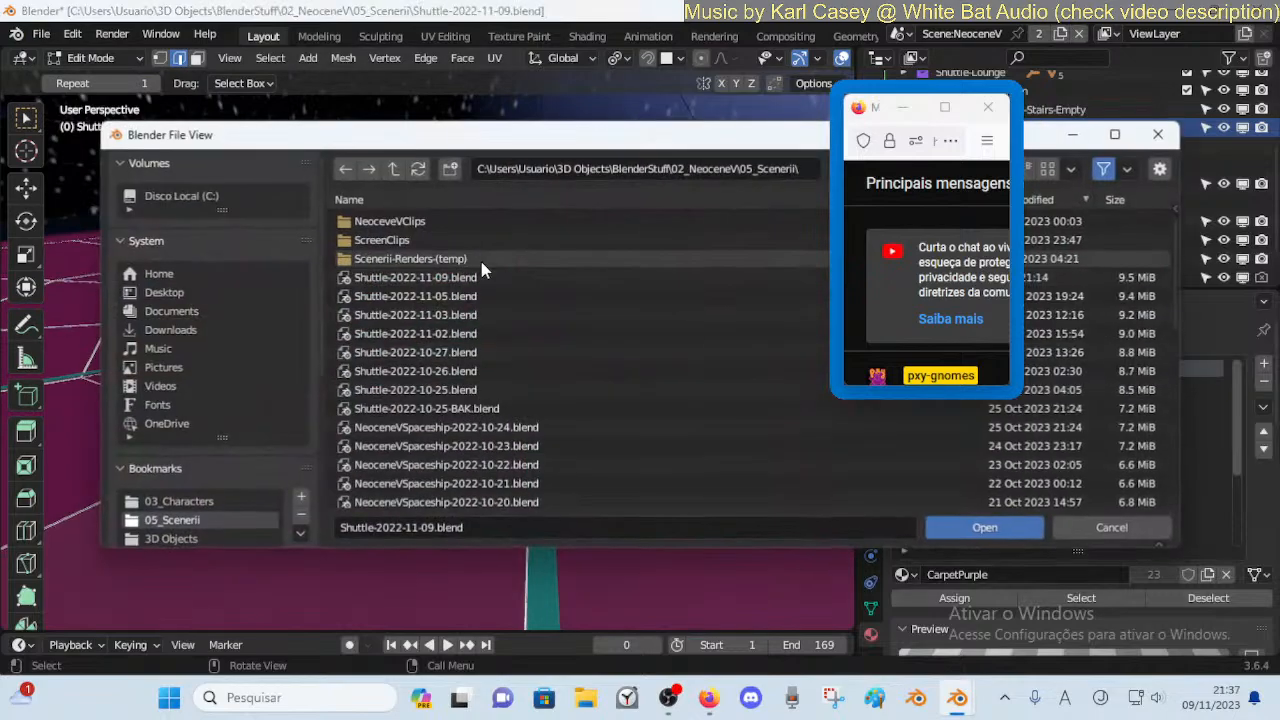
{"action": "double_click", "coordinate": [470, 281]}
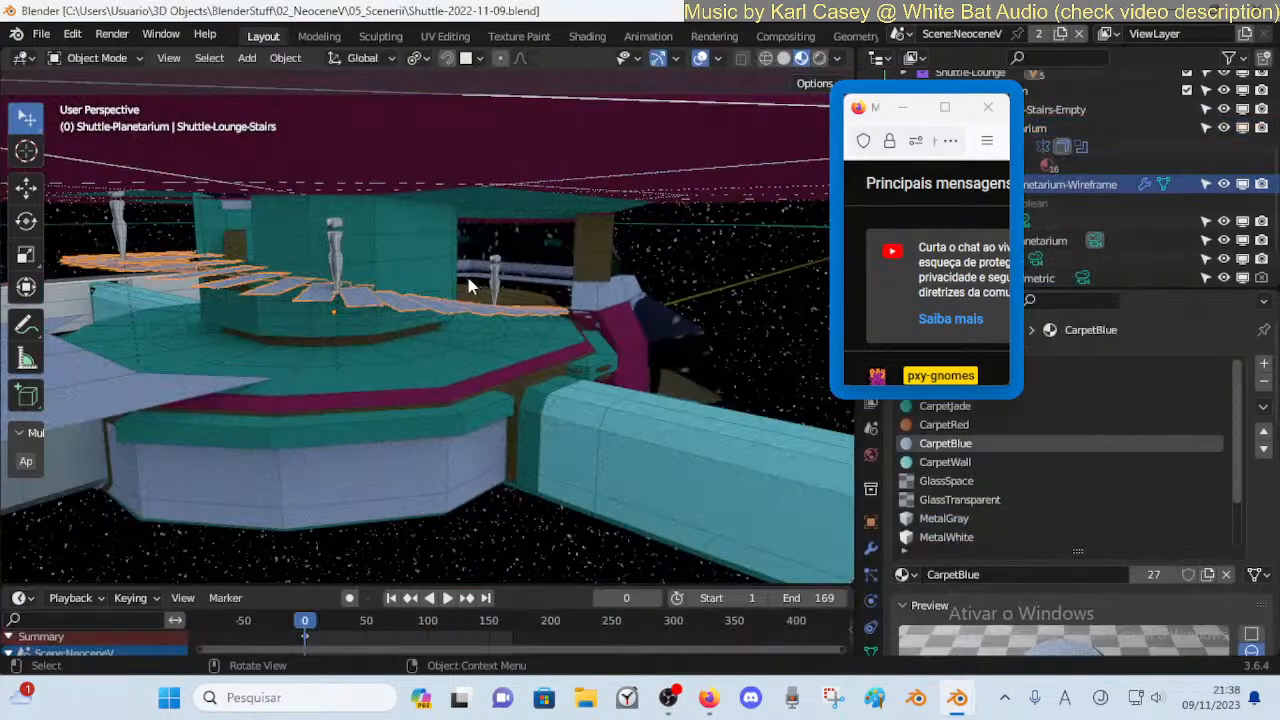
Examine the lounge stairs and the planetarium floor openings above them in the reopened file
{"action": "key", "text": "shift+grave"}
{"action": "key", "text": "w"}
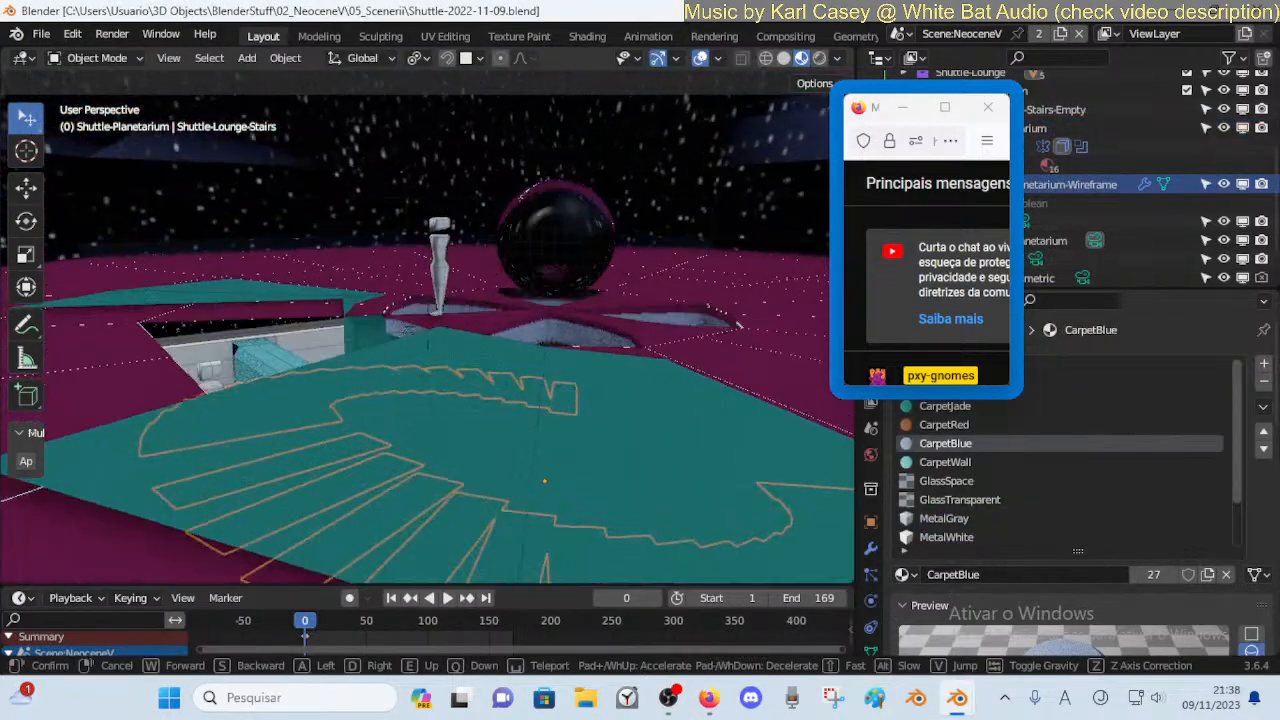
{"action": "key", "text": "a"}
{"action": "key", "text": "e"}
{"action": "key", "text": "w"}
{"action": "key", "text": "d"}
{"action": "key", "text": "w"}
{"action": "left_click", "coordinate": [456, 338]}
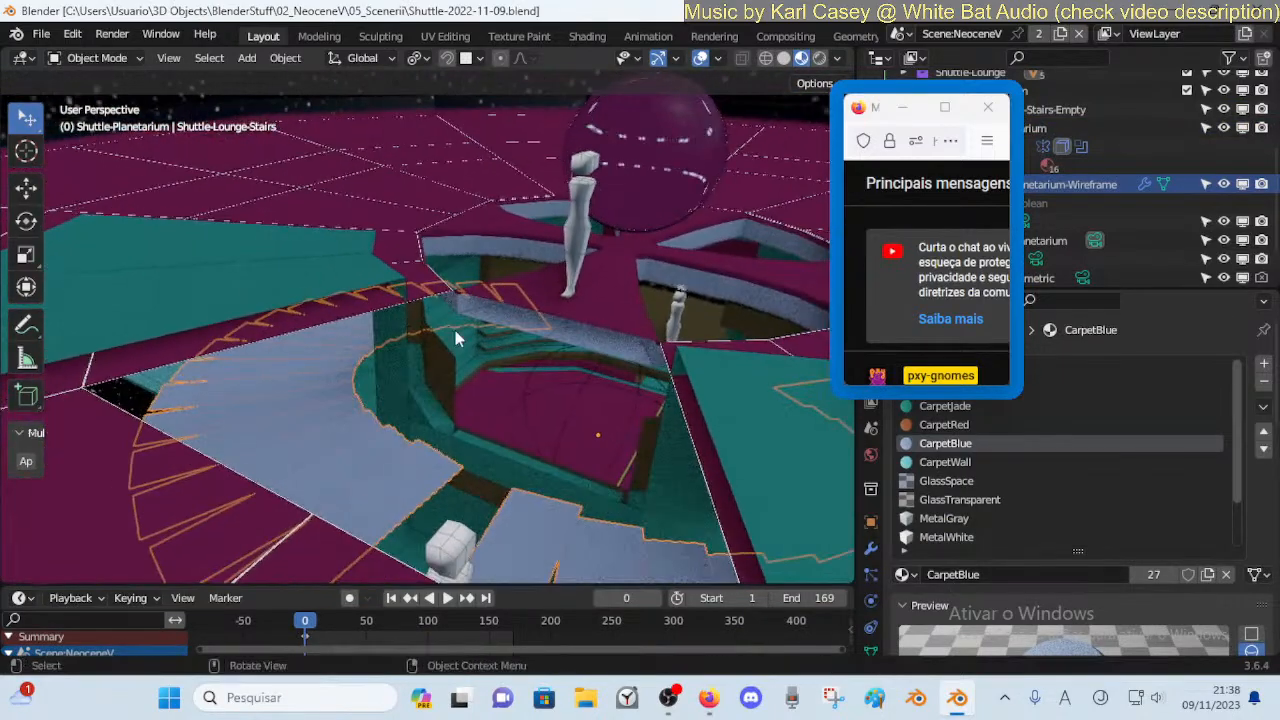
Save the scene as a new file named Shuttle-2022-11-10.blend in the same folder
{"action": "left_click", "coordinate": [41, 34]}
{"action": "left_click", "coordinate": [72, 175]}
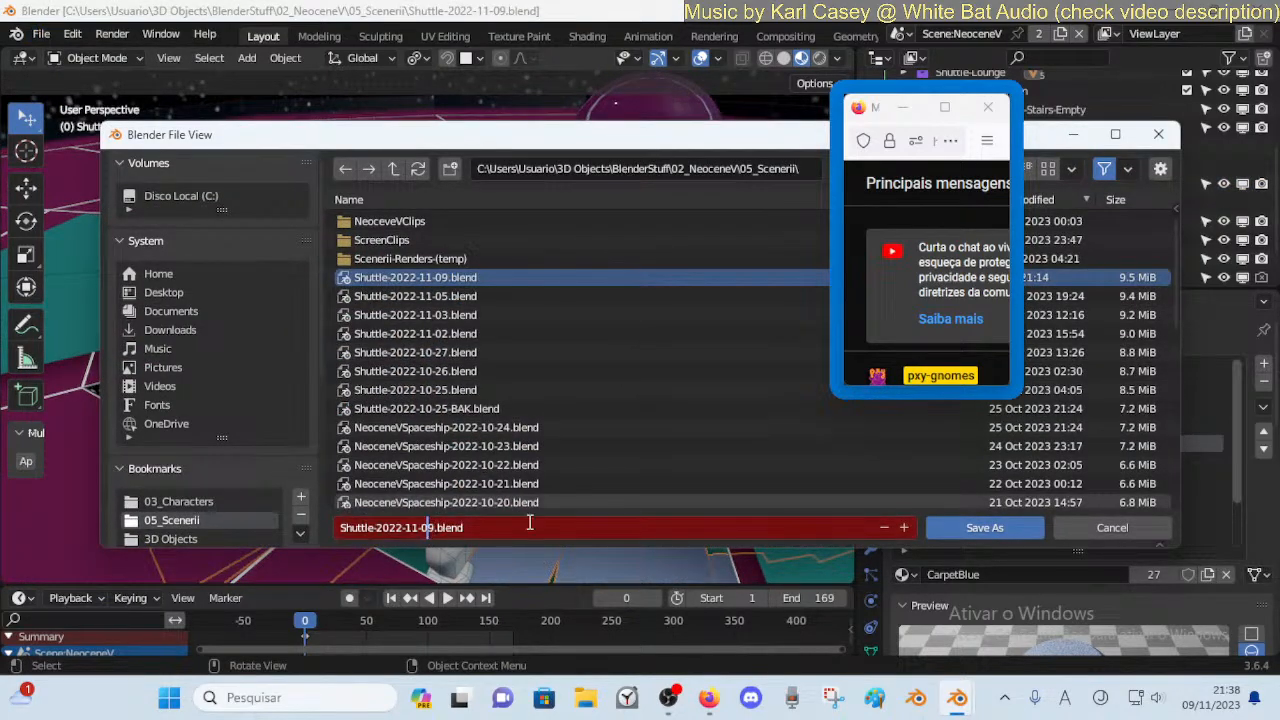
{"action": "key", "text": "Return"}
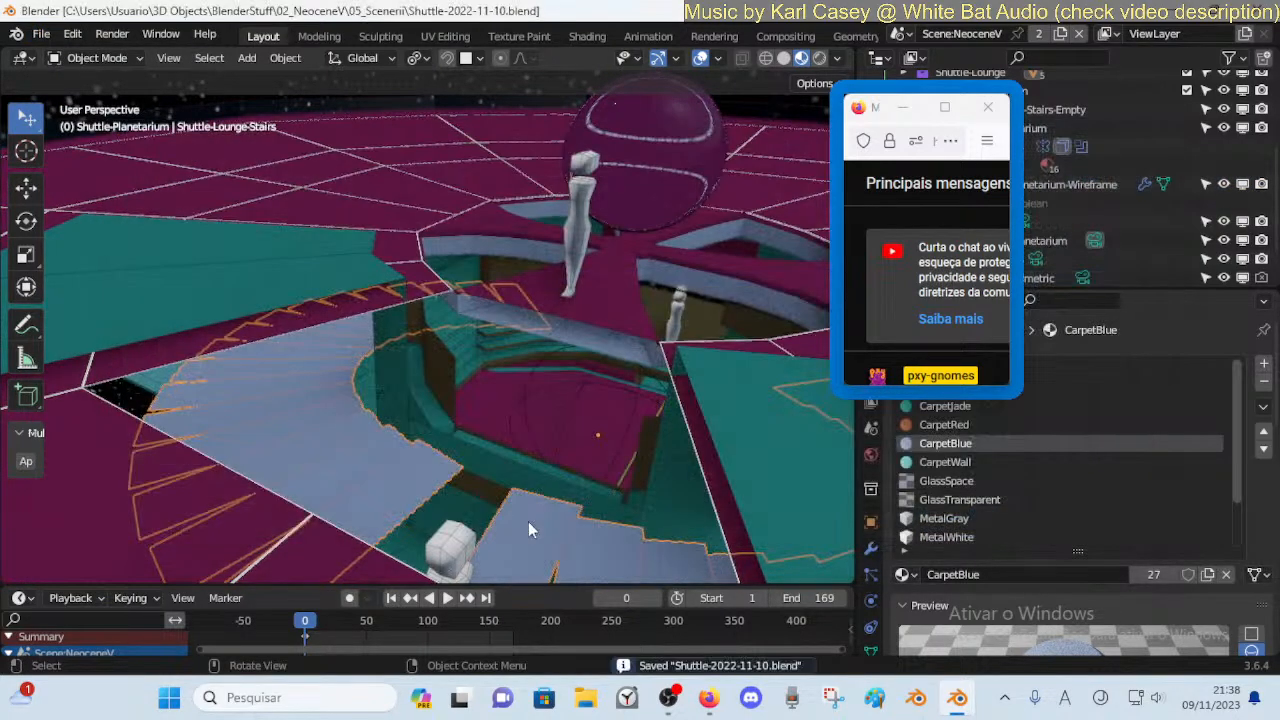
Examine the lounge stairs' steps, the figures' headroom and the floor opening from the lounge level and from above
{"action": "key", "text": "shift+grave"}
{"action": "key", "text": "w"}
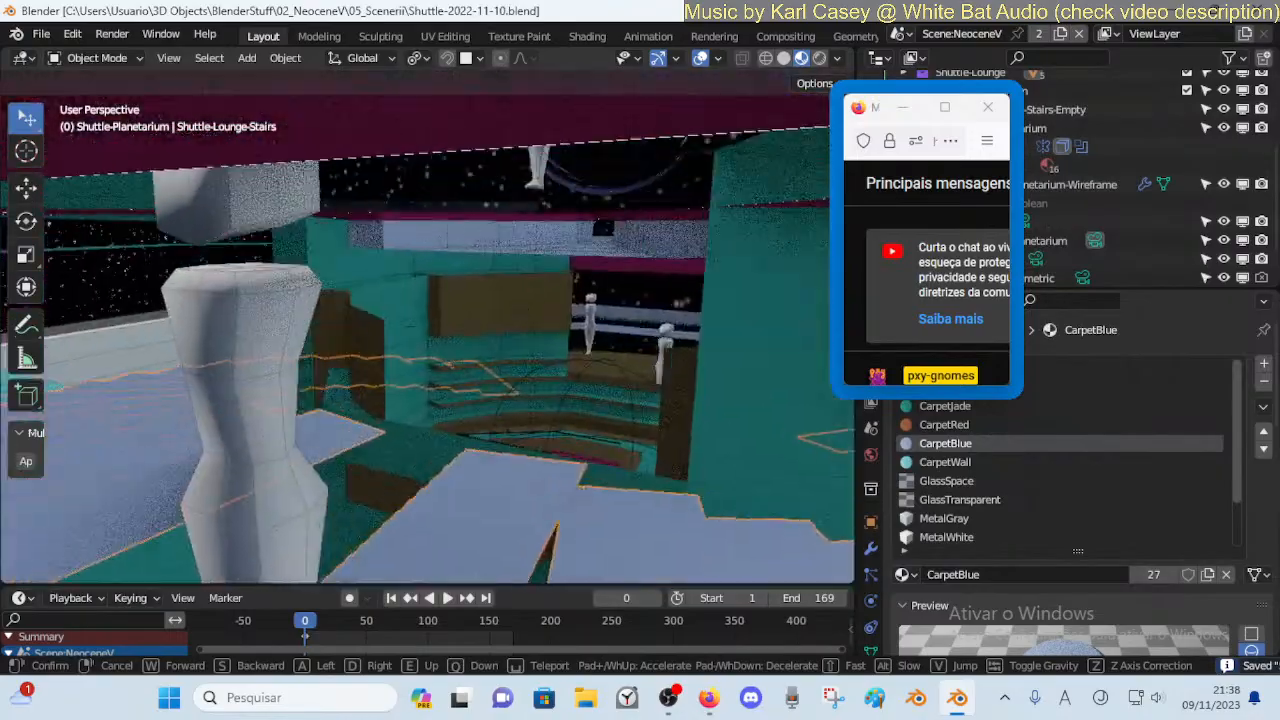
{"action": "key", "text": "w"}
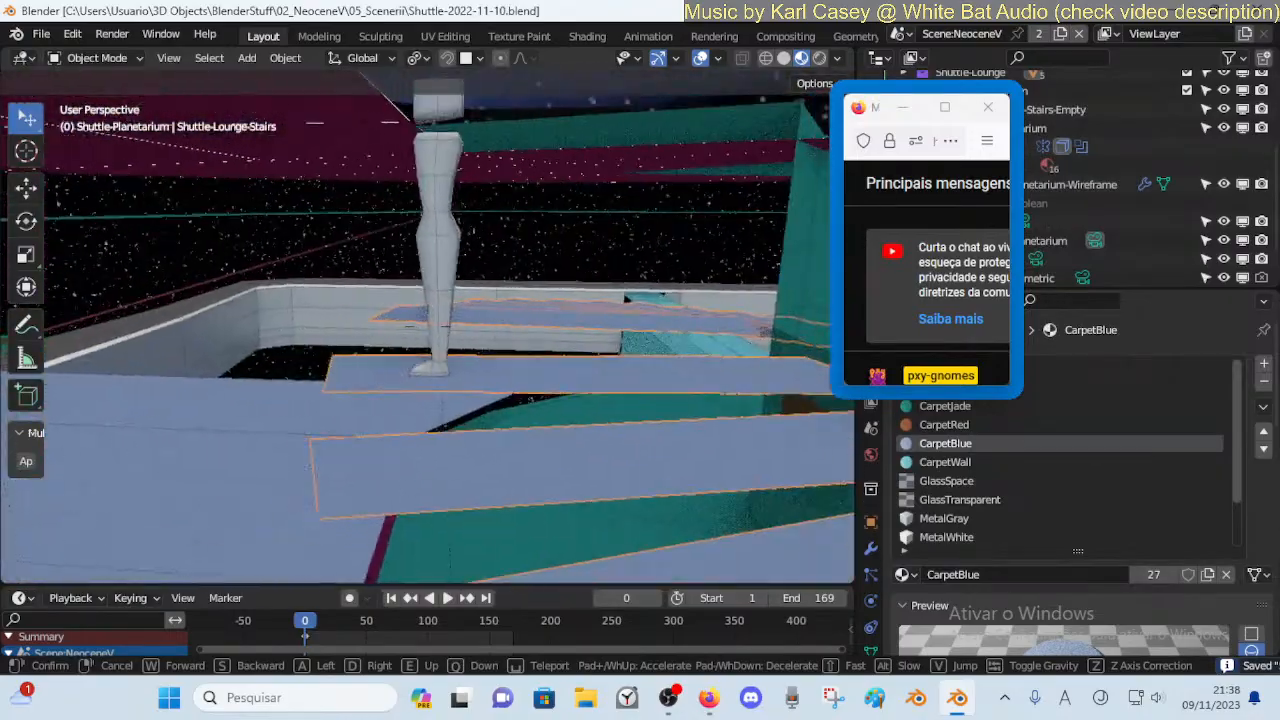
{"action": "key", "text": "w"}
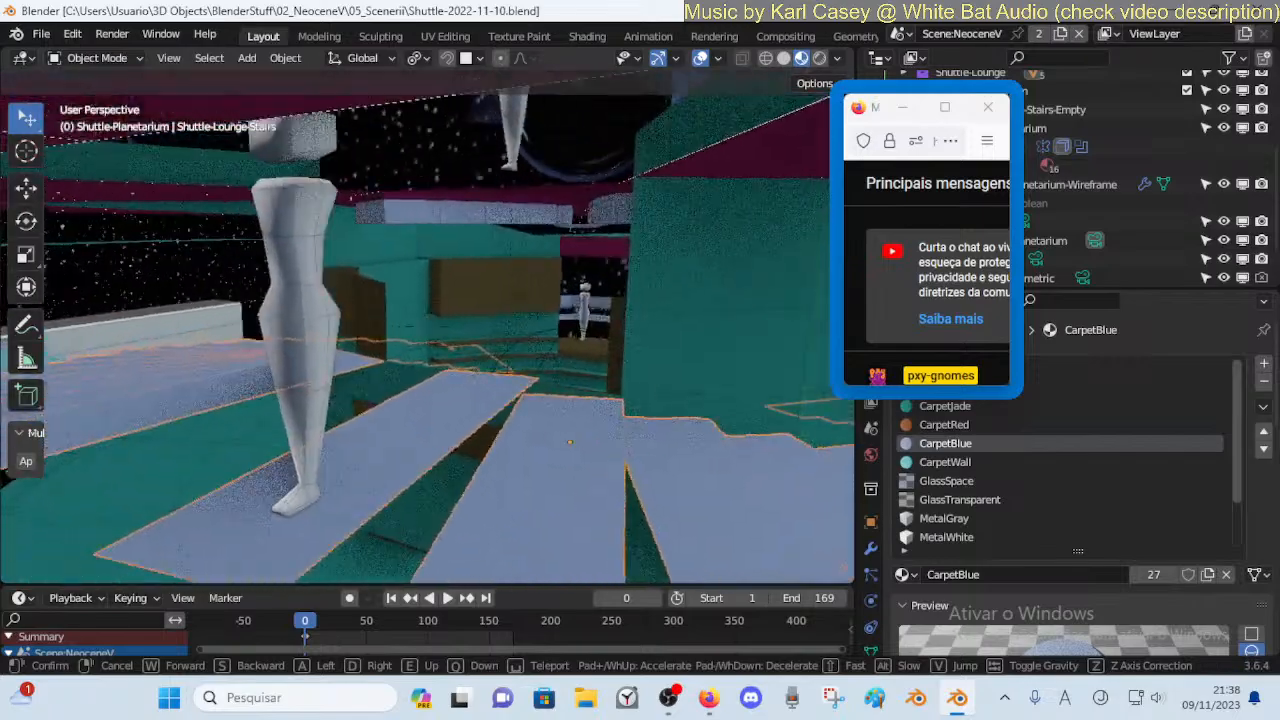
{"action": "key", "text": "w"}
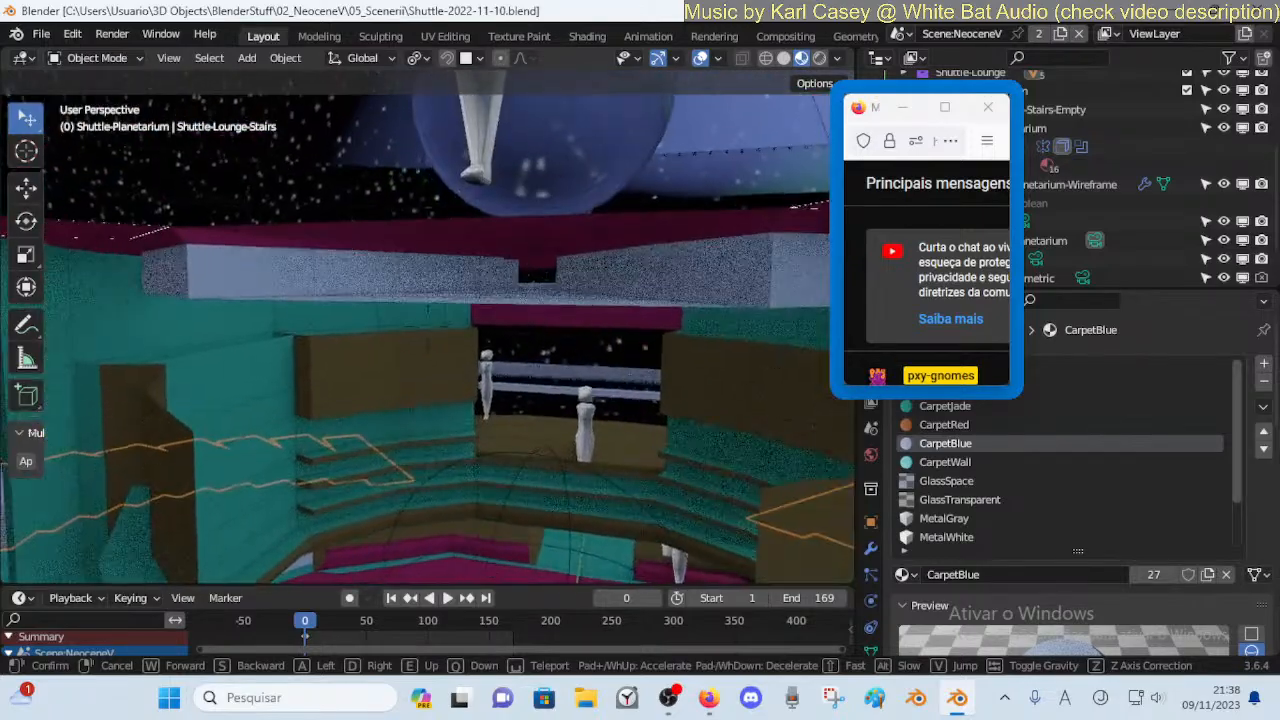
{"action": "key", "text": "s"}
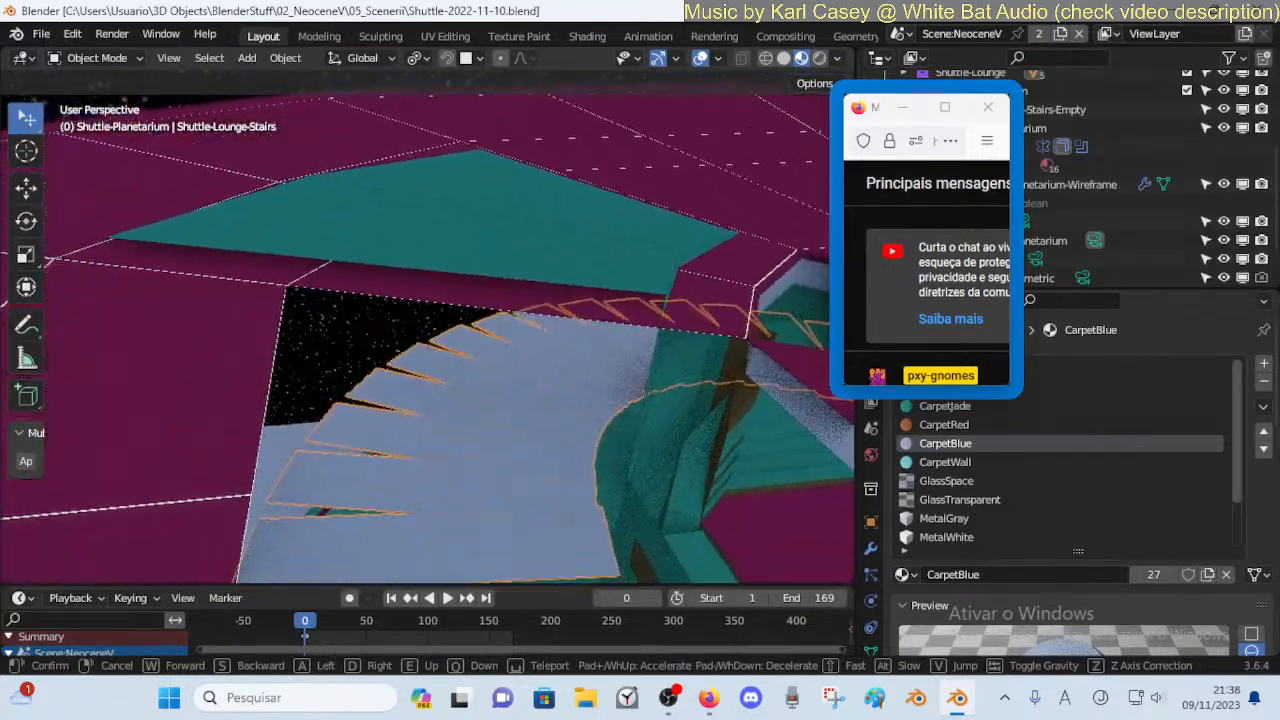
{"action": "key", "text": "w"}
{"action": "key", "text": "w"}
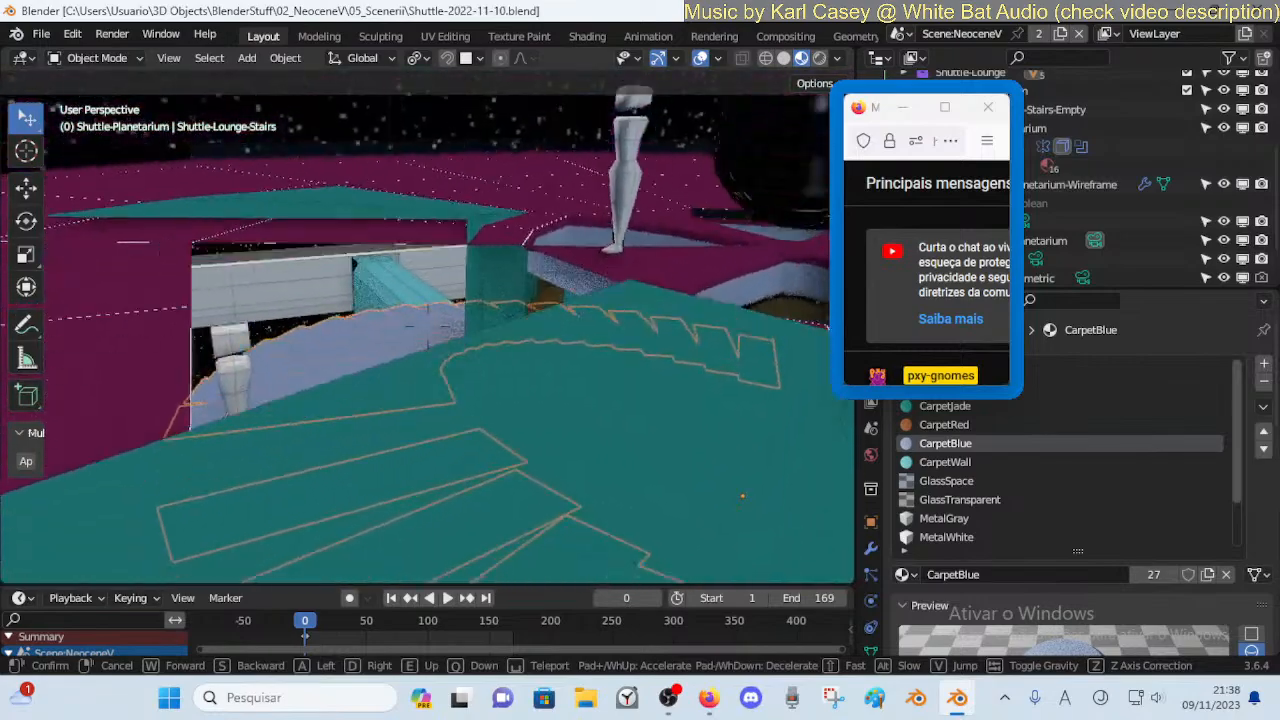
{"action": "key", "text": "s"}
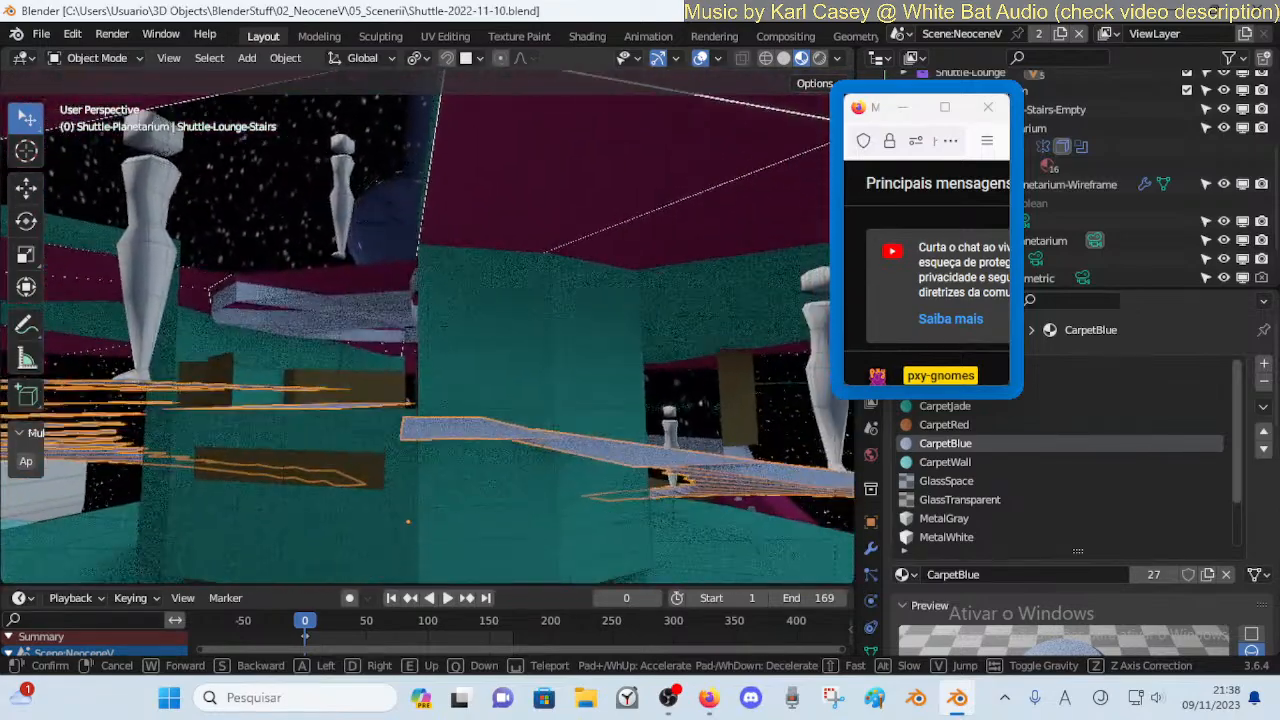
{"action": "key", "text": "a"}
{"action": "key", "text": "e"}
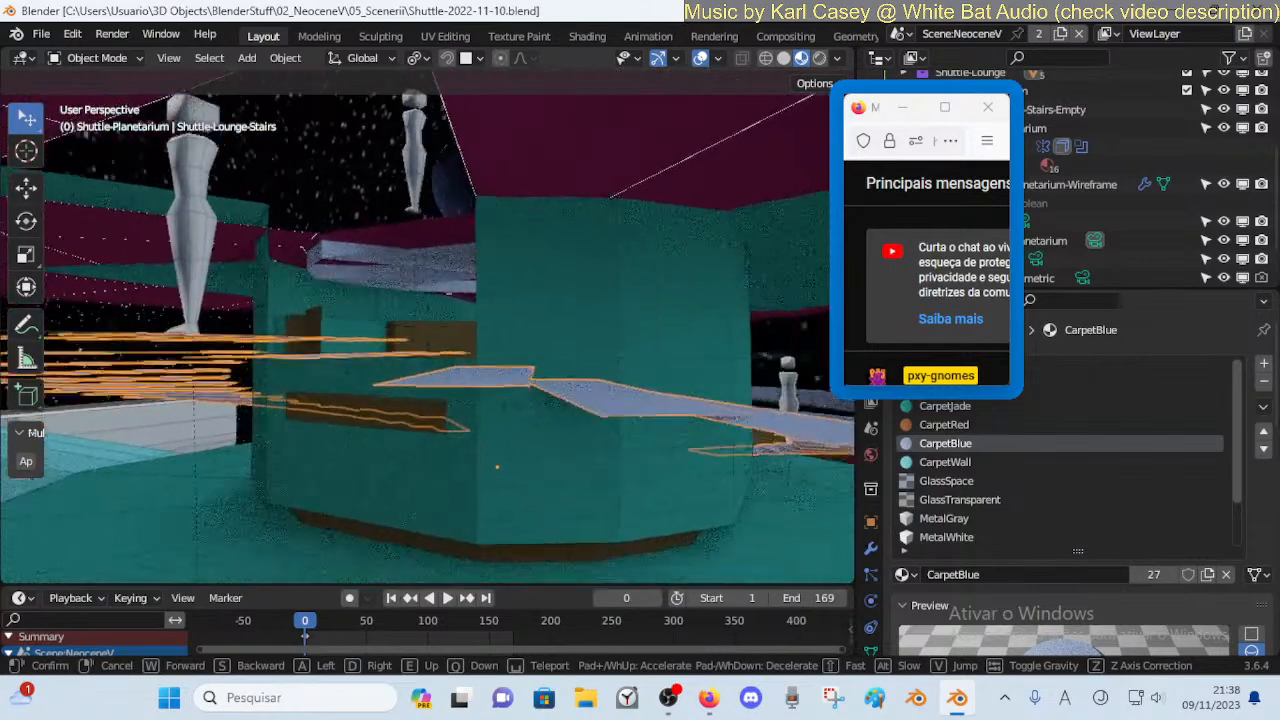
{"action": "left_click", "coordinate": [508, 339]}
Adjust the lounge stairs' rise and turn by moving Shuttle-Lounge-Stairs-Empty along Z and rotating it slightly about the global Z axis
{"action": "left_click", "coordinate": [496, 331]}
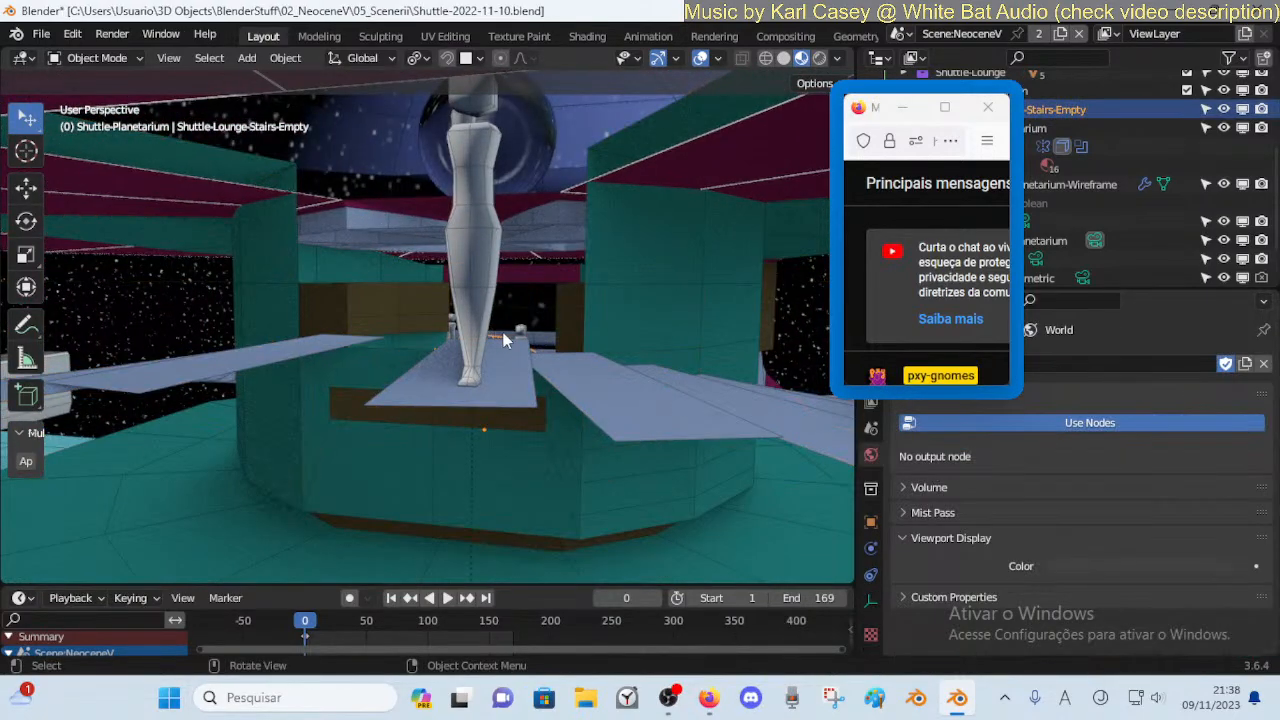
{"action": "key", "text": "g"}
{"action": "key", "text": "z"}
{"action": "left_click", "coordinate": [503, 338]}
{"action": "key", "text": "r"}
{"action": "key", "text": "z"}
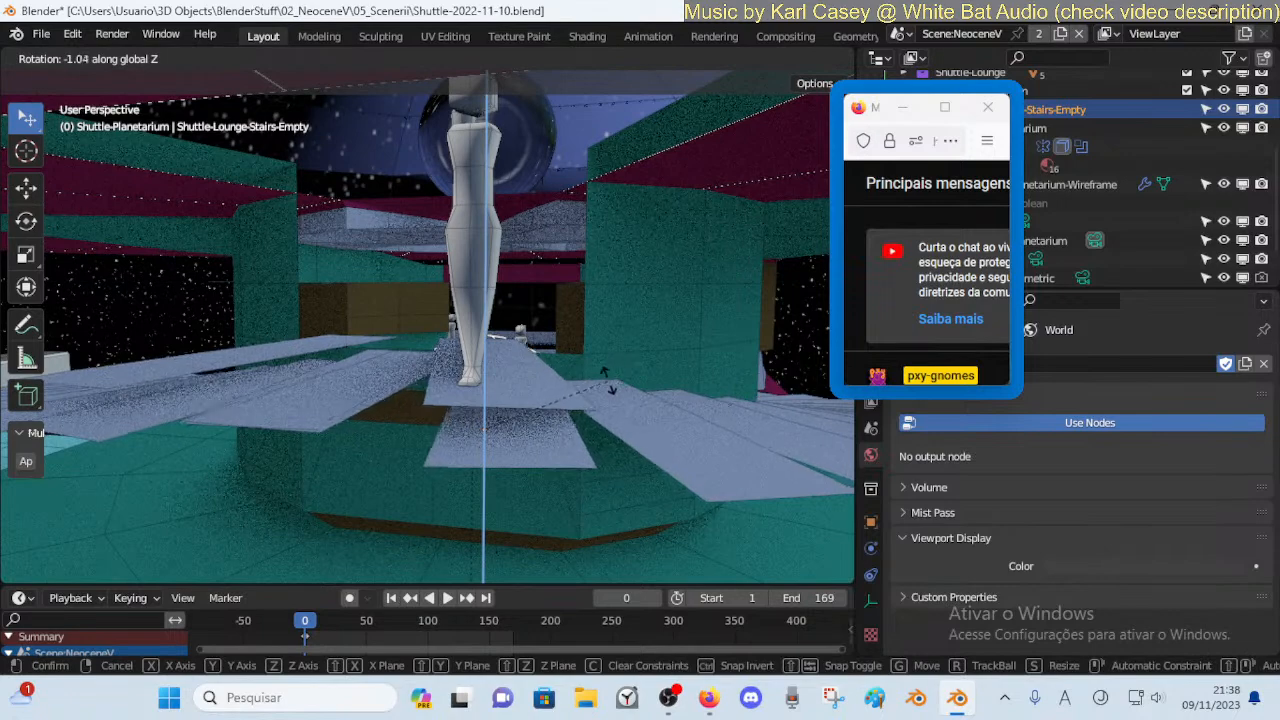
{"action": "right_click", "coordinate": [578, 393]}
{"action": "key", "text": "r"}
{"action": "key", "text": "z"}
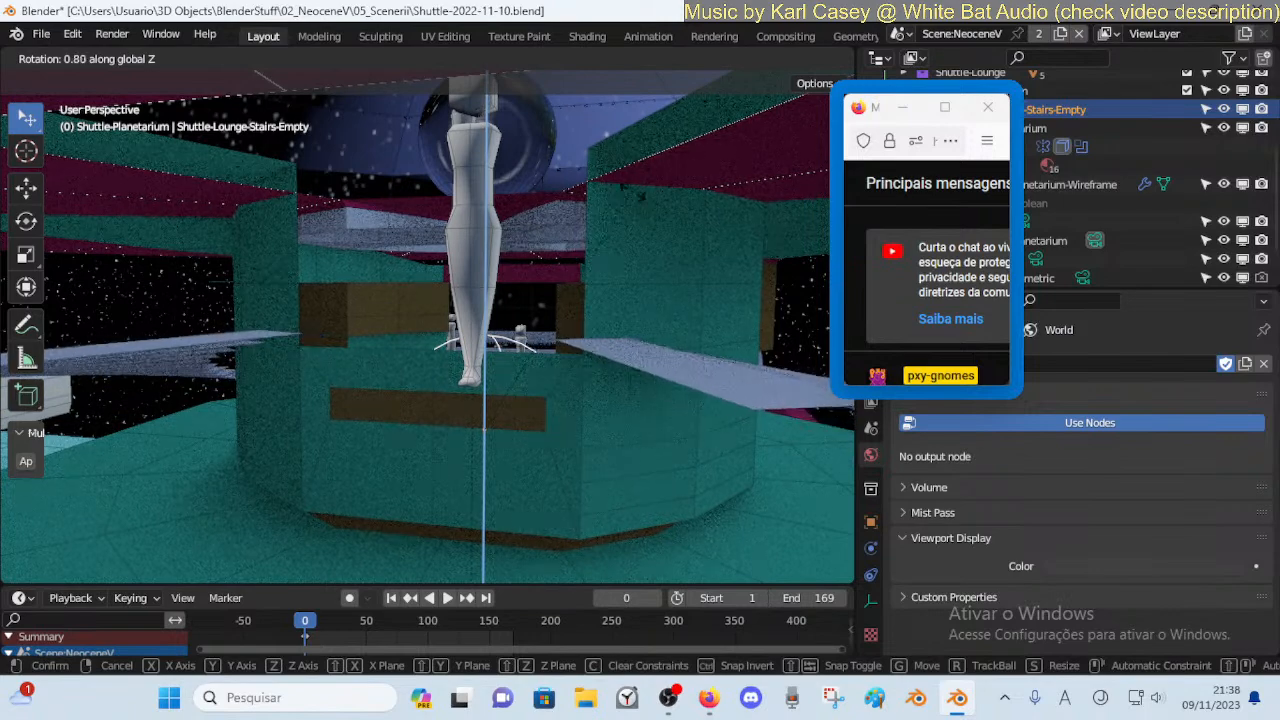
{"action": "left_click", "coordinate": [632, 295]}
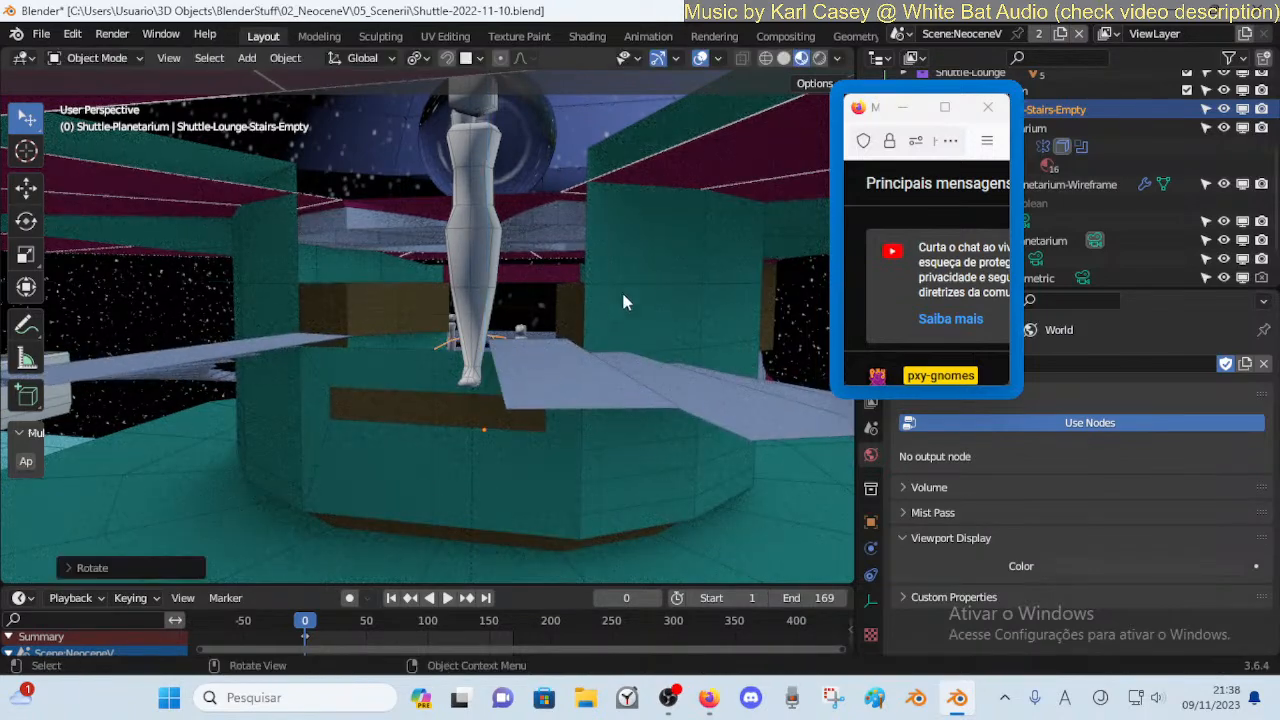
Examine the adjusted stairs against the lounge walls and the planetarium floor from both levels
{"action": "left_click", "coordinate": [575, 338]}
{"action": "key", "text": "Tab"}
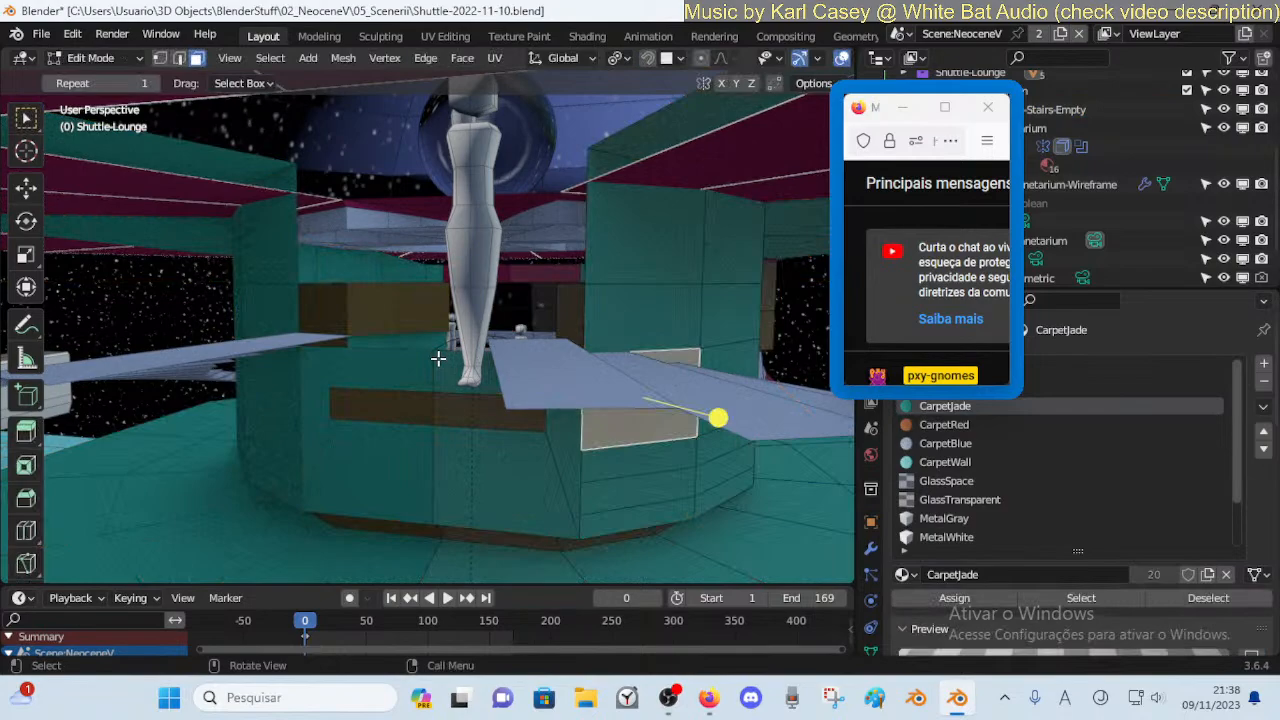
{"action": "key", "text": "shift+grave"}
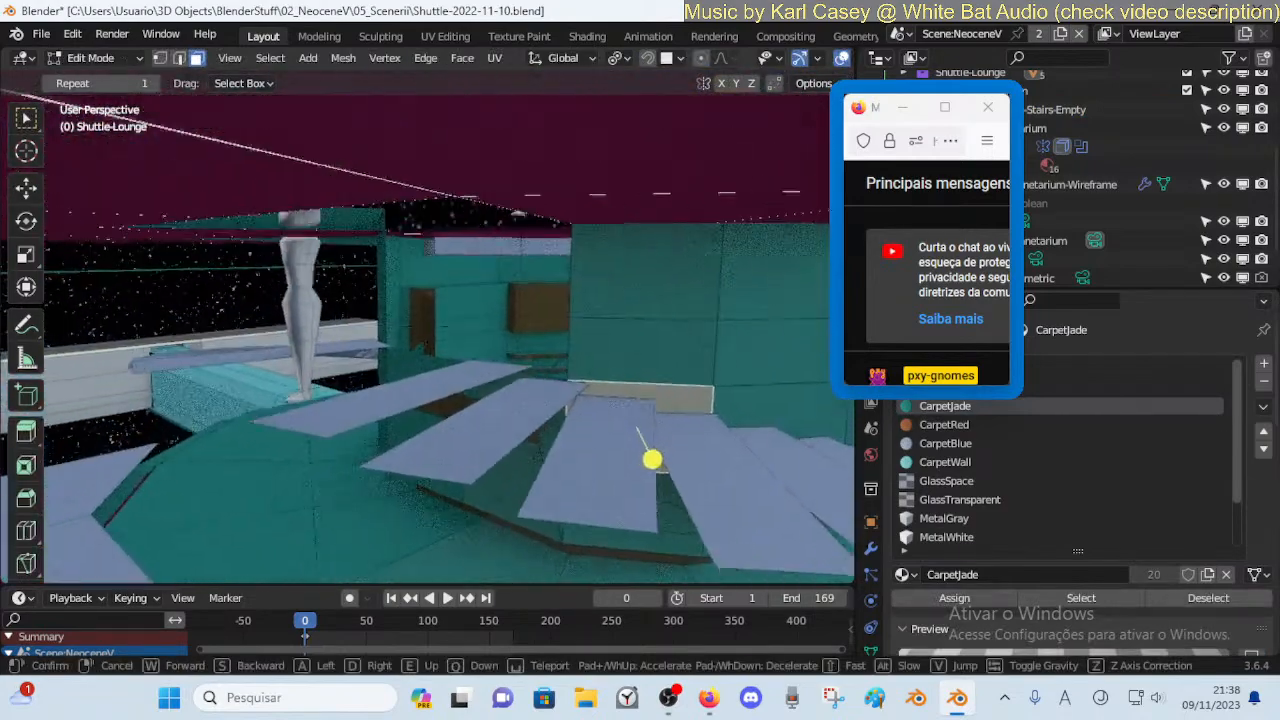
{"action": "key", "text": "d"}
{"action": "key", "text": "s"}
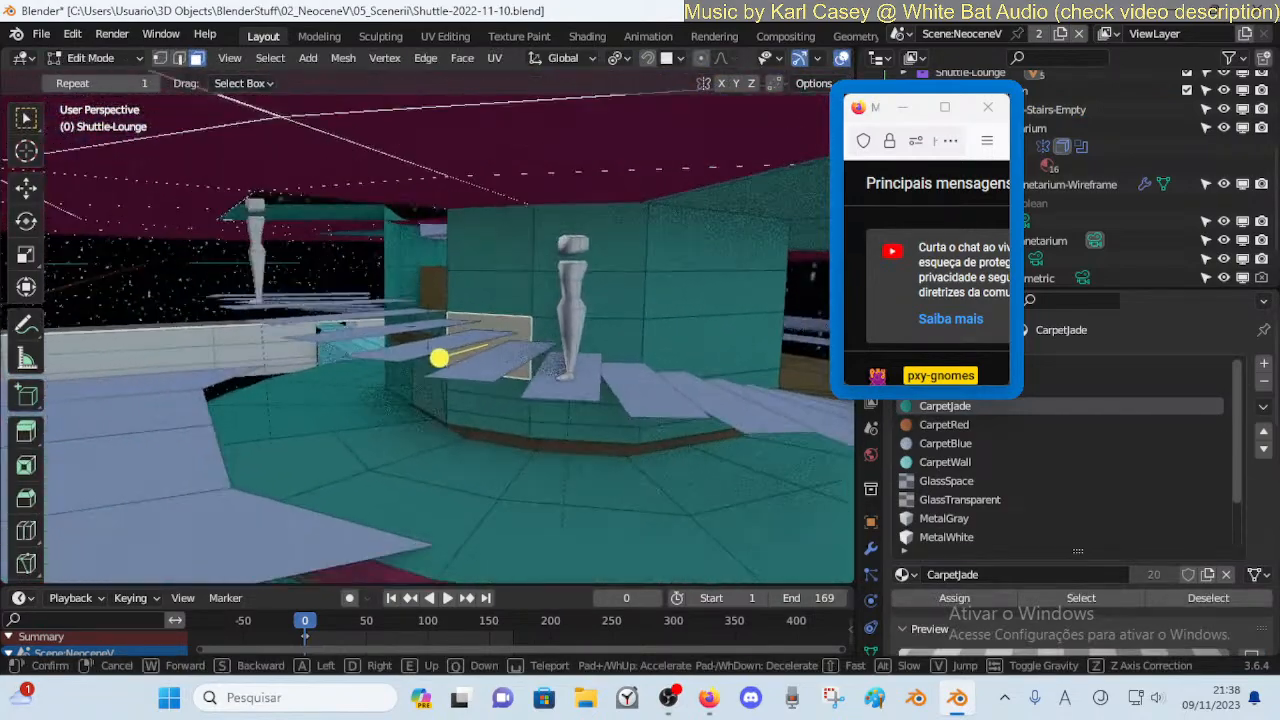
{"action": "key", "text": "e"}
{"action": "key", "text": "s"}
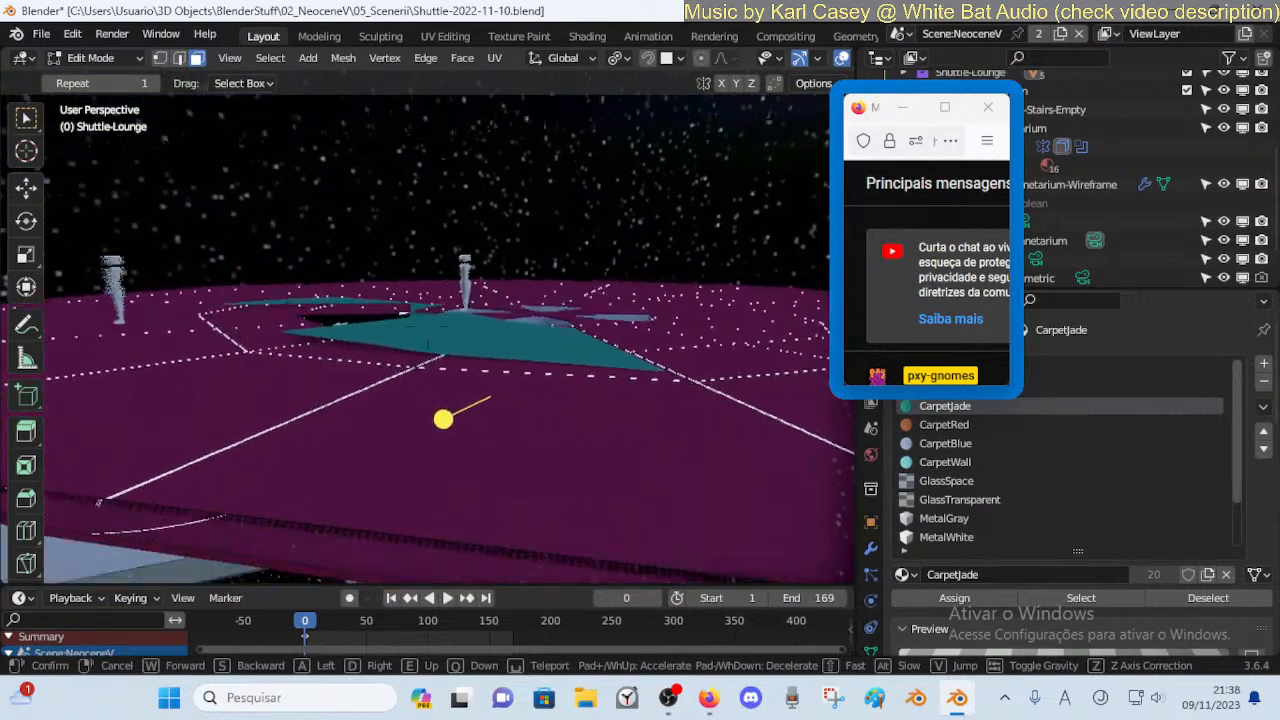
{"action": "key", "text": "q"}
{"action": "left_click", "coordinate": [534, 371]}
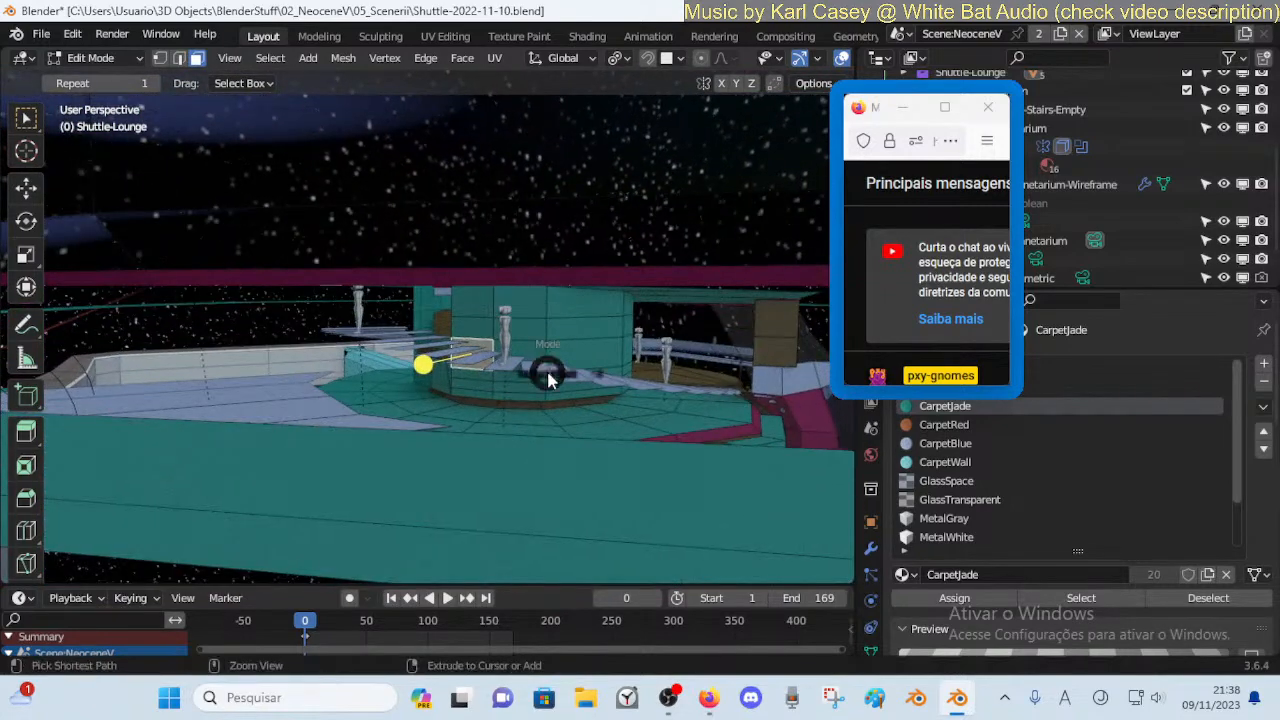
Raise the Shuttle-Planetarium object along the global Z axis above the lounge
{"action": "key", "text": "Tab"}
{"action": "left_click", "coordinate": [588, 205]}
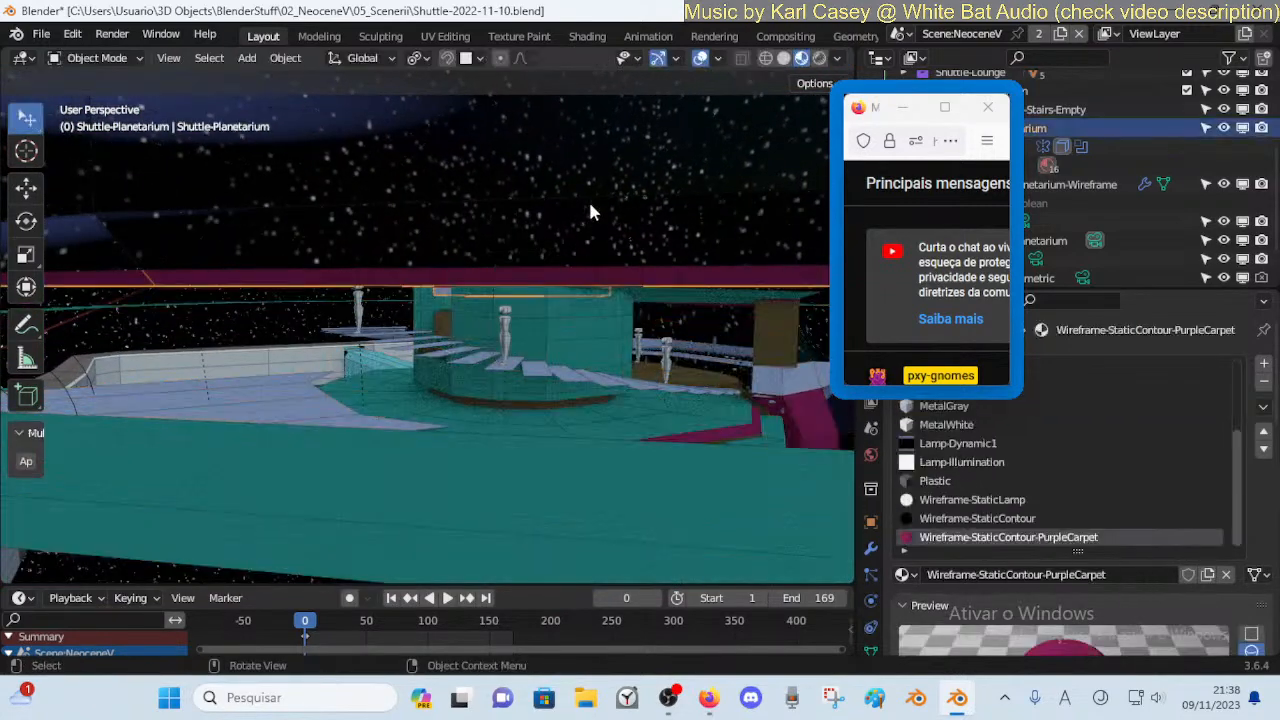
{"action": "key", "text": "shift+grave"}
{"action": "key", "text": "w"}
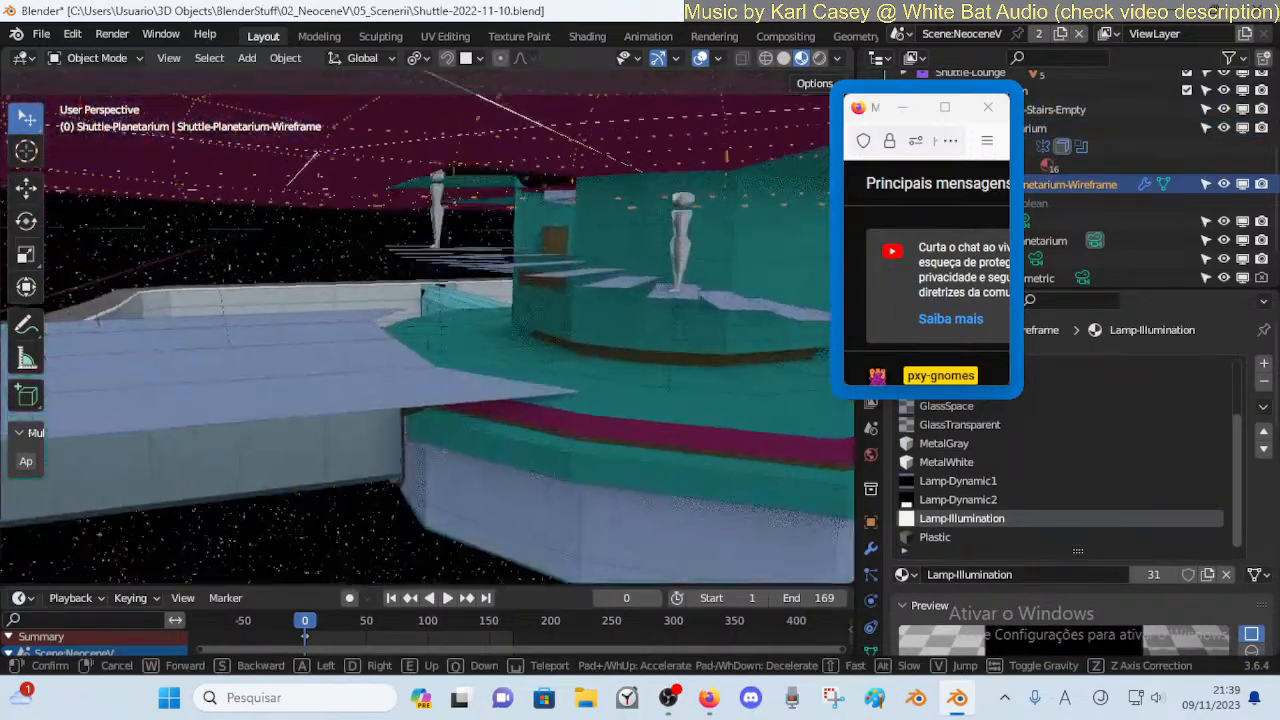
{"action": "key", "text": "w"}
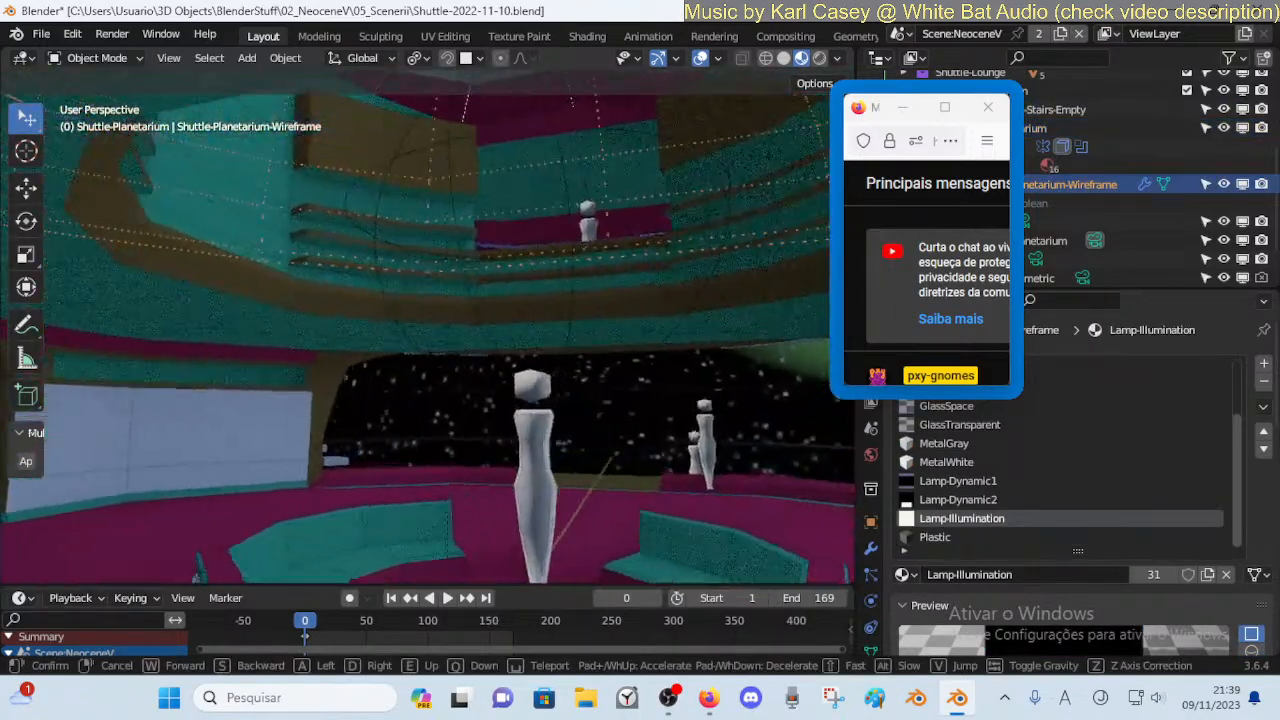
{"action": "key", "text": "w"}
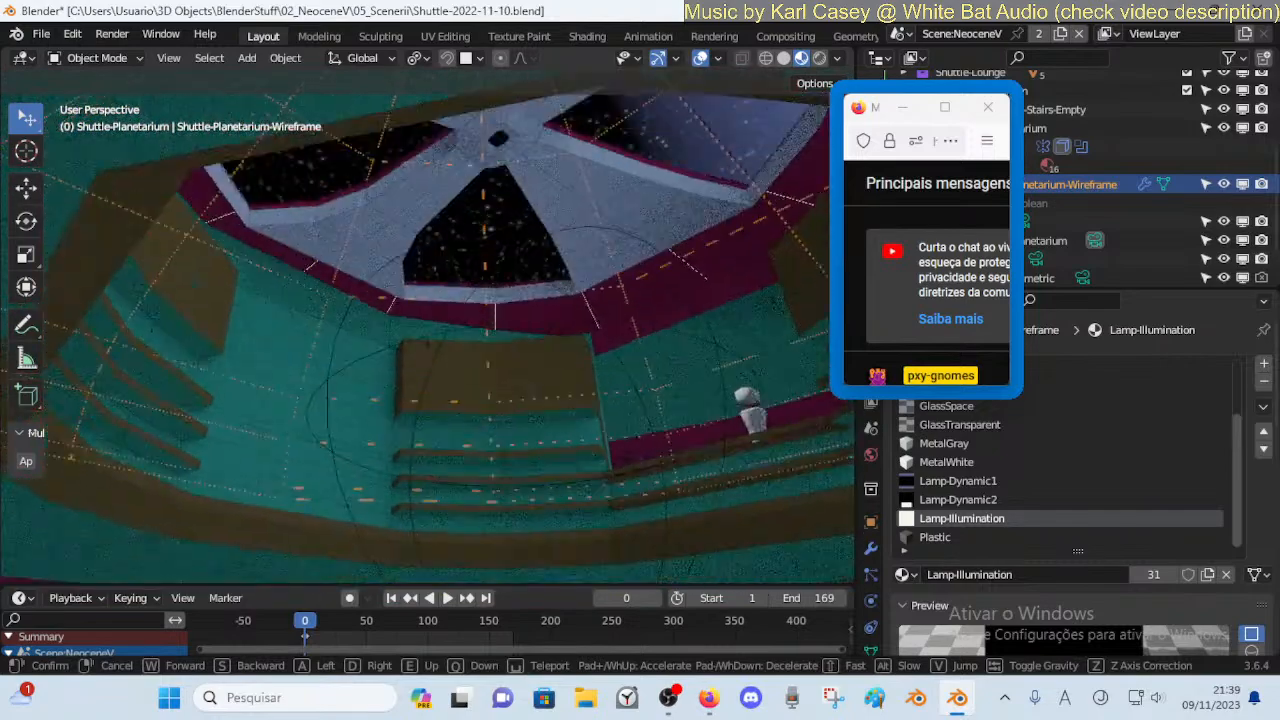
{"action": "left_click", "coordinate": [585, 345]}
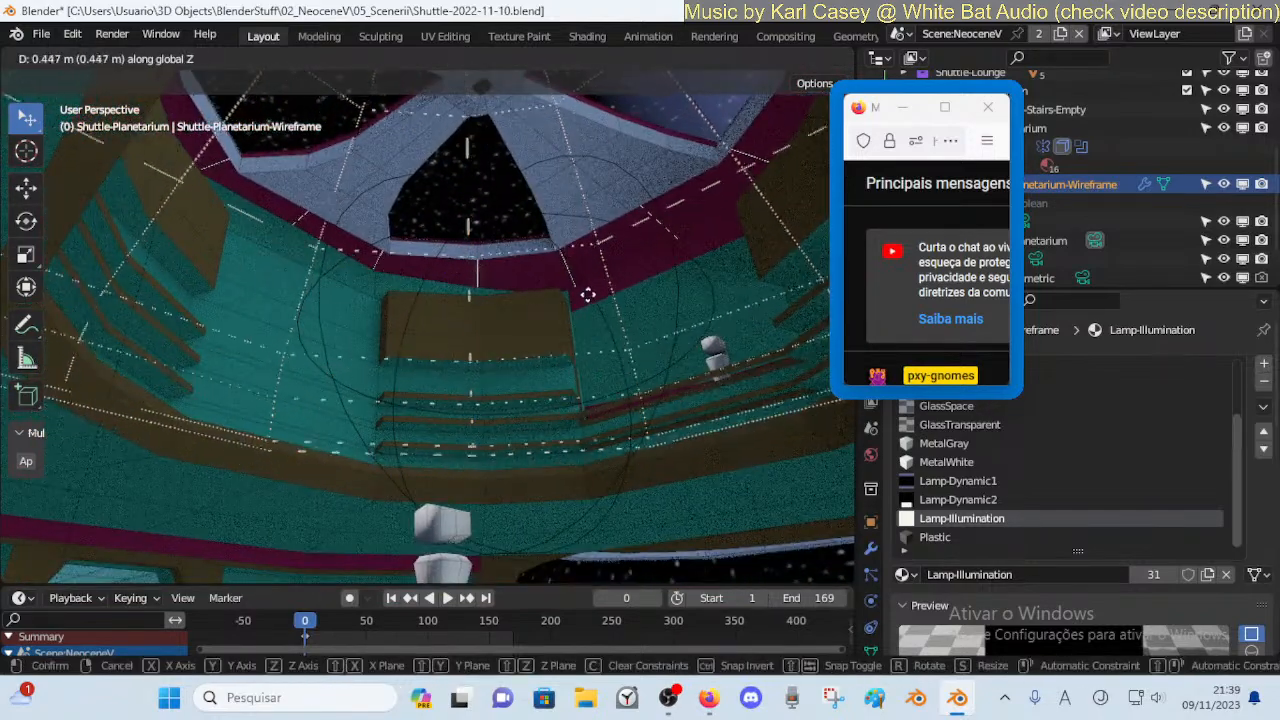
{"action": "left_click", "coordinate": [558, 196]}
{"action": "key", "text": "g"}
{"action": "key", "text": "z"}
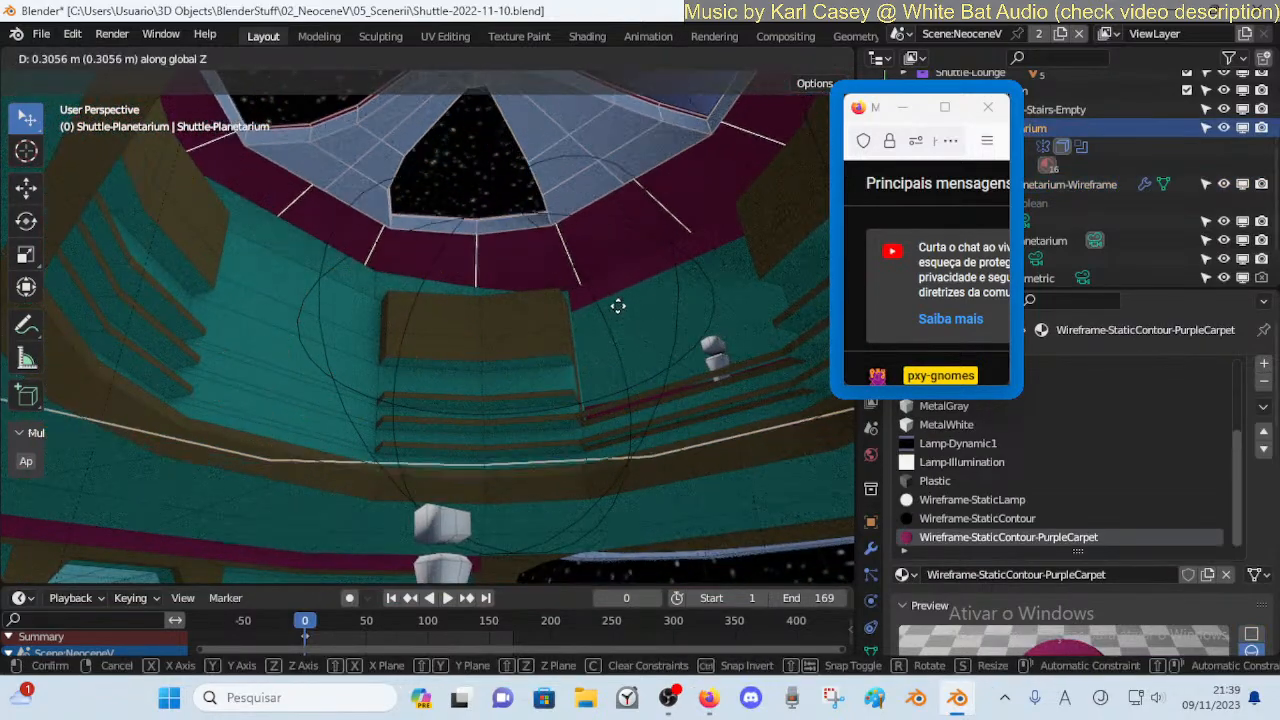
{"action": "left_click", "coordinate": [614, 241]}
Examine the gap between the planetarium floor and the lounge structure from inside and outside
{"action": "key", "text": "shift+grave"}
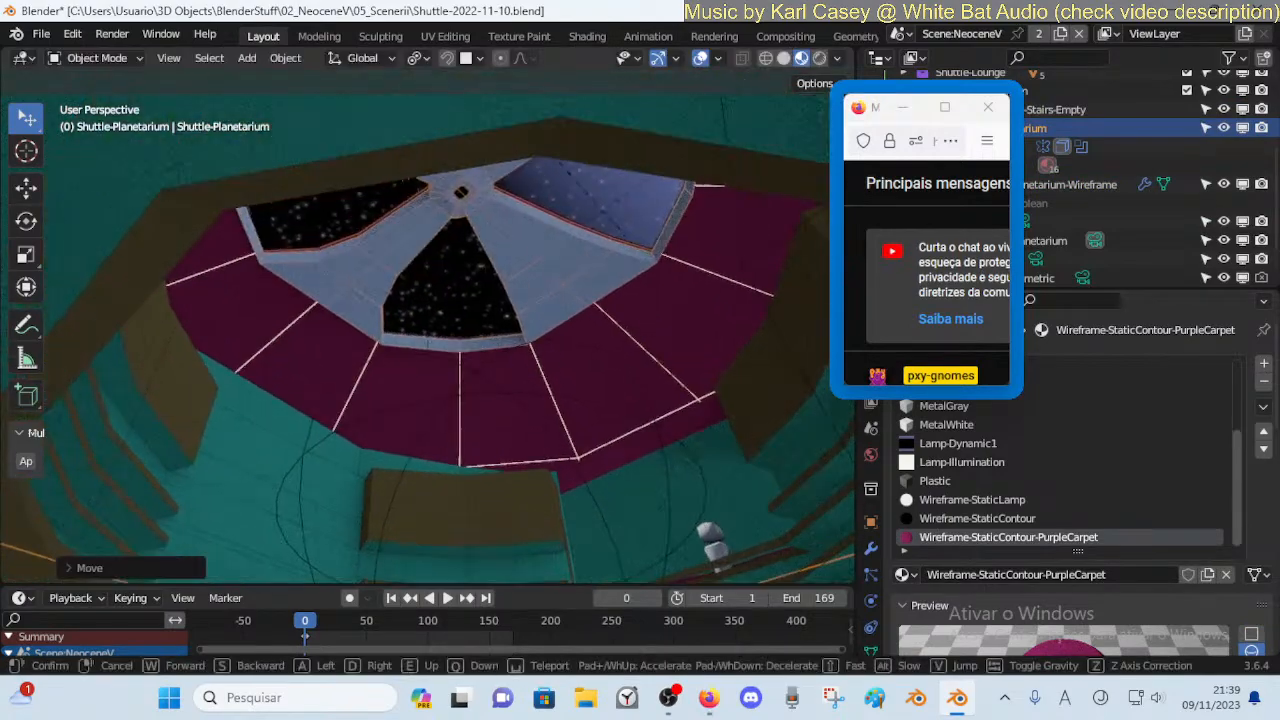
{"action": "left_click", "coordinate": [614, 241]}
{"action": "key", "text": "shift+grave"}
{"action": "key", "text": "w"}
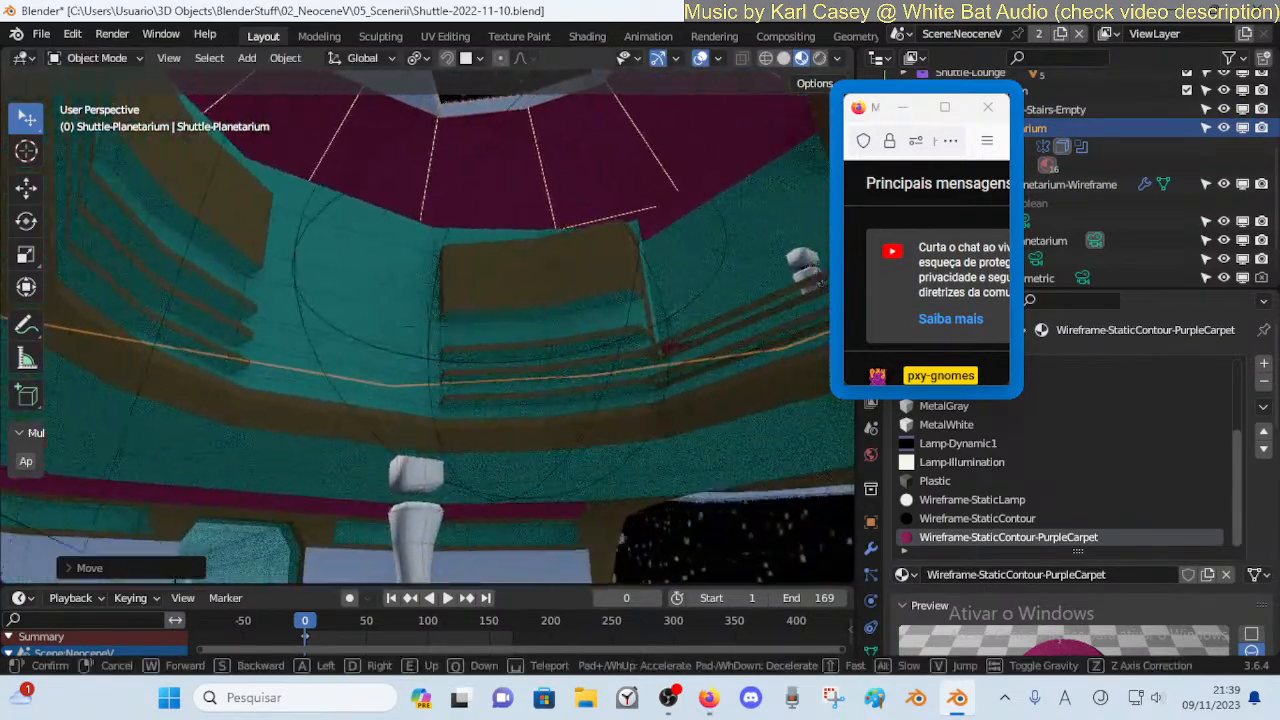
{"action": "key", "text": "e"}
{"action": "key", "text": "q"}
{"action": "key", "text": "w"}
{"action": "key", "text": "s"}
{"action": "key", "text": "e"}
{"action": "left_click", "coordinate": [614, 243]}
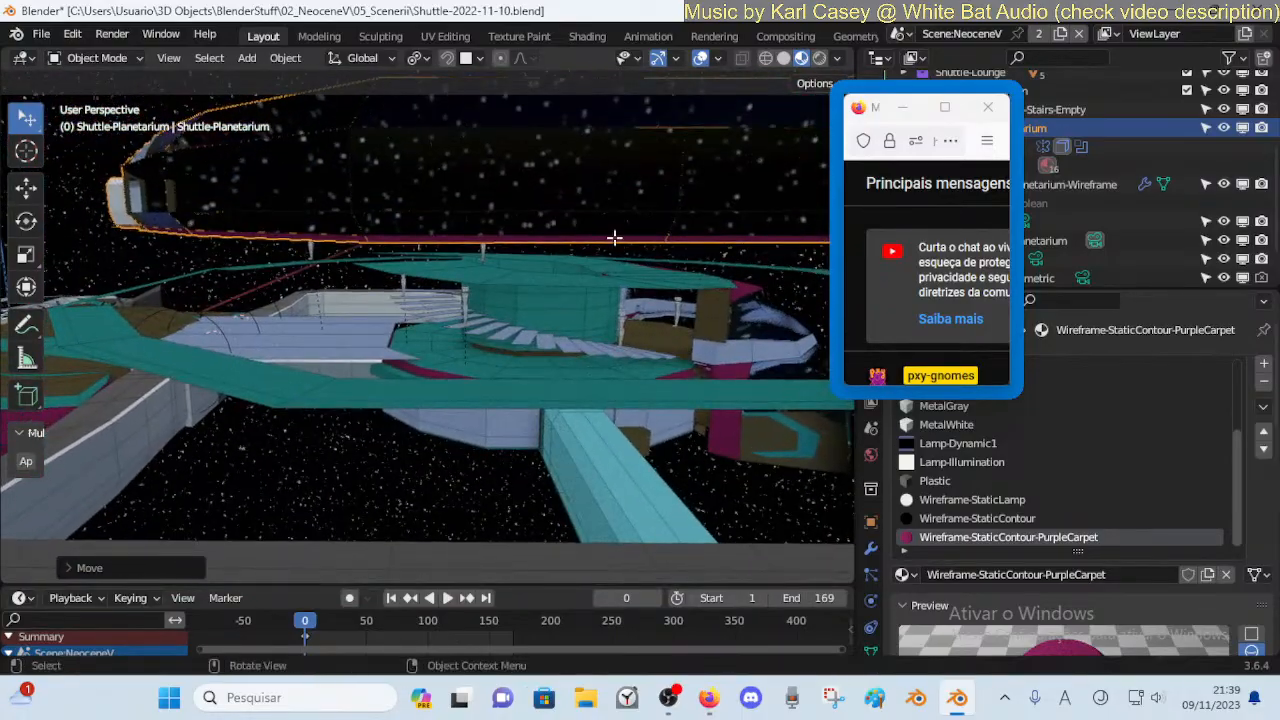
Place the 3D cursor on the vertex at the centre of the planetarium floor, beneath the sphere
{"action": "key", "text": "Tab"}
{"action": "key", "text": "shift+grave"}
{"action": "key", "text": "w"}
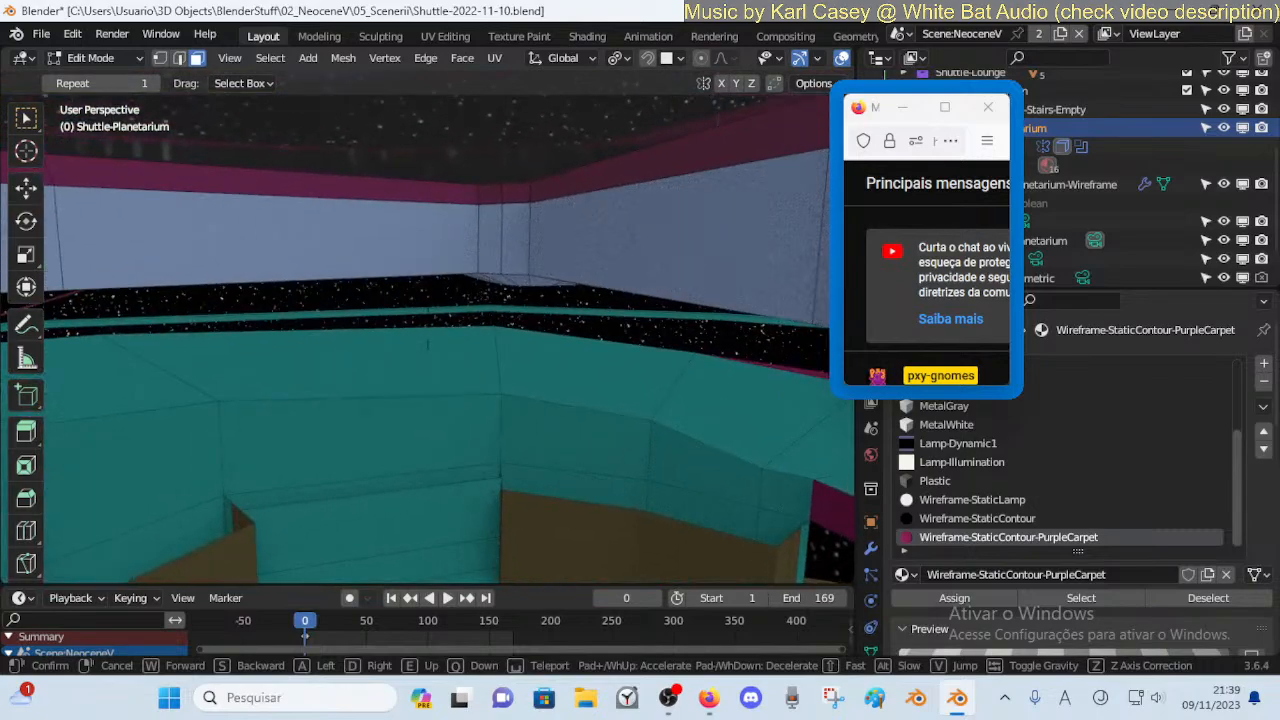
{"action": "left_click", "coordinate": [551, 382]}
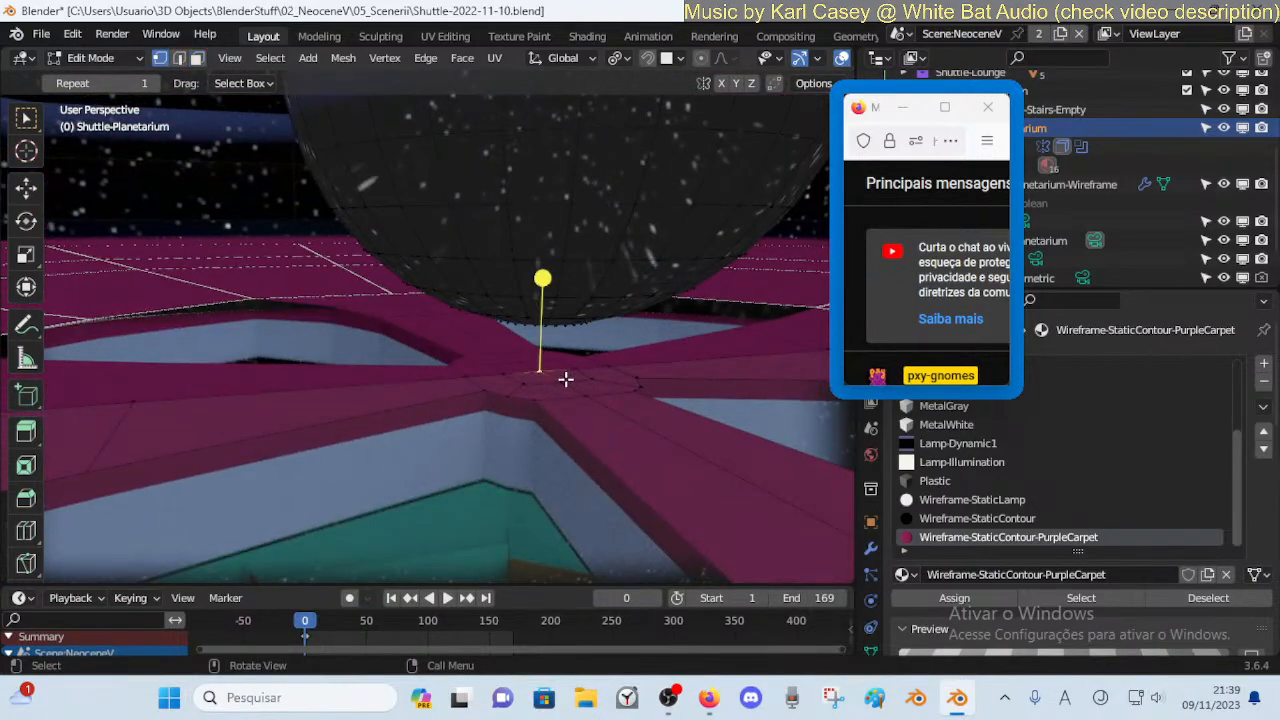
{"action": "key", "text": "shift+grave"}
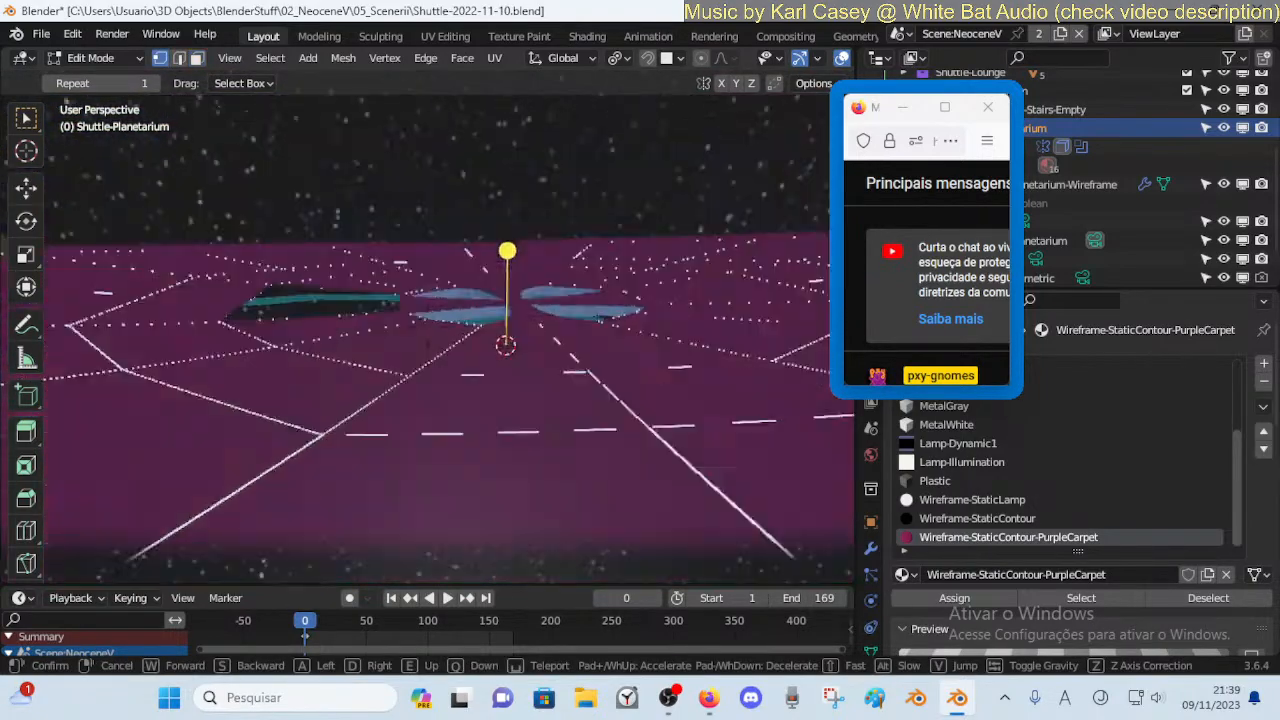
{"action": "key", "text": "w"}
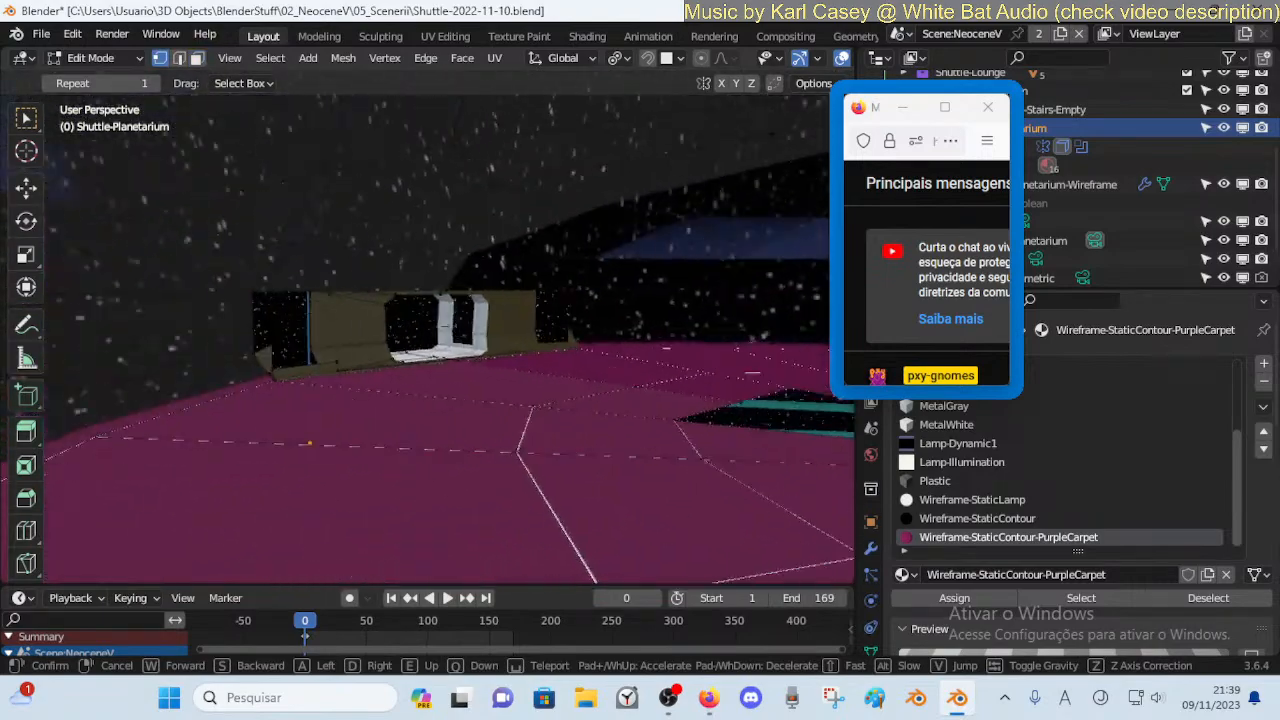
{"action": "left_click", "coordinate": [572, 374]}
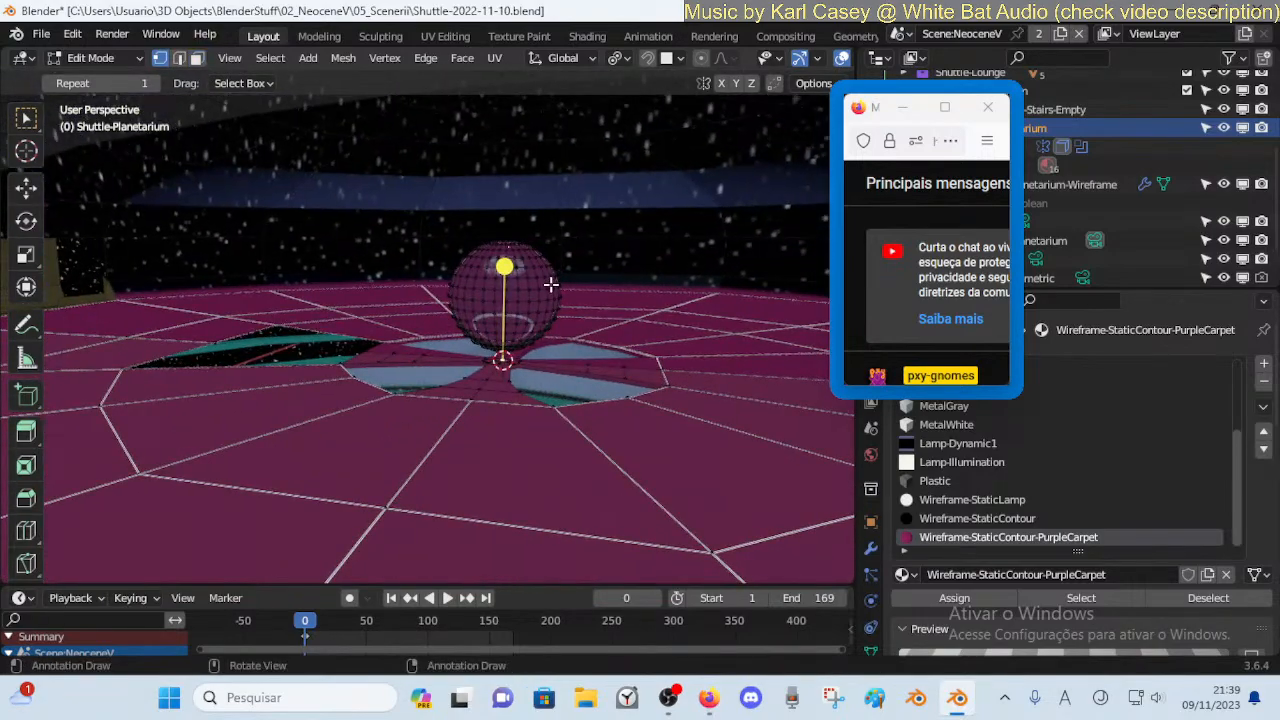
Set the origin of the Shuttle-Planetarium object to the 3D cursor at the floor's centre
{"action": "key", "text": "Tab"}
{"action": "key", "text": "shift+grave"}
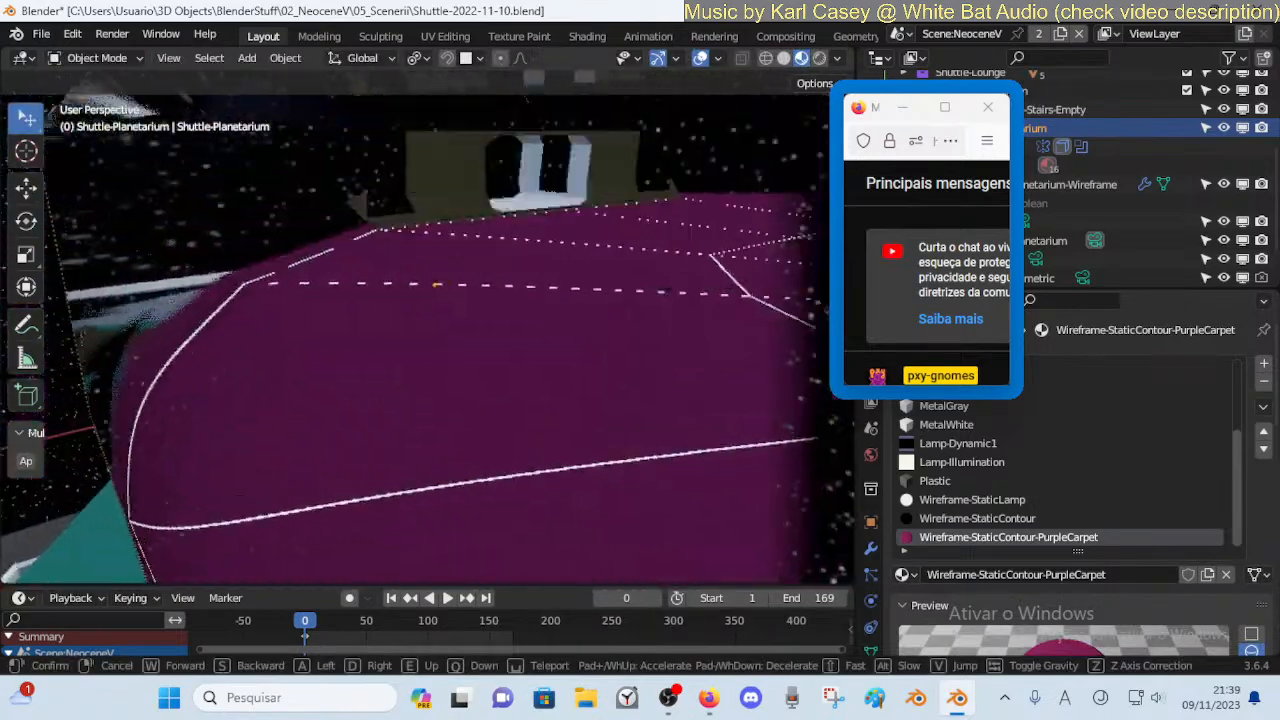
{"action": "key", "text": "q"}
{"action": "key", "text": "e"}
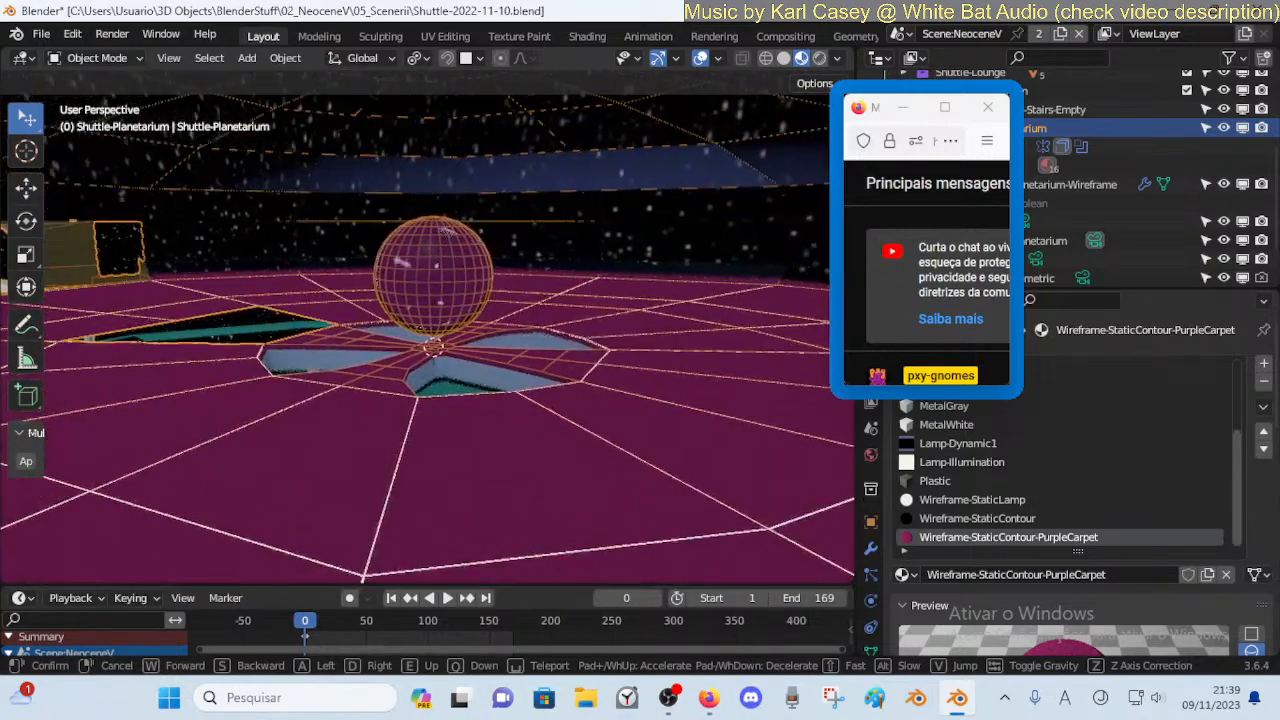
{"action": "left_click", "coordinate": [345, 112]}
{"action": "left_click", "coordinate": [285, 58]}
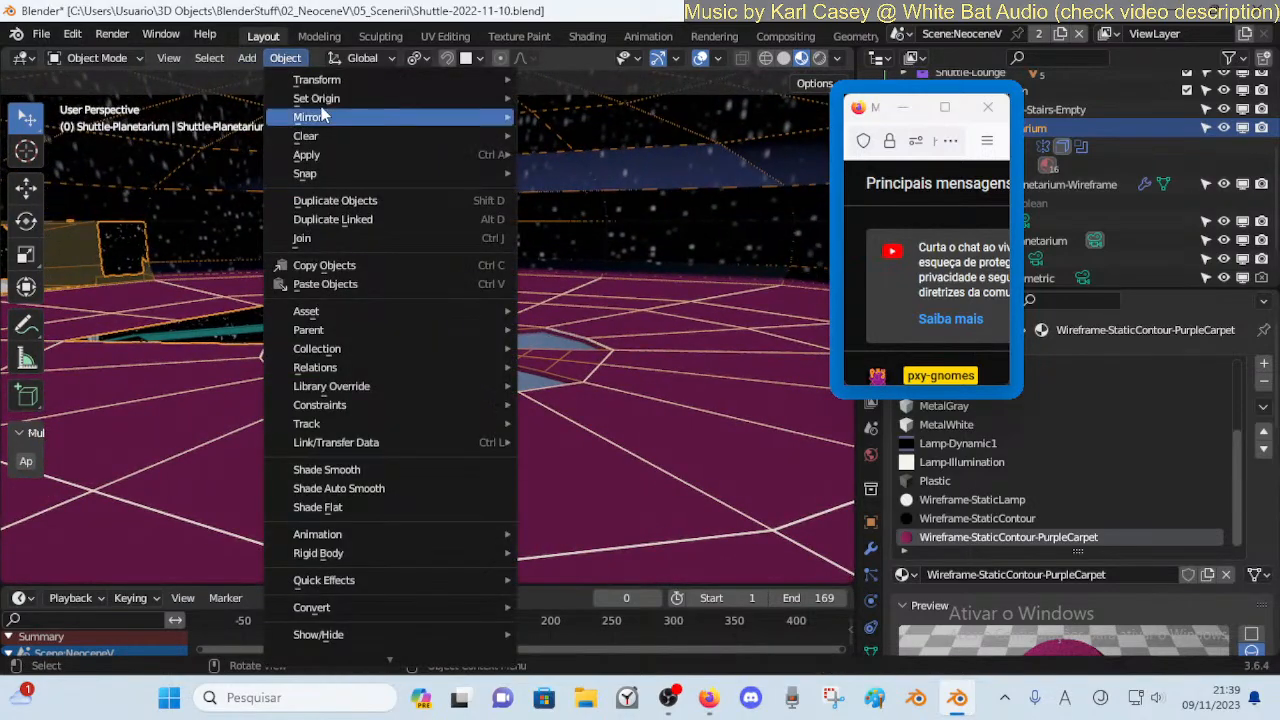
{"action": "left_click", "coordinate": [590, 139]}
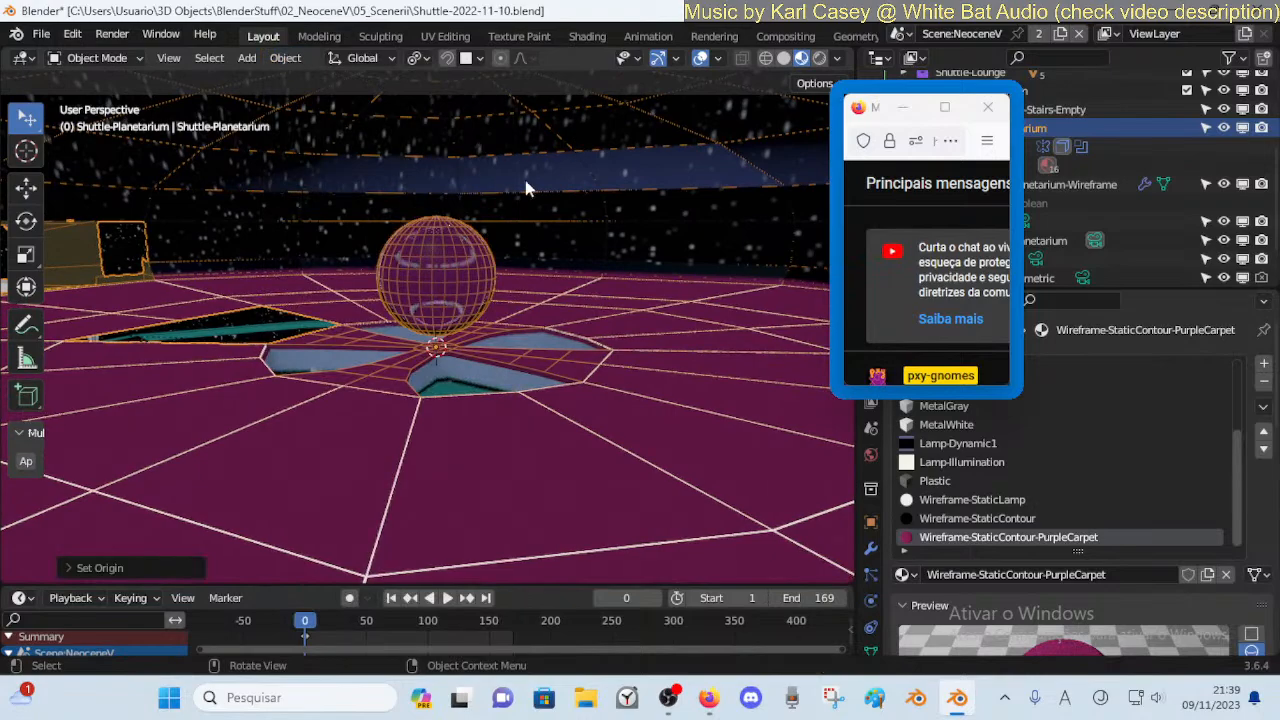
Examine the planetarium floor's height above the lounge, stairs and figures, ending in the right orthographic view
{"action": "key", "text": "q"}
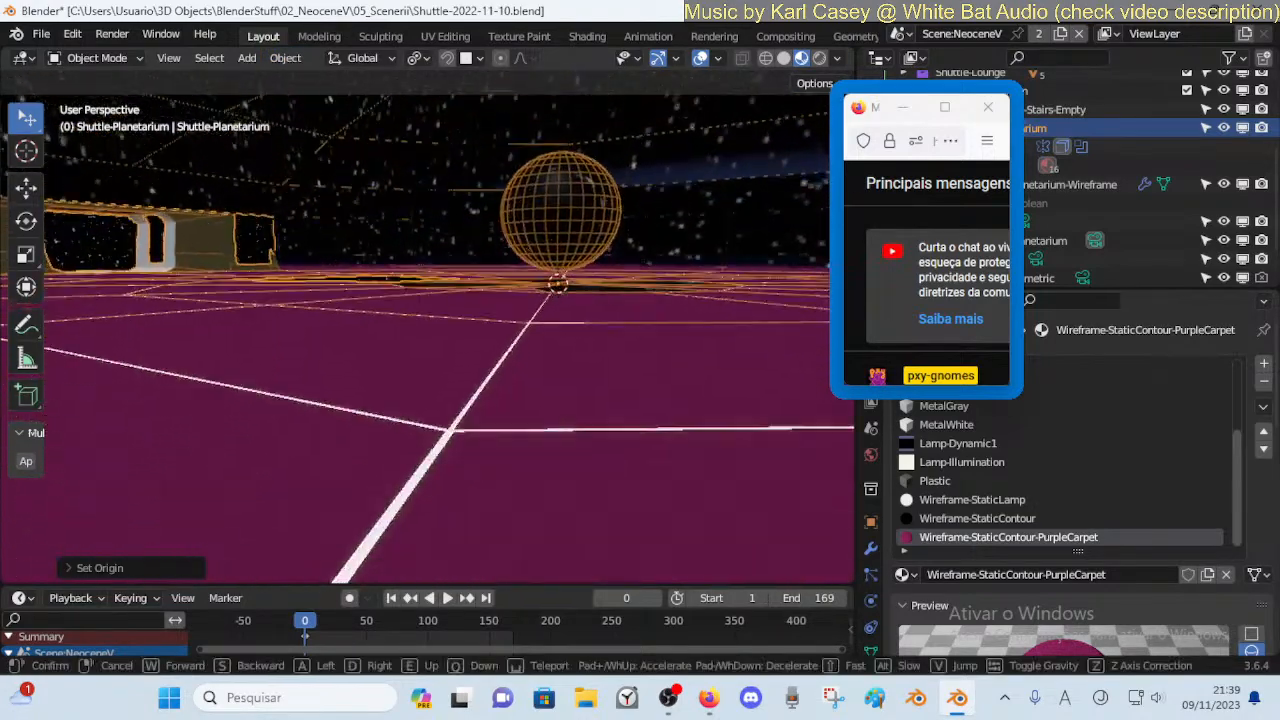
{"action": "key", "text": "a"}
{"action": "key", "text": "w"}
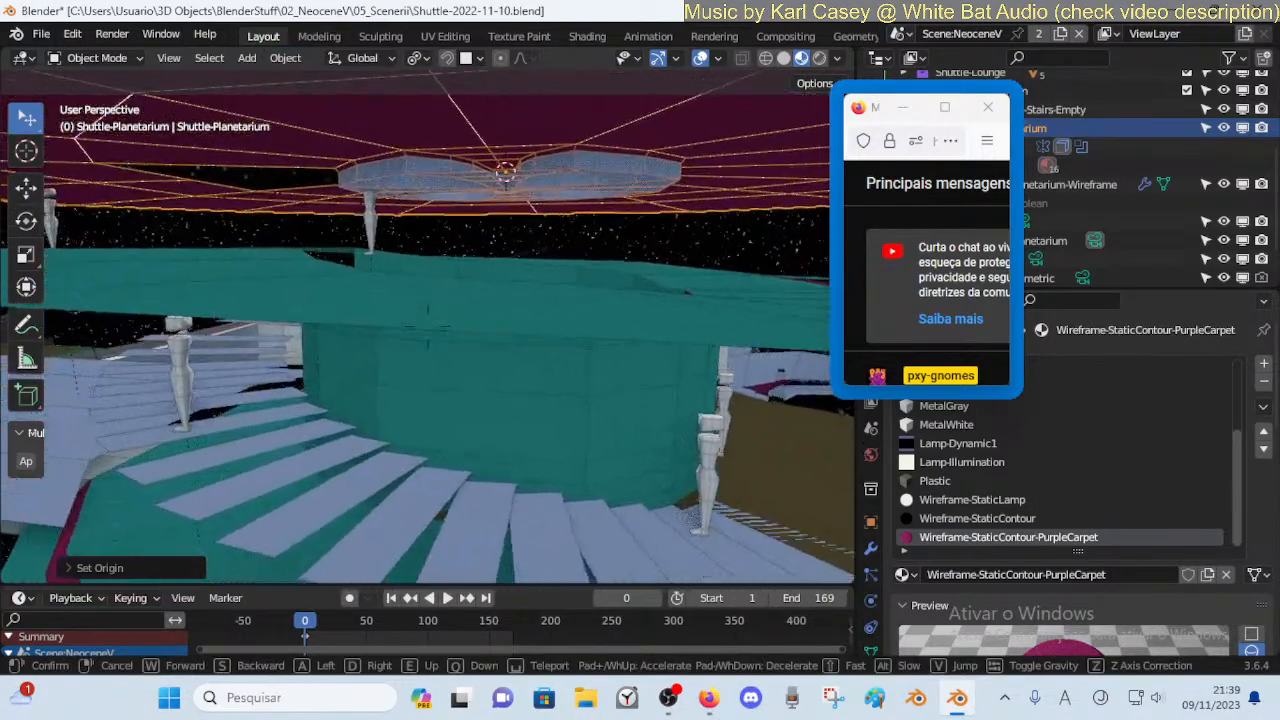
{"action": "key", "text": "e"}
{"action": "left_click", "coordinate": [507, 258]}
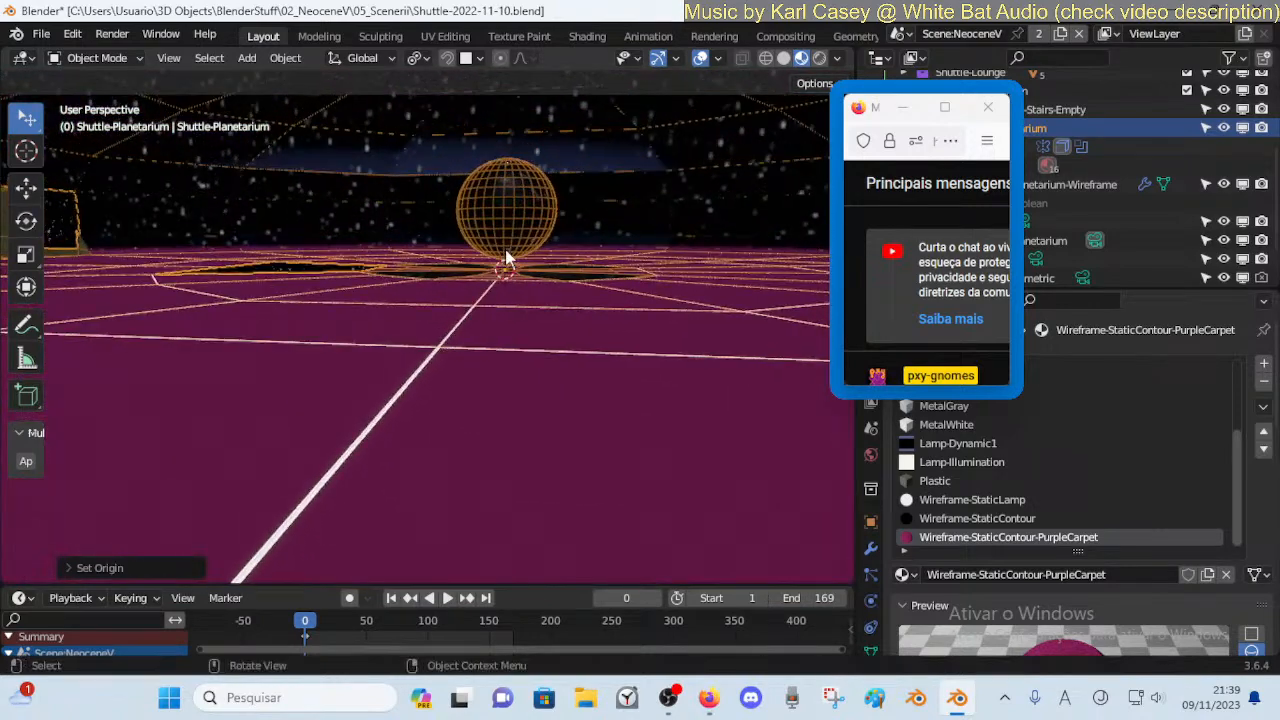
{"action": "key", "text": "KP_3"}
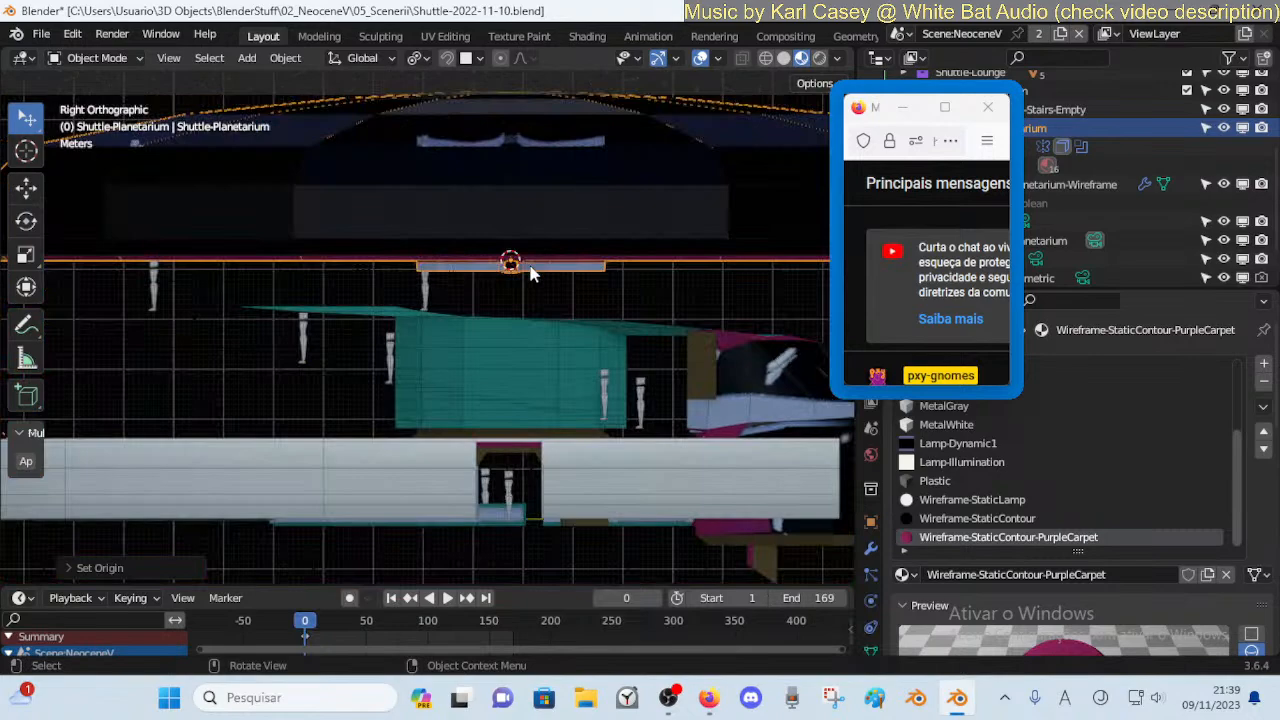
{"action": "key", "text": "KP_5"}
{"action": "key", "text": "KP_5"}
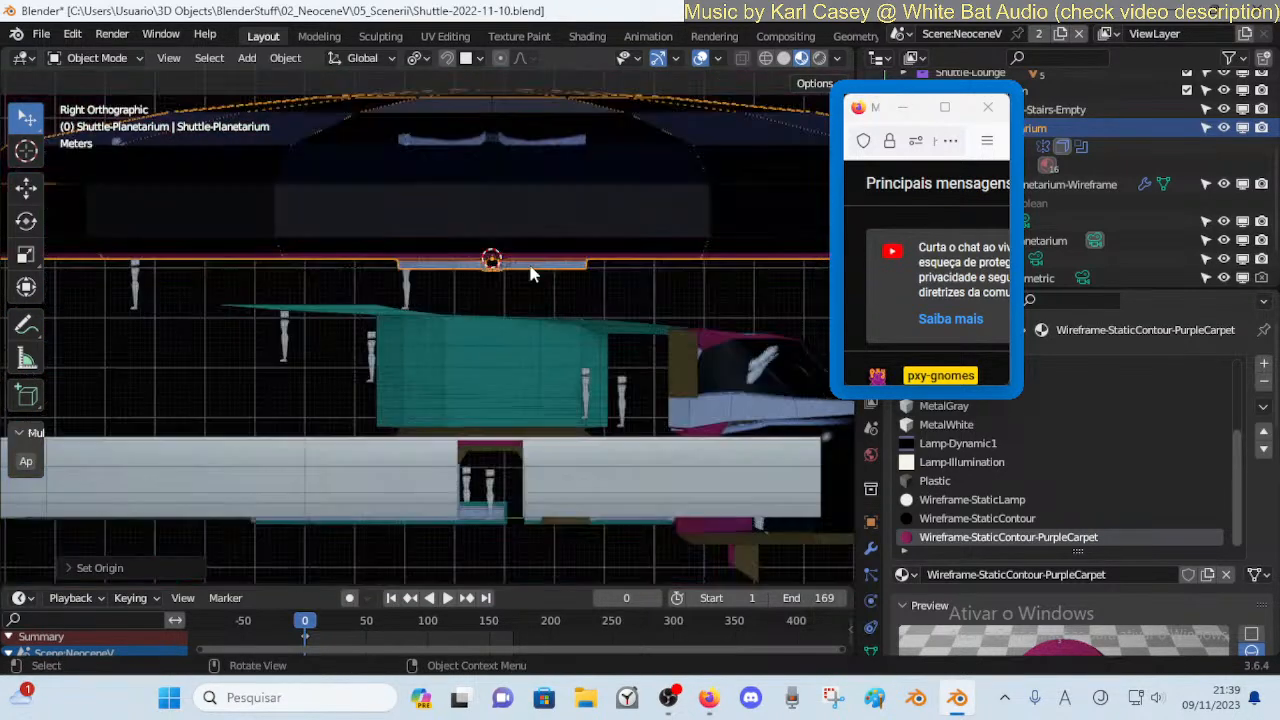
Turn on snapping and set the snap target to Increment
{"action": "key", "text": "g"}
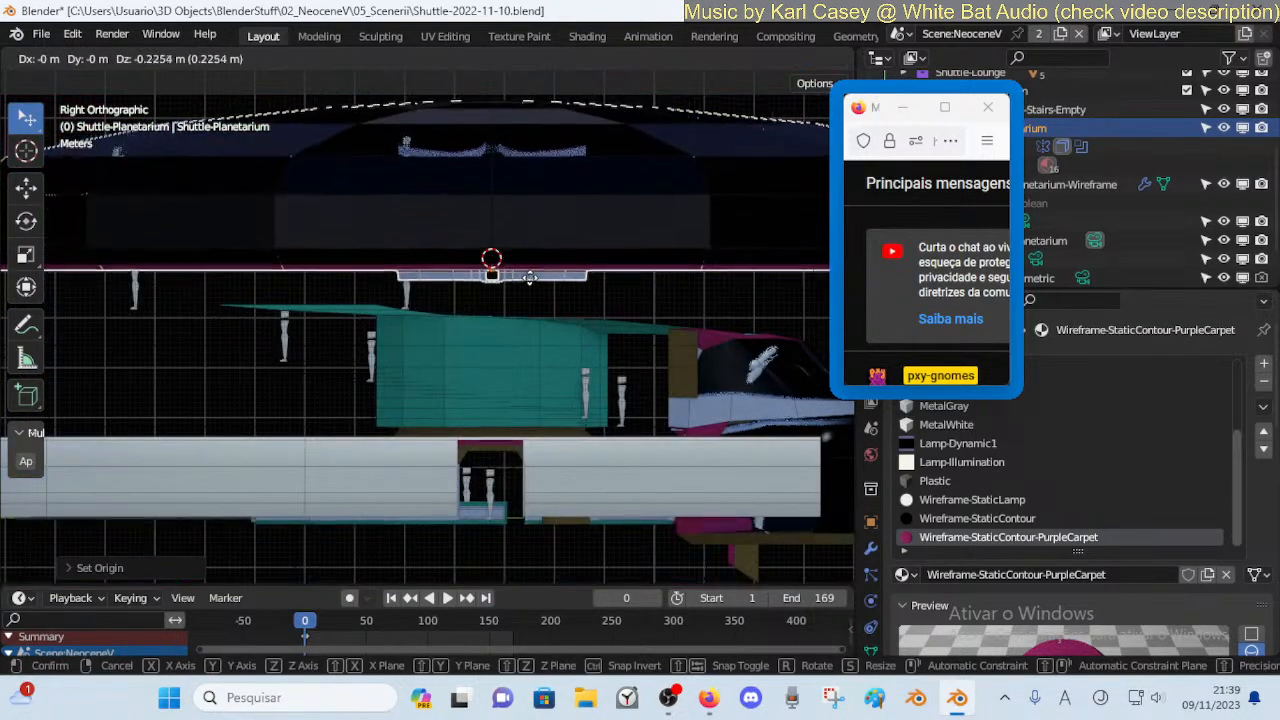
{"action": "right_click", "coordinate": [526, 277]}
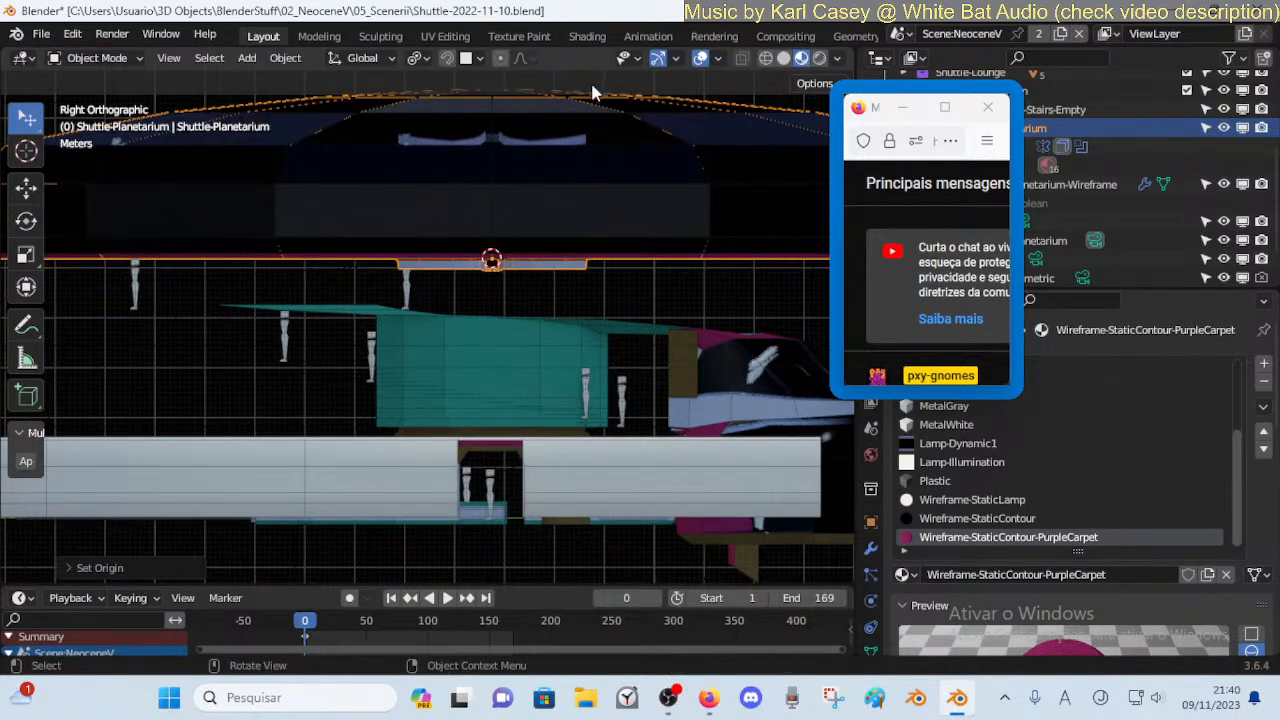
{"action": "left_click", "coordinate": [449, 58]}
{"action": "left_click", "coordinate": [474, 58]}
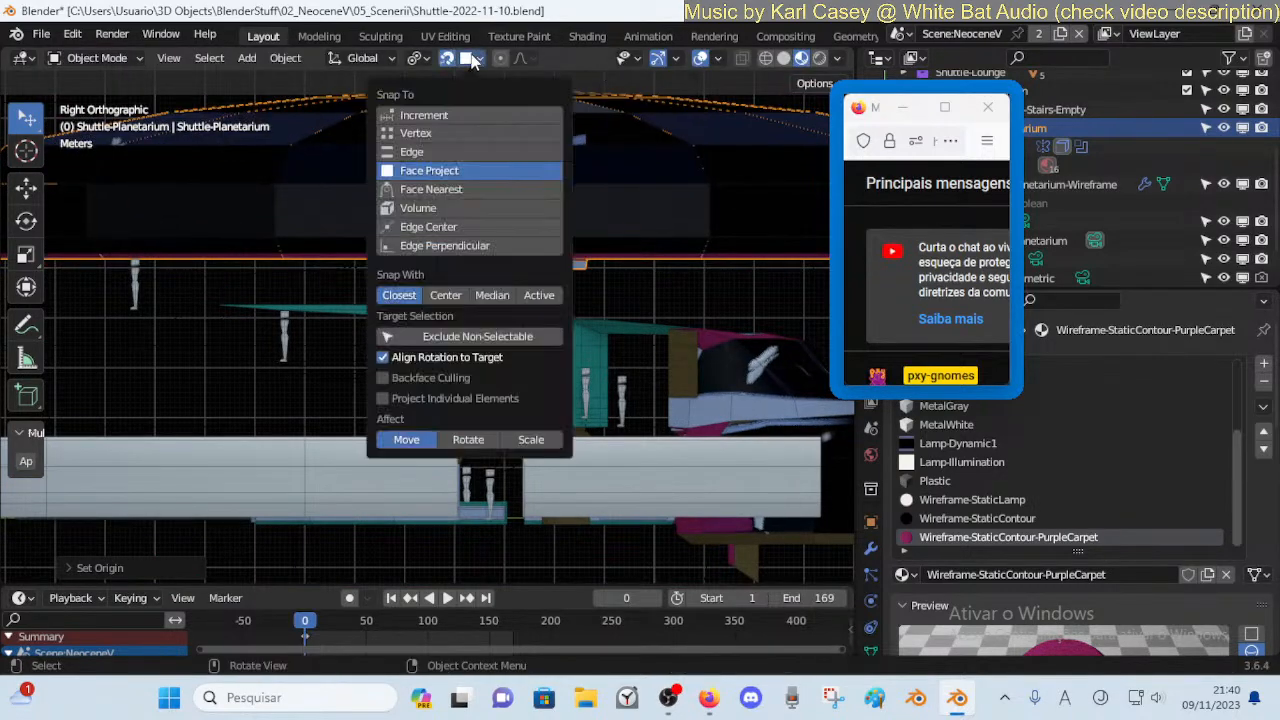
{"action": "left_click", "coordinate": [432, 115]}
{"action": "scroll", "coordinate": [463, 242], "scroll_direction": "up", "scroll_amount": 6}
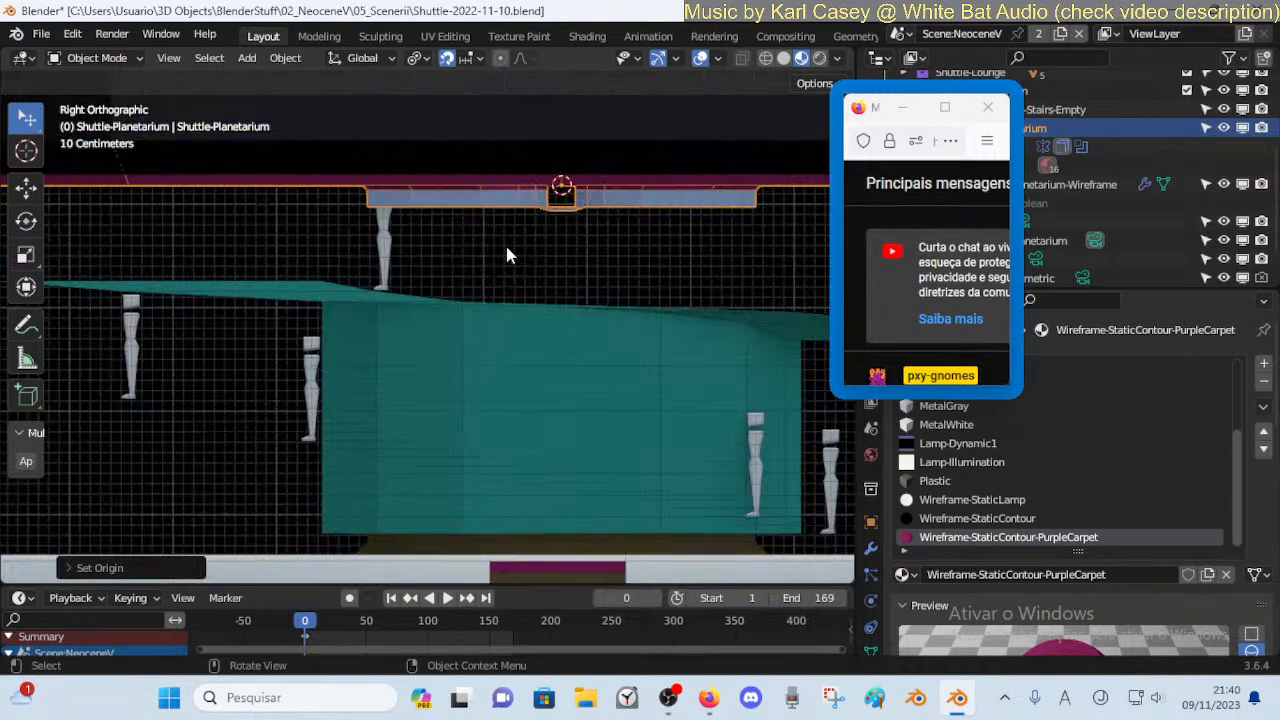
{"action": "key", "text": "g"}
{"action": "key", "text": "z"}
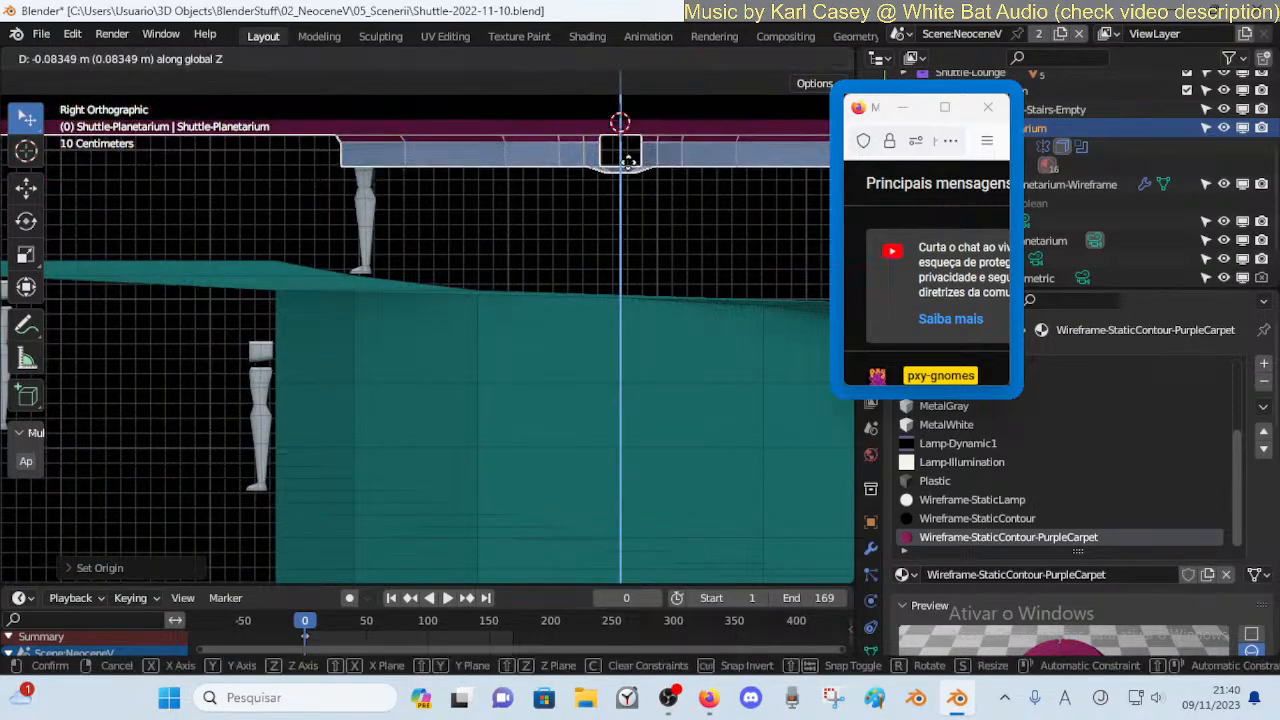
{"action": "left_click", "coordinate": [660, 136]}
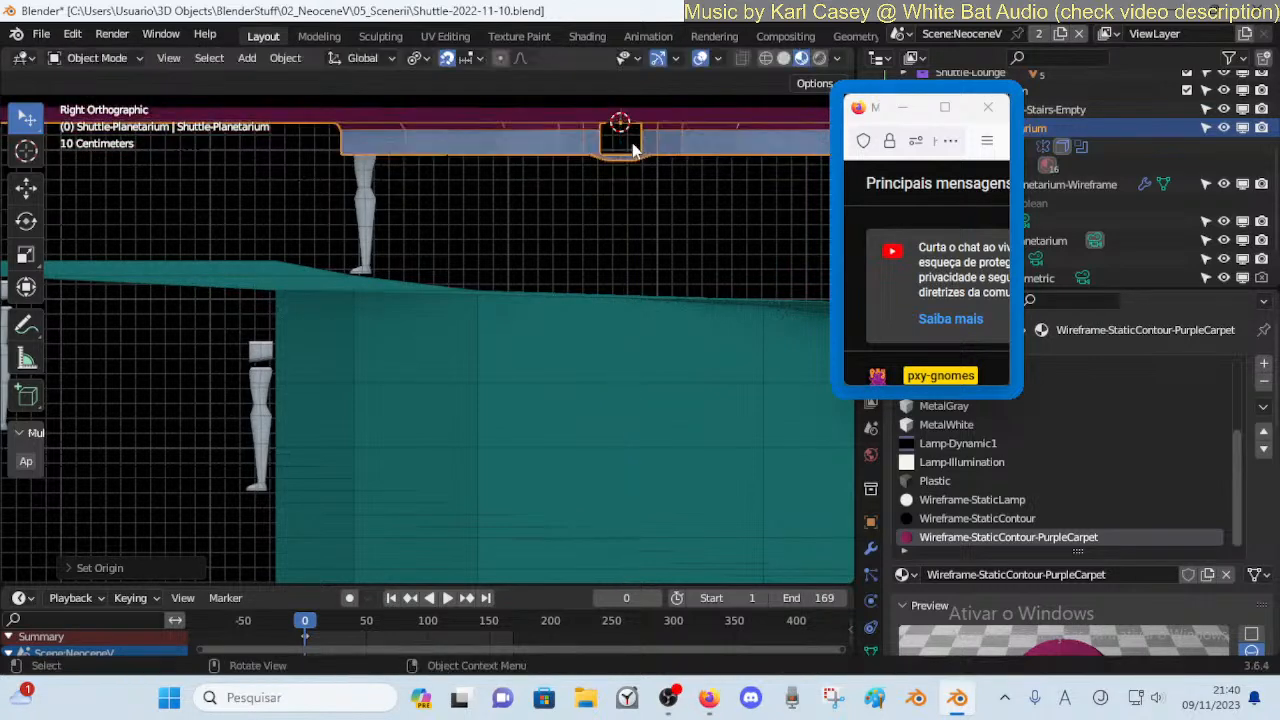
{"action": "key", "text": "g"}
{"action": "key", "text": "z"}
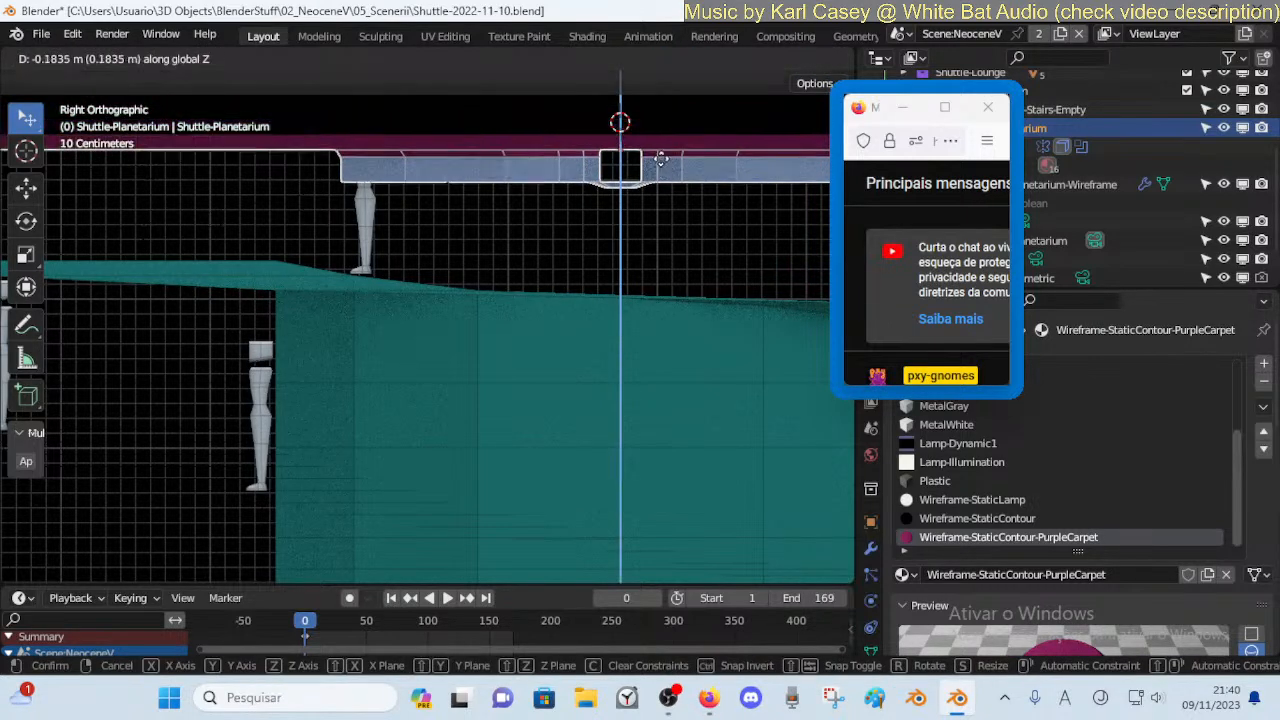
{"action": "right_click", "coordinate": [661, 134]}
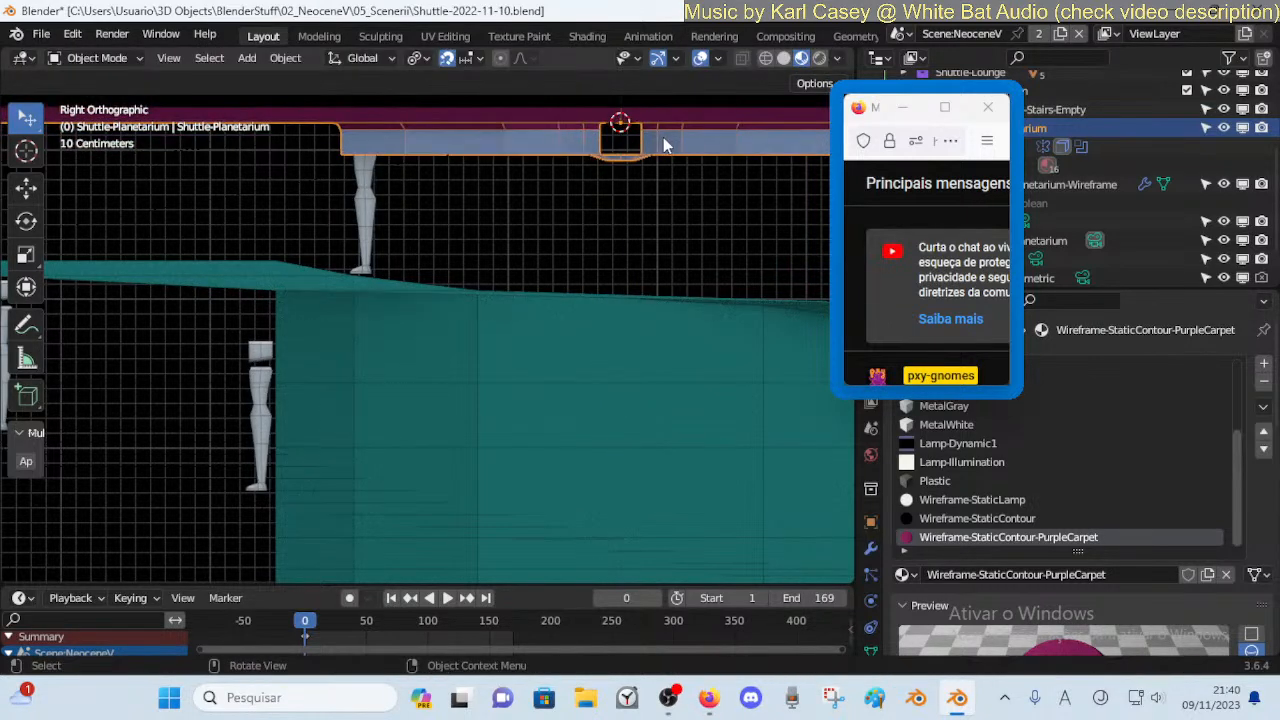
Lower the Shuttle-Planetarium object about 0.18 m along the global Z axis
{"action": "key", "text": "g"}
{"action": "key", "text": "z"}
{"action": "left_click", "coordinate": [661, 158]}
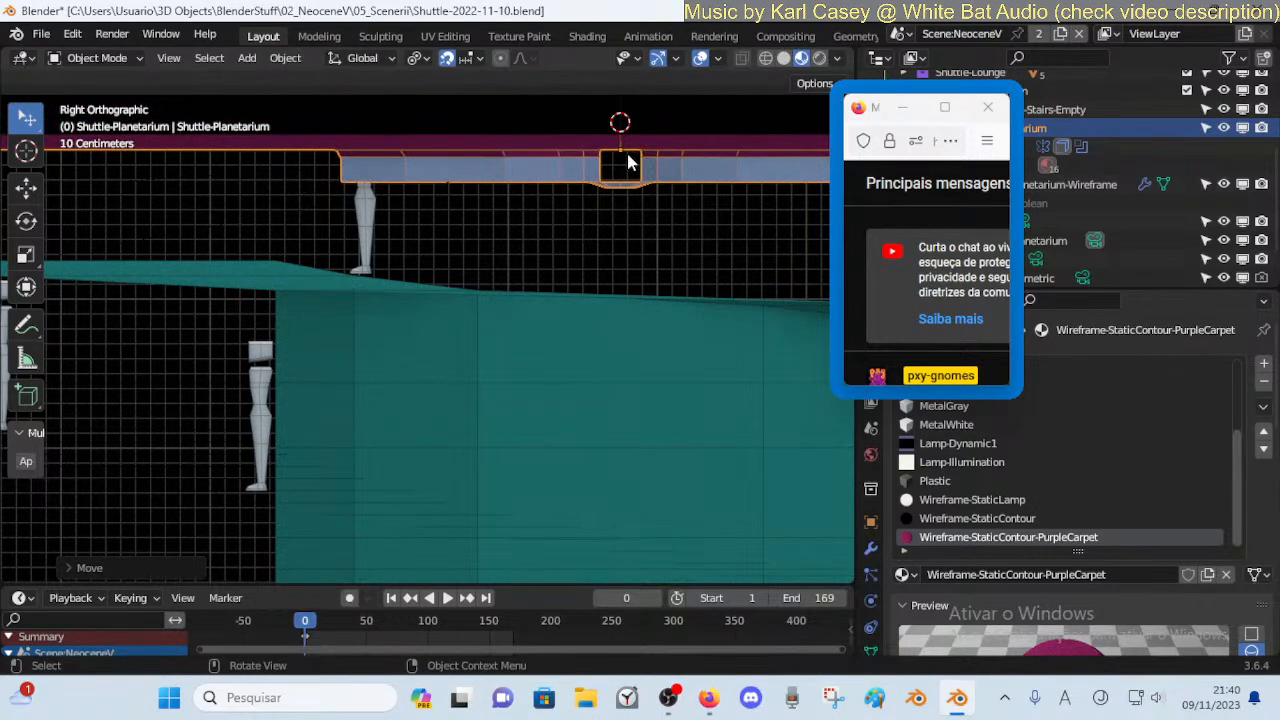
Examine the planetarium floor from above and from inside the lounge, including the gap above the lounge's teal wall
{"action": "key", "text": "shift+grave"}
{"action": "key", "text": "s"}
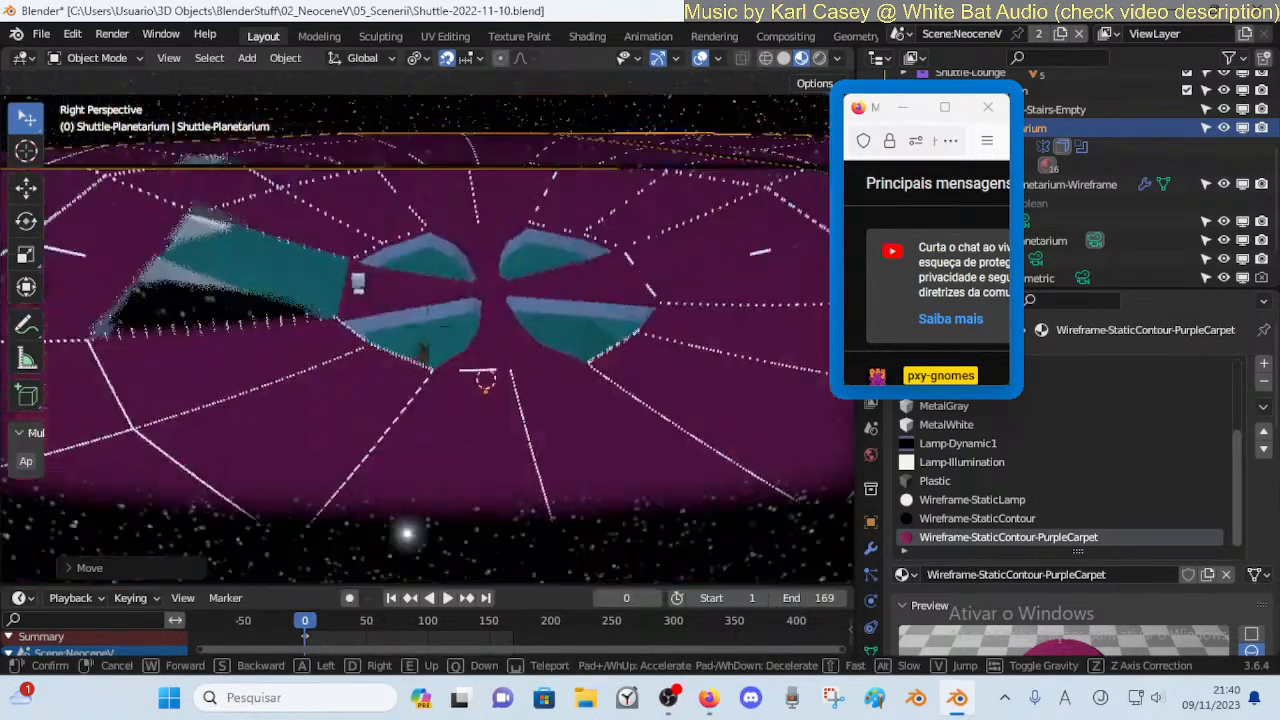
{"action": "key", "text": "w"}
{"action": "key", "text": "w"}
{"action": "key", "text": "q"}
{"action": "key", "text": "w"}
{"action": "key", "text": "e"}
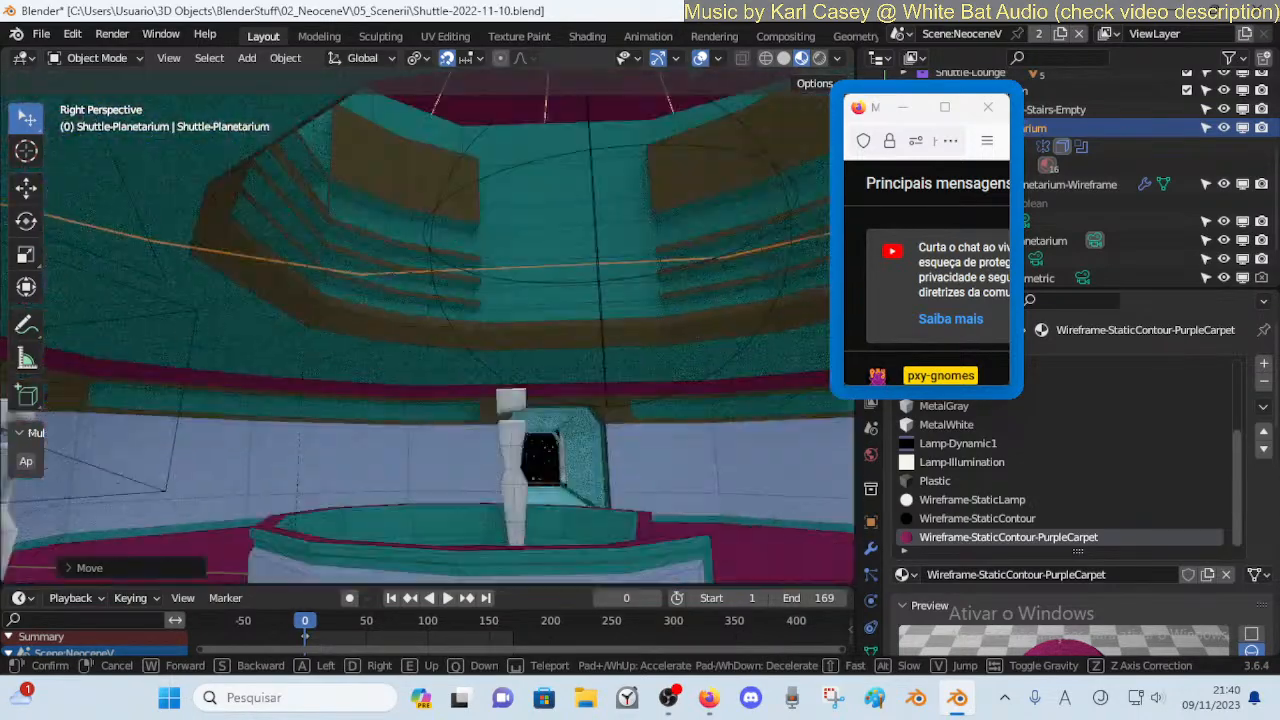
{"action": "key", "text": "e"}
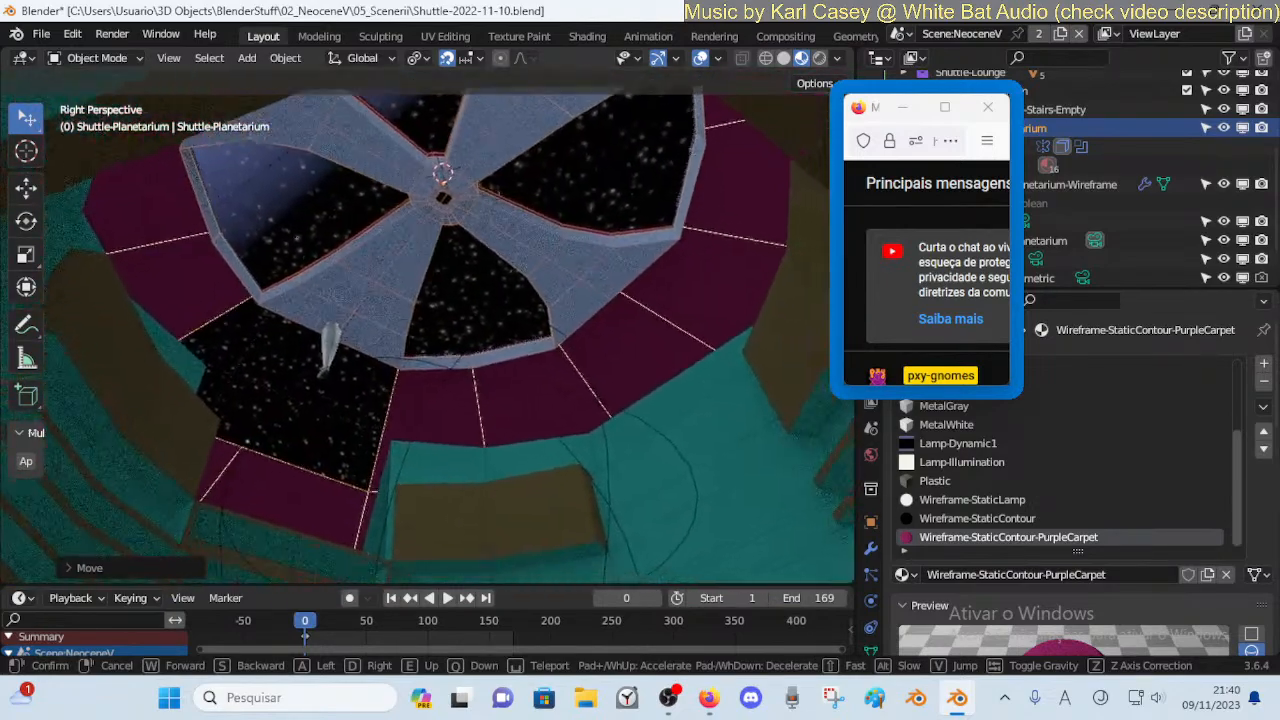
{"action": "key", "text": "w"}
{"action": "key", "text": "s"}
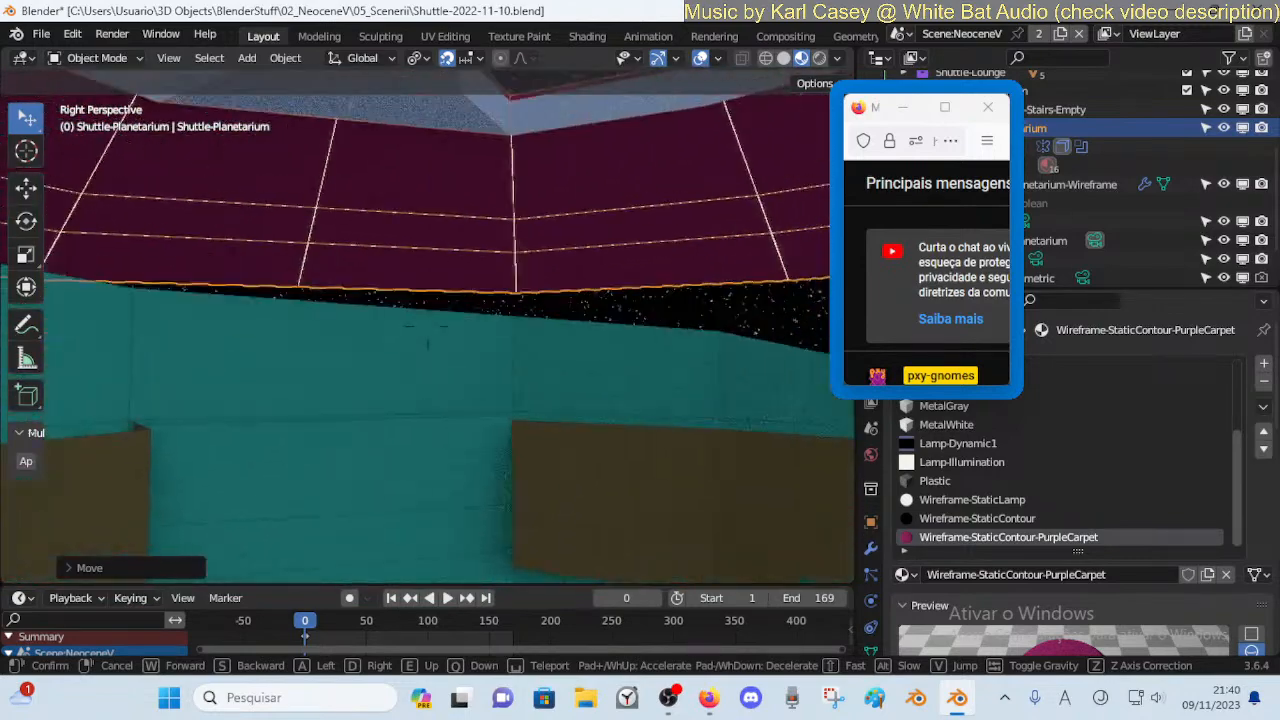
Open the Shuttle-Lounge mesh in Edit Mode with edge selection and select the edge loop along the teal wall's upper rim
{"action": "left_click", "coordinate": [505, 418]}
{"action": "key", "text": "Tab"}
{"action": "key", "text": "2"}
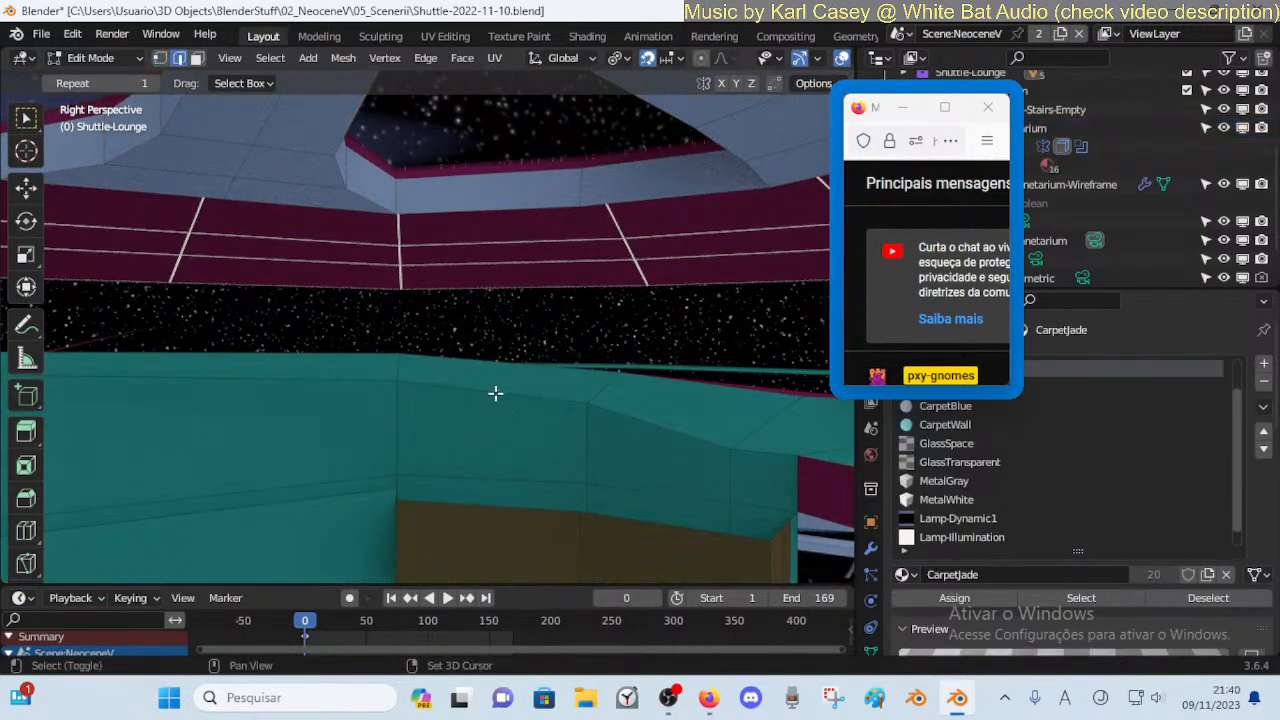
{"action": "key", "text": "shift+grave"}
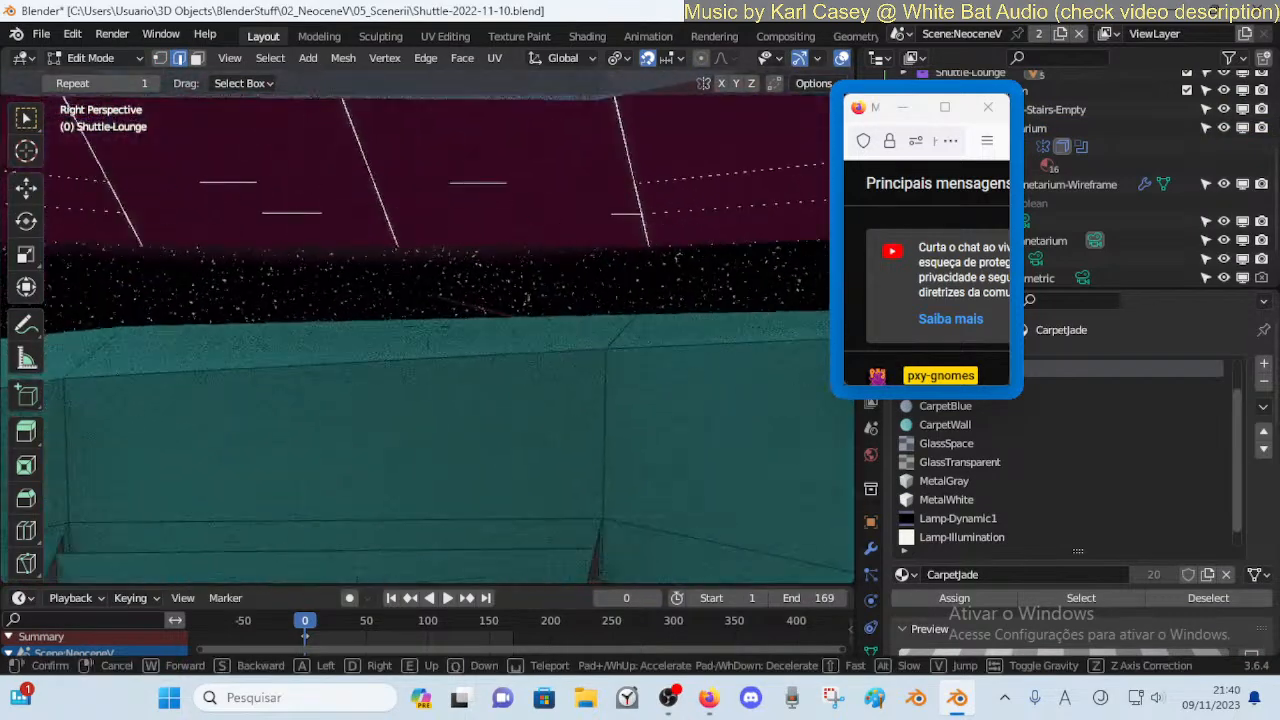
{"action": "key", "text": "shift+grave"}
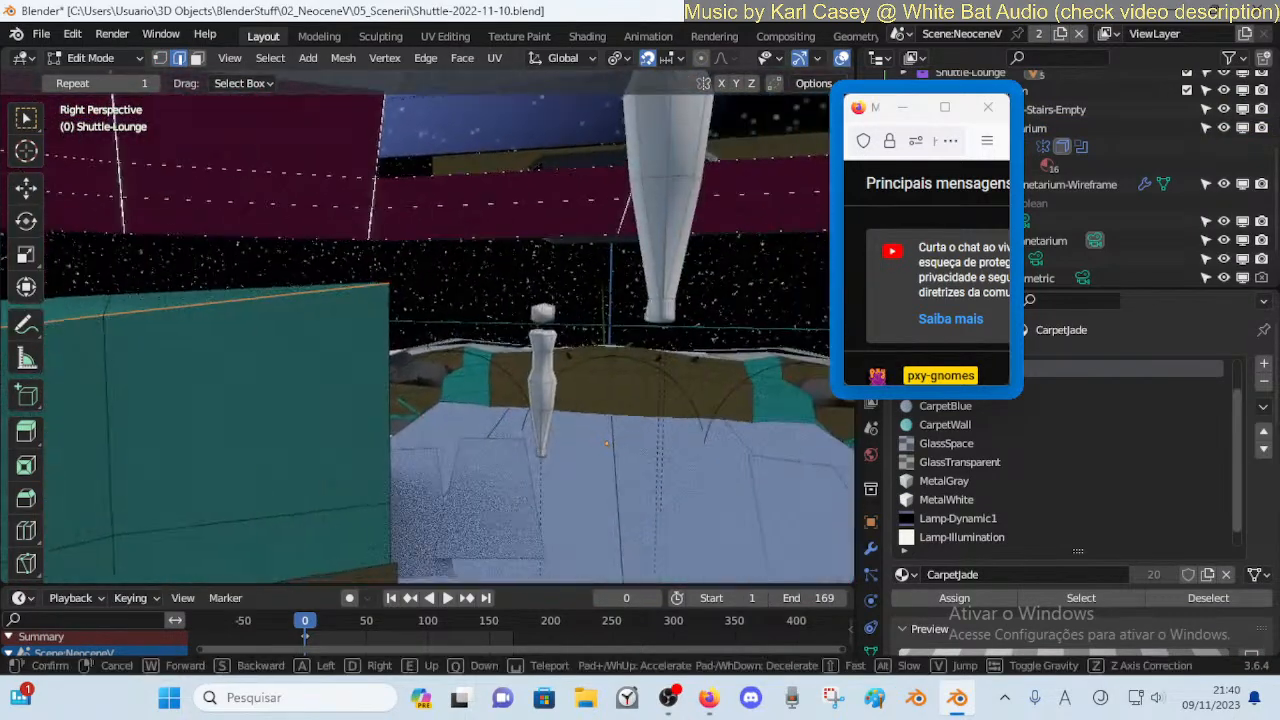
{"action": "left_click", "coordinate": [501, 355]}
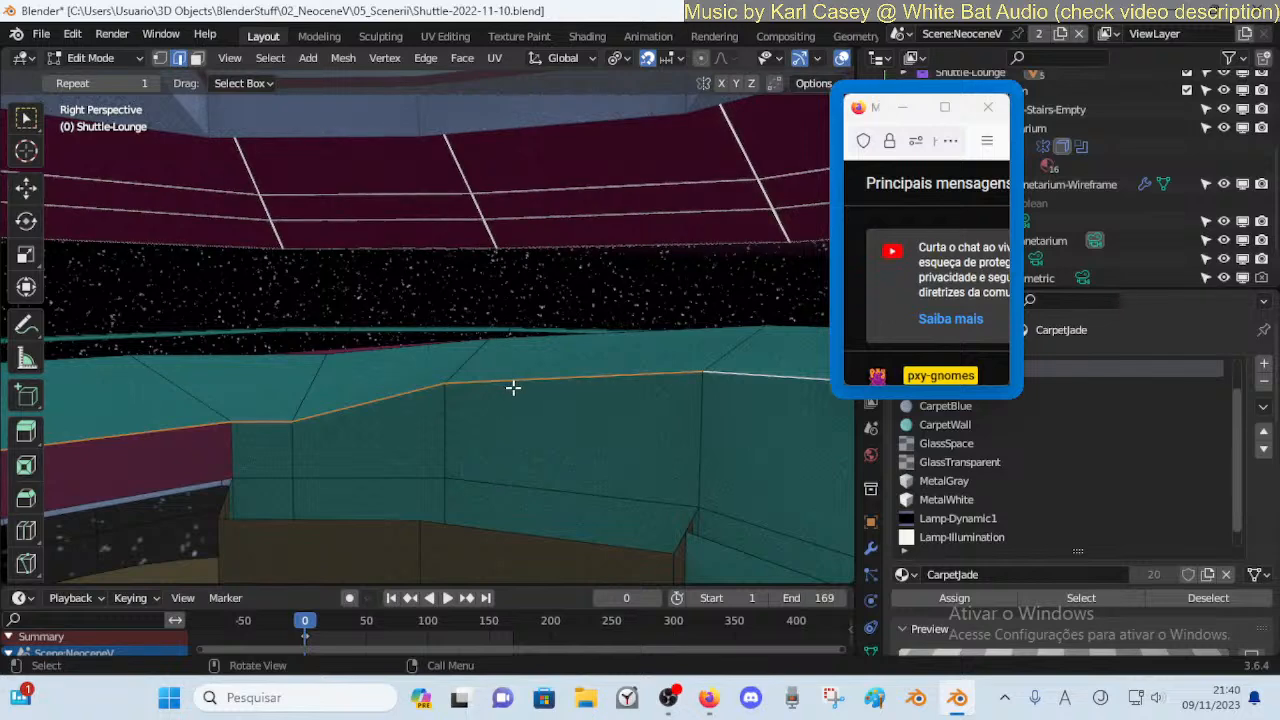
{"action": "key", "text": "g"}
{"action": "key", "text": "z"}
{"action": "right_click", "coordinate": [531, 373]}
{"action": "key", "text": "z"}
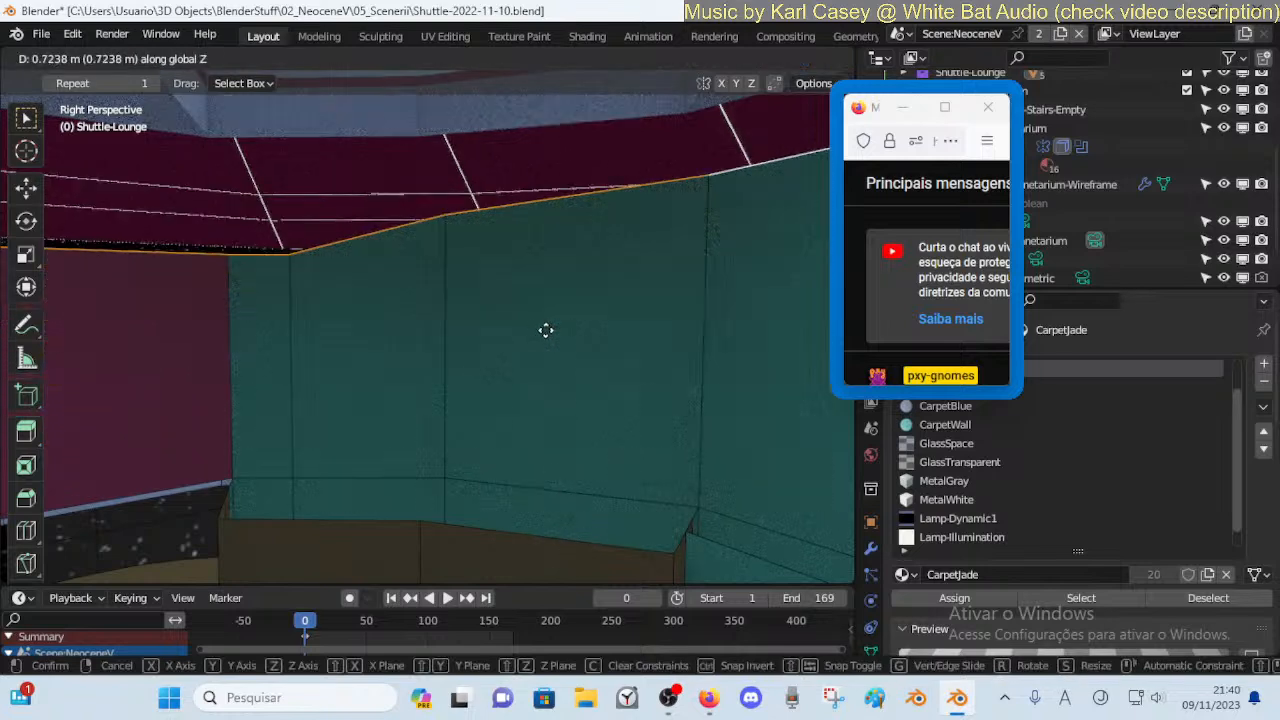
{"action": "right_click", "coordinate": [546, 331]}
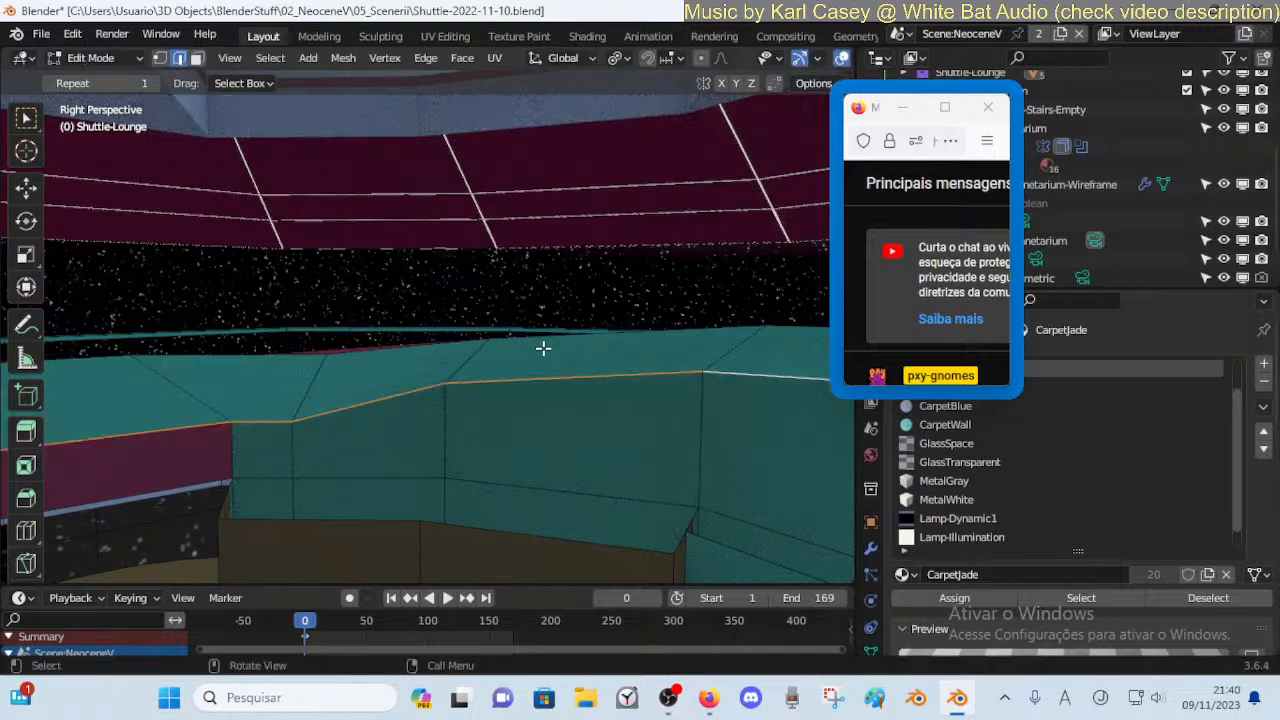
Switch to face selection and select the loop of faces along the top of the lounge's teal wall
{"action": "key", "text": "3"}
{"action": "left_click", "coordinate": [470, 357]}
{"action": "key", "text": "shift+grave"}
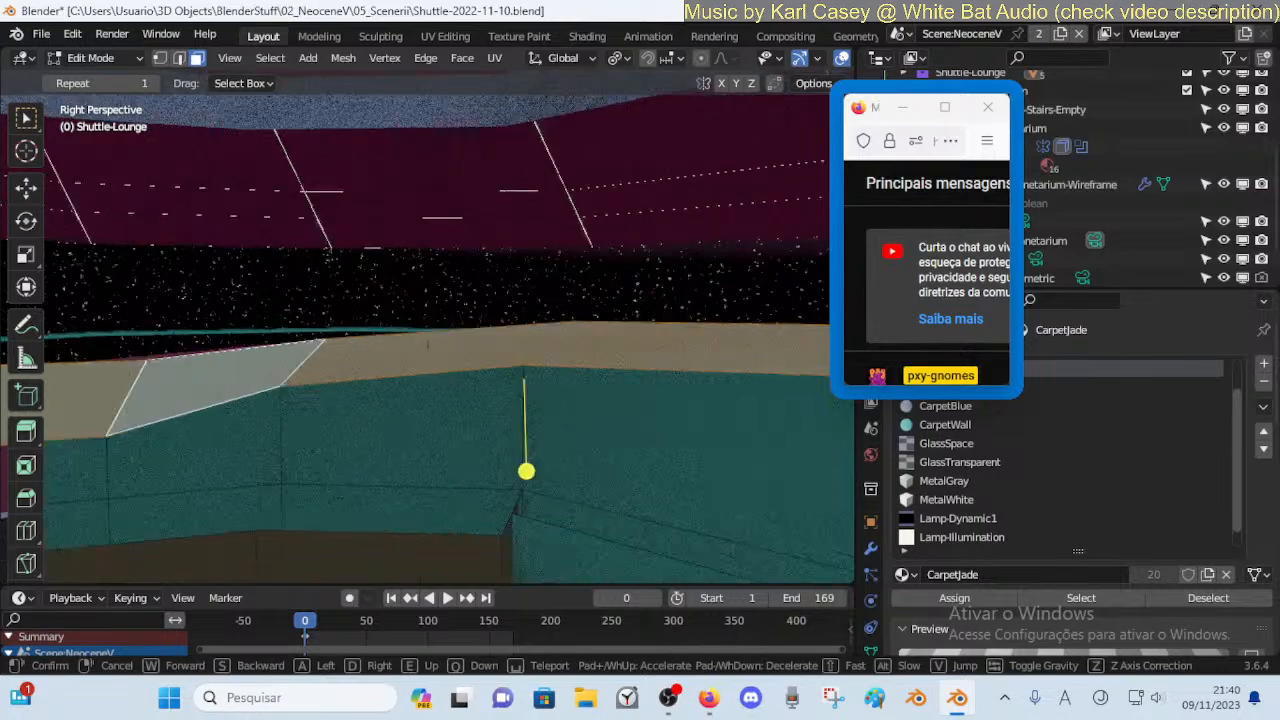
{"action": "left_click", "coordinate": [470, 358]}
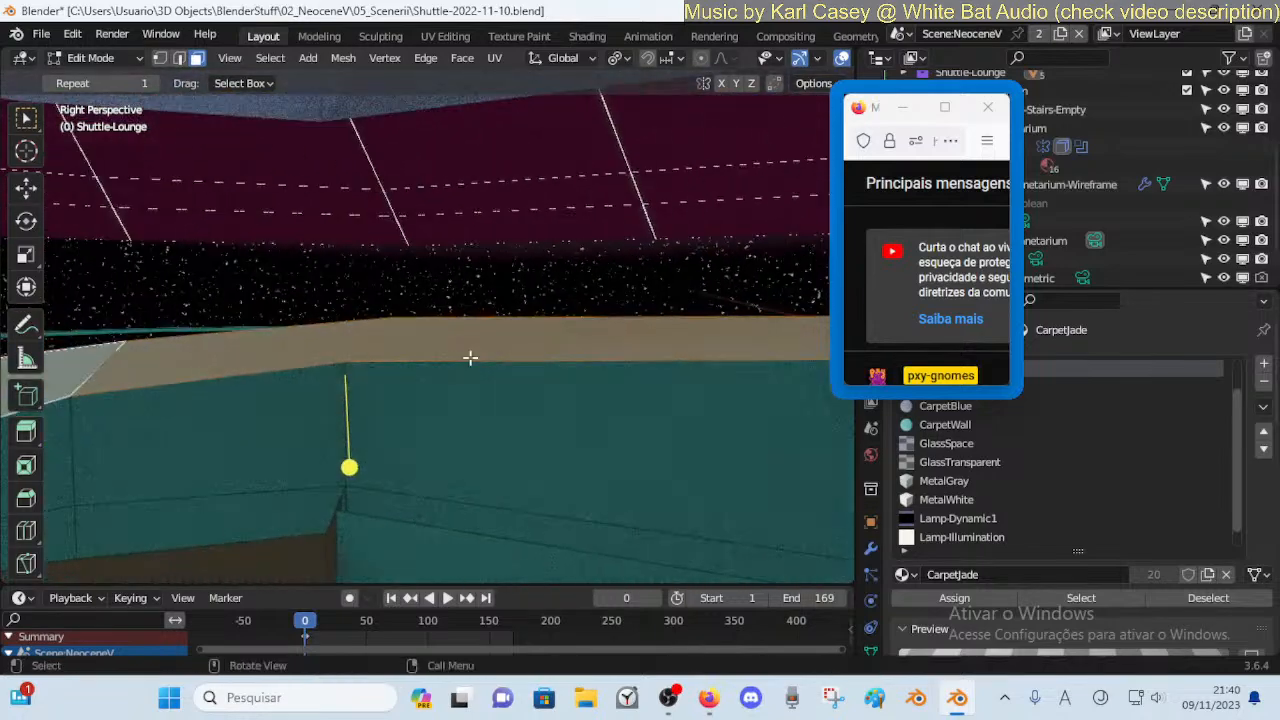
Raise the selected top faces of the teal lounge wall along the Z axis up to the ceiling
{"action": "right_click", "coordinate": [420, 401]}
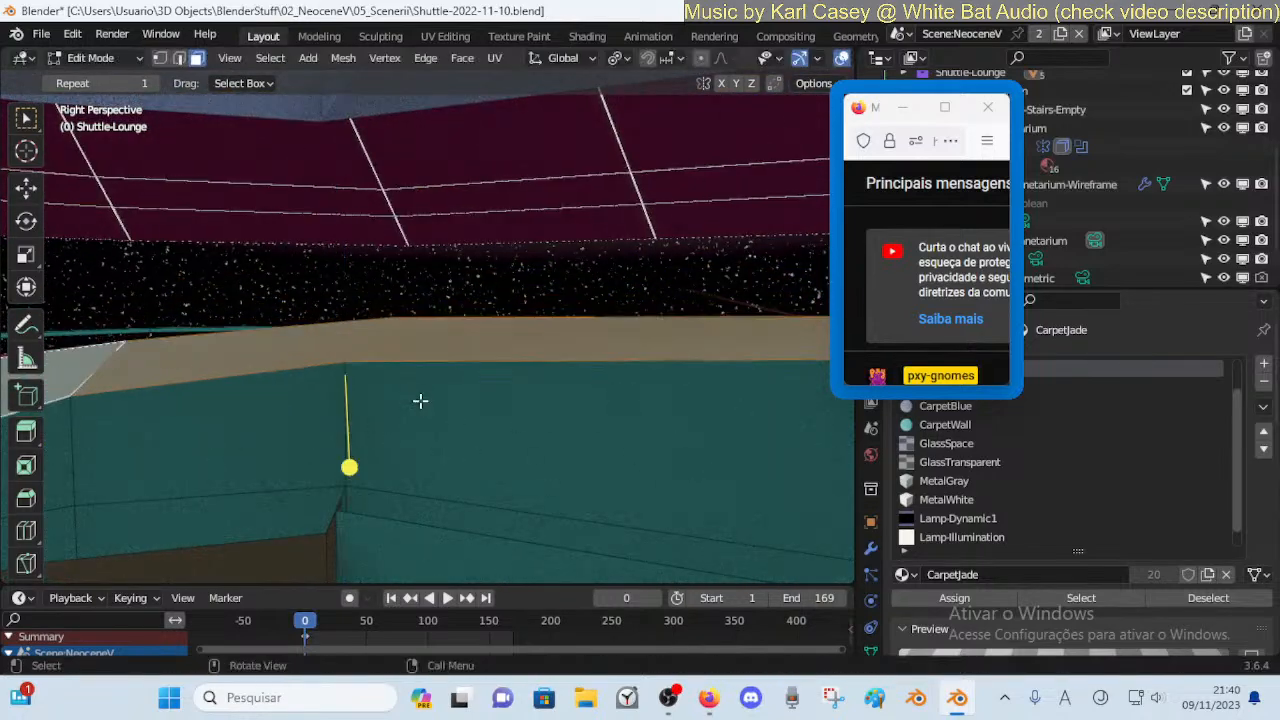
{"action": "left_click", "coordinate": [424, 392]}
{"action": "key", "text": "g"}
{"action": "key", "text": "z"}
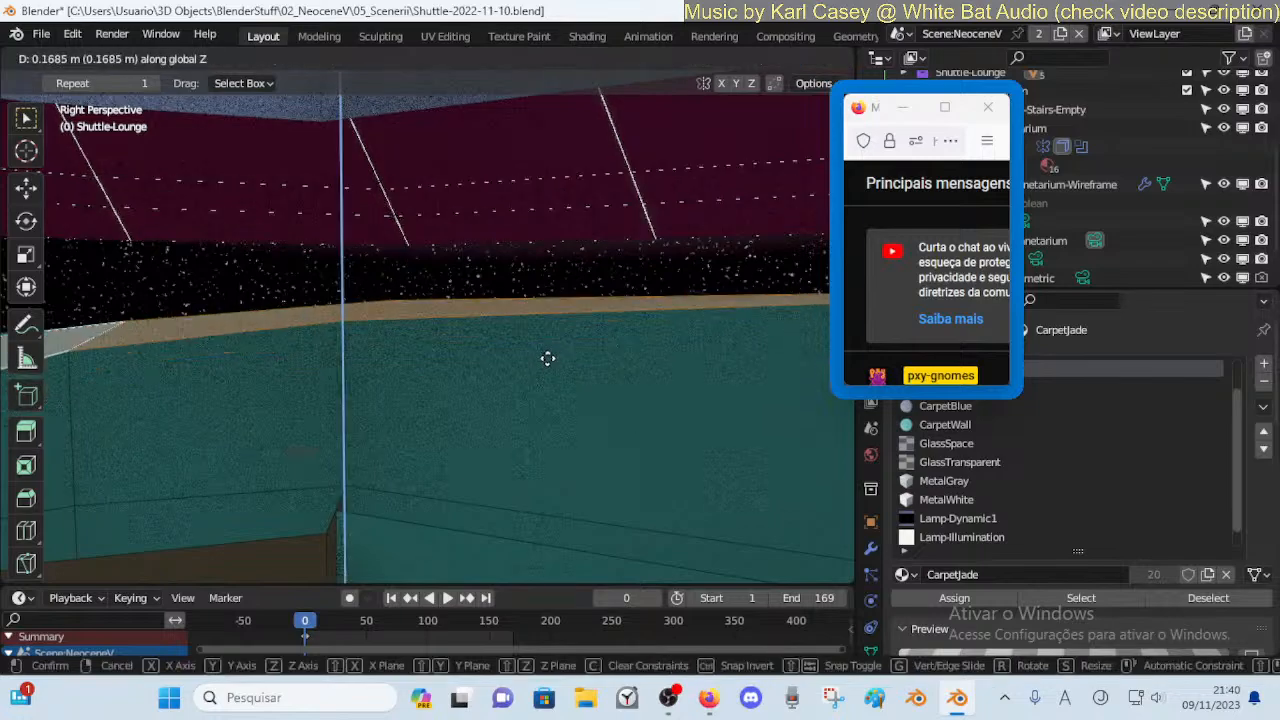
{"action": "left_click", "coordinate": [512, 151]}
Examine how the raised teal wall meets the ceiling and check the brown wall panels and shelves around it
{"action": "key", "text": "shift+grave"}
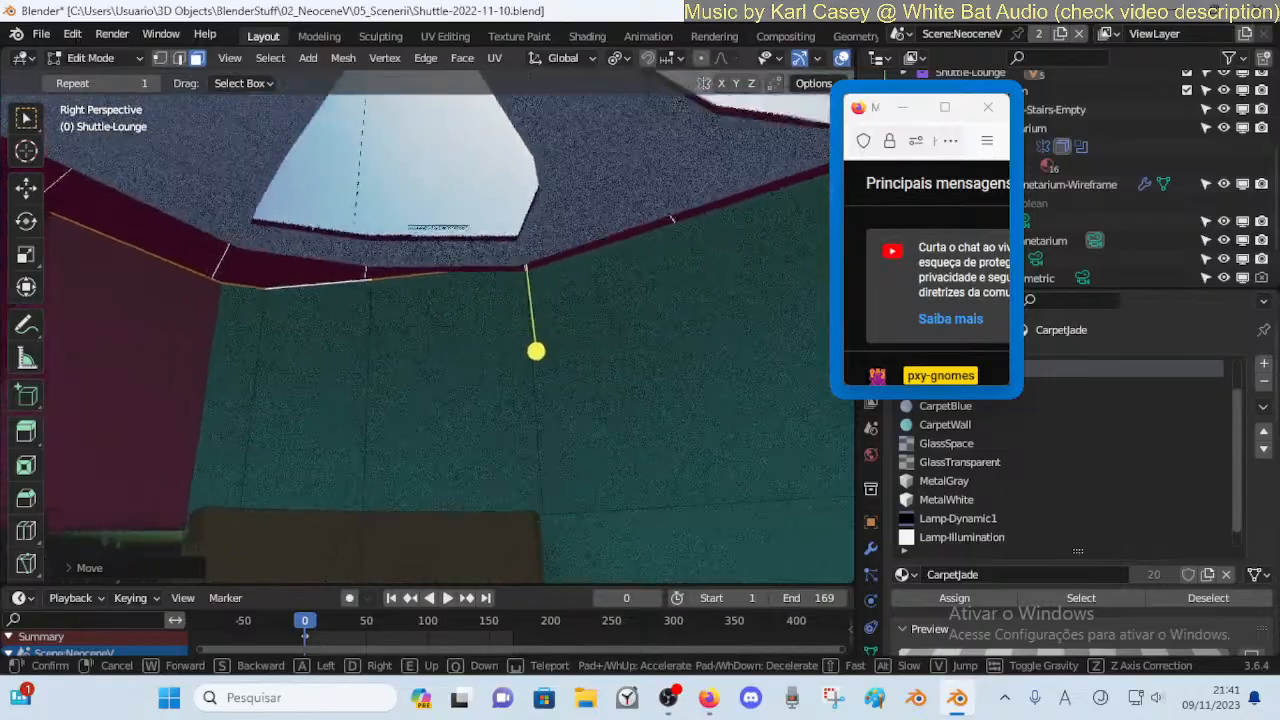
{"action": "key", "text": "w"}
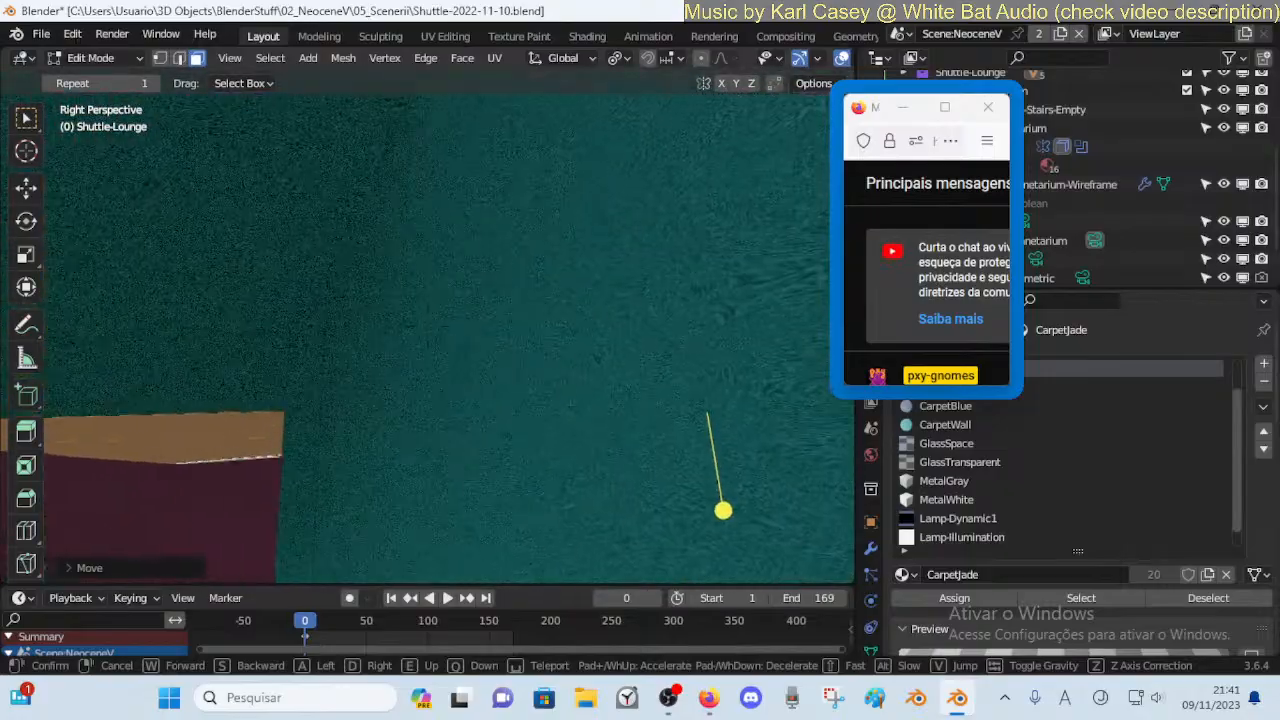
{"action": "key", "text": "s"}
{"action": "key", "text": "w"}
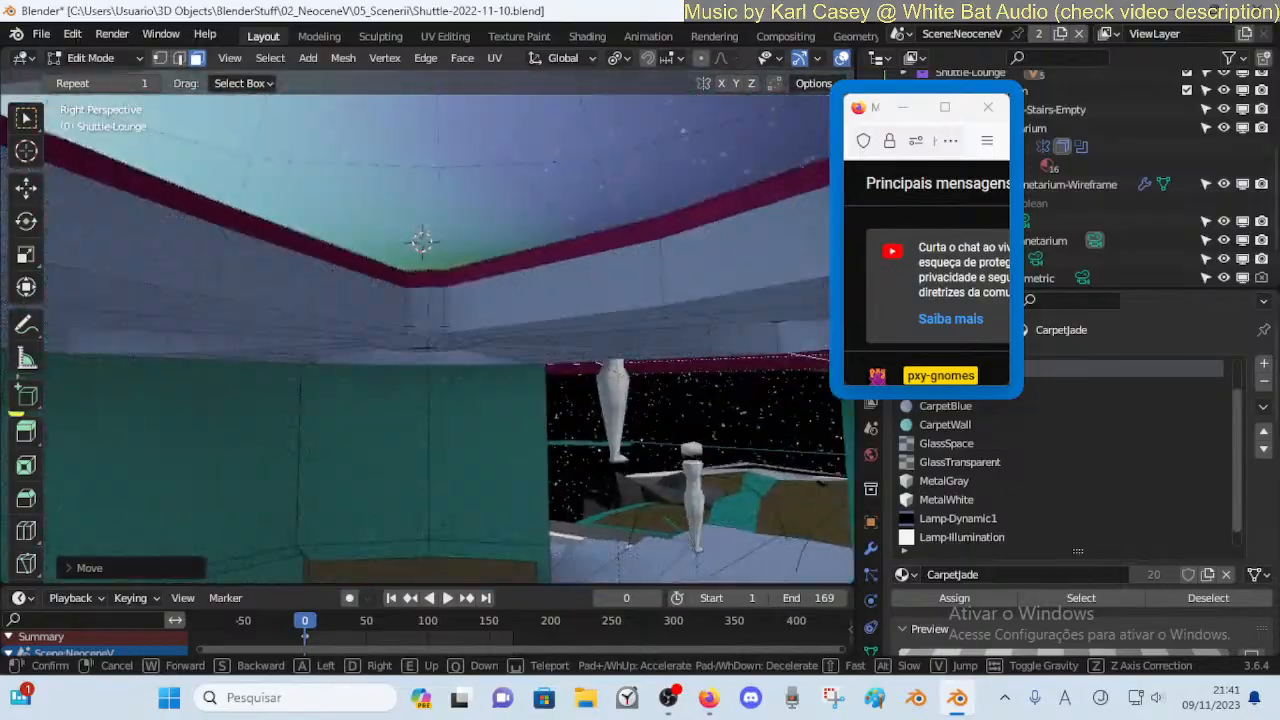
{"action": "key", "text": "s"}
{"action": "key", "text": "a"}
{"action": "key", "text": "s"}
{"action": "key", "text": "w"}
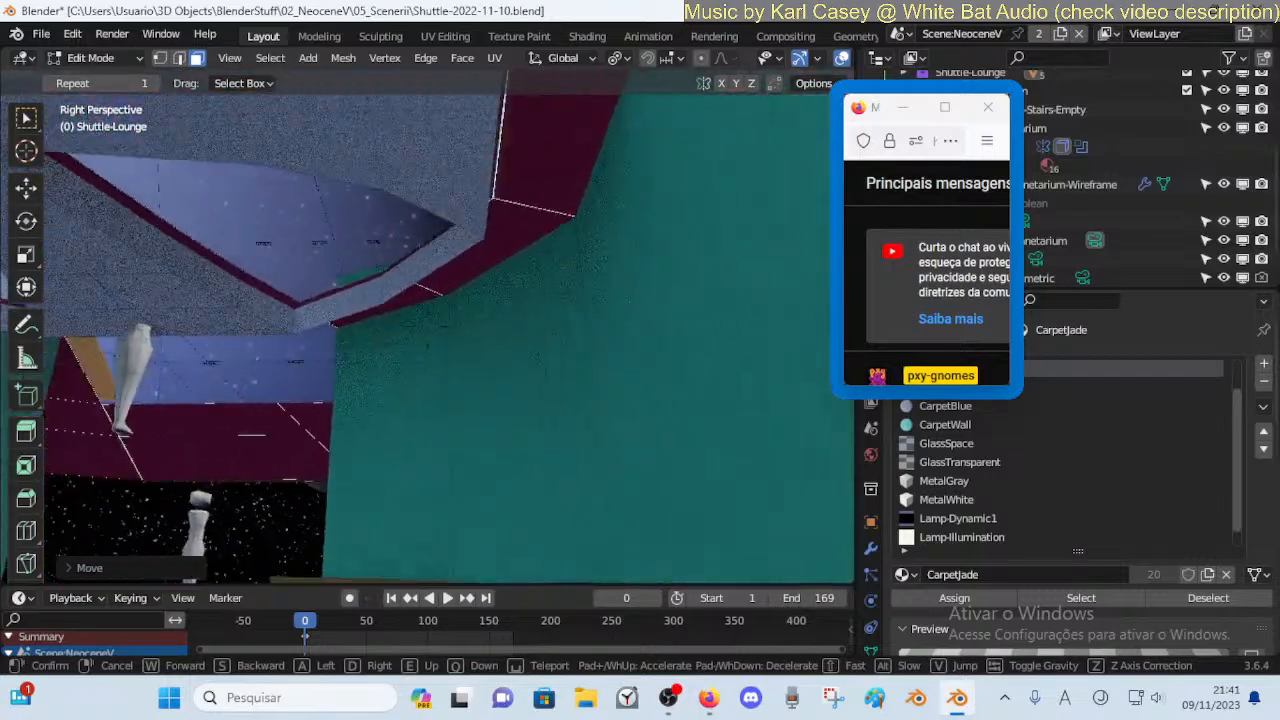
{"action": "key", "text": "w"}
{"action": "key", "text": "s"}
{"action": "key", "text": "a"}
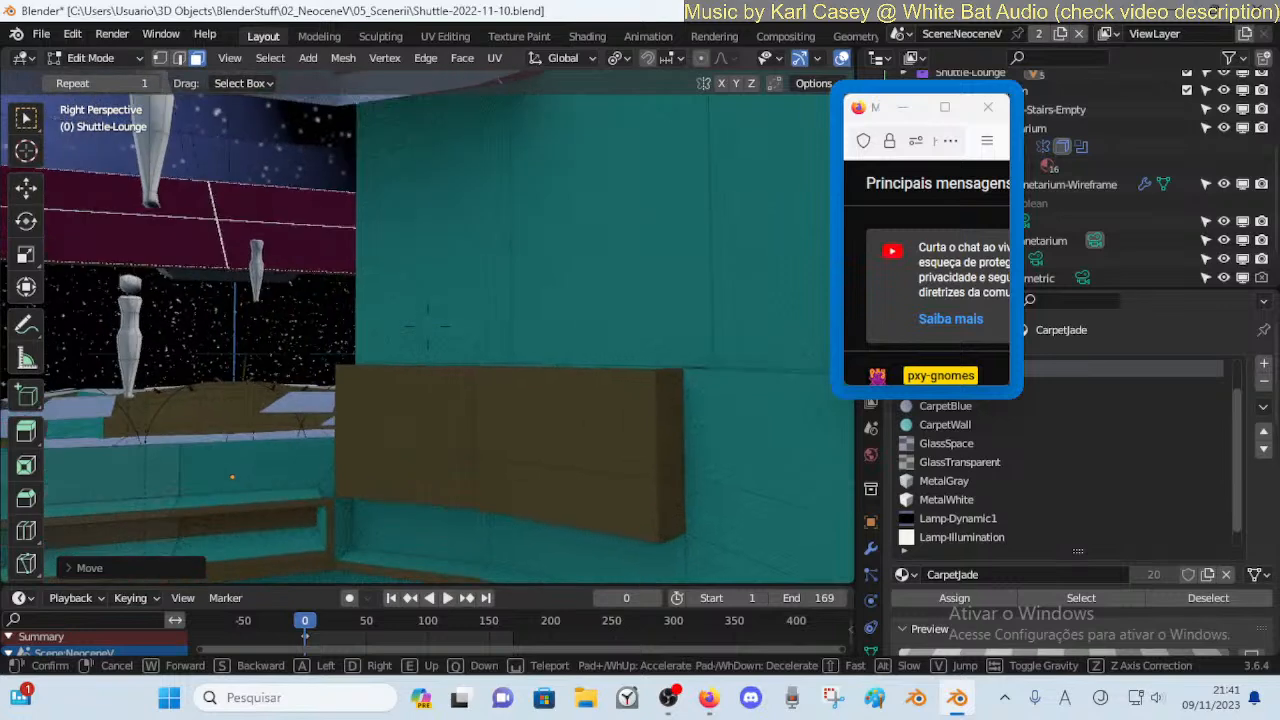
{"action": "key", "text": "w"}
{"action": "key", "text": "d"}
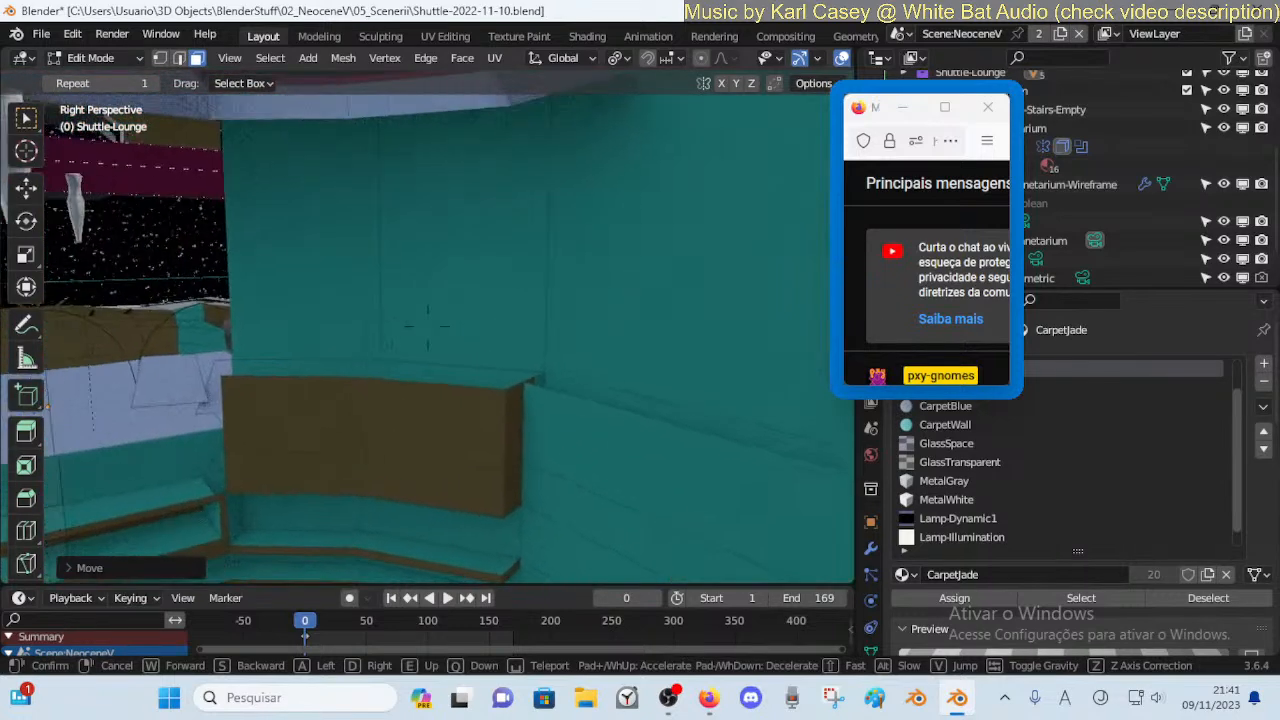
{"action": "key", "text": "s"}
{"action": "key", "text": "w"}
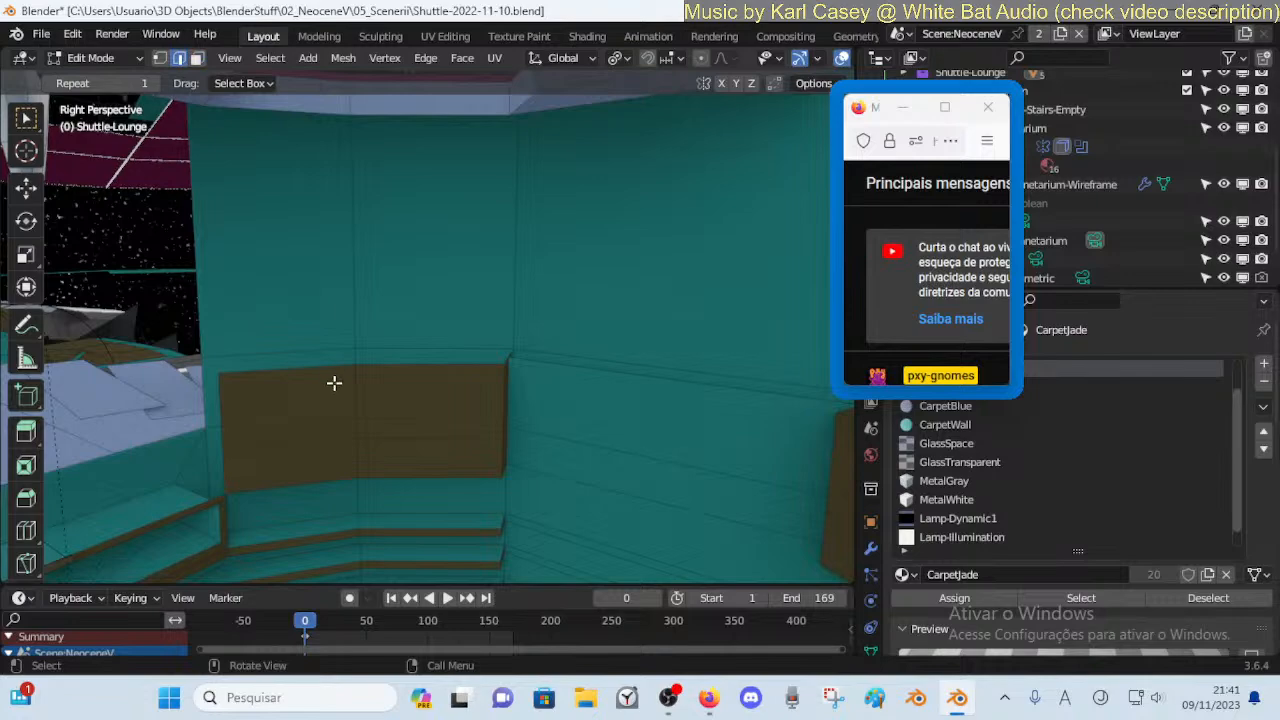
Select the purple GlassSpace wall face beside the brown panel, using face selection mode
{"action": "key", "text": "shift+grave"}
{"action": "key", "text": "s"}
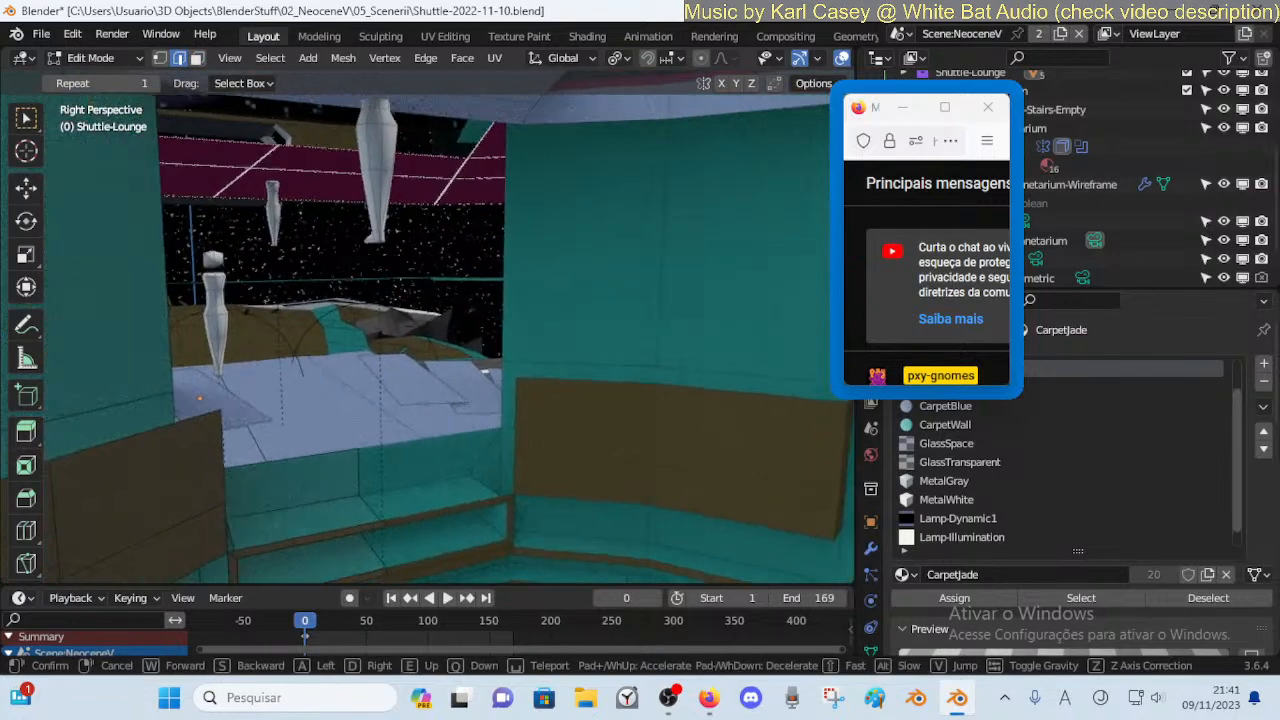
{"action": "key", "text": "w"}
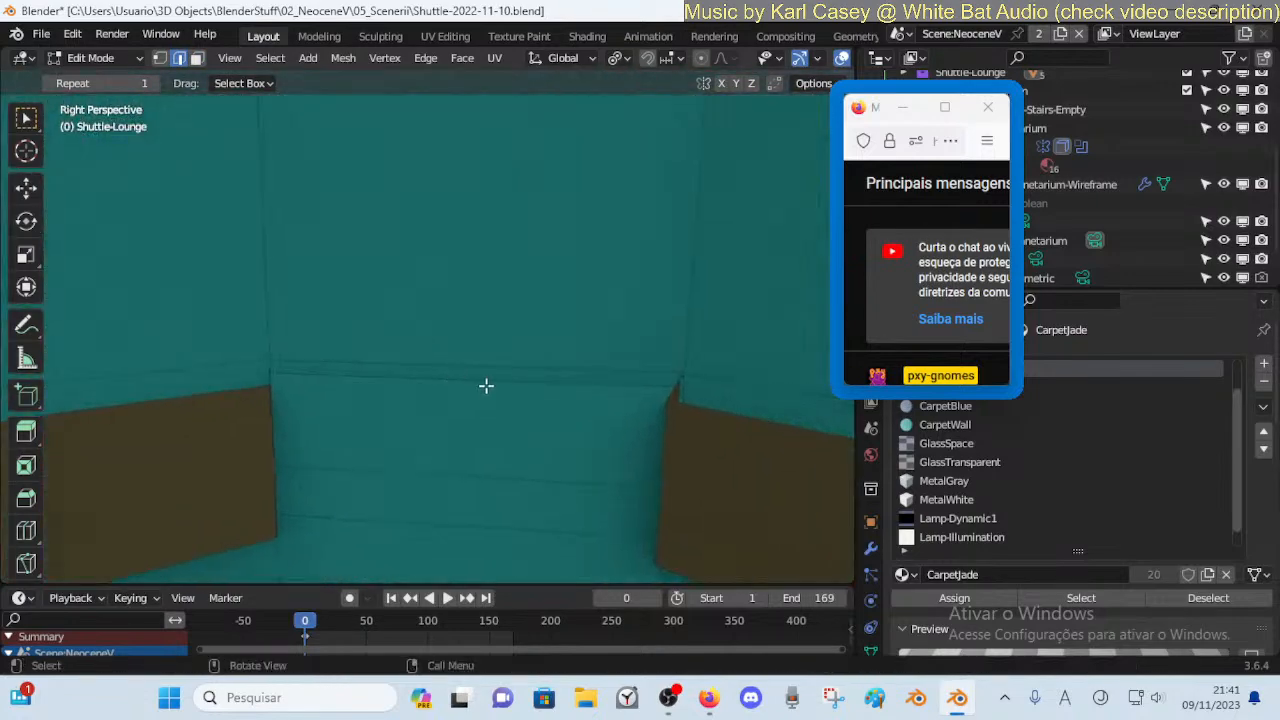
{"action": "key", "text": "shift+grave"}
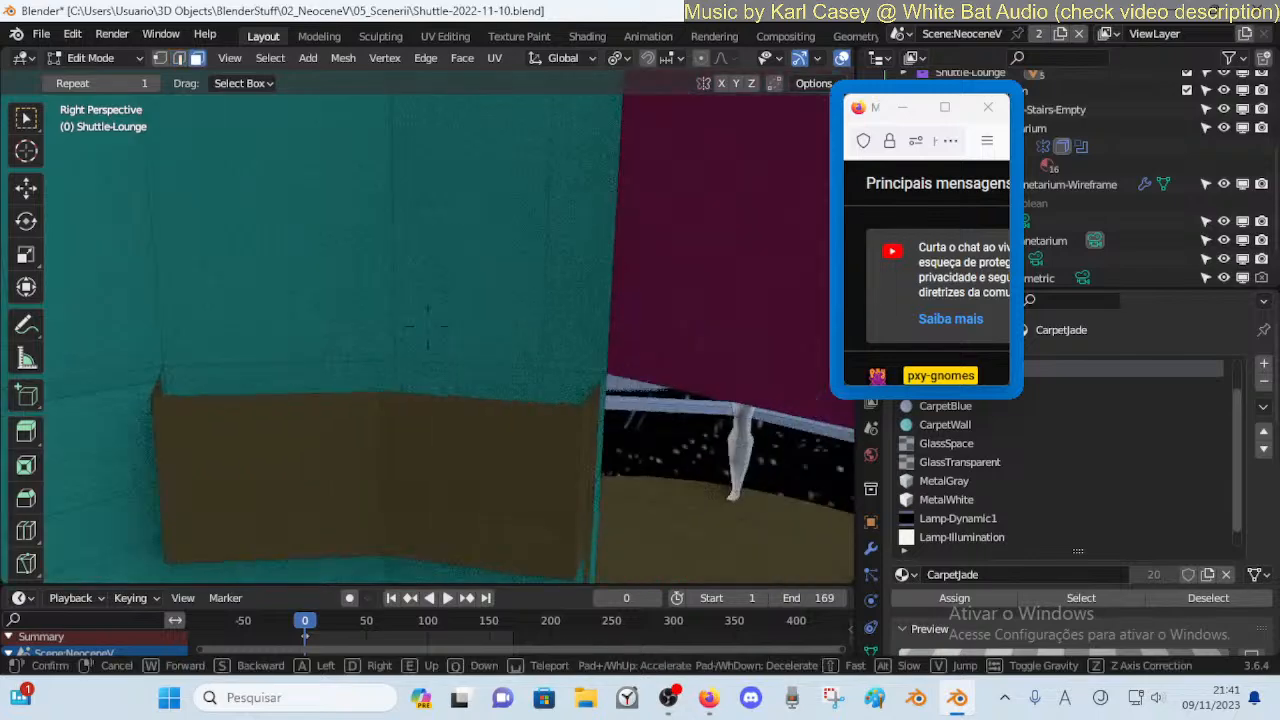
{"action": "left_click", "coordinate": [687, 404]}
{"action": "left_click", "coordinate": [701, 409]}
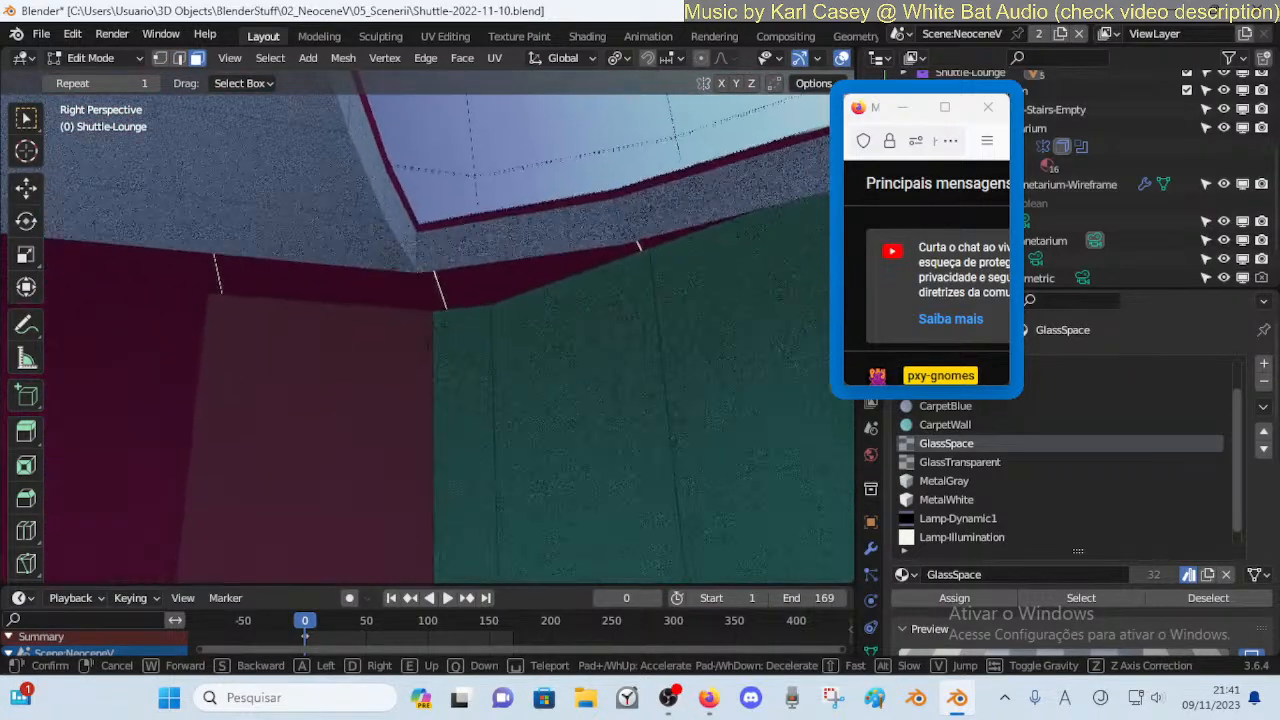
Return the lounge mesh from Edit Mode to Object Mode
{"action": "key", "text": "s"}
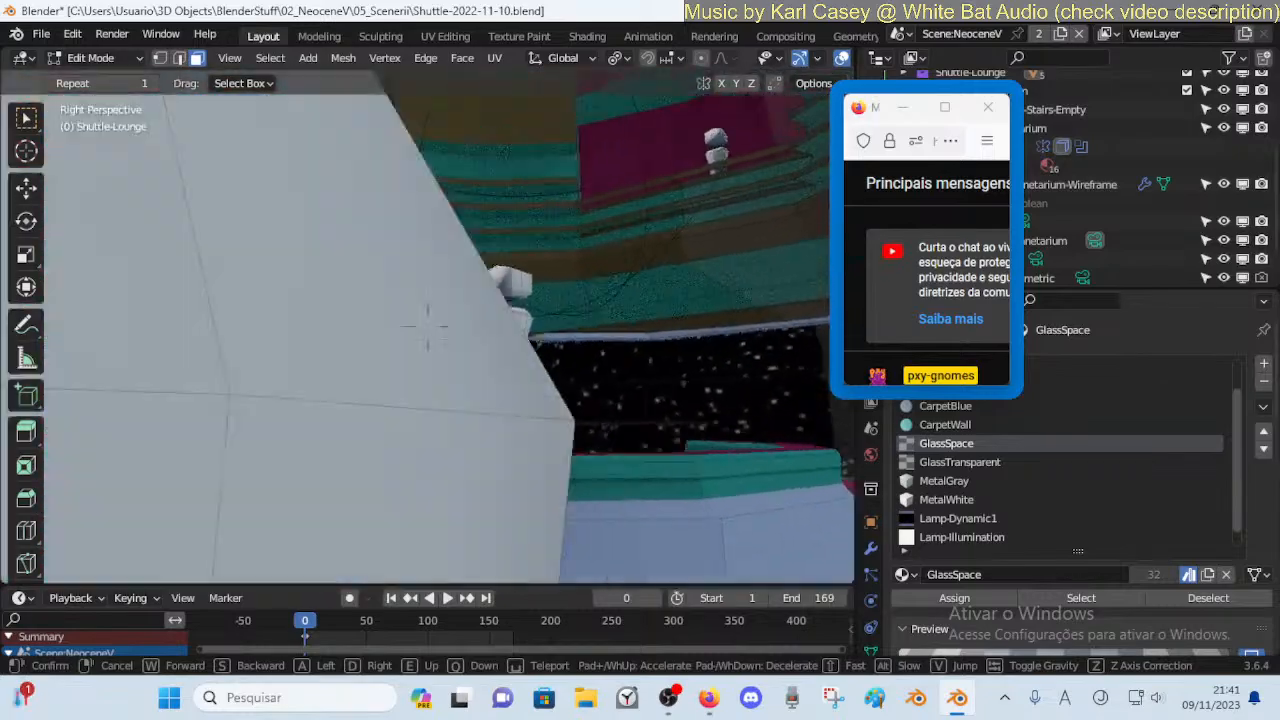
{"action": "left_click", "coordinate": [234, 388]}
{"action": "key", "text": "Tab"}
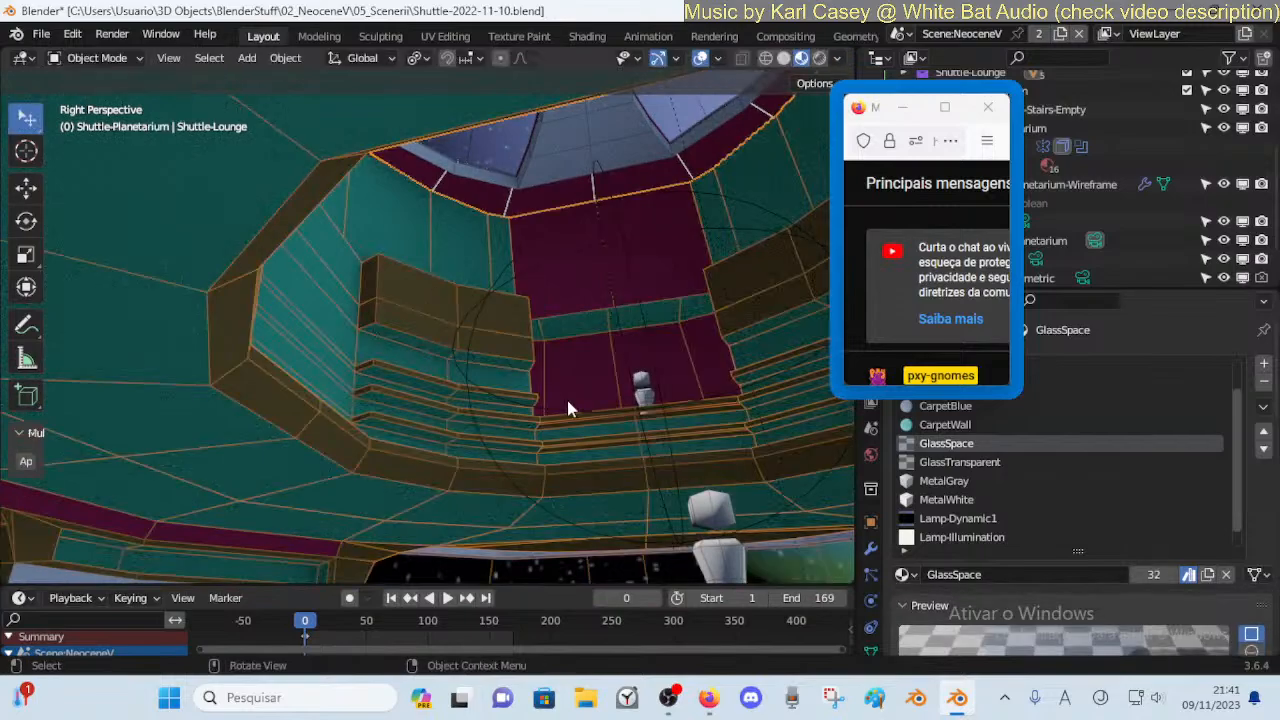
Select the Shuttle-Planetarium object by its dome above the lounge's seating alcove
{"action": "key", "text": "shift+grave"}
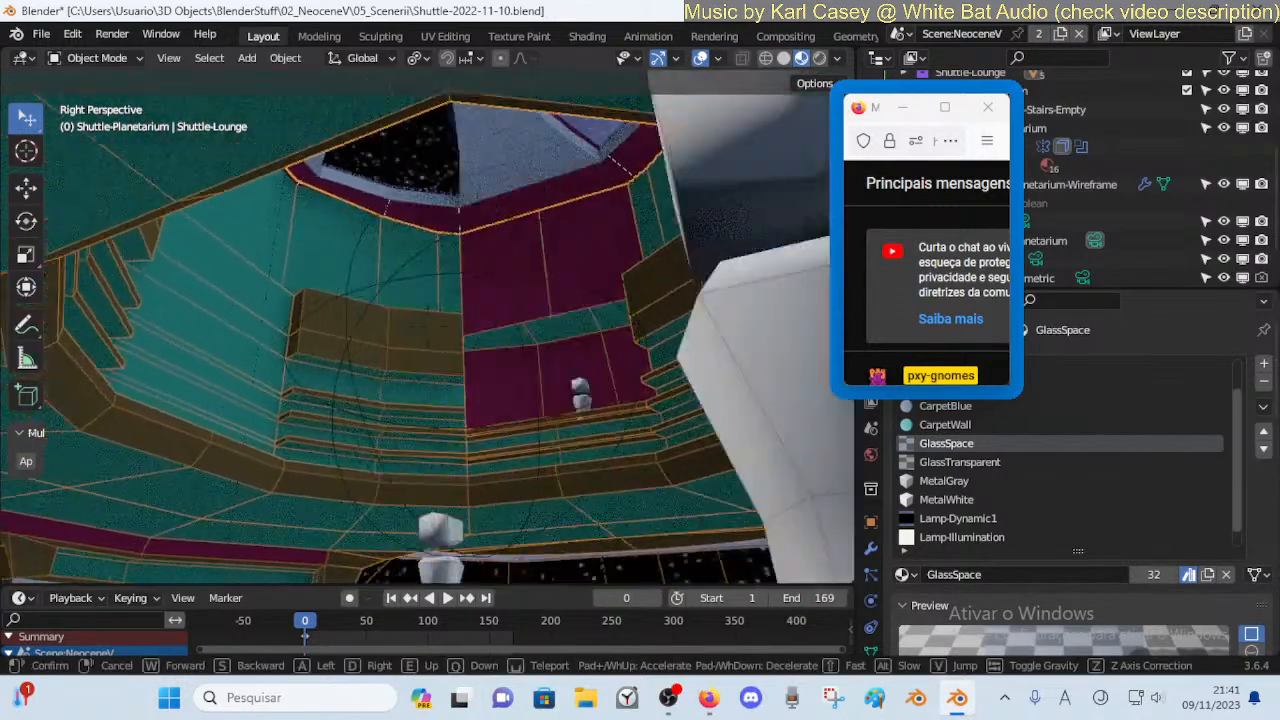
{"action": "left_click", "coordinate": [566, 388]}
{"action": "left_click", "coordinate": [484, 315]}
{"action": "left_click", "coordinate": [522, 300]}
{"action": "key", "text": "shift+grave"}
{"action": "key", "text": "d"}
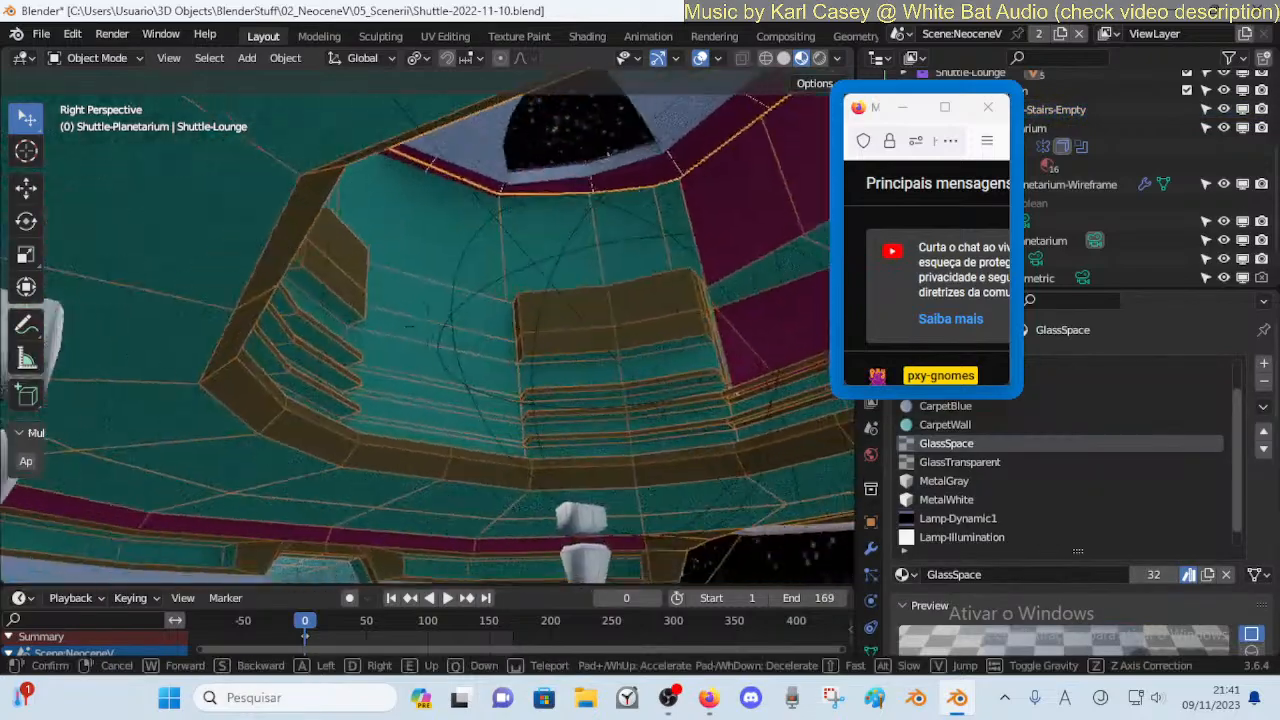
{"action": "key", "text": "s"}
{"action": "key", "text": "q"}
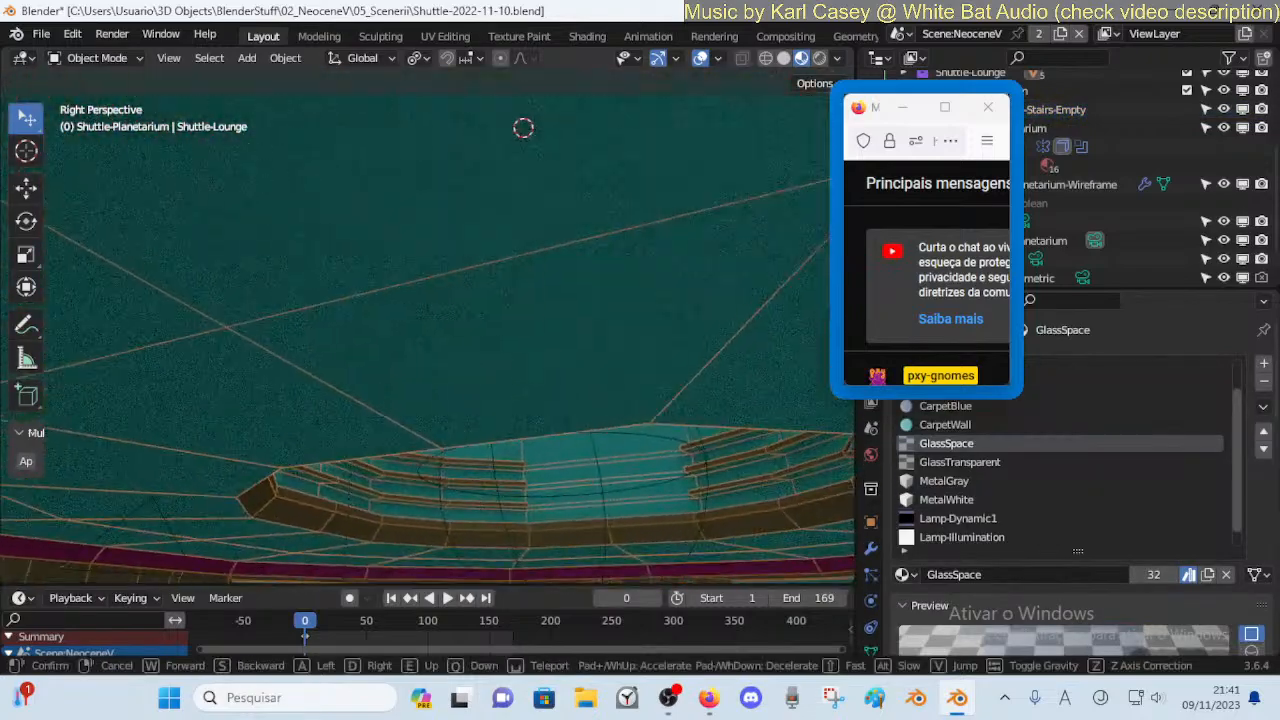
{"action": "key", "text": "e"}
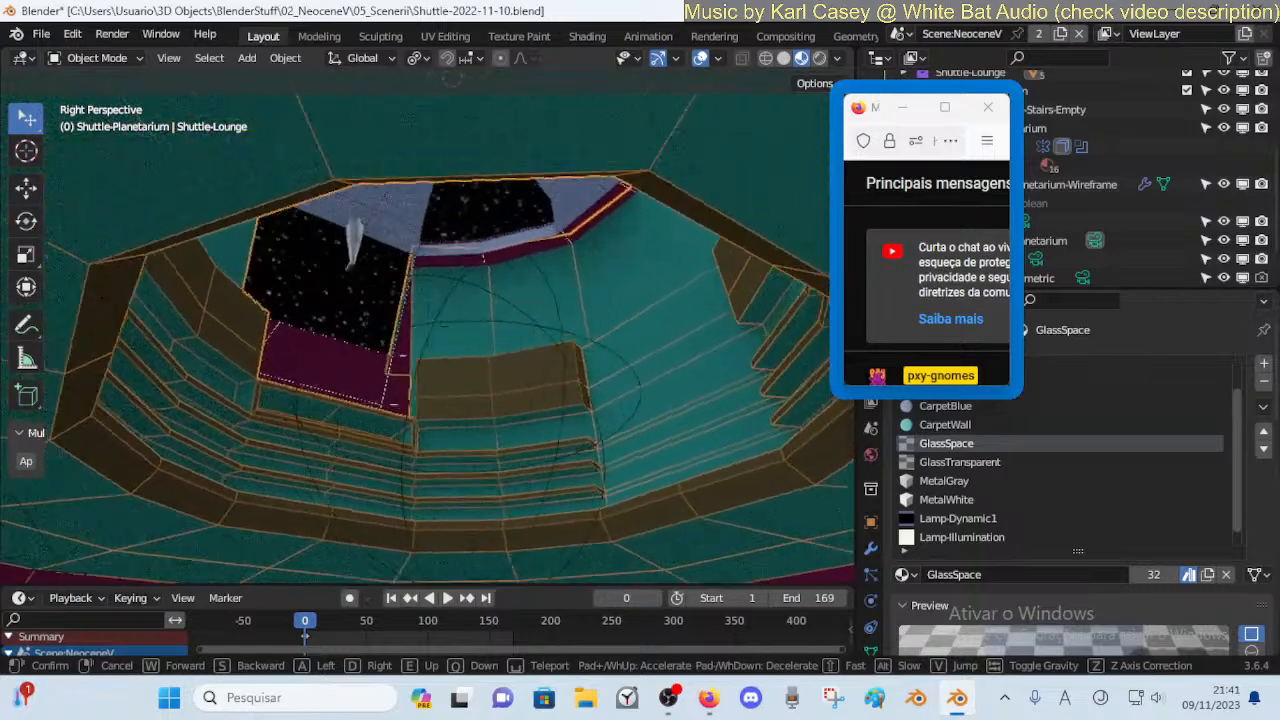
{"action": "key", "text": "w"}
{"action": "key", "text": "s"}
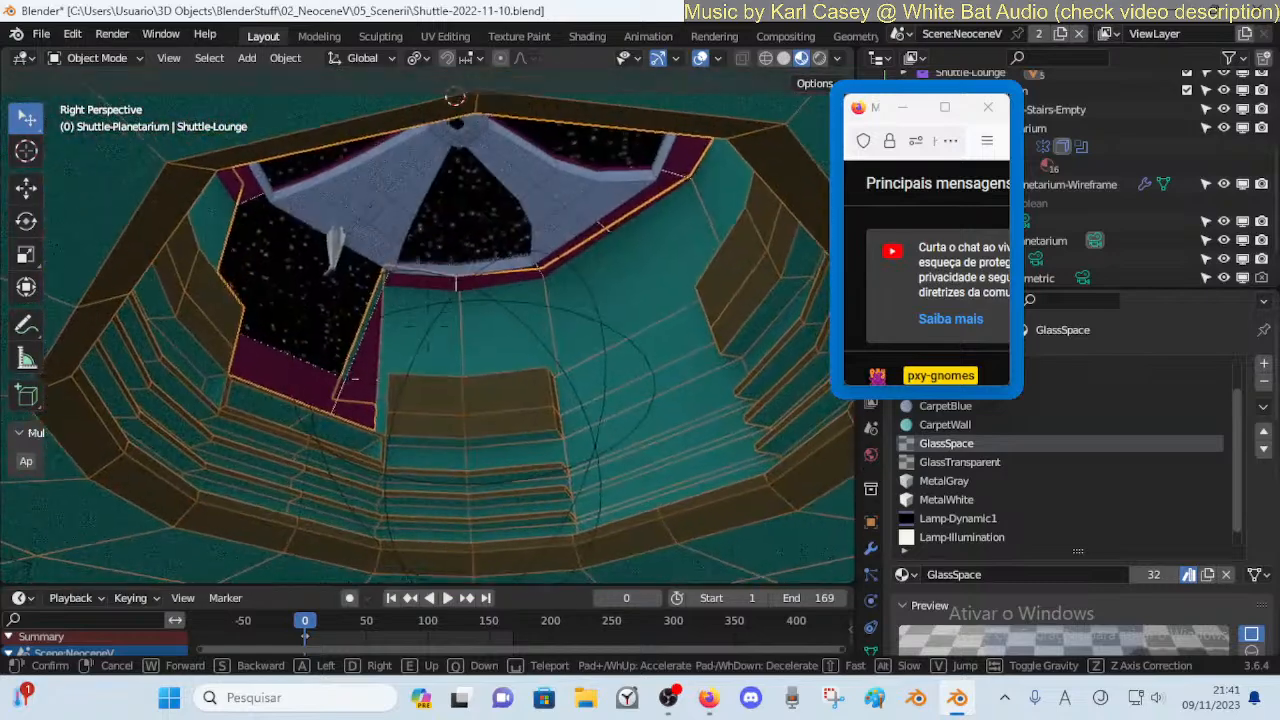
{"action": "left_click", "coordinate": [550, 184]}
{"action": "left_click", "coordinate": [552, 184]}
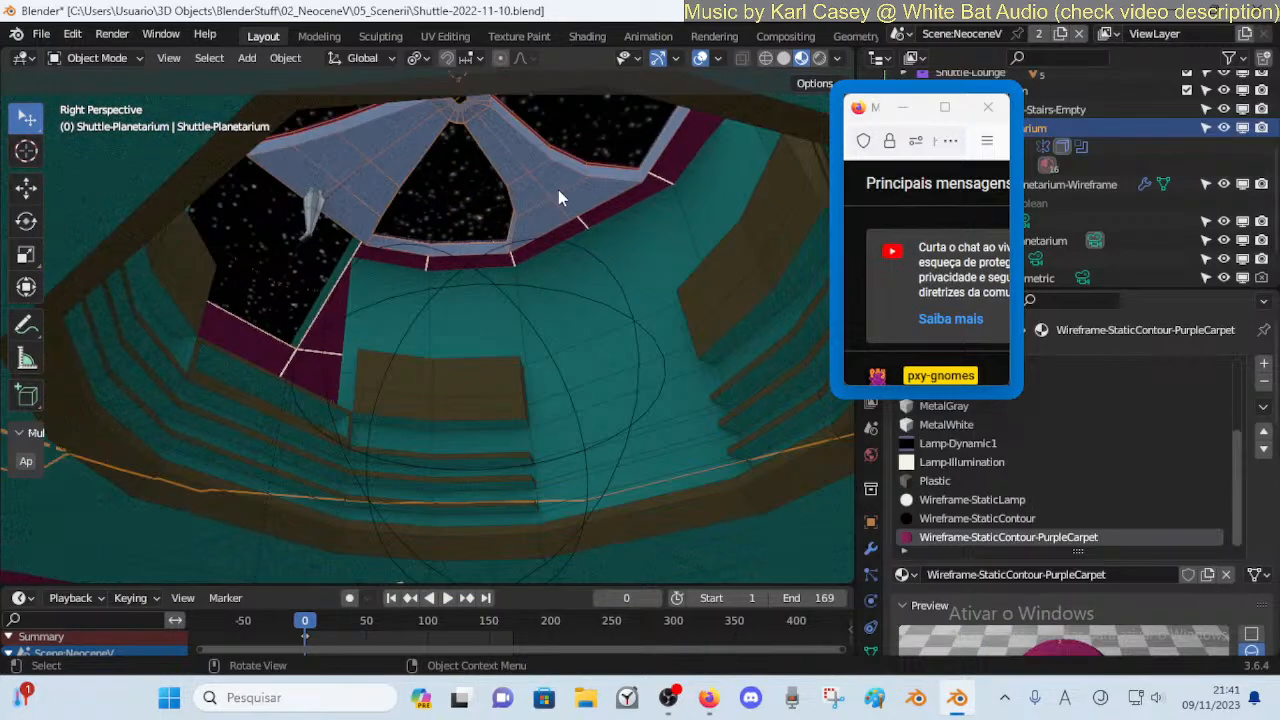
{"action": "key", "text": "g"}
{"action": "key", "text": "z"}
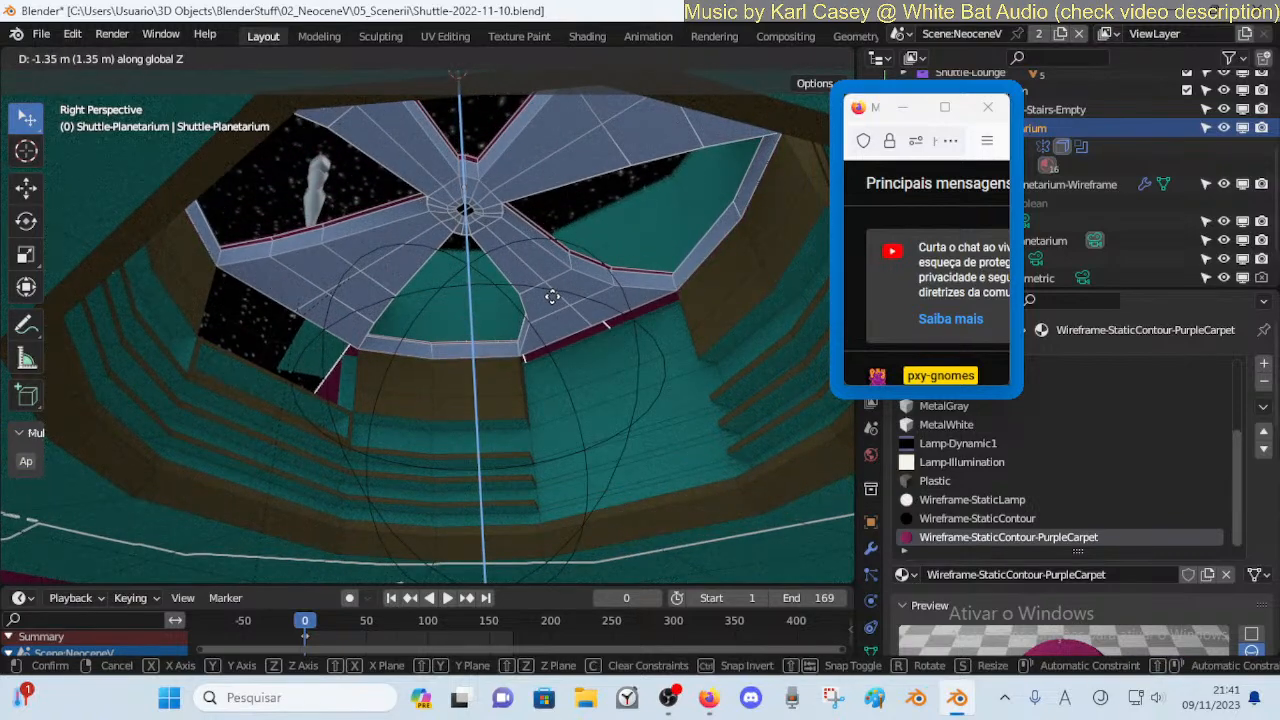
{"action": "right_click", "coordinate": [552, 296]}
Lower the Shuttle-Planetarium object by about 0.9 m along the global Z axis
{"action": "key", "text": "shift+grave"}
{"action": "key", "text": "w"}
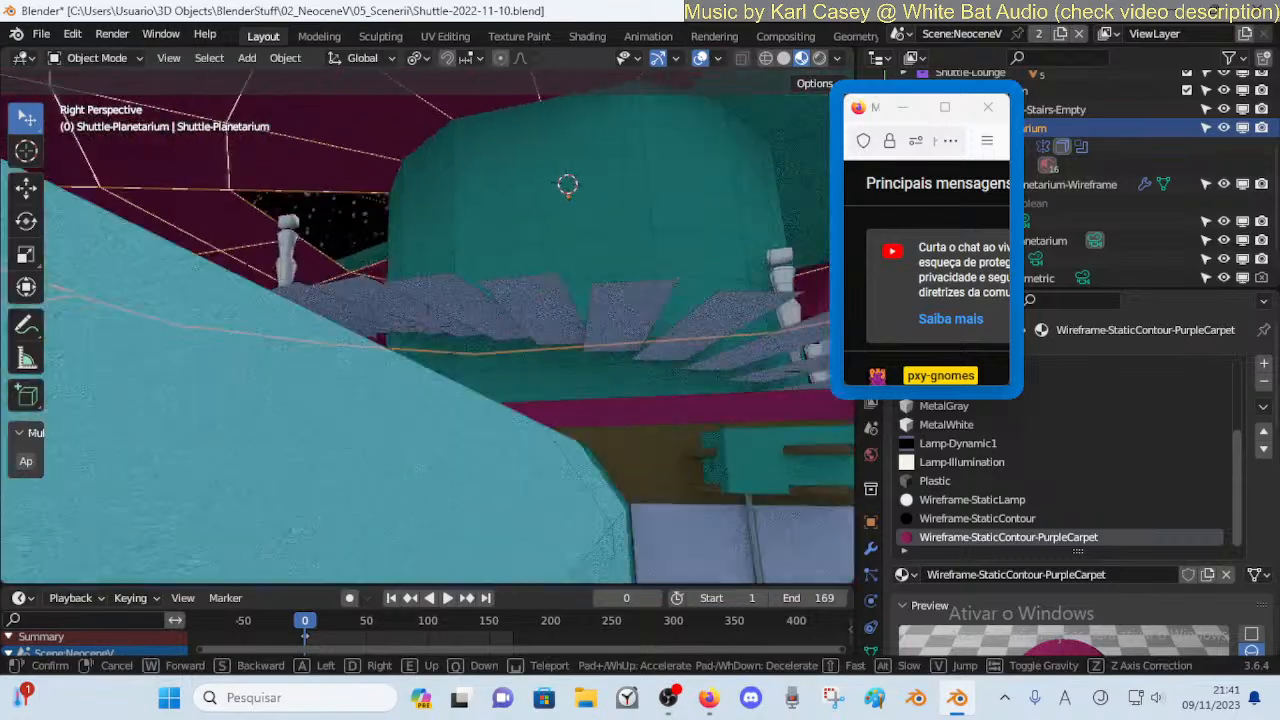
{"action": "key", "text": "s"}
{"action": "key", "text": "e"}
{"action": "left_click", "coordinate": [546, 296]}
{"action": "key", "text": "KP_3"}
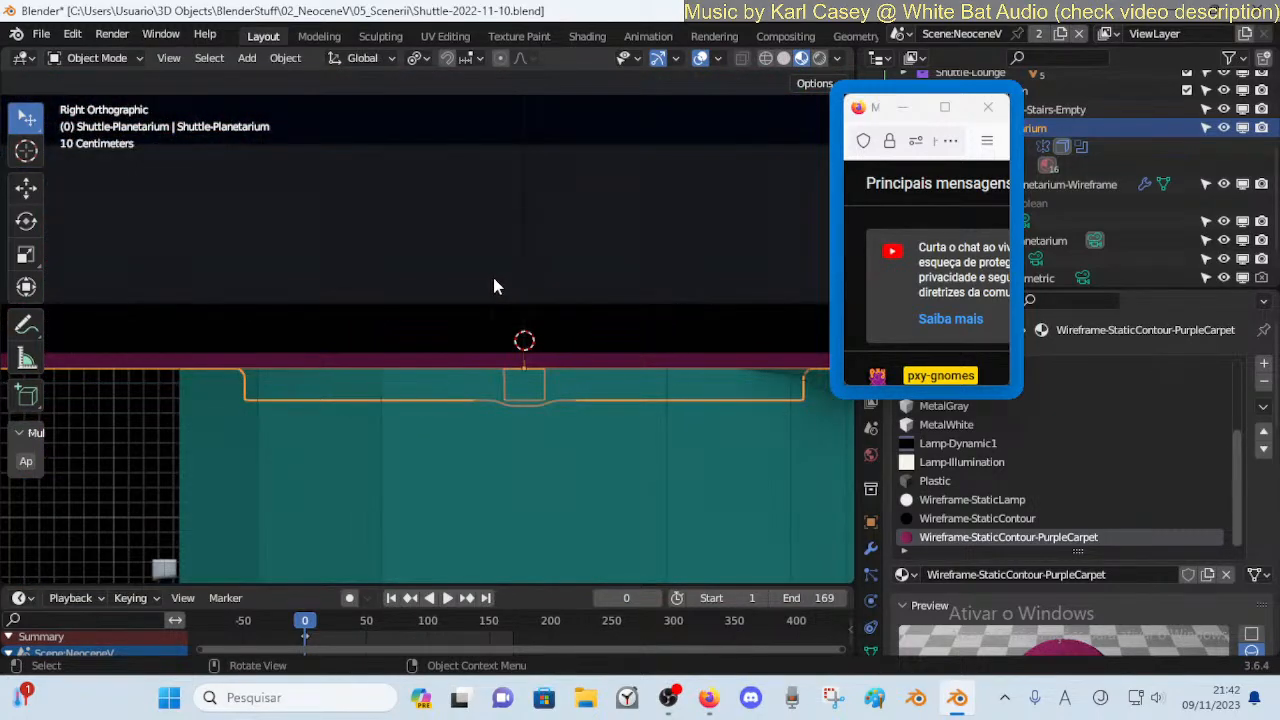
{"action": "scroll", "coordinate": [524, 345], "scroll_direction": "down", "scroll_amount": 4}
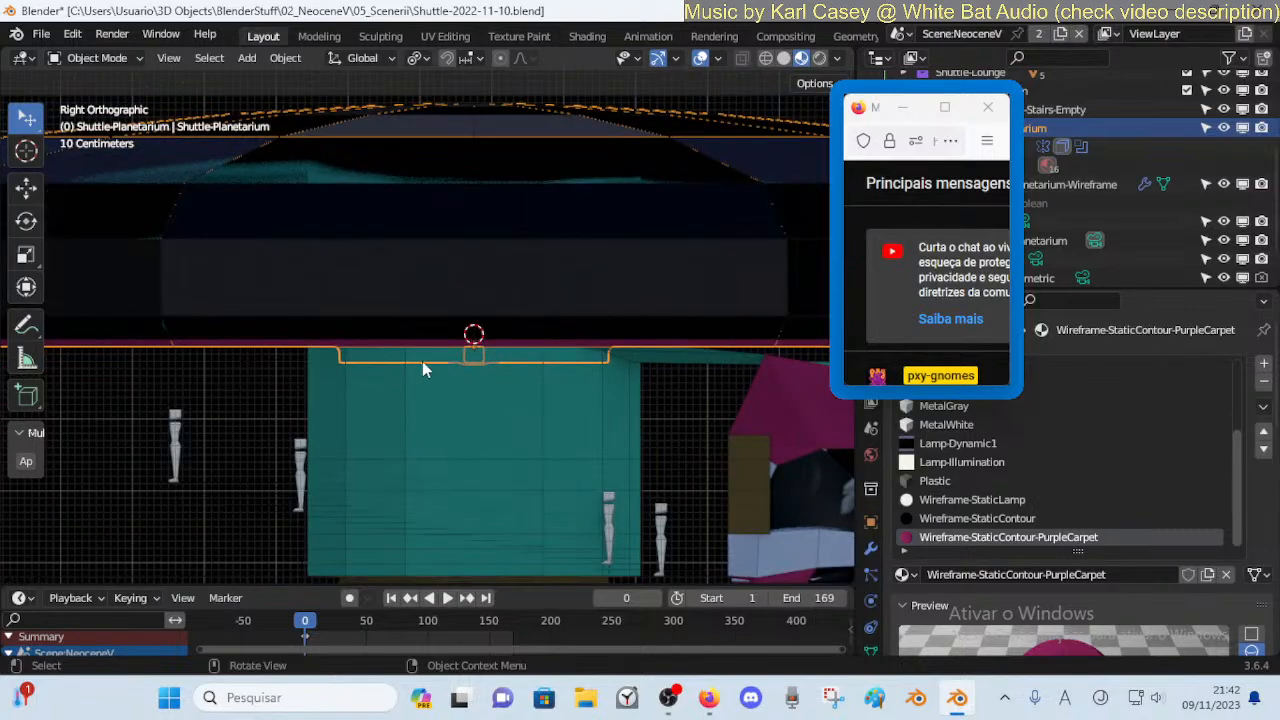
{"action": "key", "text": "g"}
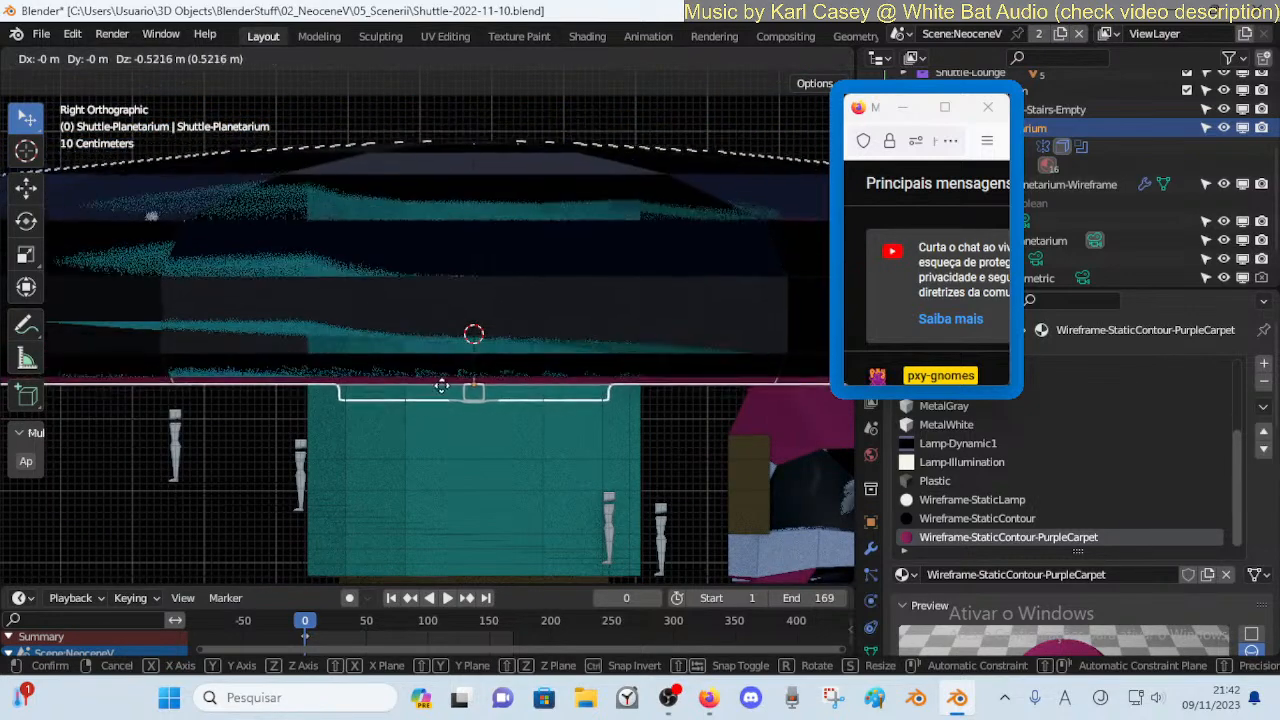
{"action": "key", "text": "z"}
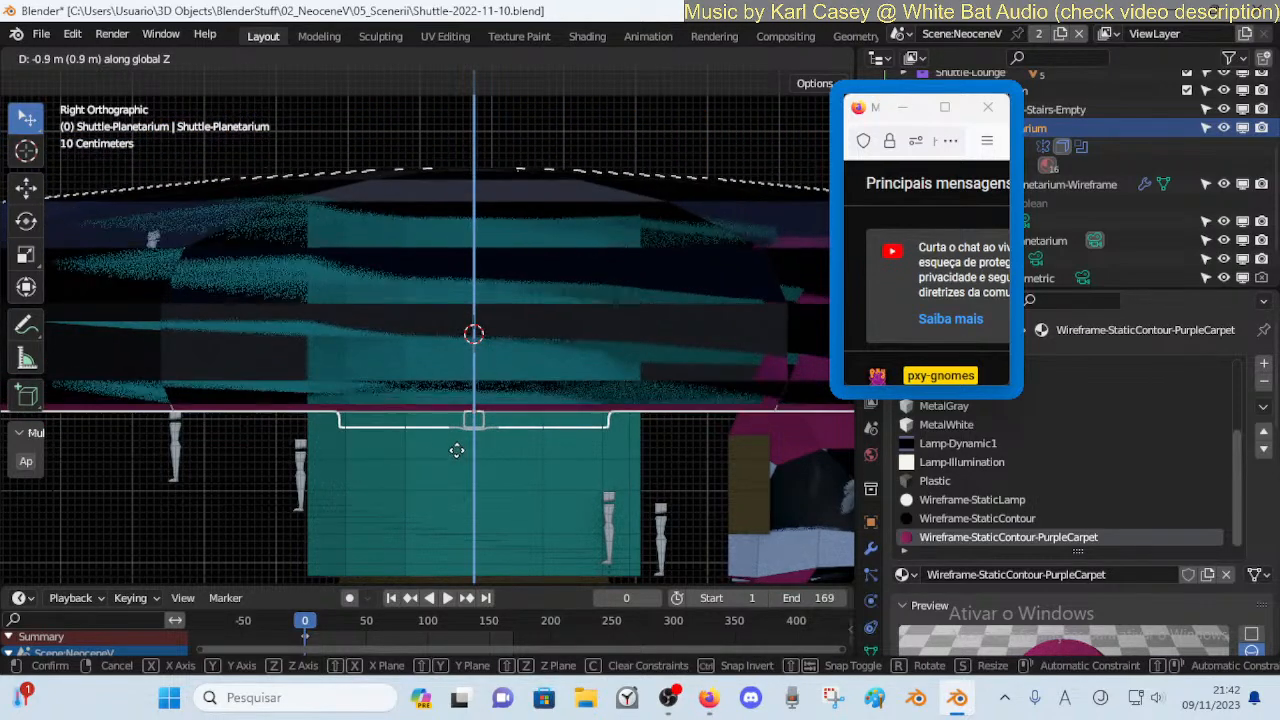
{"action": "left_click", "coordinate": [458, 454]}
Examine the lowered planetarium dome against the surrounding lounge walls and seating alcove from inside the shuttle
{"action": "key", "text": "shift+grave"}
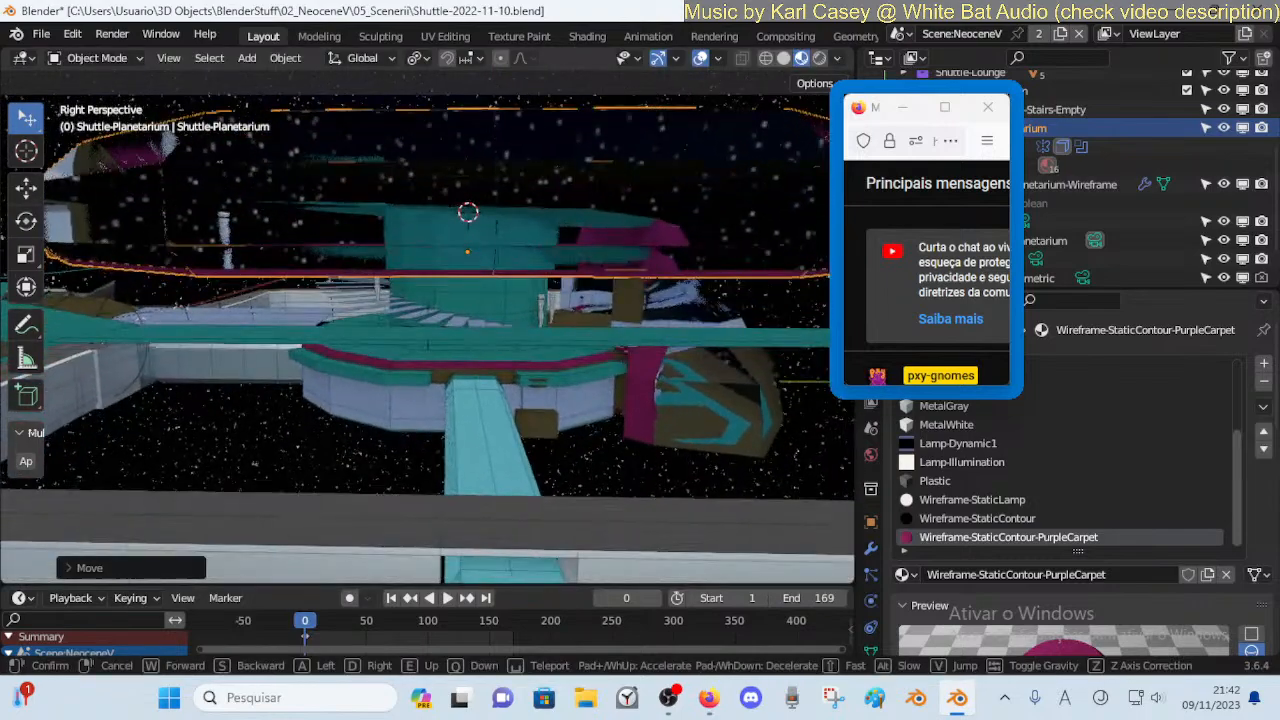
{"action": "key", "text": "w"}
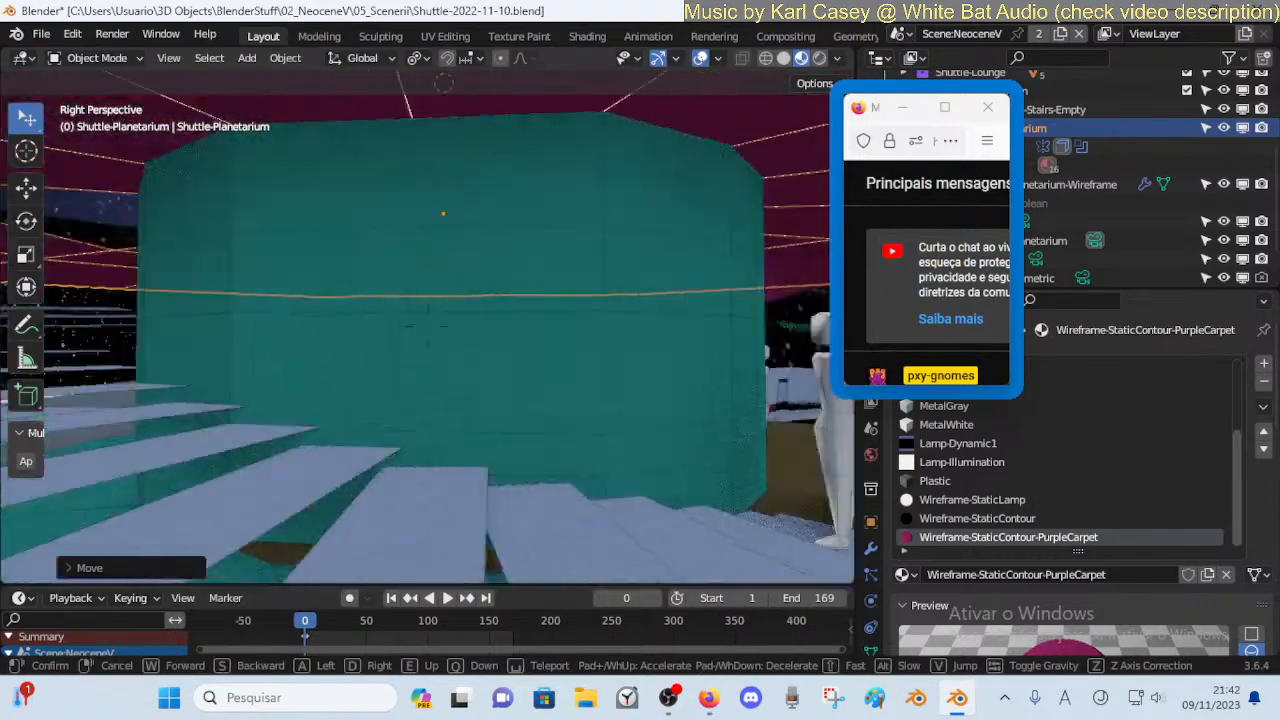
{"action": "key", "text": "s"}
{"action": "key", "text": "w"}
{"action": "key", "text": "s"}
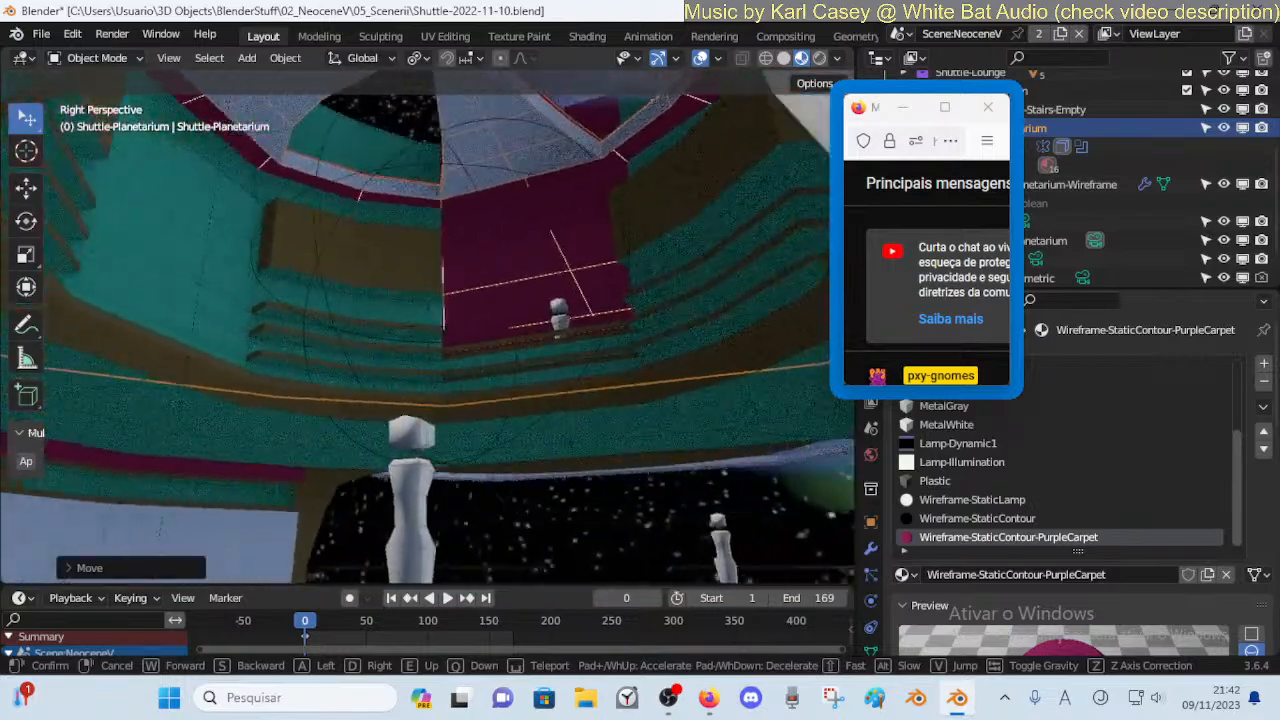
{"action": "key", "text": "s"}
{"action": "key", "text": "w"}
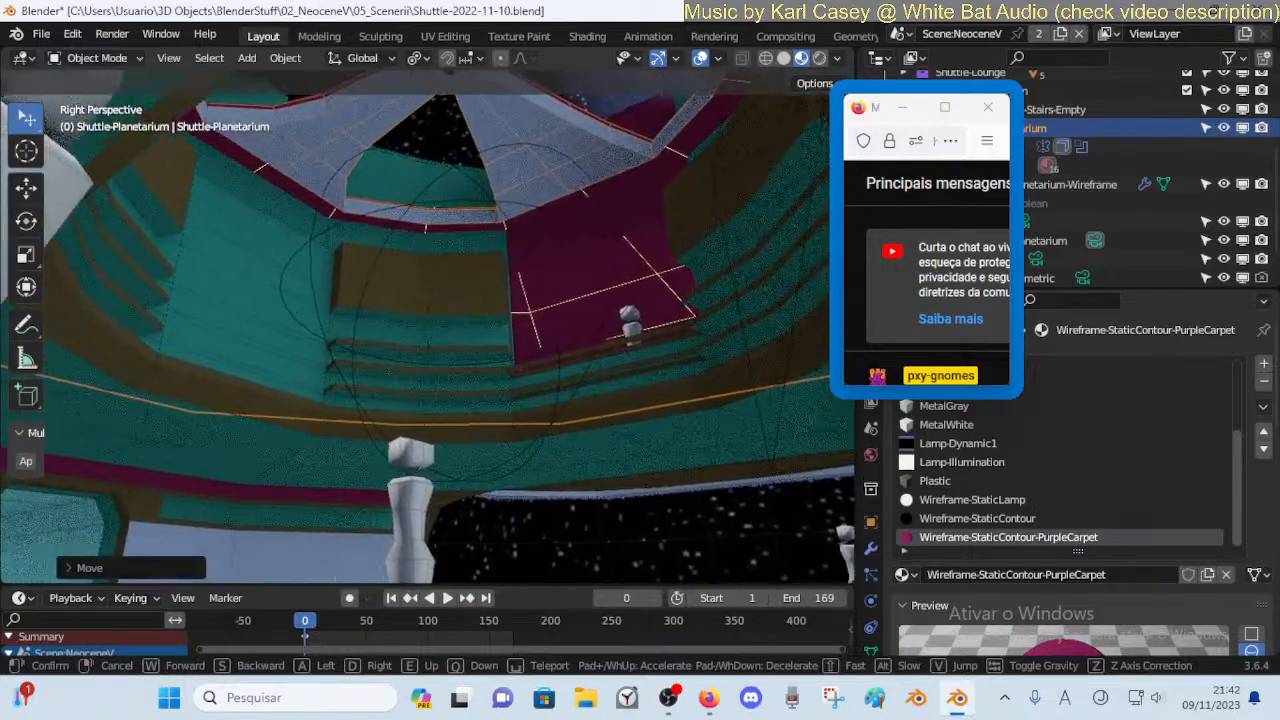
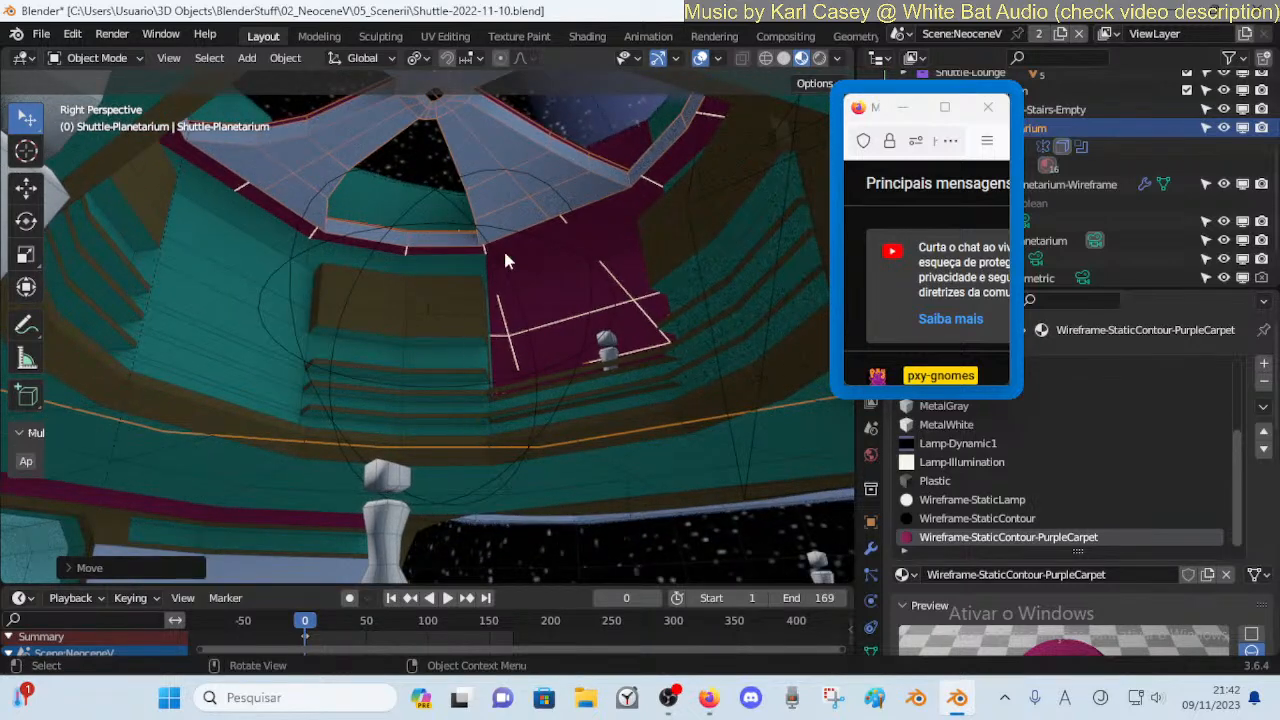
{"action": "key", "text": "g"}
{"action": "key", "text": "z"}
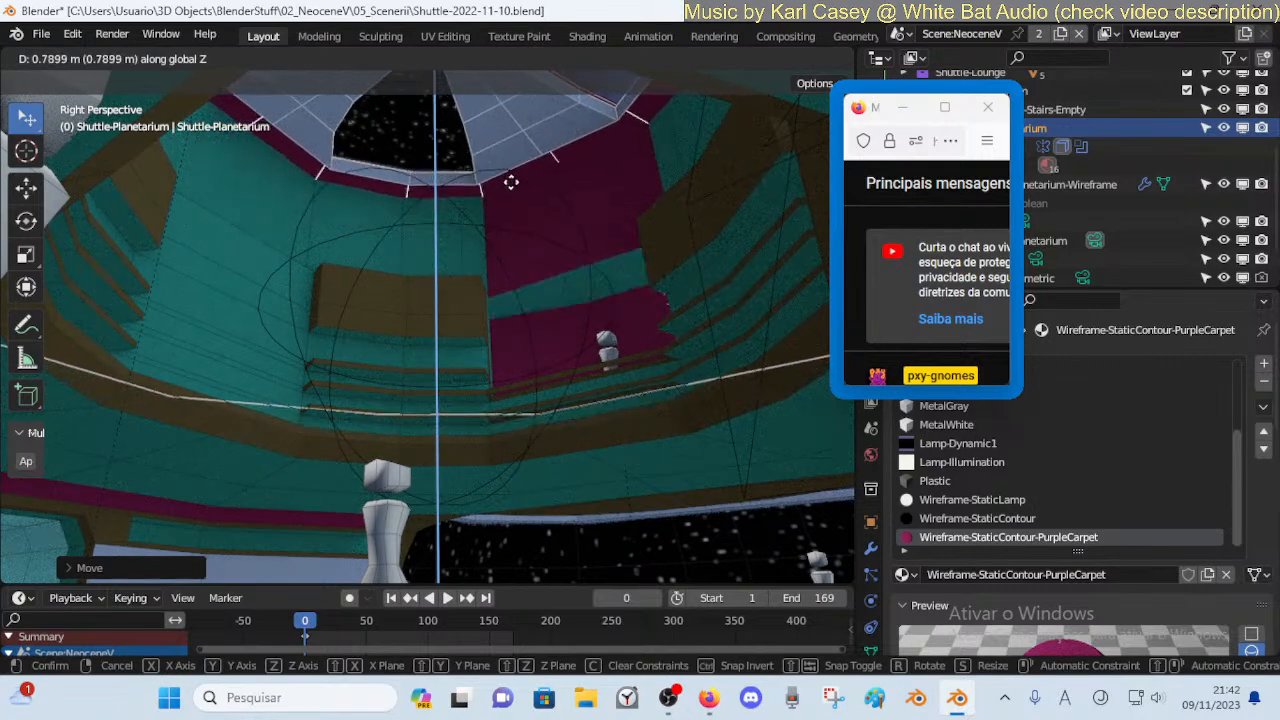
{"action": "left_click", "coordinate": [507, 192]}
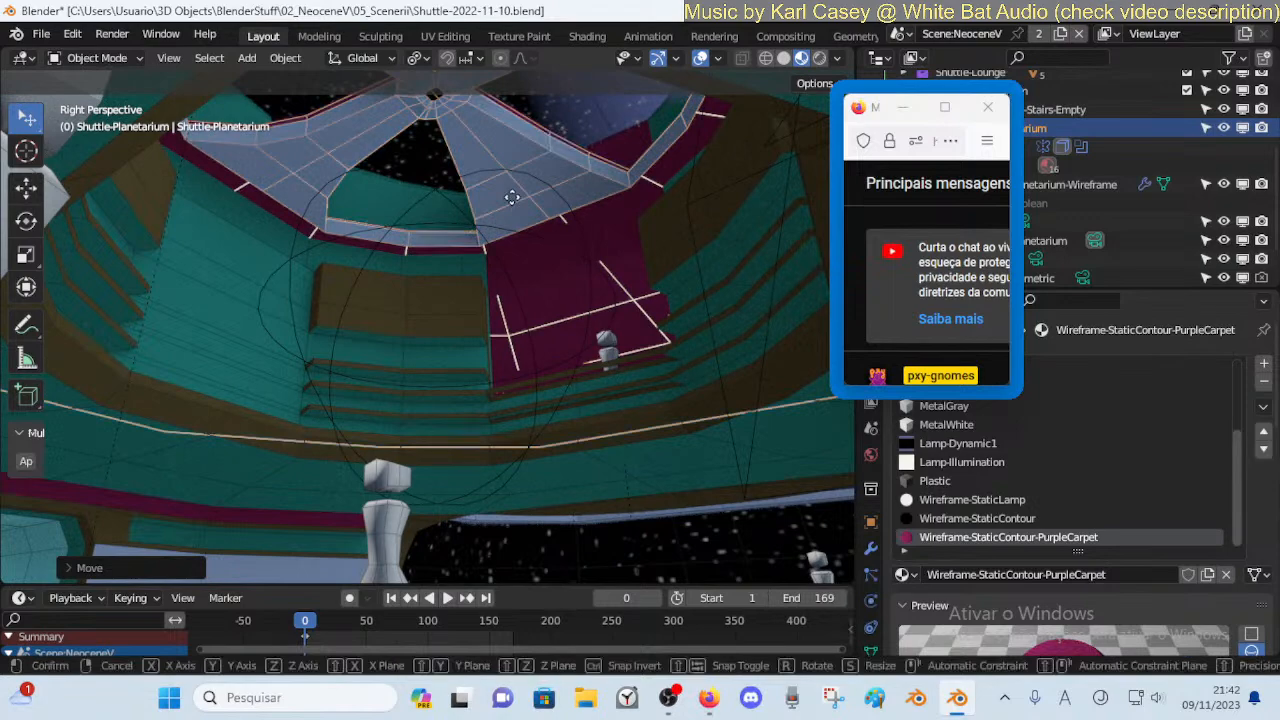
{"action": "type", "text": "gz1"}
{"action": "key", "text": "Escape"}
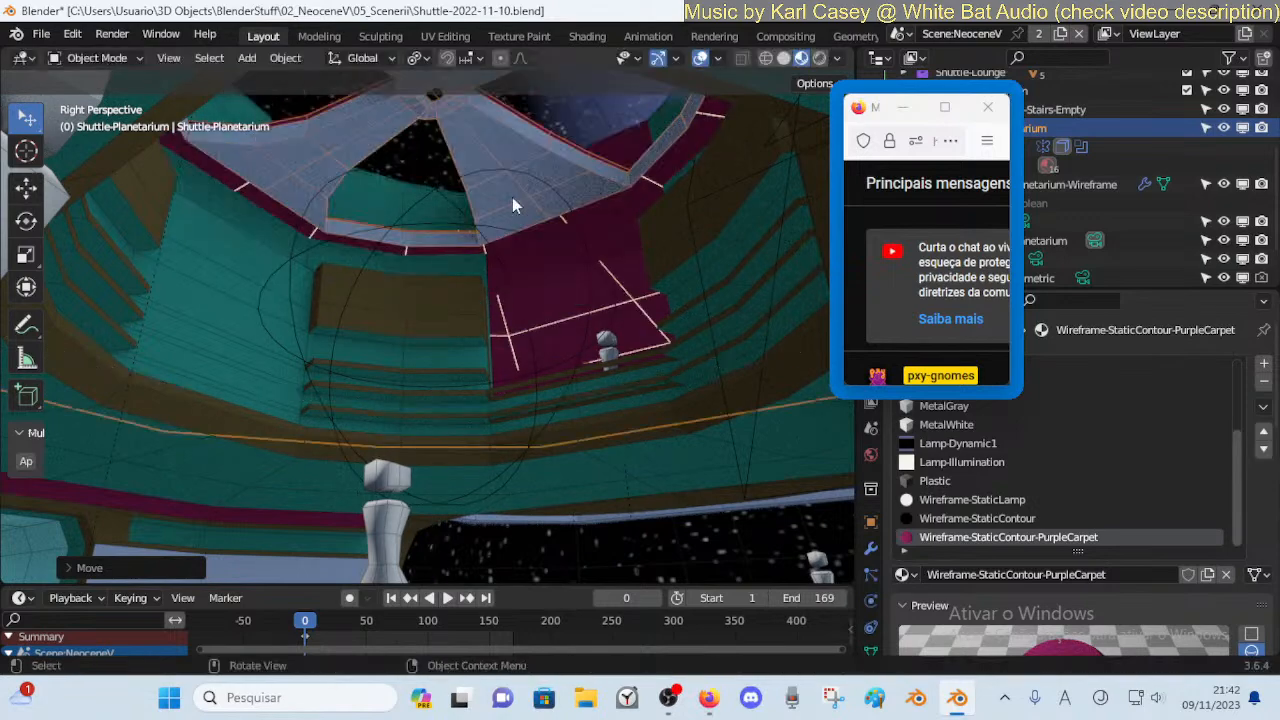
Try raising the Shuttle-Planetarium object by 2 m along the global Z axis, and undo the move
{"action": "type", "text": "gz2"}
{"action": "left_click", "coordinate": [512, 197]}
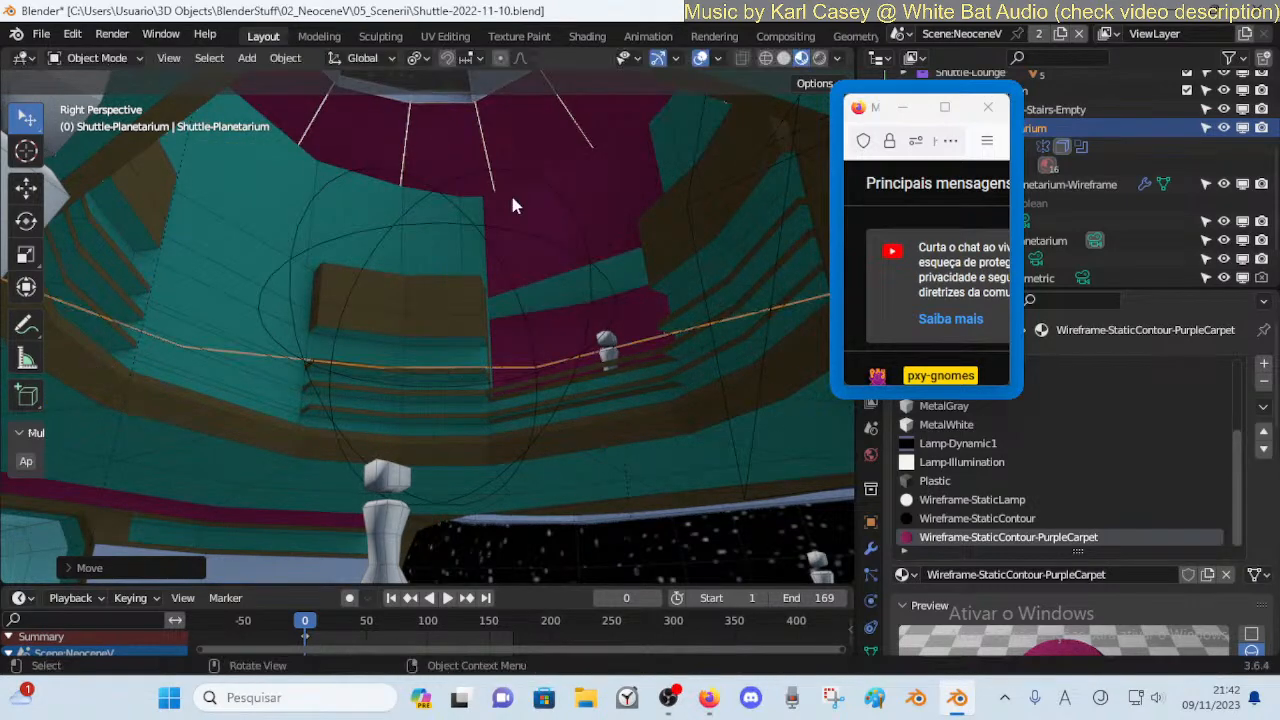
{"action": "key", "text": "shift+grave"}
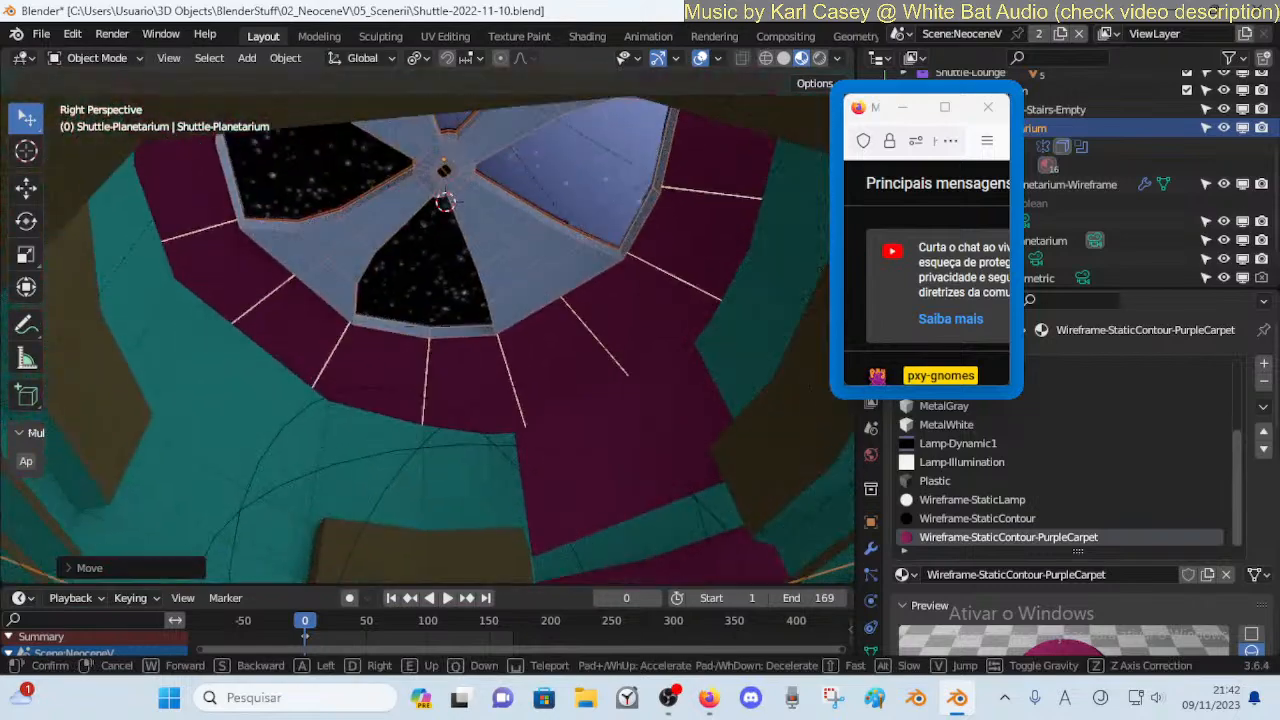
{"action": "left_click", "coordinate": [445, 200]}
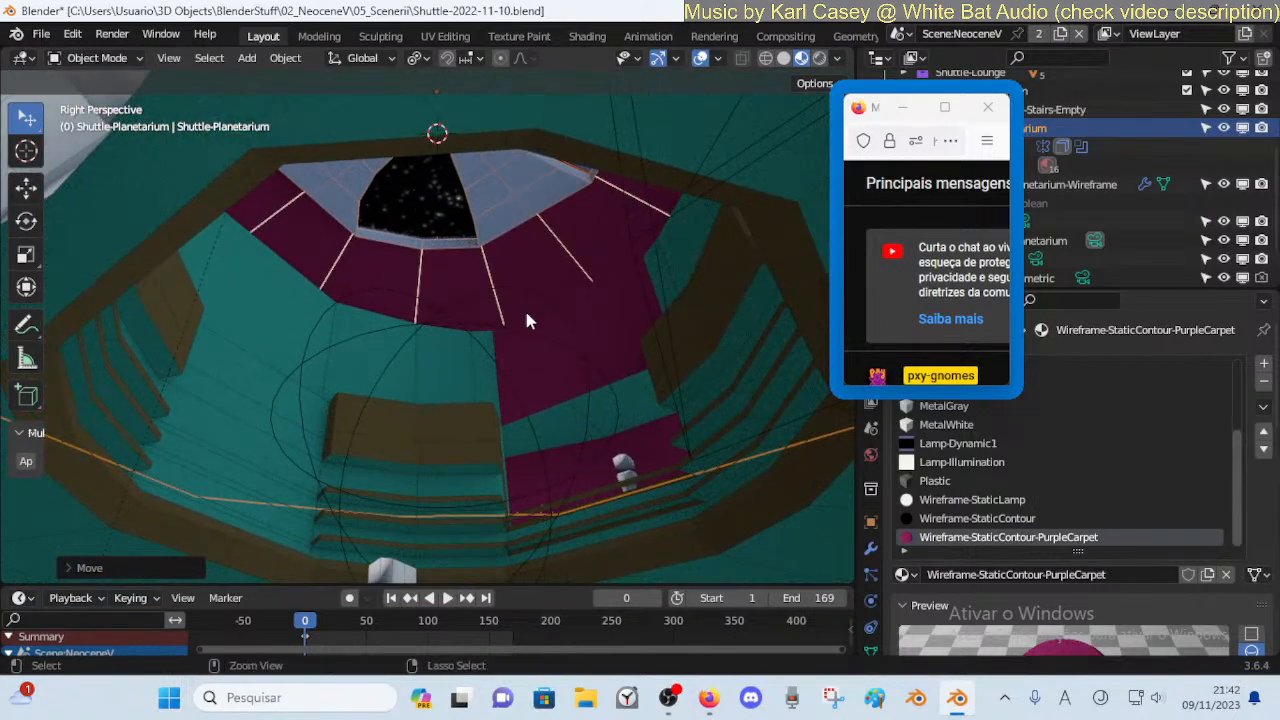
{"action": "key", "text": "ctrl+z"}
Try the 2 m global Z raise of the planetarium again, check it from inside the shuttle, and undo it
{"action": "type", "text": "gz"}
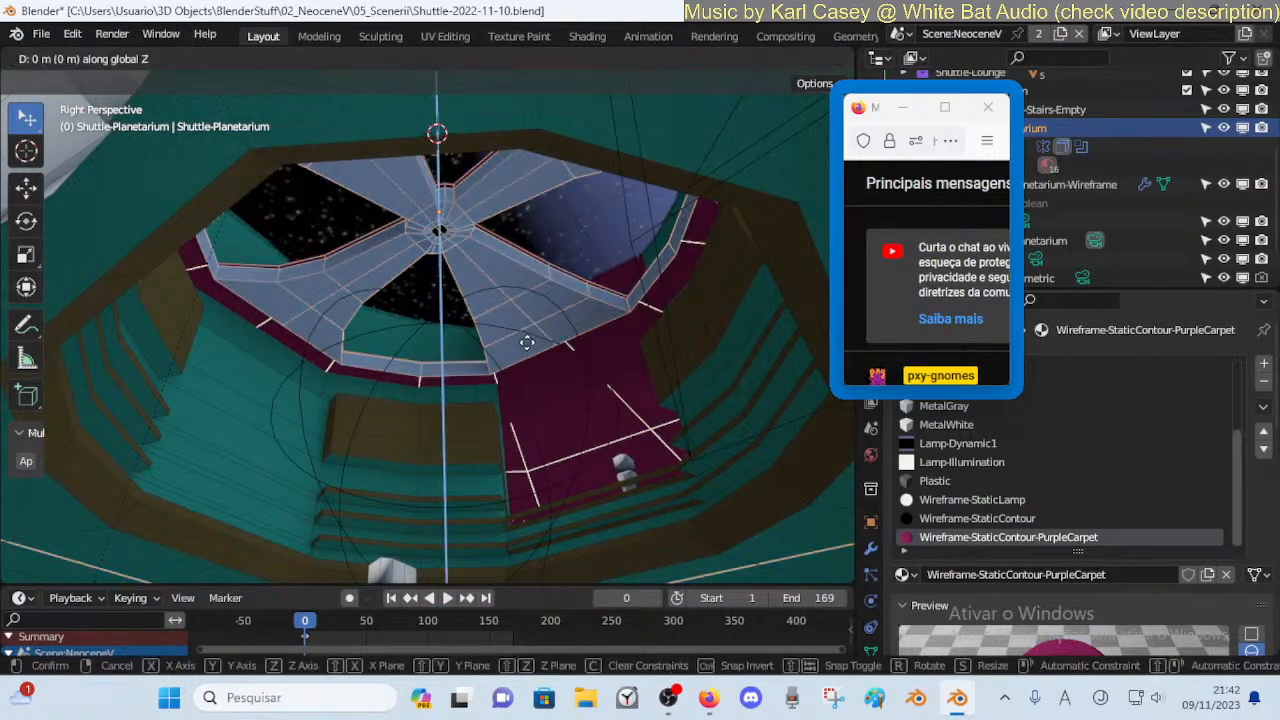
{"action": "type", "text": "2"}
{"action": "key", "text": "Return"}
{"action": "key", "text": "shift+grave"}
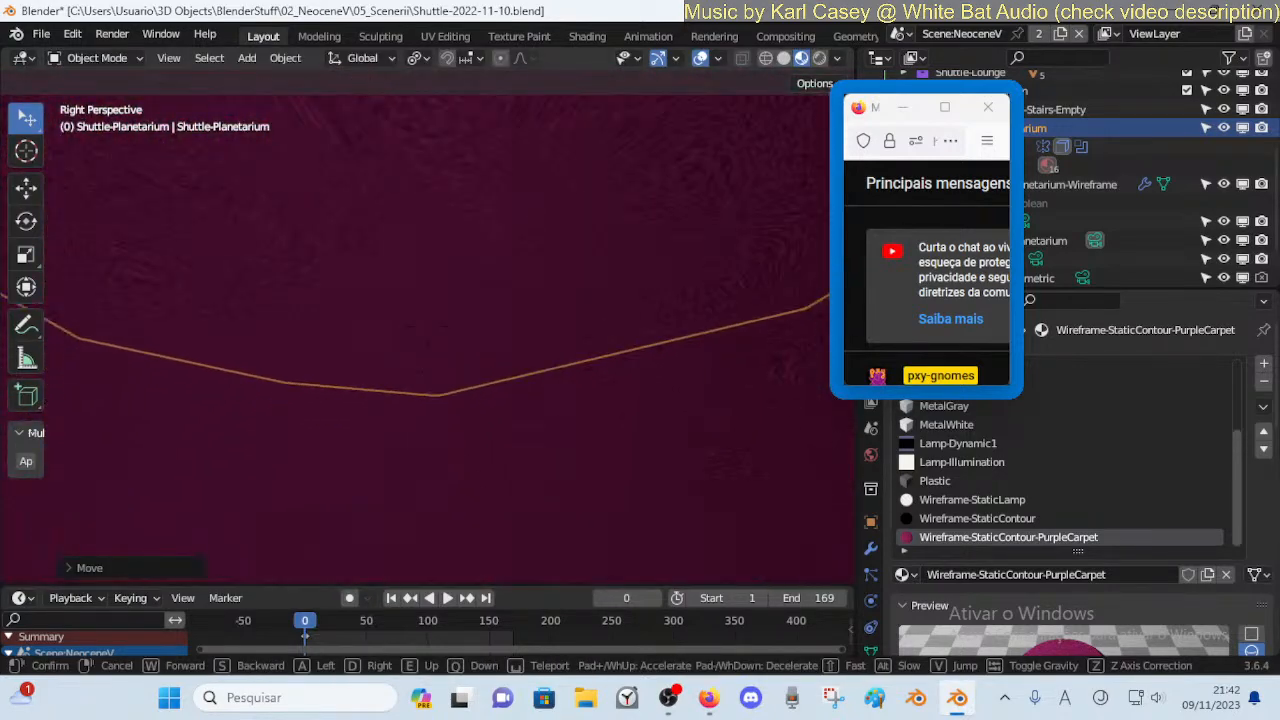
{"action": "key", "text": "s"}
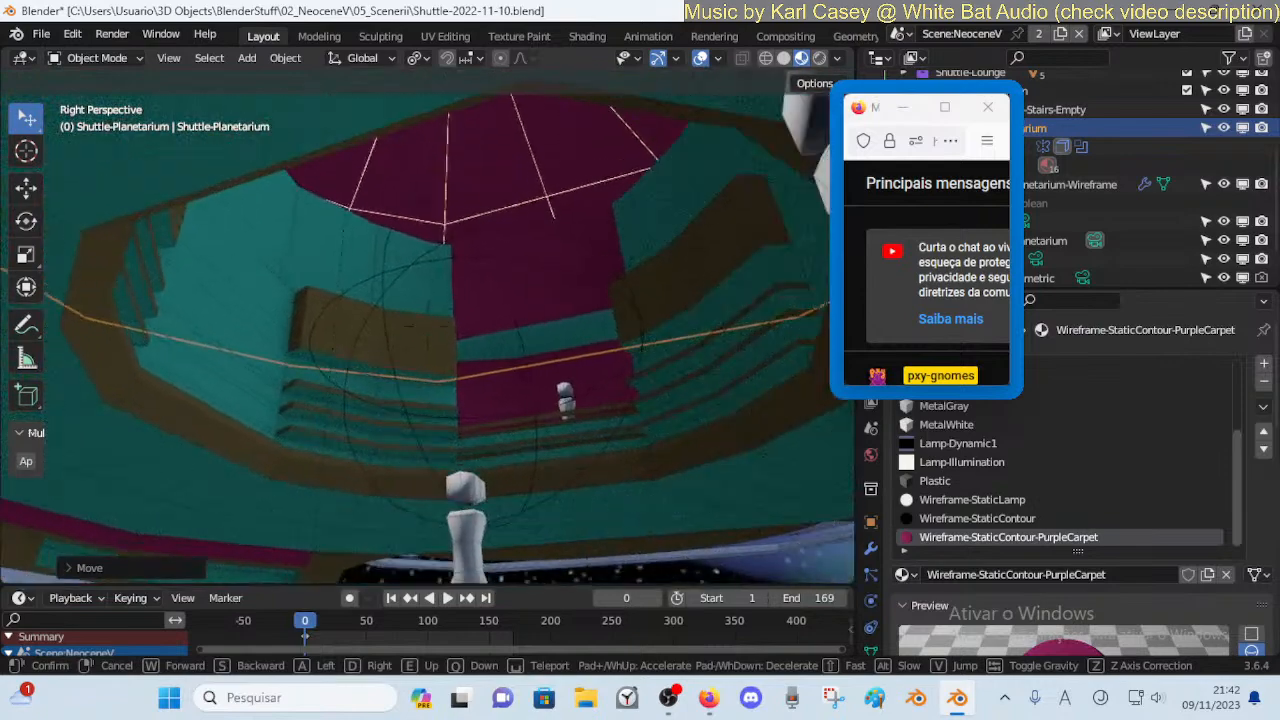
{"action": "left_click", "coordinate": [526, 338]}
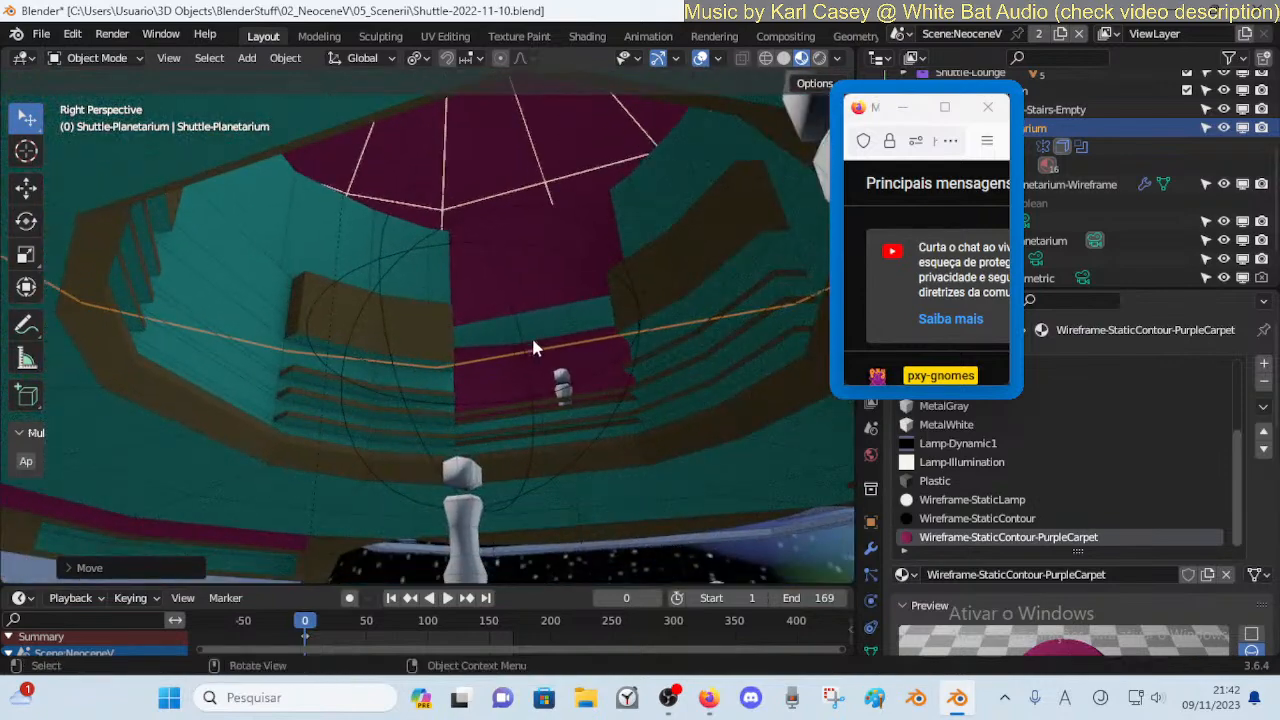
{"action": "key", "text": "ctrl+z"}
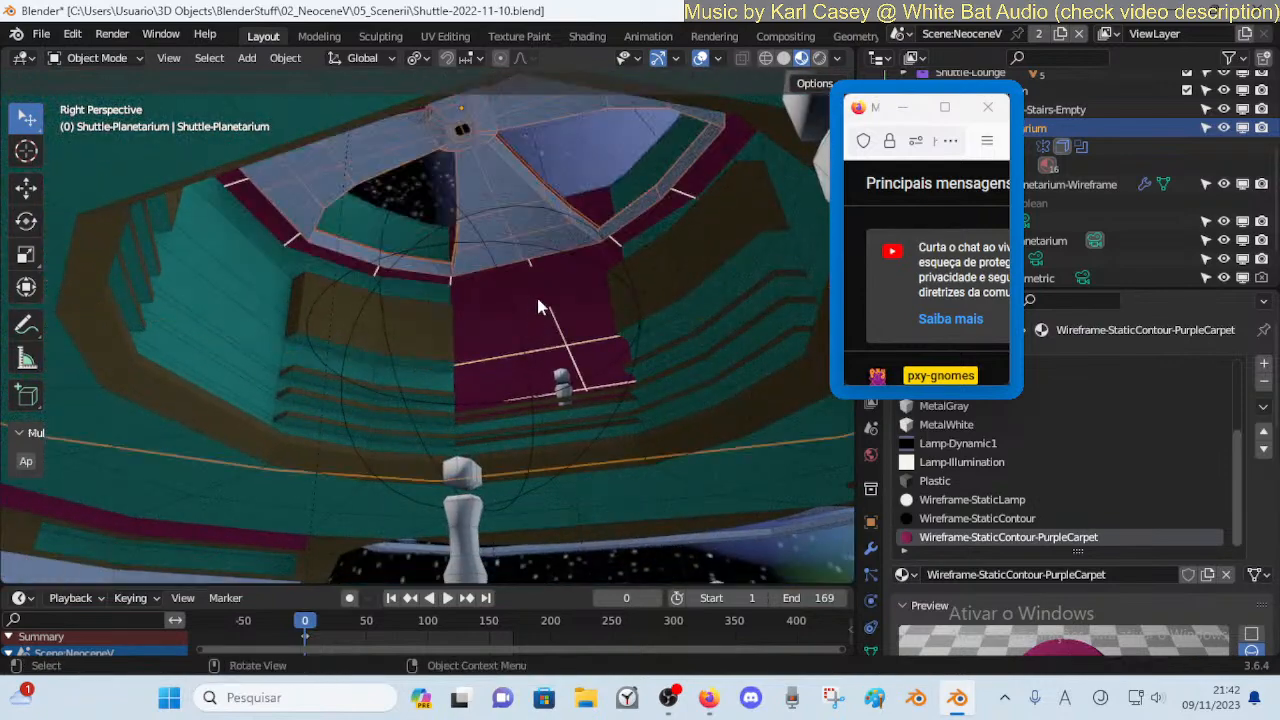
Try raising the Shuttle-Planetarium object by only 1 m along the global Z axis, and undo the move
{"action": "key", "text": "g"}
{"action": "key", "text": "z"}
{"action": "key", "text": "1"}
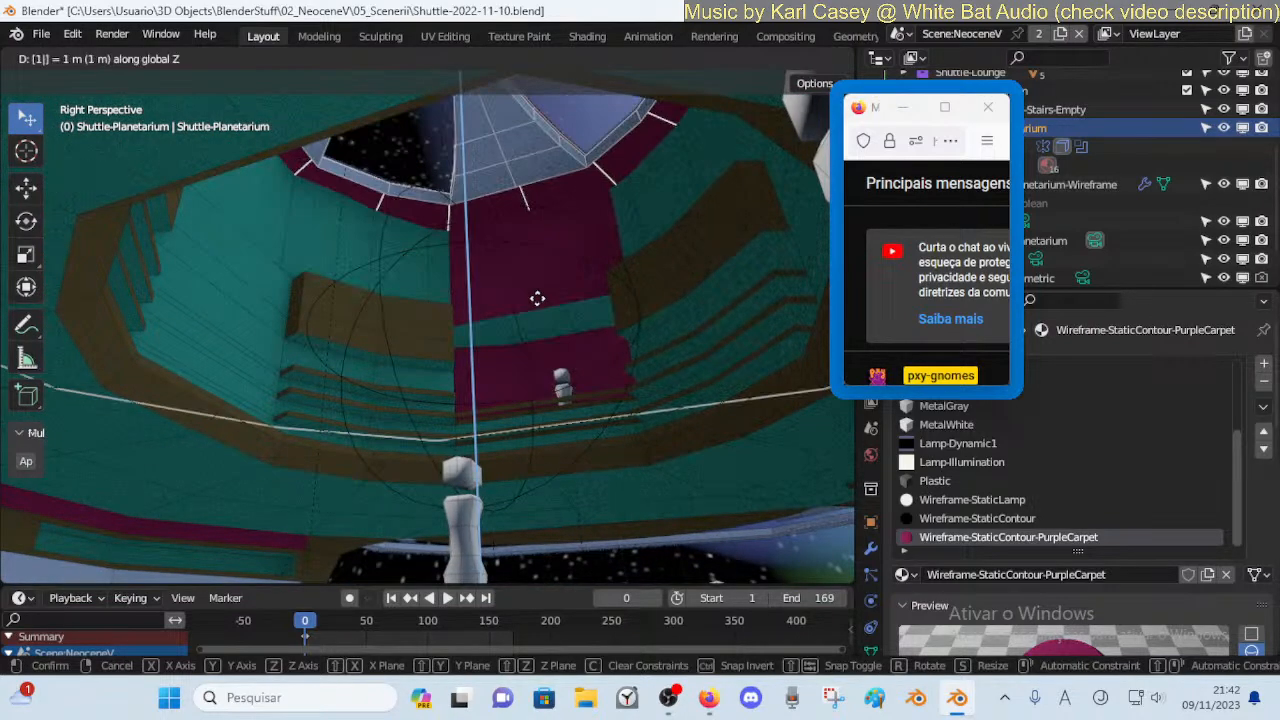
{"action": "key", "text": "Return"}
{"action": "key", "text": "ctrl+z"}
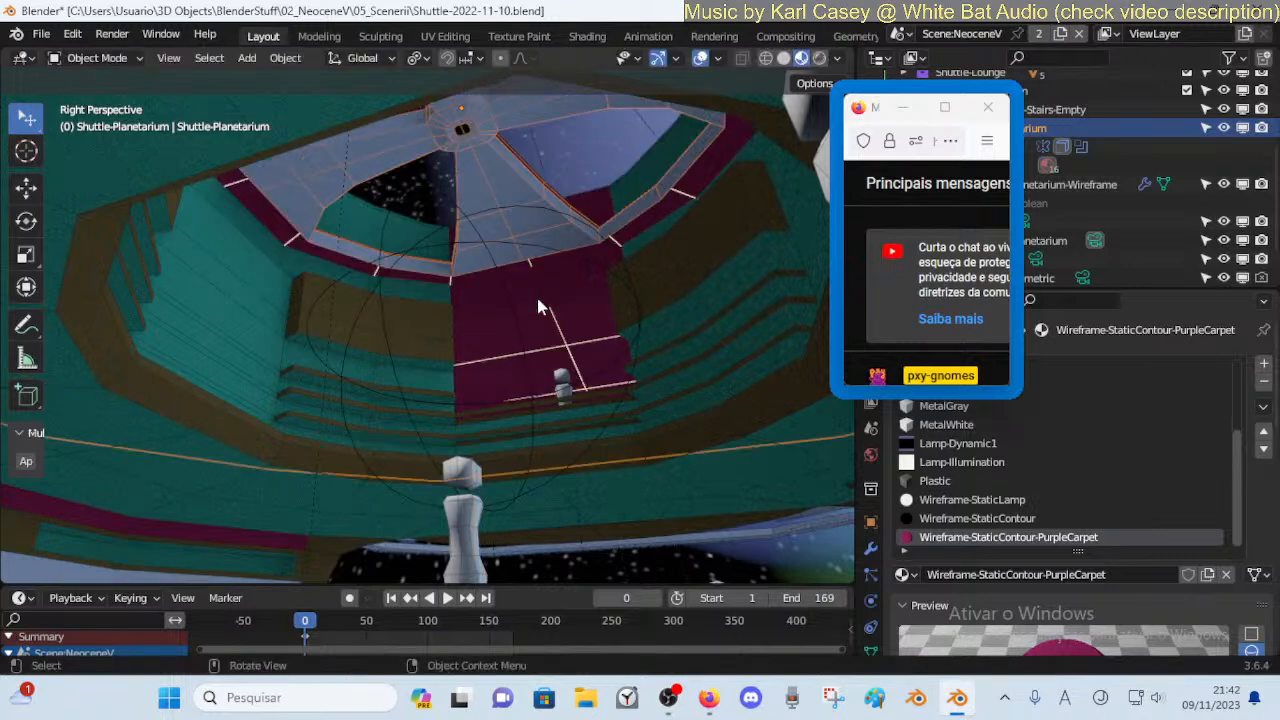
Try a 0.5 m raise of the Shuttle-Planetarium object along the global Z axis, and undo it
{"action": "type", "text": "gz"}
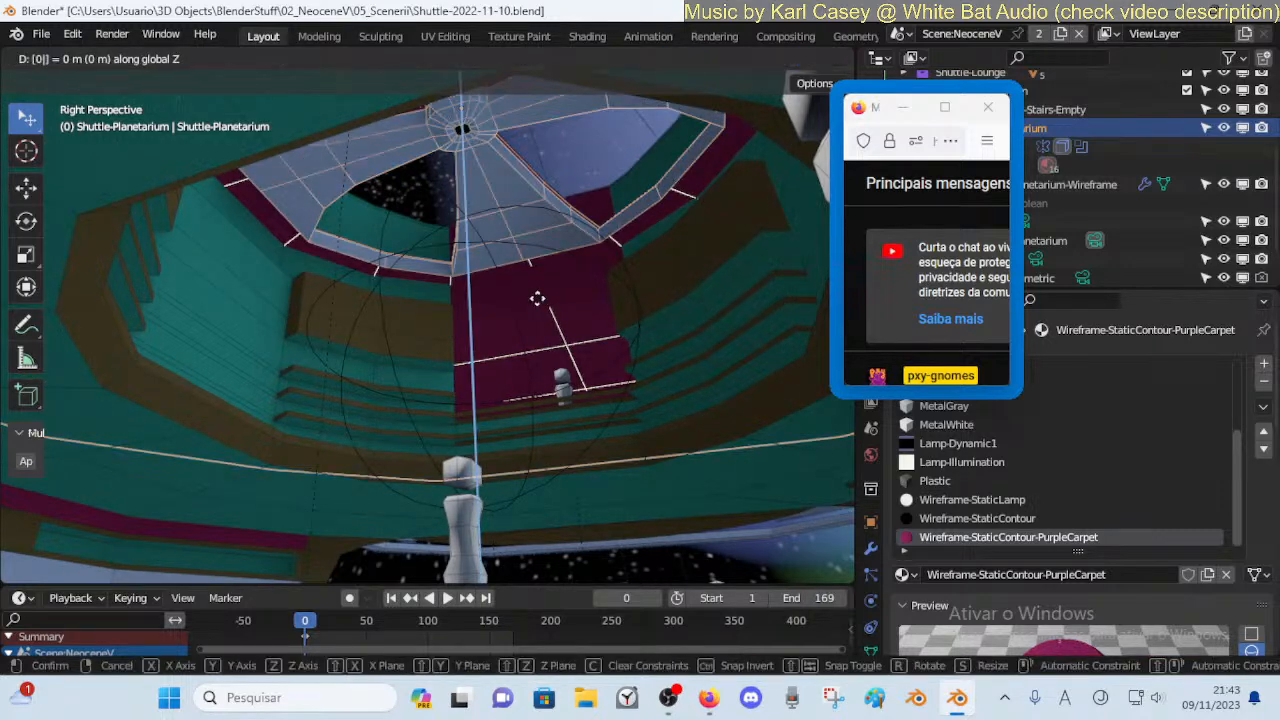
{"action": "type", "text": "0.5"}
{"action": "key", "text": "Return"}
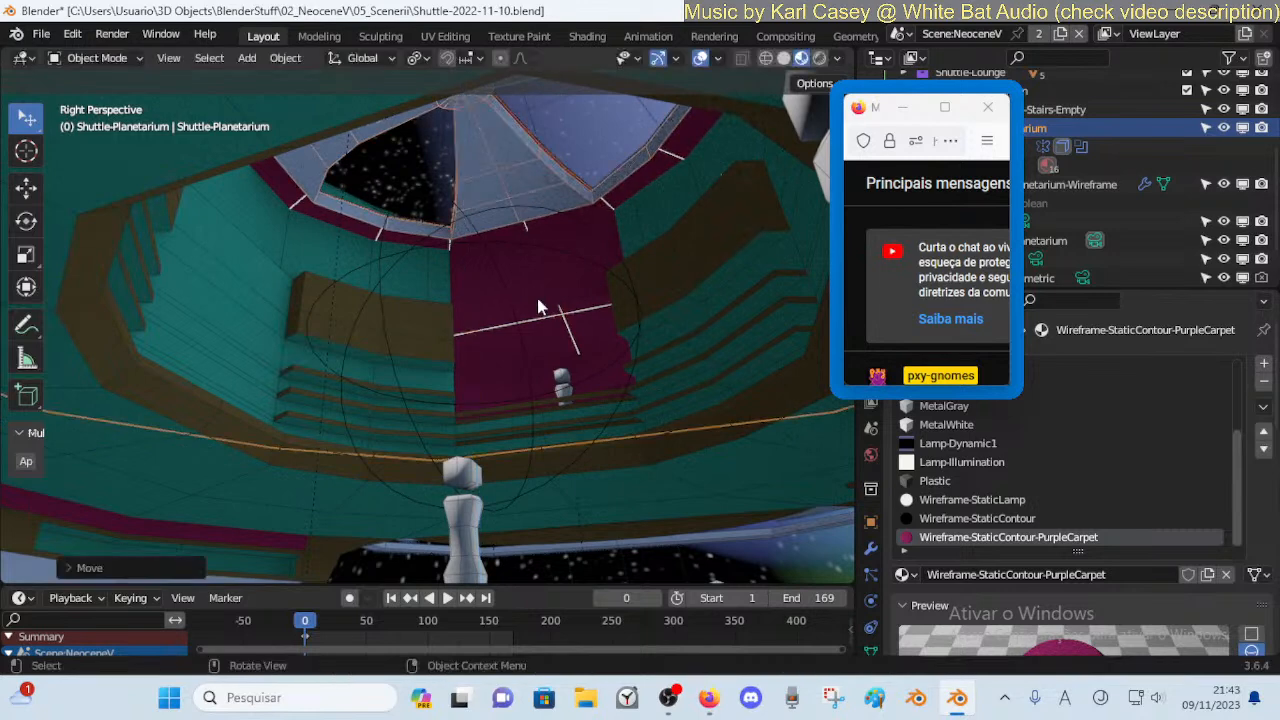
{"action": "key", "text": "ctrl+z"}
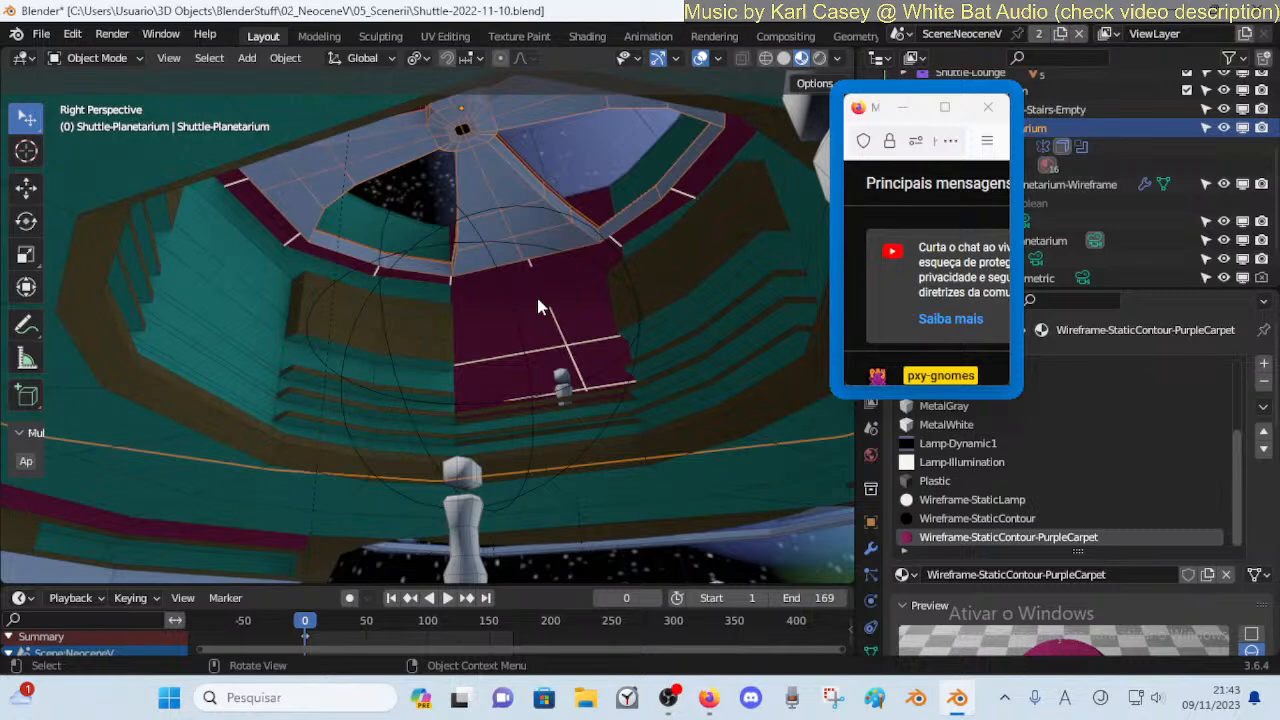
Raise the Shuttle-Planetarium object by 0.5 m along the global Z axis
{"action": "type", "text": "gz"}
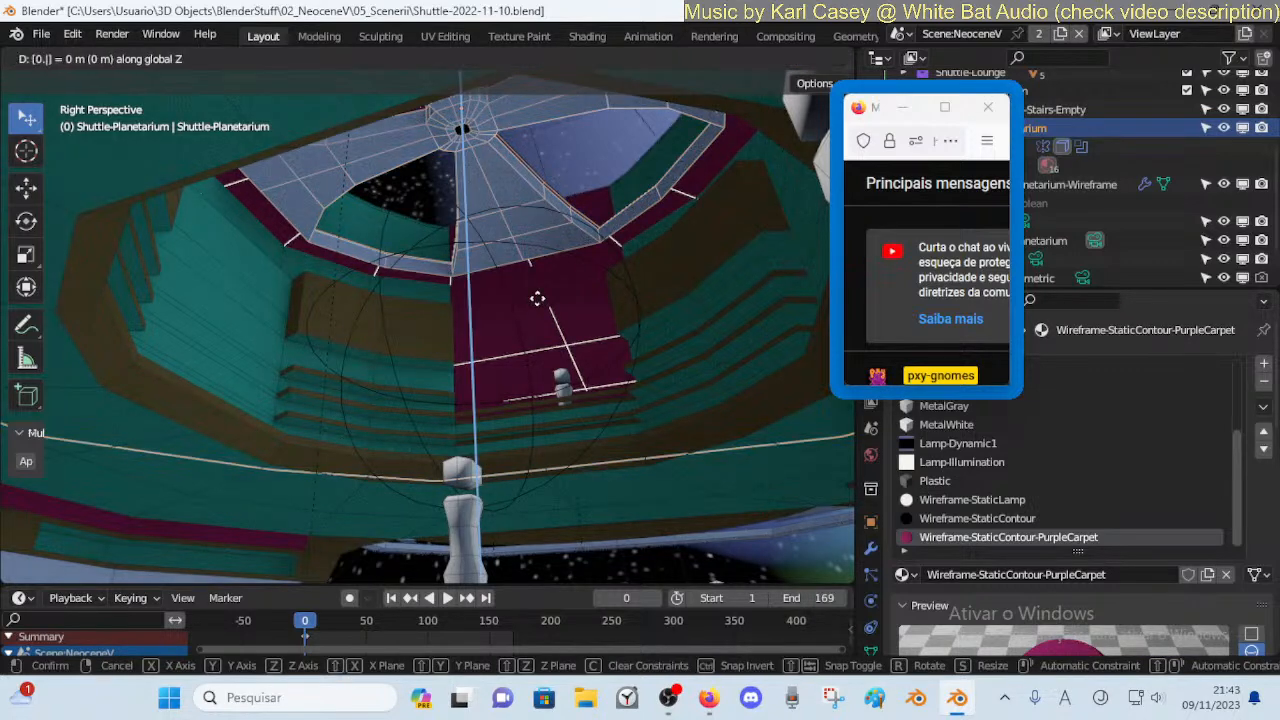
{"action": "type", "text": "0.5"}
{"action": "key", "text": "Return"}
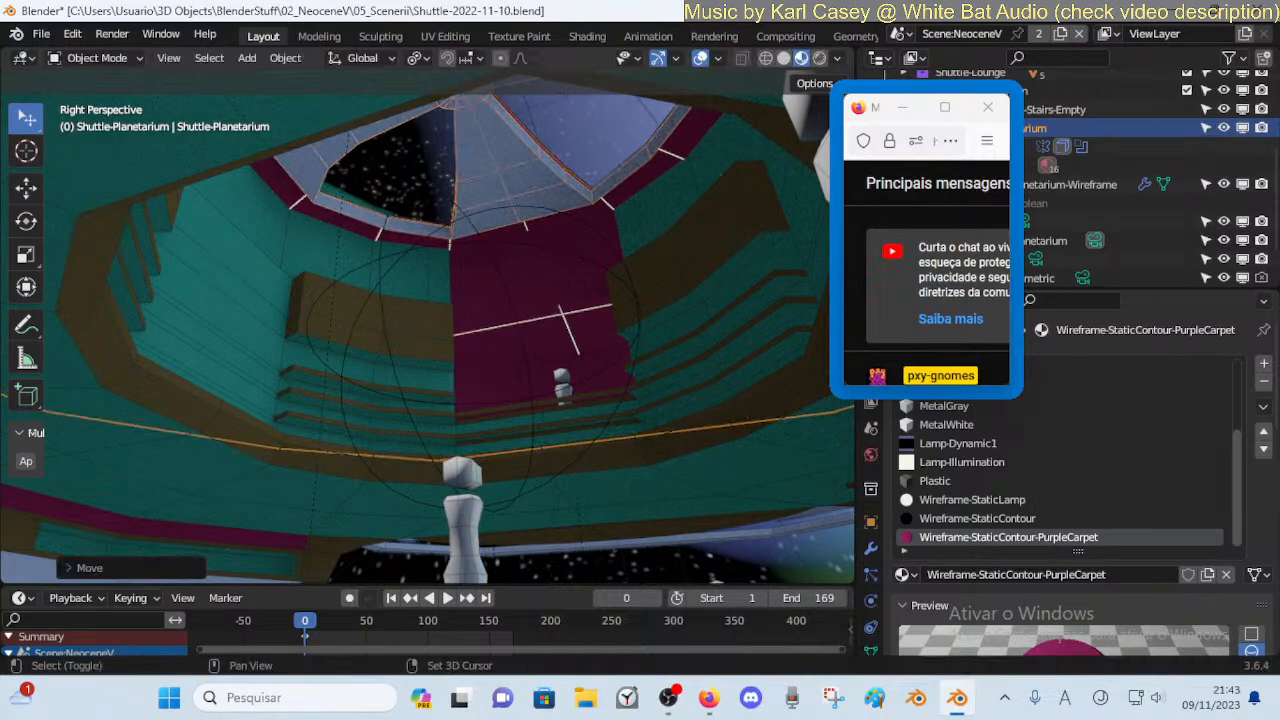
Select the Shuttle-Lounge object by its wall below the planetarium dome and enter Edit Mode
{"action": "key", "text": "shift+grave"}
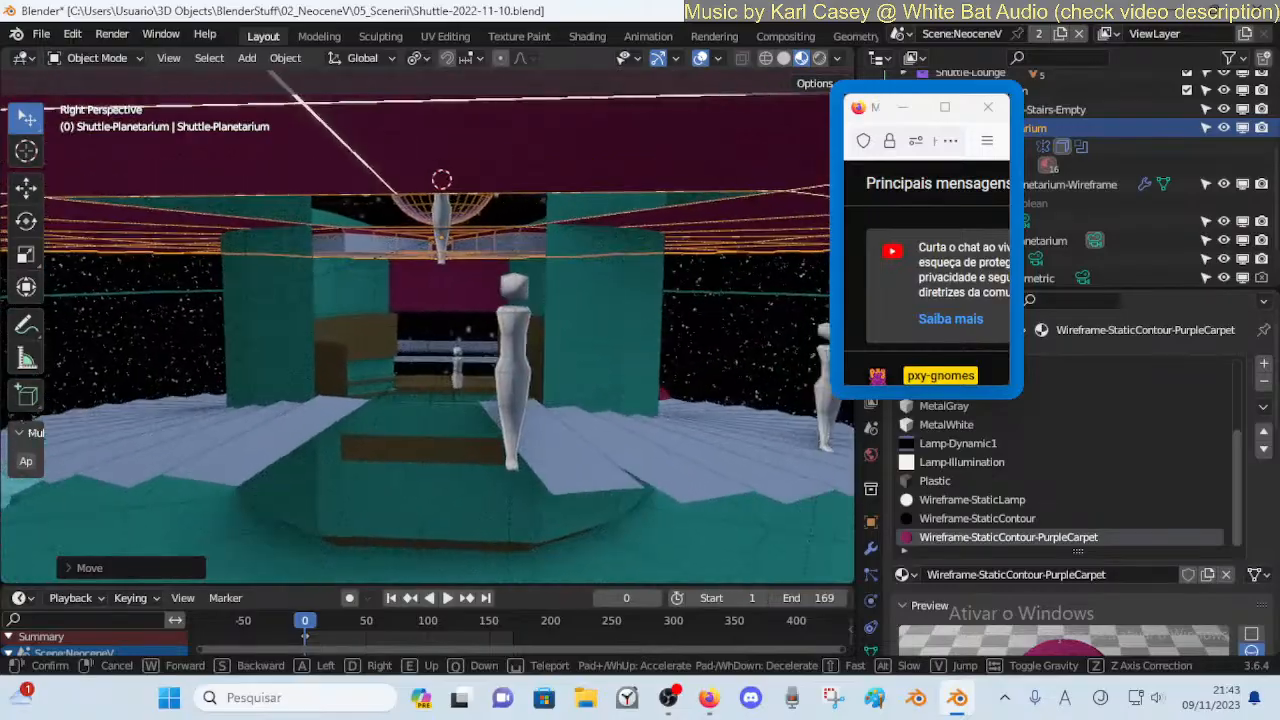
{"action": "key", "text": "d"}
{"action": "key", "text": "w"}
{"action": "key", "text": "w"}
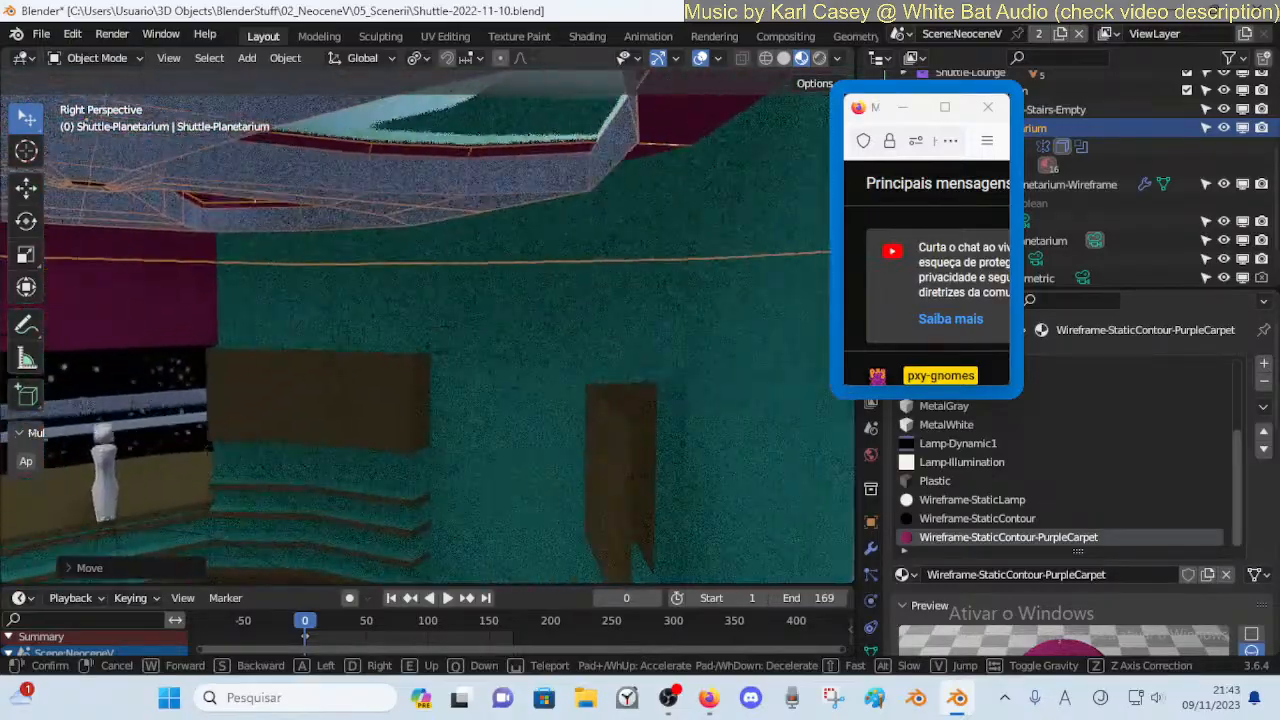
{"action": "left_click", "coordinate": [657, 293]}
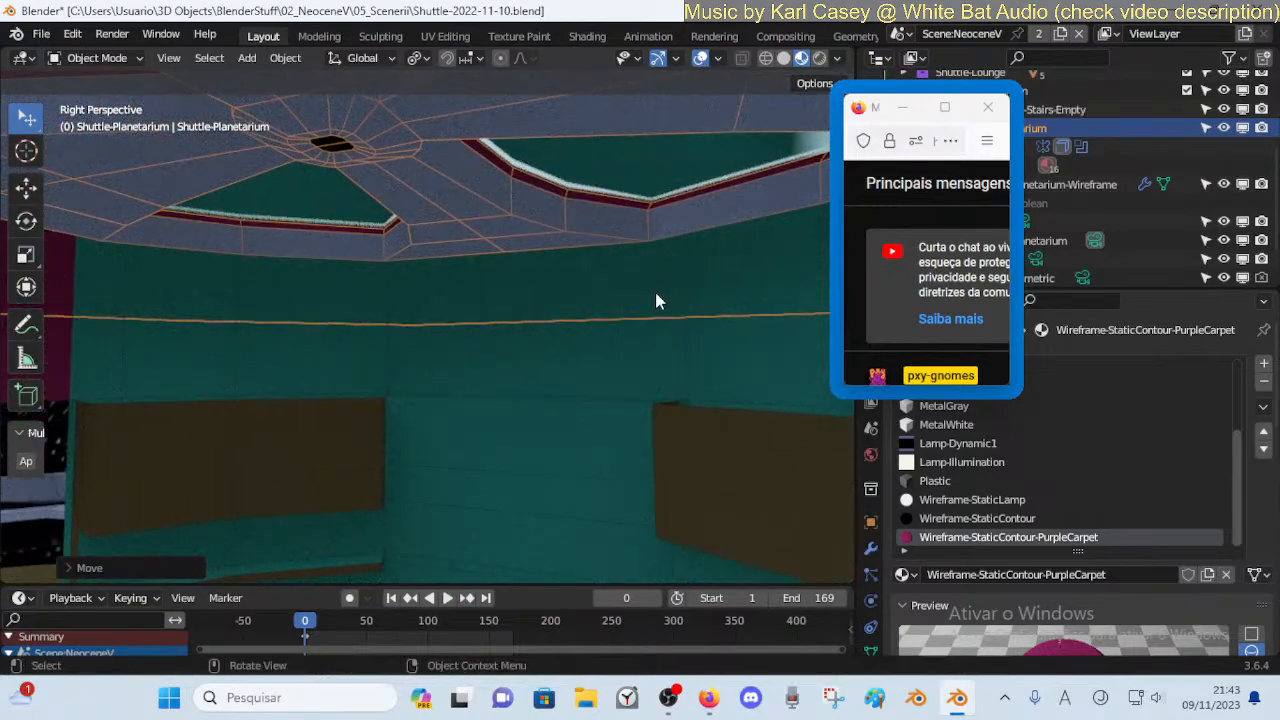
{"action": "left_click", "coordinate": [657, 285]}
{"action": "key", "text": "Tab"}
Select the lounge's upper wall faces around the planetarium opening and lower them along the global Z axis below the planetarium floor
{"action": "key", "text": "shift+grave"}
{"action": "key", "text": "s"}
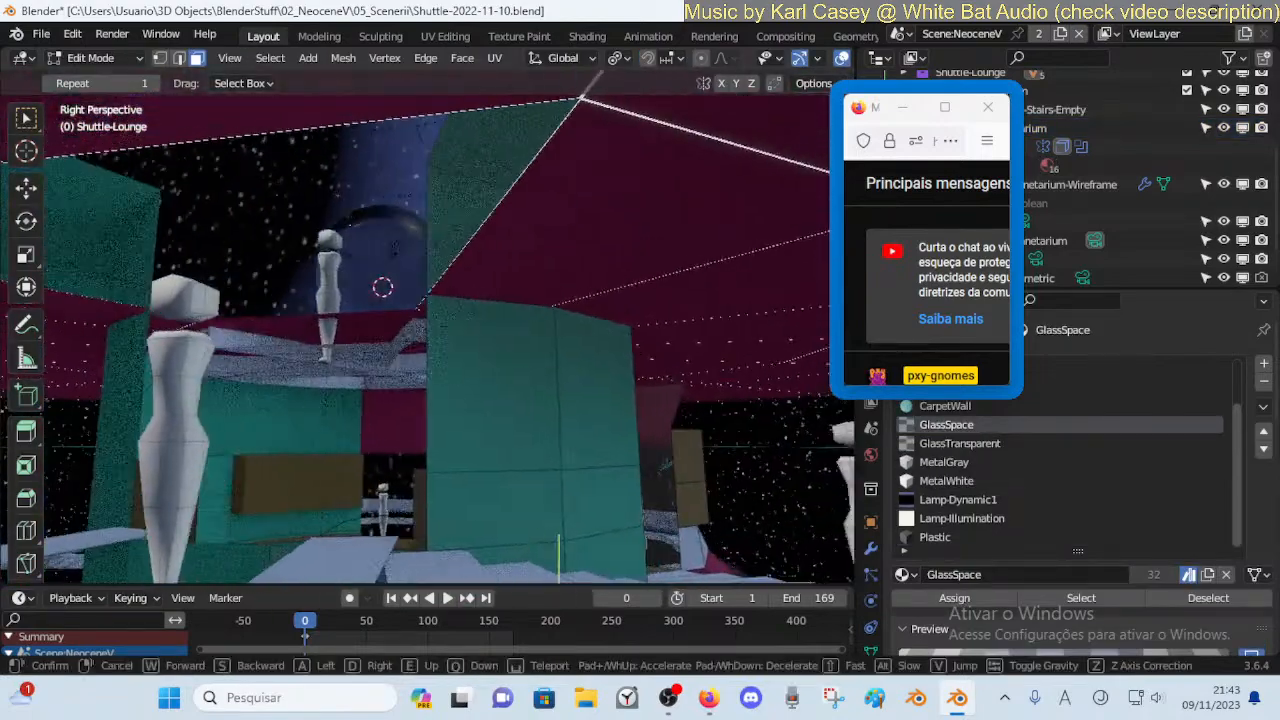
{"action": "left_click", "coordinate": [616, 298]}
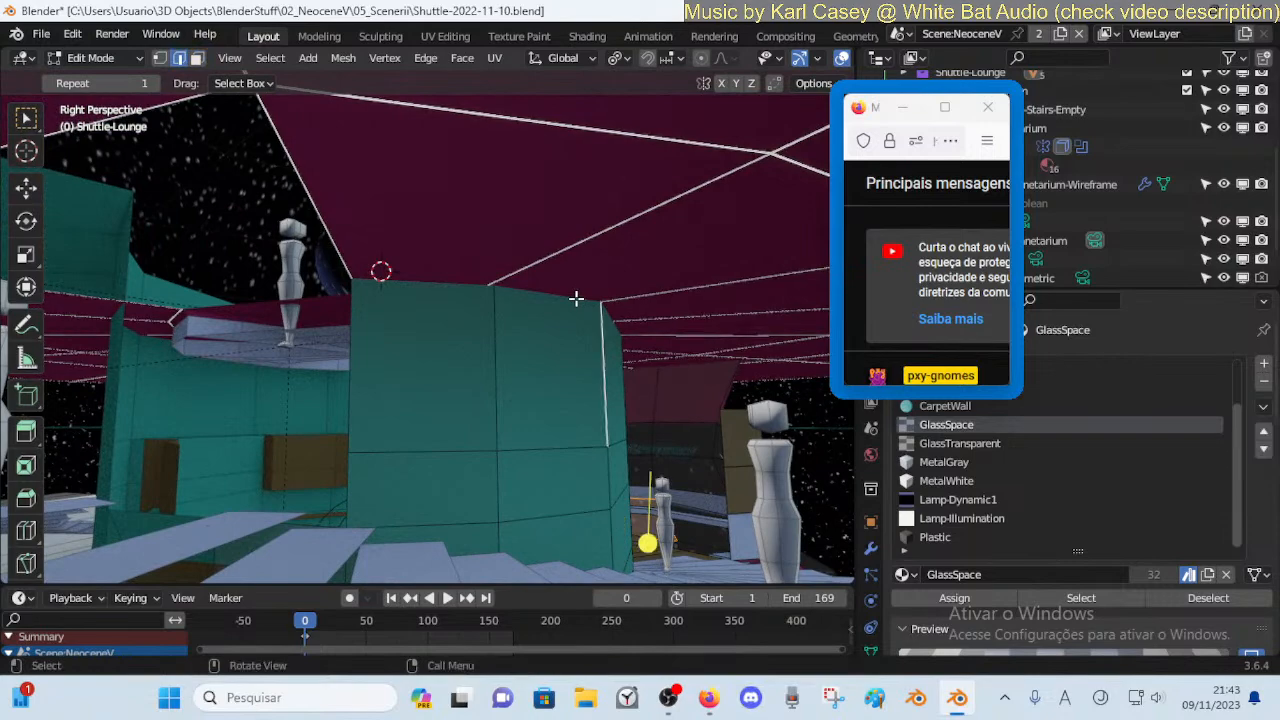
{"action": "key", "text": "shift+grave"}
{"action": "key", "text": "e"}
{"action": "left_click", "coordinate": [576, 298]}
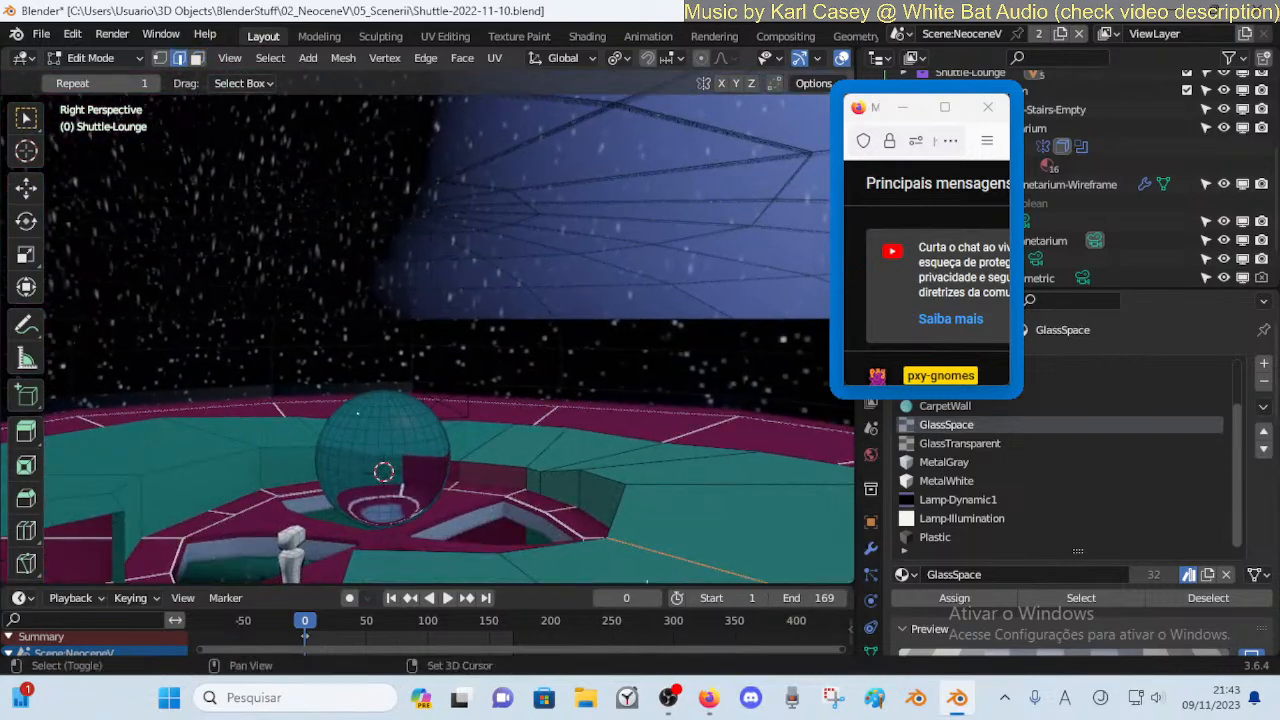
{"action": "key", "text": "shift+grave"}
{"action": "key", "text": "s"}
{"action": "left_click", "coordinate": [610, 277]}
{"action": "left_click", "coordinate": [610, 288]}
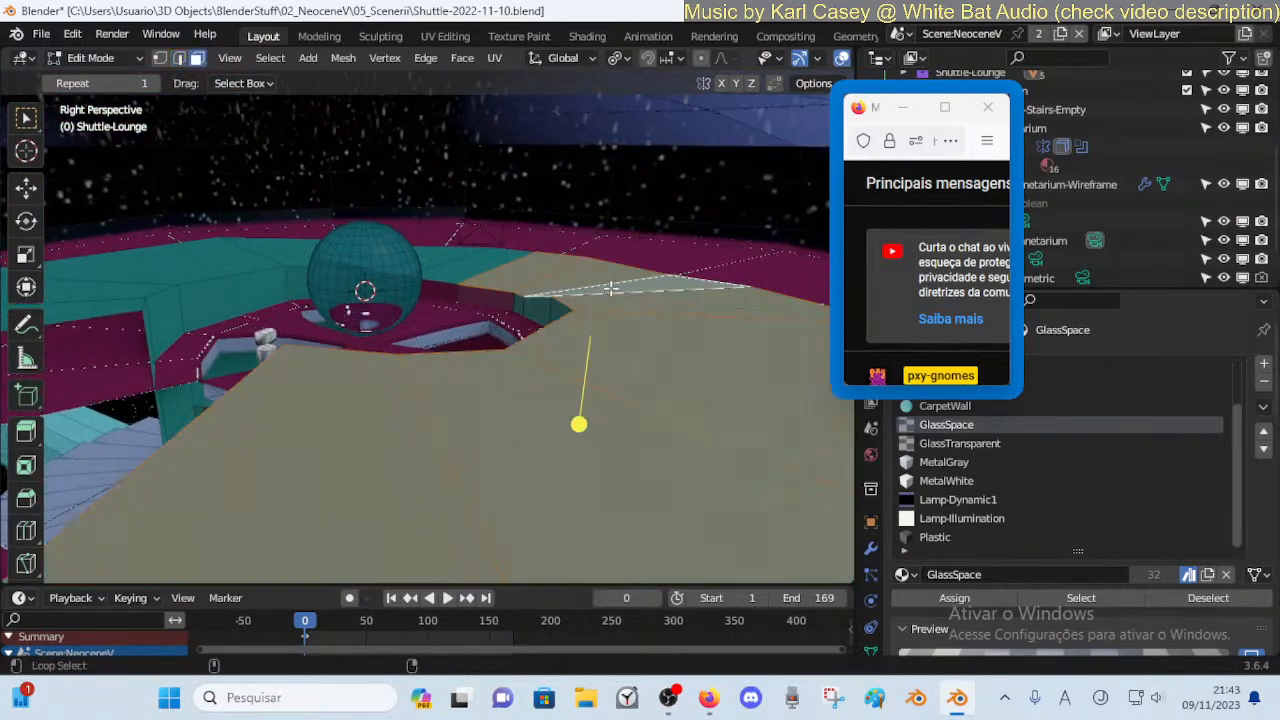
{"action": "key", "text": "g"}
{"action": "key", "text": "z"}
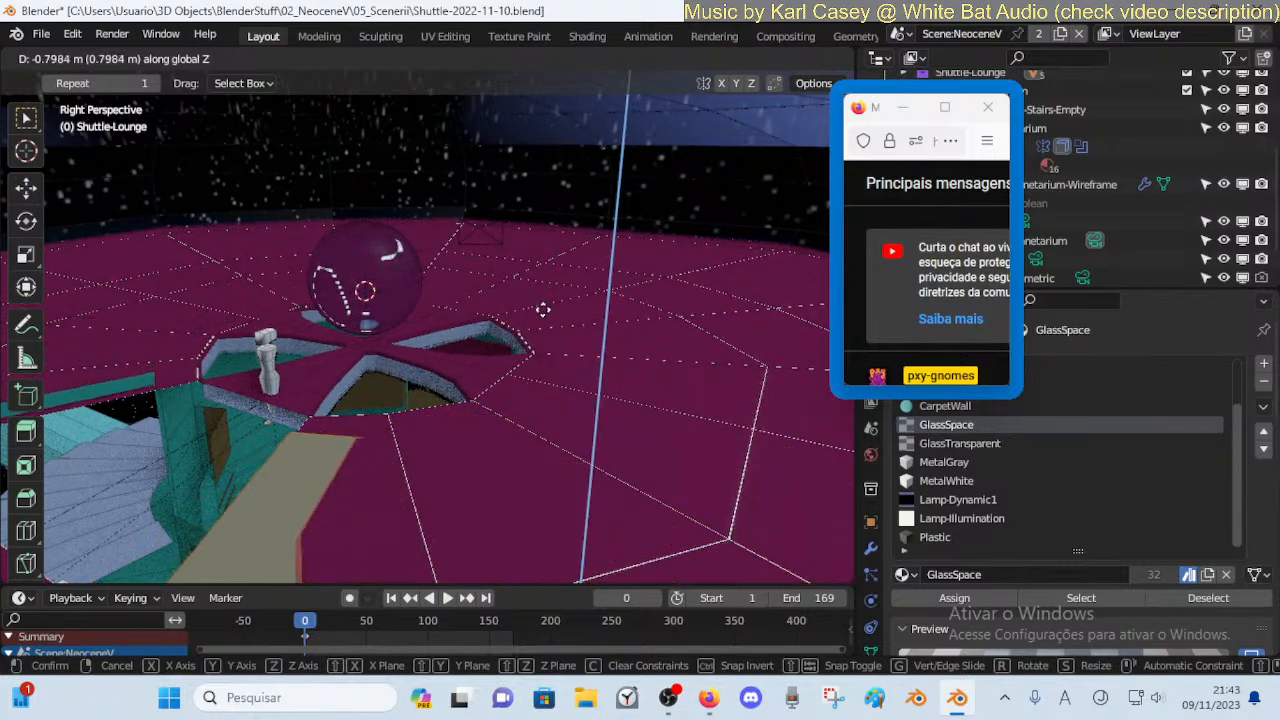
{"action": "left_click", "coordinate": [524, 356]}
Check the lowered lounge faces from below near the stairs and return the mesh to Object Mode
{"action": "key", "text": "shift+grave"}
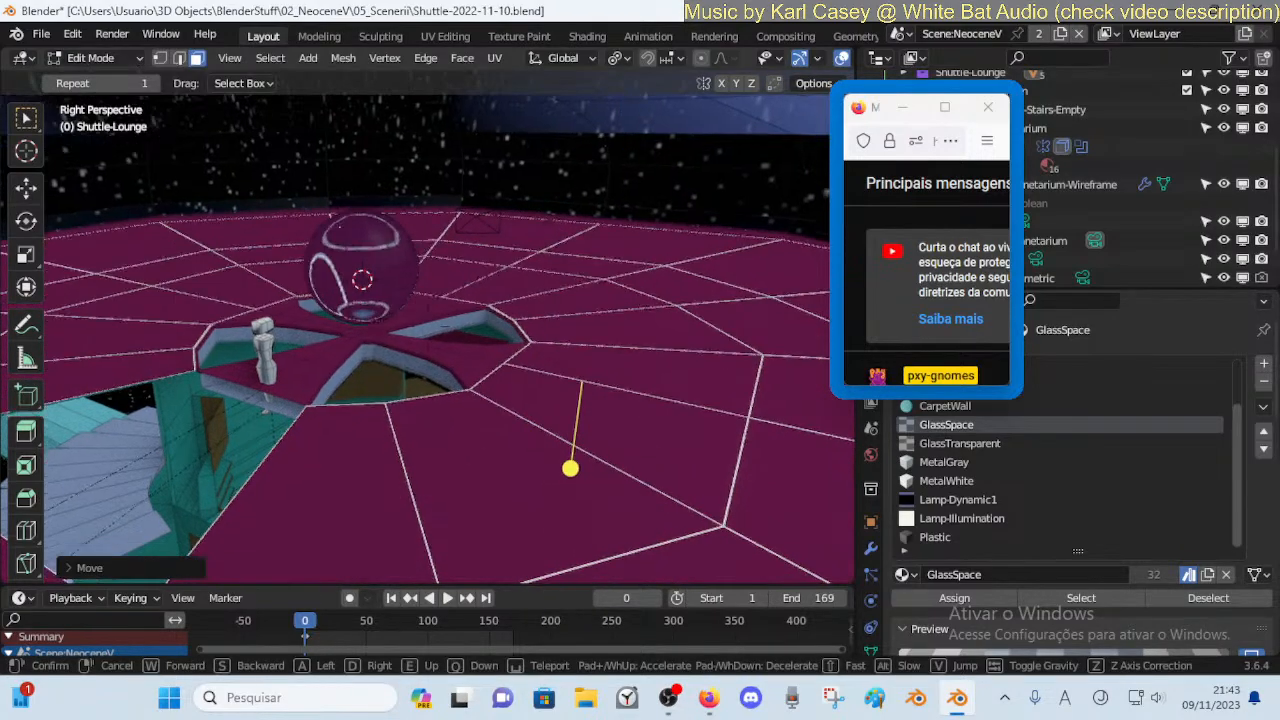
{"action": "key", "text": "w"}
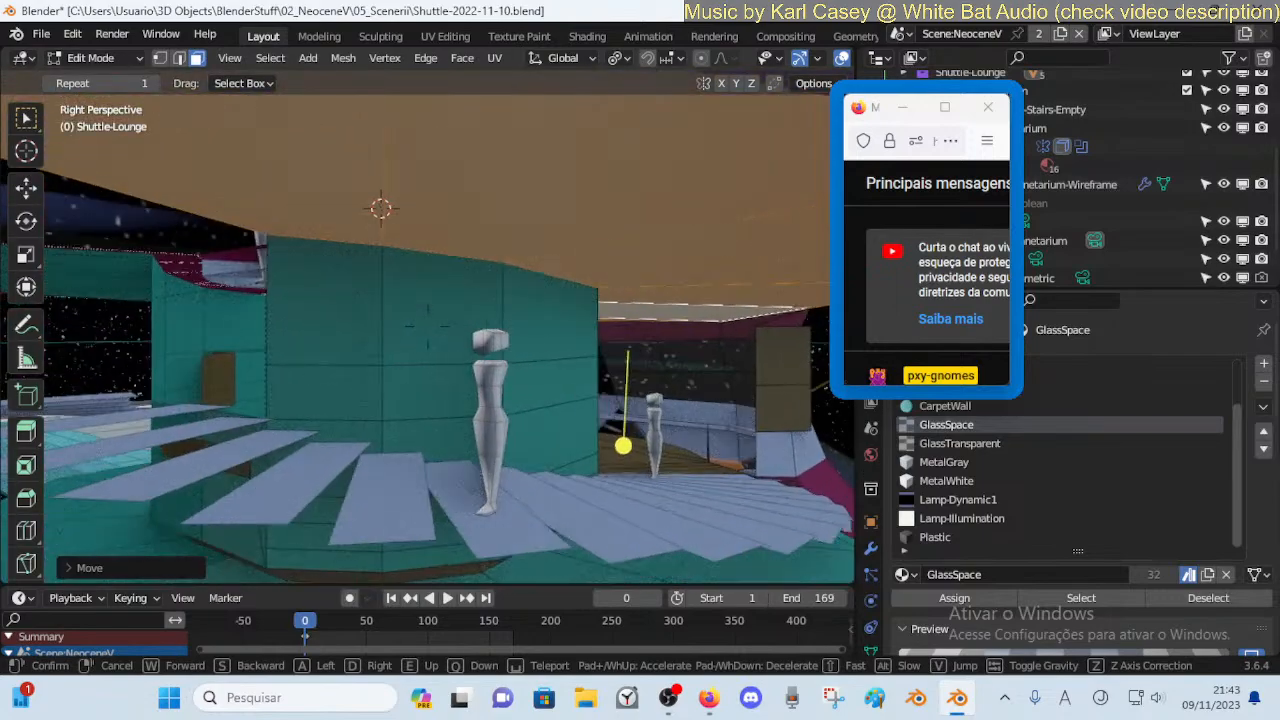
{"action": "left_click", "coordinate": [537, 352]}
{"action": "key", "text": "Tab"}
Set the snap target to Face Project and move Shuttle-Dummy.020 along the curved staircase, snapped to the stair surface
{"action": "key", "text": "shift+grave"}
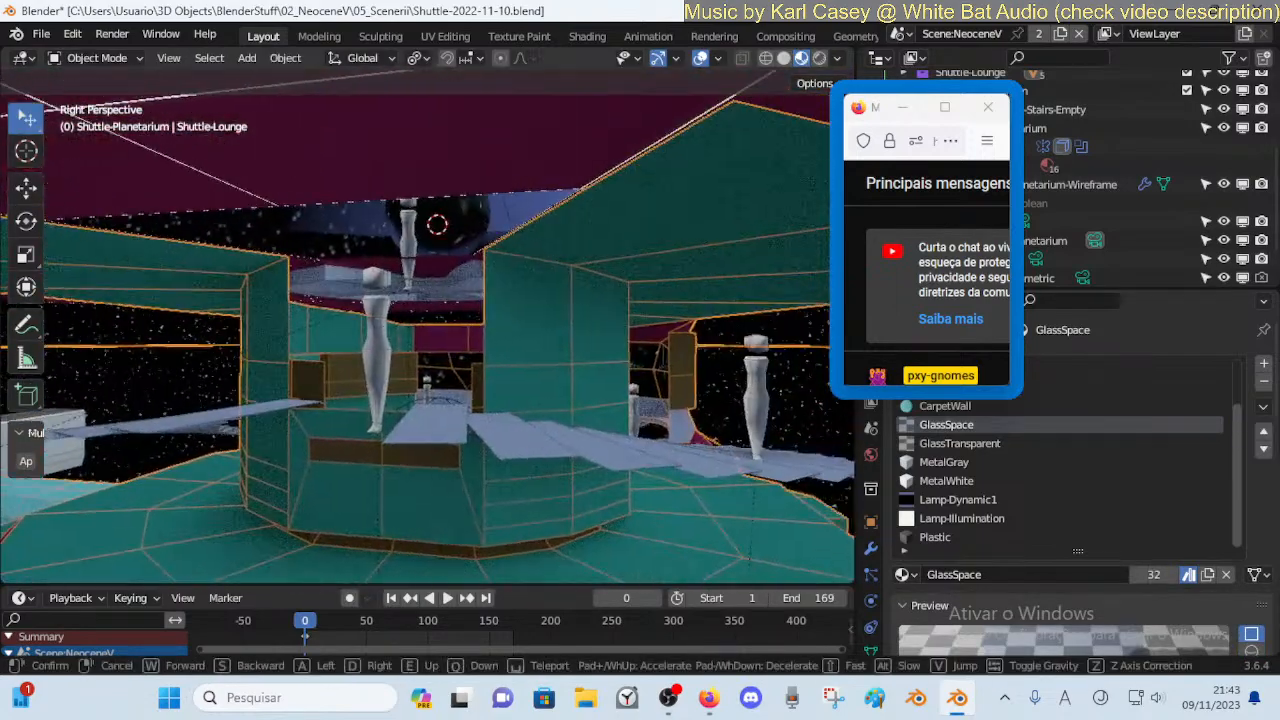
{"action": "key", "text": "w"}
{"action": "left_click", "coordinate": [494, 356]}
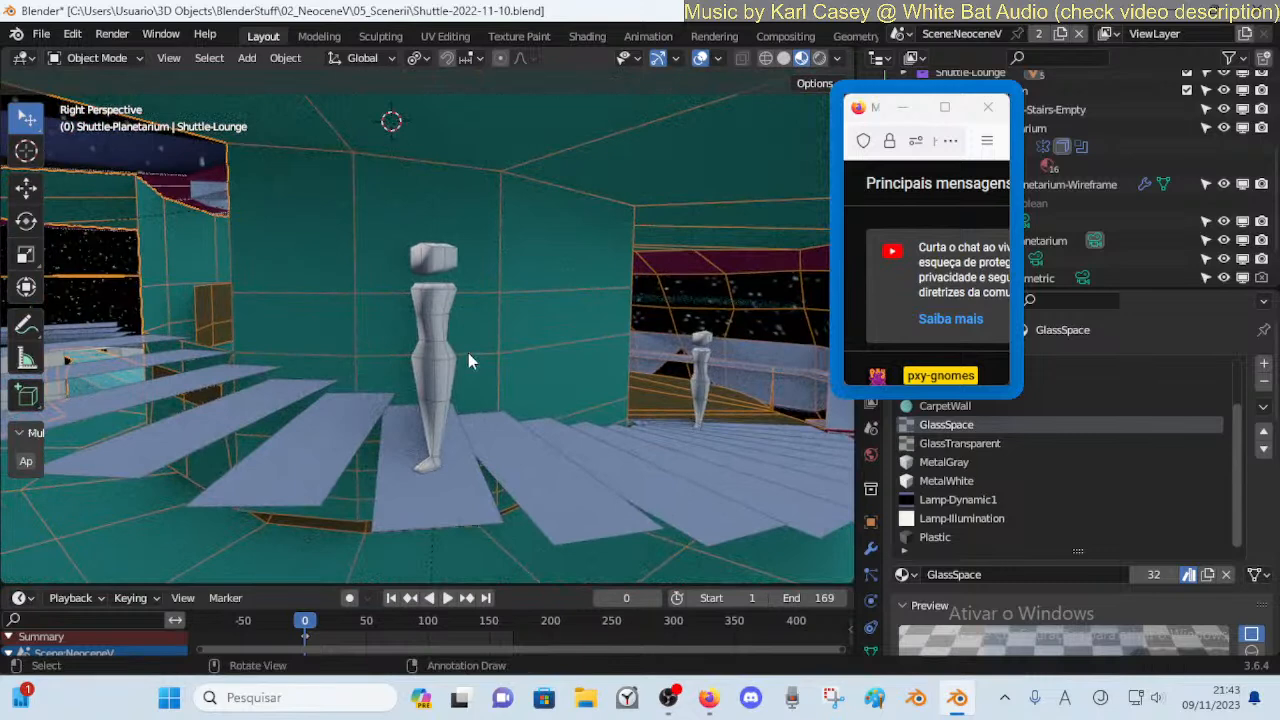
{"action": "left_click", "coordinate": [443, 372]}
{"action": "key", "text": "g"}
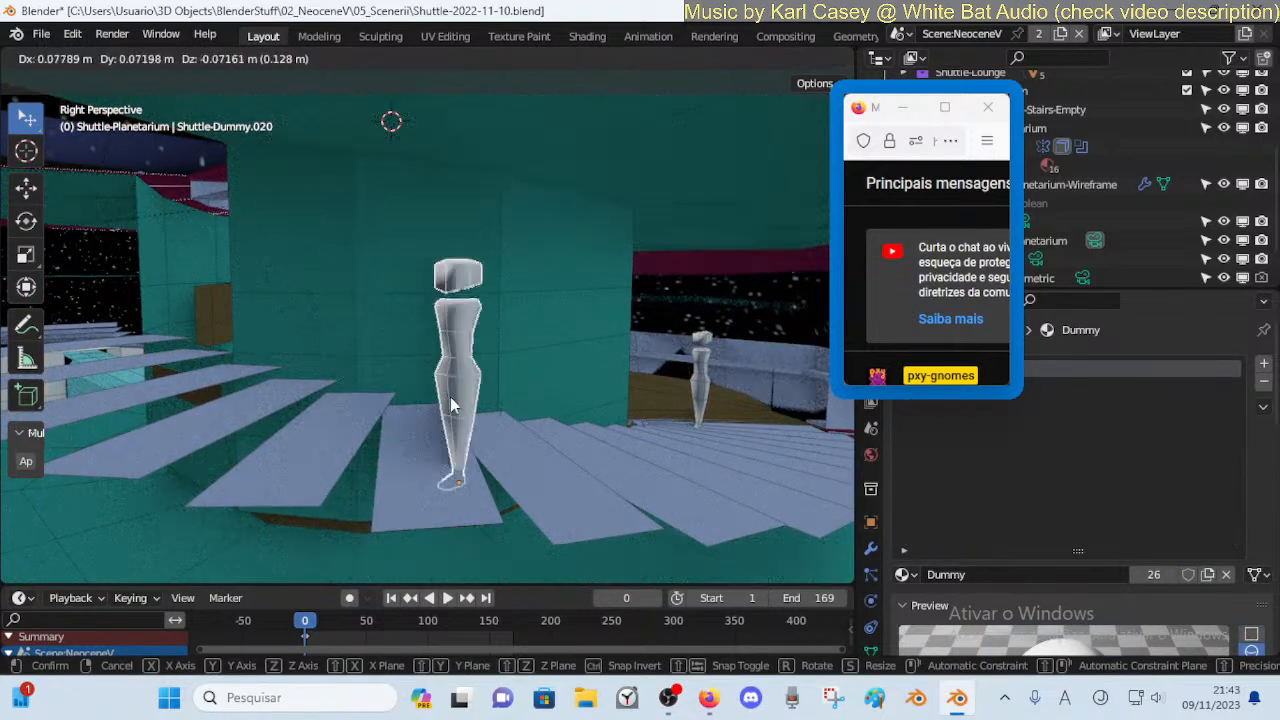
{"action": "left_click", "coordinate": [457, 356]}
{"action": "left_click", "coordinate": [465, 58]}
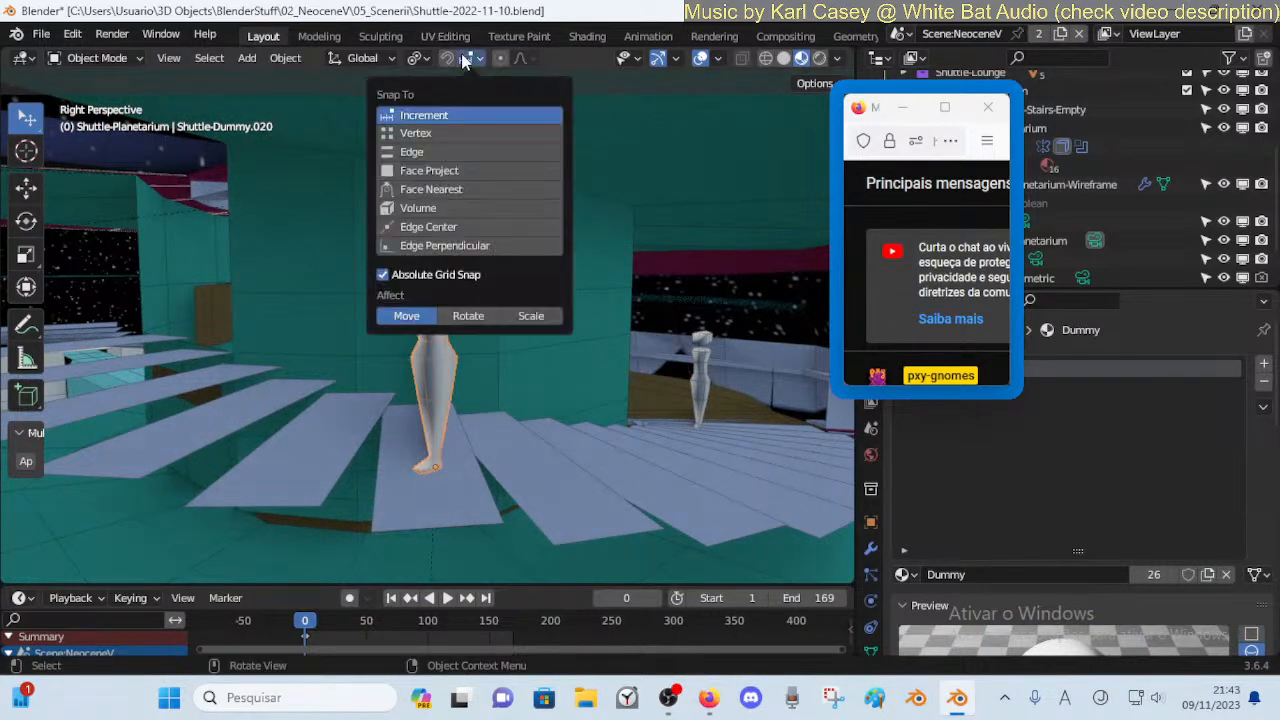
{"action": "left_click", "coordinate": [425, 189]}
{"action": "left_click", "coordinate": [421, 170]}
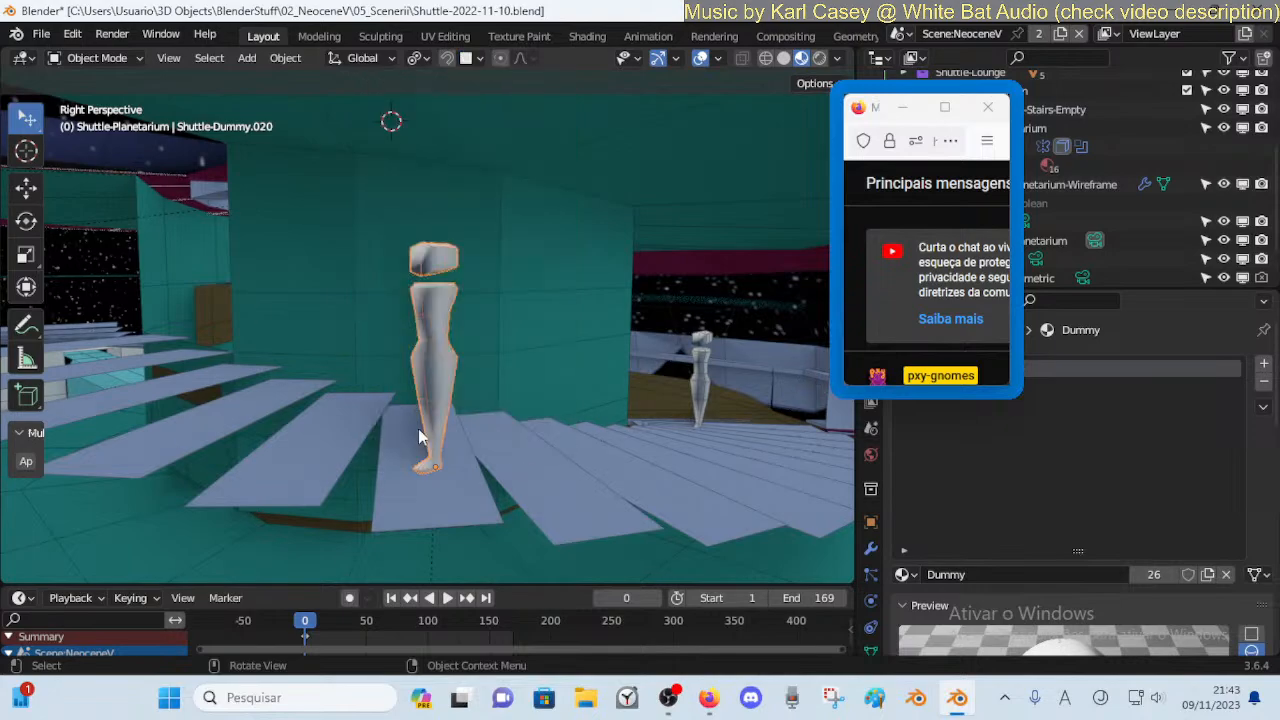
{"action": "key", "text": "g"}
{"action": "left_click", "coordinate": [741, 426], "text": "ctrl"}
{"action": "left_click", "coordinate": [688, 410]}
Move Shuttle-Dummy.021 from the first stair treads to a spot farther along the curved staircase
{"action": "key", "text": "shift+grave"}
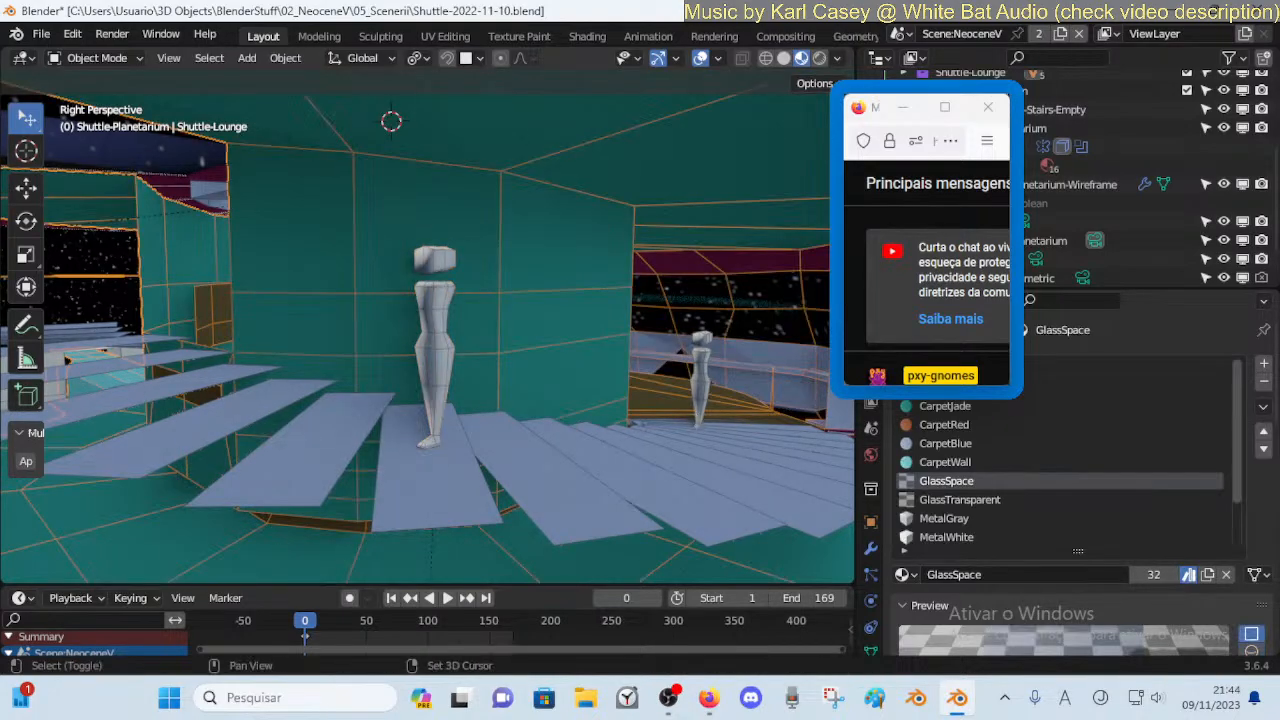
{"action": "key", "text": "a"}
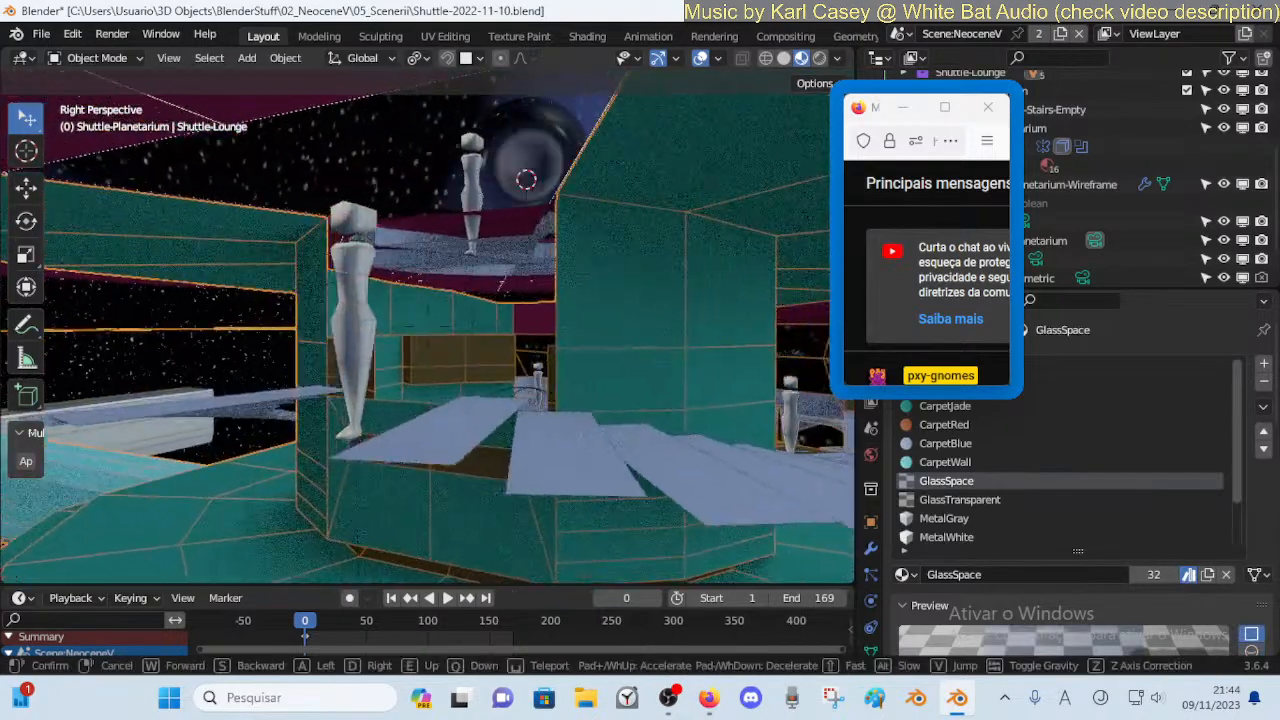
{"action": "left_click", "coordinate": [696, 409]}
{"action": "left_click", "coordinate": [420, 381]}
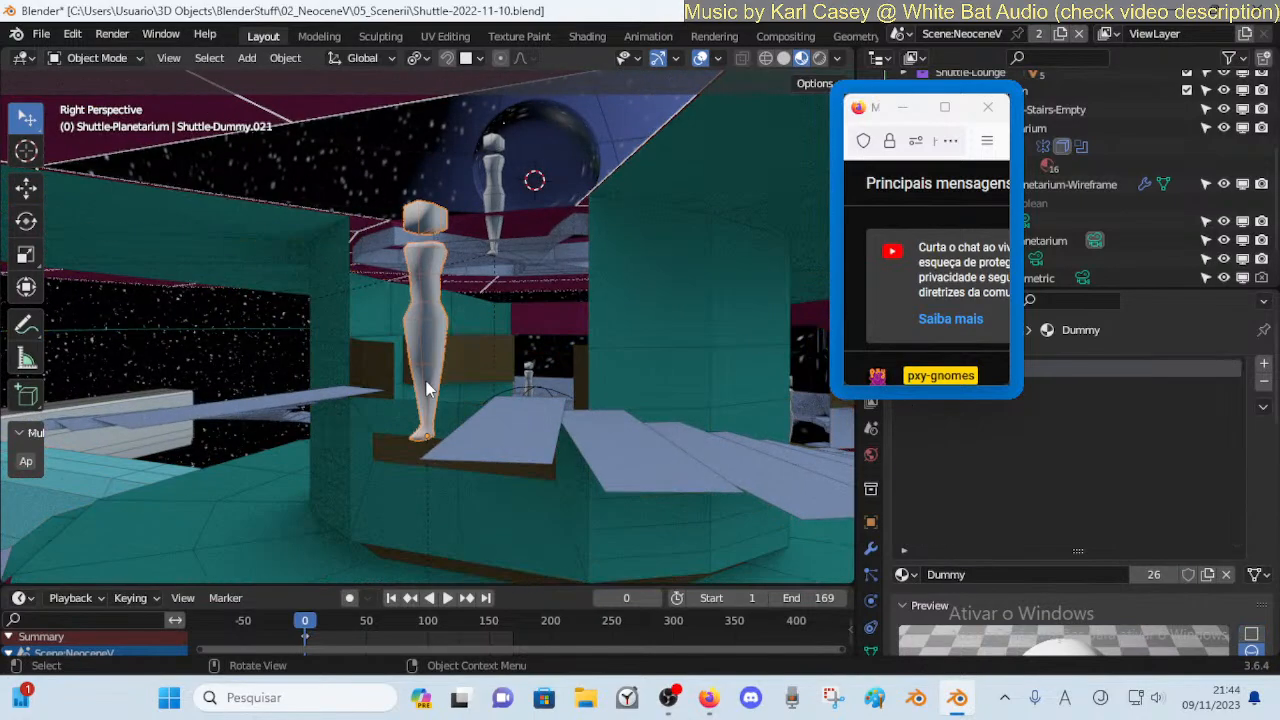
{"action": "key", "text": "g"}
{"action": "left_click", "coordinate": [636, 449]}
{"action": "key", "text": "shift+grave"}
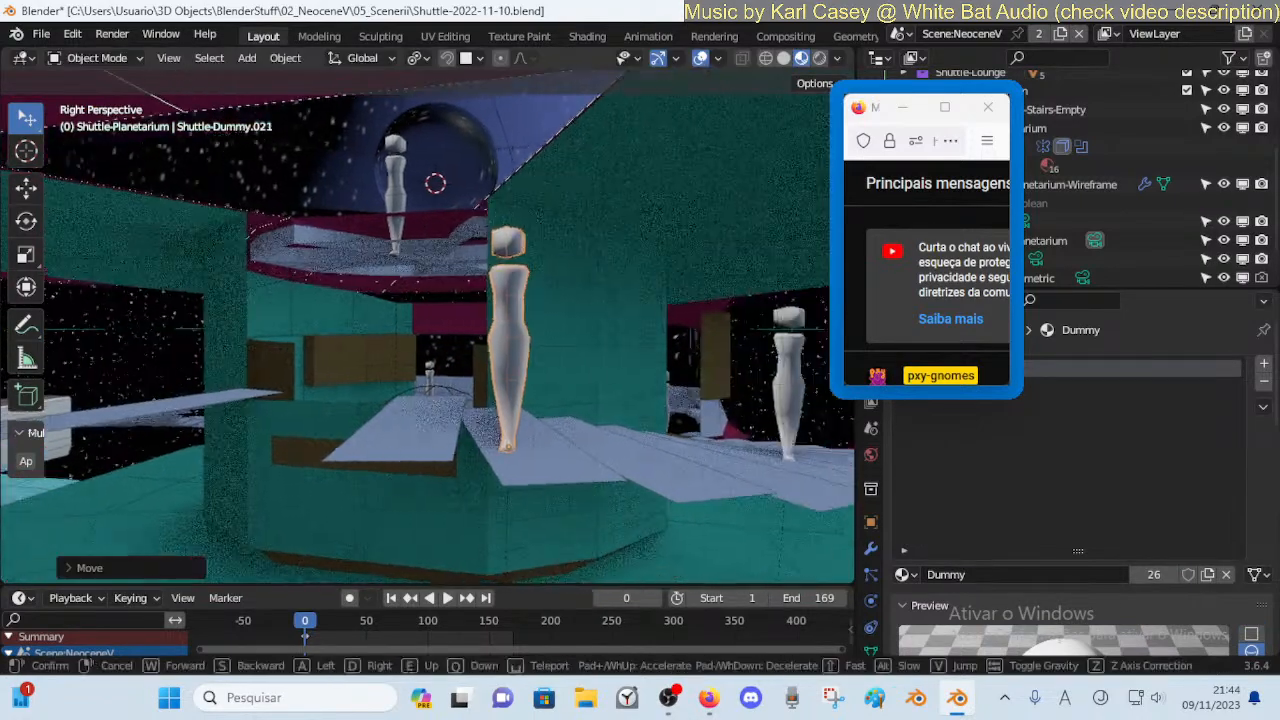
{"action": "left_click", "coordinate": [535, 437]}
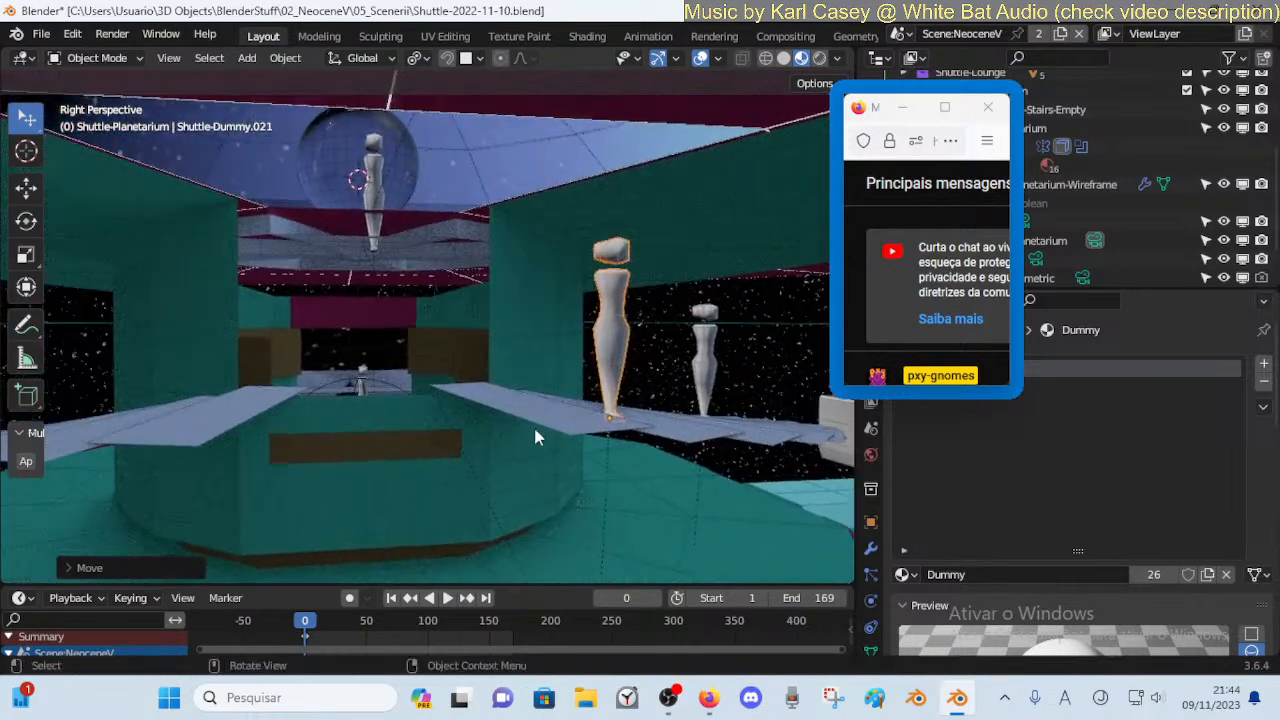
Save the shuttle file and select the Shuttle-Lounge mesh
{"action": "left_click", "coordinate": [479, 402]}
{"action": "key", "text": "ctrl+s"}
{"action": "left_click", "coordinate": [421, 396]}
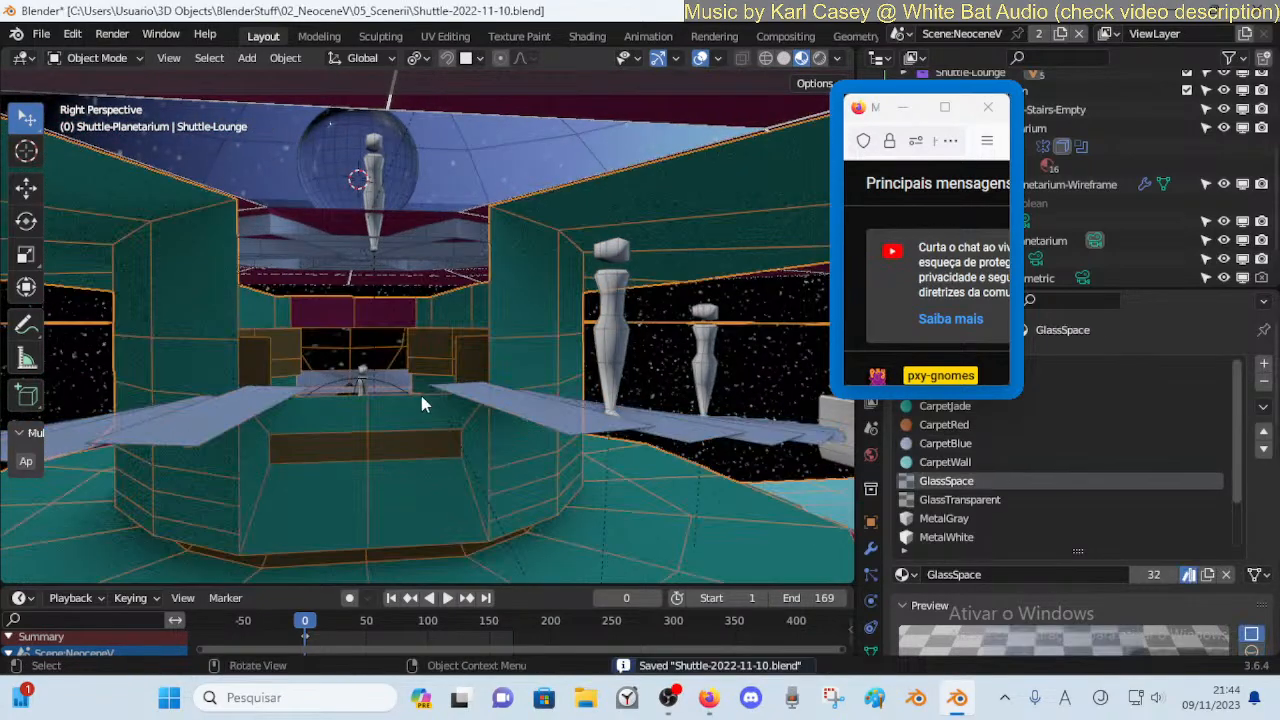
Examine the lounge wall heights against the dummies on the stairs, using perspective and orthographic side views
{"action": "key", "text": "KP_3"}
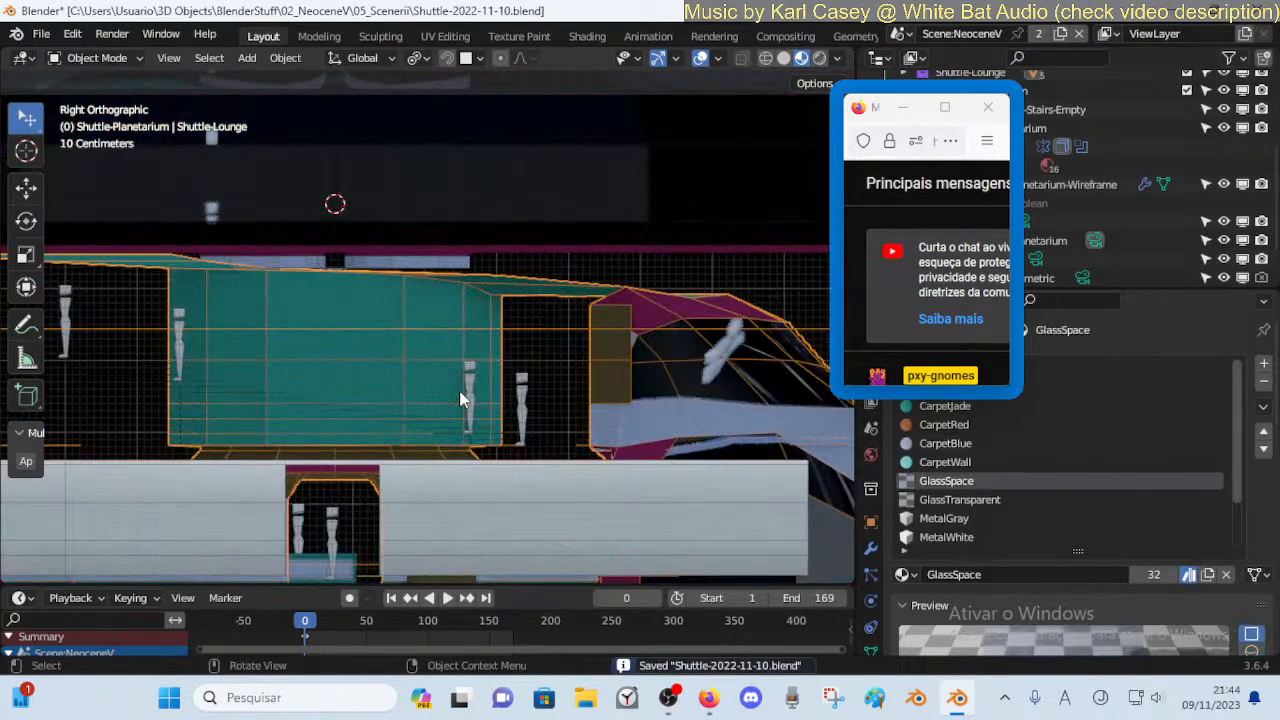
{"action": "key", "text": "shift+grave"}
{"action": "left_click", "coordinate": [459, 390]}
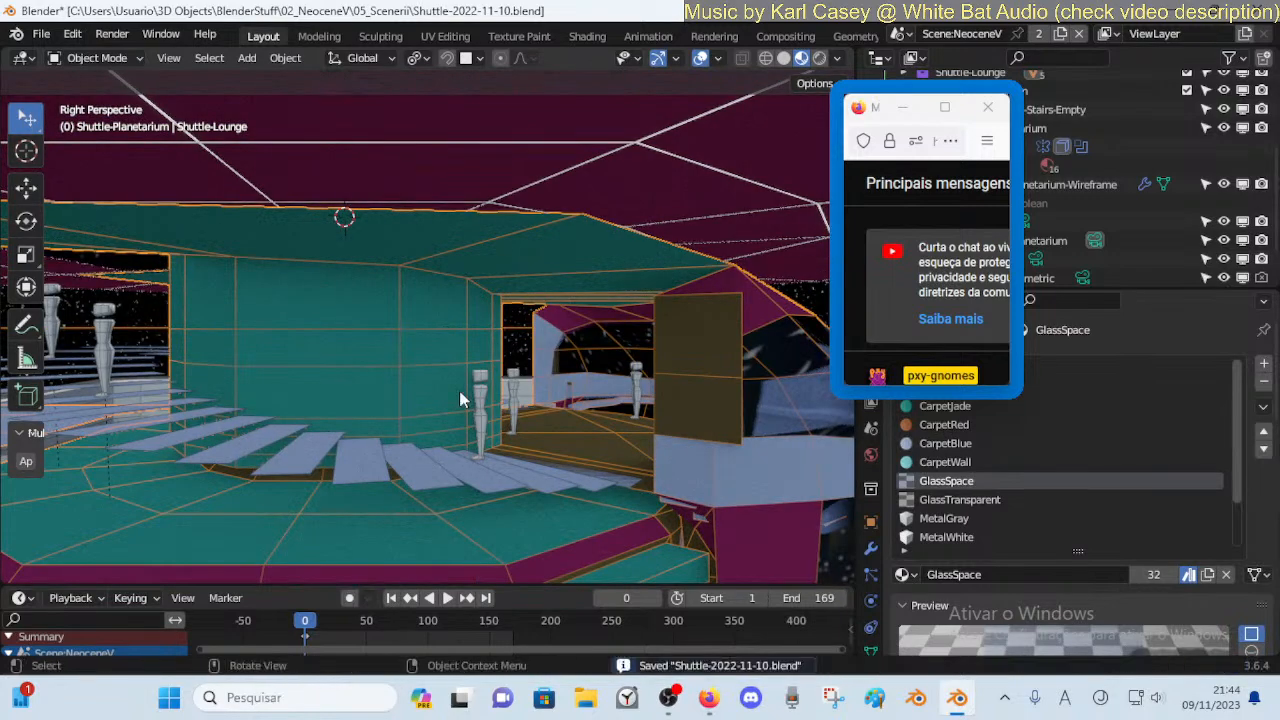
{"action": "key", "text": "KP_3"}
{"action": "scroll", "coordinate": [459, 390], "scroll_direction": "up", "scroll_amount": 2}
{"action": "middle_click_drag", "start_coordinate": [268, 406], "coordinate": [202, 398], "text": "shift"}
{"action": "mouse_move", "coordinate": [408, 380]}
{"action": "middle_mouse_down", "text": "shift"}
{"action": "mouse_move", "coordinate": [227, 361]}
{"action": "mouse_move", "coordinate": [467, 393]}
{"action": "mouse_move", "coordinate": [396, 381]}
{"action": "mouse_move", "coordinate": [402, 395]}
{"action": "middle_mouse_up", "text": "shift"}
{"action": "scroll", "coordinate": [400, 395], "scroll_direction": "up", "scroll_amount": 2}
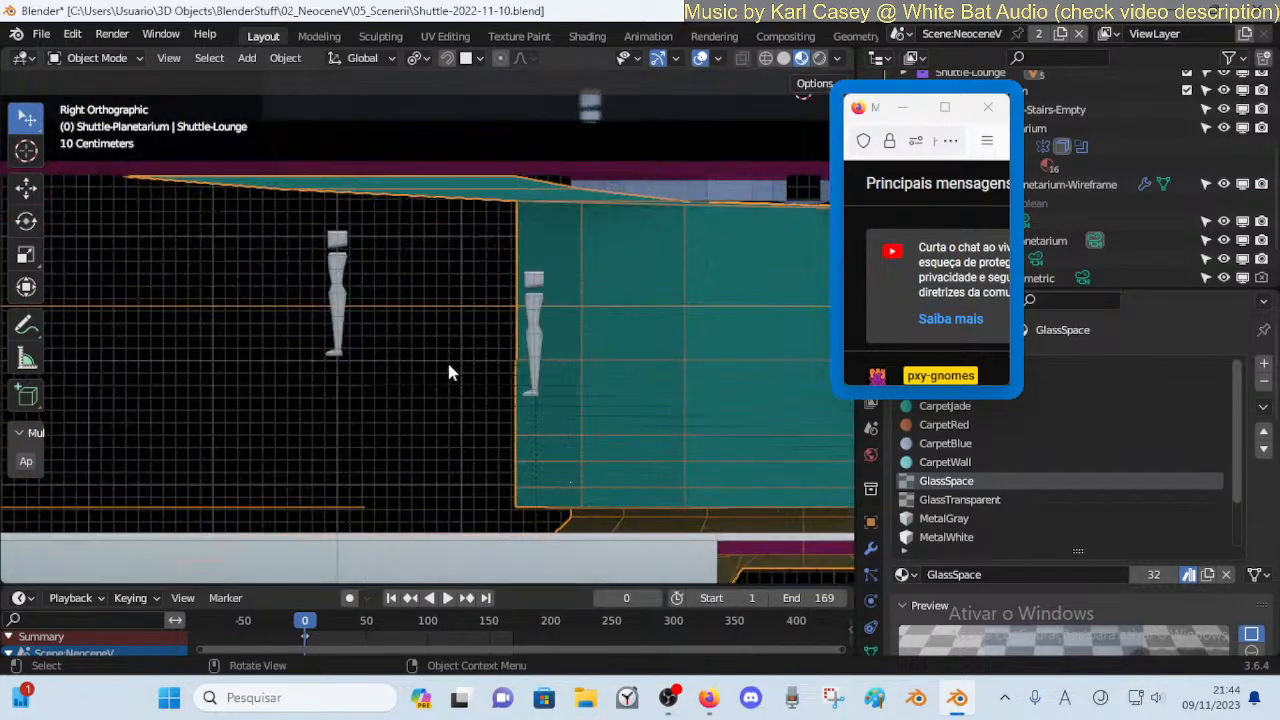
{"action": "scroll", "coordinate": [454, 356], "scroll_direction": "down", "scroll_amount": 2}
{"action": "middle_click_drag", "start_coordinate": [448, 362], "coordinate": [460, 362], "text": "shift"}
{"action": "scroll", "coordinate": [431, 356], "scroll_direction": "down", "scroll_amount": 5}
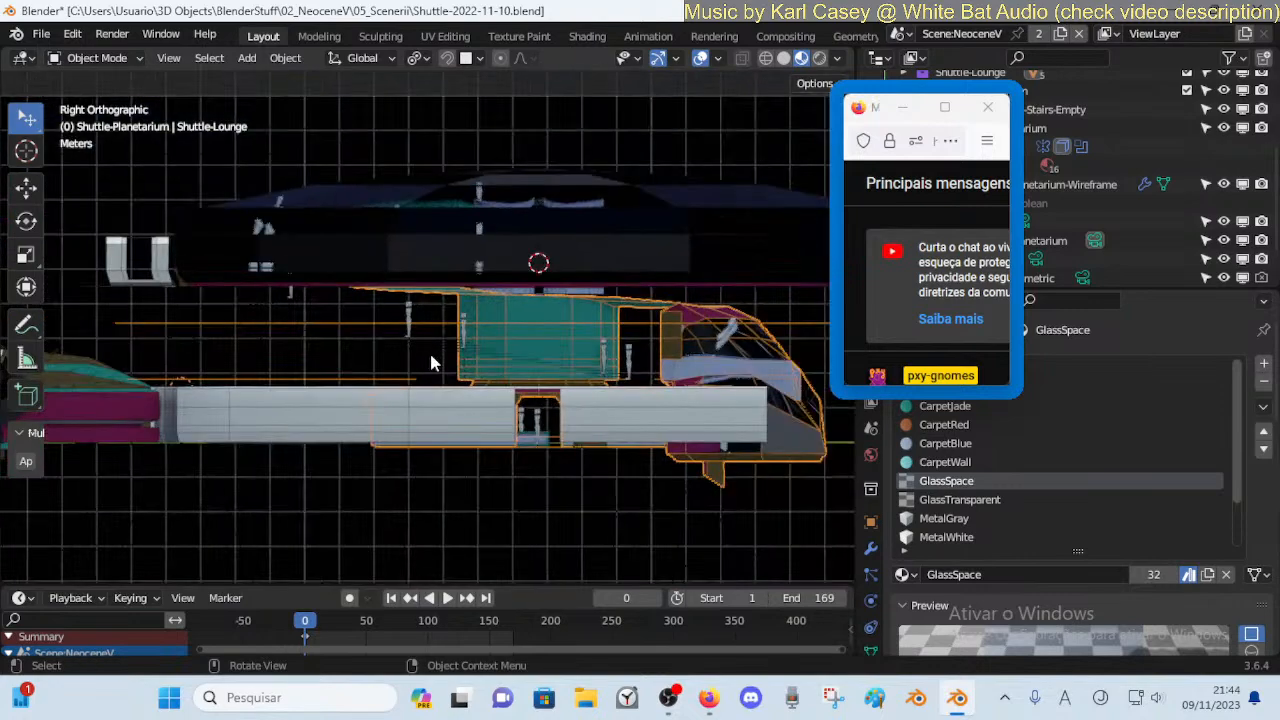
{"action": "scroll", "coordinate": [431, 356], "scroll_direction": "up", "scroll_amount": 5}
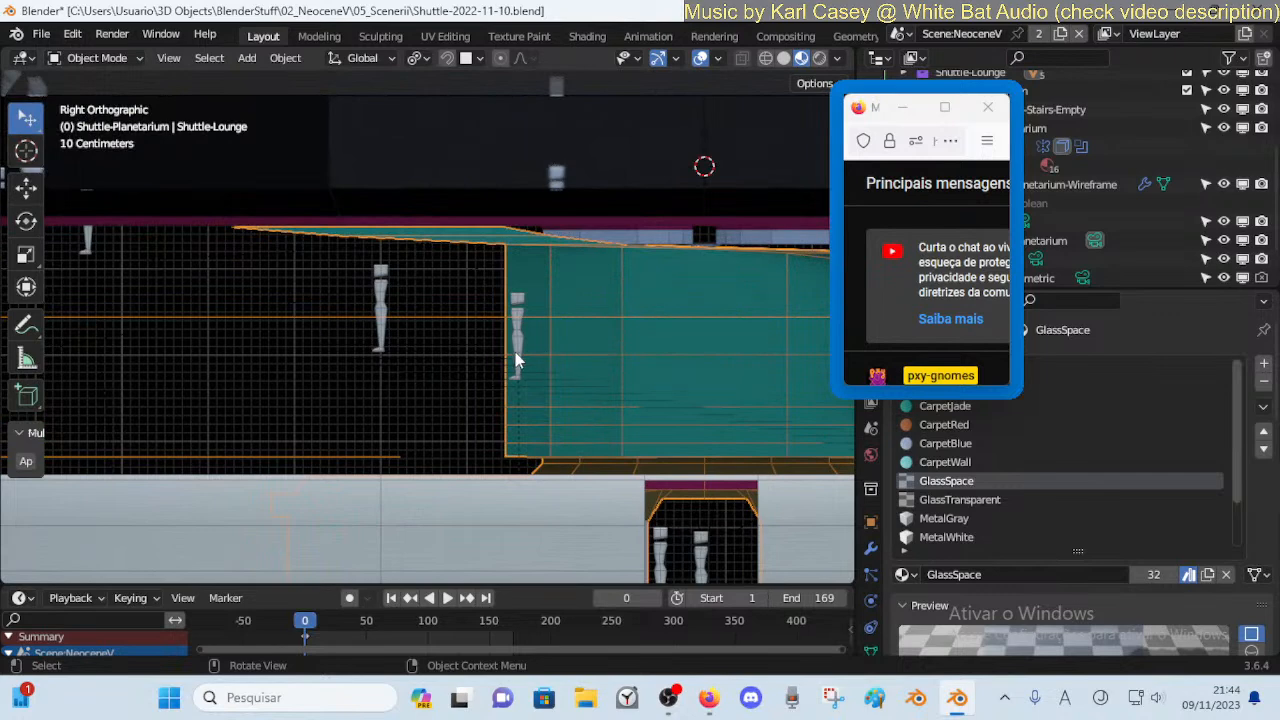
Edit the Shuttle-Lounge mesh and extrude the teal wall's end vertices beside the stair dummy about 2.7 m along negative global Y
{"action": "key", "text": "Tab"}
{"action": "key", "text": "1"}
{"action": "left_click", "coordinate": [505, 355]}
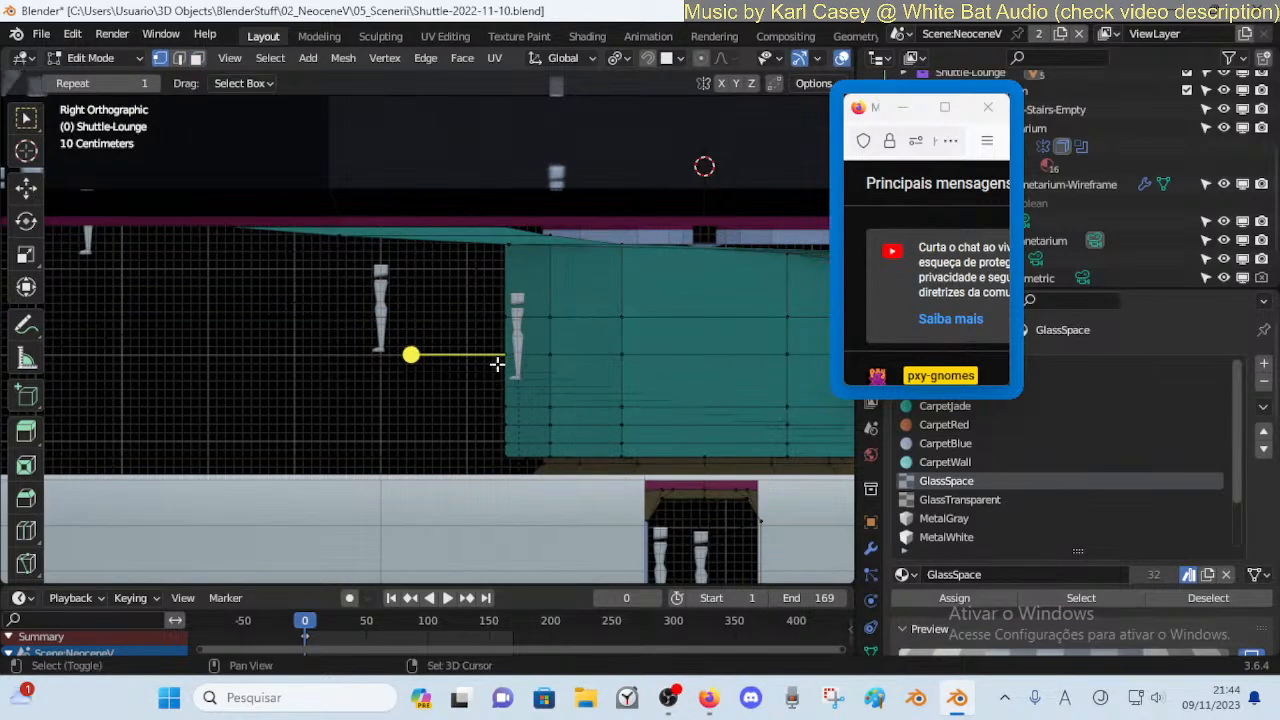
{"action": "key", "text": "c"}
{"action": "left_click", "coordinate": [489, 354]}
{"action": "right_click", "coordinate": [489, 354]}
{"action": "key", "text": "alt+z"}
{"action": "key", "text": "alt+z"}
{"action": "key", "text": "c"}
{"action": "left_click", "coordinate": [491, 351]}
{"action": "right_click", "coordinate": [490, 354]}
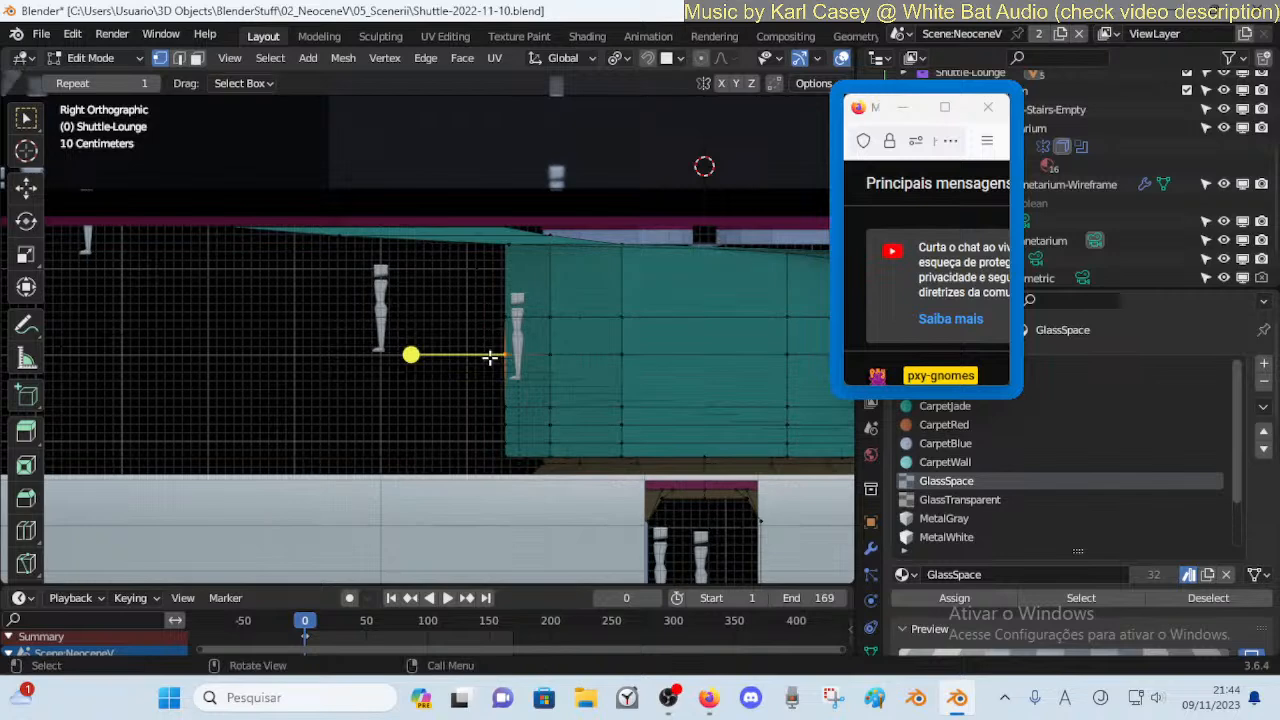
{"action": "key", "text": "g"}
{"action": "key", "text": "g"}
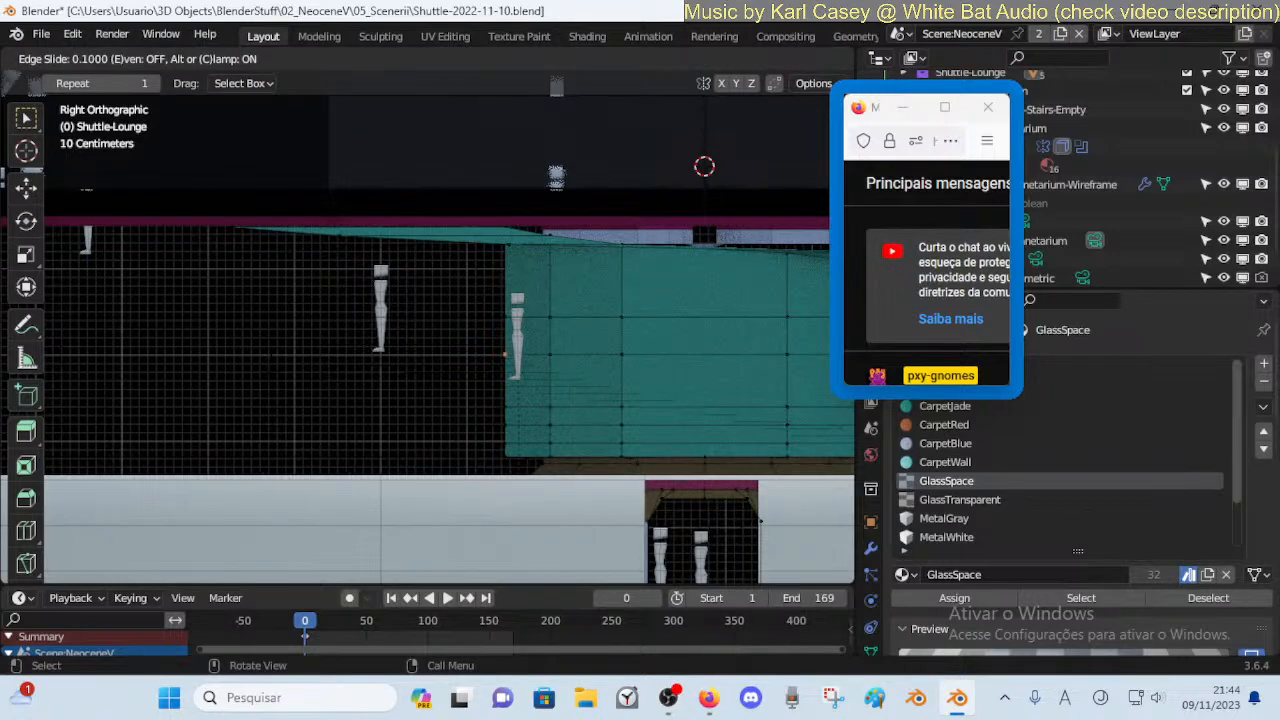
{"action": "key", "text": "Escape"}
{"action": "key", "text": "g"}
{"action": "key", "text": "y"}
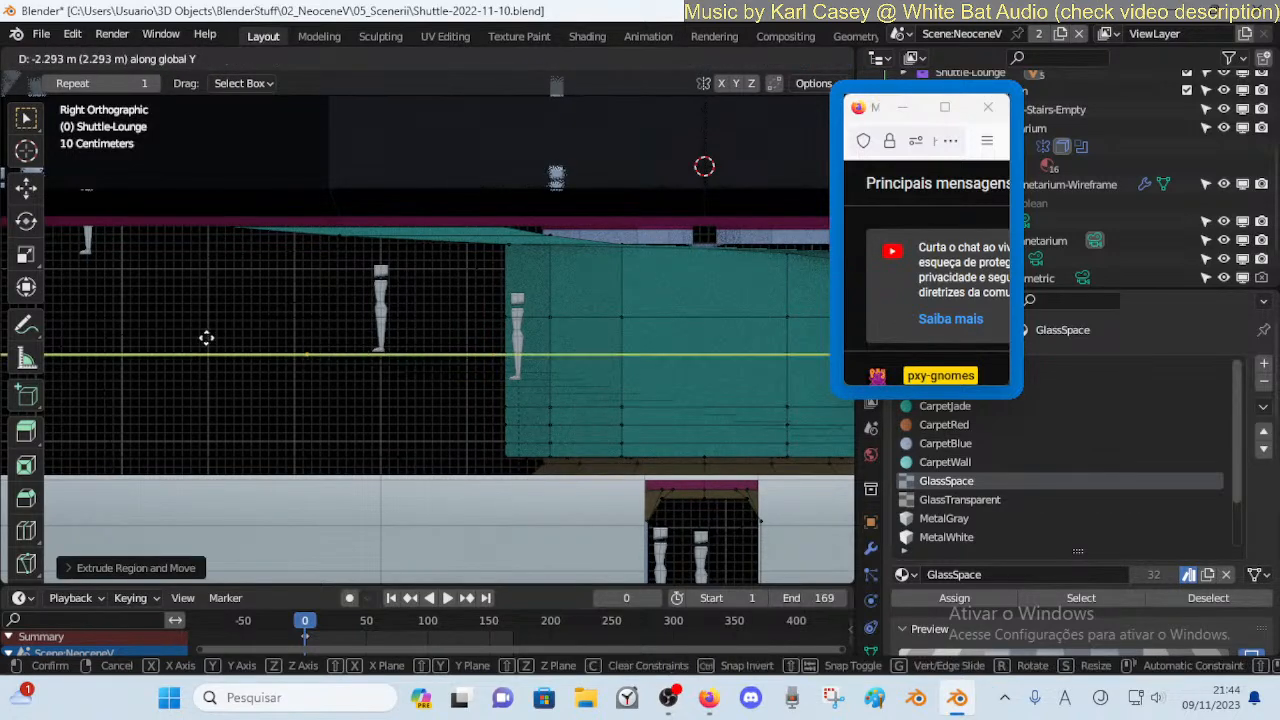
{"action": "left_click", "coordinate": [184, 335]}
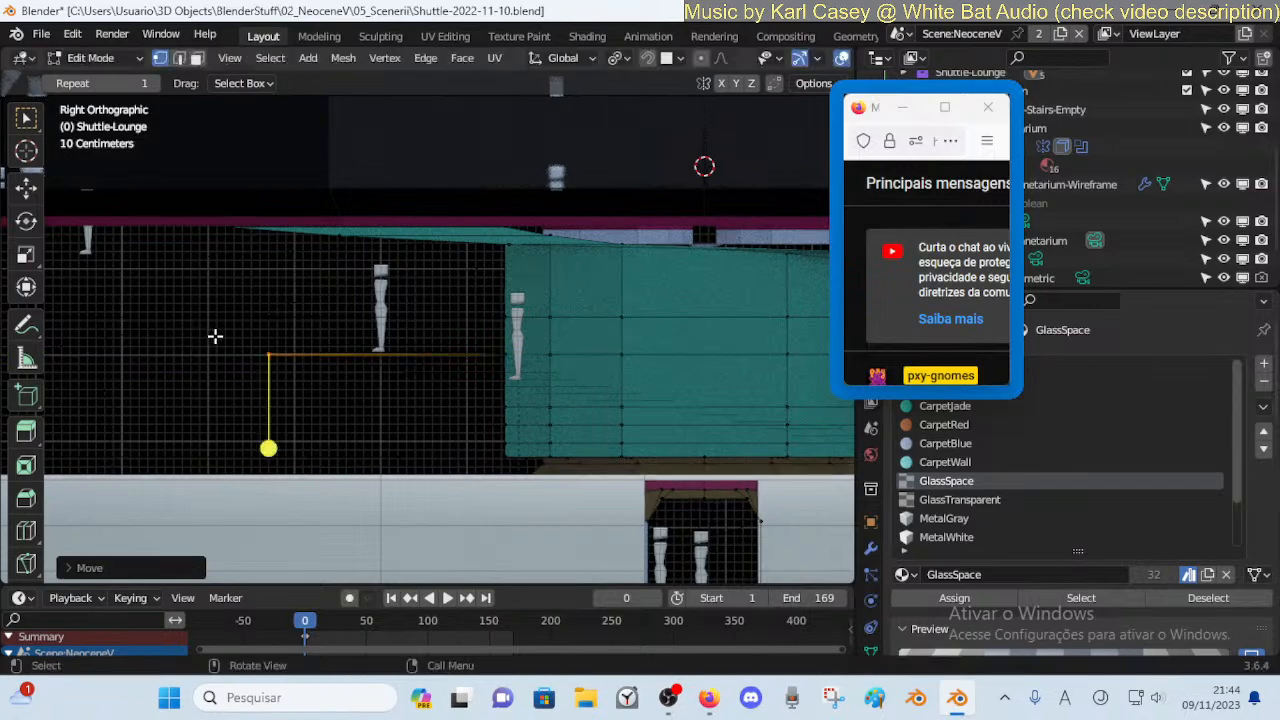
{"action": "middle_click_drag", "start_coordinate": [326, 346], "coordinate": [446, 382]}
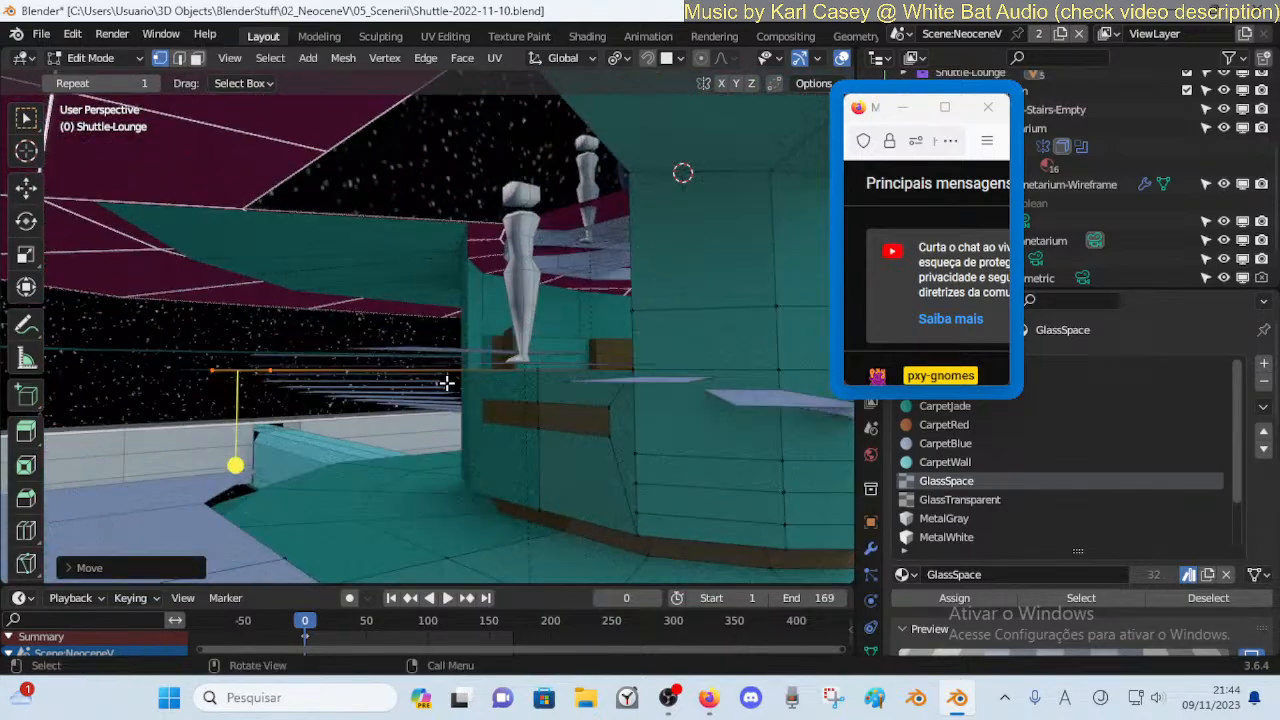
{"action": "key", "text": "KP_3"}
{"action": "key", "text": "alt+a"}
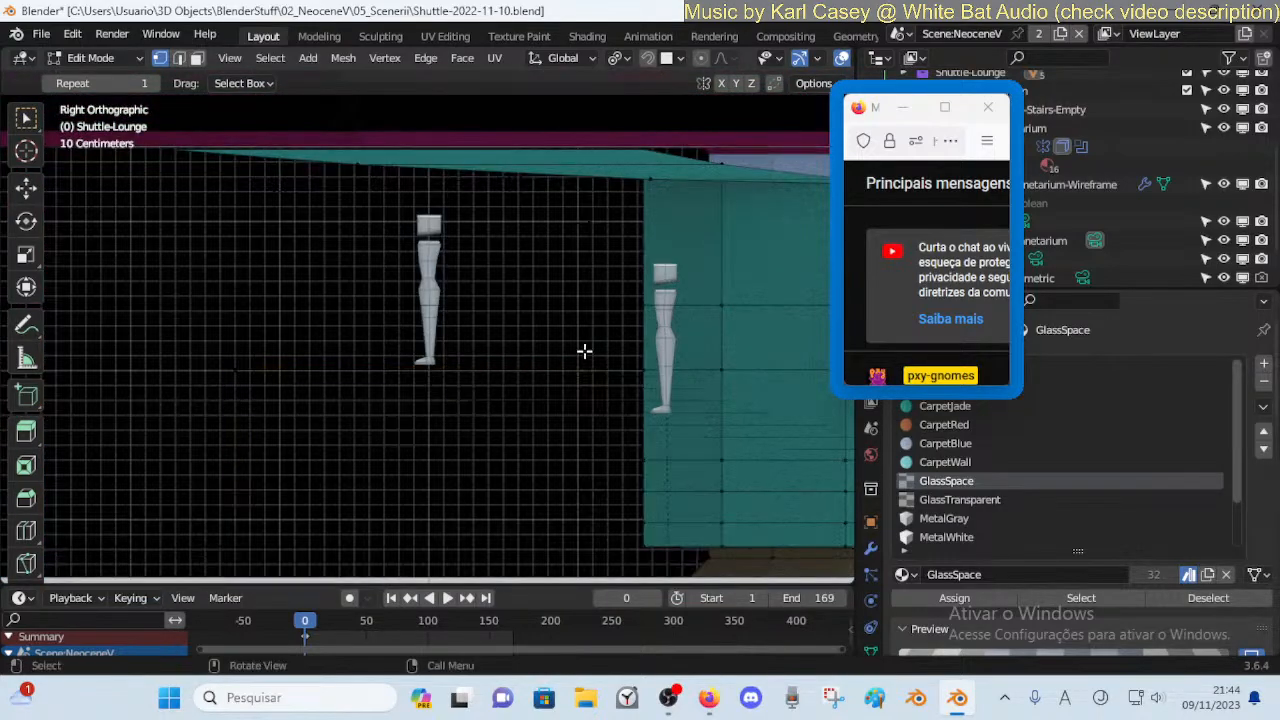
{"action": "key", "text": "g"}
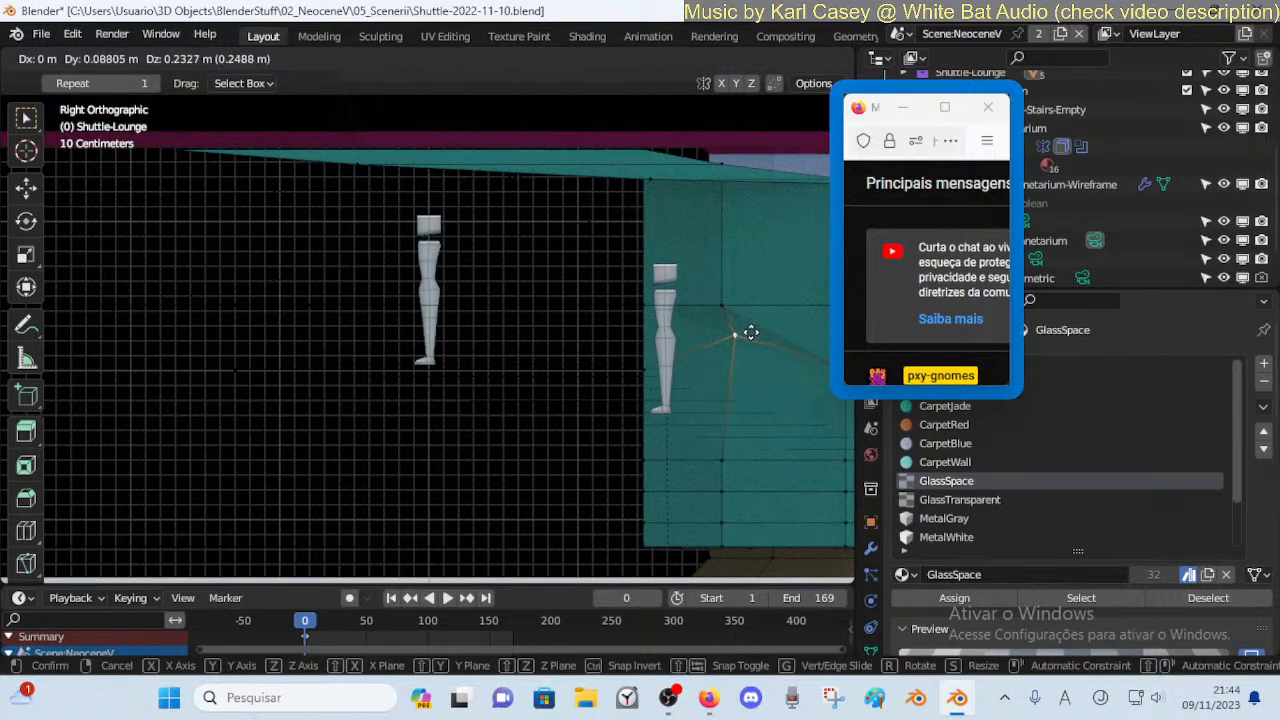
{"action": "left_click", "coordinate": [655, 370]}
{"action": "left_click", "coordinate": [624, 367]}
{"action": "key", "text": "g"}
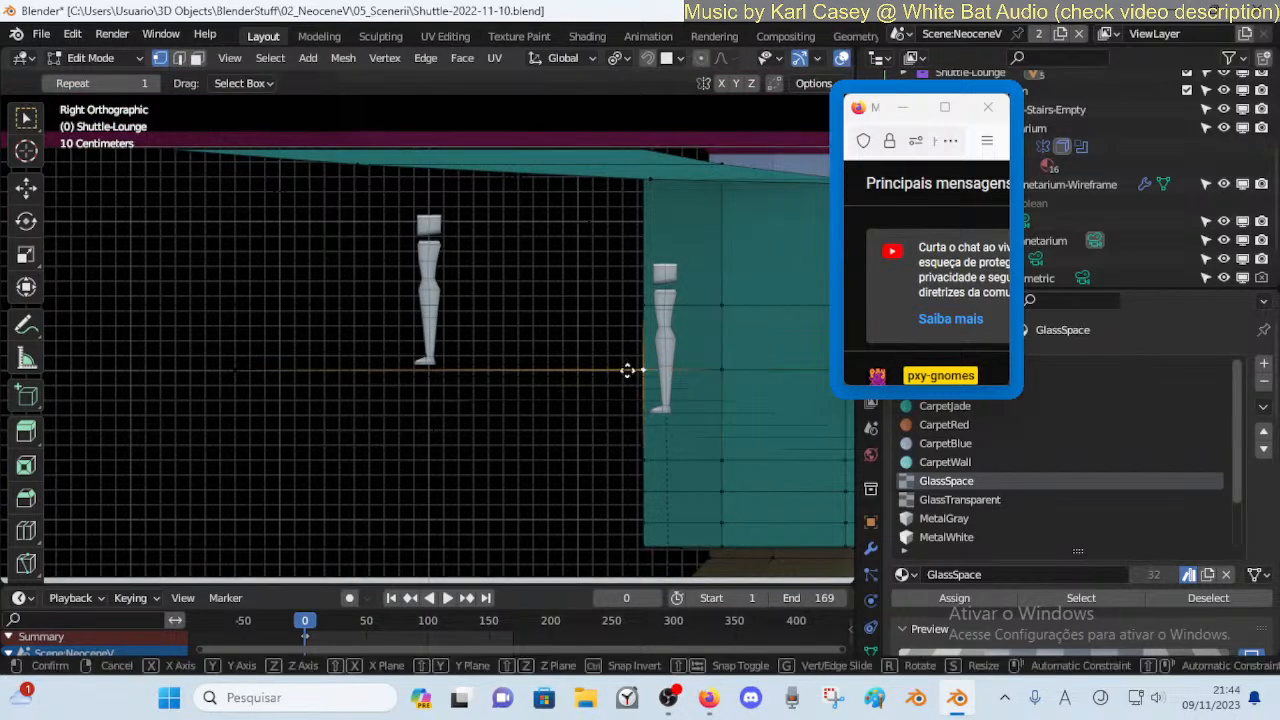
{"action": "right_click", "coordinate": [625, 343]}
Enable snapping and set the snap target to Increment
{"action": "left_click", "coordinate": [624, 62]}
{"action": "left_click", "coordinate": [648, 58]}
{"action": "left_click", "coordinate": [667, 58]}
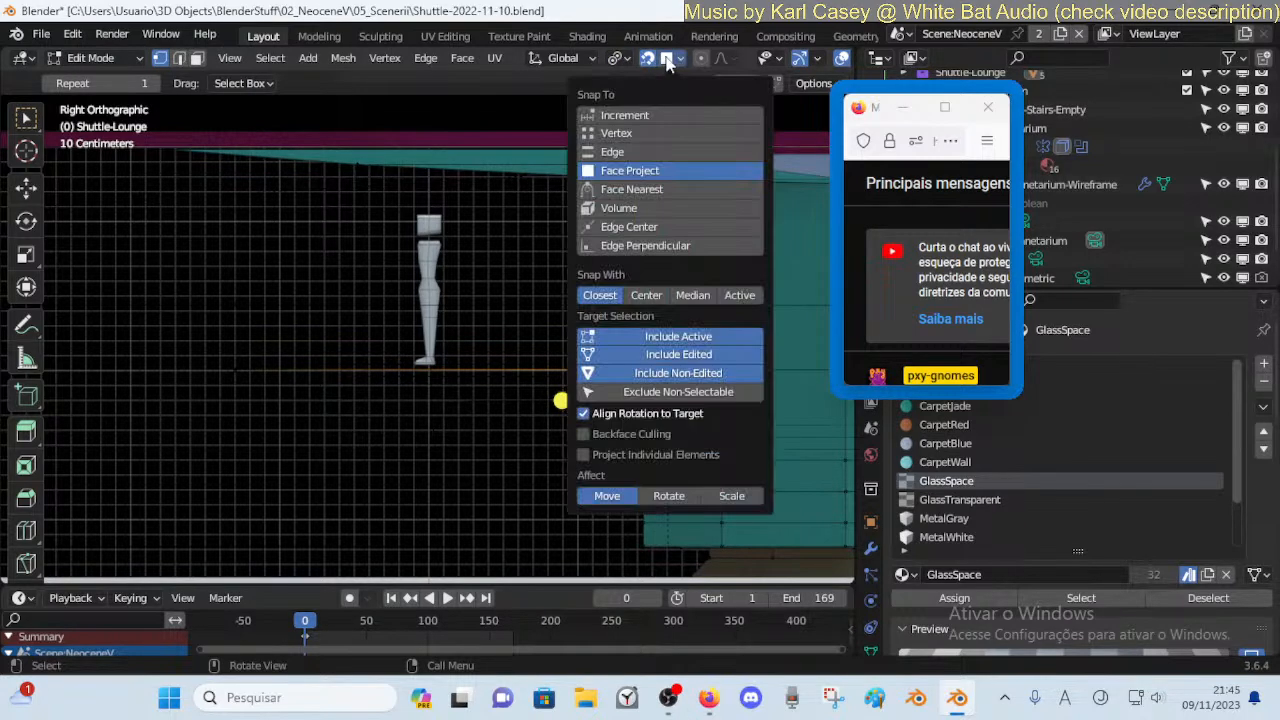
{"action": "left_click", "coordinate": [615, 116]}
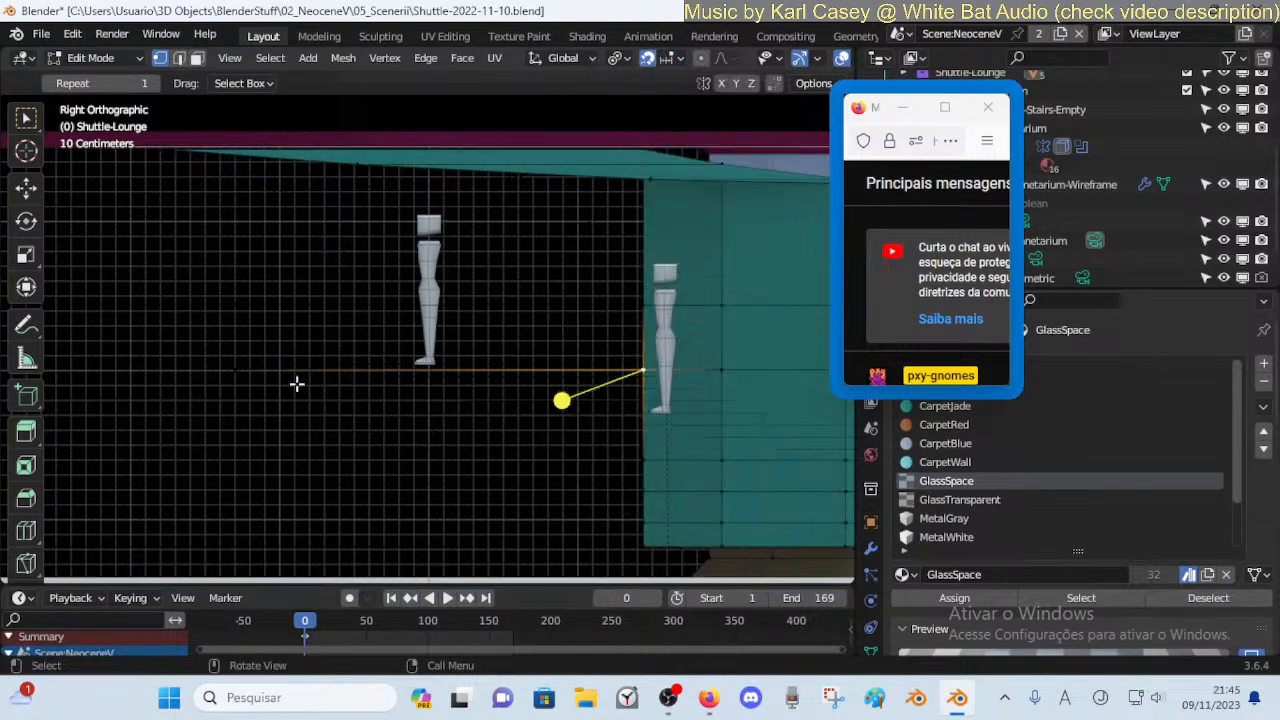
{"action": "key", "text": "g"}
{"action": "right_click", "coordinate": [631, 363]}
{"action": "left_click", "coordinate": [723, 371]}
{"action": "key", "text": "g"}
{"action": "key", "text": "z"}
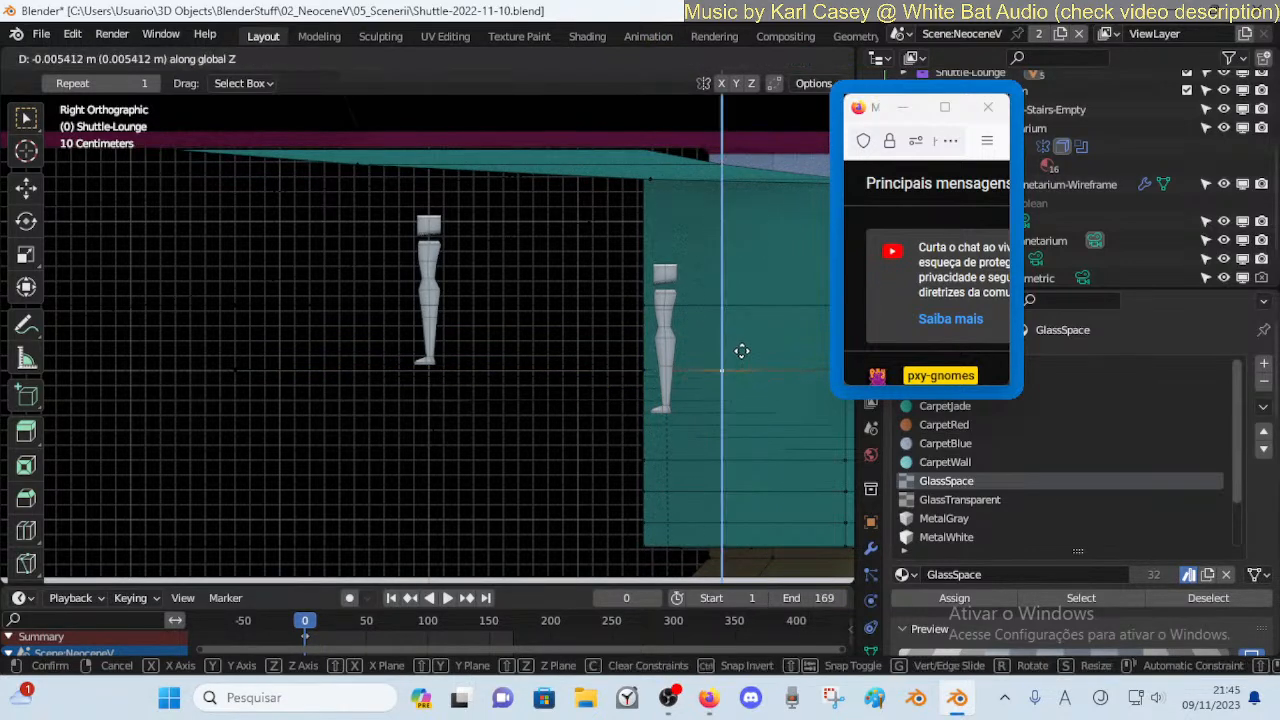
{"action": "left_click", "coordinate": [743, 355]}
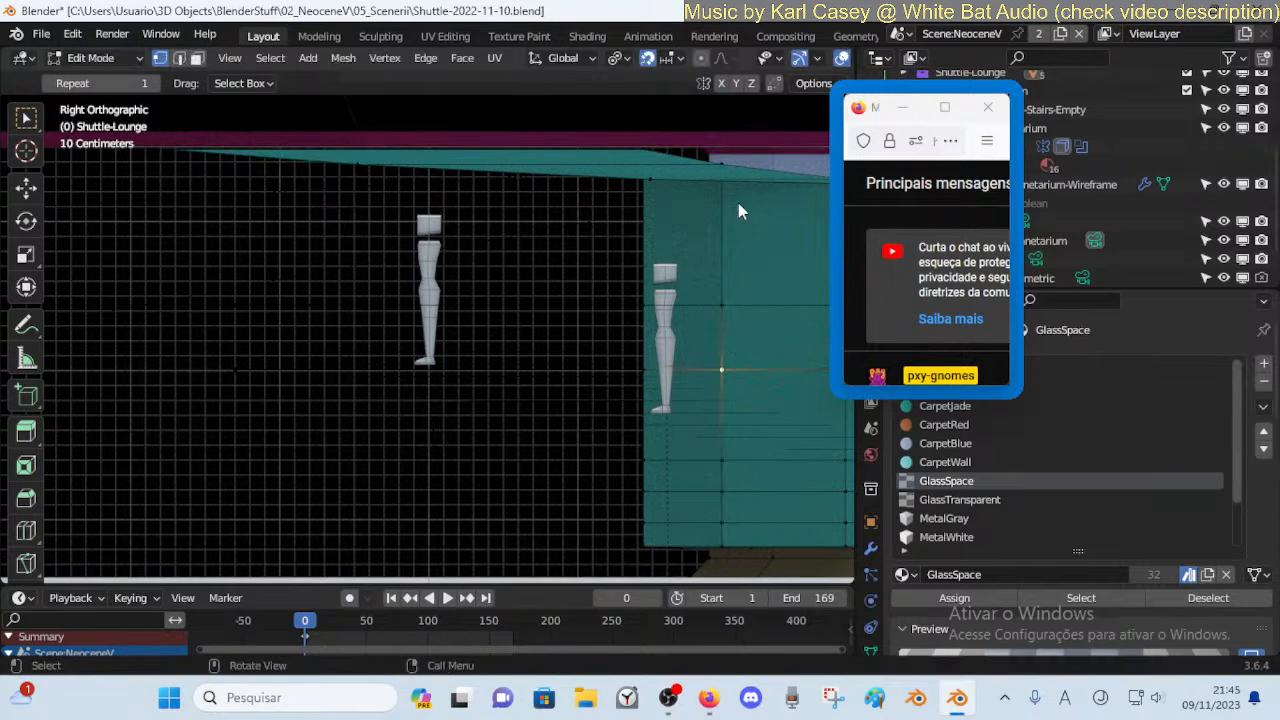
Show the vertex transform values and move the extruded strip's outer corner vertex along global Y to 12 m
{"action": "key", "text": "n"}
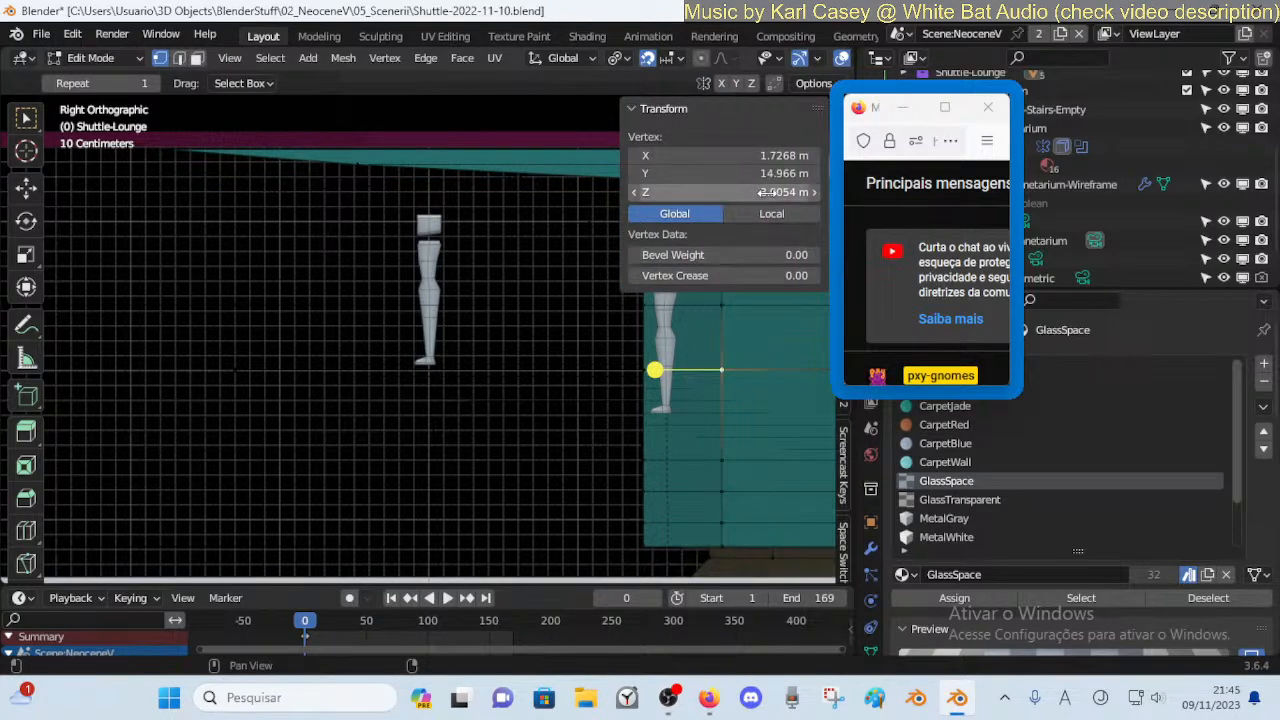
{"action": "left_click", "coordinate": [642, 368]}
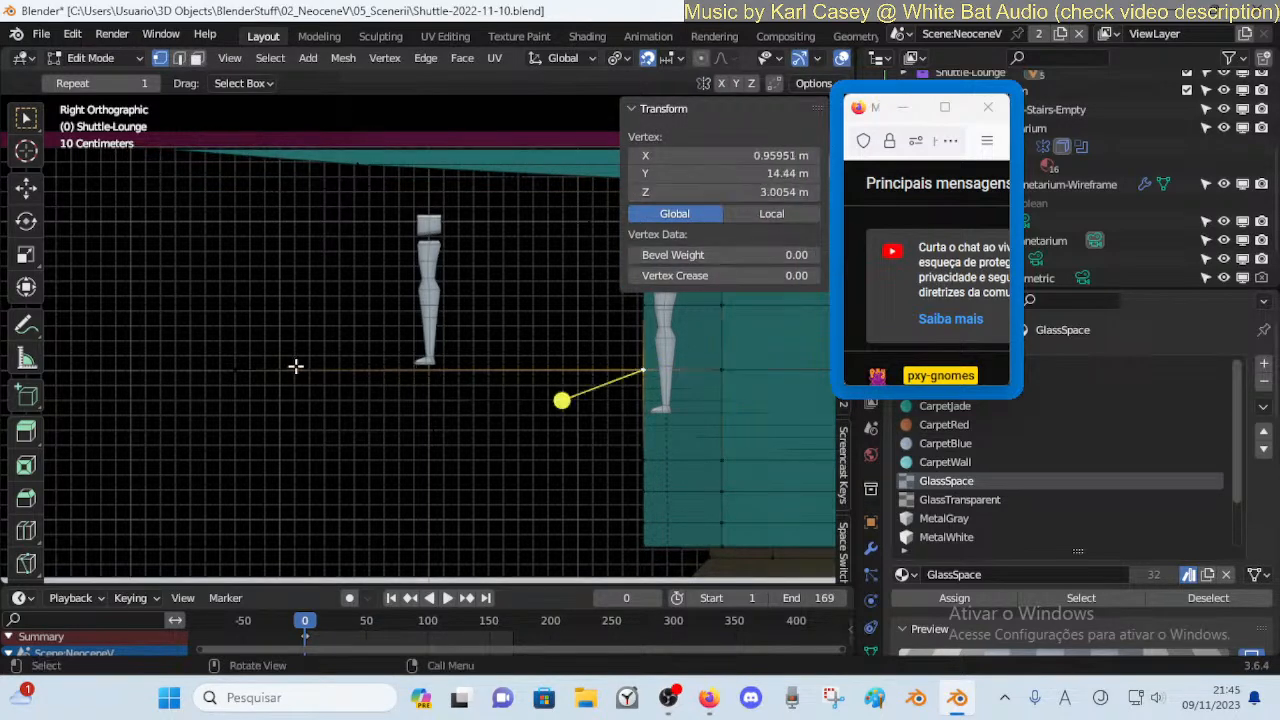
{"action": "left_click", "coordinate": [222, 367]}
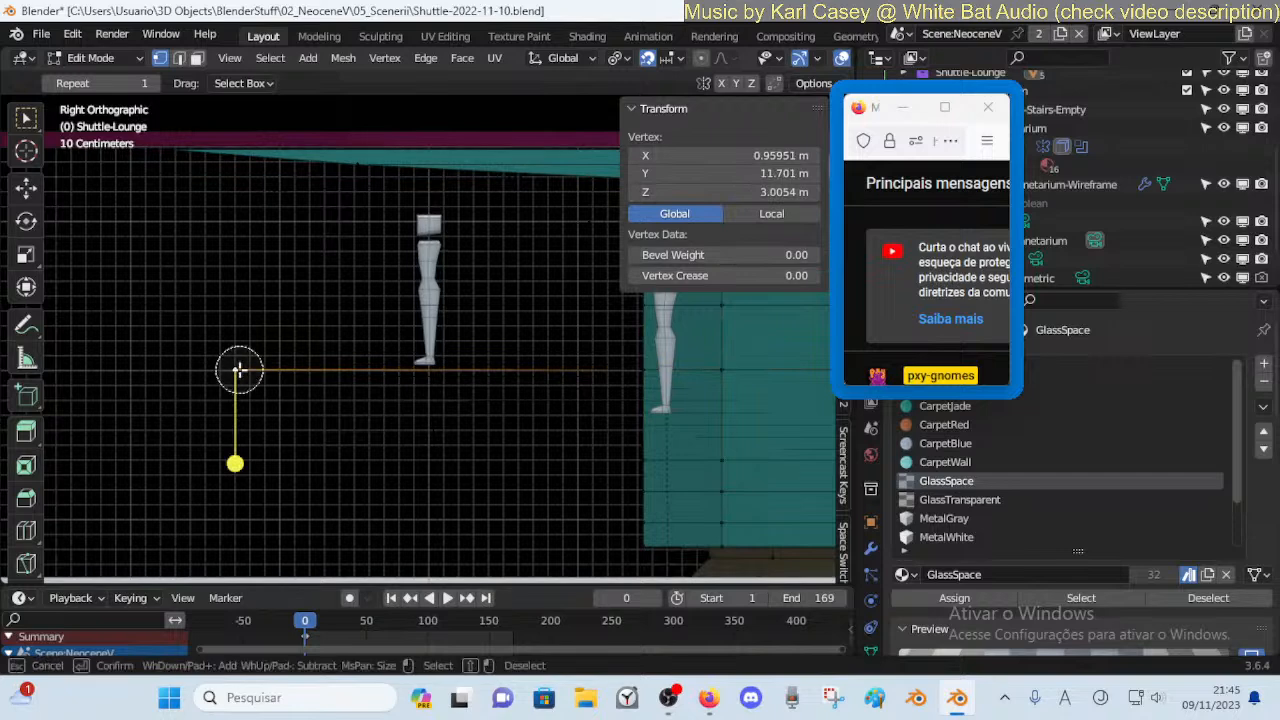
{"action": "key", "text": "g"}
{"action": "key", "text": "y"}
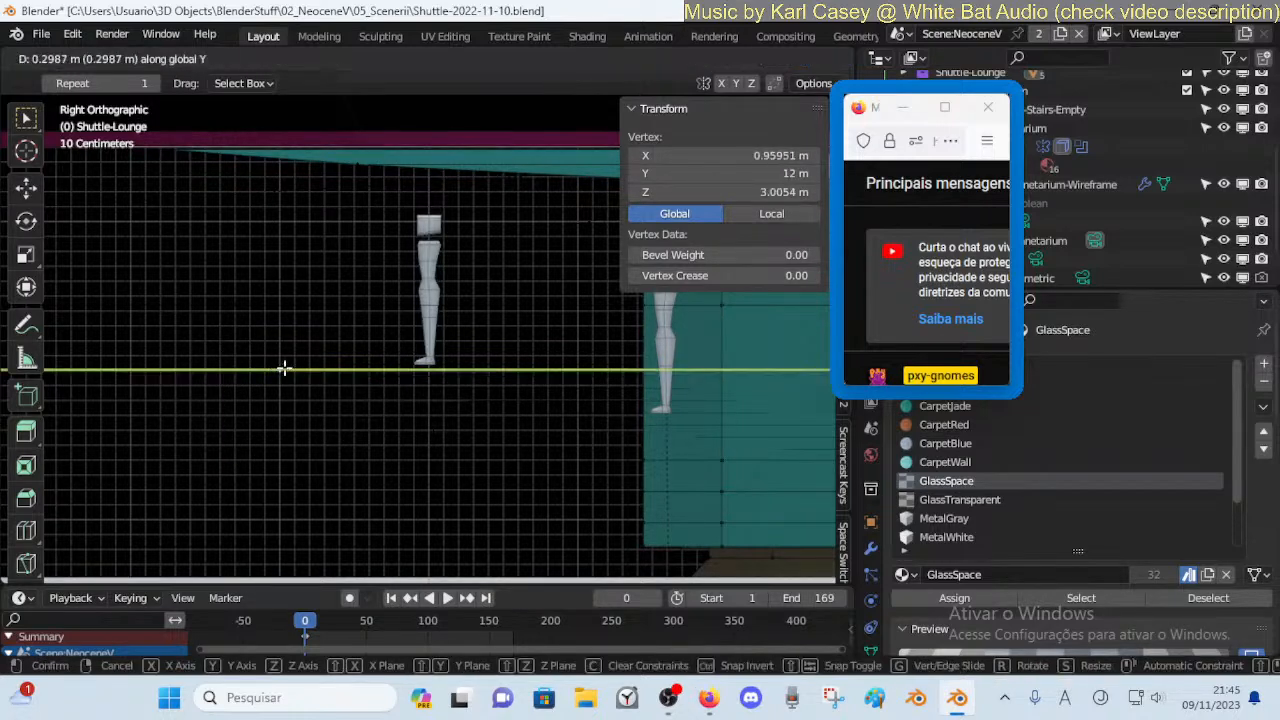
{"action": "left_click", "coordinate": [284, 368]}
Snap the extruded strip's corner vertex along global Z to 3 m
{"action": "left_click", "coordinate": [289, 382]}
{"action": "left_click", "coordinate": [272, 371]}
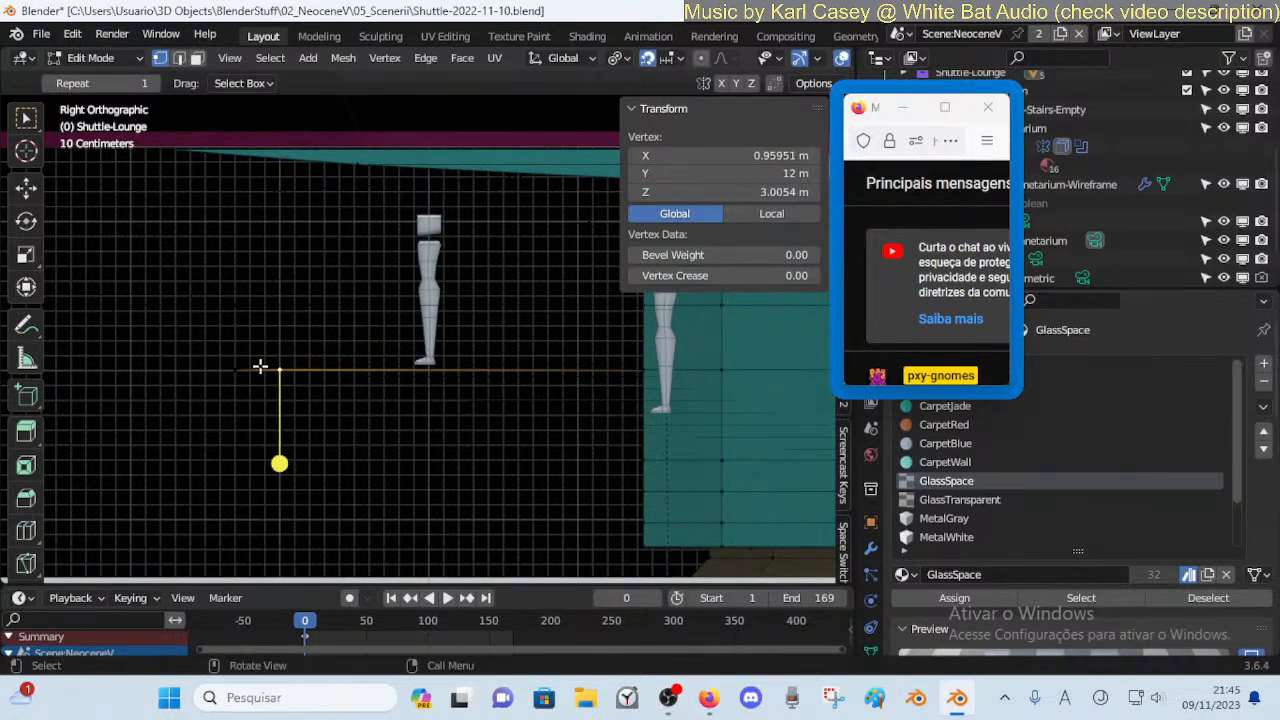
{"action": "key", "text": "g"}
{"action": "key", "text": "z"}
{"action": "right_click", "coordinate": [300, 355]}
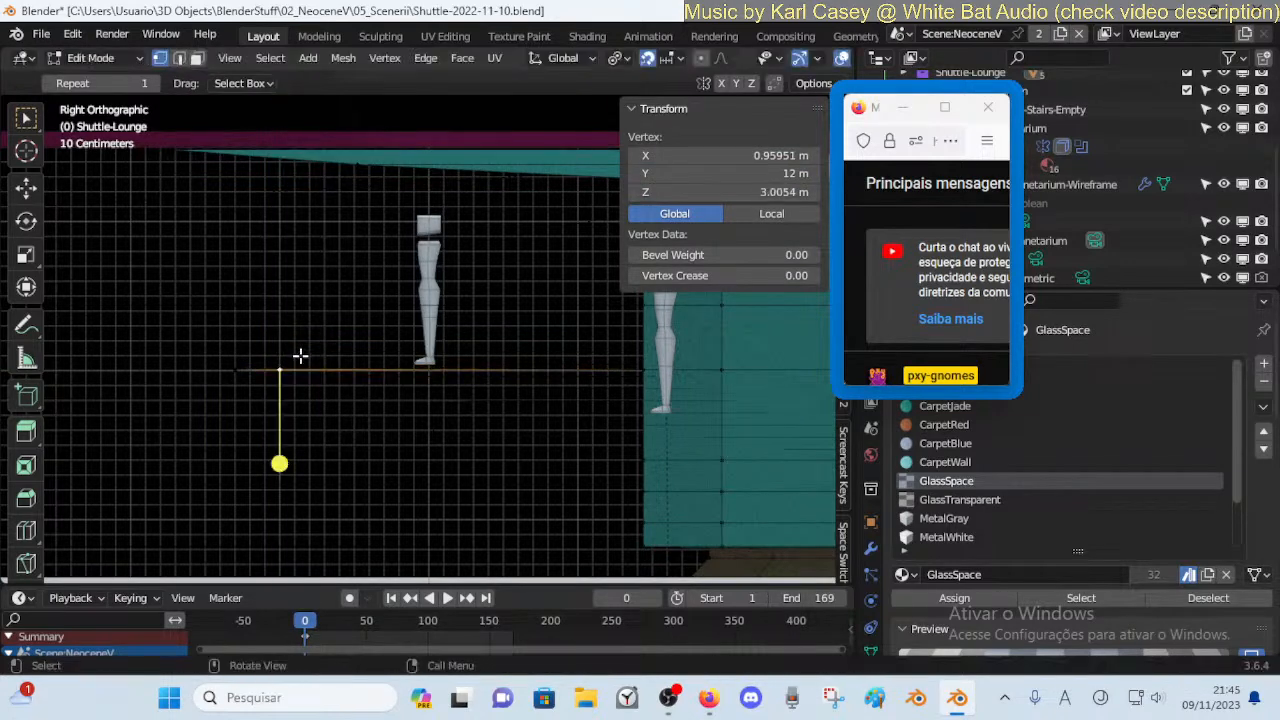
{"action": "key", "text": "g"}
{"action": "key", "text": "z"}
{"action": "left_click", "coordinate": [280, 373]}
Move the extruded strip's centre vertex to Z 3 m and in line with the corner vertex along Y
{"action": "left_click", "coordinate": [236, 376]}
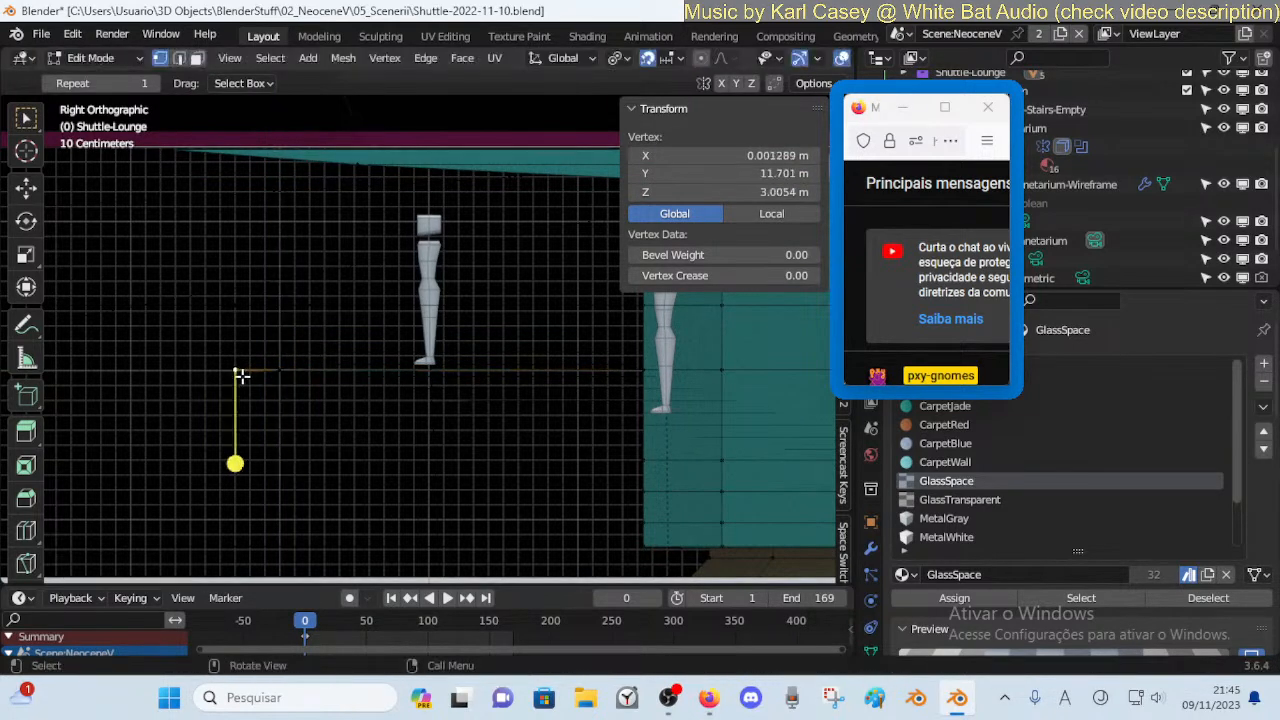
{"action": "key", "text": "g"}
{"action": "key", "text": "z"}
{"action": "right_click", "coordinate": [270, 372]}
{"action": "key", "text": "g"}
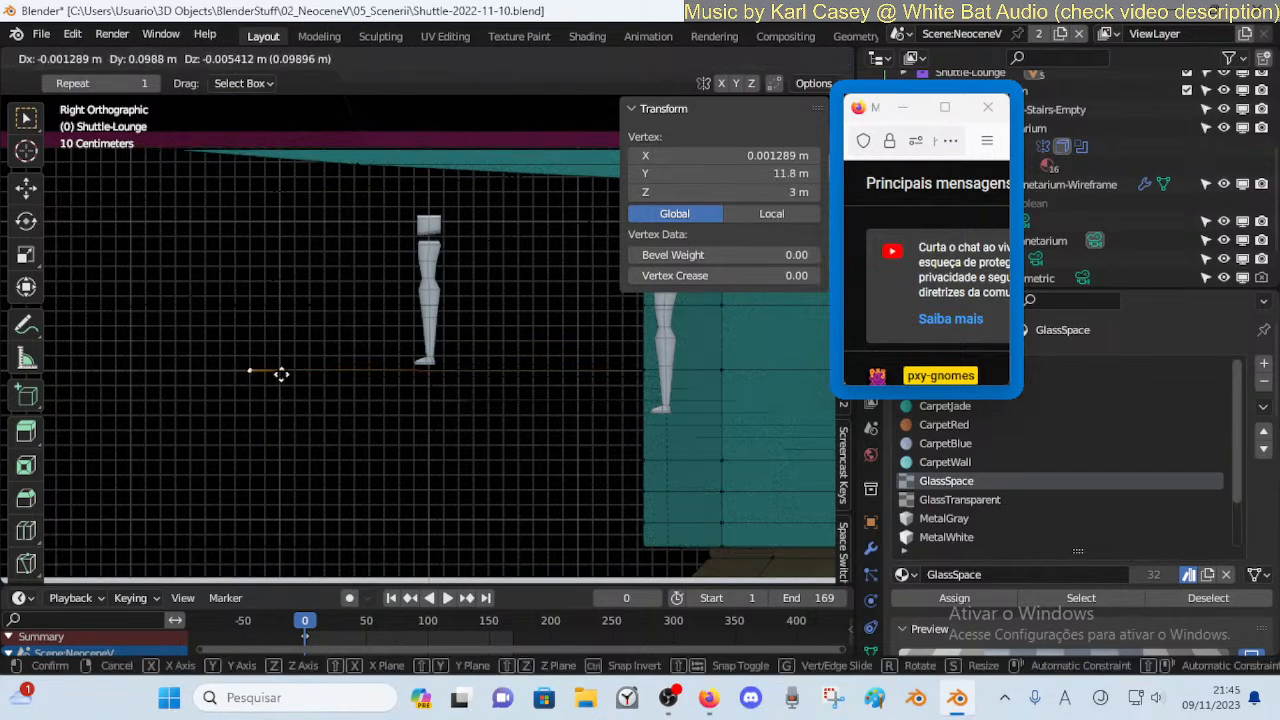
{"action": "left_click", "coordinate": [293, 373]}
Try raising the extruded strip's corner vertex along global Z to 3.1 m and undo the move
{"action": "key", "text": "alt+a"}
{"action": "key", "text": "c"}
{"action": "left_click", "coordinate": [277, 380]}
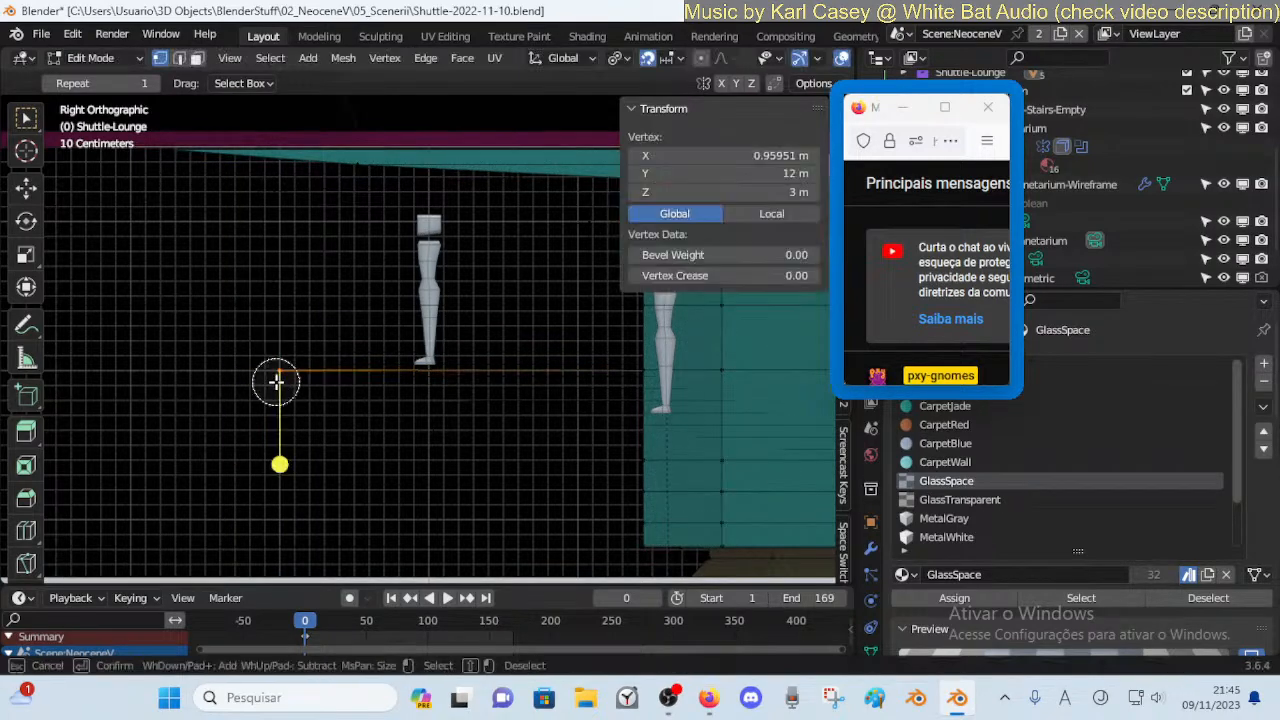
{"action": "right_click", "coordinate": [277, 385]}
{"action": "key", "text": "g"}
{"action": "key", "text": "z"}
{"action": "left_click", "coordinate": [279, 376]}
{"action": "key", "text": "g"}
{"action": "key", "text": "z"}
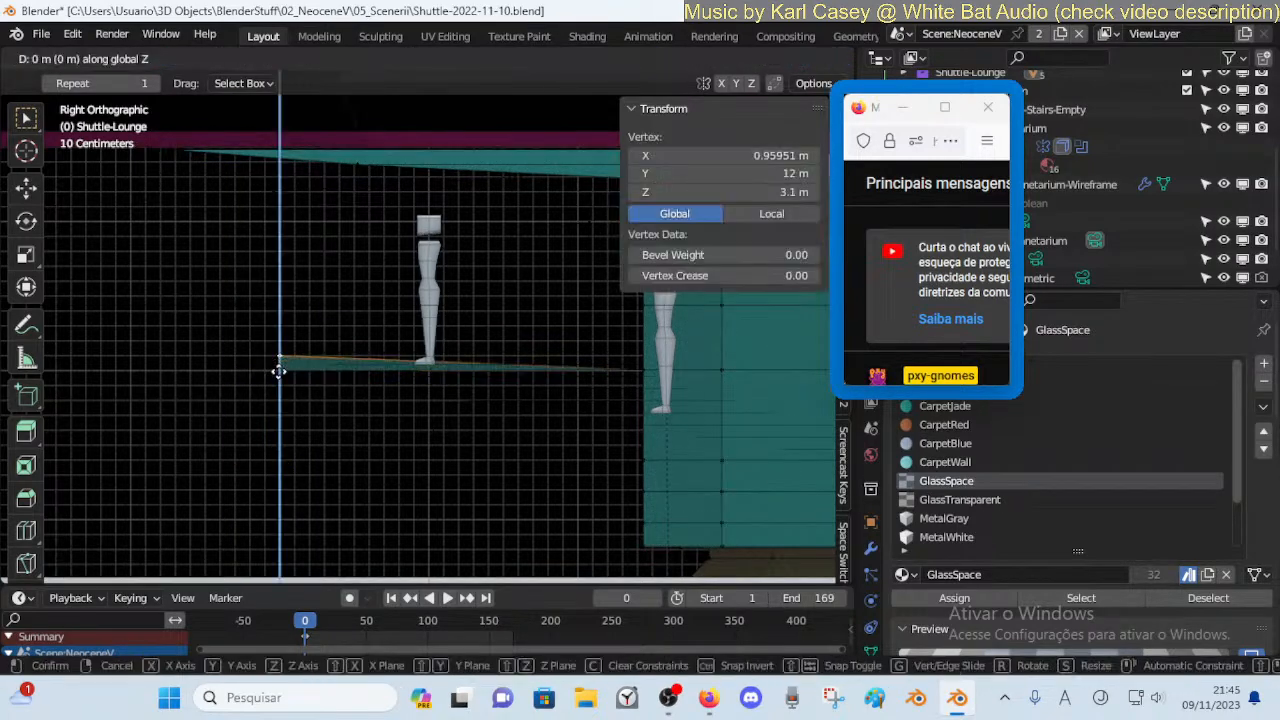
{"action": "left_click", "coordinate": [278, 376]}
{"action": "key", "text": "ctrl+z"}
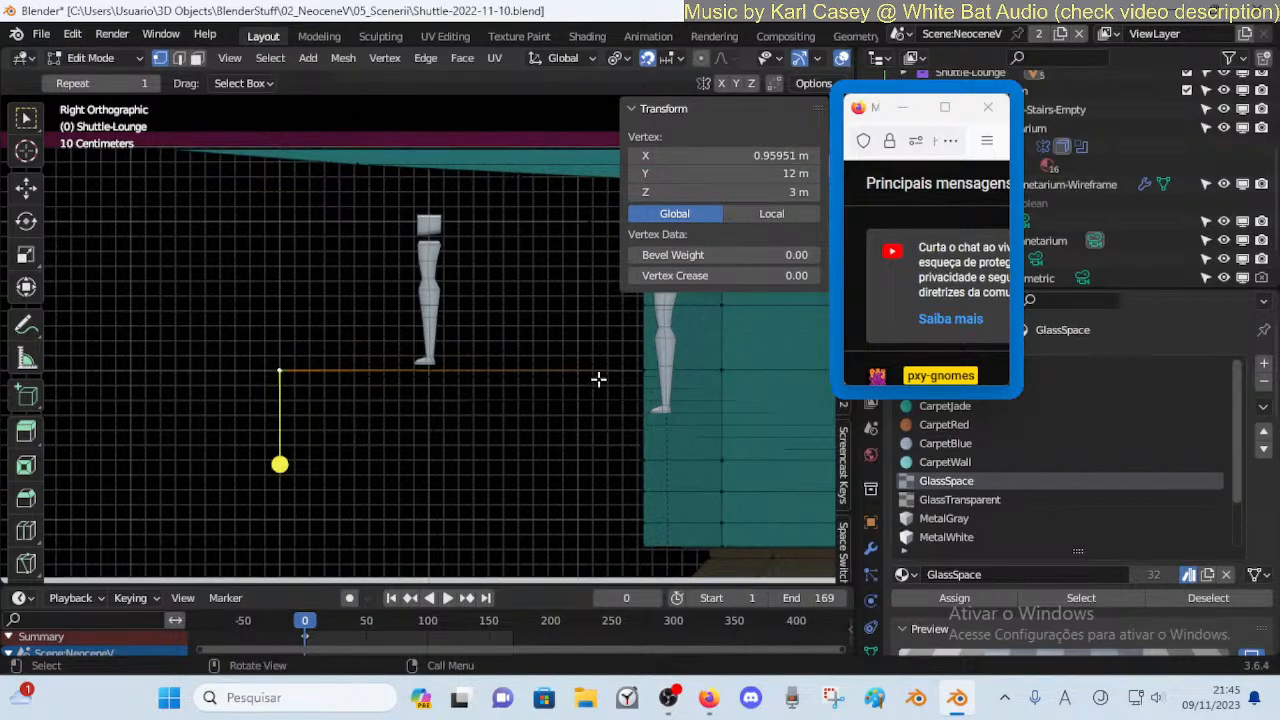
Switch to edge selection and select the horizontal edge loop at about 3 m on the teal wall beside the stairs
{"action": "key", "text": "shift+grave"}
{"action": "key", "text": "w"}
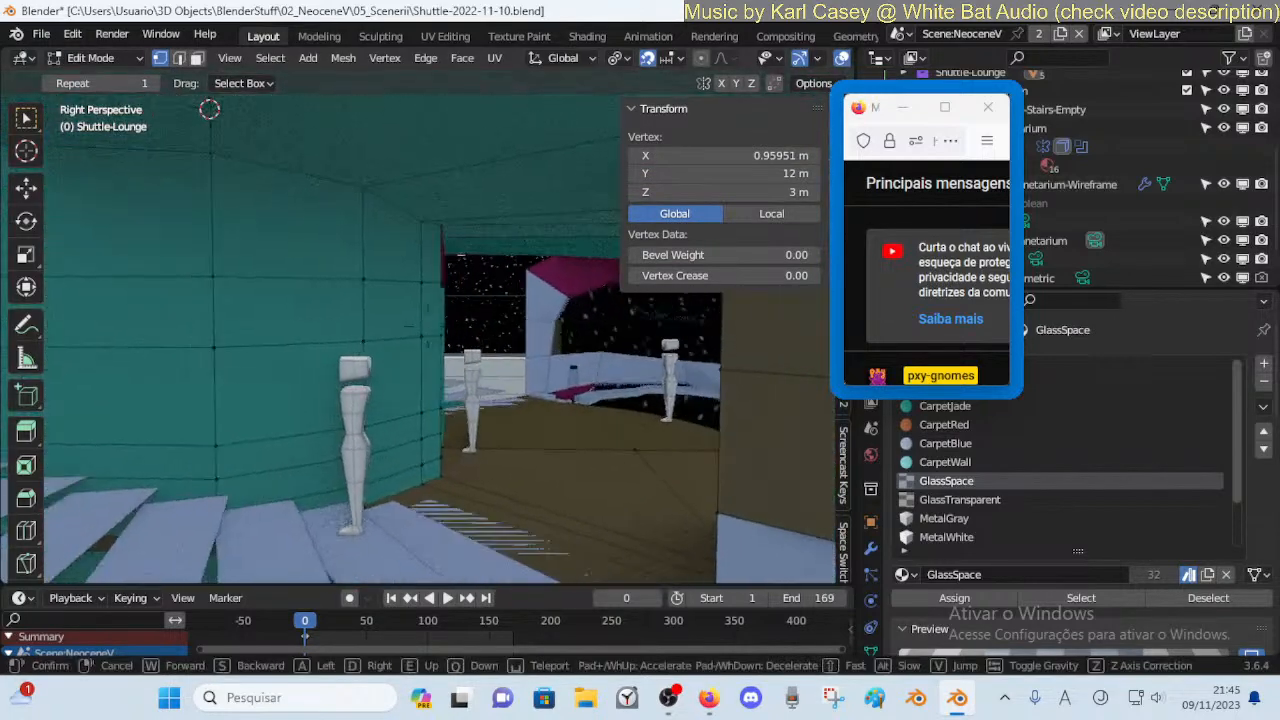
{"action": "key", "text": "a"}
{"action": "left_click", "coordinate": [551, 349]}
{"action": "key", "text": "2"}
{"action": "left_click", "coordinate": [466, 362], "text": "alt"}
Extend the edge loop selection across the brown wall section, with X-ray and vertex selection enabled
{"action": "key", "text": "shift+grave"}
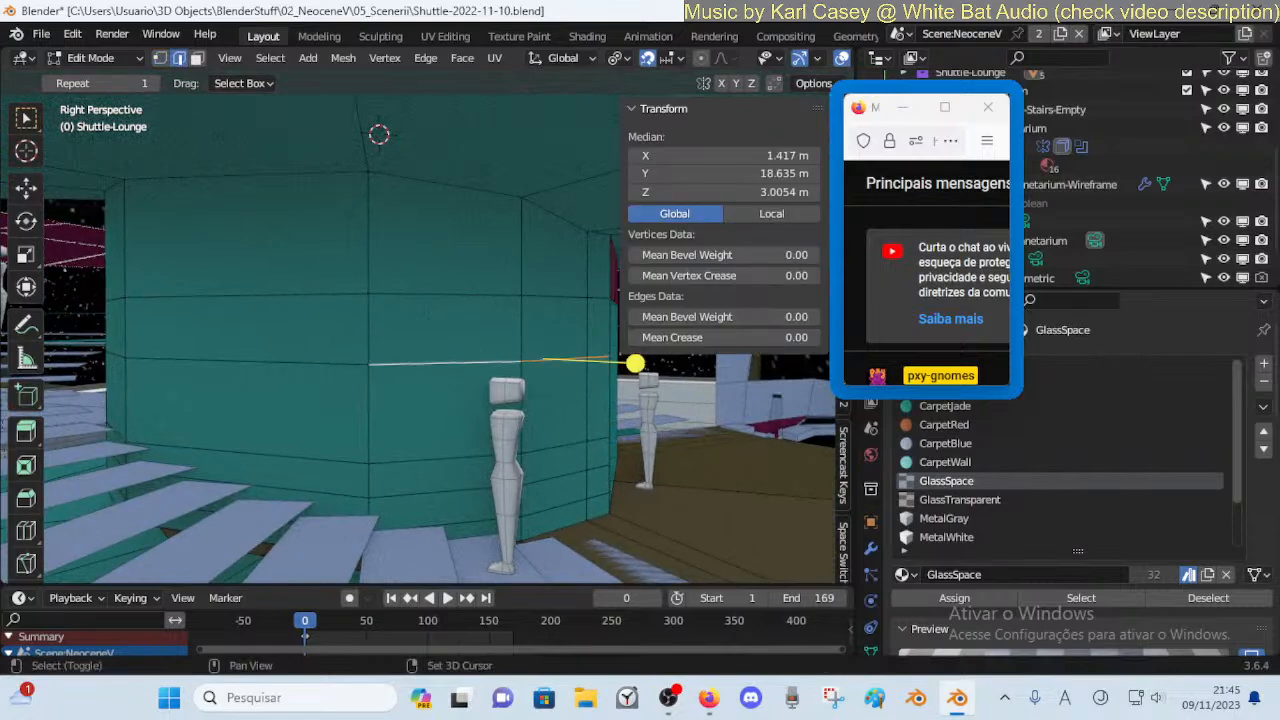
{"action": "key", "text": "w"}
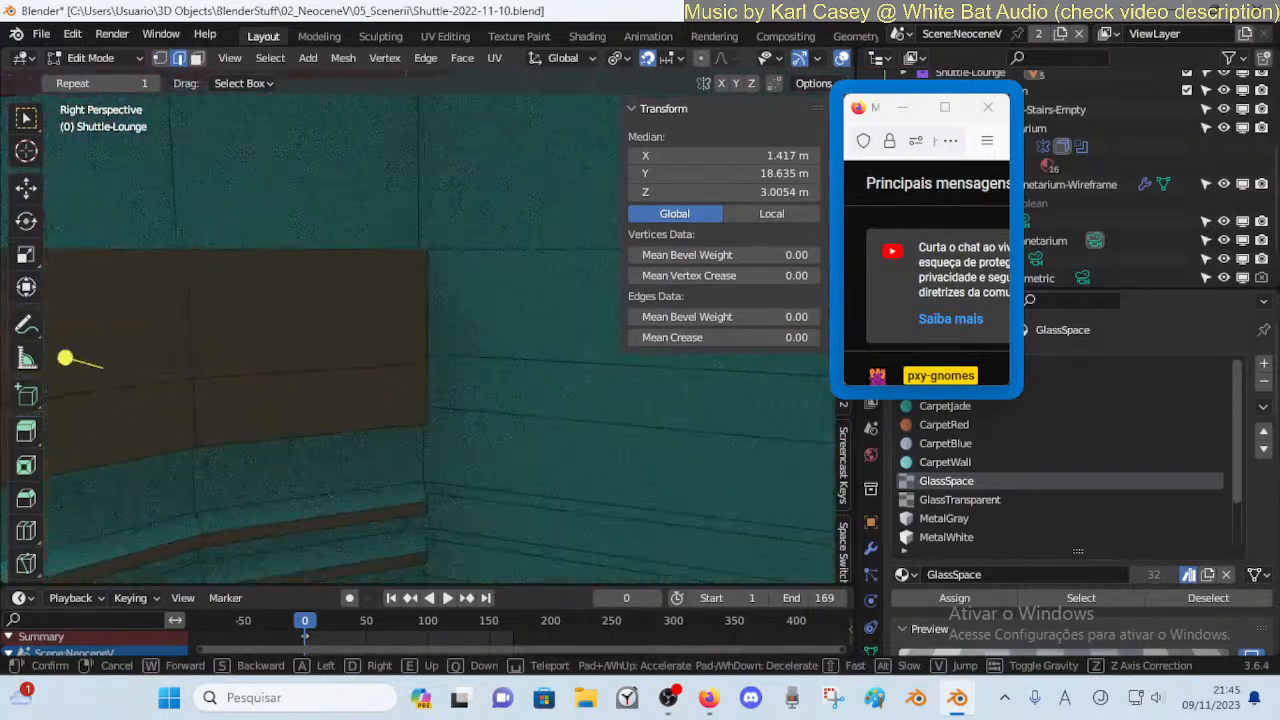
{"action": "left_click", "coordinate": [421, 371]}
{"action": "key", "text": "shift+grave"}
{"action": "key", "text": "a"}
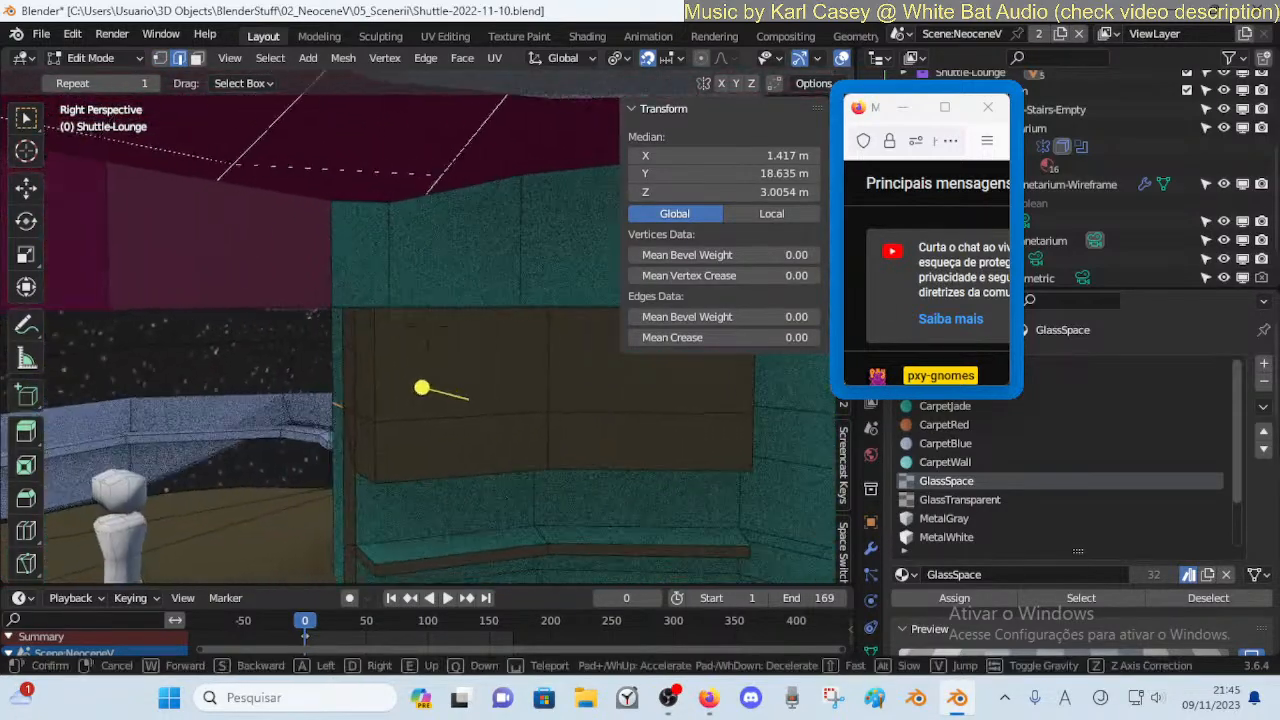
{"action": "left_click", "coordinate": [377, 381]}
{"action": "left_click", "coordinate": [366, 404], "text": "alt"}
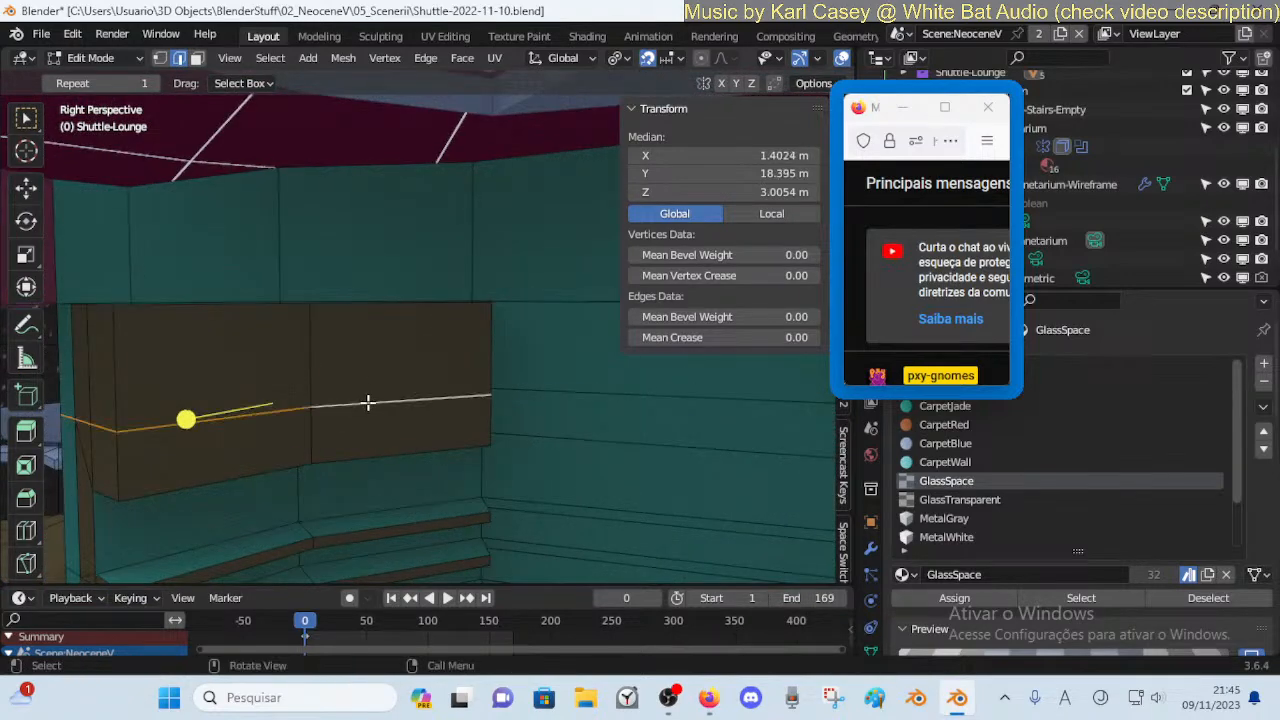
{"action": "key", "text": "alt+z"}
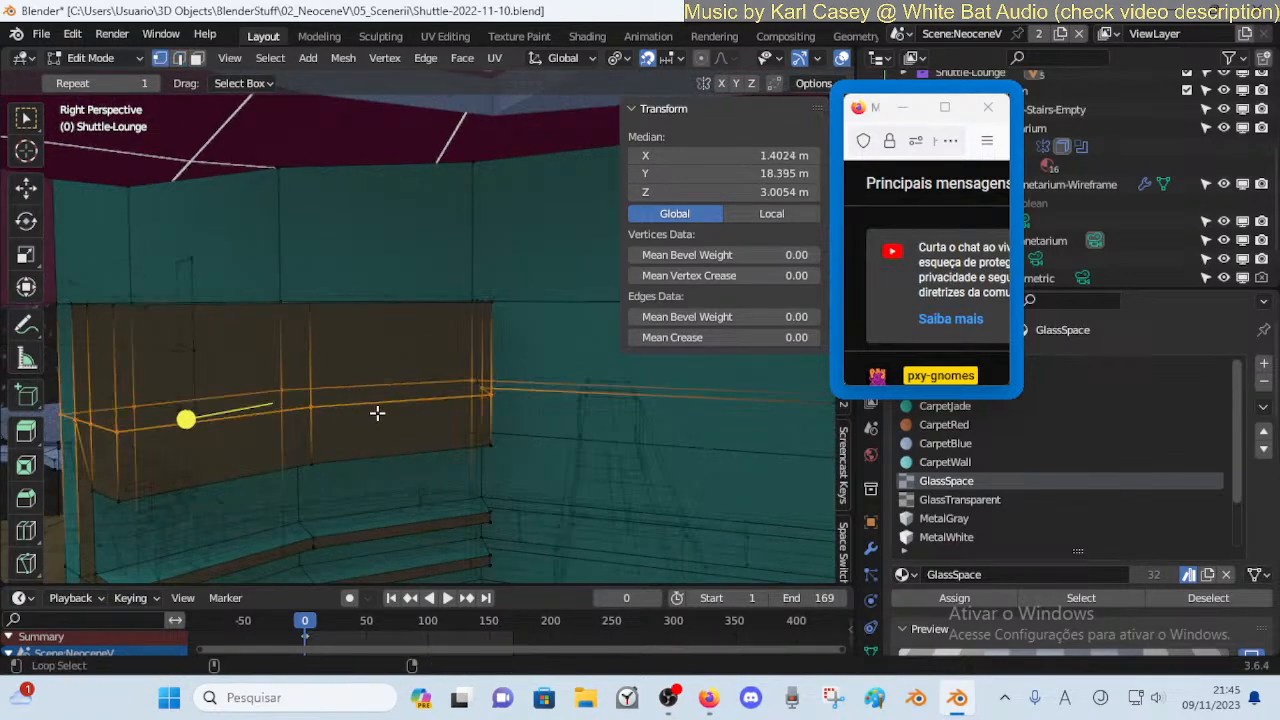
Add the remaining wall edges at the same level to the selection, up to the edges of the teal ledge beside the stairs
{"action": "key", "text": "shift+grave"}
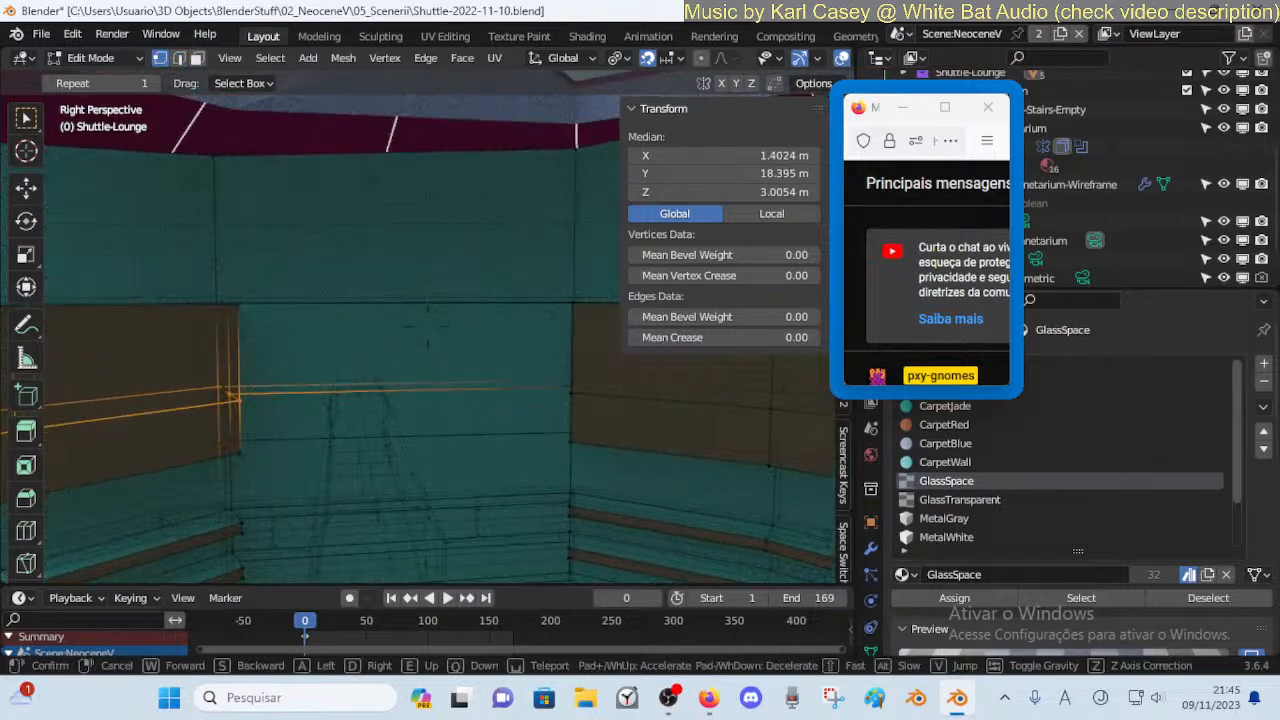
{"action": "left_click", "coordinate": [409, 401]}
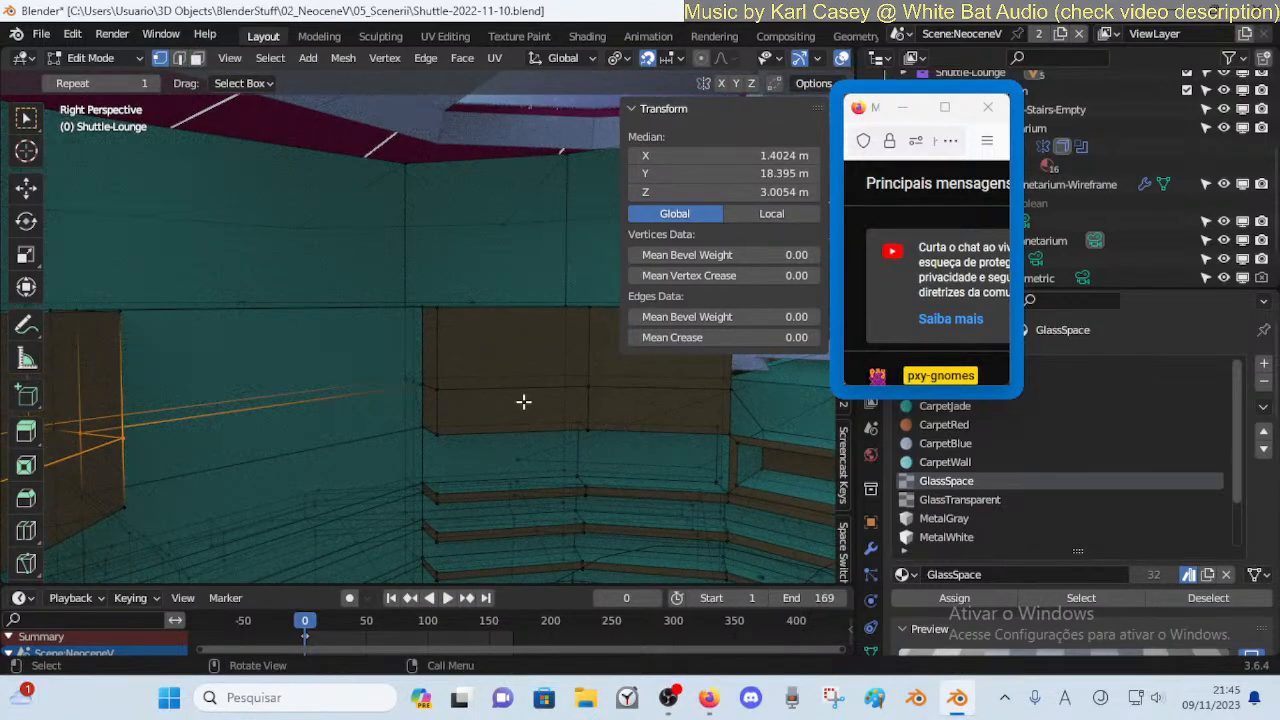
{"action": "left_click", "coordinate": [551, 384], "text": "alt"}
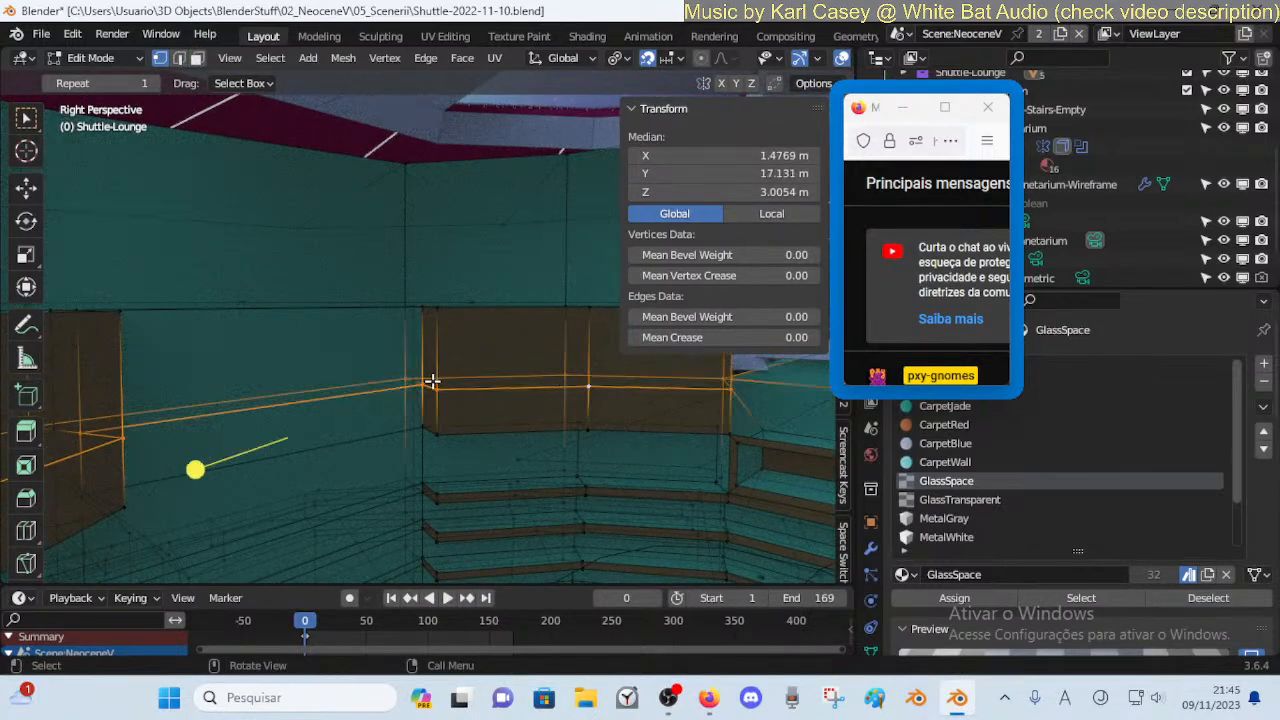
{"action": "key", "text": "shift+grave"}
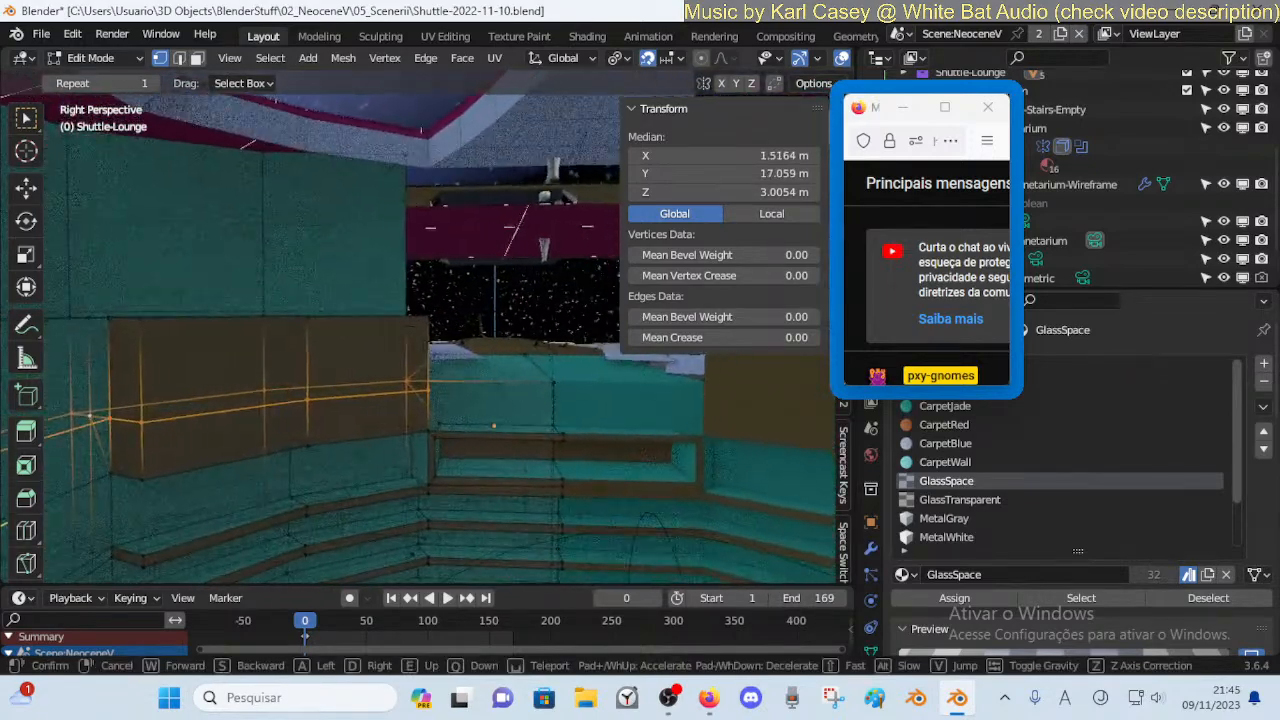
{"action": "left_click", "coordinate": [475, 399]}
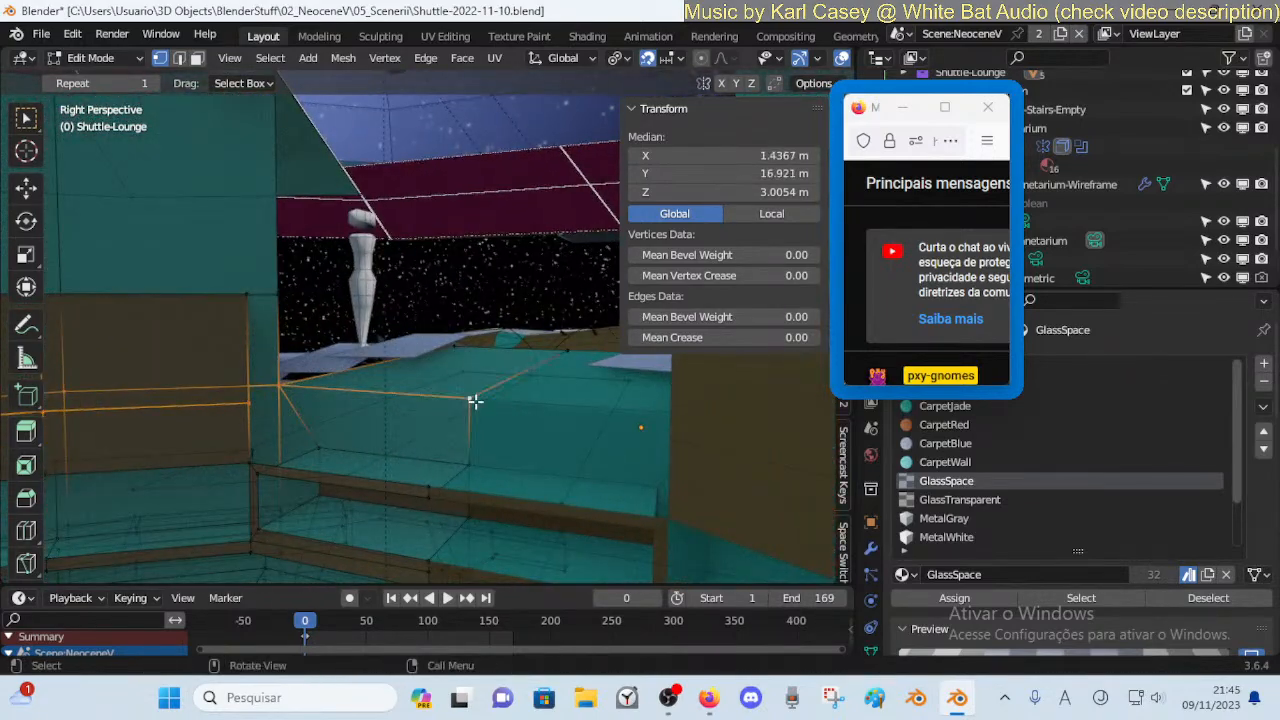
{"action": "key", "text": "shift+grave"}
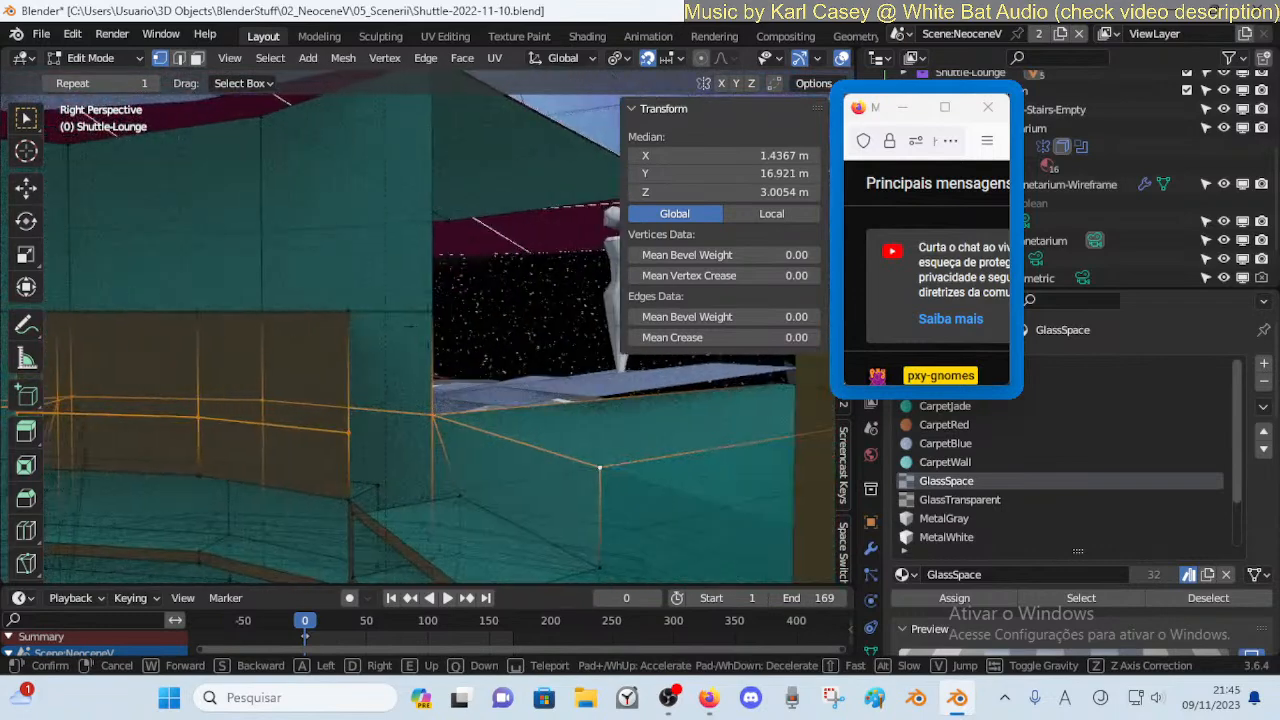
{"action": "key", "text": "a"}
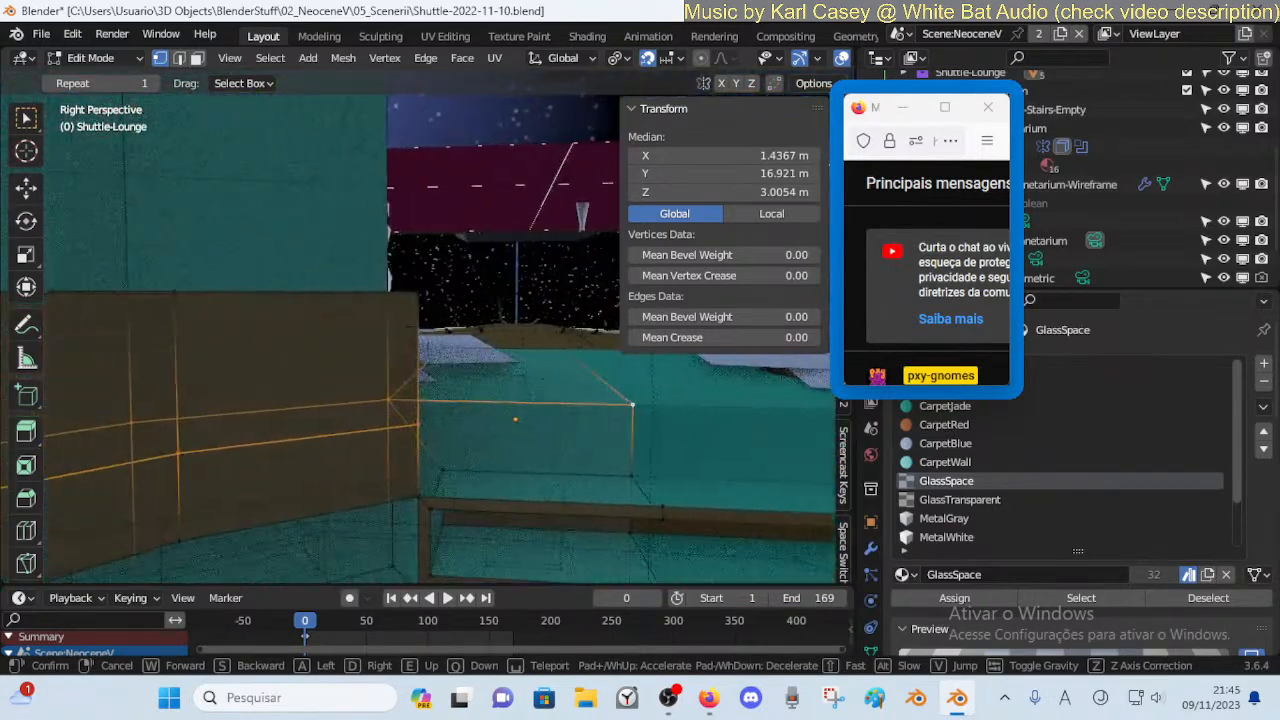
{"action": "left_click", "coordinate": [543, 388]}
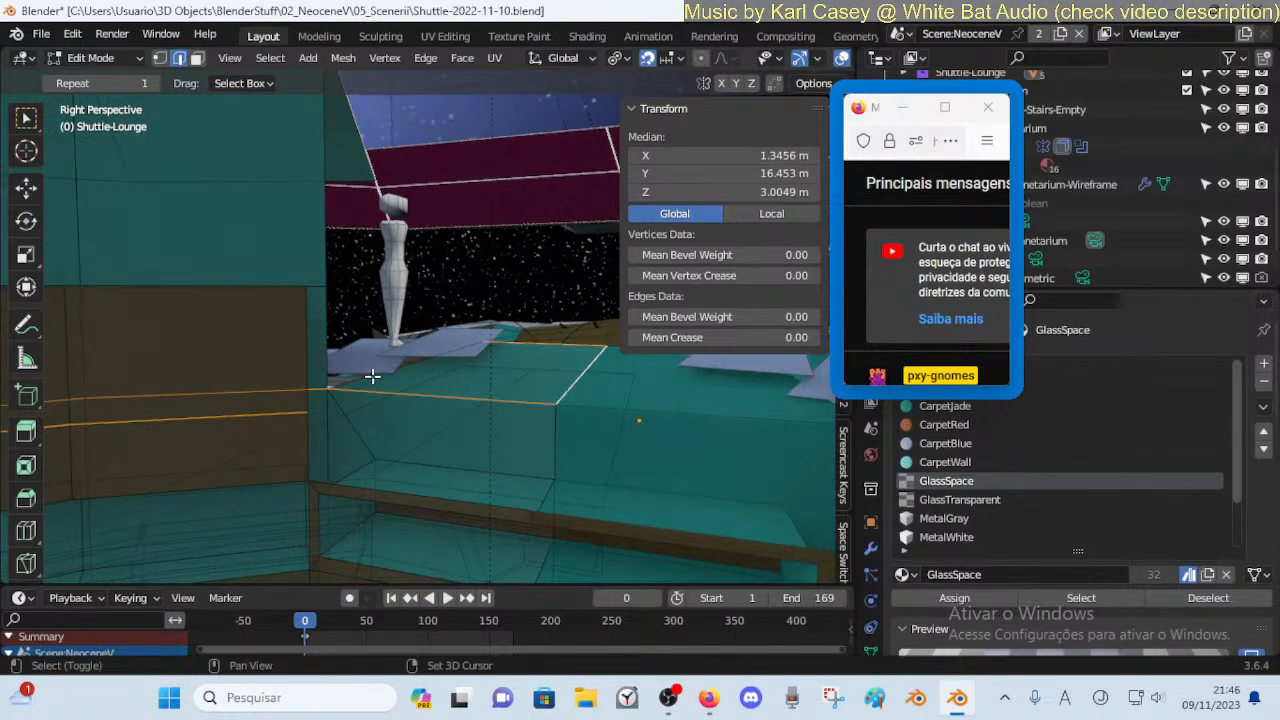
Complete the level's selection with the vertices around the teal ledge's top face and the adjoining brown wall corner
{"action": "key", "text": "shift+grave"}
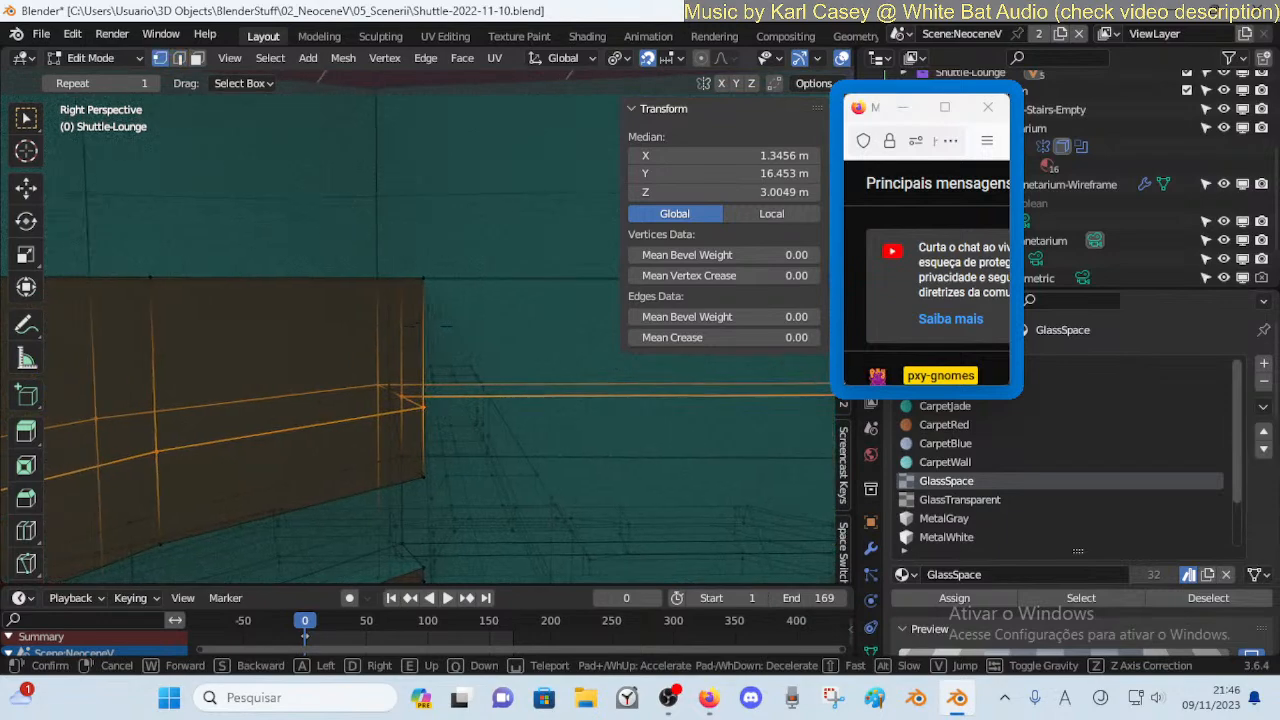
{"action": "left_click", "coordinate": [365, 421]}
{"action": "mouse_move", "coordinate": [439, 405]}
{"action": "middle_mouse_down", "text": "shift"}
{"action": "mouse_move", "coordinate": [385, 391]}
{"action": "mouse_move", "coordinate": [420, 399]}
{"action": "middle_mouse_up", "text": "shift"}
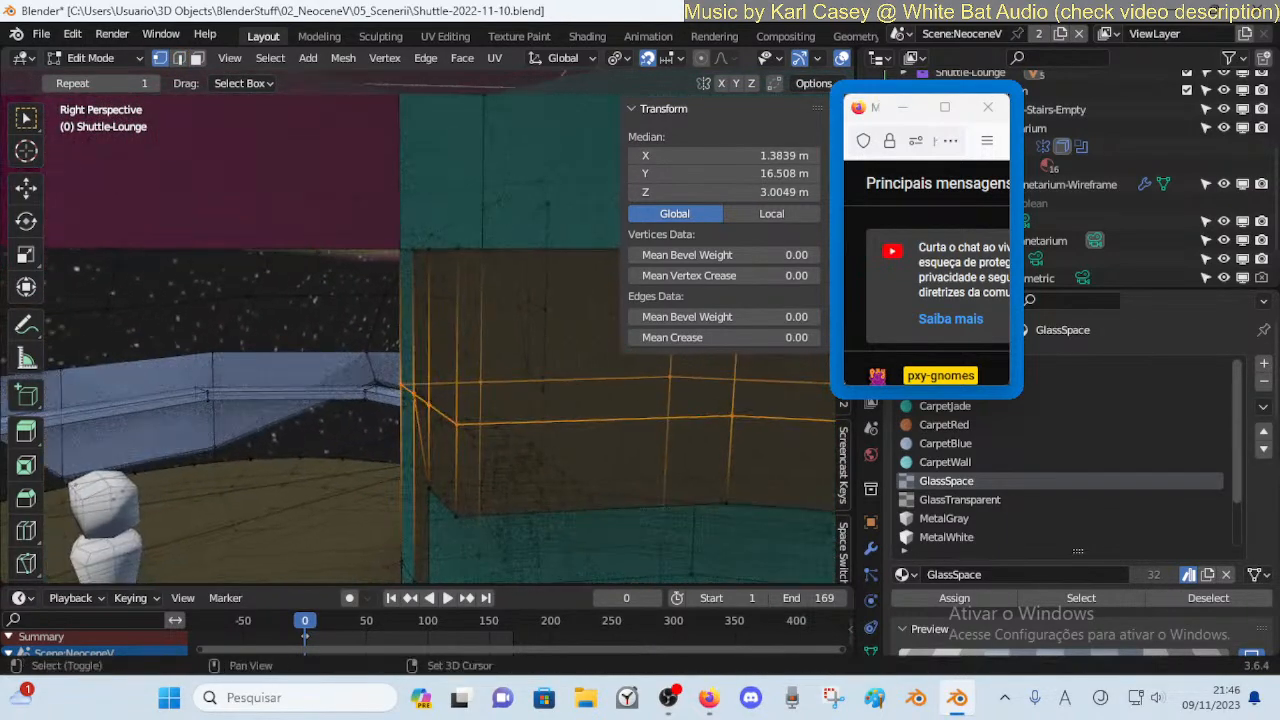
{"action": "key", "text": "shift+grave"}
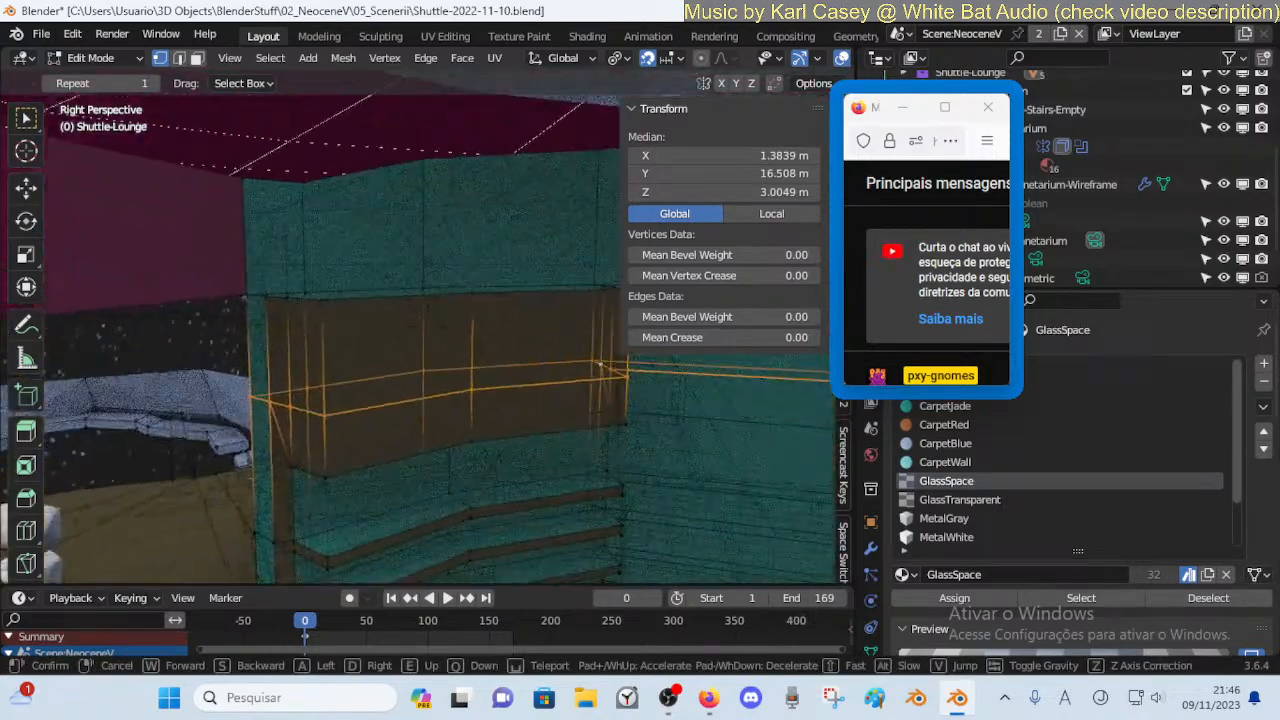
{"action": "left_click", "coordinate": [502, 401]}
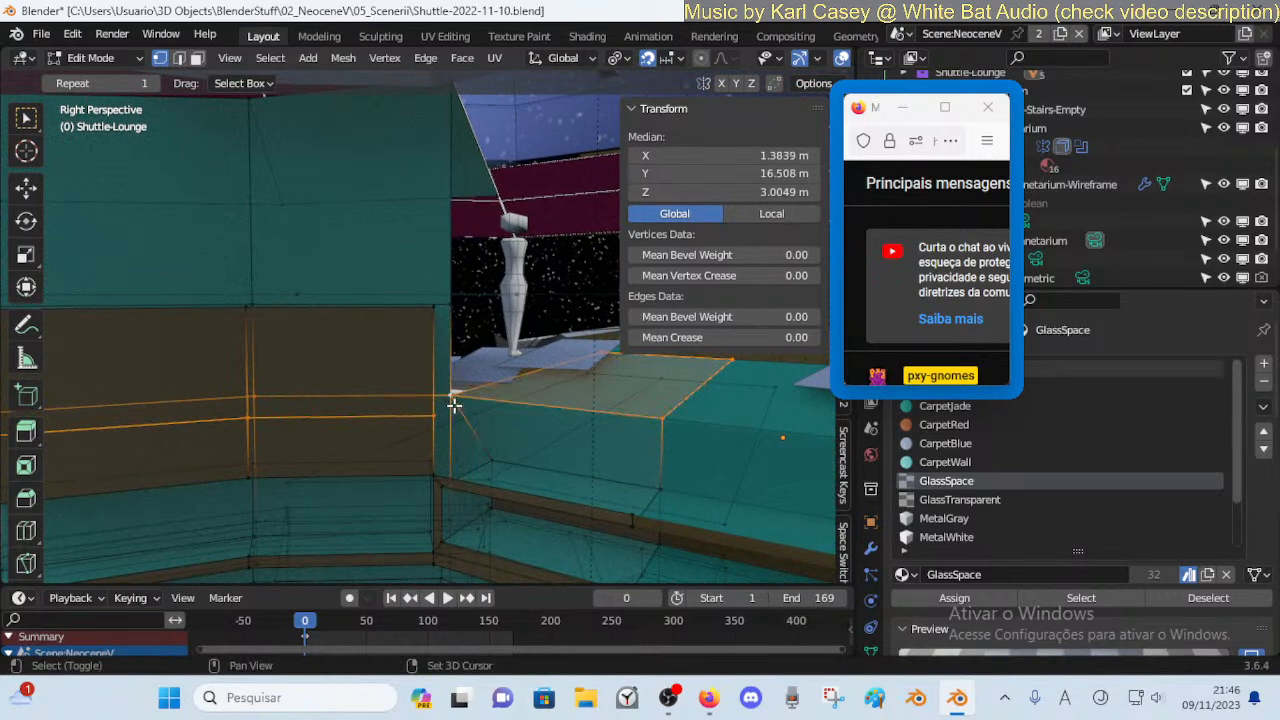
Set the selected level's median Z to 3 m, using the 3D cursor on the teal ledge's corner as the pivot point
{"action": "right_click", "coordinate": [473, 418], "text": "shift"}
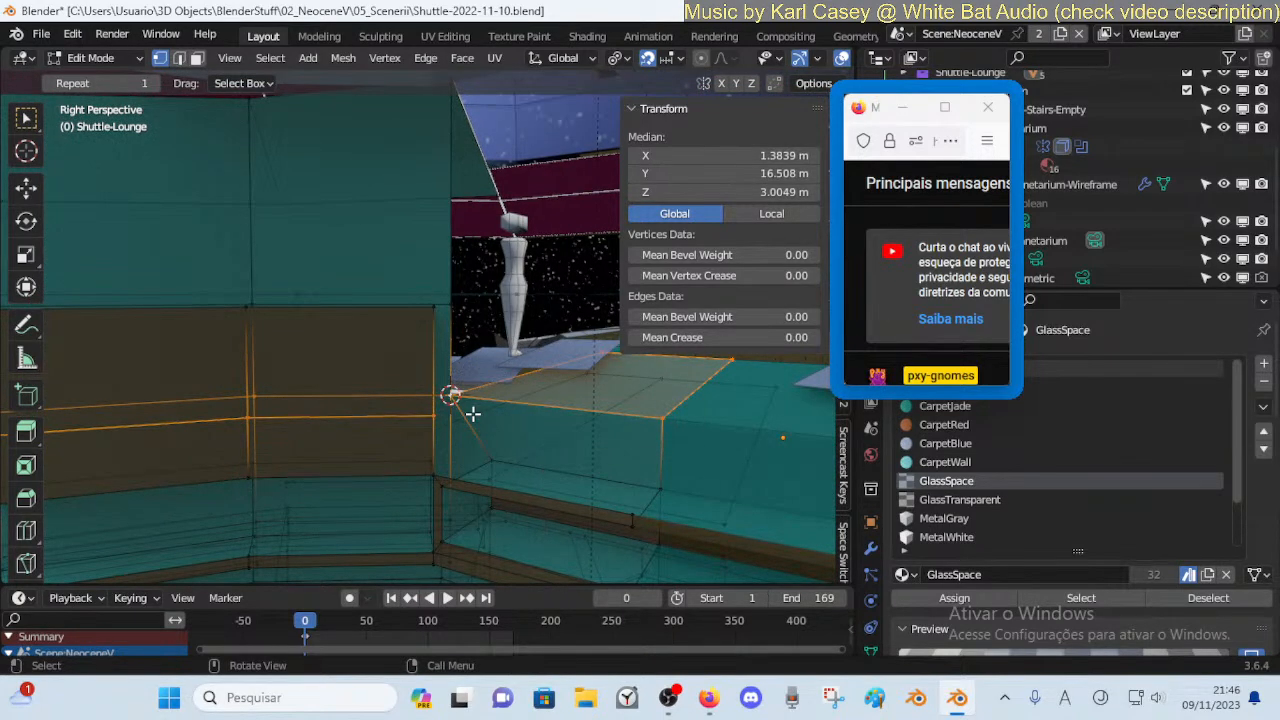
{"action": "left_click", "coordinate": [659, 411], "text": "shift"}
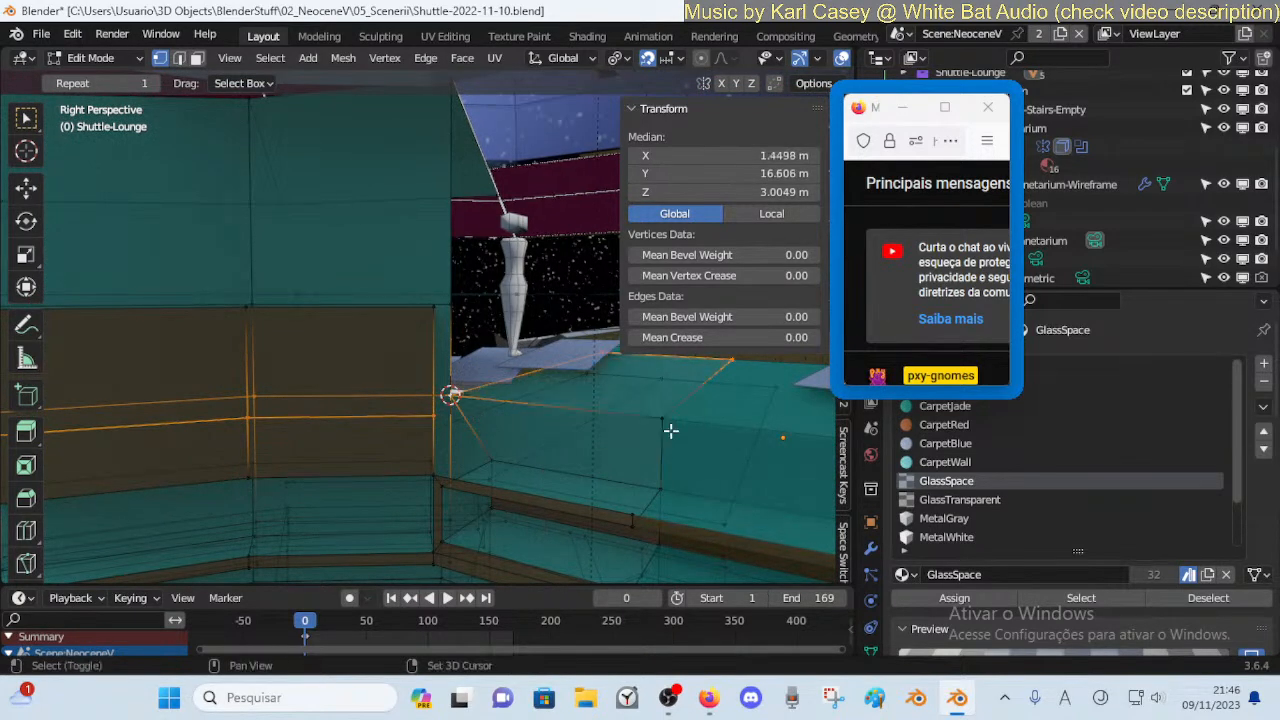
{"action": "left_click", "coordinate": [663, 419], "text": "shift"}
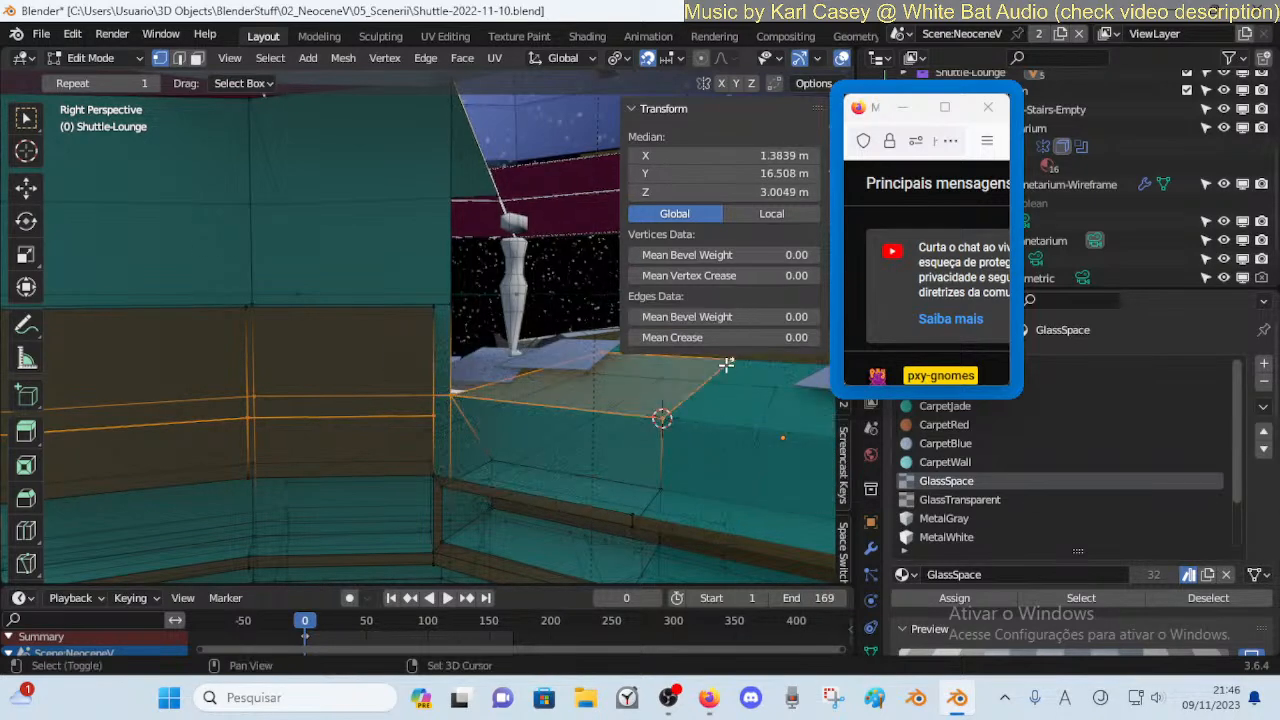
{"action": "key", "text": "period"}
{"action": "left_click", "coordinate": [498, 362]}
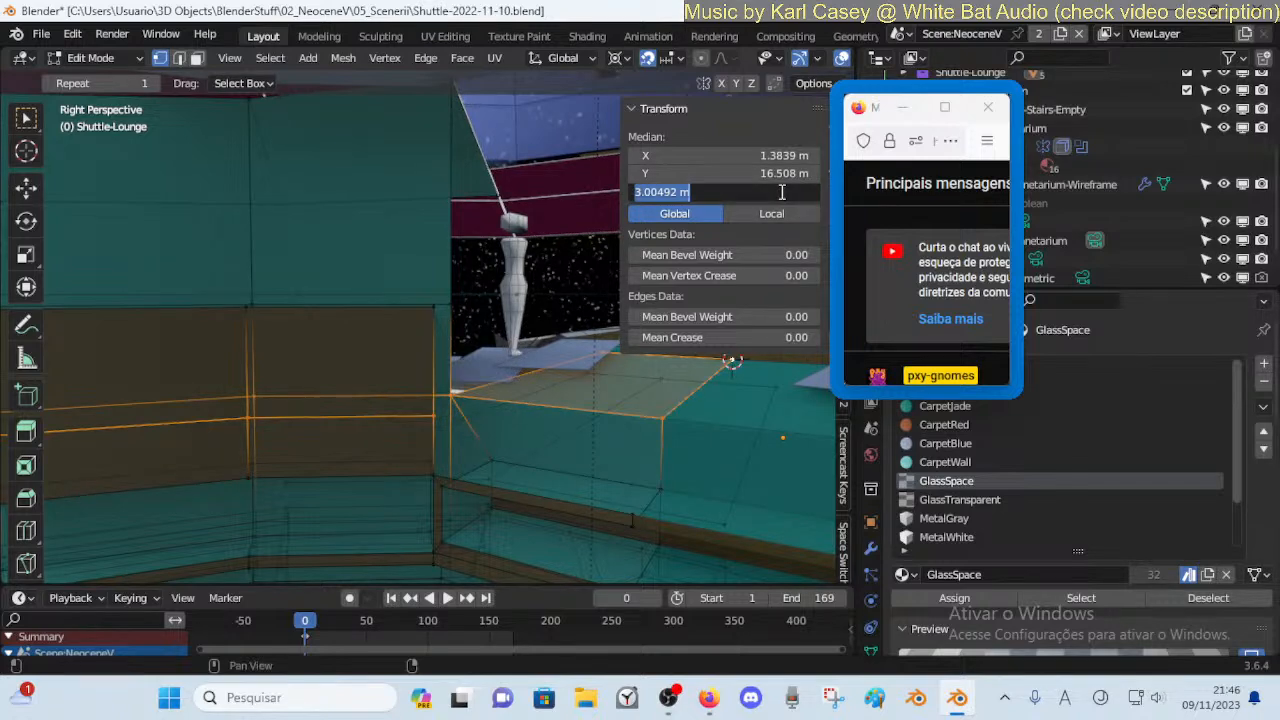
{"action": "key", "text": "Return"}
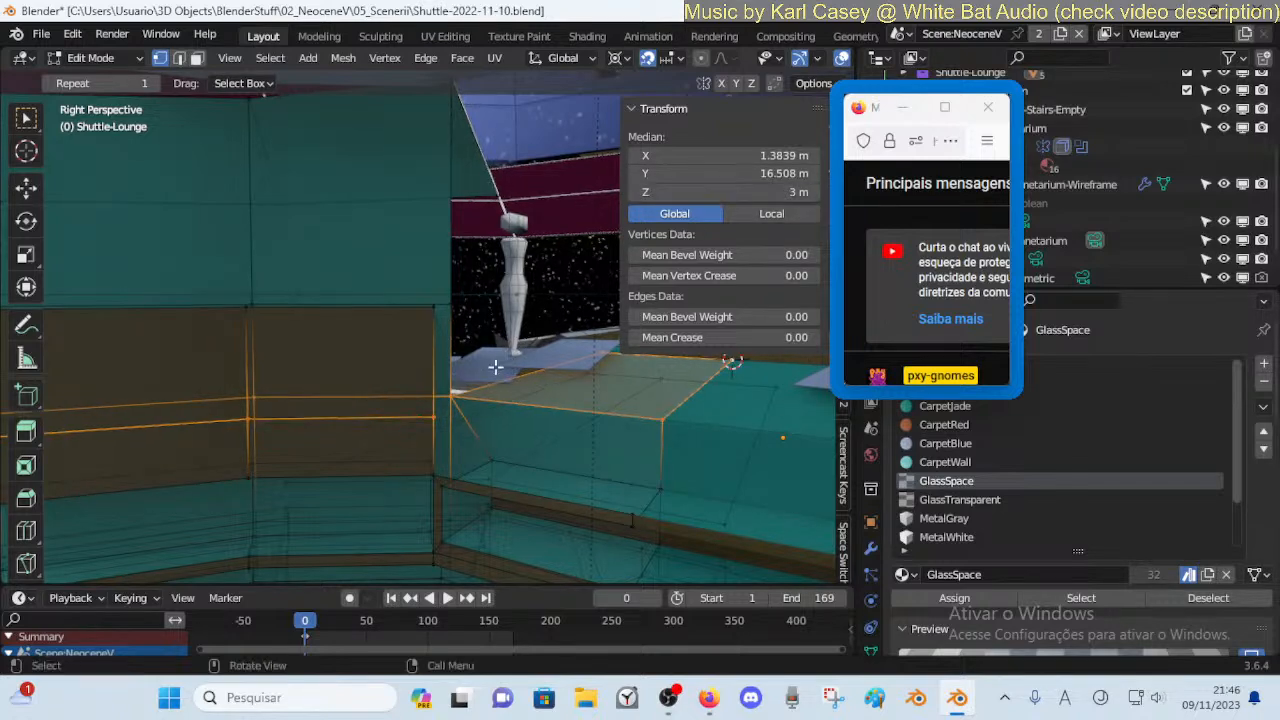
Flatten the selected level by scaling it along Z about the 3D cursor, check a wall vertex's height and save the file
{"action": "left_click", "coordinate": [437, 413]}
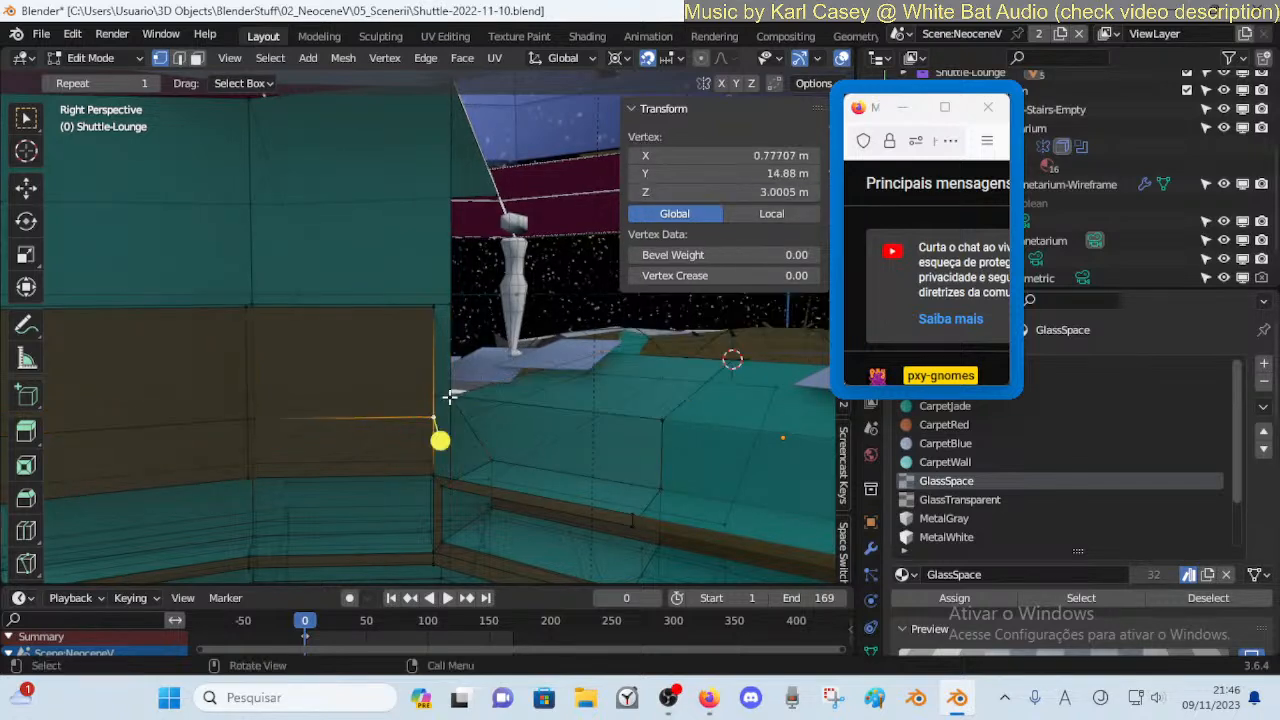
{"action": "left_click", "coordinate": [692, 381], "text": "ctrl"}
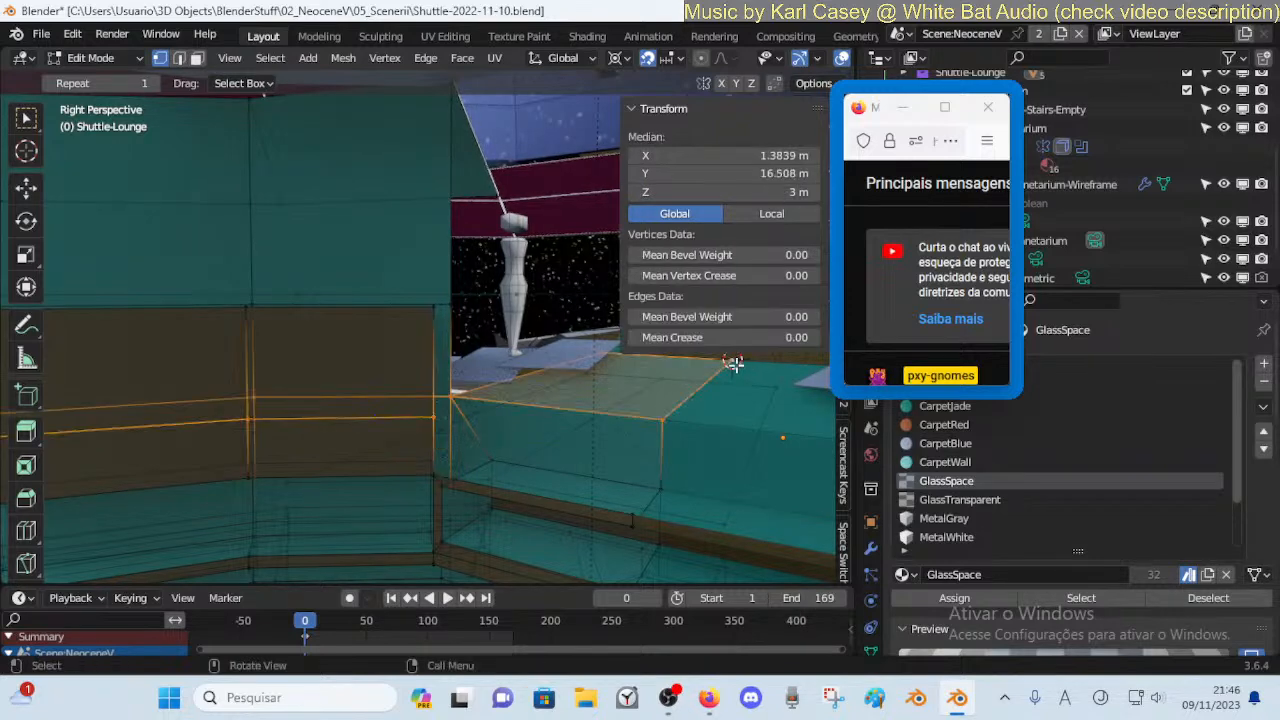
{"action": "key", "text": "s"}
{"action": "key", "text": "z"}
{"action": "key", "text": "Return"}
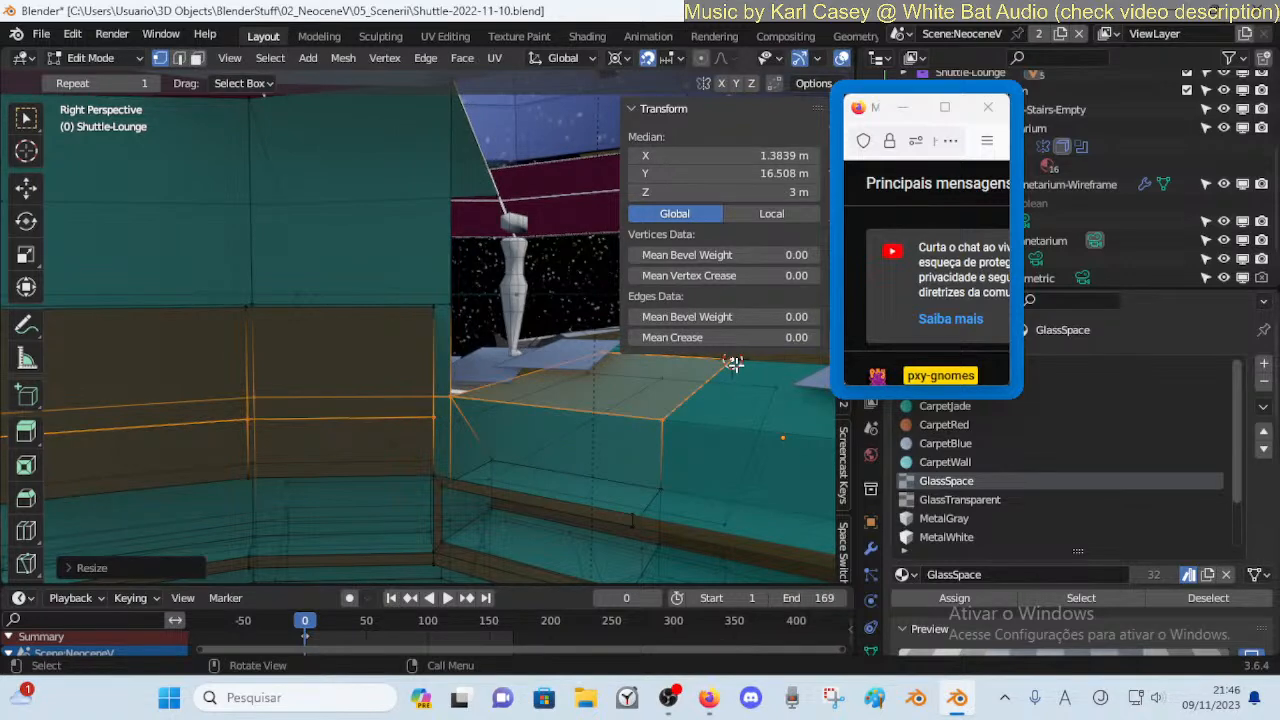
{"action": "key", "text": "alt+a"}
{"action": "left_click", "coordinate": [457, 405]}
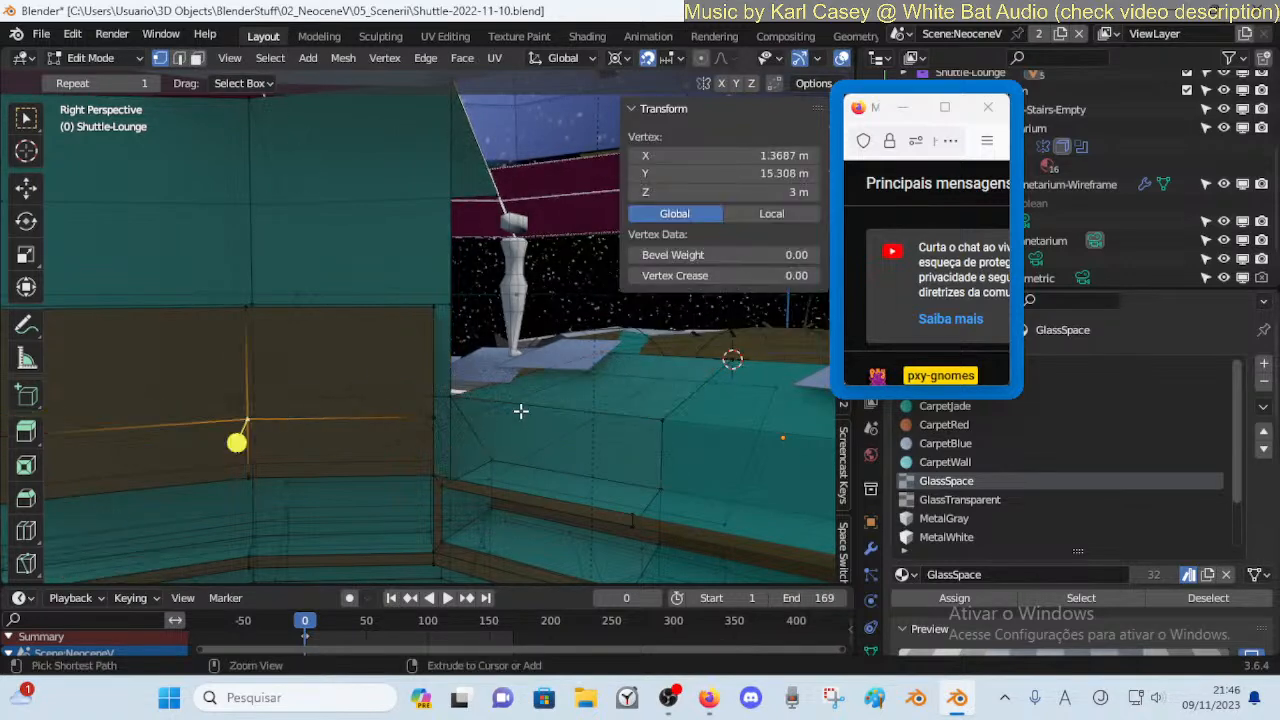
Return to Object Mode, hide the transform values and examine the lounge level around the stairs and dummies
{"action": "key", "text": "shift+grave"}
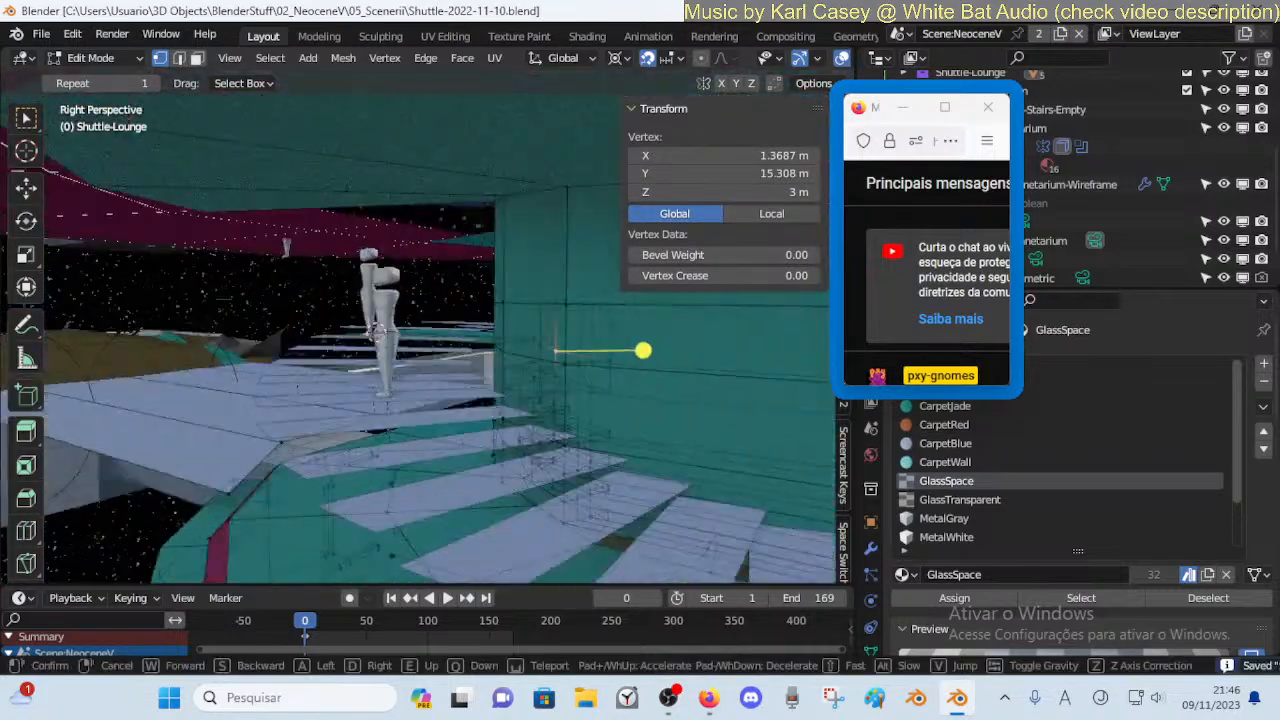
{"action": "key", "text": "Return"}
{"action": "key", "text": "Tab"}
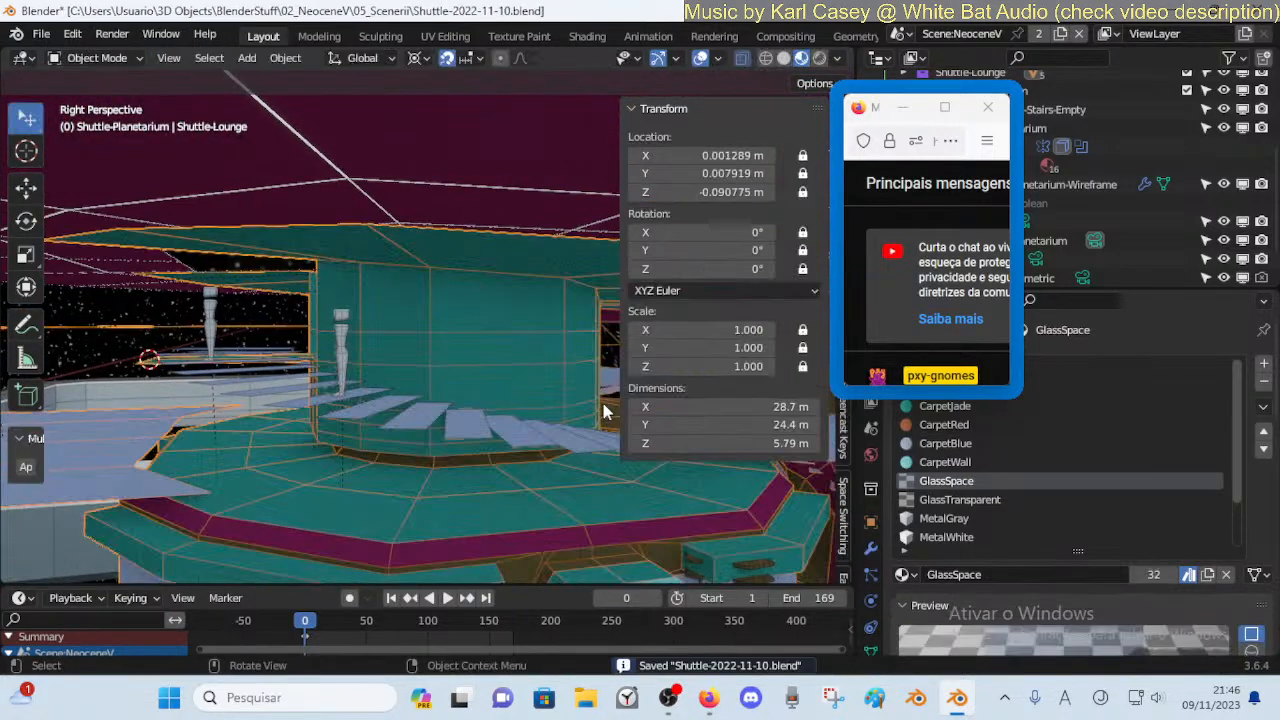
{"action": "left_click", "coordinate": [603, 403]}
{"action": "key", "text": "n"}
{"action": "key", "text": "shift+grave"}
{"action": "key", "text": "w"}
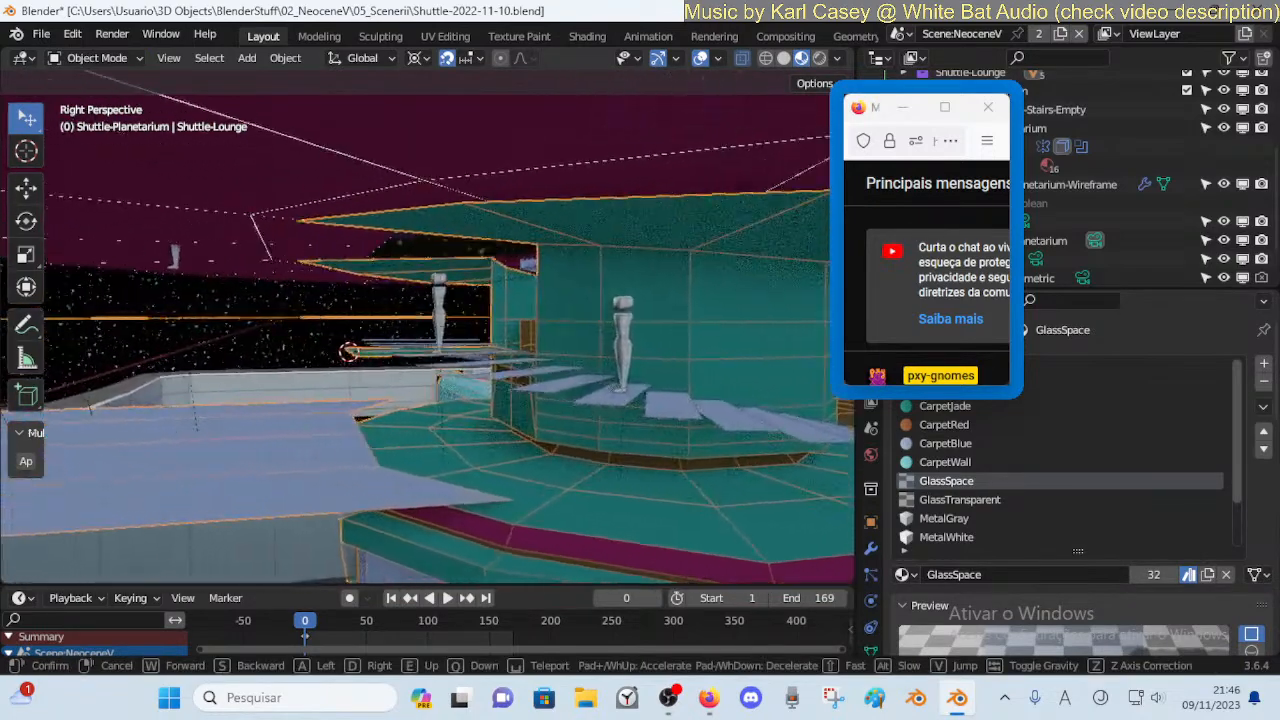
{"action": "key", "text": "w"}
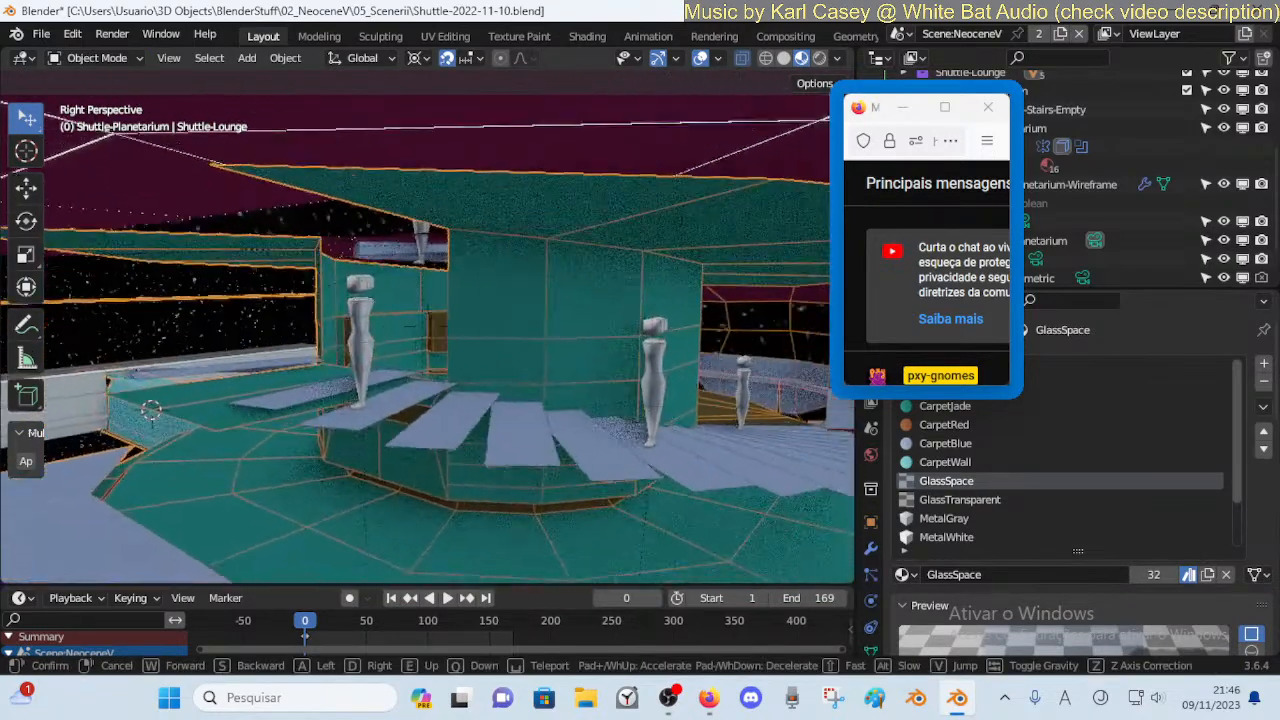
{"action": "left_click", "coordinate": [624, 408]}
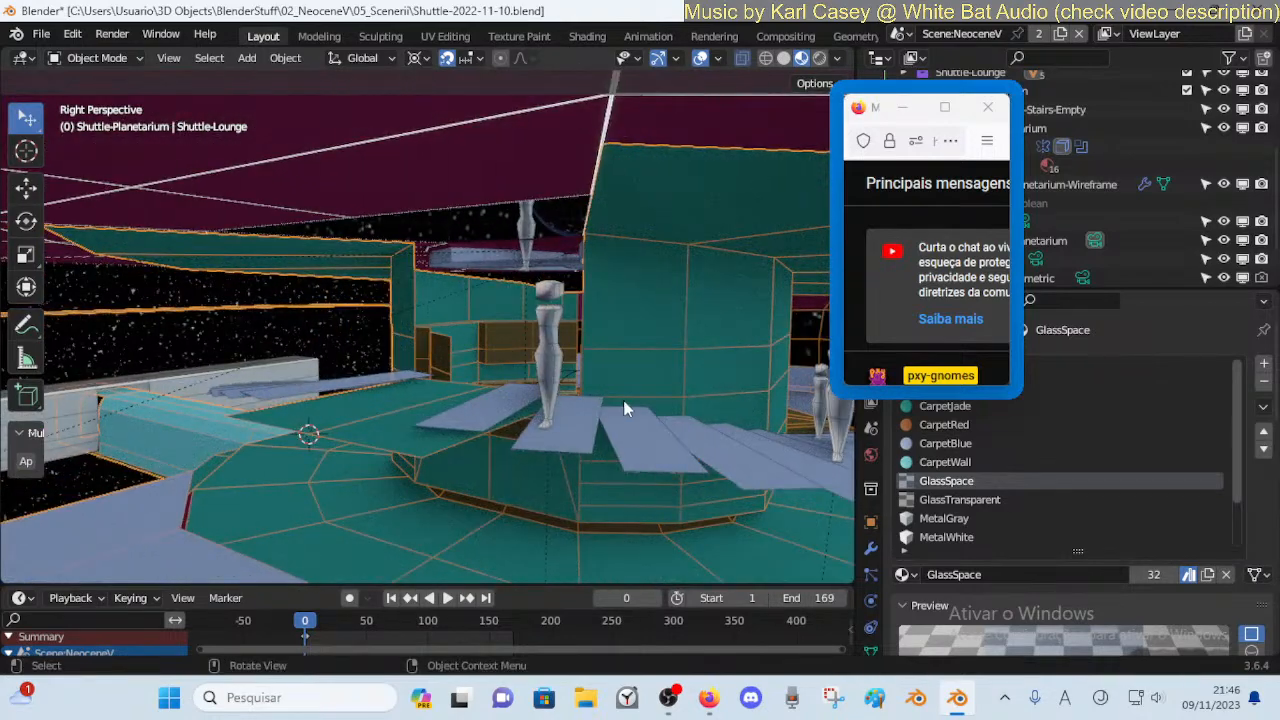
Select the stairs' empty and try rotating it about global Z and moving it along global Z
{"action": "left_click", "coordinate": [498, 410]}
{"action": "key", "text": "shift+grave"}
{"action": "left_click", "coordinate": [537, 343]}
{"action": "left_click", "coordinate": [545, 350]}
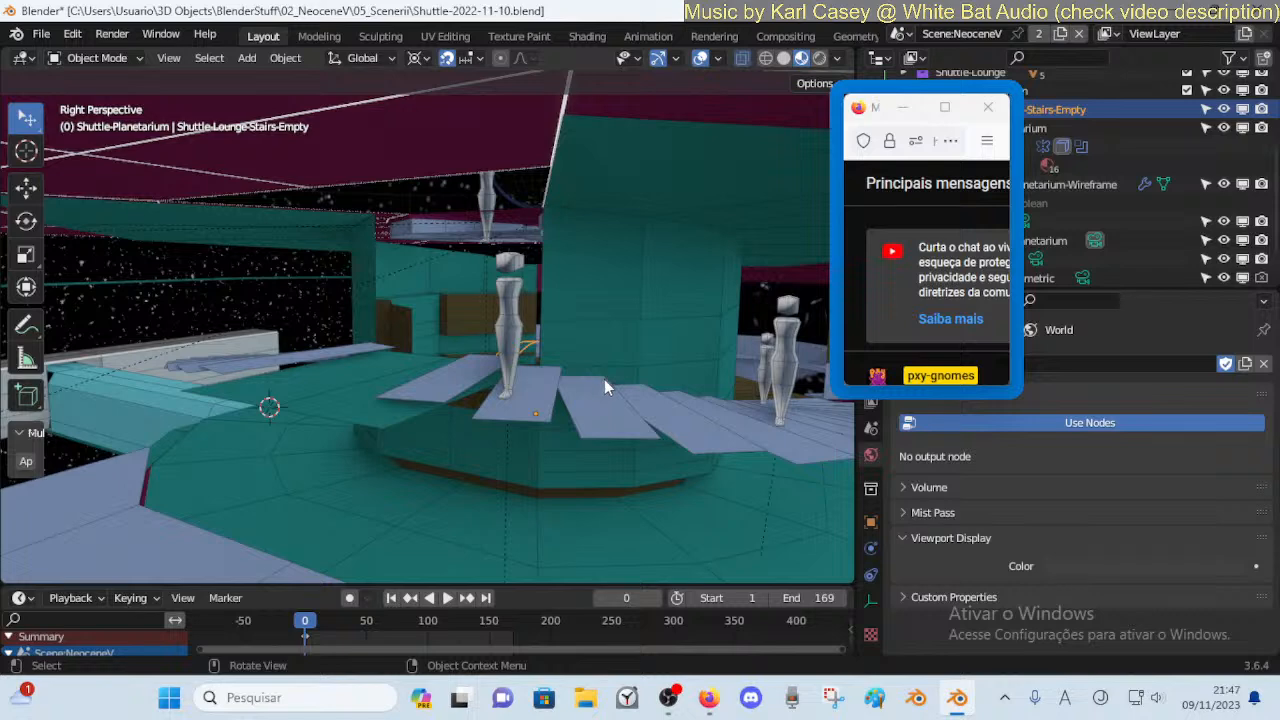
{"action": "key", "text": "r"}
{"action": "key", "text": "z"}
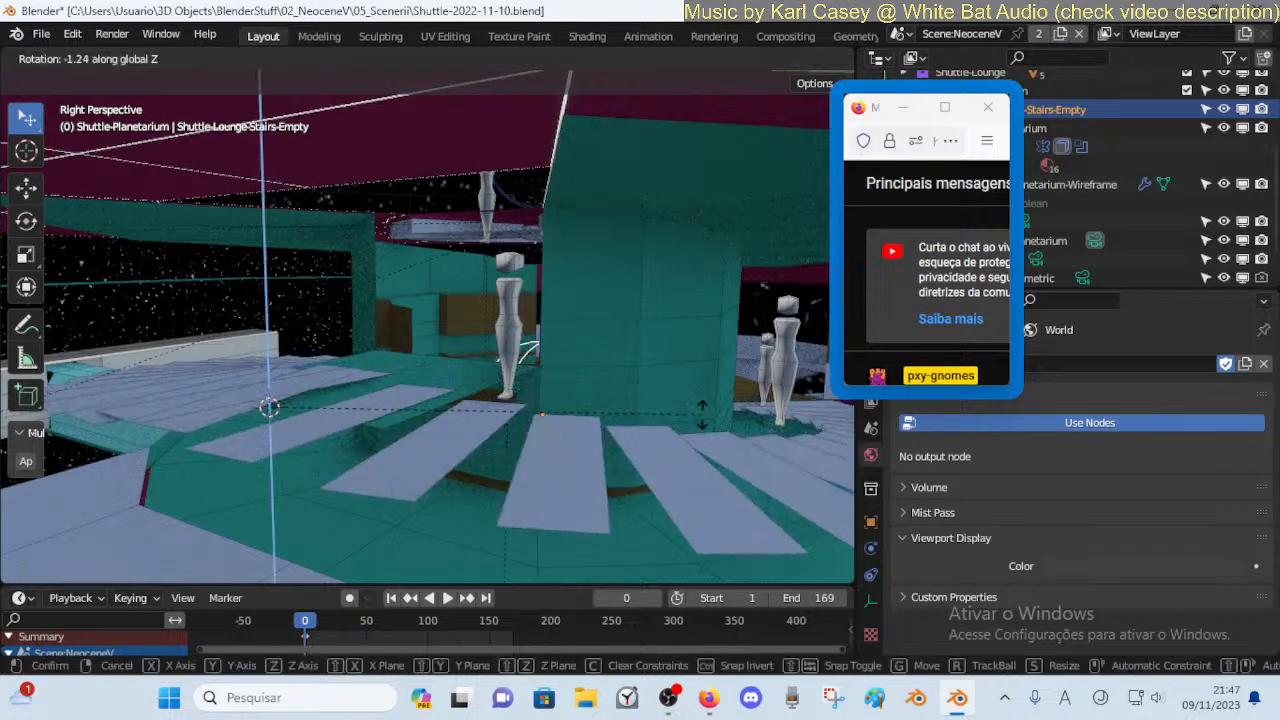
{"action": "right_click", "coordinate": [704, 420]}
{"action": "key", "text": "g"}
{"action": "key", "text": "z"}
{"action": "right_click", "coordinate": [588, 345]}
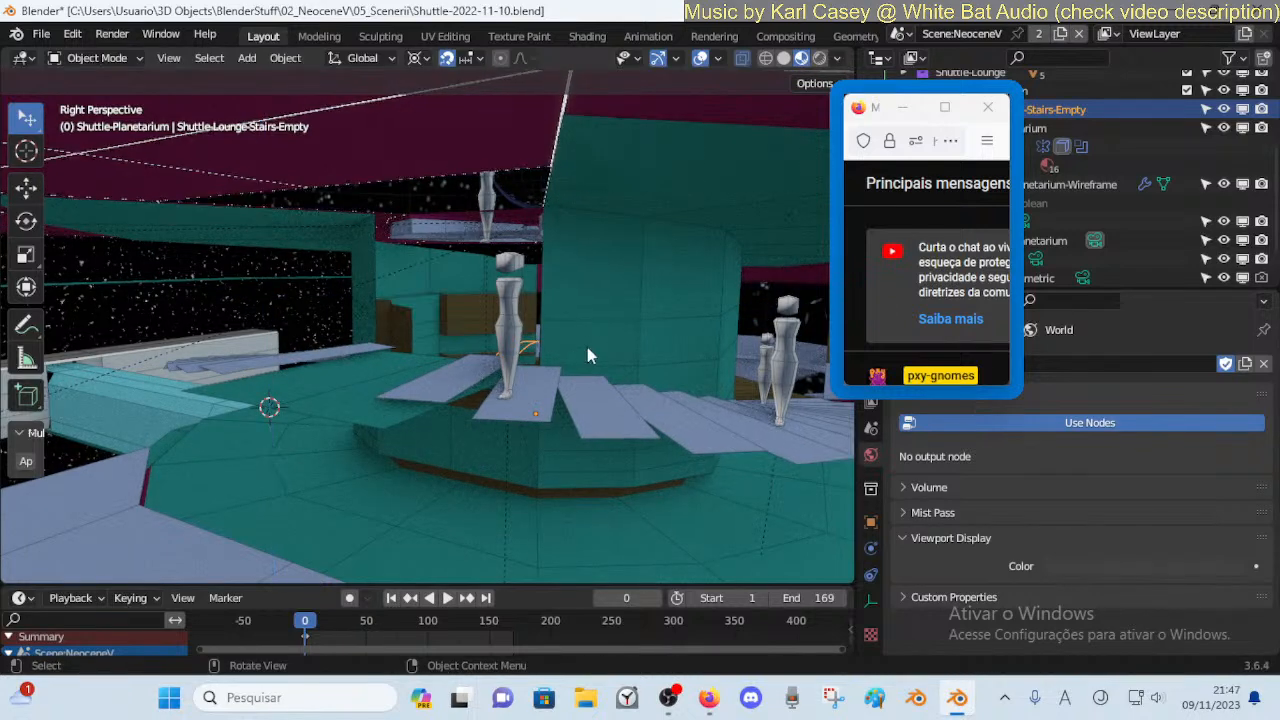
Turn off snapping and lower the stairs' empty by about 0.009 m along global Z
{"action": "left_click", "coordinate": [540, 302]}
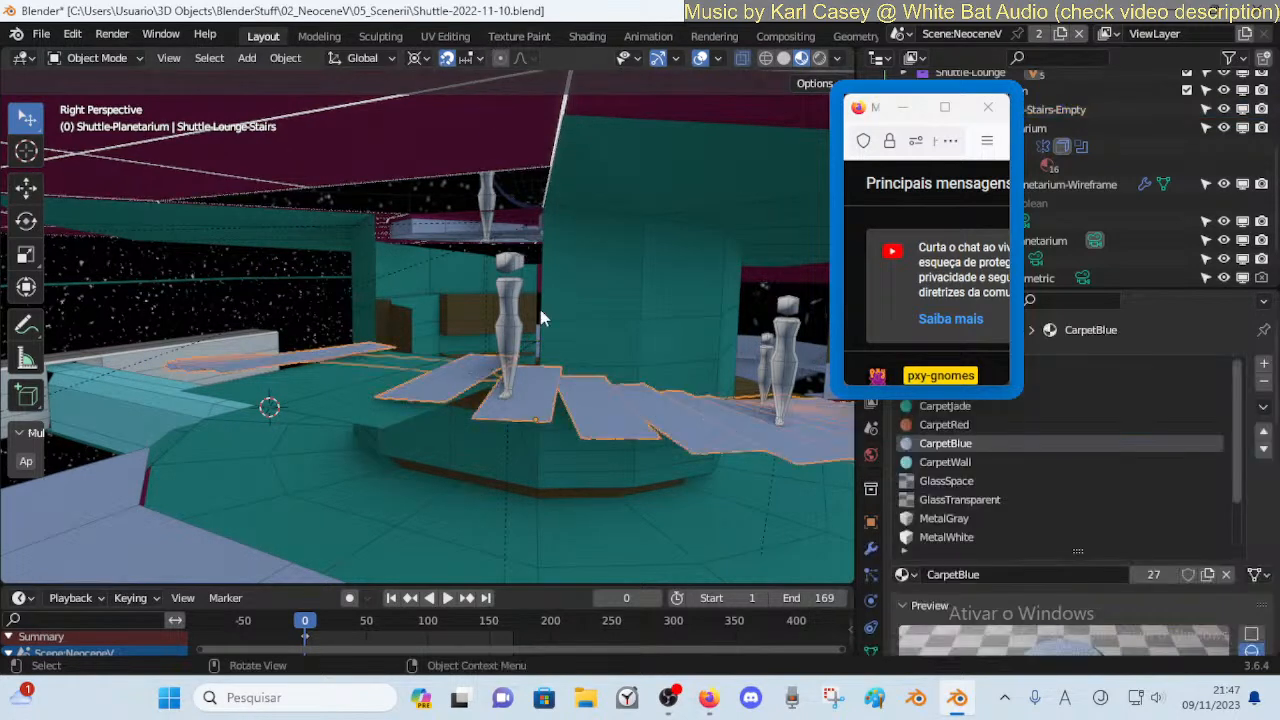
{"action": "left_click", "coordinate": [530, 350]}
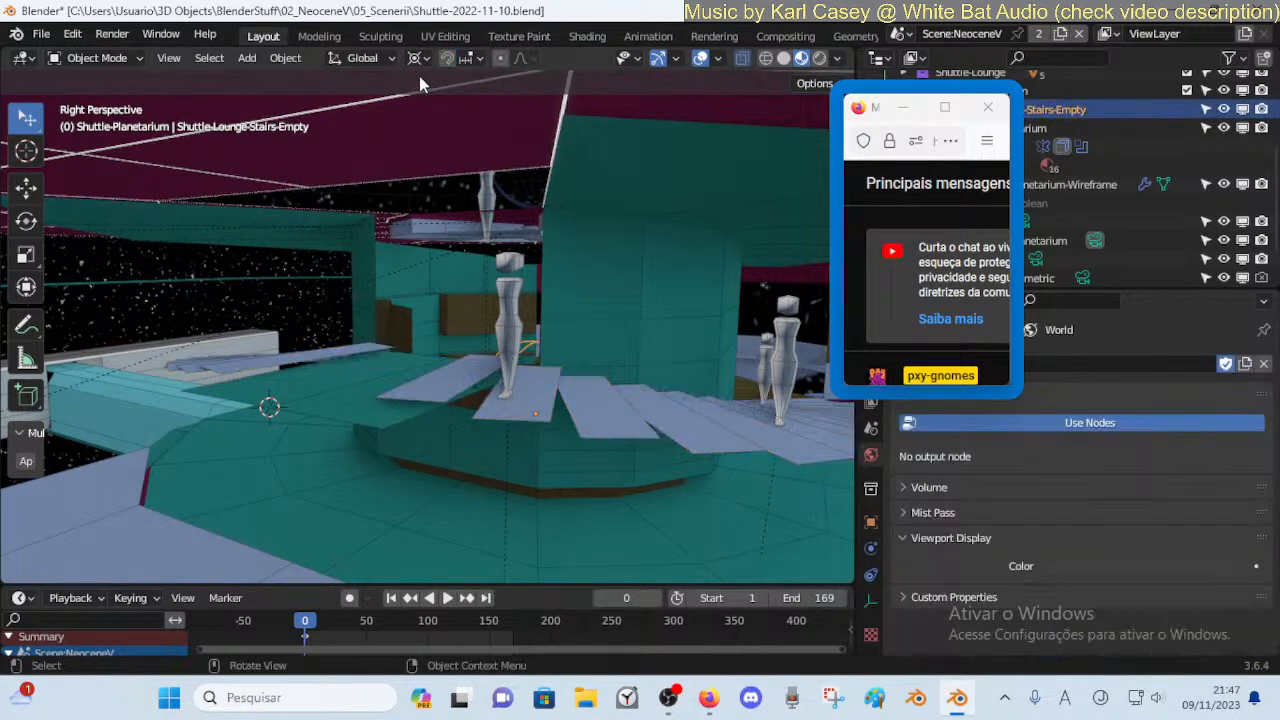
{"action": "key", "text": "g"}
{"action": "key", "text": "z"}
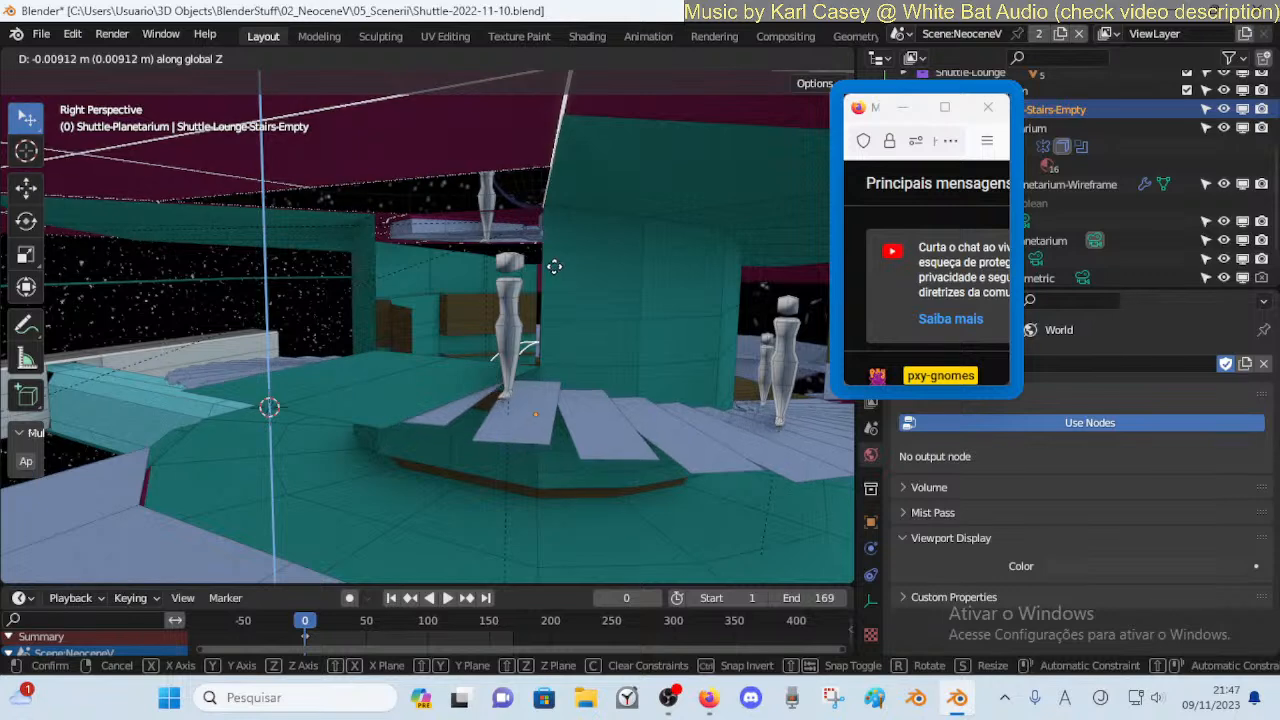
{"action": "left_click", "coordinate": [557, 263]}
{"action": "key", "text": "r"}
{"action": "key", "text": "z"}
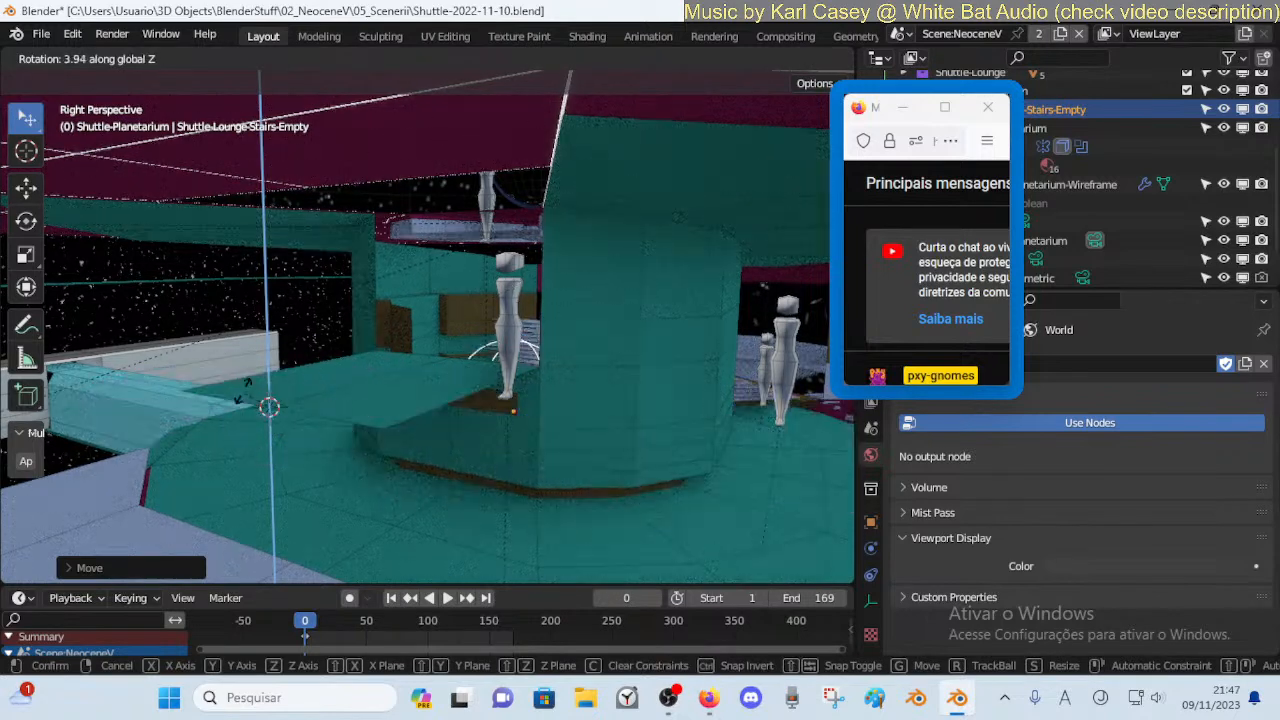
{"action": "left_click", "coordinate": [379, 398]}
Set the transform pivot point to Individual Origins and rotate the stairs' empty slightly about global Z
{"action": "left_click", "coordinate": [418, 57]}
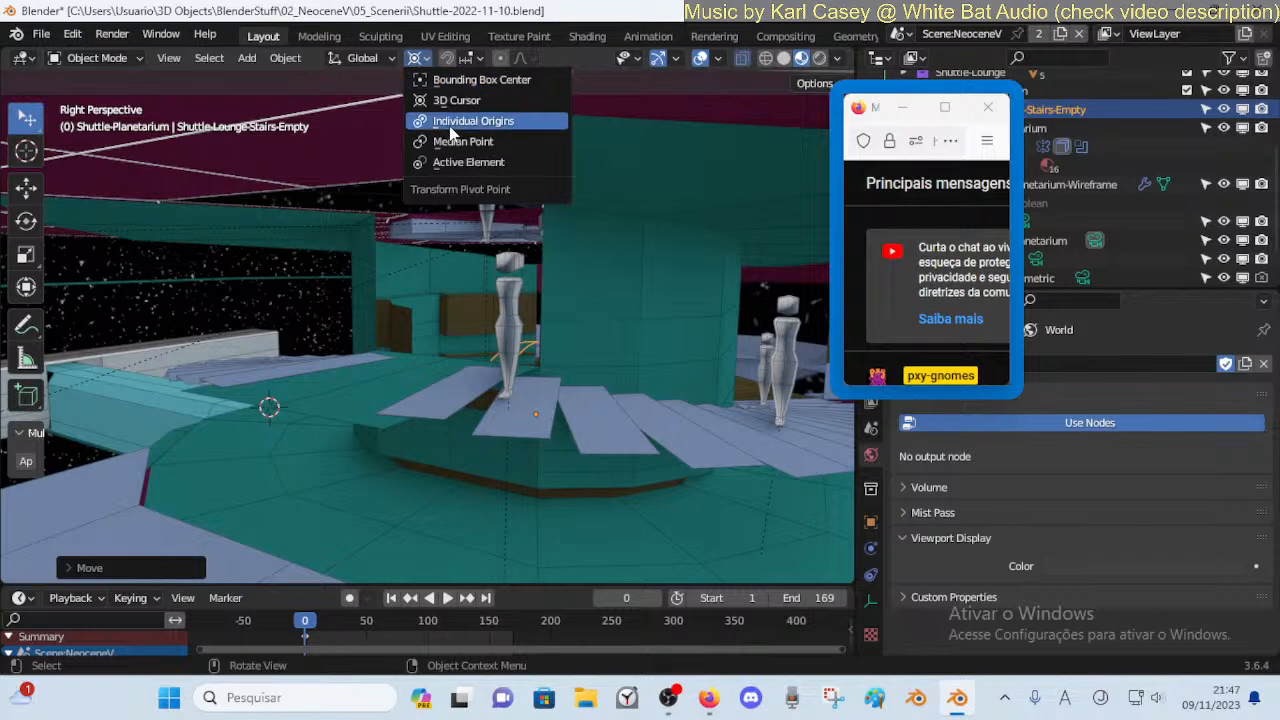
{"action": "left_click", "coordinate": [460, 114]}
{"action": "key", "text": "r"}
{"action": "key", "text": "z"}
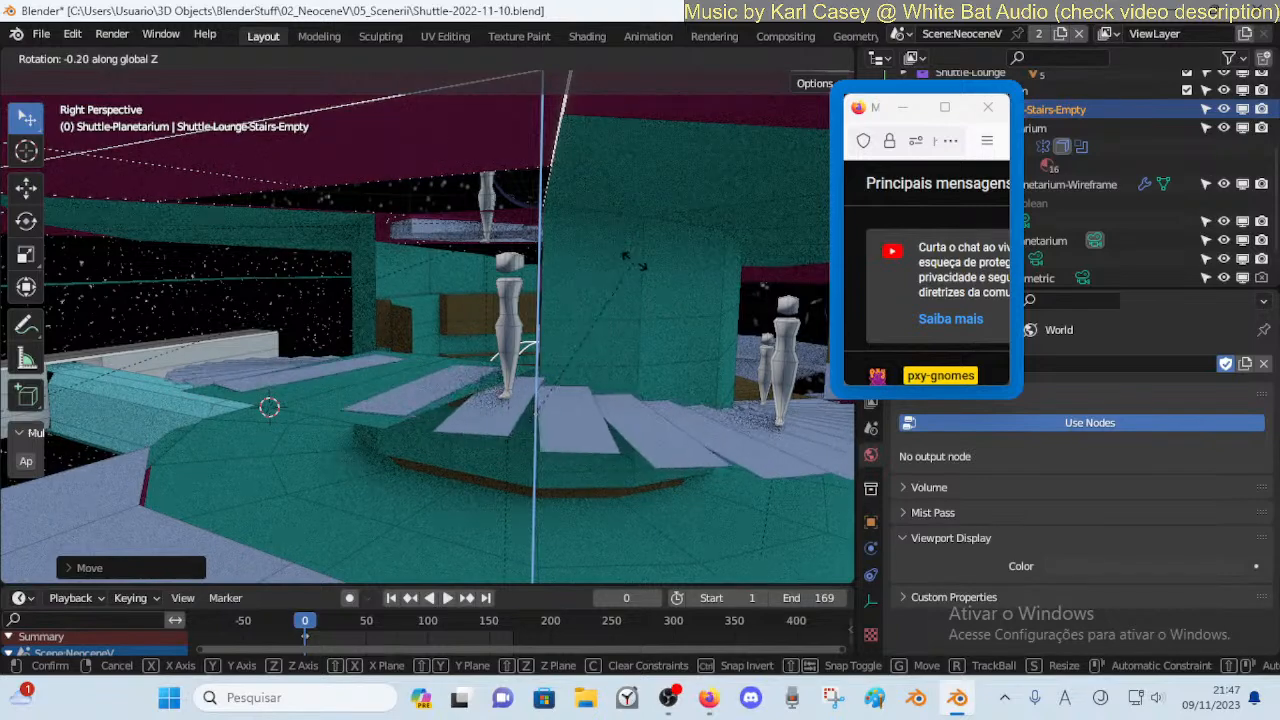
{"action": "left_click", "coordinate": [660, 199]}
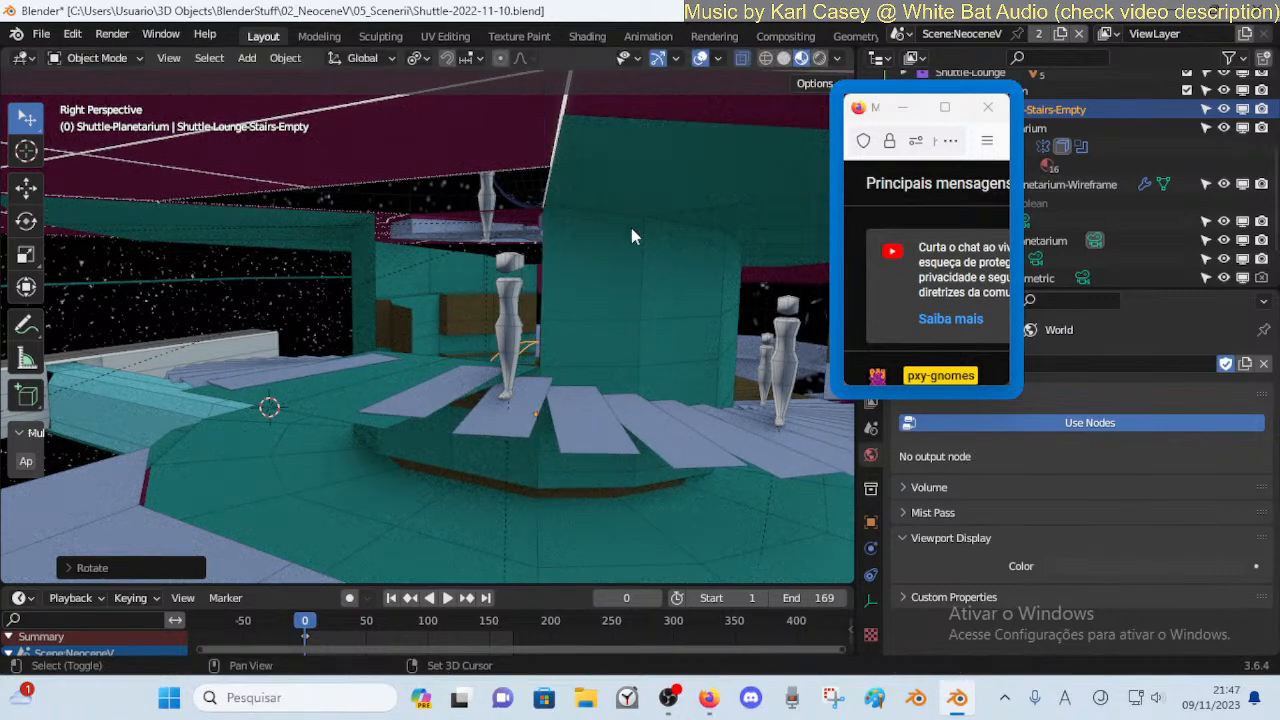
Fine-tune the height of the stairs' empty along global Z so the steps fit against the teal ledge
{"action": "middle_click_drag", "start_coordinate": [631, 228], "coordinate": [571, 297], "text": "shift"}
{"action": "key", "text": "g"}
{"action": "key", "text": "z"}
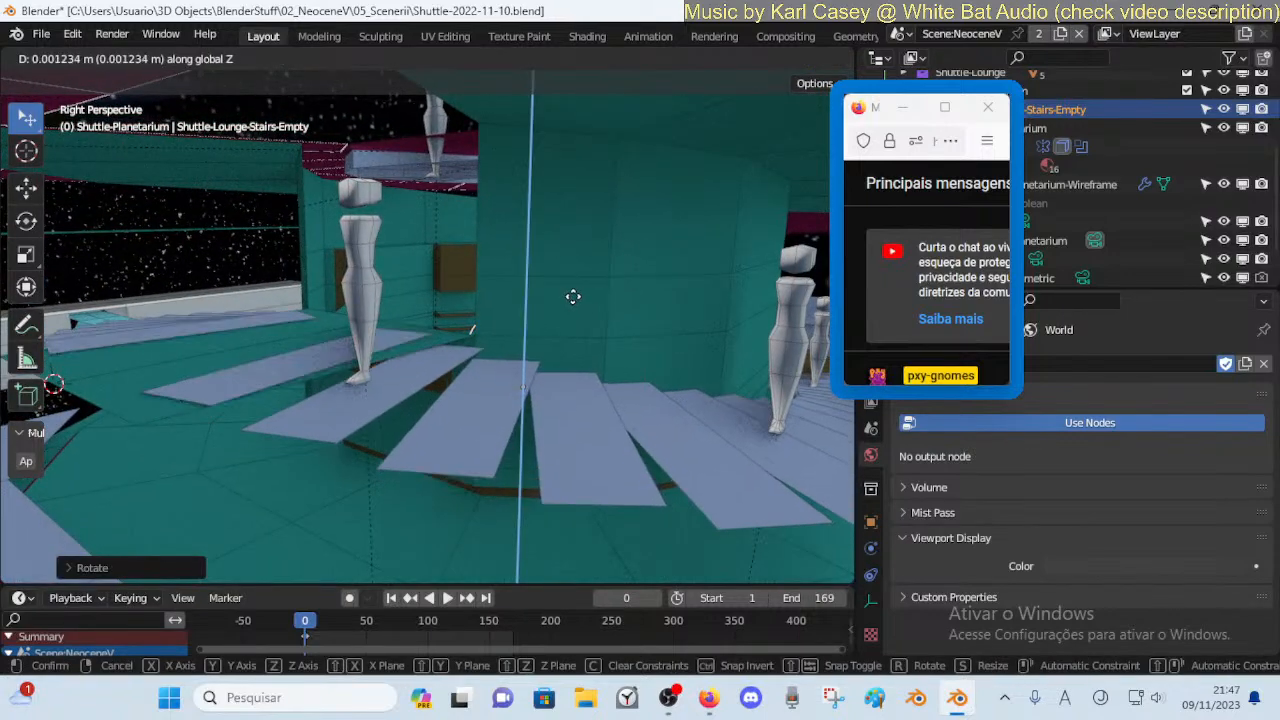
{"action": "left_click", "coordinate": [573, 297]}
{"action": "key", "text": "shift+grave"}
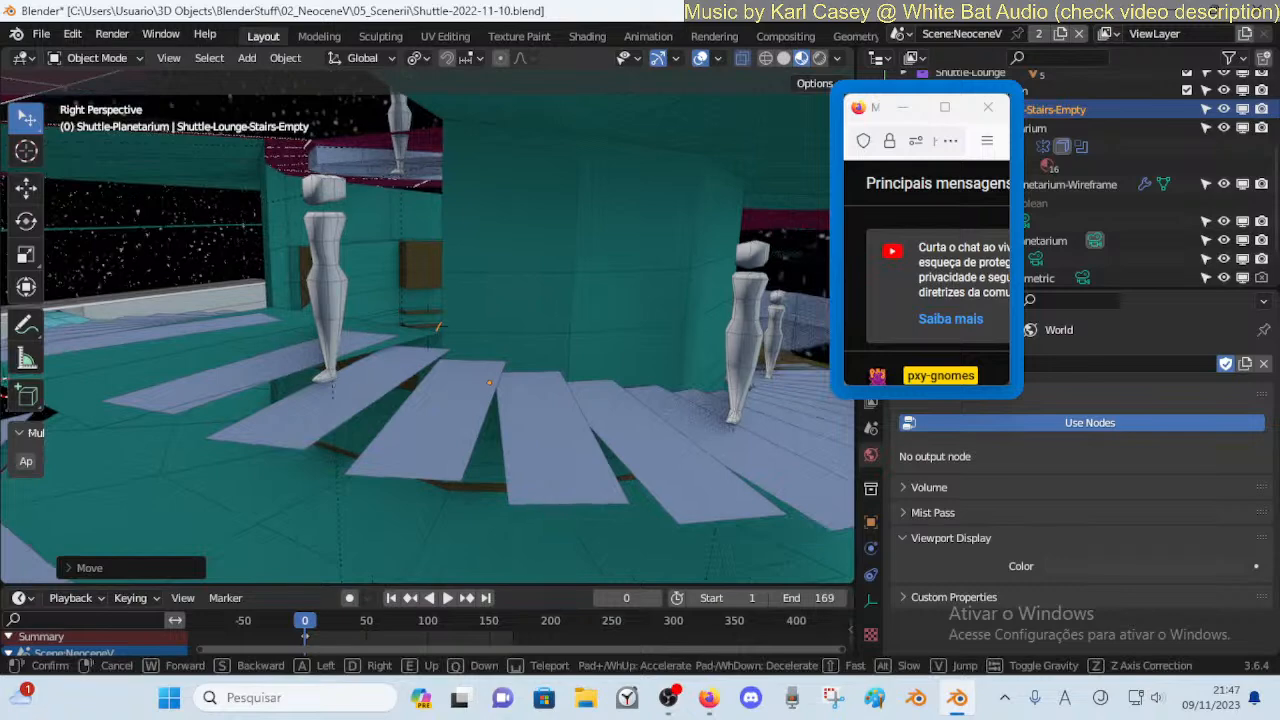
{"action": "left_click", "coordinate": [553, 308]}
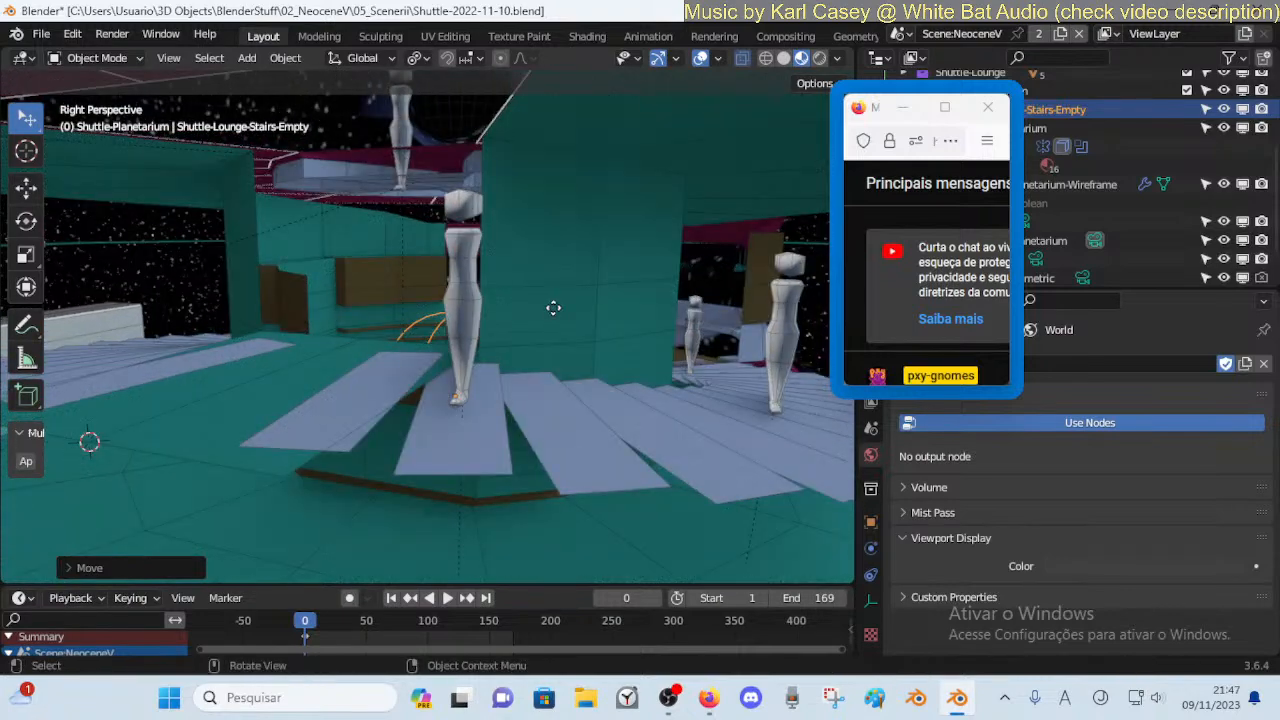
{"action": "key", "text": "g"}
{"action": "key", "text": "z"}
{"action": "left_click", "coordinate": [555, 316]}
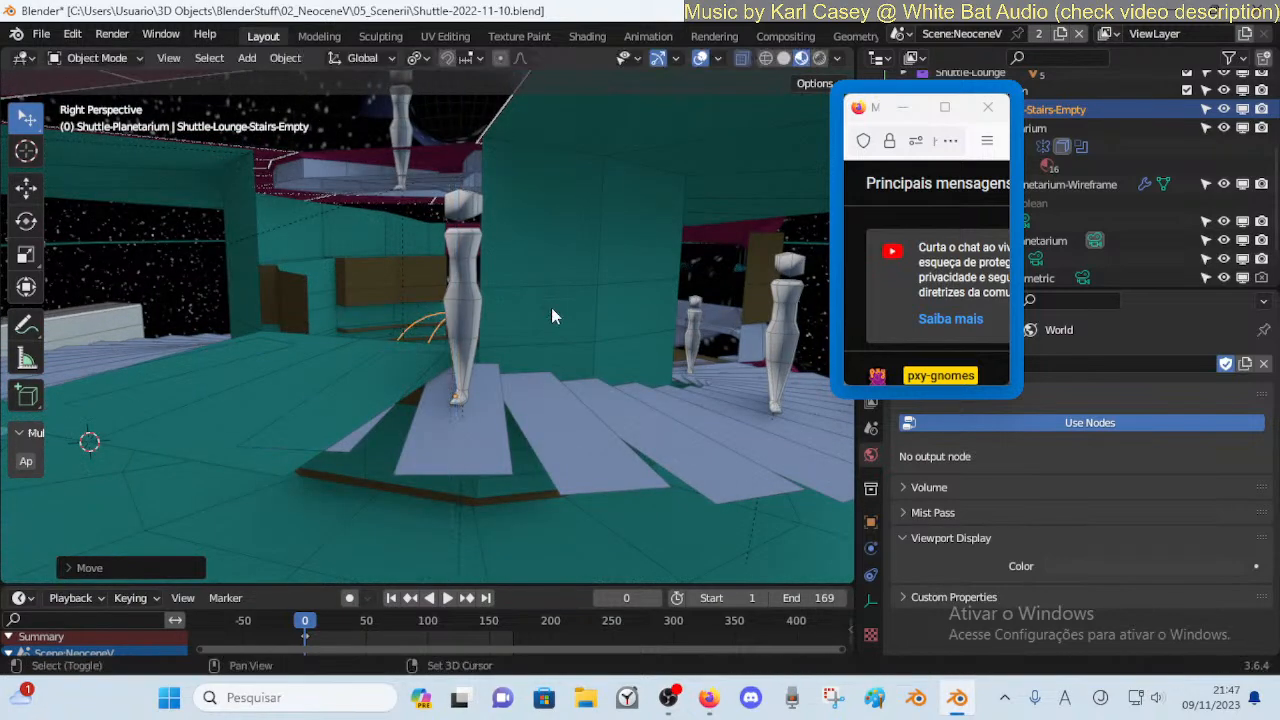
Examine the stairs and dummies from several viewpoints along the lounge and save the file
{"action": "key", "text": "shift+grave"}
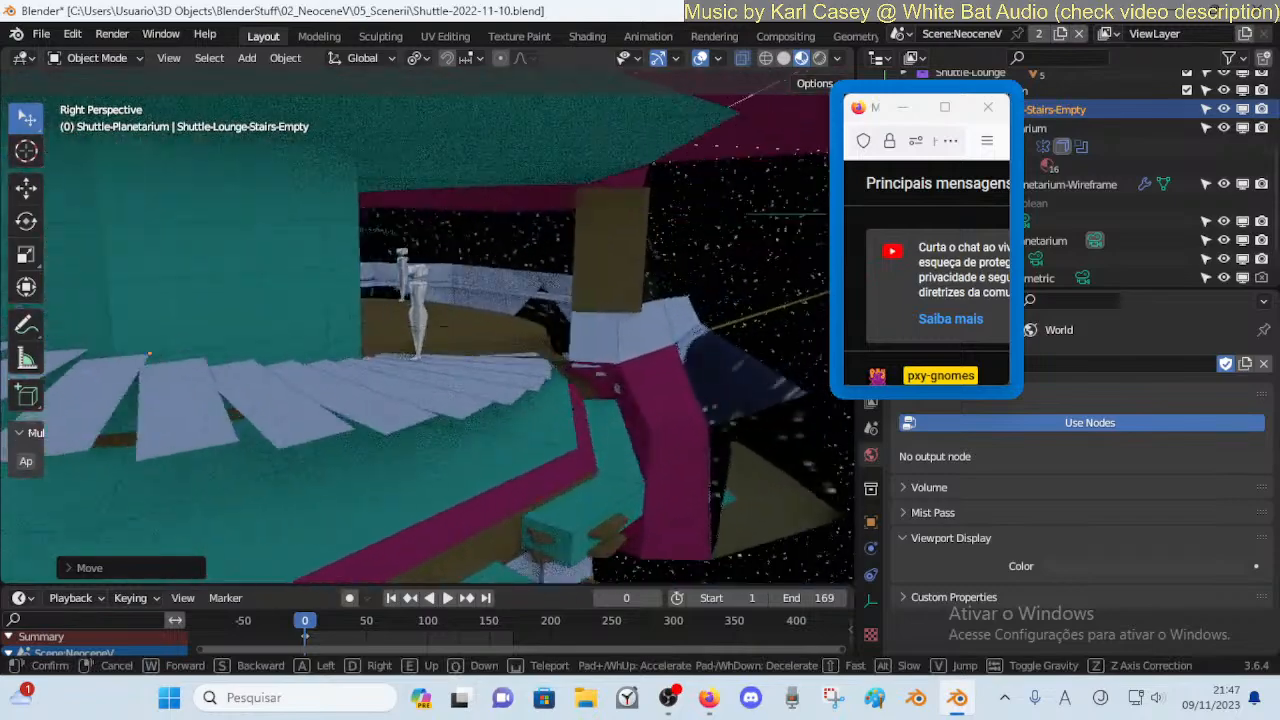
{"action": "key", "text": "d"}
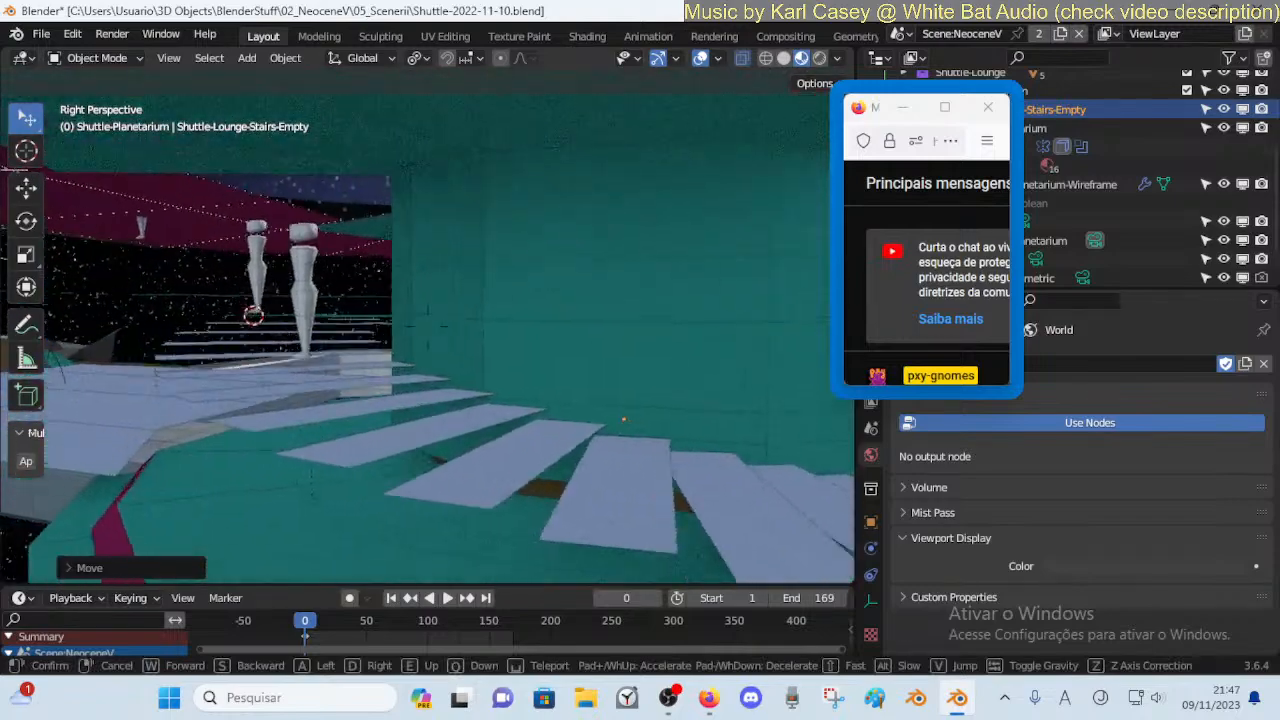
{"action": "key", "text": "w"}
{"action": "key", "text": "a"}
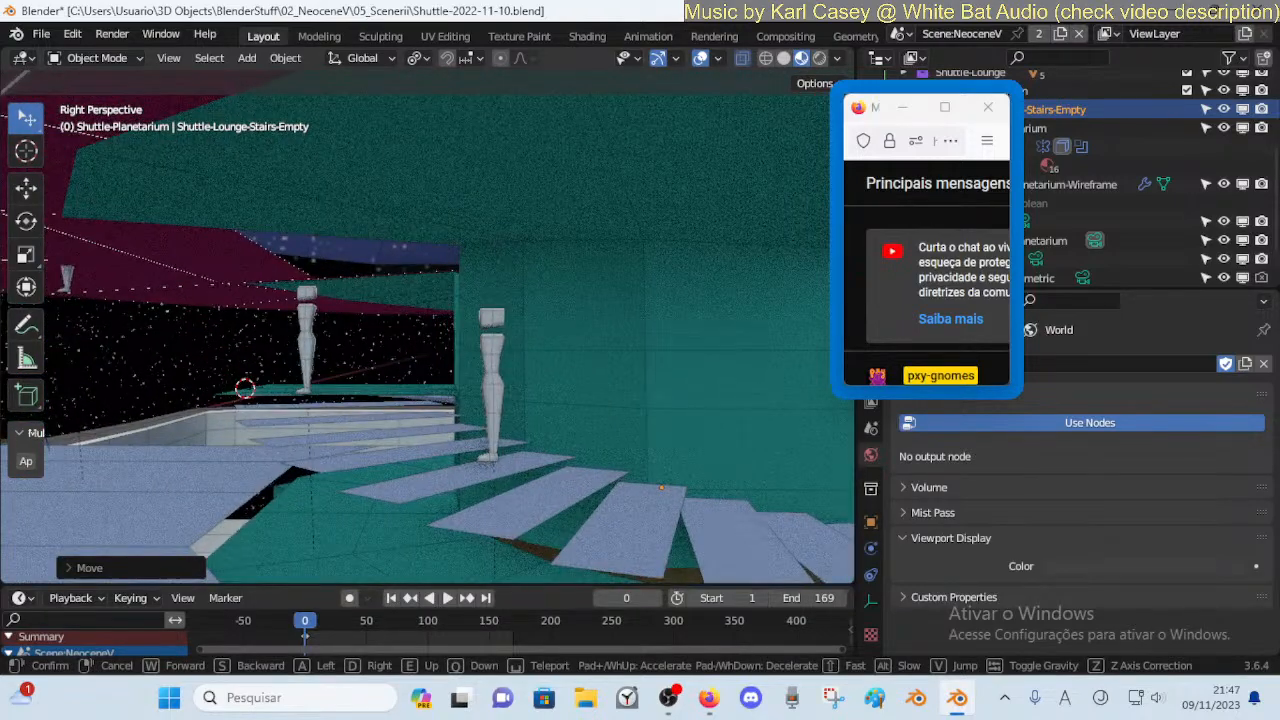
{"action": "key", "text": "w"}
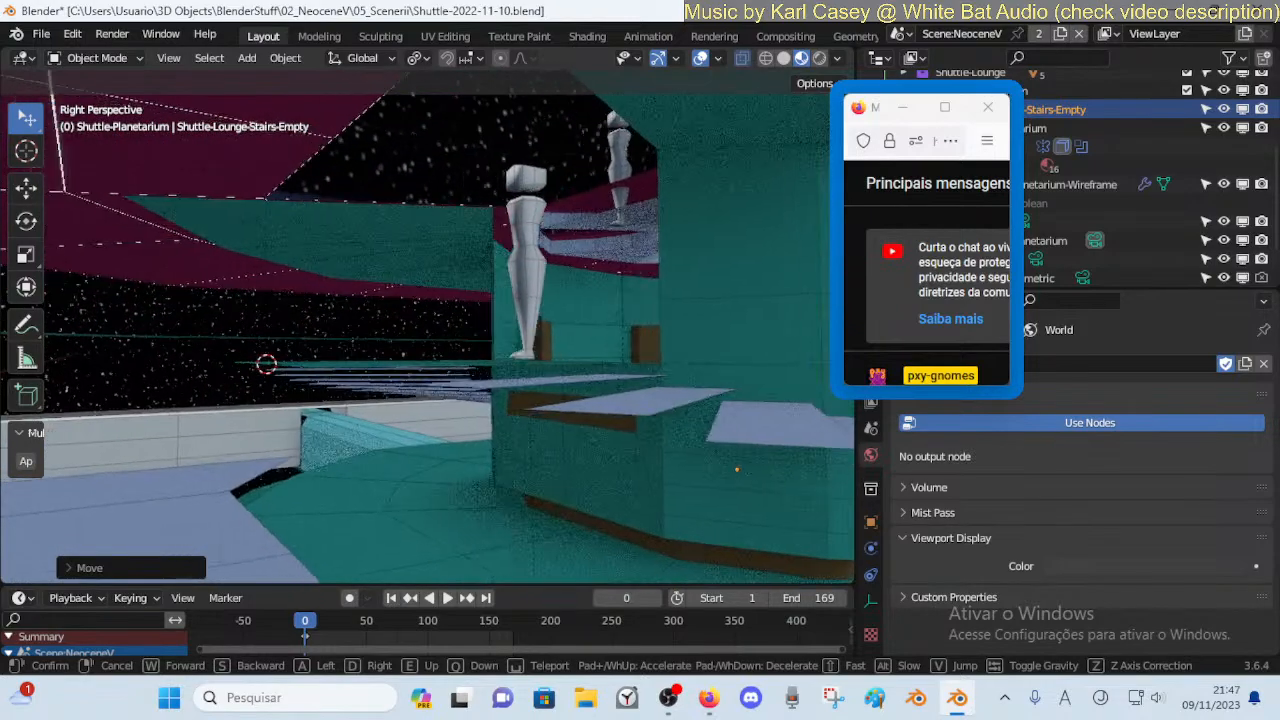
{"action": "key", "text": "s"}
{"action": "key", "text": "a"}
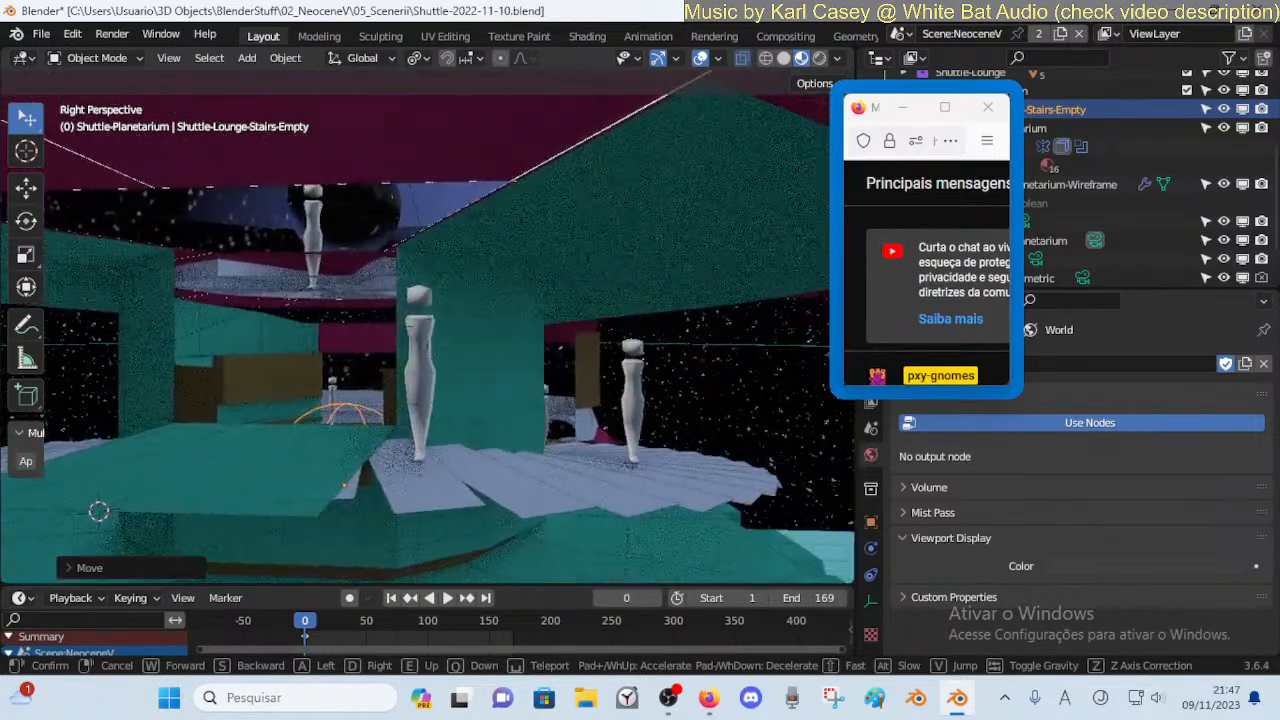
{"action": "key", "text": "s"}
{"action": "key", "text": "a"}
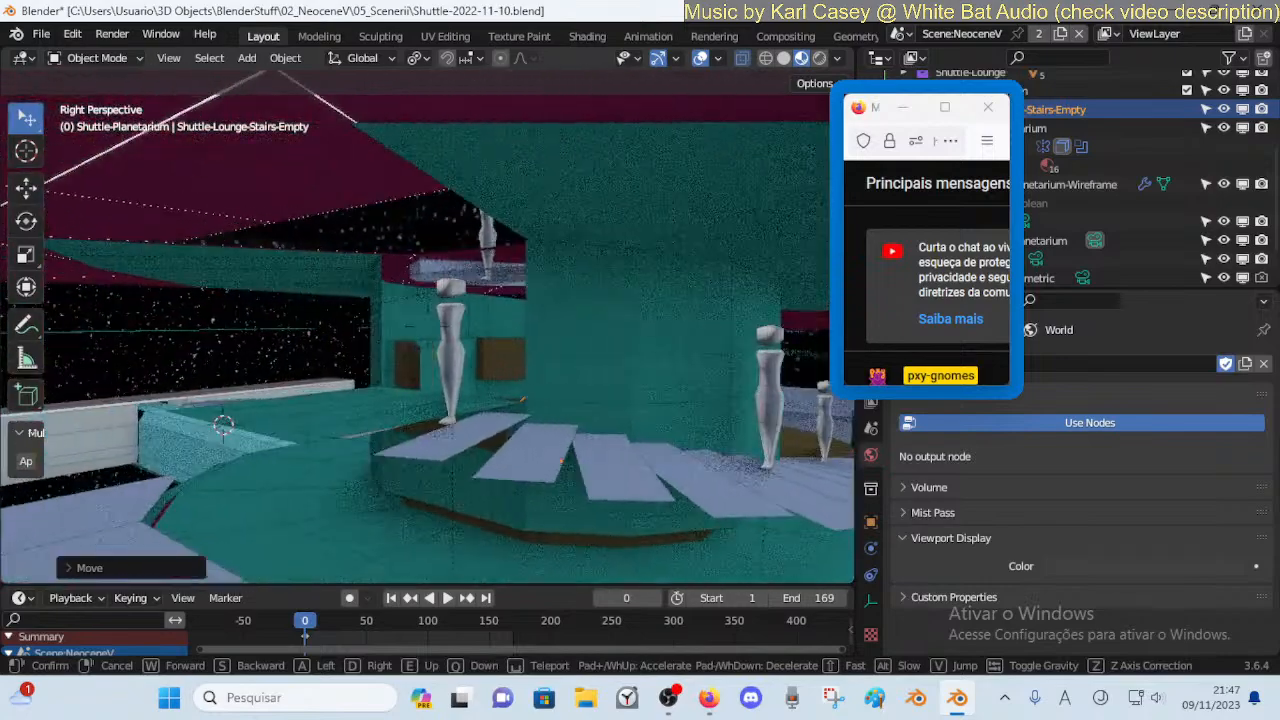
{"action": "key", "text": "d"}
{"action": "left_click", "coordinate": [562, 331]}
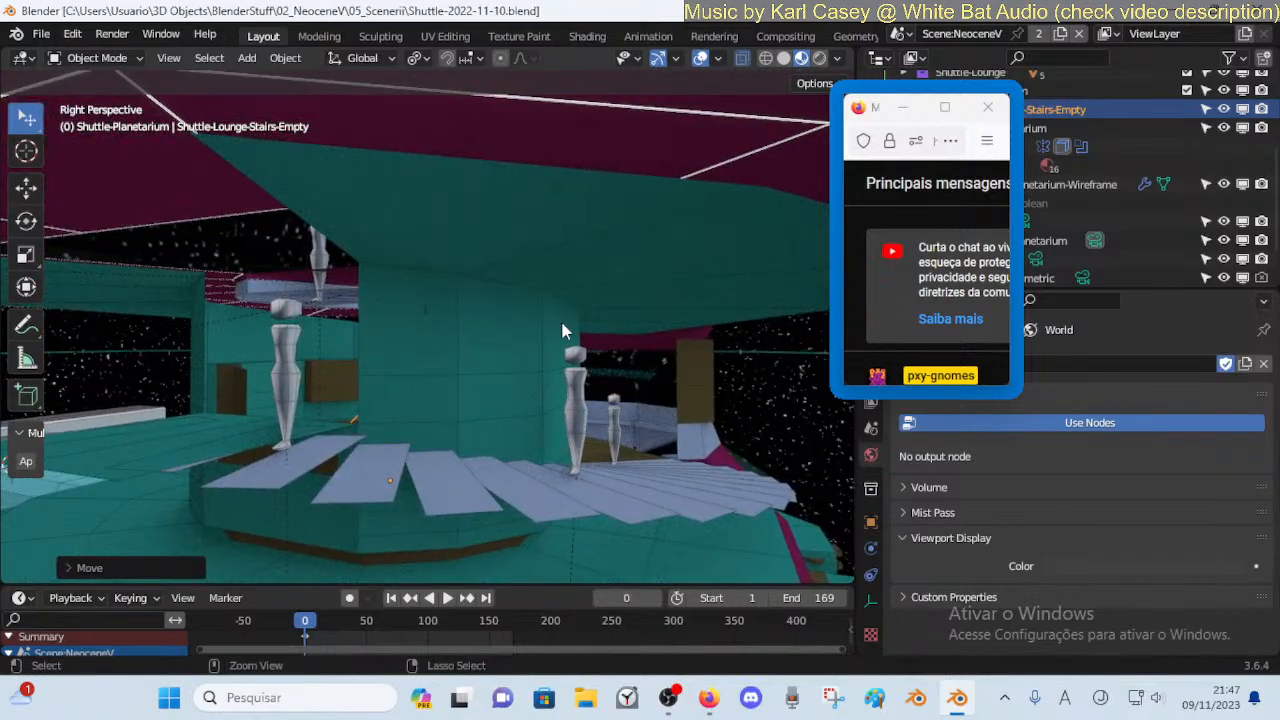
Switch to Firefox to check the YouTube Studio live stream page and return to Blender
{"action": "mouse_move", "coordinate": [705, 695]}
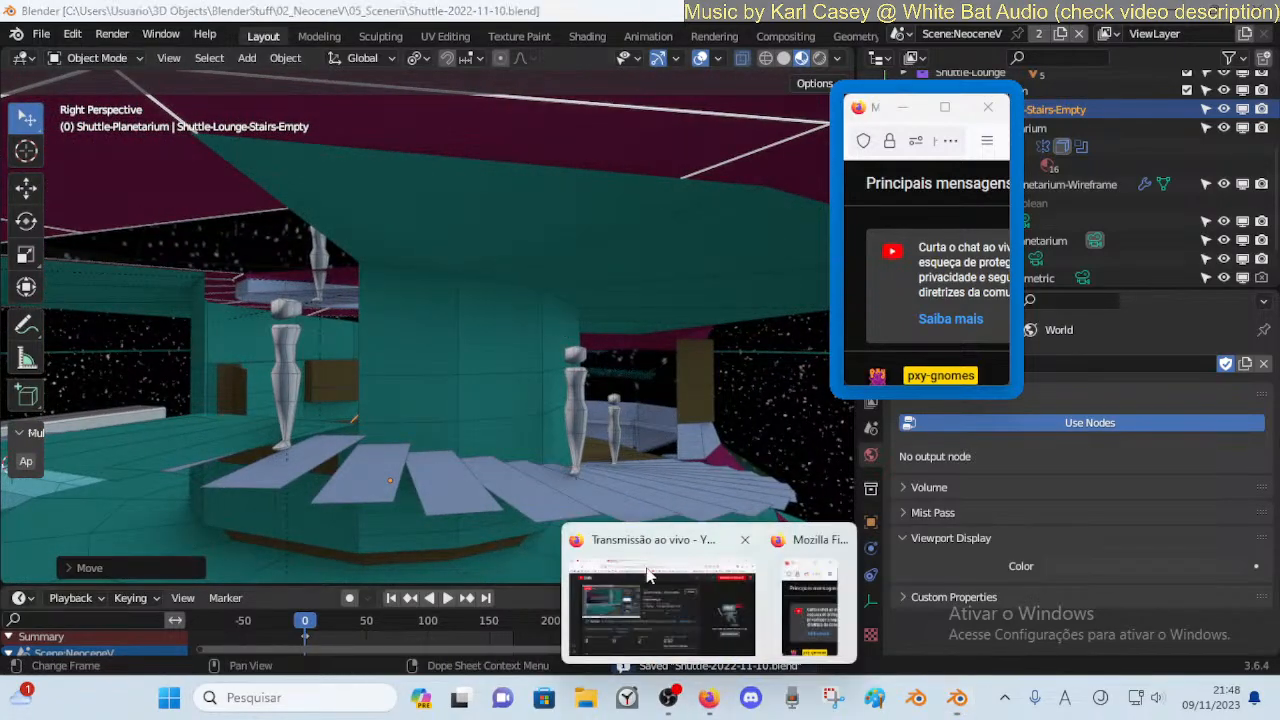
{"action": "left_click", "coordinate": [678, 605]}
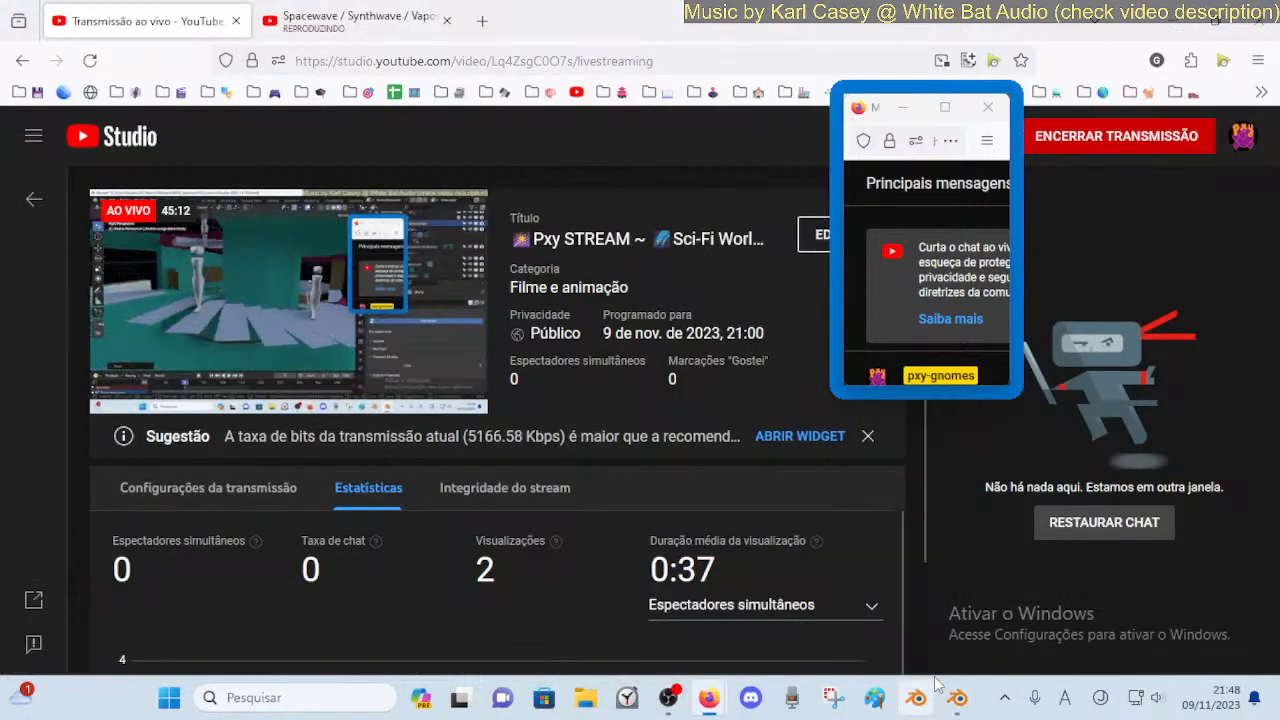
{"action": "left_click", "coordinate": [969, 707]}
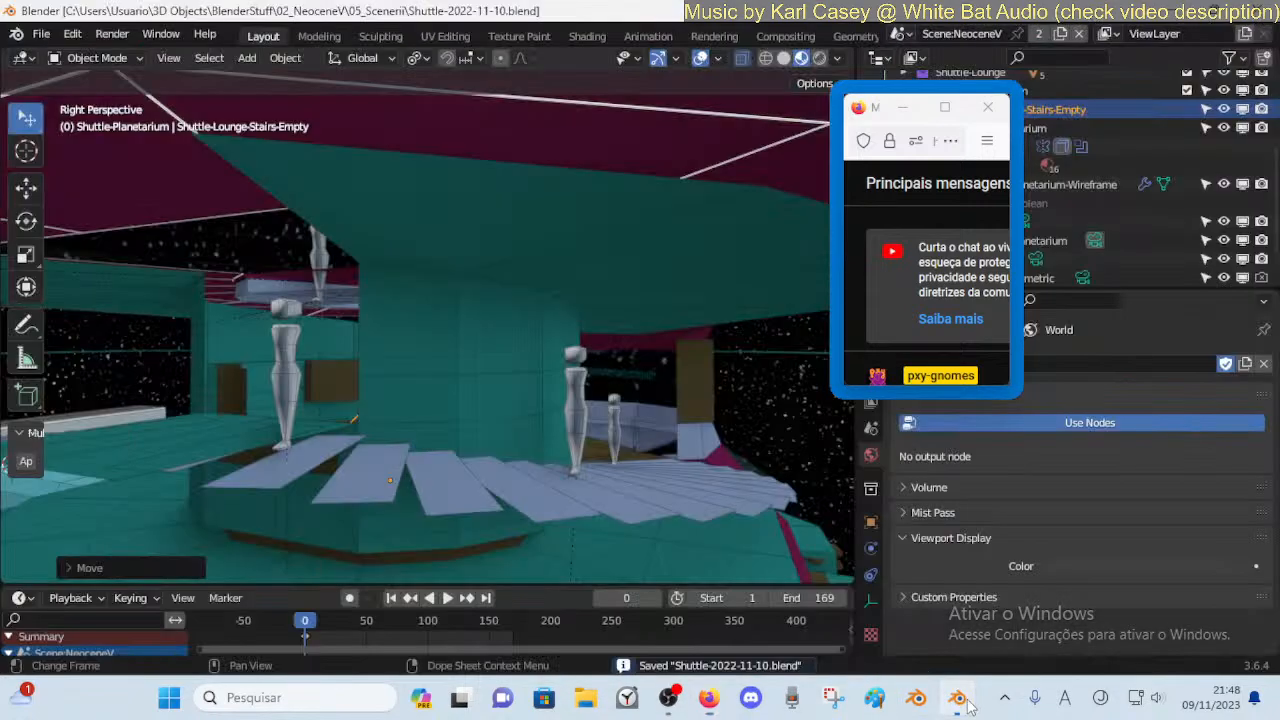
In the lounge mesh, extrude the wall's upper edge beside the opening along global X to close the ceiling gap
{"action": "key", "text": "shift+grave"}
{"action": "key", "text": "a"}
{"action": "left_click", "coordinate": [540, 272]}
{"action": "key", "text": "ctrl+z"}
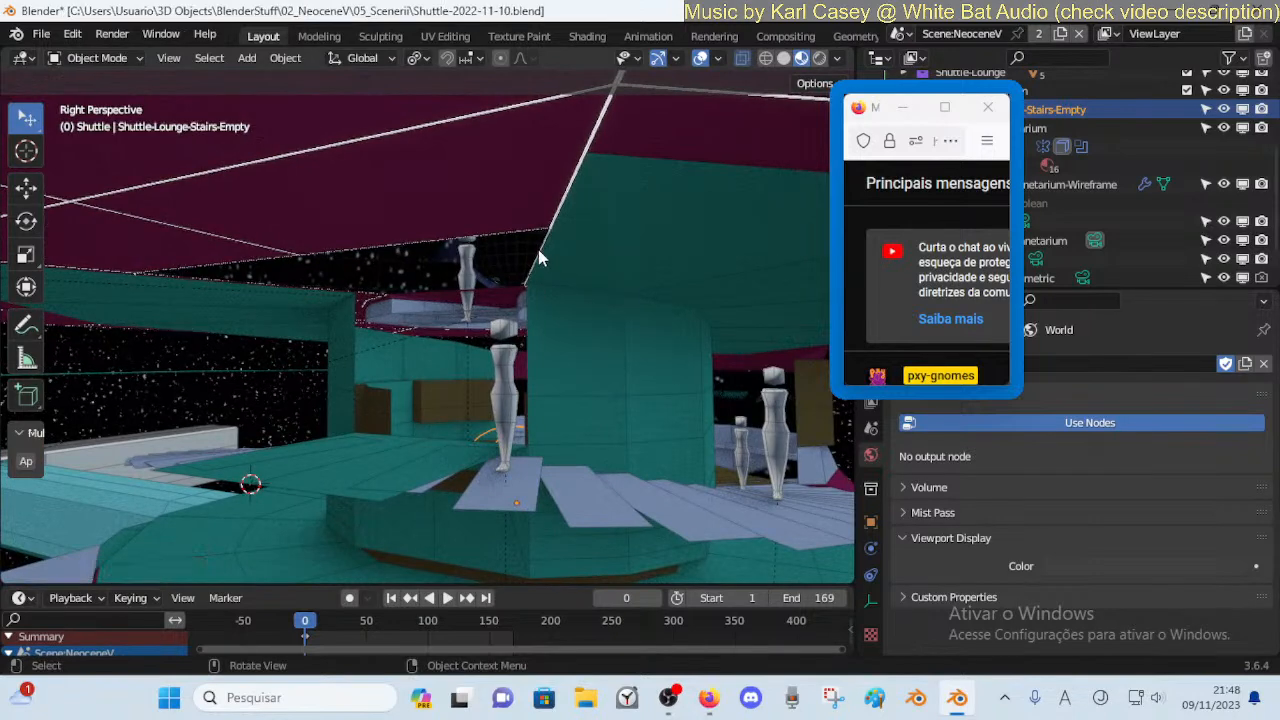
{"action": "left_click", "coordinate": [538, 254]}
{"action": "key", "text": "Tab"}
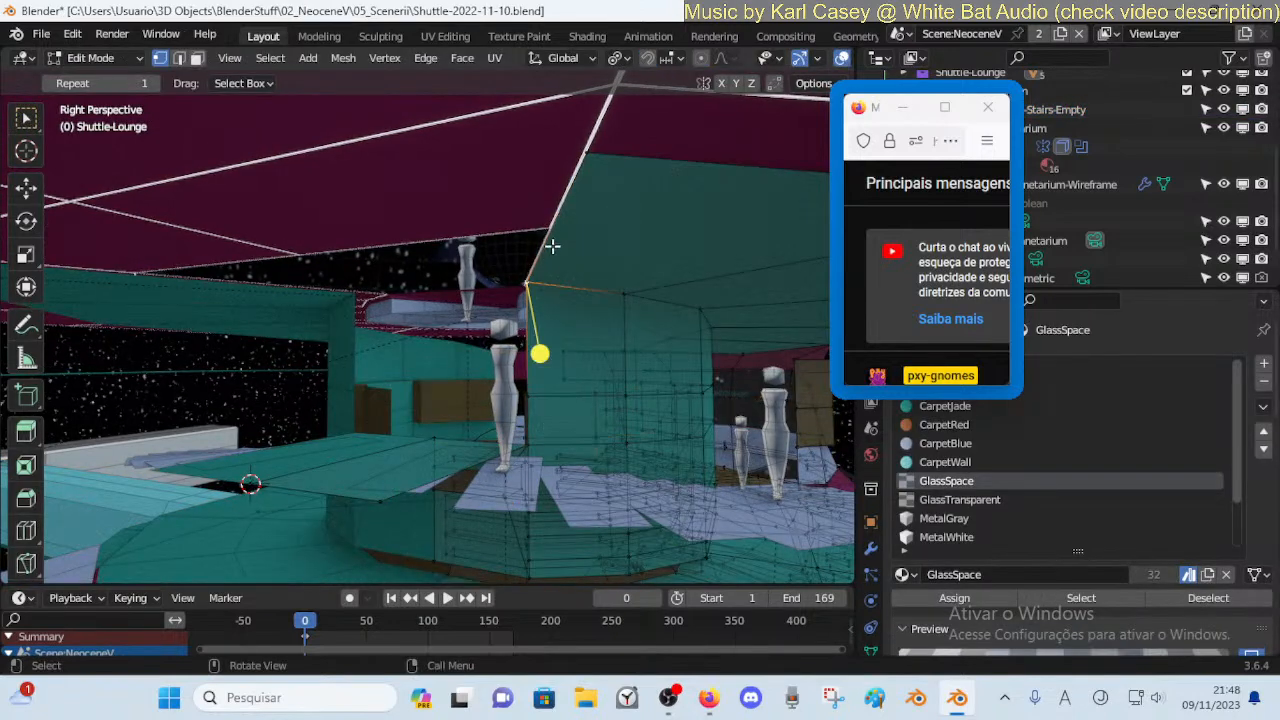
{"action": "key", "text": "g"}
{"action": "key", "text": "x"}
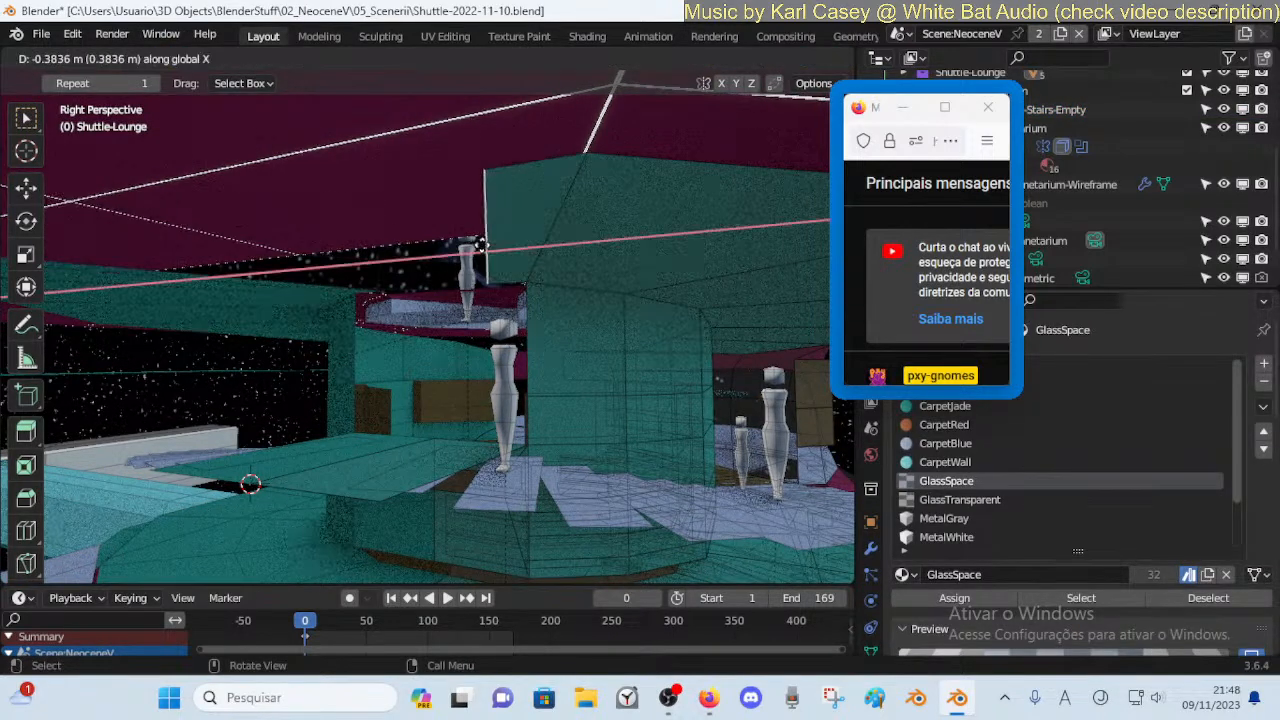
{"action": "left_click", "coordinate": [182, 256]}
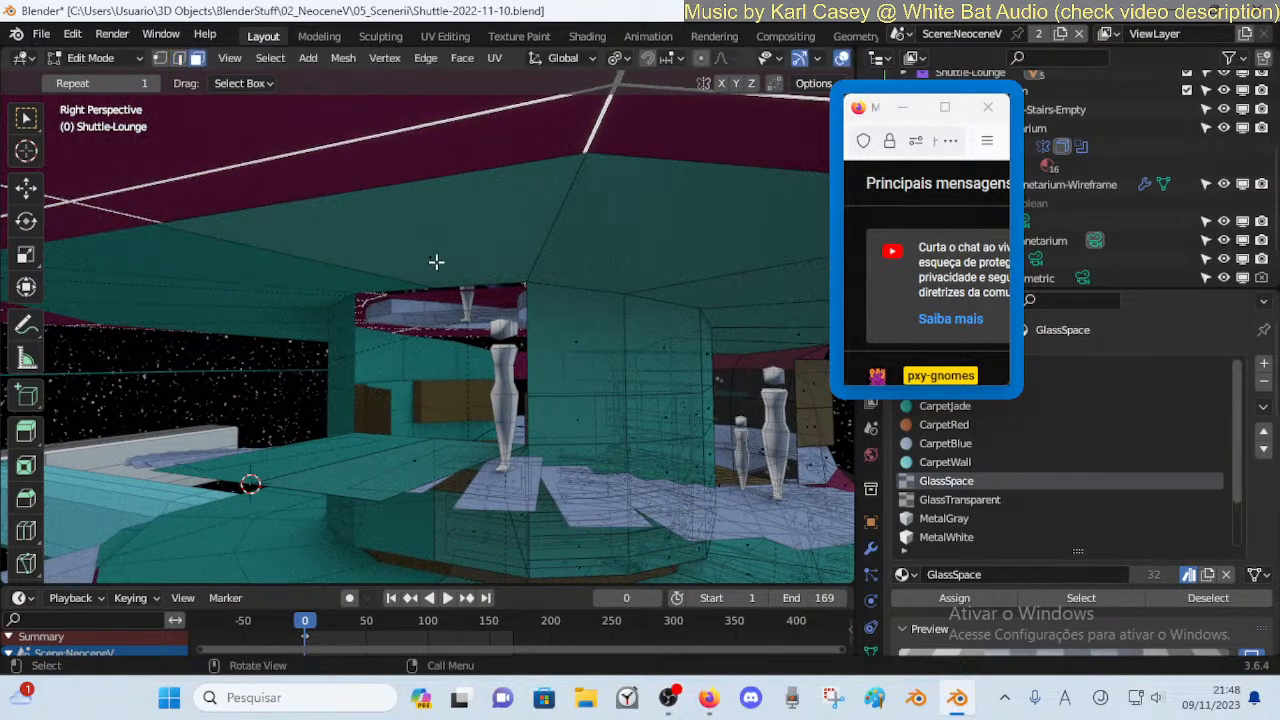
Select the new ceiling face above the passage in face mode, view it from the front and return to Object Mode
{"action": "key", "text": "KP_4"}
{"action": "left_click", "coordinate": [436, 262], "text": "shift"}
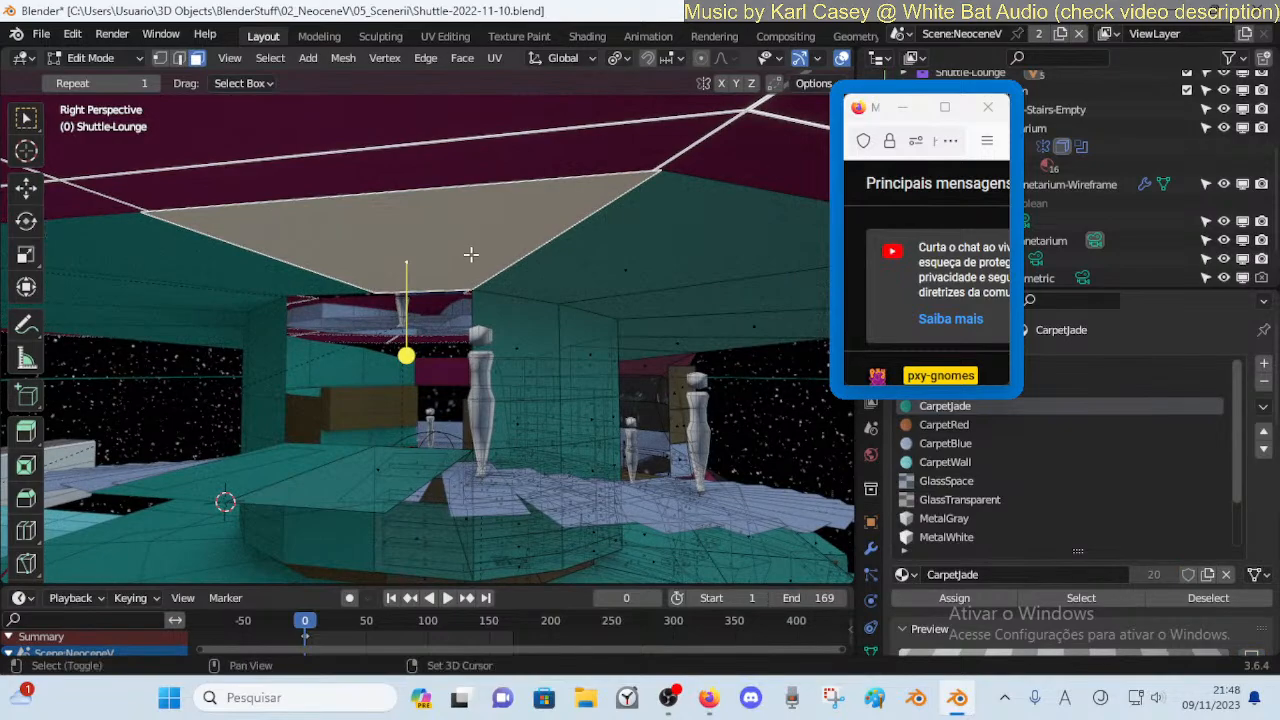
{"action": "key", "text": "shift+grave"}
{"action": "key", "text": "w"}
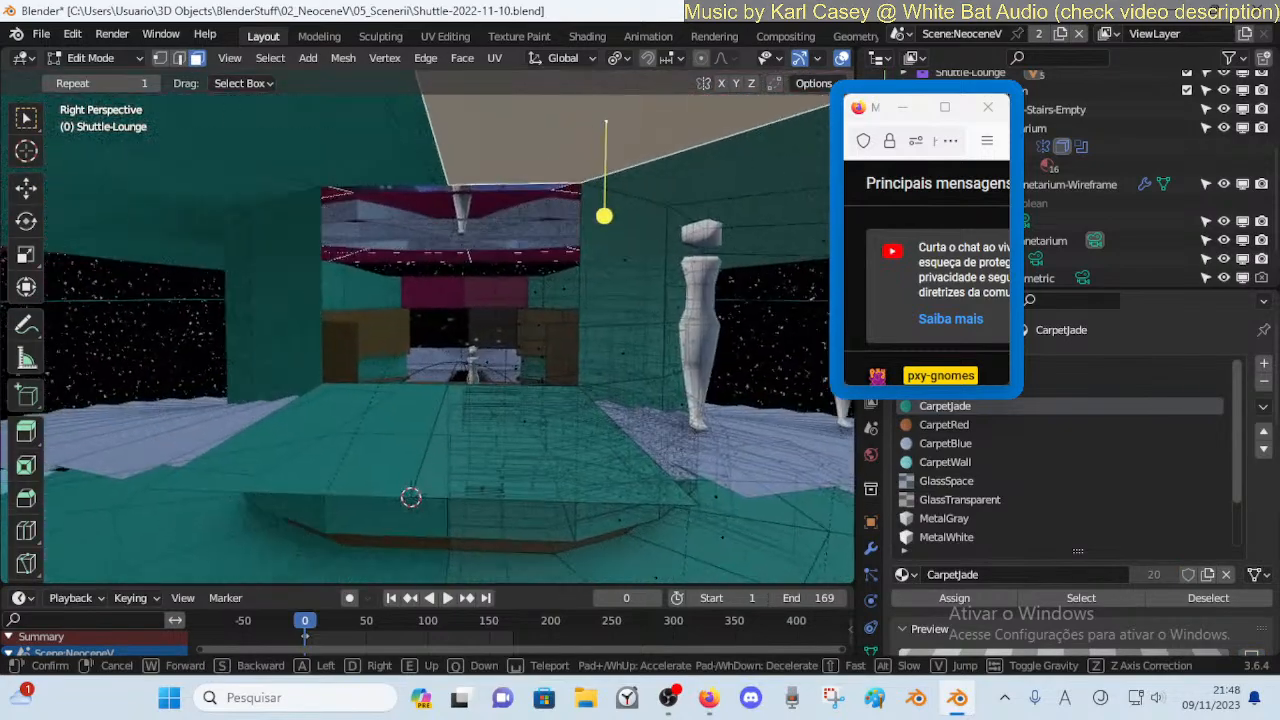
{"action": "left_click", "coordinate": [469, 254]}
{"action": "key", "text": "ctrl+Tab"}
{"action": "left_click", "coordinate": [334, 277]}
Walk through the lounge and examine the opening, stairs, side walls and dummies from several viewpoints
{"action": "key", "text": "shift+grave"}
{"action": "key", "text": "w"}
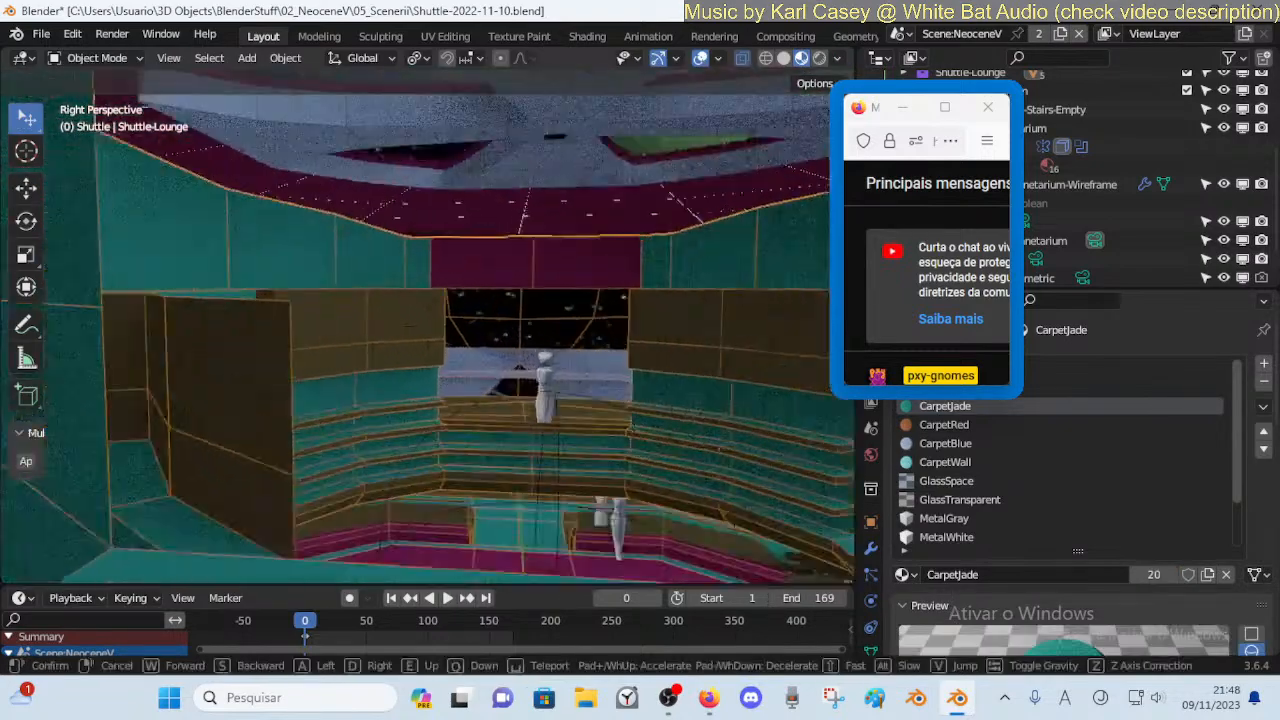
{"action": "key", "text": "d"}
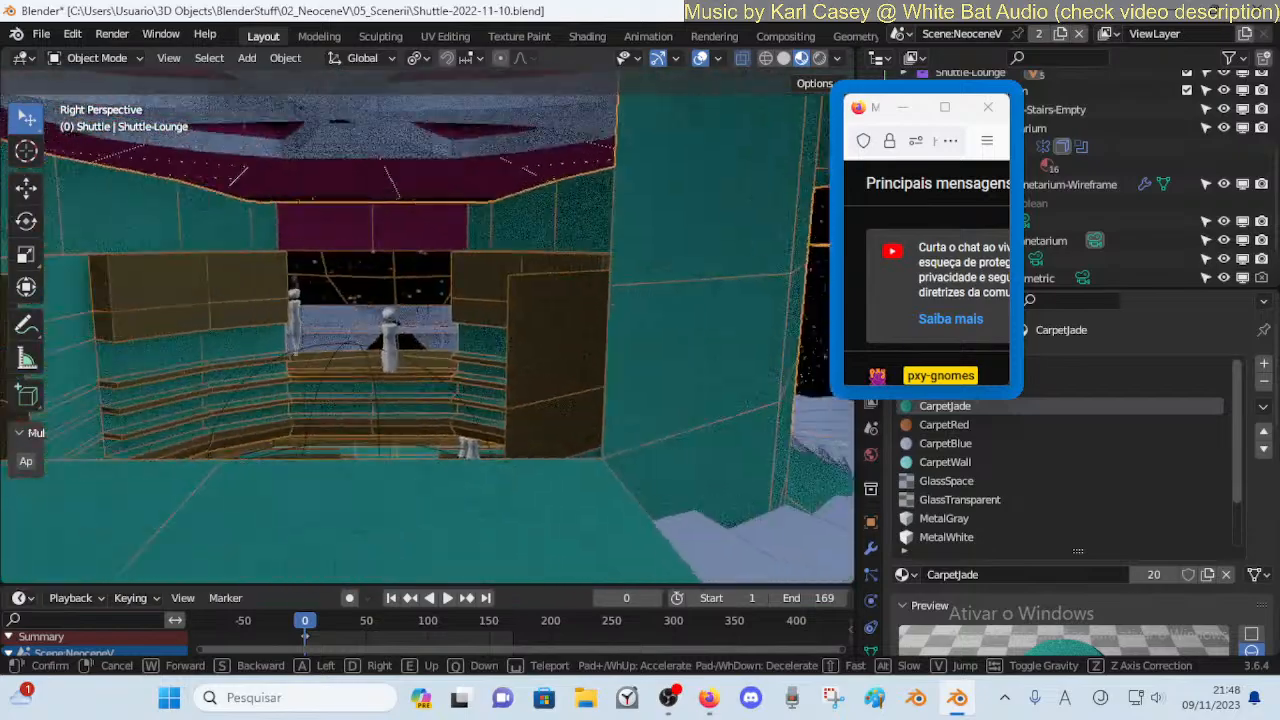
{"action": "key", "text": "w"}
{"action": "key", "text": "s"}
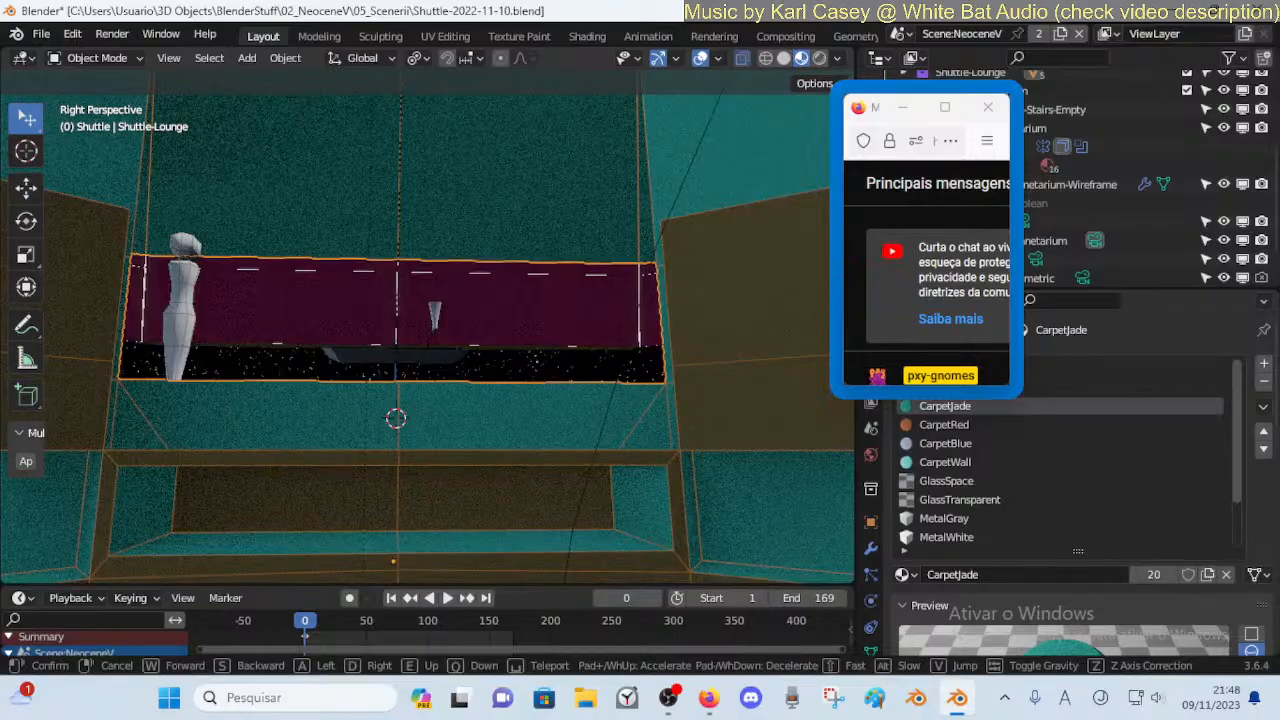
{"action": "key", "text": "s"}
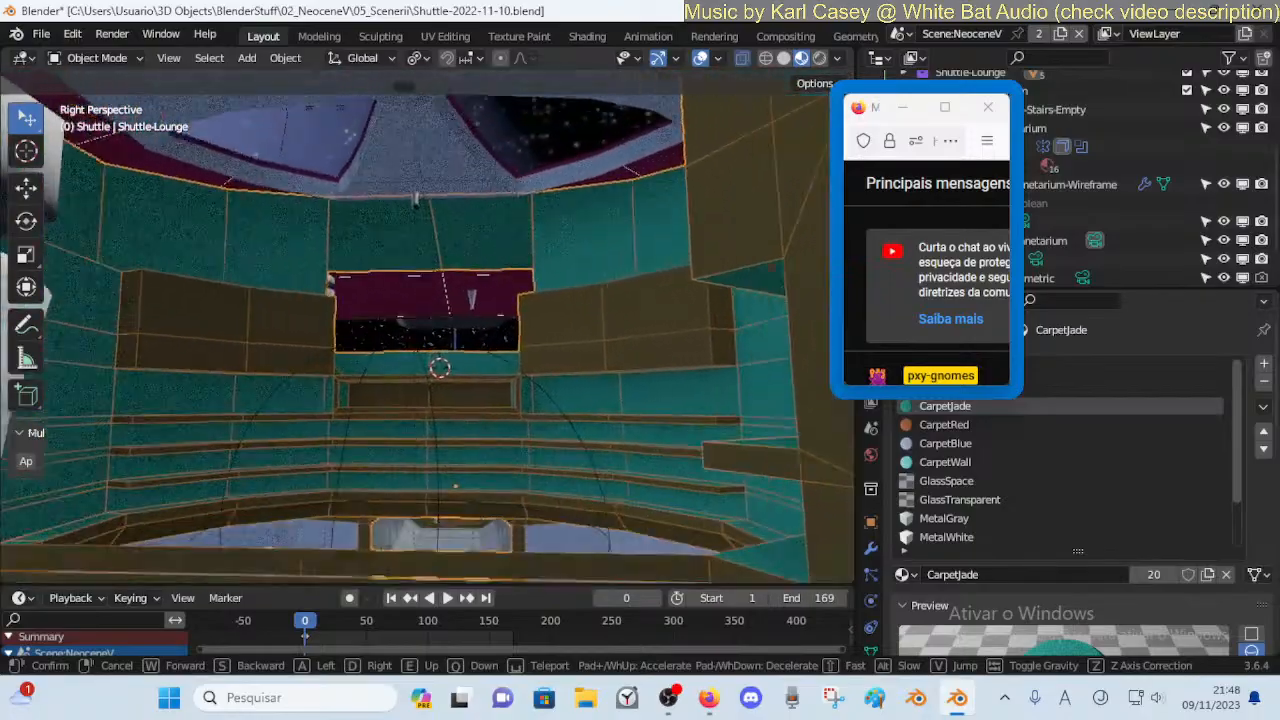
{"action": "key", "text": "w"}
{"action": "key", "text": "s"}
{"action": "key", "text": "w"}
{"action": "key", "text": "w"}
{"action": "key", "text": "s"}
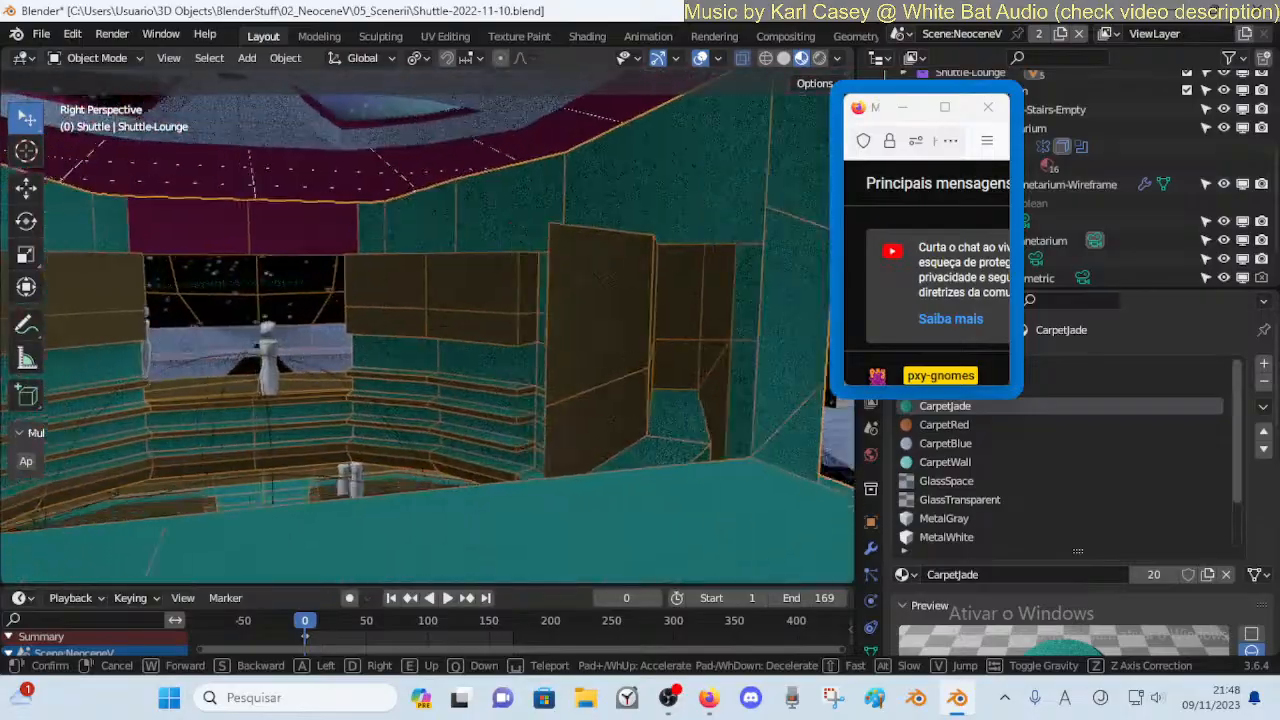
{"action": "key", "text": "w"}
{"action": "key", "text": "s"}
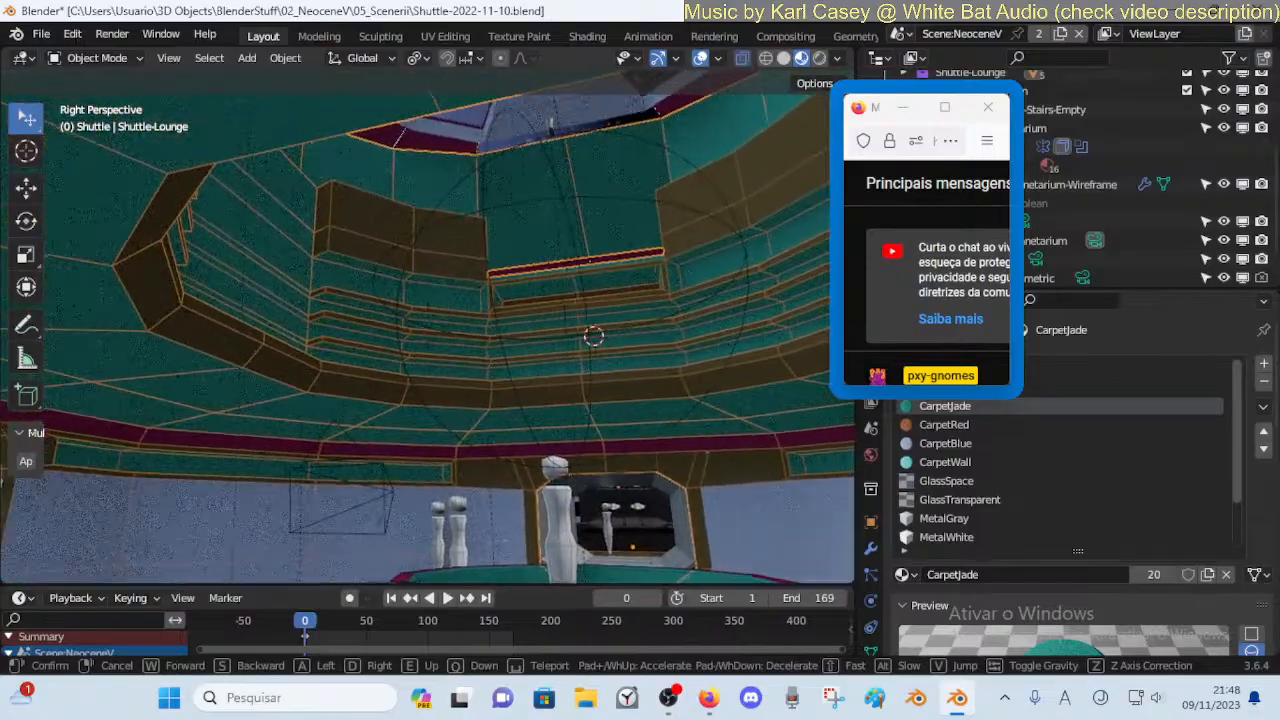
{"action": "key", "text": "w"}
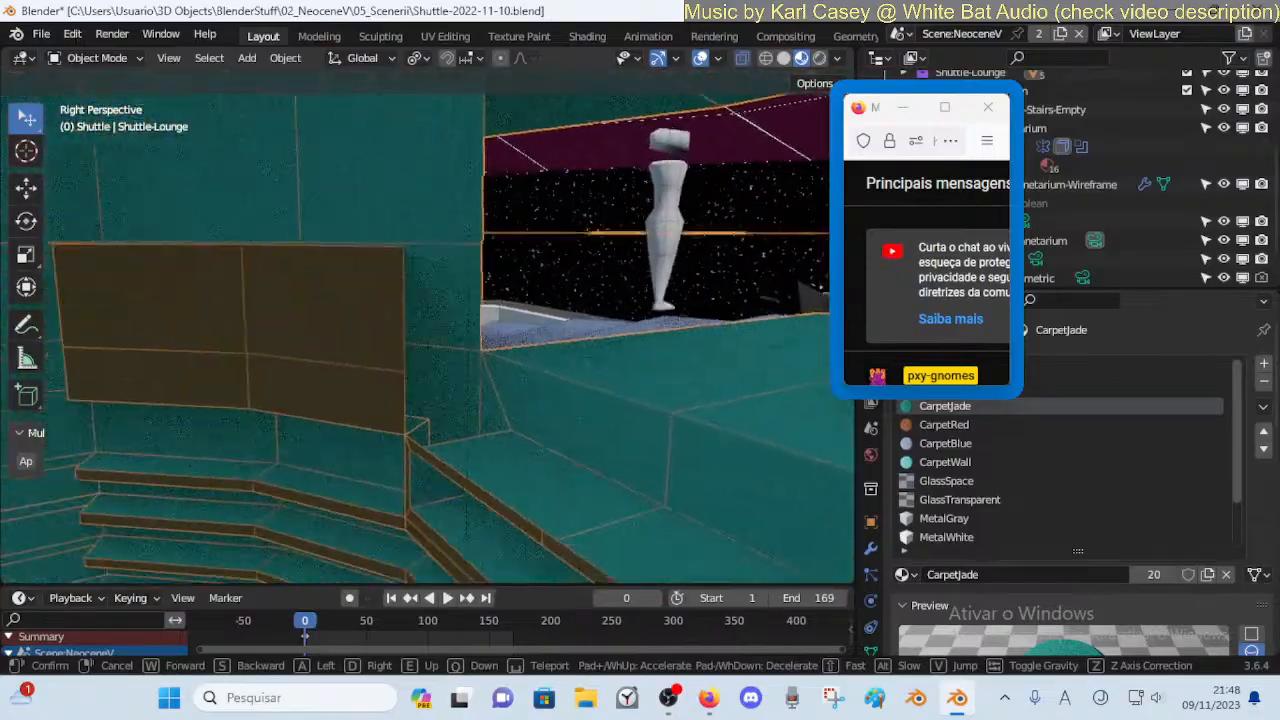
{"action": "key", "text": "s"}
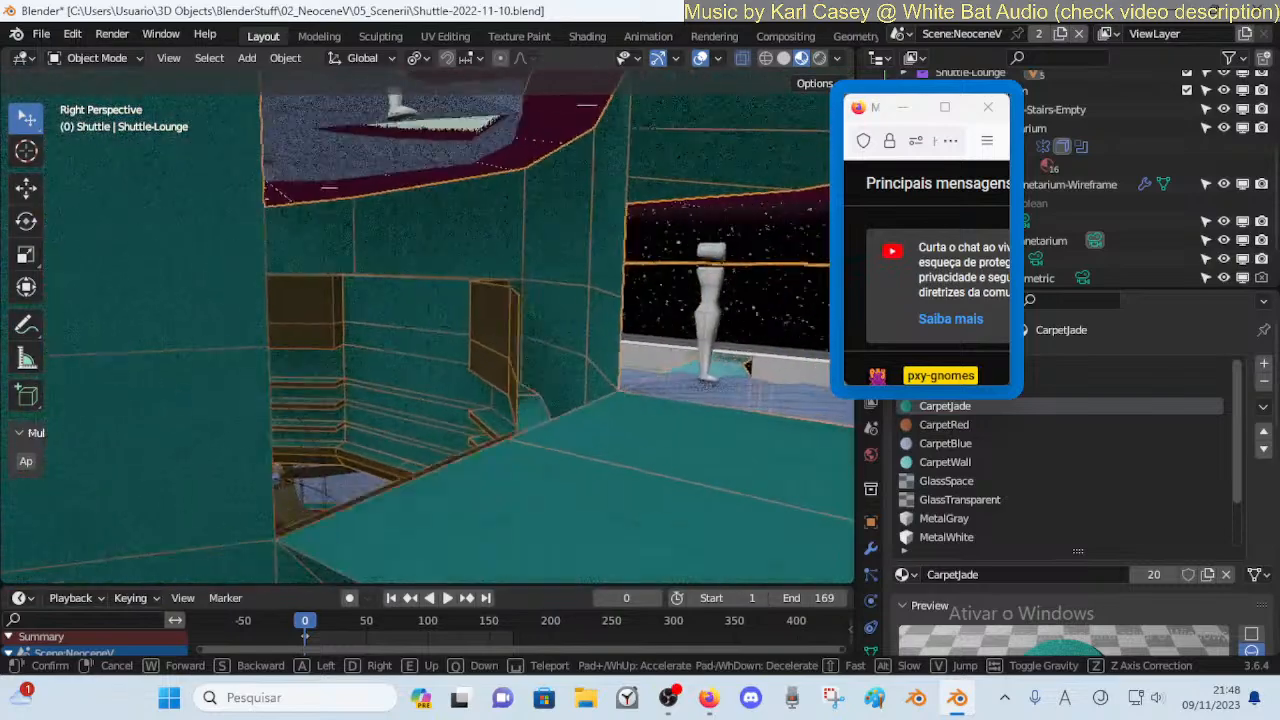
{"action": "key", "text": "d"}
{"action": "left_click", "coordinate": [443, 273]}
In the lounge mesh, extrude the lower wall's vertical edge beside the opening along global X to the centre line
{"action": "key", "text": "Tab"}
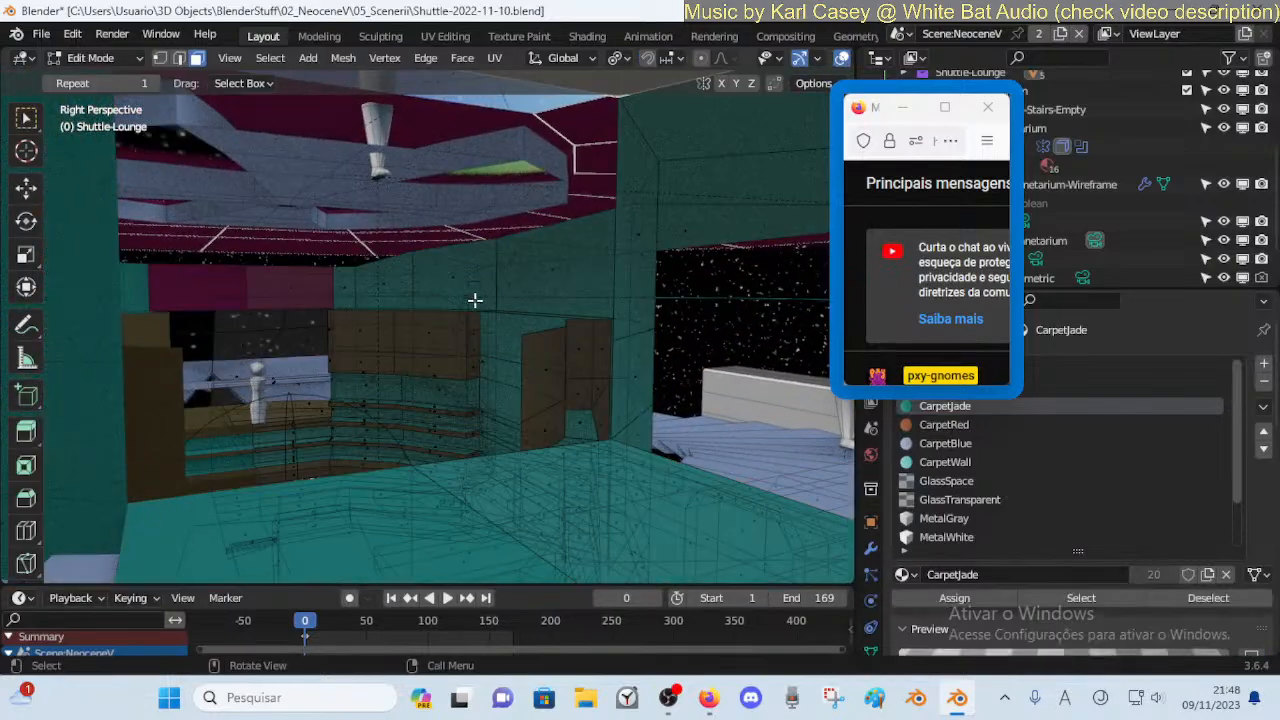
{"action": "left_click", "coordinate": [608, 346]}
{"action": "key", "text": "shift+grave"}
{"action": "key", "text": "d"}
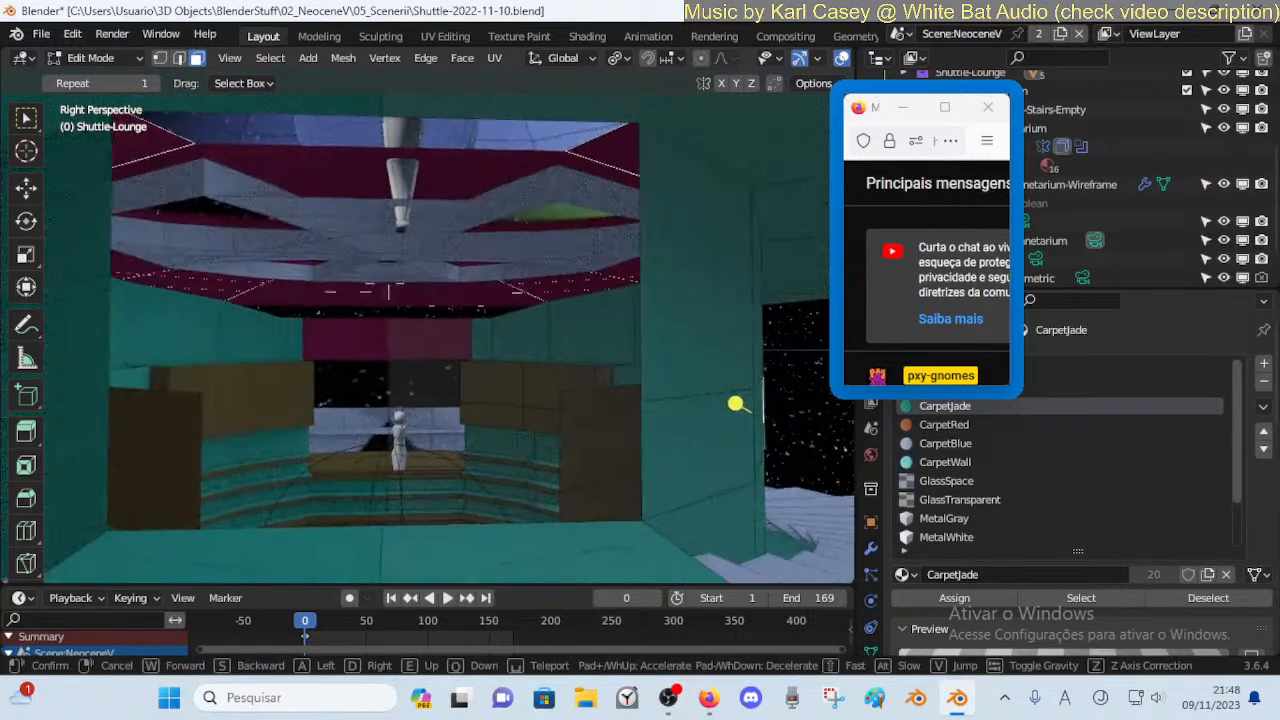
{"action": "left_click", "coordinate": [562, 434]}
{"action": "left_click", "coordinate": [560, 446]}
{"action": "key", "text": "2"}
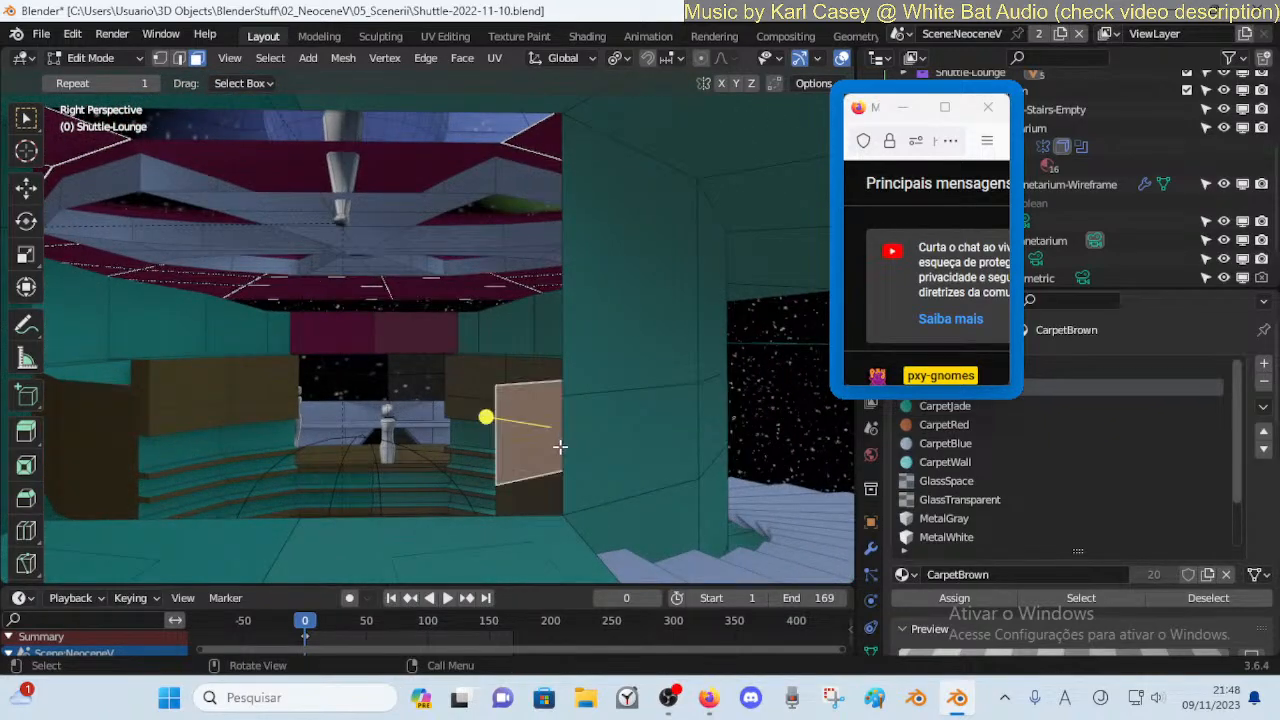
{"action": "left_click", "coordinate": [564, 449]}
{"action": "key", "text": "e"}
{"action": "key", "text": "x"}
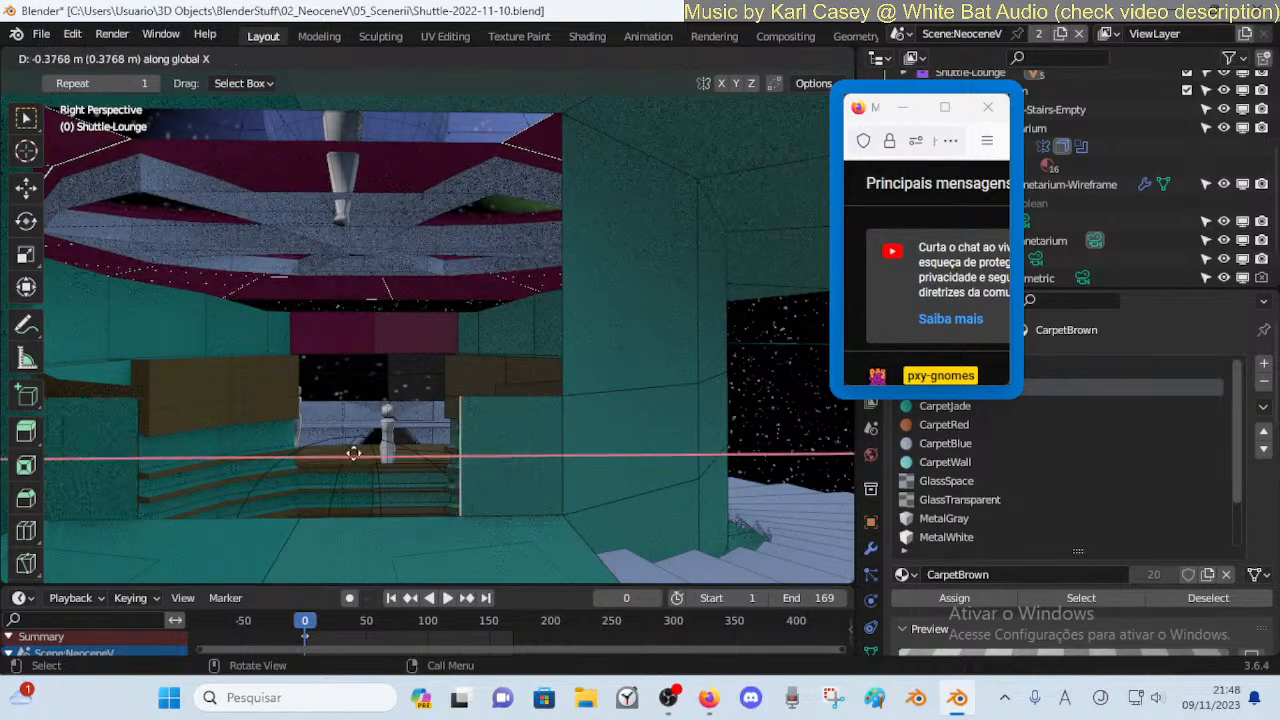
{"action": "left_click", "coordinate": [157, 446]}
Merge the extruded wall's lower corner vertex with the floor vertex at the centre line
{"action": "key", "text": "1"}
{"action": "left_click", "coordinate": [301, 517]}
{"action": "key", "text": "g"}
{"action": "right_click", "coordinate": [303, 508]}
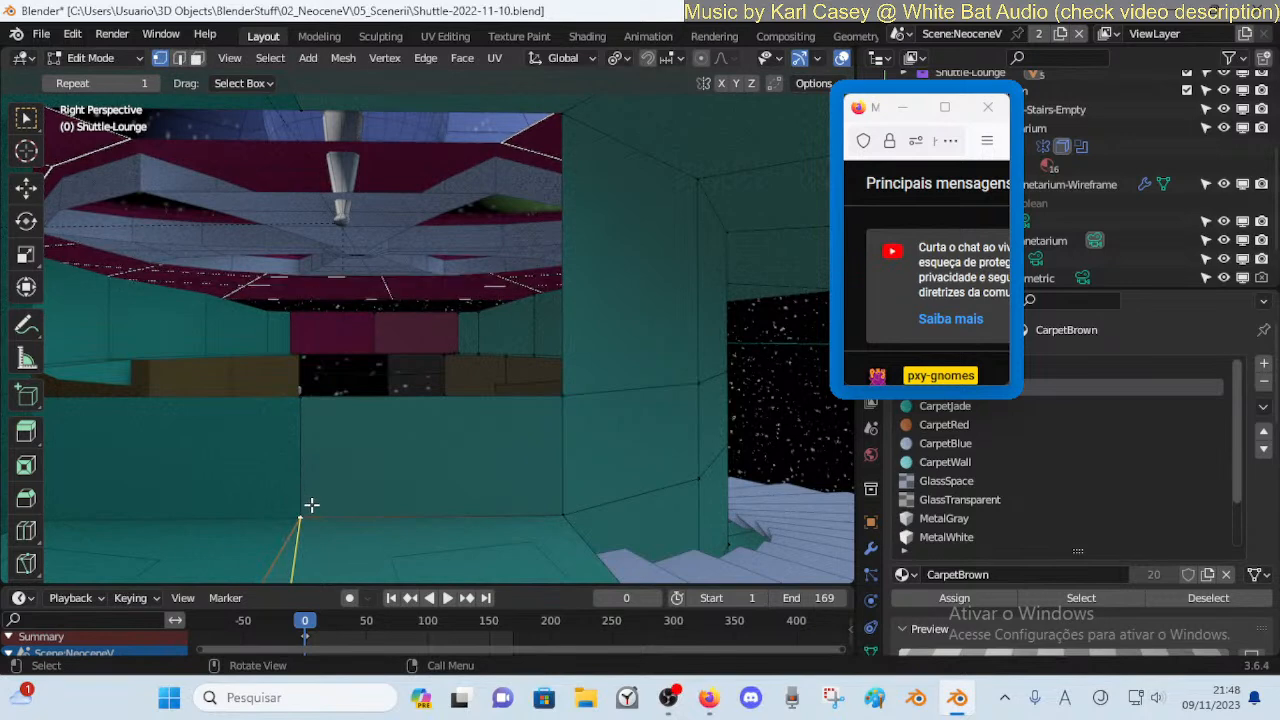
{"action": "key", "text": "alt+z"}
{"action": "left_click", "coordinate": [309, 502]}
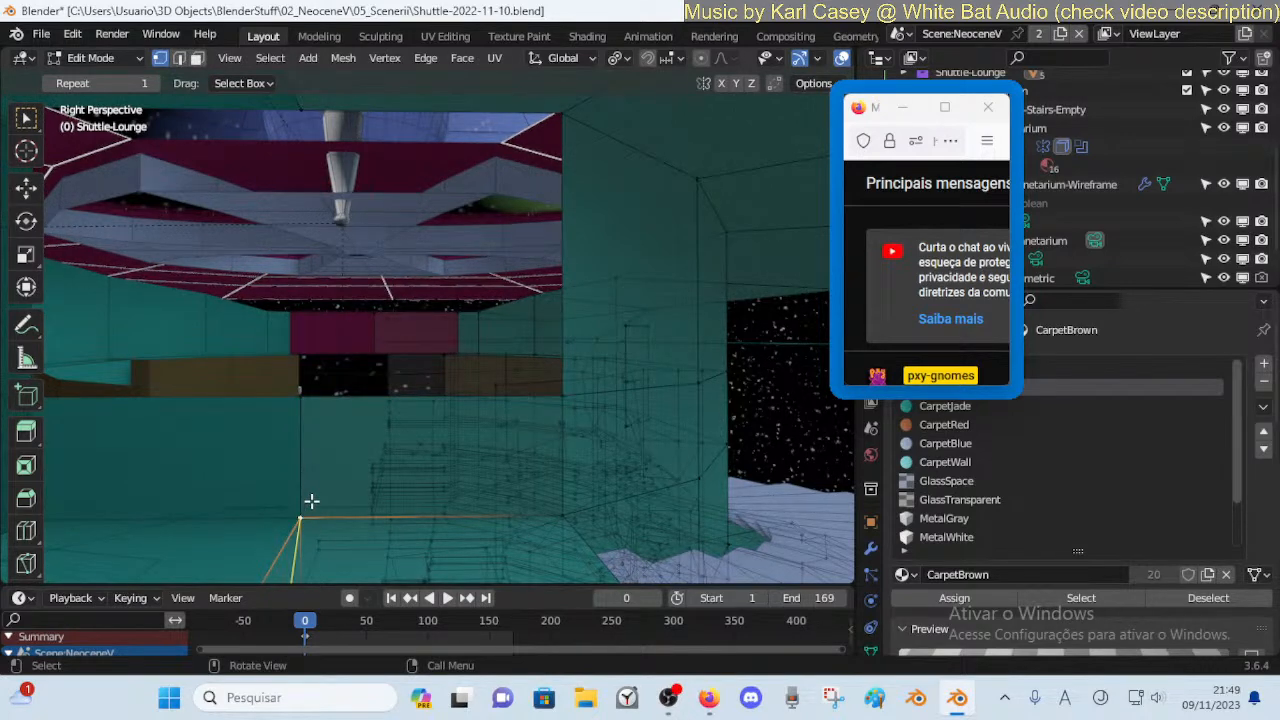
{"action": "key", "text": "g"}
{"action": "left_click", "coordinate": [315, 448]}
{"action": "left_click", "coordinate": [300, 517], "text": "shift"}
{"action": "key", "text": "m"}
{"action": "left_click", "coordinate": [335, 515]}
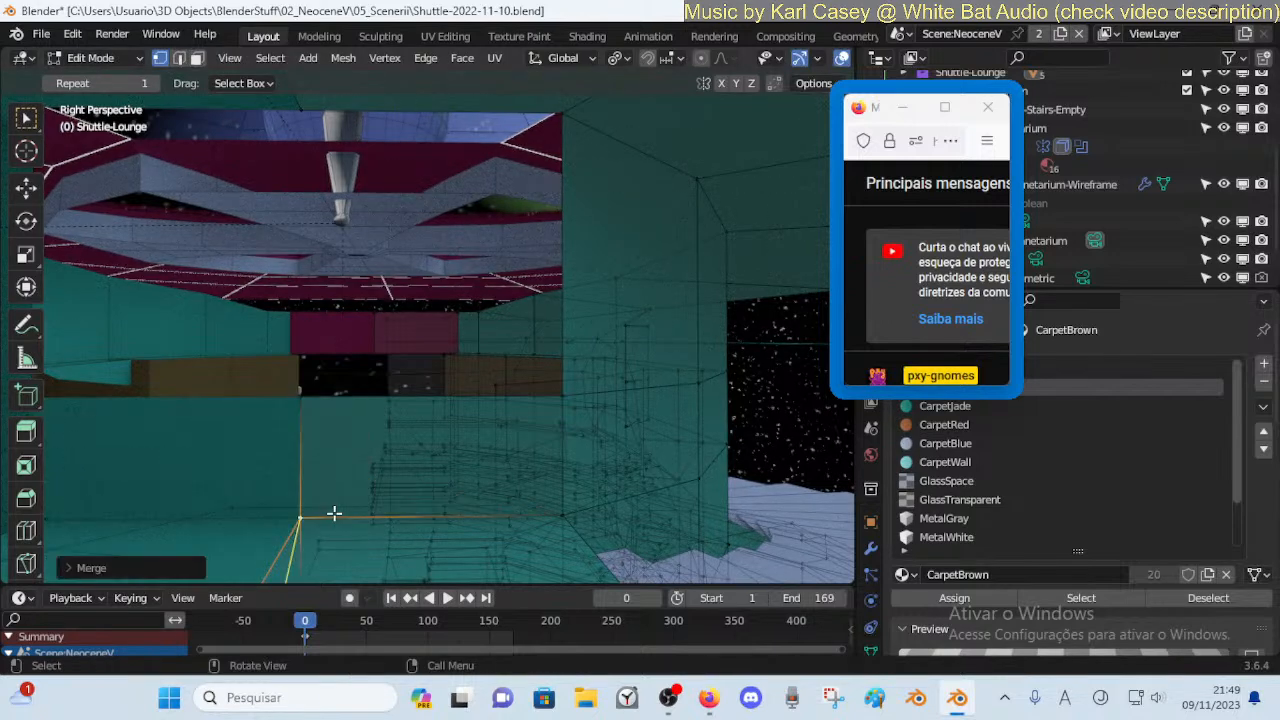
Return to Object Mode and examine the new wall section and brown panels from inside the lounge
{"action": "key", "text": "Tab"}
{"action": "key", "text": "alt+z"}
{"action": "key", "text": "shift+grave"}
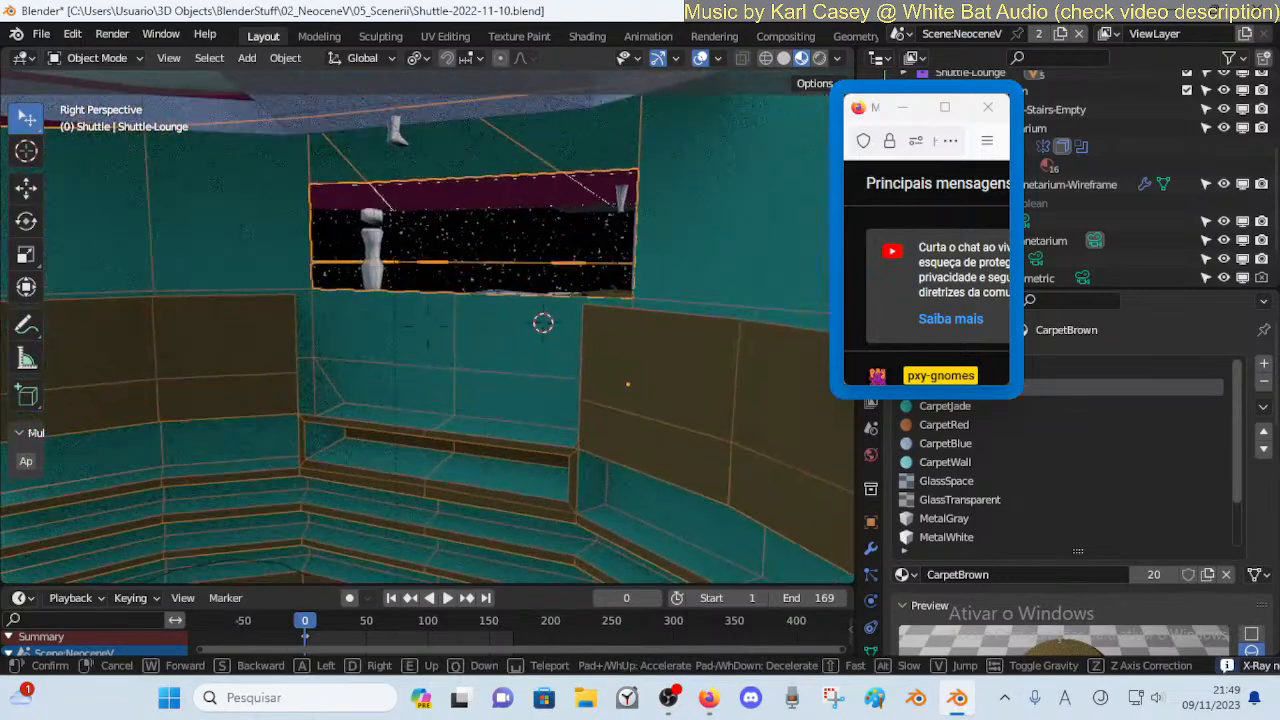
{"action": "left_click", "coordinate": [372, 480]}
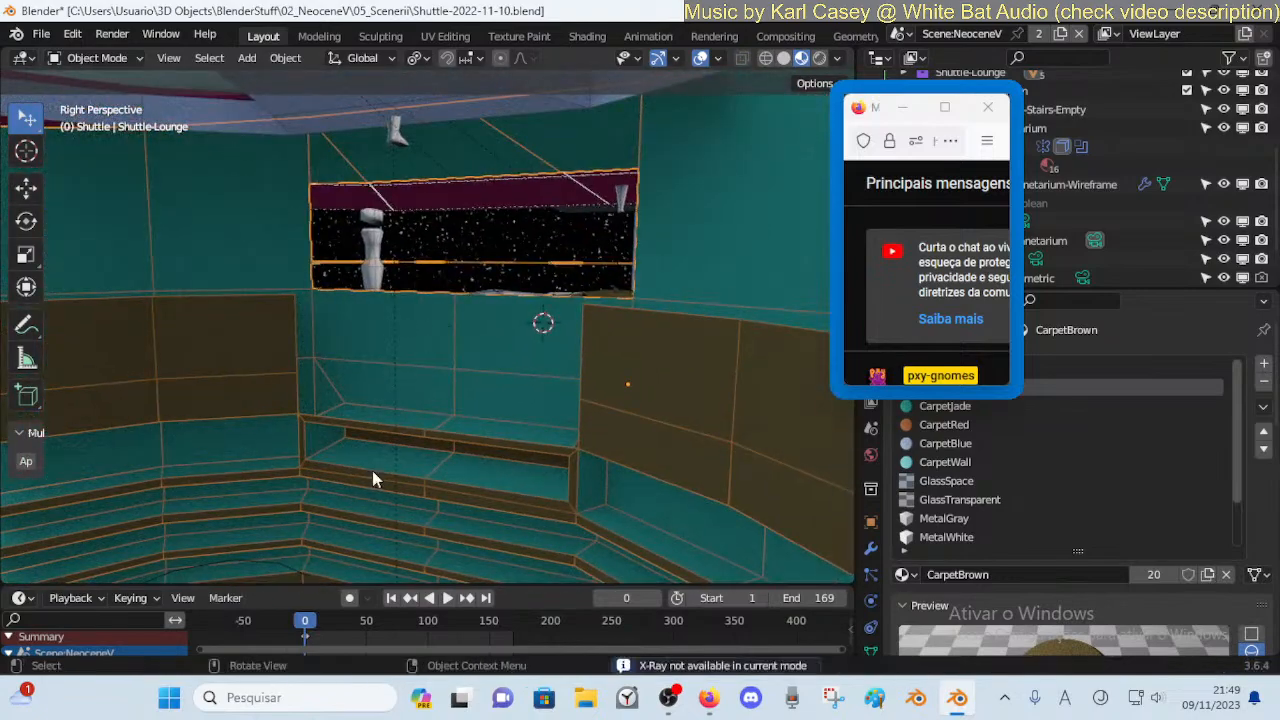
{"action": "key", "text": "shift+grave"}
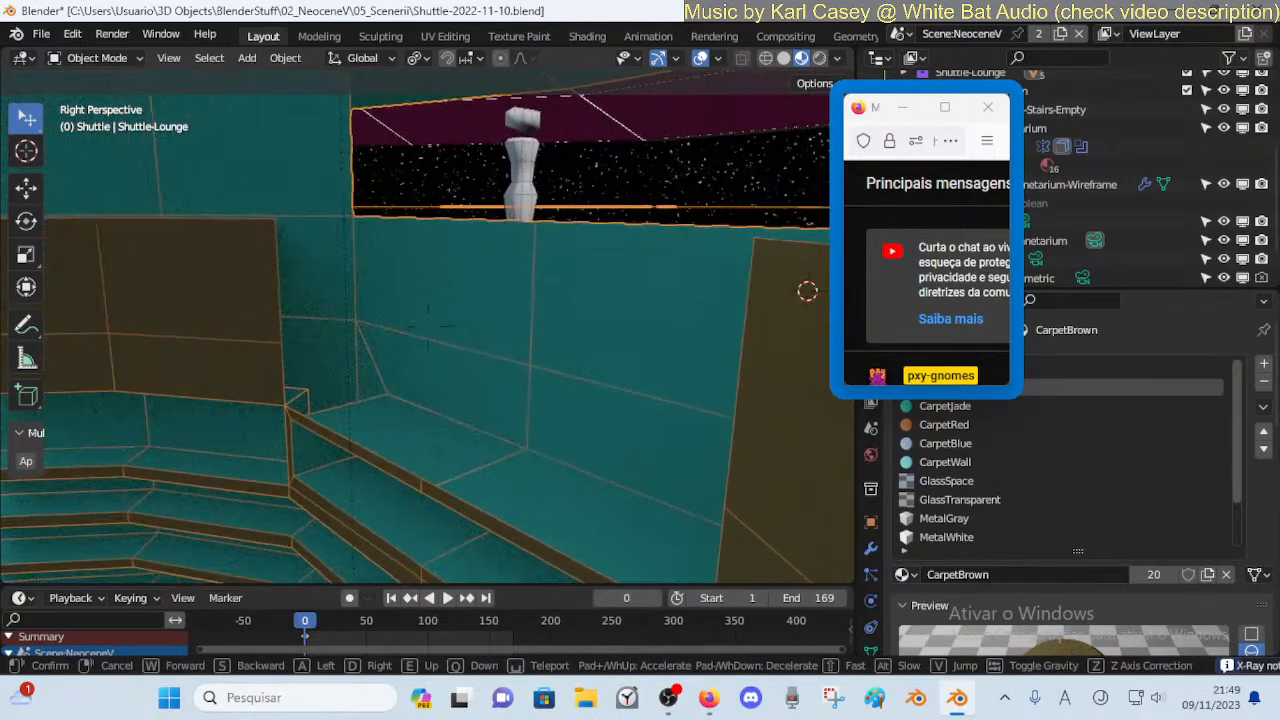
{"action": "key", "text": "w"}
{"action": "key", "text": "e"}
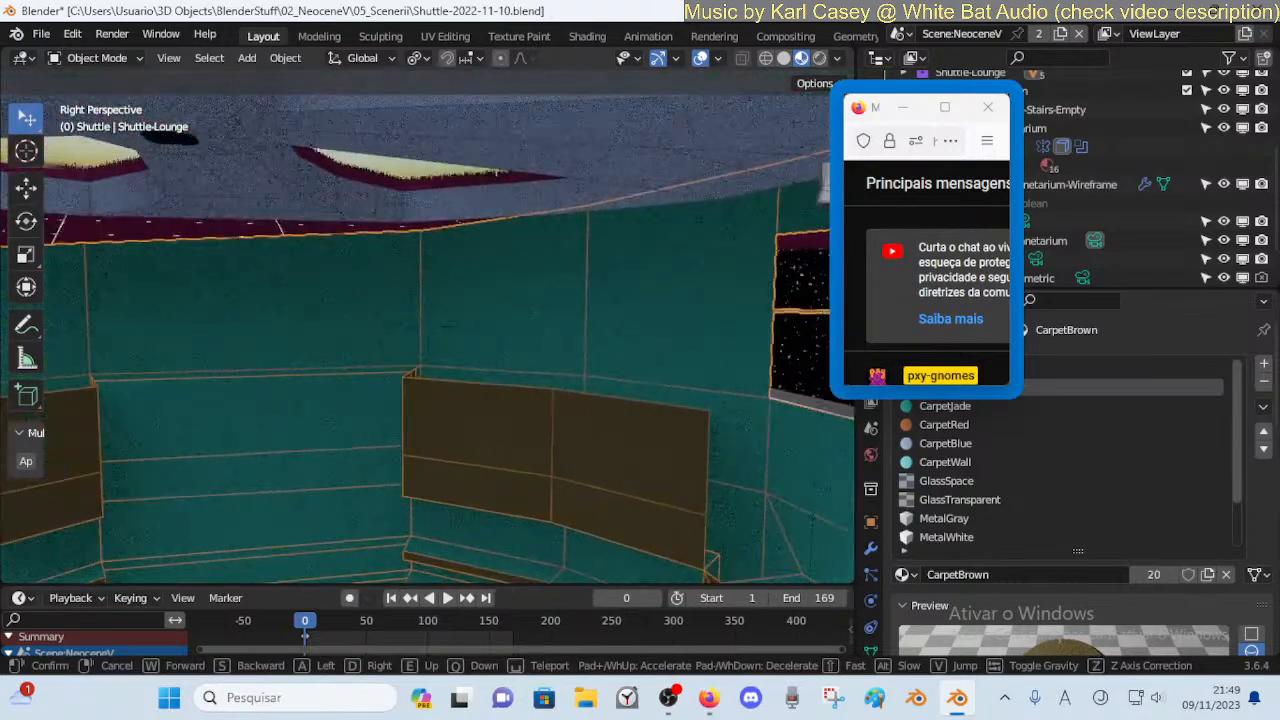
{"action": "left_click", "coordinate": [381, 472]}
In the lounge mesh, extrude the short wall edge beneath the maroon panel along global X across the opening
{"action": "key", "text": "Tab"}
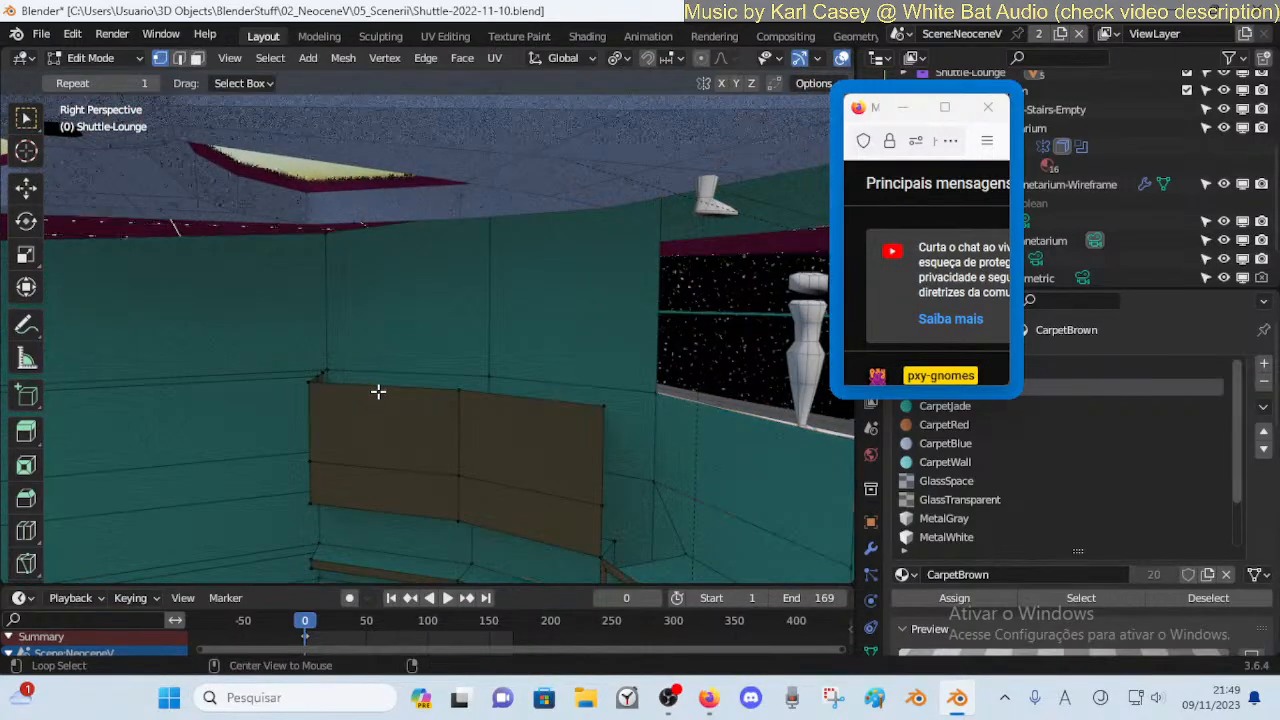
{"action": "mouse_move", "coordinate": [378, 390]}
{"action": "middle_mouse_down"}
{"action": "mouse_move", "coordinate": [323, 394]}
{"action": "mouse_move", "coordinate": [629, 394]}
{"action": "mouse_move", "coordinate": [377, 389]}
{"action": "middle_mouse_up"}
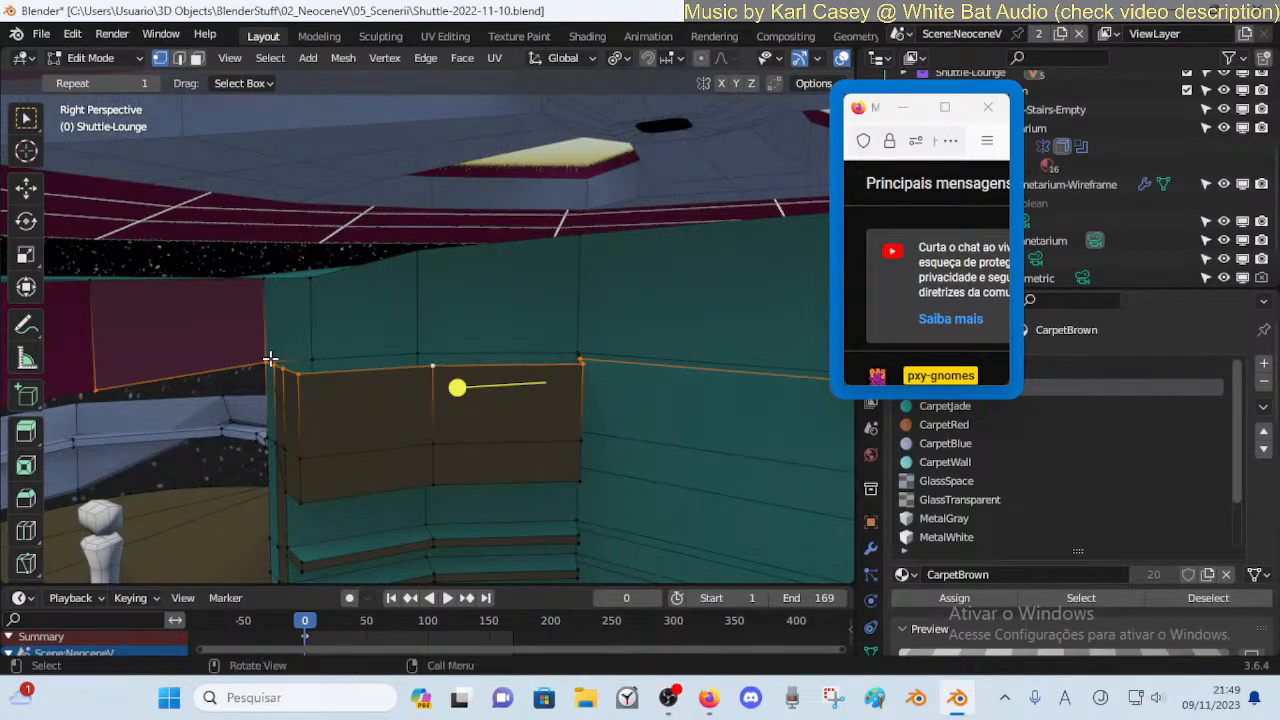
{"action": "key", "text": "shift+grave"}
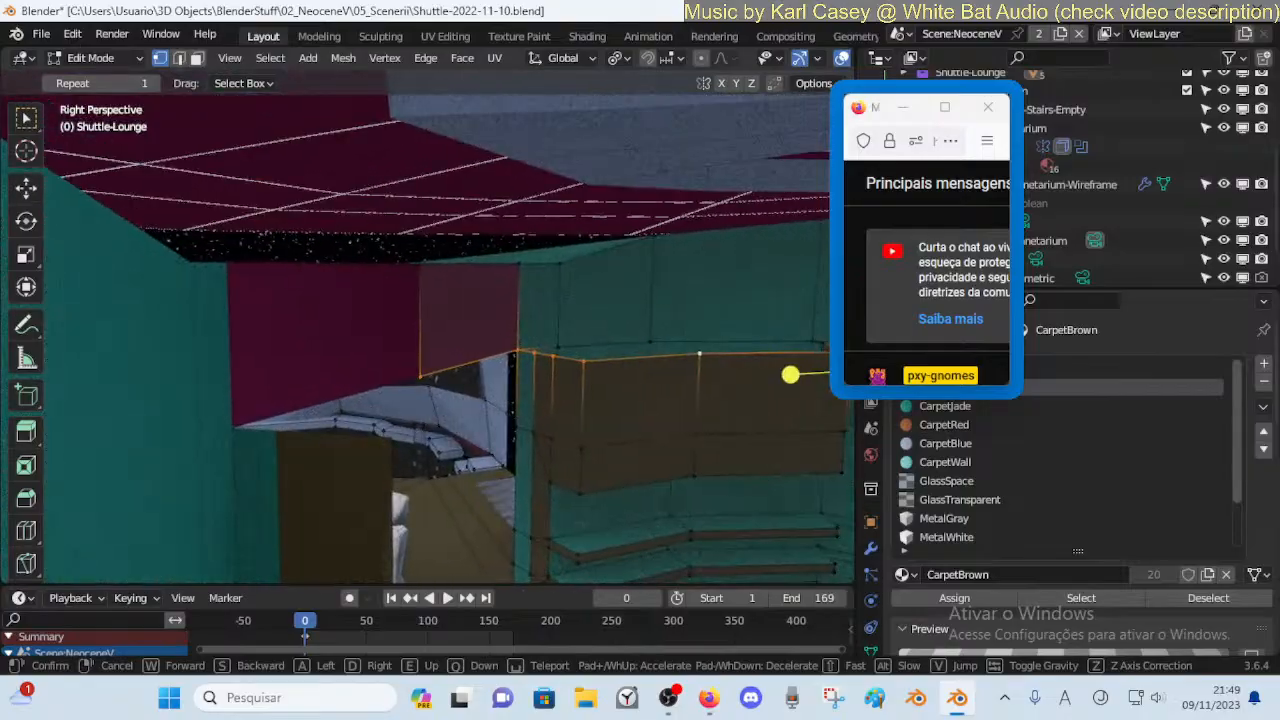
{"action": "key", "text": "a"}
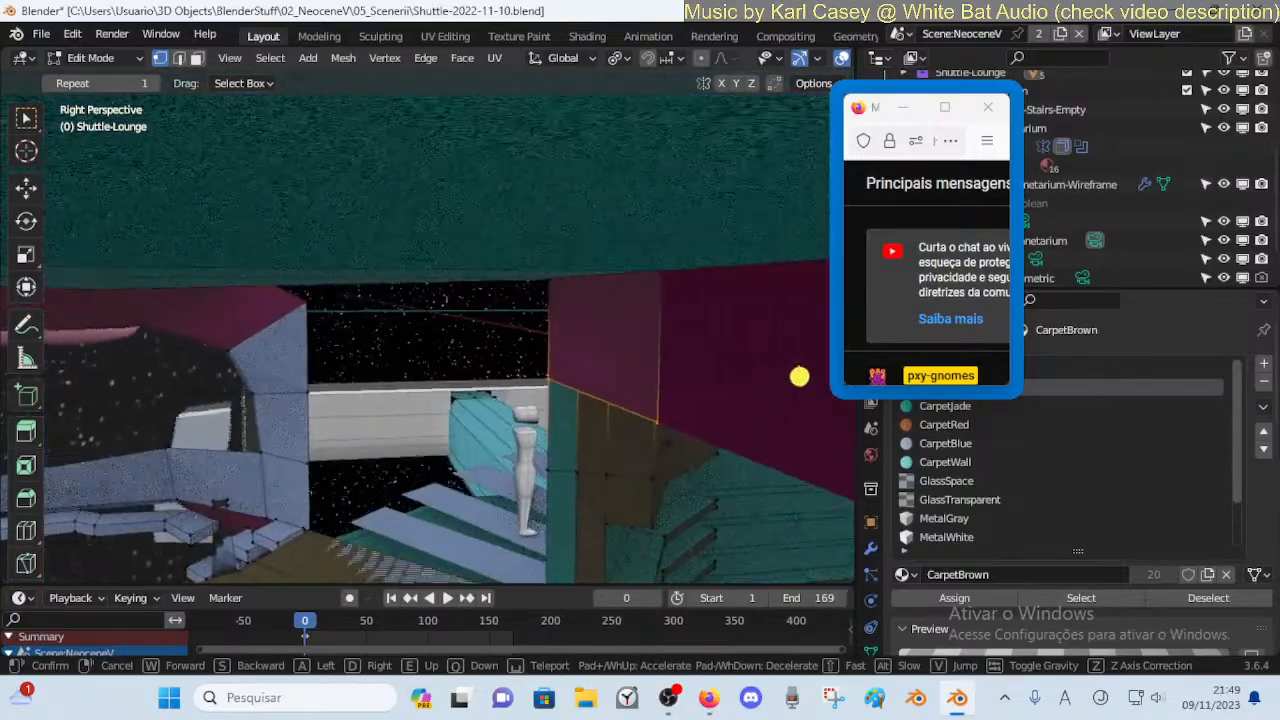
{"action": "key", "text": "d"}
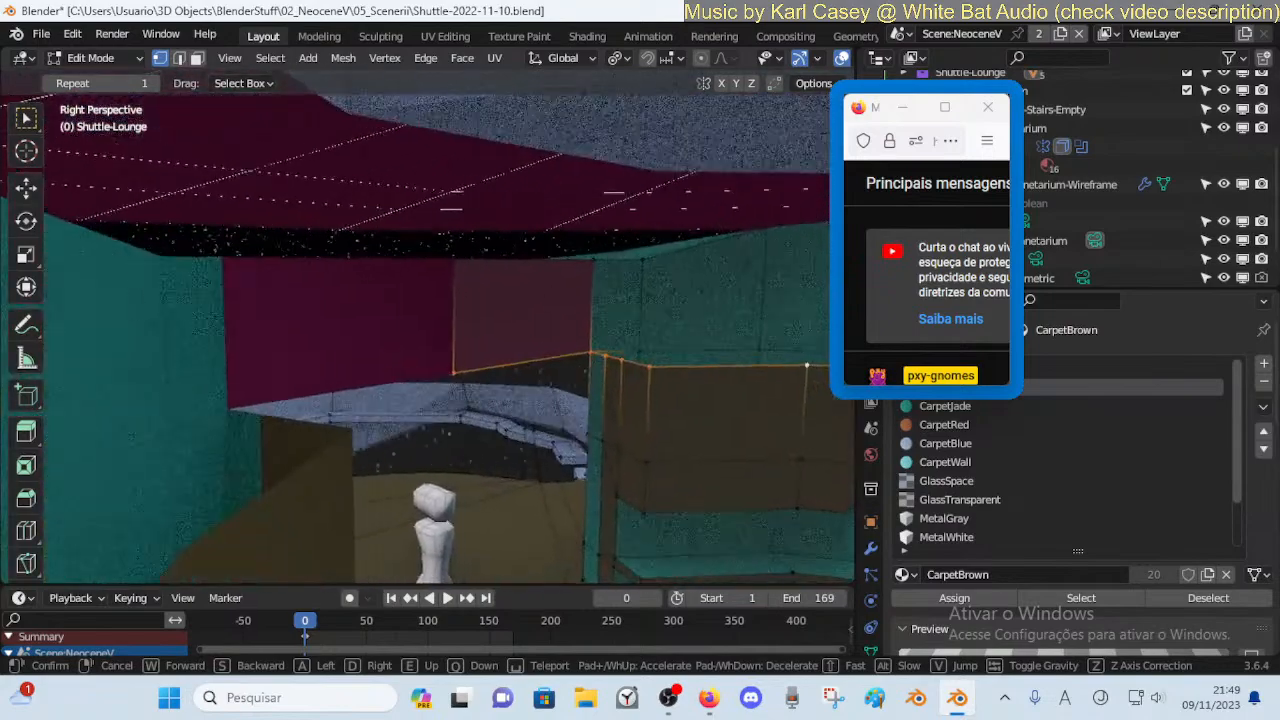
{"action": "left_click", "coordinate": [267, 357]}
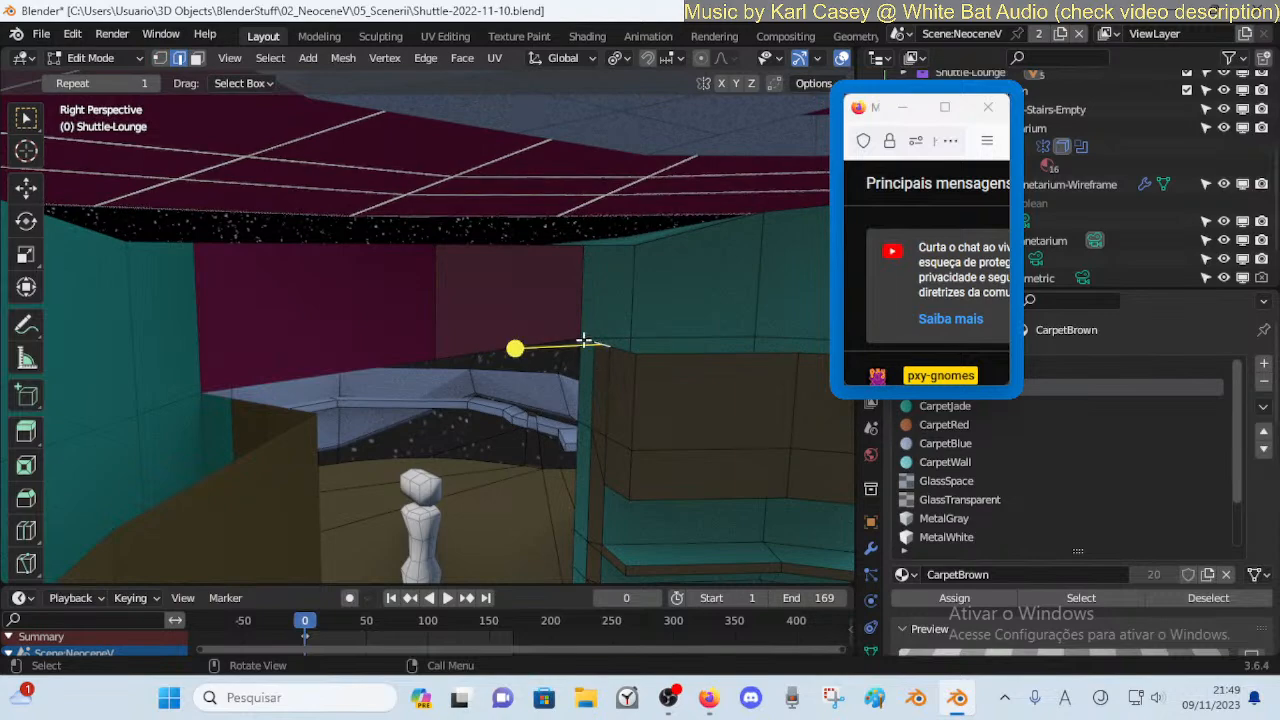
{"action": "key", "text": "e"}
{"action": "key", "text": "x"}
{"action": "left_click", "coordinate": [323, 400]}
Move the strip's loose vertex beneath the maroon panel and merge it with the panel's adjacent lower vertex
{"action": "key", "text": "alt+a"}
{"action": "key", "text": "g"}
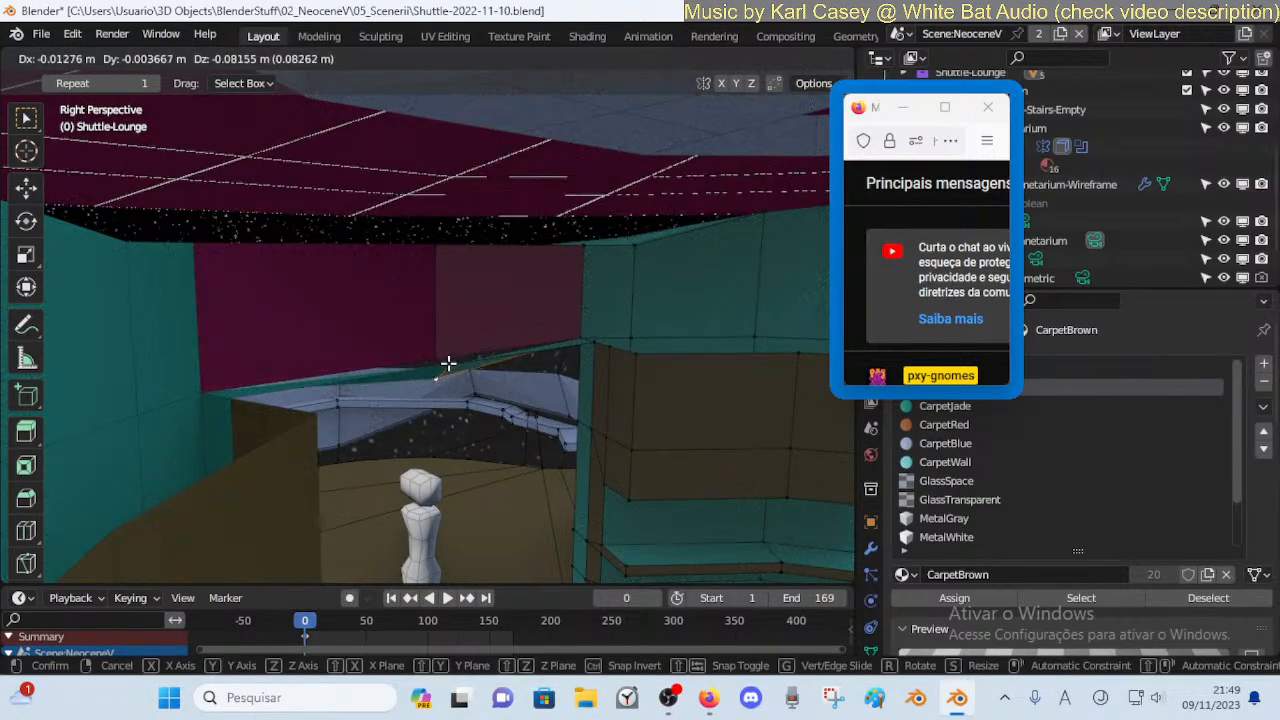
{"action": "left_click", "coordinate": [449, 364]}
{"action": "left_click", "coordinate": [440, 354], "text": "shift"}
{"action": "key", "text": "m"}
{"action": "left_click", "coordinate": [440, 354]}
{"action": "key", "text": "alt+a"}
{"action": "left_click", "coordinate": [456, 369]}
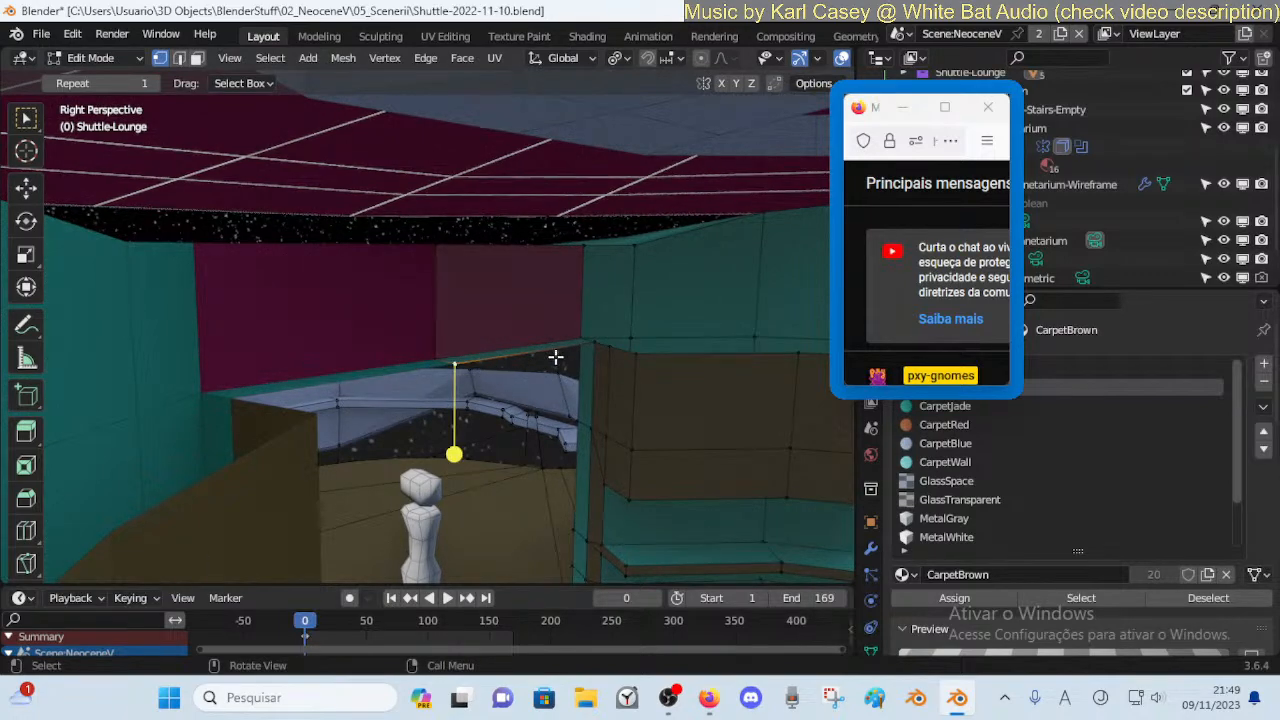
Extrude the brown panel's vertical end edges along global X to continue the panel across the adjoining teal wall
{"action": "key", "text": "shift+grave"}
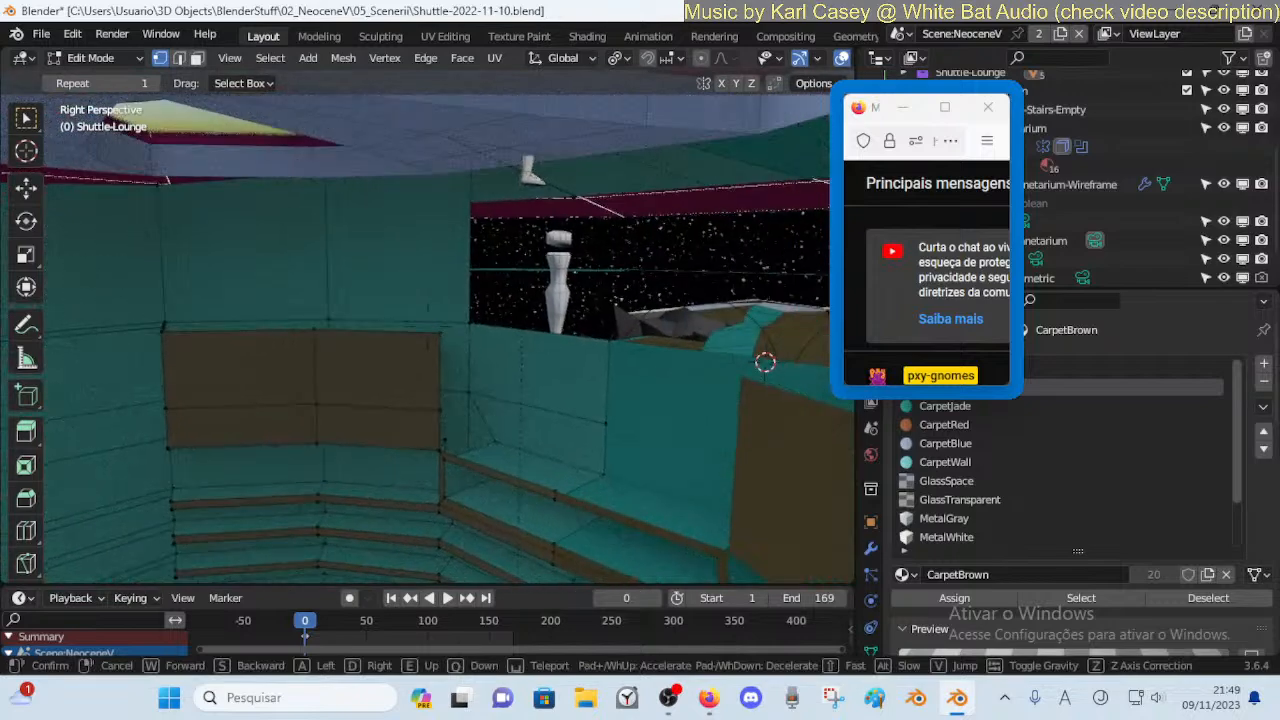
{"action": "left_click", "coordinate": [536, 443]}
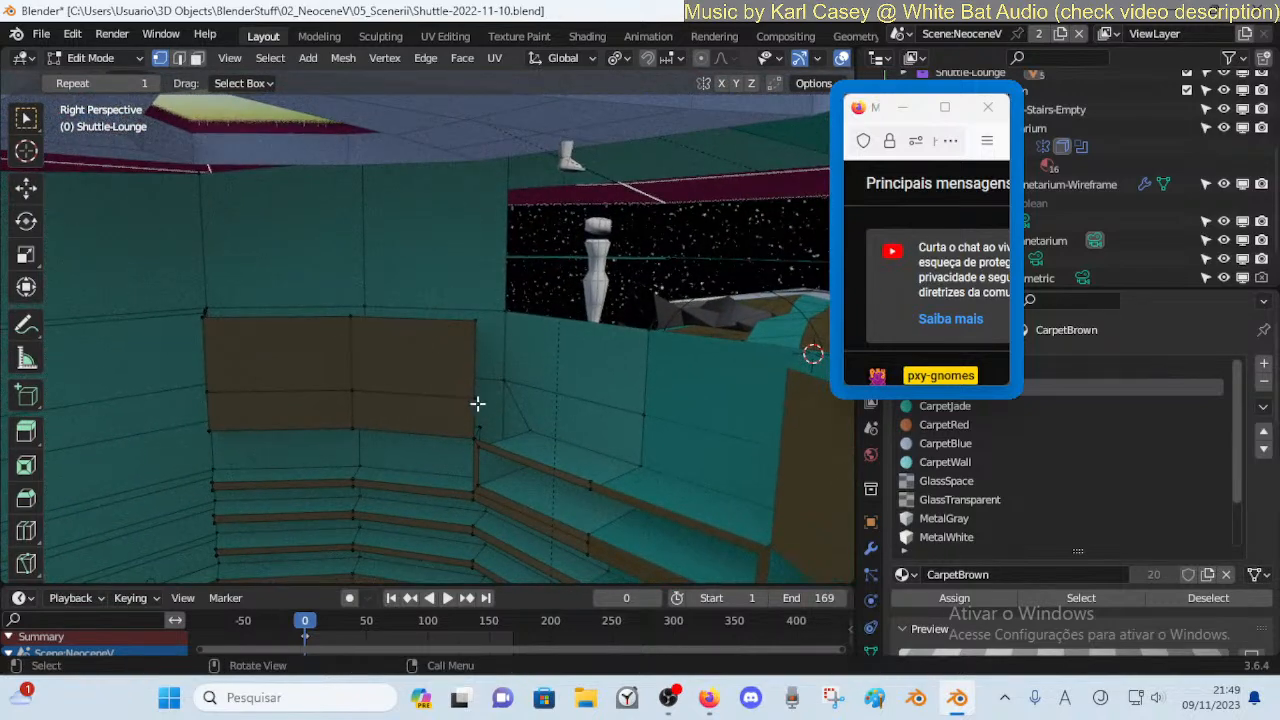
{"action": "key", "text": "2"}
{"action": "key", "text": "g"}
{"action": "key", "text": "x"}
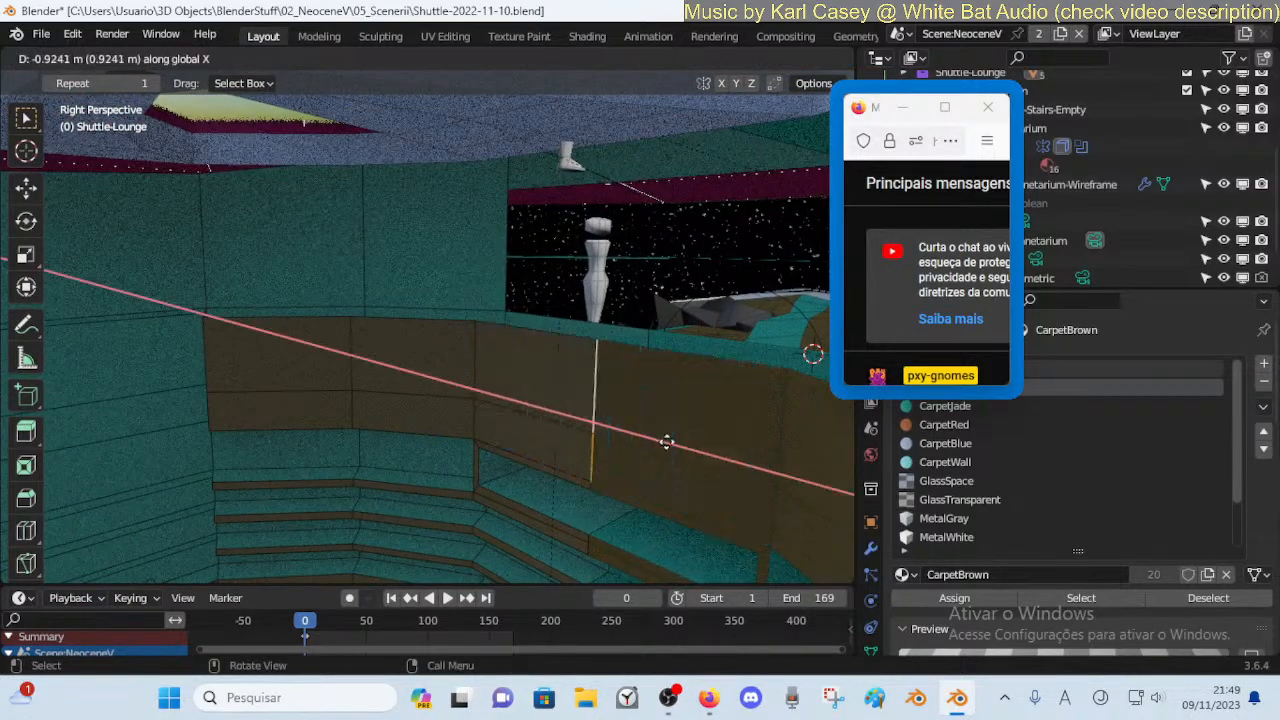
{"action": "left_click", "coordinate": [714, 449]}
Merge all of the lounge mesh's vertices by distance and test-move a corner vertex of the extended brown panel
{"action": "key", "text": "g"}
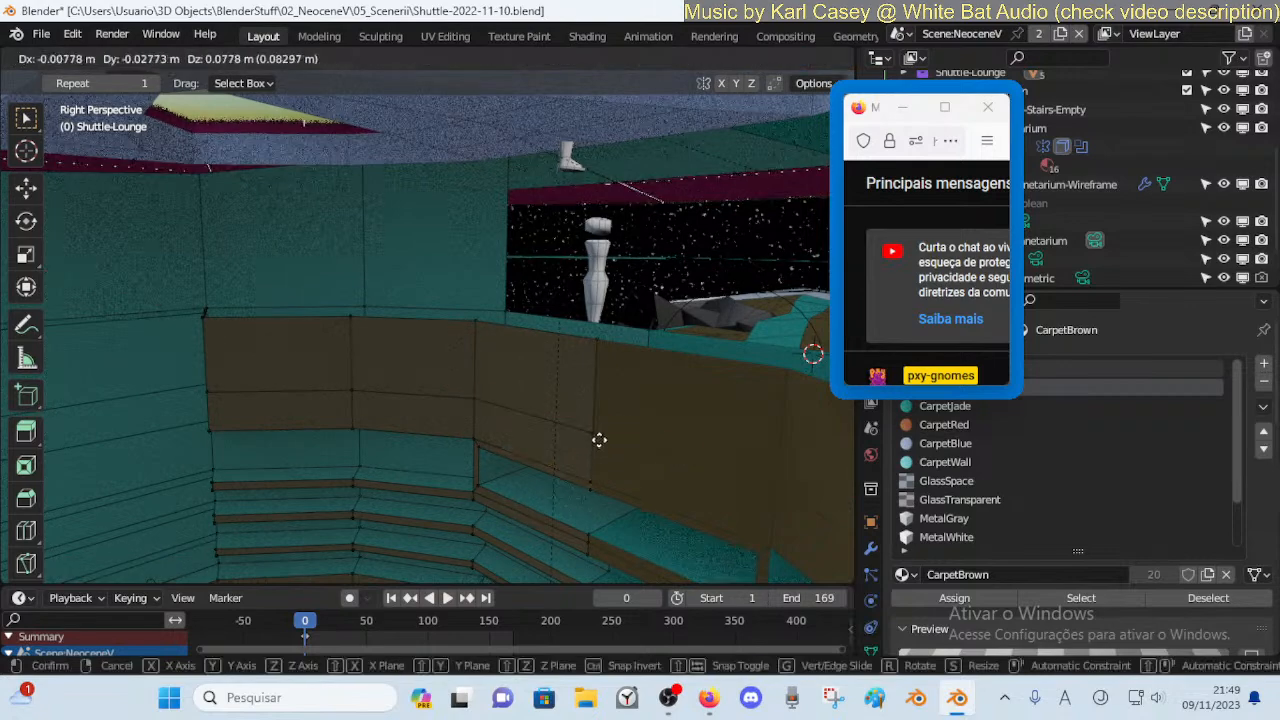
{"action": "left_click", "coordinate": [556, 471]}
{"action": "key", "text": "a"}
{"action": "key", "text": "m"}
{"action": "left_click", "coordinate": [551, 495]}
{"action": "left_click", "coordinate": [593, 487]}
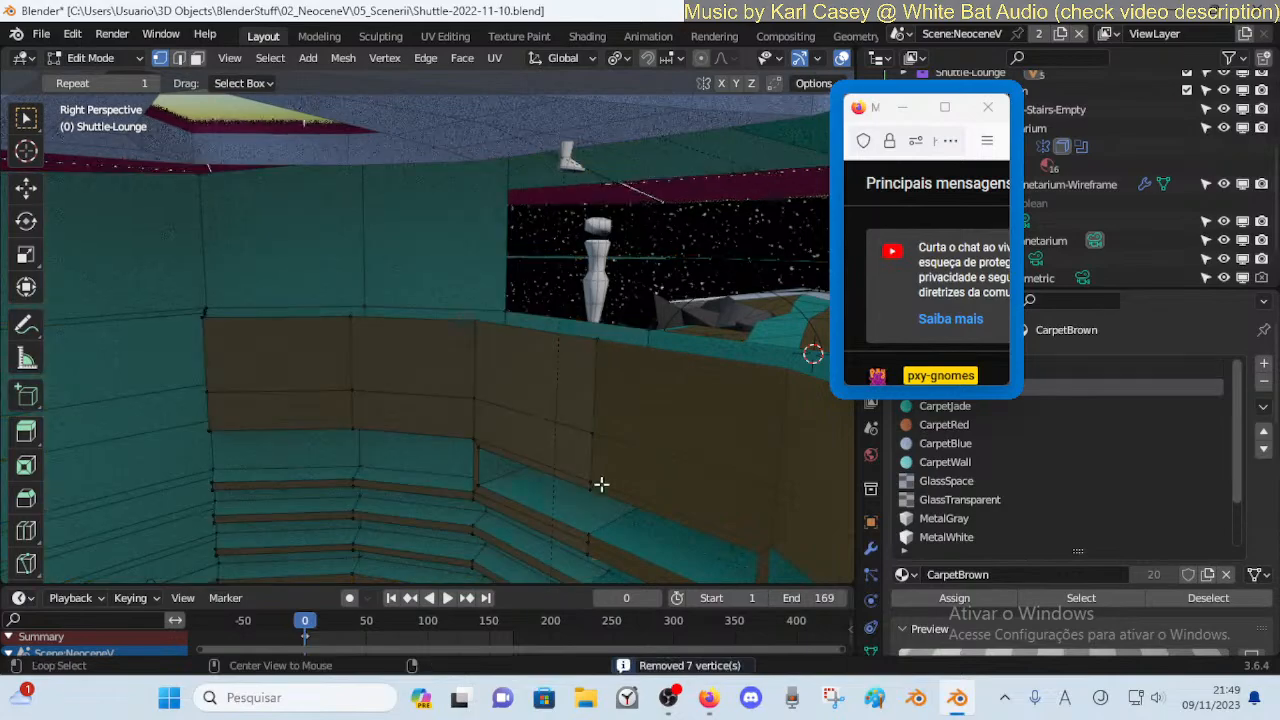
{"action": "key", "text": "g"}
{"action": "right_click", "coordinate": [580, 446]}
Fill the missing faces between the paired step edges below the opening beside the standing dummy
{"action": "key", "text": "shift+grave"}
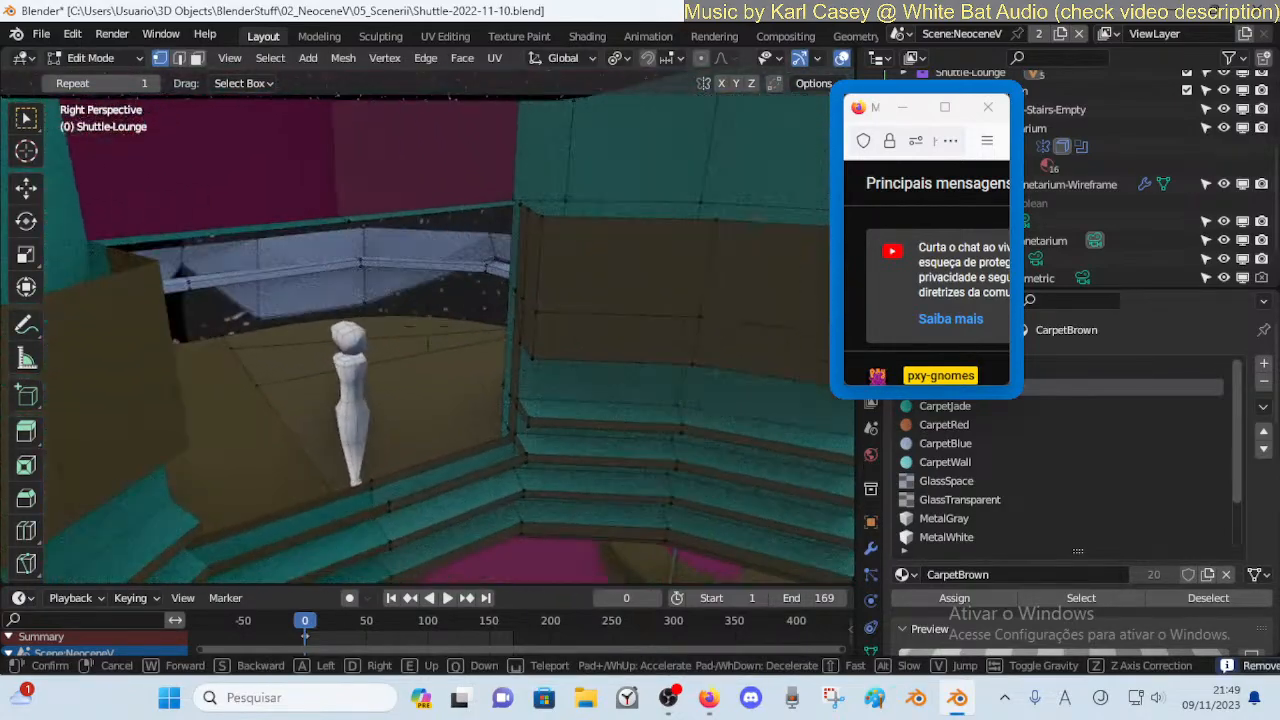
{"action": "left_click", "coordinate": [483, 477]}
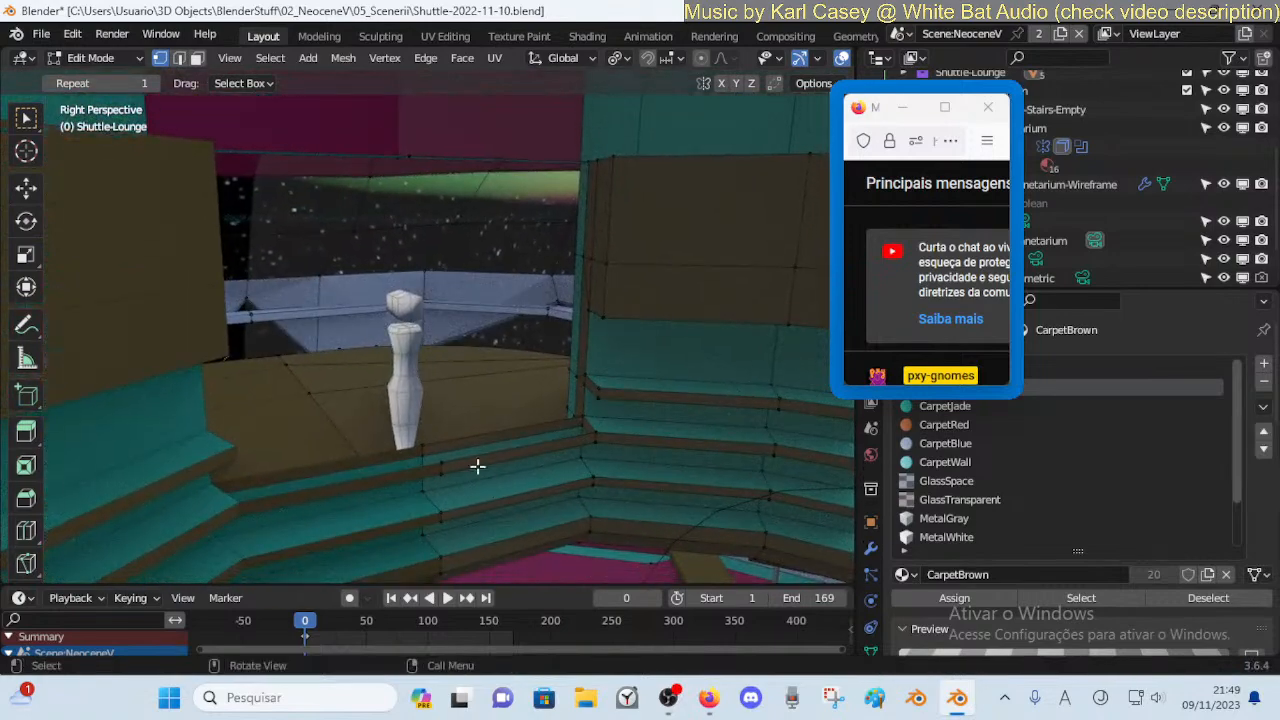
{"action": "left_click", "coordinate": [500, 430]}
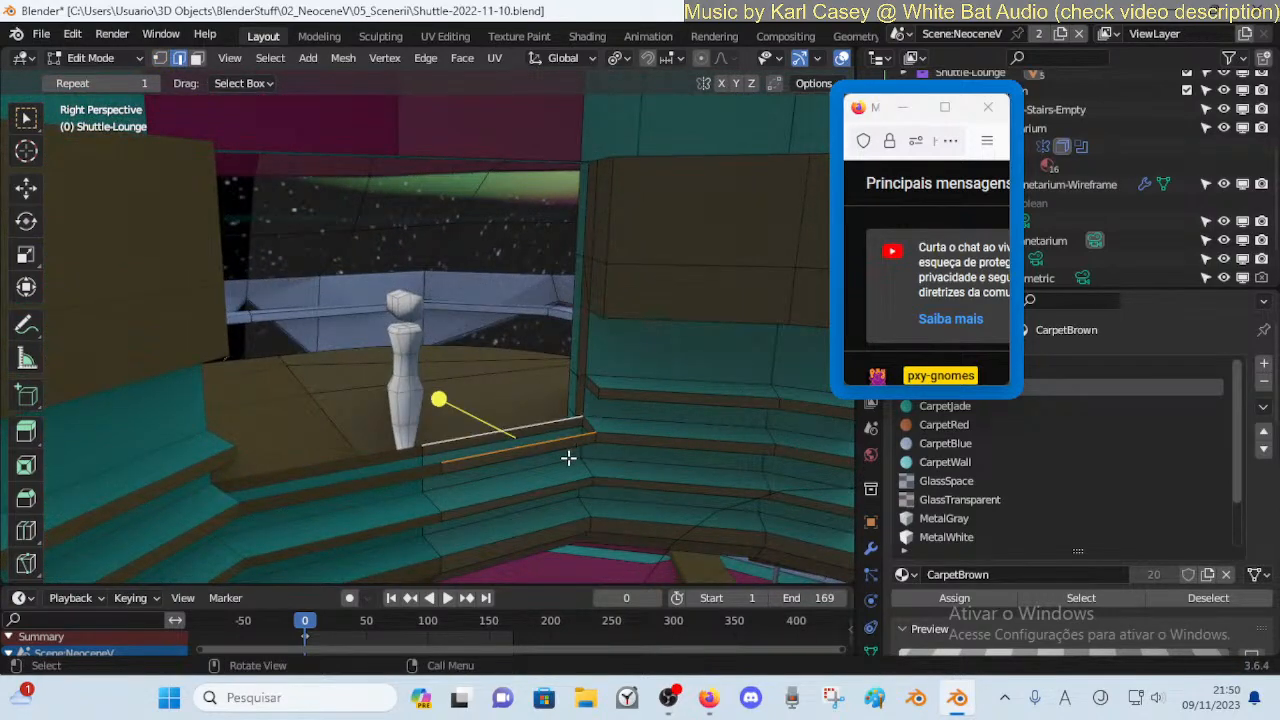
{"action": "key", "text": "shift+grave"}
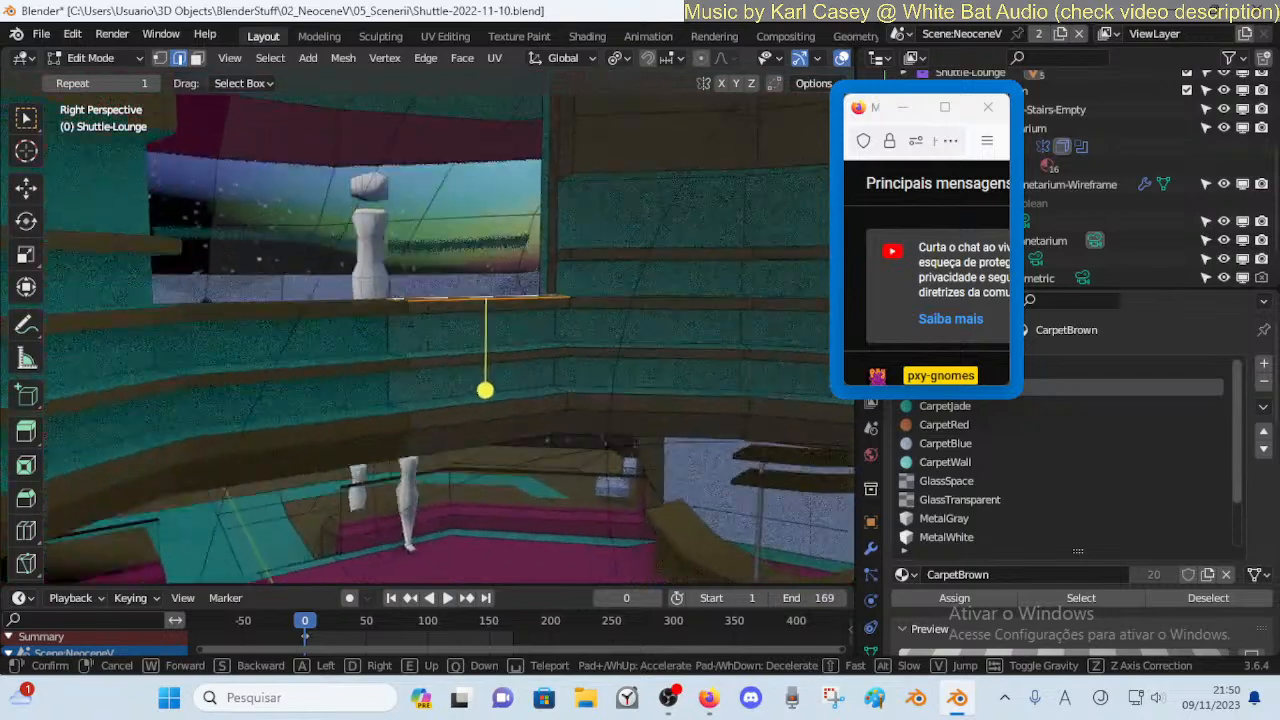
{"action": "left_click", "coordinate": [558, 393]}
{"action": "left_click", "coordinate": [513, 303]}
{"action": "left_click", "coordinate": [520, 289], "text": "shift"}
{"action": "key", "text": "f"}
{"action": "left_click", "coordinate": [506, 348]}
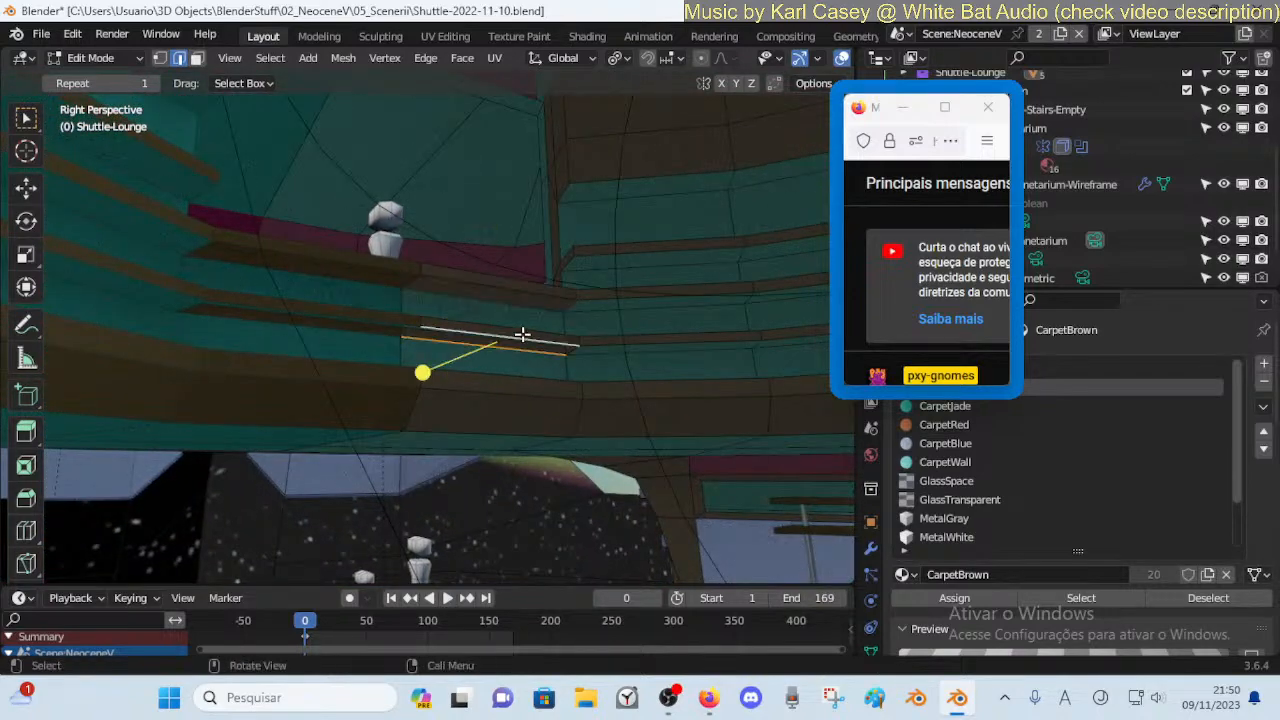
{"action": "key", "text": "shift+grave"}
{"action": "left_click", "coordinate": [490, 421]}
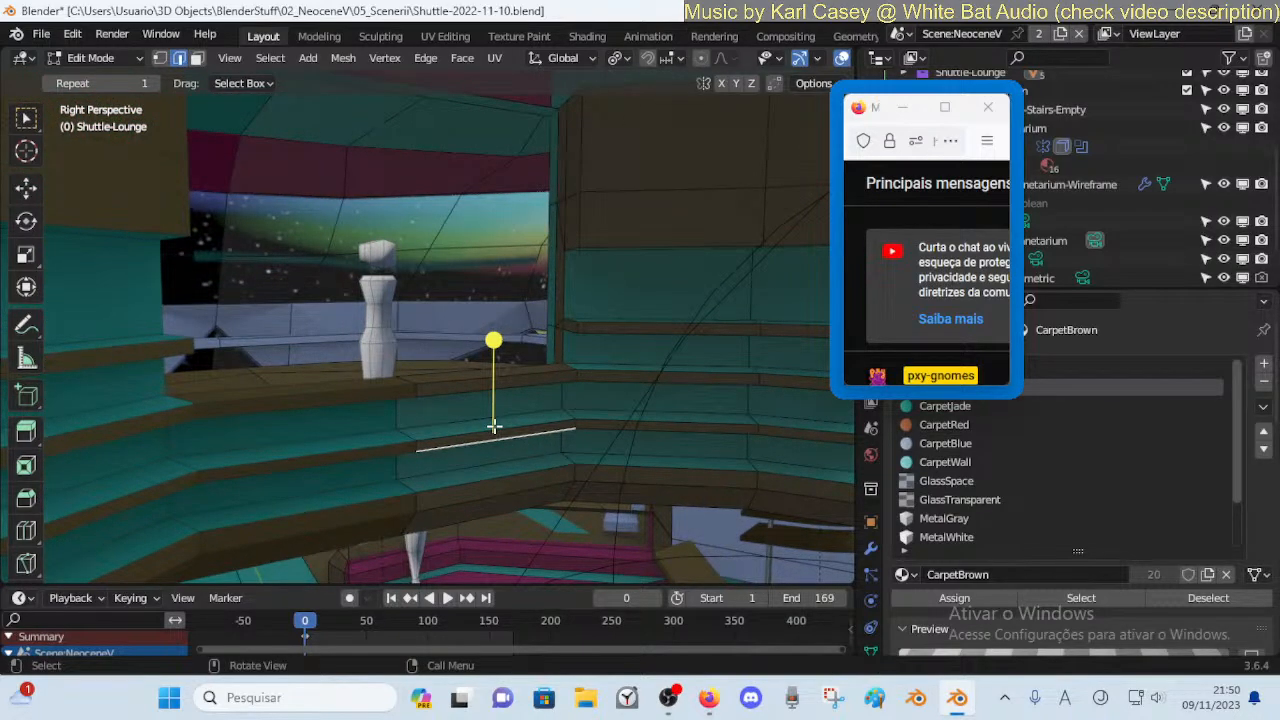
{"action": "middle_click_drag", "start_coordinate": [494, 426], "coordinate": [486, 311]}
Assign the CarpetJade material to the new tread face below the opening and save the file
{"action": "key", "text": "a"}
{"action": "key", "text": "alt+a"}
{"action": "key", "text": "3"}
{"action": "left_click", "coordinate": [489, 264]}
{"action": "key", "text": "shift+grave"}
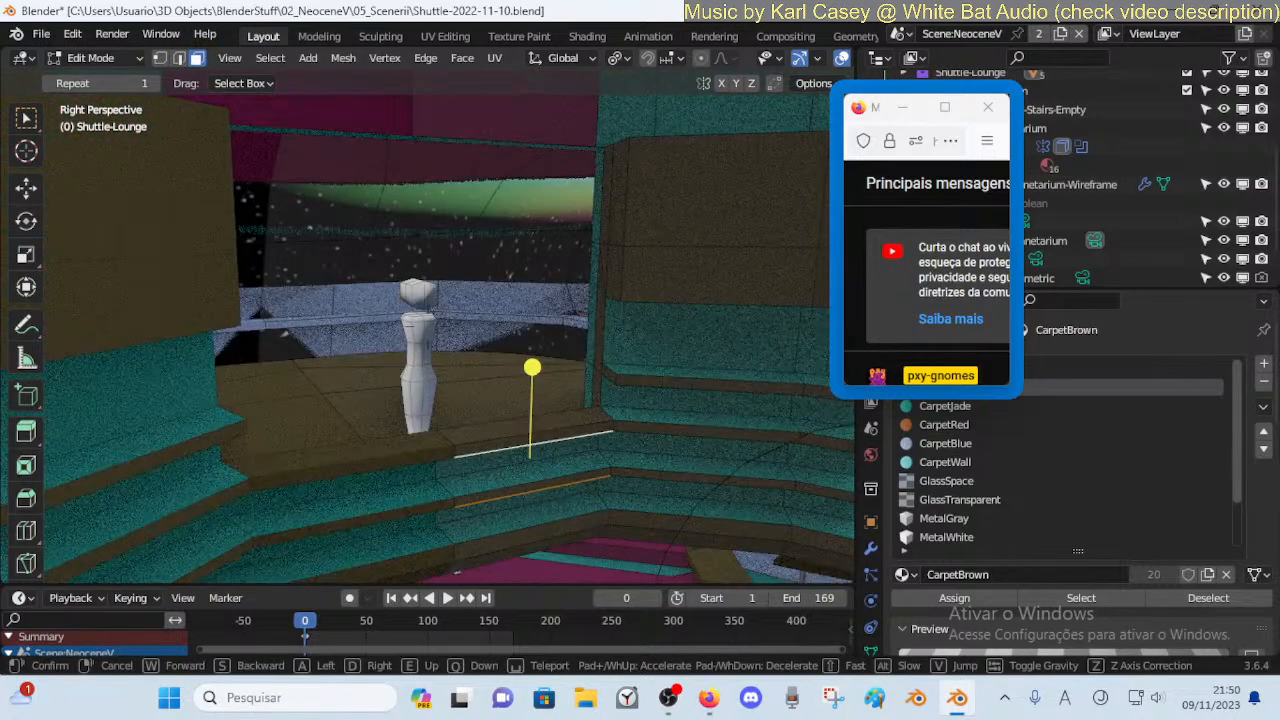
{"action": "left_click", "coordinate": [489, 330]}
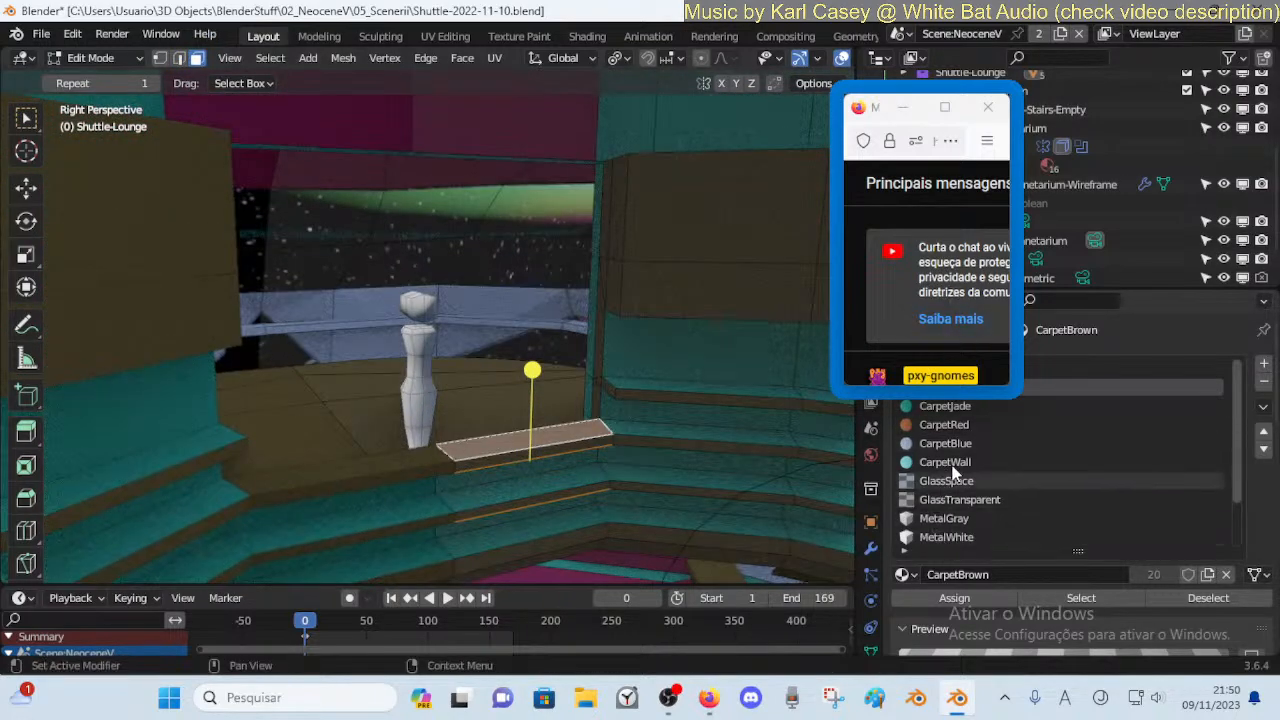
{"action": "left_click", "coordinate": [945, 406]}
{"action": "key", "text": "shift+grave"}
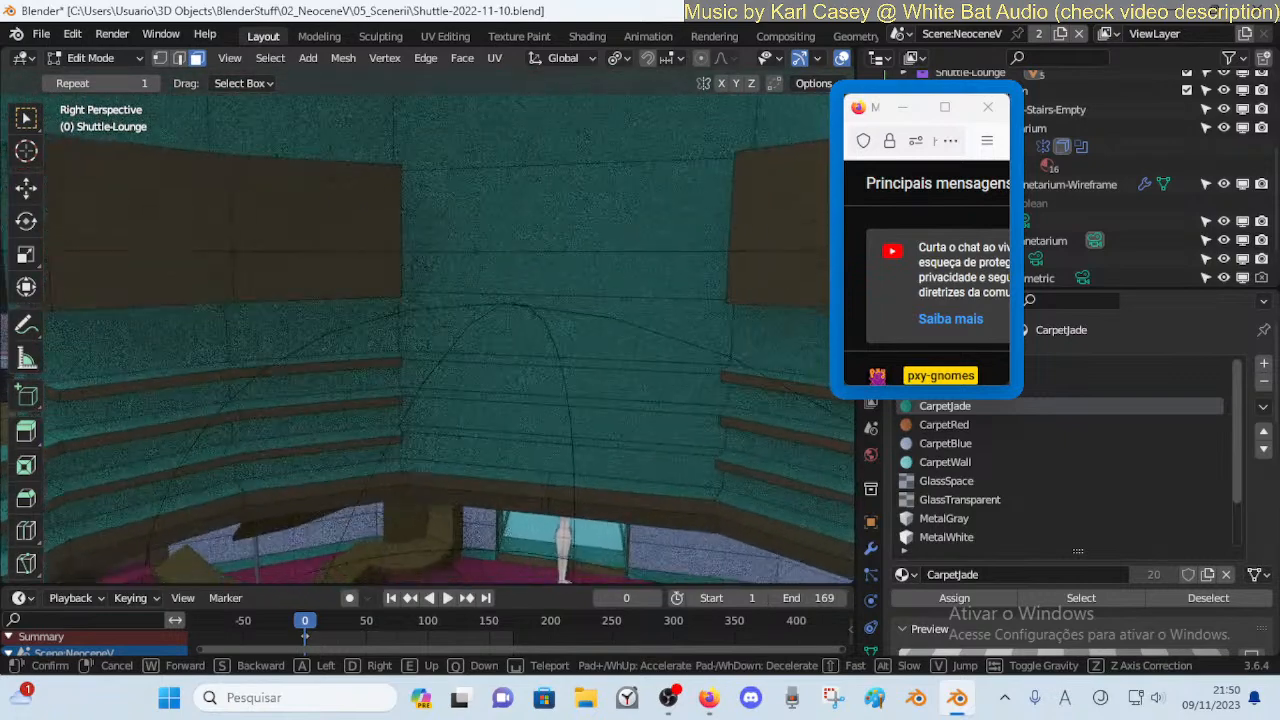
{"action": "left_click", "coordinate": [609, 451]}
{"action": "key", "text": "ctrl+s"}
Delete the three thin step strips on the teal wall between the two brown panels
{"action": "left_click", "coordinate": [400, 380]}
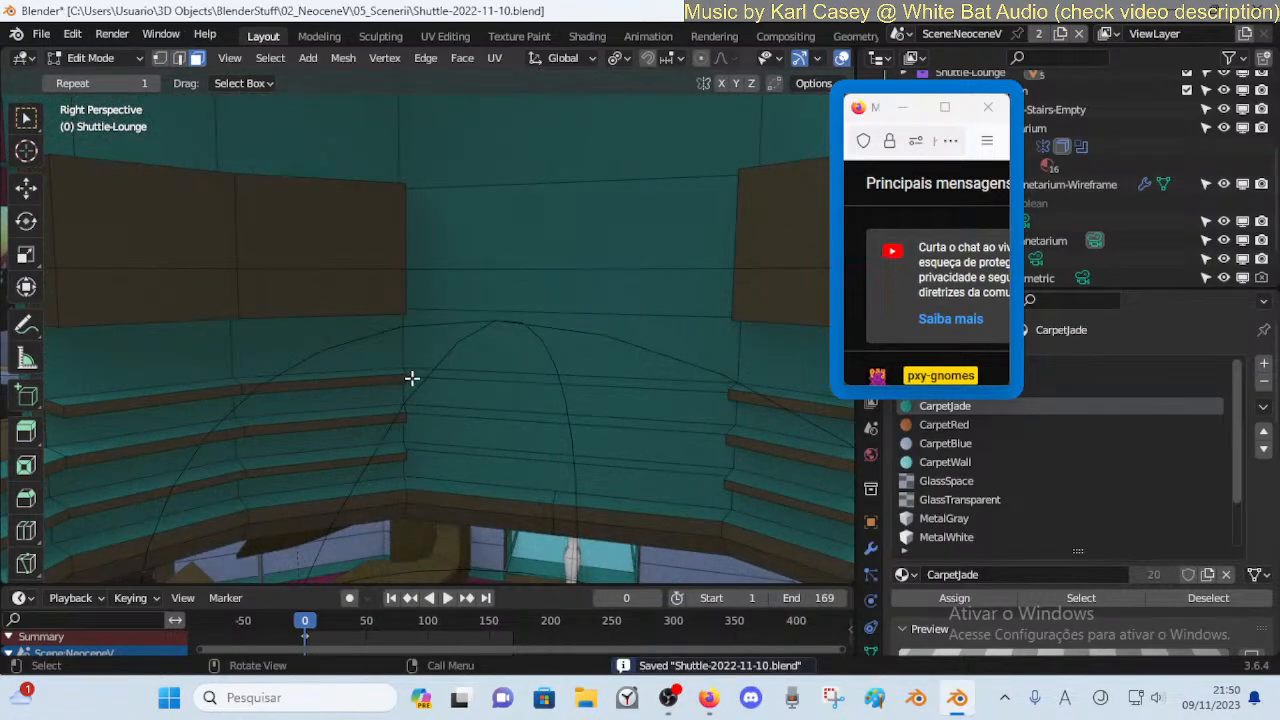
{"action": "key", "text": "3"}
{"action": "left_click", "coordinate": [691, 390]}
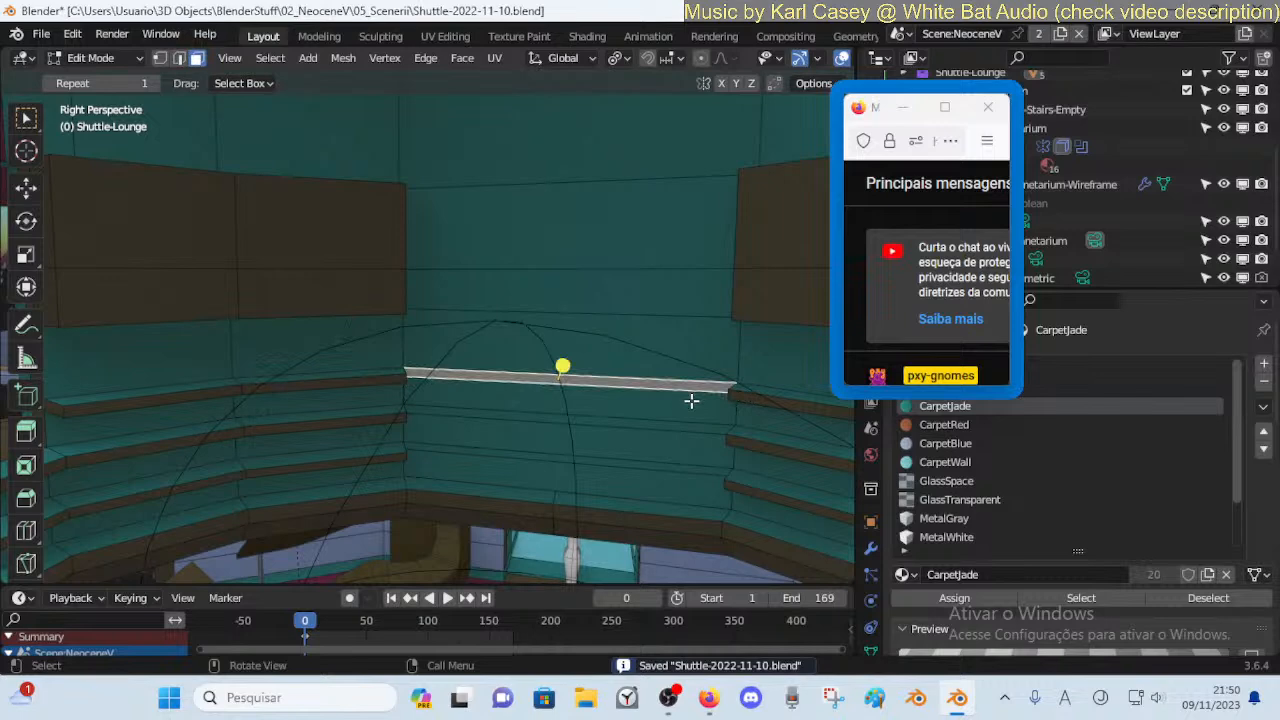
{"action": "left_click", "coordinate": [677, 463]}
{"action": "key", "text": "x"}
{"action": "left_click", "coordinate": [657, 470]}
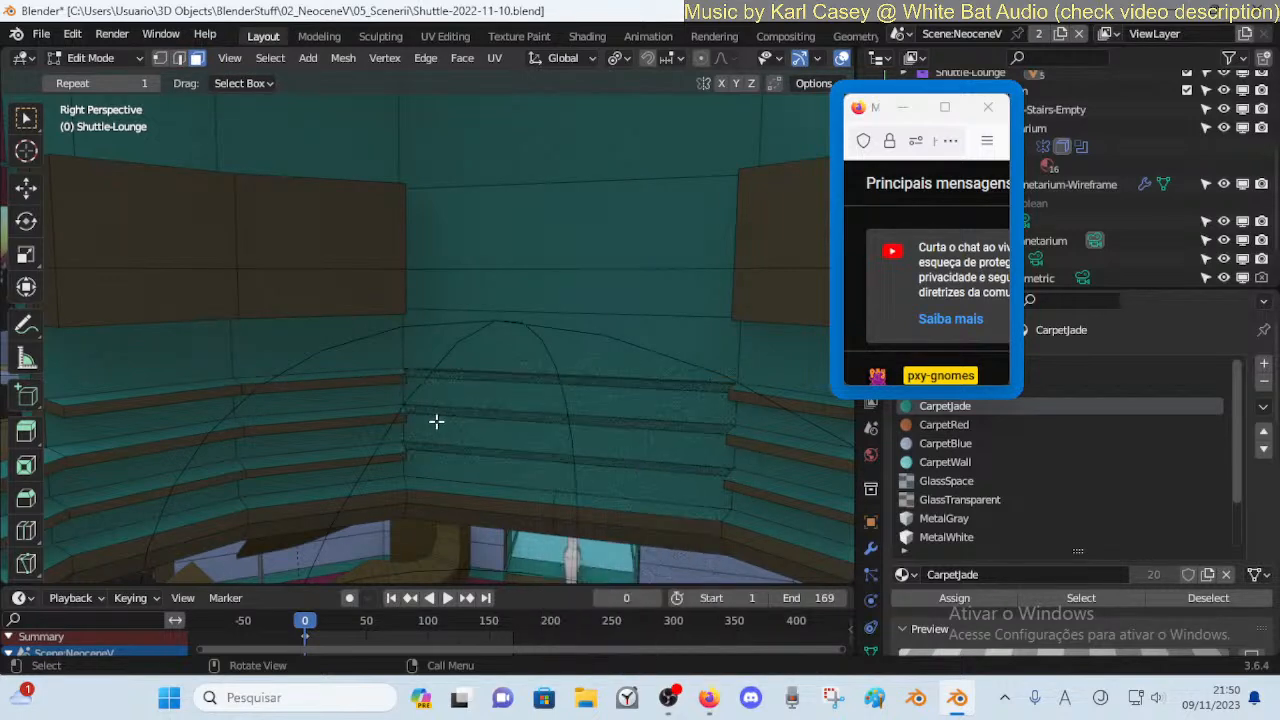
Fill a face between each pair of opposing short riser-end edges, spanning the three steps across the teal wall
{"action": "key", "text": "k"}
{"action": "left_click", "coordinate": [406, 378]}
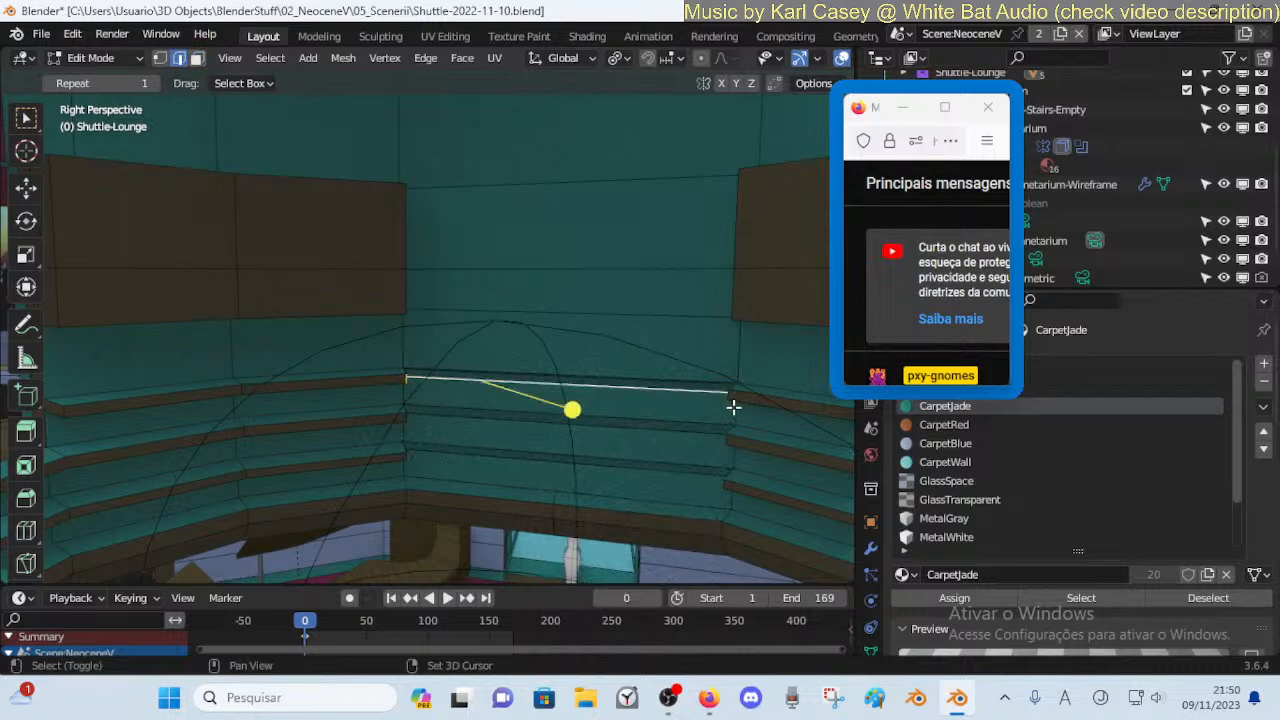
{"action": "left_click", "coordinate": [733, 407]}
{"action": "left_click", "coordinate": [400, 377], "text": "shift"}
{"action": "key", "text": "k"}
{"action": "left_click", "coordinate": [406, 378]}
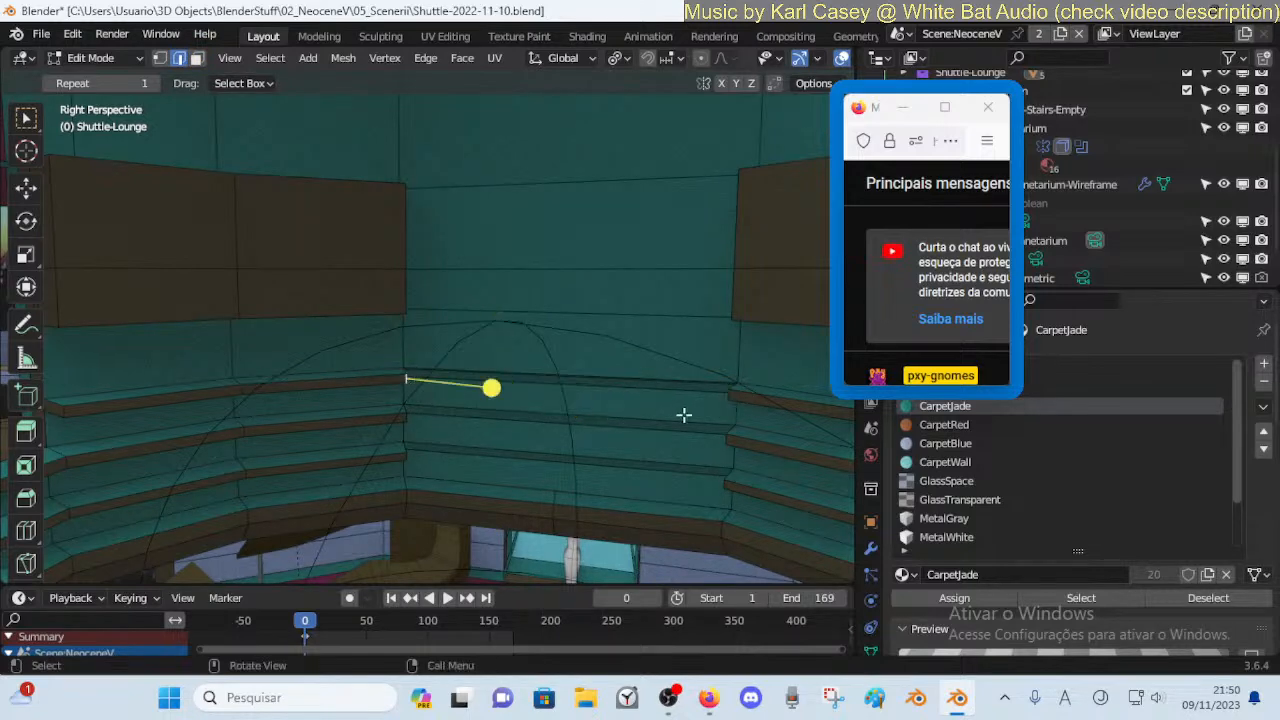
{"action": "key", "text": "f"}
{"action": "left_click", "coordinate": [724, 437]}
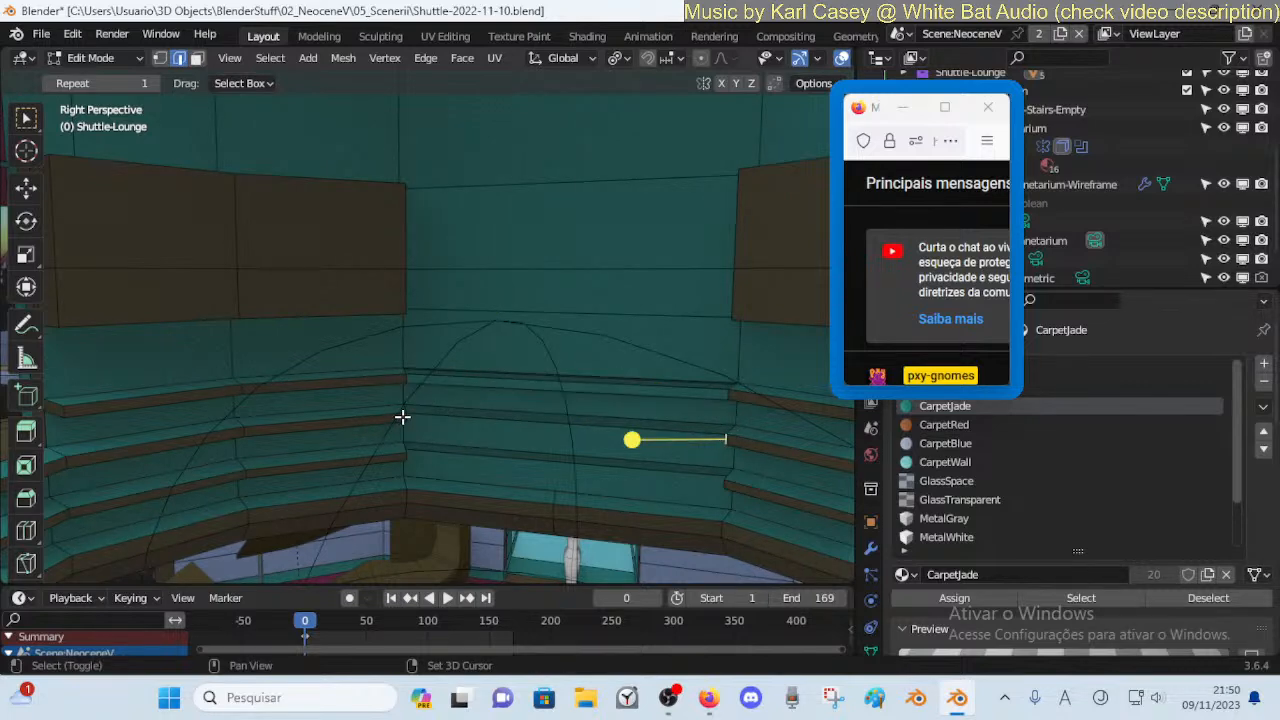
{"action": "left_click", "coordinate": [402, 417], "text": "shift"}
{"action": "key", "text": "f"}
{"action": "left_click", "coordinate": [405, 456]}
{"action": "left_click", "coordinate": [723, 486], "text": "shift"}
{"action": "key", "text": "f"}
{"action": "key", "text": "alt+a"}
Fill the gaps between the paired long edges of the three new steps along the teal wall
{"action": "left_click", "coordinate": [686, 381]}
{"action": "left_click", "coordinate": [674, 389], "text": "shift"}
{"action": "key", "text": "f"}
{"action": "left_click", "coordinate": [683, 428]}
{"action": "middle_click_drag", "start_coordinate": [683, 428], "coordinate": [659, 448]}
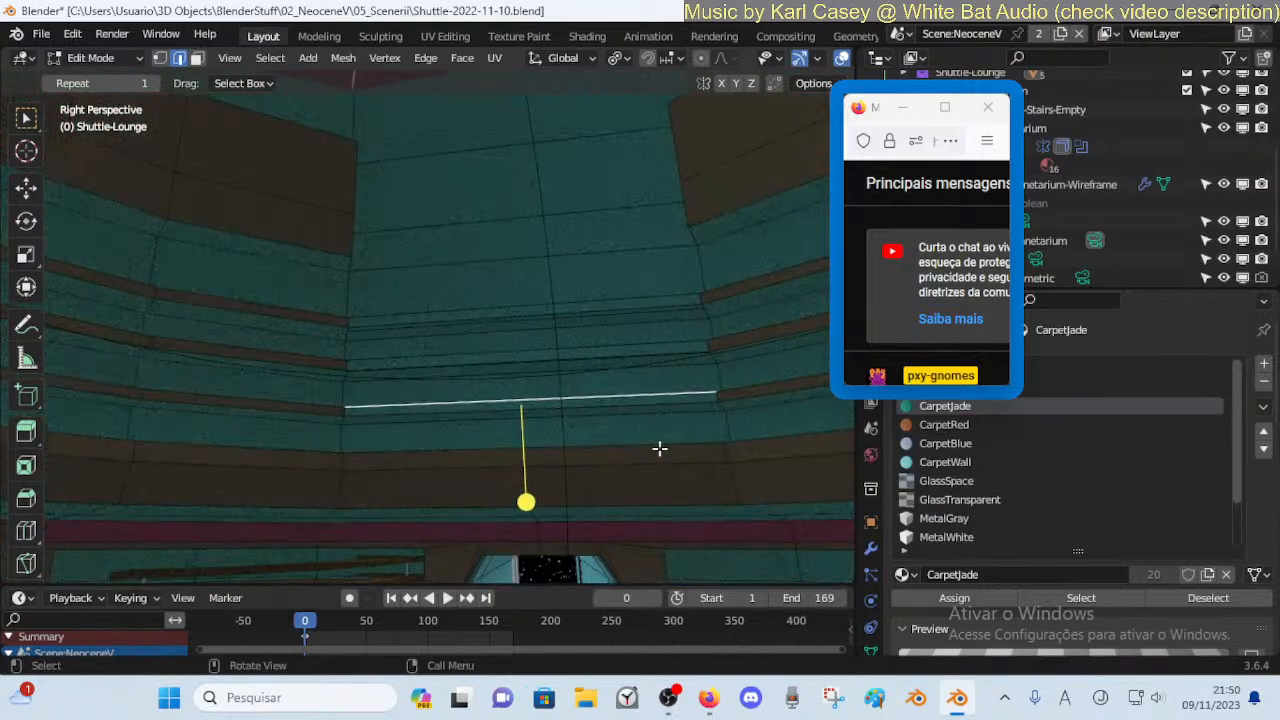
{"action": "left_click", "coordinate": [633, 414]}
{"action": "left_click", "coordinate": [634, 403], "text": "shift"}
{"action": "key", "text": "f"}
{"action": "left_click", "coordinate": [637, 370]}
{"action": "left_click", "coordinate": [637, 355], "text": "shift"}
{"action": "key", "text": "f"}
{"action": "left_click", "coordinate": [638, 323]}
{"action": "left_click", "coordinate": [637, 309], "text": "shift"}
{"action": "key", "text": "f"}
{"action": "key", "text": "alt+a"}
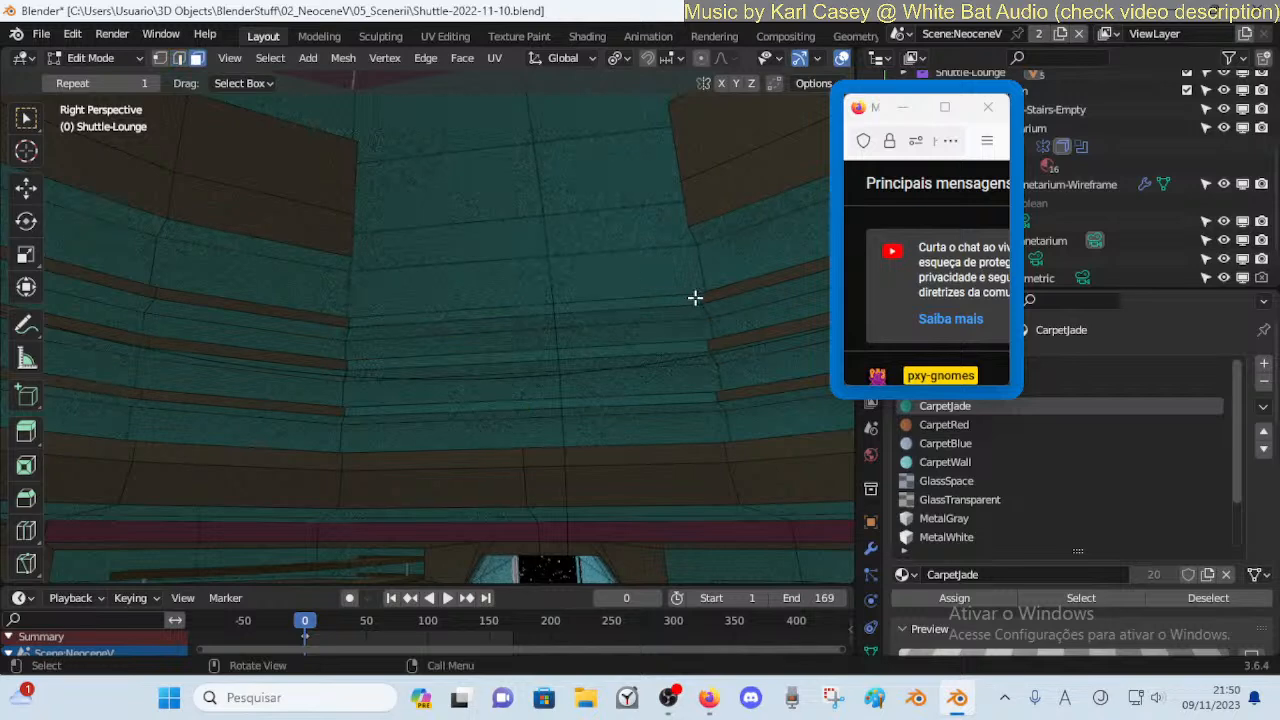
Assign the CarpetBrown material to the three new riser strips across the teal wall
{"action": "left_click", "coordinate": [695, 347]}
{"action": "left_click", "coordinate": [690, 303], "text": "shift"}
{"action": "left_click", "coordinate": [695, 400], "text": "shift"}
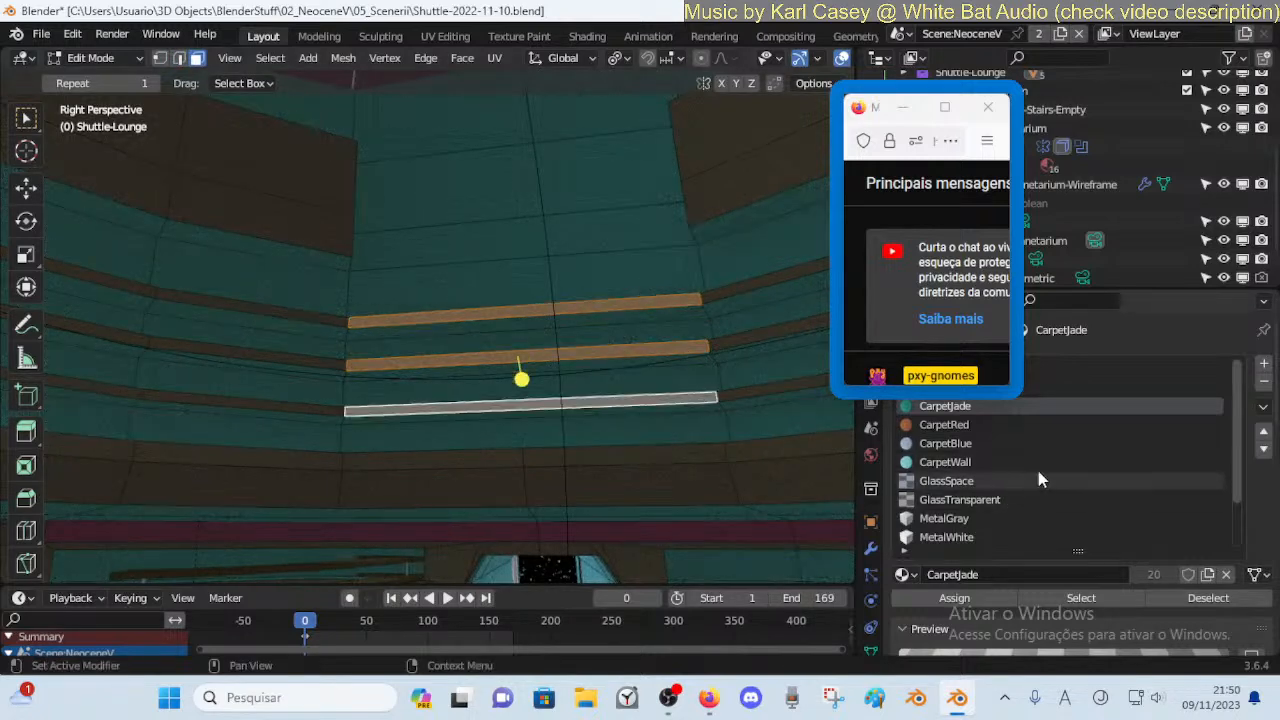
{"action": "left_click", "coordinate": [1090, 387]}
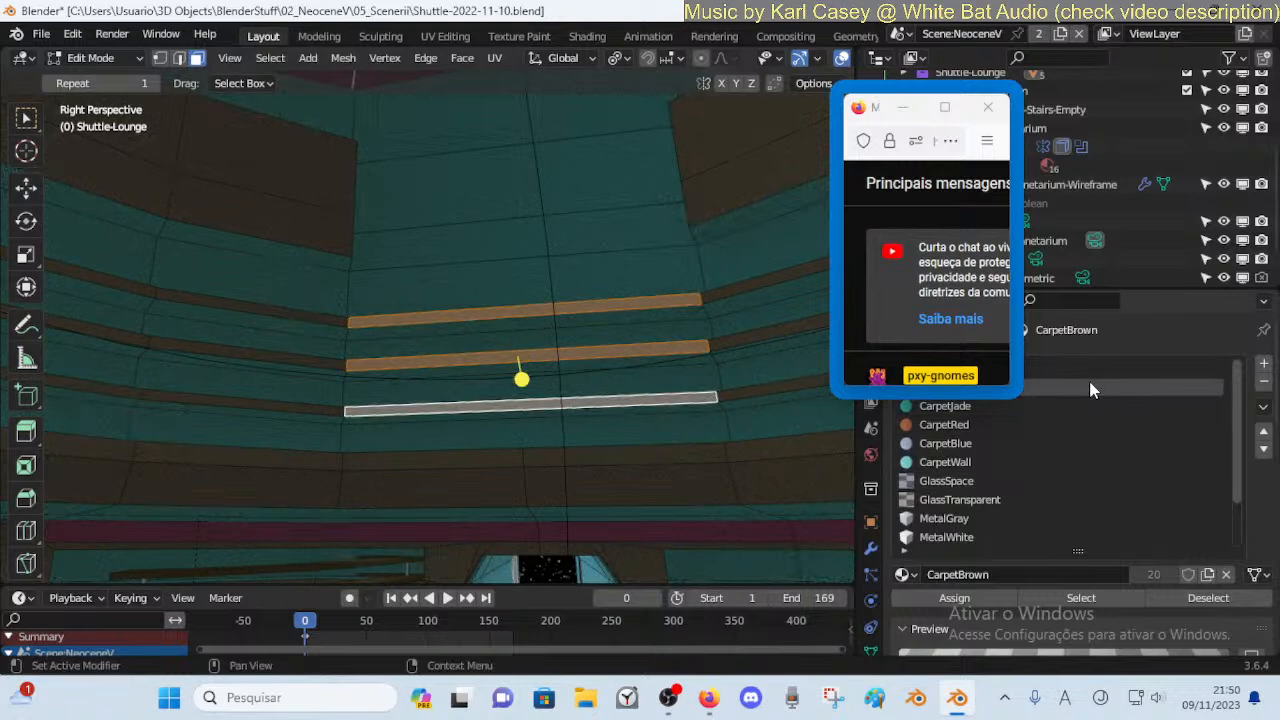
{"action": "key", "text": "alt+a"}
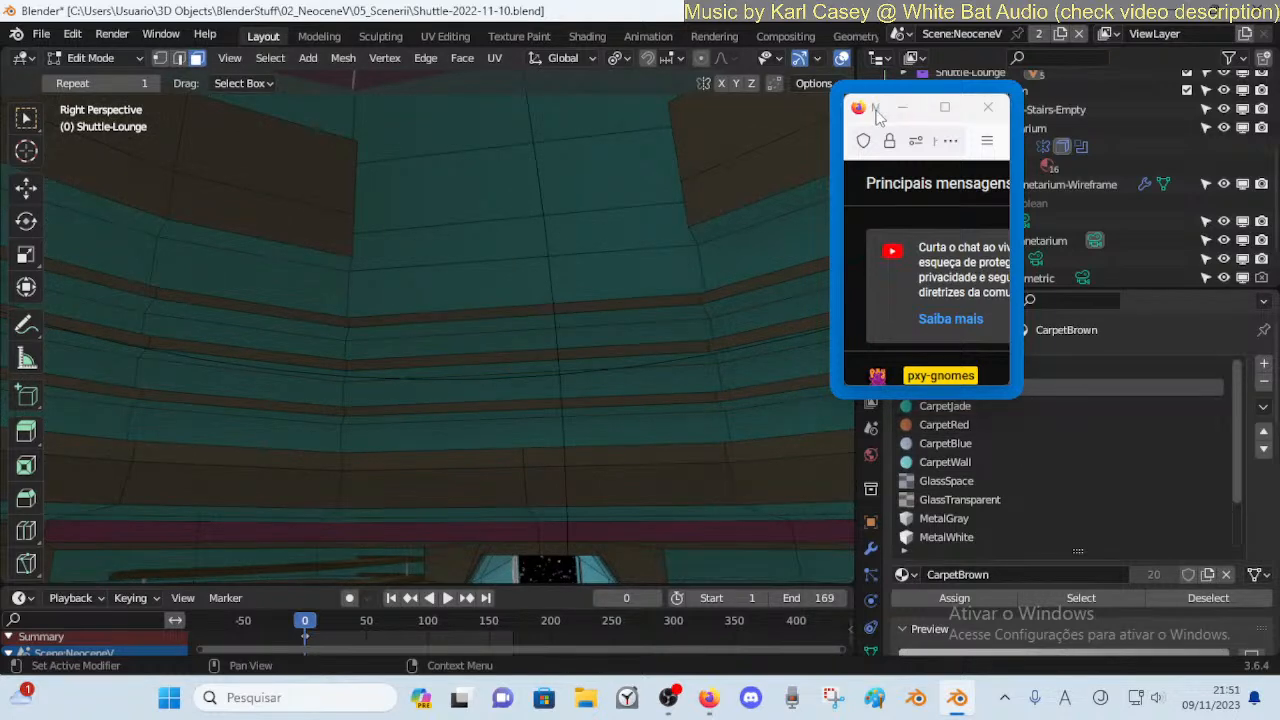
Shift the floating chat window slightly and resize it wider and shorter
{"action": "left_click_drag", "start_coordinate": [876, 114], "coordinate": [867, 101]}
{"action": "left_click_drag", "start_coordinate": [1001, 372], "coordinate": [1085, 320]}
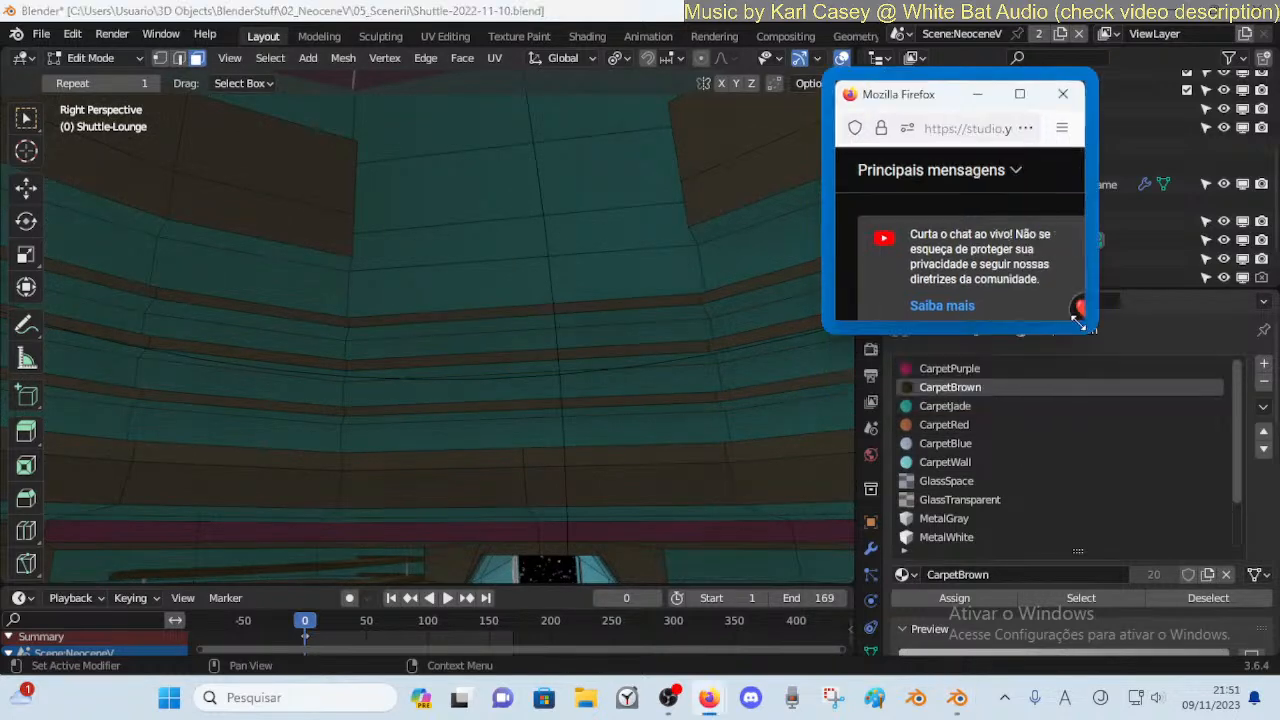
{"action": "left_click", "coordinate": [628, 416], "text": "shift"}
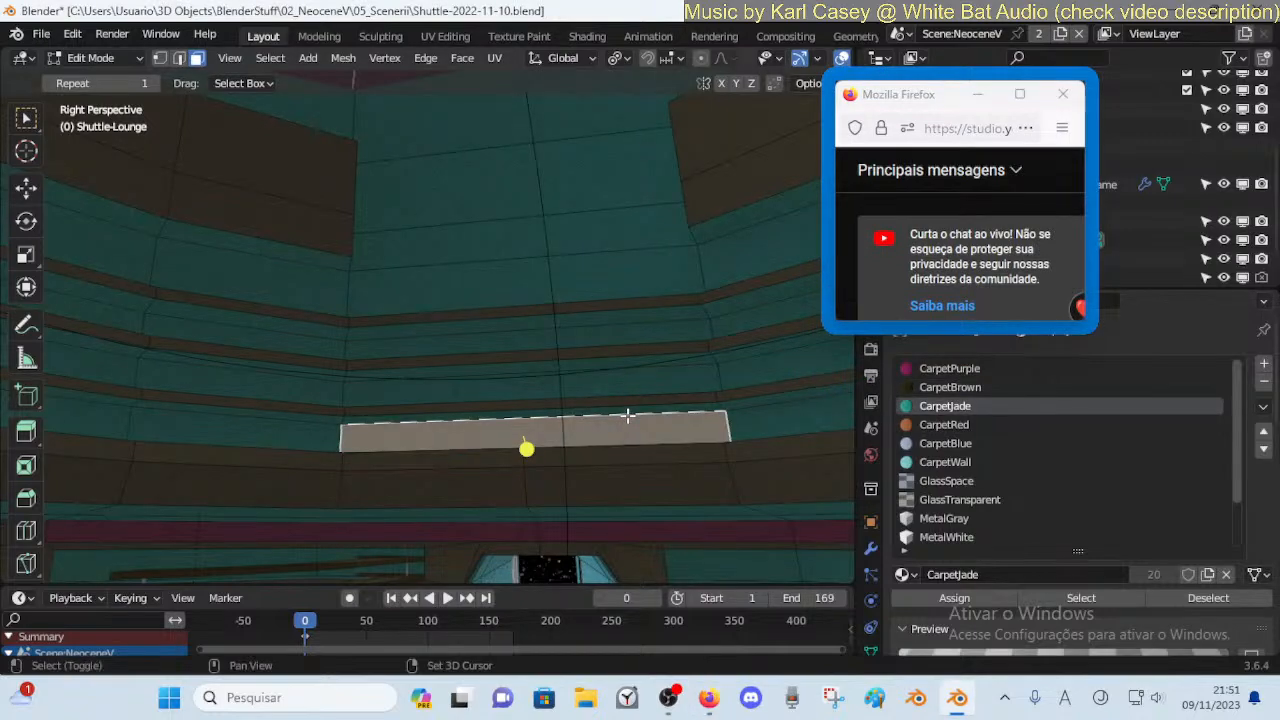
Delete the teal wall face adjoining the end of the brown panel
{"action": "key", "text": "shift+grave"}
{"action": "key", "text": "s"}
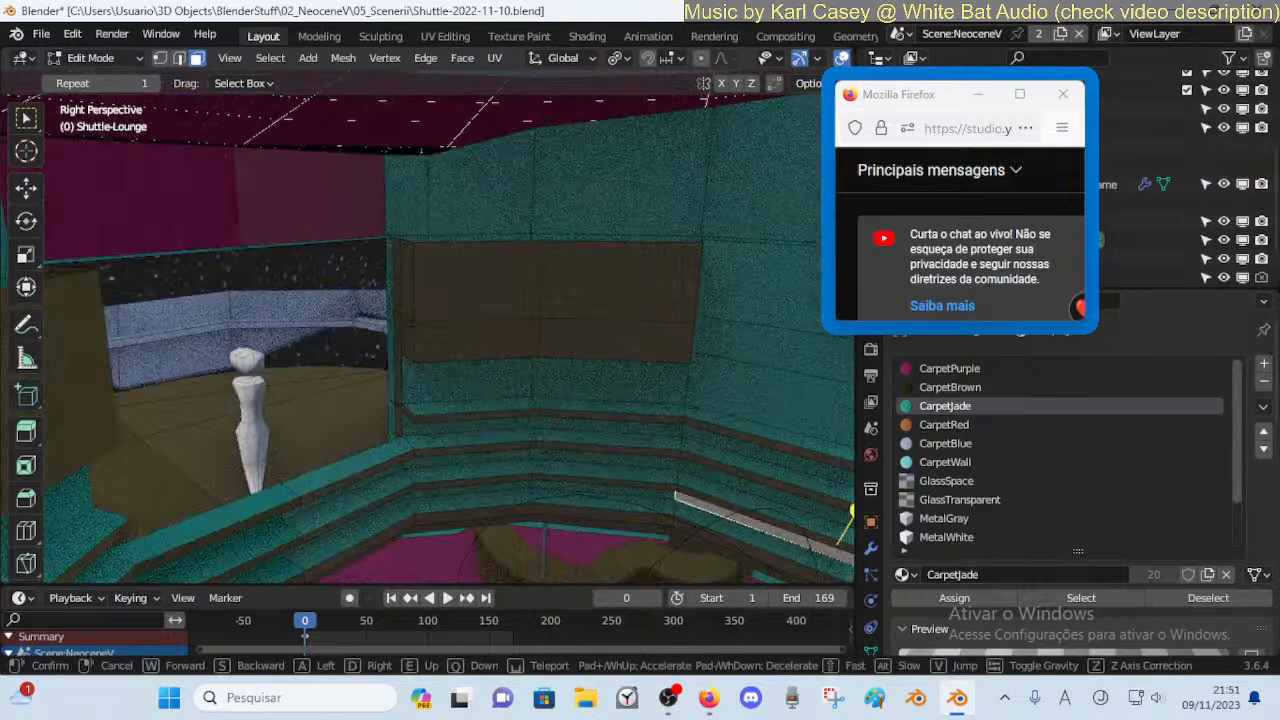
{"action": "key", "text": "w"}
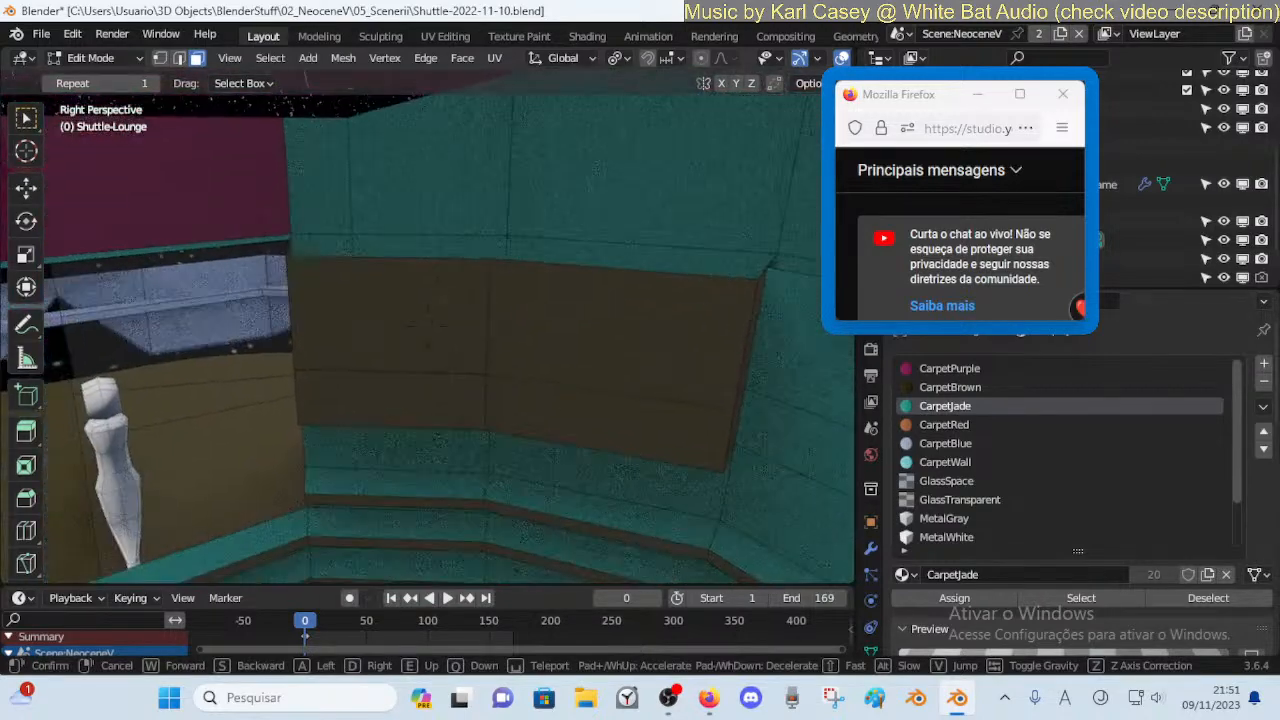
{"action": "key", "text": "w"}
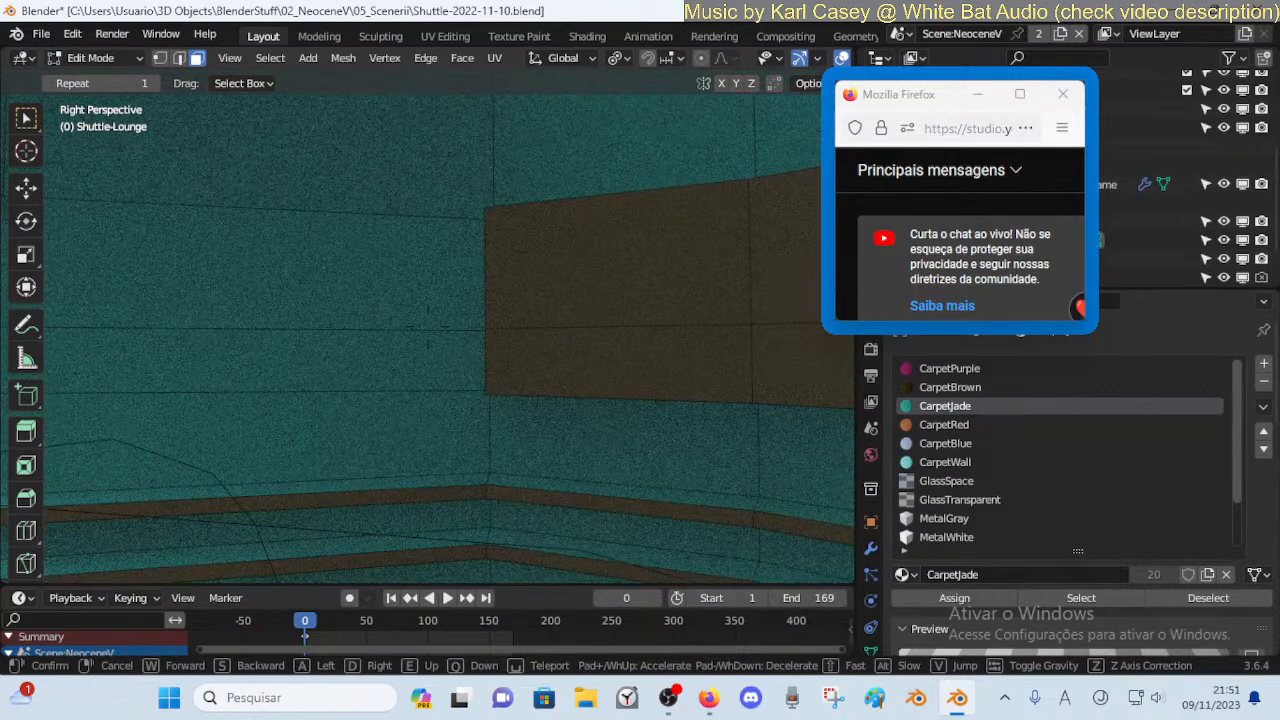
{"action": "left_click", "coordinate": [428, 328]}
{"action": "key", "text": "2"}
{"action": "left_click", "coordinate": [428, 321]}
{"action": "key", "text": "3"}
{"action": "left_click", "coordinate": [374, 291]}
{"action": "key", "text": "x"}
{"action": "left_click", "coordinate": [394, 334]}
Delete the narrow brown side faces closing the first panel's end beside the teal wall
{"action": "key", "text": "shift+grave"}
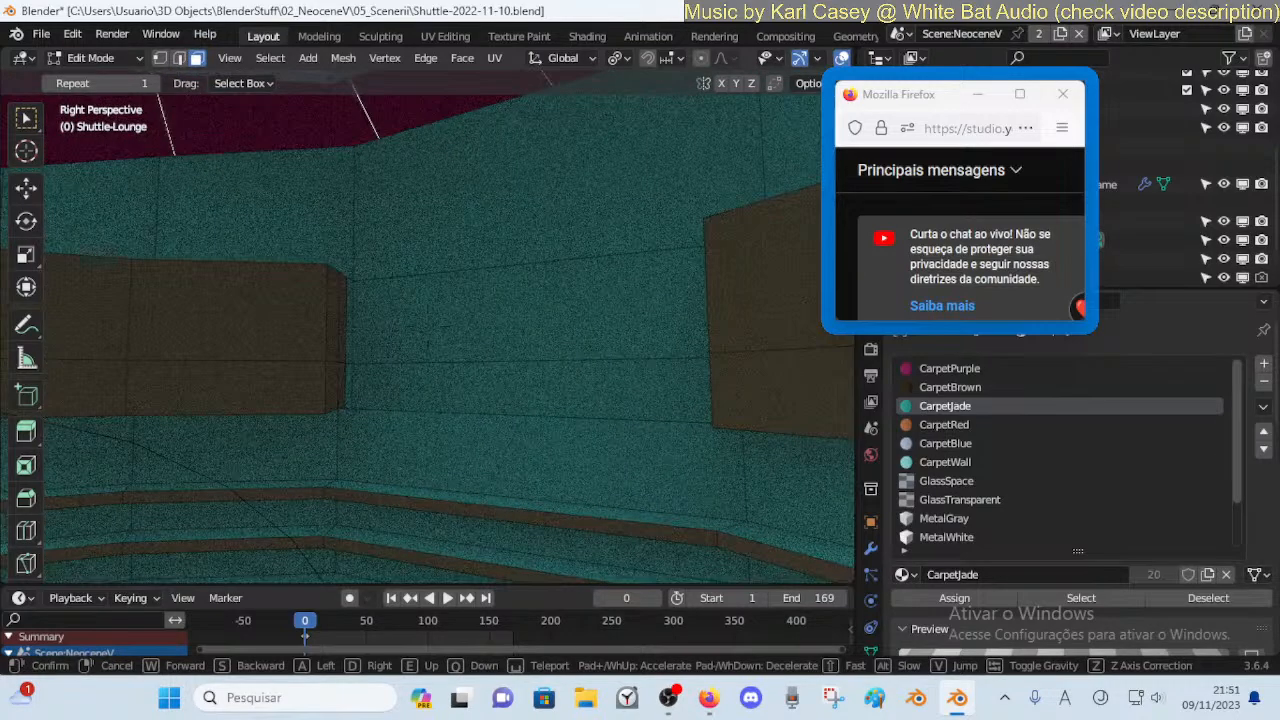
{"action": "left_click", "coordinate": [499, 308]}
{"action": "left_click", "coordinate": [494, 308]}
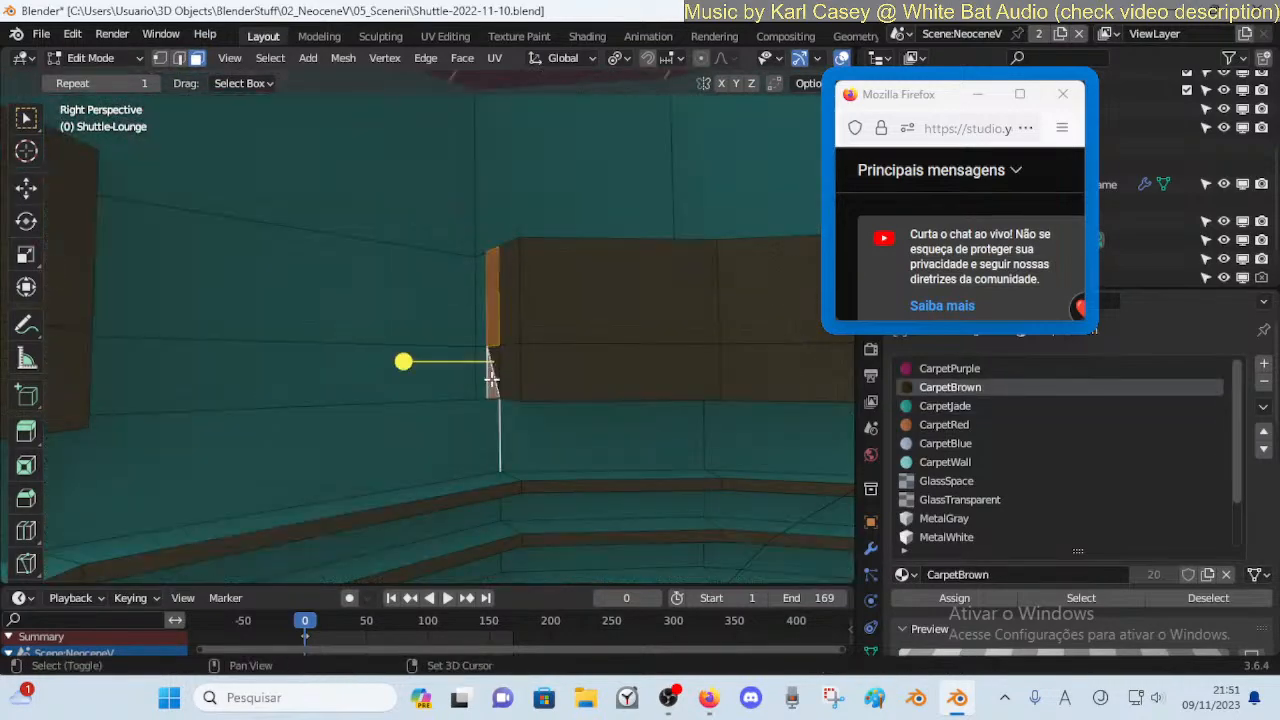
{"action": "key", "text": "alt+a"}
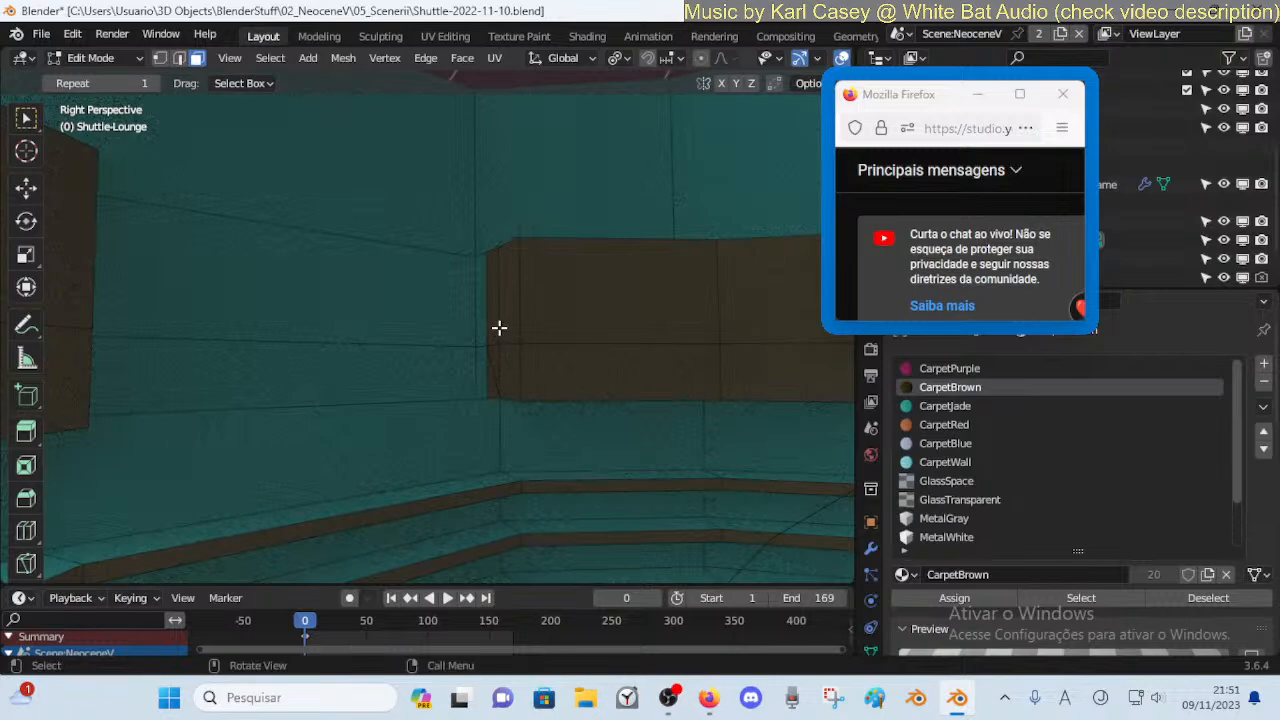
{"action": "left_click", "coordinate": [509, 357]}
{"action": "key", "text": "x"}
{"action": "left_click", "coordinate": [510, 358]}
Delete the narrow side faces closing the opposite brown panel's end at the wall corner
{"action": "middle_click_drag", "start_coordinate": [510, 359], "coordinate": [461, 332]}
{"action": "left_click", "coordinate": [381, 319], "text": "shift"}
{"action": "left_click", "coordinate": [383, 374]}
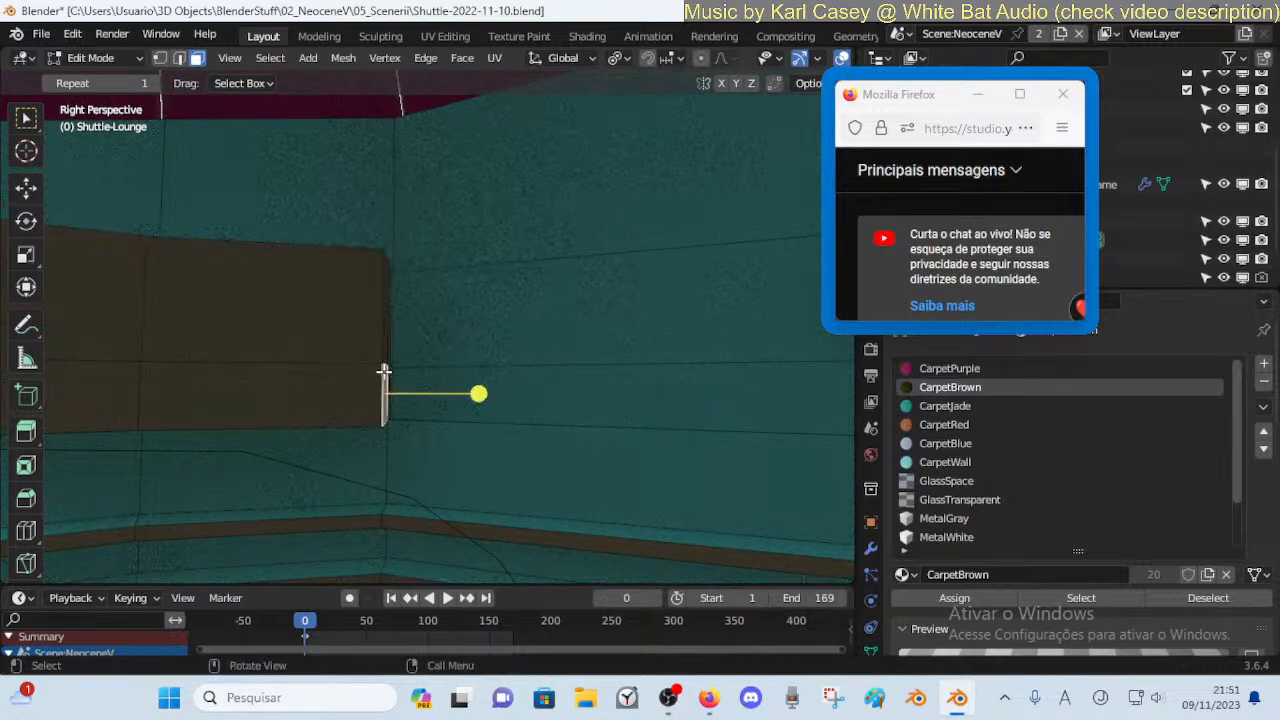
{"action": "key", "text": "shift+grave"}
{"action": "key", "text": "d"}
{"action": "left_click", "coordinate": [391, 334]}
{"action": "key", "text": "x"}
{"action": "left_click", "coordinate": [403, 331]}
Bridge the vertical end edges of the two brown panels with Bridge Edge Loops to span the teal wall
{"action": "key", "text": "2"}
{"action": "left_click", "coordinate": [390, 318], "text": "shift"}
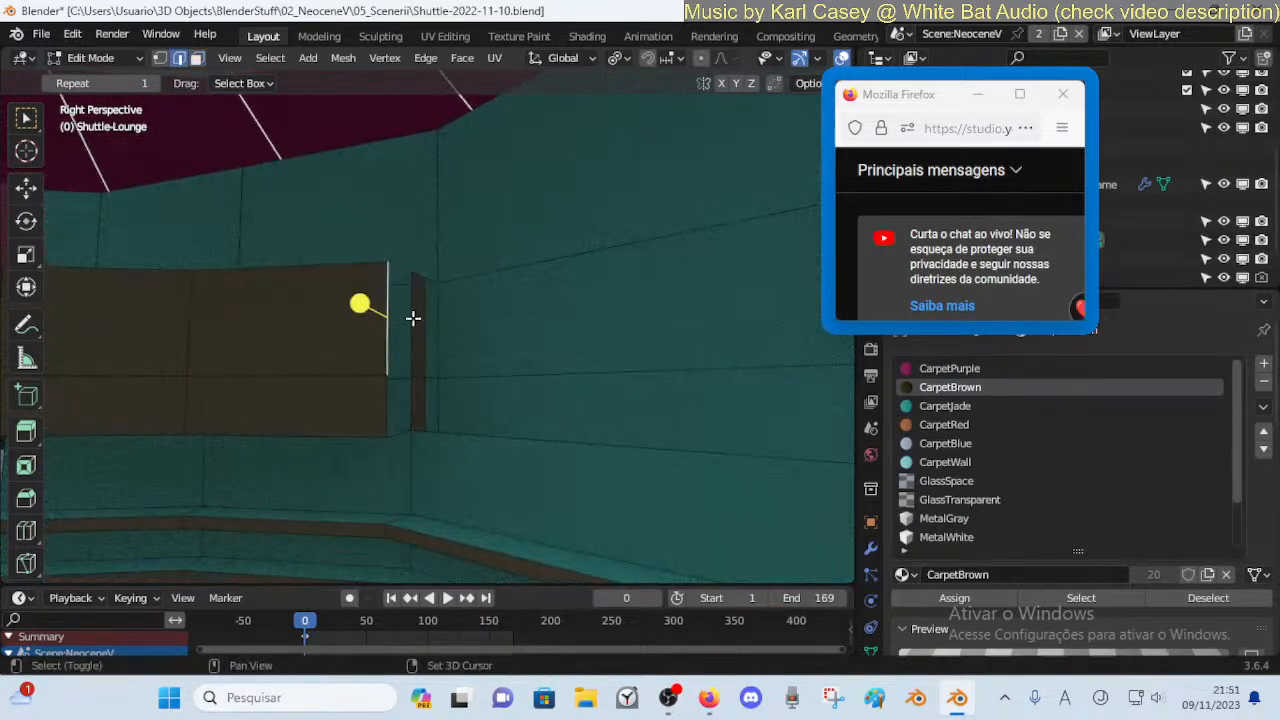
{"action": "left_click", "coordinate": [379, 402], "text": "shift"}
{"action": "left_click", "coordinate": [399, 431], "text": "shift"}
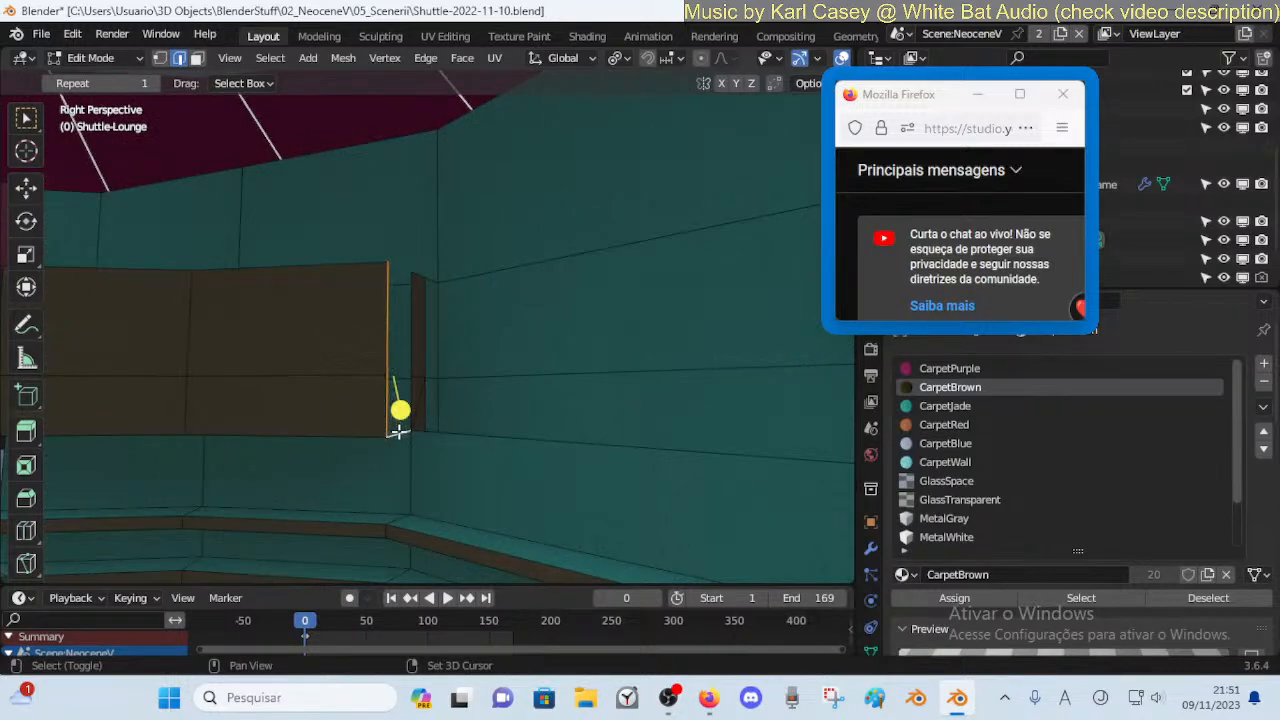
{"action": "middle_click_drag", "start_coordinate": [424, 383], "coordinate": [535, 381]}
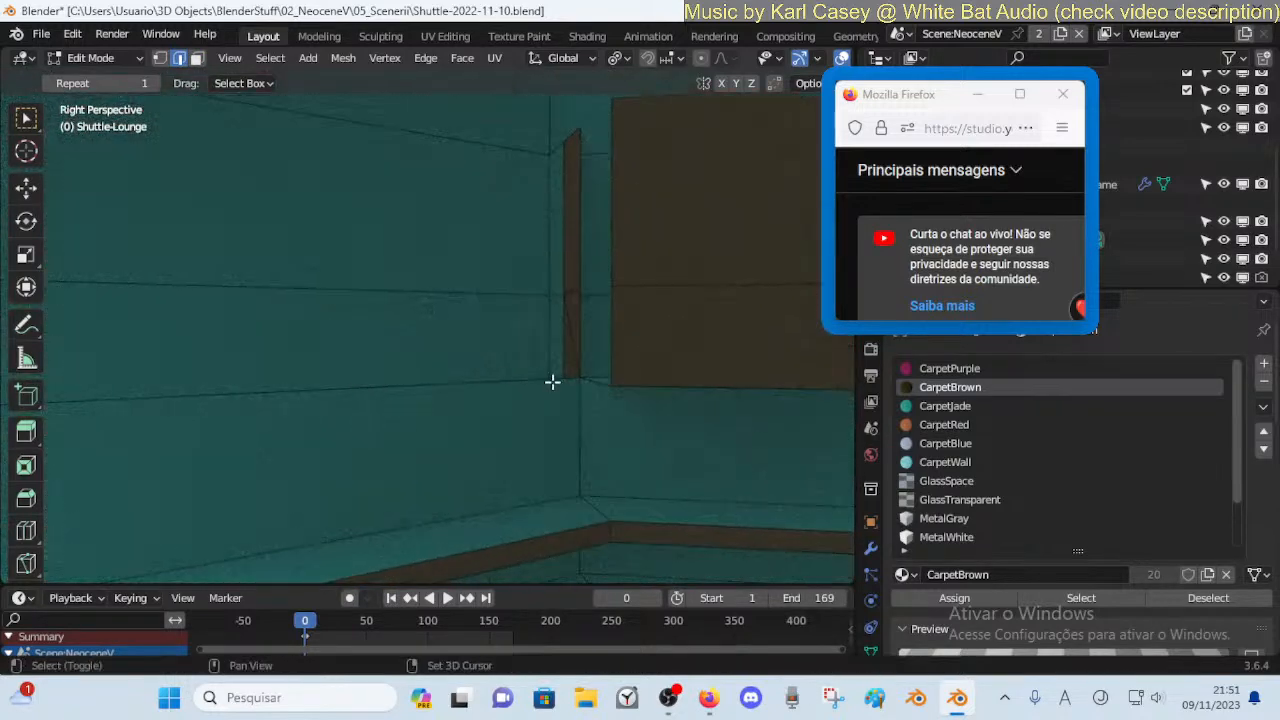
{"action": "left_click", "coordinate": [610, 300], "text": "shift"}
{"action": "left_click", "coordinate": [612, 262], "text": "shift"}
{"action": "key", "text": "ctrl+e"}
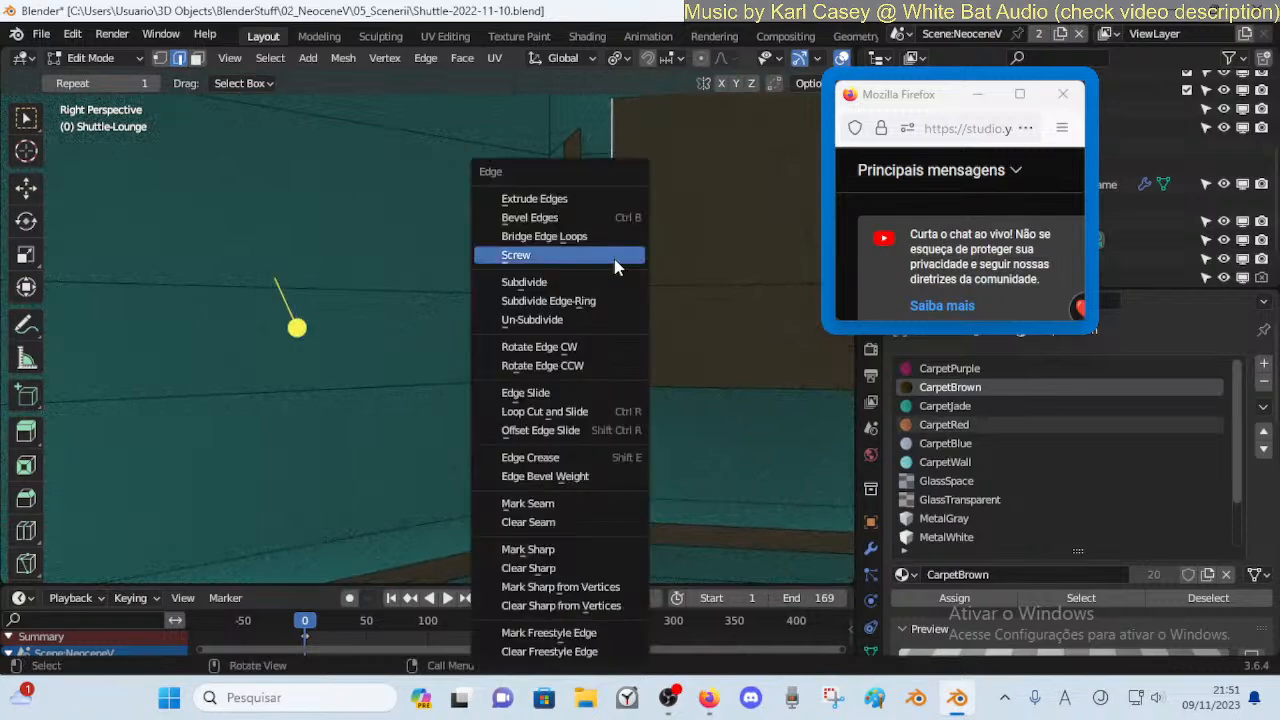
{"action": "left_click", "coordinate": [598, 238]}
{"action": "key", "text": "shift+grave"}
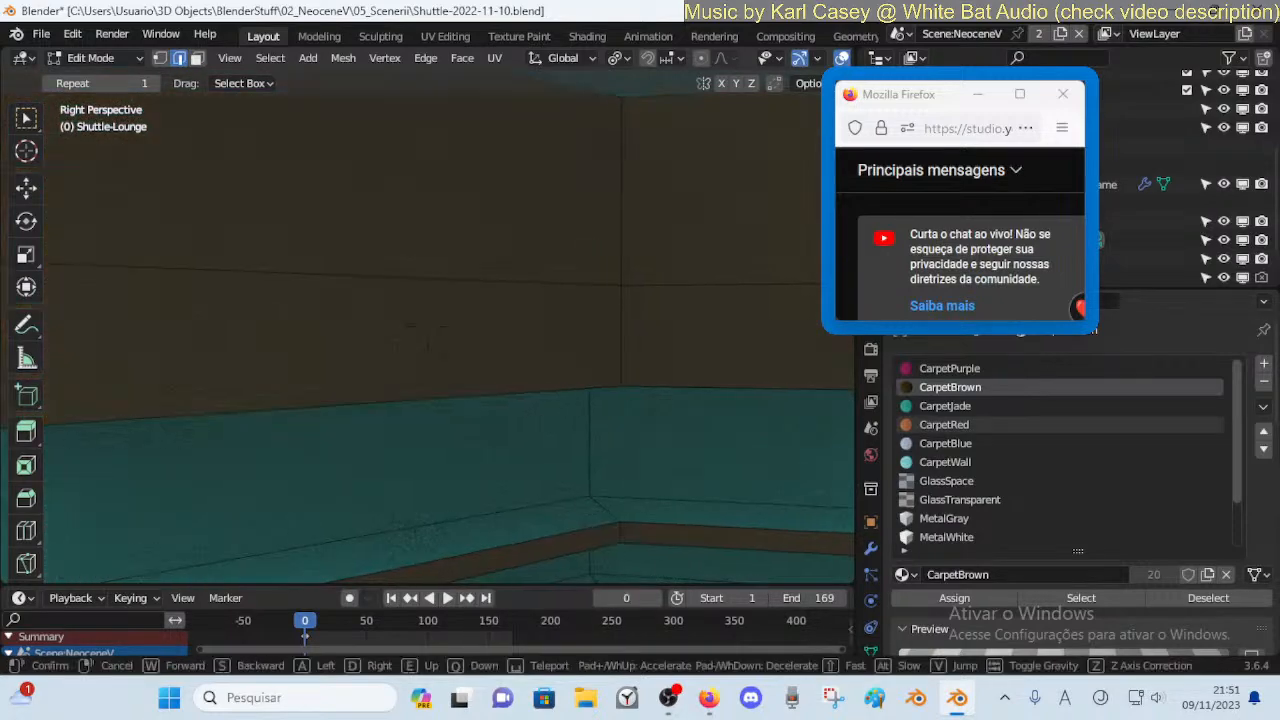
{"action": "key", "text": "e"}
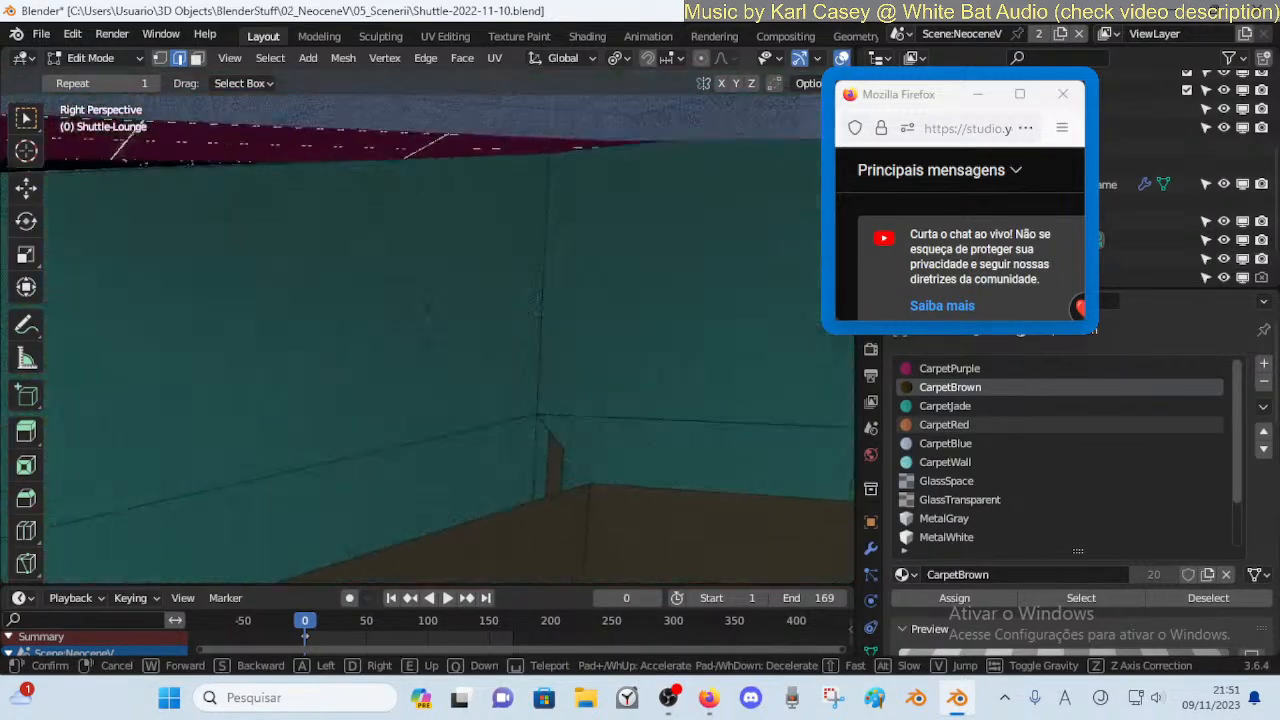
Fill the open top of the brown panel below the window opening, between its upper edge and the sill edge
{"action": "key", "text": "a"}
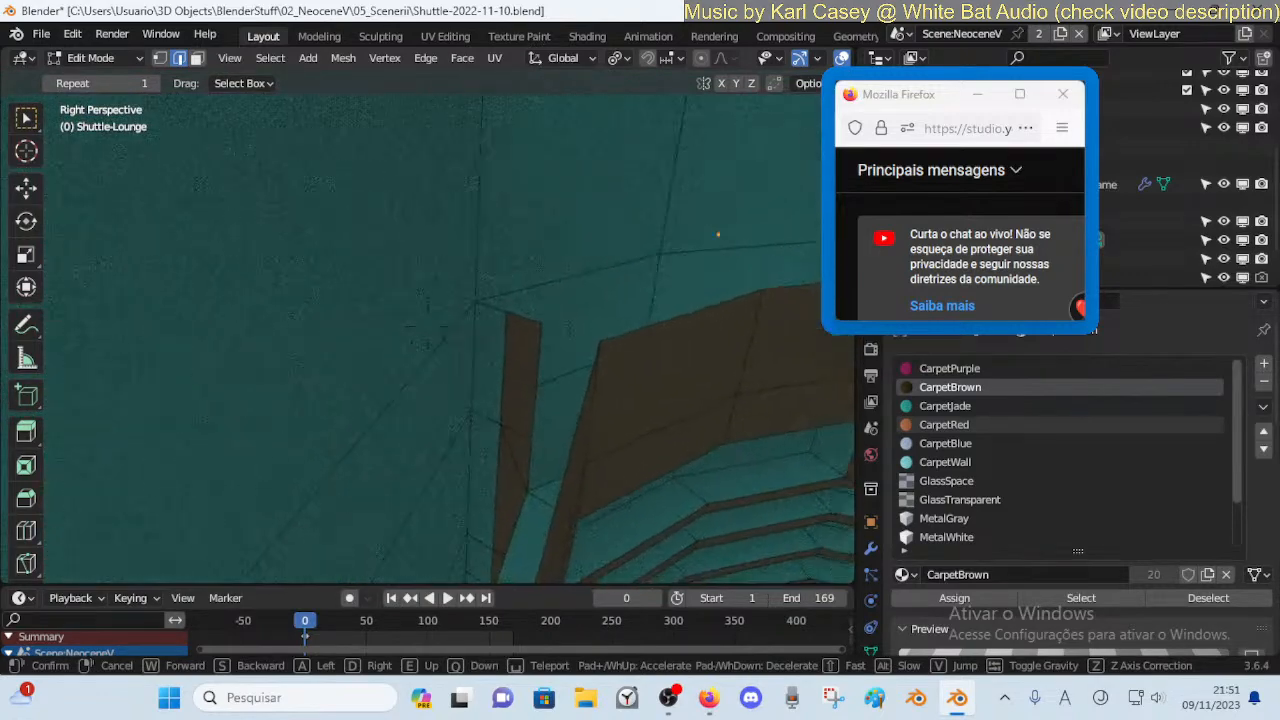
{"action": "left_click", "coordinate": [549, 313]}
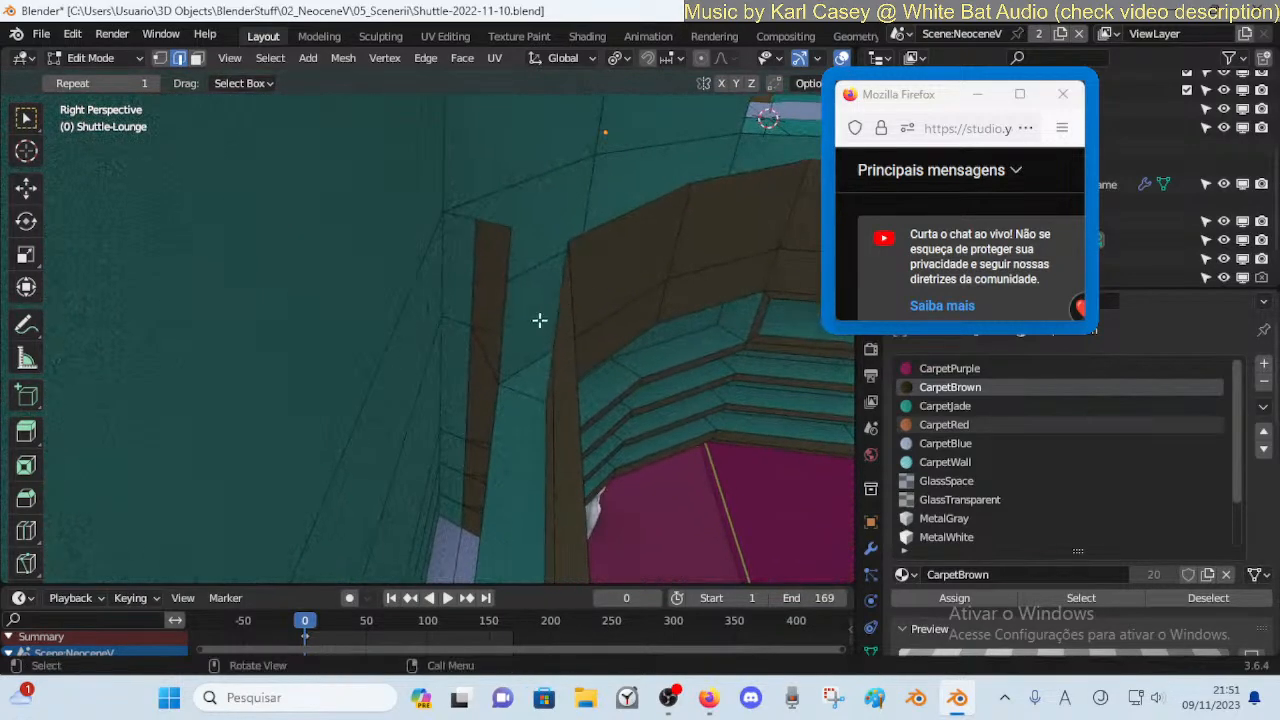
{"action": "key", "text": "shift+grave"}
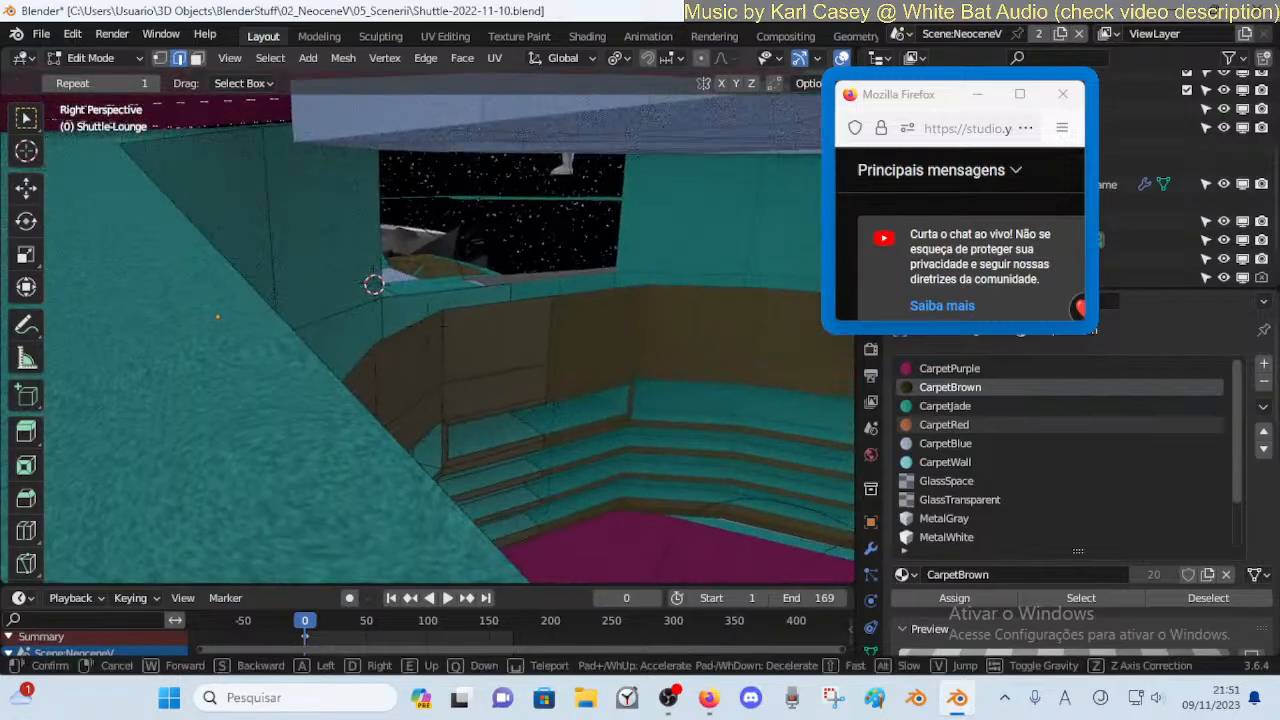
{"action": "key", "text": "a"}
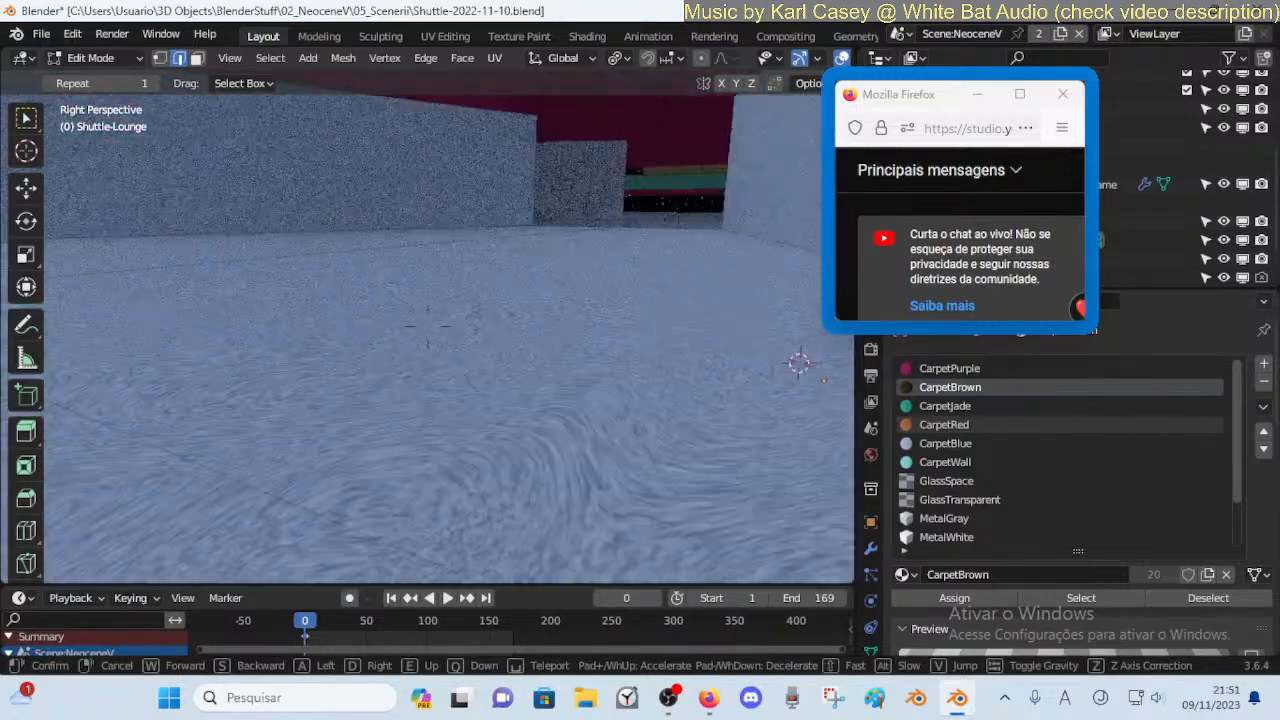
{"action": "left_click", "coordinate": [523, 331]}
{"action": "key", "text": "shift+grave"}
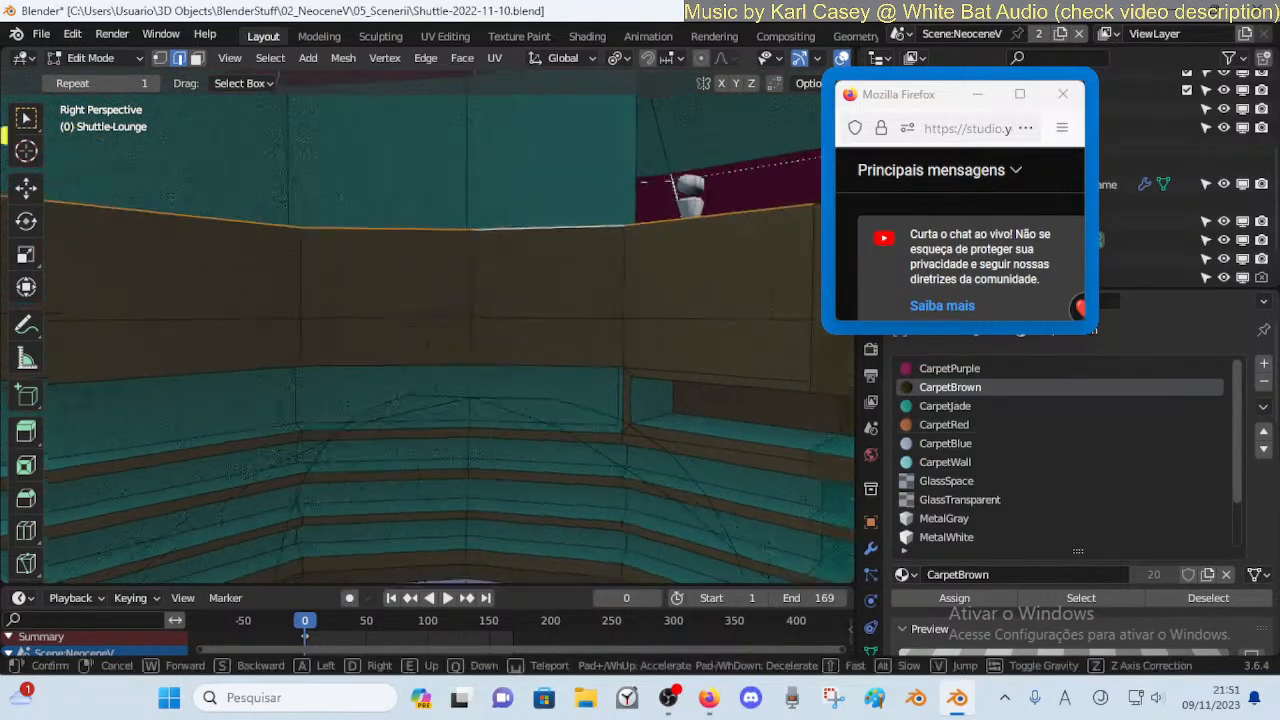
{"action": "key", "text": "s"}
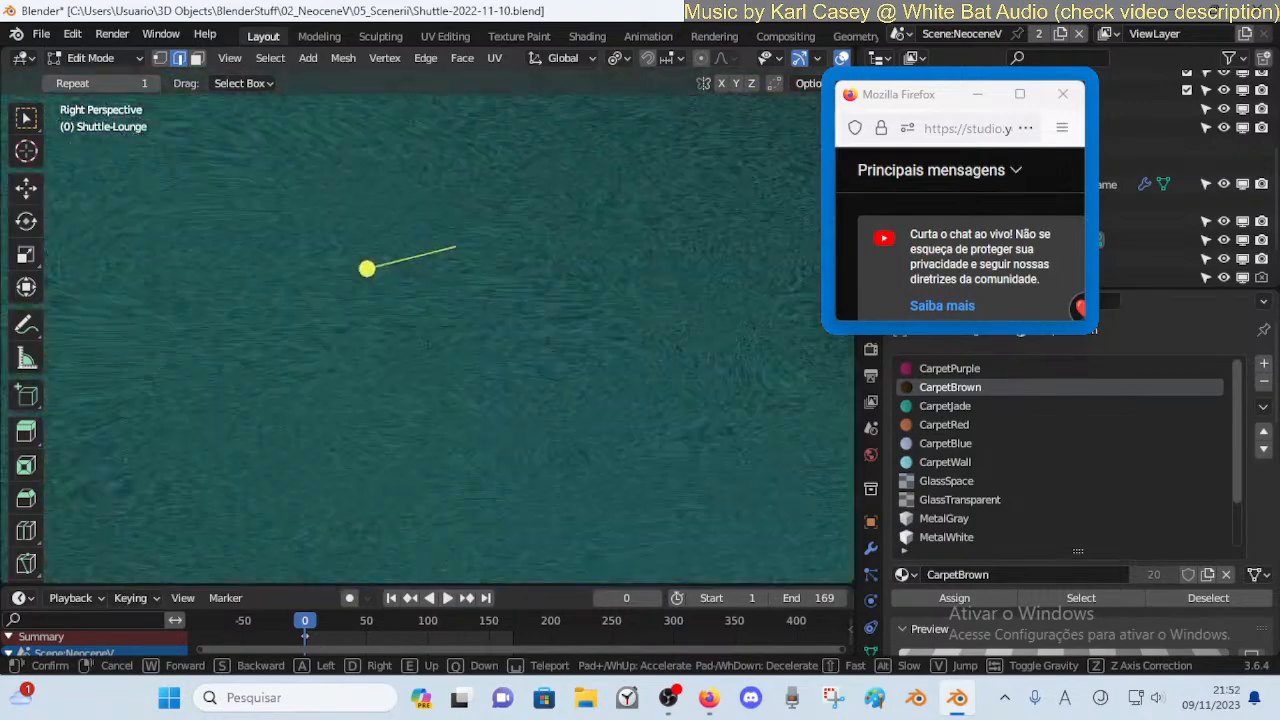
{"action": "key", "text": "w"}
{"action": "key", "text": "w"}
{"action": "key", "text": "e"}
{"action": "left_click", "coordinate": [477, 243]}
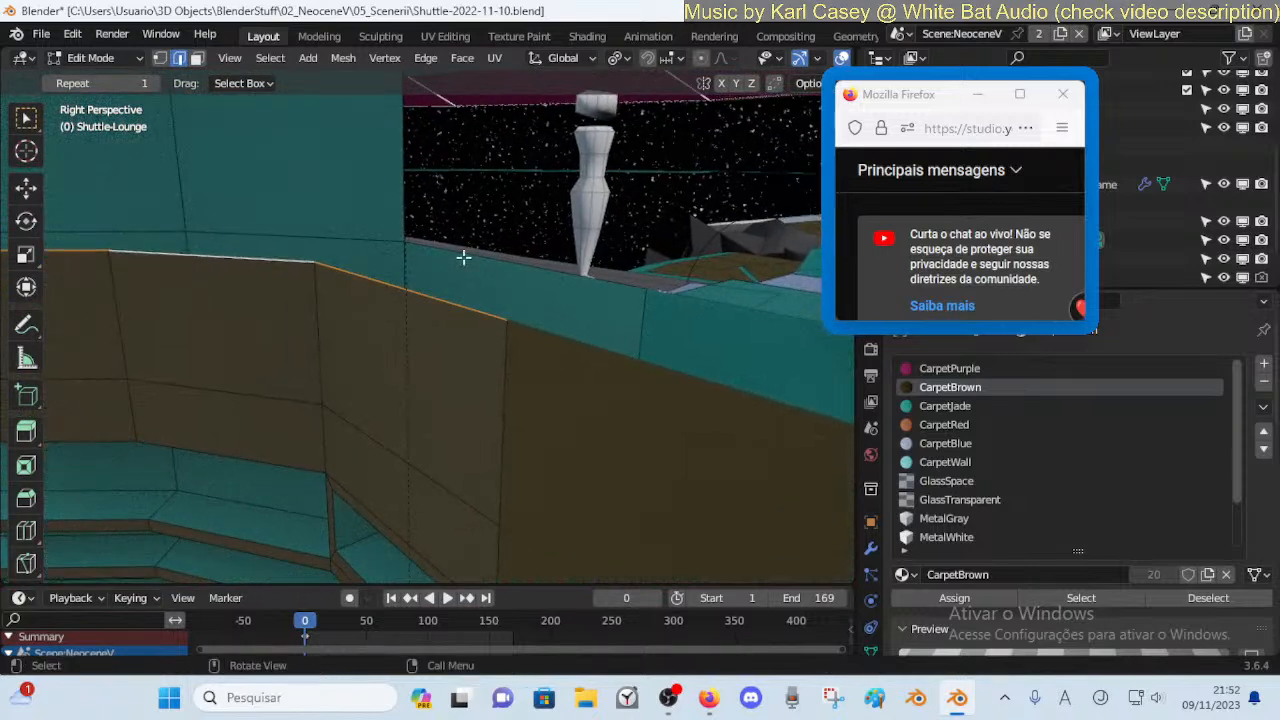
{"action": "left_click", "coordinate": [430, 298]}
{"action": "left_click", "coordinate": [511, 263], "text": "shift"}
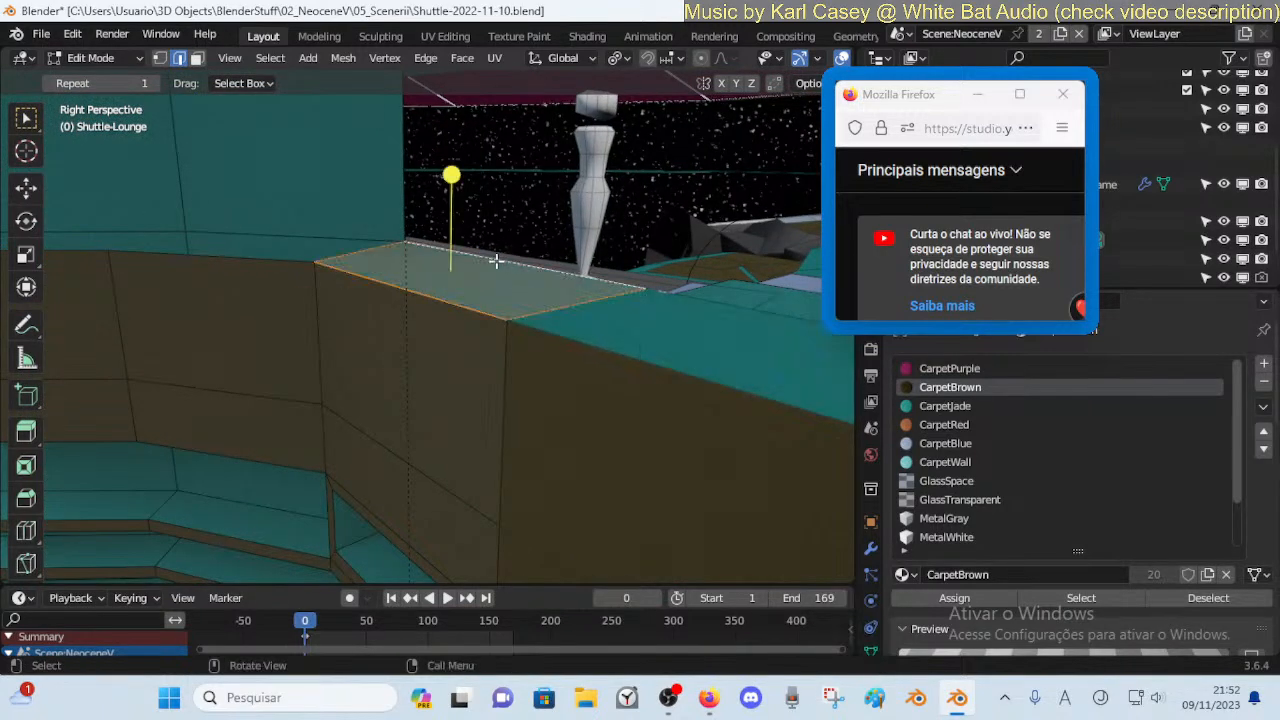
Fill the ledge gap between the next brown panel's upper edge and the teal wall's lower edge
{"action": "key", "text": "shift+grave"}
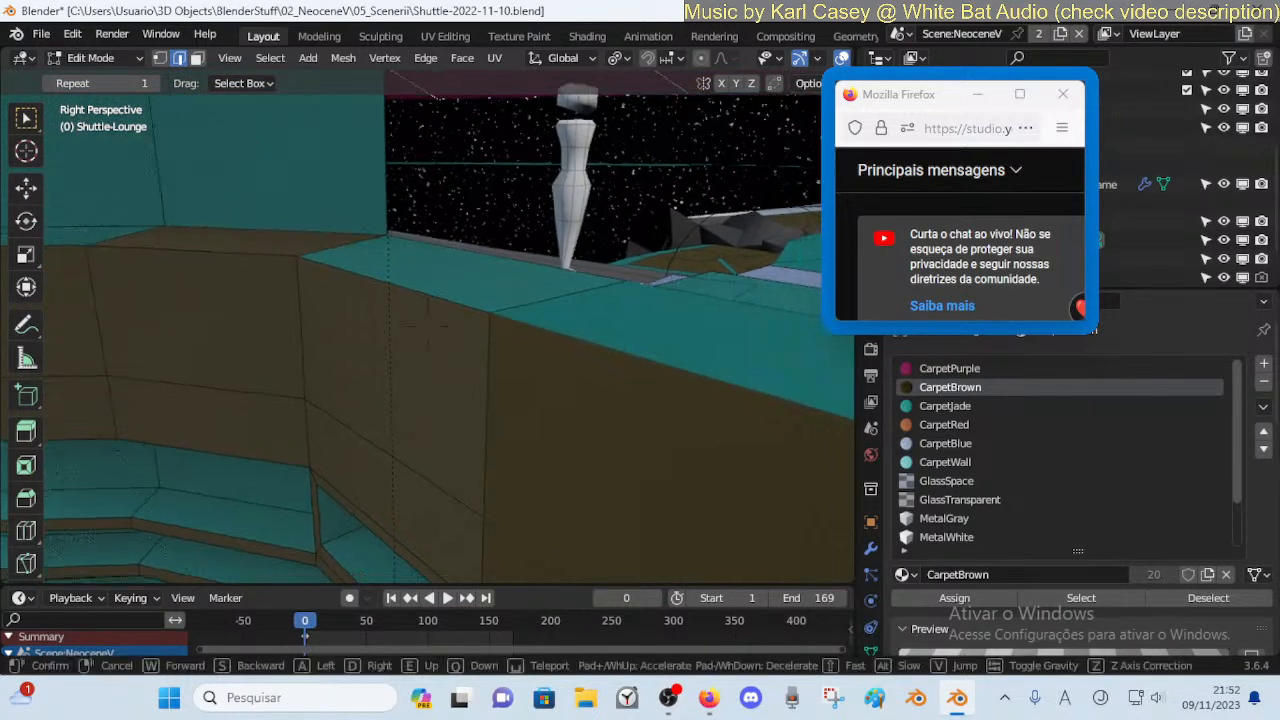
{"action": "left_click", "coordinate": [263, 256]}
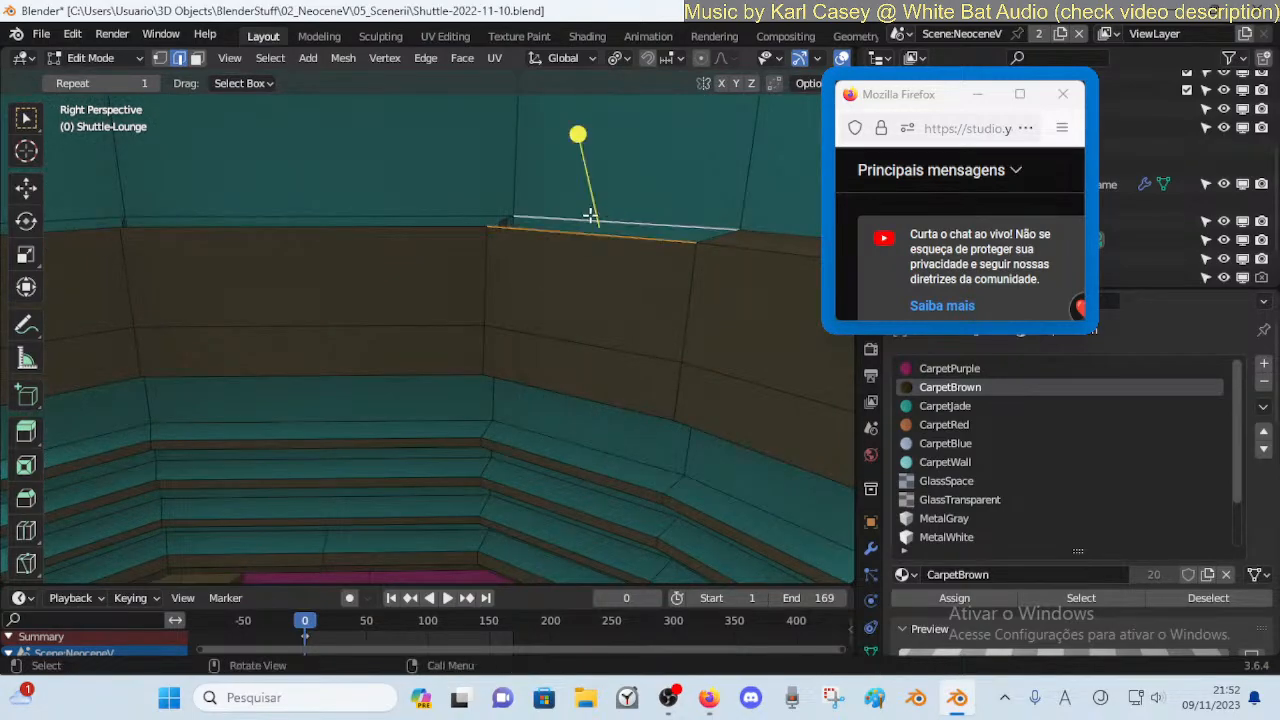
{"action": "key", "text": "shift+grave"}
{"action": "key", "text": "q"}
{"action": "key", "text": "d"}
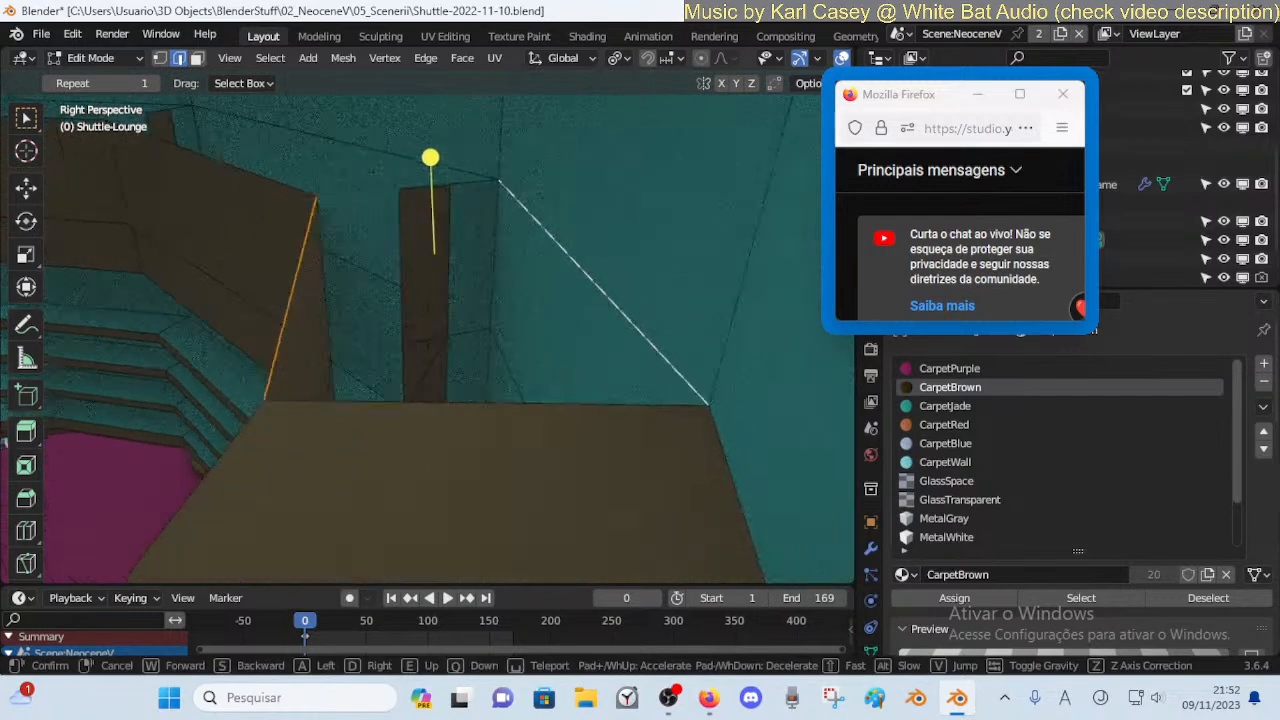
{"action": "key", "text": "e"}
{"action": "key", "text": "d"}
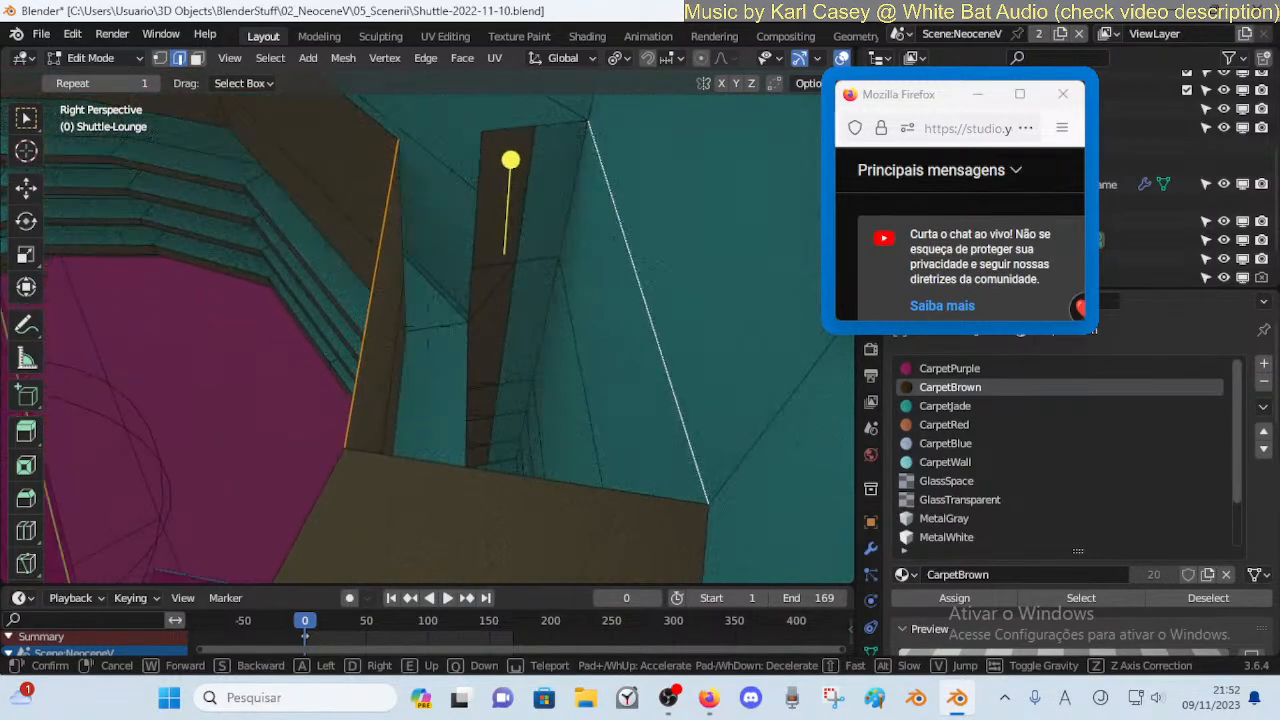
{"action": "key", "text": "a"}
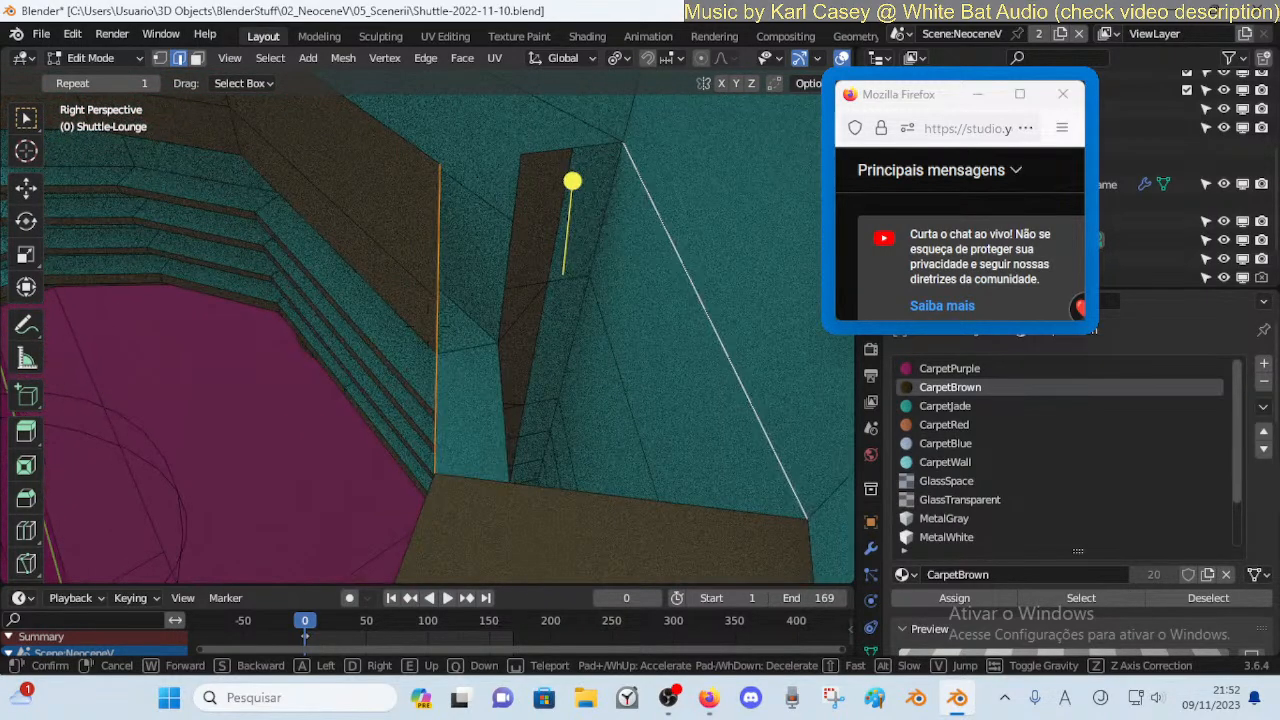
{"action": "left_click", "coordinate": [404, 245]}
{"action": "key", "text": "f"}
Fill the long ledge section behind the angled brown panel beside the steps, joining its upper edge to the wall
{"action": "key", "text": "alt+a"}
{"action": "key", "text": "shift+grave"}
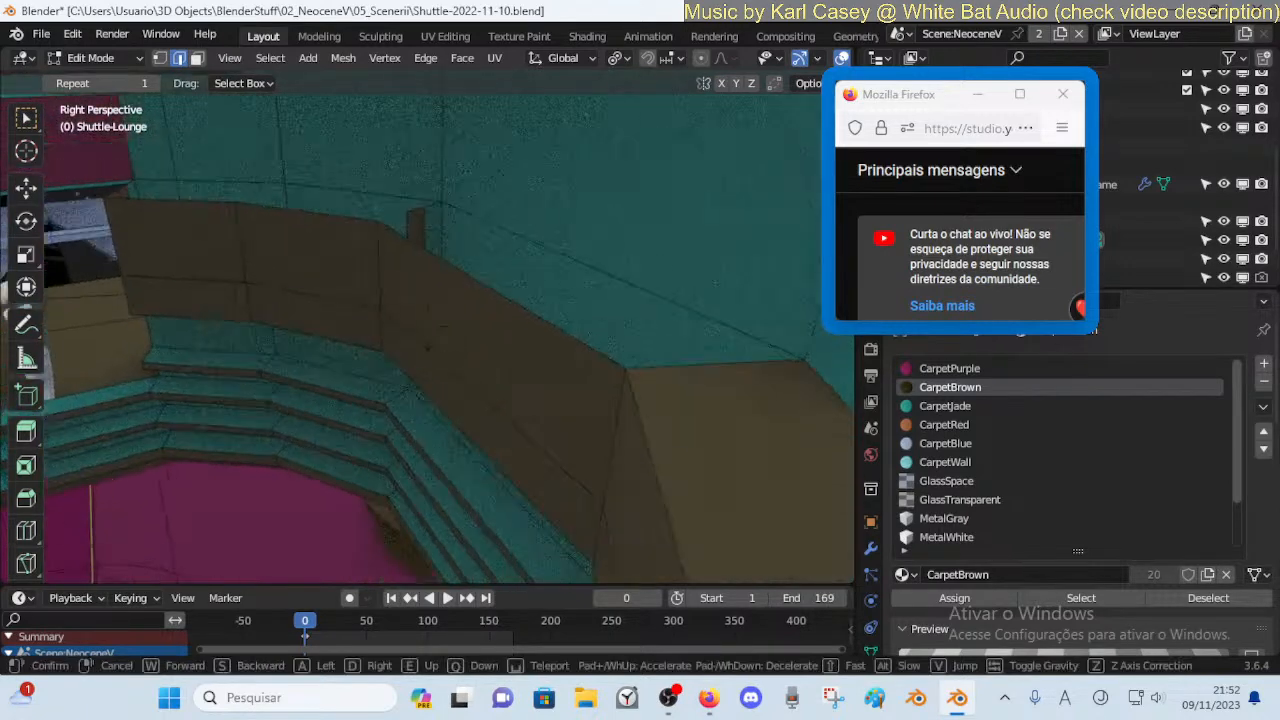
{"action": "left_click", "coordinate": [523, 217]}
{"action": "left_click", "coordinate": [627, 237]}
{"action": "left_click", "coordinate": [551, 275], "text": "shift"}
{"action": "key", "text": "f"}
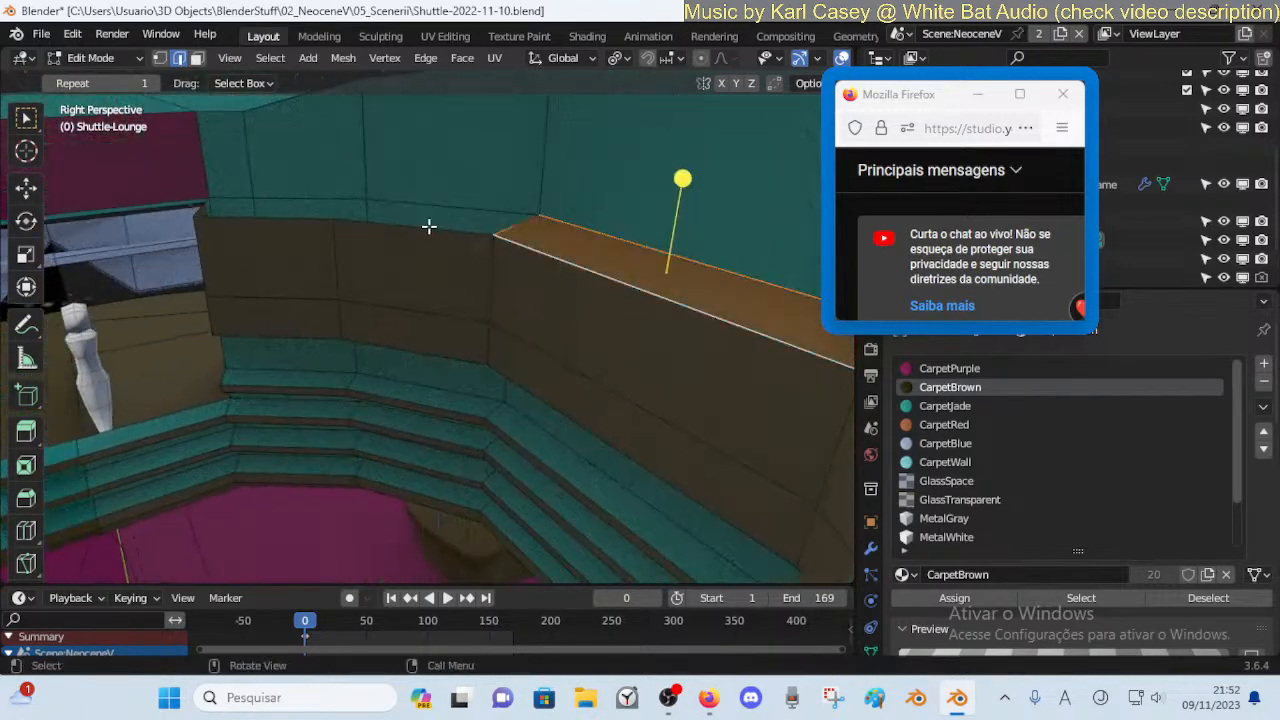
Fill the two remaining ledge sections between the brown panels and the teal wall toward the doorway
{"action": "left_click", "coordinate": [429, 226]}
{"action": "left_click", "coordinate": [449, 207], "text": "shift"}
{"action": "key", "text": "f"}
{"action": "left_click", "coordinate": [294, 205]}
{"action": "left_click", "coordinate": [279, 225], "text": "shift"}
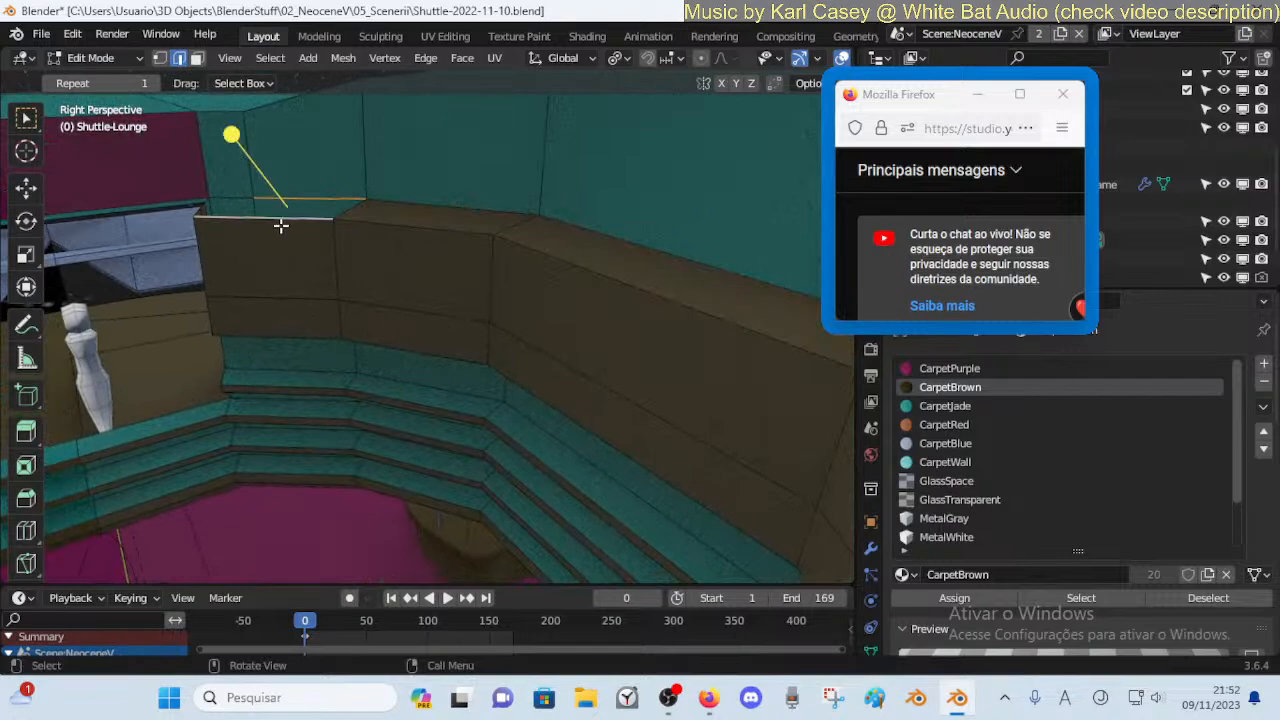
{"action": "key", "text": "shift+grave"}
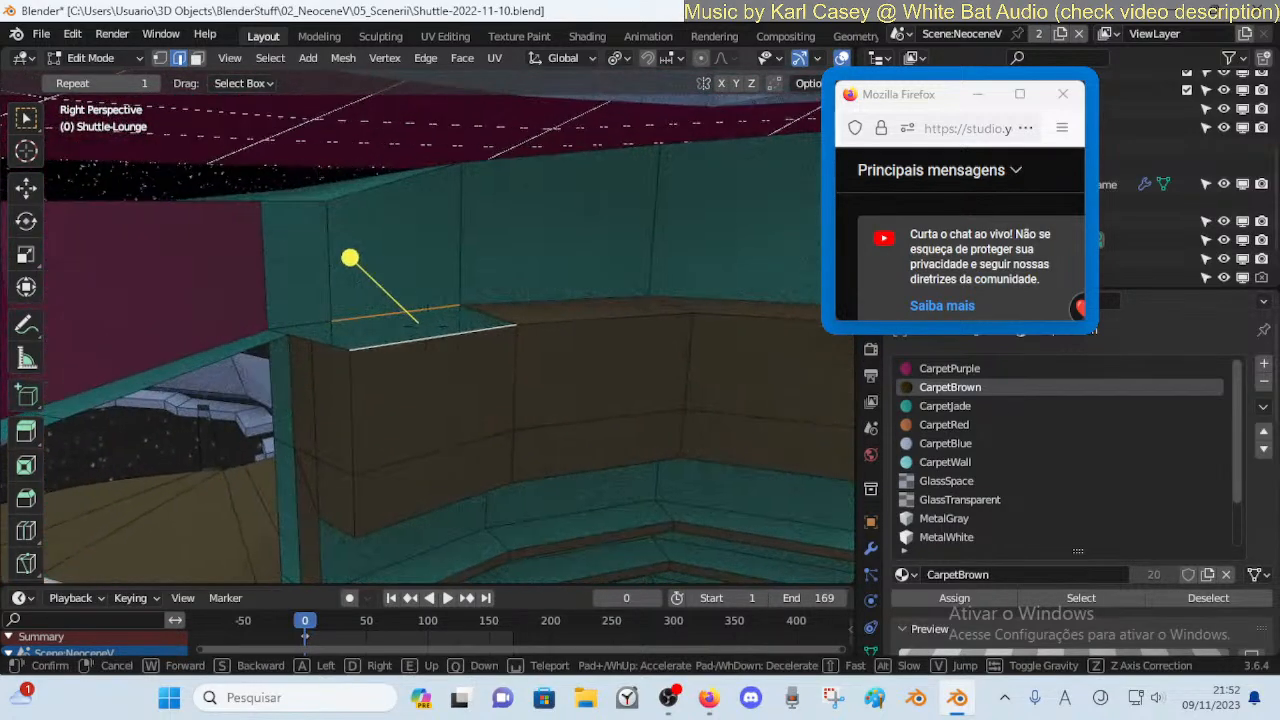
{"action": "left_click", "coordinate": [281, 228]}
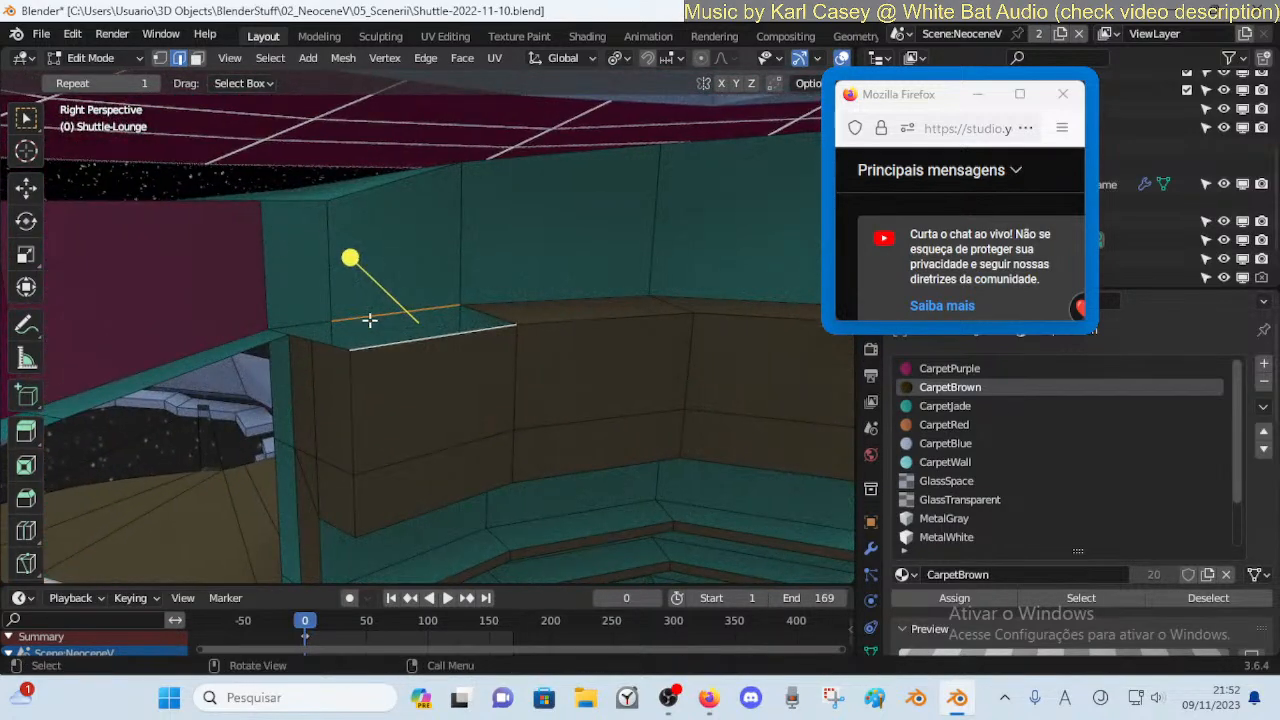
{"action": "key", "text": "f"}
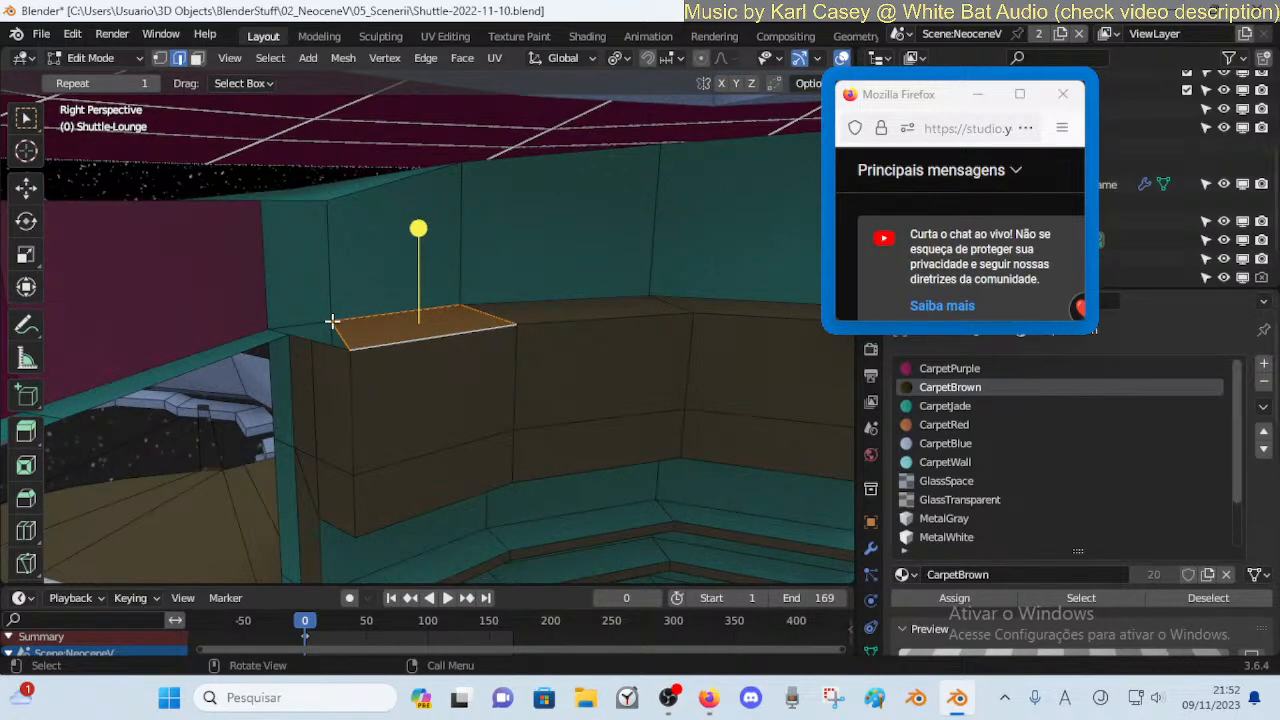
Close the small triangular gap at the doorway end of the ledge with a face
{"action": "left_click", "coordinate": [332, 322]}
{"action": "left_click", "coordinate": [331, 340], "text": "shift"}
{"action": "left_click", "coordinate": [331, 340], "text": "shift"}
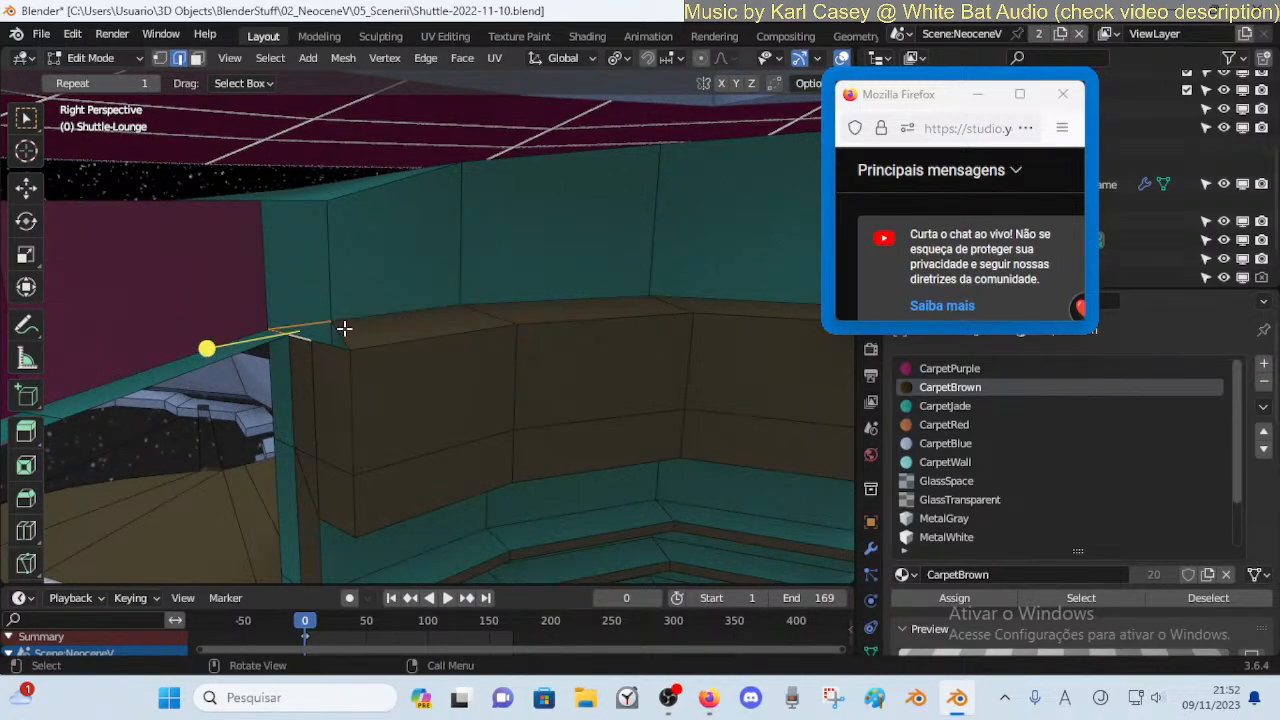
{"action": "left_click", "coordinate": [341, 332]}
{"action": "left_click", "coordinate": [315, 338], "text": "shift"}
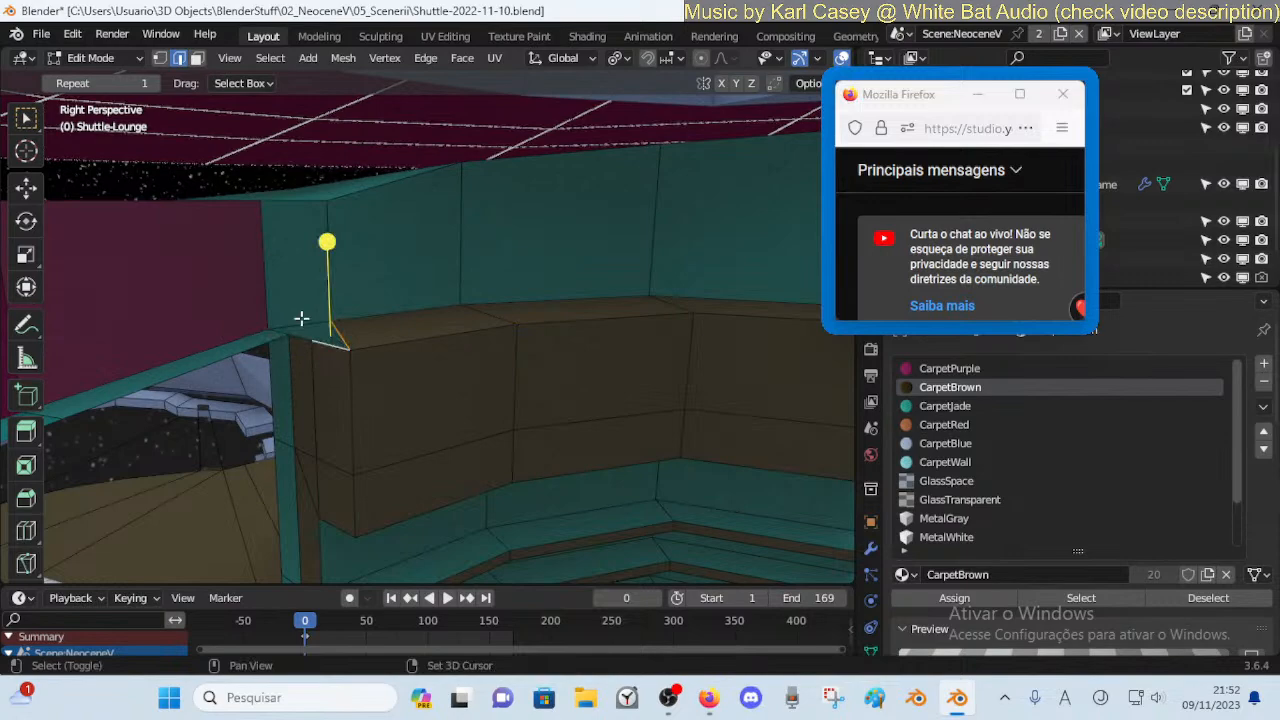
{"action": "key", "text": "f"}
Assign the CarpetJade material to the triangular face at the doorway end of the ledge
{"action": "middle_click_drag", "start_coordinate": [403, 346], "coordinate": [403, 346]}
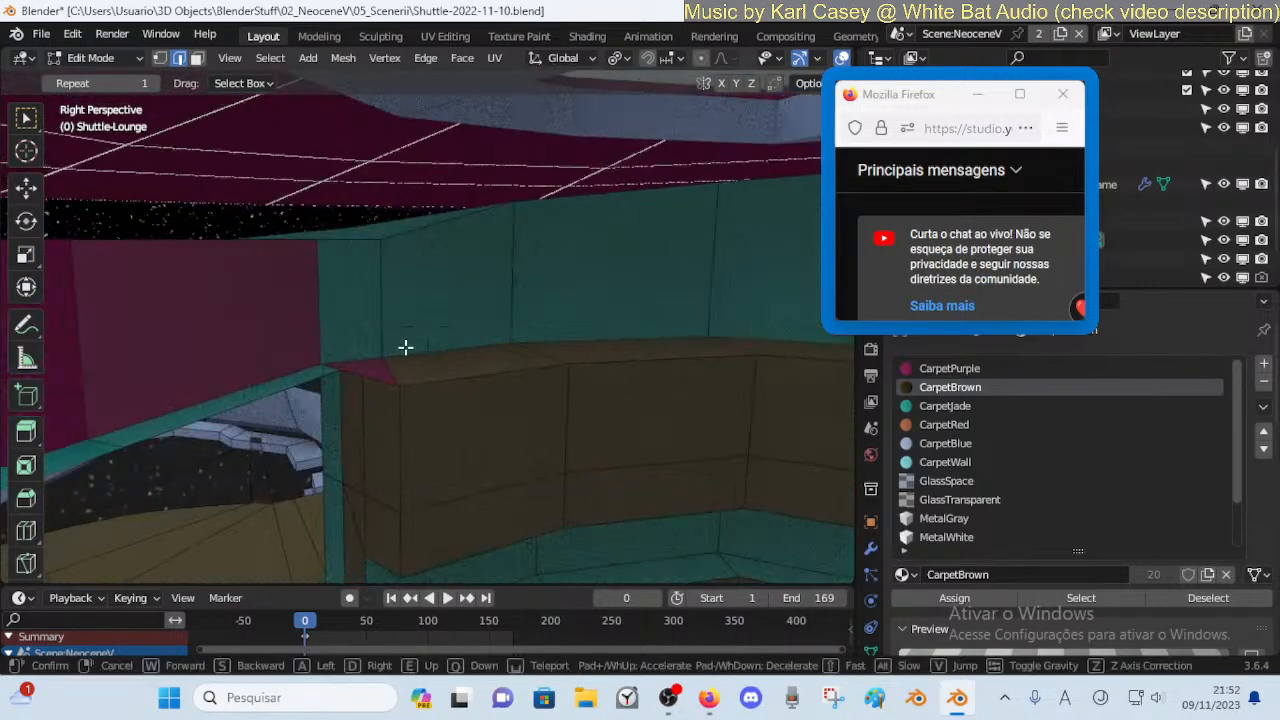
{"action": "left_click", "coordinate": [358, 369]}
{"action": "left_click", "coordinate": [945, 406]}
{"action": "left_click", "coordinate": [925, 598]}
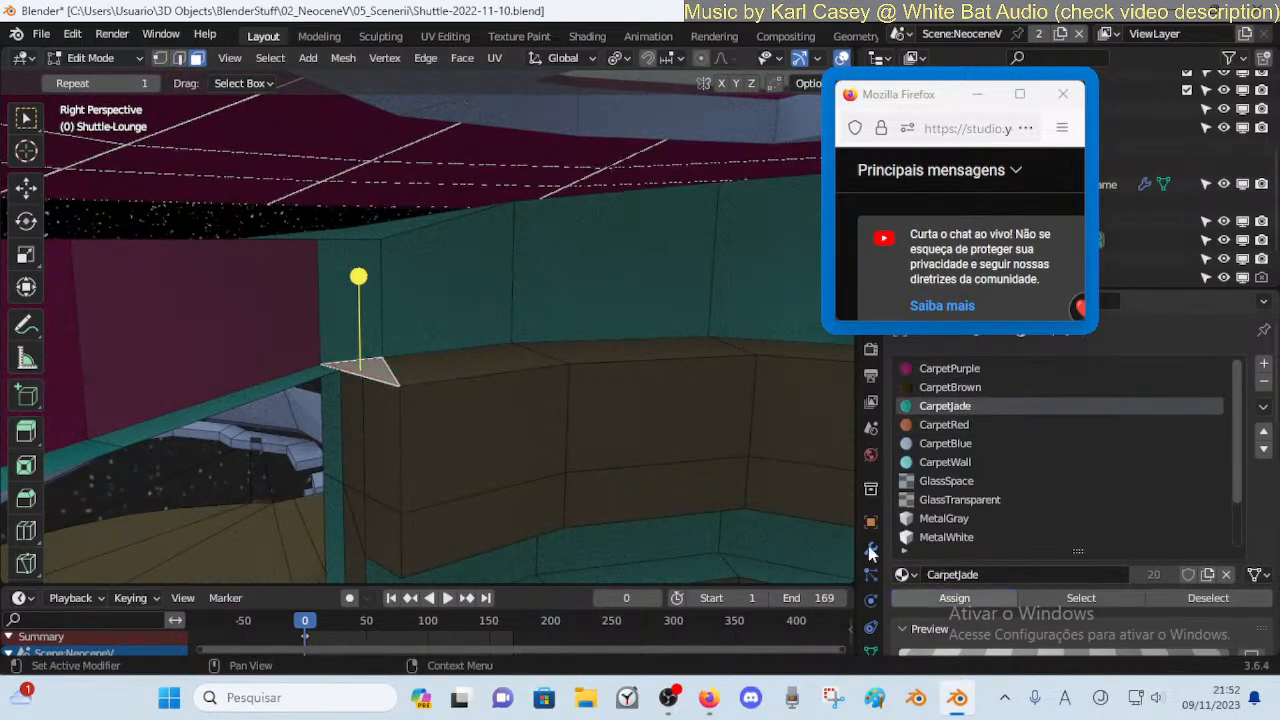
Select the loop of ledge faces on top of the brown panels and assign CarpetJade to it
{"action": "key", "text": "alt+a"}
{"action": "left_click", "coordinate": [541, 356], "text": "alt"}
{"action": "key", "text": "shift+grave"}
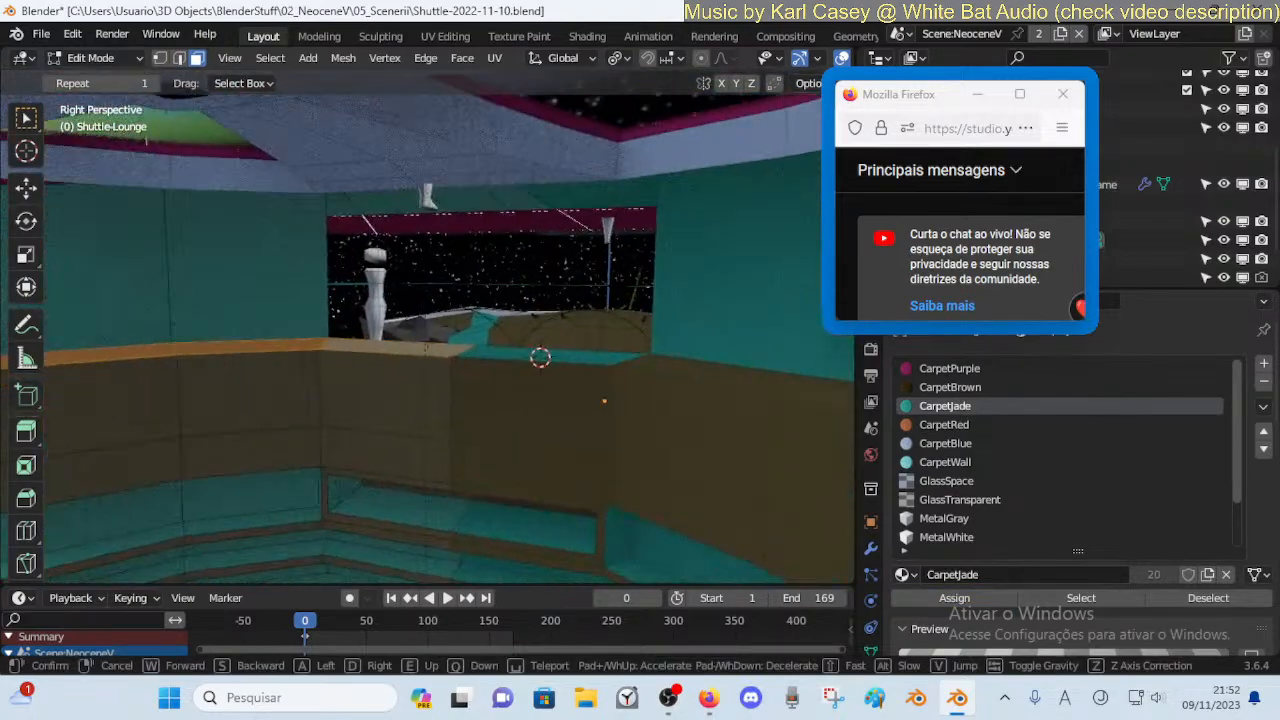
{"action": "left_click", "coordinate": [788, 448]}
{"action": "left_click", "coordinate": [944, 597]}
Return to Object Mode and save the shuttle file
{"action": "key", "text": "alt+a"}
{"action": "key", "text": "ctrl+Tab"}
{"action": "key", "text": "4"}
{"action": "key", "text": "ctrl+s"}
Assign CarpetJade to the purple wall panels above the lounge doorway
{"action": "key", "text": "shift+grave"}
{"action": "left_click", "coordinate": [669, 457]}
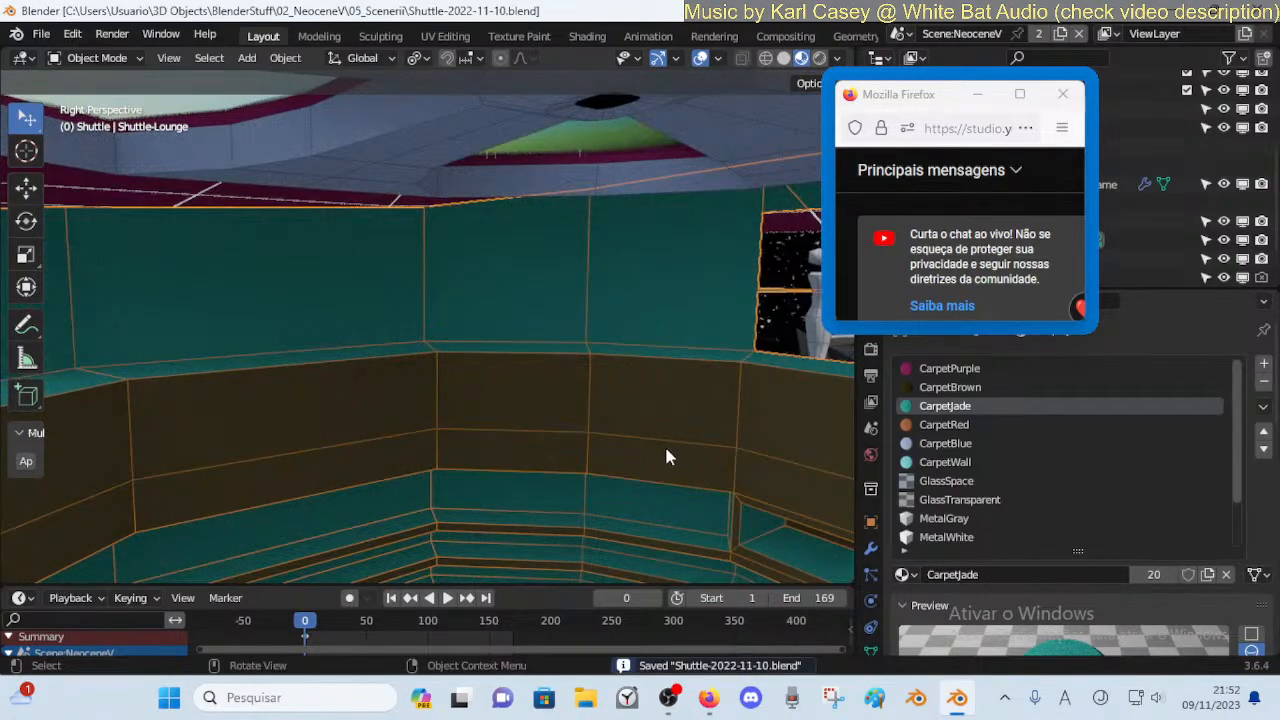
{"action": "key", "text": "shift+grave"}
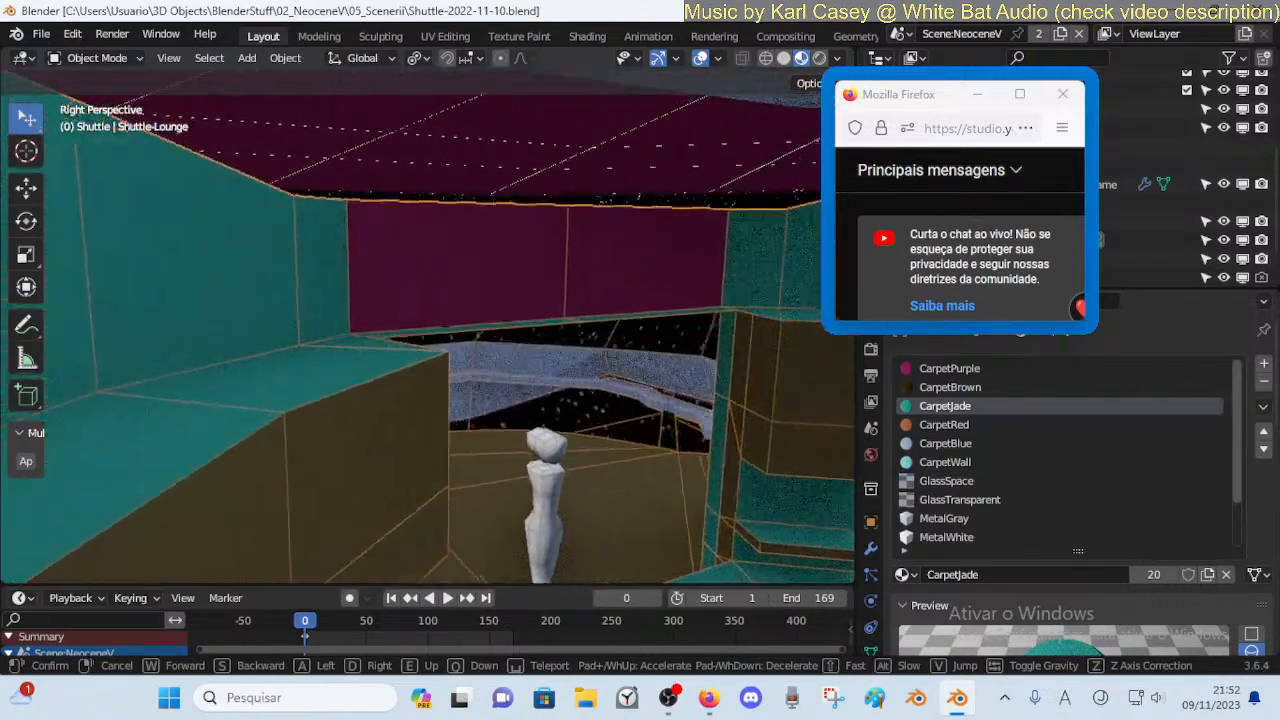
{"action": "key", "text": "w"}
{"action": "key", "text": "q"}
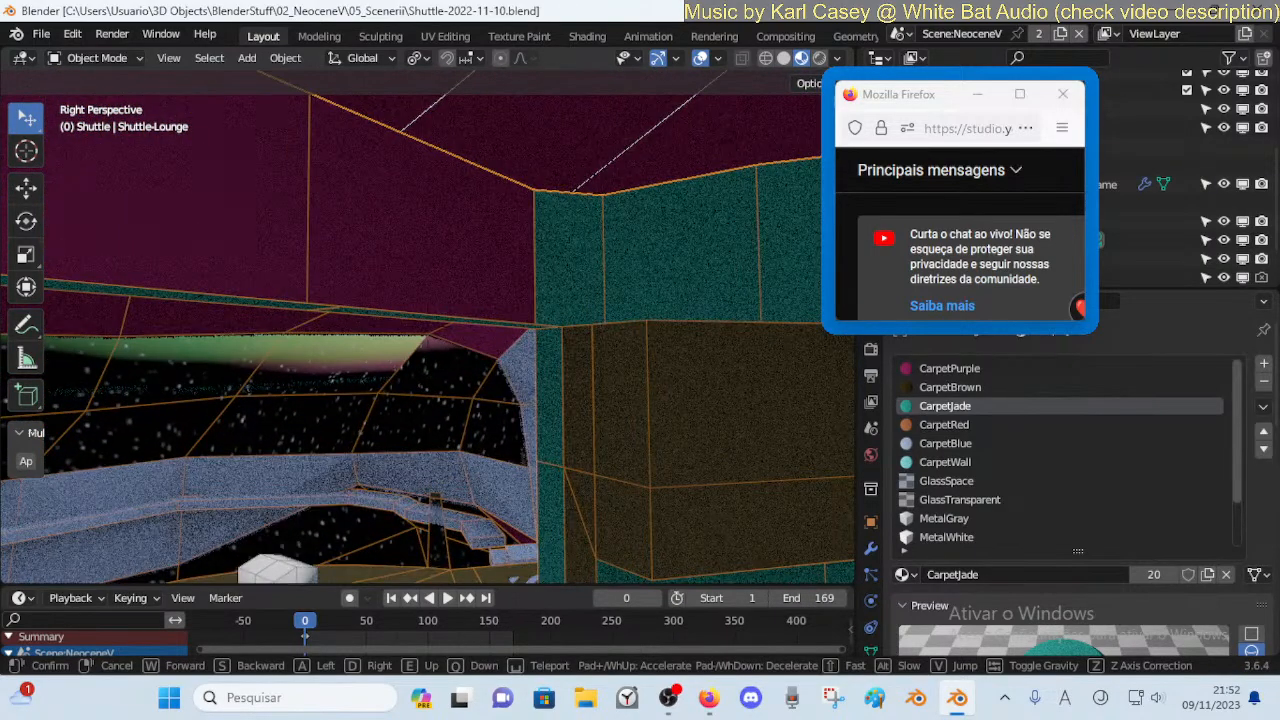
{"action": "key", "text": "s"}
{"action": "left_click", "coordinate": [611, 491]}
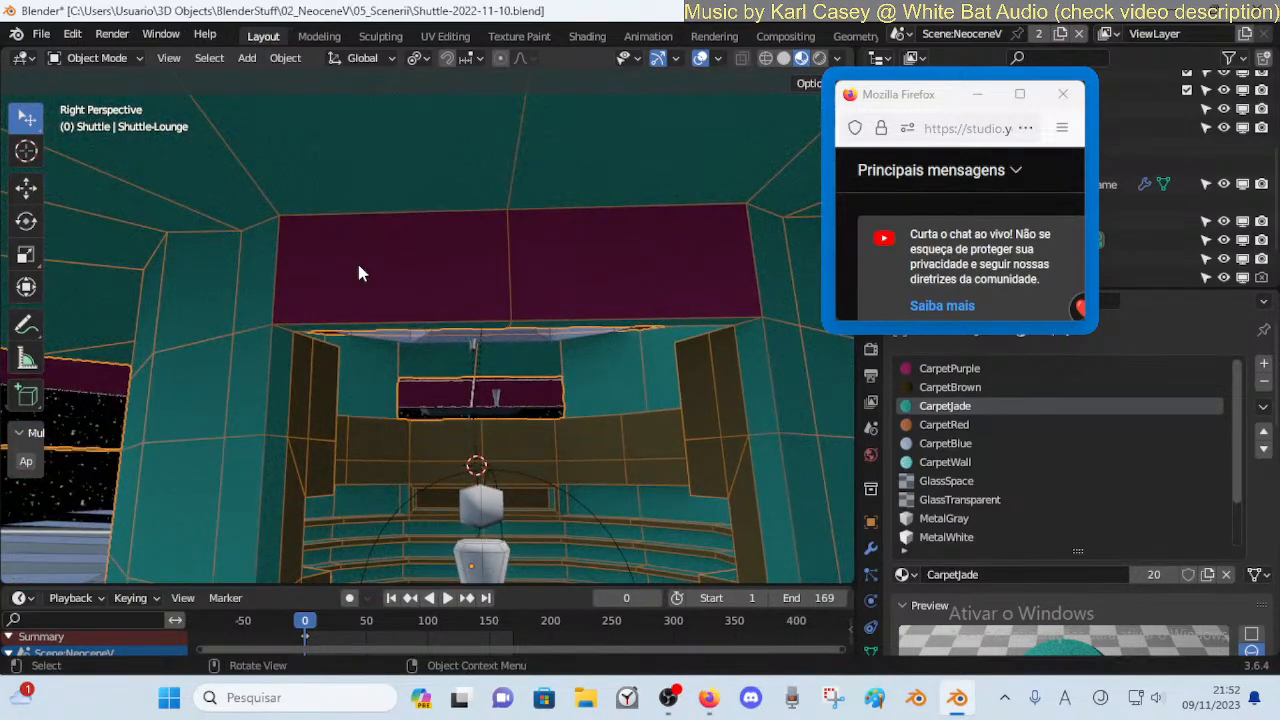
{"action": "key", "text": "Tab"}
{"action": "left_click", "coordinate": [944, 424]}
{"action": "left_click", "coordinate": [962, 408]}
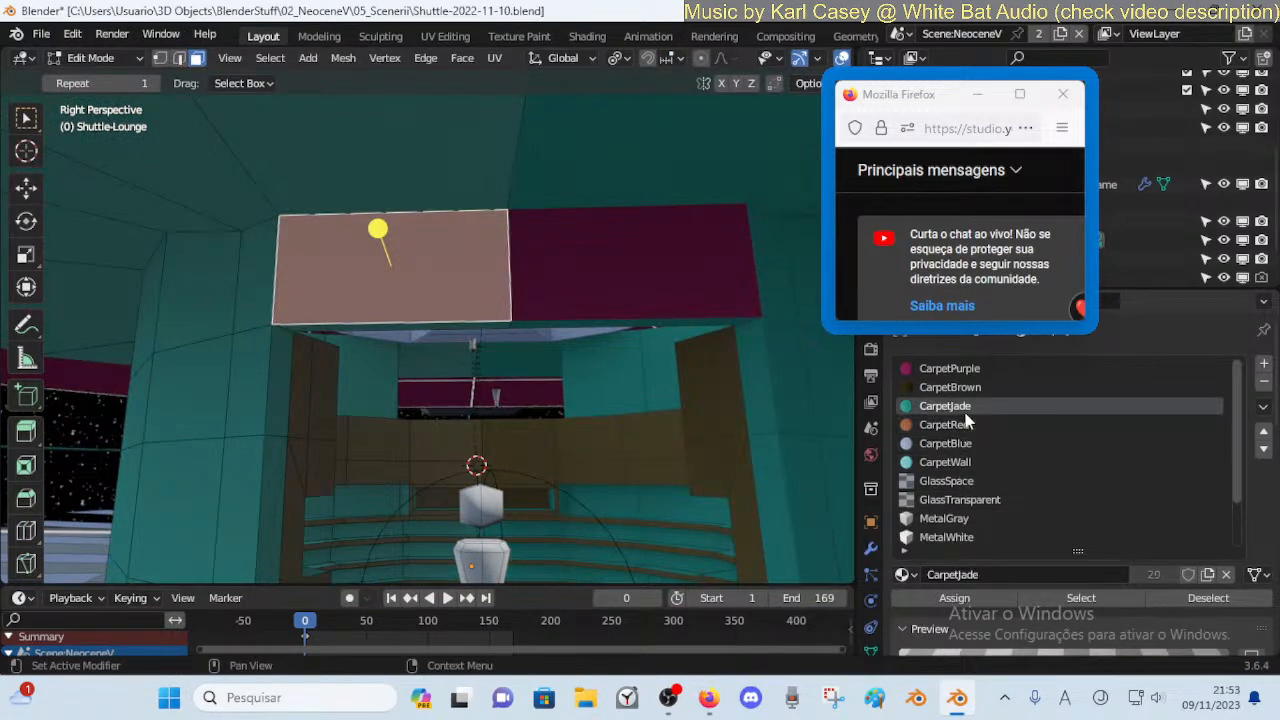
{"action": "left_click", "coordinate": [948, 593]}
Cut a horizontal edge loop across the wall above the doorway and assign CarpetPurple to the strip above it
{"action": "key", "text": "Tab"}
{"action": "key", "text": "shift+grave"}
{"action": "left_click", "coordinate": [397, 262]}
{"action": "key", "text": "Tab"}
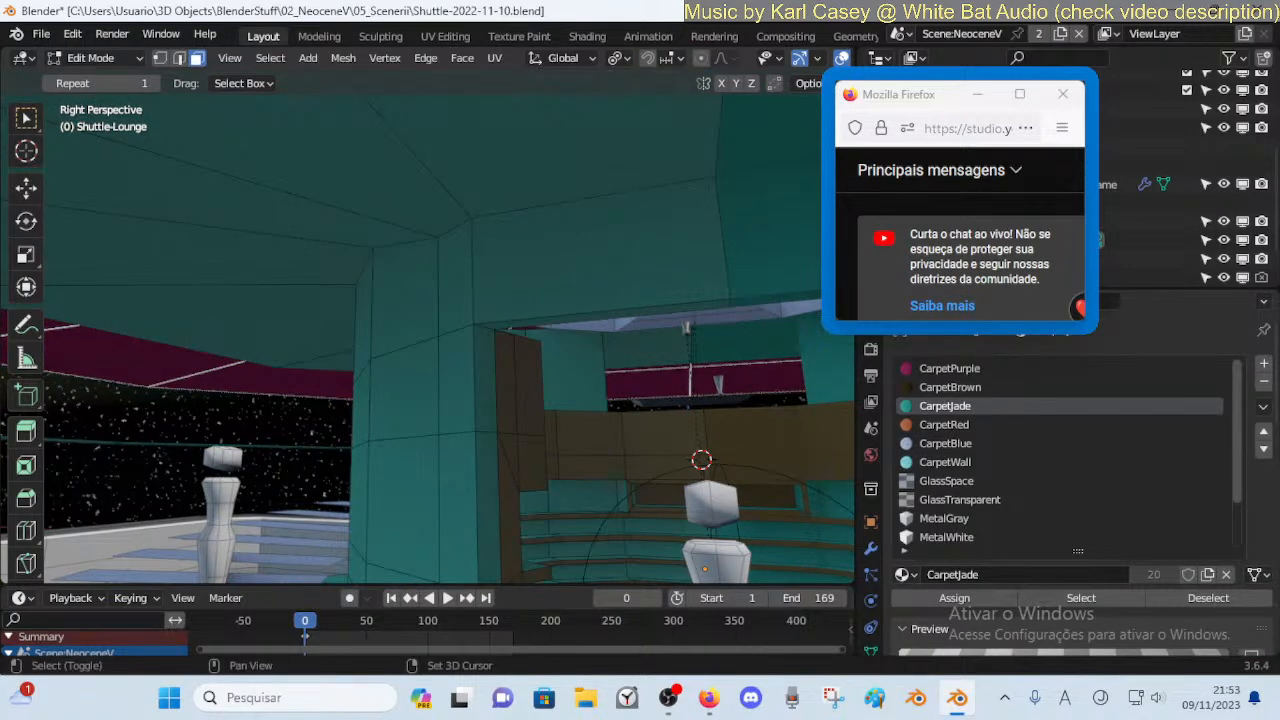
{"action": "middle_click_drag", "start_coordinate": [538, 264], "coordinate": [348, 194], "text": "shift"}
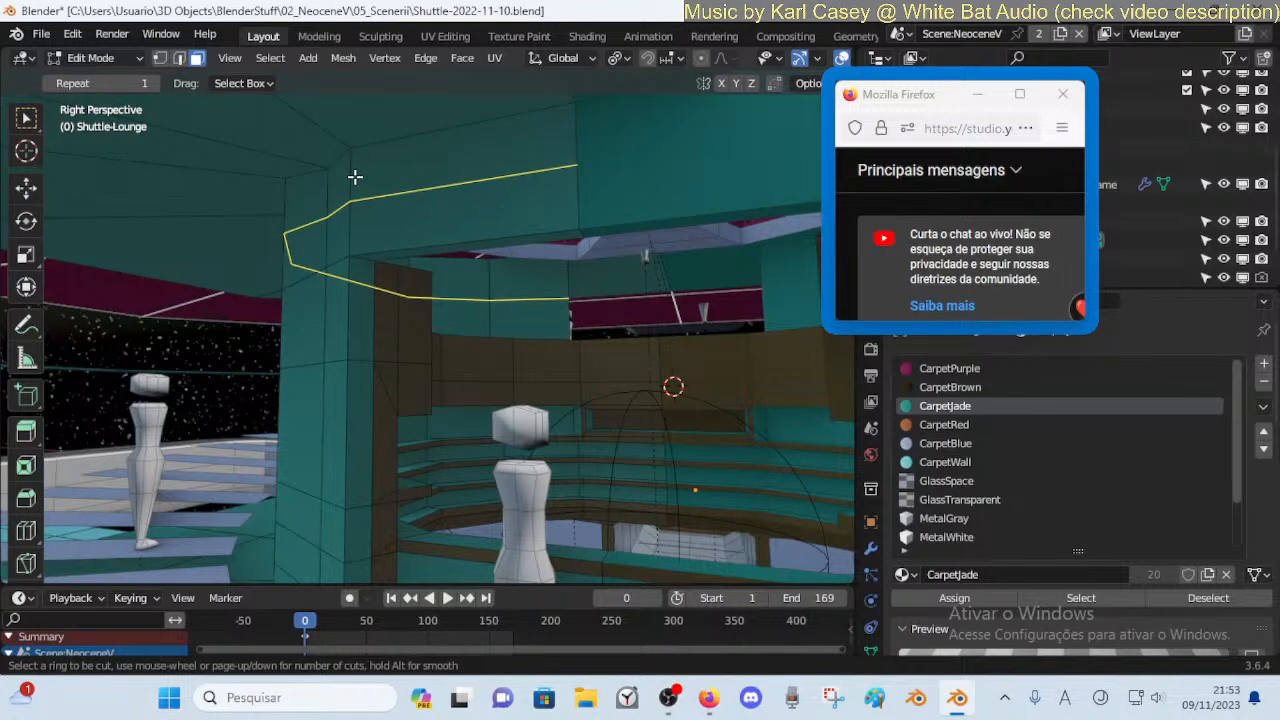
{"action": "left_click", "coordinate": [348, 160], "text": "alt"}
{"action": "left_click", "coordinate": [949, 368]}
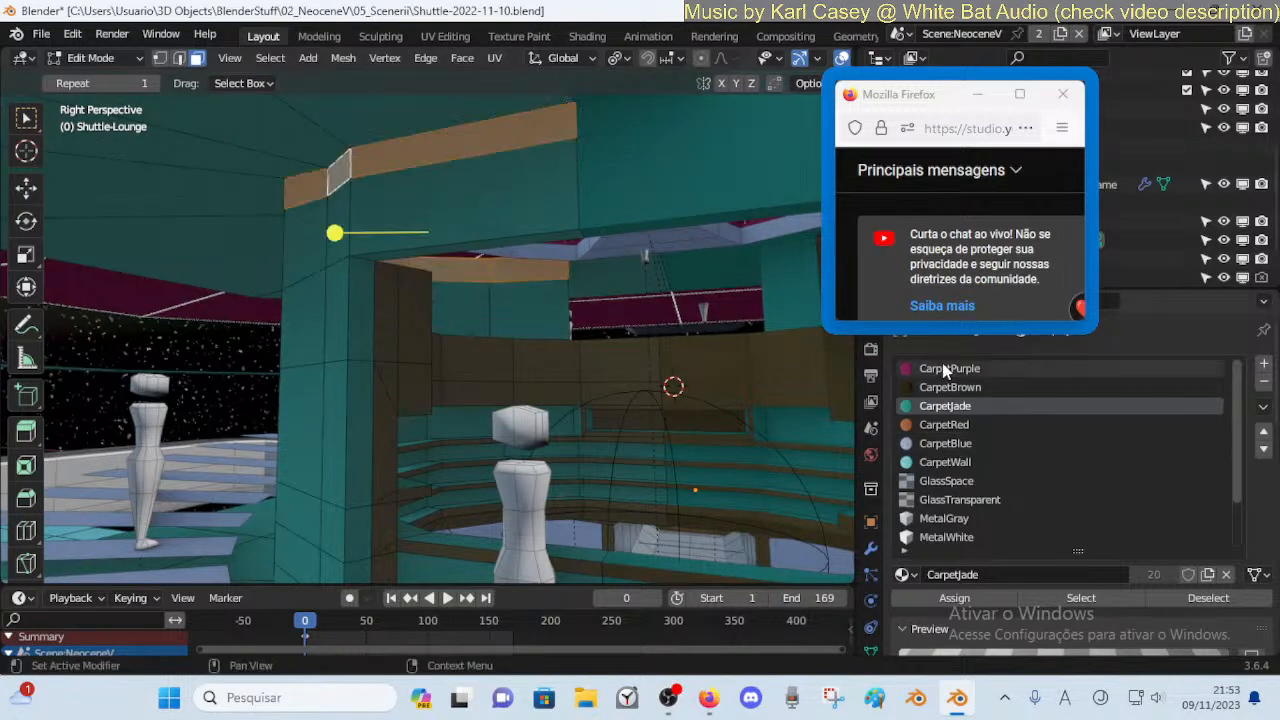
{"action": "left_click", "coordinate": [954, 597]}
{"action": "key", "text": "Tab"}
{"action": "middle_click_drag", "start_coordinate": [403, 305], "coordinate": [435, 287], "text": "shift"}
Select the face loop through the purple strip at the doorway's upper corner and assign CarpetBrown to it
{"action": "key", "text": "Tab"}
{"action": "key", "text": "alt+a"}
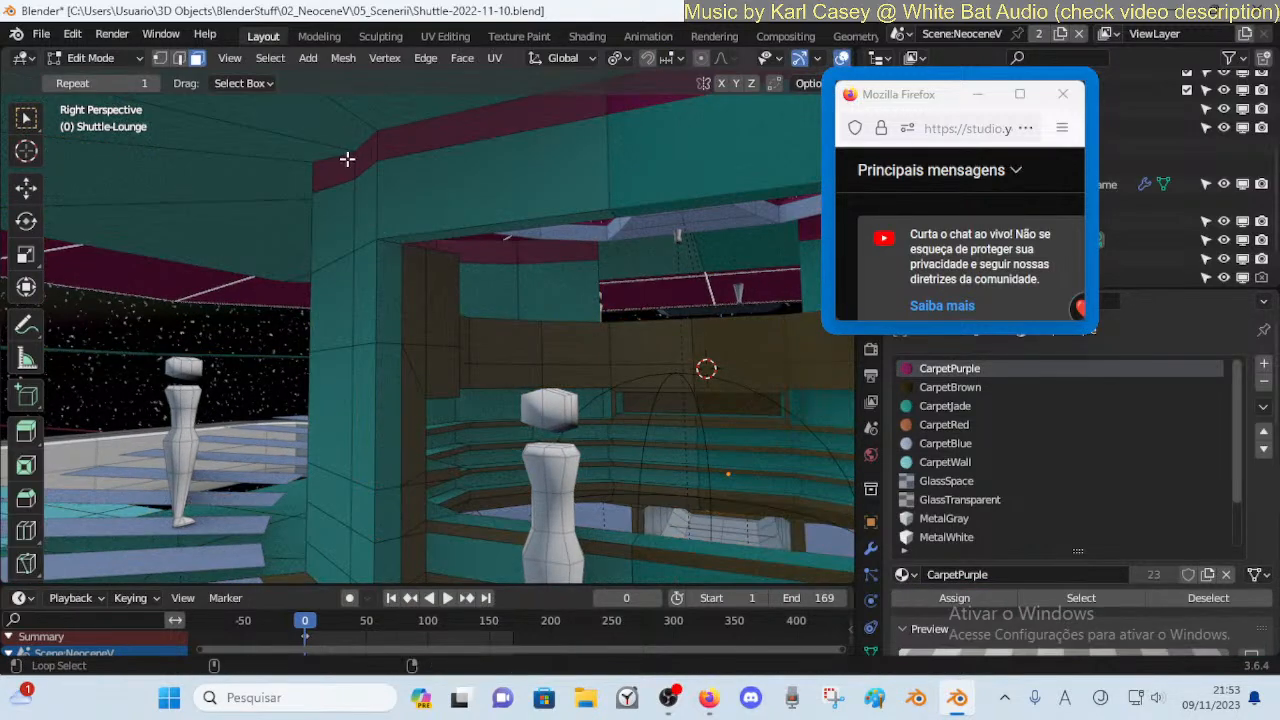
{"action": "left_click", "coordinate": [345, 160], "text": "alt"}
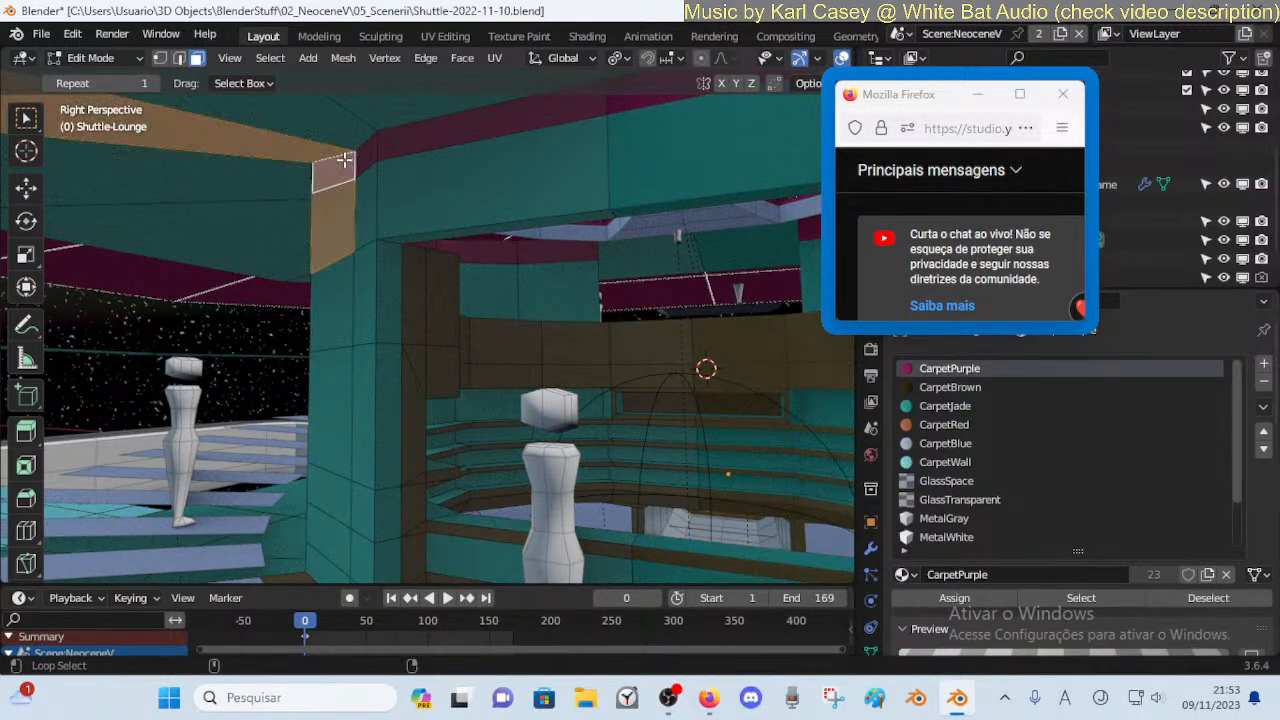
{"action": "left_click", "coordinate": [345, 162], "text": "alt"}
{"action": "left_click", "coordinate": [942, 388]}
{"action": "left_click", "coordinate": [958, 600]}
{"action": "key", "text": "ctrl+Tab"}
{"action": "left_click", "coordinate": [356, 307]}
{"action": "key", "text": "shift+grave"}
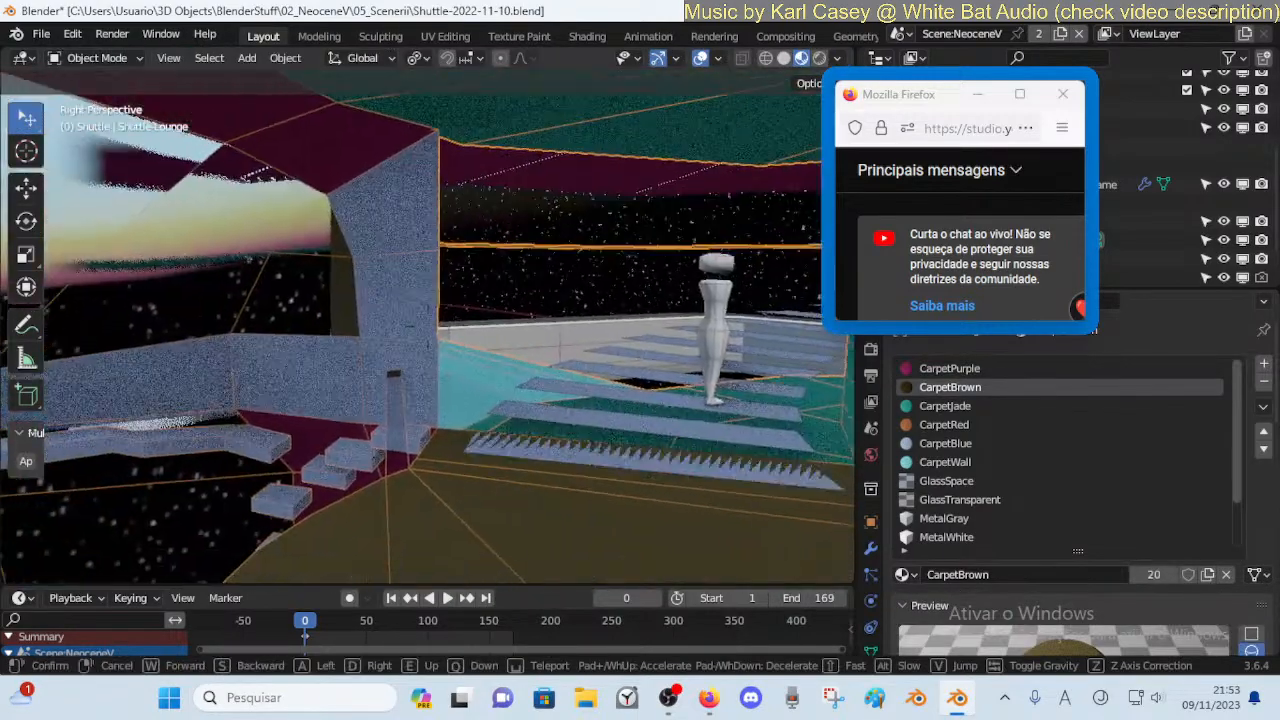
Assign CarpetPurple to the lounge's brown floor faces and the brown strip above its walls, then return to Object Mode
{"action": "key", "text": "s"}
{"action": "key", "text": "w"}
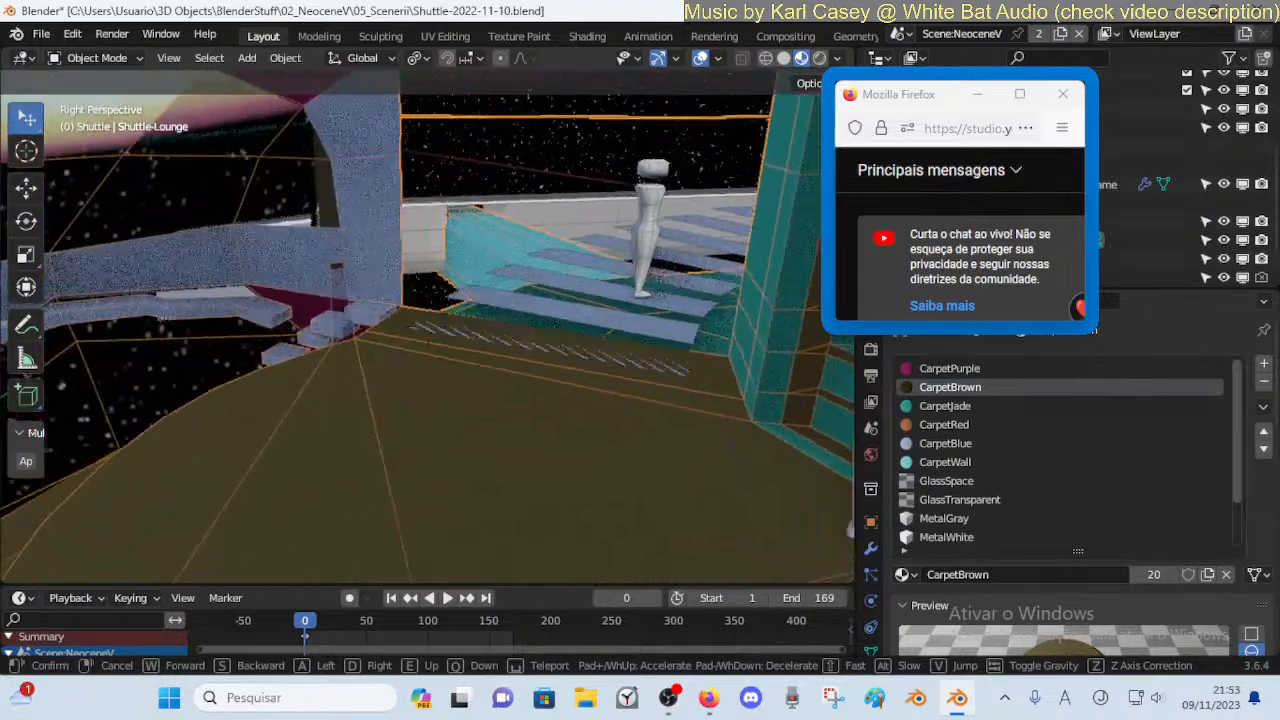
{"action": "left_click", "coordinate": [471, 393]}
{"action": "key", "text": "Tab"}
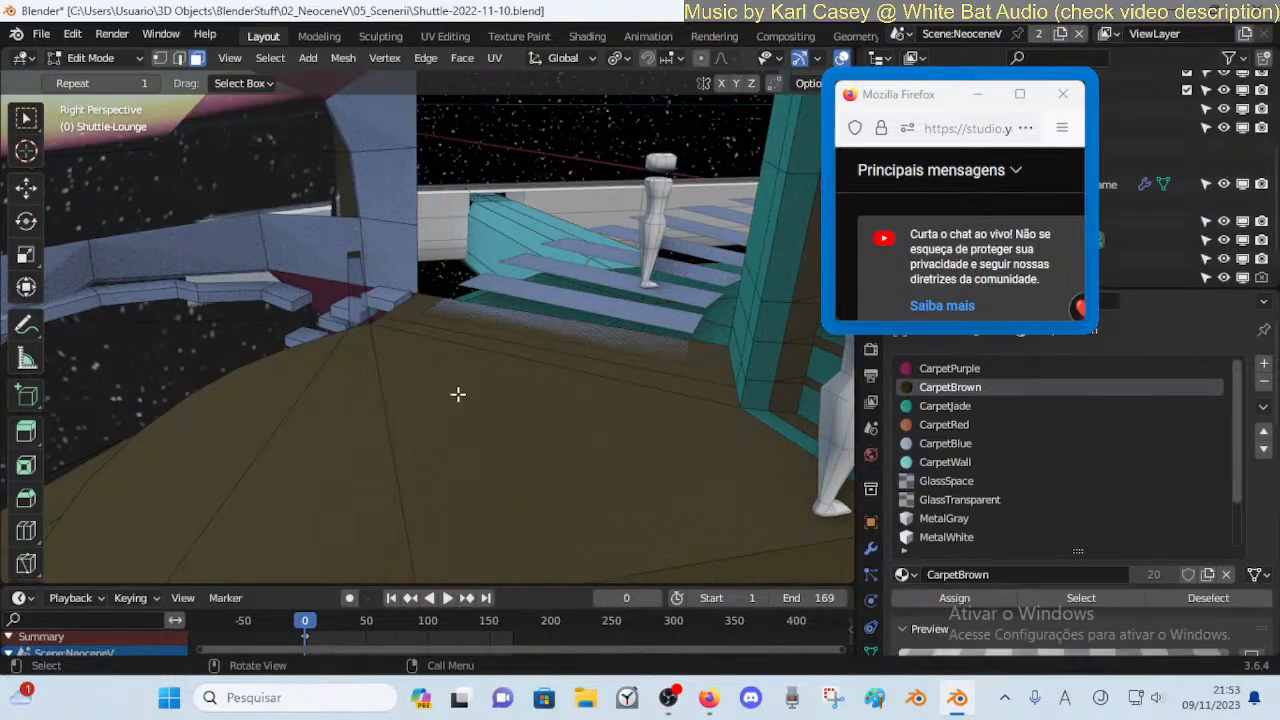
{"action": "key", "text": "shift+grave"}
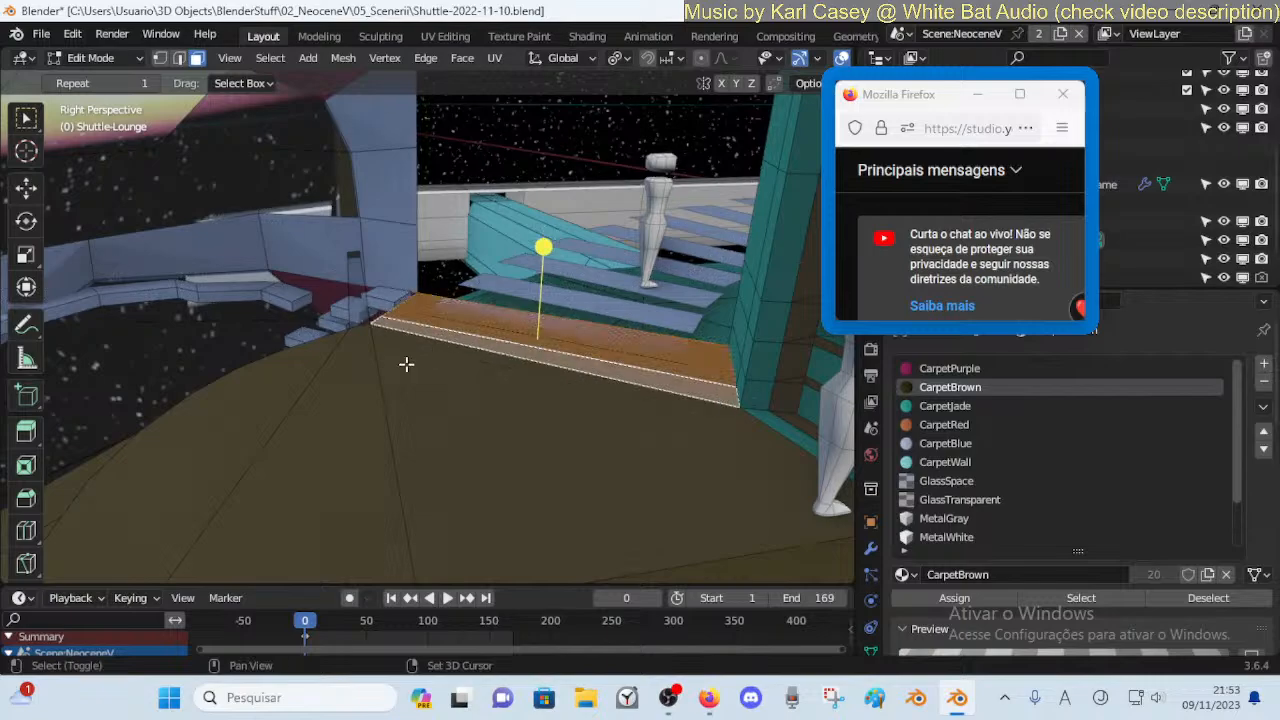
{"action": "left_click", "coordinate": [446, 429]}
{"action": "key", "text": "shift+grave"}
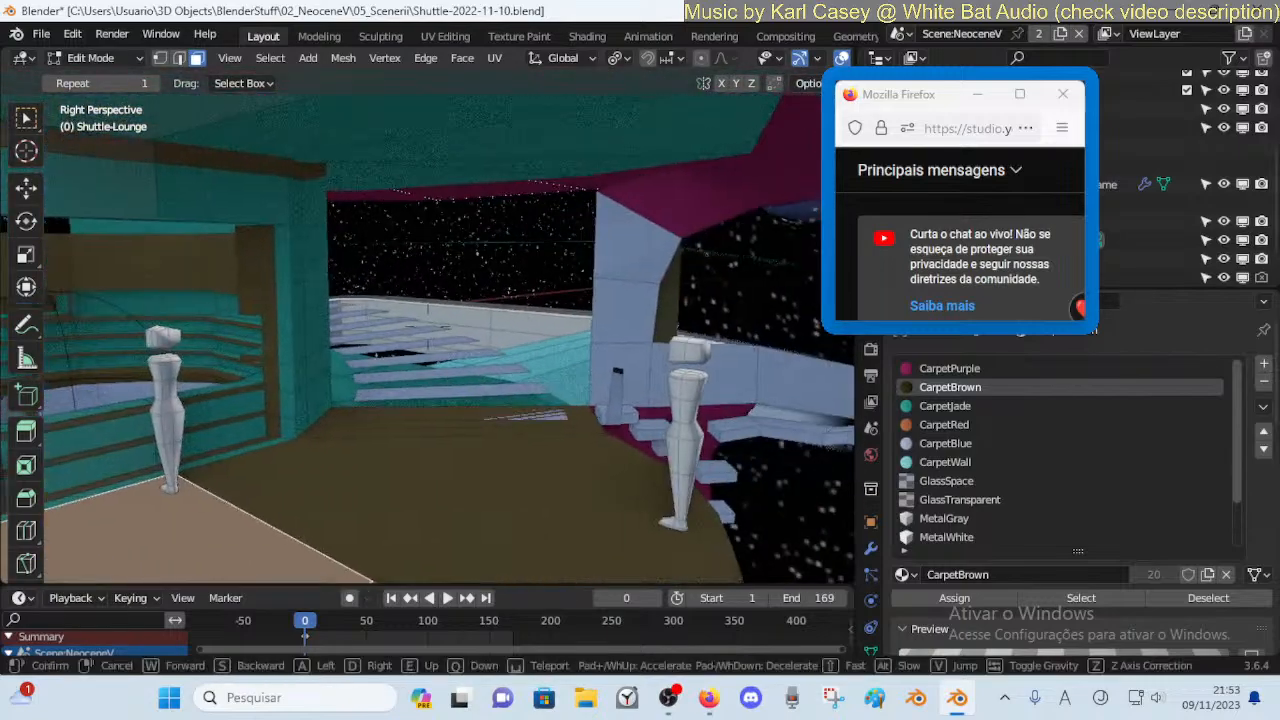
{"action": "left_click", "coordinate": [381, 434]}
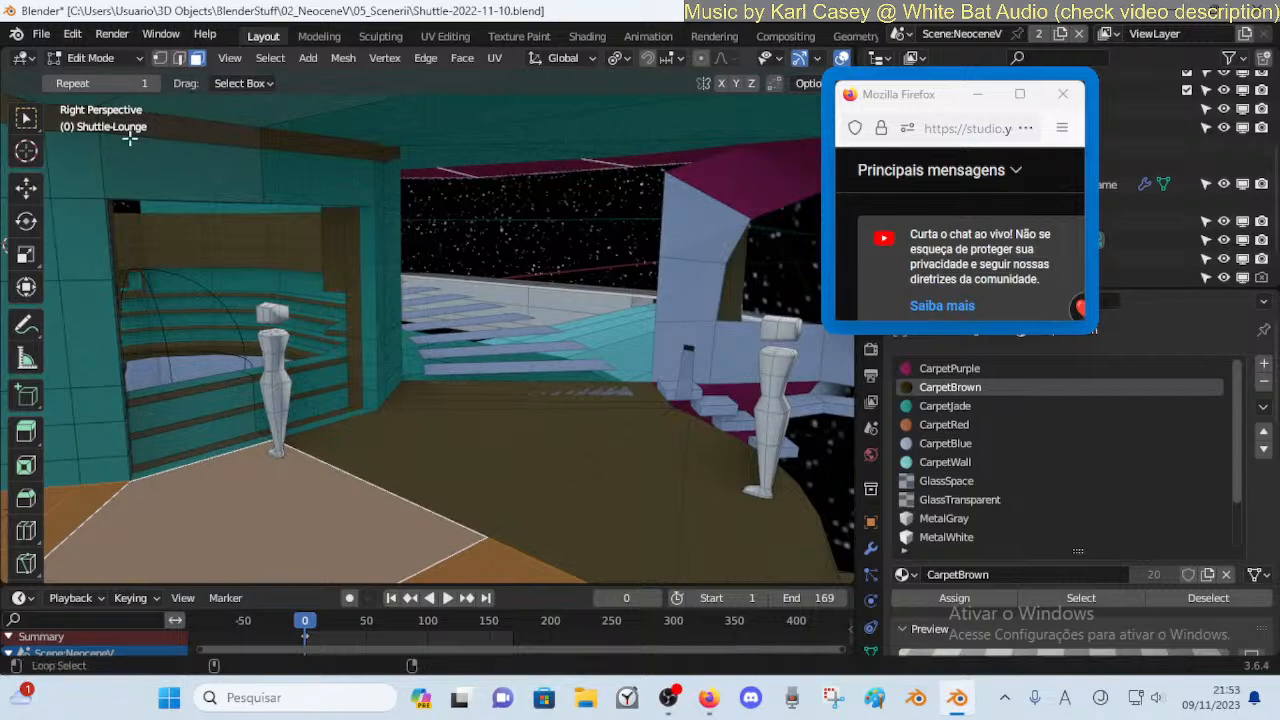
{"action": "key", "text": "alt+a"}
{"action": "left_click", "coordinate": [950, 369]}
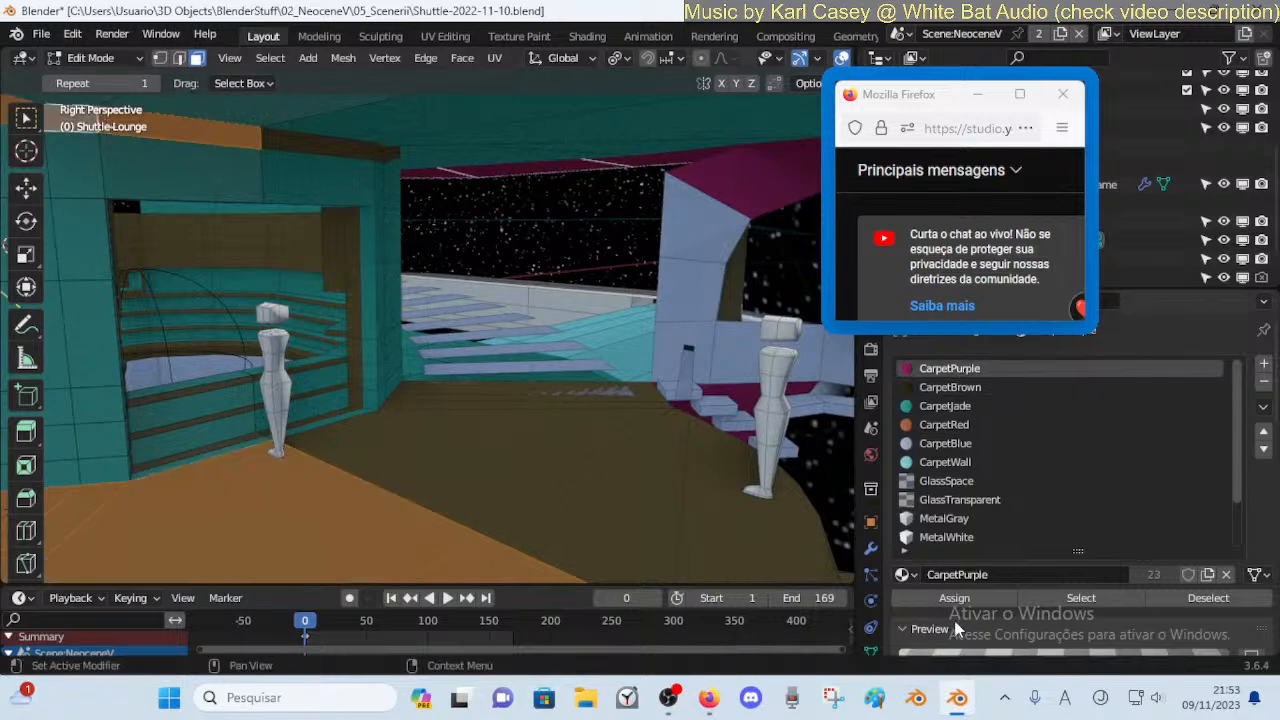
{"action": "left_click", "coordinate": [954, 598]}
{"action": "key", "text": "ctrl+Tab"}
{"action": "left_click", "coordinate": [449, 449]}
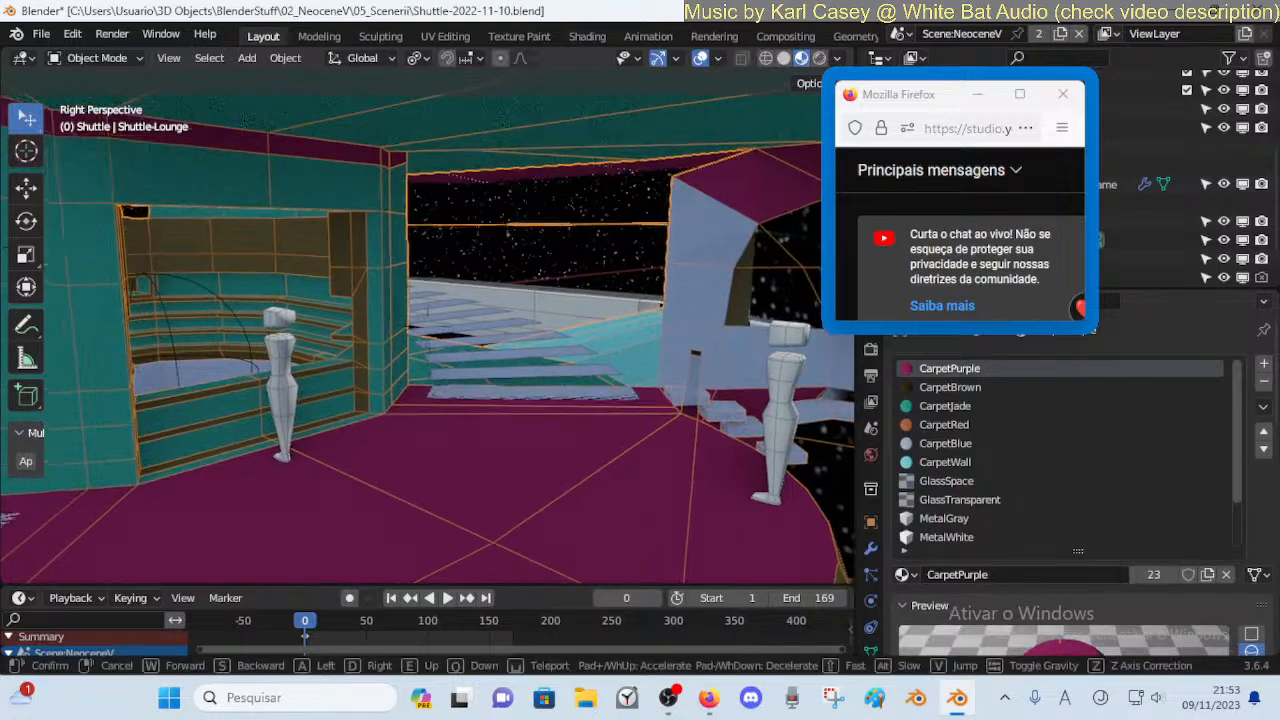
Inspect the purple floor and strip around the planetarium's wall opening and save the shuttle file
{"action": "key", "text": "shift+grave"}
{"action": "key", "text": "w"}
{"action": "key", "text": "d"}
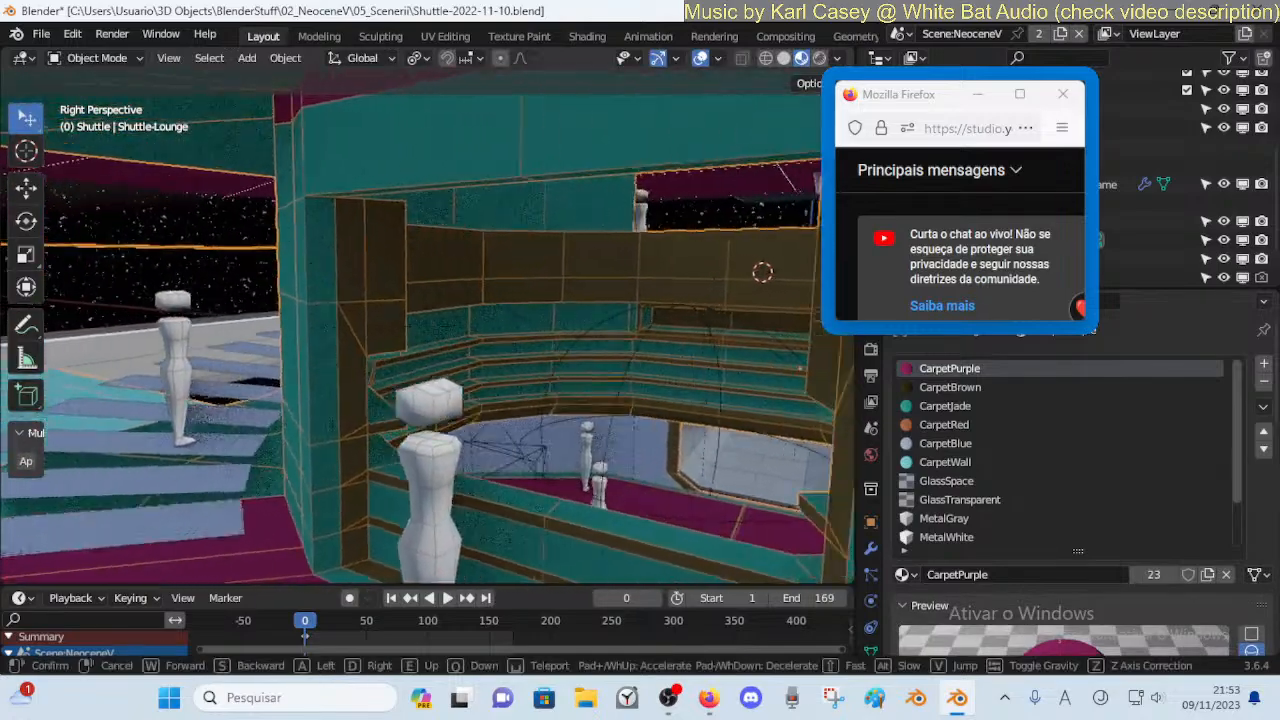
{"action": "key", "text": "a"}
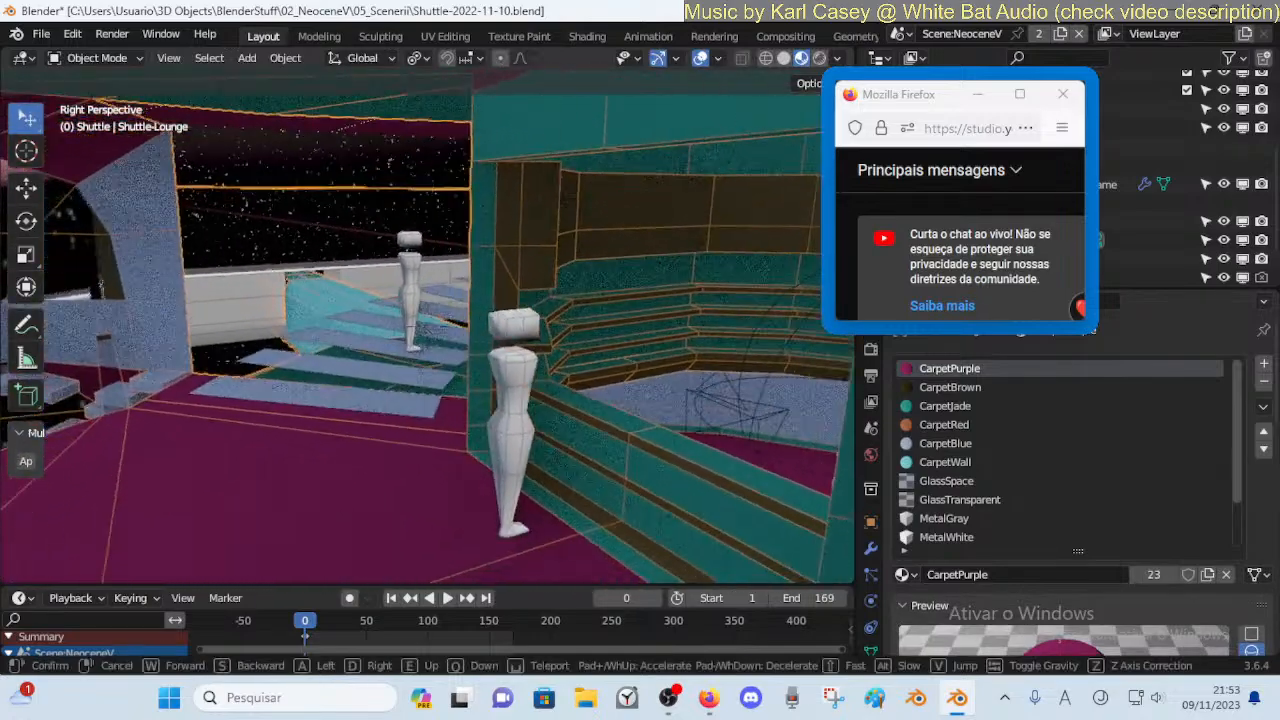
{"action": "left_click", "coordinate": [613, 413]}
{"action": "key", "text": "shift+grave"}
{"action": "key", "text": "d"}
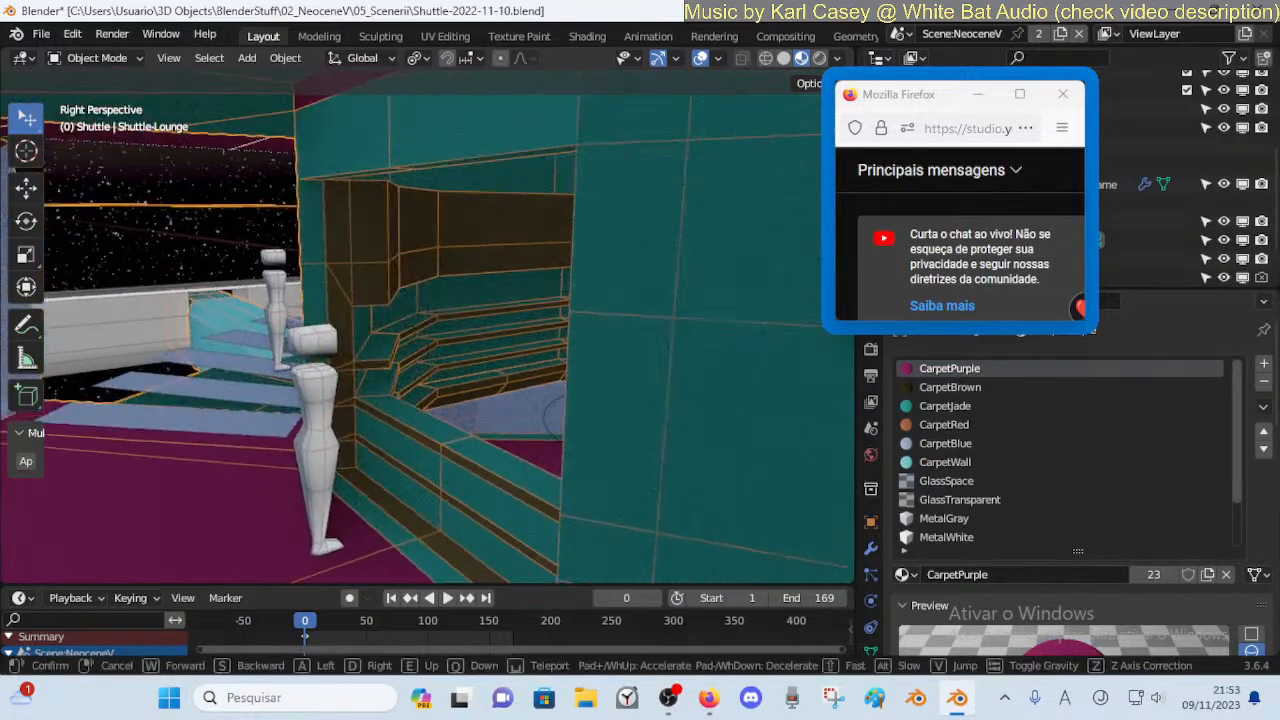
{"action": "left_click", "coordinate": [609, 418]}
Assign CarpetPurple to all the blue stair treads beyond the doorway and return to Object Mode
{"action": "key", "text": "shift+grave"}
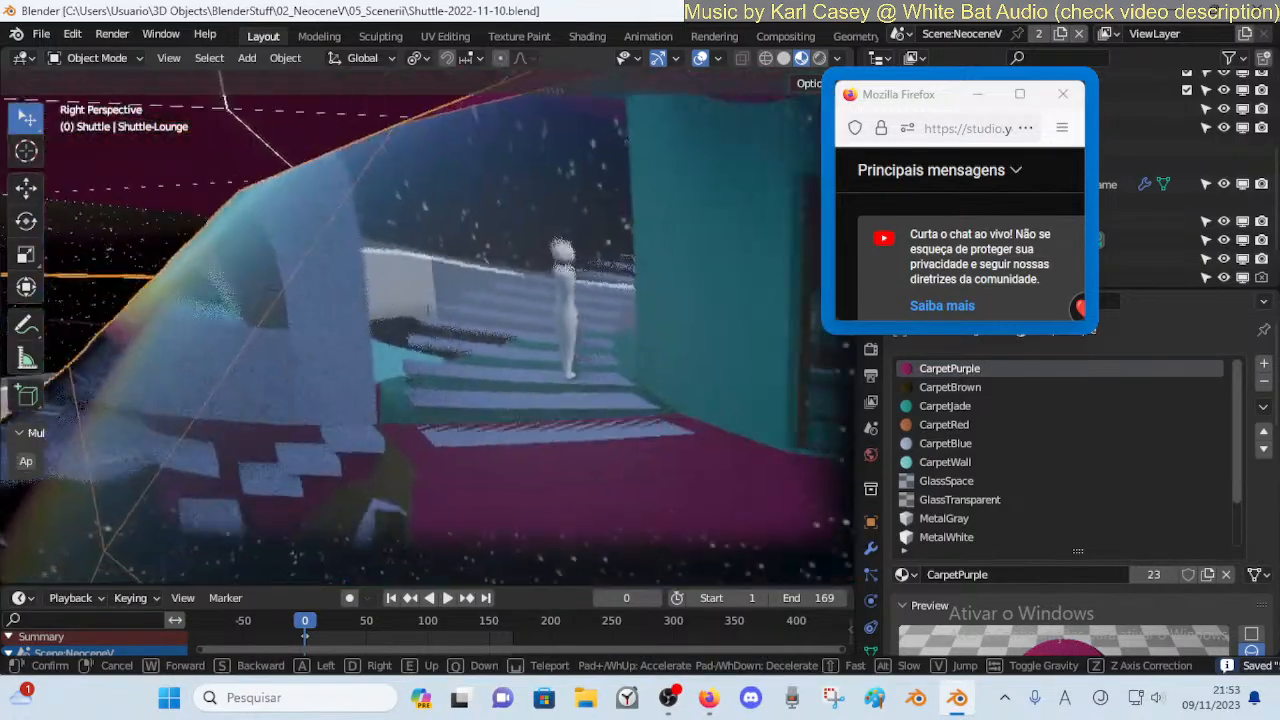
{"action": "key", "text": "w"}
{"action": "left_click", "coordinate": [460, 468]}
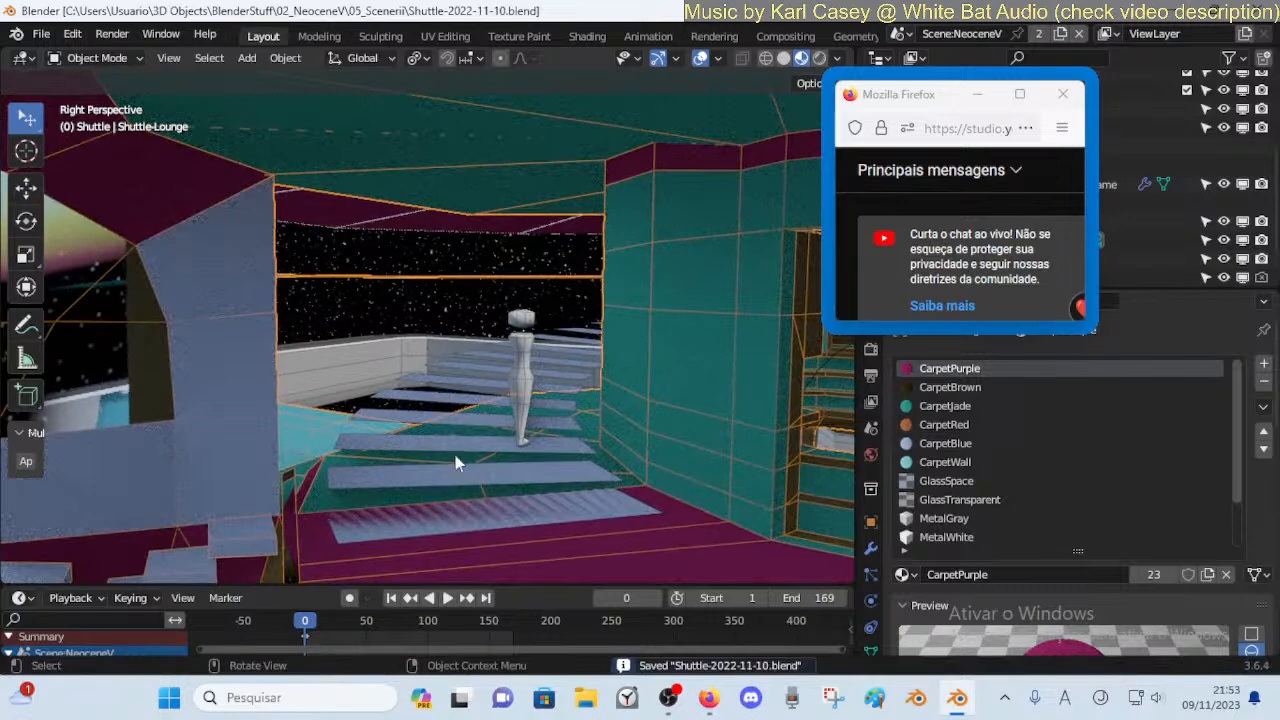
{"action": "left_click", "coordinate": [460, 468]}
{"action": "key", "text": "Tab"}
{"action": "left_click", "coordinate": [943, 370]}
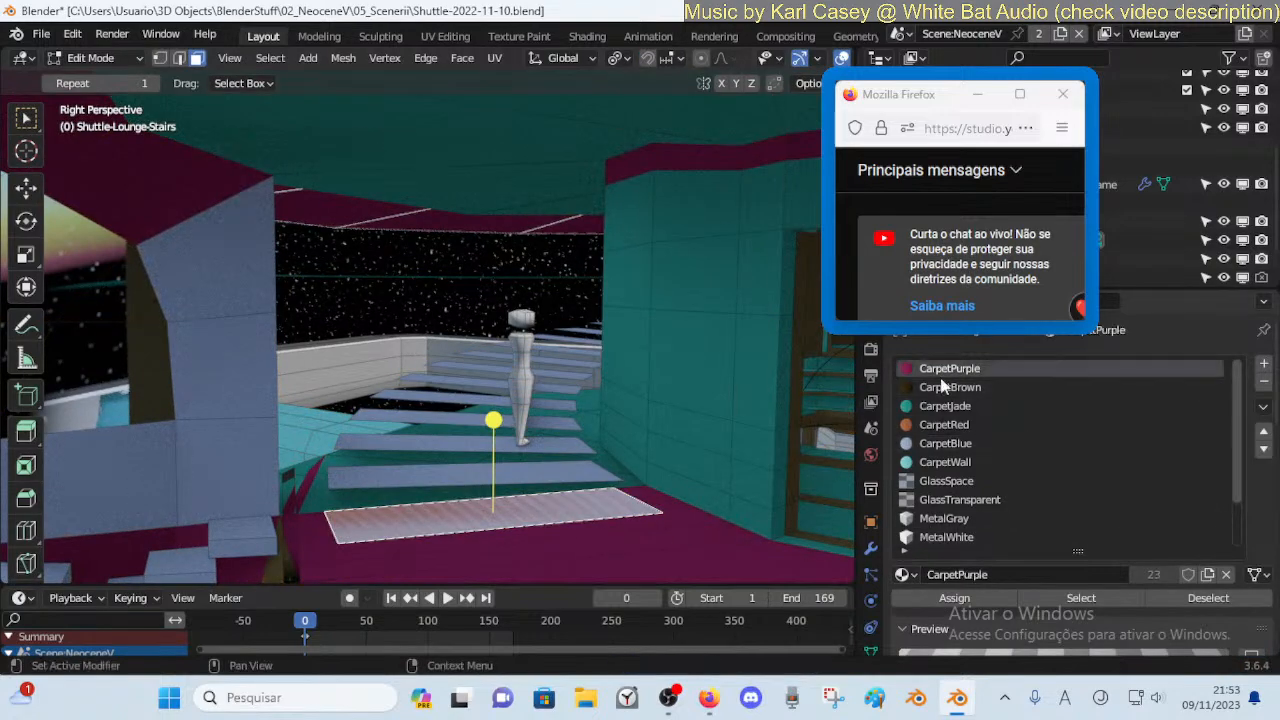
{"action": "left_click", "coordinate": [940, 597]}
{"action": "key", "text": "ctrl+Tab"}
{"action": "left_click", "coordinate": [423, 437]}
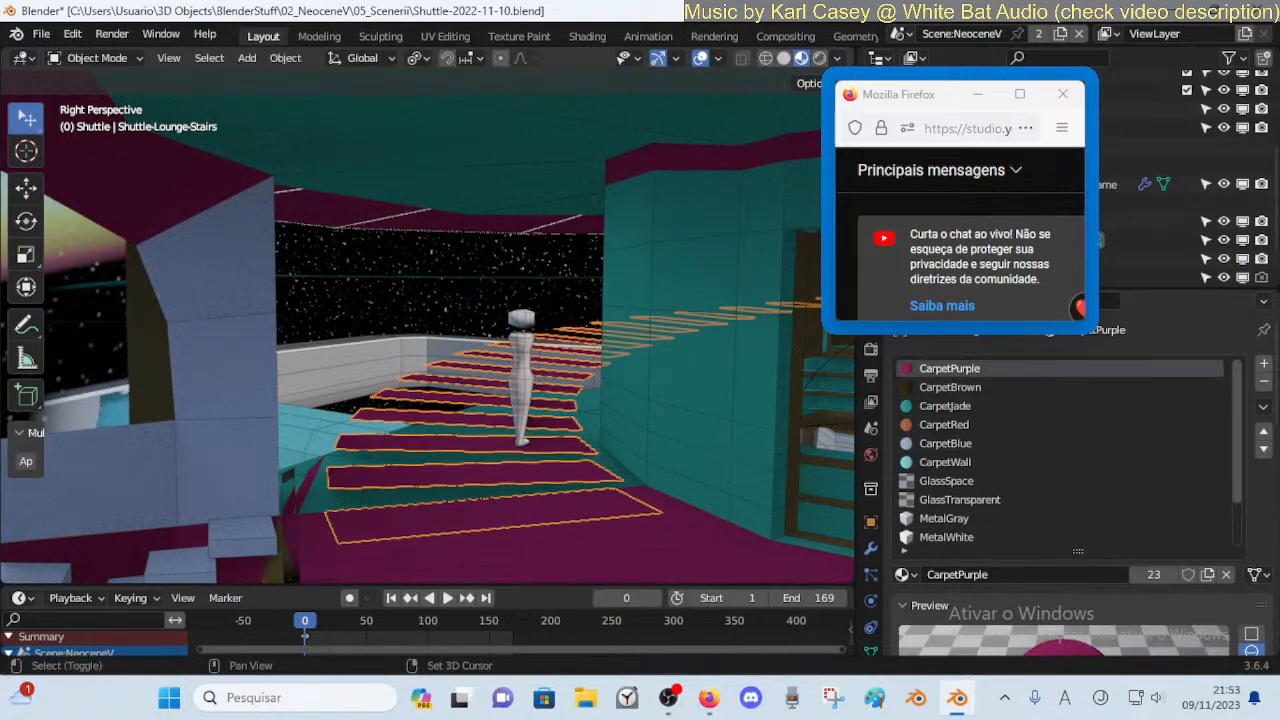
Deselect the stairs and open the lounge mesh for editing at the blue pillar beside the doorway
{"action": "key", "text": "shift+grave"}
{"action": "key", "text": "w"}
{"action": "left_click", "coordinate": [579, 439]}
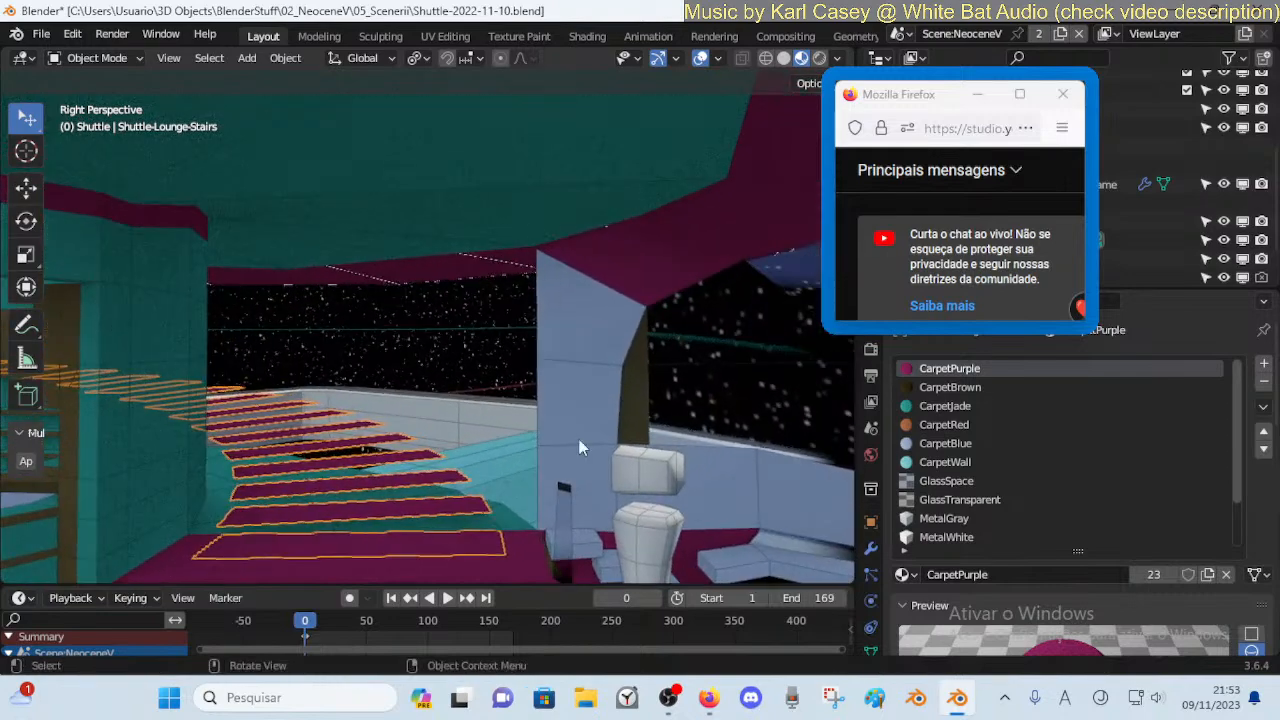
{"action": "key", "text": "alt+a"}
{"action": "key", "text": "shift+grave"}
{"action": "key", "text": "a"}
{"action": "left_click", "coordinate": [506, 373]}
{"action": "left_click", "coordinate": [496, 365]}
{"action": "key", "text": "Tab"}
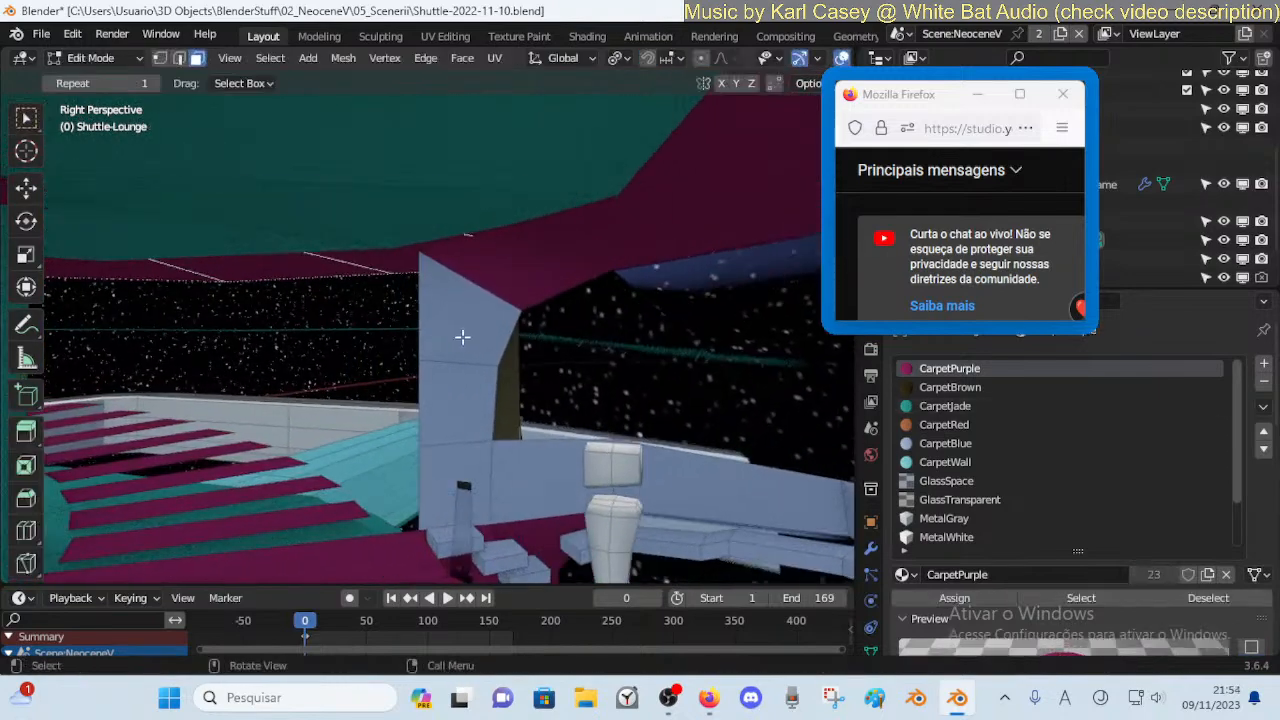
Assign CarpetPurple to the blue doorway pillar and the adjoining low wall faces, then return to Object Mode
{"action": "key", "text": "shift+grave"}
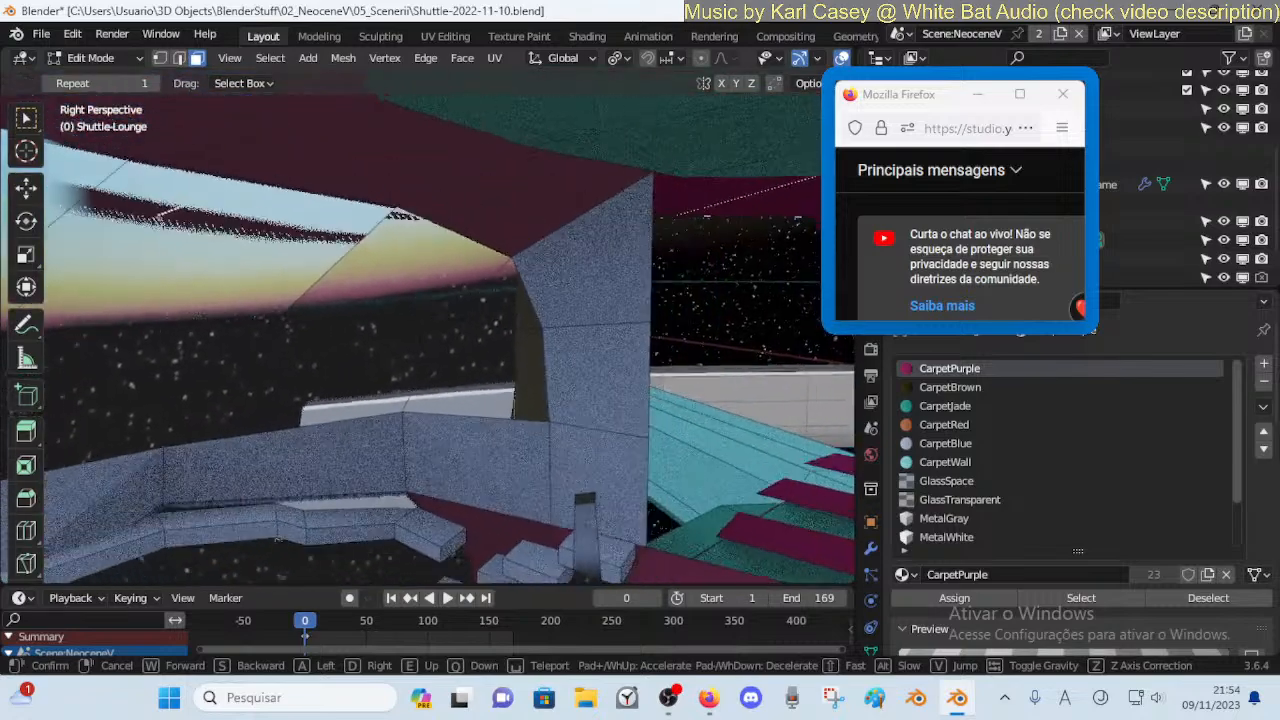
{"action": "left_click", "coordinate": [453, 395]}
{"action": "left_click", "coordinate": [489, 226]}
{"action": "left_click", "coordinate": [488, 356], "text": "shift"}
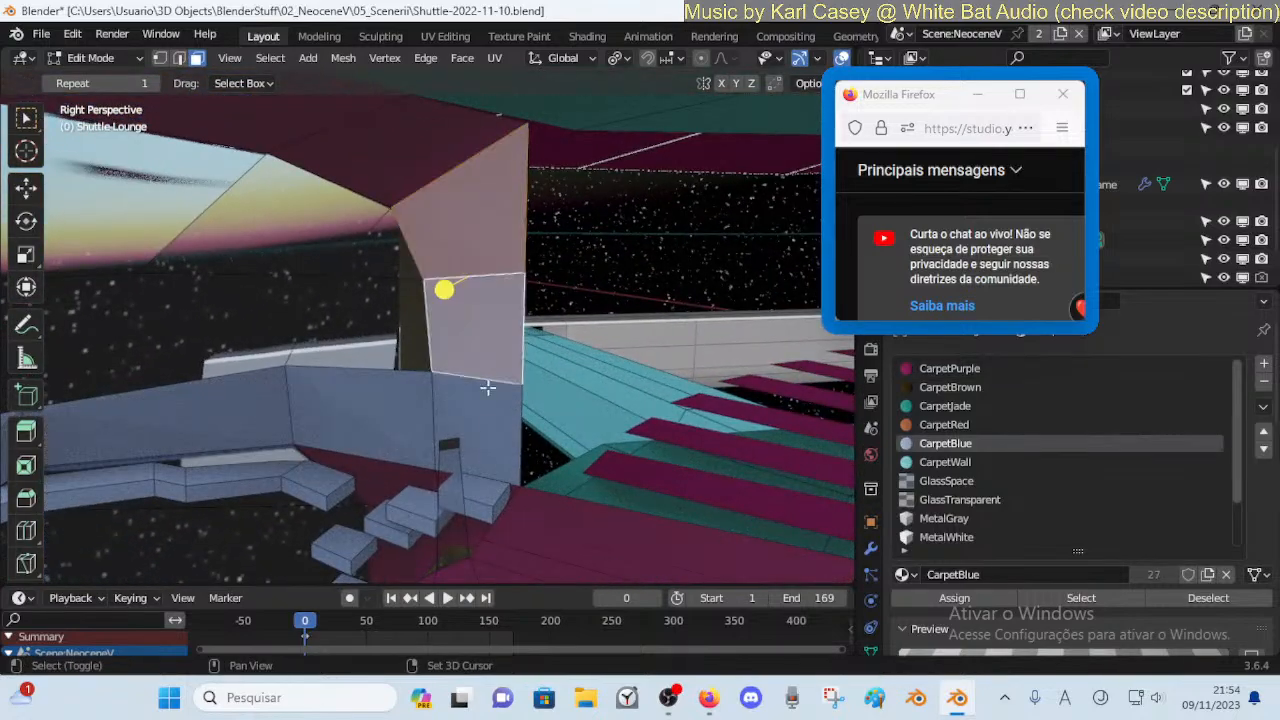
{"action": "left_click", "coordinate": [489, 430], "text": "shift"}
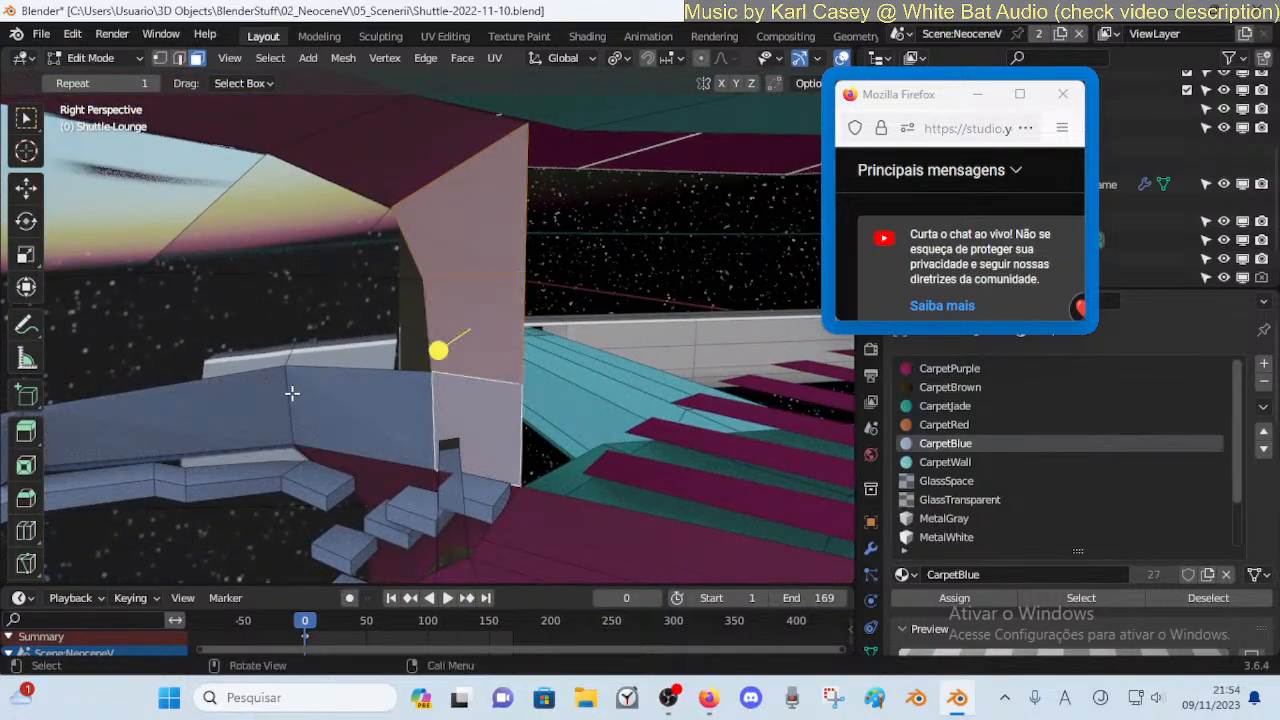
{"action": "key", "text": "shift+grave"}
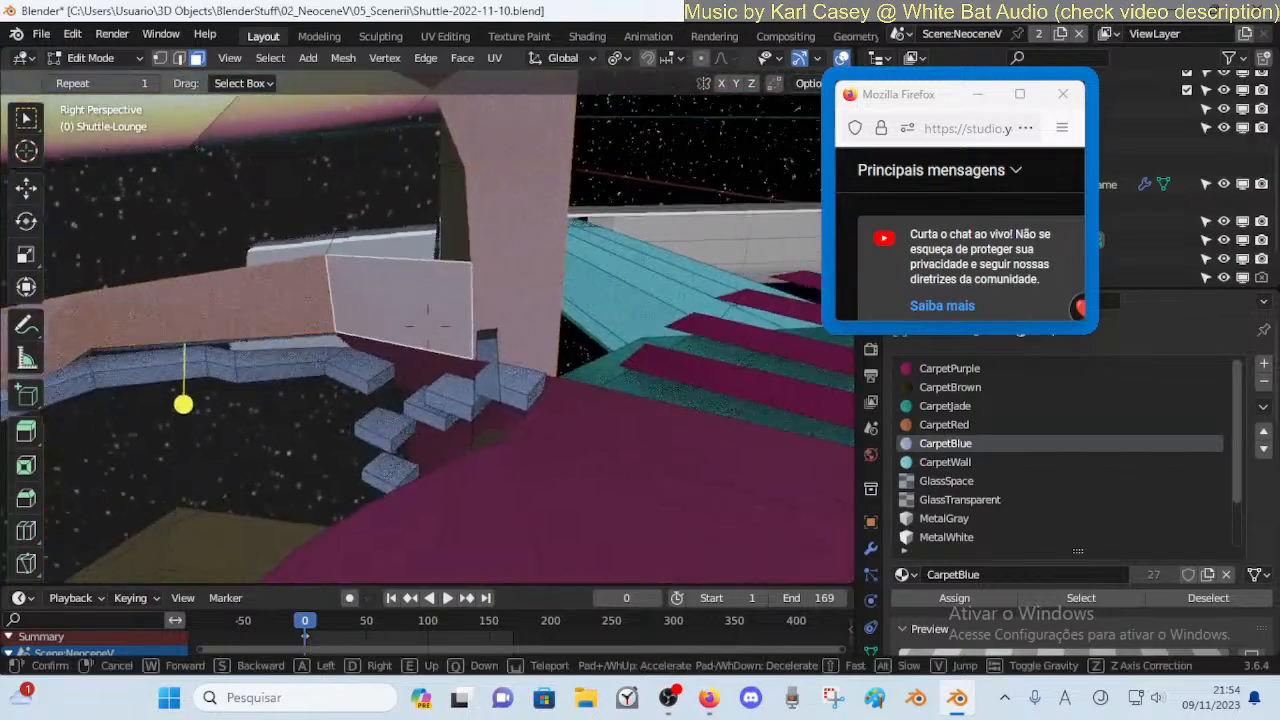
{"action": "left_click", "coordinate": [300, 395]}
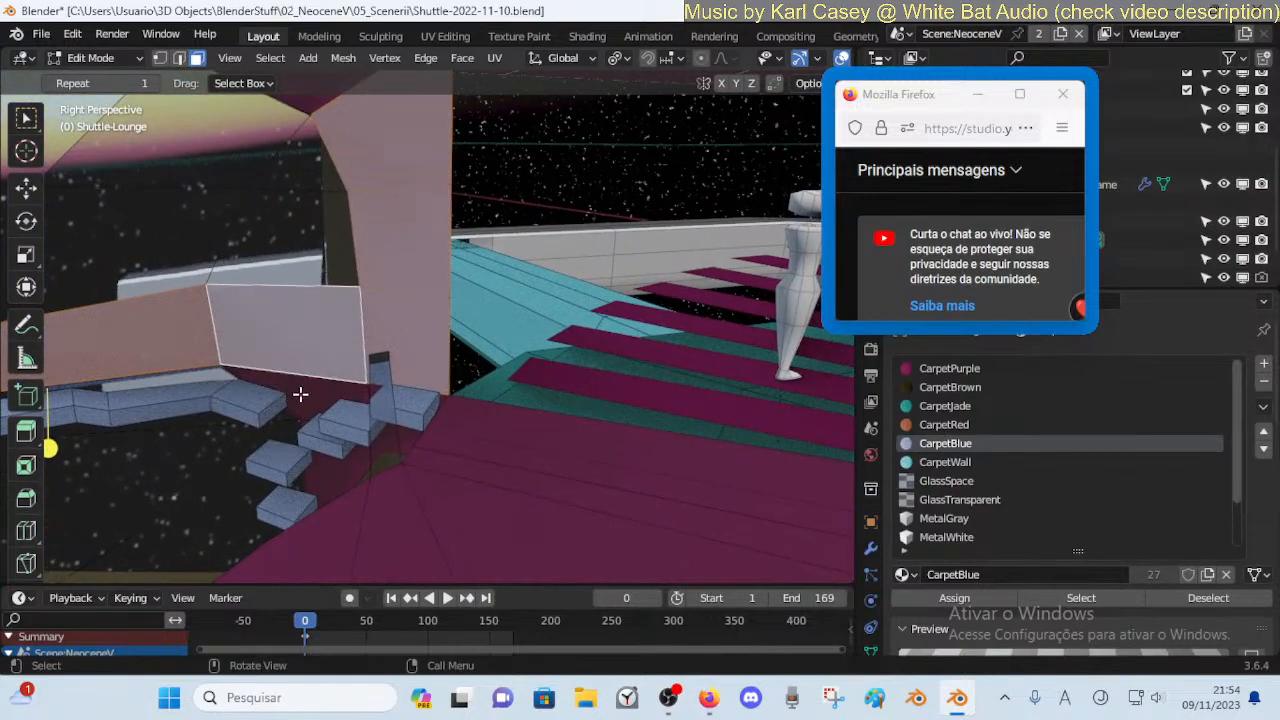
{"action": "left_click", "coordinate": [949, 369]}
{"action": "left_click", "coordinate": [954, 597]}
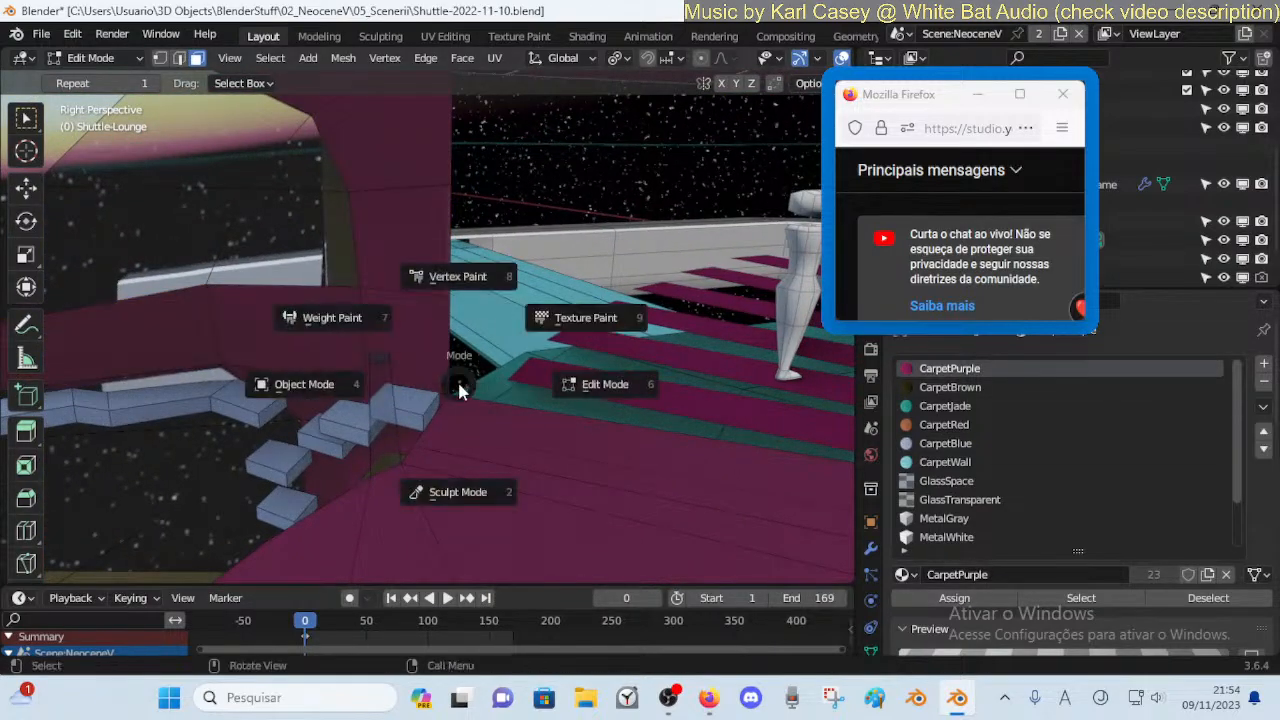
{"action": "left_click", "coordinate": [304, 384]}
In vertex editing of the lounge mesh, slide the glass wall's border vertices below the purple wall band along their edges
{"action": "key", "text": "shift+grave"}
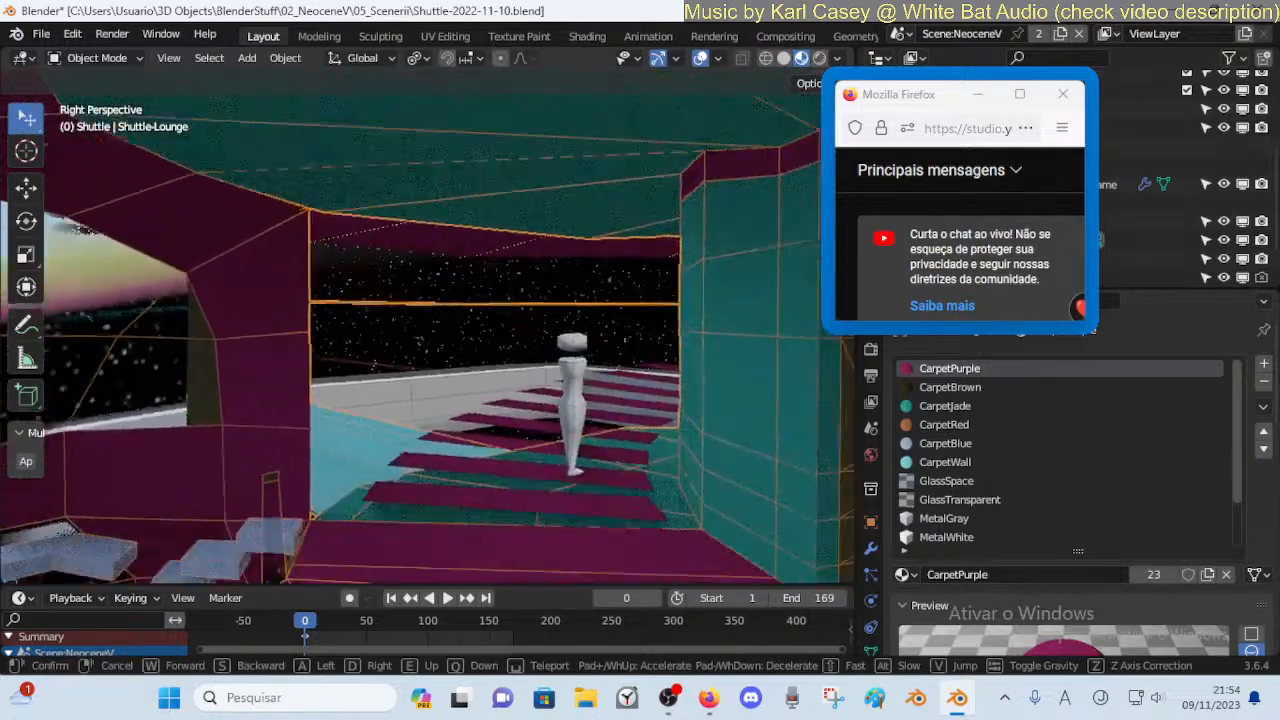
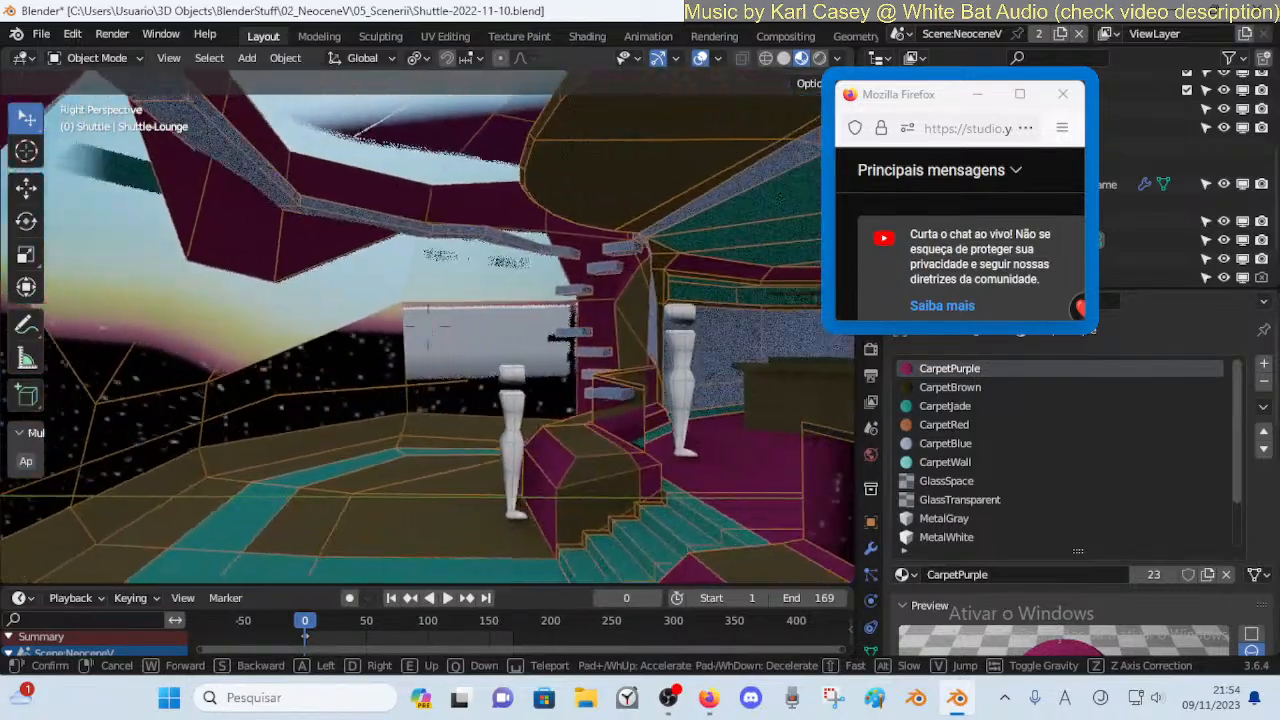
{"action": "left_click", "coordinate": [325, 460]}
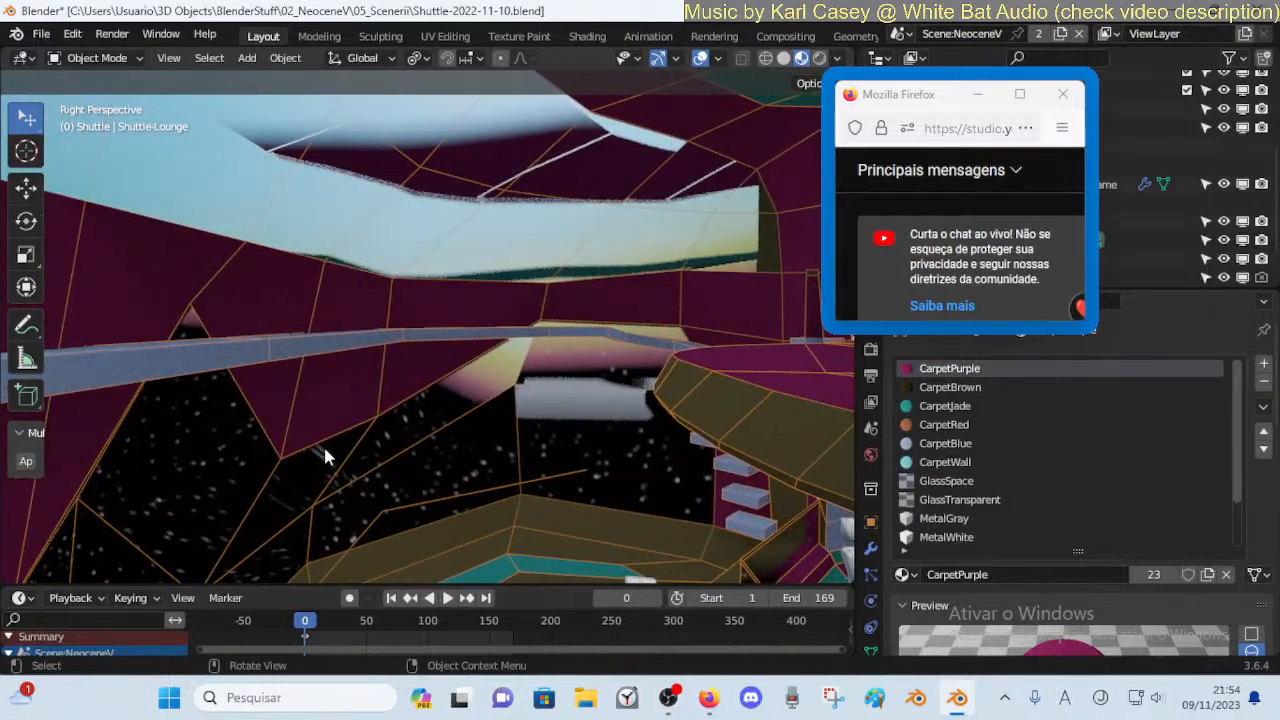
{"action": "key", "text": "shift+grave"}
{"action": "left_click", "coordinate": [353, 430]}
{"action": "key", "text": "Tab"}
{"action": "key", "text": "1"}
{"action": "left_click", "coordinate": [447, 315]}
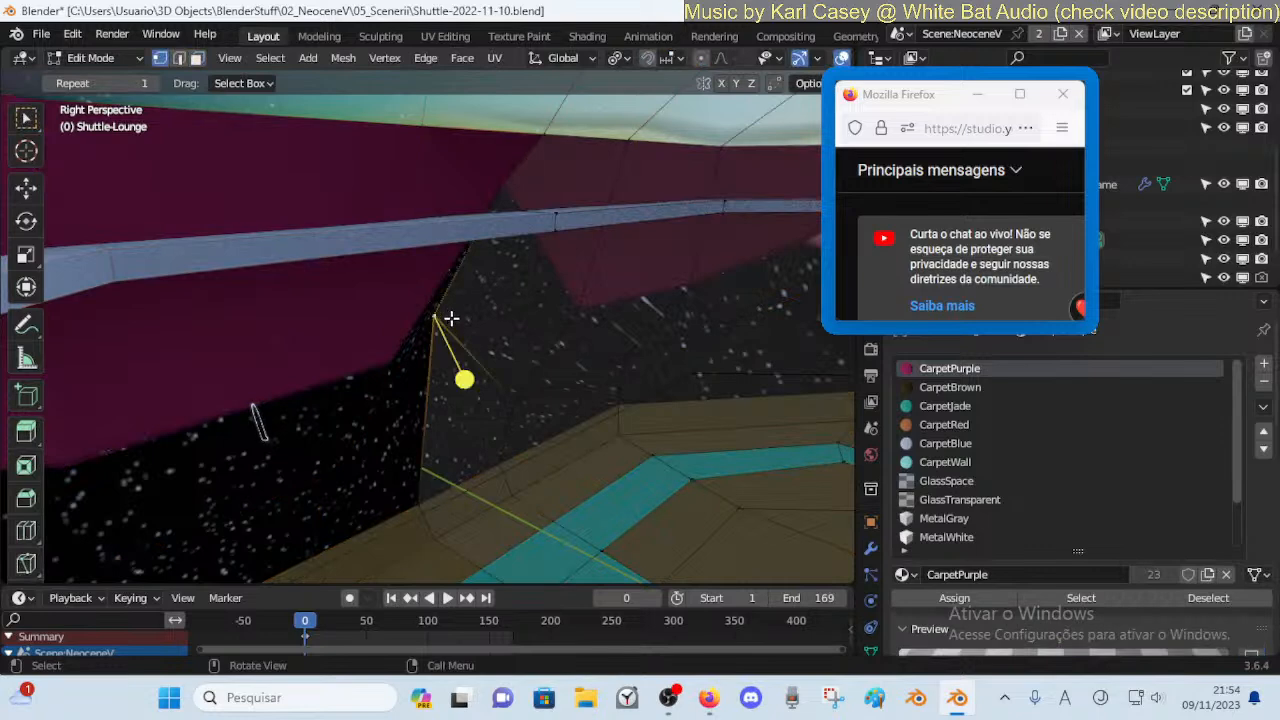
{"action": "key", "text": "shift+v"}
{"action": "left_click", "coordinate": [440, 400]}
{"action": "key", "text": "shift+v"}
{"action": "left_click", "coordinate": [450, 441]}
Adjust the glass wall's border vertices along the global X axis beside the gap in the purple wall band
{"action": "key", "text": "g"}
{"action": "key", "text": "x"}
{"action": "left_click", "coordinate": [386, 439]}
{"action": "key", "text": "g"}
{"action": "key", "text": "x"}
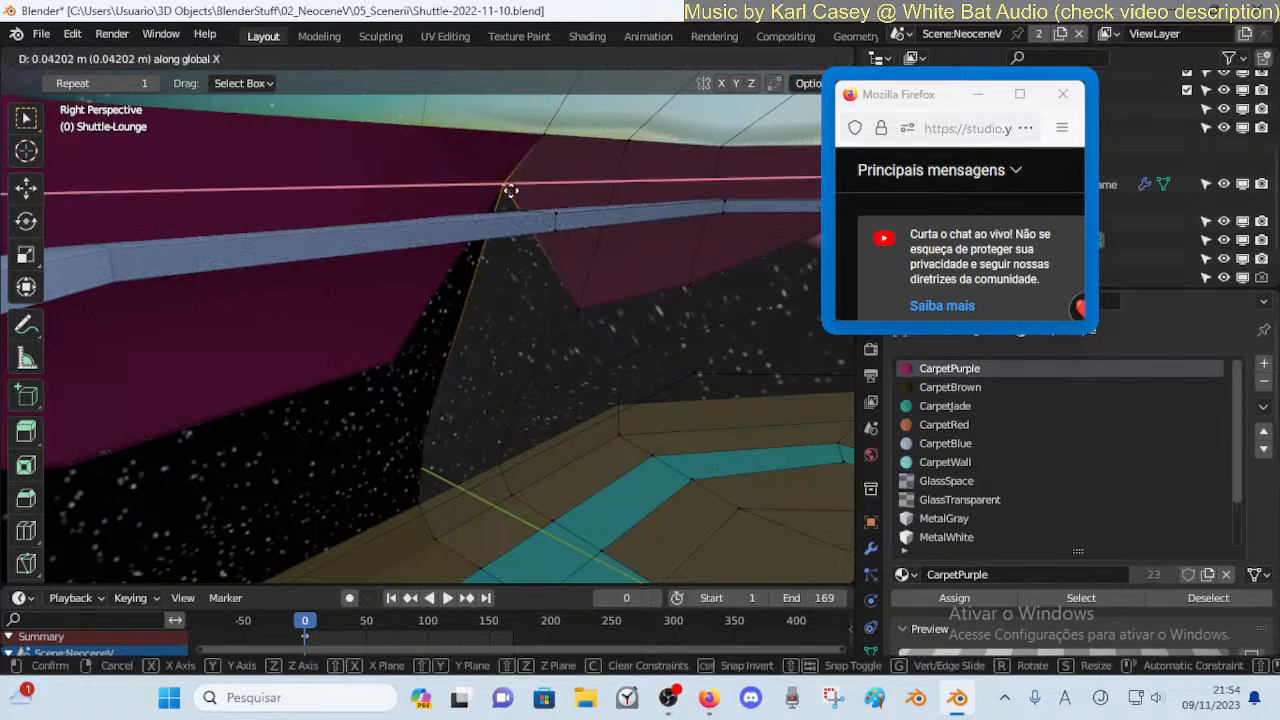
{"action": "left_click", "coordinate": [563, 225]}
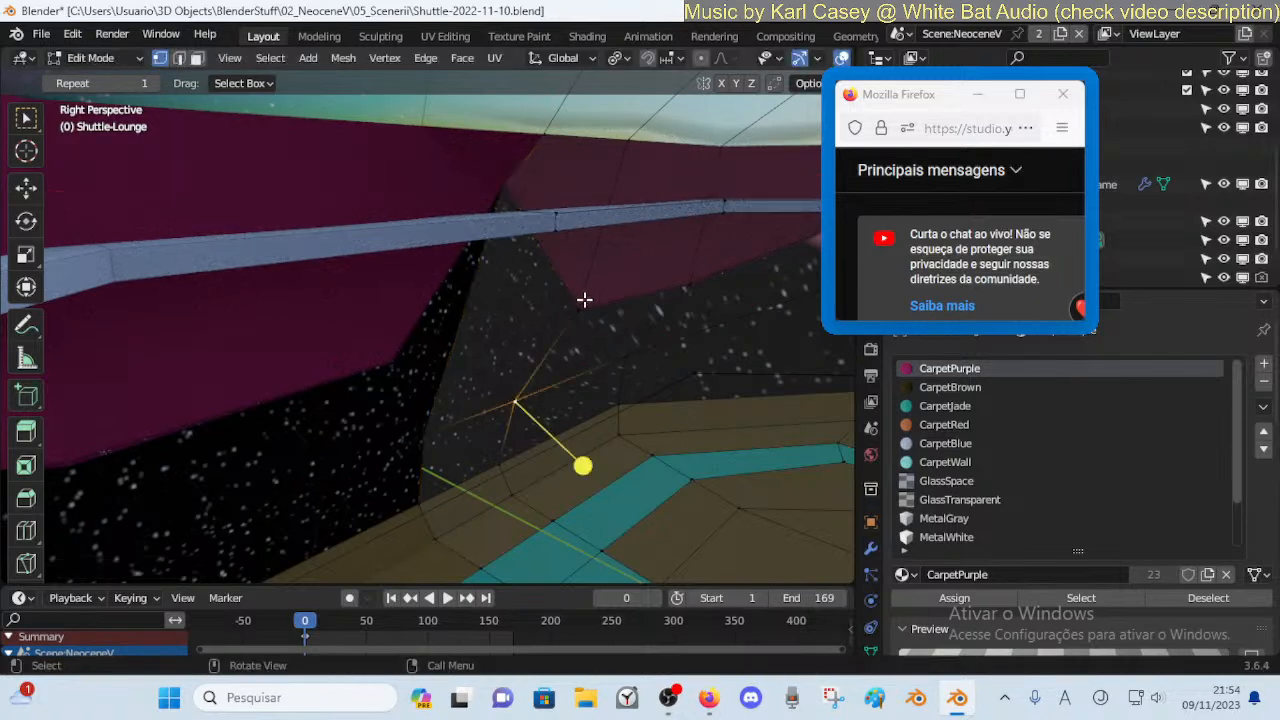
Move the purple panel's lower corner vertex about 0.5 m along negative X toward the gap in the wall band
{"action": "key", "text": "shift+grave"}
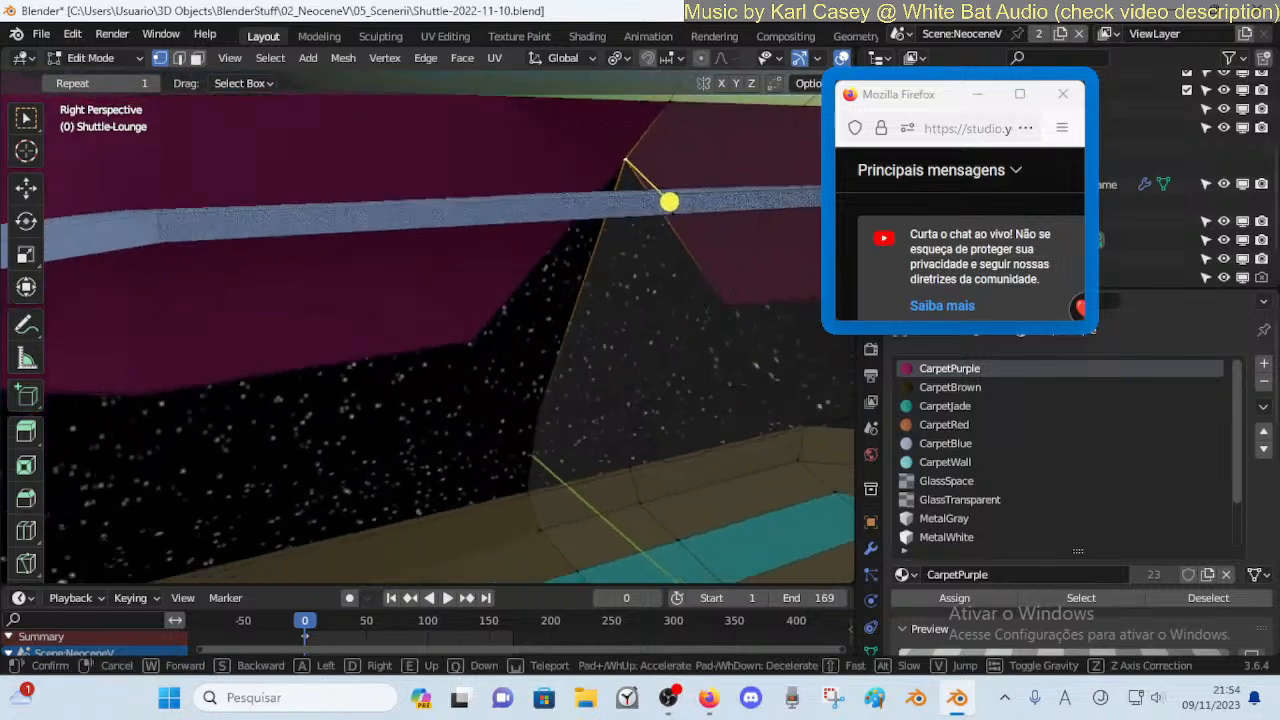
{"action": "left_click", "coordinate": [475, 352]}
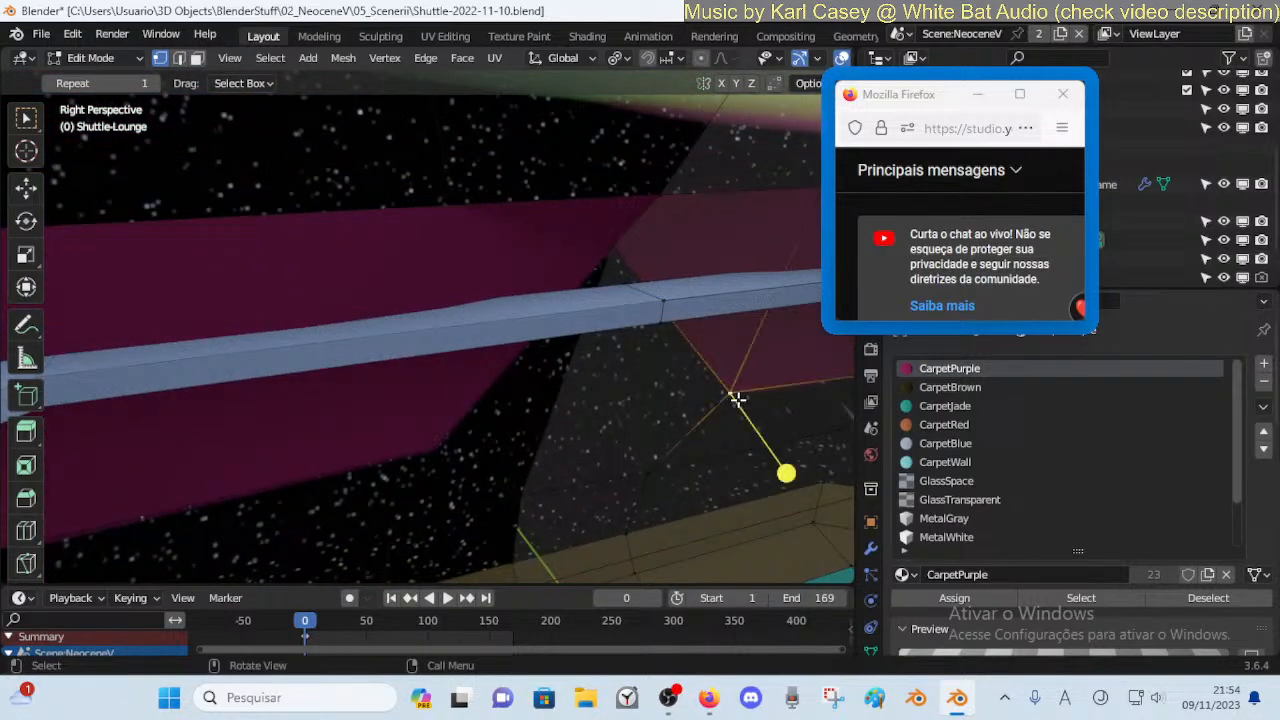
{"action": "key", "text": "g"}
{"action": "key", "text": "x"}
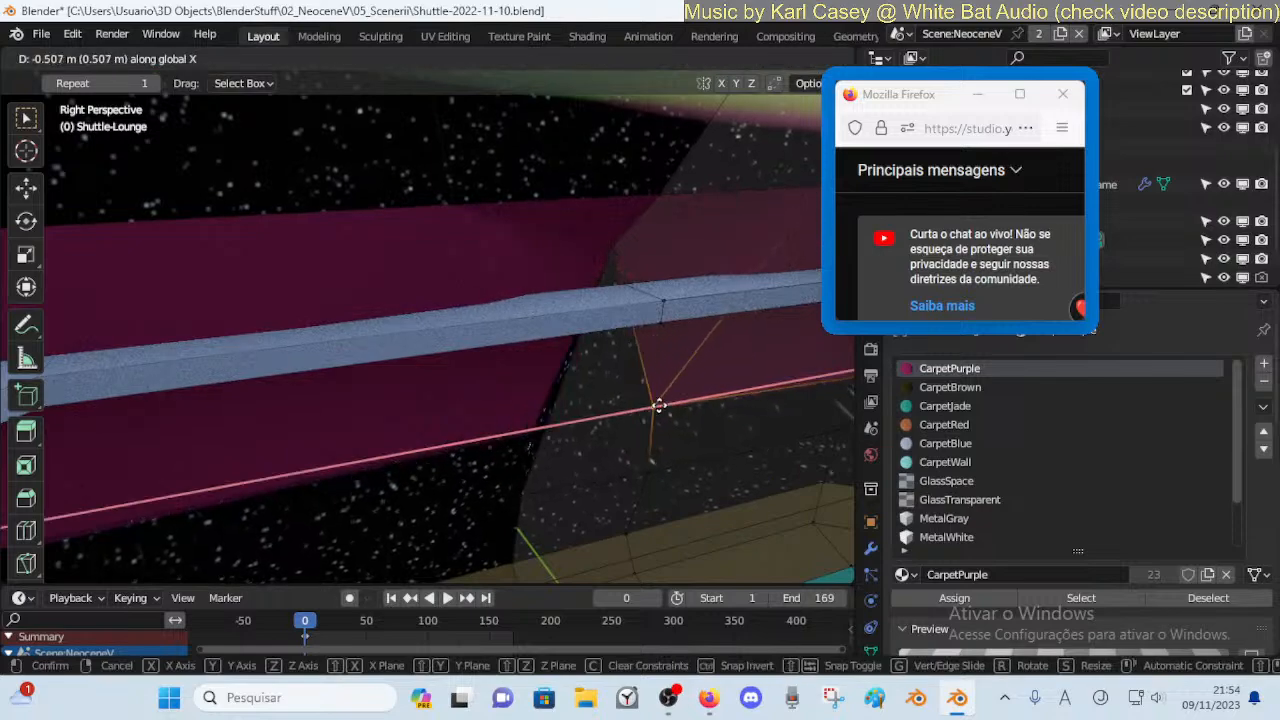
{"action": "left_click", "coordinate": [690, 488]}
{"action": "key", "text": "shift+grave"}
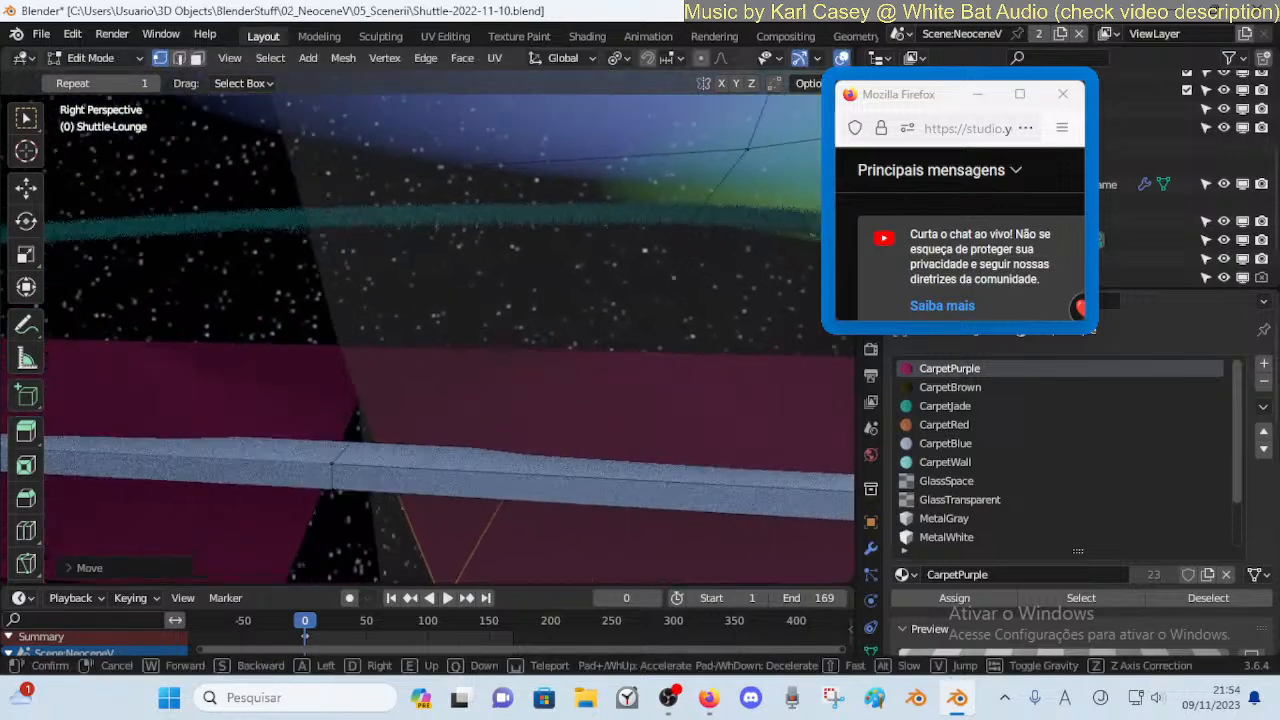
{"action": "key", "text": "s"}
{"action": "left_click", "coordinate": [660, 405]}
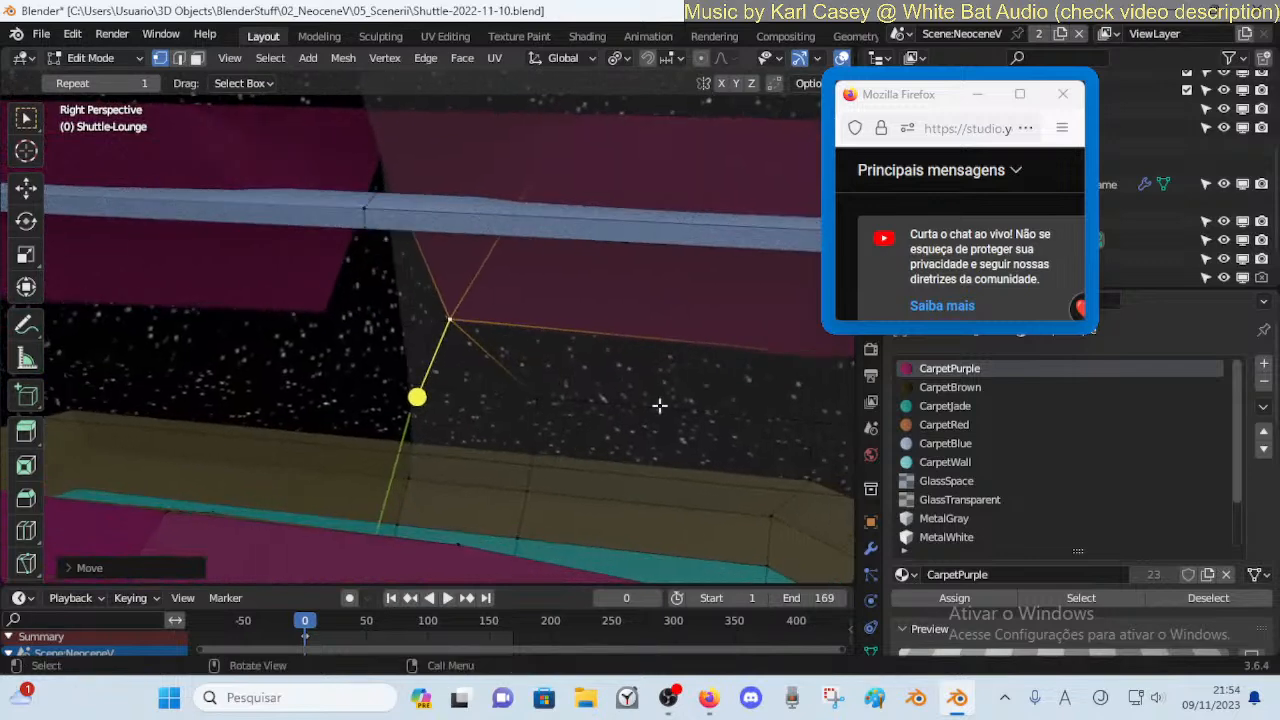
Try to slide the purple panel's lower corner vertex up along its diagonal edge toward the blue rail, then undo it
{"action": "left_click", "coordinate": [438, 297]}
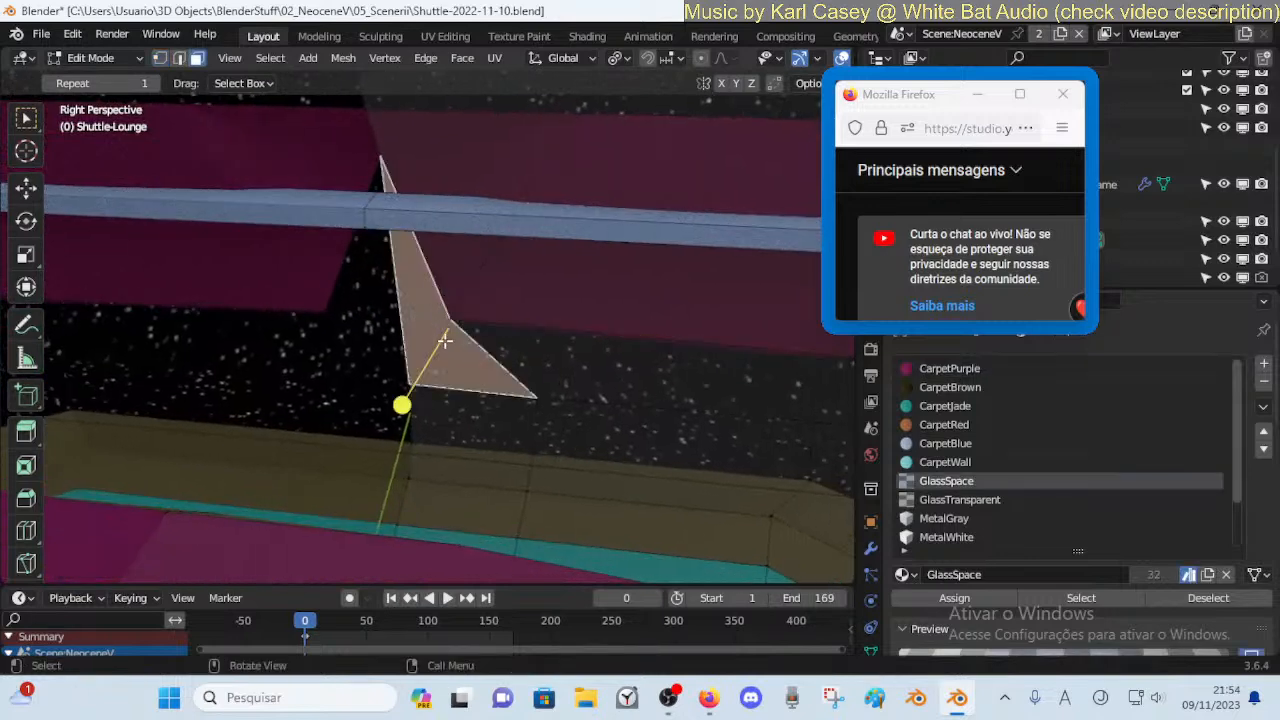
{"action": "left_click", "coordinate": [493, 294]}
{"action": "key", "text": "alt+a"}
{"action": "left_click", "coordinate": [454, 322]}
{"action": "key", "text": "shift+v"}
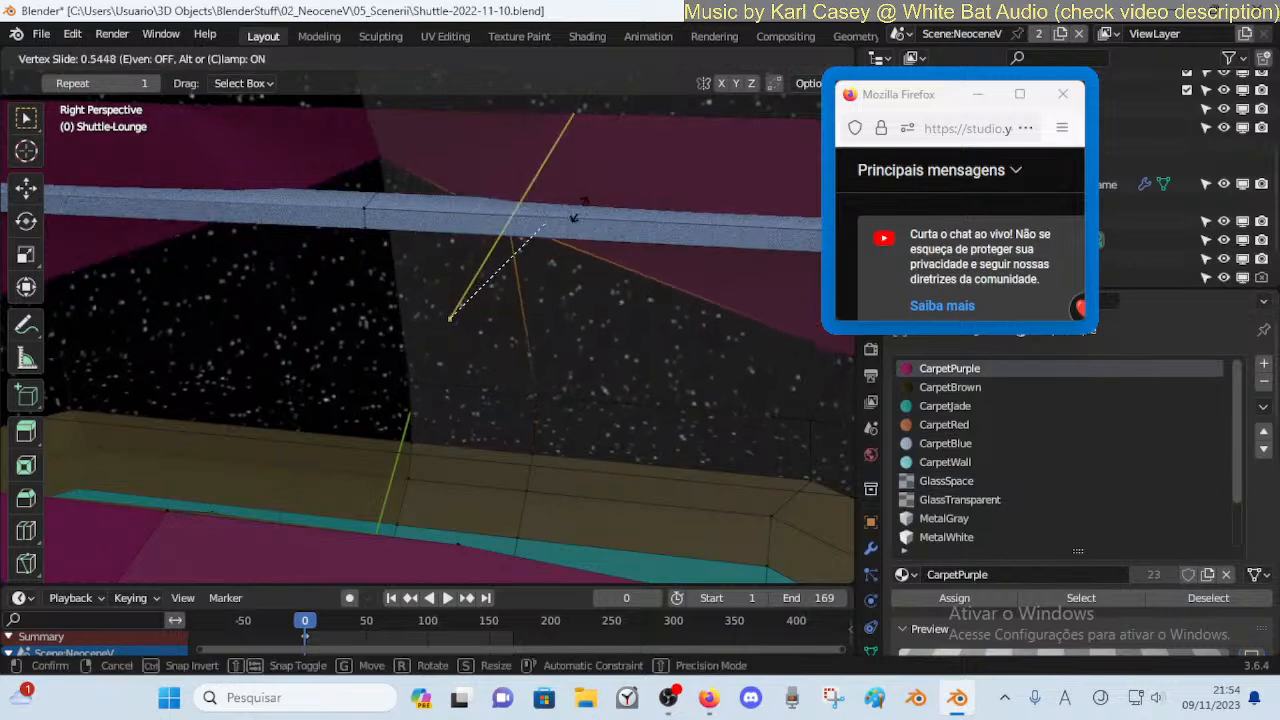
{"action": "left_click", "coordinate": [513, 200]}
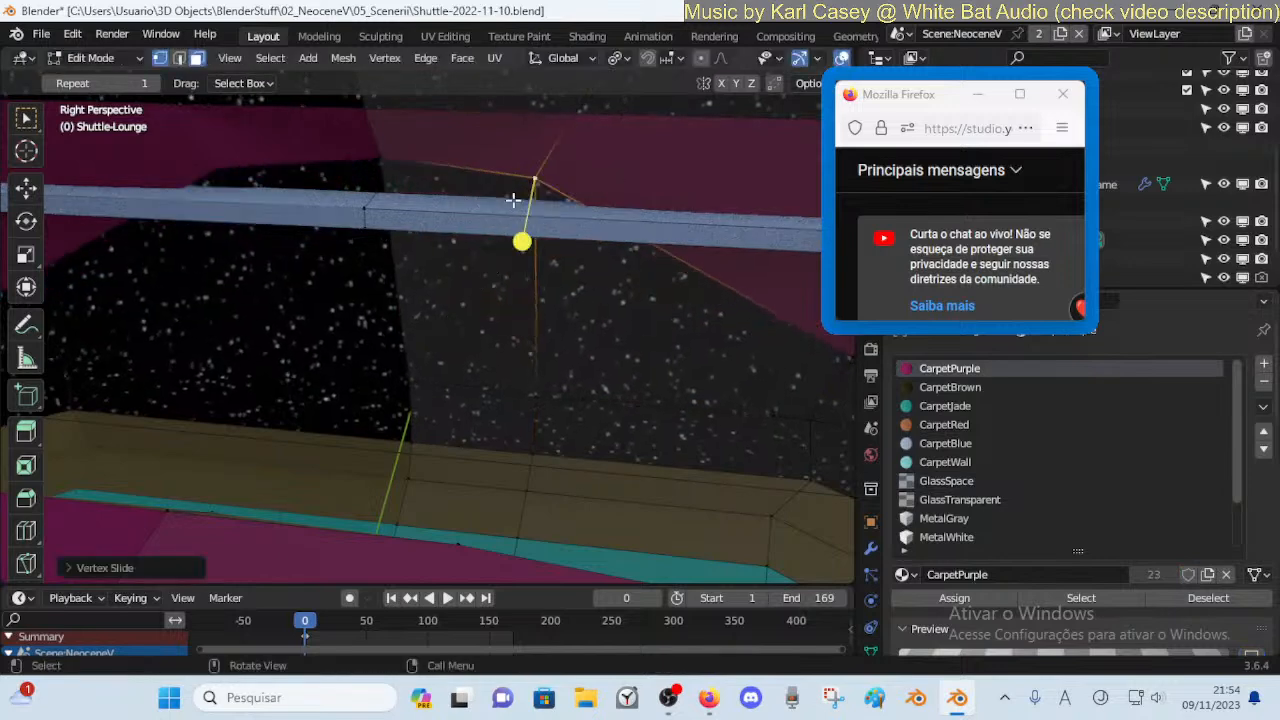
{"action": "key", "text": "ctrl+z"}
{"action": "key", "text": "g"}
{"action": "key", "text": "z"}
{"action": "right_click", "coordinate": [389, 186]}
Slide two border vertices of the purple wall band down along their vertical edges below the blue rail
{"action": "key", "text": "shift+v"}
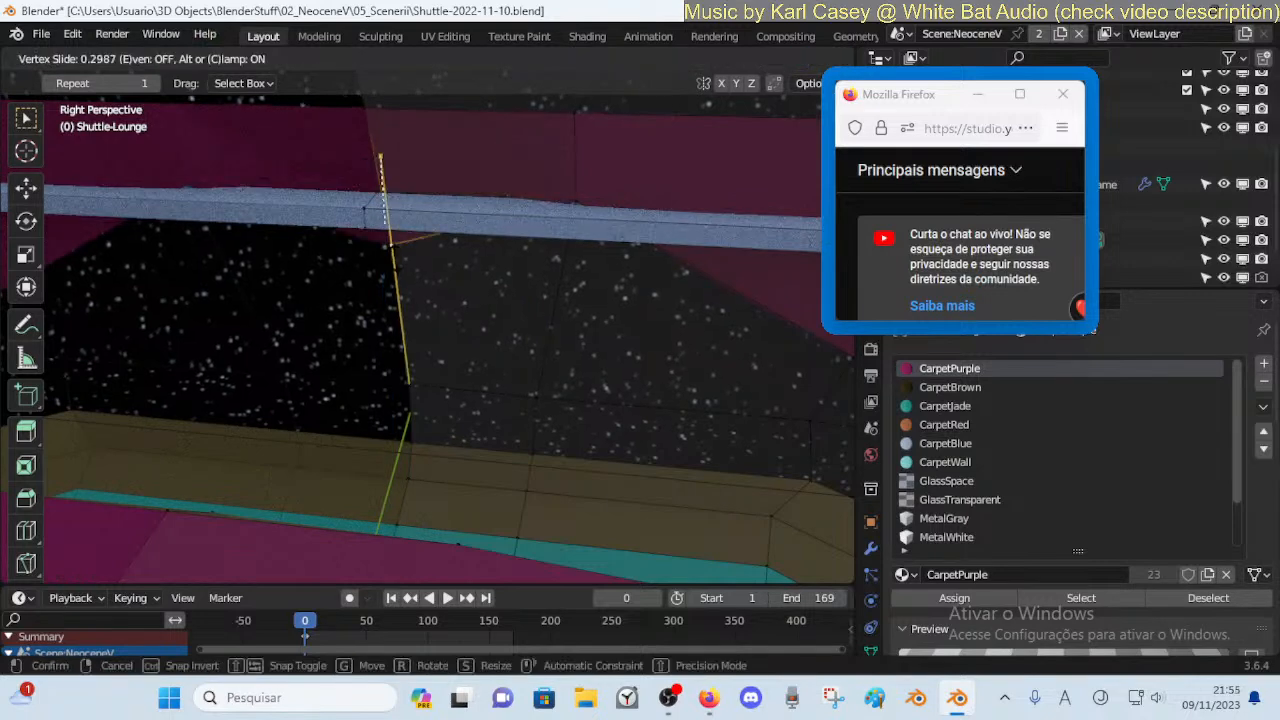
{"action": "left_click", "coordinate": [388, 228]}
{"action": "left_click", "coordinate": [574, 203]}
{"action": "key", "text": "shift+v"}
{"action": "left_click", "coordinate": [574, 246]}
{"action": "key", "text": "shift+grave"}
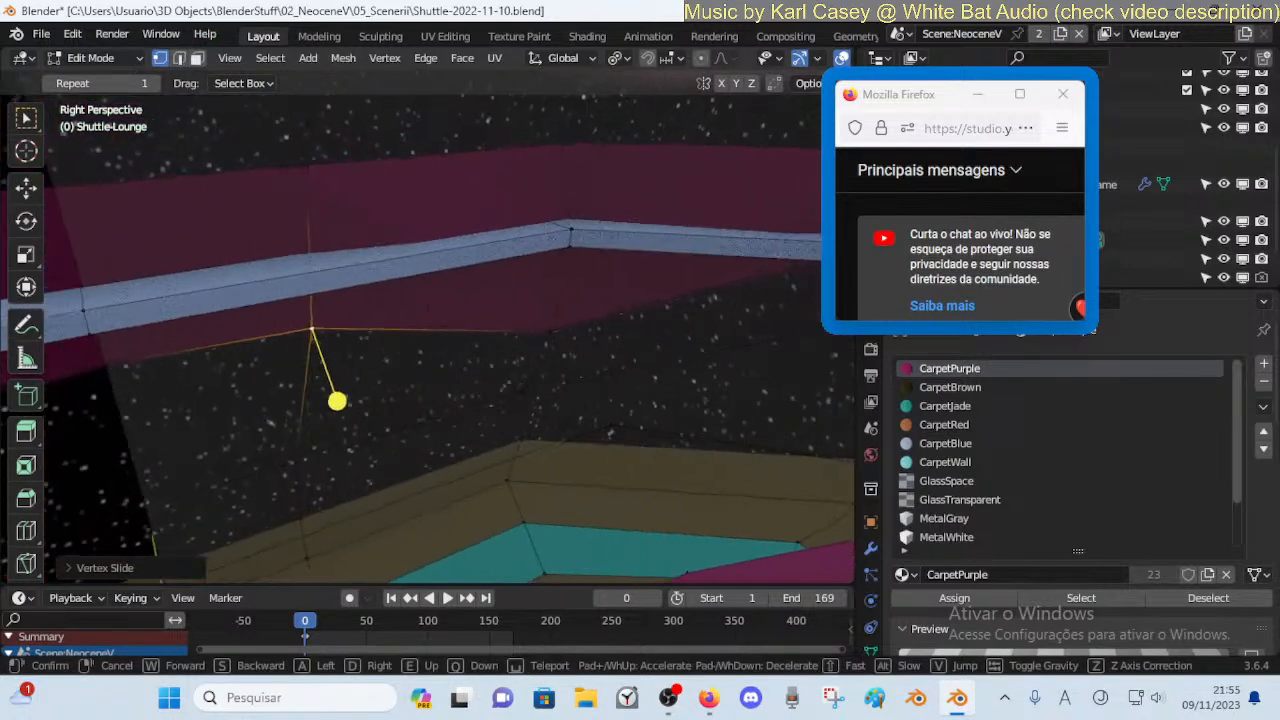
{"action": "left_click", "coordinate": [561, 325]}
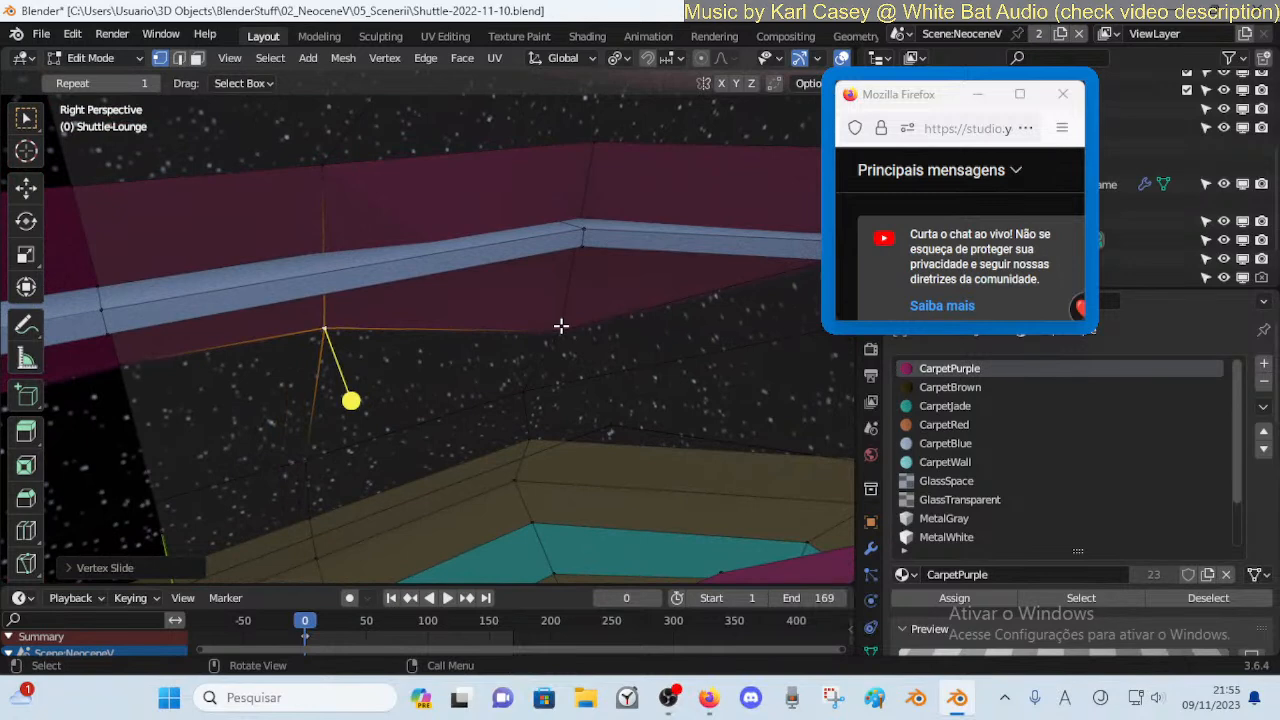
Undo the last vertex change and slide the purple band's lower border up along its vertical edges above the blue rail
{"action": "key", "text": "ctrl+z"}
{"action": "key", "text": "shift+v"}
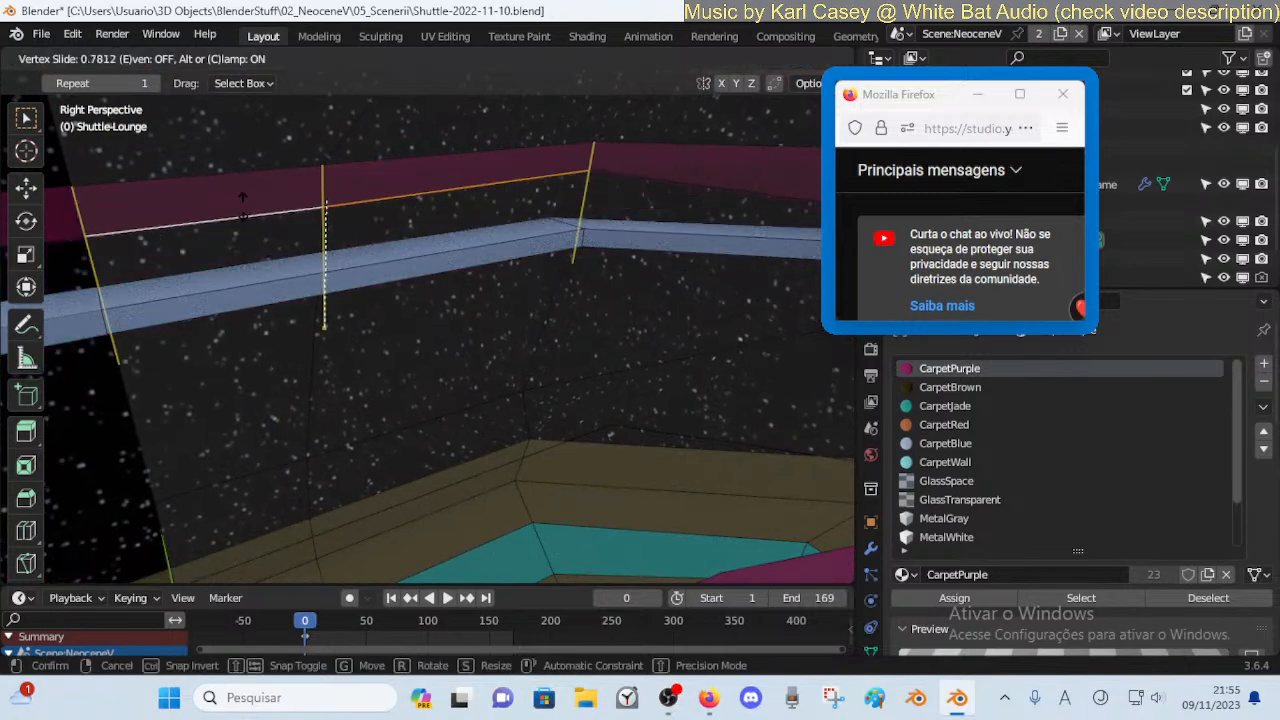
{"action": "left_click", "coordinate": [556, 164]}
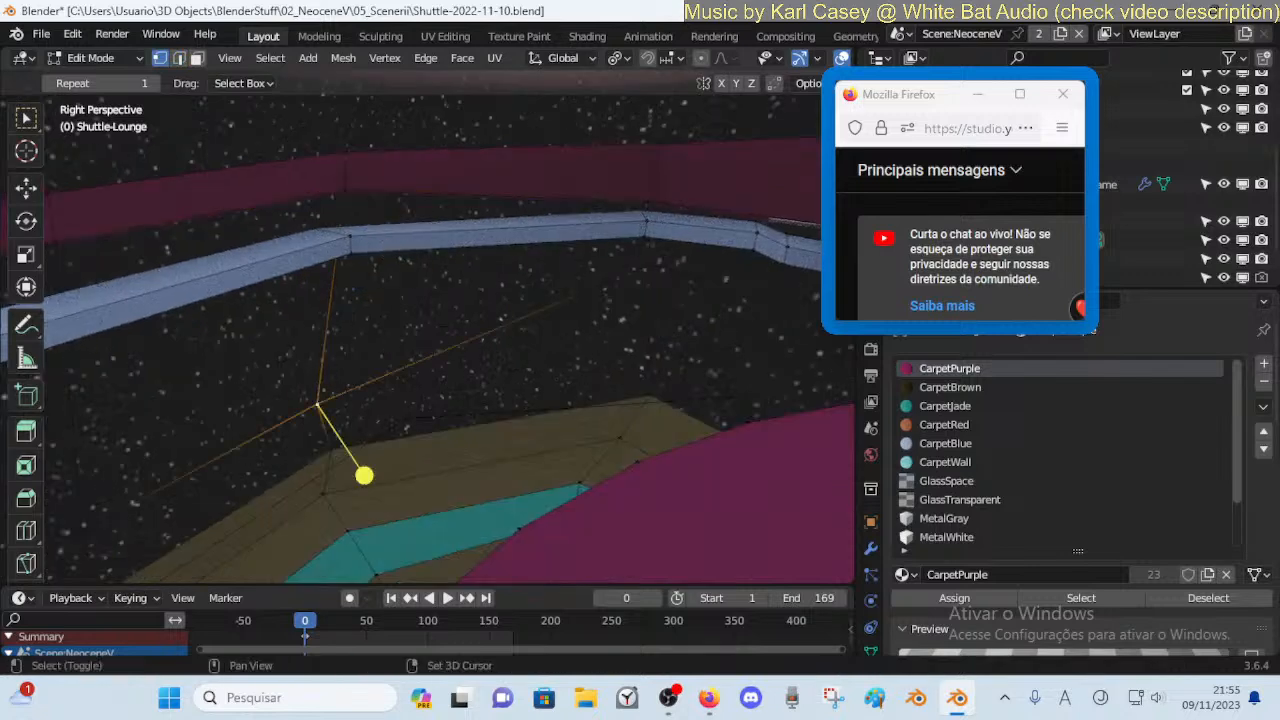
{"action": "key", "text": "shift+v"}
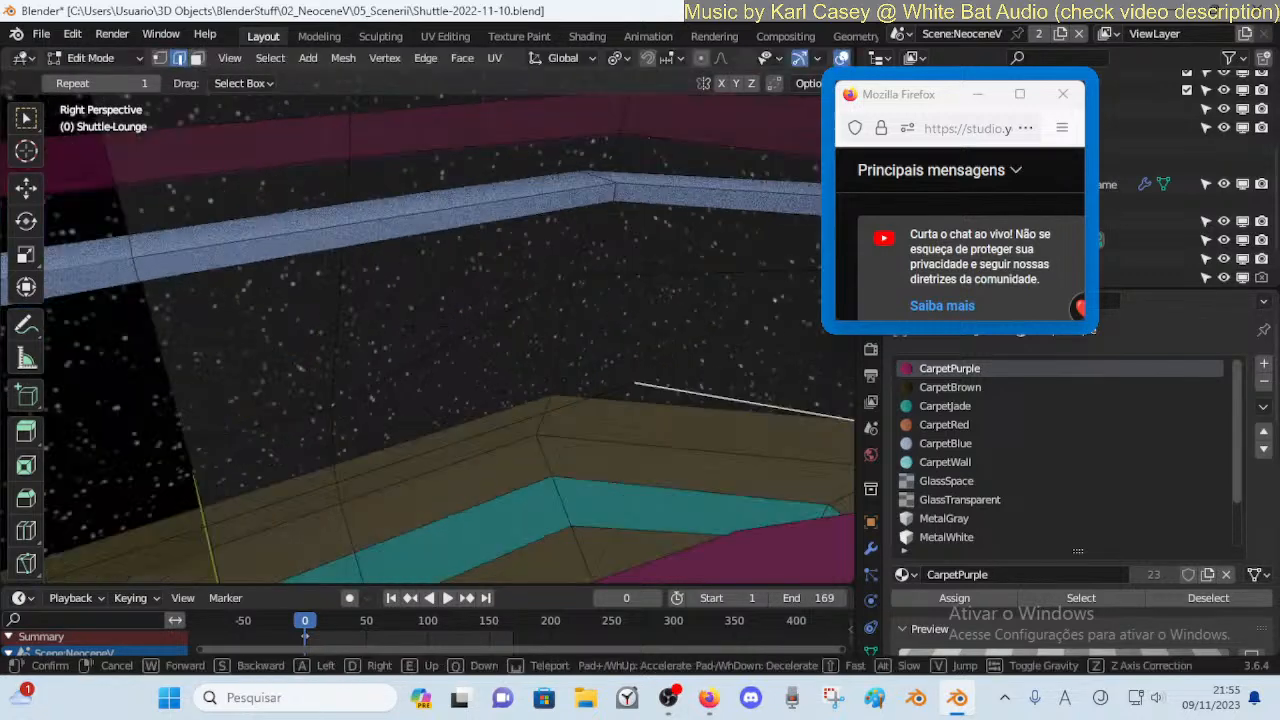
On the outside of the glass shell, slide a vertex of the middle horizontal edge line along its vertical edge
{"action": "key", "text": "shift+grave"}
{"action": "key", "text": "s"}
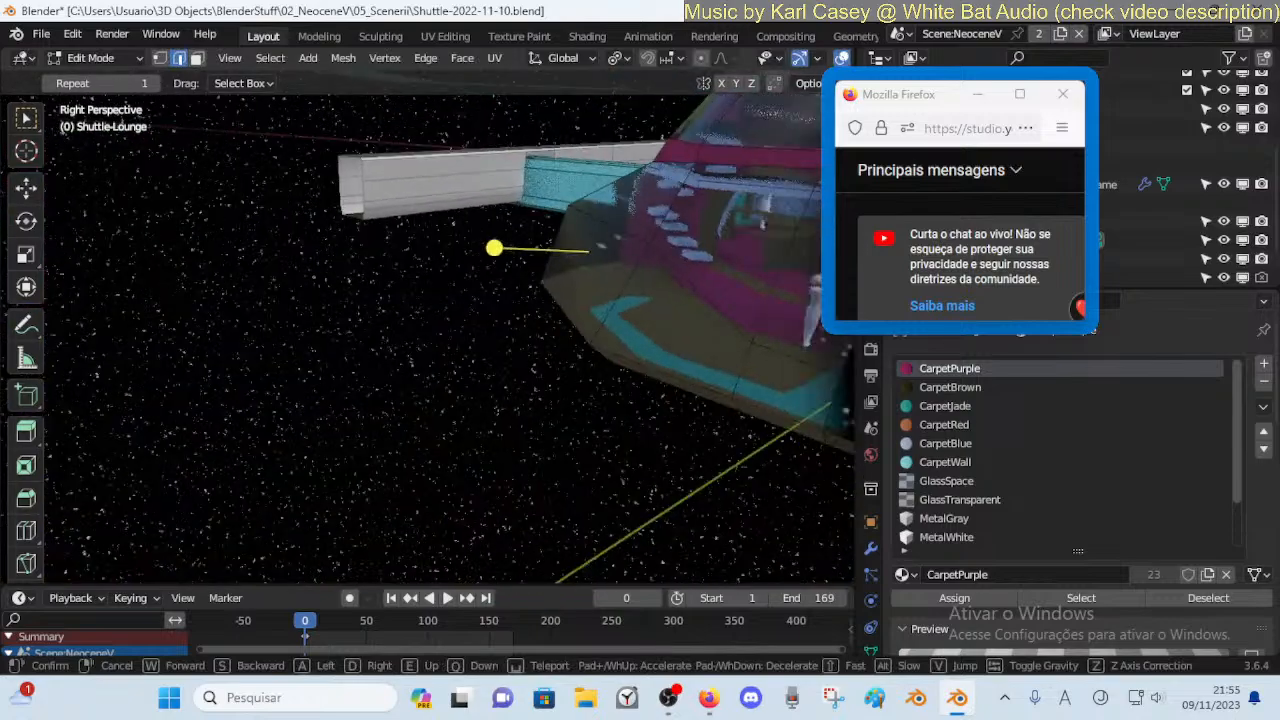
{"action": "left_click", "coordinate": [546, 406]}
{"action": "key", "text": "l"}
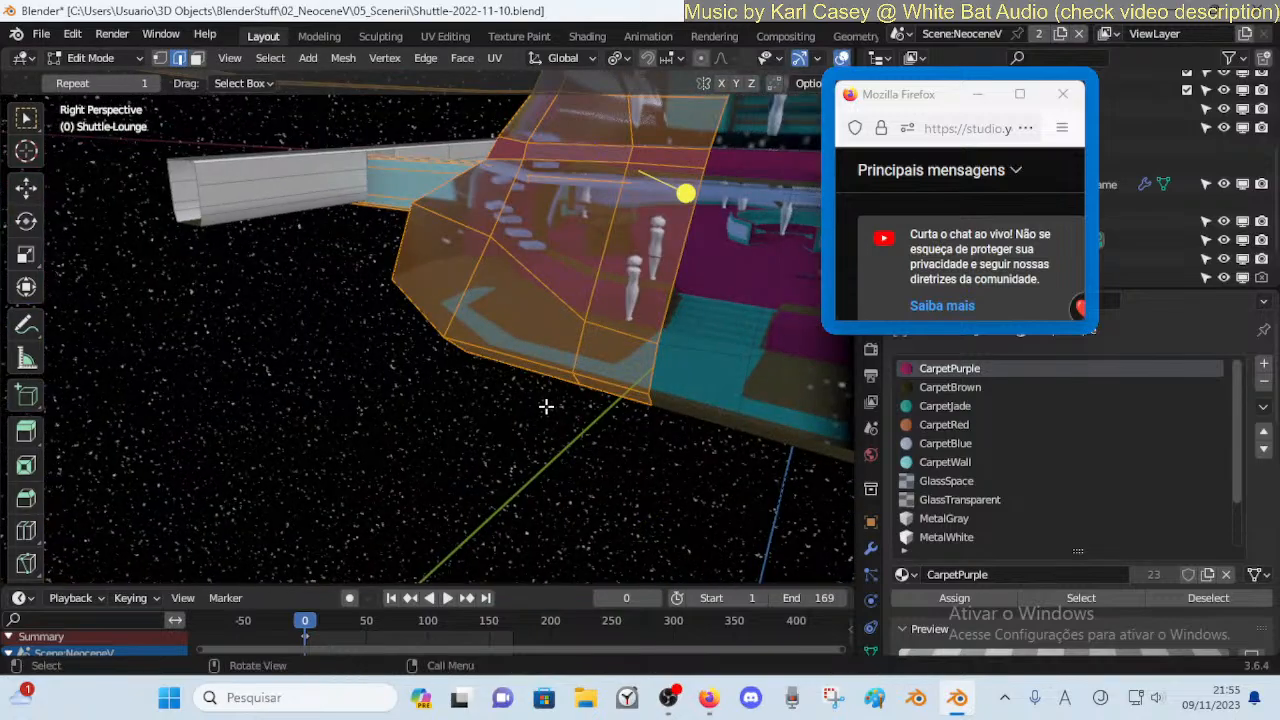
{"action": "middle_click_drag", "start_coordinate": [546, 406], "coordinate": [423, 349]}
{"action": "left_click", "coordinate": [451, 302]}
{"action": "key", "text": "shift+v"}
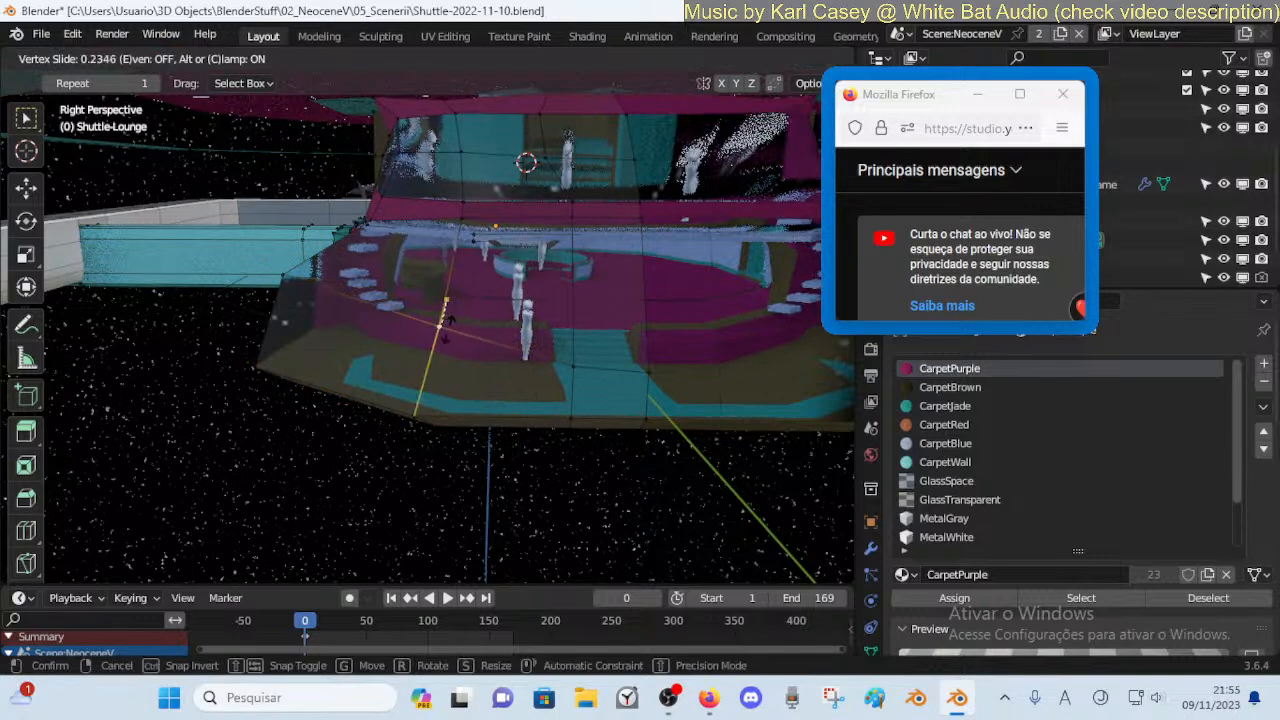
{"action": "left_click", "coordinate": [458, 345]}
Slide the glass shell's middle edge above the jade stairs upward, rotate it slightly, and slide the neighbouring vertex to match
{"action": "left_click", "coordinate": [599, 367]}
{"action": "key", "text": "shift+v"}
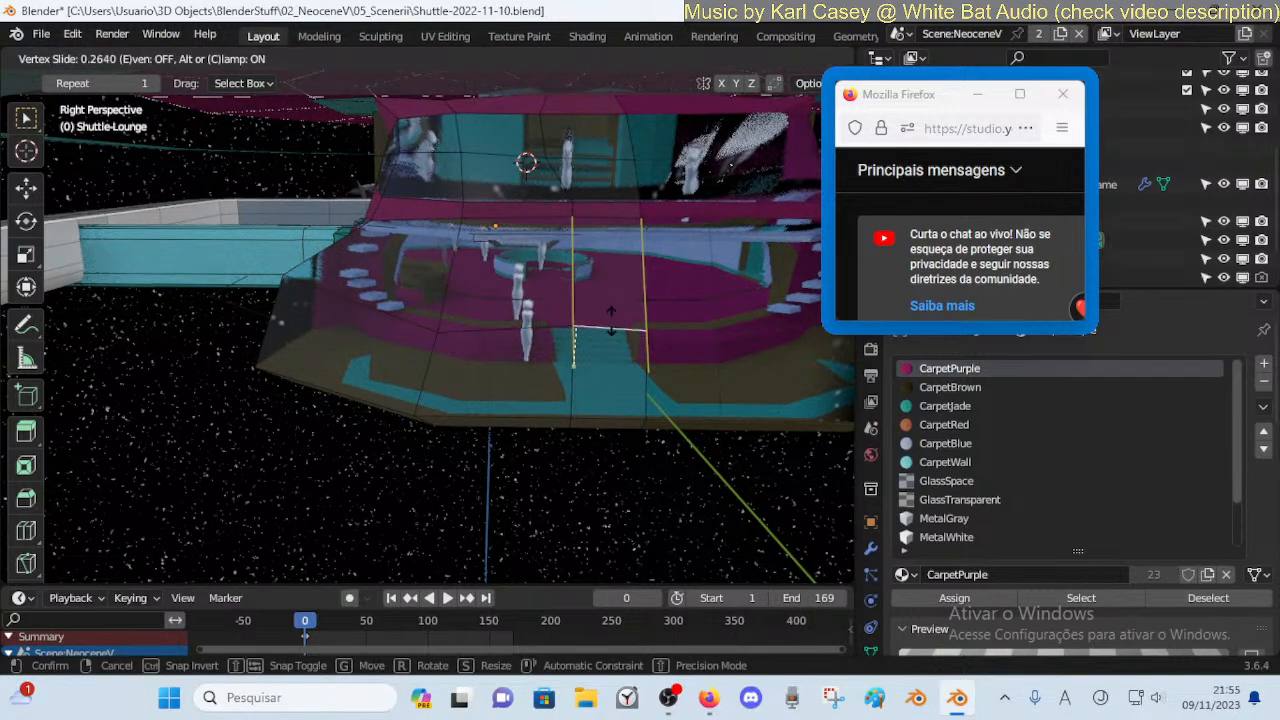
{"action": "left_click", "coordinate": [611, 318]}
{"action": "key", "text": "r"}
{"action": "left_click", "coordinate": [561, 317]}
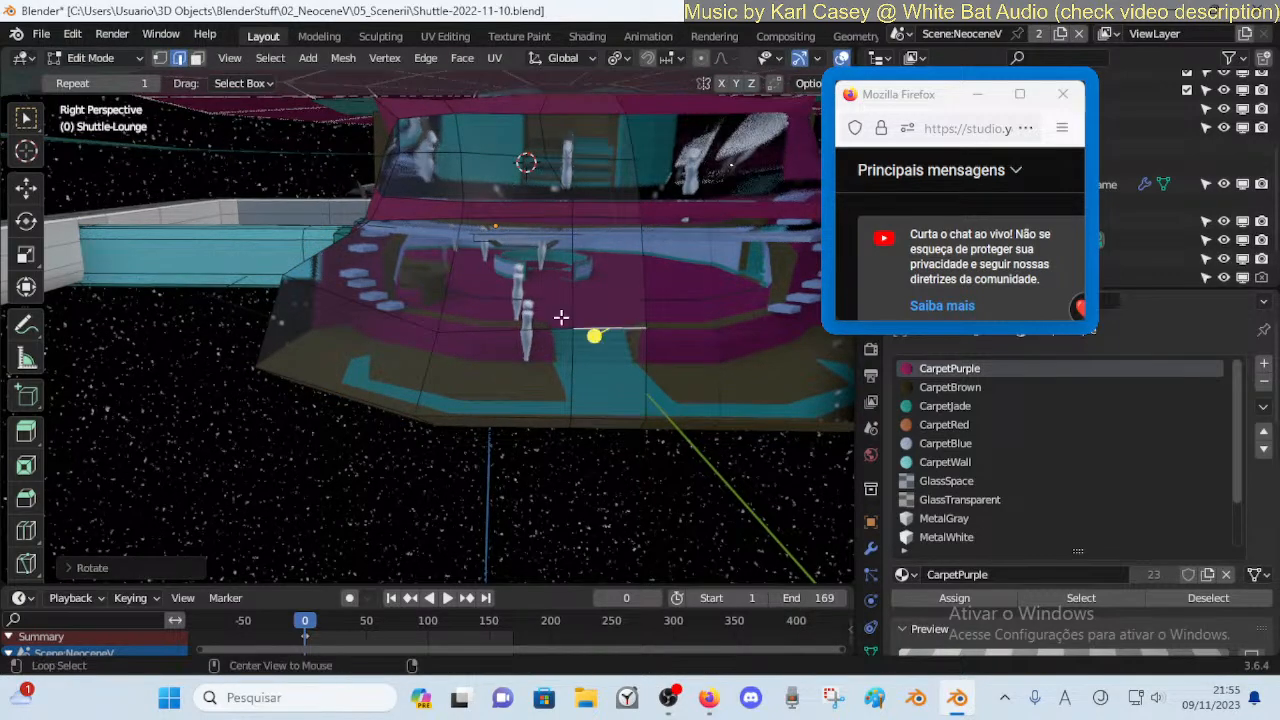
{"action": "left_click", "coordinate": [441, 331]}
{"action": "key", "text": "shift+v"}
{"action": "left_click", "coordinate": [452, 305]}
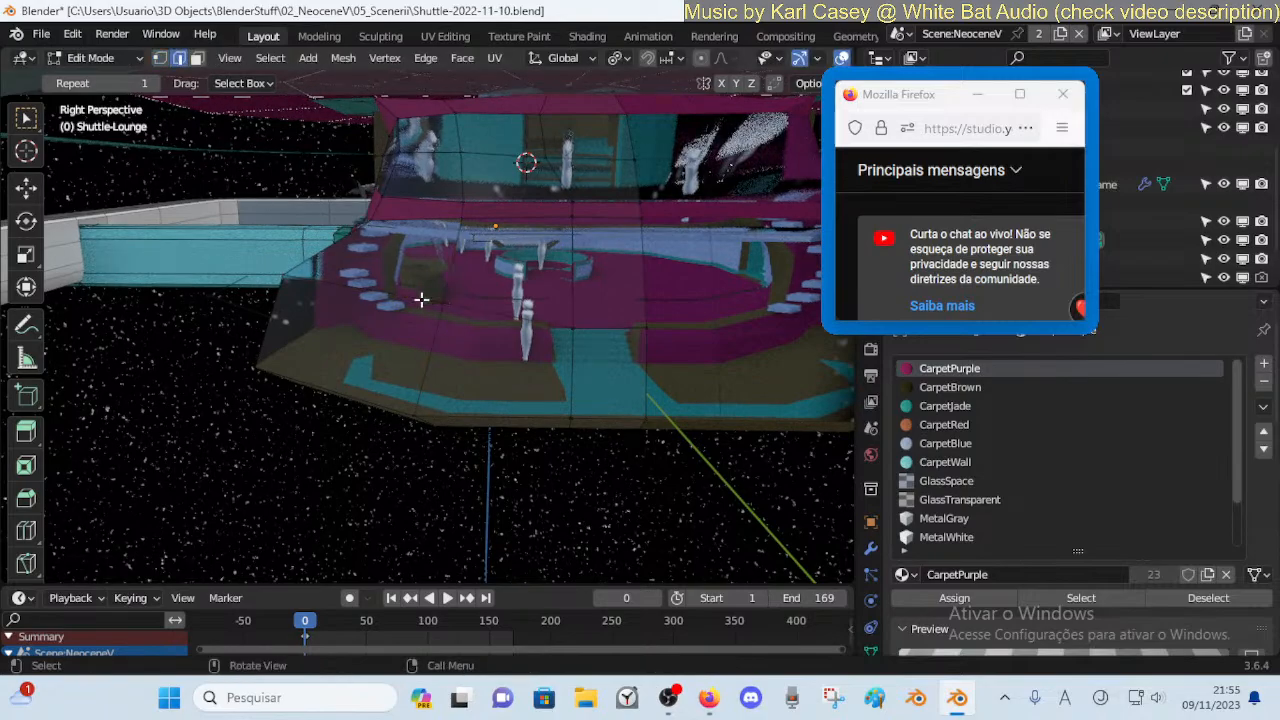
Smooth the glass shell's middle edge line and raise it along the global Z axis beside the purple pillar
{"action": "key", "text": "shift+grave"}
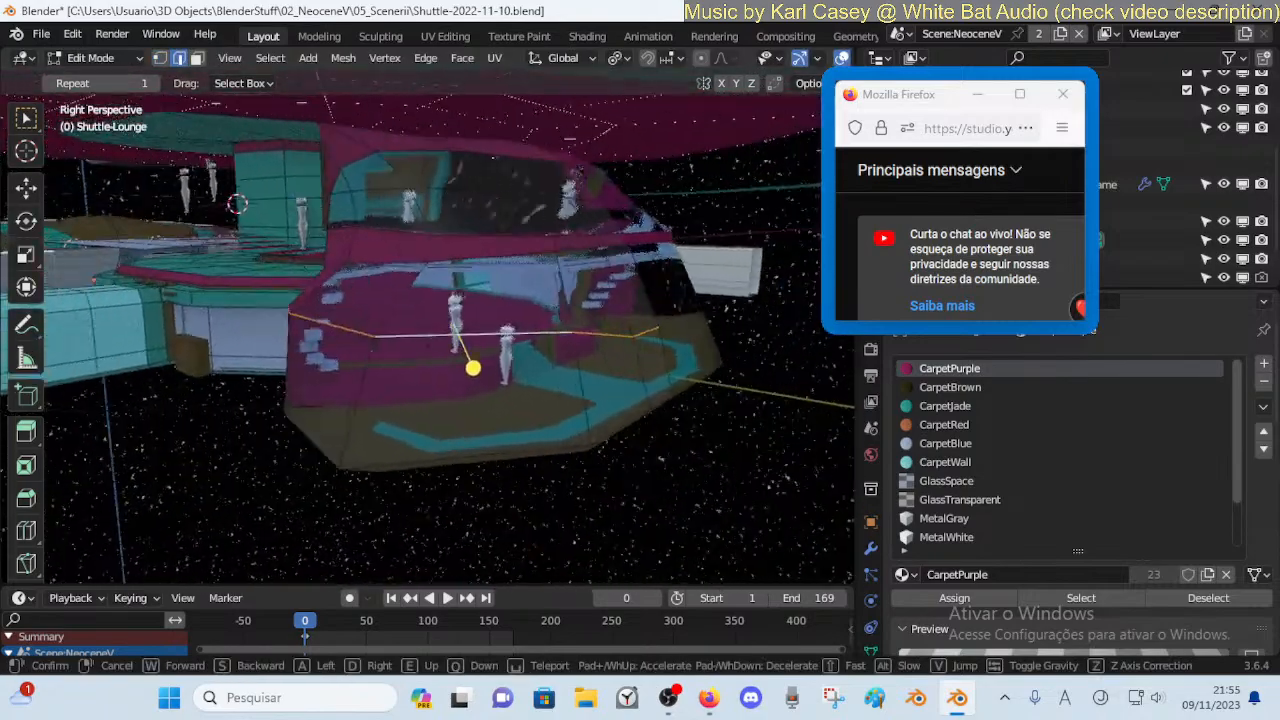
{"action": "key", "text": "w"}
{"action": "key", "text": "a"}
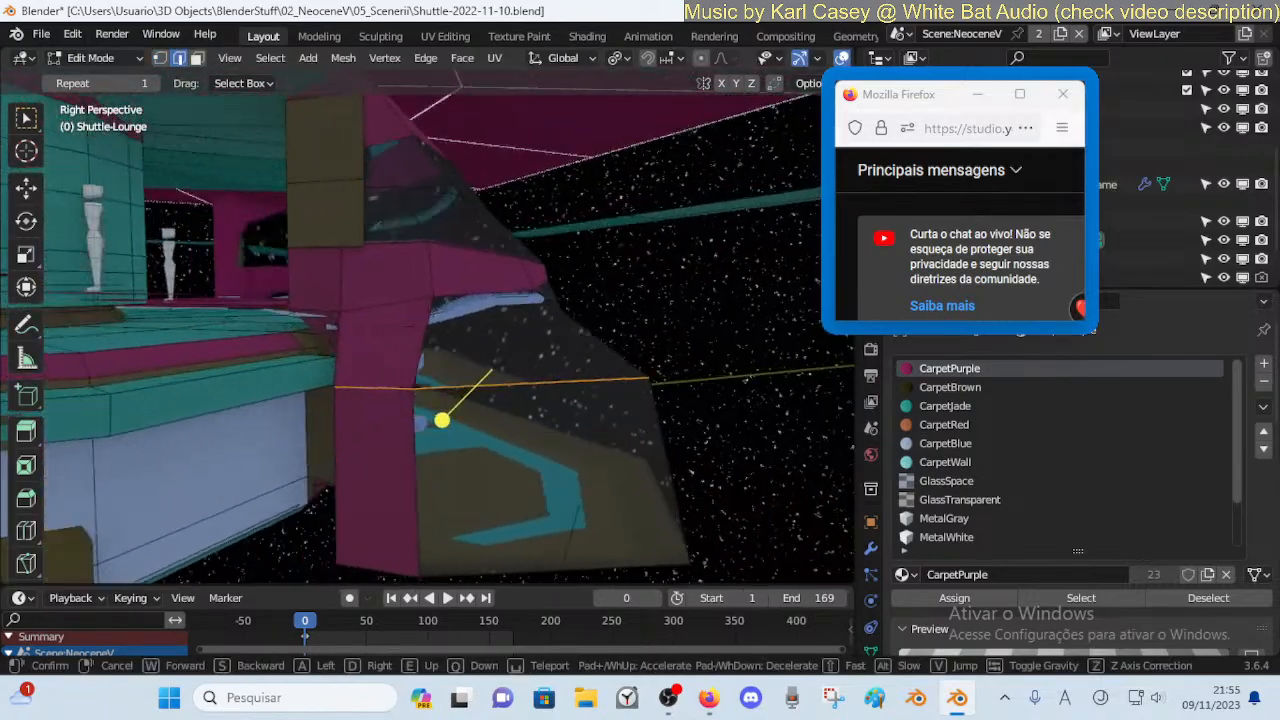
{"action": "left_click", "coordinate": [421, 300]}
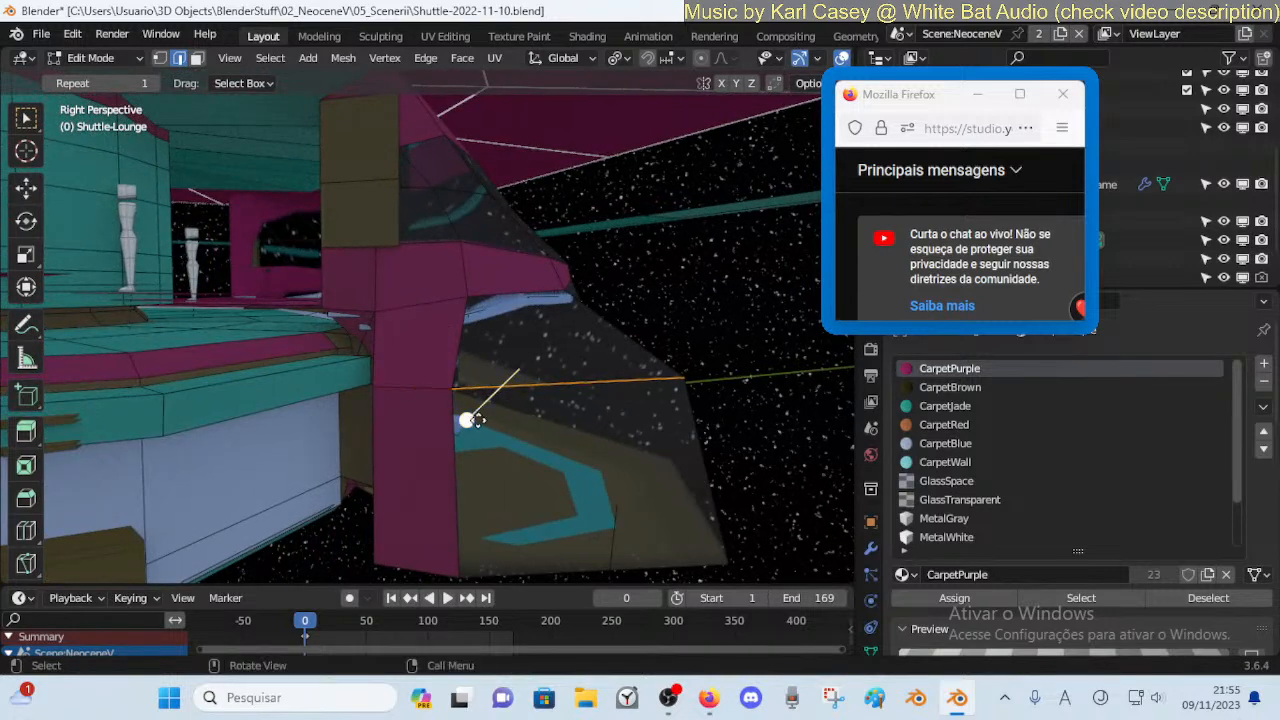
{"action": "key", "text": "g"}
{"action": "key", "text": "z"}
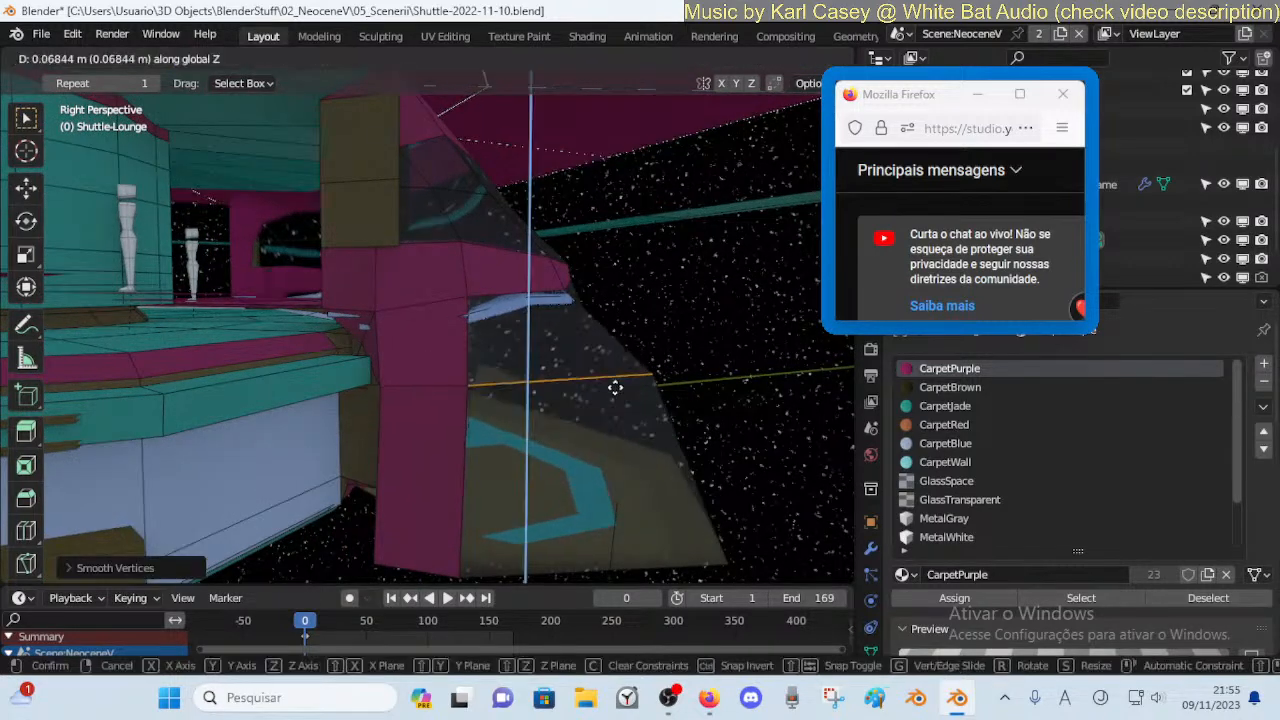
{"action": "left_click", "coordinate": [615, 378]}
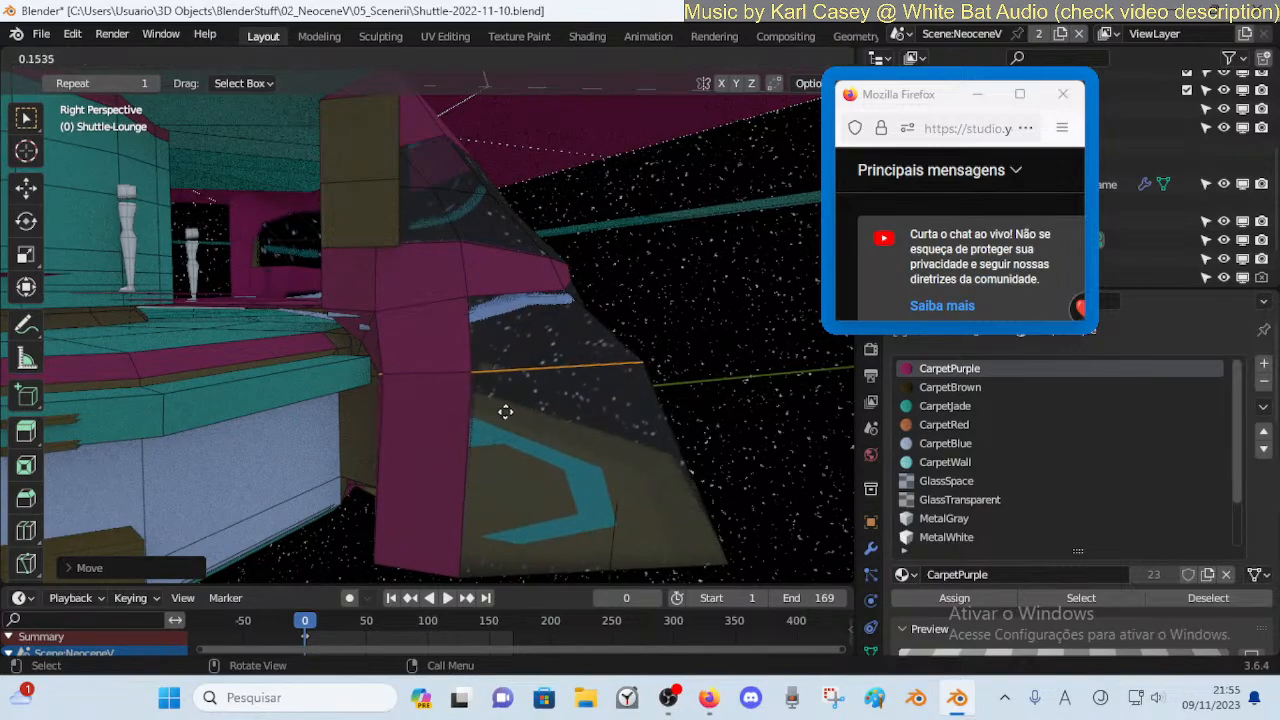
Smooth the glass shell's edge line again, and slide the brown arch's corner vertex beside the floating steps toward the blue frame
{"action": "key", "text": "shift+grave"}
{"action": "key", "text": "w"}
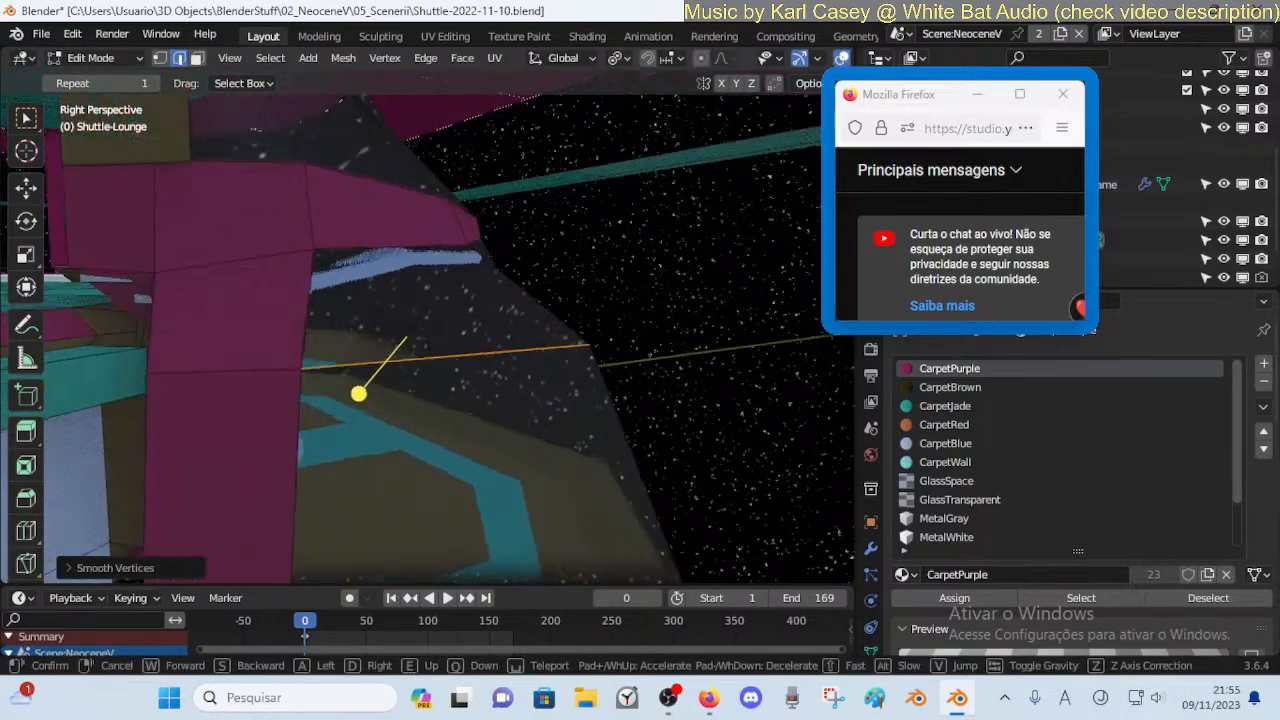
{"action": "key", "text": "d"}
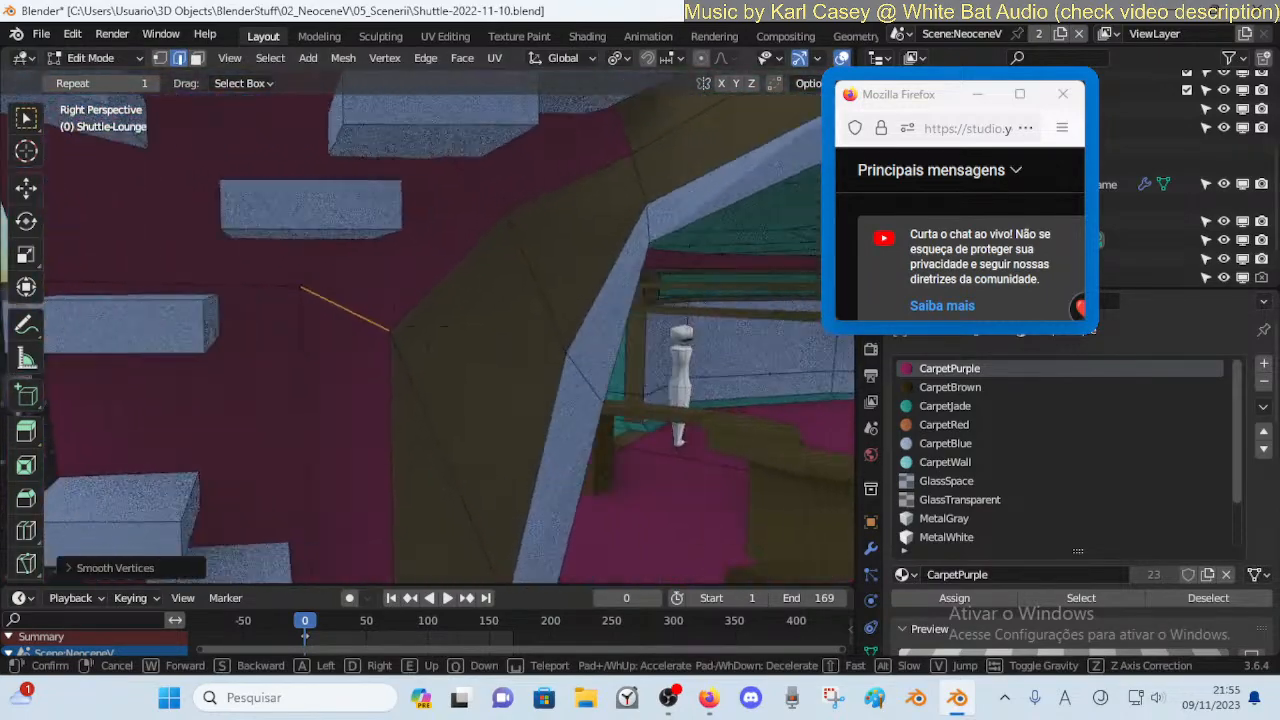
{"action": "key", "text": "s"}
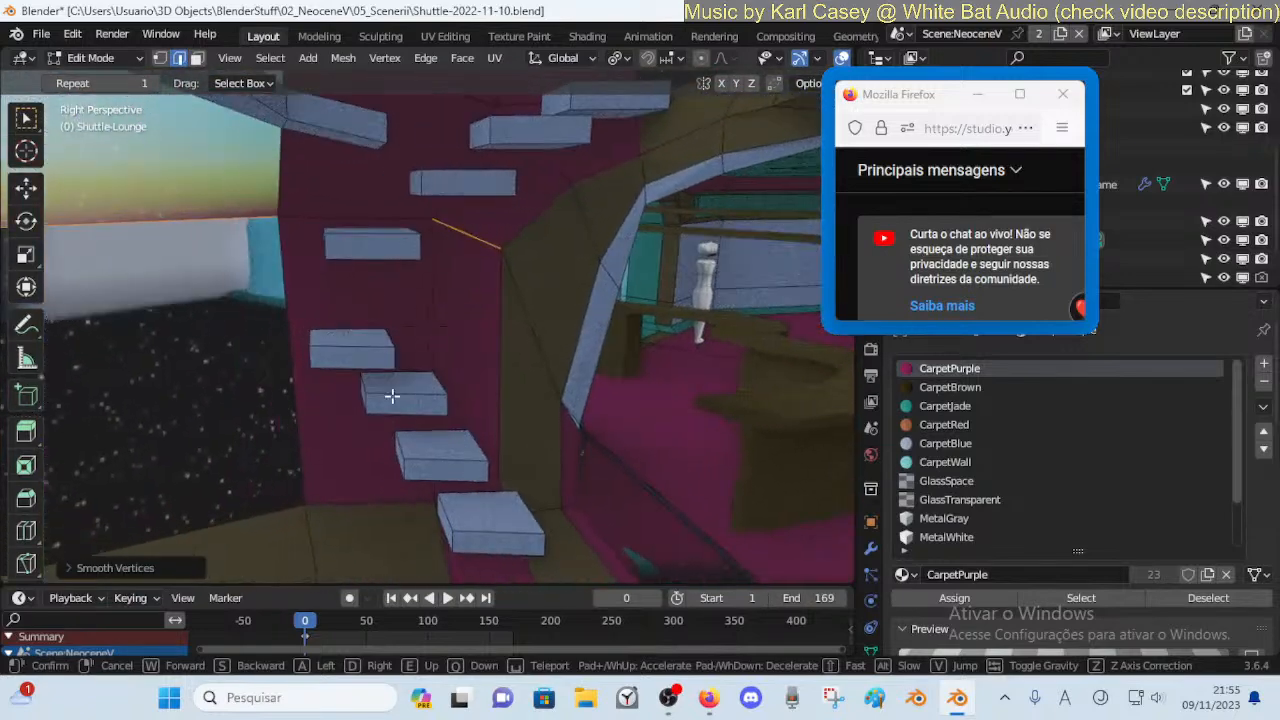
{"action": "left_click", "coordinate": [433, 240]}
{"action": "key", "text": "shift+v"}
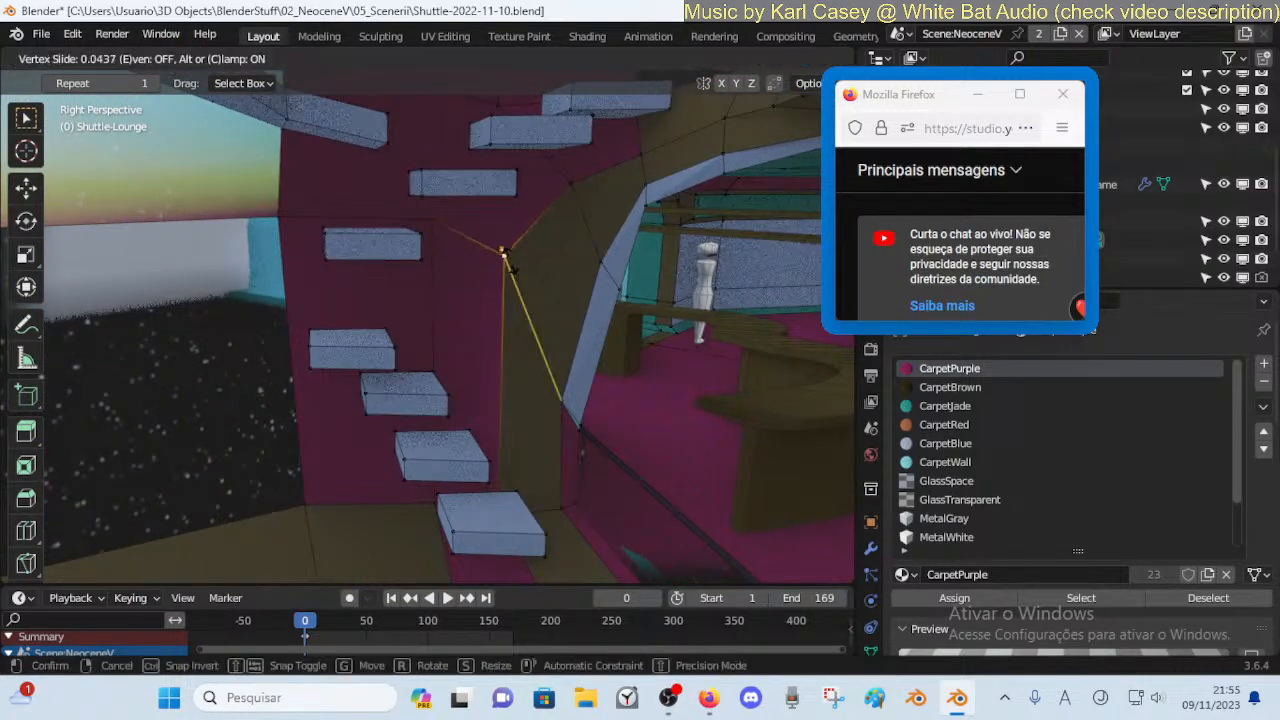
{"action": "left_click", "coordinate": [507, 350]}
{"action": "key", "text": "shift+v"}
{"action": "left_click", "coordinate": [517, 338]}
{"action": "key", "text": "shift+v"}
{"action": "left_click", "coordinate": [543, 342]}
Slide the purple wall's inner vertices behind the floating steps along their edges to even out the panels
{"action": "key", "text": "shift+grave"}
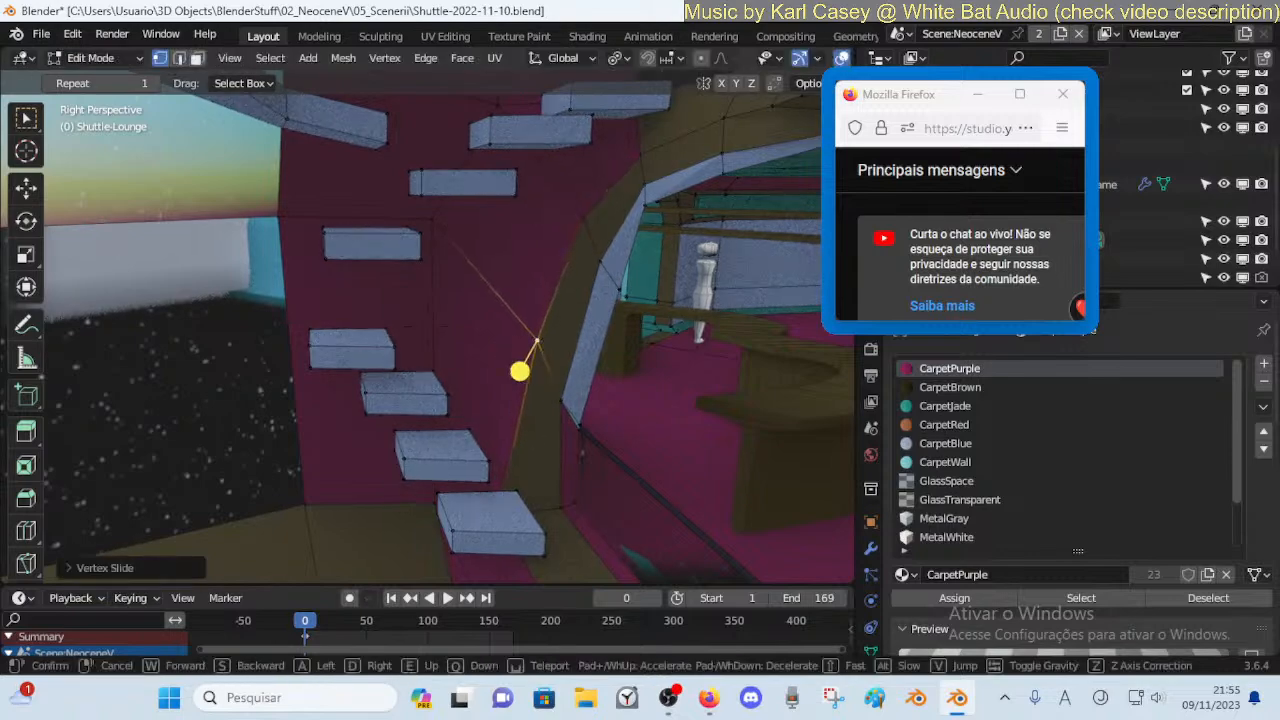
{"action": "key", "text": "d"}
{"action": "key", "text": "a"}
{"action": "left_click", "coordinate": [591, 404]}
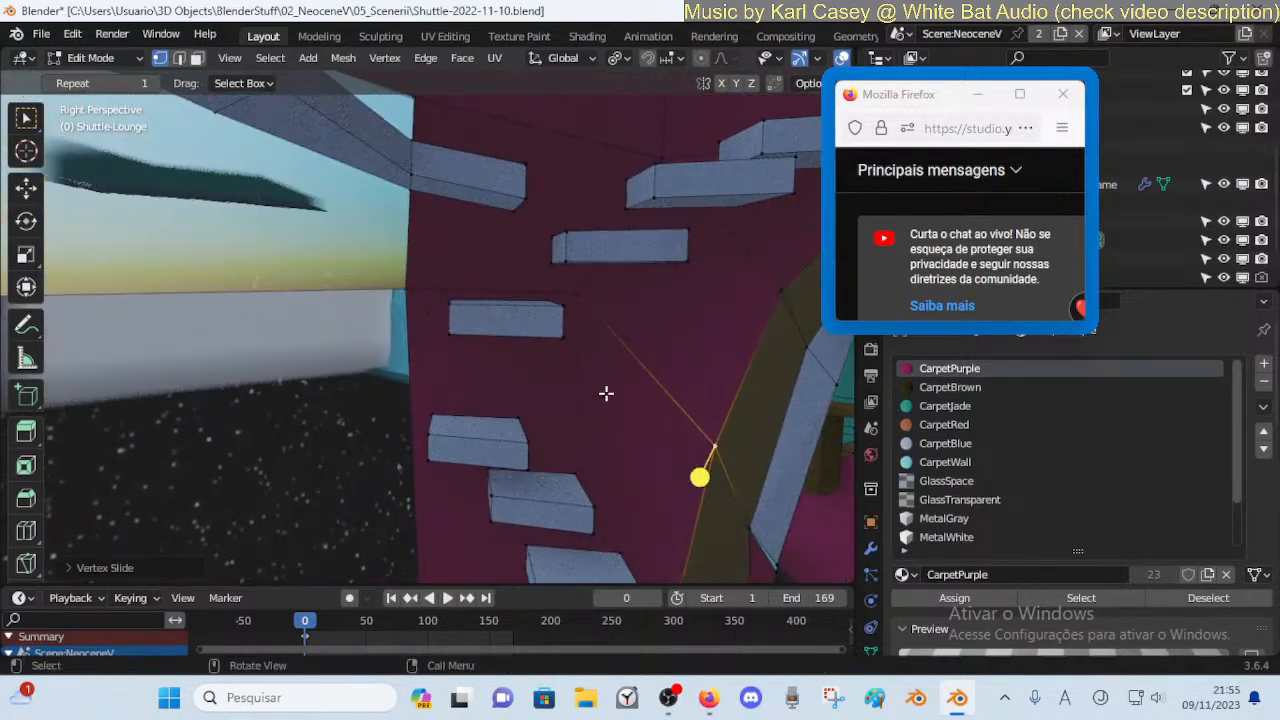
{"action": "key", "text": "shift+v"}
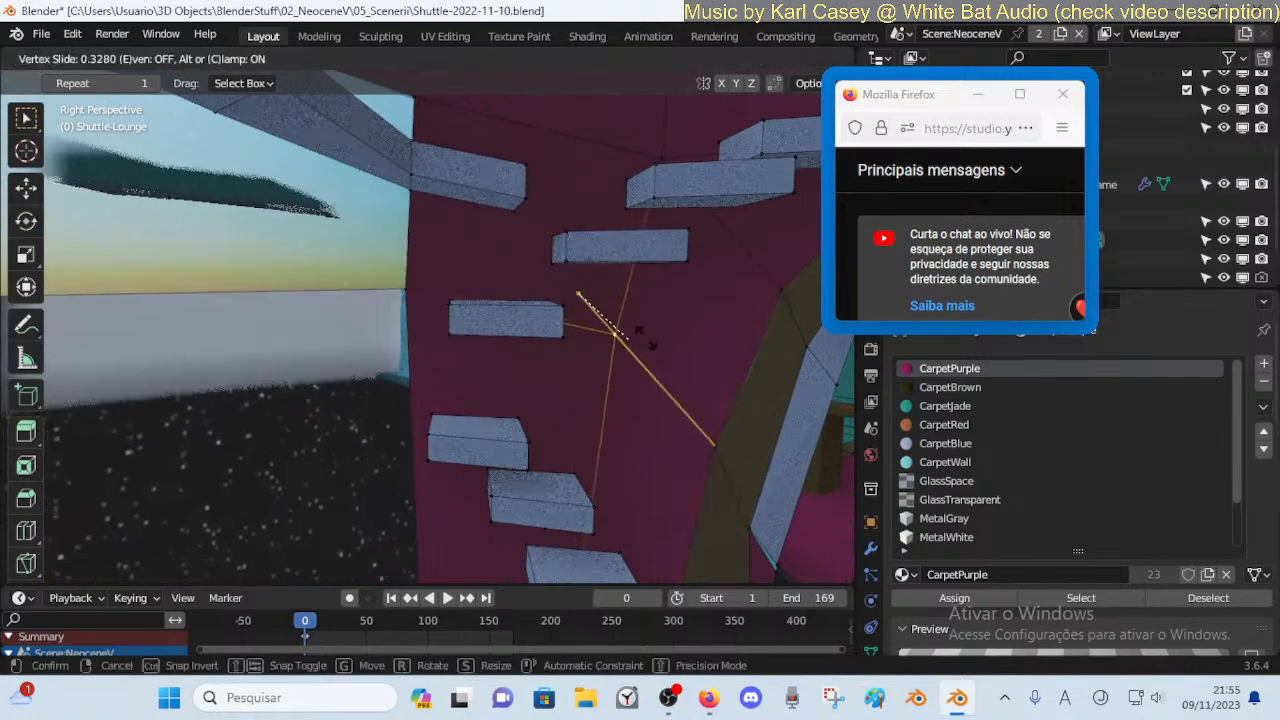
{"action": "left_click", "coordinate": [640, 333]}
{"action": "key", "text": "shift+v"}
{"action": "left_click", "coordinate": [684, 170]}
Slide the brown arch's upper border vertices along their edges near the top step, then return to Object Mode and save the file
{"action": "key", "text": "shift+grave"}
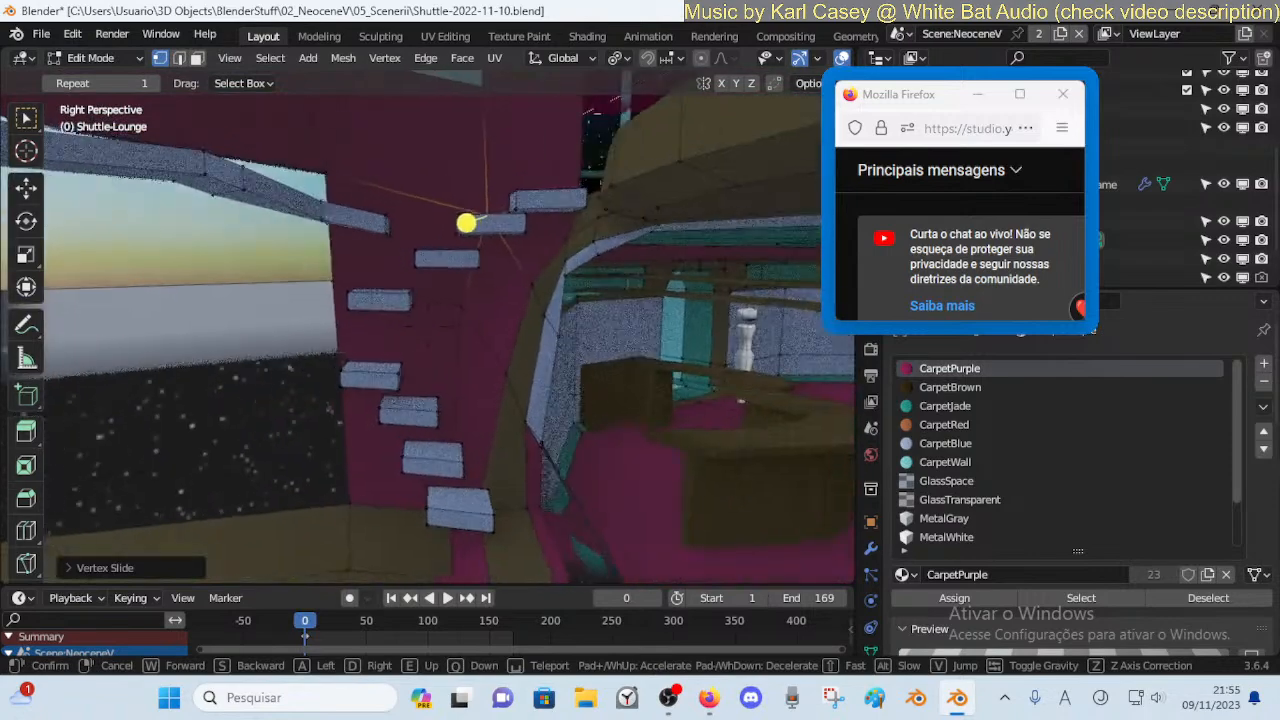
{"action": "left_click", "coordinate": [590, 249]}
{"action": "key", "text": "shift+v"}
{"action": "left_click", "coordinate": [617, 232]}
{"action": "key", "text": "shift+v"}
{"action": "left_click", "coordinate": [630, 232]}
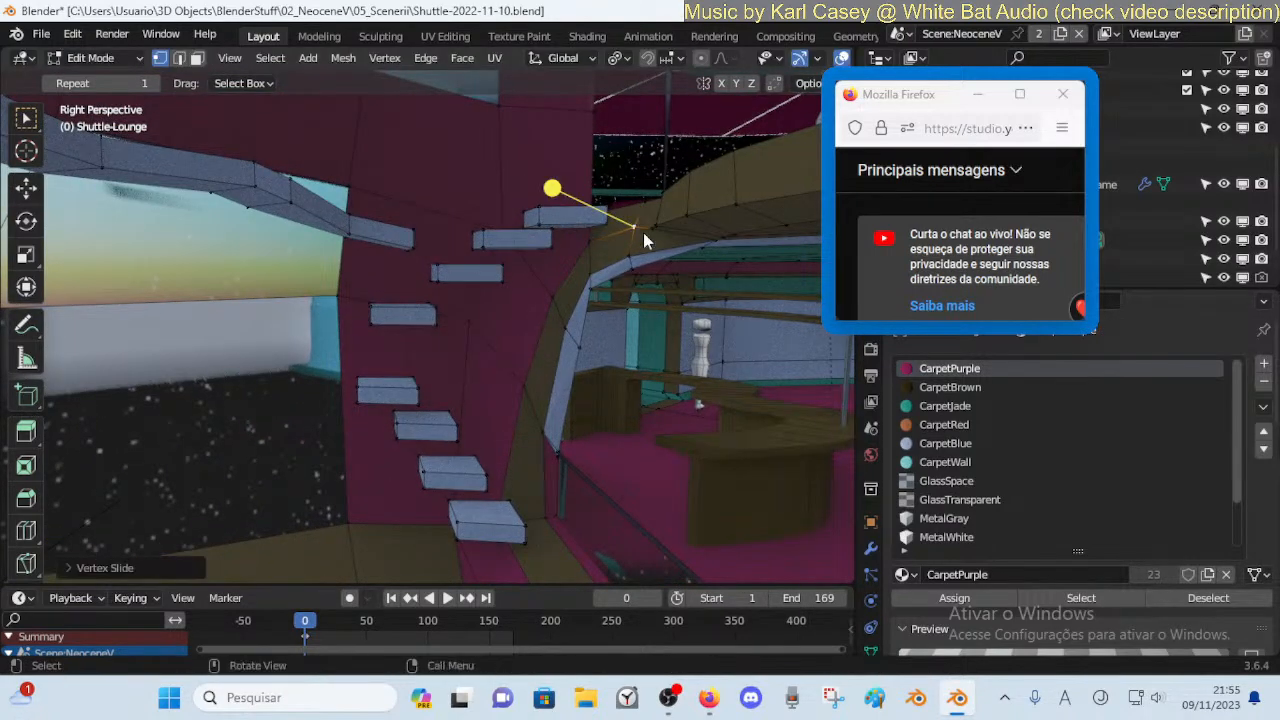
{"action": "key", "text": "Tab"}
{"action": "key", "text": "shift+grave"}
{"action": "left_click", "coordinate": [634, 251]}
{"action": "key", "text": "ctrl+s"}
In Edit Mode, slide the vertices at the foot of the blue arch frame along their edges, then return to Object Mode
{"action": "key", "text": "shift+grave"}
{"action": "left_click", "coordinate": [580, 334]}
{"action": "key", "text": "Tab"}
{"action": "key", "text": "shift+v"}
{"action": "left_click", "coordinate": [533, 403]}
{"action": "key", "text": "shift+grave"}
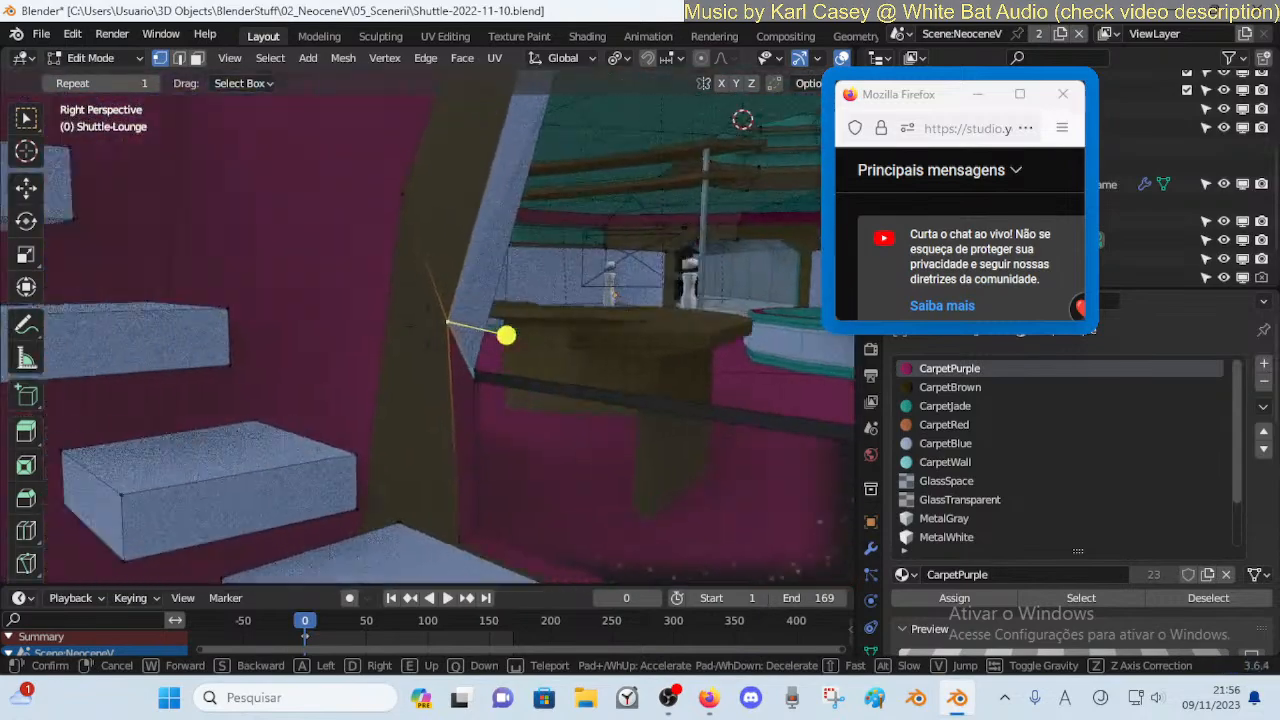
{"action": "left_click", "coordinate": [540, 325]}
{"action": "key", "text": "shift+v"}
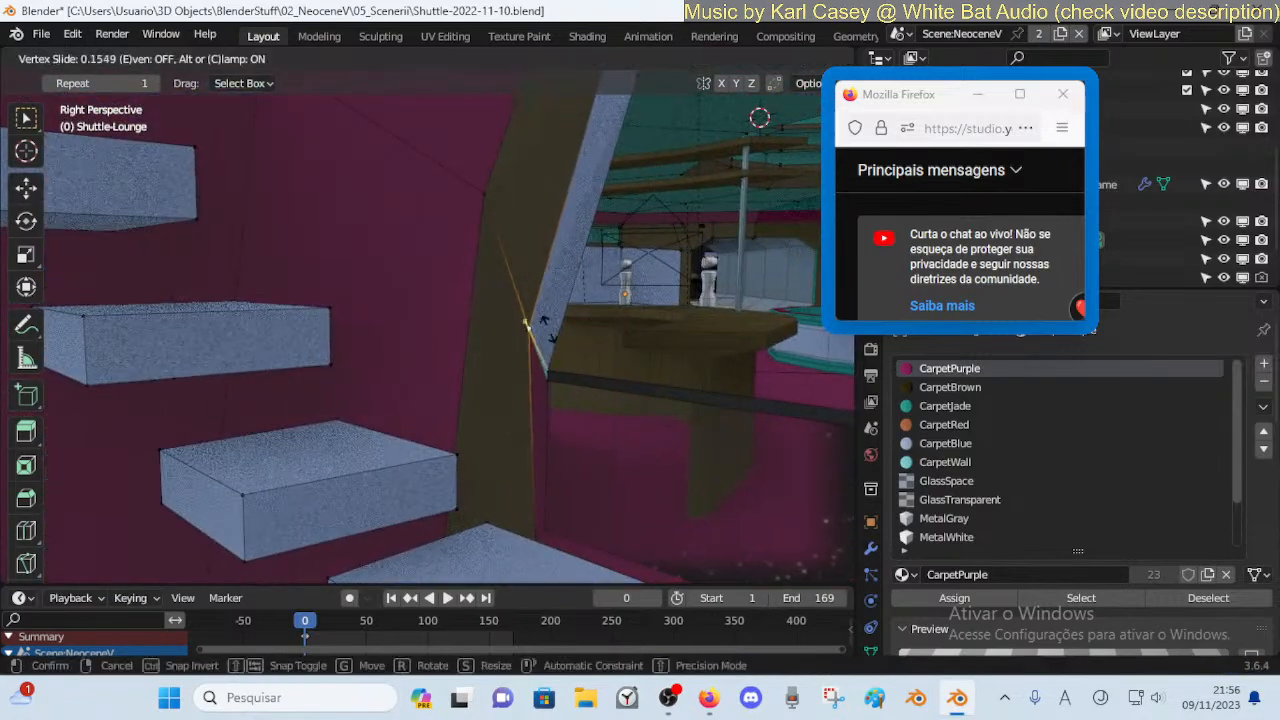
{"action": "left_click", "coordinate": [549, 337]}
{"action": "key", "text": "Tab"}
Review the reshaped wall around the floating steps and windows from inside the lounge, and save the file
{"action": "key", "text": "shift+grave"}
{"action": "key", "text": "s"}
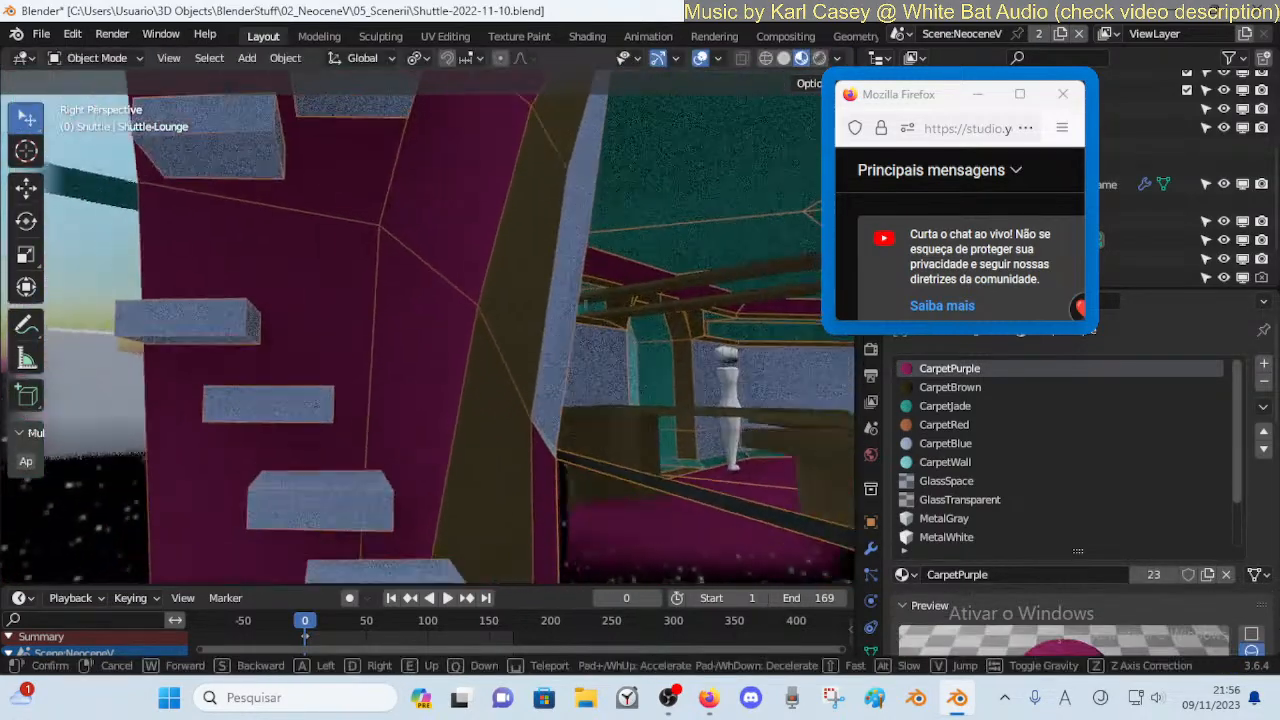
{"action": "key", "text": "d"}
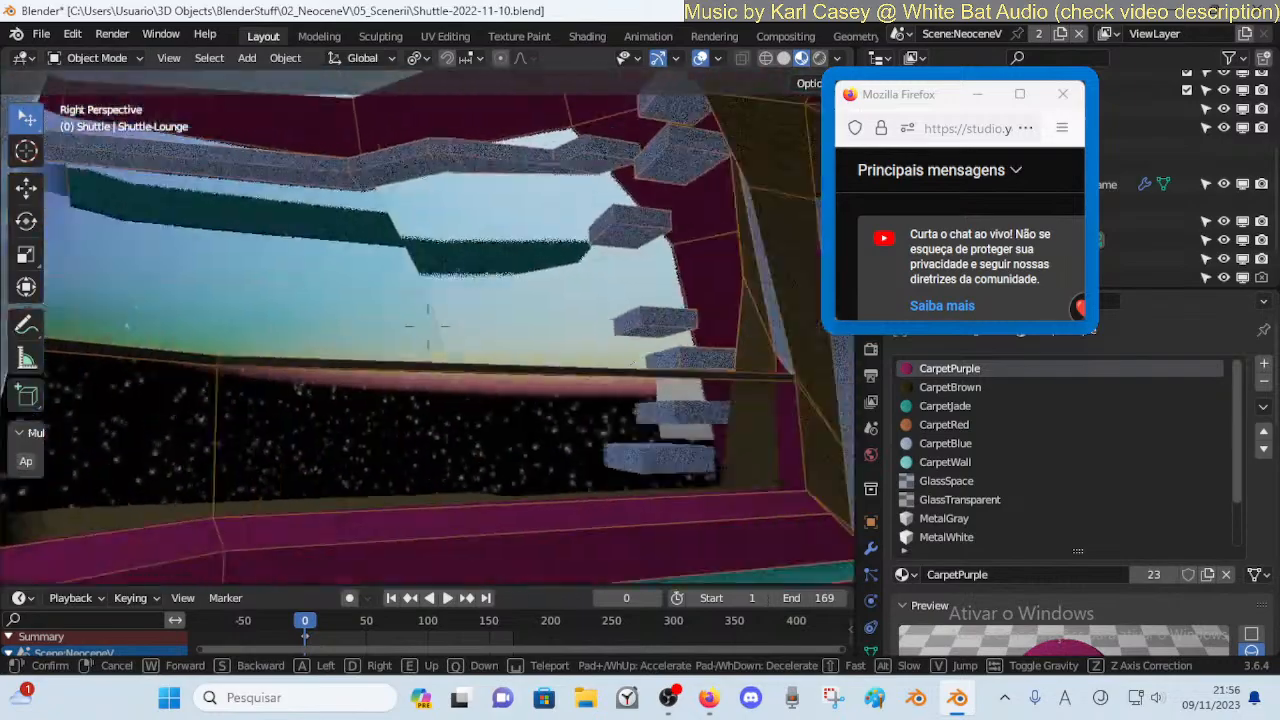
{"action": "key", "text": "s"}
{"action": "key", "text": "d"}
{"action": "key", "text": "a"}
{"action": "key", "text": "e"}
{"action": "left_click", "coordinate": [543, 339]}
{"action": "key", "text": "ctrl+s"}
In Edit Mode, select the horizontal edge loop across the window beside the arch, slide it and smooth its vertices
{"action": "key", "text": "shift+grave"}
{"action": "key", "text": "w"}
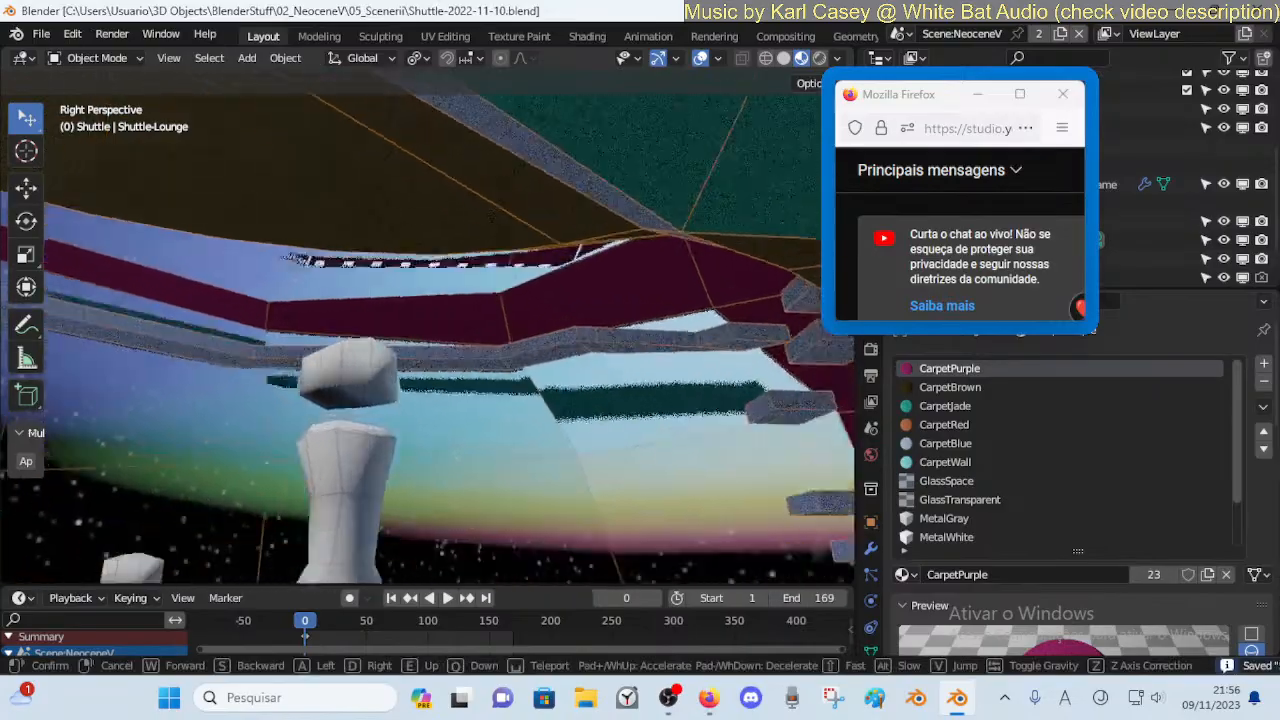
{"action": "key", "text": "e"}
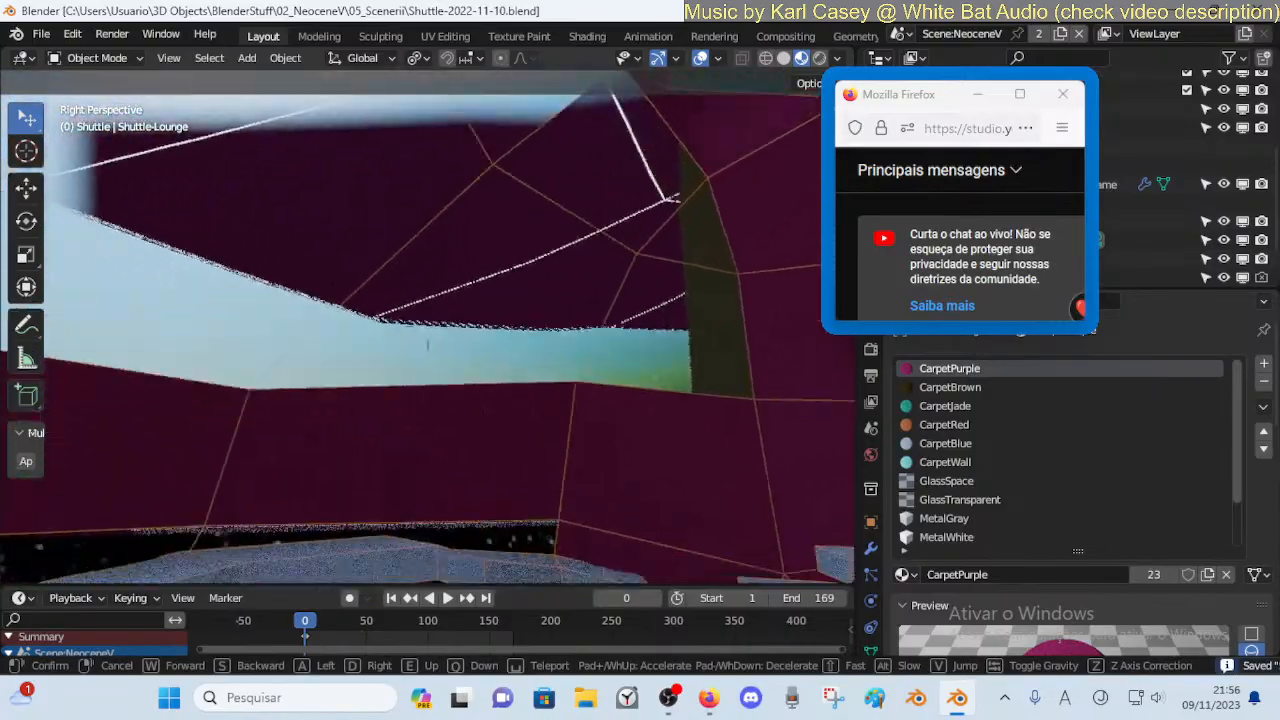
{"action": "key", "text": "w"}
{"action": "key", "text": "s"}
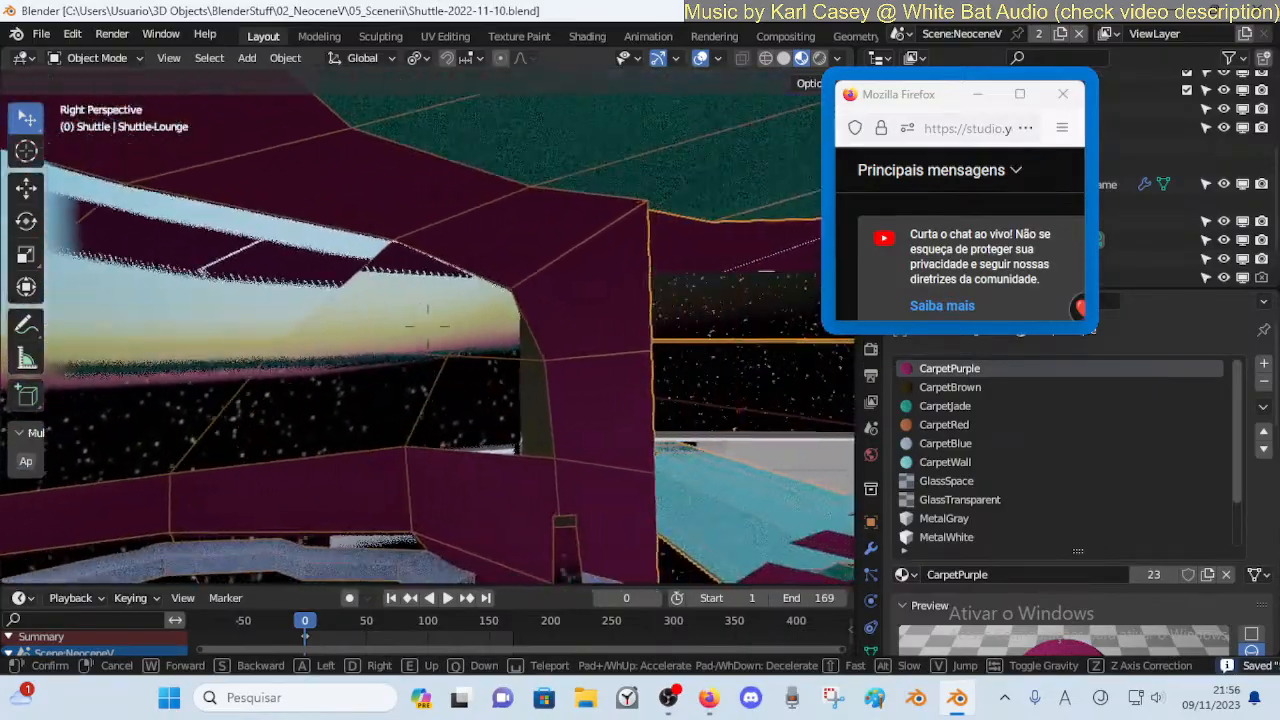
{"action": "left_click", "coordinate": [553, 325]}
{"action": "key", "text": "Tab"}
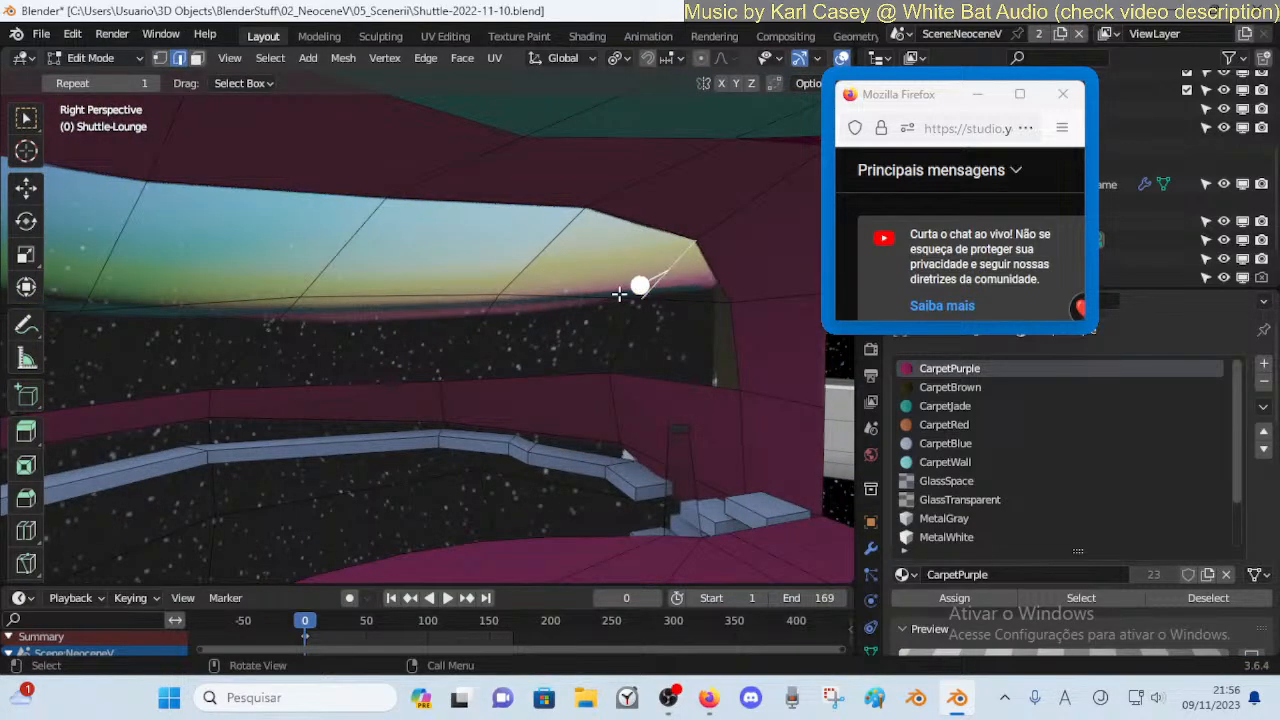
{"action": "left_click", "coordinate": [376, 286], "text": "alt"}
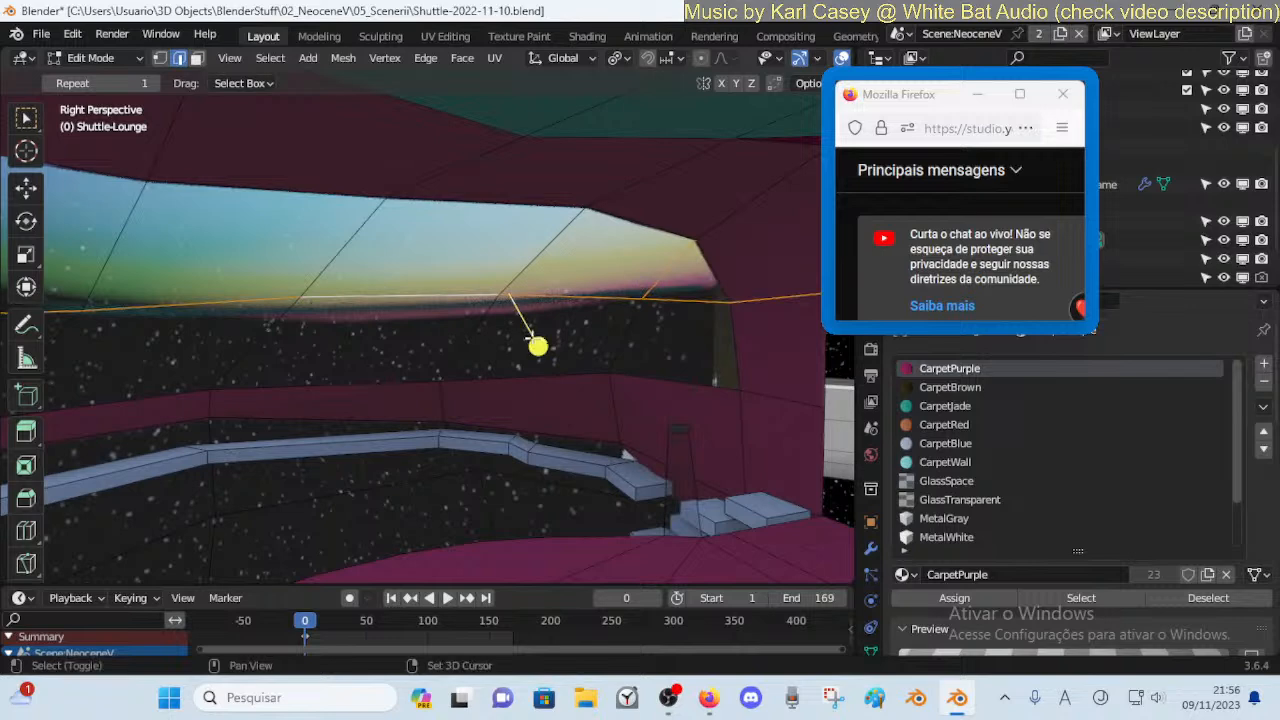
{"action": "key", "text": "shift+grave"}
{"action": "left_click", "coordinate": [551, 327]}
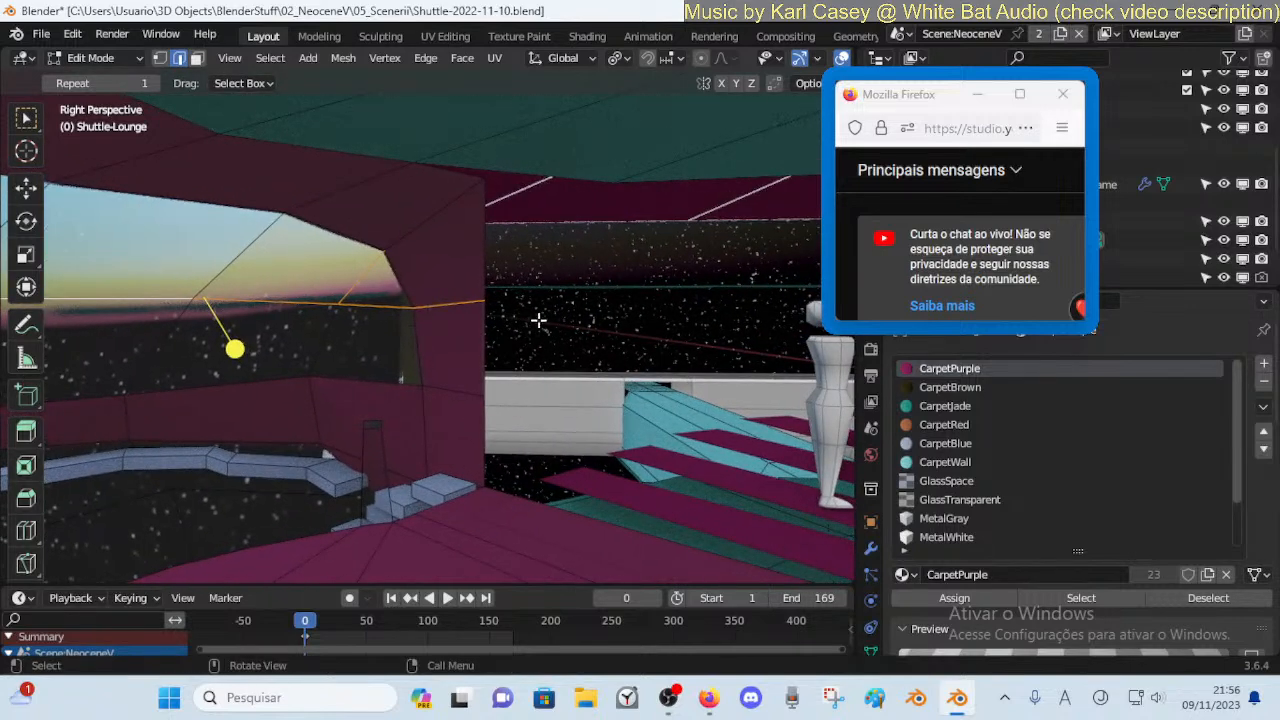
{"action": "key", "text": "1"}
{"action": "key", "text": "g"}
{"action": "key", "text": "g"}
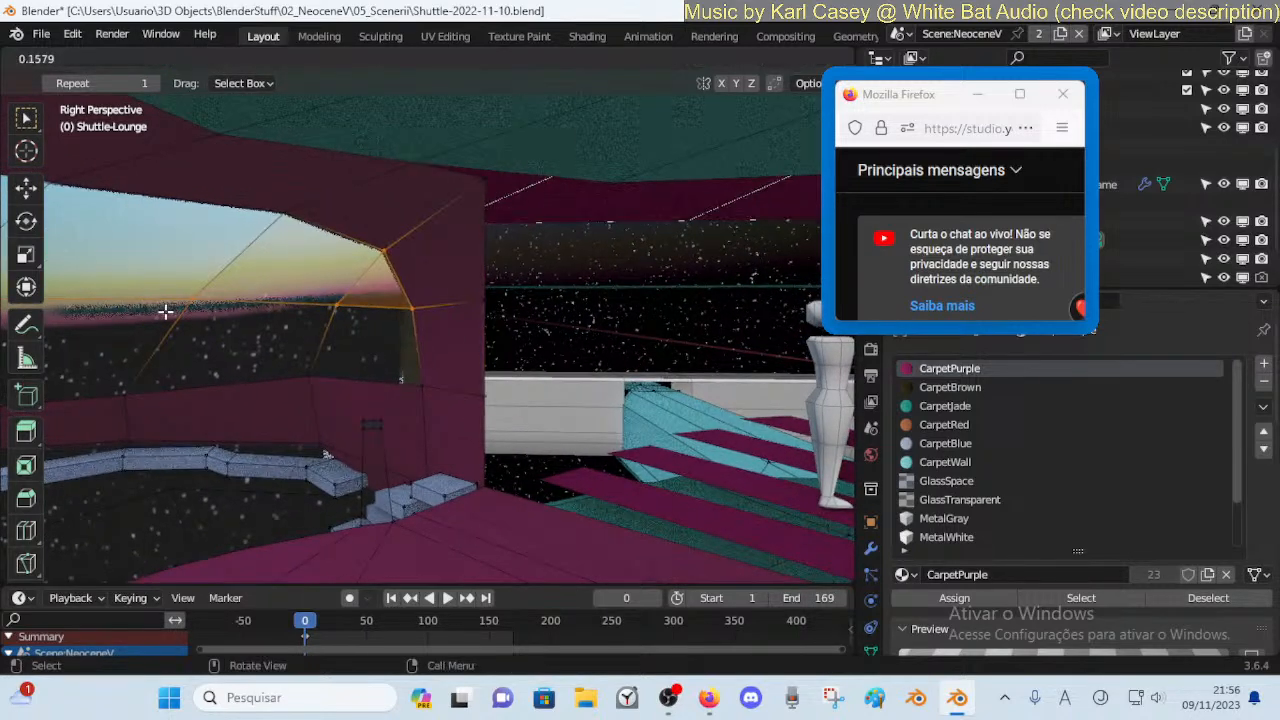
{"action": "left_click", "coordinate": [694, 351]}
Select the upper border loop of the window beside the arch and slide its vertices along their edges
{"action": "key", "text": "shift+grave"}
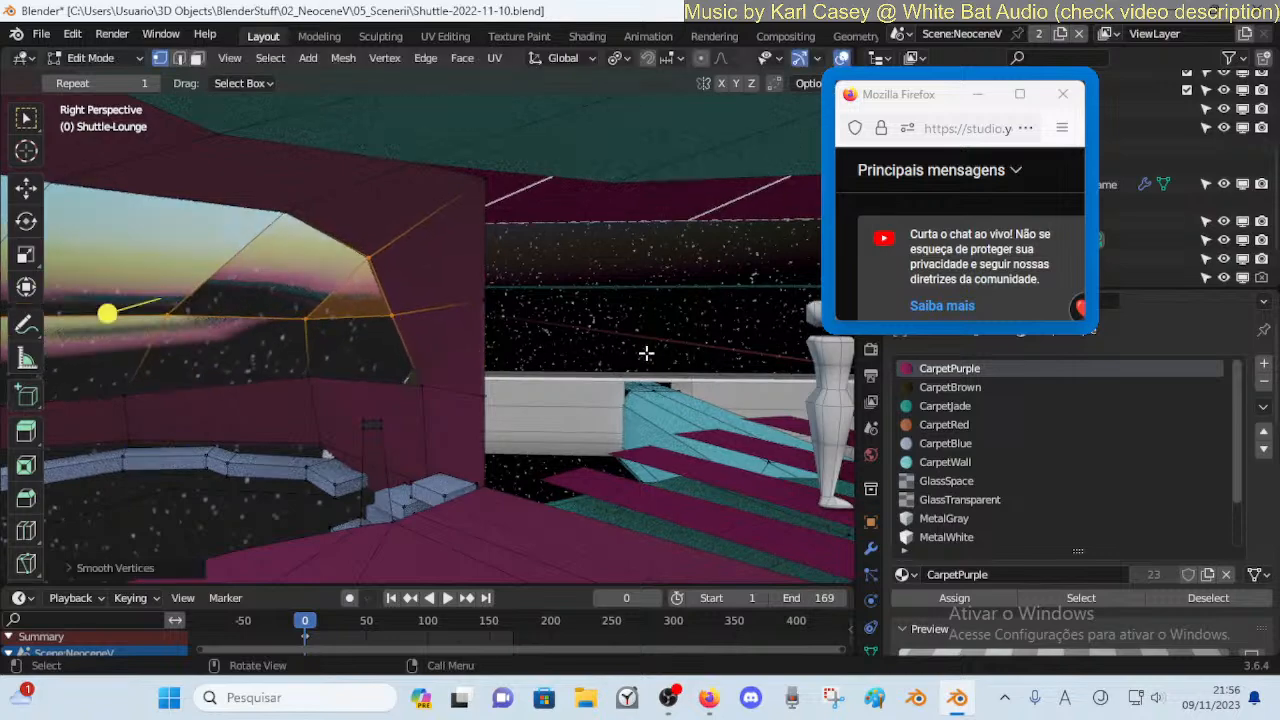
{"action": "key", "text": "s"}
{"action": "left_click", "coordinate": [600, 302]}
{"action": "key", "text": "2"}
{"action": "key", "text": "alt+a"}
{"action": "left_click", "coordinate": [385, 236], "text": "alt+shift"}
{"action": "key", "text": "alt+a"}
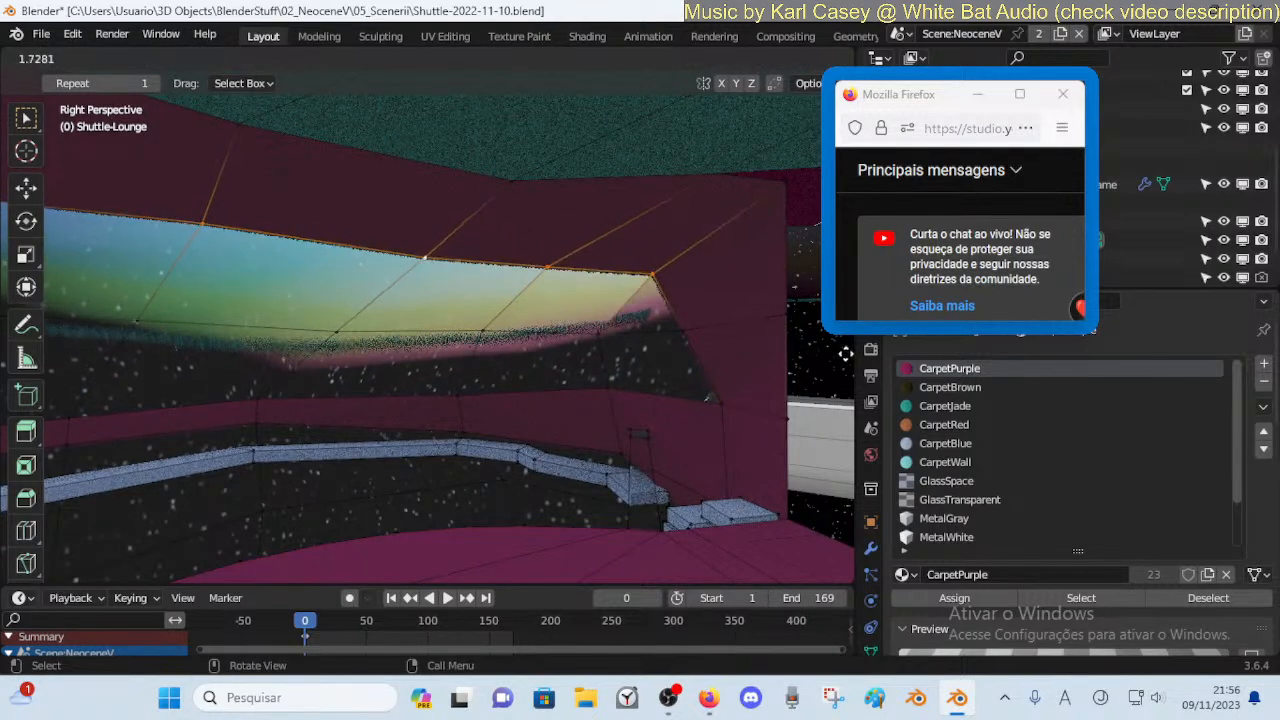
{"action": "left_click", "coordinate": [656, 283]}
Slide the individual vertices at the window's rounded upper corner along their edges to smooth the curve beside the arch
{"action": "left_click", "coordinate": [656, 283]}
{"action": "key", "text": "shift+v"}
{"action": "left_click", "coordinate": [627, 291]}
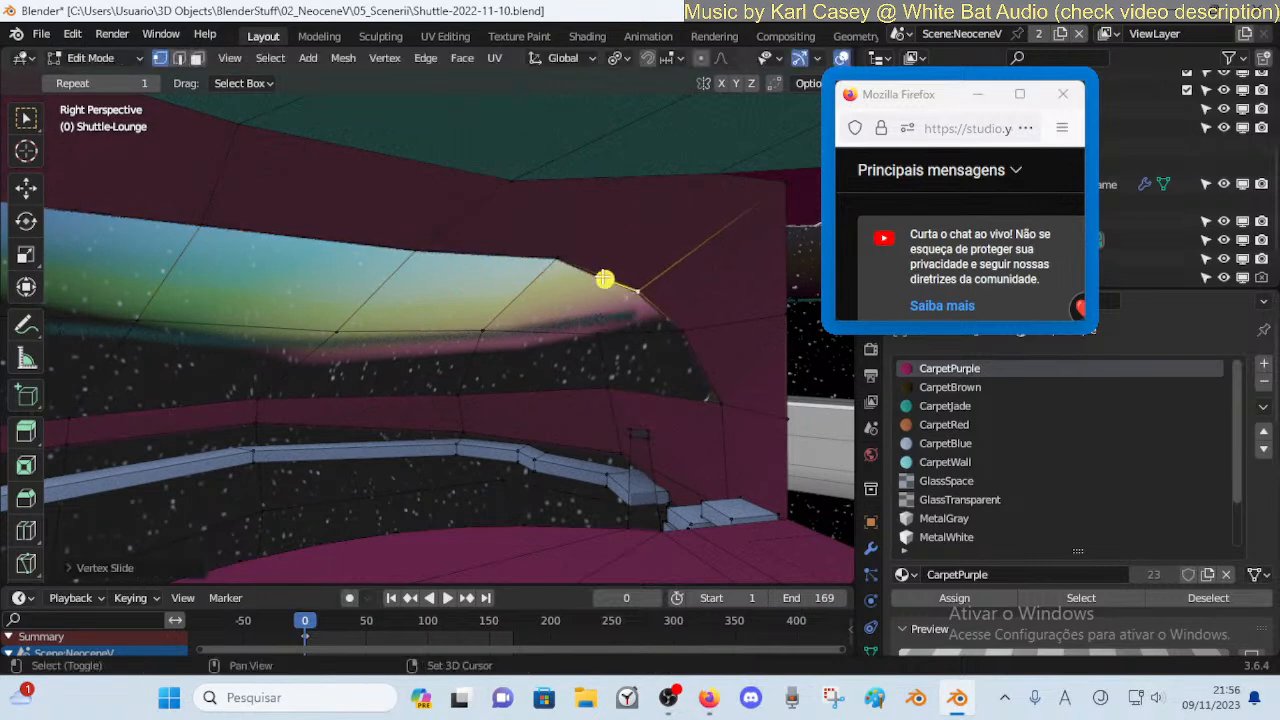
{"action": "key", "text": "shift+v"}
{"action": "left_click", "coordinate": [560, 255]}
{"action": "left_click", "coordinate": [552, 255]}
{"action": "key", "text": "shift+v"}
{"action": "left_click", "coordinate": [536, 265]}
{"action": "left_click", "coordinate": [386, 246]}
{"action": "key", "text": "shift+v"}
{"action": "left_click", "coordinate": [384, 260]}
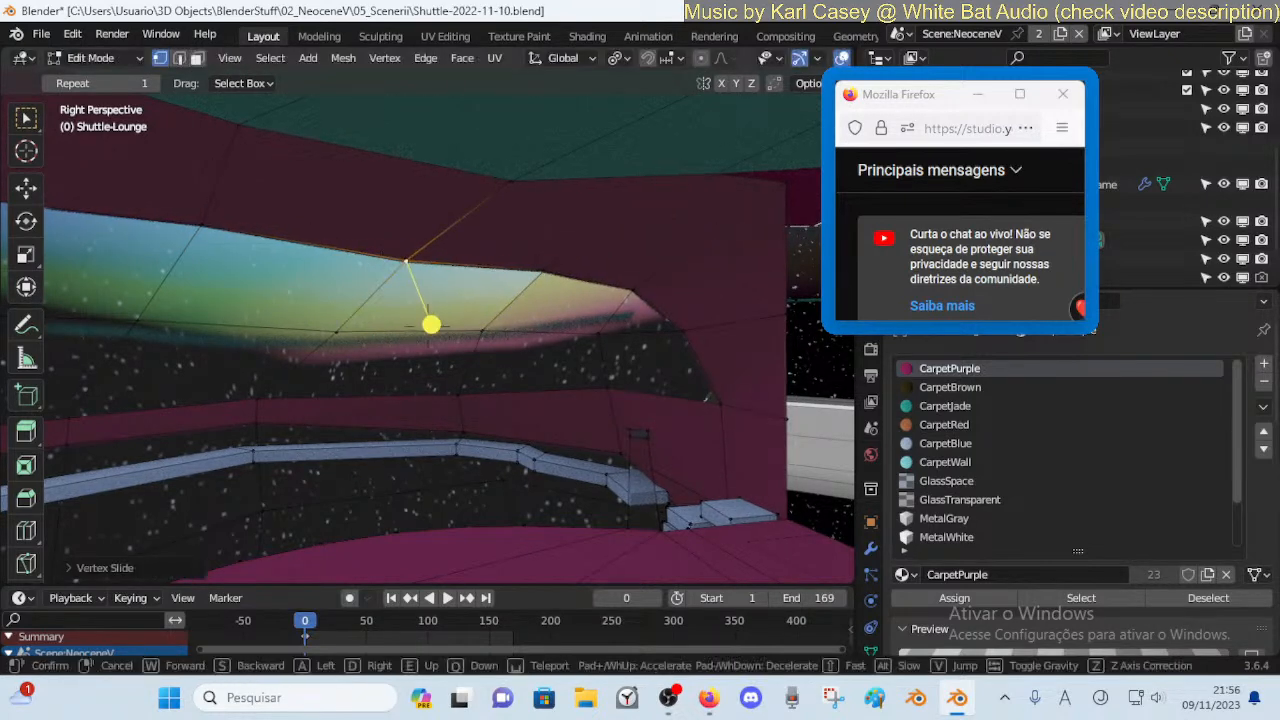
Slide the next upper border vertex farther along the window away from the arch
{"action": "middle_click_drag", "start_coordinate": [446, 259], "coordinate": [387, 258]}
{"action": "left_click", "coordinate": [505, 230]}
{"action": "key", "text": "shift+v"}
{"action": "left_click", "coordinate": [443, 224]}
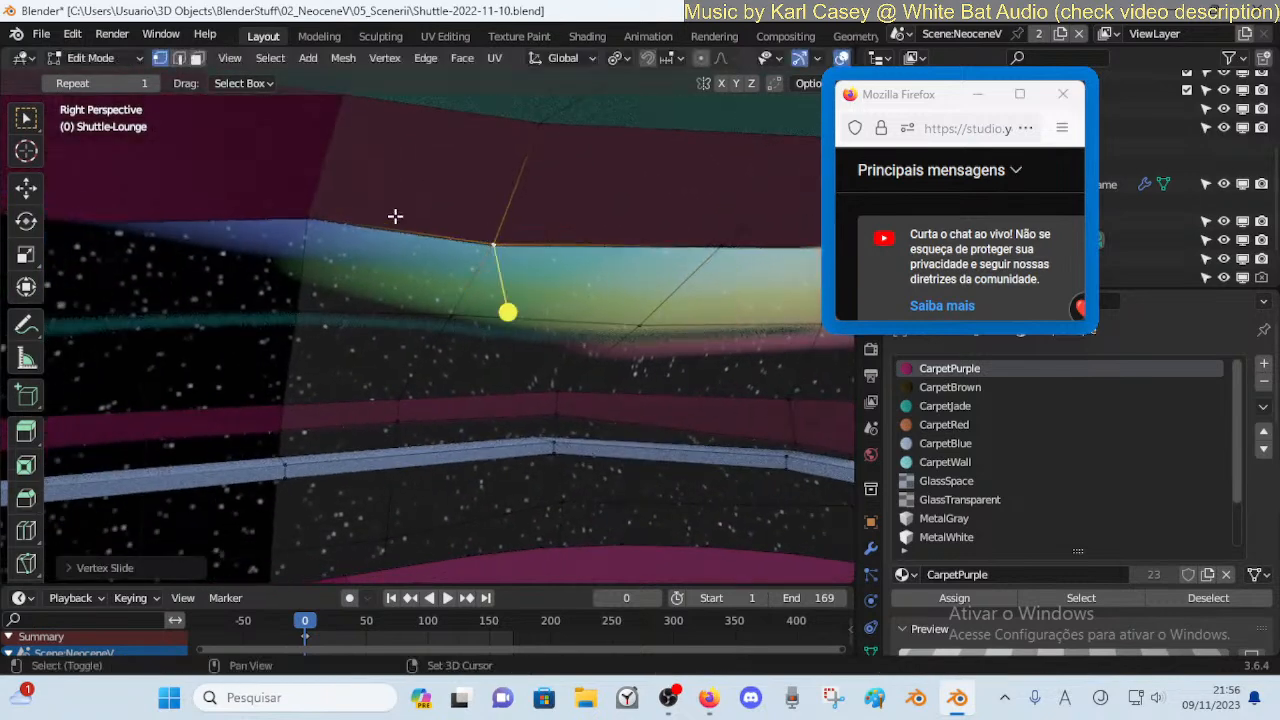
Try to slide the window's upper border vertices farther down along their edges at the end away from the arch
{"action": "left_click", "coordinate": [316, 217]}
{"action": "key", "text": "shift+v"}
{"action": "left_click", "coordinate": [306, 264]}
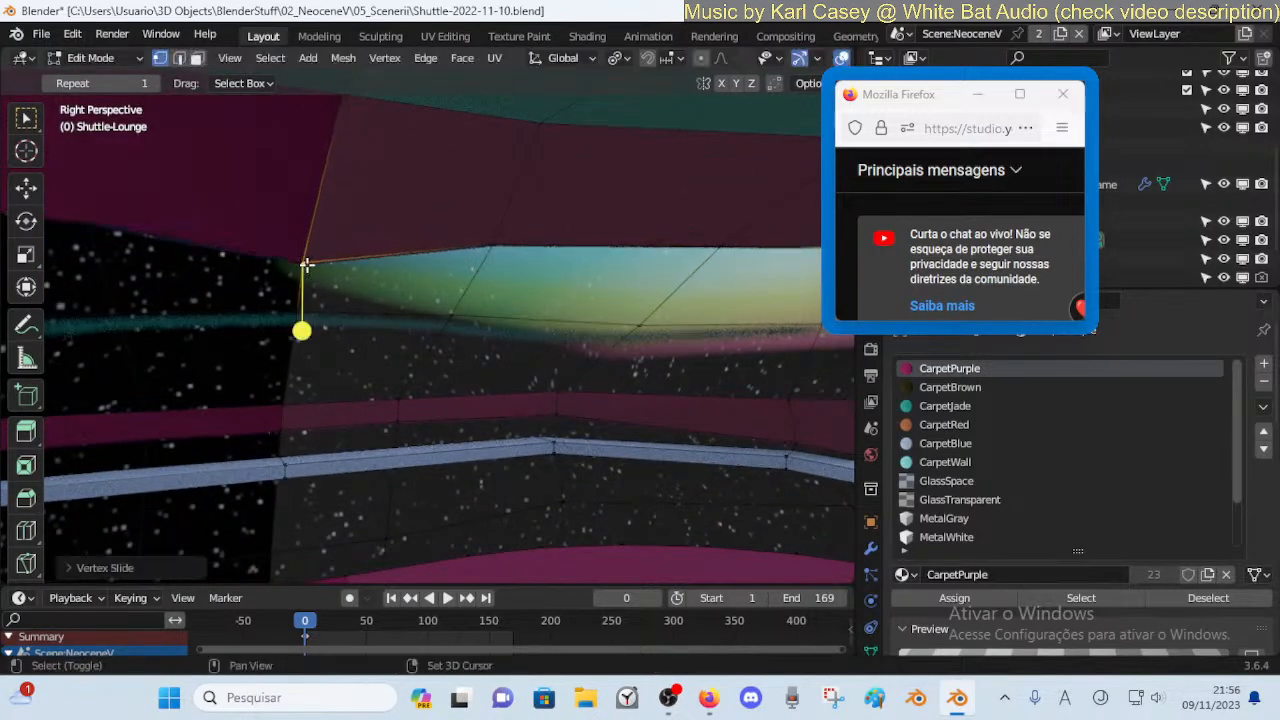
{"action": "left_click", "coordinate": [500, 240]}
{"action": "key", "text": "shift+v"}
{"action": "left_click", "coordinate": [485, 269]}
{"action": "left_click", "coordinate": [745, 257]}
{"action": "key", "text": "shift+v"}
{"action": "left_click", "coordinate": [709, 345]}
{"action": "left_click", "coordinate": [491, 343]}
{"action": "left_click", "coordinate": [304, 281]}
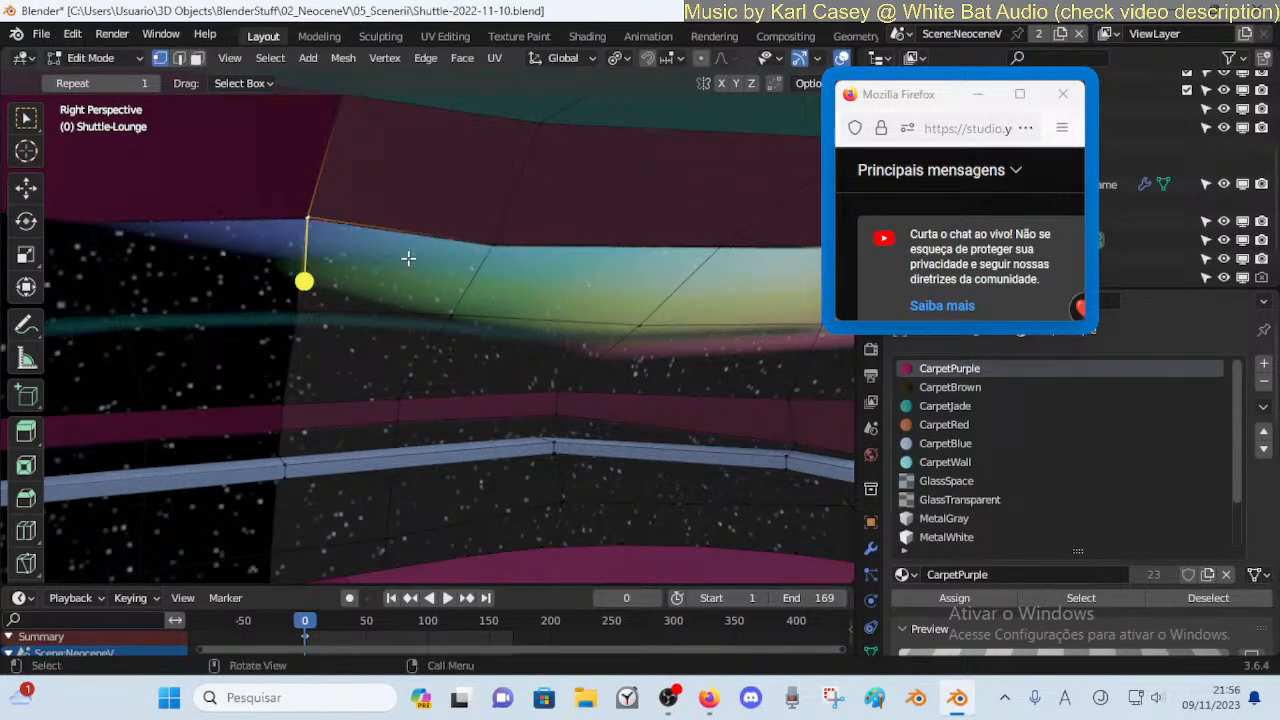
Slide the purple band's border vertices slightly along their edges at the window's far end
{"action": "key", "text": "shift+v"}
{"action": "left_click", "coordinate": [494, 241]}
{"action": "key", "text": "shift+grave"}
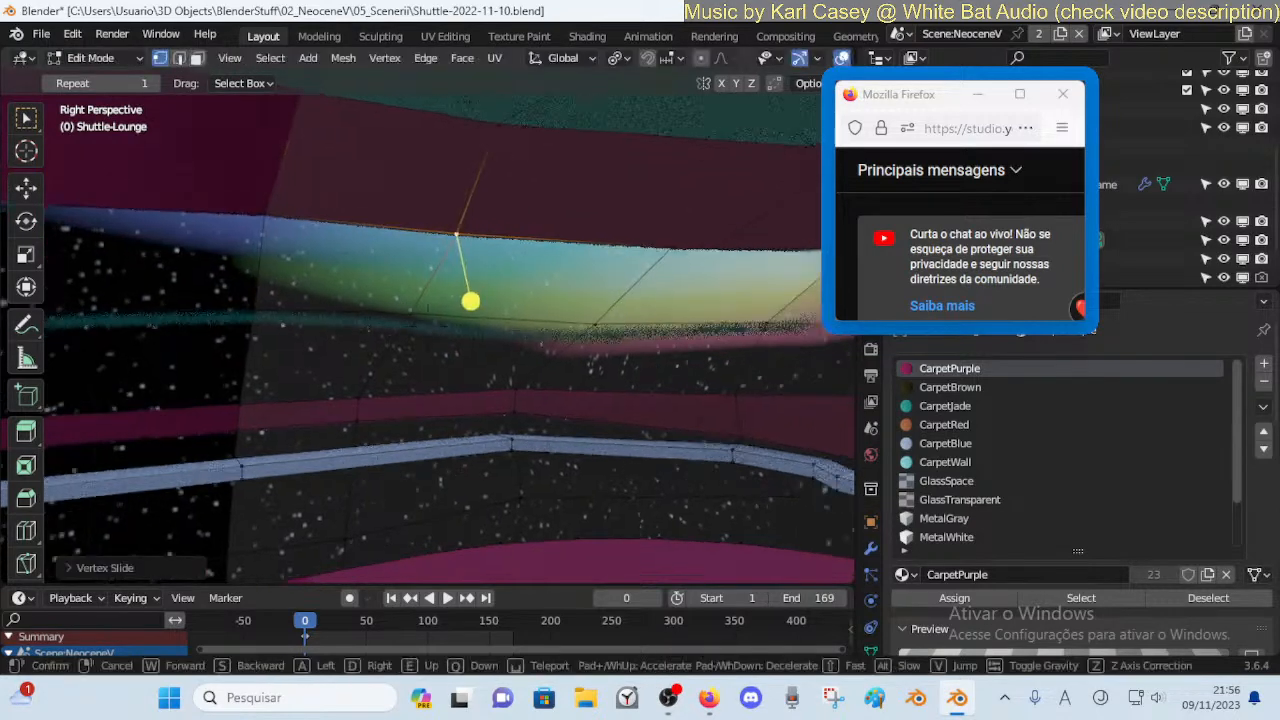
{"action": "left_click", "coordinate": [380, 208]}
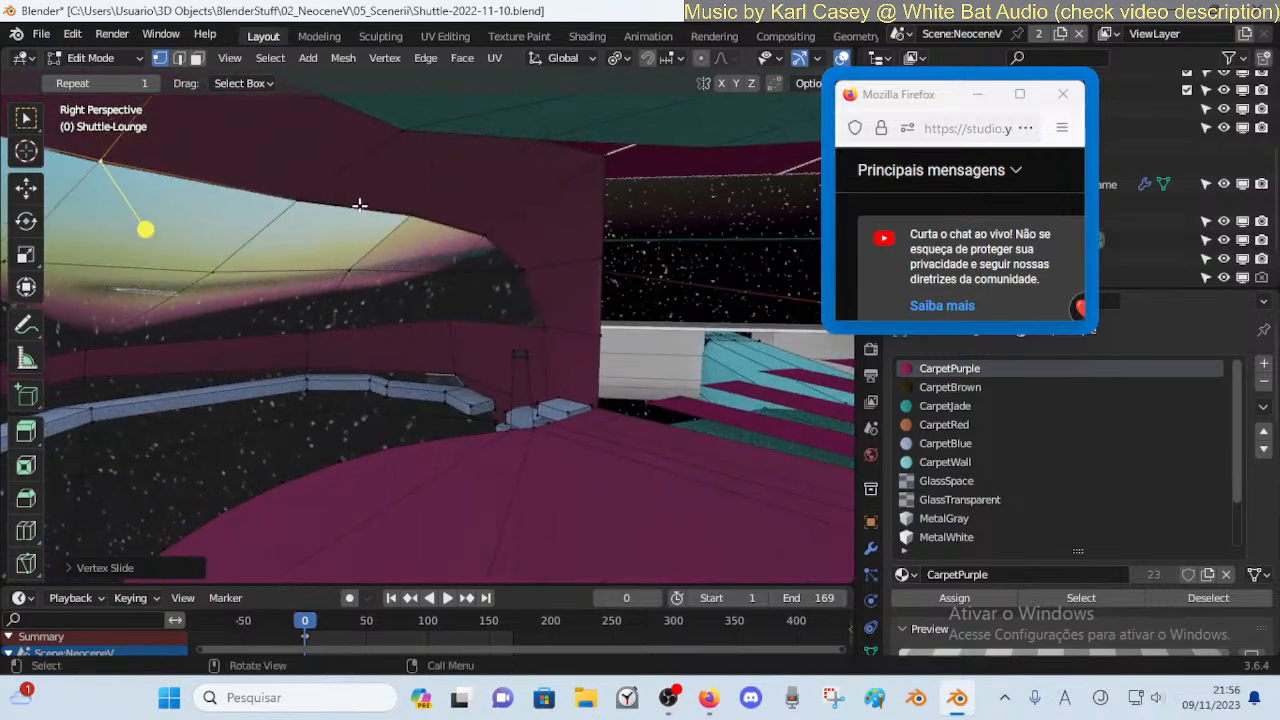
Select the window's upper and horizontal edge loops to check the wall's shape from inside and outside, then save the file
{"action": "key", "text": "2"}
{"action": "left_click", "coordinate": [338, 201], "text": "alt"}
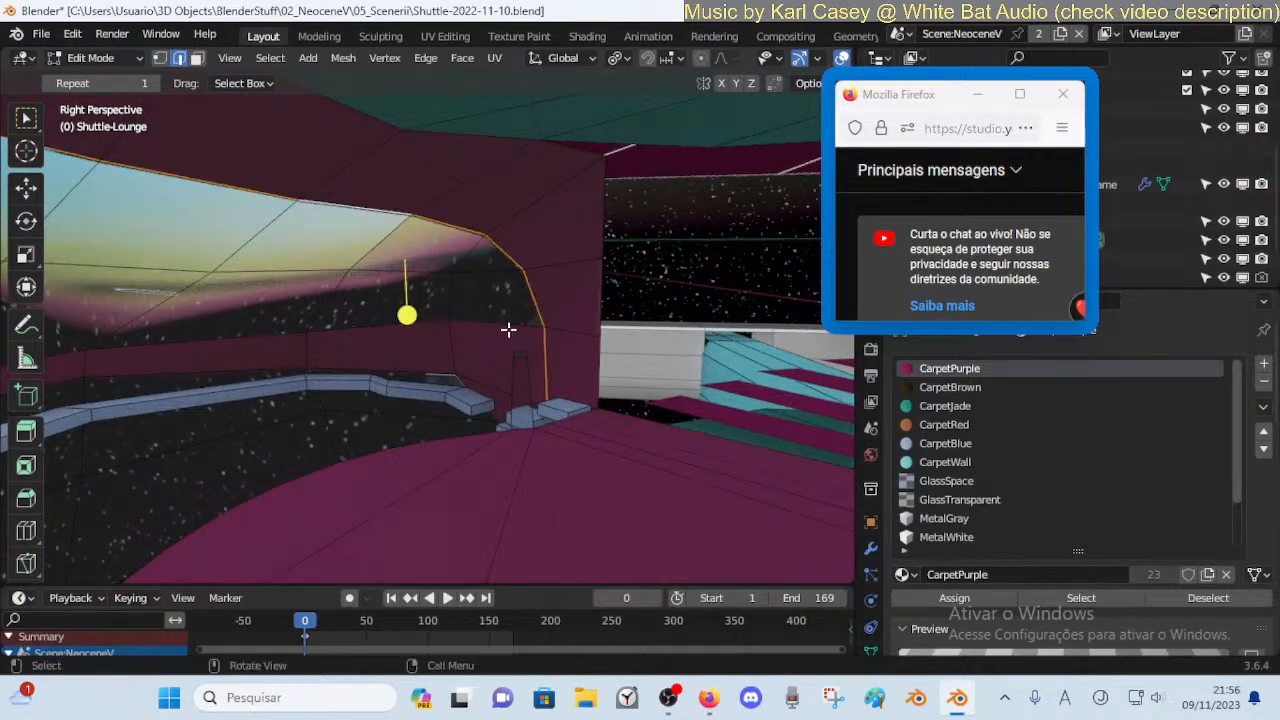
{"action": "key", "text": "shift+grave"}
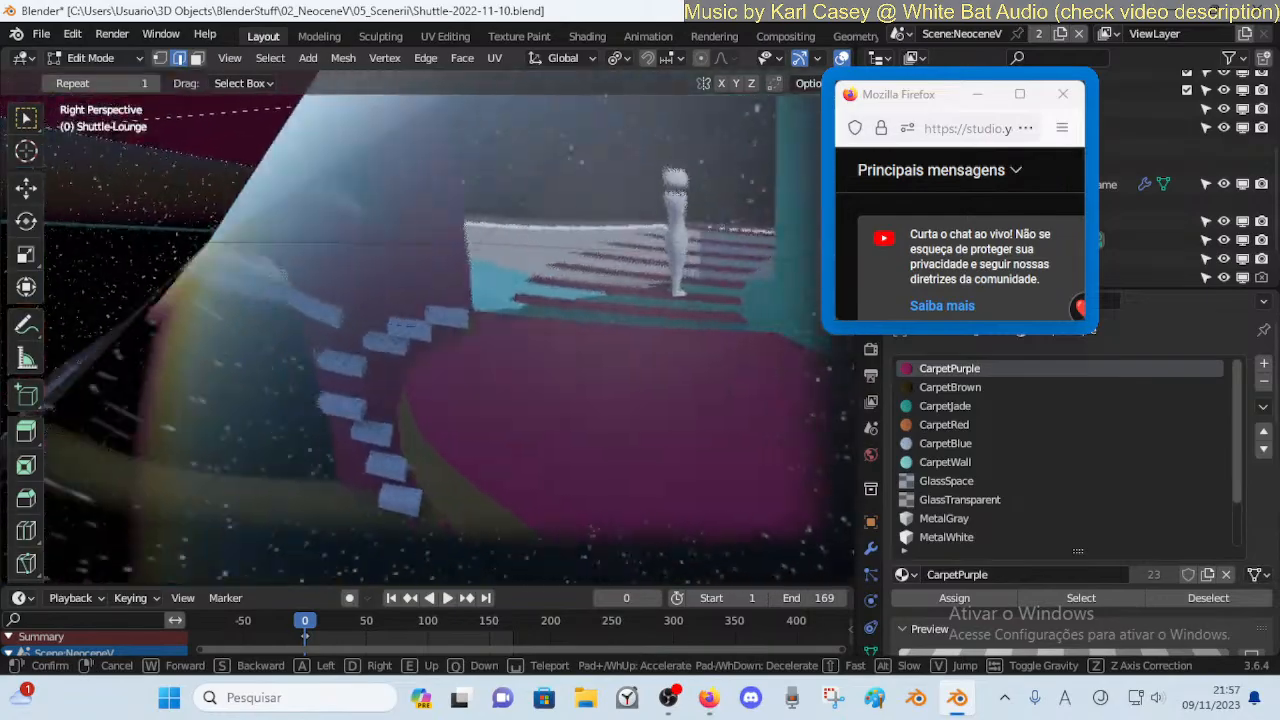
{"action": "key", "text": "s"}
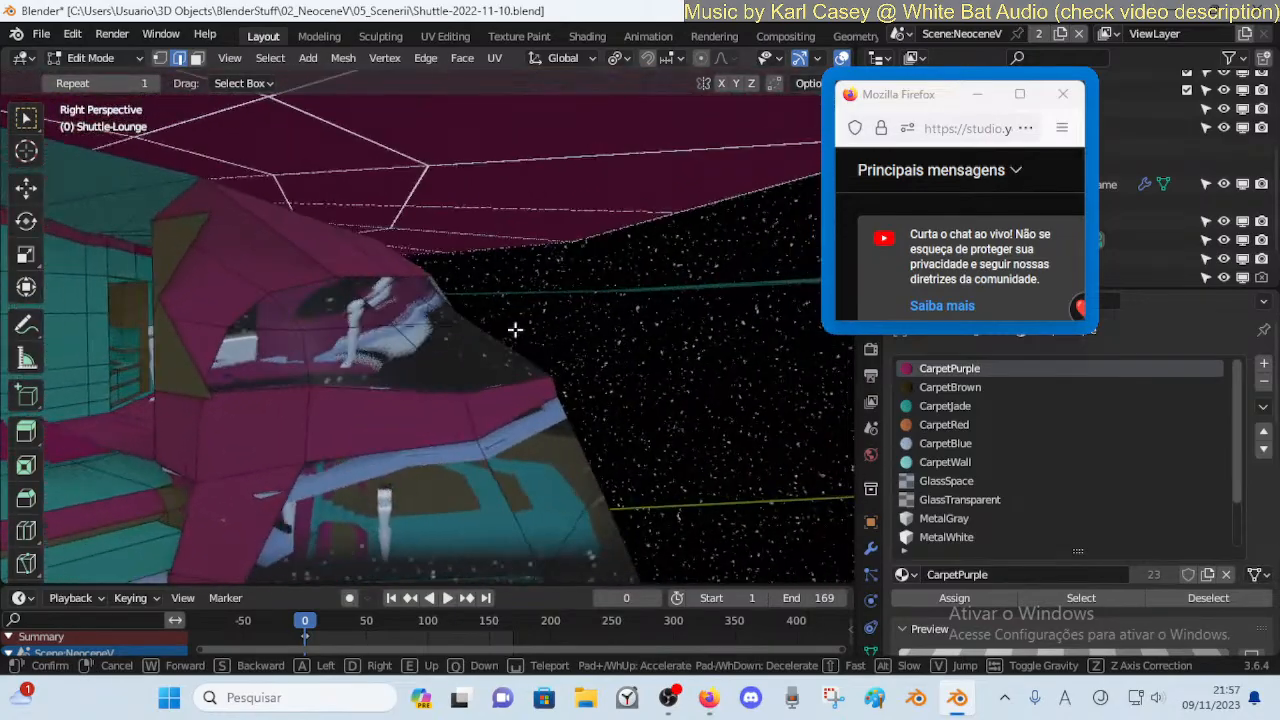
{"action": "left_click", "coordinate": [469, 329]}
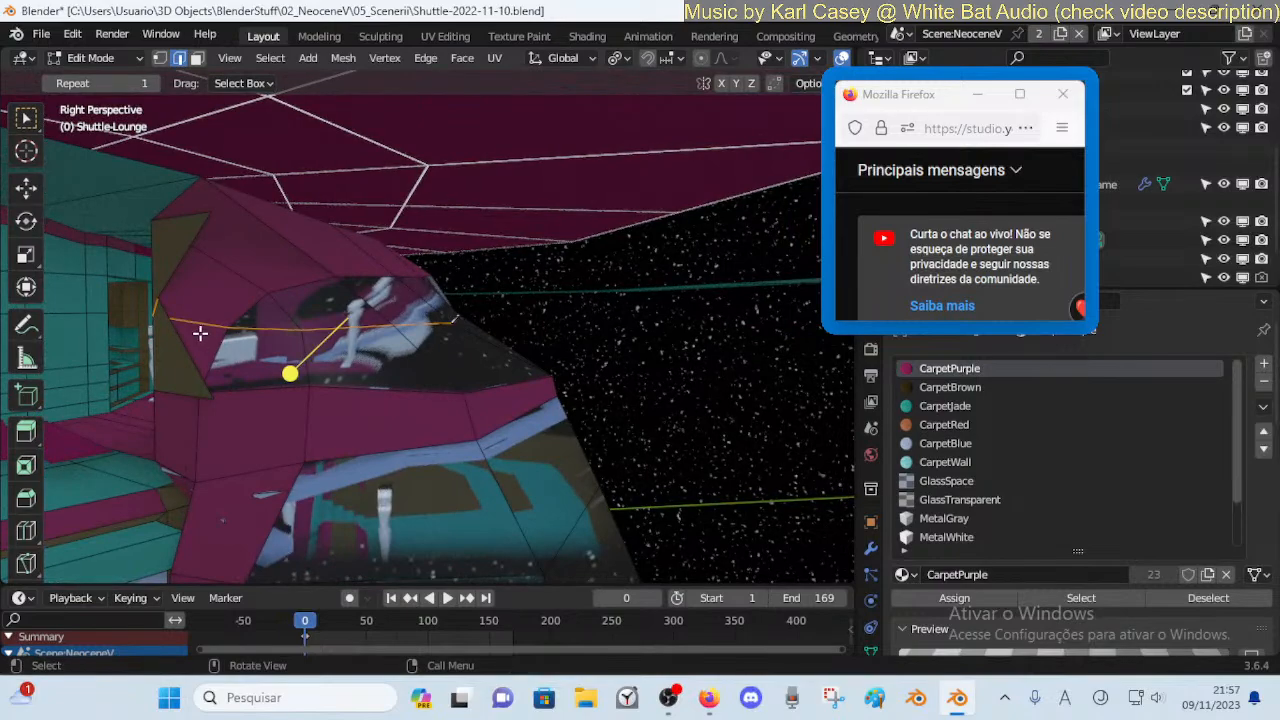
{"action": "key", "text": "shift+grave"}
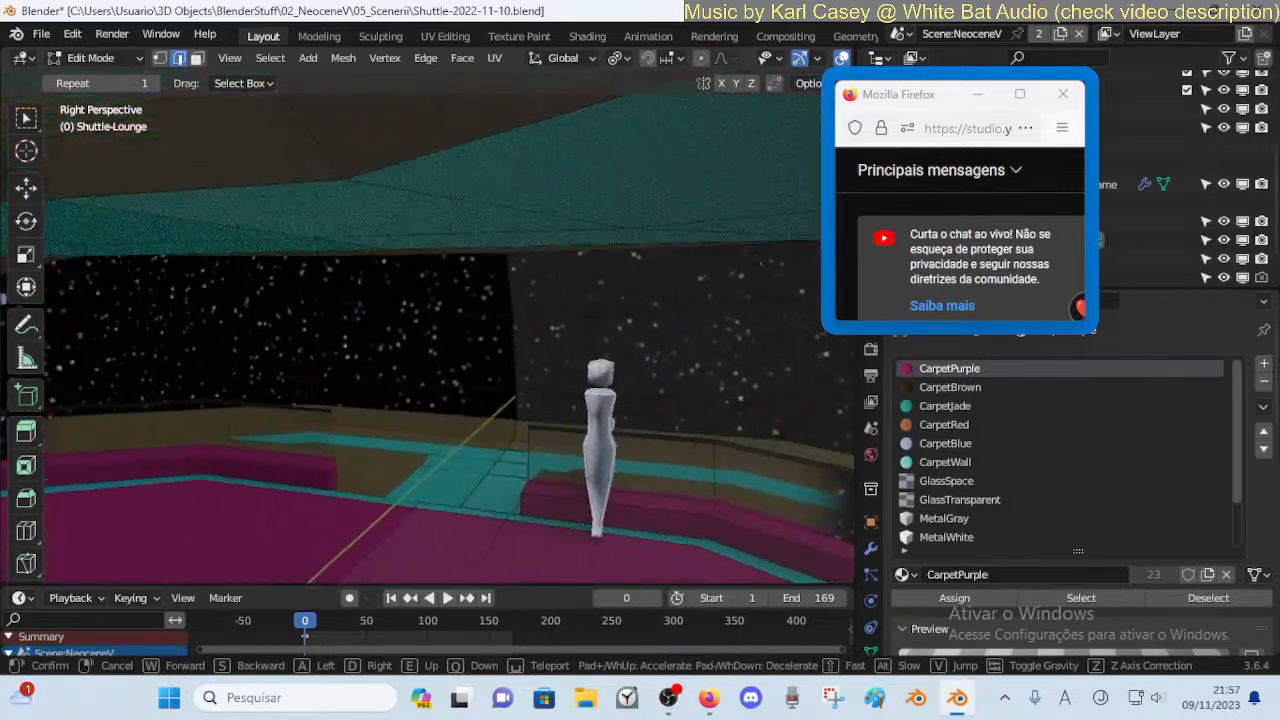
{"action": "key", "text": "ctrl+s"}
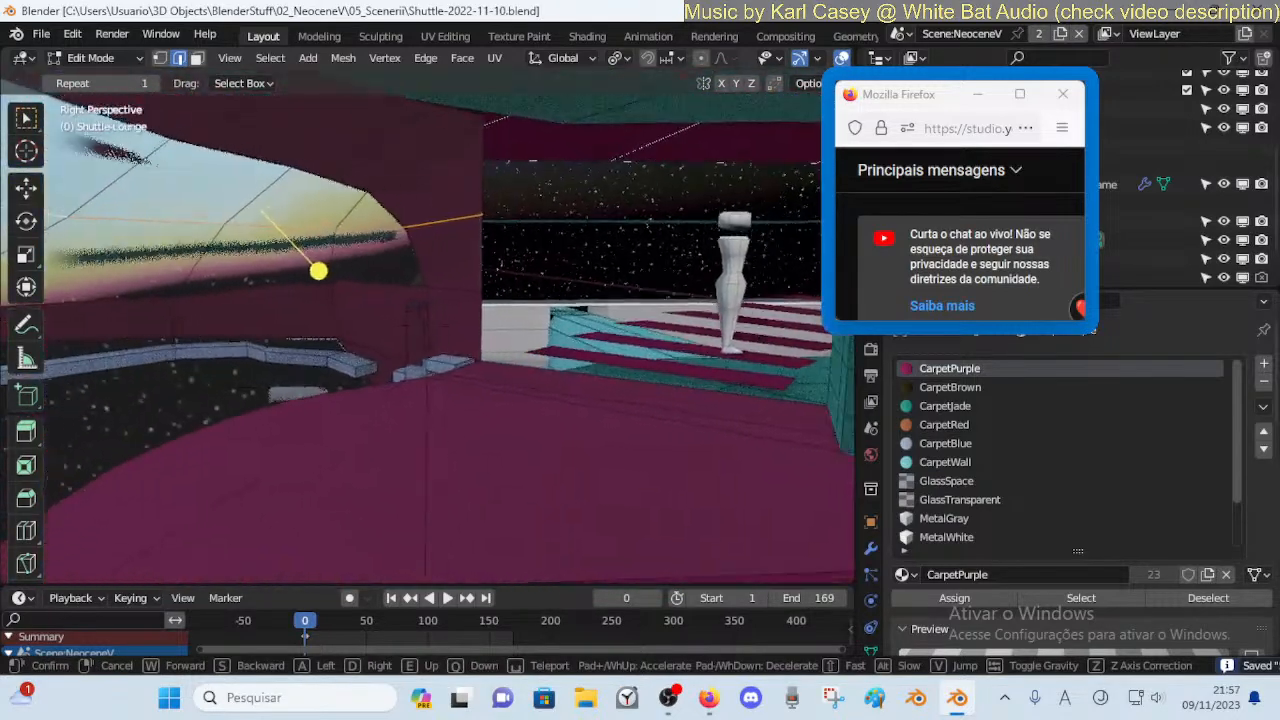
Return to Object Mode and examine the curved window, purple floor and planetarium wall around the standing figures
{"action": "left_click", "coordinate": [312, 216]}
{"action": "key", "text": "Tab"}
{"action": "key", "text": "shift+grave"}
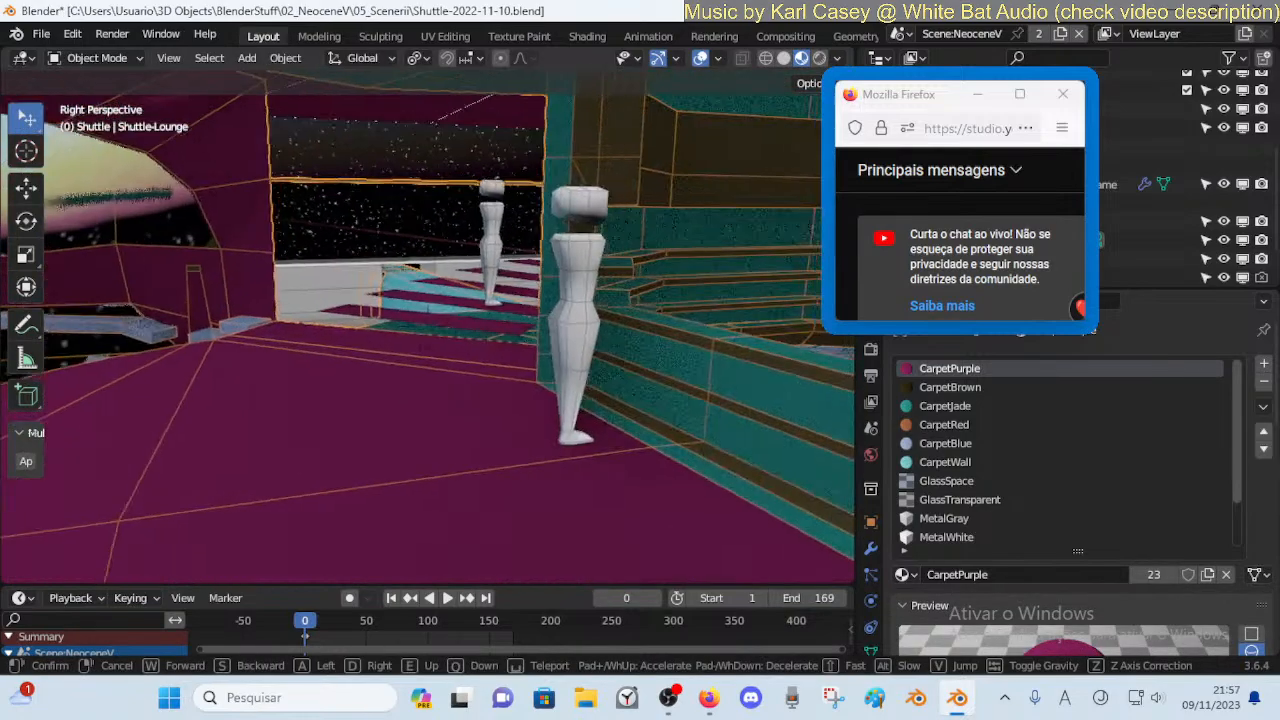
{"action": "left_click", "coordinate": [312, 224]}
{"action": "key", "text": "shift+grave"}
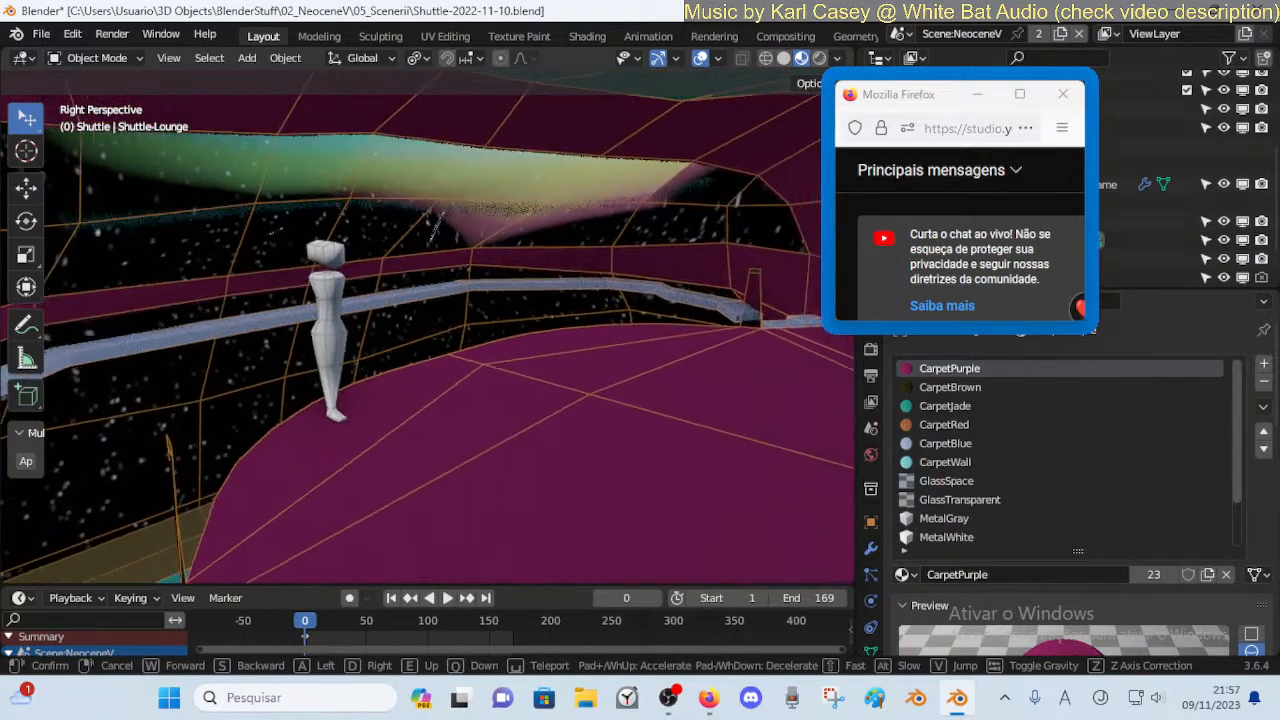
{"action": "key", "text": "a"}
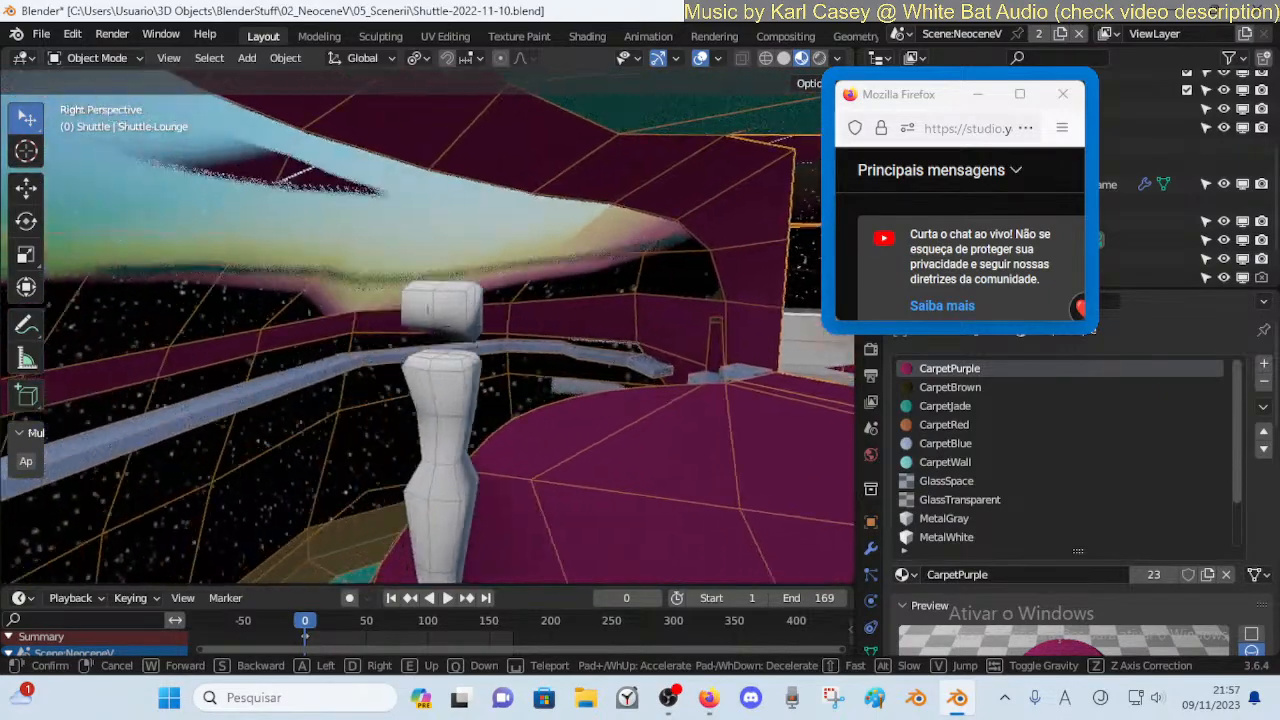
{"action": "key", "text": "w"}
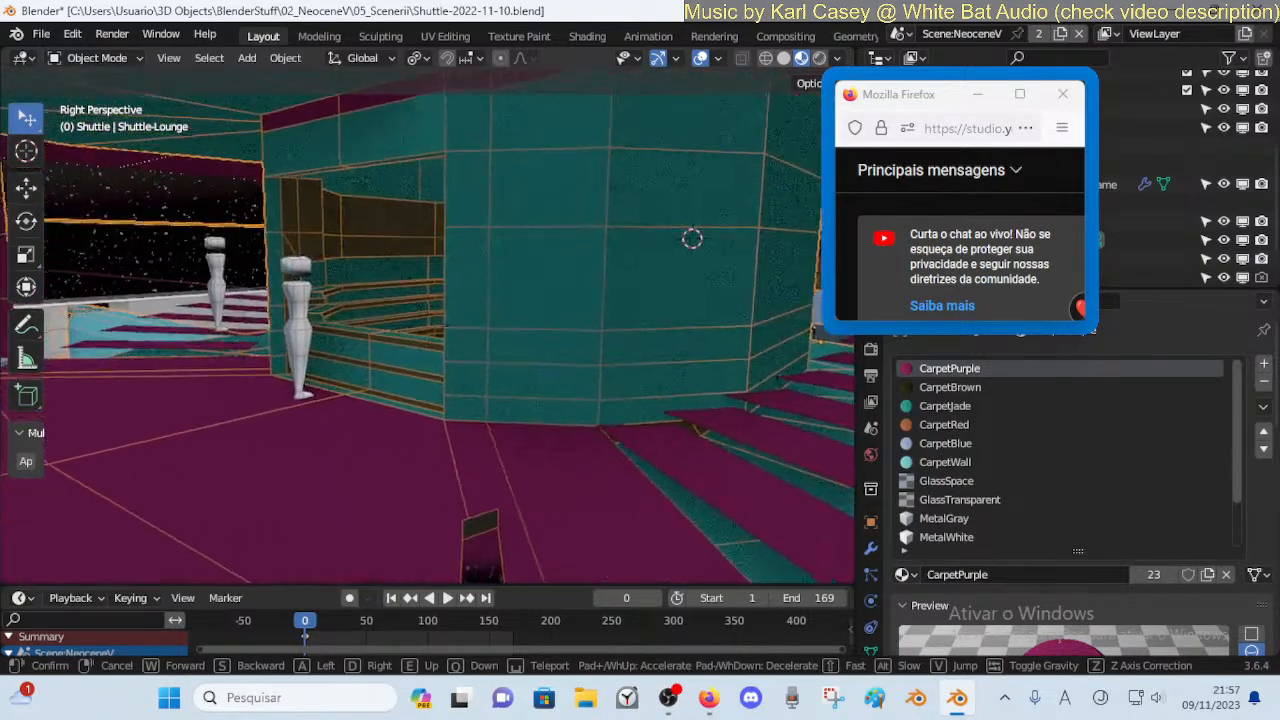
{"action": "key", "text": "s"}
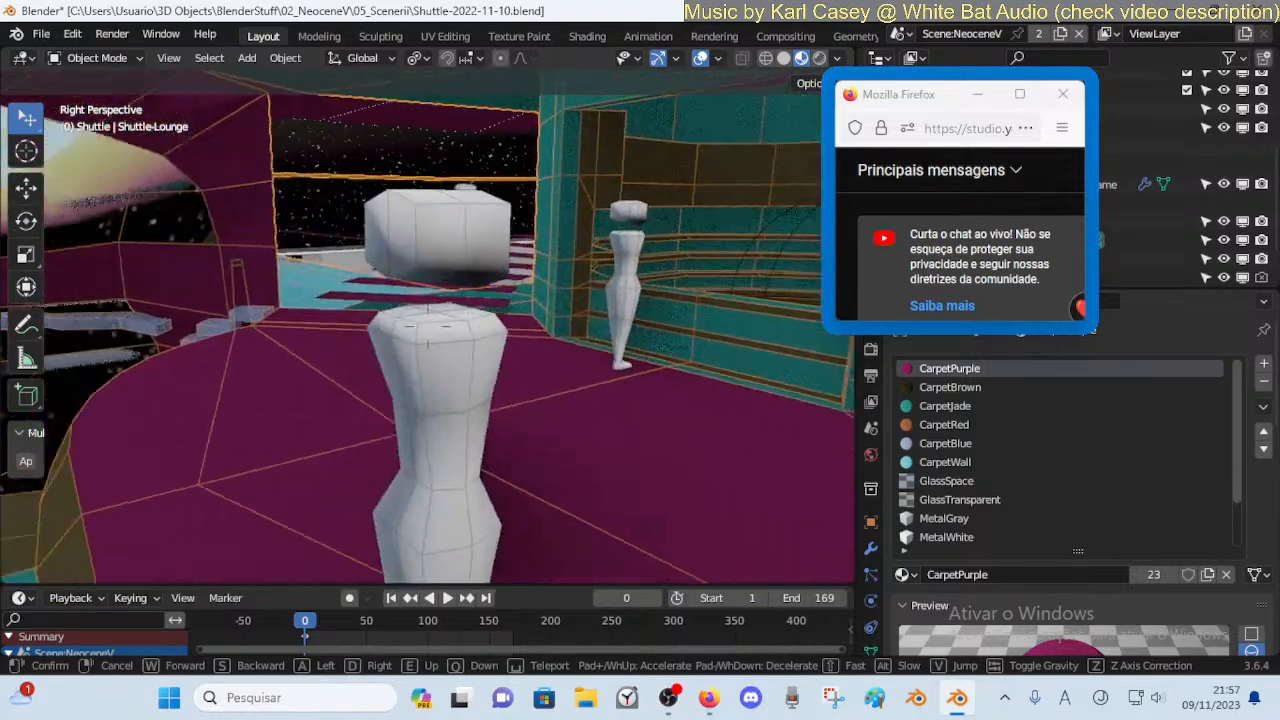
{"action": "key", "text": "s"}
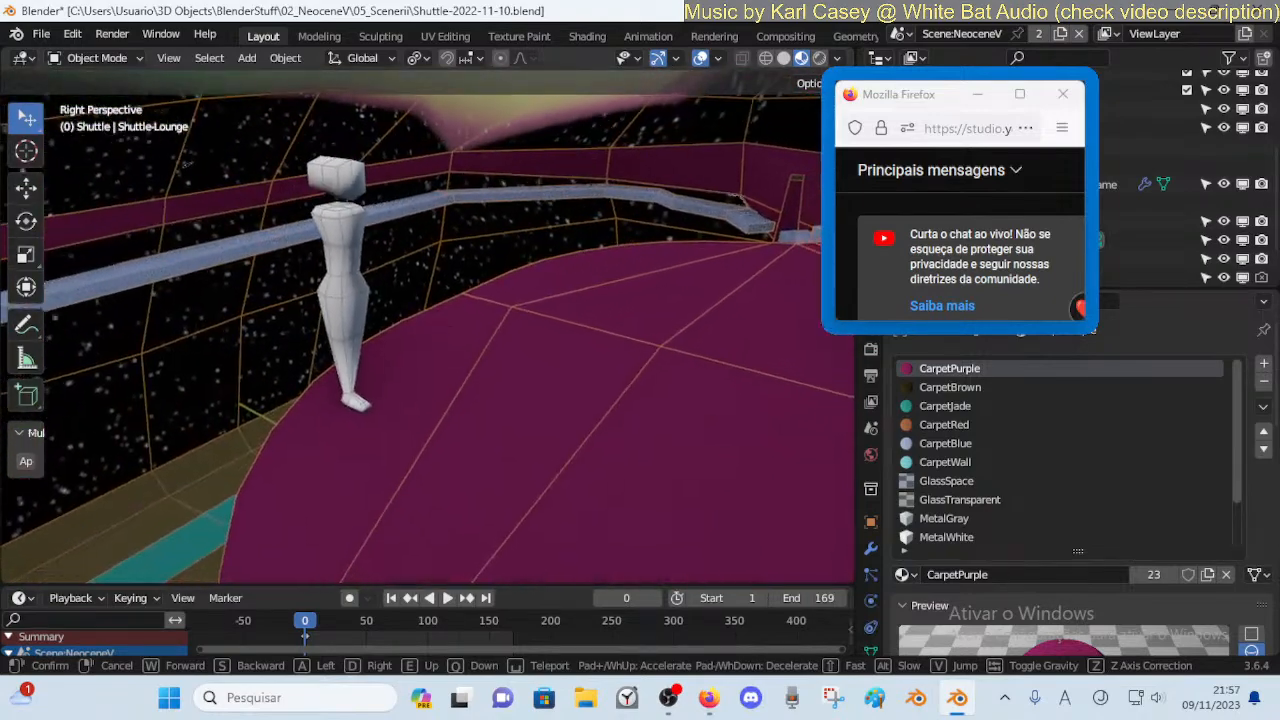
{"action": "left_click", "coordinate": [132, 415]}
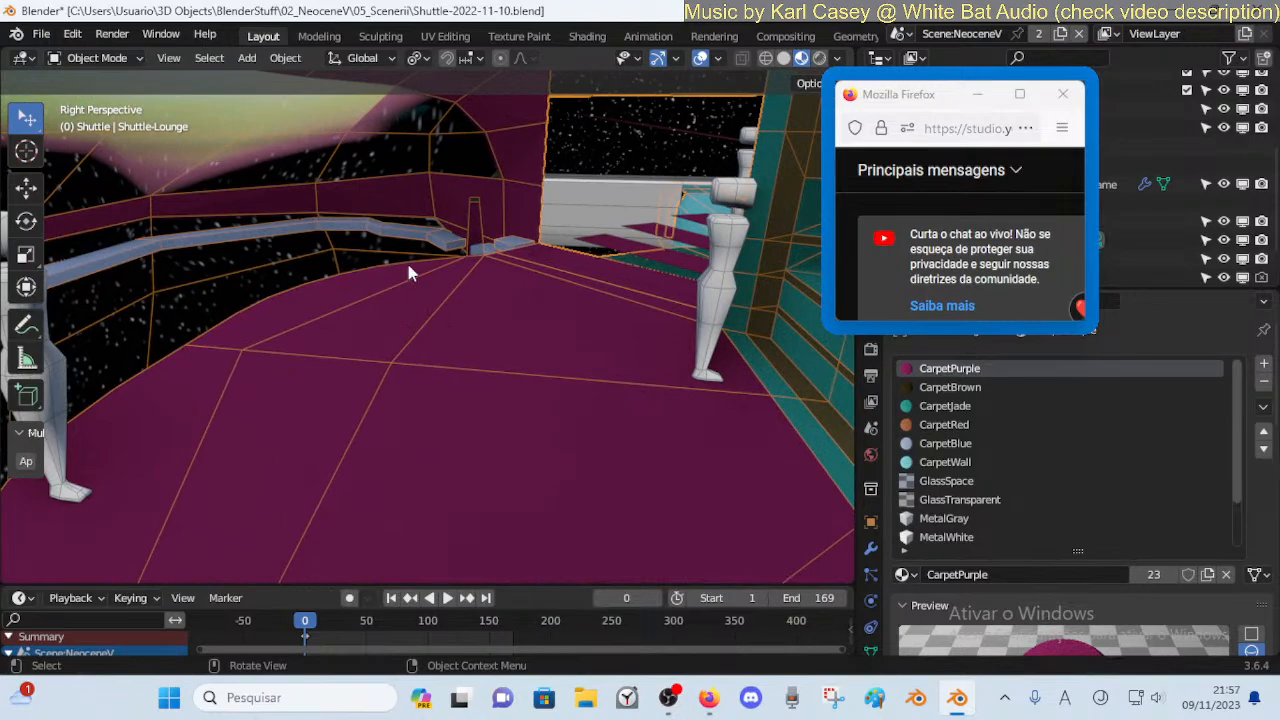
Look over the lounge floor and planetarium wall once more and save the file
{"action": "key", "text": "shift+grave"}
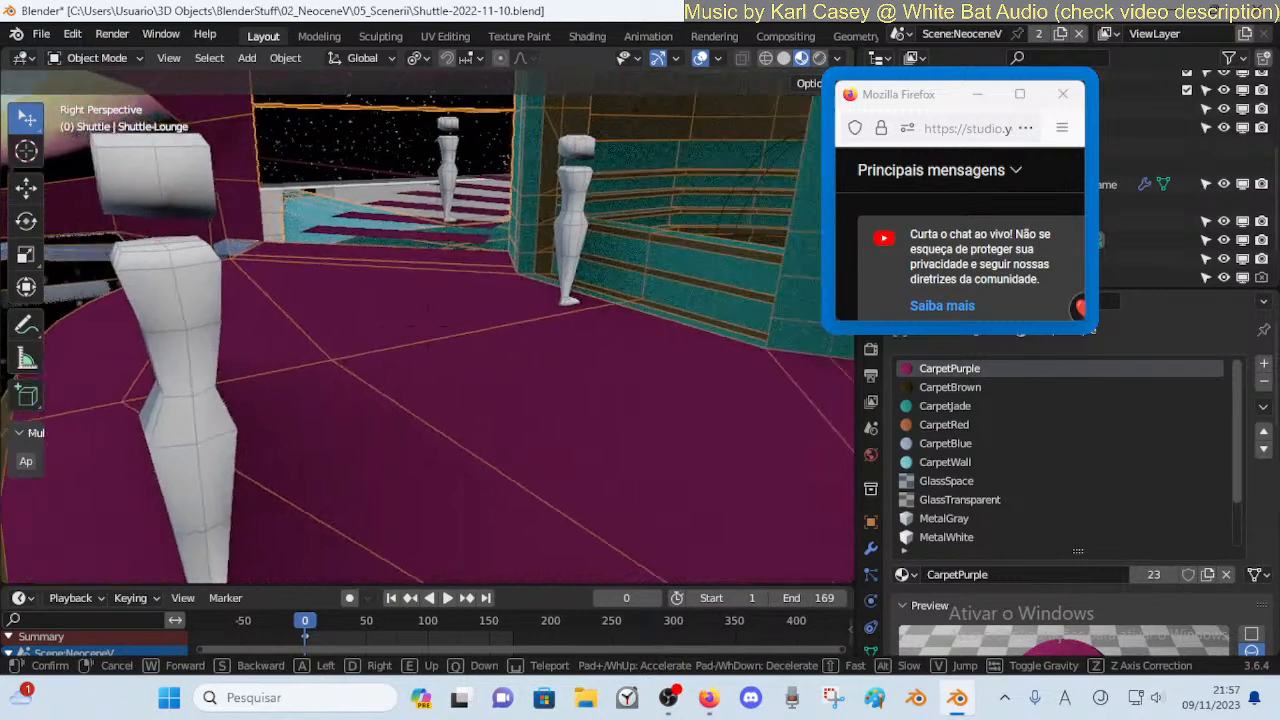
{"action": "left_click", "coordinate": [315, 331]}
{"action": "key", "text": "ctrl+s"}
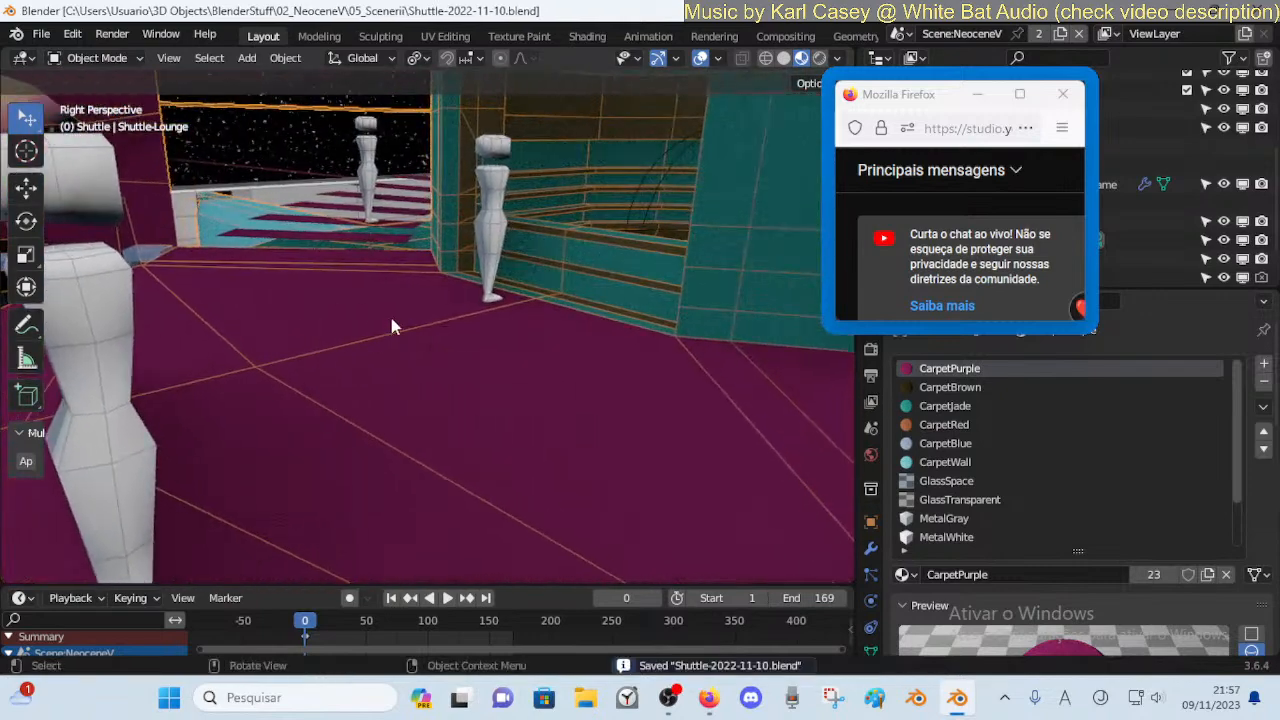
{"action": "key", "text": "shift+grave"}
{"action": "left_click", "coordinate": [393, 330]}
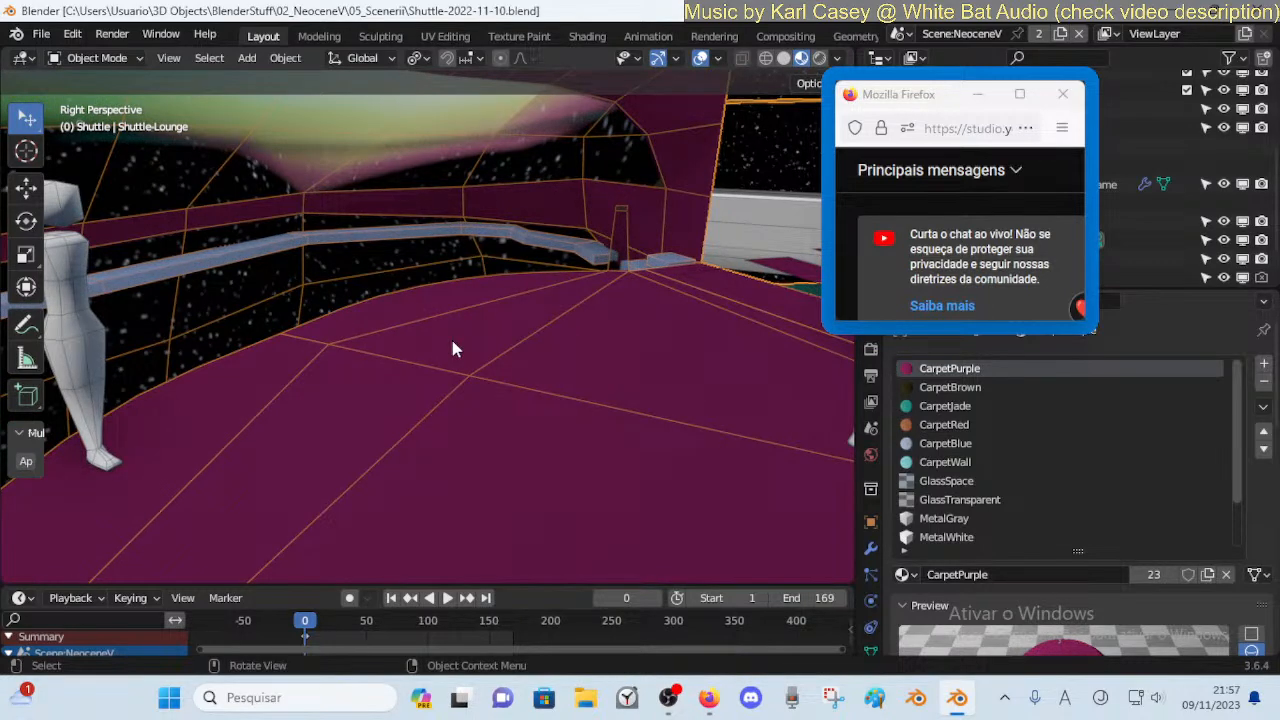
Move the floating chat window lower over the Outliner and view the lounge's brown counter and sofa area
{"action": "left_click_drag", "start_coordinate": [871, 104], "coordinate": [837, 166]}
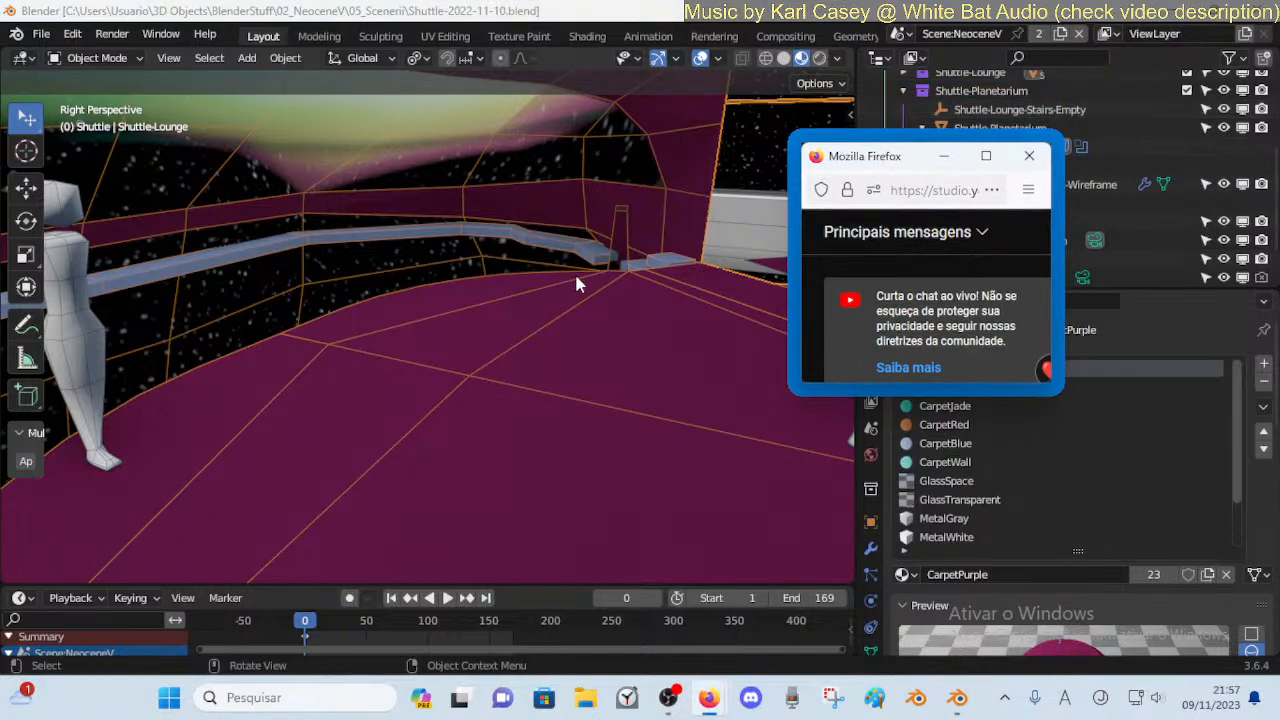
{"action": "key", "text": "shift+grave"}
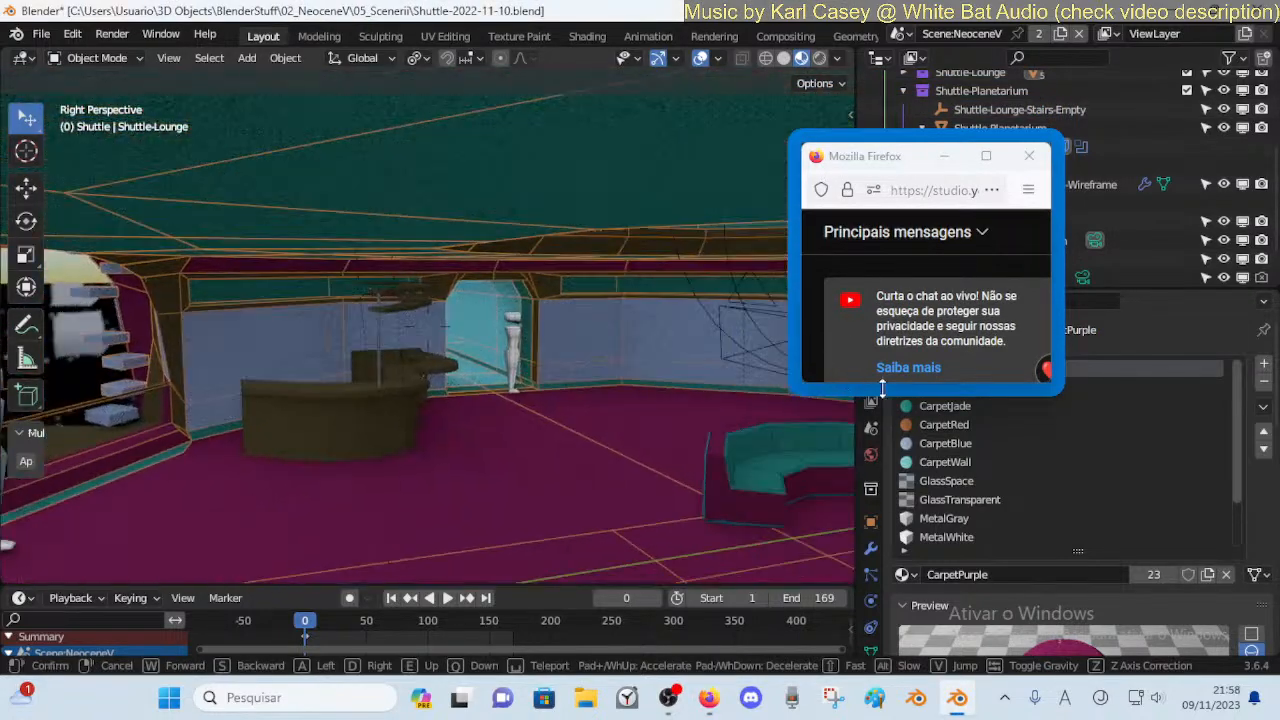
{"action": "left_click", "coordinate": [831, 388]}
{"action": "left_click", "coordinate": [635, 392]}
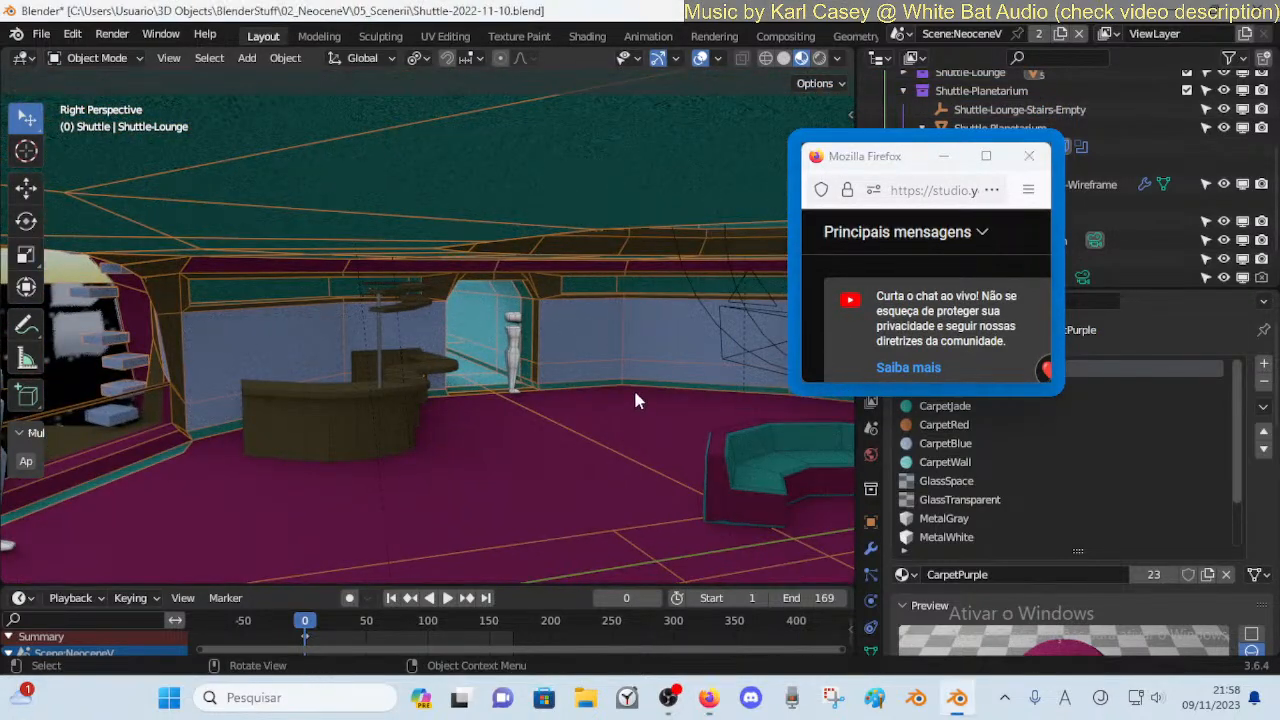
Fly back through the lounge to view the planetarium's curved railing around the standing figure, and save the file
{"action": "key", "text": "shift+grave"}
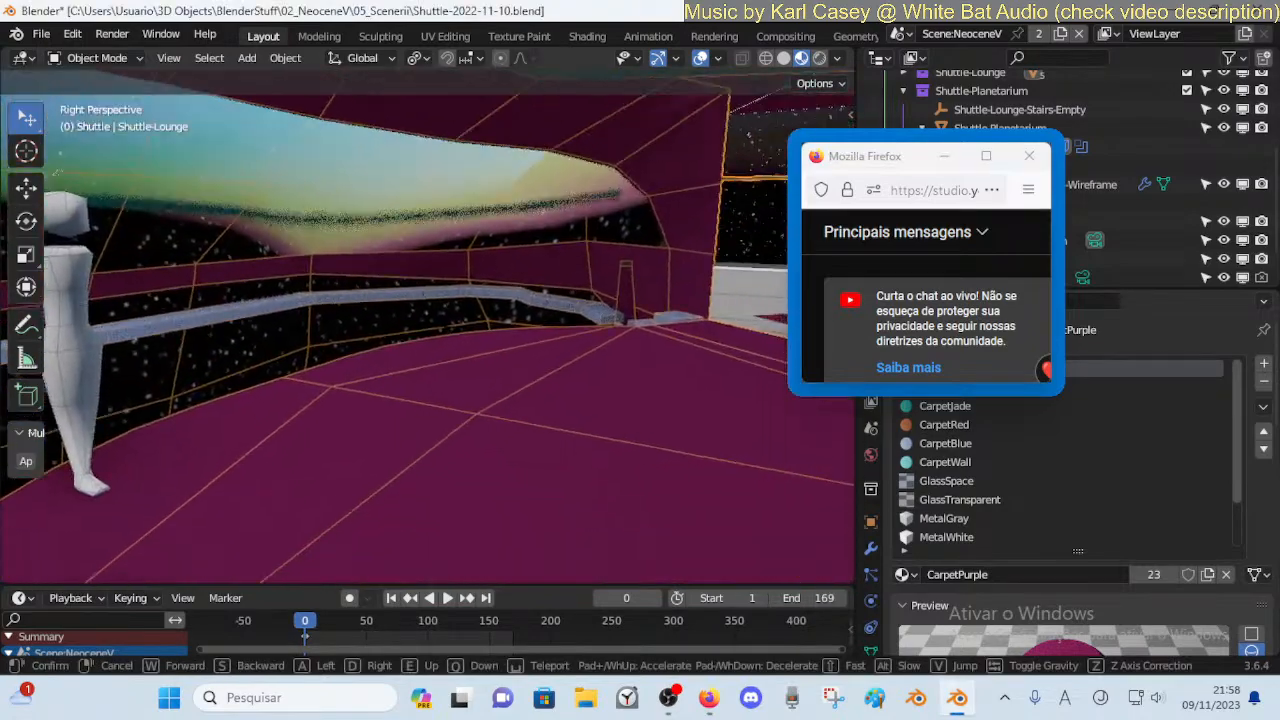
{"action": "key", "text": "s"}
{"action": "left_click", "coordinate": [641, 374]}
{"action": "key", "text": "ctrl+s"}
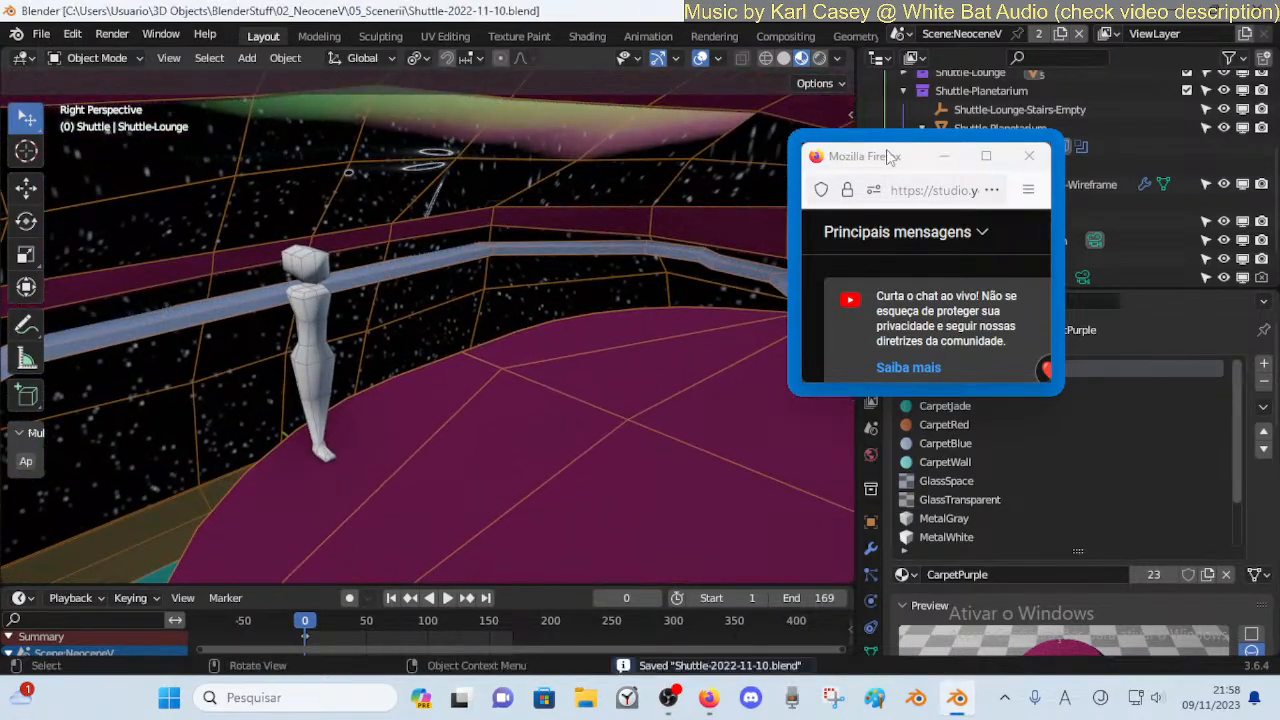
Move the floating chat window off the Outliner and Properties editor onto the 3D viewport, saving the file along the way
{"action": "left_click_drag", "start_coordinate": [893, 163], "coordinate": [961, 345]}
{"action": "scroll", "coordinate": [1030, 207], "scroll_direction": "down", "scroll_amount": 2}
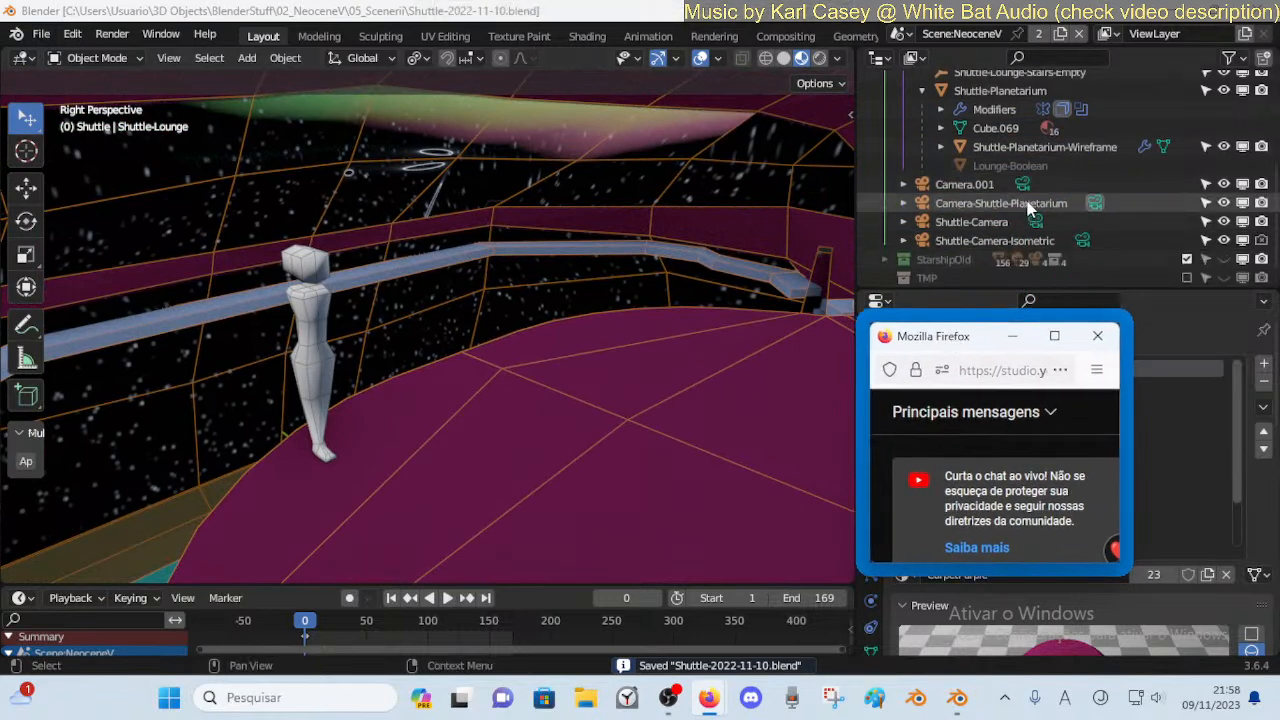
{"action": "scroll", "coordinate": [1030, 207], "scroll_direction": "up", "scroll_amount": 6}
{"action": "scroll", "coordinate": [1015, 240], "scroll_direction": "down", "scroll_amount": 7}
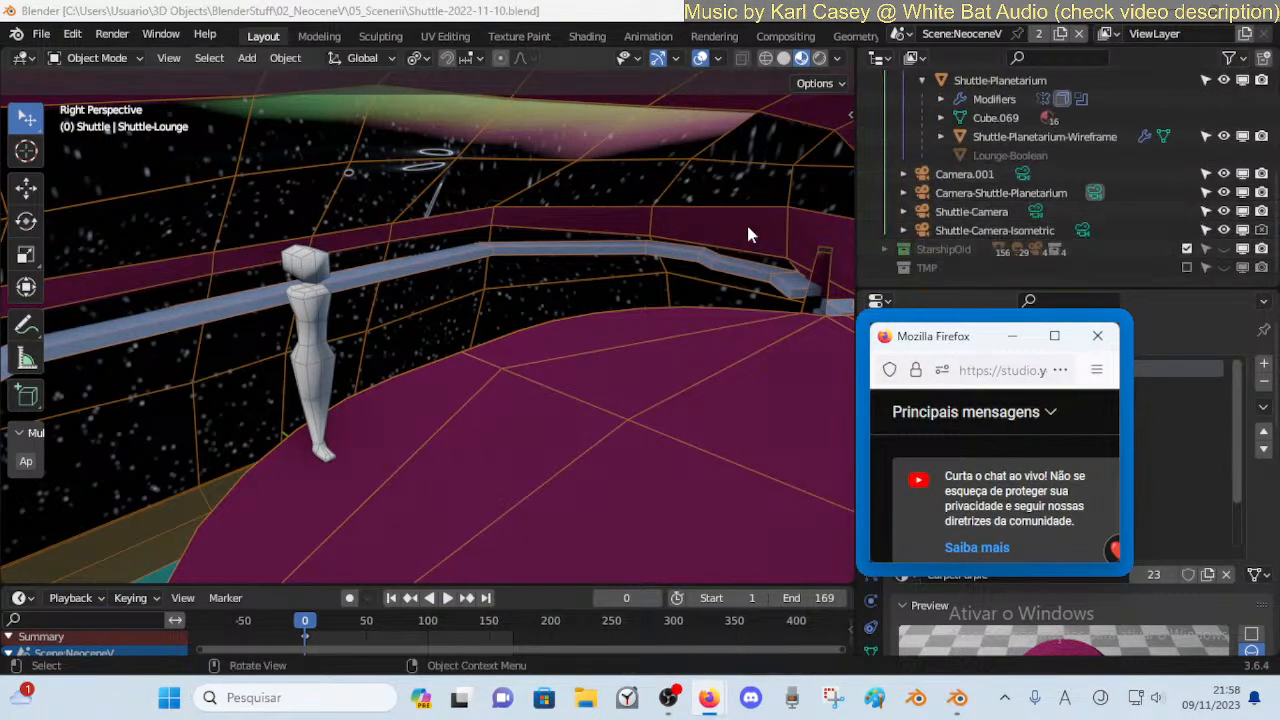
{"action": "key", "text": "ctrl+s"}
{"action": "key", "text": "Escape"}
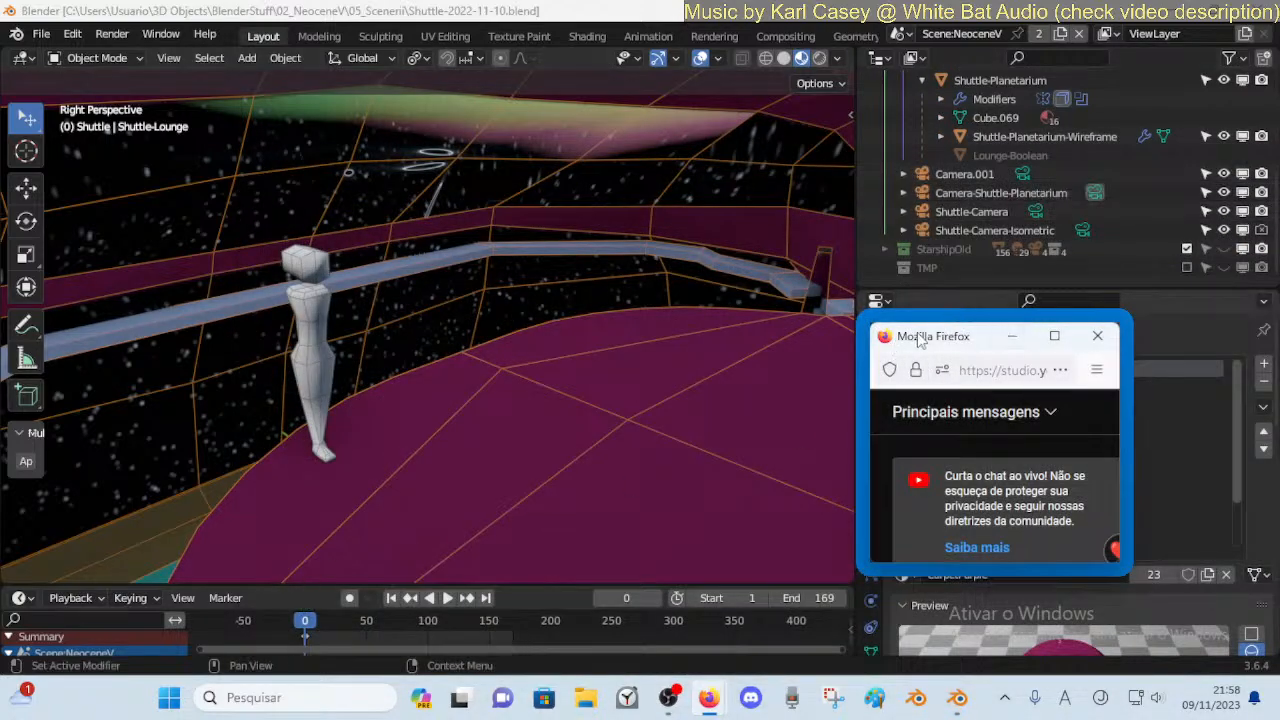
{"action": "left_click_drag", "start_coordinate": [920, 340], "coordinate": [582, 200]}
{"action": "left_click", "coordinate": [957, 338]}
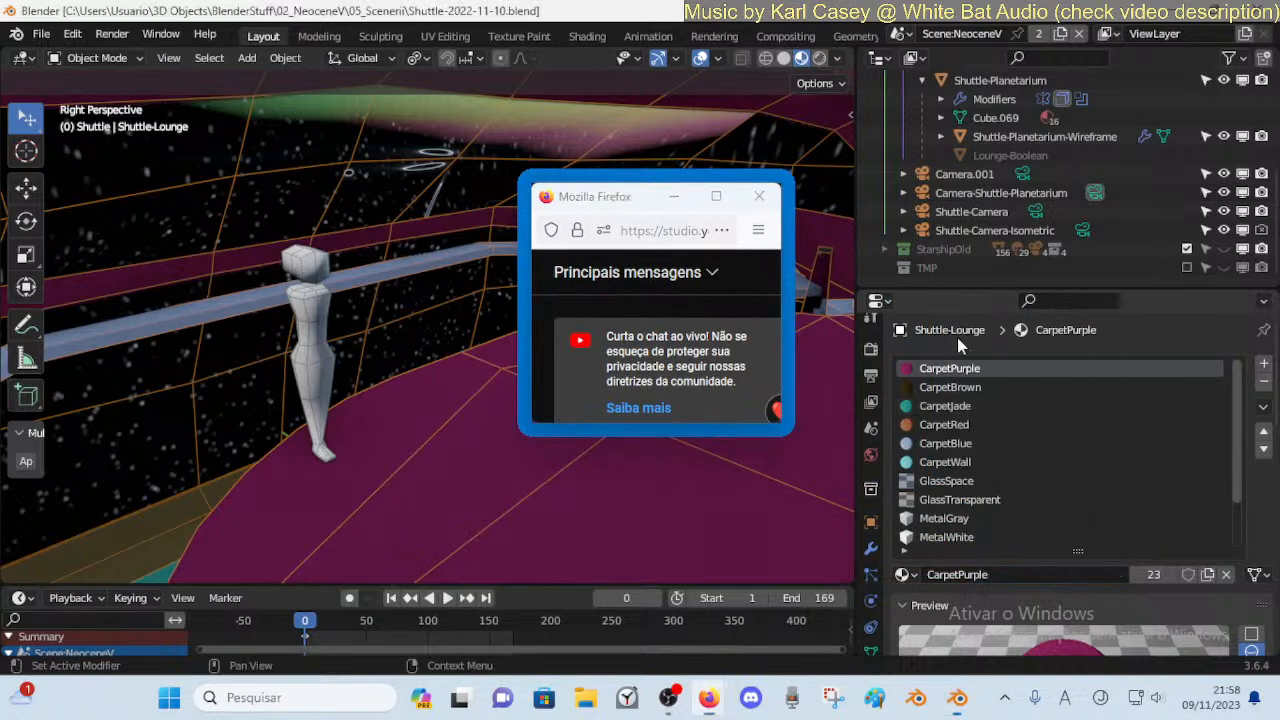
Switch the Properties editor to the Asset Browser, check the Furniture catalog, and show all assets with the catalog tree collapsed
{"action": "key", "text": "shift+F1"}
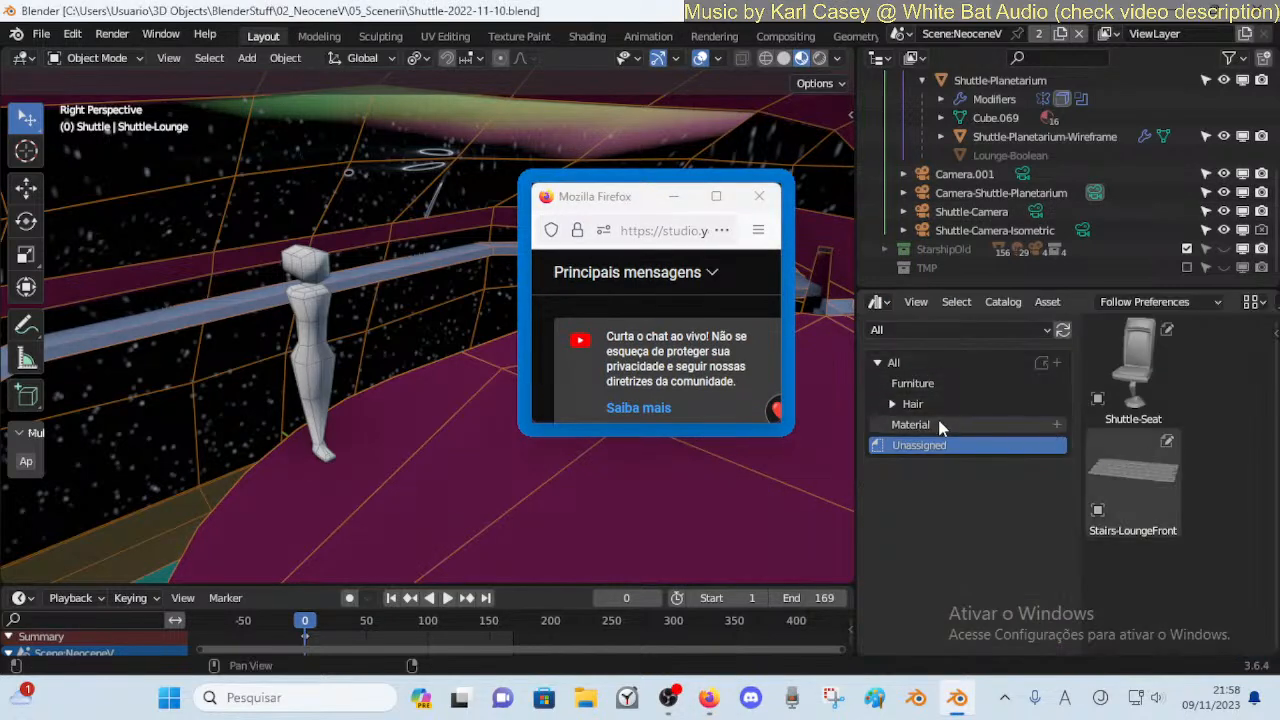
{"action": "left_click", "coordinate": [904, 383]}
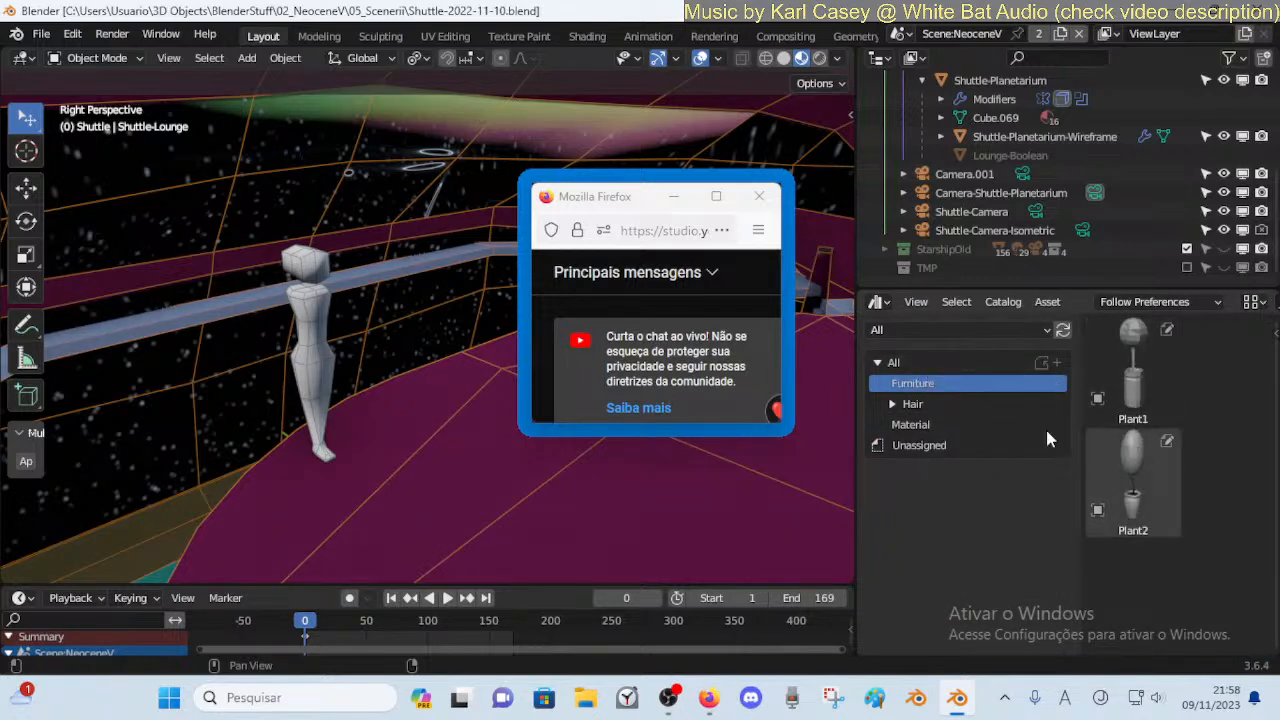
{"action": "left_click", "coordinate": [886, 363]}
{"action": "left_click", "coordinate": [878, 364]}
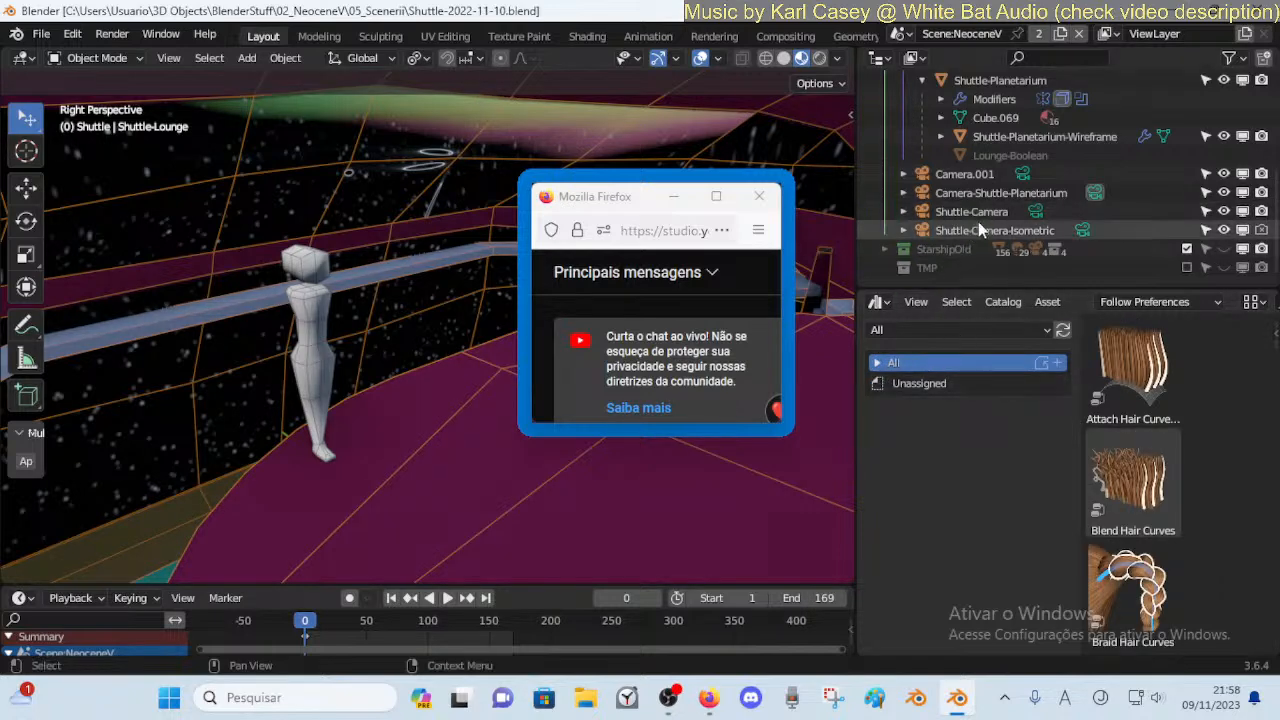
Unhide the StarshipOld collection and expand it in the Outliner to list its sub-collections
{"action": "left_click", "coordinate": [1225, 252]}
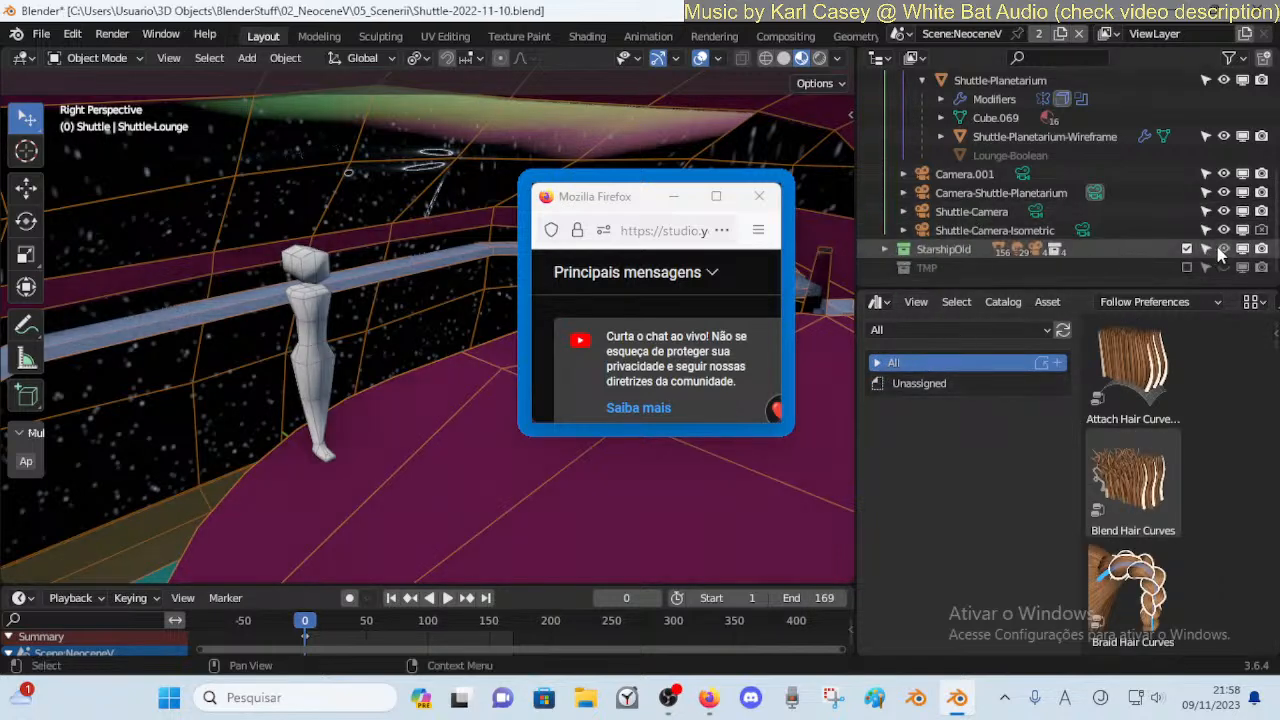
{"action": "left_click", "coordinate": [940, 250]}
{"action": "left_click", "coordinate": [884, 250]}
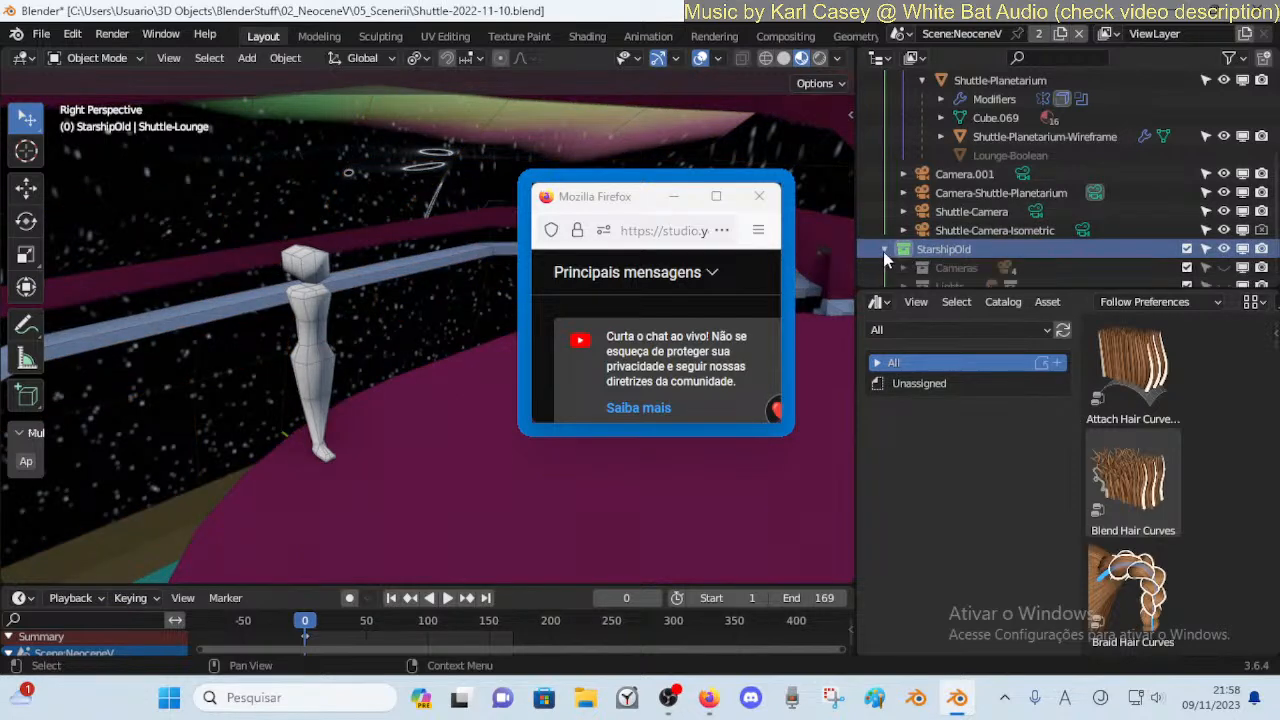
{"action": "scroll", "coordinate": [993, 256], "scroll_direction": "down", "scroll_amount": 3}
{"action": "scroll", "coordinate": [1012, 262], "scroll_direction": "down", "scroll_amount": 2}
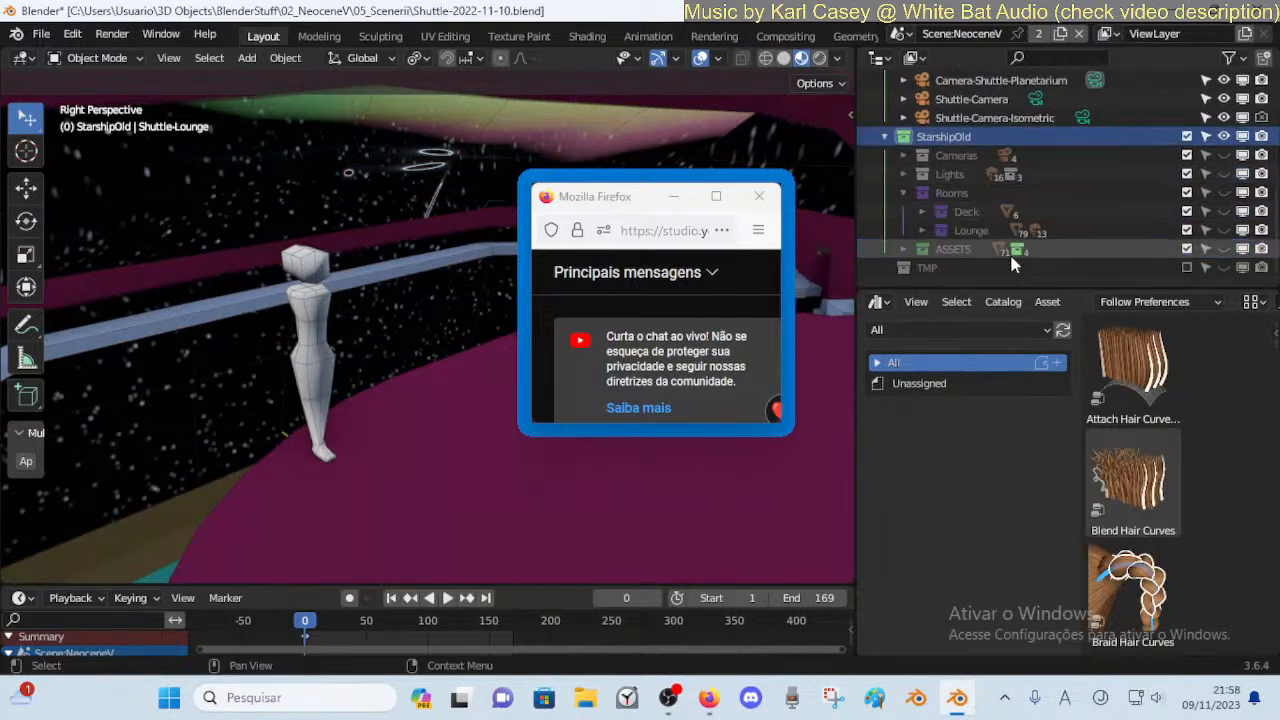
Expand the old Lounge collection and its Lounge object to check the modifiers and materials, and collapse both again
{"action": "left_click", "coordinate": [922, 231]}
{"action": "left_click", "coordinate": [960, 231]}
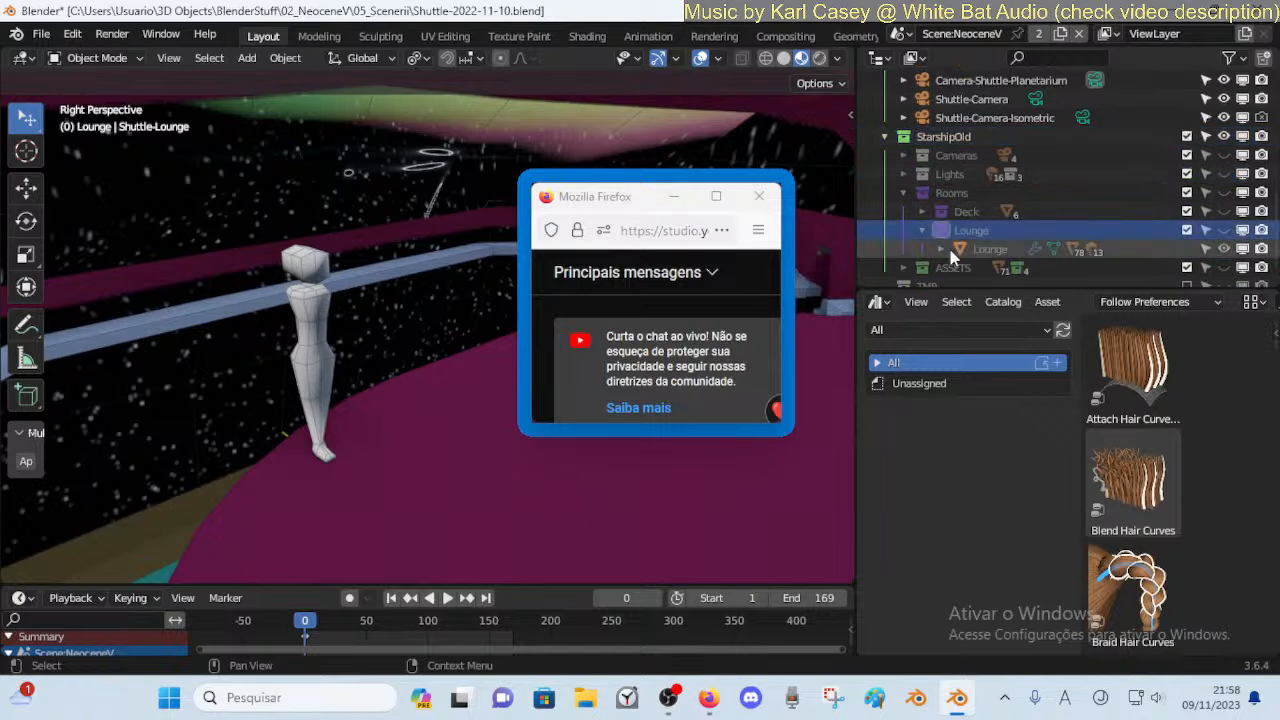
{"action": "left_click", "coordinate": [980, 249]}
{"action": "scroll", "coordinate": [965, 200], "scroll_direction": "down", "scroll_amount": 5}
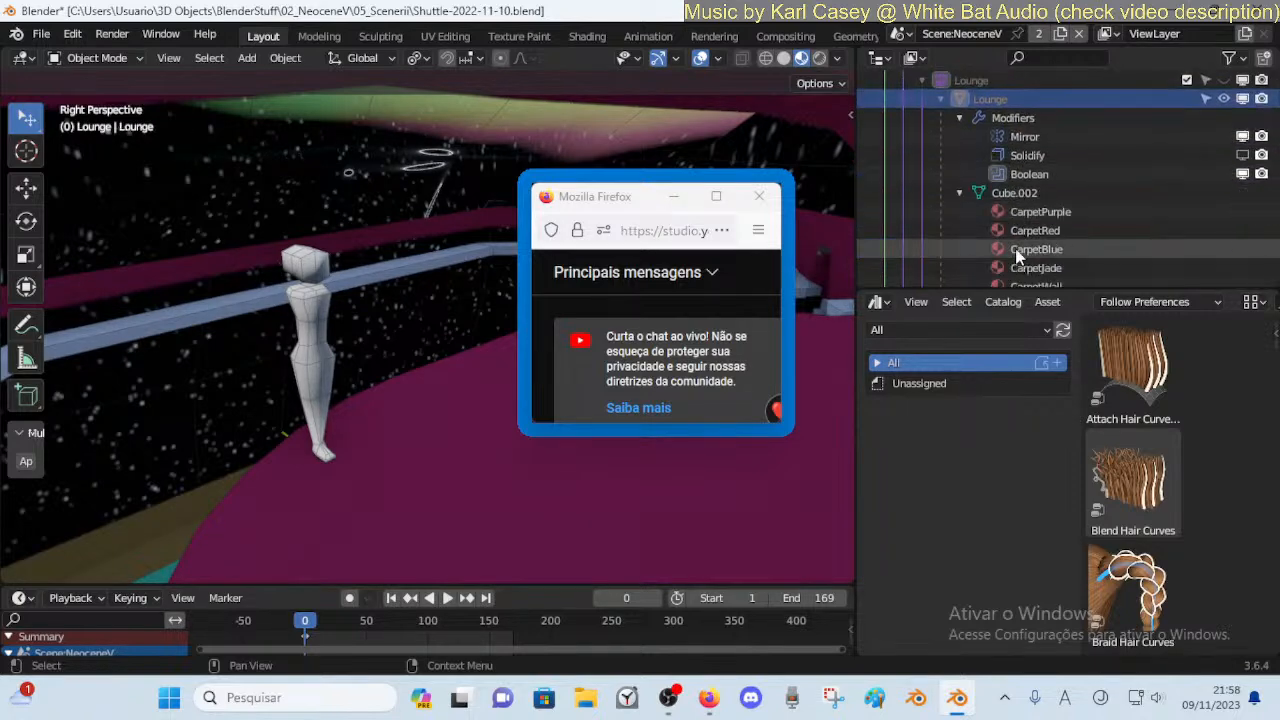
{"action": "scroll", "coordinate": [941, 160], "scroll_direction": "up", "scroll_amount": 1}
{"action": "left_click", "coordinate": [941, 135]}
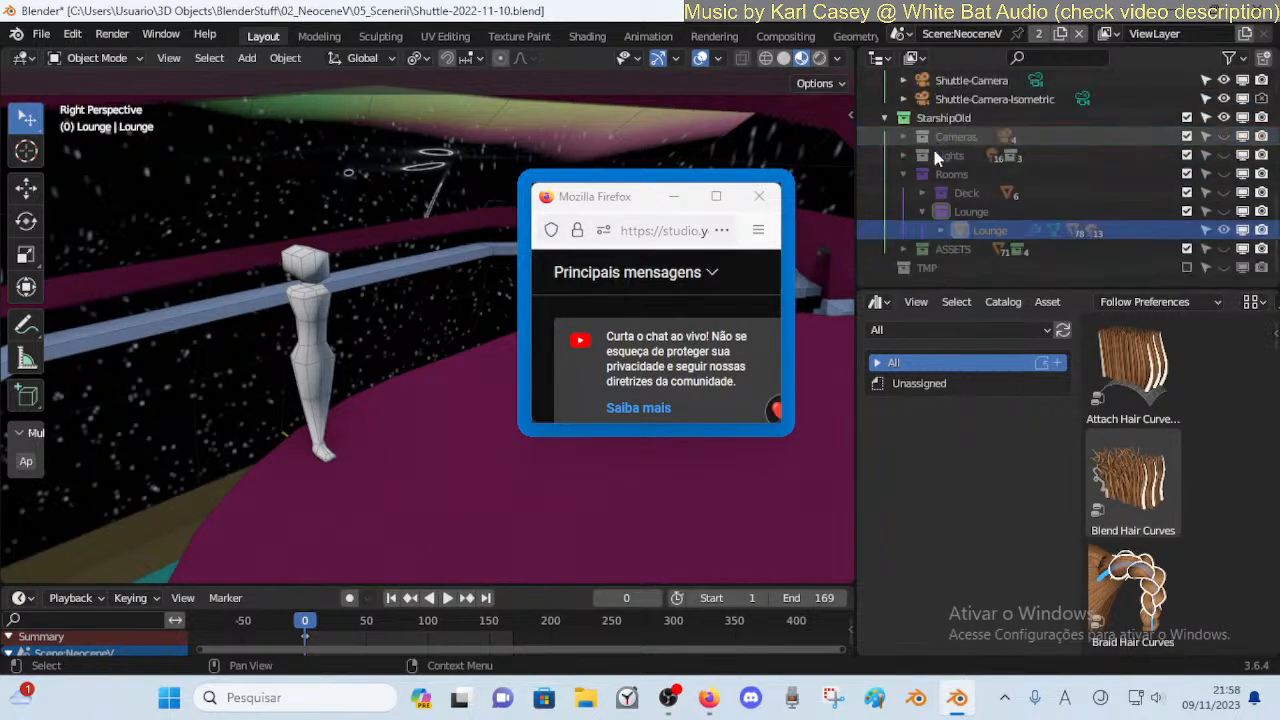
{"action": "left_click", "coordinate": [922, 211]}
{"action": "scroll", "coordinate": [908, 250], "scroll_direction": "up", "scroll_amount": 1}
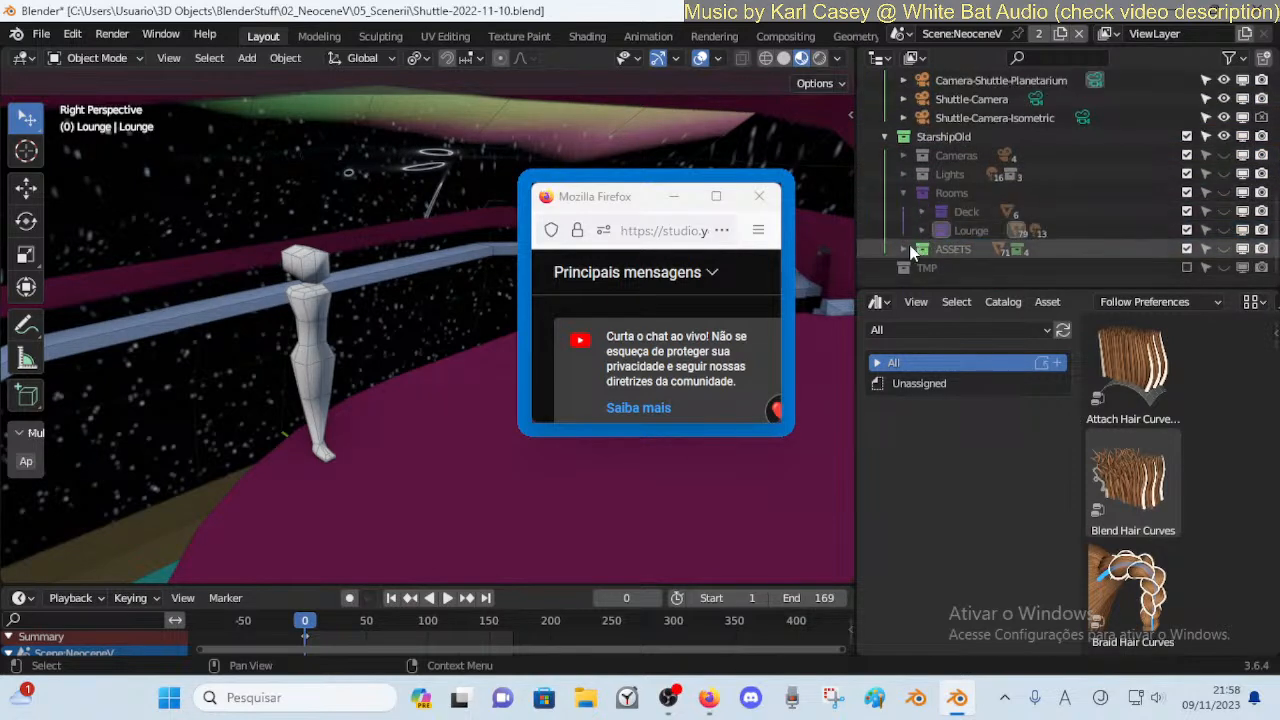
Expand the ASSETS collection and collapse the mesh and material entries of every object inside Canape
{"action": "scroll", "coordinate": [1000, 252], "scroll_direction": "down", "scroll_amount": 3}
{"action": "scroll", "coordinate": [1010, 242], "scroll_direction": "down", "scroll_amount": 3}
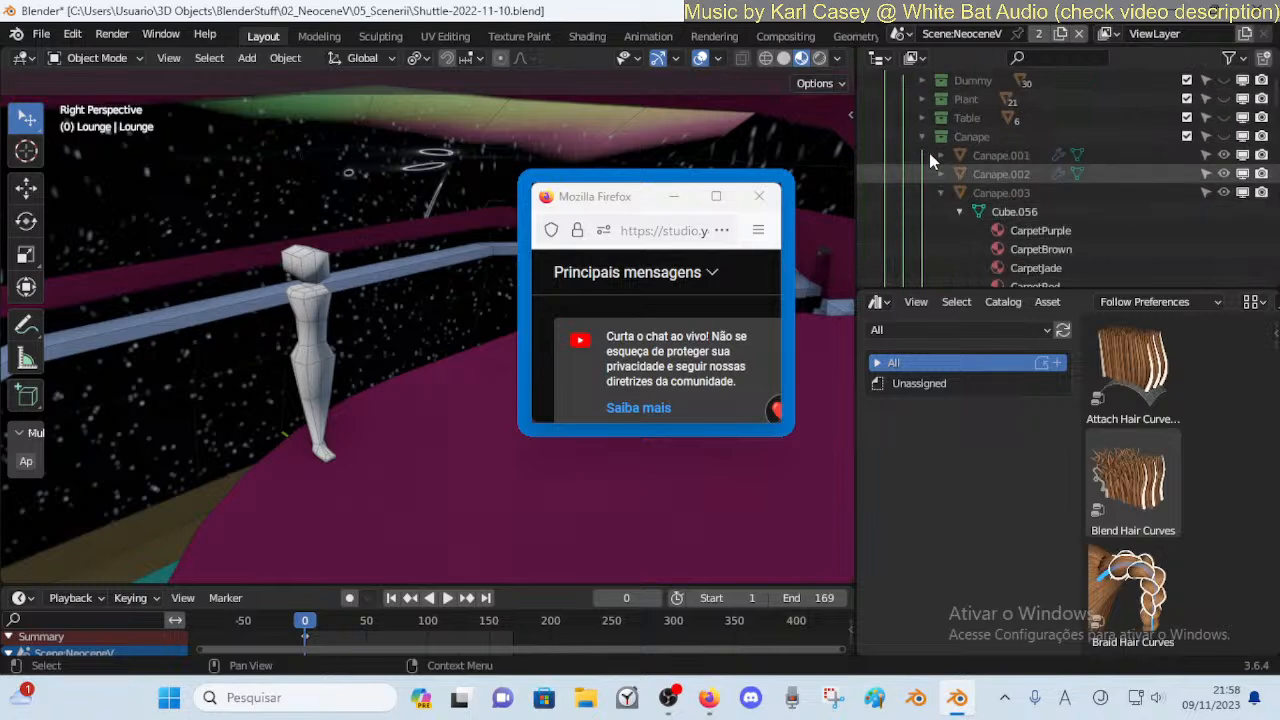
{"action": "left_click", "coordinate": [931, 191]}
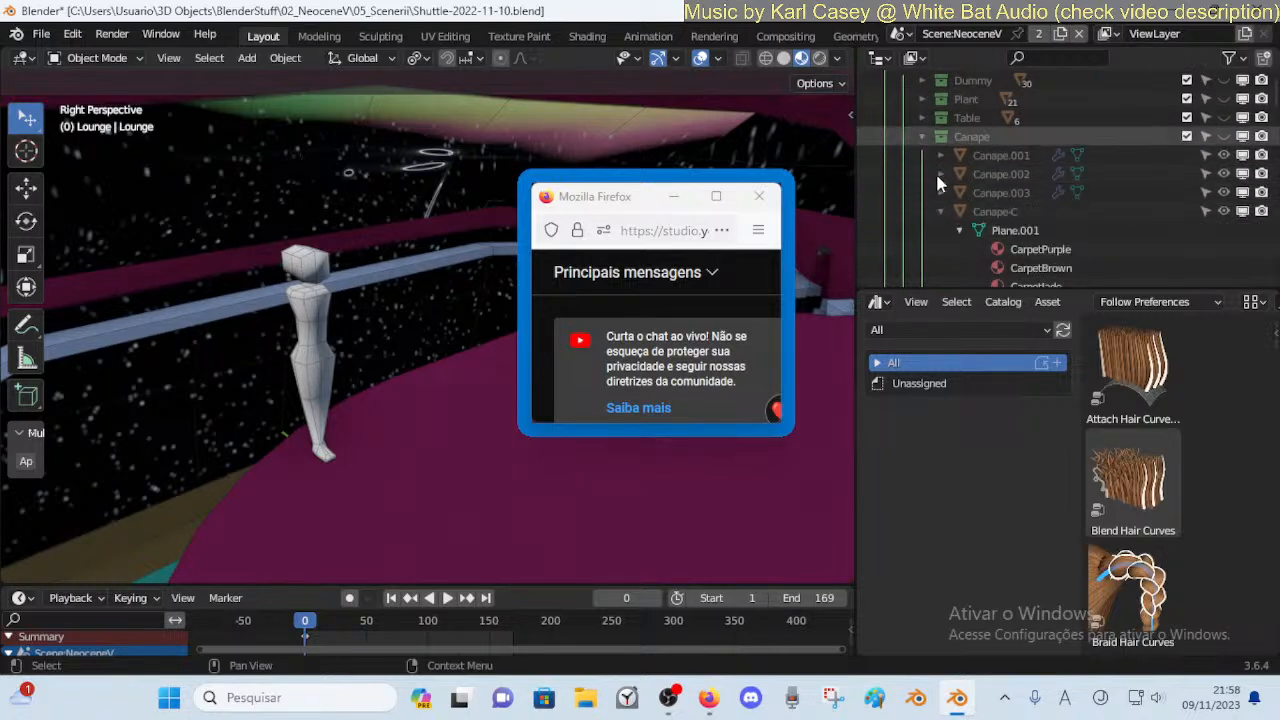
{"action": "left_click", "coordinate": [941, 212]}
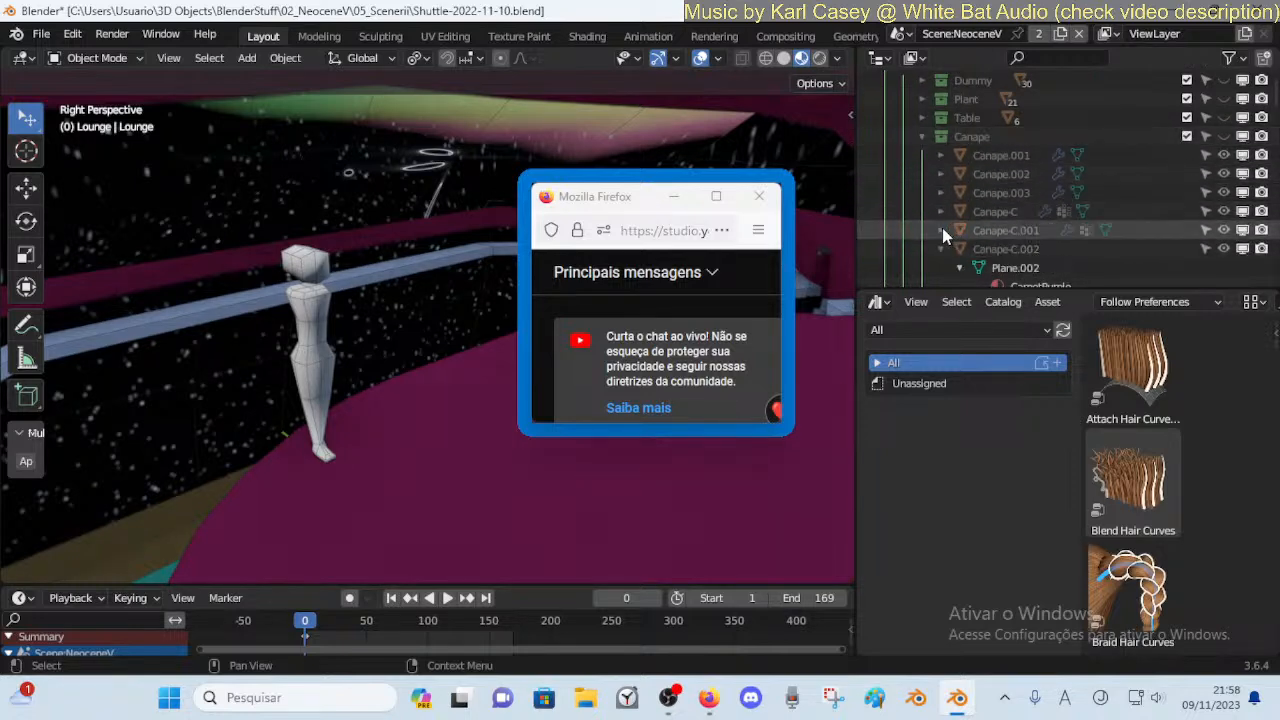
{"action": "left_click", "coordinate": [942, 249]}
{"action": "scroll", "coordinate": [943, 252], "scroll_direction": "down", "scroll_amount": 1}
{"action": "left_click", "coordinate": [942, 231]}
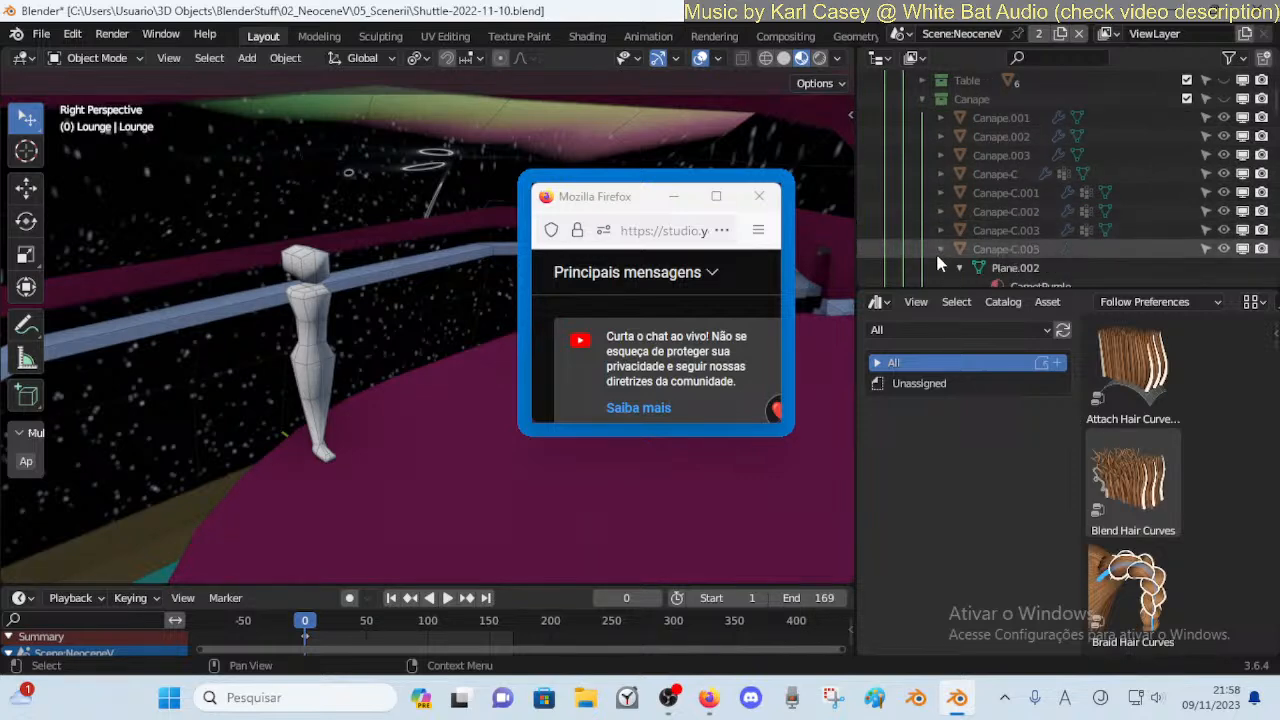
{"action": "left_click", "coordinate": [941, 249]}
{"action": "scroll", "coordinate": [943, 242], "scroll_direction": "down", "scroll_amount": 1}
{"action": "left_click", "coordinate": [943, 234]}
{"action": "left_click", "coordinate": [943, 250]}
{"action": "scroll", "coordinate": [946, 249], "scroll_direction": "down", "scroll_amount": 3}
{"action": "left_click_drag", "start_coordinate": [941, 157], "coordinate": [943, 233]}
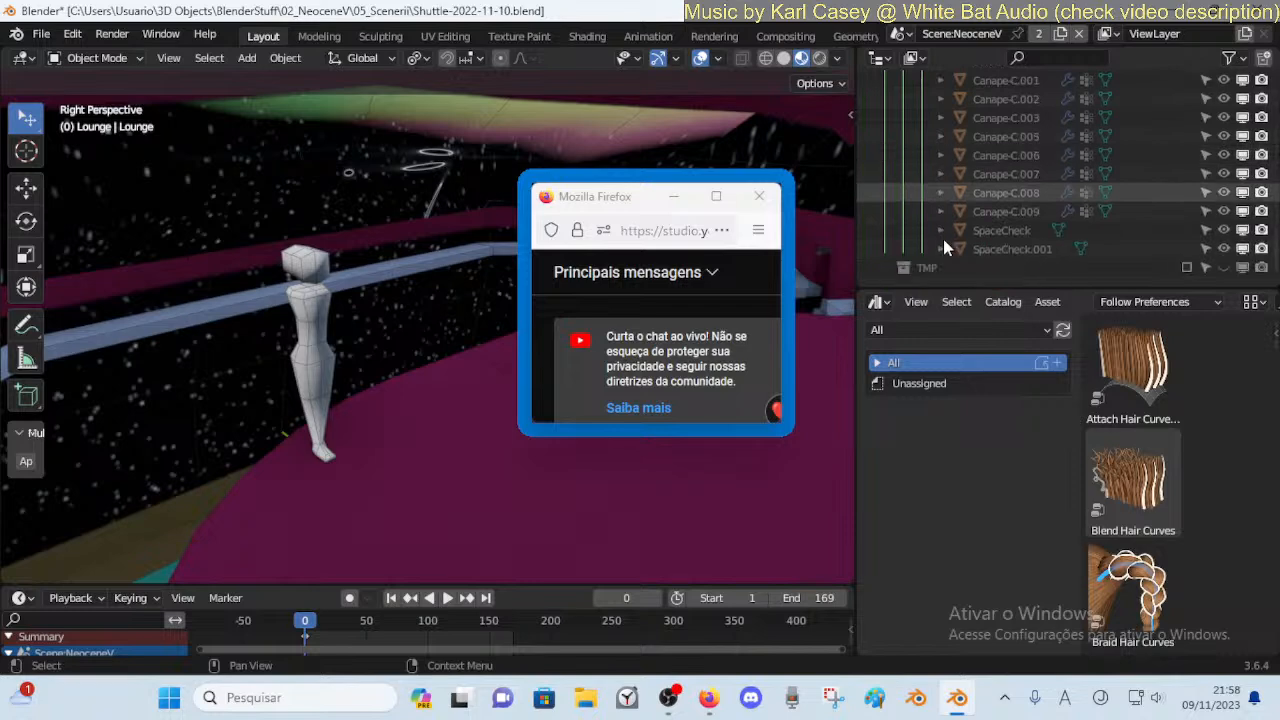
Select Canape-C.009, expand and activate the Lounge collection under Rooms, and save the file
{"action": "left_click", "coordinate": [1008, 211]}
{"action": "scroll", "coordinate": [1020, 200], "scroll_direction": "up", "scroll_amount": 3}
{"action": "scroll", "coordinate": [1027, 203], "scroll_direction": "up", "scroll_amount": 2}
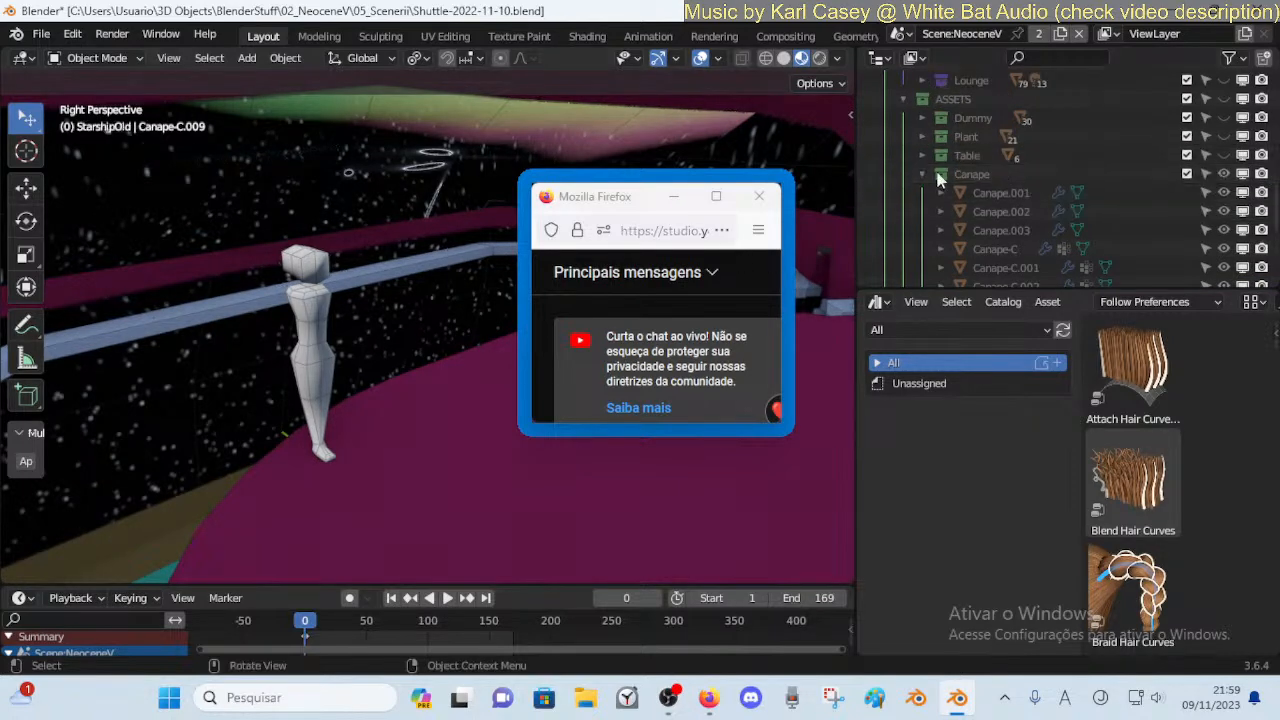
{"action": "left_click", "coordinate": [948, 84]}
{"action": "left_click", "coordinate": [924, 82]}
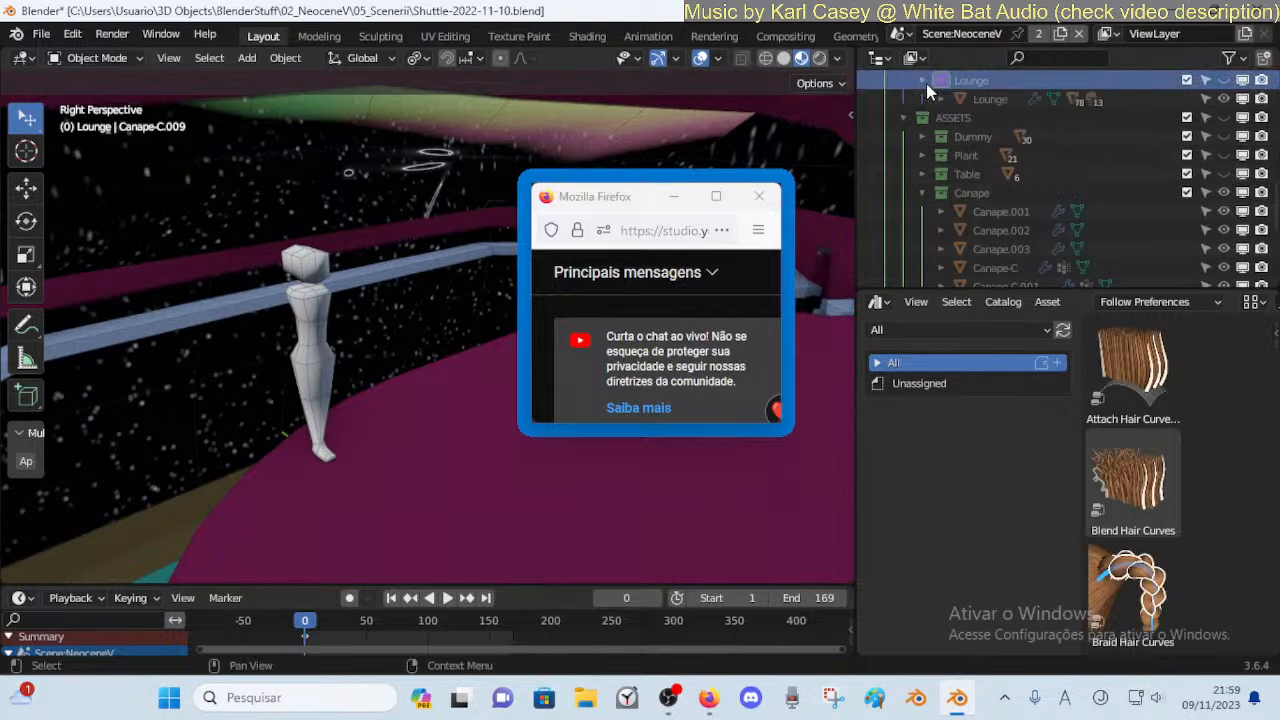
{"action": "key", "text": "ctrl+s"}
{"action": "scroll", "coordinate": [1010, 150], "scroll_direction": "up", "scroll_amount": 4}
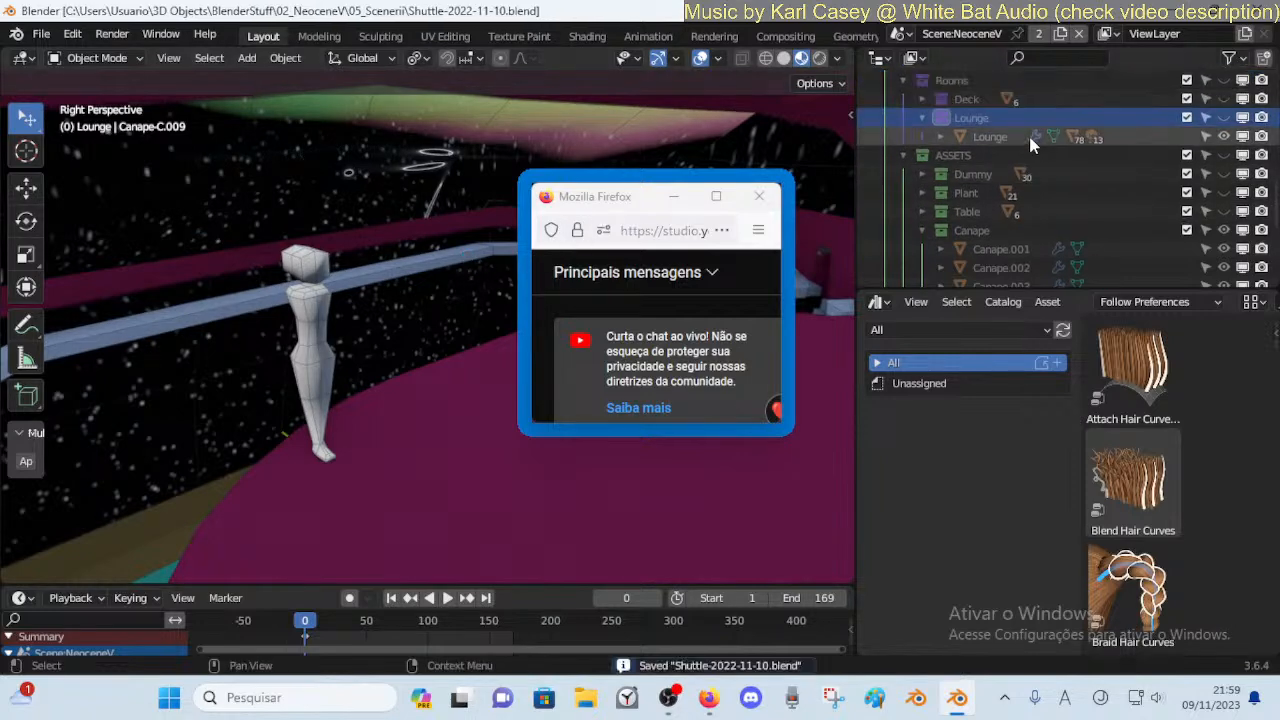
Expand StarshipOld's Cameras collection, set Camera-Lounge as the active scene camera, and unhide the collection
{"action": "left_click", "coordinate": [904, 155]}
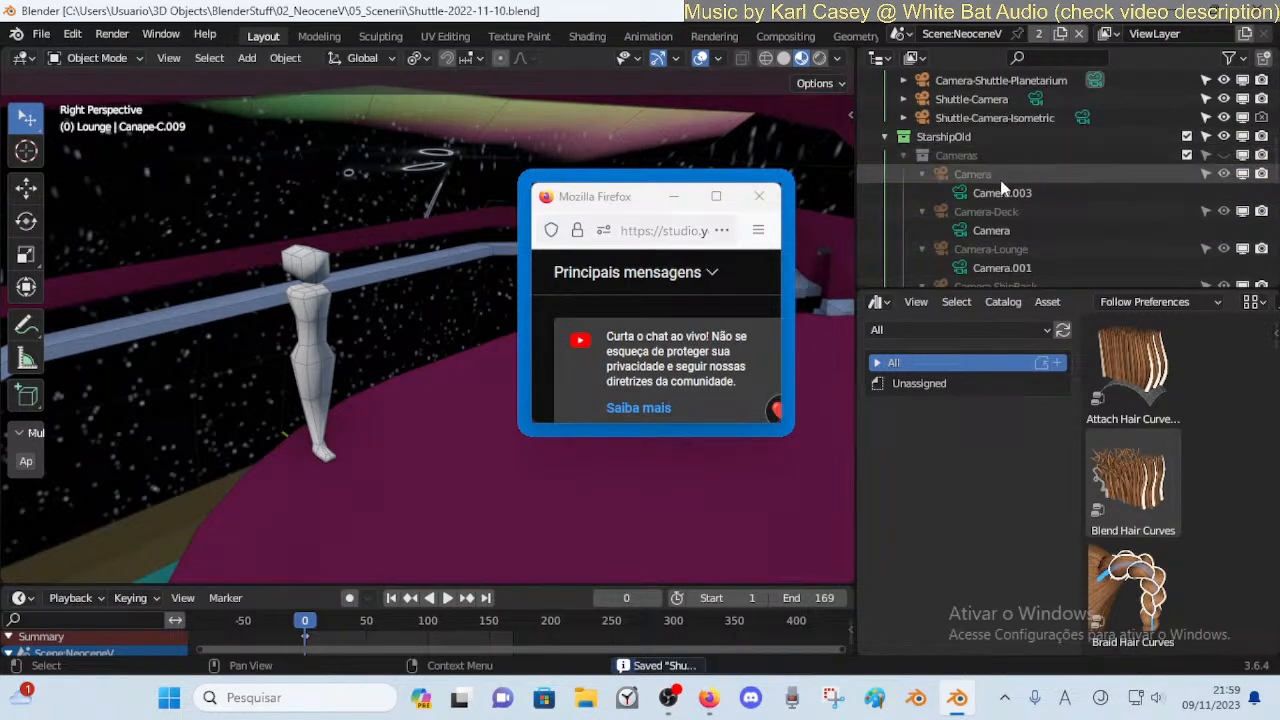
{"action": "left_click", "coordinate": [960, 250]}
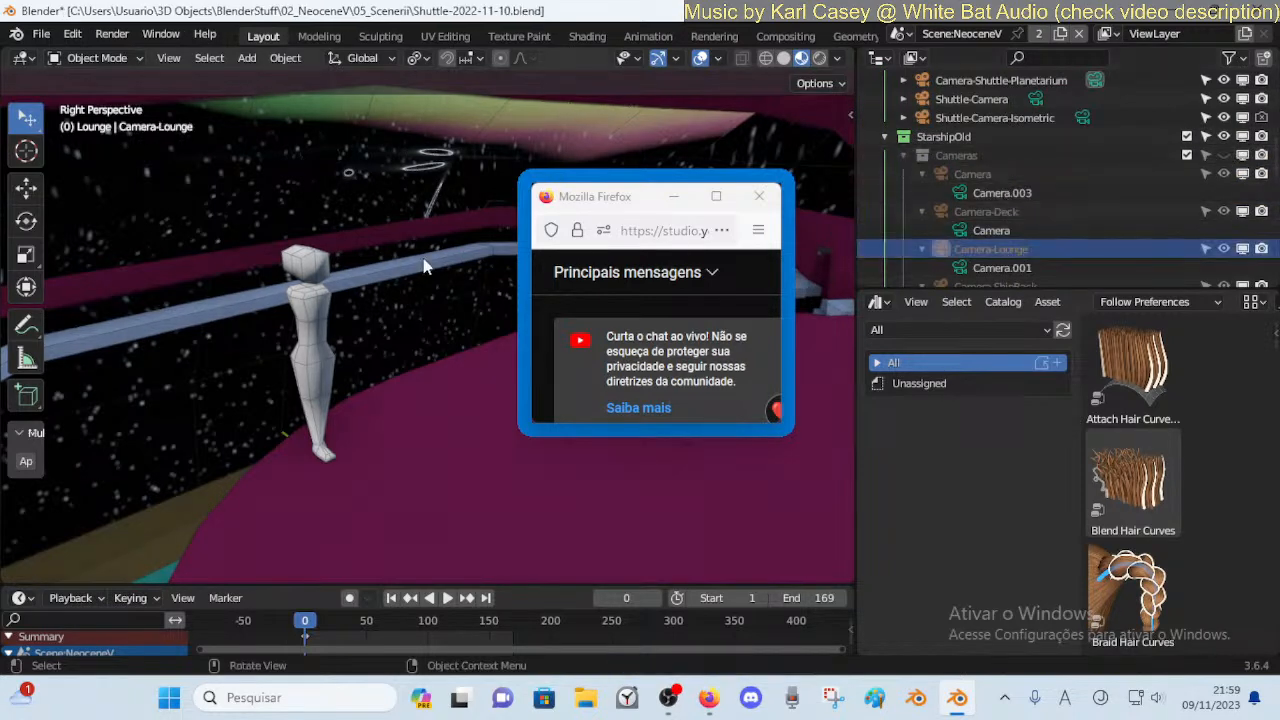
{"action": "key", "text": "ctrl+KP_0"}
{"action": "middle_click_drag", "start_coordinate": [423, 258], "coordinate": [400, 333]}
{"action": "left_click", "coordinate": [1222, 157]}
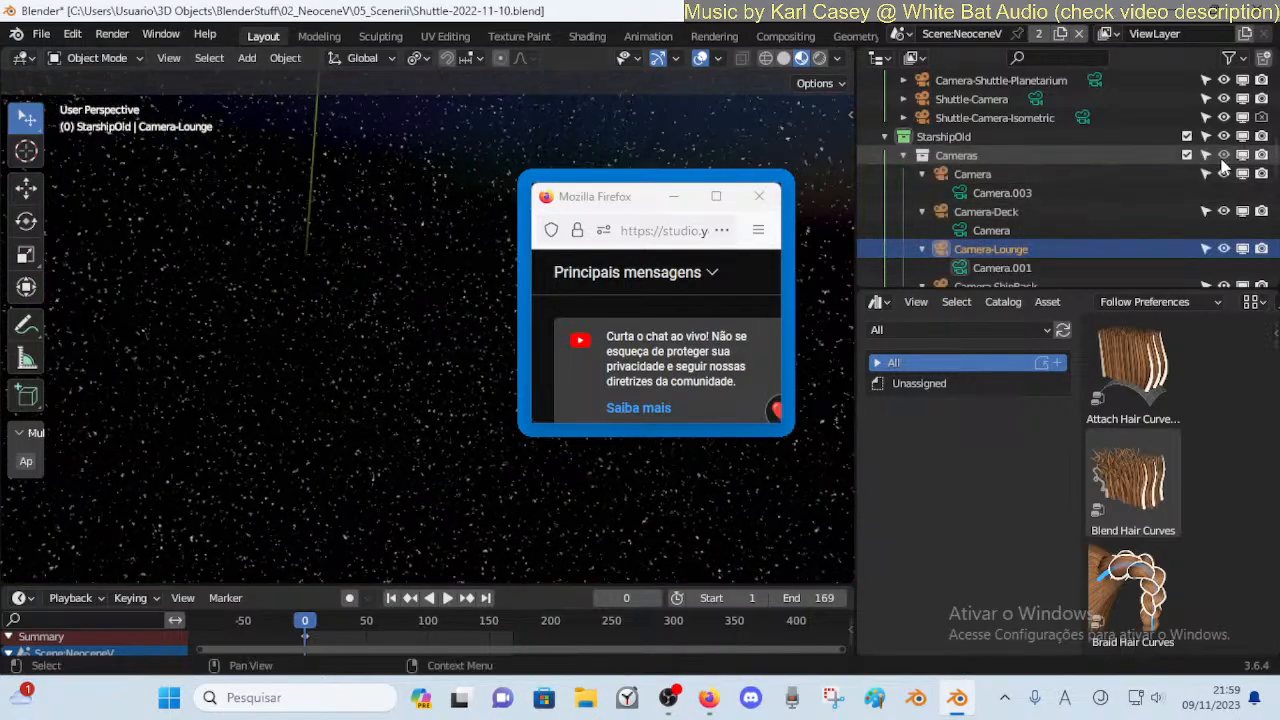
Collapse the Shuttle collection in the Outliner and bring StarshipOld's Lights and Rooms collections into view
{"action": "scroll", "coordinate": [1224, 165], "scroll_direction": "up", "scroll_amount": 3}
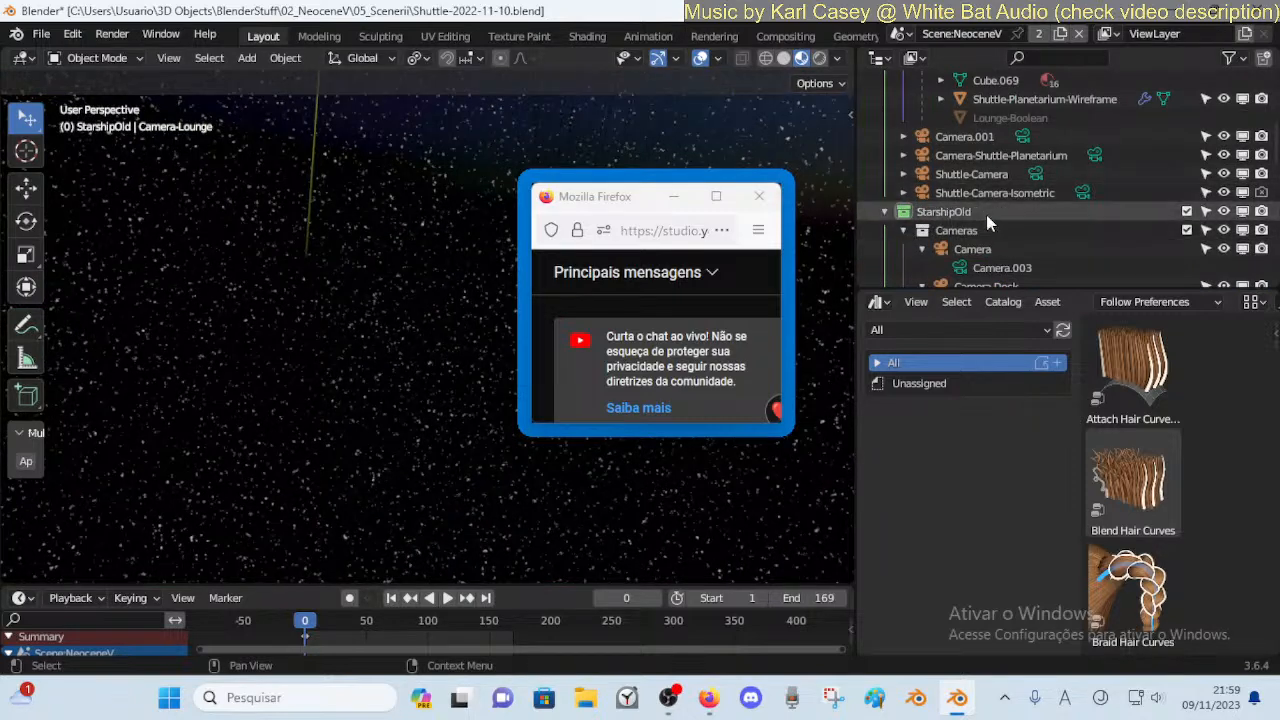
{"action": "scroll", "coordinate": [988, 222], "scroll_direction": "up", "scroll_amount": 8}
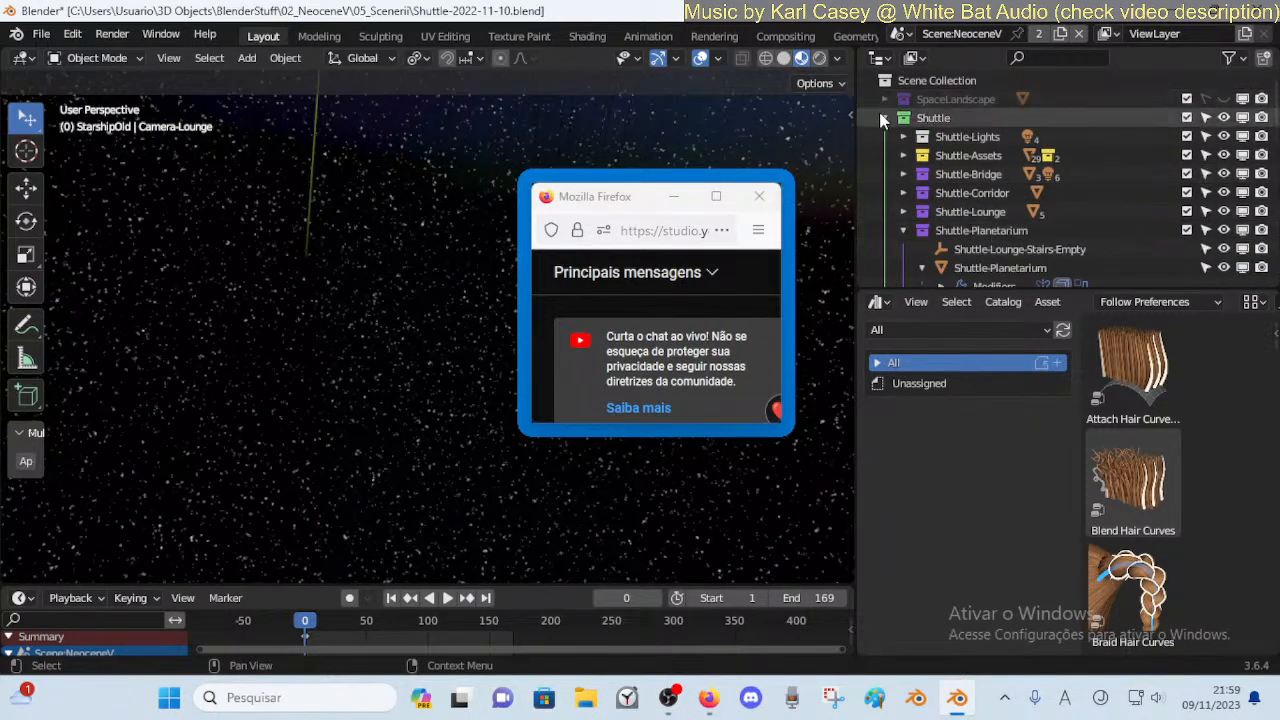
{"action": "left_click", "coordinate": [882, 117]}
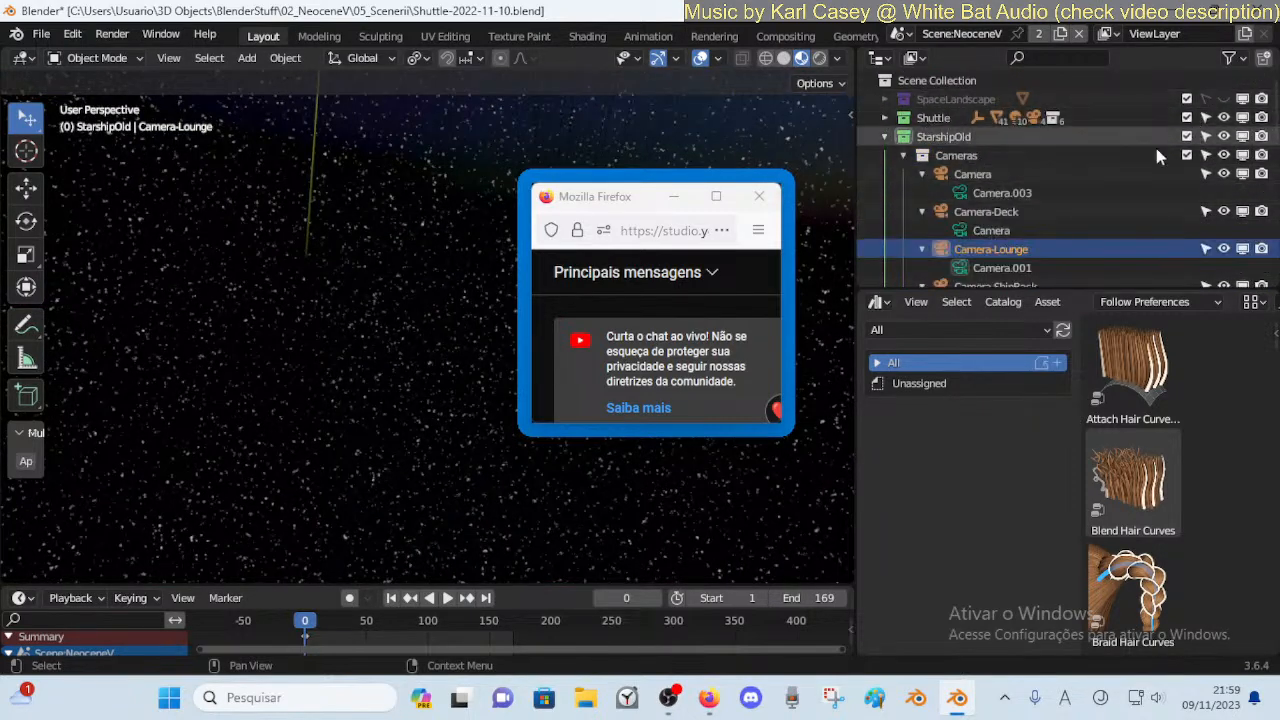
{"action": "scroll", "coordinate": [1190, 160], "scroll_direction": "down", "scroll_amount": 5}
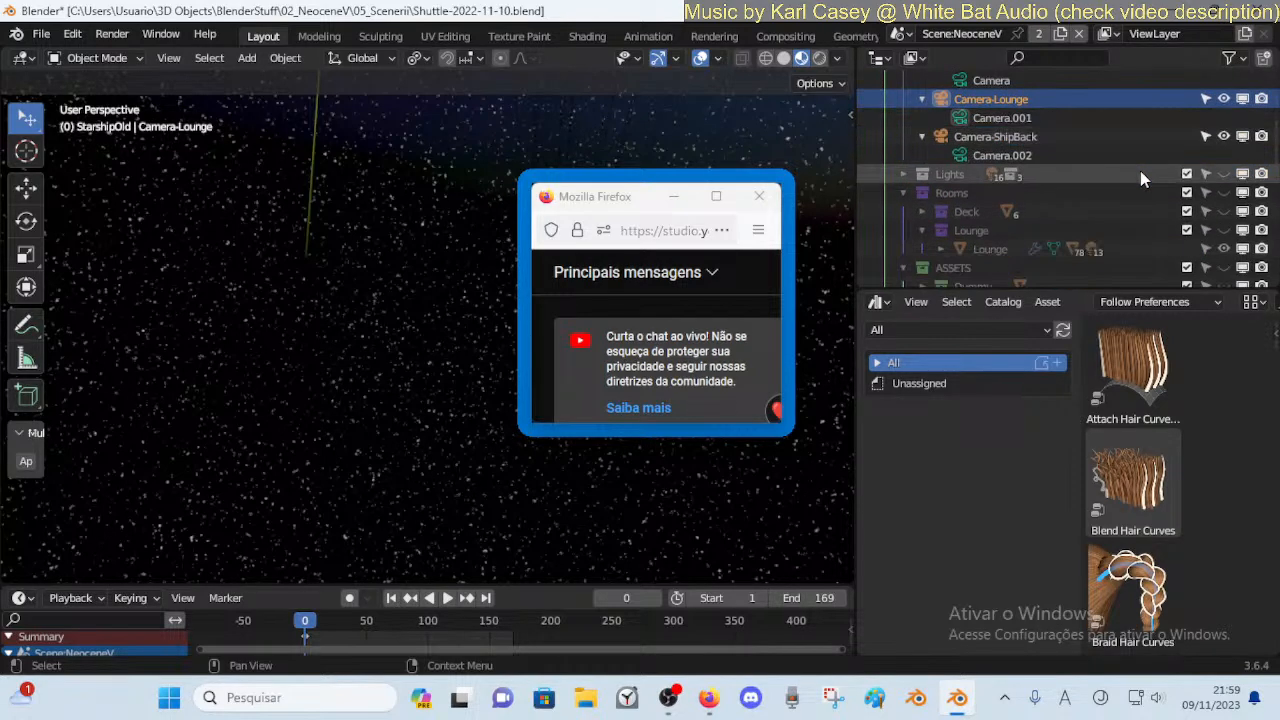
Make the Rooms collection and its Lounge subcollection visible in the viewport and look around the lounge interior
{"action": "left_click", "coordinate": [1225, 194]}
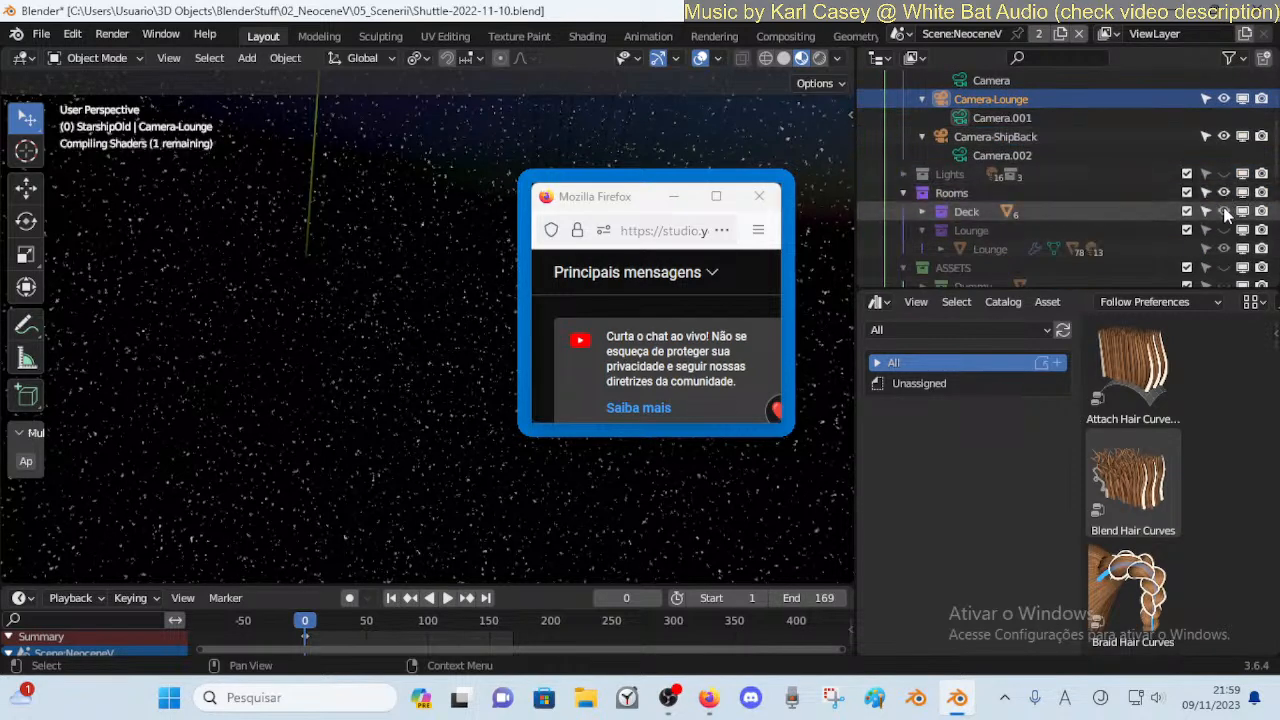
{"action": "left_click", "coordinate": [1224, 230]}
{"action": "key", "text": "shift+grave"}
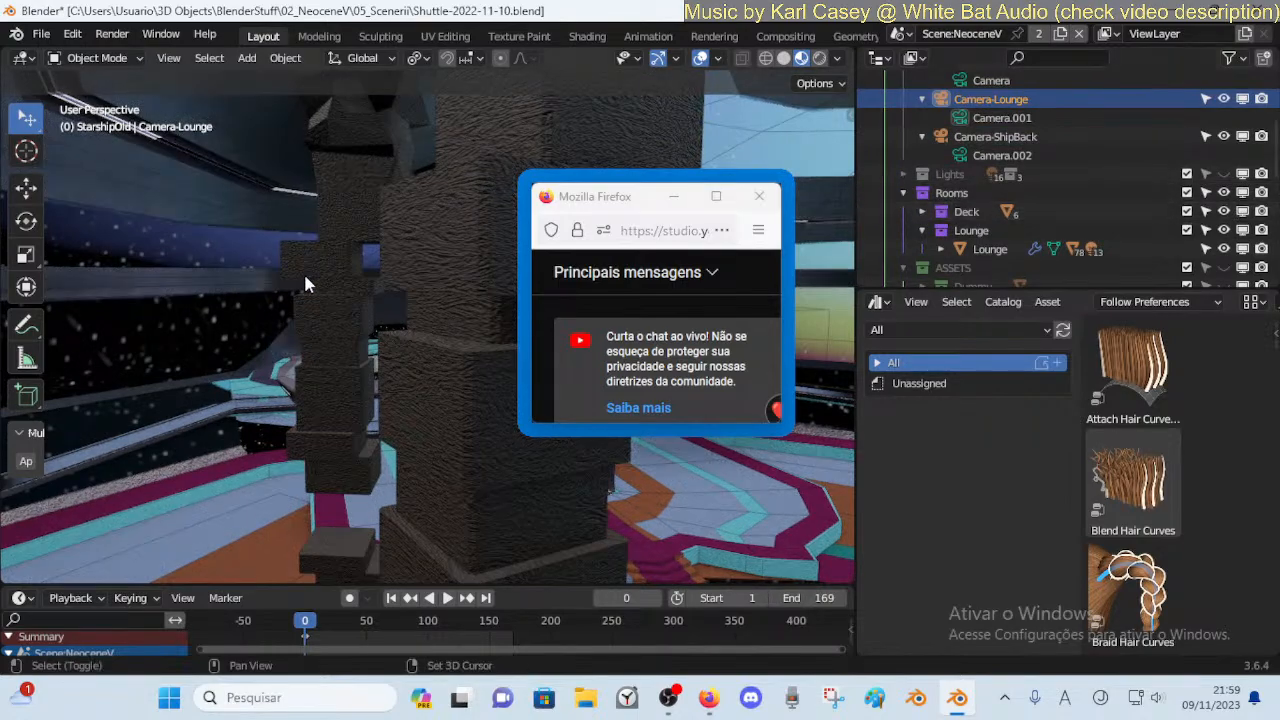
{"action": "left_click_drag", "start_coordinate": [603, 204], "coordinate": [979, 155]}
{"action": "left_click", "coordinate": [536, 285]}
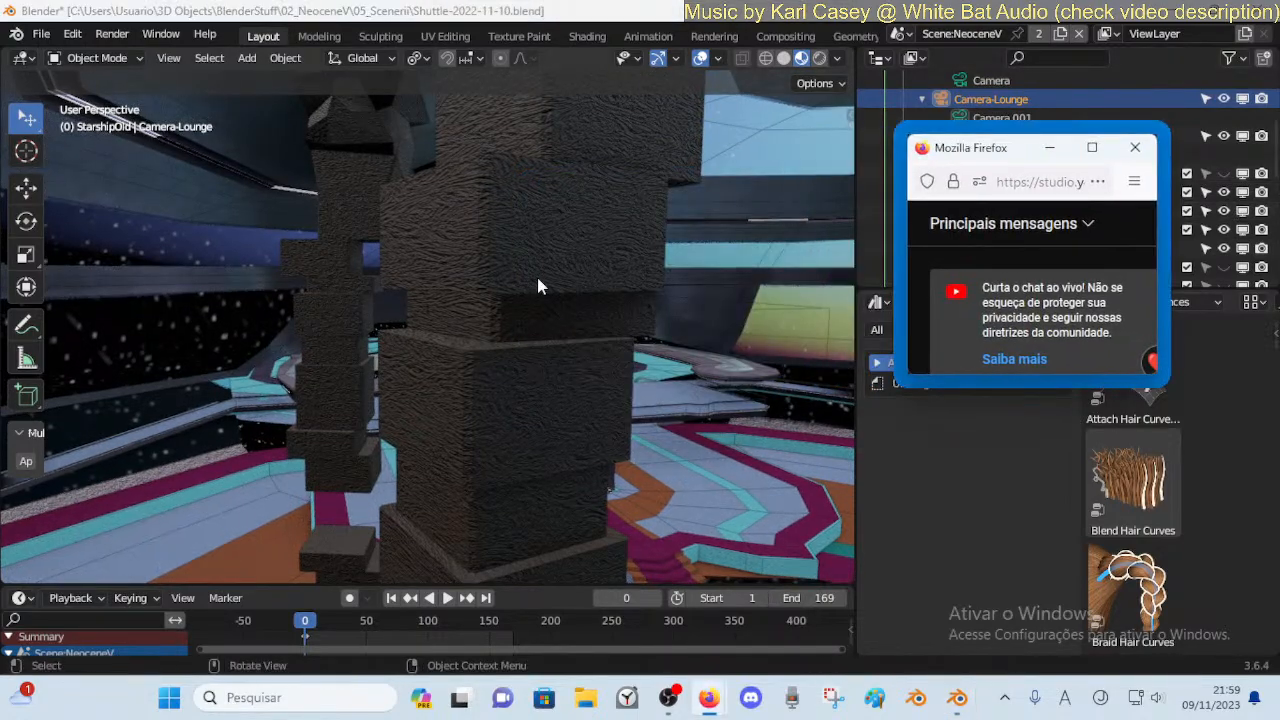
{"action": "left_click", "coordinate": [639, 303]}
{"action": "key", "text": "shift+grave"}
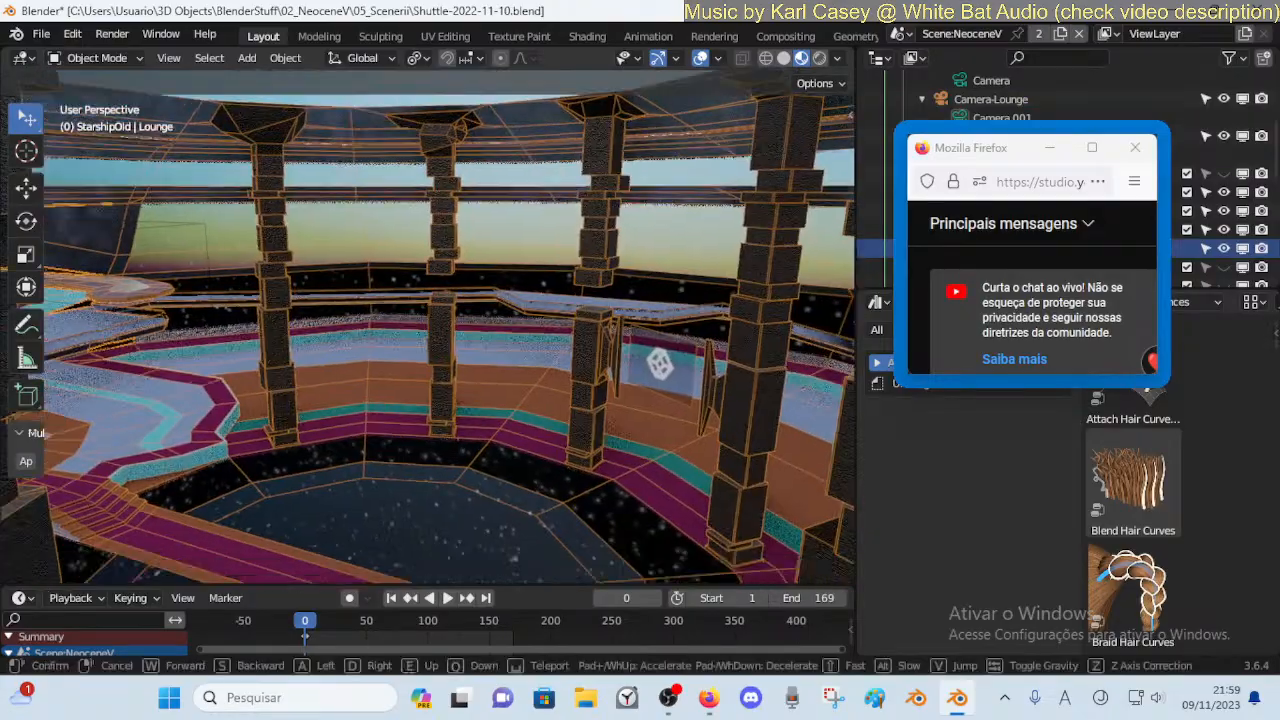
{"action": "key", "text": "w"}
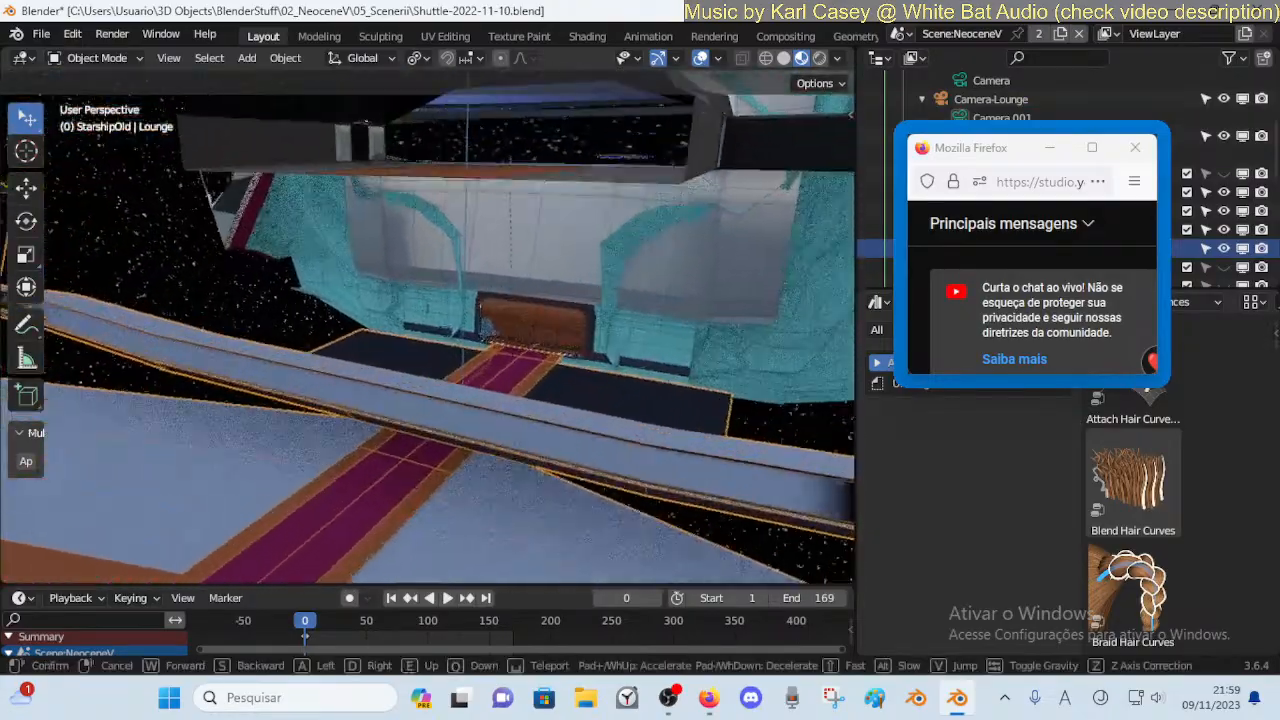
{"action": "left_click", "coordinate": [637, 312]}
Play the scene animation while viewing the lounge, and stop it with the playhead back at frame 0
{"action": "key", "text": "space"}
{"action": "key", "text": "shift+grave"}
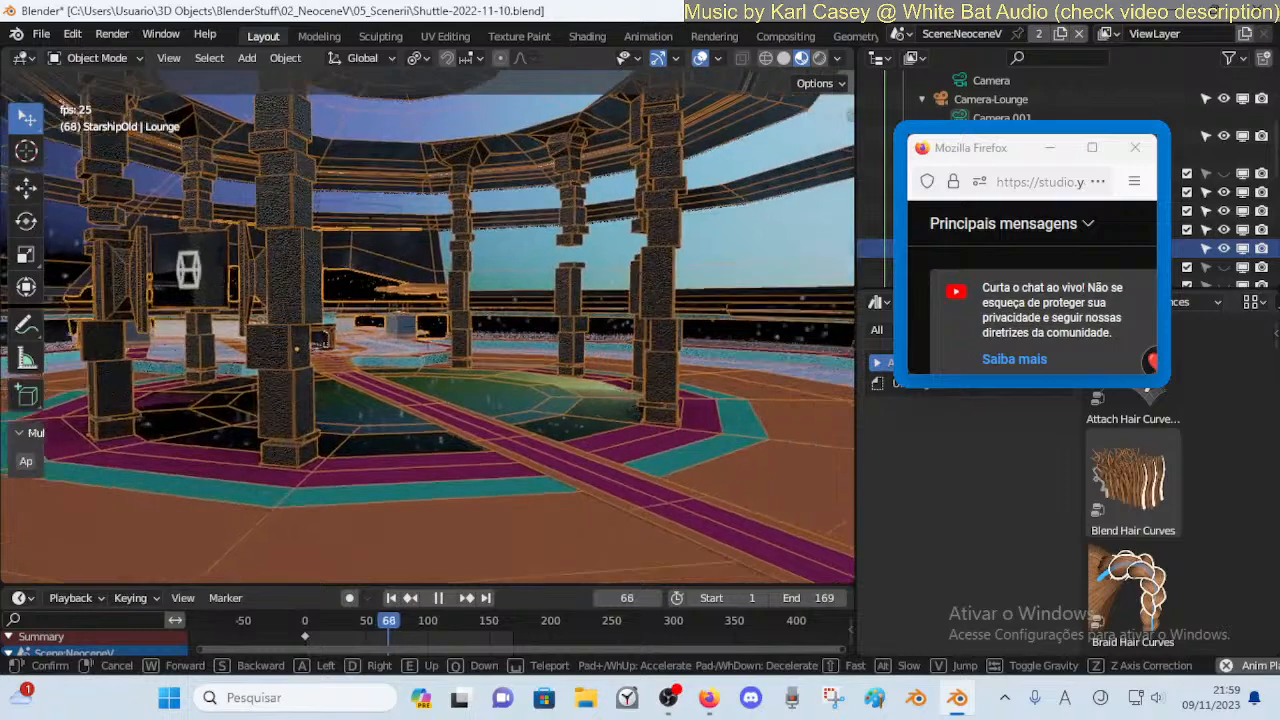
{"action": "left_click", "coordinate": [788, 268]}
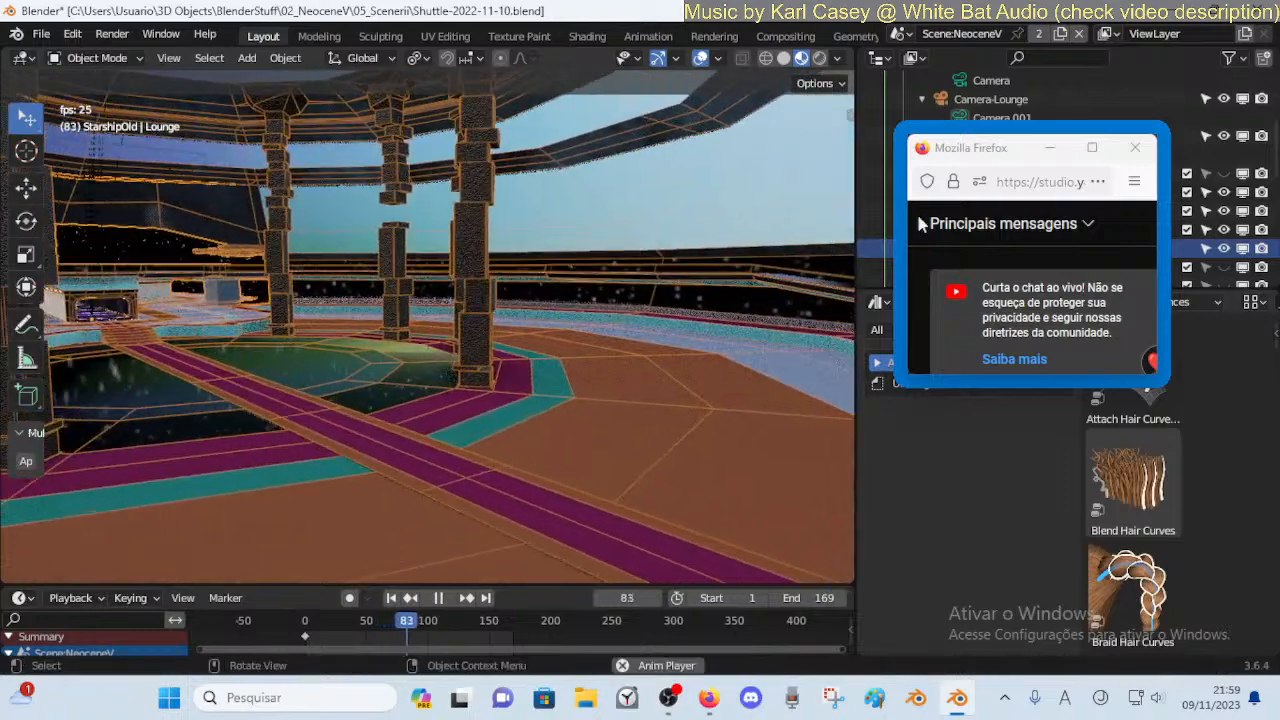
{"action": "left_click_drag", "start_coordinate": [965, 150], "coordinate": [700, 205]}
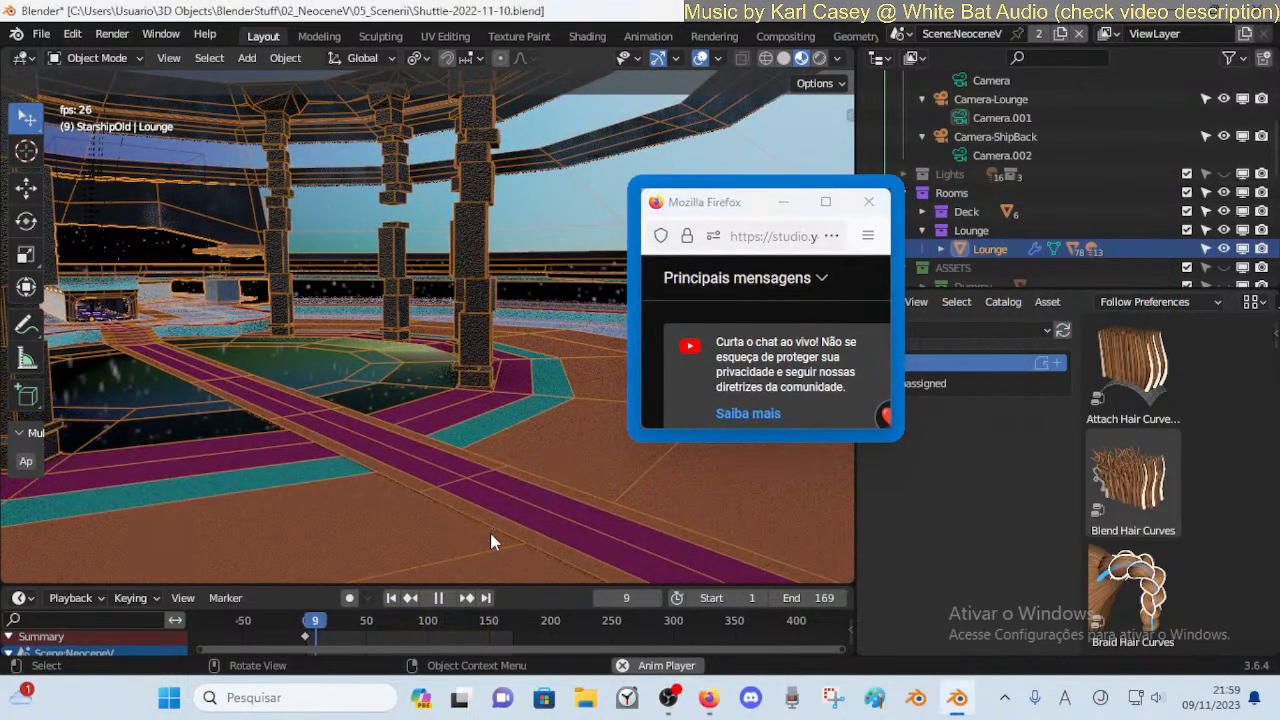
{"action": "key", "text": "space"}
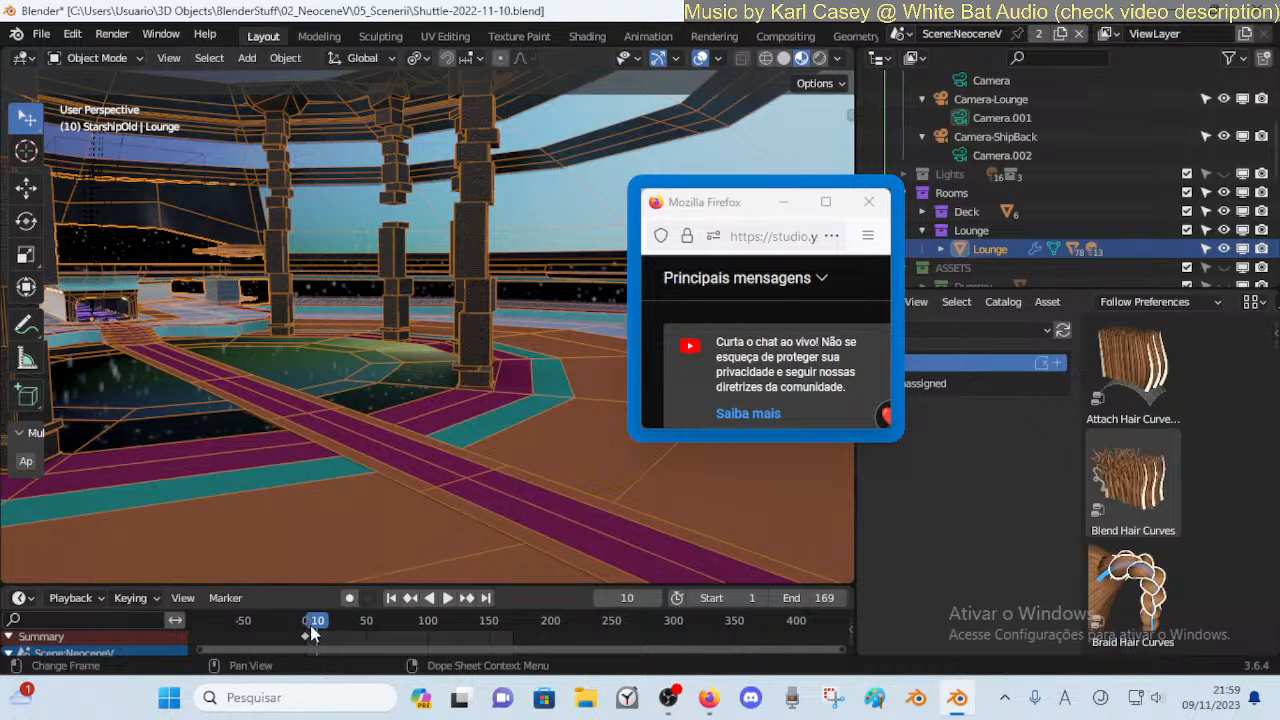
{"action": "left_click_drag", "start_coordinate": [313, 630], "coordinate": [305, 630]}
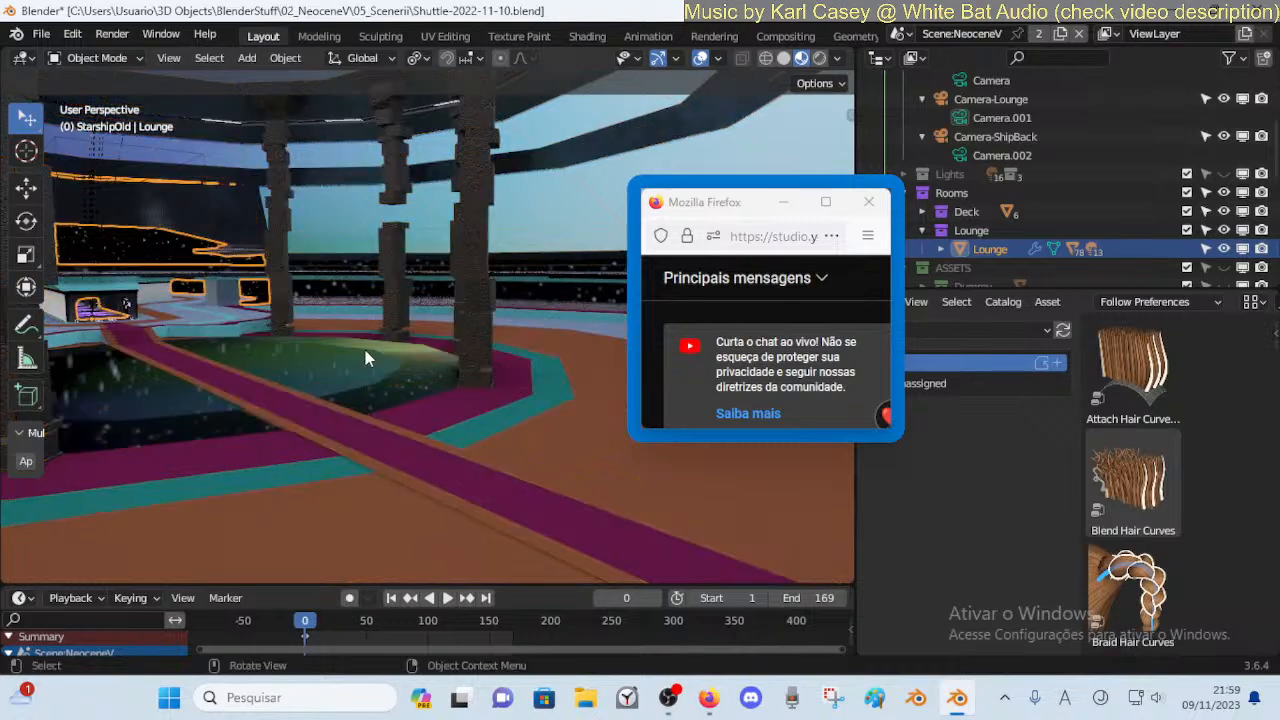
Clear the selection and examine the lounge's columns, central pit and raised platform from several viewpoints
{"action": "key", "text": "alt+a"}
{"action": "key", "text": "shift+grave"}
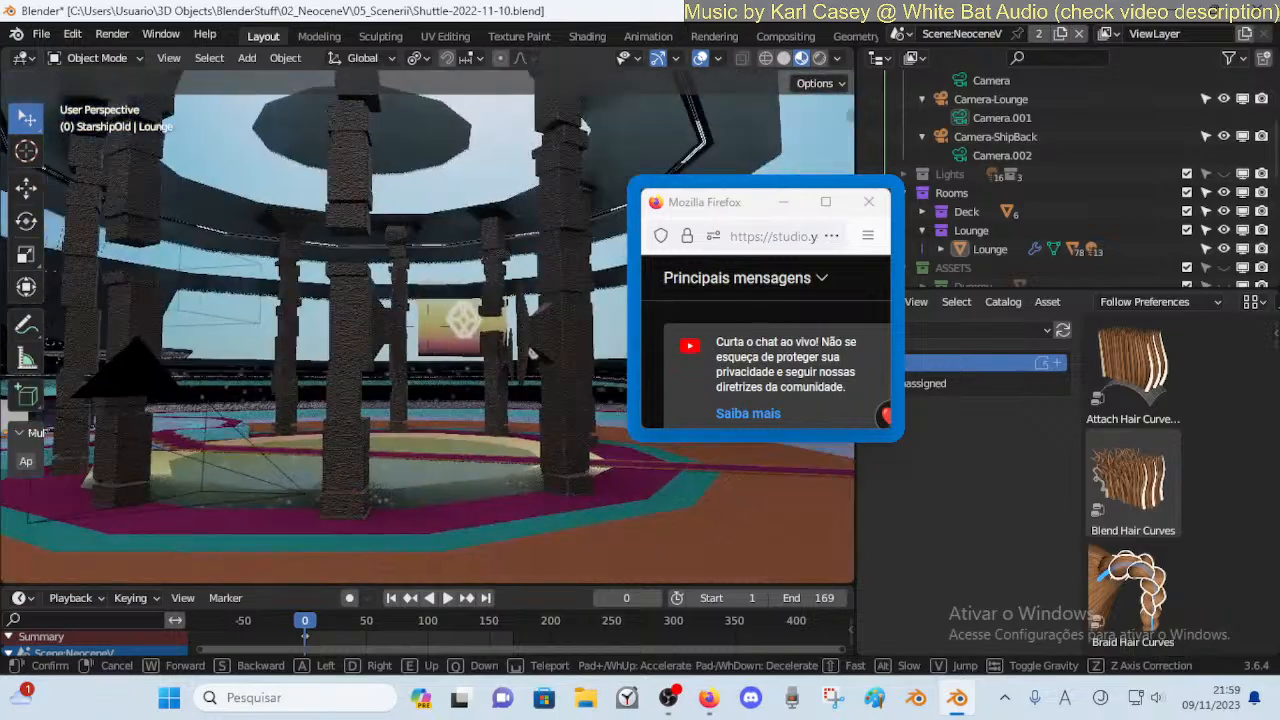
{"action": "left_click", "coordinate": [686, 325]}
{"action": "left_click_drag", "start_coordinate": [697, 210], "coordinate": [810, 402]}
{"action": "left_click", "coordinate": [560, 382]}
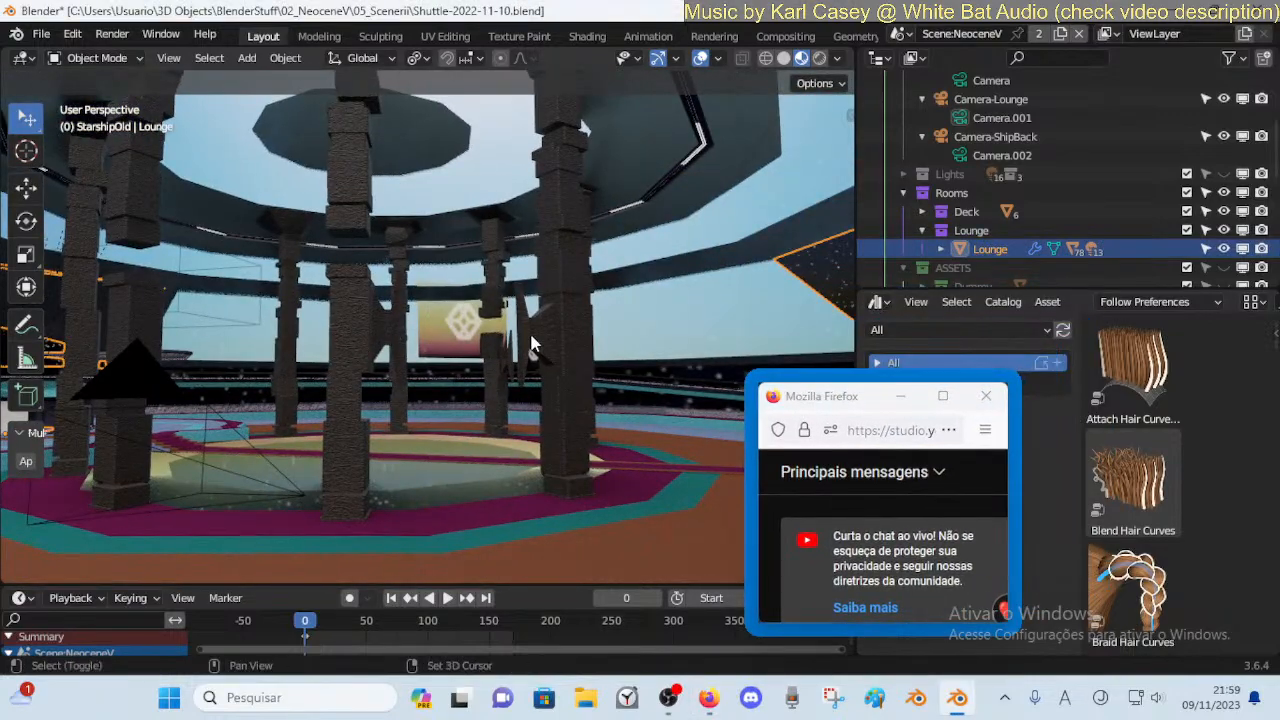
{"action": "key", "text": "shift+grave"}
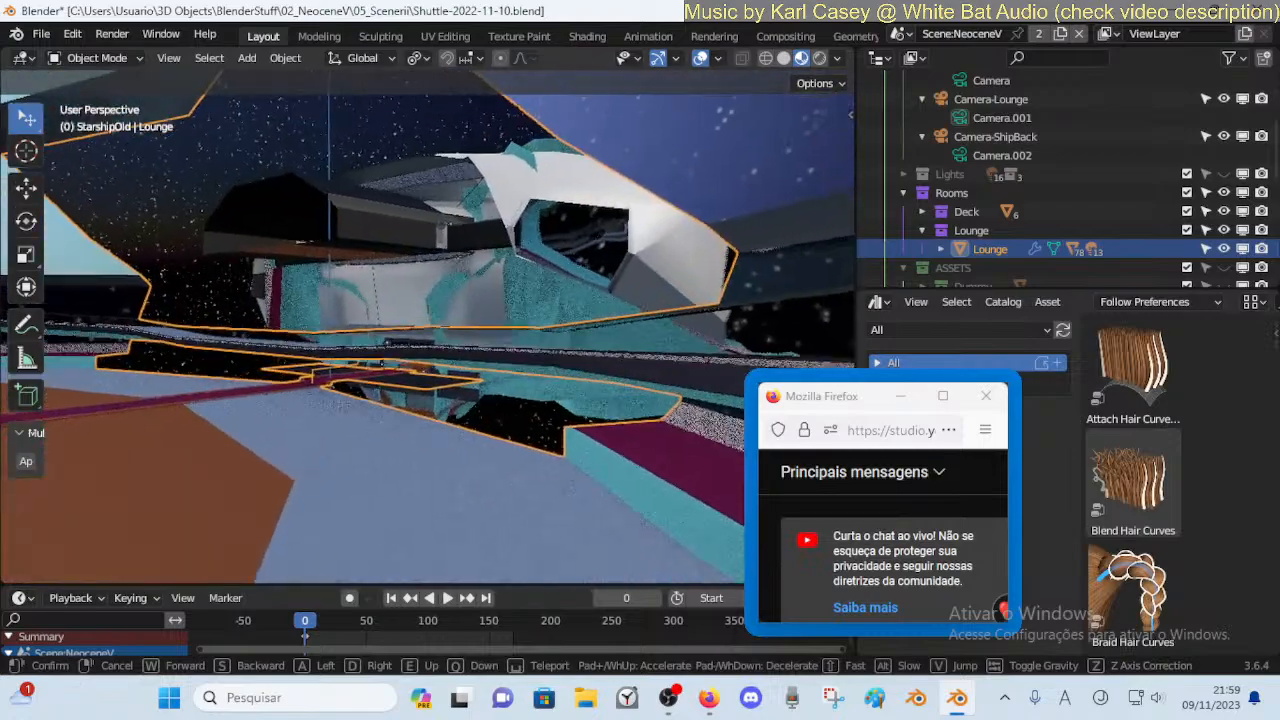
{"action": "left_click", "coordinate": [531, 343]}
{"action": "key", "text": "shift+grave"}
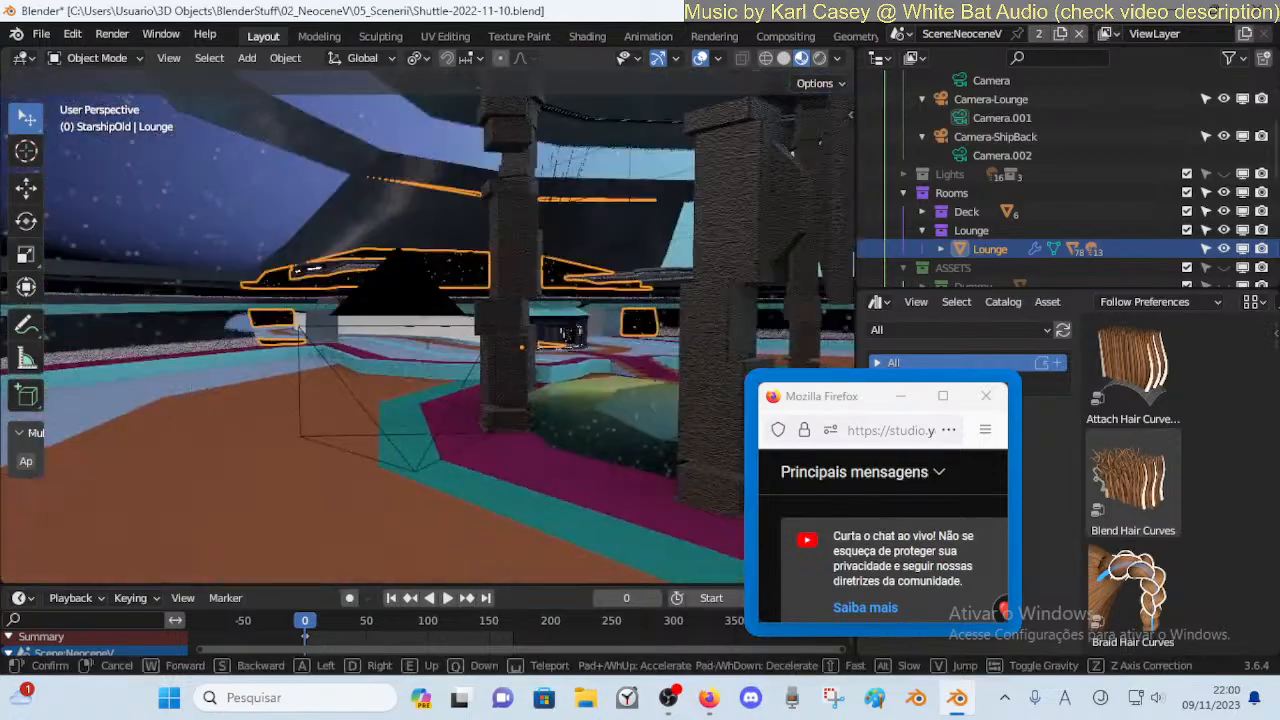
{"action": "key", "text": "w"}
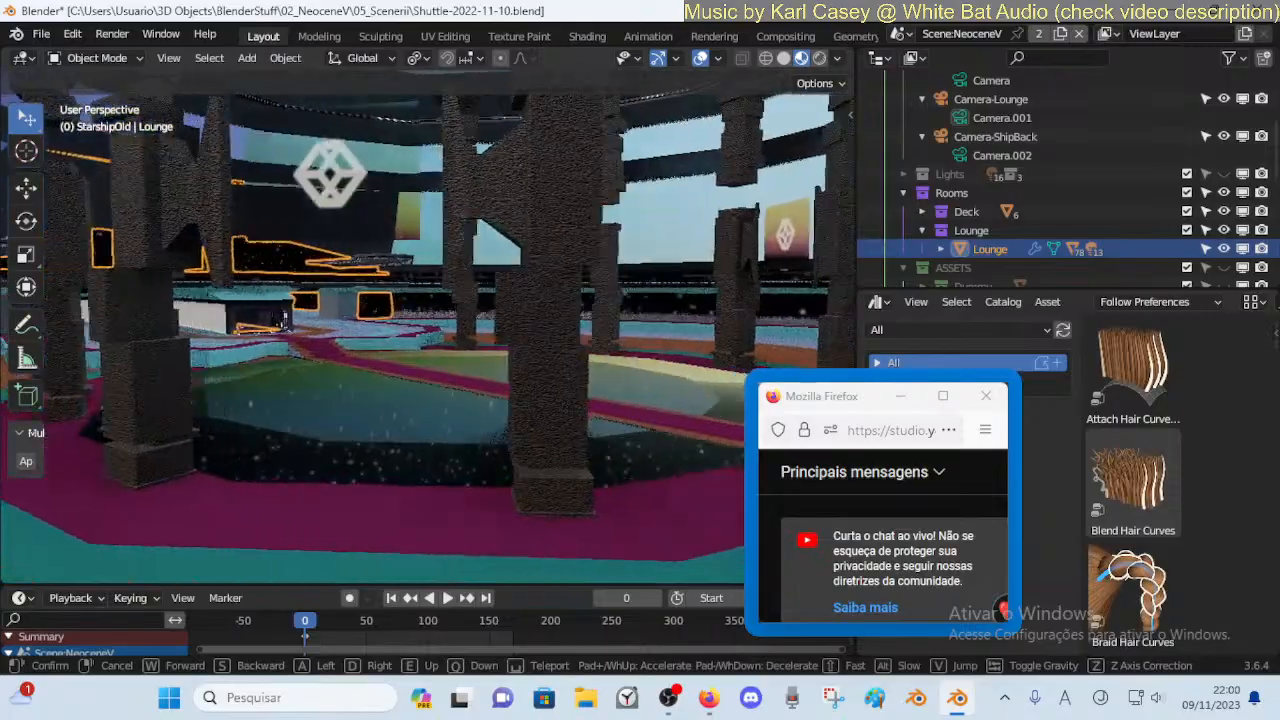
{"action": "key", "text": "w"}
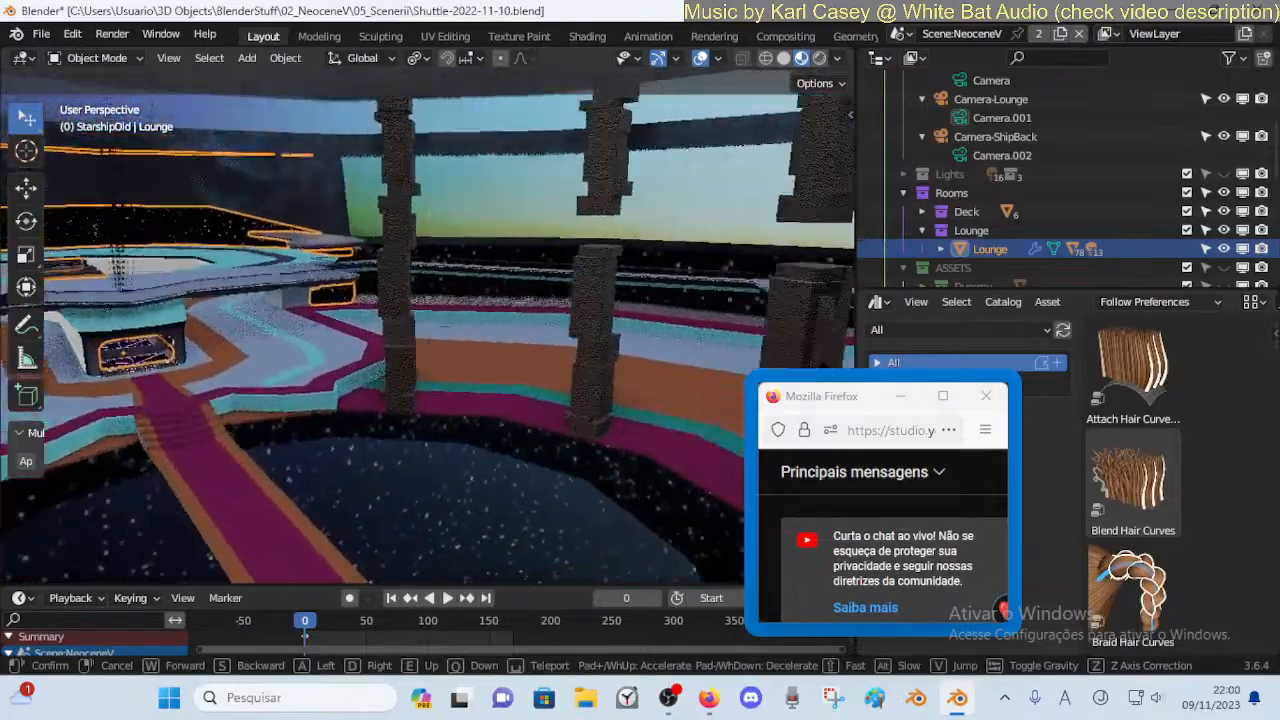
{"action": "key", "text": "Return"}
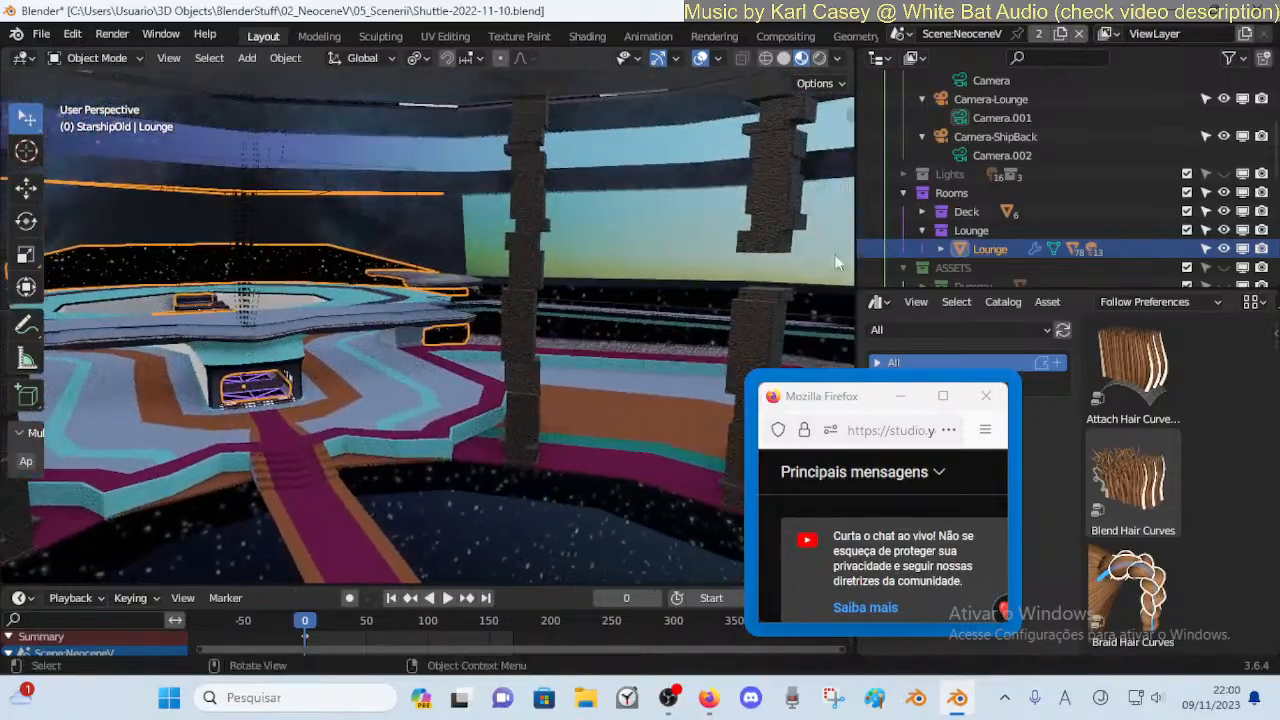
Make the ASSETS collection visible and select the wavy couch on the purple floor beside the columns
{"action": "scroll", "coordinate": [972, 224], "scroll_direction": "down", "scroll_amount": 2}
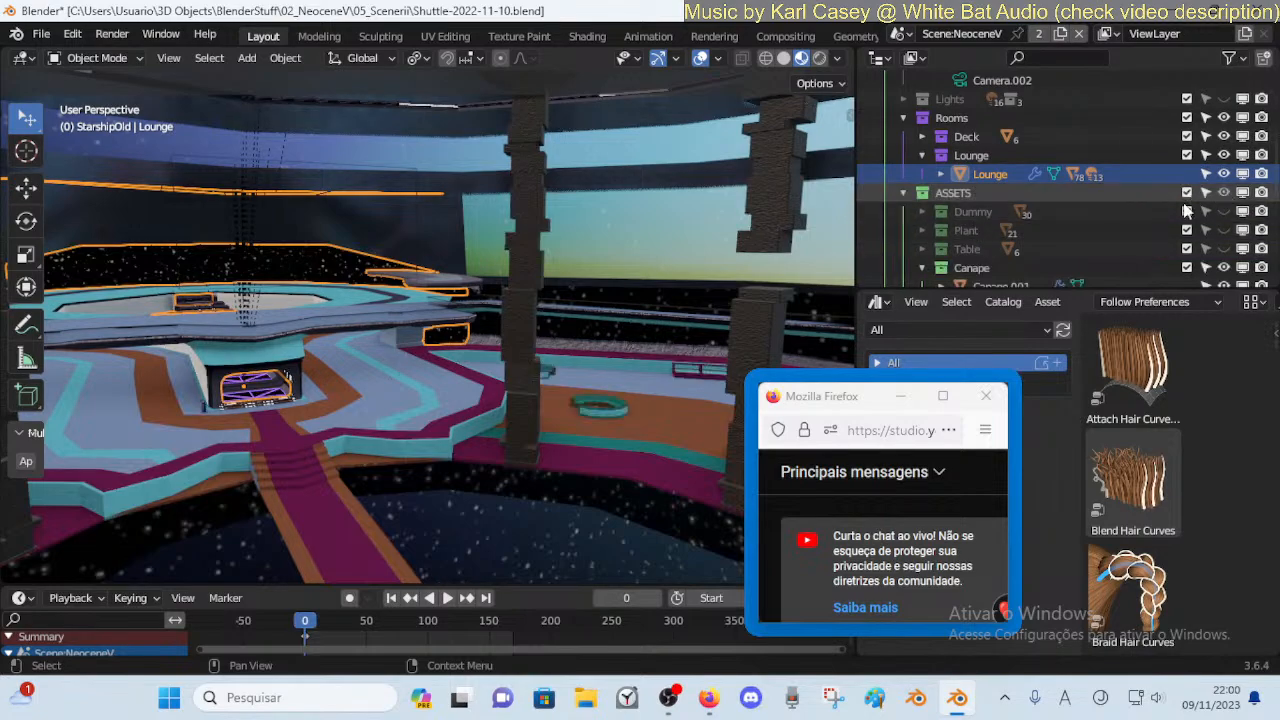
{"action": "key", "text": "shift+grave"}
{"action": "key", "text": "w"}
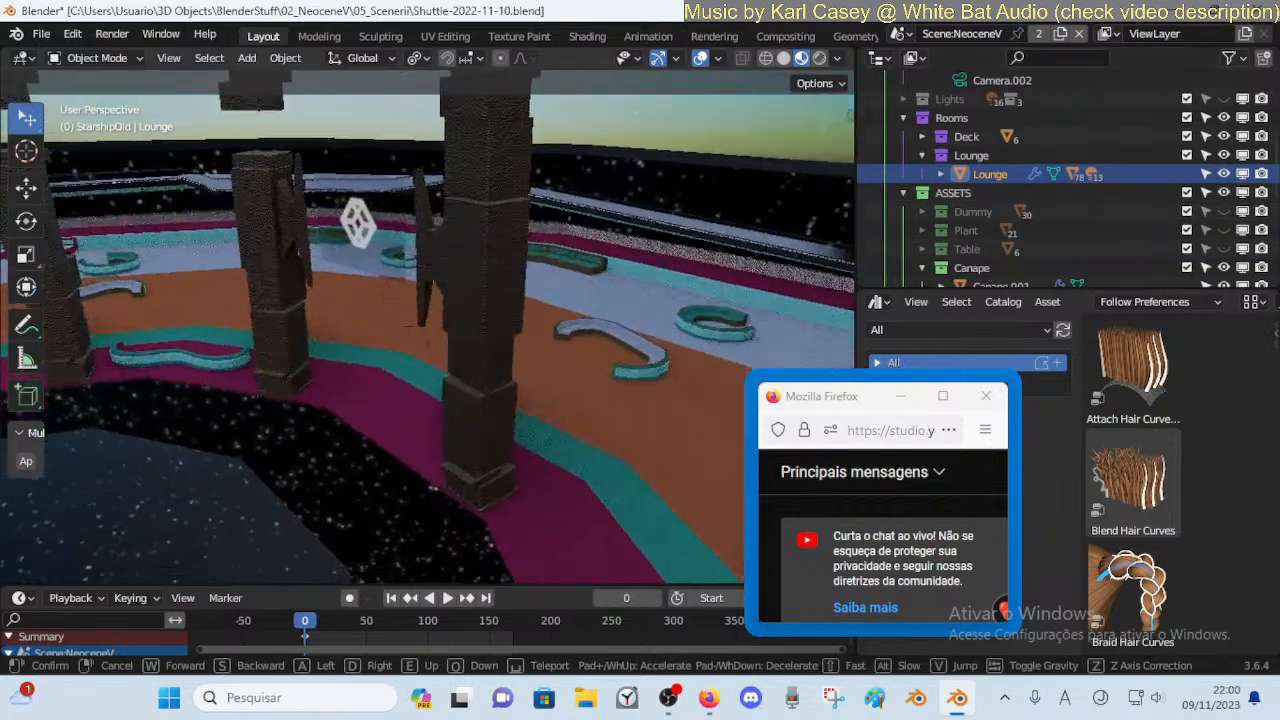
{"action": "key", "text": "s"}
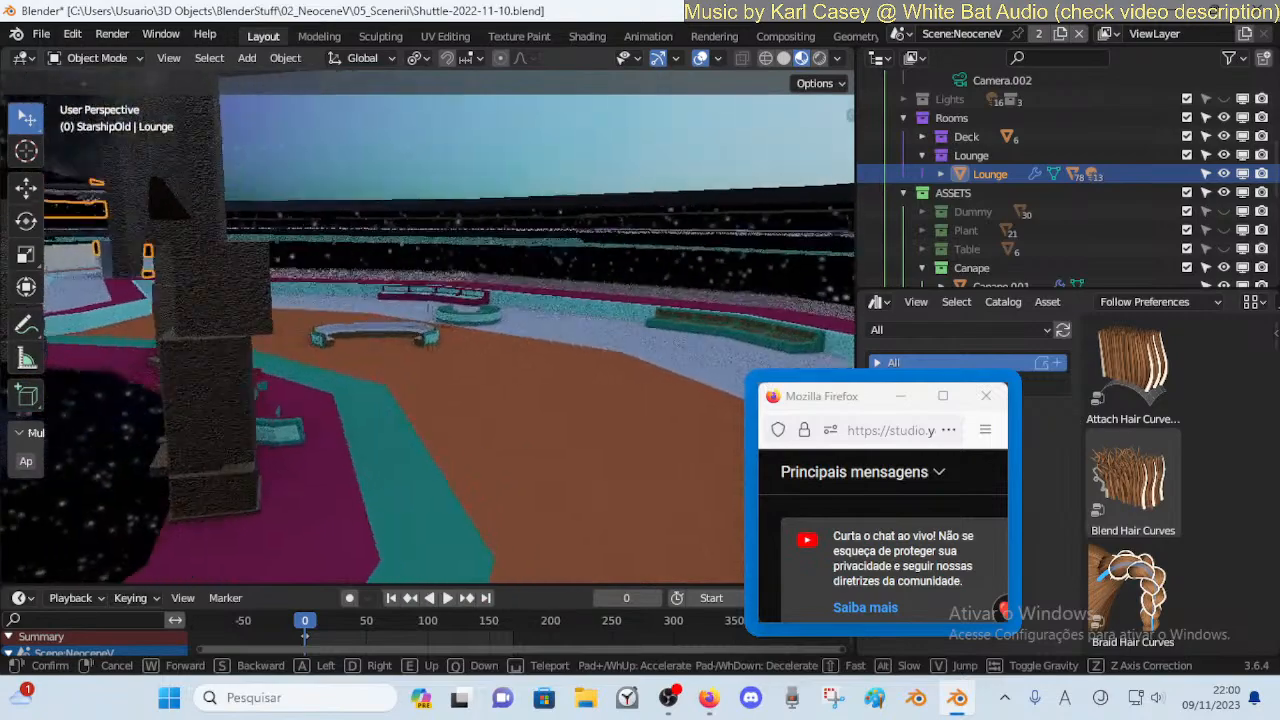
{"action": "left_click", "coordinate": [594, 366]}
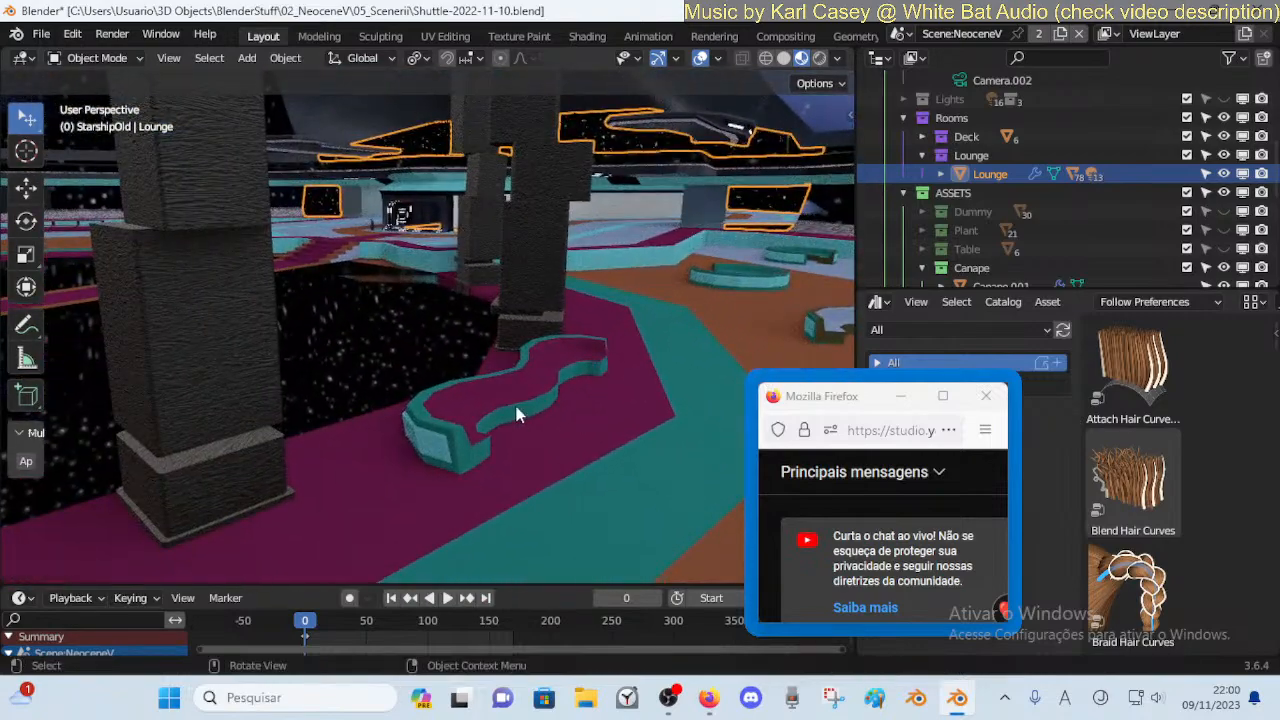
{"action": "left_click", "coordinate": [517, 411]}
Duplicate the selected wavy couch in place and rename the copy Canape-E
{"action": "key", "text": "shift+grave"}
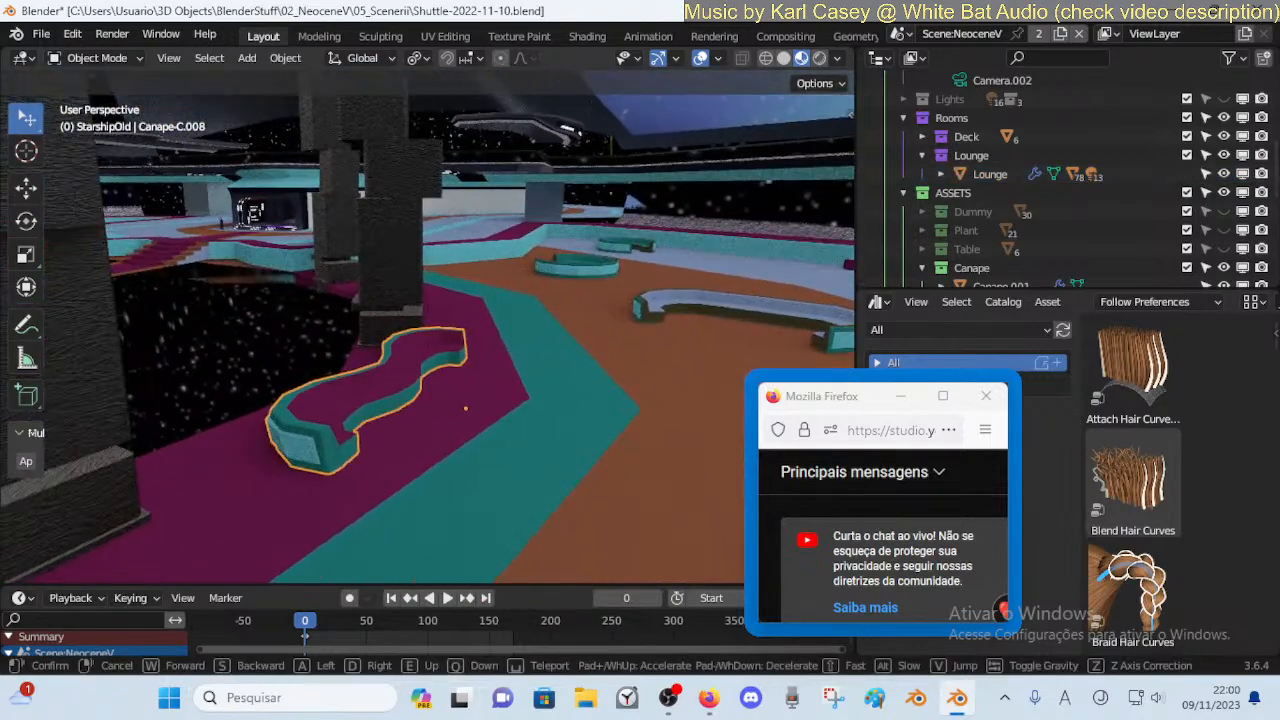
{"action": "left_click", "coordinate": [517, 409]}
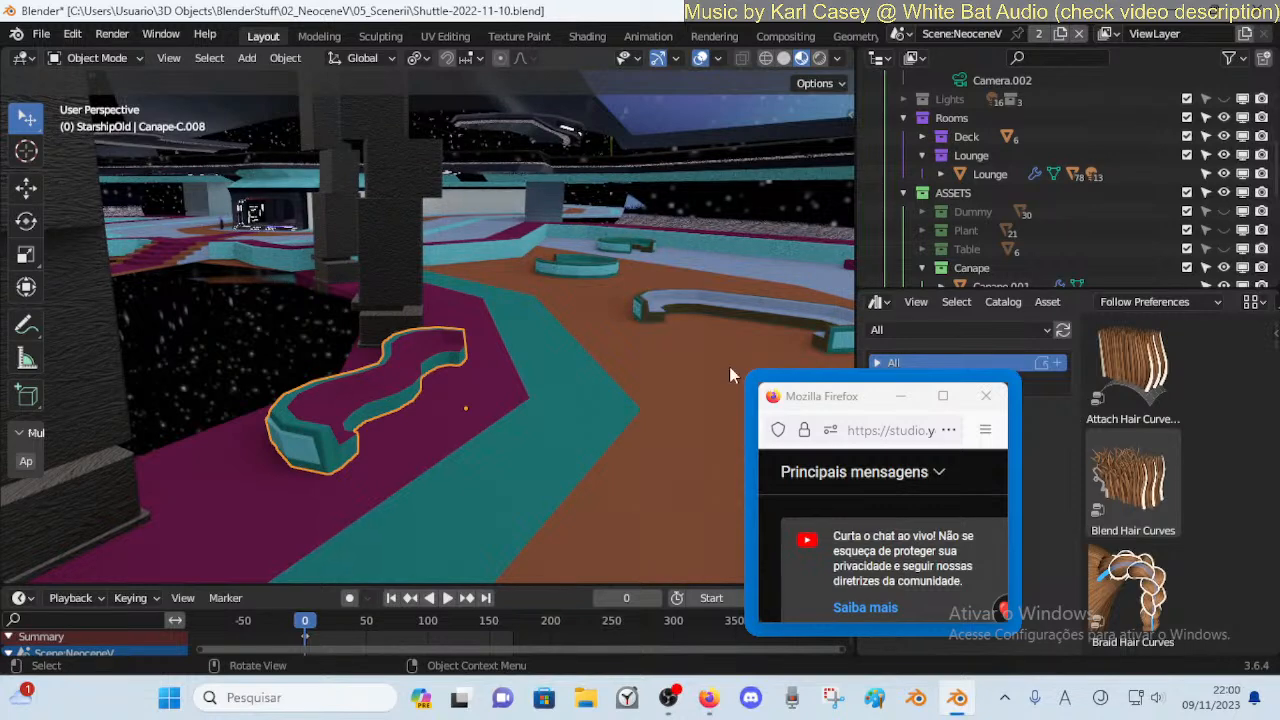
{"action": "scroll", "coordinate": [1020, 255], "scroll_direction": "down", "scroll_amount": 3}
{"action": "scroll", "coordinate": [1022, 265], "scroll_direction": "down", "scroll_amount": 4}
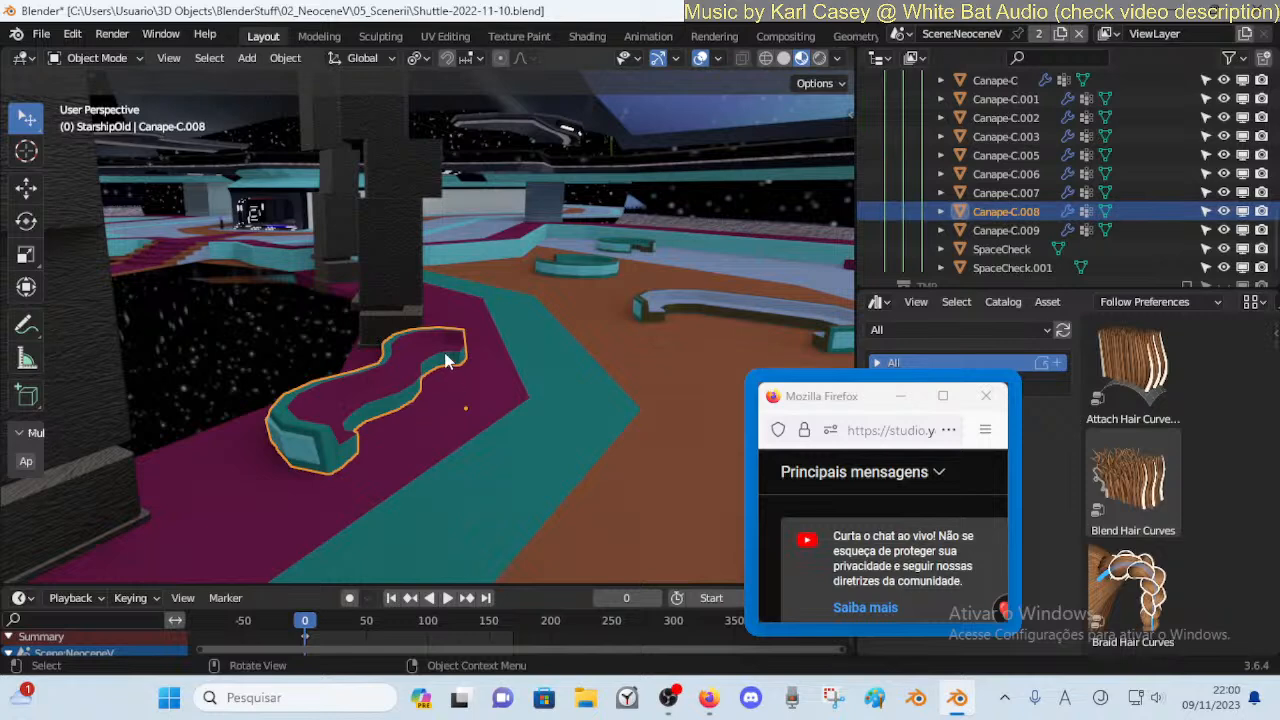
{"action": "key", "text": "shift+d"}
{"action": "right_click", "coordinate": [544, 295]}
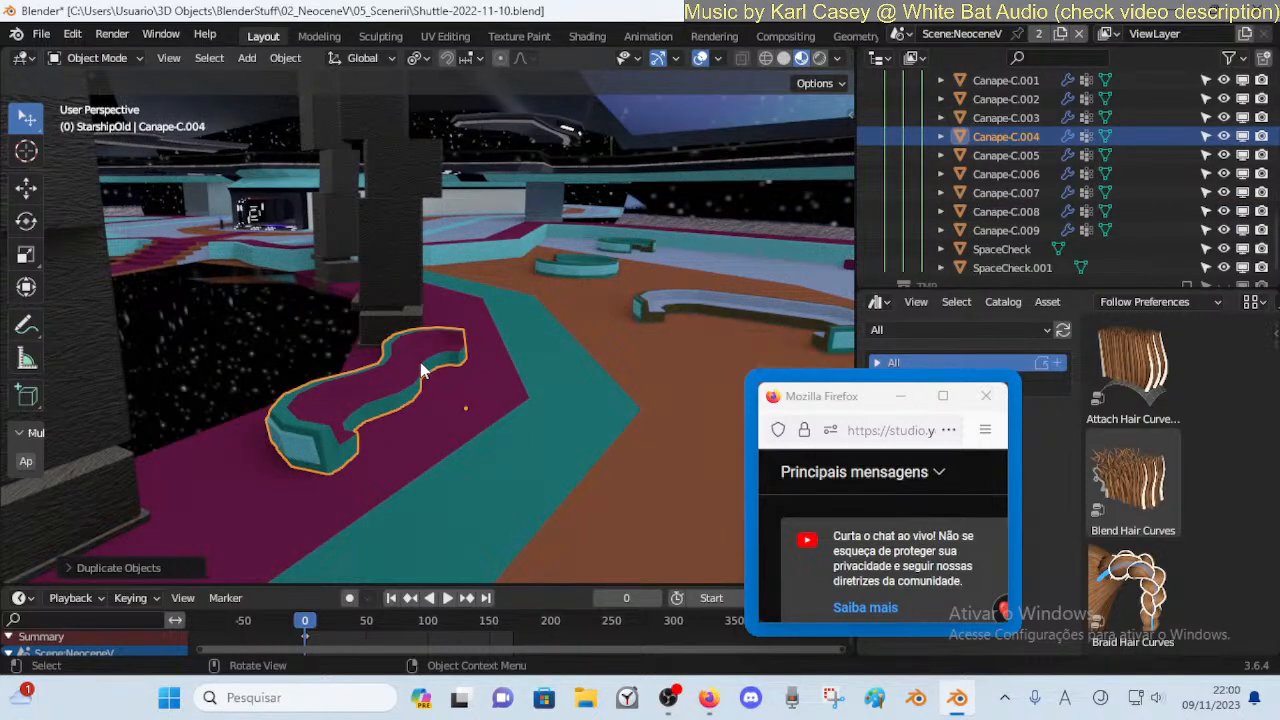
{"action": "key", "text": "F2"}
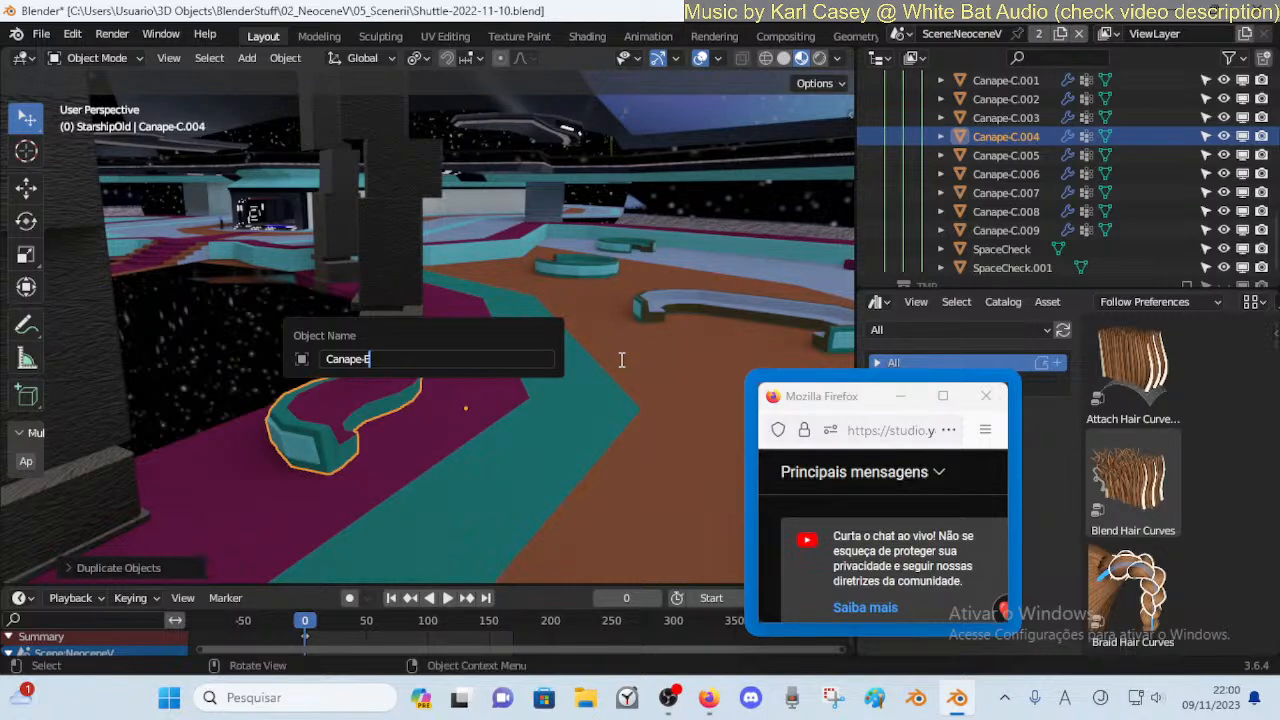
{"action": "key", "text": "Return"}
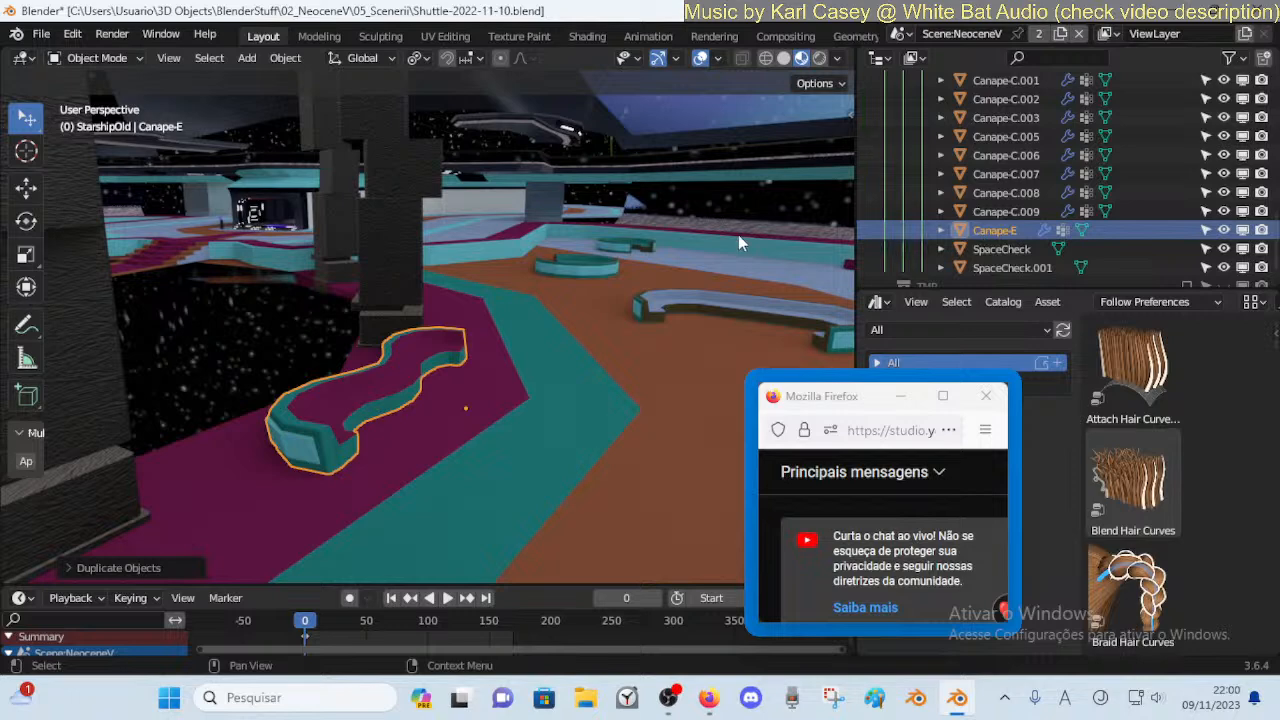
Move Canape-E into the Shuttle-Assets collection under Shuttle
{"action": "key", "text": "m"}
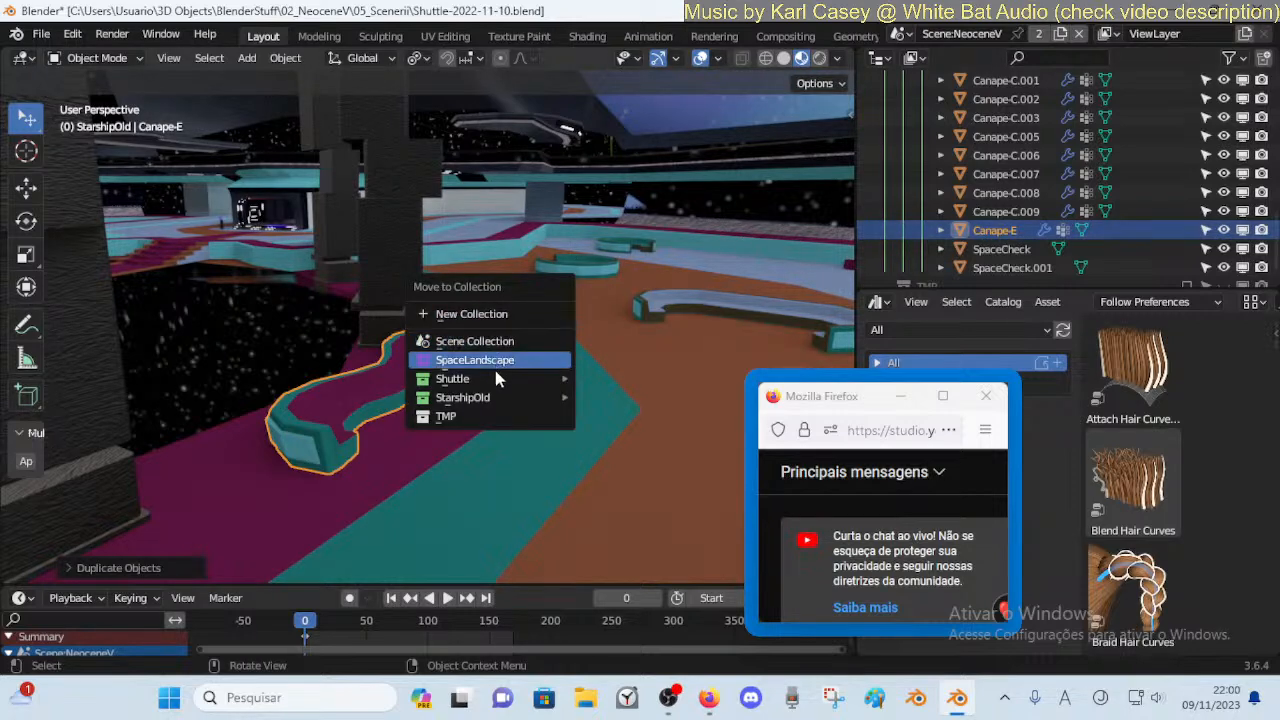
{"action": "mouse_move", "coordinate": [495, 382]}
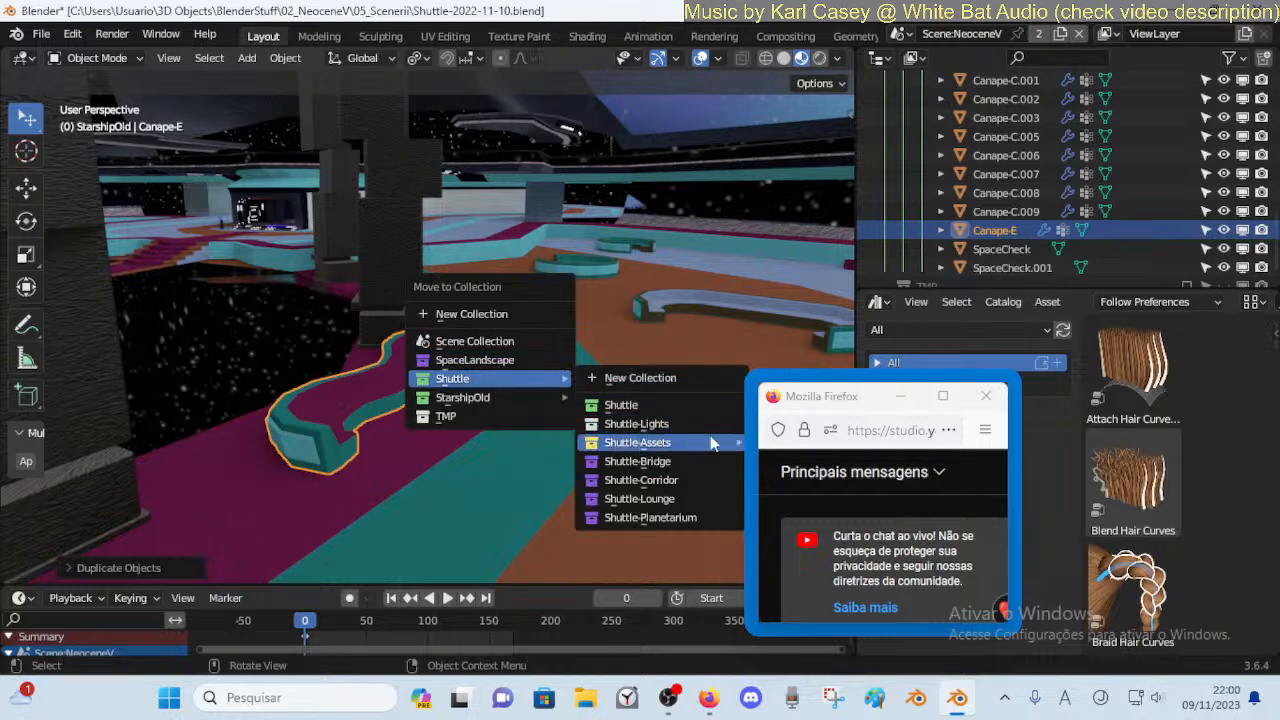
{"action": "left_click_drag", "start_coordinate": [808, 410], "coordinate": [977, 412]}
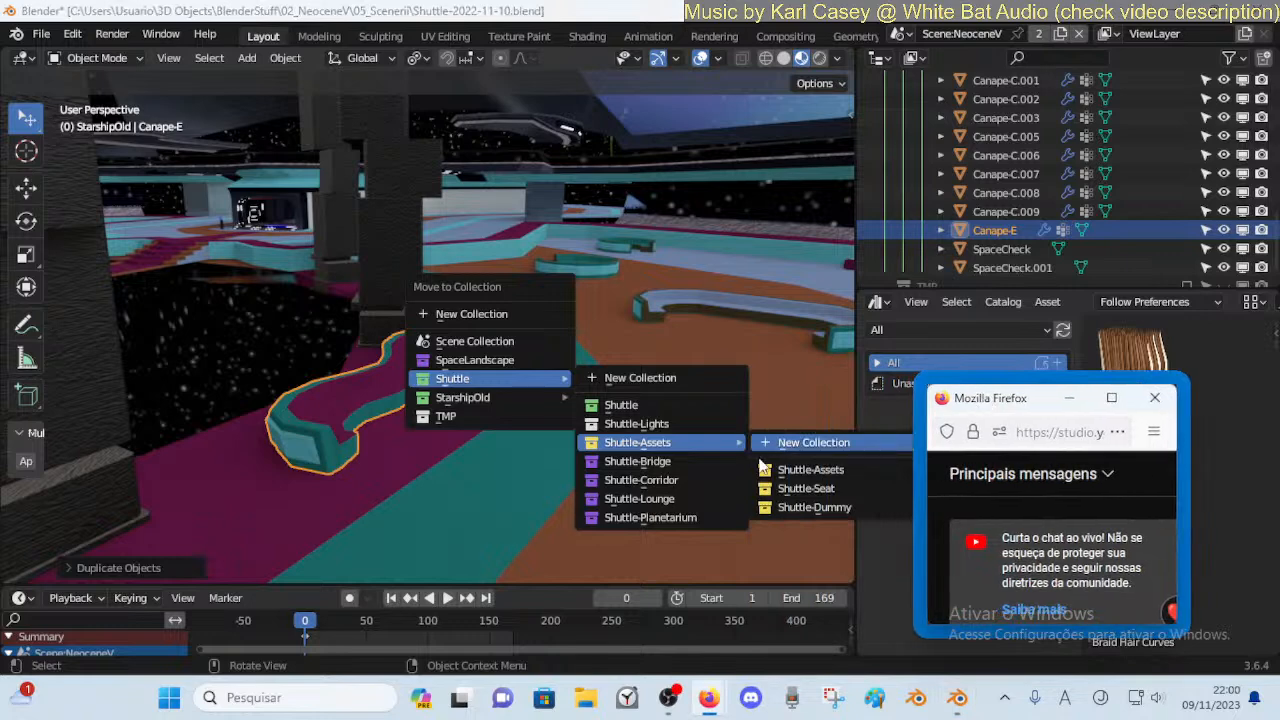
{"action": "left_click", "coordinate": [800, 470]}
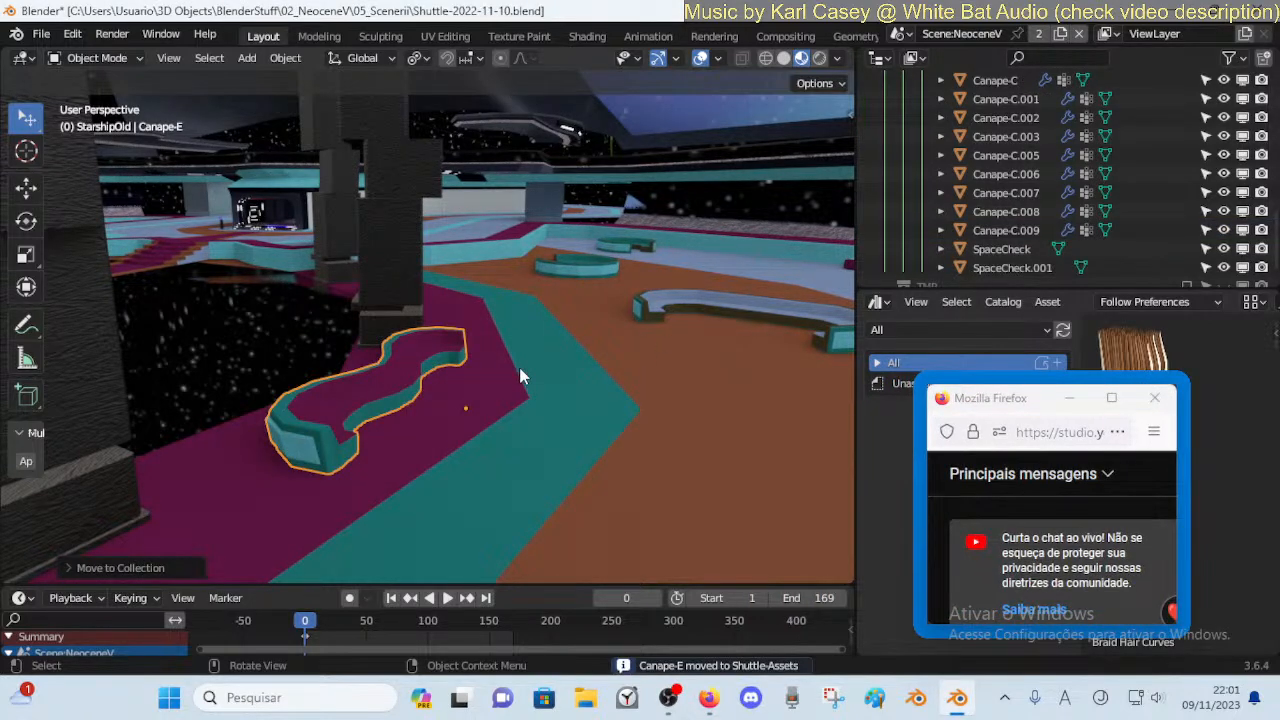
Collapse the ASSETS collection of StarshipOld in the Outliner and bring the Shuttle collection into view
{"action": "key", "text": "KP_0"}
{"action": "key", "text": "KP_0"}
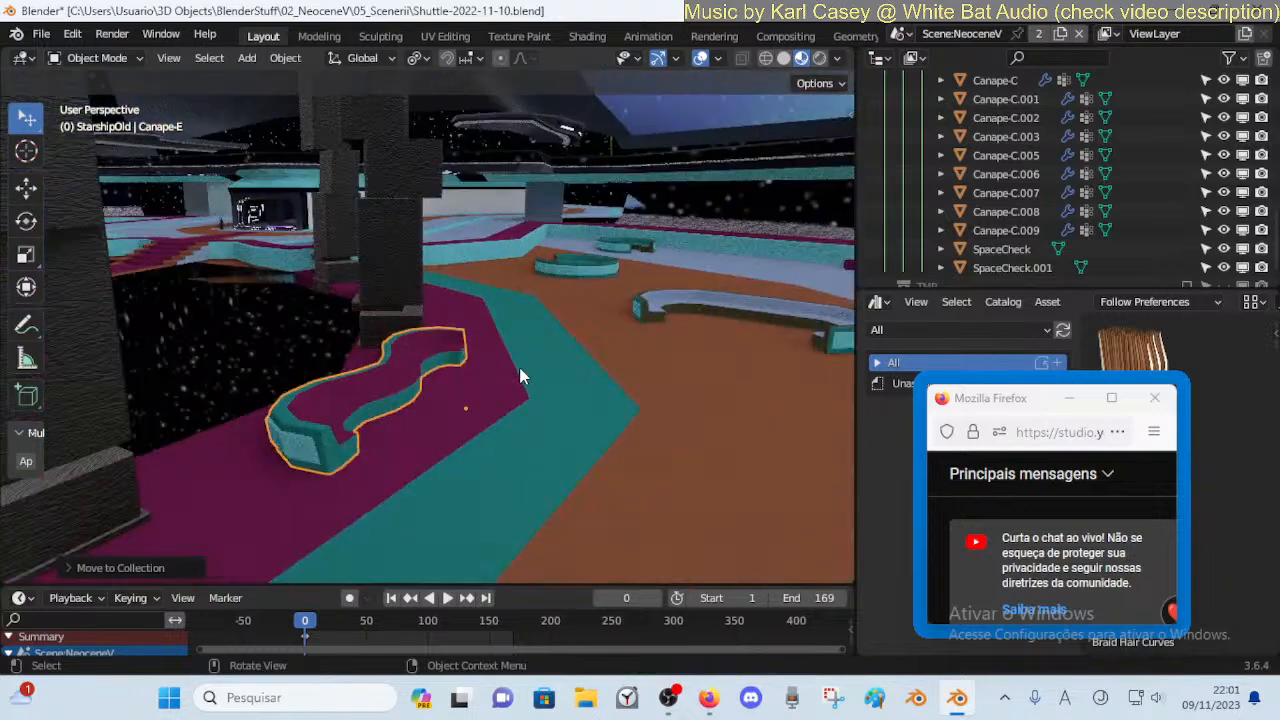
{"action": "scroll", "coordinate": [1050, 211], "scroll_direction": "up", "scroll_amount": 8}
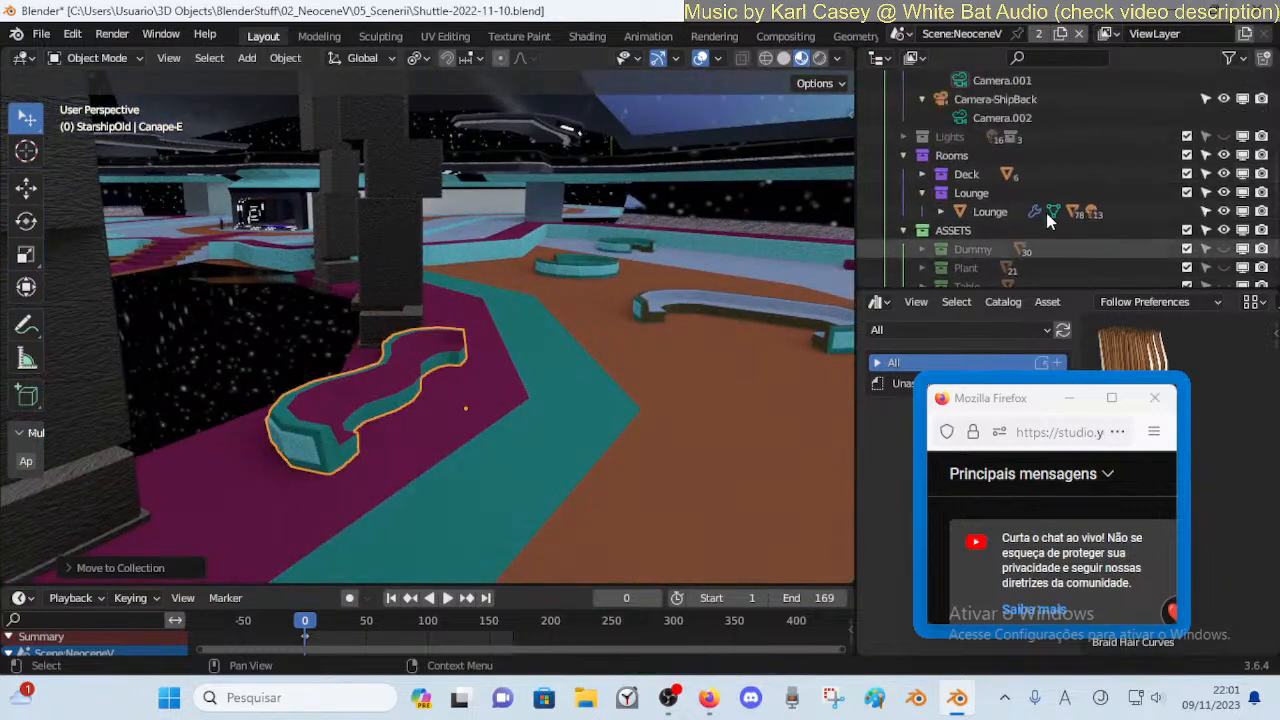
{"action": "left_click", "coordinate": [903, 230]}
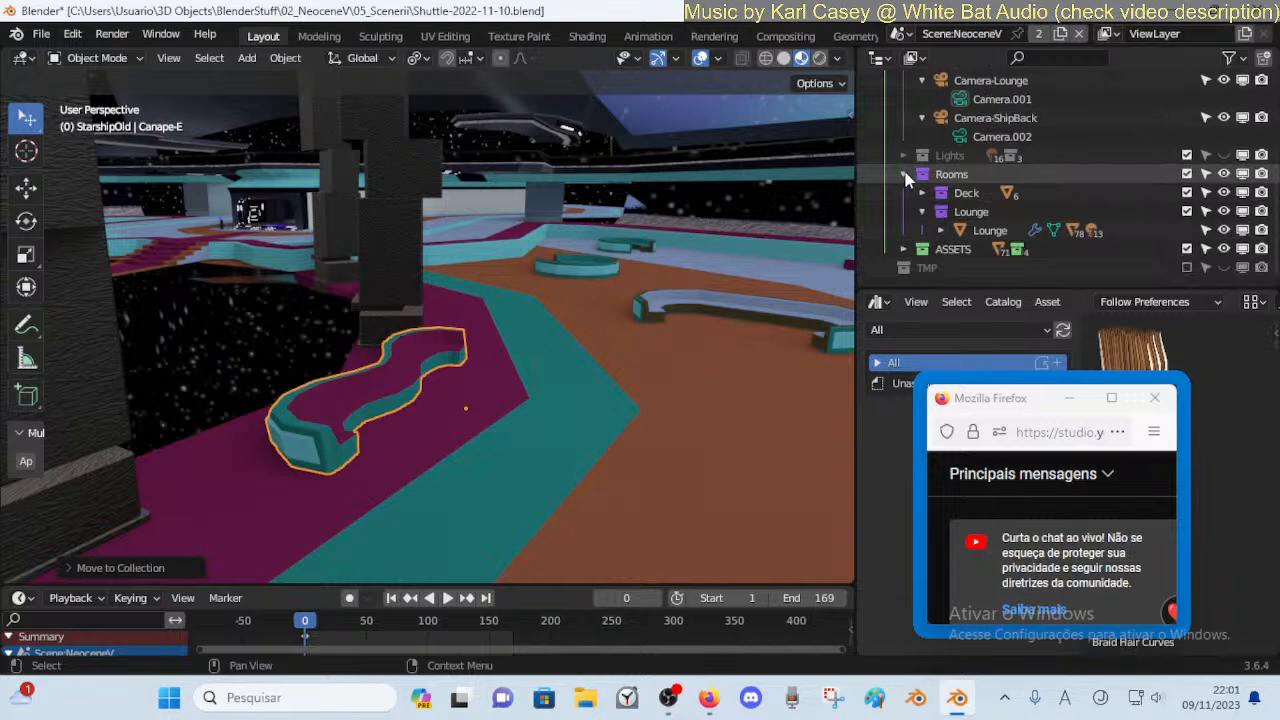
{"action": "scroll", "coordinate": [910, 170], "scroll_direction": "up", "scroll_amount": 6}
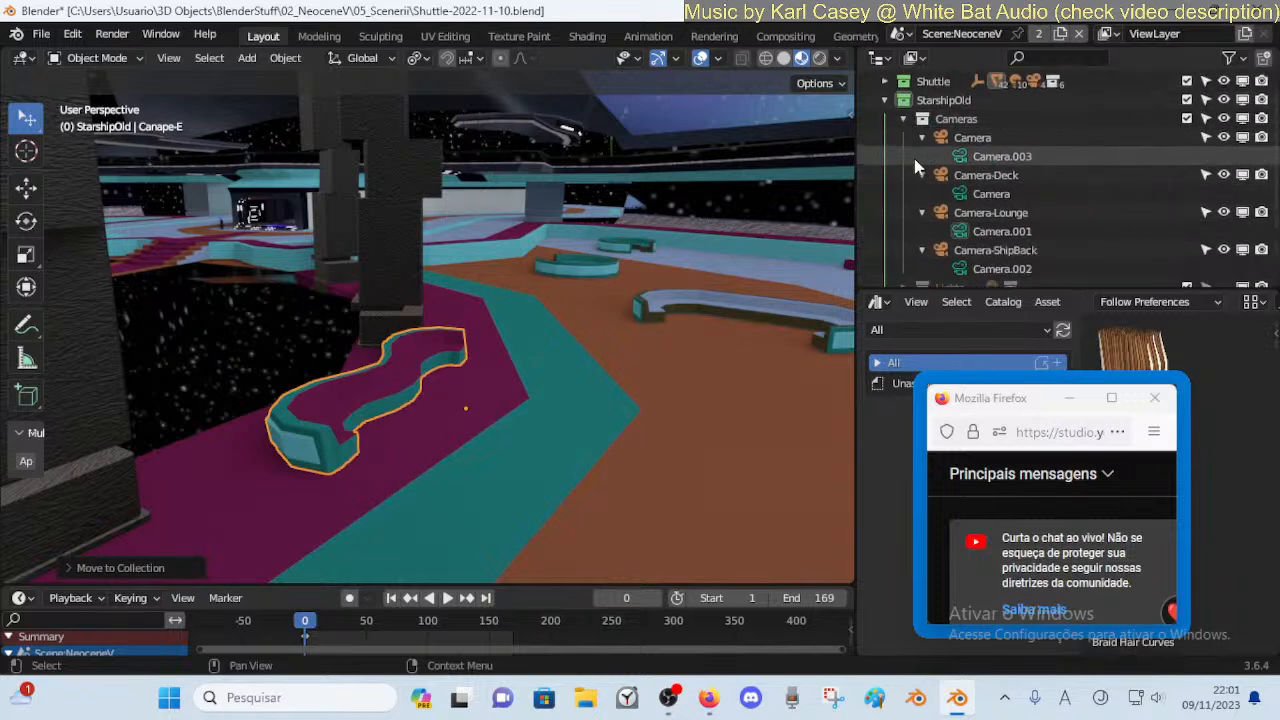
Collapse the StarshipOld collection in the Outliner and expand the Shuttle collection
{"action": "left_click", "coordinate": [905, 157]}
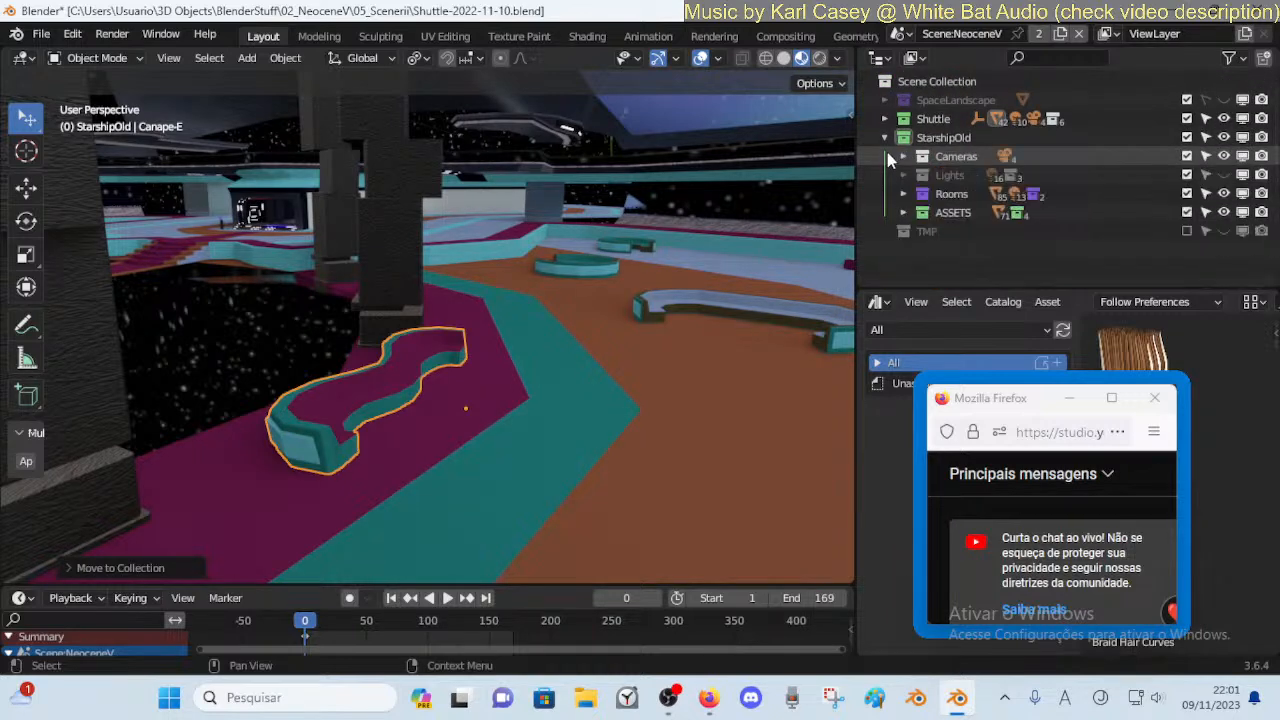
{"action": "left_click", "coordinate": [885, 138]}
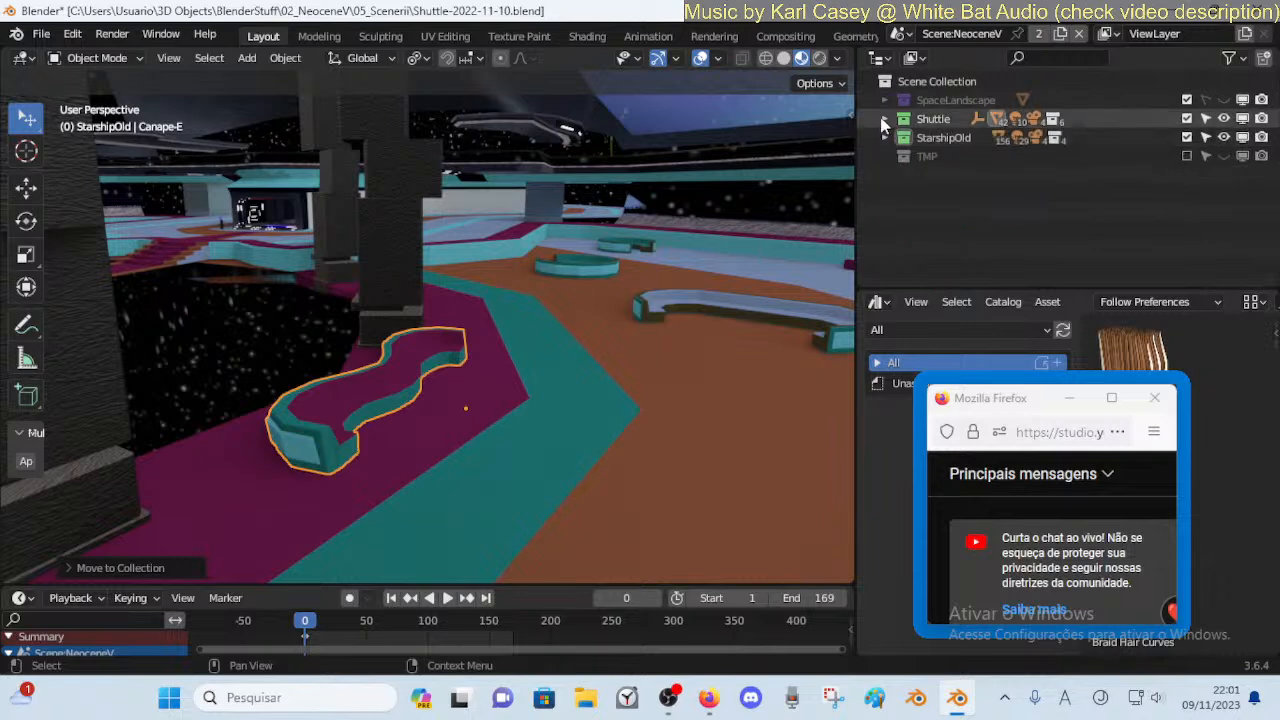
{"action": "left_click", "coordinate": [884, 120]}
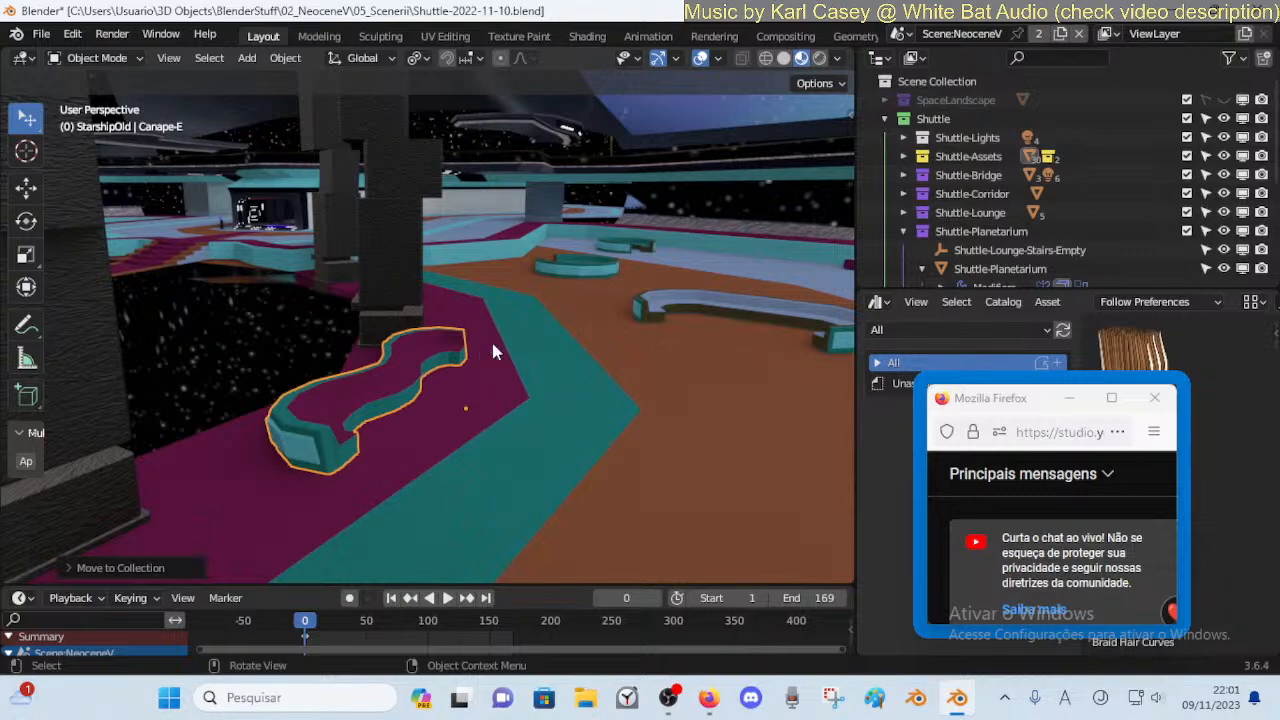
Snap Canape-E to the 3D cursor inside the shuttle and bring the couch into close view
{"action": "scroll", "coordinate": [490, 342], "scroll_direction": "down", "scroll_amount": 10}
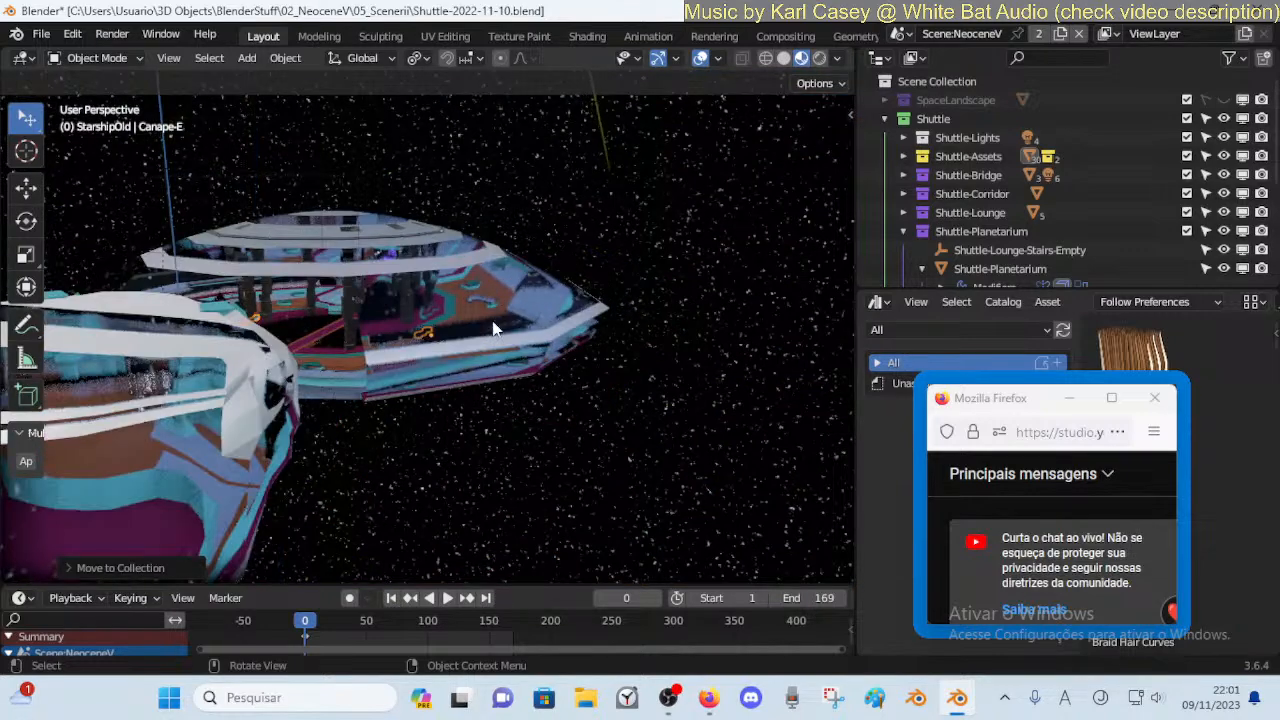
{"action": "scroll", "coordinate": [492, 300], "scroll_direction": "down", "scroll_amount": 2}
{"action": "middle_click_drag", "start_coordinate": [491, 277], "coordinate": [500, 315]}
{"action": "middle_click_drag", "start_coordinate": [492, 160], "coordinate": [452, 380], "text": "shift"}
{"action": "scroll", "coordinate": [450, 380], "scroll_direction": "up", "scroll_amount": 2}
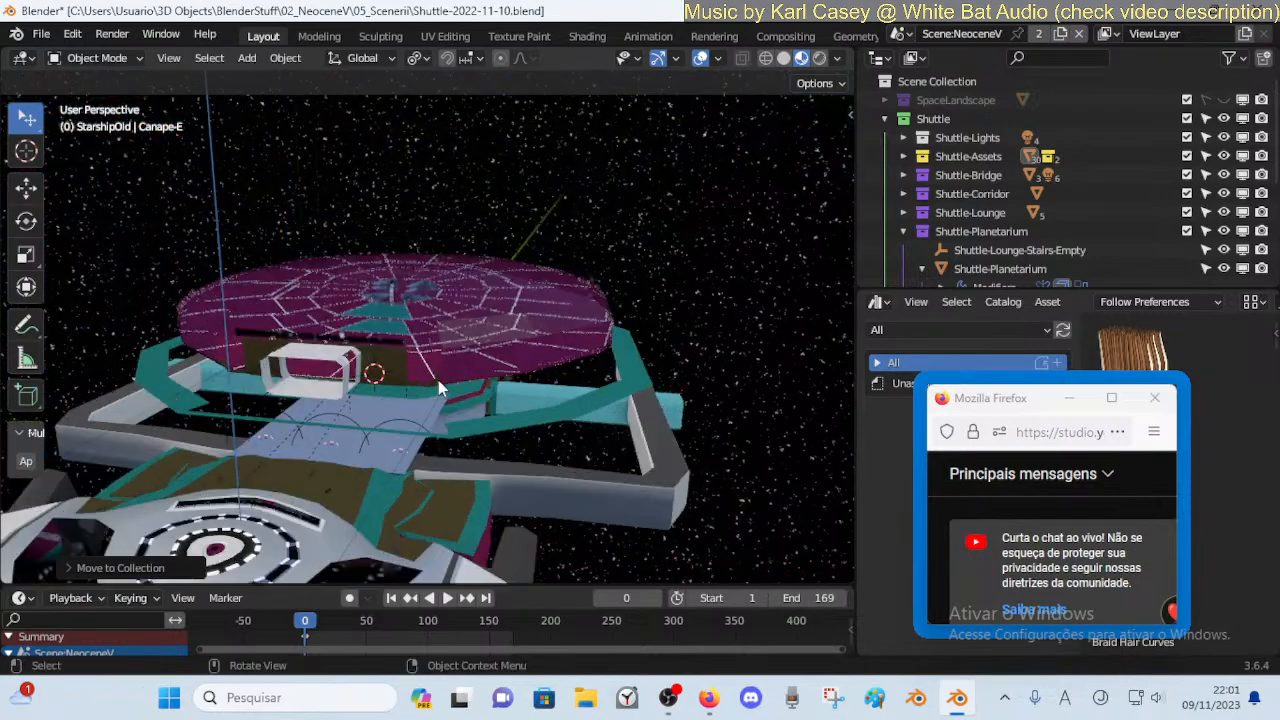
{"action": "scroll", "coordinate": [438, 380], "scroll_direction": "up", "scroll_amount": 2}
{"action": "key", "text": "shift+s"}
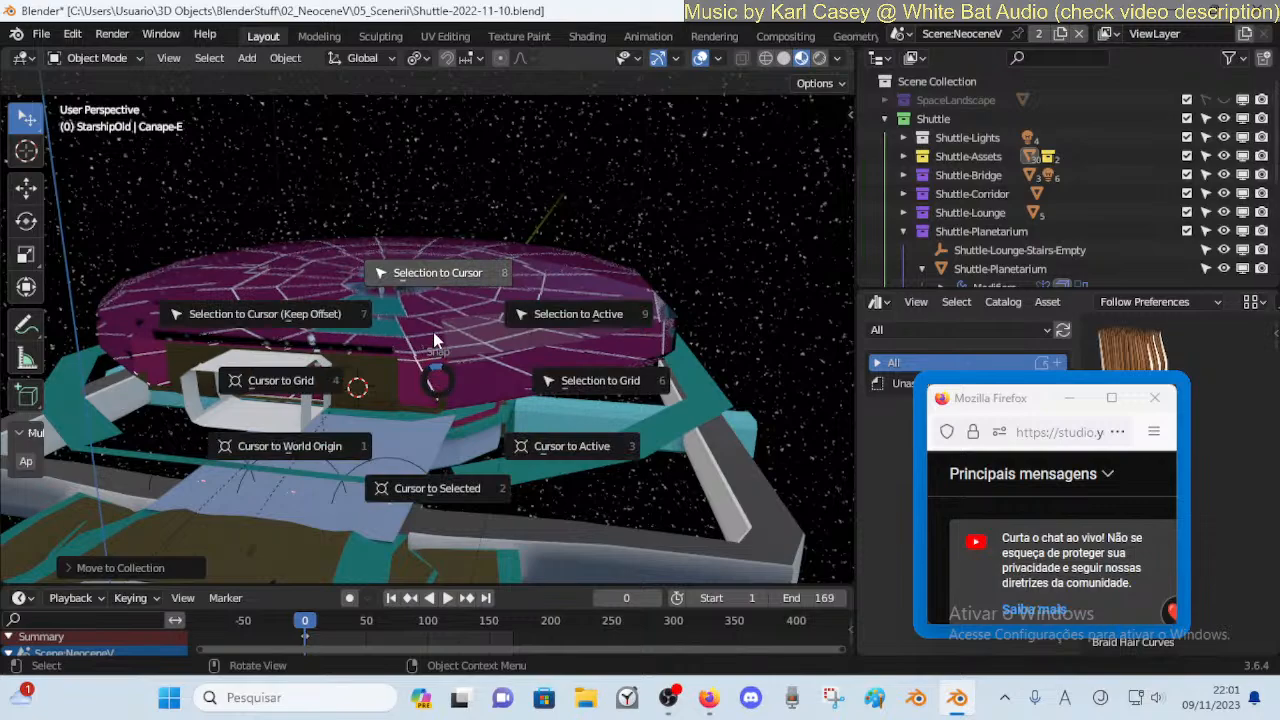
{"action": "left_click", "coordinate": [433, 338]}
{"action": "key", "text": "shift+grave"}
{"action": "key", "text": "w"}
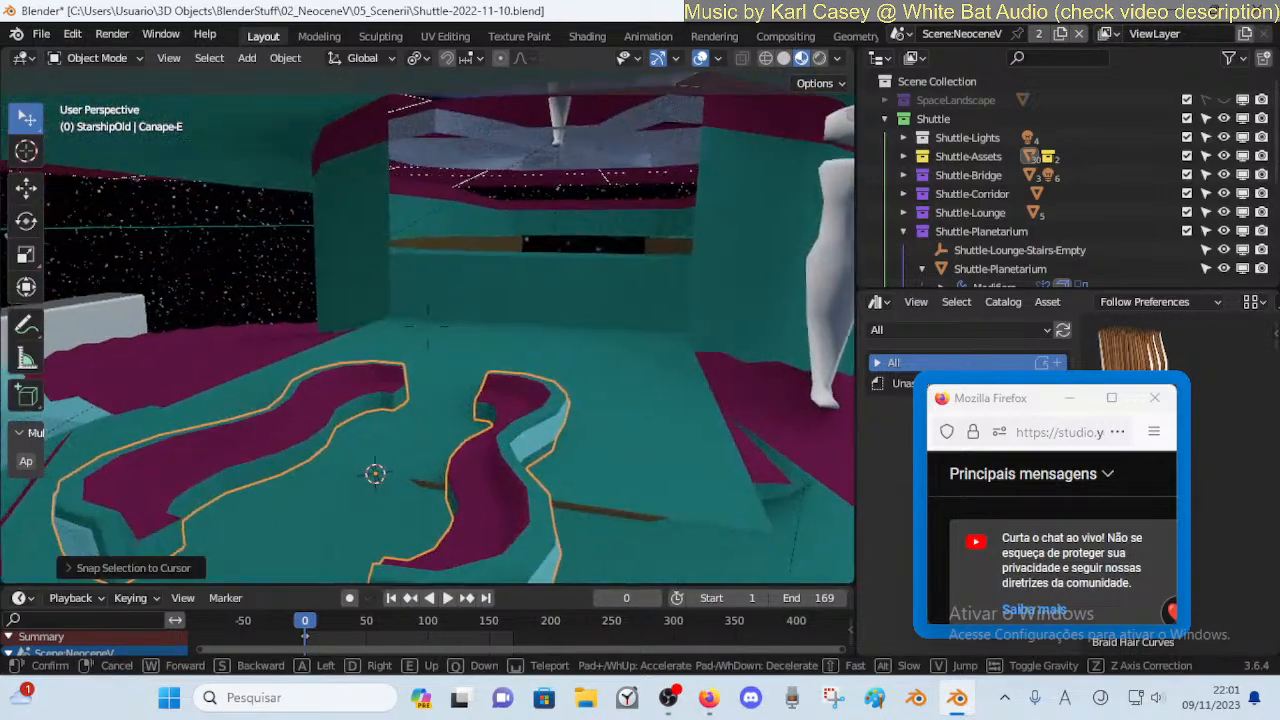
{"action": "left_click", "coordinate": [418, 385]}
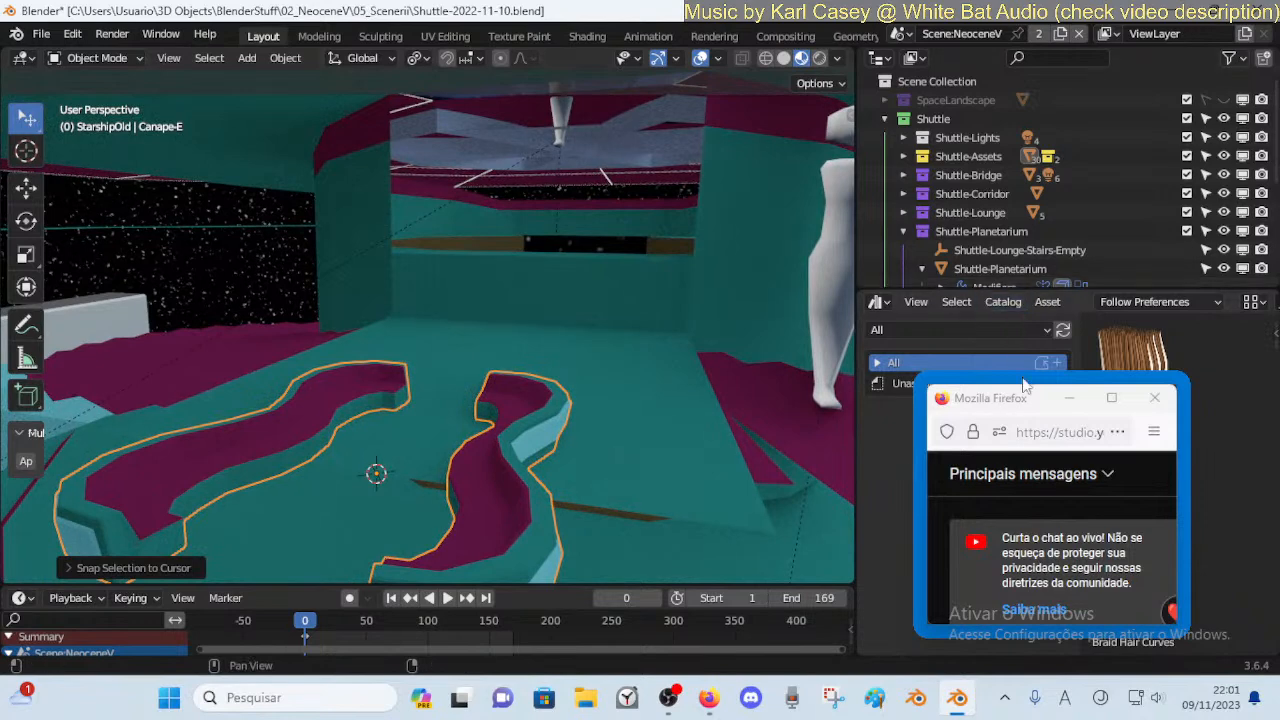
Remove the Mirror.001 and Mirror modifiers from Canape-E
{"action": "left_click_drag", "start_coordinate": [1030, 400], "coordinate": [650, 105]}
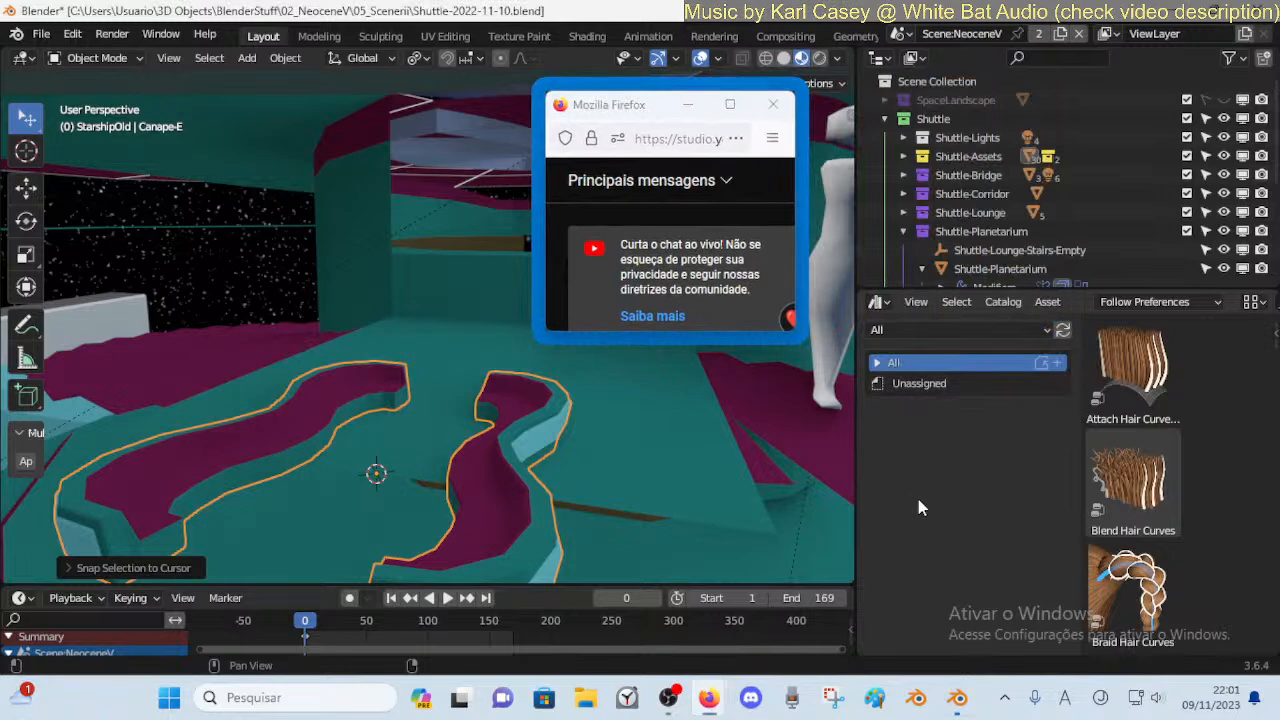
{"action": "key", "text": "shift+F7"}
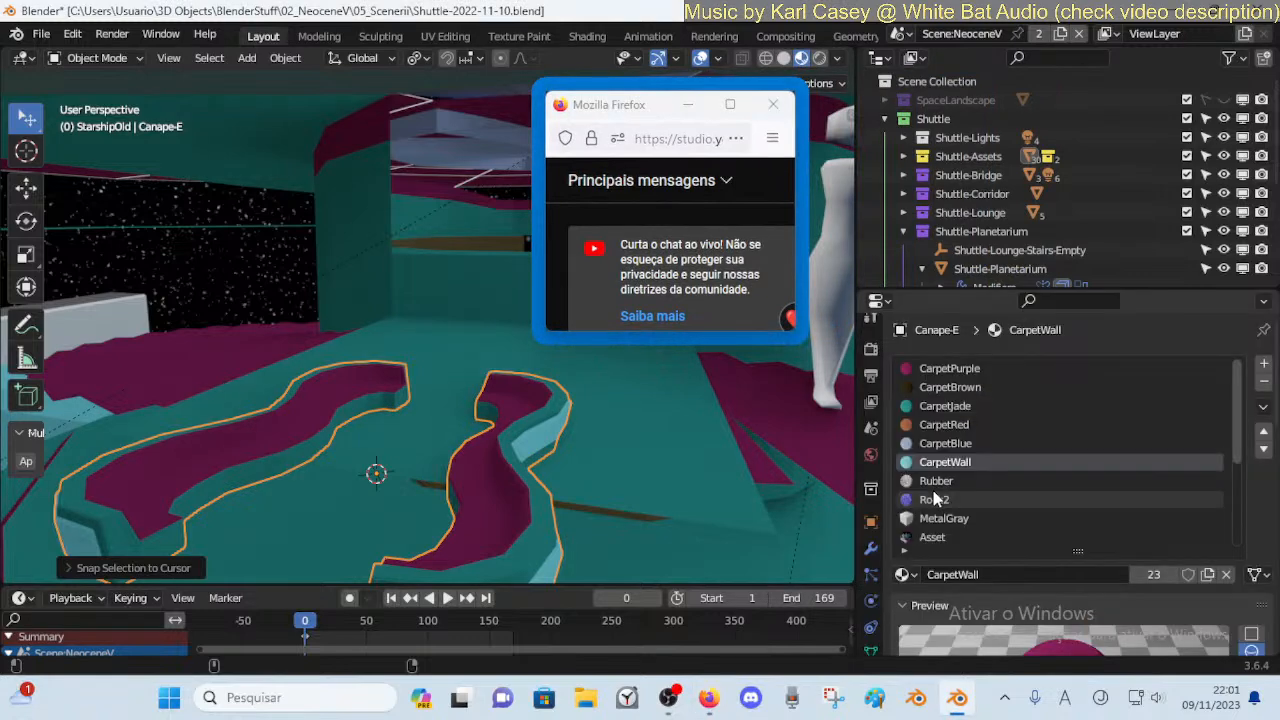
{"action": "left_click", "coordinate": [870, 548]}
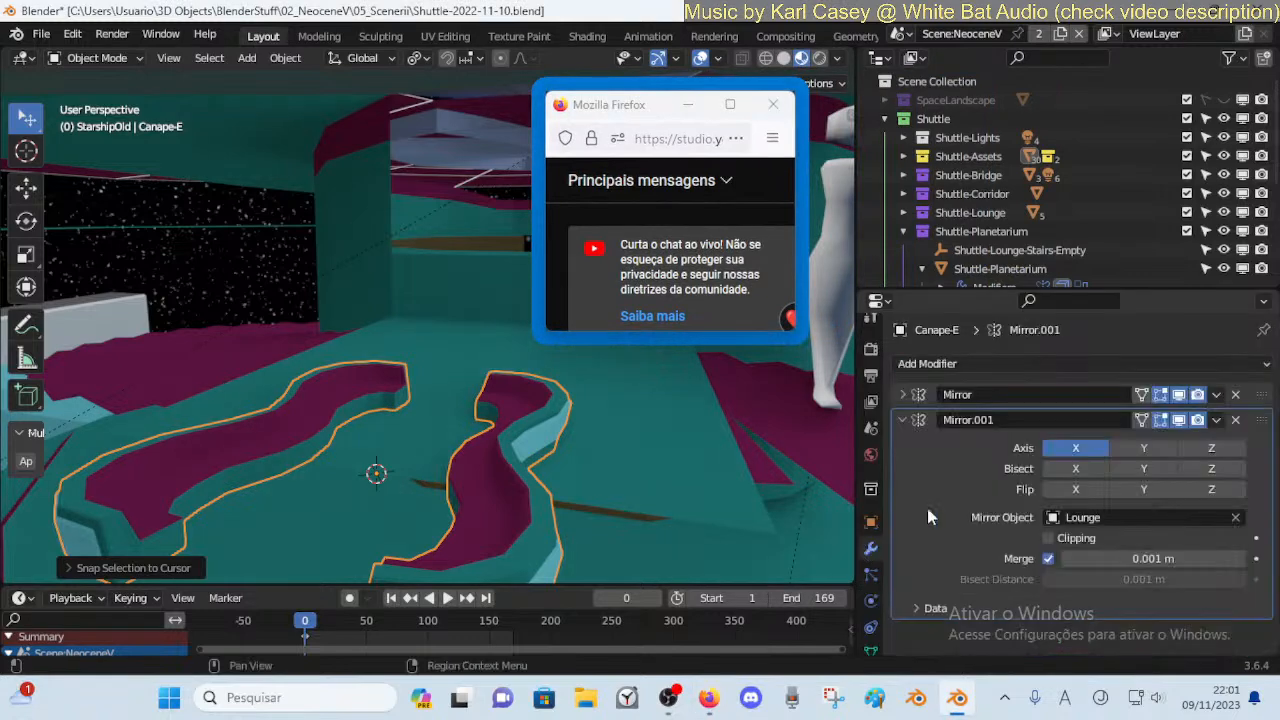
{"action": "left_click", "coordinate": [1235, 420]}
{"action": "left_click", "coordinate": [1233, 395]}
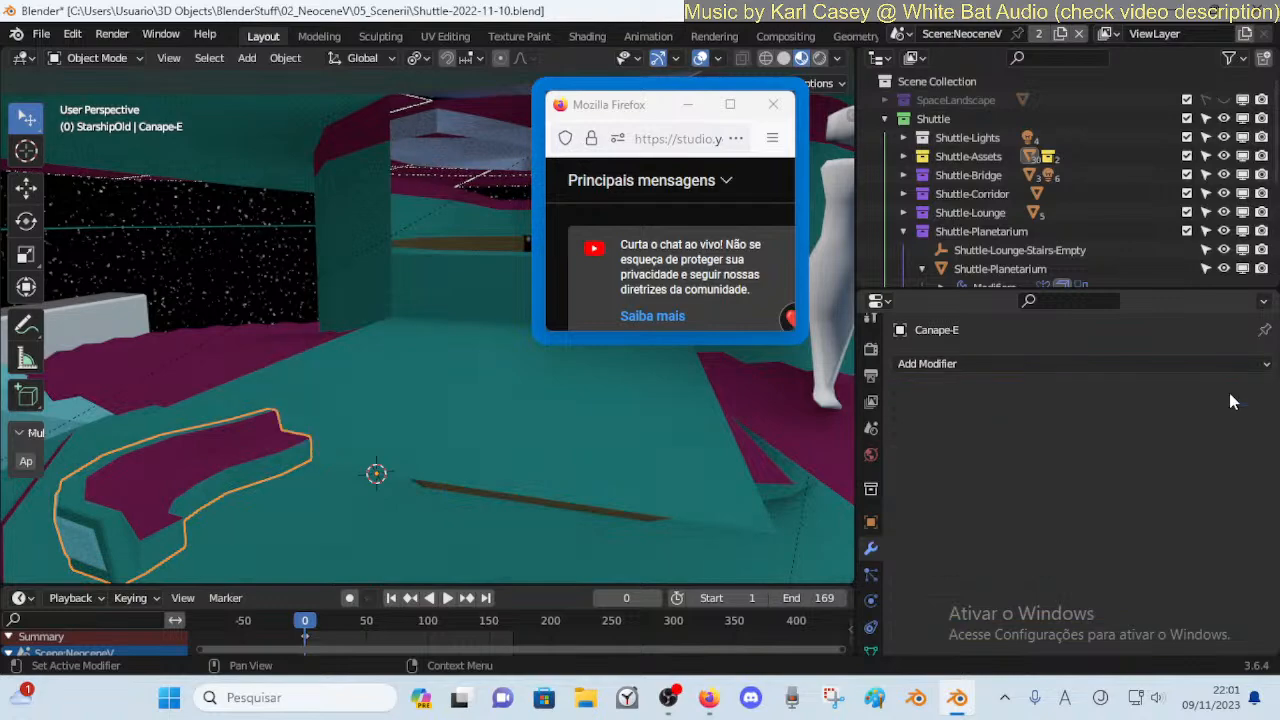
Undo the removal of Canape-E's first Mirror modifier and move the chat window clear of the viewport
{"action": "middle_click_drag", "start_coordinate": [406, 434], "coordinate": [577, 269]}
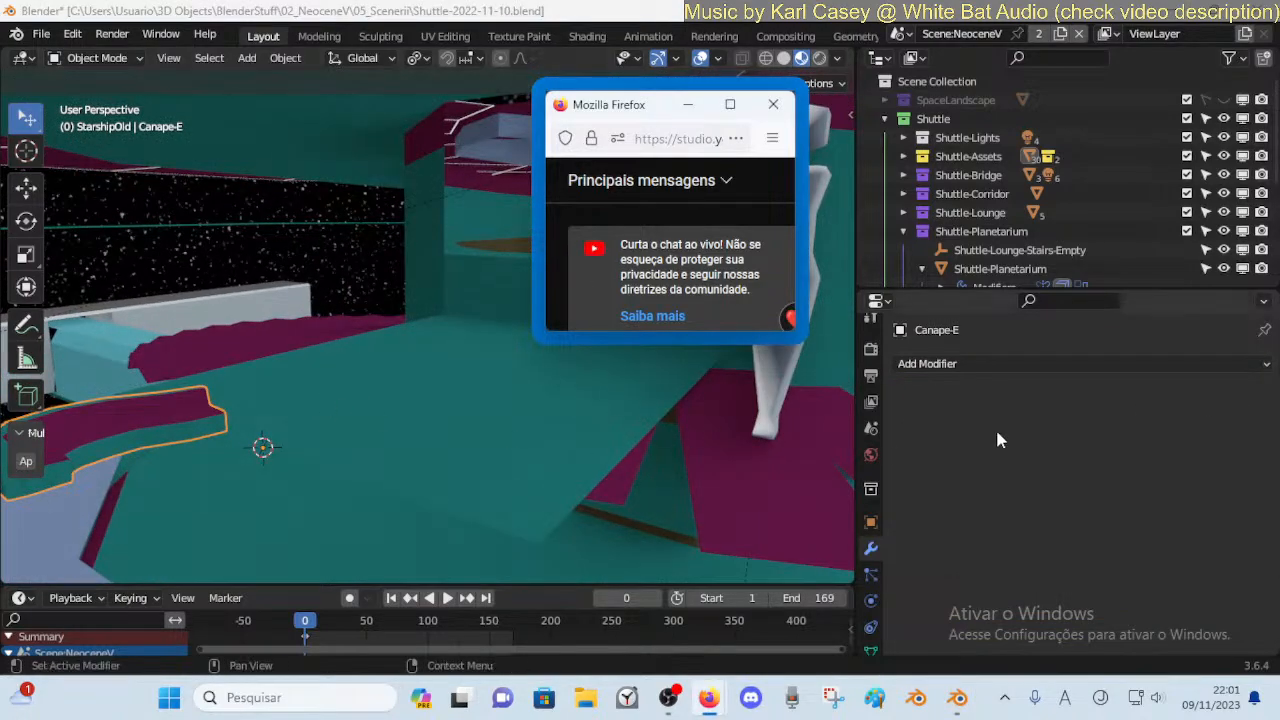
{"action": "left_click", "coordinate": [974, 360]}
{"action": "left_click_drag", "start_coordinate": [637, 104], "coordinate": [483, 129]}
{"action": "left_click", "coordinate": [948, 373]}
{"action": "left_click", "coordinate": [948, 373]}
{"action": "left_click", "coordinate": [944, 367]}
{"action": "key", "text": "ctrl+z"}
{"action": "key", "text": "shift+grave"}
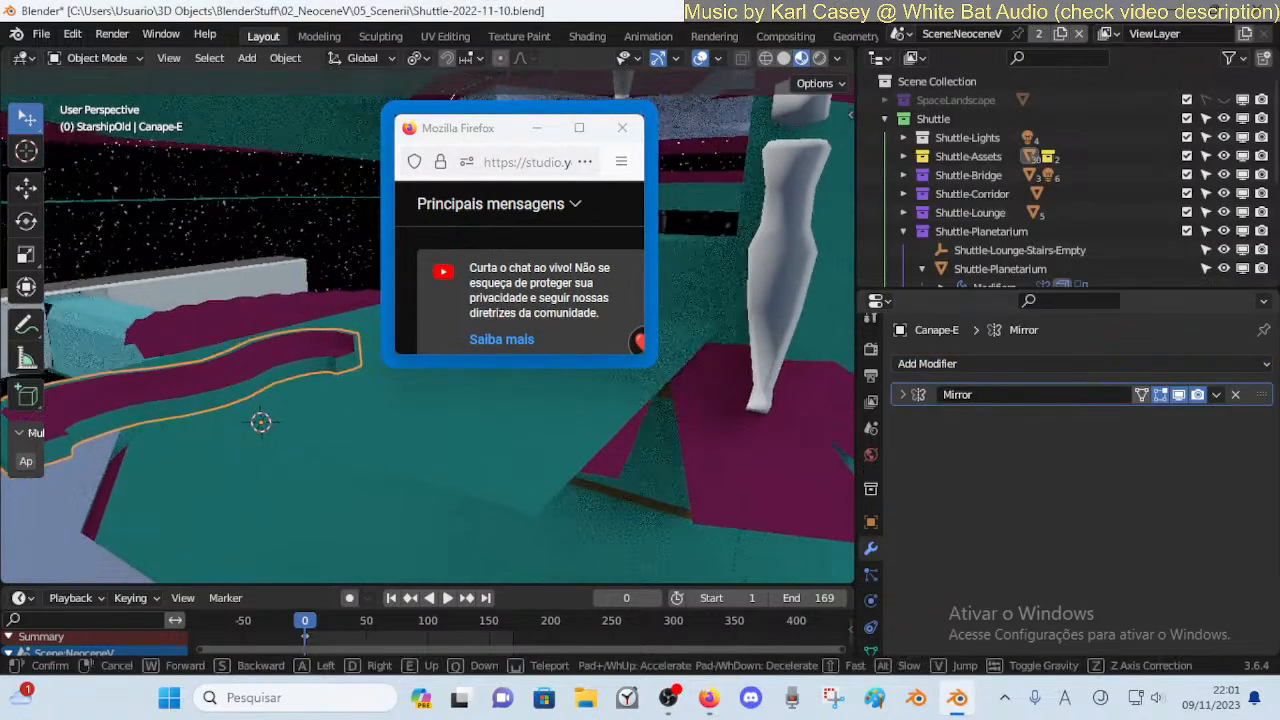
{"action": "left_click", "coordinate": [417, 170]}
{"action": "left_click_drag", "start_coordinate": [469, 128], "coordinate": [1025, 424]}
{"action": "left_click", "coordinate": [437, 360]}
Examine Canape-E's mesh in Edit Mode and its mirrored half, ending back in Object Mode
{"action": "key", "text": "shift+grave"}
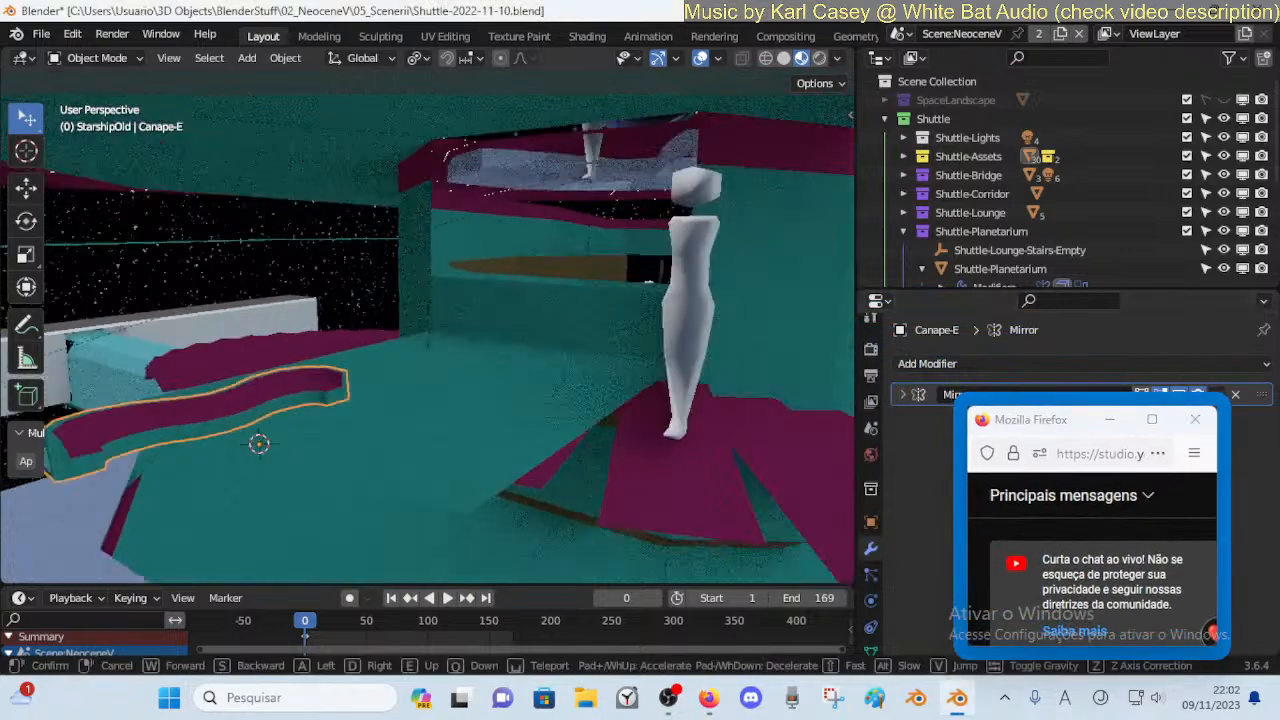
{"action": "left_click", "coordinate": [437, 360]}
{"action": "key", "text": "Tab"}
{"action": "key", "text": "shift+grave"}
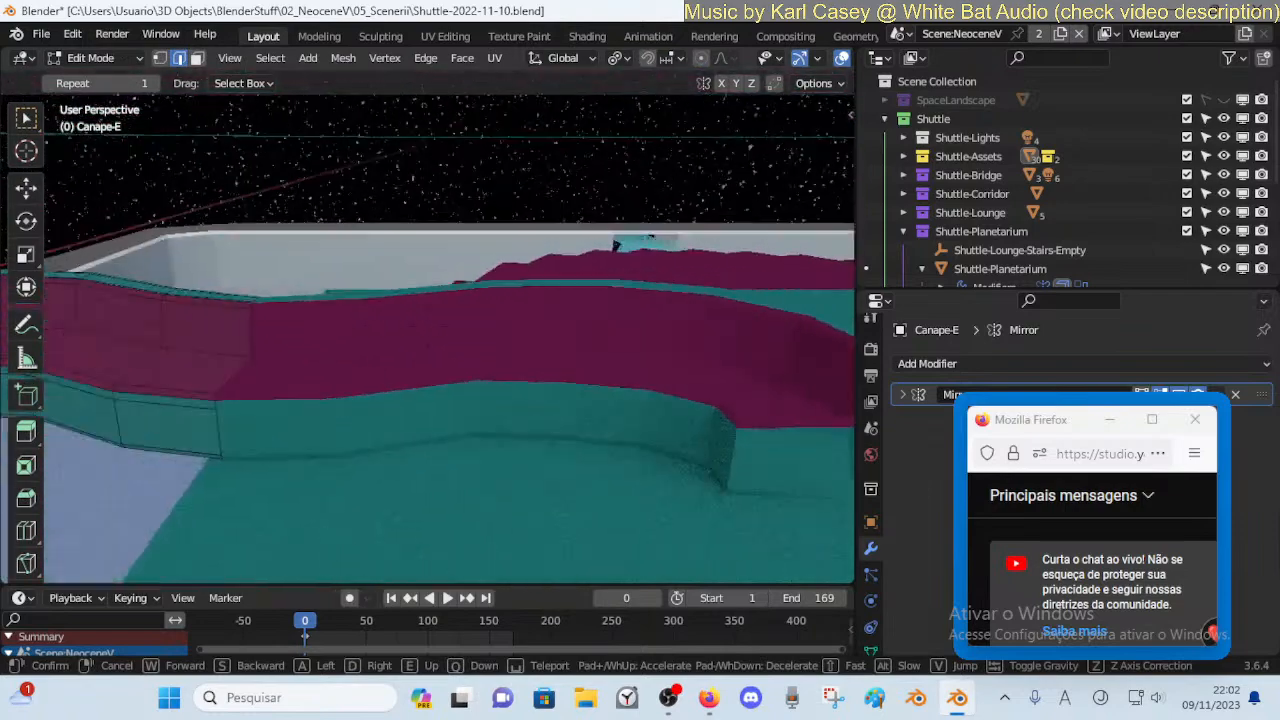
{"action": "left_click", "coordinate": [449, 460]}
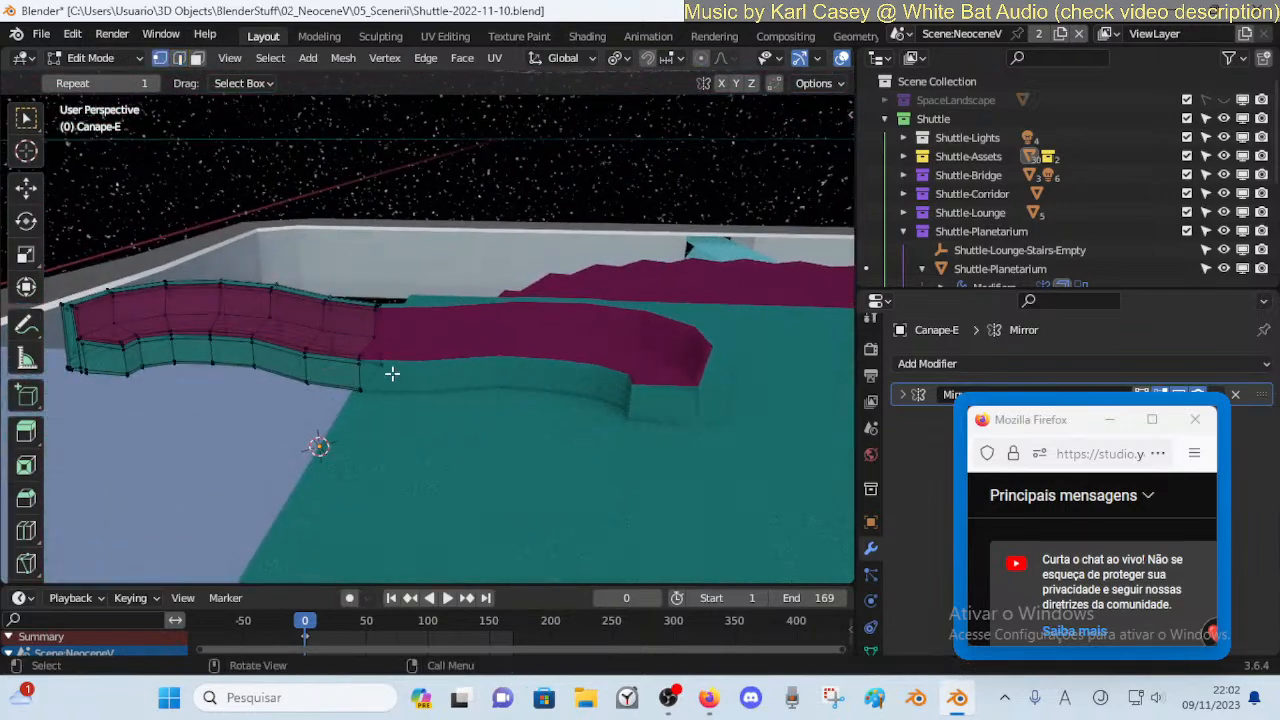
{"action": "key", "text": "shift+grave"}
{"action": "key", "text": "w"}
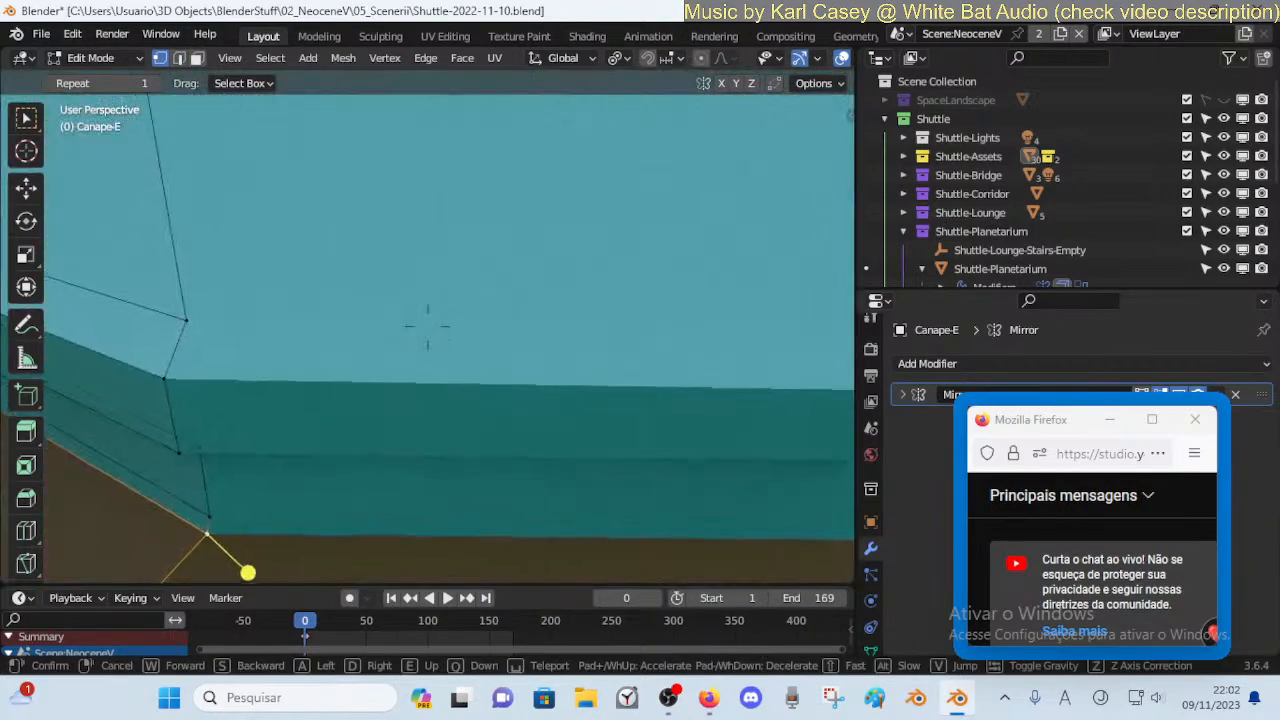
{"action": "key", "text": "s"}
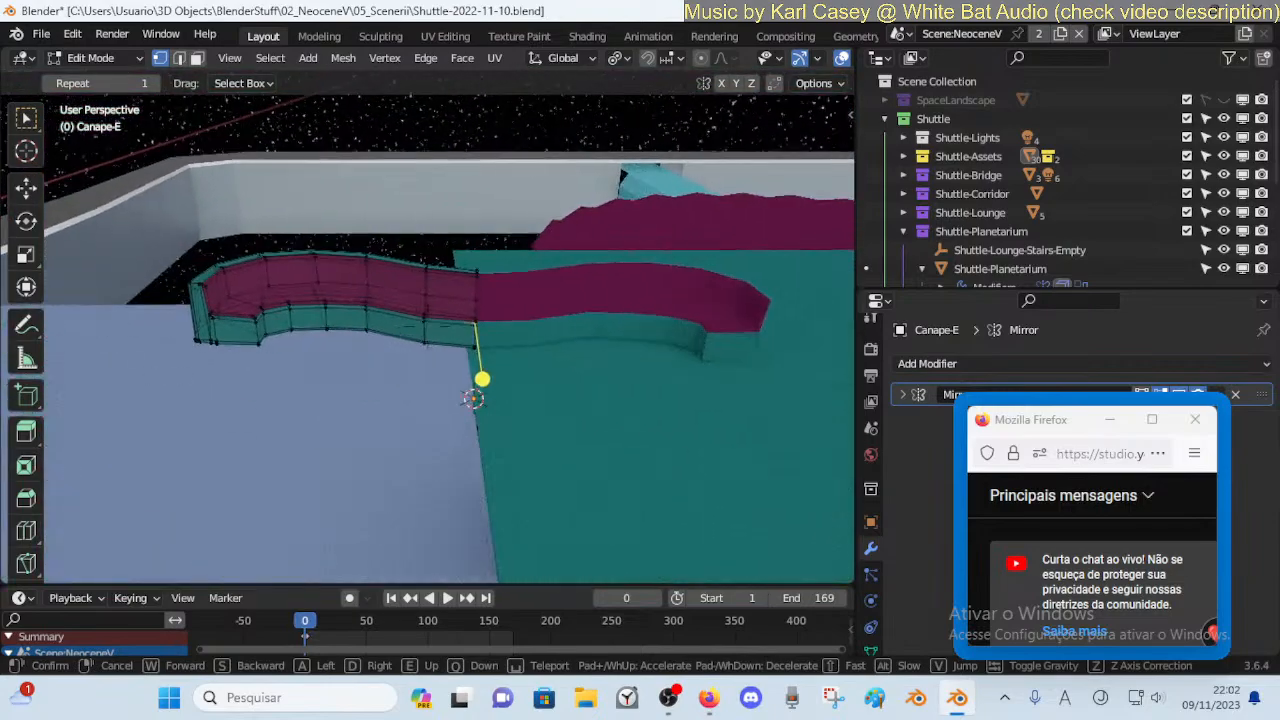
{"action": "left_click", "coordinate": [503, 343]}
{"action": "key", "text": "Tab"}
{"action": "key", "text": "shift+grave"}
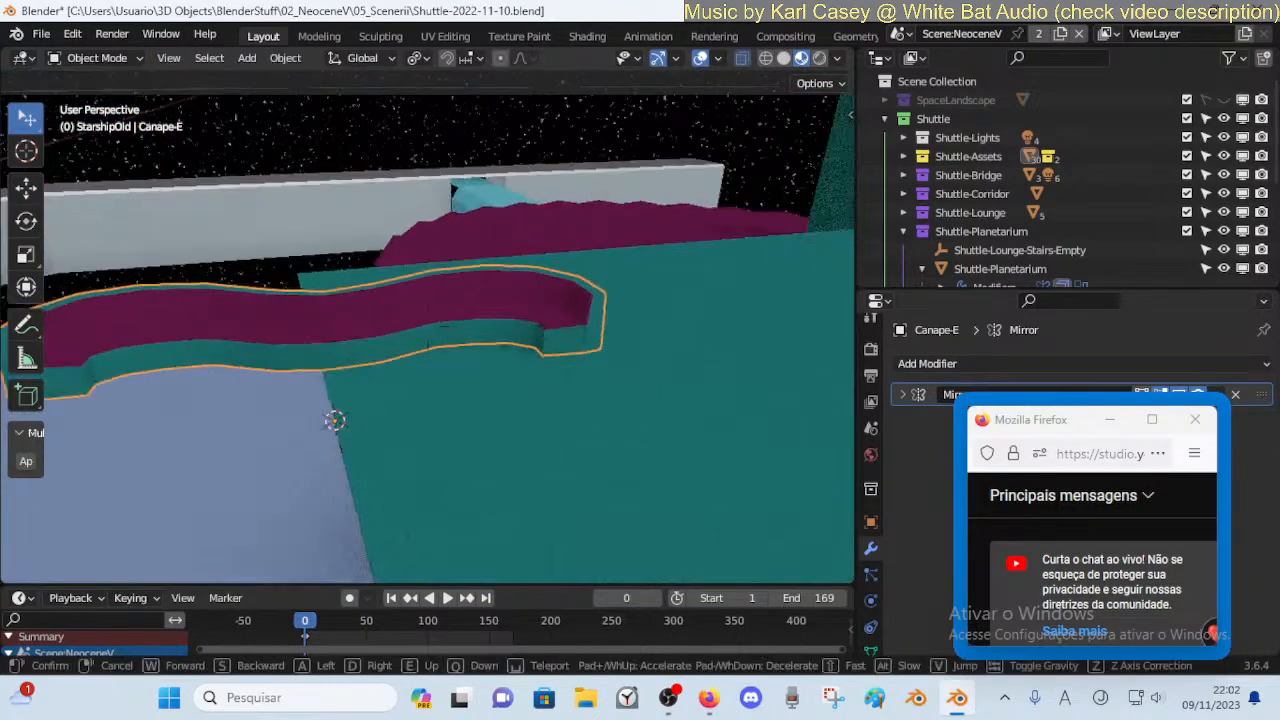
{"action": "key", "text": "s"}
{"action": "left_click", "coordinate": [477, 355]}
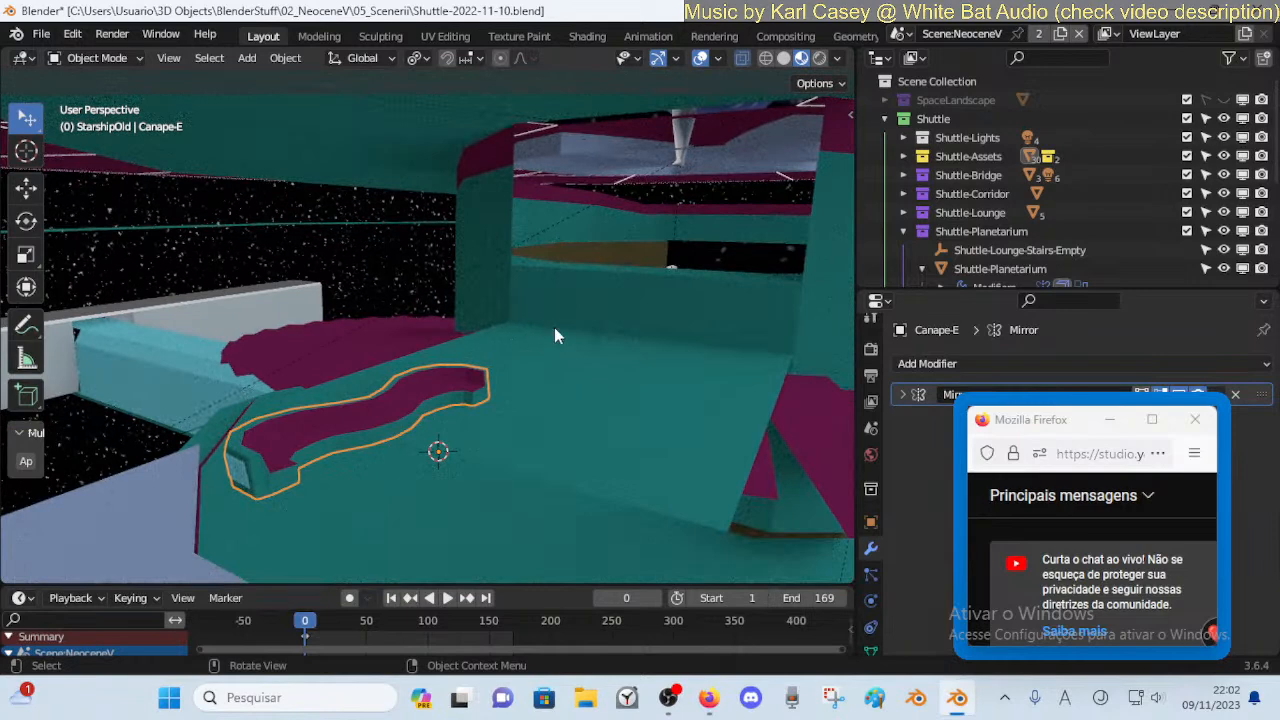
{"action": "key", "text": "r"}
{"action": "key", "text": "z"}
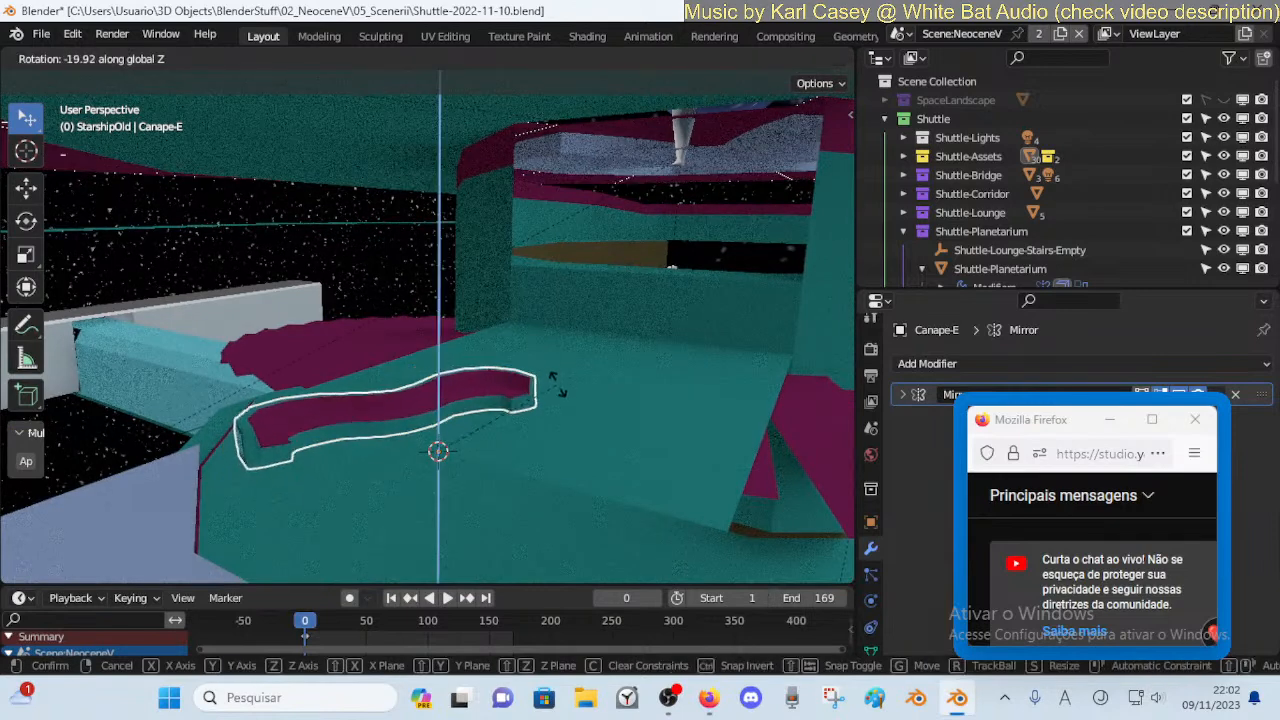
{"action": "left_click", "coordinate": [563, 397]}
Clear Canape-E's rotation and apply all of its transforms
{"action": "key", "text": "alt+r"}
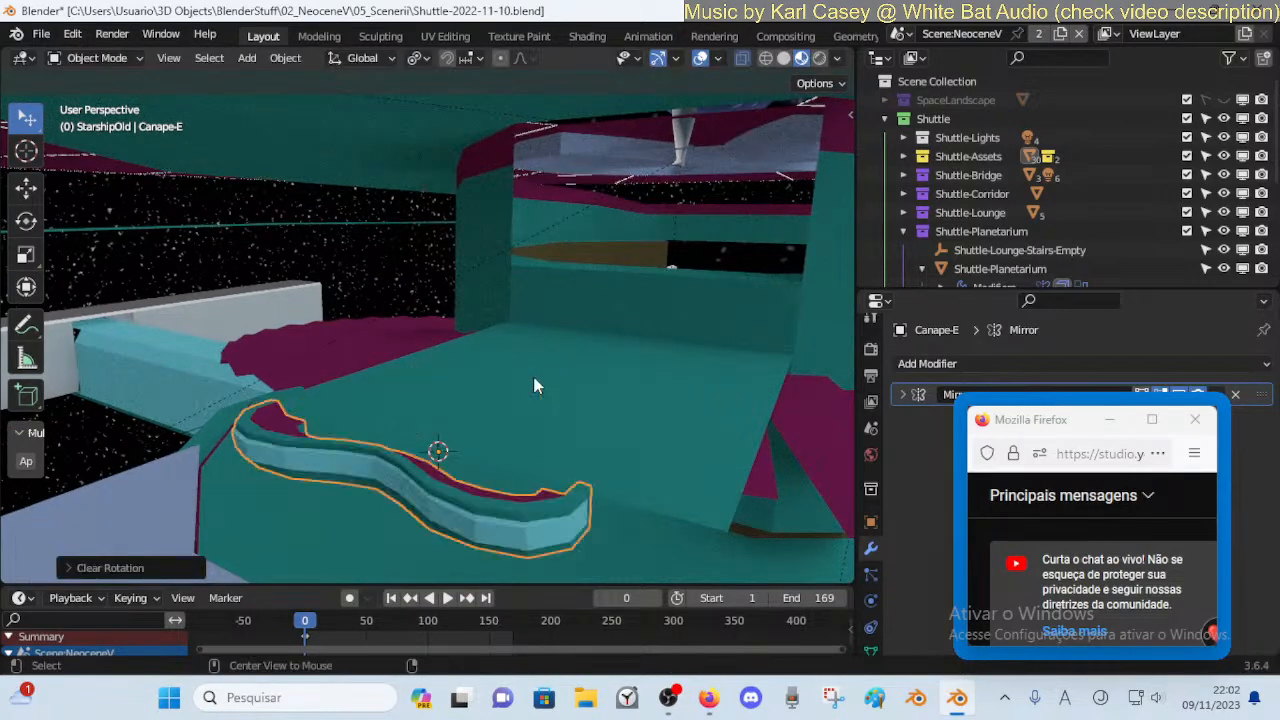
{"action": "key", "text": "g"}
{"action": "key", "text": "x"}
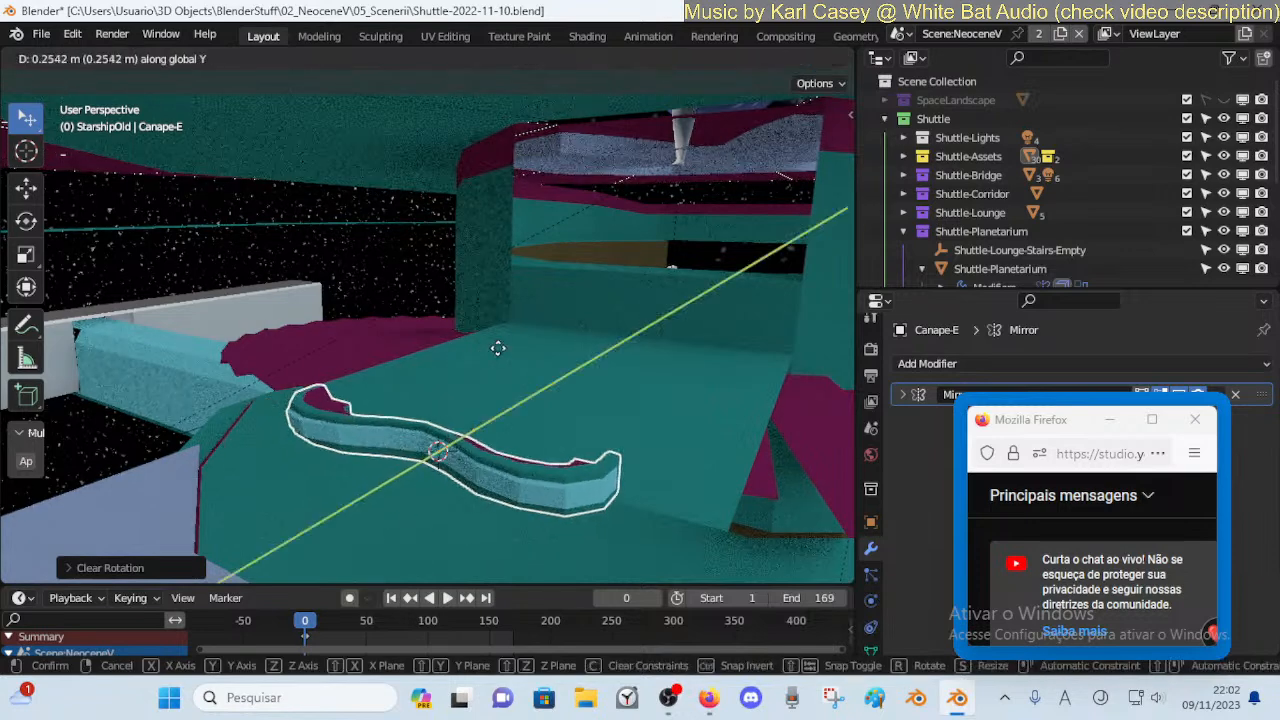
{"action": "key", "text": "Escape"}
{"action": "key", "text": "ctrl+a"}
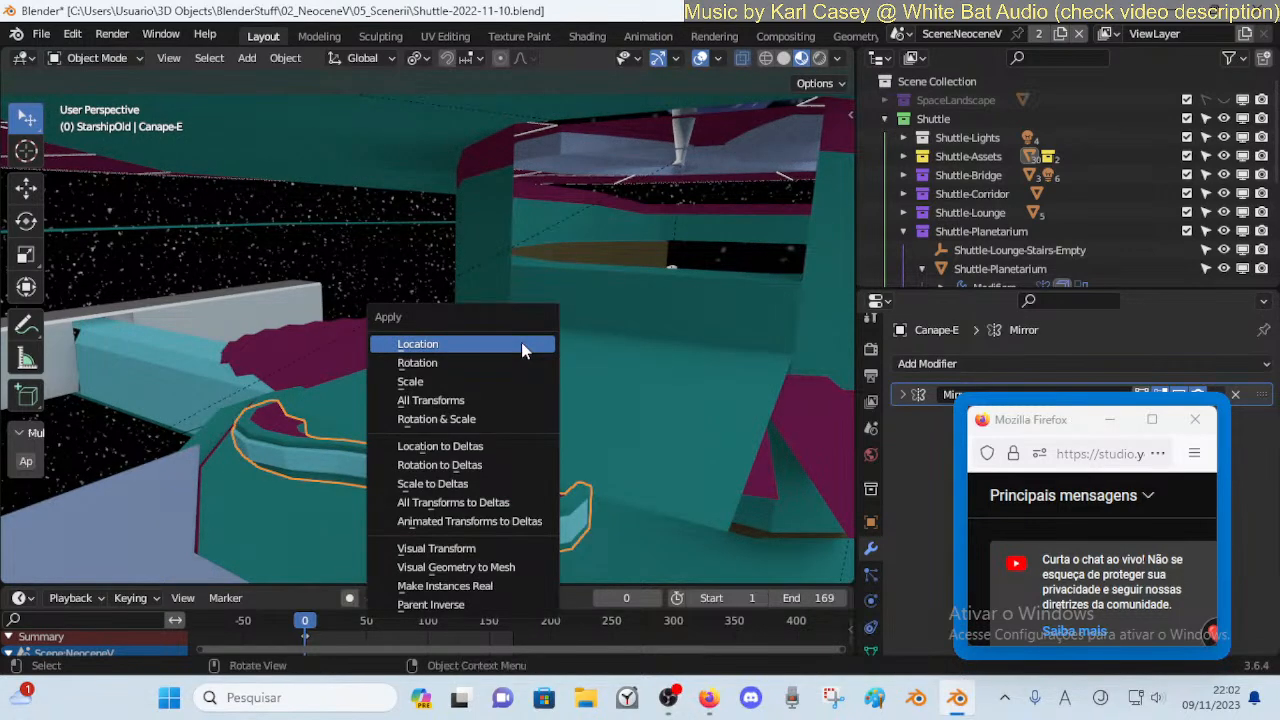
{"action": "left_click", "coordinate": [420, 397]}
Raise Canape-E about 0.55 m along the Z axis above the shuttle floor
{"action": "key", "text": "g"}
{"action": "key", "text": "z"}
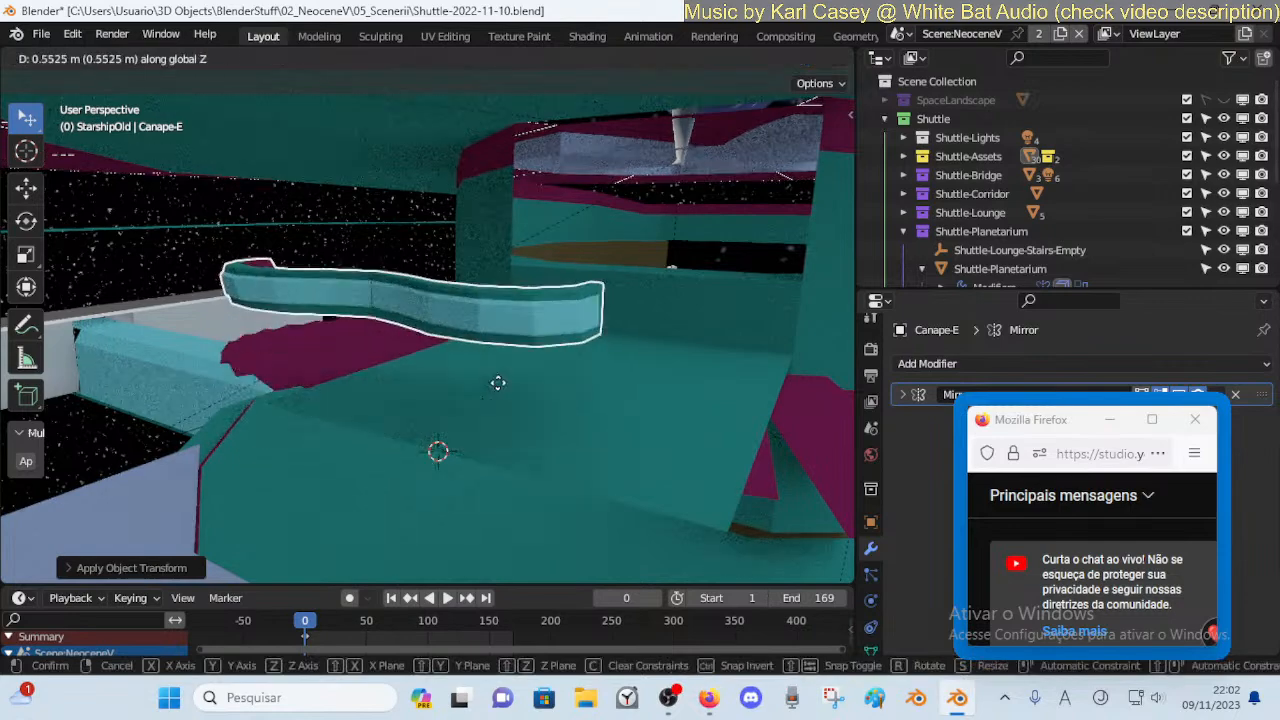
{"action": "left_click", "coordinate": [497, 373]}
{"action": "key", "text": "shift+grave"}
{"action": "key", "text": "a"}
{"action": "left_click", "coordinate": [474, 366]}
Shift Canape-E's entire mesh along the X axis in Edit Mode, finishing in Object Mode
{"action": "key", "text": "Tab"}
{"action": "key", "text": "a"}
{"action": "key", "text": "alt+a"}
{"action": "key", "text": "a"}
{"action": "key", "text": "g"}
{"action": "key", "text": "x"}
{"action": "left_click", "coordinate": [531, 320]}
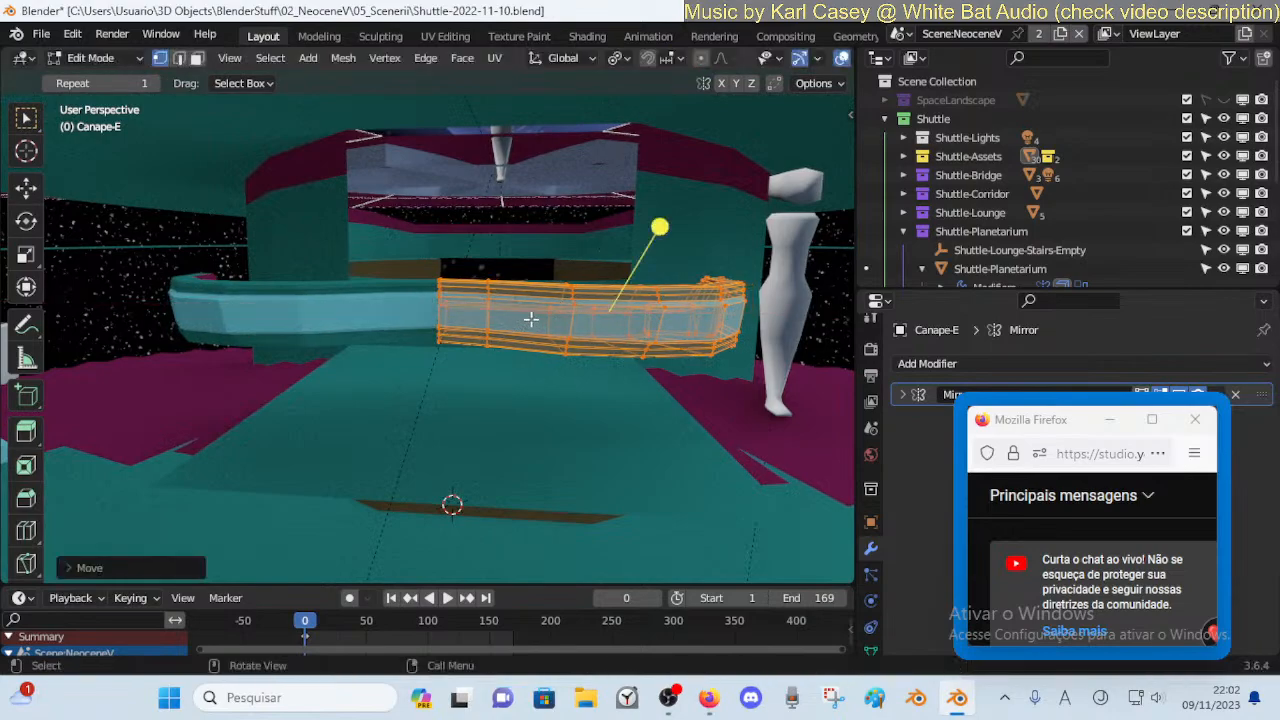
{"action": "key", "text": "Tab"}
Slide Canape-E along the Y axis toward the purple floor area and save the file
{"action": "key", "text": "shift+grave"}
{"action": "key", "text": "d"}
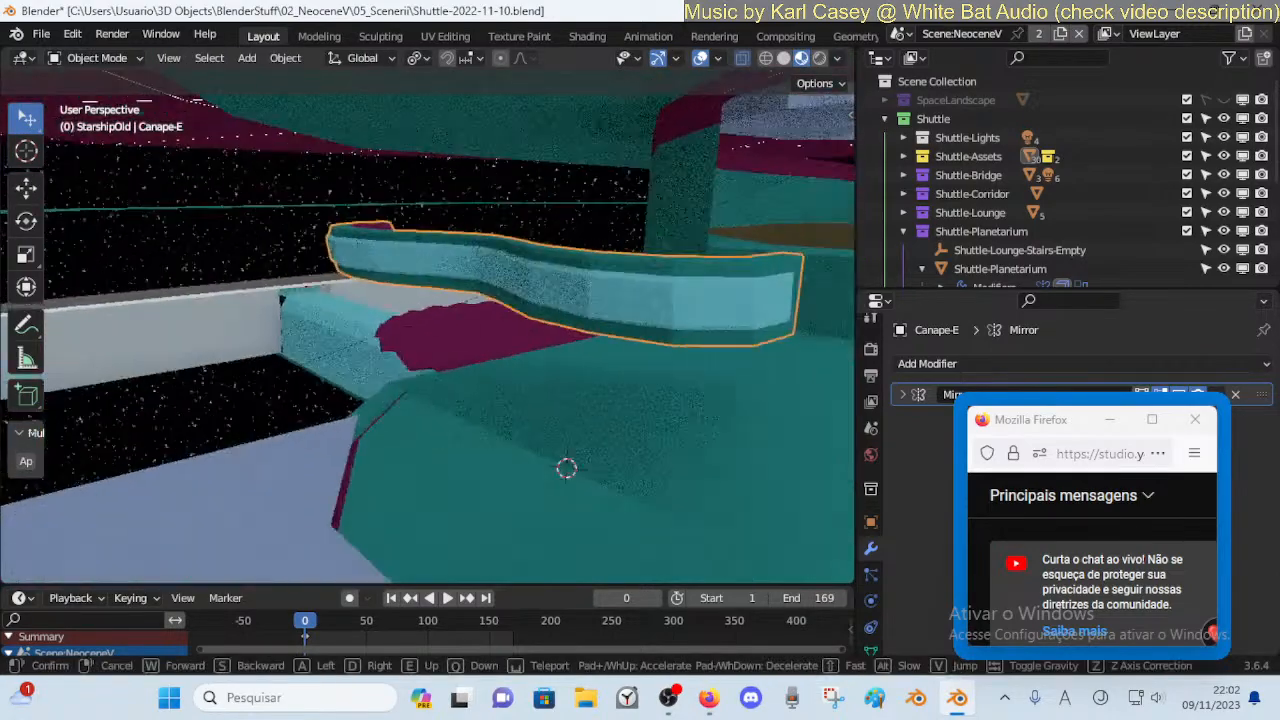
{"action": "key", "text": "q"}
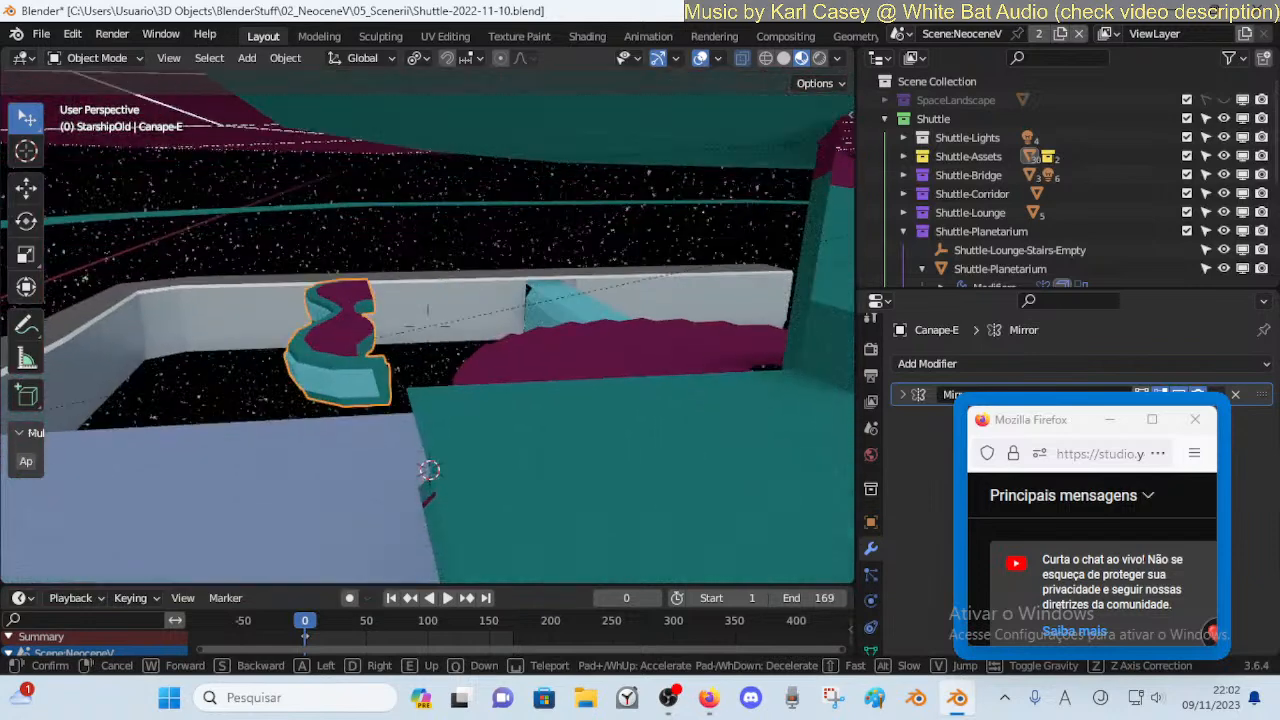
{"action": "left_click", "coordinate": [508, 327]}
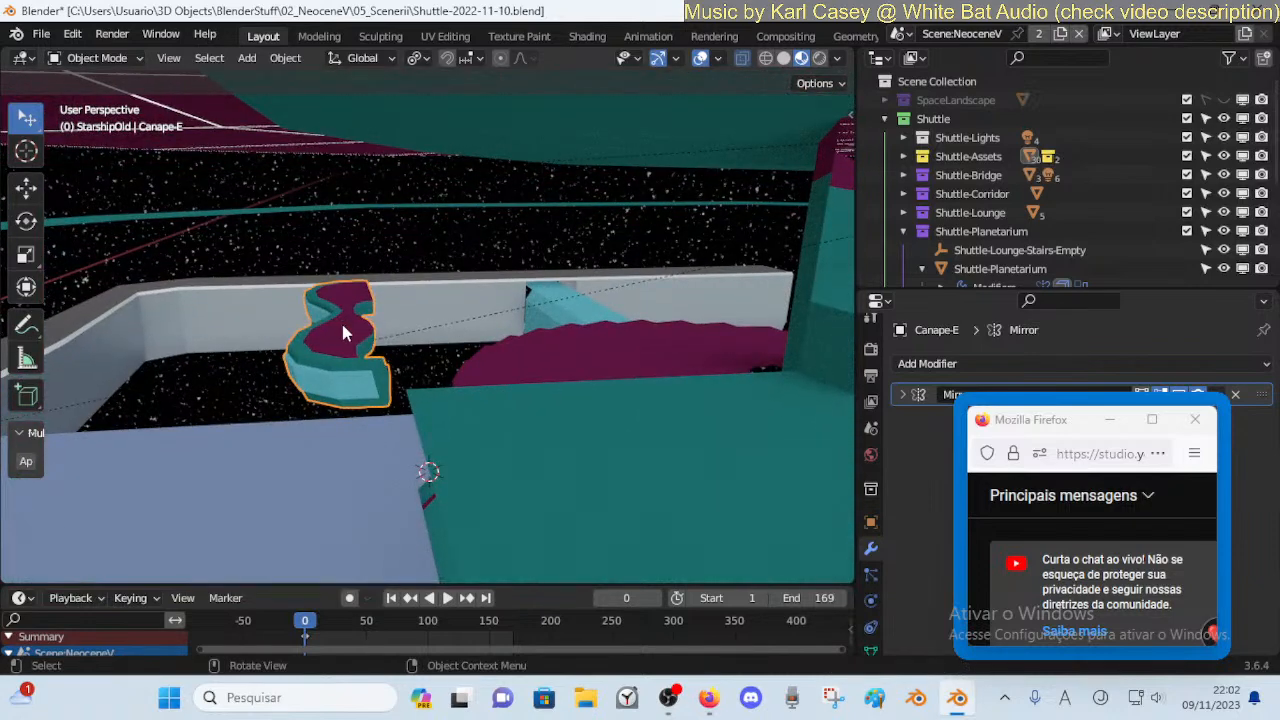
{"action": "key", "text": "g"}
{"action": "key", "text": "y"}
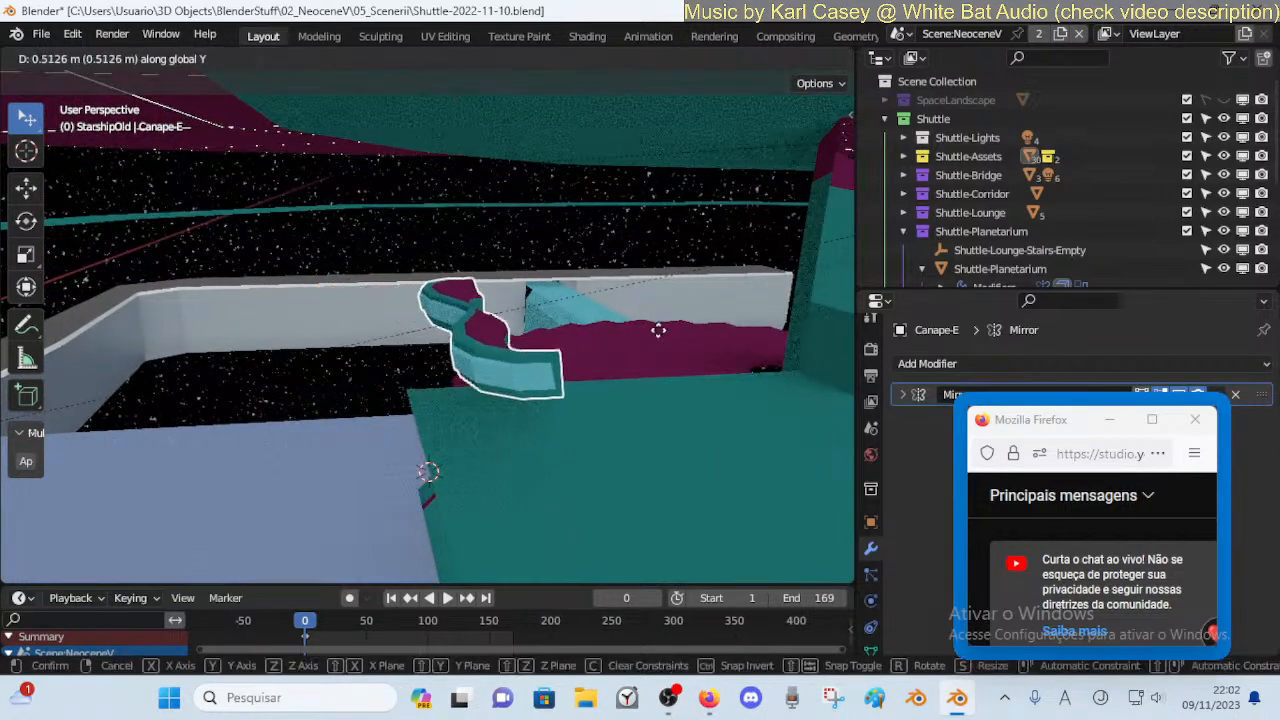
{"action": "left_click", "coordinate": [45, 327]}
{"action": "key", "text": "shift+grave"}
{"action": "left_click", "coordinate": [433, 315]}
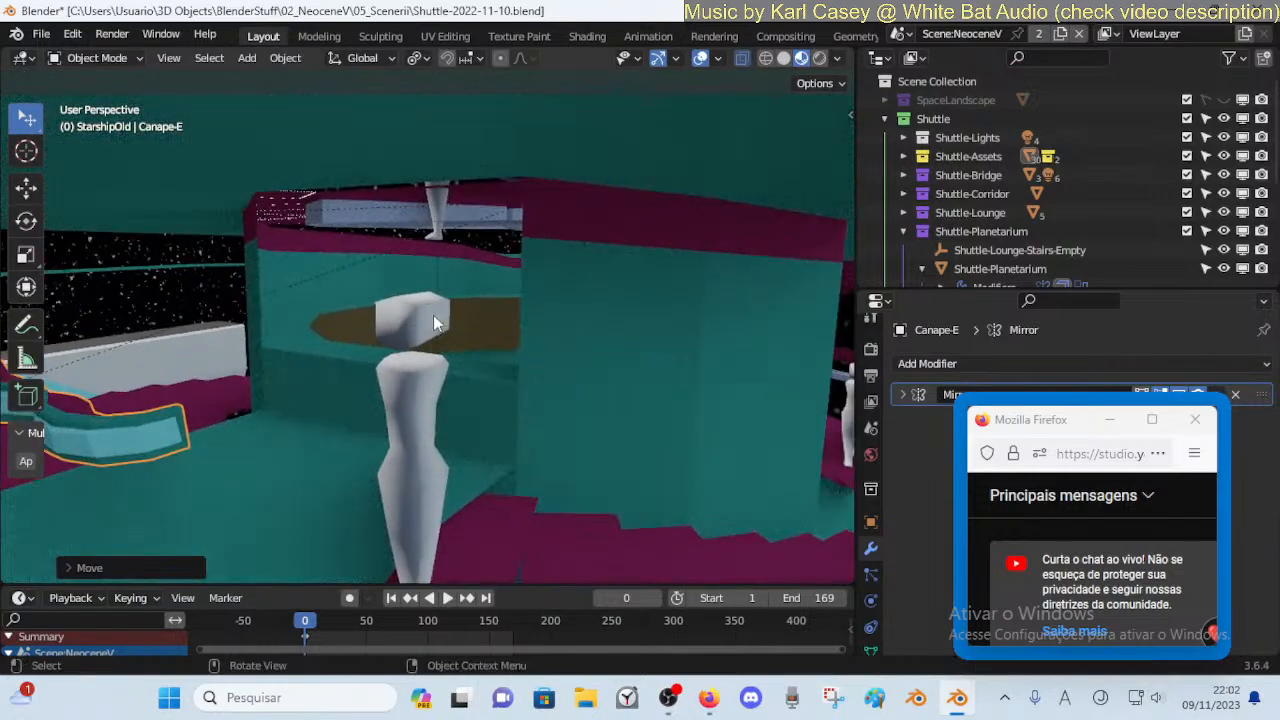
{"action": "key", "text": "ctrl+s"}
Move Canape-E along the Y axis and lower it along the Z axis in the shuttle lounge
{"action": "key", "text": "shift+grave"}
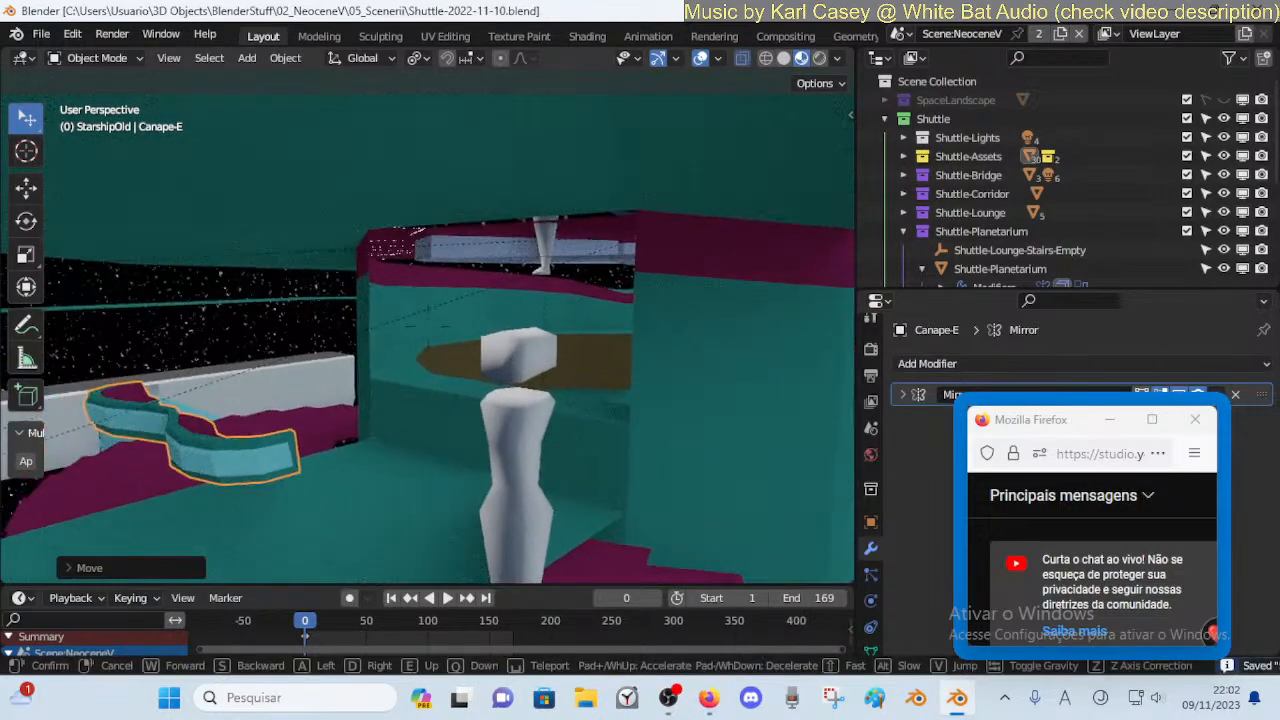
{"action": "key", "text": "a"}
{"action": "key", "text": "w"}
{"action": "key", "text": "s"}
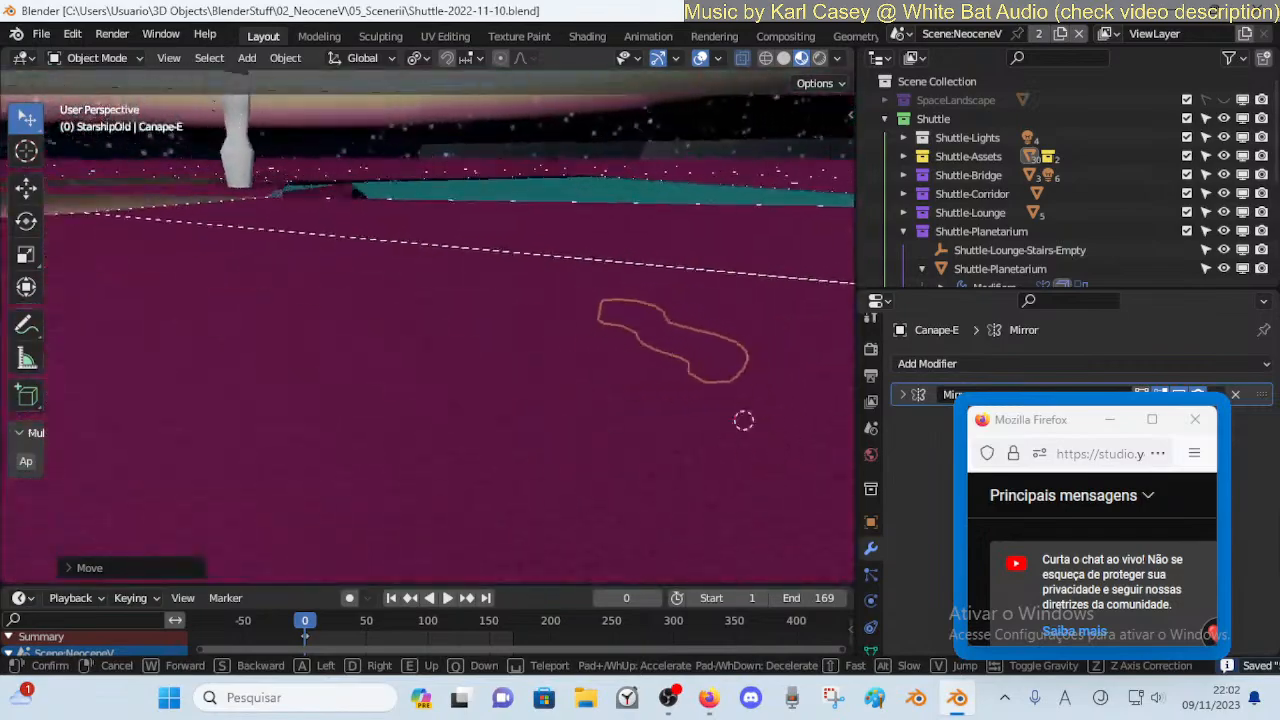
{"action": "key", "text": "a"}
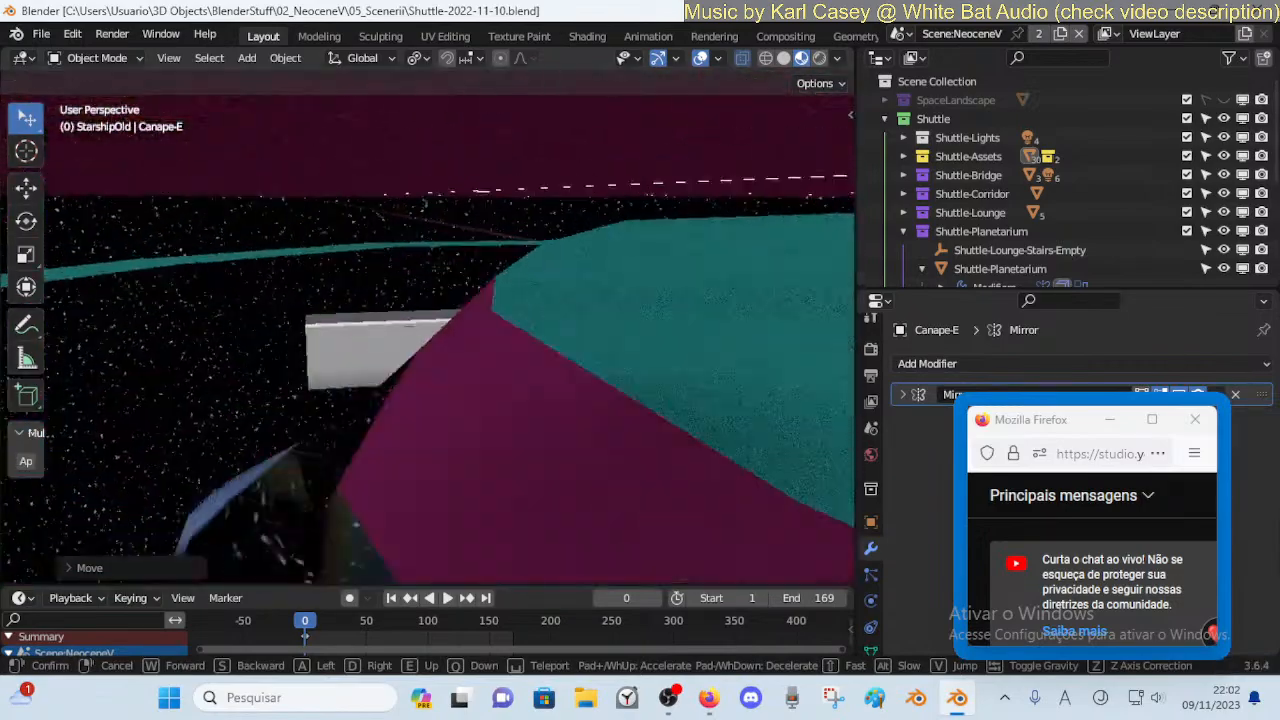
{"action": "key", "text": "w"}
{"action": "key", "text": "e"}
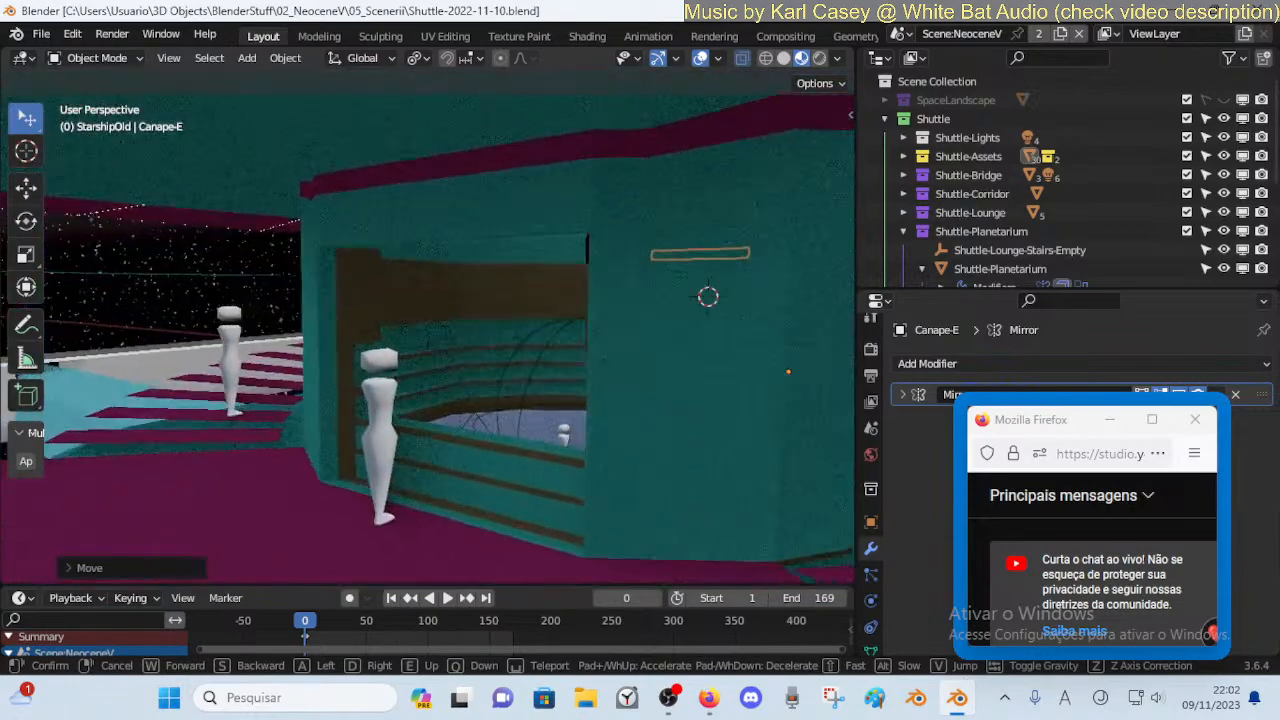
{"action": "key", "text": "d"}
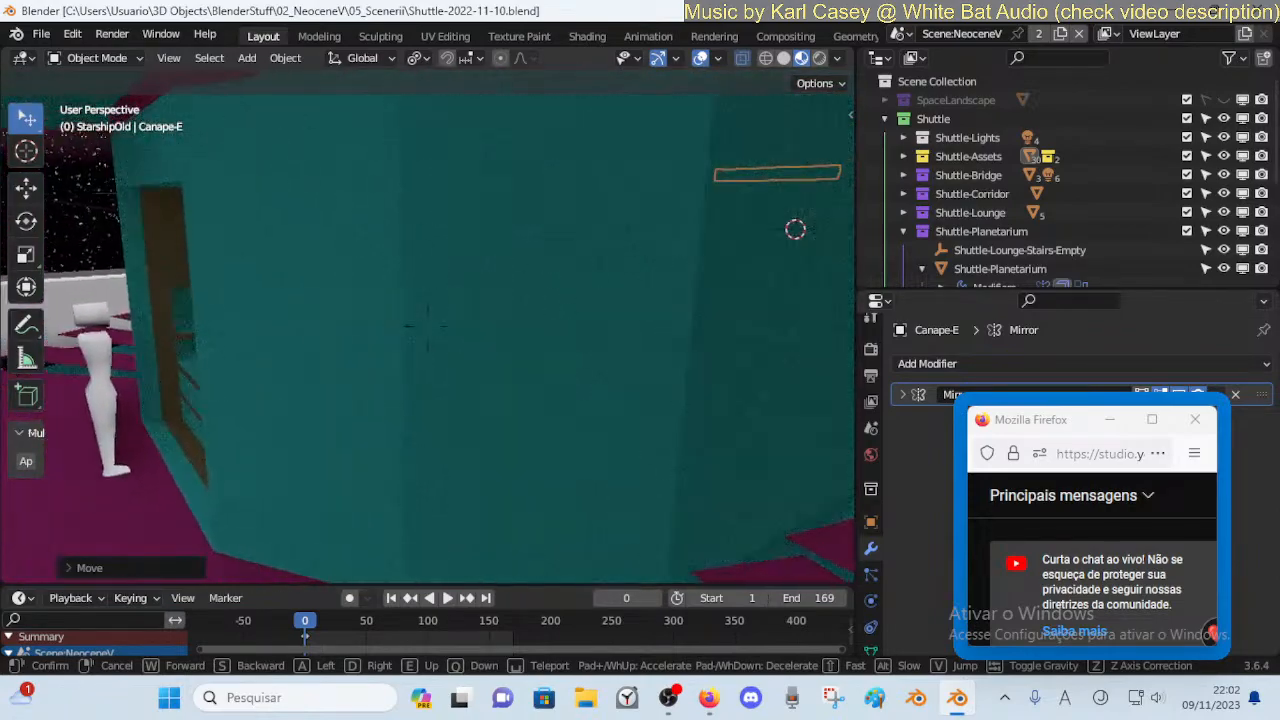
{"action": "left_click", "coordinate": [329, 321]}
{"action": "key", "text": "g"}
{"action": "key", "text": "y"}
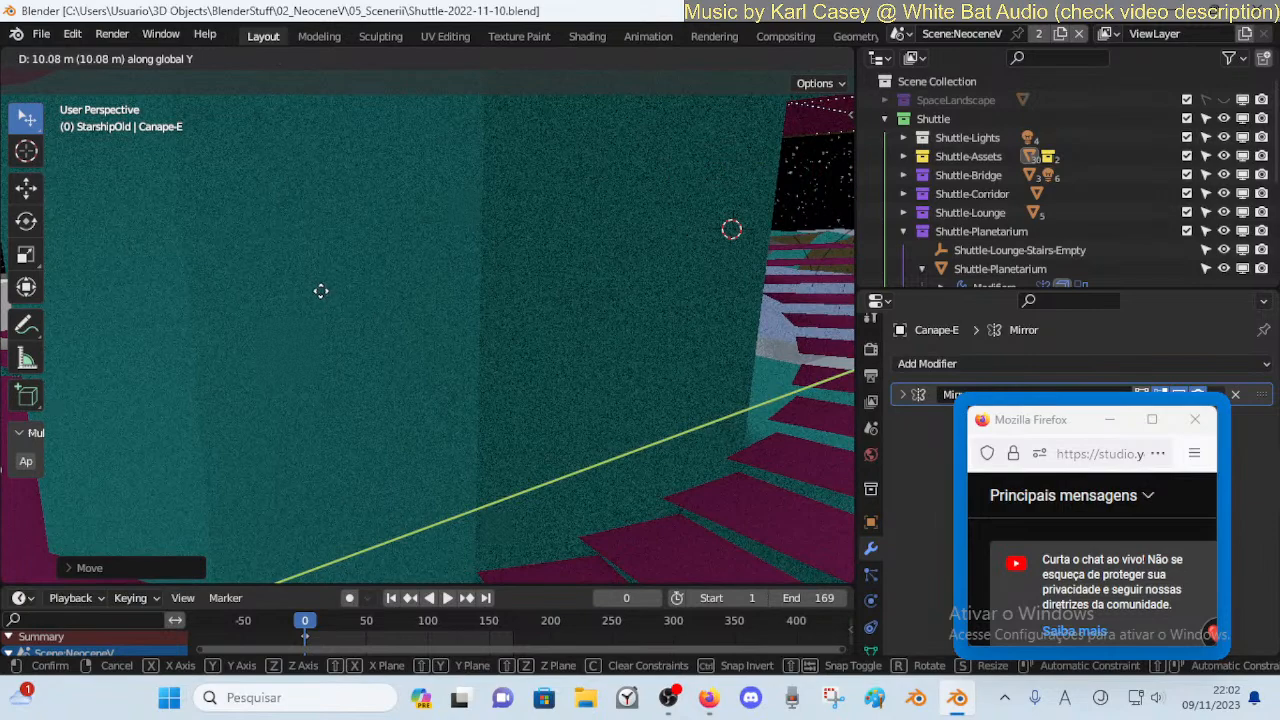
{"action": "key", "text": "z"}
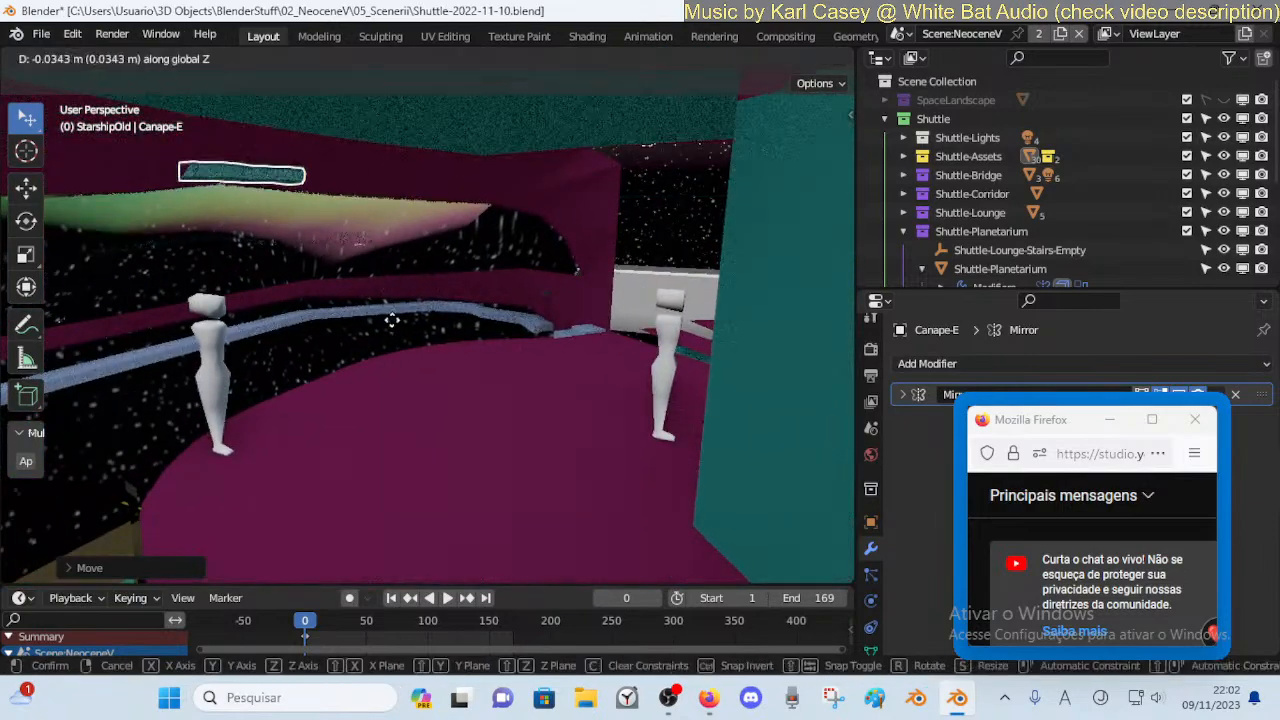
{"action": "left_click", "coordinate": [329, 568]}
{"action": "key", "text": "r"}
{"action": "key", "text": "z"}
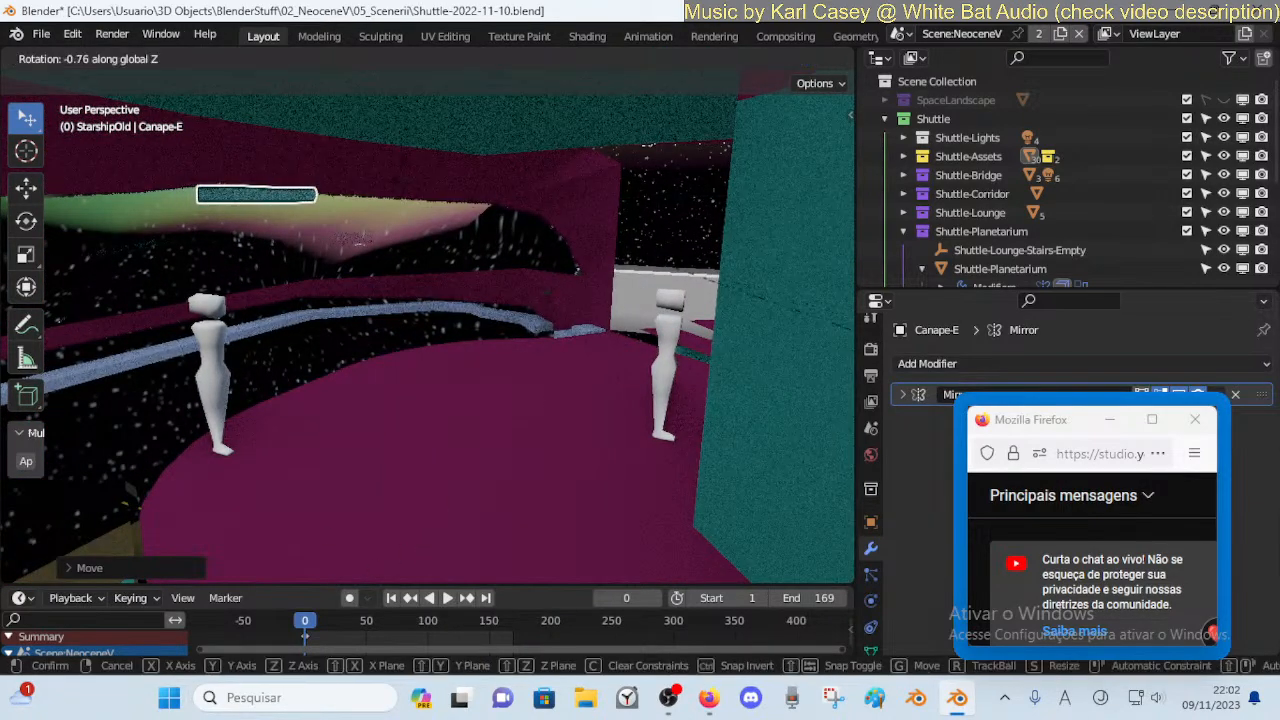
{"action": "left_click", "coordinate": [399, 232]}
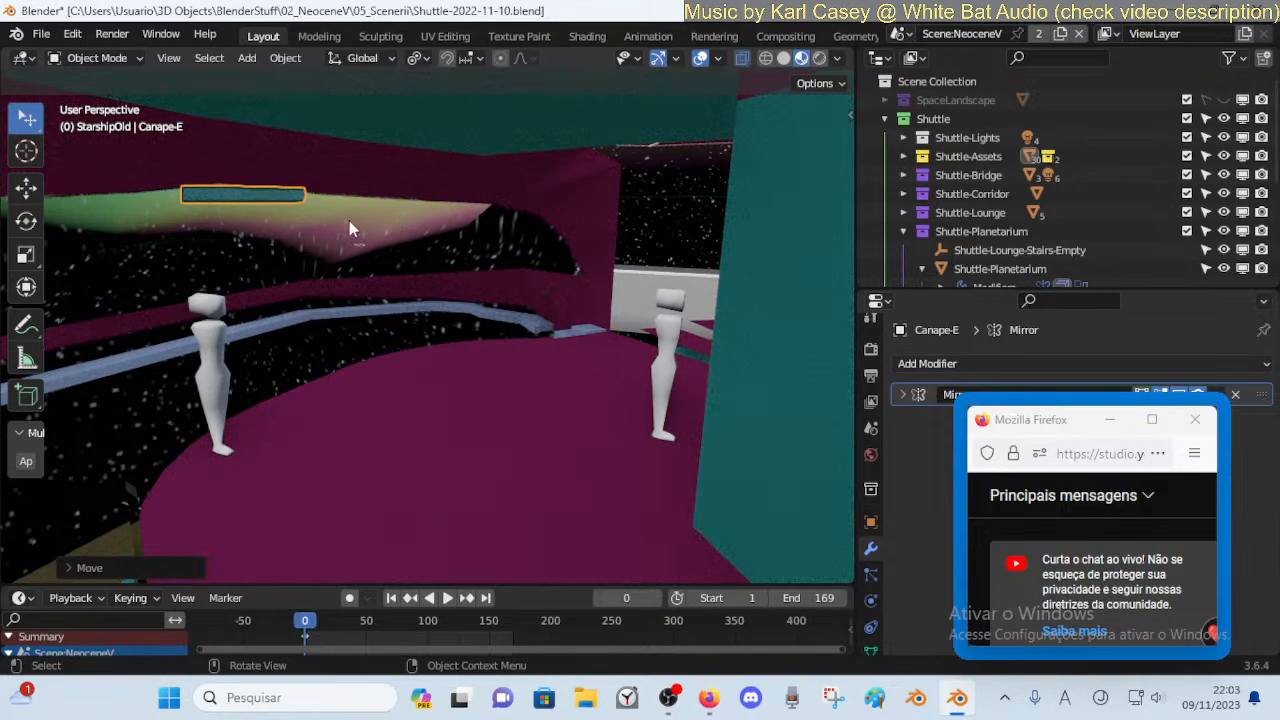
{"action": "key", "text": "ctrl+period"}
{"action": "left_click", "coordinate": [328, 243]}
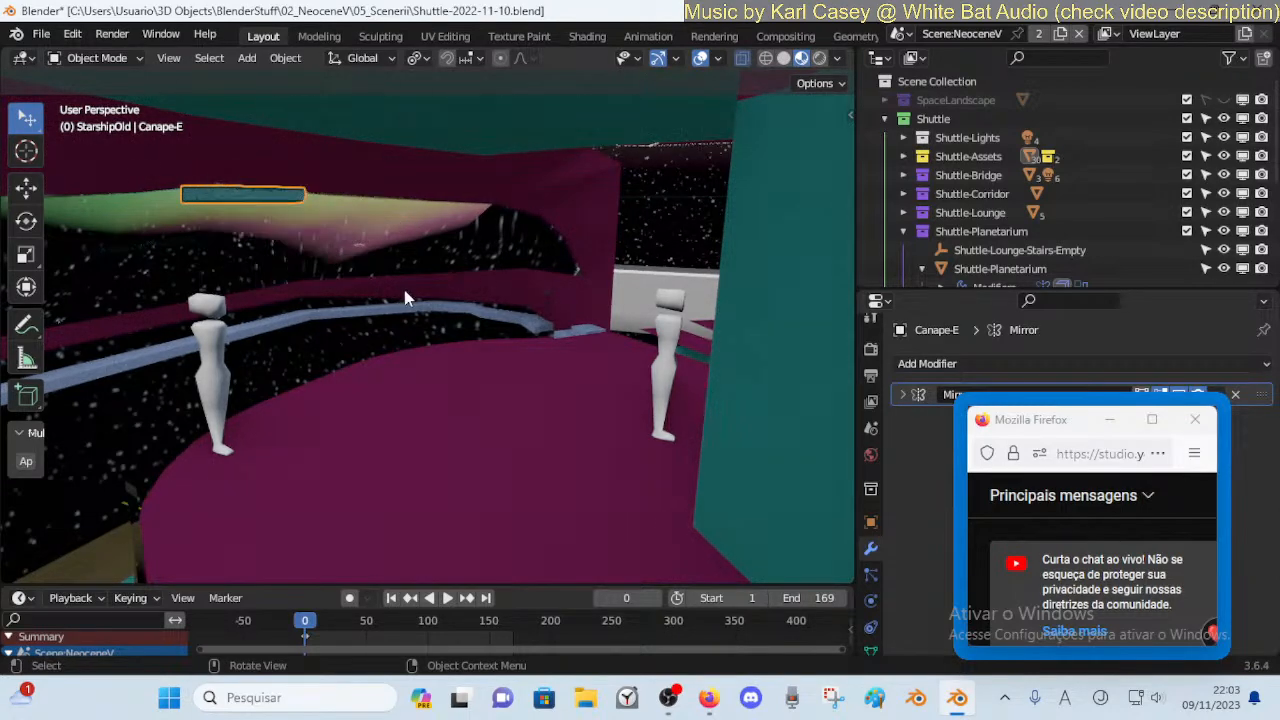
{"action": "key", "text": "r"}
{"action": "key", "text": "z"}
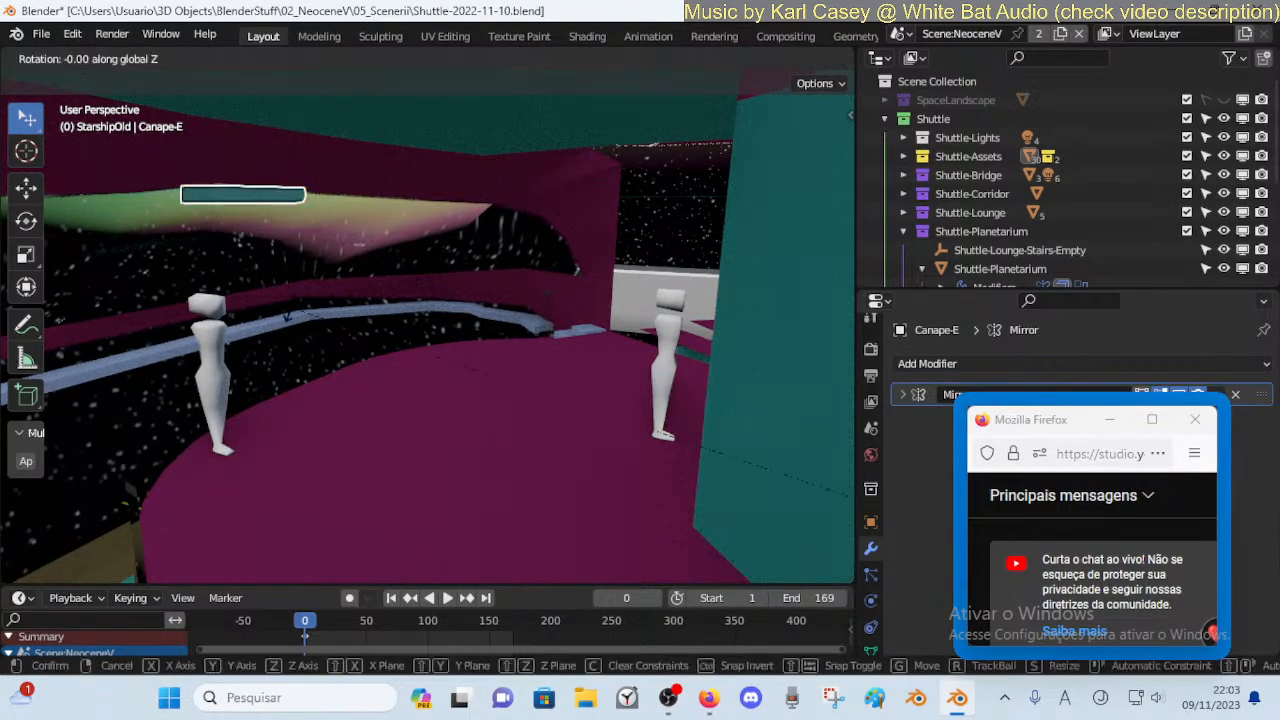
{"action": "key", "text": "Escape"}
Rotate Canape-E around the global Z axis by an exact angle
{"action": "type", "text": "rz"}
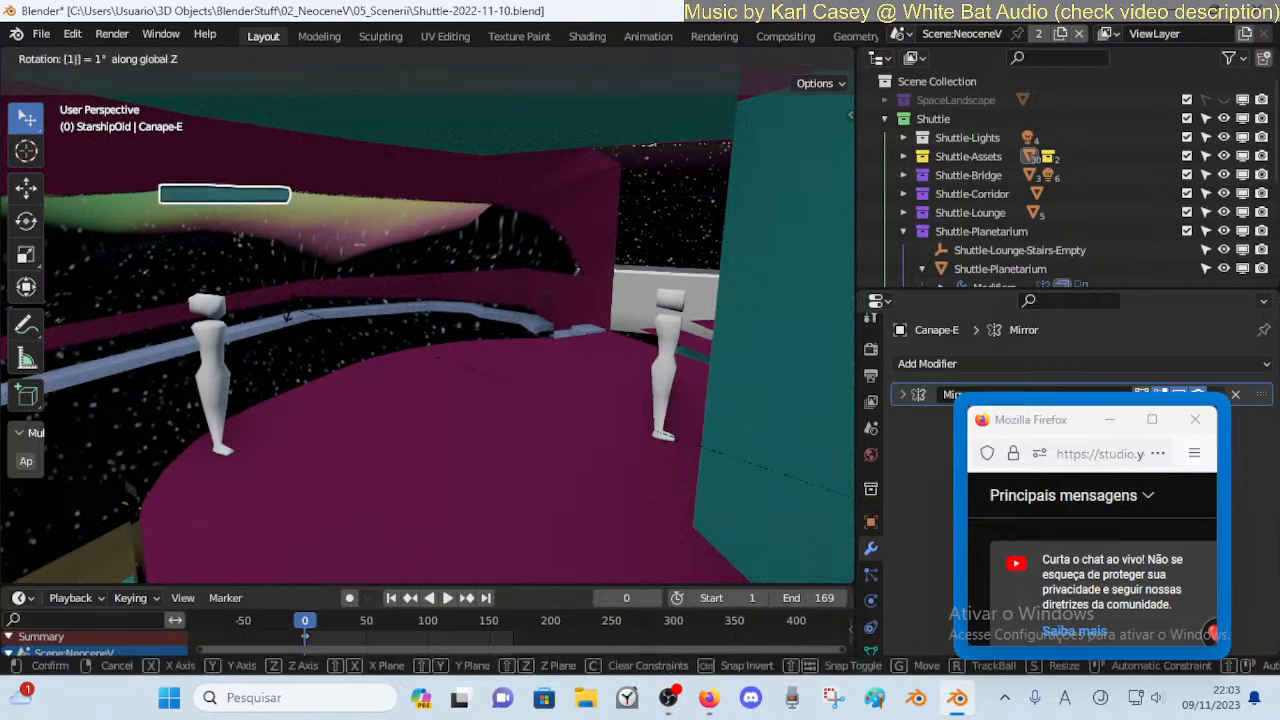
{"action": "type", "text": "90"}
{"action": "key", "text": "Return"}
Snap the 3D cursor to a floor vertex of Shuttle-Lounge in Edit Mode, finishing in Object Mode
{"action": "key", "text": "shift+grave"}
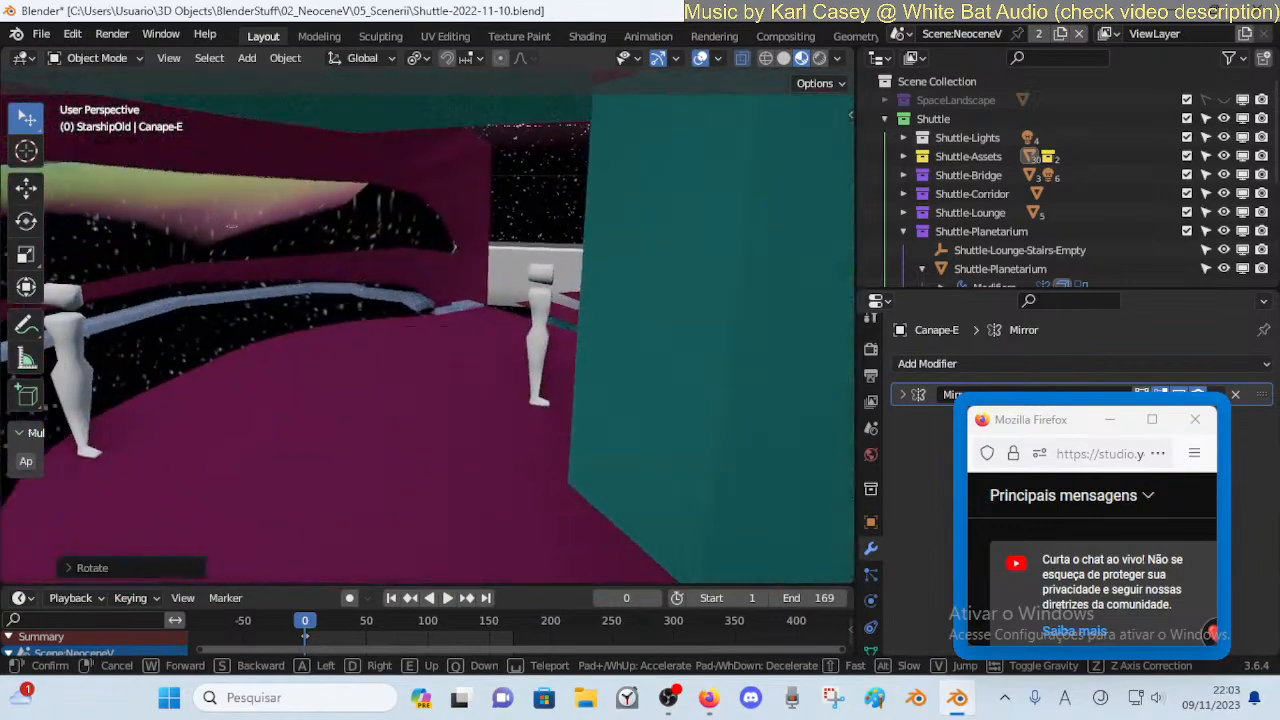
{"action": "left_click", "coordinate": [429, 246]}
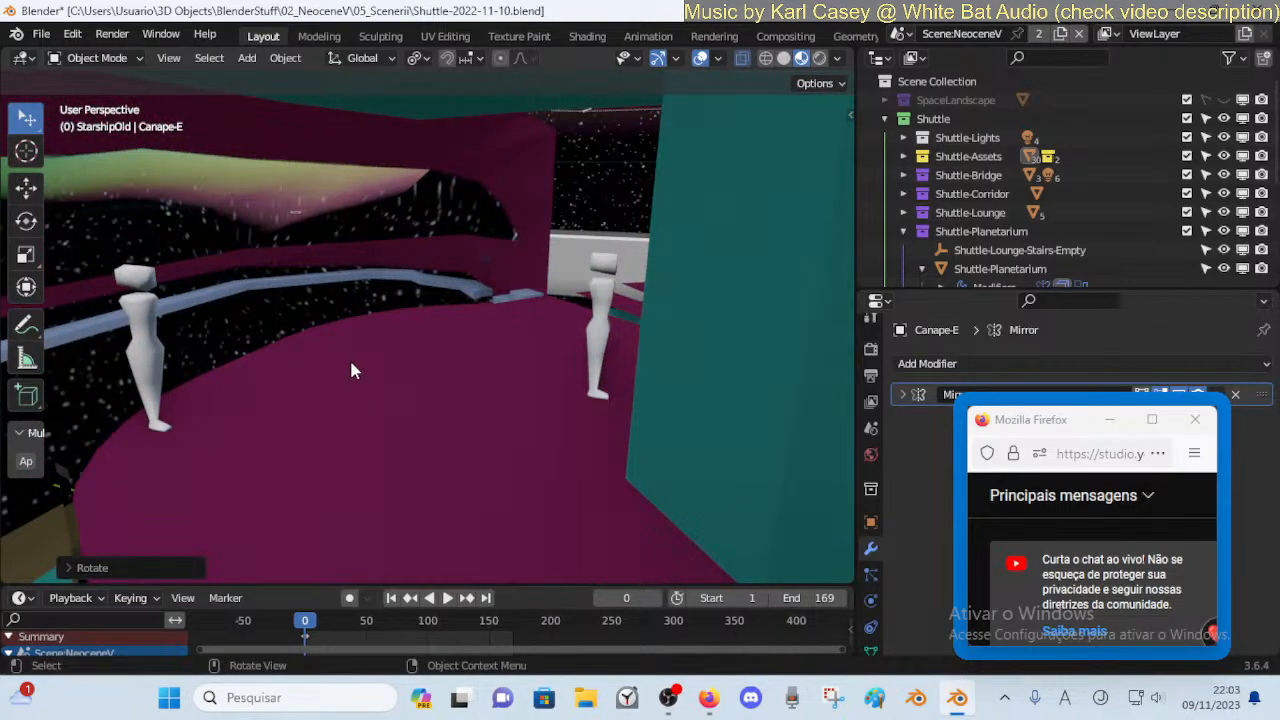
{"action": "left_click", "coordinate": [431, 382]}
{"action": "key", "text": "Tab"}
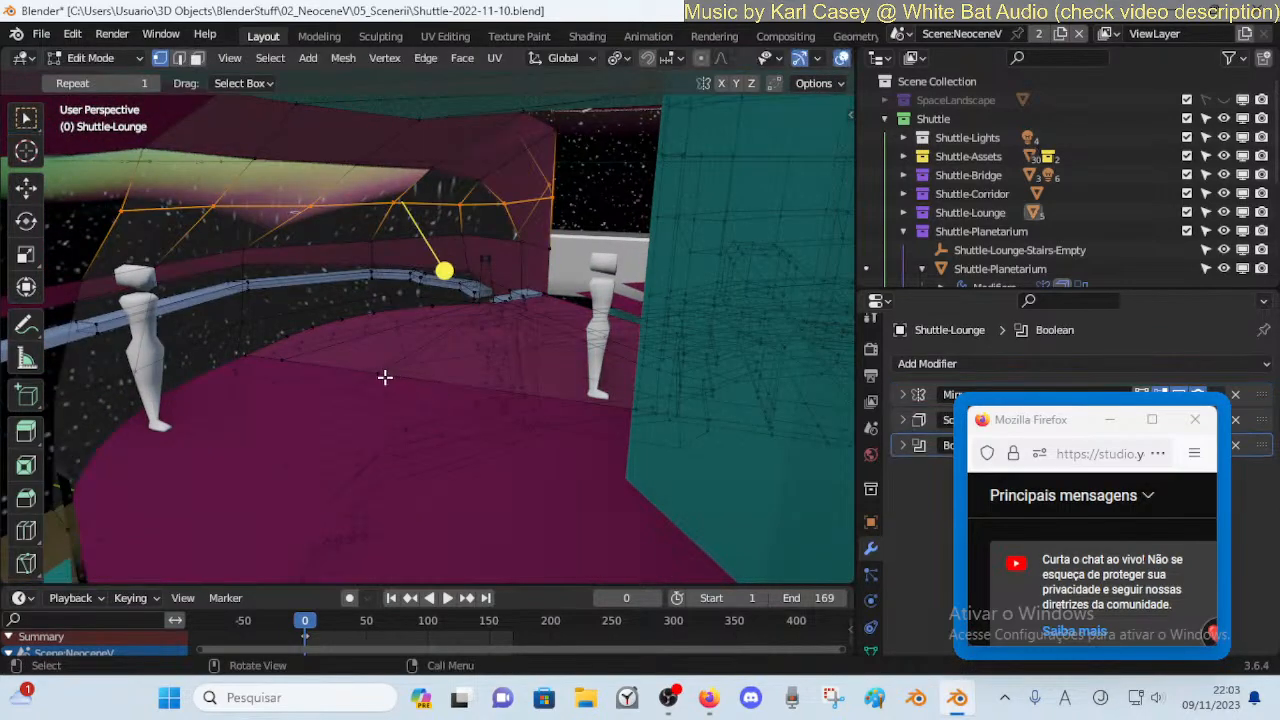
{"action": "left_click", "coordinate": [384, 376]}
{"action": "key", "text": "shift+s"}
{"action": "key", "text": "2"}
{"action": "key", "text": "Tab"}
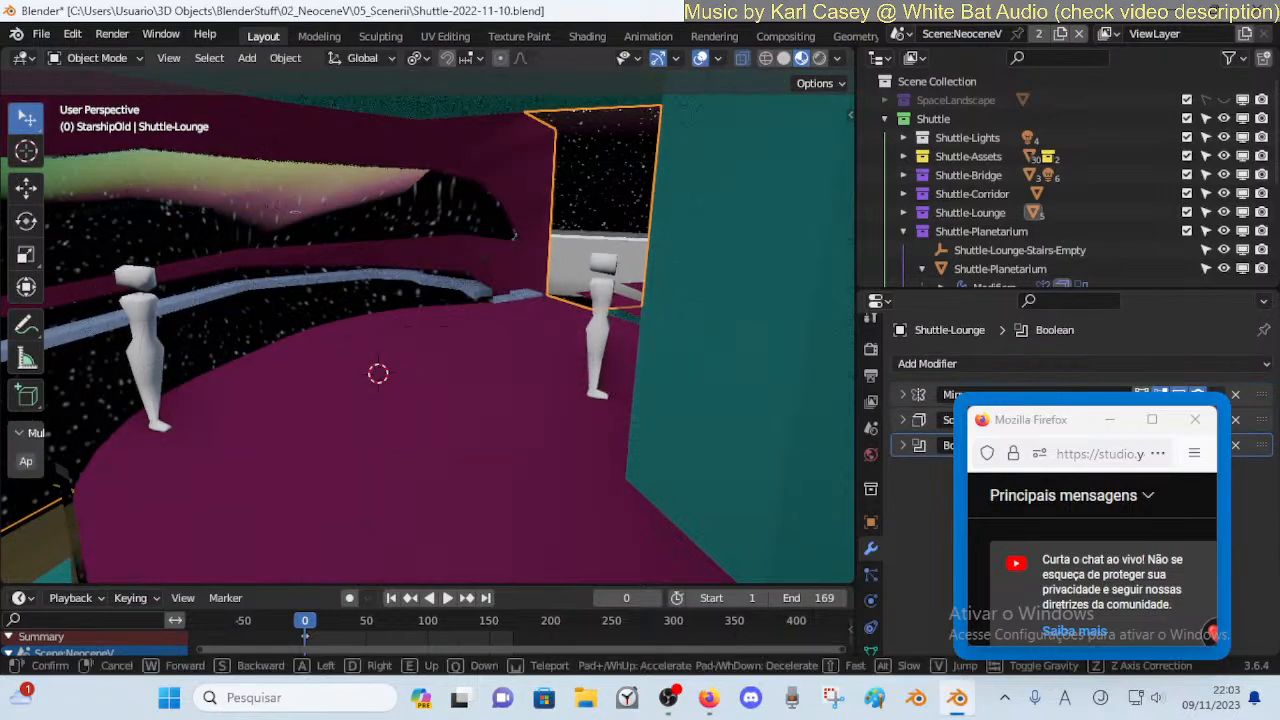
Select Canape-E outside the lounge and snap it to the 3D cursor on the lounge floor
{"action": "key", "text": "shift+grave"}
{"action": "left_click", "coordinate": [404, 374]}
{"action": "left_click", "coordinate": [612, 200]}
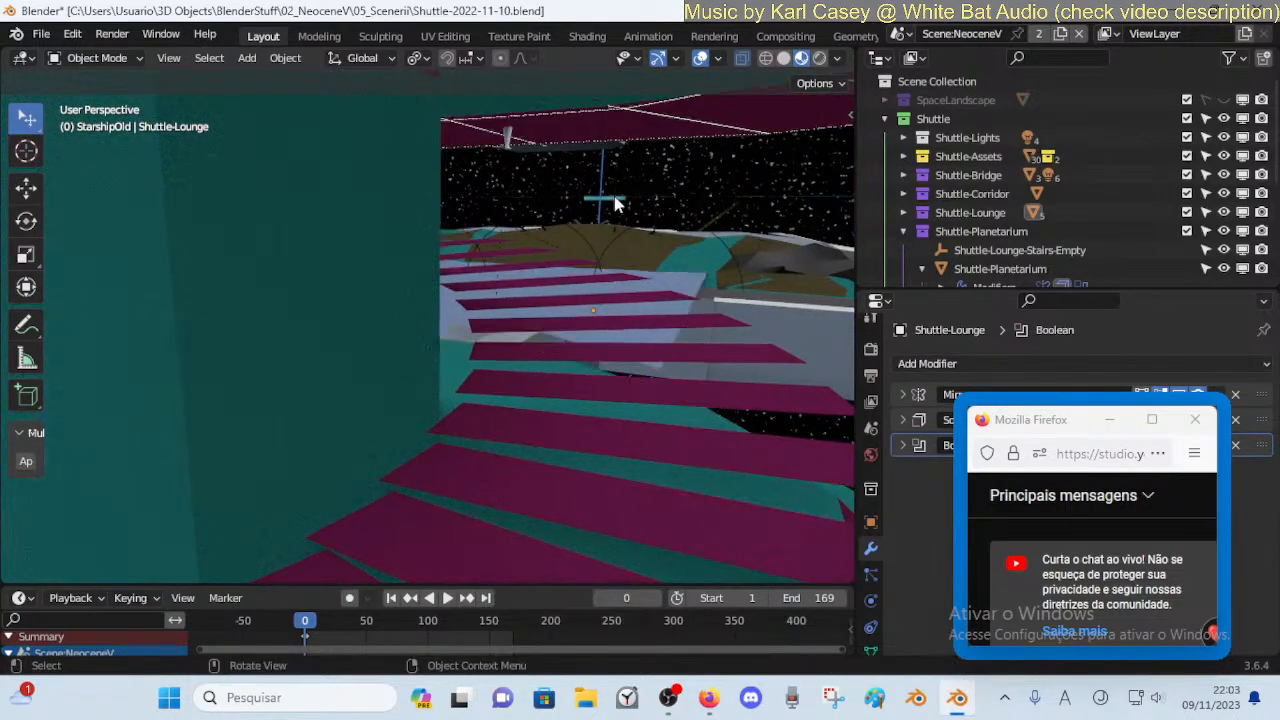
{"action": "left_click", "coordinate": [615, 200]}
{"action": "key", "text": "shift+grave"}
{"action": "left_click", "coordinate": [529, 249]}
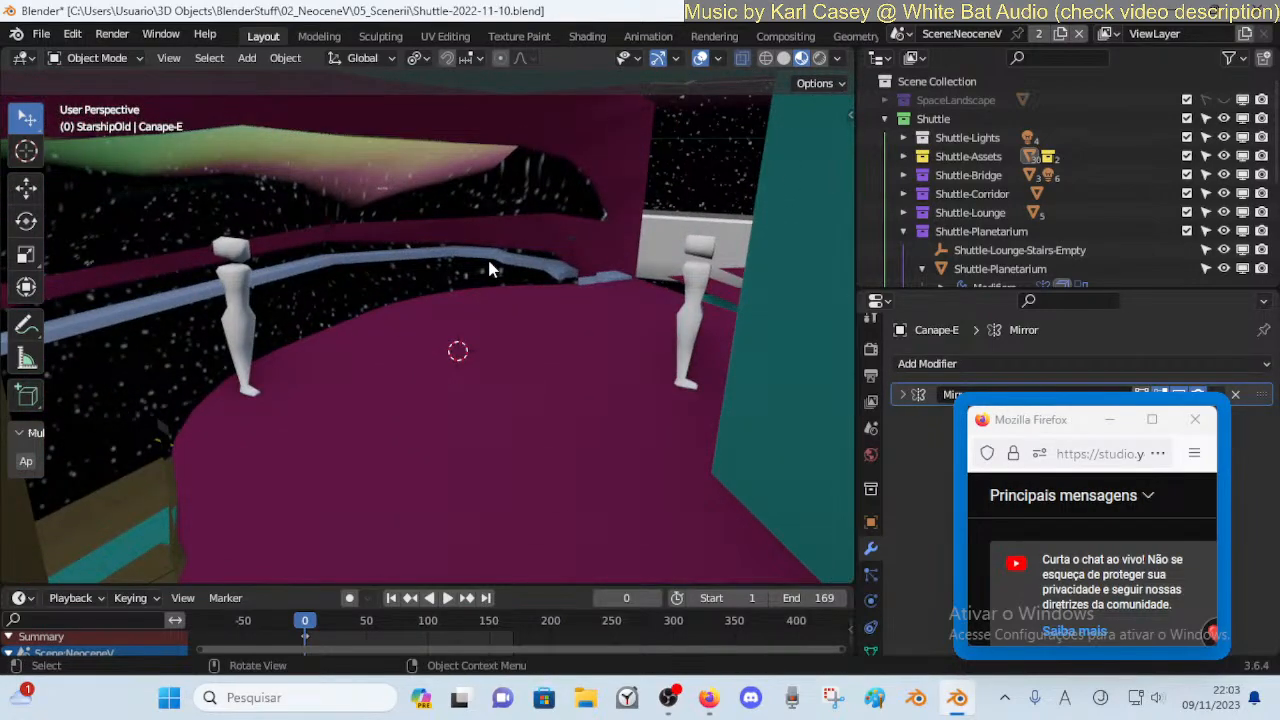
{"action": "key", "text": "shift+s"}
{"action": "left_click", "coordinate": [490, 244]}
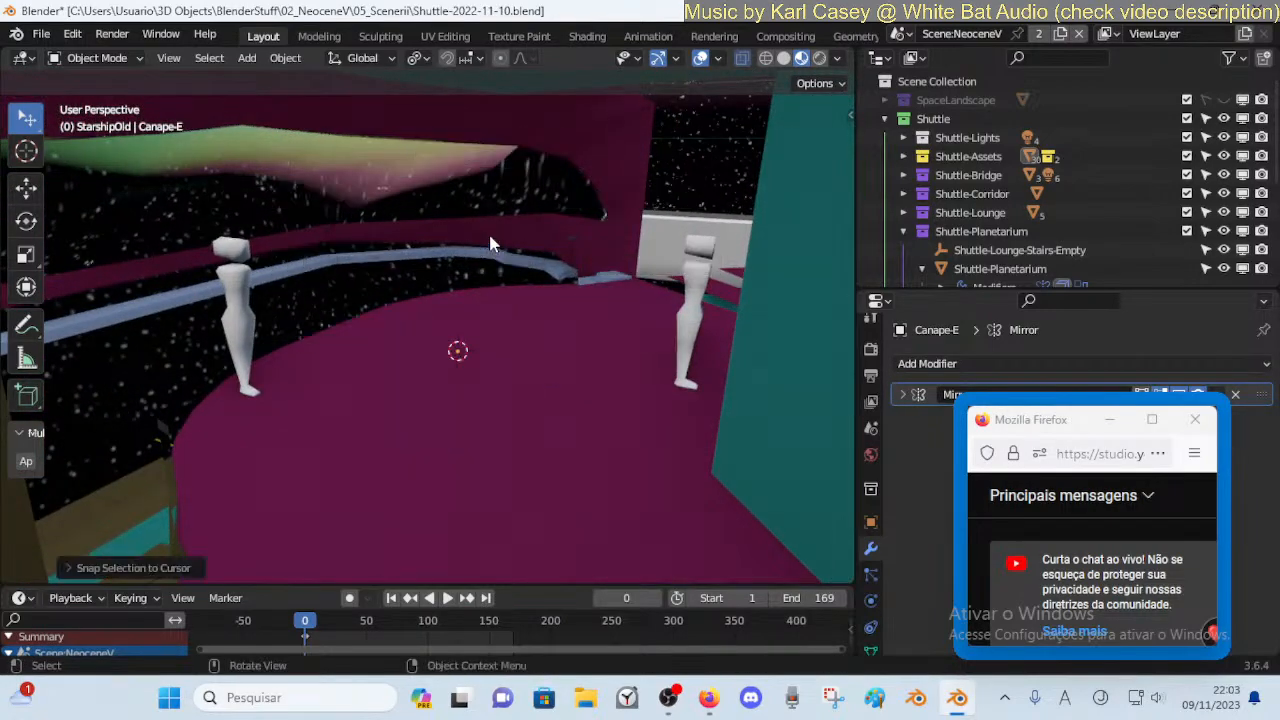
Slide Canape-E along the Y axis in several moves until the couch sits on the purple lounge floor near the 3D cursor
{"action": "key", "text": "shift+grave"}
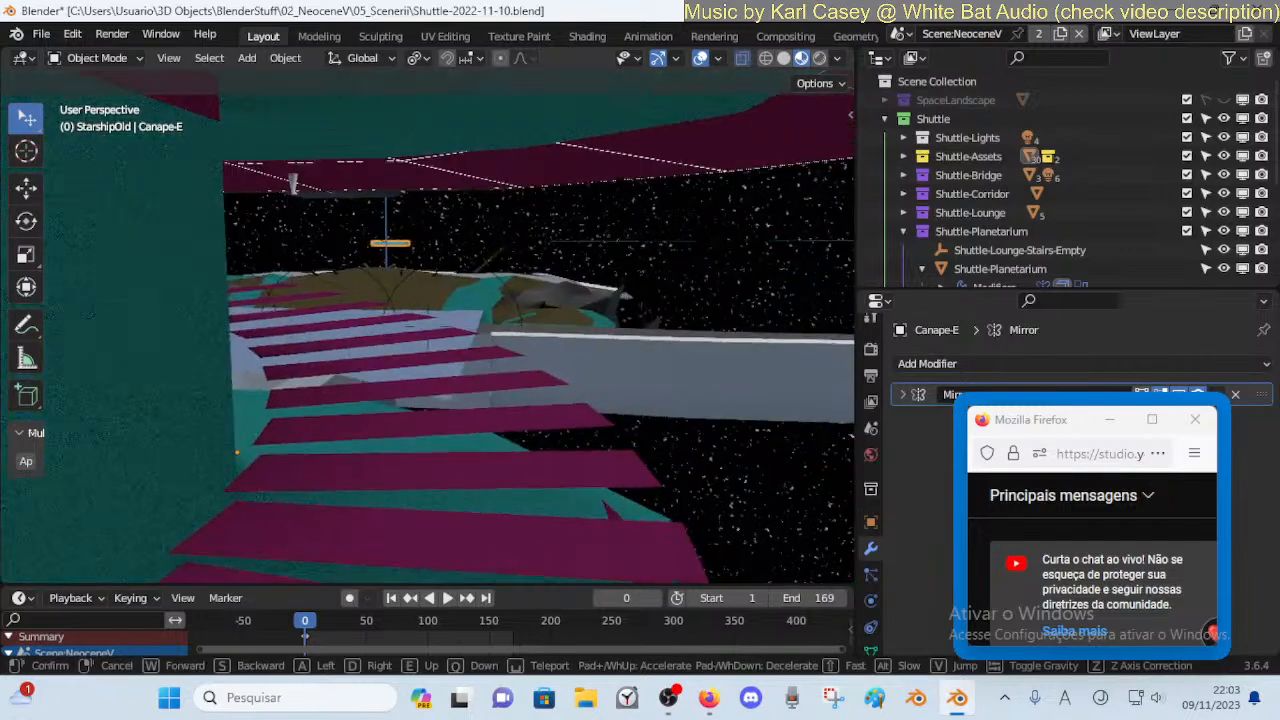
{"action": "left_click", "coordinate": [496, 266]}
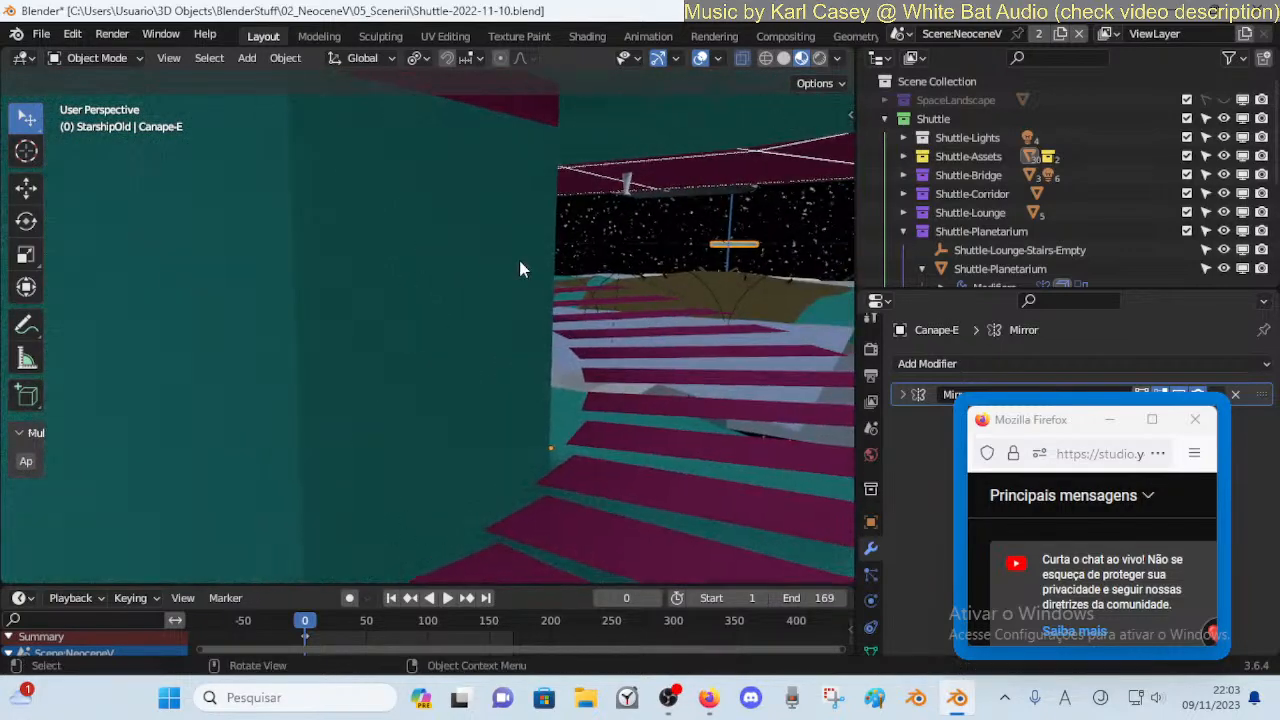
{"action": "key", "text": "g"}
{"action": "key", "text": "y"}
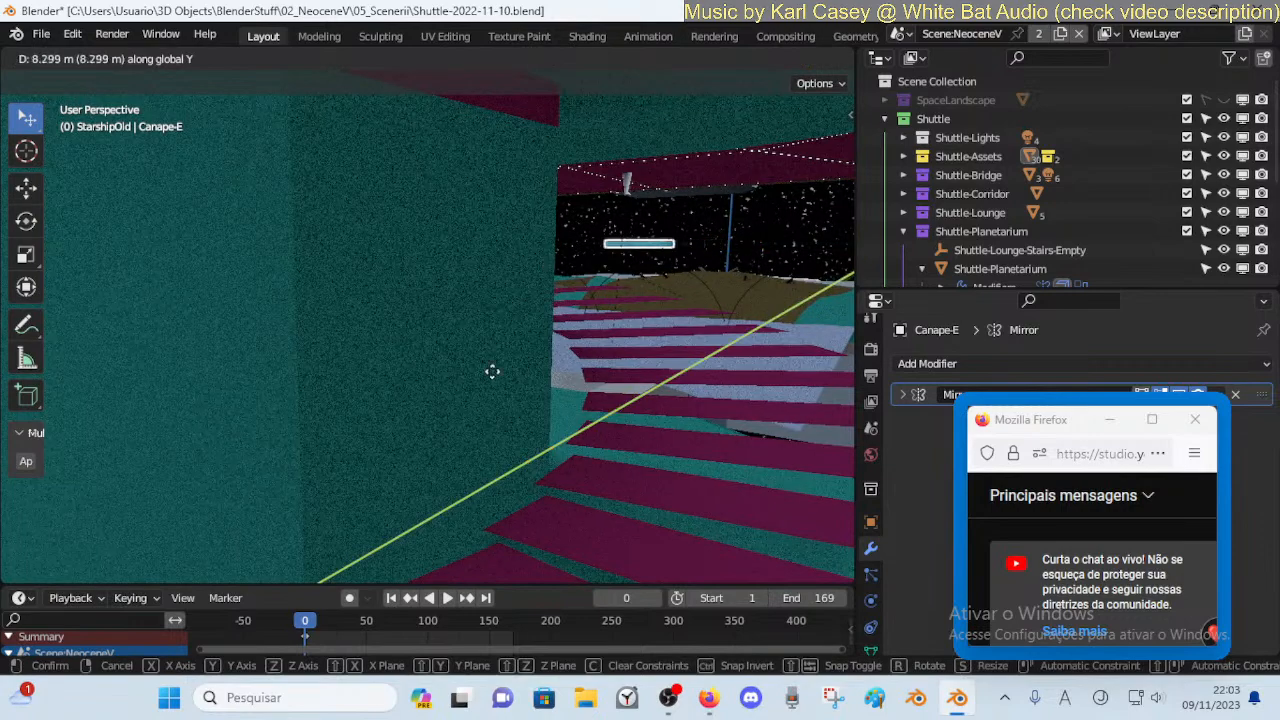
{"action": "left_click", "coordinate": [341, 402]}
{"action": "key", "text": "shift+grave"}
{"action": "left_click", "coordinate": [489, 386]}
{"action": "key", "text": "g"}
{"action": "key", "text": "y"}
{"action": "left_click", "coordinate": [208, 371]}
{"action": "key", "text": "g"}
{"action": "key", "text": "y"}
{"action": "left_click", "coordinate": [229, 354]}
{"action": "key", "text": "g"}
{"action": "key", "text": "y"}
{"action": "left_click", "coordinate": [337, 333]}
{"action": "key", "text": "g"}
{"action": "key", "text": "y"}
{"action": "left_click", "coordinate": [343, 483]}
Enlarge Canape-E slightly and slide it along the Y axis back toward the 3D cursor
{"action": "key", "text": "shift+grave"}
{"action": "key", "text": "w"}
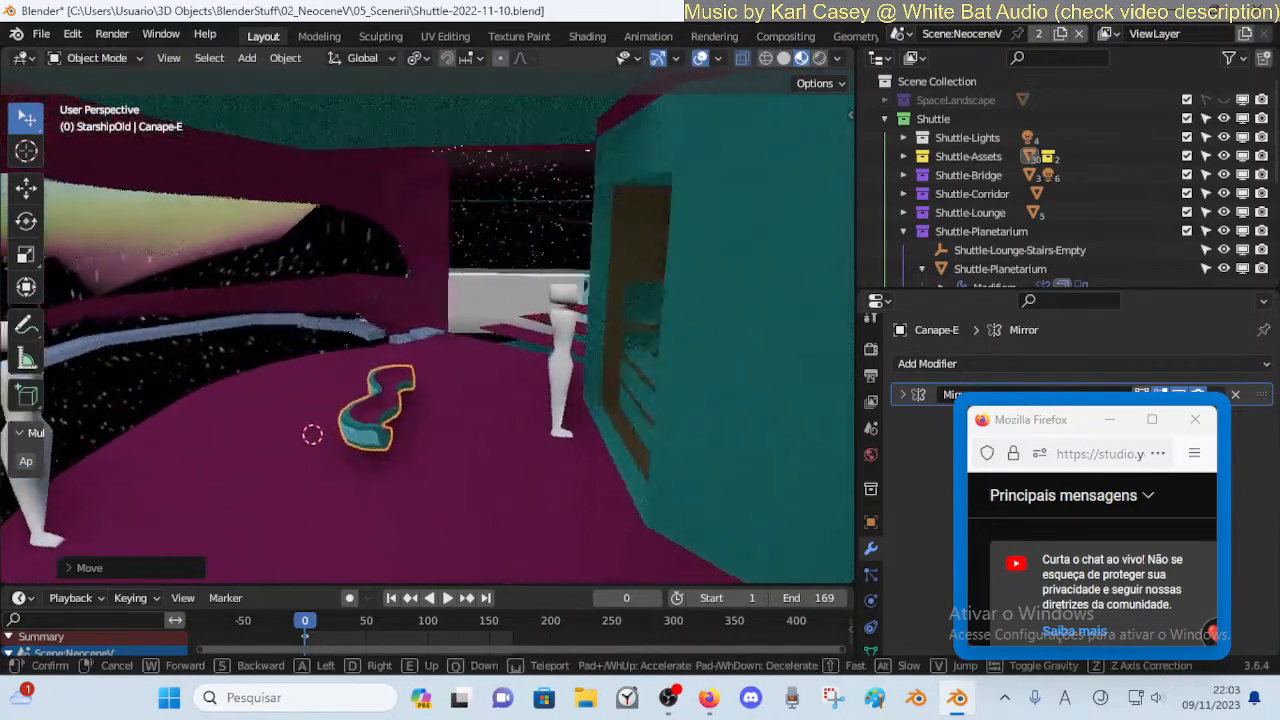
{"action": "key", "text": "e"}
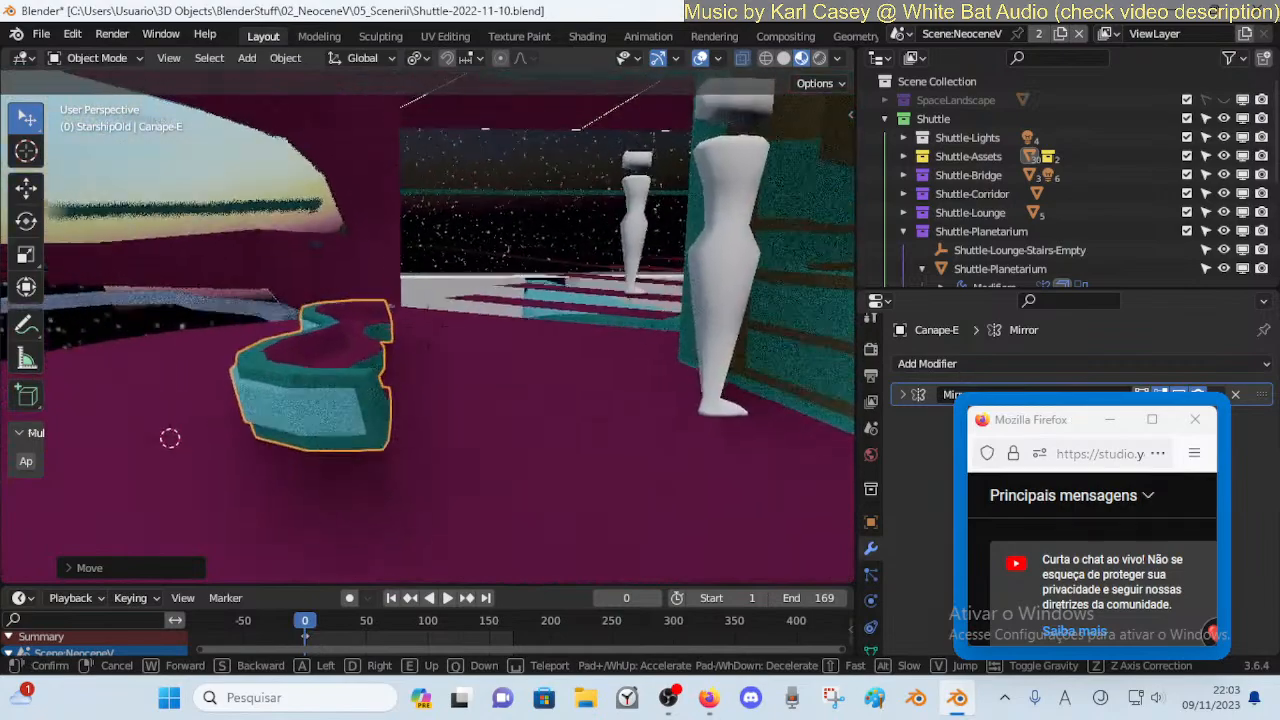
{"action": "key", "text": "q"}
{"action": "key", "text": "e"}
{"action": "key", "text": "s"}
{"action": "left_click", "coordinate": [409, 480]}
{"action": "key", "text": "s"}
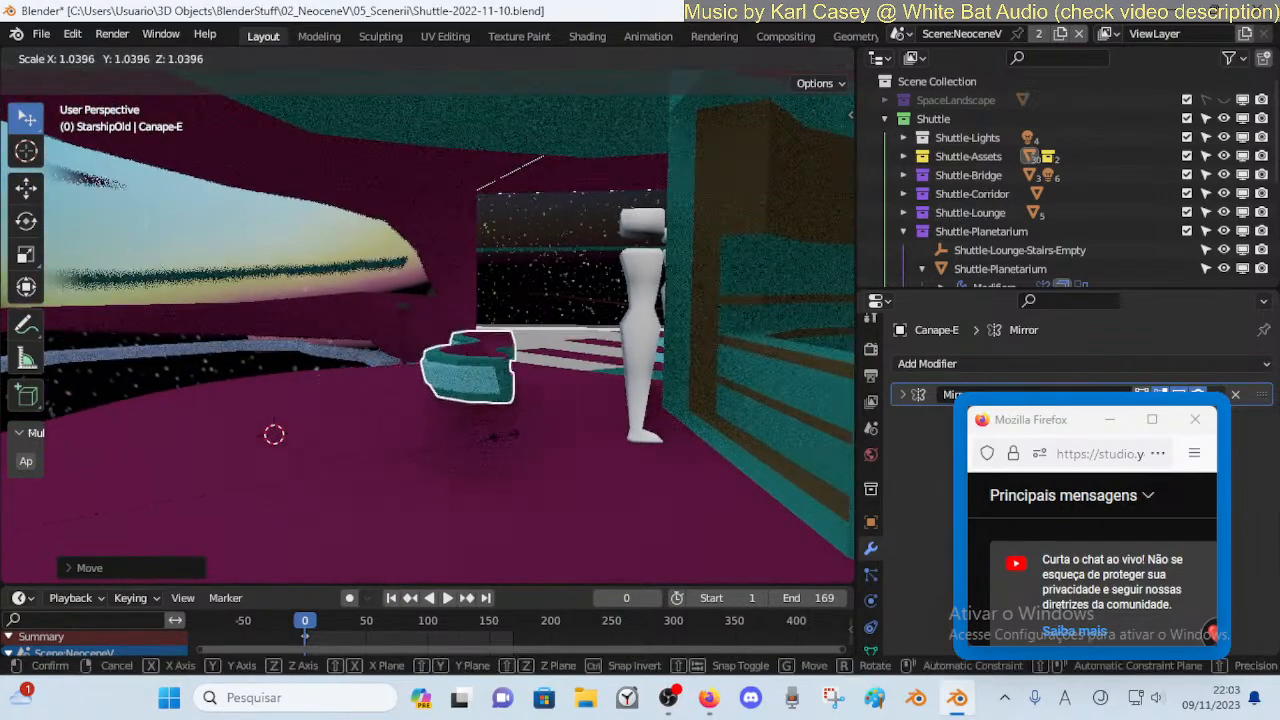
{"action": "left_click", "coordinate": [607, 379]}
{"action": "key", "text": "g"}
{"action": "key", "text": "y"}
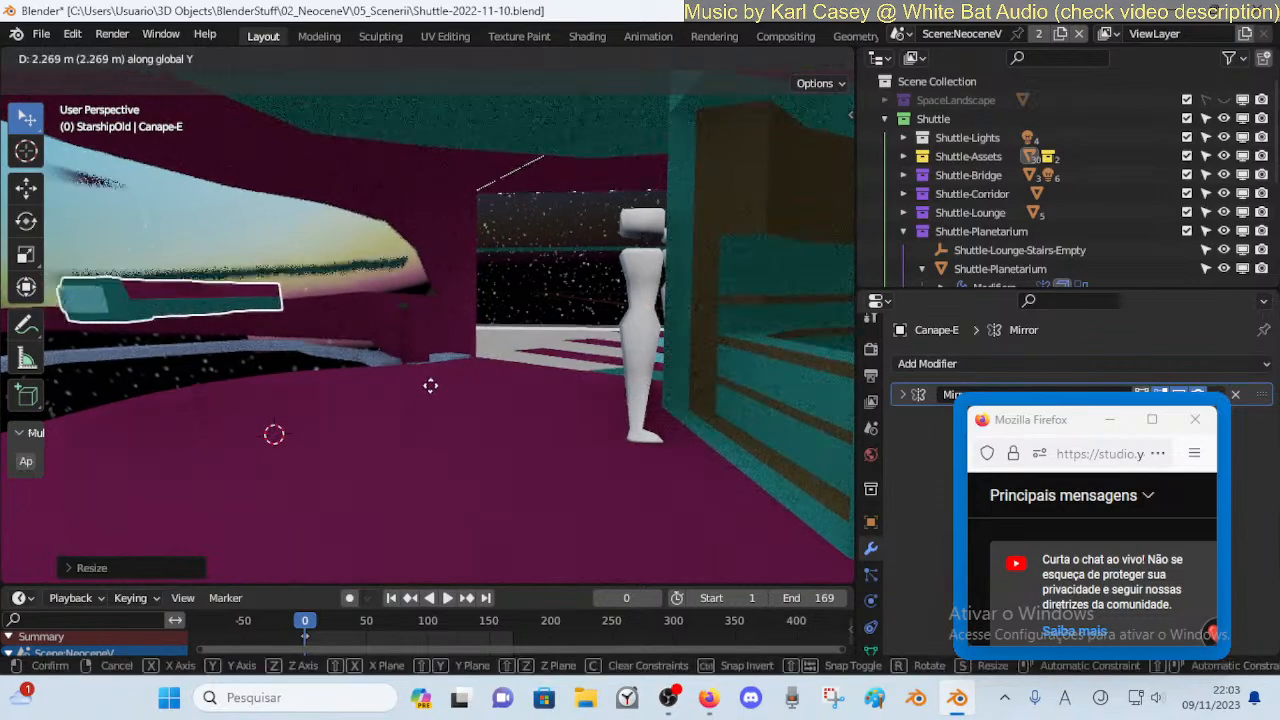
{"action": "left_click", "coordinate": [440, 381]}
Enlarge Canape-E twice, correcting its height along Z and its position along Y after each scaling
{"action": "key", "text": "s"}
{"action": "left_click", "coordinate": [706, 331]}
{"action": "key", "text": "g"}
{"action": "key", "text": "z"}
{"action": "left_click", "coordinate": [683, 437]}
{"action": "key", "text": "g"}
{"action": "key", "text": "y"}
{"action": "left_click", "coordinate": [438, 442]}
{"action": "key", "text": "s"}
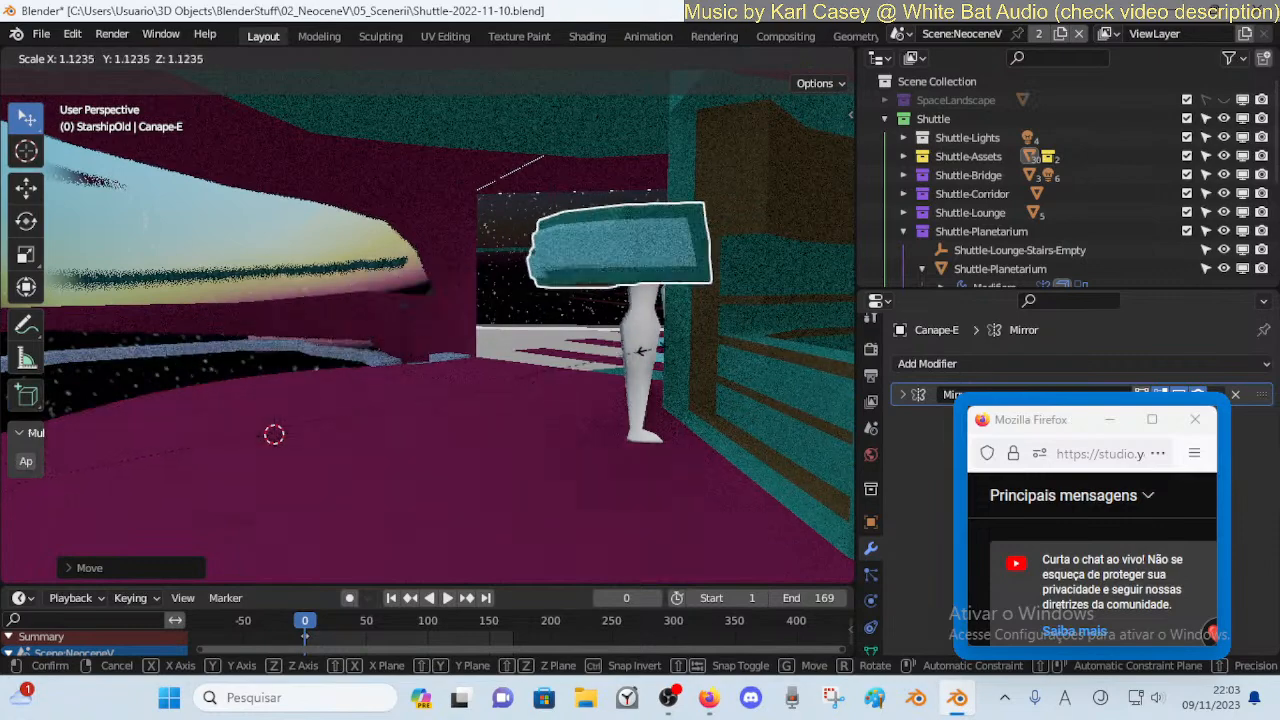
{"action": "left_click", "coordinate": [666, 340]}
{"action": "key", "text": "g"}
{"action": "key", "text": "z"}
{"action": "left_click", "coordinate": [659, 403]}
{"action": "key", "text": "g"}
{"action": "key", "text": "y"}
{"action": "left_click", "coordinate": [462, 436]}
Scale Canape-E up further and bring it back to the lounge floor with moves along Y and Z
{"action": "key", "text": "s"}
{"action": "left_click", "coordinate": [771, 309]}
{"action": "key", "text": "g"}
{"action": "key", "text": "y"}
{"action": "left_click", "coordinate": [557, 311]}
{"action": "key", "text": "g"}
{"action": "key", "text": "z"}
{"action": "left_click", "coordinate": [549, 367]}
{"action": "key", "text": "g"}
{"action": "key", "text": "y"}
{"action": "left_click", "coordinate": [642, 373]}
Scale Canape-E in two more passes, sliding it along the Y axis to keep it inside the lounge
{"action": "key", "text": "s"}
{"action": "left_click", "coordinate": [800, 315]}
{"action": "key", "text": "g"}
{"action": "key", "text": "y"}
{"action": "left_click", "coordinate": [591, 305]}
{"action": "key", "text": "s"}
{"action": "left_click", "coordinate": [677, 244]}
{"action": "key", "text": "g"}
{"action": "key", "text": "y"}
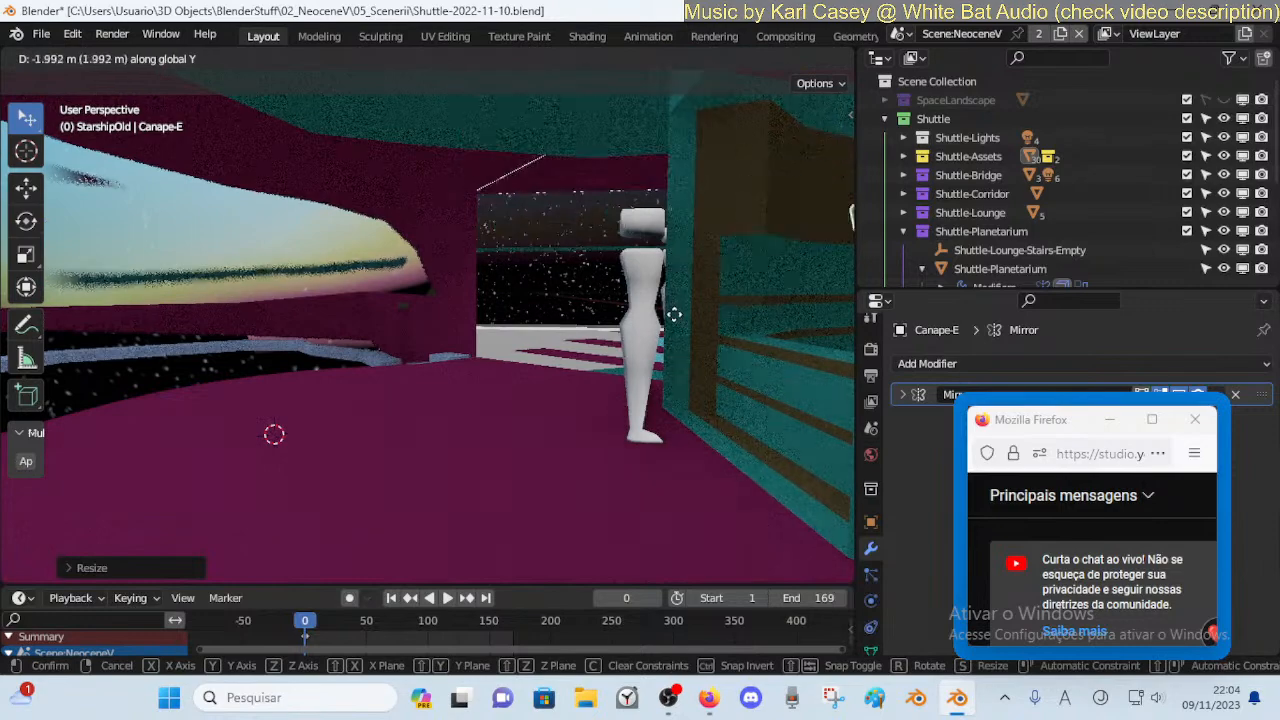
{"action": "left_click", "coordinate": [476, 286]}
{"action": "key", "text": "g"}
{"action": "key", "text": "y"}
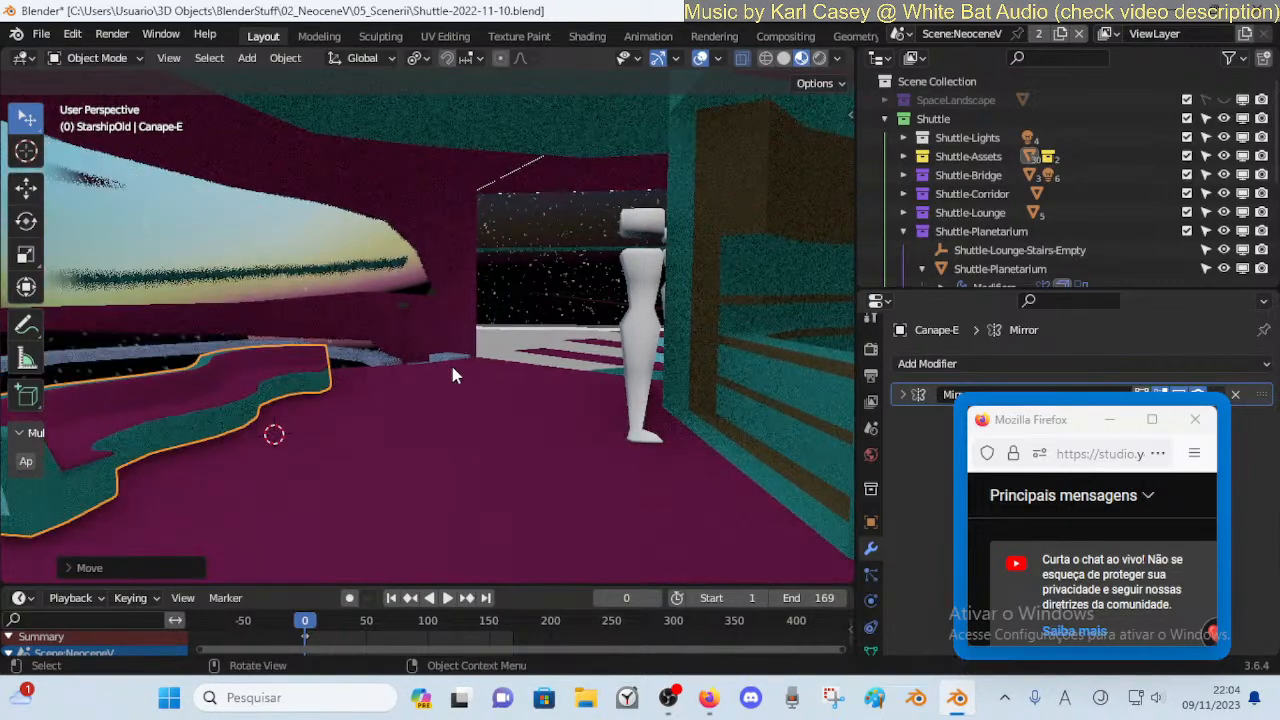
{"action": "left_click", "coordinate": [420, 415]}
Finish sizing Canape-E against the standing figure, readjusting it along Y and lowering it along Z onto the floor
{"action": "key", "text": "s"}
{"action": "left_click", "coordinate": [760, 295]}
{"action": "key", "text": "g"}
{"action": "key", "text": "y"}
{"action": "left_click", "coordinate": [557, 289]}
{"action": "key", "text": "s"}
{"action": "left_click", "coordinate": [623, 254]}
{"action": "key", "text": "g"}
{"action": "key", "text": "z"}
{"action": "left_click", "coordinate": [614, 320]}
{"action": "key", "text": "shift+grave"}
{"action": "key", "text": "e"}
{"action": "key", "text": "q"}
{"action": "left_click", "coordinate": [577, 373]}
{"action": "key", "text": "g"}
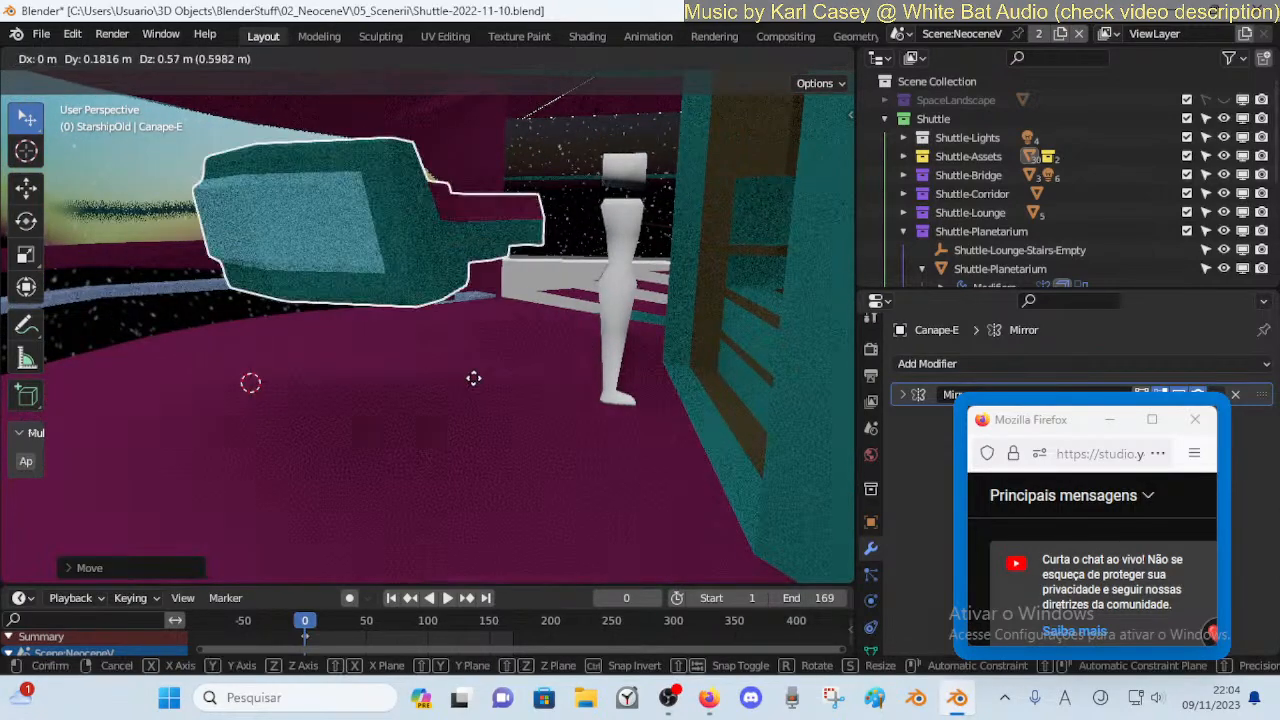
{"action": "right_click", "coordinate": [472, 374]}
{"action": "key", "text": "g"}
{"action": "key", "text": "z"}
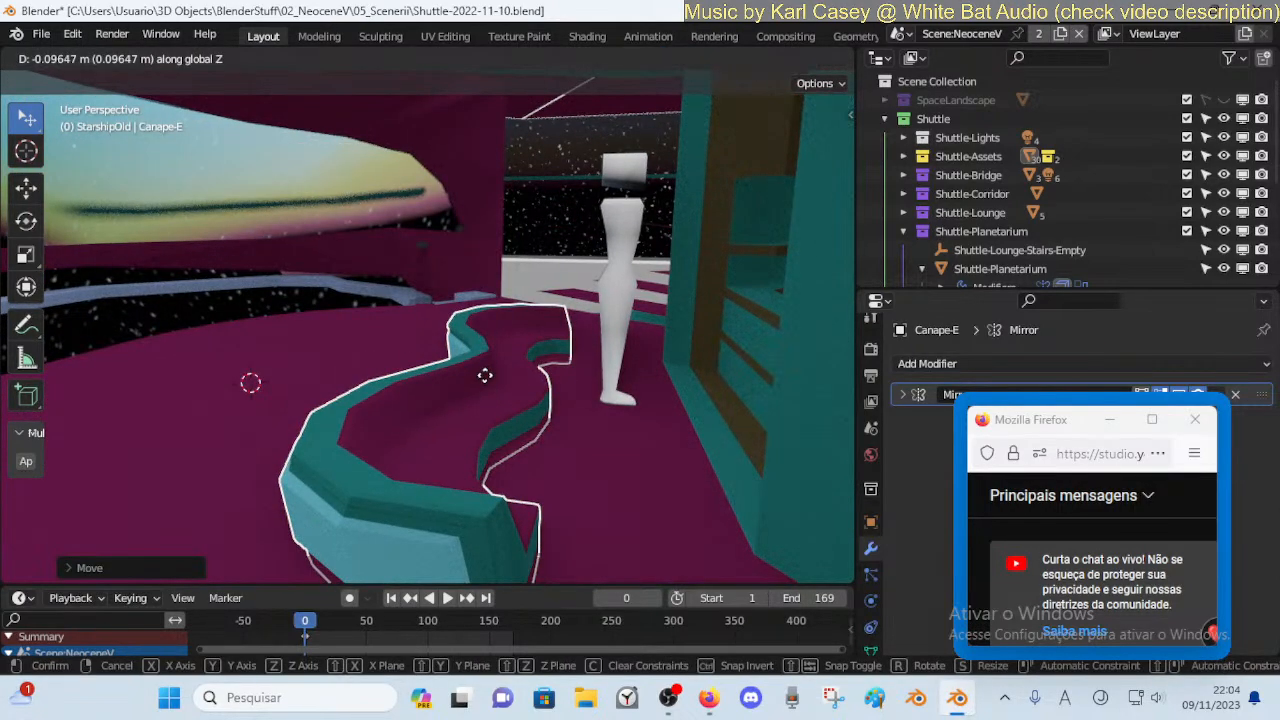
{"action": "right_click", "coordinate": [479, 375]}
Select the bottom edge at Canape-E's mirror seam and snap the 3D cursor to it
{"action": "key", "text": "Tab"}
{"action": "key", "text": "shift+grave"}
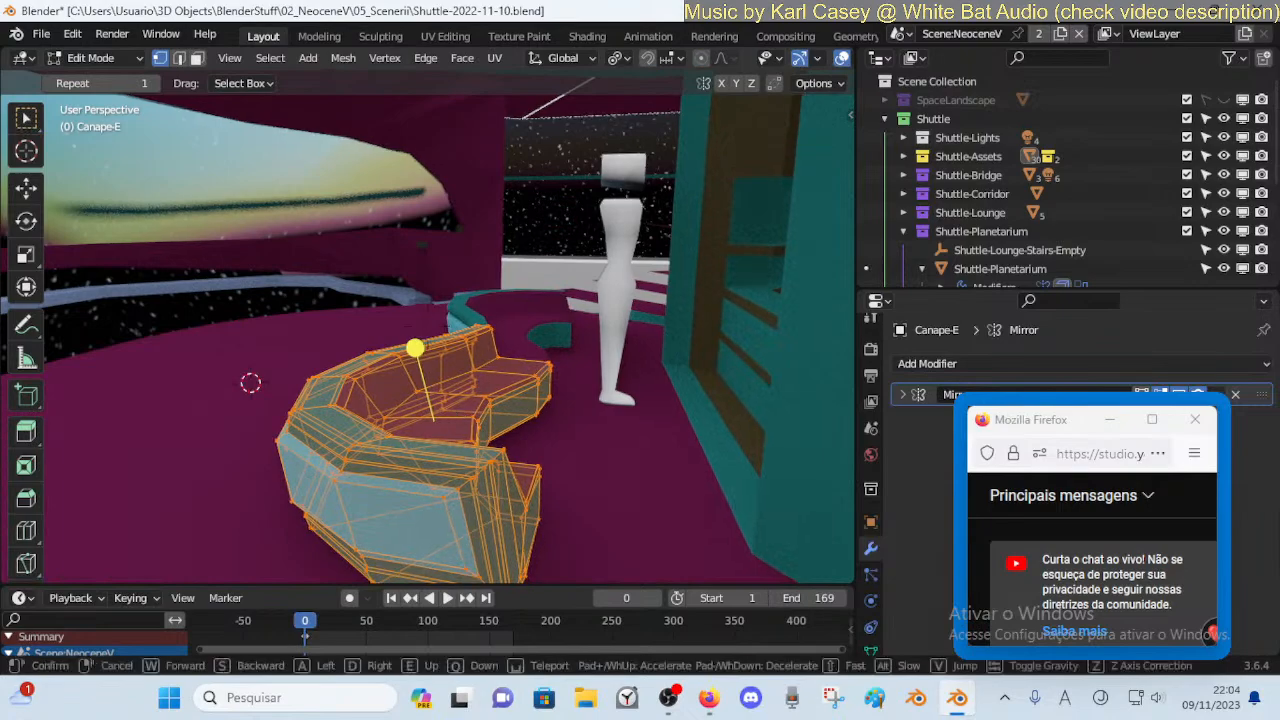
{"action": "key", "text": "a"}
{"action": "left_click", "coordinate": [441, 432]}
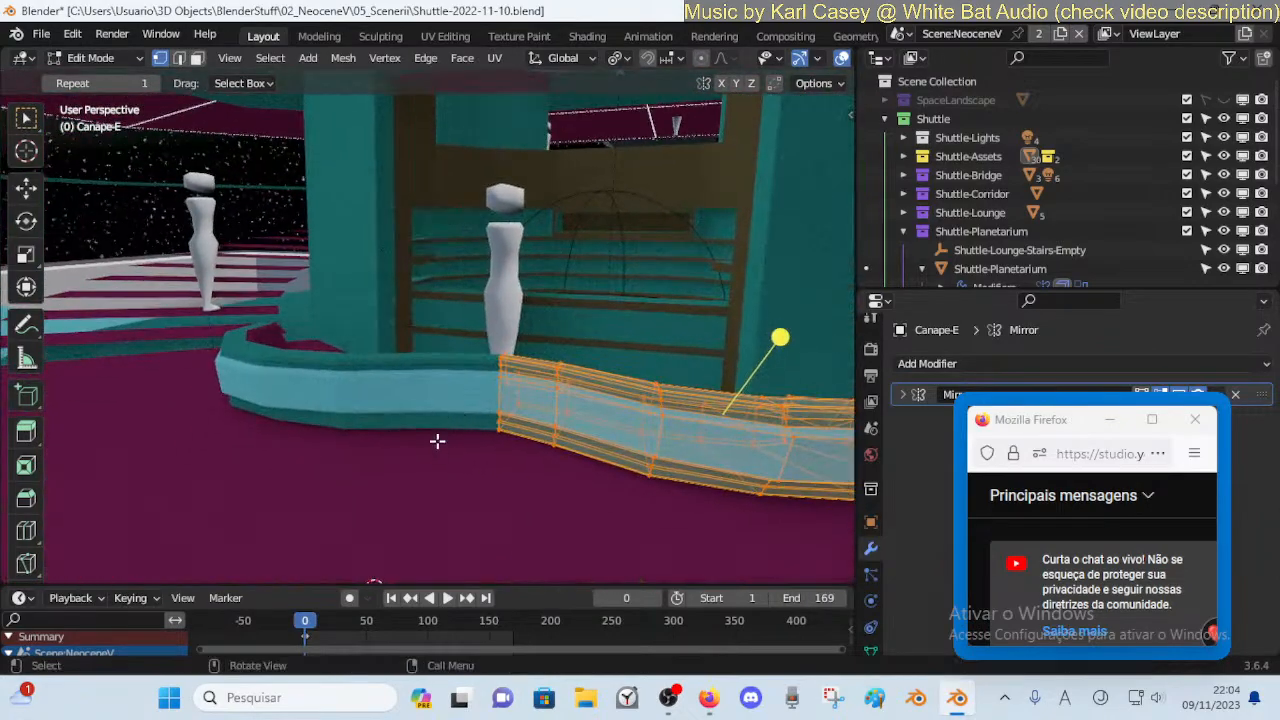
{"action": "key", "text": "shift+grave"}
{"action": "key", "text": "w"}
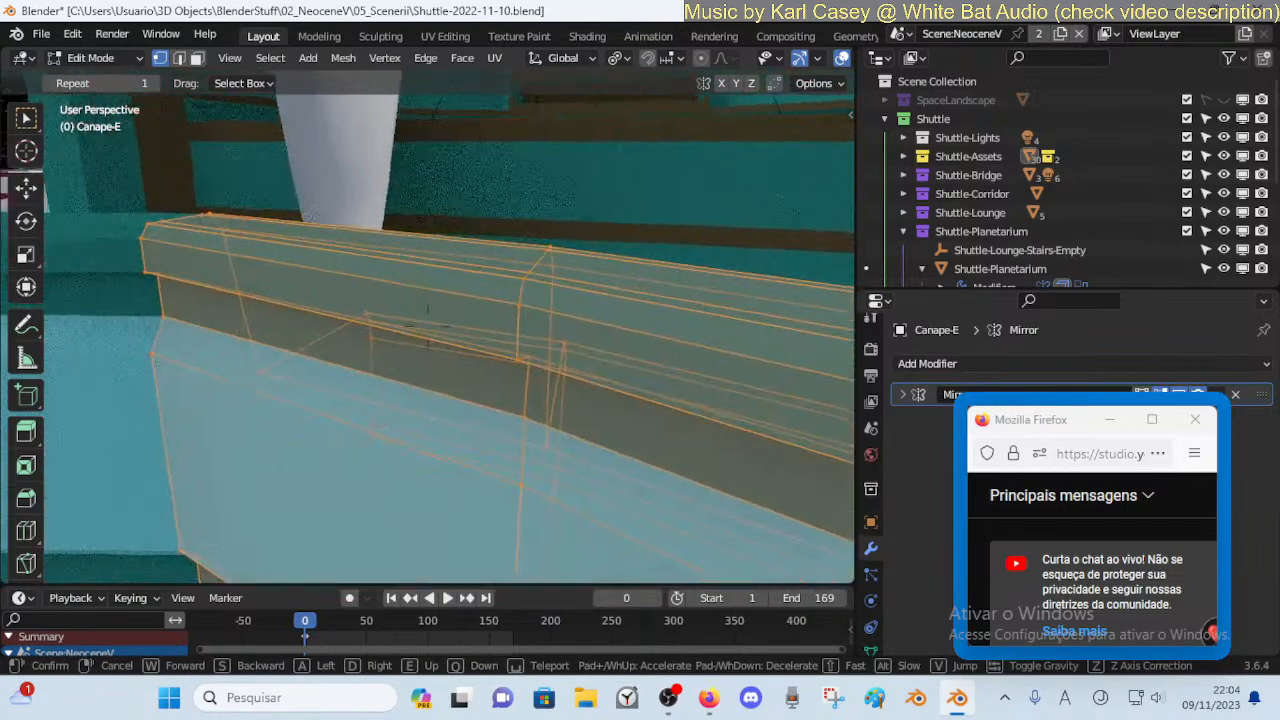
{"action": "key", "text": "s"}
{"action": "left_click", "coordinate": [510, 445]}
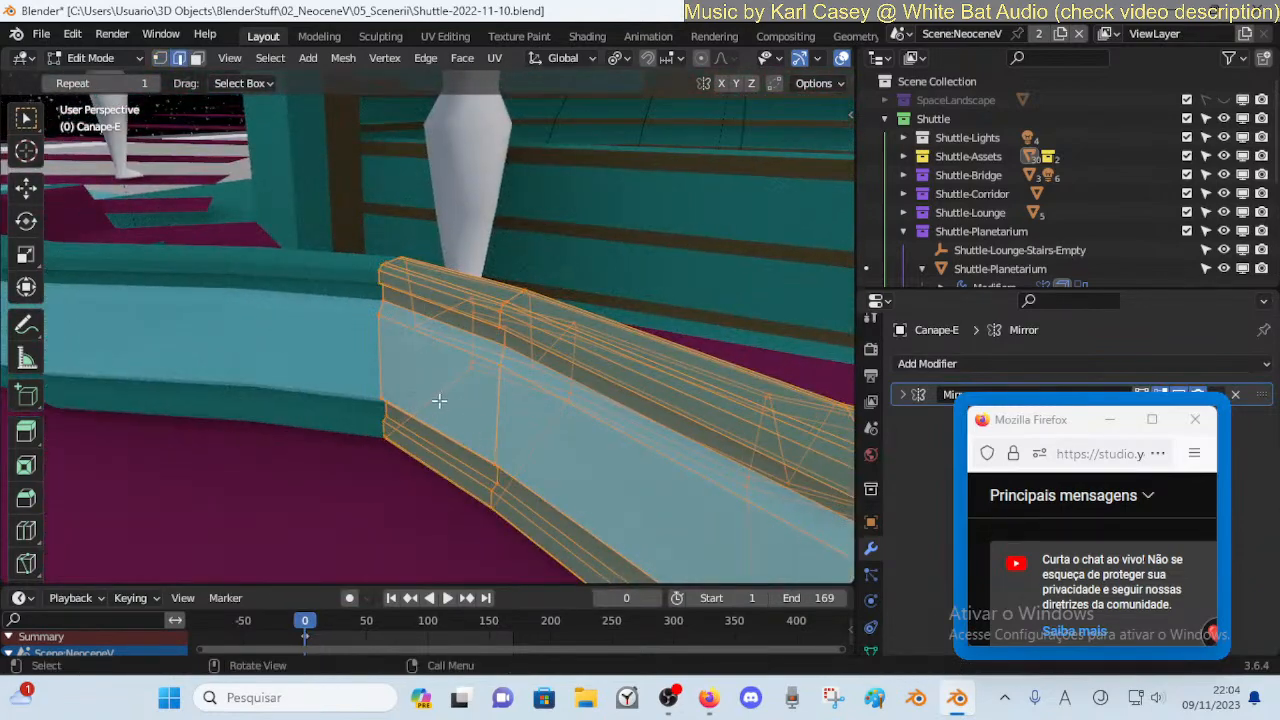
{"action": "key", "text": "alt+a"}
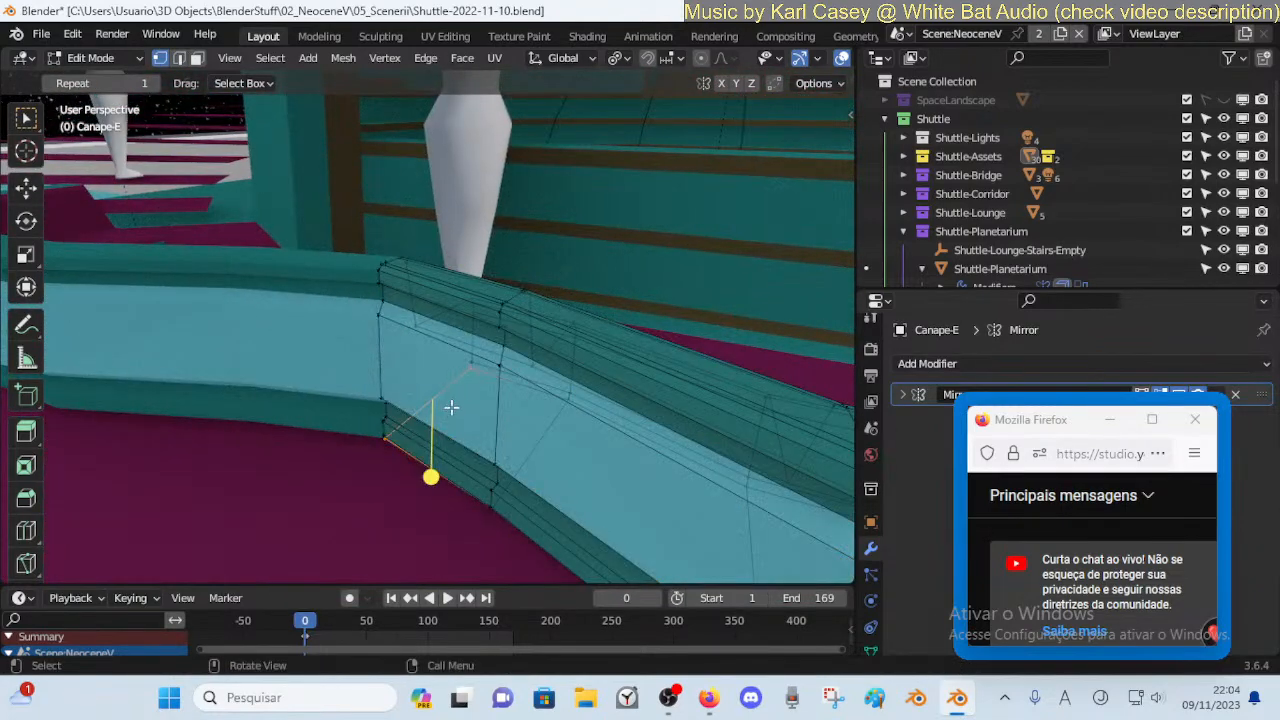
{"action": "right_click", "coordinate": [413, 455], "text": "shift"}
Set Canape-E's origin to the 3D cursor
{"action": "key", "text": "Tab"}
{"action": "left_click", "coordinate": [288, 57]}
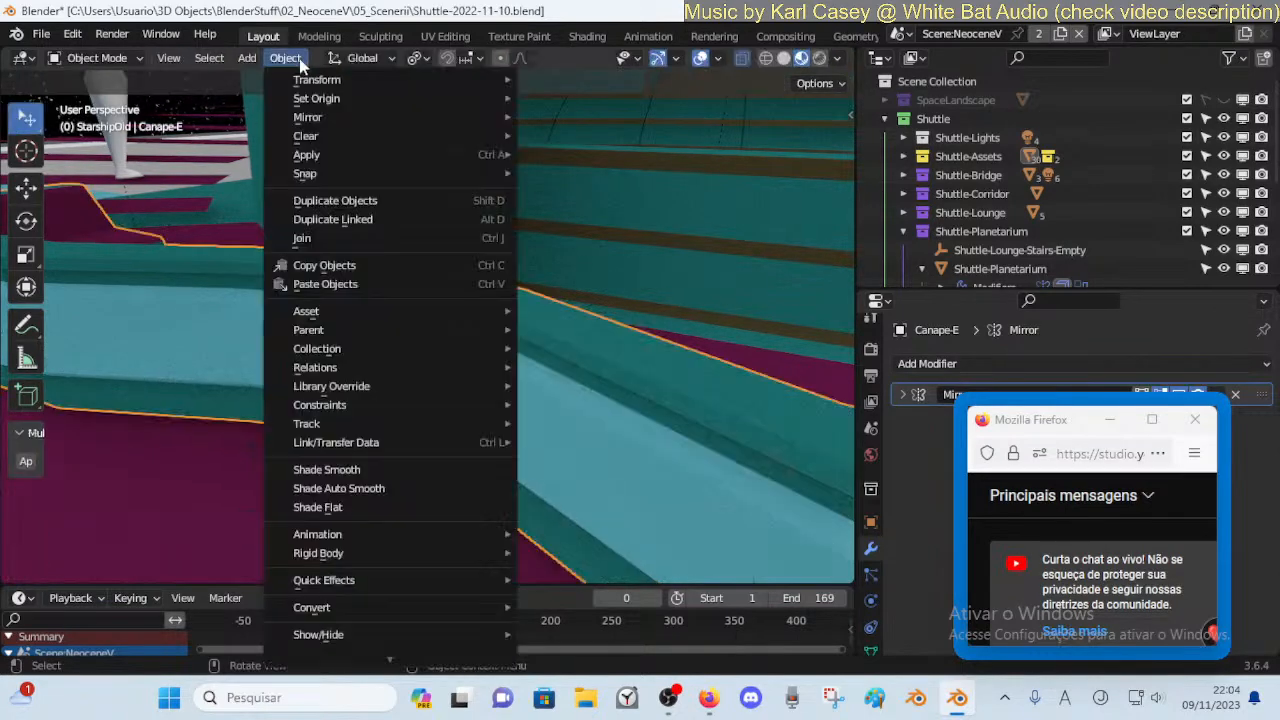
{"action": "mouse_move", "coordinate": [514, 106]}
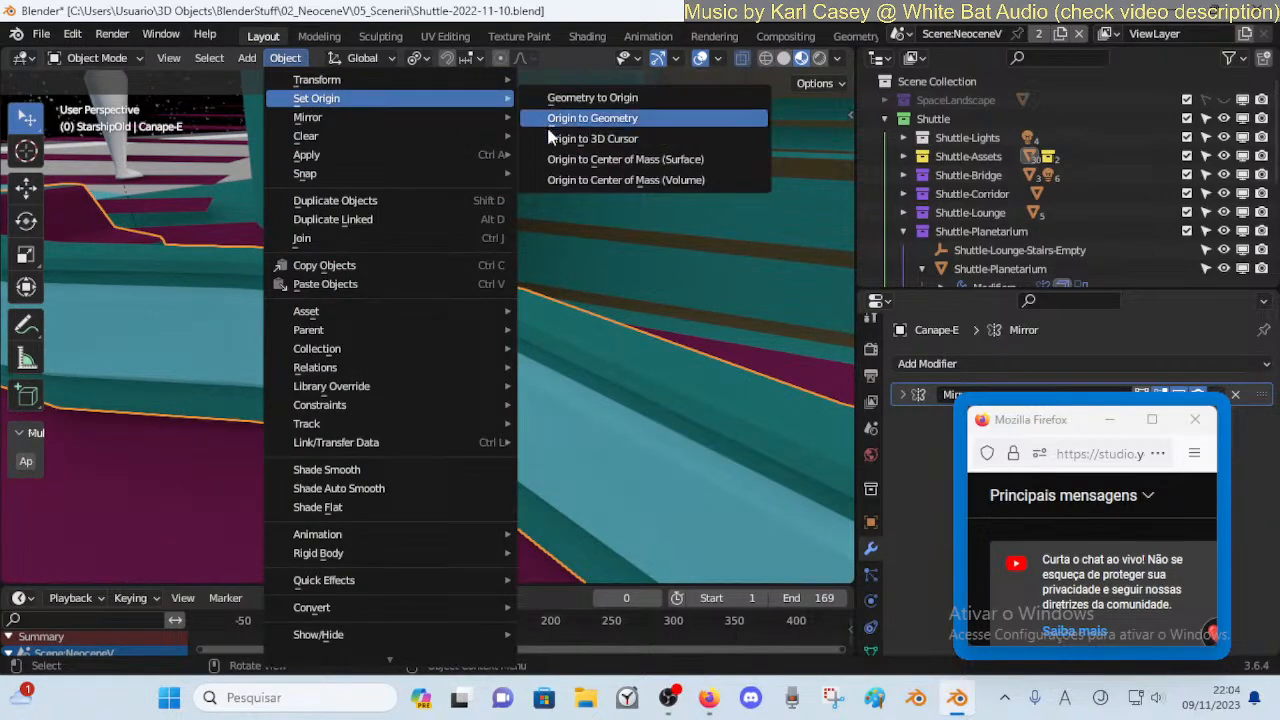
{"action": "left_click", "coordinate": [548, 139]}
Snap the 3D cursor to a vertex on the Shuttle-Lounge floor, near the curved window side
{"action": "middle_click_drag", "start_coordinate": [520, 341], "coordinate": [420, 390]}
{"action": "left_click", "coordinate": [536, 346]}
{"action": "key", "text": "Tab"}
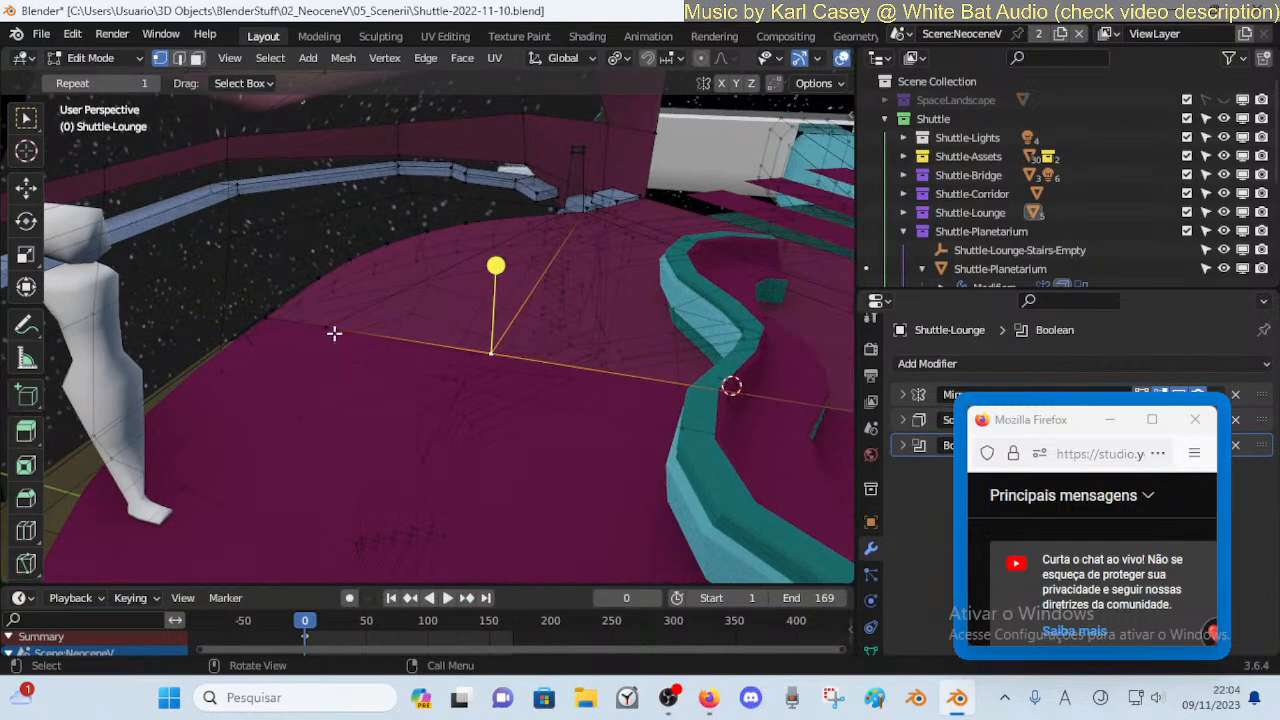
{"action": "key", "text": "shift+s"}
{"action": "key", "text": "2"}
{"action": "key", "text": "Tab"}
Snap Canape-E to the 3D cursor, shift it slightly along Y away from the window, and save the file
{"action": "left_click", "coordinate": [742, 380]}
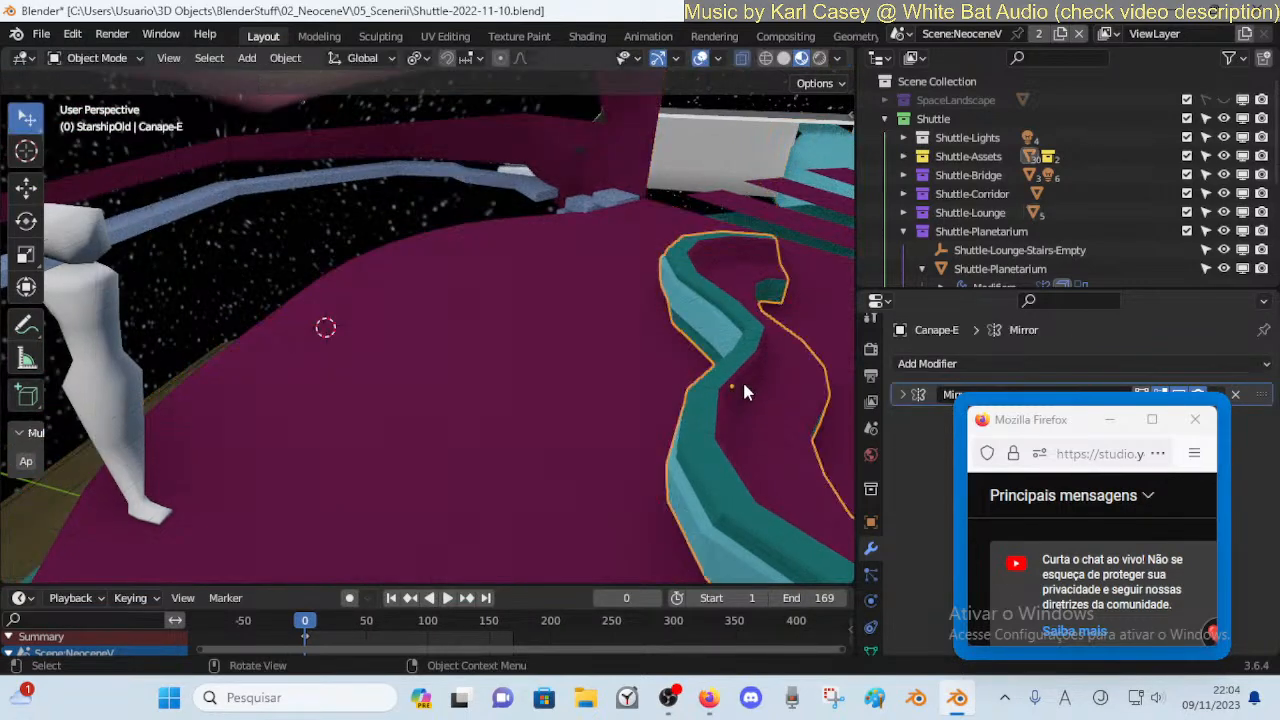
{"action": "key", "text": "shift+s"}
{"action": "key", "text": "8"}
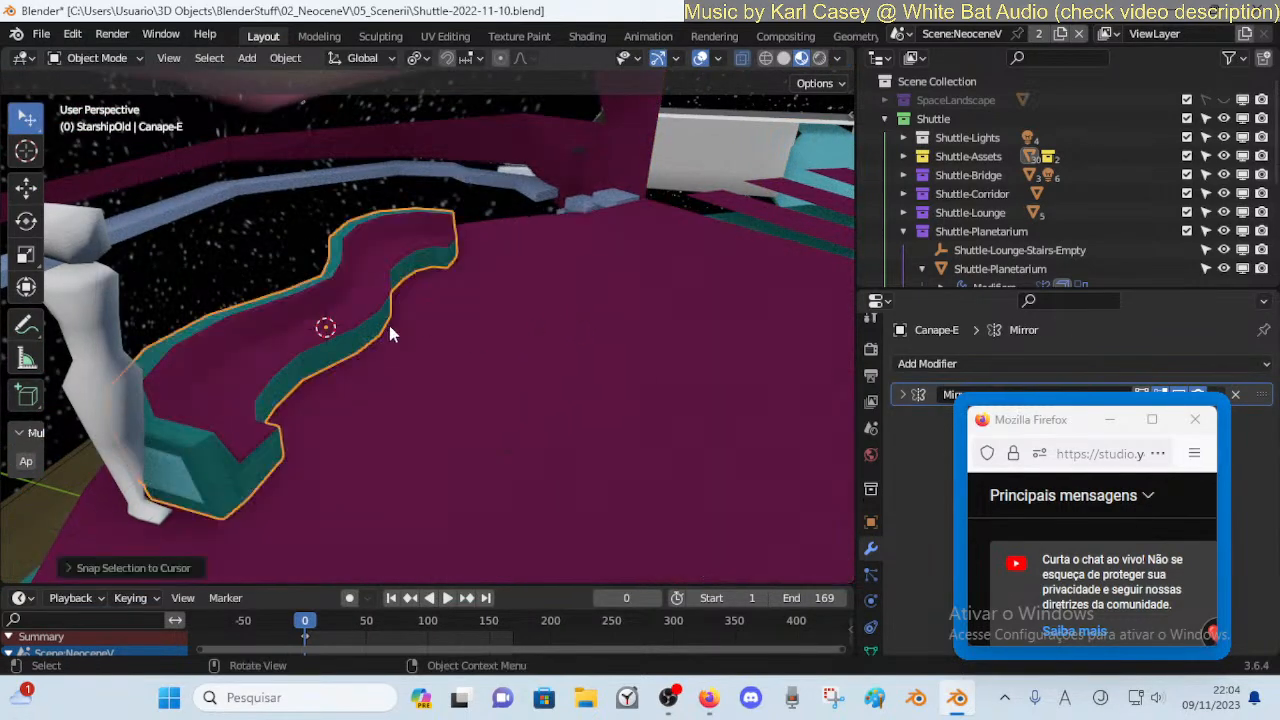
{"action": "key", "text": "g"}
{"action": "key", "text": "y"}
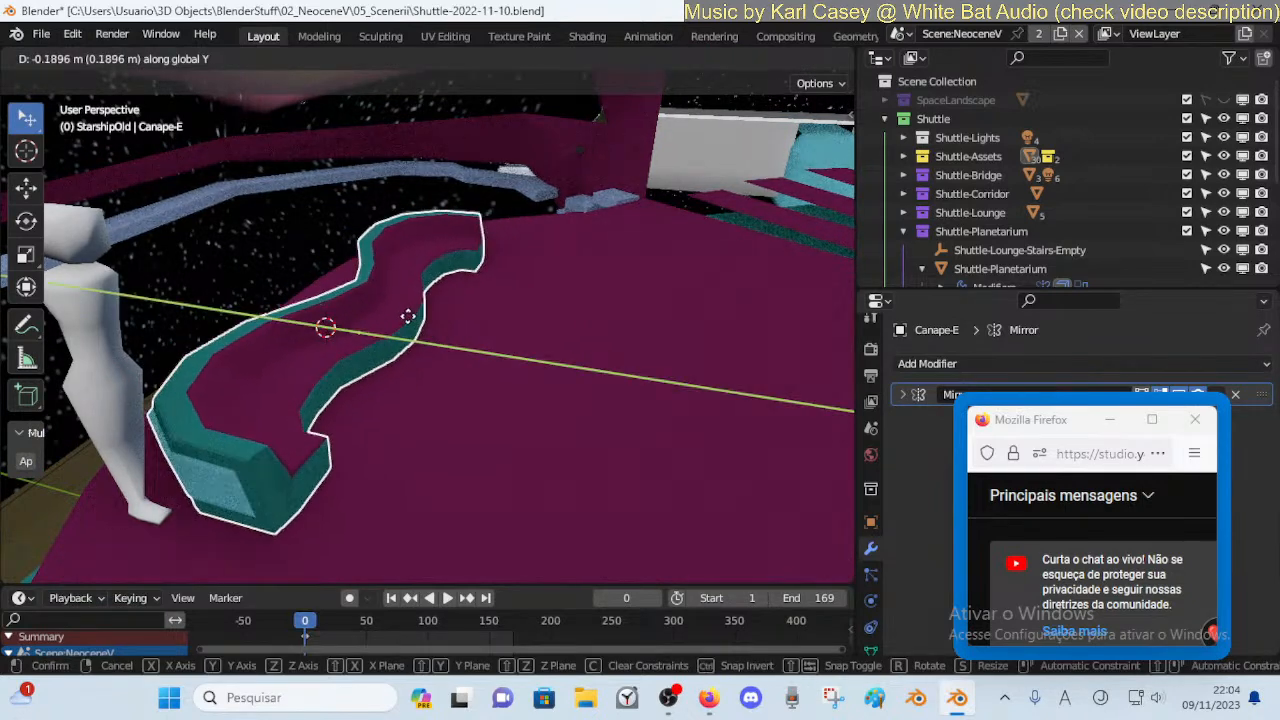
{"action": "left_click", "coordinate": [419, 340]}
{"action": "key", "text": "ctrl+s"}
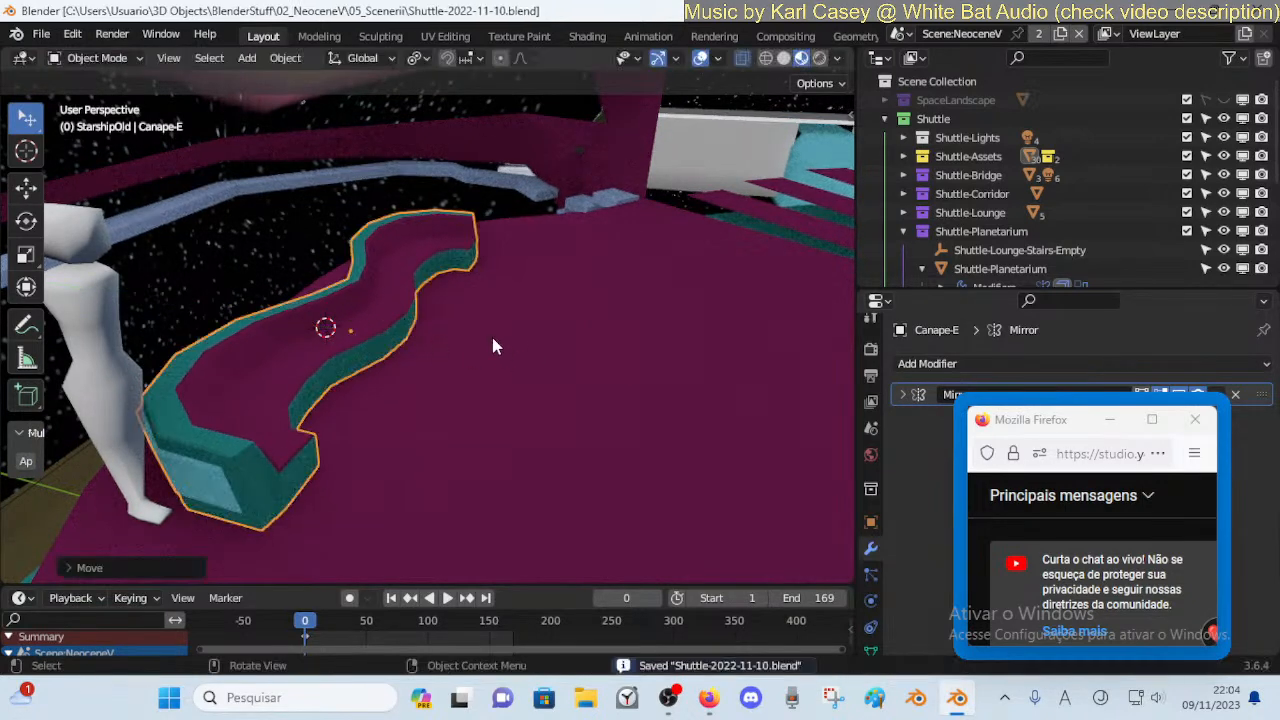
Save the file and apply Canape-E's object transform
{"action": "key", "text": "ctrl+a"}
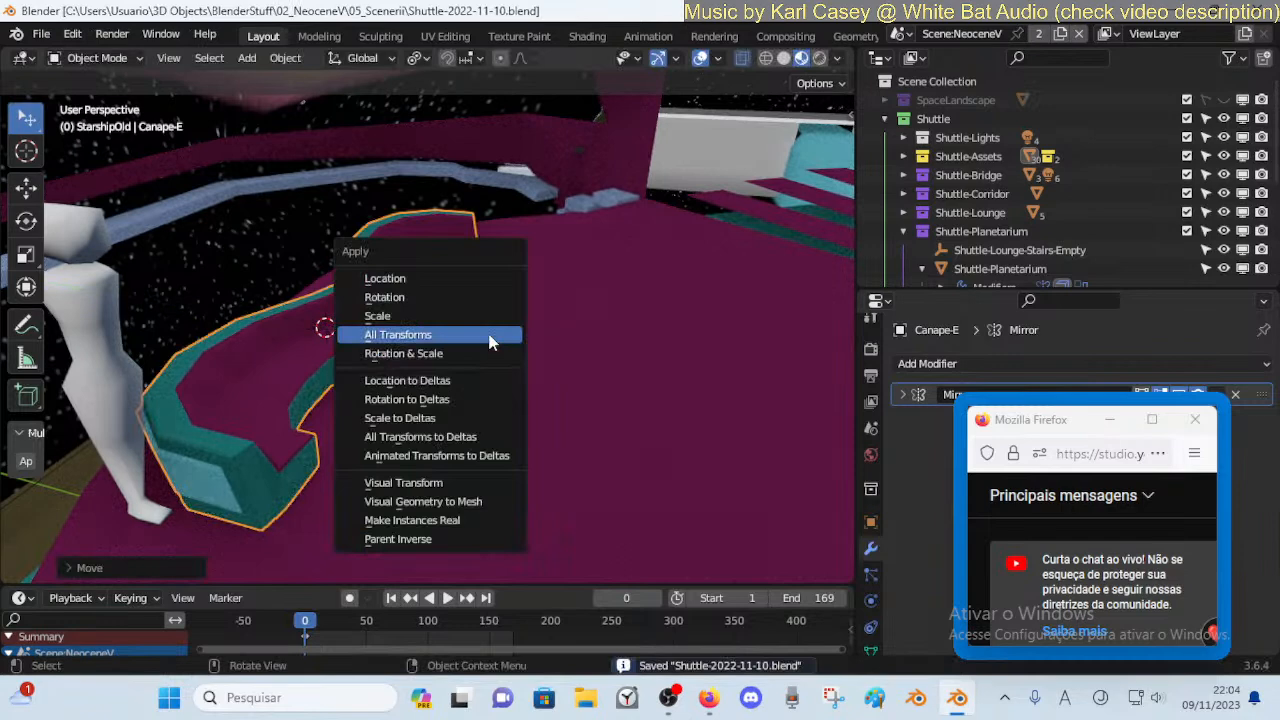
{"action": "left_click", "coordinate": [490, 341]}
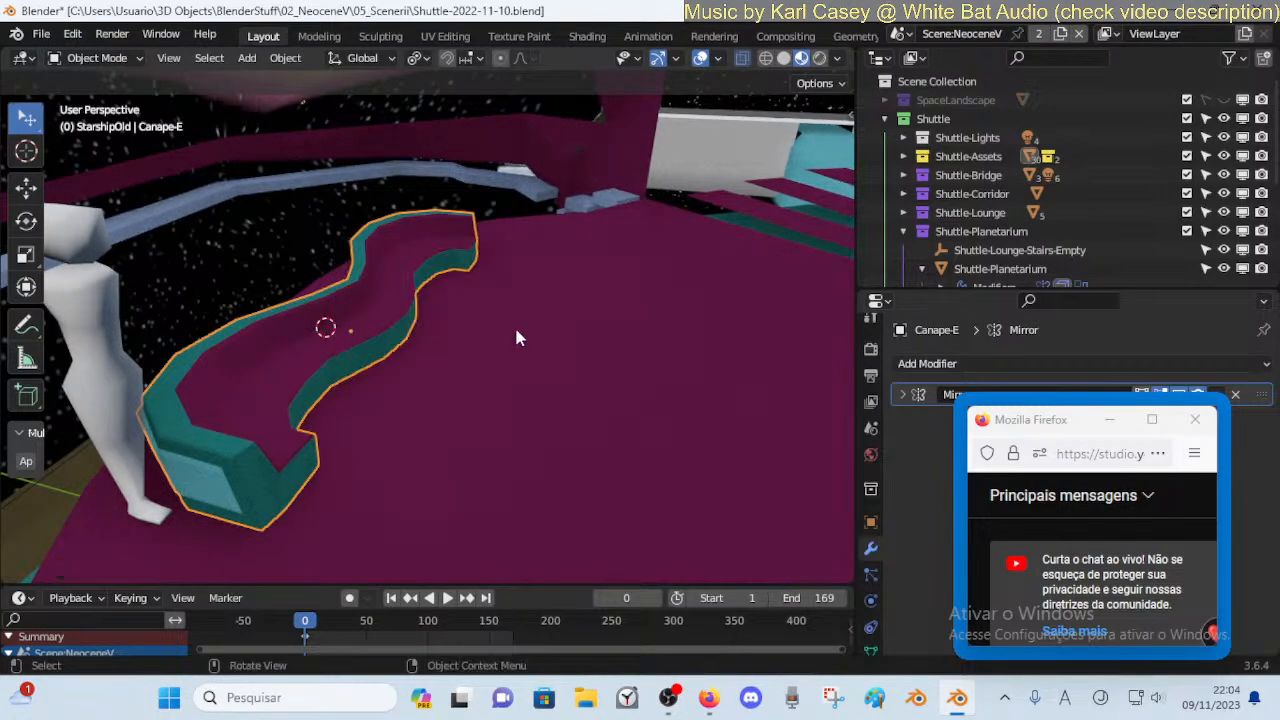
{"action": "key", "text": "ctrl+s"}
{"action": "middle_click_drag", "start_coordinate": [516, 338], "coordinate": [507, 338]}
{"action": "key", "text": "s"}
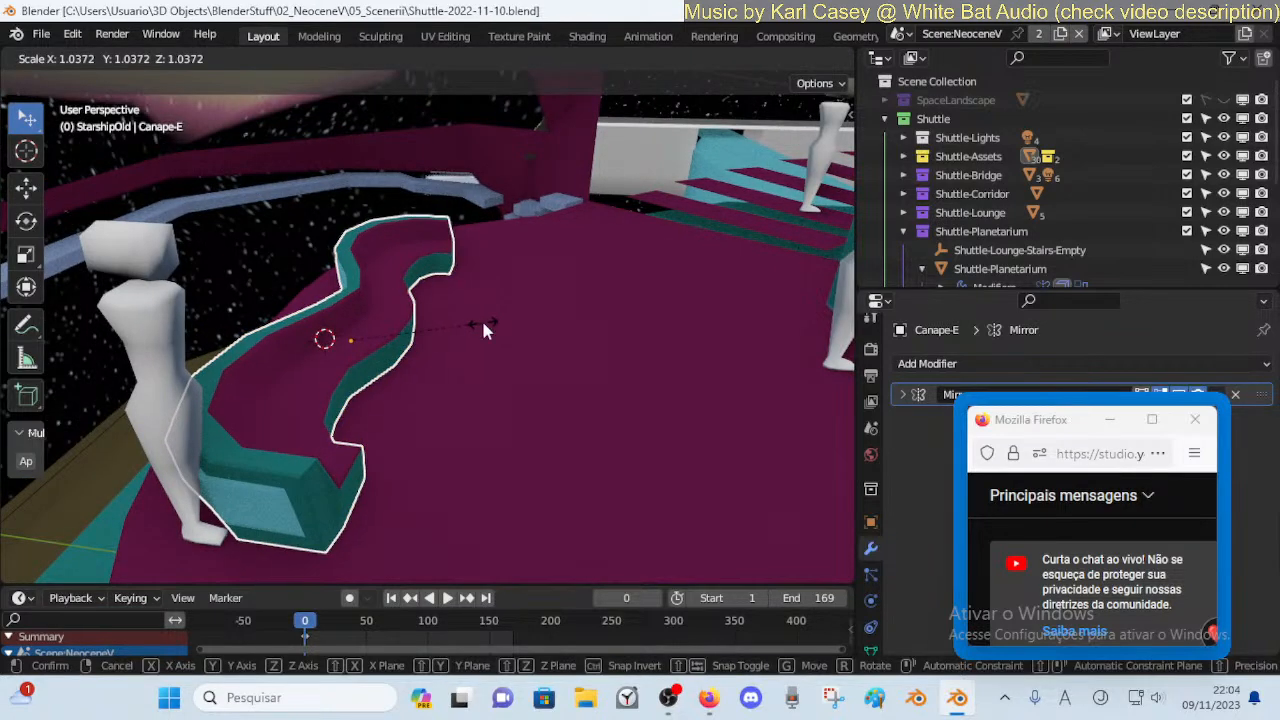
{"action": "key", "text": "Escape"}
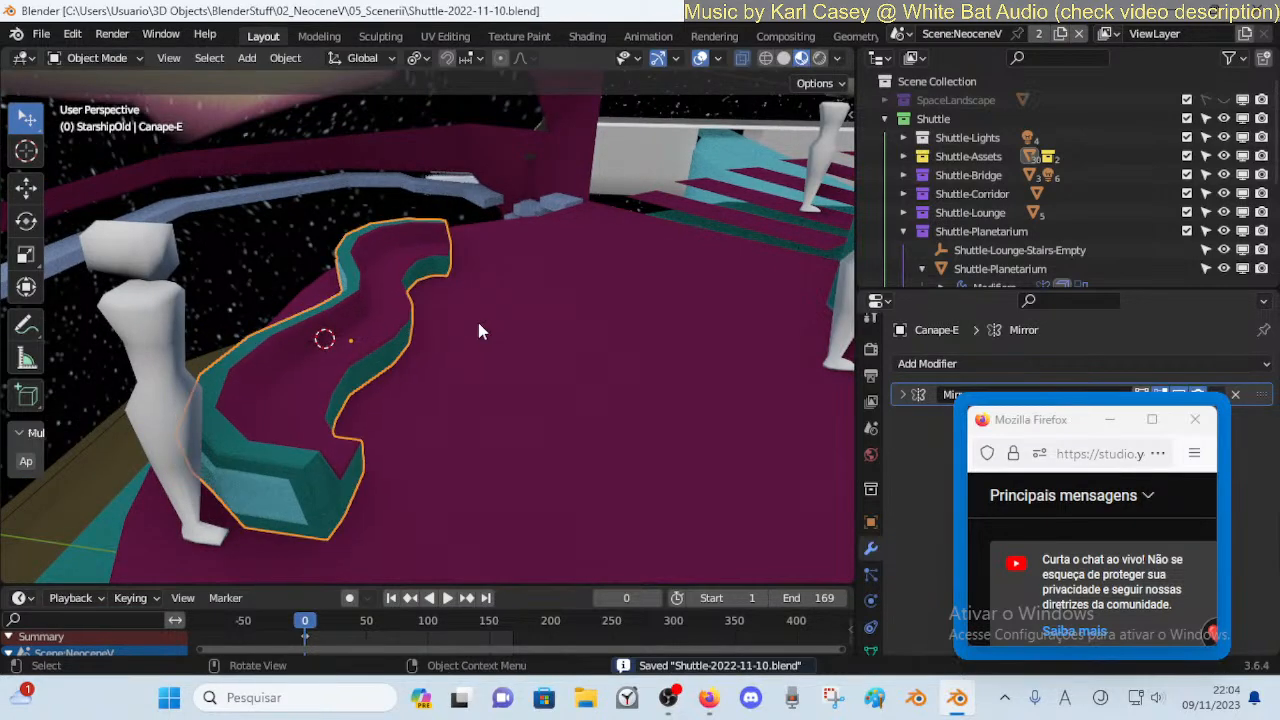
{"action": "key", "text": "ctrl+a"}
{"action": "left_click", "coordinate": [473, 301]}
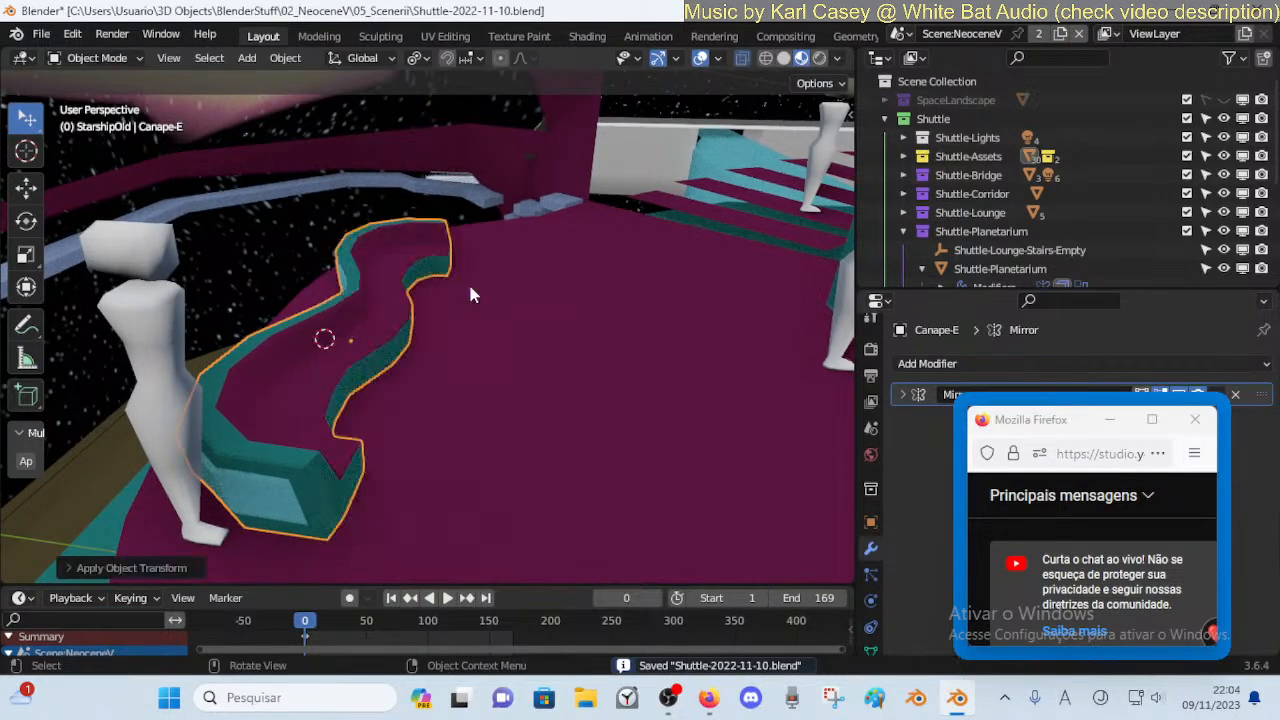
Scale Canape-E separately along the X axis and the Y axis
{"action": "key", "text": "s"}
{"action": "key", "text": "x"}
{"action": "left_click", "coordinate": [526, 309]}
{"action": "key", "text": "s"}
{"action": "key", "text": "y"}
{"action": "left_click", "coordinate": [578, 300]}
{"action": "key", "text": "s"}
{"action": "key", "text": "z"}
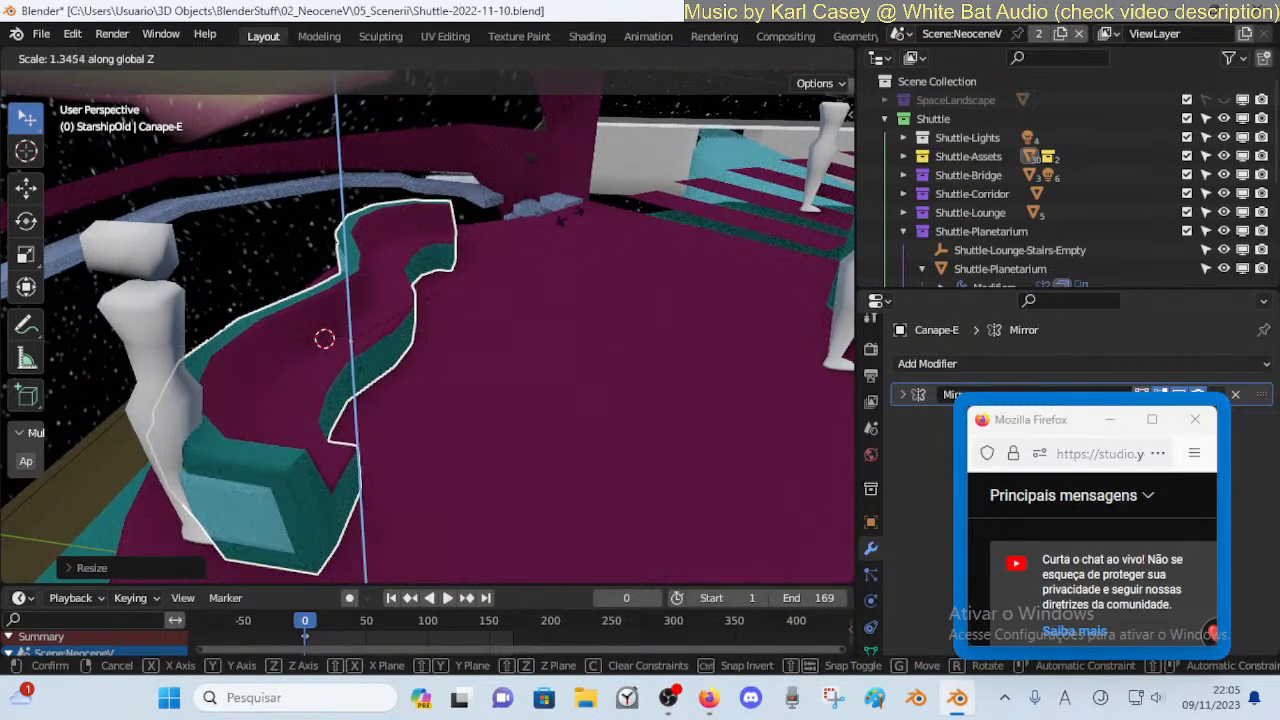
{"action": "right_click", "coordinate": [572, 279]}
{"action": "key", "text": "s"}
{"action": "key", "text": "y"}
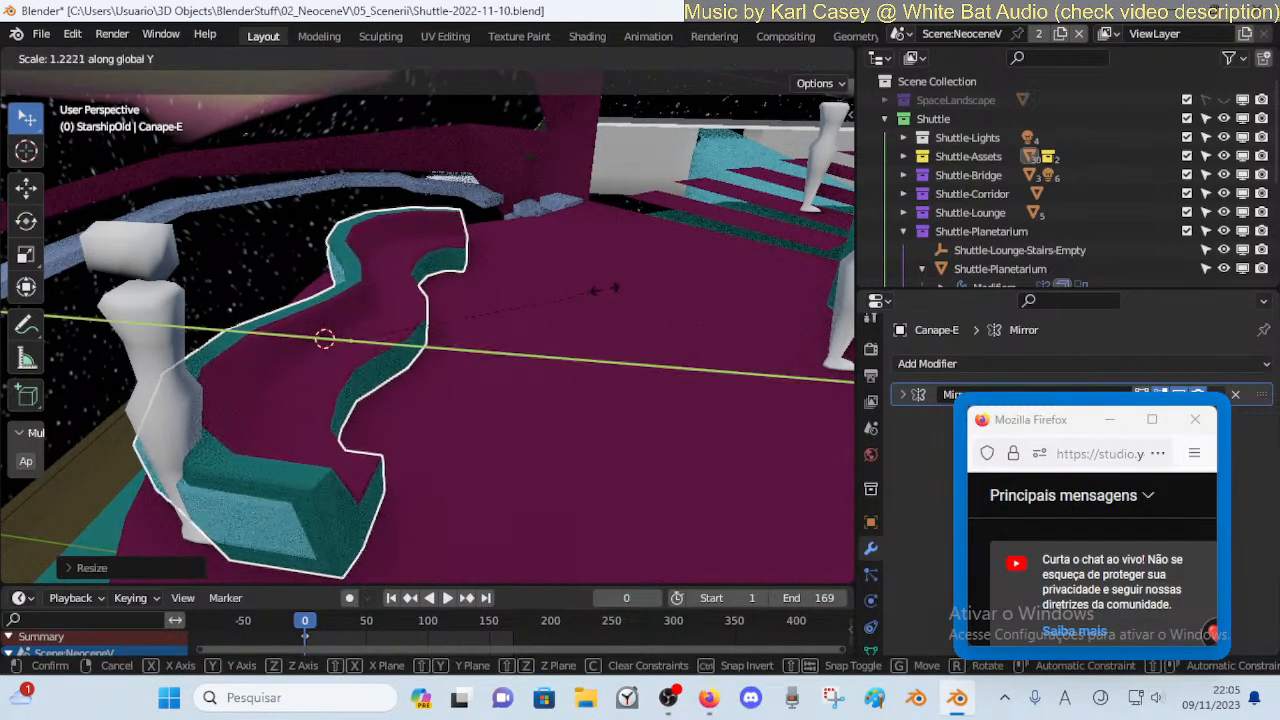
{"action": "right_click", "coordinate": [553, 276]}
{"action": "middle_click_drag", "start_coordinate": [356, 340], "coordinate": [396, 338]}
{"action": "key", "text": "g"}
{"action": "key", "text": "y"}
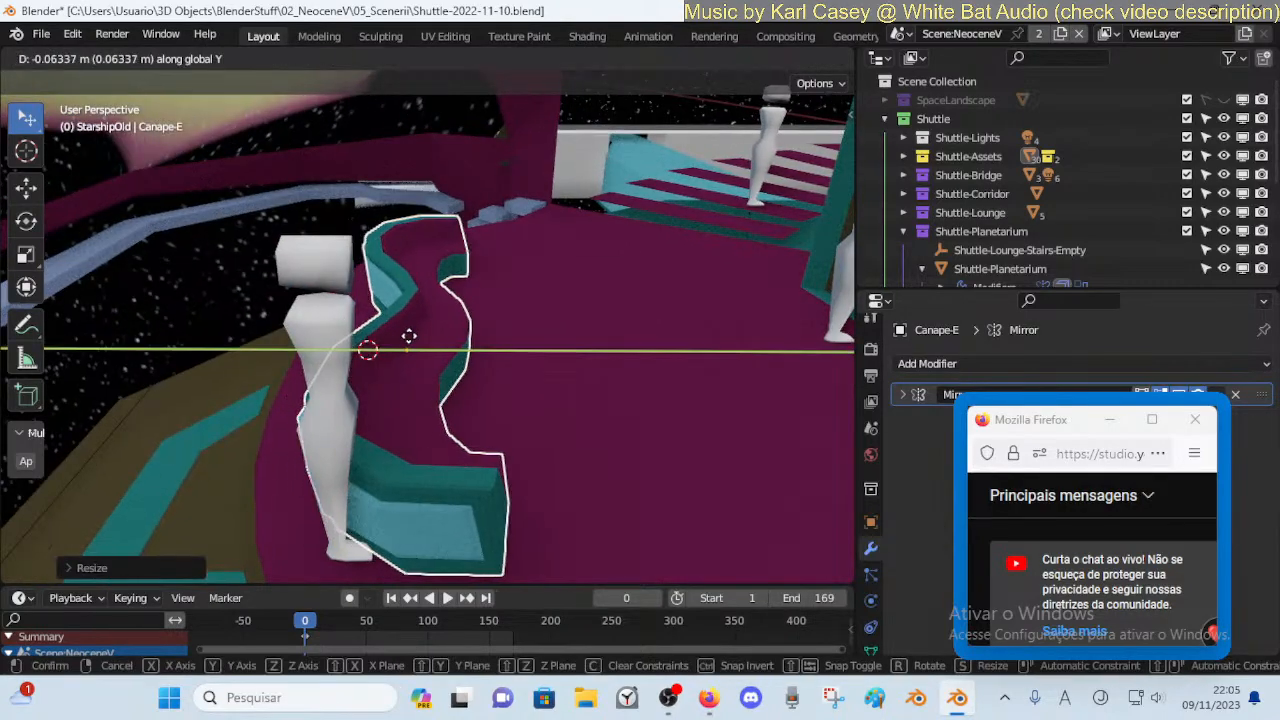
{"action": "right_click", "coordinate": [406, 341]}
Select the end section of Canape-E's mesh with the neighbouring seats and move it outward along X to lengthen the couch
{"action": "key", "text": "shift+grave"}
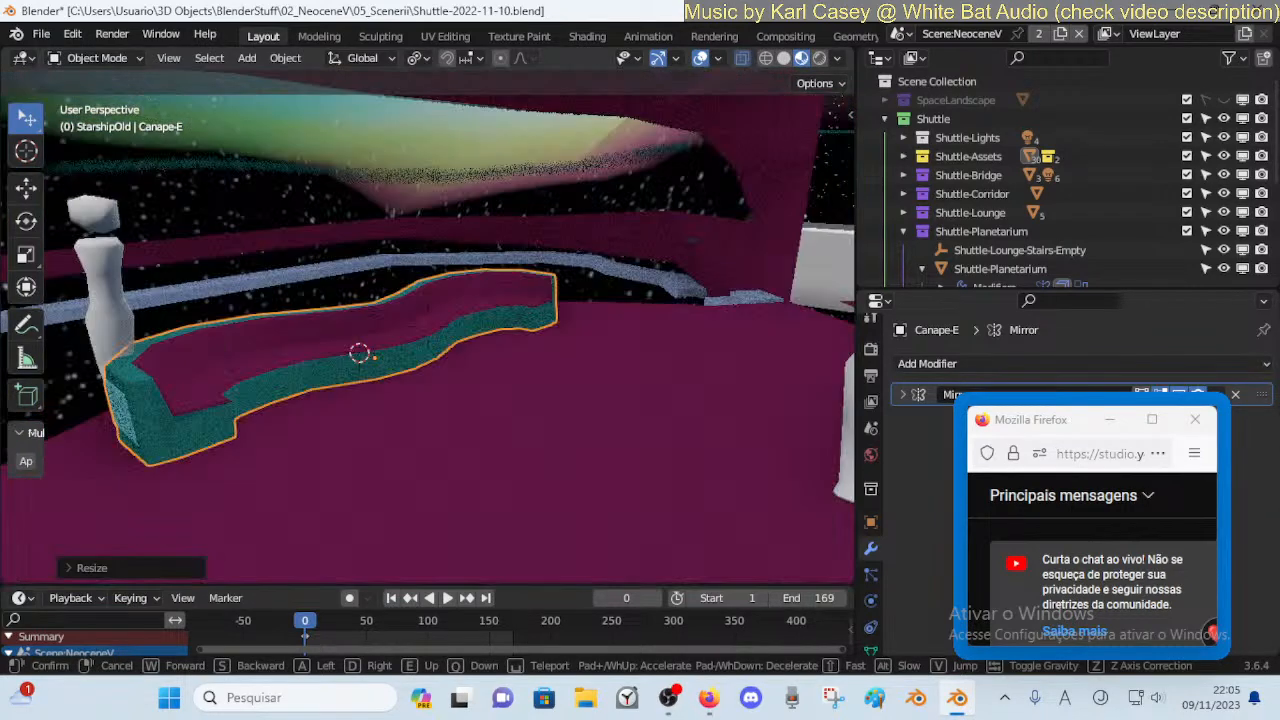
{"action": "left_click", "coordinate": [414, 342]}
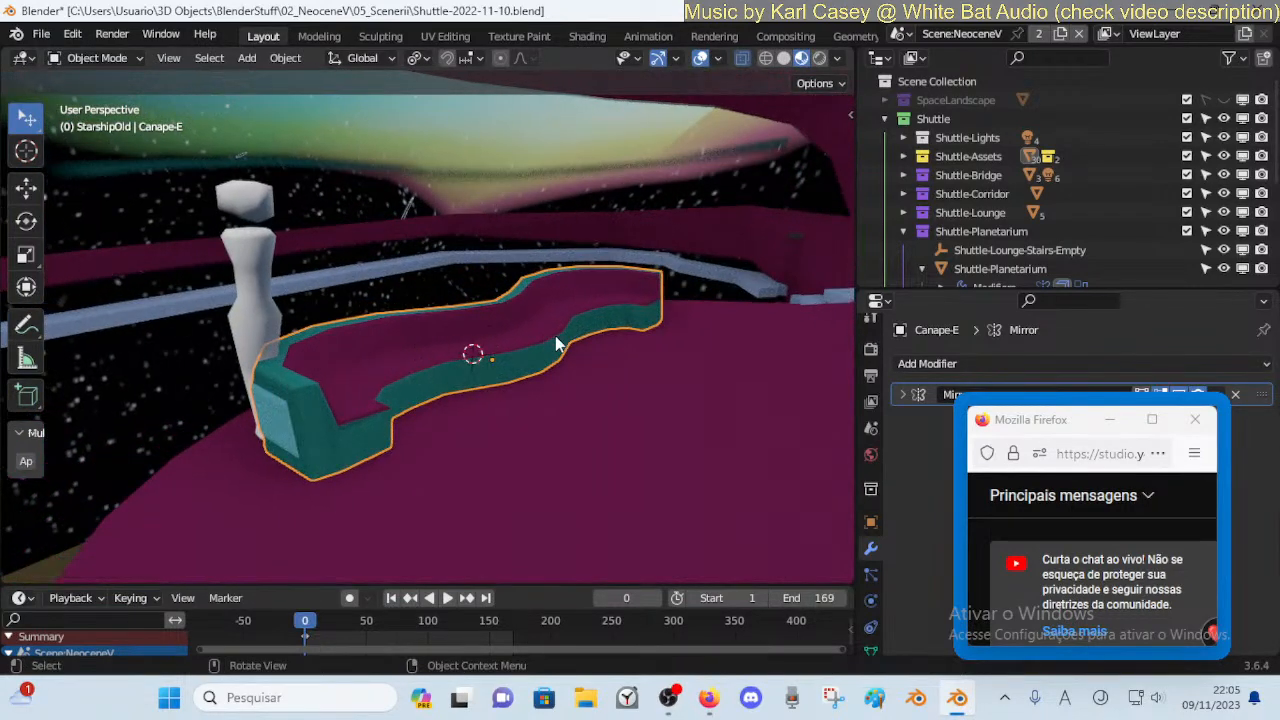
{"action": "key", "text": "Tab"}
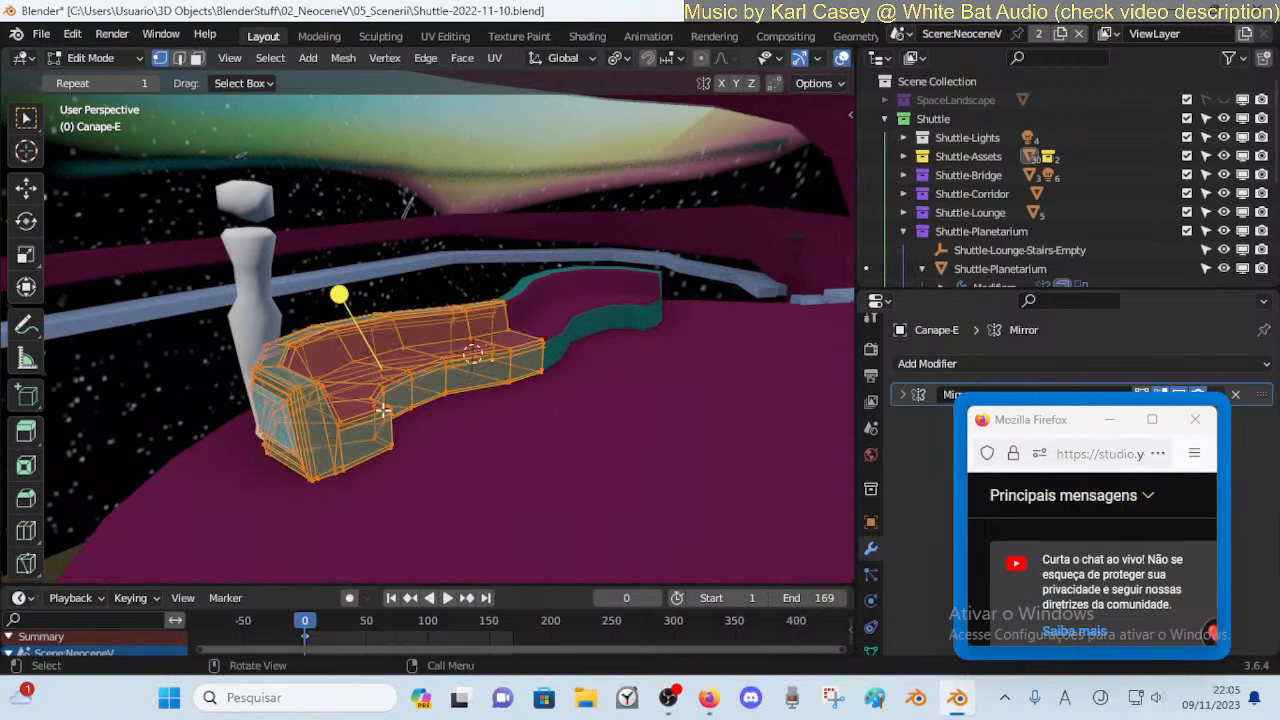
{"action": "key", "text": "alt+a"}
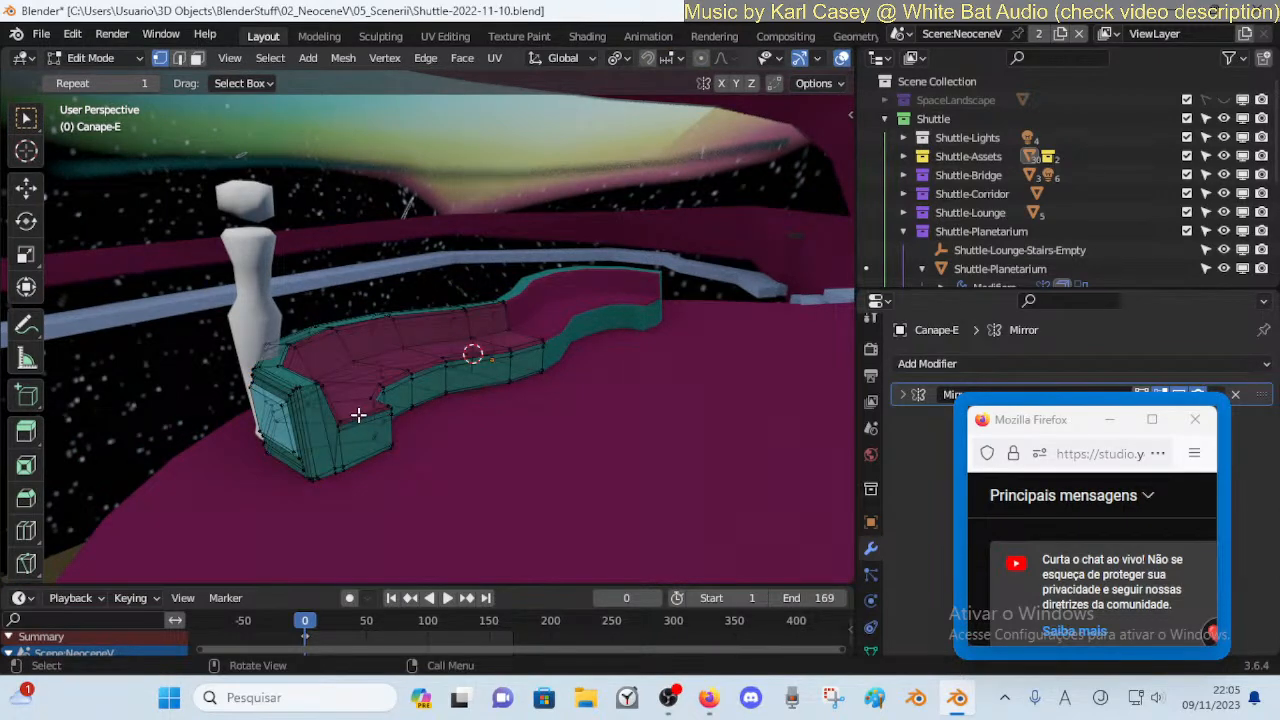
{"action": "key", "text": "l"}
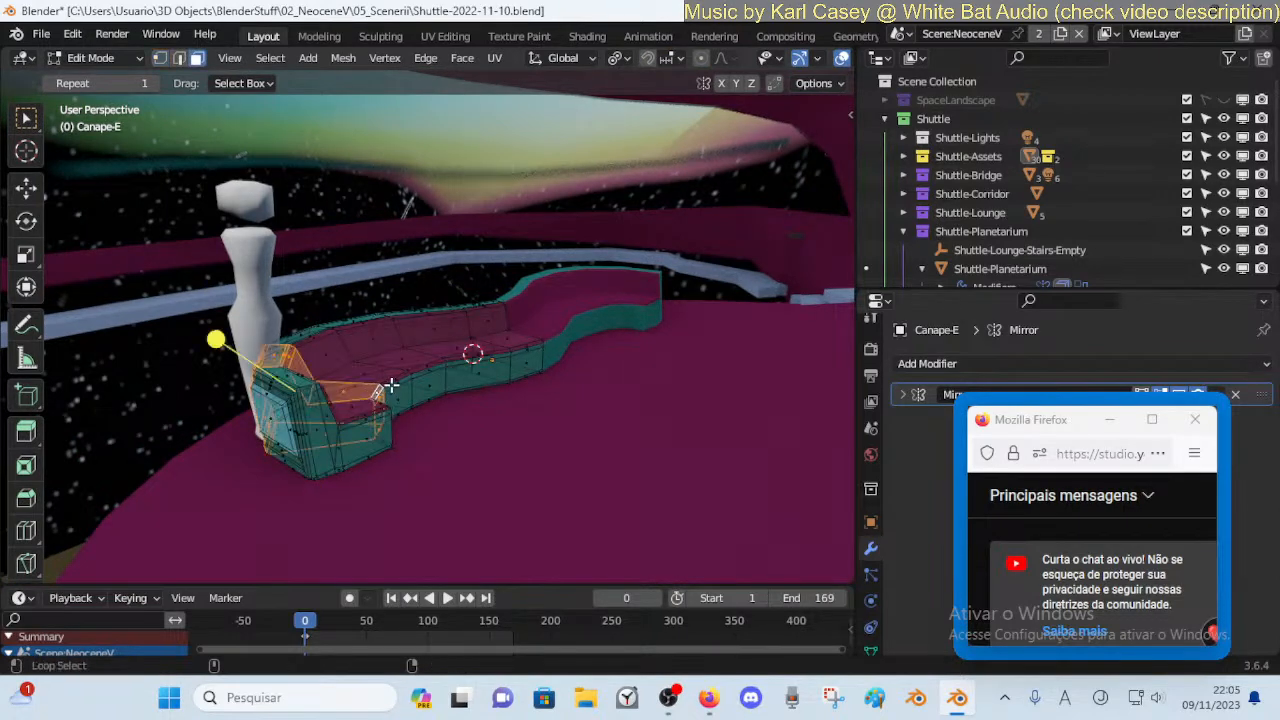
{"action": "key", "text": "l"}
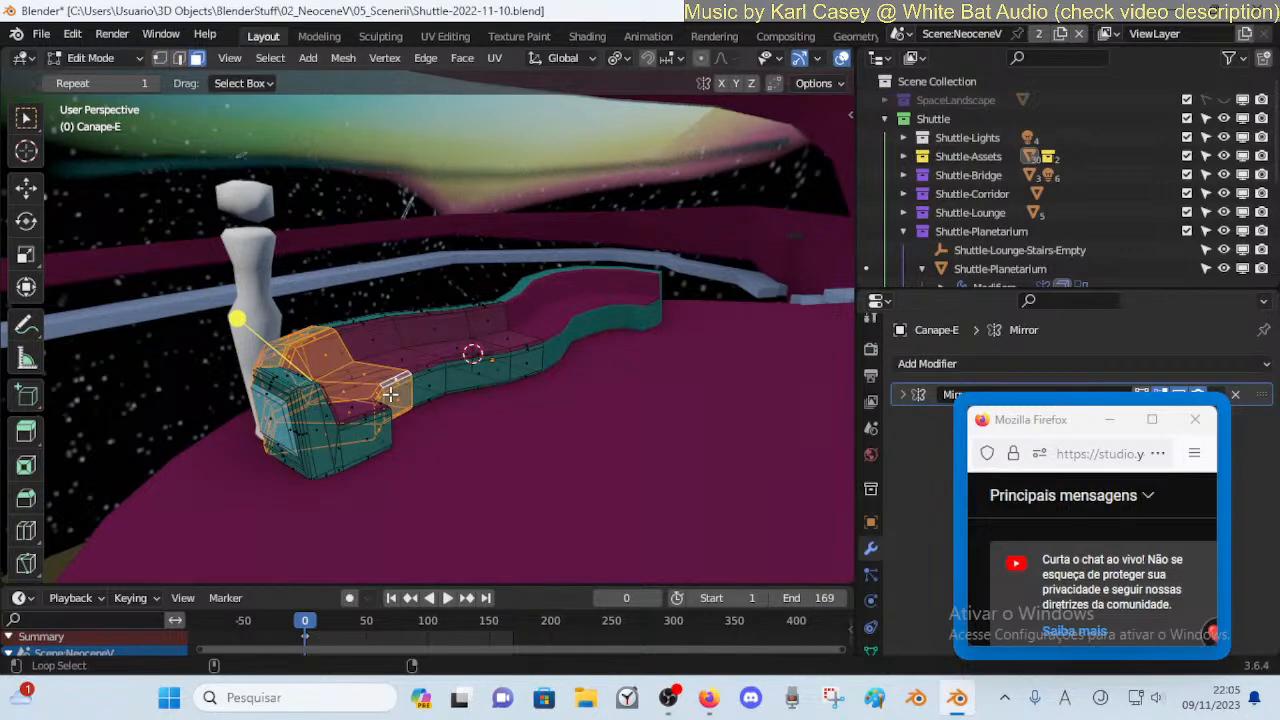
{"action": "key", "text": "alt+a"}
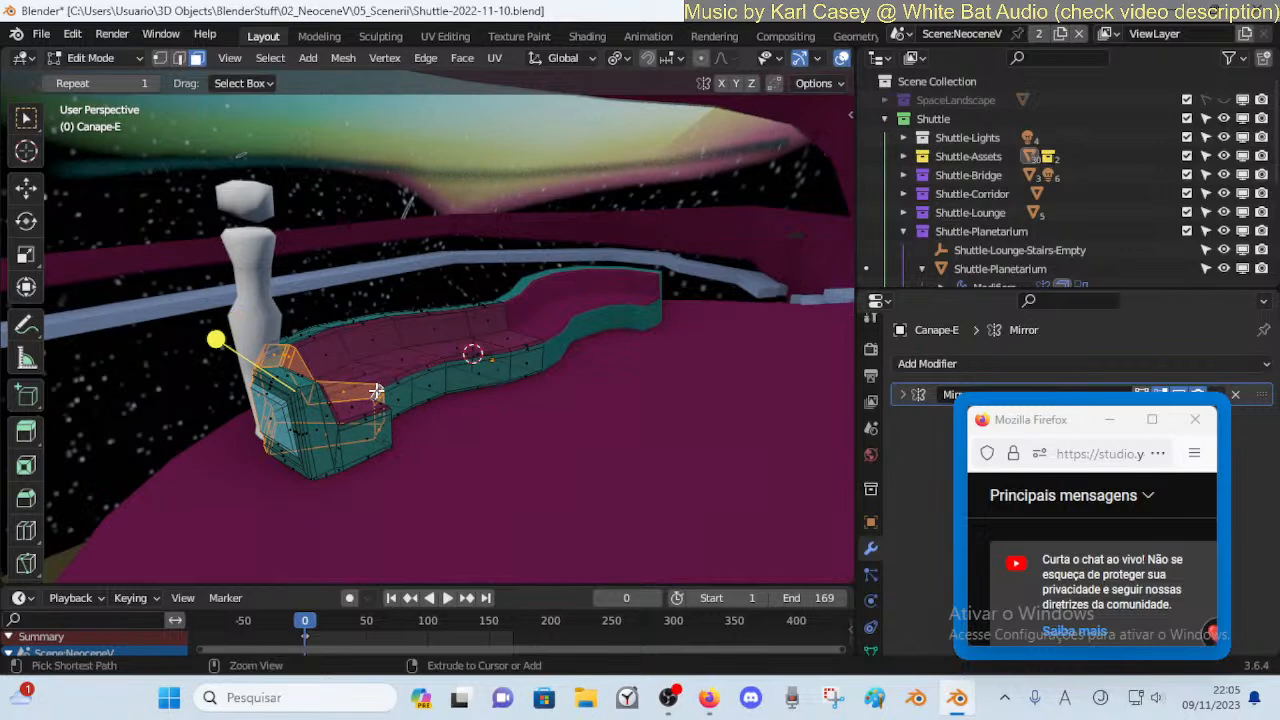
{"action": "key", "text": "ctrl+KP_Add"}
{"action": "key", "text": "ctrl+KP_Add"}
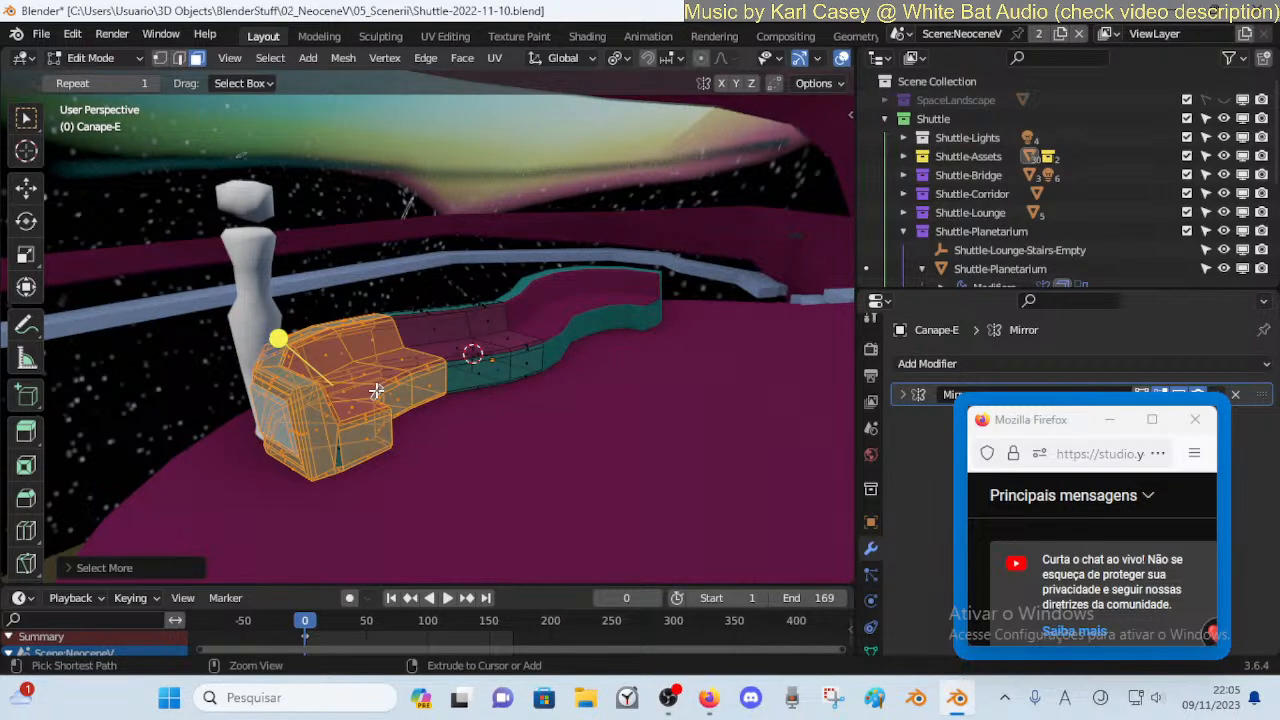
{"action": "key", "text": "g"}
{"action": "key", "text": "x"}
{"action": "left_click", "coordinate": [340, 412]}
Rotate the selected end section about Z, shift it further outward along X, and rotate it about Z again
{"action": "key", "text": "r"}
{"action": "key", "text": "z"}
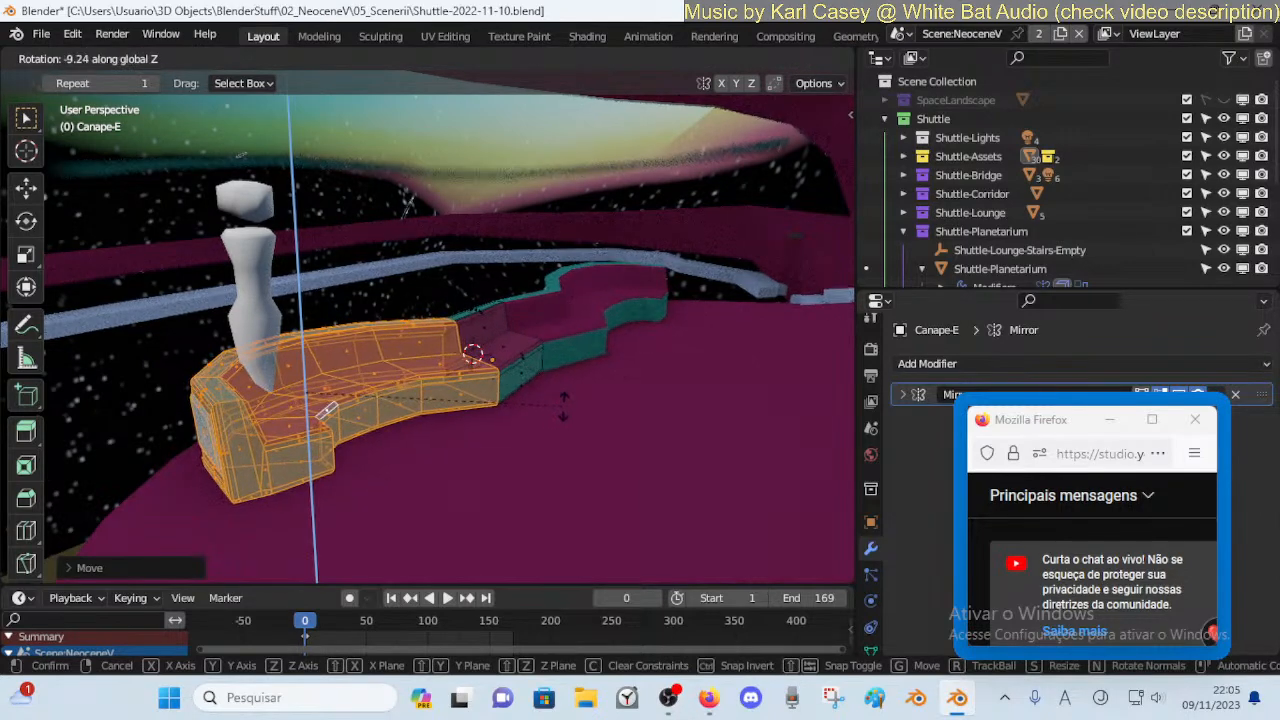
{"action": "left_click", "coordinate": [563, 406]}
{"action": "key", "text": "g"}
{"action": "key", "text": "x"}
{"action": "left_click", "coordinate": [533, 426]}
{"action": "key", "text": "r"}
{"action": "key", "text": "z"}
{"action": "left_click", "coordinate": [549, 427]}
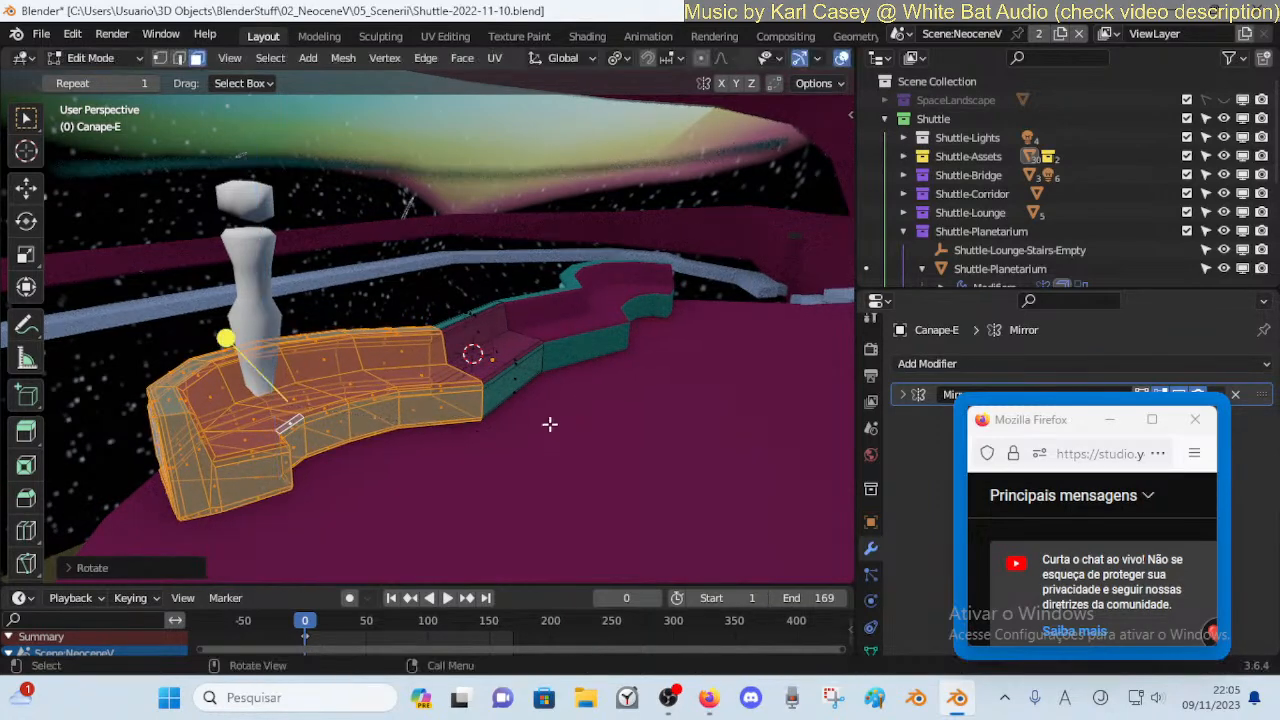
Add a centred loop cut across the stretched seat section beside Canape-E's mirror seam
{"action": "key", "text": "alt+a"}
{"action": "left_click", "coordinate": [494, 340]}
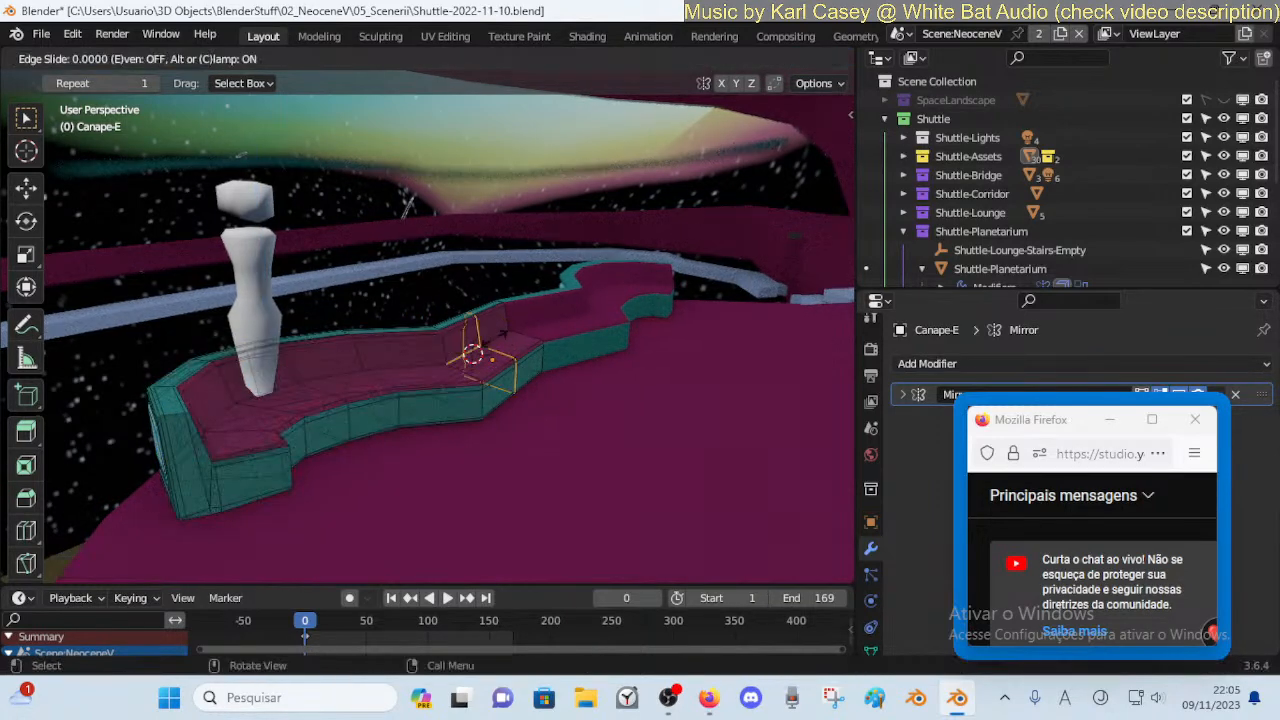
{"action": "left_click", "coordinate": [491, 343]}
{"action": "key", "text": "g"}
{"action": "key", "text": "y"}
{"action": "key", "text": "Escape"}
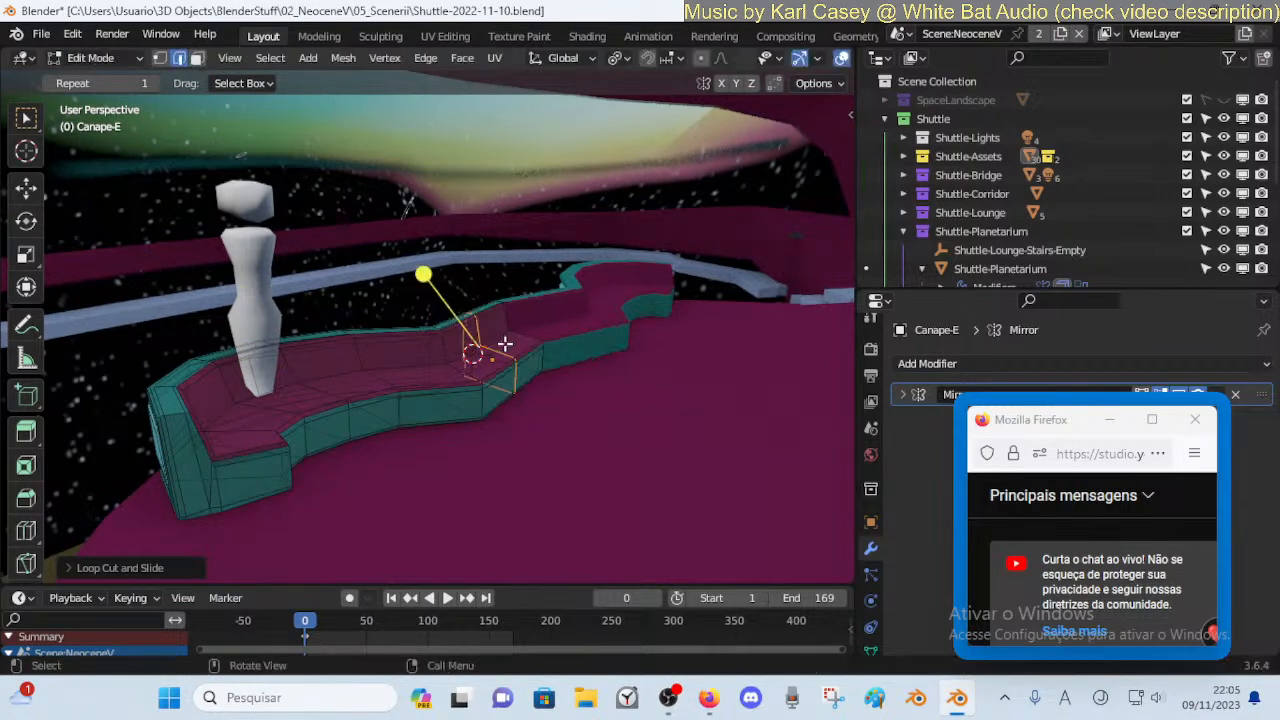
Select the face loop next to the mirror seam, move it about -0.31 m along Y, and rotate it about Z
{"action": "key", "text": "alt+a"}
{"action": "left_click", "coordinate": [499, 333], "text": "alt"}
{"action": "key", "text": "g"}
{"action": "key", "text": "y"}
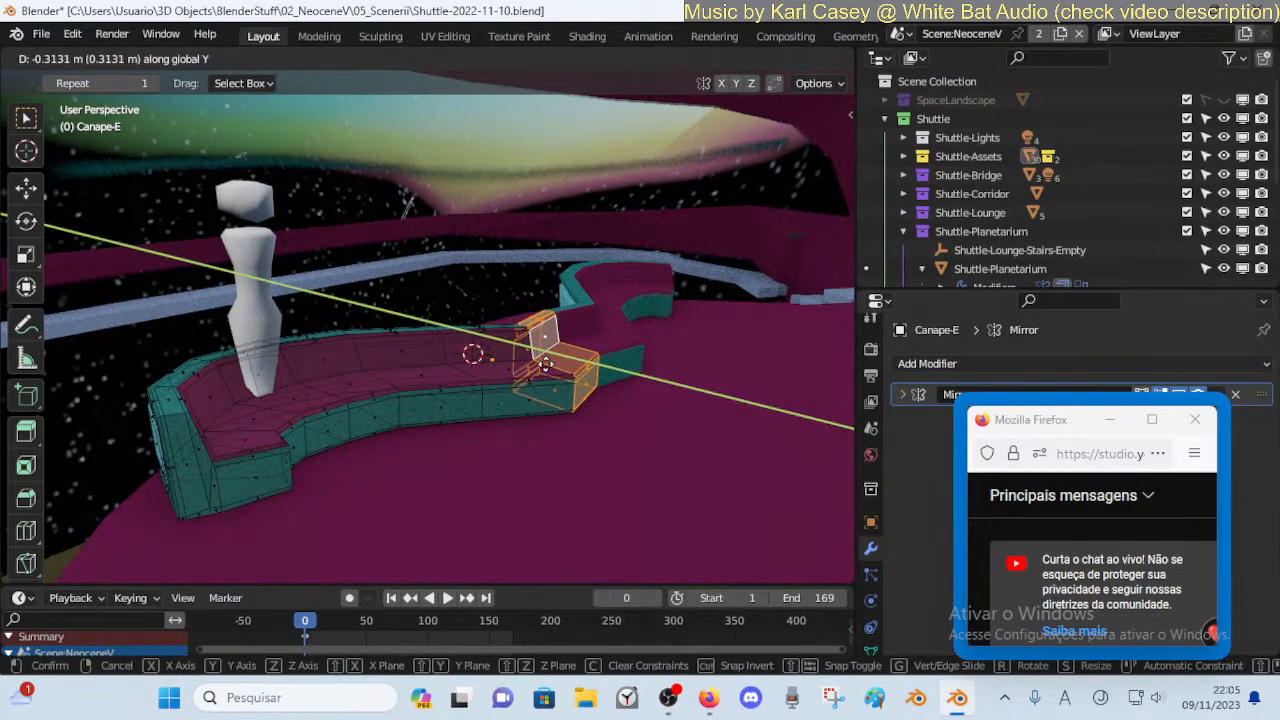
{"action": "left_click", "coordinate": [548, 365]}
{"action": "key", "text": "r"}
{"action": "key", "text": "z"}
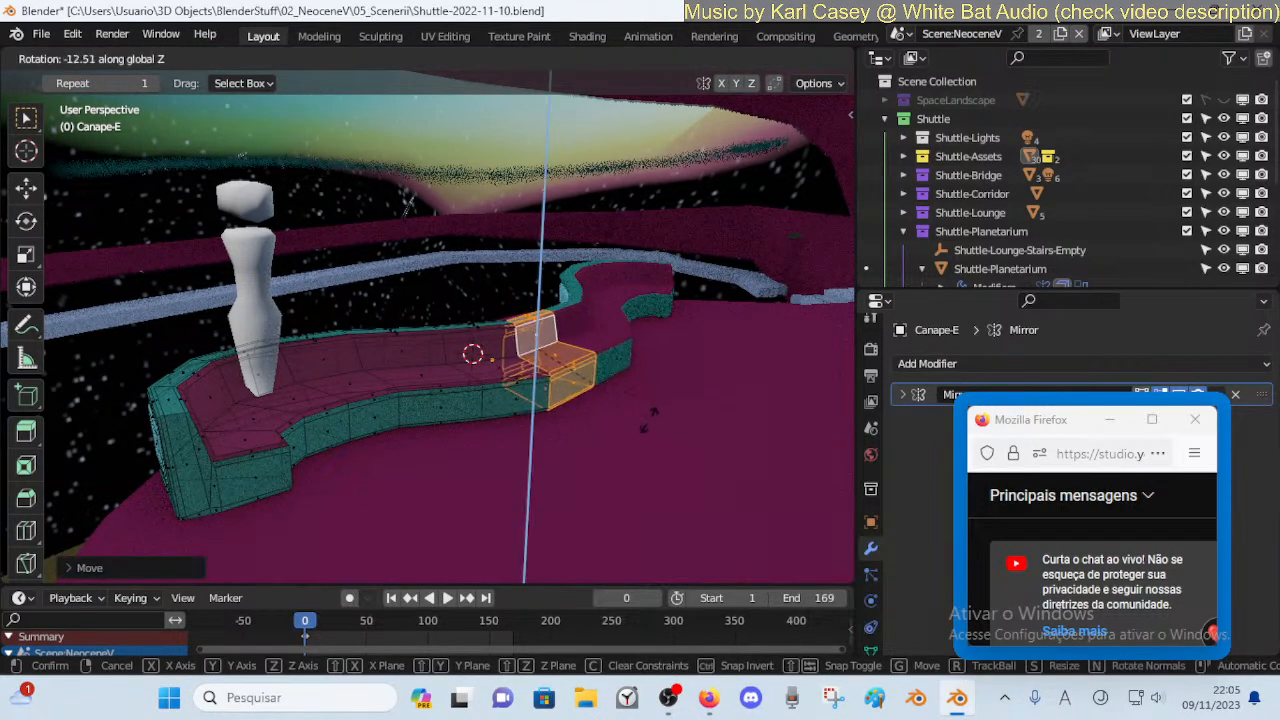
{"action": "left_click", "coordinate": [634, 431]}
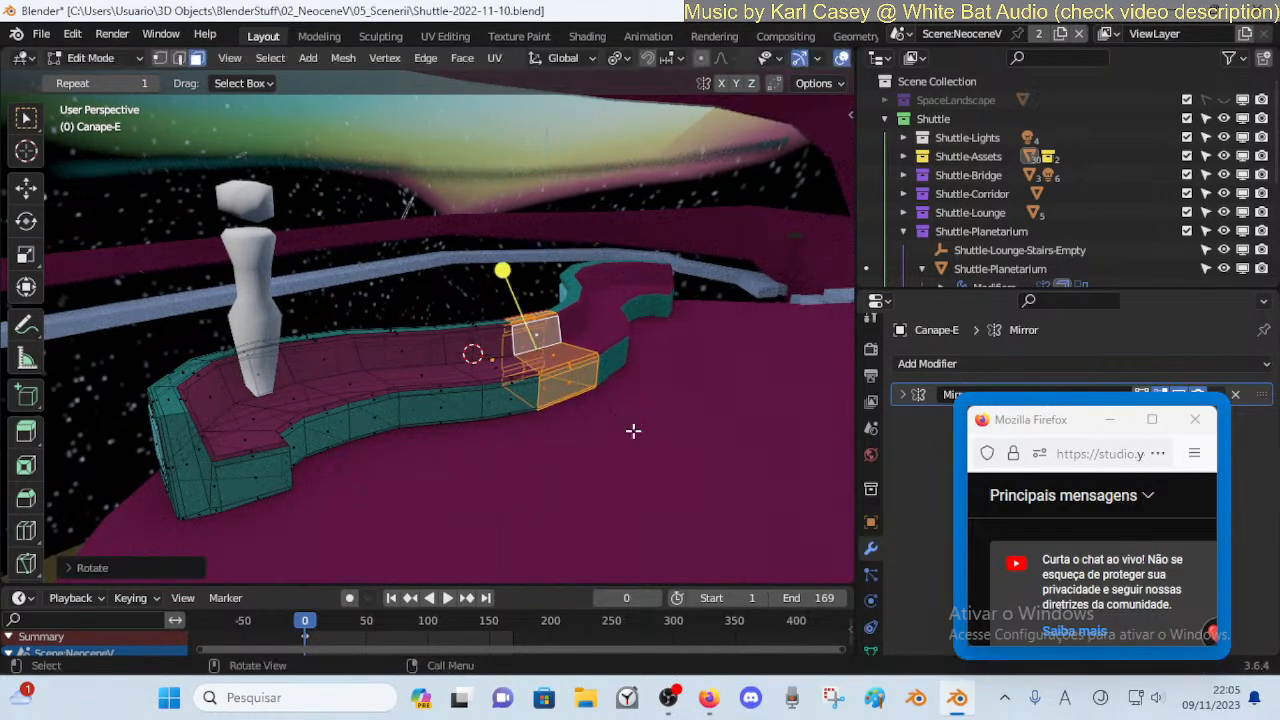
Select all of Canape-E's mesh in edit mode and shift it along Y in the negative direction
{"action": "key", "text": "Tab"}
{"action": "key", "text": "shift+grave"}
{"action": "key", "text": "a"}
{"action": "key", "text": "e"}
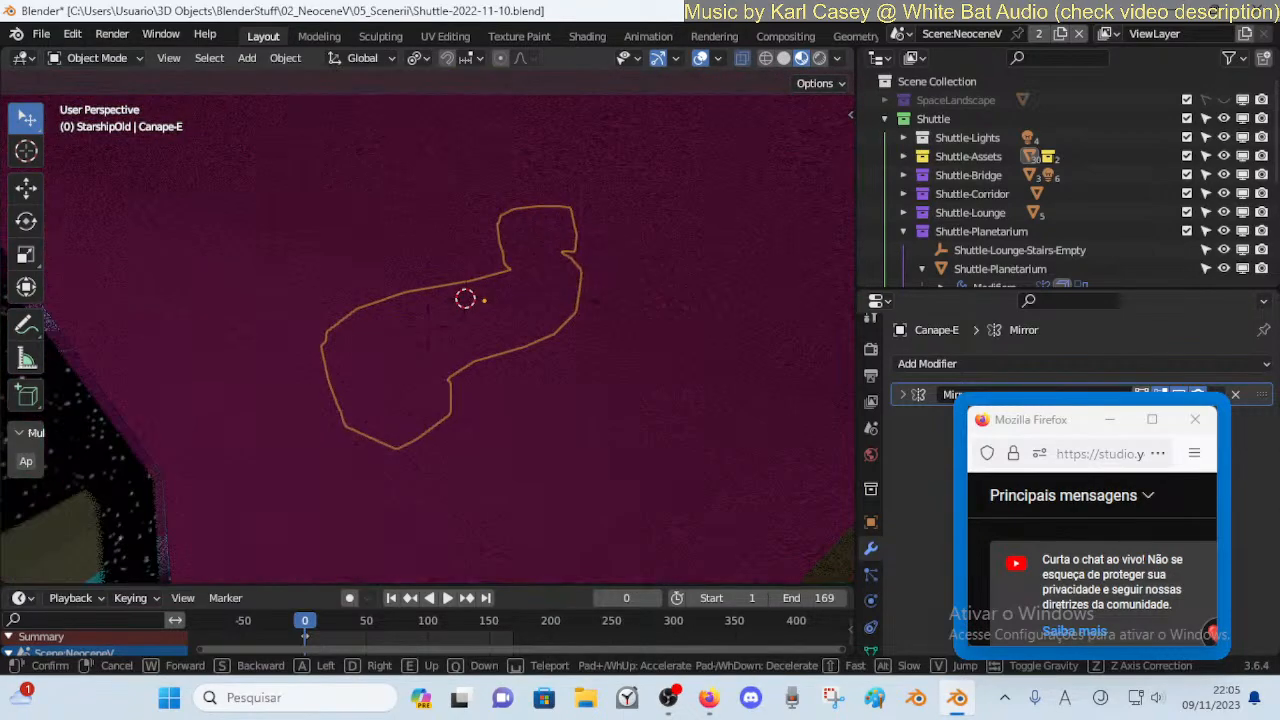
{"action": "key", "text": "Escape"}
{"action": "key", "text": "Tab"}
{"action": "key", "text": "Tab"}
{"action": "key", "text": "Tab"}
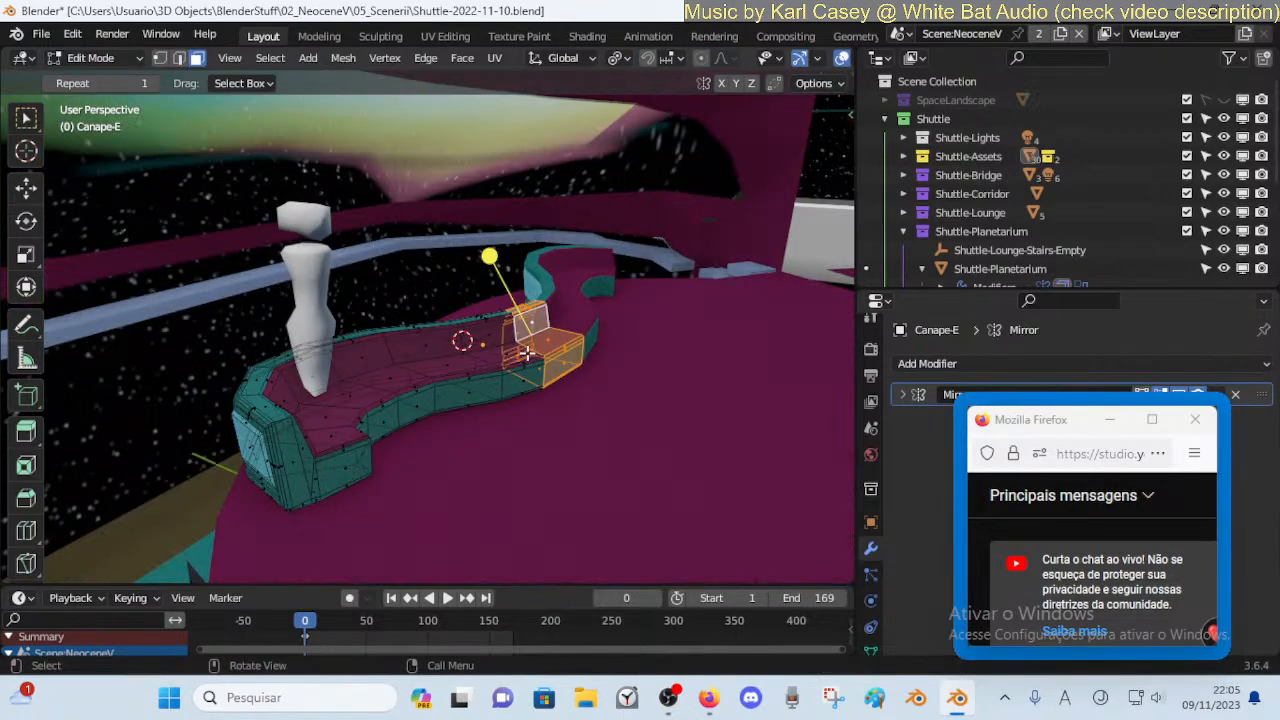
{"action": "key", "text": "a"}
{"action": "key", "text": "g"}
{"action": "key", "text": "y"}
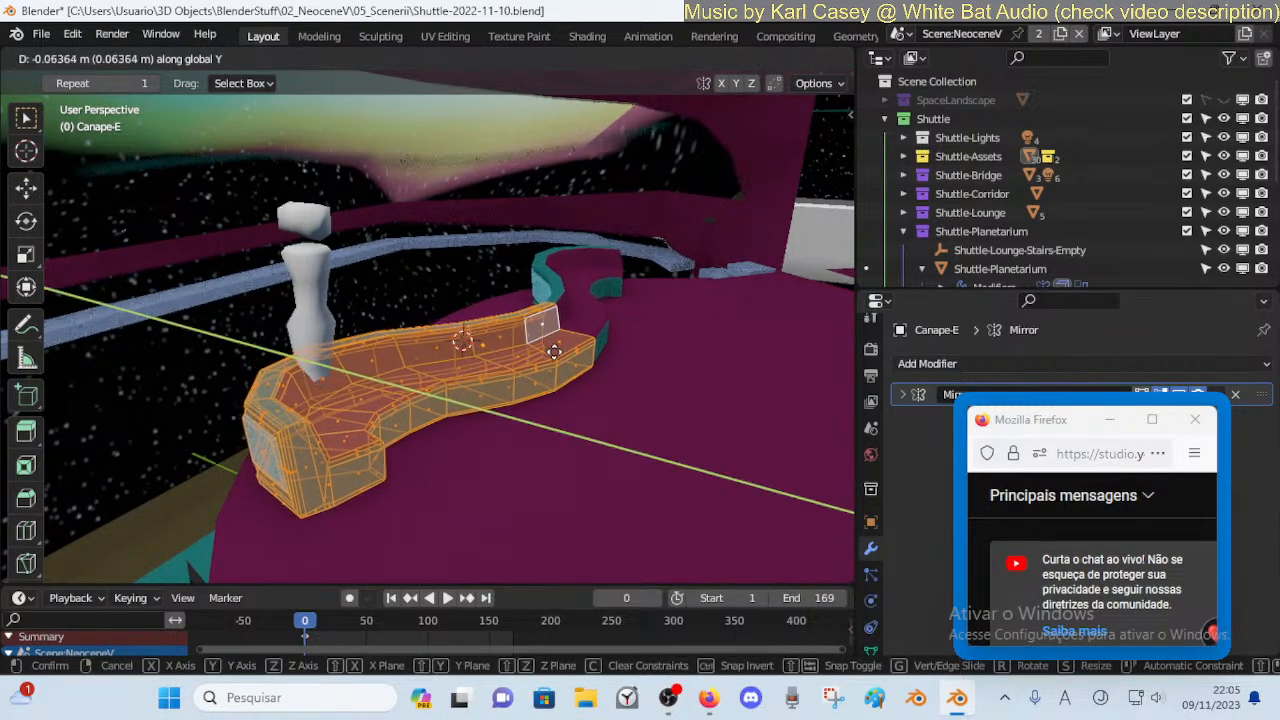
{"action": "left_click", "coordinate": [561, 354]}
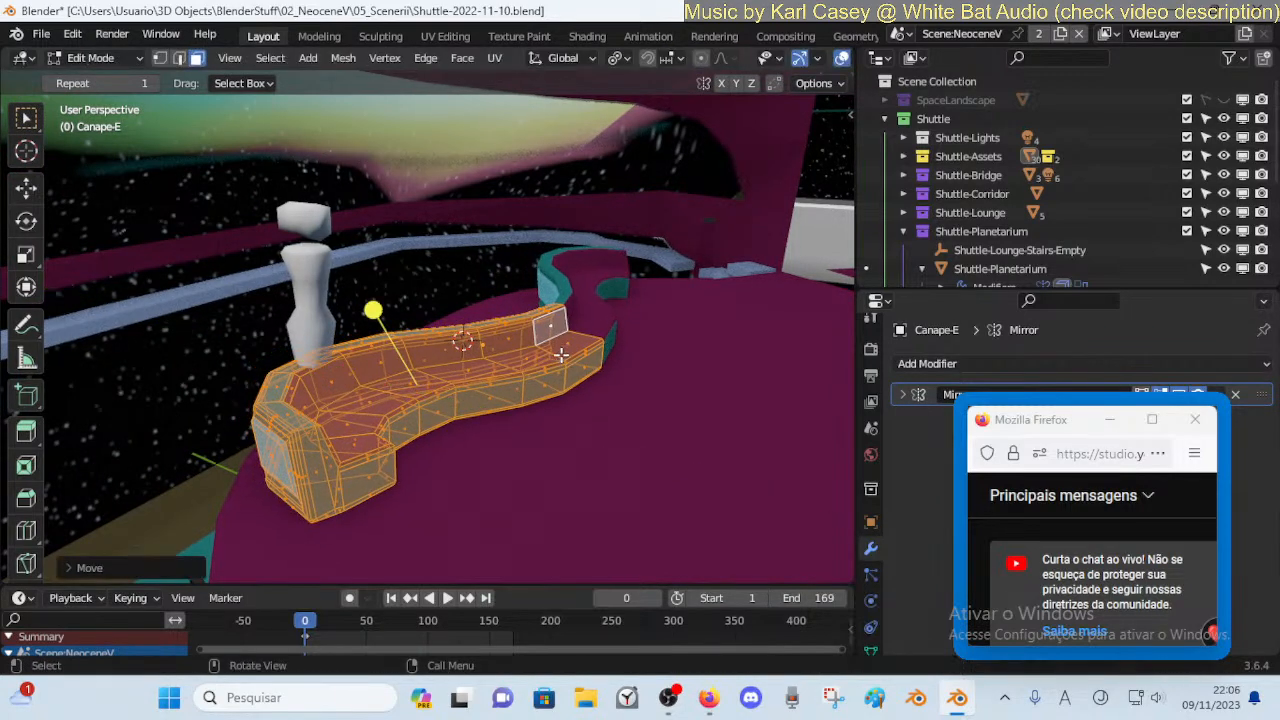
Rotate Canape-E's whole mesh about Z and clear the selection
{"action": "key", "text": "r"}
{"action": "key", "text": "z"}
{"action": "left_click", "coordinate": [706, 342]}
{"action": "key", "text": "alt+a"}
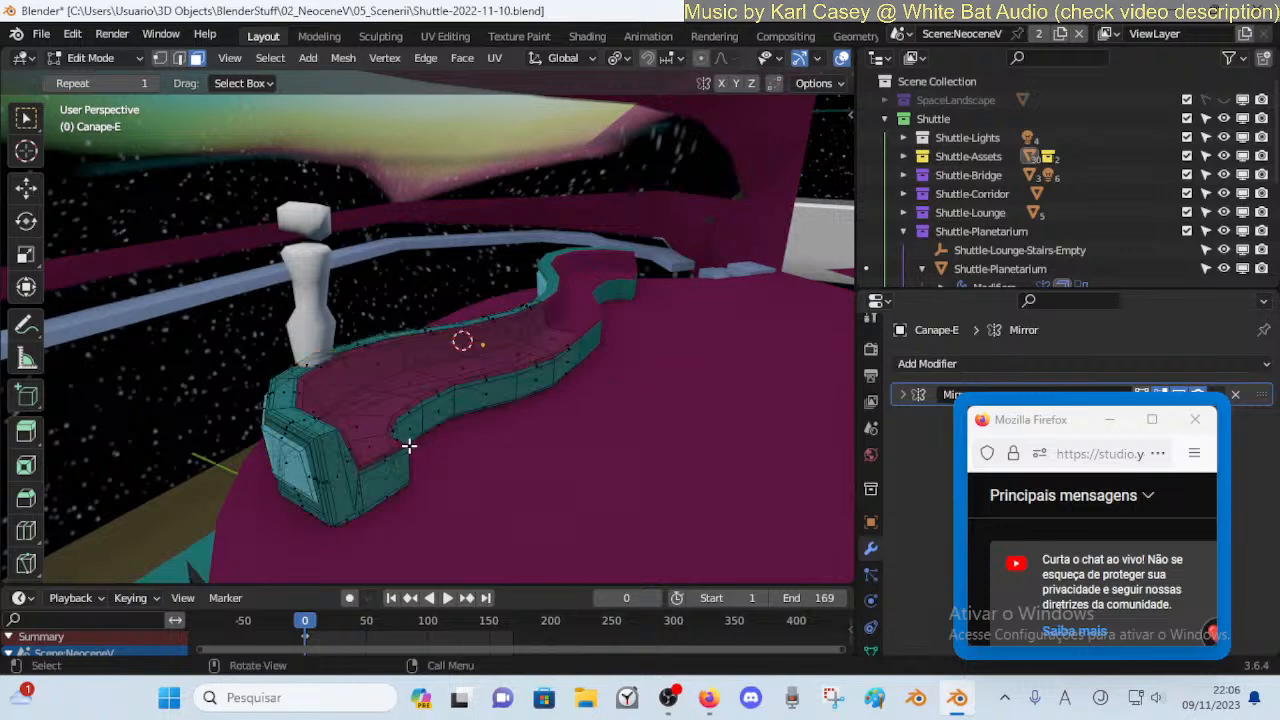
Select the face loop around the couch's outer end section
{"action": "left_click", "coordinate": [397, 440], "text": "alt"}
{"action": "key", "text": "alt+a"}
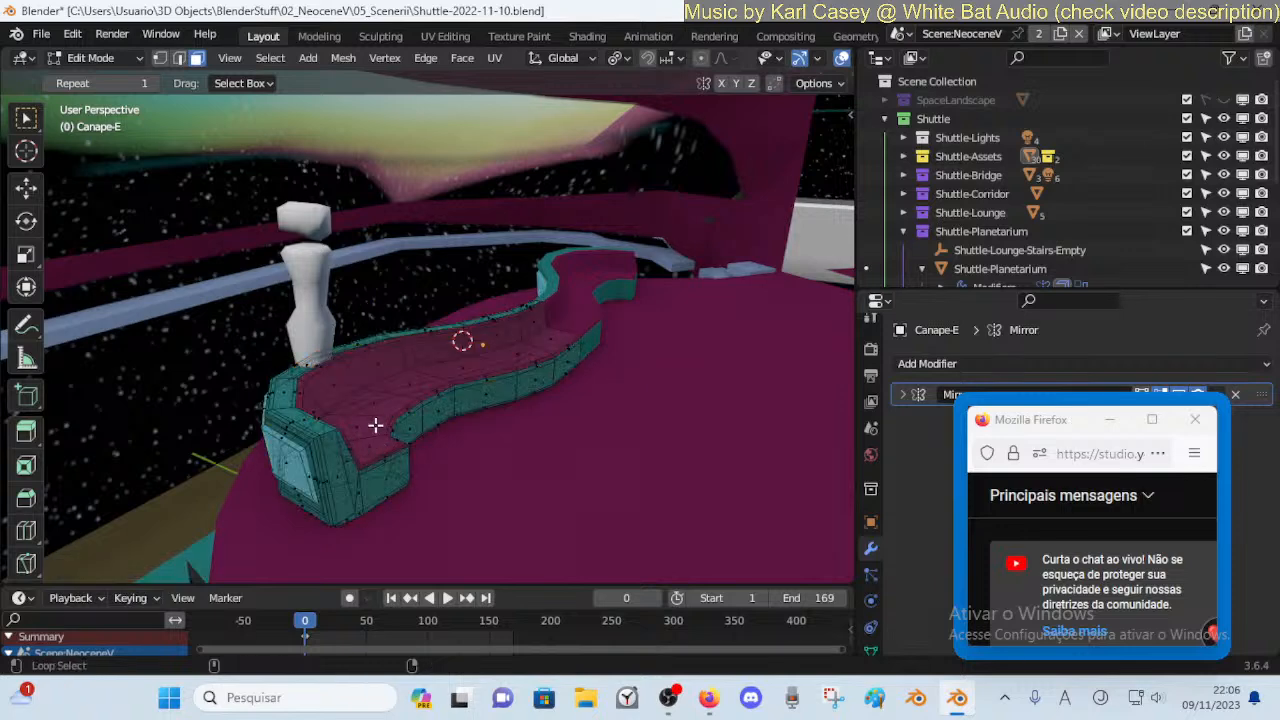
{"action": "left_click", "coordinate": [330, 423], "text": "alt"}
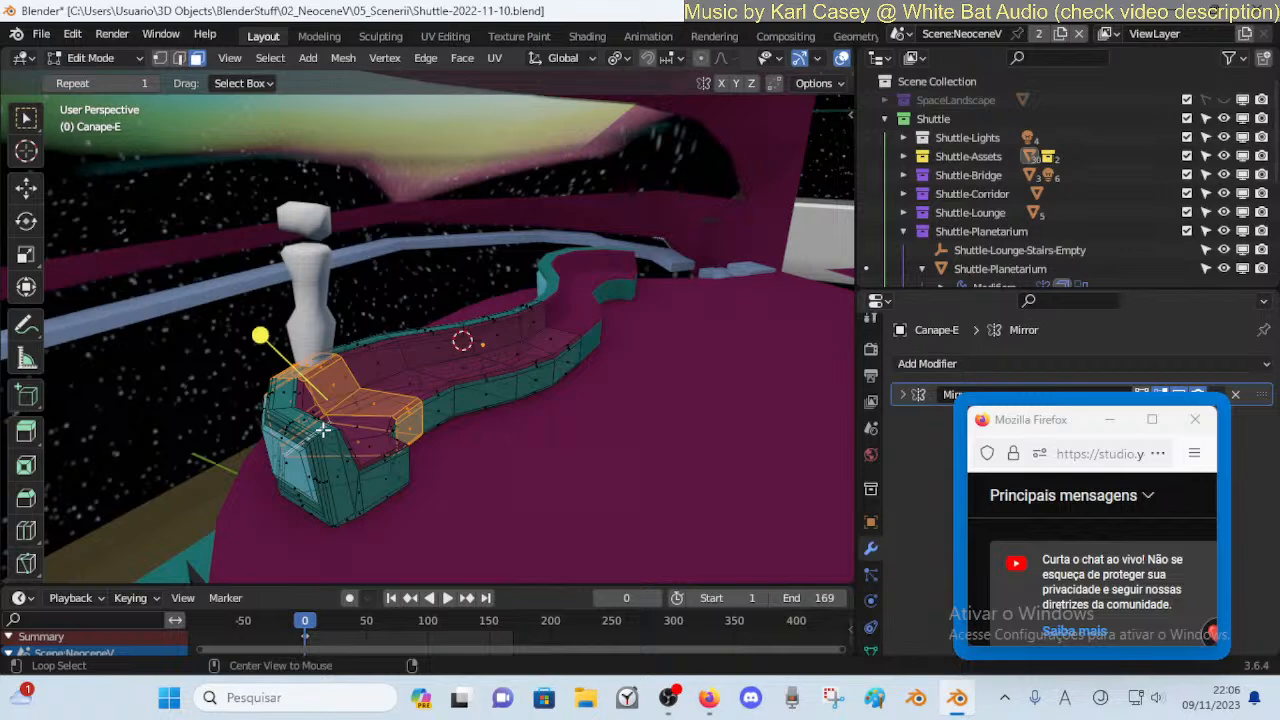
{"action": "key", "text": "alt+a"}
{"action": "left_click", "coordinate": [393, 440], "text": "alt"}
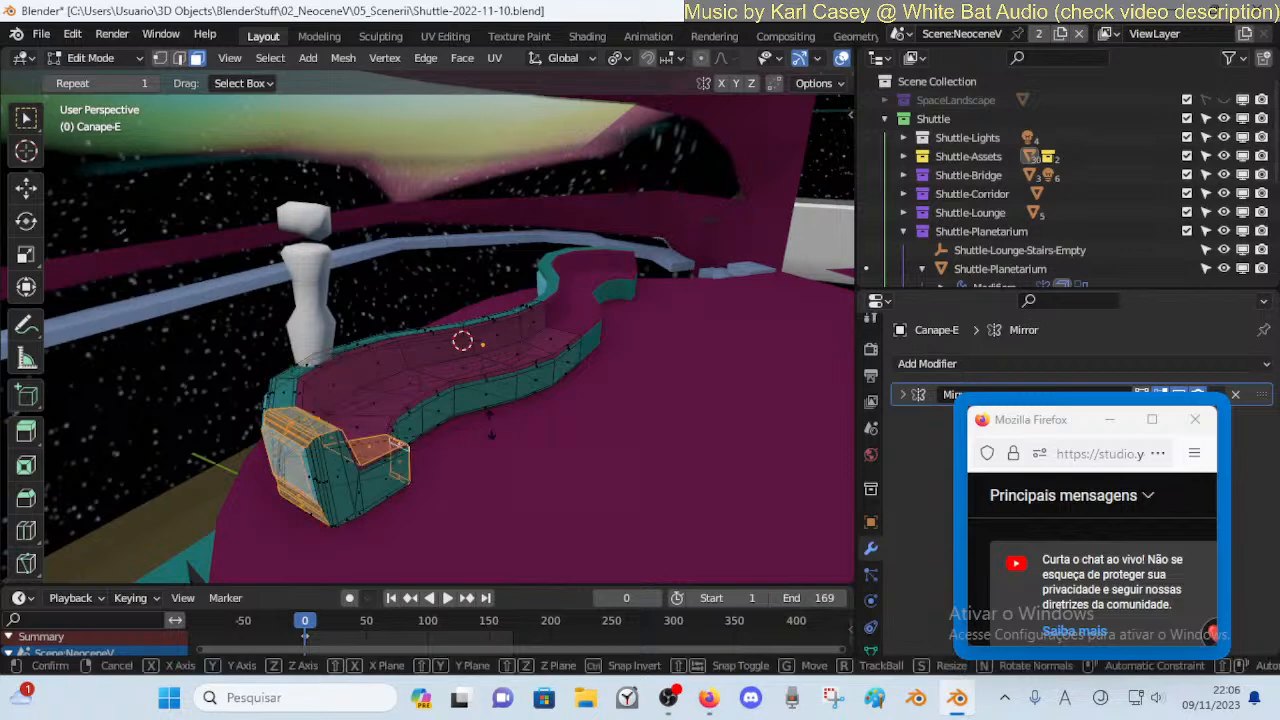
{"action": "key", "text": "r"}
{"action": "key", "text": "z"}
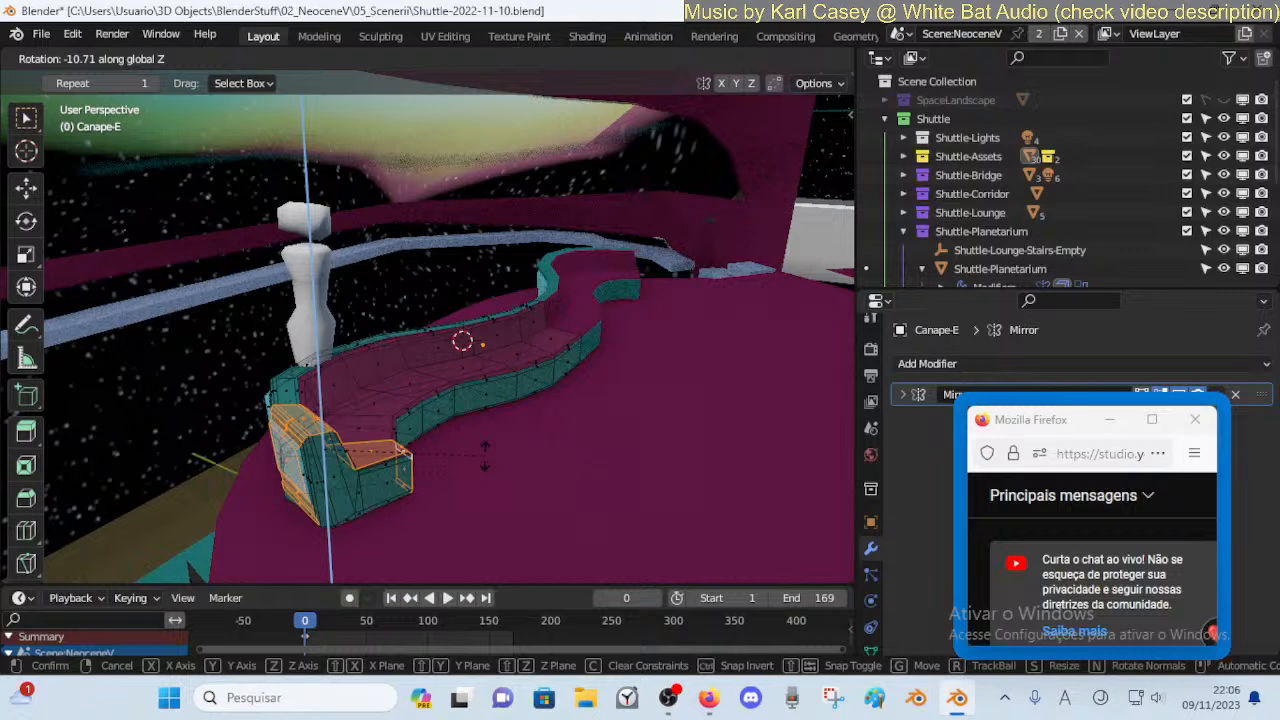
{"action": "left_click", "coordinate": [374, 484]}
Extend the selection over the remaining outer end faces with Circle Select and rotate the end section about Z in the negative direction
{"action": "key", "text": "c"}
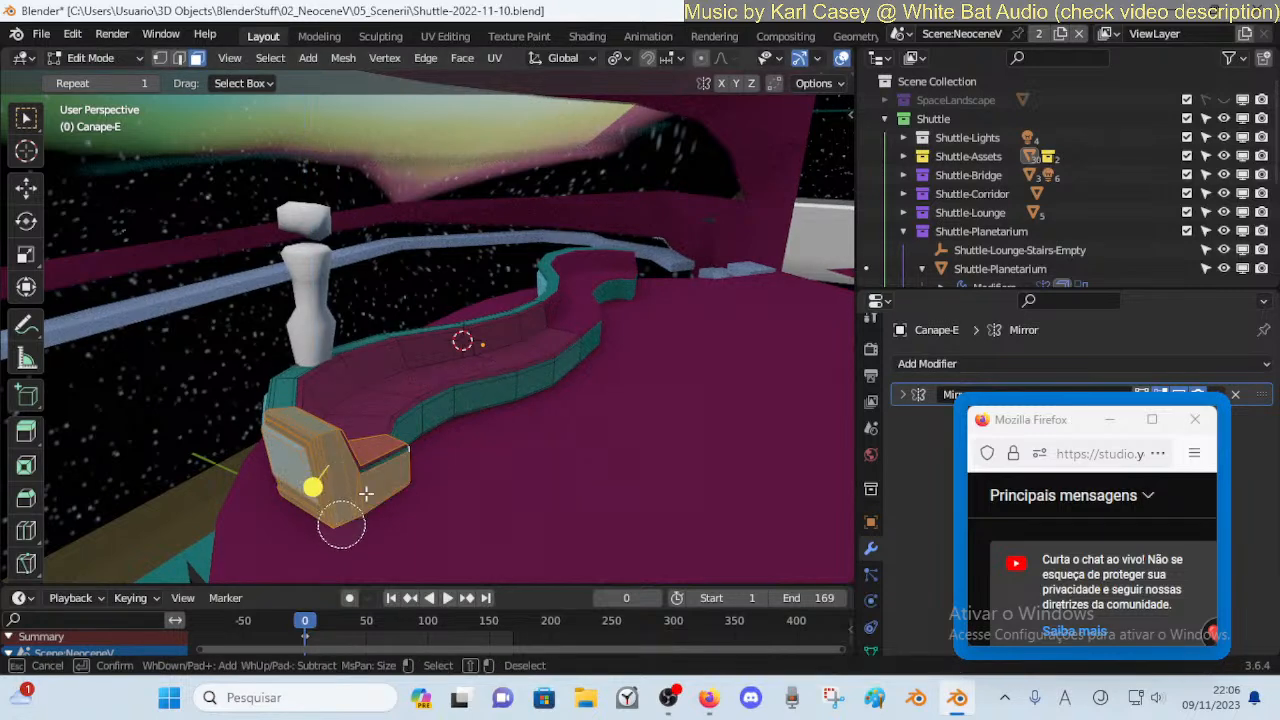
{"action": "right_click", "coordinate": [425, 492]}
{"action": "key", "text": "r"}
{"action": "key", "text": "r"}
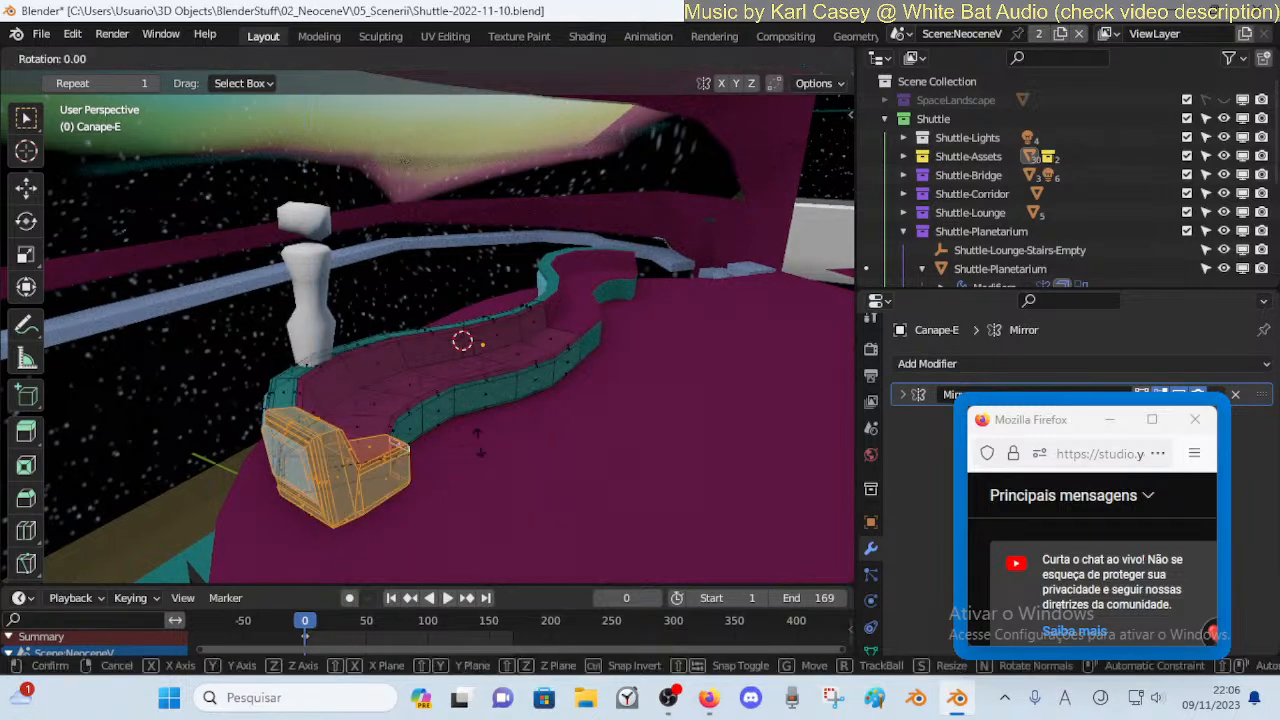
{"action": "key", "text": "z"}
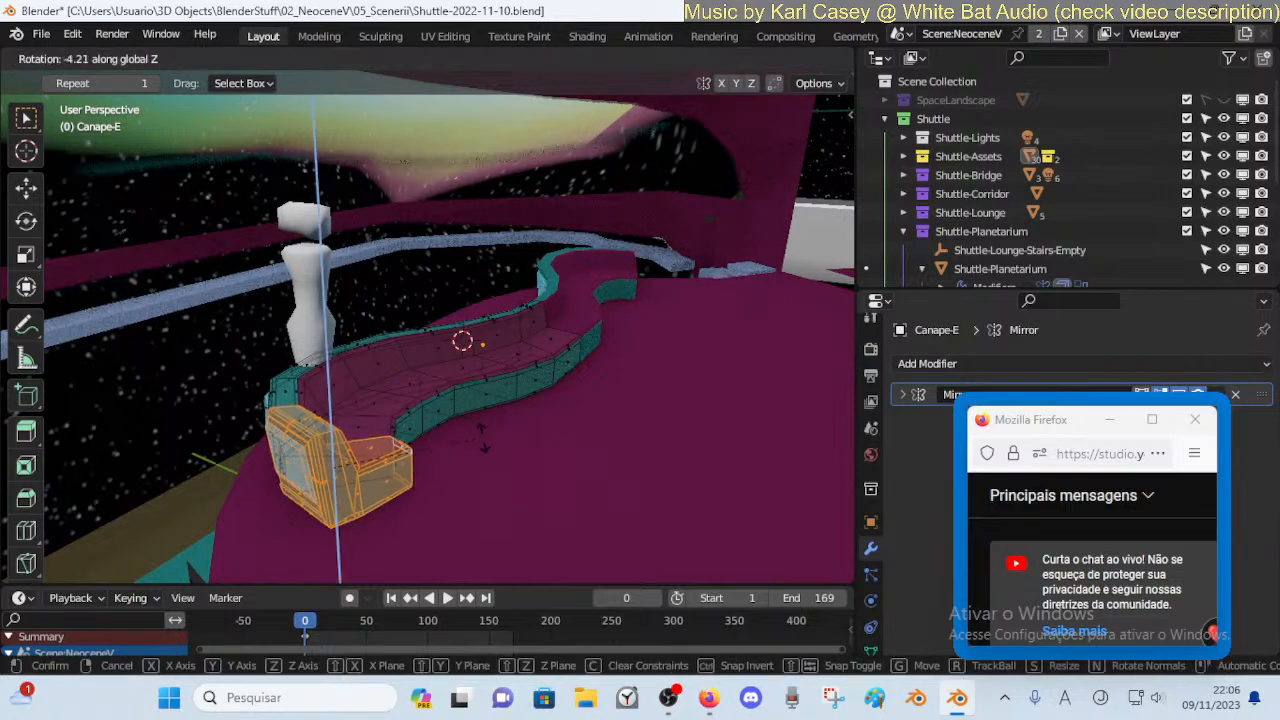
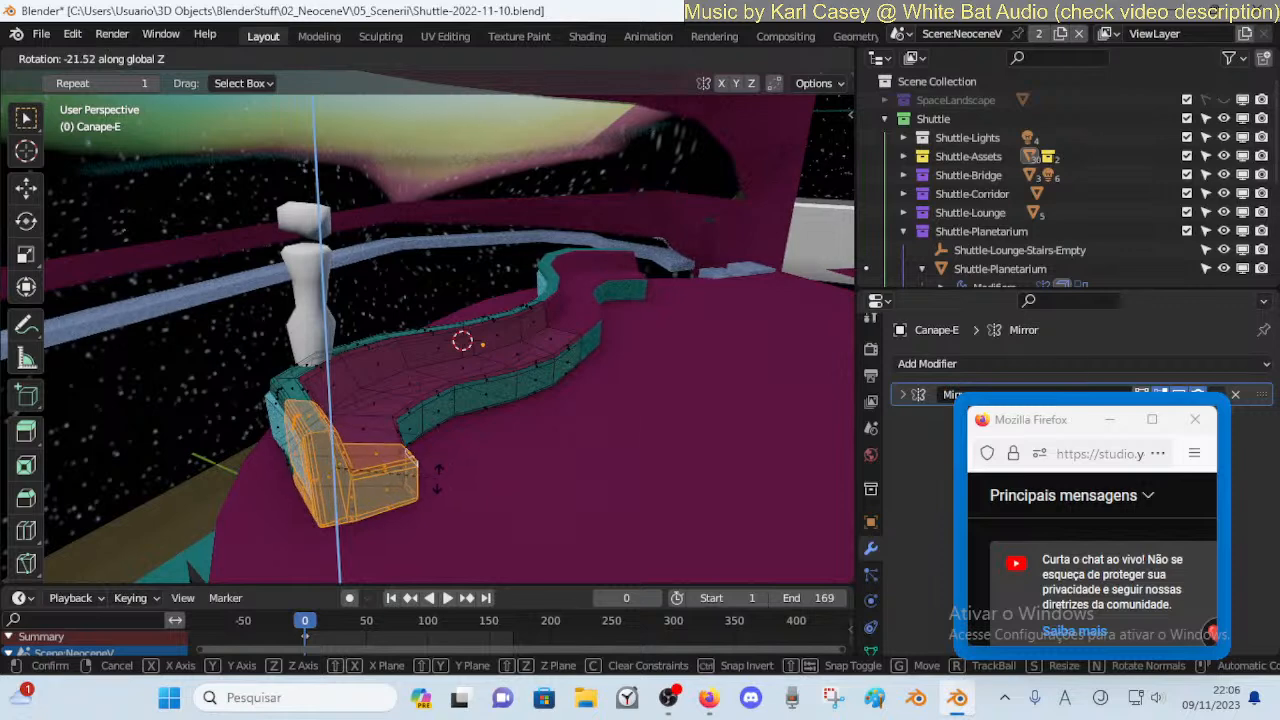
{"action": "left_click", "coordinate": [430, 490]}
Move the couch's end section outward along X and rotate it about Z
{"action": "key", "text": "g"}
{"action": "key", "text": "x"}
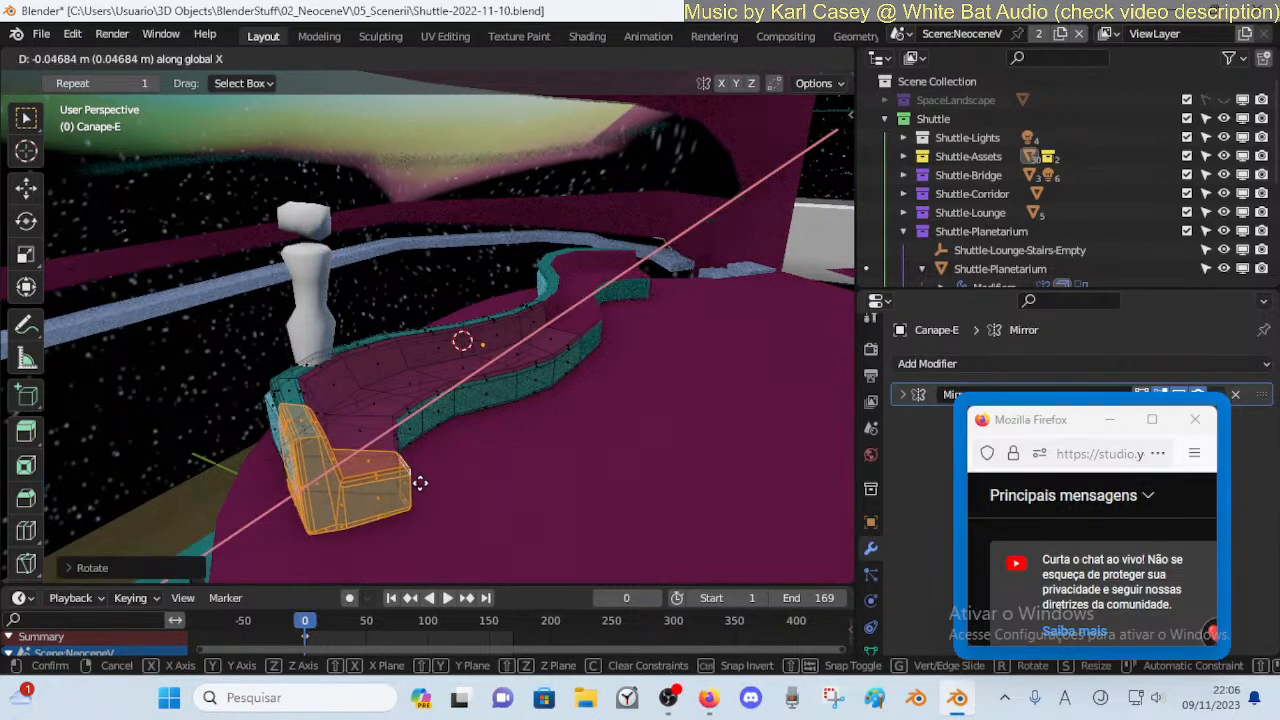
{"action": "left_click", "coordinate": [391, 491]}
{"action": "key", "text": "r"}
{"action": "key", "text": "z"}
{"action": "left_click", "coordinate": [466, 488]}
Fine-tune the end section's angle about Z and shift it along Y toward the window side to smooth the couch's curve
{"action": "key", "text": "g"}
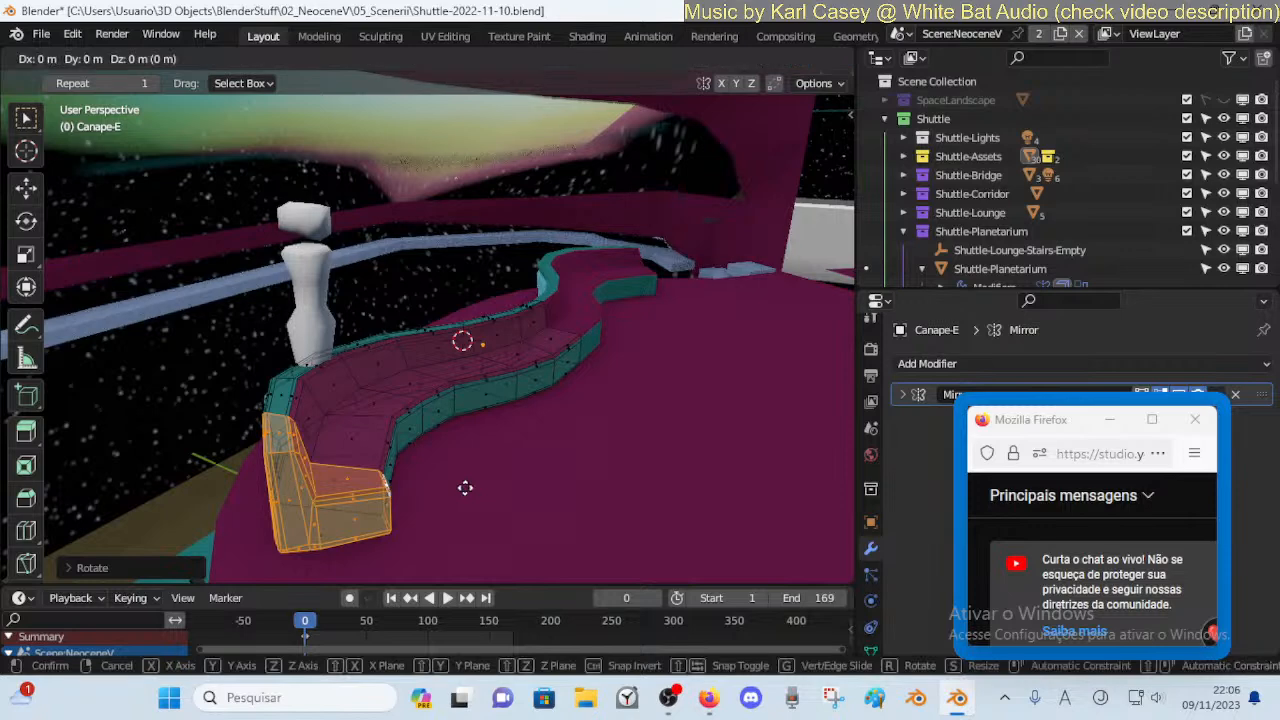
{"action": "key", "text": "r"}
{"action": "key", "text": "z"}
{"action": "left_click", "coordinate": [440, 506]}
{"action": "key", "text": "g"}
{"action": "key", "text": "y"}
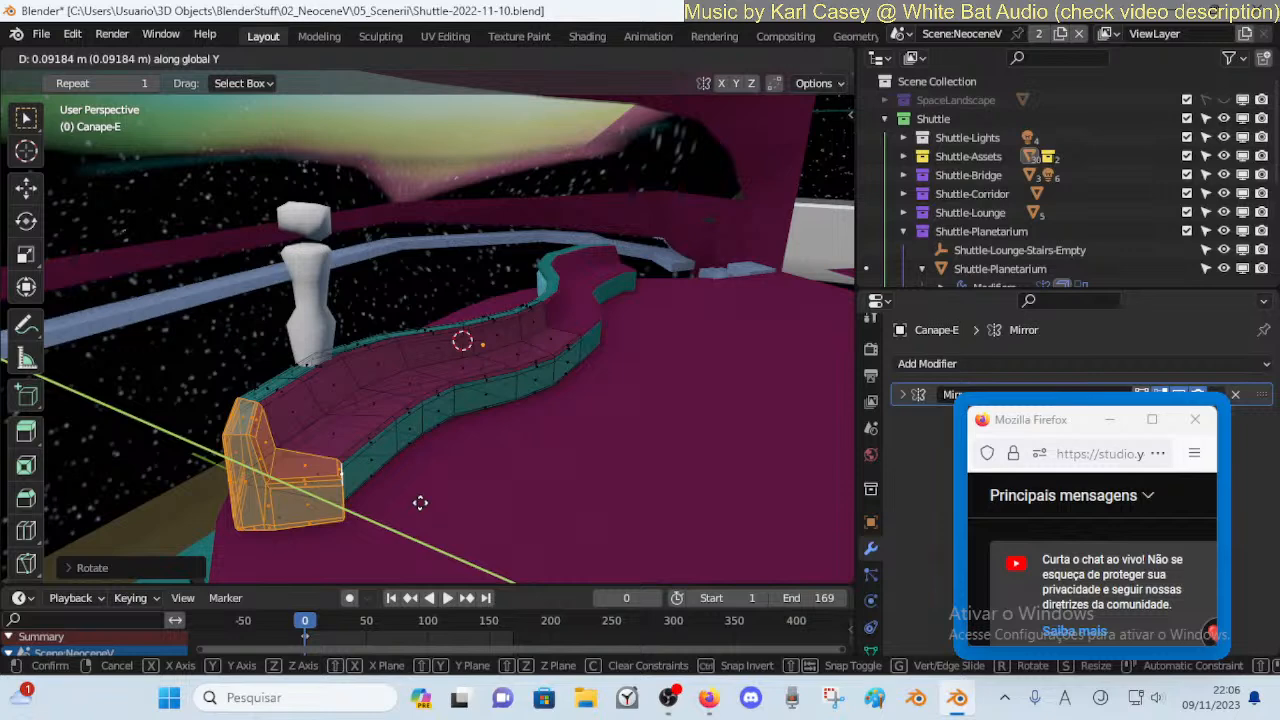
{"action": "key", "text": "r"}
{"action": "key", "text": "z"}
{"action": "left_click", "coordinate": [409, 514]}
Adjust the end section once more along Y and about Z, and return to object mode
{"action": "key", "text": "g"}
{"action": "key", "text": "y"}
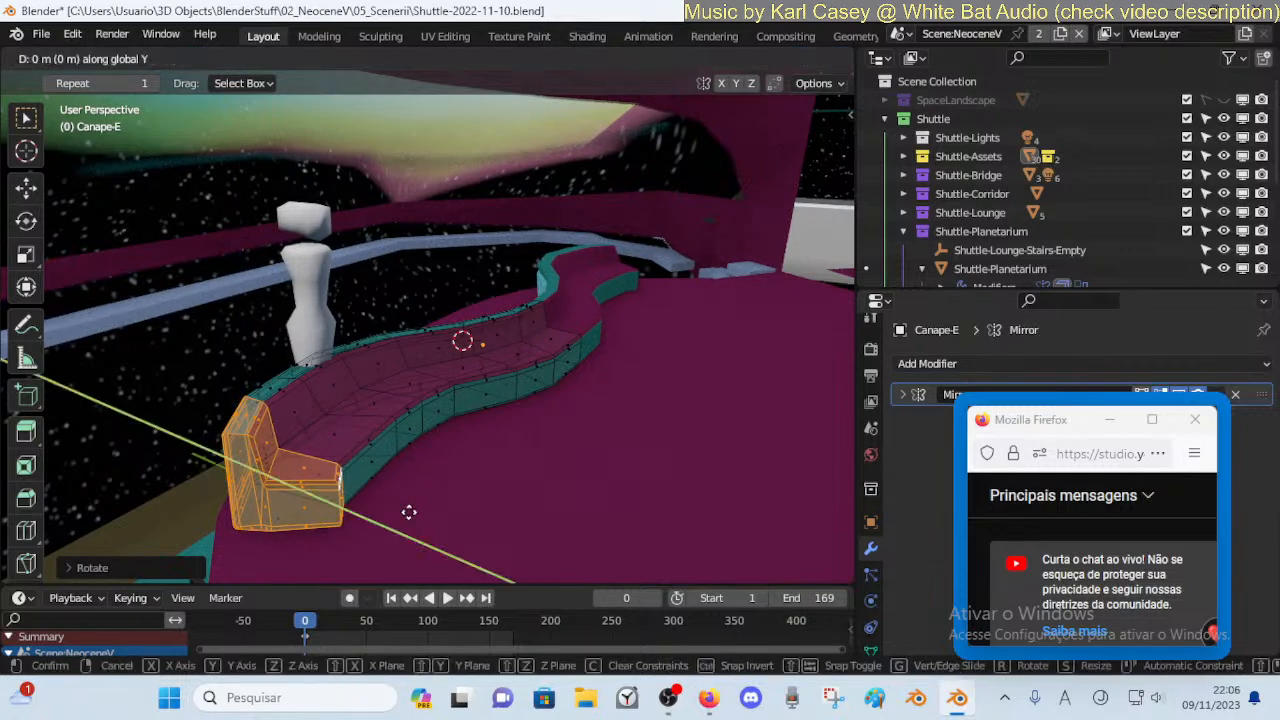
{"action": "left_click", "coordinate": [431, 517]}
{"action": "key", "text": "r"}
{"action": "key", "text": "z"}
{"action": "left_click", "coordinate": [491, 483]}
{"action": "key", "text": "Tab"}
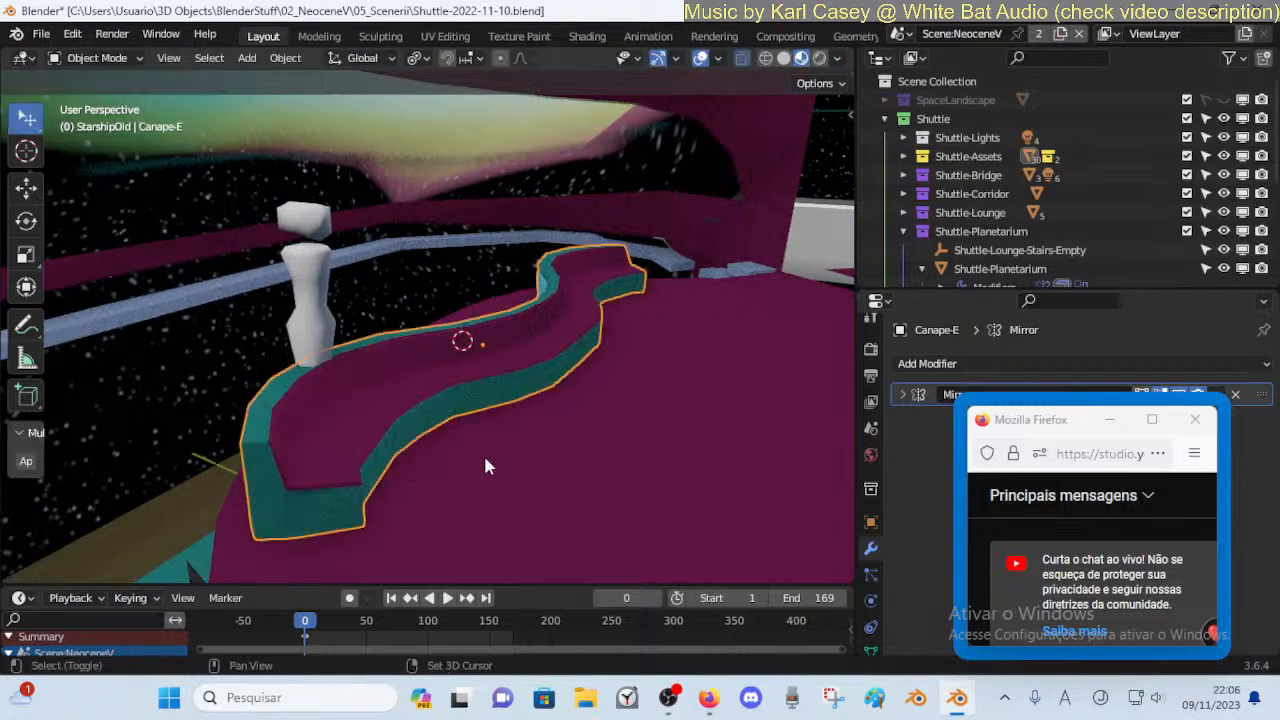
Examine the reshaped couch end from close up with and without the mesh edges shown
{"action": "key", "text": "shift+grave"}
{"action": "key", "text": "s"}
{"action": "key", "text": "w"}
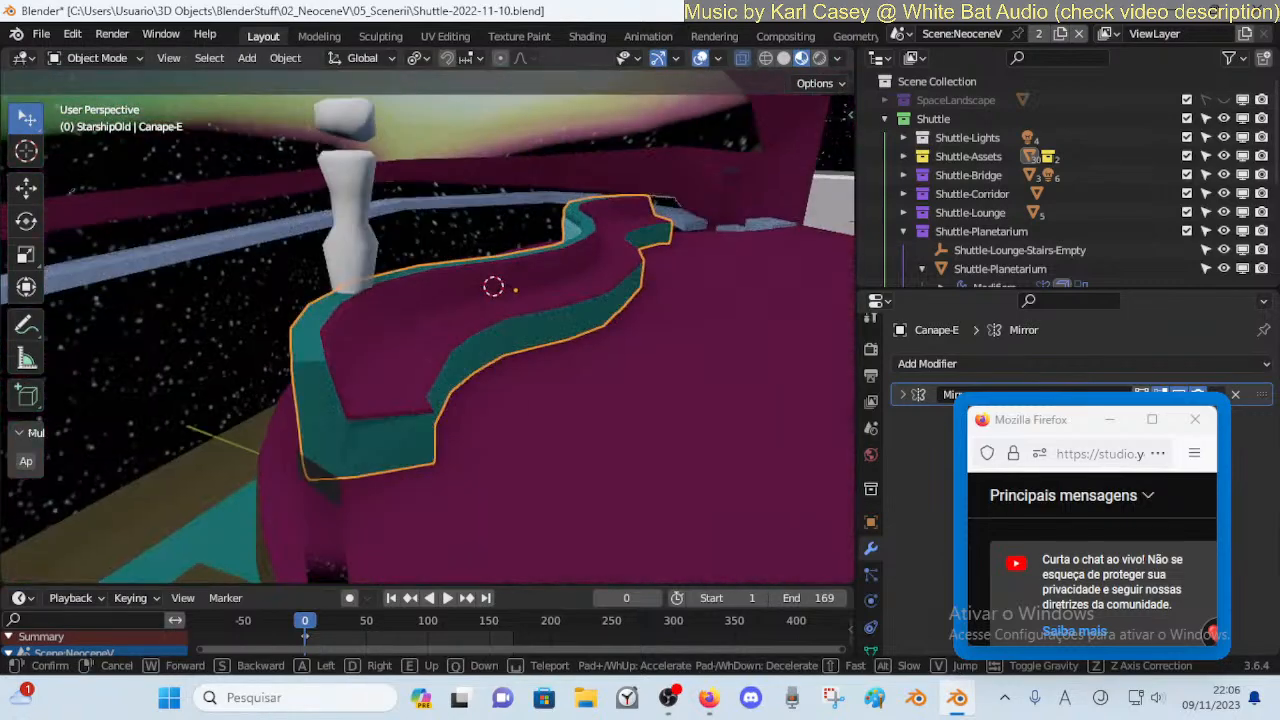
{"action": "left_click", "coordinate": [369, 497]}
{"action": "key", "text": "Tab"}
{"action": "key", "text": "shift+grave"}
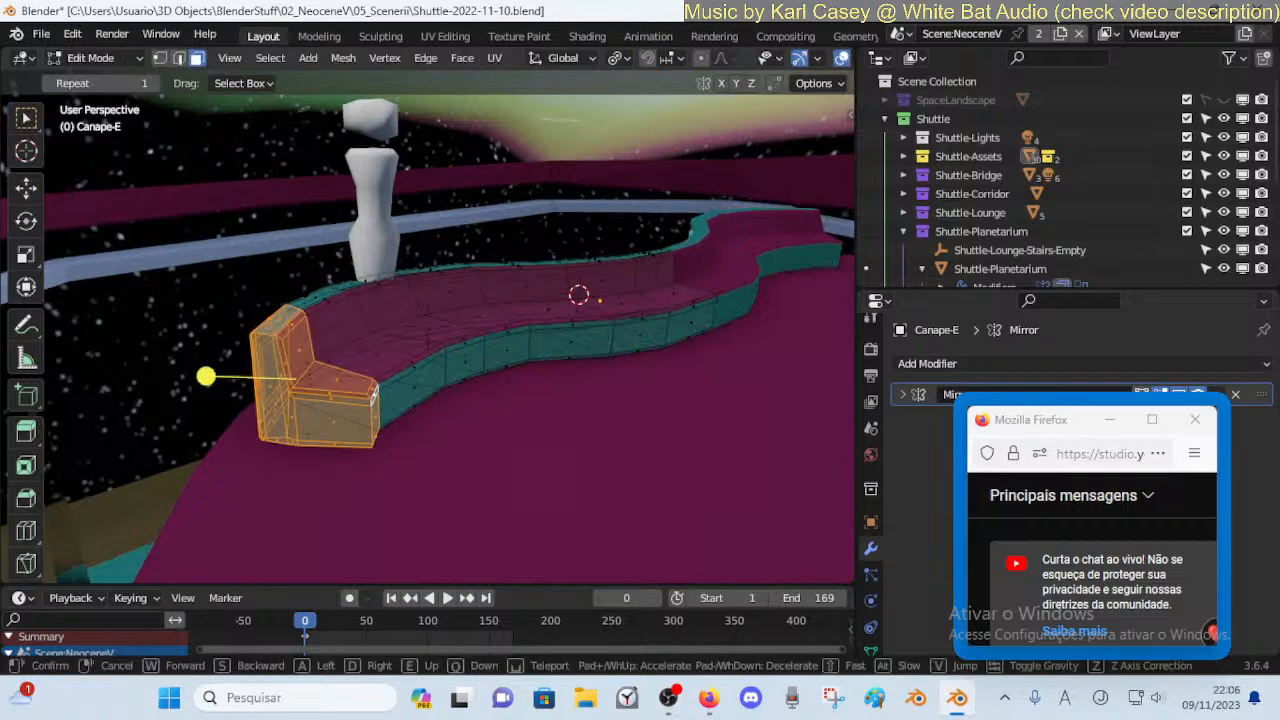
{"action": "key", "text": "w"}
{"action": "left_click", "coordinate": [345, 359]}
{"action": "key", "text": "Tab"}
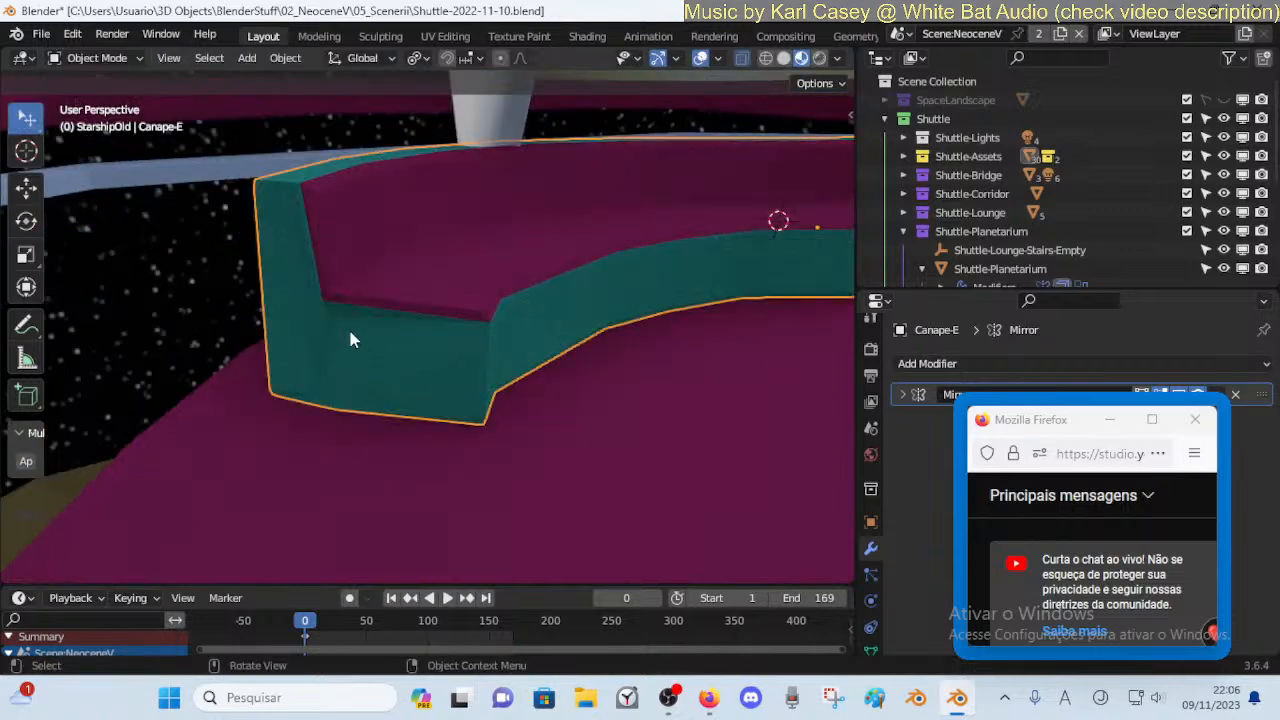
Select the lower vertex beneath the backrest joint on the couch's end panel and move it slightly along X
{"action": "key", "text": "Tab"}
{"action": "key", "text": "shift+grave"}
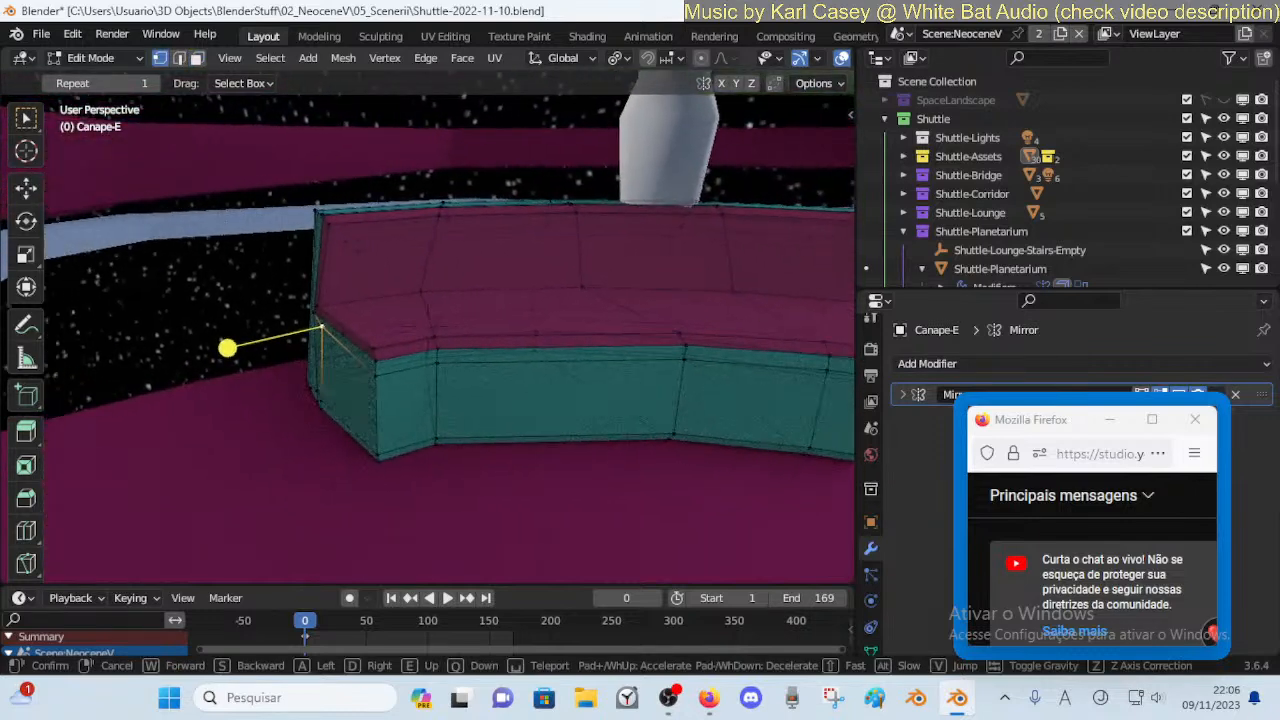
{"action": "left_click", "coordinate": [343, 315]}
{"action": "middle_click_drag", "start_coordinate": [352, 313], "coordinate": [376, 378]}
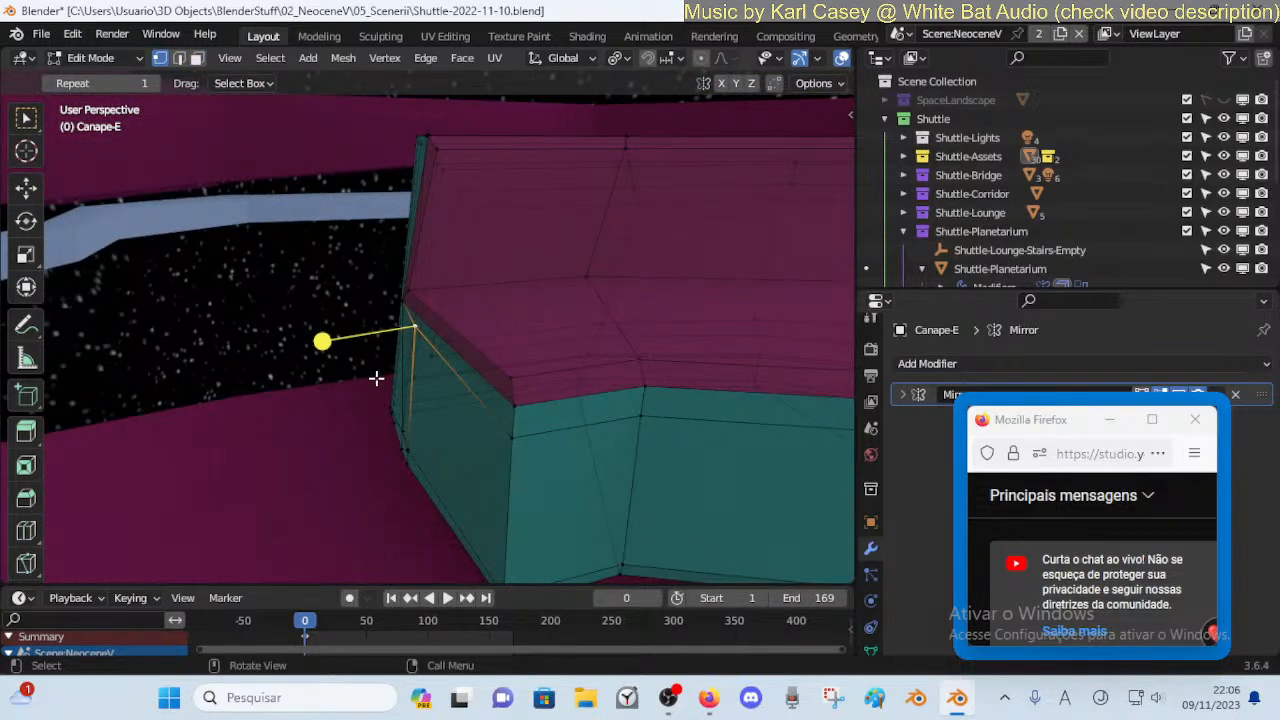
{"action": "key", "text": "g"}
{"action": "key", "text": "x"}
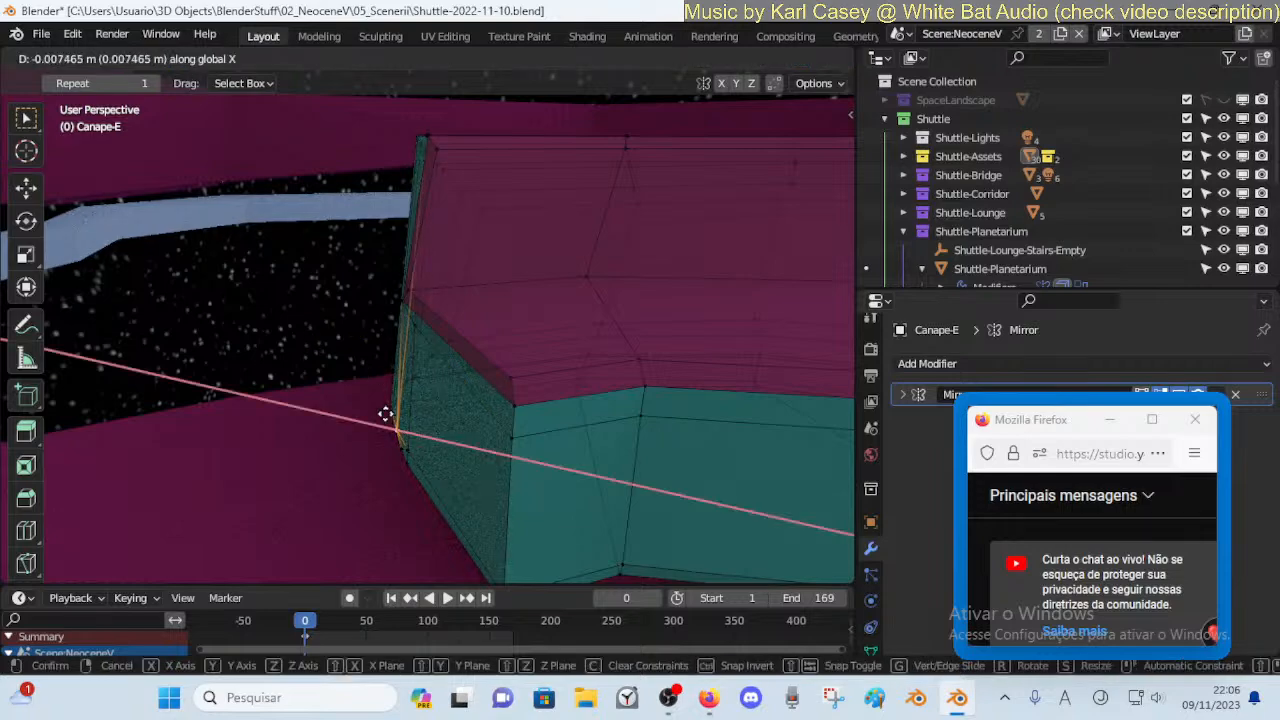
{"action": "left_click", "coordinate": [387, 414]}
Examine the couch's end panel from the back and front, and switch its mesh to face selection
{"action": "key", "text": "shift+grave"}
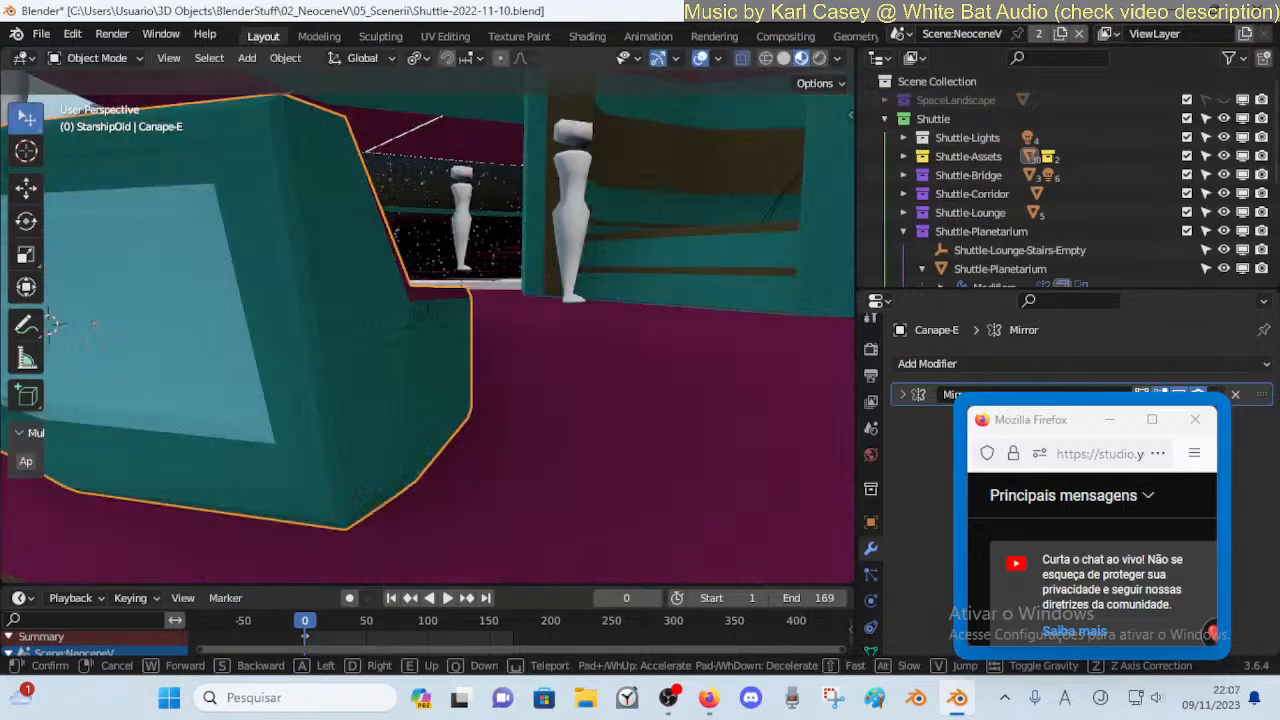
{"action": "key", "text": "w"}
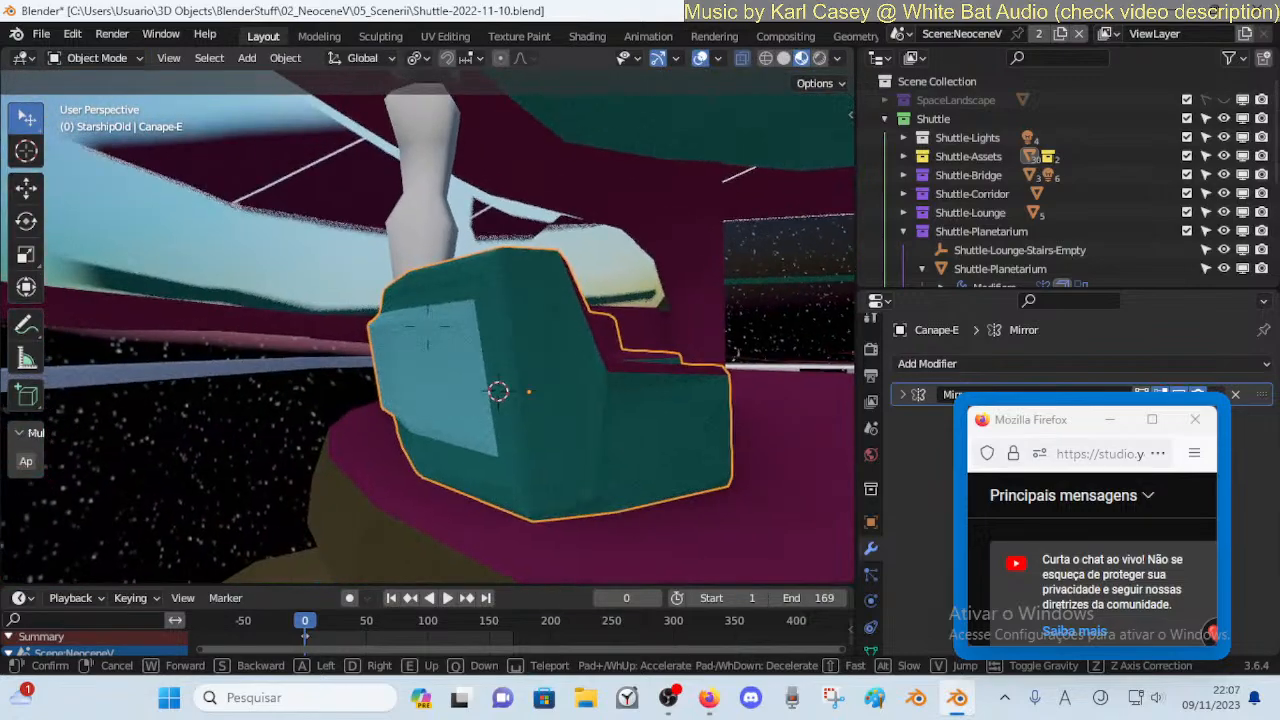
{"action": "key", "text": "d"}
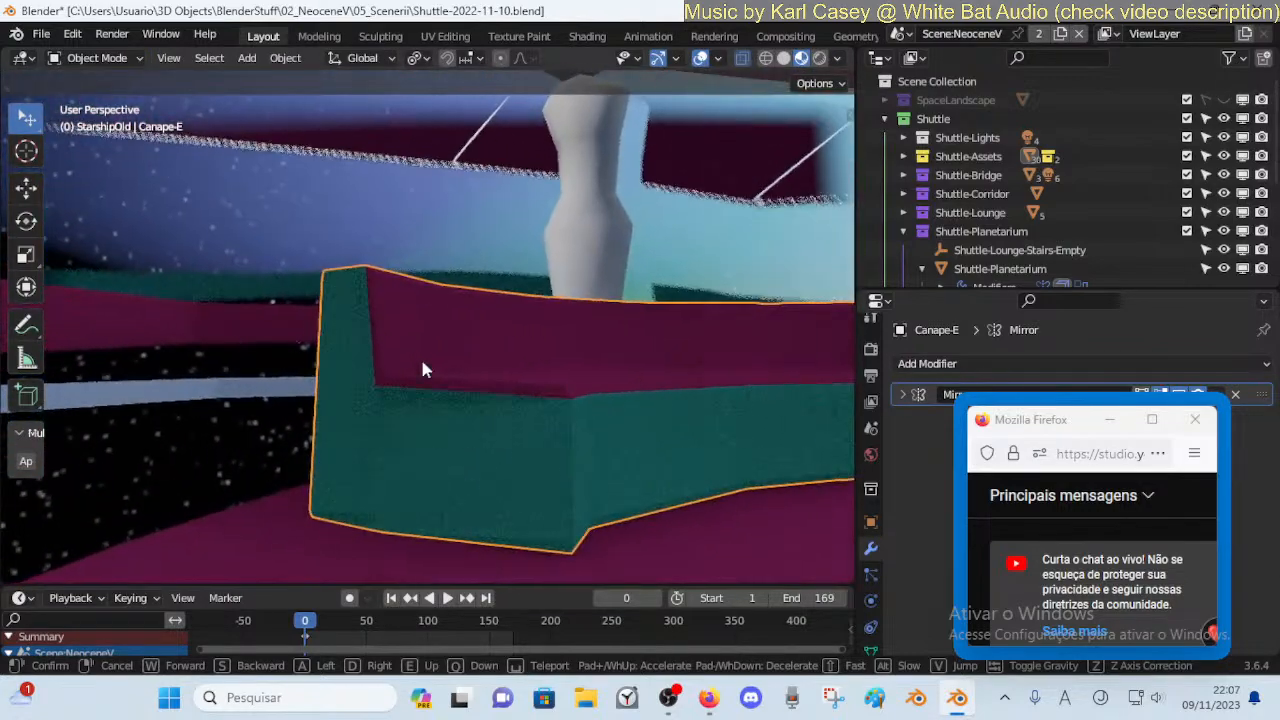
{"action": "left_click", "coordinate": [398, 411]}
{"action": "key", "text": "Tab"}
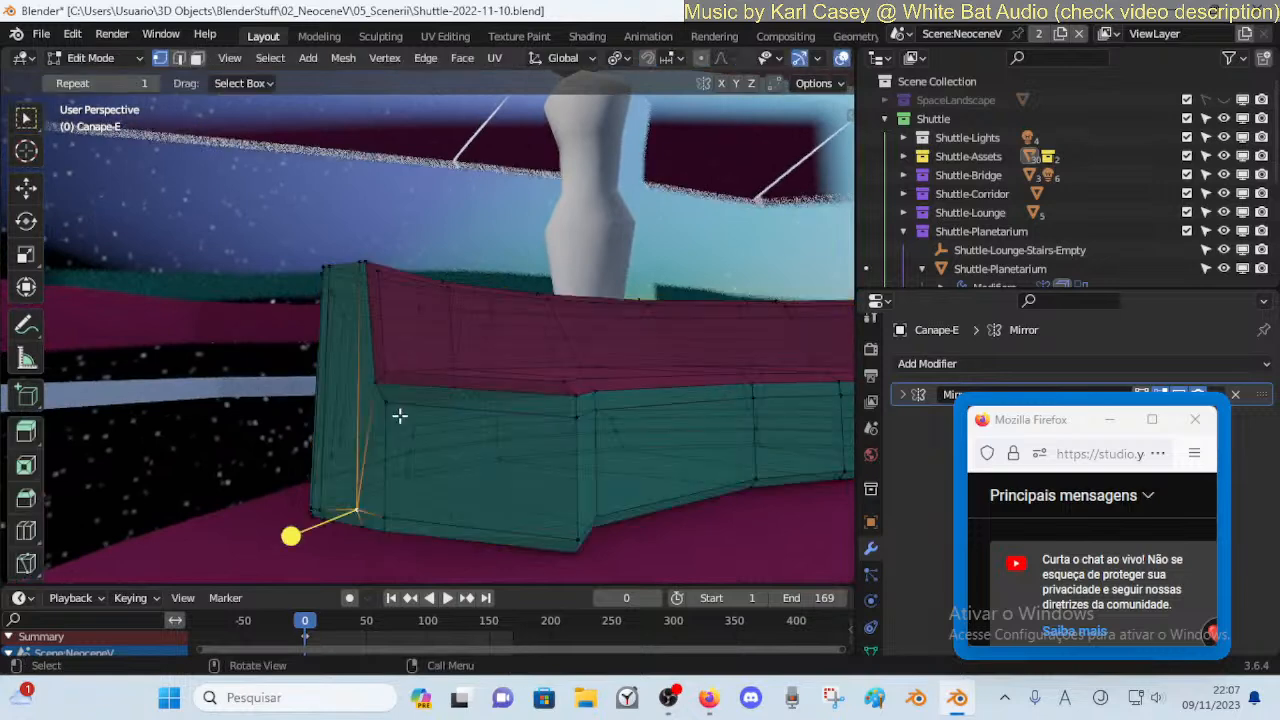
{"action": "key", "text": "3"}
{"action": "left_click", "coordinate": [456, 457]}
{"action": "key", "text": "g"}
{"action": "key", "text": "x"}
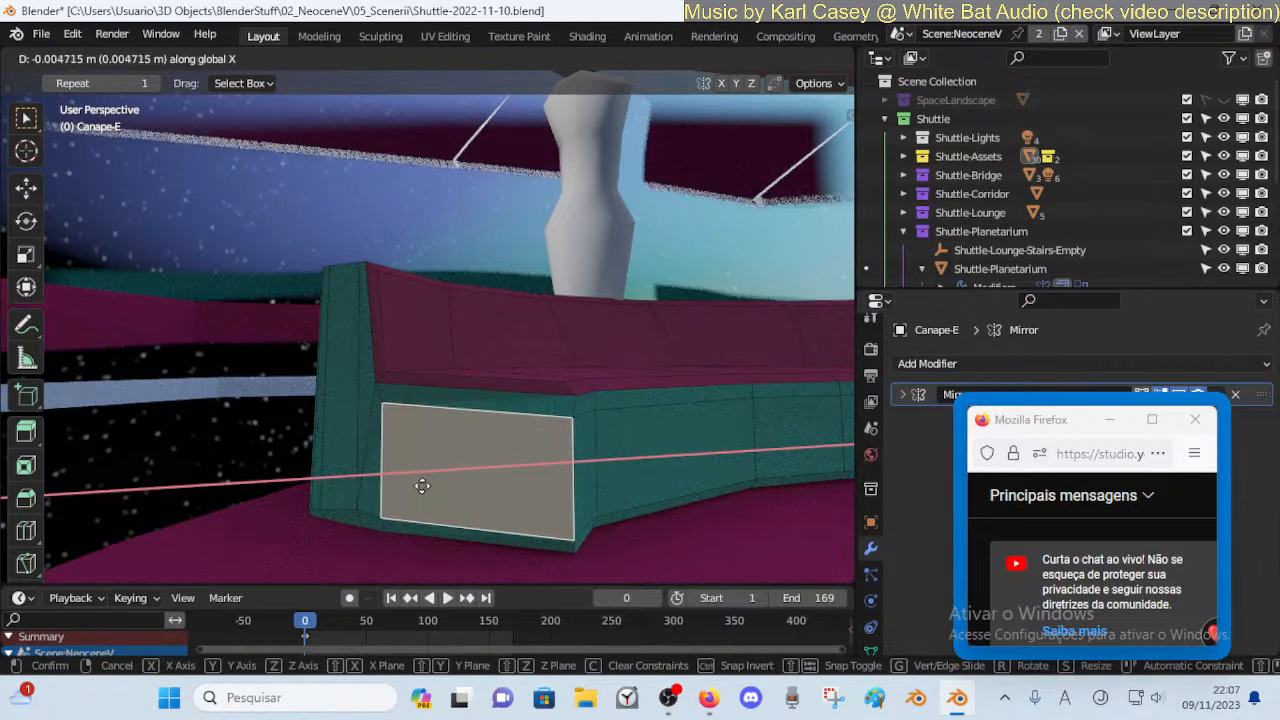
{"action": "right_click", "coordinate": [422, 486]}
Select the narrow face between the backrest side and the seat's end panel and move it slightly along X
{"action": "left_click", "coordinate": [368, 455]}
{"action": "key", "text": "g"}
{"action": "key", "text": "x"}
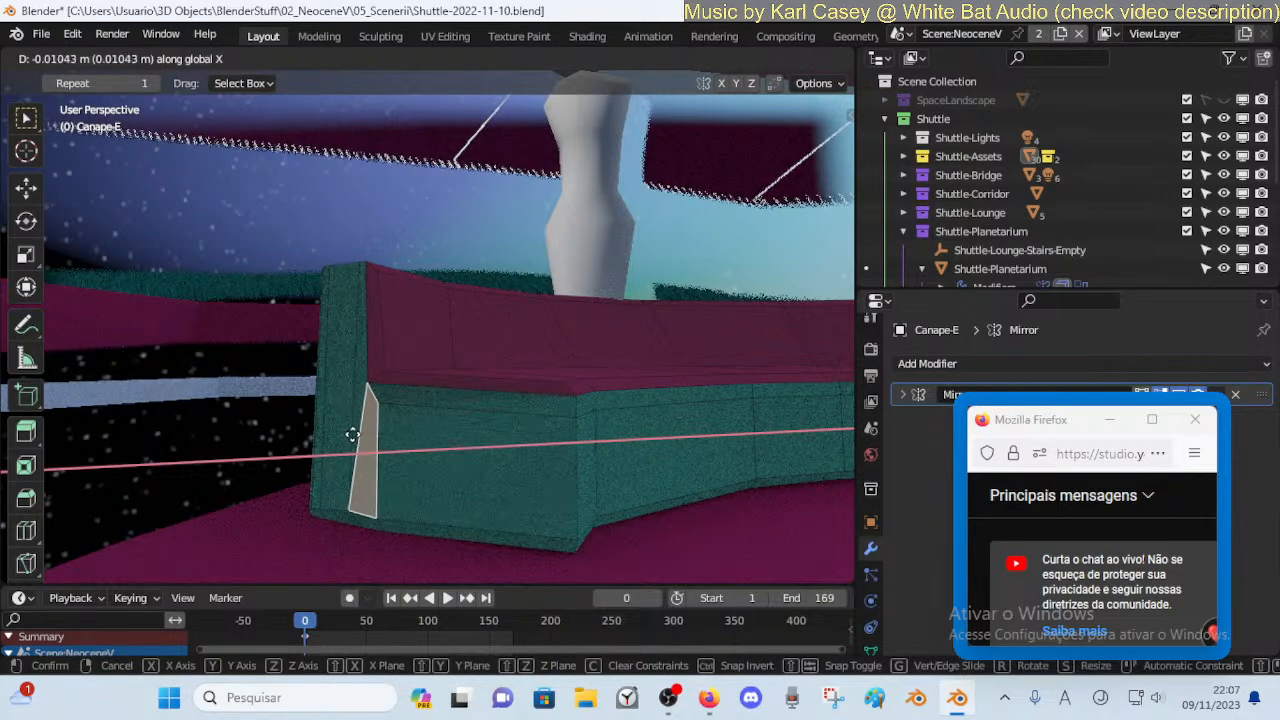
{"action": "left_click", "coordinate": [361, 435]}
Vertex-slide the upper corner vertex at the end of the backrest cushion by a factor of about 0.06
{"action": "middle_click_drag", "start_coordinate": [361, 435], "coordinate": [228, 417]}
{"action": "scroll", "coordinate": [228, 417], "scroll_direction": "up", "scroll_amount": 2}
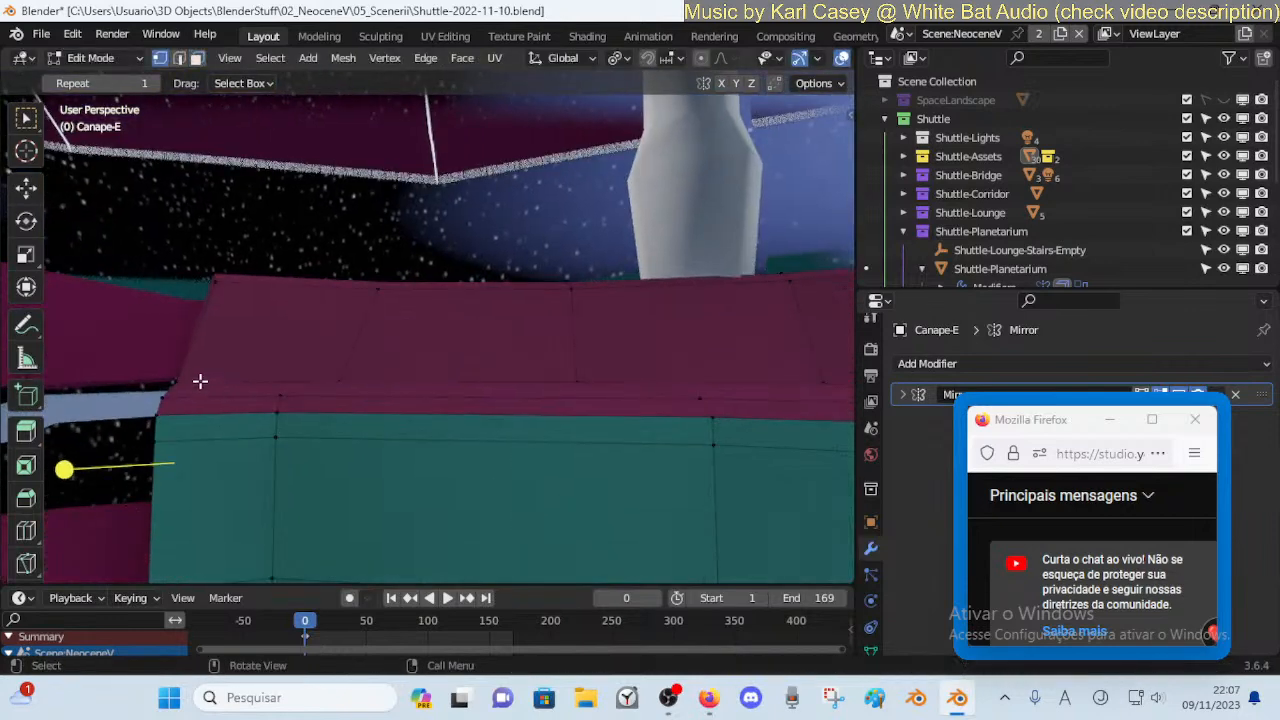
{"action": "key", "text": "shift+v"}
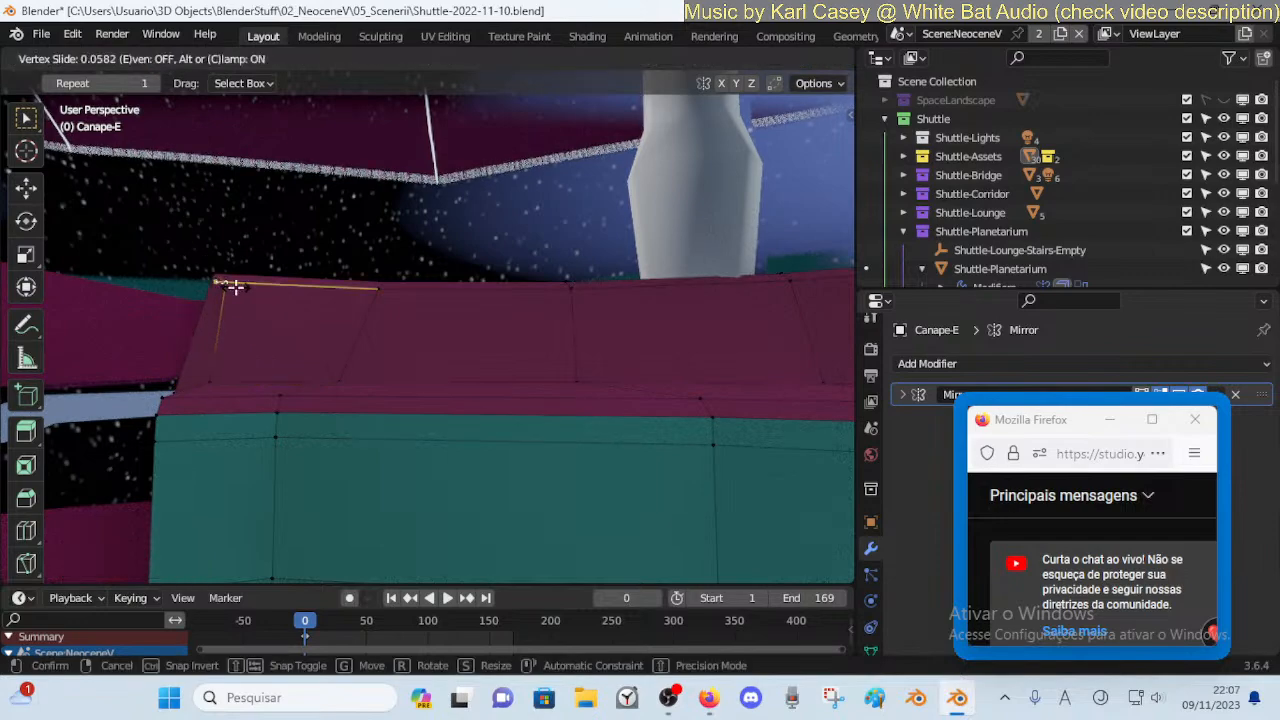
{"action": "left_click", "coordinate": [235, 287]}
Select the vertex where the backrest meets the upper edge of the seat's end panel and raise it slightly along Z
{"action": "key", "text": "shift+grave"}
{"action": "key", "text": "s"}
{"action": "key", "text": "w"}
{"action": "key", "text": "s"}
{"action": "key", "text": "a"}
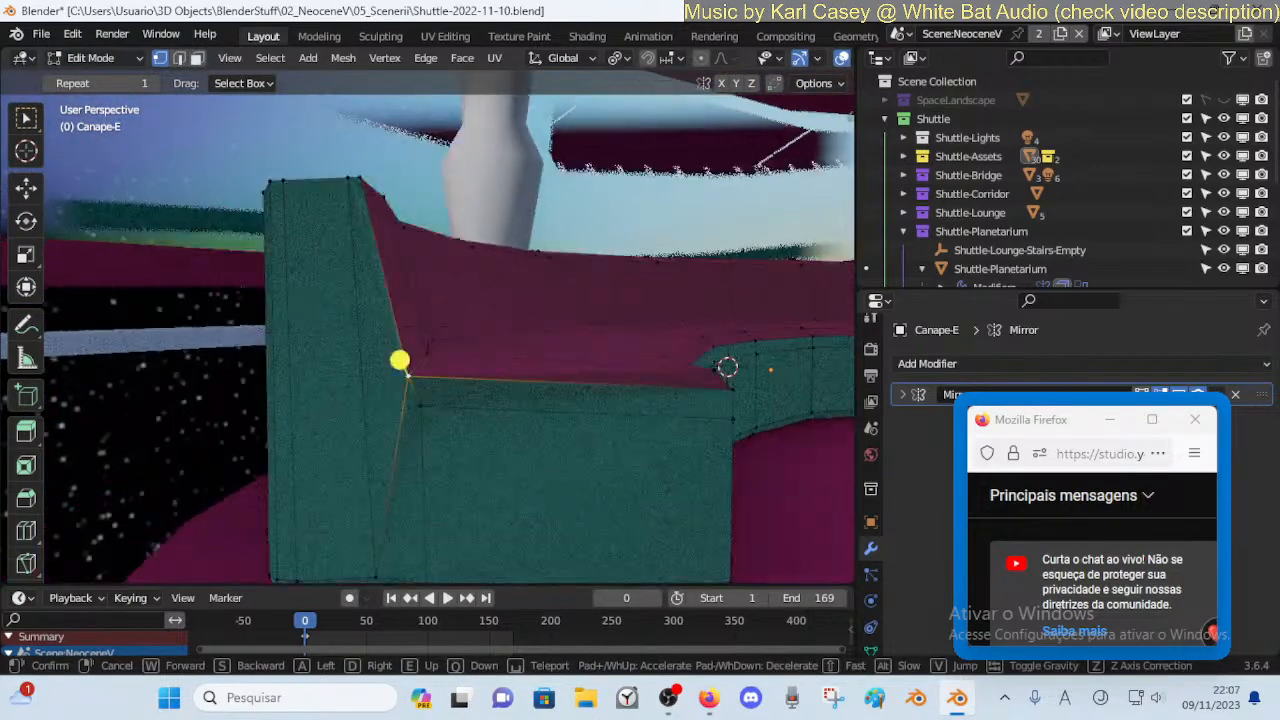
{"action": "left_click", "coordinate": [295, 381]}
{"action": "middle_click_drag", "start_coordinate": [586, 359], "coordinate": [440, 363], "text": "shift"}
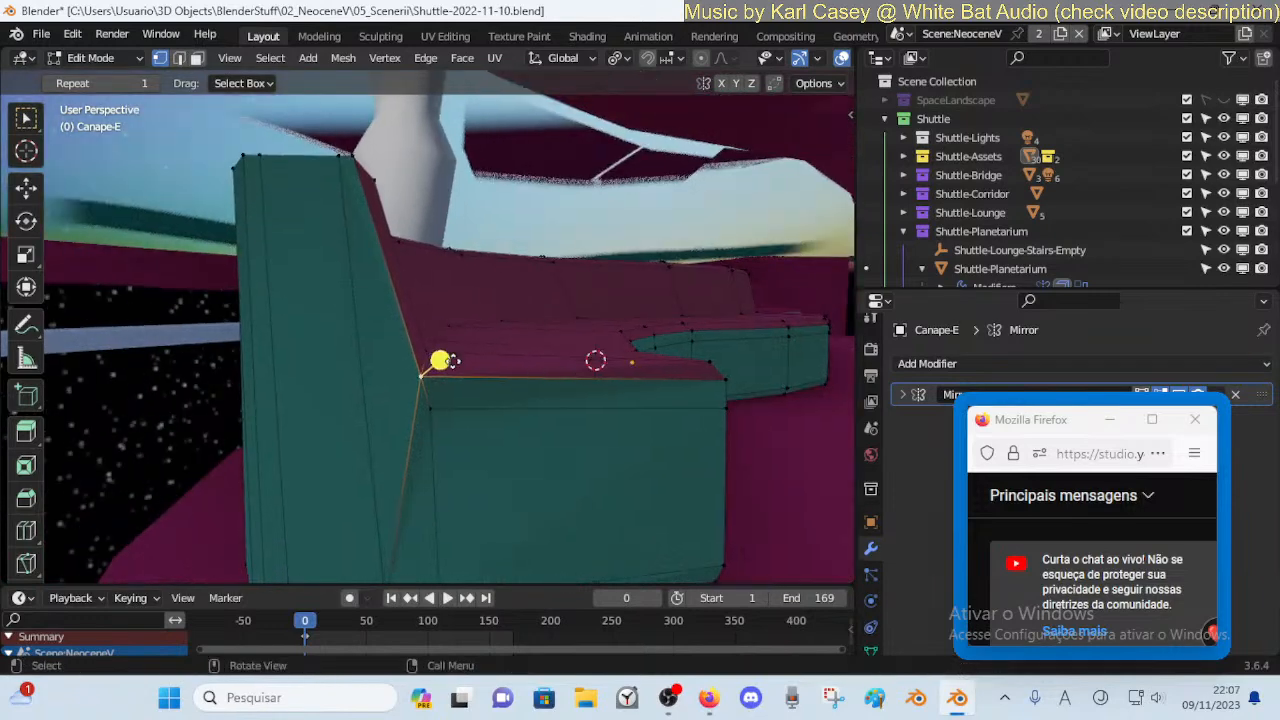
{"action": "key", "text": "g"}
{"action": "key", "text": "z"}
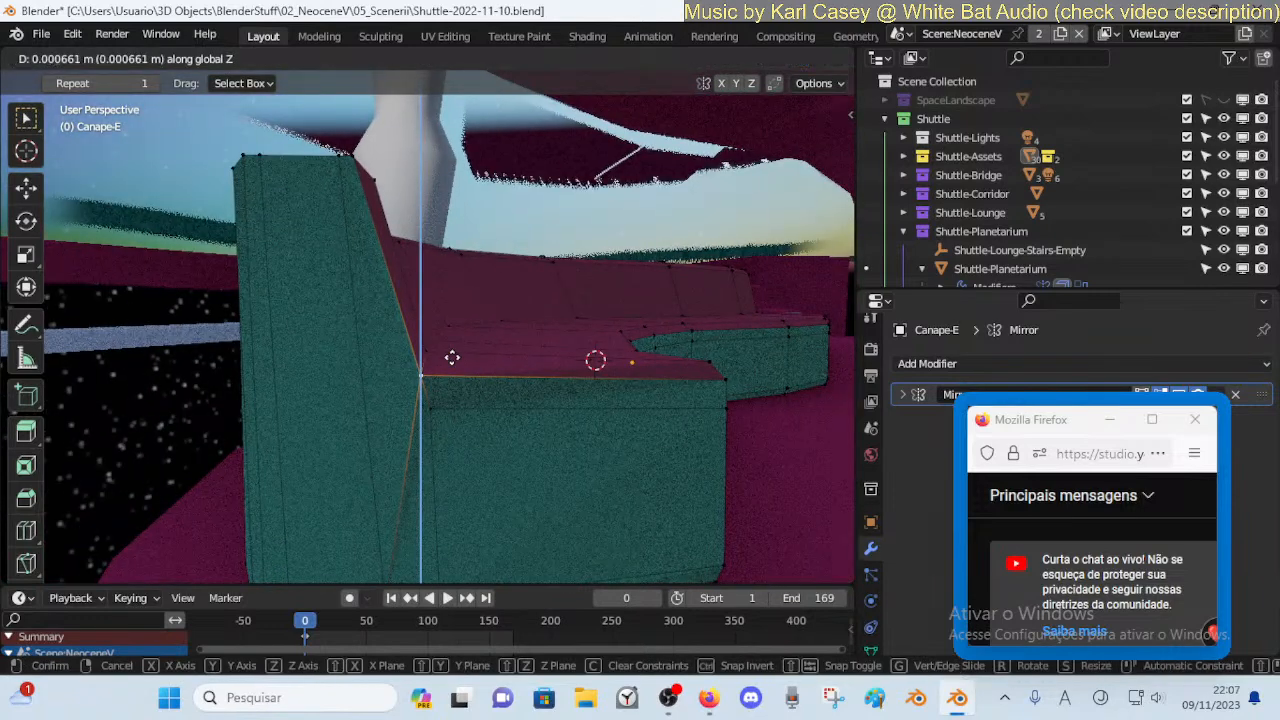
{"action": "left_click", "coordinate": [452, 357]}
Select the front corner vertex of the seat's top surface beside the end panel and vertex-slide it
{"action": "left_click", "coordinate": [706, 361]}
{"action": "key", "text": "shift+grave"}
{"action": "key", "text": "d"}
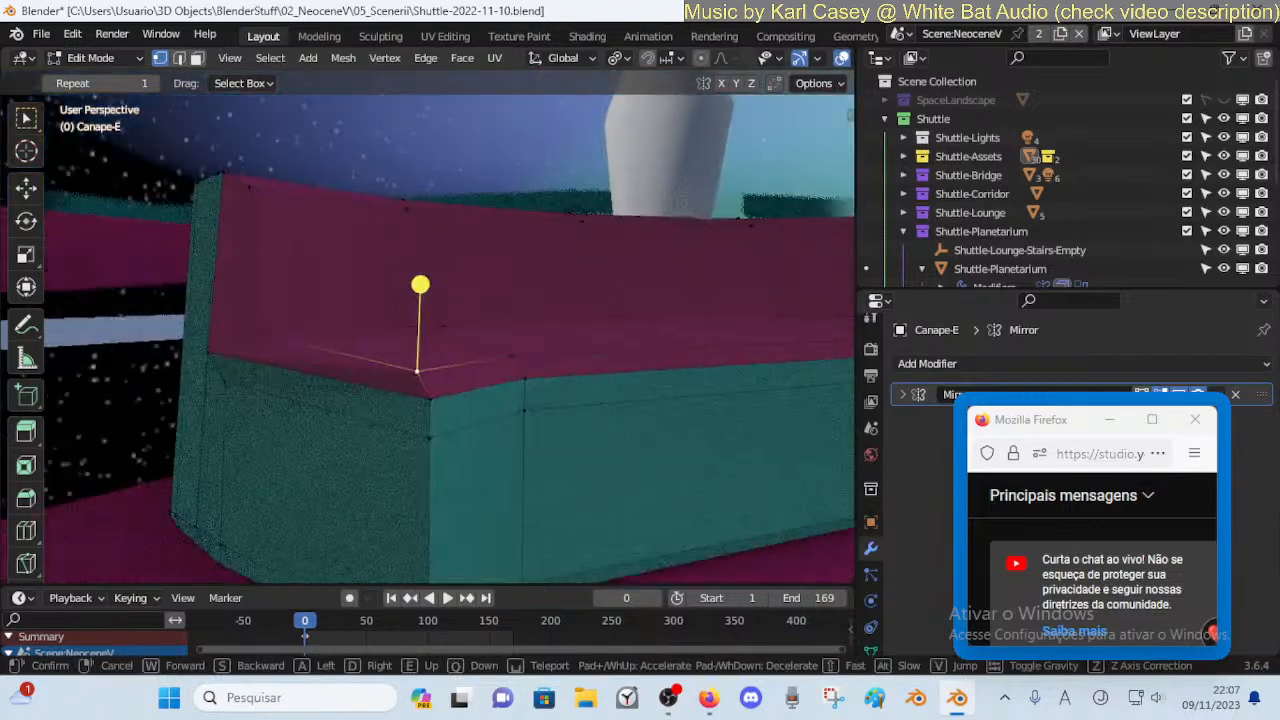
{"action": "key", "text": "d"}
{"action": "key", "text": "a"}
{"action": "key", "text": "d"}
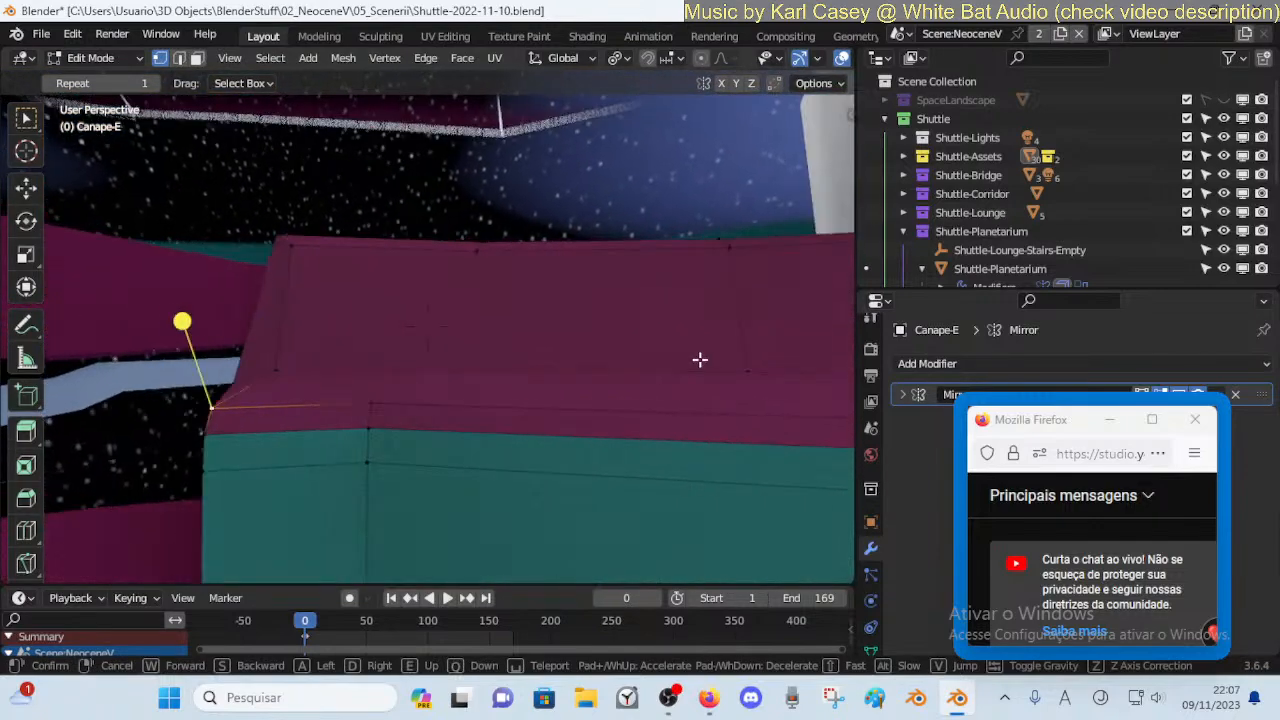
{"action": "left_click", "coordinate": [453, 363]}
{"action": "key", "text": "shift+v"}
{"action": "left_click", "coordinate": [440, 346]}
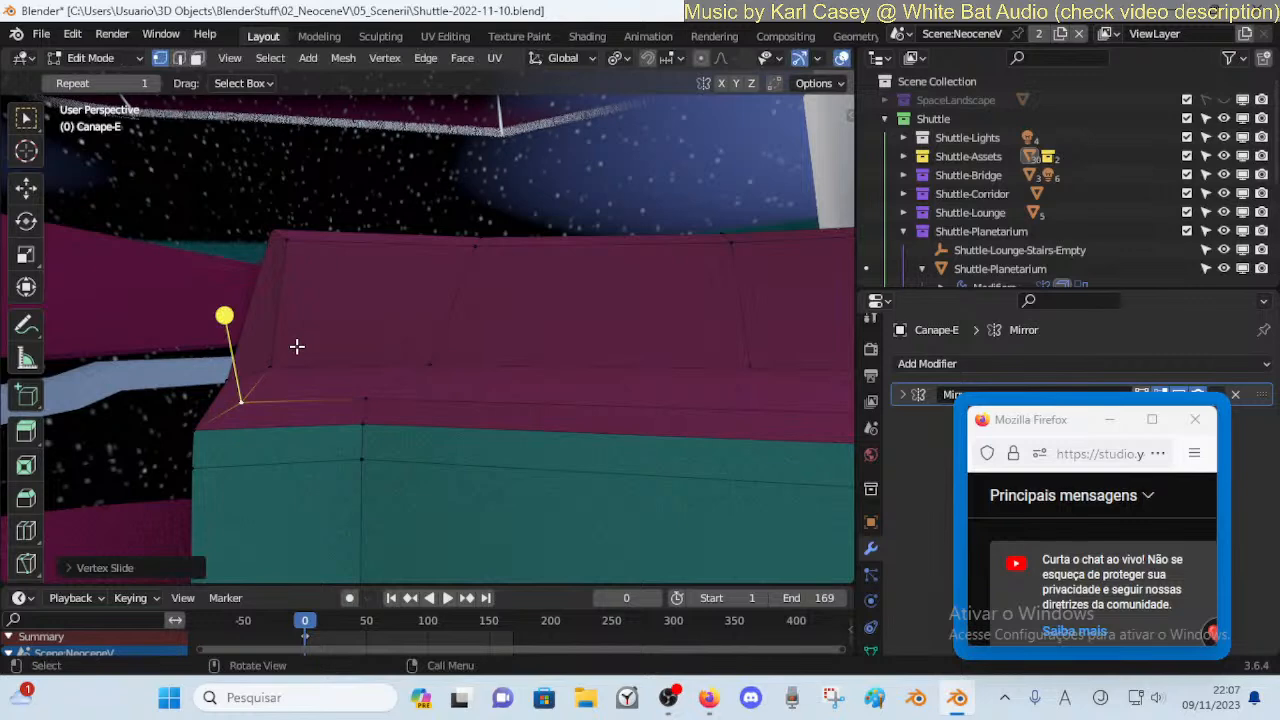
Adjust the same front corner vertex of the seat top slightly along Z and vertex-slide it once more
{"action": "key", "text": "g"}
{"action": "key", "text": "z"}
{"action": "left_click", "coordinate": [228, 399]}
{"action": "key", "text": "shift+v"}
{"action": "left_click", "coordinate": [231, 399]}
{"action": "middle_click_drag", "start_coordinate": [231, 399], "coordinate": [267, 391]}
Select the large end face of the seat in face selection and move it slightly outward along X
{"action": "key", "text": "3"}
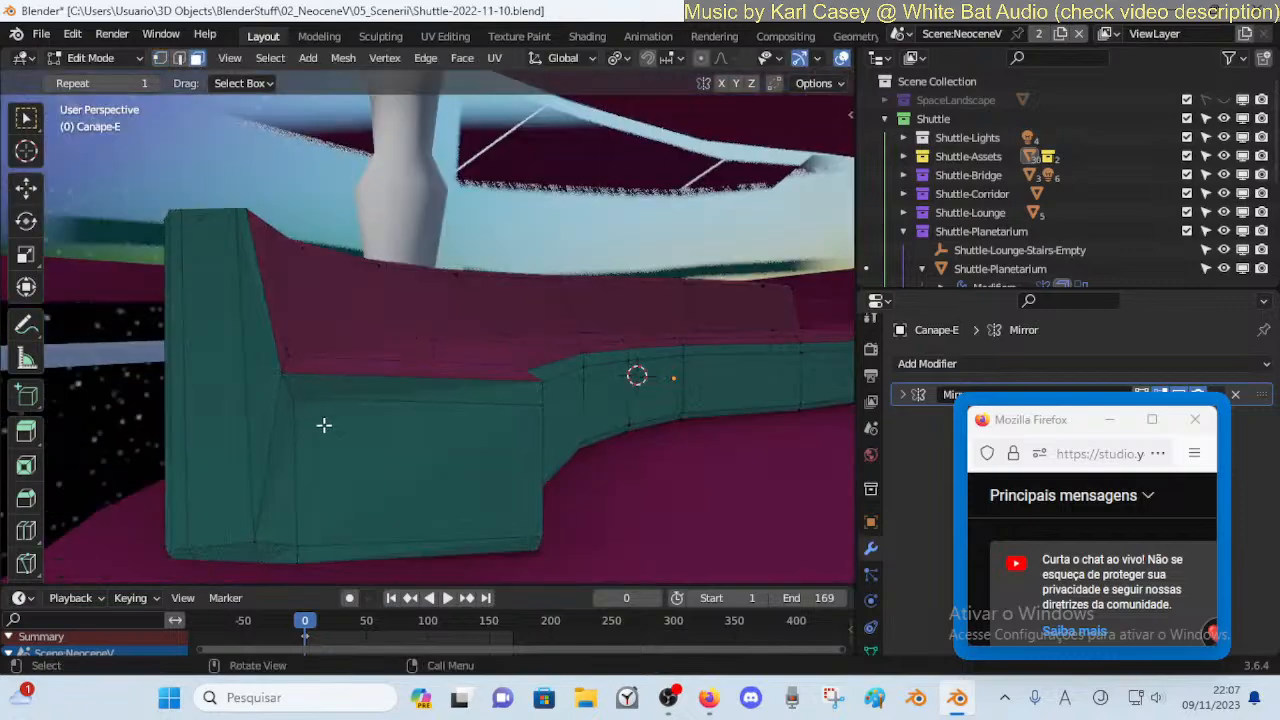
{"action": "left_click", "coordinate": [334, 432]}
{"action": "key", "text": "shift+grave"}
{"action": "key", "text": "d"}
{"action": "left_click", "coordinate": [343, 420]}
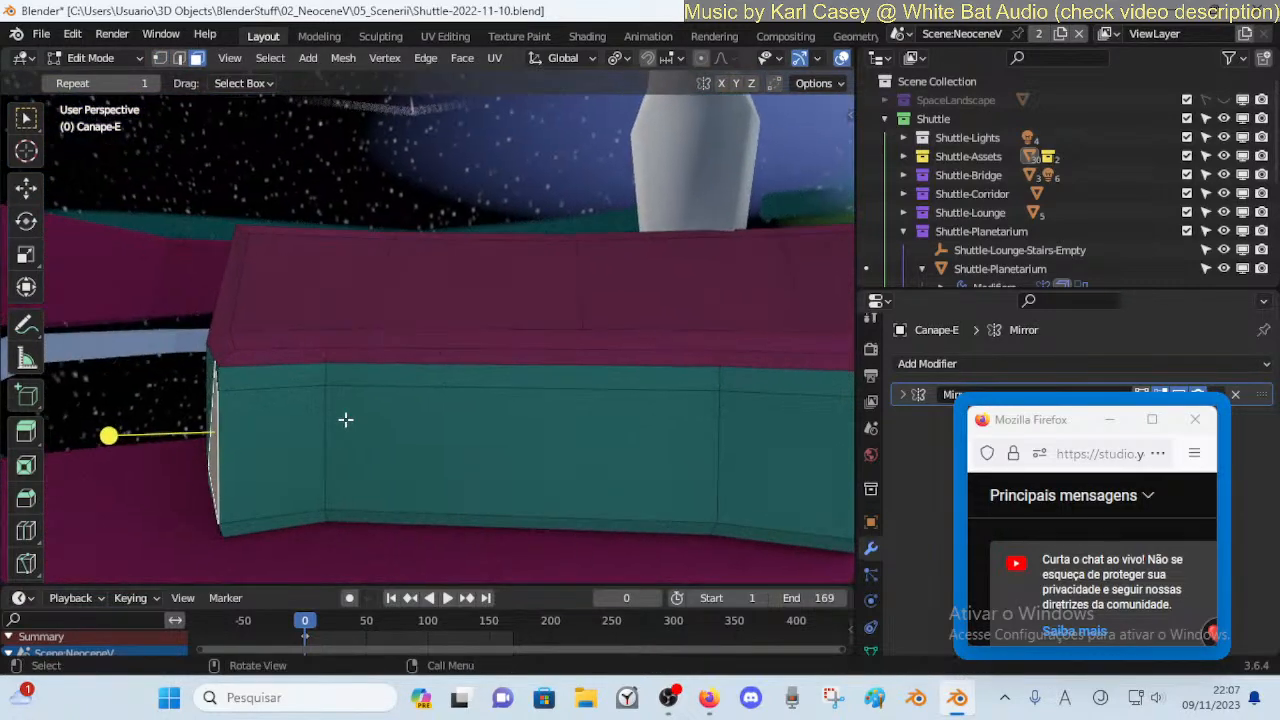
{"action": "key", "text": "g"}
{"action": "key", "text": "x"}
{"action": "left_click", "coordinate": [299, 418]}
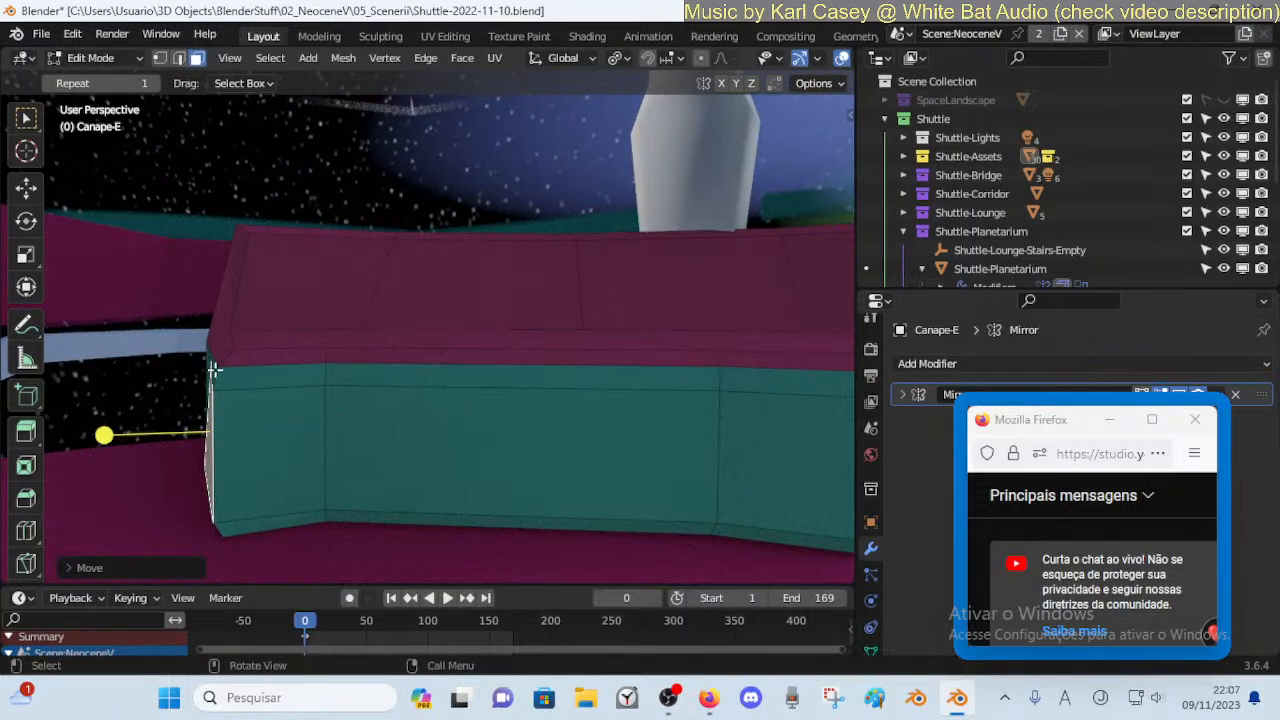
Move the upper edge and vertices of the seat's end panel, up to the backrest joint, slightly outward along X
{"action": "key", "text": "2"}
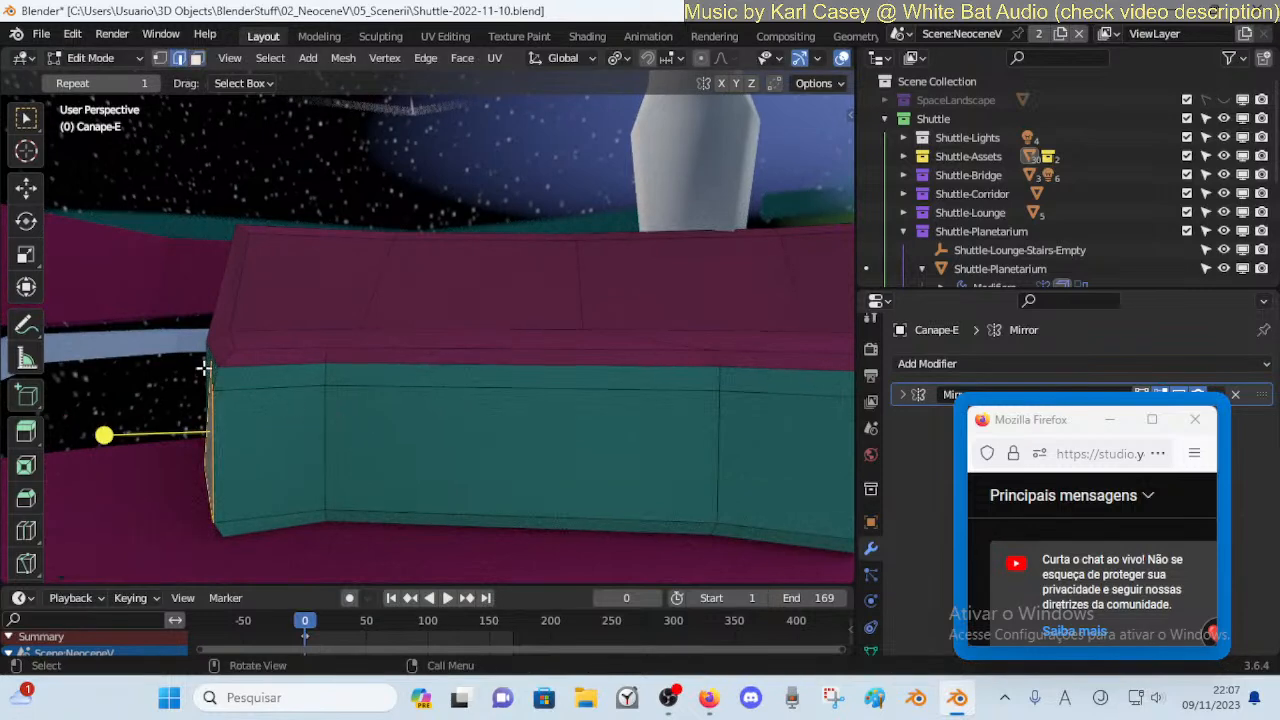
{"action": "key", "text": "g"}
{"action": "key", "text": "x"}
{"action": "left_click", "coordinate": [206, 374]}
{"action": "key", "text": "g"}
{"action": "key", "text": "x"}
{"action": "left_click", "coordinate": [197, 365]}
{"action": "key", "text": "g"}
{"action": "key", "text": "x"}
{"action": "left_click", "coordinate": [197, 350]}
{"action": "left_click", "coordinate": [208, 334]}
{"action": "key", "text": "g"}
{"action": "key", "text": "x"}
{"action": "left_click", "coordinate": [204, 334]}
Move the upper corner vertices at the end of the backrest outward along X
{"action": "left_click", "coordinate": [227, 212]}
{"action": "key", "text": "g"}
{"action": "key", "text": "x"}
{"action": "left_click", "coordinate": [92, 238]}
{"action": "key", "text": "g"}
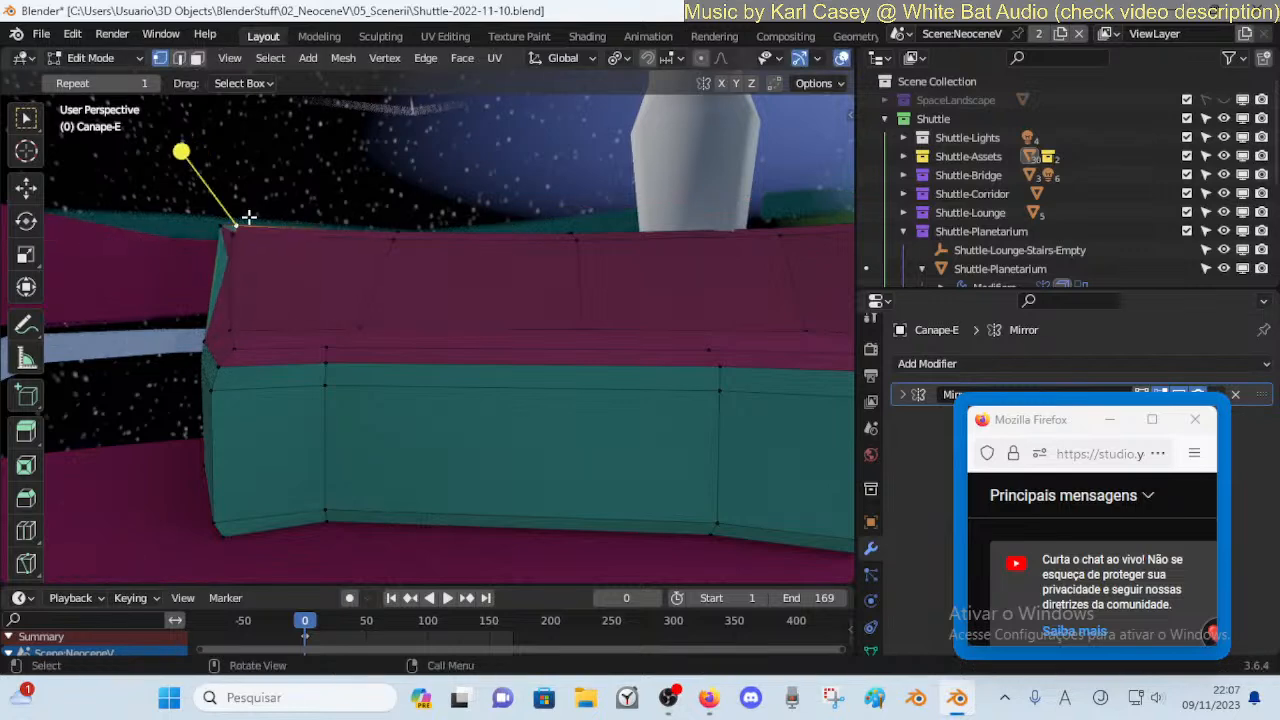
{"action": "key", "text": "x"}
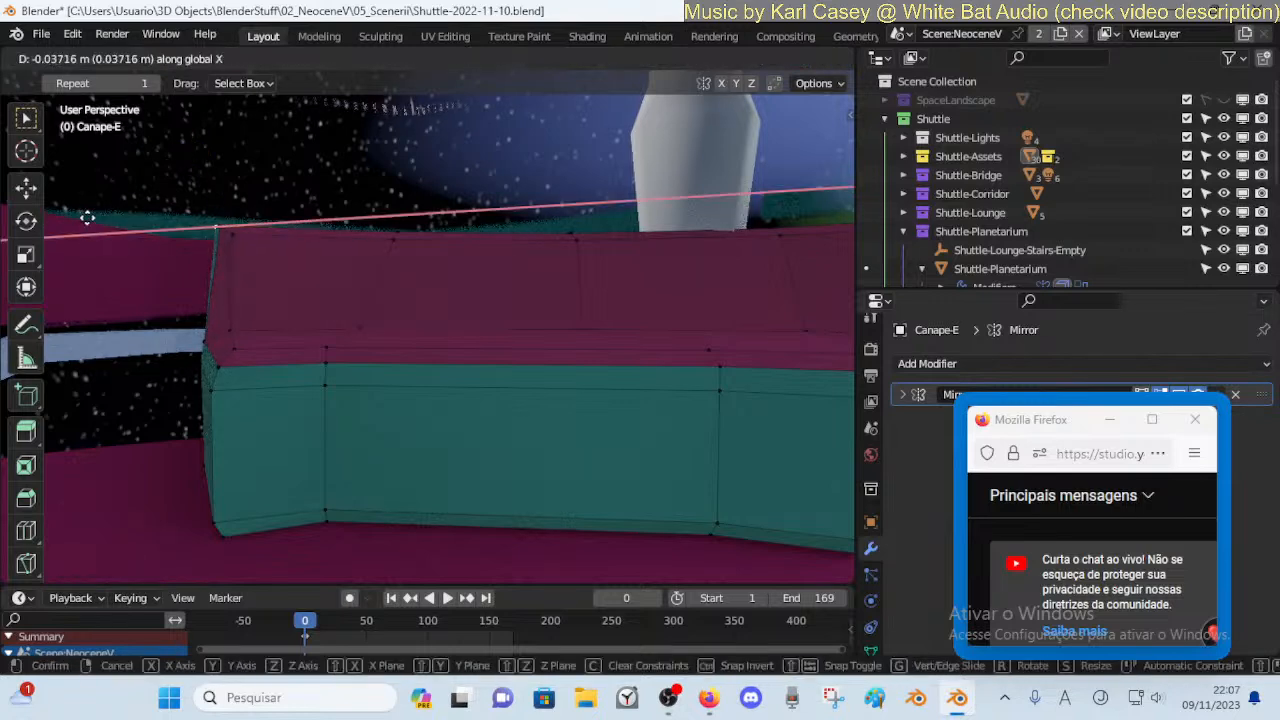
{"action": "left_click", "coordinate": [158, 219]}
Finish editing the couch mesh, then select Shuttle-Dummy.011 and move it along Y off the couch
{"action": "key", "text": "shift+grave"}
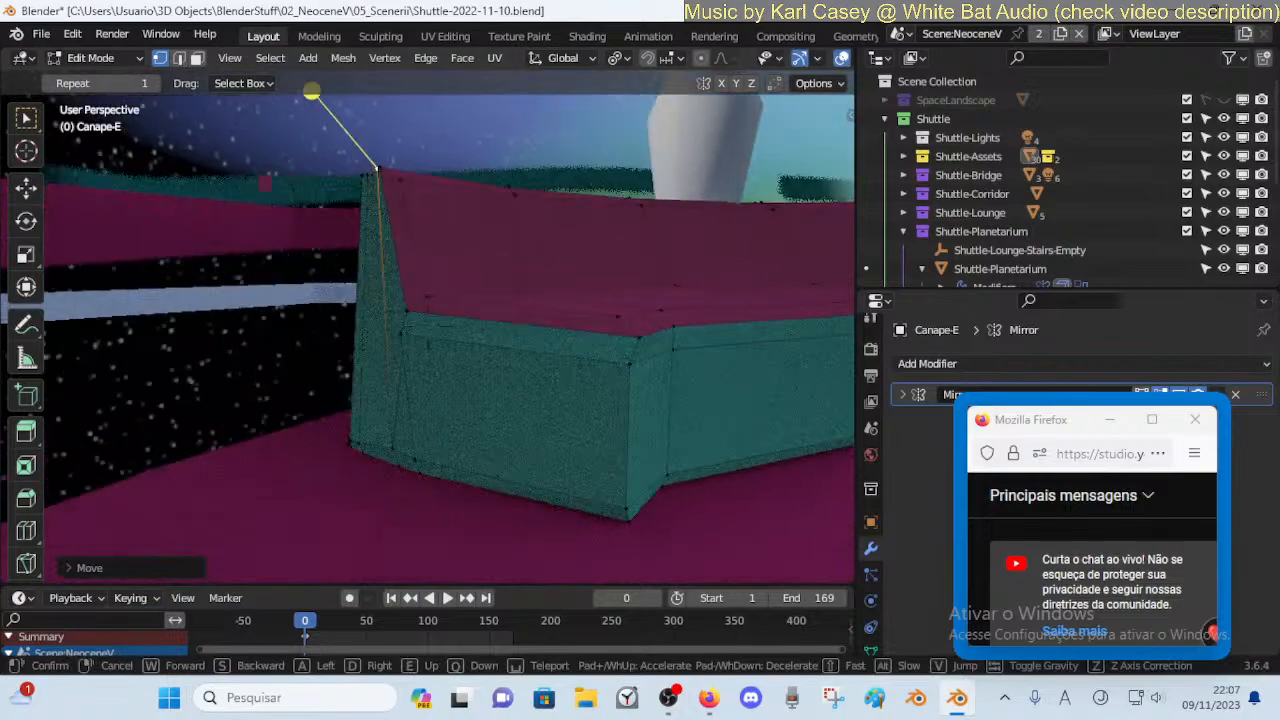
{"action": "key", "text": "a"}
{"action": "left_click", "coordinate": [289, 340]}
{"action": "key", "text": "shift+grave"}
{"action": "key", "text": "d"}
{"action": "key", "text": "e"}
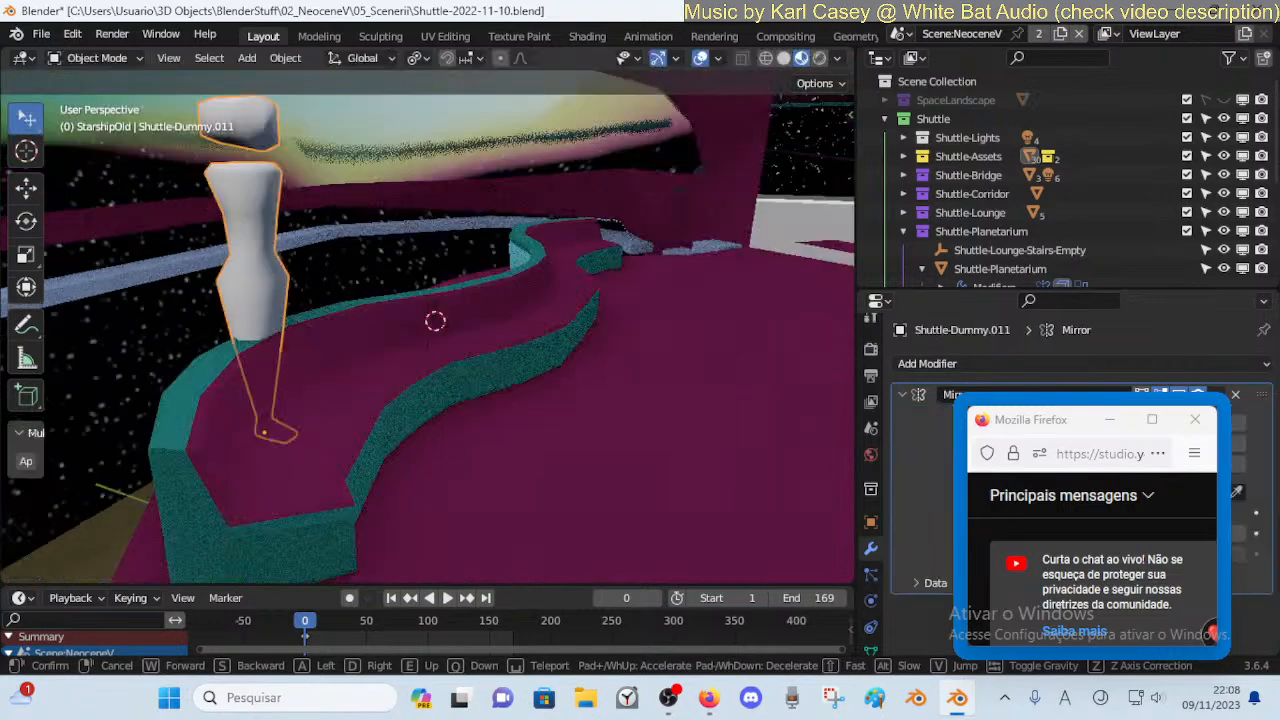
{"action": "key", "text": "q"}
{"action": "left_click", "coordinate": [371, 237]}
{"action": "key", "text": "g"}
{"action": "key", "text": "y"}
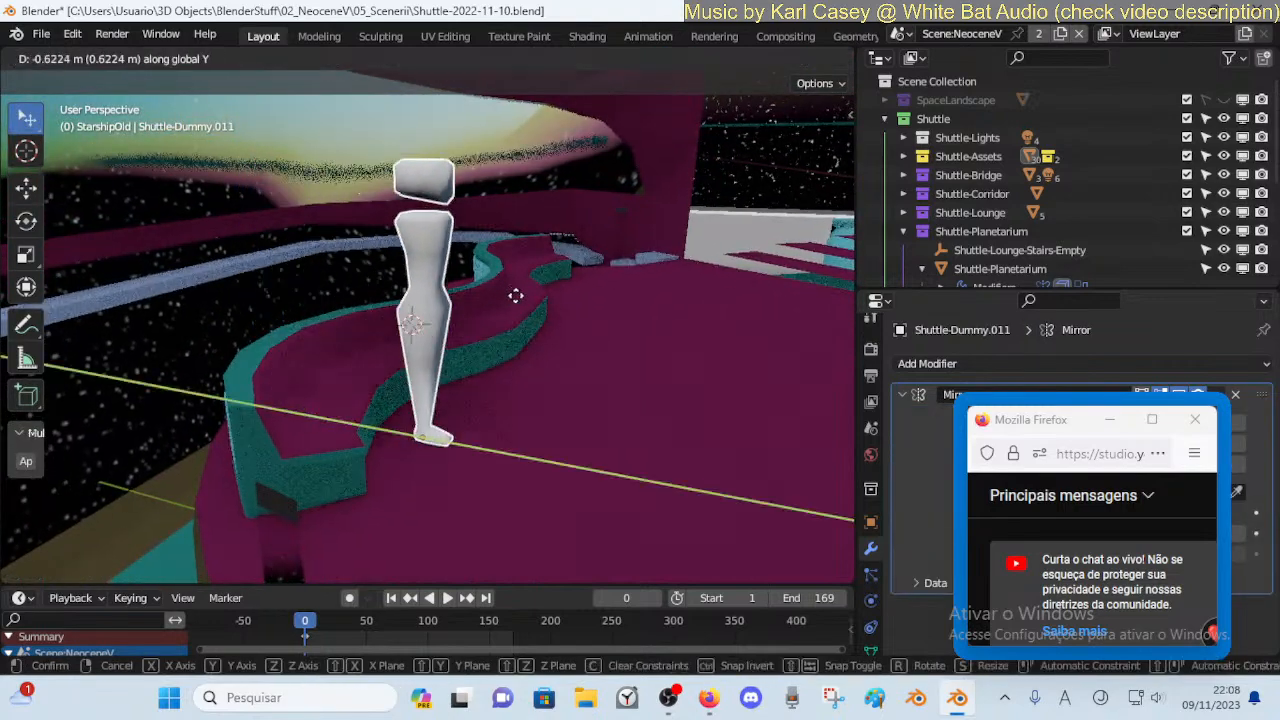
{"action": "left_click", "coordinate": [634, 306]}
Try to position Shuttle-Dummy.011 on the open floor beside the couch with free moves
{"action": "key", "text": "g"}
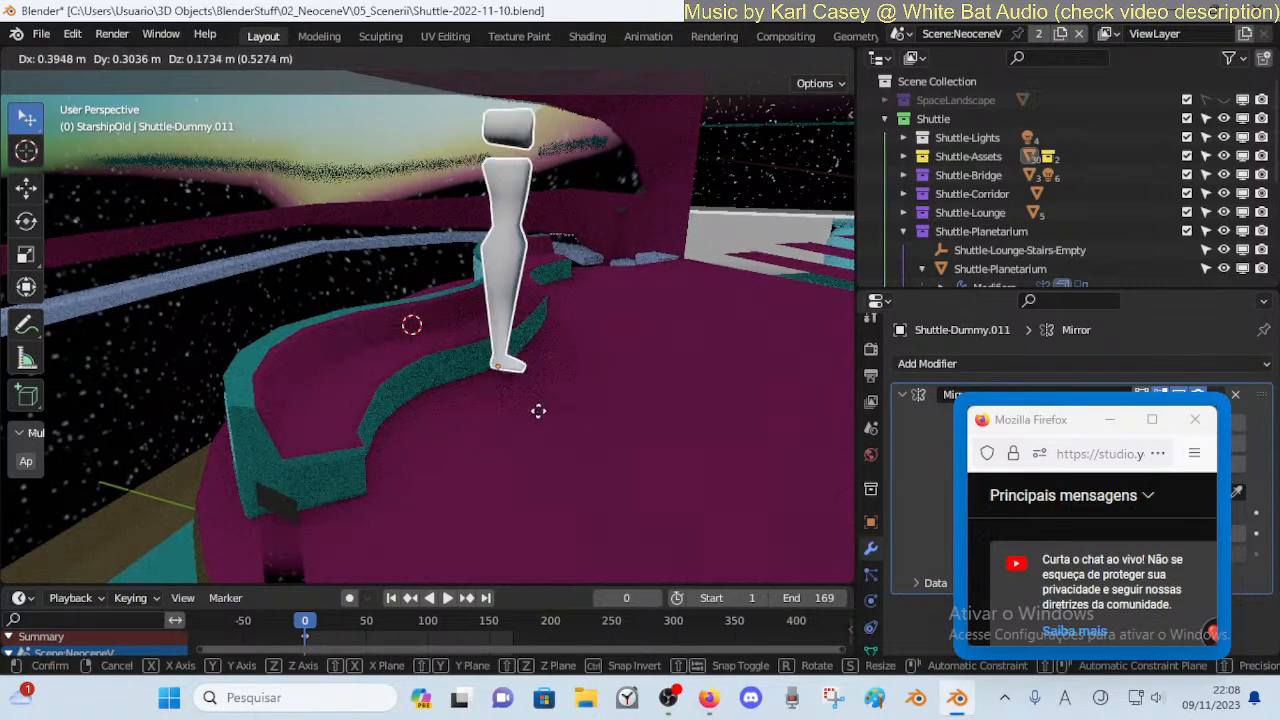
{"action": "left_click", "coordinate": [545, 412]}
{"action": "key", "text": "shift+grave"}
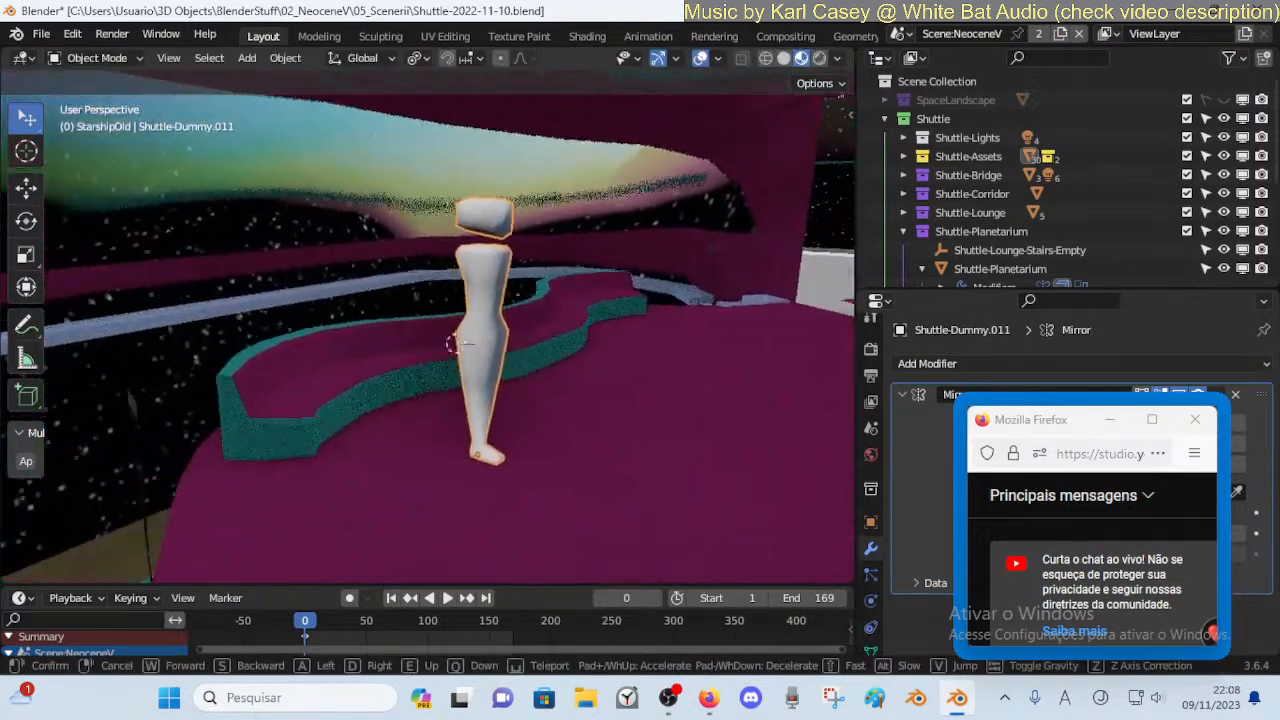
{"action": "left_click", "coordinate": [581, 380]}
{"action": "key", "text": "g"}
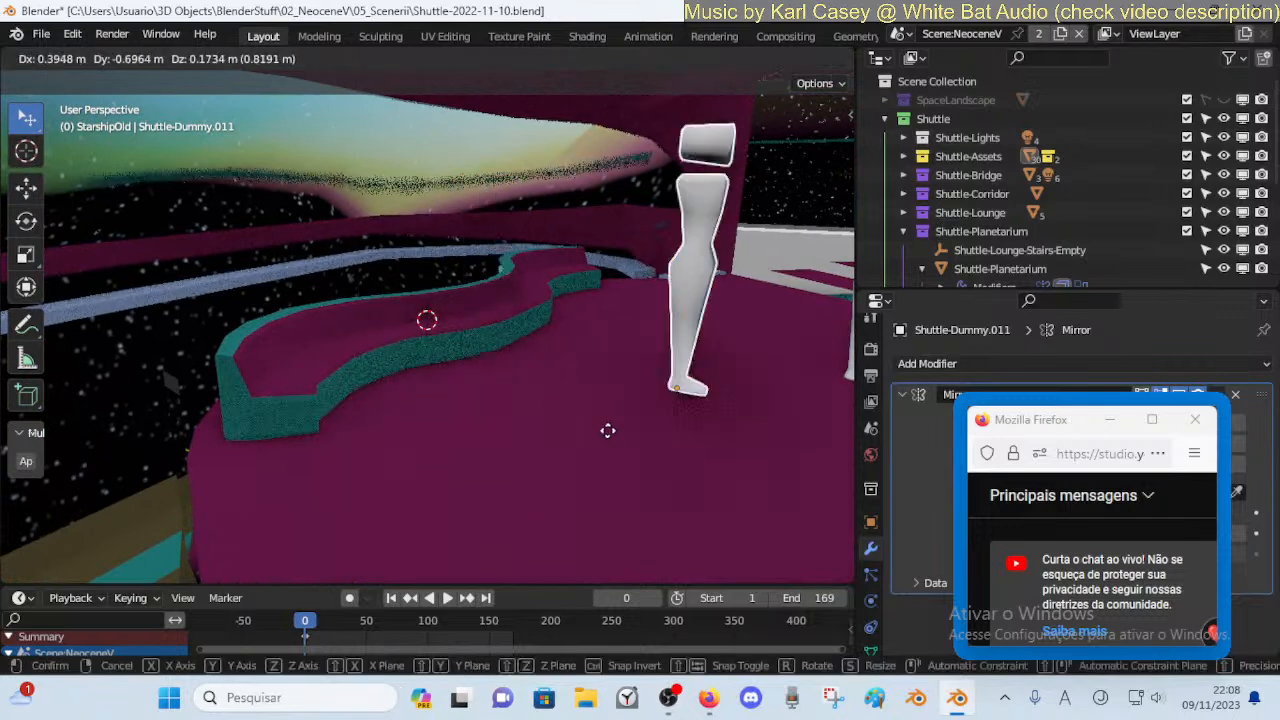
{"action": "left_click", "coordinate": [650, 398]}
{"action": "key", "text": "g"}
{"action": "left_click", "coordinate": [636, 290]}
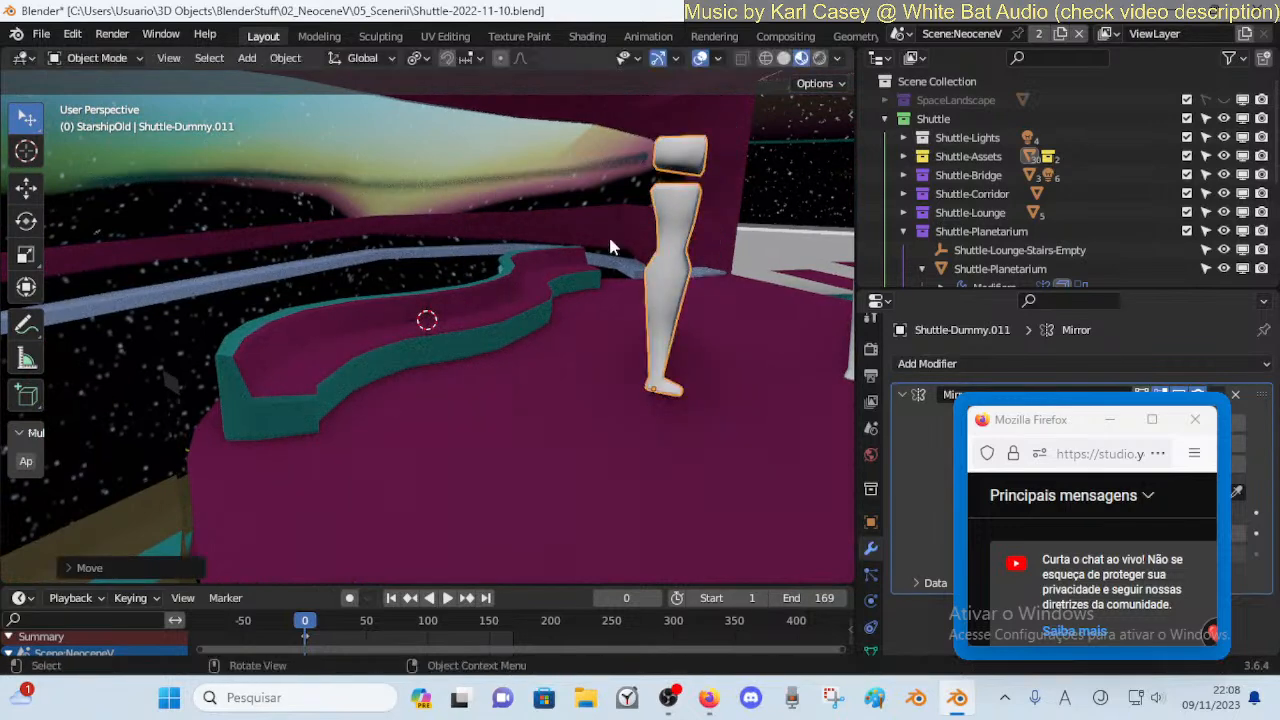
Set snapping to Face Project and snap Shuttle-Dummy.011 onto the floor in front of the couch
{"action": "left_click", "coordinate": [472, 62]}
{"action": "left_click", "coordinate": [409, 152]}
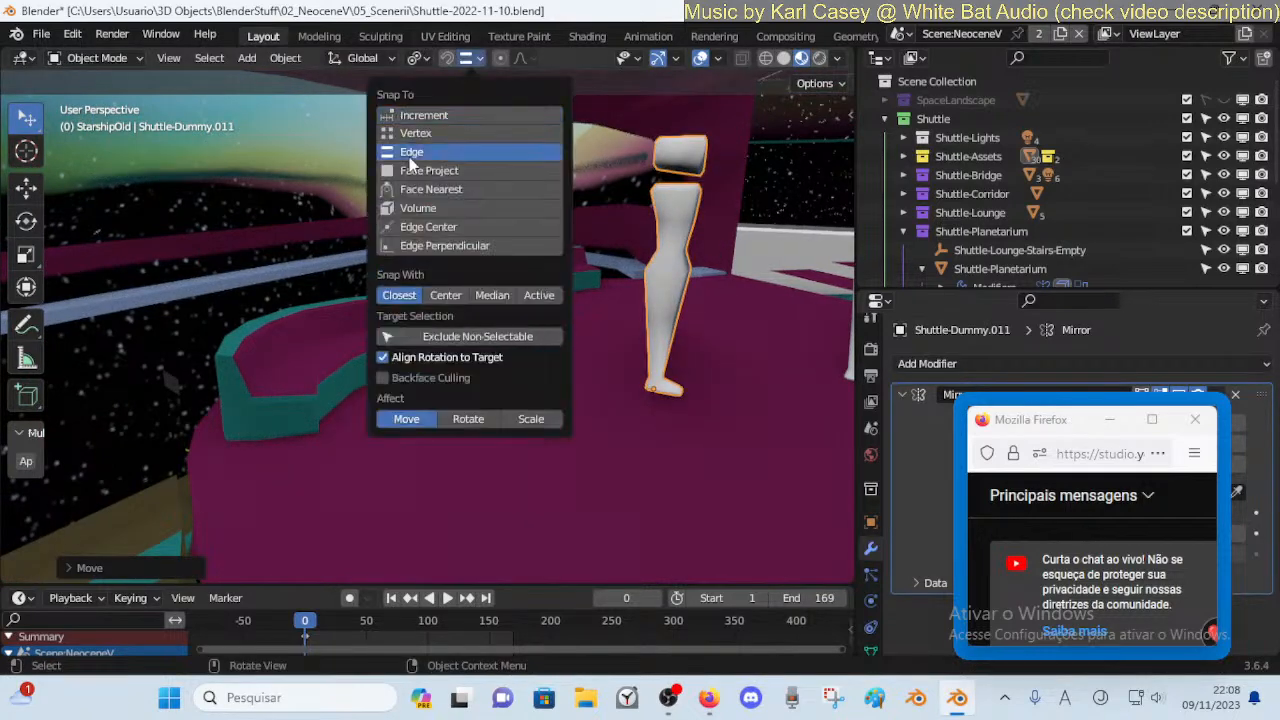
{"action": "left_click", "coordinate": [410, 171]}
{"action": "key", "text": "g"}
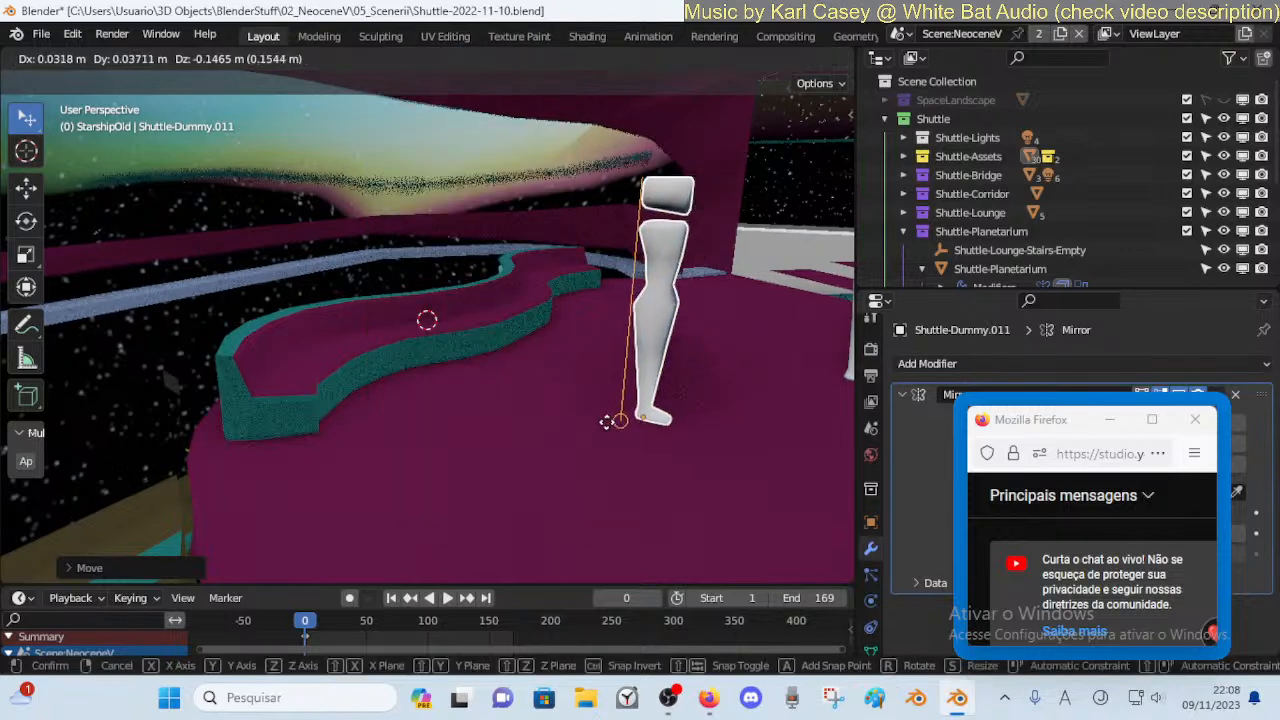
{"action": "left_click", "coordinate": [547, 385]}
Select Canape-E and scale its entire mesh up slightly in X and Y with Z locked
{"action": "left_click", "coordinate": [474, 331]}
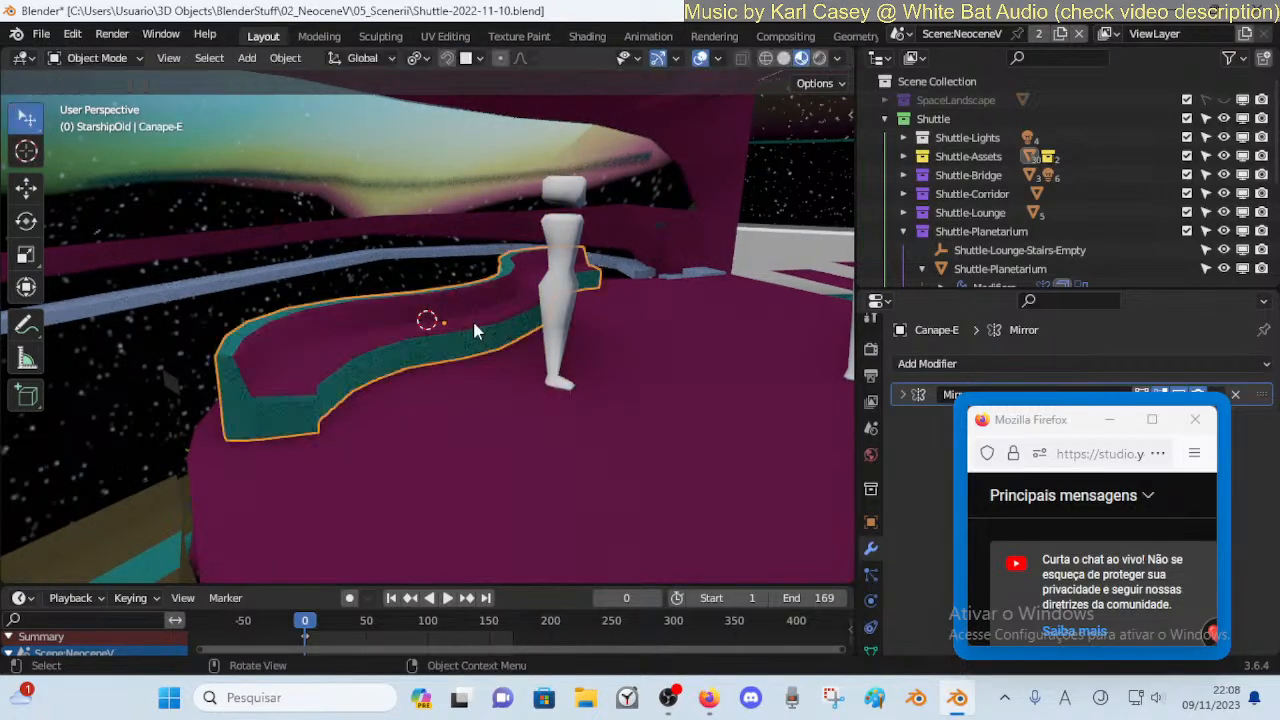
{"action": "key", "text": "s"}
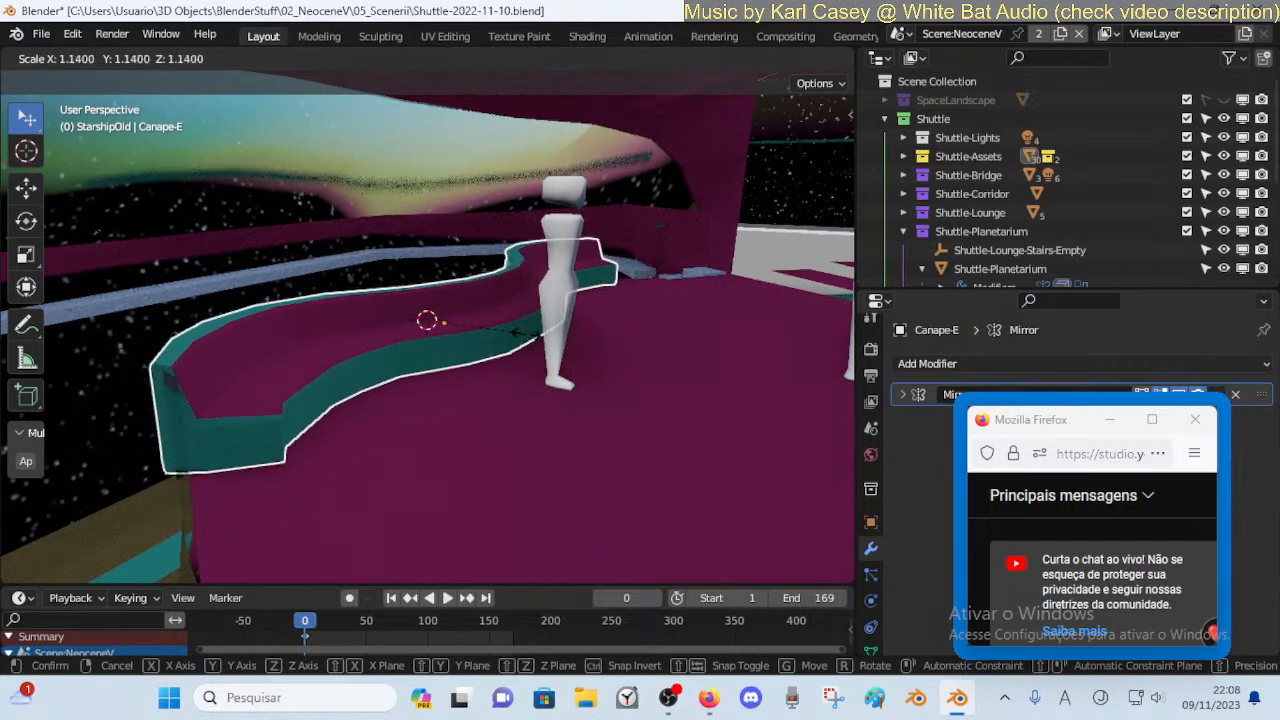
{"action": "key", "text": "Escape"}
{"action": "key", "text": "Tab"}
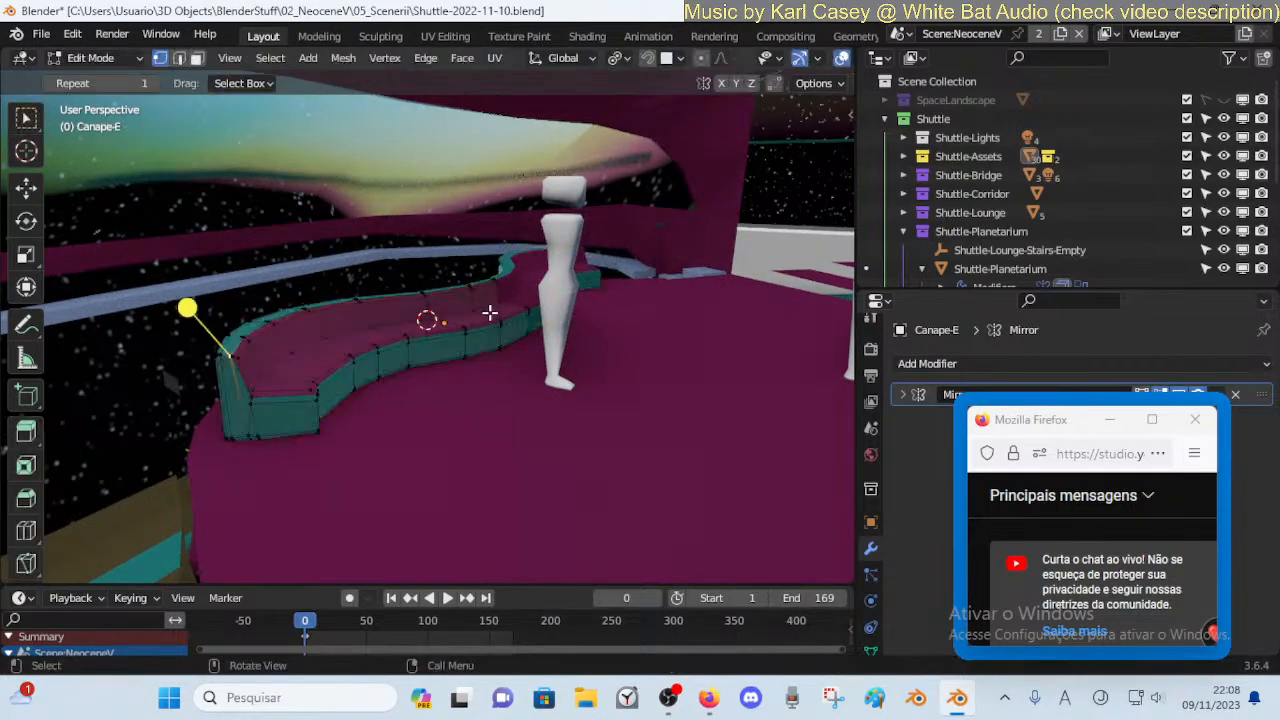
{"action": "key", "text": "a"}
{"action": "key", "text": "s"}
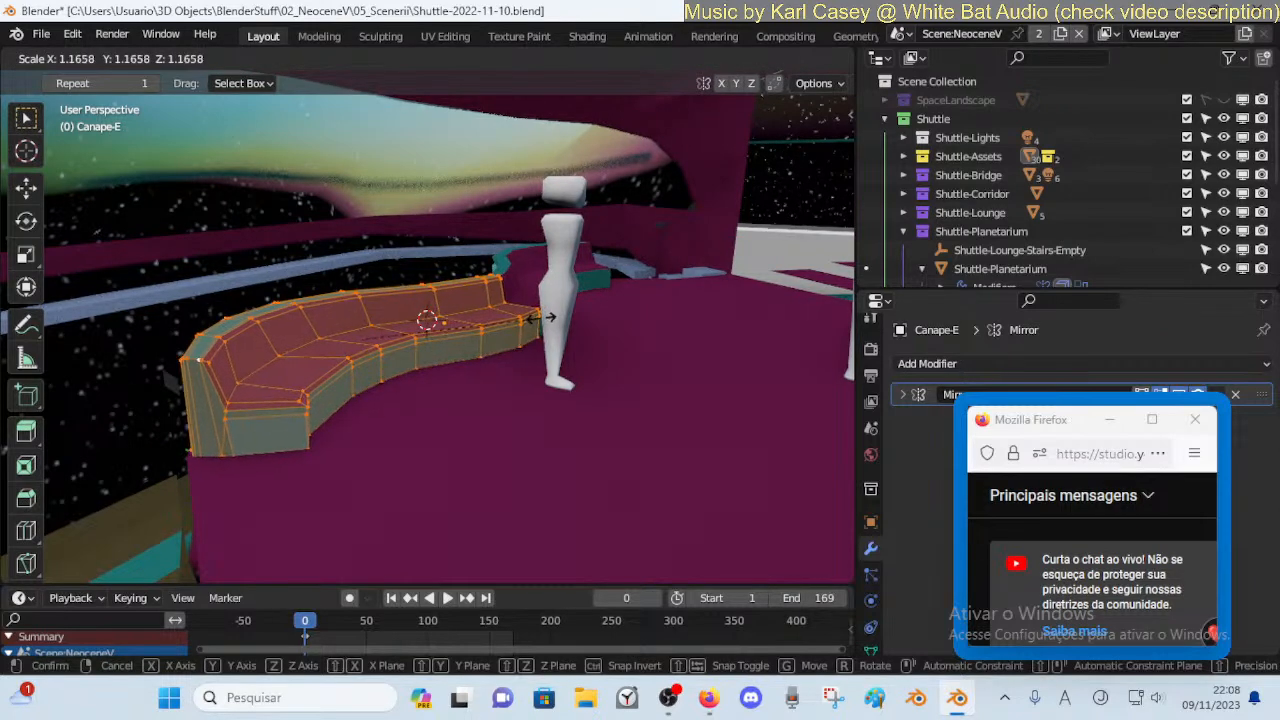
{"action": "key", "text": "Escape"}
{"action": "key", "text": "s"}
{"action": "key", "text": "shift+z"}
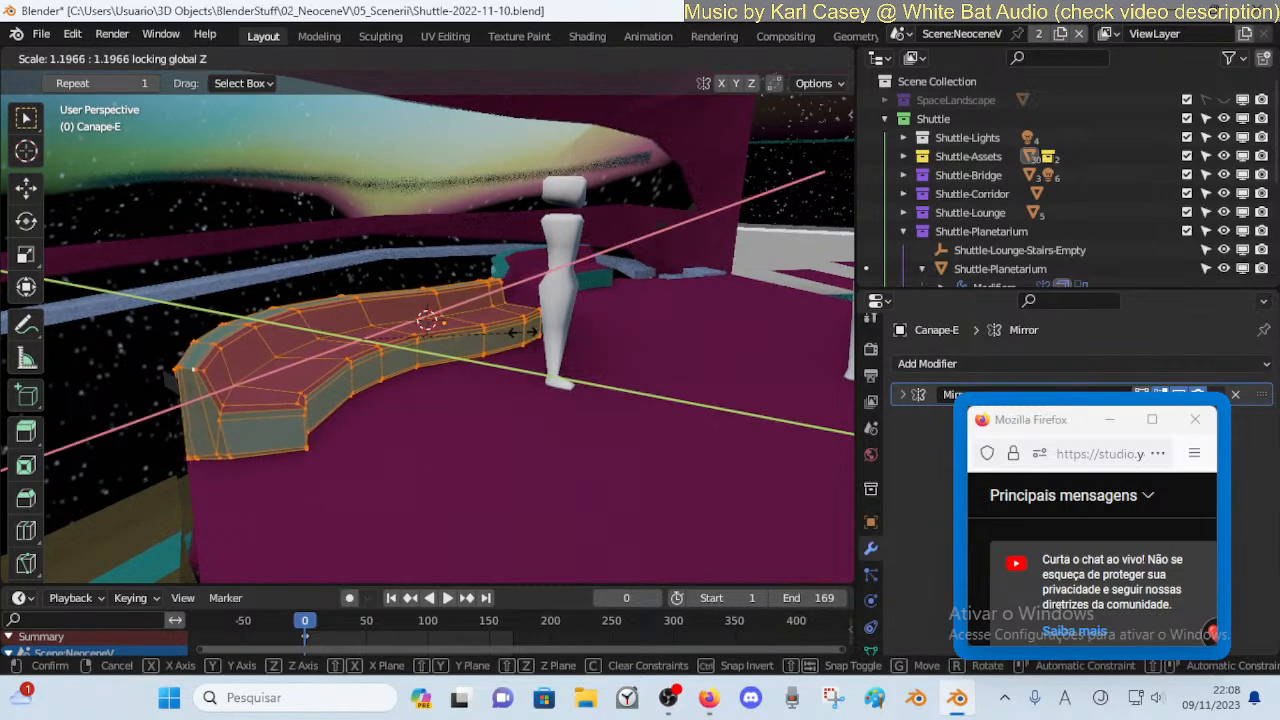
{"action": "left_click", "coordinate": [515, 336]}
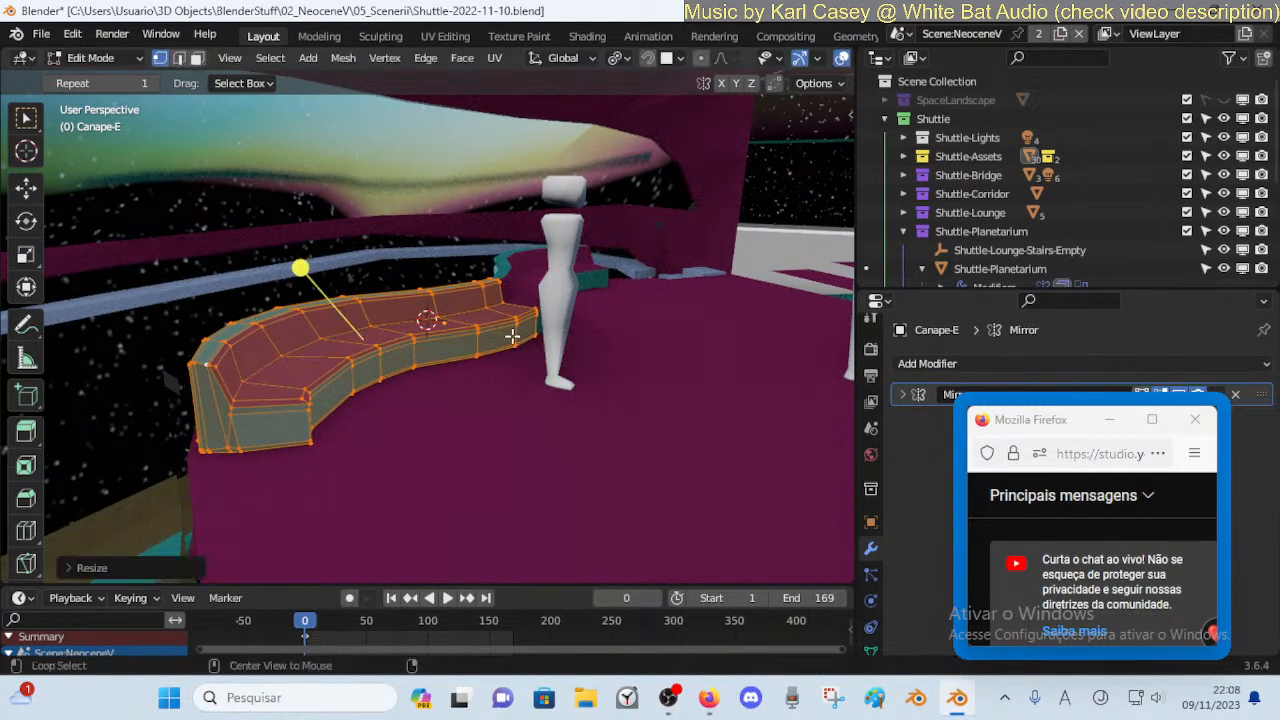
Select the crosswise edge loop near the couch's mirrored centre and move it along X towards the modelled end
{"action": "key", "text": "alt+a"}
{"action": "key", "text": "g"}
{"action": "key", "text": "x"}
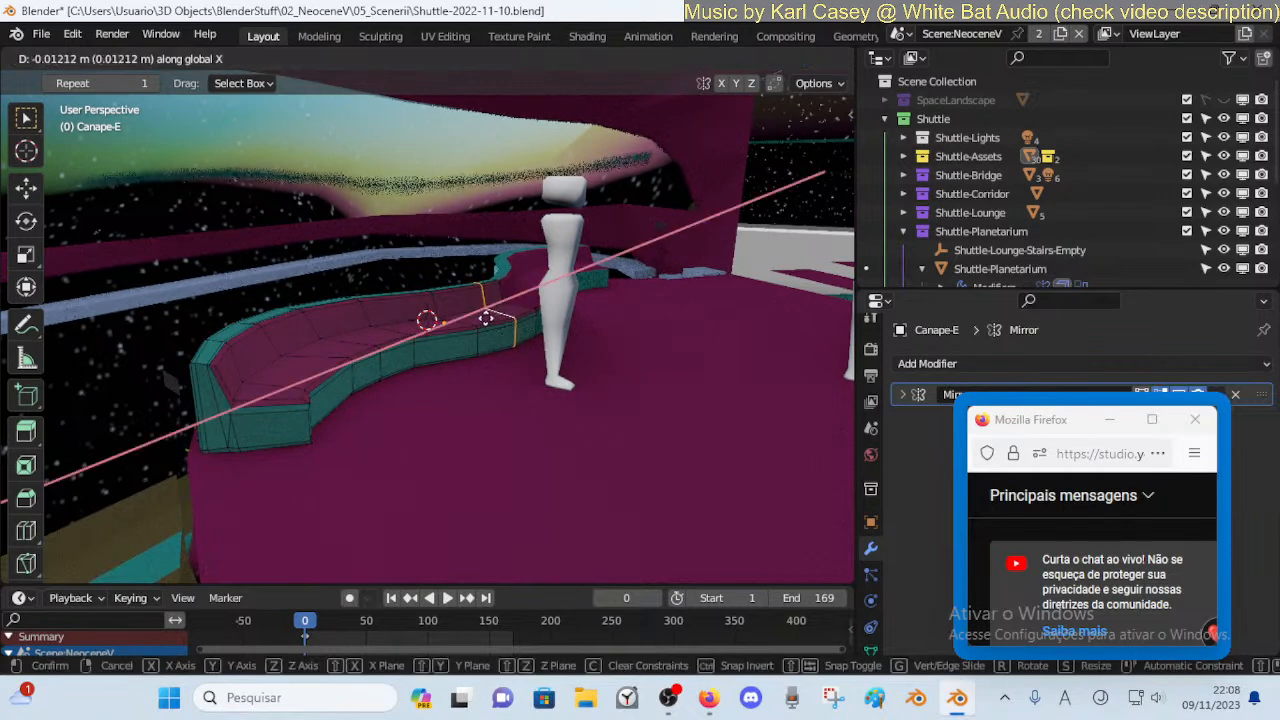
{"action": "left_click", "coordinate": [415, 330]}
Select the next crosswise edge loop from the couch's centre and slide it towards the modelled end
{"action": "key", "text": "alt+a"}
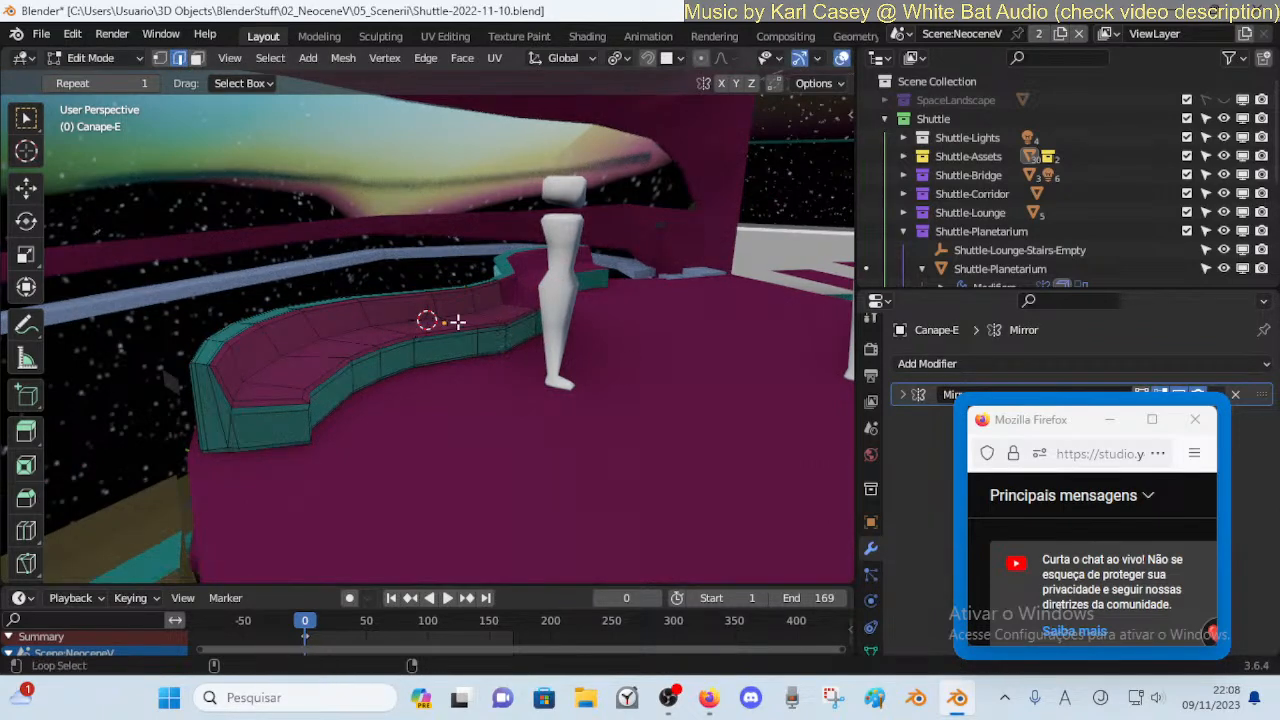
{"action": "key", "text": "shift+v"}
{"action": "left_click", "coordinate": [437, 326]}
{"action": "key", "text": "shift+v"}
{"action": "left_click", "coordinate": [437, 327]}
Delete two surplus crosswise edge loops in the curved section near the couch's end
{"action": "key", "text": "alt+a"}
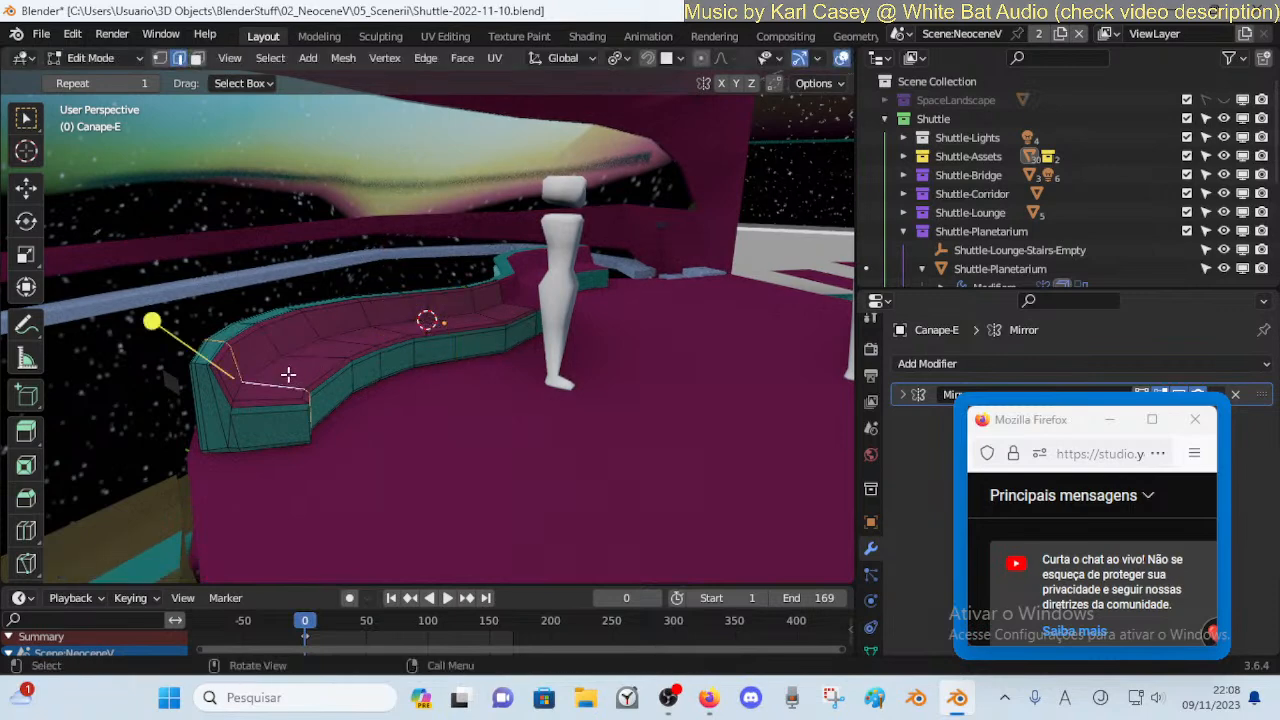
{"action": "key", "text": "x"}
{"action": "left_click", "coordinate": [262, 457]}
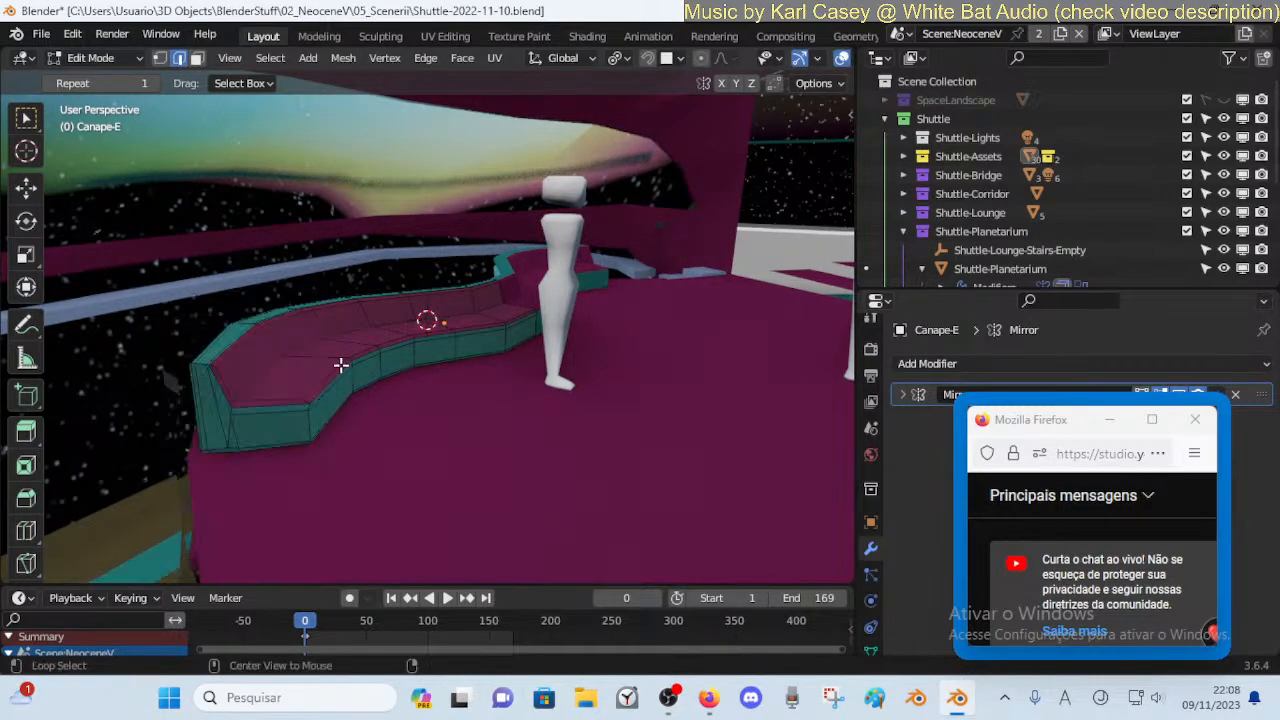
{"action": "key", "text": "x"}
{"action": "left_click", "coordinate": [356, 345]}
Select and delete a further surplus crosswise edge loop in the straighter section nearer the couch's mirrored centre
{"action": "left_click", "coordinate": [430, 319], "text": "alt"}
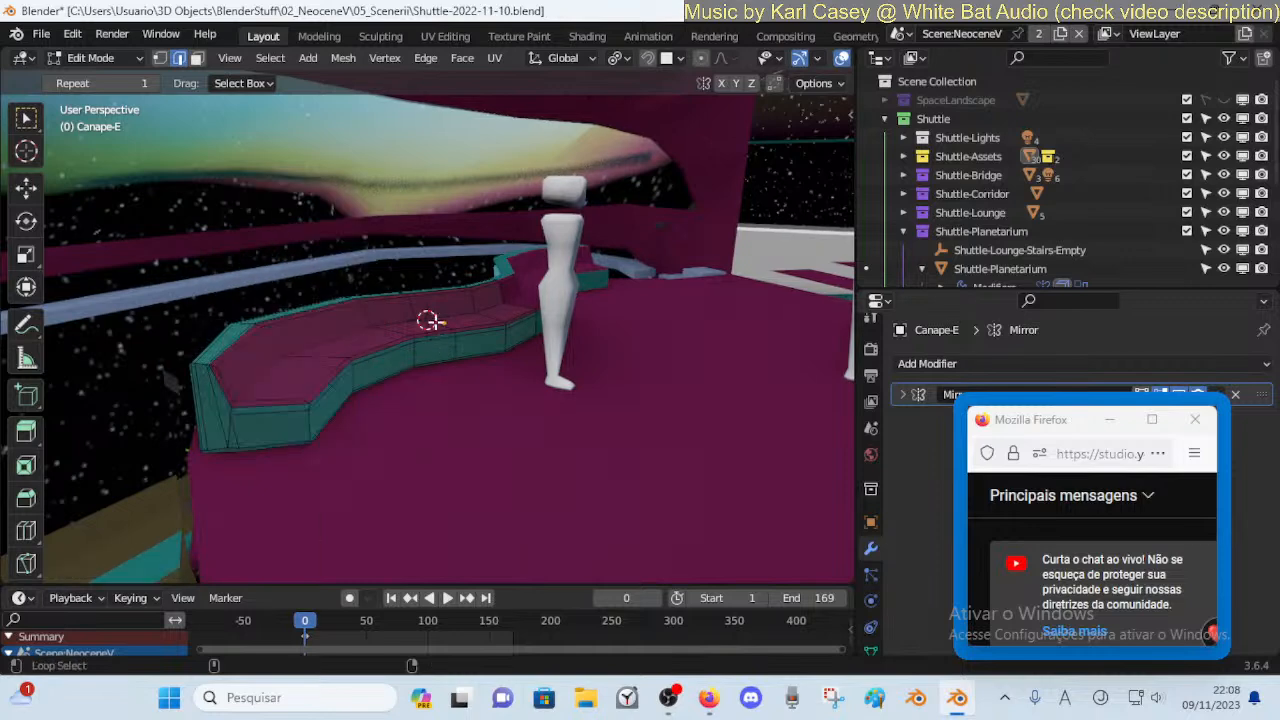
{"action": "key", "text": "x"}
{"action": "left_click", "coordinate": [430, 319]}
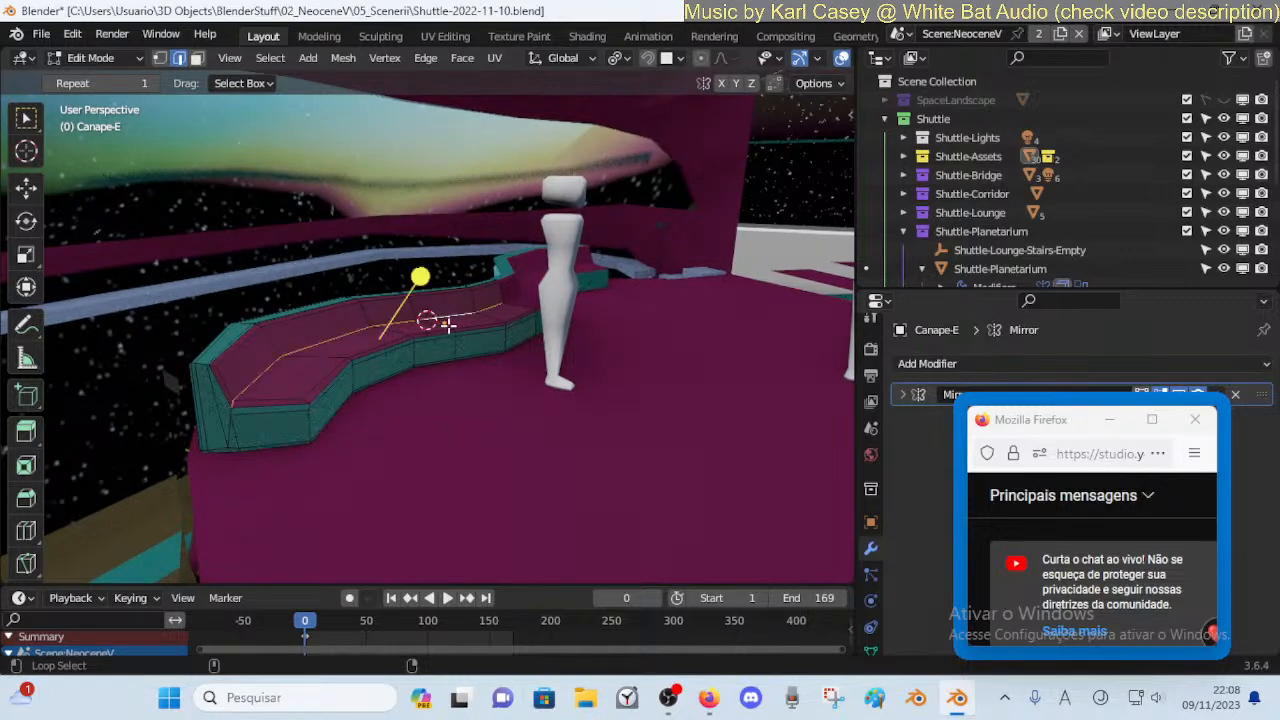
{"action": "left_click", "coordinate": [491, 337], "text": "alt"}
{"action": "key", "text": "x"}
{"action": "left_click", "coordinate": [491, 337]}
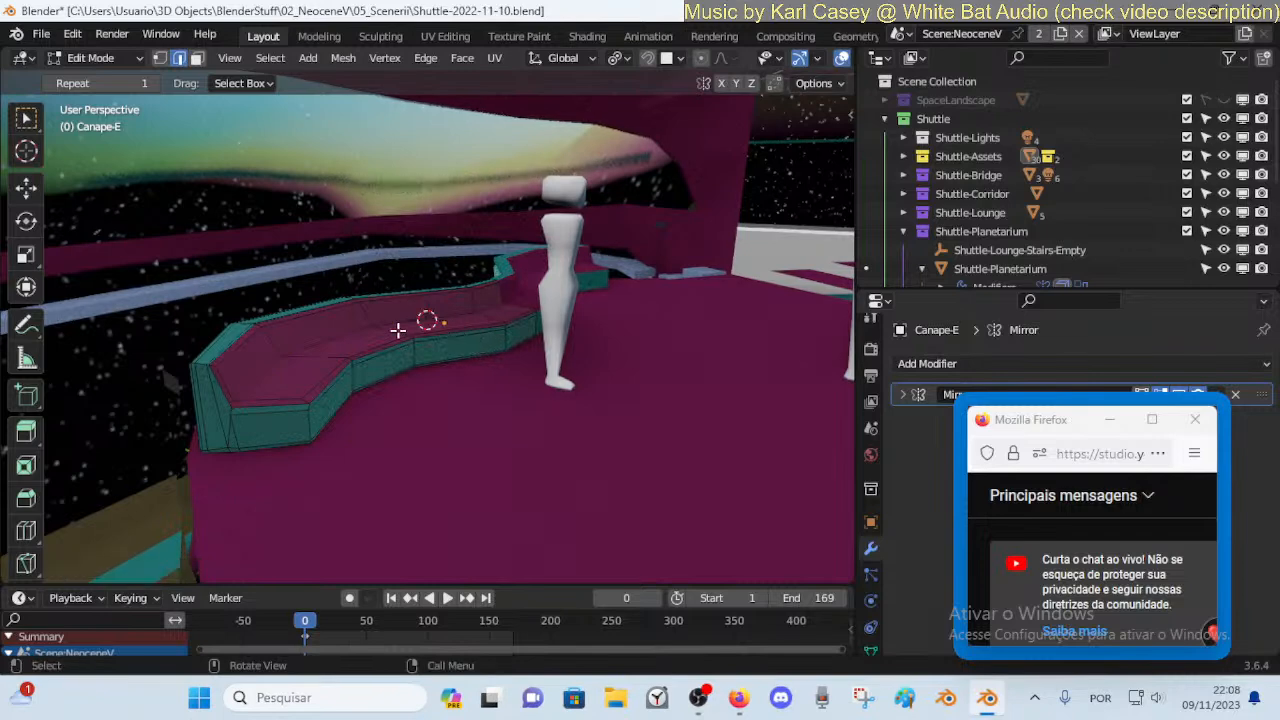
Undo the last edge loop deletion and slide the selected crosswise loop slightly towards the couch's mirrored centre
{"action": "key", "text": "ctrl+z"}
{"action": "key", "text": "g"}
{"action": "key", "text": "g"}
{"action": "left_click", "coordinate": [494, 346]}
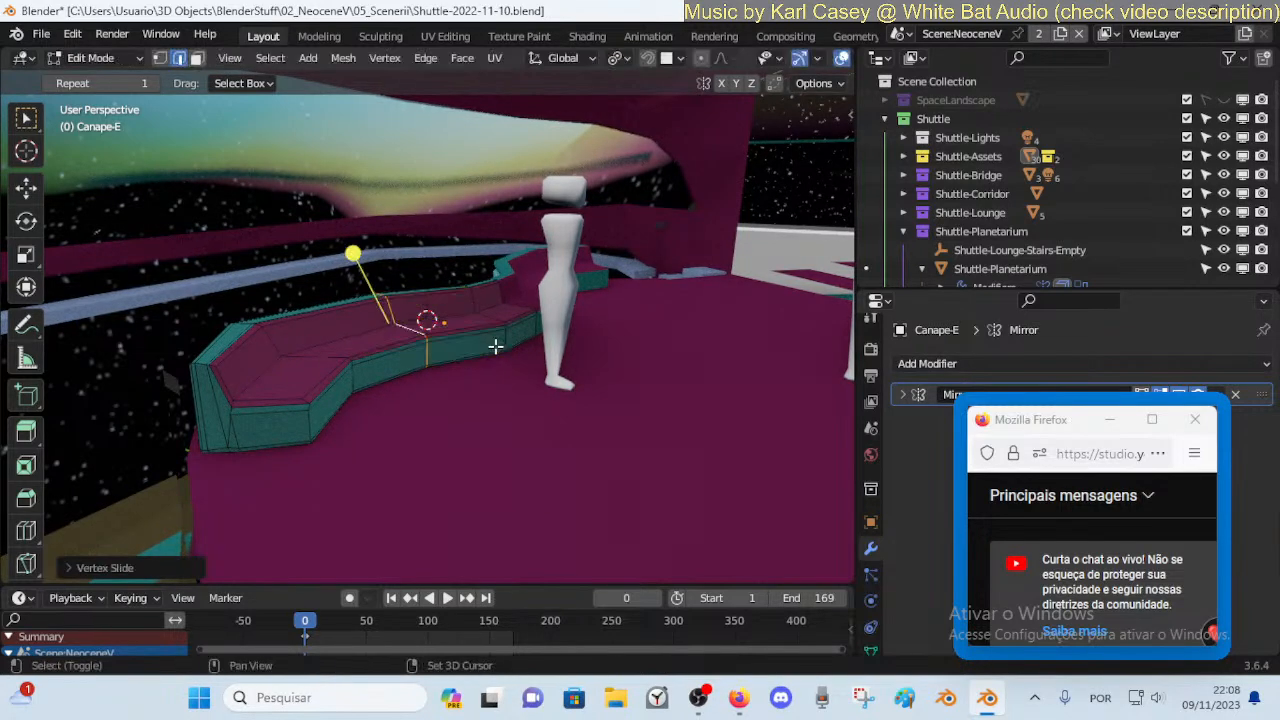
Slide the crosswise edge loop nearest the couch's mirrored centre towards the modelled end and rotate it slightly about the Z axis
{"action": "key", "text": "alt+a"}
{"action": "key", "text": "g"}
{"action": "key", "text": "g"}
{"action": "left_click", "coordinate": [508, 320]}
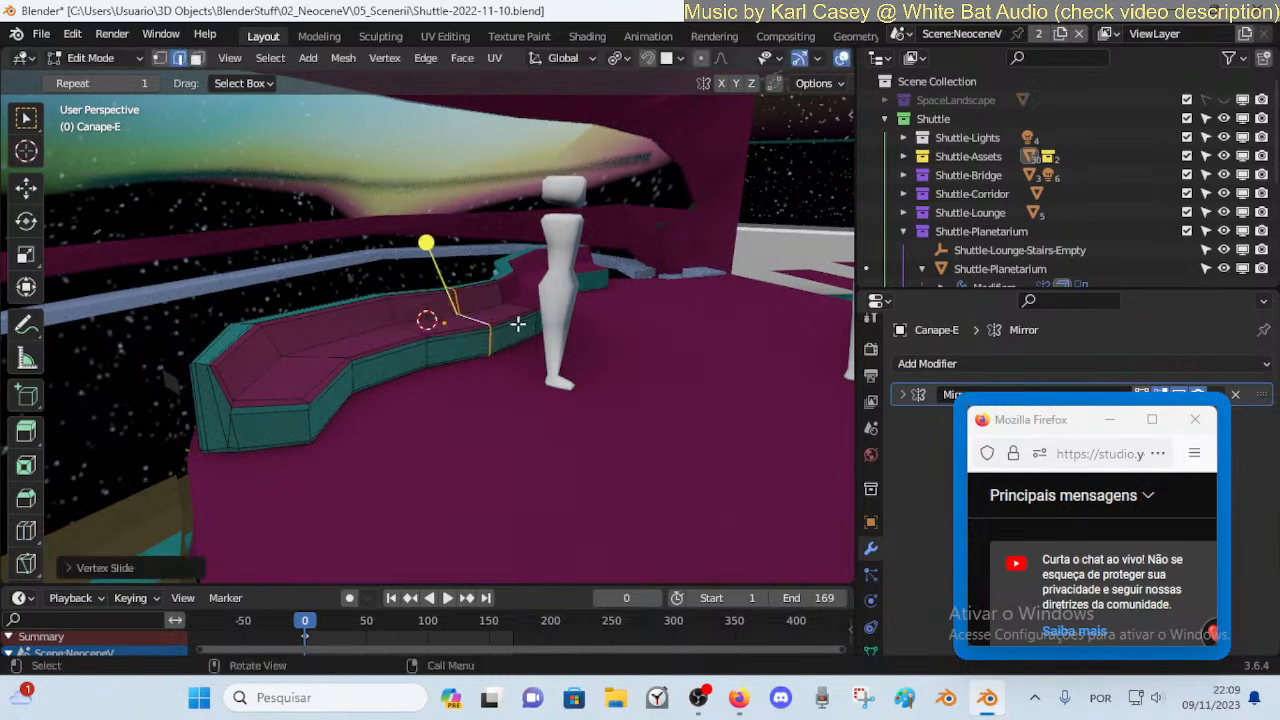
{"action": "key", "text": "r"}
{"action": "key", "text": "z"}
{"action": "left_click", "coordinate": [536, 338]}
{"action": "key", "text": "alt+a"}
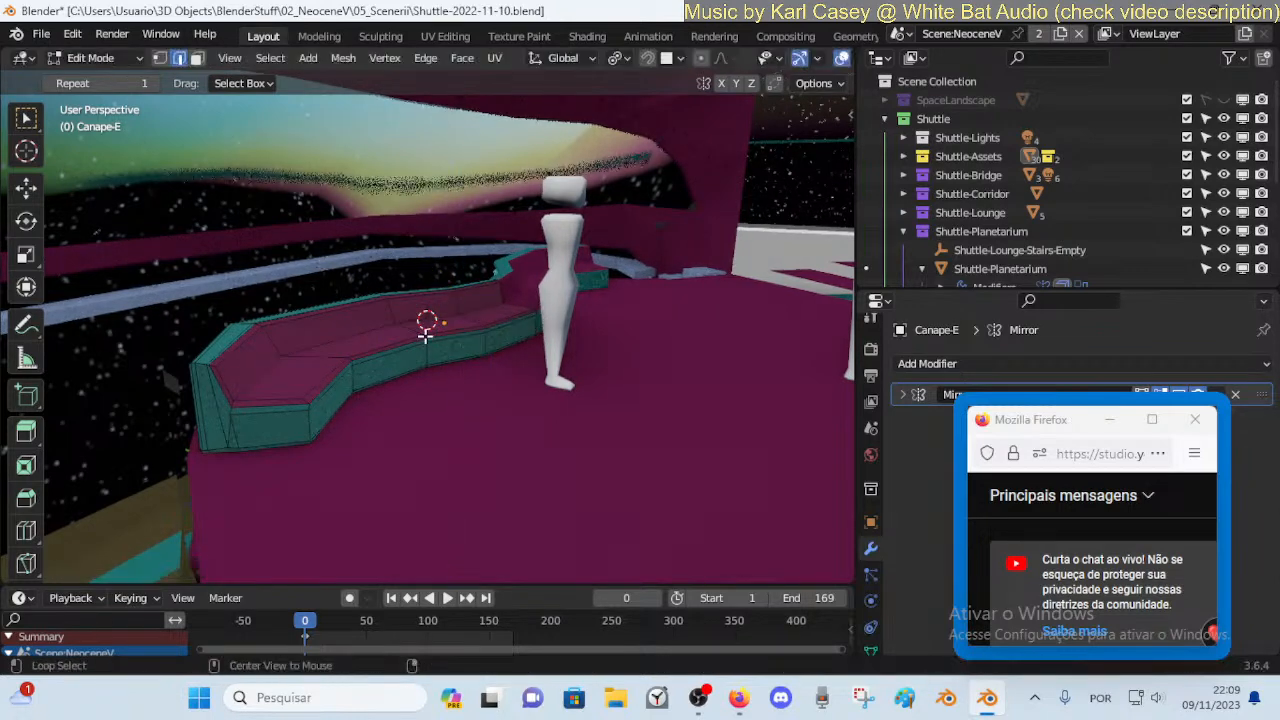
Slide the middle crosswise edge loop slightly towards the couch's modelled end and rotate it about the Z axis
{"action": "left_click", "coordinate": [421, 330], "text": "alt"}
{"action": "key", "text": "g"}
{"action": "key", "text": "g"}
{"action": "left_click", "coordinate": [477, 346]}
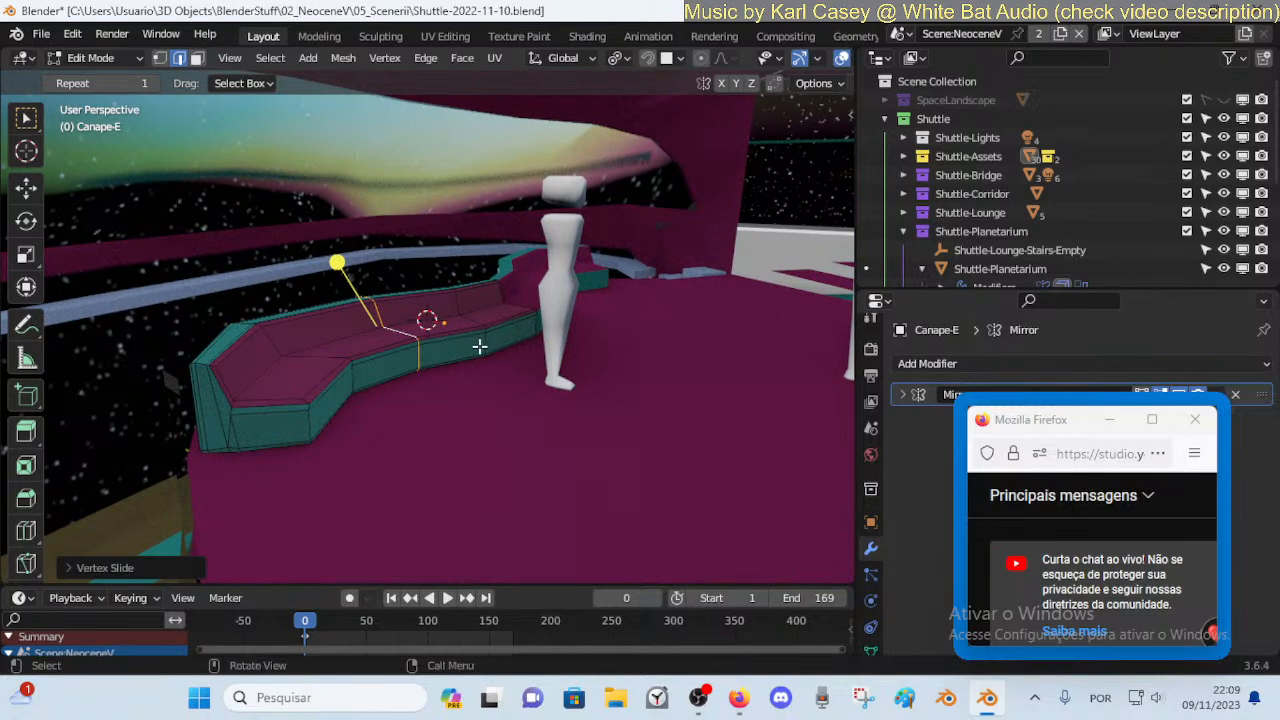
{"action": "key", "text": "r"}
{"action": "key", "text": "z"}
{"action": "left_click", "coordinate": [466, 353]}
{"action": "key", "text": "alt+a"}
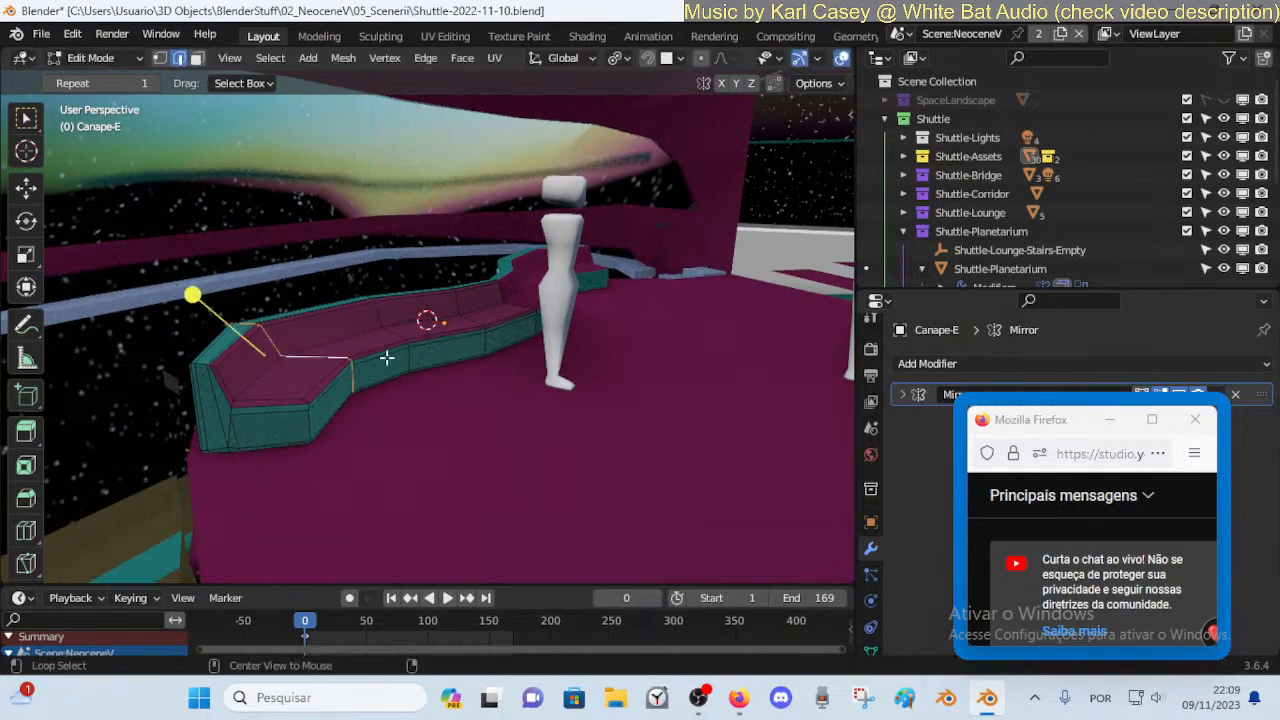
Slide the crosswise edge loop at the couch's bend slightly towards the modelled end and rotate it about the Z axis
{"action": "key", "text": "g"}
{"action": "key", "text": "g"}
{"action": "left_click", "coordinate": [423, 362]}
{"action": "key", "text": "r"}
{"action": "key", "text": "z"}
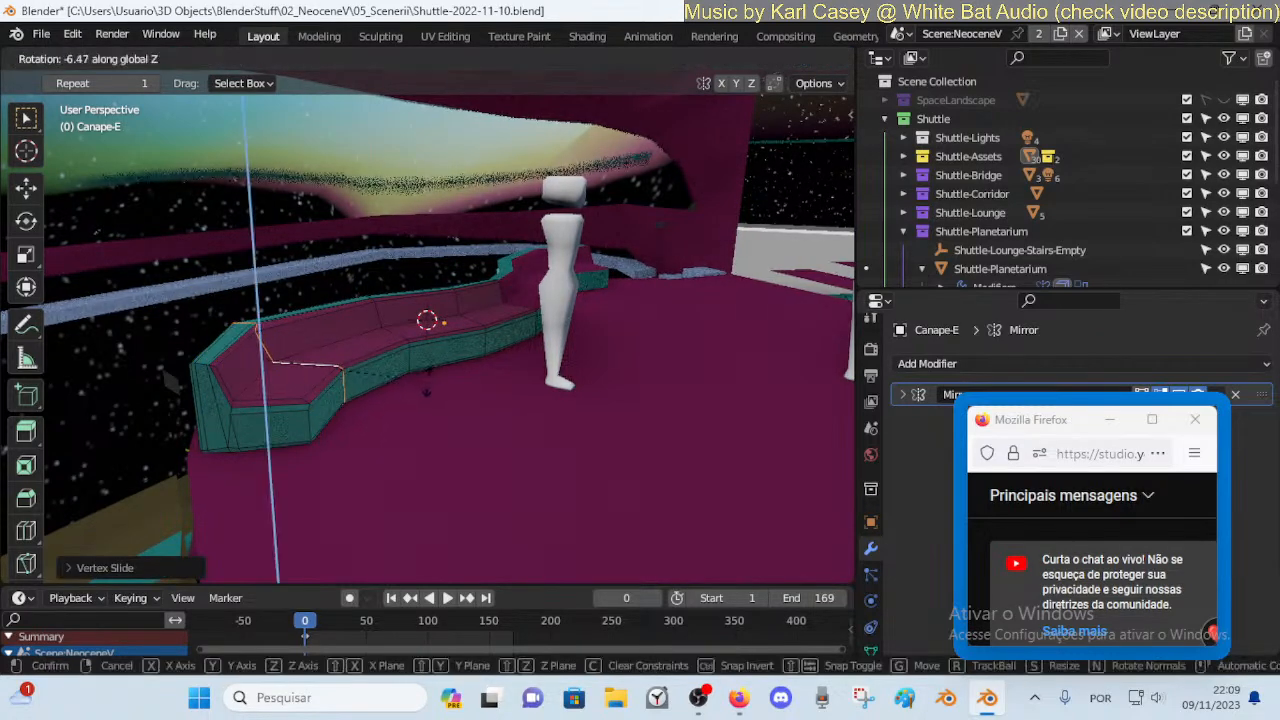
{"action": "left_click", "coordinate": [404, 362]}
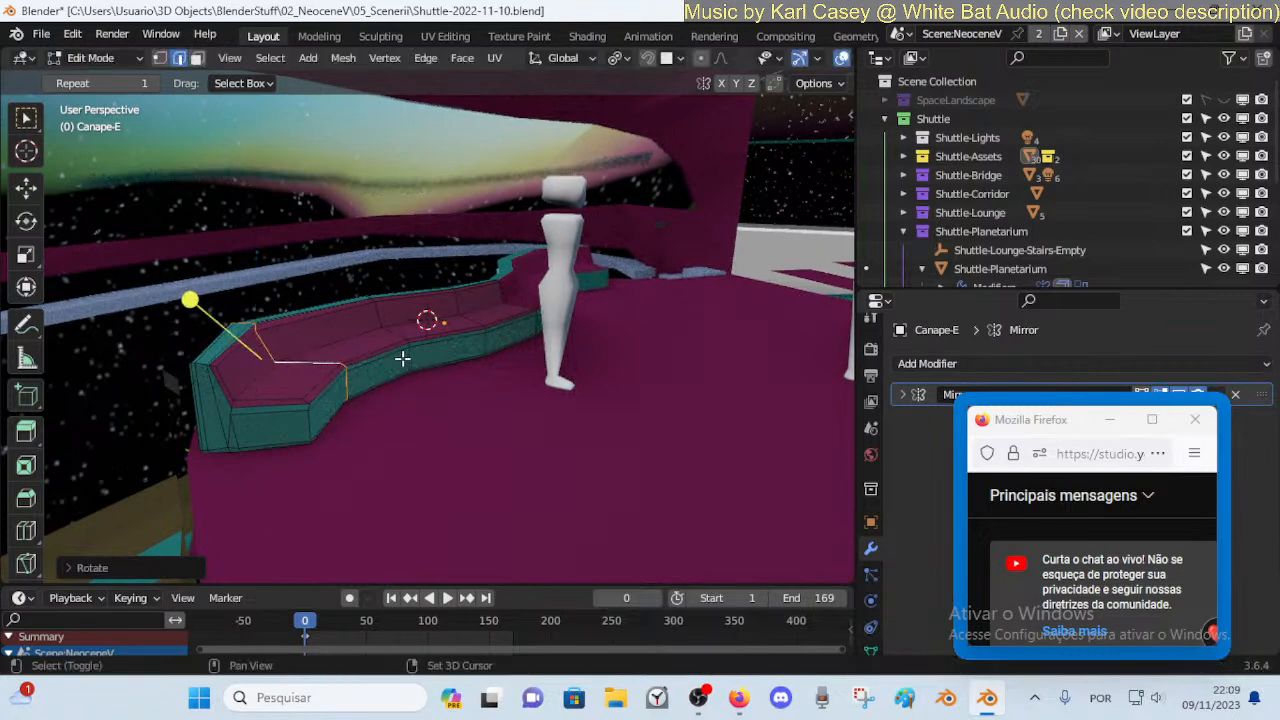
{"action": "key", "text": "g"}
{"action": "key", "text": "g"}
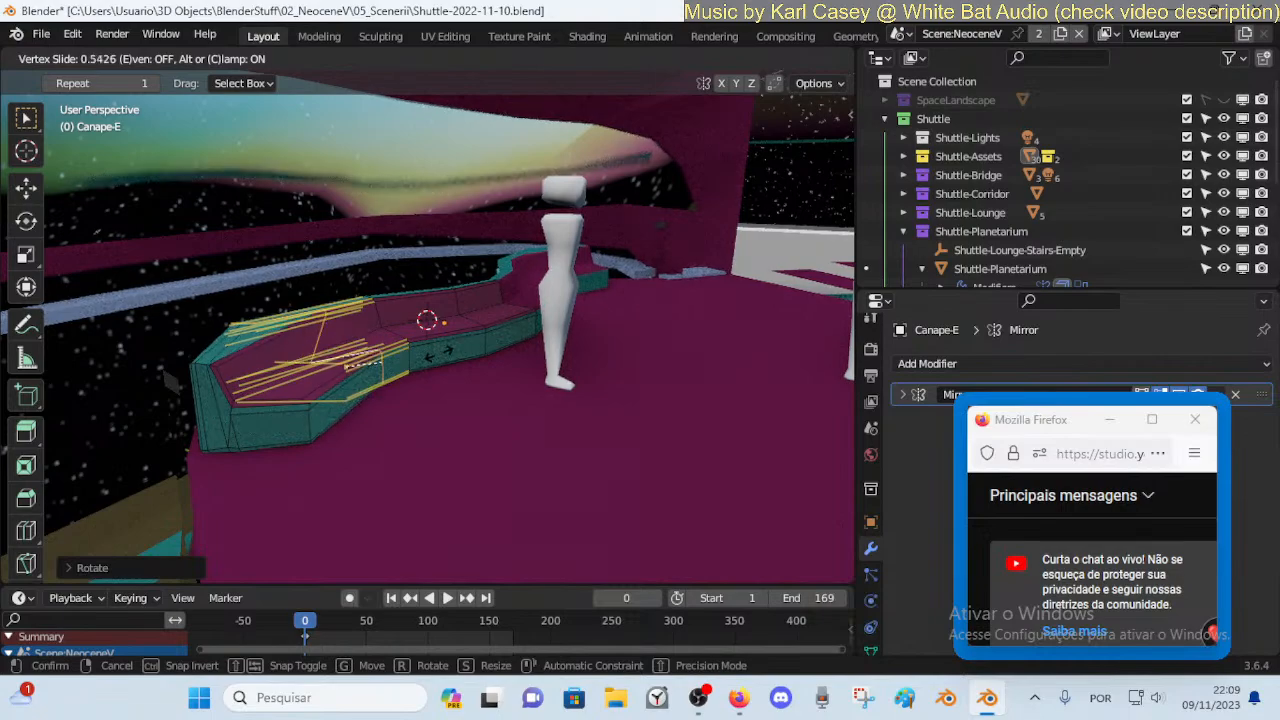
{"action": "right_click", "coordinate": [438, 353]}
{"action": "key", "text": "shift+grave"}
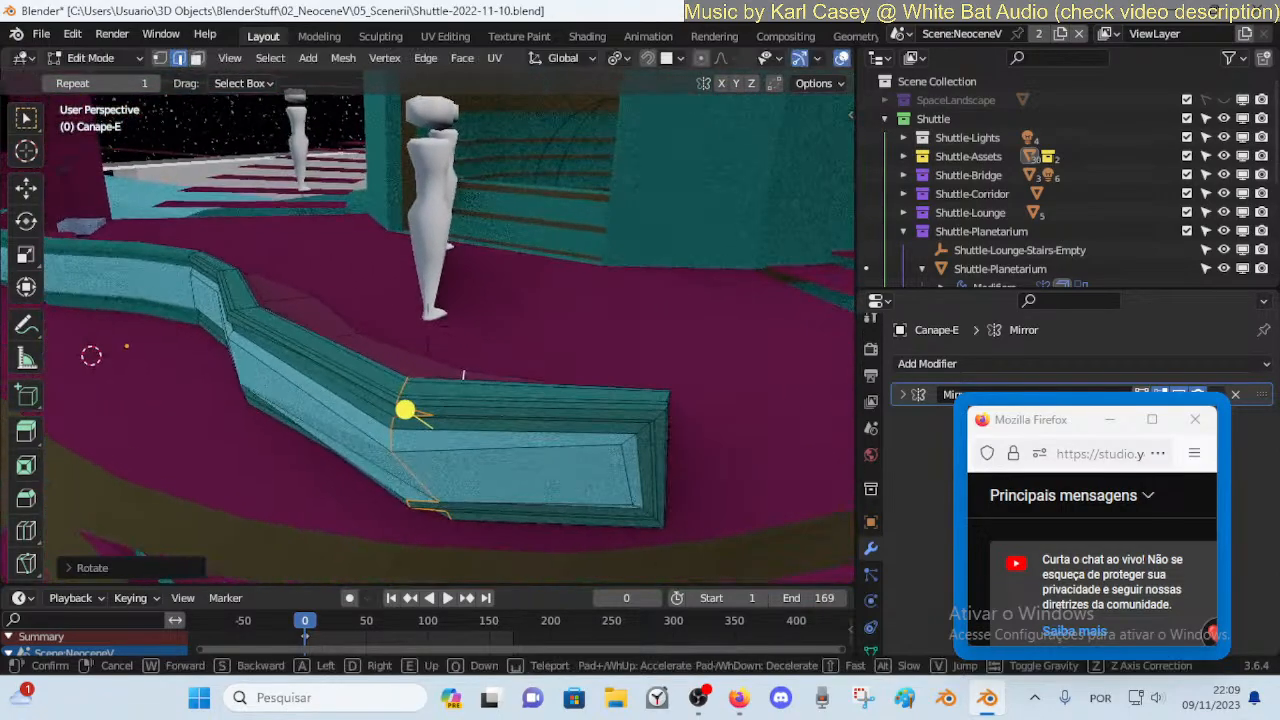
{"action": "left_click", "coordinate": [420, 365]}
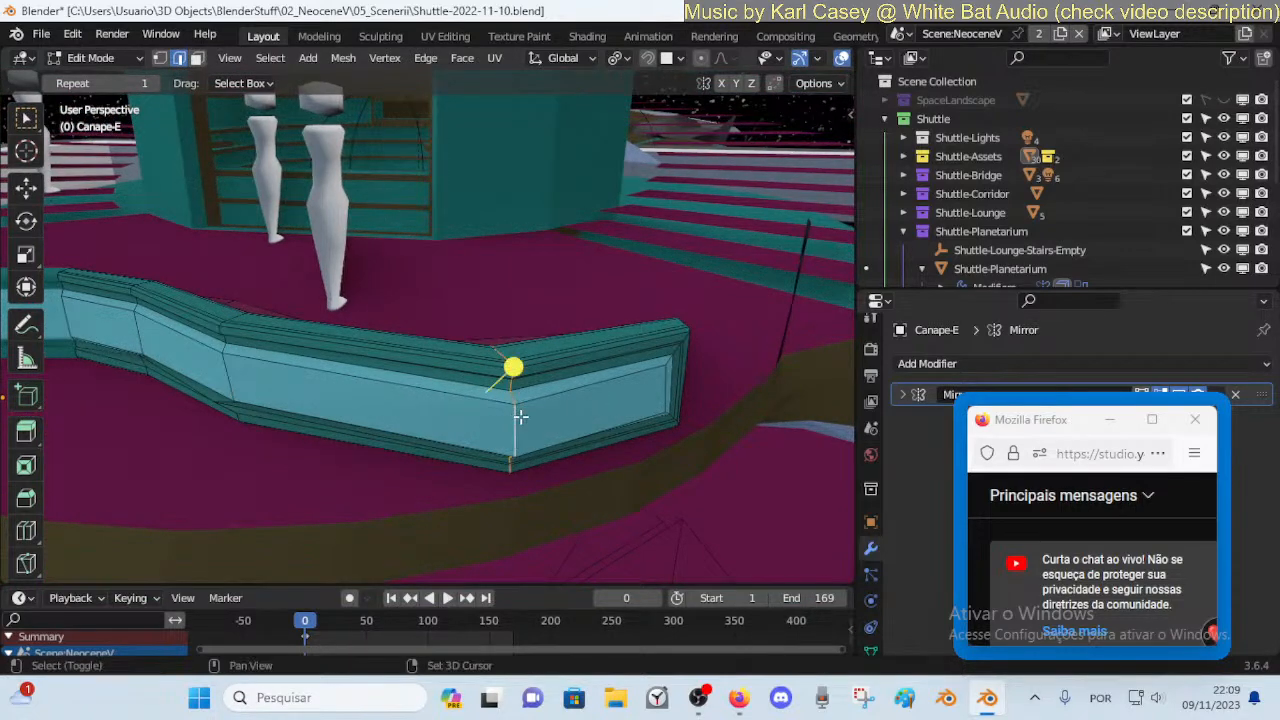
{"action": "key", "text": "shift+v"}
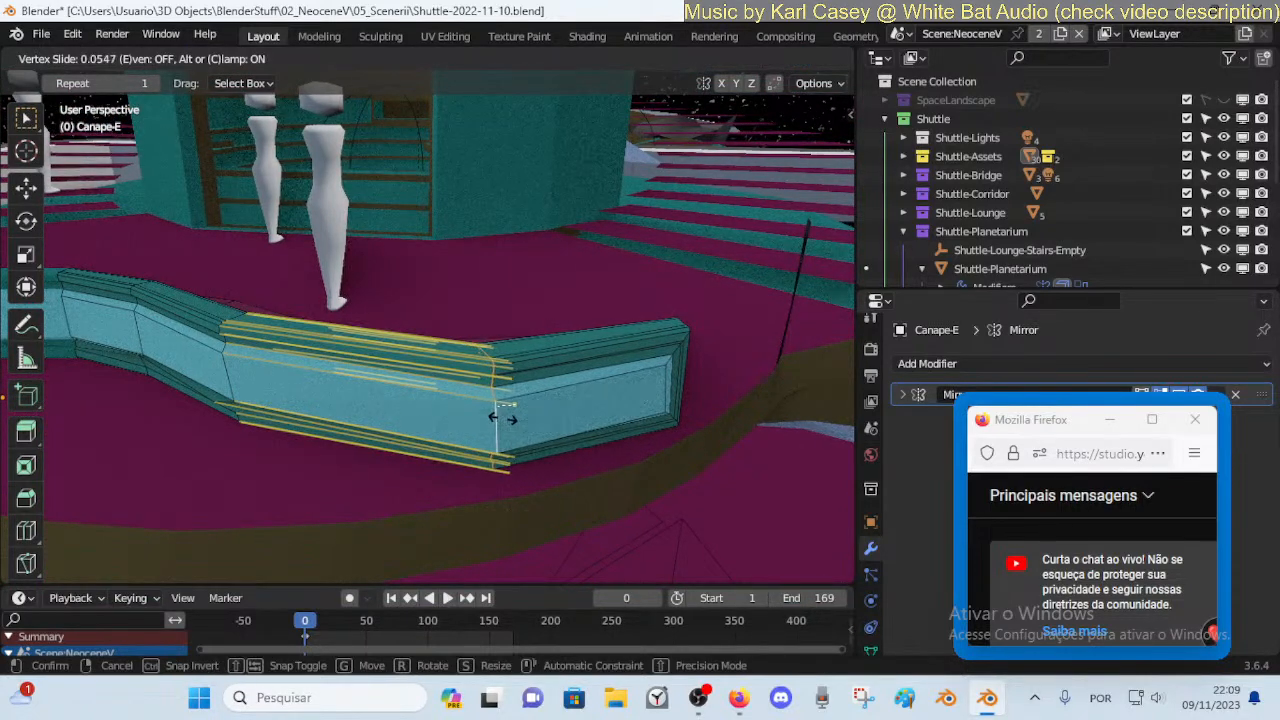
{"action": "right_click", "coordinate": [500, 416]}
Try to rotate the crosswise edge loop at the couch's bend further about the Z axis
{"action": "key", "text": "Tab"}
{"action": "key", "text": "shift+grave"}
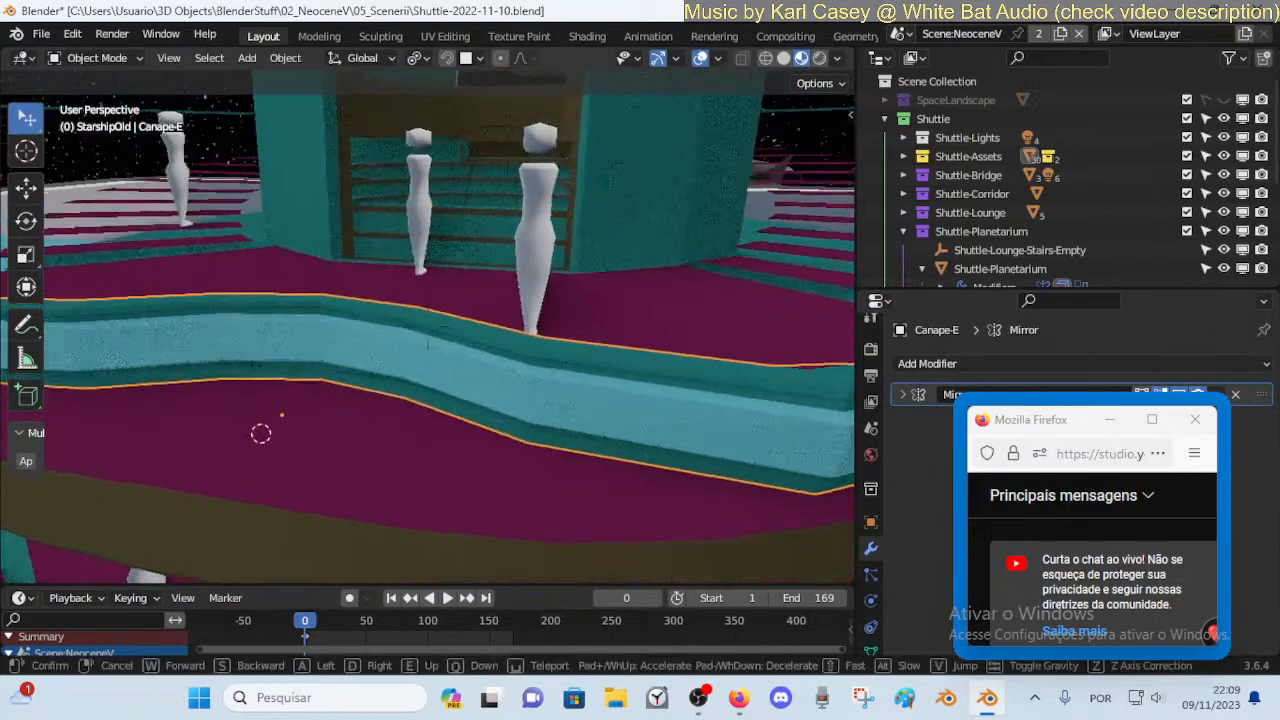
{"action": "key", "text": "d"}
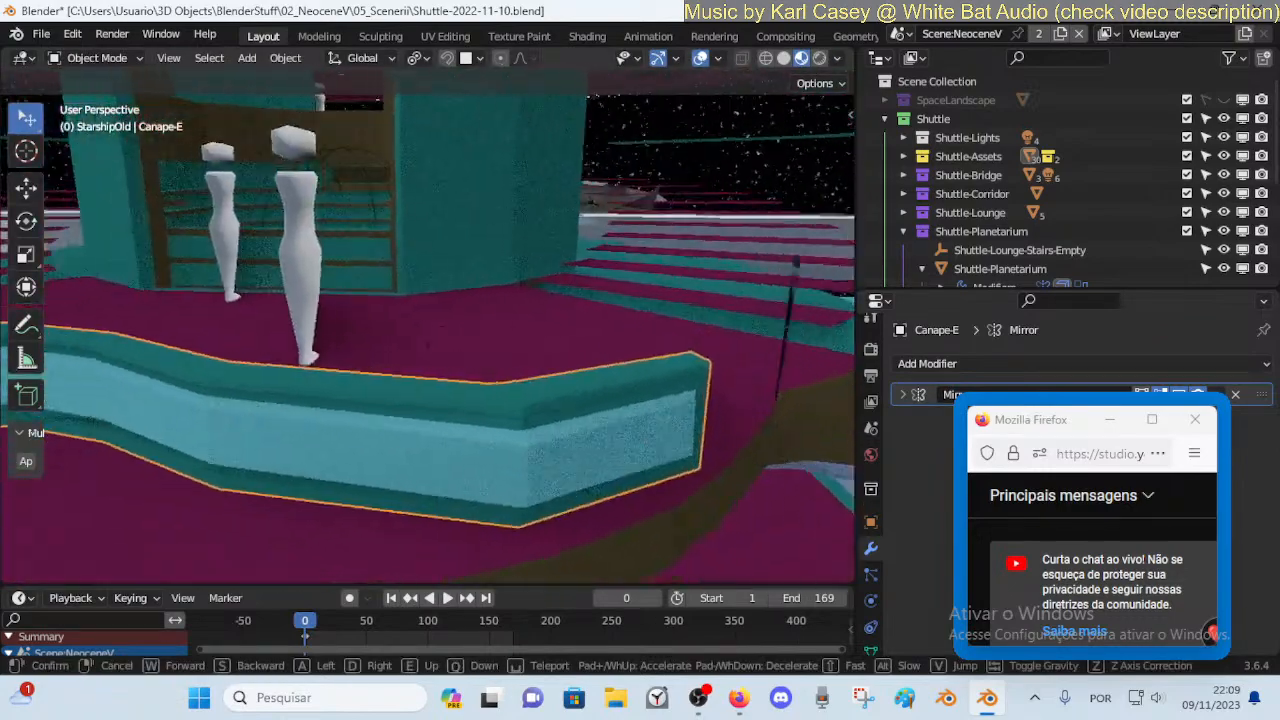
{"action": "key", "text": "d"}
{"action": "key", "text": "d"}
{"action": "key", "text": "Tab"}
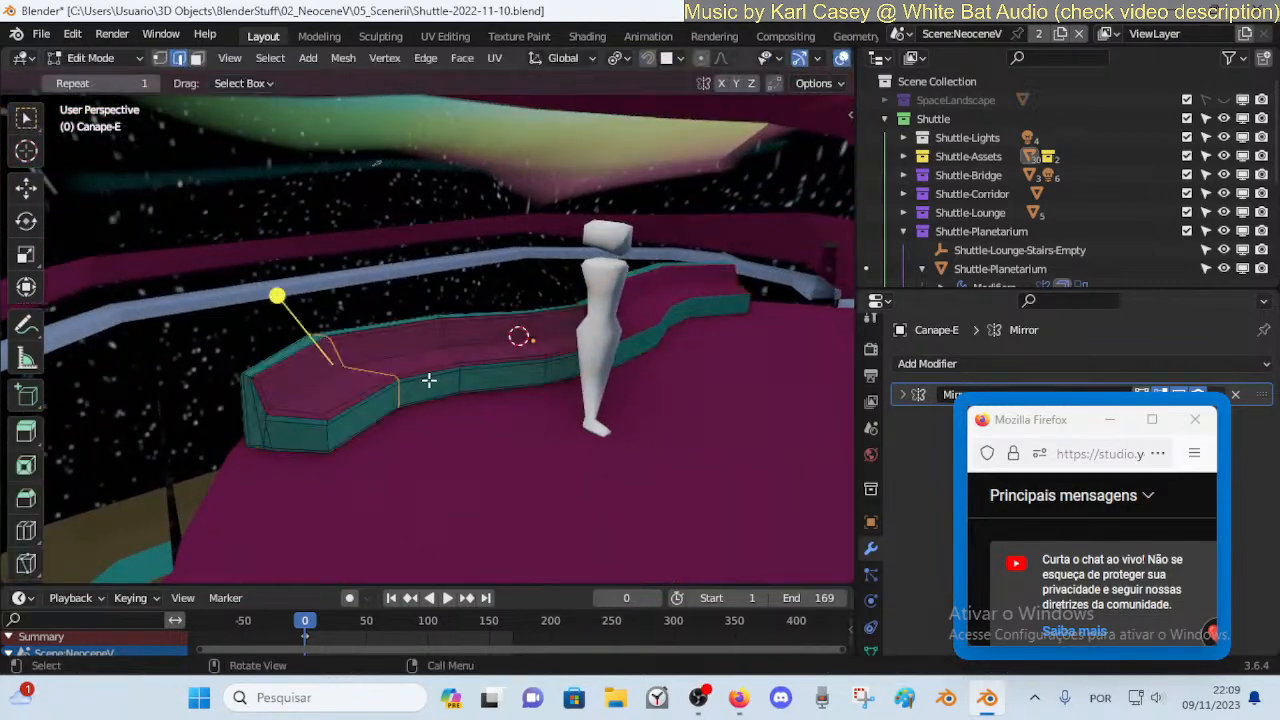
{"action": "left_click", "coordinate": [370, 371], "text": "alt"}
{"action": "key", "text": "r"}
{"action": "key", "text": "z"}
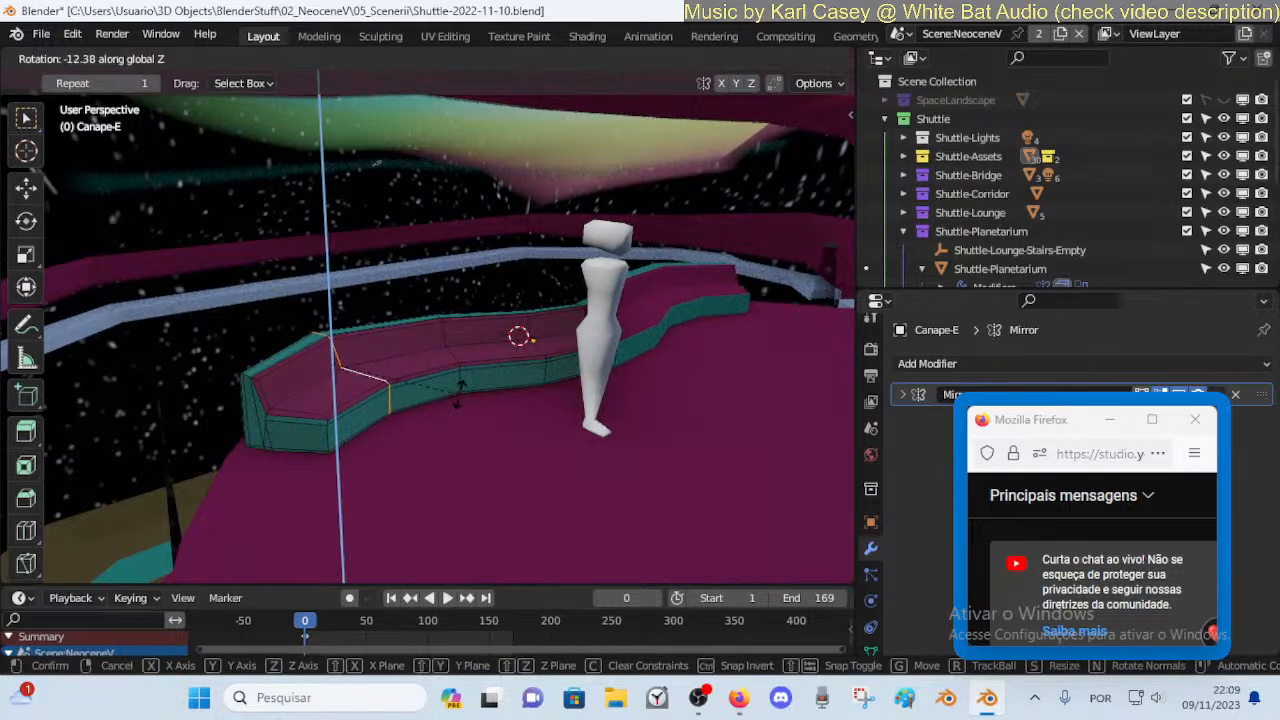
{"action": "left_click", "coordinate": [468, 388]}
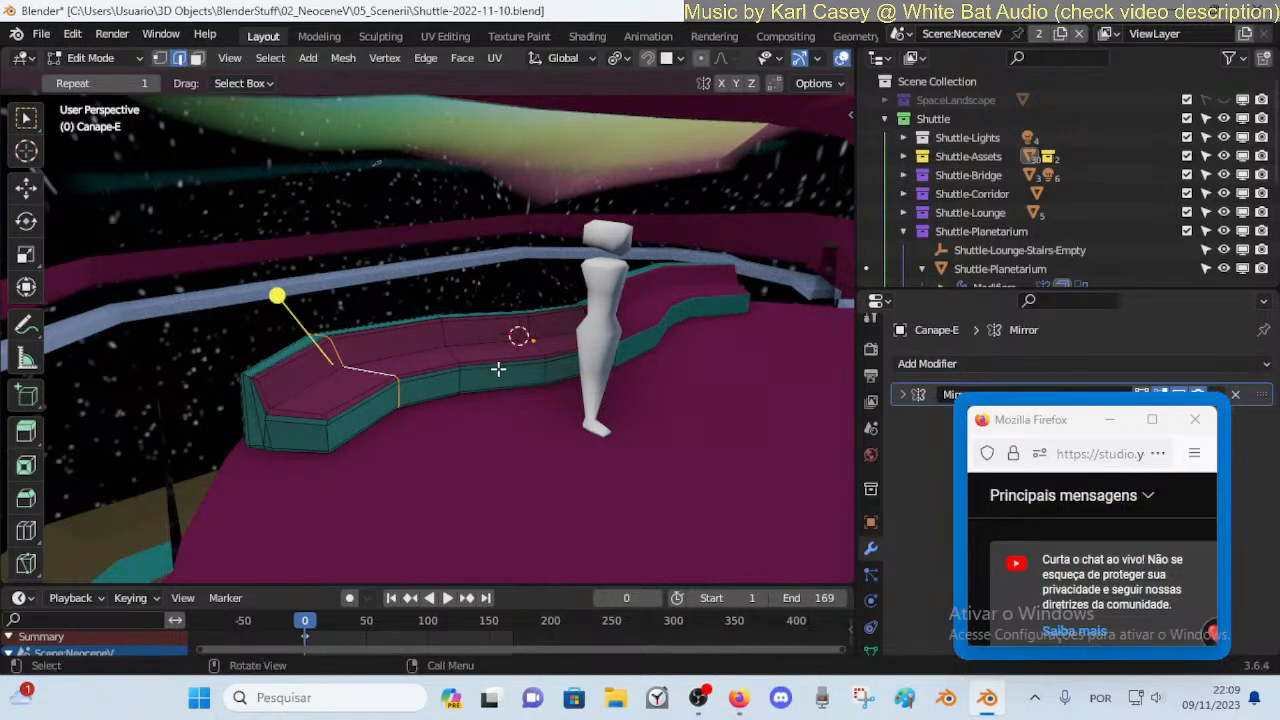
Examine the couch's overall curve and its fit beside the dummy in Object Mode
{"action": "key", "text": "Tab"}
{"action": "key", "text": "s"}
{"action": "right_click", "coordinate": [531, 367]}
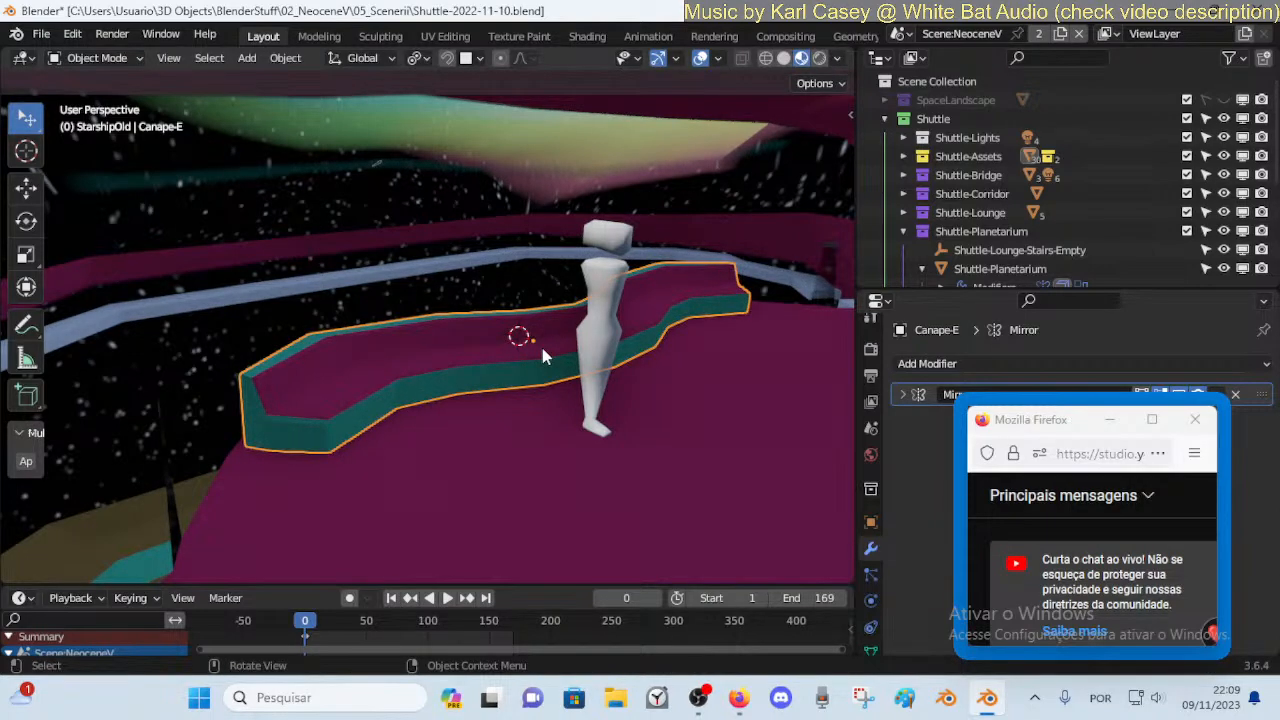
{"action": "key", "text": "shift+grave"}
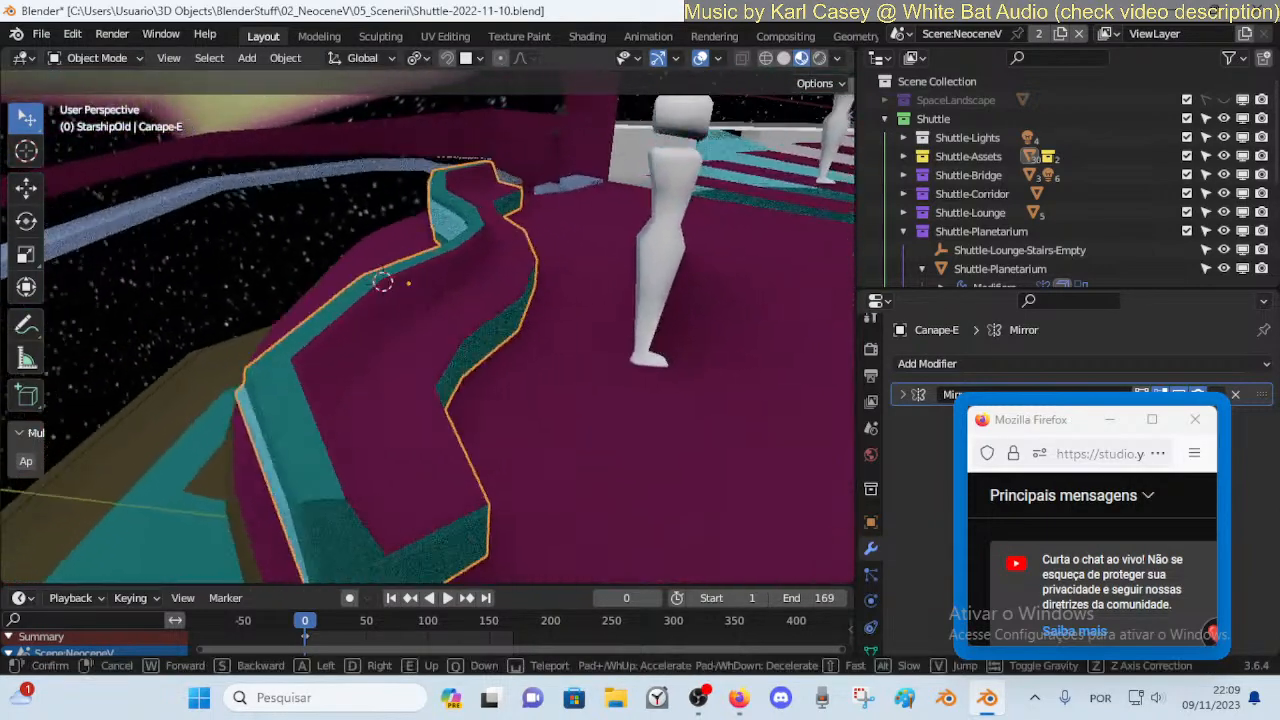
{"action": "key", "text": "d"}
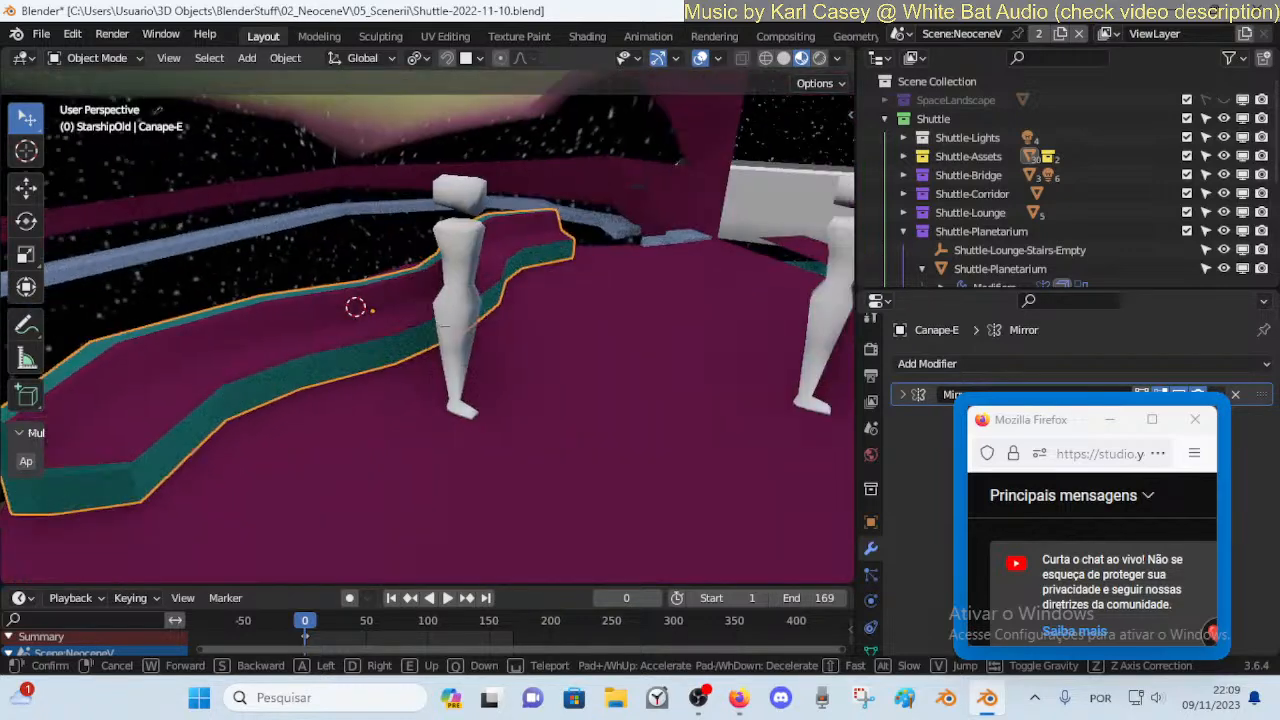
{"action": "left_click", "coordinate": [451, 346]}
Undo the recent slides, rotations and deletions of the couch's crosswise edge loops
{"action": "key", "text": "Tab"}
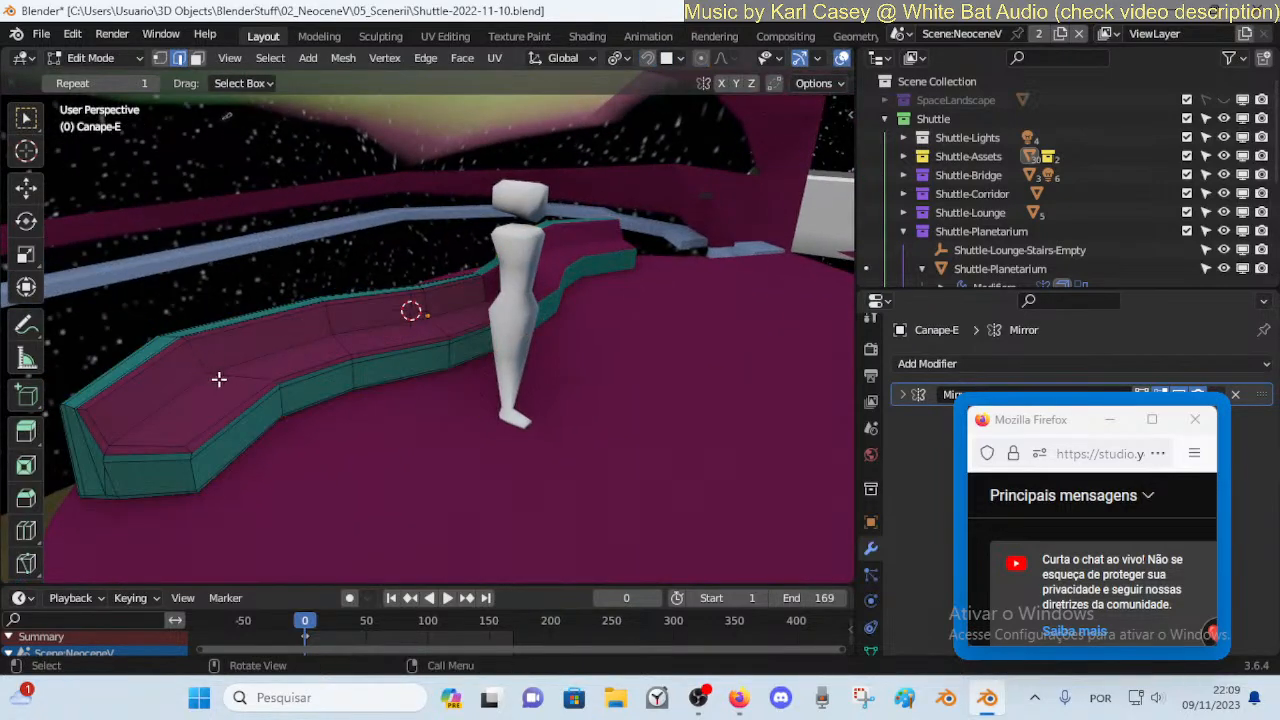
{"action": "key", "text": "Tab"}
{"action": "key", "text": "Tab"}
{"action": "key", "text": "Tab"}
{"action": "key", "text": "Tab"}
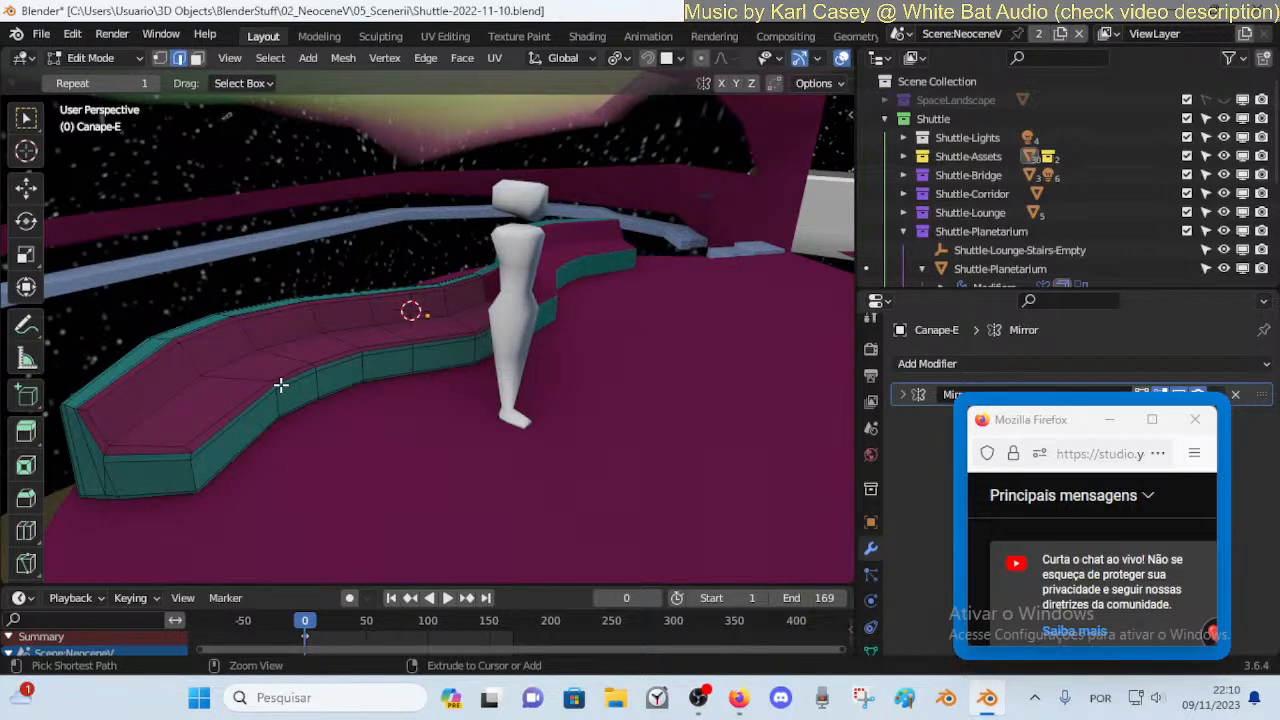
Delete the surplus crosswise edge loop nearest the couch's mirrored centre
{"action": "right_click", "coordinate": [173, 404]}
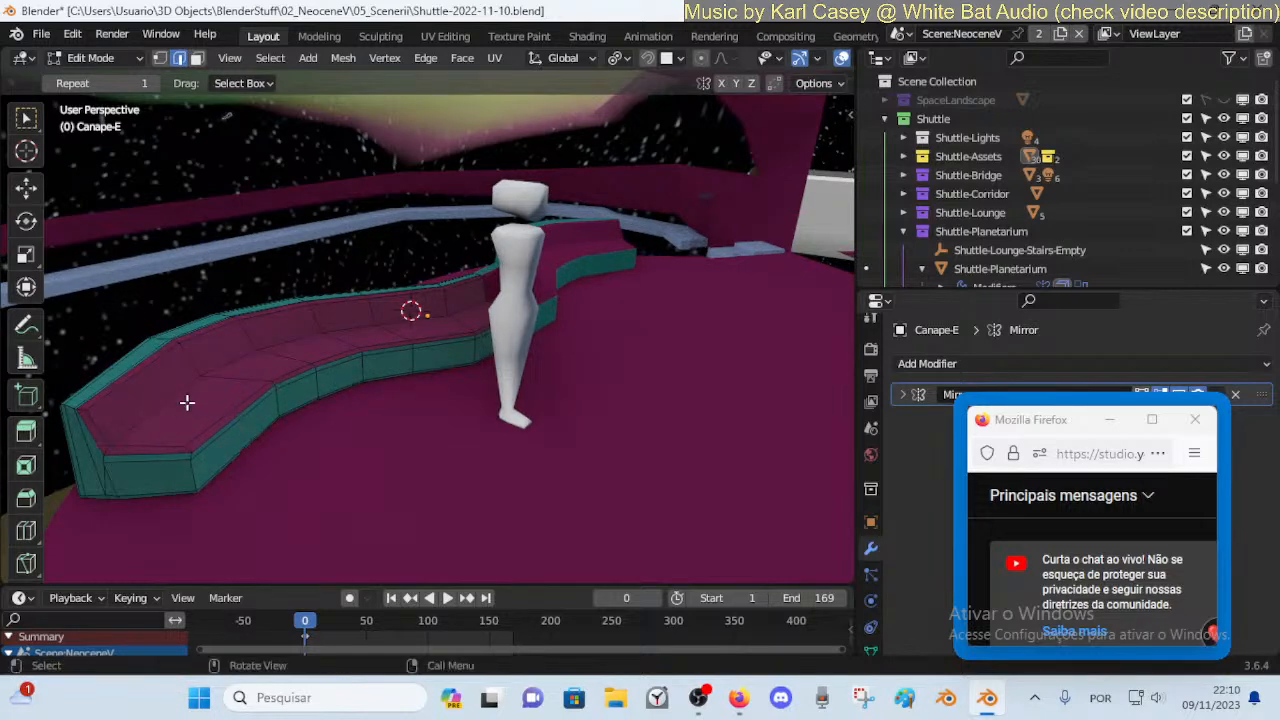
{"action": "key", "text": "x"}
{"action": "left_click", "coordinate": [451, 319]}
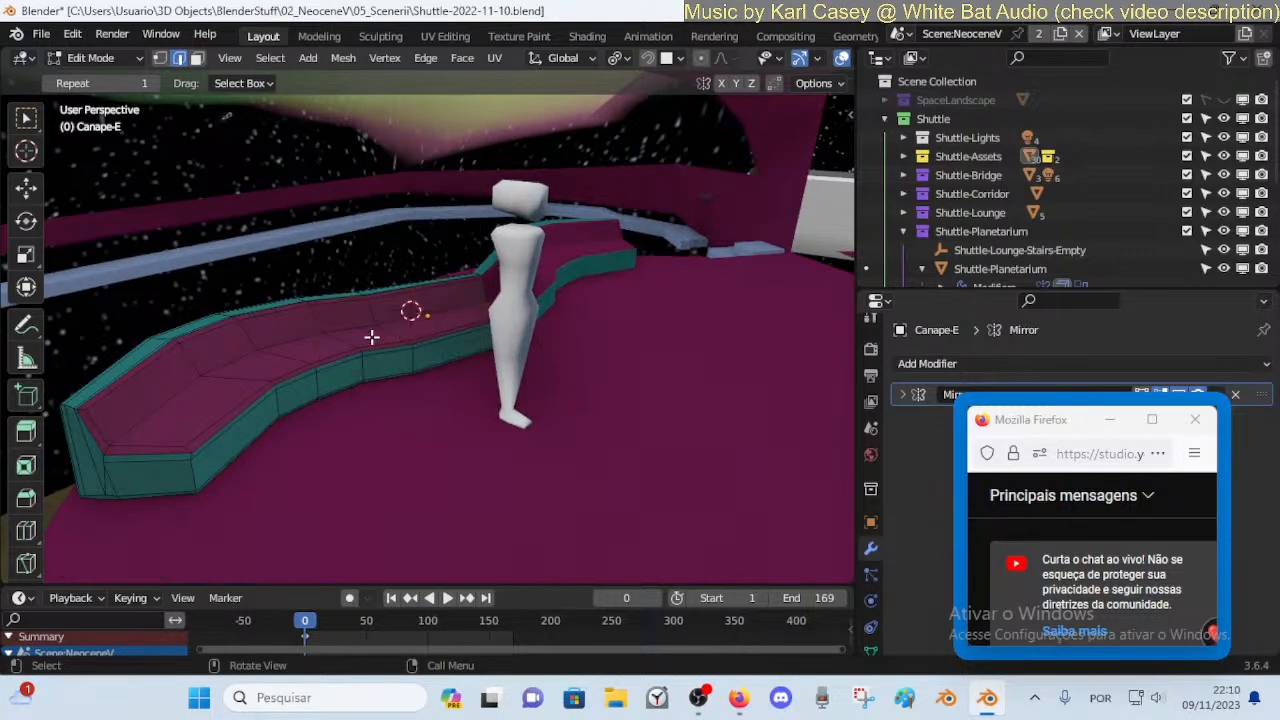
Add a centred loop cut between two neighbouring crosswise loops in the couch's middle section and delete those two neighbours
{"action": "key", "text": "ctrl+r"}
{"action": "left_click", "coordinate": [318, 345]}
{"action": "right_click", "coordinate": [318, 345]}
{"action": "key", "text": "alt+a"}
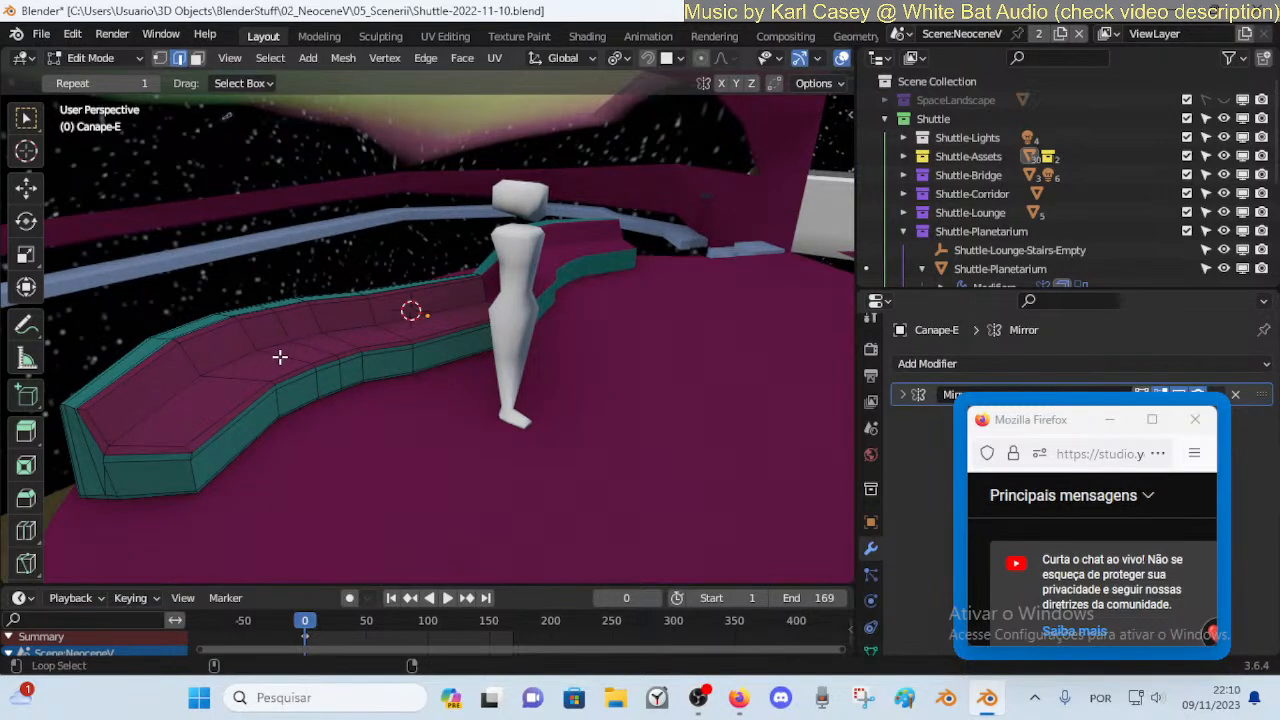
{"action": "key", "text": "x"}
{"action": "left_click", "coordinate": [349, 341]}
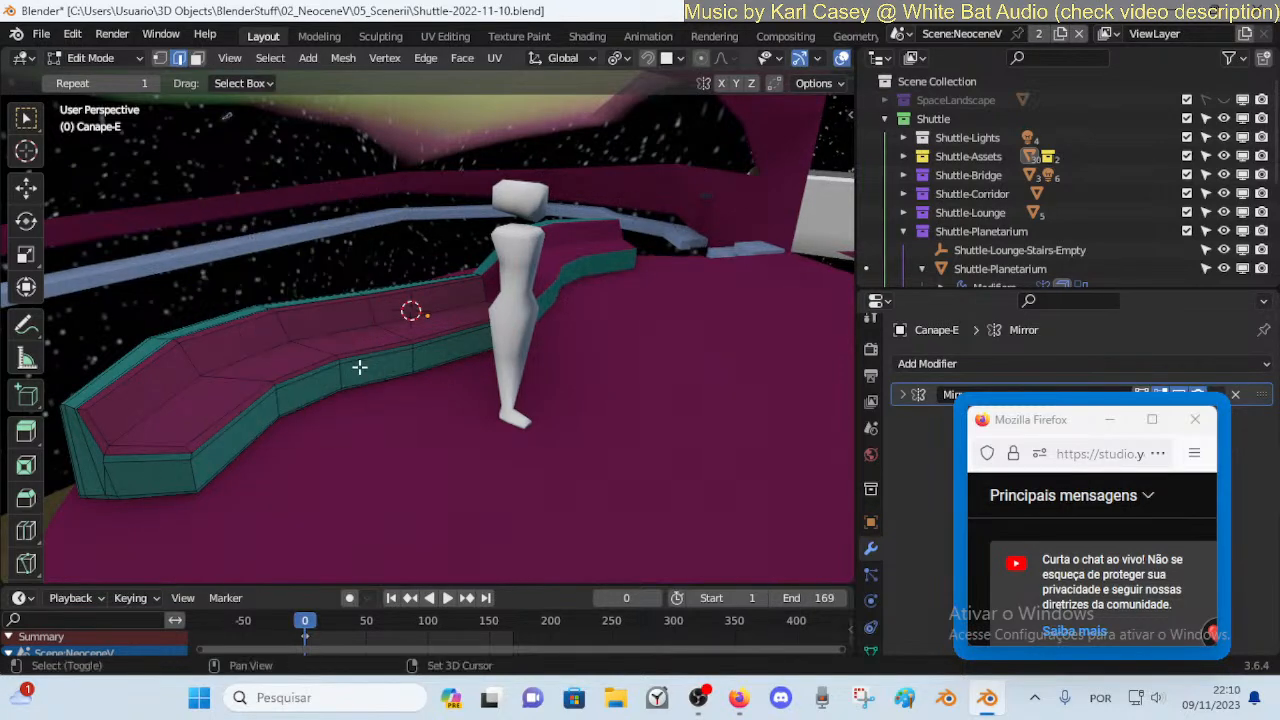
Move the edge loop at the couch's mirrored centre a short way along the global Y axis
{"action": "key", "text": "shift+grave"}
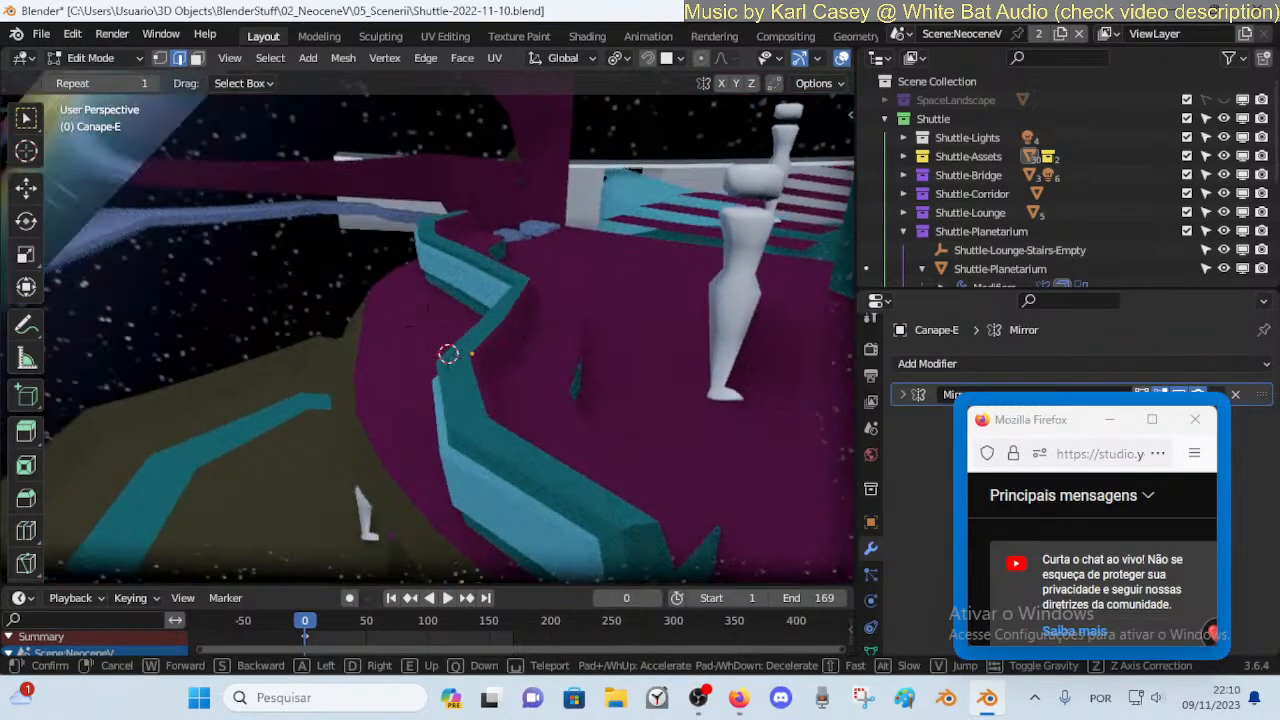
{"action": "right_click", "coordinate": [557, 363]}
{"action": "key", "text": "g"}
{"action": "key", "text": "y"}
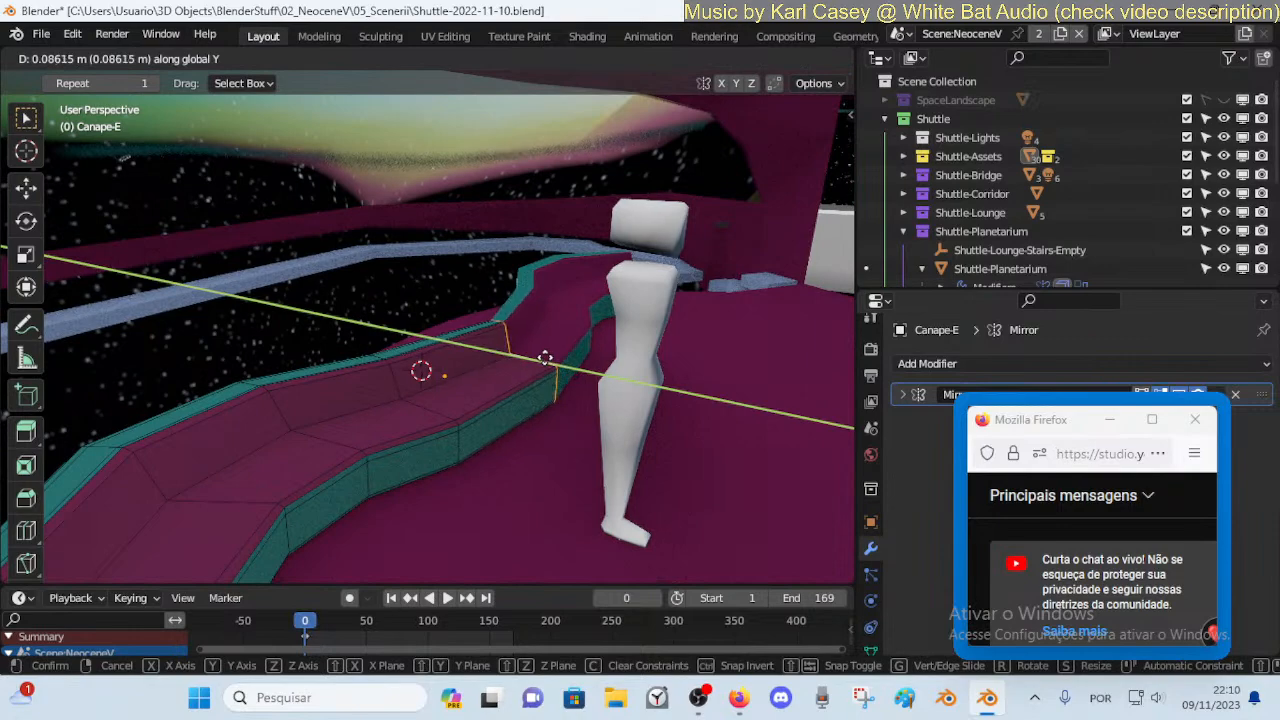
{"action": "left_click", "coordinate": [537, 355]}
{"action": "key", "text": "alt+a"}
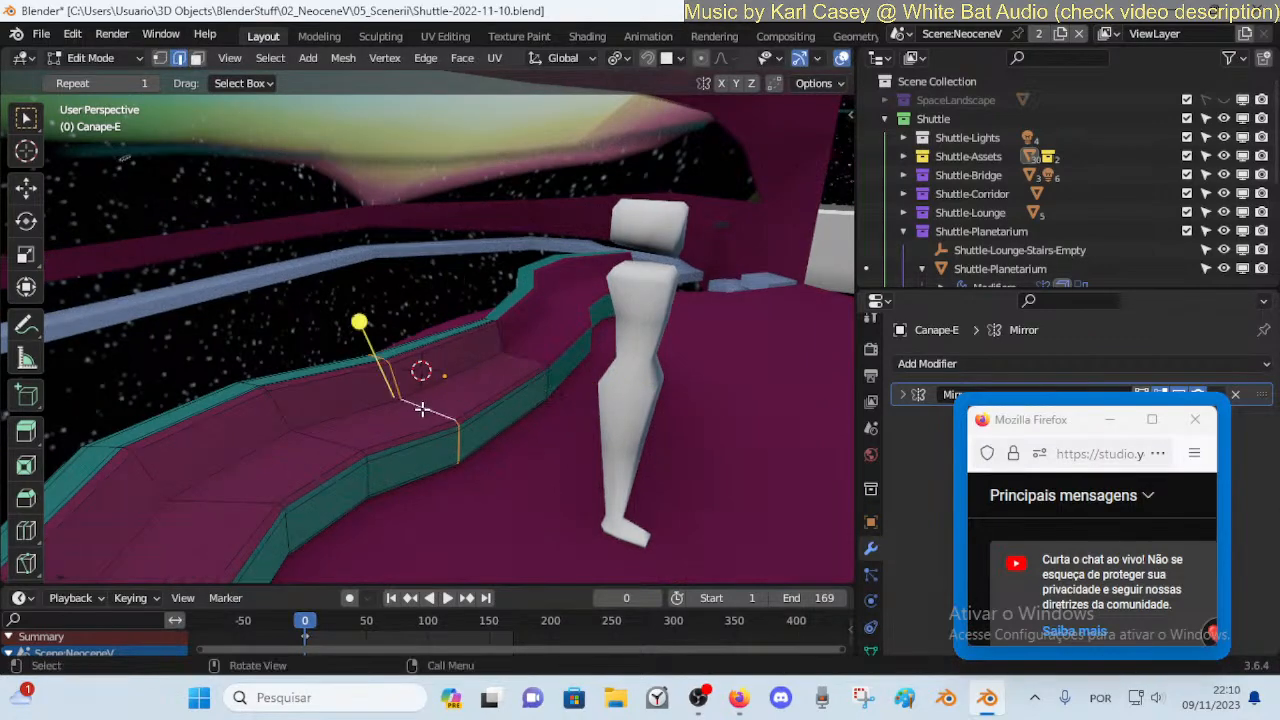
Slide the two middle crosswise edge loops of the couch slightly towards its mirrored centre
{"action": "key", "text": "shift+v"}
{"action": "left_click", "coordinate": [439, 407]}
{"action": "key", "text": "alt+a"}
{"action": "middle_click_drag", "start_coordinate": [311, 471], "coordinate": [245, 470]}
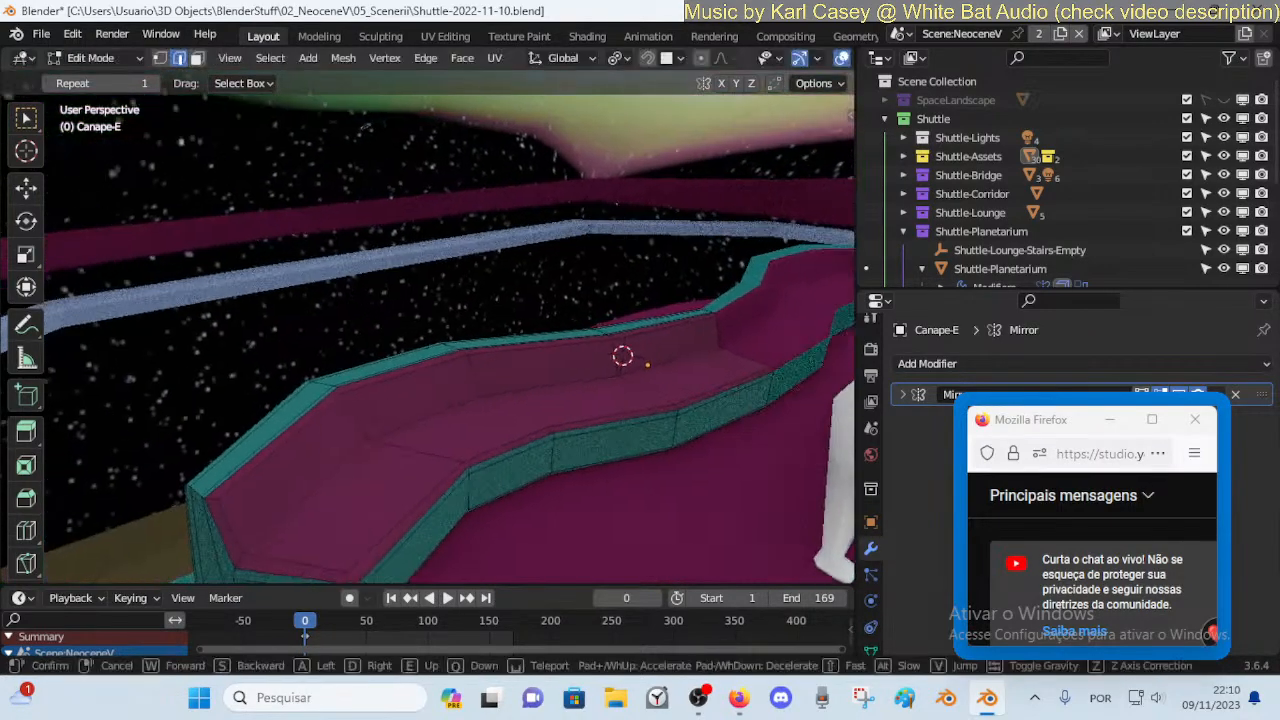
{"action": "scroll", "coordinate": [309, 471], "scroll_direction": "down", "scroll_amount": 3}
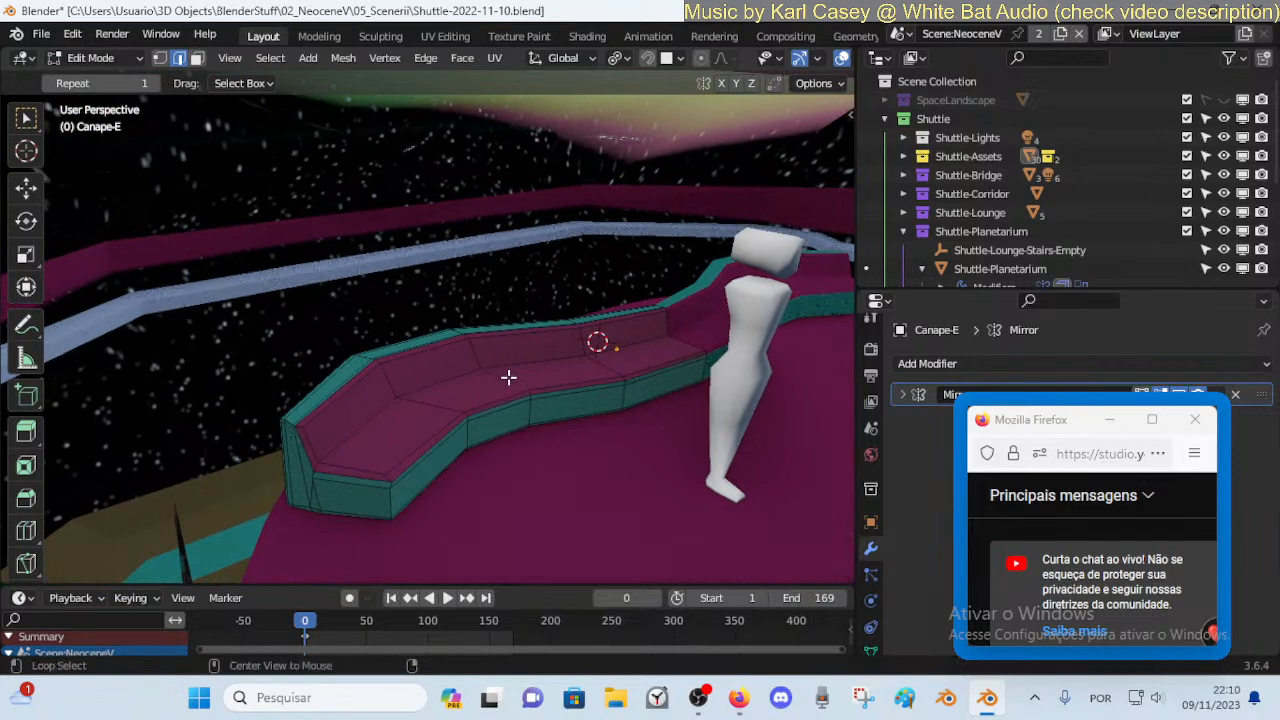
{"action": "key", "text": "shift+v"}
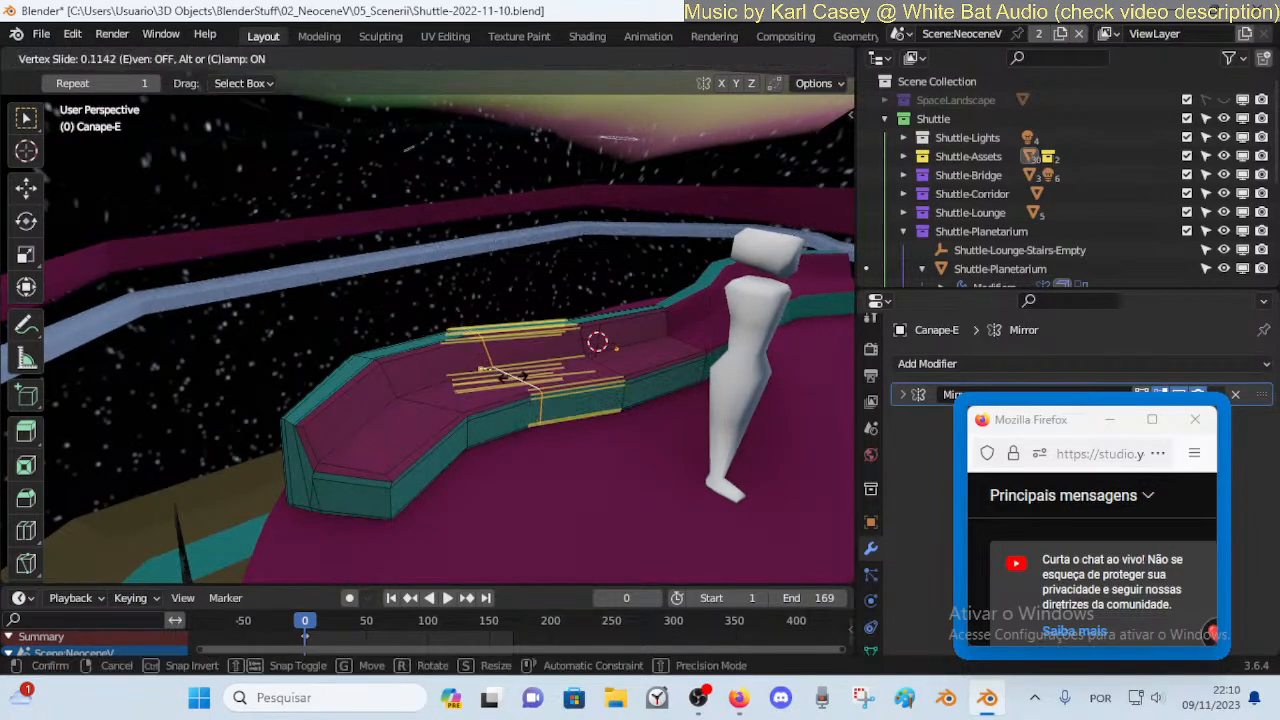
{"action": "left_click", "coordinate": [512, 376]}
{"action": "key", "text": "alt+a"}
Check the couch's shape from above in Object Mode and save the file
{"action": "key", "text": "shift+grave"}
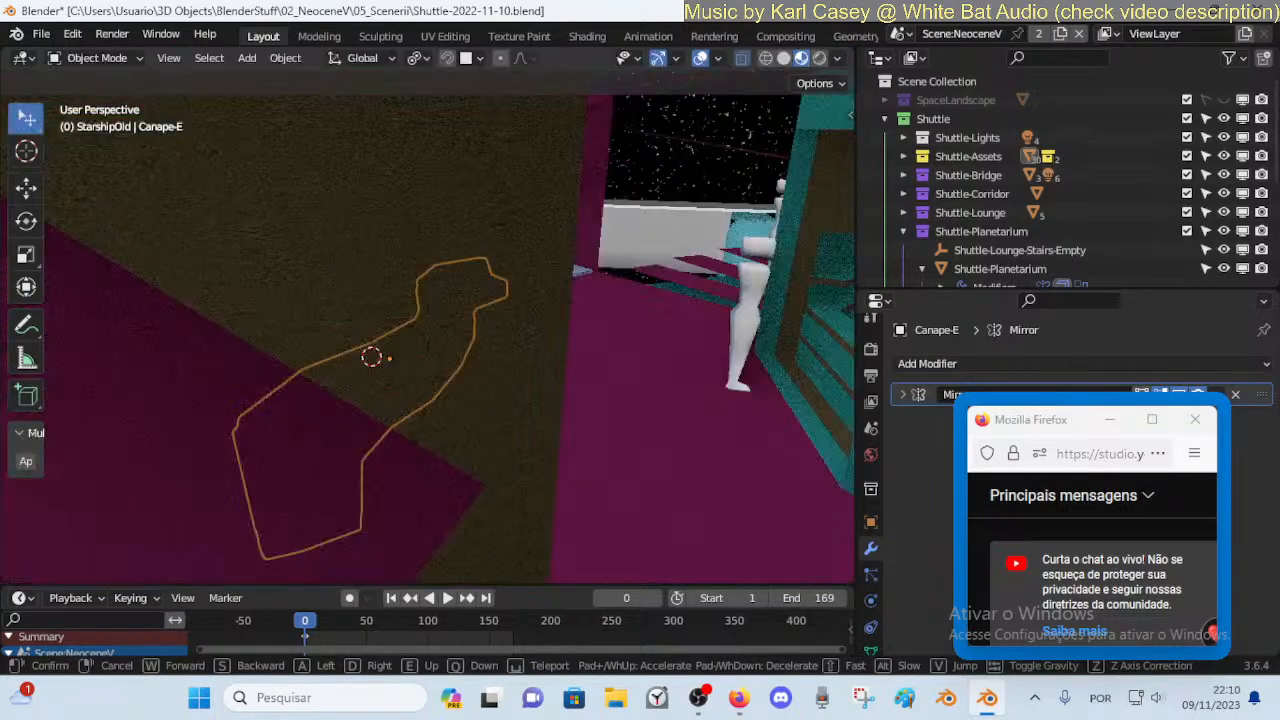
{"action": "key", "text": "w"}
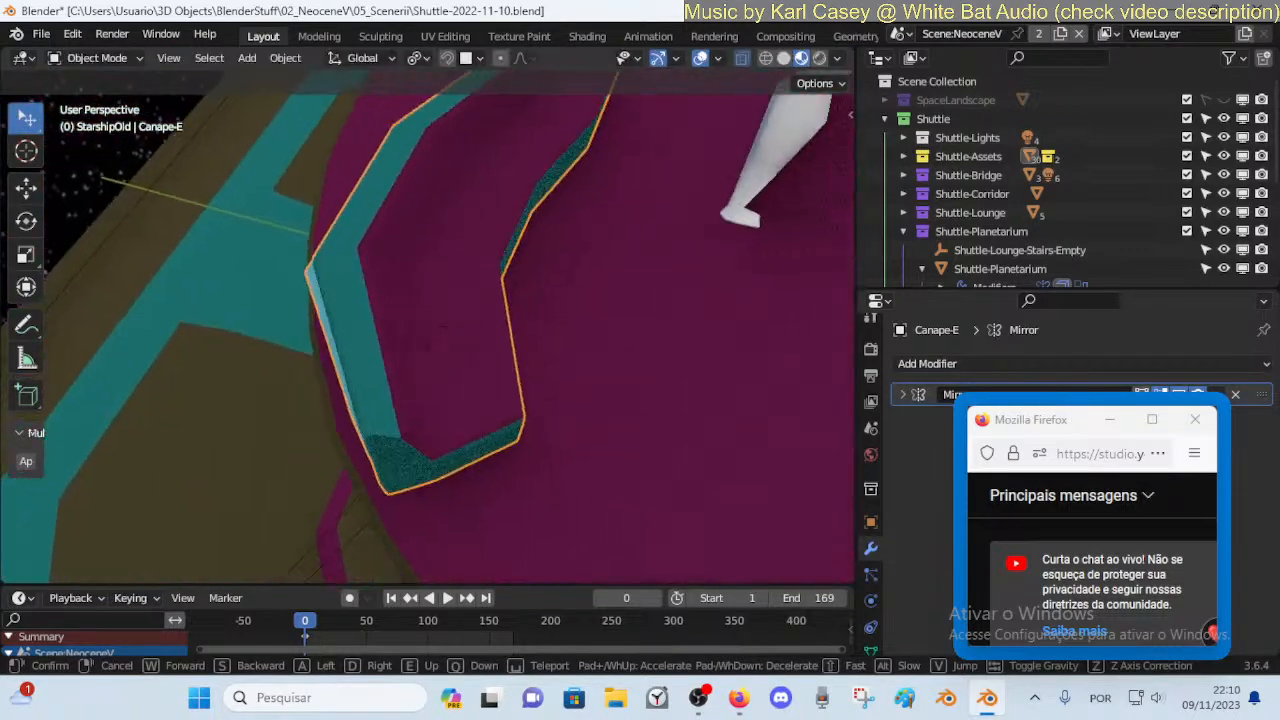
{"action": "key", "text": "d"}
{"action": "key", "text": "s"}
{"action": "left_click", "coordinate": [500, 442]}
{"action": "key", "text": "ctrl+s"}
Snap the 3D cursor to the origin of the Canape-E couch
{"action": "key", "text": "Tab"}
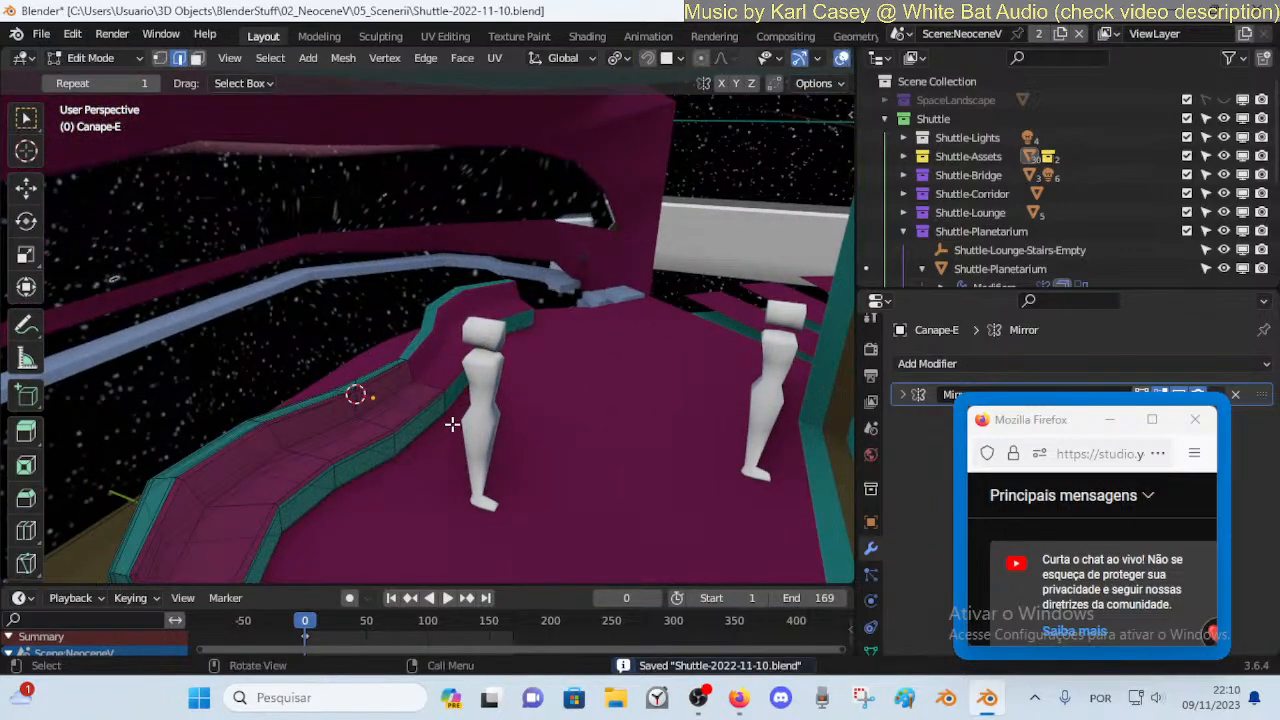
{"action": "key", "text": "a"}
{"action": "key", "text": "shift+grave"}
{"action": "key", "text": "w"}
{"action": "key", "text": "q"}
{"action": "key", "text": "e"}
{"action": "left_click", "coordinate": [507, 446]}
{"action": "key", "text": "shift+s"}
{"action": "key", "text": "1"}
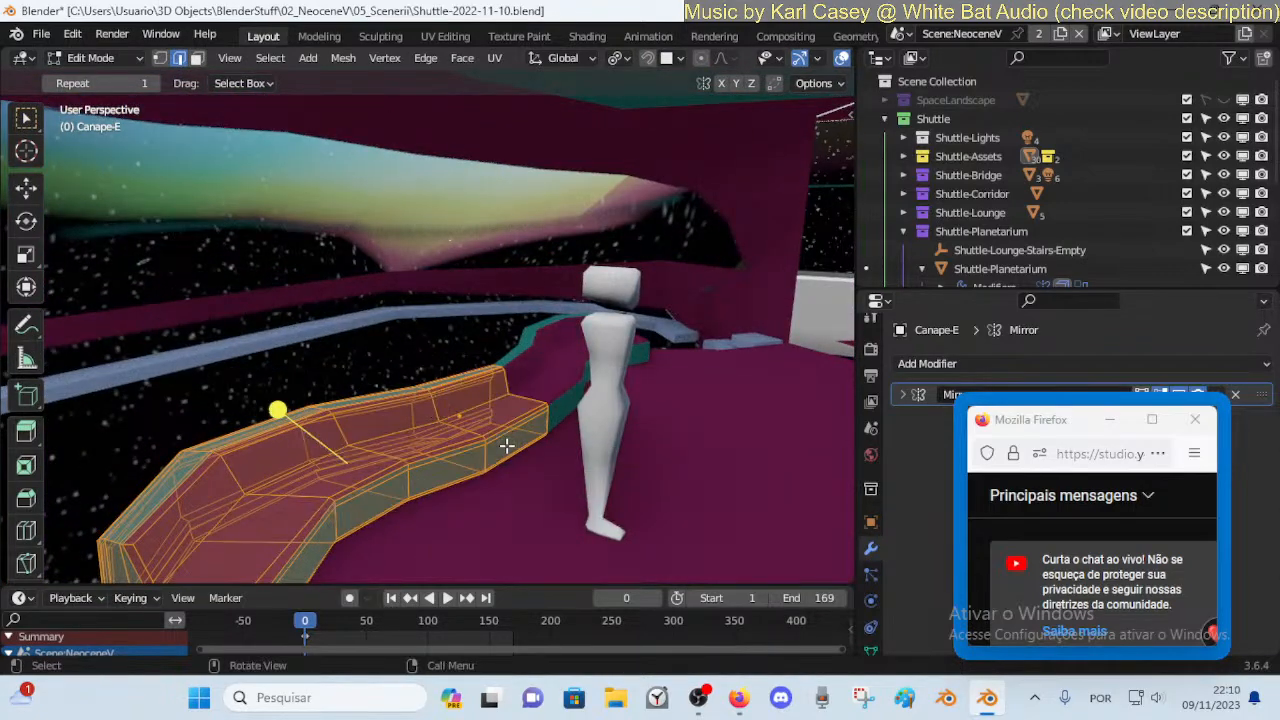
{"action": "key", "text": "Tab"}
{"action": "key", "text": "shift+s"}
{"action": "key", "text": "2"}
{"action": "left_click", "coordinate": [506, 444]}
{"action": "key", "text": "Tab"}
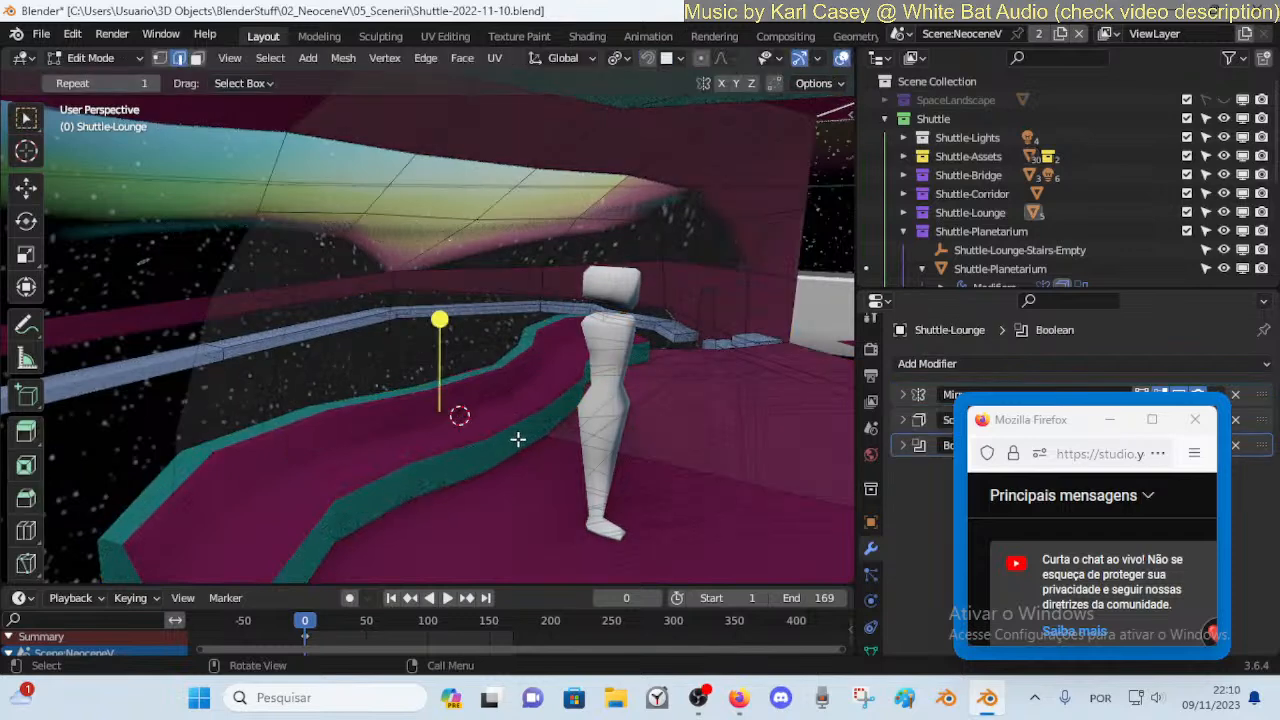
{"action": "key", "text": "Tab"}
{"action": "left_click", "coordinate": [508, 423]}
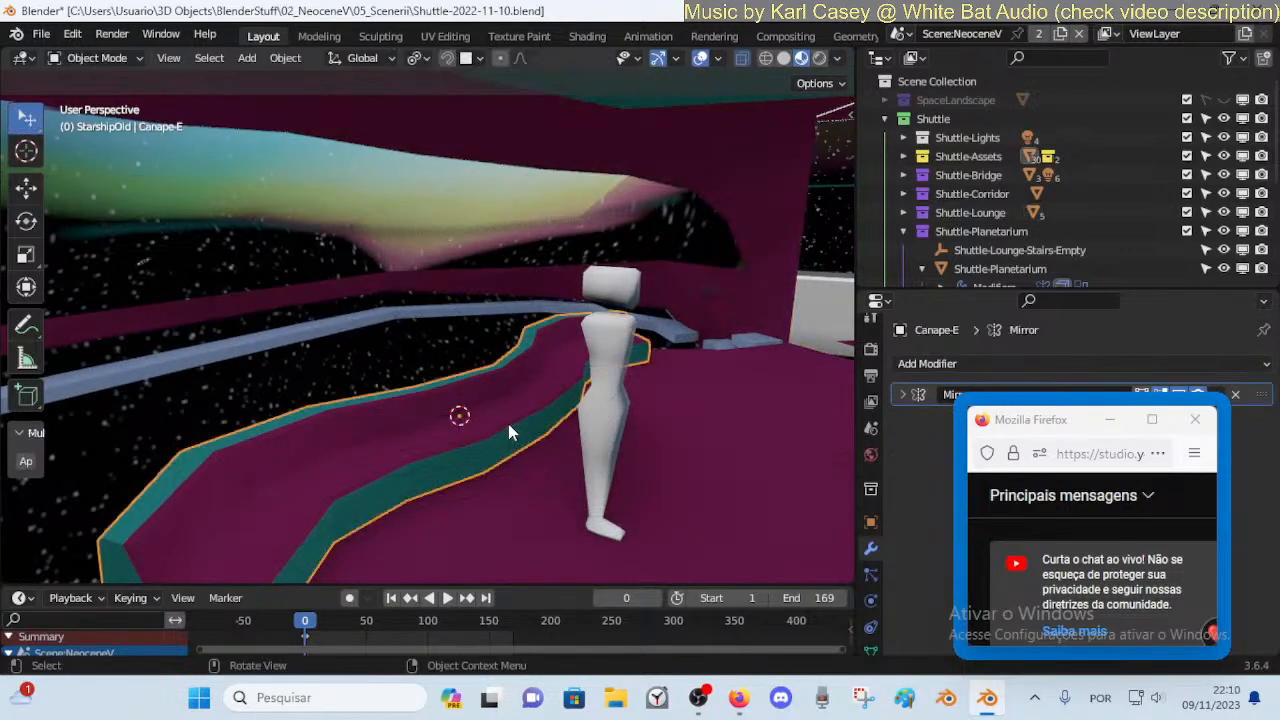
{"action": "key", "text": "Tab"}
{"action": "key", "text": "s"}
{"action": "key", "text": "z"}
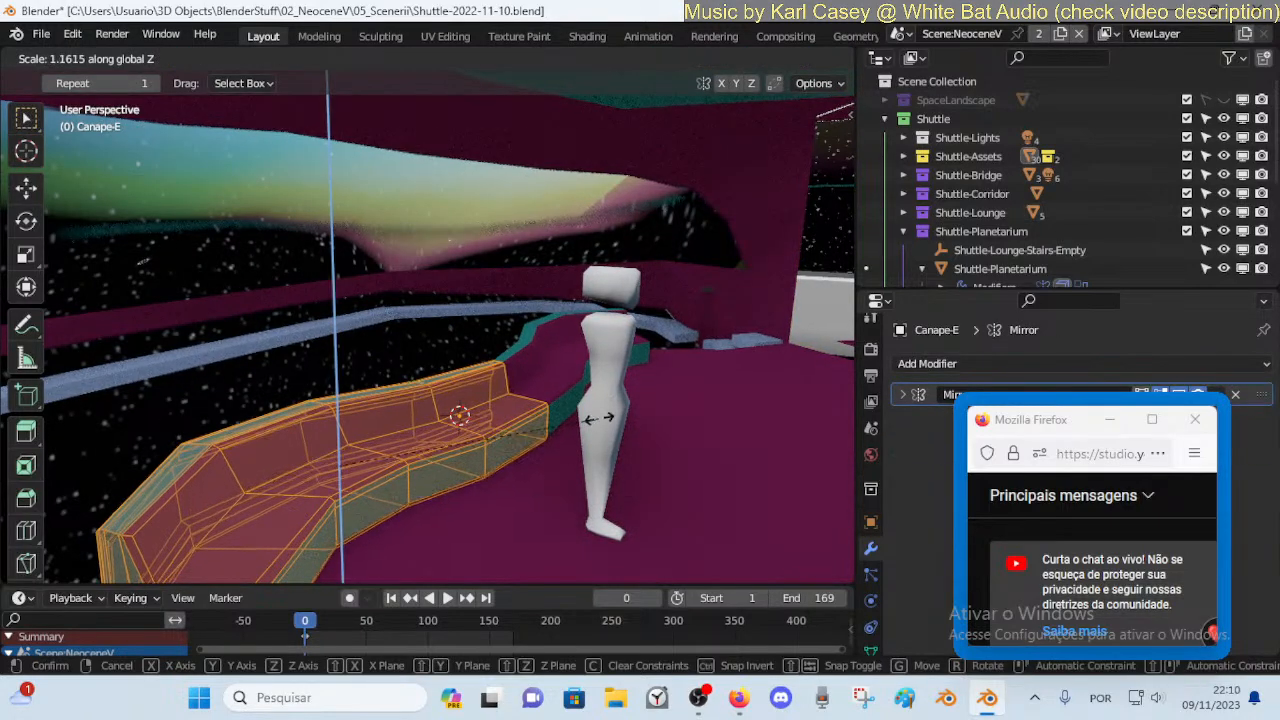
{"action": "right_click", "coordinate": [595, 419]}
Set the pivot point to the 3D cursor and scale the whole couch mesh by about 1.18 along the global Z axis
{"action": "key", "text": "less"}
{"action": "left_click", "coordinate": [567, 308]}
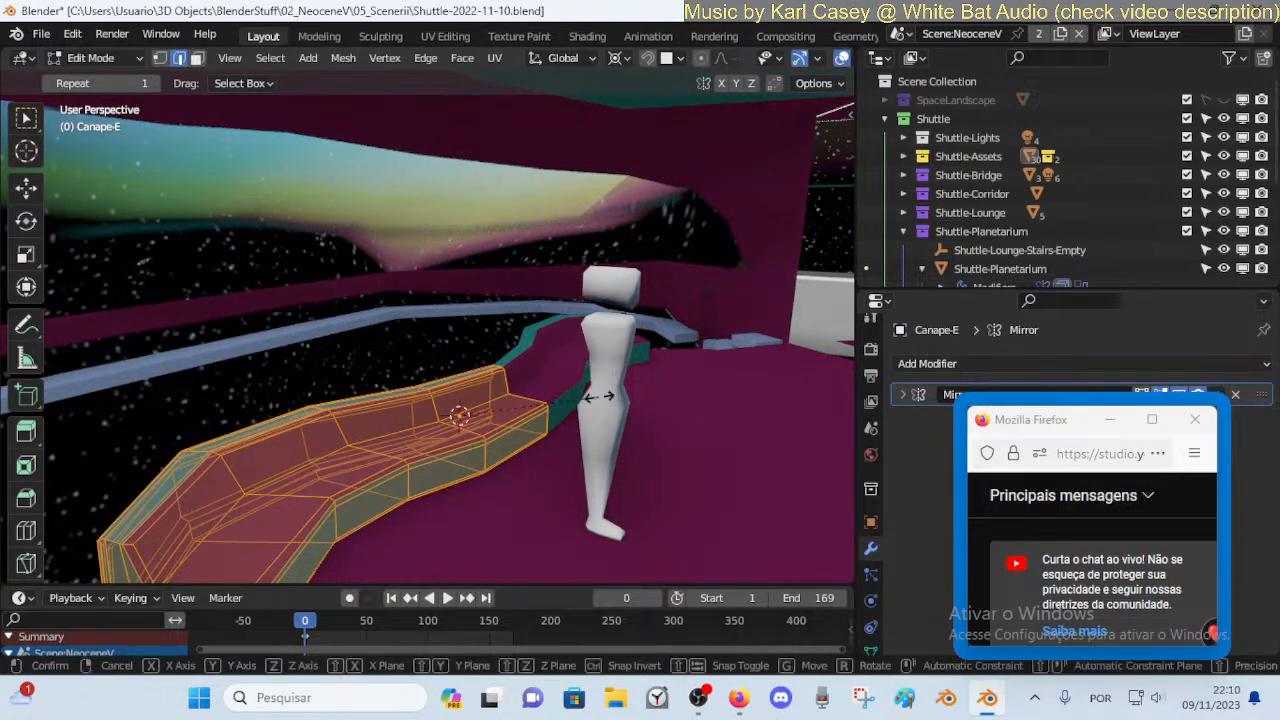
{"action": "key", "text": "s"}
{"action": "key", "text": "z"}
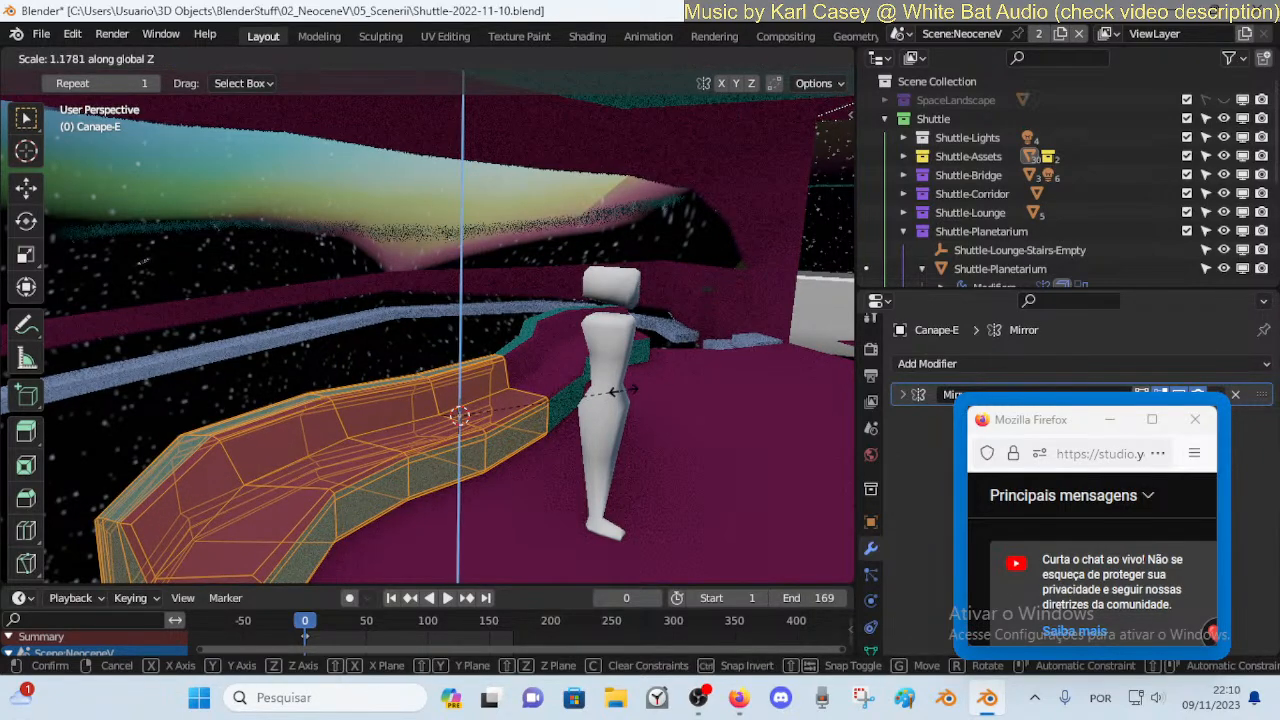
{"action": "left_click", "coordinate": [622, 391]}
Scale the whole Canape-E mesh up slightly along the global Y axis, using the 3D cursor as pivot
{"action": "key", "text": "Tab"}
{"action": "key", "text": "shift+grave"}
{"action": "key", "text": "a"}
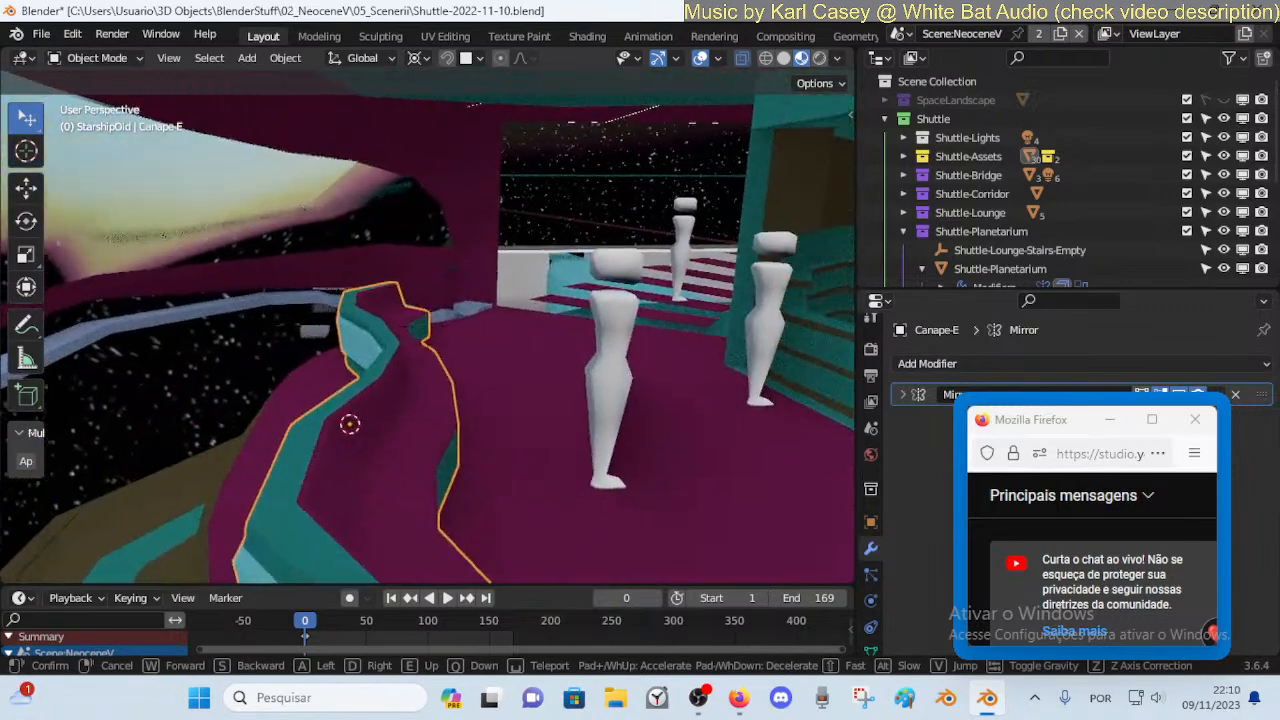
{"action": "left_click", "coordinate": [428, 354]}
{"action": "key", "text": "Tab"}
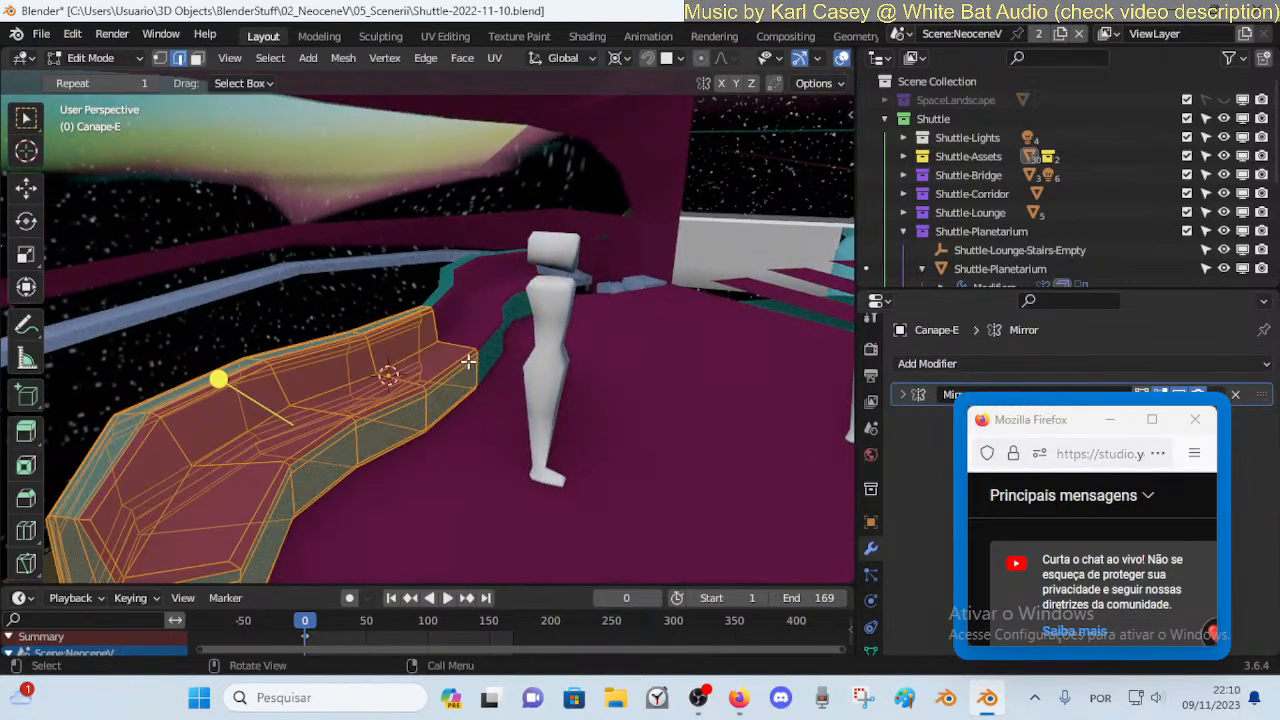
{"action": "key", "text": "s"}
{"action": "key", "text": "y"}
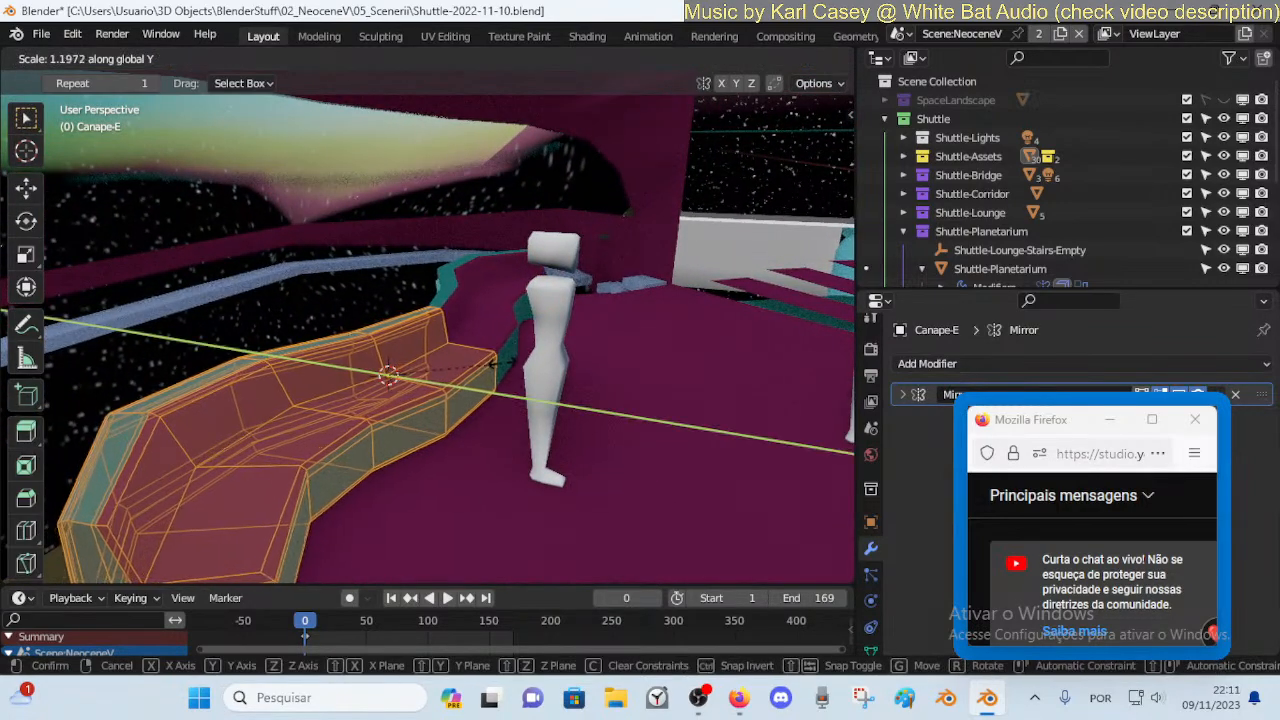
{"action": "left_click", "coordinate": [520, 366]}
Examine the resized couch in Object Mode from several sides, comparing it with the dummies and the lounge windows
{"action": "key", "text": "Tab"}
{"action": "key", "text": "shift+grave"}
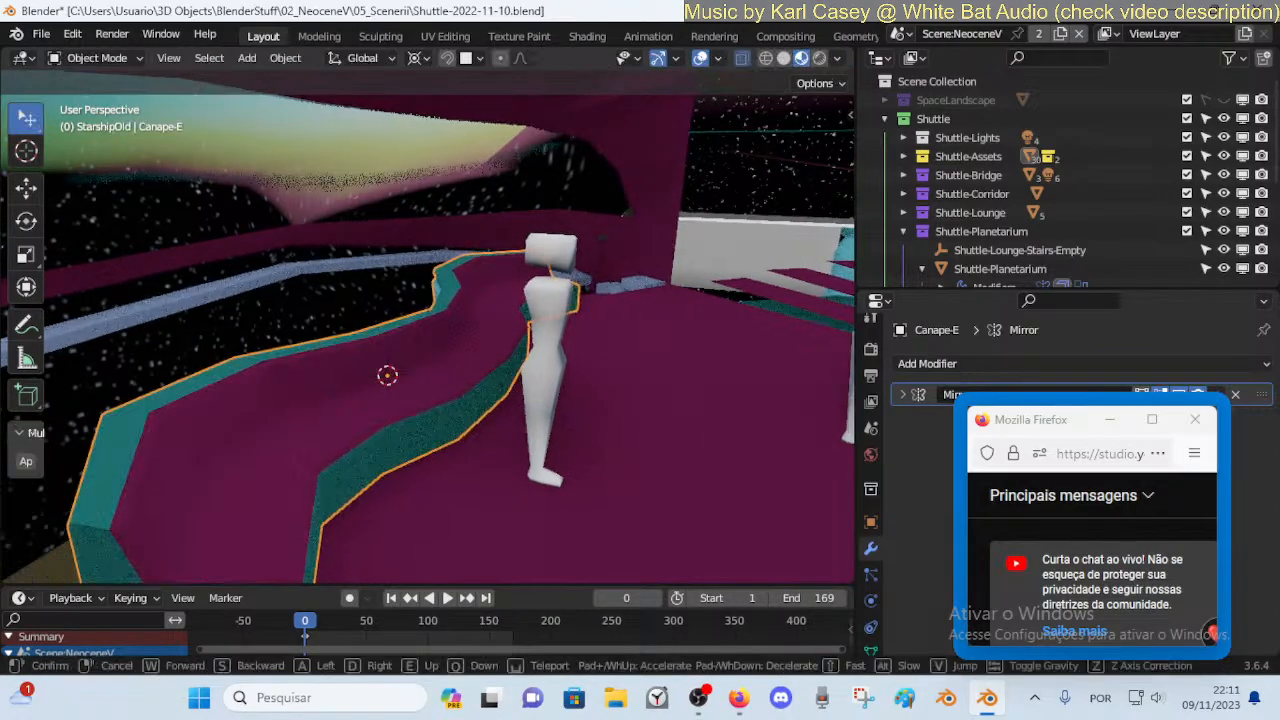
{"action": "key", "text": "a"}
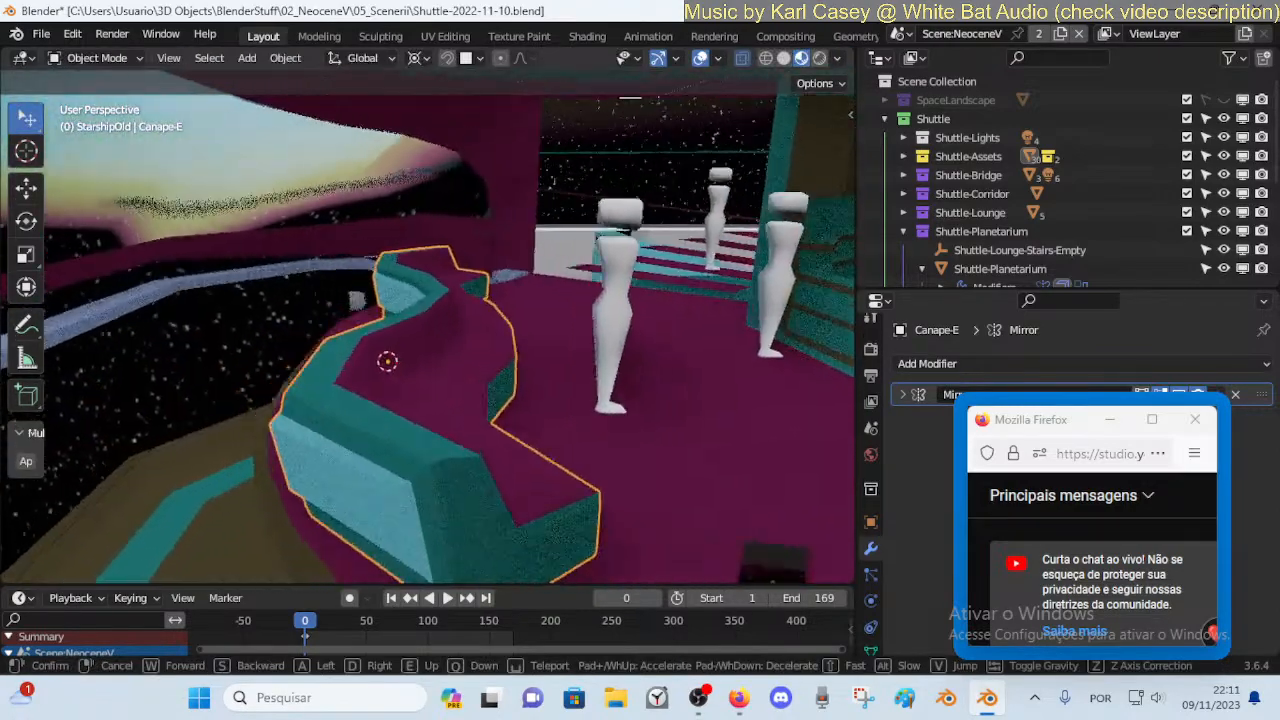
{"action": "key", "text": "a"}
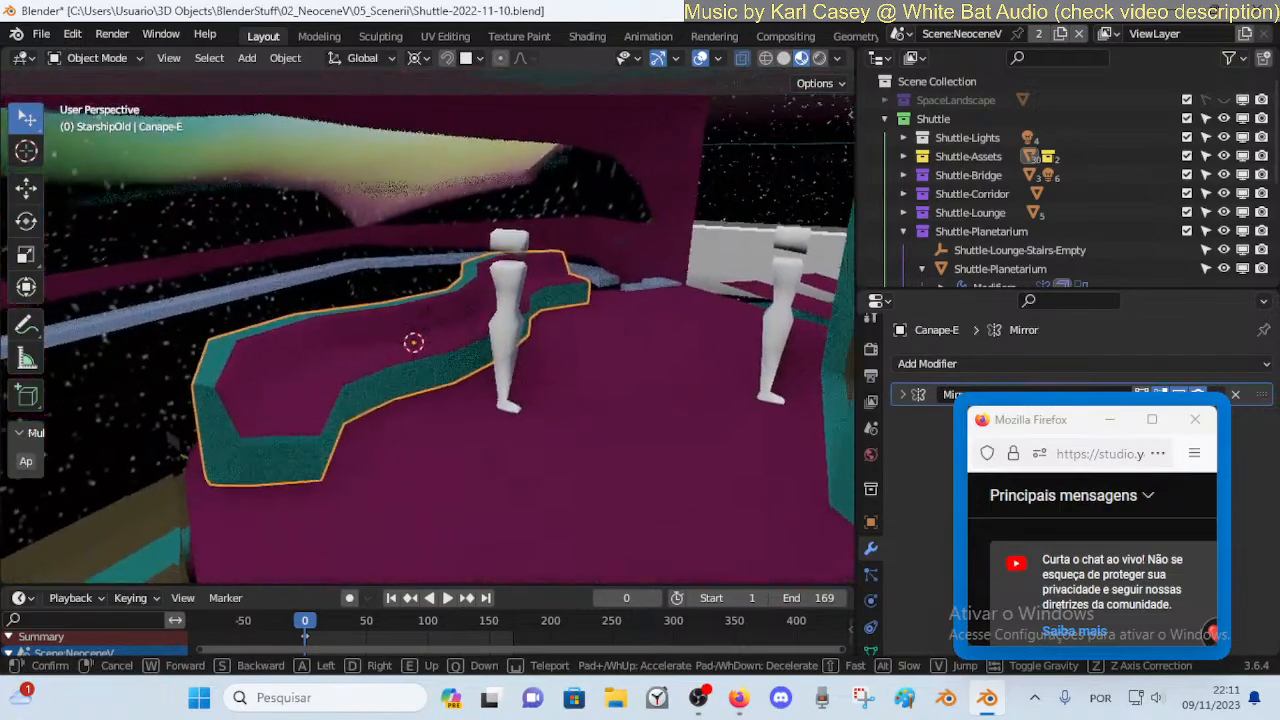
{"action": "key", "text": "w"}
{"action": "key", "text": "a"}
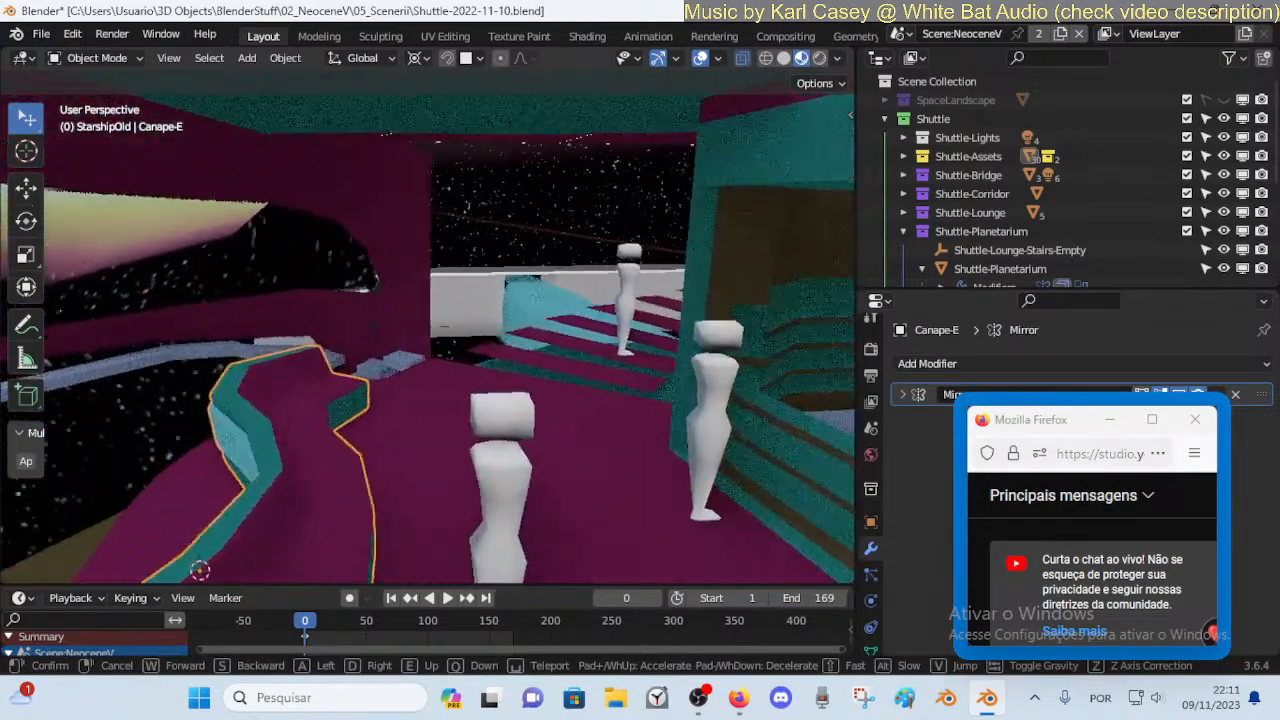
{"action": "key", "text": "d"}
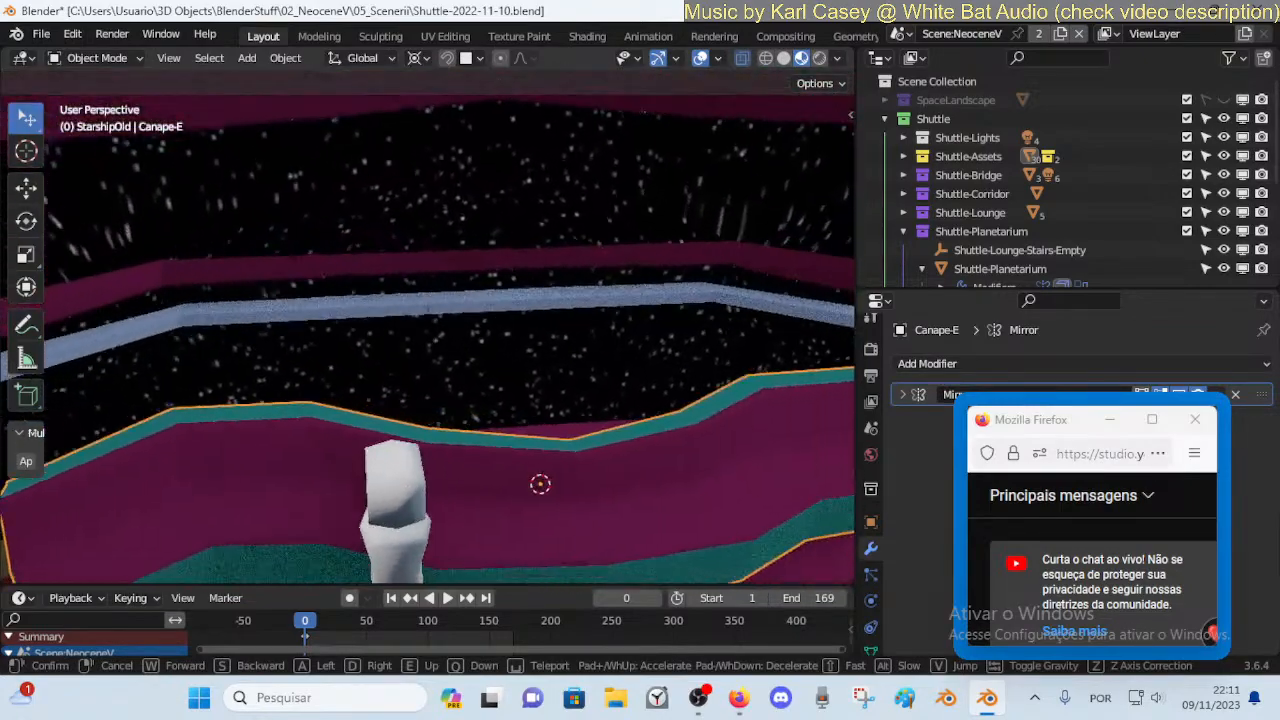
{"action": "key", "text": "a"}
{"action": "key", "text": "a"}
{"action": "left_click", "coordinate": [540, 303]}
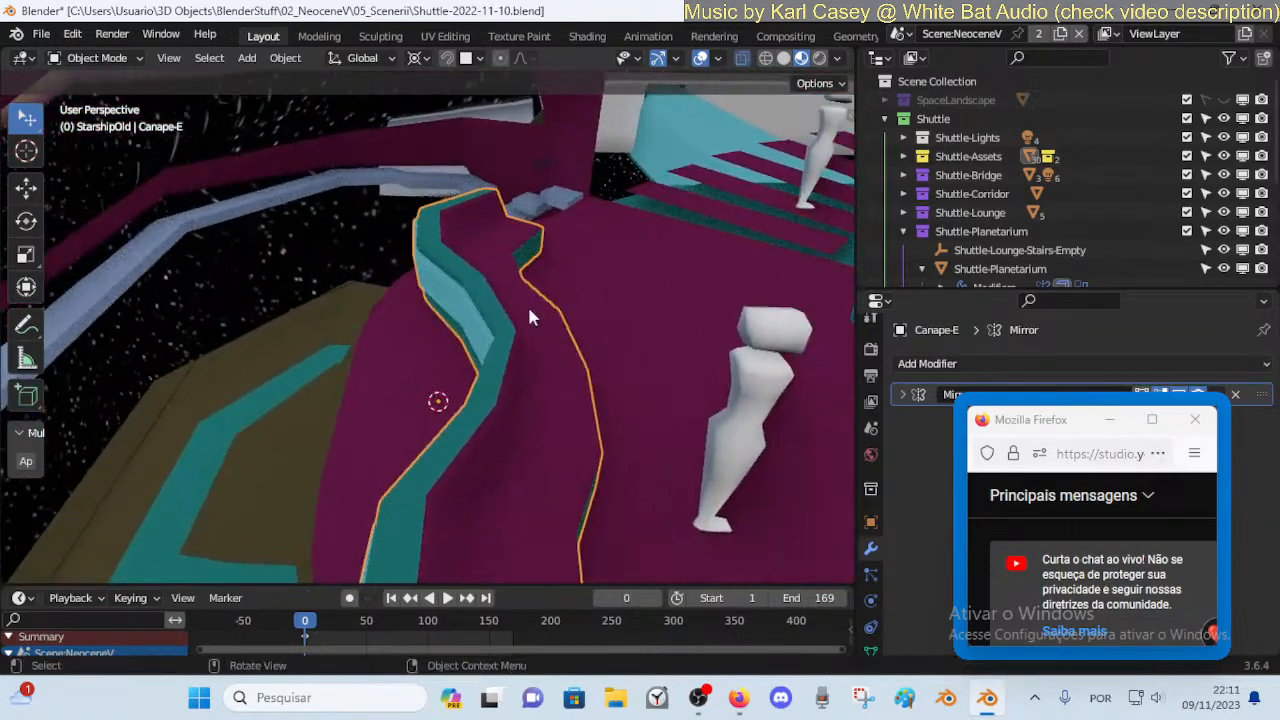
Select the two crosswise edge loops nearest the couch's mirrored centre and move them towards the window along the global Y axis
{"action": "key", "text": "Tab"}
{"action": "key", "text": "alt+a"}
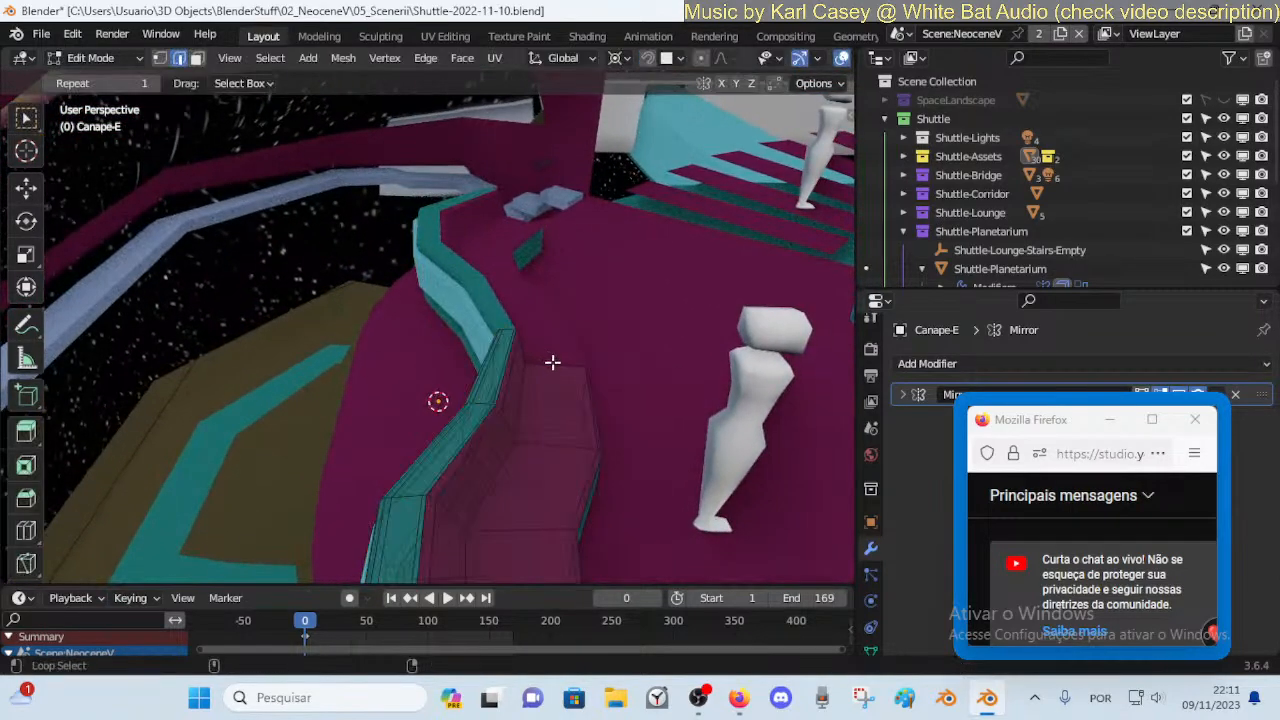
{"action": "key", "text": "g"}
{"action": "key", "text": "y"}
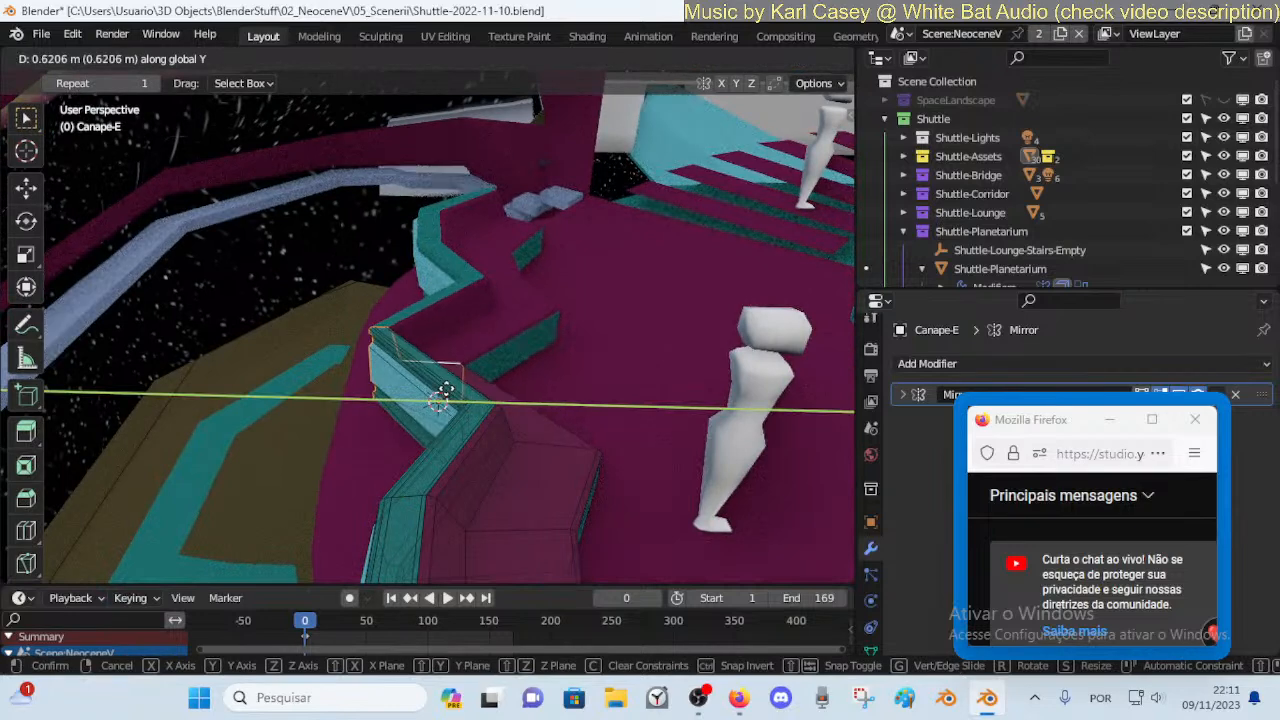
{"action": "right_click", "coordinate": [462, 389]}
{"action": "left_click", "coordinate": [564, 440], "text": "alt+shift"}
{"action": "key", "text": "g"}
{"action": "key", "text": "y"}
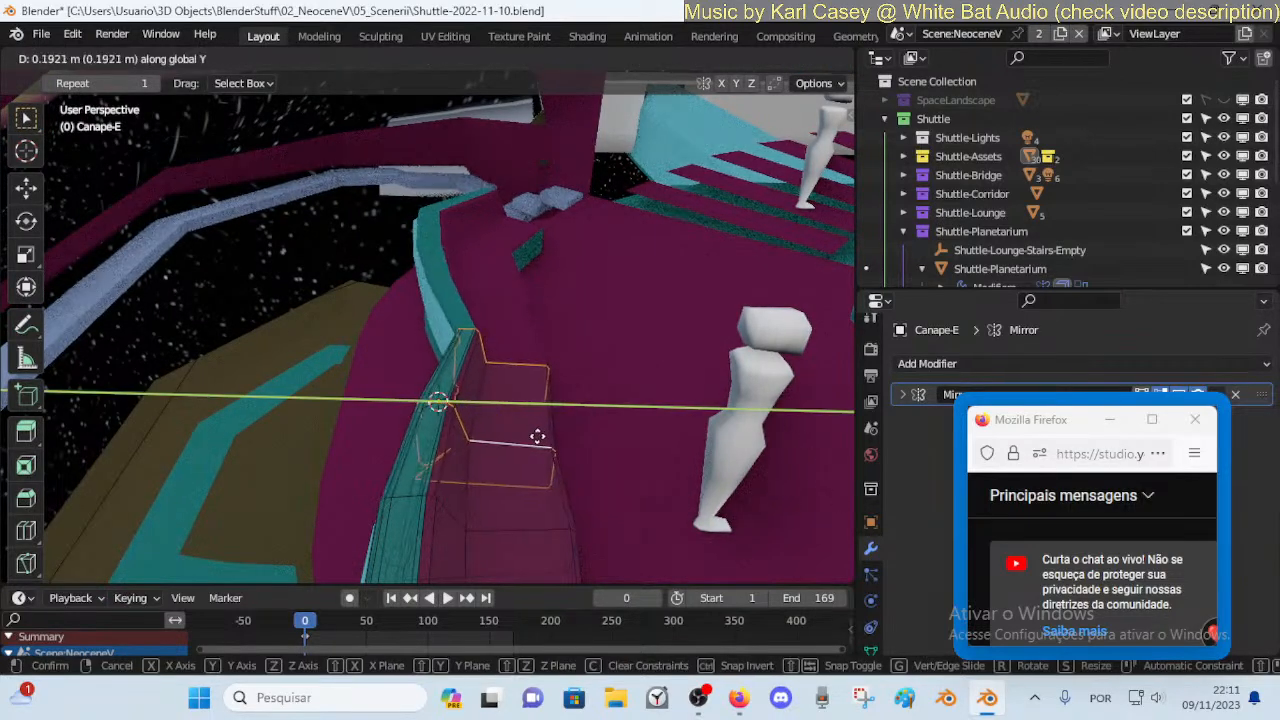
{"action": "right_click", "coordinate": [492, 433]}
Move only the edge loop at the couch's mirrored centre about 0.22 m along the global Y axis
{"action": "key", "text": "alt+a"}
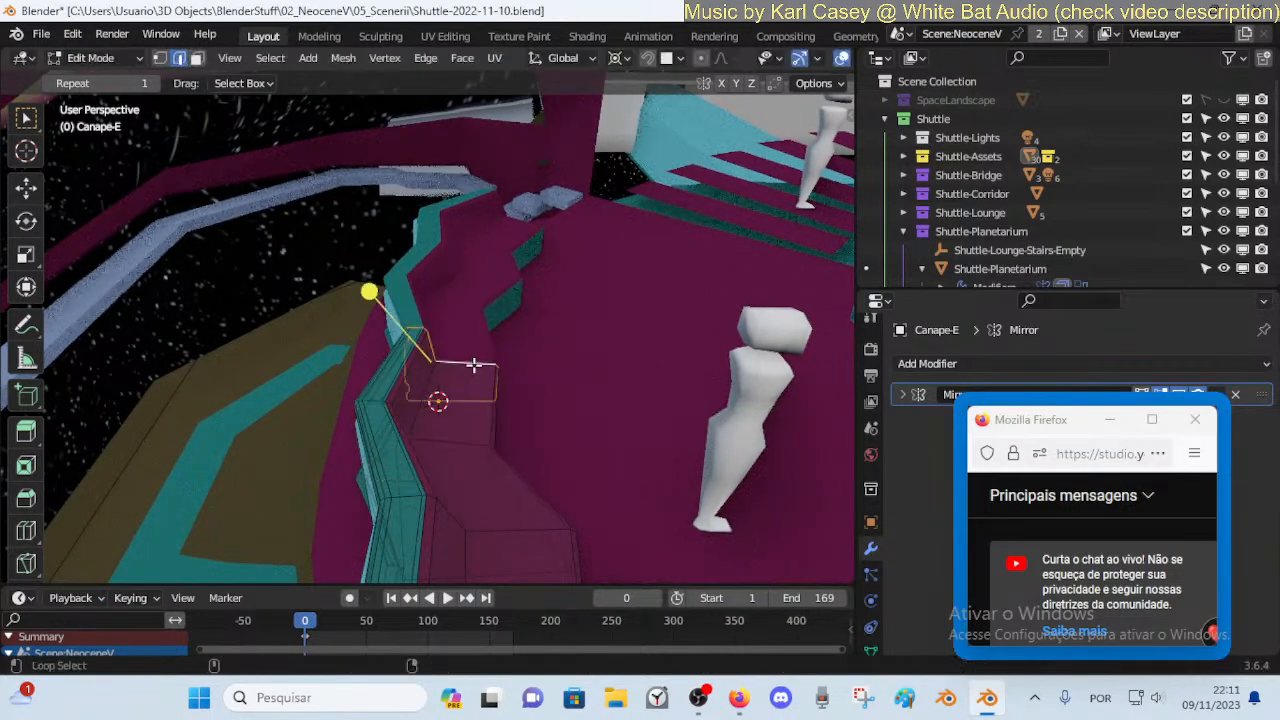
{"action": "left_click", "coordinate": [474, 365], "text": "alt"}
{"action": "key", "text": "g"}
{"action": "key", "text": "y"}
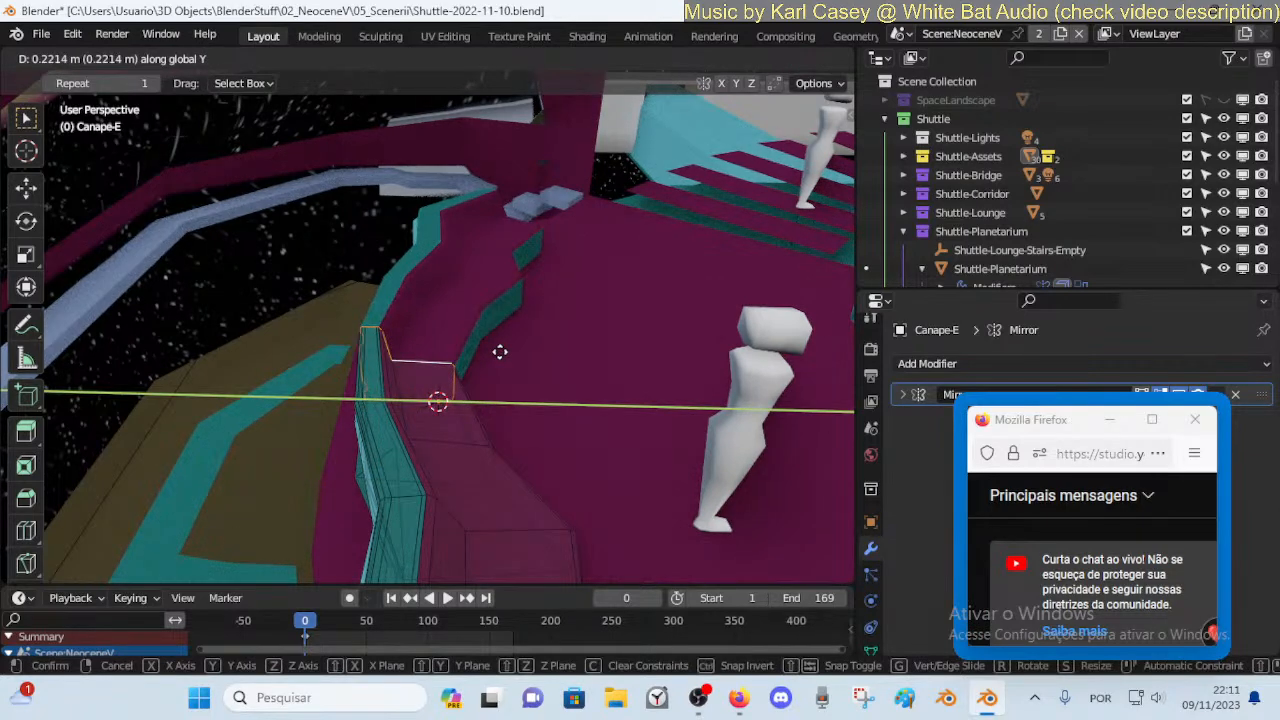
{"action": "left_click", "coordinate": [500, 351]}
{"action": "key", "text": "alt+a"}
{"action": "left_click", "coordinate": [457, 372], "text": "alt"}
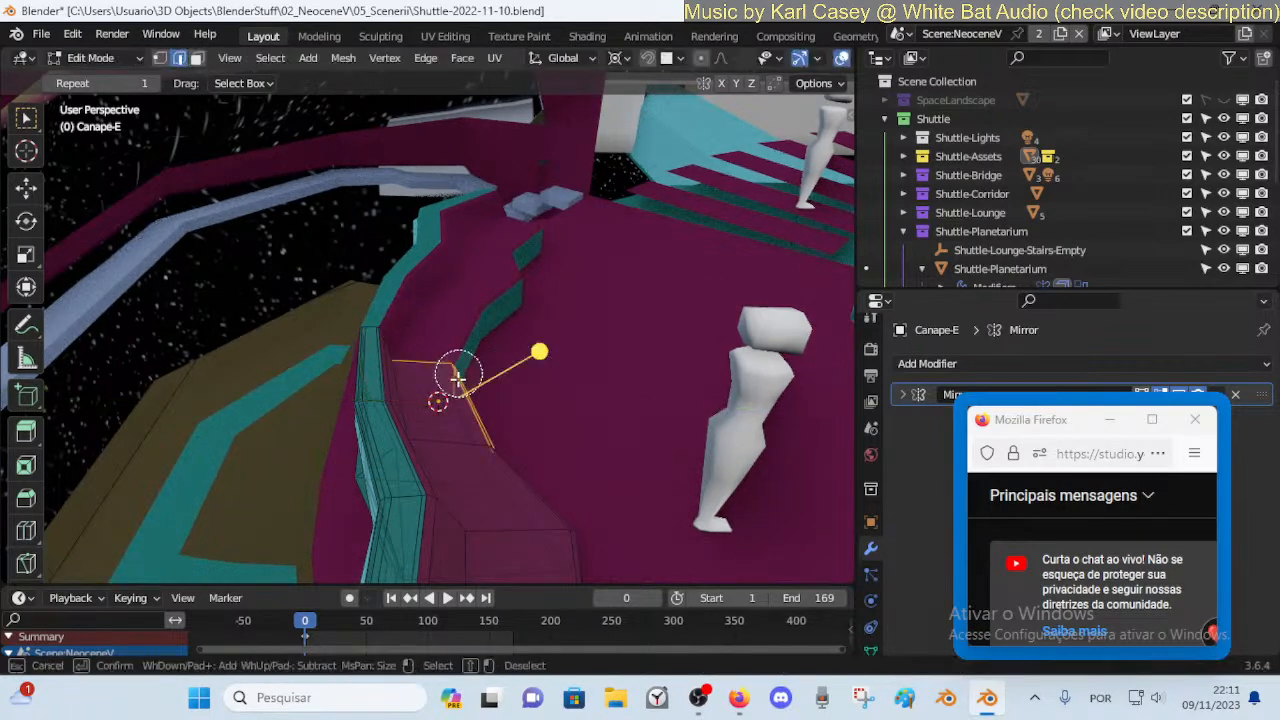
{"action": "key", "text": "g"}
{"action": "key", "text": "y"}
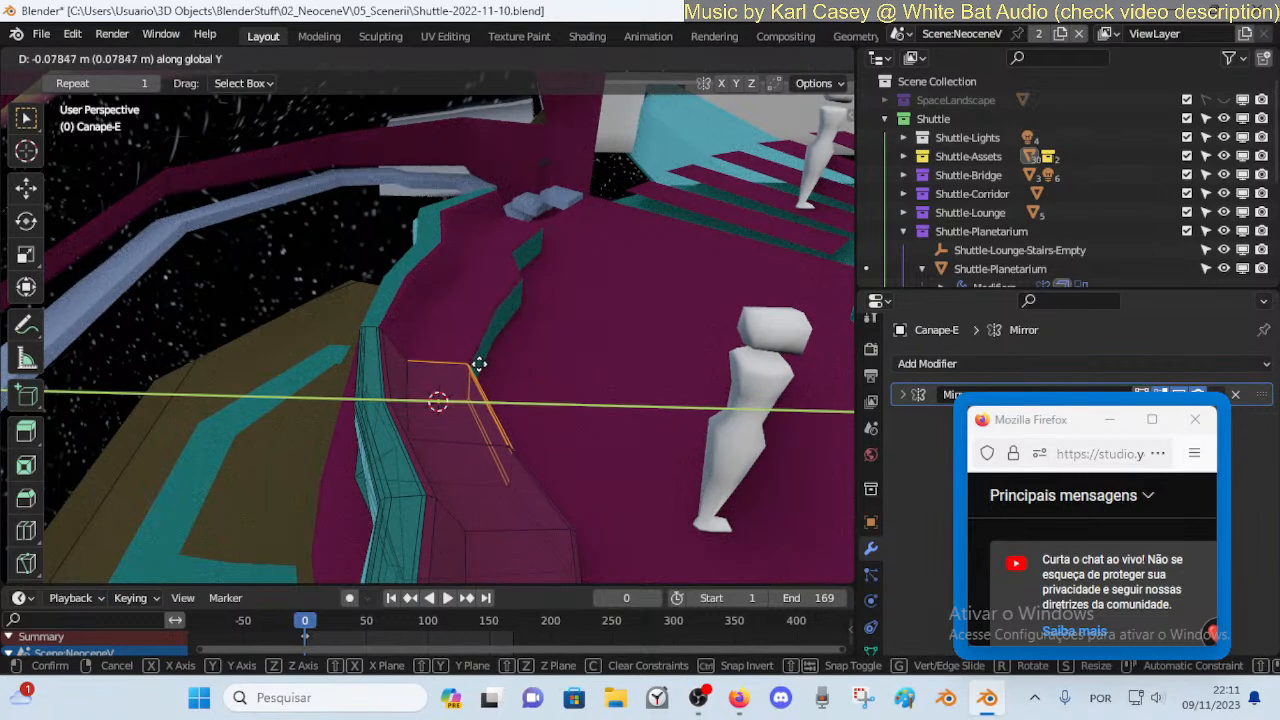
{"action": "left_click", "coordinate": [478, 364]}
{"action": "key", "text": "alt+a"}
{"action": "key", "text": "c"}
{"action": "key", "text": "Escape"}
In vertex mode, move the seat's front vertices at the mirrored centre slightly away from the window along the global Y axis
{"action": "key", "text": "1"}
{"action": "key", "text": "c"}
{"action": "key", "text": "Escape"}
{"action": "key", "text": "g"}
{"action": "key", "text": "y"}
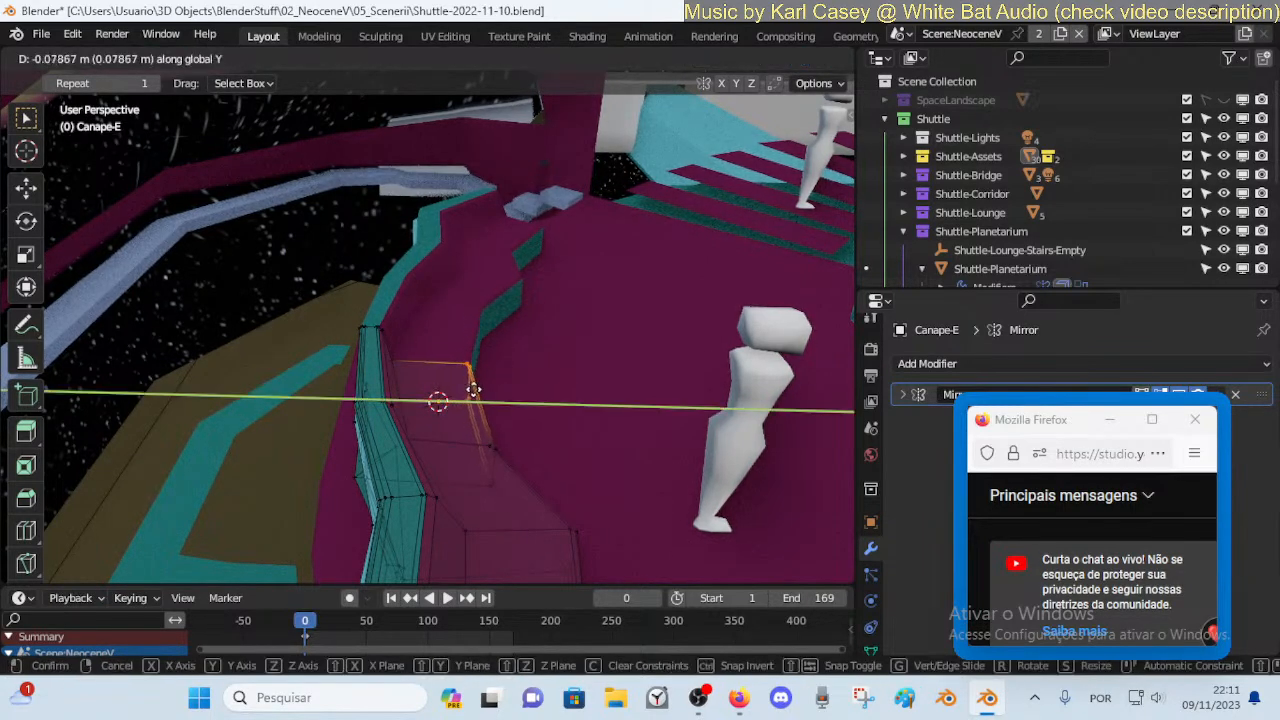
{"action": "left_click", "coordinate": [484, 392]}
Select the front seat vertices of the next crosswise loop and move them slightly forward along the global Y axis
{"action": "key", "text": "alt+a"}
{"action": "key", "text": "c"}
{"action": "left_click_drag", "start_coordinate": [489, 447], "coordinate": [491, 474]}
{"action": "key", "text": "Escape"}
{"action": "key", "text": "g"}
{"action": "key", "text": "y"}
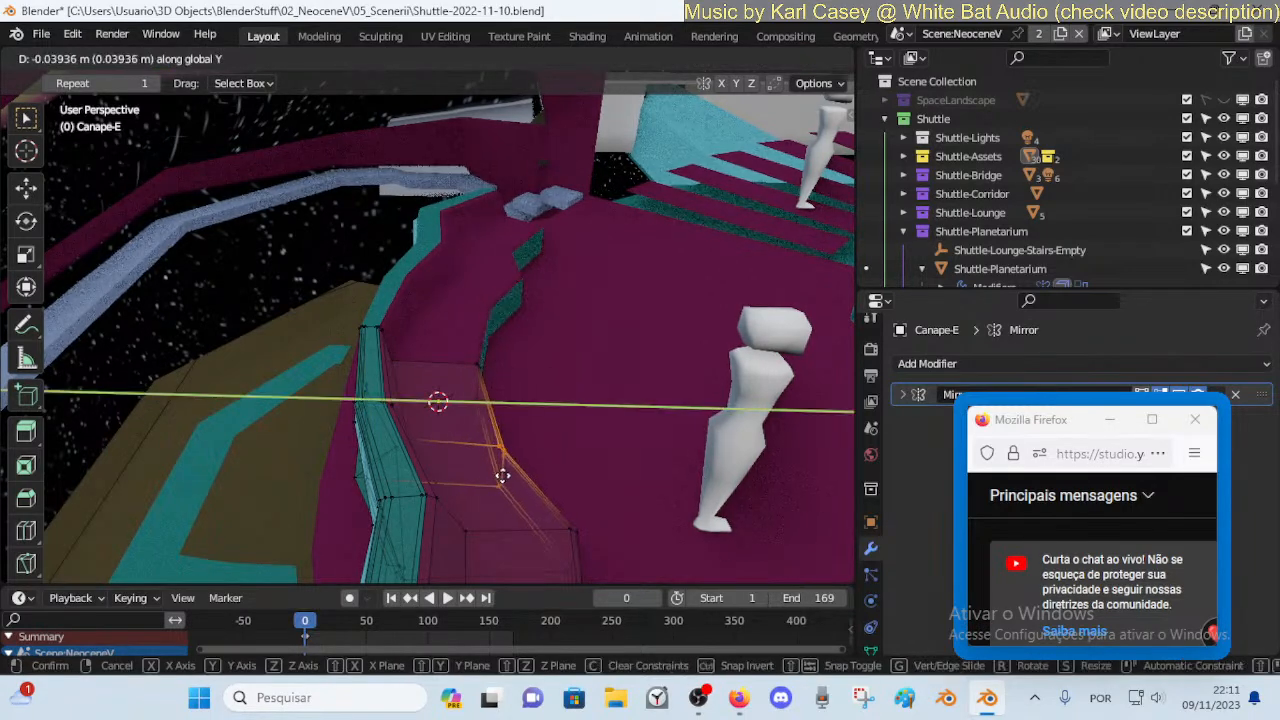
{"action": "left_click", "coordinate": [511, 476]}
Select the backrest vertices of that same crosswise loop and move them slightly towards the window along the global Y axis
{"action": "key", "text": "alt+a"}
{"action": "key", "text": "c"}
{"action": "left_click_drag", "start_coordinate": [423, 440], "coordinate": [394, 413]}
{"action": "key", "text": "Escape"}
{"action": "key", "text": "g"}
{"action": "key", "text": "y"}
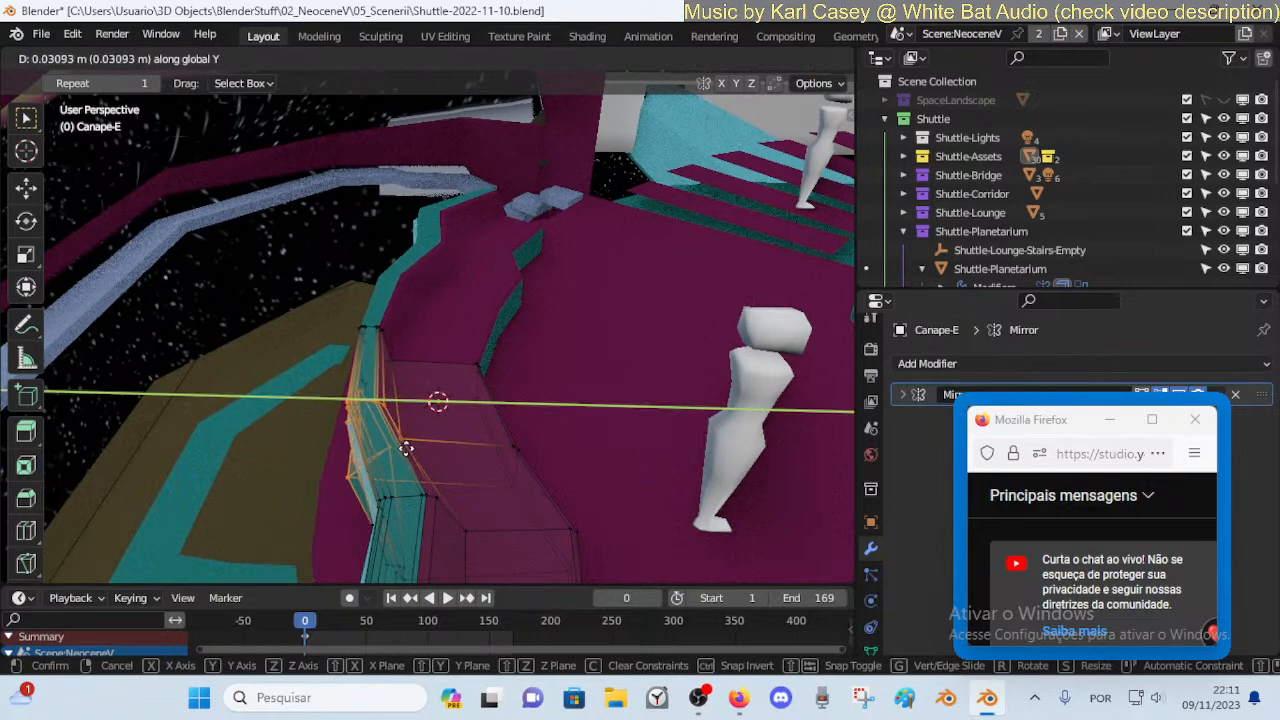
{"action": "right_click", "coordinate": [335, 447]}
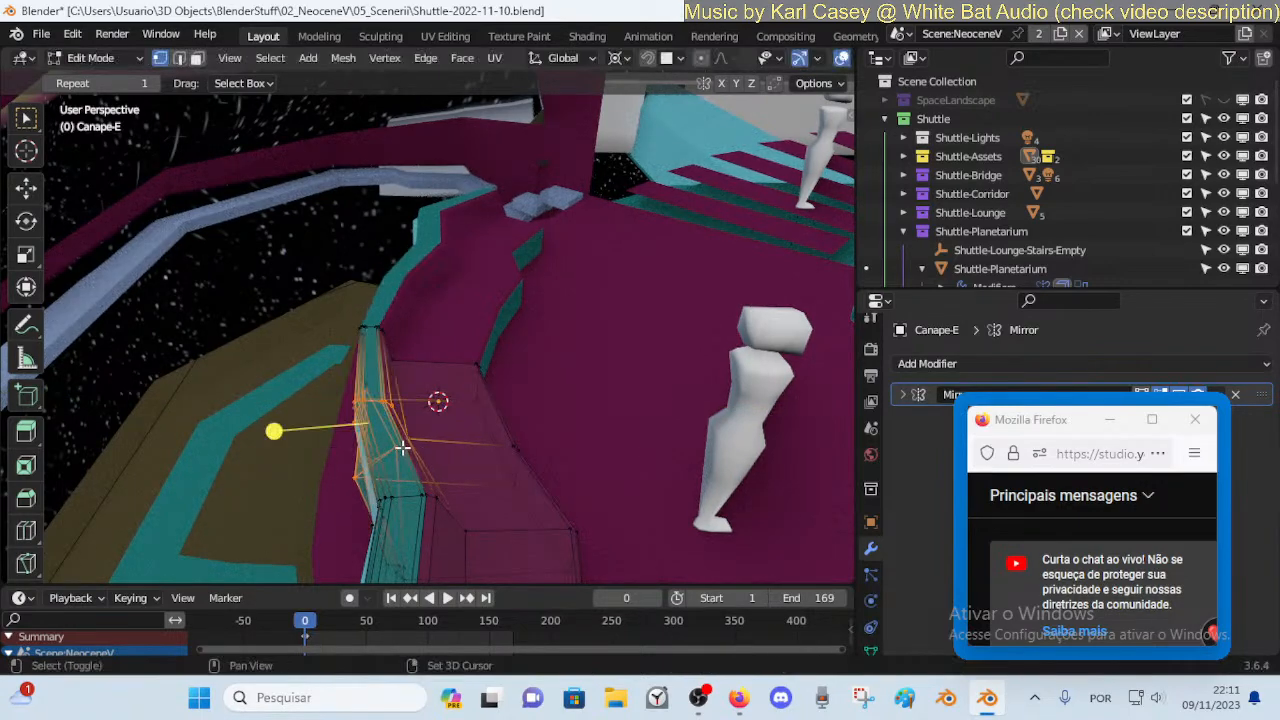
{"action": "key", "text": "g"}
{"action": "key", "text": "y"}
{"action": "left_click", "coordinate": [405, 440]}
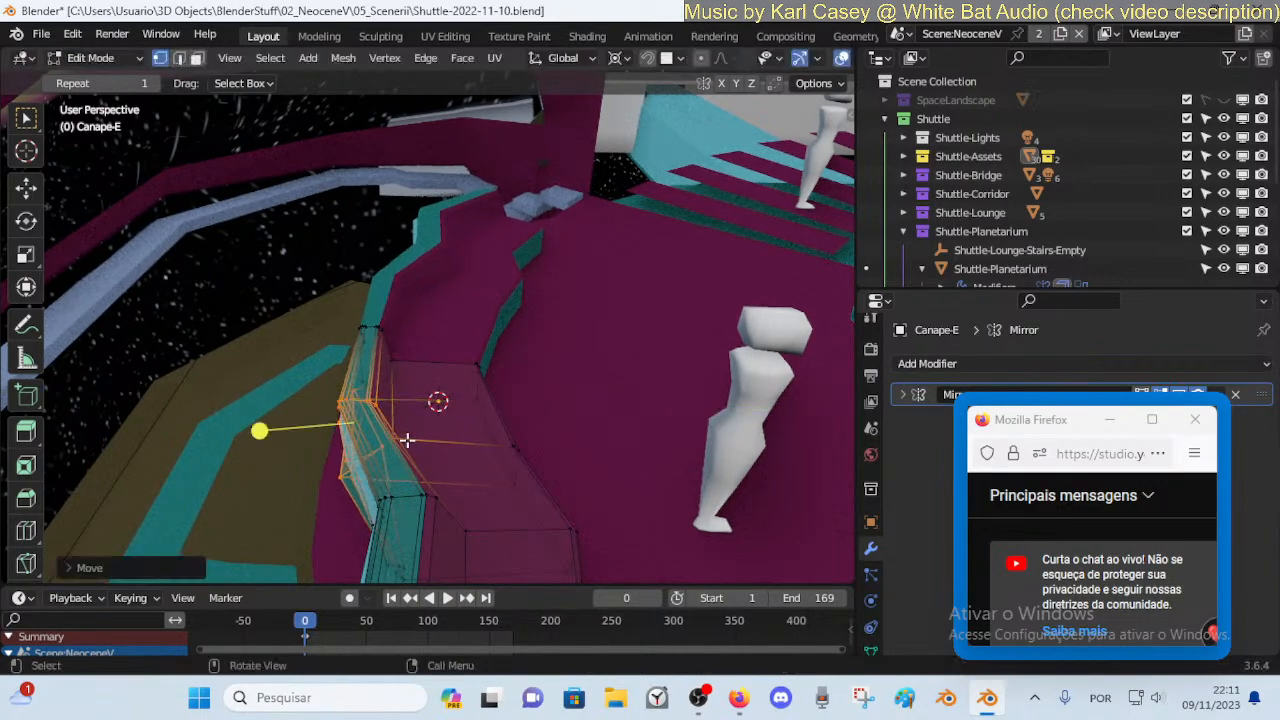
From behind the couch, move the stray vertex at the lower back edge about 0.13 m along the global Y axis
{"action": "key", "text": "shift+grave"}
{"action": "key", "text": "a"}
{"action": "key", "text": "w"}
{"action": "left_click", "coordinate": [406, 440]}
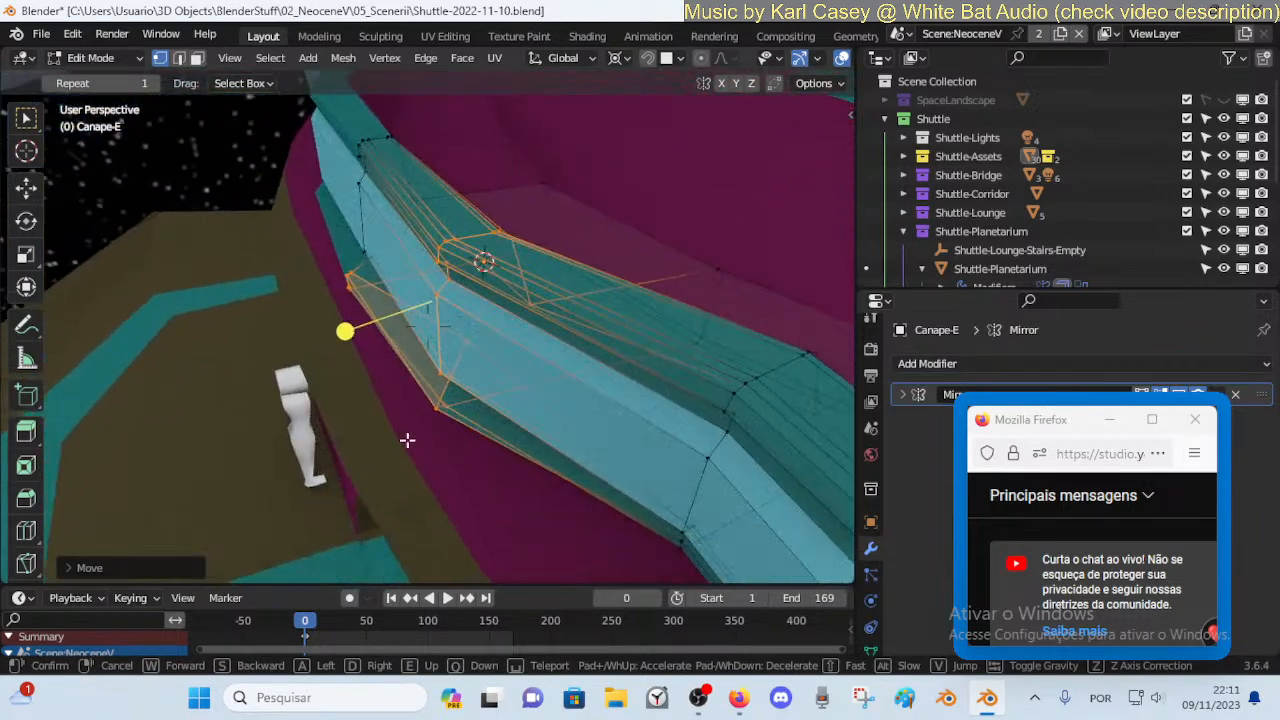
{"action": "left_click", "coordinate": [480, 337]}
{"action": "key", "text": "g"}
{"action": "key", "text": "y"}
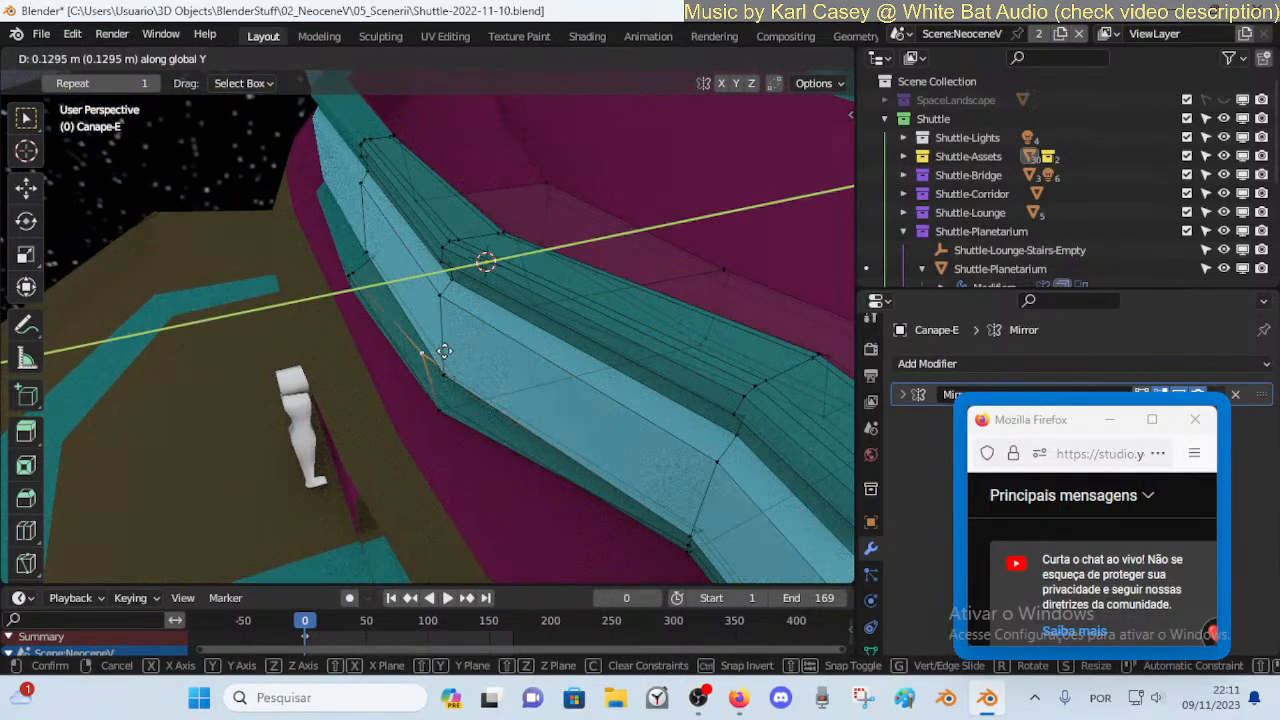
{"action": "left_click", "coordinate": [444, 351]}
Slide the stray lower back vertex along its edge and shift it along the global X axis towards its crosswise loop
{"action": "middle_click_drag", "start_coordinate": [411, 346], "coordinate": [548, 260], "text": "shift"}
{"action": "middle_click_drag", "start_coordinate": [548, 260], "coordinate": [349, 240], "text": "shift"}
{"action": "key", "text": "shift+v"}
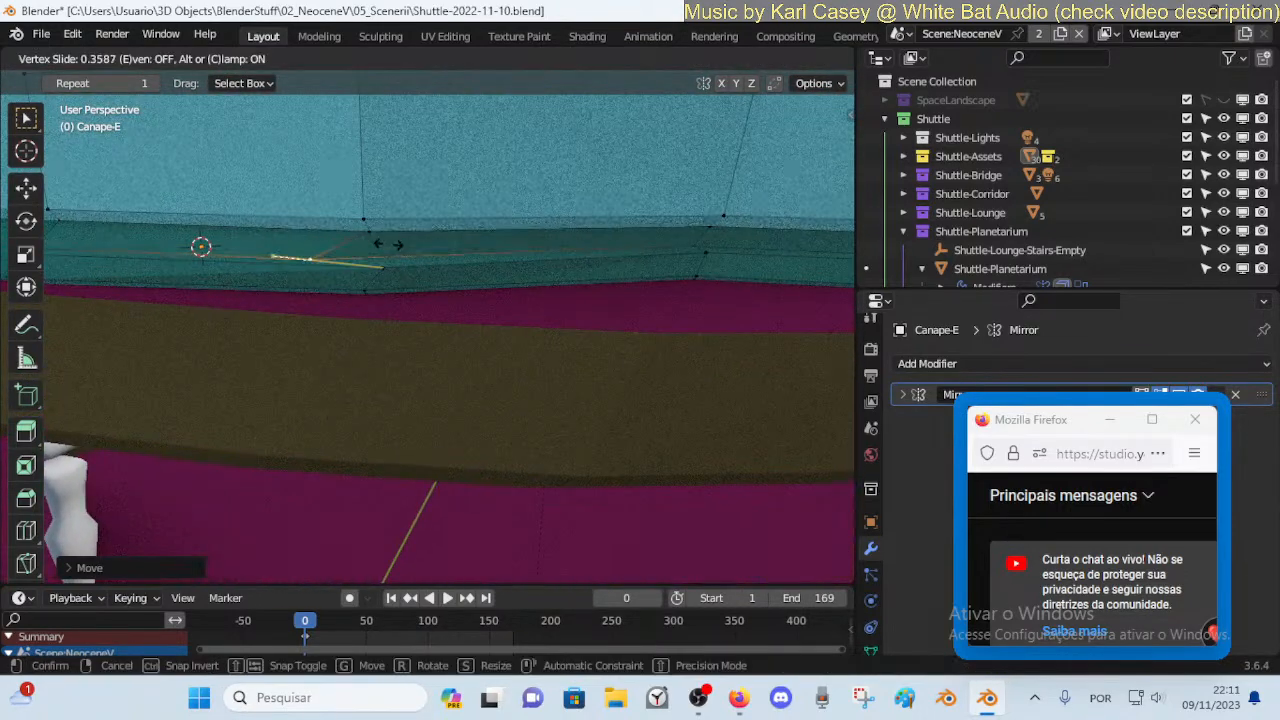
{"action": "left_click", "coordinate": [349, 254]}
{"action": "key", "text": "g"}
{"action": "key", "text": "x"}
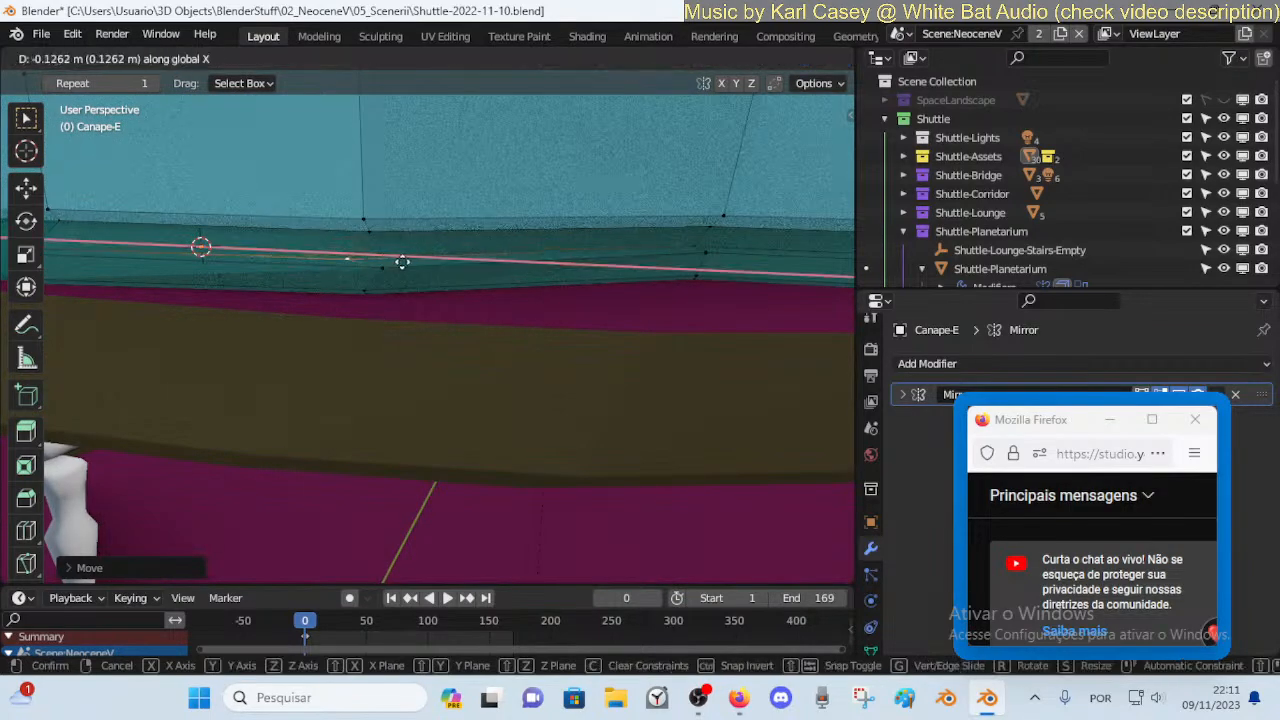
{"action": "left_click", "coordinate": [417, 262]}
Align the lower back vertex with its loop by moving it about 0.03 m along global X, and check the couch's back
{"action": "key", "text": "shift+grave"}
{"action": "key", "text": "d"}
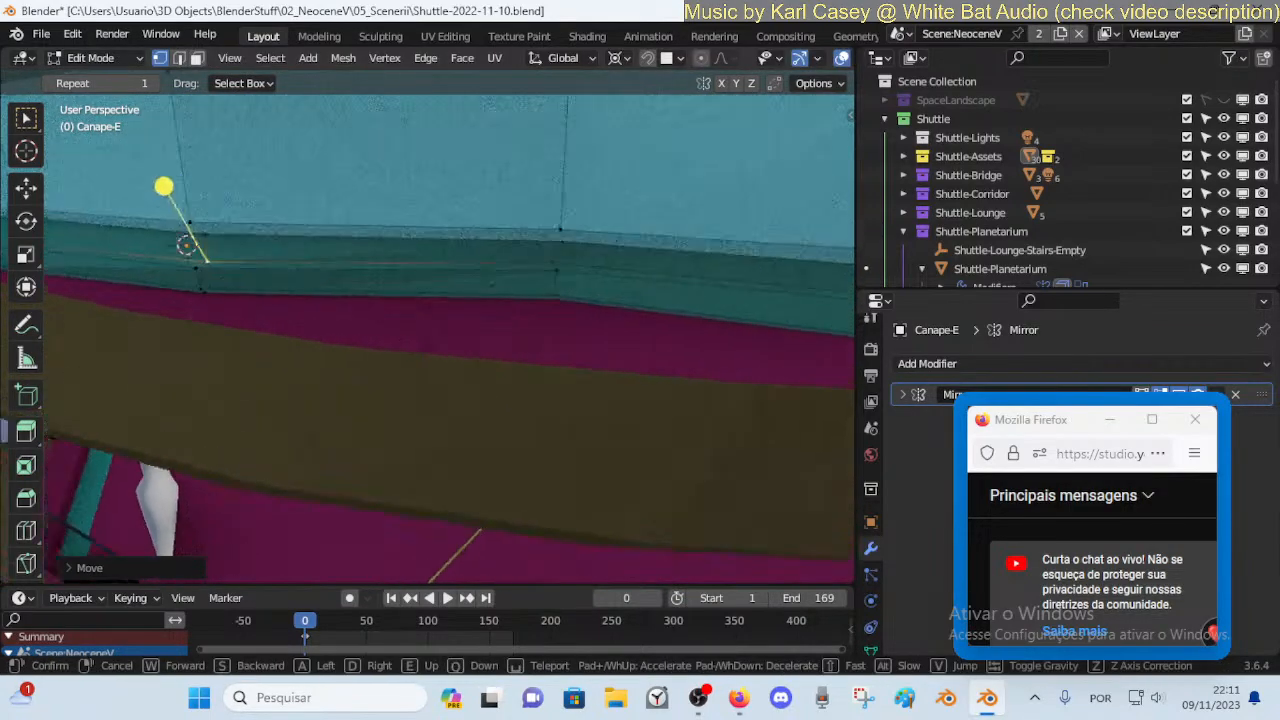
{"action": "left_click", "coordinate": [446, 260]}
{"action": "key", "text": "shift+grave"}
{"action": "key", "text": "a"}
{"action": "key", "text": "a"}
{"action": "left_click", "coordinate": [492, 283]}
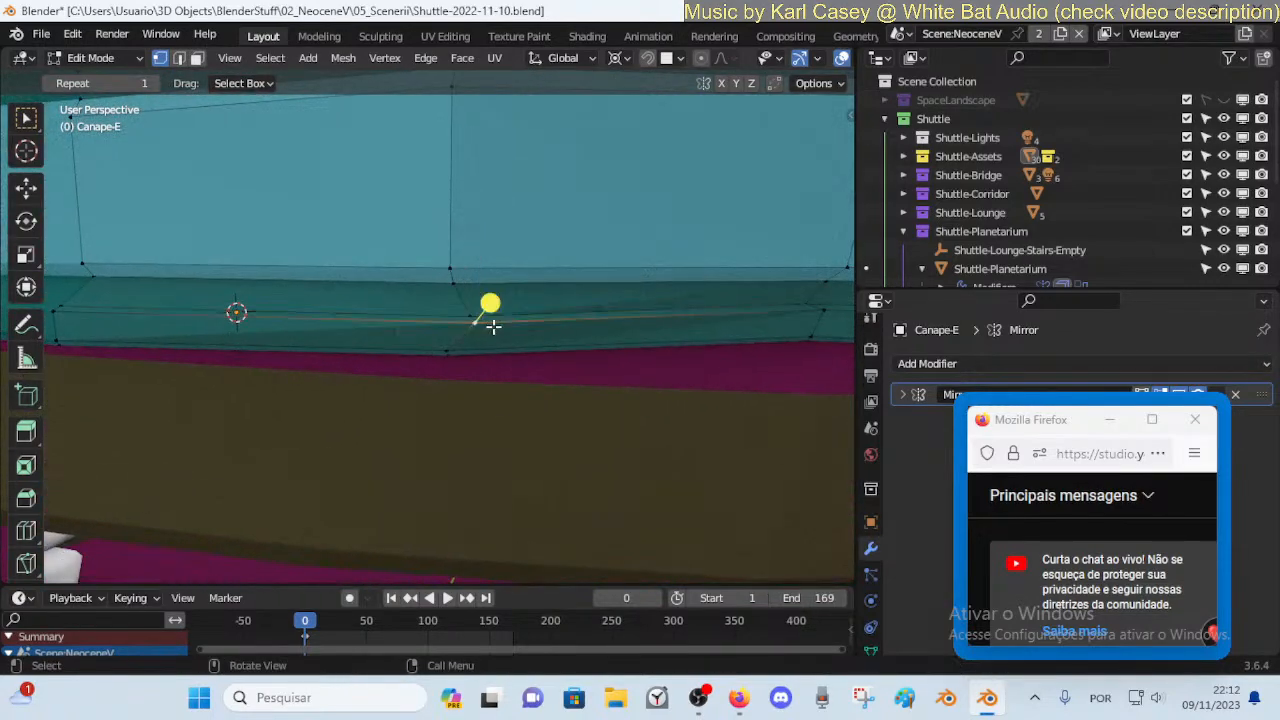
{"action": "key", "text": "g"}
{"action": "key", "text": "x"}
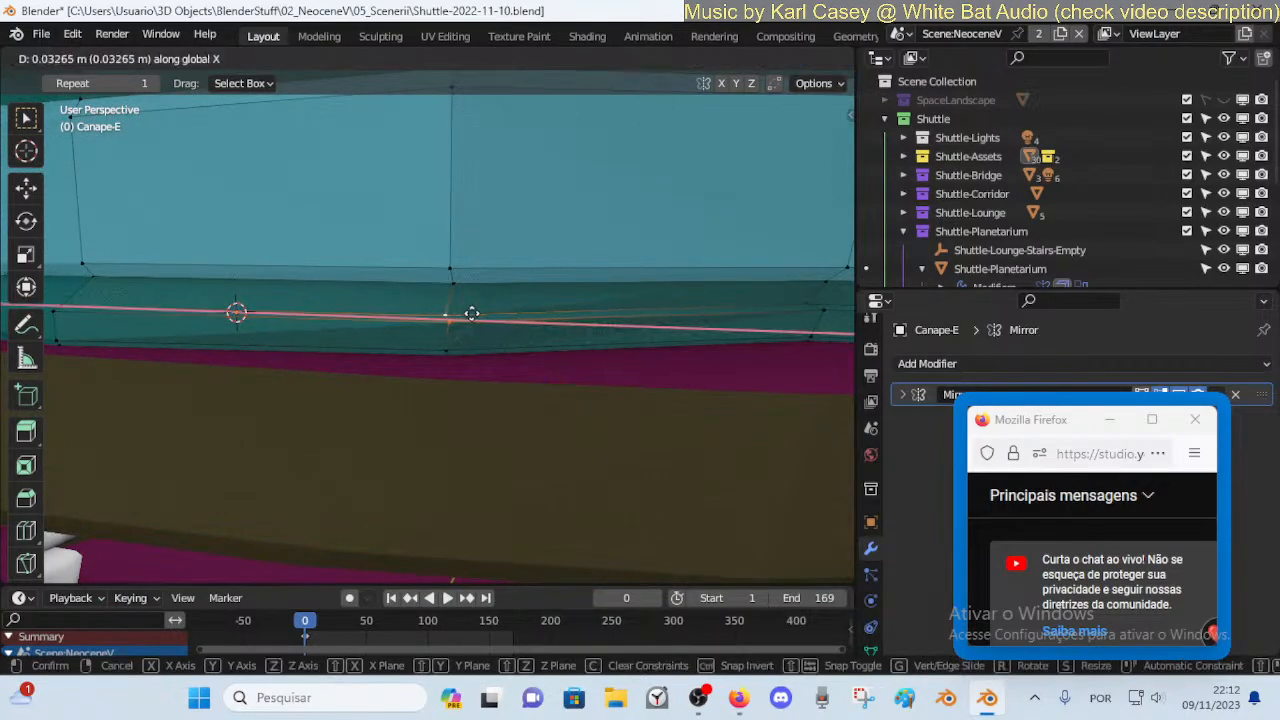
{"action": "left_click", "coordinate": [471, 313]}
{"action": "key", "text": "shift+grave"}
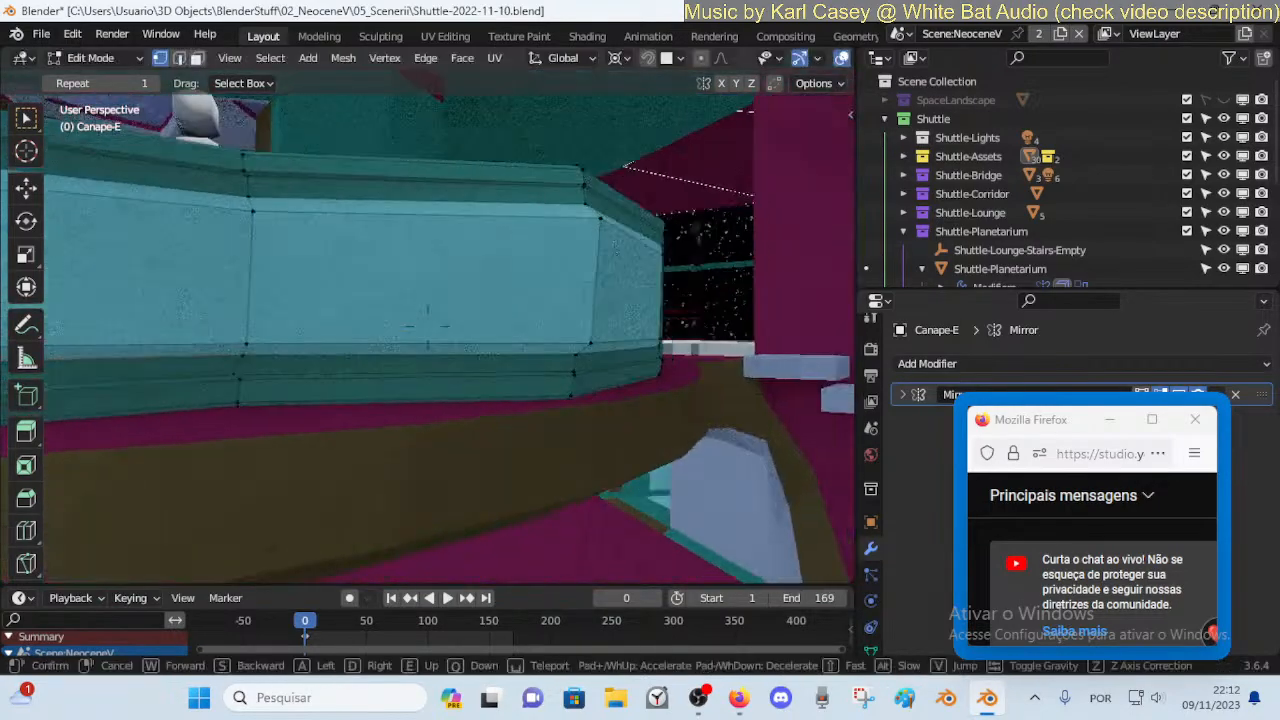
{"action": "key", "text": "d"}
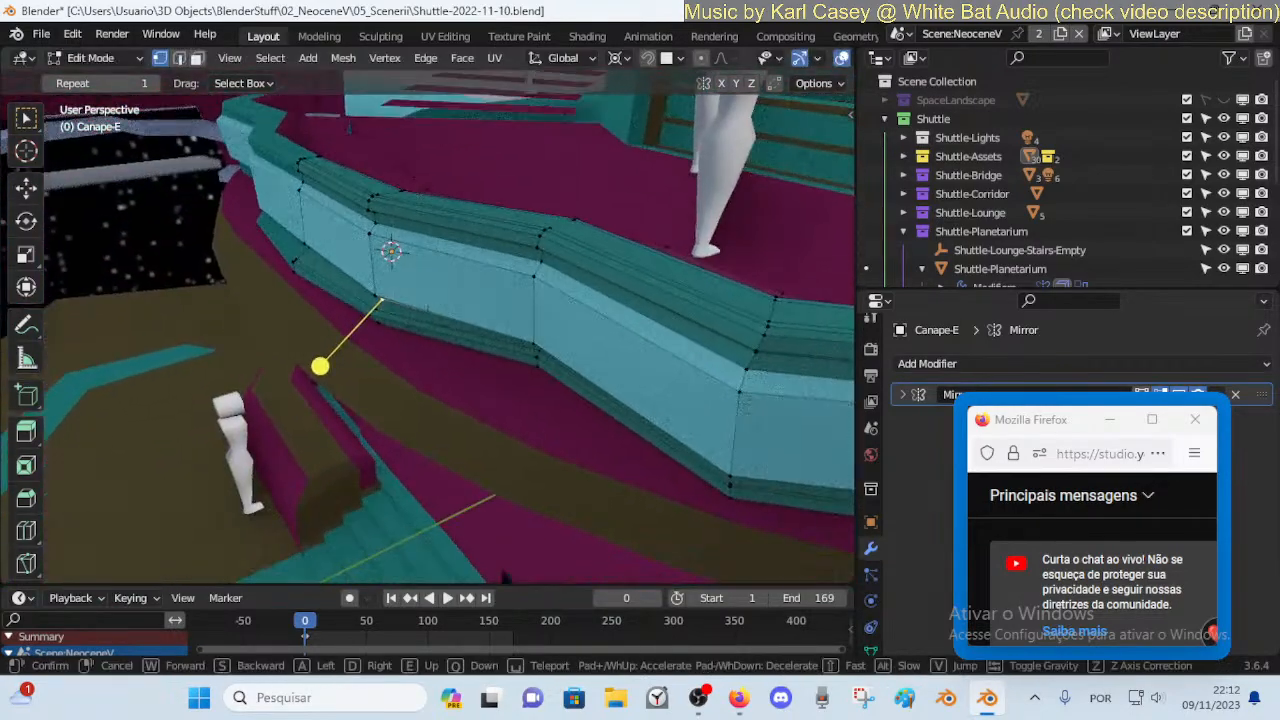
Select the back, top and inner backrest vertices of the kinked crosswise loop and move them about 0.2 m along global Y
{"action": "left_click", "coordinate": [548, 277]}
{"action": "key", "text": "alt+a"}
{"action": "key", "text": "c"}
{"action": "left_click_drag", "start_coordinate": [565, 251], "coordinate": [575, 227]}
{"action": "right_click", "coordinate": [575, 227]}
{"action": "key", "text": "alt+z"}
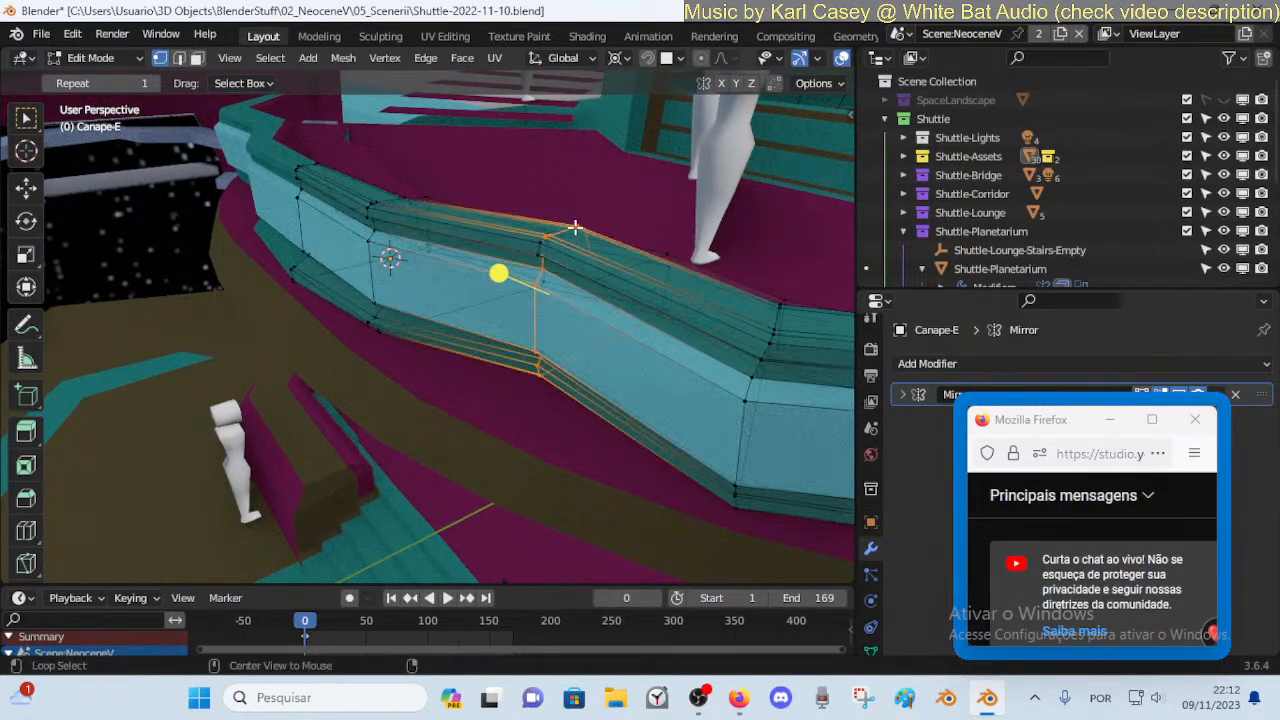
{"action": "key", "text": "shift+grave"}
{"action": "key", "text": "a"}
{"action": "left_click", "coordinate": [512, 340]}
{"action": "key", "text": "shift+grave"}
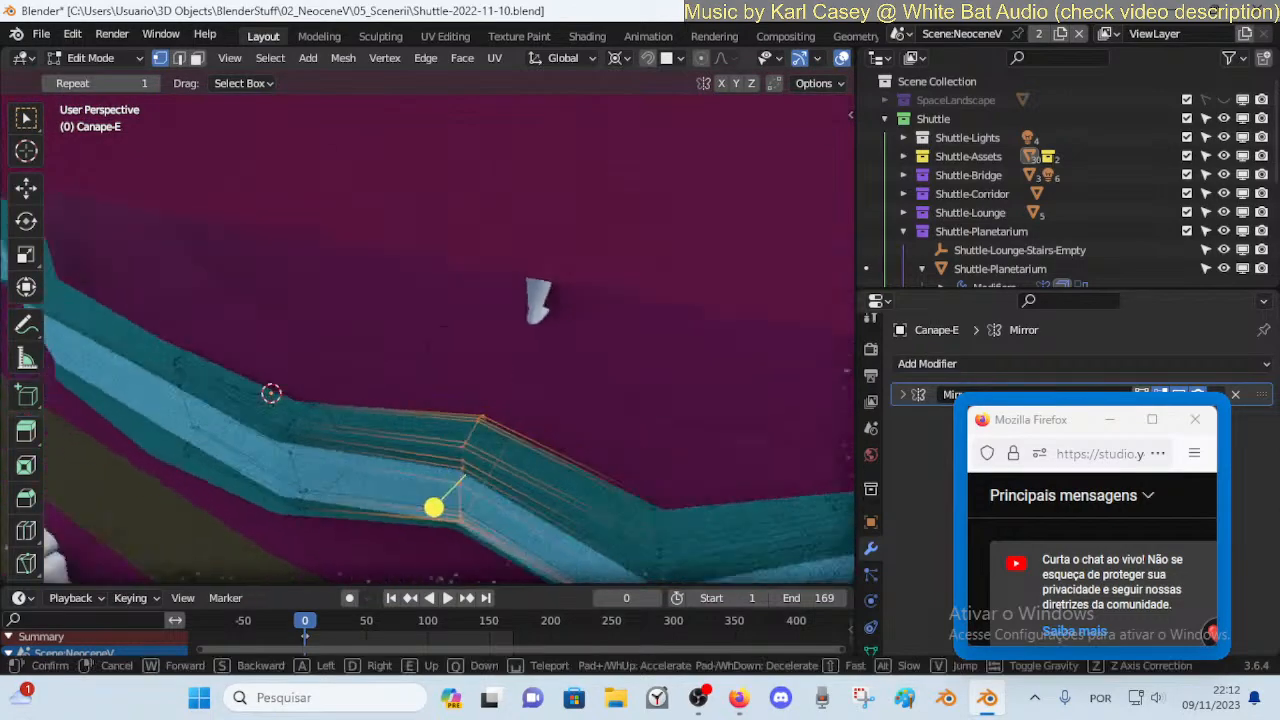
{"action": "left_click", "coordinate": [534, 437]}
{"action": "key", "text": "shift+grave"}
{"action": "key", "text": "d"}
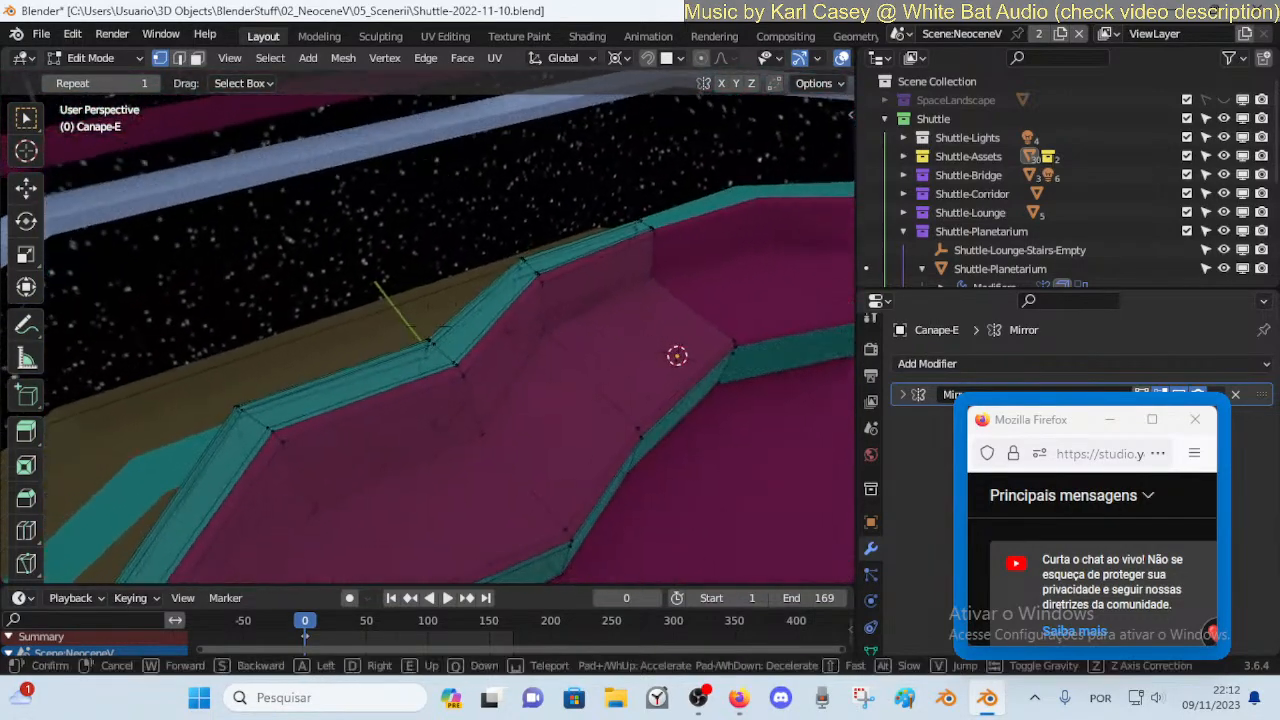
{"action": "left_click", "coordinate": [542, 453]}
{"action": "key", "text": "c"}
{"action": "mouse_move", "coordinate": [440, 430]}
{"action": "left_mouse_down"}
{"action": "mouse_move", "coordinate": [432, 354]}
{"action": "mouse_move", "coordinate": [474, 429]}
{"action": "left_mouse_up"}
{"action": "right_click", "coordinate": [448, 449]}
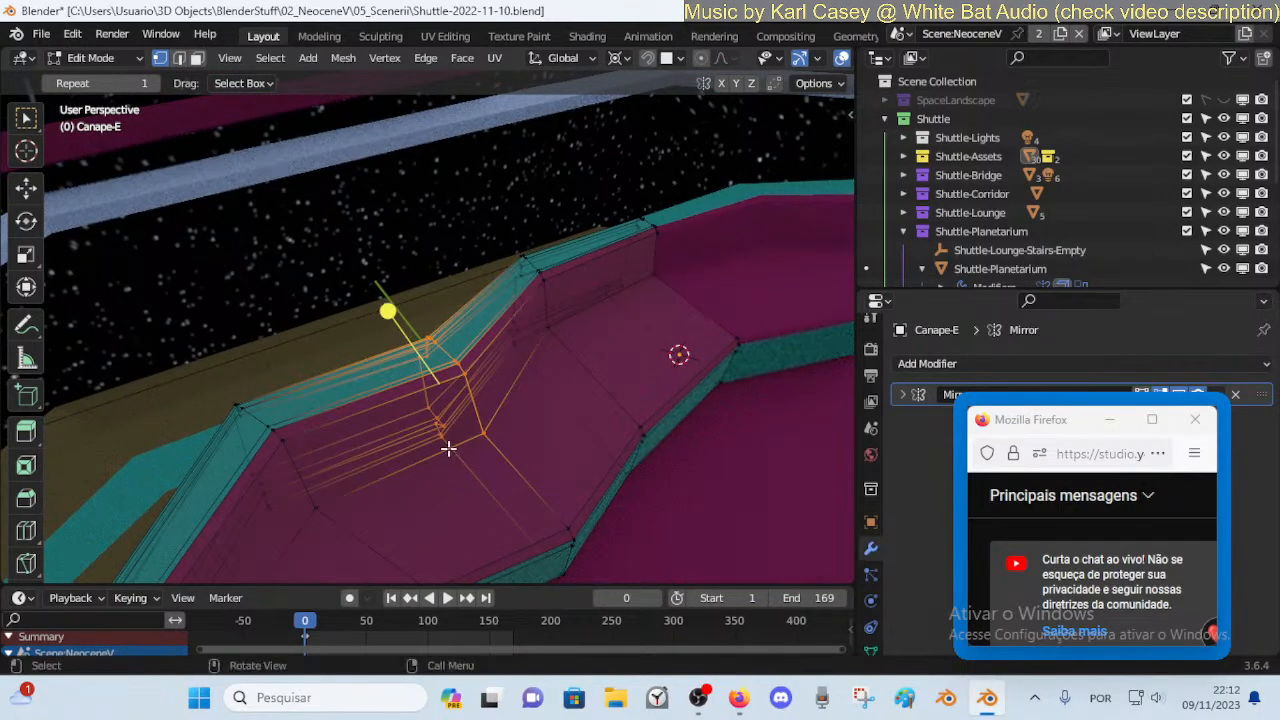
{"action": "key", "text": "shift+grave"}
{"action": "key", "text": "a"}
{"action": "left_click", "coordinate": [494, 440]}
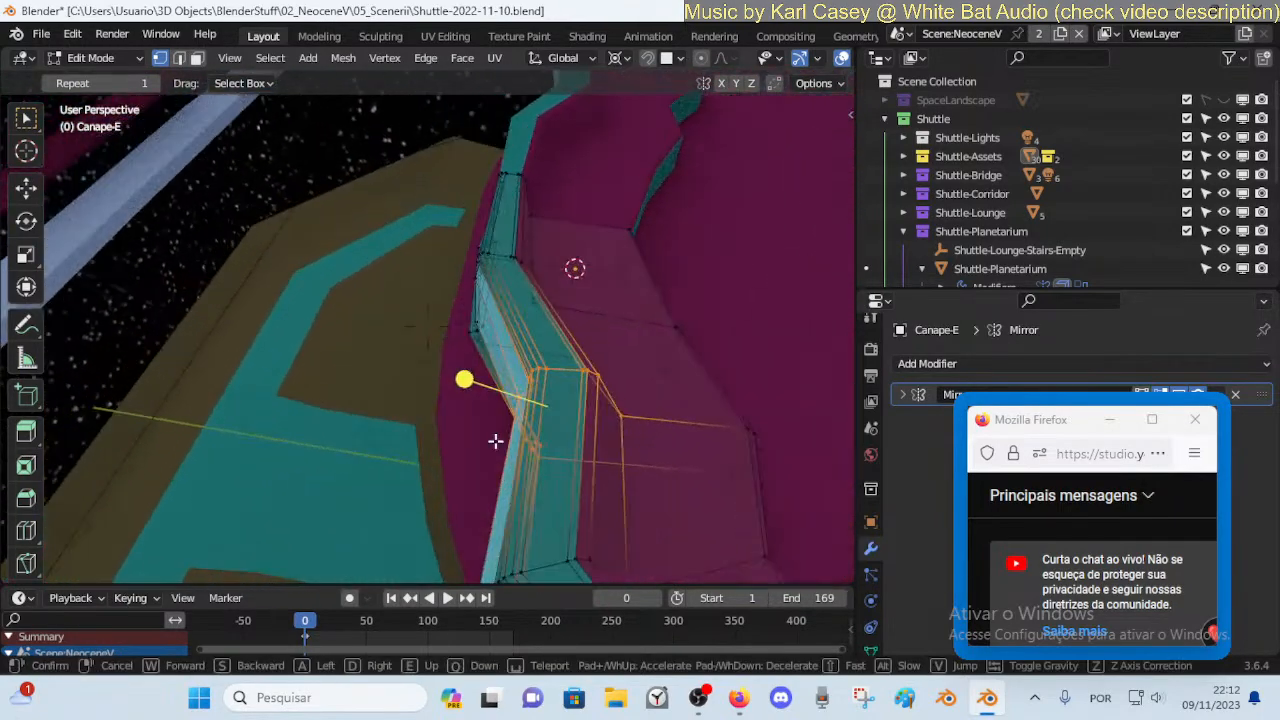
{"action": "key", "text": "g"}
{"action": "key", "text": "y"}
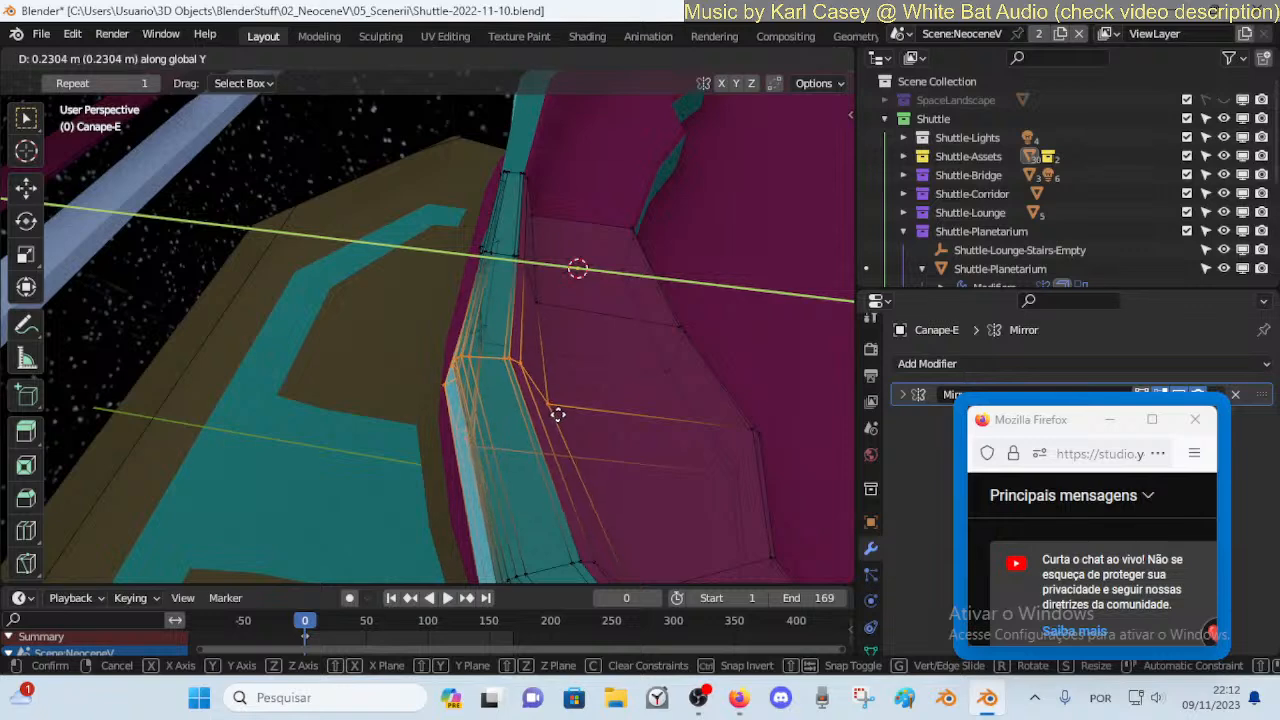
{"action": "left_click", "coordinate": [567, 415]}
Nudge individual vertices where that loop's backrest meets the seat slightly along global Y to even out the curve
{"action": "key", "text": "alt+a"}
{"action": "key", "text": "g"}
{"action": "key", "text": "y"}
{"action": "left_click", "coordinate": [579, 406]}
{"action": "left_click", "coordinate": [541, 358]}
{"action": "key", "text": "g"}
{"action": "key", "text": "y"}
{"action": "left_click", "coordinate": [551, 365]}
{"action": "left_click", "coordinate": [554, 395]}
{"action": "key", "text": "g"}
{"action": "key", "text": "y"}
{"action": "left_click", "coordinate": [562, 392]}
Move the seat's front-edge vertices of neighbouring crosswise loops along global Y, the second loop by about 0.11 m, and save the file
{"action": "key", "text": "alt+a"}
{"action": "key", "text": "c"}
{"action": "left_click_drag", "start_coordinate": [757, 430], "coordinate": [754, 460]}
{"action": "right_click", "coordinate": [780, 434]}
{"action": "key", "text": "g"}
{"action": "key", "text": "y"}
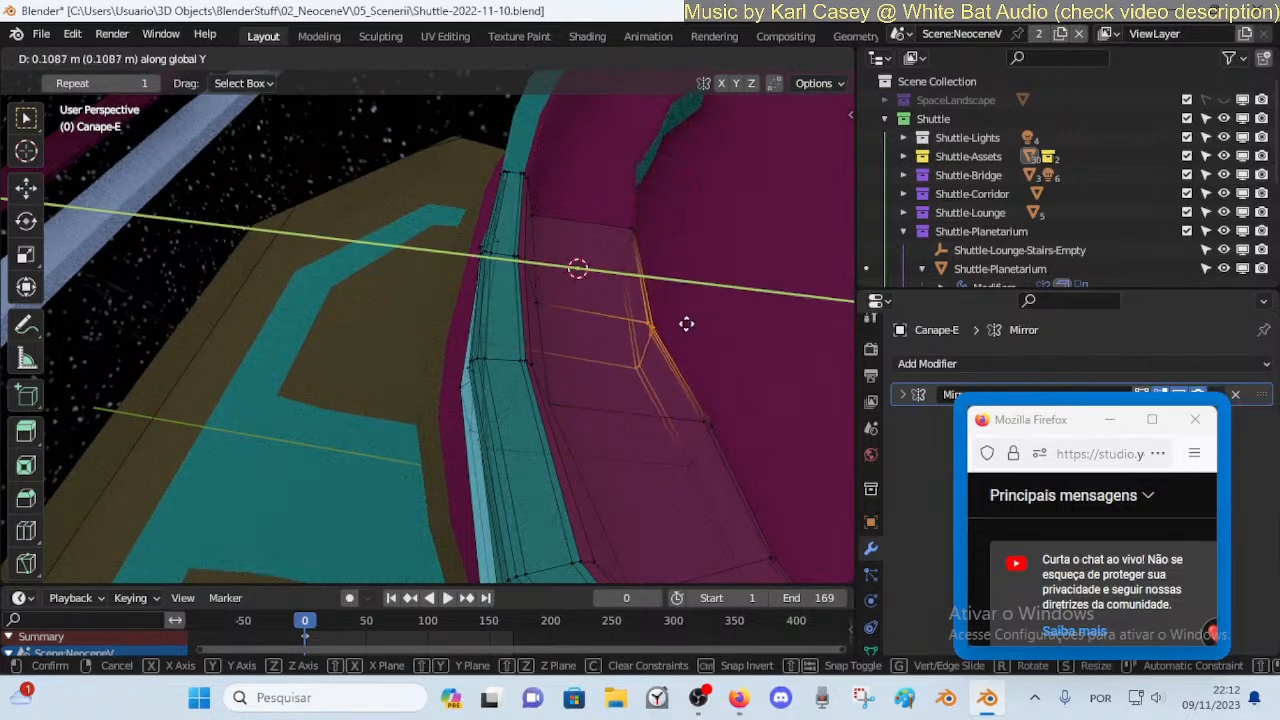
{"action": "left_click", "coordinate": [686, 323]}
{"action": "key", "text": "Tab"}
{"action": "key", "text": "shift+grave"}
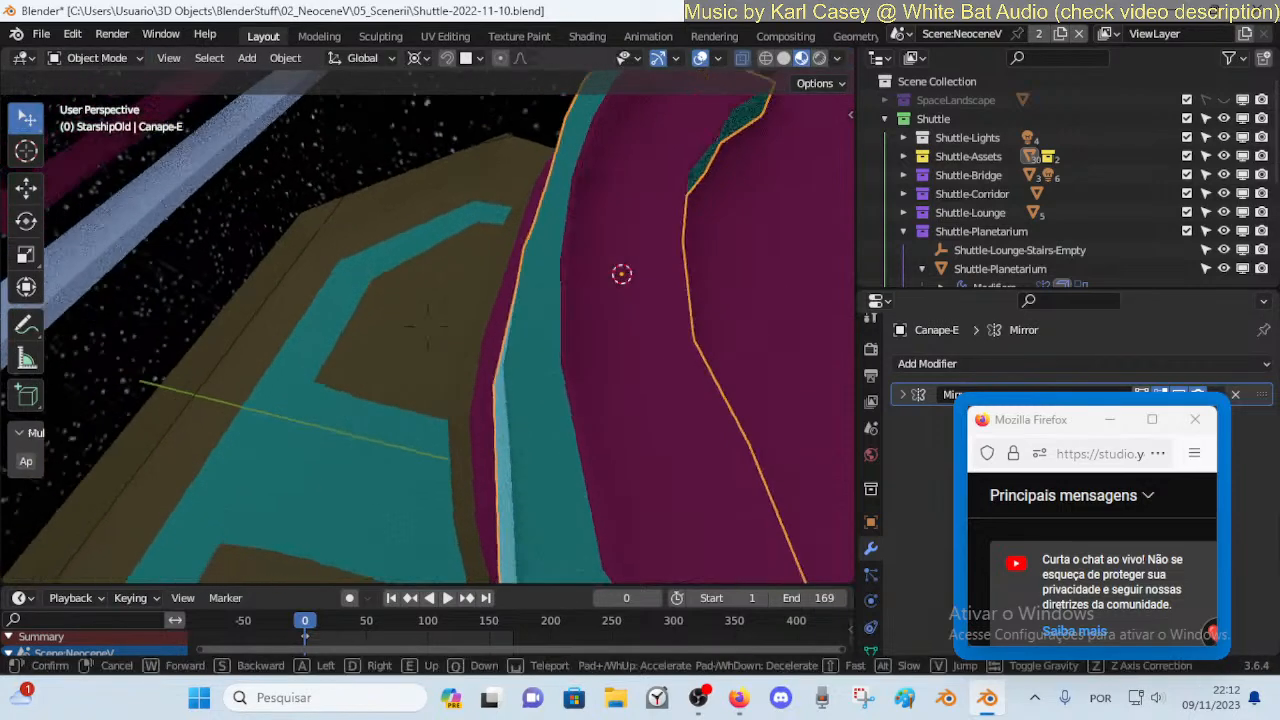
{"action": "key", "text": "s"}
{"action": "key", "text": "w"}
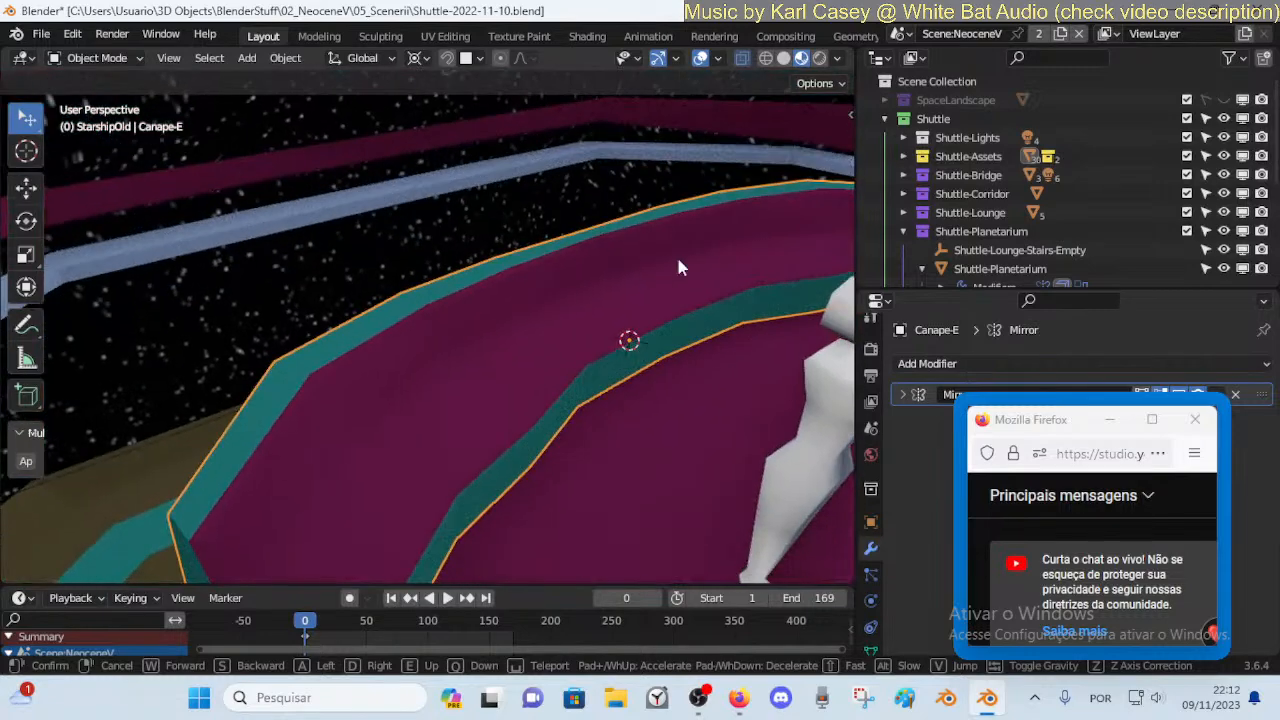
{"action": "left_click", "coordinate": [540, 322]}
{"action": "key", "text": "ctrl+s"}
Move the upper and lower front-edge vertices at the middle of the seat about 0.07 m along global Y
{"action": "key", "text": "Tab"}
{"action": "left_click", "coordinate": [532, 414]}
{"action": "left_click", "coordinate": [531, 462], "text": "ctrl"}
{"action": "key", "text": "g"}
{"action": "key", "text": "y"}
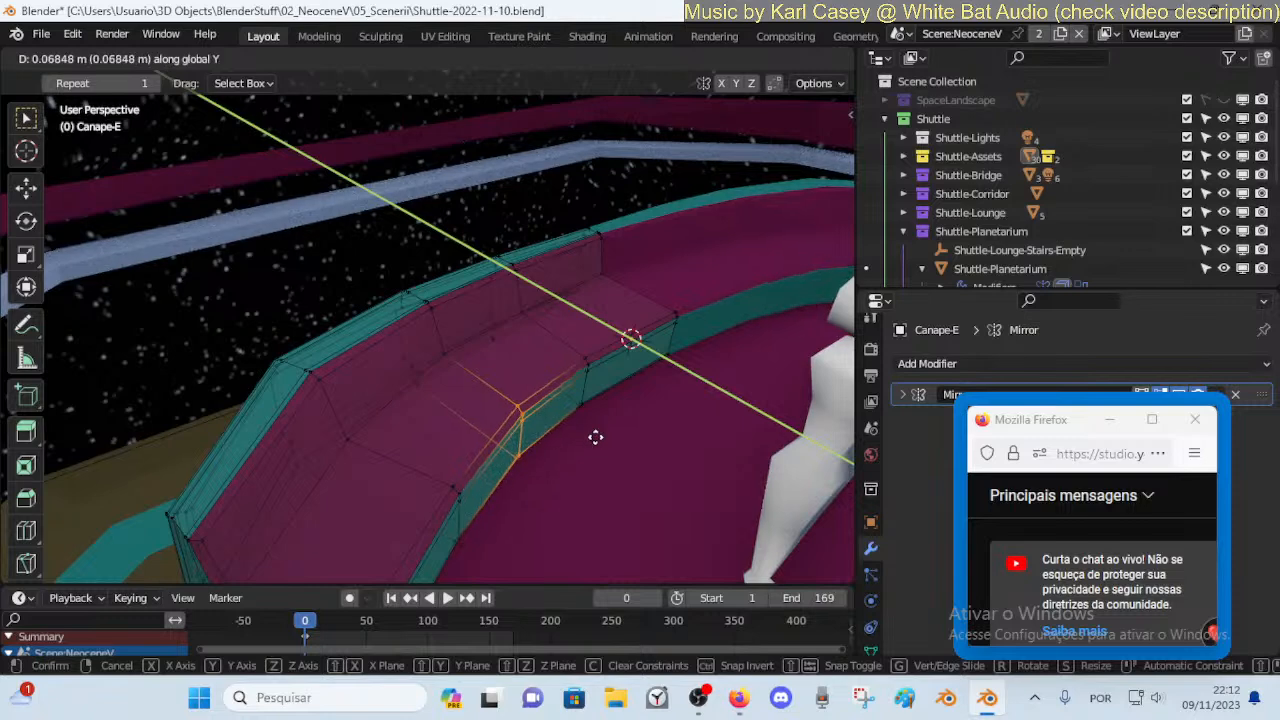
{"action": "left_click", "coordinate": [599, 438]}
Select the seat-front vertices of the adjacent crosswise loop and shift them slightly along global Y to smooth the front curve
{"action": "key", "text": "alt+a"}
{"action": "key", "text": "c"}
{"action": "mouse_move", "coordinate": [596, 406]}
{"action": "left_mouse_down"}
{"action": "mouse_move", "coordinate": [589, 360]}
{"action": "mouse_move", "coordinate": [526, 439]}
{"action": "left_mouse_up"}
{"action": "key", "text": "Escape"}
{"action": "key", "text": "g"}
{"action": "key", "text": "y"}
{"action": "left_click", "coordinate": [551, 410]}
Move the seat-front vertices nearest the couch's mirror centre about -0.02 m along global Y and leave Edit Mode
{"action": "key", "text": "alt+a"}
{"action": "left_click", "coordinate": [680, 308]}
{"action": "key", "text": "g"}
{"action": "key", "text": "y"}
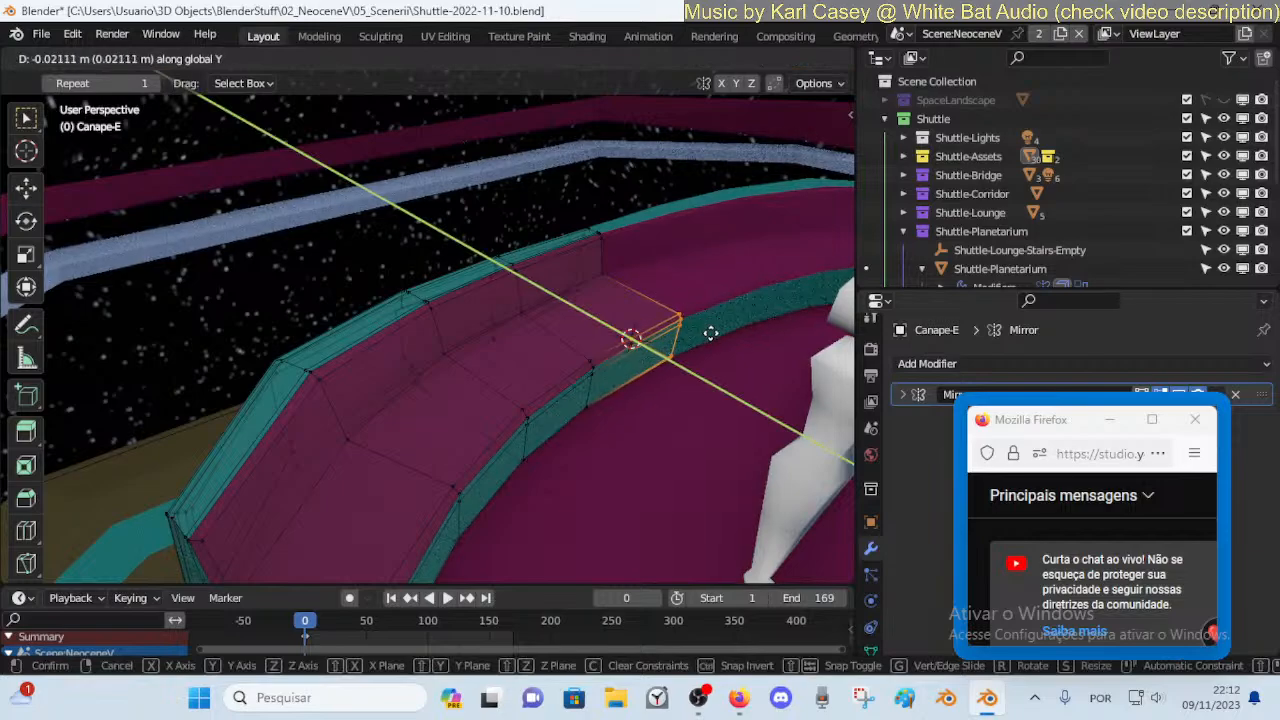
{"action": "left_click", "coordinate": [710, 333]}
{"action": "key", "text": "Tab"}
Examine the couch's curved outline and its back from several viewpoints around the lounge
{"action": "key", "text": "shift+grave"}
{"action": "key", "text": "s"}
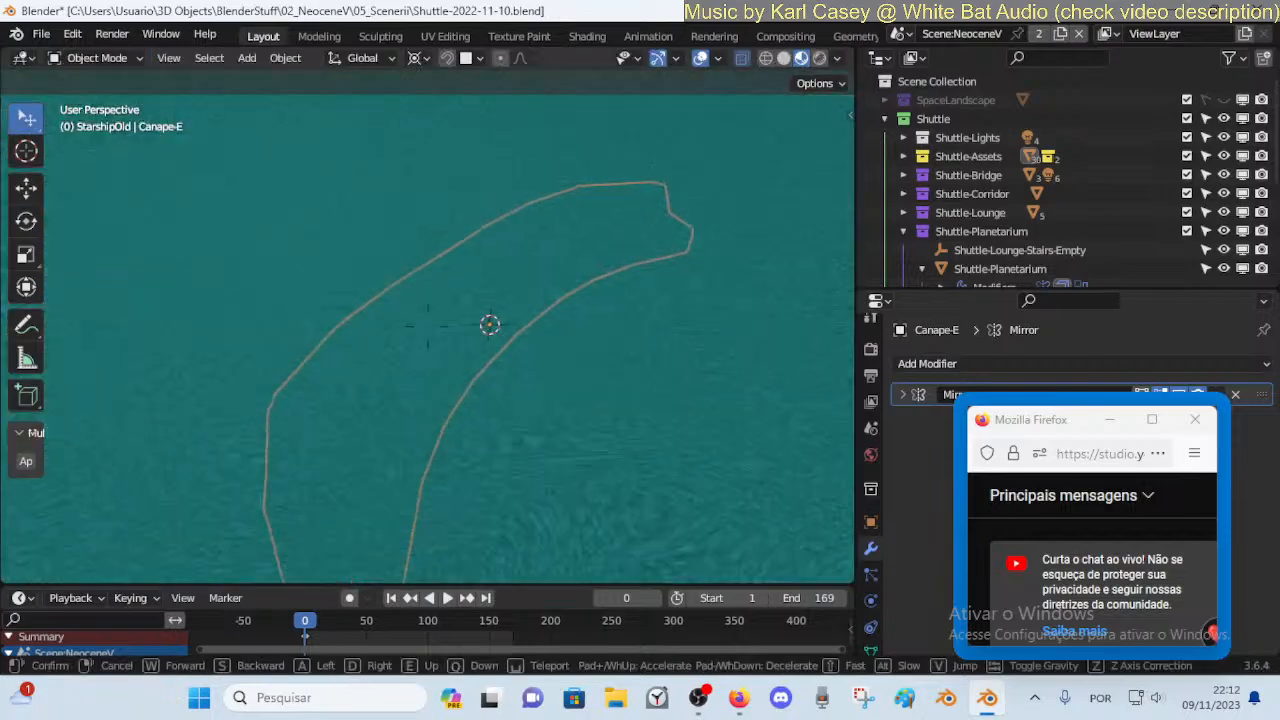
{"action": "key", "text": "w"}
{"action": "key", "text": "s"}
{"action": "key", "text": "q"}
{"action": "key", "text": "a"}
{"action": "key", "text": "w"}
{"action": "key", "text": "d"}
{"action": "key", "text": "a"}
{"action": "key", "text": "w"}
{"action": "key", "text": "Return"}
Check the face loop framing the couch's back panel in Edit Mode, return to Object Mode and save the file
{"action": "key", "text": "Tab"}
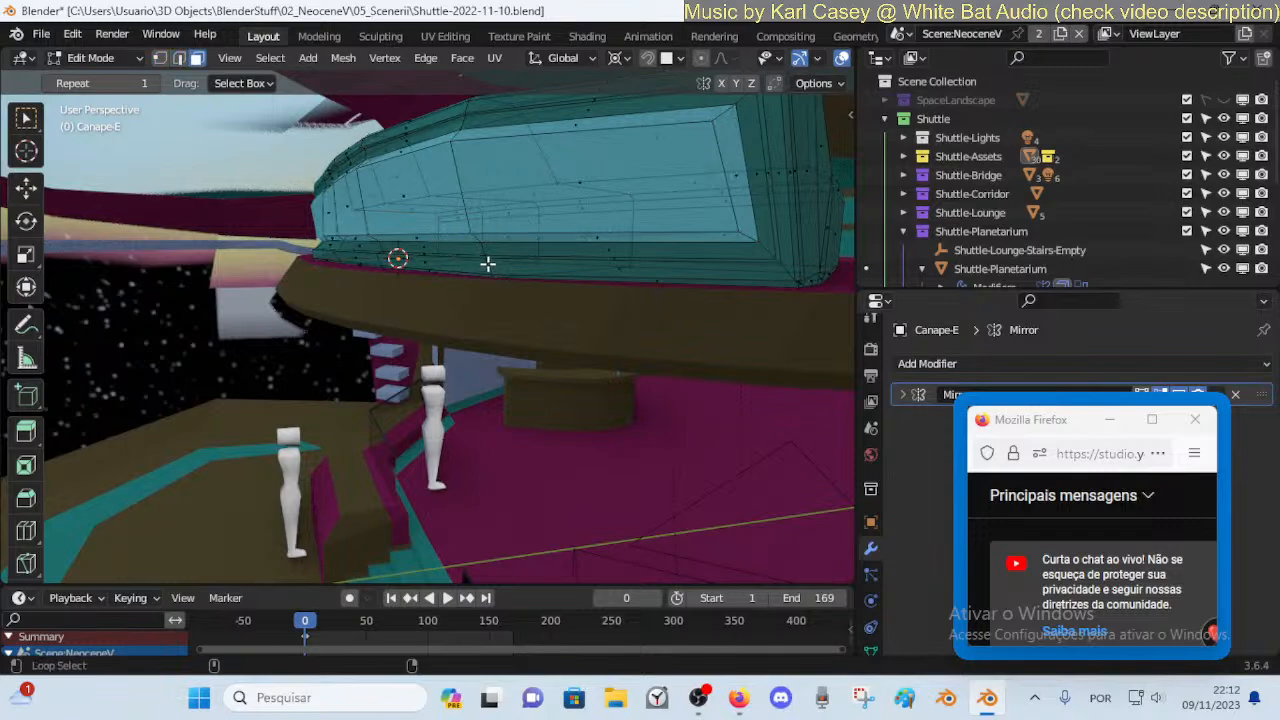
{"action": "key", "text": "shift+grave"}
{"action": "key", "text": "d"}
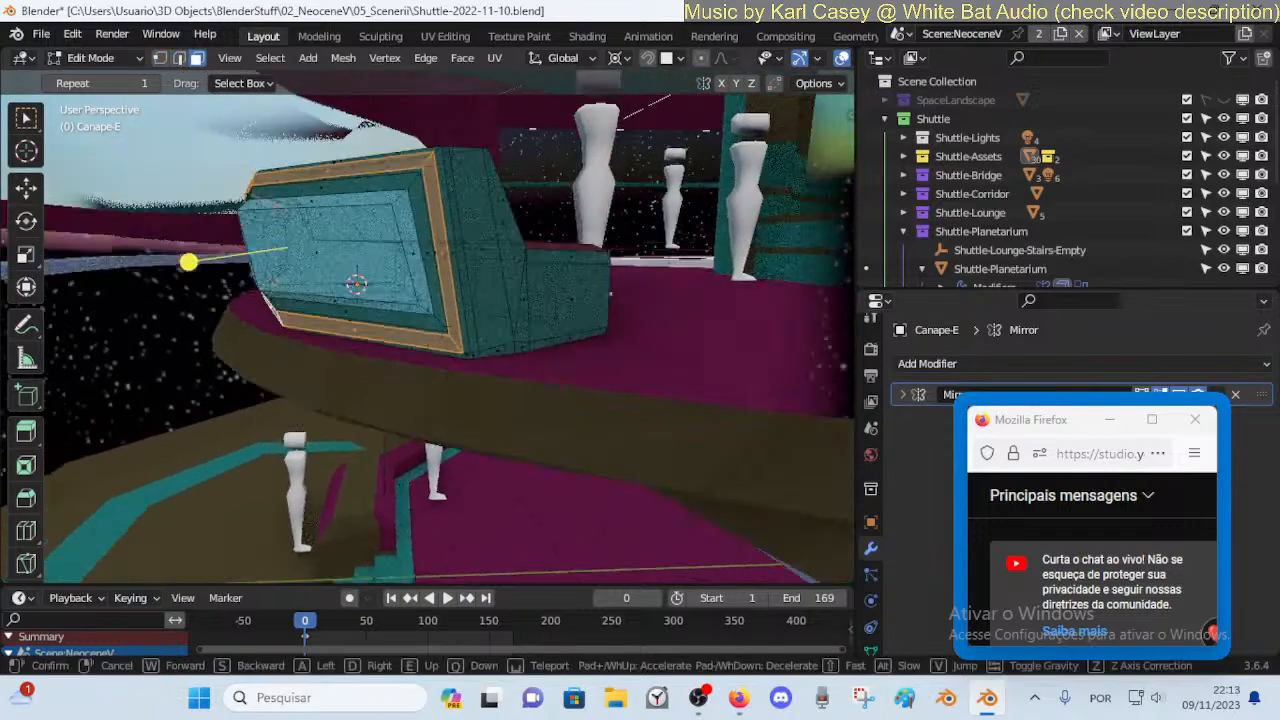
{"action": "key", "text": "Return"}
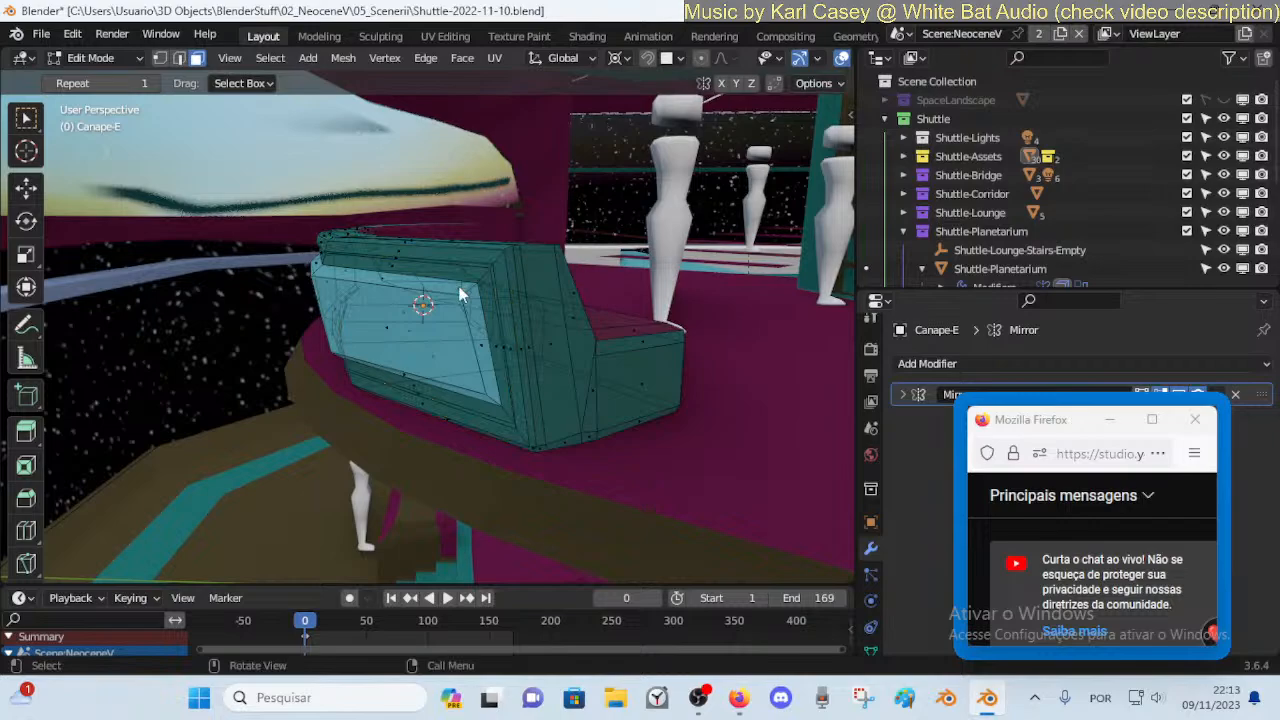
{"action": "key", "text": "Tab"}
{"action": "key", "text": "shift+grave"}
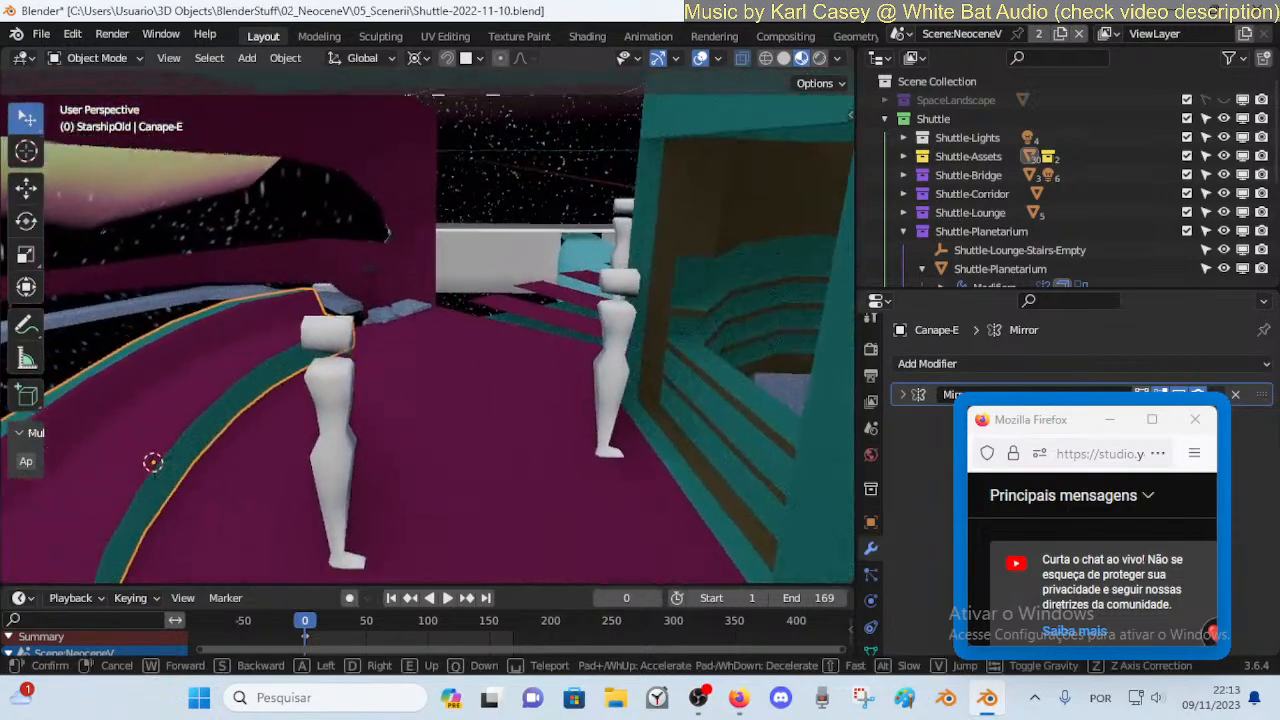
{"action": "key", "text": "ctrl+s"}
{"action": "left_click", "coordinate": [483, 276]}
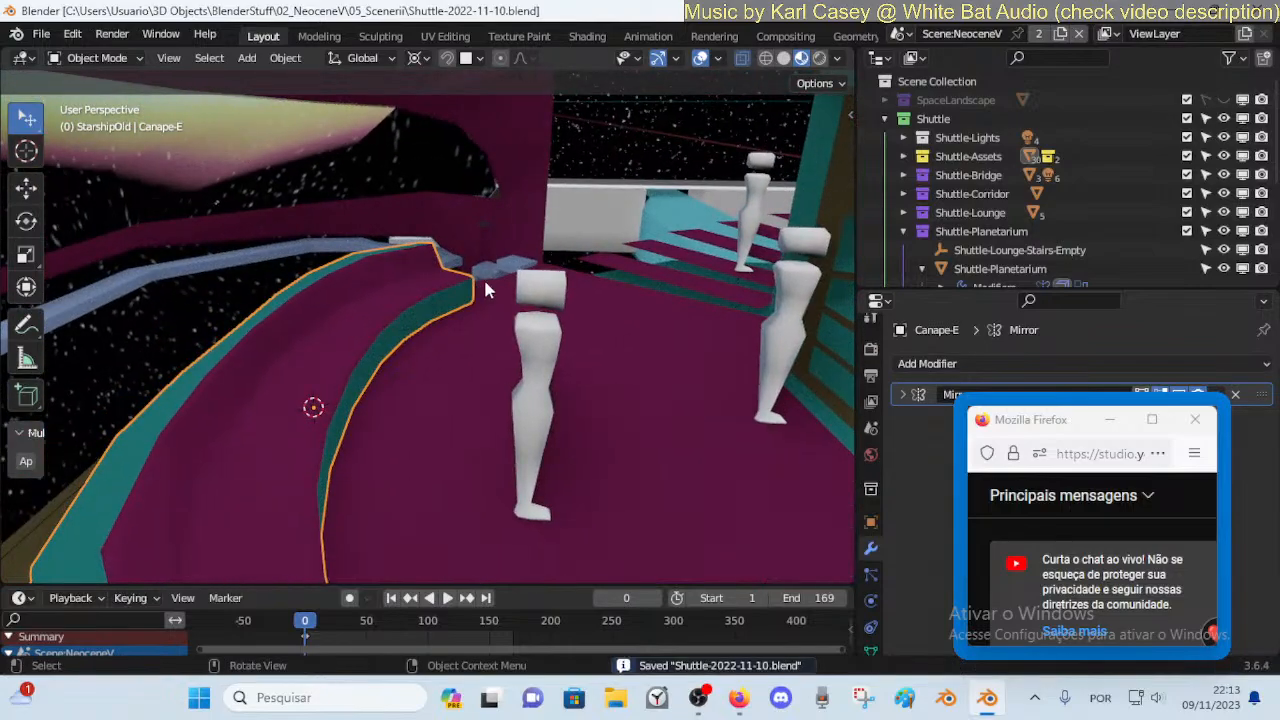
Examine the couch against the standing dummies and the surrounding lounge from several viewpoints
{"action": "key", "text": "shift+grave"}
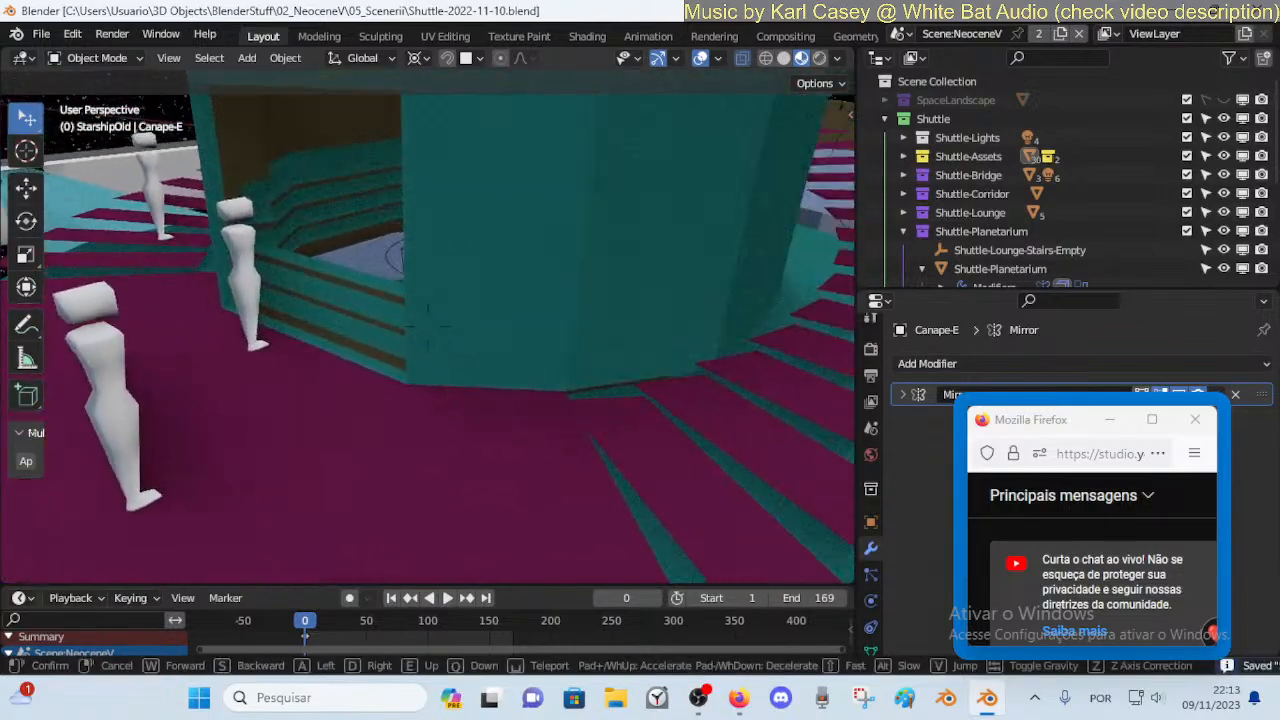
{"action": "key", "text": "a"}
{"action": "key", "text": "s"}
{"action": "key", "text": "d"}
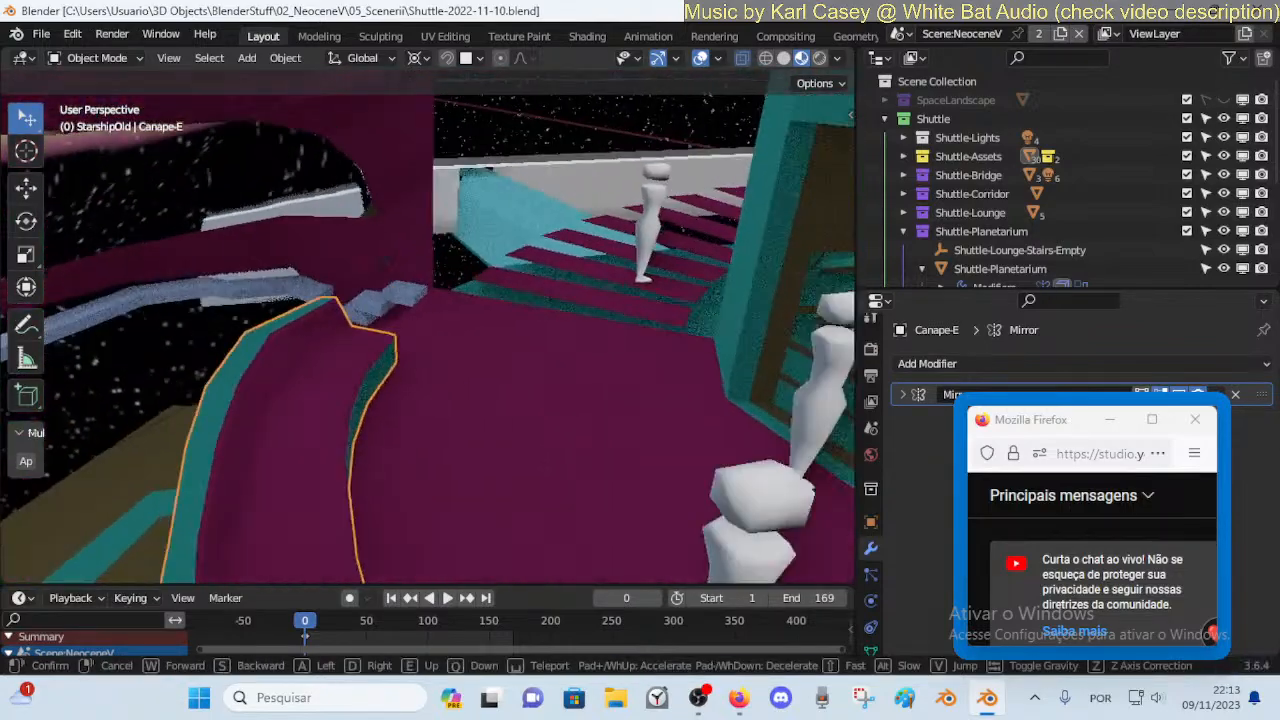
{"action": "key", "text": "d"}
{"action": "key", "text": "q"}
{"action": "key", "text": "s"}
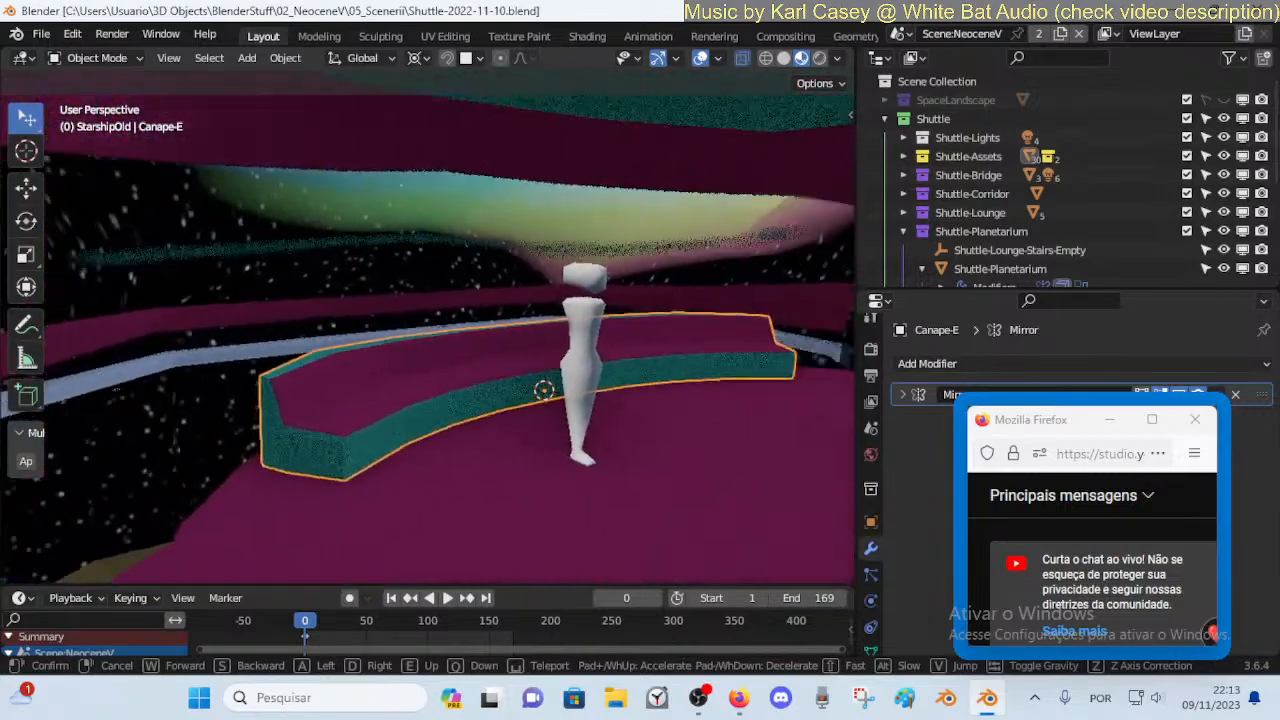
{"action": "key", "text": "a"}
{"action": "key", "text": "w"}
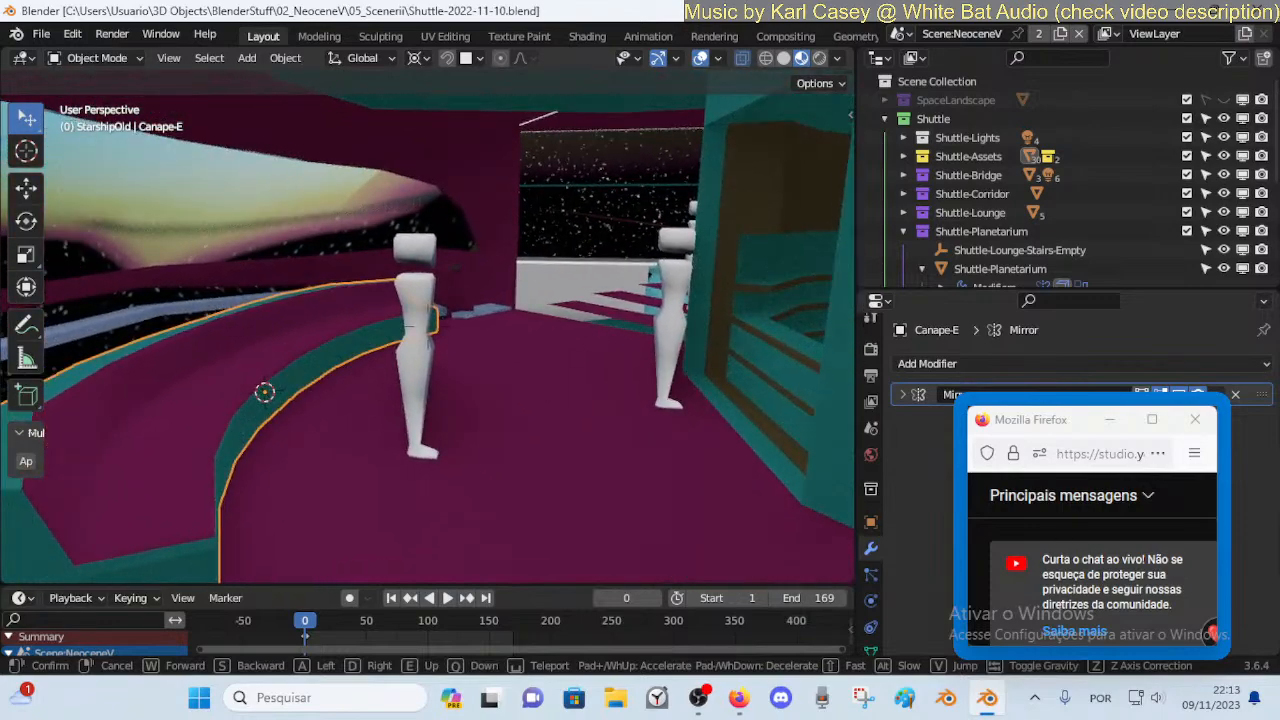
{"action": "left_click", "coordinate": [485, 279]}
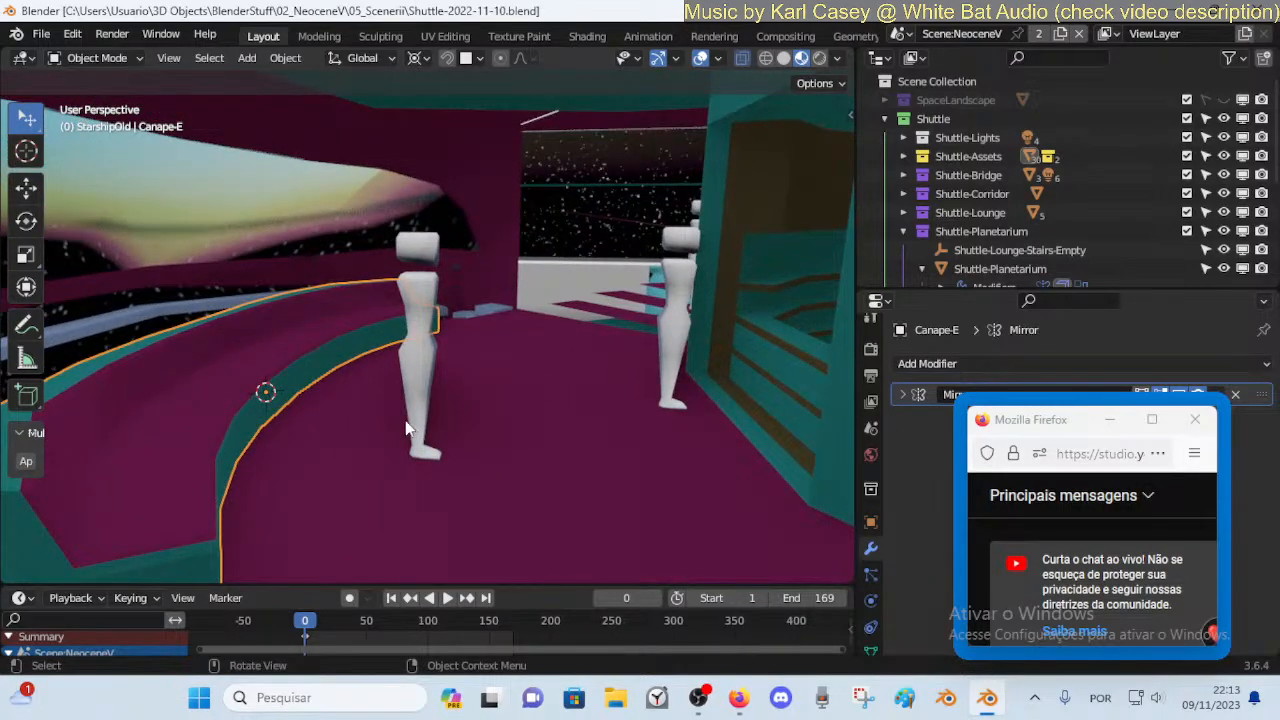
Select the Shuttle-Lounge object and open it in Edit Mode near the light-blue steps at the couch's end
{"action": "key", "text": "shift+grave"}
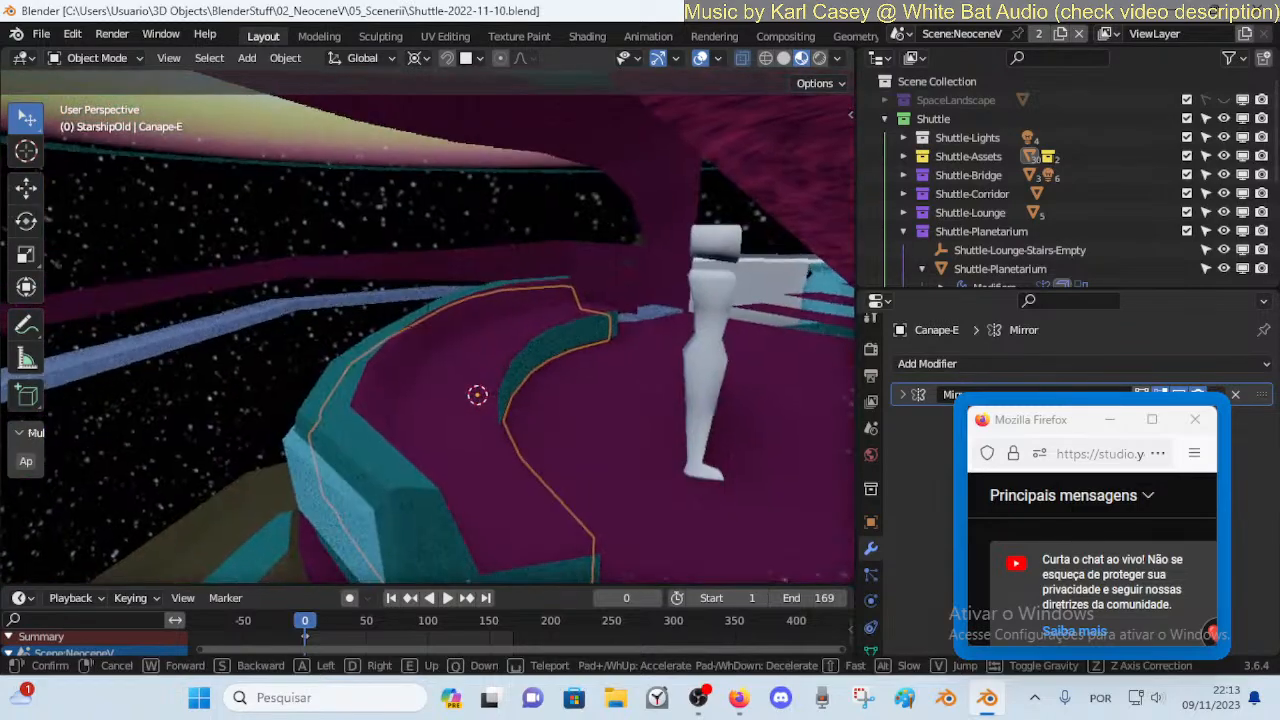
{"action": "key", "text": "d"}
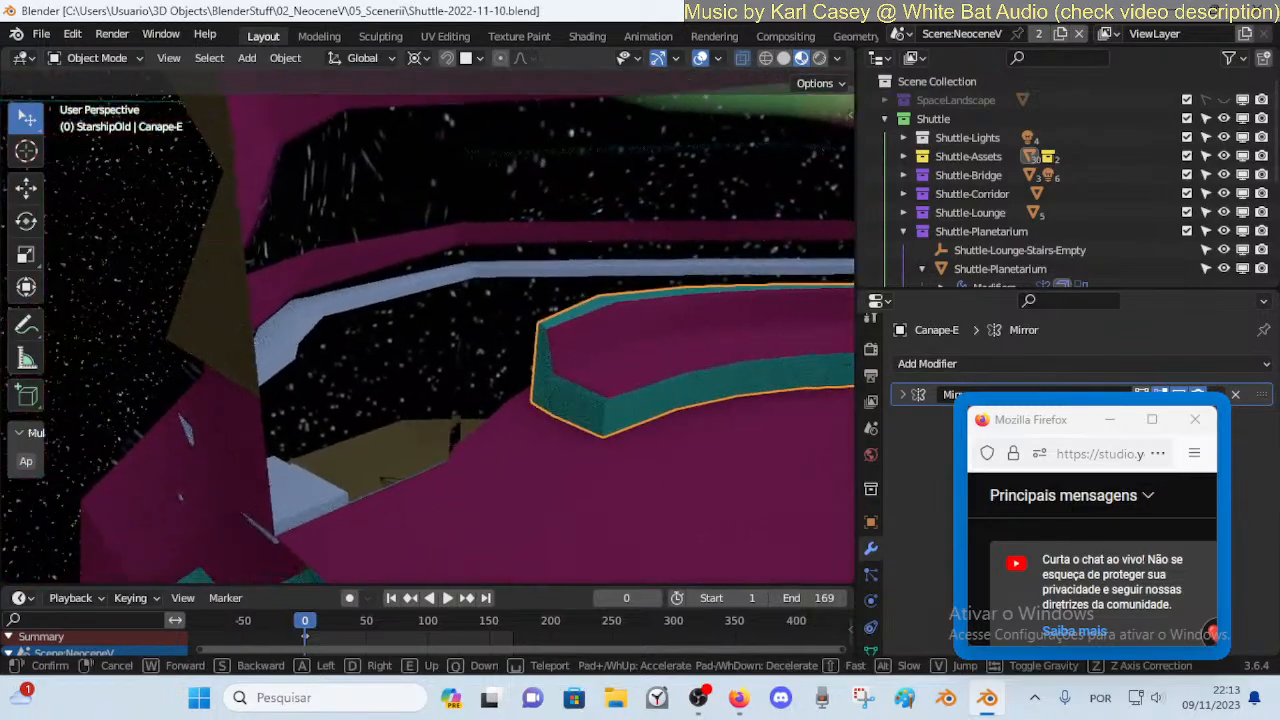
{"action": "key", "text": "w"}
{"action": "left_click", "coordinate": [413, 418]}
{"action": "left_click", "coordinate": [314, 398]}
{"action": "key", "text": "Tab"}
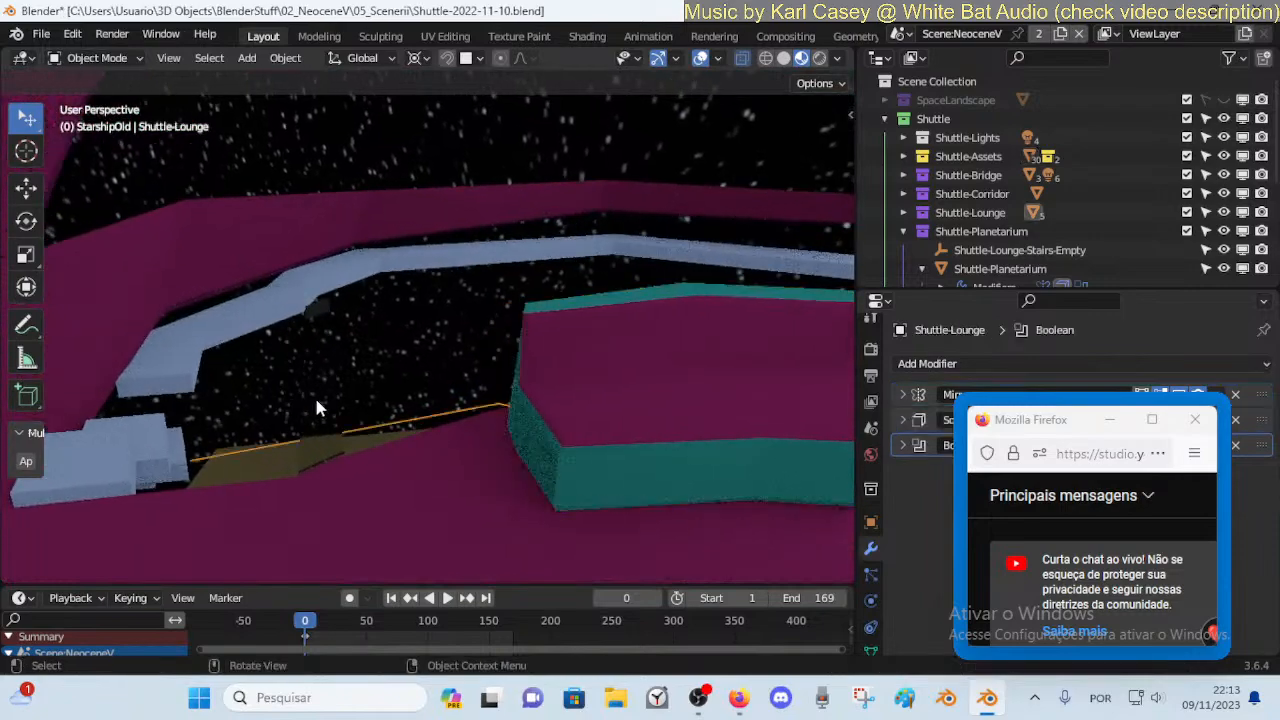
{"action": "key", "text": "Tab"}
{"action": "key", "text": "shift+grave"}
{"action": "key", "text": "s"}
{"action": "left_click", "coordinate": [433, 481]}
{"action": "key", "text": "Tab"}
{"action": "key", "text": "shift+grave"}
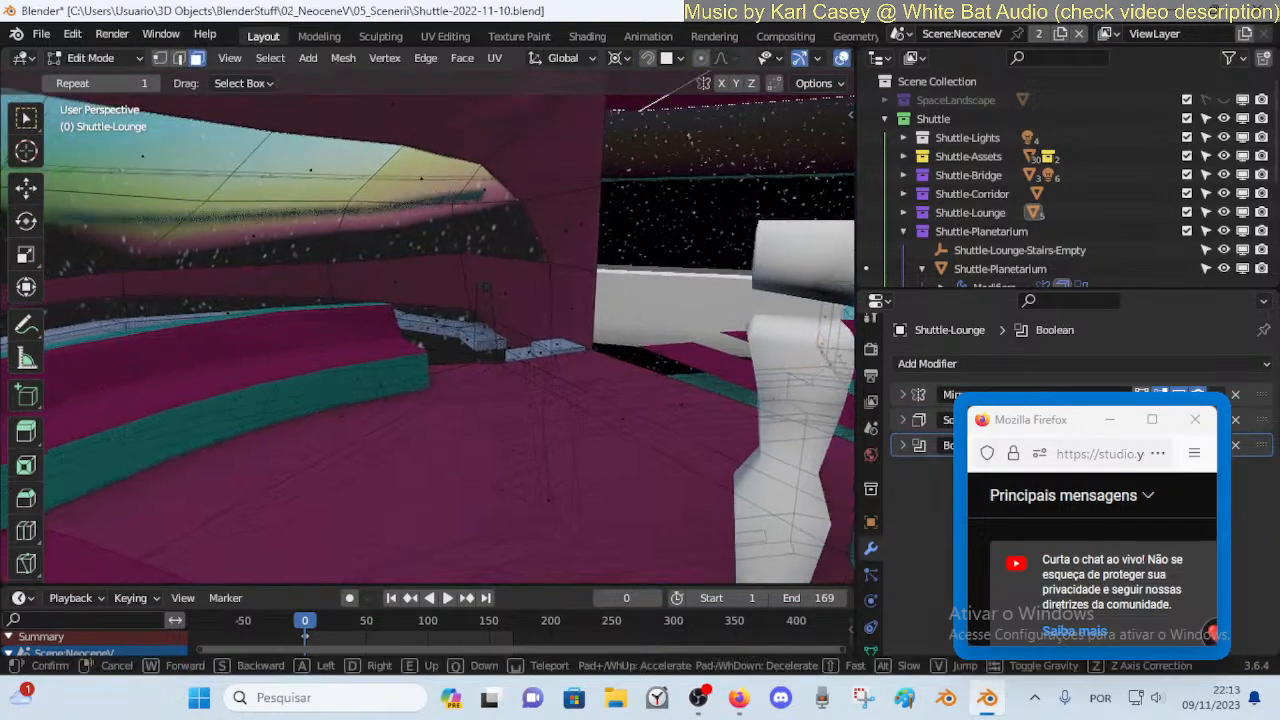
{"action": "key", "text": "w"}
{"action": "left_click", "coordinate": [464, 478]}
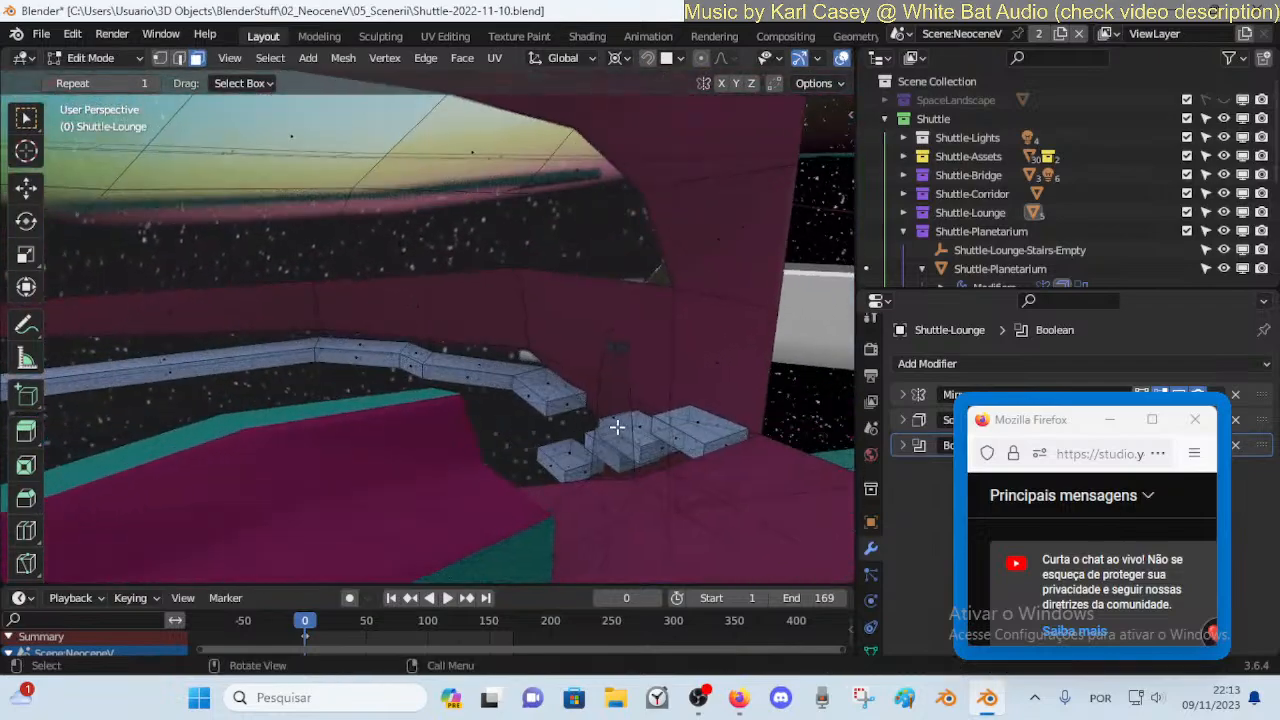
Examine the lounge floor edge between the couch and the light-blue steps, and save the file
{"action": "key", "text": "shift+grave"}
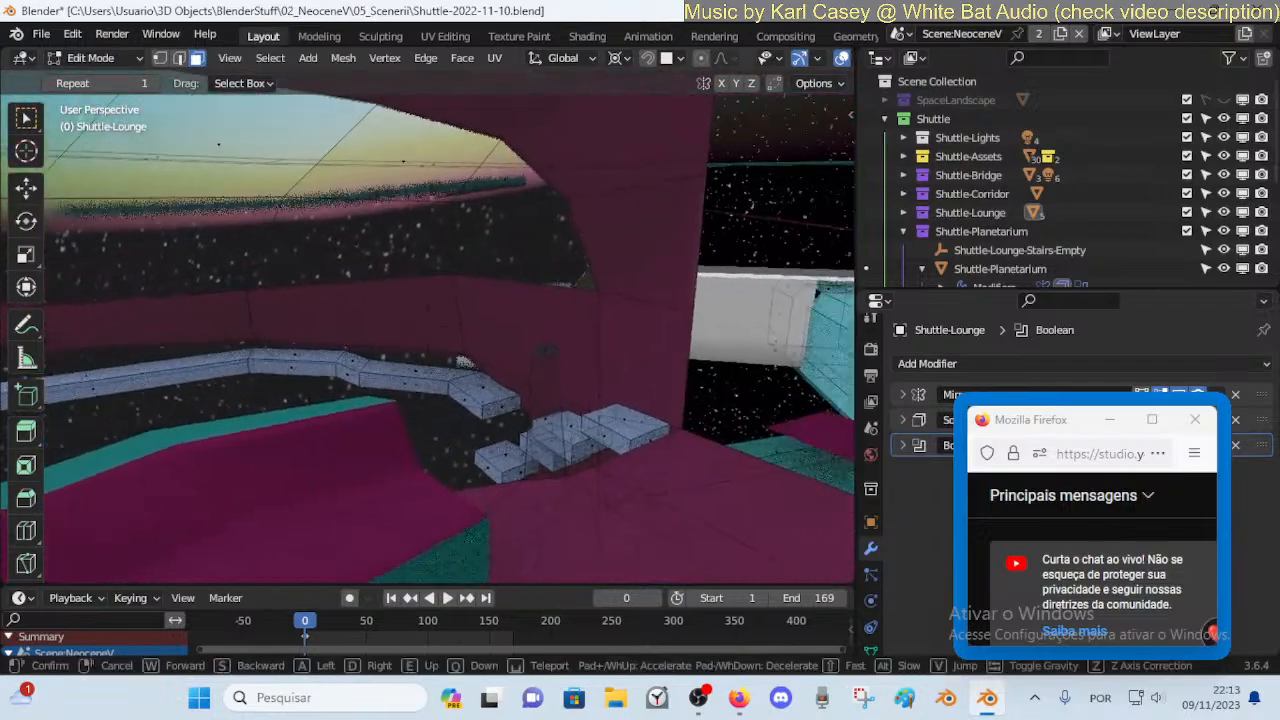
{"action": "key", "text": "w"}
{"action": "key", "text": "s"}
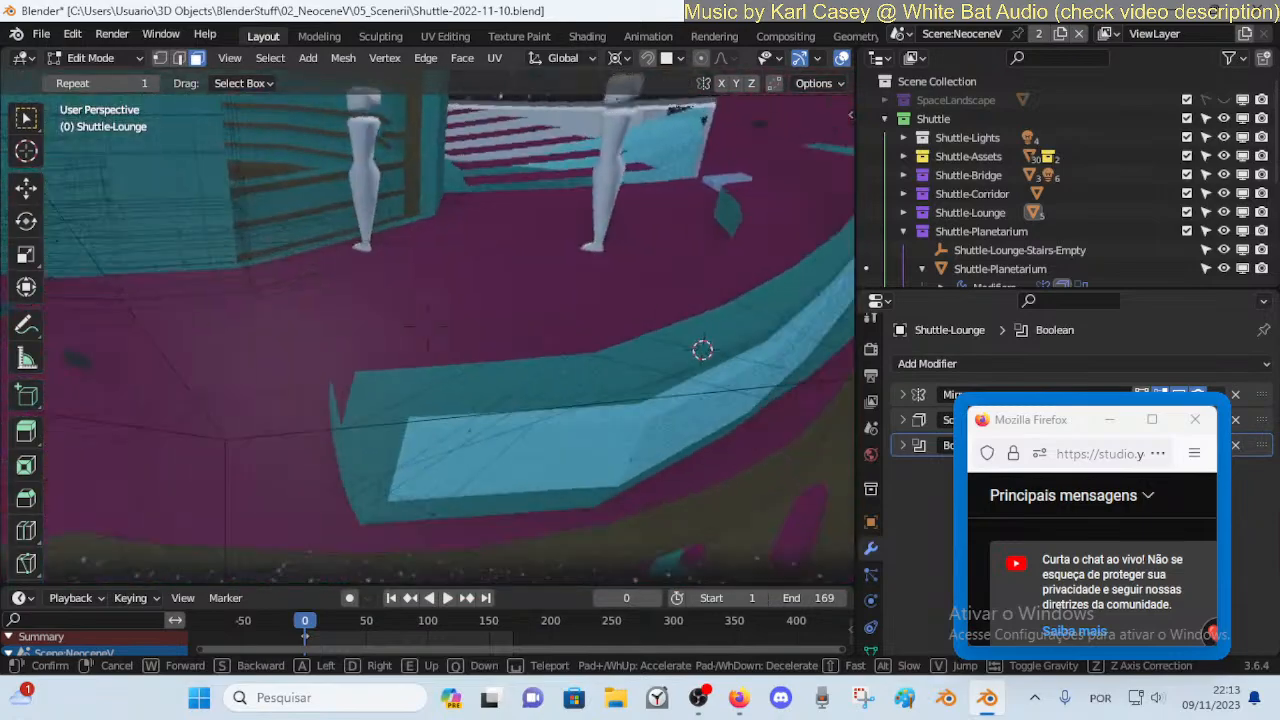
{"action": "key", "text": "w"}
{"action": "left_click", "coordinate": [609, 404]}
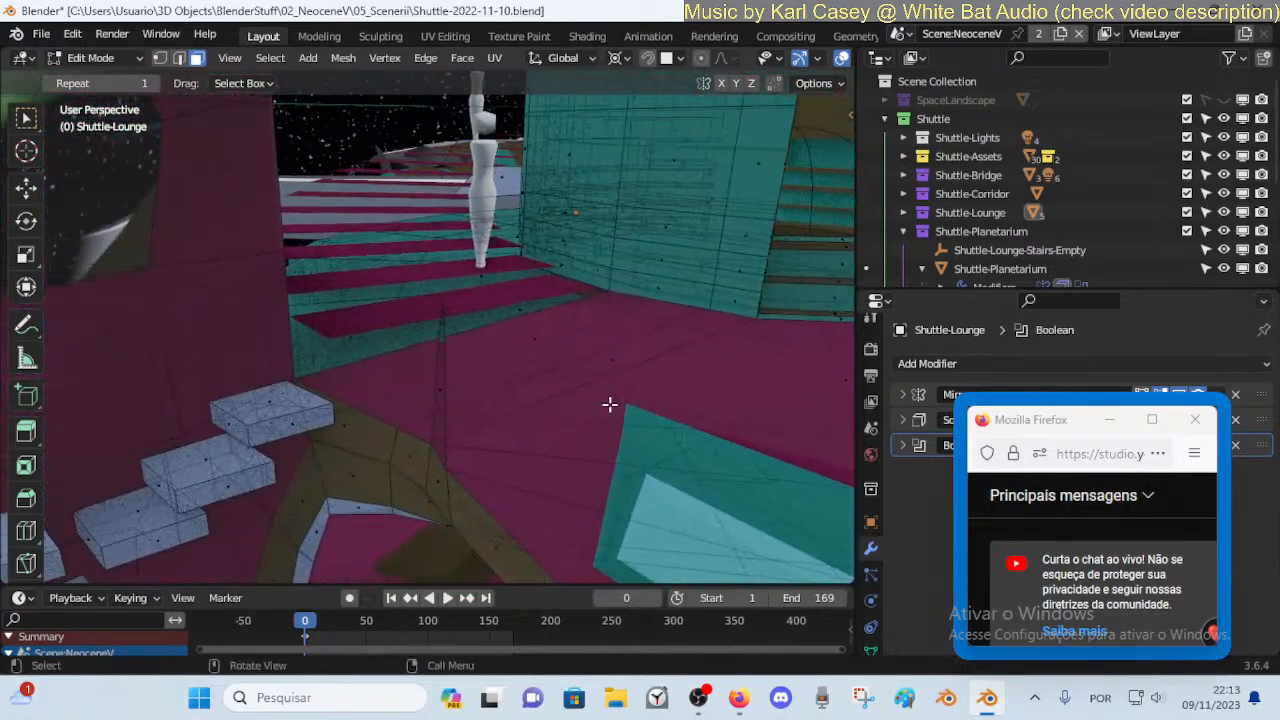
{"action": "key", "text": "shift+grave"}
{"action": "key", "text": "w"}
{"action": "left_click", "coordinate": [609, 404]}
{"action": "key", "text": "ctrl+s"}
Slide the upper floor-edge vertex beside the light-blue steps along its edge towards the steps
{"action": "key", "text": "shift+grave"}
{"action": "key", "text": "w"}
{"action": "key", "text": "a"}
{"action": "left_click", "coordinate": [207, 360]}
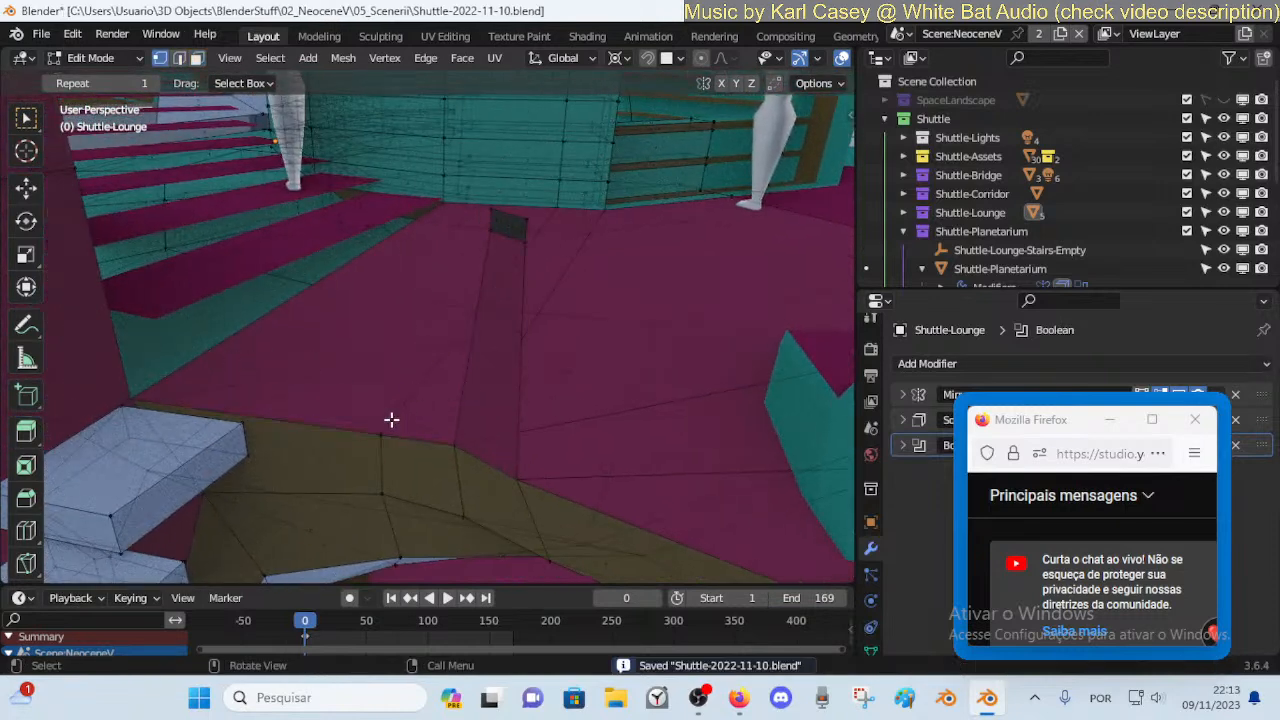
{"action": "key", "text": "g"}
{"action": "key", "text": "g"}
{"action": "left_click", "coordinate": [319, 411]}
Slide the lower vertex of the floor's rim towards the steps and slide the upper one again to line up with it
{"action": "left_click", "coordinate": [381, 494]}
{"action": "key", "text": "g"}
{"action": "key", "text": "g"}
{"action": "left_click", "coordinate": [276, 493]}
{"action": "left_click", "coordinate": [308, 424]}
{"action": "key", "text": "g"}
{"action": "key", "text": "g"}
{"action": "left_click", "coordinate": [288, 422]}
Extrude the end edge of the small dark face on the lounge floor along global X towards the staircase
{"action": "key", "text": "g"}
{"action": "key", "text": "x"}
{"action": "right_click", "coordinate": [478, 239]}
{"action": "key", "text": "e"}
{"action": "key", "text": "x"}
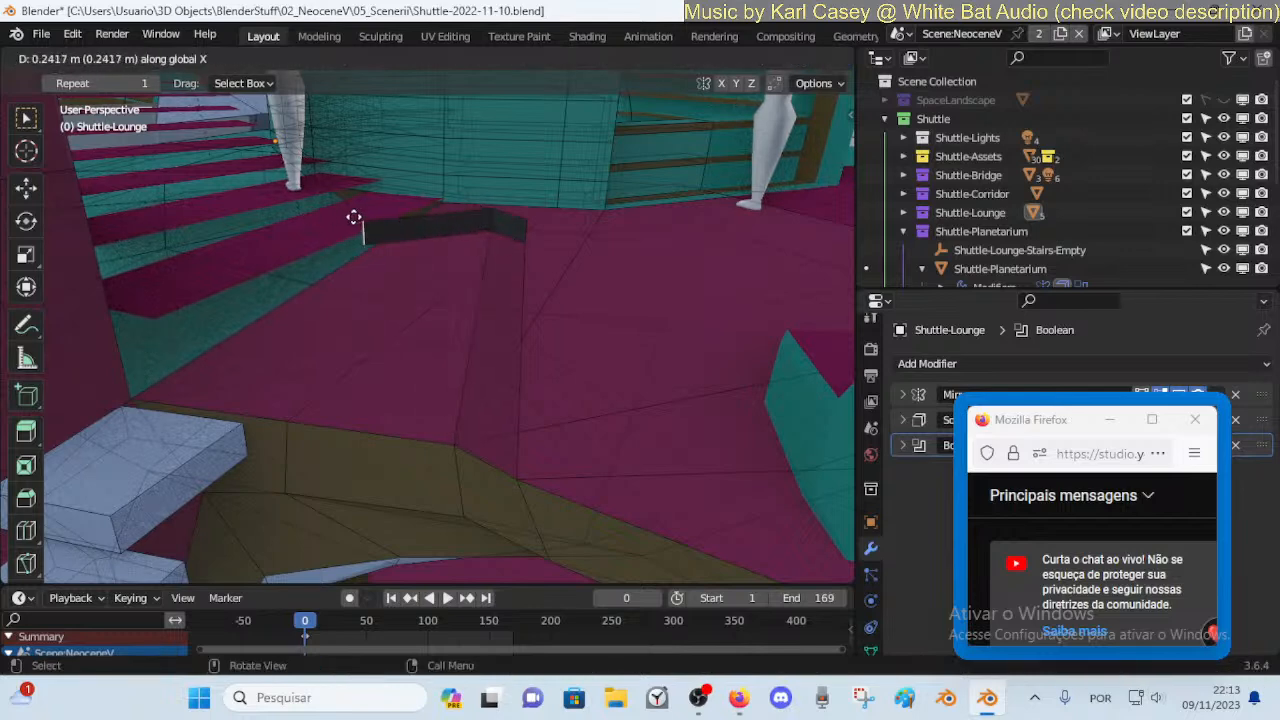
{"action": "left_click", "coordinate": [285, 218]}
Shift the extruded edge along global Y, then move it freely by about 0.2 m beside the staircase and check its placement
{"action": "key", "text": "g"}
{"action": "key", "text": "y"}
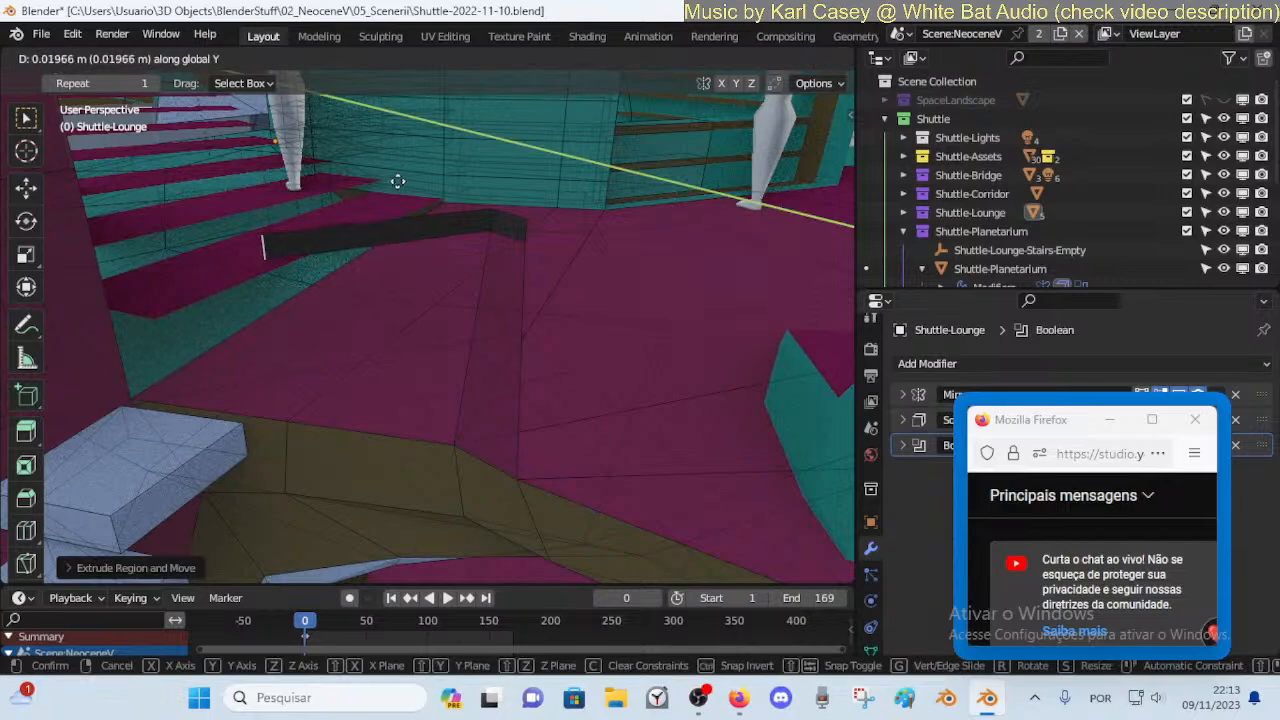
{"action": "left_click", "coordinate": [269, 267]}
{"action": "middle_click_drag", "start_coordinate": [269, 267], "coordinate": [330, 275]}
{"action": "key", "text": "g"}
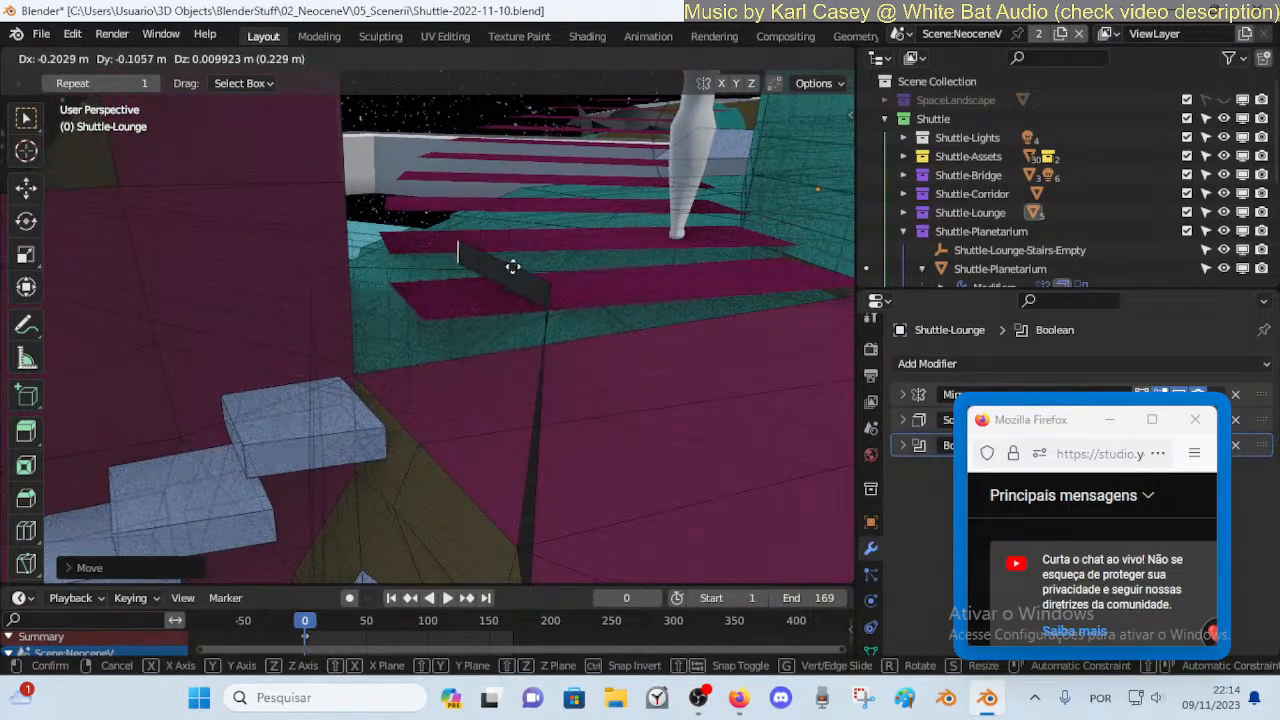
{"action": "left_click", "coordinate": [495, 268]}
{"action": "key", "text": "shift+grave"}
{"action": "key", "text": "a"}
{"action": "key", "text": "d"}
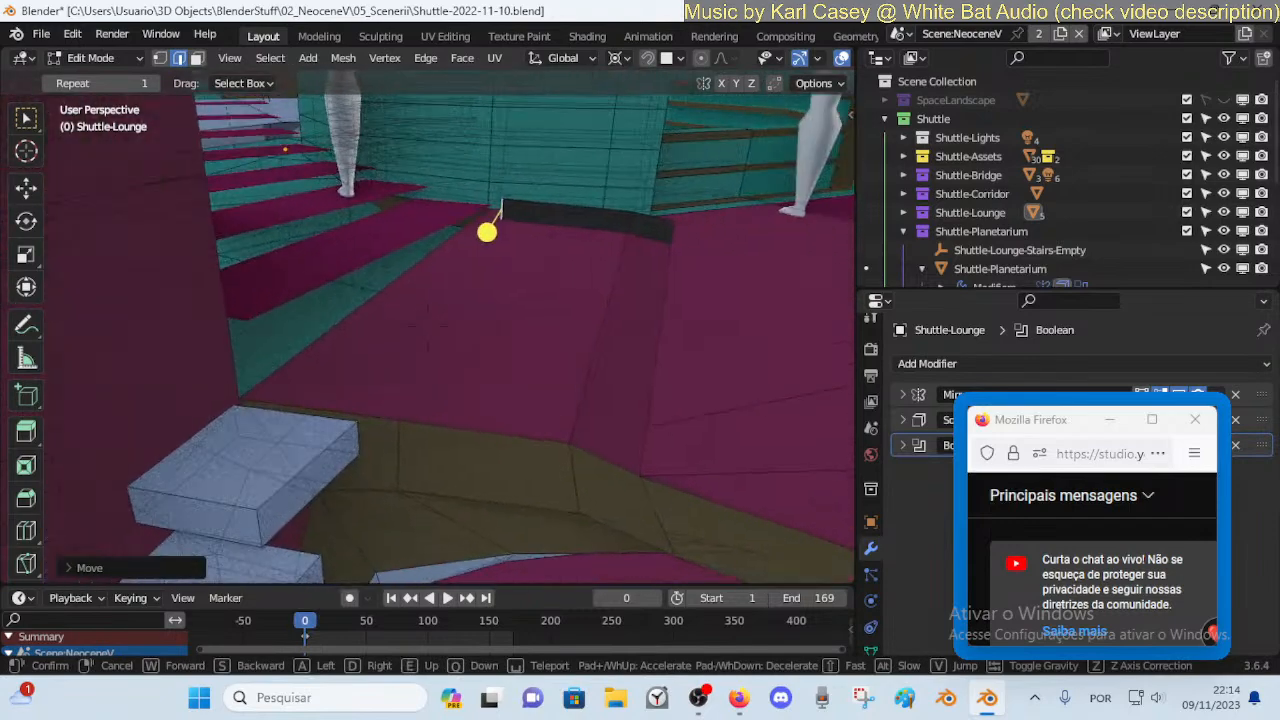
Fill a face between the lower edge of the small dark rail strip and the brown floor rim beneath it
{"action": "left_click", "coordinate": [431, 306]}
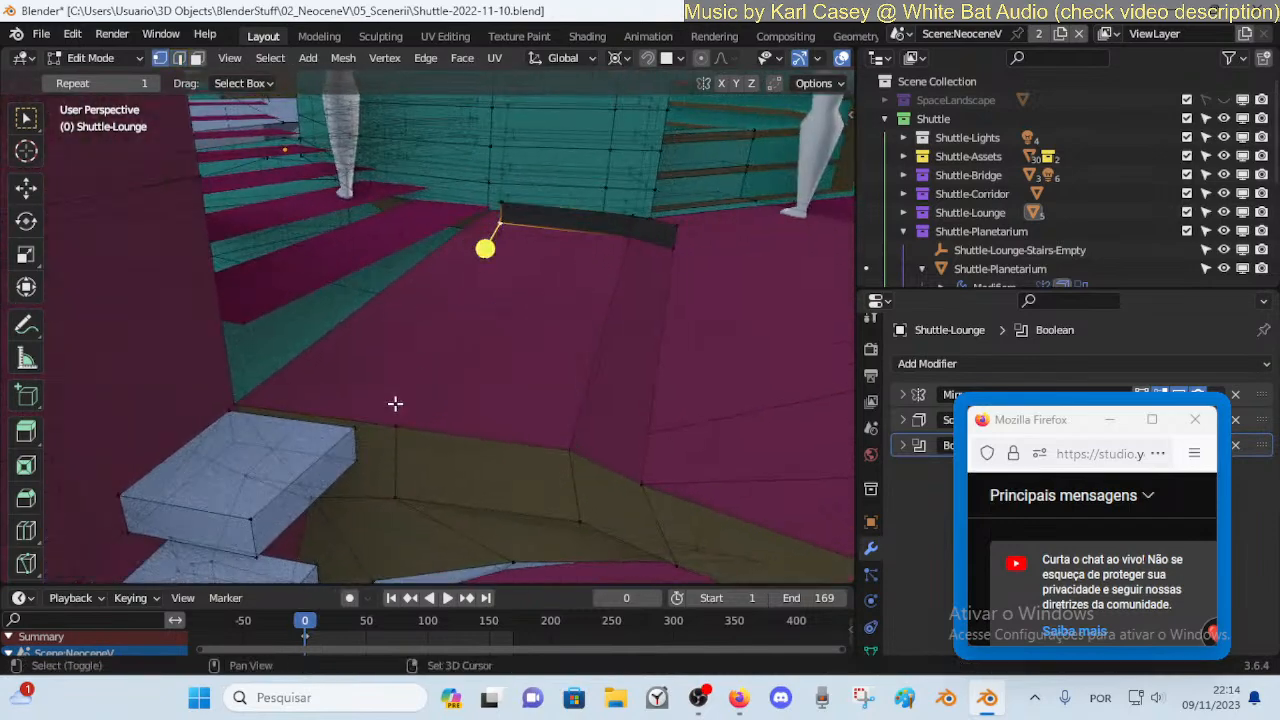
{"action": "key", "text": "alt+z"}
{"action": "left_click", "coordinate": [477, 271], "text": "shift"}
{"action": "key", "text": "f"}
{"action": "key", "text": "alt+a"}
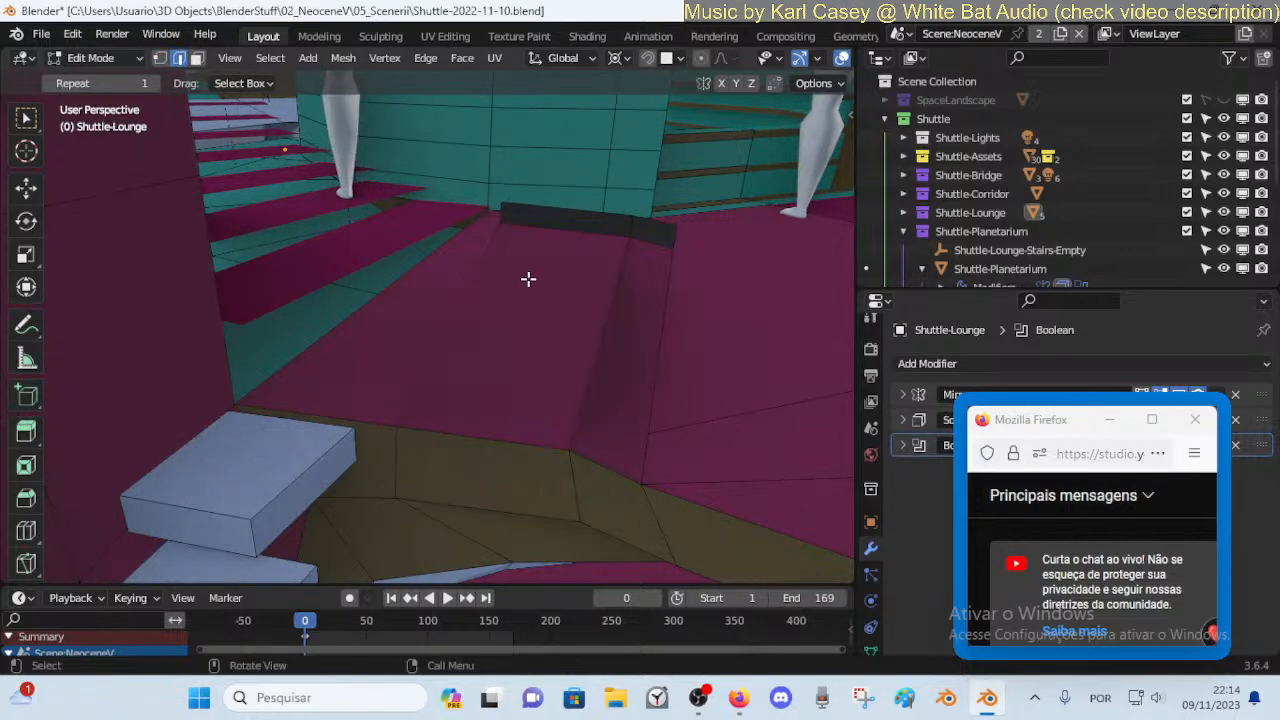
Slide the middle upper and lower vertices of the dark rail strip along their edges towards the light-blue steps
{"action": "key", "text": "shift+grave"}
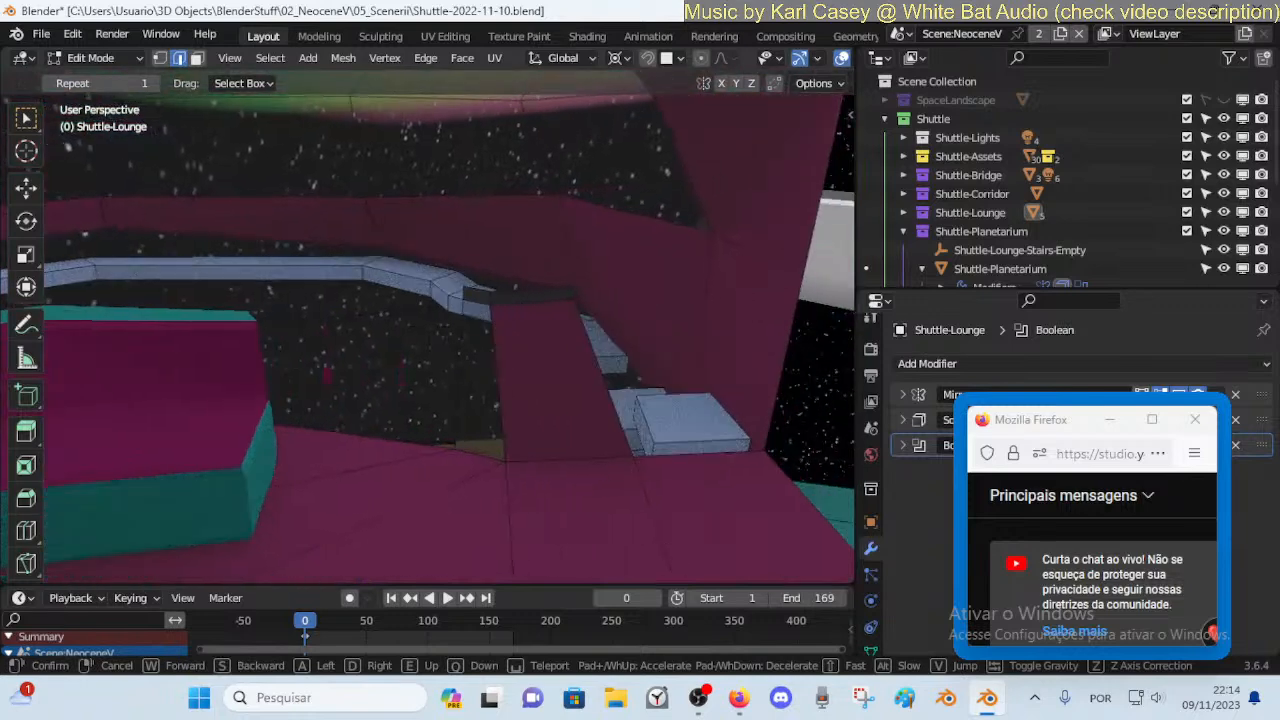
{"action": "left_click", "coordinate": [524, 289]}
{"action": "key", "text": "1"}
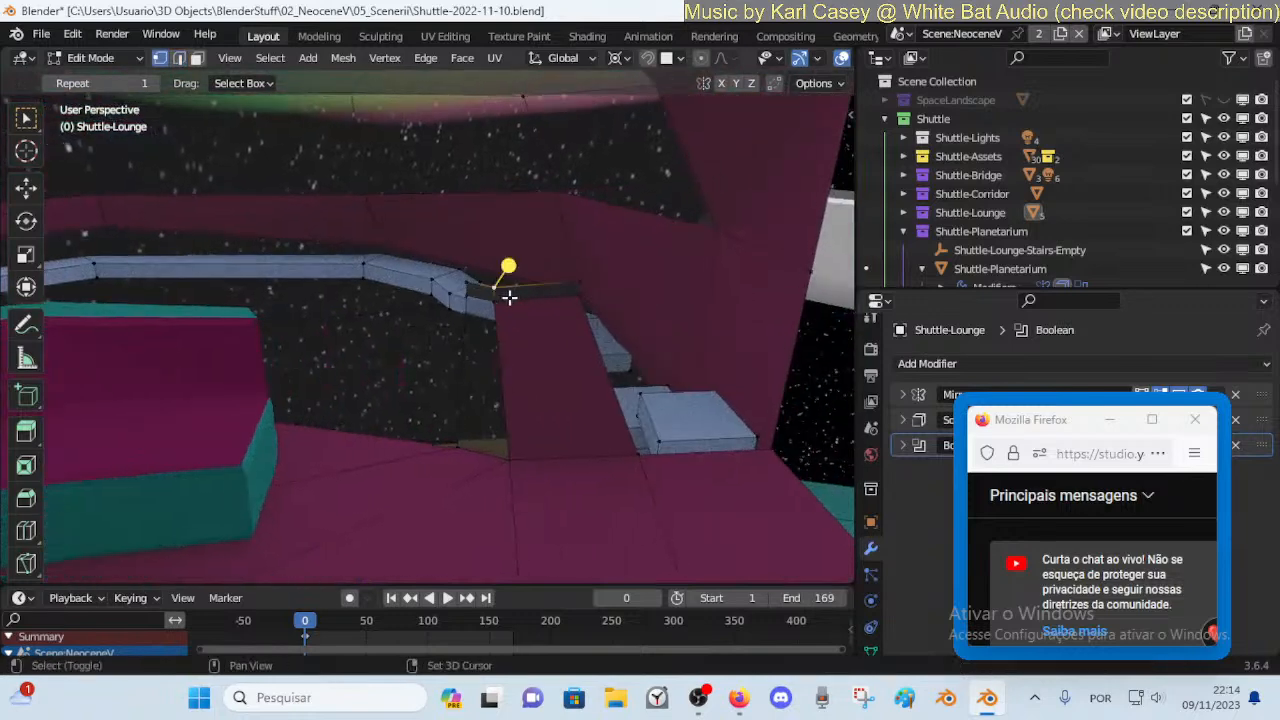
{"action": "key", "text": "shift+v"}
{"action": "left_click", "coordinate": [564, 291]}
{"action": "key", "text": "shift+v"}
{"action": "left_click", "coordinate": [556, 305]}
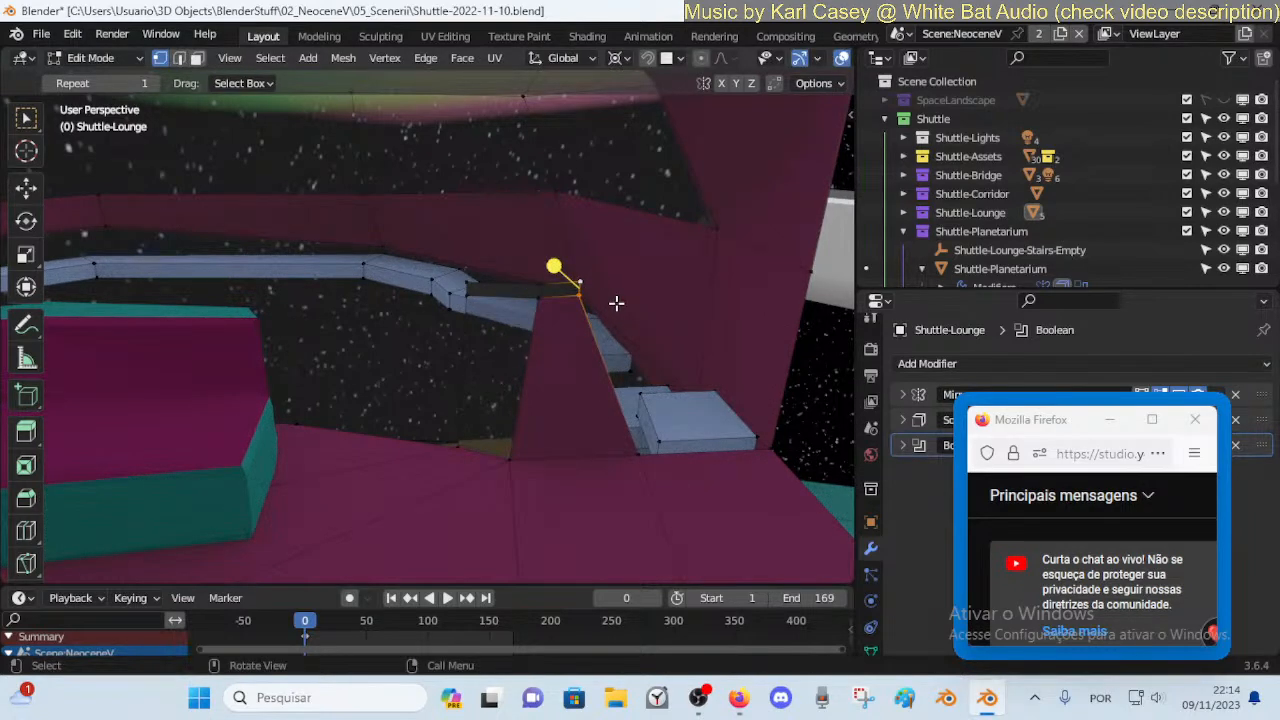
Move the end vertices of the dark rail strip outward so it extends further over the light-blue steps
{"action": "key", "text": "r"}
{"action": "left_click", "coordinate": [708, 305]}
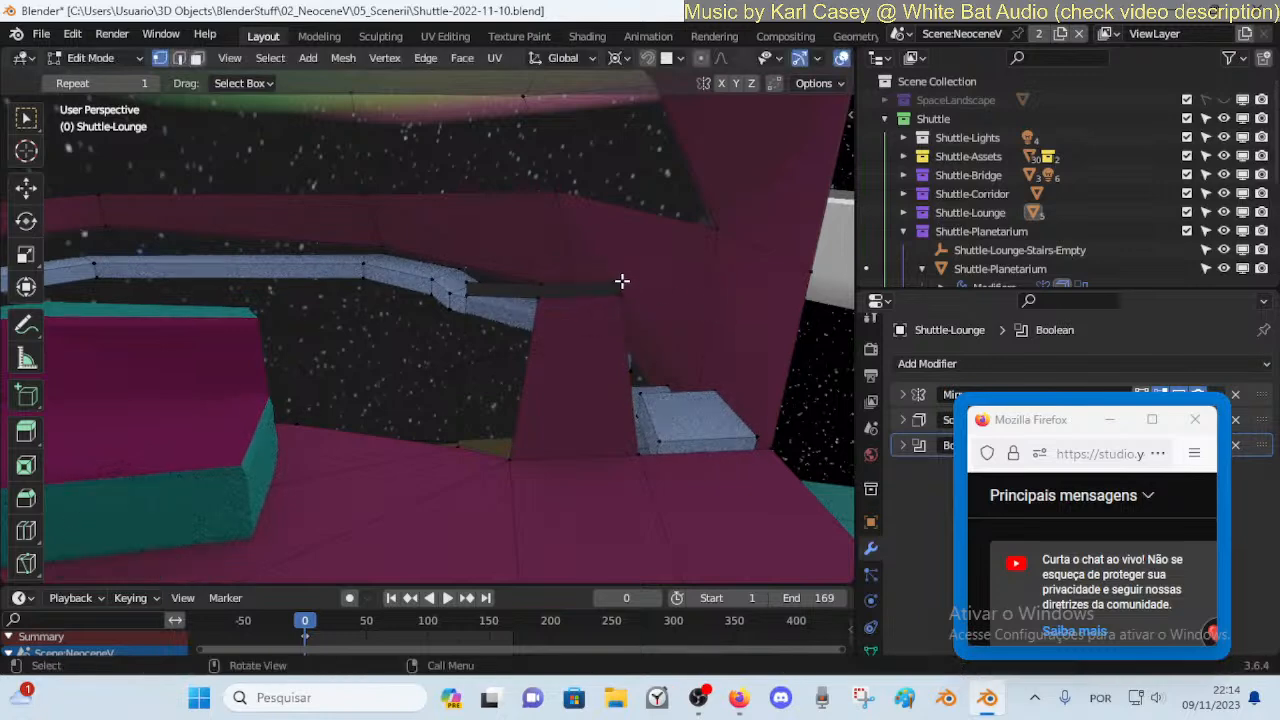
{"action": "key", "text": "g"}
{"action": "left_click", "coordinate": [584, 286]}
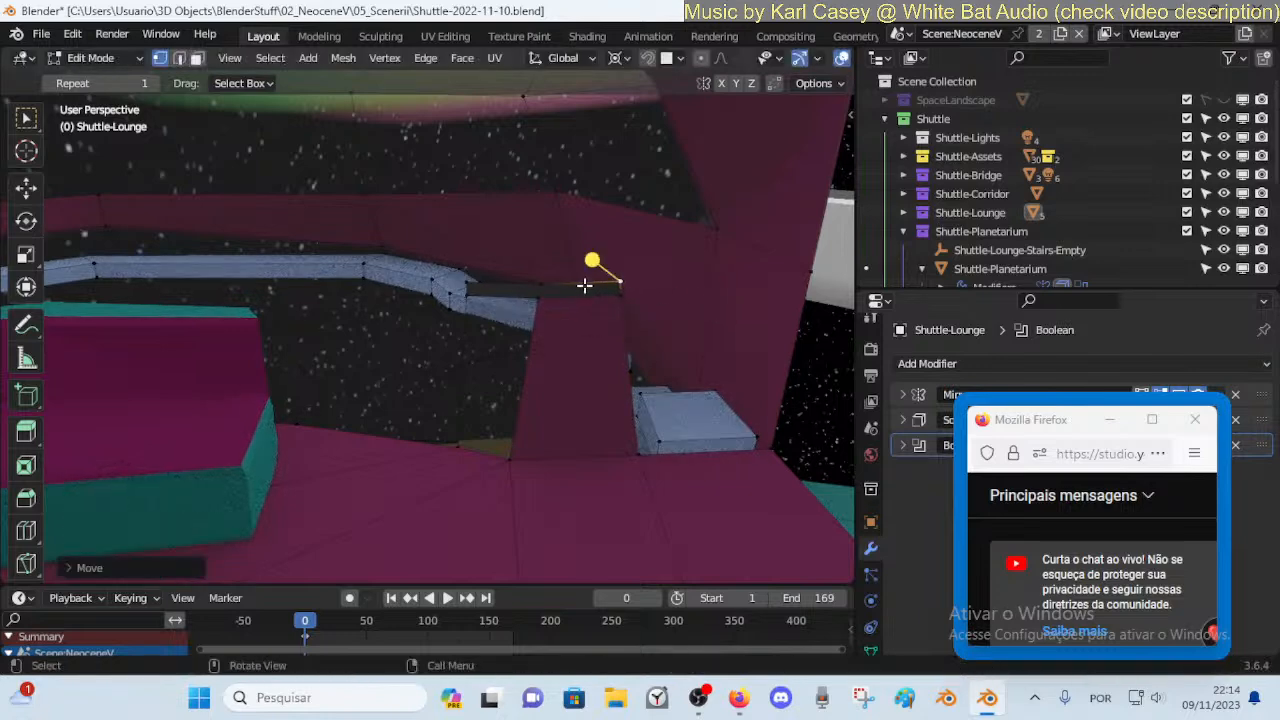
Assign the GlassTransparent material to the two panel faces under the dark rail strip
{"action": "key", "text": "3"}
{"action": "left_click", "coordinate": [517, 326]}
{"action": "left_click", "coordinate": [517, 346], "text": "shift"}
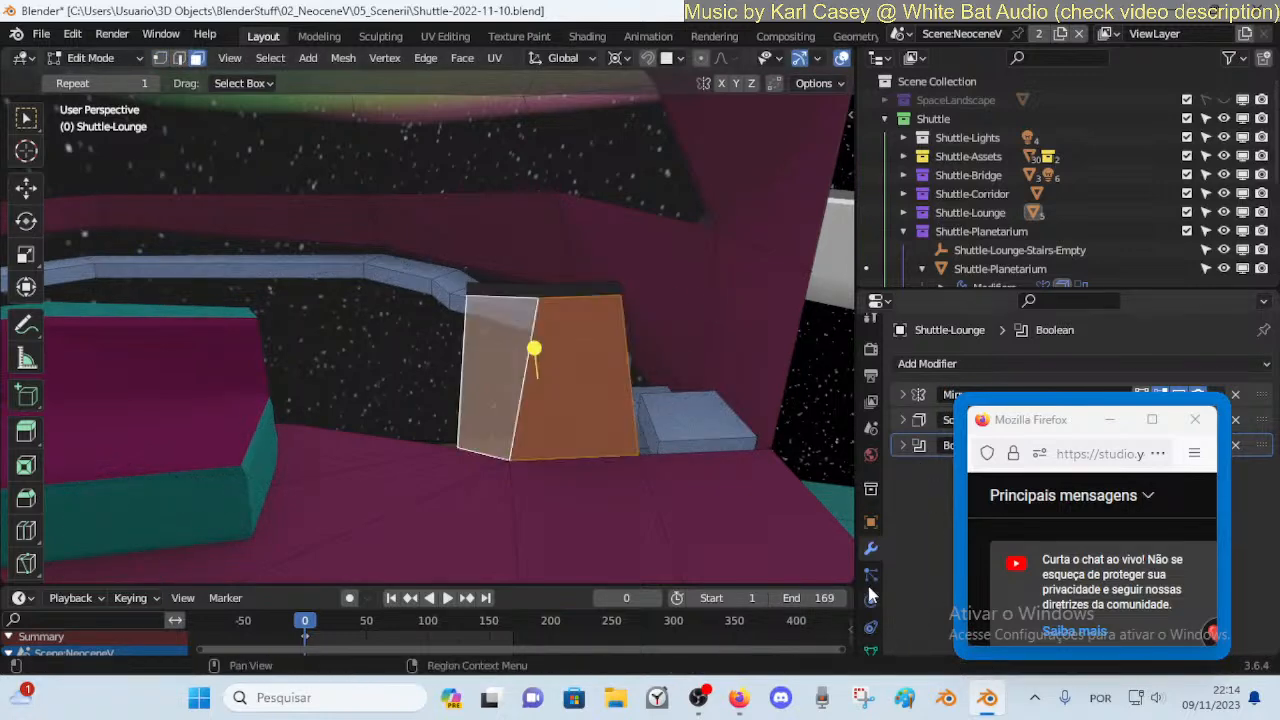
{"action": "left_click", "coordinate": [870, 633]}
{"action": "left_click_drag", "start_coordinate": [1003, 430], "coordinate": [989, 77]}
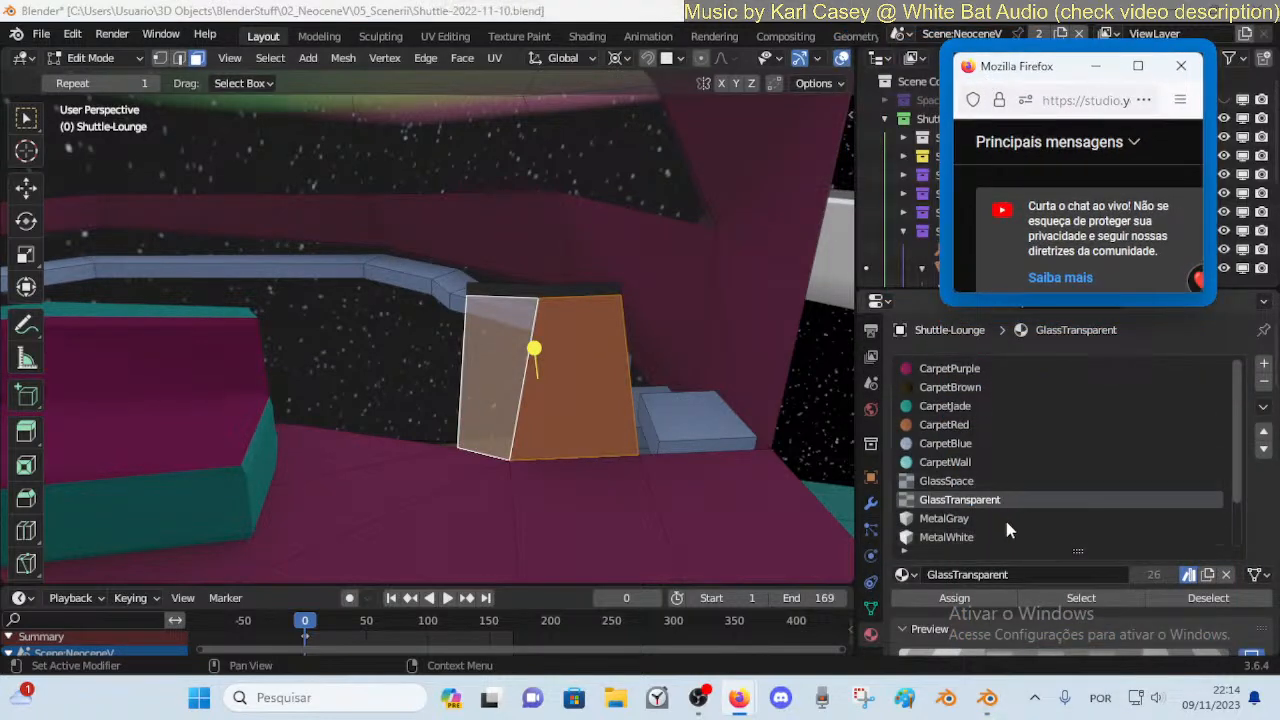
{"action": "left_click", "coordinate": [954, 600]}
{"action": "key", "text": "alt+a"}
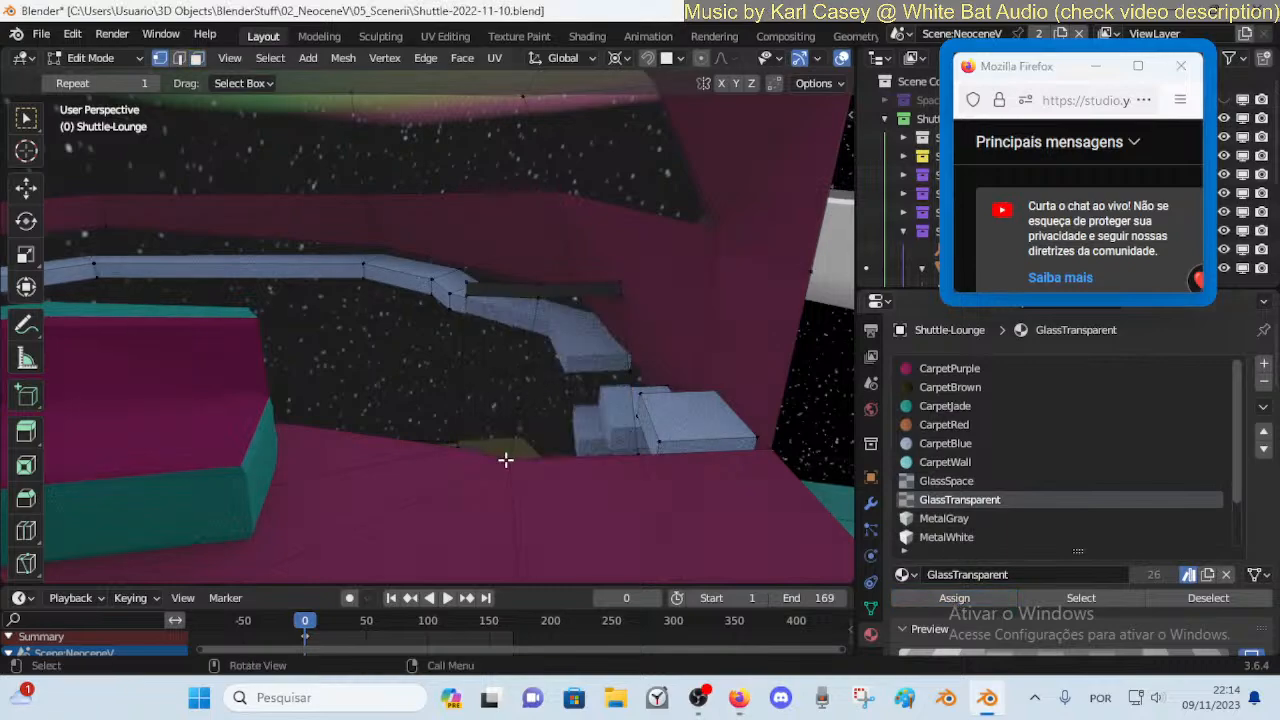
Slide the floor-rim vertex at the base of the glass panels towards the steps, check the area, and save the file
{"action": "key", "text": "g"}
{"action": "key", "text": "g"}
{"action": "left_click", "coordinate": [558, 459]}
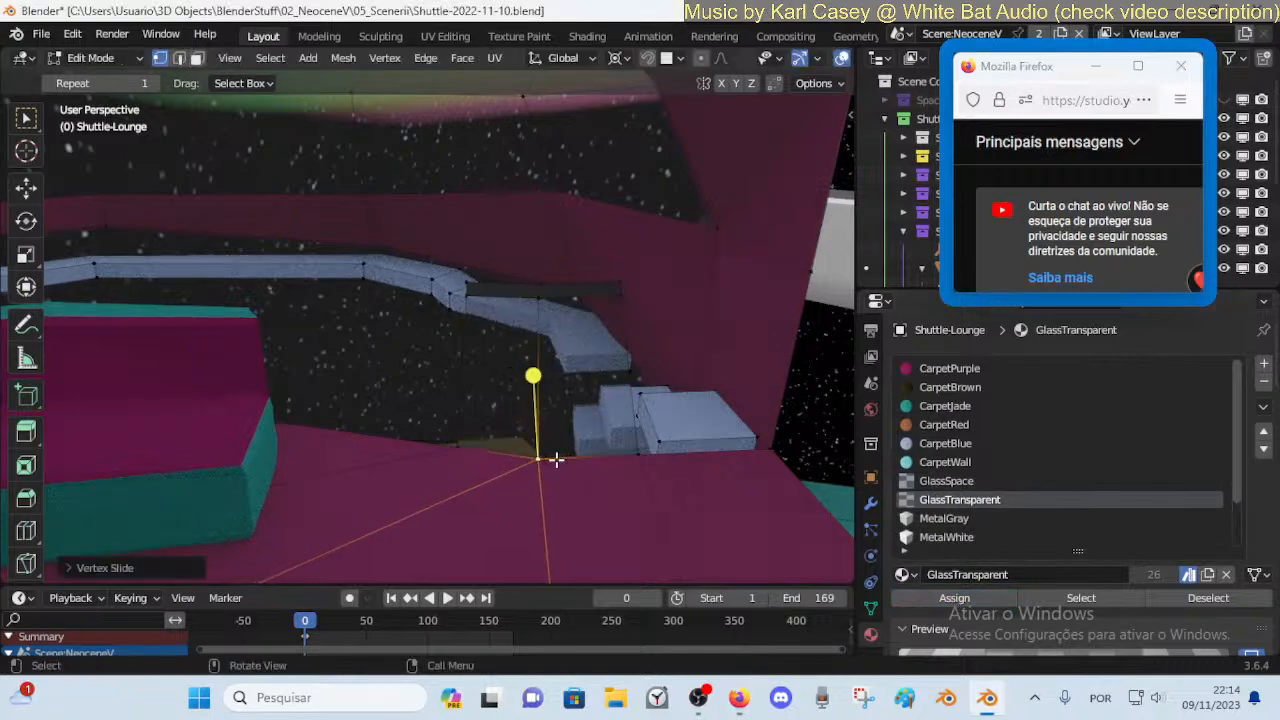
{"action": "key", "text": "shift+grave"}
{"action": "key", "text": "a"}
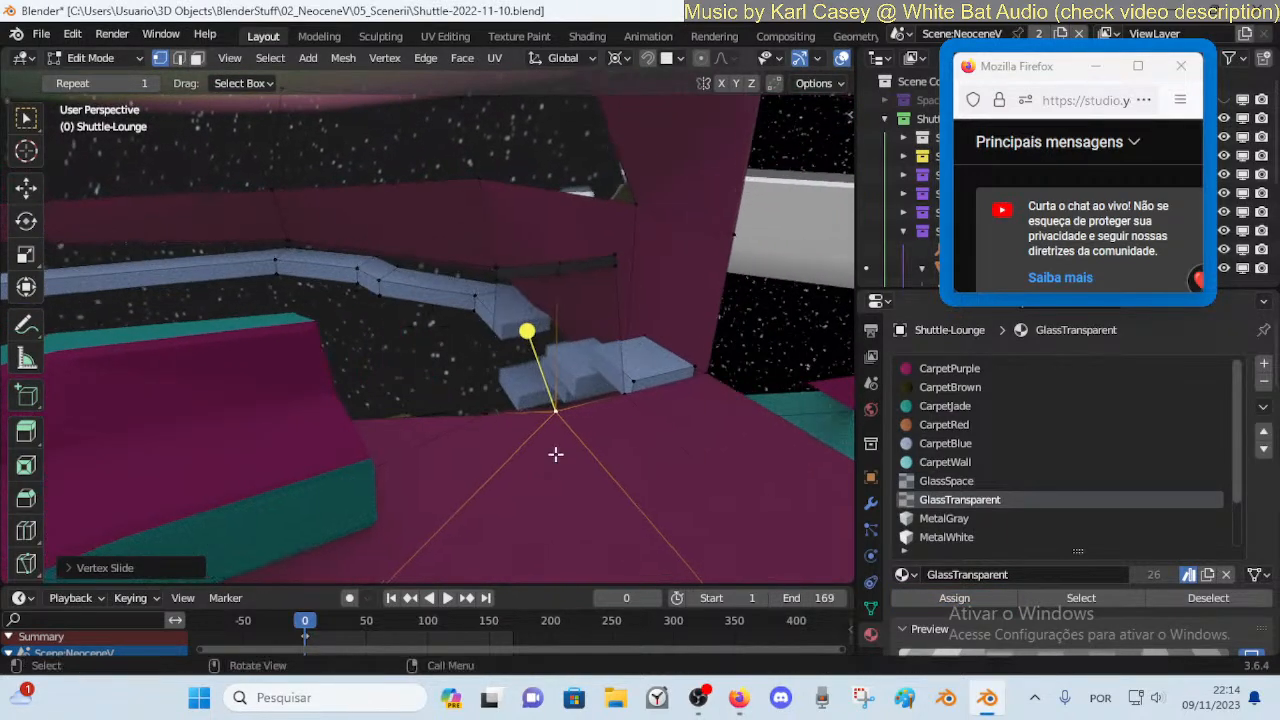
{"action": "left_click", "coordinate": [555, 454]}
{"action": "key", "text": "shift+grave"}
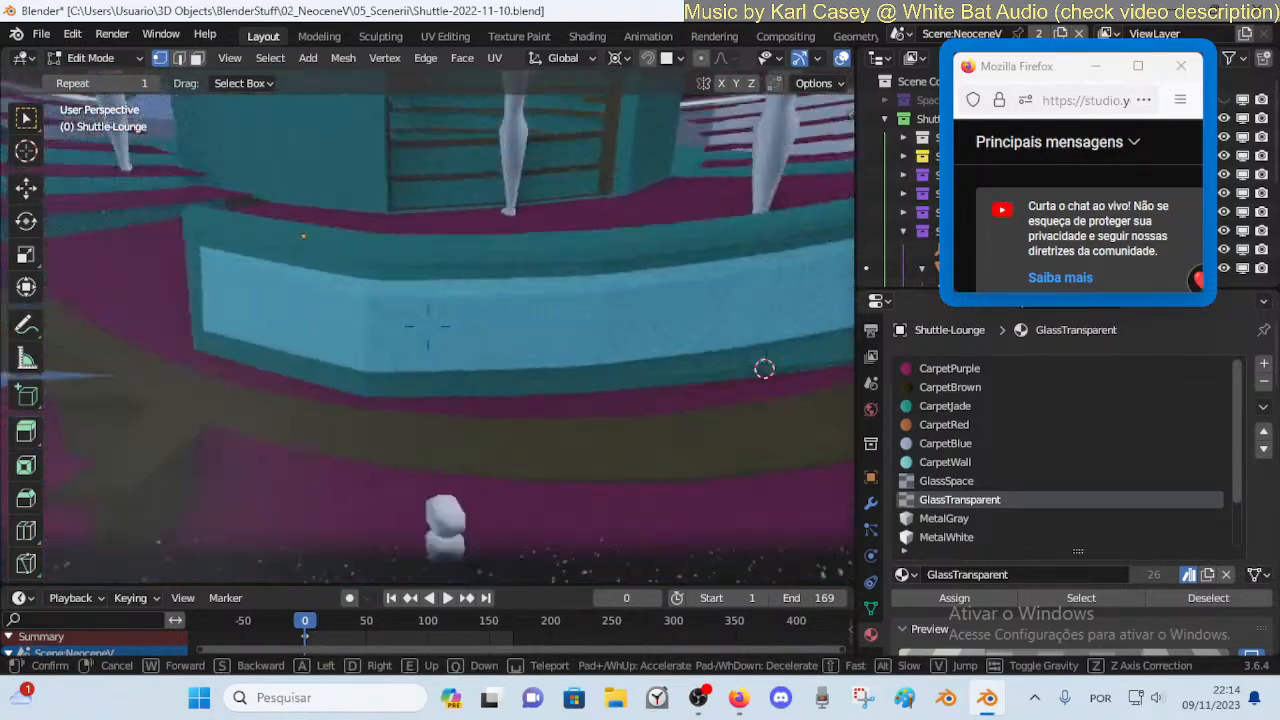
{"action": "key", "text": "s"}
{"action": "left_click", "coordinate": [389, 327]}
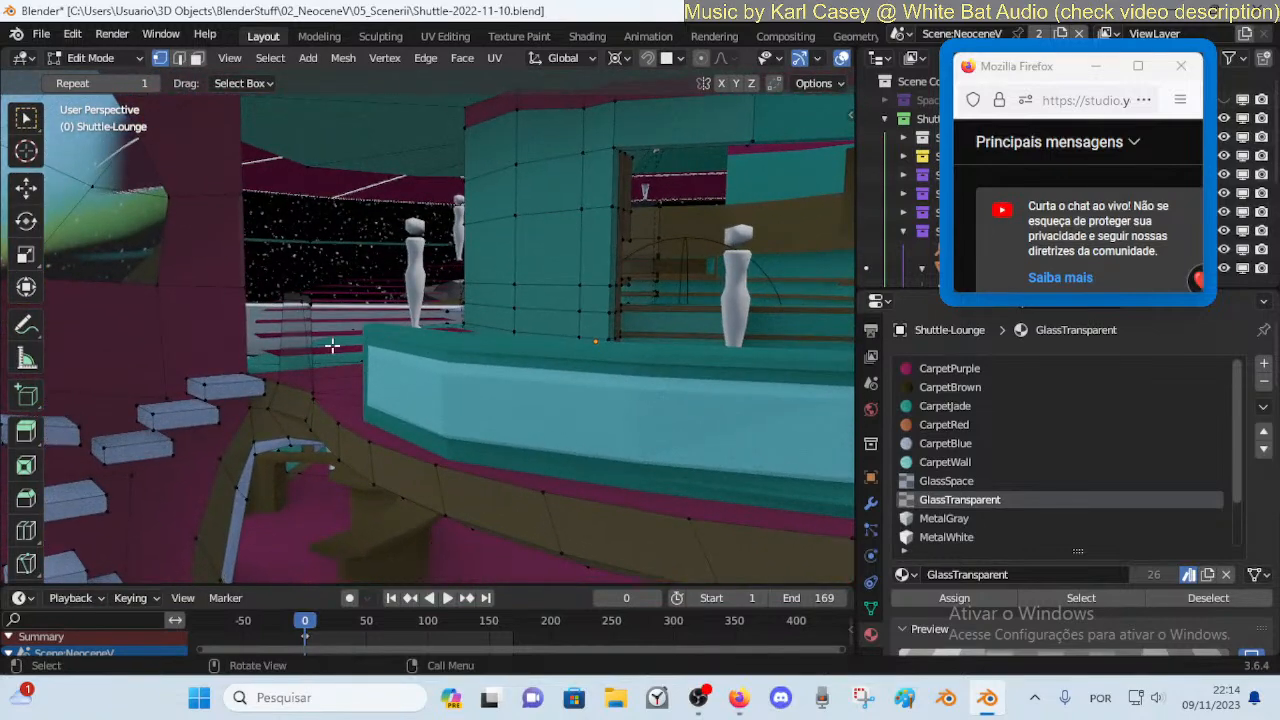
{"action": "middle_click_drag", "start_coordinate": [332, 345], "coordinate": [219, 341]}
{"action": "key", "text": "ctrl+s"}
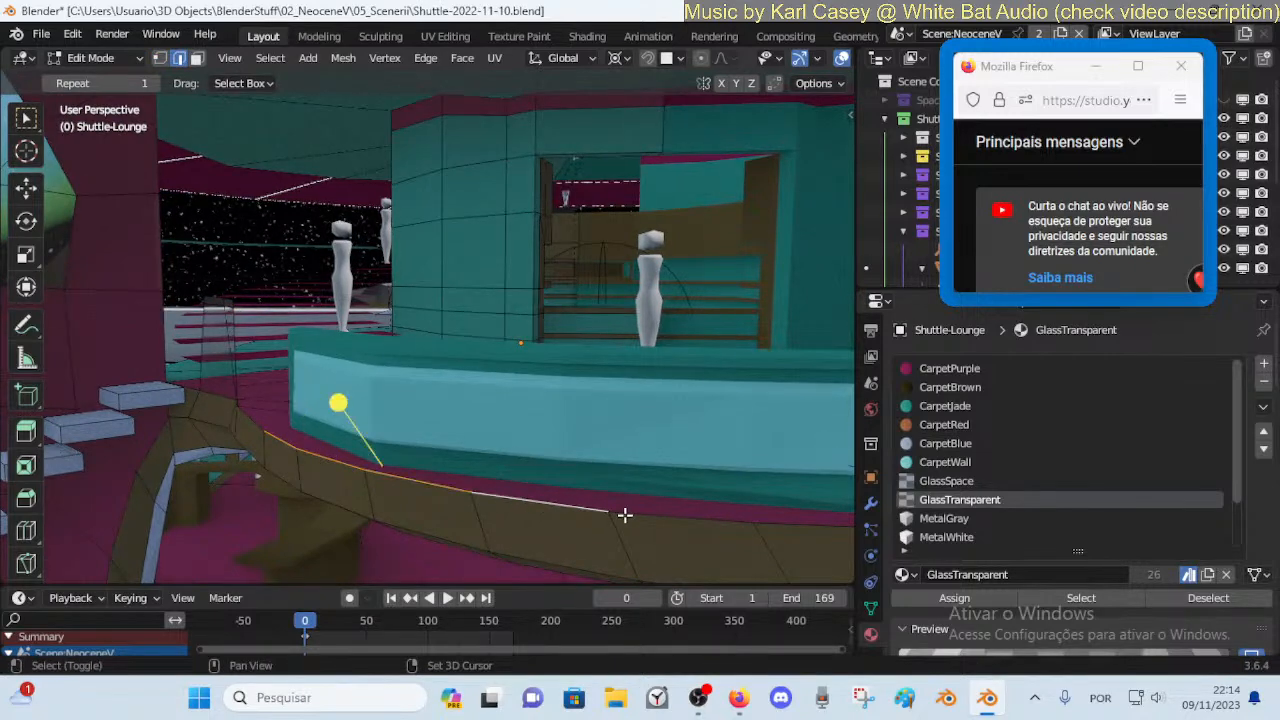
Extrude the curved chain of floor-rim edges behind the couch upwards along global Z to form a railing wall
{"action": "middle_click_drag", "start_coordinate": [678, 523], "coordinate": [546, 480]}
{"action": "key", "text": "g"}
{"action": "key", "text": "z"}
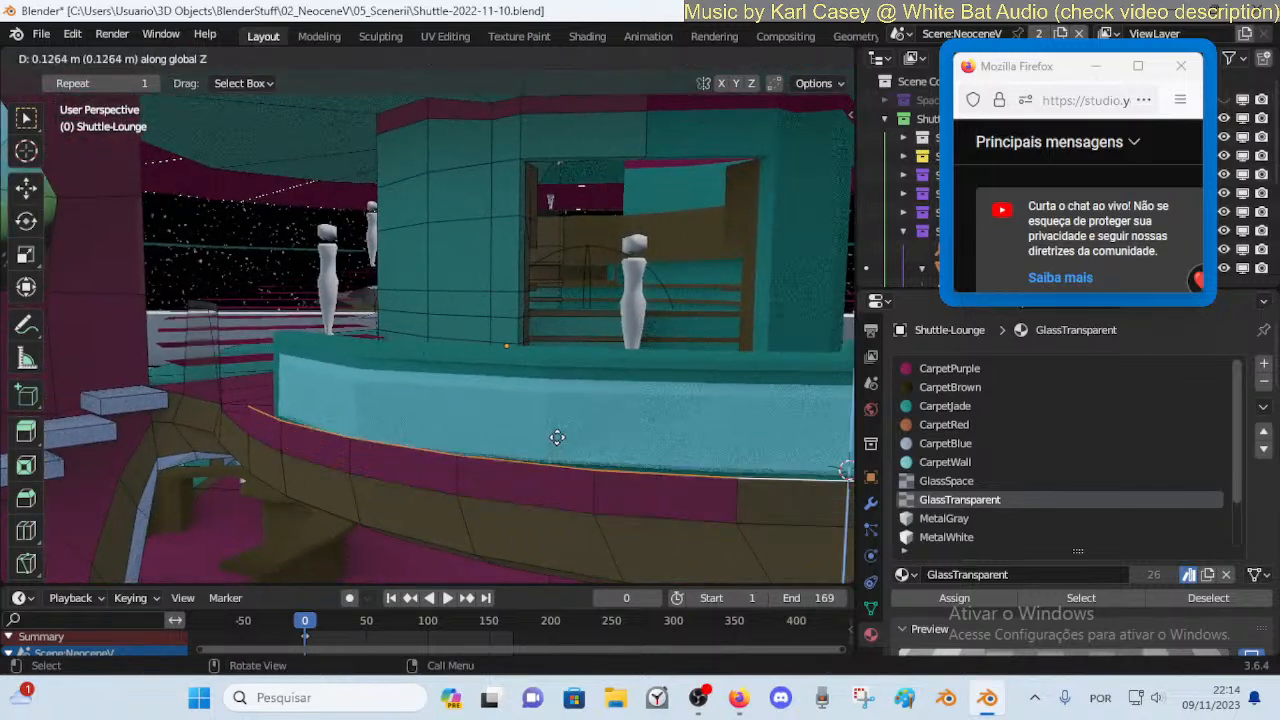
{"action": "left_click", "coordinate": [588, 330]}
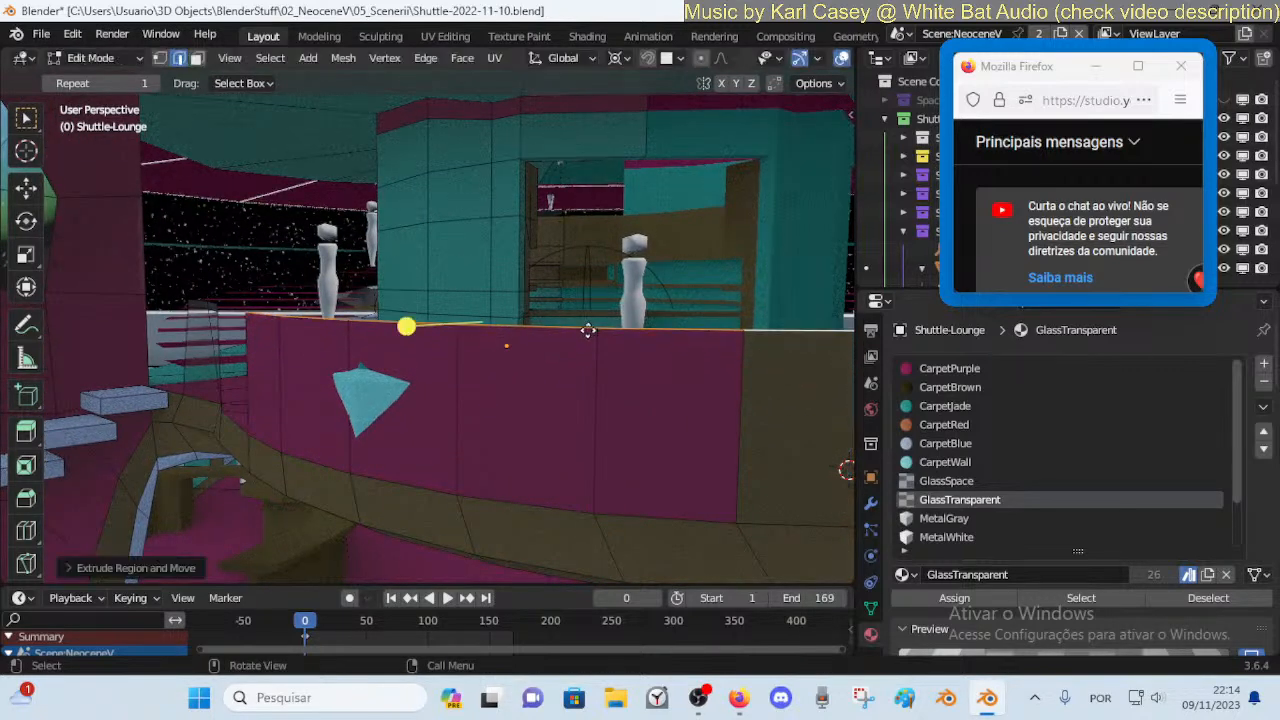
Shift the new wall's top edge along global Y to tilt it outward, then adjust its height along global Z
{"action": "key", "text": "g"}
{"action": "key", "text": "y"}
{"action": "left_click", "coordinate": [622, 320]}
{"action": "key", "text": "g"}
{"action": "key", "text": "z"}
{"action": "left_click", "coordinate": [613, 332]}
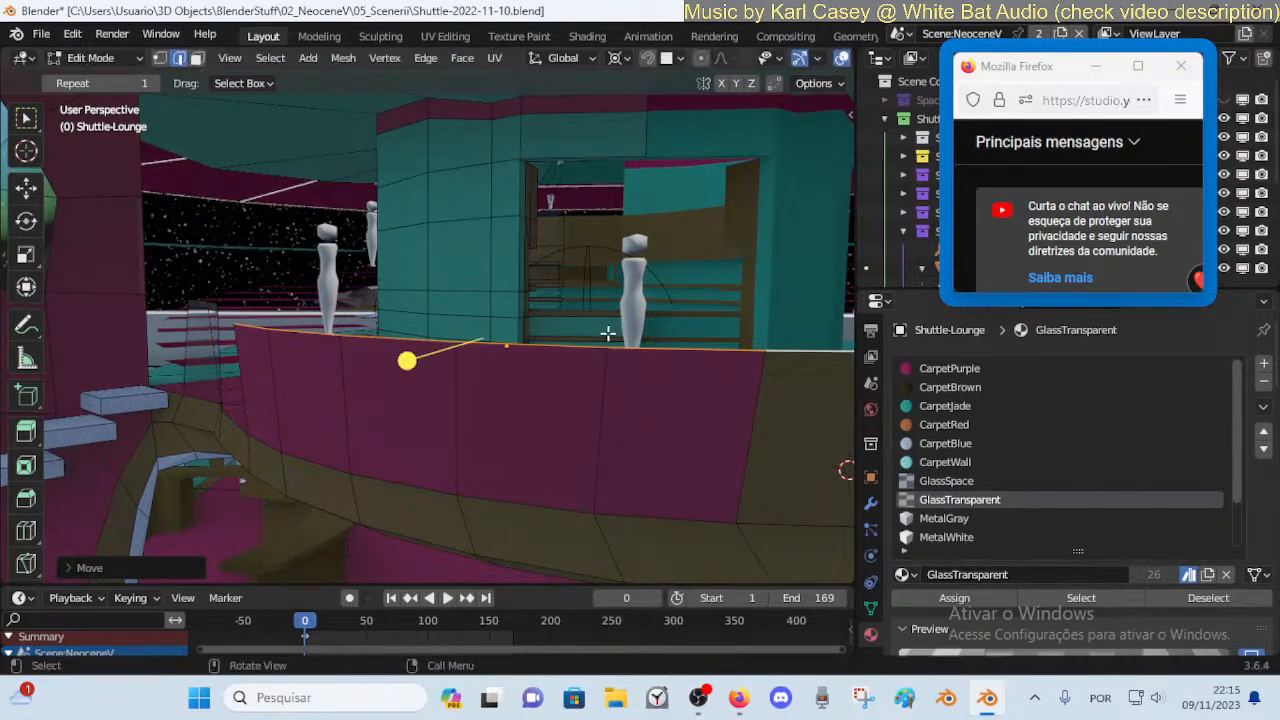
Extrude the wall's top edge upwards along global Z to add a thin handrail strip
{"action": "key", "text": "e"}
{"action": "key", "text": "z"}
{"action": "left_click", "coordinate": [606, 317]}
{"action": "key", "text": "alt+a"}
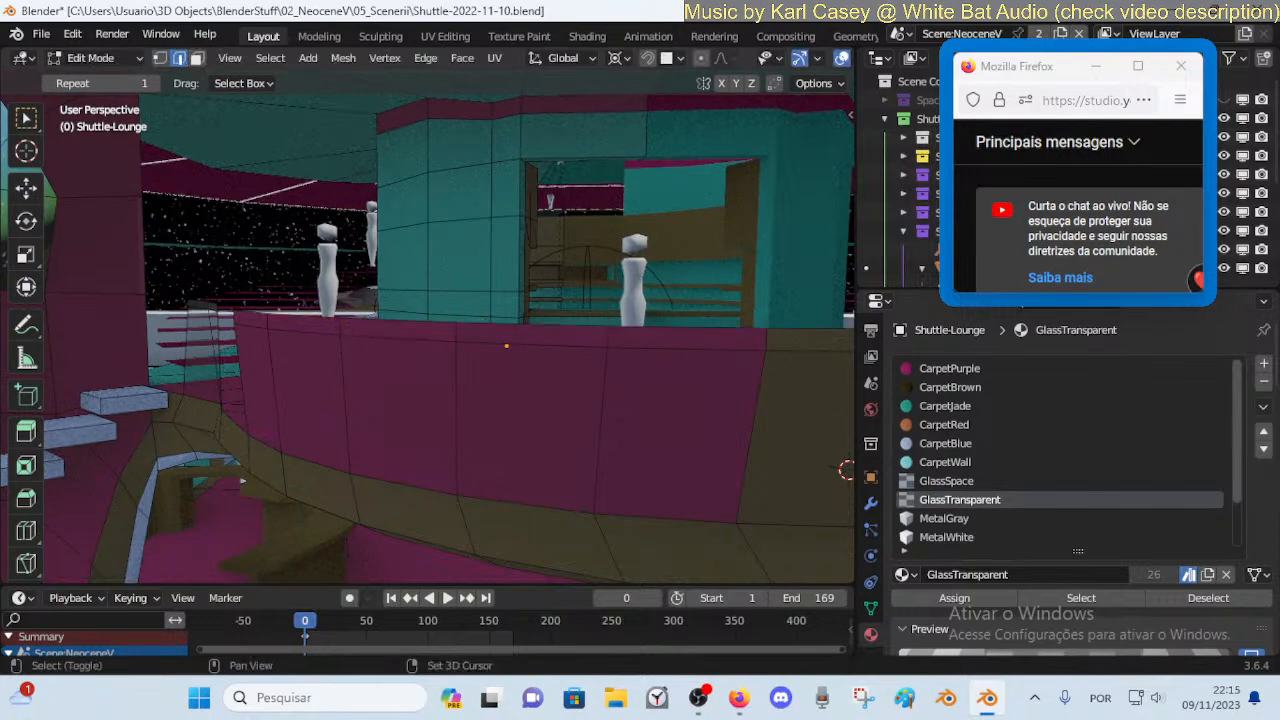
Assign the GlassTransparent material to the full loop of tall panel faces below the handrail
{"action": "key", "text": "shift+grave"}
{"action": "key", "text": "w"}
{"action": "key", "text": "a"}
{"action": "left_click", "coordinate": [340, 345]}
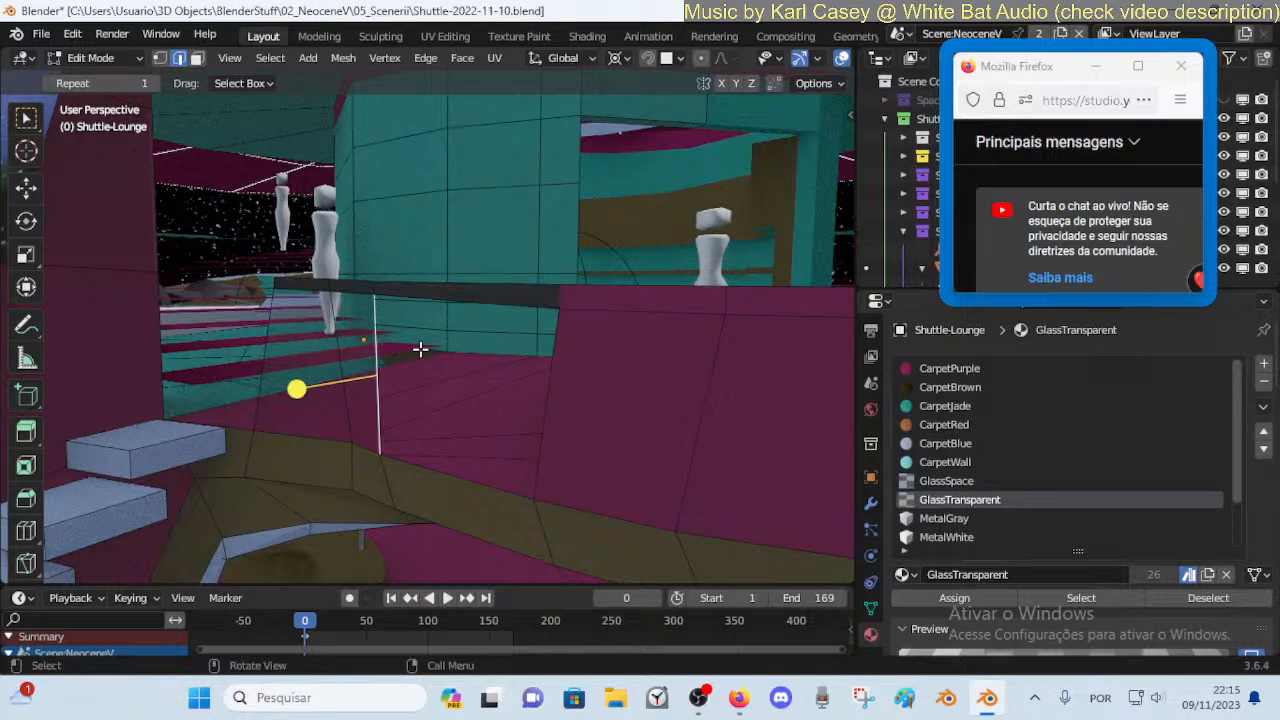
{"action": "key", "text": "3"}
{"action": "left_click", "coordinate": [438, 385], "text": "alt"}
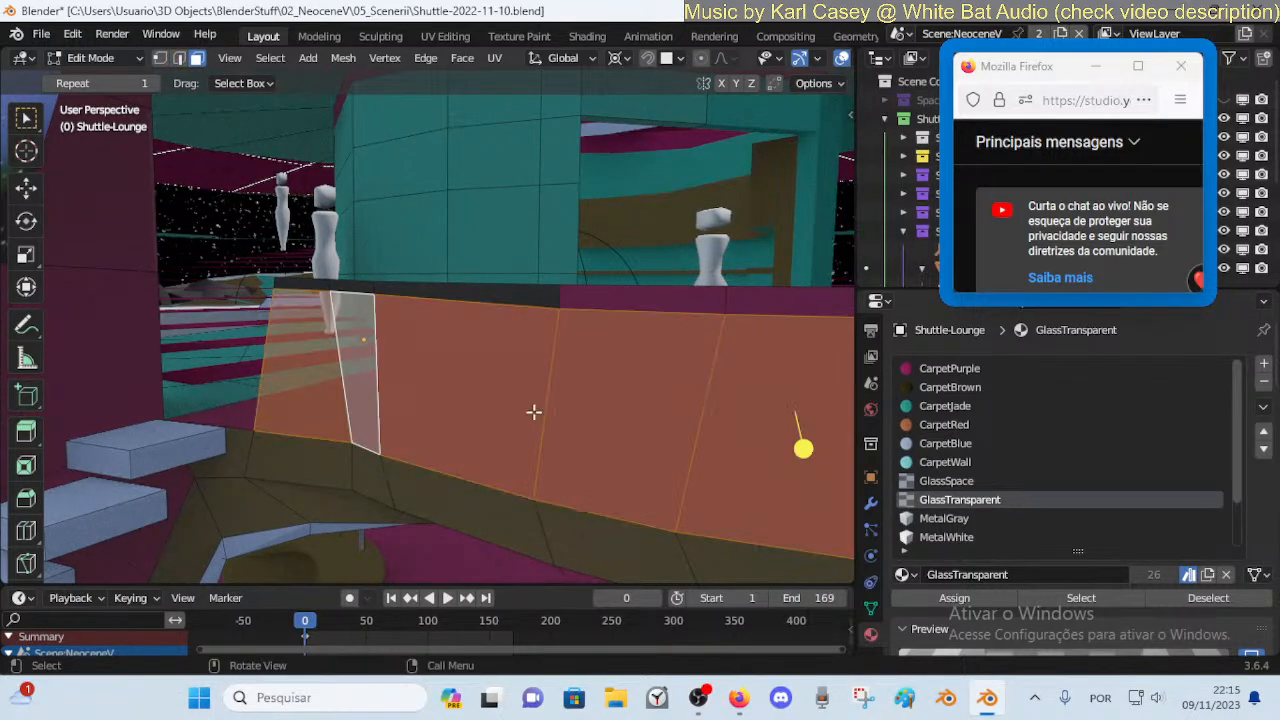
{"action": "left_click", "coordinate": [954, 597]}
{"action": "key", "text": "alt+a"}
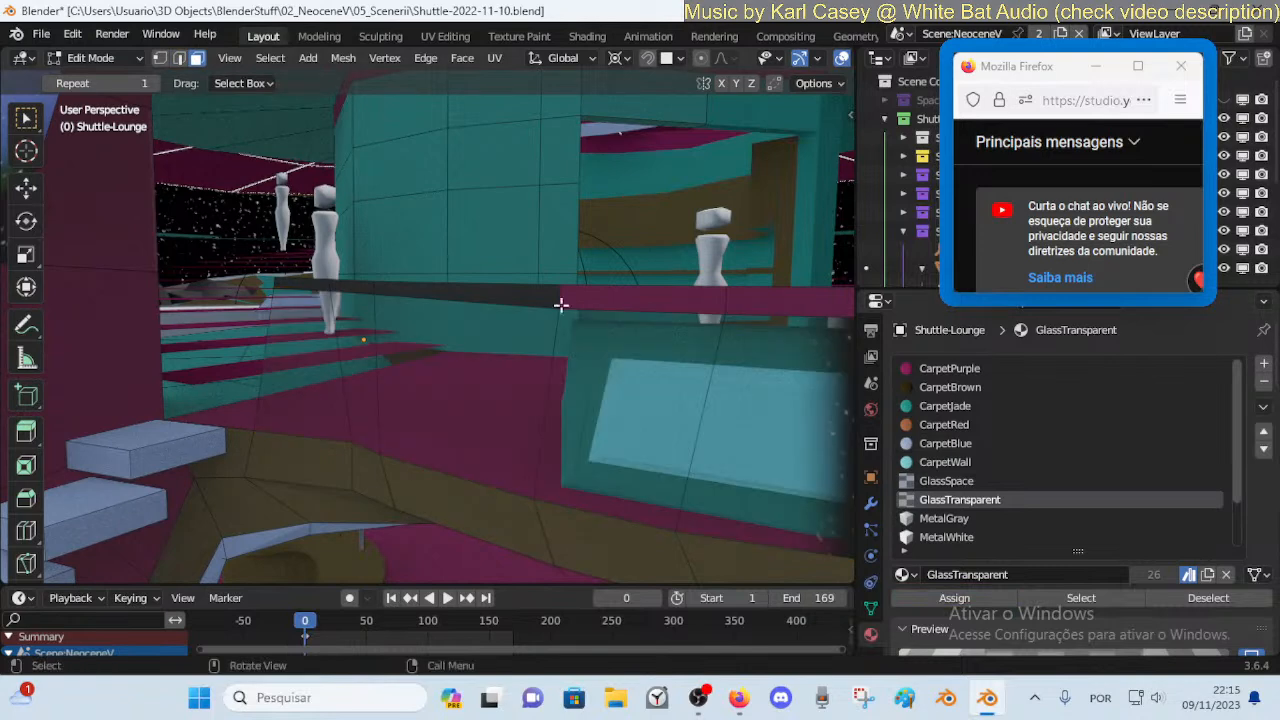
Assign the Plastic material to the handrail's face loop, leave mesh editing, and save the file
{"action": "left_click", "coordinate": [554, 298], "text": "alt"}
{"action": "scroll", "coordinate": [984, 528], "scroll_direction": "down", "scroll_amount": 3}
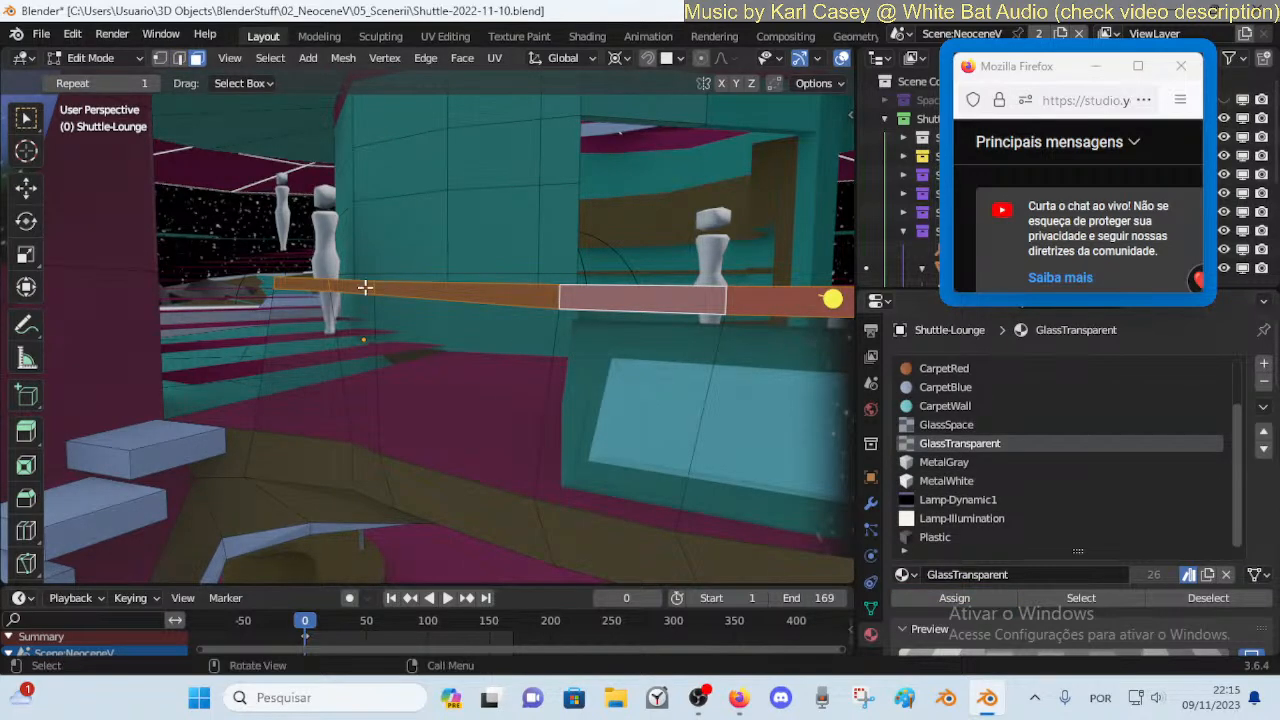
{"action": "left_click", "coordinate": [935, 537]}
{"action": "key", "text": "Tab"}
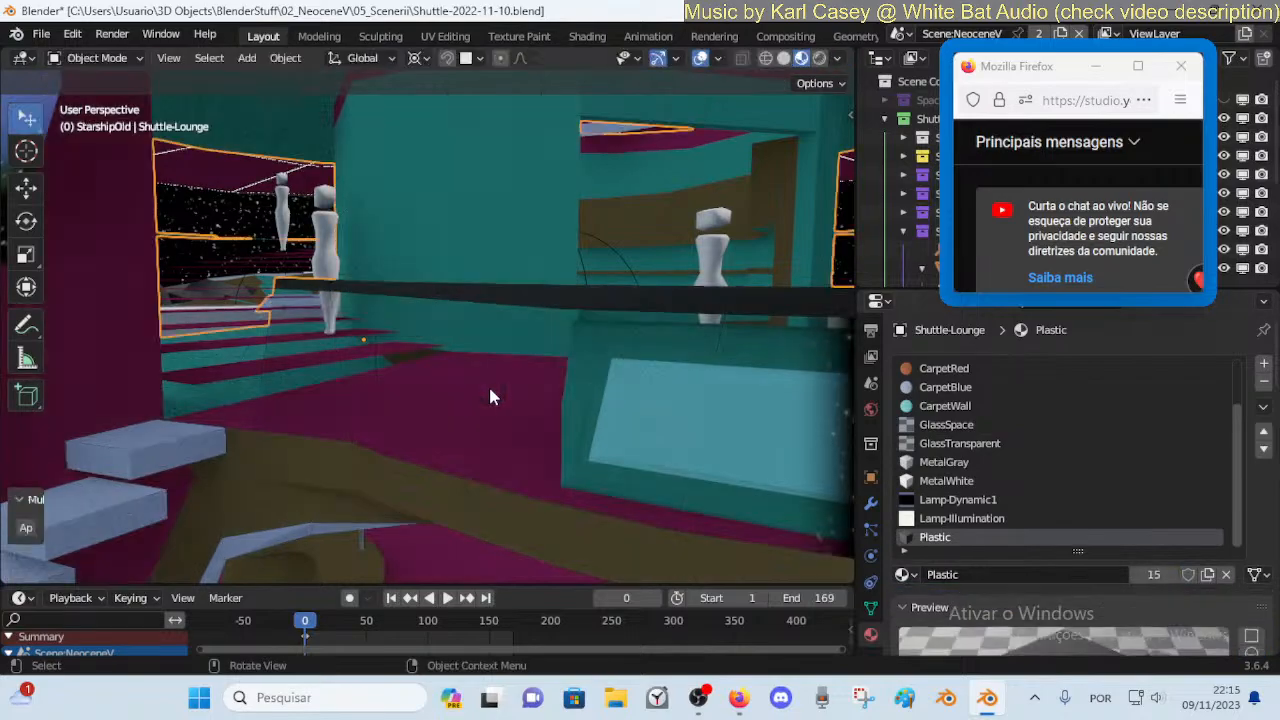
{"action": "key", "text": "shift+grave"}
{"action": "key", "text": "e"}
{"action": "key", "text": "a"}
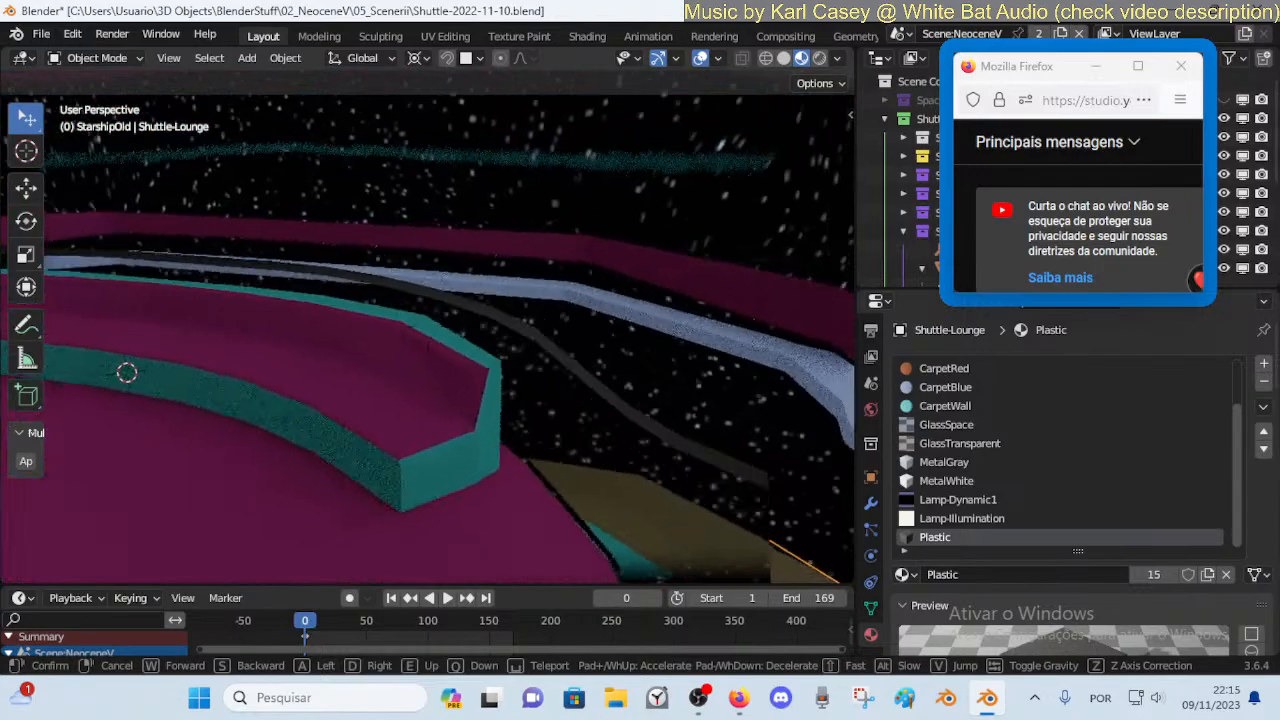
{"action": "key", "text": "a"}
{"action": "left_click", "coordinate": [490, 388]}
{"action": "key", "text": "ctrl+s"}
Examine the new glass railing and handrail from the couch side of the lounge
{"action": "key", "text": "shift+grave"}
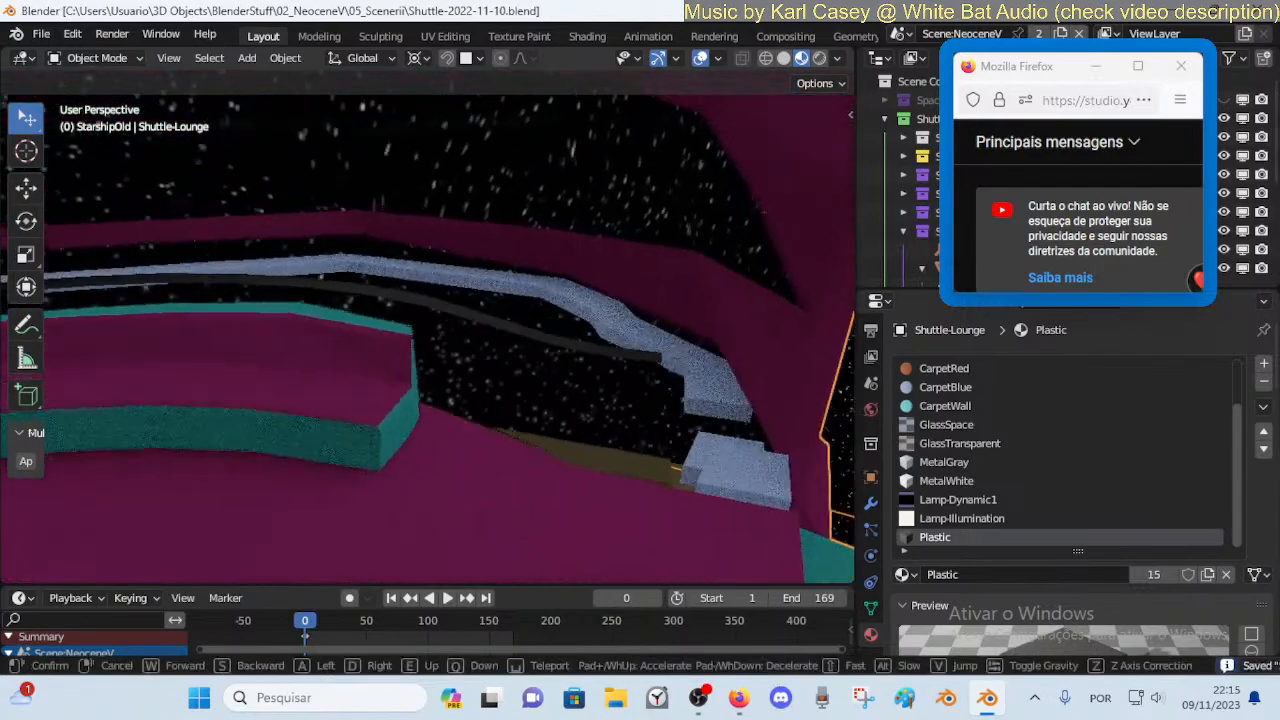
{"action": "key", "text": "a"}
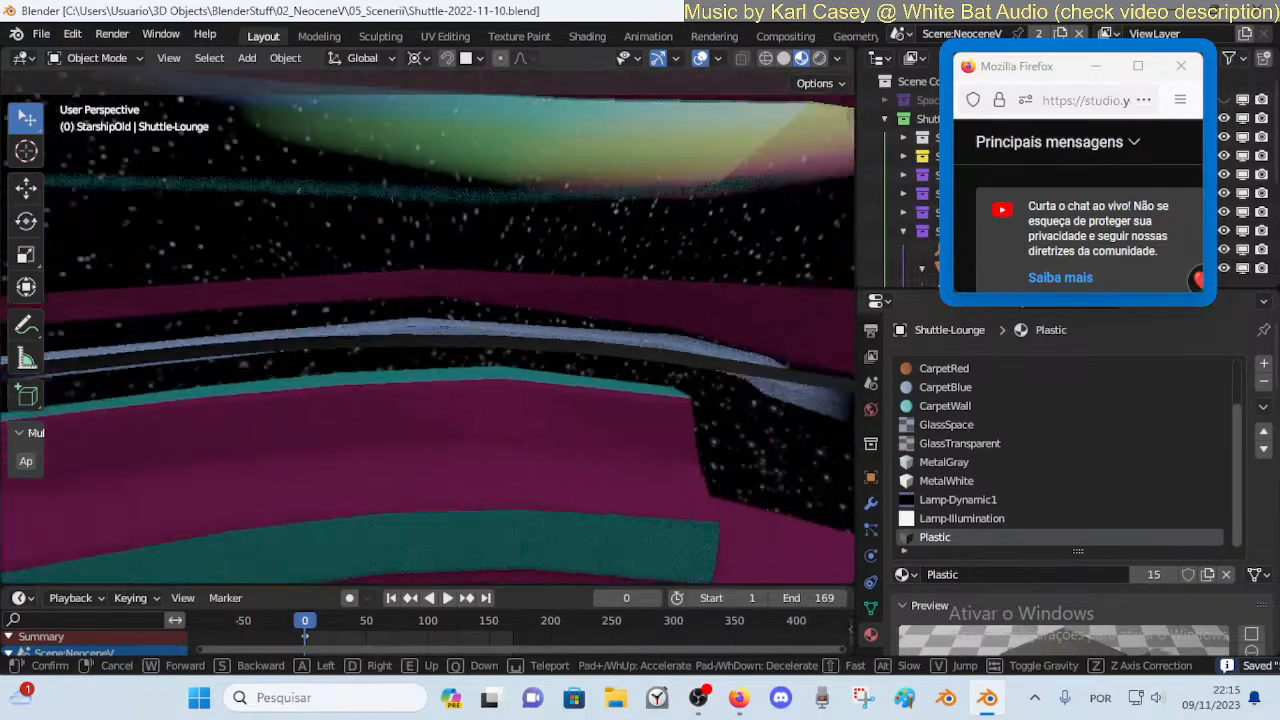
{"action": "left_click", "coordinate": [488, 383]}
{"action": "key", "text": "shift+grave"}
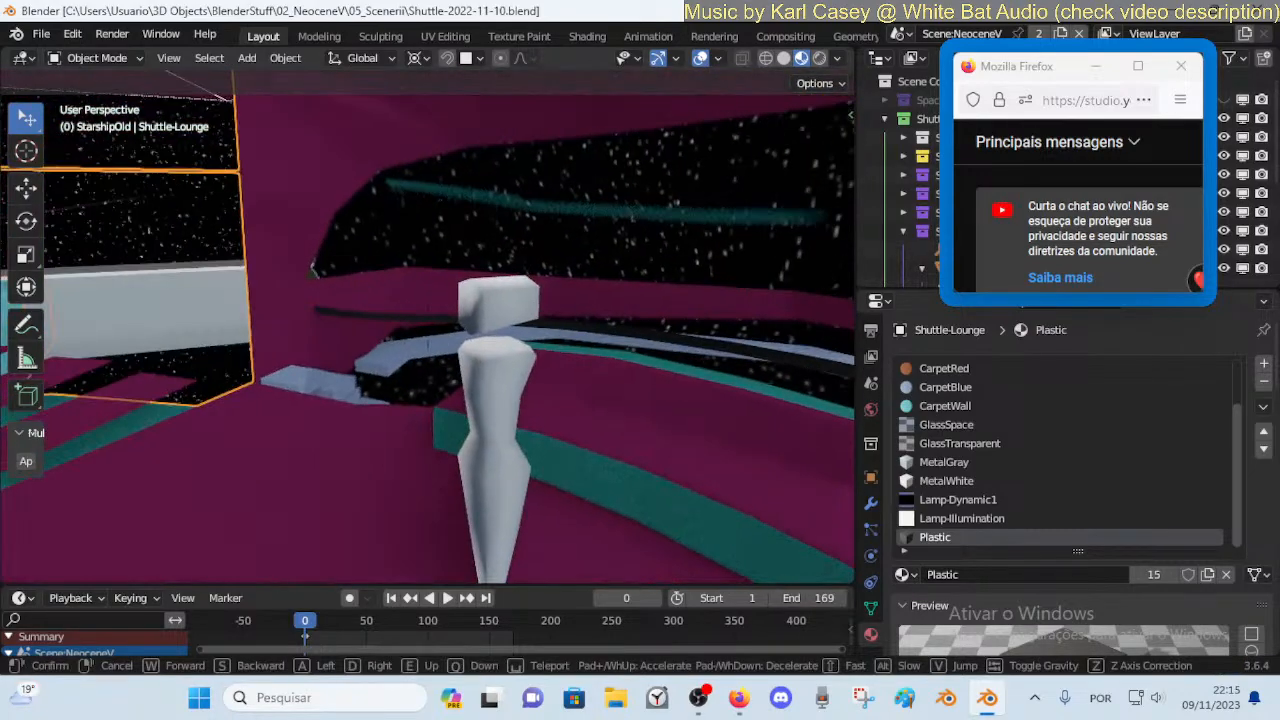
{"action": "left_click", "coordinate": [546, 440]}
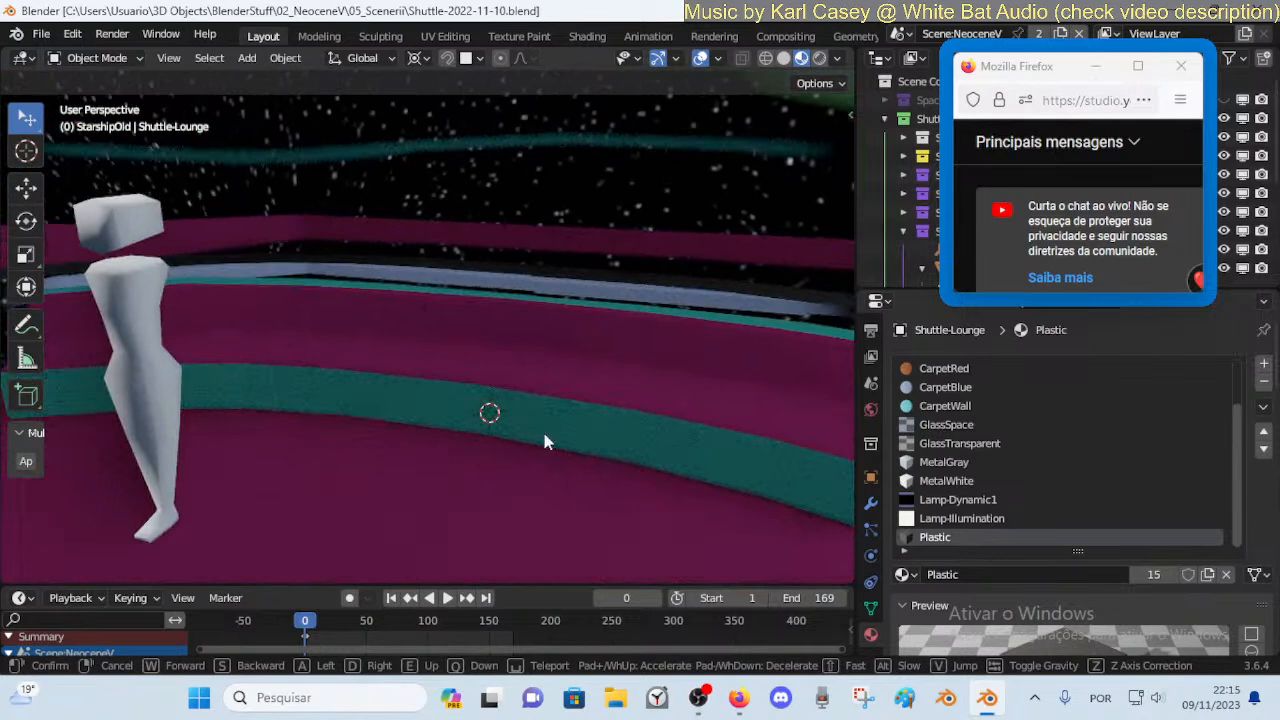
{"action": "key", "text": "shift+grave"}
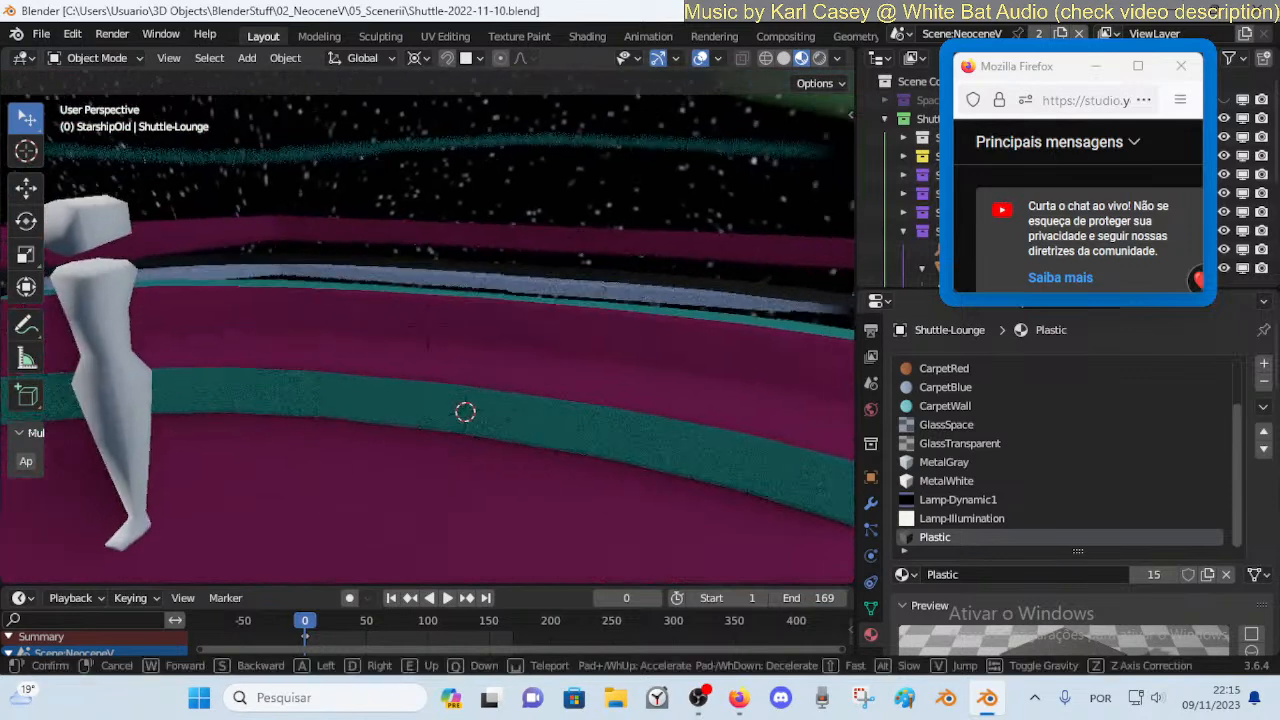
{"action": "left_click", "coordinate": [465, 412]}
Open the couch Canape-E for mesh editing, save the file, and bring its segments into view
{"action": "left_click", "coordinate": [359, 379]}
{"action": "key", "text": "Tab"}
{"action": "key", "text": "ctrl+s"}
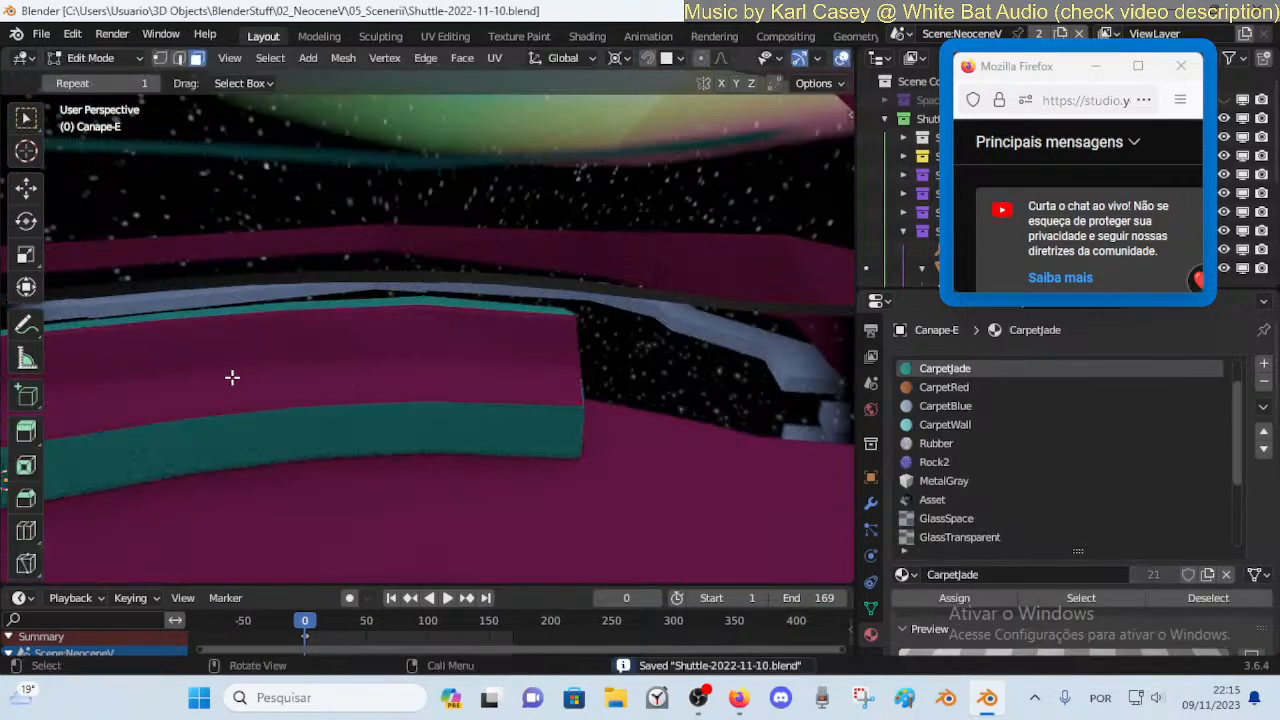
{"action": "key", "text": "shift+grave"}
{"action": "left_click", "coordinate": [304, 368]}
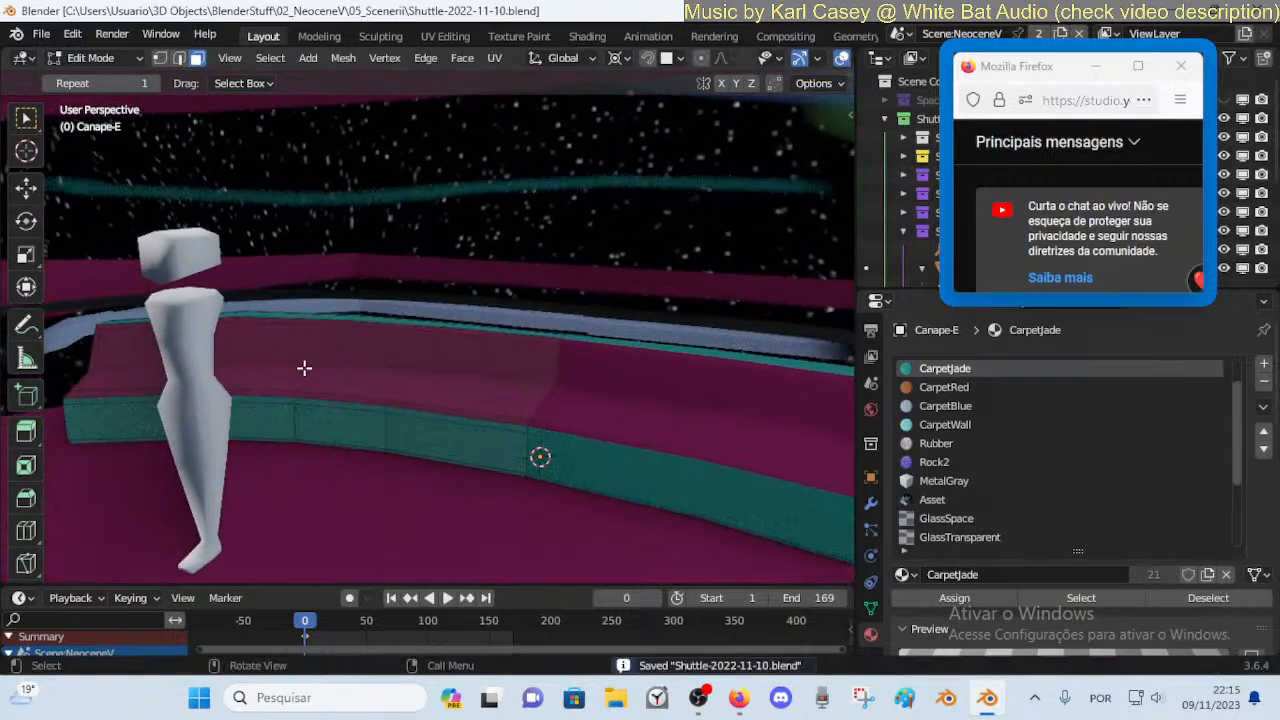
Try deleting the loop of couch faces nearest the mirror centre of Canape-E and inspect the shortened couch
{"action": "left_click", "coordinate": [450, 424], "text": "alt"}
{"action": "key", "text": "ctrl+s"}
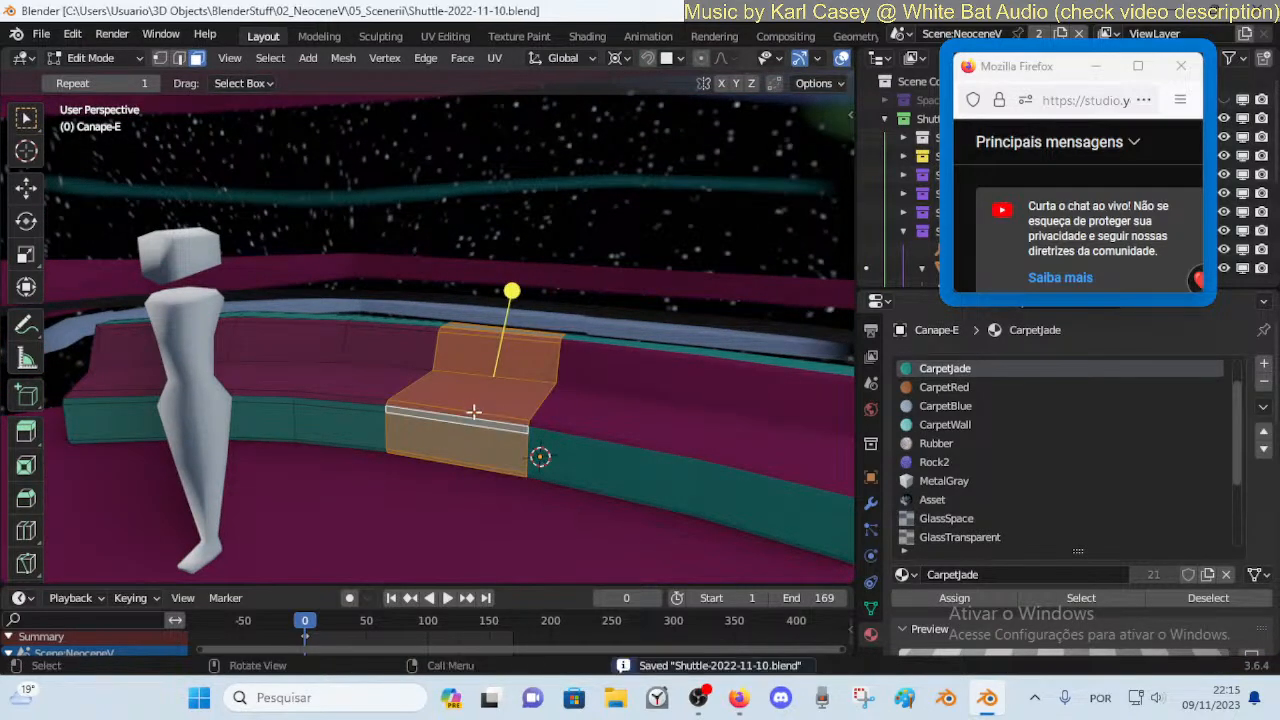
{"action": "key", "text": "x"}
{"action": "left_click", "coordinate": [481, 357]}
{"action": "key", "text": "Tab"}
{"action": "key", "text": "shift+grave"}
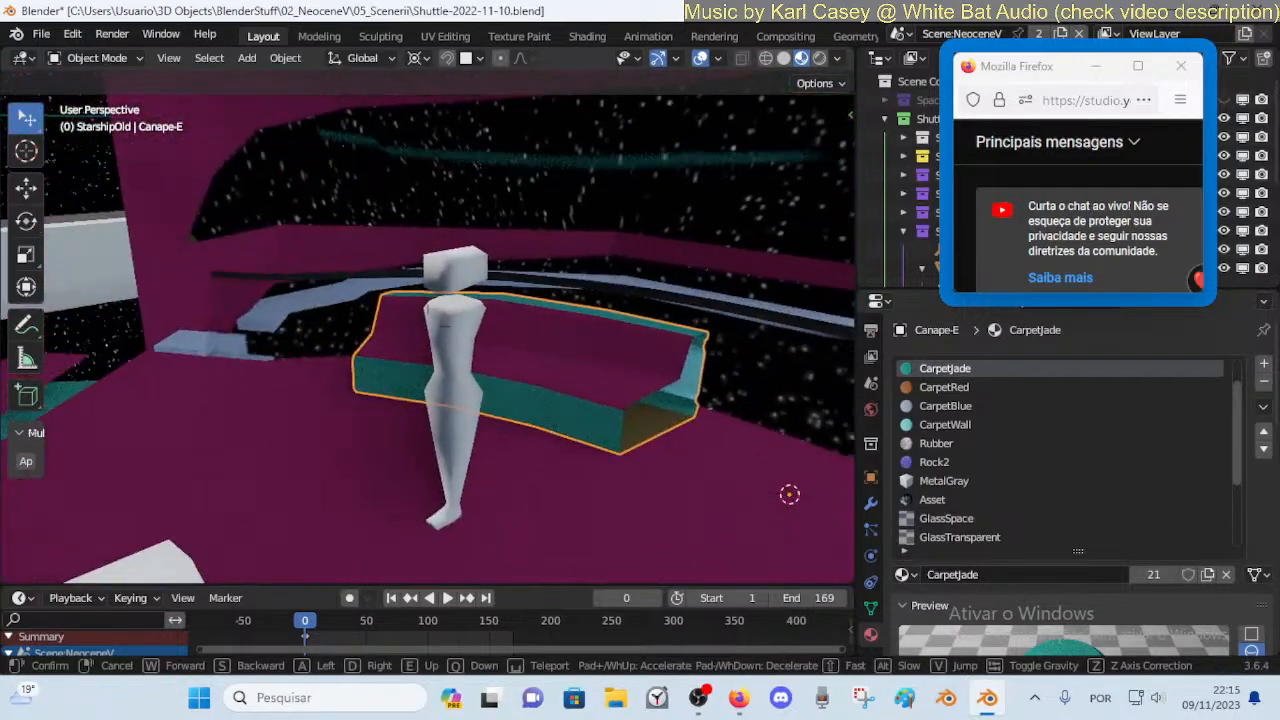
{"action": "left_click", "coordinate": [501, 350]}
Undo the deletion of the couch segment and return to editing the Canape-E mesh
{"action": "key", "text": "Tab"}
{"action": "key", "text": "Tab"}
{"action": "key", "text": "ctrl+z"}
{"action": "key", "text": "ctrl+z"}
{"action": "key", "text": "ctrl+z"}
{"action": "key", "text": "ctrl+z"}
{"action": "key", "text": "ctrl+shift+z"}
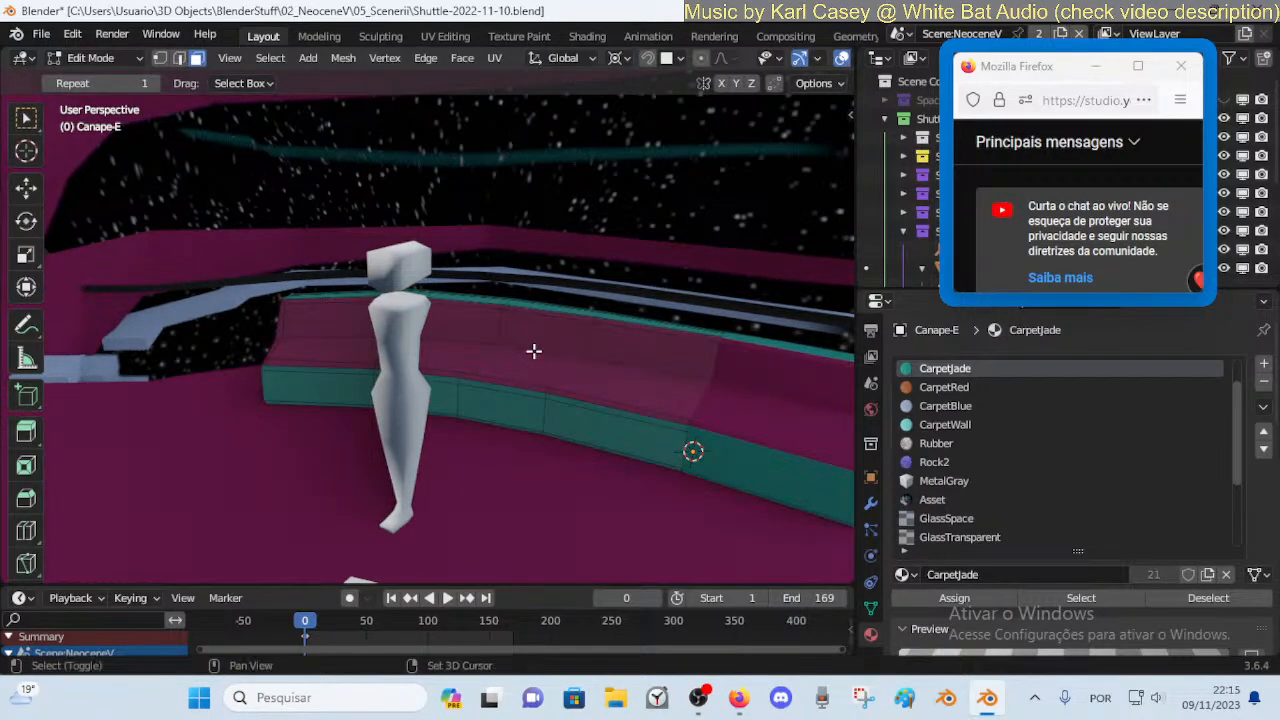
Examine the couch Canape-E in the lounge from behind, from its end and from the floor in front
{"action": "key", "text": "shift+grave"}
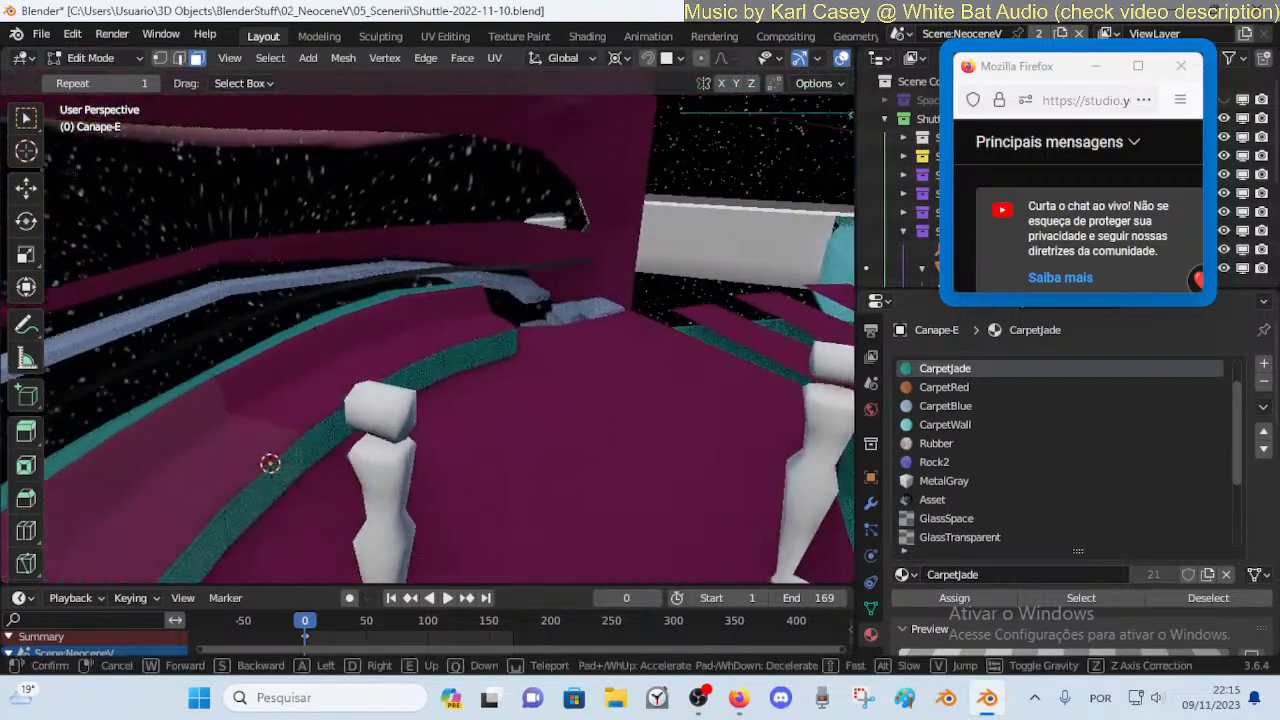
{"action": "key", "text": "a"}
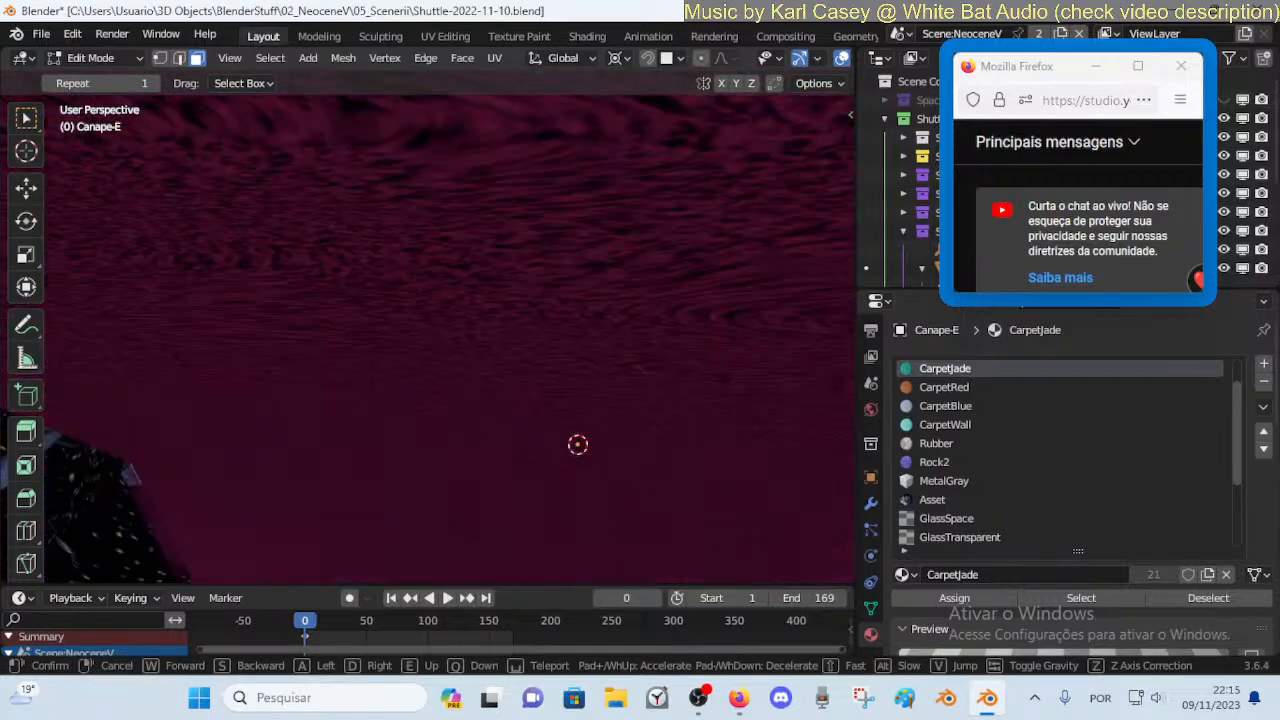
{"action": "key", "text": "w"}
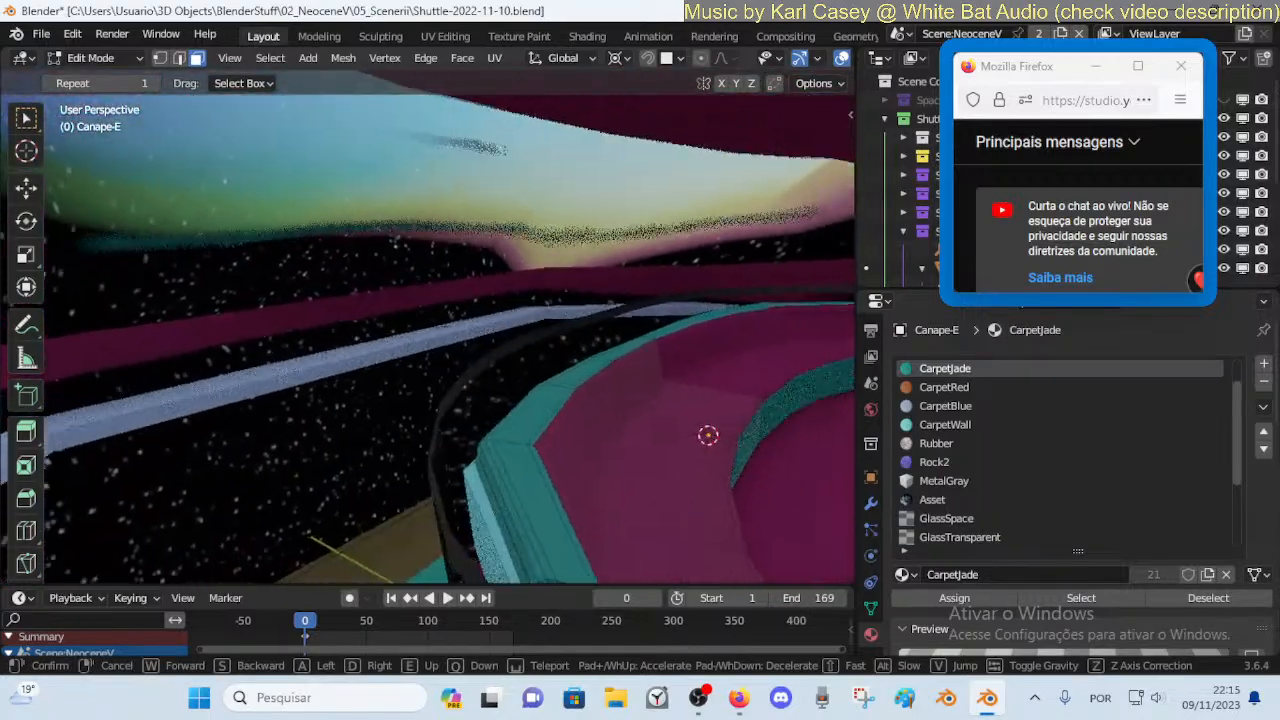
{"action": "key", "text": "a"}
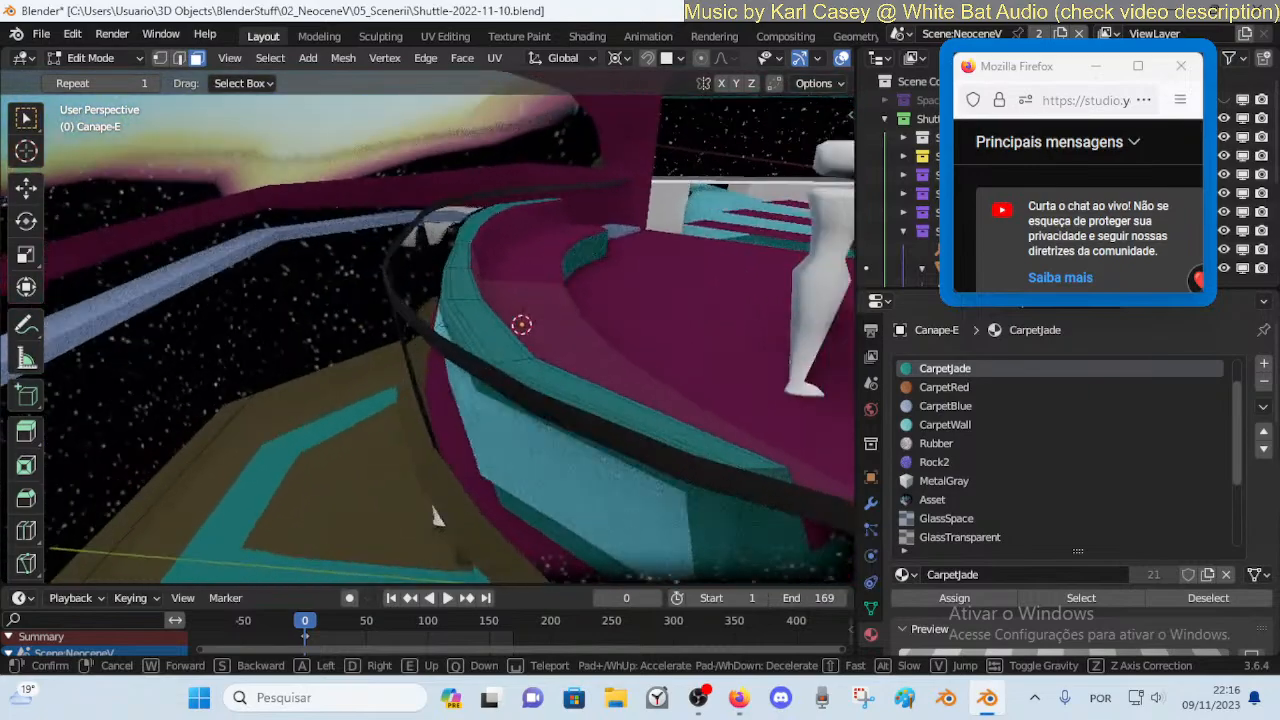
{"action": "key", "text": "d"}
{"action": "key", "text": "q"}
{"action": "key", "text": "d"}
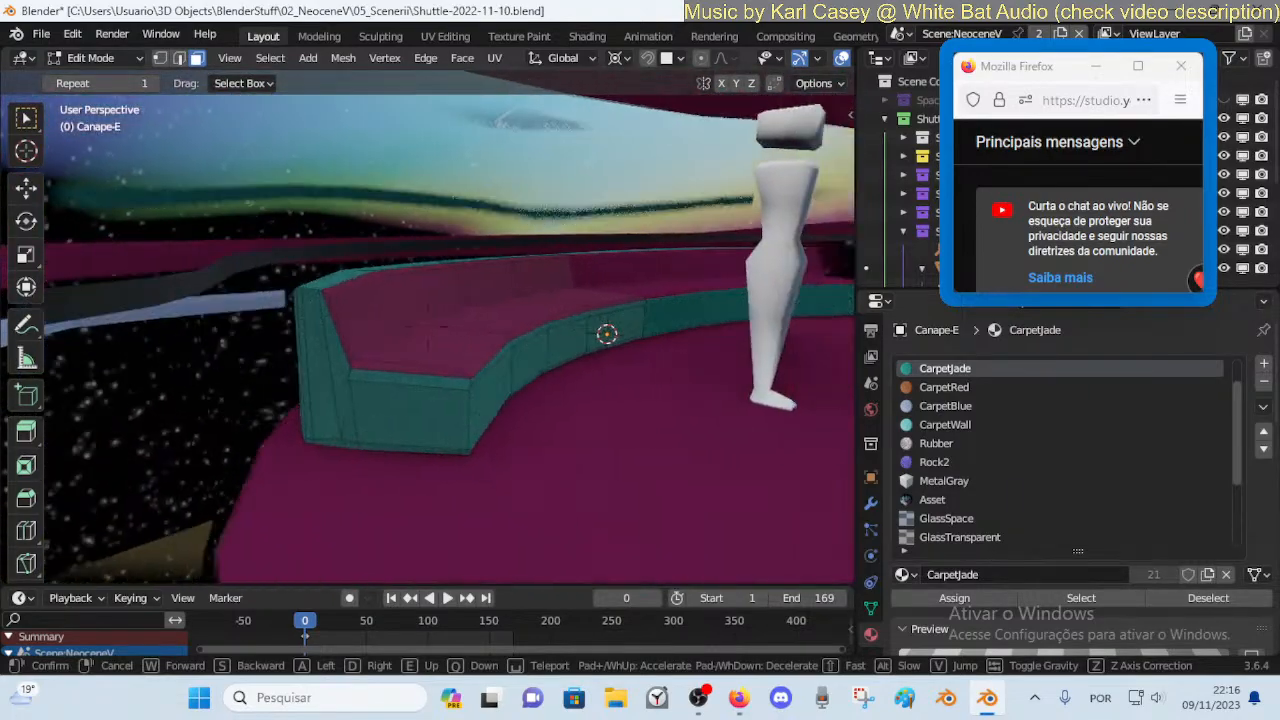
{"action": "key", "text": "w"}
{"action": "key", "text": "a"}
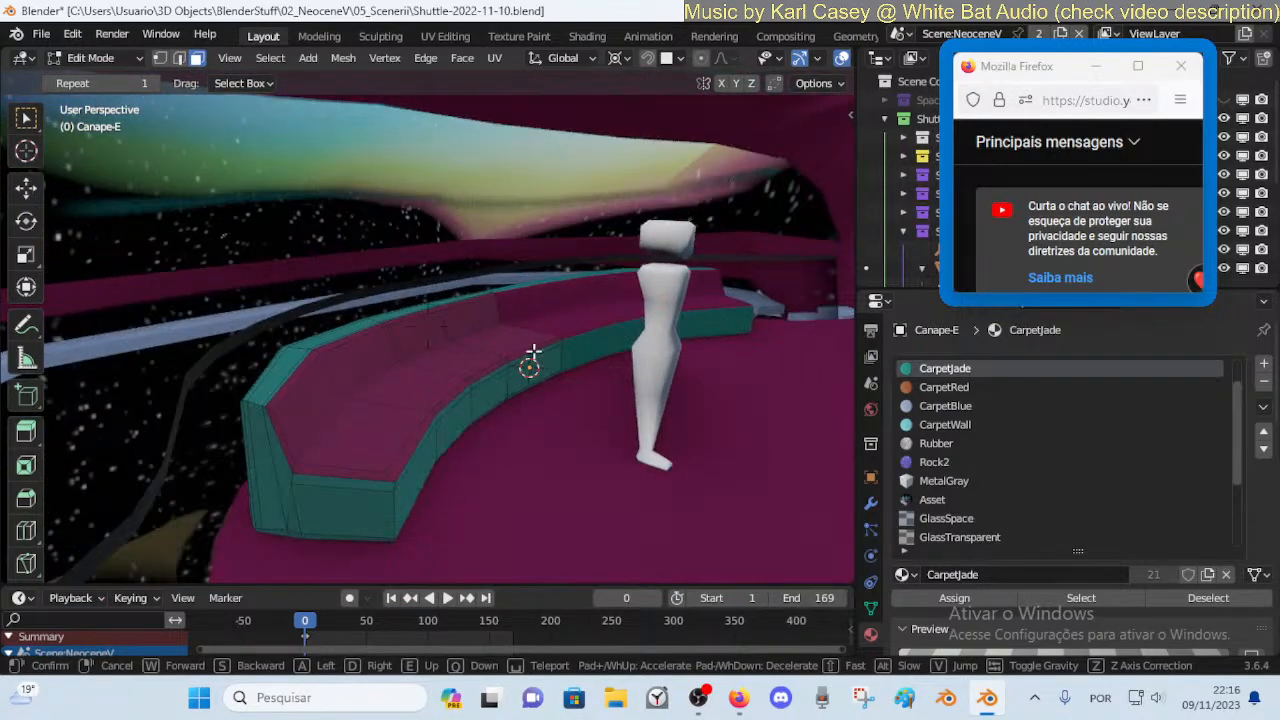
{"action": "left_click", "coordinate": [533, 351]}
Try moving a face loop near the middle of Canape-E along Y, and save the file
{"action": "left_click", "coordinate": [498, 328], "text": "alt"}
{"action": "key", "text": "g"}
{"action": "key", "text": "y"}
{"action": "left_click", "coordinate": [550, 354]}
{"action": "key", "text": "ctrl+s"}
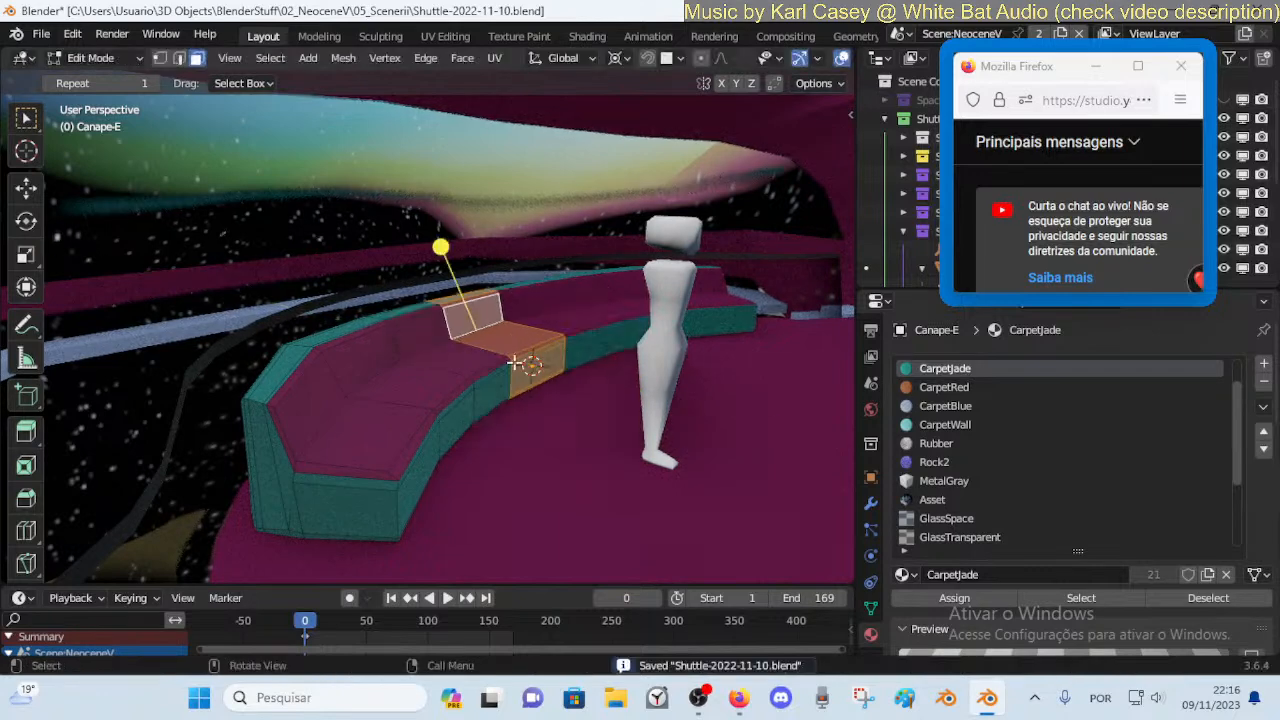
Try moving the face loops closer to the end of Canape-E along global Y, then clear the selection
{"action": "left_click", "coordinate": [390, 390], "text": "alt+shift"}
{"action": "key", "text": "g"}
{"action": "key", "text": "y"}
{"action": "right_click", "coordinate": [400, 410]}
{"action": "key", "text": "alt+a"}
{"action": "left_click", "coordinate": [334, 428], "text": "alt"}
{"action": "key", "text": "g"}
{"action": "key", "text": "y"}
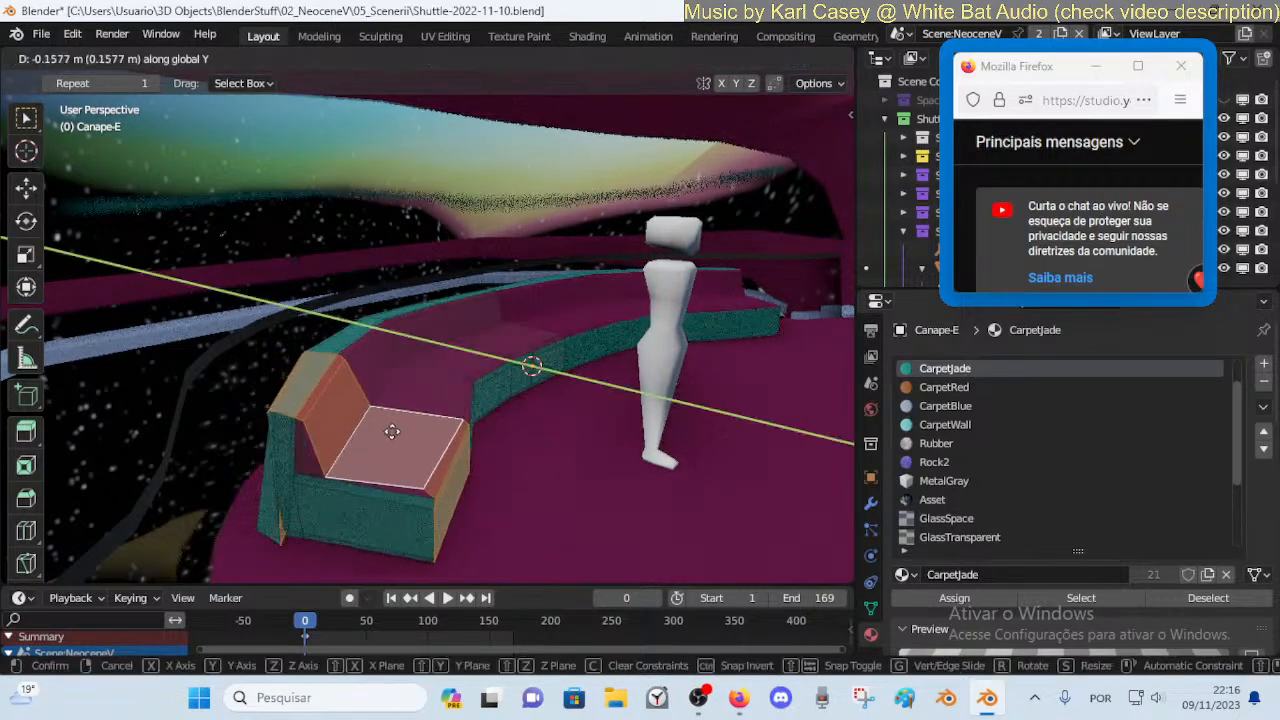
{"action": "left_click", "coordinate": [246, 349]}
{"action": "key", "text": "alt+a"}
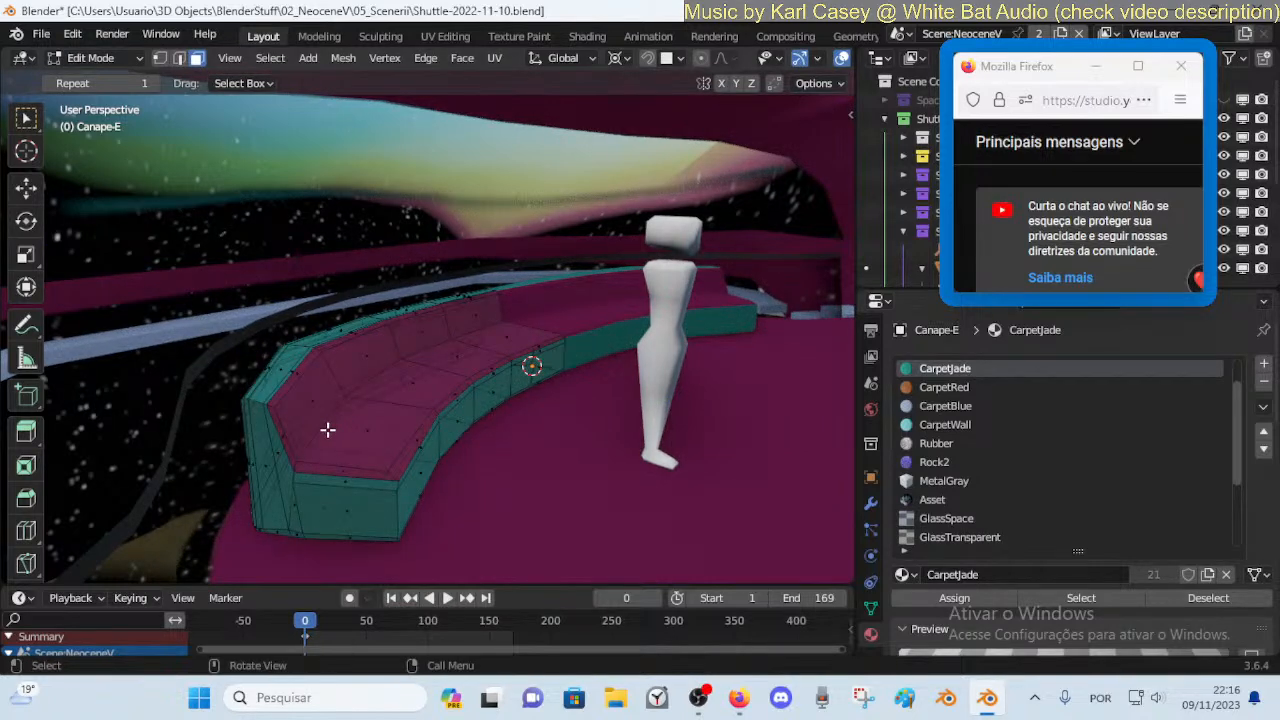
Grow the face-loop selection by three steps around the couch's end, and try shifting it along global Y and X
{"action": "left_click", "coordinate": [318, 434], "text": "alt"}
{"action": "key", "text": "ctrl+KP_Add"}
{"action": "key", "text": "ctrl+KP_Add"}
{"action": "key", "text": "ctrl+KP_Add"}
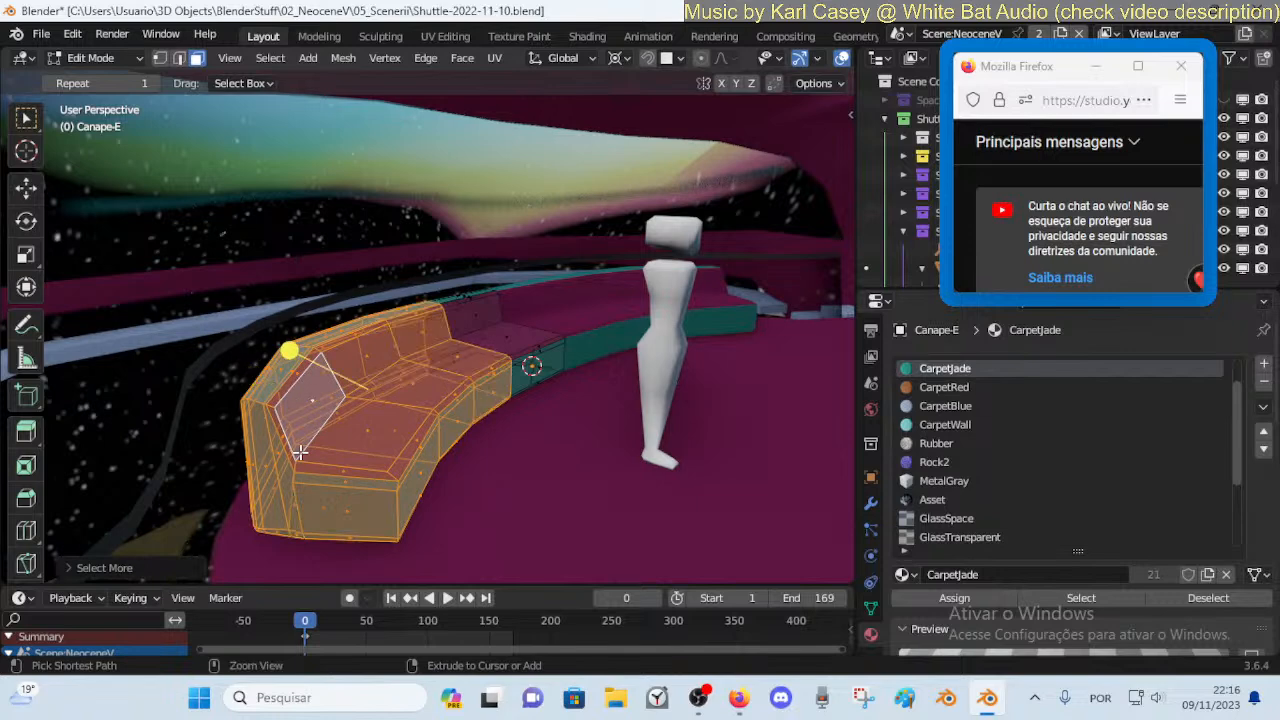
{"action": "key", "text": "g"}
{"action": "key", "text": "y"}
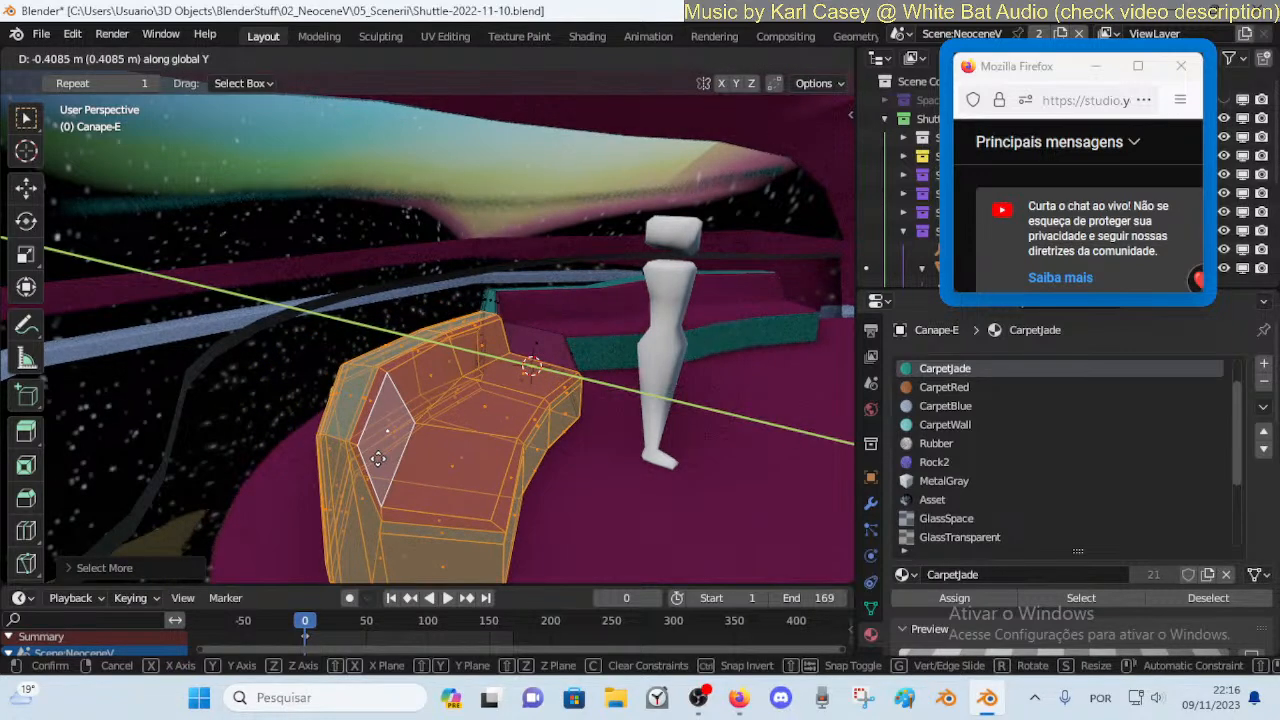
{"action": "left_click", "coordinate": [369, 458]}
{"action": "middle_click_drag", "start_coordinate": [369, 458], "coordinate": [456, 406]}
{"action": "key", "text": "g"}
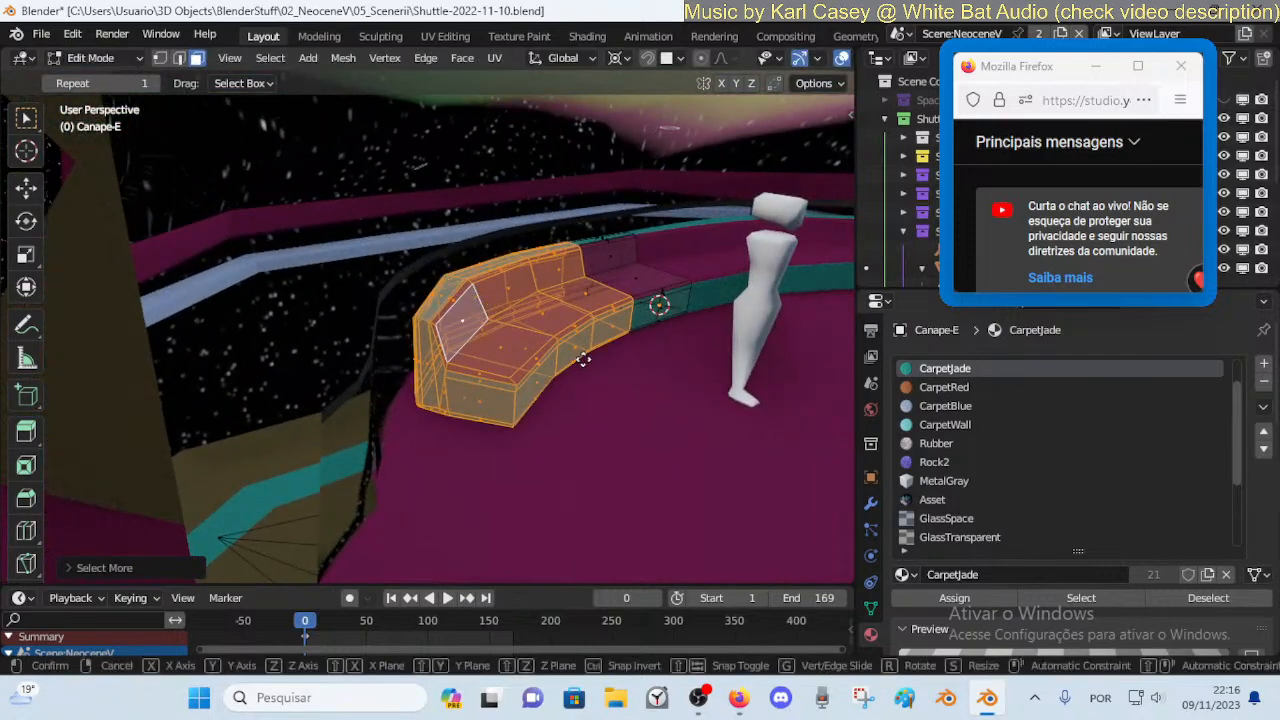
{"action": "key", "text": "x"}
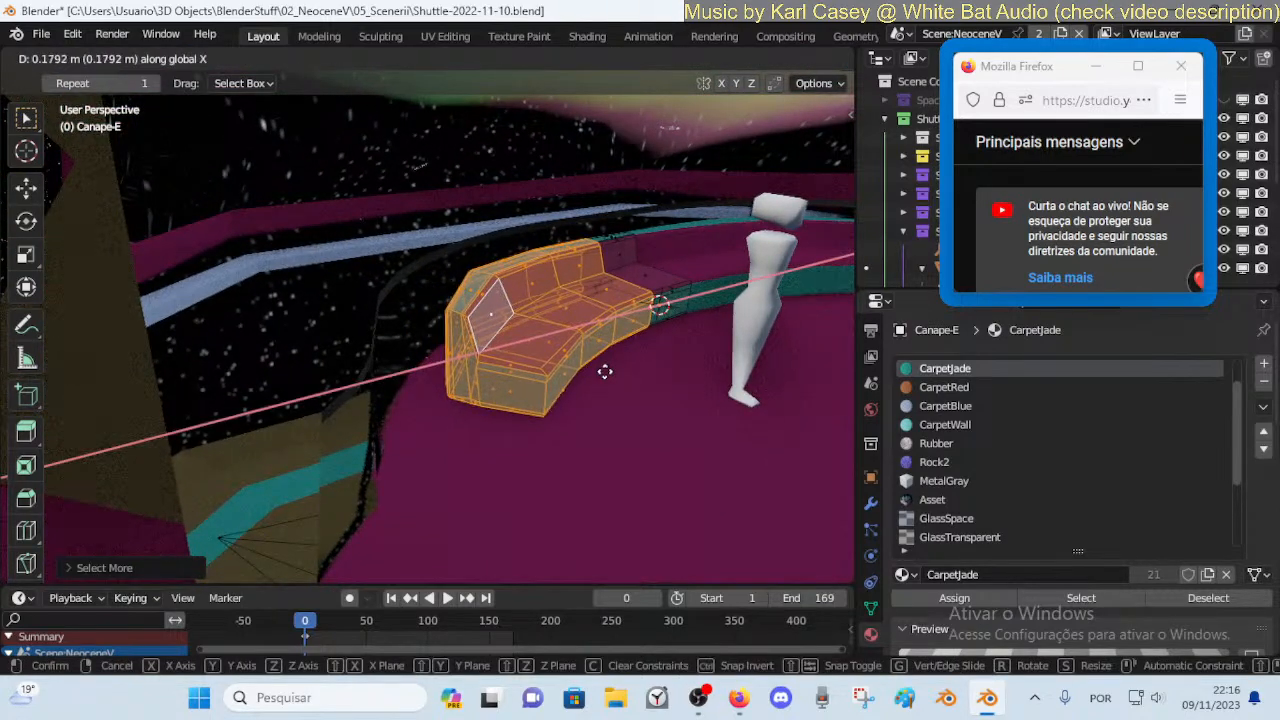
{"action": "left_click", "coordinate": [605, 371]}
Try rotating the selected end section of Canape-E around global Z and inspect it against the lounge
{"action": "key", "text": "r"}
{"action": "key", "text": "z"}
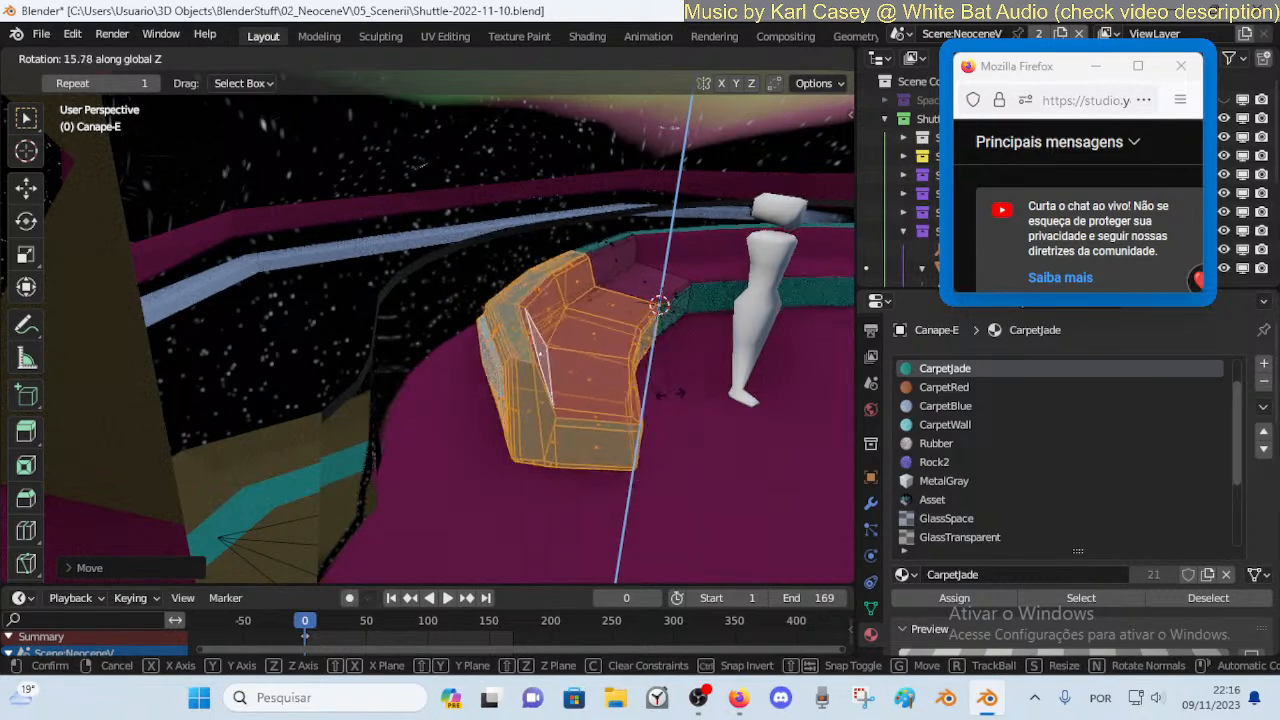
{"action": "left_click", "coordinate": [558, 327]}
{"action": "key", "text": "shift+grave"}
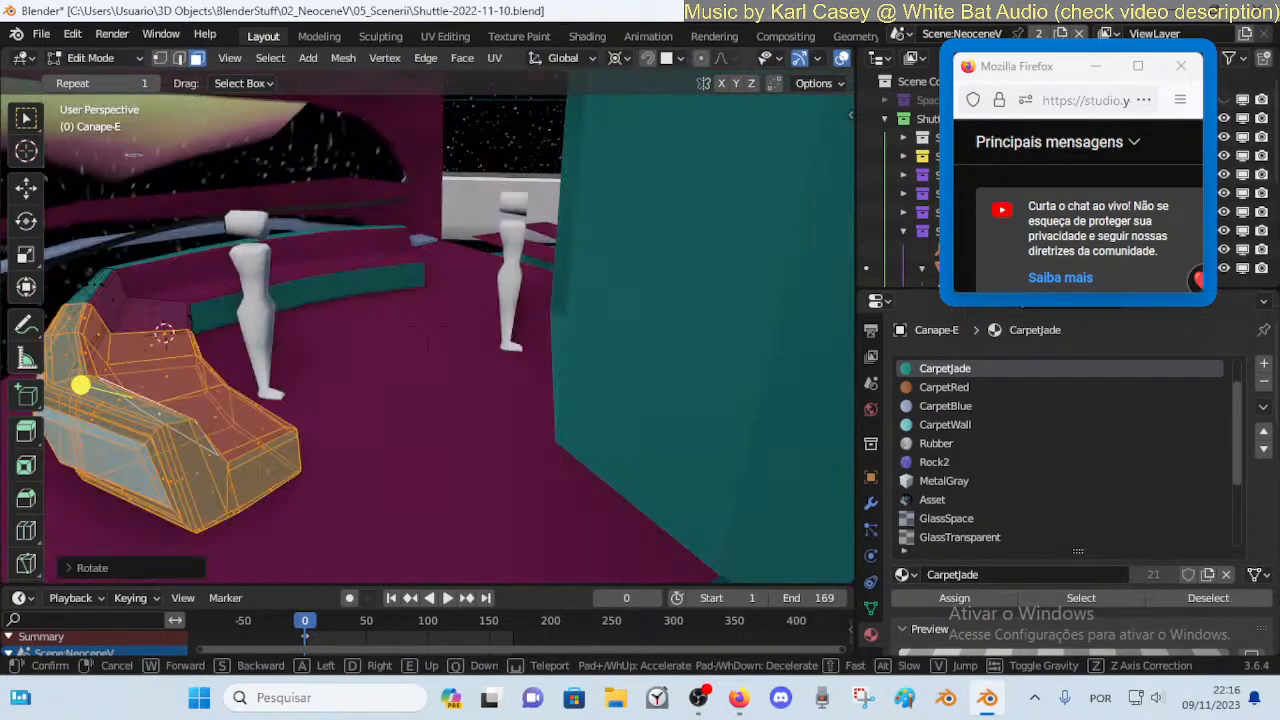
{"action": "key", "text": "w"}
{"action": "key", "text": "s"}
{"action": "left_click", "coordinate": [671, 389]}
Undo the rotation and shift of the couch's end section and restore the earlier loop selection
{"action": "key", "text": "ctrl+z"}
{"action": "key", "text": "ctrl+z"}
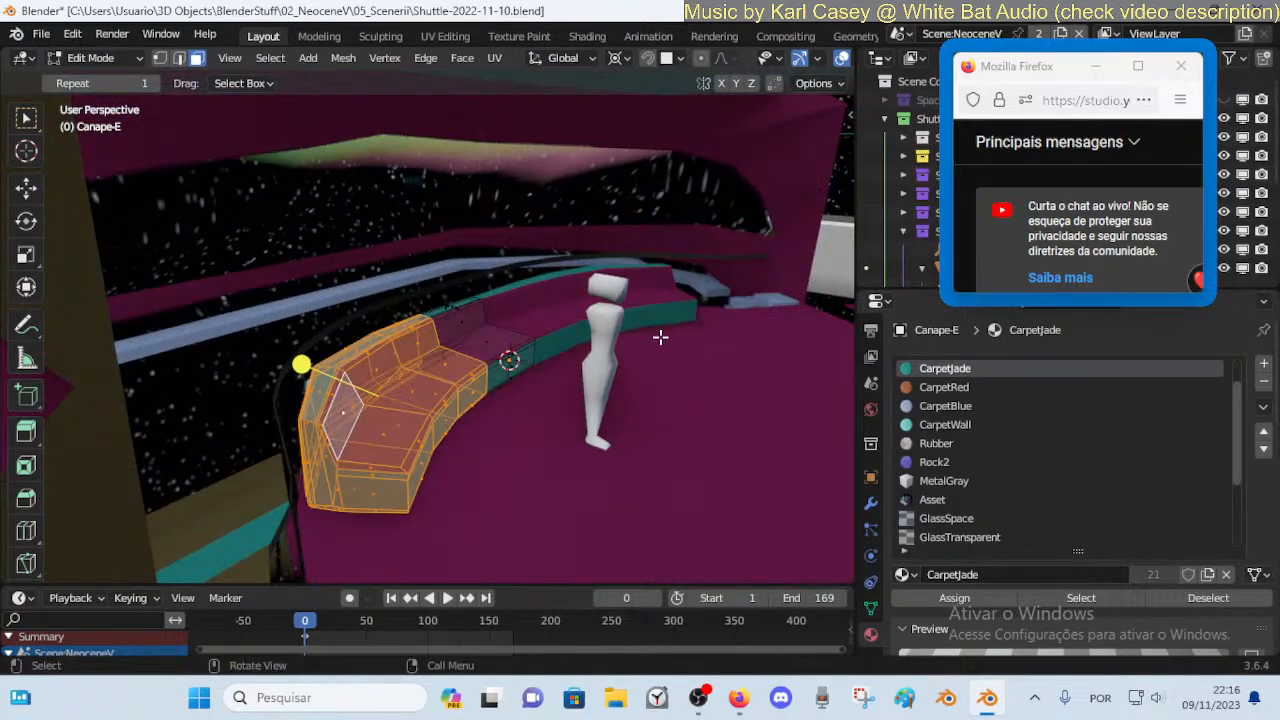
{"action": "key", "text": "ctrl+z"}
Try pulling the selected middle face loop of Canape-E along global Y into the room, and inspect the shape
{"action": "key", "text": "g"}
{"action": "key", "text": "y"}
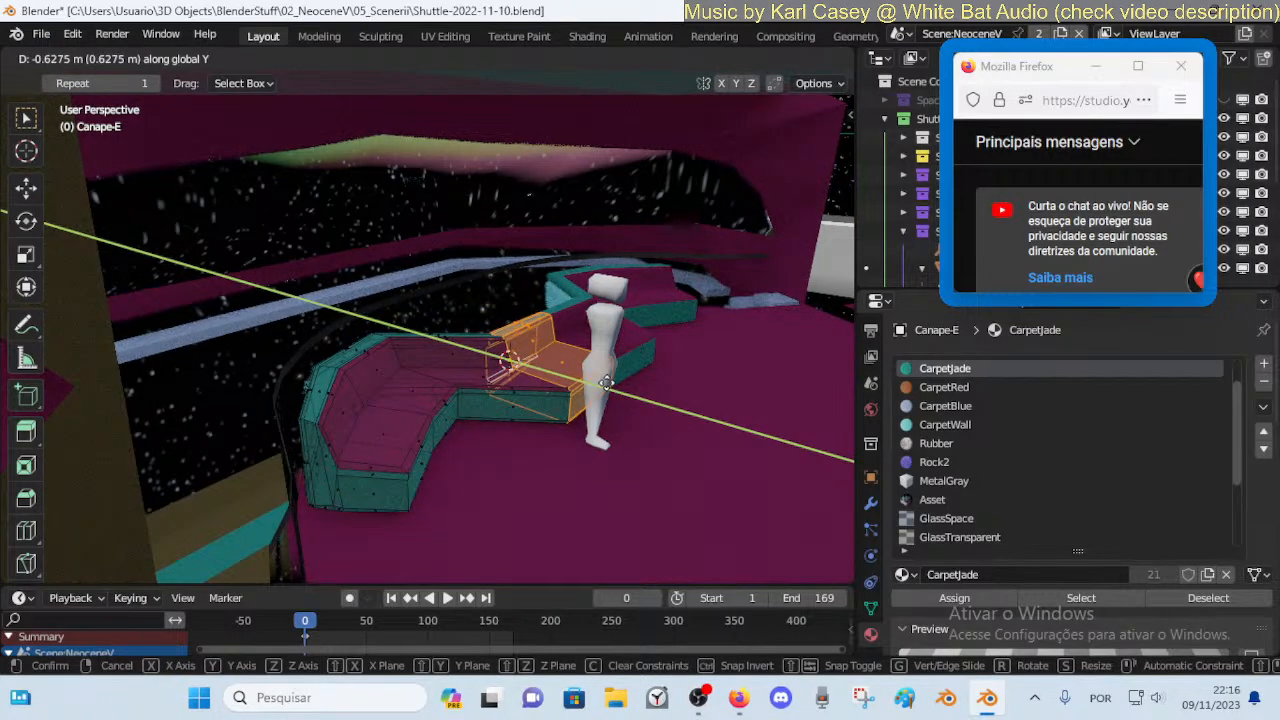
{"action": "left_click", "coordinate": [651, 400]}
{"action": "left_click", "coordinate": [651, 400]}
{"action": "key", "text": "shift+grave"}
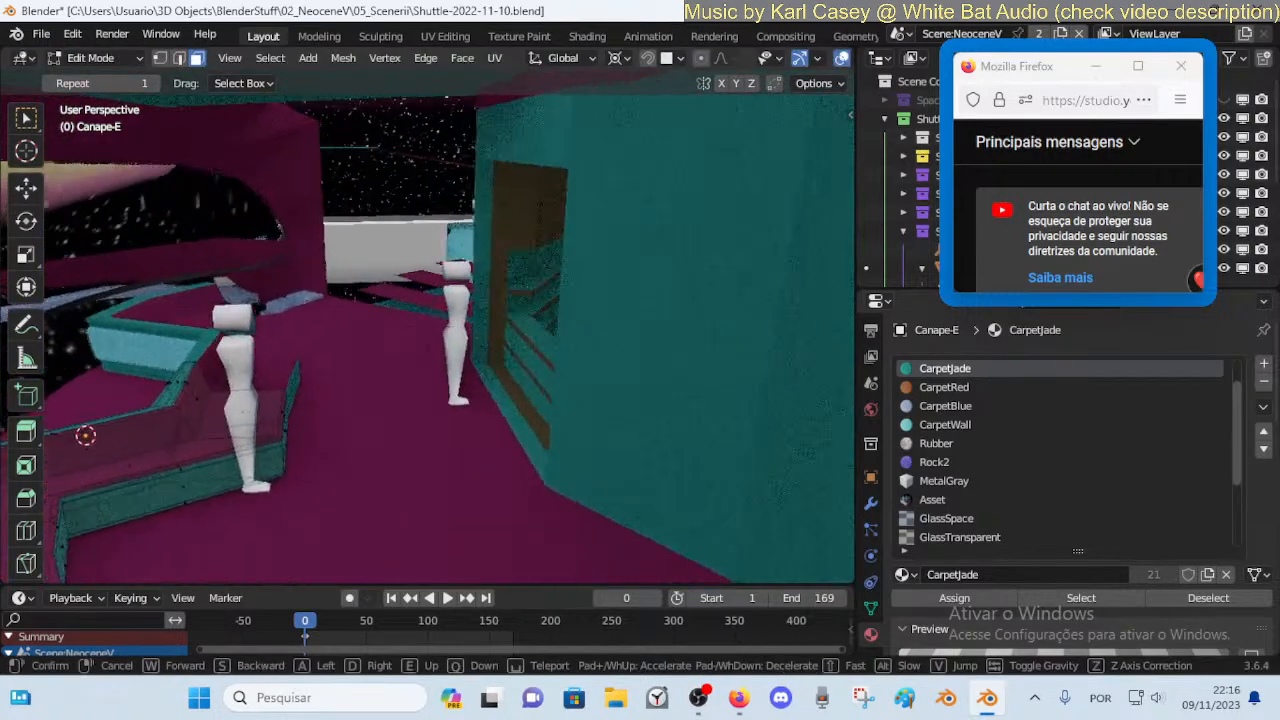
{"action": "key", "text": "a"}
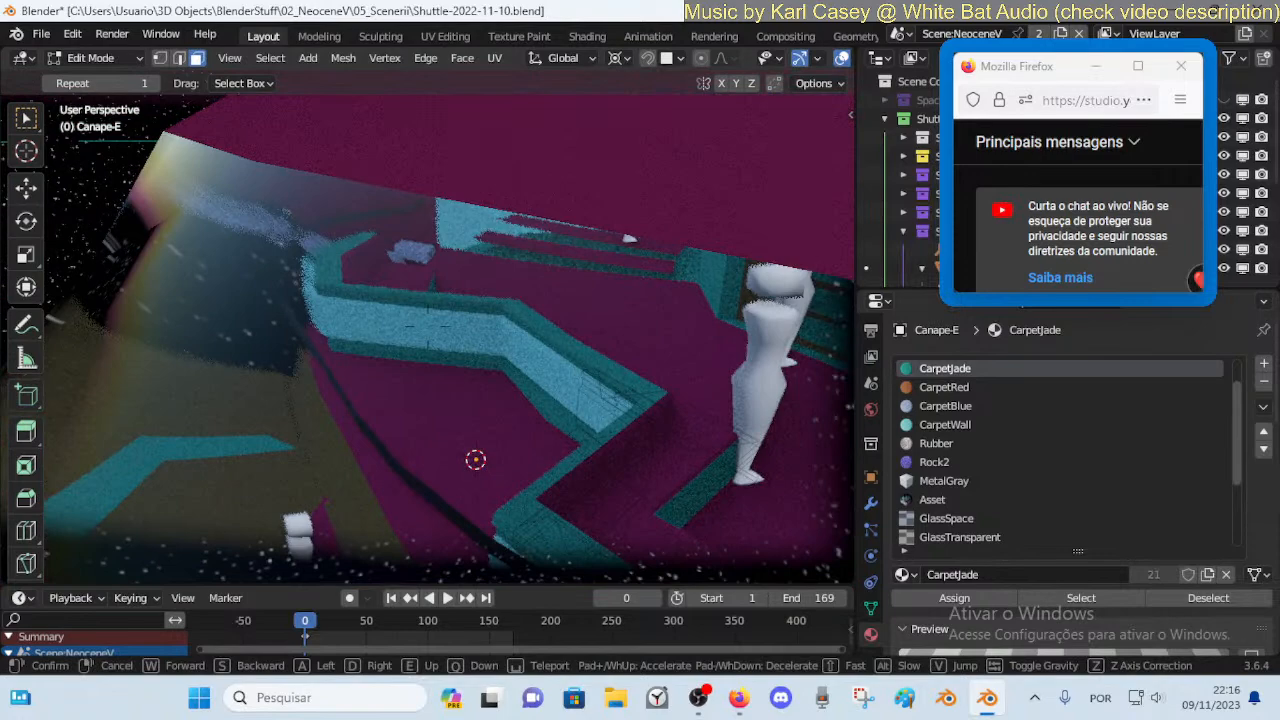
{"action": "key", "text": "d"}
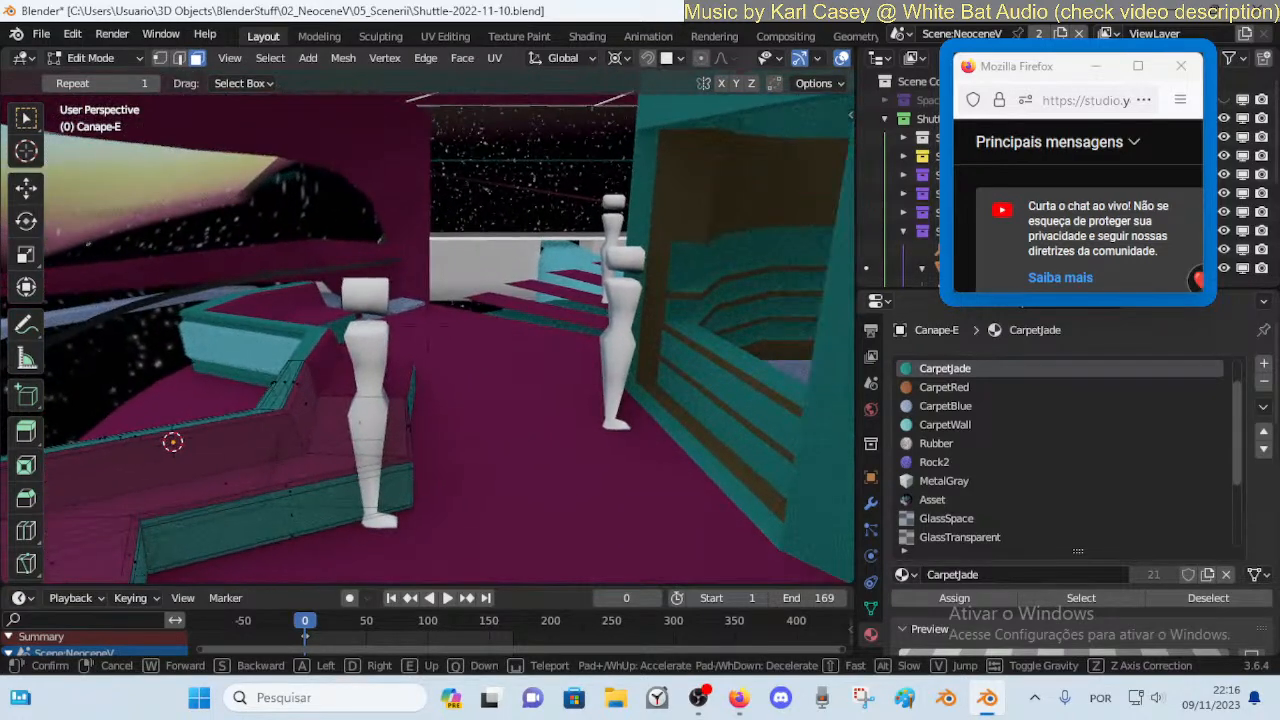
{"action": "left_click", "coordinate": [623, 371]}
Undo the move of the middle face loop and clear the mesh selection
{"action": "key", "text": "ctrl+z"}
{"action": "key", "text": "ctrl+z"}
{"action": "middle_click_drag", "start_coordinate": [500, 335], "coordinate": [413, 371]}
{"action": "scroll", "coordinate": [413, 371], "scroll_direction": "down", "scroll_amount": 2}
{"action": "key", "text": "alt+a"}
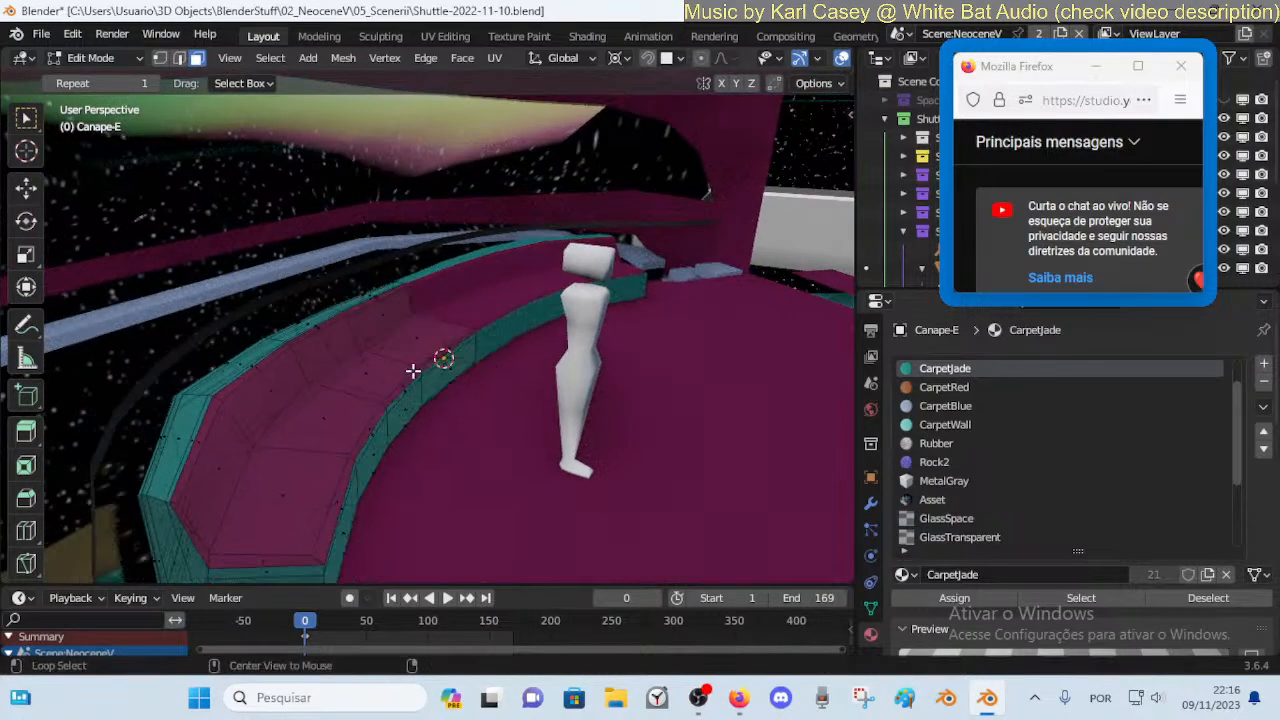
Select the face loop next to the end section of Canape-E and move it slightly inward along global Y
{"action": "left_click", "coordinate": [335, 363], "text": "alt"}
{"action": "key", "text": "g"}
{"action": "key", "text": "y"}
{"action": "left_click", "coordinate": [400, 368]}
Examine the reshaped couch in Object Mode from behind and from the seating side, then resume mesh editing
{"action": "key", "text": "Tab"}
{"action": "key", "text": "shift+grave"}
{"action": "key", "text": "a"}
{"action": "key", "text": "d"}
{"action": "key", "text": "s"}
{"action": "key", "text": "w"}
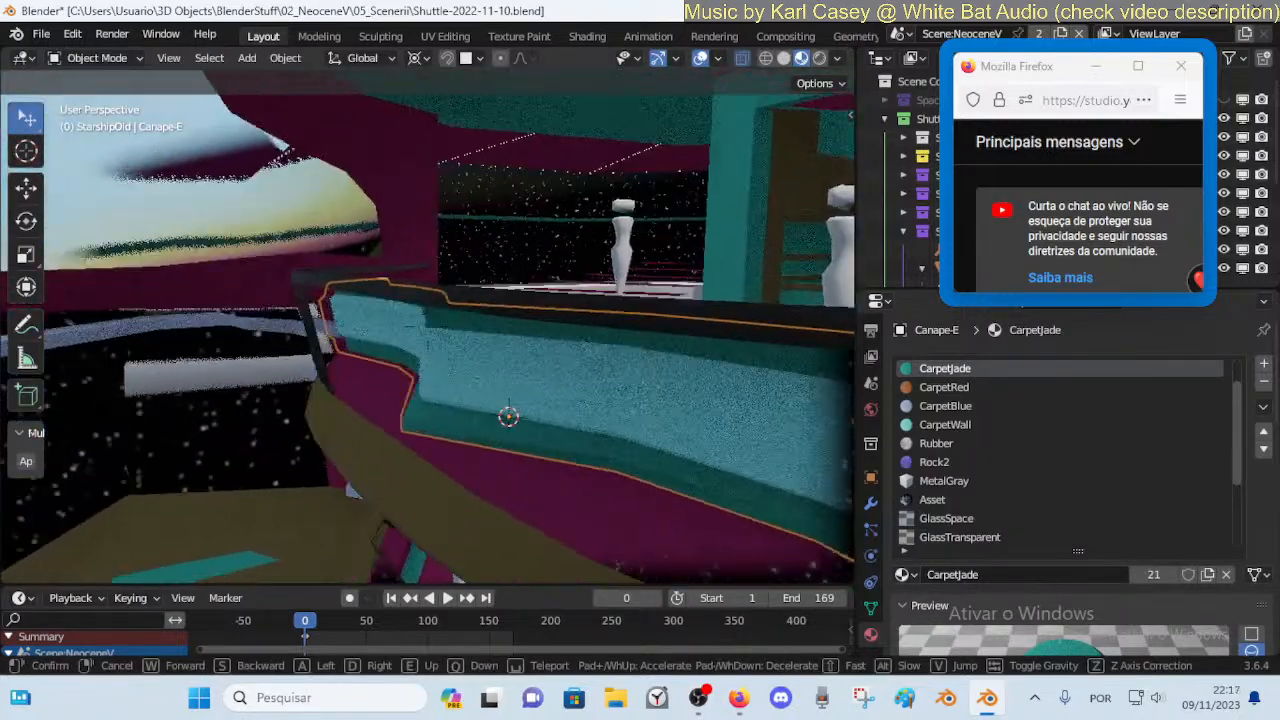
{"action": "key", "text": "w"}
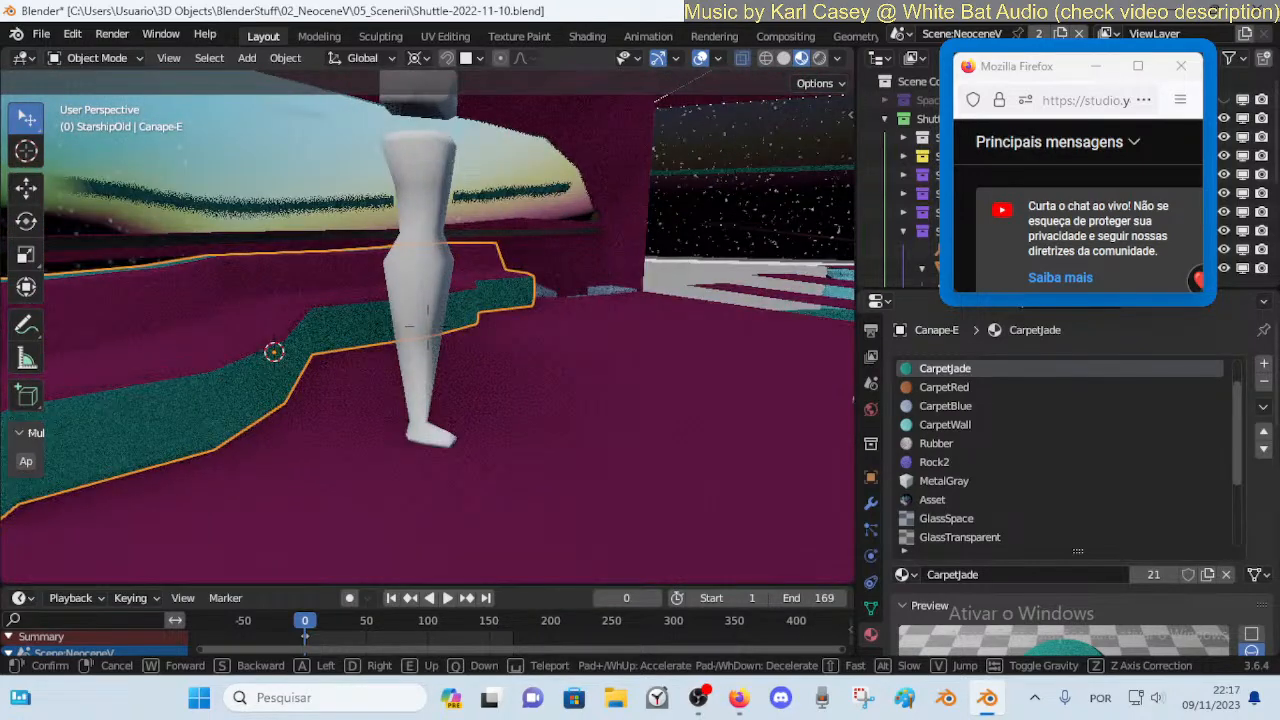
{"action": "key", "text": "Escape"}
{"action": "key", "text": "Tab"}
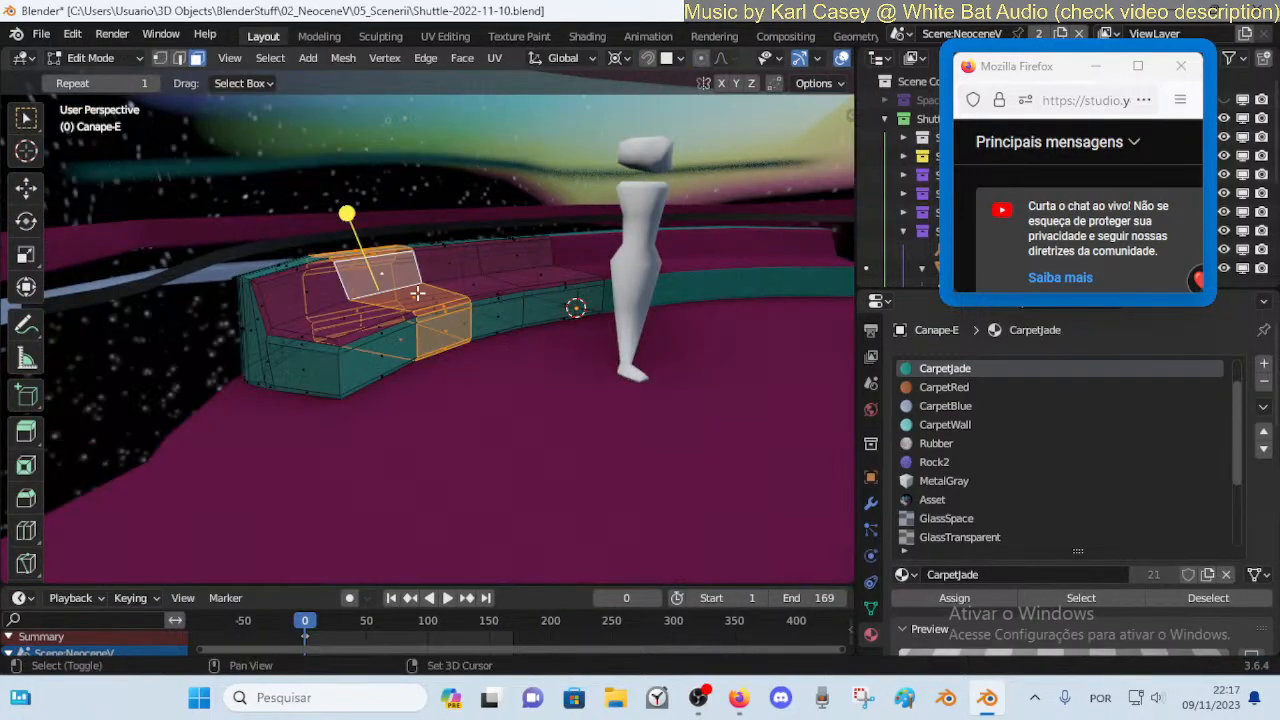
Move the same face loop farther inward along global Y and inspect the couch in Object Mode
{"action": "key", "text": "g"}
{"action": "key", "text": "y"}
{"action": "left_click", "coordinate": [466, 340]}
{"action": "key", "text": "Tab"}
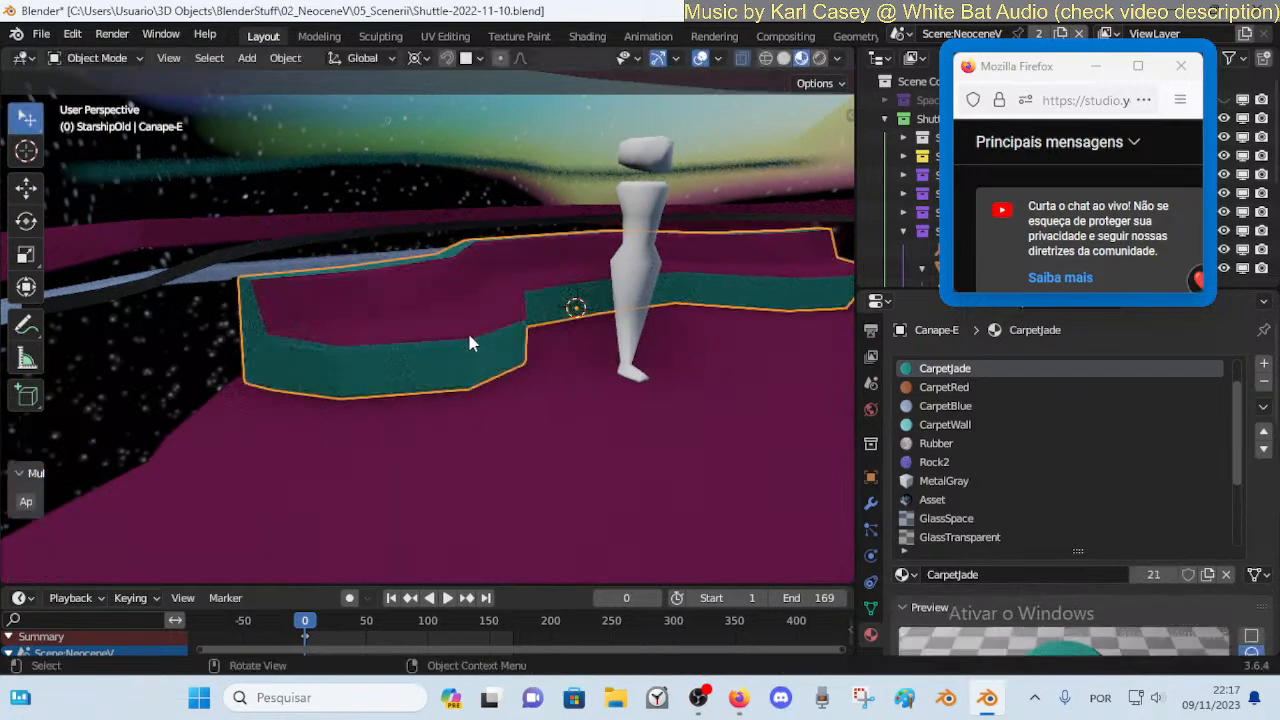
{"action": "key", "text": "shift+grave"}
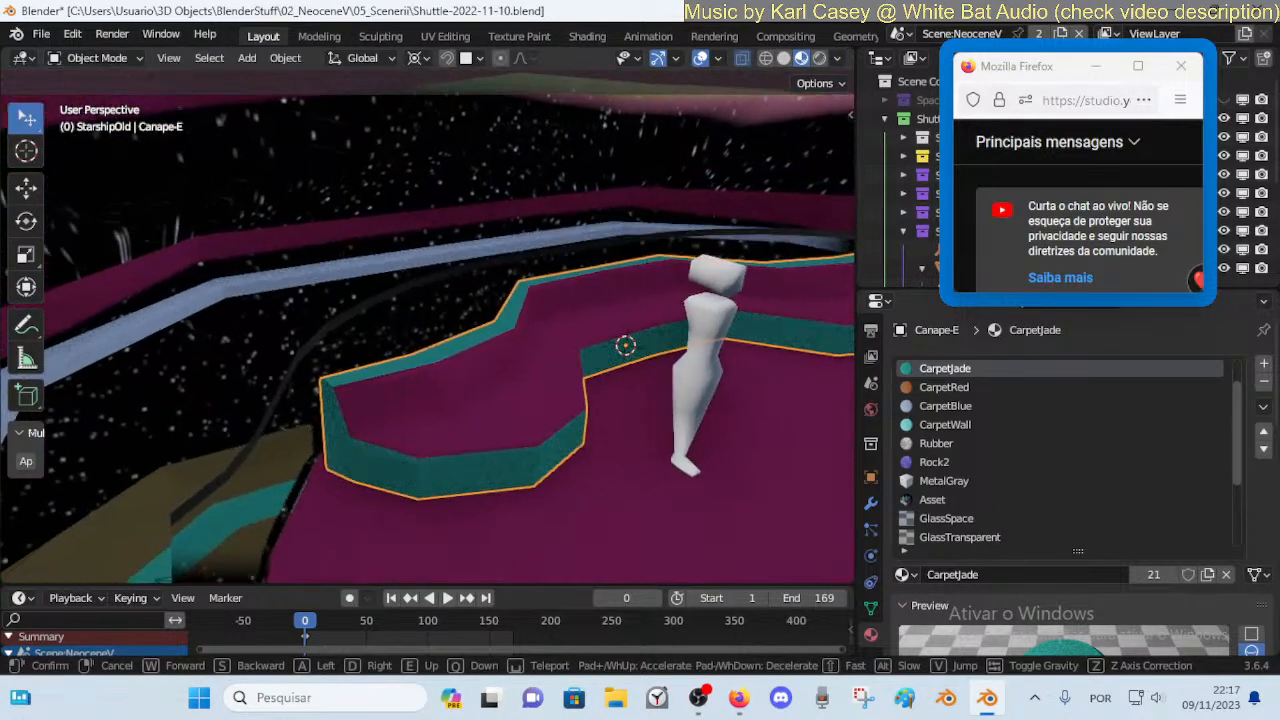
{"action": "left_click", "coordinate": [393, 403]}
Circle-select the end section of Canape-E and rotate it about 6° around global Z
{"action": "key", "text": "Tab"}
{"action": "key", "text": "alt+a"}
{"action": "key", "text": "c"}
{"action": "mouse_move", "coordinate": [384, 385]}
{"action": "left_mouse_down"}
{"action": "mouse_move", "coordinate": [384, 491]}
{"action": "mouse_move", "coordinate": [383, 479]}
{"action": "left_mouse_up"}
{"action": "right_click", "coordinate": [367, 444]}
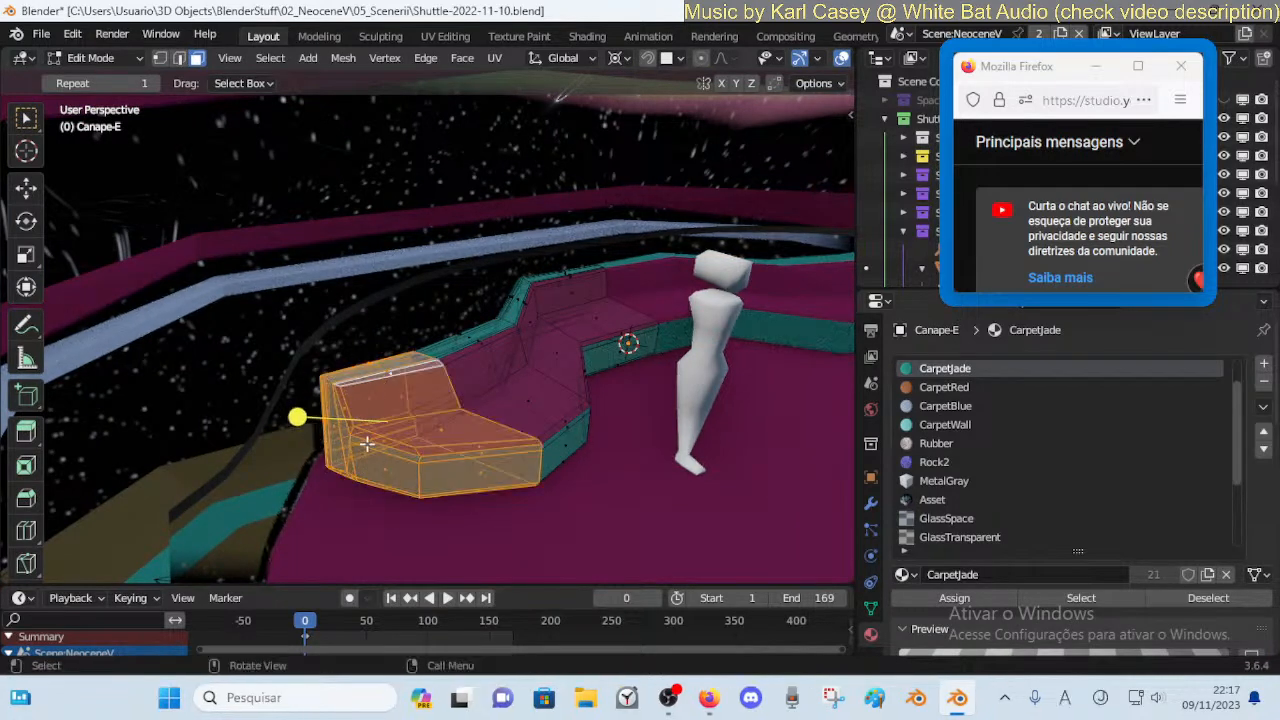
{"action": "key", "text": "r"}
{"action": "key", "text": "z"}
{"action": "right_click", "coordinate": [606, 482]}
{"action": "key", "text": "r"}
{"action": "key", "text": "z"}
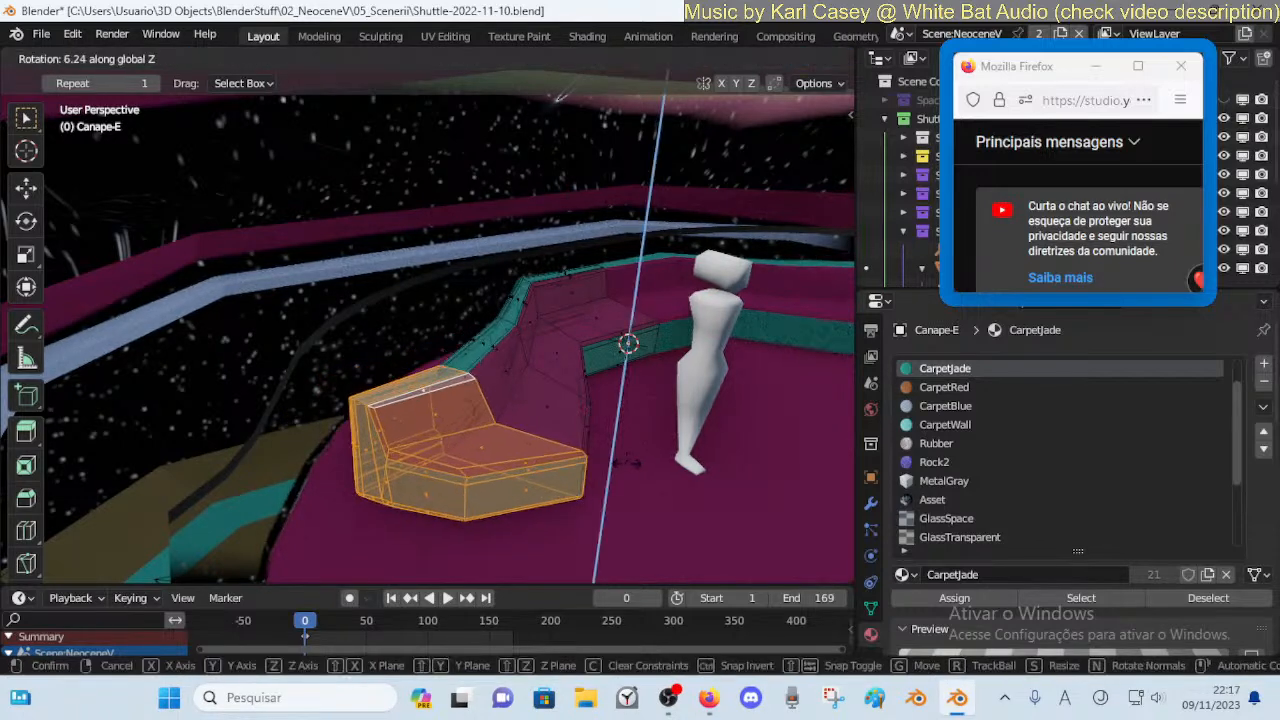
{"action": "left_click", "coordinate": [627, 463]}
Inspect the rotated end section, move it inward along global Y, and clear the selection
{"action": "key", "text": "shift+grave"}
{"action": "key", "text": "q"}
{"action": "key", "text": "e"}
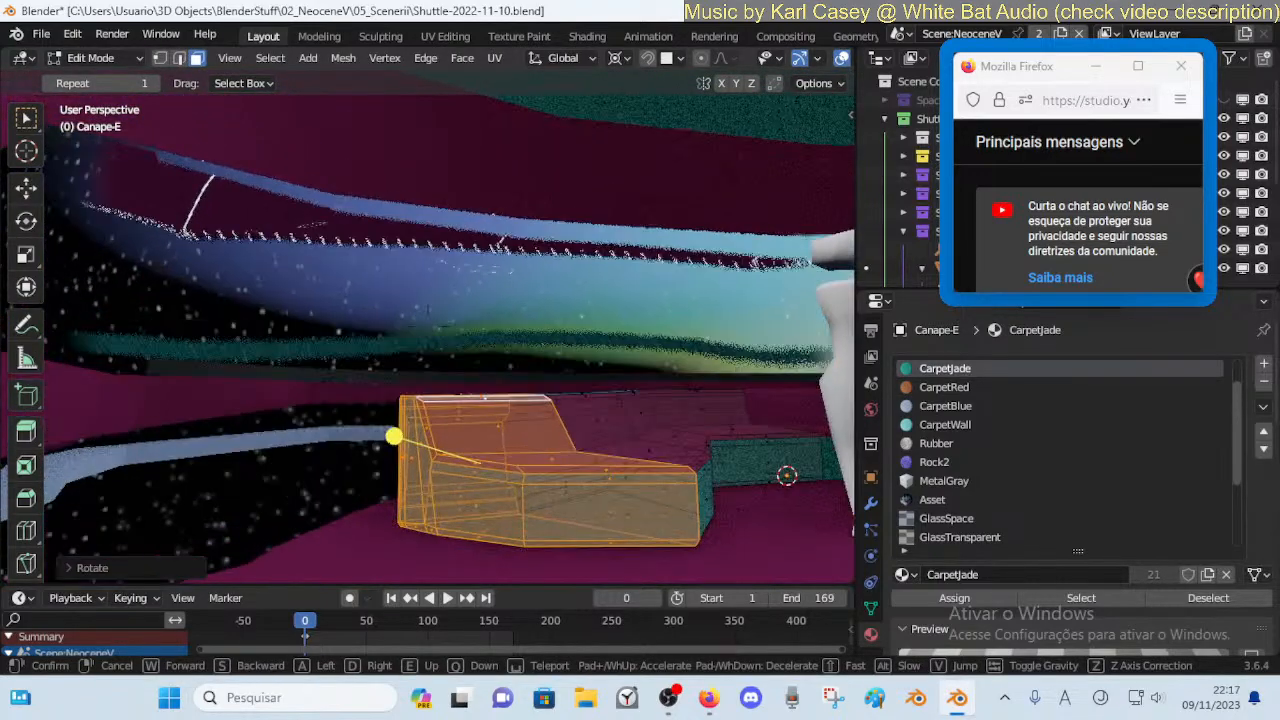
{"action": "key", "text": "Escape"}
{"action": "middle_click_drag", "start_coordinate": [510, 405], "coordinate": [675, 464]}
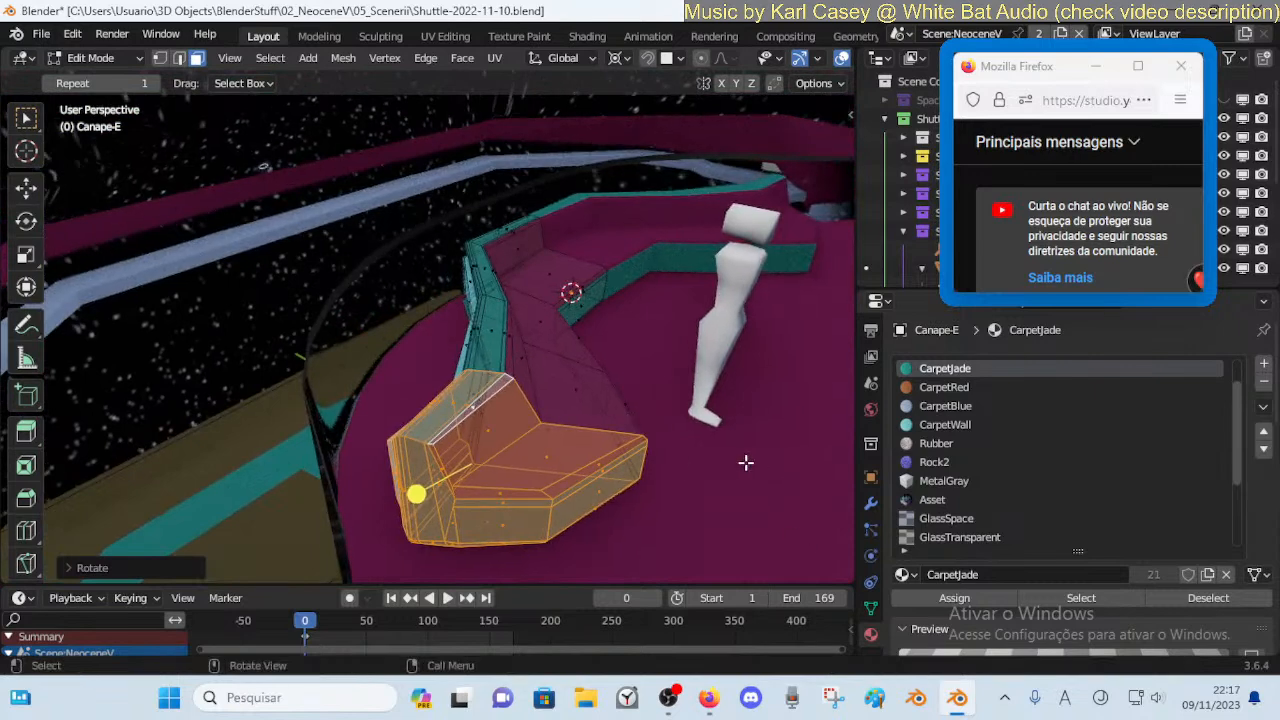
{"action": "key", "text": "r"}
{"action": "key", "text": "z"}
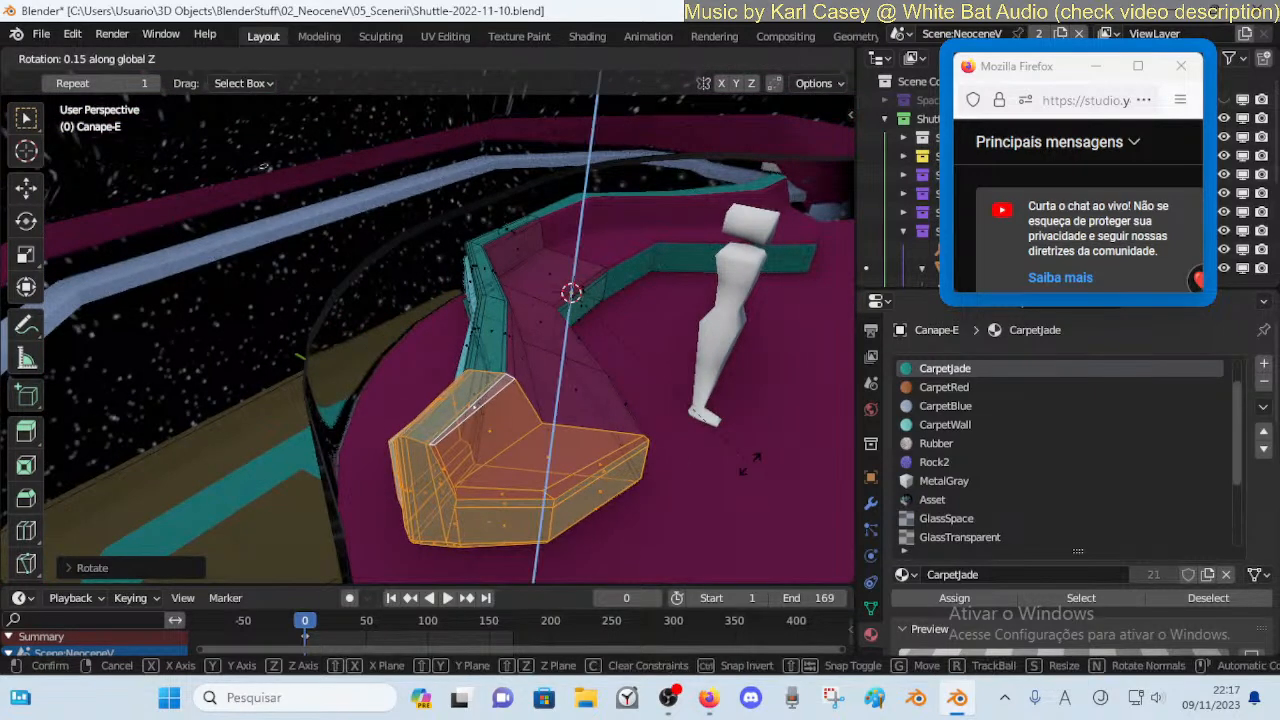
{"action": "key", "text": "g"}
{"action": "key", "text": "y"}
{"action": "right_click", "coordinate": [740, 460]}
{"action": "key", "text": "alt+a"}
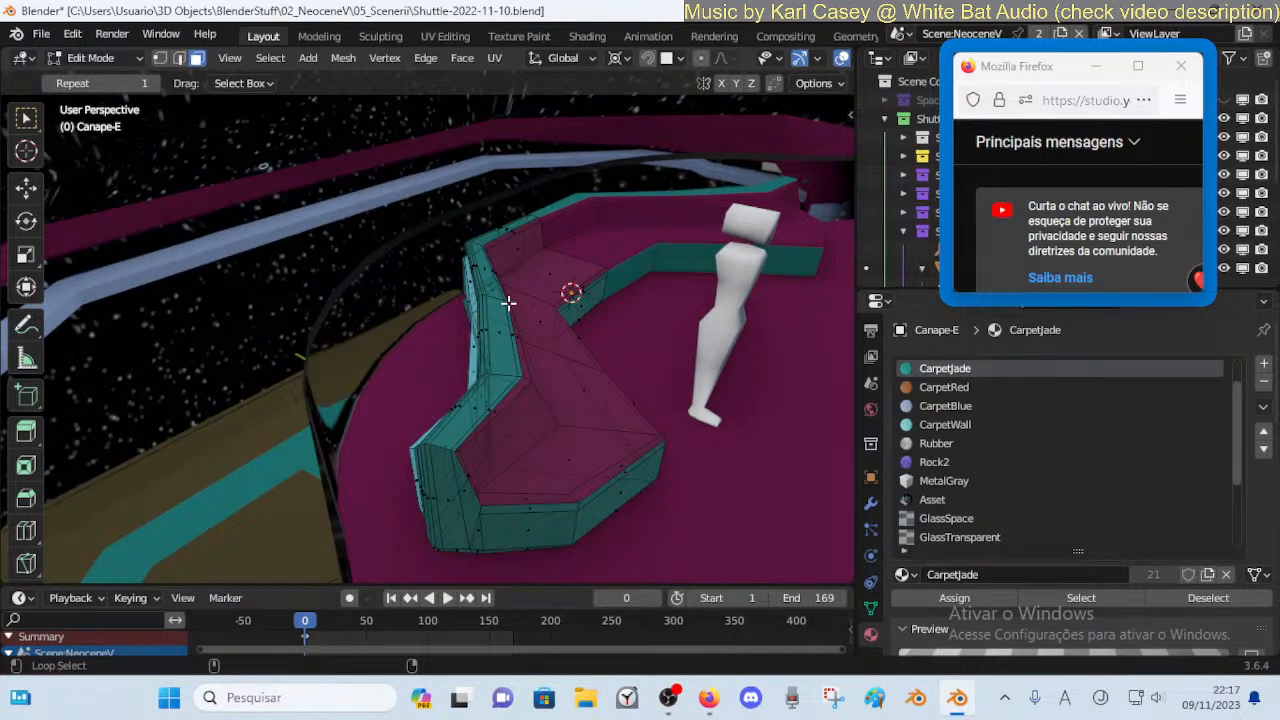
Move the face loop between the couch's middle and end about 0.15 m along negative Y and rotate it slightly around Z
{"action": "left_click", "coordinate": [508, 303], "text": "alt"}
{"action": "key", "text": "g"}
{"action": "key", "text": "y"}
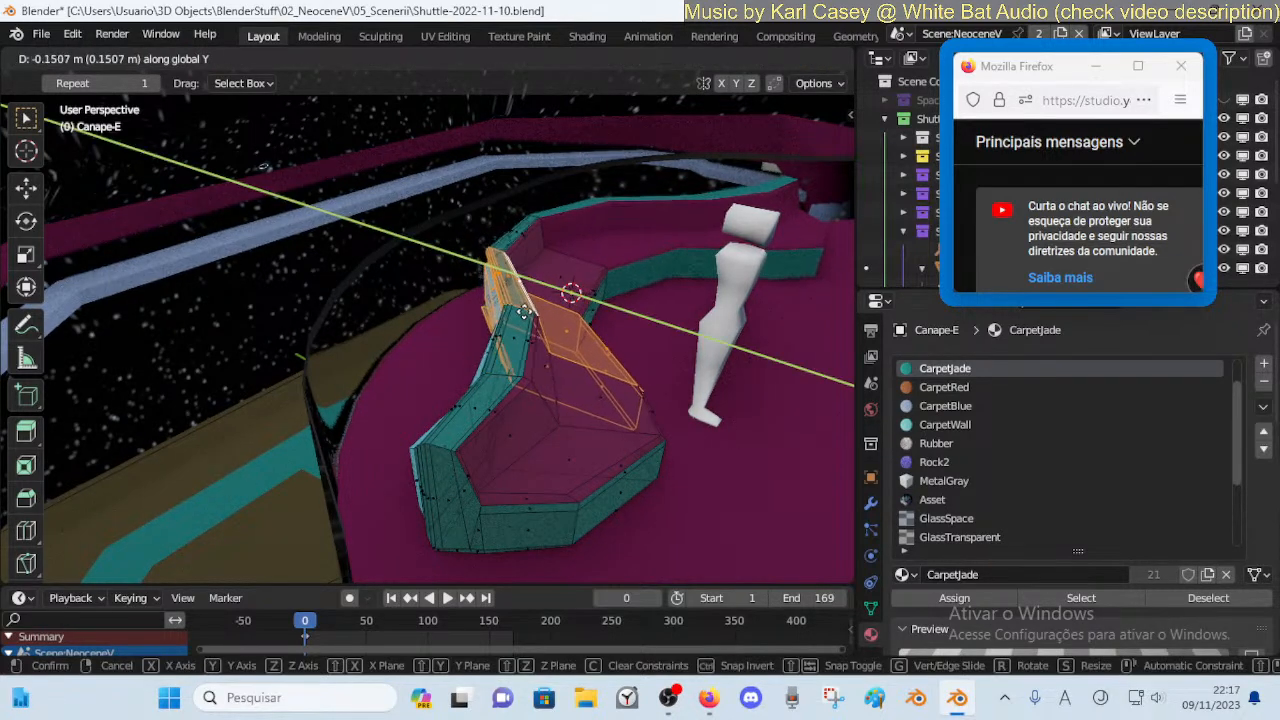
{"action": "left_click", "coordinate": [525, 313]}
{"action": "key", "text": "r"}
{"action": "key", "text": "z"}
{"action": "left_click", "coordinate": [628, 333]}
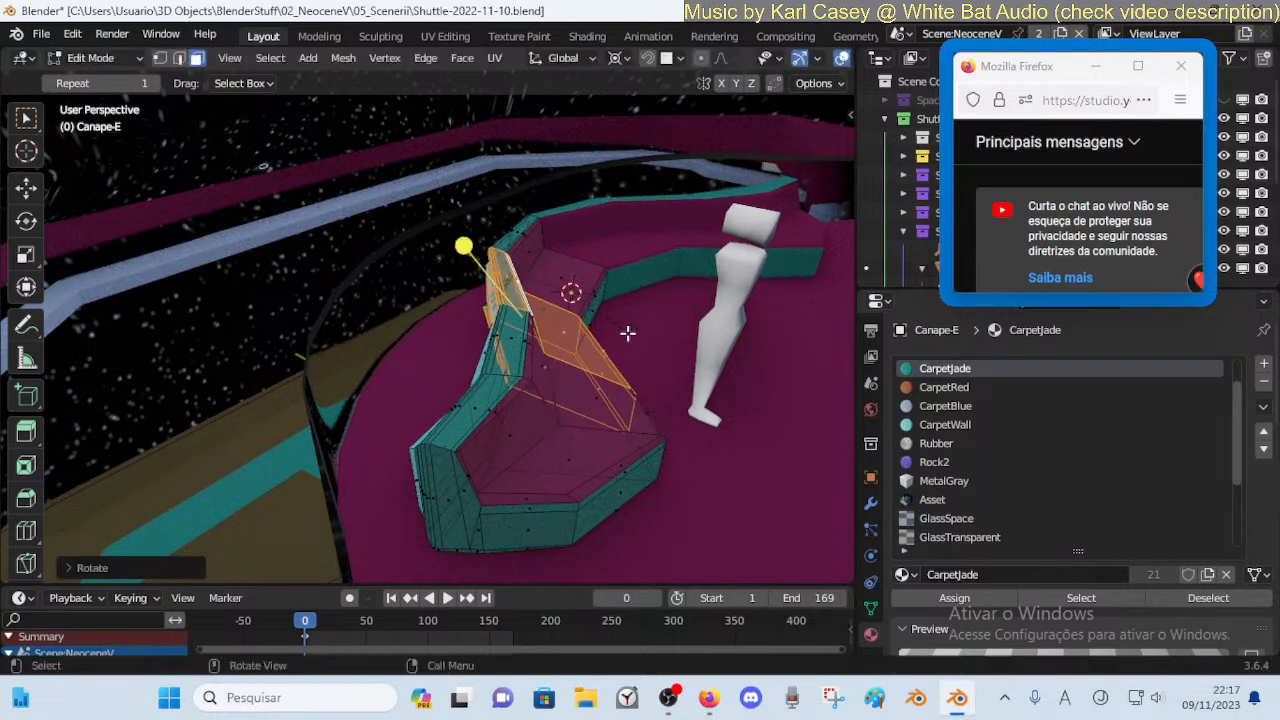
Clear the face selection and switch the transform pivot point away from the 3D cursor
{"action": "left_click", "coordinate": [565, 300]}
{"action": "left_click", "coordinate": [615, 57]}
{"action": "left_click", "coordinate": [630, 118]}
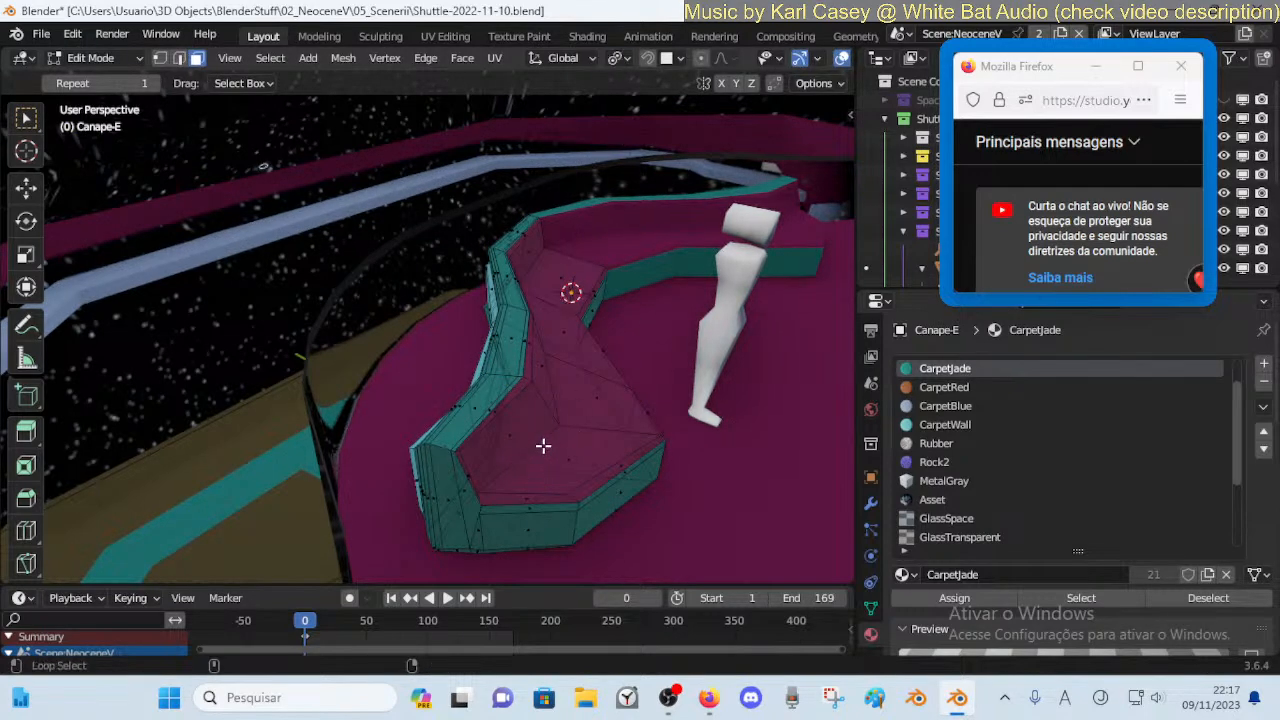
Select the face loop next to the couch's end section and rotate it around global Z
{"action": "left_click", "coordinate": [543, 445], "text": "alt"}
{"action": "key", "text": "r"}
{"action": "key", "text": "z"}
{"action": "left_click", "coordinate": [717, 443]}
{"action": "left_click", "coordinate": [717, 443]}
Select the face loop following the rotated one toward the couch's middle and shift it along global Y
{"action": "left_click", "coordinate": [643, 404], "text": "alt"}
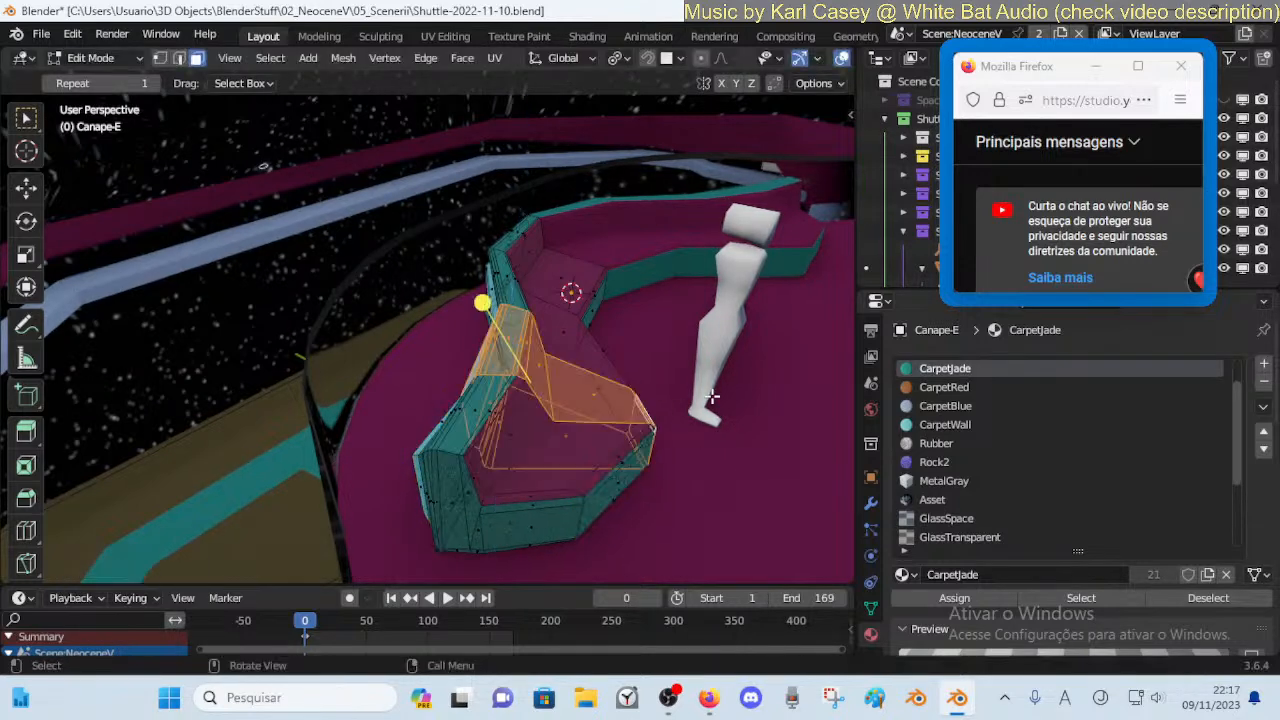
{"action": "key", "text": "g"}
{"action": "key", "text": "y"}
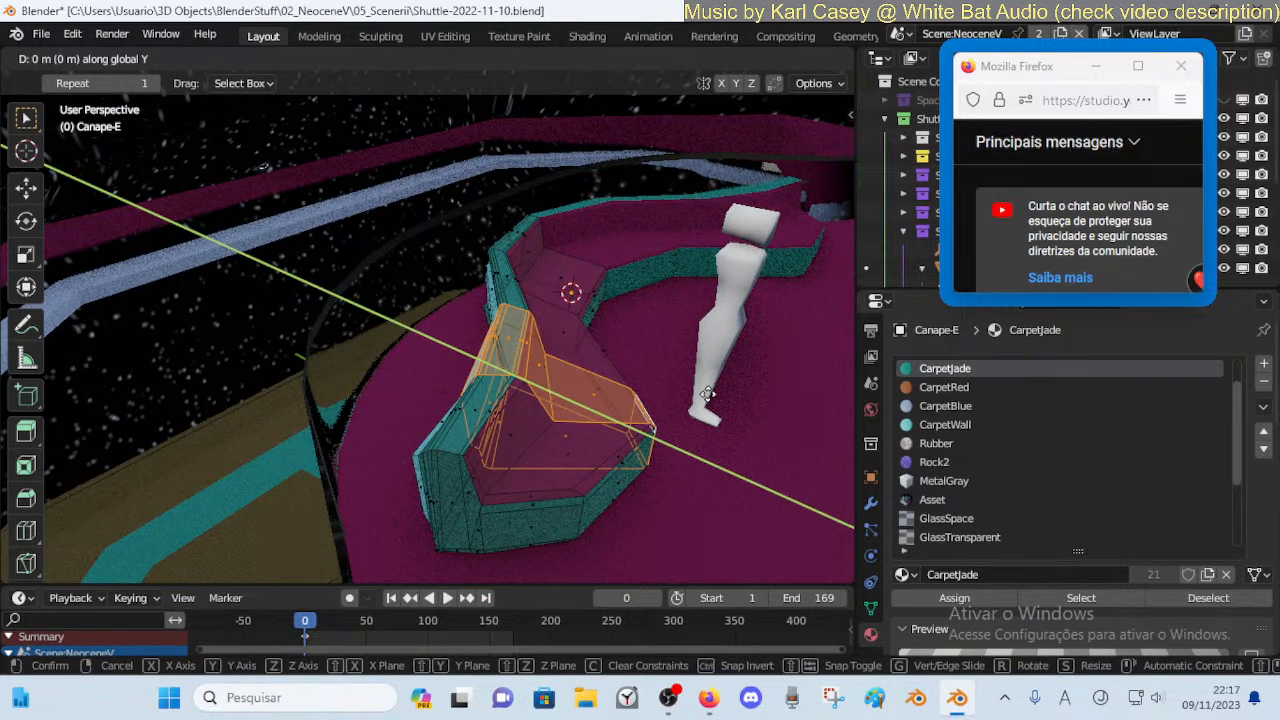
{"action": "left_click", "coordinate": [680, 382]}
{"action": "left_click", "coordinate": [680, 382]}
Select the next face loop toward the couch's middle and rotate it about 8° around global Z
{"action": "left_click", "coordinate": [591, 346], "text": "alt"}
{"action": "key", "text": "r"}
{"action": "key", "text": "z"}
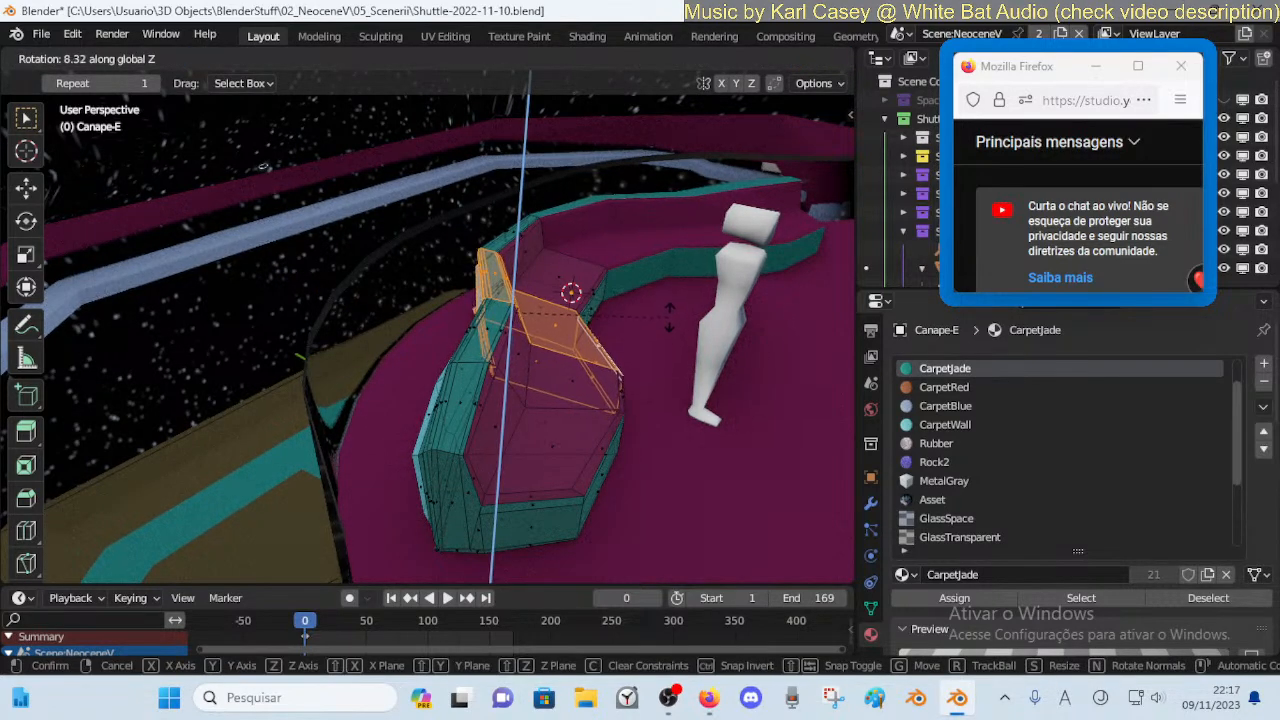
{"action": "left_click", "coordinate": [670, 316]}
{"action": "left_click", "coordinate": [670, 316]}
Move the face loop at the couch's bend about 0.06 m along global X and rotate it about -10° around Z
{"action": "left_click", "coordinate": [531, 263], "text": "alt"}
{"action": "key", "text": "g"}
{"action": "key", "text": "x"}
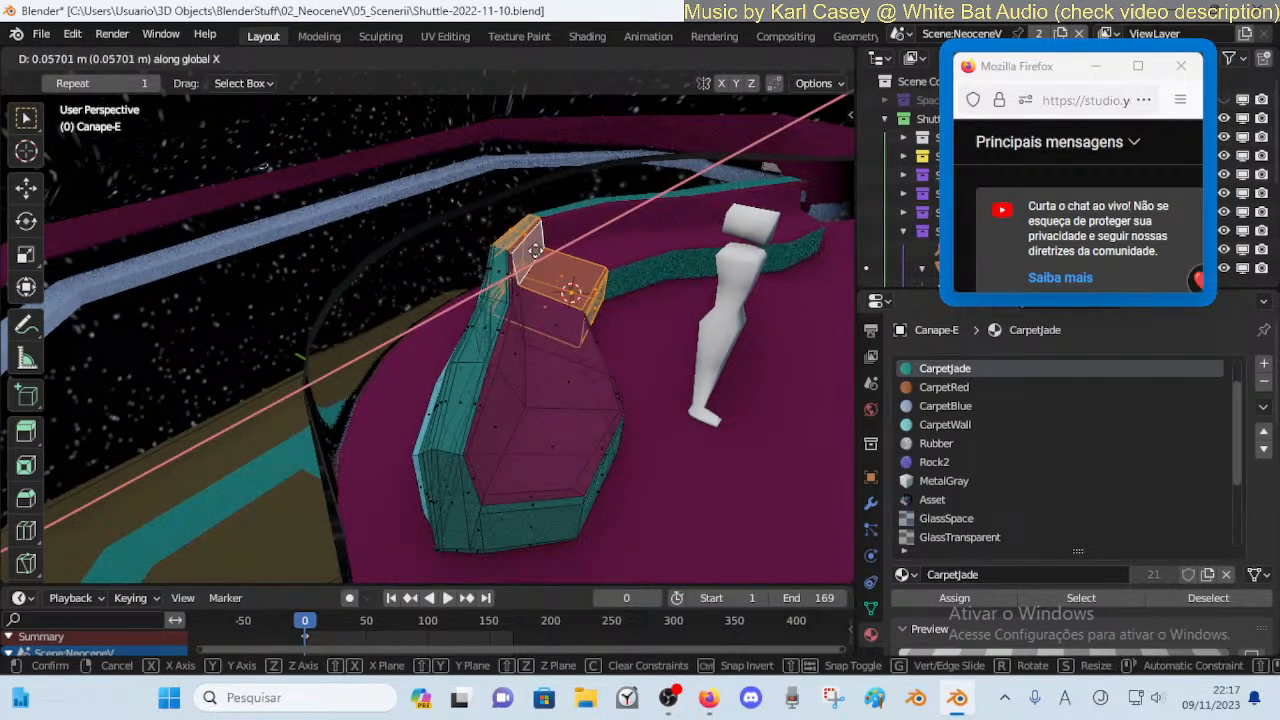
{"action": "left_click", "coordinate": [535, 251]}
{"action": "key", "text": "r"}
{"action": "key", "text": "z"}
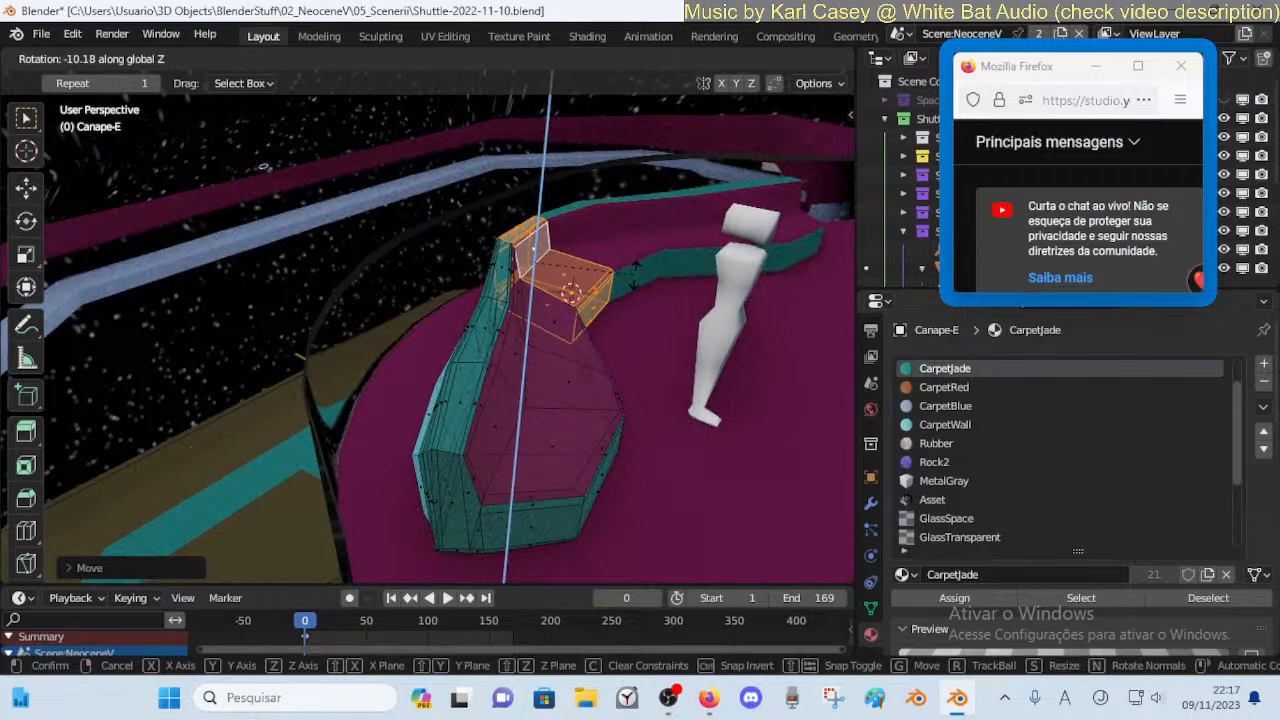
{"action": "key", "text": "Return"}
Reposition the rotated bend loop along global Y to smooth the couch's curve
{"action": "key", "text": "r"}
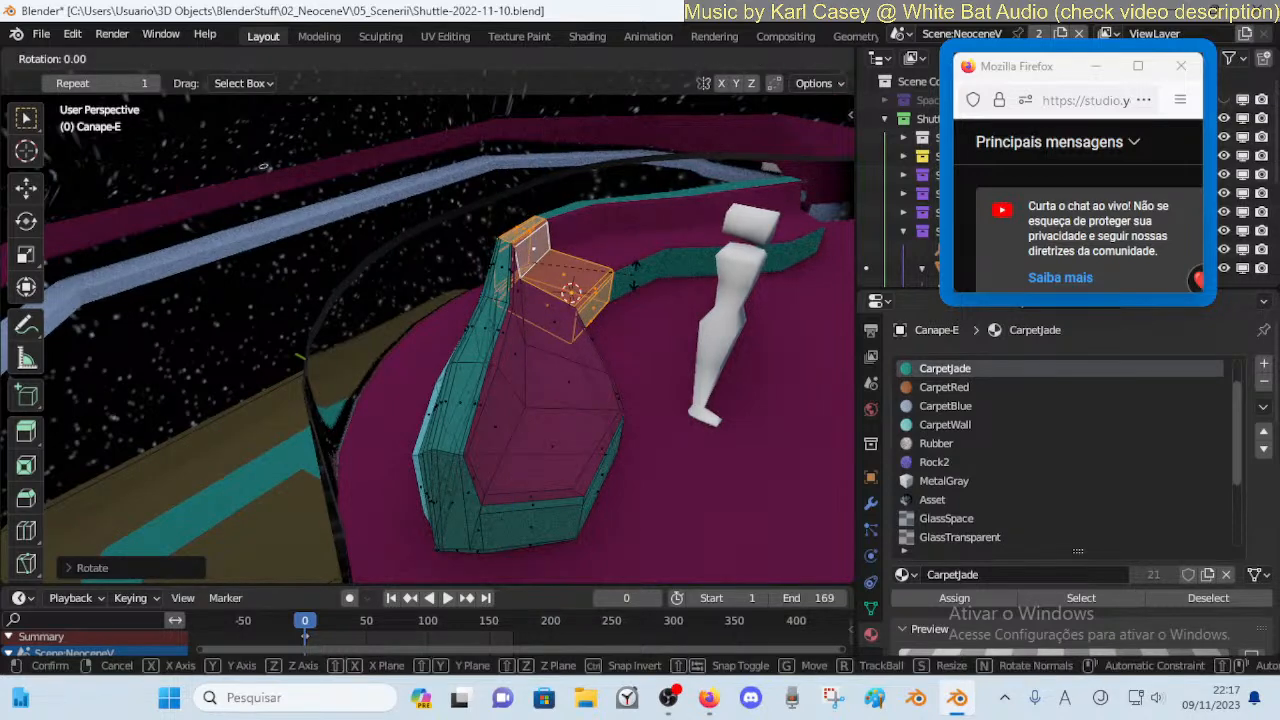
{"action": "key", "text": "g"}
{"action": "key", "text": "y"}
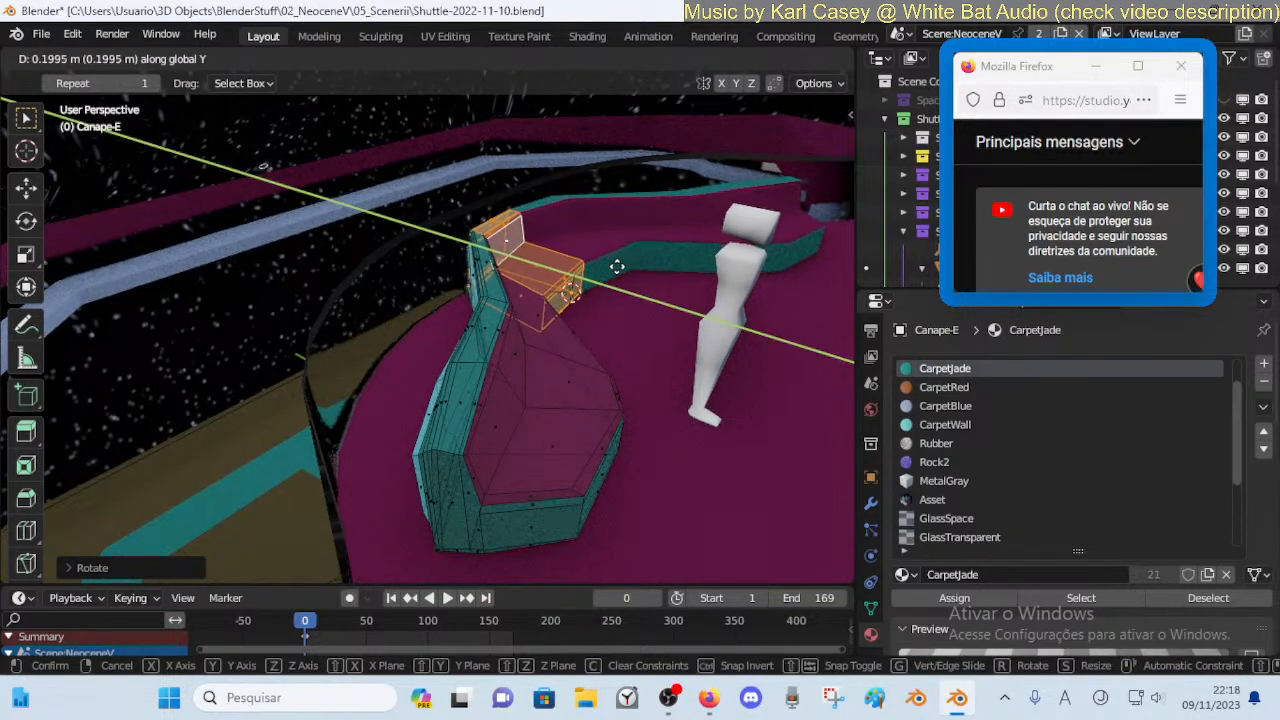
{"action": "left_click", "coordinate": [677, 300]}
Examine the reshaped couch in object mode by walking around the lounge and viewing it from both ends
{"action": "key", "text": "Tab"}
{"action": "key", "text": "shift+grave"}
{"action": "key", "text": "e"}
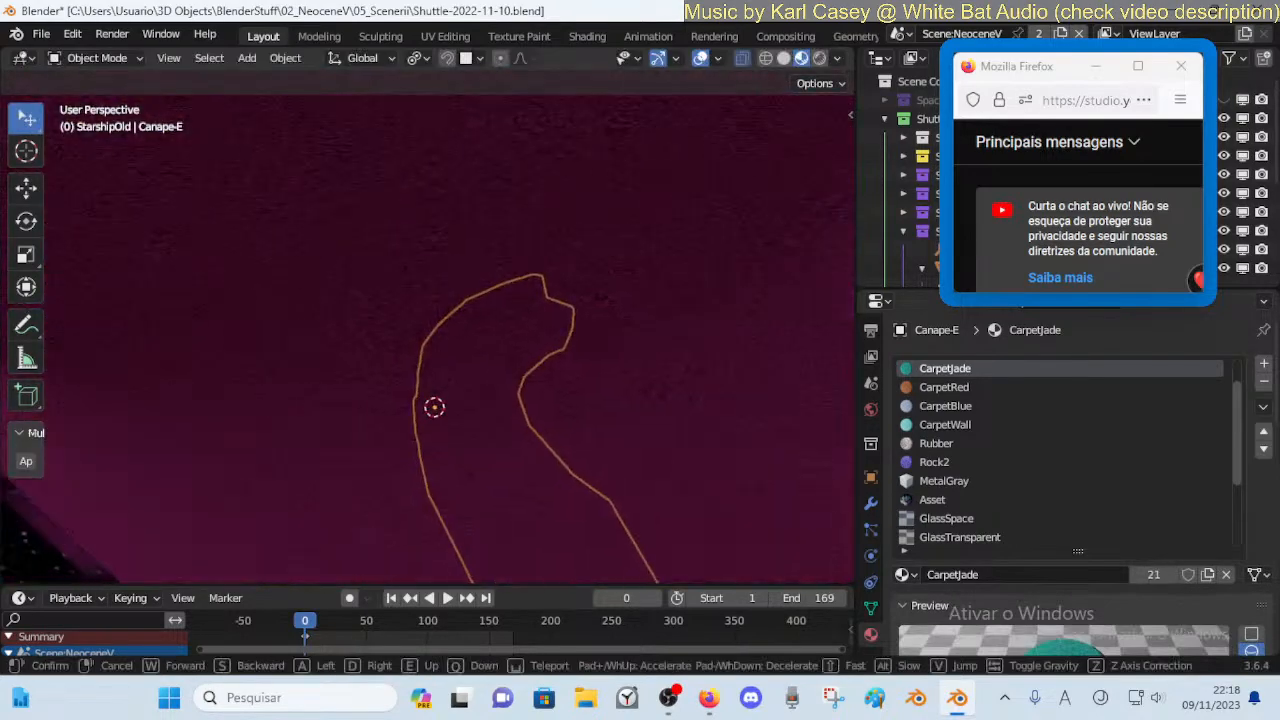
{"action": "key", "text": "q"}
{"action": "key", "text": "d"}
{"action": "key", "text": "s"}
{"action": "key", "text": "a"}
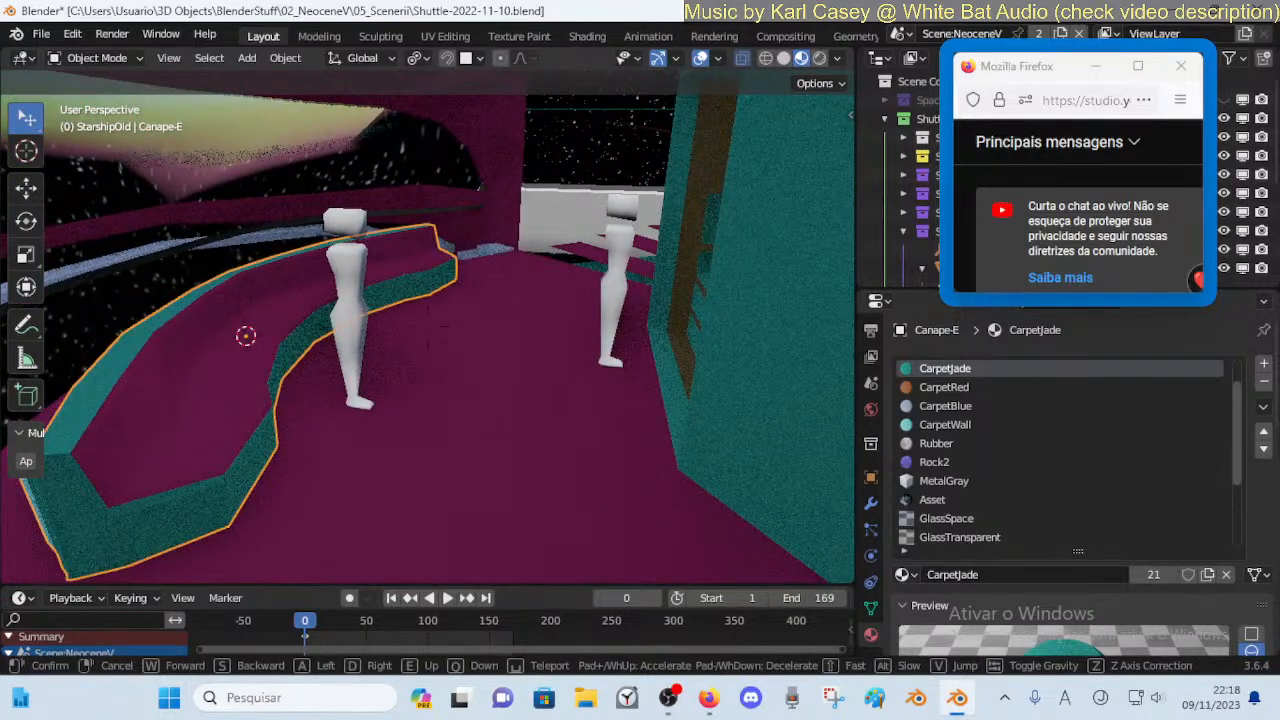
{"action": "key", "text": "Escape"}
Select the face loop just before the couch's end section and rotate it about -3° around global Z
{"action": "key", "text": "Tab"}
{"action": "key", "text": "alt+a"}
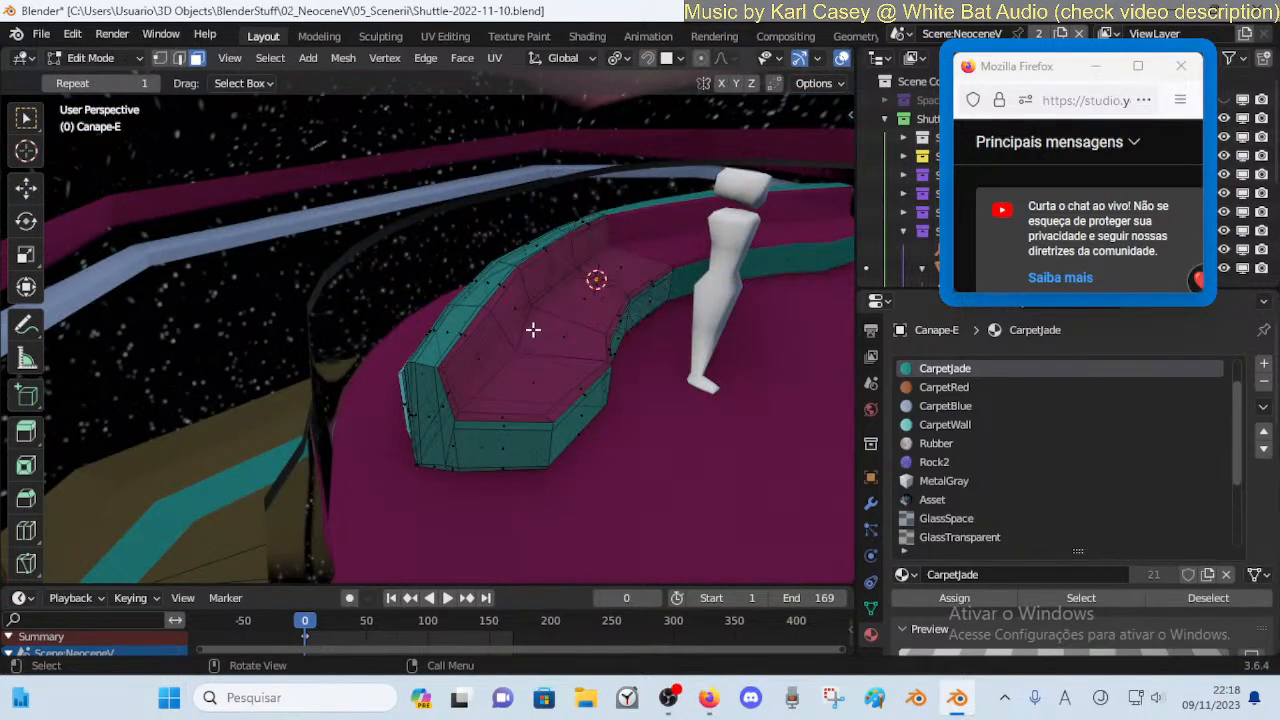
{"action": "left_click", "coordinate": [524, 325], "text": "alt"}
{"action": "key", "text": "r"}
{"action": "key", "text": "z"}
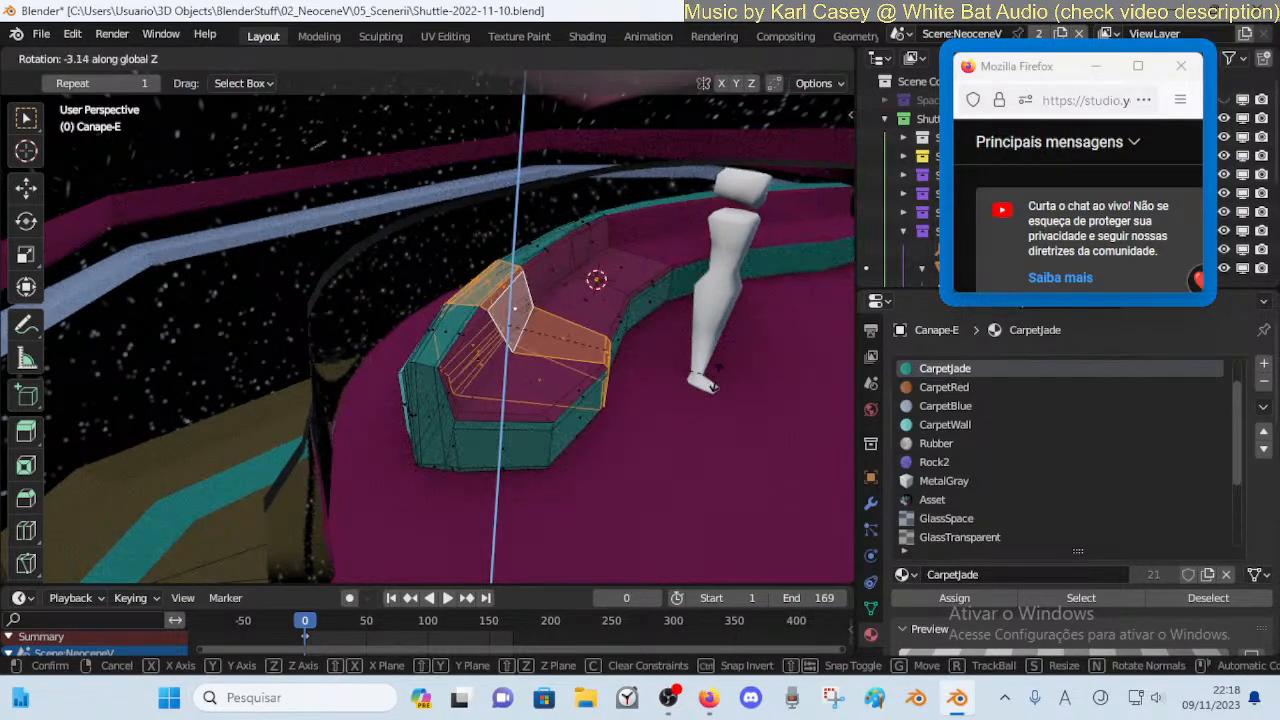
{"action": "left_click", "coordinate": [715, 378]}
Check the couch's shape, then undo the recent loop moves and rotations, returning to the selected loop before the end section
{"action": "key", "text": "Tab"}
{"action": "key", "text": "shift+grave"}
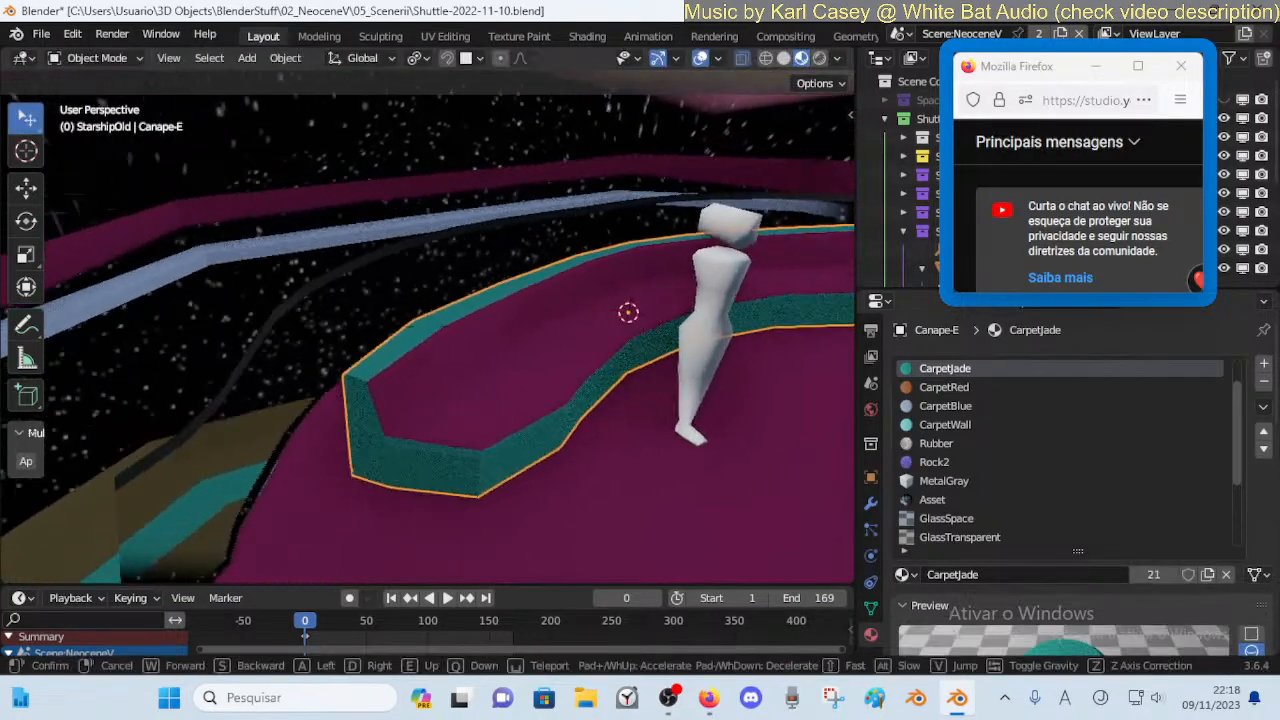
{"action": "left_click", "coordinate": [610, 299]}
{"action": "key", "text": "ctrl+z"}
{"action": "key", "text": "ctrl+z"}
{"action": "key", "text": "ctrl+z"}
{"action": "key", "text": "ctrl+z"}
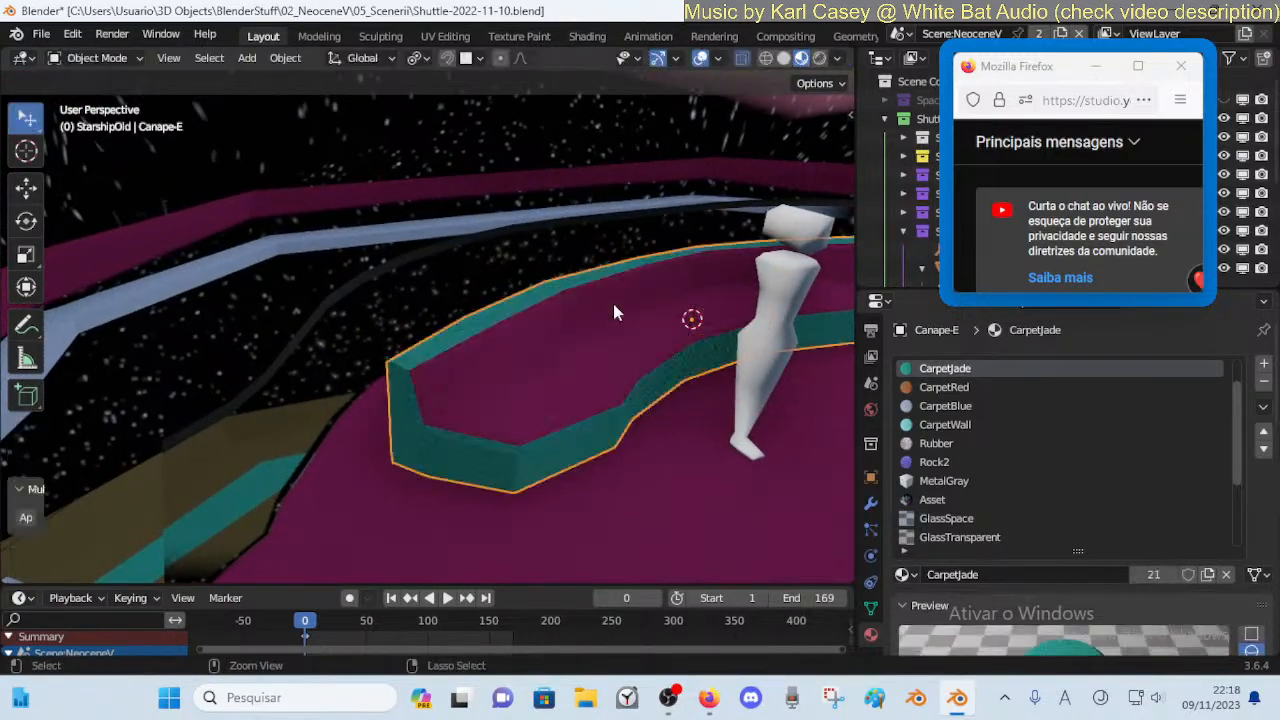
{"action": "key", "text": "ctrl+z"}
{"action": "key", "text": "ctrl+z"}
{"action": "key", "text": "ctrl+z"}
{"action": "key", "text": "ctrl+z"}
{"action": "key", "text": "ctrl+z"}
{"action": "key", "text": "ctrl+z"}
{"action": "key", "text": "ctrl+z"}
{"action": "key", "text": "ctrl+z"}
{"action": "key", "text": "ctrl+z"}
{"action": "key", "text": "ctrl+z"}
{"action": "key", "text": "ctrl+z"}
{"action": "key", "text": "ctrl+z"}
{"action": "key", "text": "ctrl+z"}
{"action": "key", "text": "ctrl+z"}
{"action": "key", "text": "ctrl+z"}
{"action": "key", "text": "ctrl+z"}
{"action": "key", "text": "ctrl+z"}
{"action": "key", "text": "ctrl+z"}
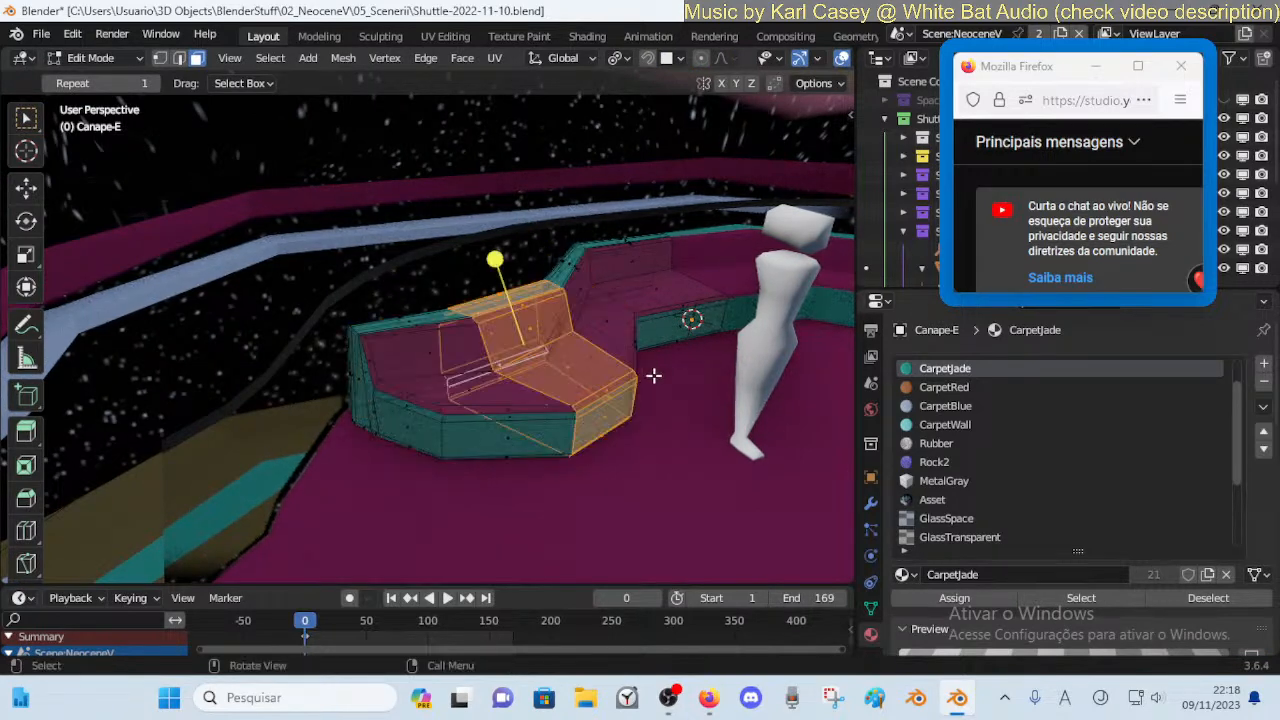
Move the selected face loop about 0.42 m along global Y to align with the couch's curve, and clear the selection
{"action": "key", "text": "g"}
{"action": "key", "text": "y"}
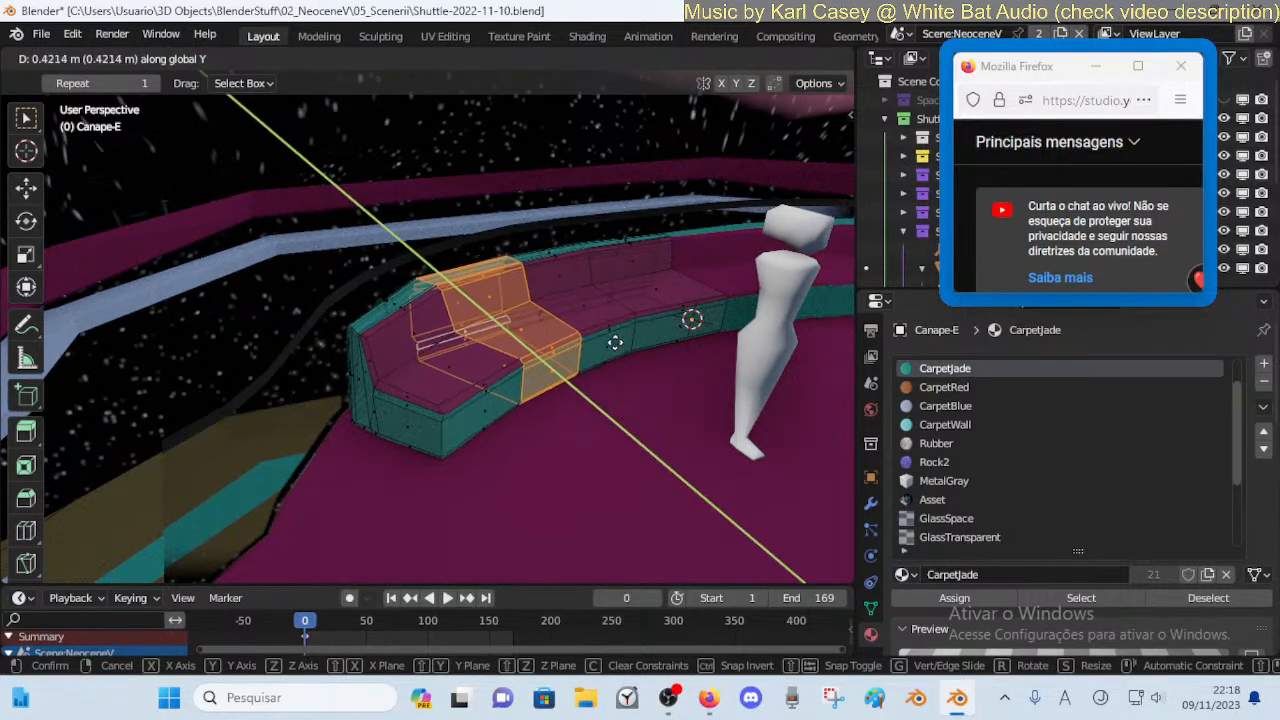
{"action": "left_click", "coordinate": [621, 345]}
{"action": "key", "text": "alt+a"}
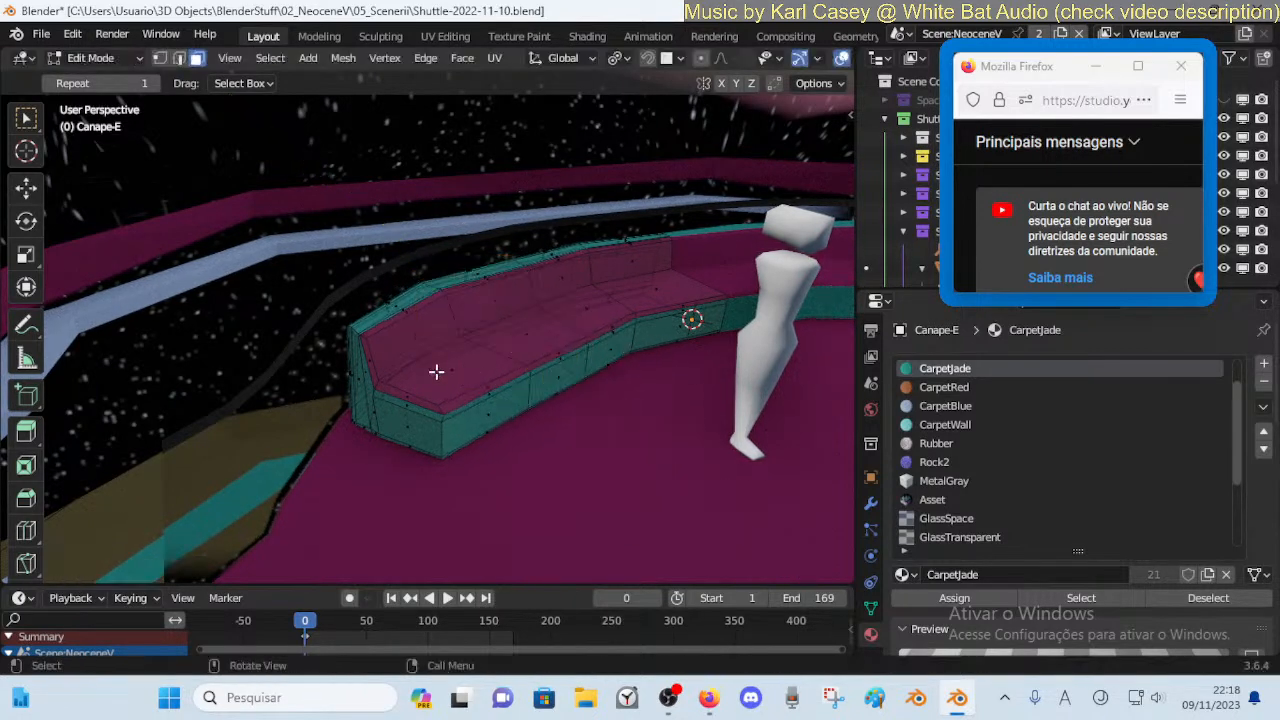
Try rotating the linked end segment of the couch around global Z, and clear the selection
{"action": "key", "text": "l"}
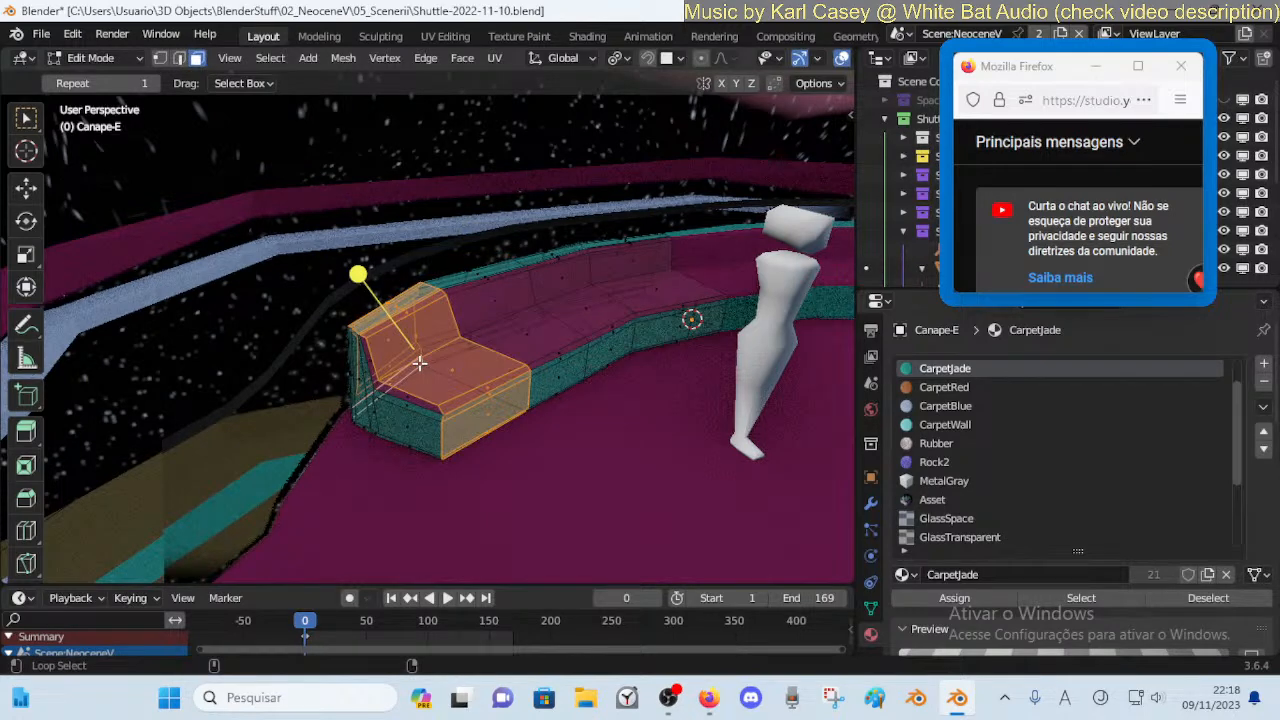
{"action": "key", "text": "r"}
{"action": "key", "text": "z"}
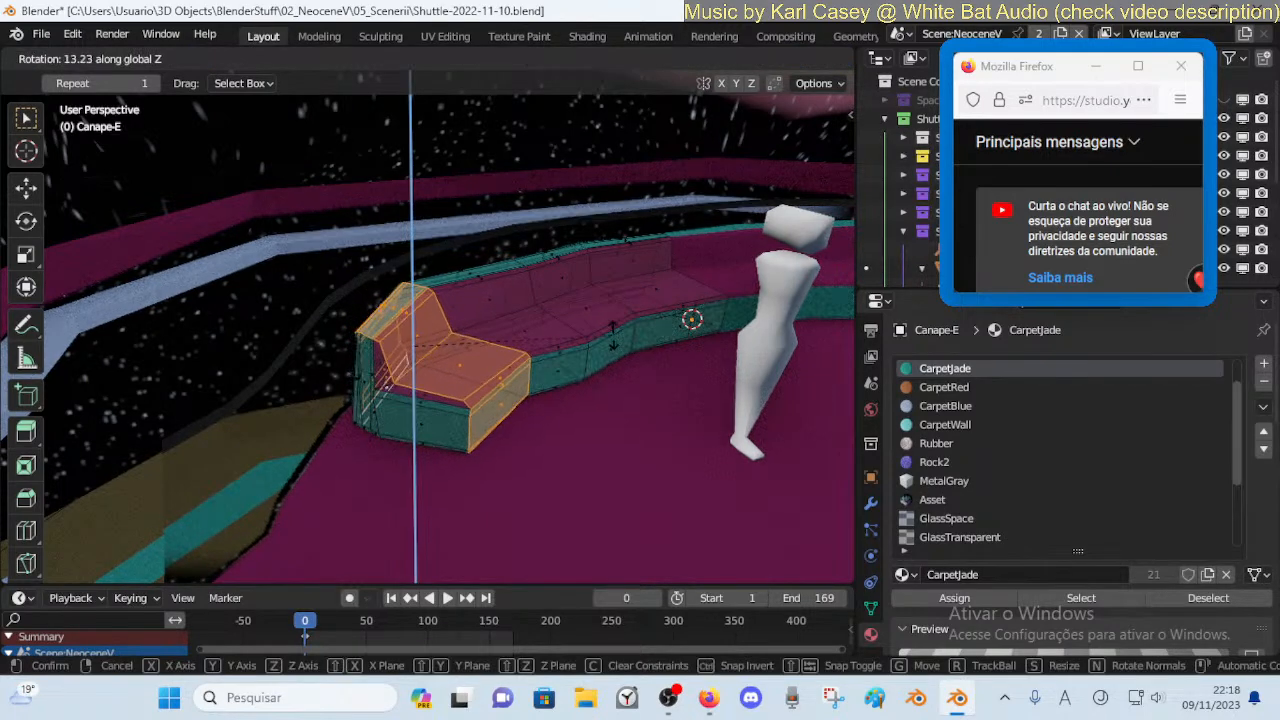
{"action": "left_click", "coordinate": [463, 355]}
{"action": "key", "text": "alt+a"}
{"action": "key", "text": "l"}
{"action": "key", "text": "alt+a"}
Examine the couch's smoother curve along the railing from inside the lounge, and return to mesh editing near its end
{"action": "key", "text": "Tab"}
{"action": "key", "text": "shift+grave"}
{"action": "key", "text": "a"}
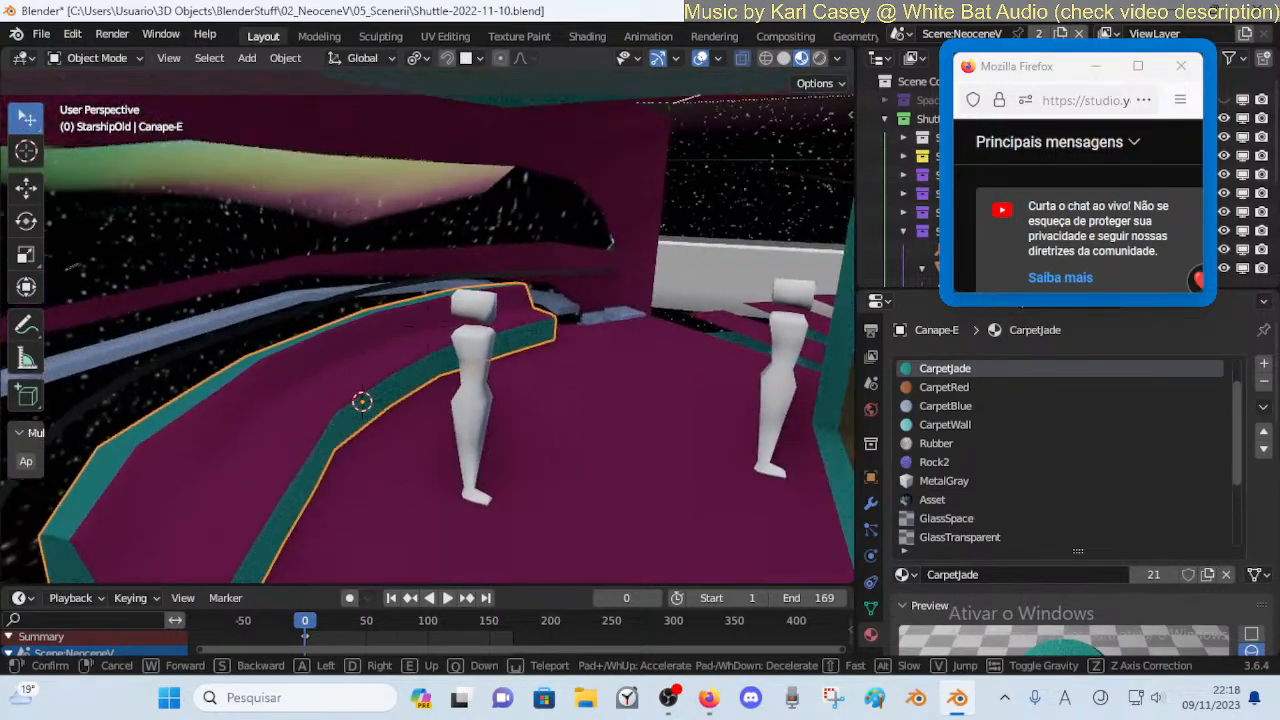
{"action": "key", "text": "d"}
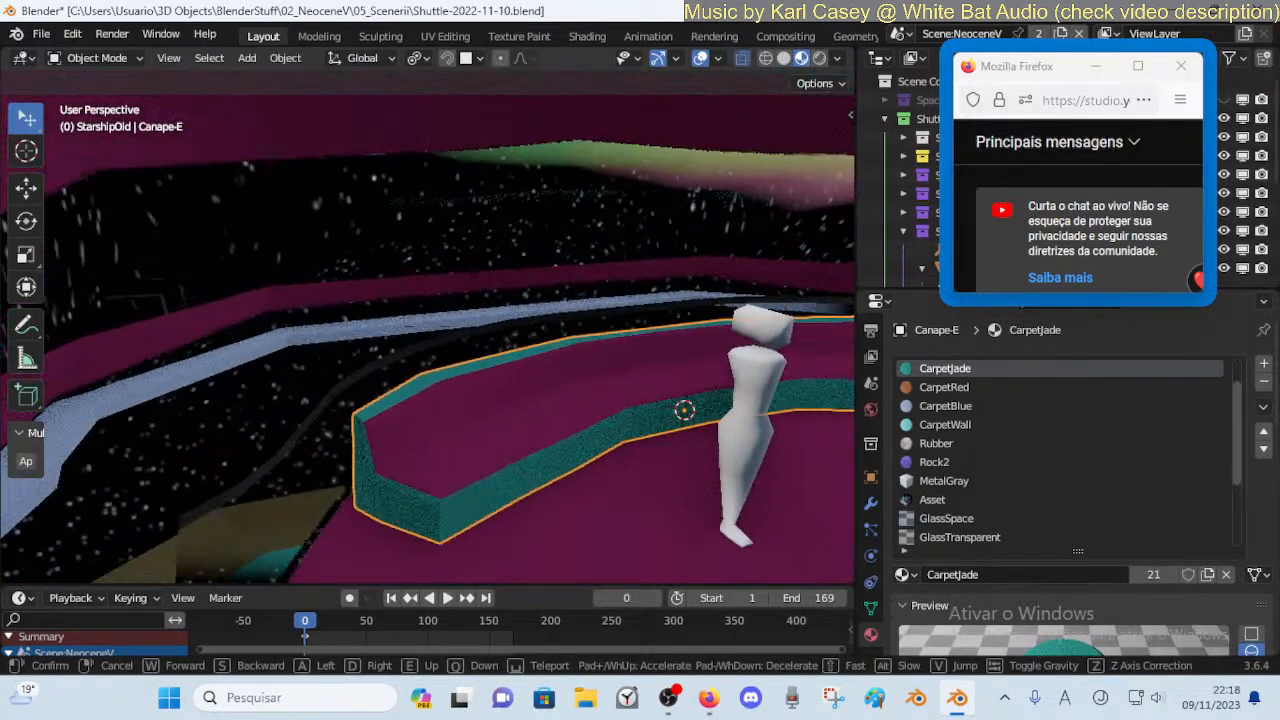
{"action": "key", "text": "Return"}
{"action": "key", "text": "Tab"}
{"action": "key", "text": "shift+grave"}
{"action": "key", "text": "w"}
{"action": "left_click", "coordinate": [450, 432]}
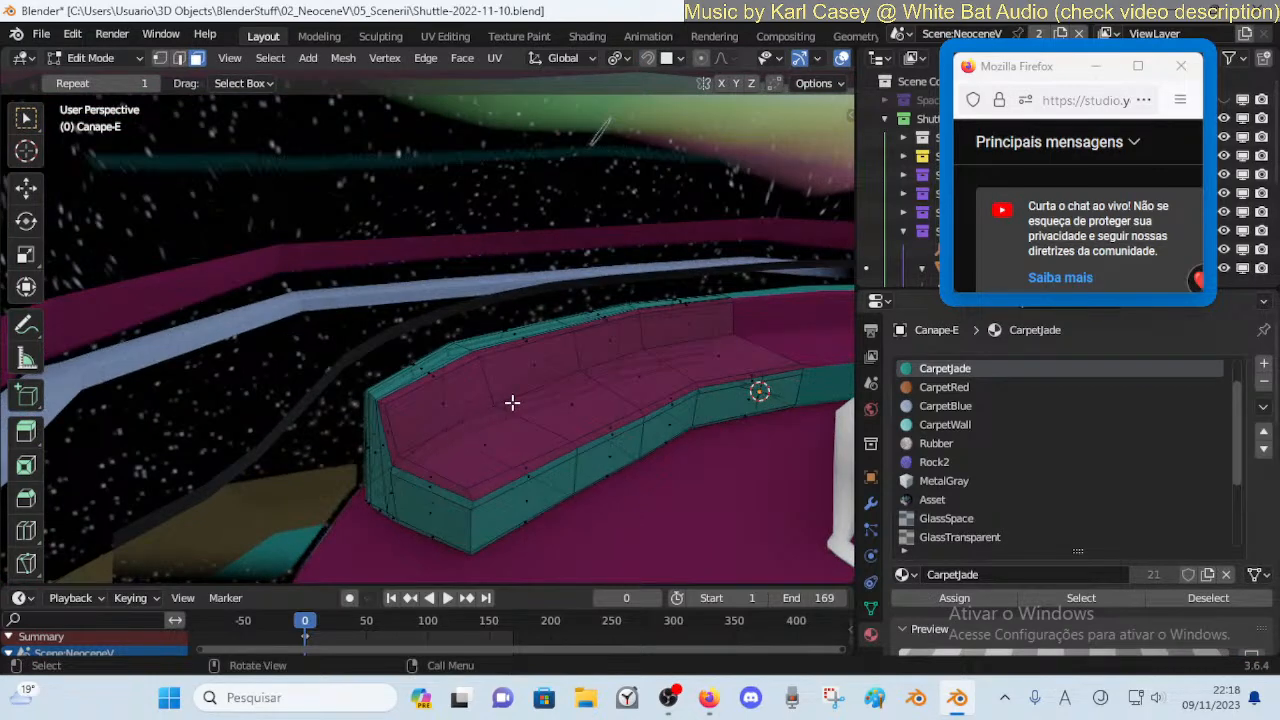
{"action": "key", "text": "l"}
{"action": "key", "text": "g"}
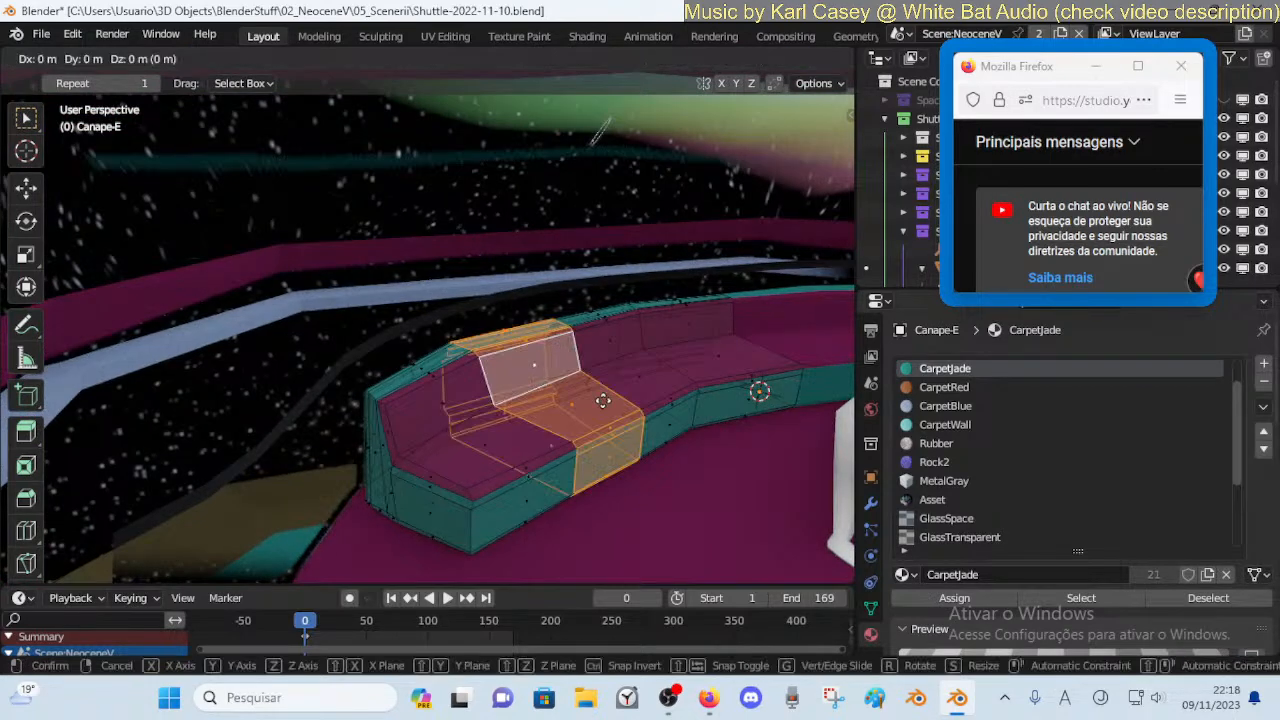
{"action": "key", "text": "y"}
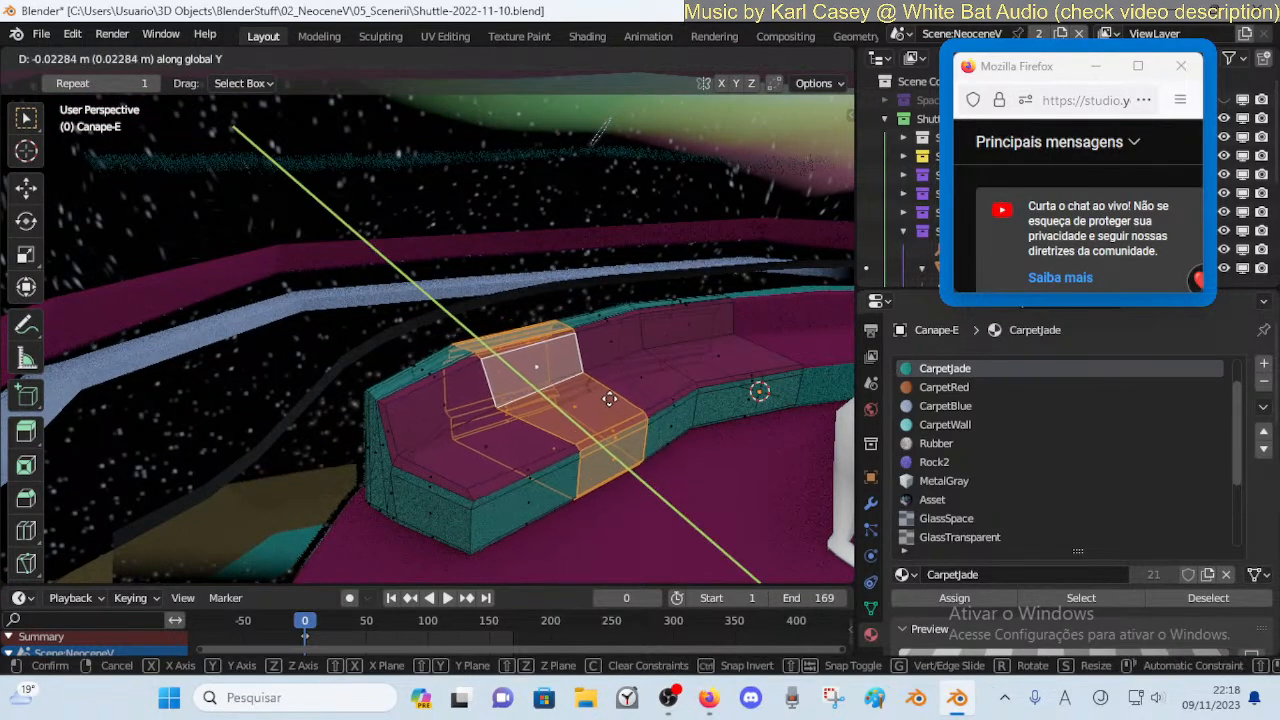
{"action": "right_click", "coordinate": [608, 395]}
{"action": "key", "text": "alt+a"}
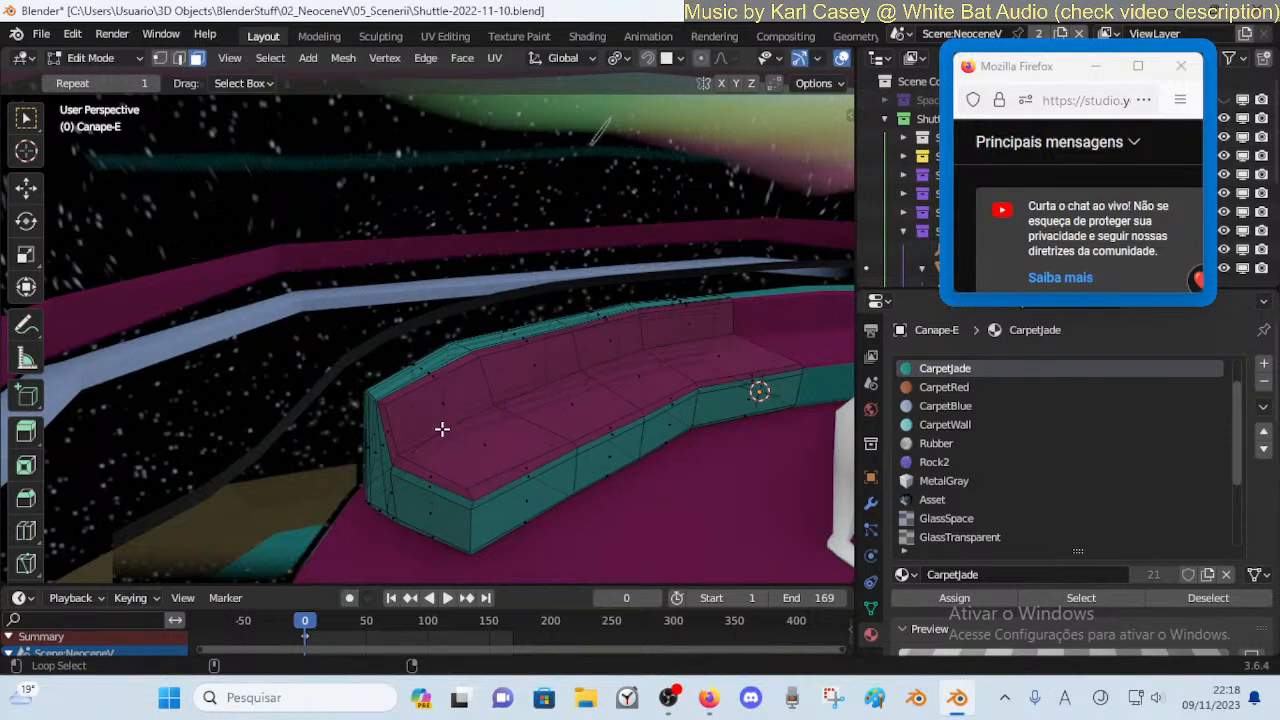
{"action": "key", "text": "l"}
{"action": "key", "text": "g"}
{"action": "key", "text": "y"}
{"action": "right_click", "coordinate": [589, 415]}
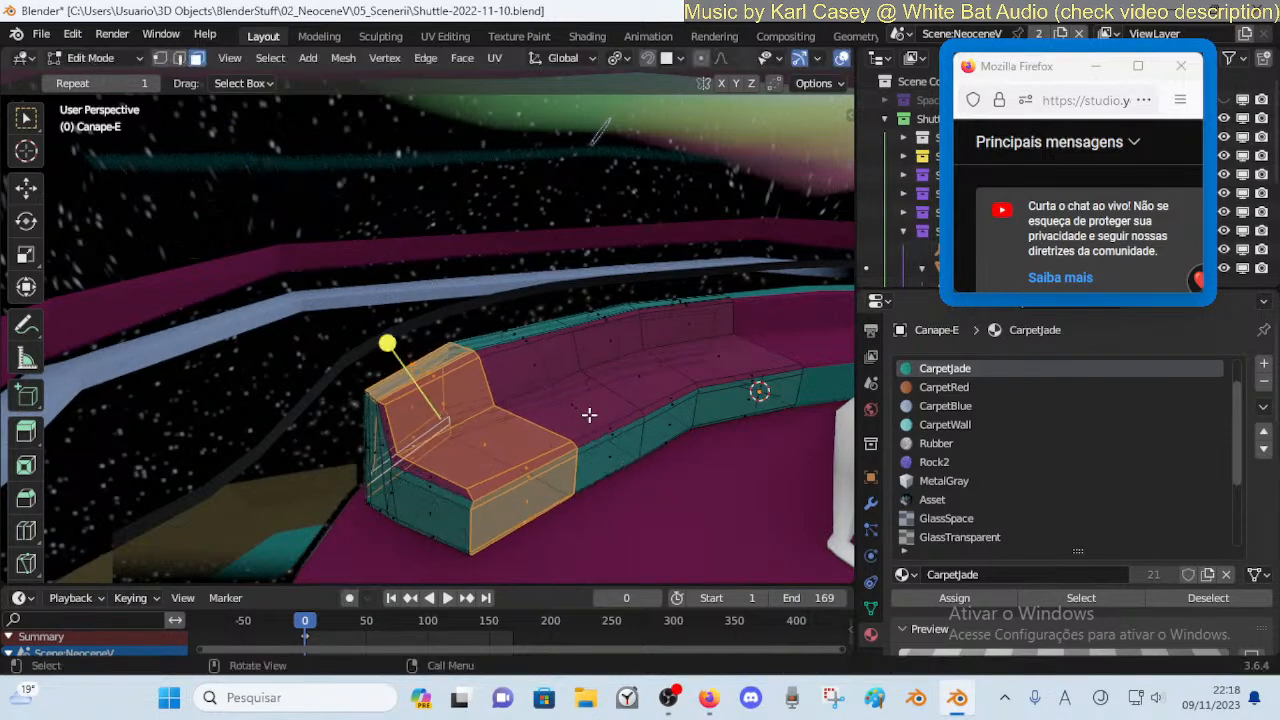
Switch the curved sofa Canape-E back to Object Mode and save the file
{"action": "key", "text": "ctrl+Tab"}
{"action": "left_click", "coordinate": [429, 415]}
{"action": "key", "text": "shift+grave"}
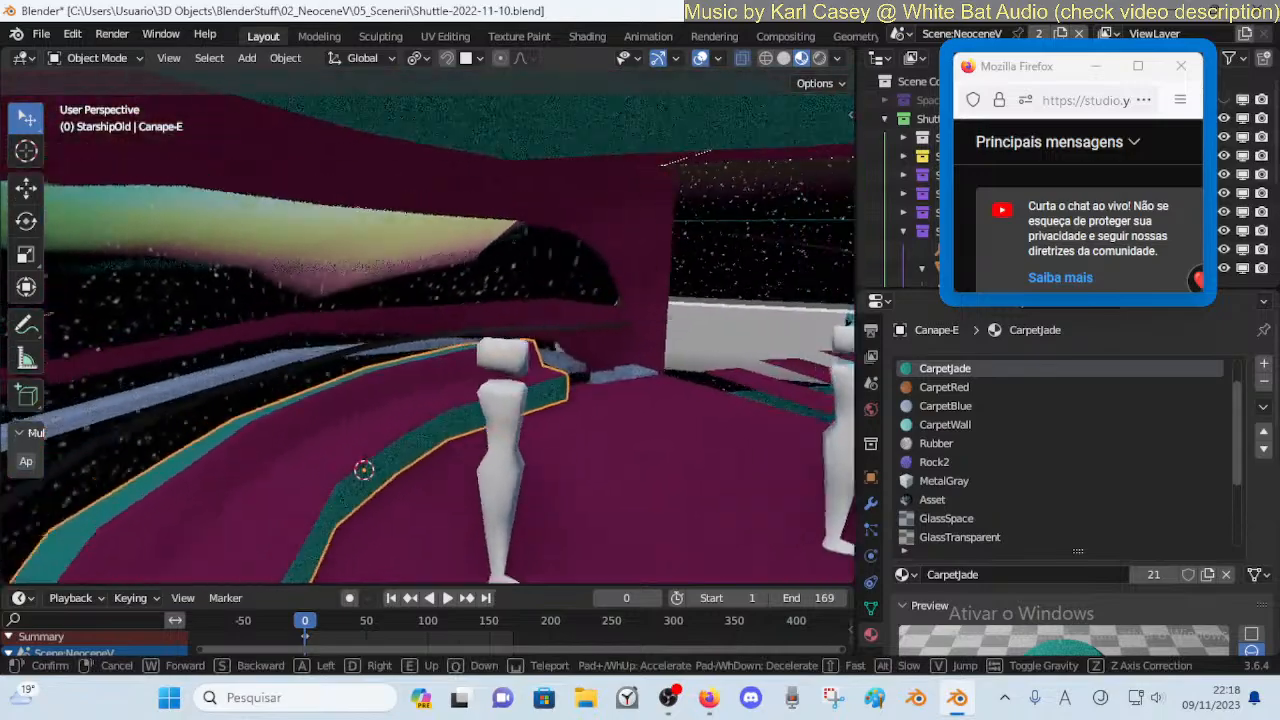
{"action": "key", "text": "a"}
{"action": "key", "text": "s"}
{"action": "key", "text": "d"}
{"action": "key", "text": "w"}
{"action": "key", "text": "w"}
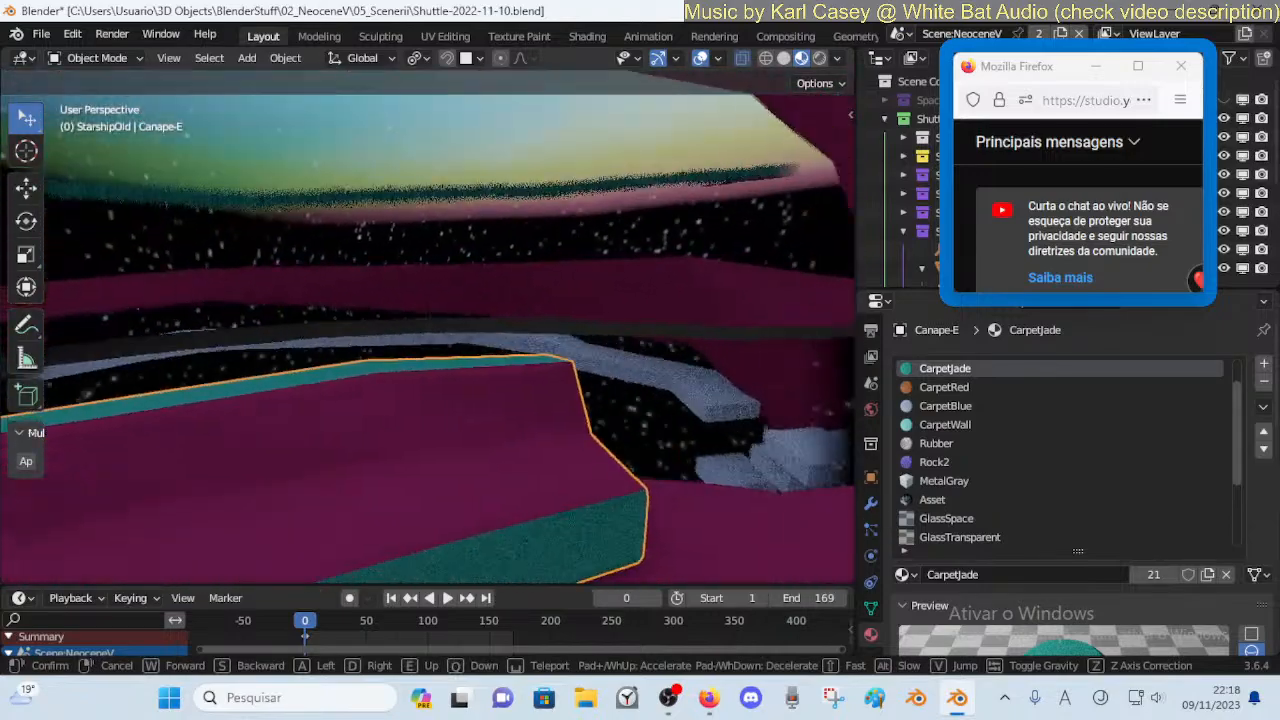
{"action": "key", "text": "s"}
{"action": "left_click", "coordinate": [582, 416]}
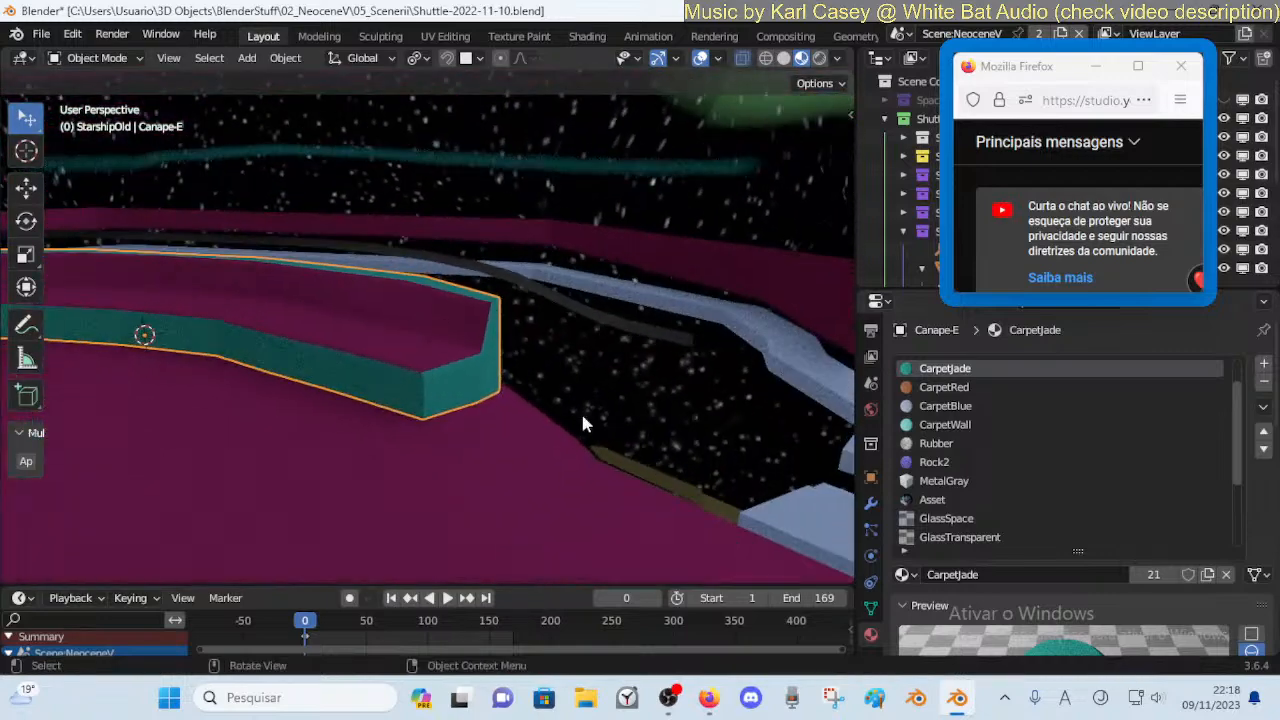
{"action": "key", "text": "ctrl+s"}
Turn the material properties area into an Asset Browser showing the Furniture catalog
{"action": "key", "text": "shift+a"}
{"action": "mouse_move", "coordinate": [516, 409]}
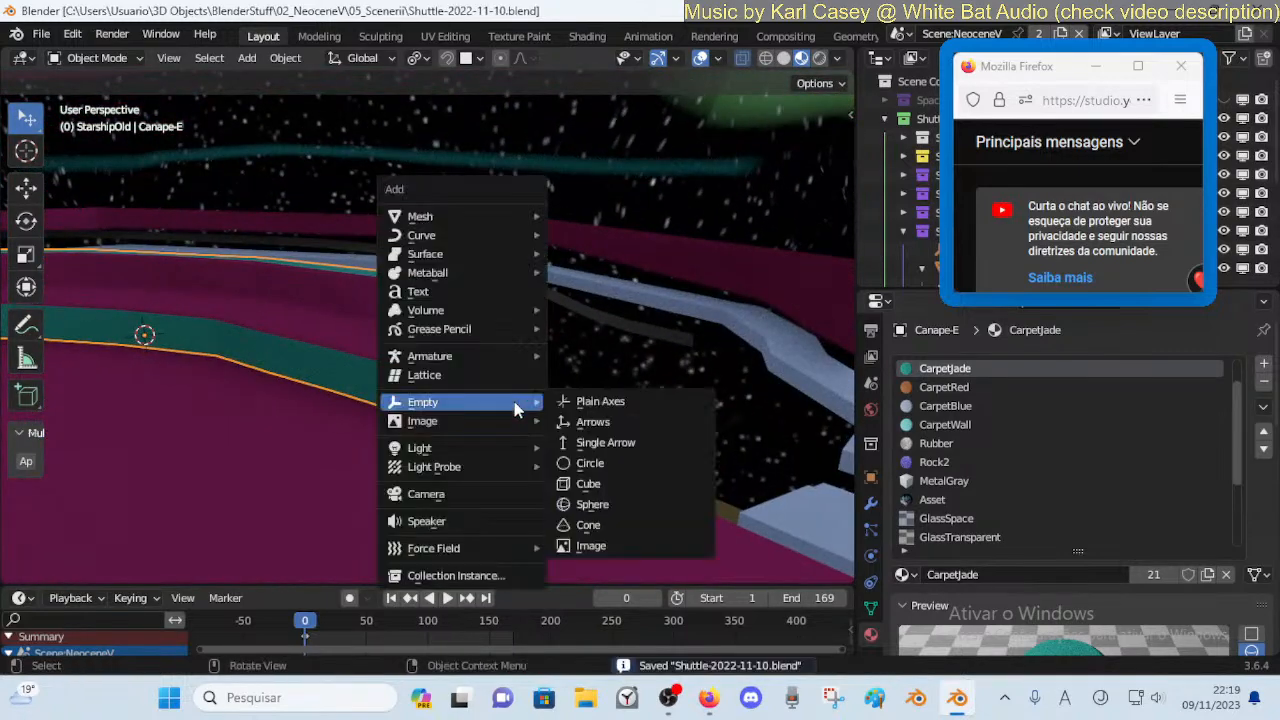
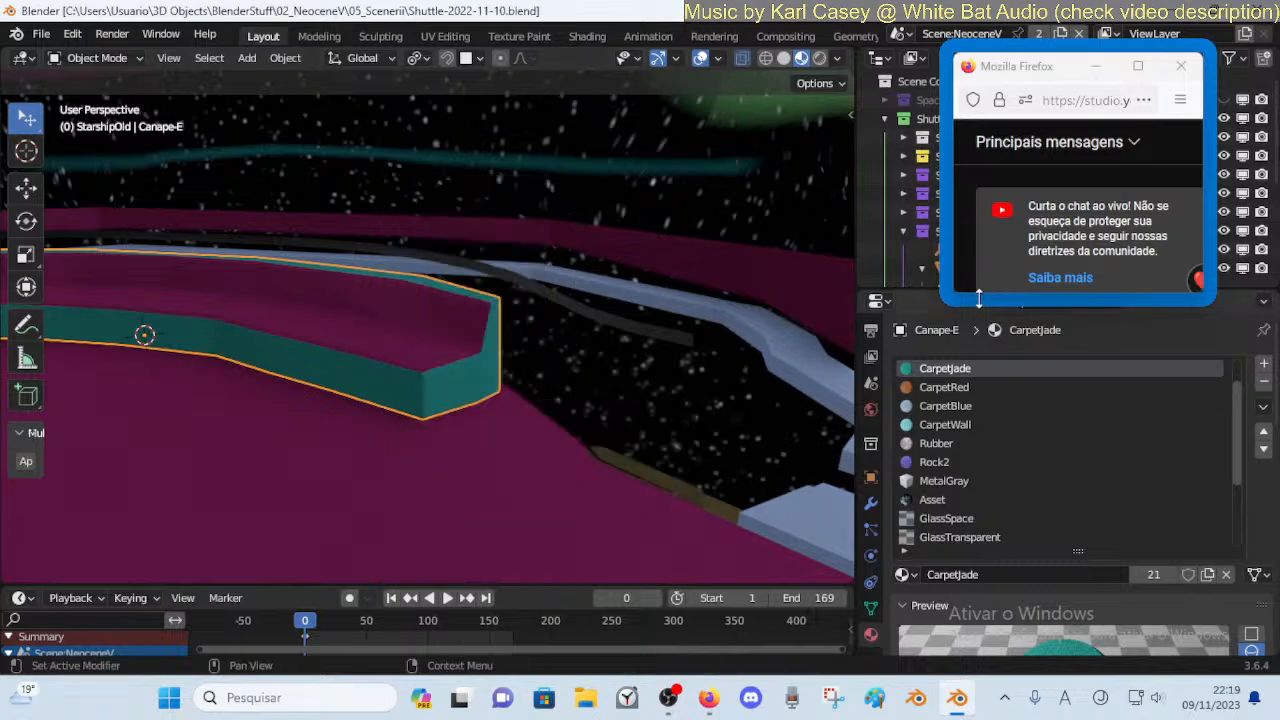
{"action": "left_click_drag", "start_coordinate": [906, 288], "coordinate": [906, 327]}
{"action": "key", "text": "shift+F1"}
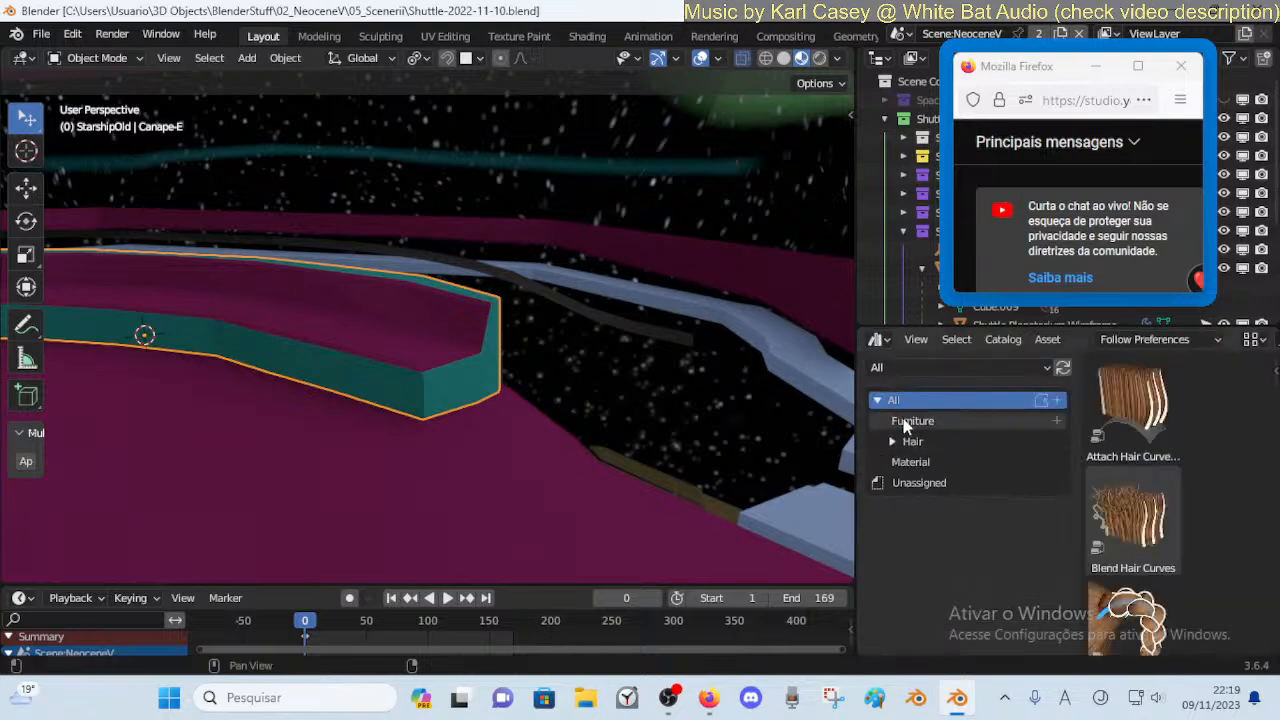
{"action": "left_click", "coordinate": [905, 422]}
Try to place the Plant2 asset on the floor in front of the end of the curved sofa
{"action": "left_click", "coordinate": [1135, 543]}
{"action": "left_click_drag", "start_coordinate": [1135, 540], "coordinate": [485, 443]}
{"action": "key", "text": "shift+grave"}
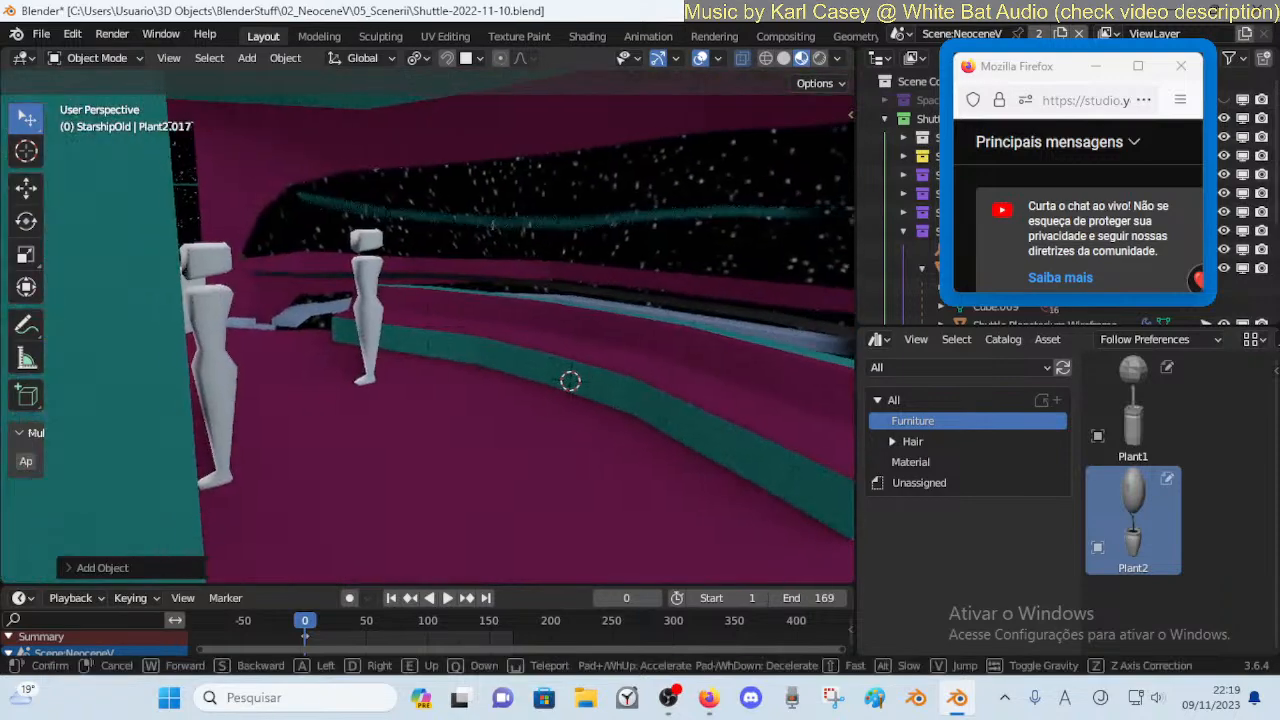
{"action": "key", "text": "s"}
{"action": "left_click", "coordinate": [492, 440]}
{"action": "left_click", "coordinate": [492, 448]}
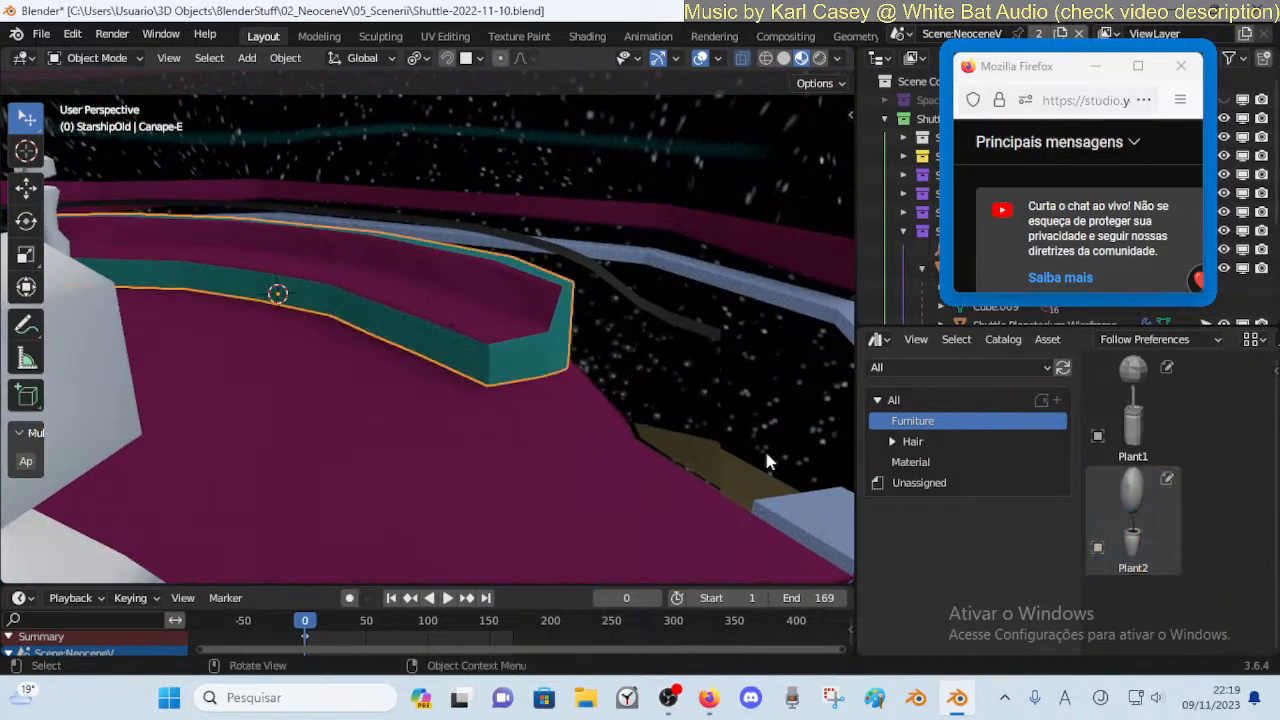
Add the Plant2 asset to the scene at the curved sofa's seat
{"action": "left_click", "coordinate": [1126, 508]}
{"action": "key", "text": "shift+grave"}
{"action": "left_click", "coordinate": [460, 381]}
{"action": "left_click_drag", "start_coordinate": [1156, 509], "coordinate": [455, 280]}
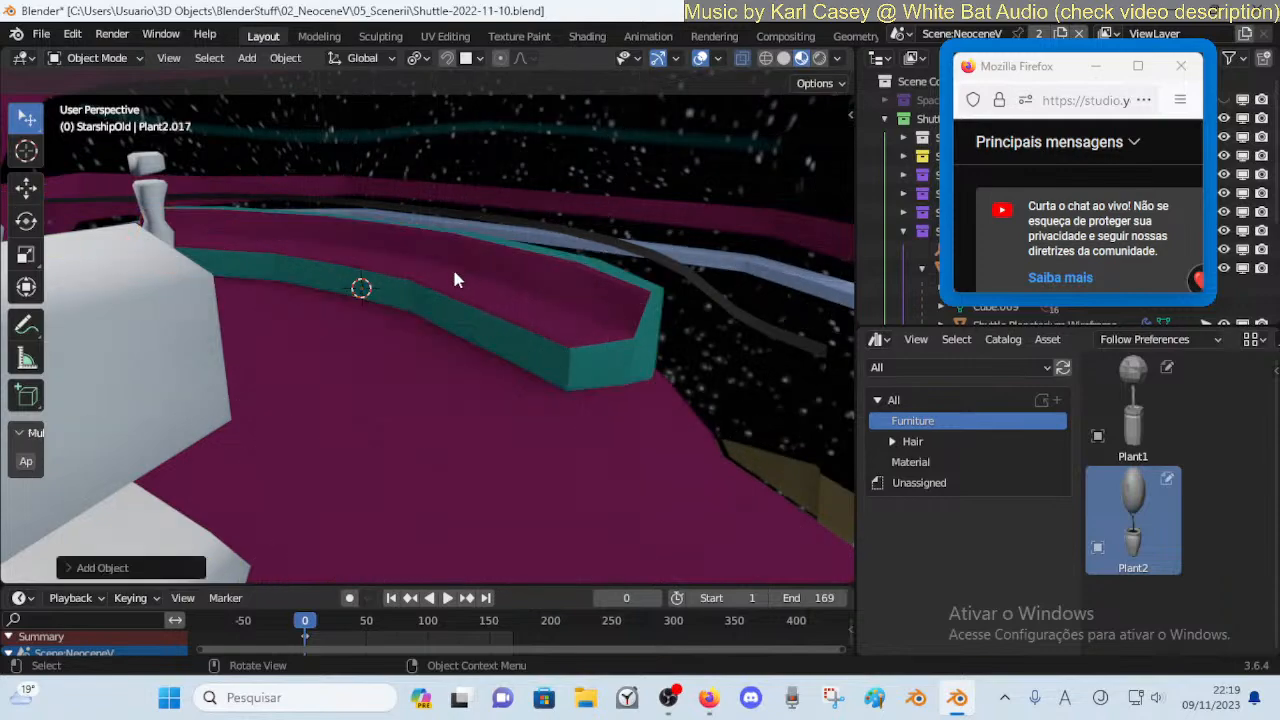
Try snapping the added plant to the 3D cursor and undo the snap
{"action": "key", "text": "shift+s"}
{"action": "left_click", "coordinate": [422, 255]}
{"action": "key", "text": "shift+grave"}
{"action": "key", "text": "w"}
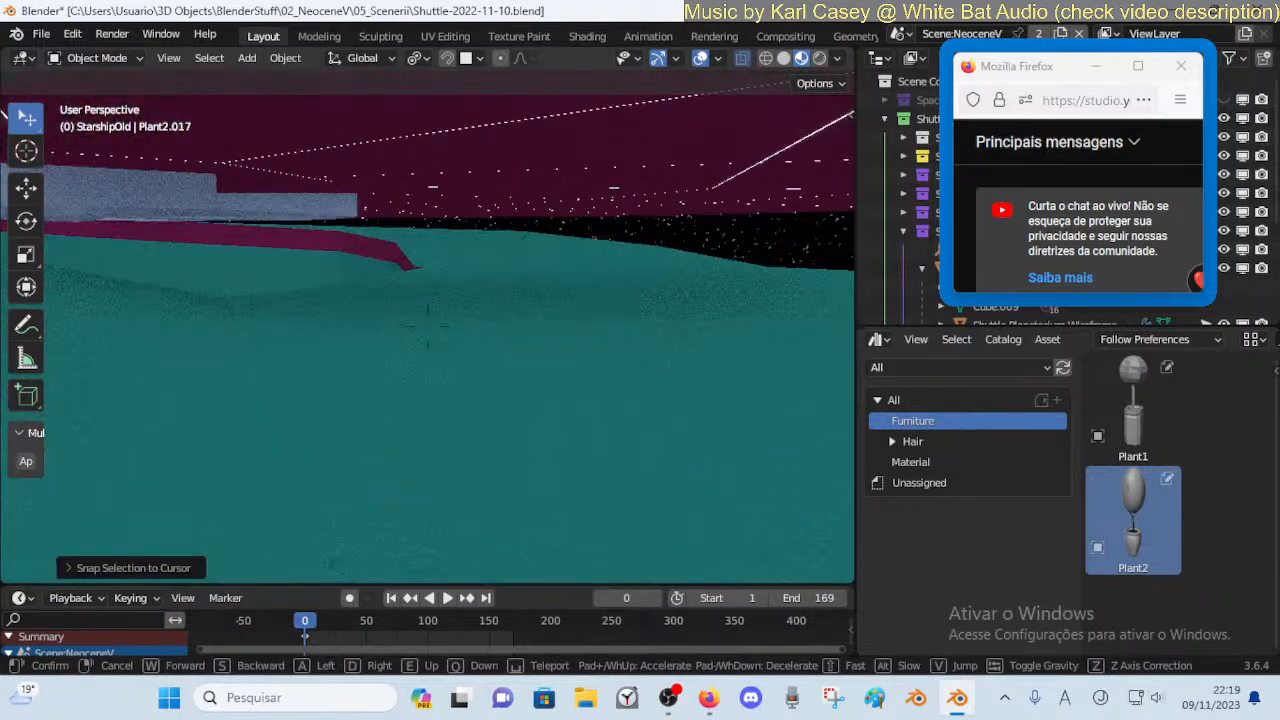
{"action": "key", "text": "w"}
{"action": "key", "text": "ctrl+z"}
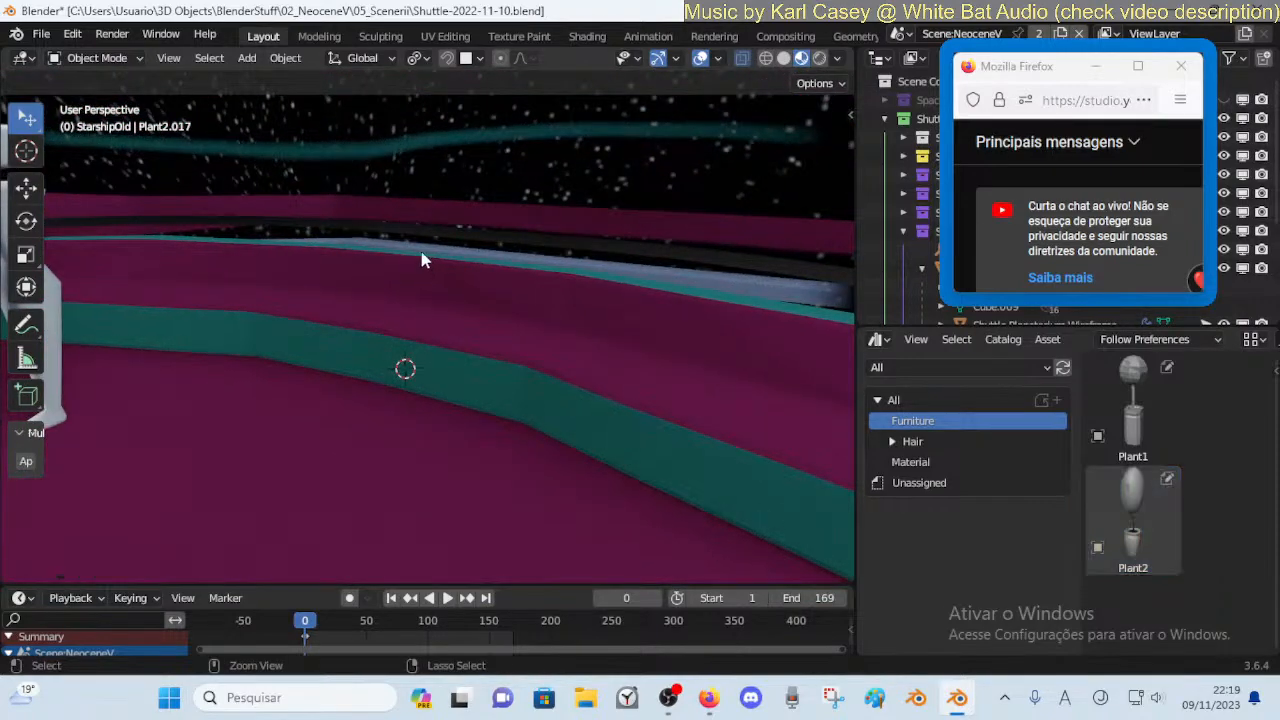
{"action": "right_click", "coordinate": [1133, 524]}
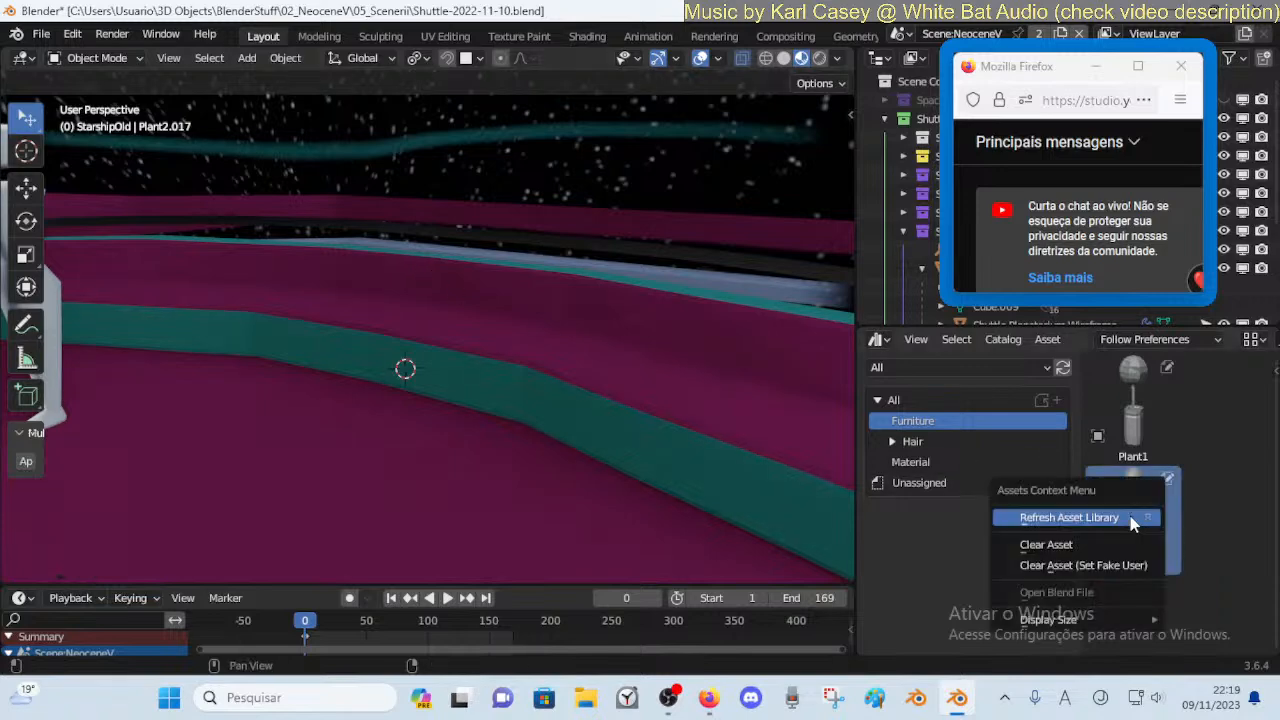
{"action": "key", "text": "shift+grave"}
{"action": "left_click", "coordinate": [662, 545]}
Switch to Firefox's Industrial Darksynth Playlist tab and resume playback, muting the sound only during the ad
{"action": "mouse_move", "coordinate": [708, 697]}
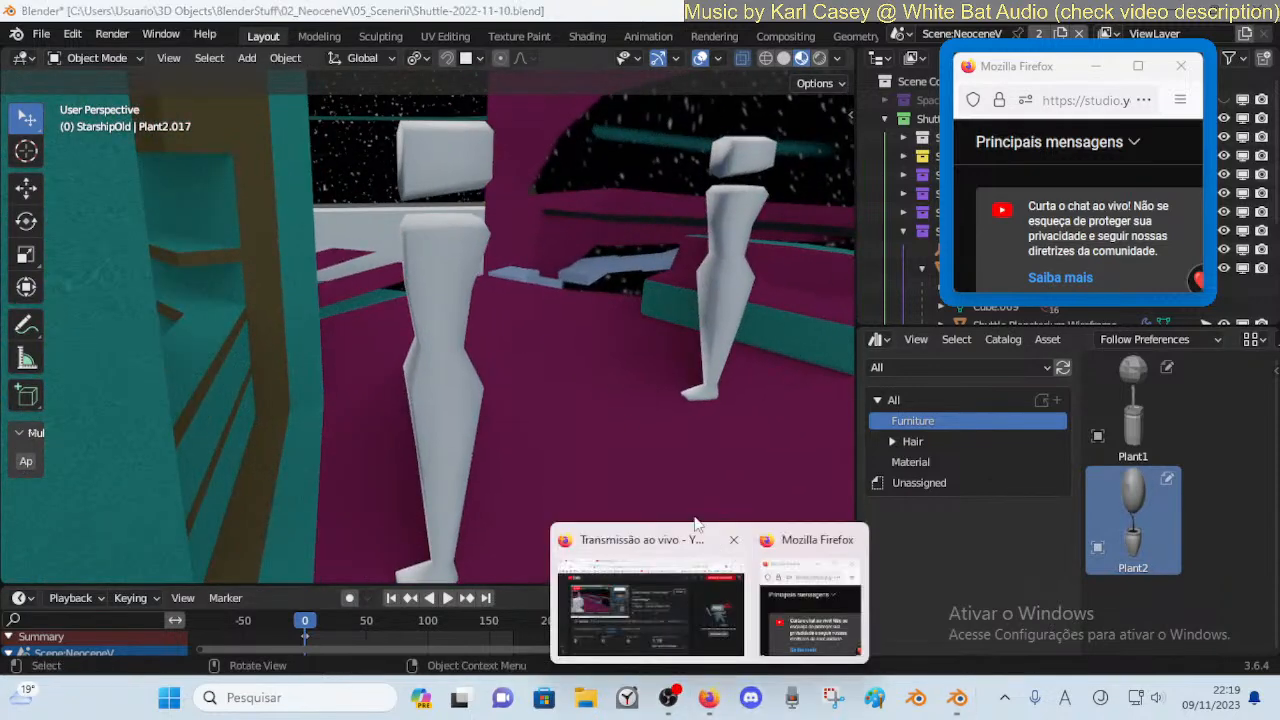
{"action": "left_click", "coordinate": [692, 614]}
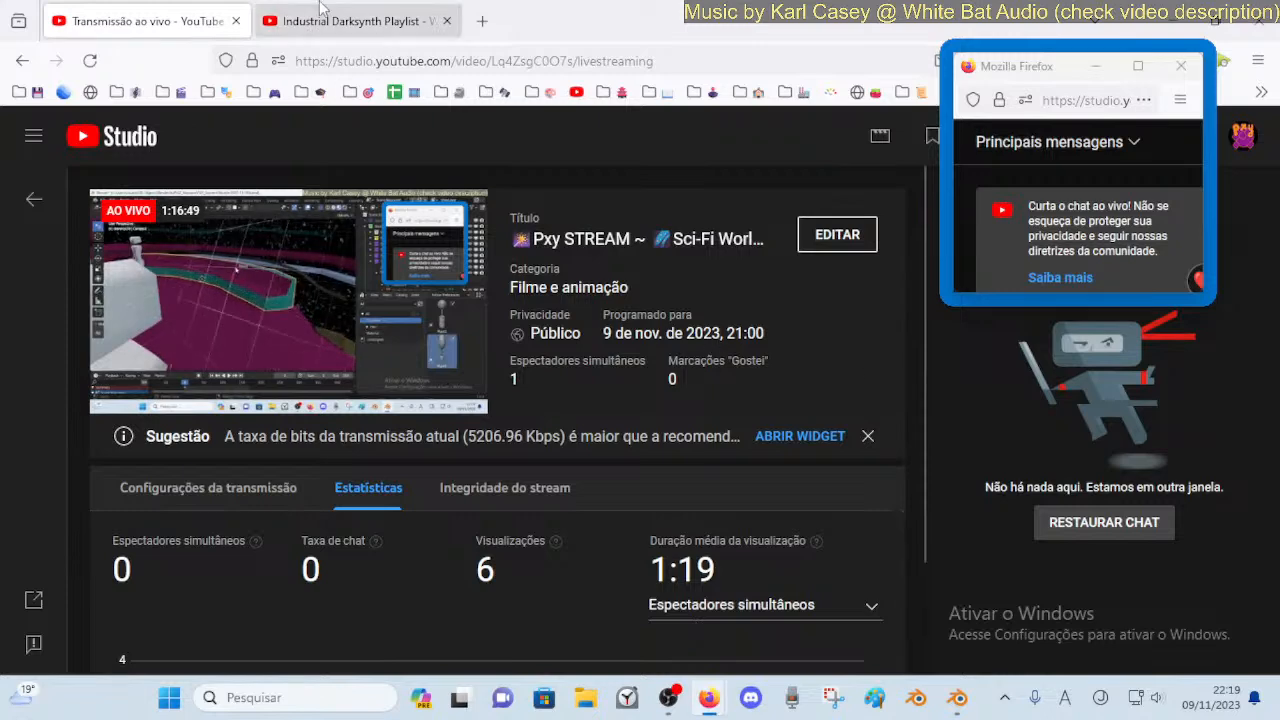
{"action": "key", "text": "ctrl+Tab"}
{"action": "left_click", "coordinate": [741, 421]}
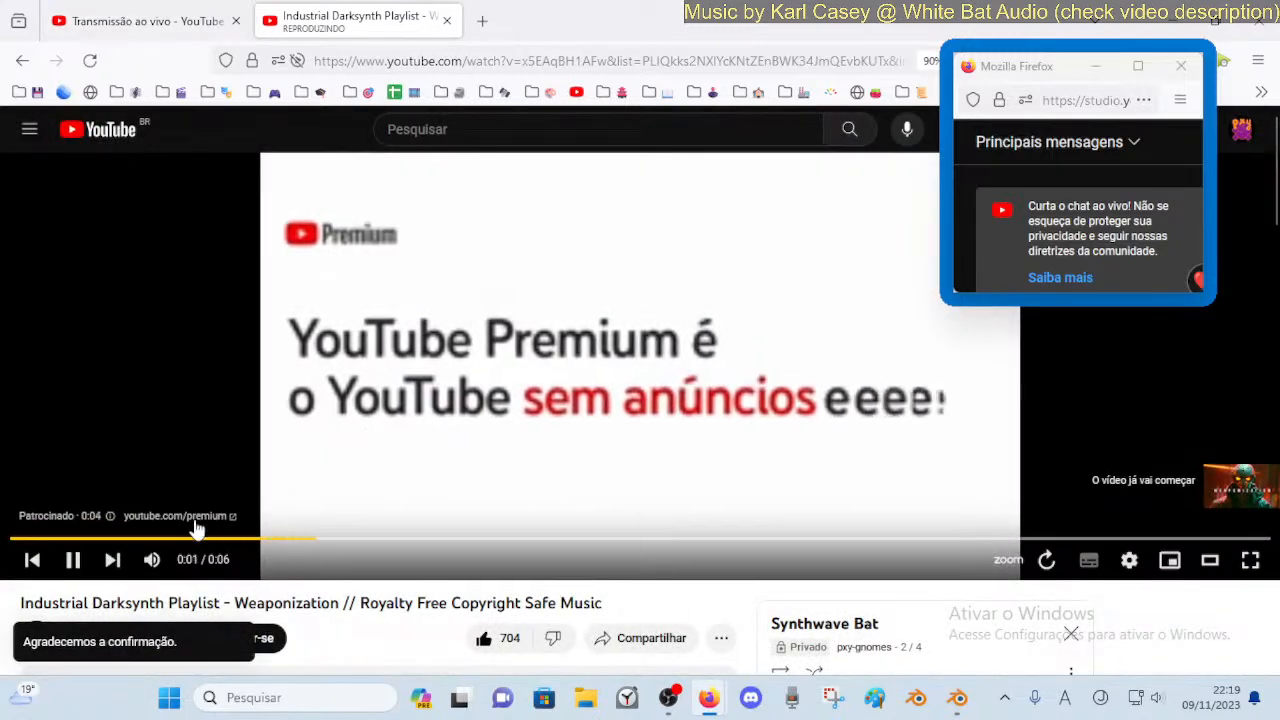
{"action": "left_click", "coordinate": [152, 562]}
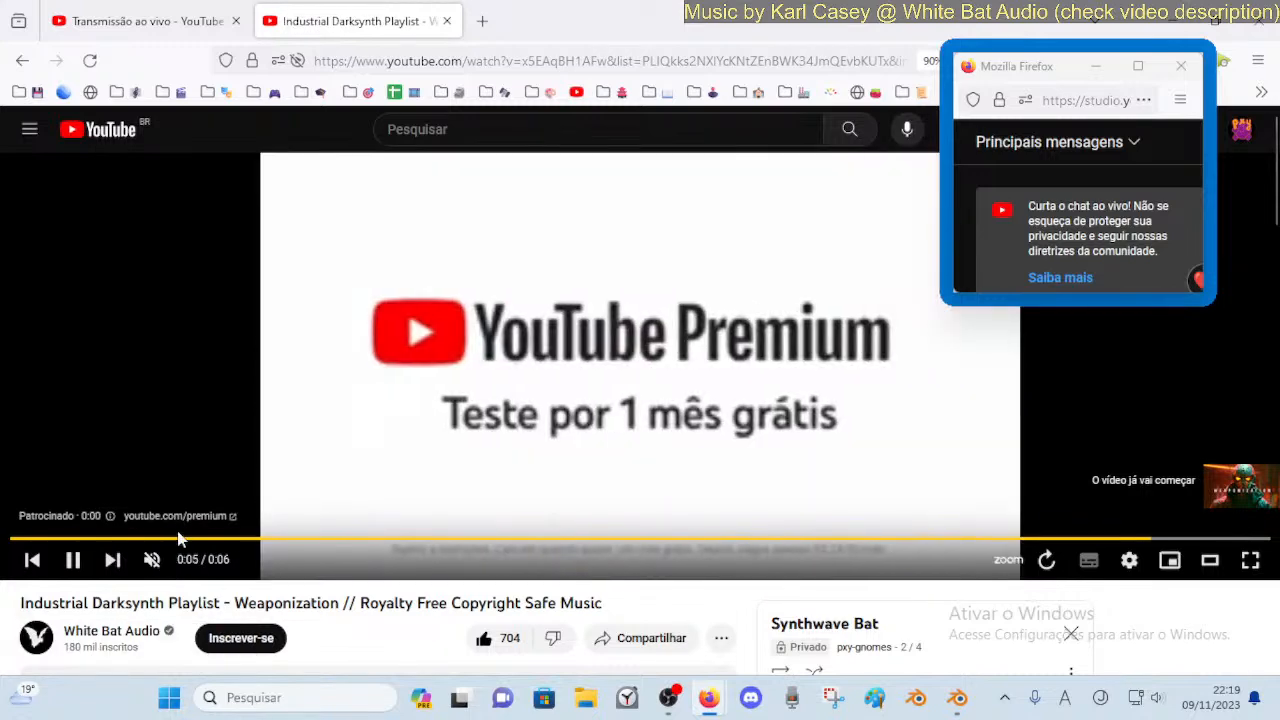
{"action": "left_click", "coordinate": [152, 562]}
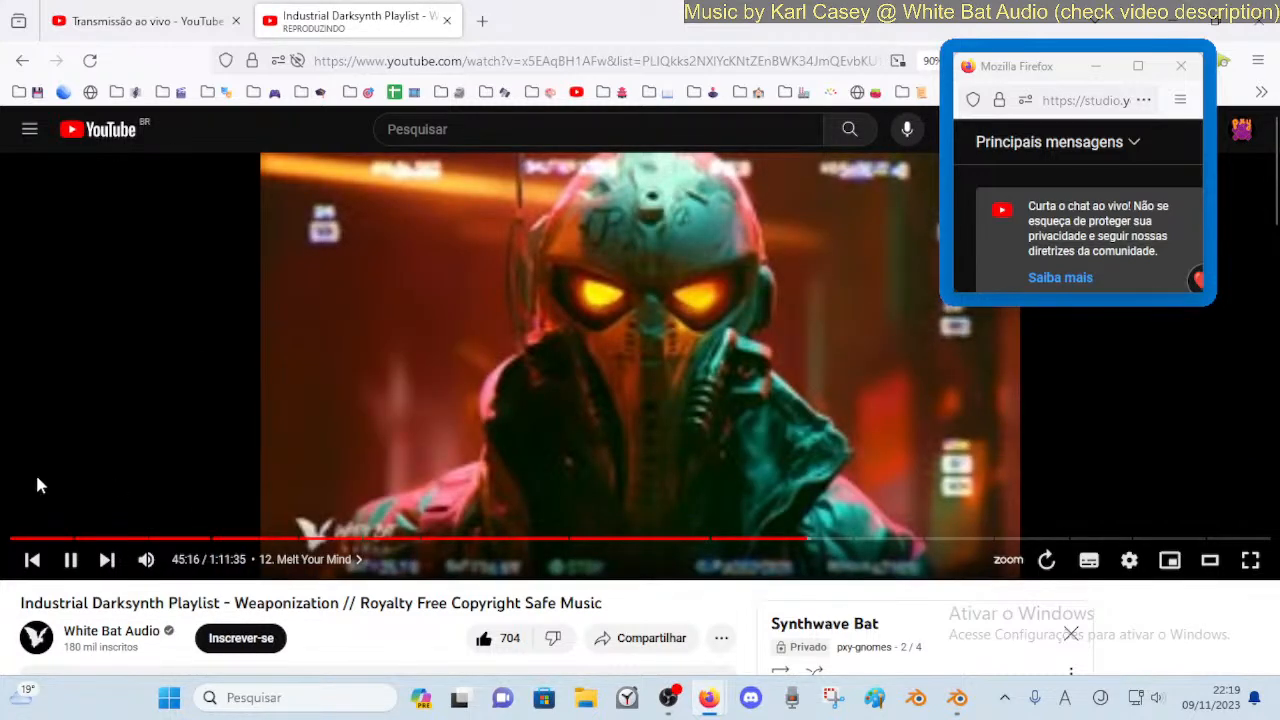
Restart the music video from 0:00, then return to Blender and lower the system volume to 18
{"action": "left_click_drag", "start_coordinate": [12, 540], "coordinate": [11, 540]}
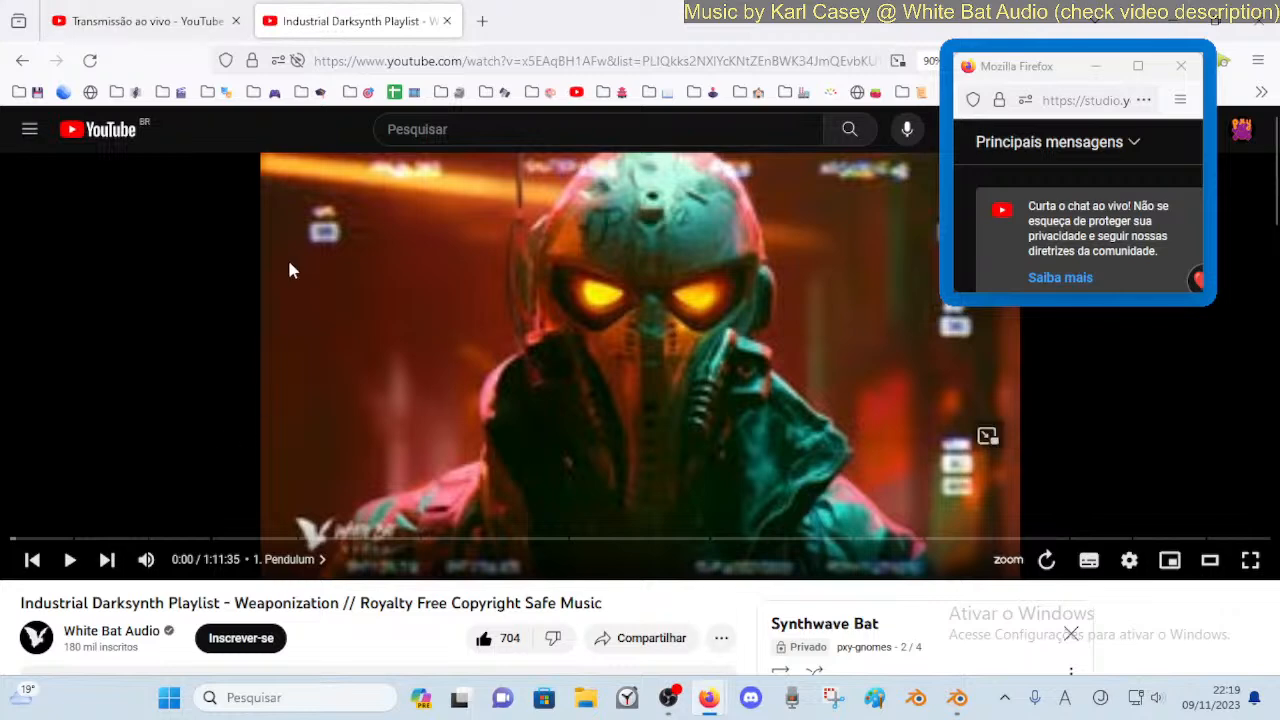
{"action": "key", "text": "ctrl+Tab"}
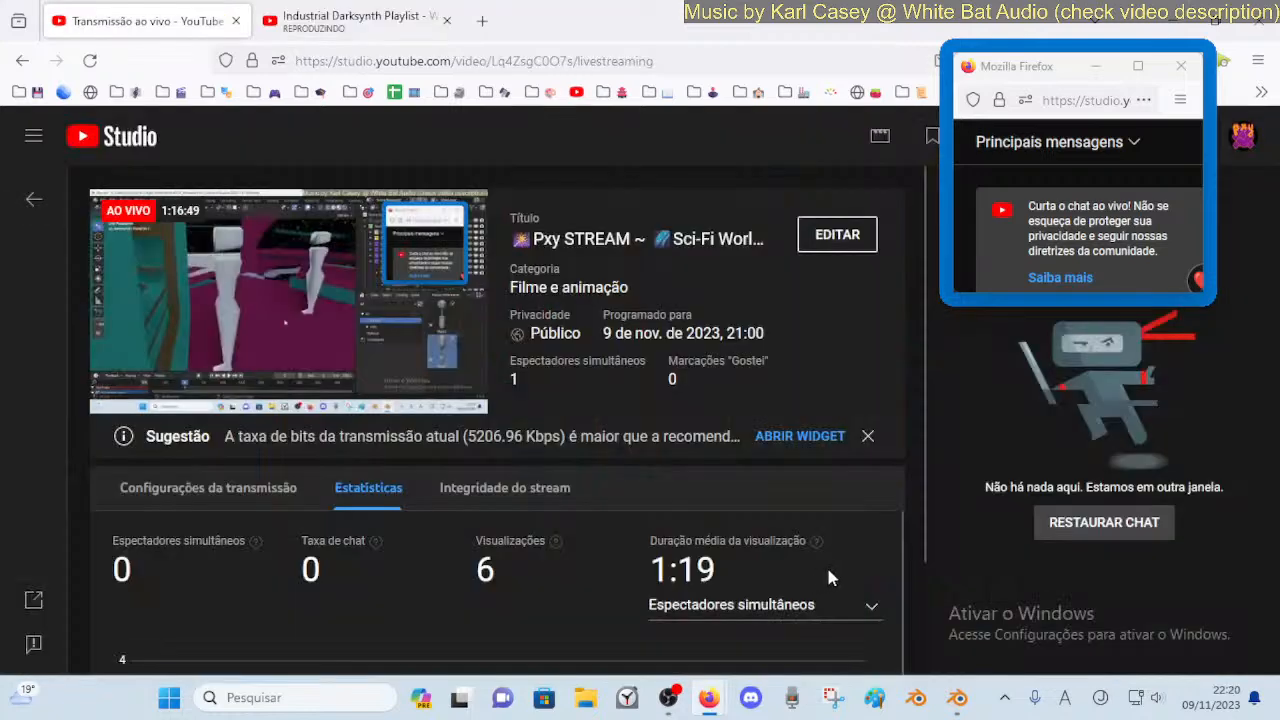
{"action": "left_click", "coordinate": [957, 697]}
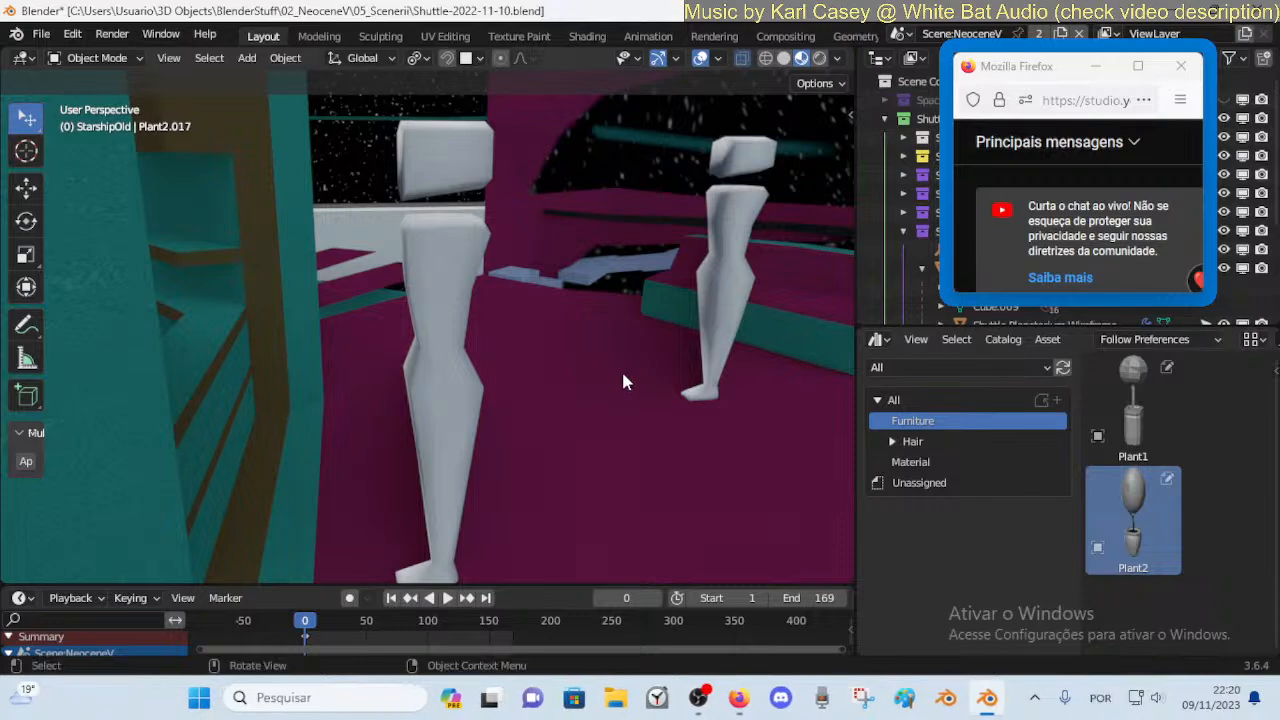
{"action": "key", "text": "XF86AudioLowerVolume"}
Look over the lounge around the standing figures and curved sofa, and save the file
{"action": "key", "text": "shift+grave"}
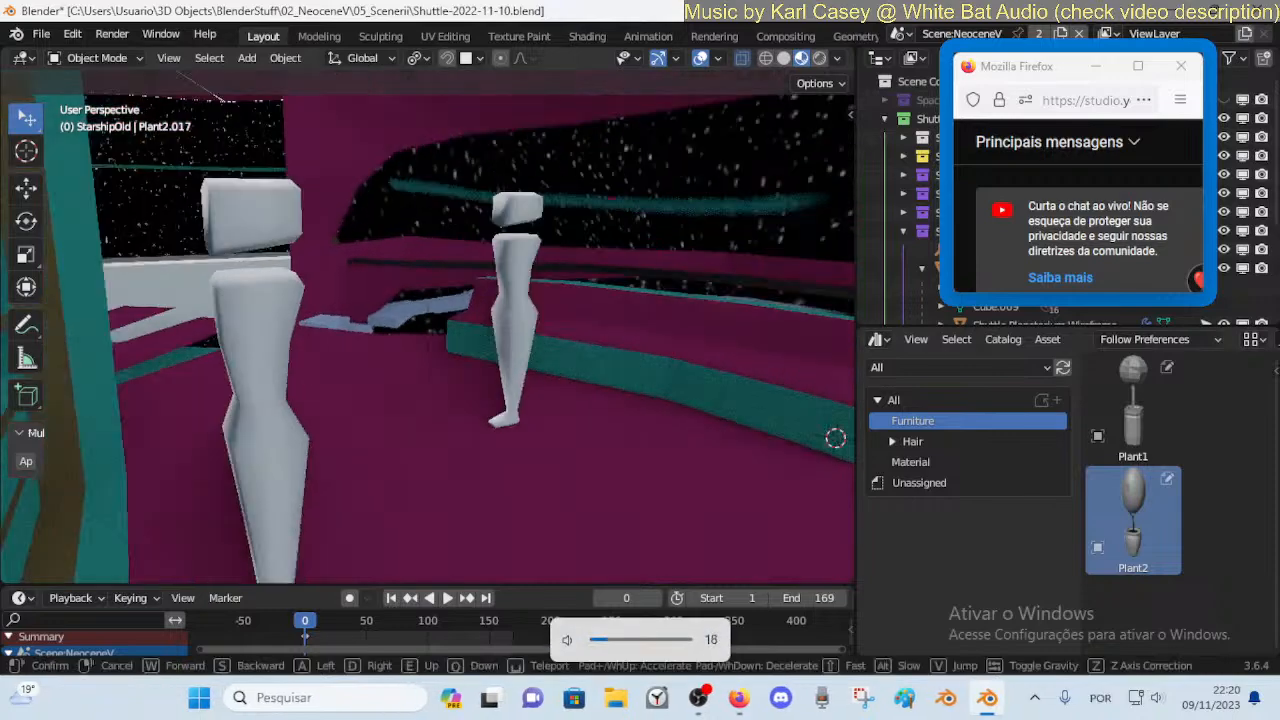
{"action": "key", "text": "s"}
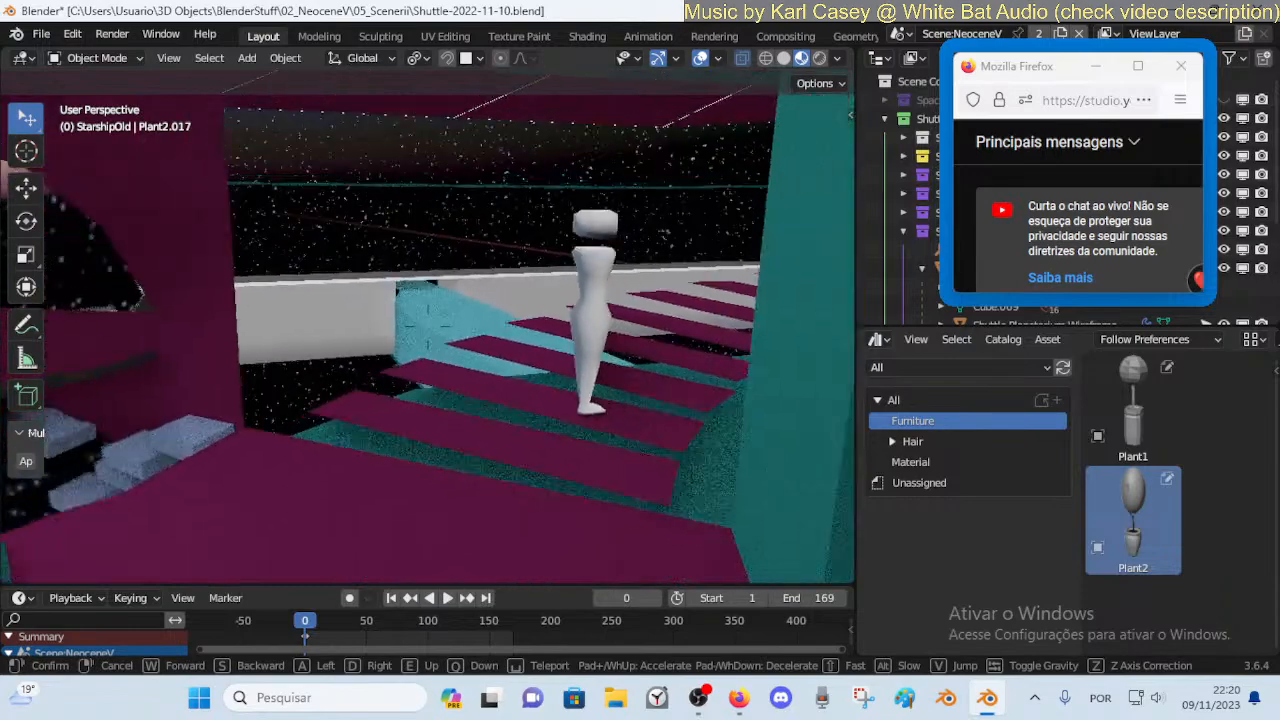
{"action": "key", "text": "a"}
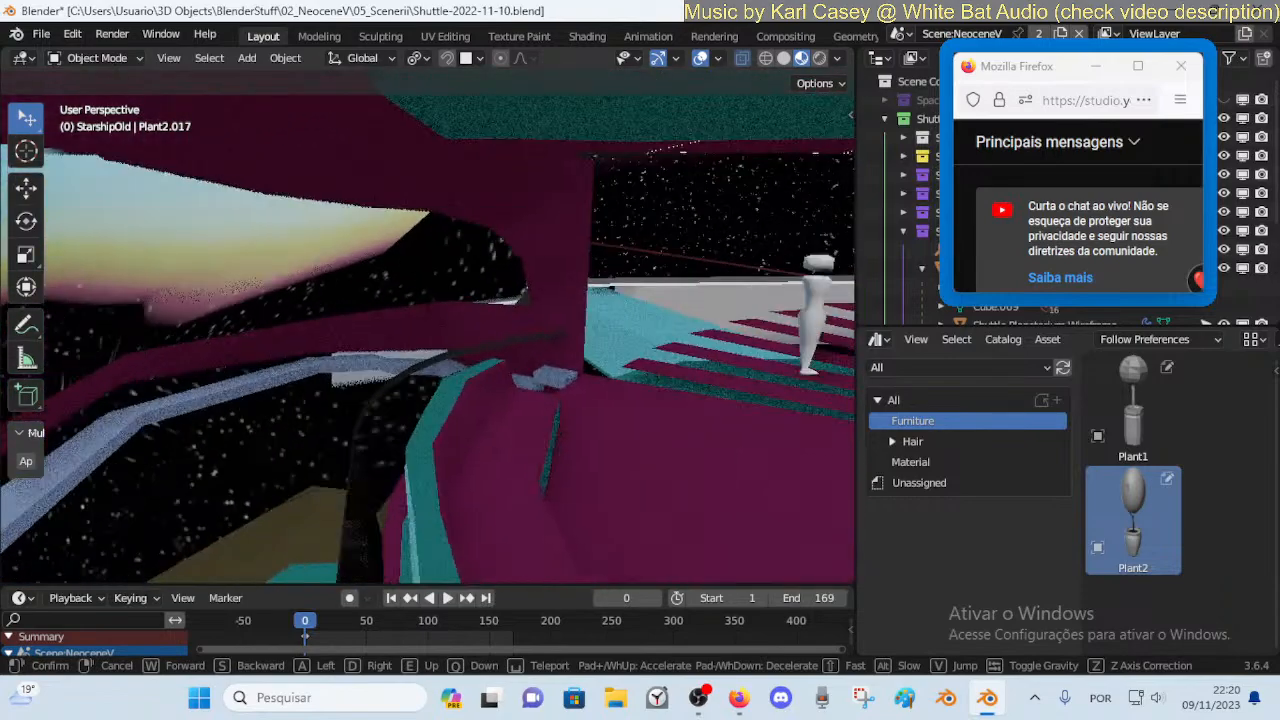
{"action": "key", "text": "w"}
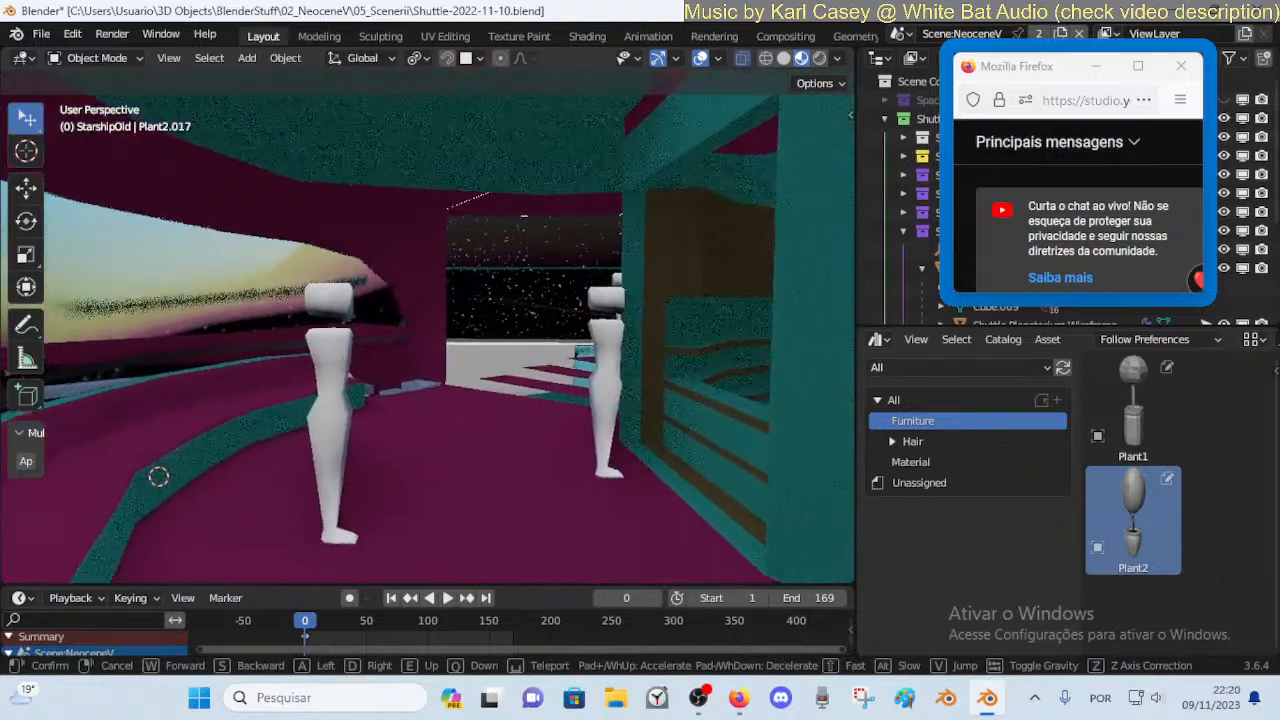
{"action": "left_click", "coordinate": [649, 392]}
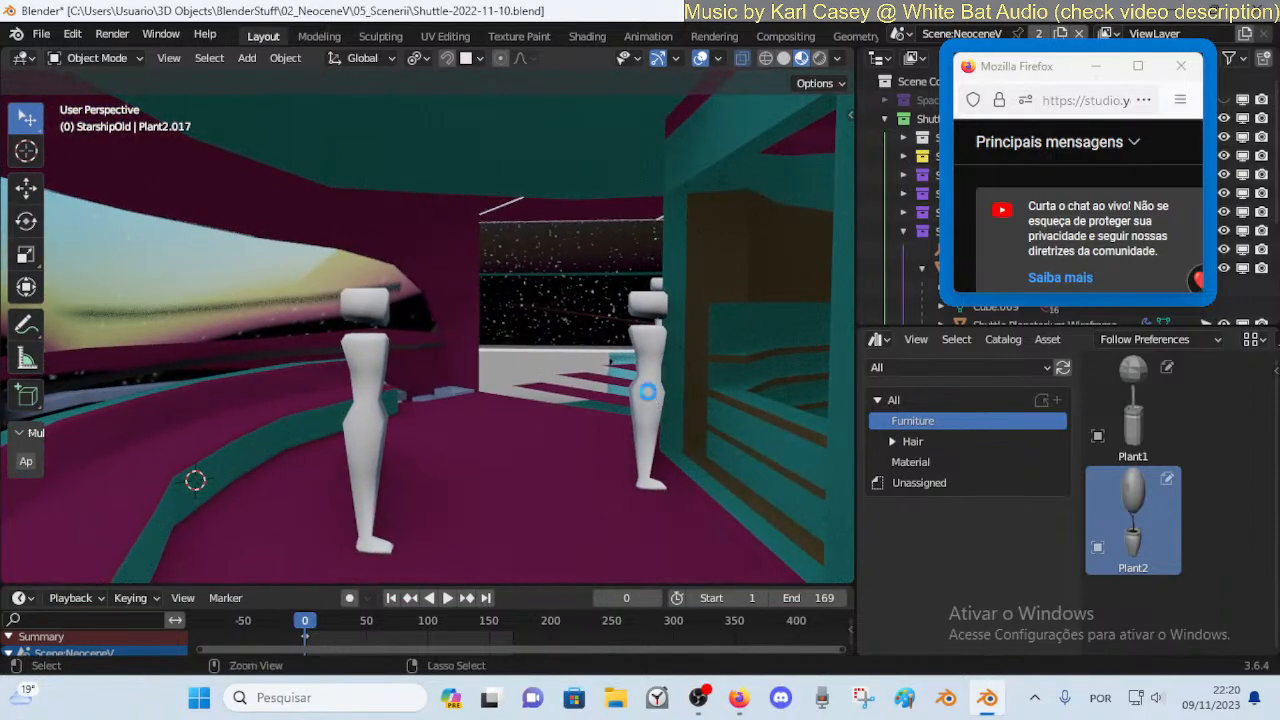
Select the Shuttle-Lounge object near the end of the railing and open its mesh in Edit Mode
{"action": "key", "text": "shift+grave"}
{"action": "key", "text": "a"}
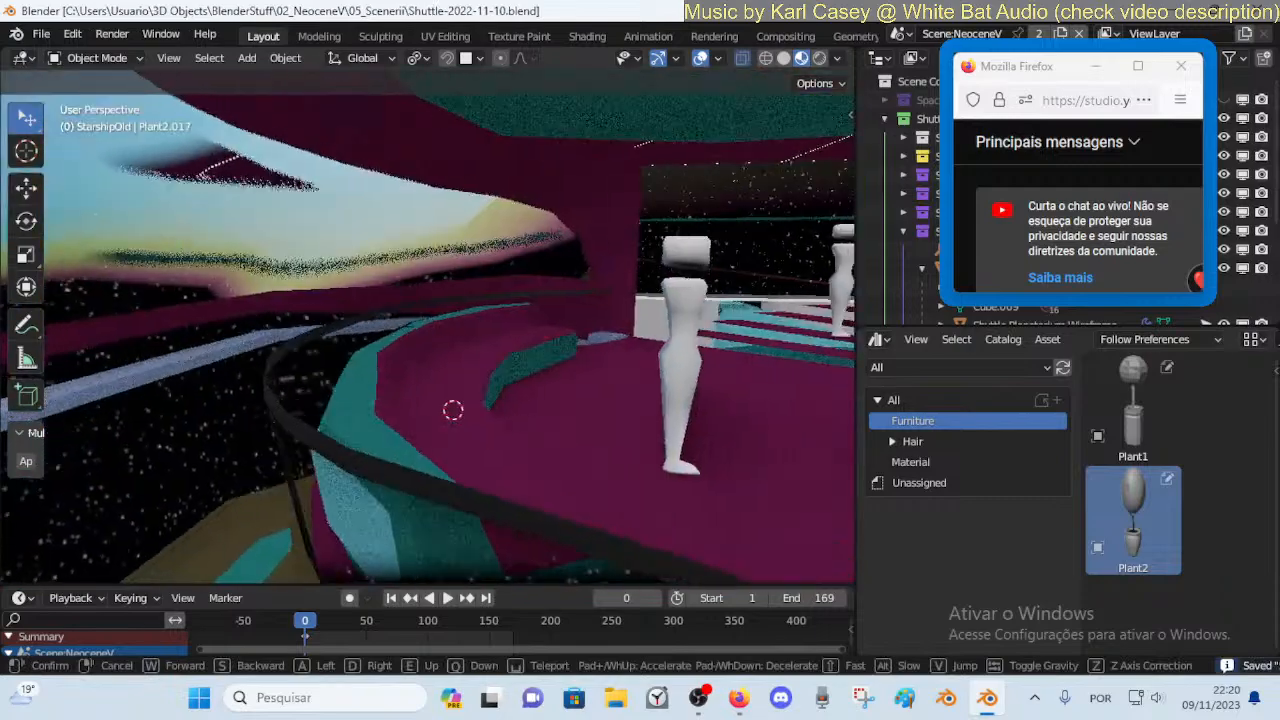
{"action": "key", "text": "w"}
{"action": "key", "text": "s"}
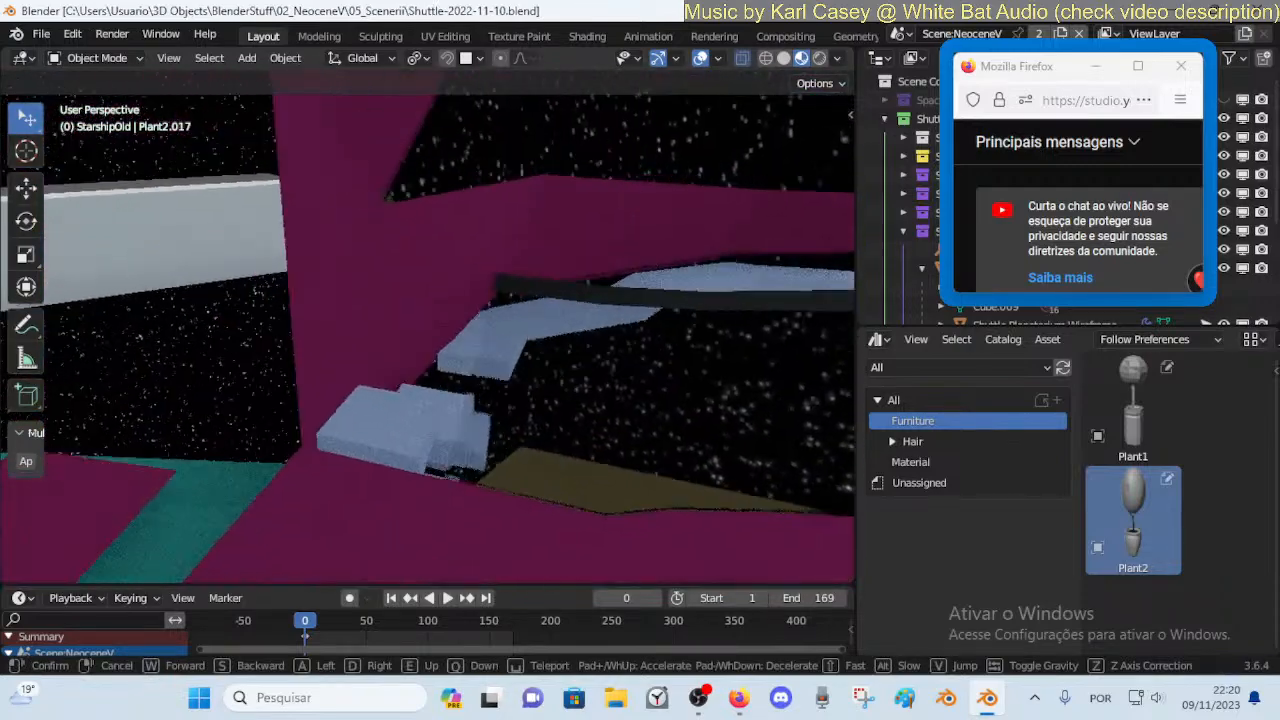
{"action": "left_click", "coordinate": [550, 395]}
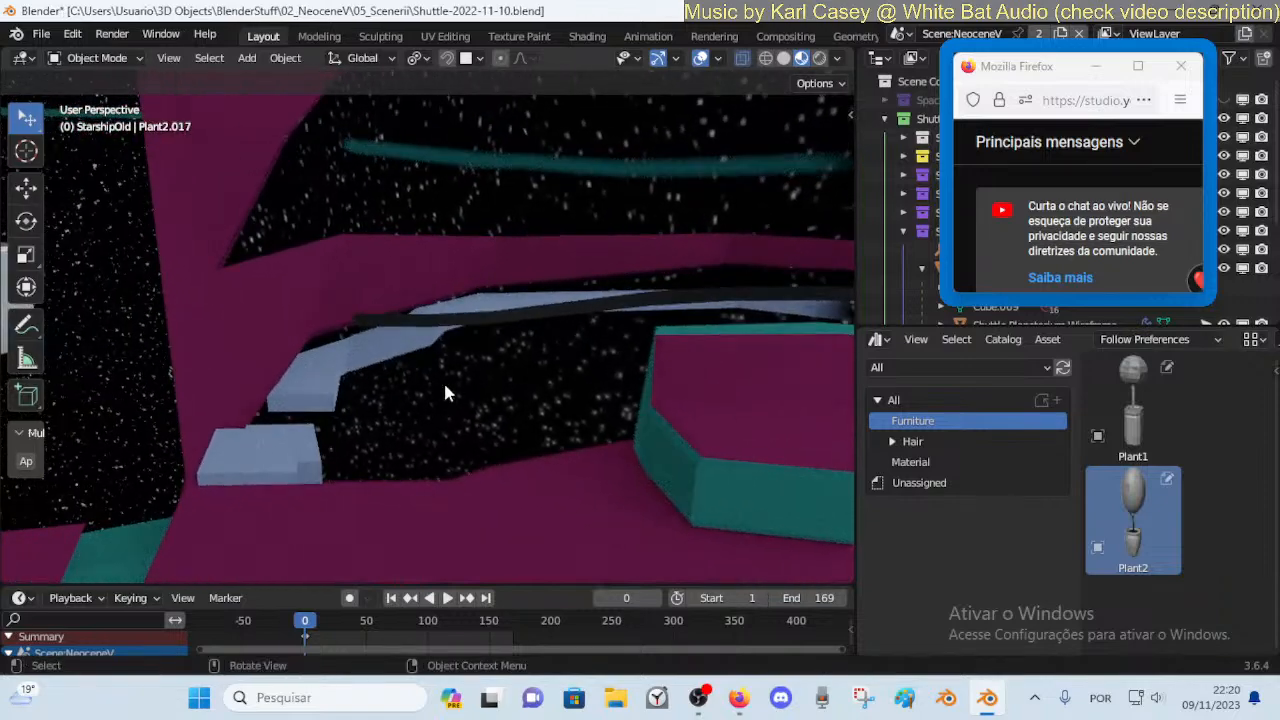
{"action": "left_click", "coordinate": [440, 398]}
{"action": "key", "text": "Tab"}
{"action": "key", "text": "Tab"}
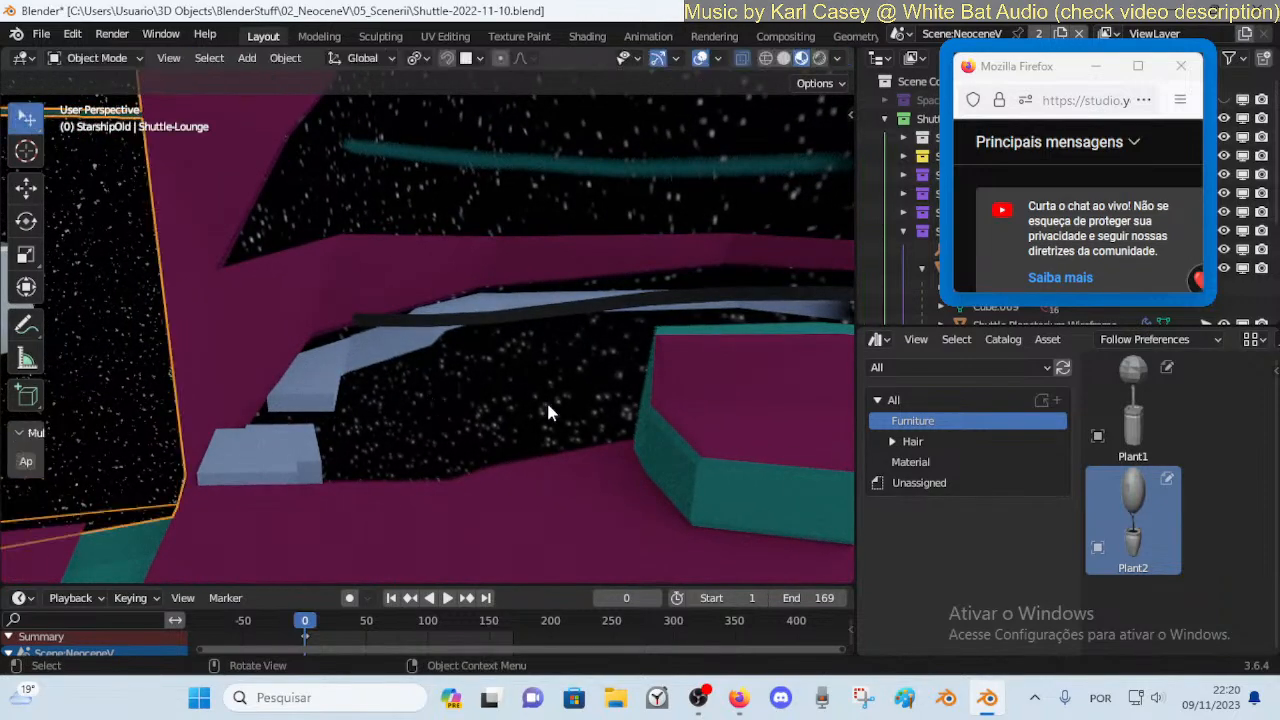
{"action": "middle_click_drag", "start_coordinate": [548, 405], "coordinate": [483, 388]}
{"action": "key", "text": "Tab"}
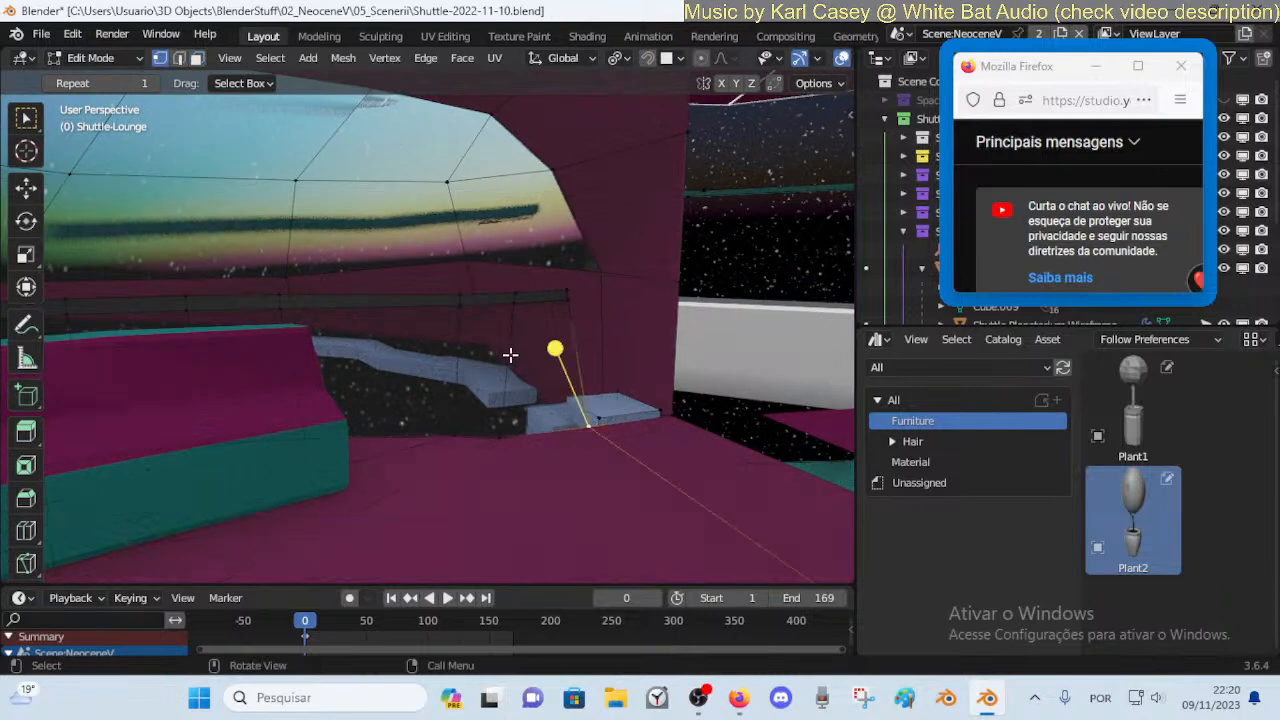
Remove the glass panel face at the railing's end together with the railing segment above it
{"action": "key", "text": "3"}
{"action": "left_click", "coordinate": [543, 345]}
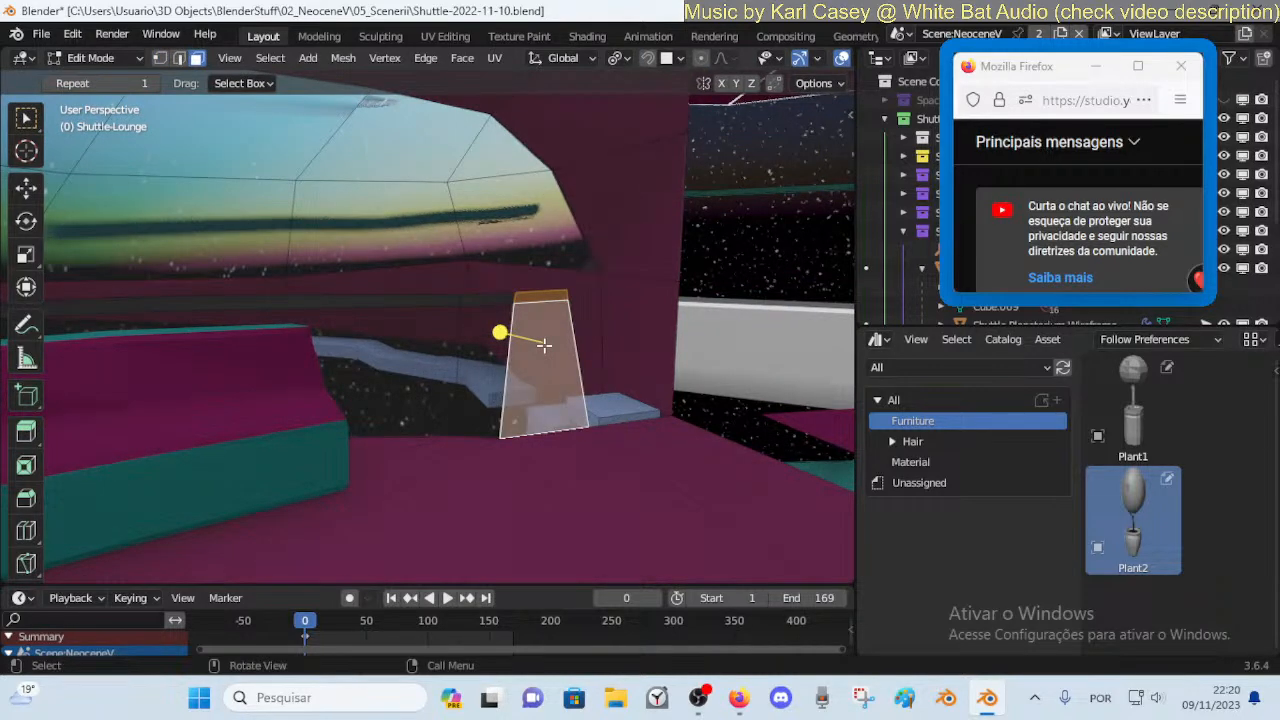
{"action": "key", "text": "ctrl+z"}
{"action": "key", "text": "ctrl+z"}
Slide the railing's remaining end edge back along the rail by a factor of about 0.22
{"action": "key", "text": "2"}
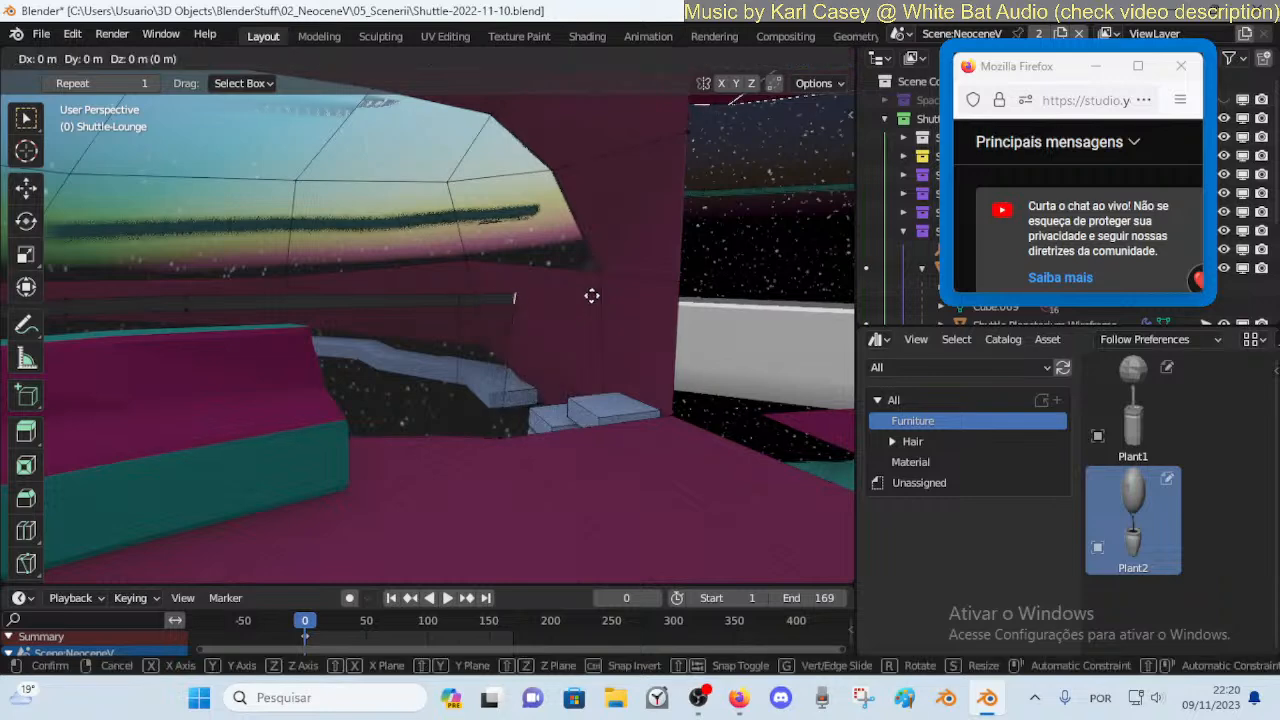
{"action": "key", "text": "shift+v"}
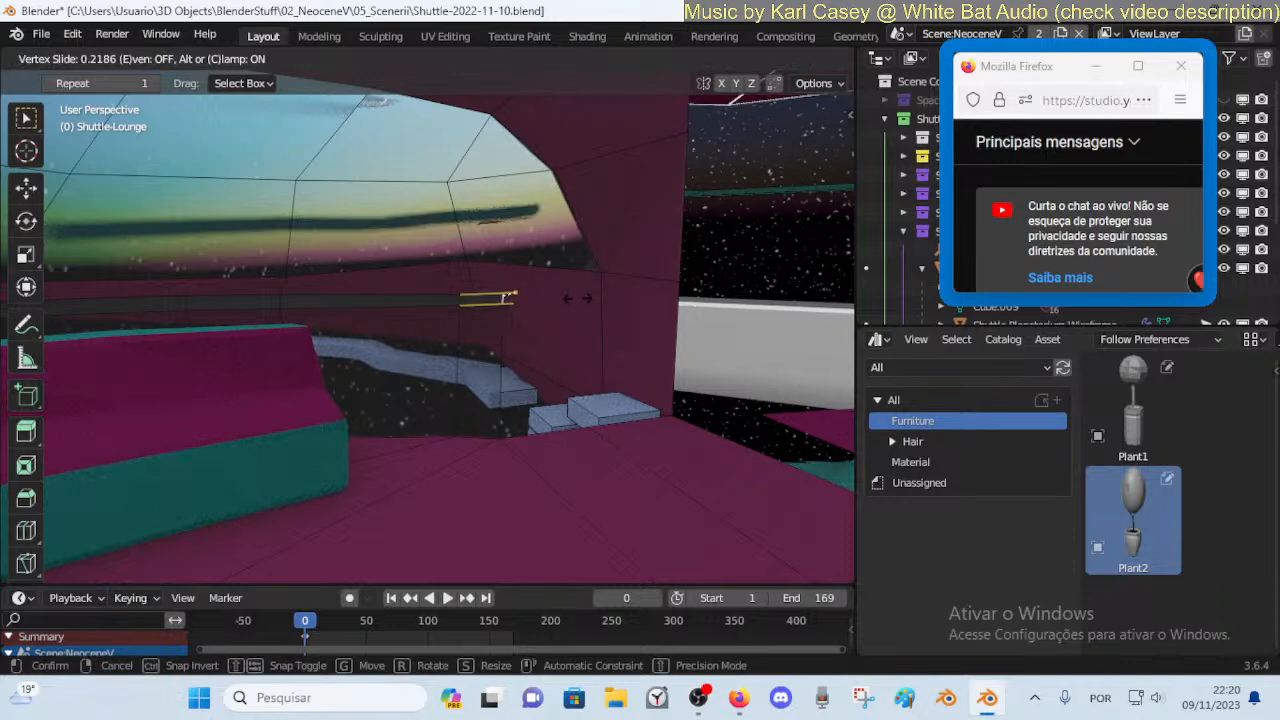
{"action": "left_click", "coordinate": [578, 298]}
{"action": "key", "text": "Tab"}
{"action": "key", "text": "Tab"}
Slide the floor vertex below the railing's end along the floor edge by a factor of about 0.27
{"action": "key", "text": "1"}
{"action": "left_click", "coordinate": [509, 440]}
{"action": "key", "text": "shift+v"}
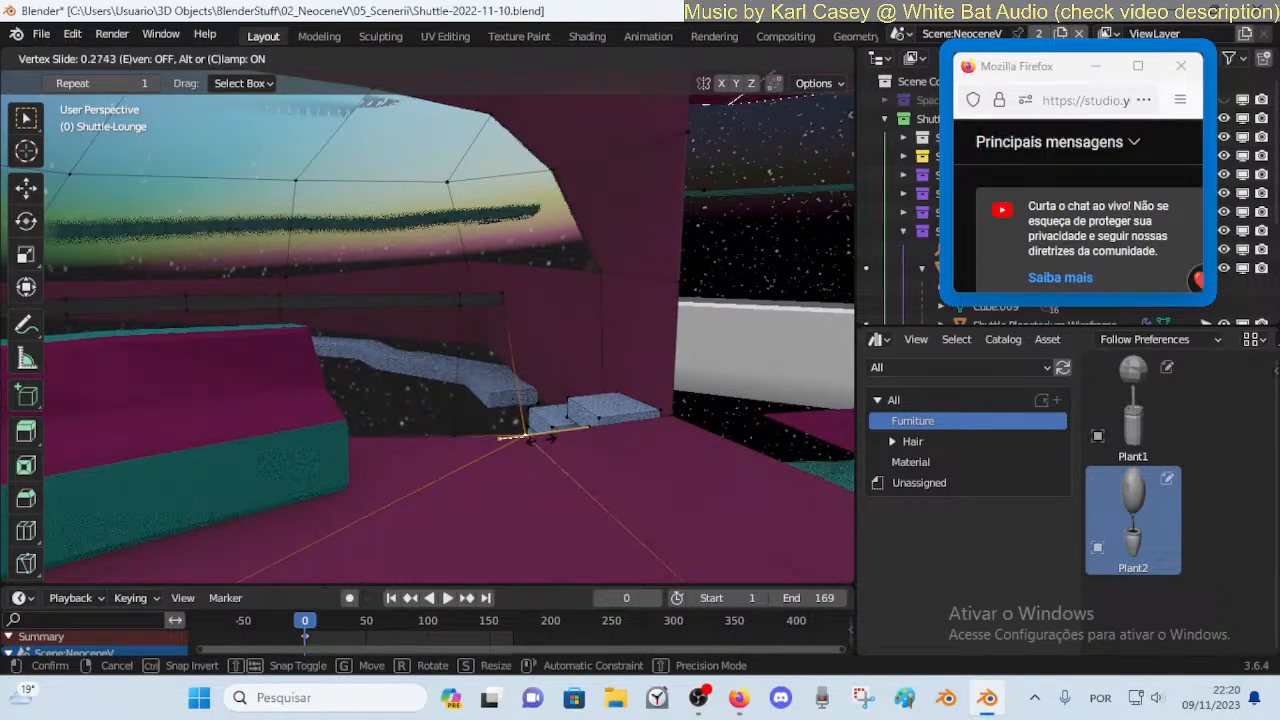
{"action": "left_click", "coordinate": [541, 439]}
Leave Edit Mode on the lounge mesh and save the file
{"action": "key", "text": "Tab"}
{"action": "key", "text": "shift+grave"}
{"action": "key", "text": "w"}
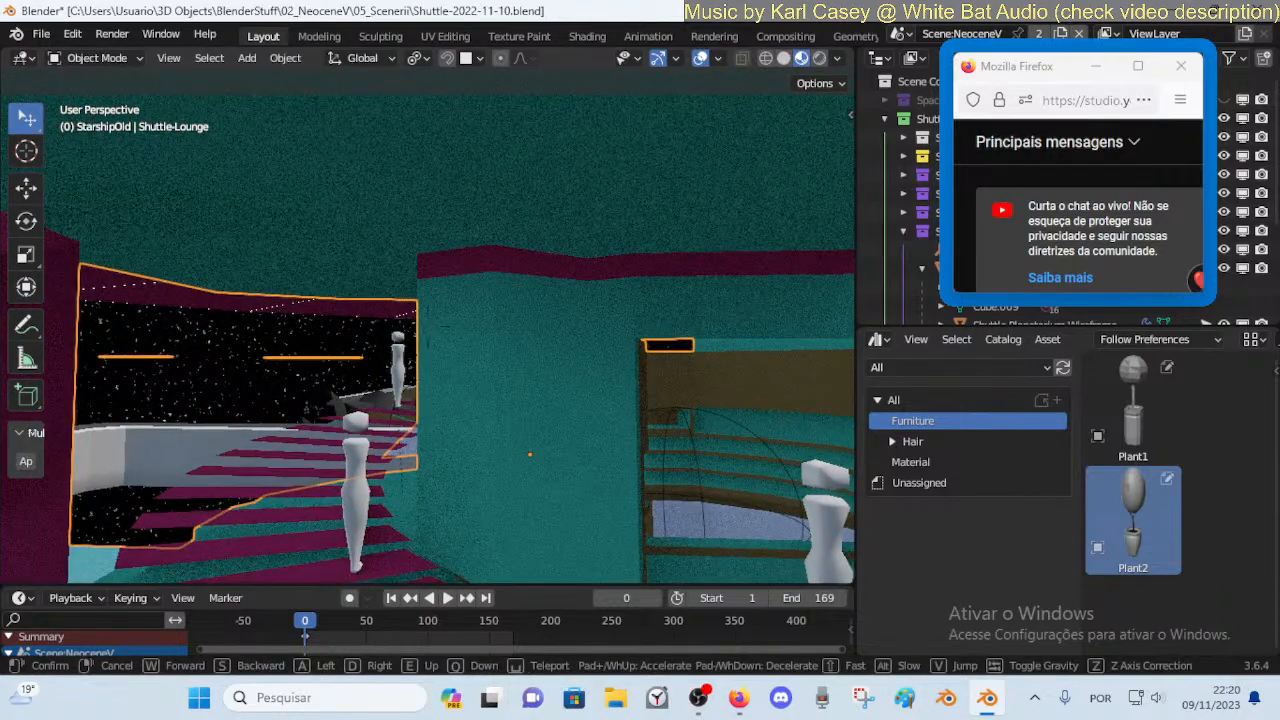
{"action": "key", "text": "ctrl+s"}
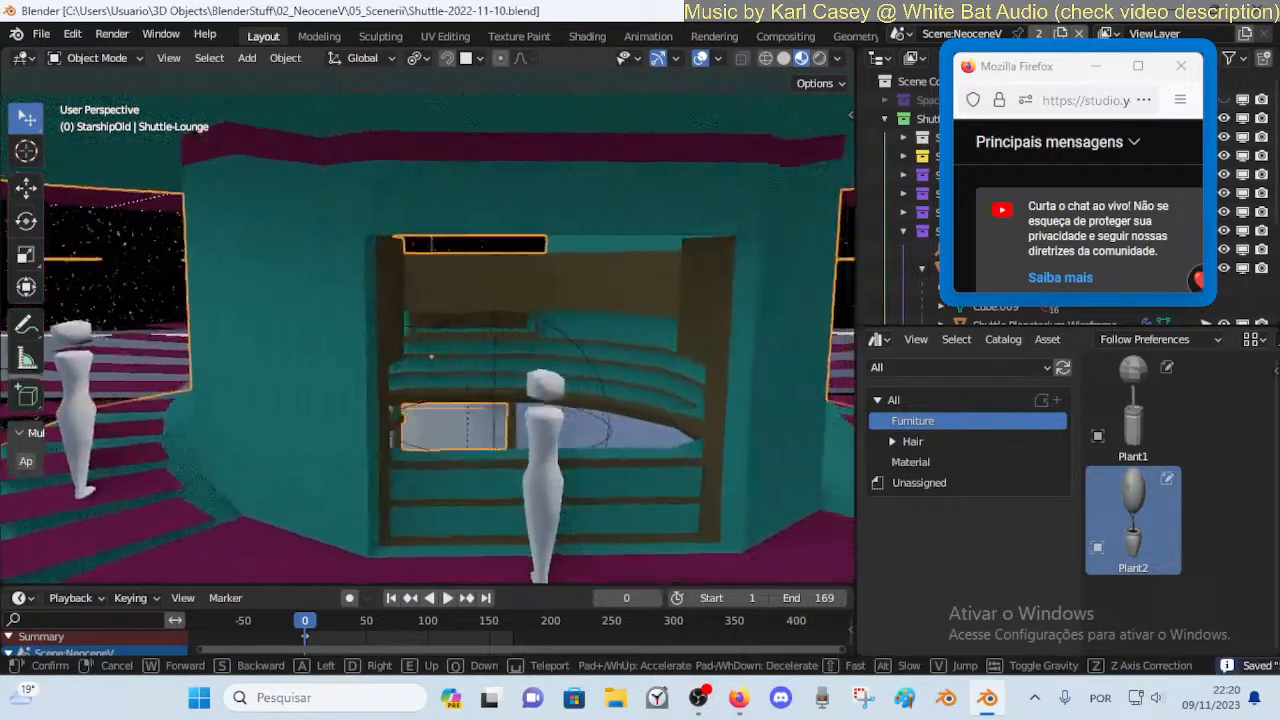
Examine the teal wall and ceiling trim above the stepped seating, entering Edit Mode on the lounge mesh
{"action": "key", "text": "q"}
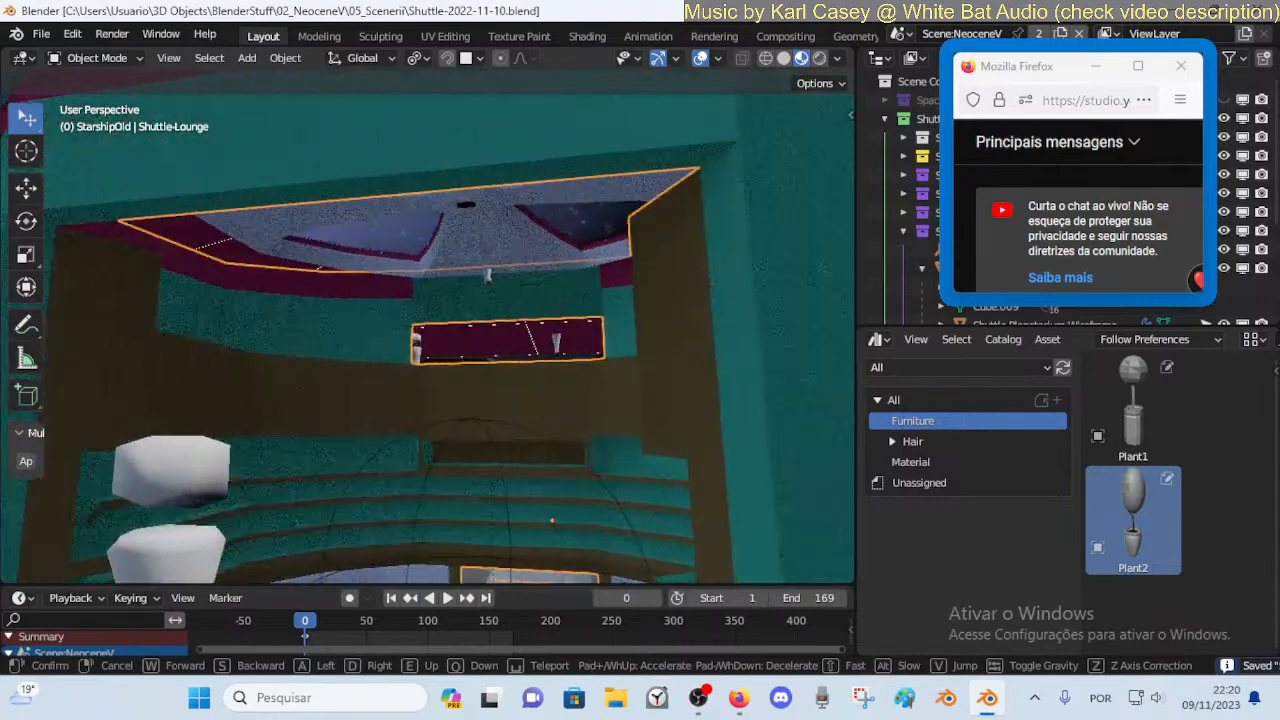
{"action": "key", "text": "d"}
{"action": "key", "text": "w"}
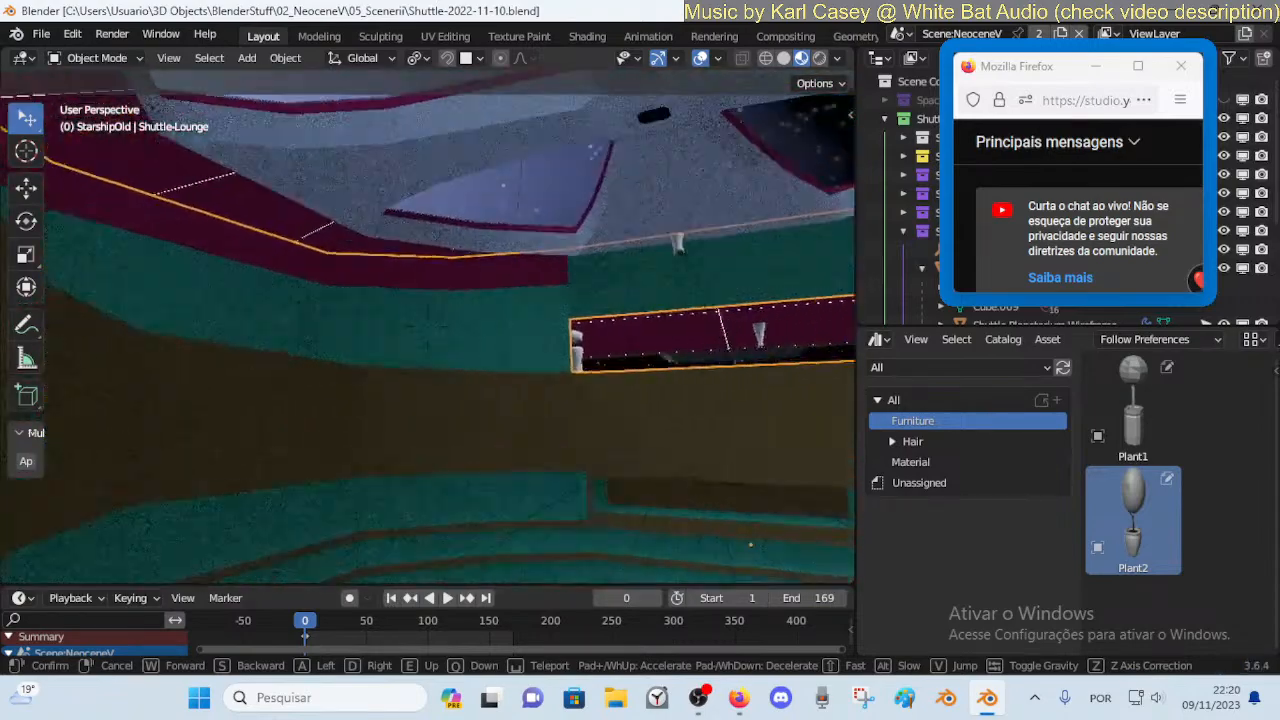
{"action": "key", "text": "e"}
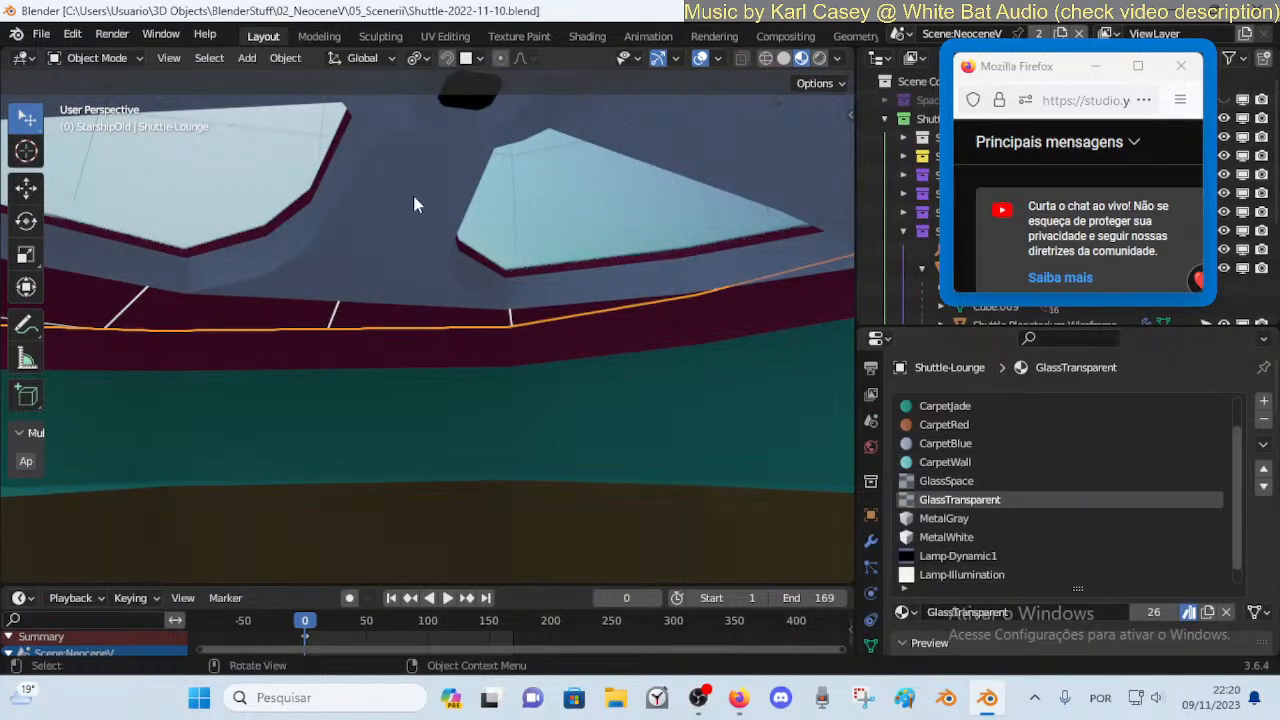
{"action": "middle_click_drag", "start_coordinate": [413, 195], "coordinate": [495, 317]}
{"action": "key", "text": "Tab"}
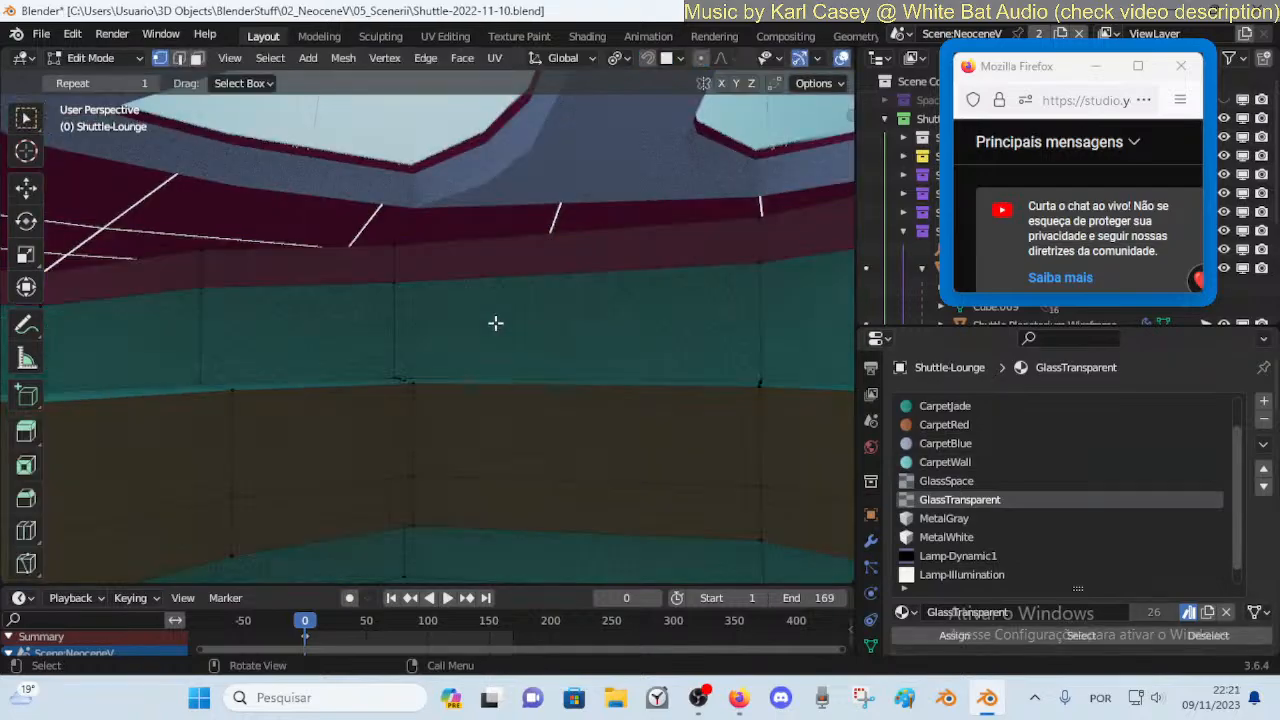
{"action": "key", "text": "shift+grave"}
{"action": "key", "text": "a"}
{"action": "key", "text": "e"}
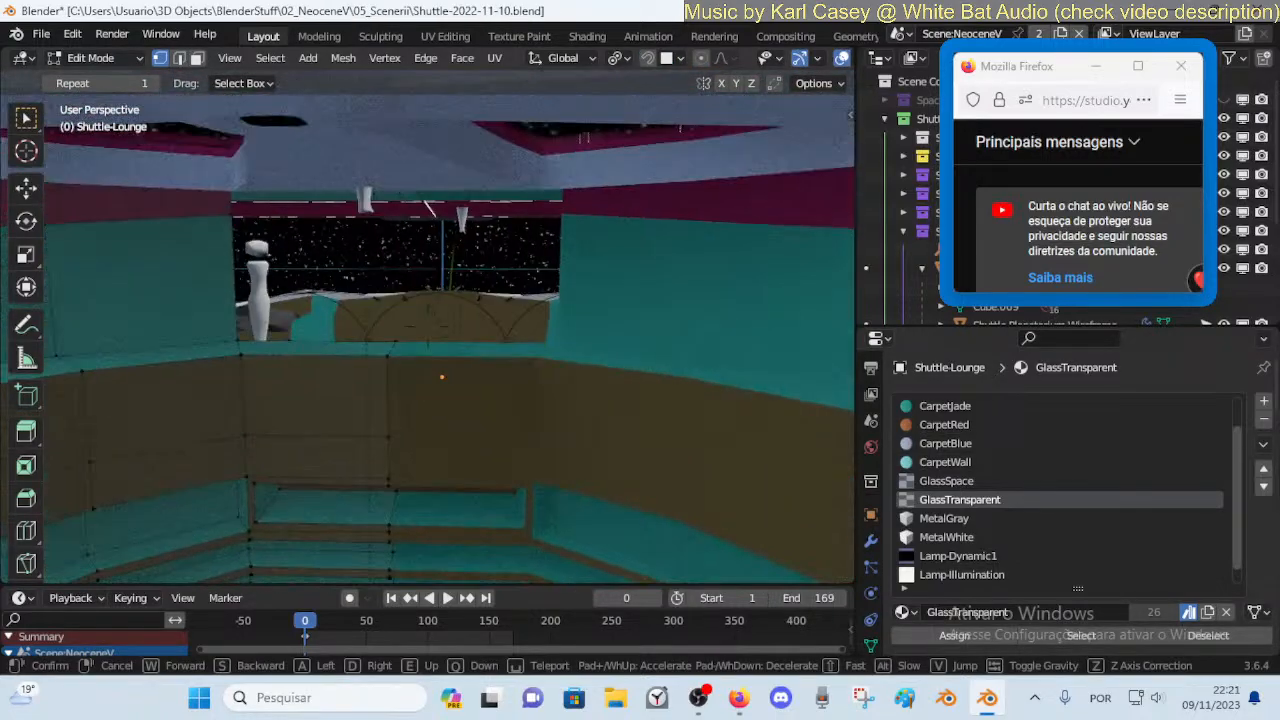
{"action": "left_click", "coordinate": [508, 301]}
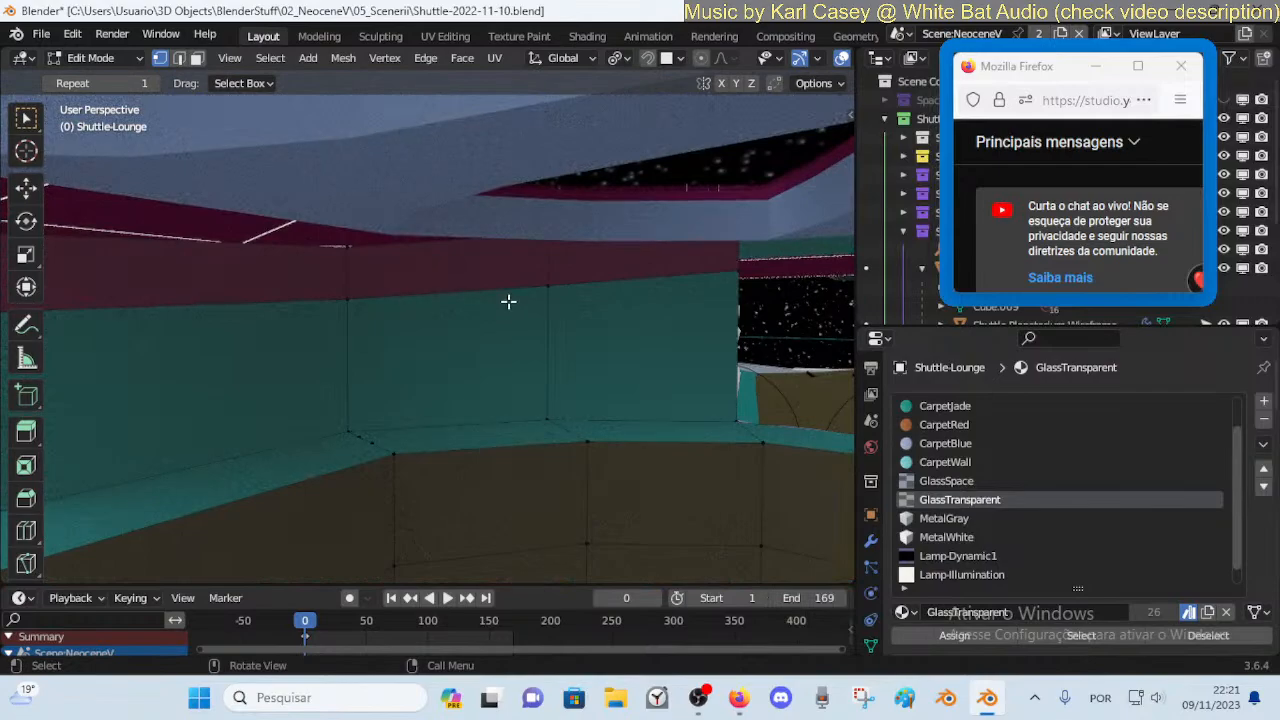
With the purple trim's face loop selected, examine how the band and ledge run around the stepped seating
{"action": "key", "text": "shift+grave"}
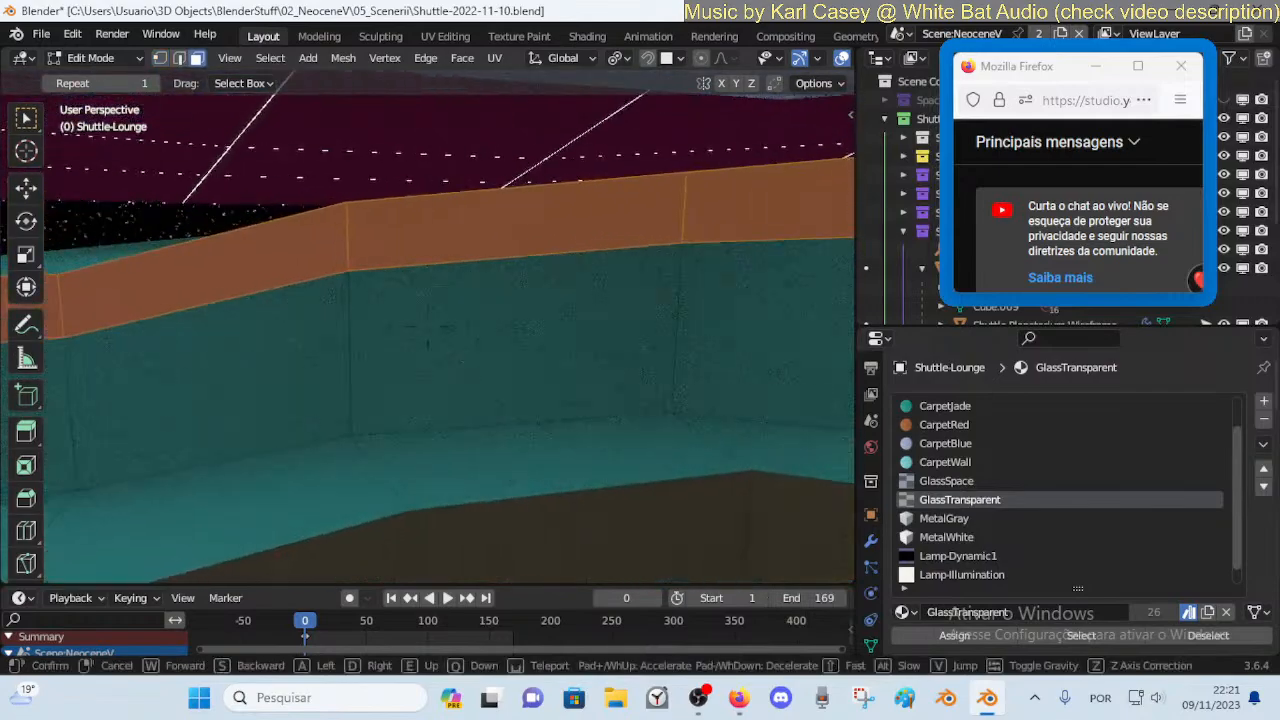
{"action": "key", "text": "a"}
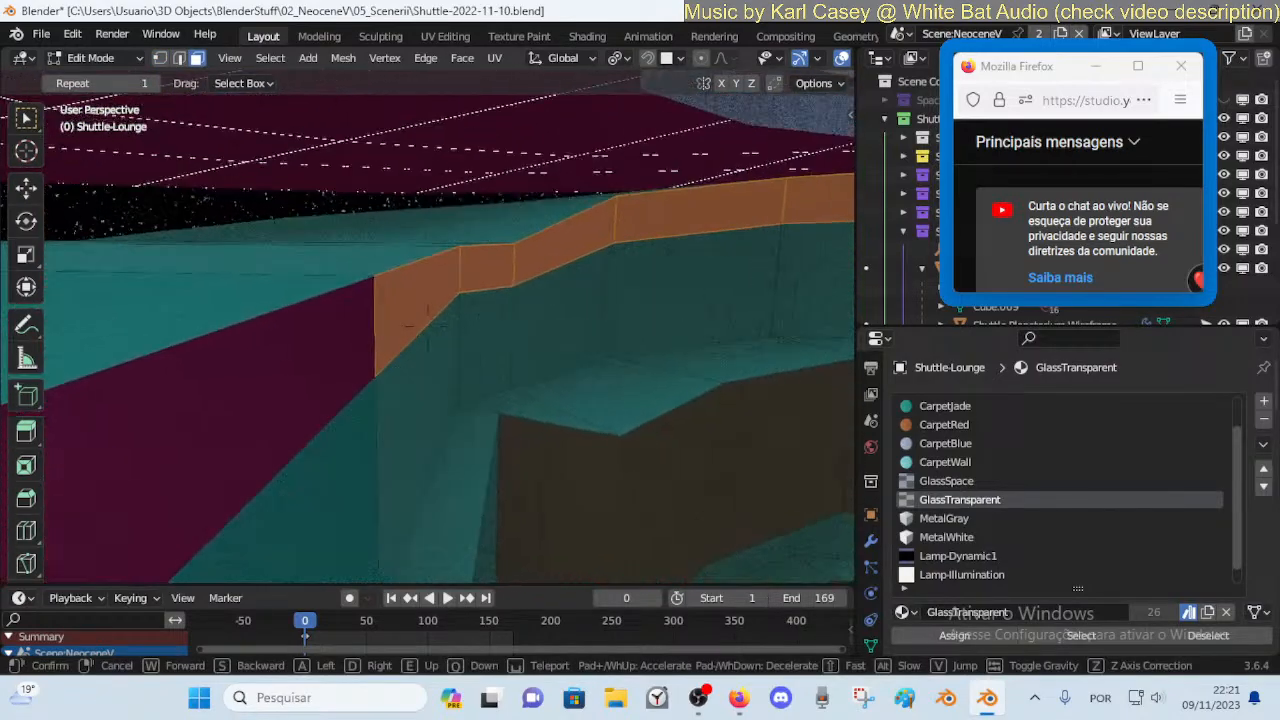
{"action": "key", "text": "s"}
{"action": "key", "text": "d"}
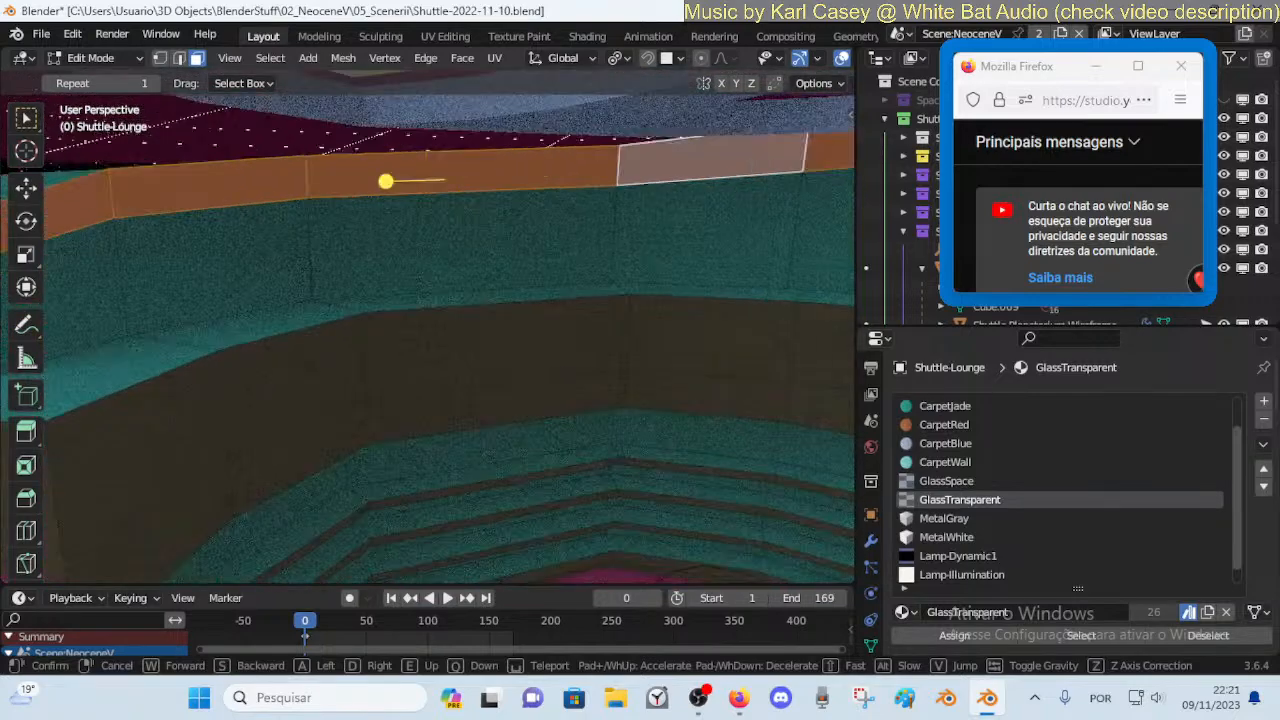
{"action": "key", "text": "q"}
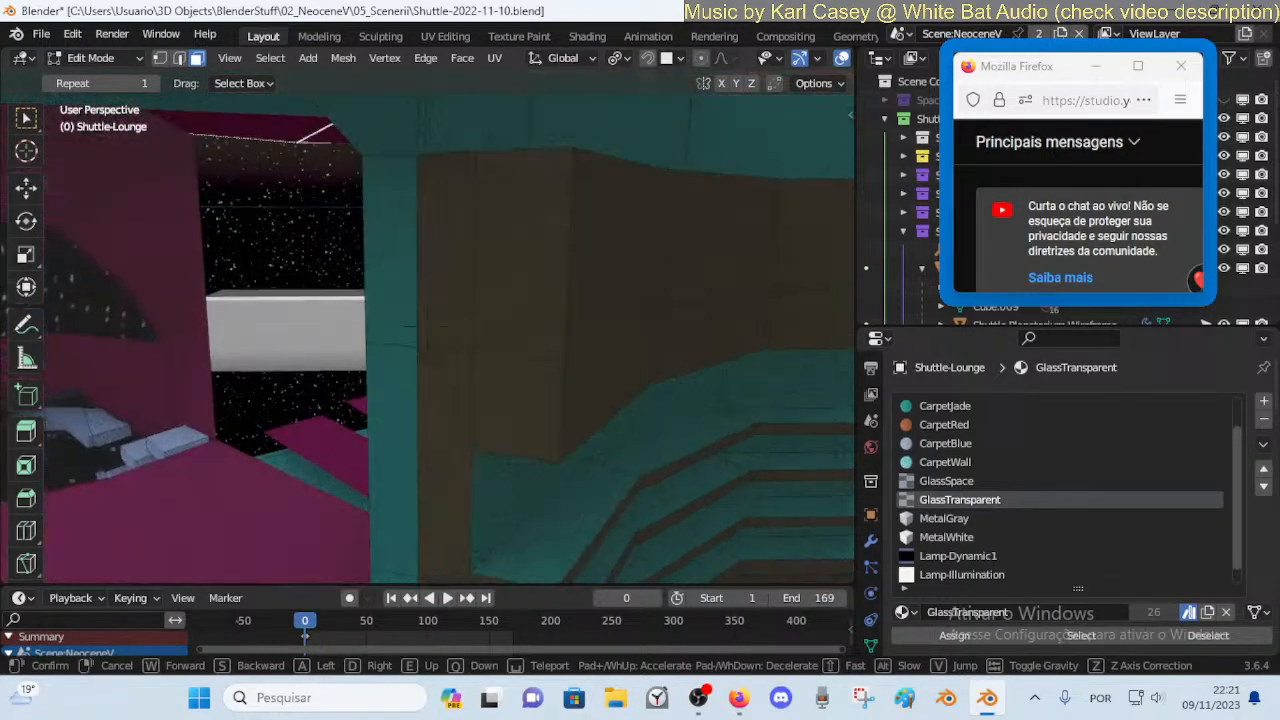
{"action": "key", "text": "d"}
{"action": "key", "text": "e"}
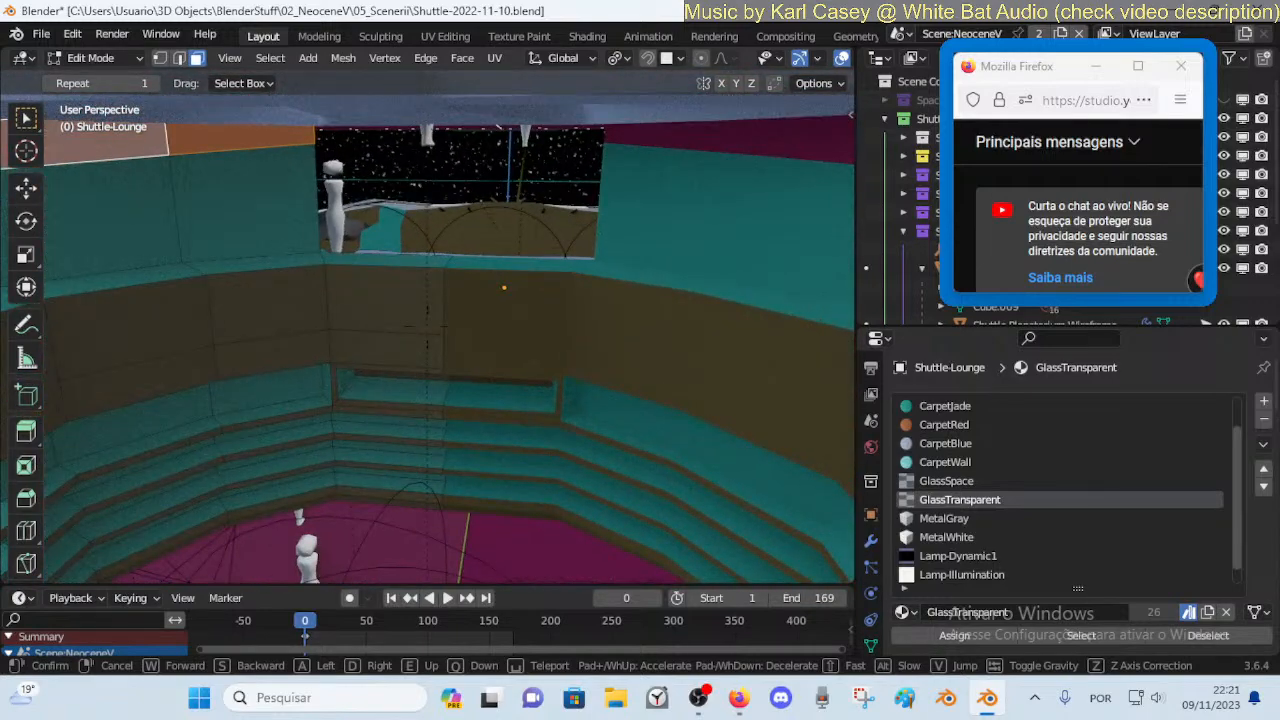
{"action": "right_click", "coordinate": [462, 290]}
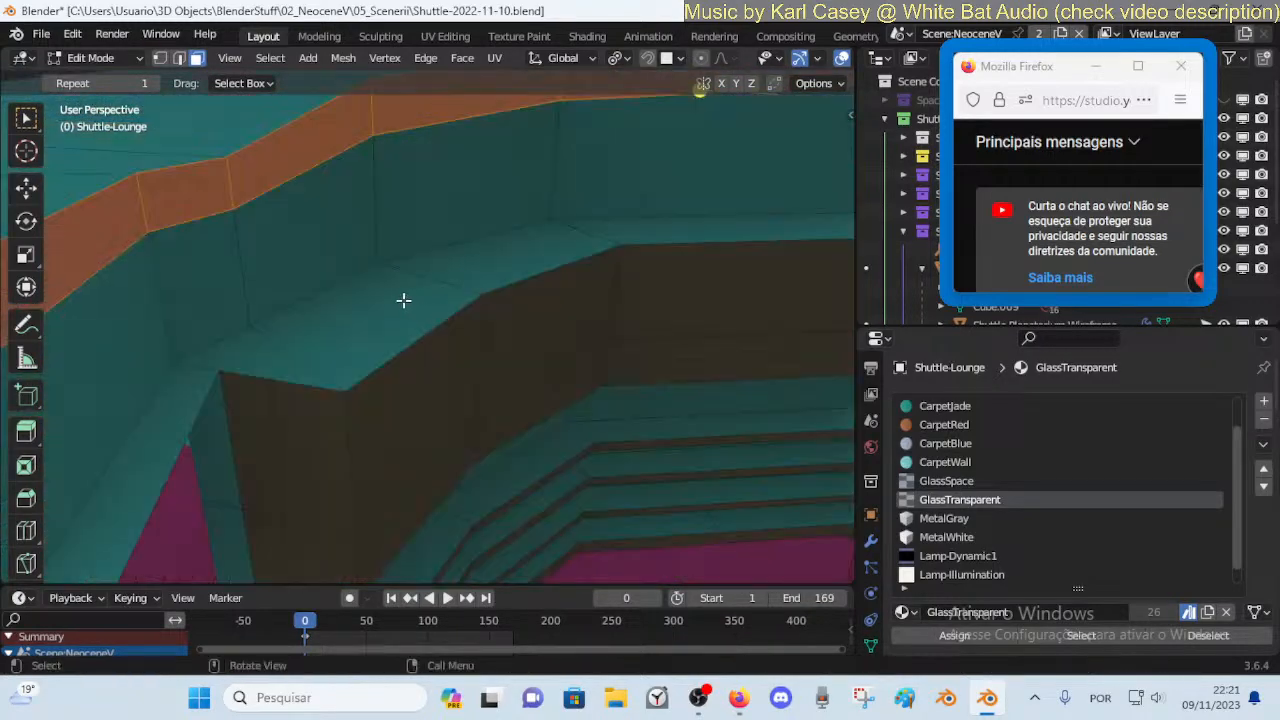
Add a lengthwise loop cut along the teal ledge above the brown wall and clear the selection
{"action": "key", "text": "2"}
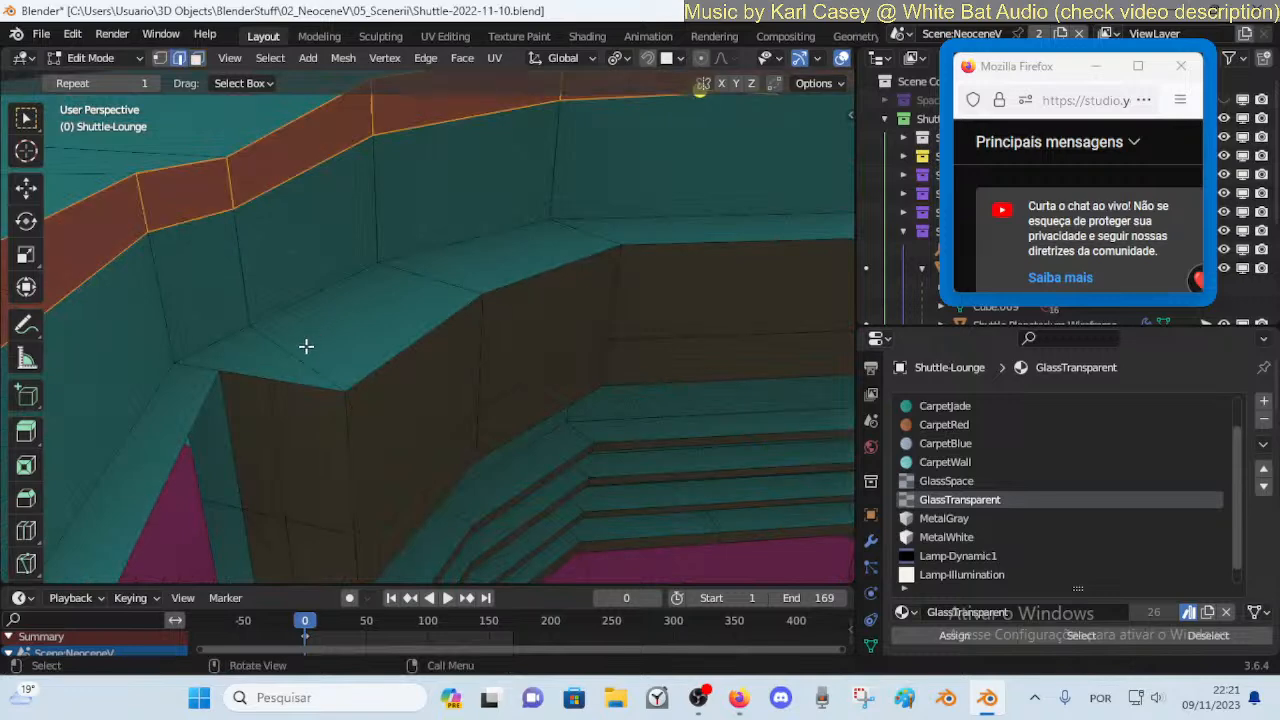
{"action": "left_click", "coordinate": [302, 348]}
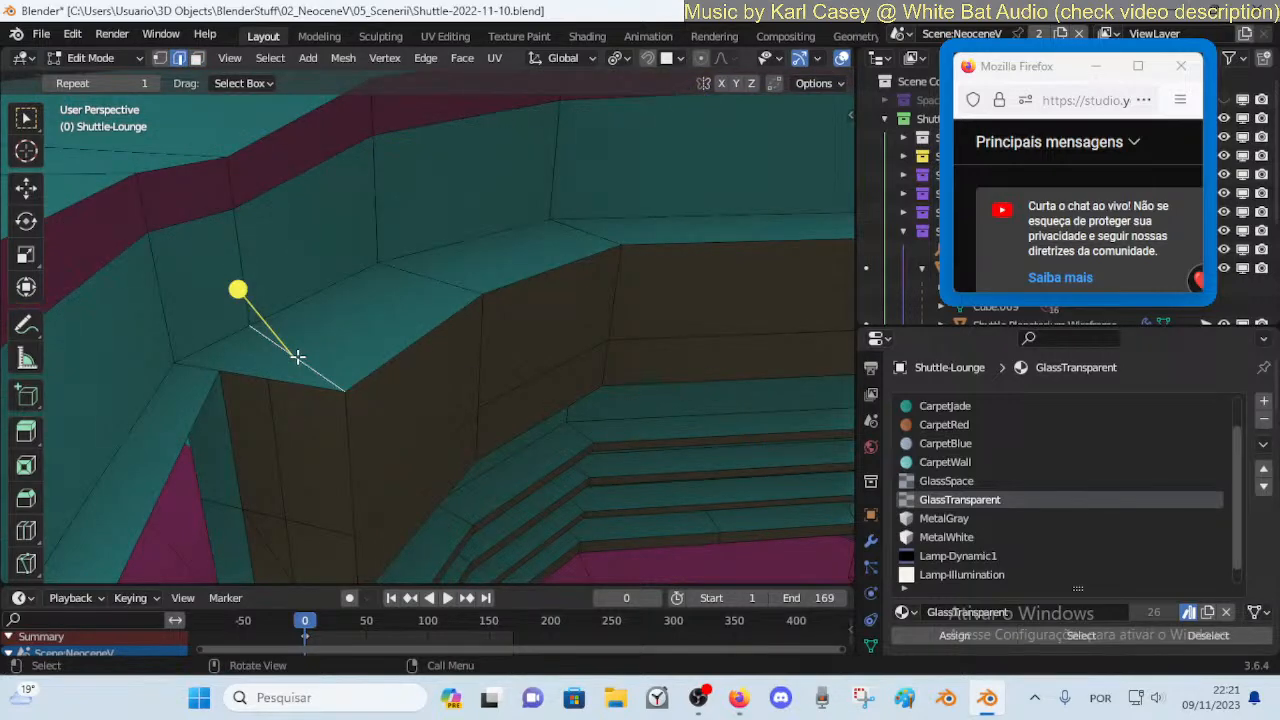
{"action": "left_click", "coordinate": [431, 290], "text": "alt"}
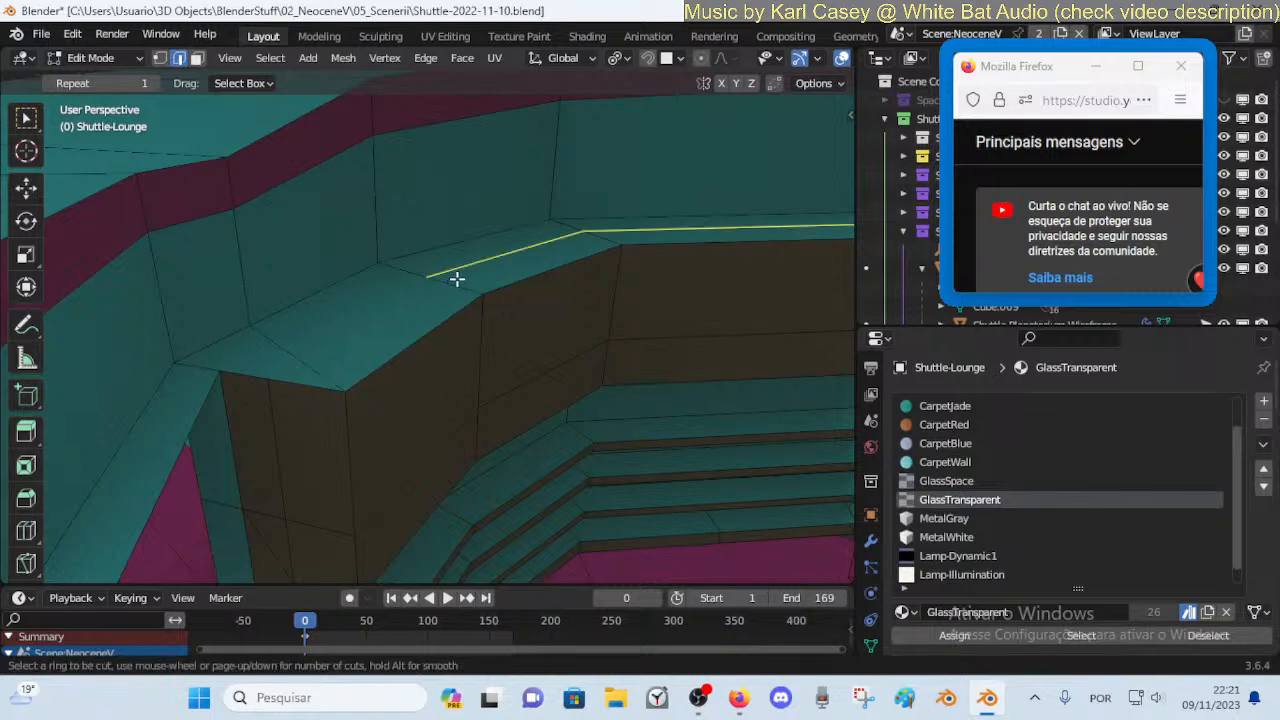
{"action": "key", "text": "g"}
{"action": "key", "text": "g"}
{"action": "left_click", "coordinate": [457, 279]}
{"action": "key", "text": "alt+a"}
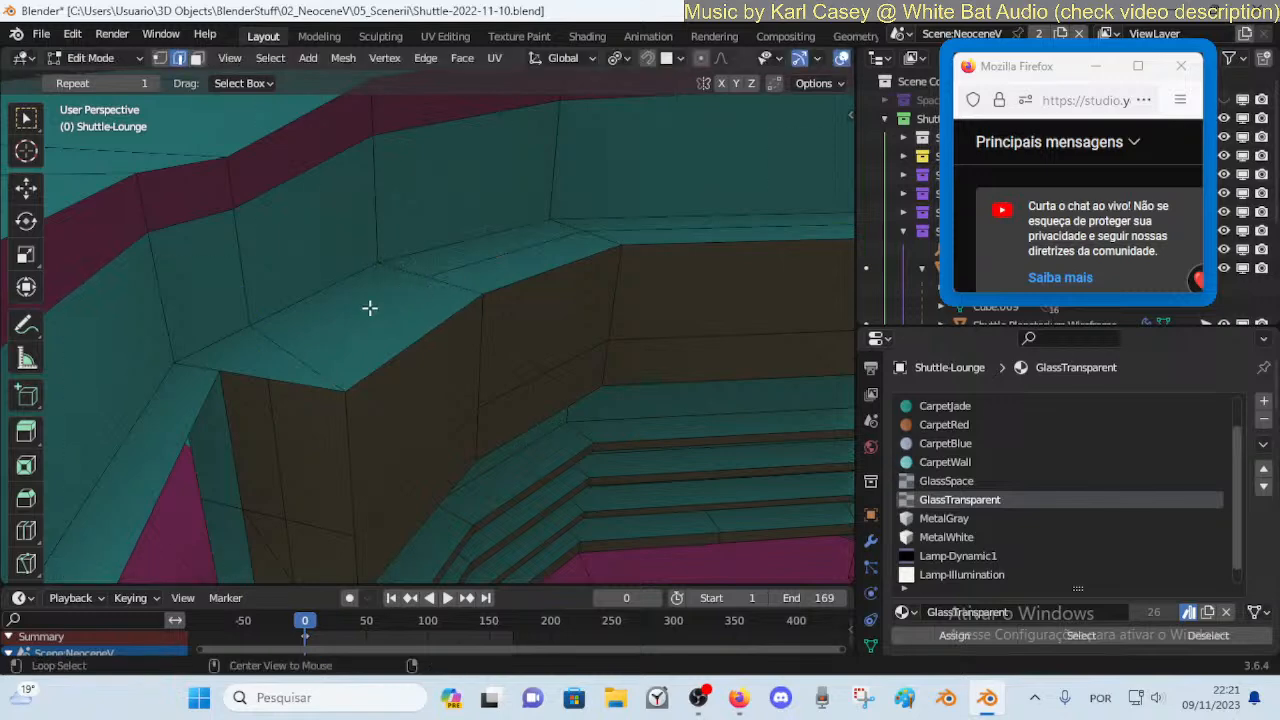
Knife-cut the ledge from the end of the new loop to the middle of the next cross edge
{"action": "key", "text": "k"}
{"action": "left_click", "coordinate": [426, 277]}
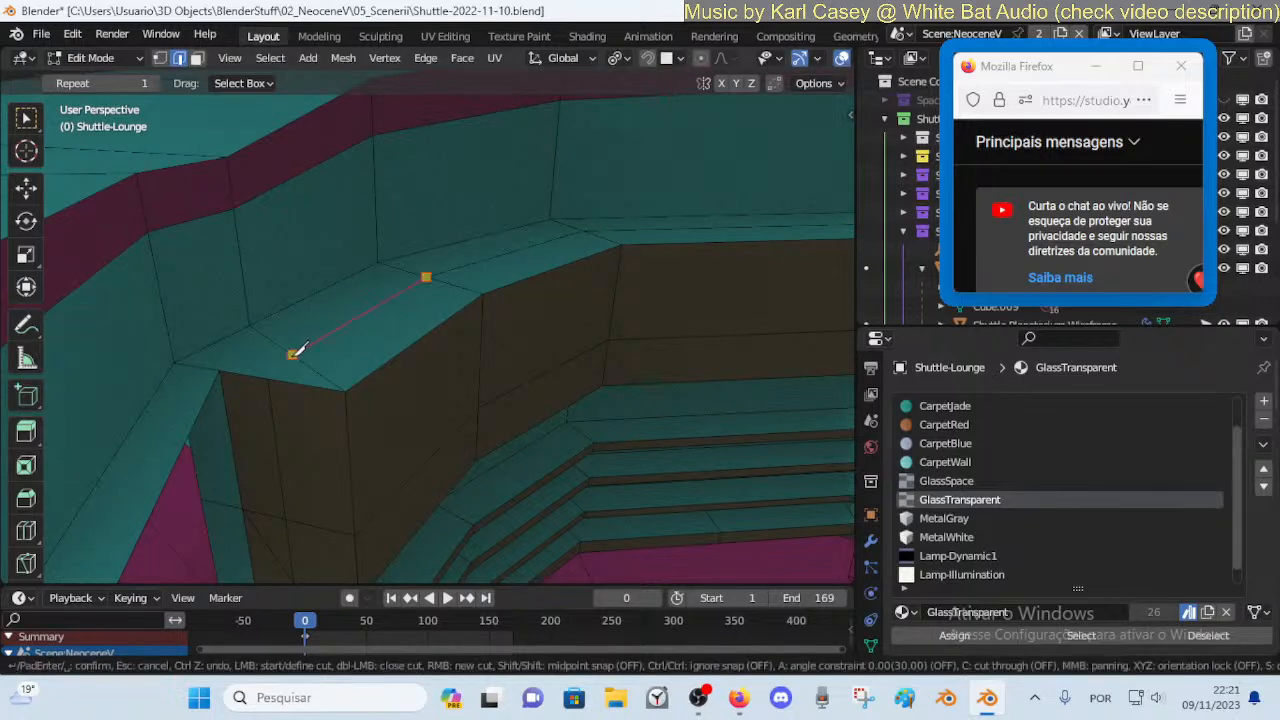
{"action": "left_click", "coordinate": [293, 352]}
{"action": "key", "text": "Return"}
{"action": "key", "text": "alt+a"}
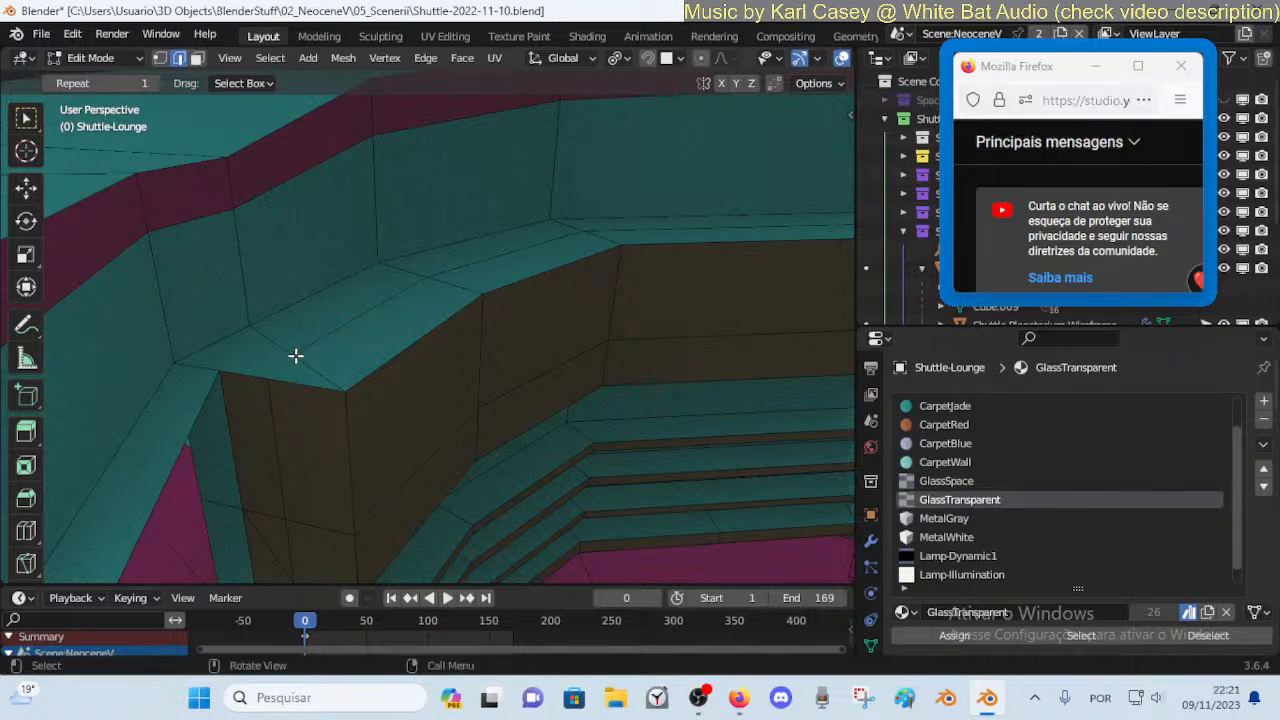
Continue the knife cut from that midpoint to the brown wall's upper corner and select the midpoint vertex
{"action": "key", "text": "k"}
{"action": "left_click", "coordinate": [290, 355]}
{"action": "left_click", "coordinate": [223, 369]}
{"action": "key", "text": "Return"}
{"action": "key", "text": "alt+a"}
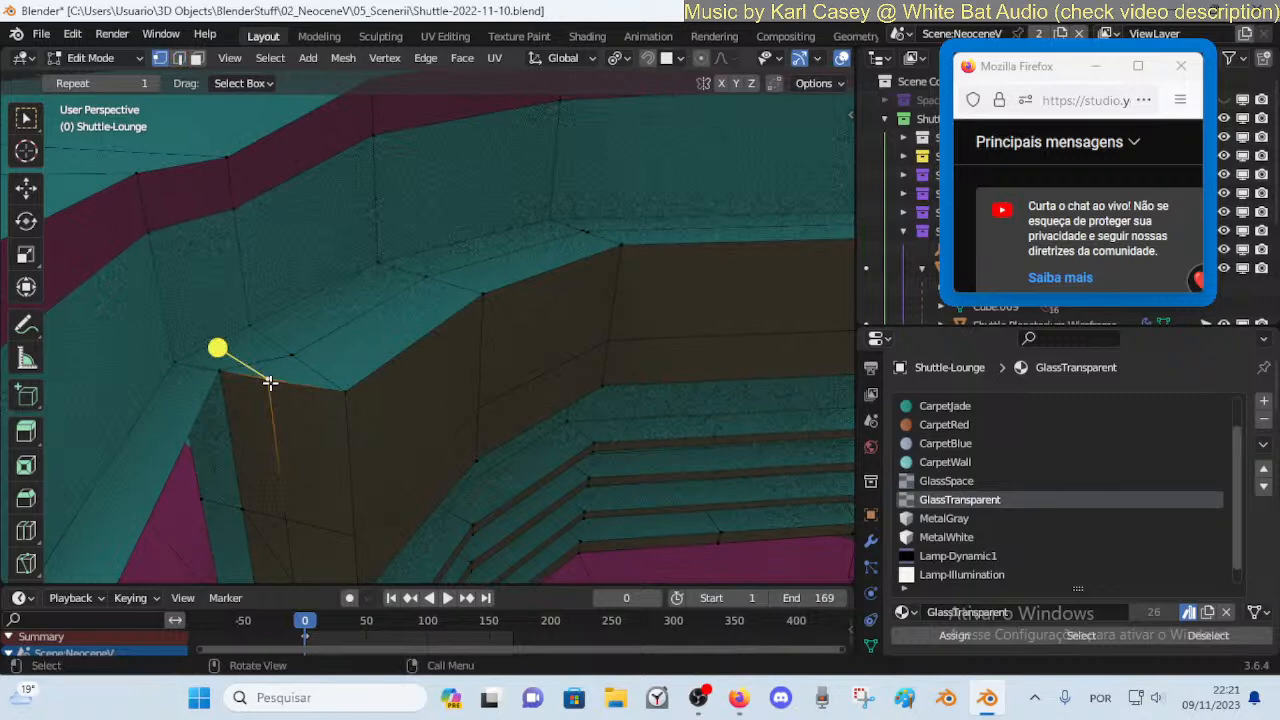
{"action": "left_click", "coordinate": [291, 353]}
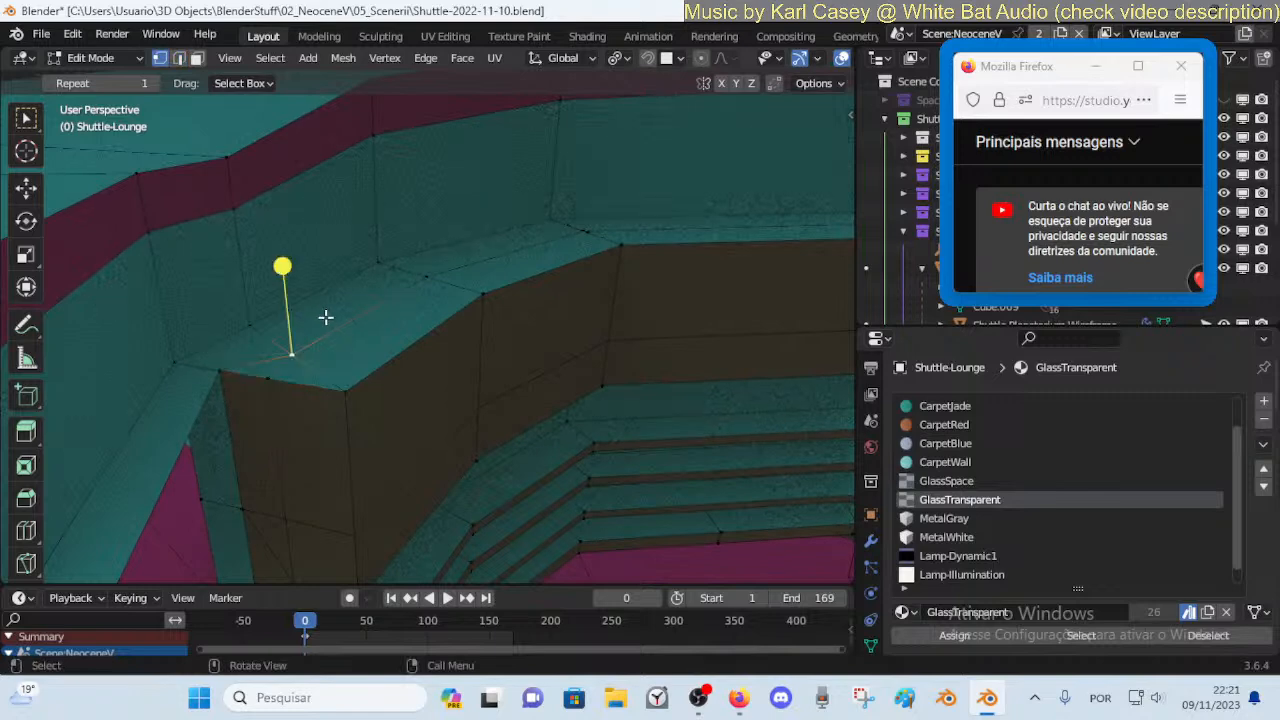
Select the strip of ledge faces lying between the teal wall and the new lengthwise cut, and delete those faces
{"action": "key", "text": "3"}
{"action": "left_click", "coordinate": [355, 300]}
{"action": "left_click", "coordinate": [575, 230], "text": "shift"}
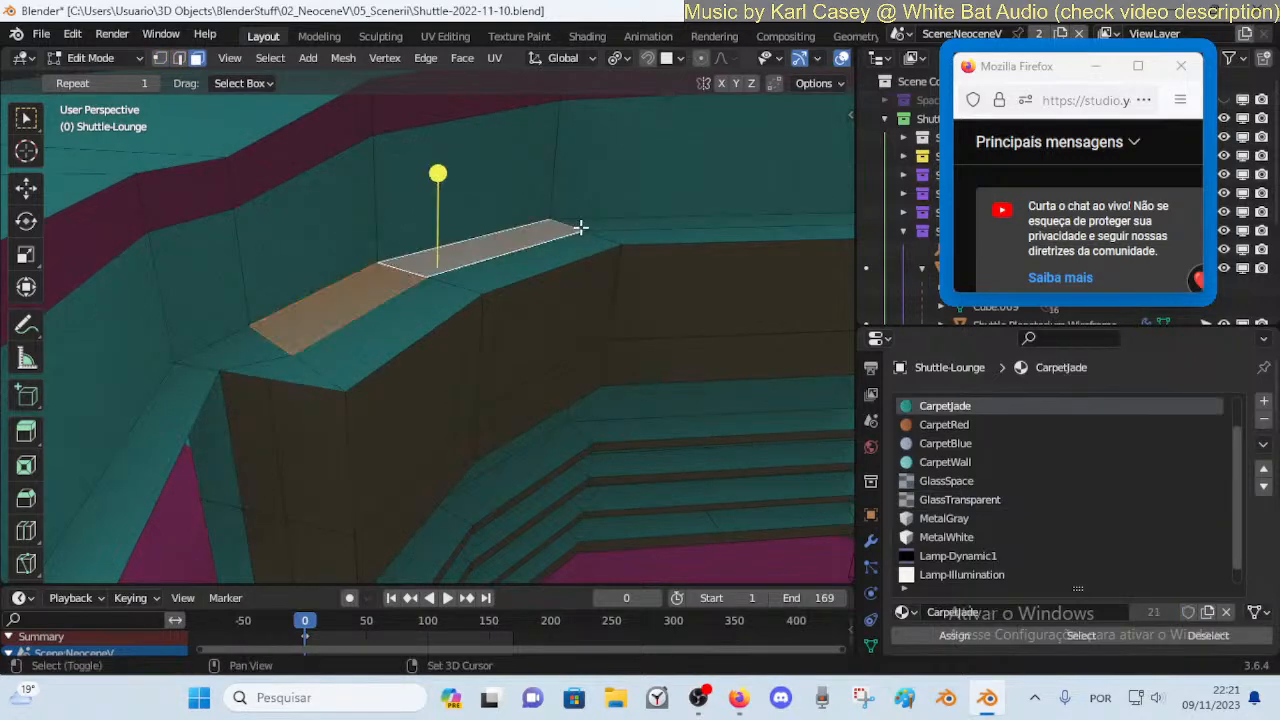
{"action": "middle_click_drag", "start_coordinate": [581, 228], "coordinate": [667, 226]}
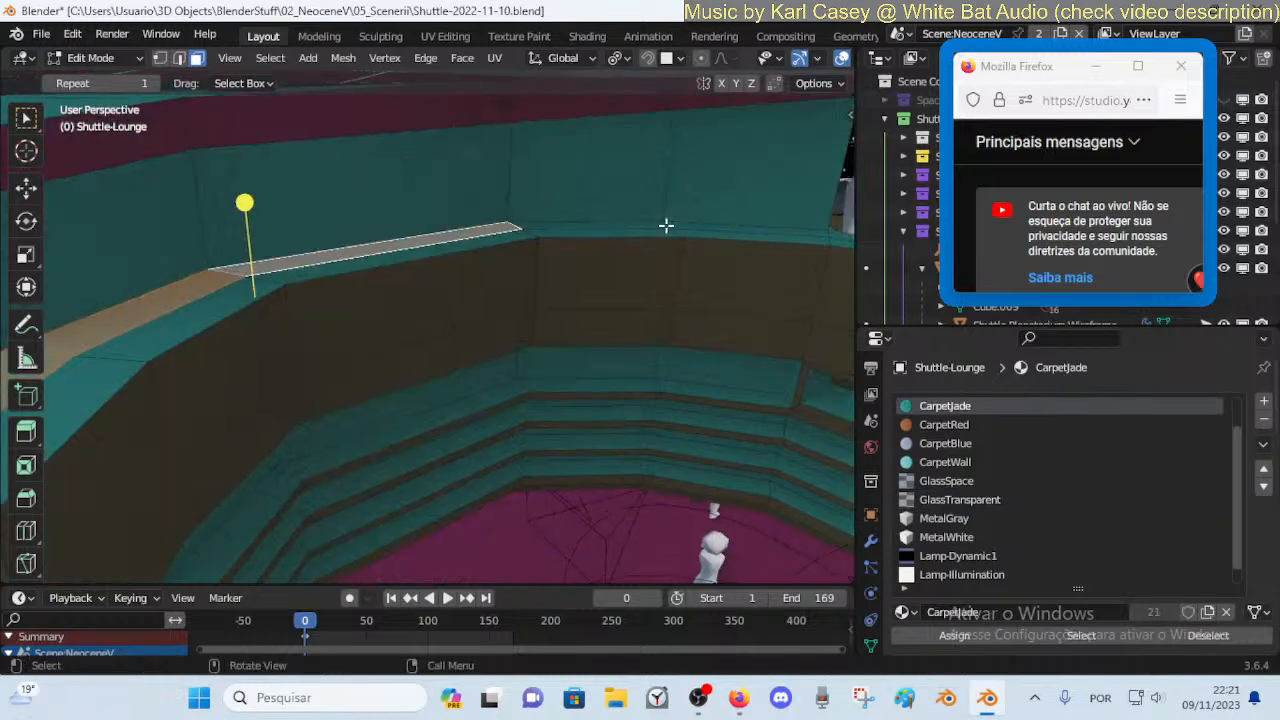
{"action": "left_click", "coordinate": [665, 223], "text": "shift"}
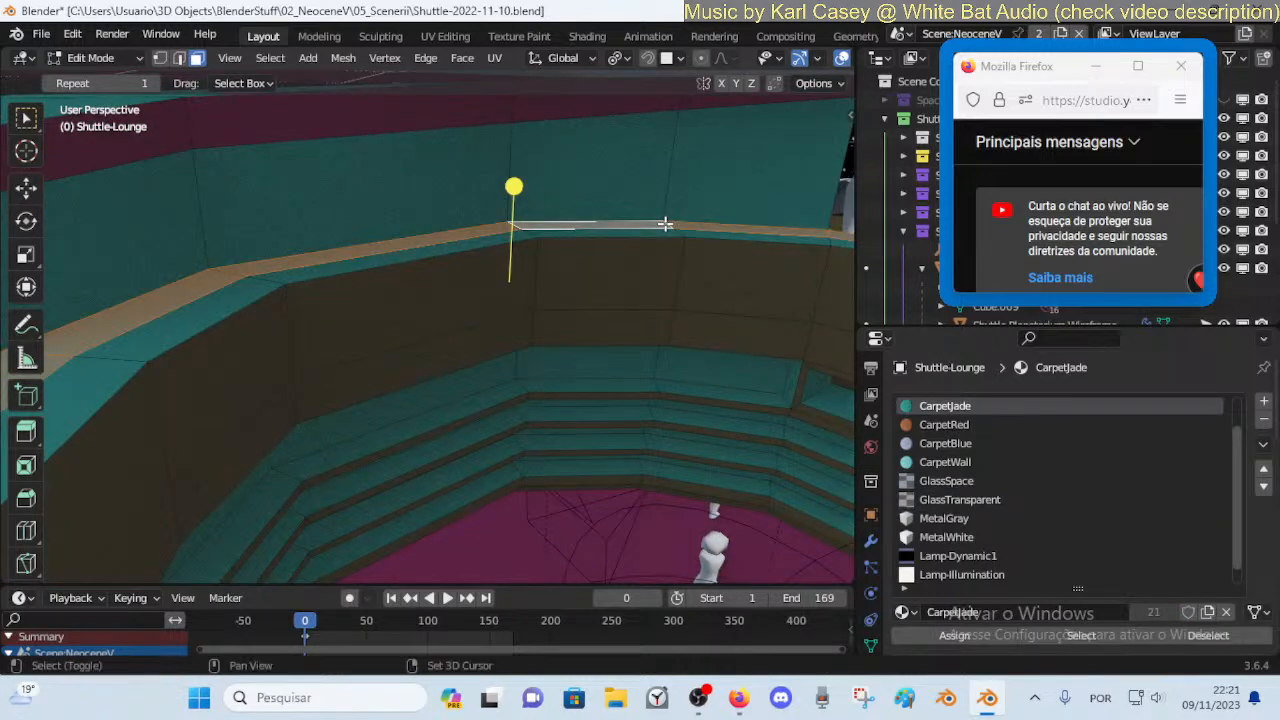
{"action": "middle_click_drag", "start_coordinate": [665, 223], "coordinate": [549, 216]}
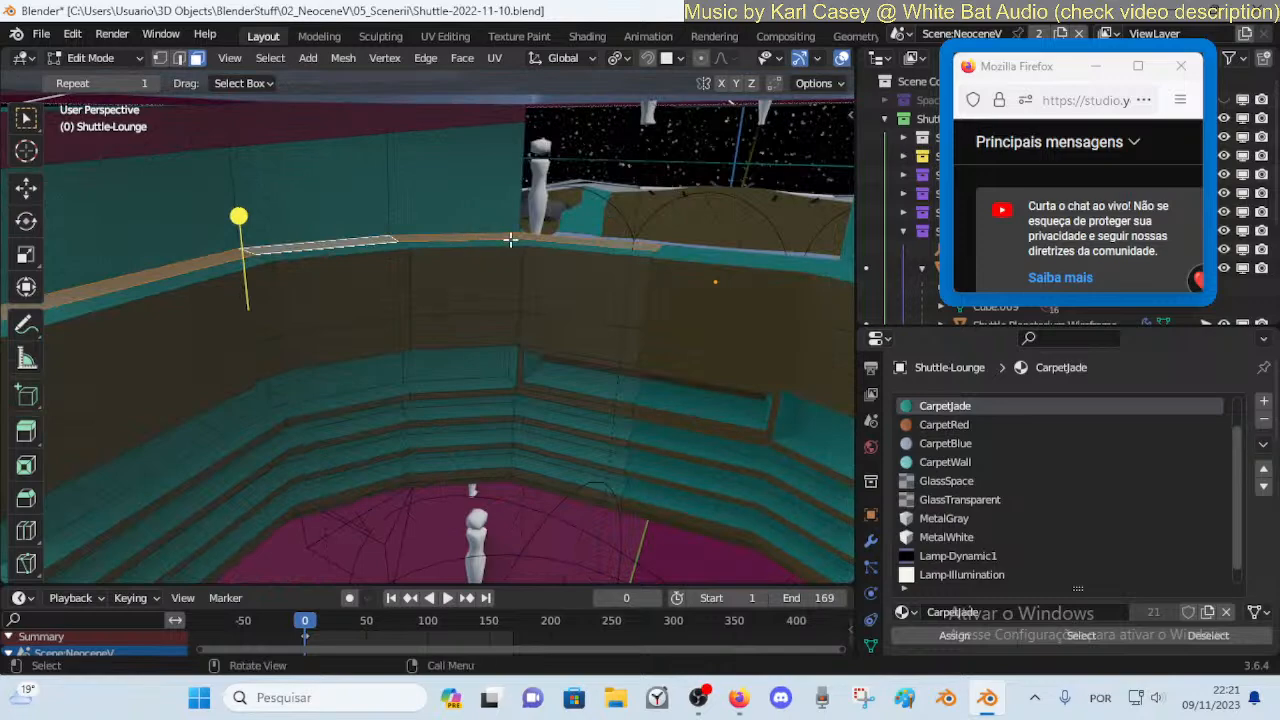
{"action": "left_click", "coordinate": [600, 243], "text": "shift"}
{"action": "middle_click_drag", "start_coordinate": [650, 243], "coordinate": [531, 238]}
{"action": "key", "text": "x"}
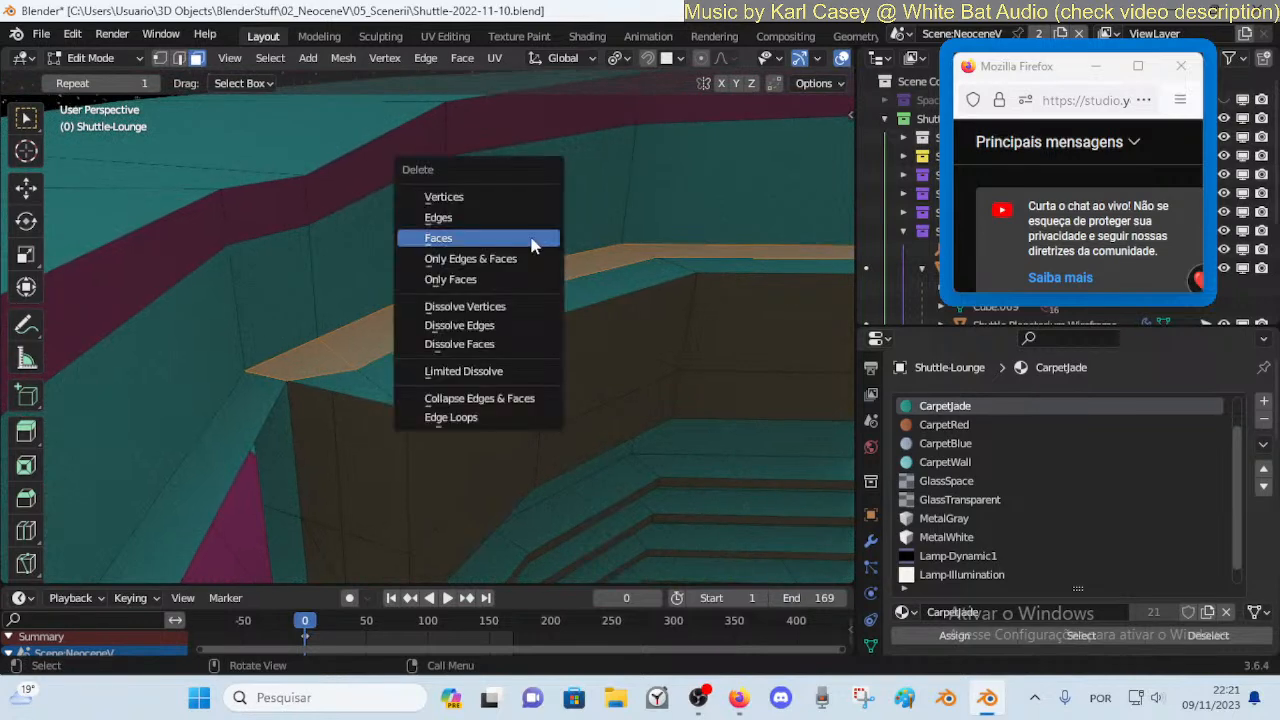
{"action": "left_click", "coordinate": [531, 245]}
Select the open edge loop along the ledge's back with the adjoining corner edges, and raise it as a new wall along global Z
{"action": "key", "text": "2"}
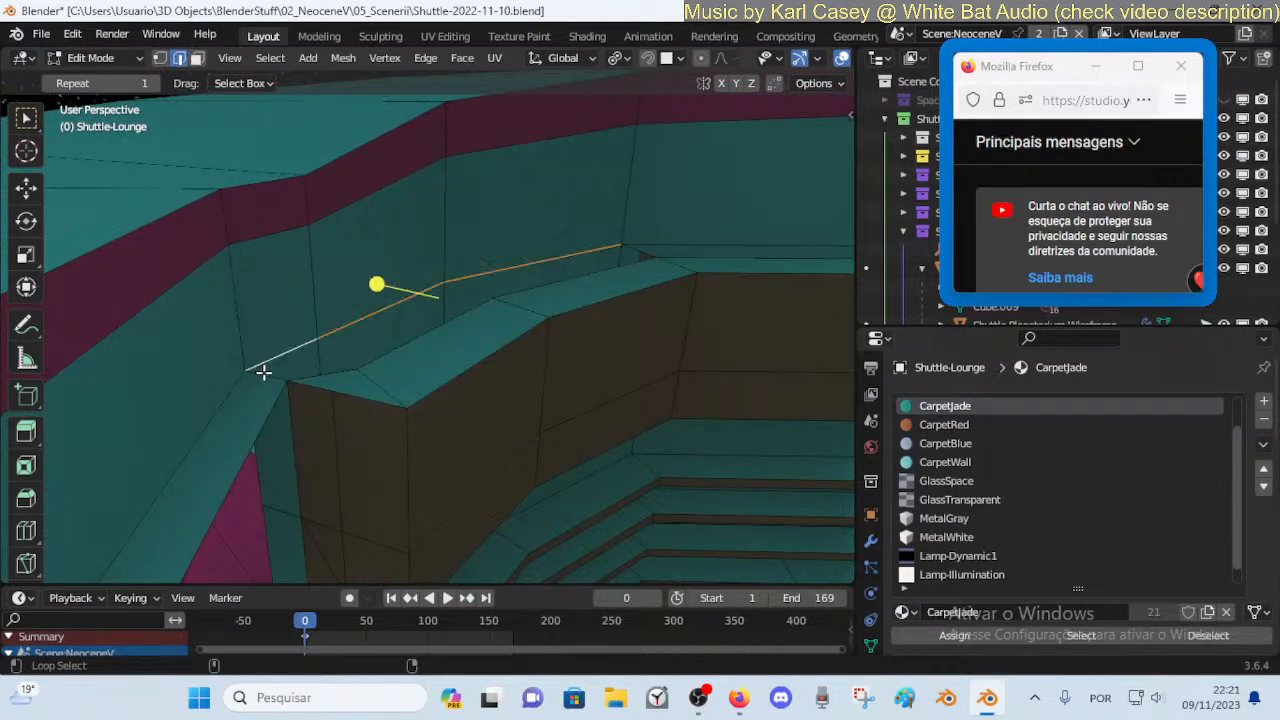
{"action": "left_click", "coordinate": [226, 217], "text": "shift"}
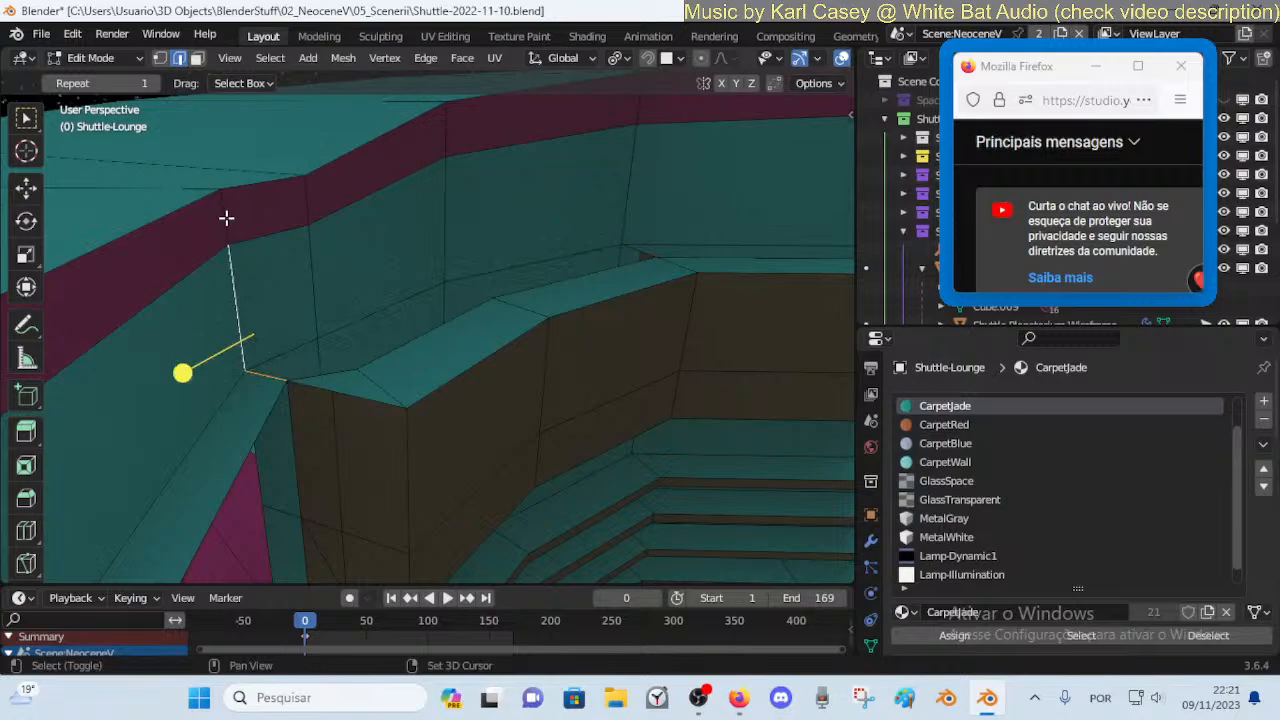
{"action": "left_click", "coordinate": [332, 373], "text": "alt+shift"}
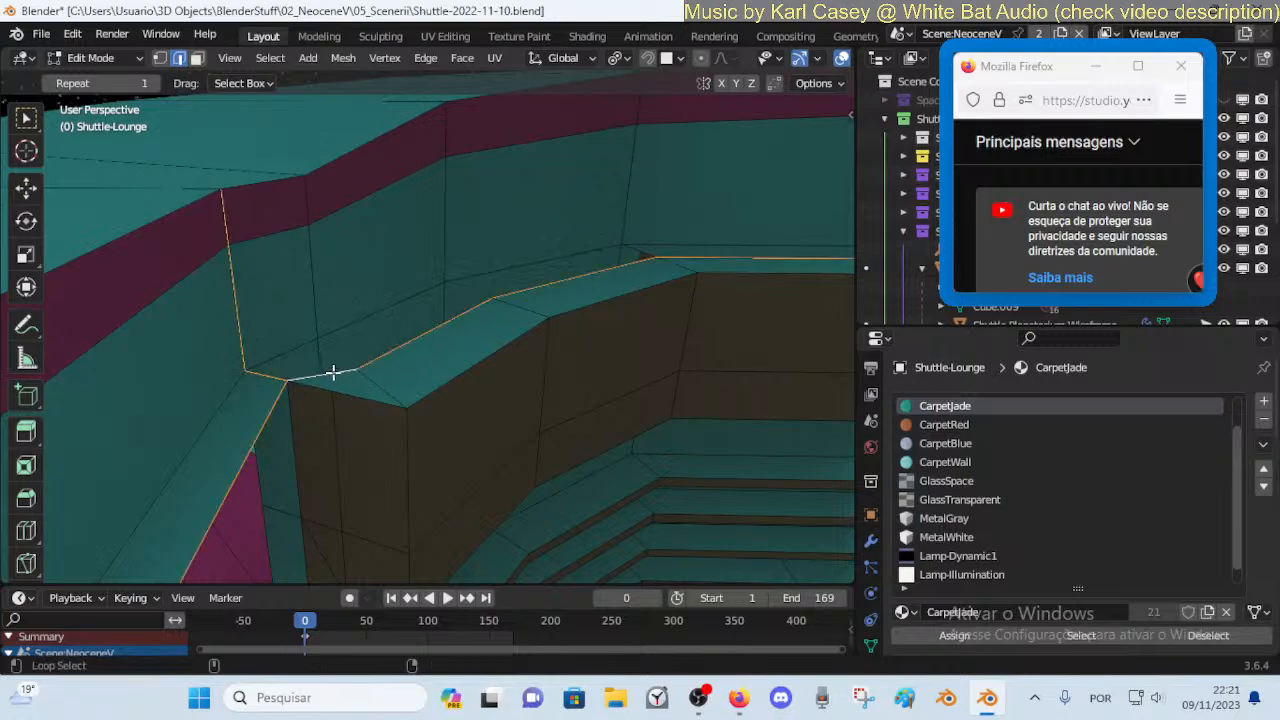
{"action": "key", "text": "shift+grave"}
{"action": "left_click", "coordinate": [332, 372]}
{"action": "key", "text": "g"}
{"action": "key", "text": "z"}
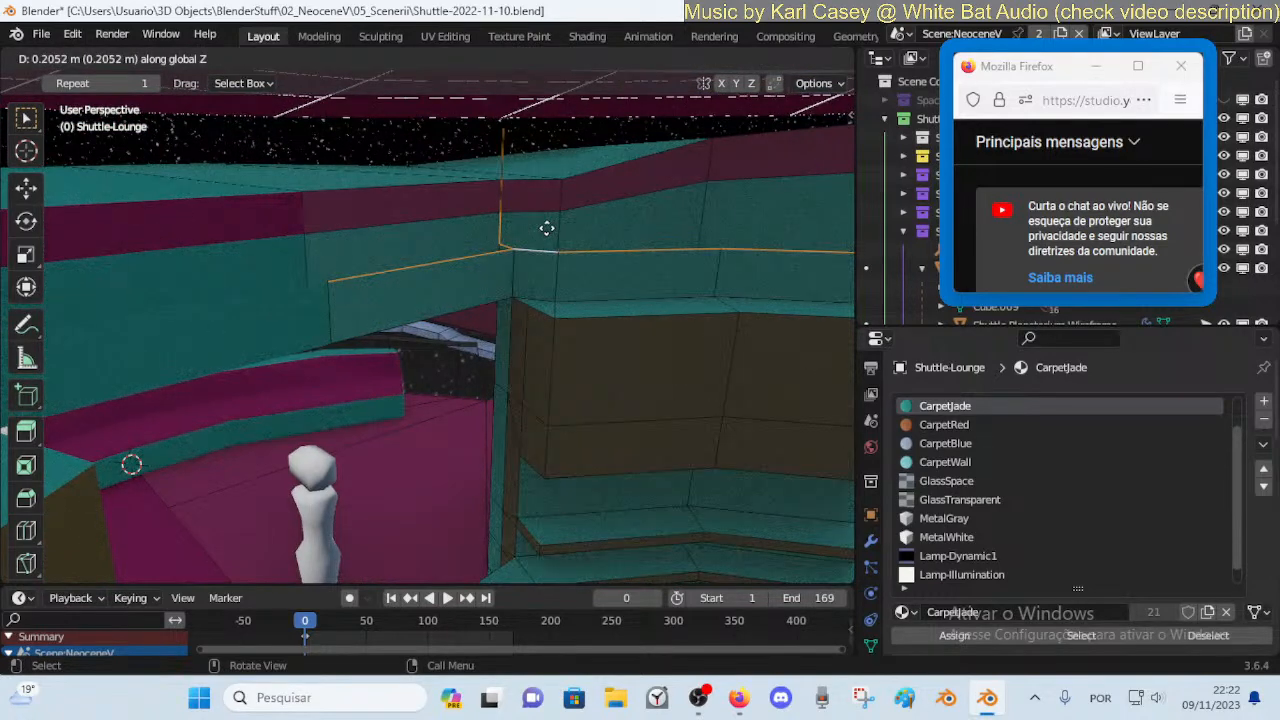
{"action": "right_click", "coordinate": [468, 297]}
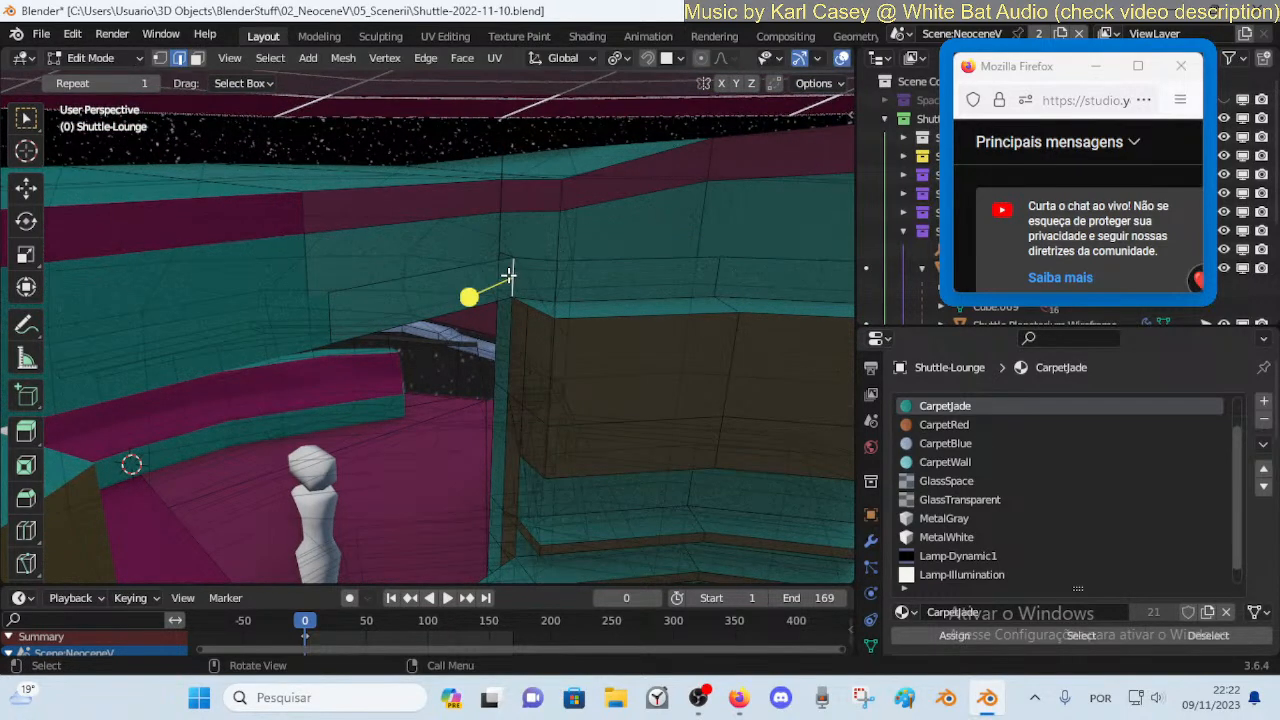
Delete the surplus face at the corner where the new wall meets the doorway beam
{"action": "key", "text": "3"}
{"action": "key", "text": "x"}
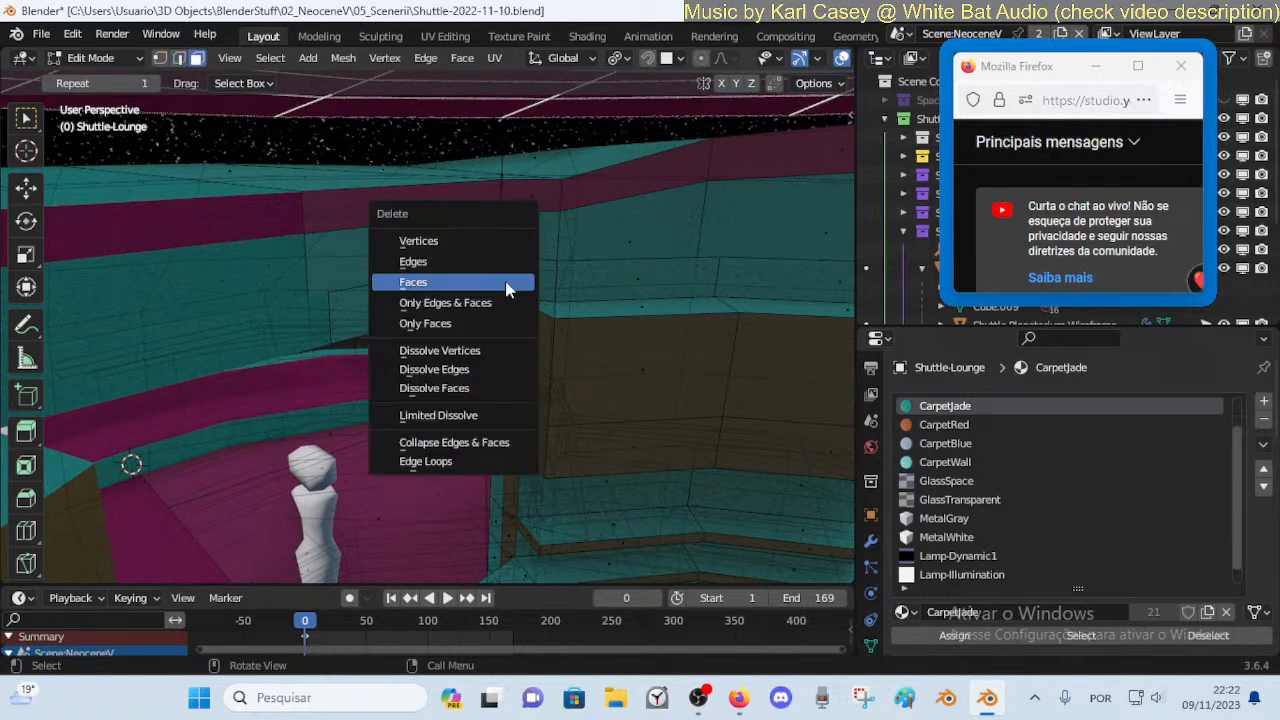
{"action": "left_click", "coordinate": [506, 282]}
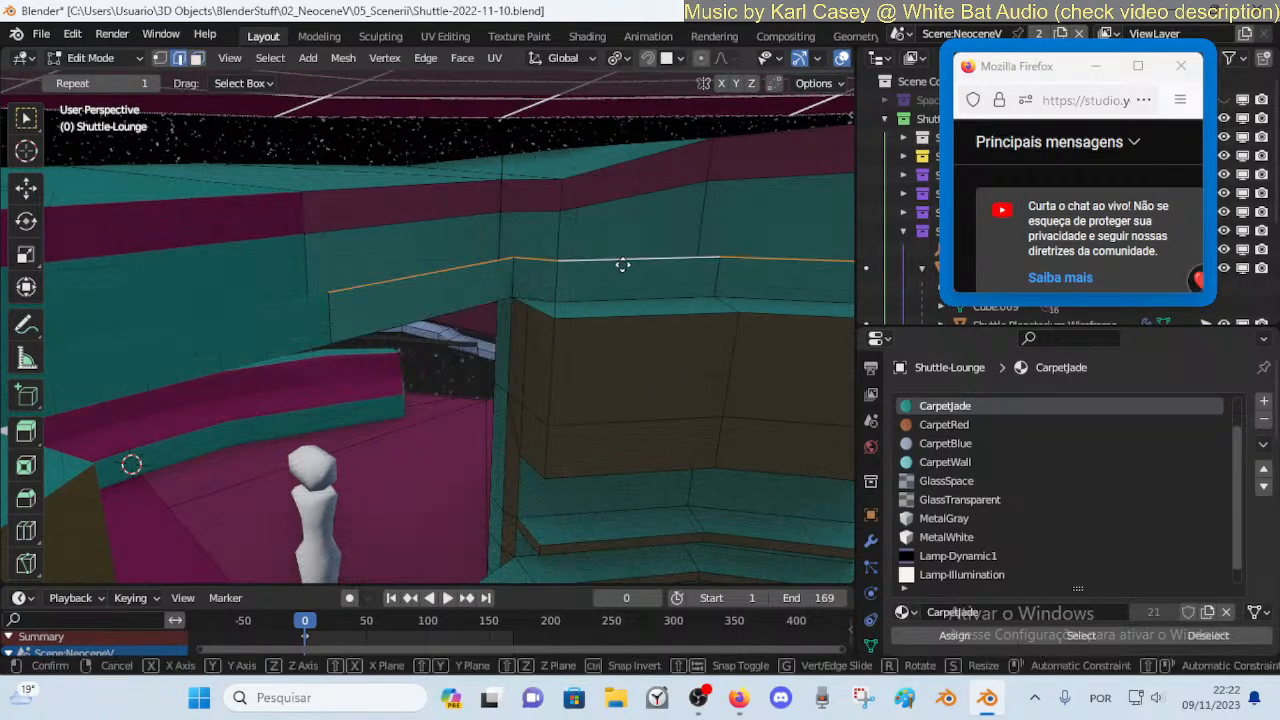
Try raising the new wall's top edge loop about 0.31 m along global Z
{"action": "key", "text": "g"}
{"action": "key", "text": "z"}
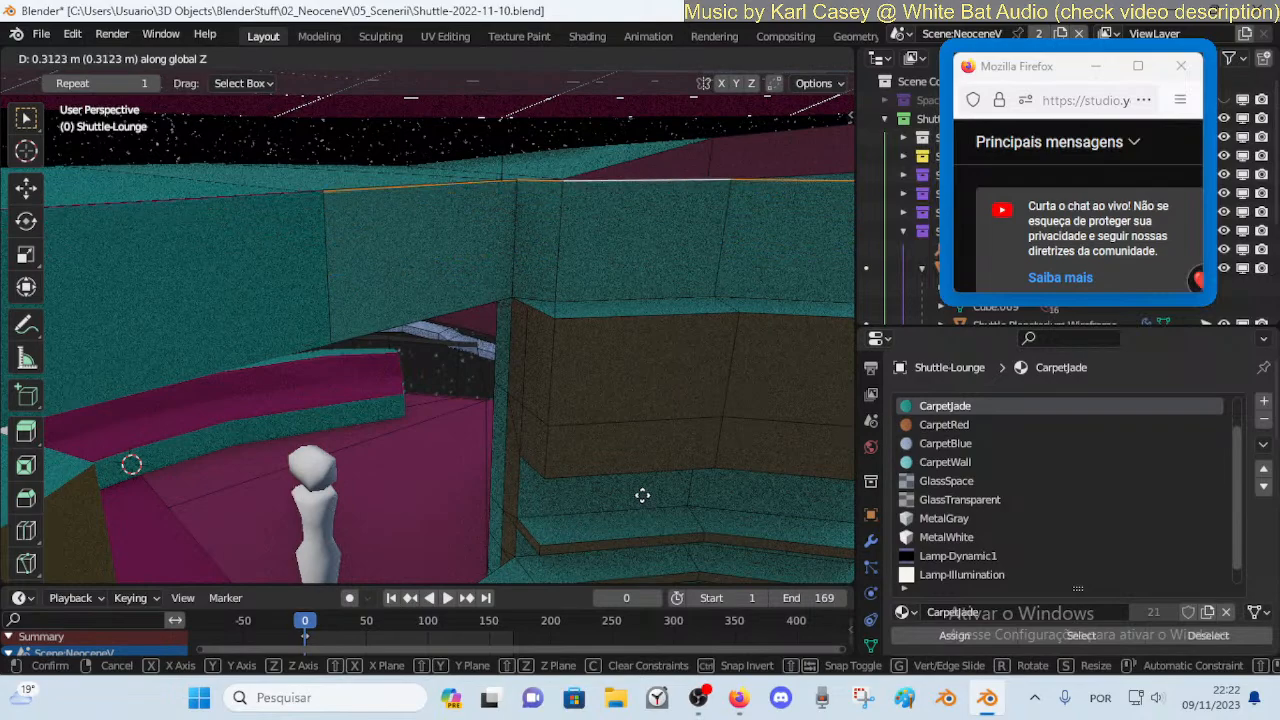
{"action": "left_click", "coordinate": [642, 495]}
Examine the raised wall and the doorway opening from the neighbouring room
{"action": "key", "text": "shift+grave"}
{"action": "key", "text": "w"}
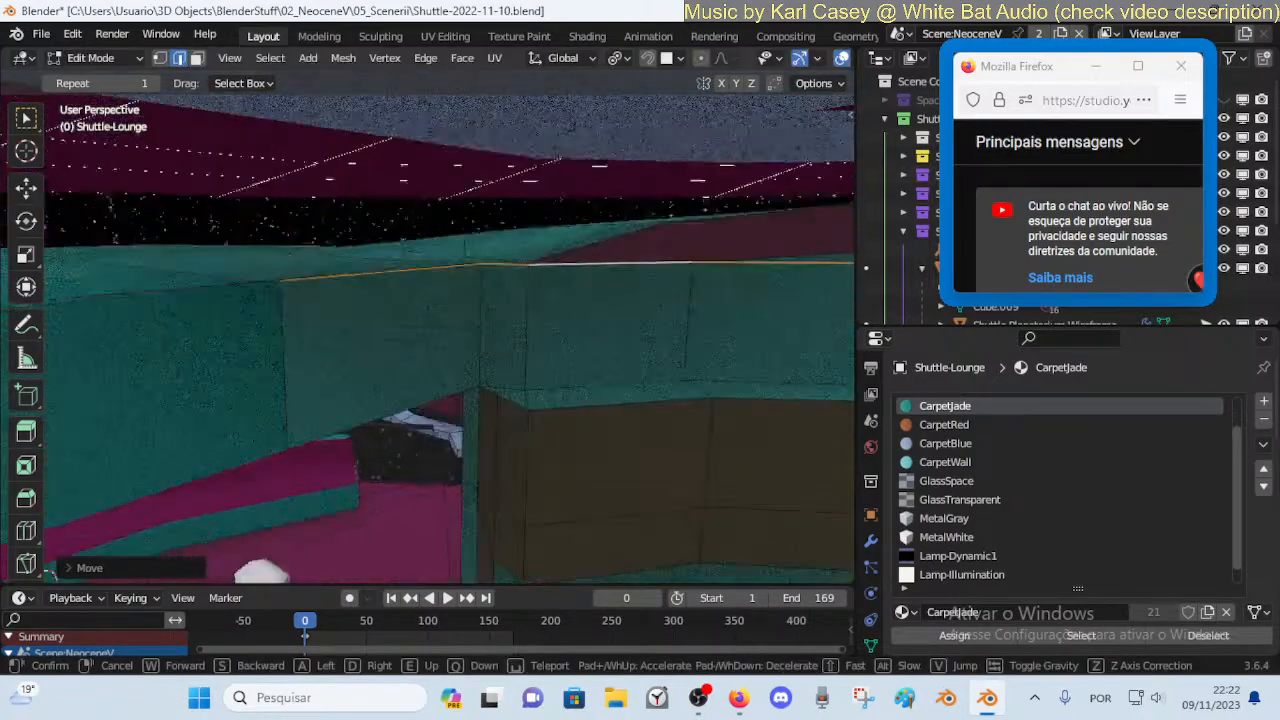
{"action": "key", "text": "s"}
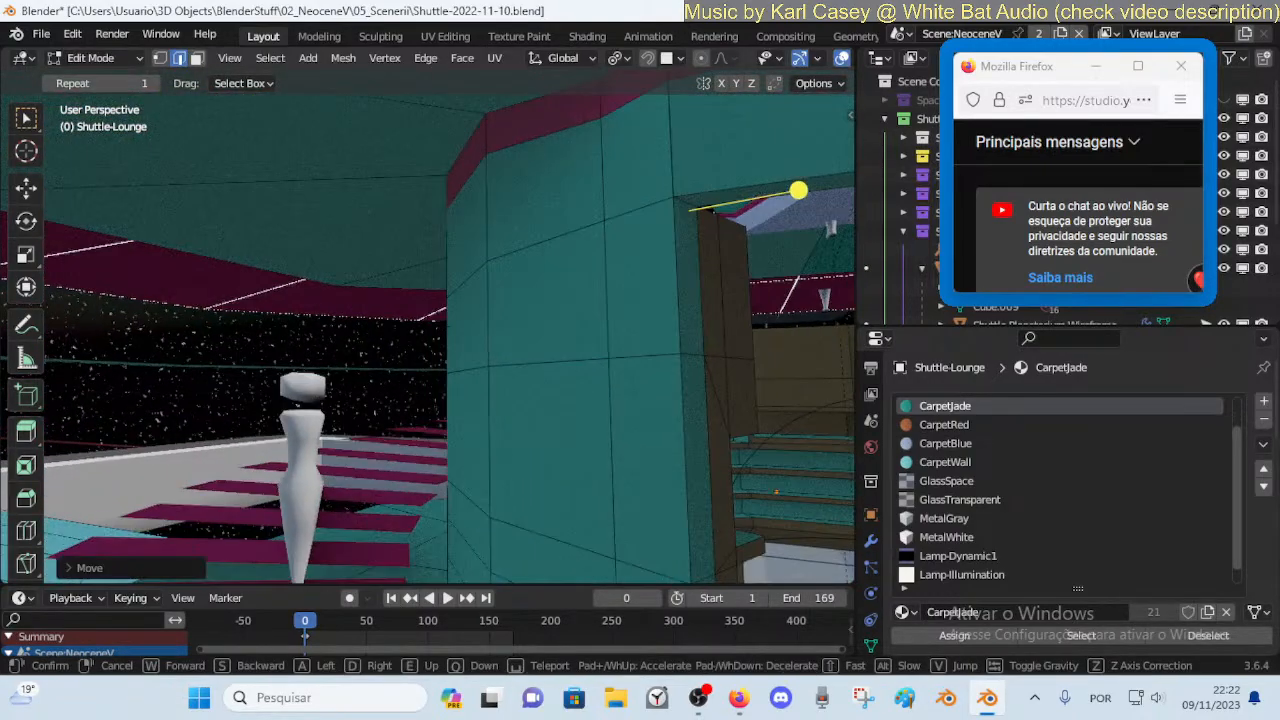
{"action": "key", "text": "s"}
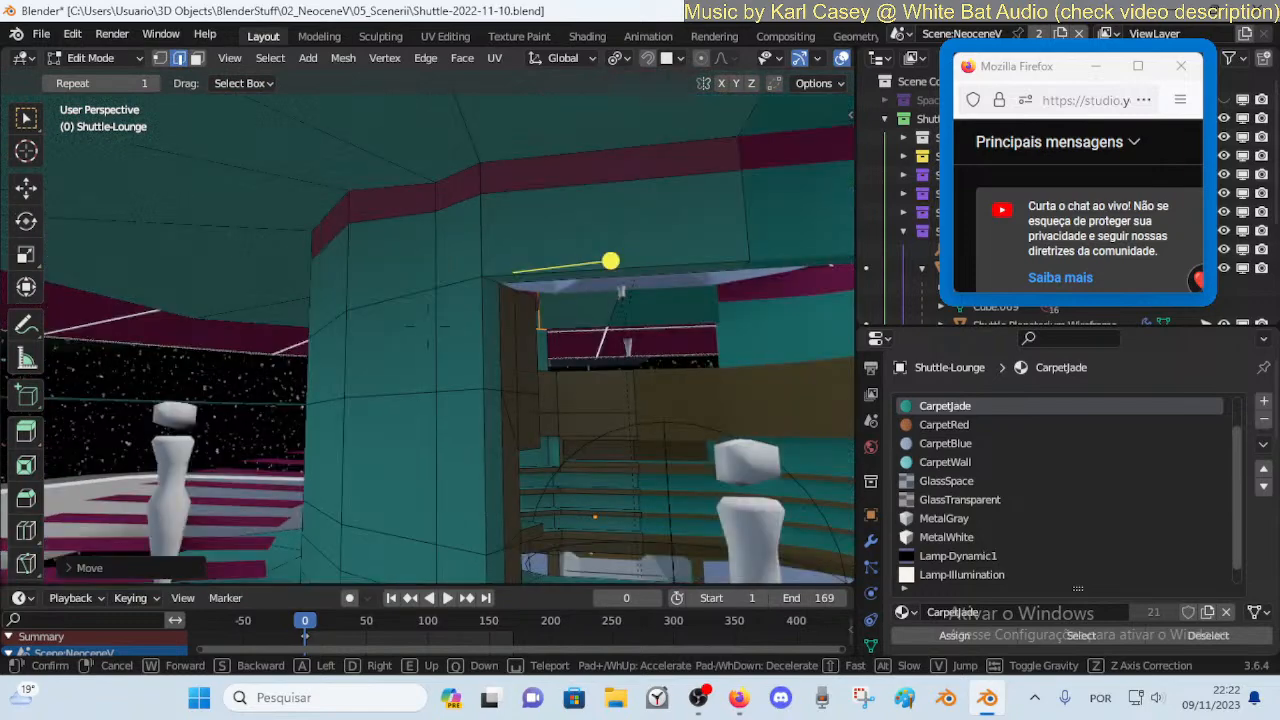
{"action": "key", "text": "w"}
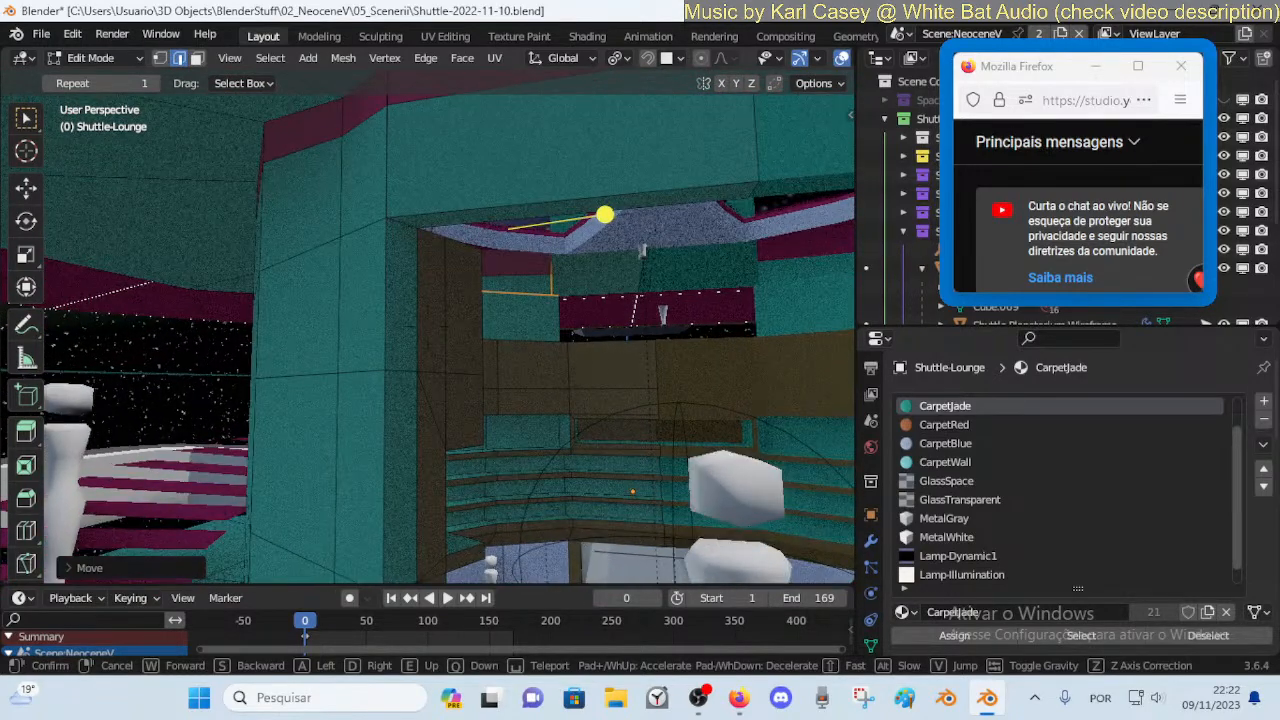
{"action": "key", "text": "s"}
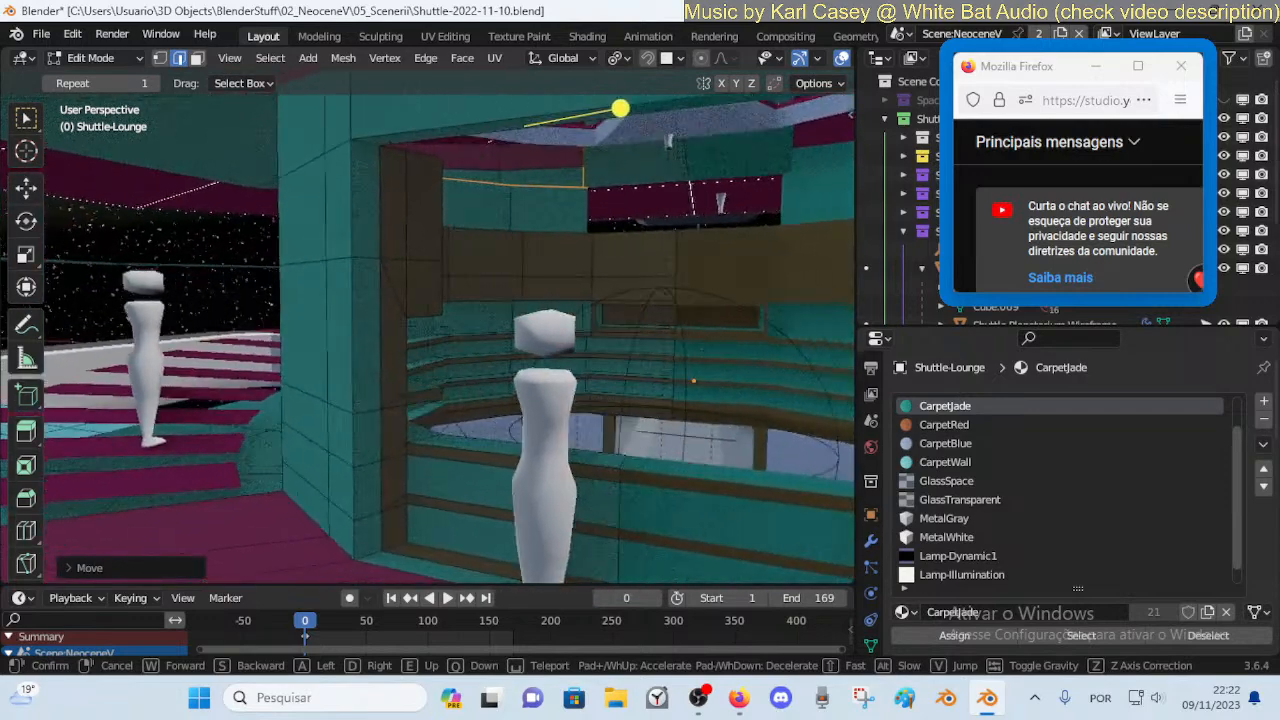
{"action": "key", "text": "w"}
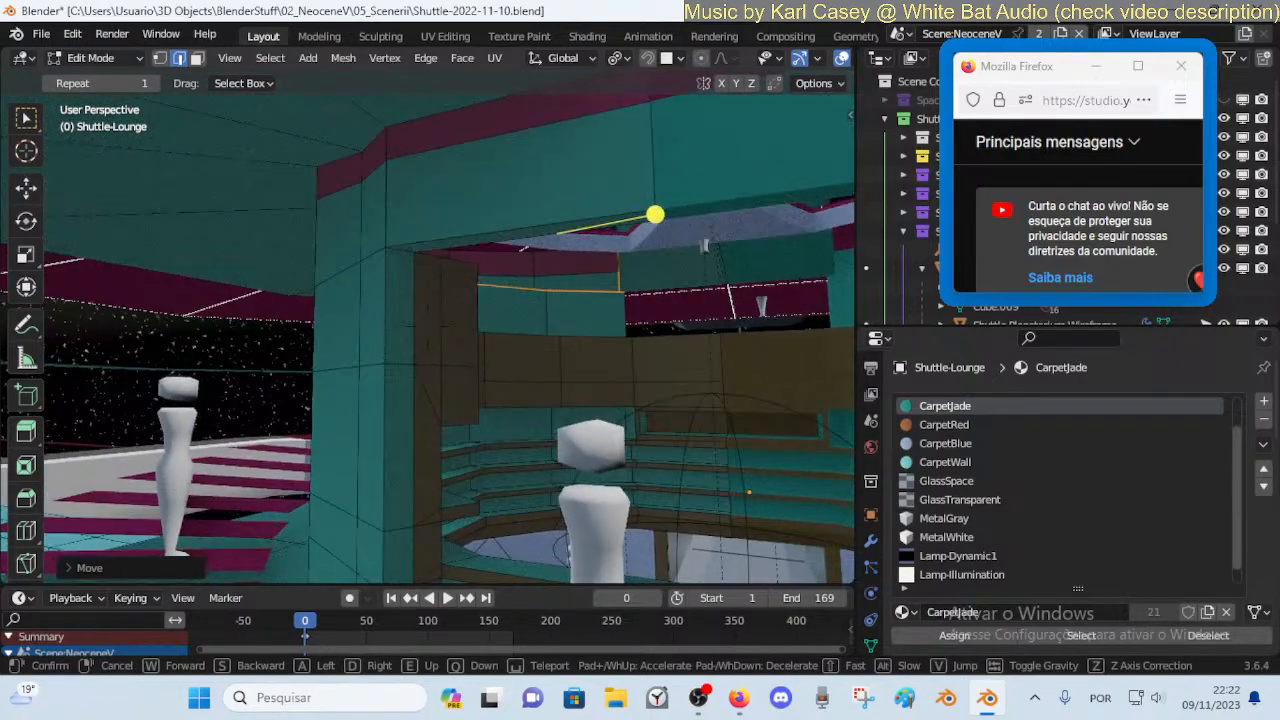
{"action": "left_click", "coordinate": [427, 338]}
{"action": "left_click", "coordinate": [409, 254]}
{"action": "left_click", "coordinate": [403, 253]}
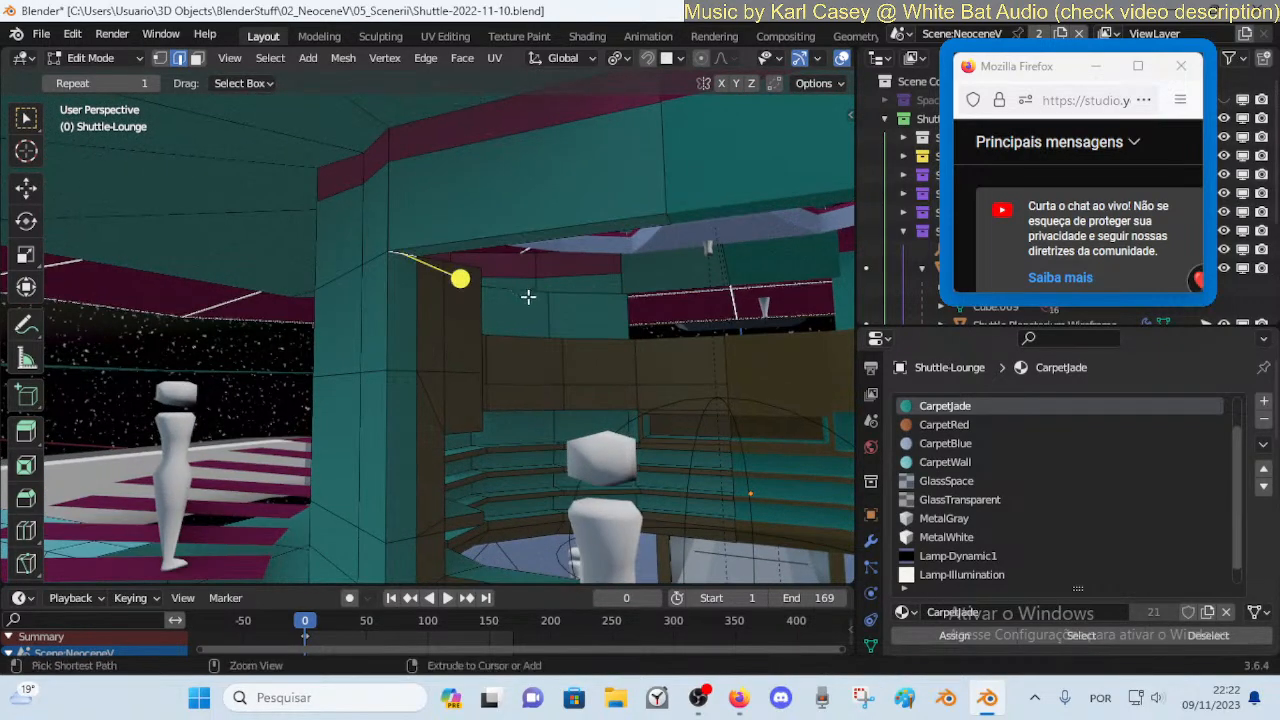
{"action": "key", "text": "ctrl+b"}
{"action": "key", "text": "Escape"}
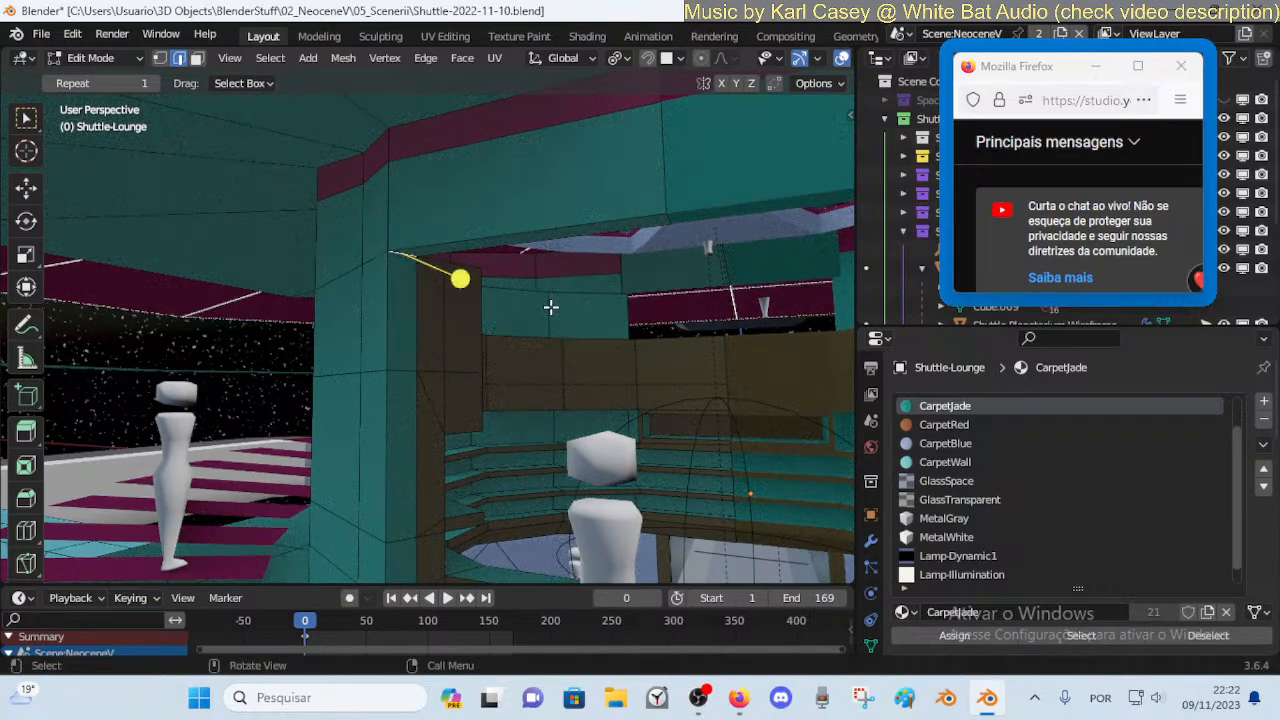
Inspect the raised wall and doorway beam in Object Mode, and return to Edit Mode to check their mesh edges
{"action": "key", "text": "Tab"}
{"action": "key", "text": "shift+grave"}
{"action": "key", "text": "w"}
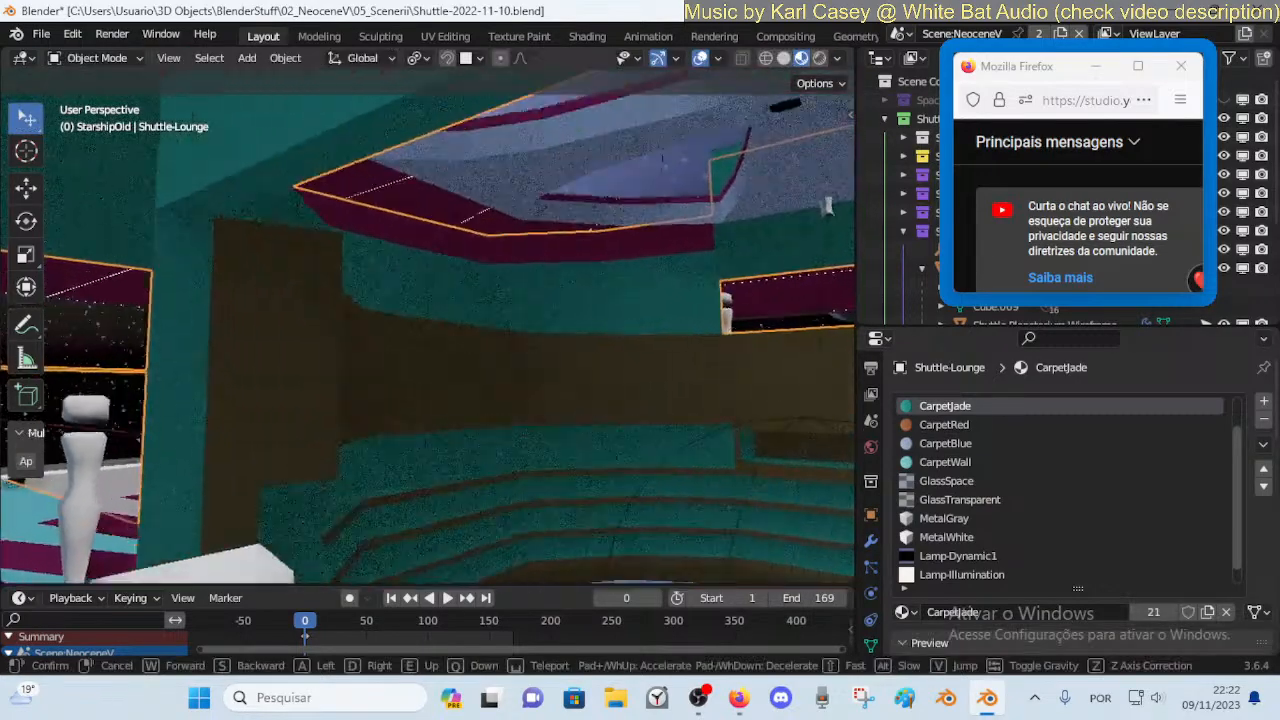
{"action": "key", "text": "e"}
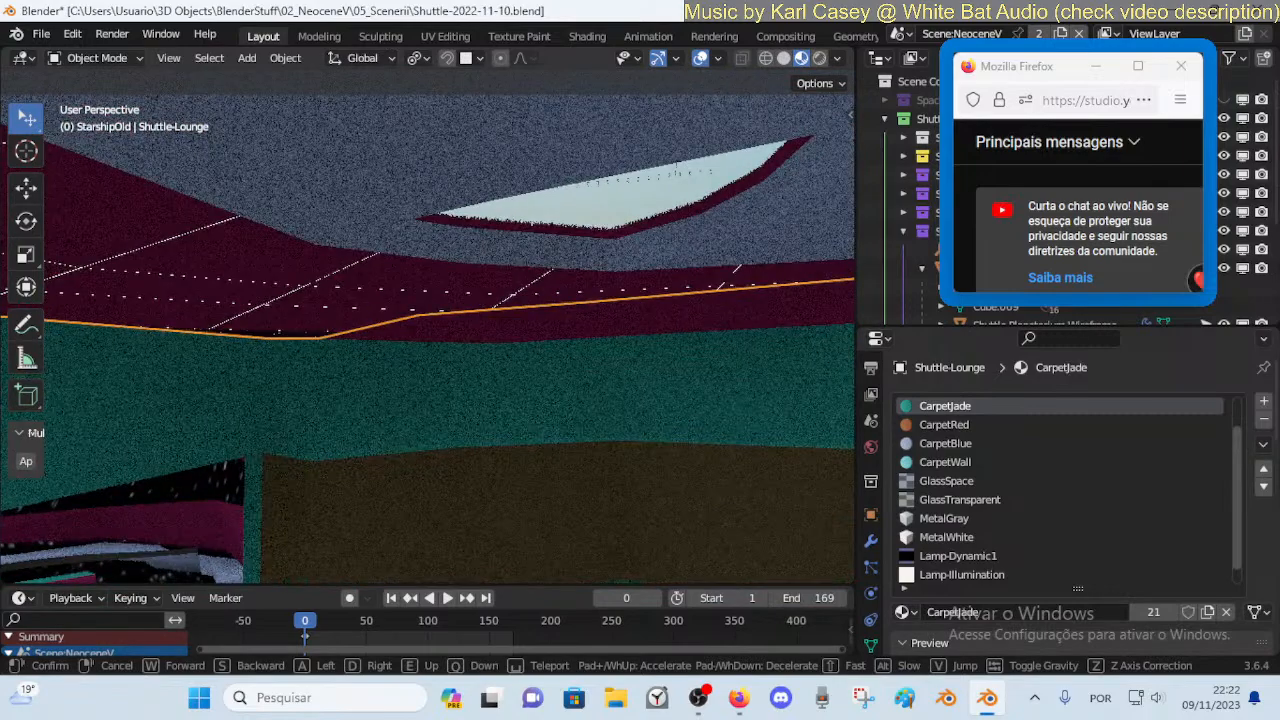
{"action": "key", "text": "Return"}
{"action": "key", "text": "Tab"}
{"action": "key", "text": "shift+grave"}
{"action": "key", "text": "w"}
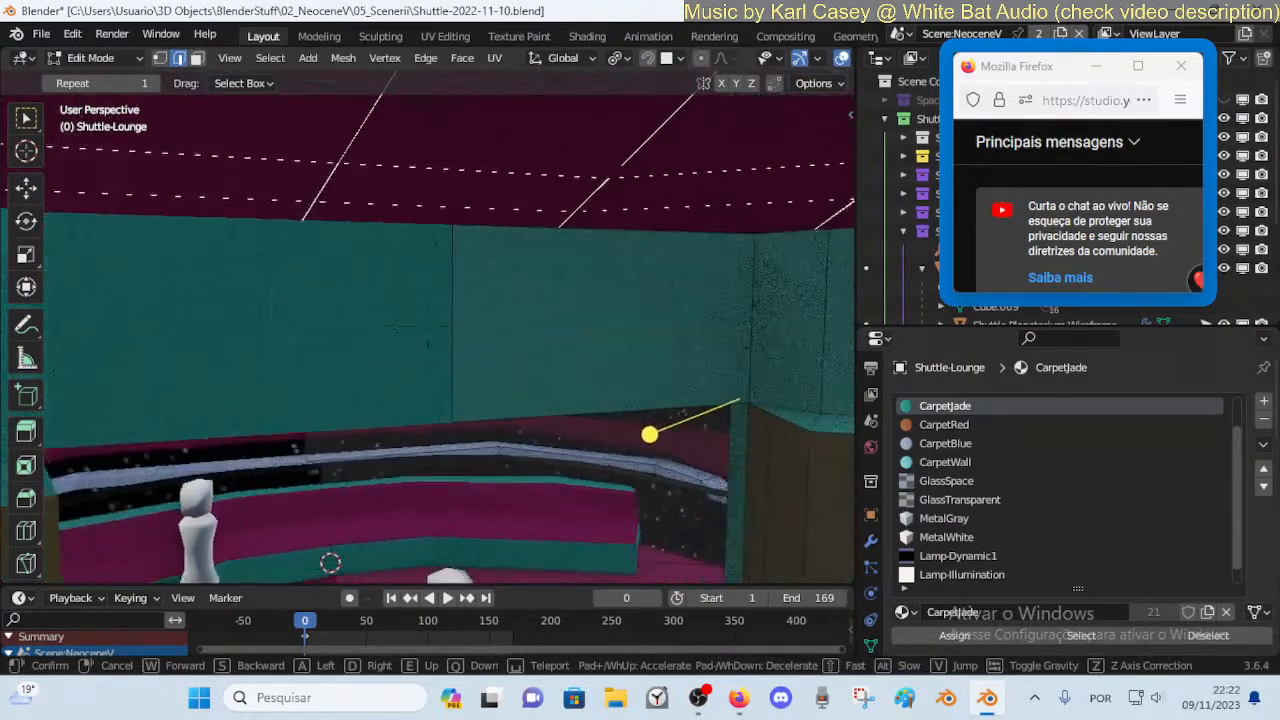
{"action": "key", "text": "a"}
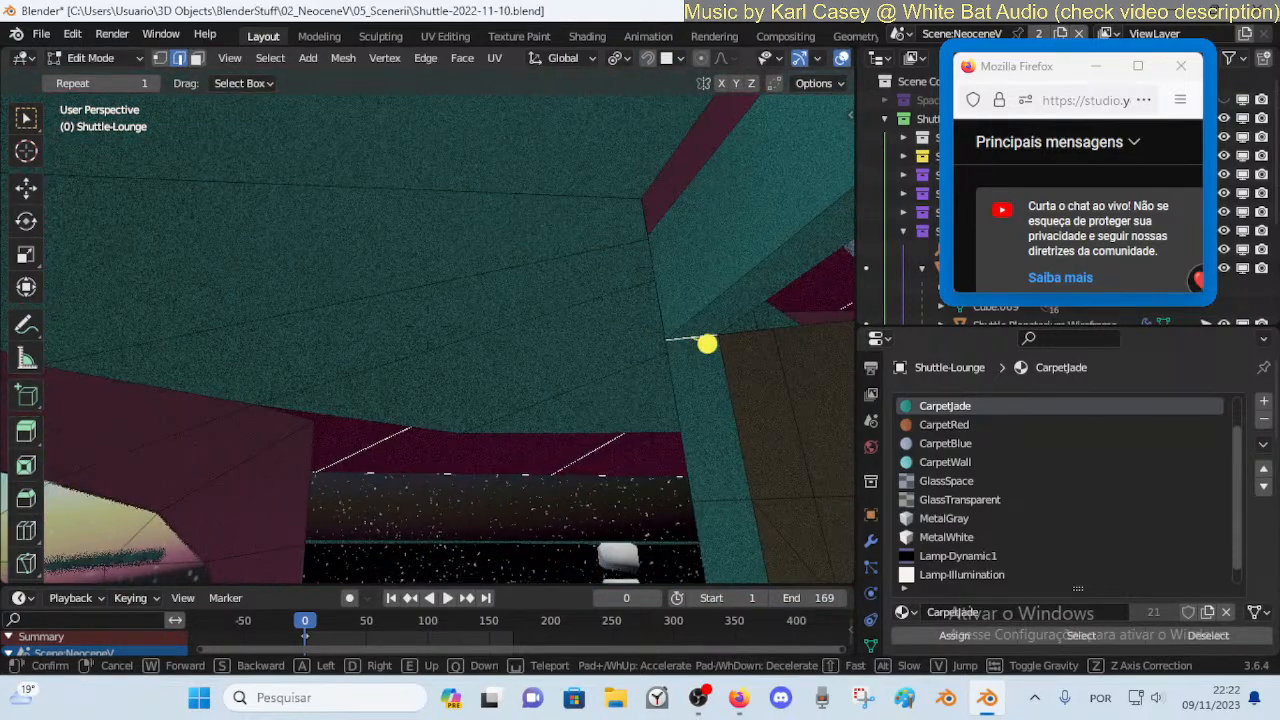
{"action": "key", "text": "Return"}
Select the doorway beam's underside face and examine how the beam and raised wall run around the seating
{"action": "key", "text": "3"}
{"action": "left_click", "coordinate": [760, 277]}
{"action": "key", "text": "shift+grave"}
{"action": "key", "text": "w"}
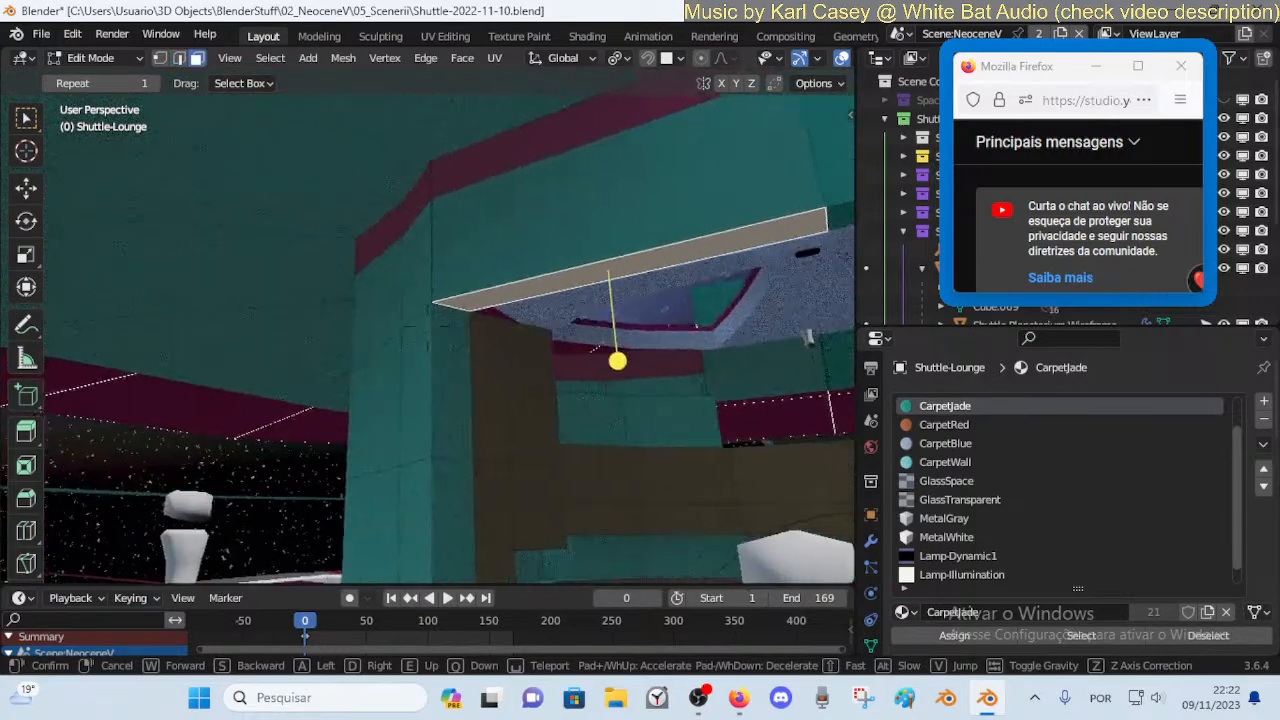
{"action": "key", "text": "e"}
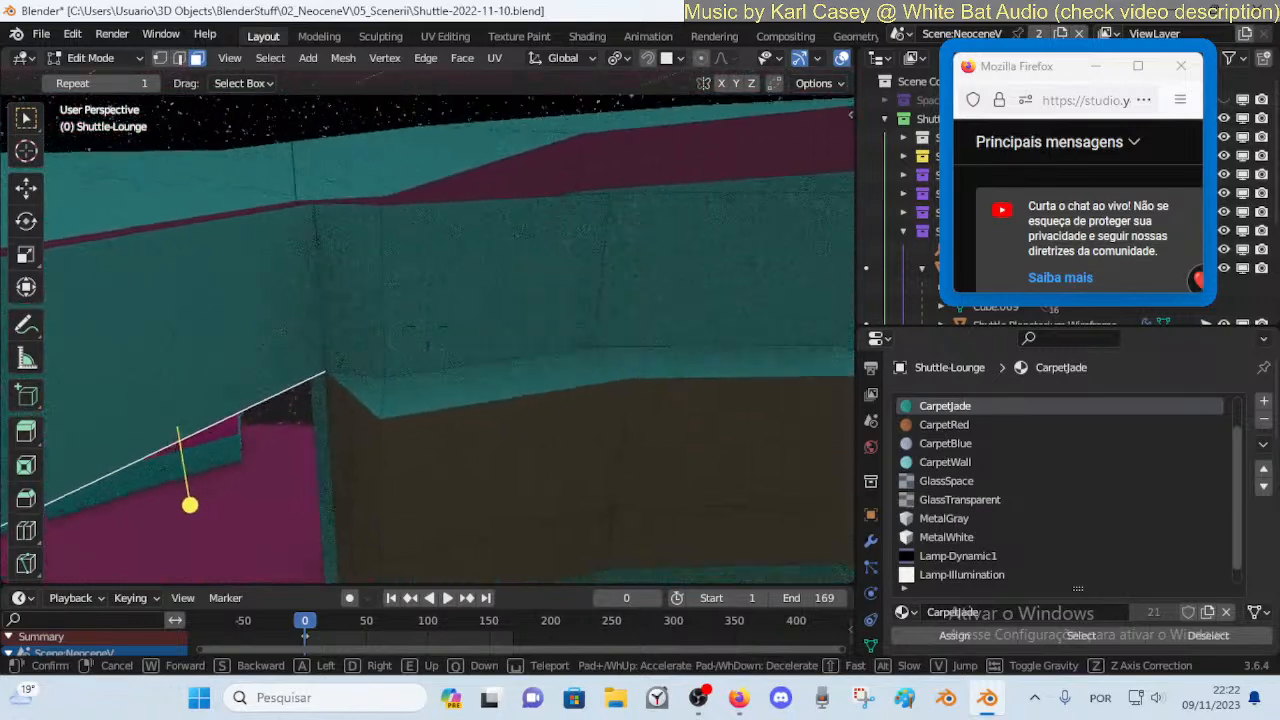
{"action": "key", "text": "w"}
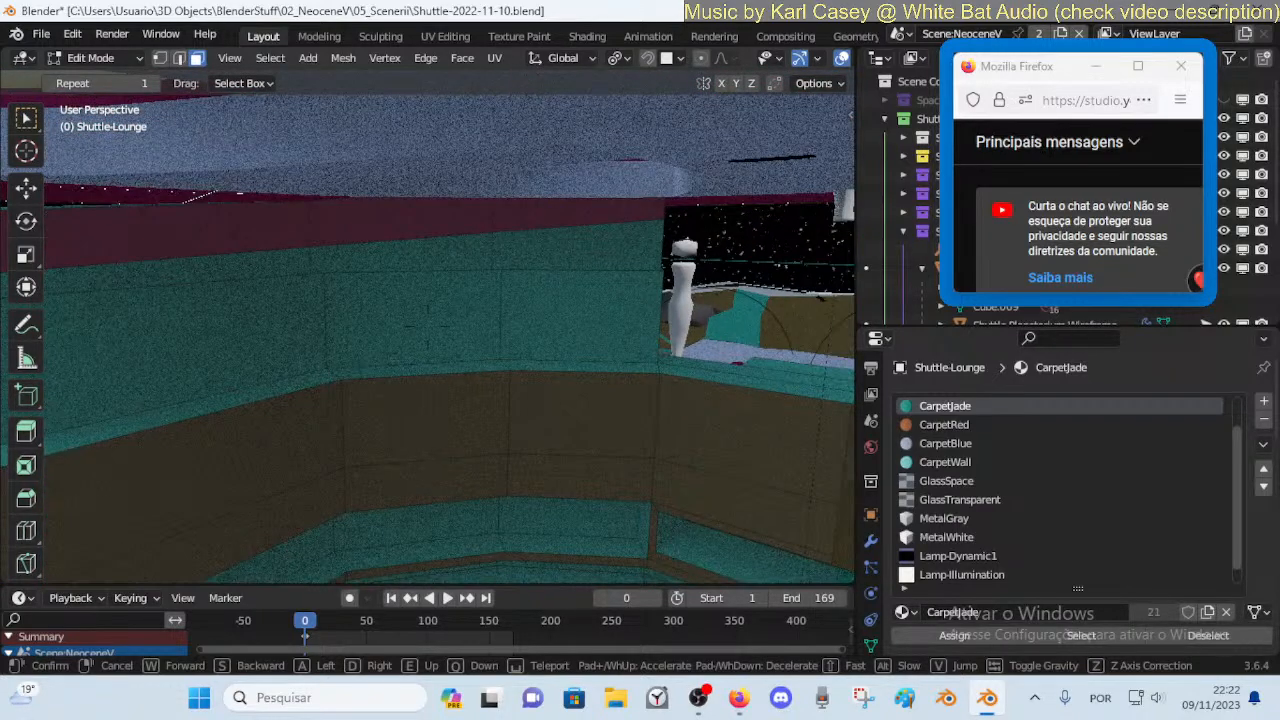
{"action": "left_click", "coordinate": [428, 326]}
Undo the last raise and lift the wall's top edge loop, without its vertical end edge, along global Z over the purple trim
{"action": "key", "text": "ctrl+z"}
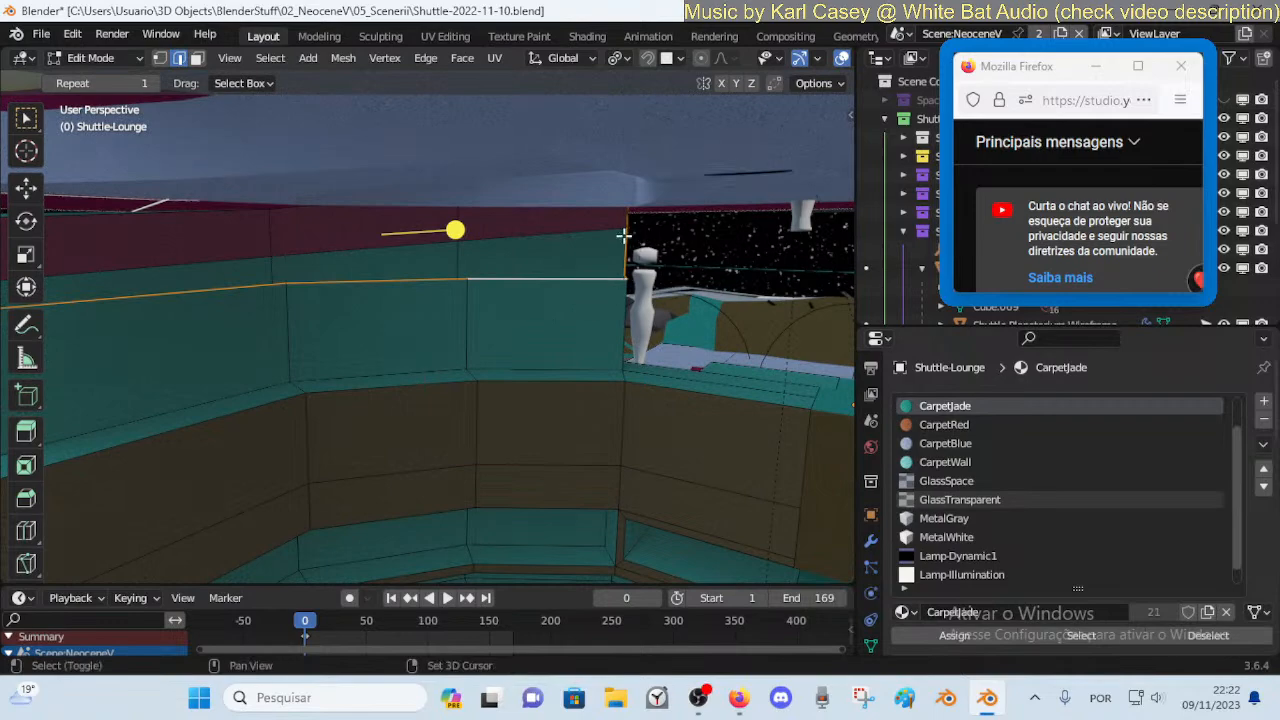
{"action": "key", "text": "shift+grave"}
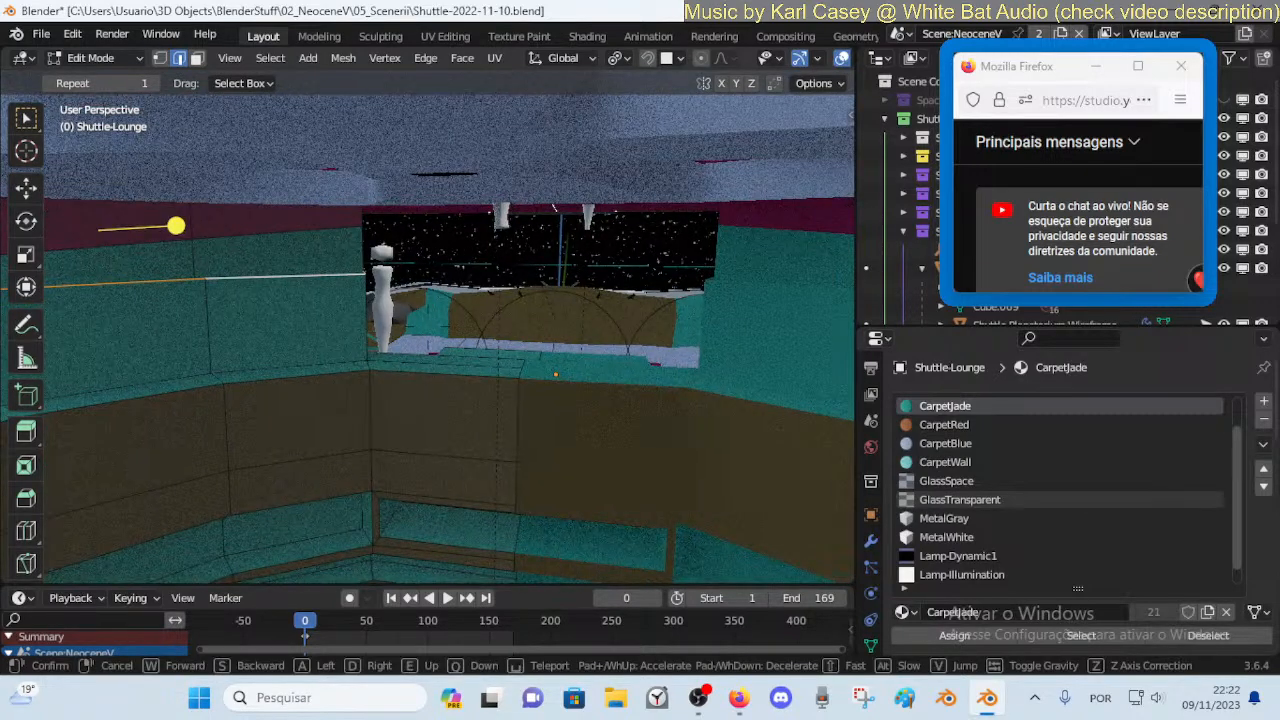
{"action": "left_click", "coordinate": [428, 338]}
{"action": "key", "text": "g"}
{"action": "key", "text": "z"}
{"action": "left_click", "coordinate": [597, 174]}
Examine the raised wall's top edge against the ceiling, above the seating and from the side of the doorway
{"action": "key", "text": "shift+grave"}
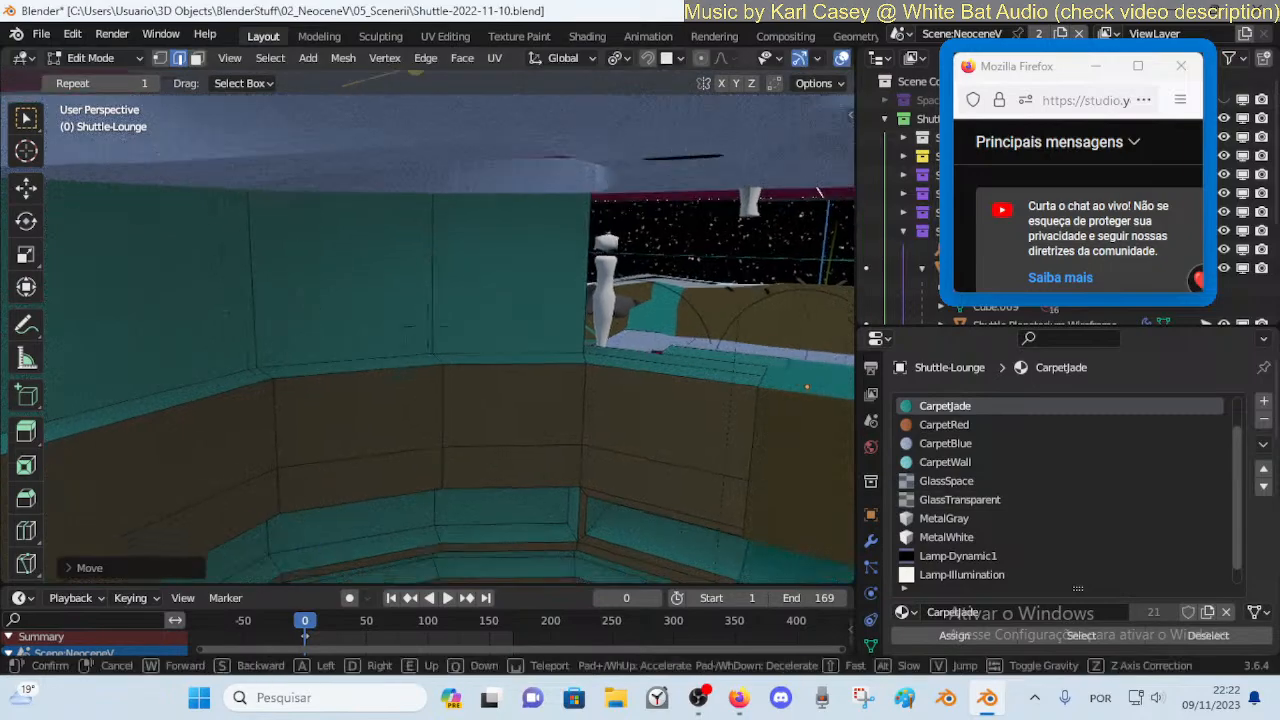
{"action": "key", "text": "e"}
{"action": "key", "text": "q"}
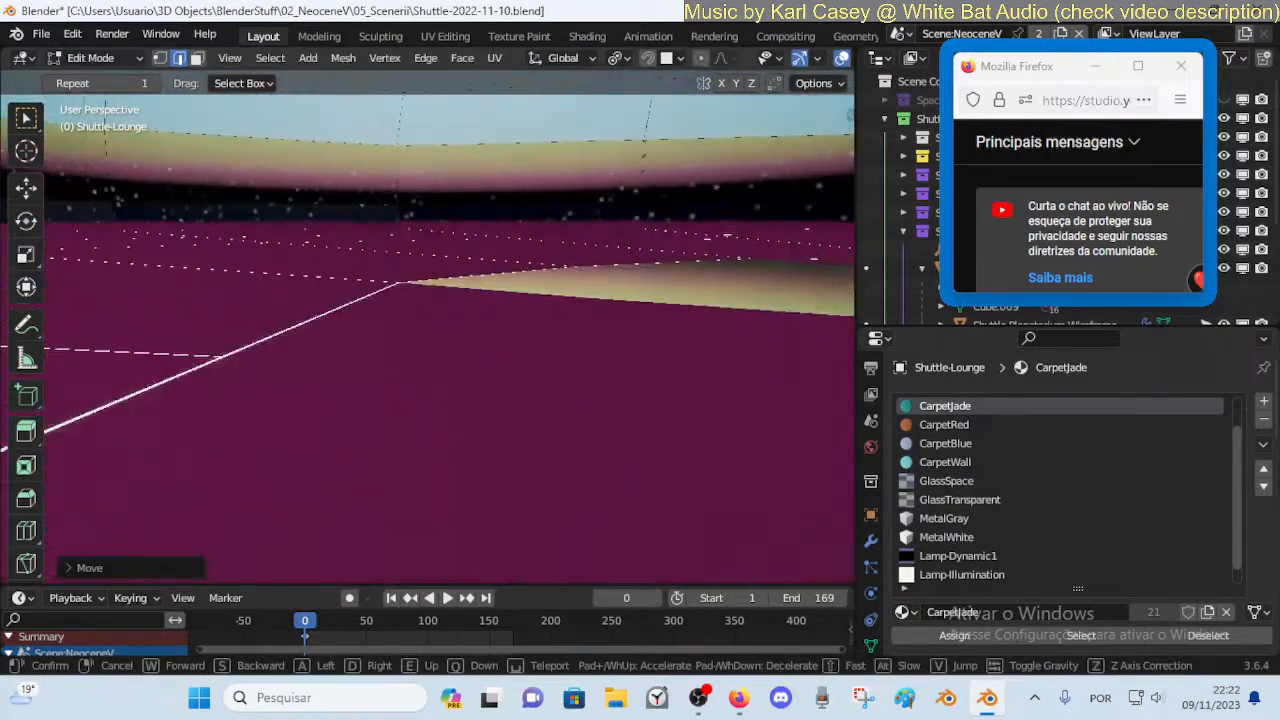
{"action": "key", "text": "q"}
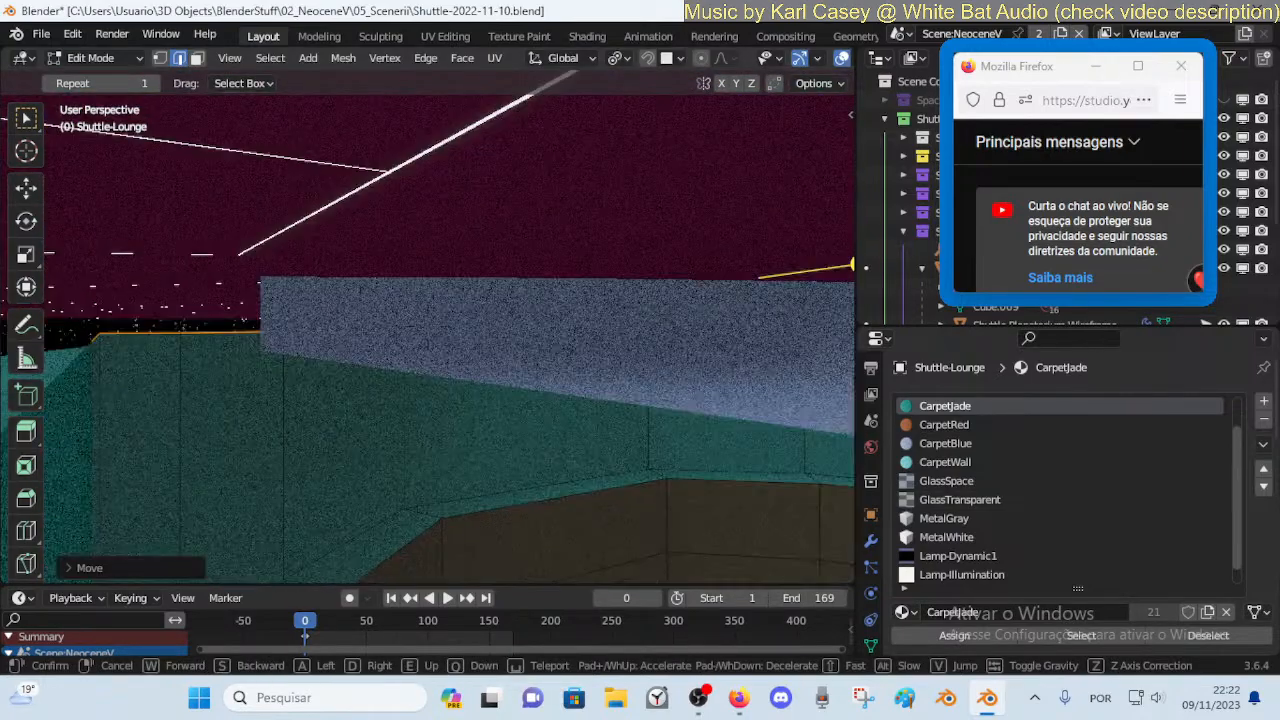
{"action": "key", "text": "q"}
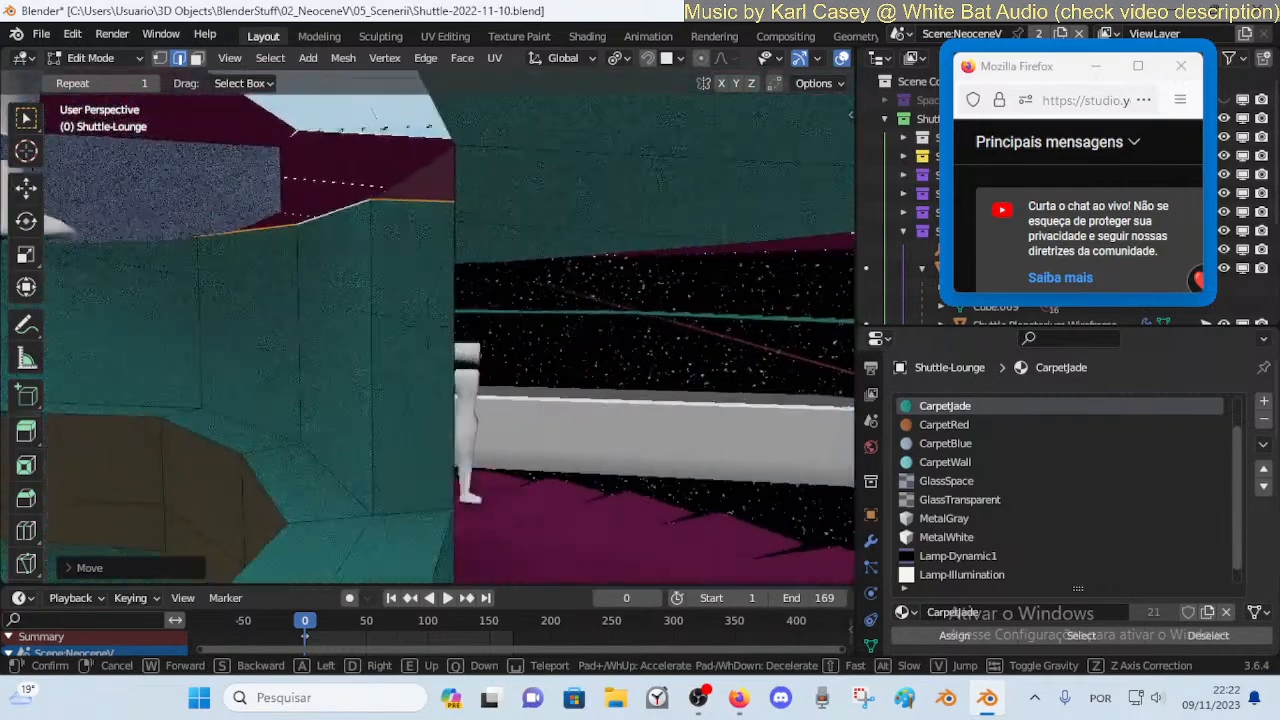
{"action": "key", "text": "s"}
{"action": "left_click", "coordinate": [597, 178]}
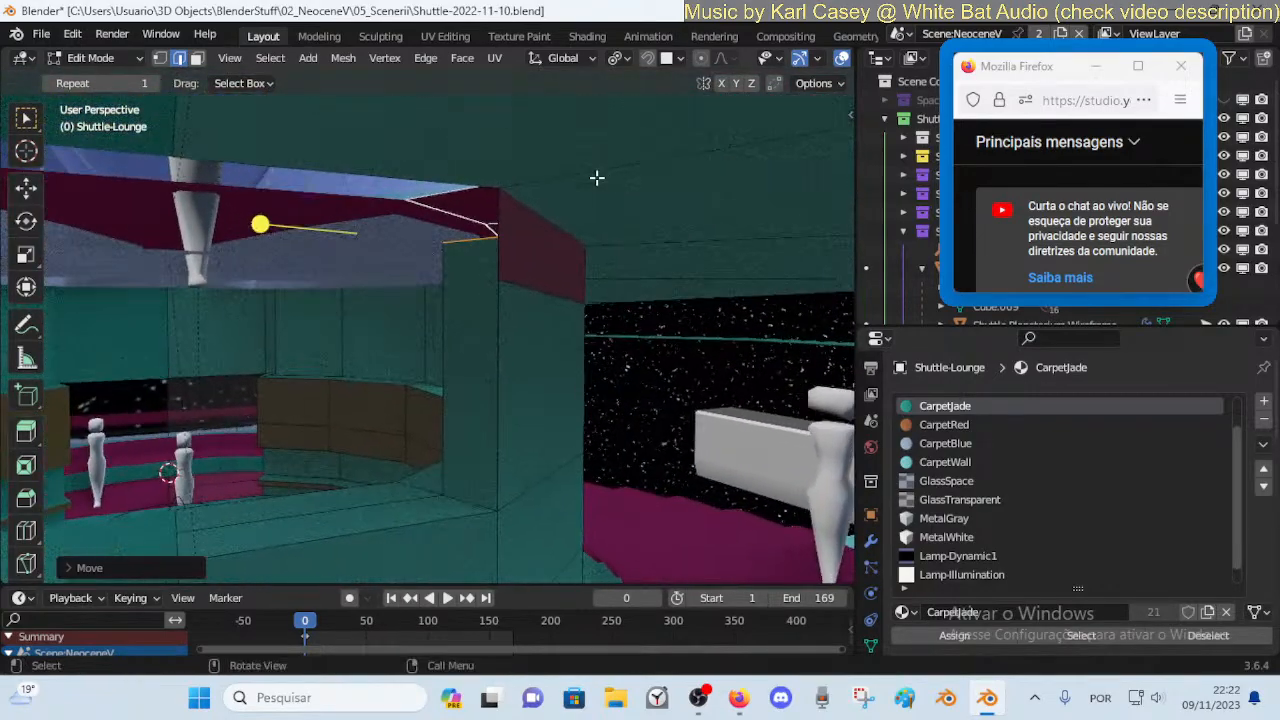
Move the raised wall's top end edge along global Z to bring it up to the purple trim's corner
{"action": "key", "text": "g"}
{"action": "key", "text": "z"}
{"action": "left_click", "coordinate": [565, 273]}
Merge the two vertices at the wall's upper end corner using At Last
{"action": "key", "text": "shift+grave"}
{"action": "key", "text": "a"}
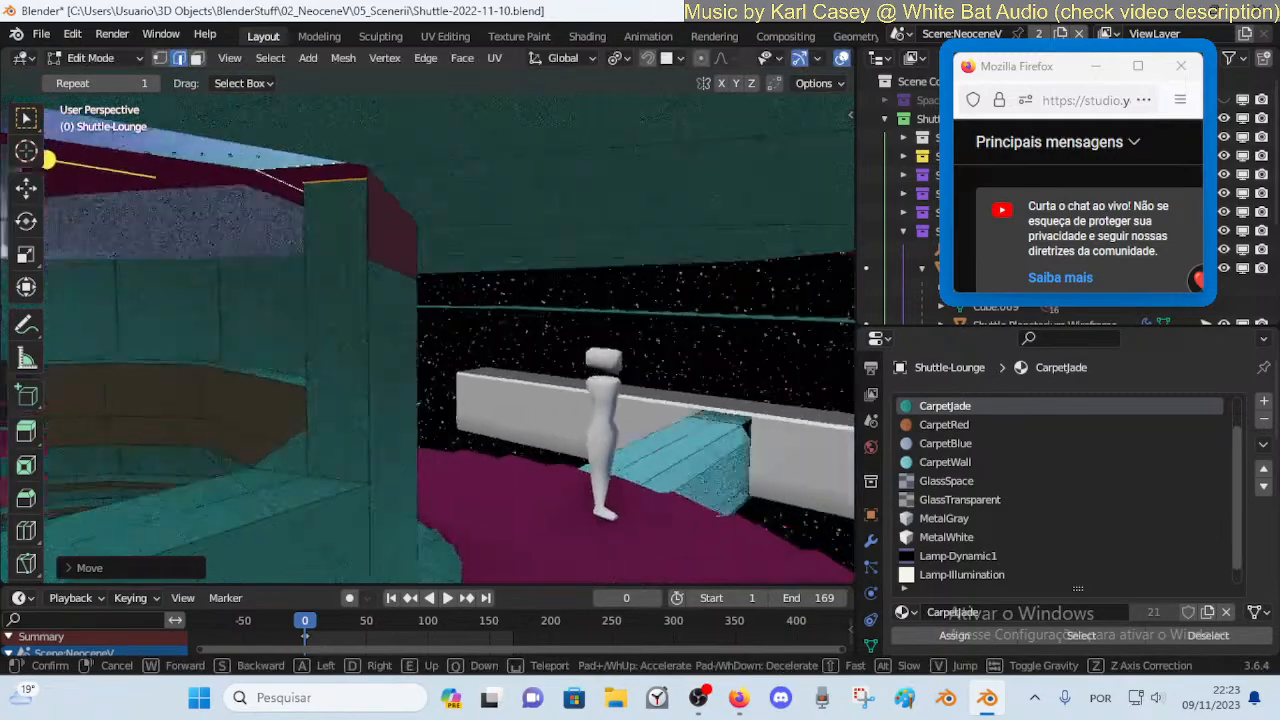
{"action": "left_click", "coordinate": [511, 223]}
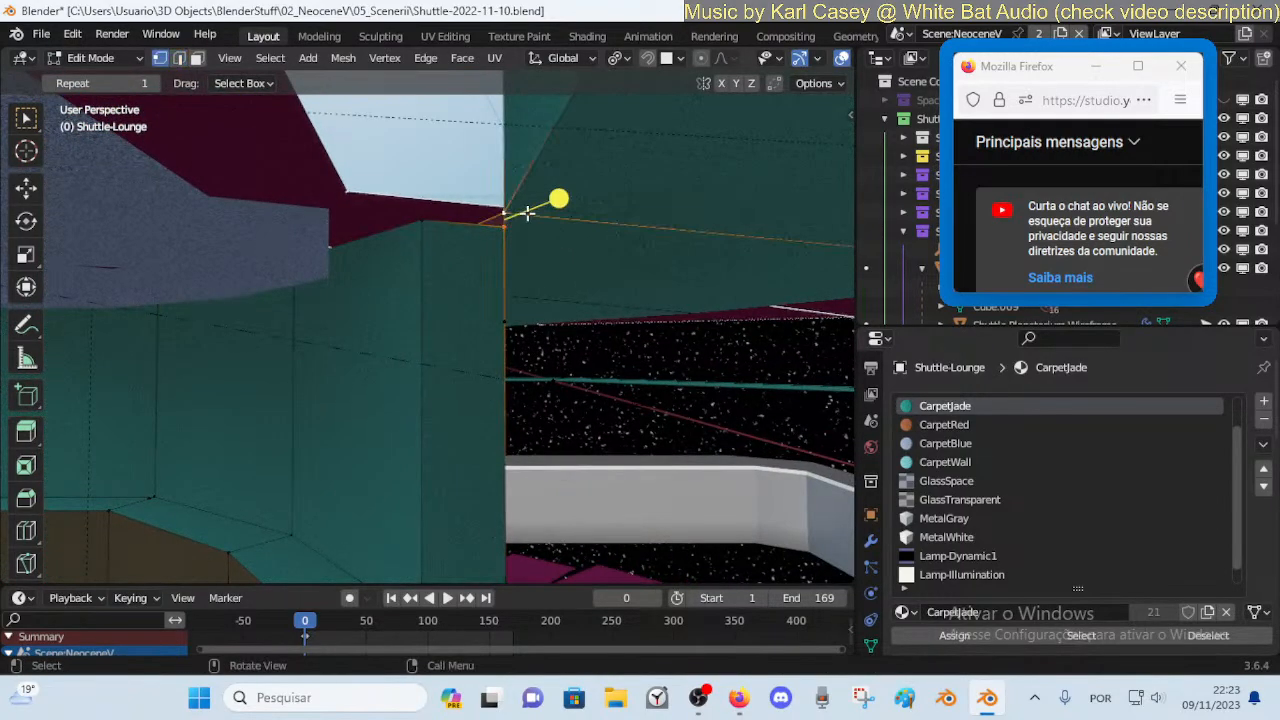
{"action": "key", "text": "m"}
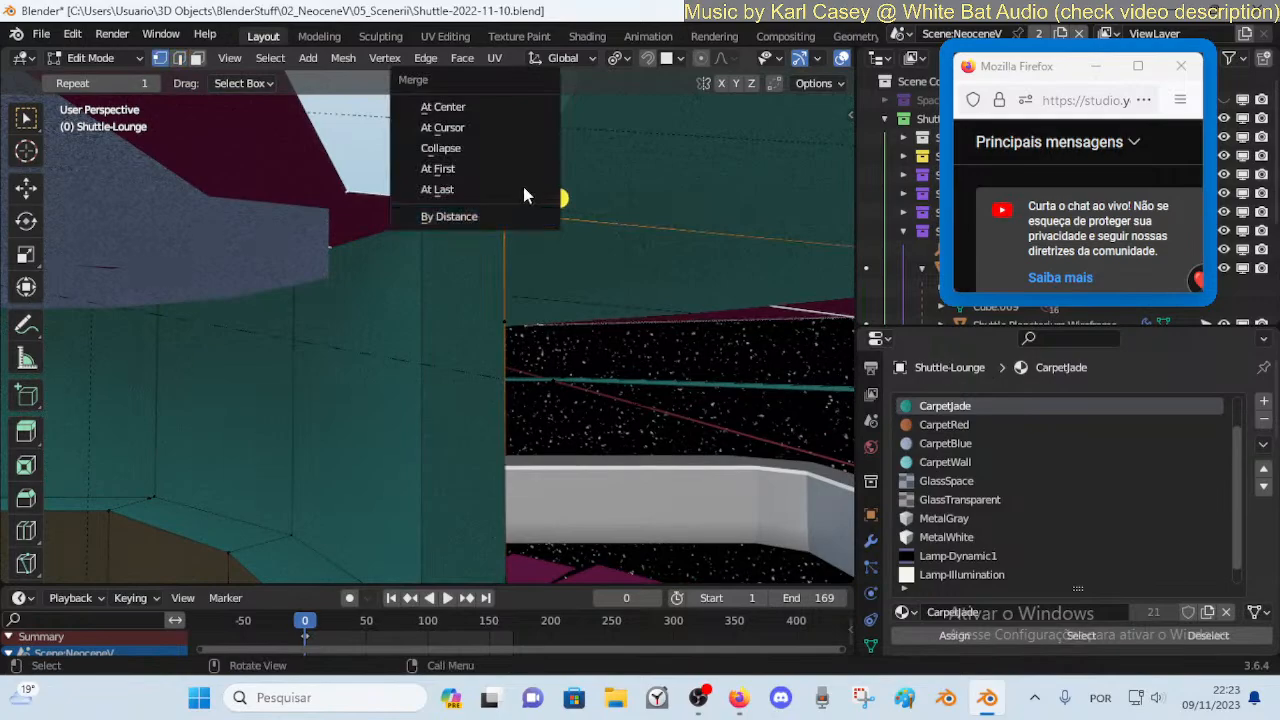
{"action": "left_click", "coordinate": [524, 189]}
Add one horizontal loop cut around the raised wall and slide it up toward the trim's lower edge
{"action": "key", "text": "shift+grave"}
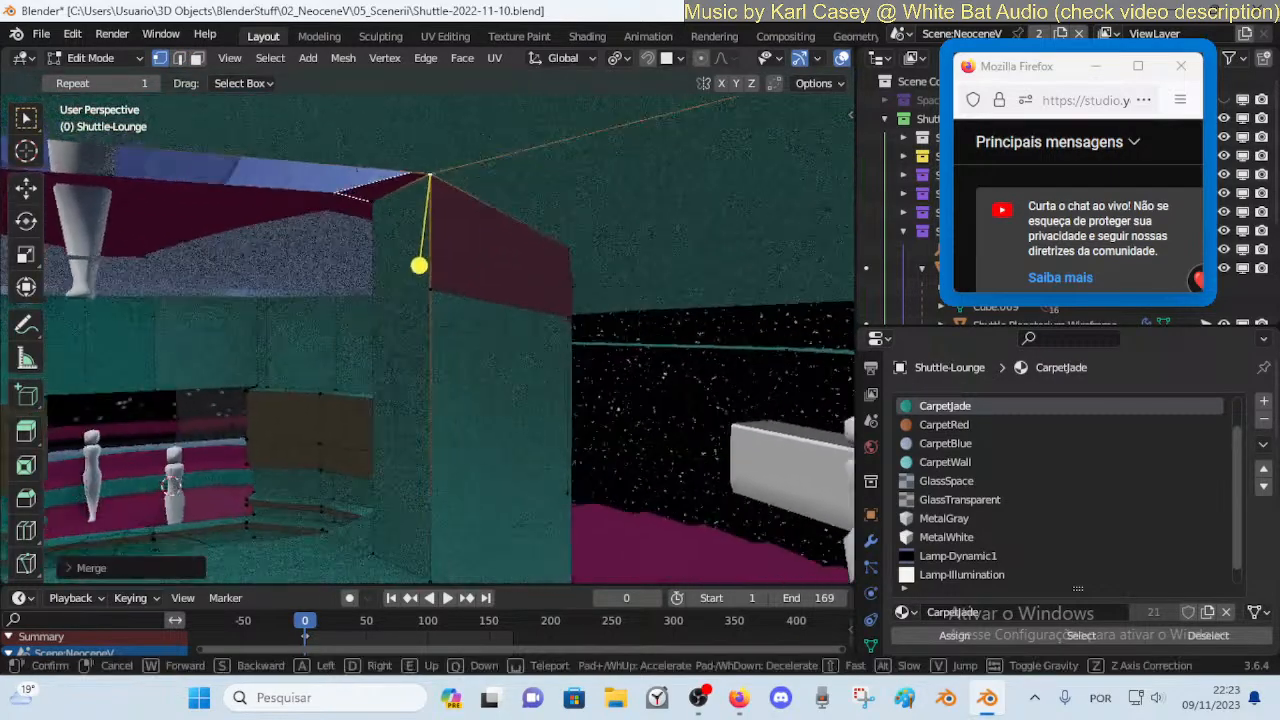
{"action": "key", "text": "a"}
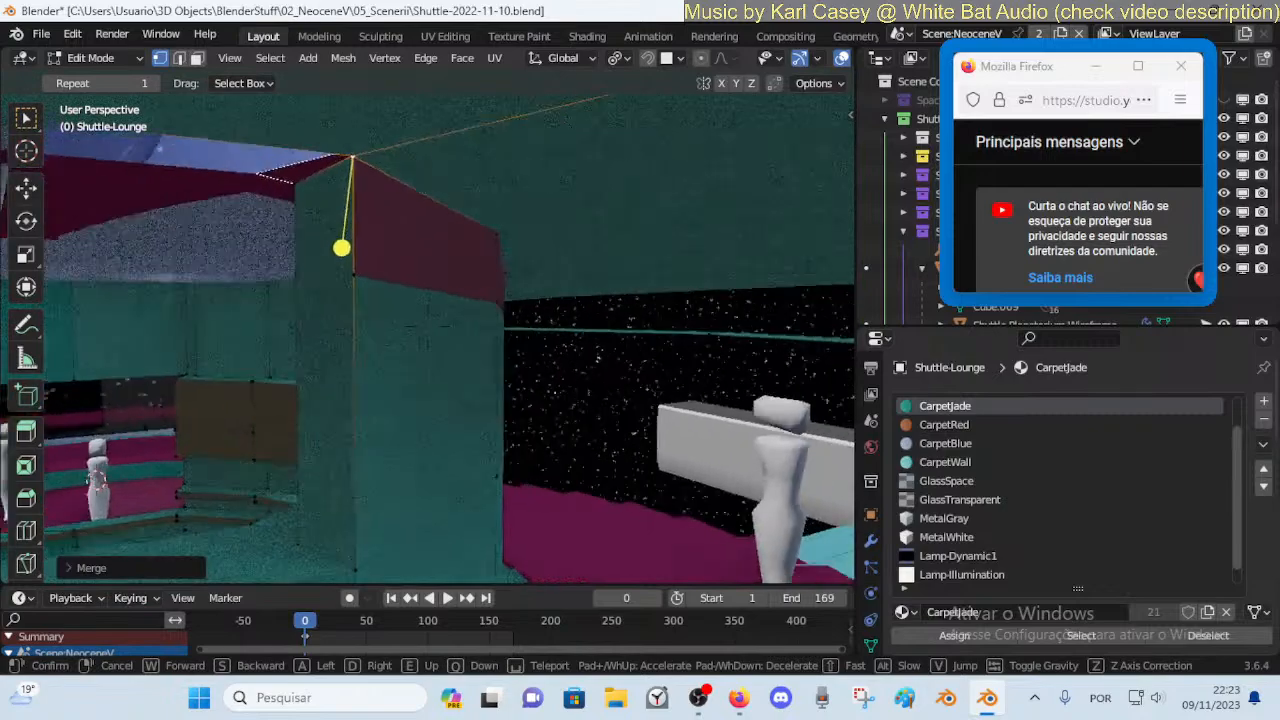
{"action": "left_click", "coordinate": [510, 255]}
{"action": "key", "text": "ctrl+r"}
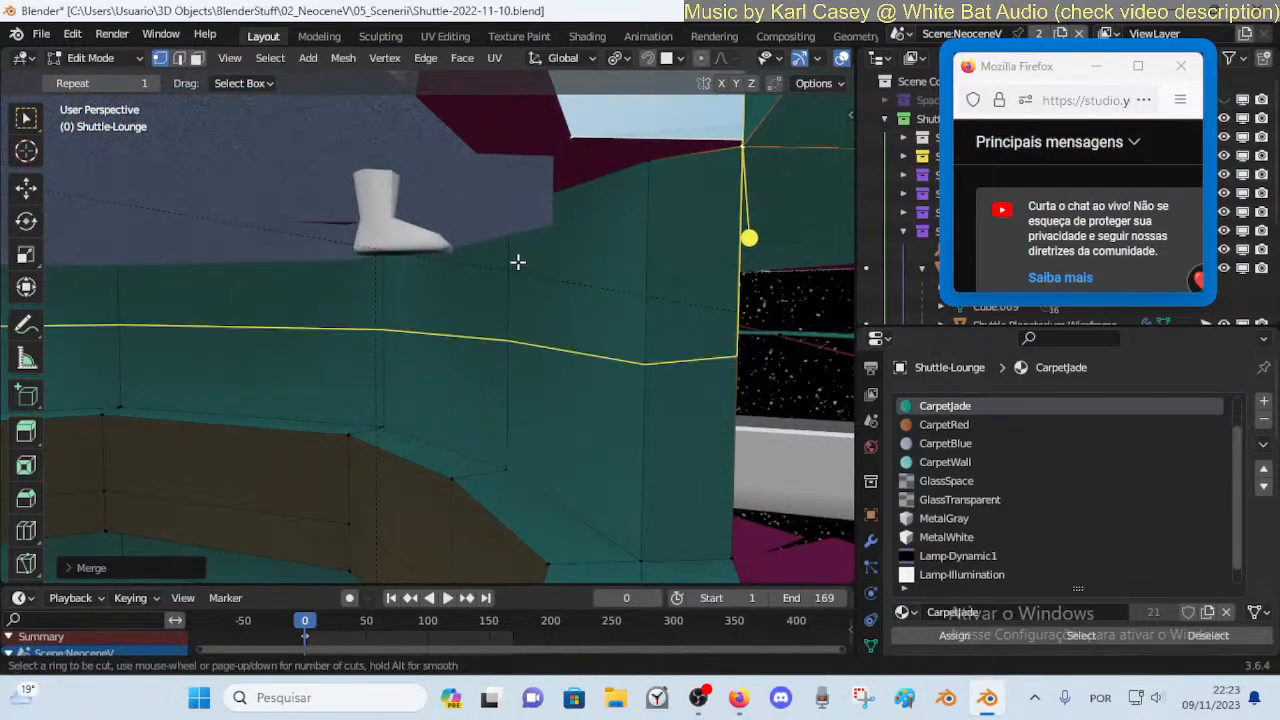
{"action": "left_click", "coordinate": [521, 265]}
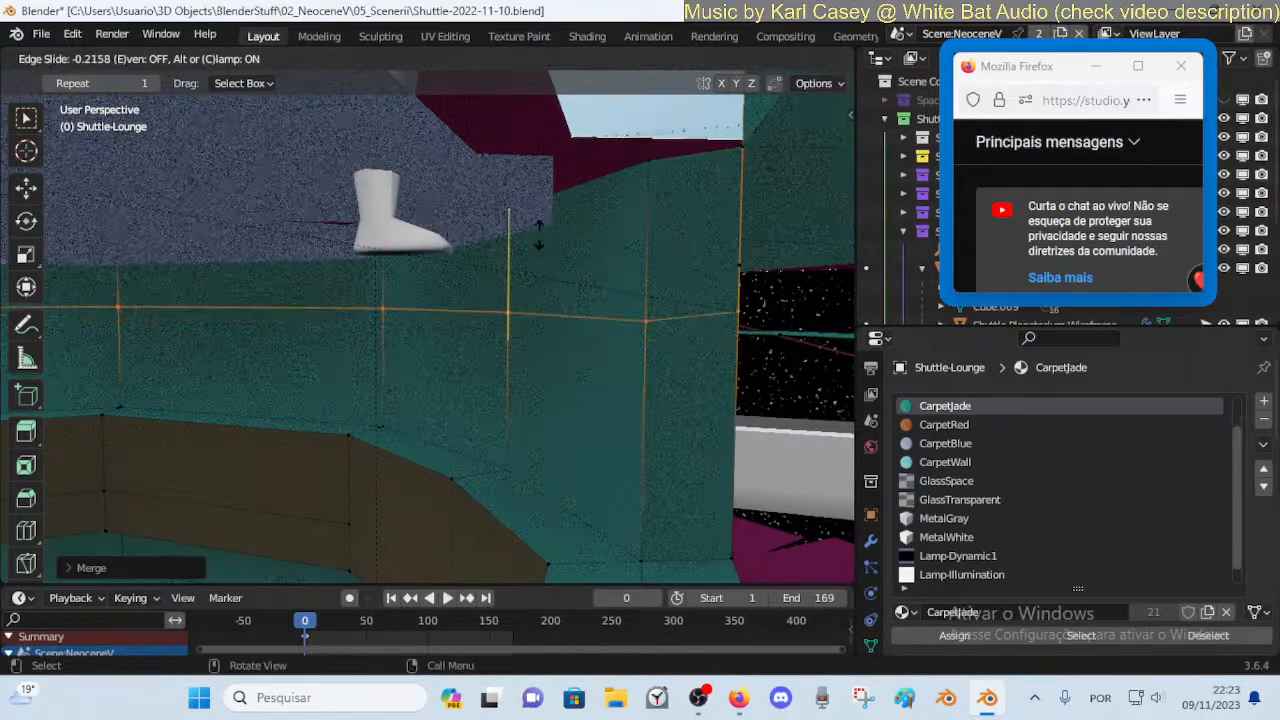
{"action": "left_click", "coordinate": [677, 259]}
{"action": "key", "text": "alt+a"}
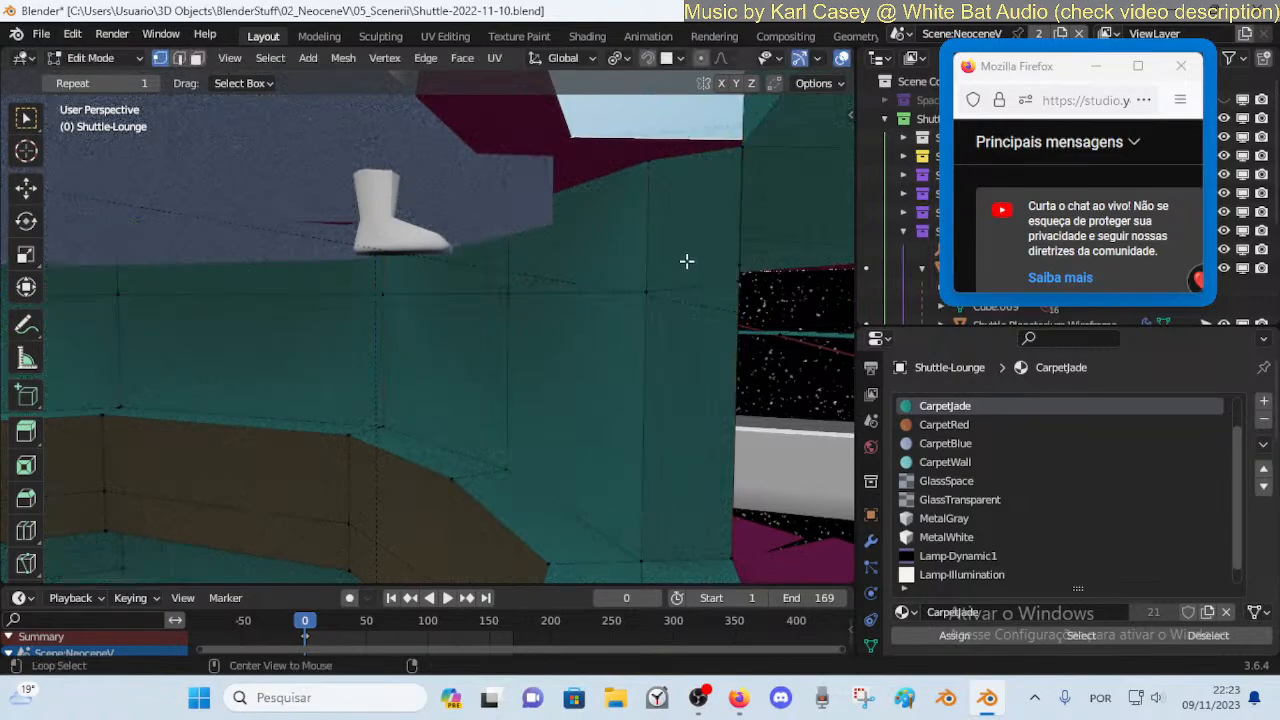
Merge the new loop's end vertex into the trim's lower corner vertex using At Last
{"action": "left_click", "coordinate": [732, 282], "text": "shift"}
{"action": "key", "text": "shift+grave"}
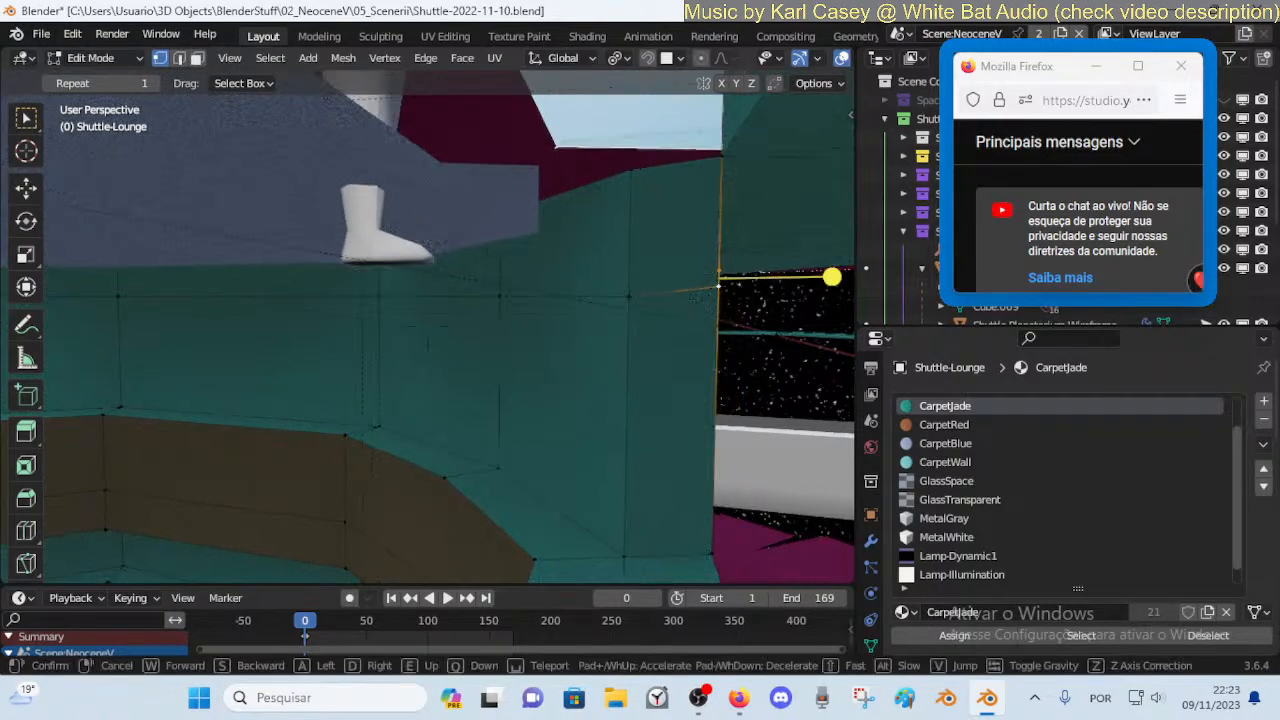
{"action": "key", "text": "s"}
{"action": "key", "text": "d"}
{"action": "left_click", "coordinate": [572, 248]}
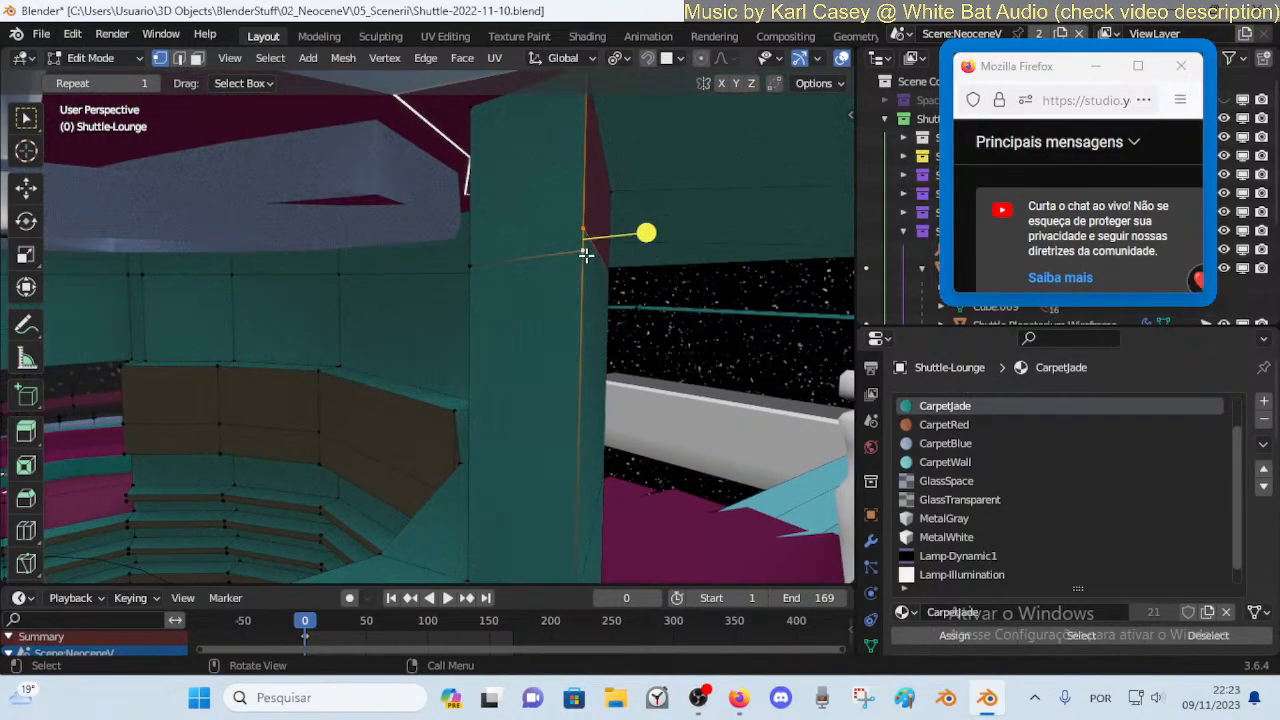
{"action": "key", "text": "m"}
{"action": "left_click", "coordinate": [585, 226]}
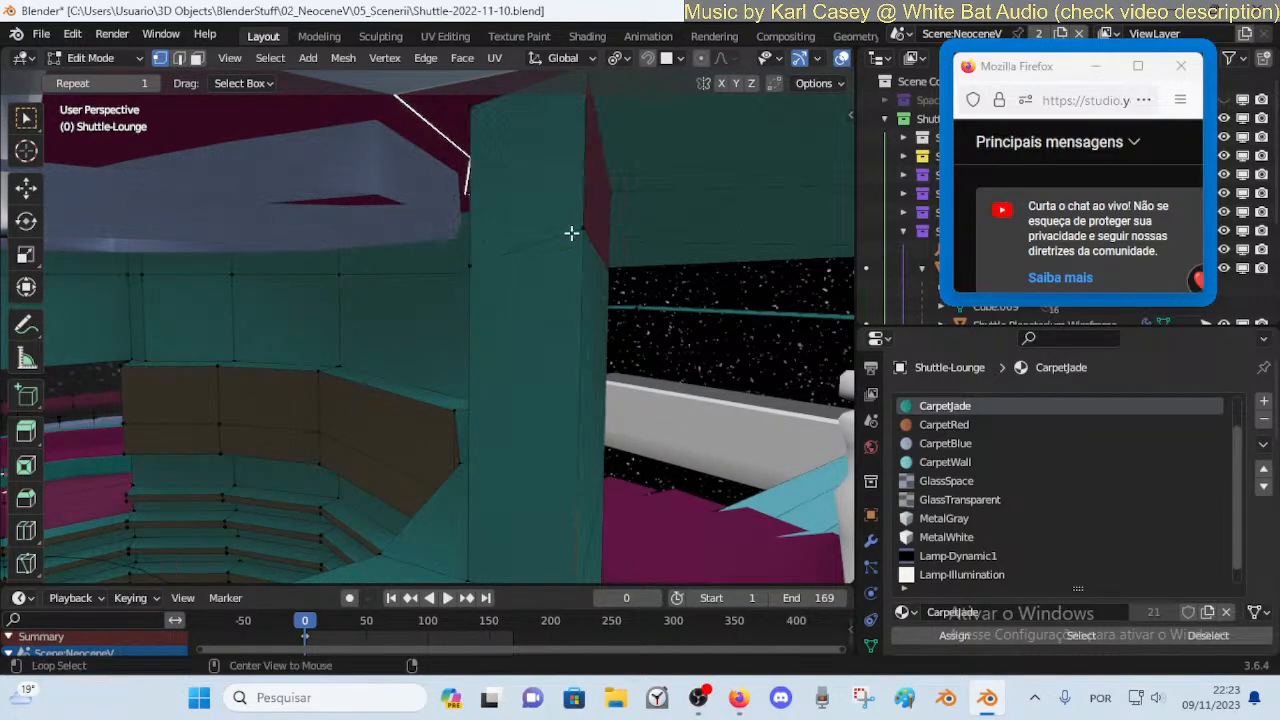
Assign CarpetPurple to the wall's face band above the new loop cut
{"action": "left_click", "coordinate": [351, 262], "text": "alt"}
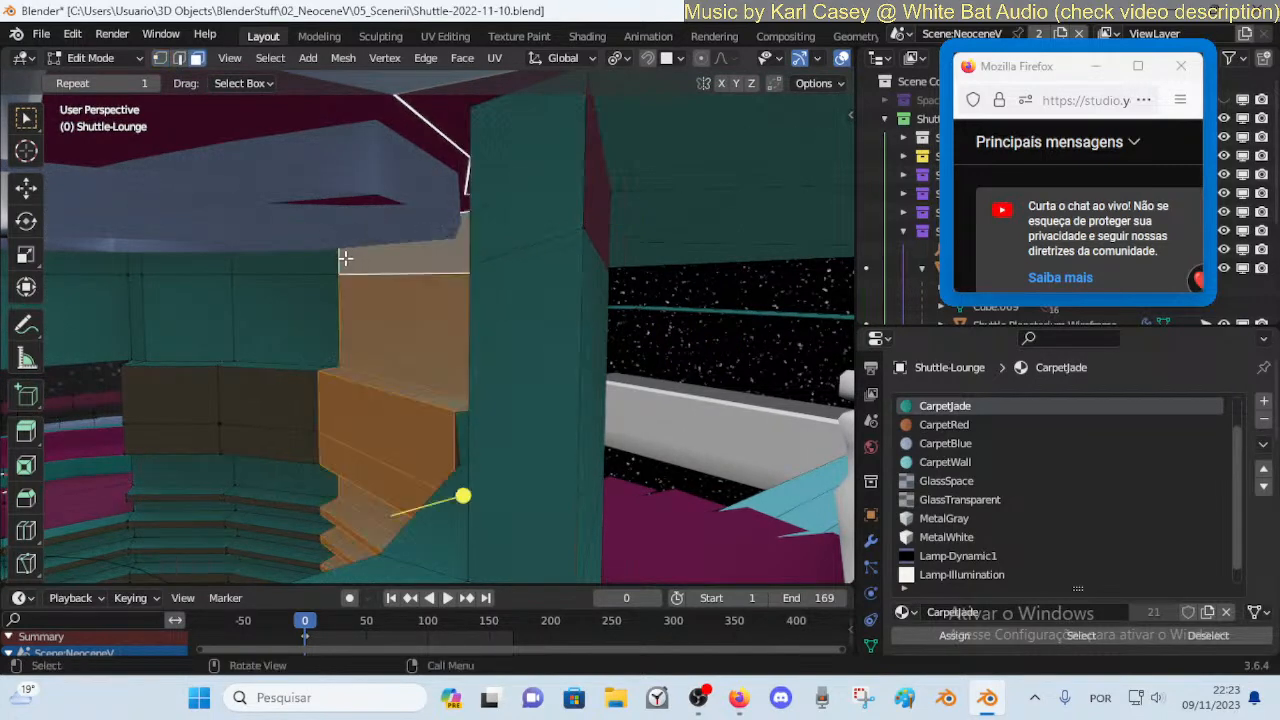
{"action": "key", "text": "h"}
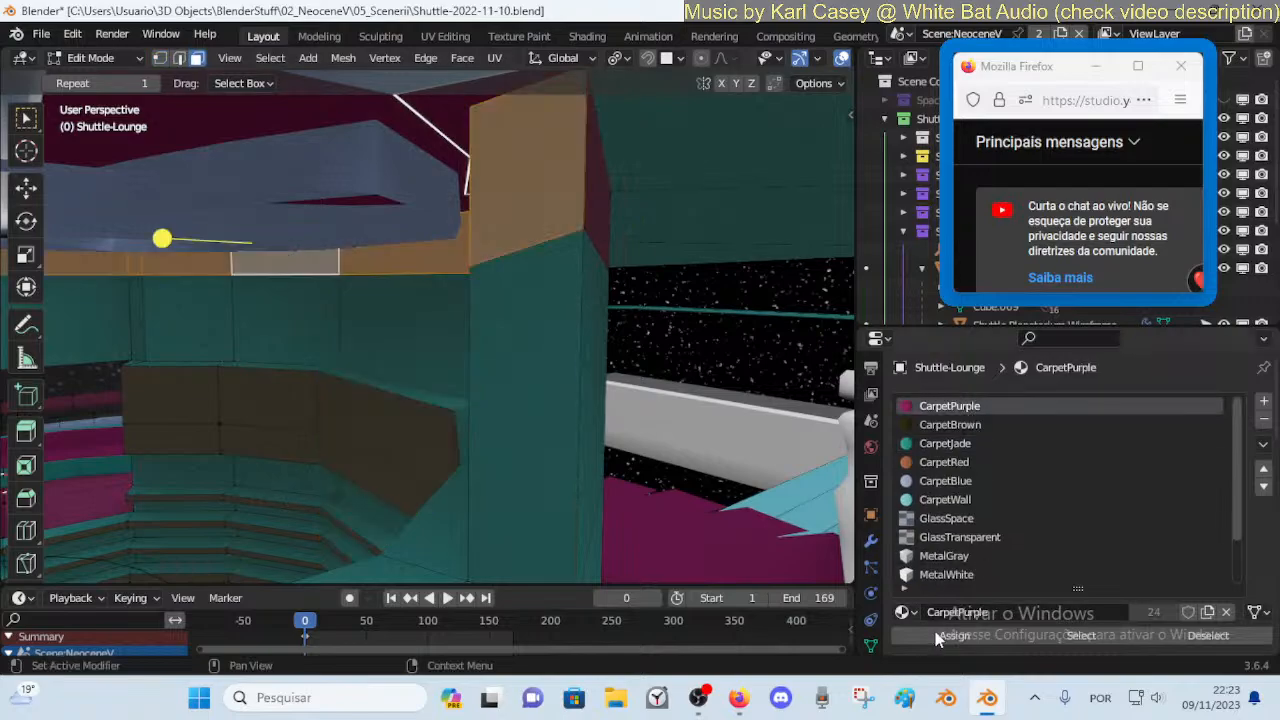
{"action": "key", "text": "shift+grave"}
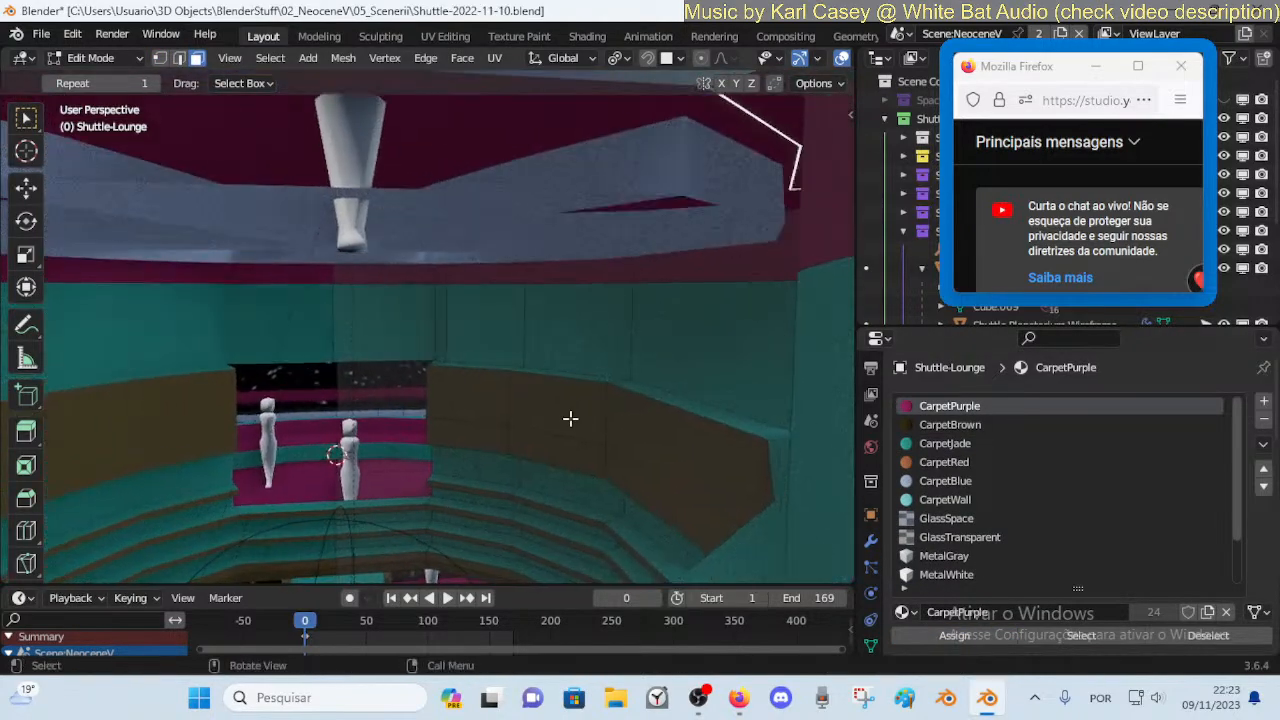
{"action": "key", "text": "w"}
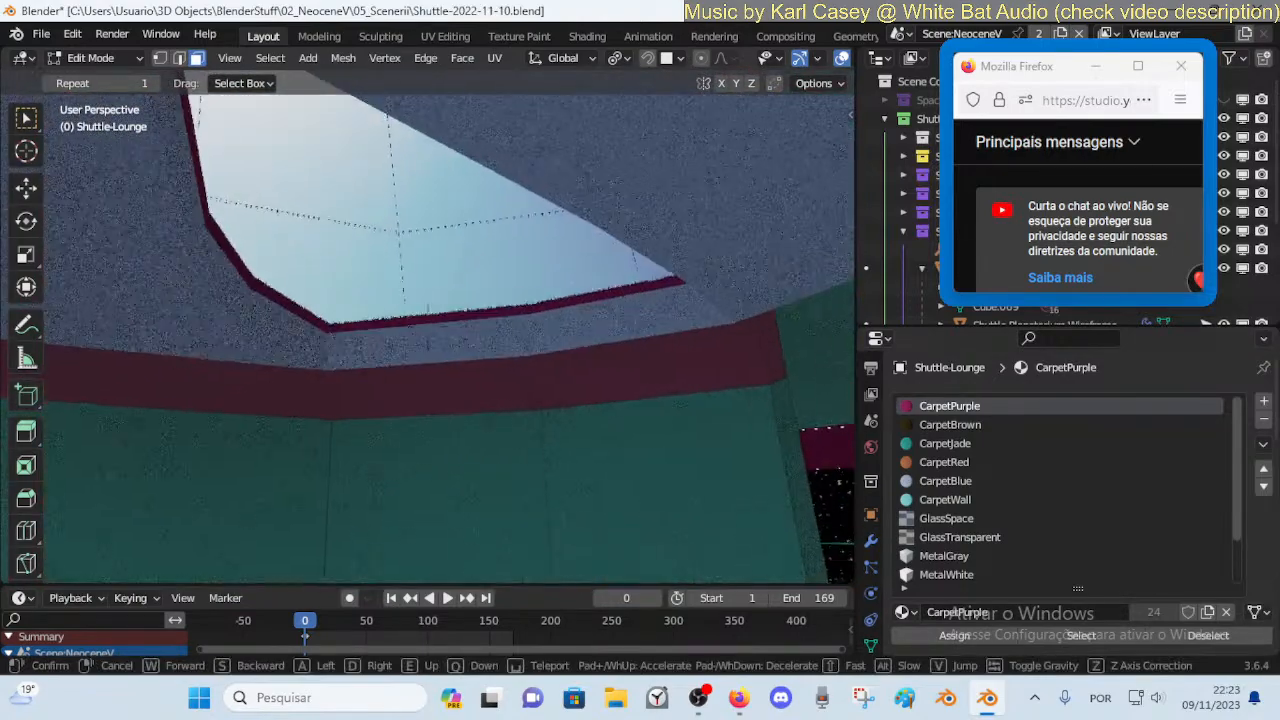
{"action": "left_click", "coordinate": [428, 325]}
Assign CarpetPurple to the remaining teal wall band above the seating and to the teal beam face over the doorway
{"action": "left_click", "coordinate": [552, 483], "text": "alt"}
{"action": "key", "text": "shift+grave"}
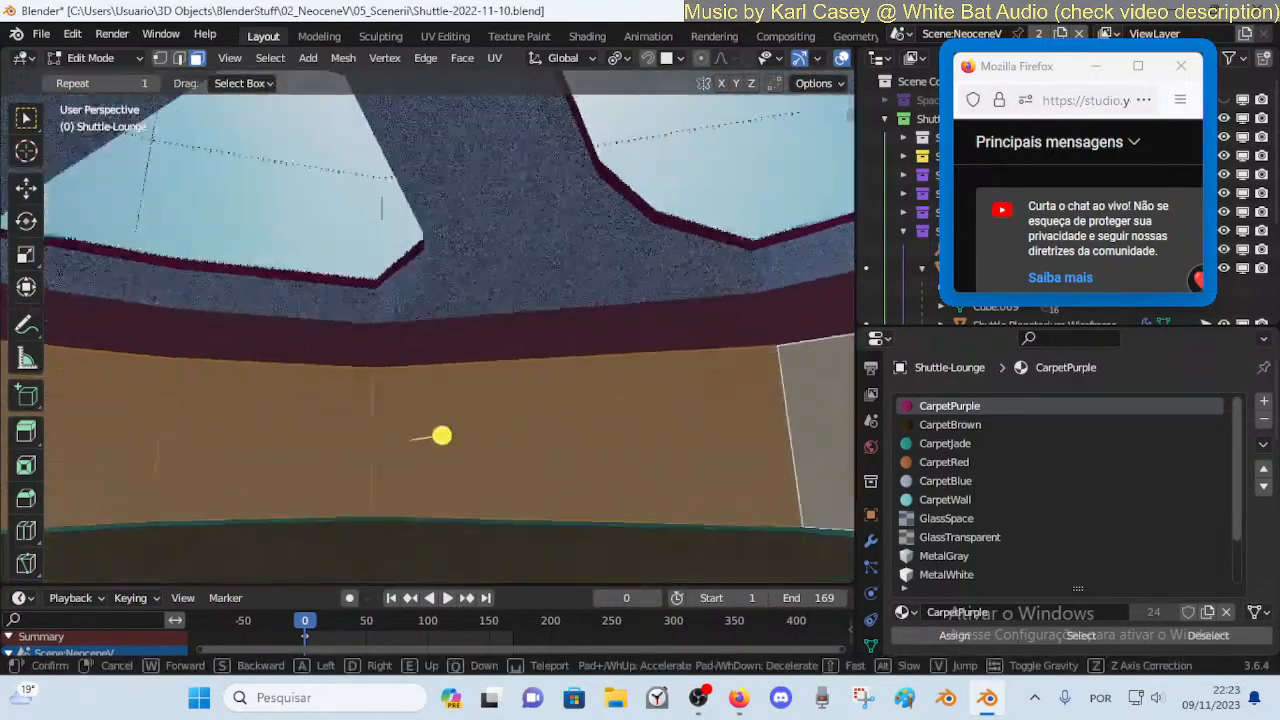
{"action": "key", "text": "s"}
{"action": "key", "text": "d"}
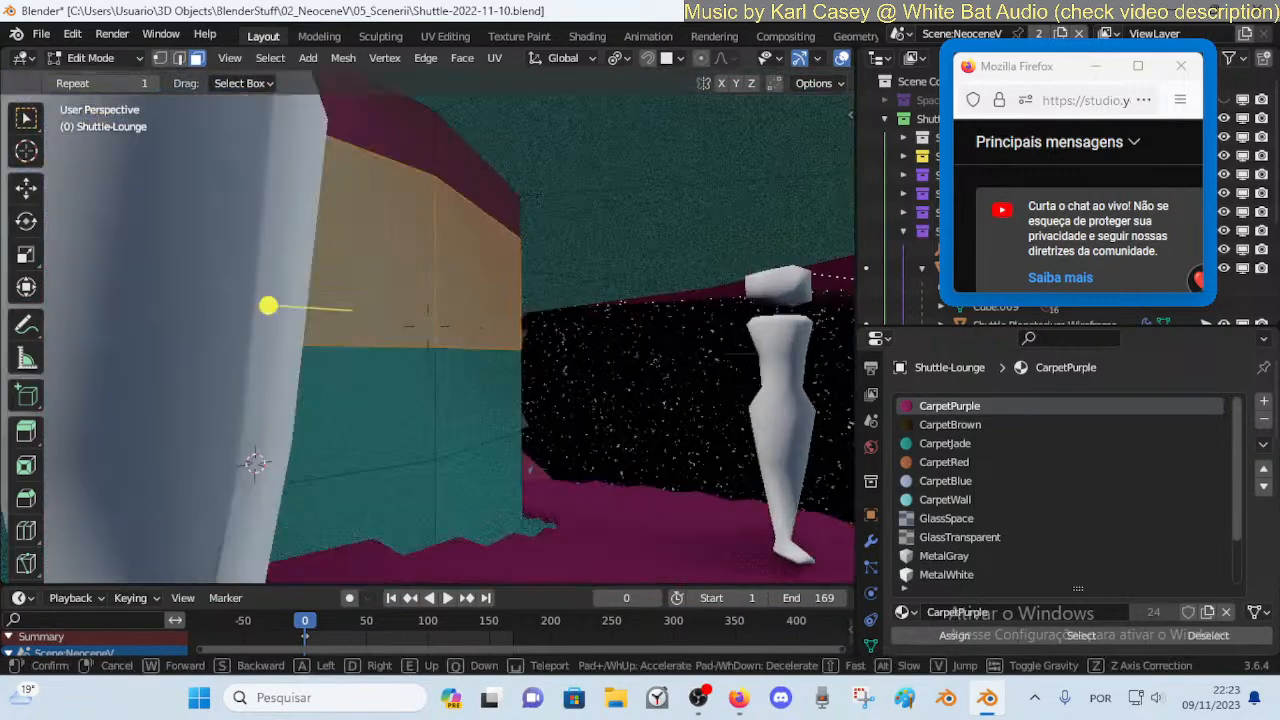
{"action": "key", "text": "d"}
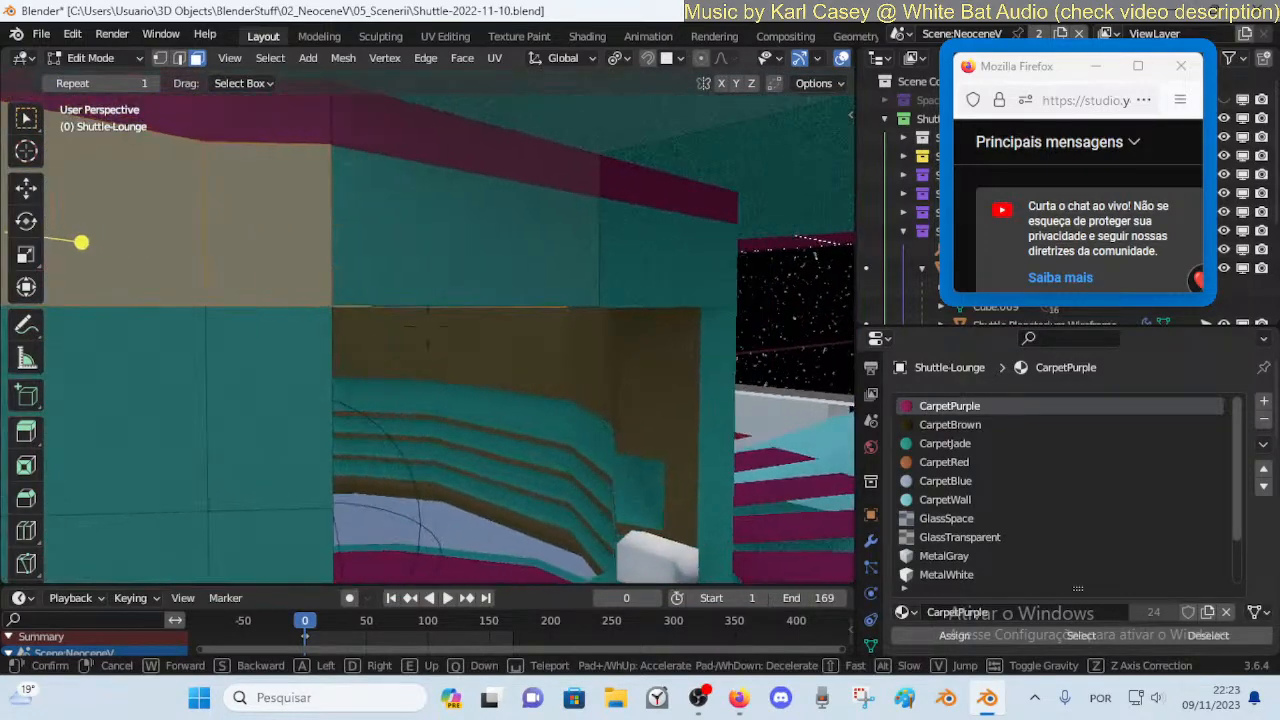
{"action": "key", "text": "d"}
{"action": "left_click", "coordinate": [542, 444]}
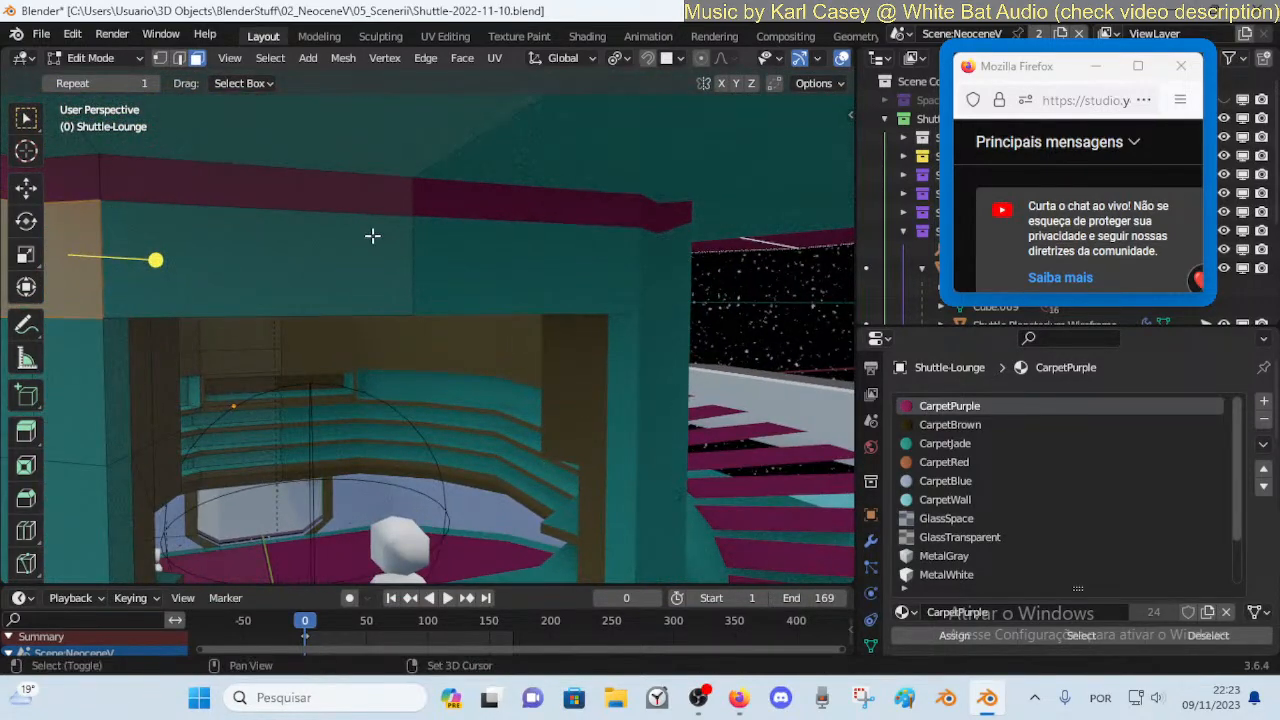
{"action": "left_click", "coordinate": [372, 235], "text": "shift"}
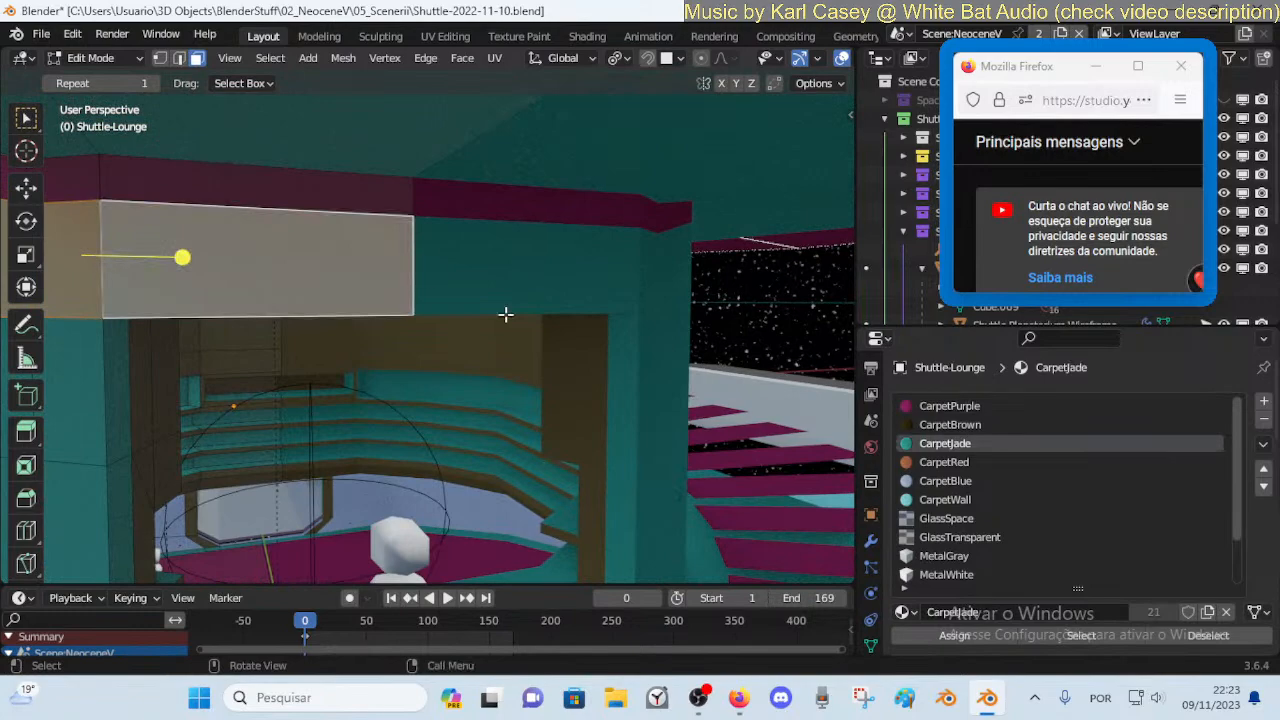
{"action": "left_click", "coordinate": [950, 406]}
{"action": "left_click", "coordinate": [954, 635]}
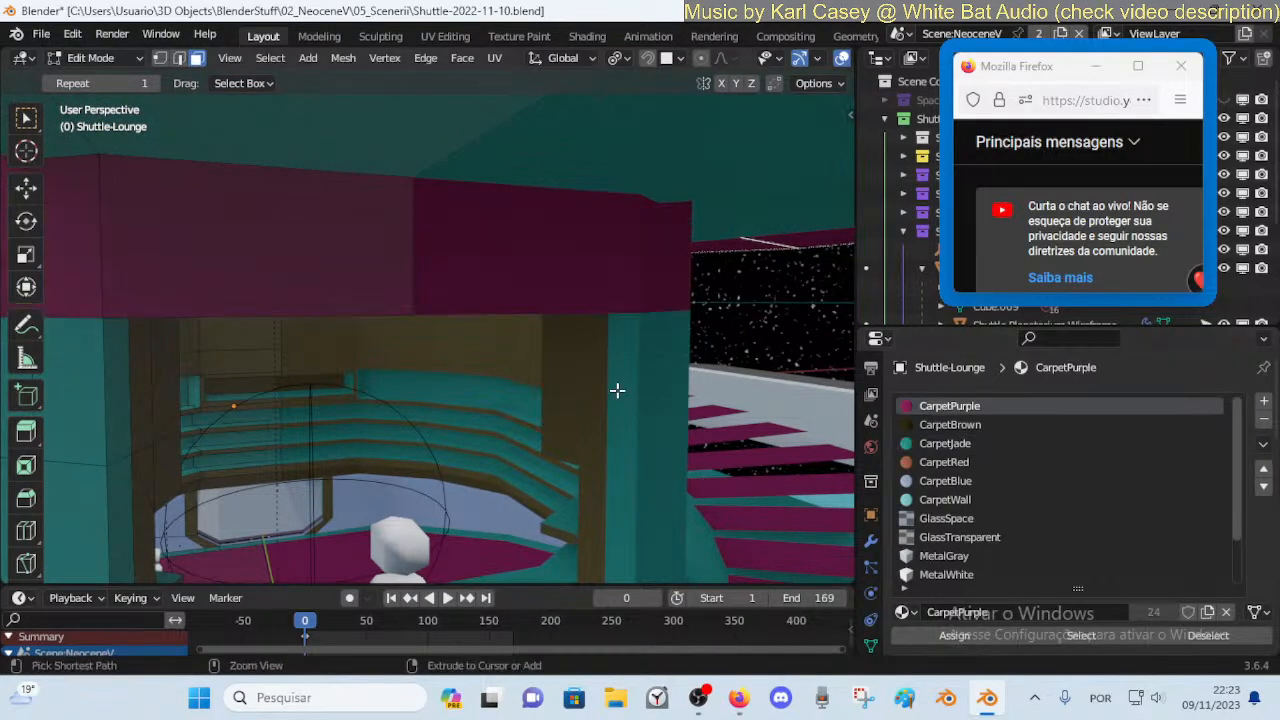
Inspect the recoloured wall and doorway from several sides in Object Mode, and return to Edit Mode
{"action": "key", "text": "Tab"}
{"action": "key", "text": "shift+grave"}
{"action": "key", "text": "s"}
{"action": "key", "text": "w"}
{"action": "key", "text": "w"}
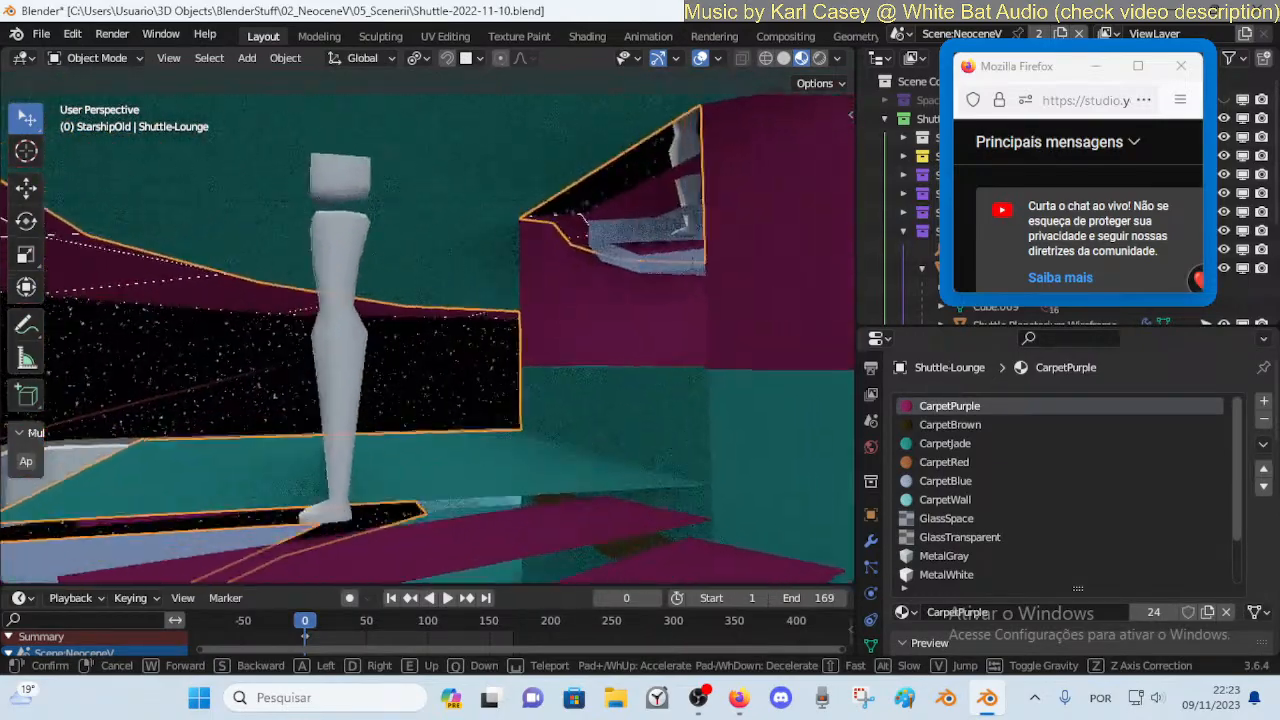
{"action": "key", "text": "w"}
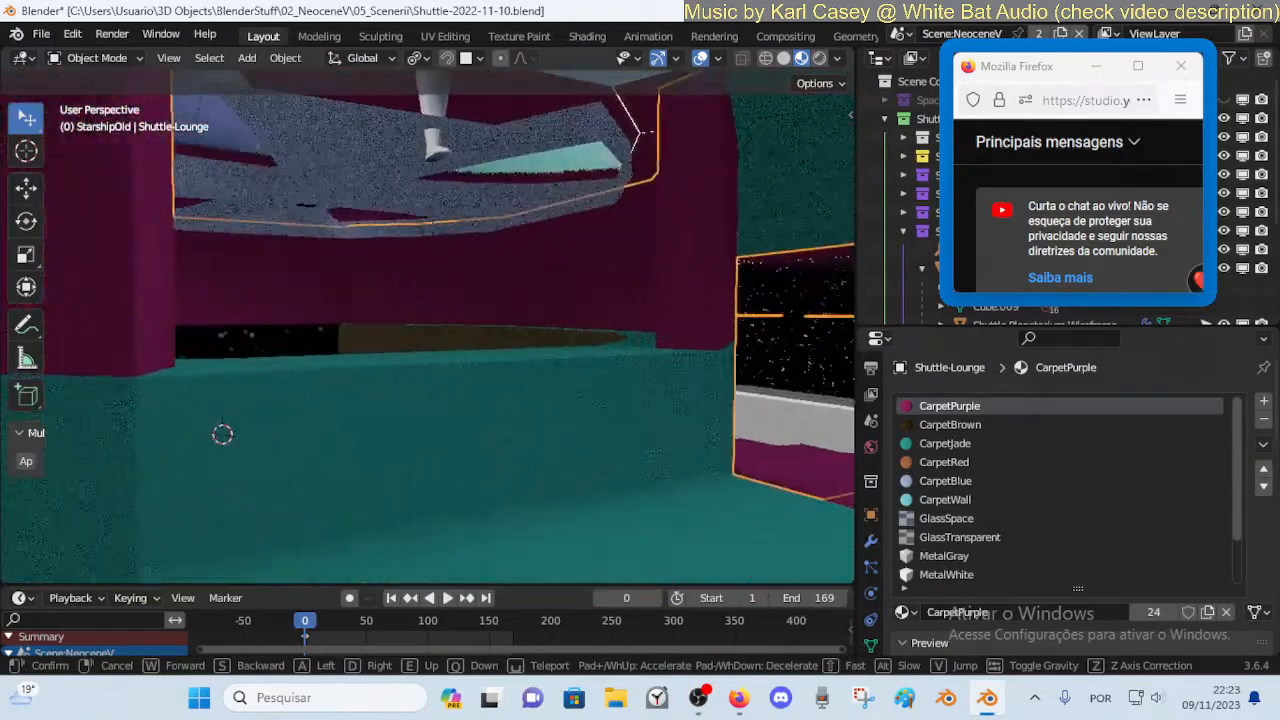
{"action": "key", "text": "w"}
{"action": "key", "text": "w"}
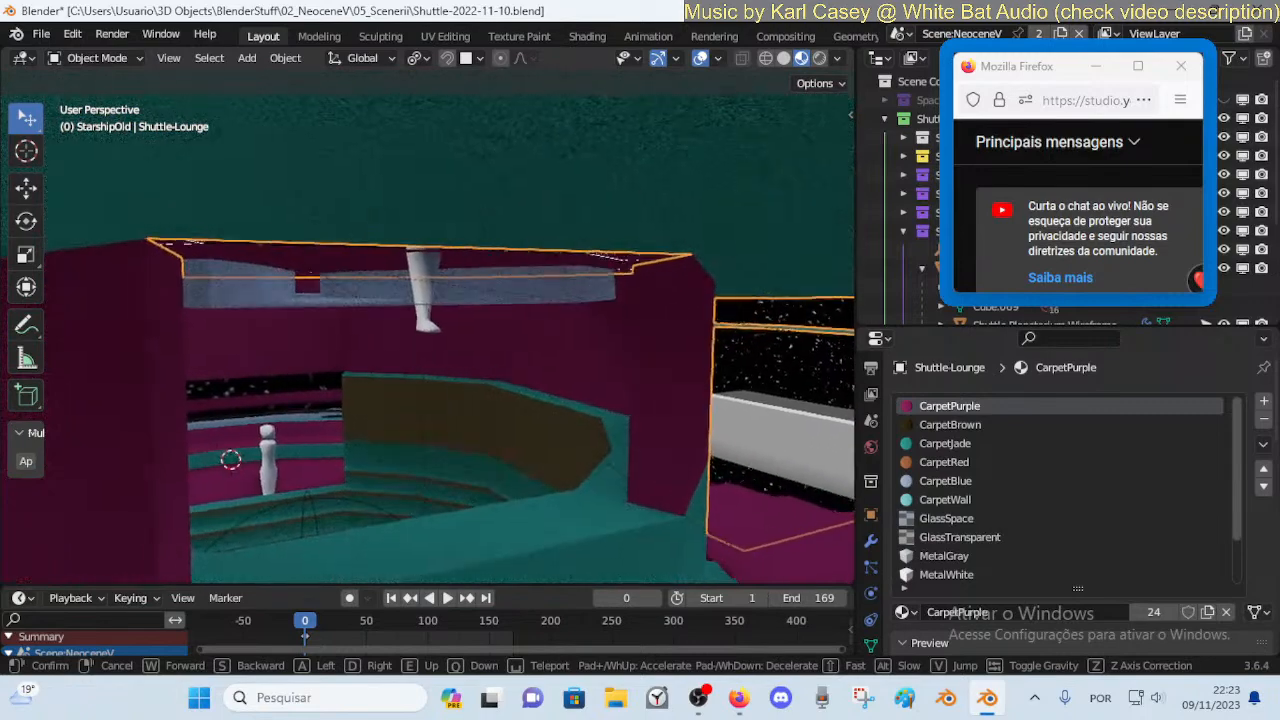
{"action": "left_click", "coordinate": [615, 385]}
{"action": "key", "text": "Tab"}
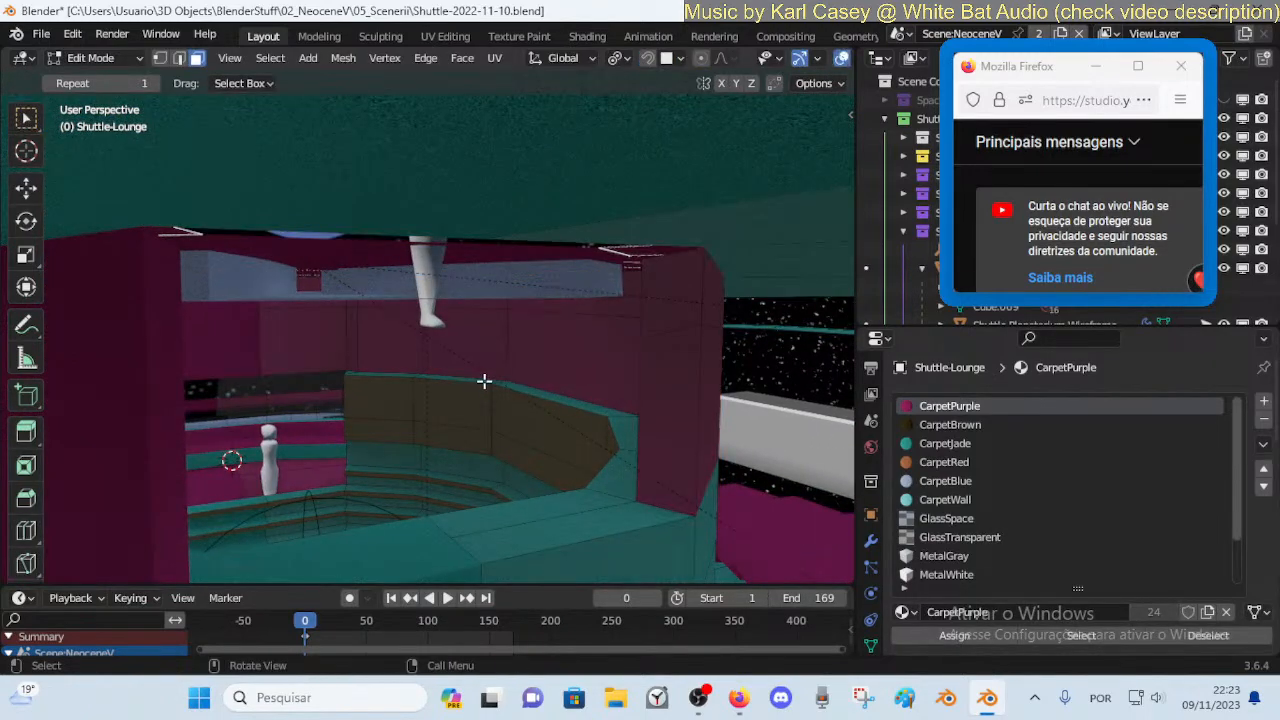
Assign CarpetBrown to the teal ledge face loop running around the top of the stepped seating
{"action": "left_click", "coordinate": [496, 381], "text": "alt"}
{"action": "double_click", "coordinate": [955, 435]}
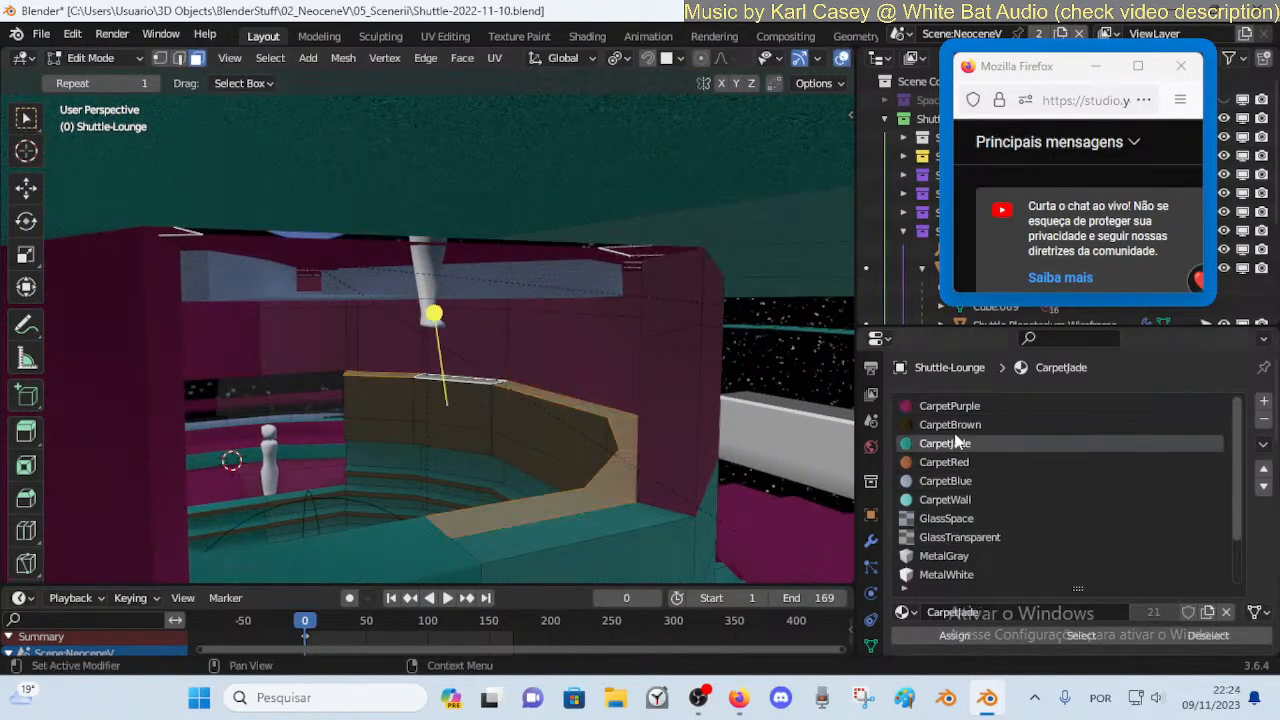
{"action": "left_click", "coordinate": [937, 647]}
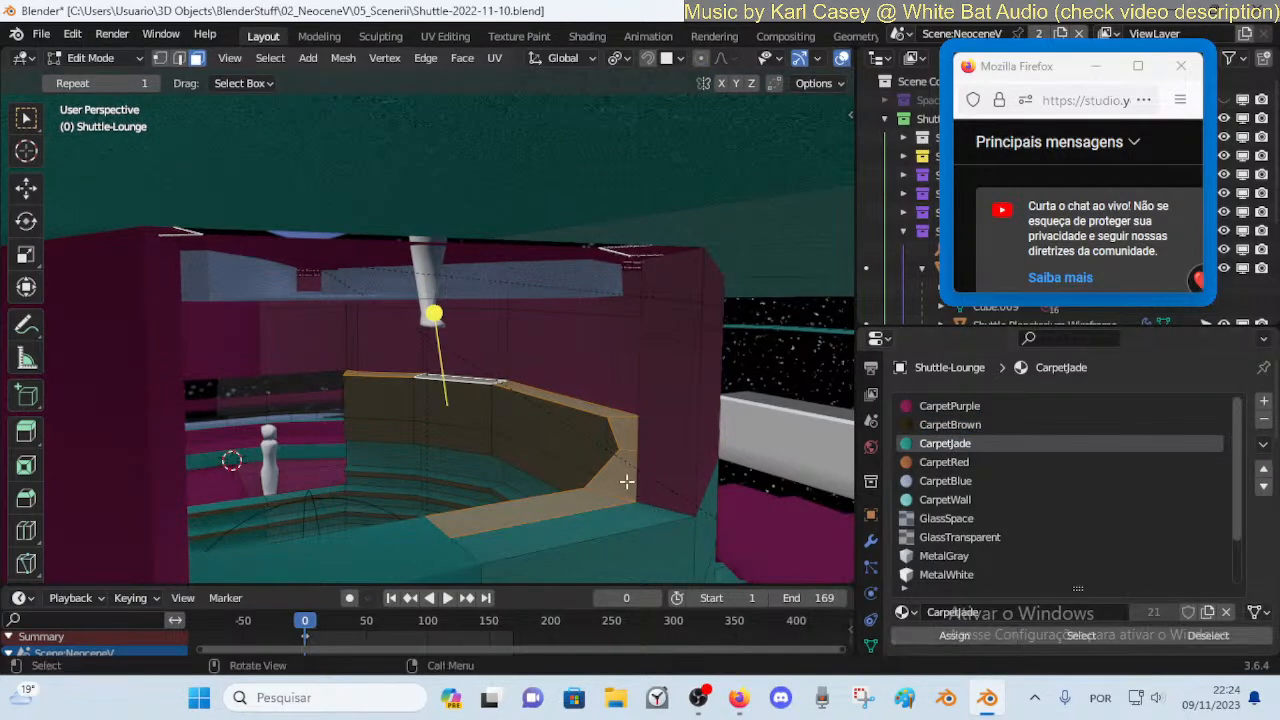
{"action": "left_click", "coordinate": [945, 406]}
{"action": "left_click", "coordinate": [945, 425]}
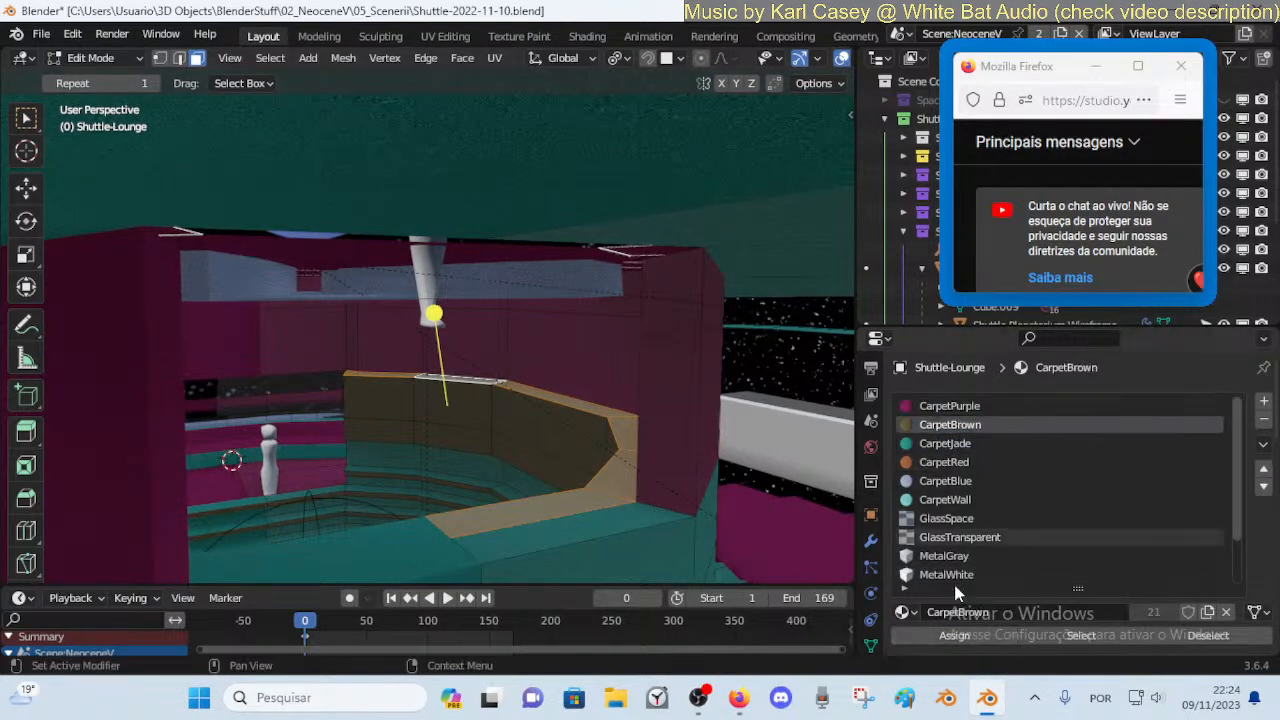
Assign CarpetPurple to the flat ledge face beside the wall's end and save the file
{"action": "left_click", "coordinate": [943, 407]}
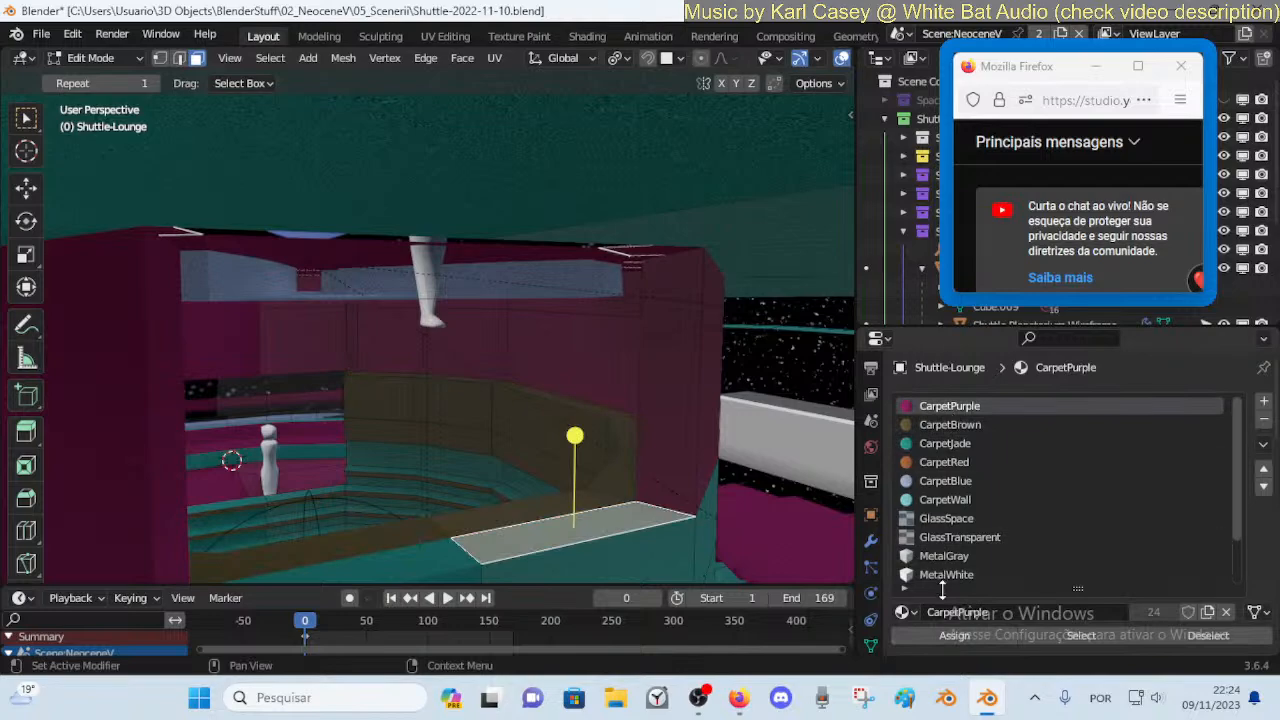
{"action": "left_click", "coordinate": [945, 632]}
{"action": "mouse_move", "coordinate": [667, 365]}
{"action": "middle_mouse_down", "text": "shift"}
{"action": "mouse_move", "coordinate": [648, 400]}
{"action": "mouse_move", "coordinate": [660, 370]}
{"action": "middle_mouse_up", "text": "shift"}
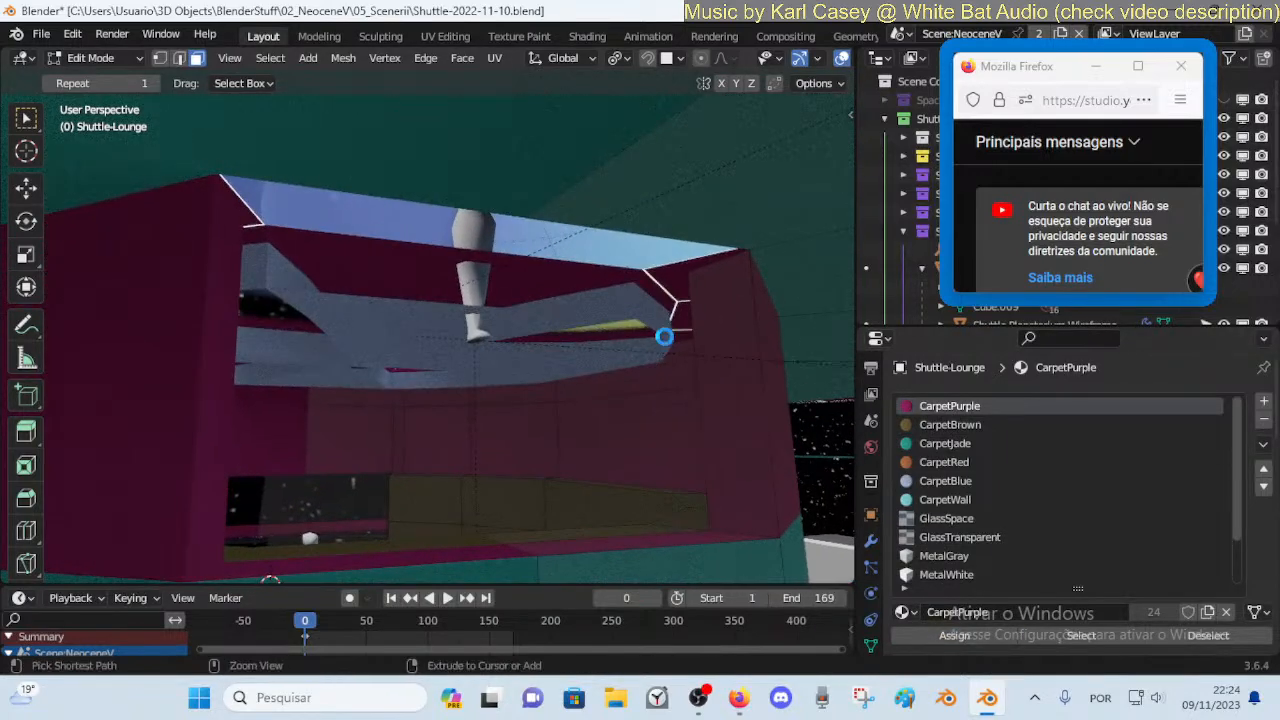
{"action": "key", "text": "ctrl+s"}
Move the wall's top corner vertices along global X to the mirror centre, closing the gap below the ceiling
{"action": "key", "text": "2"}
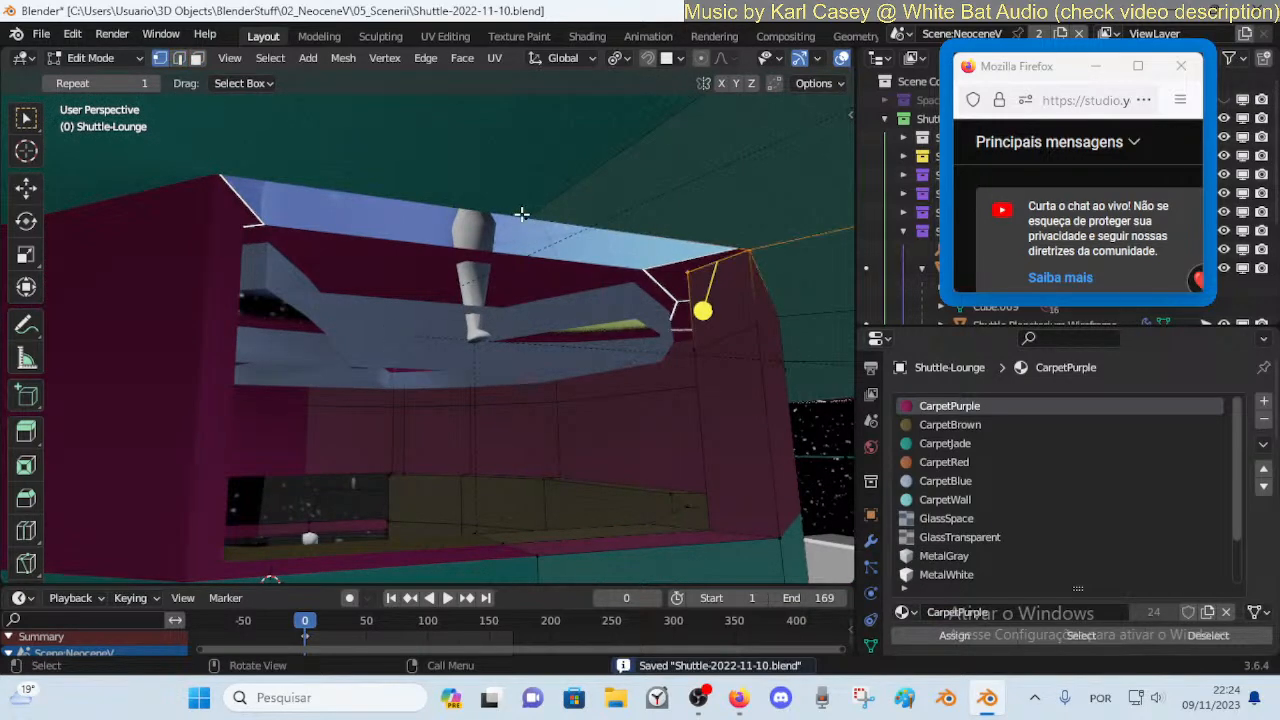
{"action": "key", "text": "g"}
{"action": "key", "text": "x"}
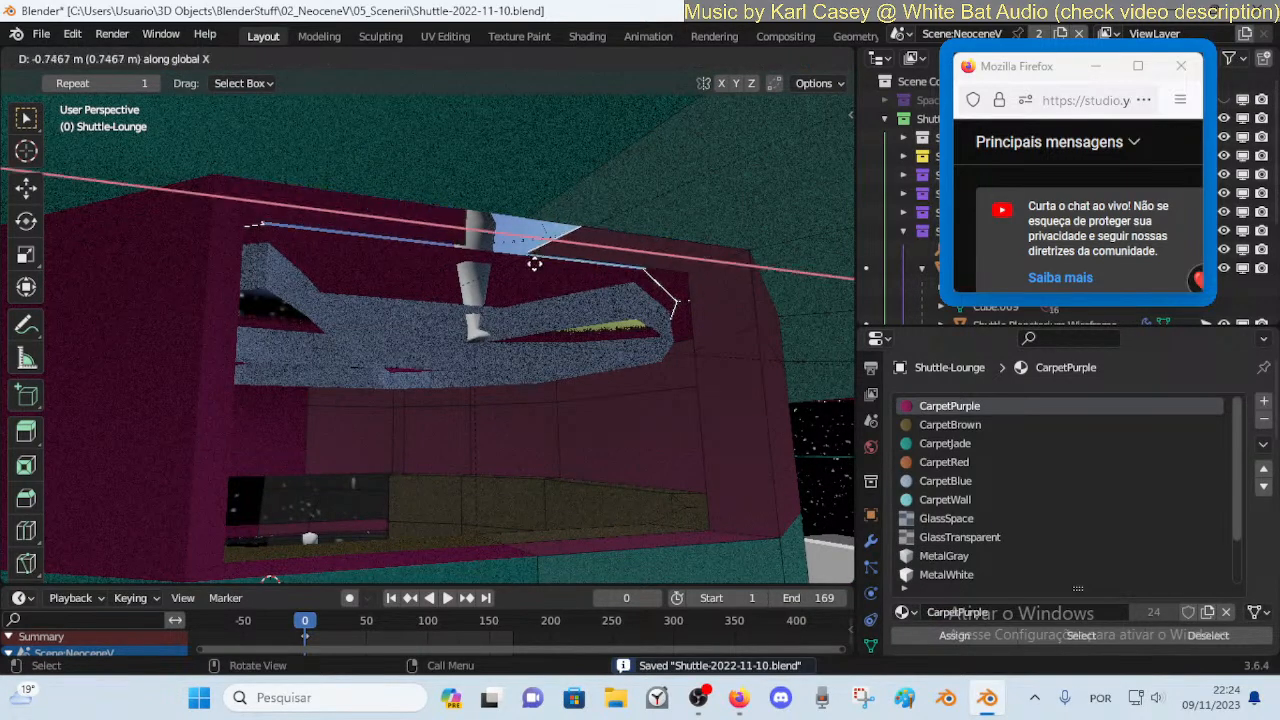
{"action": "left_click", "coordinate": [416, 260]}
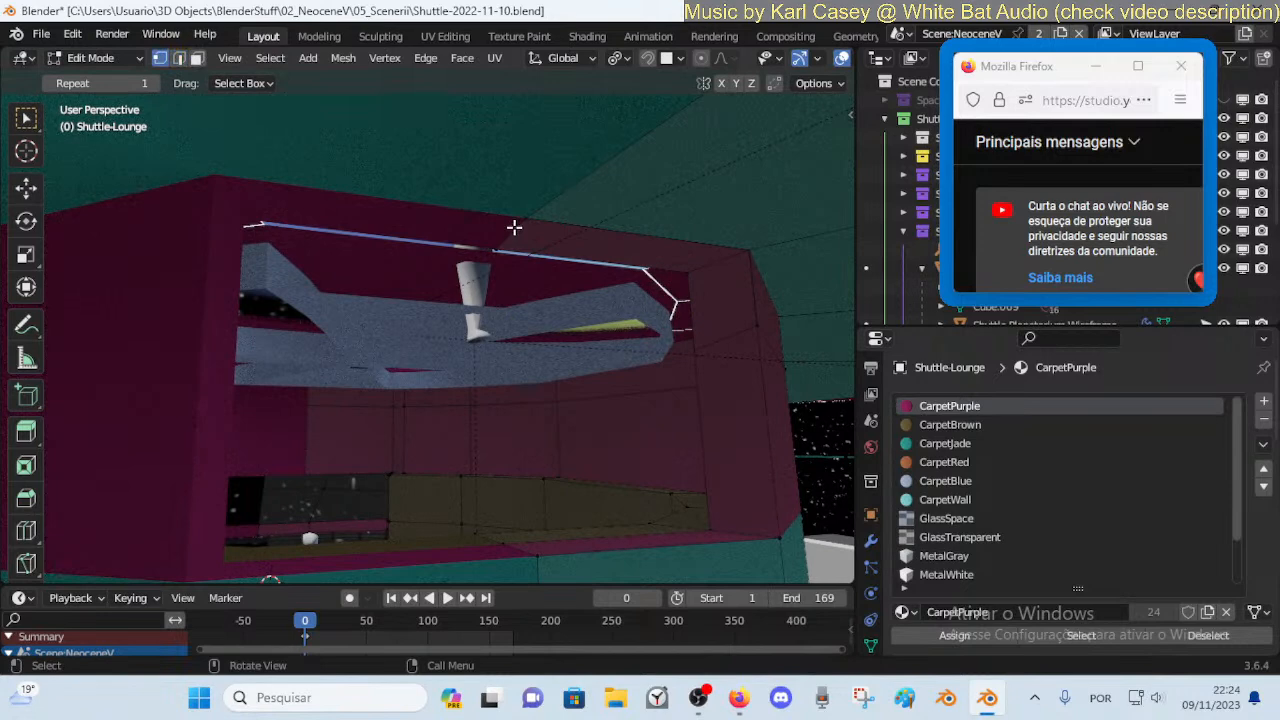
Select the whole lounge mesh and merge its vertices By Distance
{"action": "key", "text": "a"}
{"action": "key", "text": "m"}
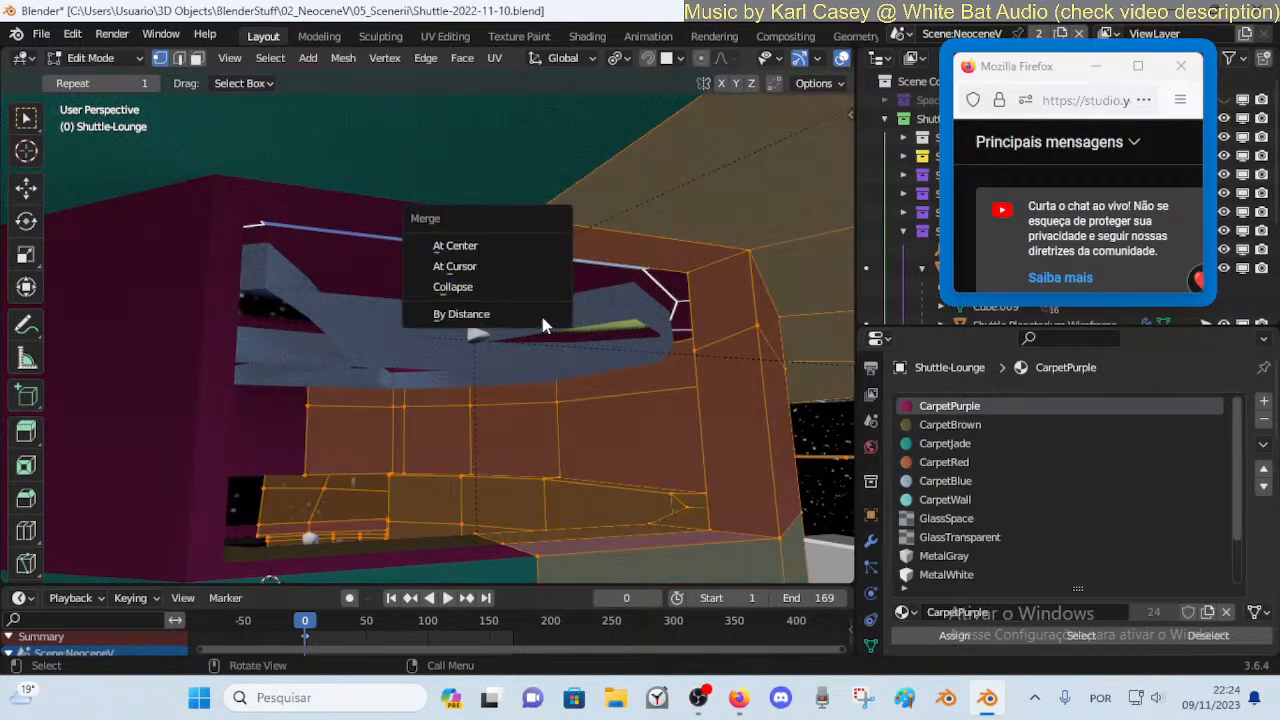
{"action": "left_click", "coordinate": [548, 316]}
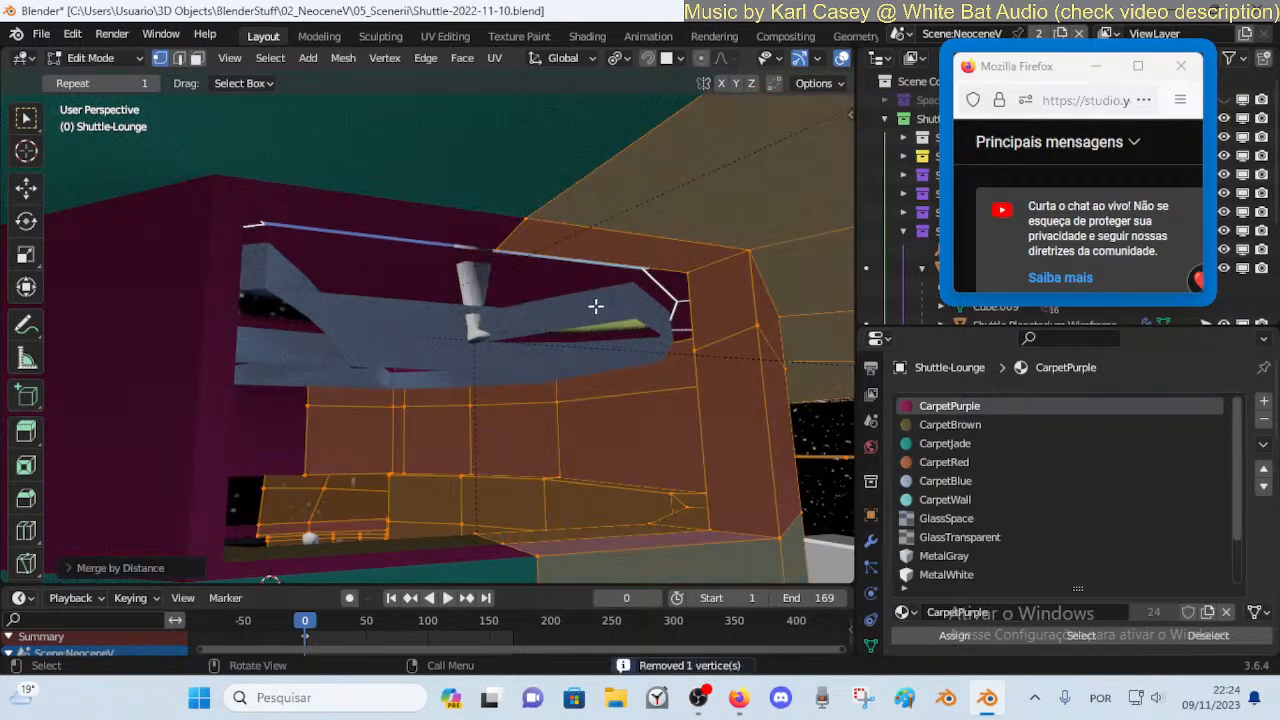
Leave mesh editing and move the dummy beneath the ceiling opening up onto the purple planetarium floor beside the sphere
{"action": "middle_click_drag", "start_coordinate": [595, 305], "coordinate": [570, 230]}
{"action": "key", "text": "Tab"}
{"action": "key", "text": "shift+grave"}
{"action": "key", "text": "w"}
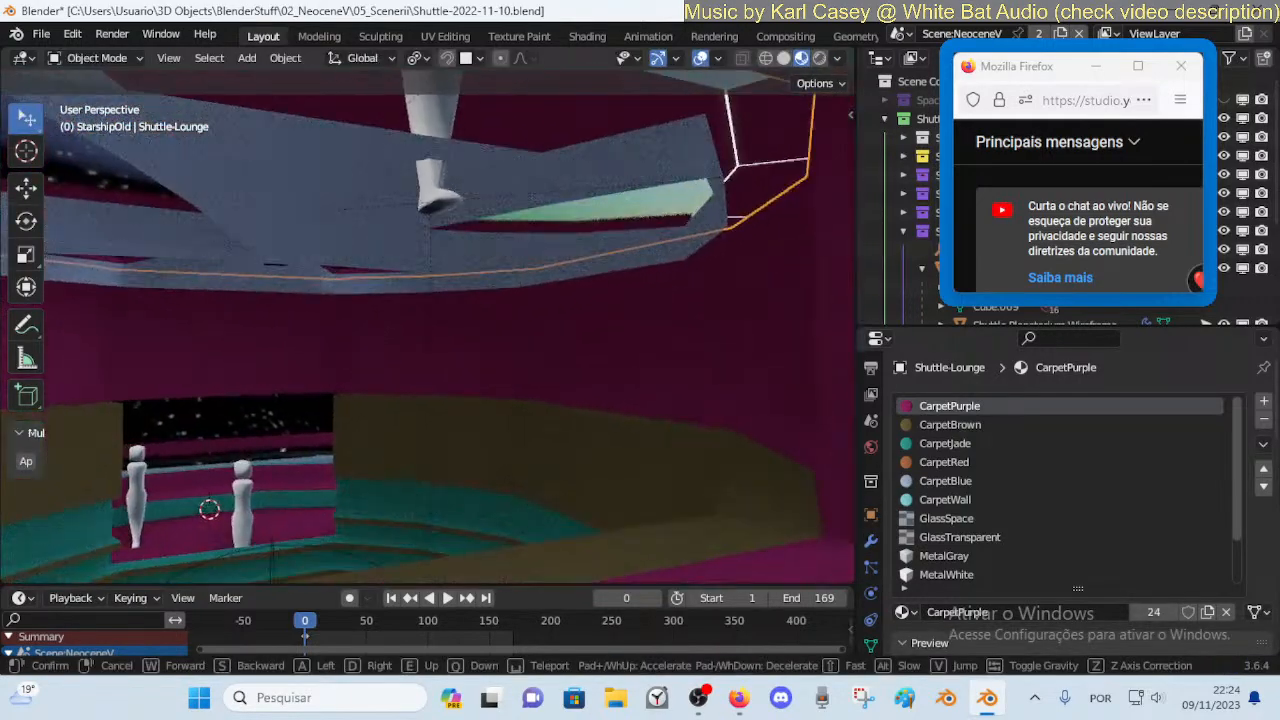
{"action": "key", "text": "w"}
{"action": "left_click", "coordinate": [569, 242]}
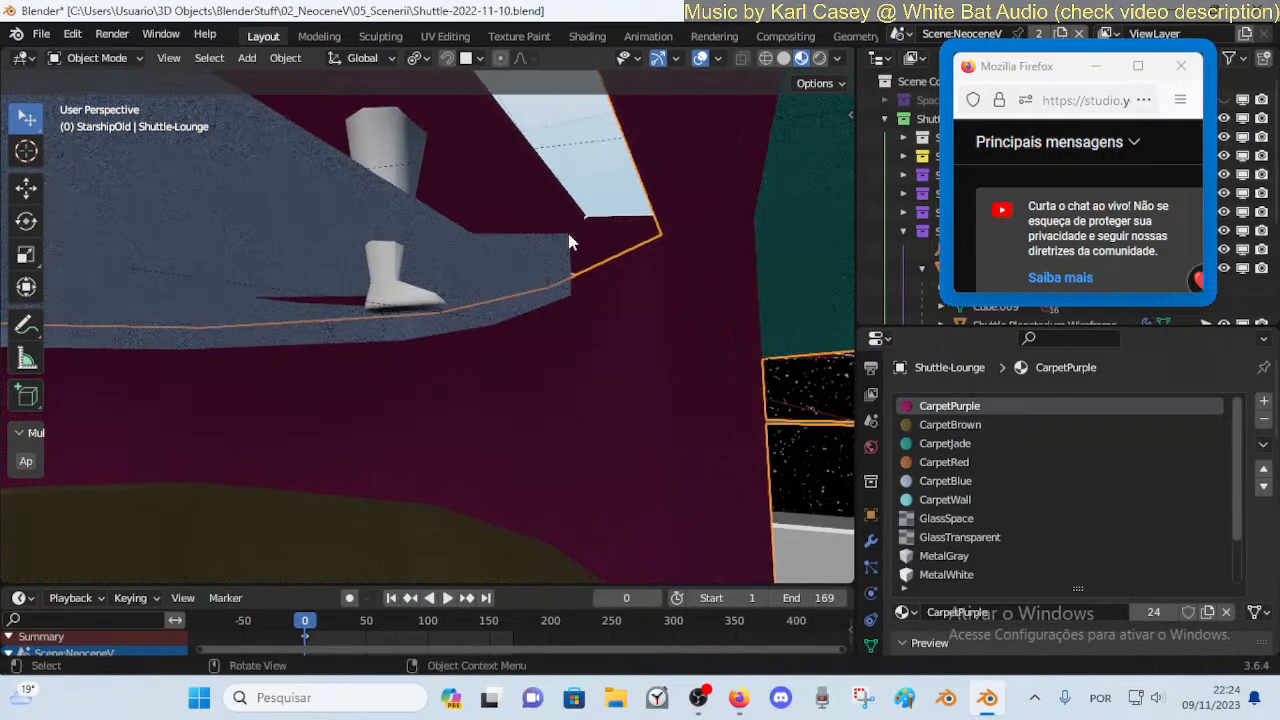
{"action": "left_click", "coordinate": [585, 226]}
{"action": "left_click", "coordinate": [417, 259]}
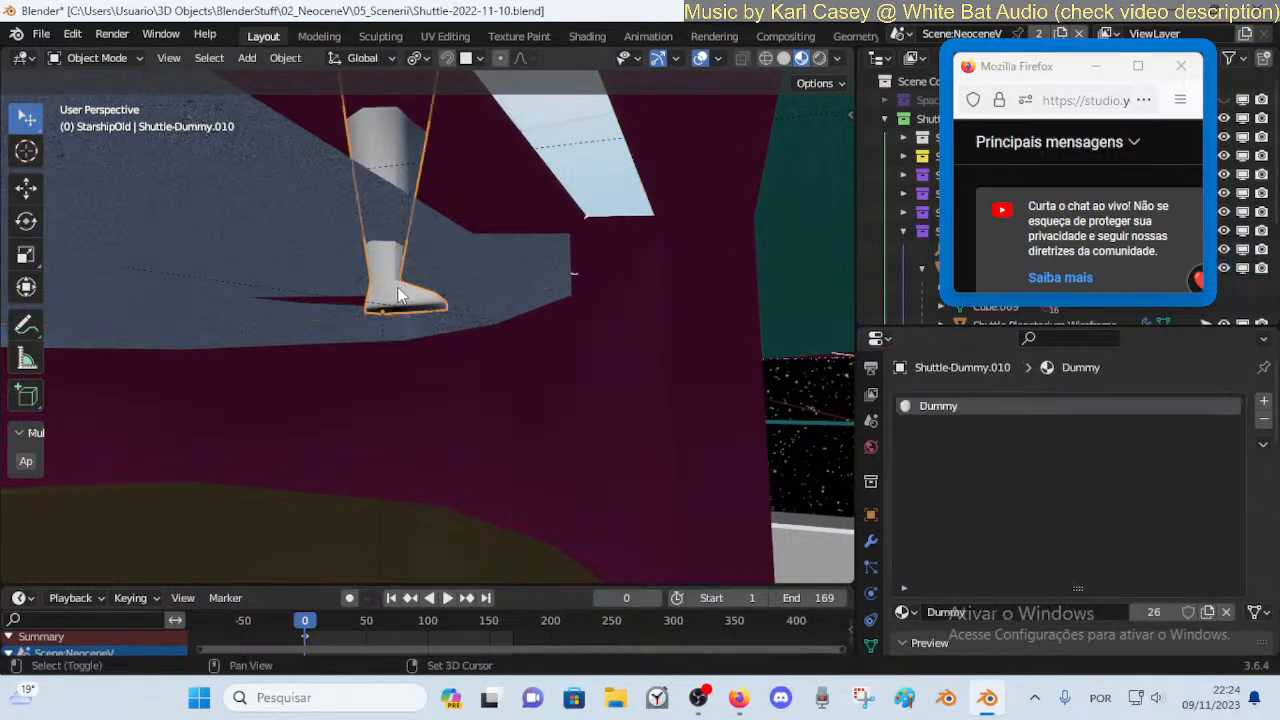
{"action": "key", "text": "shift+grave"}
{"action": "key", "text": "e"}
{"action": "key", "text": "s"}
{"action": "left_click", "coordinate": [397, 296]}
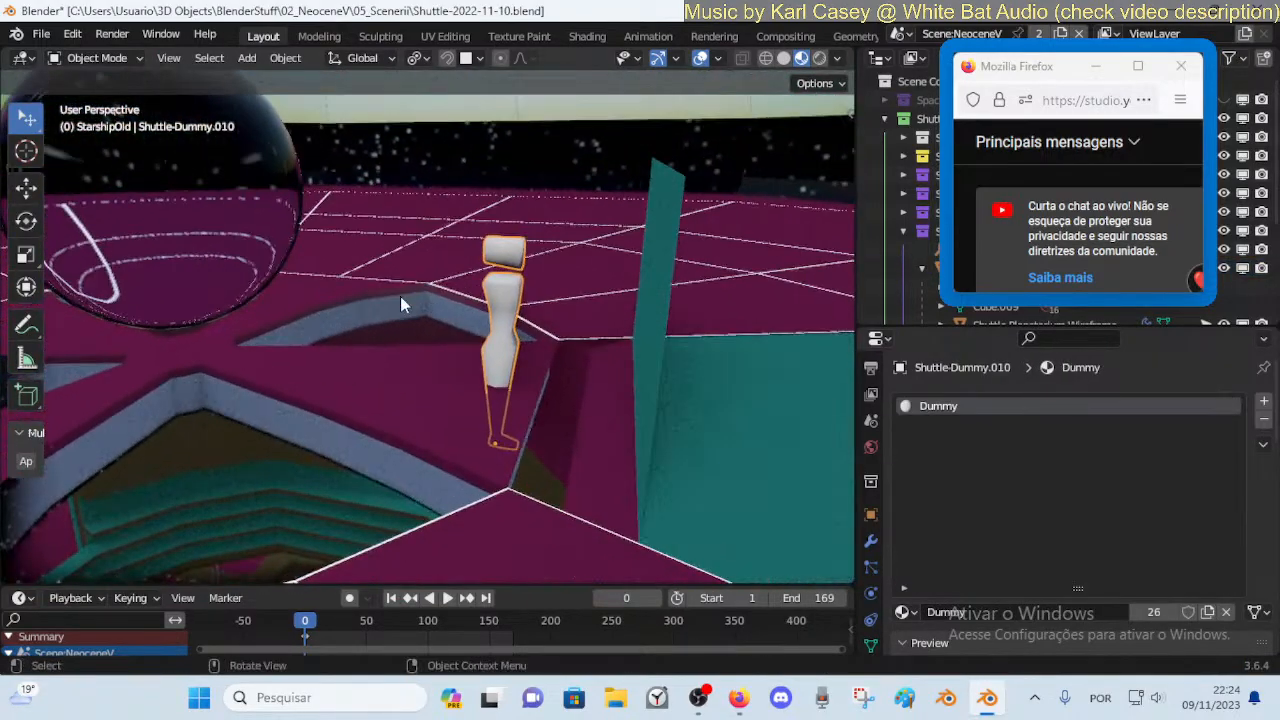
{"action": "key", "text": "g"}
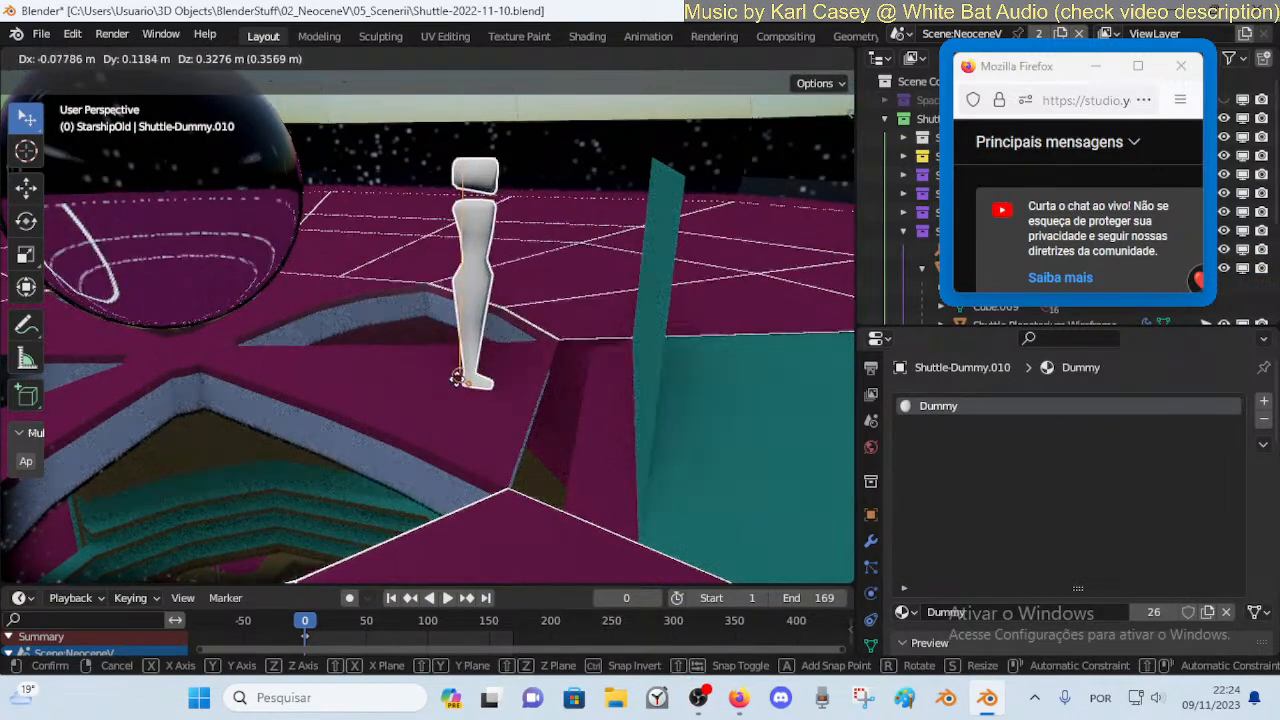
{"action": "left_click", "coordinate": [457, 400]}
Delete the two stacked teal wall faces of the Shuttle-Lounge mesh that stand above the planetarium floor beside the dummy
{"action": "key", "text": "shift+grave"}
{"action": "key", "text": "w"}
{"action": "key", "text": "q"}
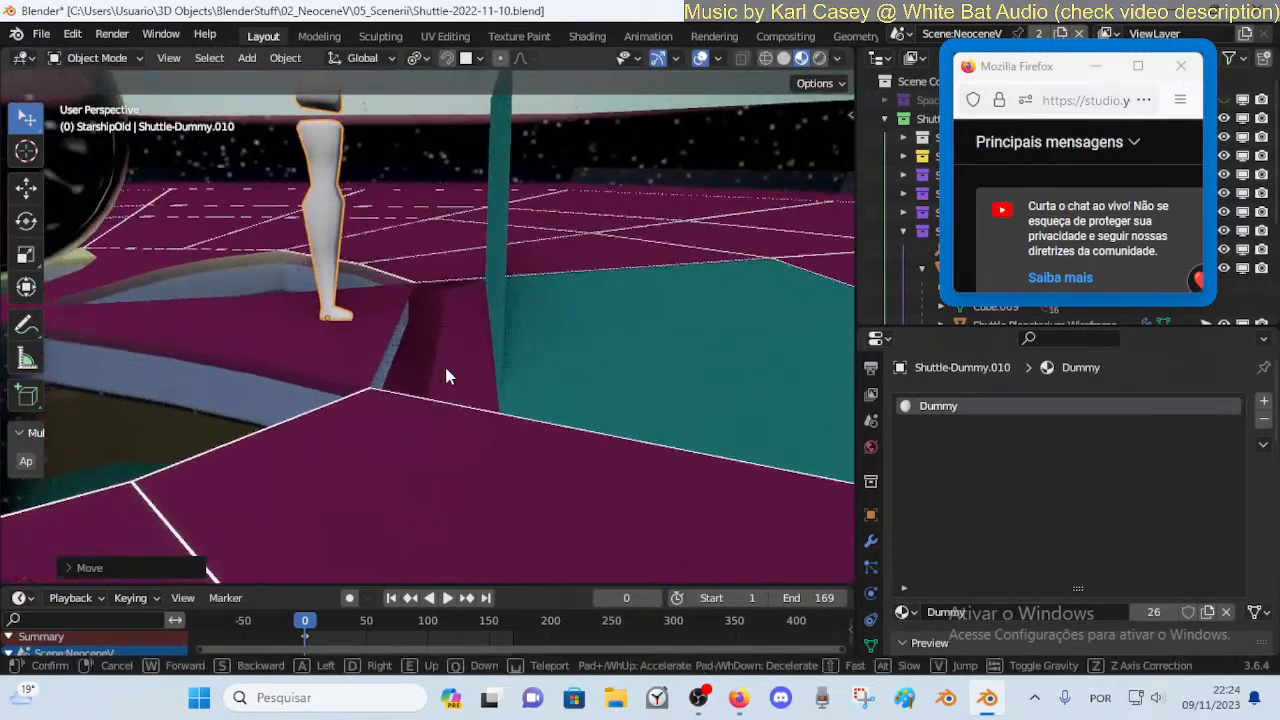
{"action": "left_click", "coordinate": [588, 354]}
{"action": "left_click", "coordinate": [588, 358]}
{"action": "key", "text": "Tab"}
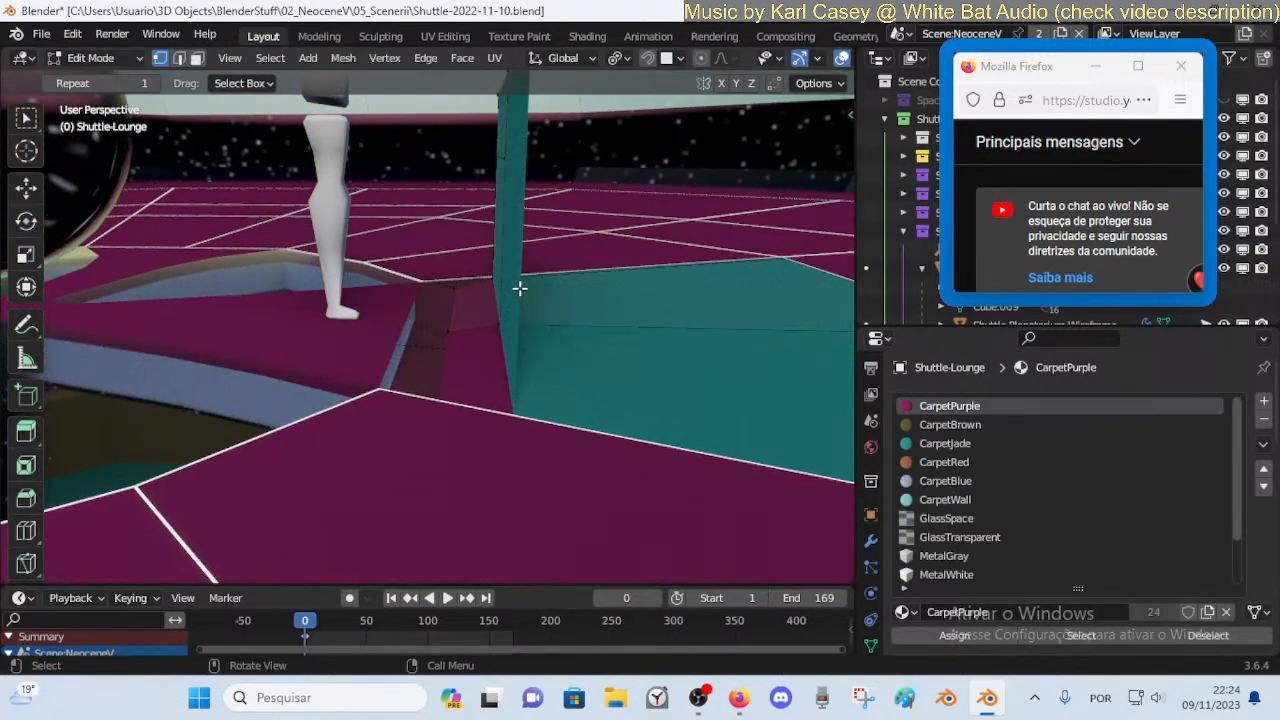
{"action": "key", "text": "shift+grave"}
{"action": "key", "text": "s"}
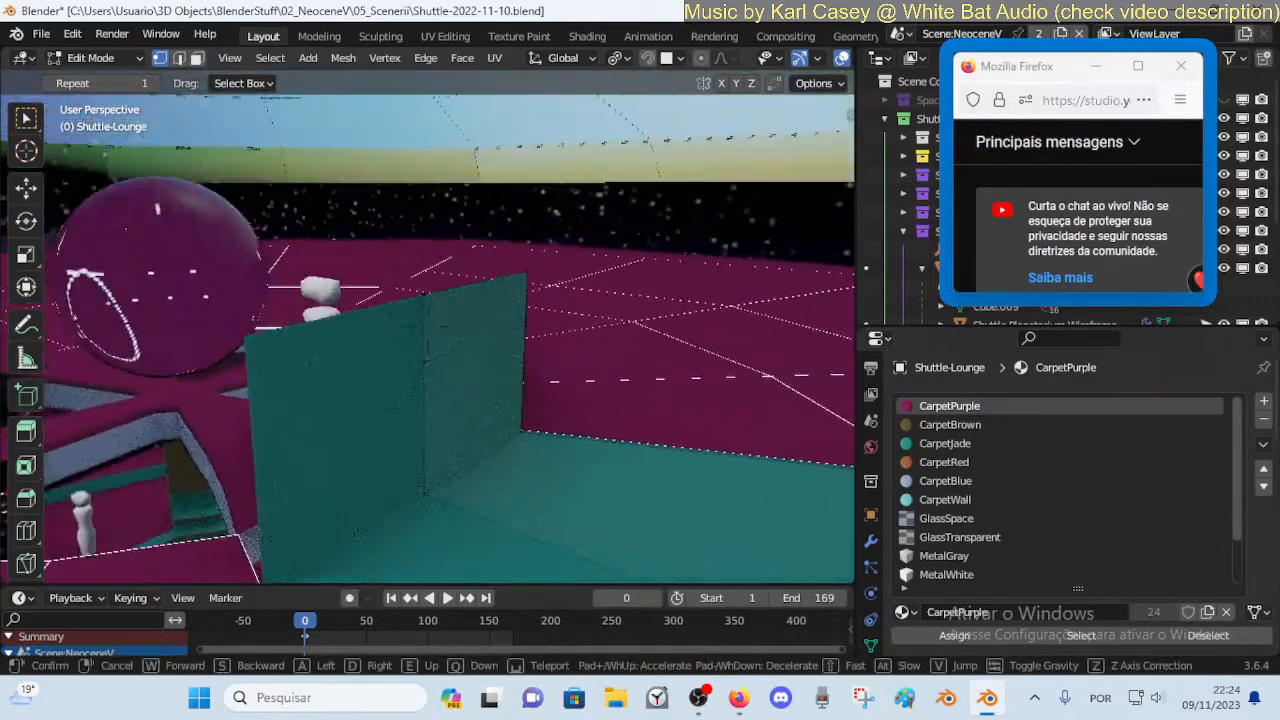
{"action": "key", "text": "q"}
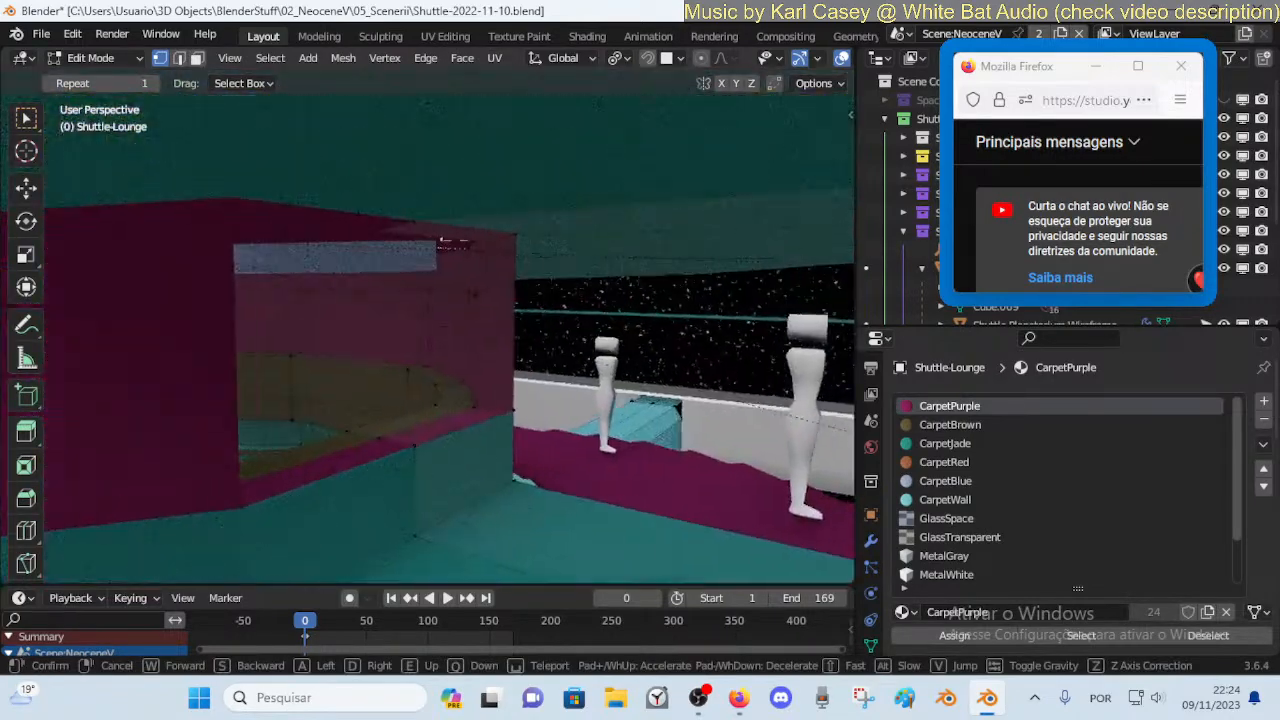
{"action": "key", "text": "e"}
{"action": "left_click", "coordinate": [520, 289]}
{"action": "key", "text": "3"}
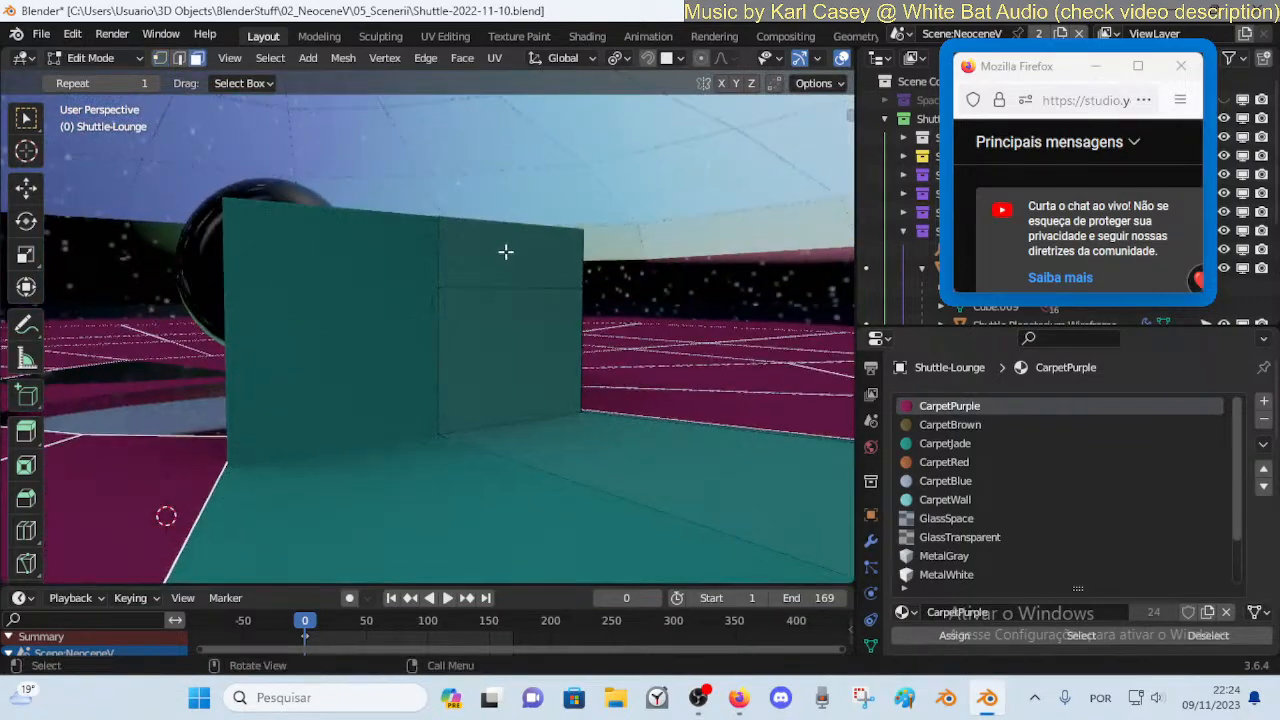
{"action": "left_click", "coordinate": [505, 252]}
{"action": "left_click", "coordinate": [517, 340], "text": "shift"}
{"action": "key", "text": "x"}
{"action": "left_click", "coordinate": [515, 342]}
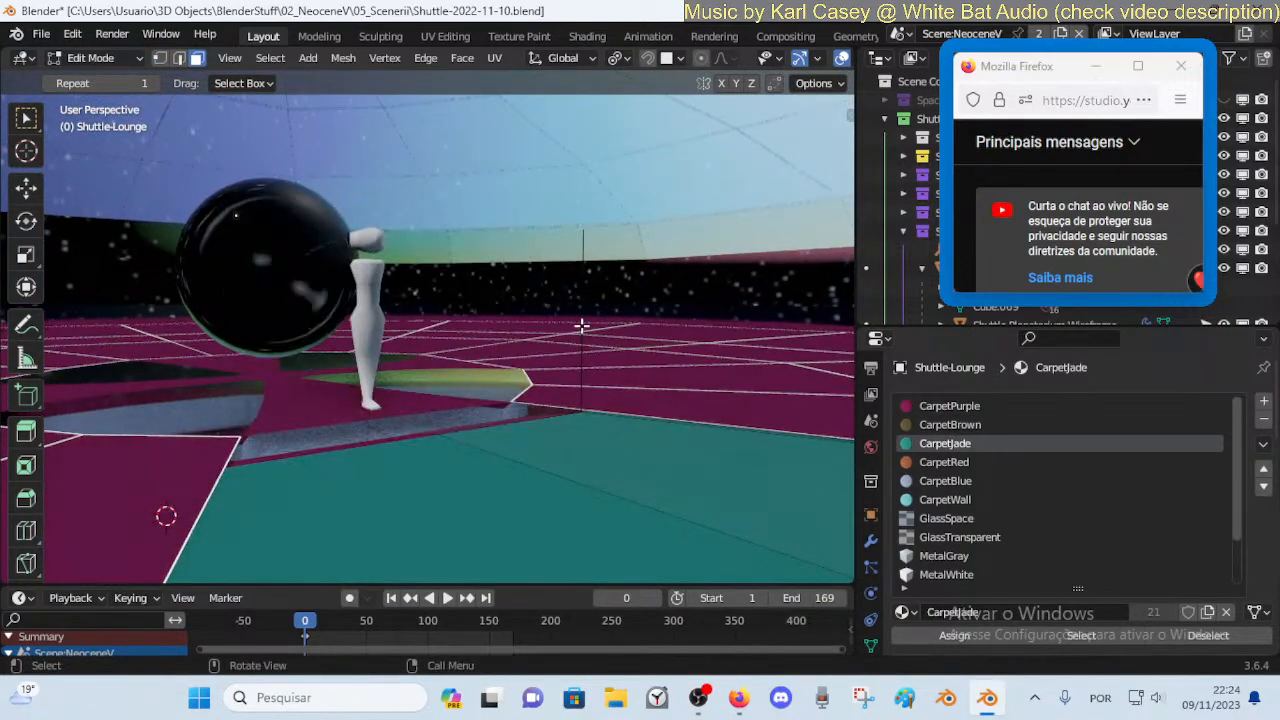
Delete the loose vertical edges left in the lounge mesh where the teal wall stood
{"action": "key", "text": "2"}
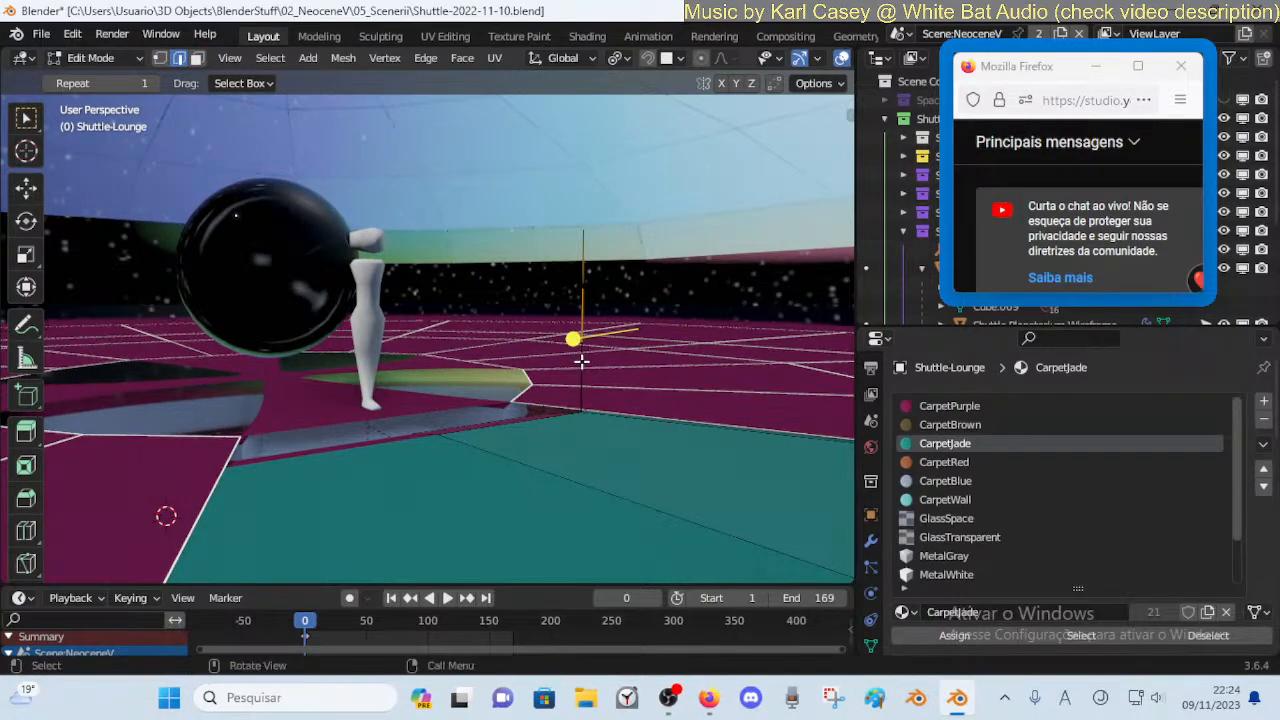
{"action": "key", "text": "x"}
{"action": "left_click", "coordinate": [583, 266]}
{"action": "key", "text": "Tab"}
{"action": "key", "text": "Tab"}
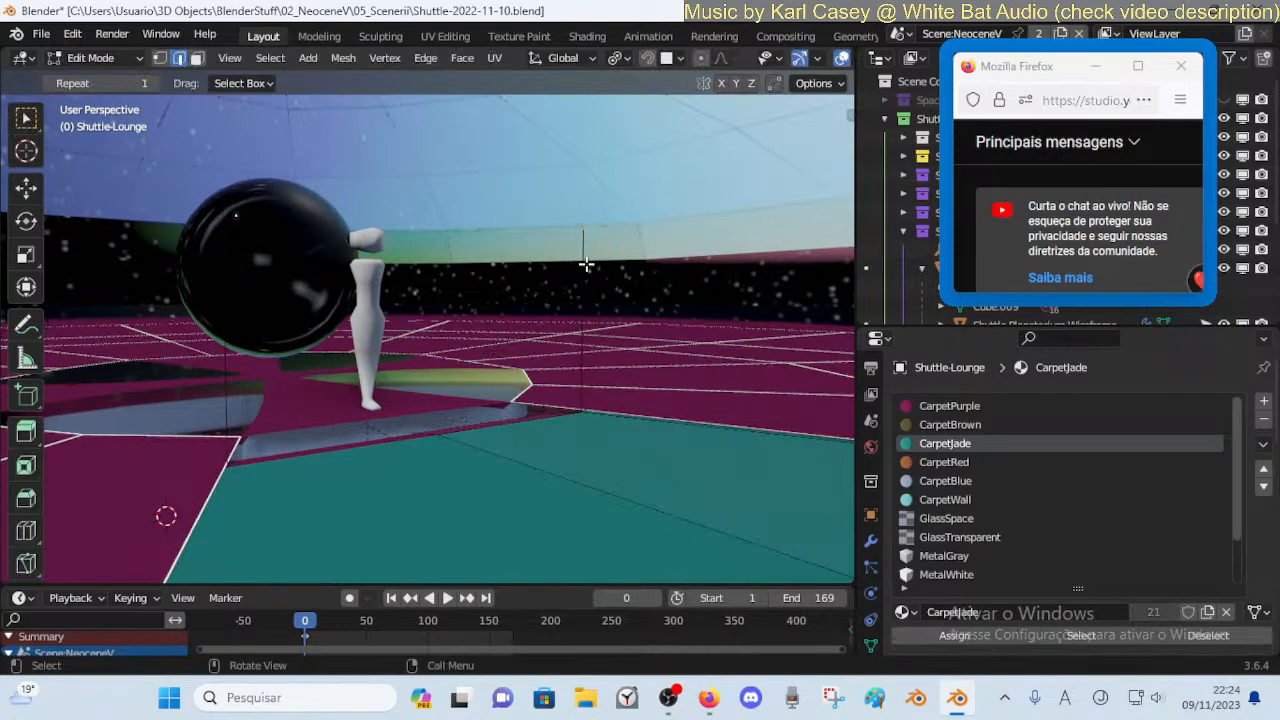
{"action": "key", "text": "x"}
{"action": "left_click", "coordinate": [582, 368]}
{"action": "left_click", "coordinate": [590, 346]}
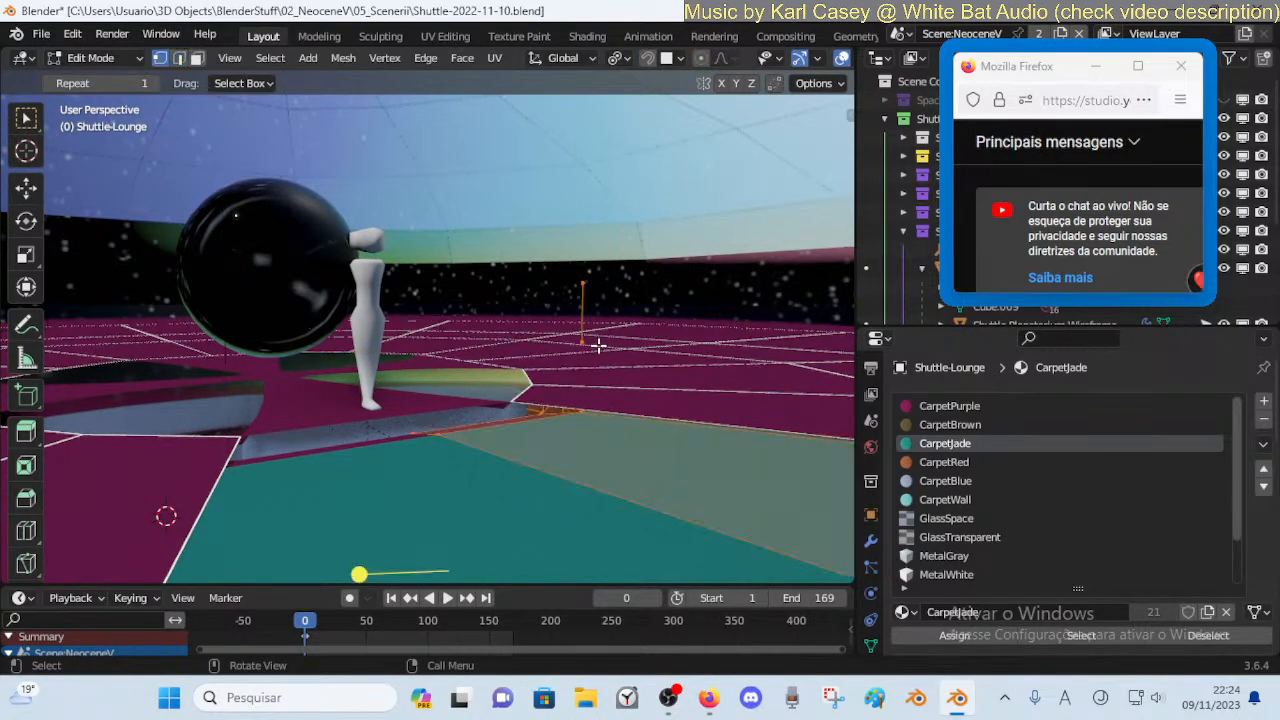
{"action": "key", "text": "x"}
{"action": "left_click", "coordinate": [582, 302]}
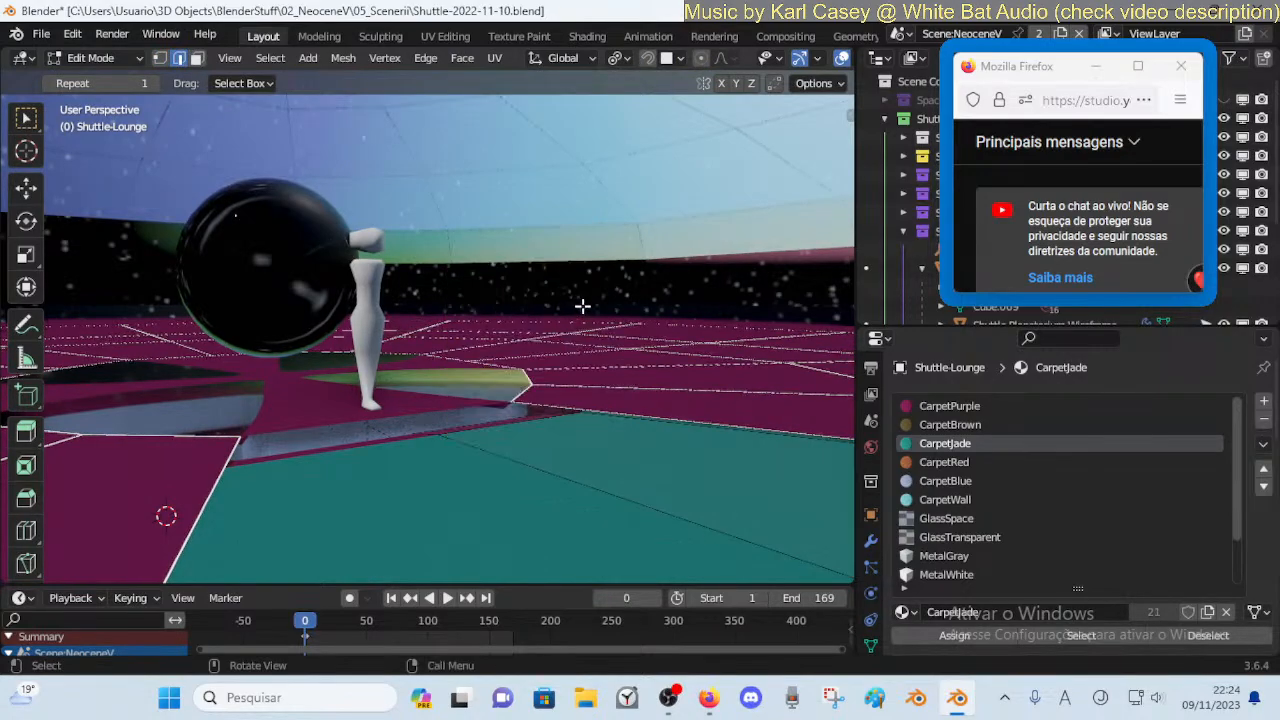
{"action": "left_click", "coordinate": [598, 346]}
Inspect the lounge's wall, ceiling trim and stepped seating from outside and inside, as well as the planetarium floor above
{"action": "key", "text": "shift+grave"}
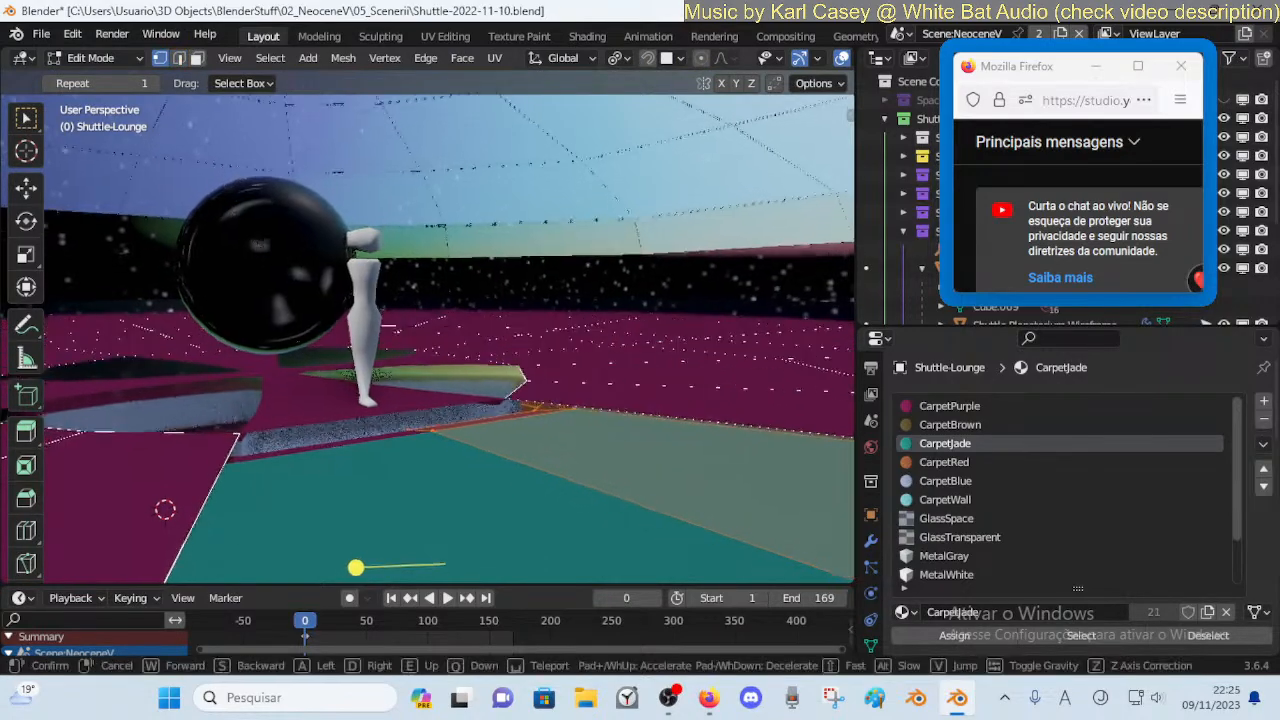
{"action": "key", "text": "w"}
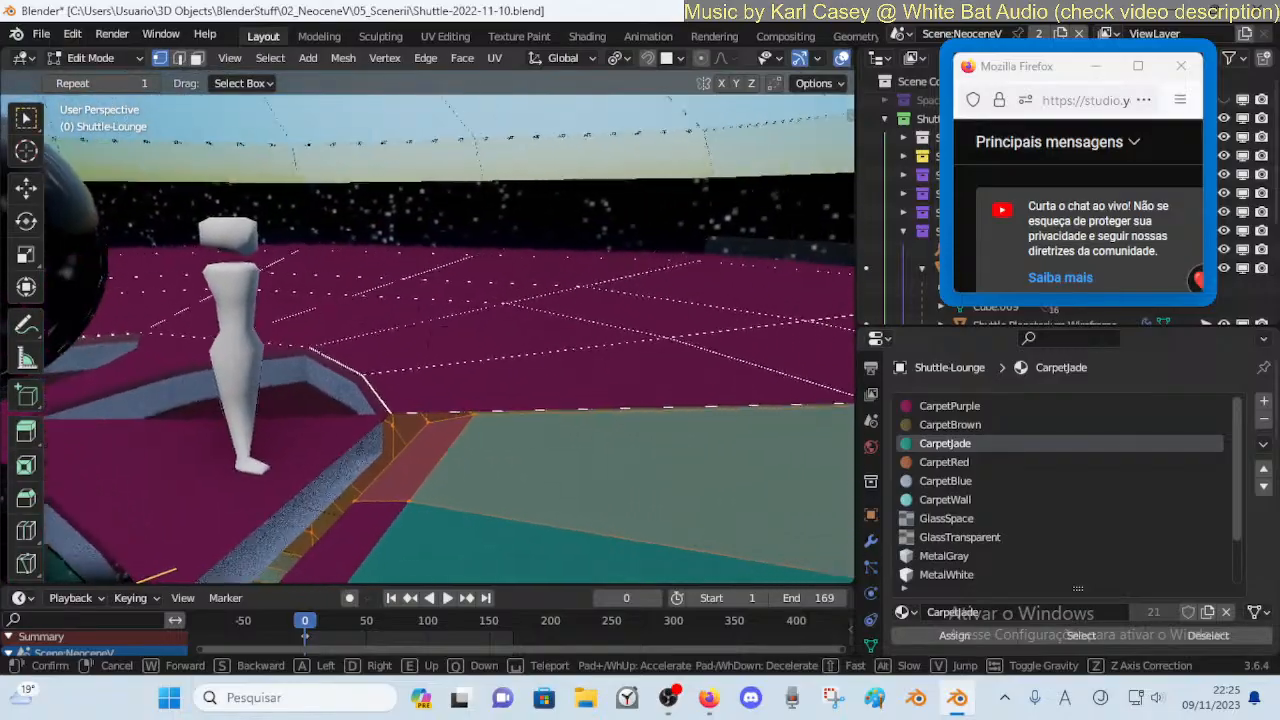
{"action": "key", "text": "s"}
{"action": "key", "text": "a"}
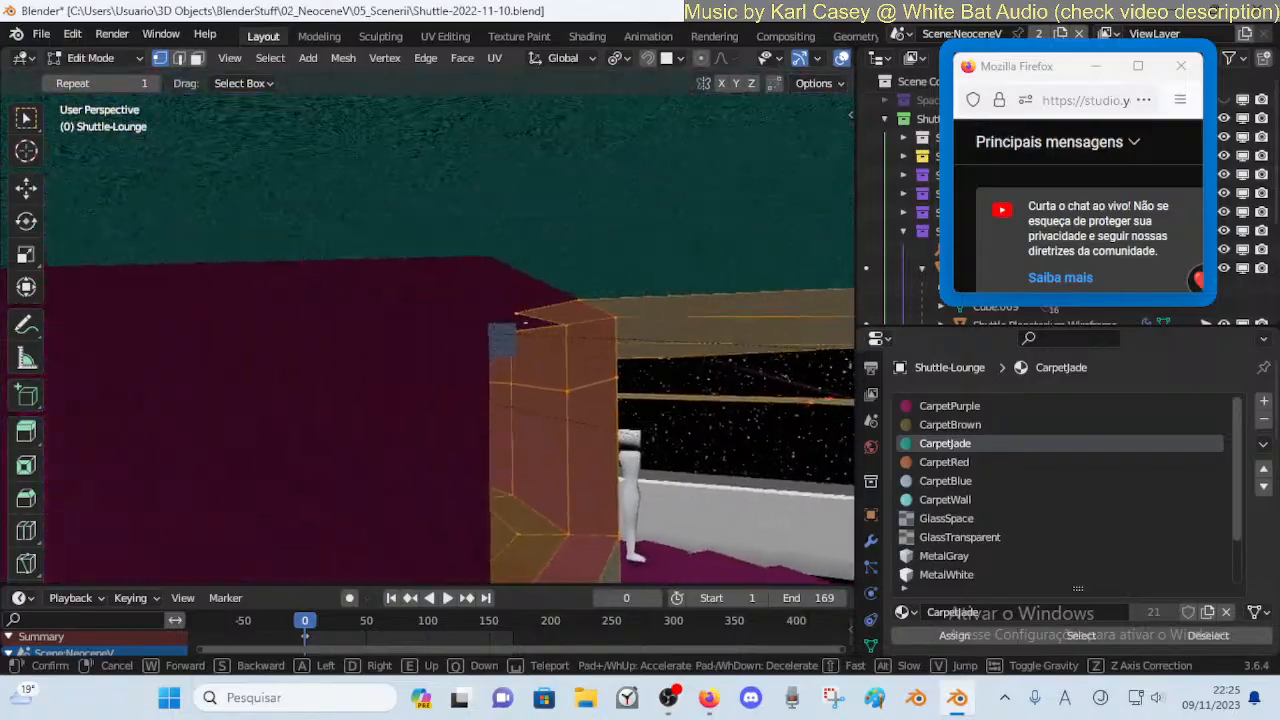
{"action": "key", "text": "w"}
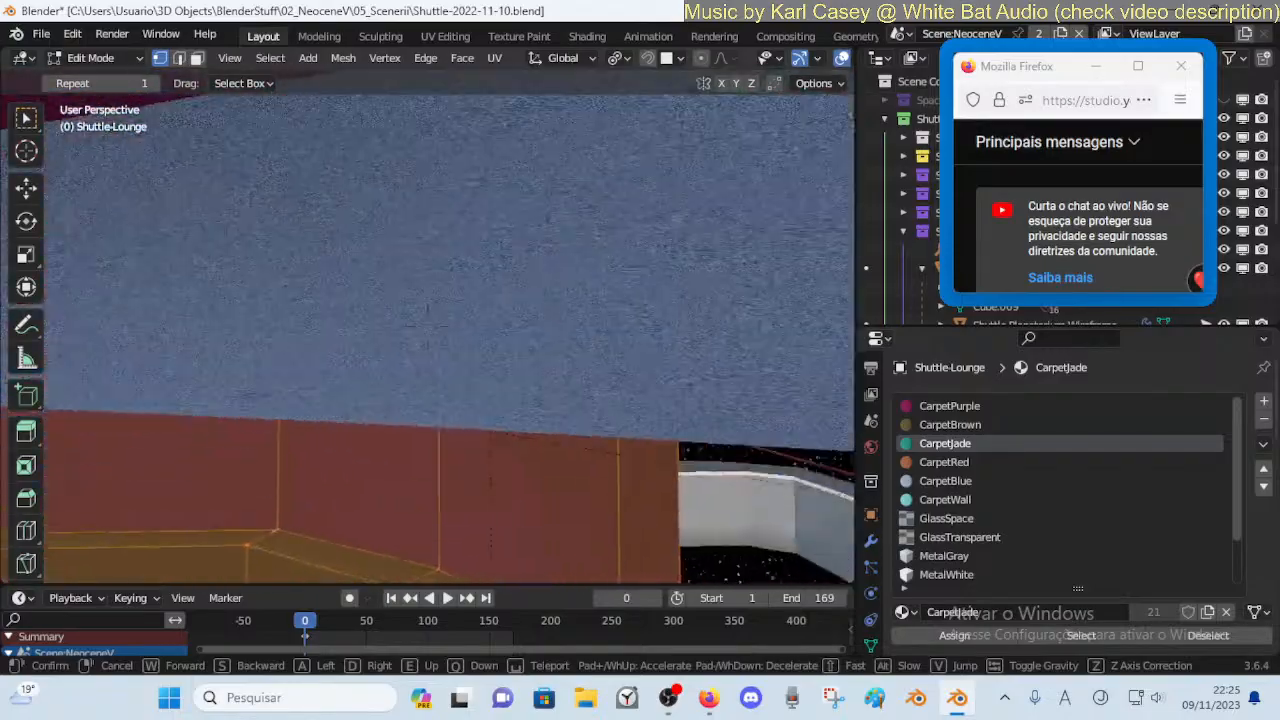
{"action": "key", "text": "s"}
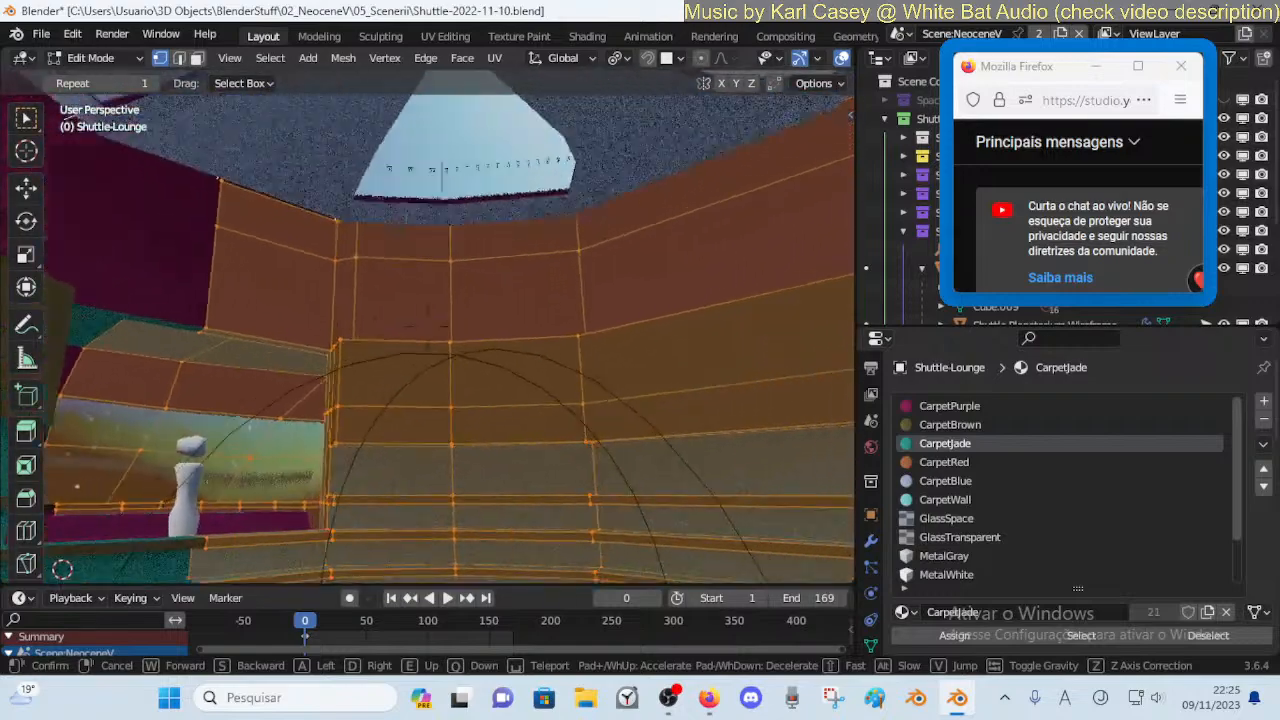
{"action": "left_click", "coordinate": [466, 443]}
{"action": "key", "text": "Tab"}
{"action": "key", "text": "shift+grave"}
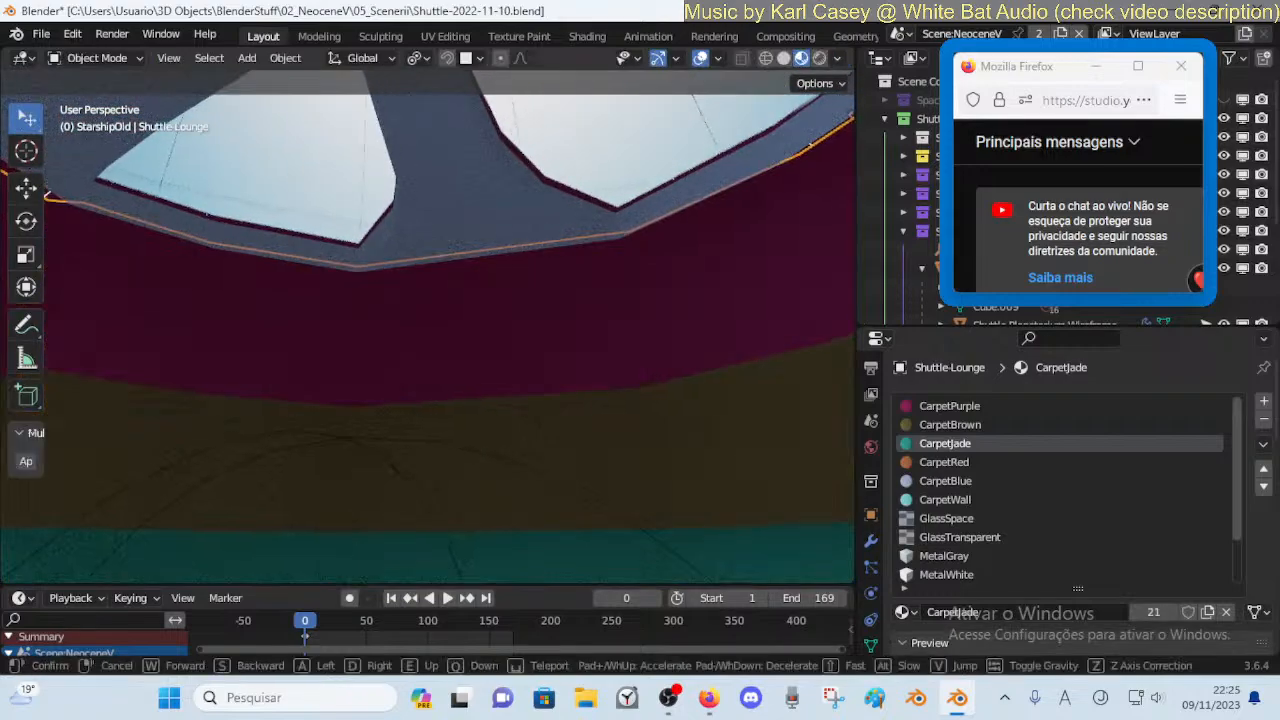
{"action": "key", "text": "e"}
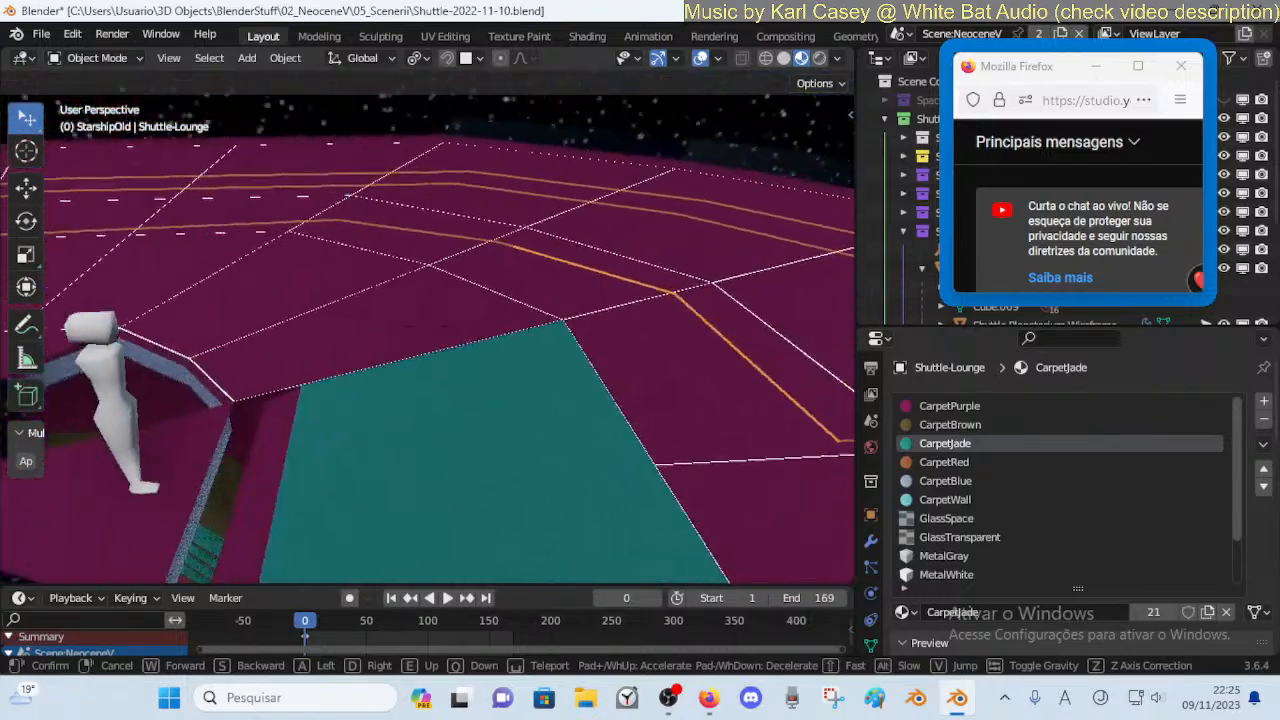
Fill the gap in the Shuttle-Planetarium floor beside the dummy with a new face between its two opposite edges
{"action": "left_click", "coordinate": [697, 432]}
{"action": "left_click", "coordinate": [697, 432]}
{"action": "key", "text": "Tab"}
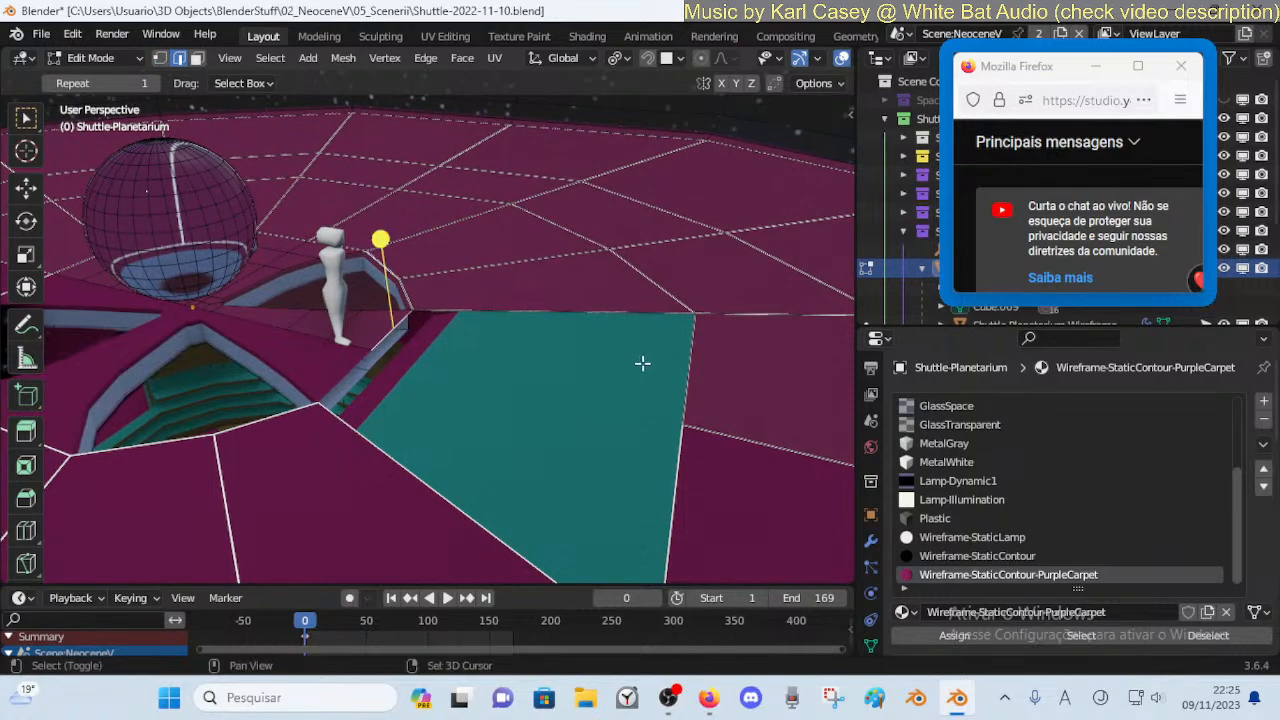
{"action": "left_click", "coordinate": [691, 362], "text": "shift"}
{"action": "key", "text": "f"}
{"action": "key", "text": "alt+a"}
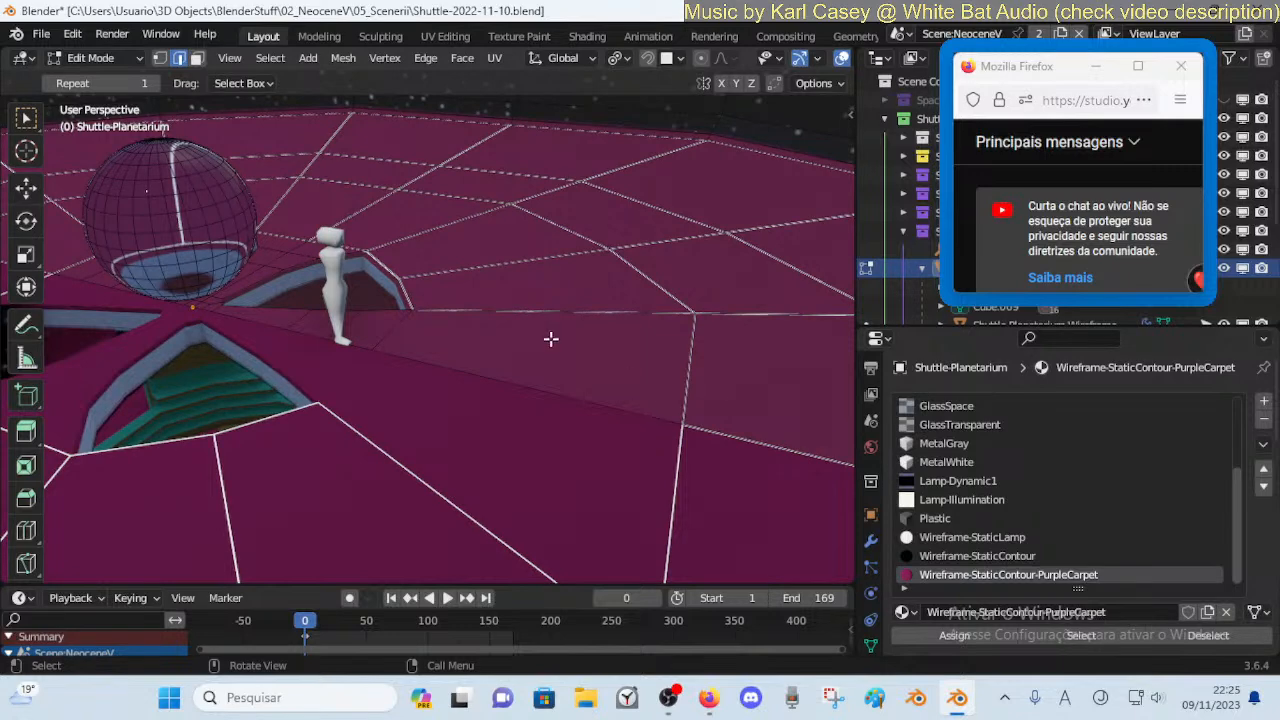
Select the floor's face loop containing the new face and apply a UV mapping to it
{"action": "key", "text": "3"}
{"action": "left_click", "coordinate": [549, 326]}
{"action": "left_click", "coordinate": [512, 262], "text": "alt"}
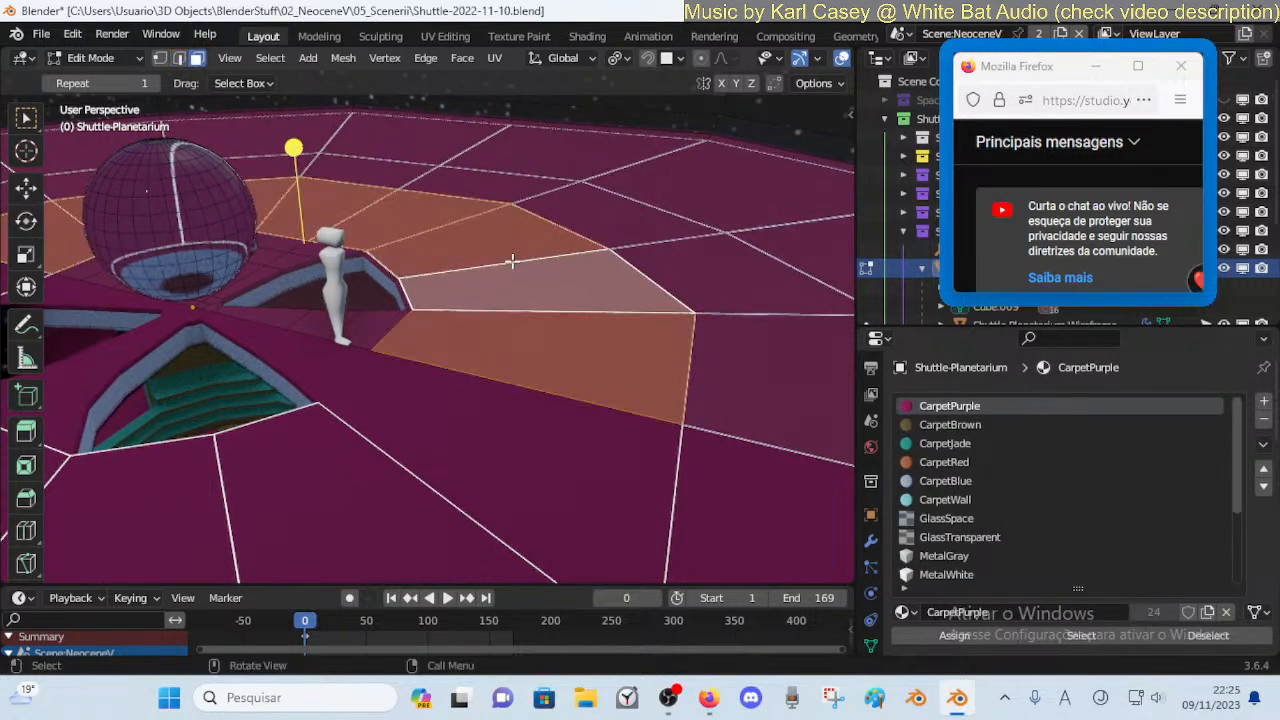
{"action": "right_click", "coordinate": [512, 261]}
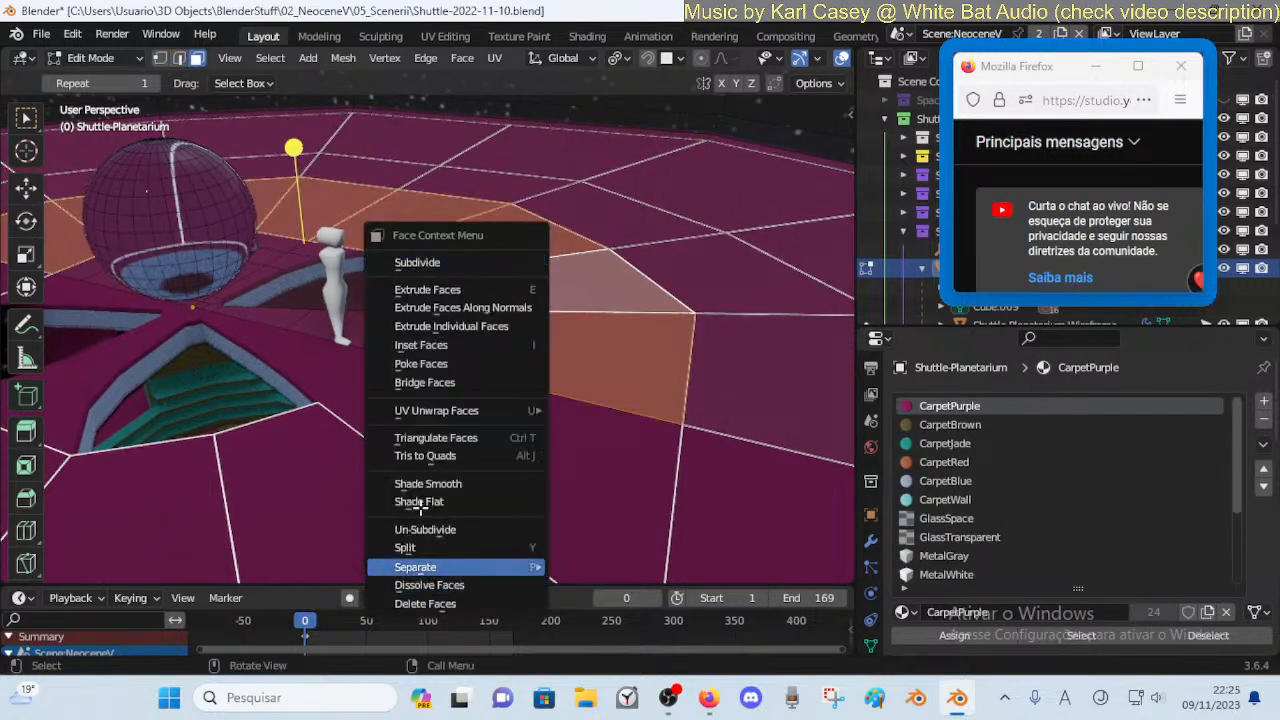
{"action": "key", "text": "Escape"}
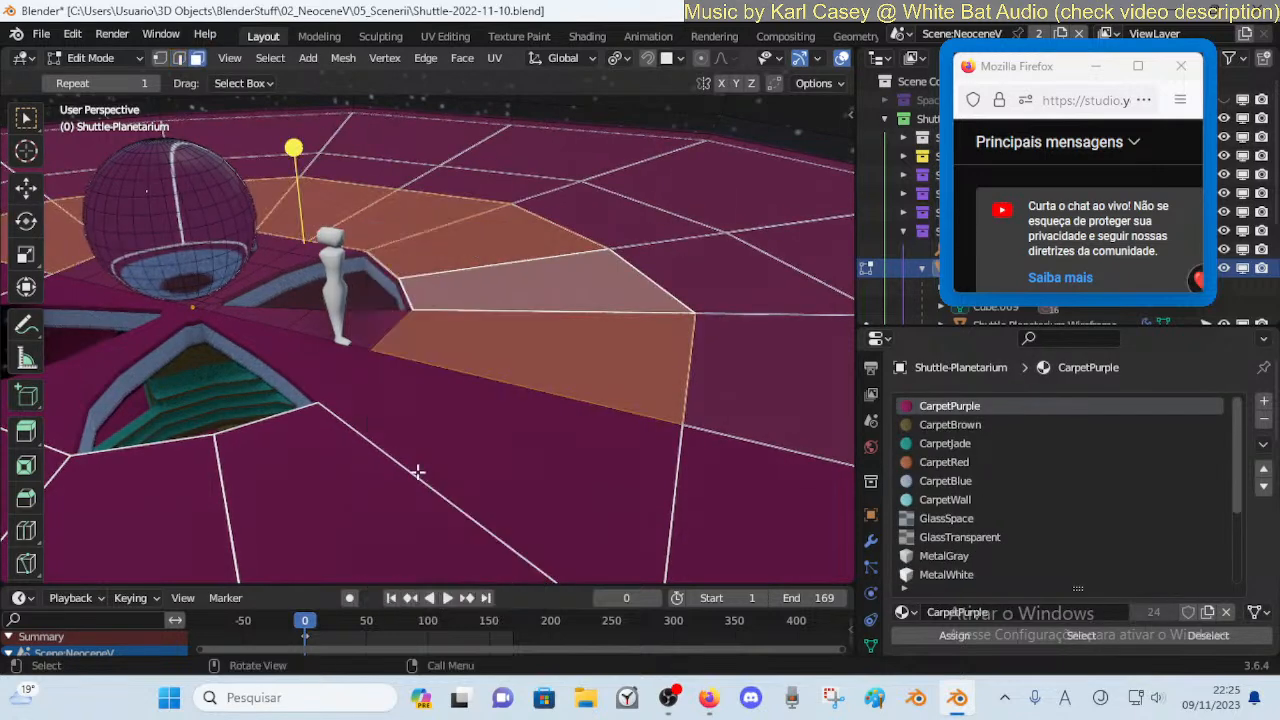
{"action": "key", "text": "u"}
{"action": "left_click", "coordinate": [434, 443]}
{"action": "key", "text": "alt+a"}
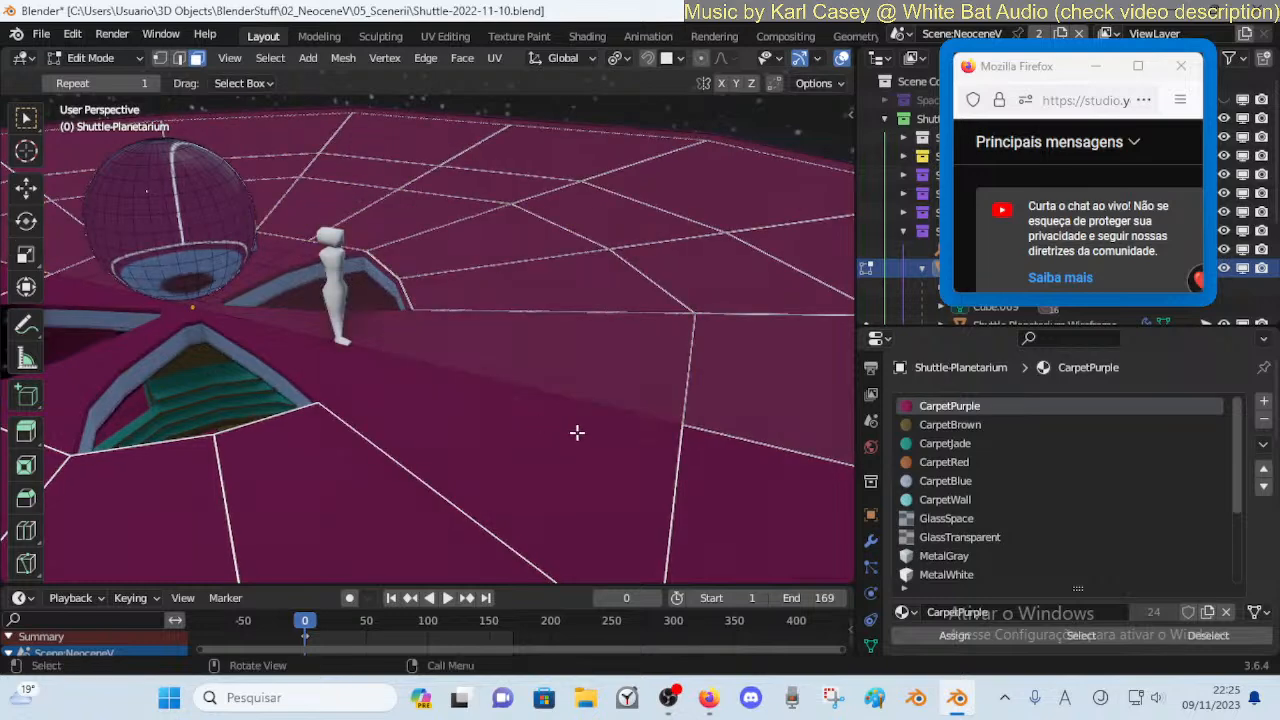
Apply a UV mapping to the new floor face alone and return to Object Mode
{"action": "key", "text": "Tab"}
{"action": "key", "text": "Tab"}
{"action": "left_click", "coordinate": [605, 389]}
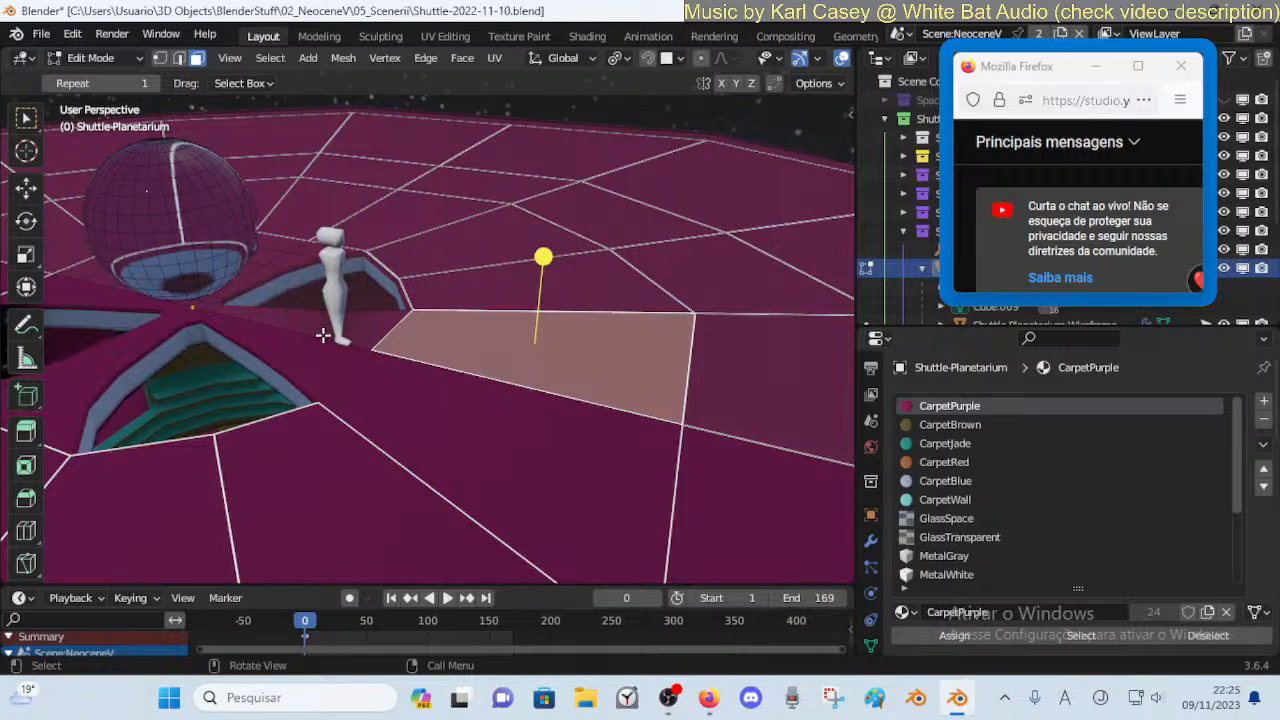
{"action": "key", "text": "u"}
{"action": "left_click", "coordinate": [536, 371]}
{"action": "key", "text": "alt+a"}
{"action": "key", "text": "Tab"}
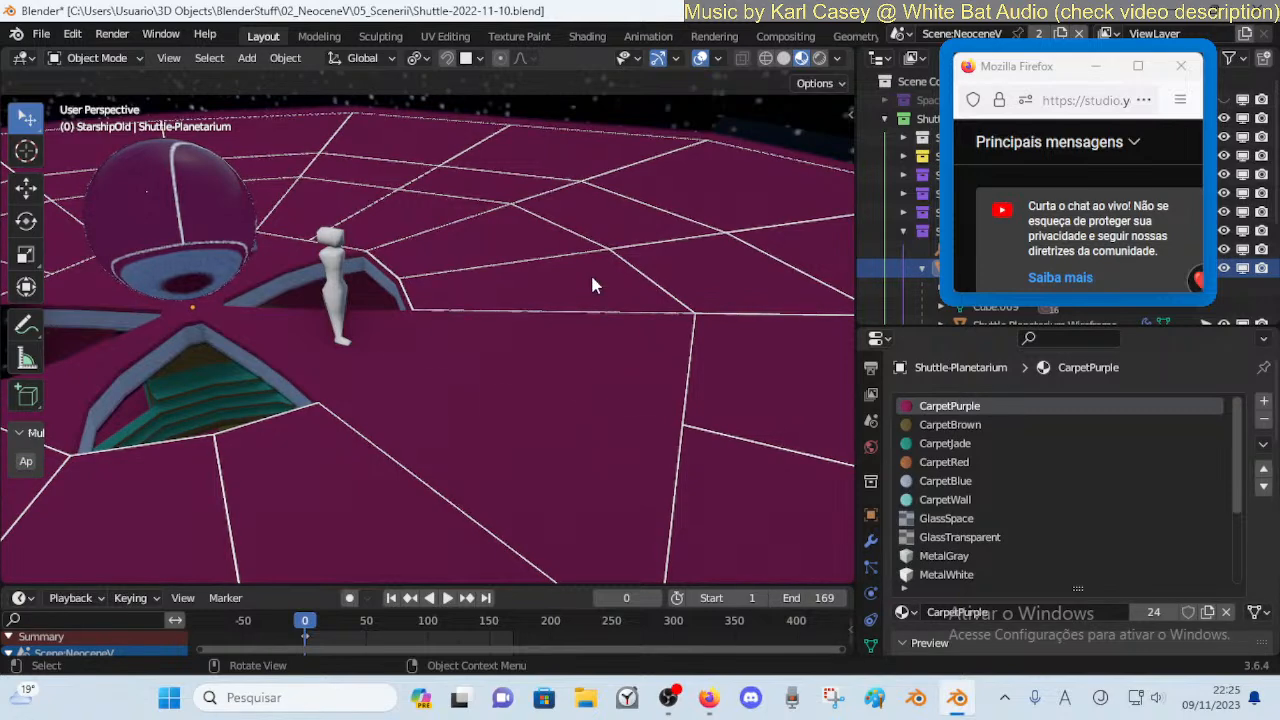
{"action": "key", "text": "Tab"}
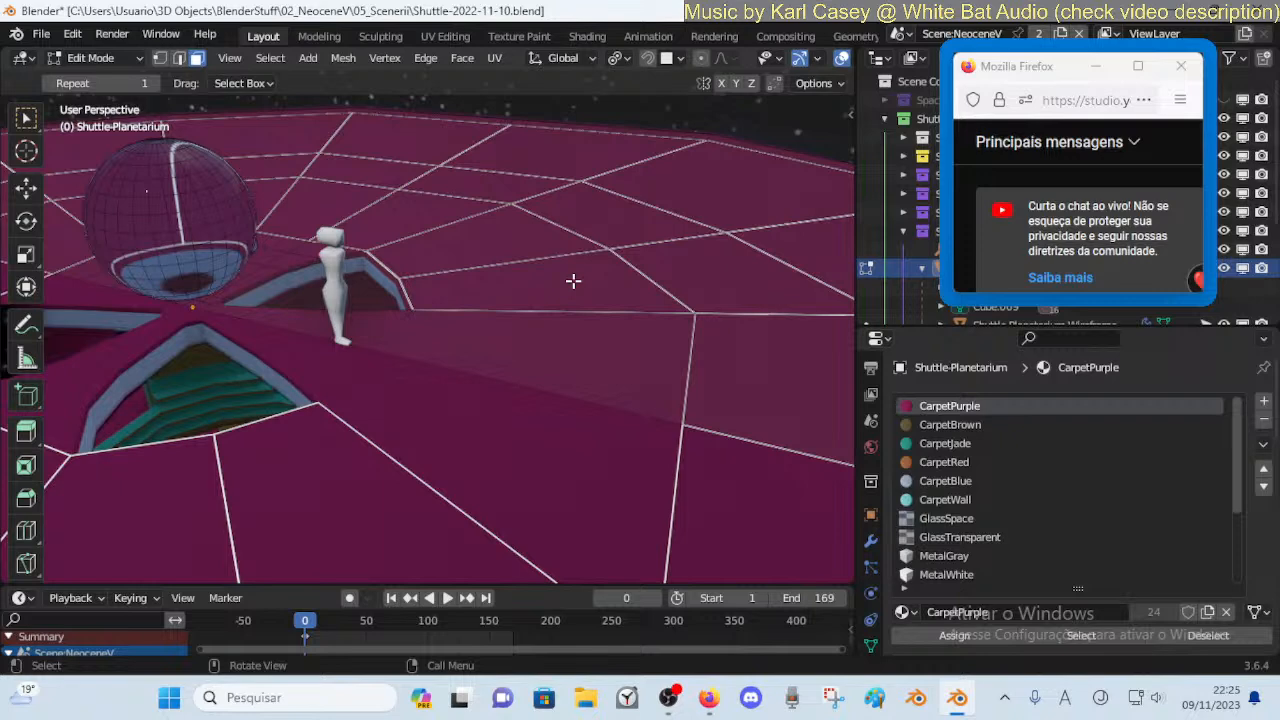
{"action": "key", "text": "Tab"}
{"action": "left_click", "coordinate": [500, 295]}
{"action": "key", "text": "ctrl+z"}
{"action": "key", "text": "ctrl+z"}
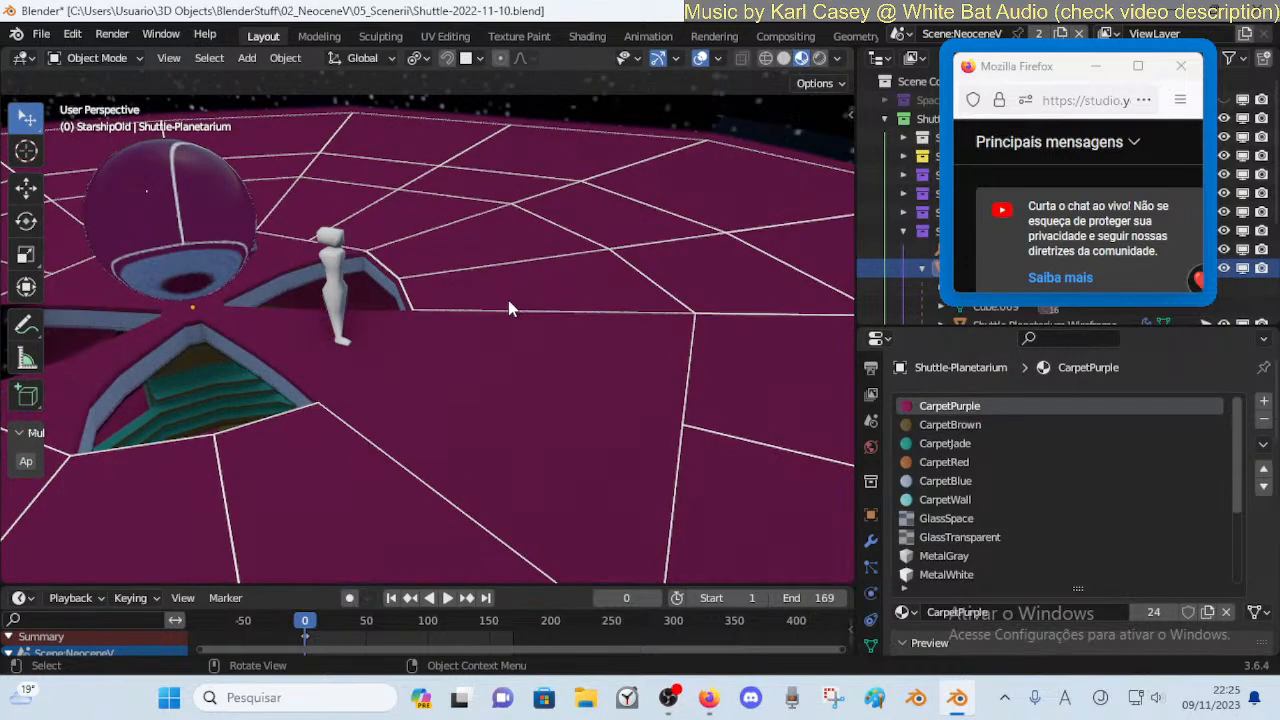
Hide the Shuttle-Planetarium and Shuttle-Lounge objects to expose the remaining dummies and furniture
{"action": "key", "text": "h"}
{"action": "left_click", "coordinate": [443, 319]}
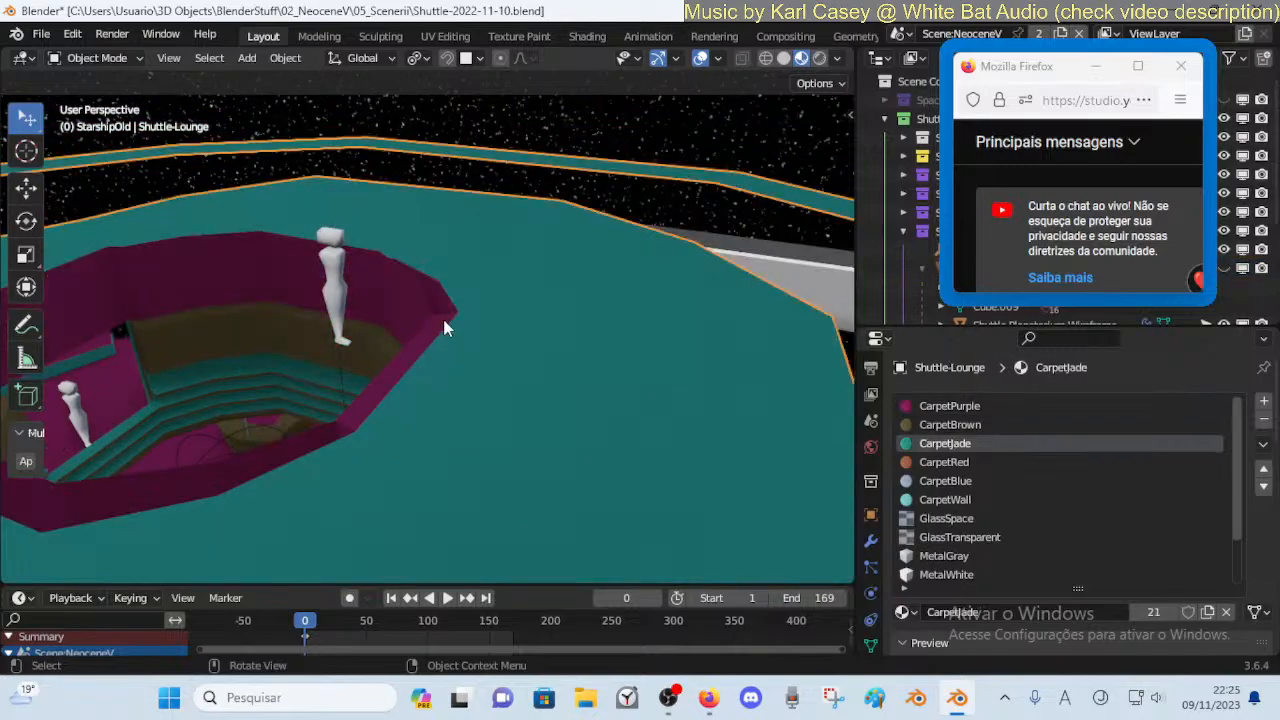
{"action": "key", "text": "h"}
{"action": "key", "text": "shift+grave"}
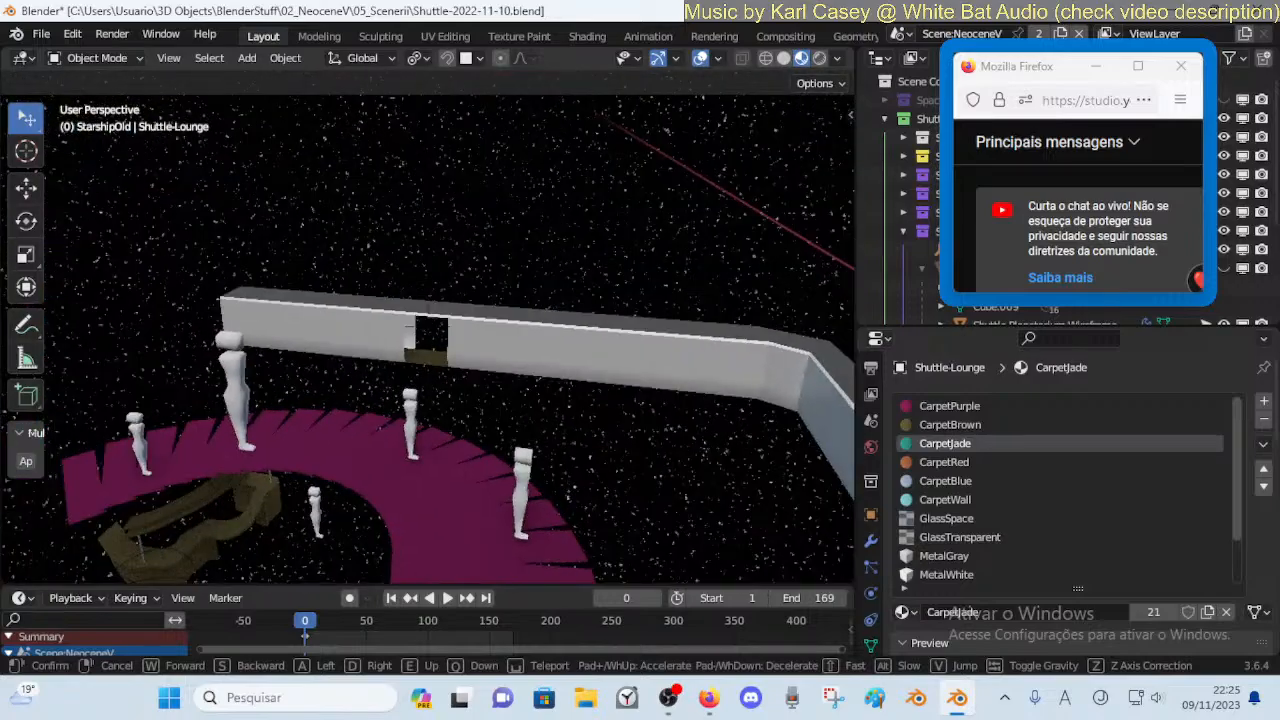
{"action": "left_click", "coordinate": [393, 360]}
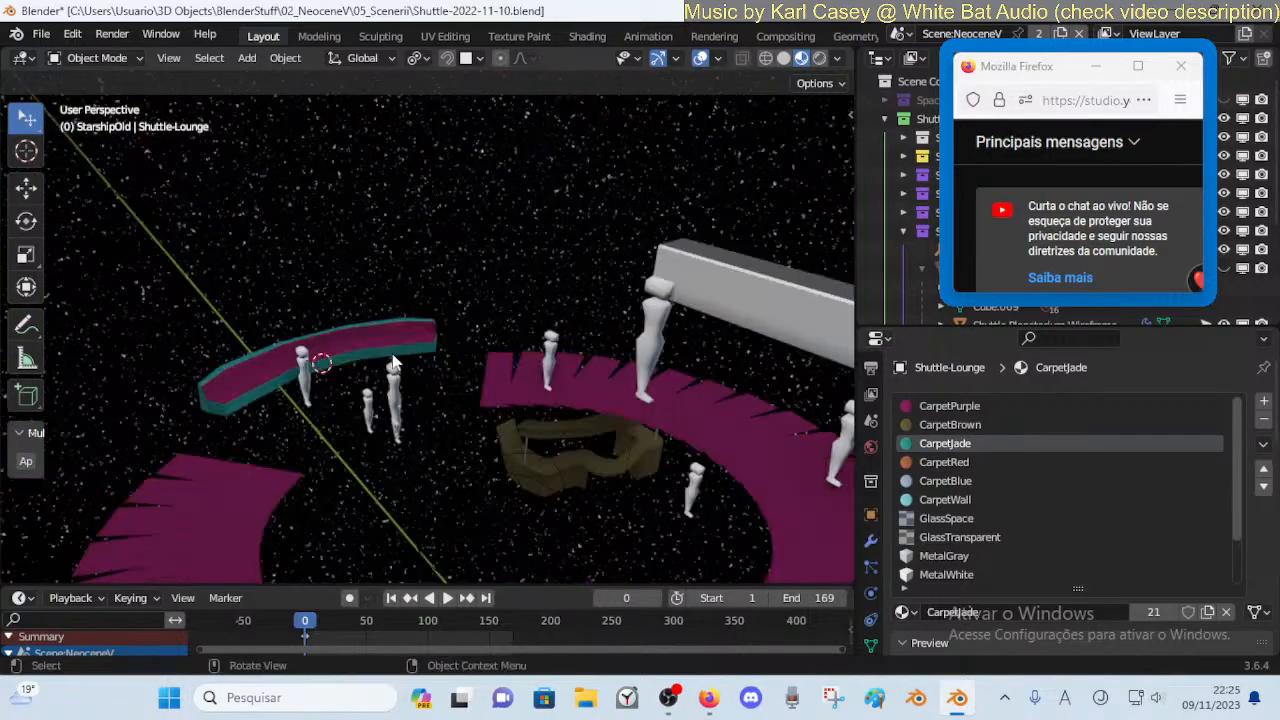
Assign the Wireframe-StaticContour-PurpleCarpet material to the new Shuttle-Planetarium floor face beside the dummy and return to Object Mode
{"action": "key", "text": "shift+grave"}
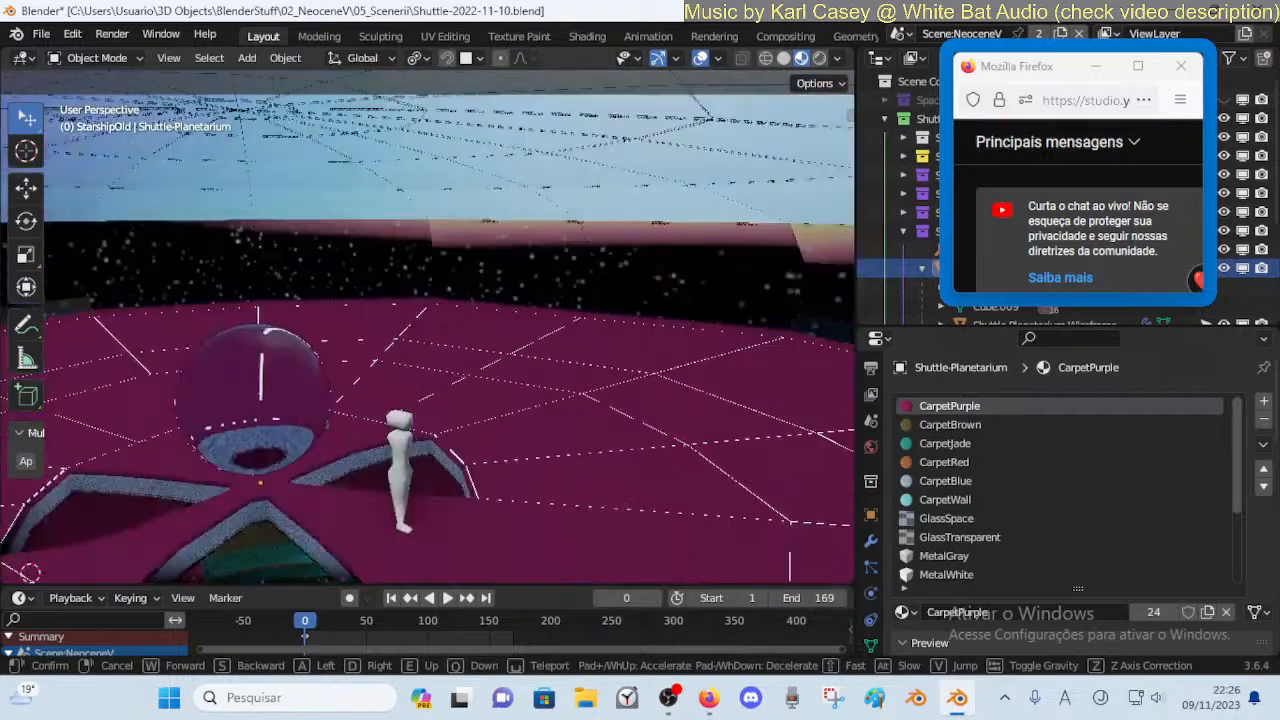
{"action": "left_click", "coordinate": [476, 360]}
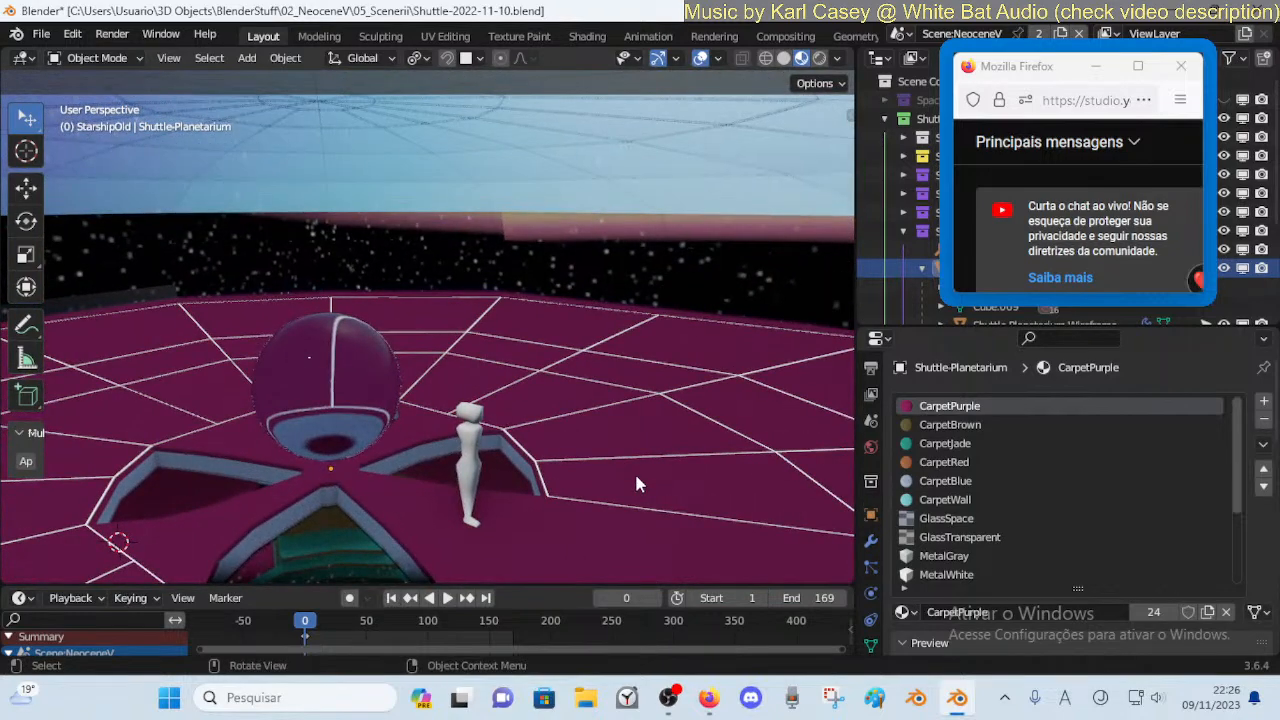
{"action": "key", "text": "Tab"}
{"action": "left_click", "coordinate": [698, 479]}
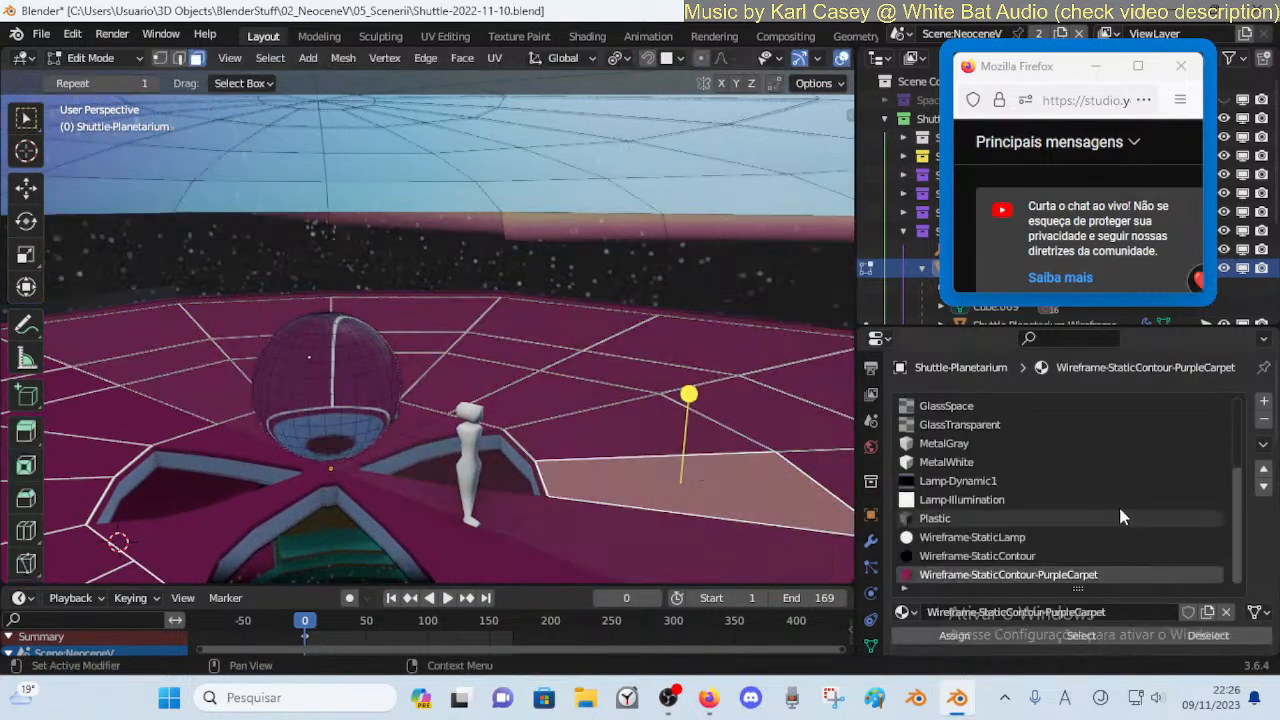
{"action": "left_click", "coordinate": [659, 538]}
{"action": "key", "text": "shift+grave"}
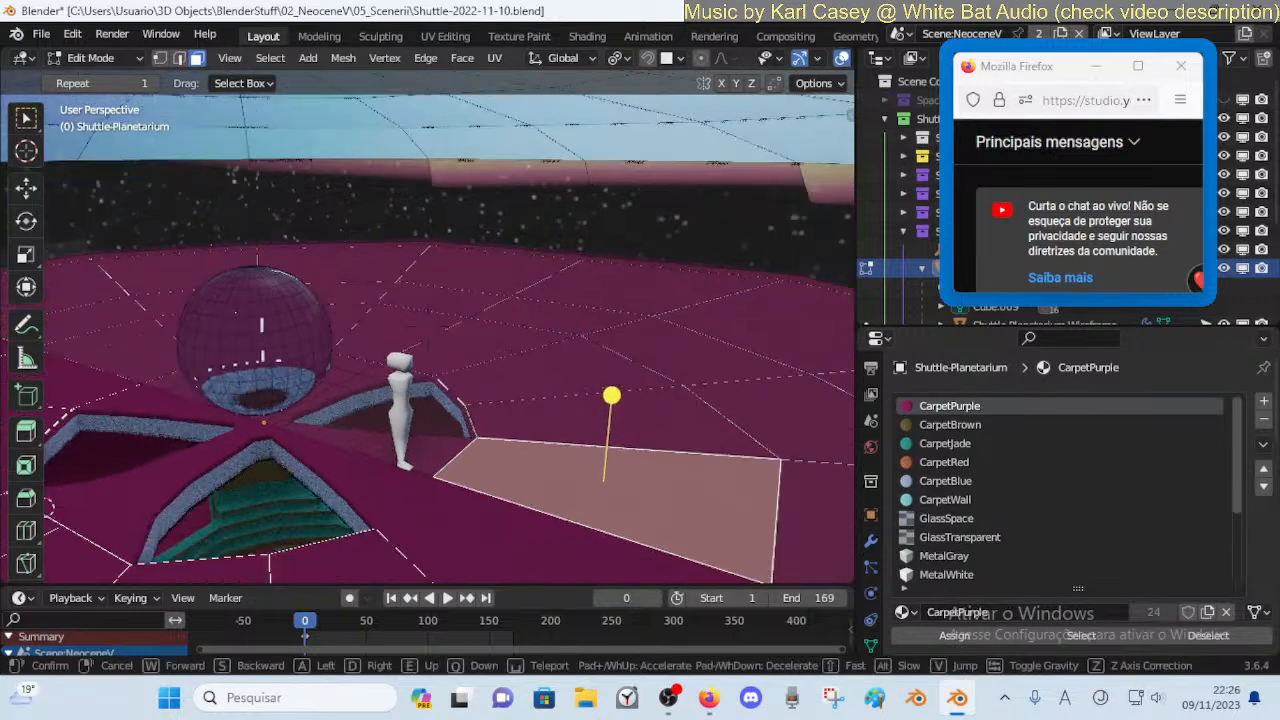
{"action": "key", "text": "Return"}
{"action": "scroll", "coordinate": [1049, 541], "scroll_direction": "down", "scroll_amount": 3}
{"action": "left_click", "coordinate": [995, 575]}
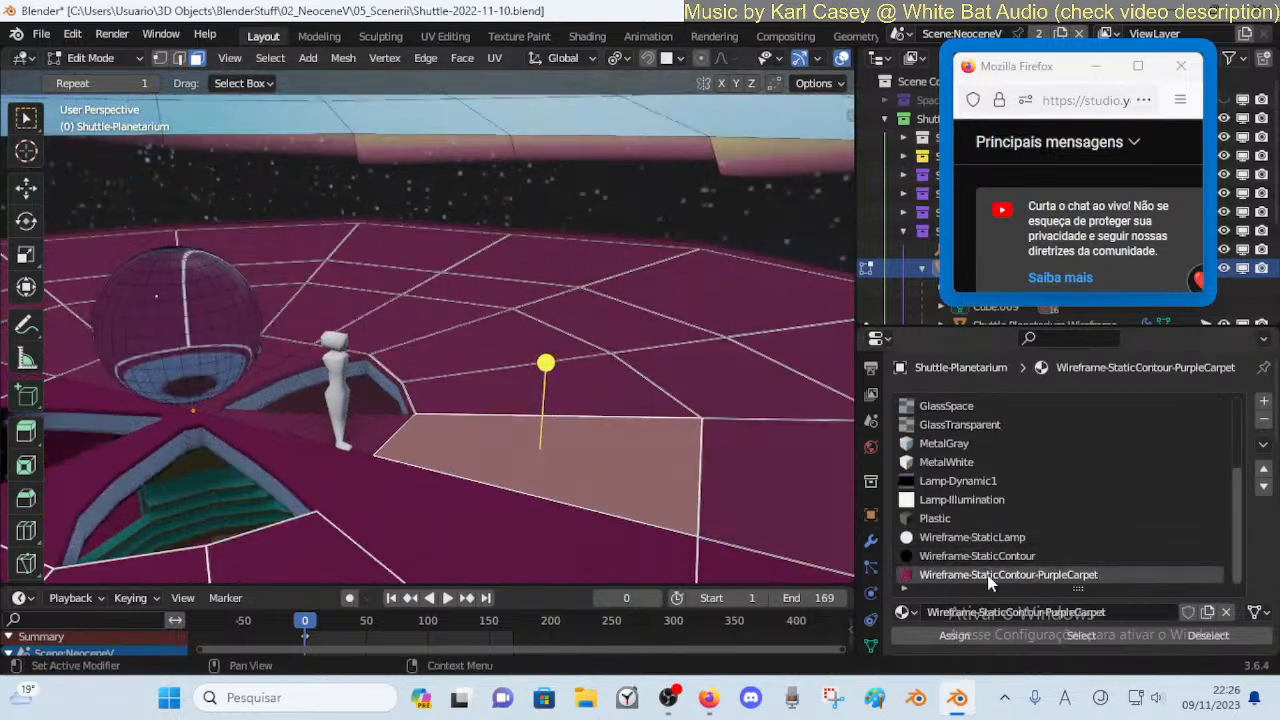
{"action": "left_click", "coordinate": [942, 643]}
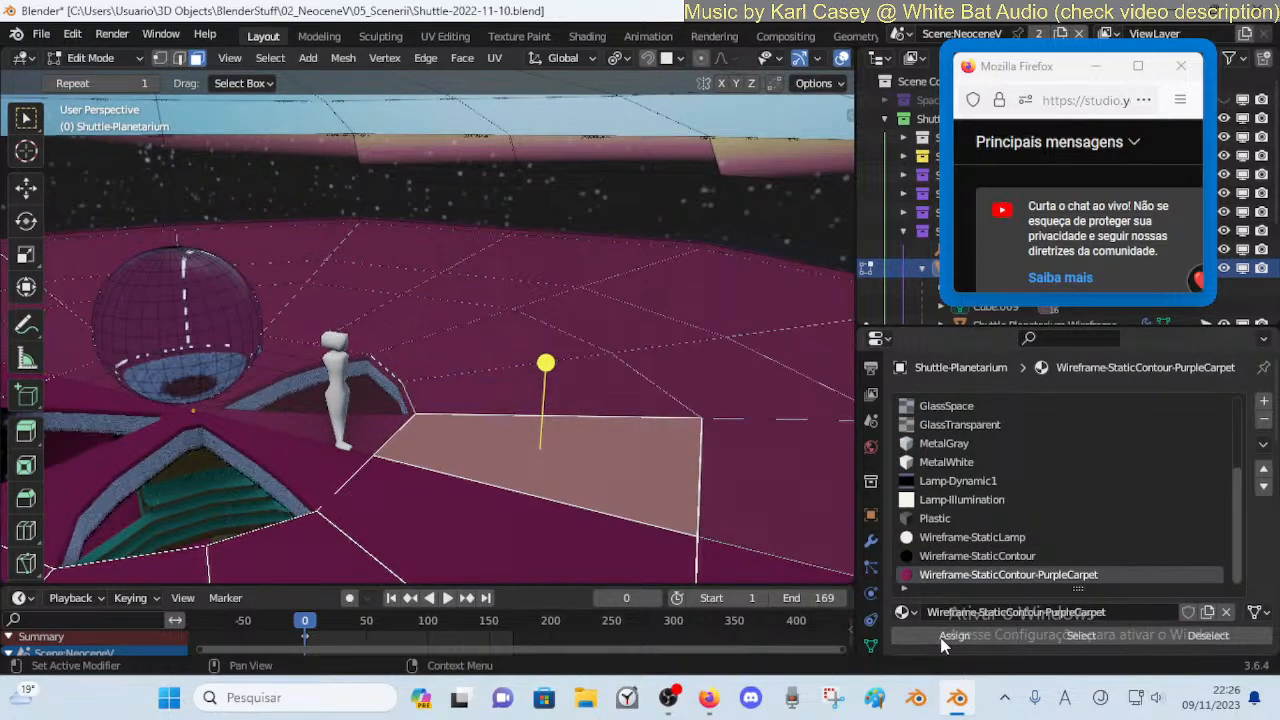
{"action": "key", "text": "Tab"}
Play the animation to check the contour lines on the planetarium floor around the new face, stop it and save the file
{"action": "key", "text": "shift+grave"}
{"action": "key", "text": "q"}
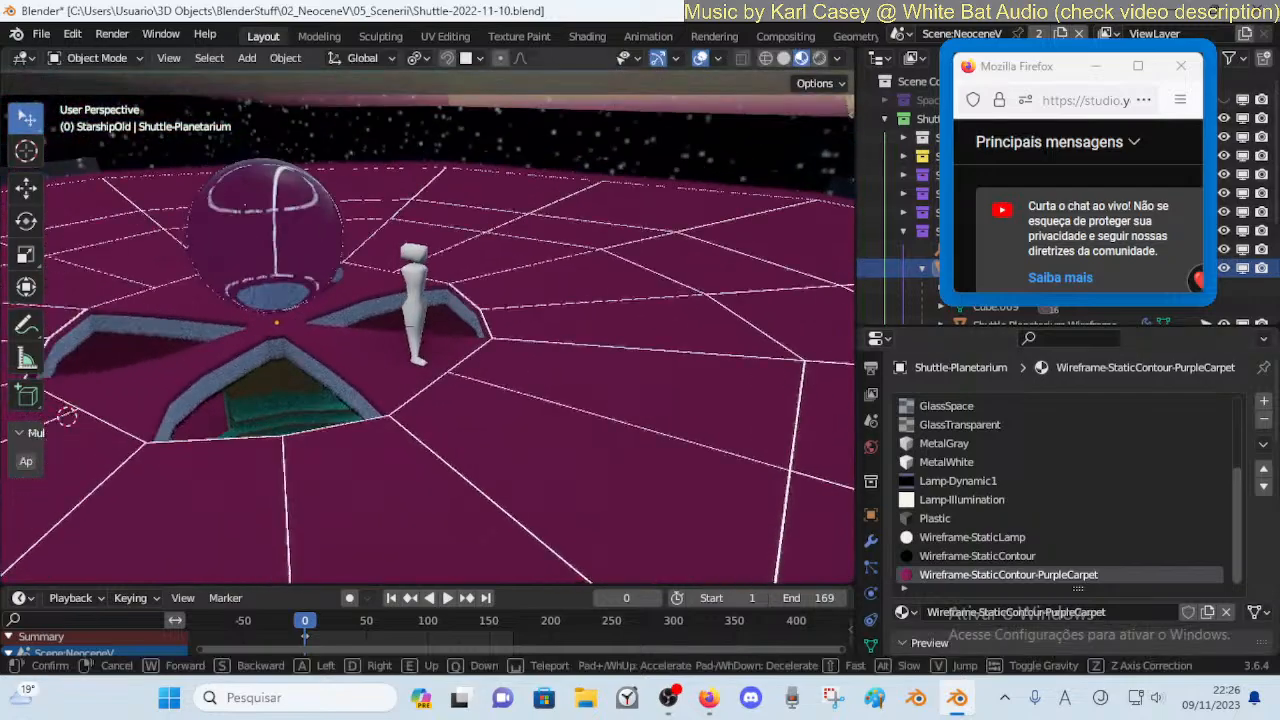
{"action": "key", "text": "q"}
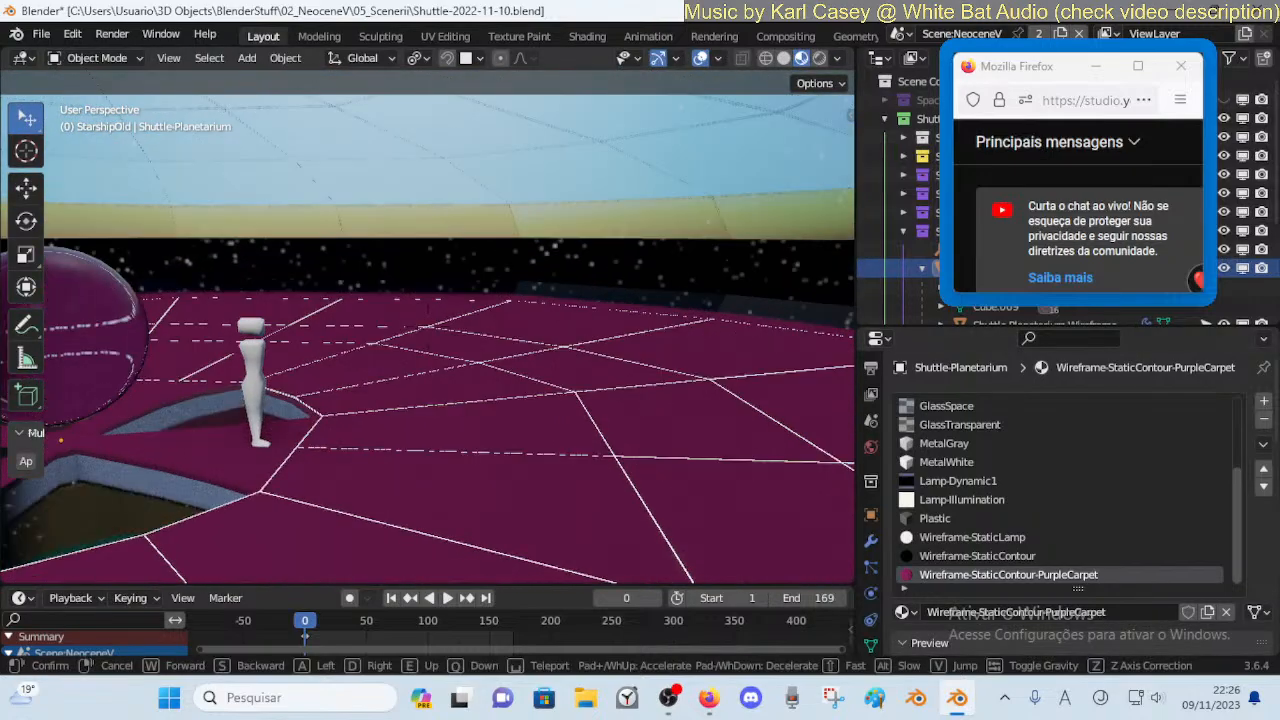
{"action": "key", "text": "Return"}
{"action": "key", "text": "space"}
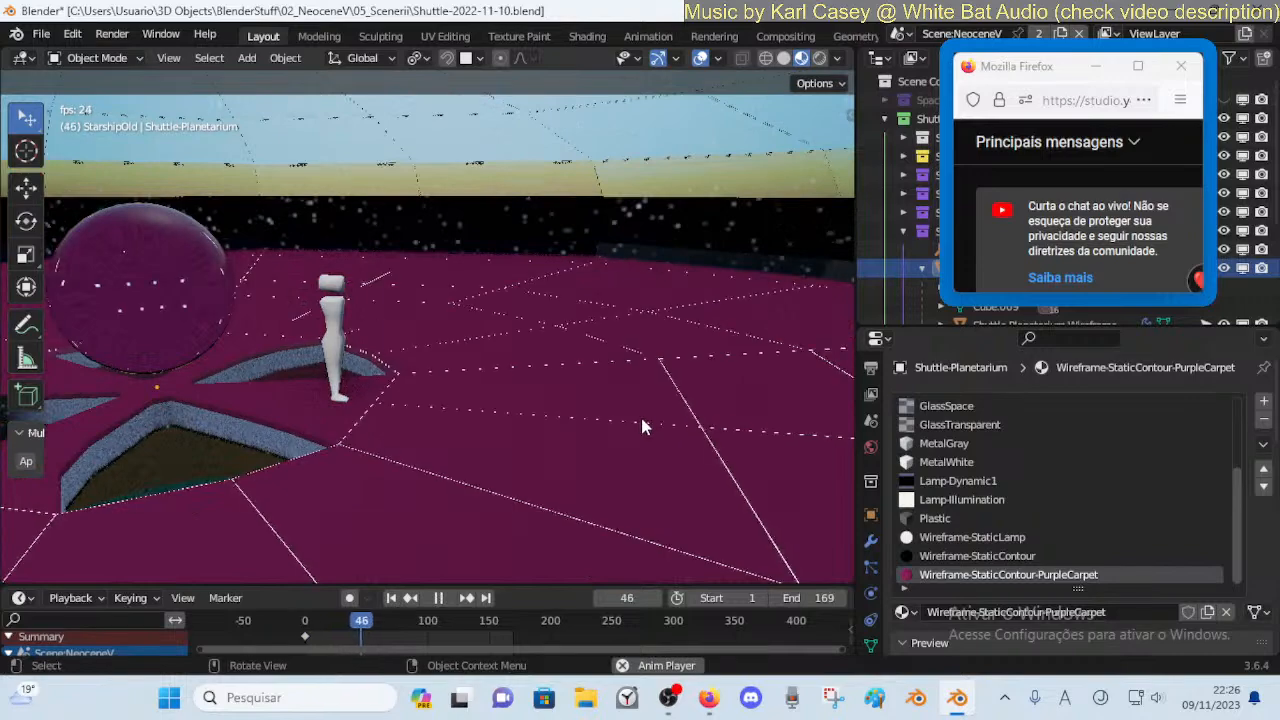
{"action": "key", "text": "shift+grave"}
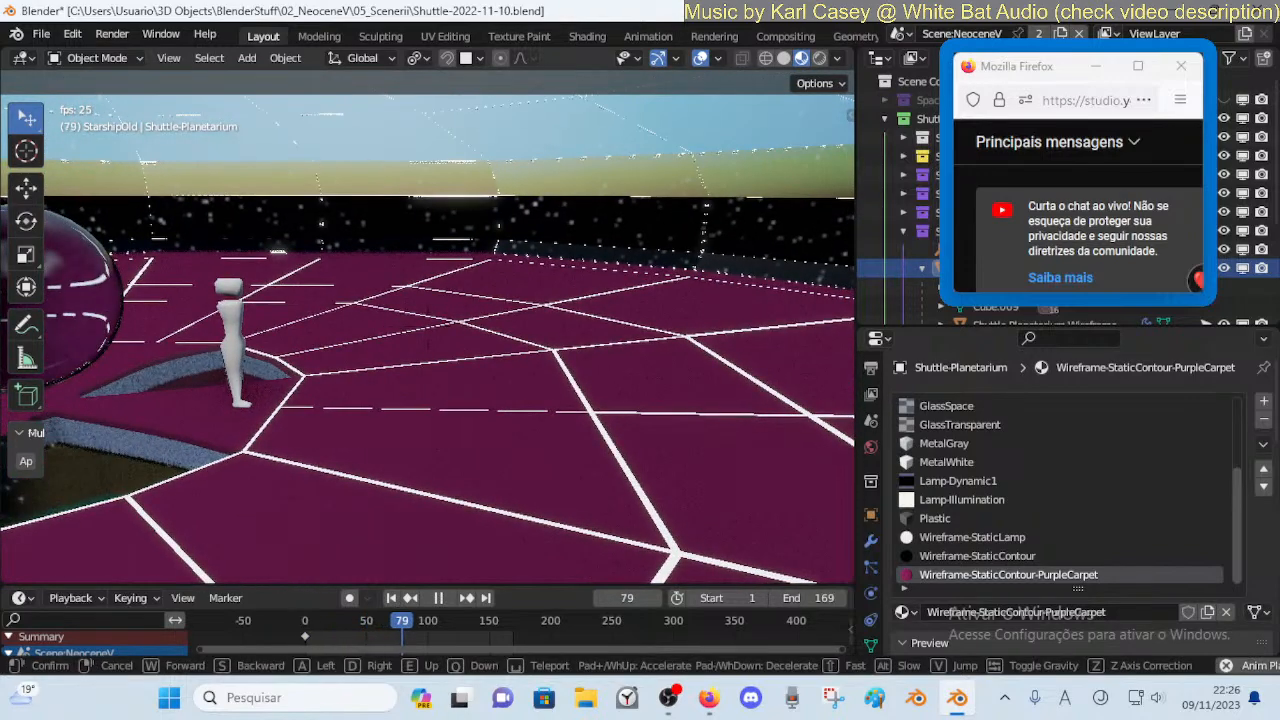
{"action": "key", "text": "Return"}
{"action": "key", "text": "space"}
{"action": "key", "text": "ctrl+s"}
Replay the animation from its beginning and stop it at frame 62
{"action": "key", "text": "shift+grave"}
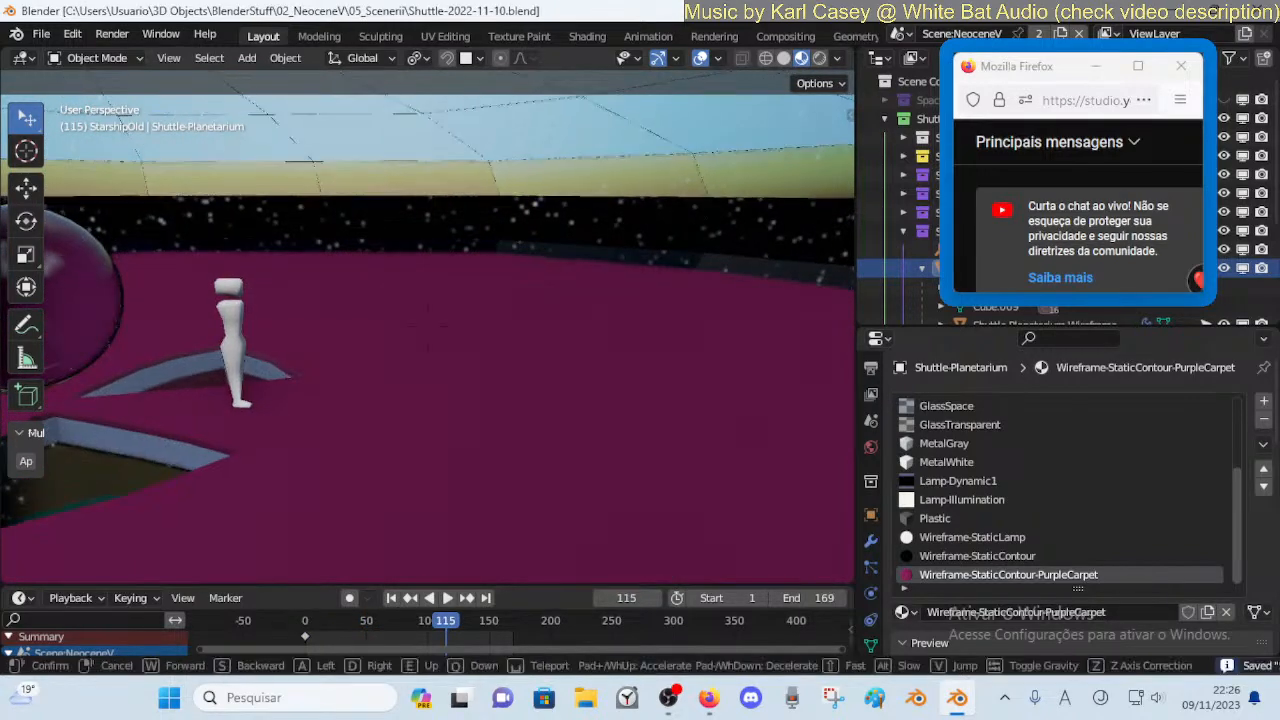
{"action": "key", "text": "Return"}
{"action": "left_click_drag", "start_coordinate": [399, 621], "coordinate": [267, 629]}
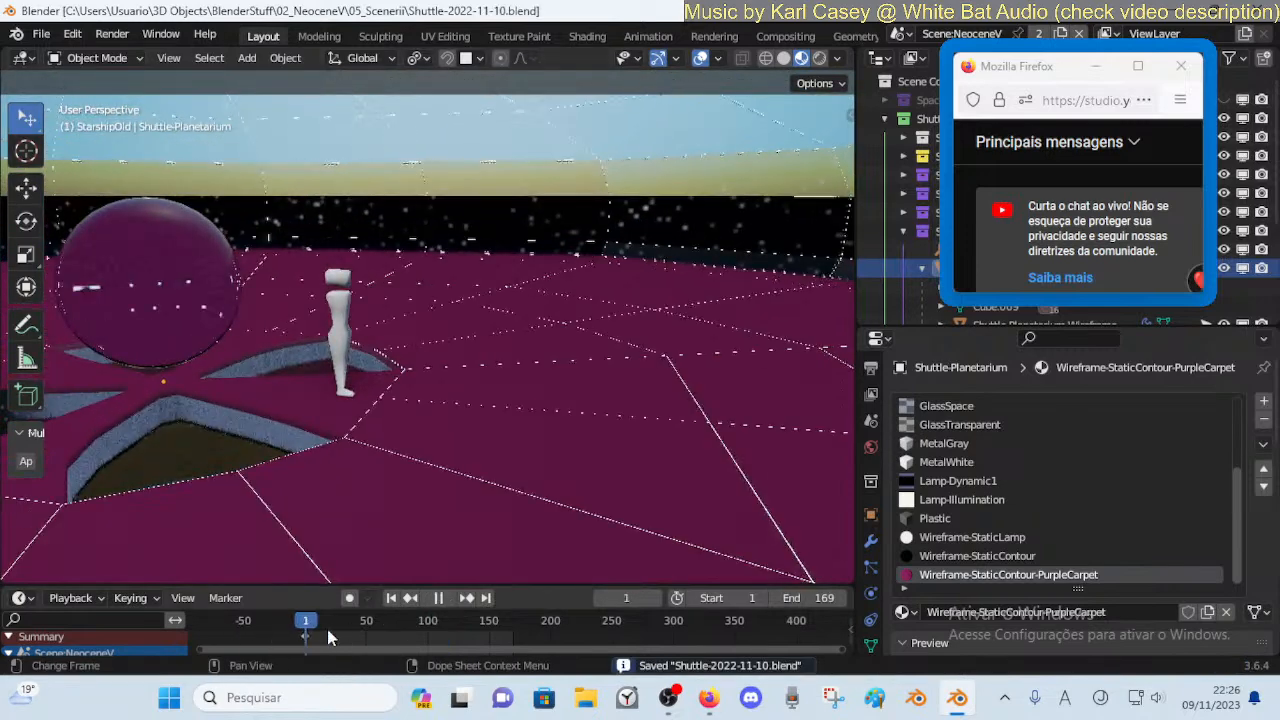
{"action": "key", "text": "space"}
Examine from inside the lounge how its curved purple wall meets the underside of the planetarium floor
{"action": "key", "text": "shift+grave"}
{"action": "key", "text": "w"}
{"action": "key", "text": "q"}
{"action": "key", "text": "q"}
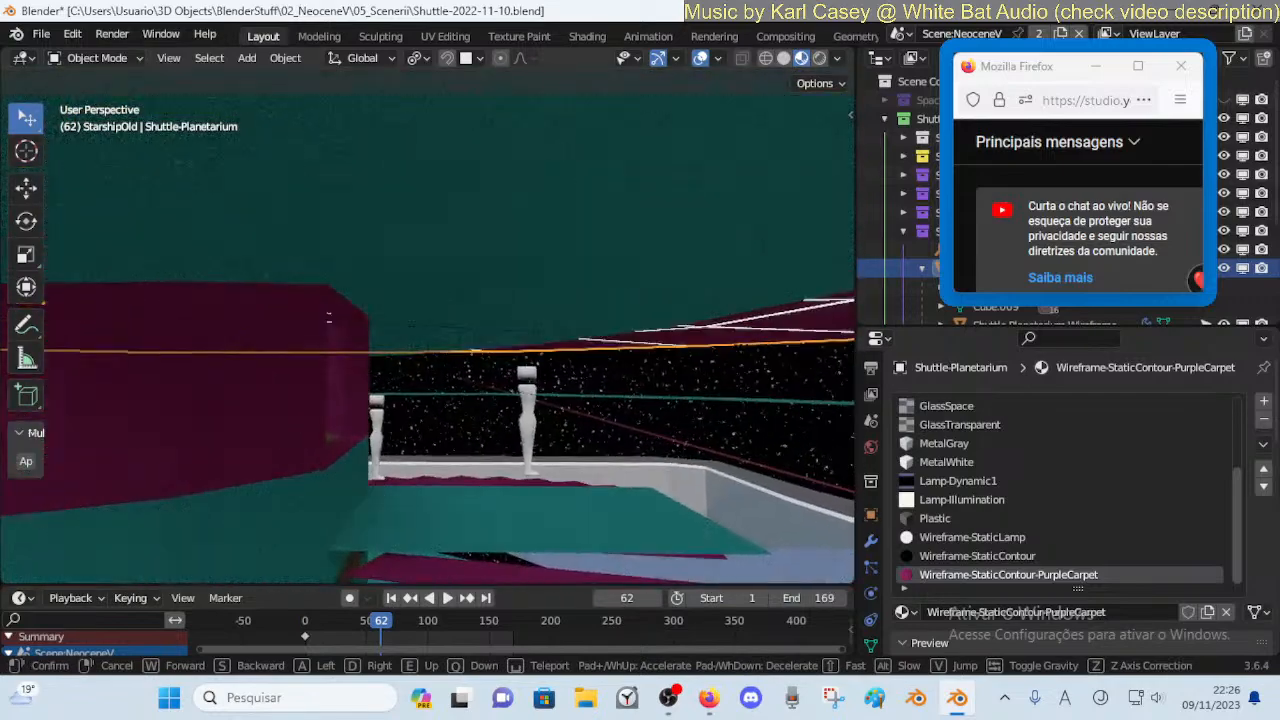
{"action": "key", "text": "w"}
{"action": "key", "text": "w"}
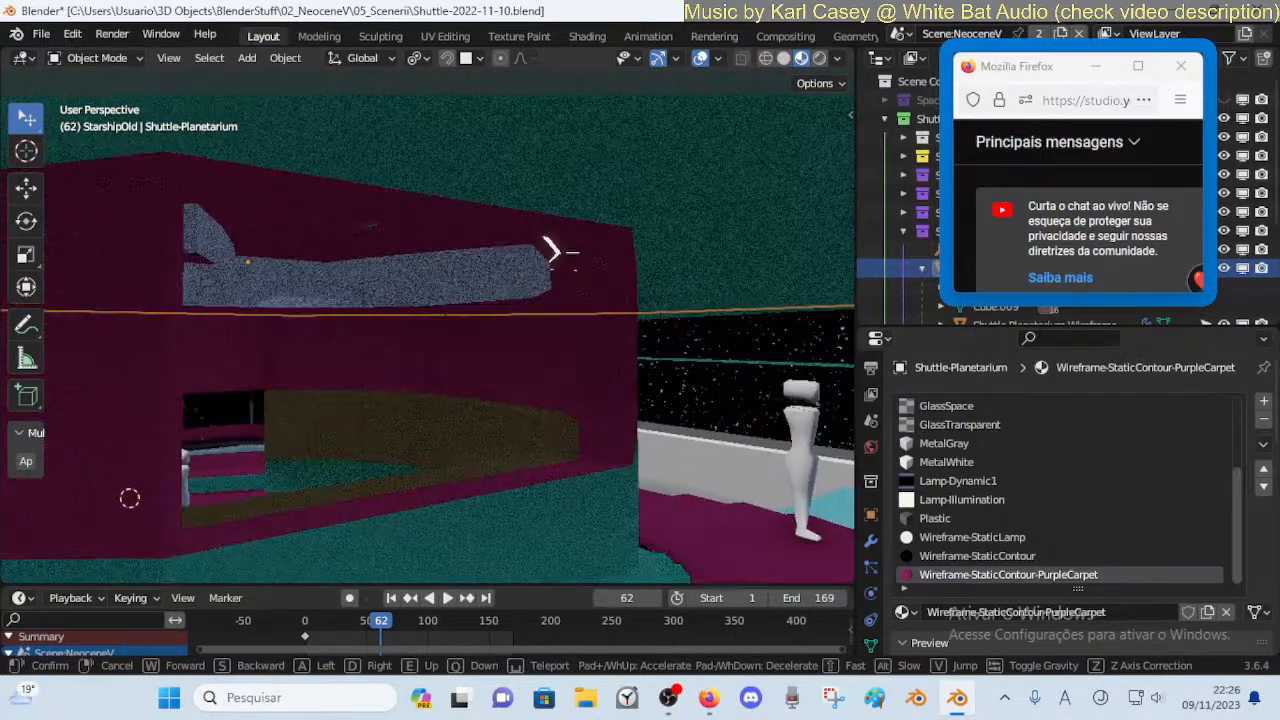
{"action": "key", "text": "w"}
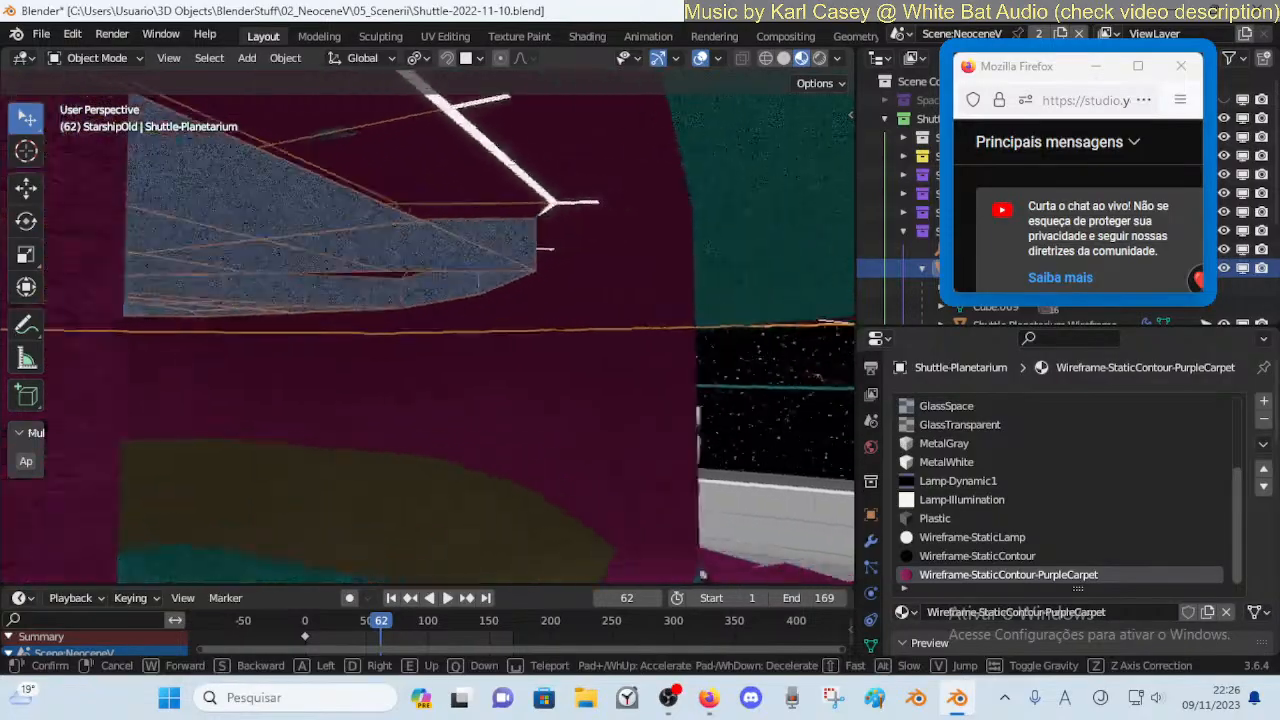
{"action": "key", "text": "q"}
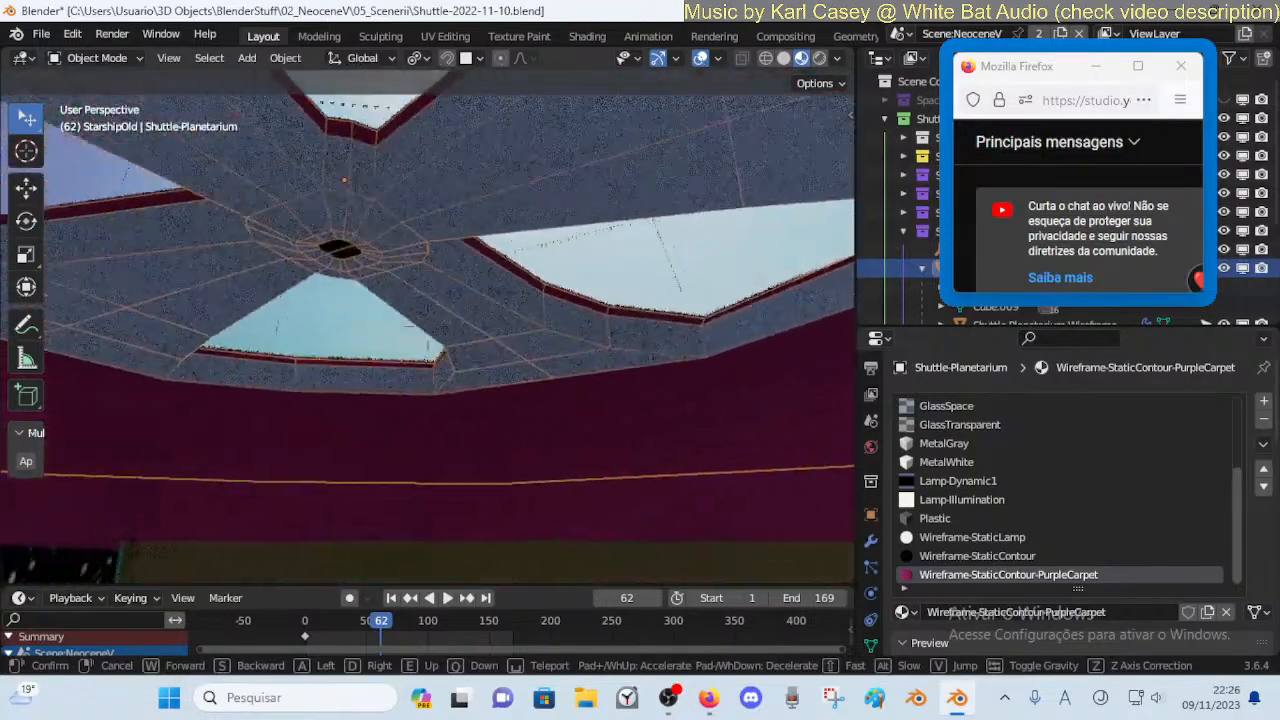
{"action": "key", "text": "w"}
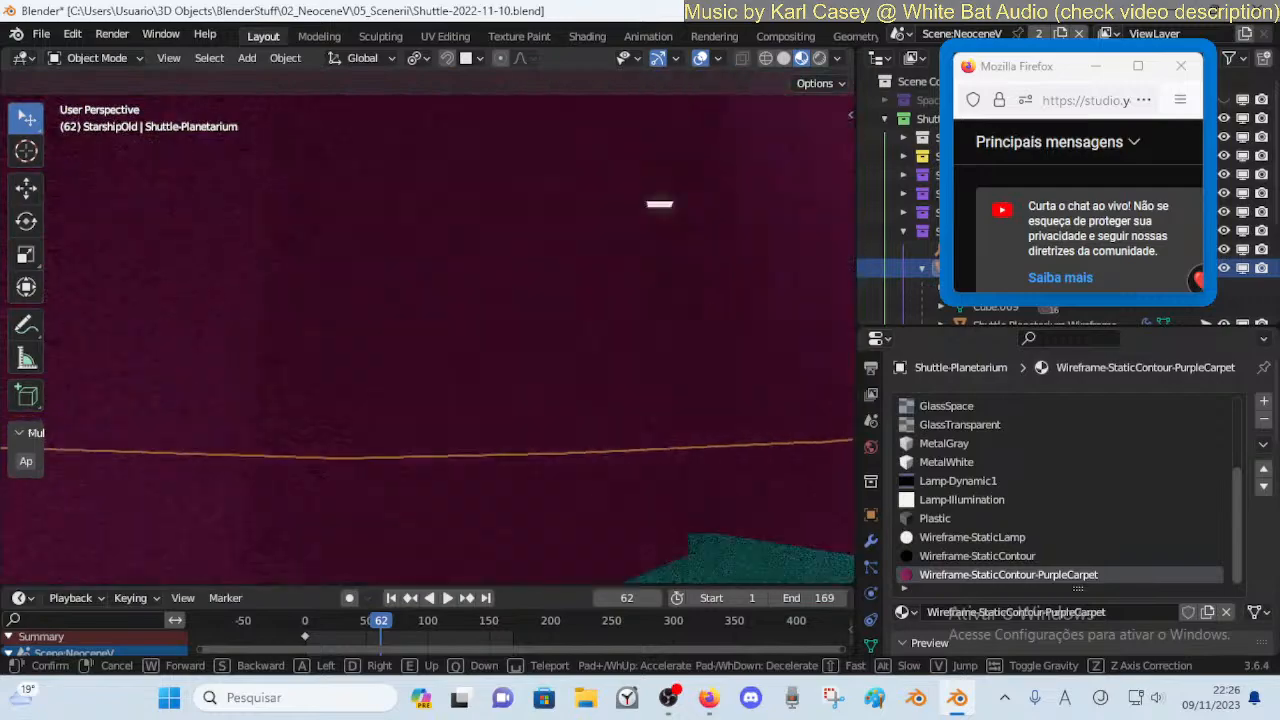
{"action": "key", "text": "d"}
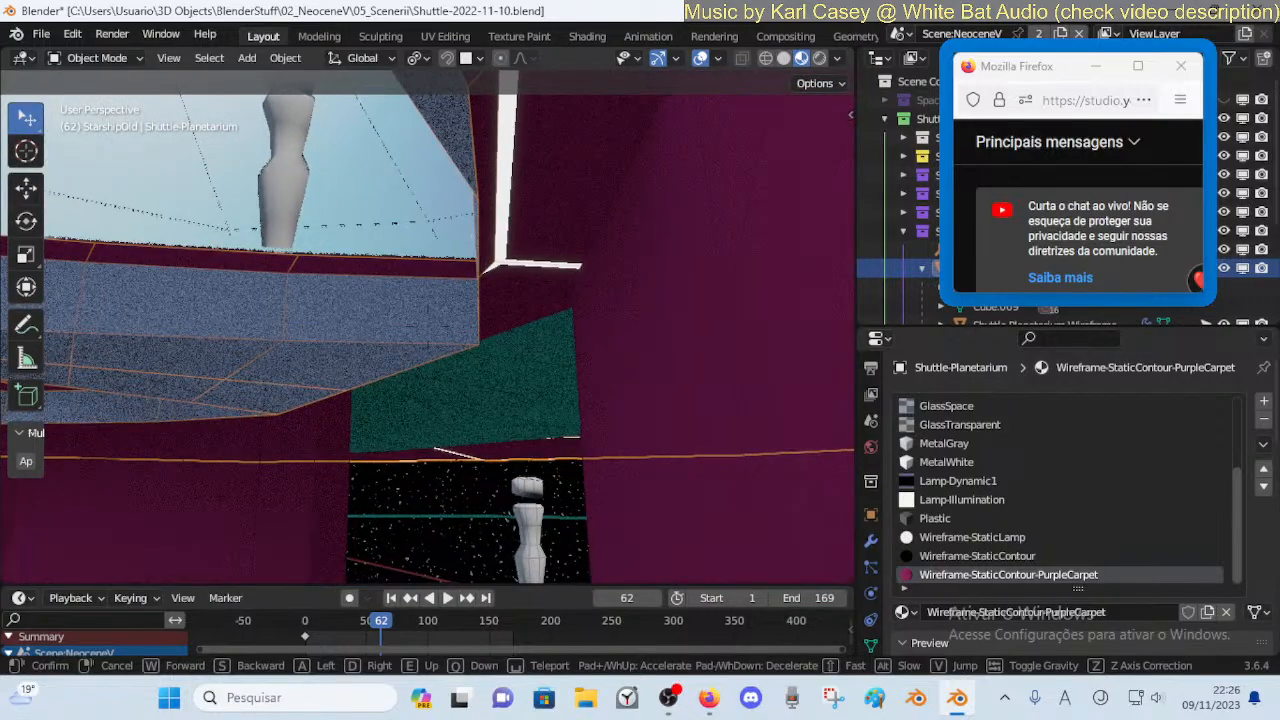
{"action": "key", "text": "a"}
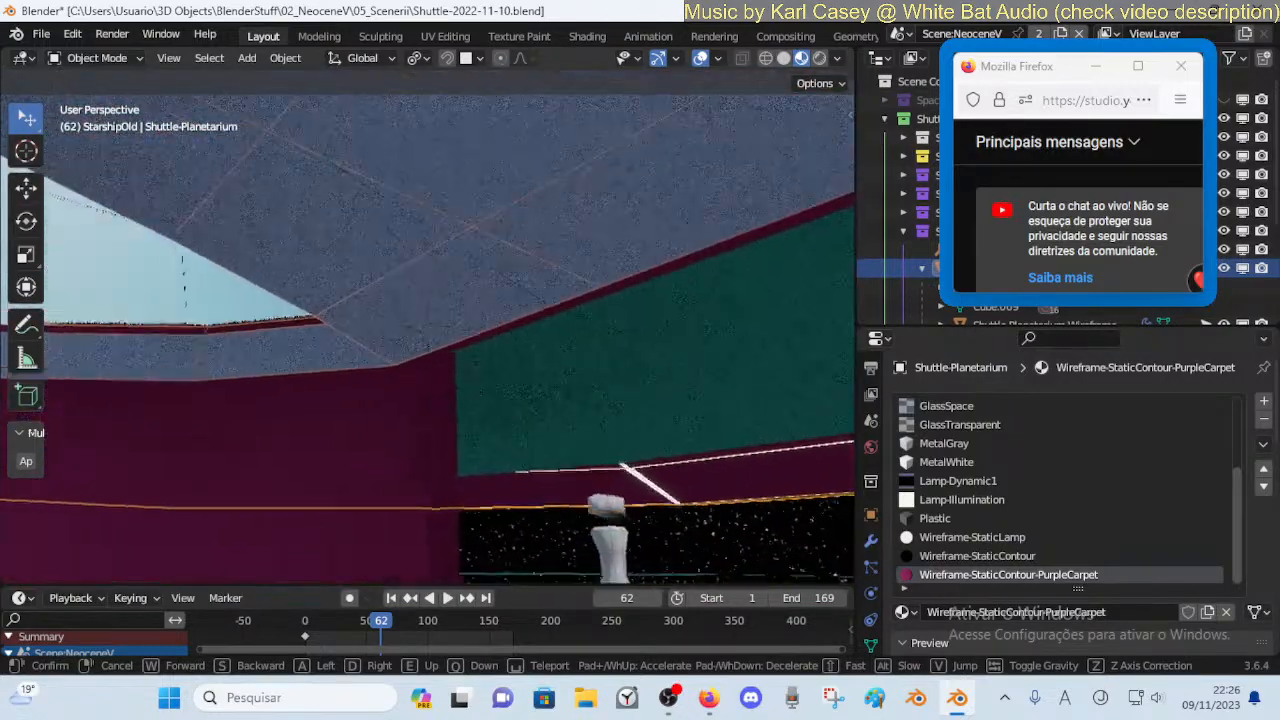
{"action": "key", "text": "d"}
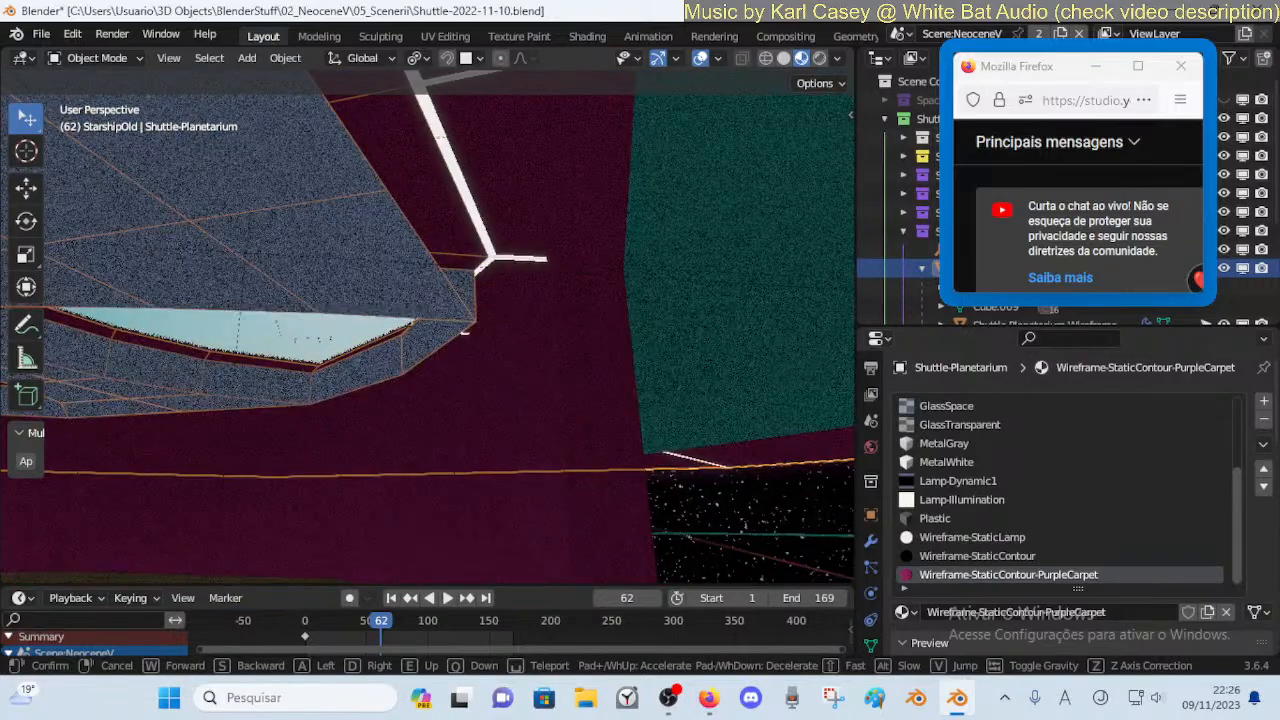
{"action": "key", "text": "a"}
{"action": "left_click", "coordinate": [511, 447]}
Save the file and select the top edge loop of Shuttle-Lounge's curved purple wall in Edit Mode
{"action": "key", "text": "ctrl+s"}
{"action": "left_click", "coordinate": [600, 412]}
{"action": "key", "text": "Tab"}
{"action": "key", "text": "shift+grave"}
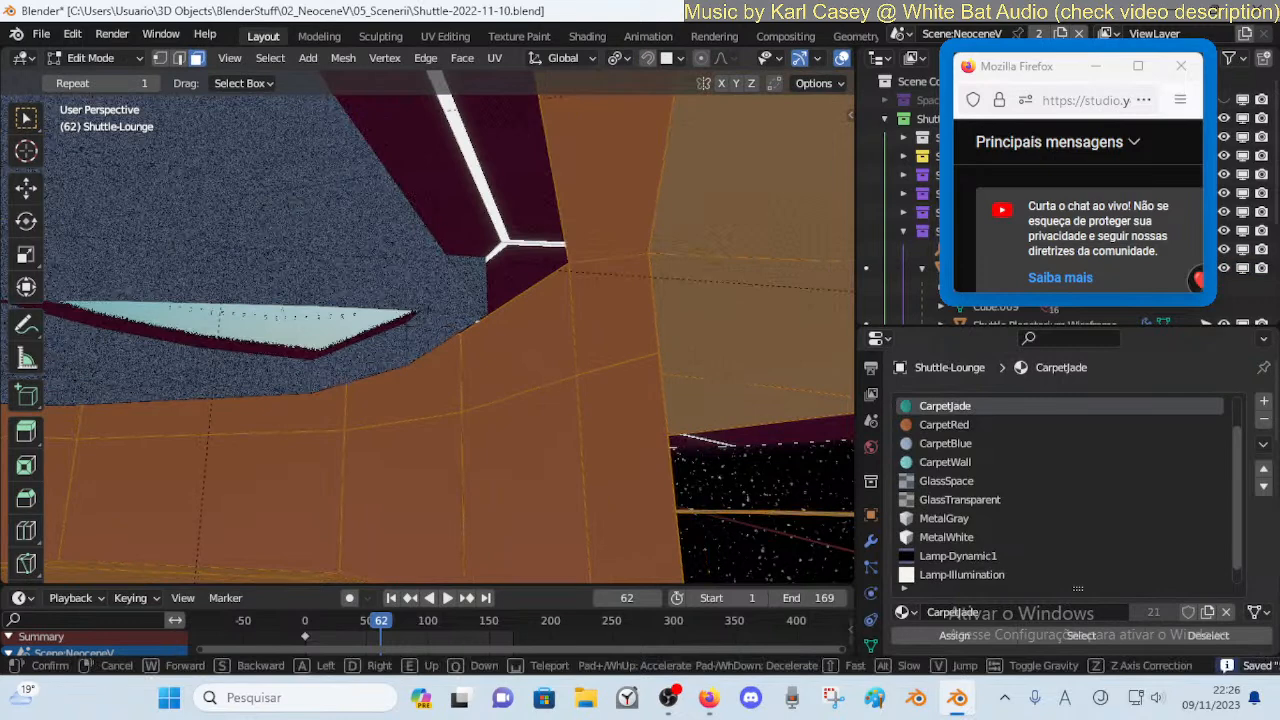
{"action": "key", "text": "s"}
{"action": "left_click", "coordinate": [597, 369]}
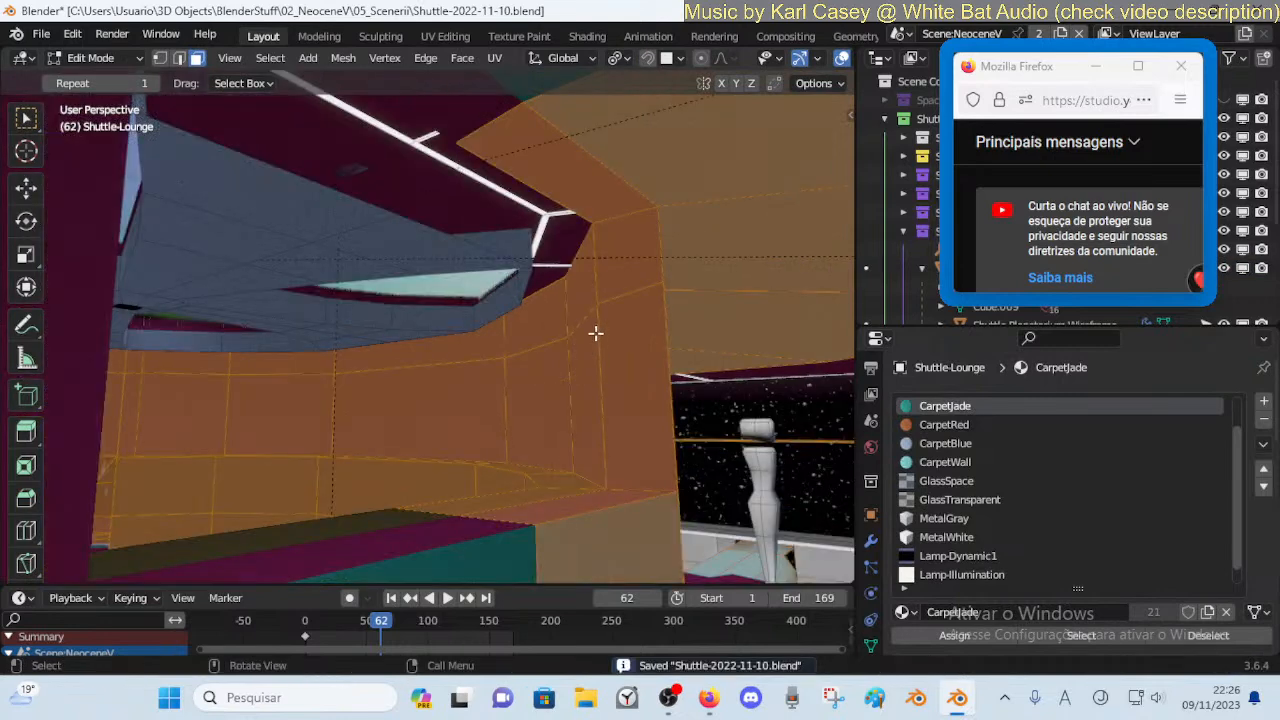
{"action": "key", "text": "alt+a"}
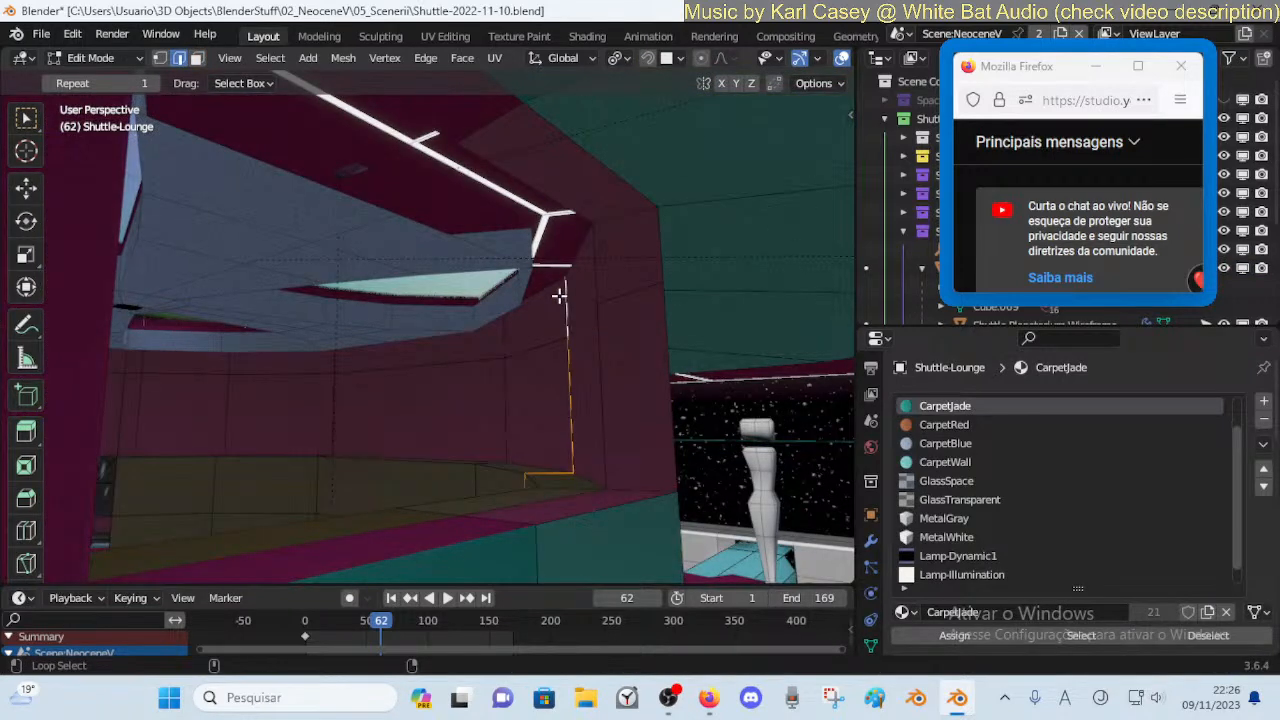
{"action": "key", "text": "shift+grave"}
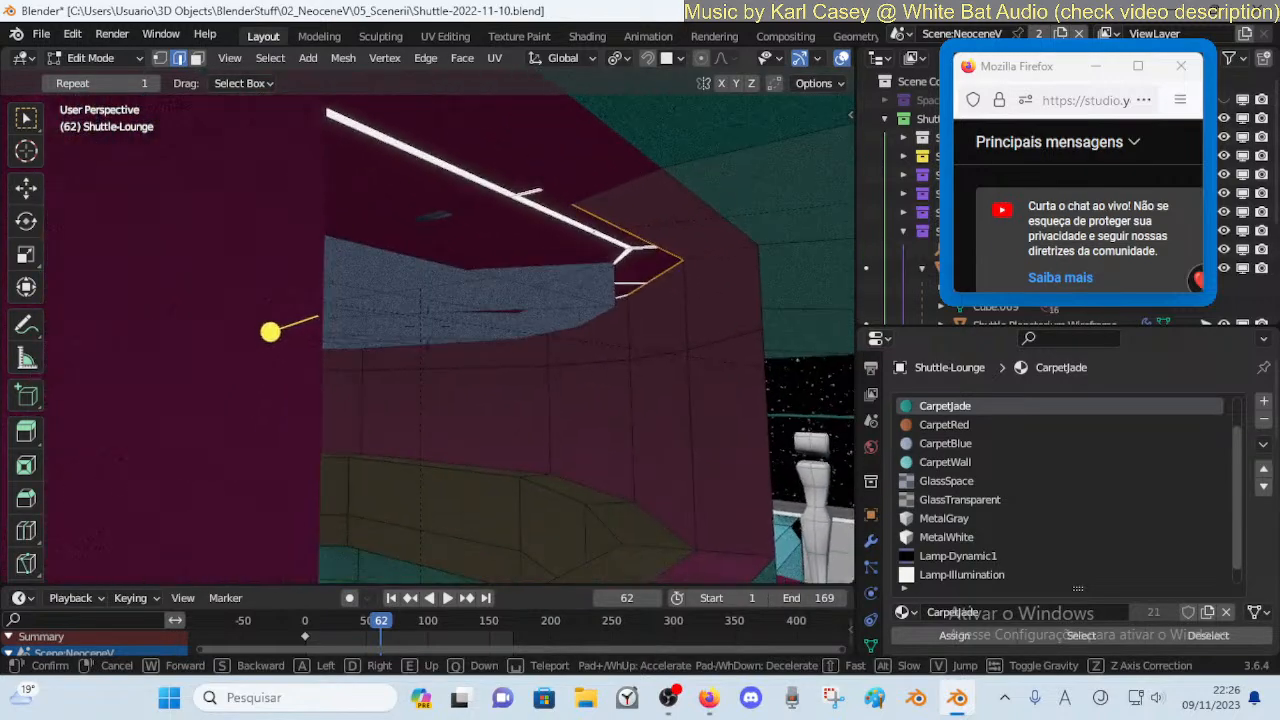
{"action": "left_click", "coordinate": [575, 314]}
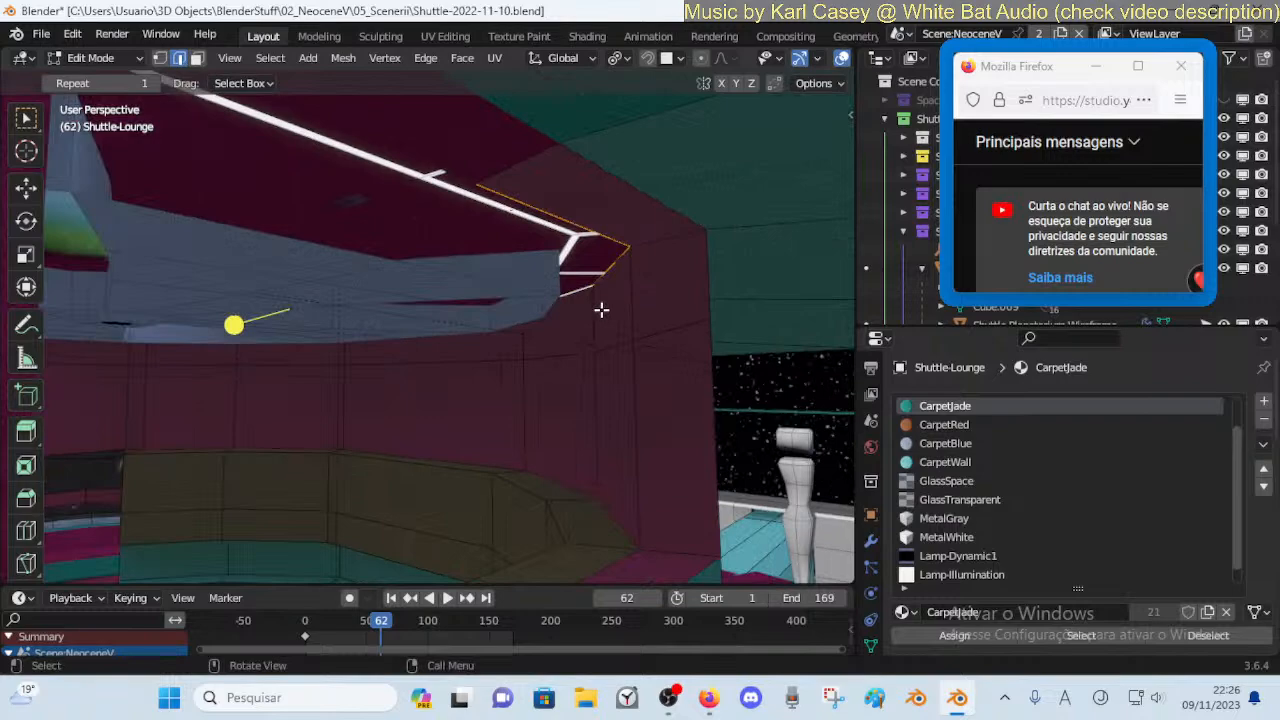
{"action": "key", "text": "shift+grave"}
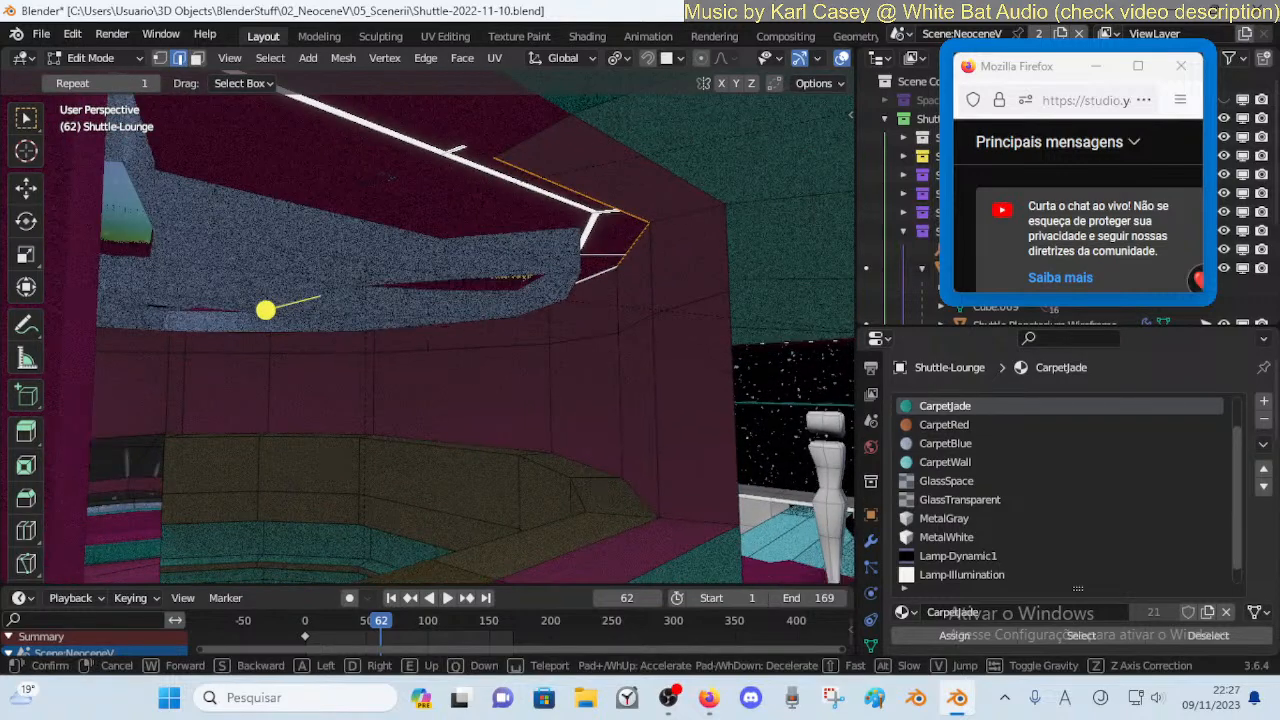
{"action": "key", "text": "w"}
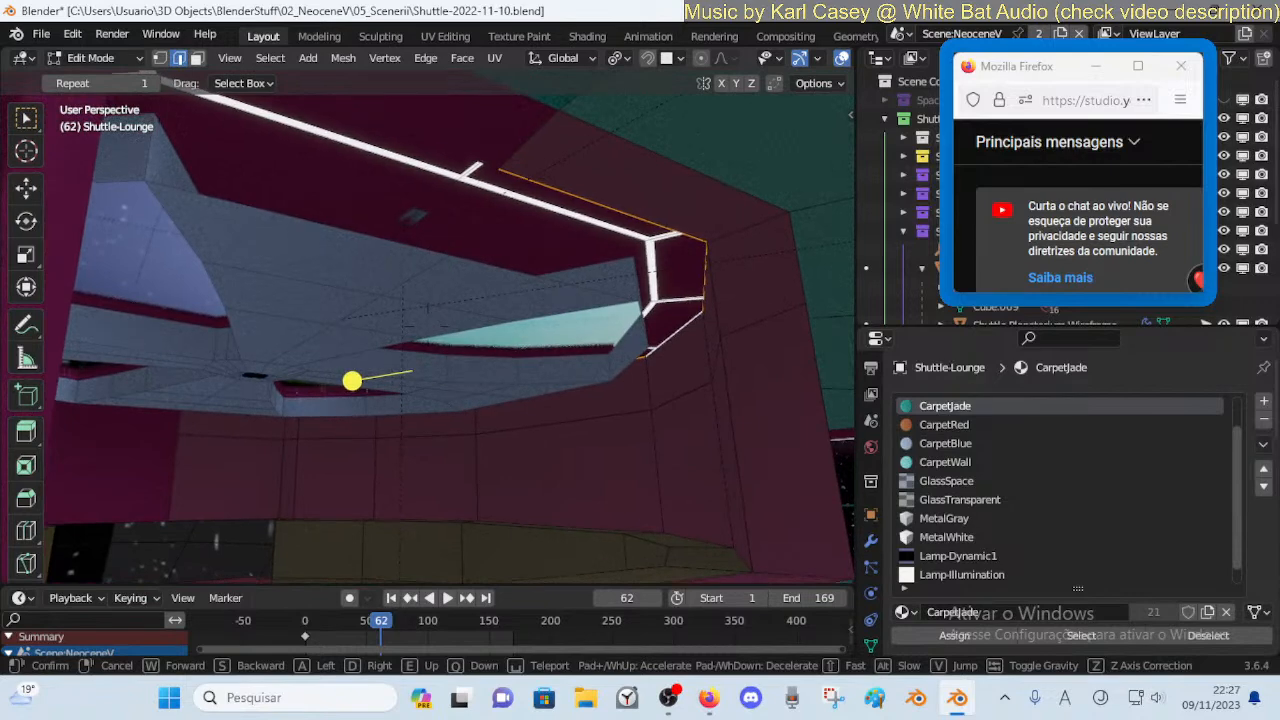
{"action": "key", "text": "w"}
{"action": "left_click", "coordinate": [428, 326]}
Lower the wall's top edge loop along Z, and extrude it inward by scaling to about 0.78 to form a ledge
{"action": "key", "text": "g"}
{"action": "key", "text": "z"}
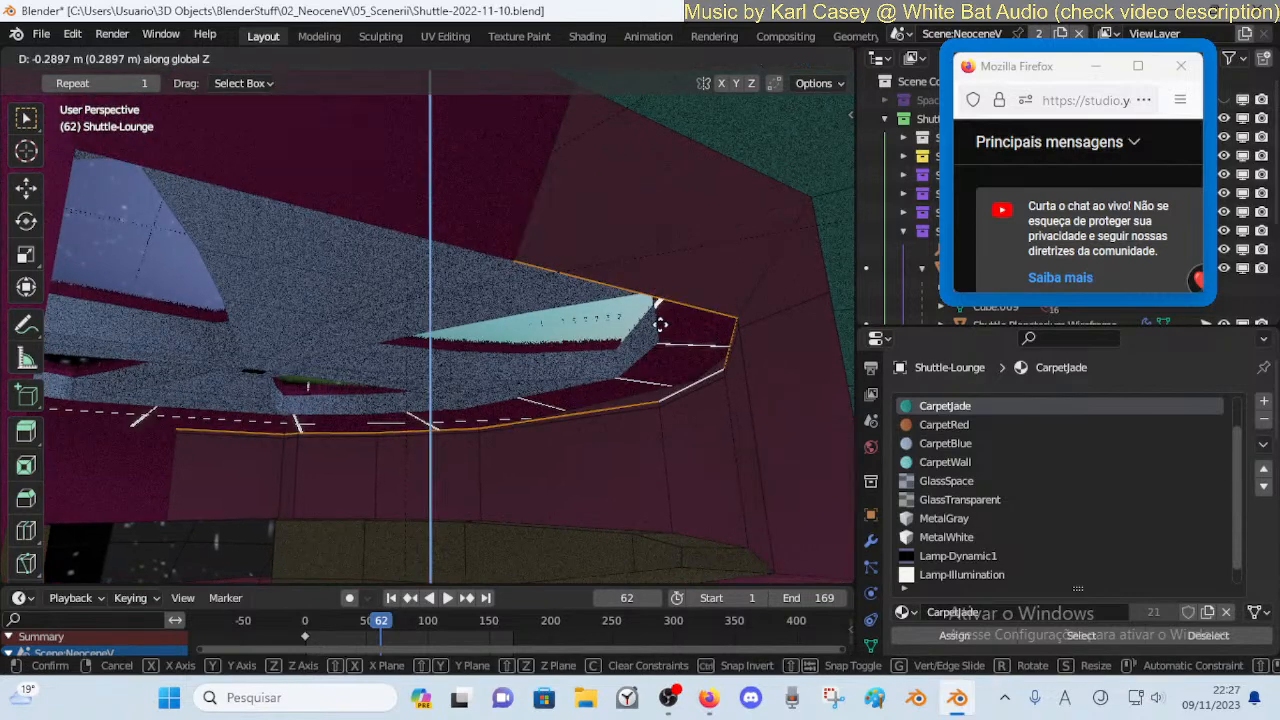
{"action": "left_click", "coordinate": [664, 314]}
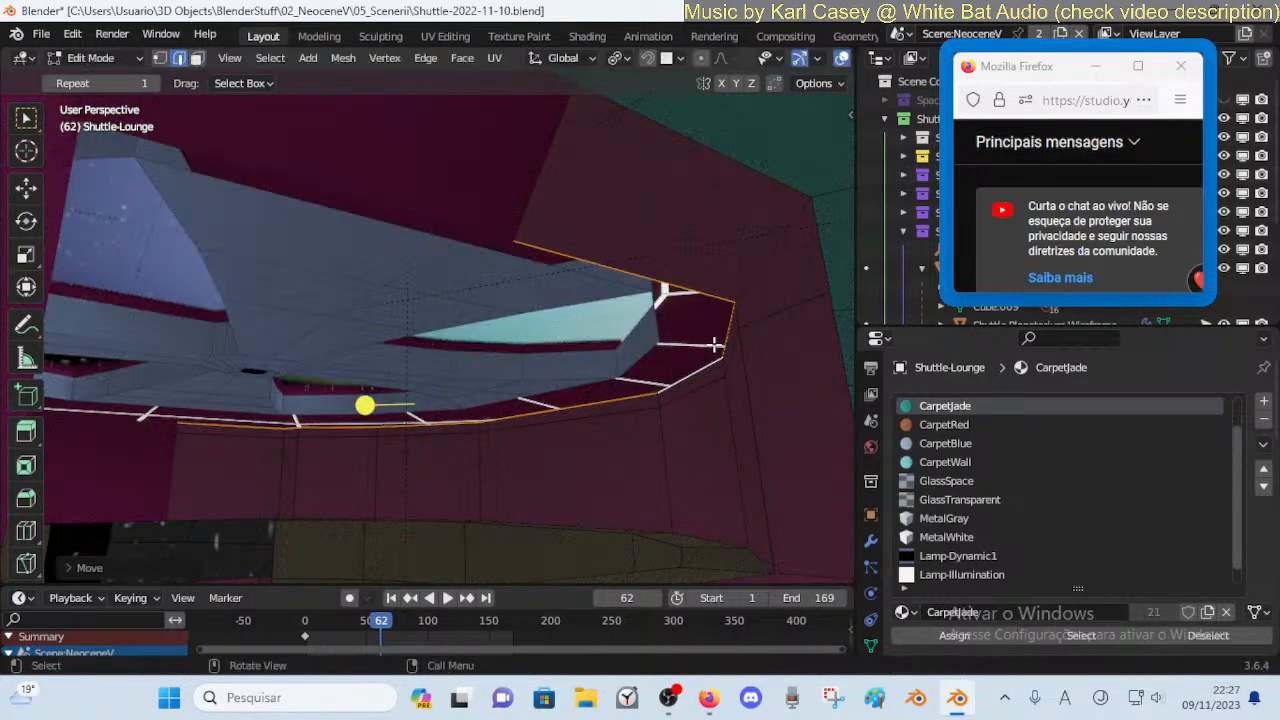
{"action": "key", "text": "s"}
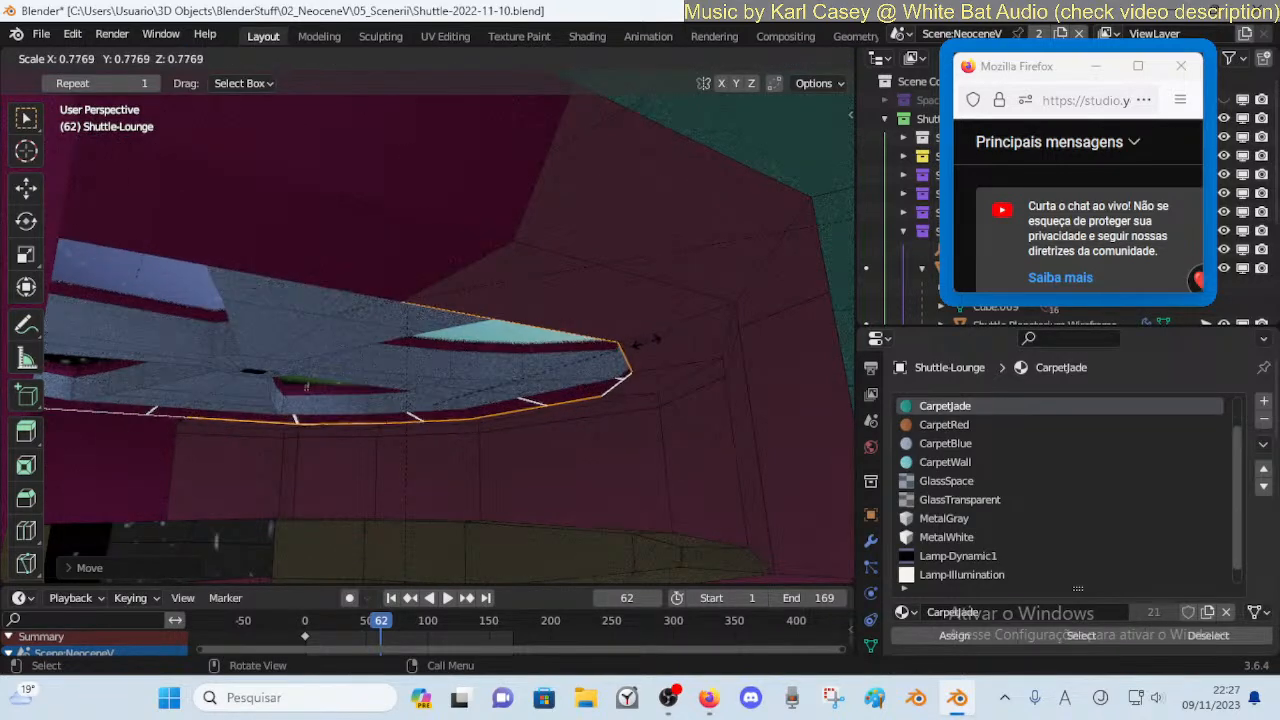
{"action": "left_click", "coordinate": [643, 341]}
Extrude the ledge's inner edge loop upward along Z towards the planetarium floor and check it from both levels
{"action": "key", "text": "e"}
{"action": "key", "text": "z"}
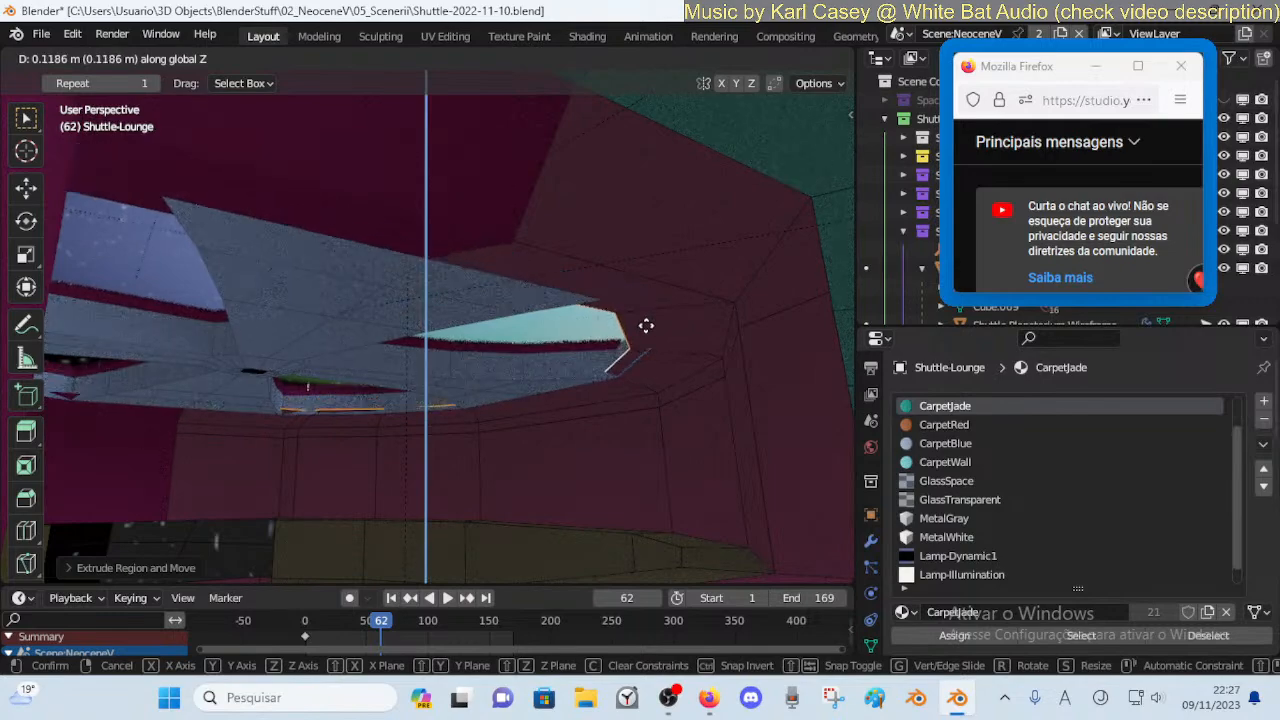
{"action": "left_click", "coordinate": [648, 316]}
{"action": "key", "text": "shift+grave"}
{"action": "key", "text": "e"}
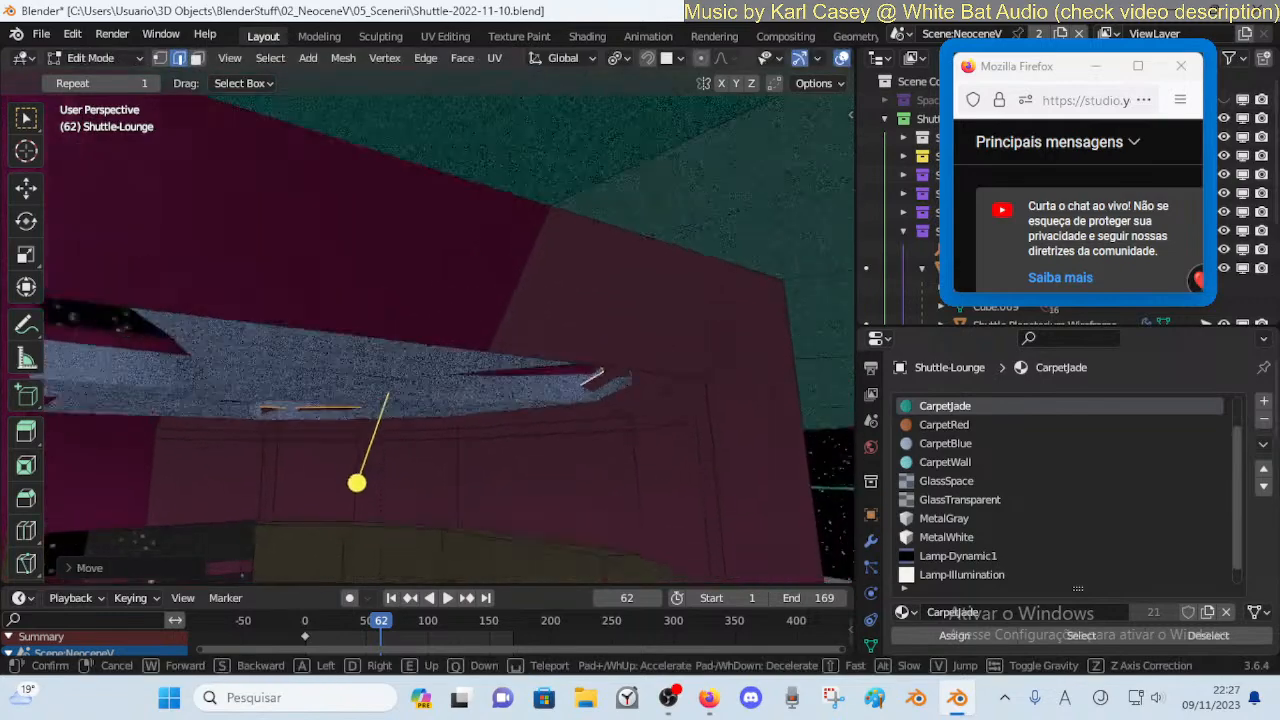
{"action": "key", "text": "e"}
{"action": "key", "text": "e"}
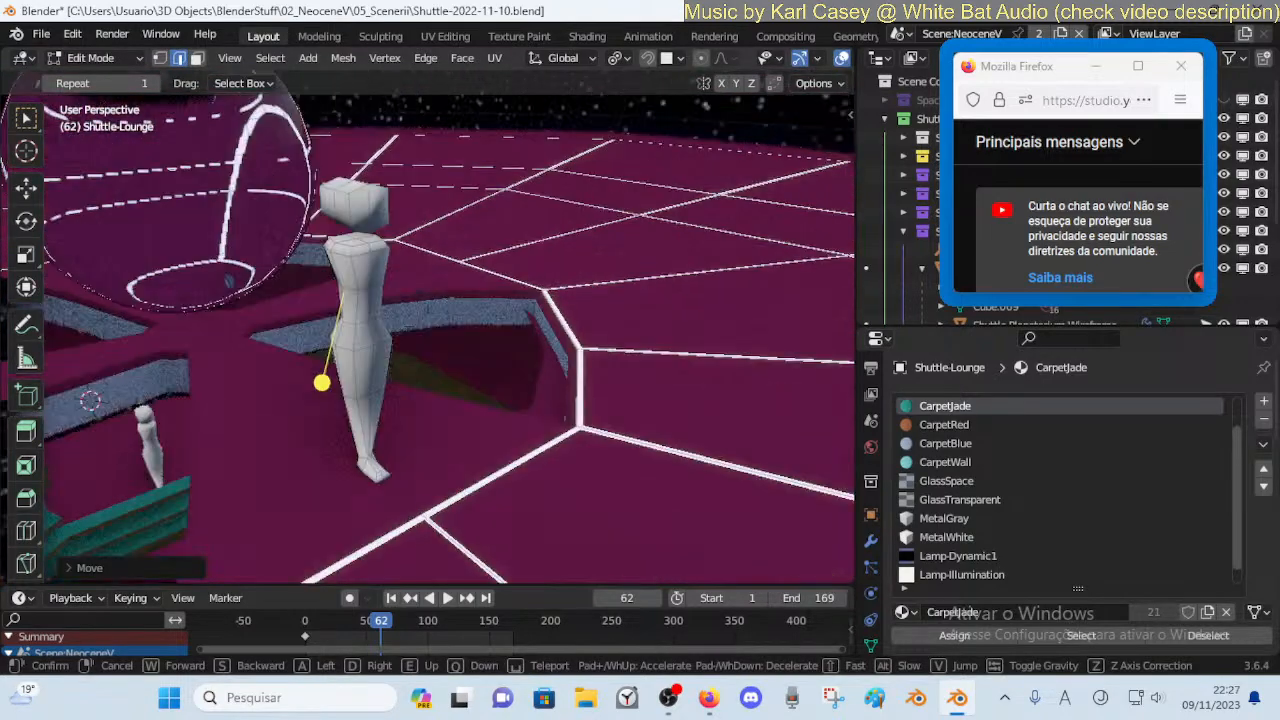
{"action": "key", "text": "q"}
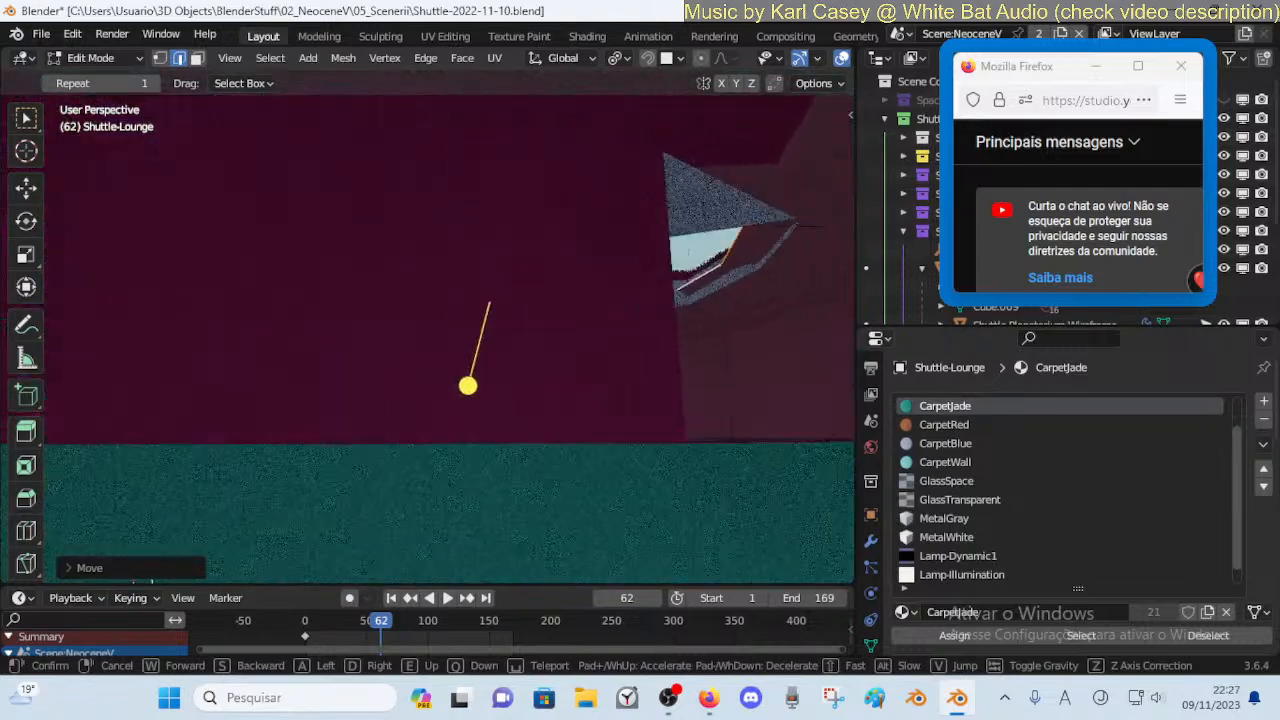
{"action": "key", "text": "e"}
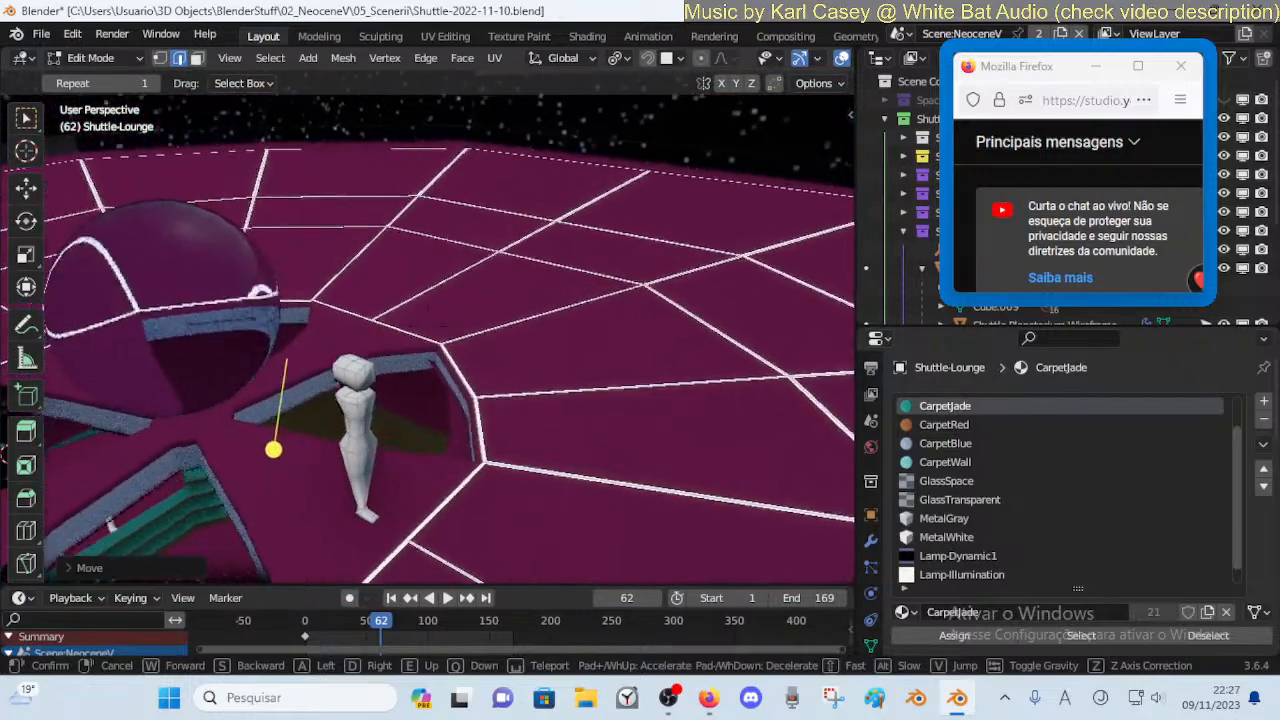
Switch editing to Shuttle-Planetarium and examine the rim of its floor openings from above and from inside the lounge below
{"action": "left_click", "coordinate": [647, 316]}
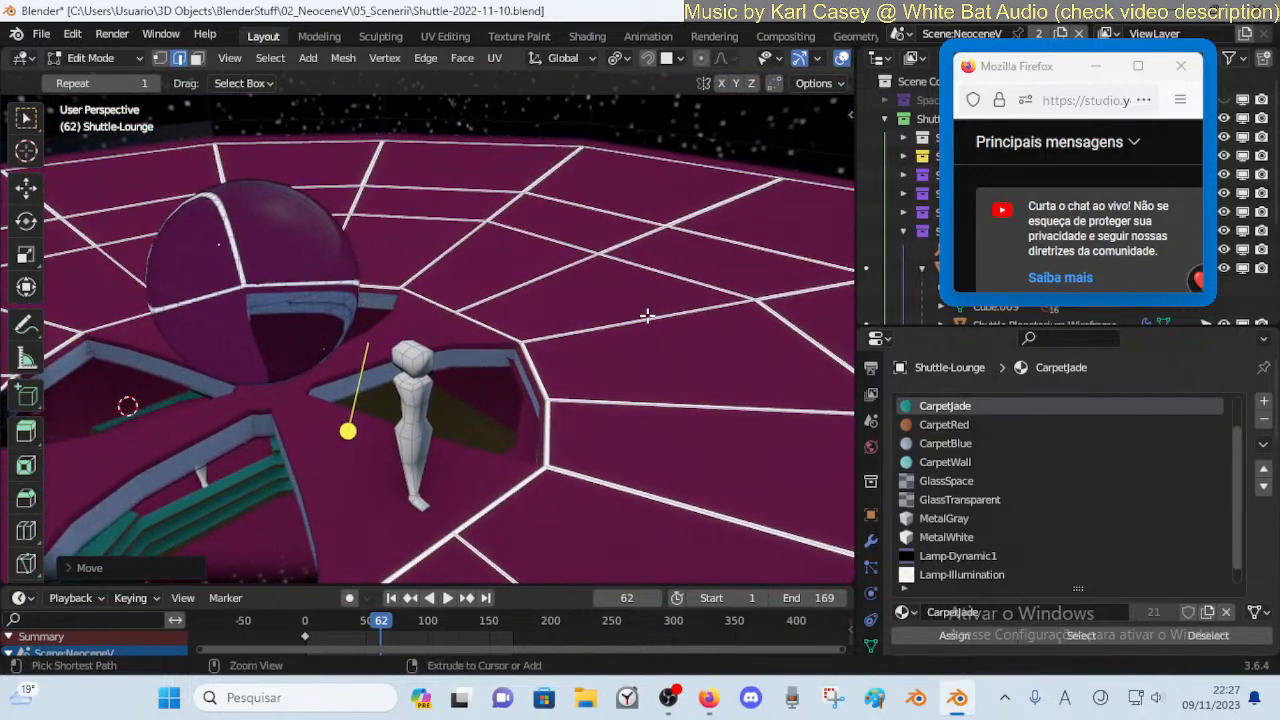
{"action": "key", "text": "alt+q"}
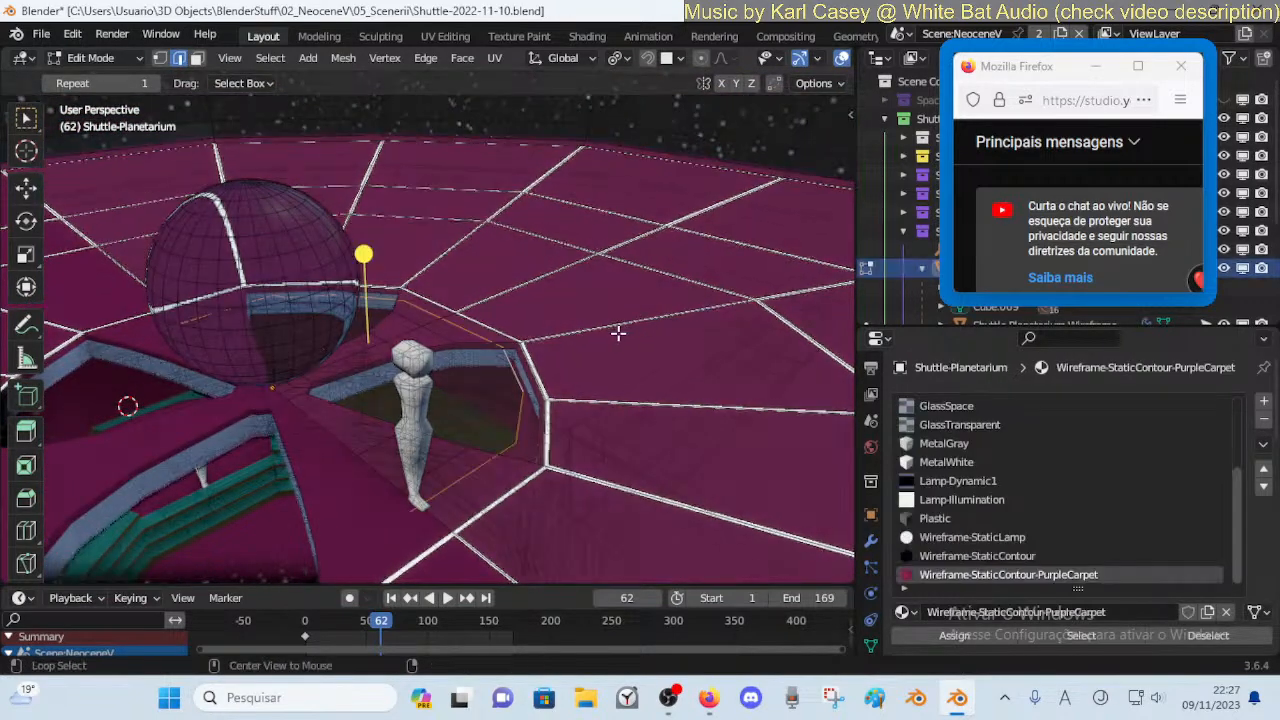
{"action": "key", "text": "shift+grave"}
{"action": "key", "text": "d"}
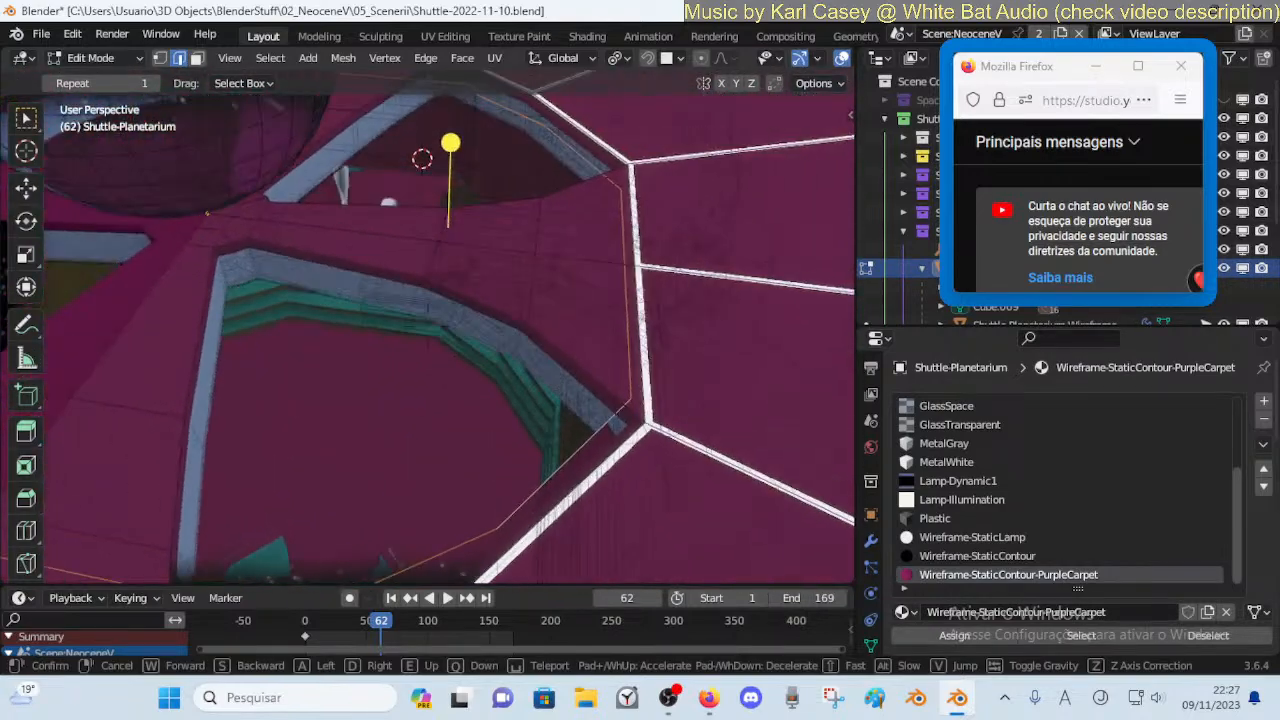
{"action": "key", "text": "w"}
{"action": "key", "text": "s"}
{"action": "key", "text": "s"}
{"action": "key", "text": "e"}
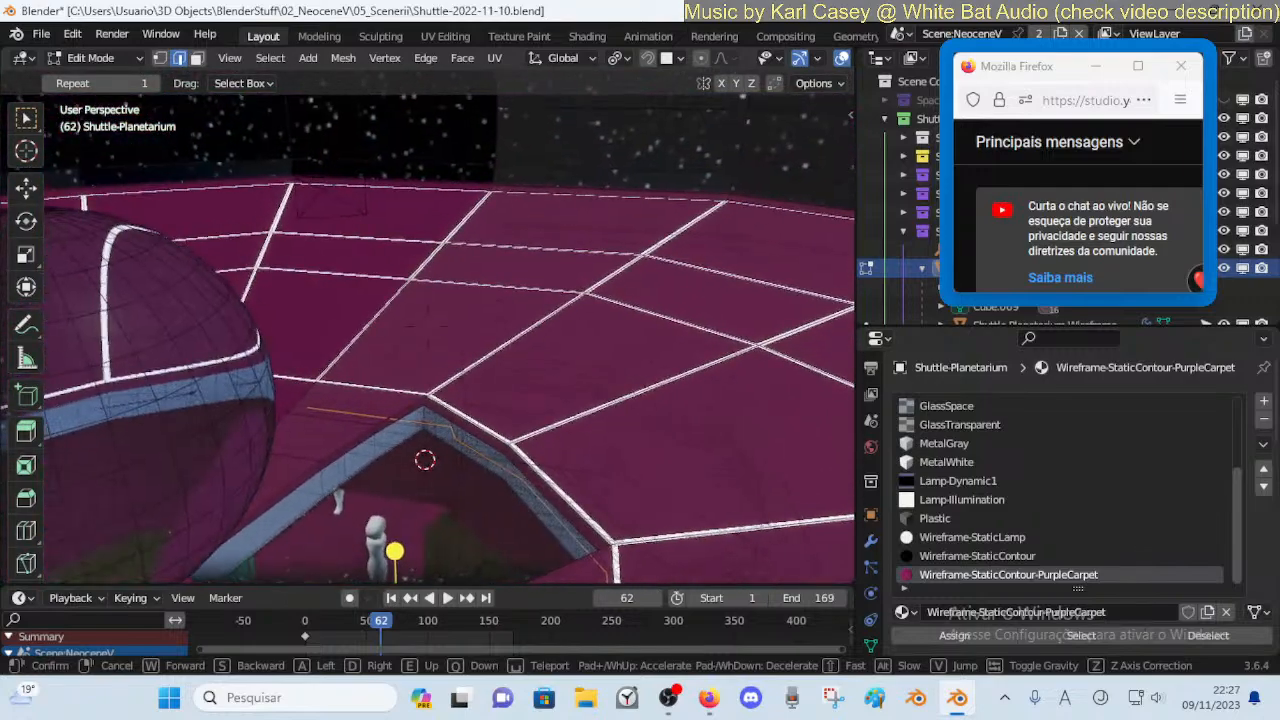
{"action": "key", "text": "q"}
{"action": "key", "text": "q"}
{"action": "key", "text": "w"}
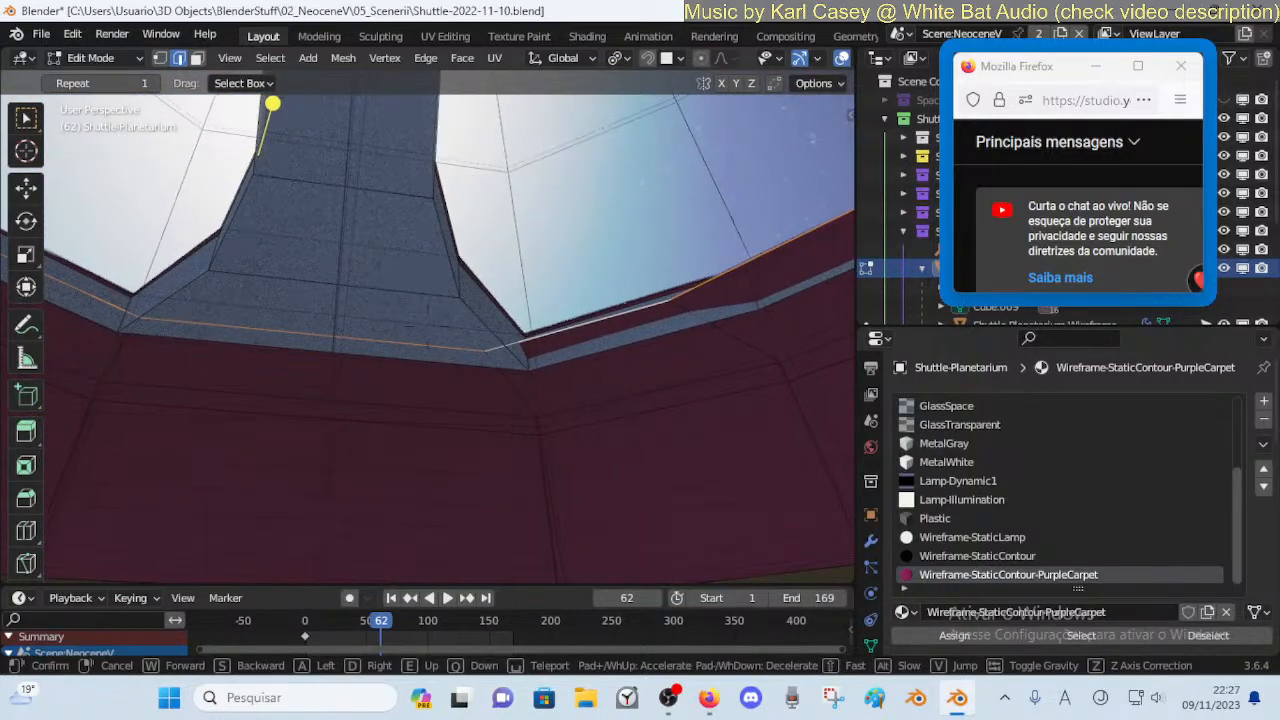
{"action": "key", "text": "w"}
{"action": "key", "text": "d"}
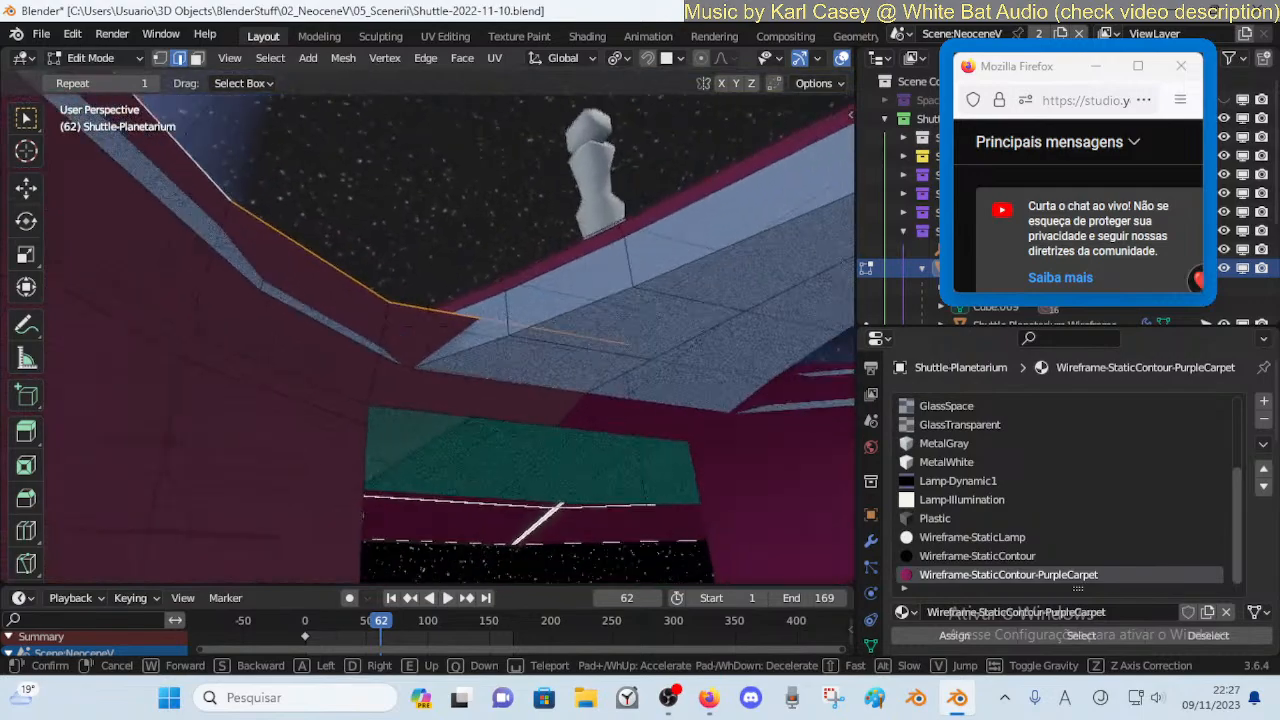
{"action": "key", "text": "a"}
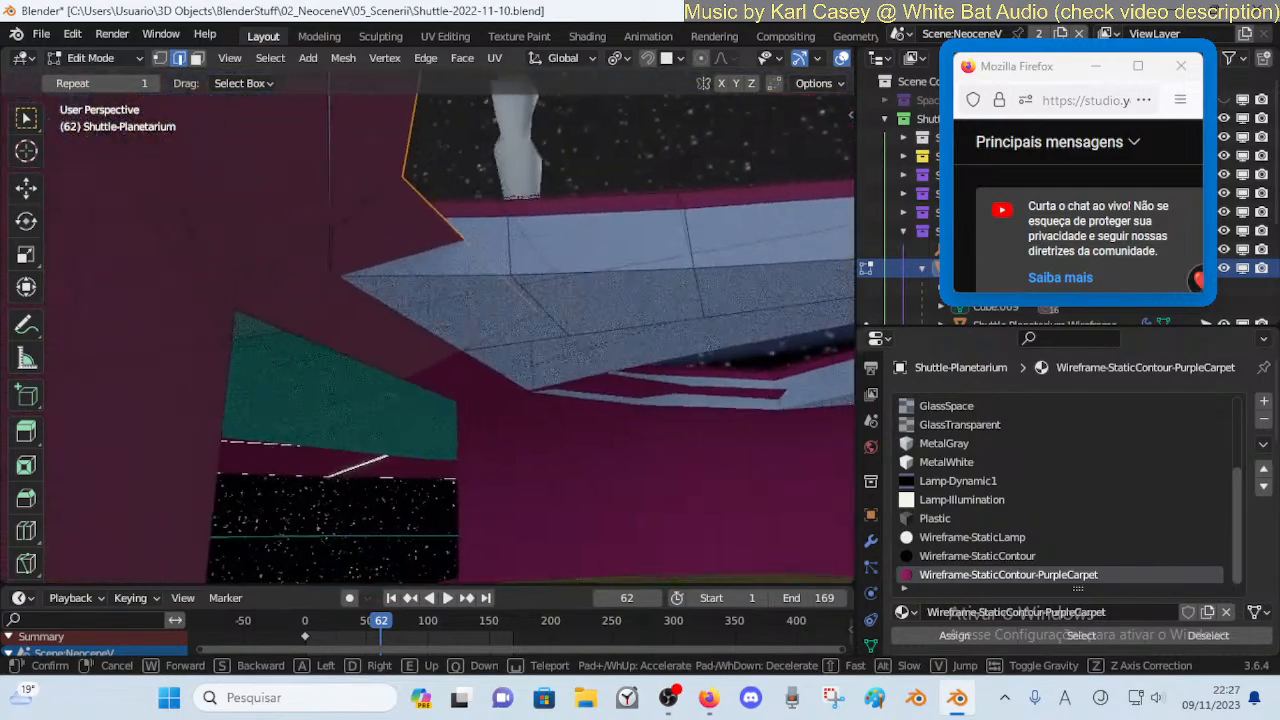
{"action": "key", "text": "w"}
{"action": "key", "text": "e"}
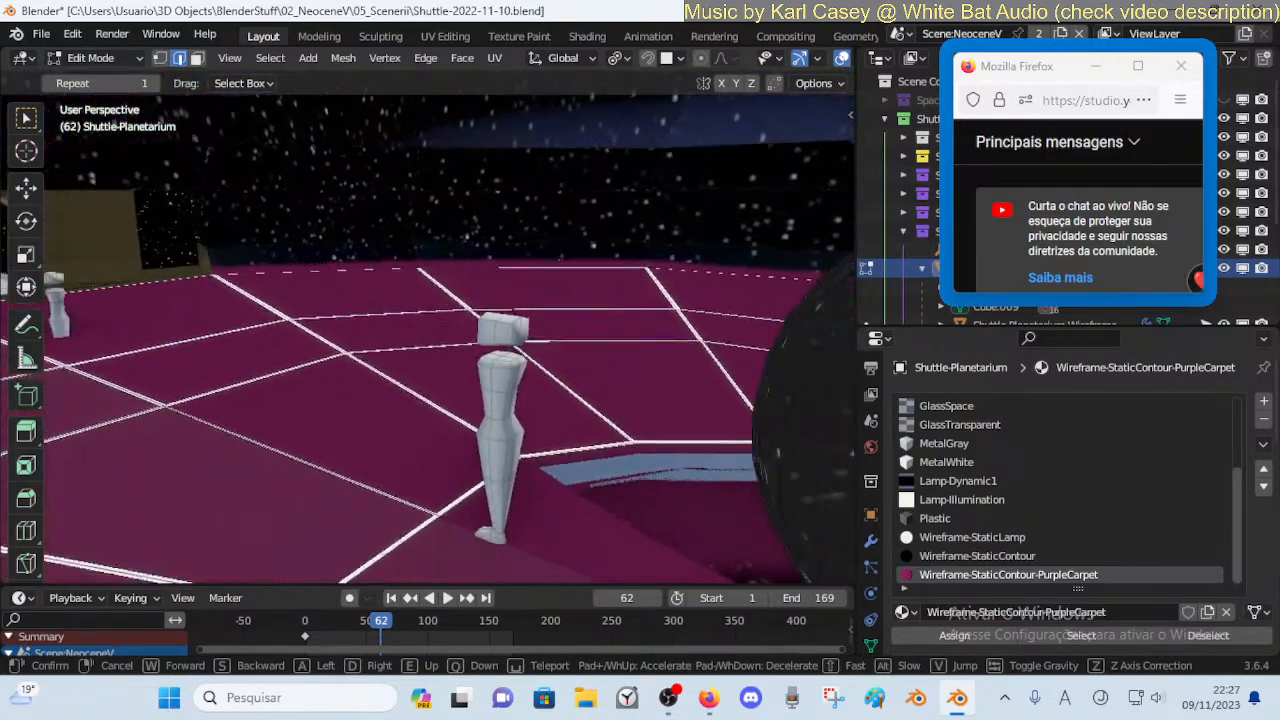
{"action": "key", "text": "s"}
{"action": "key", "text": "w"}
{"action": "left_click", "coordinate": [612, 338]}
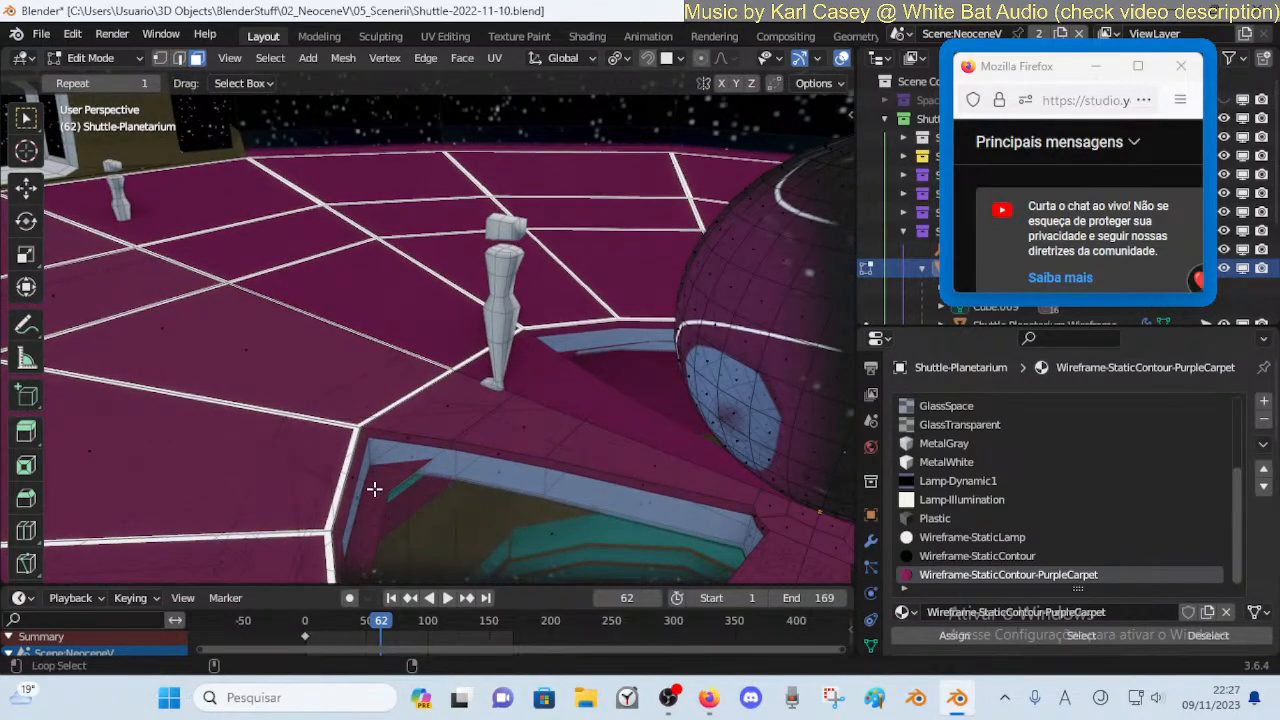
Try to isolate a strip of Shuttle-Planetarium's floor rim faces by hiding the unselected geometry, and reveal the hidden geometry again
{"action": "key", "text": "shift+h"}
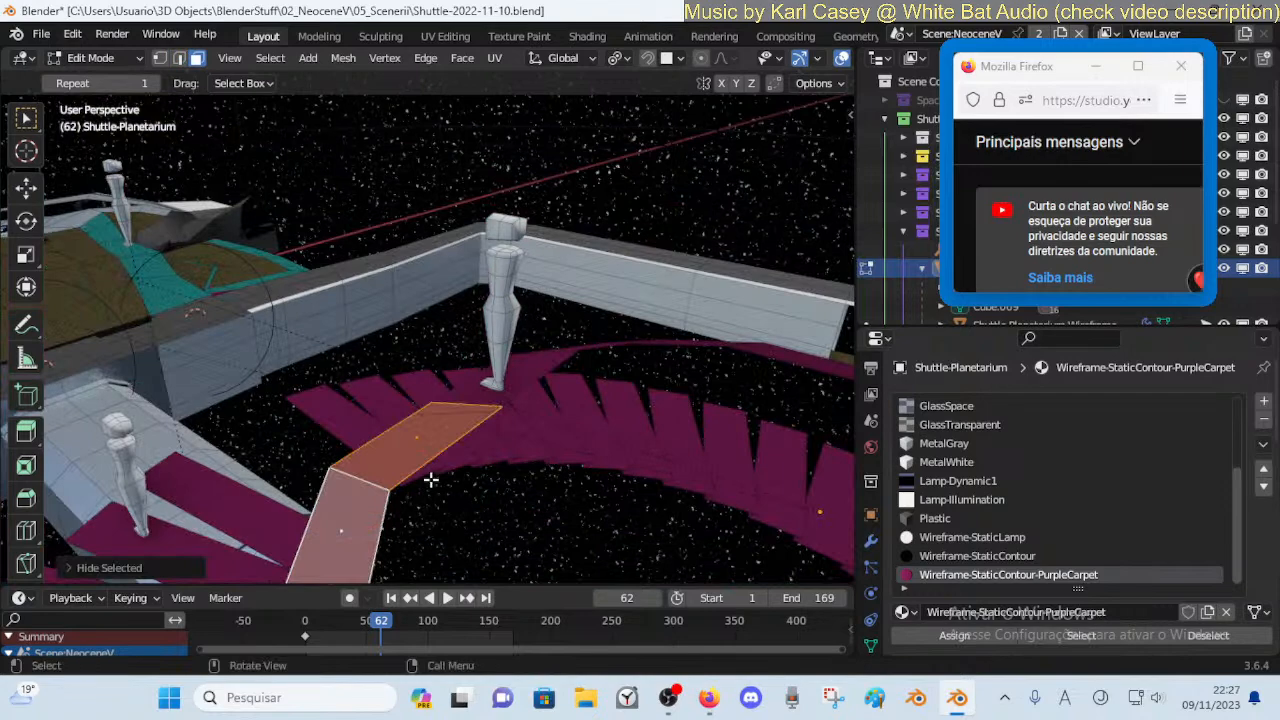
{"action": "key", "text": "ctrl+z"}
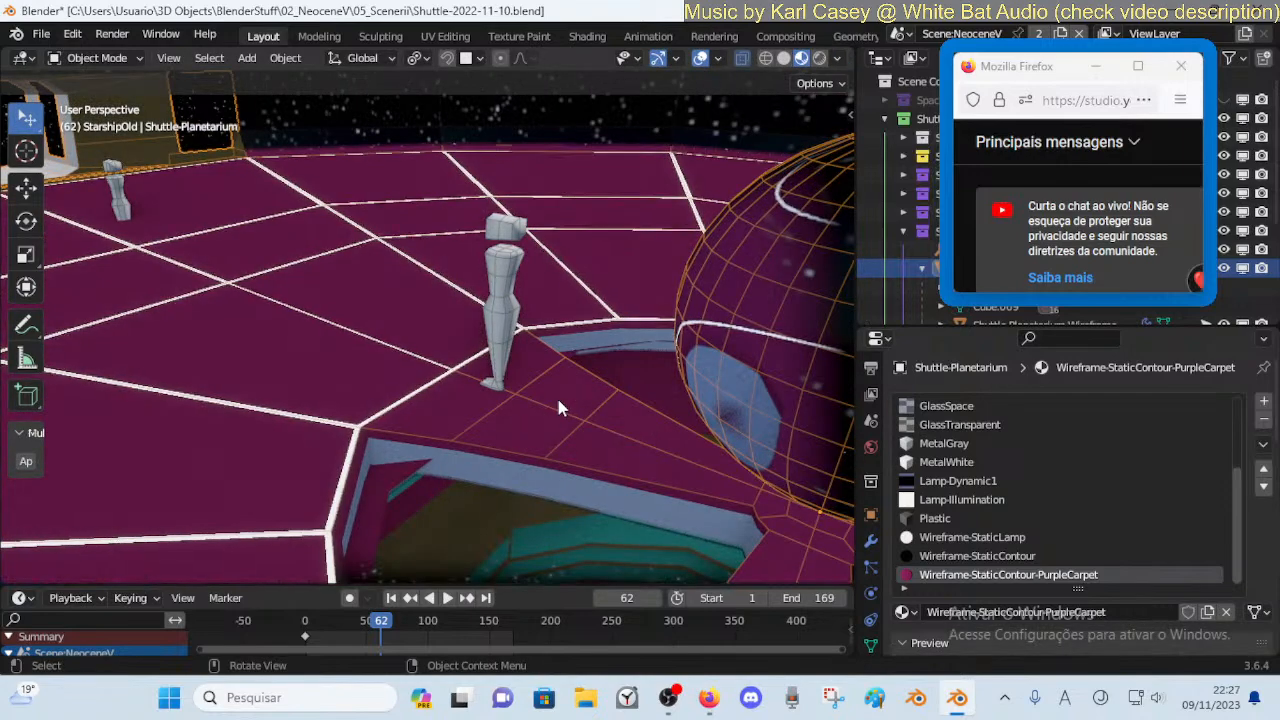
{"action": "key", "text": "ctrl+z"}
{"action": "key", "text": "shift+grave"}
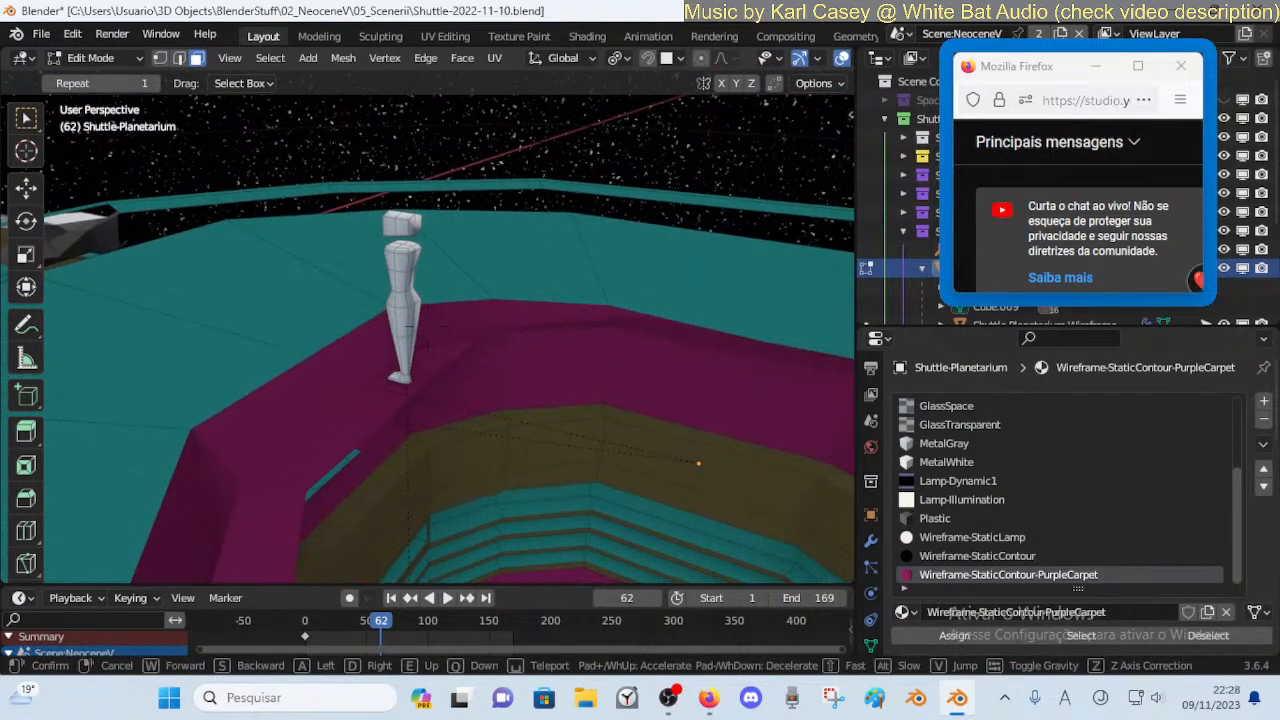
{"action": "left_click", "coordinate": [463, 451]}
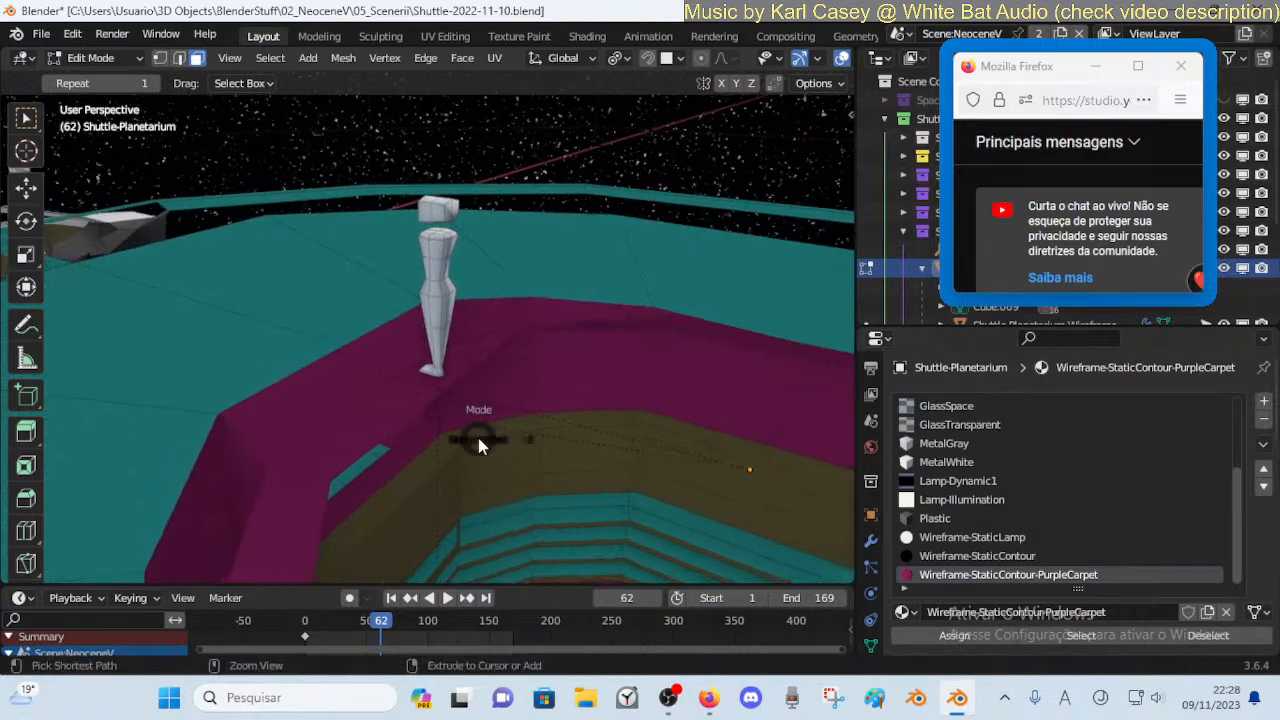
{"action": "key", "text": "Tab"}
{"action": "key", "text": "Tab"}
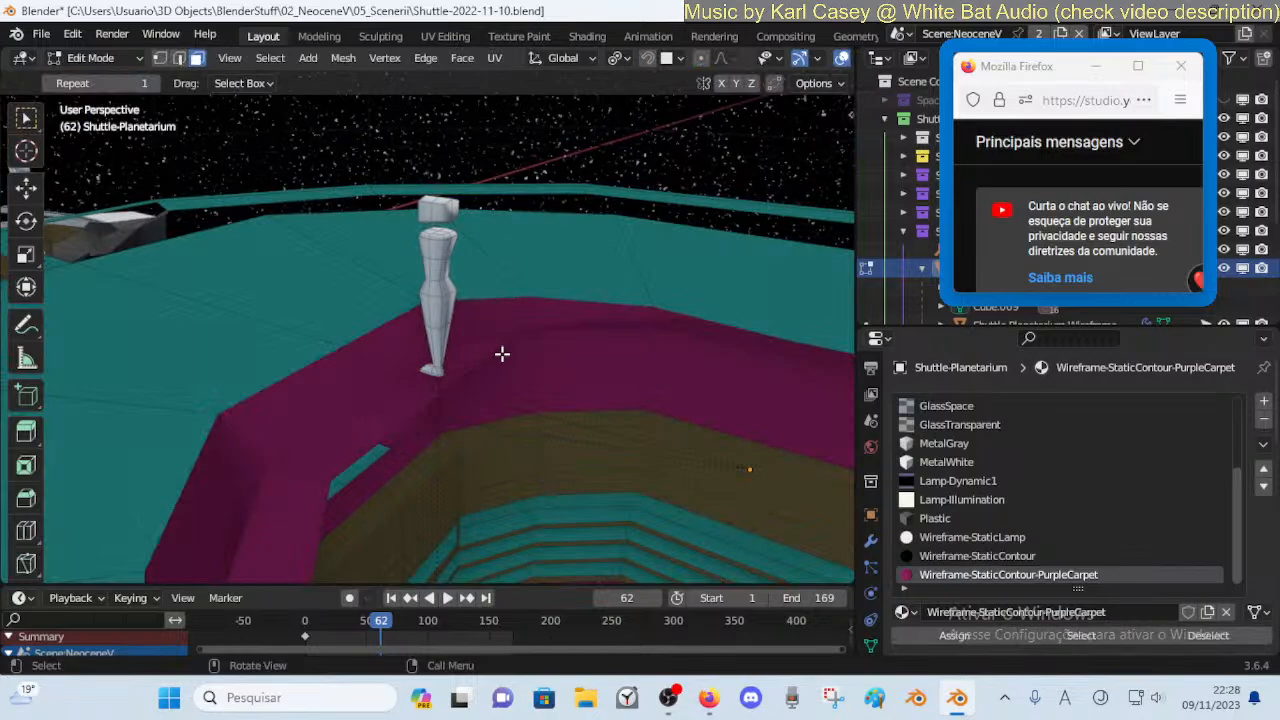
{"action": "scroll", "coordinate": [502, 354], "scroll_direction": "down", "scroll_amount": 8}
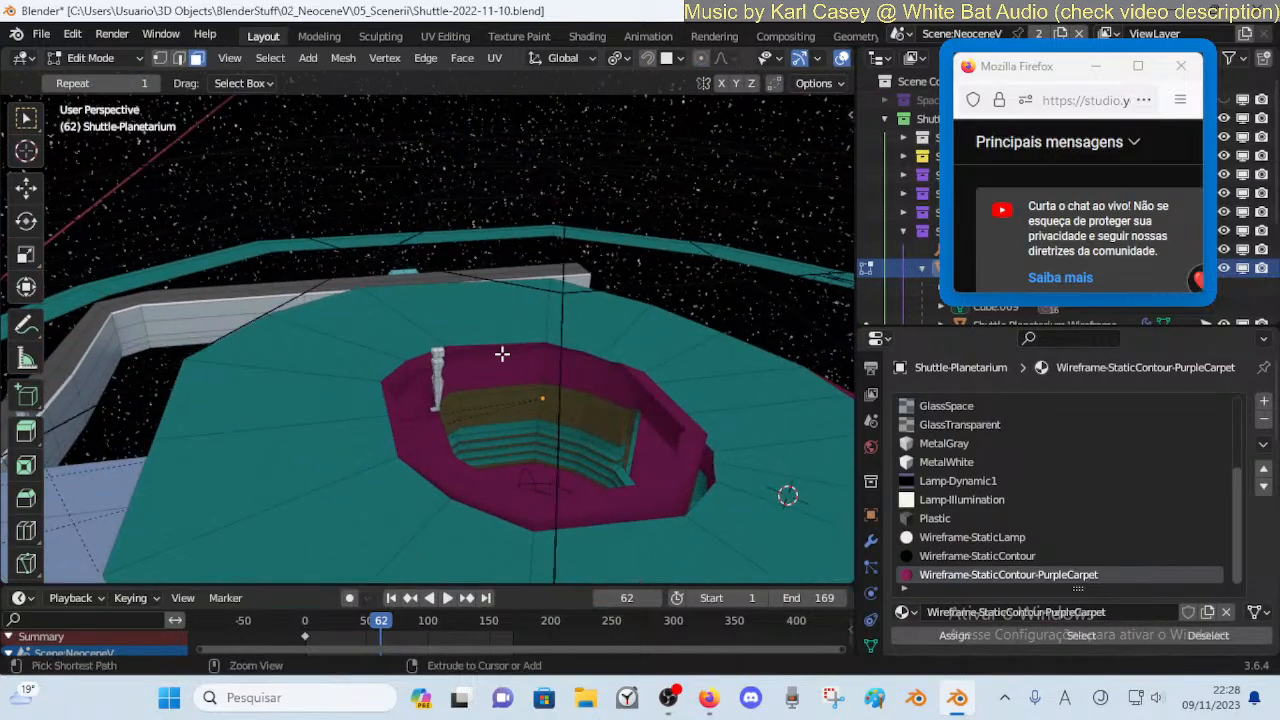
{"action": "key", "text": "Tab"}
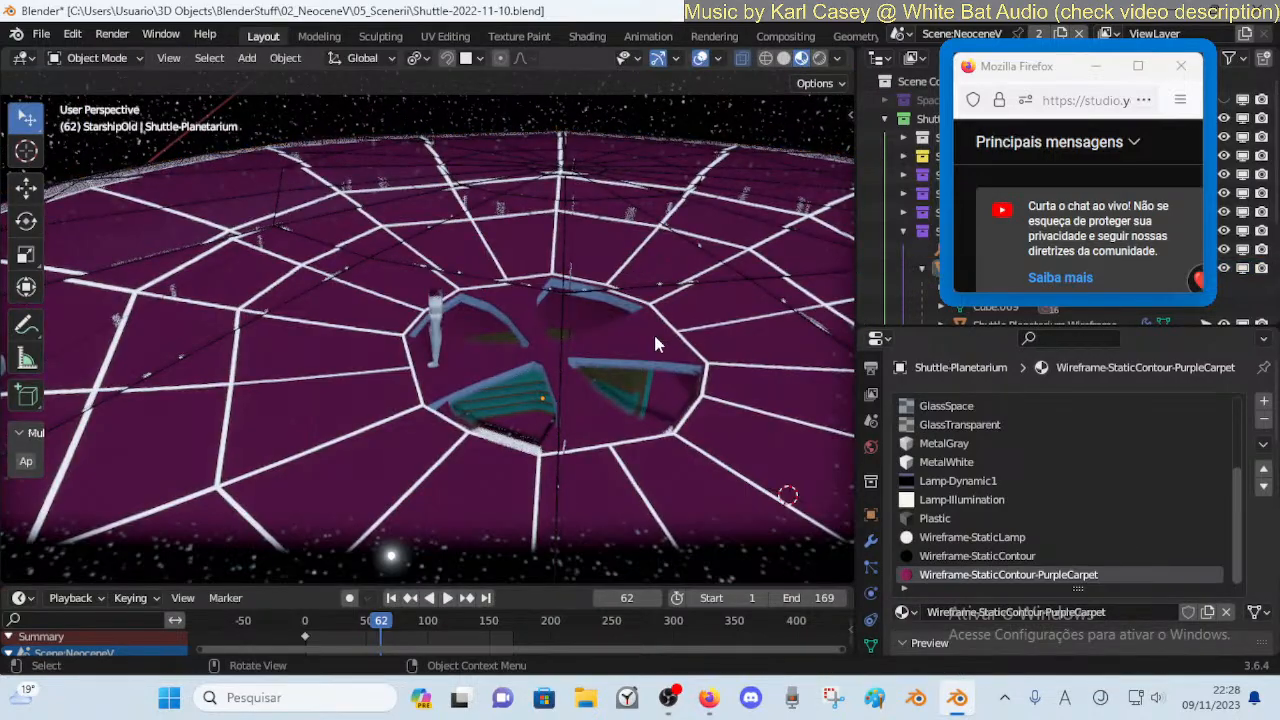
{"action": "key", "text": "Tab"}
{"action": "key", "text": "alt+h"}
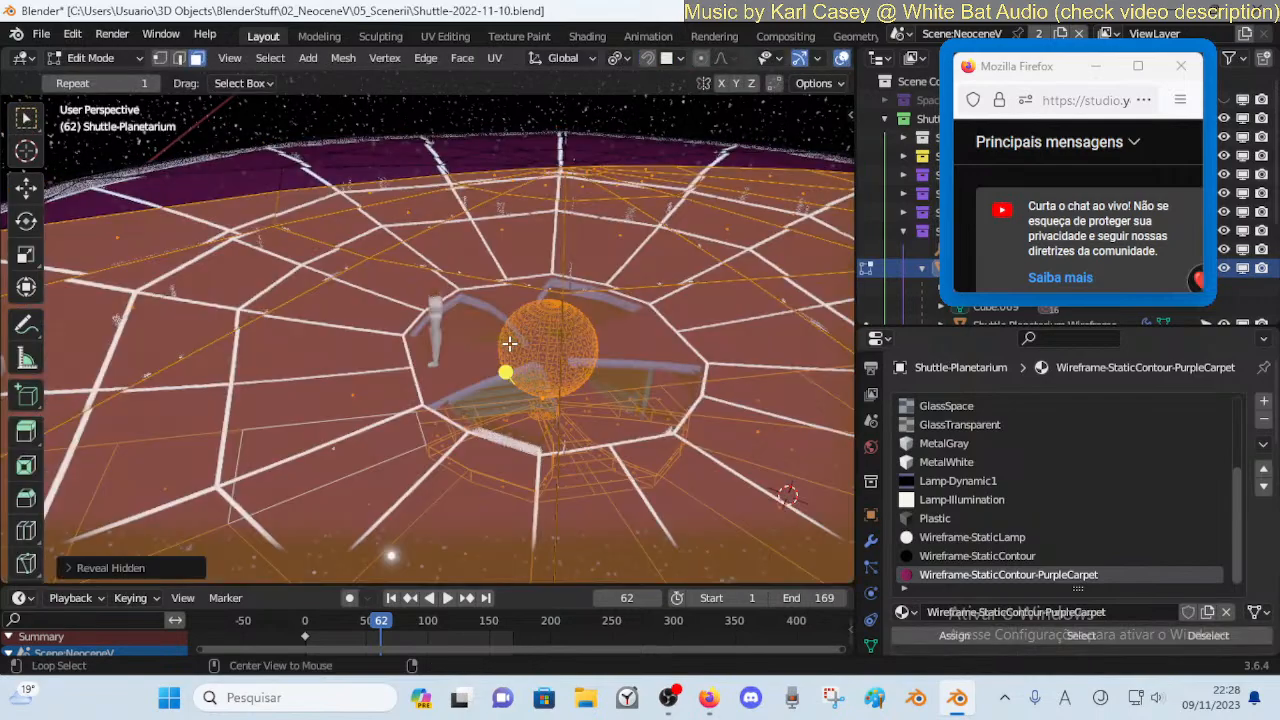
Select the outer edge loop on the underside of Shuttle-Planetarium's blue floor rim and hide the rest of its mesh
{"action": "key", "text": "shift+grave"}
{"action": "key", "text": "w"}
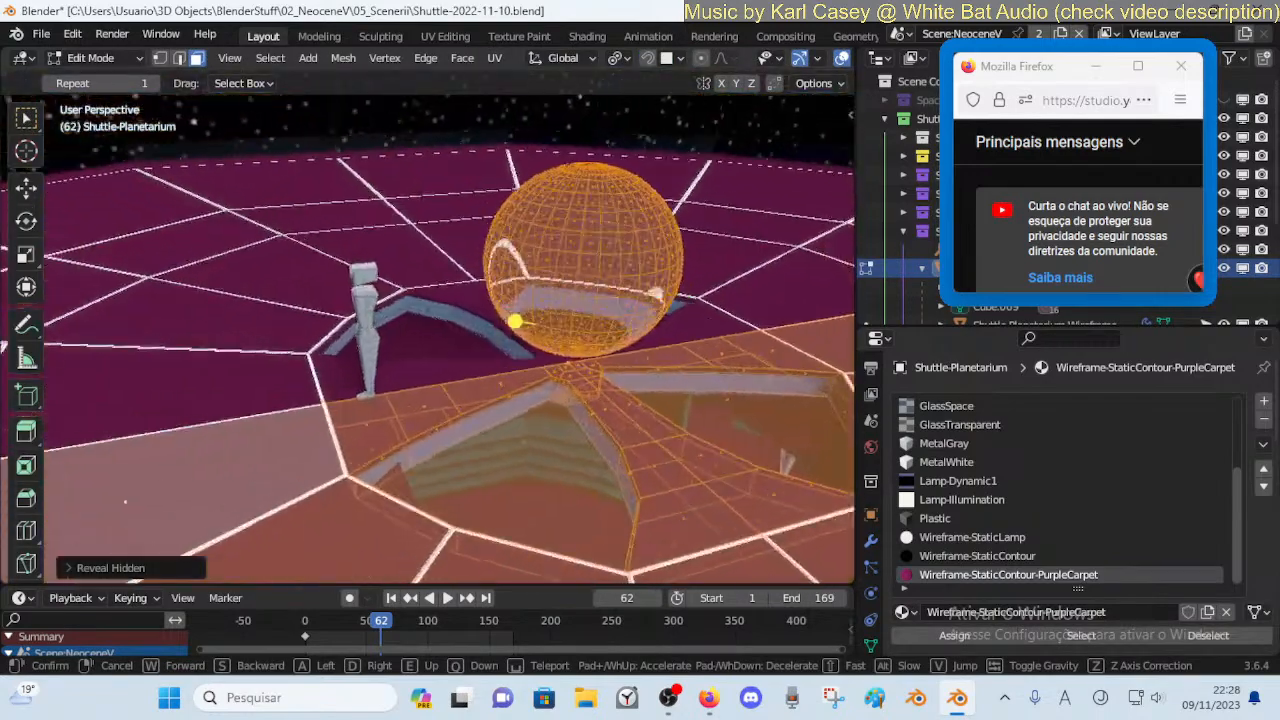
{"action": "key", "text": "w"}
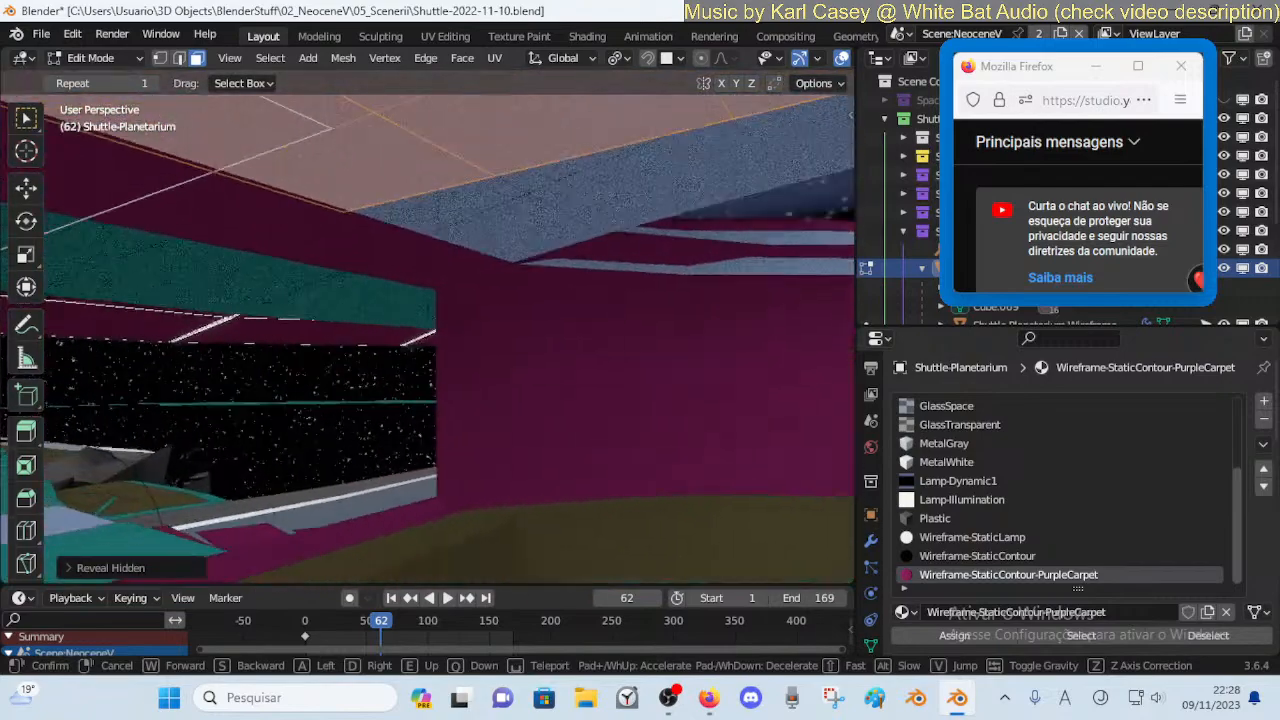
{"action": "left_click", "coordinate": [506, 350]}
{"action": "key", "text": "shift+grave"}
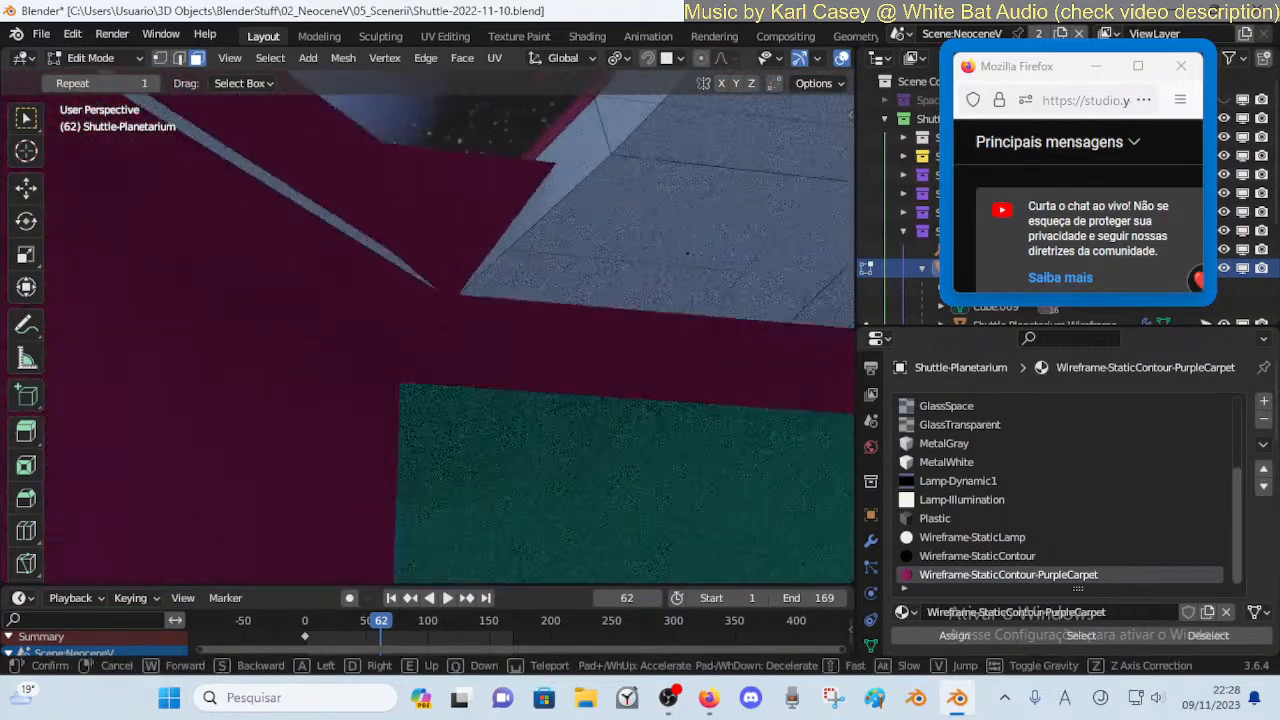
{"action": "left_click", "coordinate": [313, 355]}
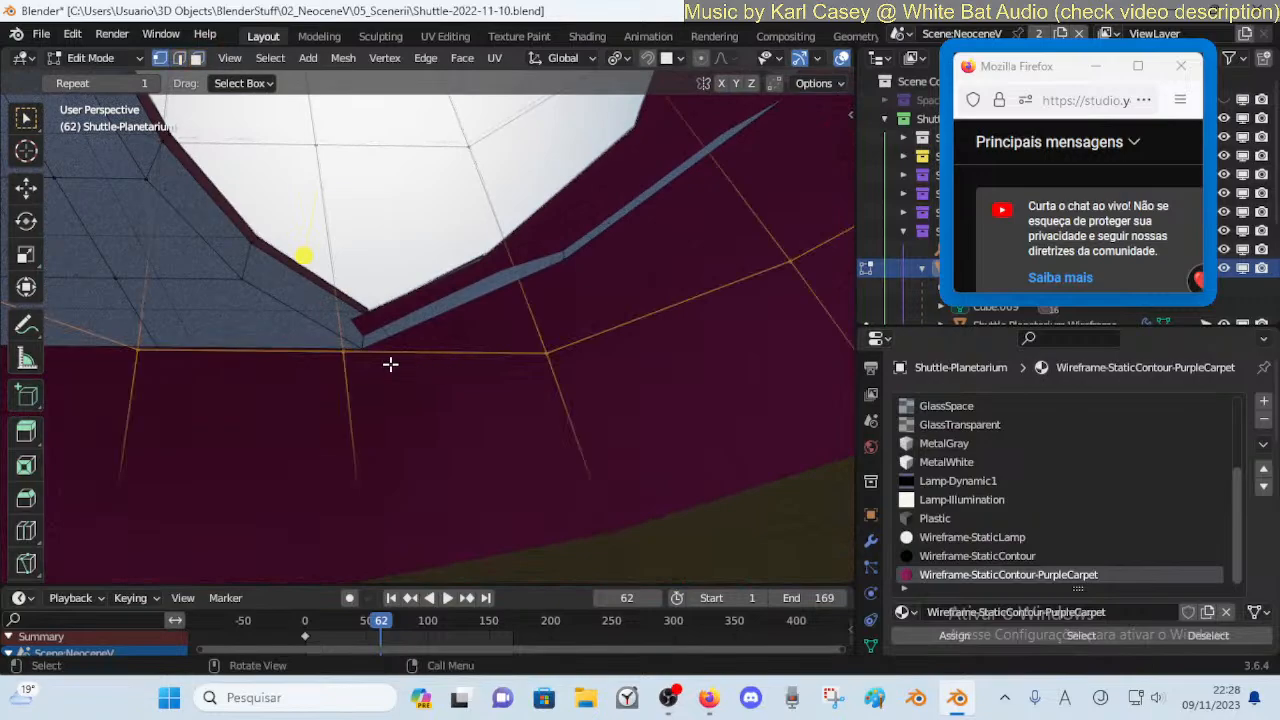
{"action": "key", "text": "shift+grave"}
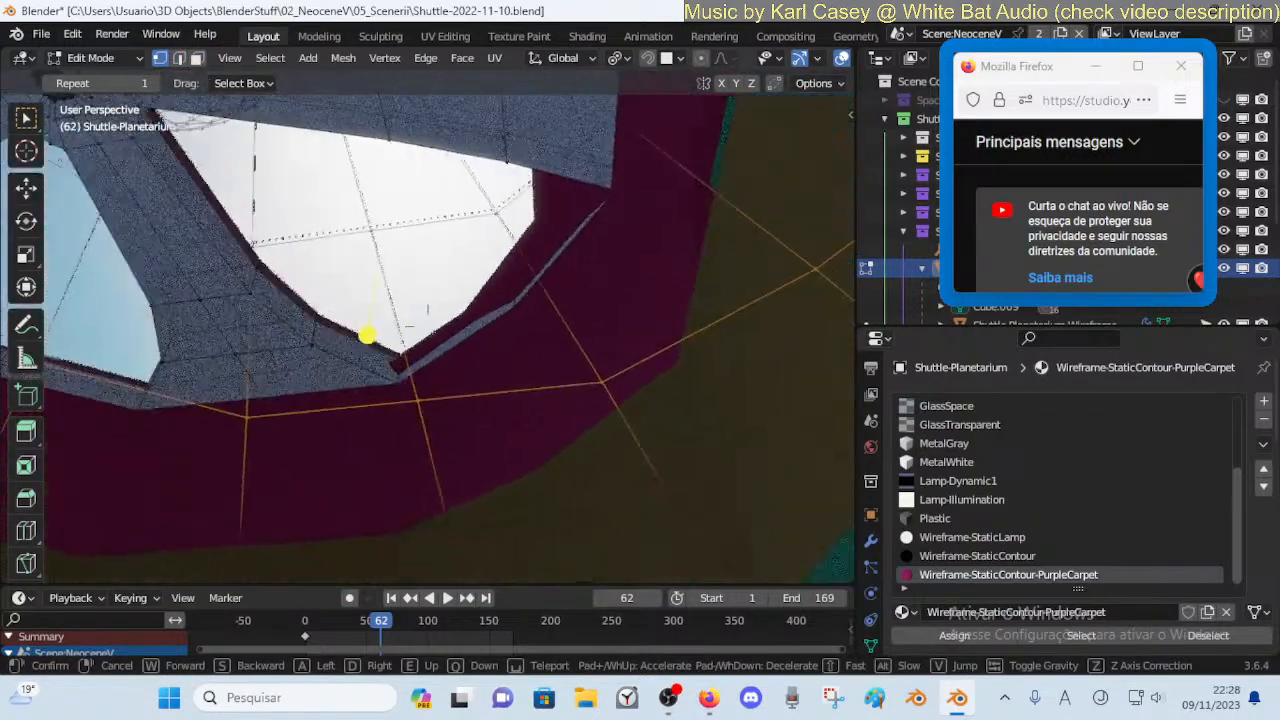
{"action": "left_click", "coordinate": [538, 266]}
{"action": "key", "text": "shift+grave"}
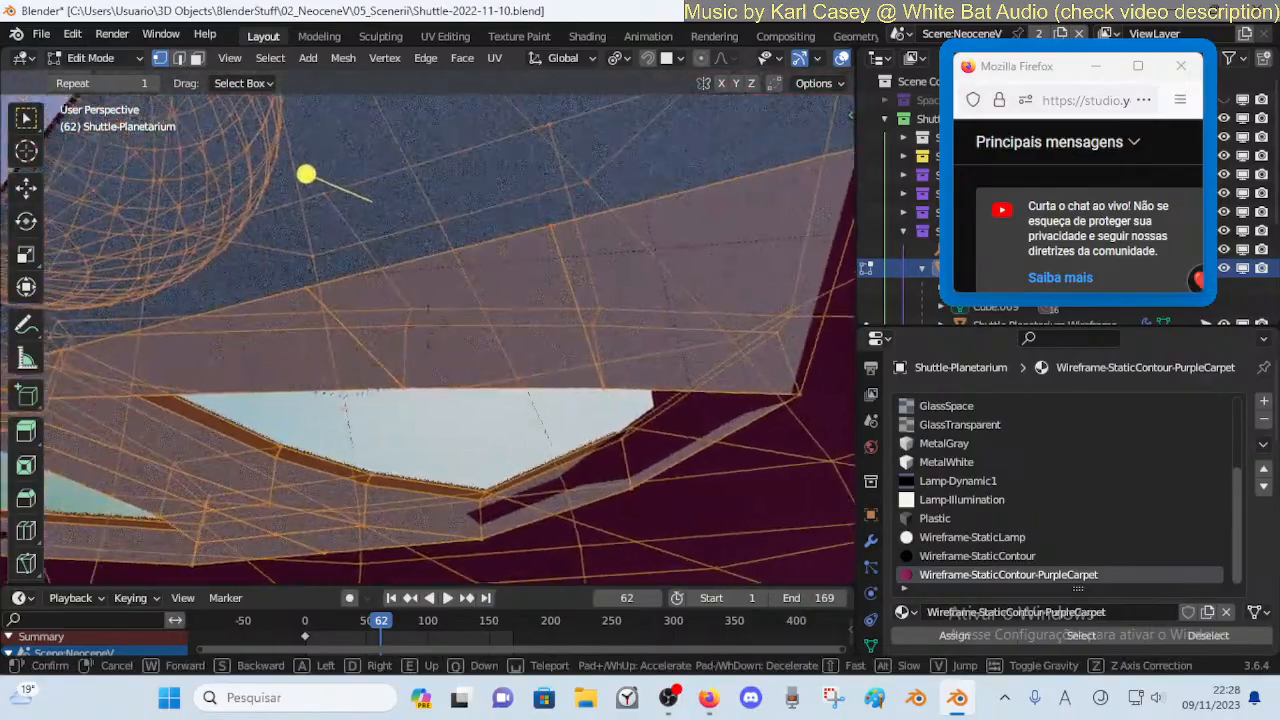
{"action": "key", "text": "s"}
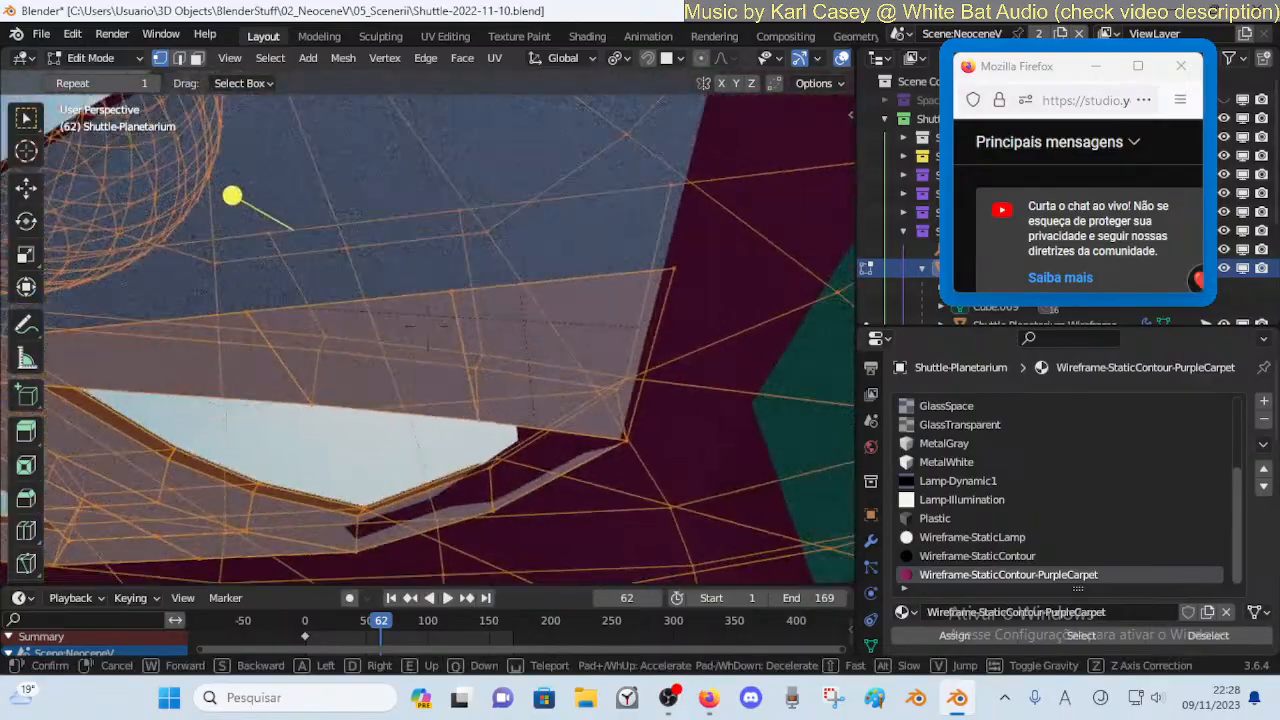
{"action": "left_click", "coordinate": [575, 314]}
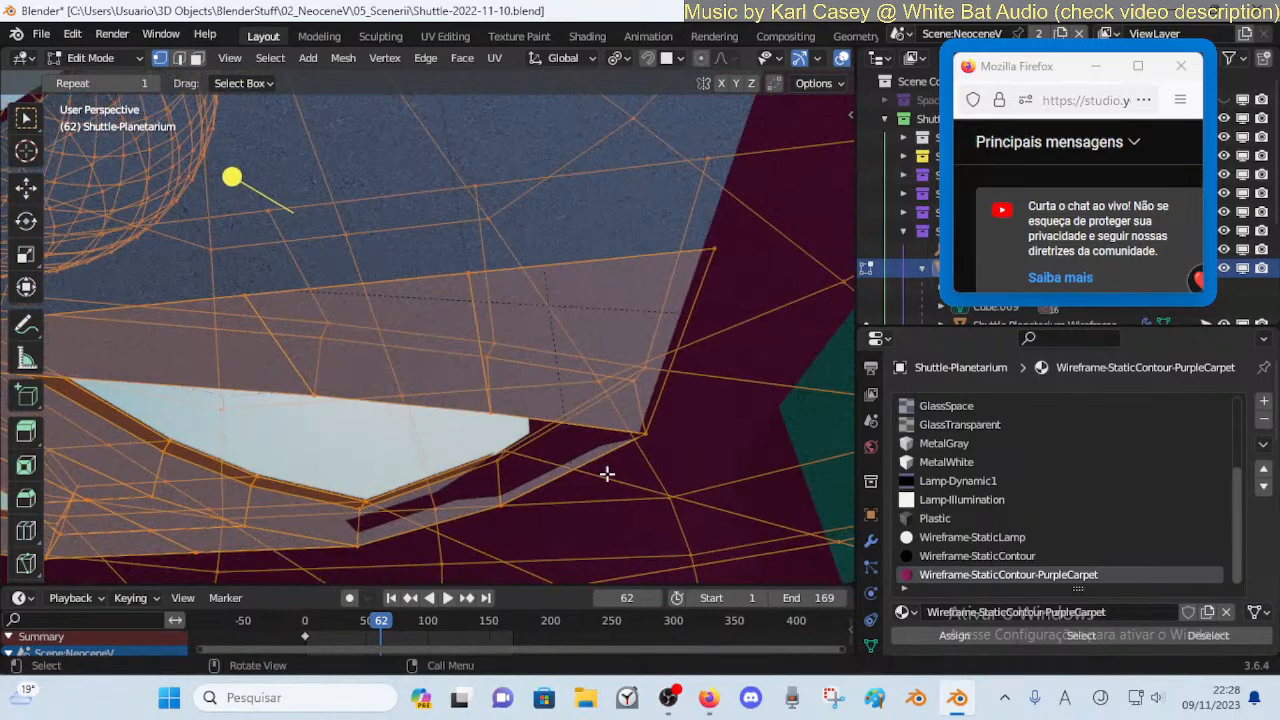
{"action": "key", "text": "alt+a"}
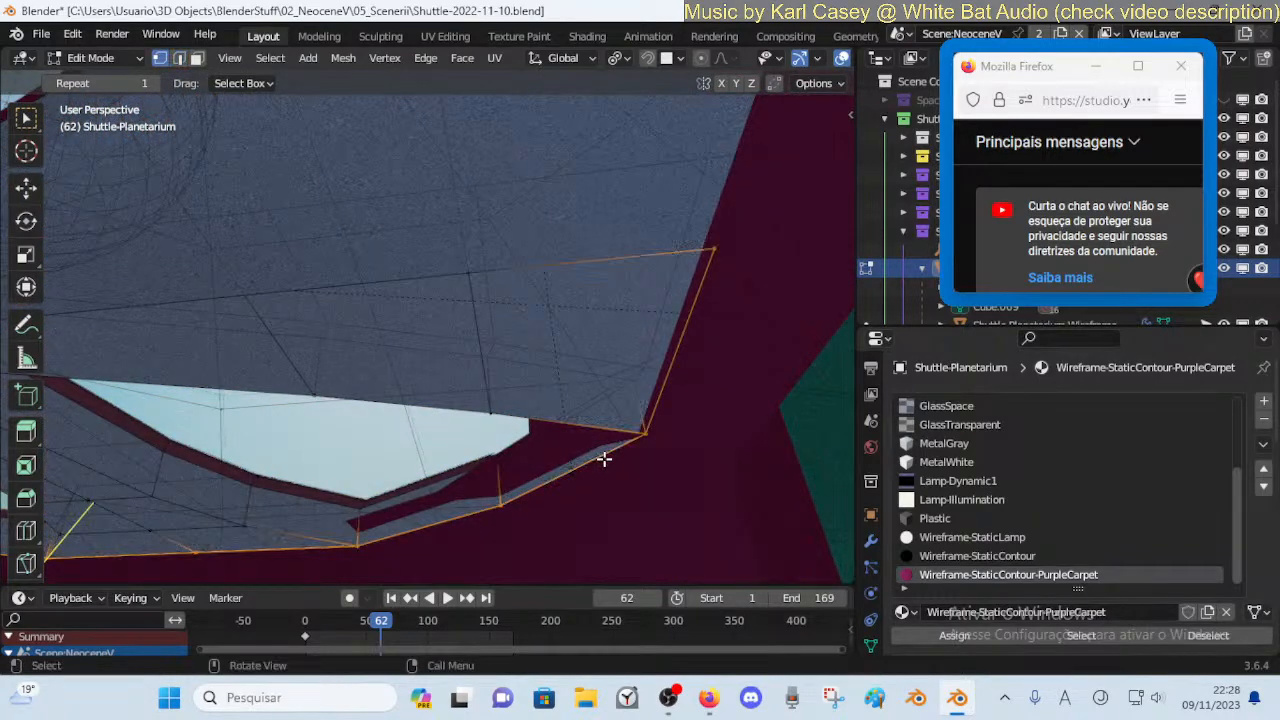
{"action": "key", "text": "shift+h"}
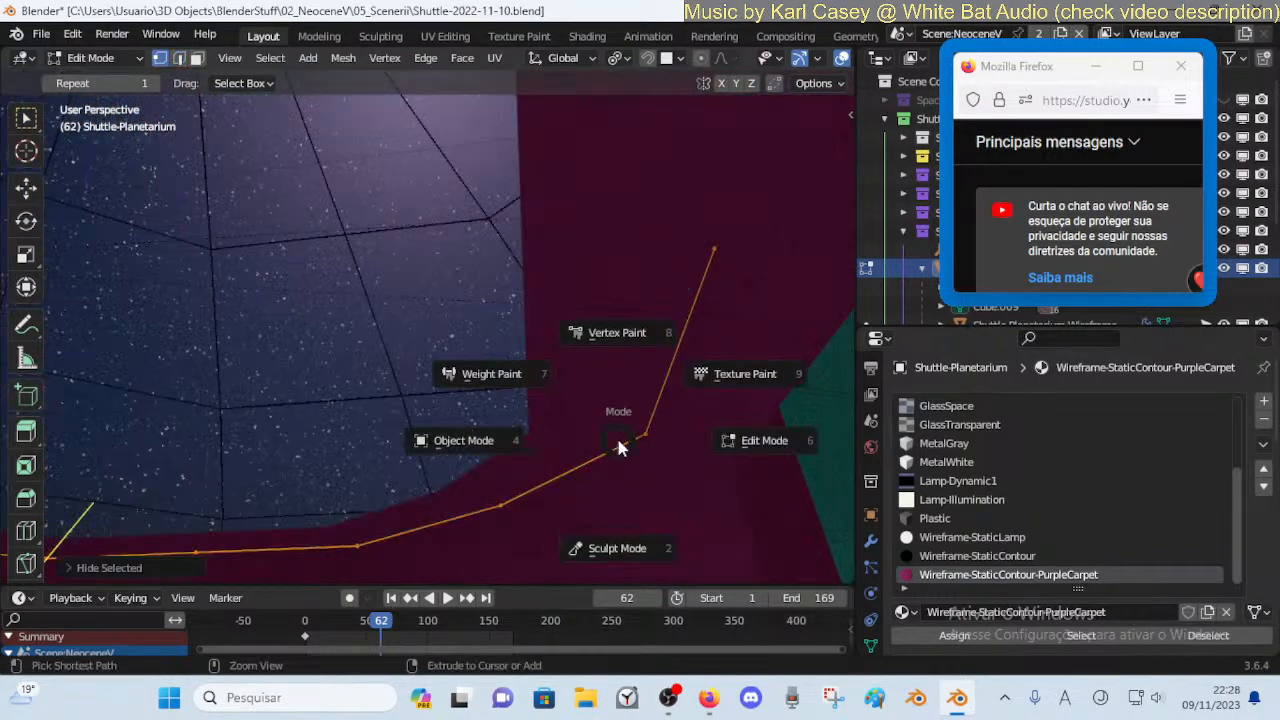
Add Shuttle-Lounge to the selection and open both objects together in Edit Mode to compare the lounge ledge with the rim loop
{"action": "key", "text": "4"}
{"action": "left_click", "coordinate": [678, 500], "text": "shift"}
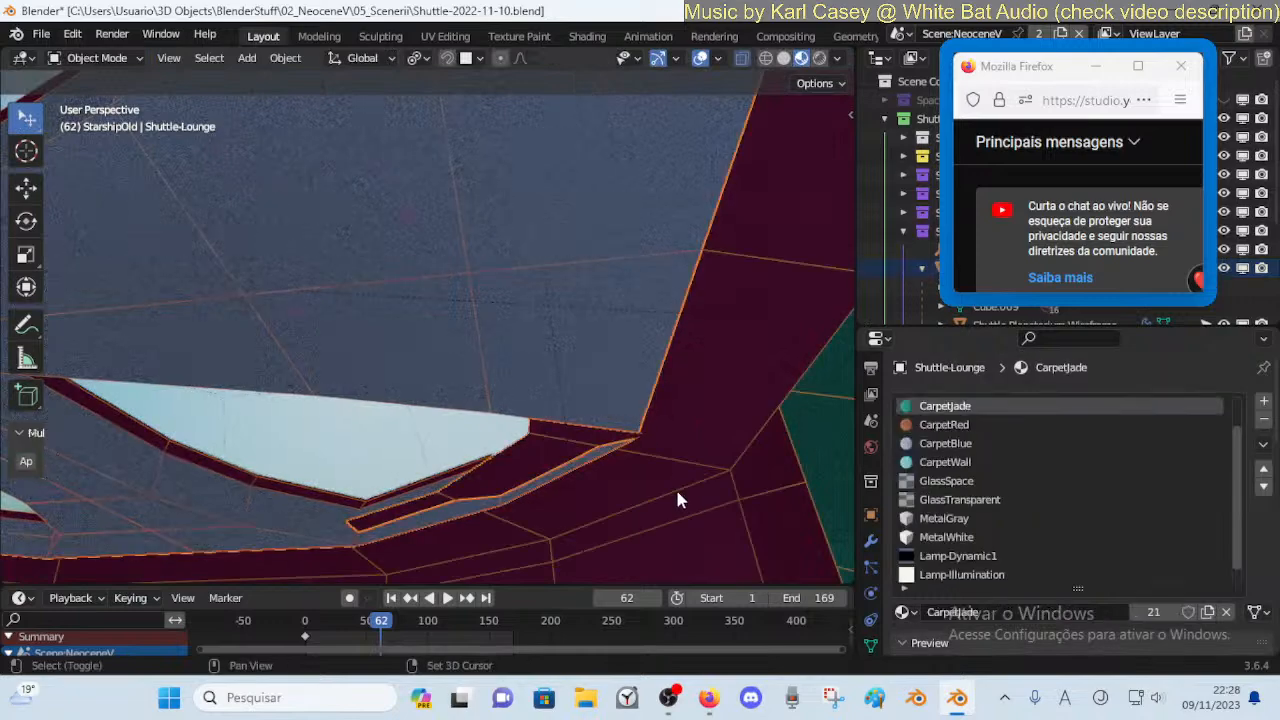
{"action": "key", "text": "Tab"}
{"action": "key", "text": "shift+grave"}
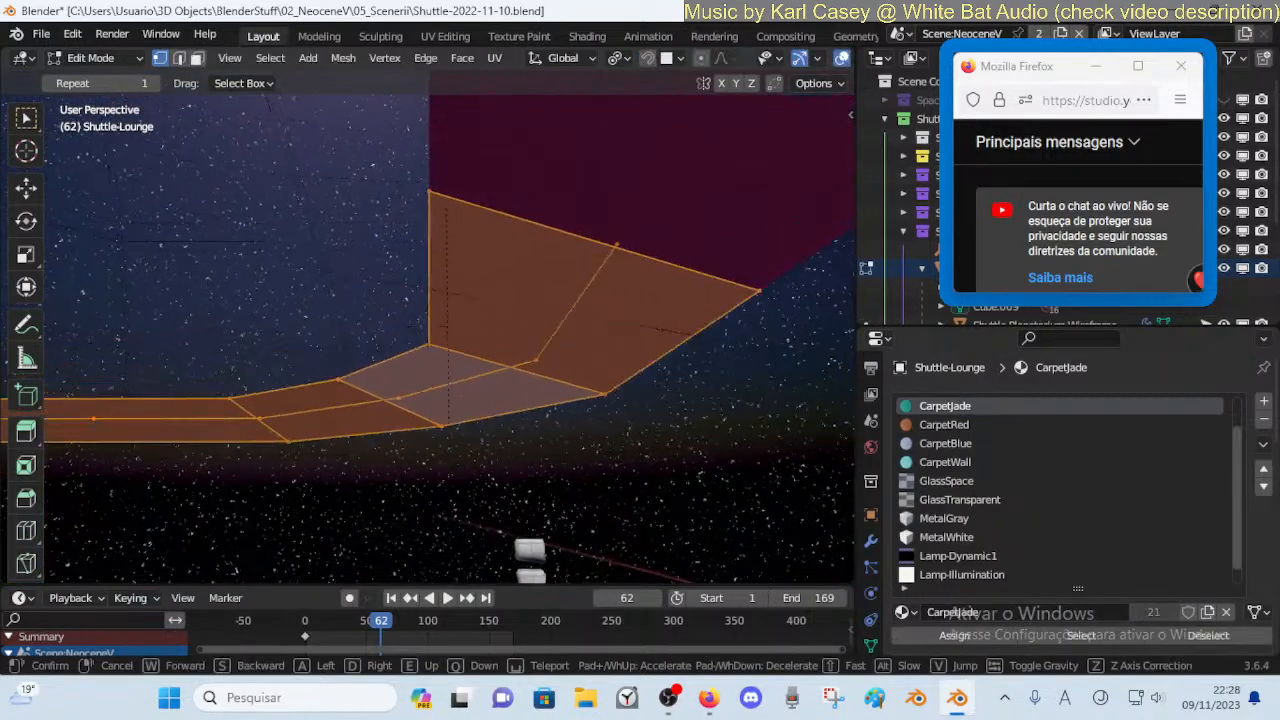
{"action": "key", "text": "e"}
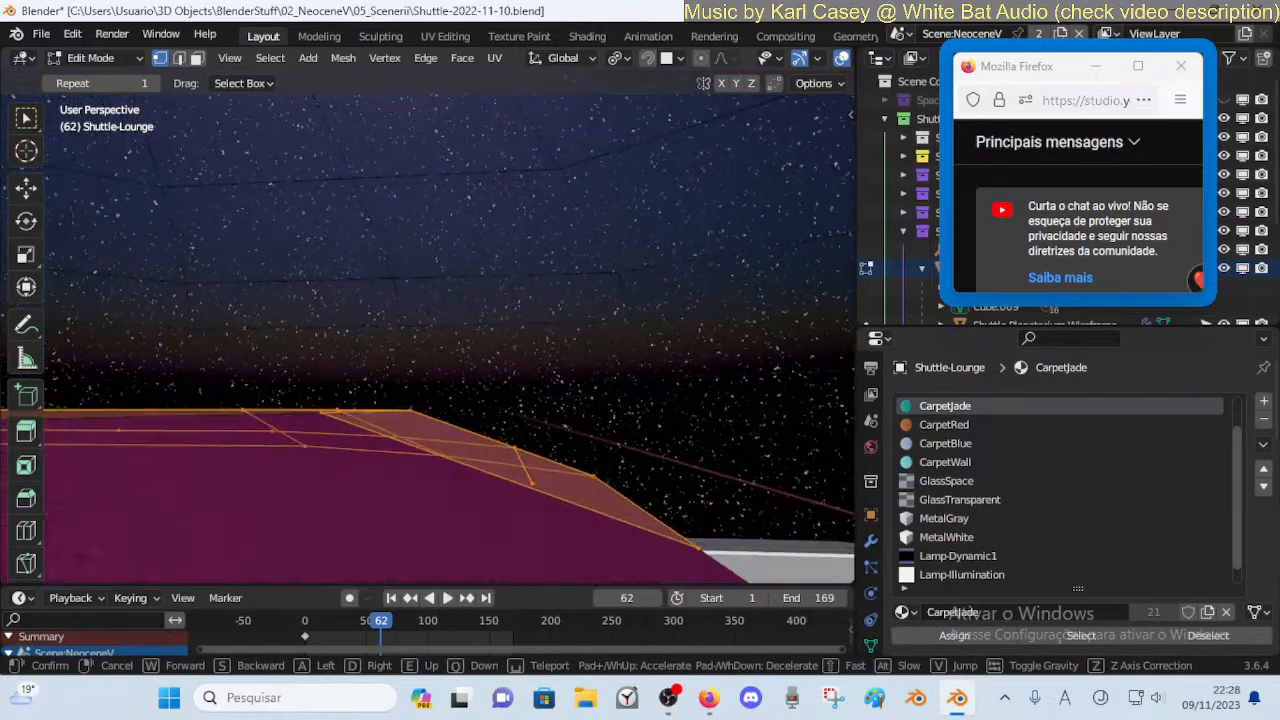
{"action": "key", "text": "e"}
{"action": "key", "text": "d"}
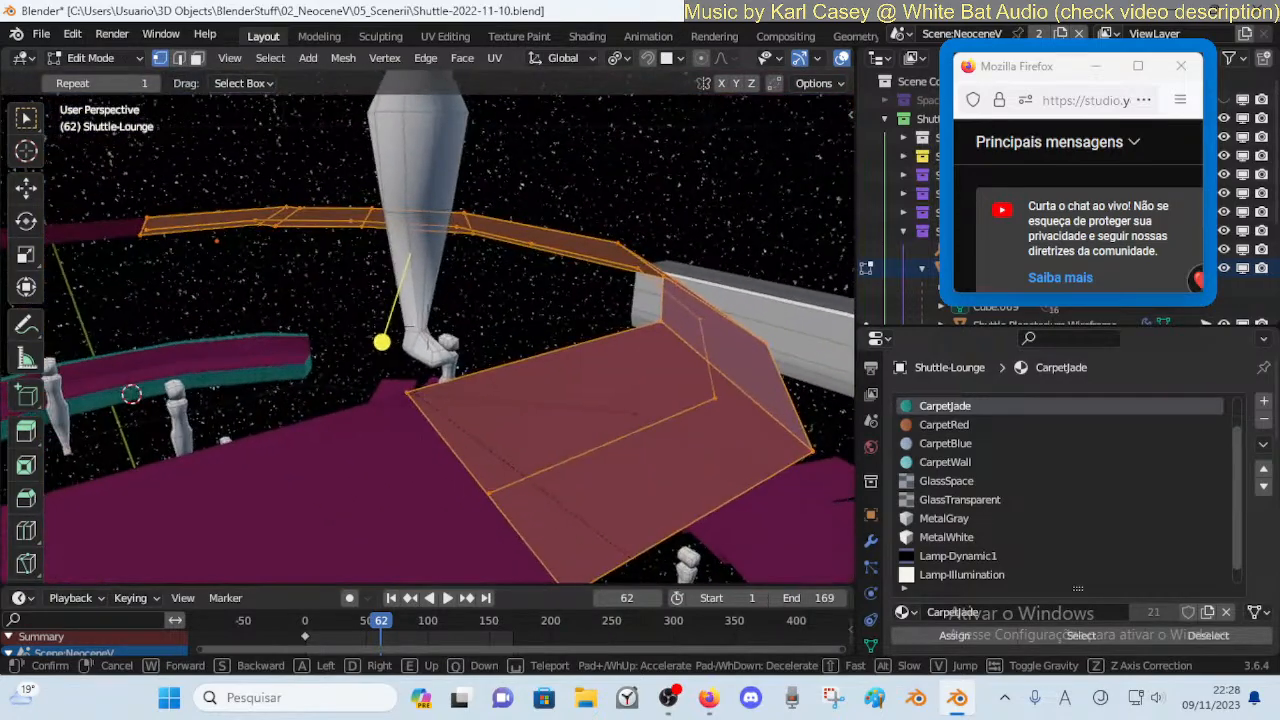
{"action": "left_click", "coordinate": [669, 457]}
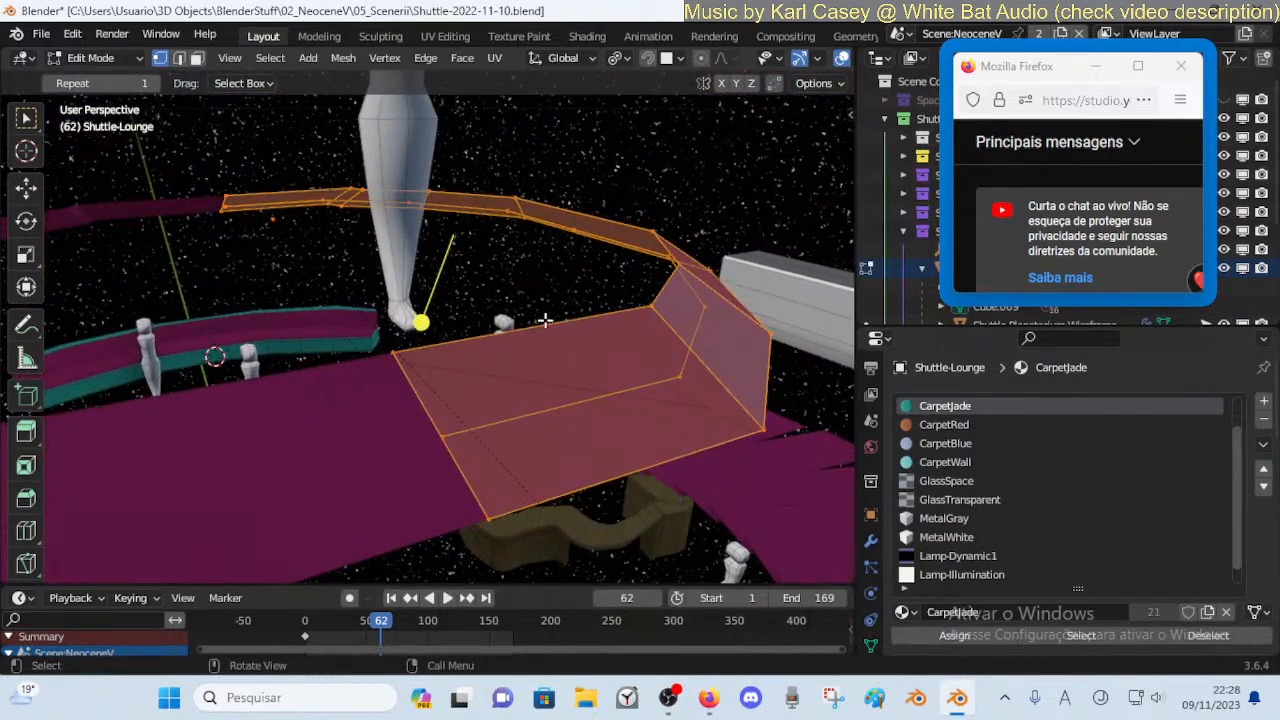
Try to merge the lounge ledge's corner vertex with the adjacent planetarium rim vertex using Merge At Last
{"action": "left_click", "coordinate": [401, 349]}
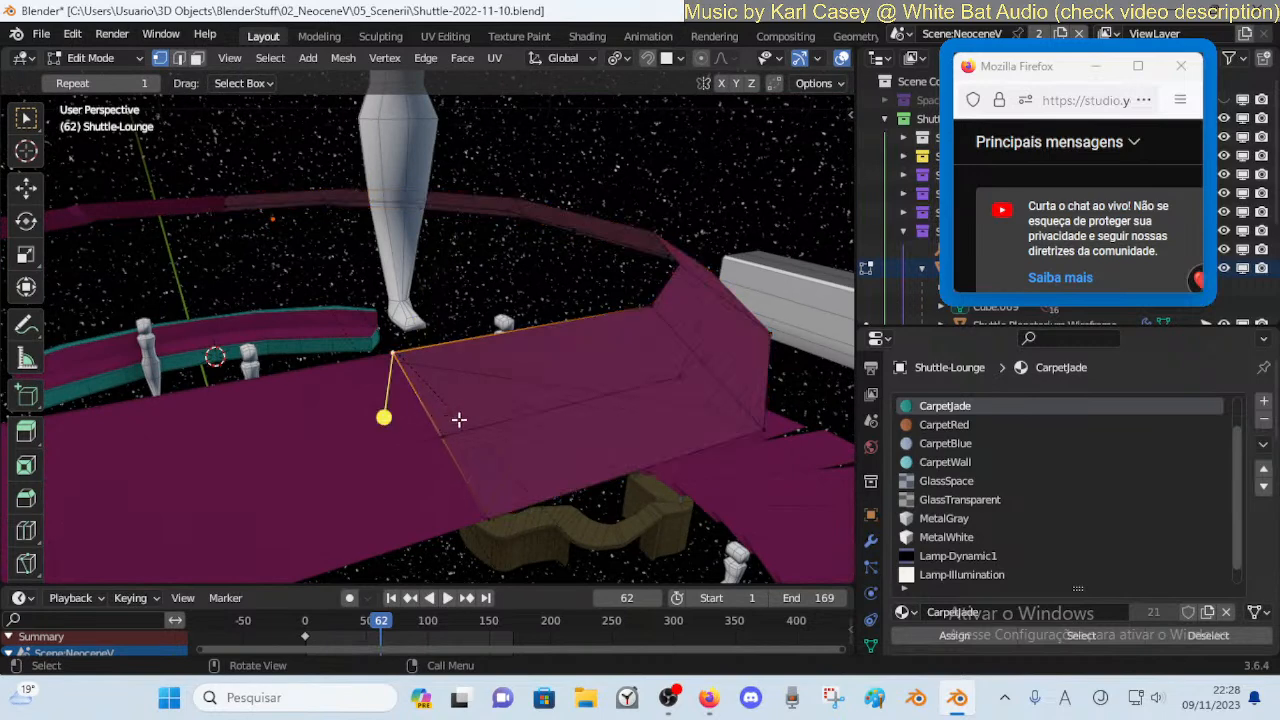
{"action": "left_click", "coordinate": [438, 432], "text": "shift"}
{"action": "key", "text": "m"}
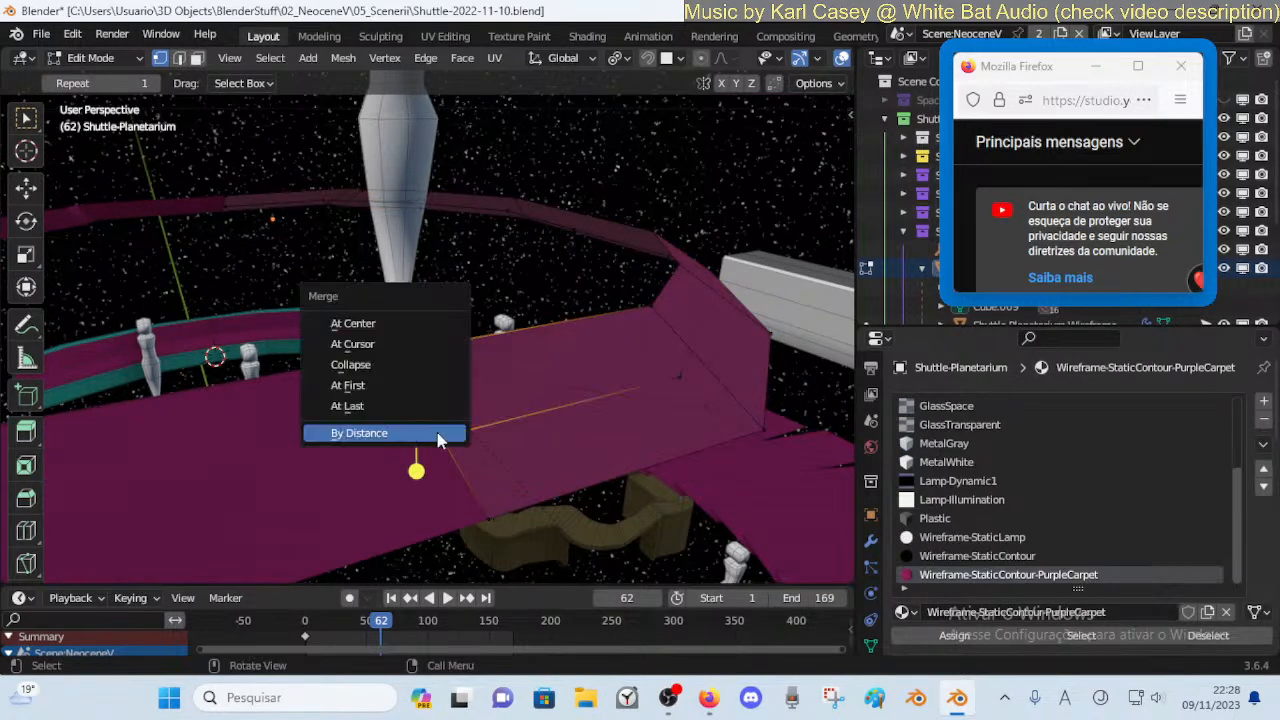
{"action": "left_click", "coordinate": [436, 408]}
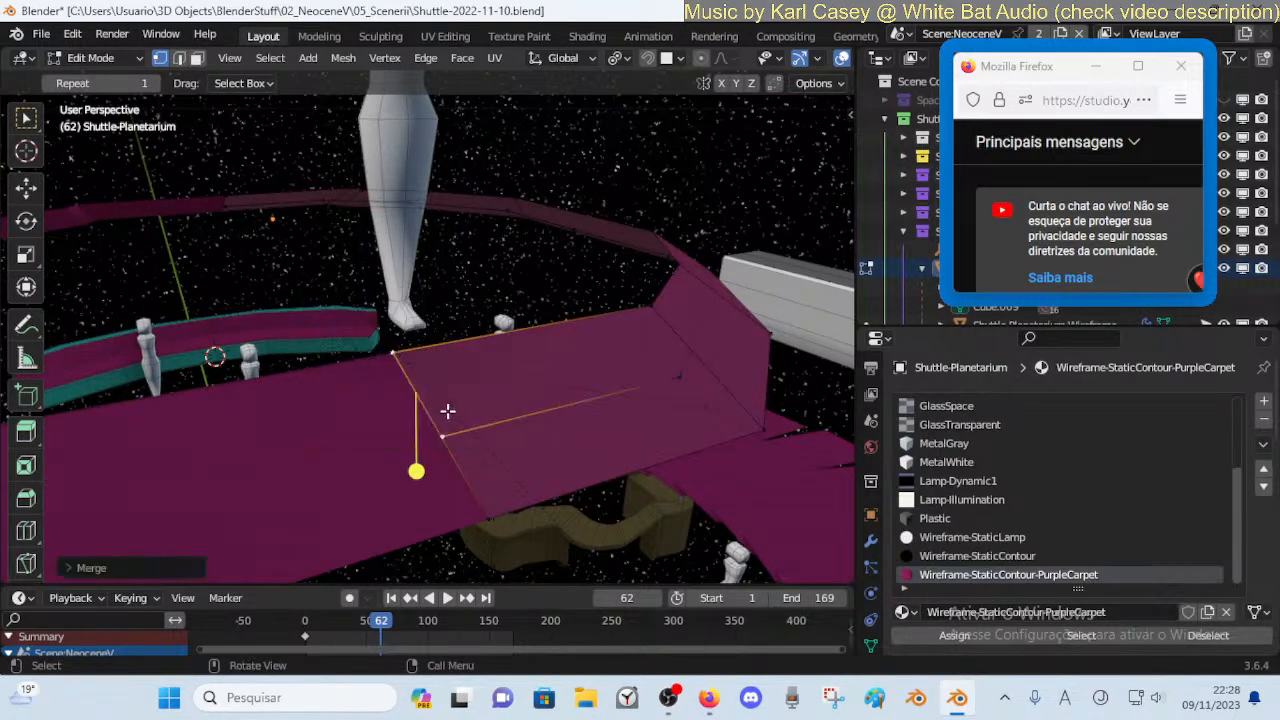
Enable vertex snapping and snap the lounge ledge's corner vertex onto the adjacent planetarium rim vertex
{"action": "left_click", "coordinate": [432, 364]}
{"action": "key", "text": "g"}
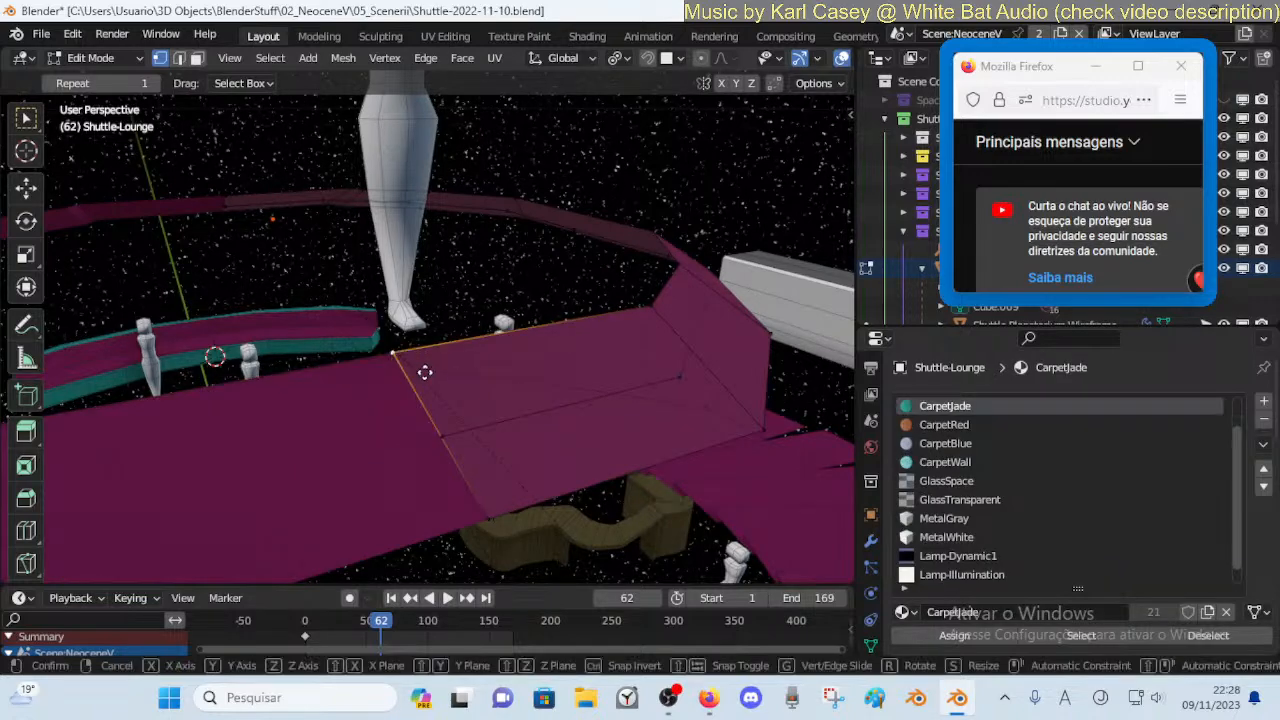
{"action": "right_click", "coordinate": [442, 420]}
{"action": "key", "text": "shift+grave"}
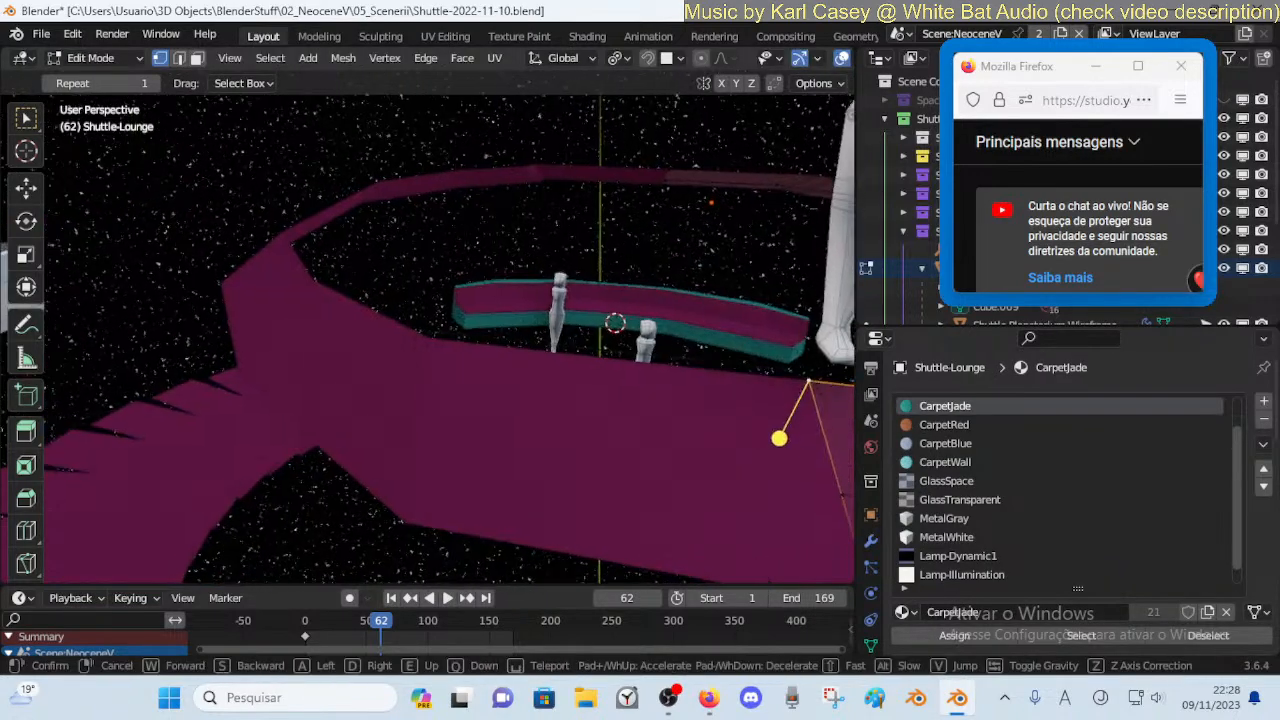
{"action": "left_click", "coordinate": [495, 119]}
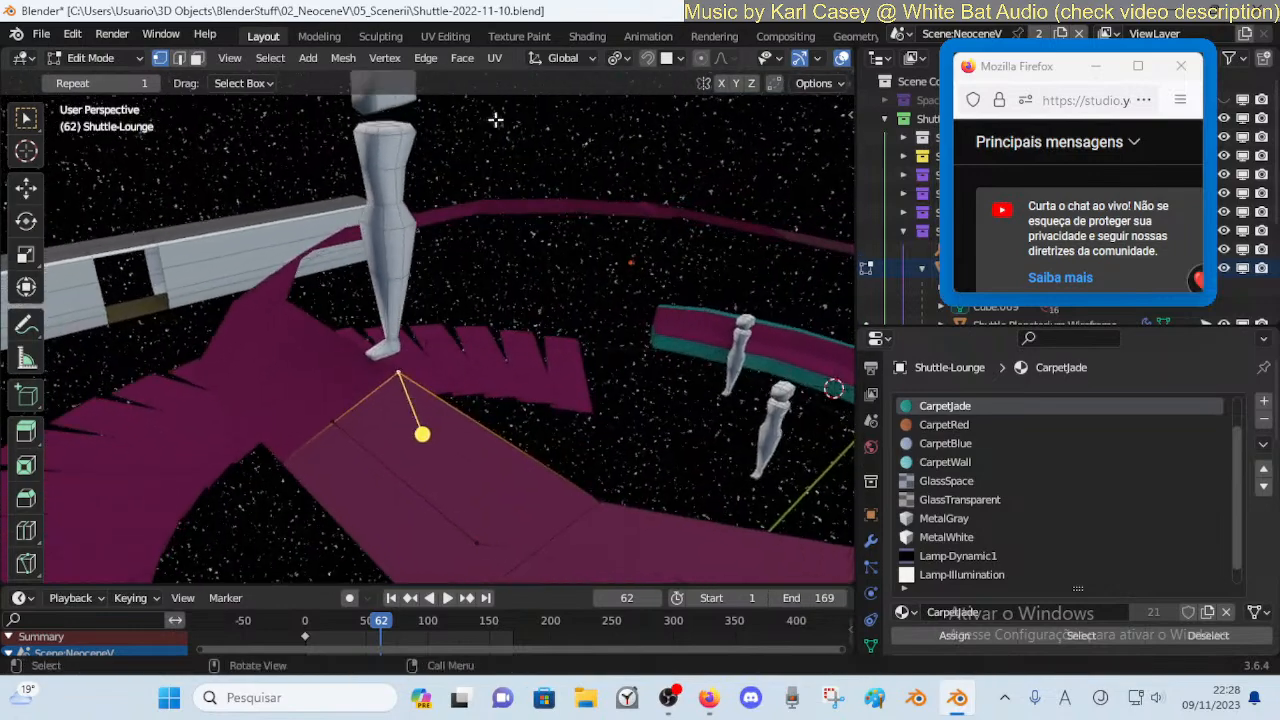
{"action": "left_click", "coordinate": [617, 57]}
{"action": "left_click", "coordinate": [668, 59]}
{"action": "left_click", "coordinate": [617, 139]}
{"action": "key", "text": "g"}
{"action": "left_click", "coordinate": [336, 423]}
Snap the next three vertices along the lounge ledge's edge onto their matching planetarium rim vertices
{"action": "left_click", "coordinate": [600, 508]}
{"action": "key", "text": "g"}
{"action": "left_click", "coordinate": [476, 549]}
{"action": "mouse_move", "coordinate": [476, 549]}
{"action": "middle_mouse_down"}
{"action": "mouse_move", "coordinate": [500, 556]}
{"action": "mouse_move", "coordinate": [480, 554]}
{"action": "middle_mouse_up"}
{"action": "left_click", "coordinate": [497, 423]}
{"action": "key", "text": "g"}
{"action": "left_click", "coordinate": [428, 467]}
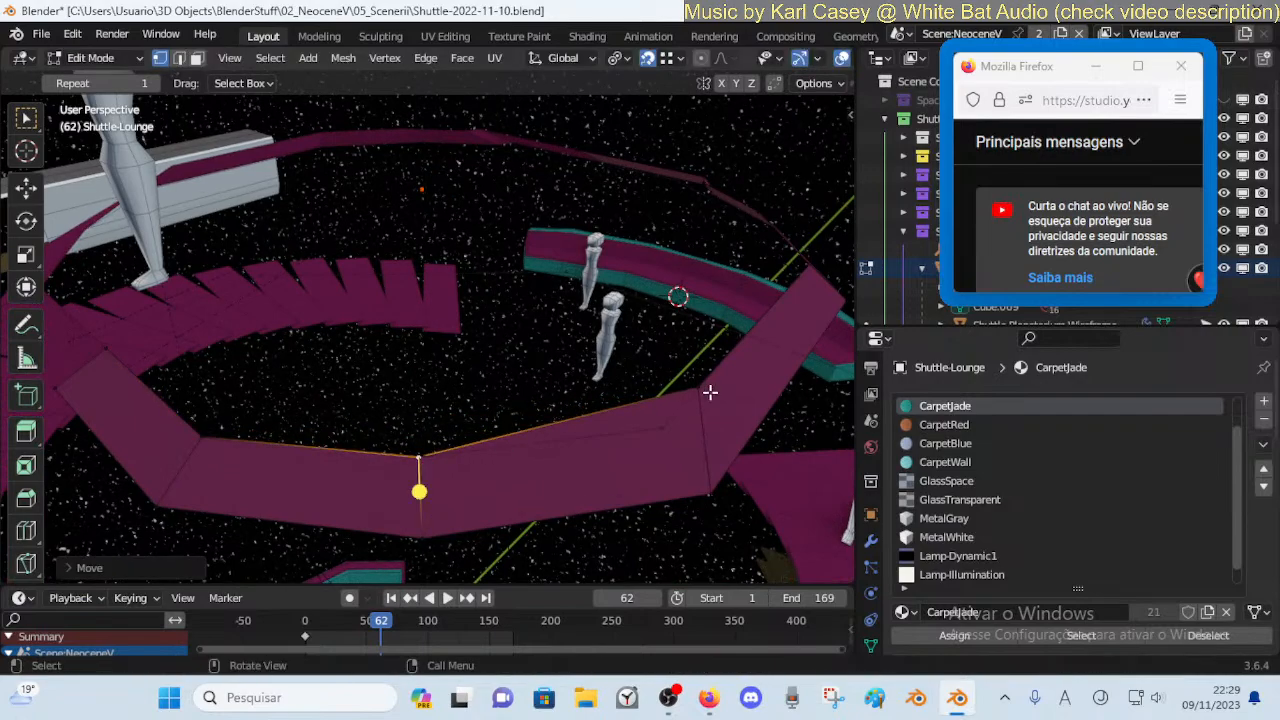
{"action": "key", "text": "g"}
{"action": "left_click", "coordinate": [670, 425]}
Continue around the ledge, snapping the following two corner vertices onto the planetarium rim corners
{"action": "middle_click_drag", "start_coordinate": [808, 271], "coordinate": [823, 262]}
{"action": "key", "text": "g"}
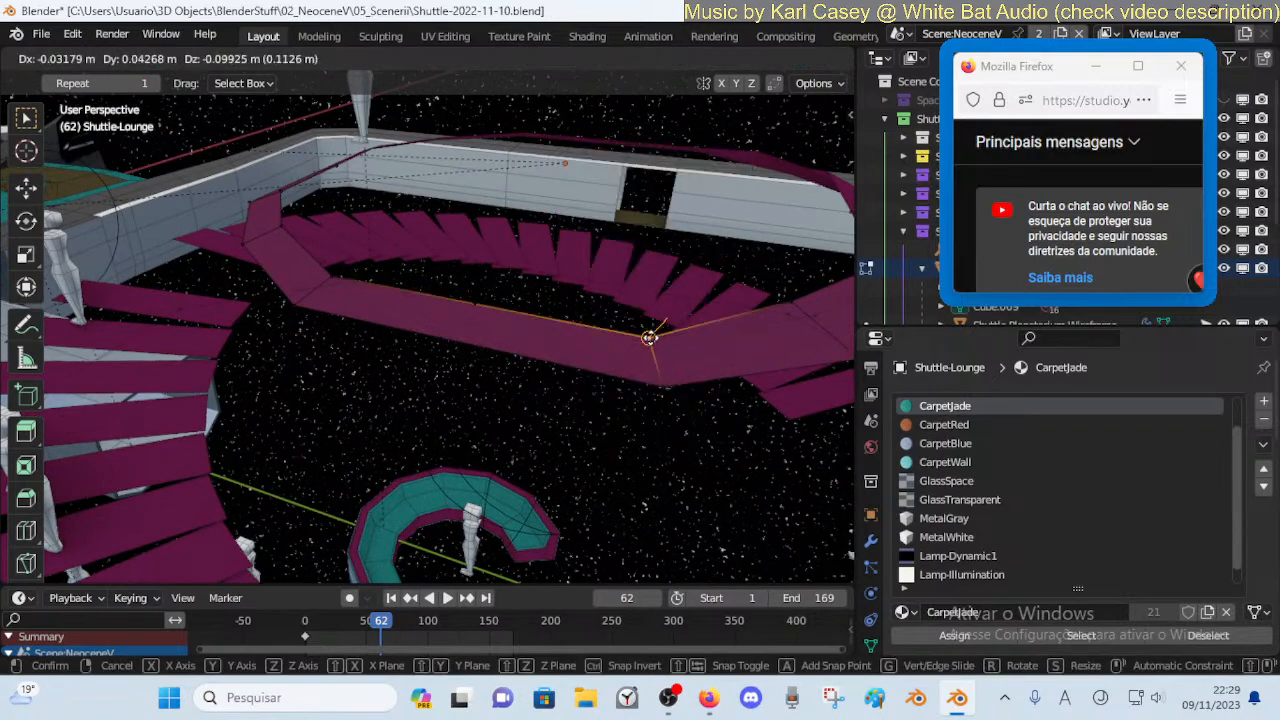
{"action": "left_click", "coordinate": [650, 335]}
{"action": "middle_click_drag", "start_coordinate": [650, 335], "coordinate": [738, 297]}
{"action": "left_click", "coordinate": [634, 317]}
{"action": "key", "text": "g"}
{"action": "left_click", "coordinate": [666, 333]}
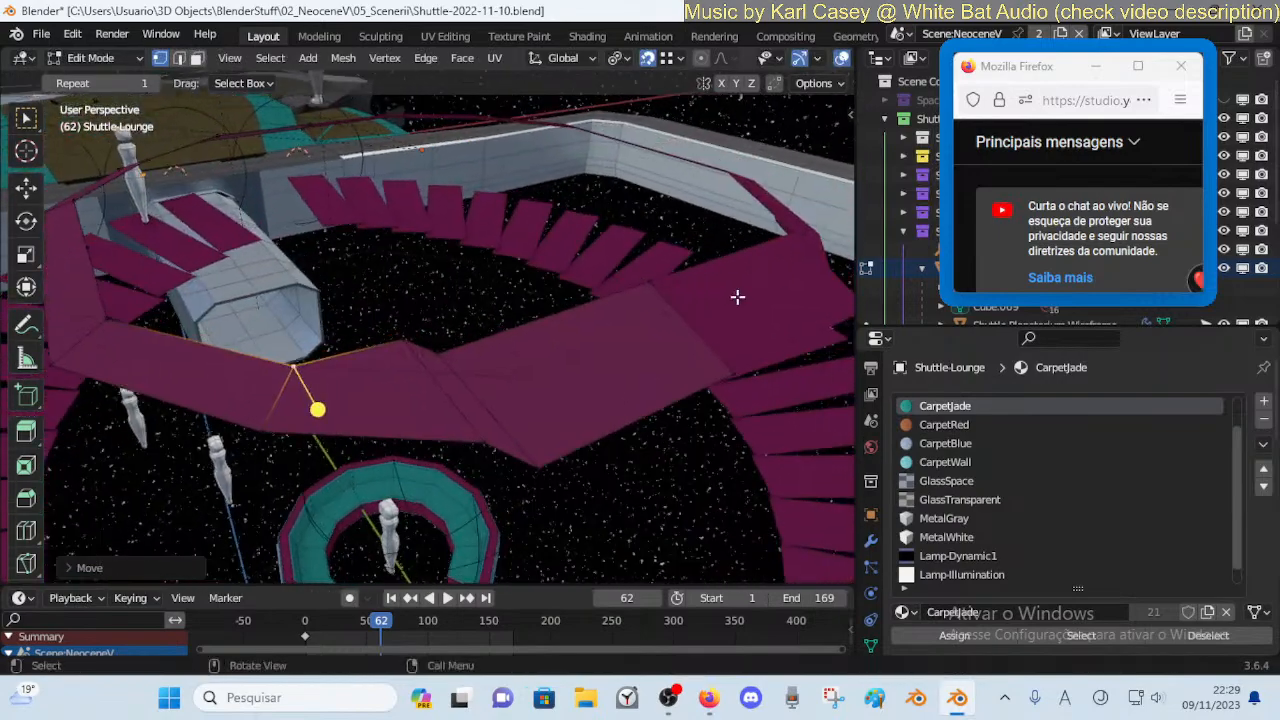
Snap the two ledge vertices at both ends of the wide raised section onto the rim corners below them
{"action": "left_click", "coordinate": [653, 284]}
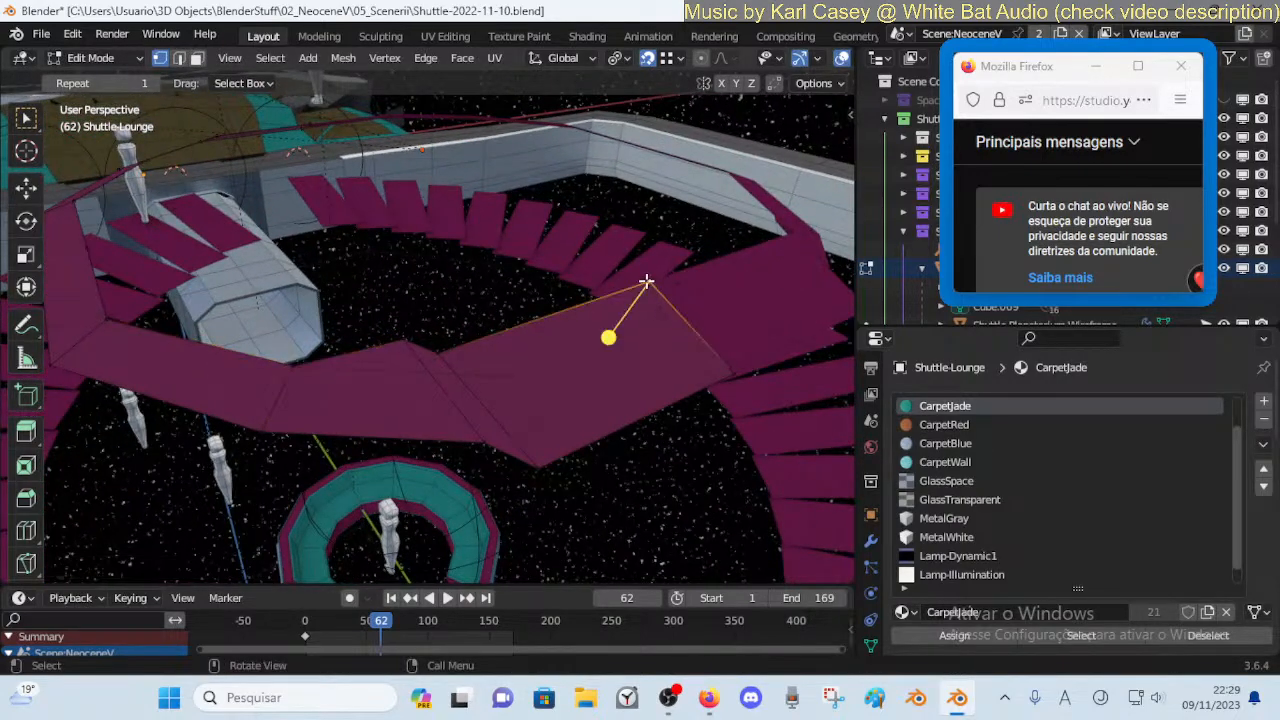
{"action": "key", "text": "g"}
{"action": "left_click", "coordinate": [668, 308]}
{"action": "left_click", "coordinate": [445, 360]}
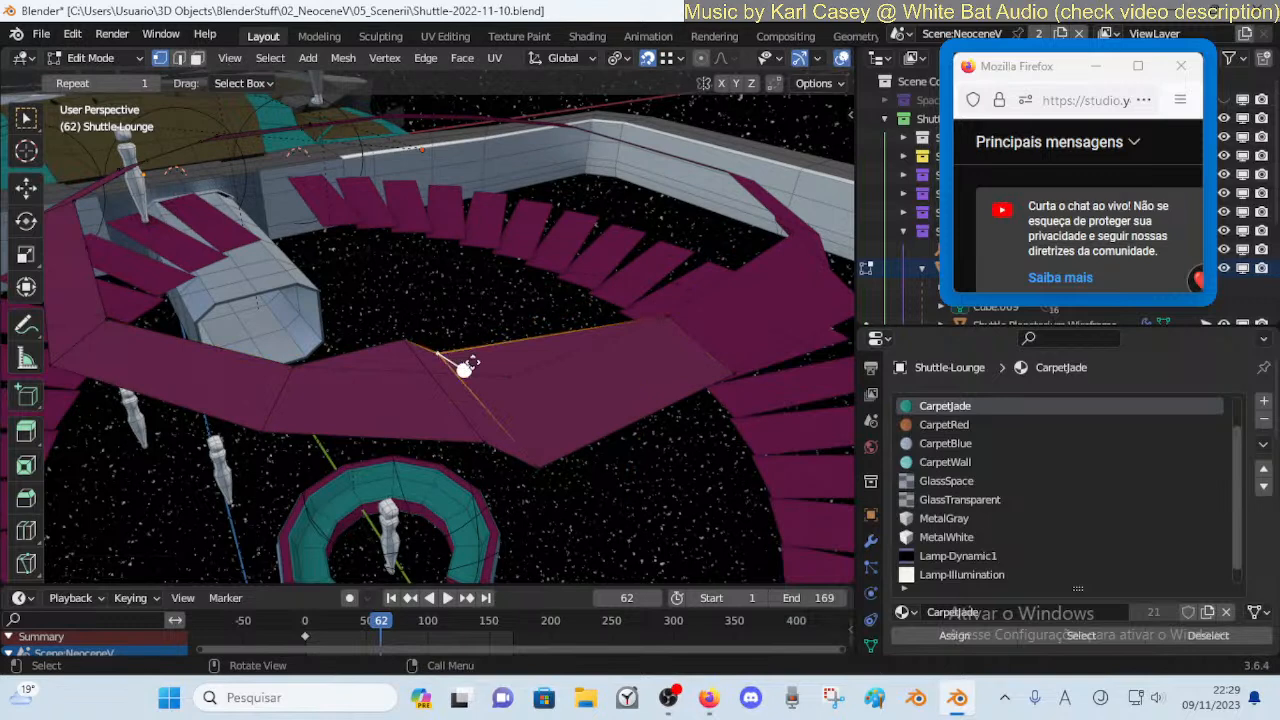
{"action": "key", "text": "g"}
{"action": "left_click", "coordinate": [503, 371]}
{"action": "left_click", "coordinate": [406, 336]}
{"action": "key", "text": "g"}
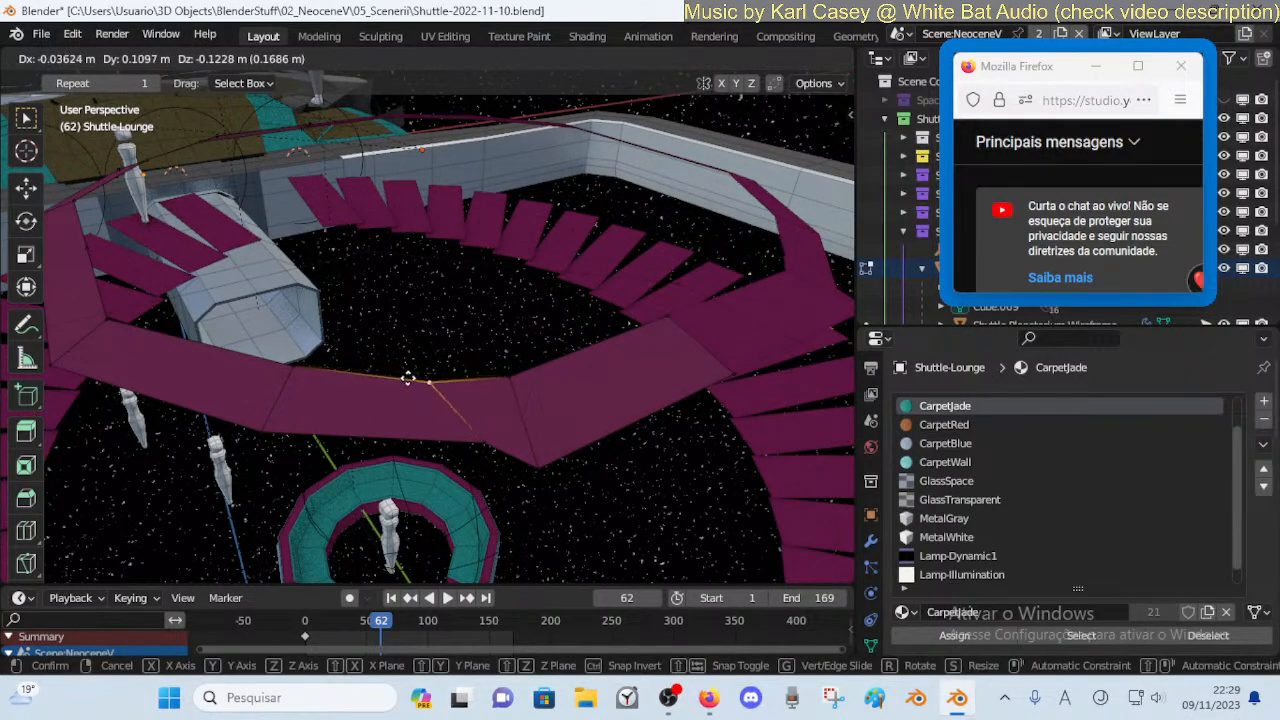
{"action": "right_click", "coordinate": [412, 378]}
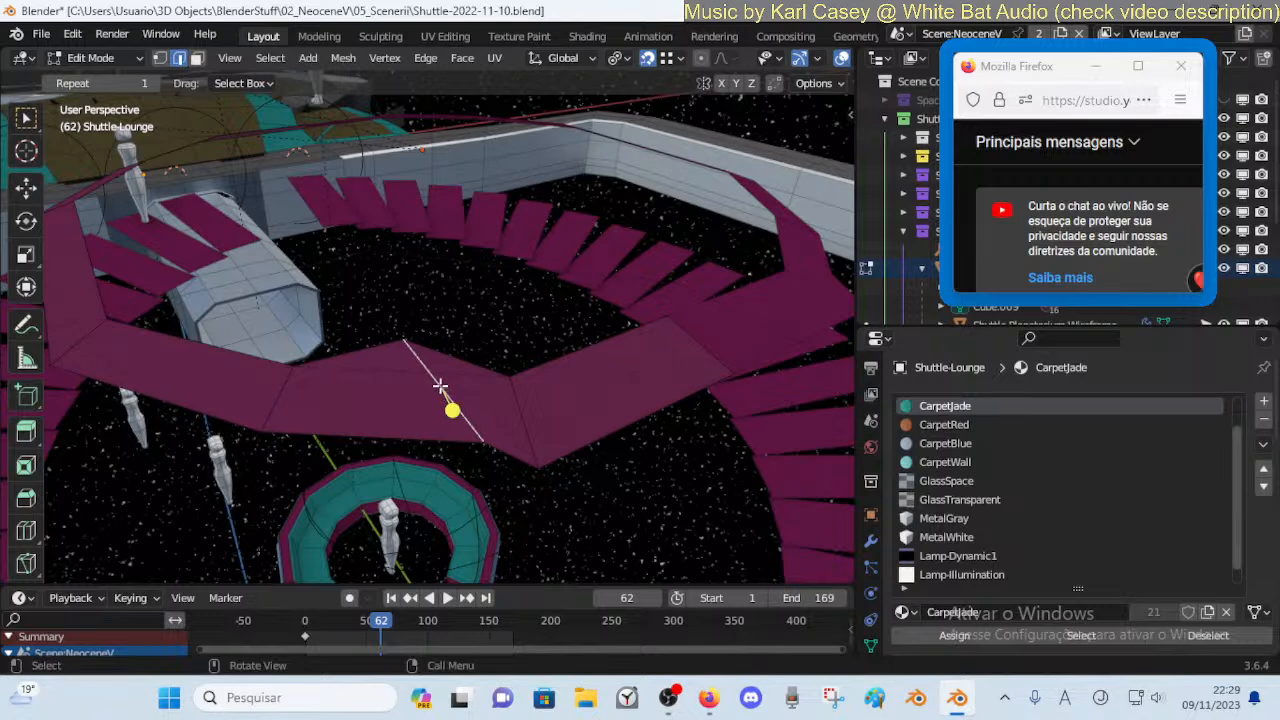
Switch the snap target to Edge and snap the remaining raised mid-span ledge vertex onto the rim edge
{"action": "left_click", "coordinate": [664, 58]}
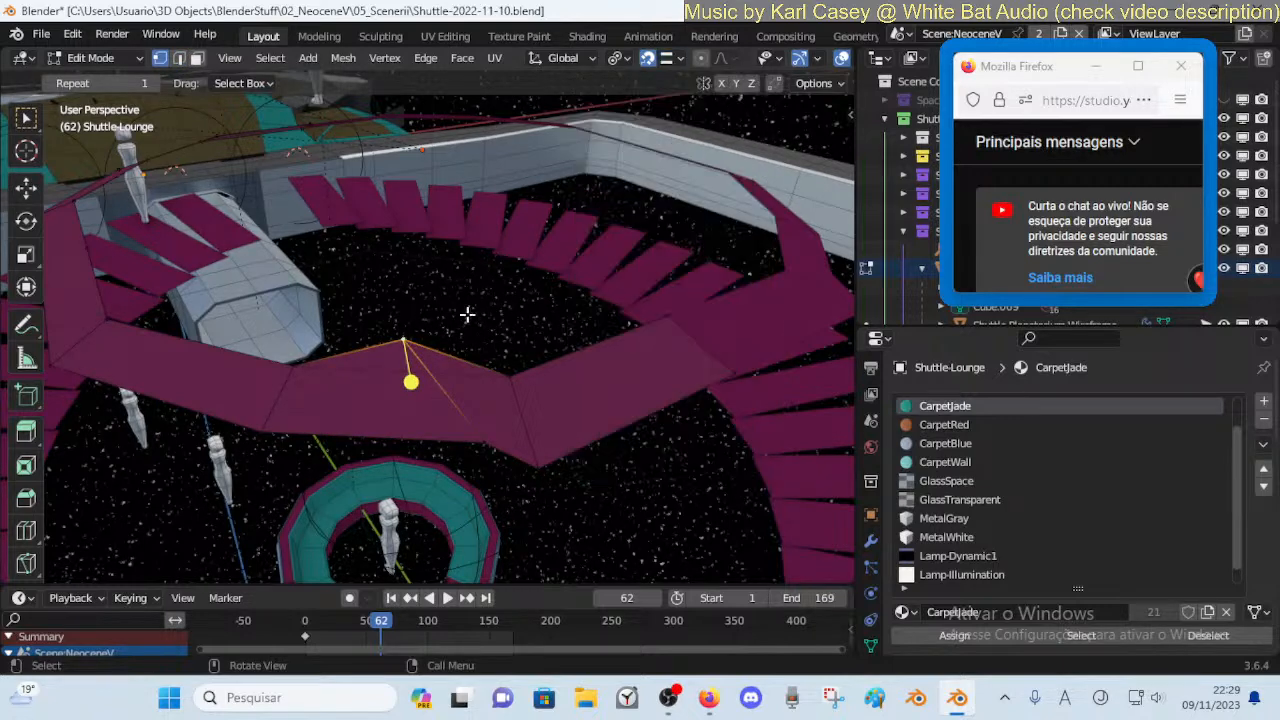
{"action": "key", "text": "g"}
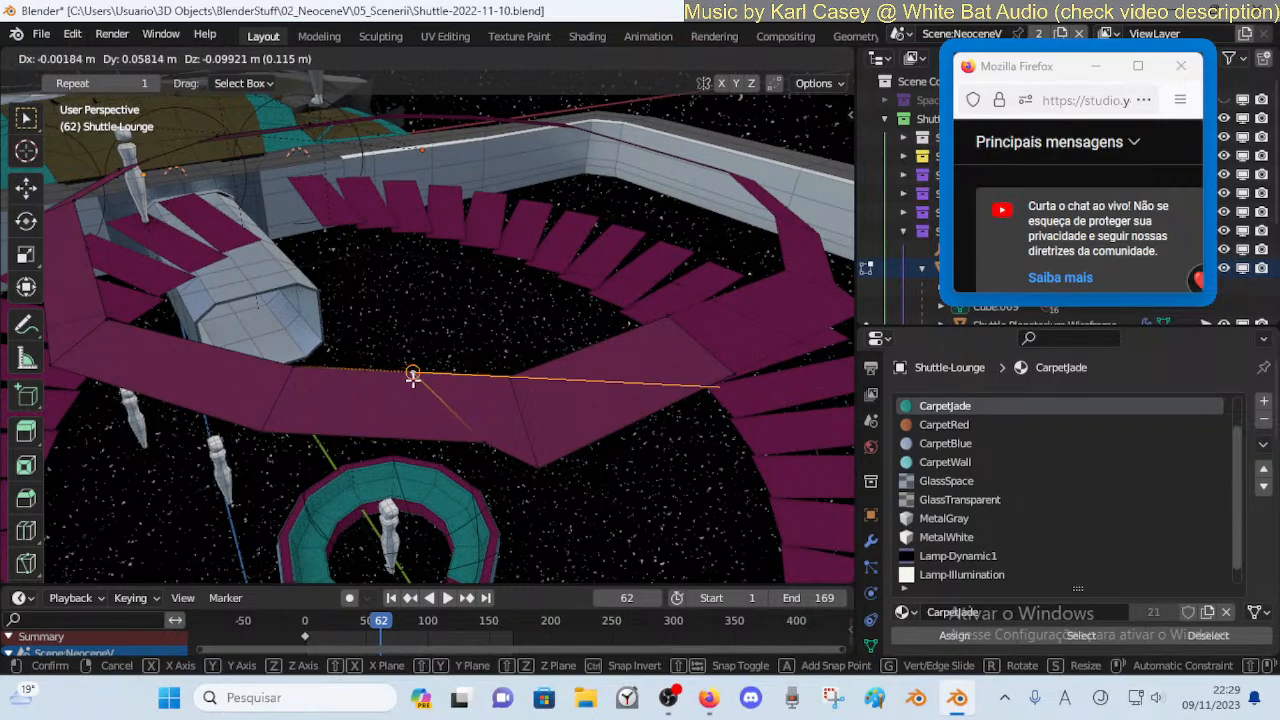
{"action": "left_click", "coordinate": [412, 377]}
{"action": "key", "text": "shift+grave"}
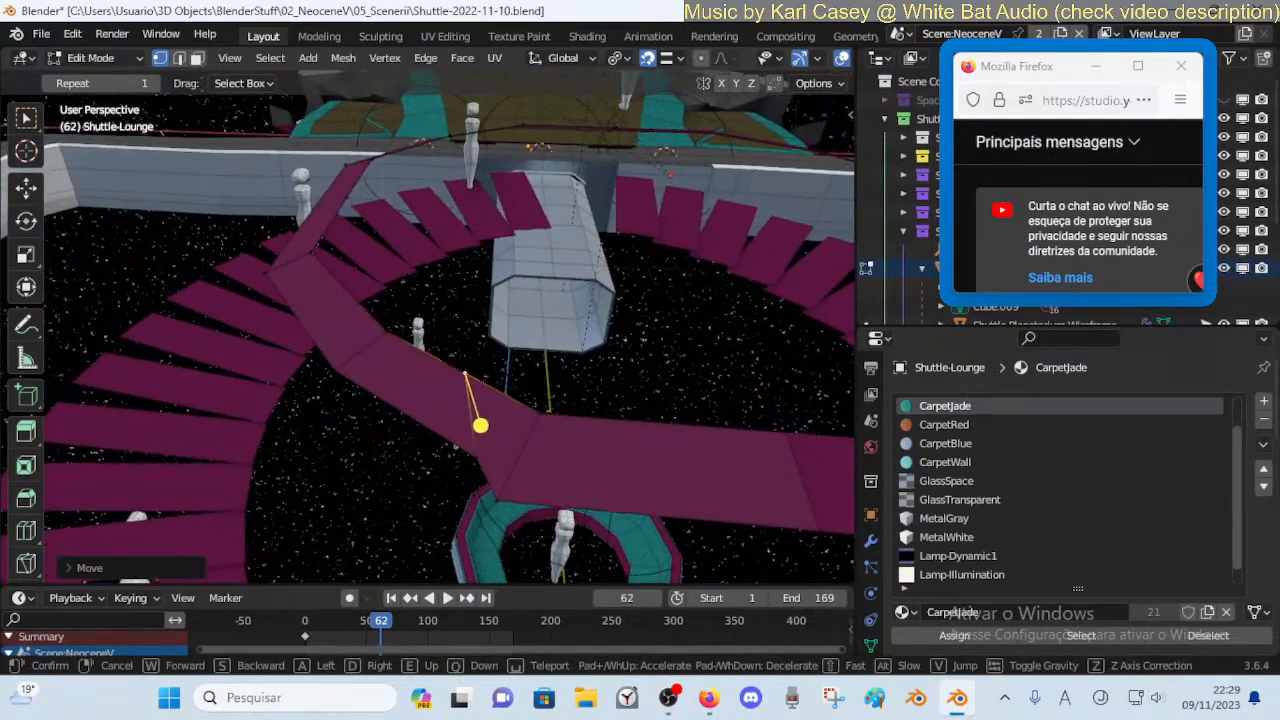
{"action": "left_click", "coordinate": [505, 437]}
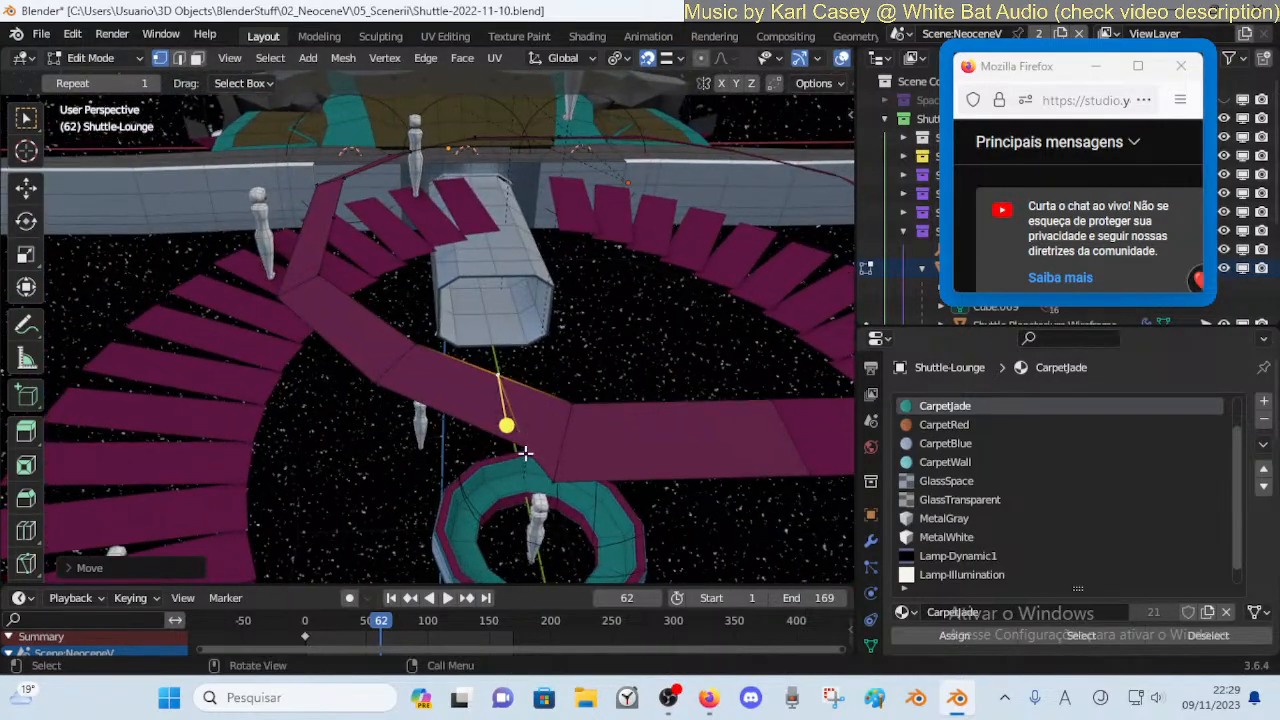
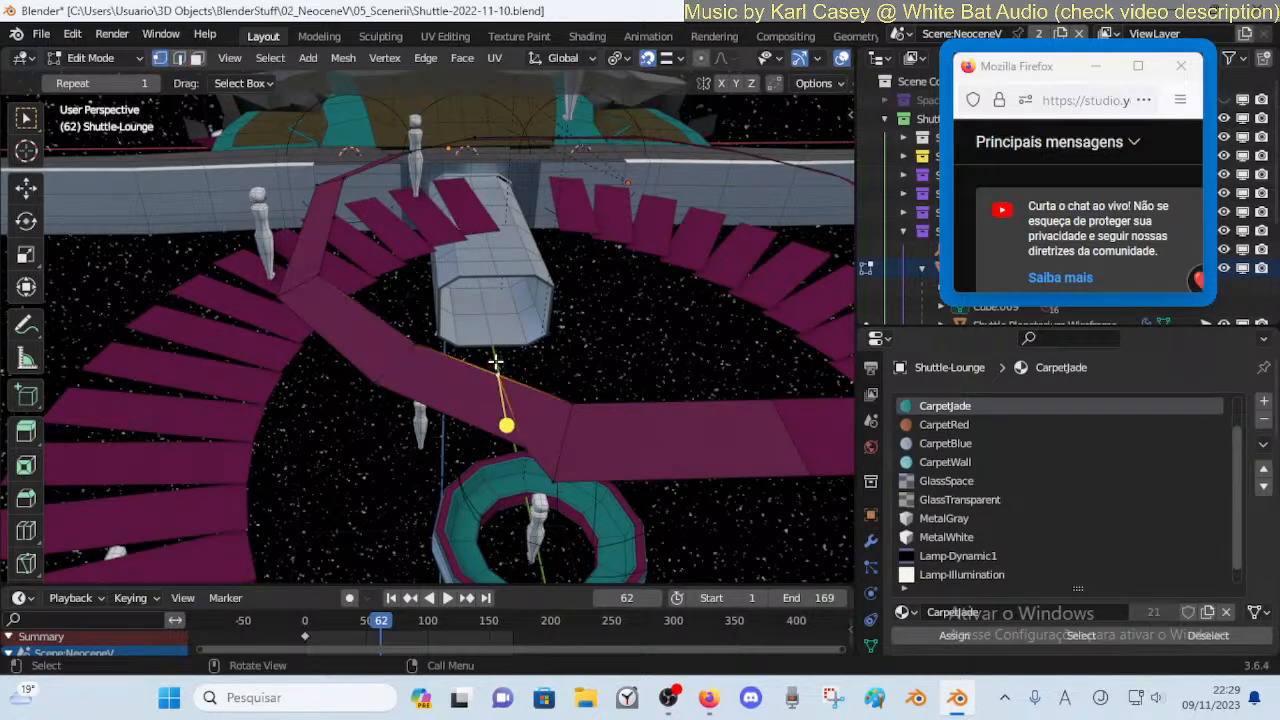
{"action": "key", "text": "g"}
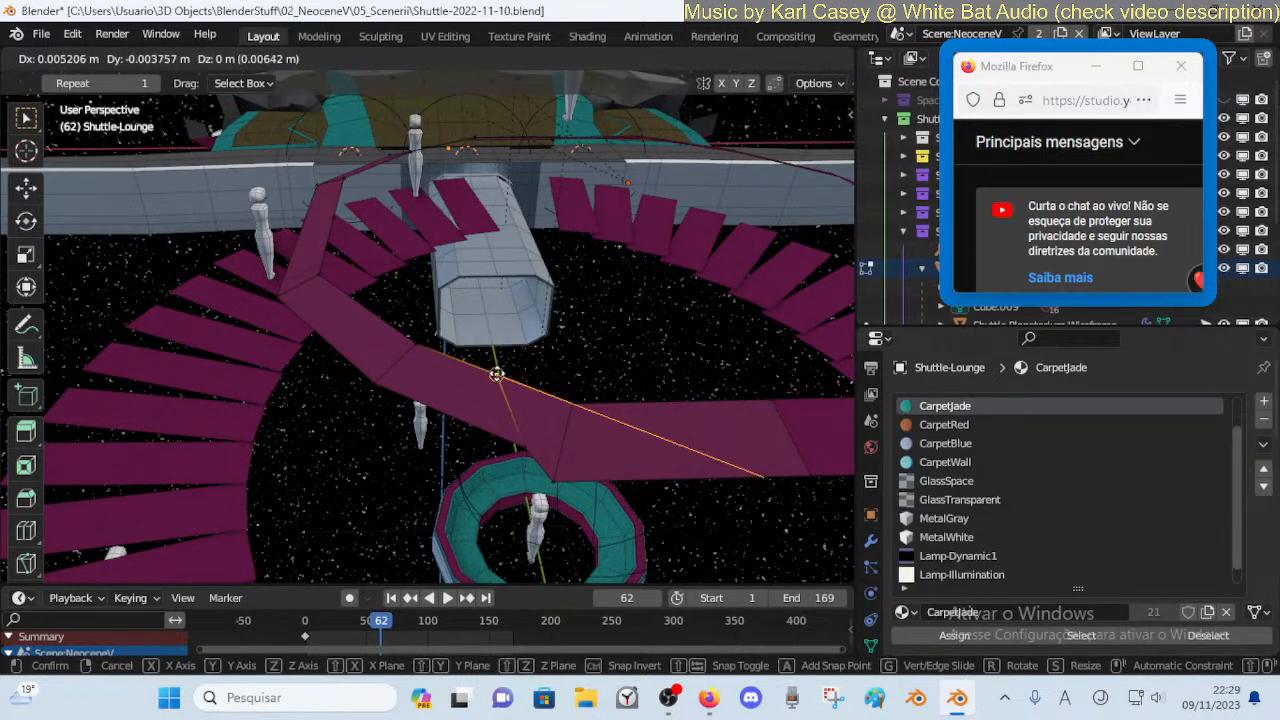
{"action": "left_click", "coordinate": [499, 375]}
Reveal and deselect Shuttle-Planetarium's hidden geometry in Edit Mode, return to Object Mode, and save the file
{"action": "key", "text": "ctrl+Tab"}
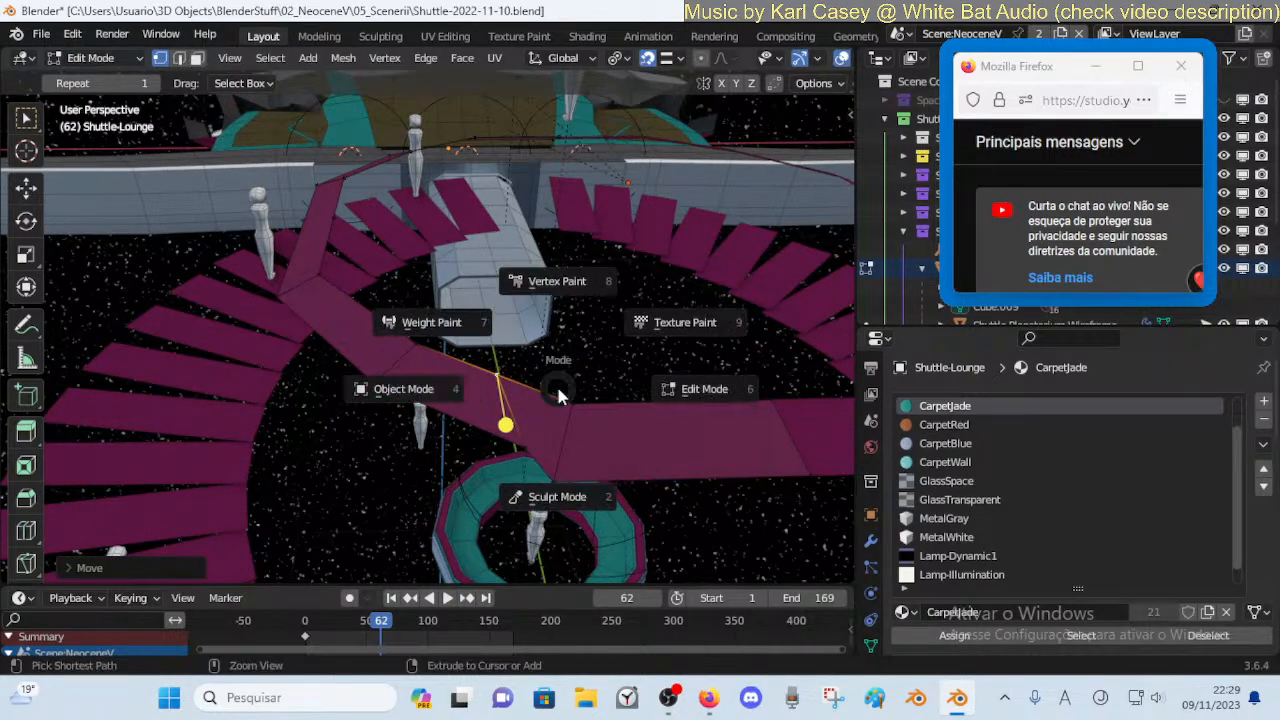
{"action": "left_click", "coordinate": [530, 397]}
{"action": "left_click", "coordinate": [603, 372]}
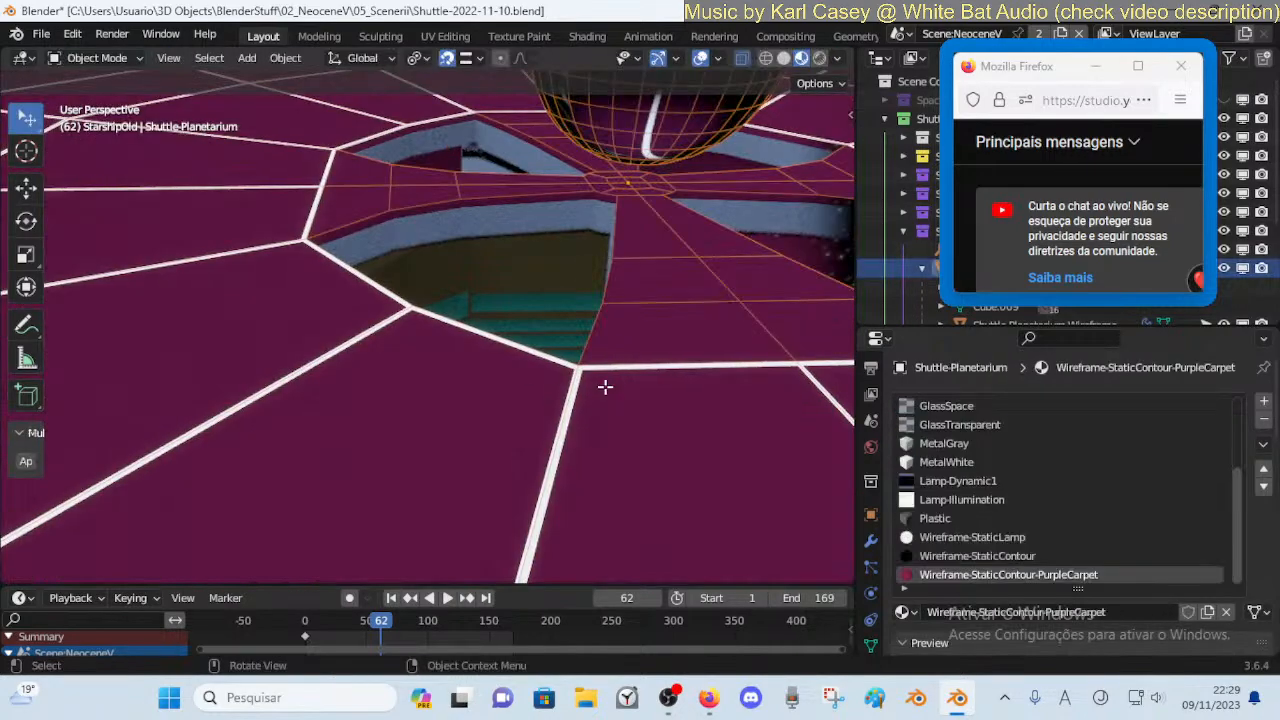
{"action": "key", "text": "Tab"}
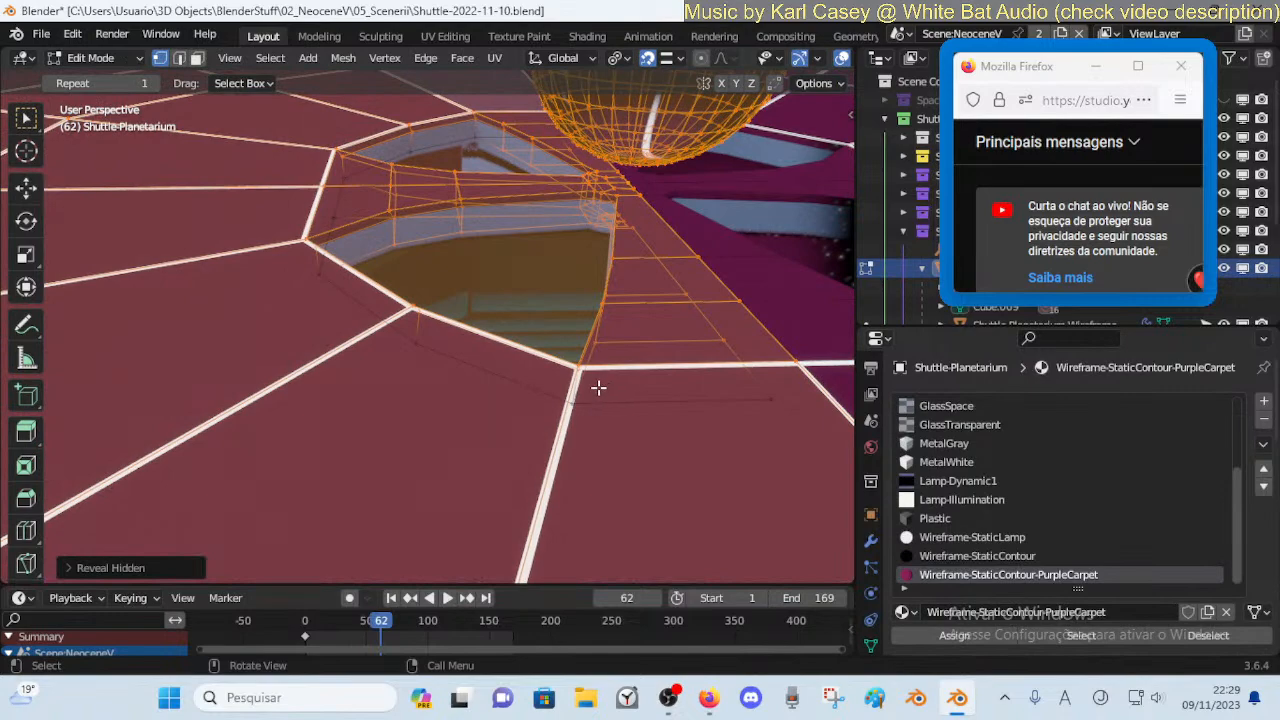
{"action": "left_click", "coordinate": [480, 389]}
{"action": "key", "text": "alt+a"}
{"action": "left_click", "coordinate": [521, 403]}
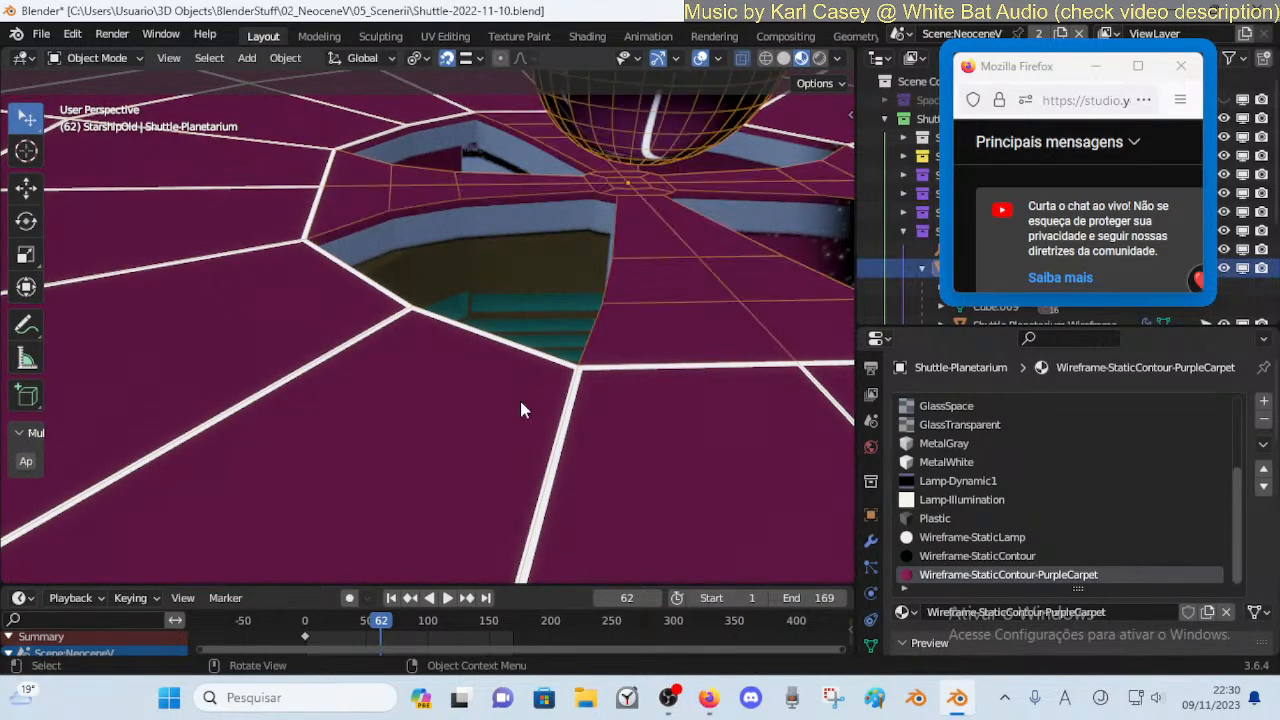
{"action": "key", "text": "shift+grave"}
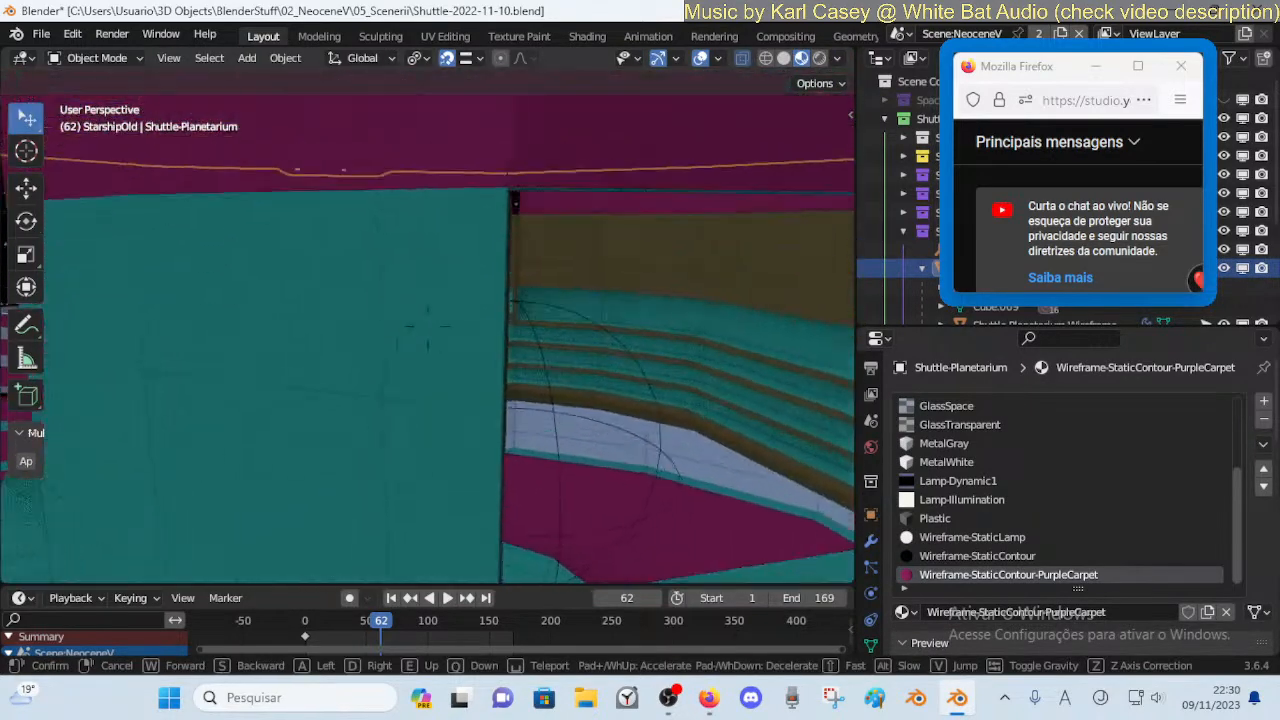
{"action": "left_click", "coordinate": [535, 386]}
{"action": "key", "text": "ctrl+s"}
Open Shuttle-Lounge in Edit Mode, reveal all its hidden geometry and clear the selection
{"action": "left_click", "coordinate": [477, 346]}
{"action": "key", "text": "Tab"}
{"action": "key", "text": "shift+grave"}
{"action": "key", "text": "s"}
{"action": "left_click", "coordinate": [477, 346]}
{"action": "key", "text": "alt+h"}
{"action": "key", "text": "alt+a"}
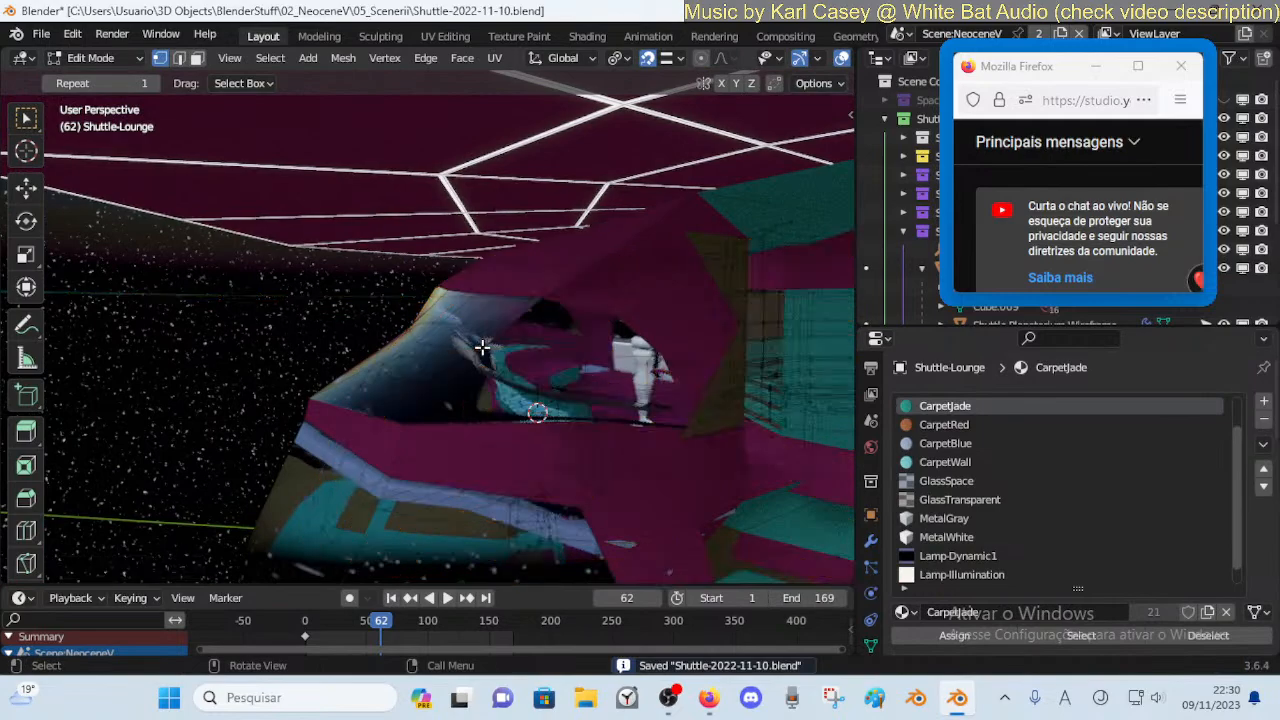
Fly around the lounge to examine how the purple ledge and teal walls meet the planetarium rim
{"action": "key", "text": "shift+grave"}
{"action": "key", "text": "w"}
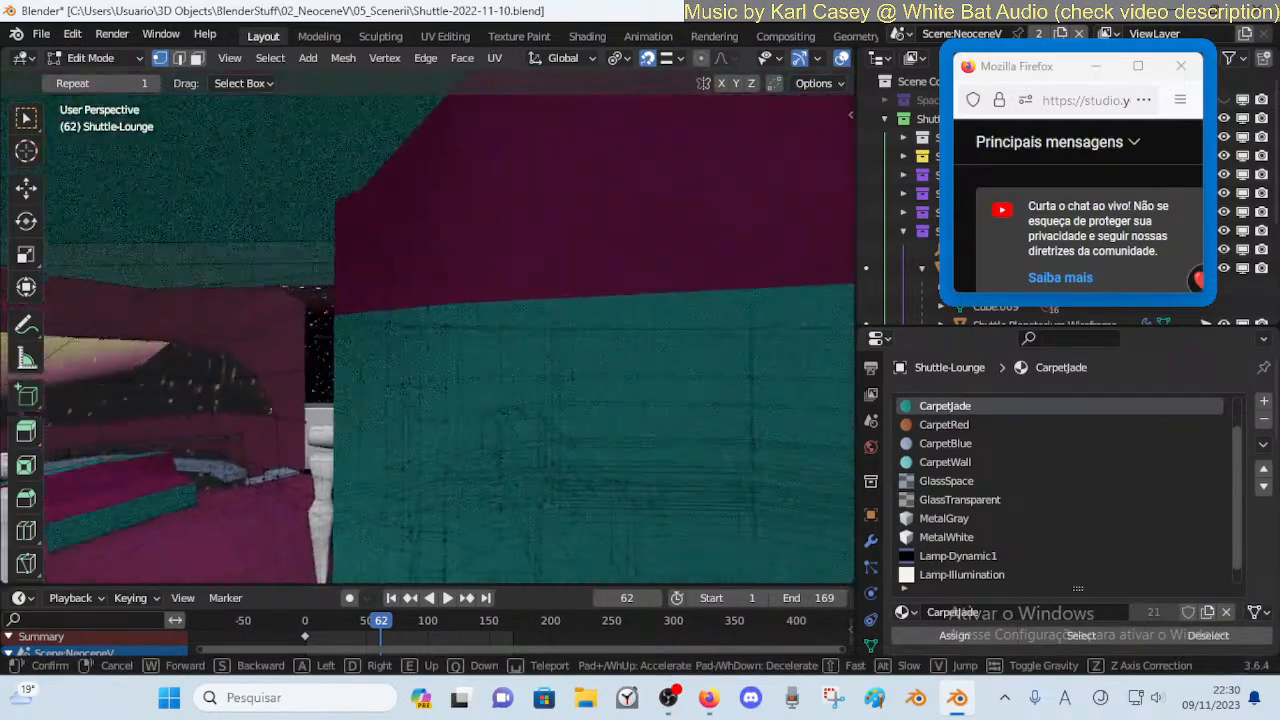
{"action": "left_click", "coordinate": [482, 346]}
{"action": "key", "text": "shift+grave"}
{"action": "key", "text": "w"}
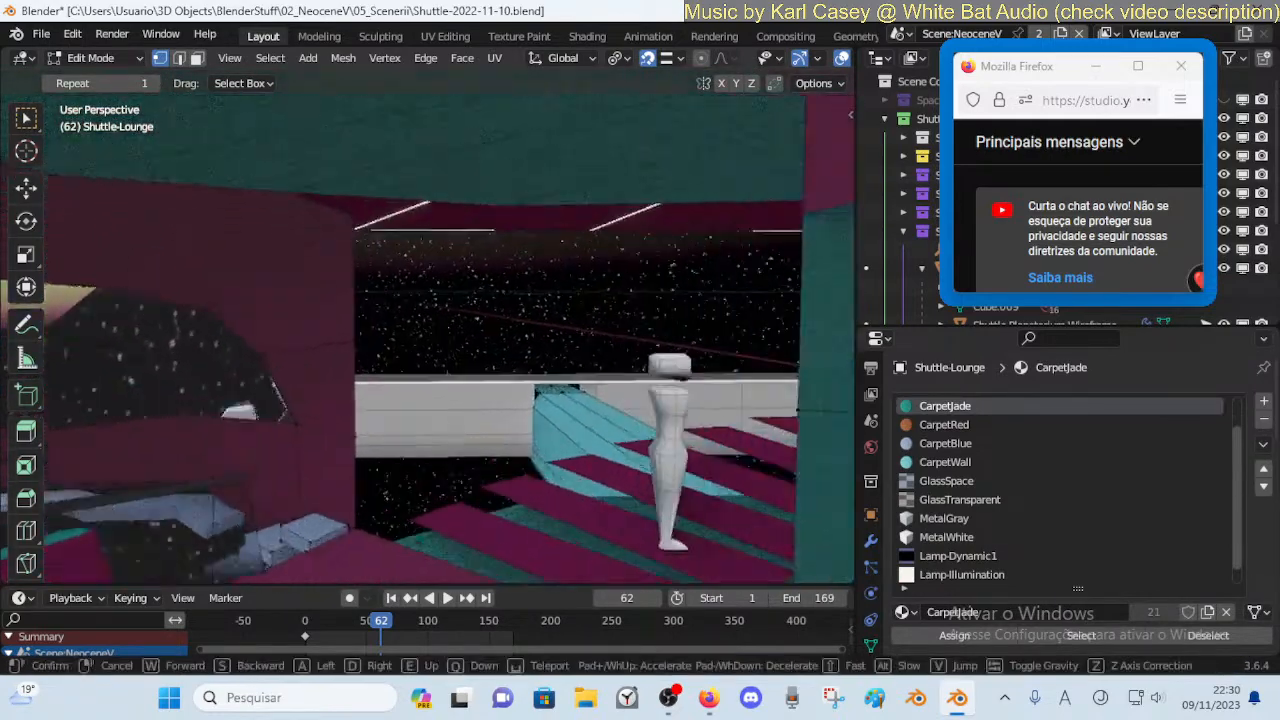
{"action": "key", "text": "w"}
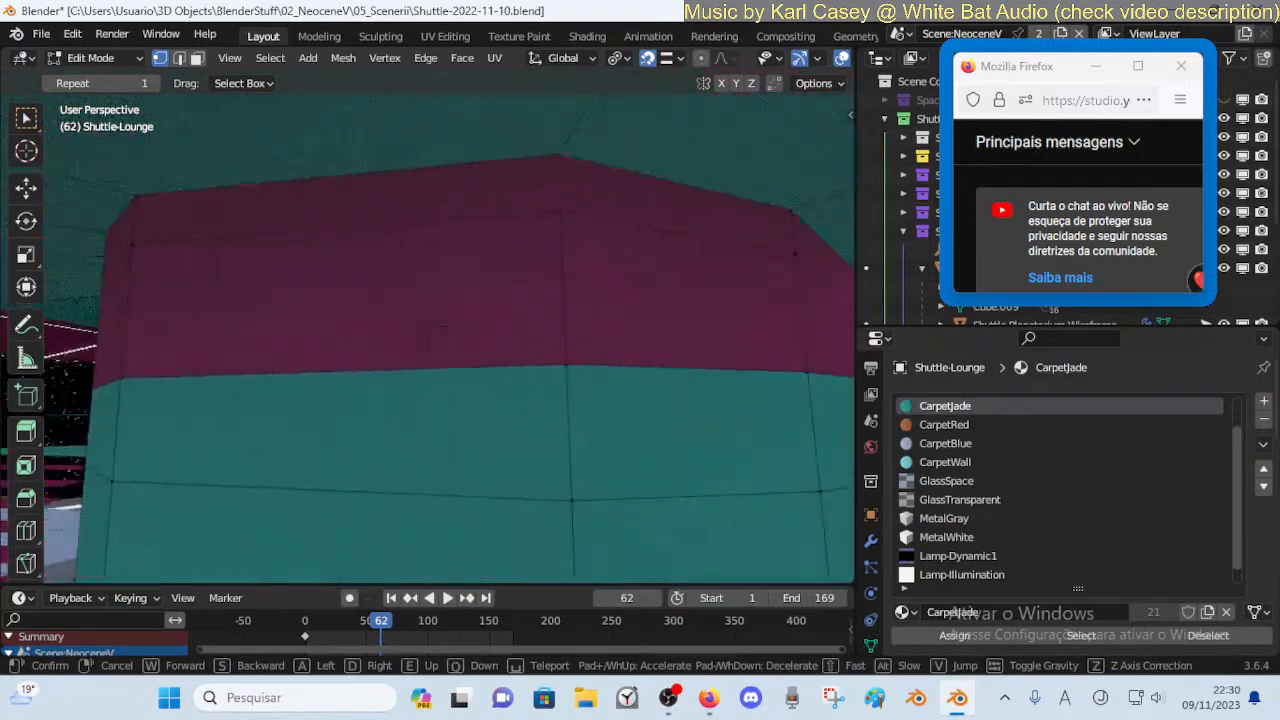
{"action": "key", "text": "w"}
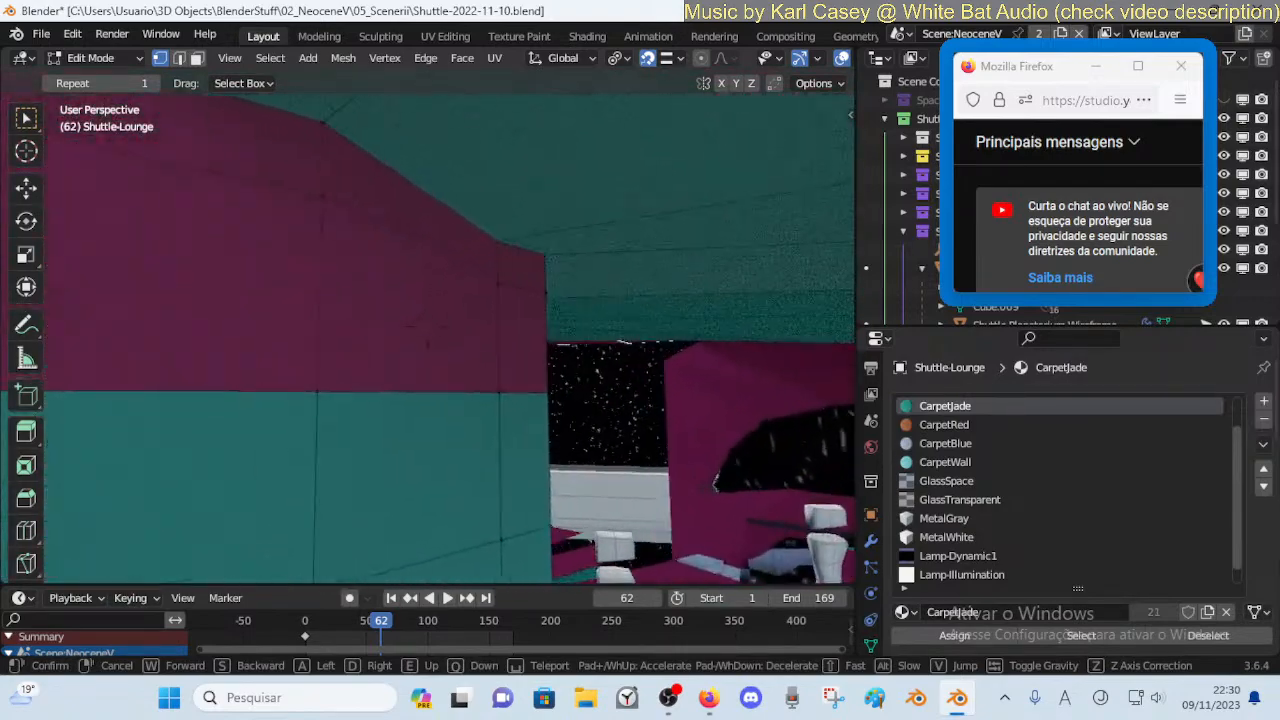
{"action": "key", "text": "d"}
{"action": "key", "text": "d"}
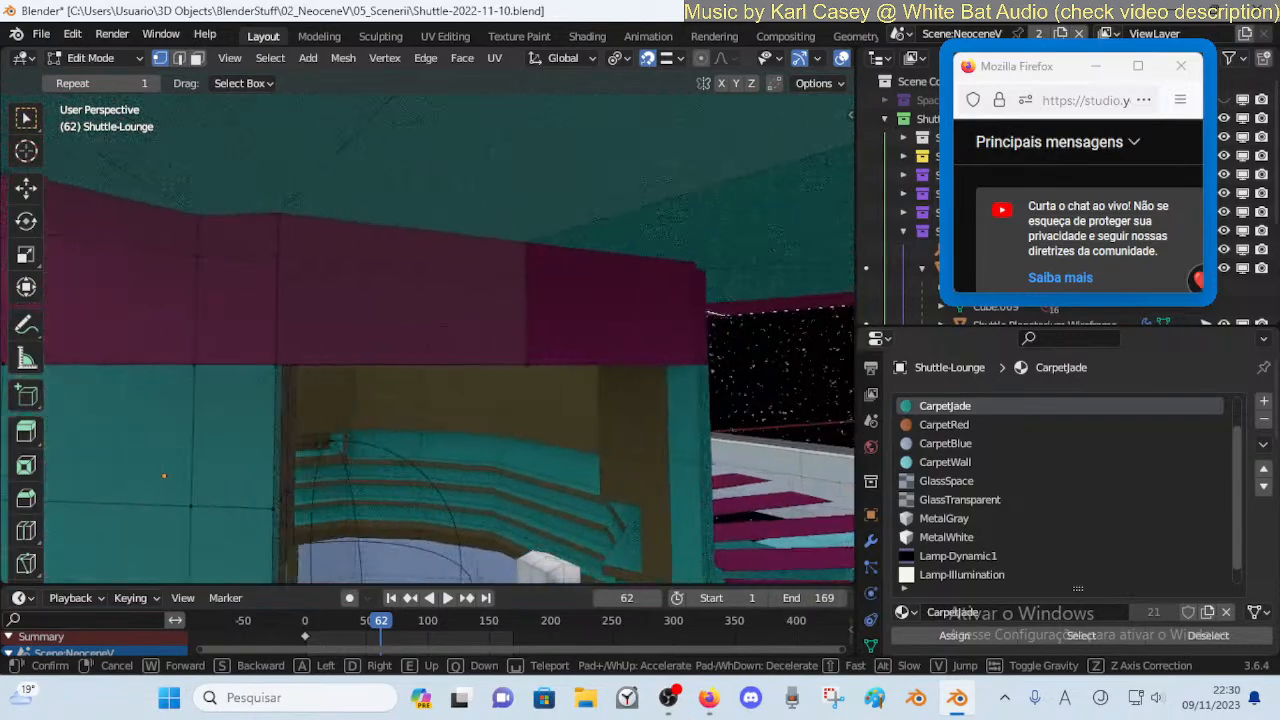
{"action": "key", "text": "s"}
{"action": "key", "text": "a"}
{"action": "key", "text": "e"}
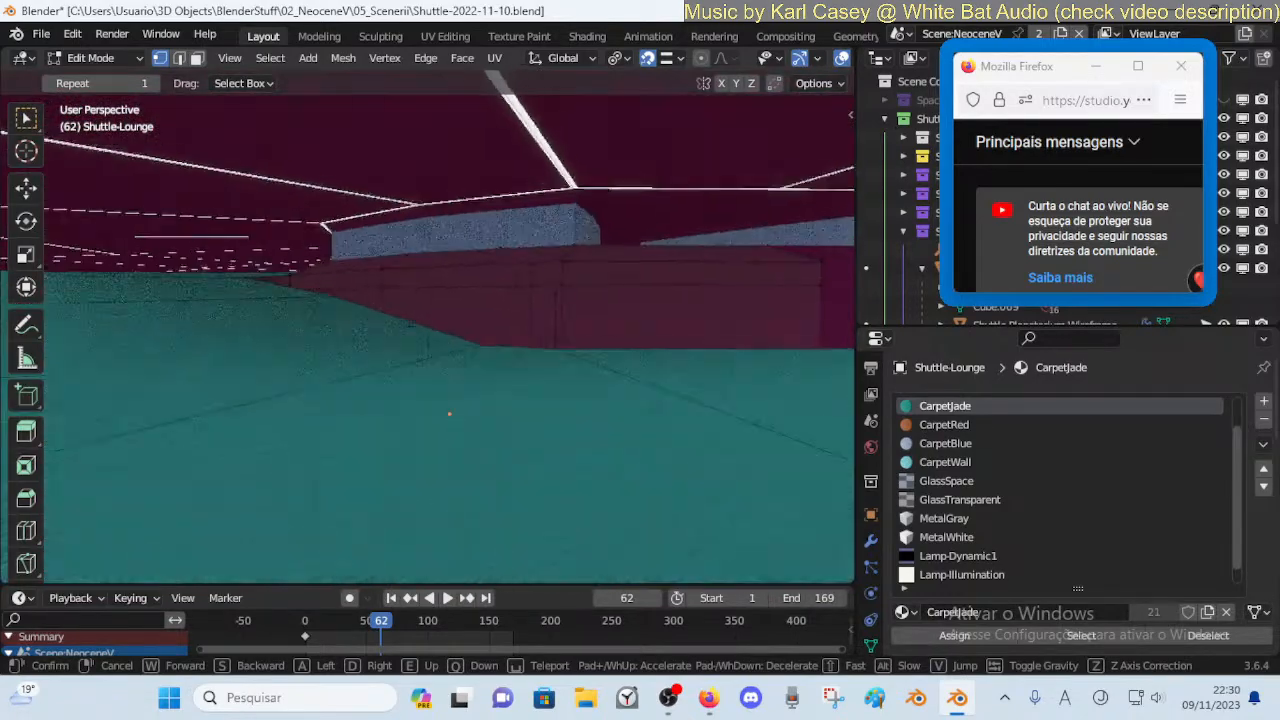
{"action": "key", "text": "q"}
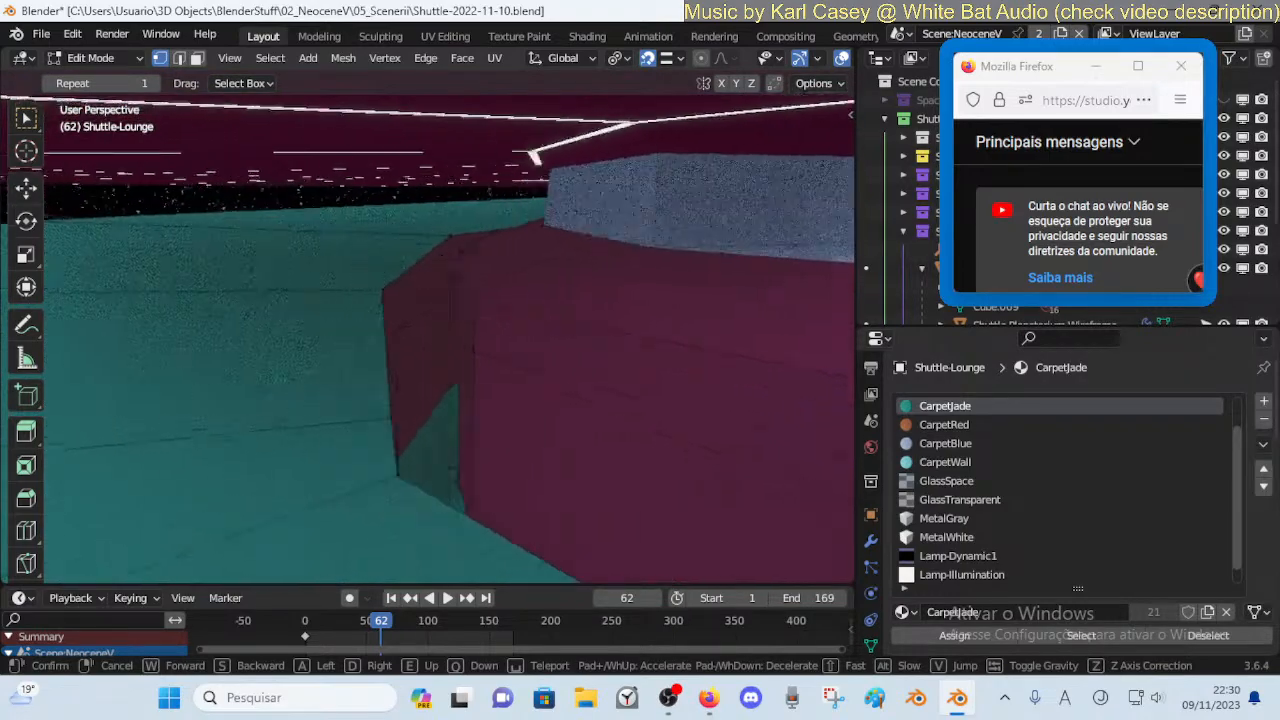
{"action": "left_click", "coordinate": [470, 351]}
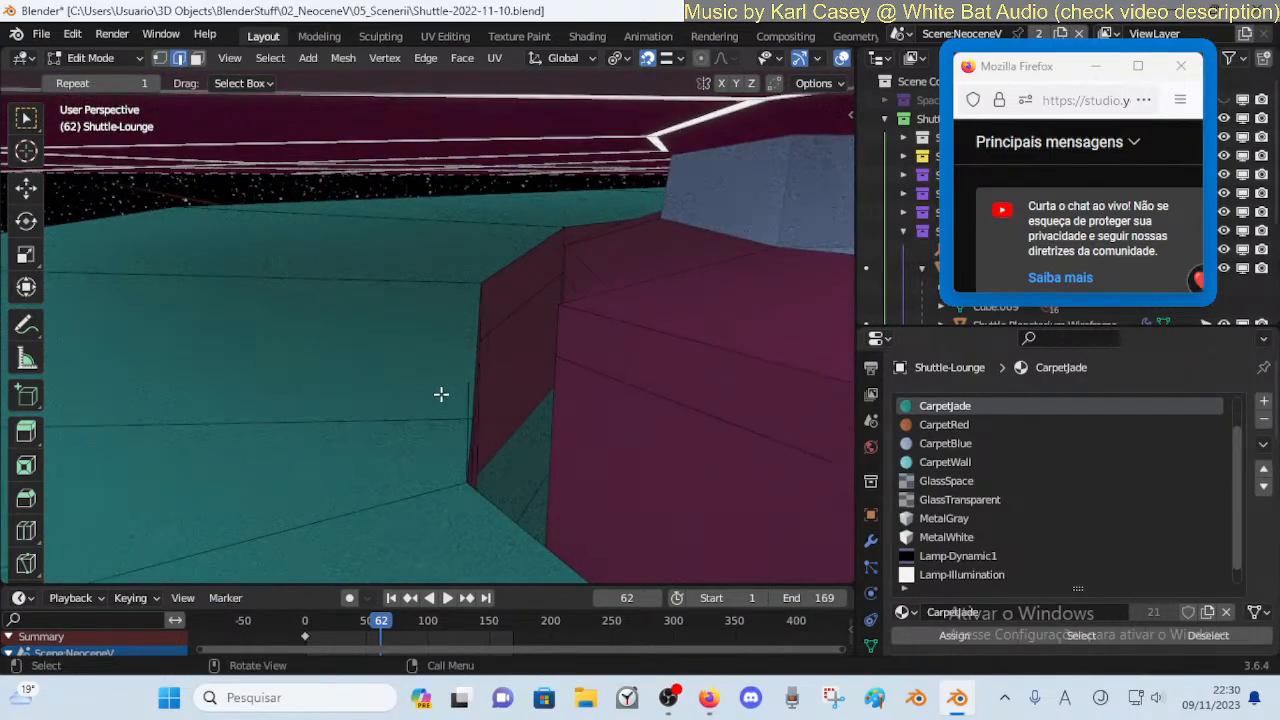
Delete the stray vertical edge and its leftover geometry at the teal wall's corner beside the purple ledge
{"action": "key", "text": "shift+grave"}
{"action": "key", "text": "q"}
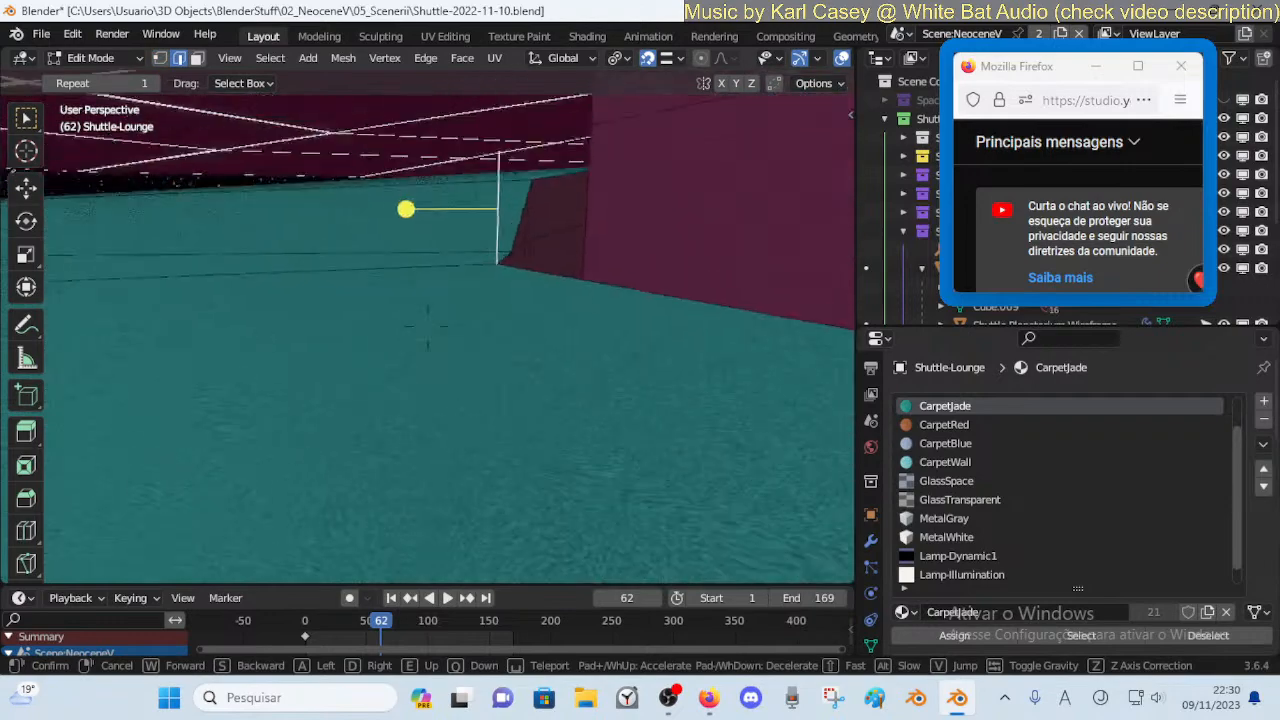
{"action": "left_click", "coordinate": [468, 392]}
{"action": "key", "text": "x"}
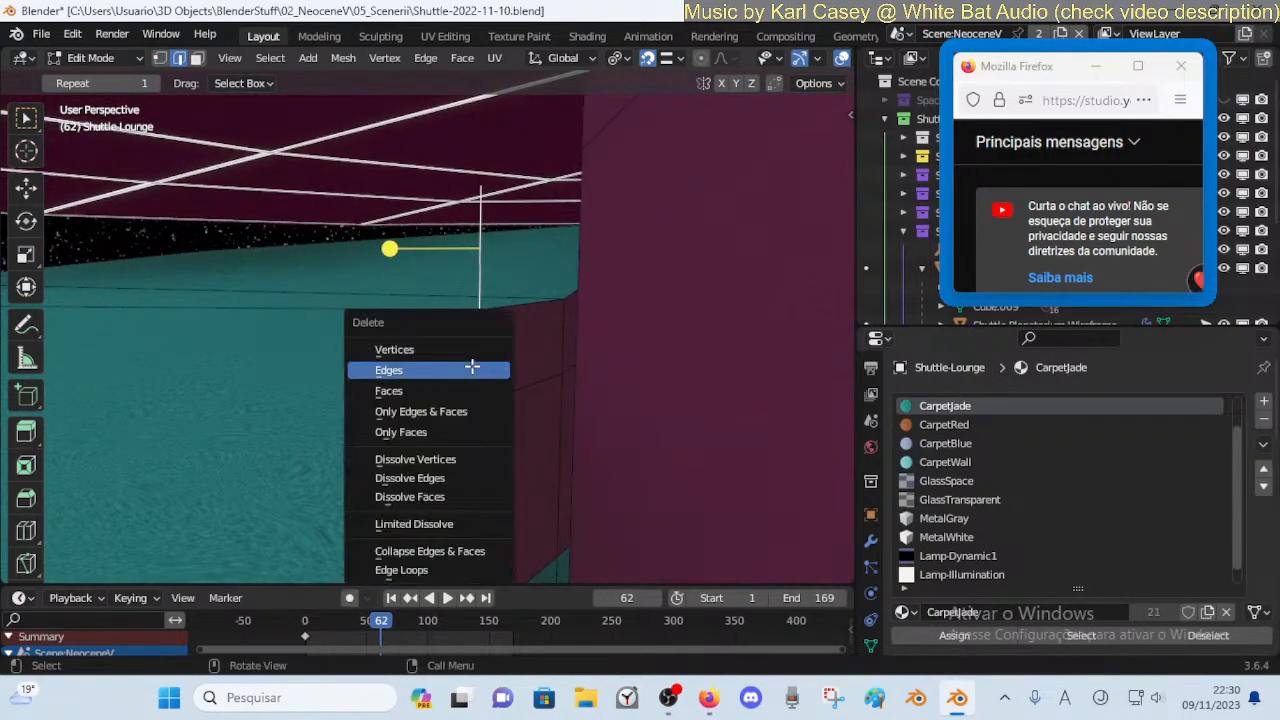
{"action": "left_click", "coordinate": [473, 371]}
{"action": "key", "text": "x"}
{"action": "left_click", "coordinate": [478, 266]}
{"action": "key", "text": "x"}
{"action": "left_click", "coordinate": [475, 303]}
{"action": "key", "text": "x"}
{"action": "left_click", "coordinate": [477, 287]}
Set the snap target to Face and reposition the loose corner vertex of the teal surface beside the purple wall
{"action": "key", "text": "g"}
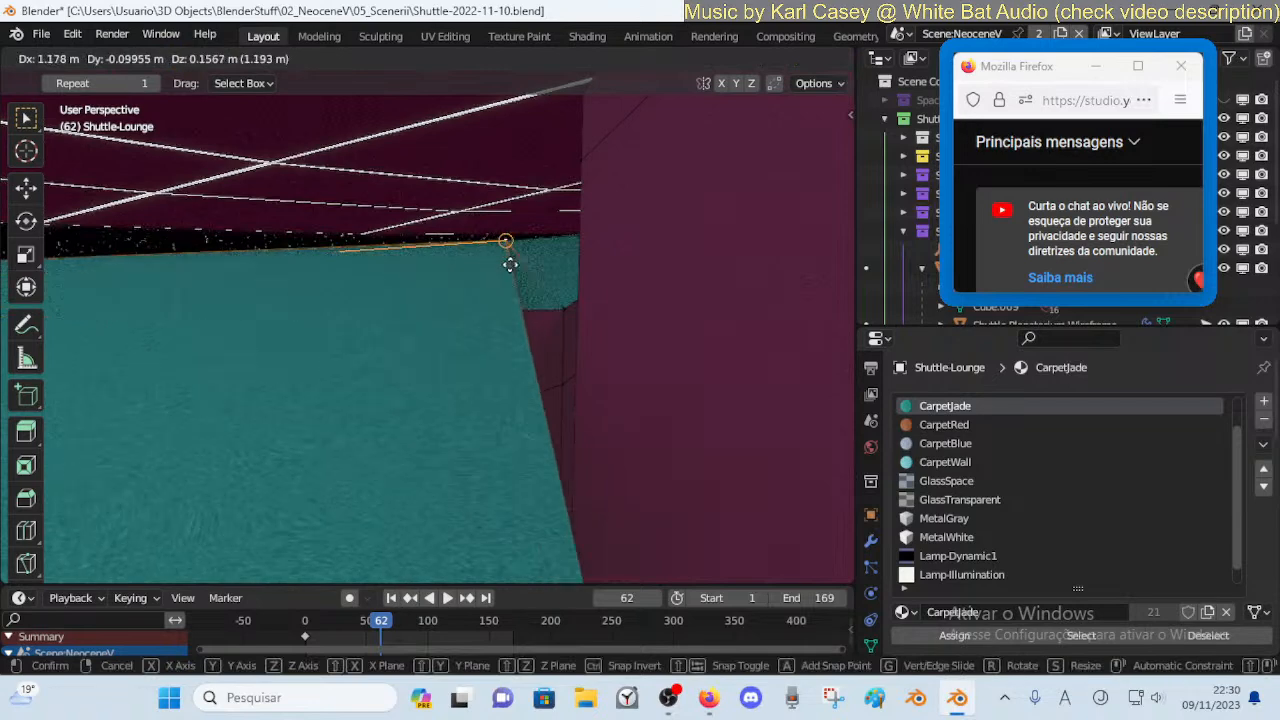
{"action": "key", "text": "Escape"}
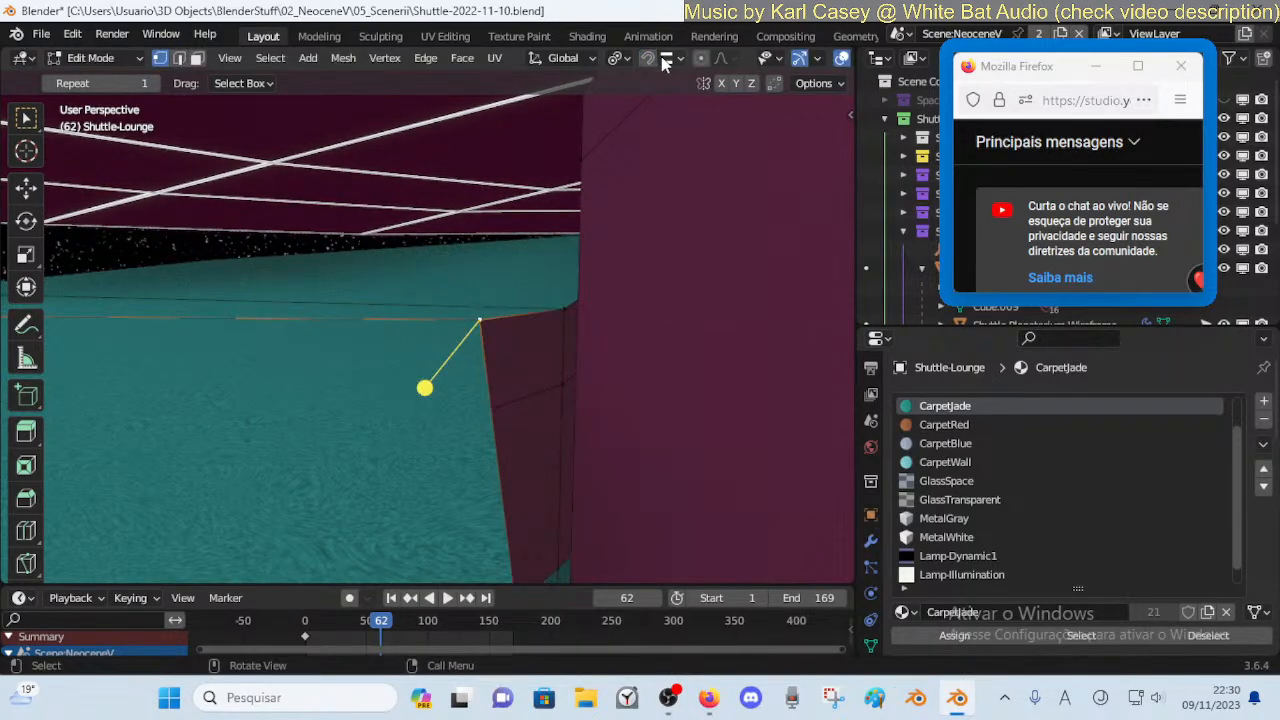
{"action": "left_click", "coordinate": [666, 58]}
{"action": "left_click", "coordinate": [630, 170]}
{"action": "key", "text": "shift+grave"}
{"action": "left_click", "coordinate": [427, 325]}
{"action": "key", "text": "g"}
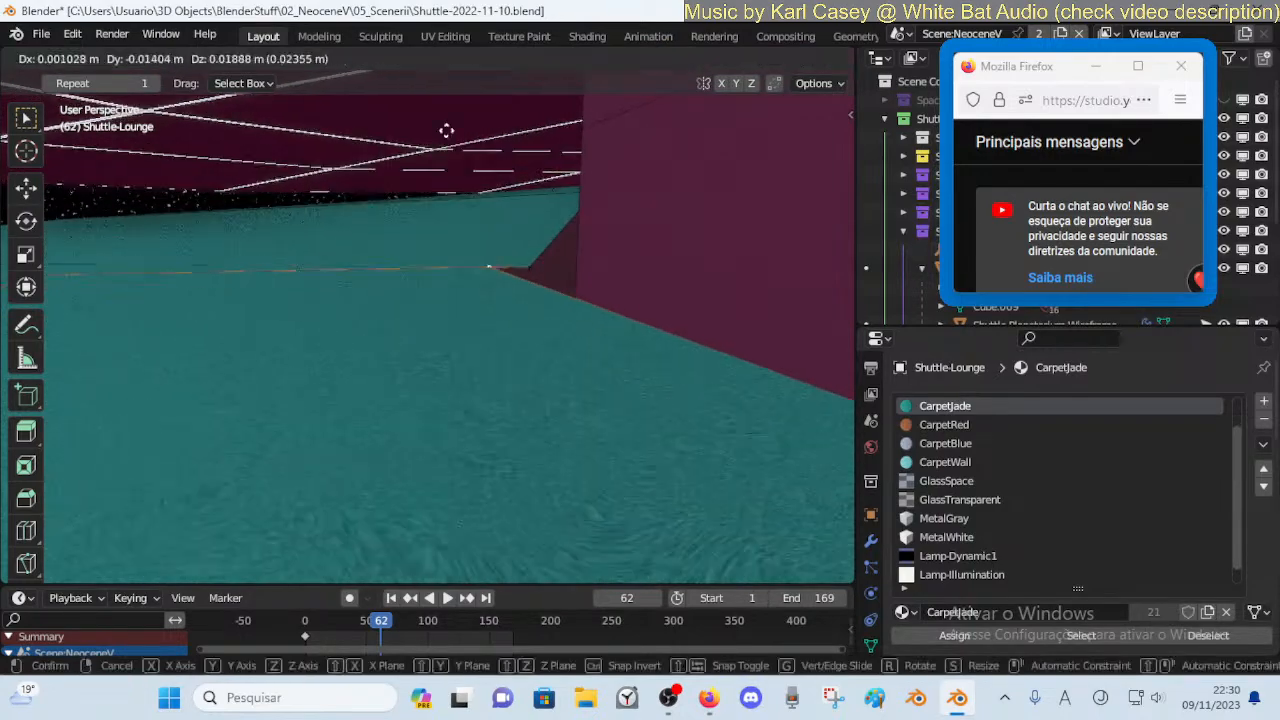
{"action": "left_click", "coordinate": [397, 231]}
Dissolve the leftover vertices on the purple band above the doorway's corner
{"action": "key", "text": "shift+grave"}
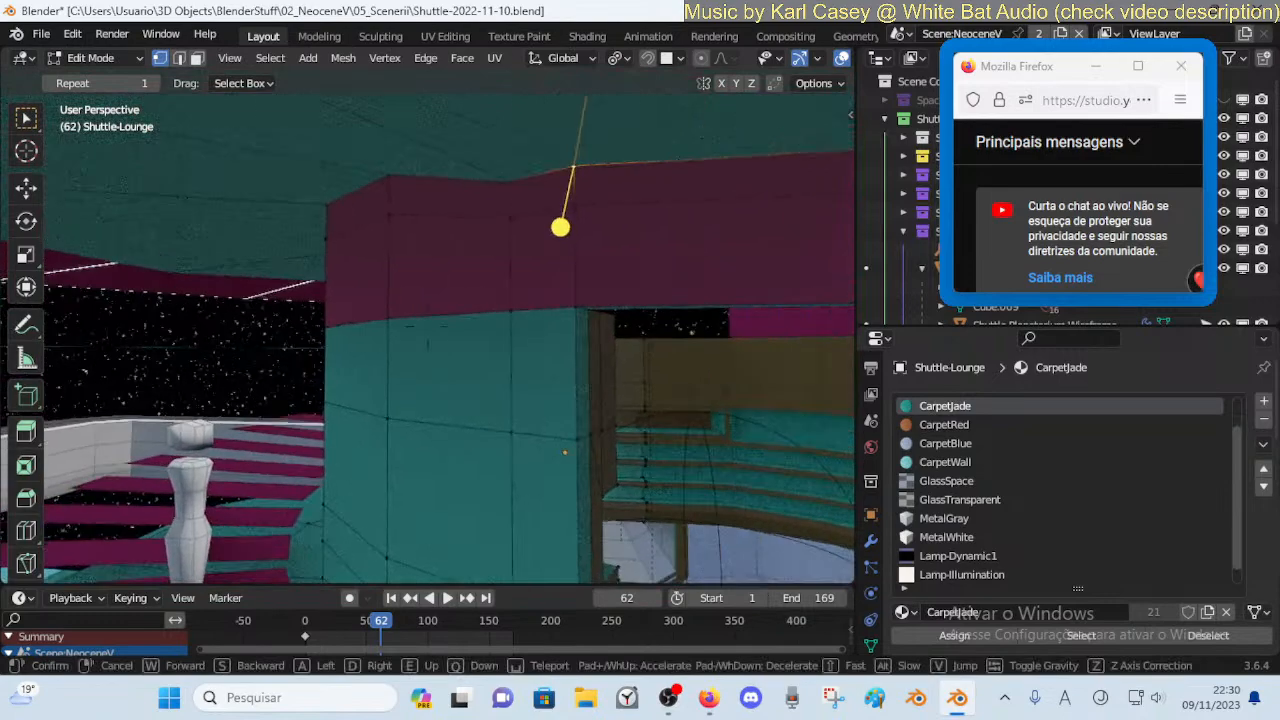
{"action": "left_click", "coordinate": [421, 235]}
{"action": "key", "text": "x"}
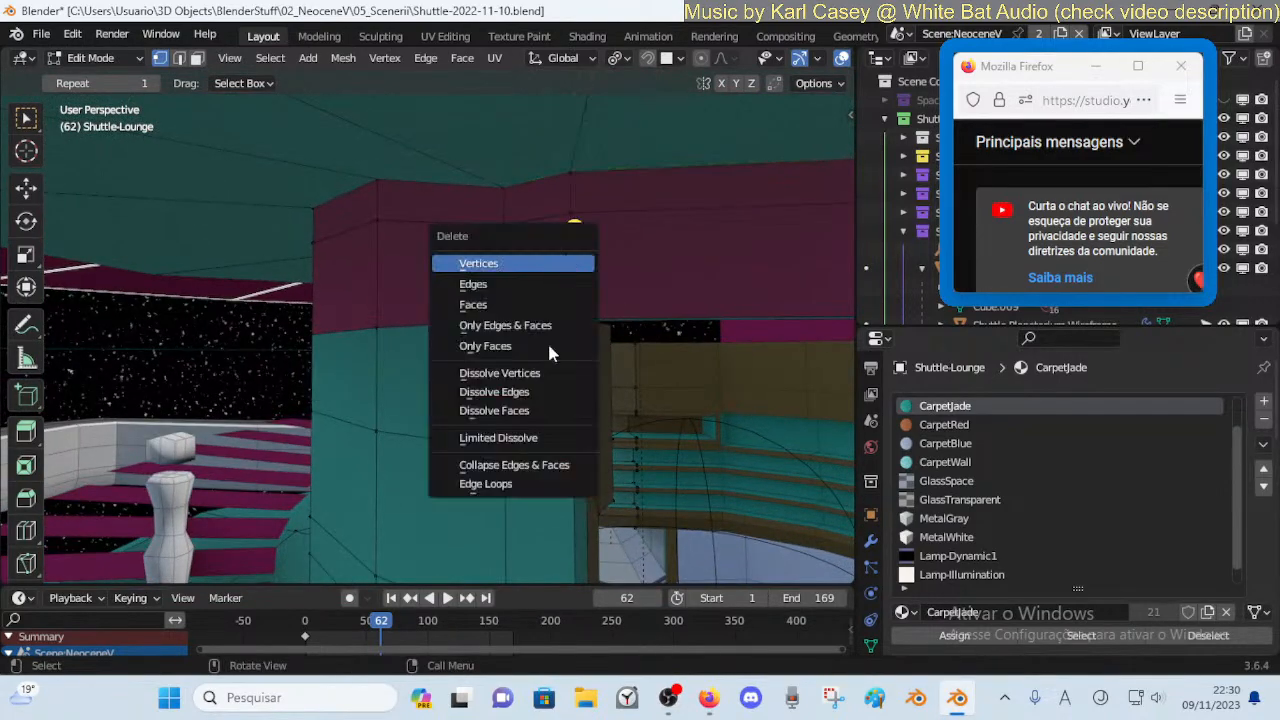
{"action": "middle_click_drag", "start_coordinate": [522, 346], "coordinate": [520, 320]}
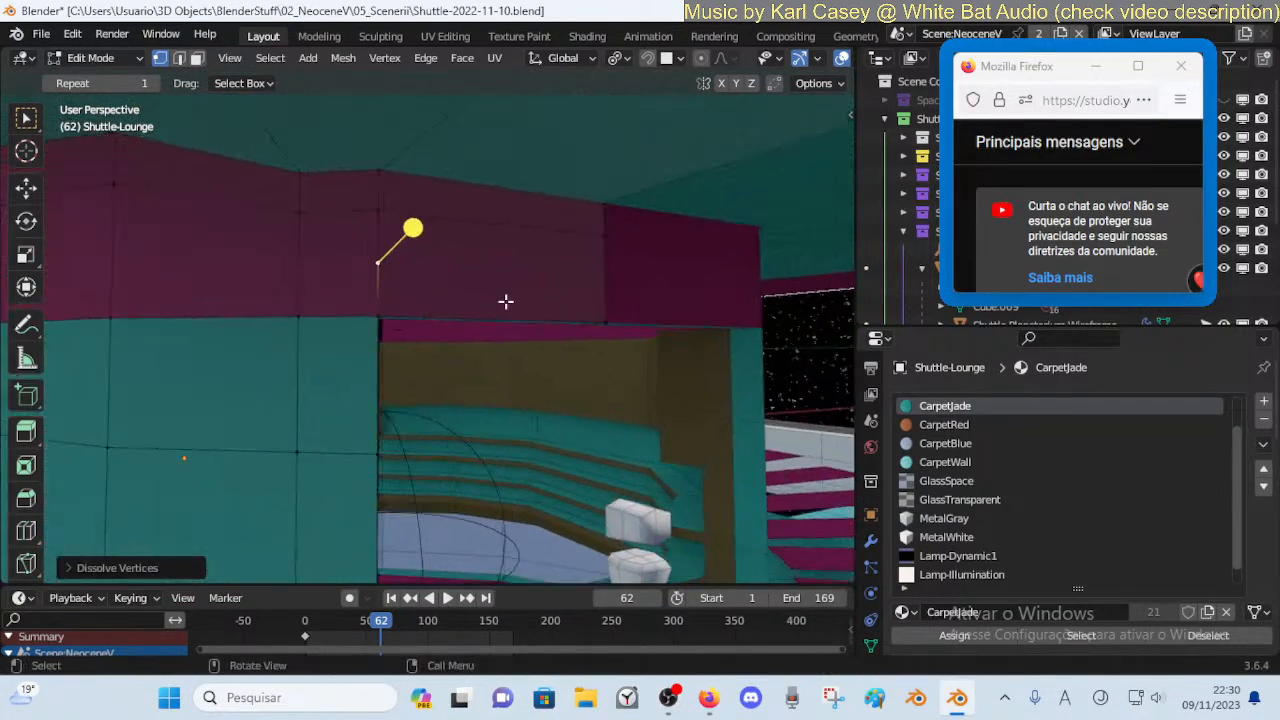
{"action": "key", "text": "g"}
{"action": "left_click", "coordinate": [550, 306]}
{"action": "key", "text": "x"}
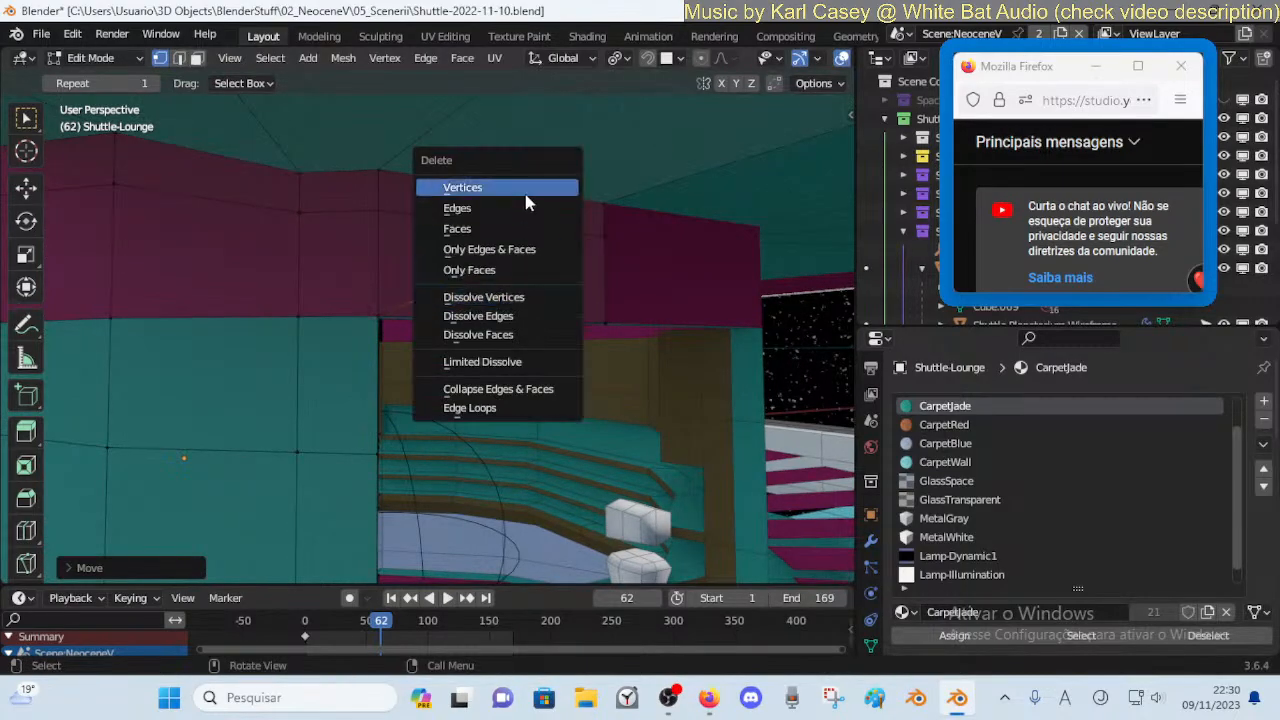
Fly around both sides of the purple band to examine its remaining vertices and edges, and save the file
{"action": "key", "text": "shift+grave"}
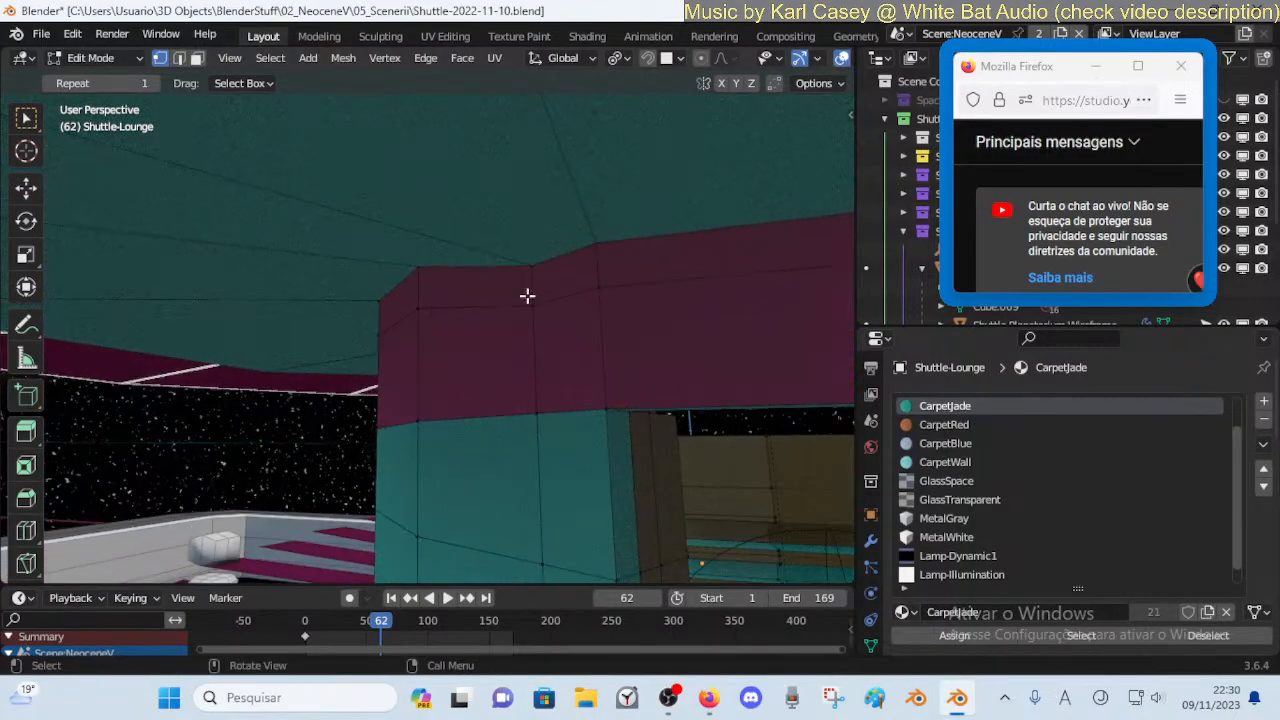
{"action": "key", "text": "a"}
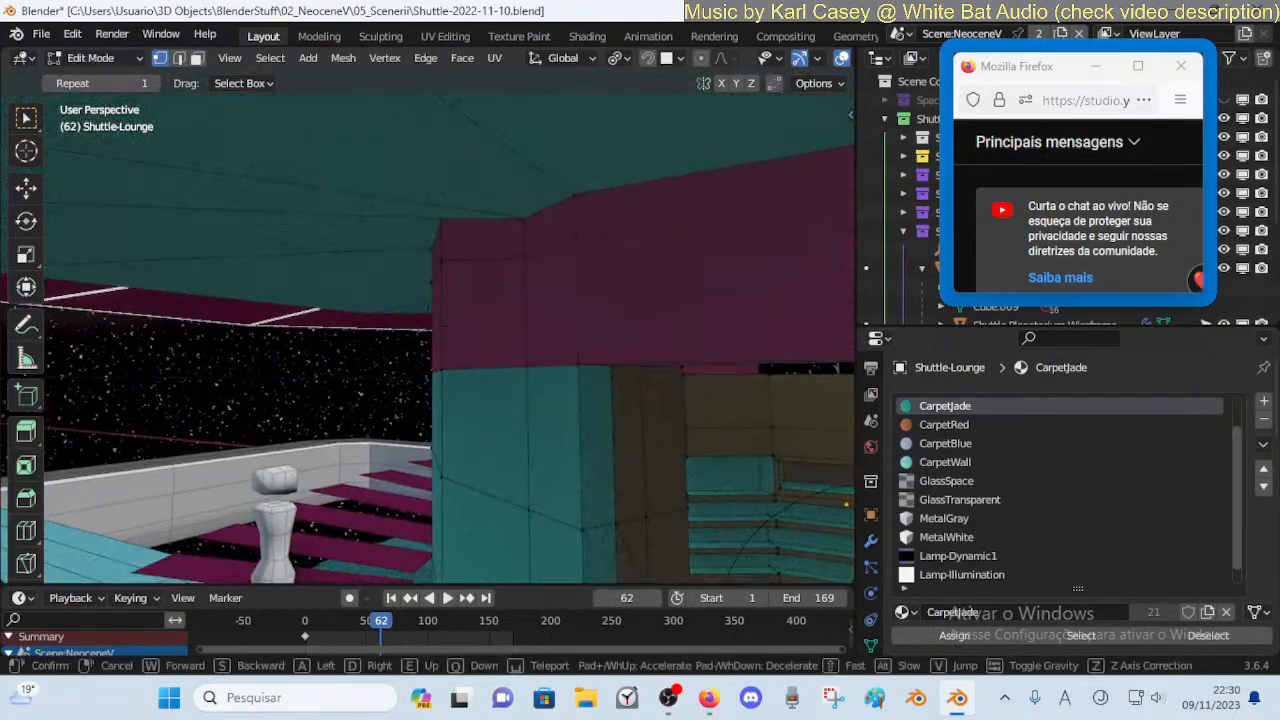
{"action": "key", "text": "a"}
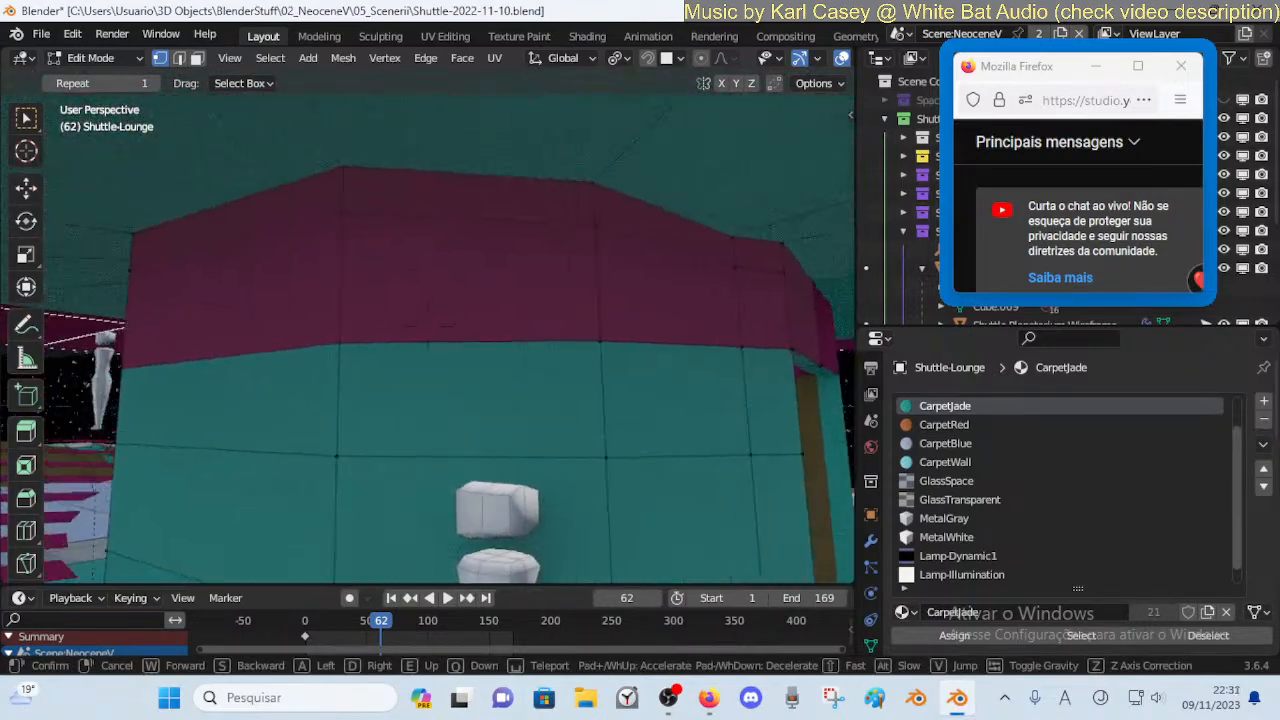
{"action": "key", "text": "d"}
{"action": "key", "text": "w"}
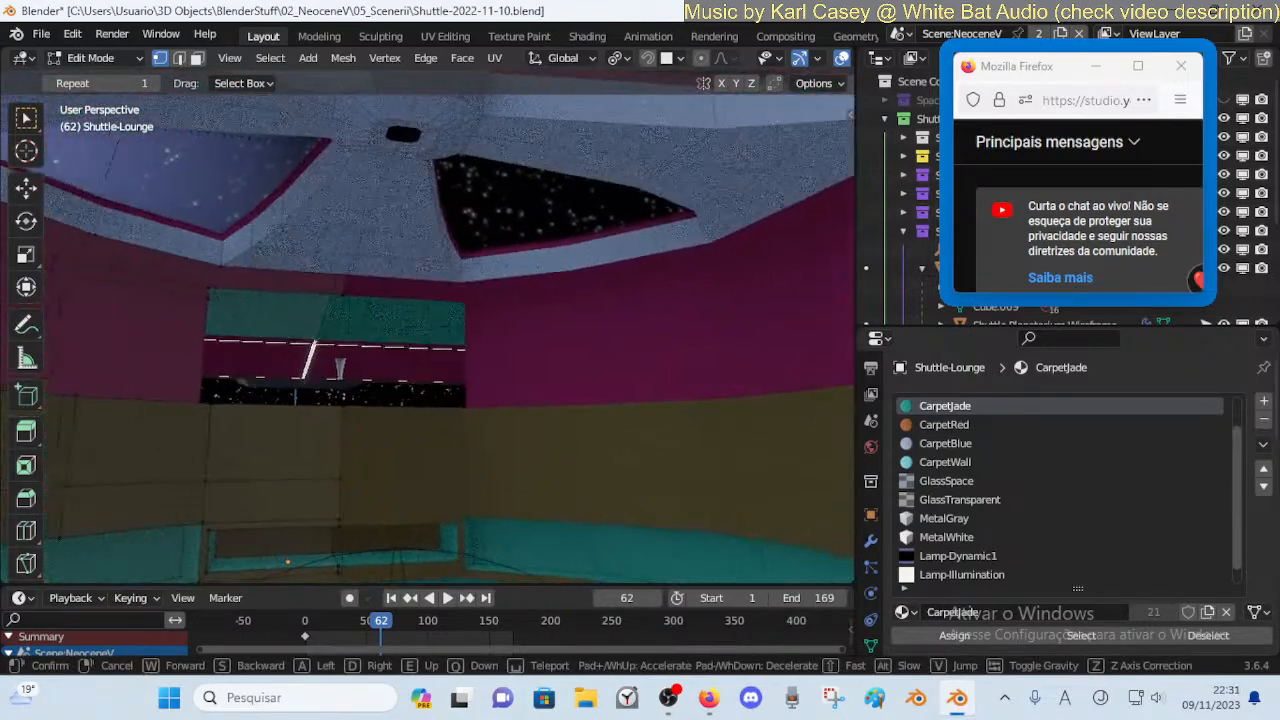
{"action": "key", "text": "w"}
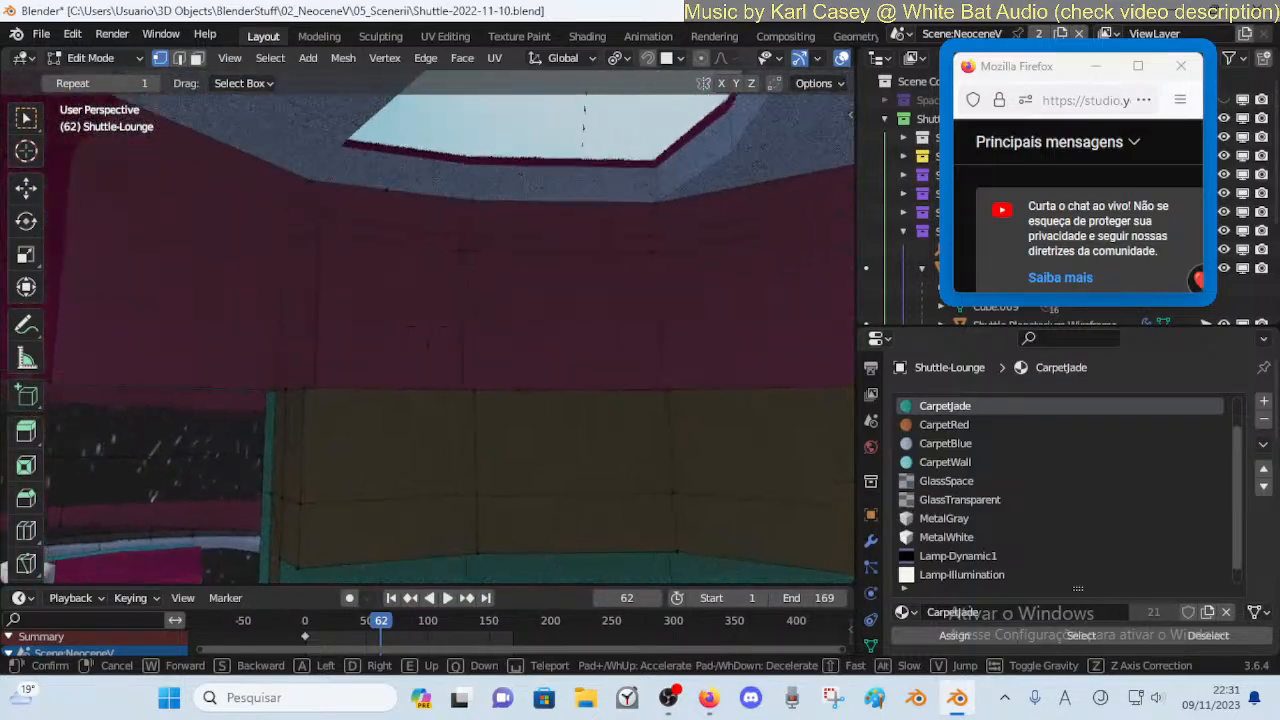
{"action": "key", "text": "s"}
{"action": "key", "text": "w"}
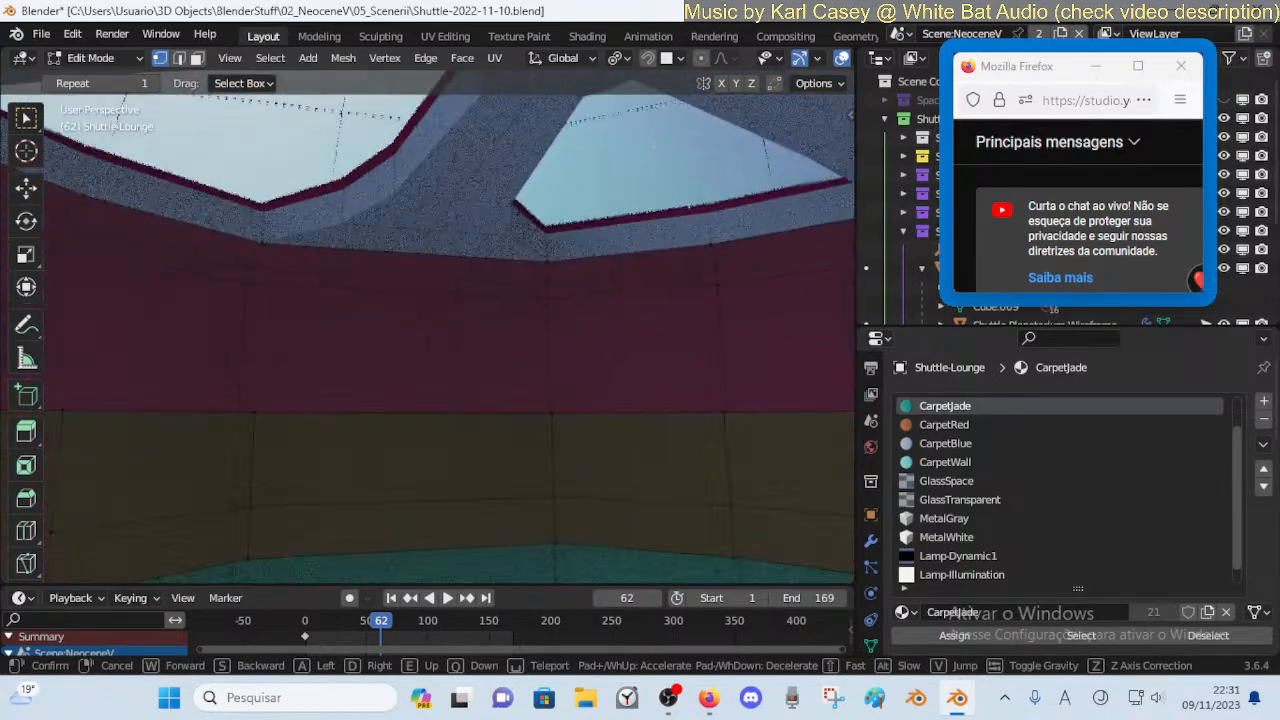
{"action": "left_click", "coordinate": [526, 295]}
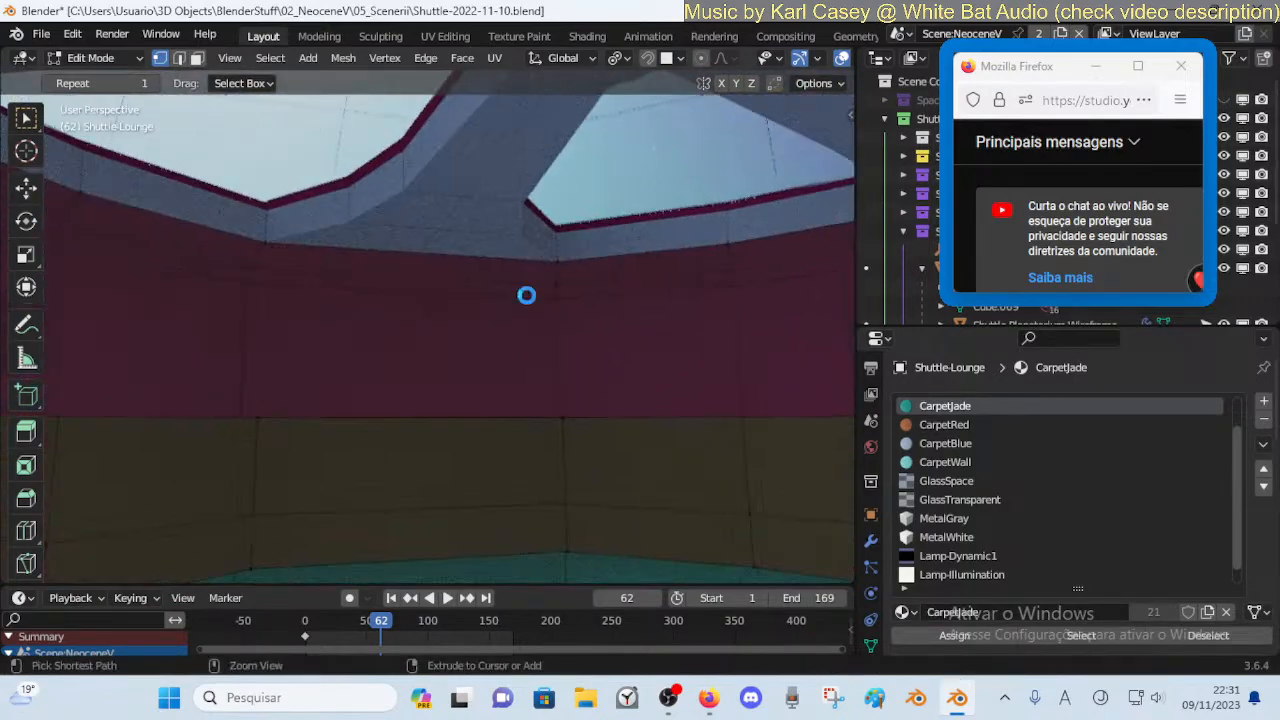
Compare the purple wall below the windows in Object Mode and Edit Mode, focusing on the corner beside the doorway
{"action": "key", "text": "shift+grave"}
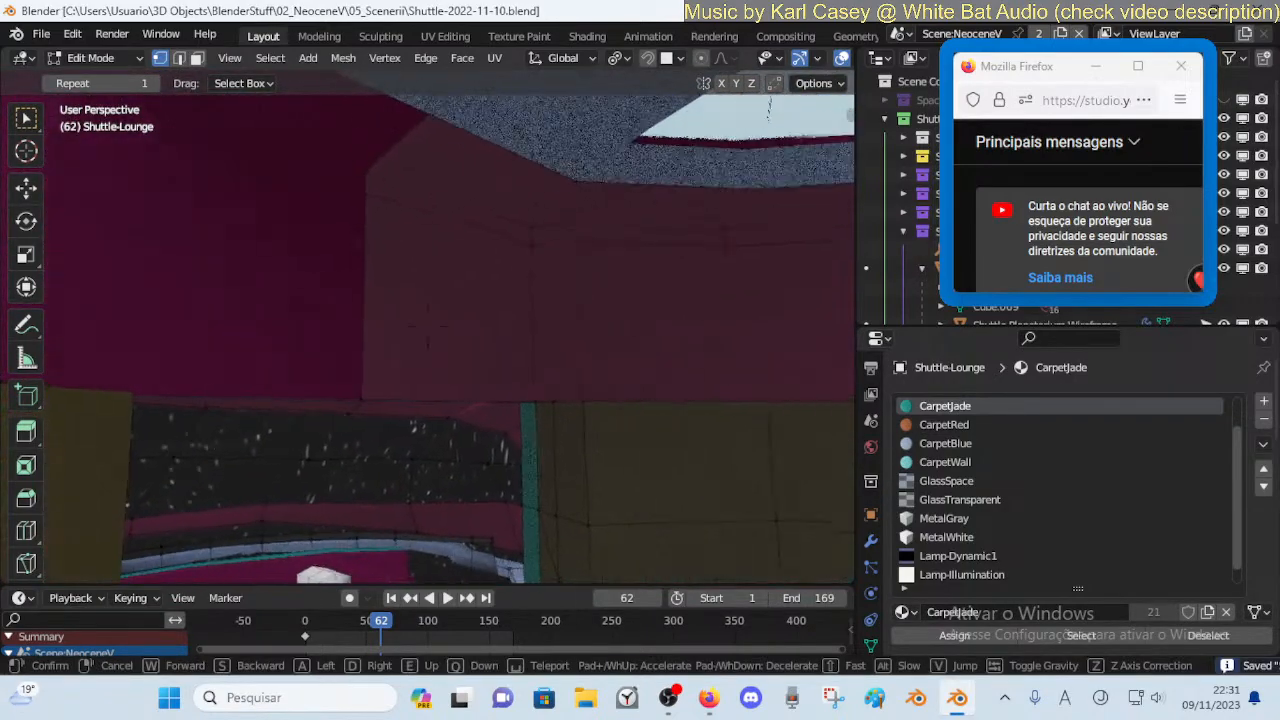
{"action": "left_click", "coordinate": [527, 295]}
{"action": "key", "text": "Tab"}
{"action": "key", "text": "shift+grave"}
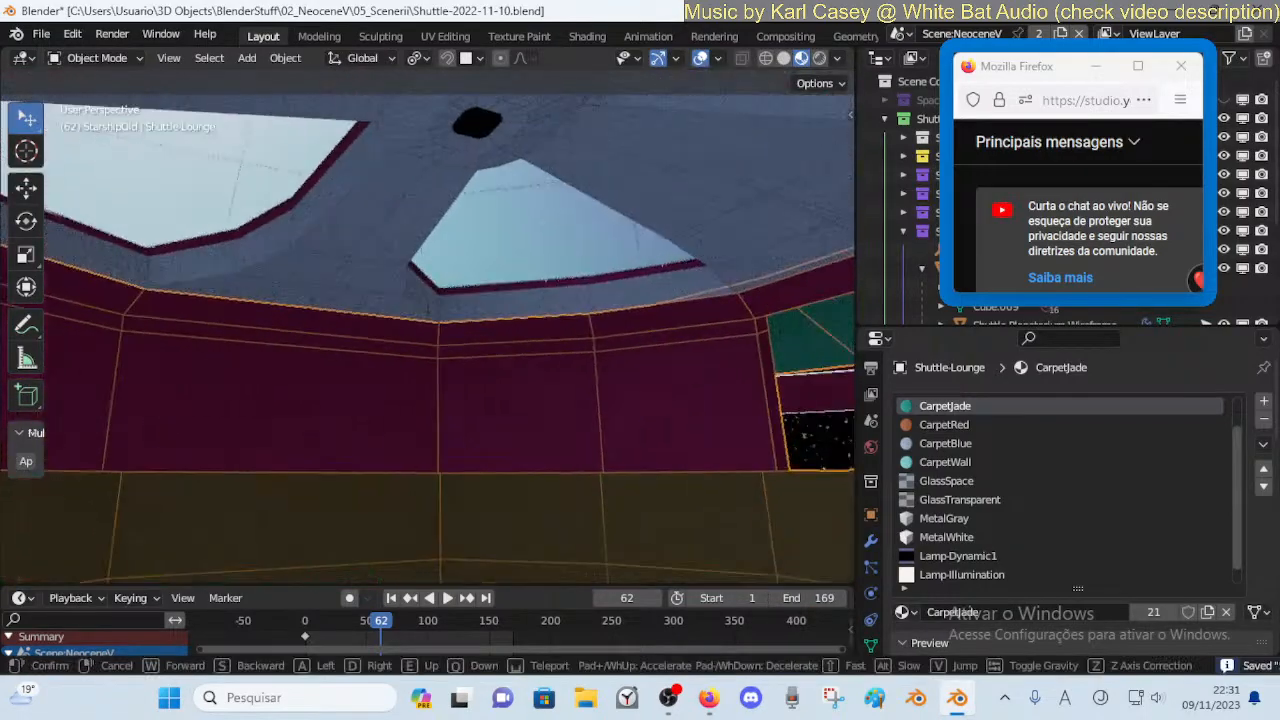
{"action": "left_click", "coordinate": [583, 203]}
{"action": "key", "text": "Tab"}
{"action": "key", "text": "shift+grave"}
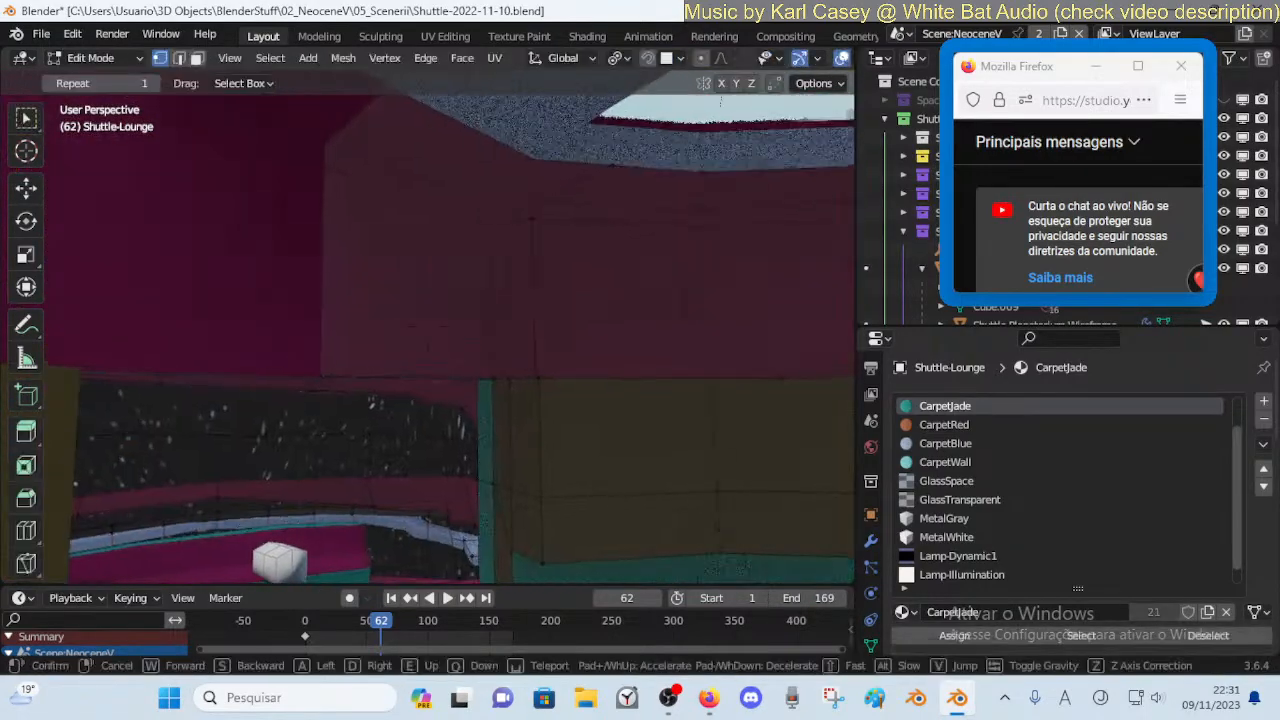
{"action": "left_click", "coordinate": [522, 205]}
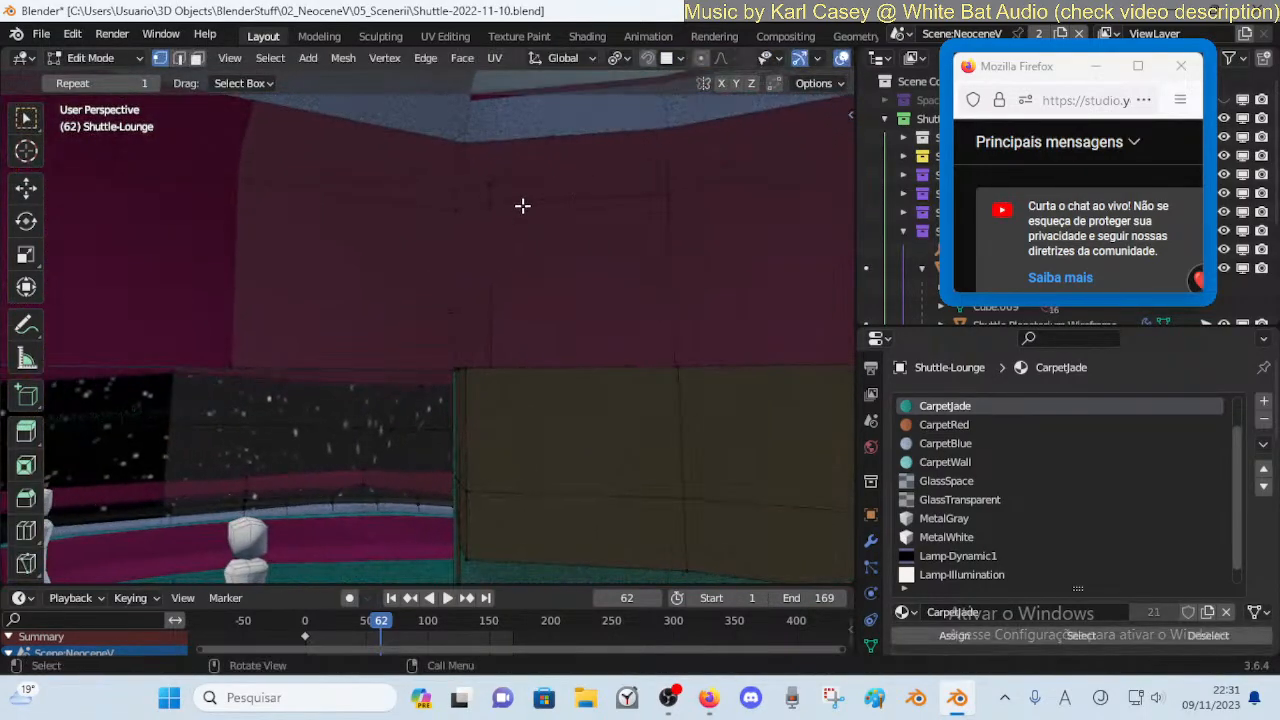
Merge the duplicate vertices at the upper and lower corners of the purple wall beside the teal door frame
{"action": "key", "text": "shift+grave"}
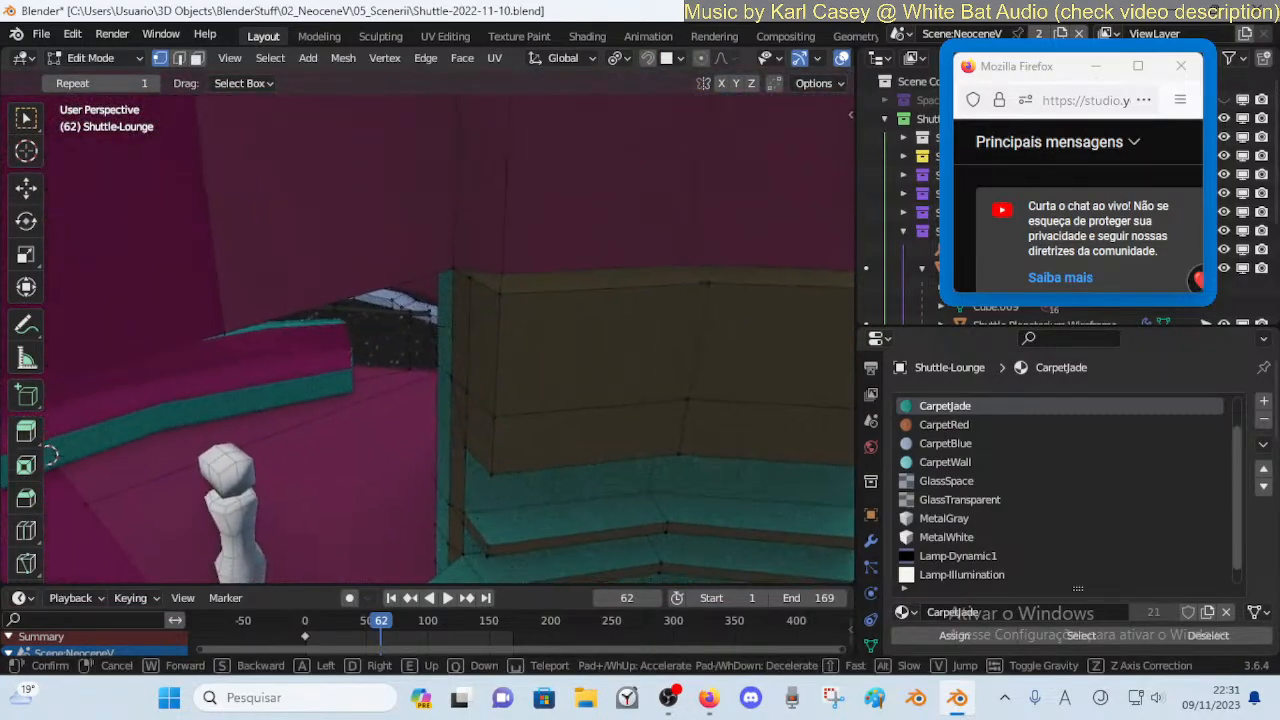
{"action": "key", "text": "q"}
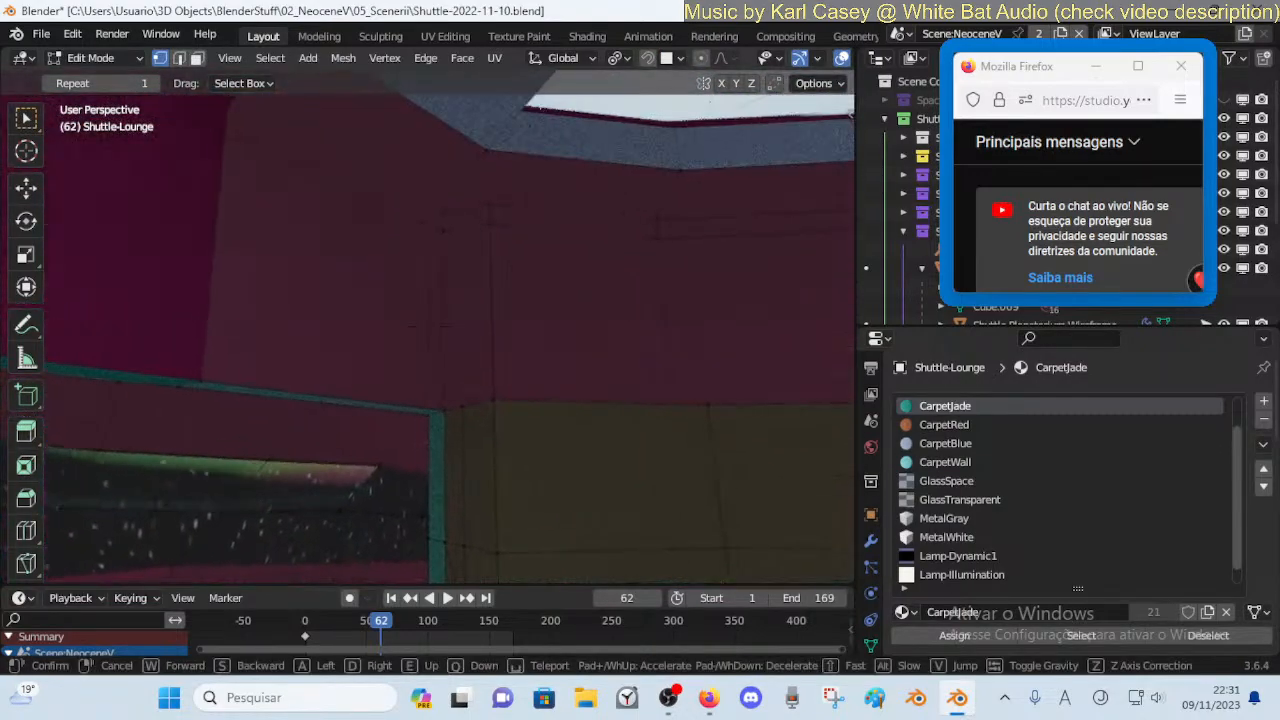
{"action": "key", "text": "s"}
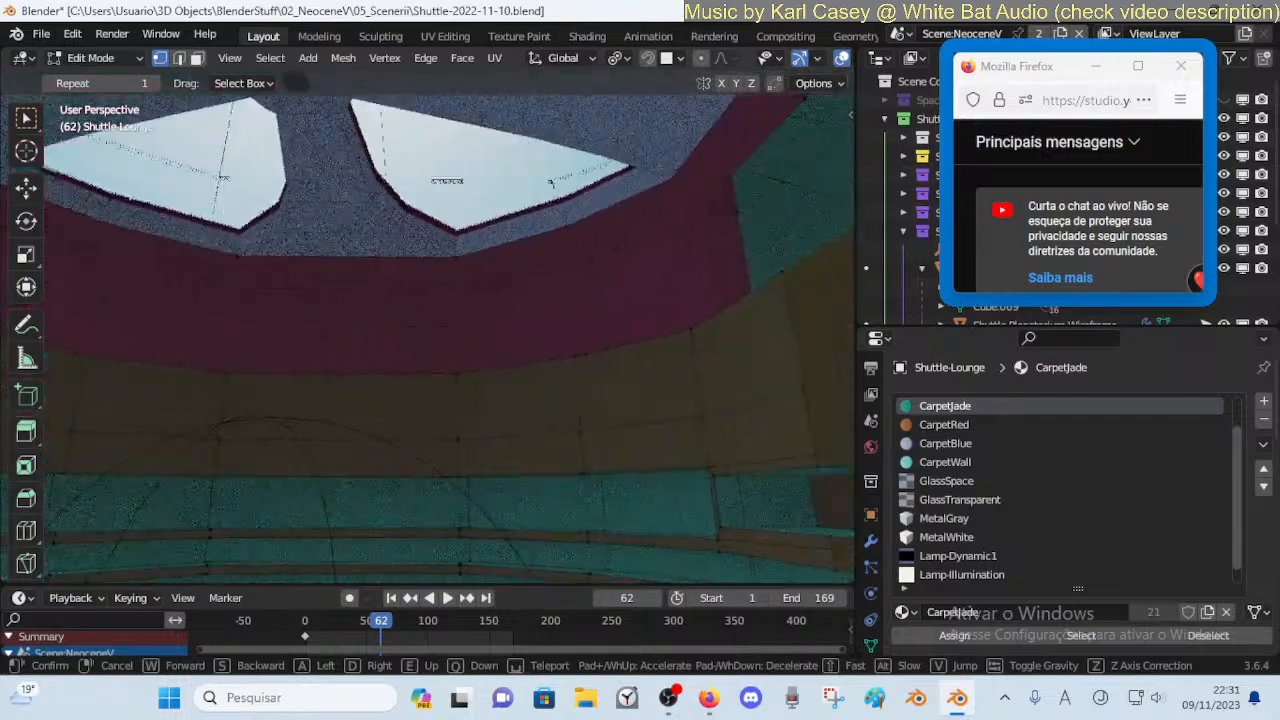
{"action": "key", "text": "w"}
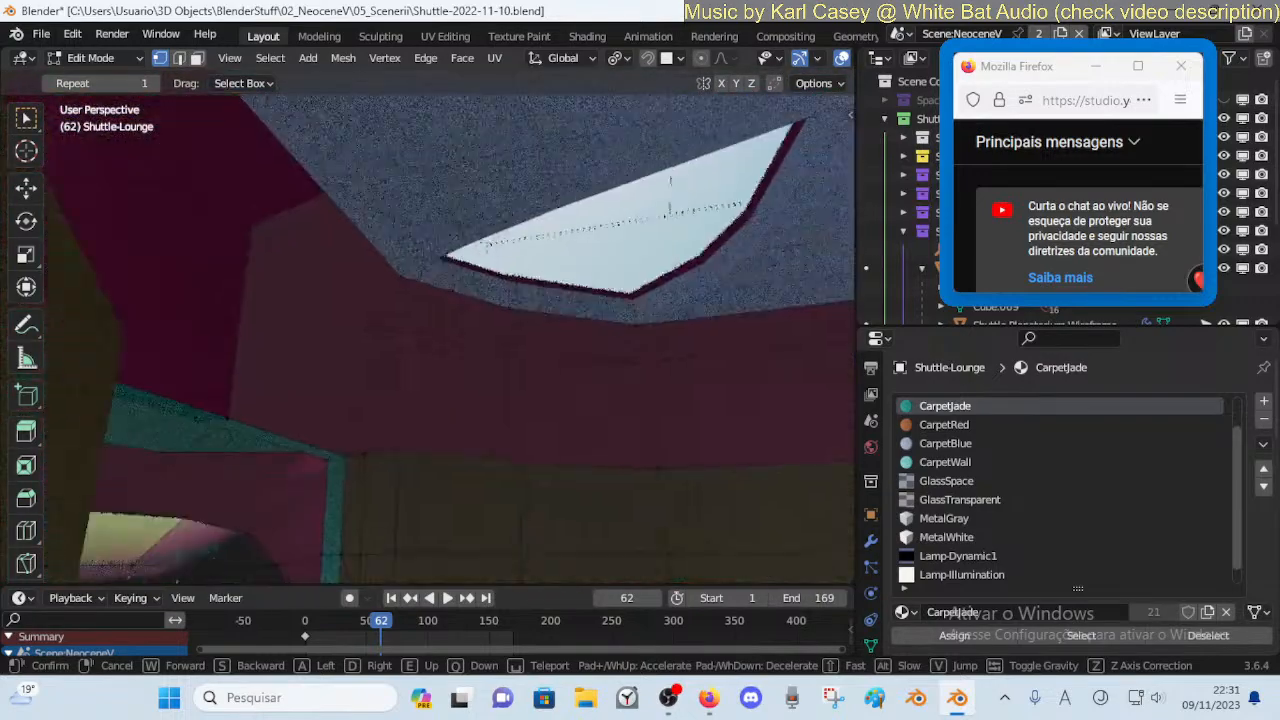
{"action": "key", "text": "w"}
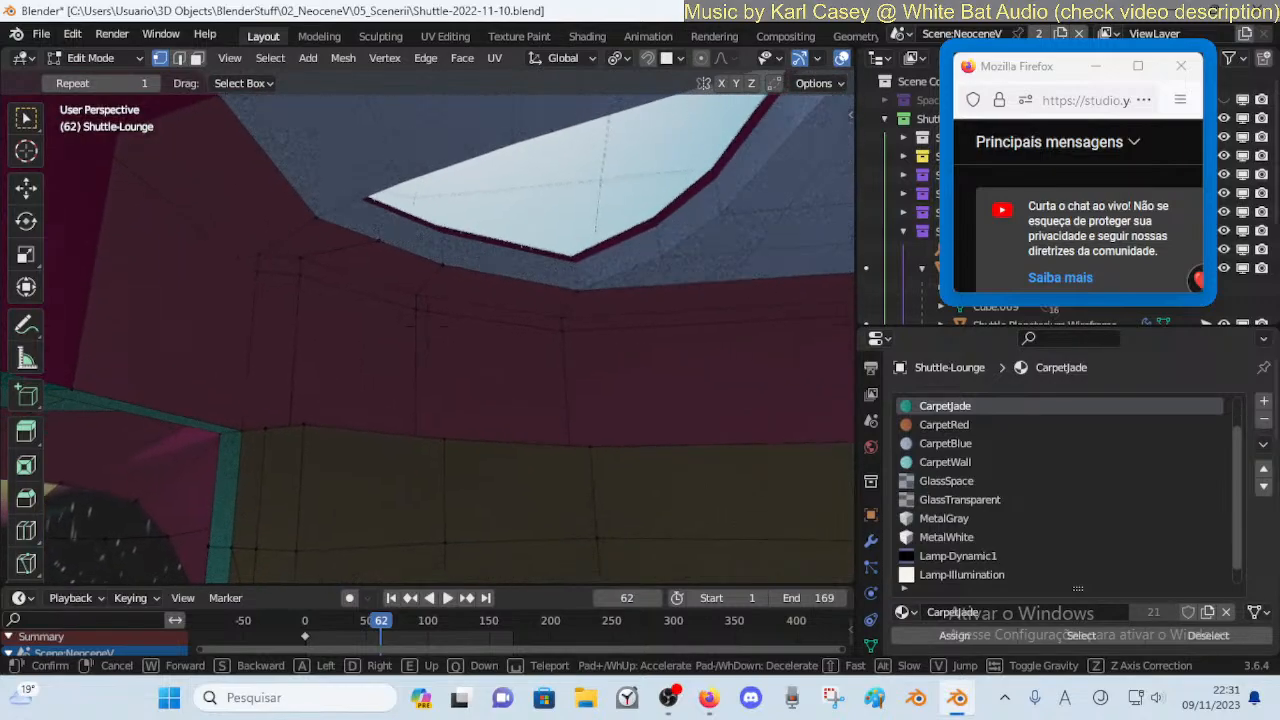
{"action": "key", "text": "w"}
{"action": "key", "text": "s"}
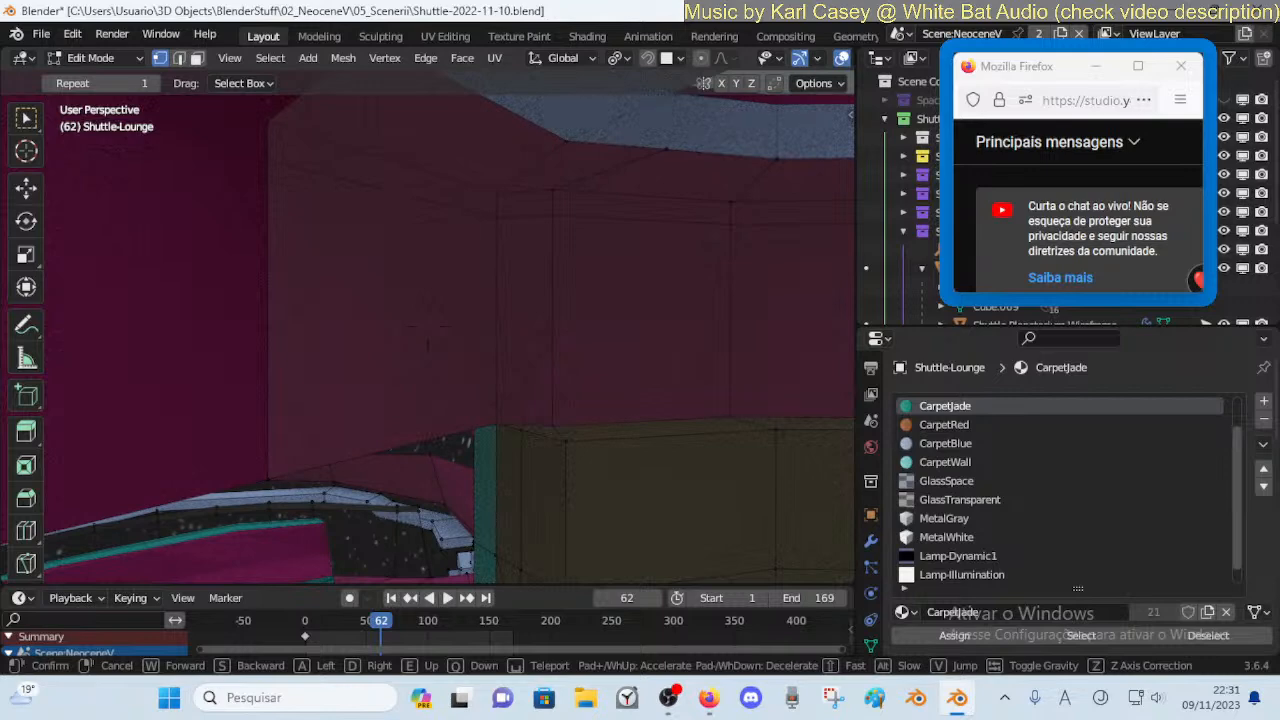
{"action": "key", "text": "w"}
{"action": "left_click", "coordinate": [558, 194]}
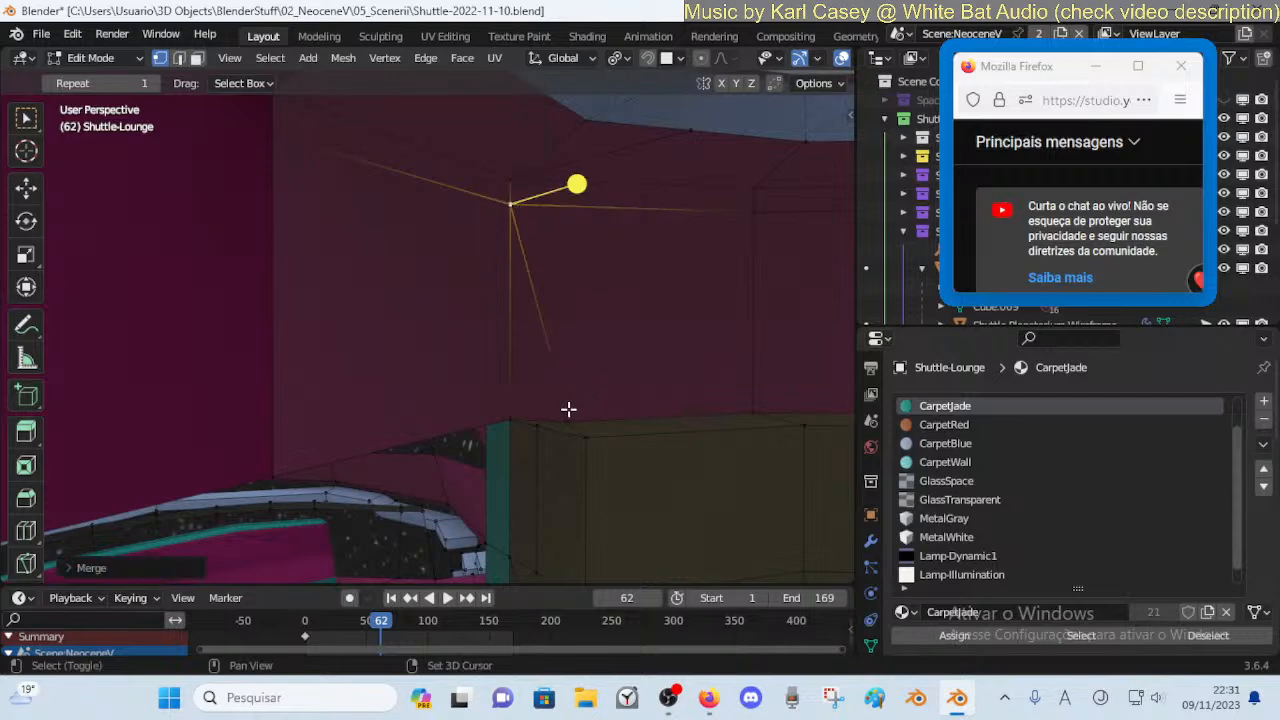
{"action": "key", "text": "m"}
{"action": "left_click", "coordinate": [514, 411]}
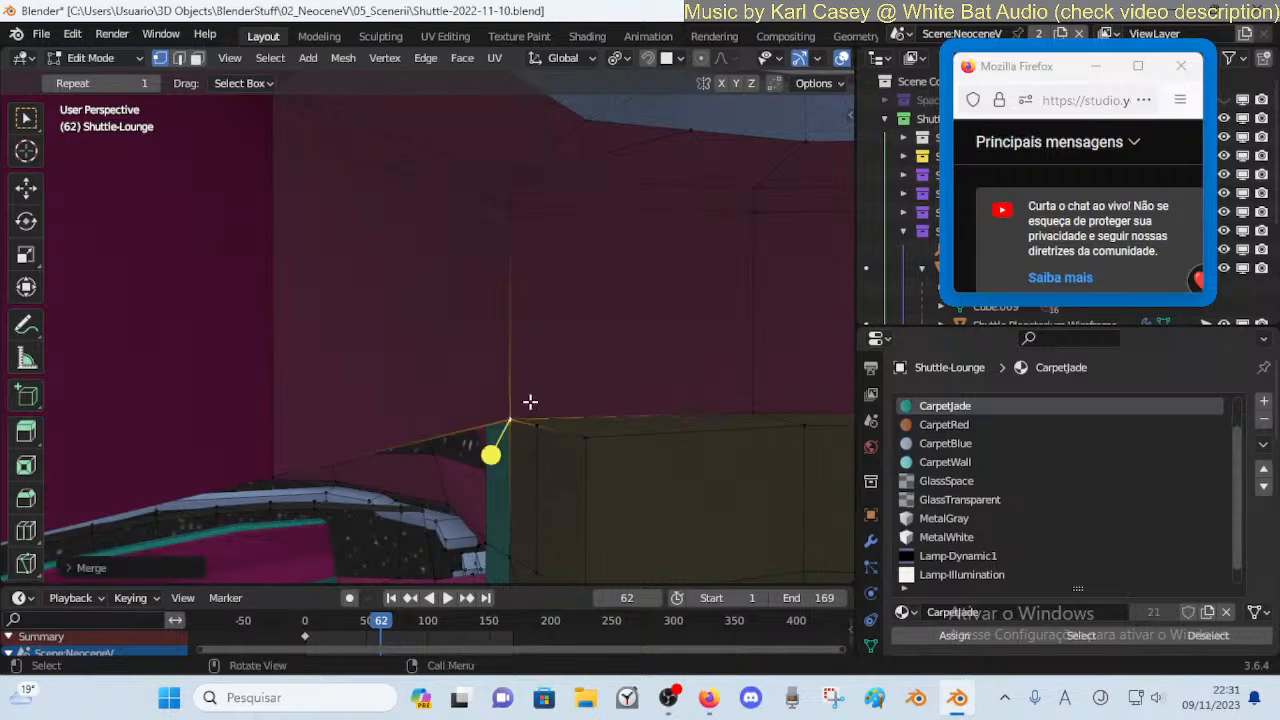
Merge the extra vertex along the grey ceiling's lower edge into the neighbouring corner using At Last, and check the wall in Object Mode
{"action": "key", "text": "shift+grave"}
{"action": "key", "text": "a"}
{"action": "left_click", "coordinate": [521, 409]}
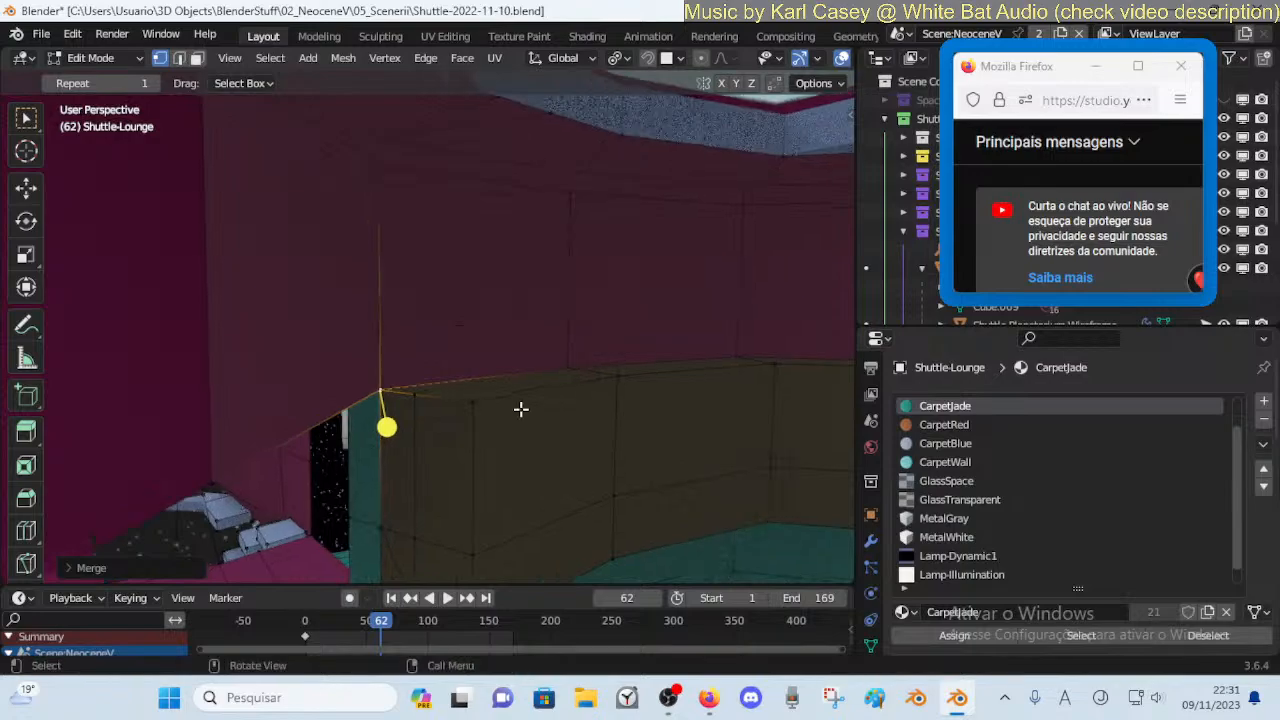
{"action": "key", "text": "shift+grave"}
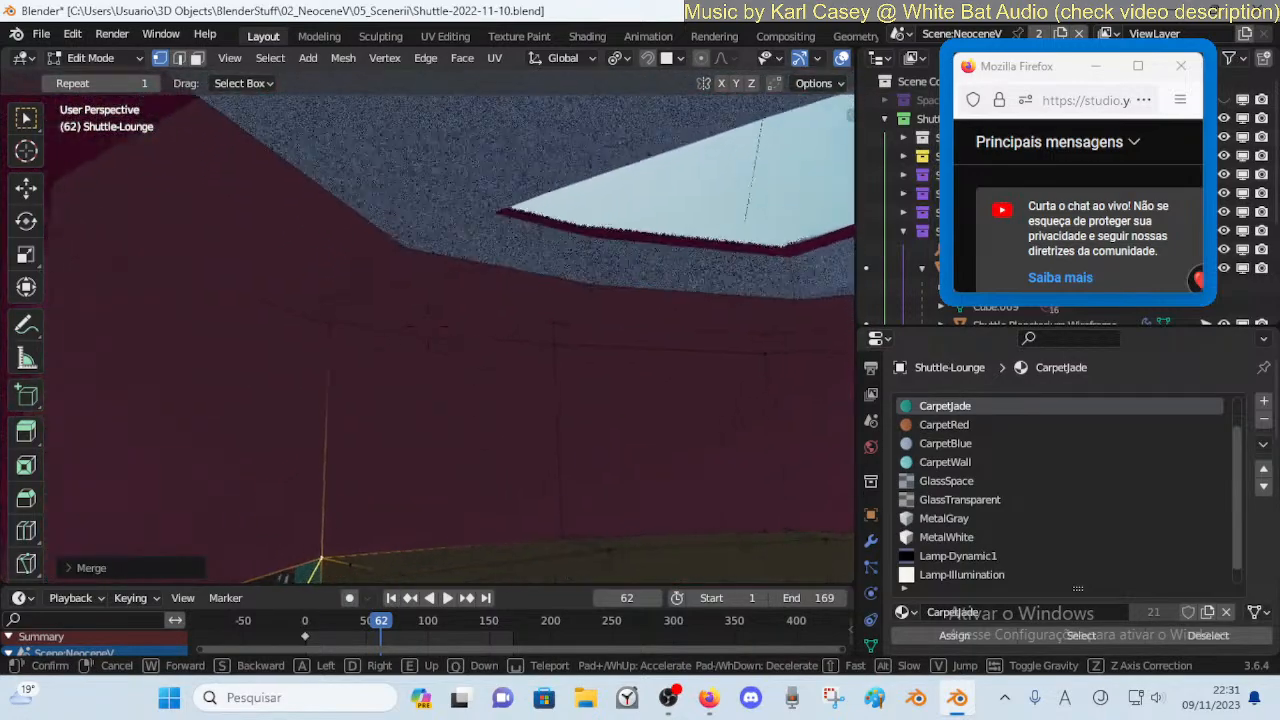
{"action": "left_click", "coordinate": [505, 369]}
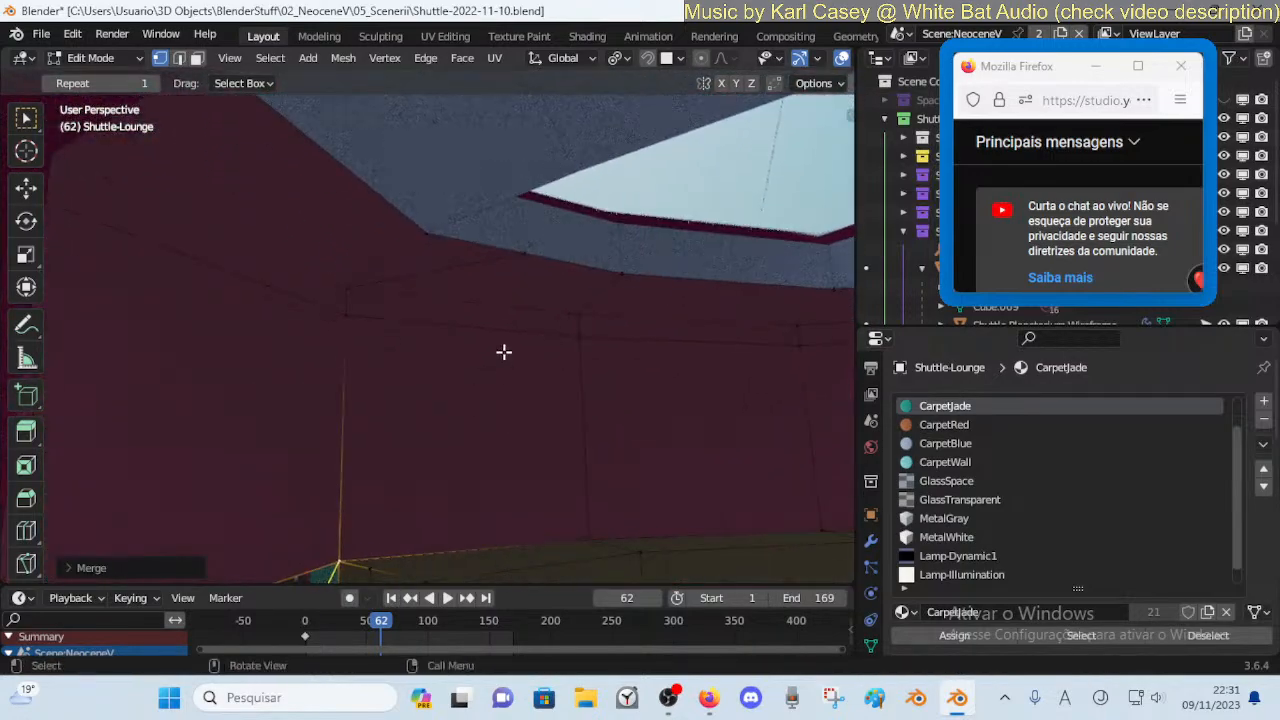
{"action": "left_click", "coordinate": [430, 232], "text": "shift"}
{"action": "key", "text": "m"}
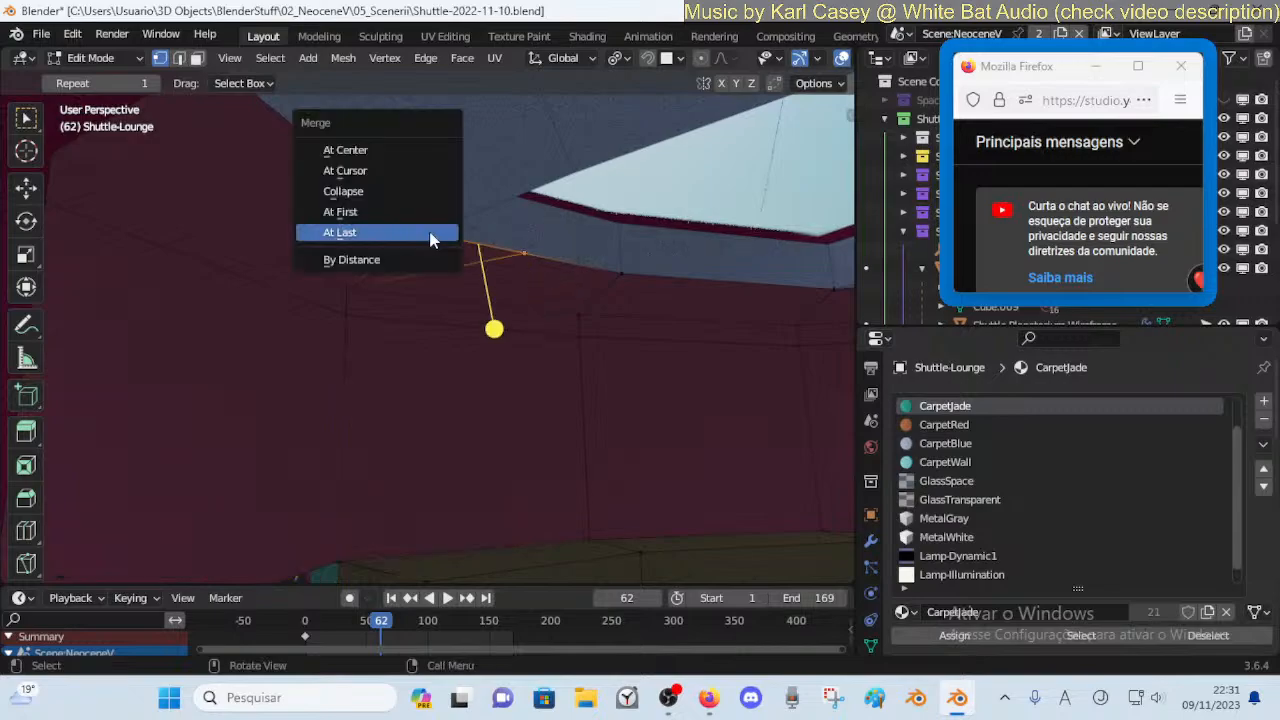
{"action": "left_click", "coordinate": [430, 238]}
{"action": "key", "text": "shift+grave"}
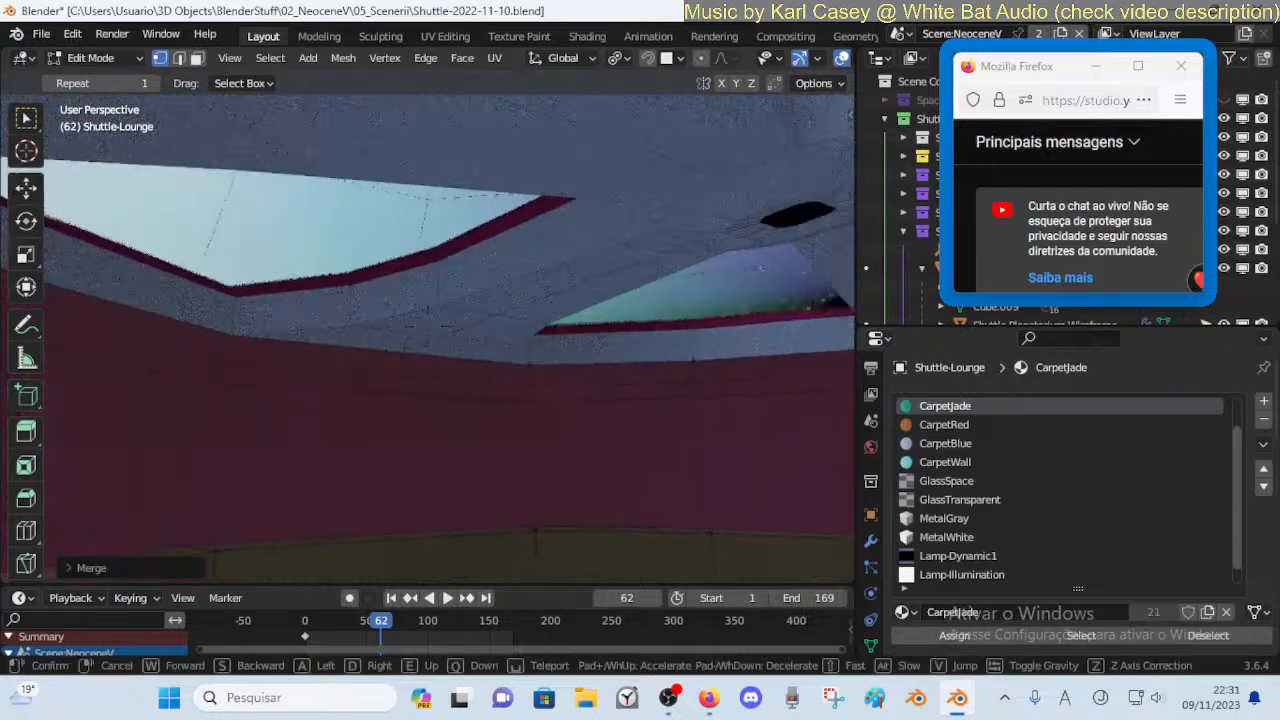
{"action": "left_click", "coordinate": [466, 334]}
{"action": "key", "text": "Tab"}
{"action": "key", "text": "Tab"}
Cut an edge with the Knife along the brown band's top, from the corner beside the teal door frame to the purple wall's lower edge
{"action": "key", "text": "shift+grave"}
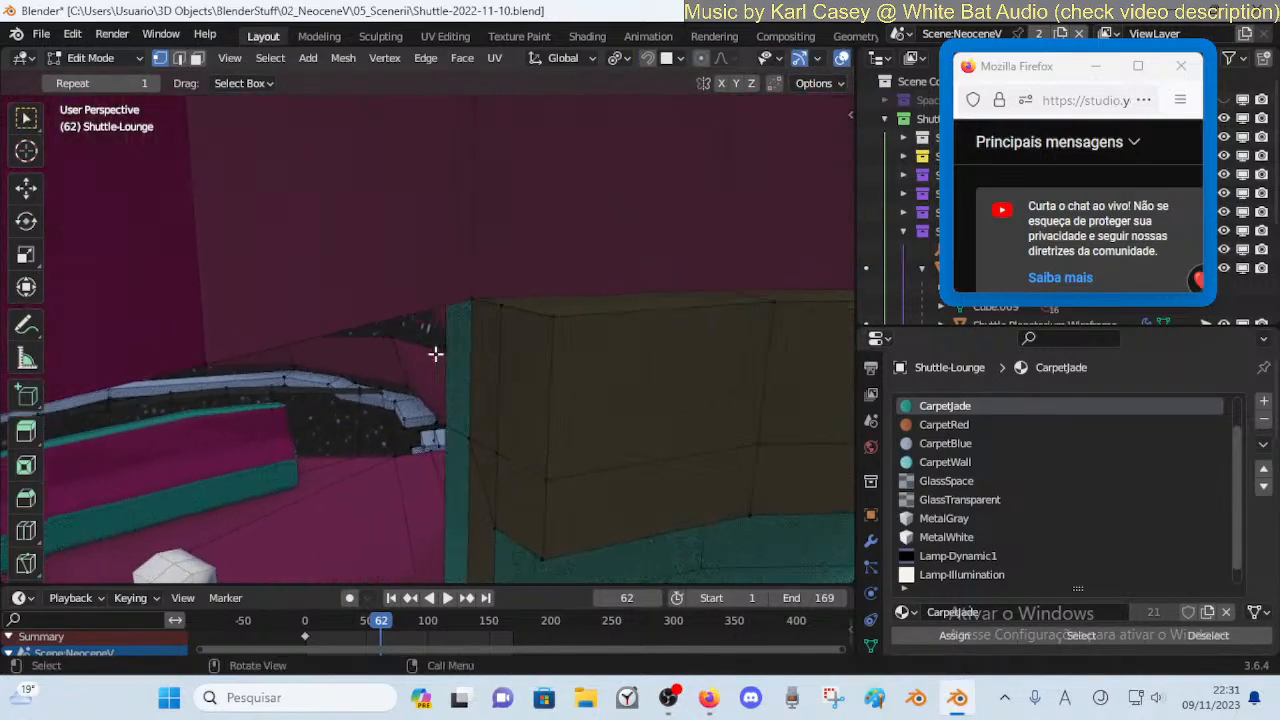
{"action": "key", "text": "w"}
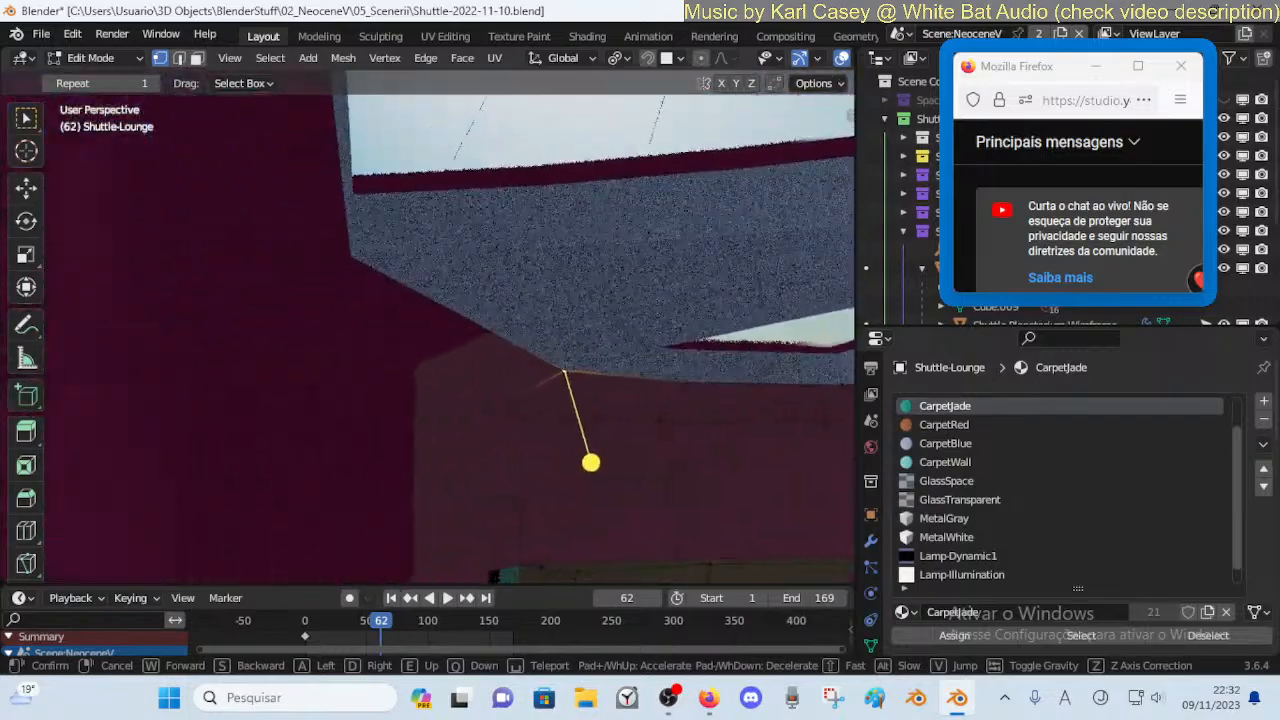
{"action": "left_click", "coordinate": [480, 293]}
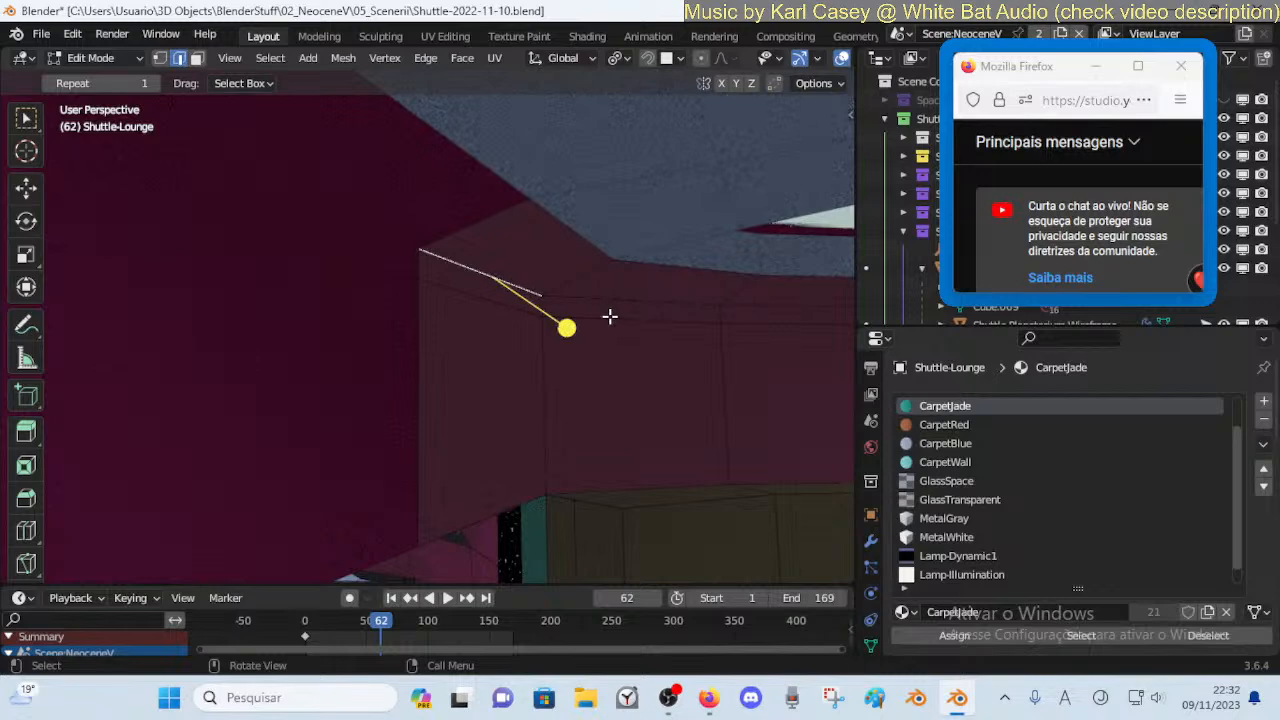
{"action": "key", "text": "shift+grave"}
{"action": "left_click", "coordinate": [585, 341]}
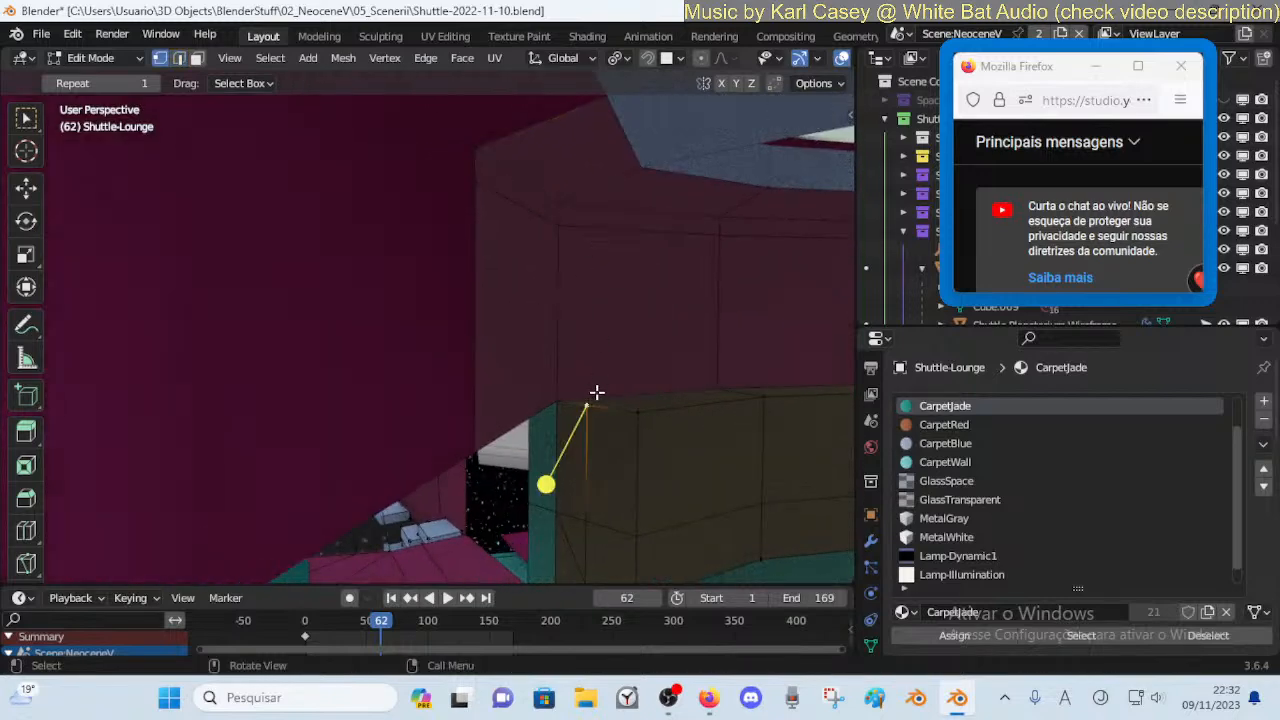
{"action": "key", "text": "shift+grave"}
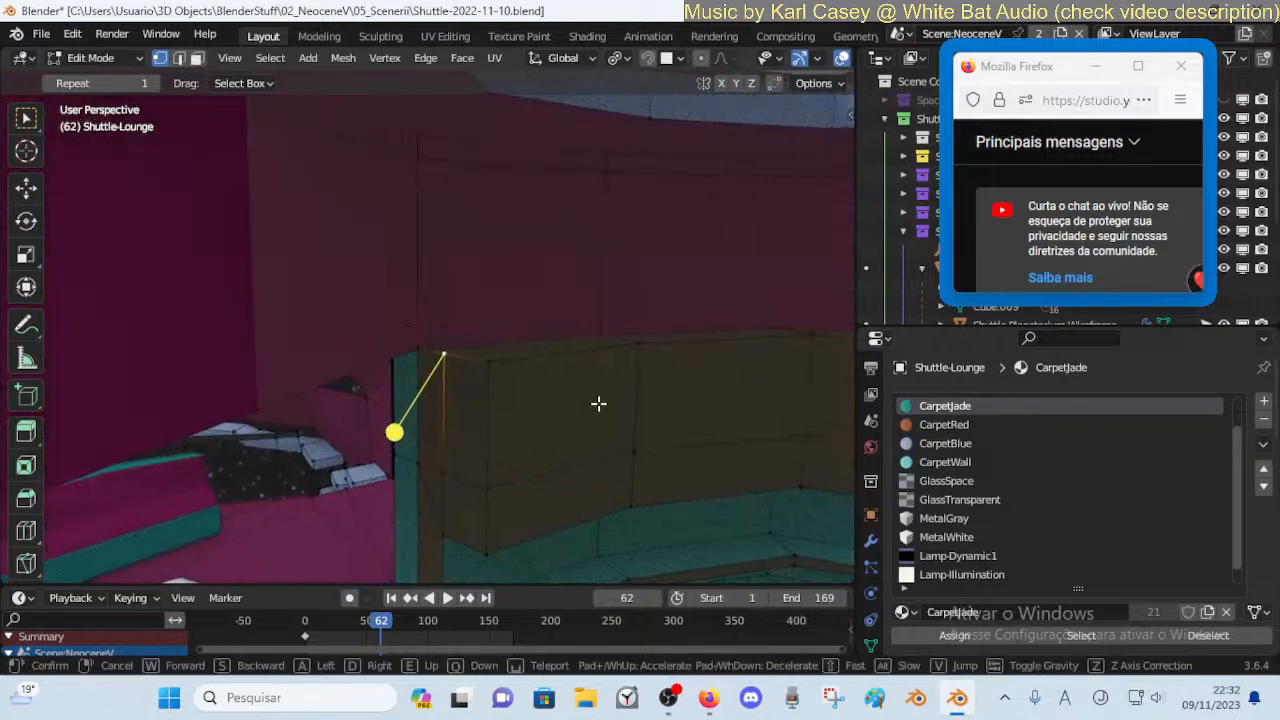
{"action": "left_click", "coordinate": [563, 352]}
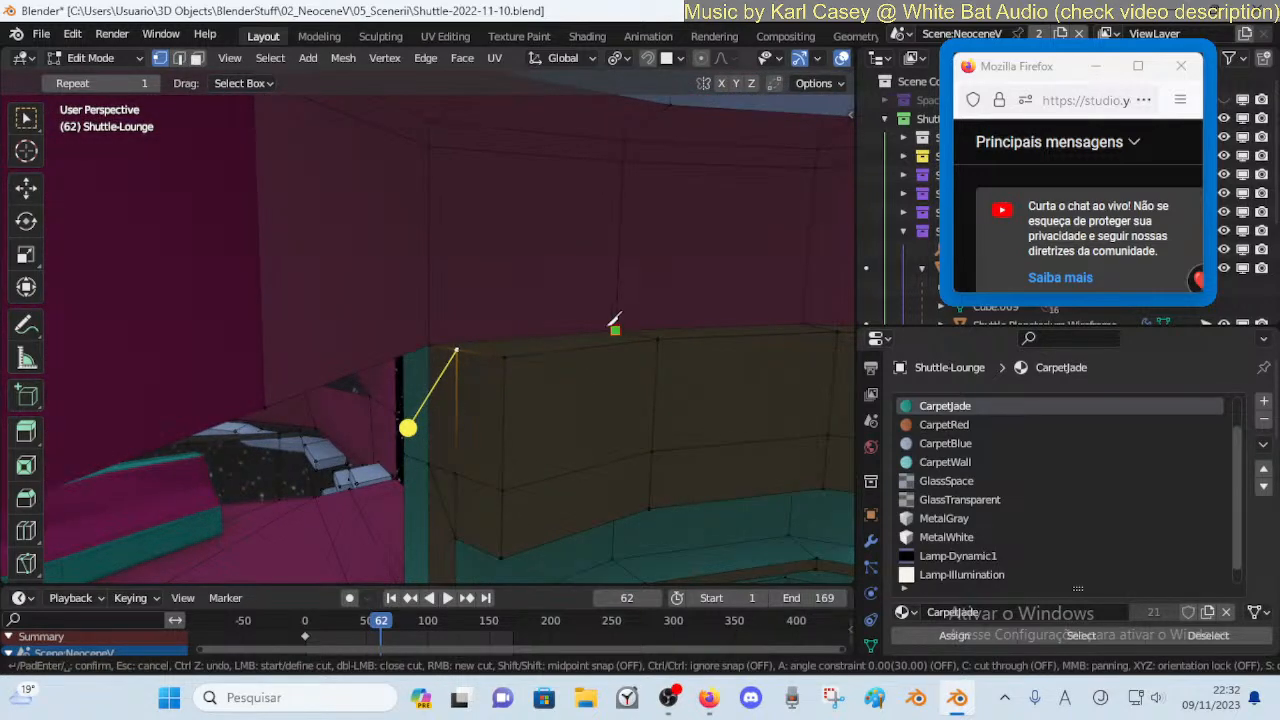
Extend the purple wall's lower corner edge with a purple face reaching the brown band above the teal door frame
{"action": "key", "text": "shift+grave"}
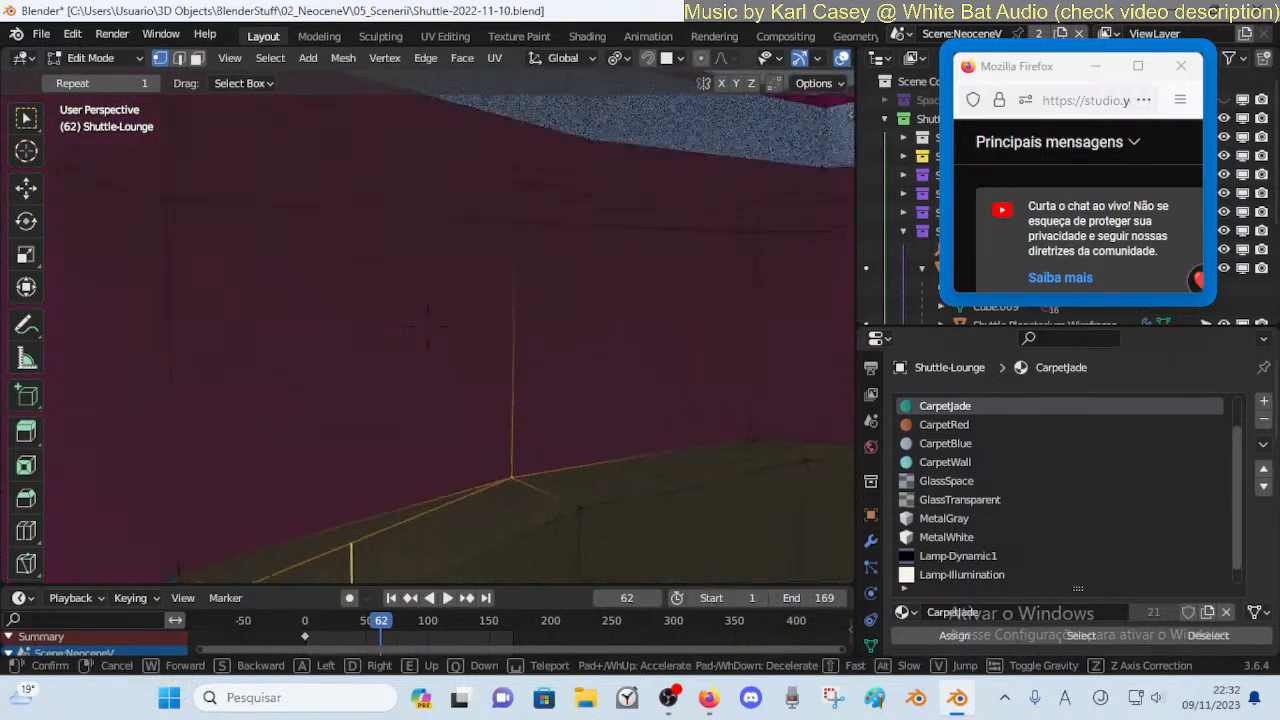
{"action": "key", "text": "s"}
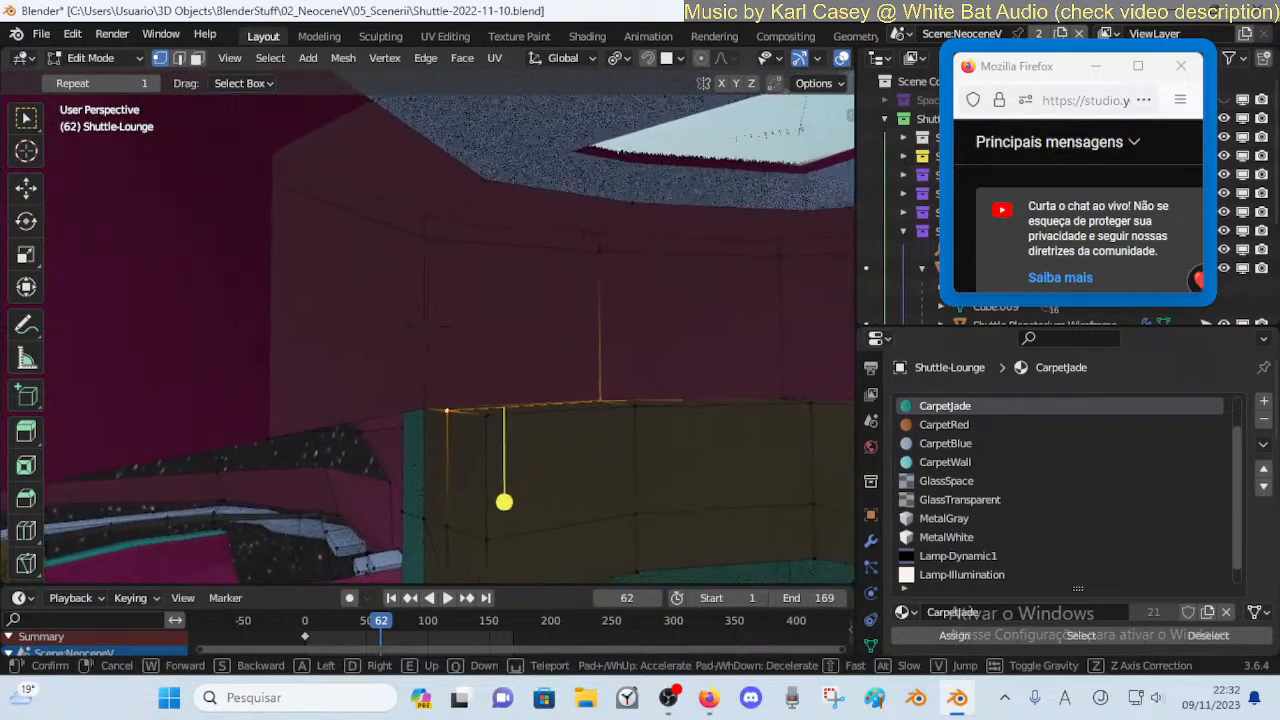
{"action": "key", "text": "a"}
{"action": "key", "text": "d"}
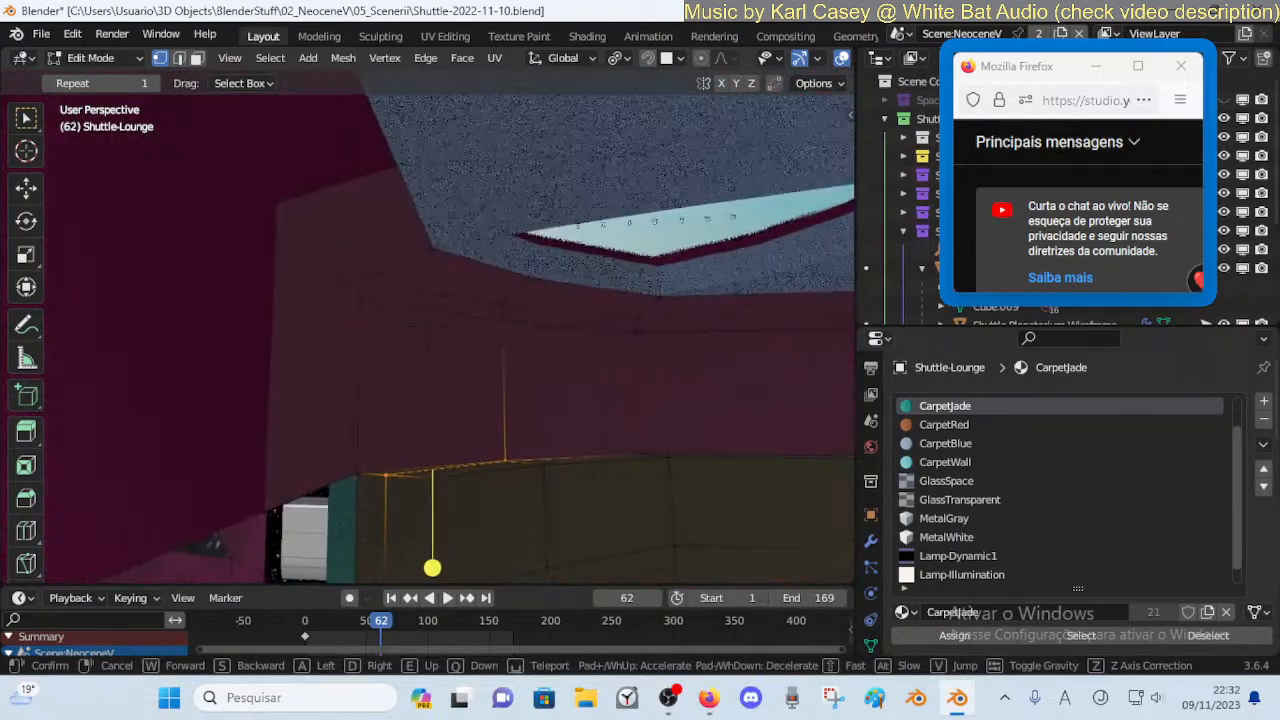
{"action": "left_click", "coordinate": [536, 366]}
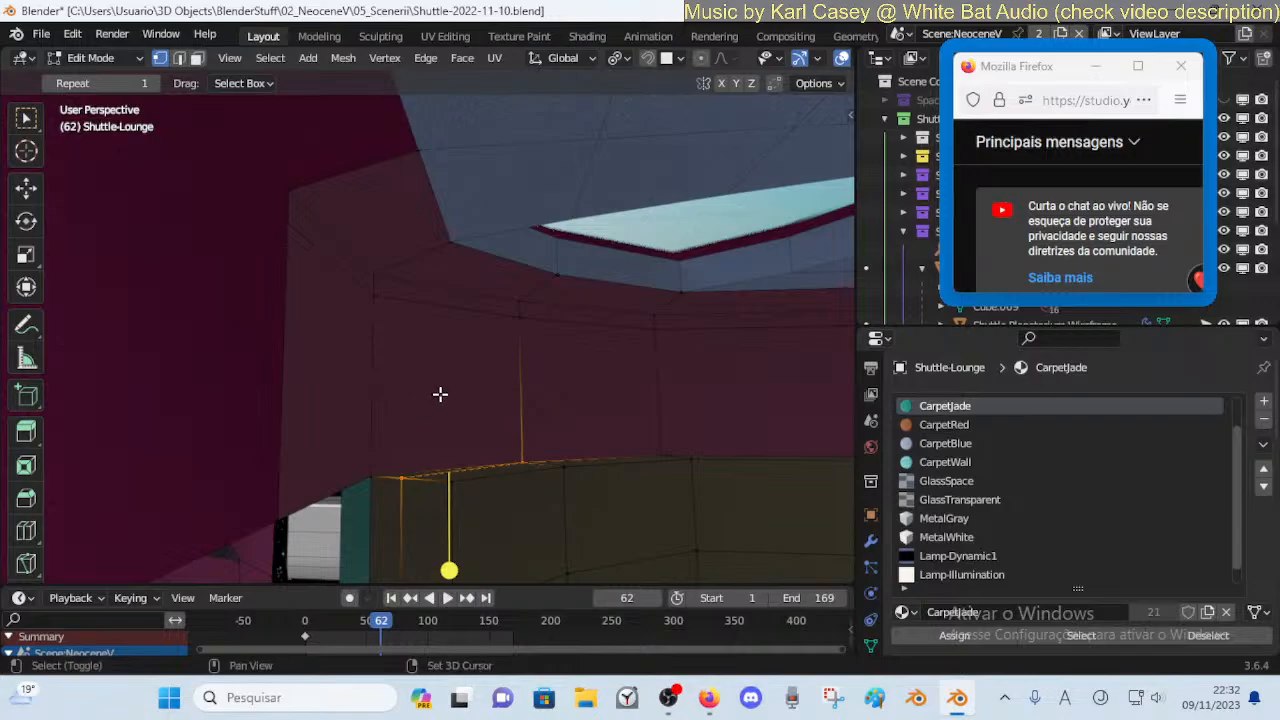
{"action": "key", "text": "shift+grave"}
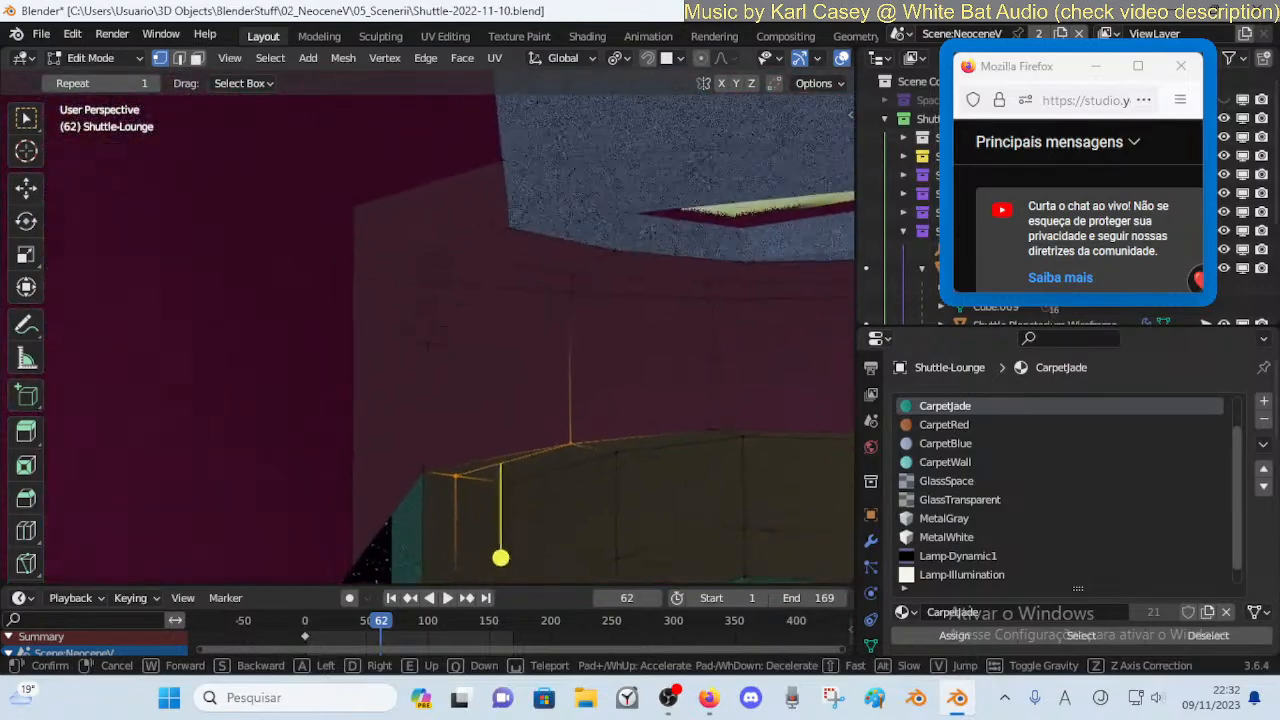
{"action": "left_click", "coordinate": [454, 420]}
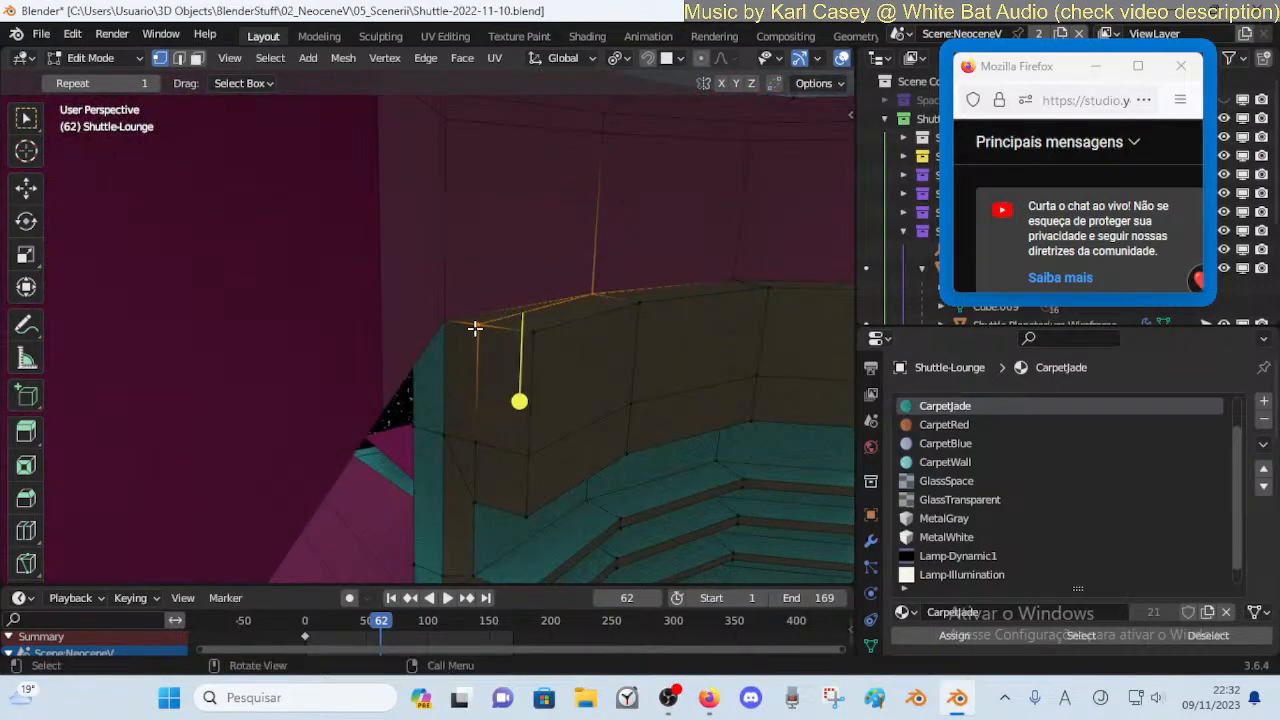
{"action": "key", "text": "g"}
{"action": "key", "text": "x"}
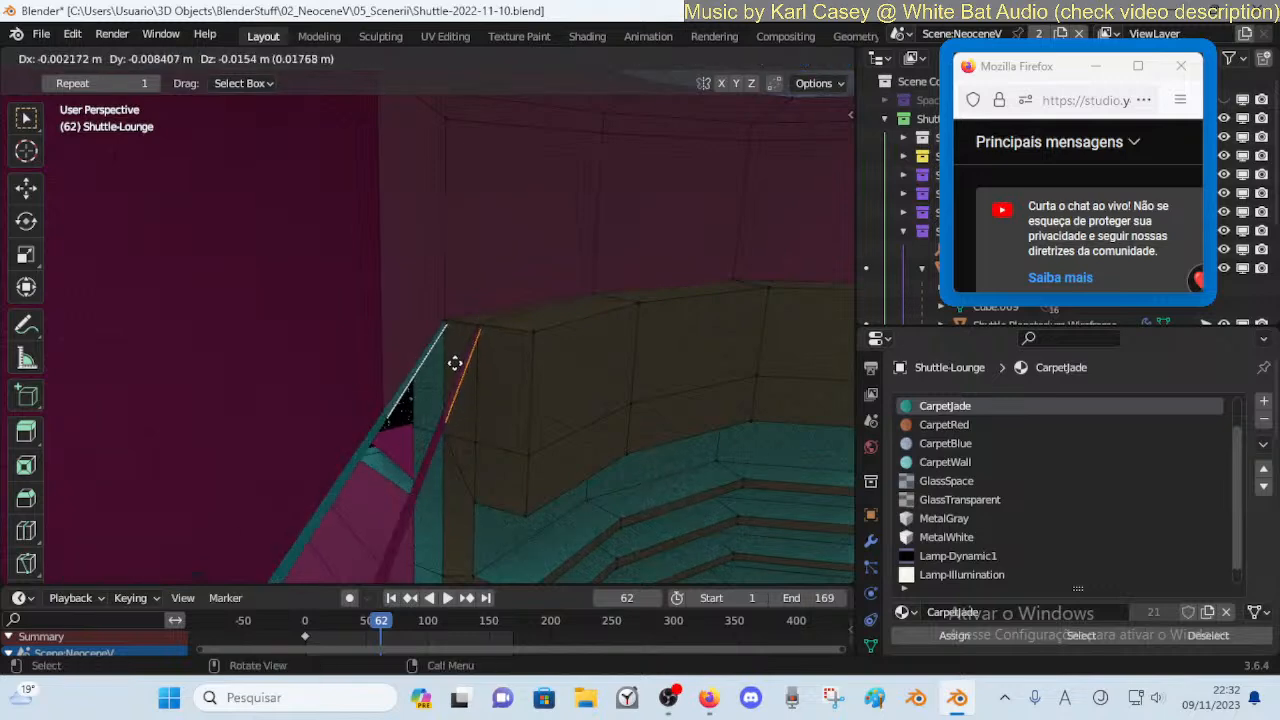
{"action": "left_click", "coordinate": [456, 363]}
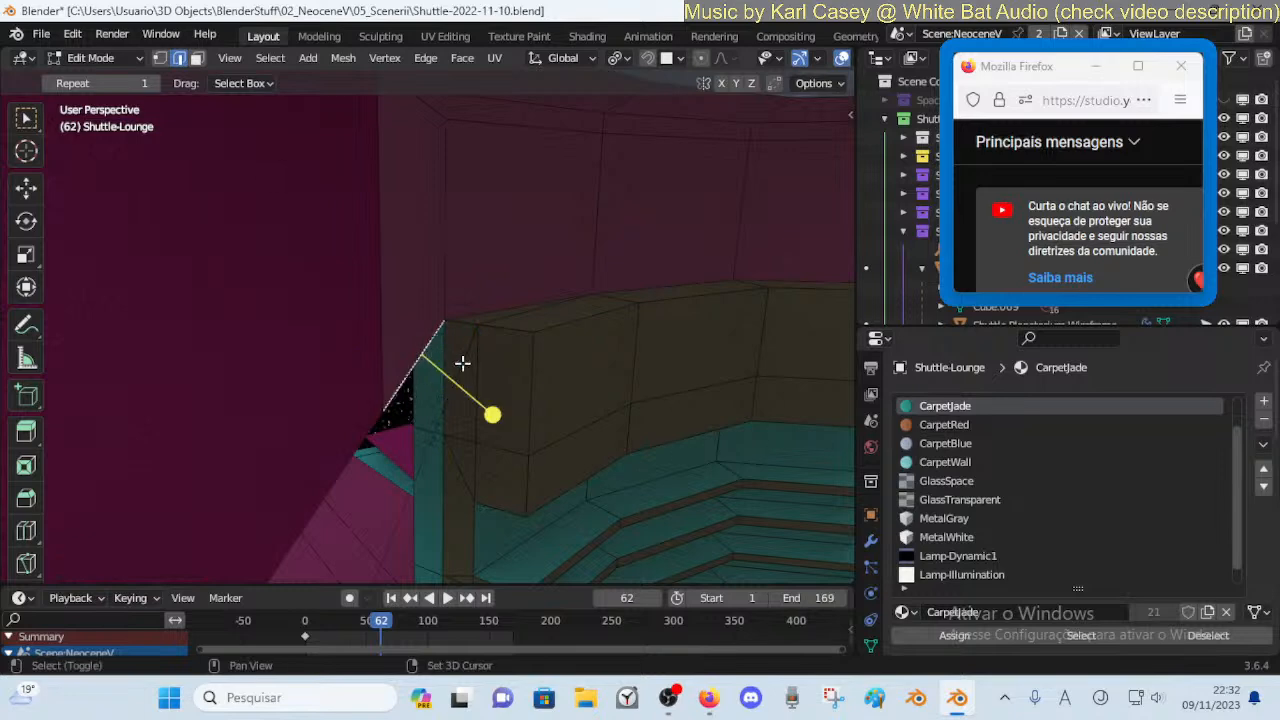
{"action": "left_click", "coordinate": [462, 363], "text": "shift"}
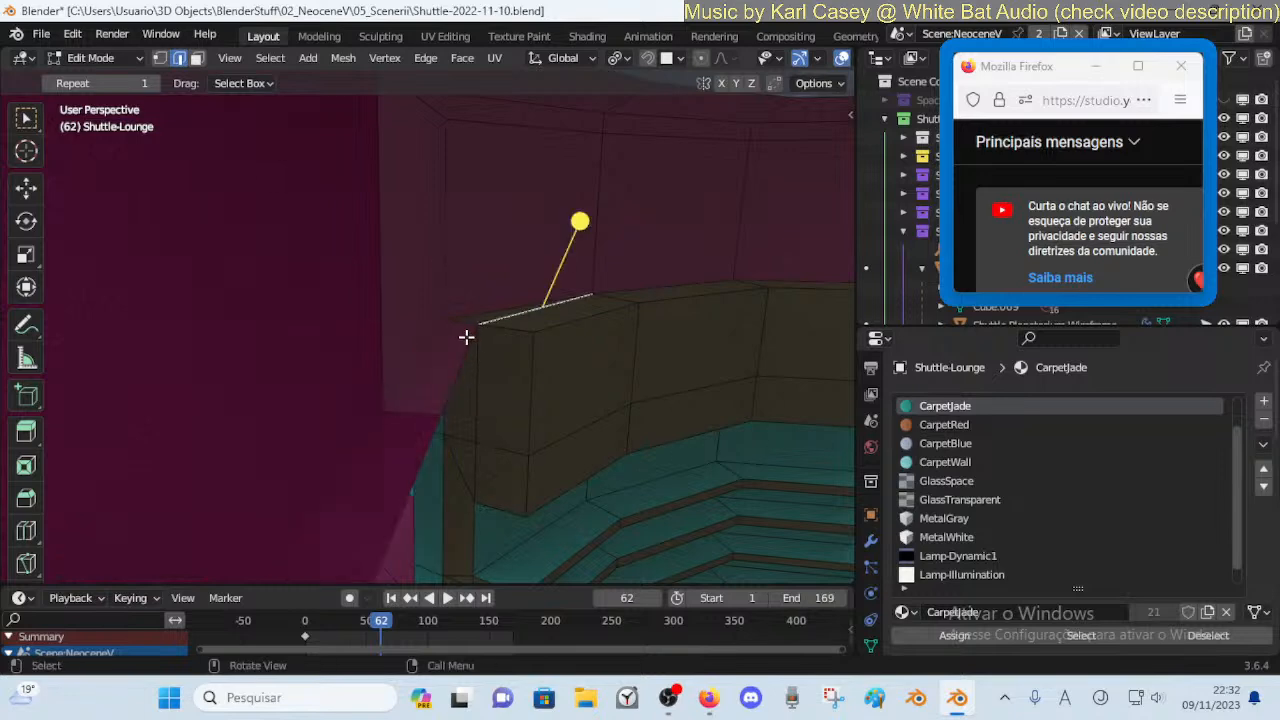
Try to extrude the purple face and the adjoining triangle about 0.4 m upward along Z, and undo it
{"action": "middle_click_drag", "start_coordinate": [446, 372], "coordinate": [450, 358]}
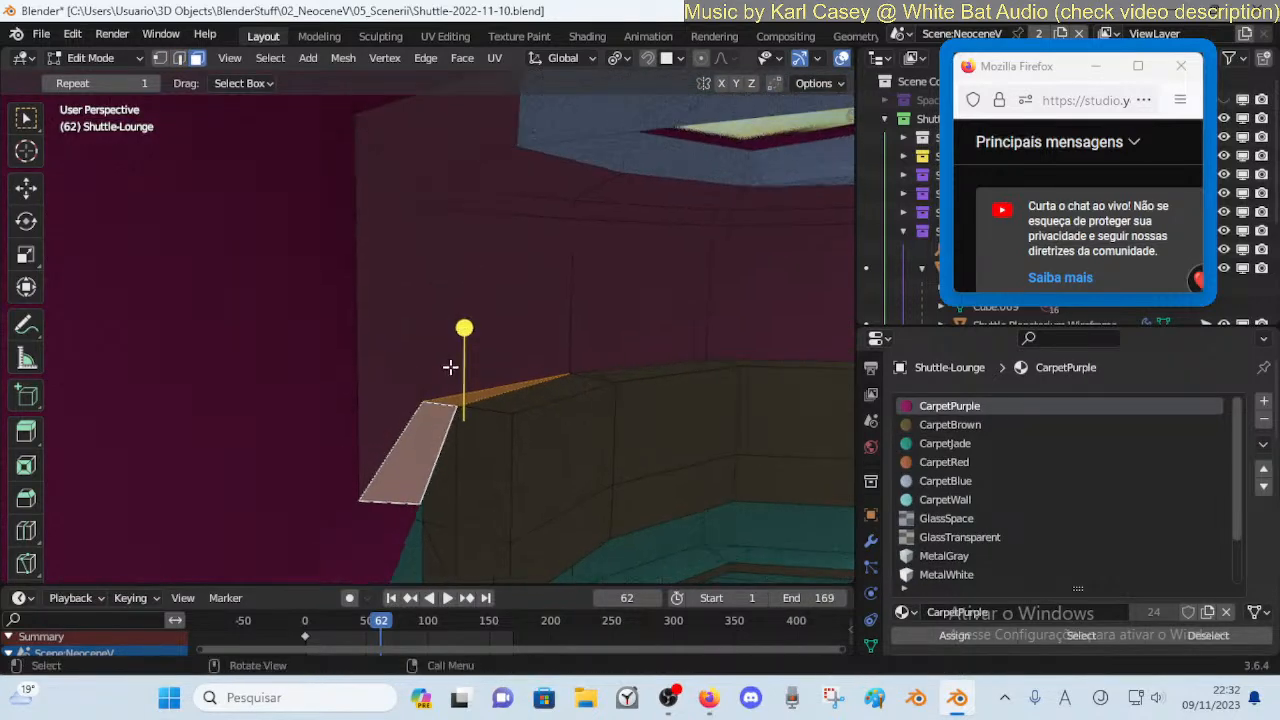
{"action": "key", "text": "z"}
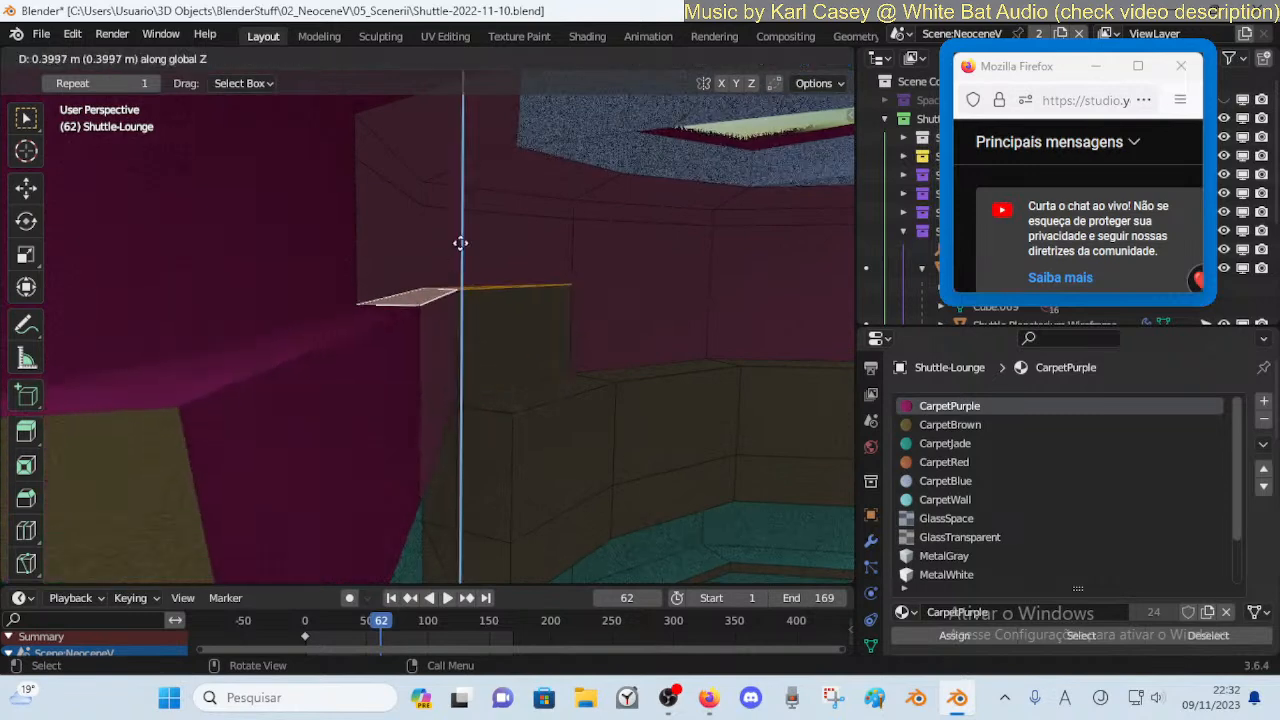
{"action": "left_click", "coordinate": [454, 244]}
{"action": "mouse_move", "coordinate": [454, 244]}
{"action": "middle_mouse_down"}
{"action": "mouse_move", "coordinate": [370, 256]}
{"action": "mouse_move", "coordinate": [454, 244]}
{"action": "middle_mouse_up"}
{"action": "key", "text": "ctrl+z"}
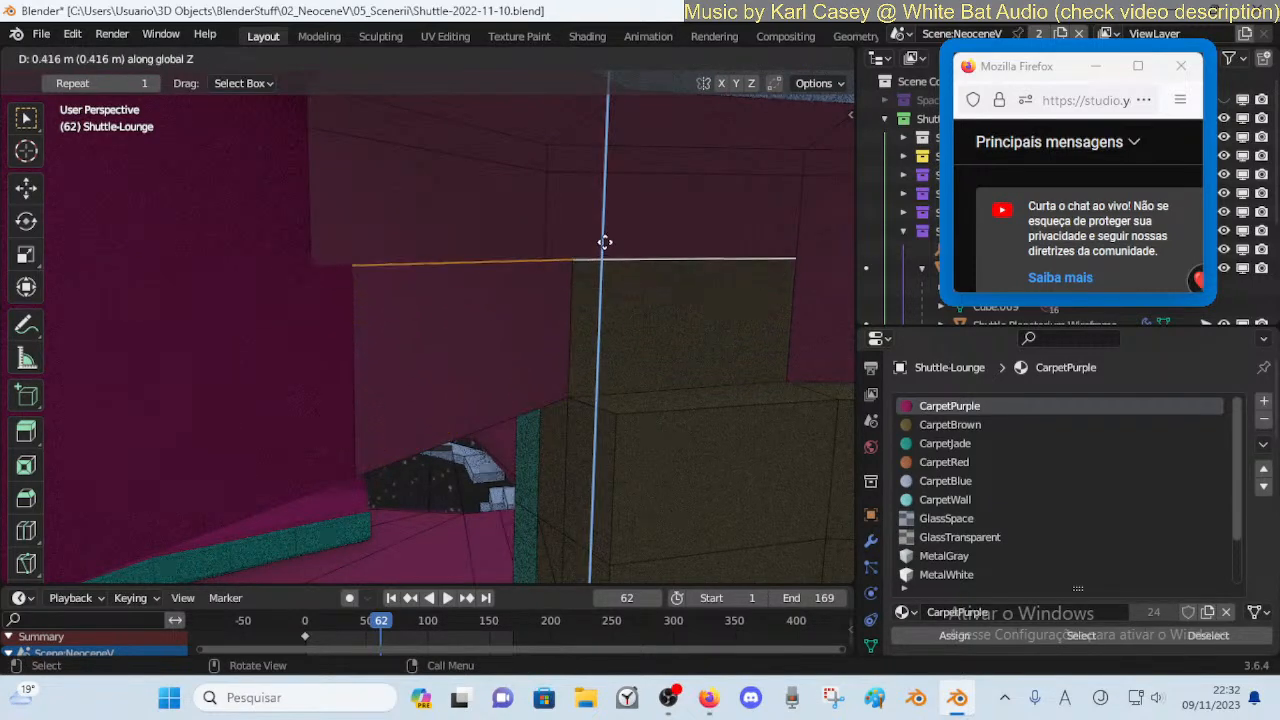
Extrude the edges above the door frame and brown band upward along Z, adjusting their height to just below the purple wall's upper seam
{"action": "left_click", "coordinate": [604, 206]}
{"action": "middle_click_drag", "start_coordinate": [604, 206], "coordinate": [563, 260]}
{"action": "key", "text": "g"}
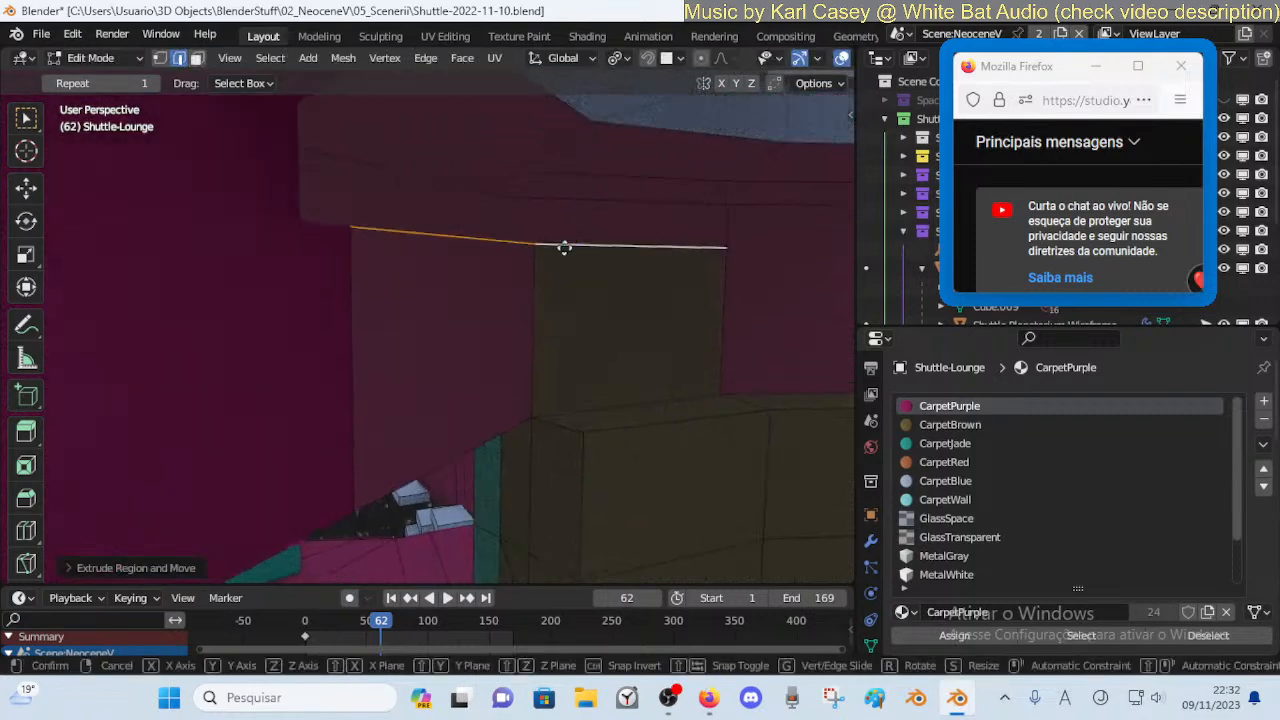
{"action": "key", "text": "z"}
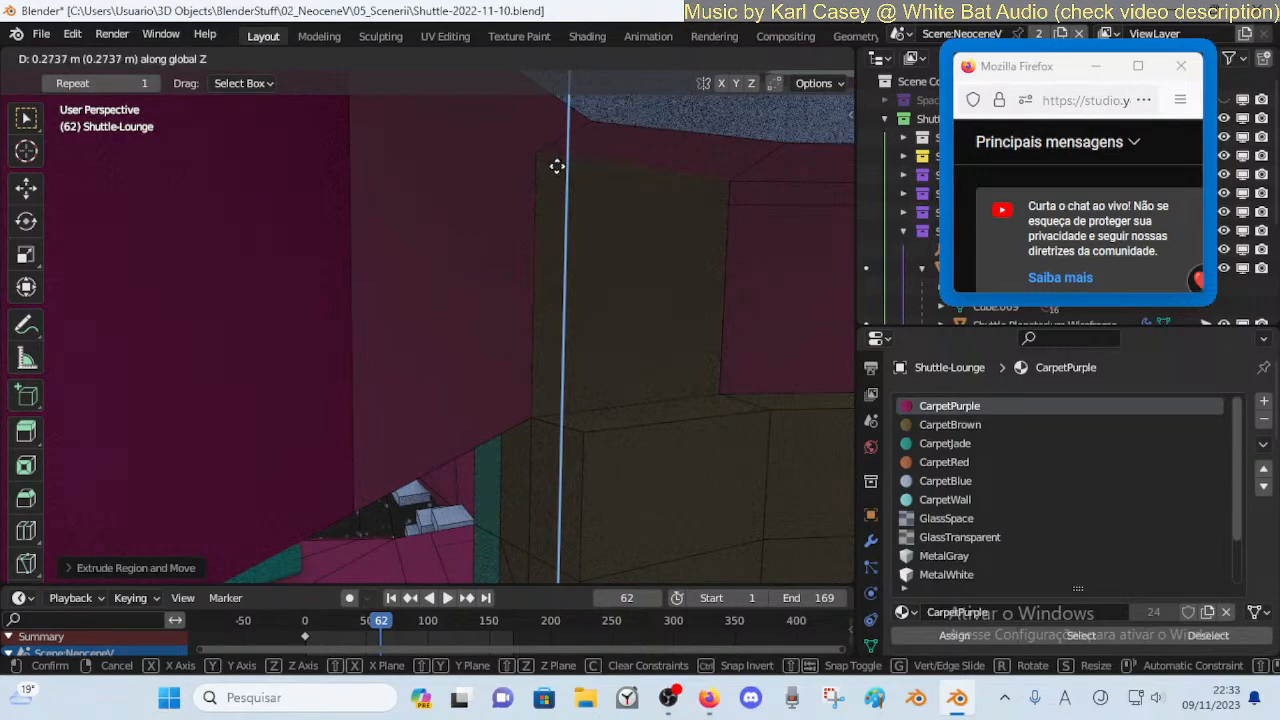
{"action": "left_click", "coordinate": [548, 223]}
{"action": "key", "text": "shift+grave"}
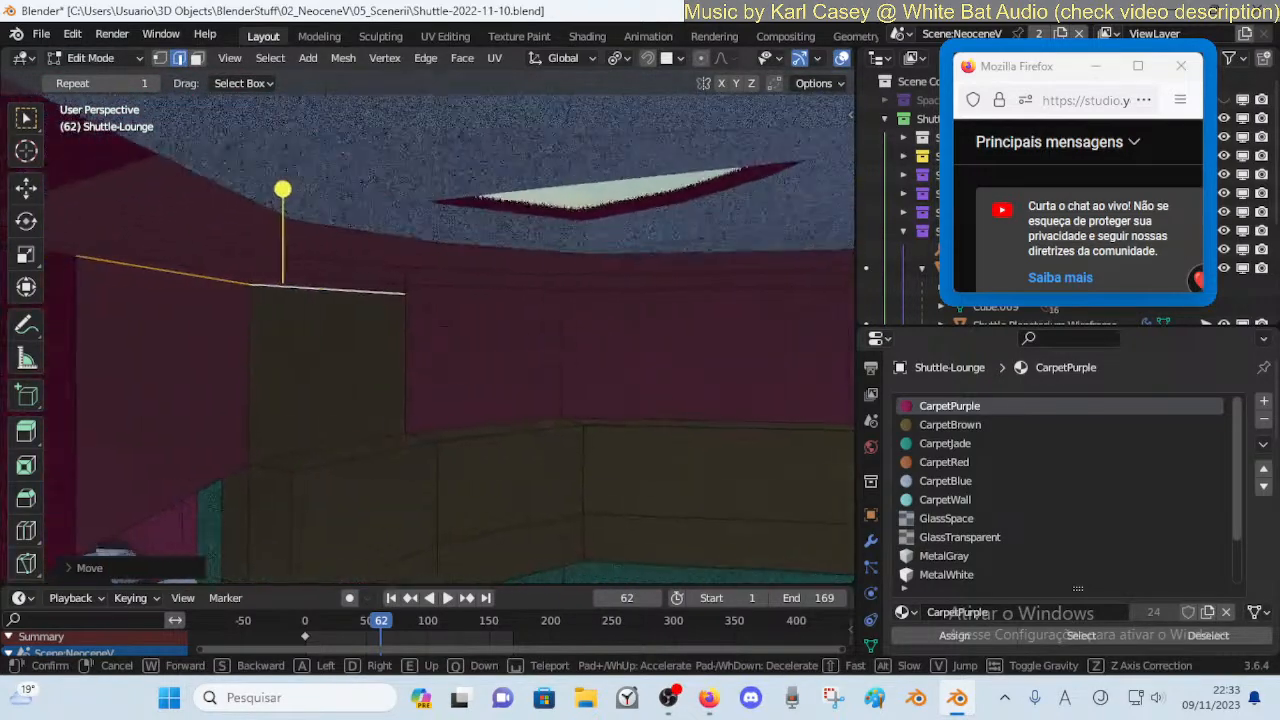
{"action": "left_click", "coordinate": [557, 203]}
{"action": "key", "text": "g"}
{"action": "key", "text": "z"}
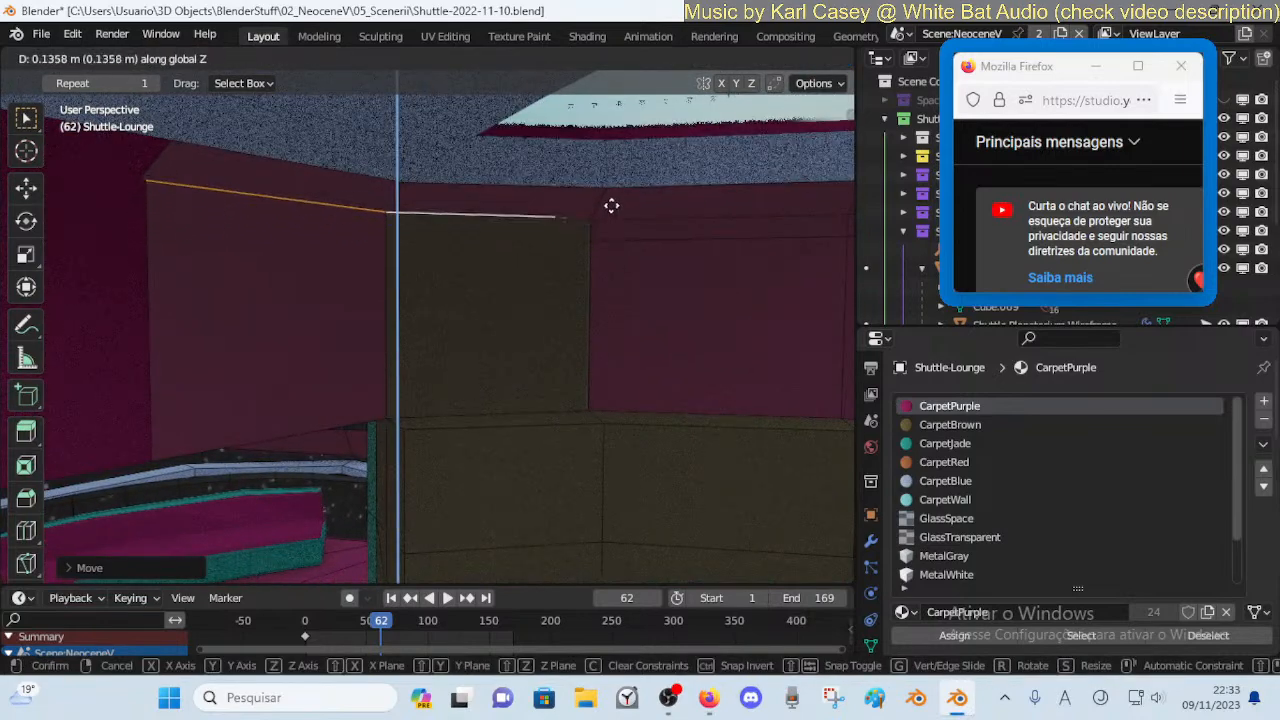
{"action": "left_click", "coordinate": [600, 266]}
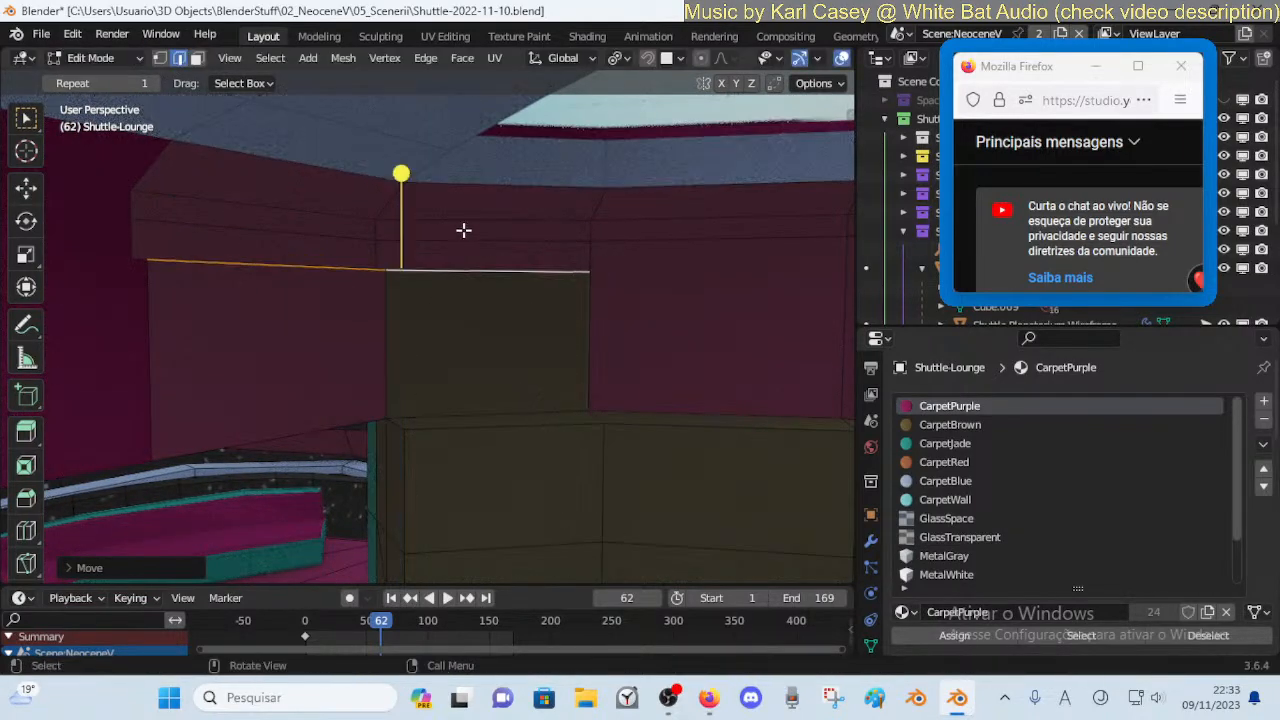
Raise the shared upper corner vertex of the new purple and brown panels along Z towards the wall's upper seam
{"action": "left_click", "coordinate": [388, 204]}
{"action": "key", "text": "ctrl+e"}
{"action": "left_click", "coordinate": [172, 170]}
{"action": "key", "text": "alt+a"}
{"action": "left_click", "coordinate": [381, 280]}
{"action": "key", "text": "g"}
{"action": "key", "text": "z"}
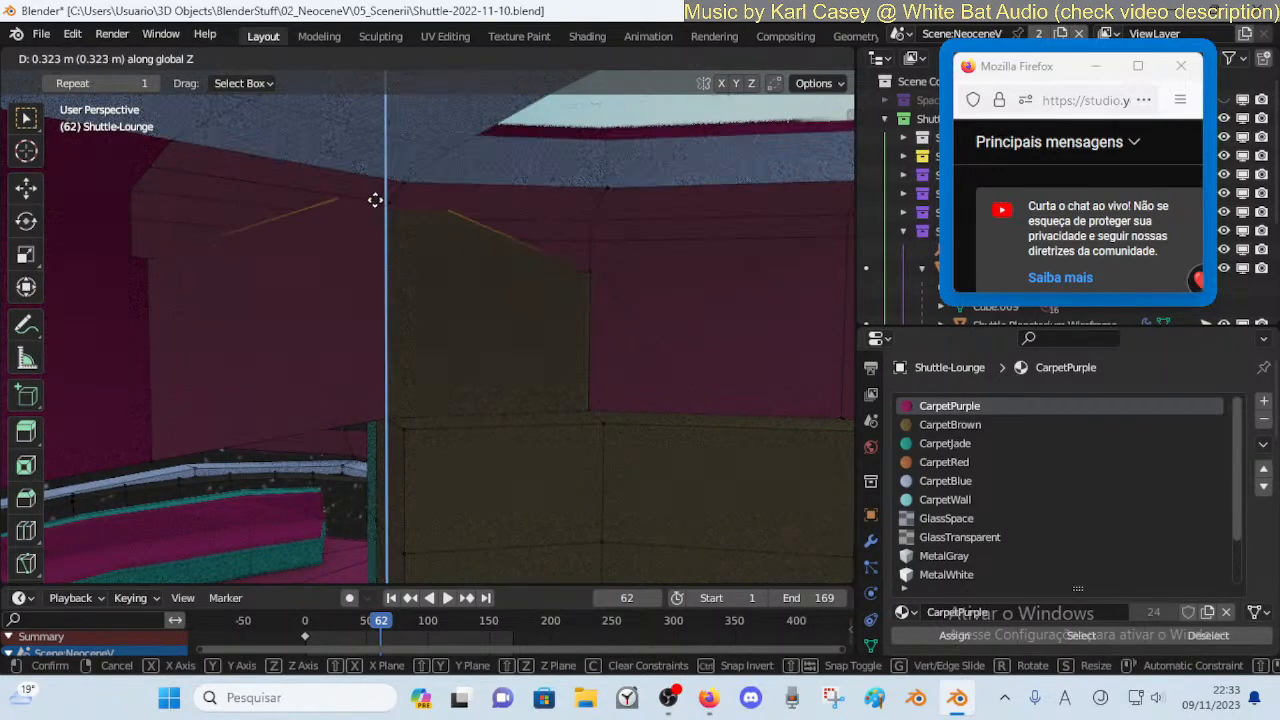
{"action": "left_click", "coordinate": [352, 237]}
{"action": "left_click", "coordinate": [397, 200], "text": "shift"}
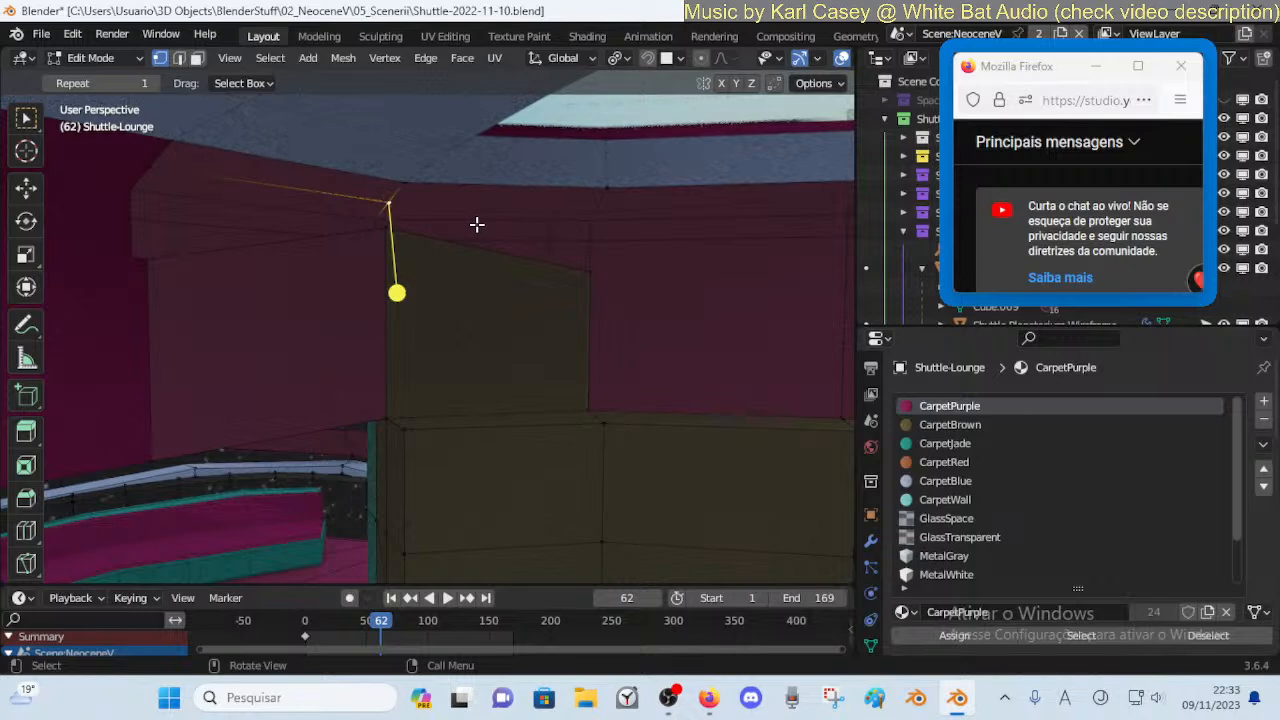
Raise the new purple panel's outer upper vertex about 0.22 m along Z towards the existing wall corner
{"action": "key", "text": "2"}
{"action": "key", "text": "shift+grave"}
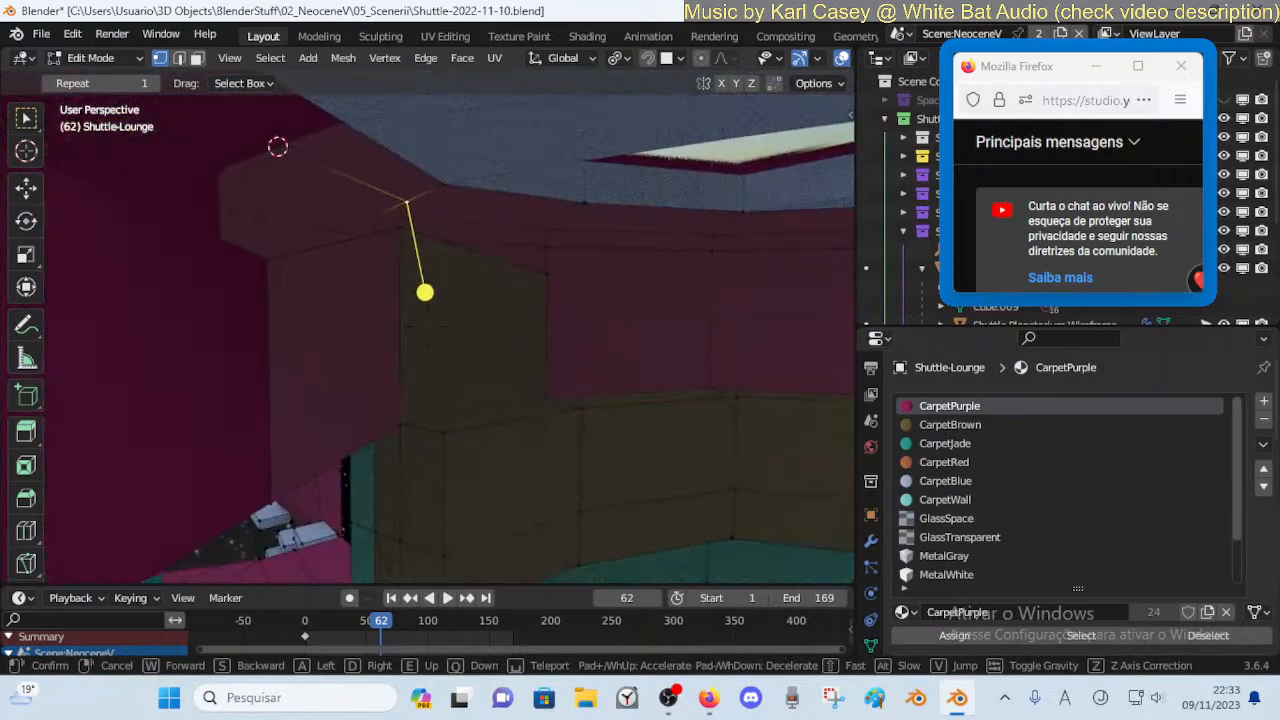
{"action": "left_click", "coordinate": [478, 193]}
{"action": "key", "text": "g"}
{"action": "key", "text": "z"}
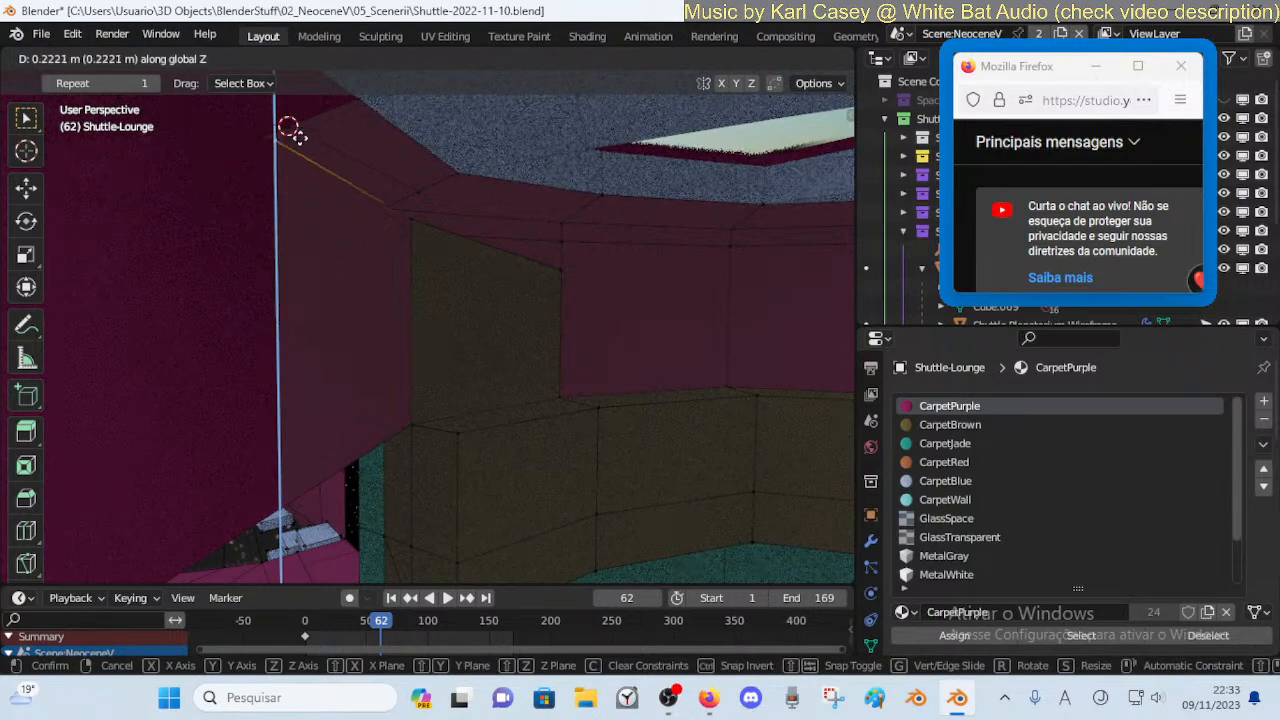
{"action": "left_click", "coordinate": [302, 133]}
Merge the purple panel's outer upper vertex with the neighbouring wall corner vertex and adjust its height along Z
{"action": "middle_click_drag", "start_coordinate": [302, 140], "coordinate": [259, 185]}
{"action": "left_click", "coordinate": [294, 157]}
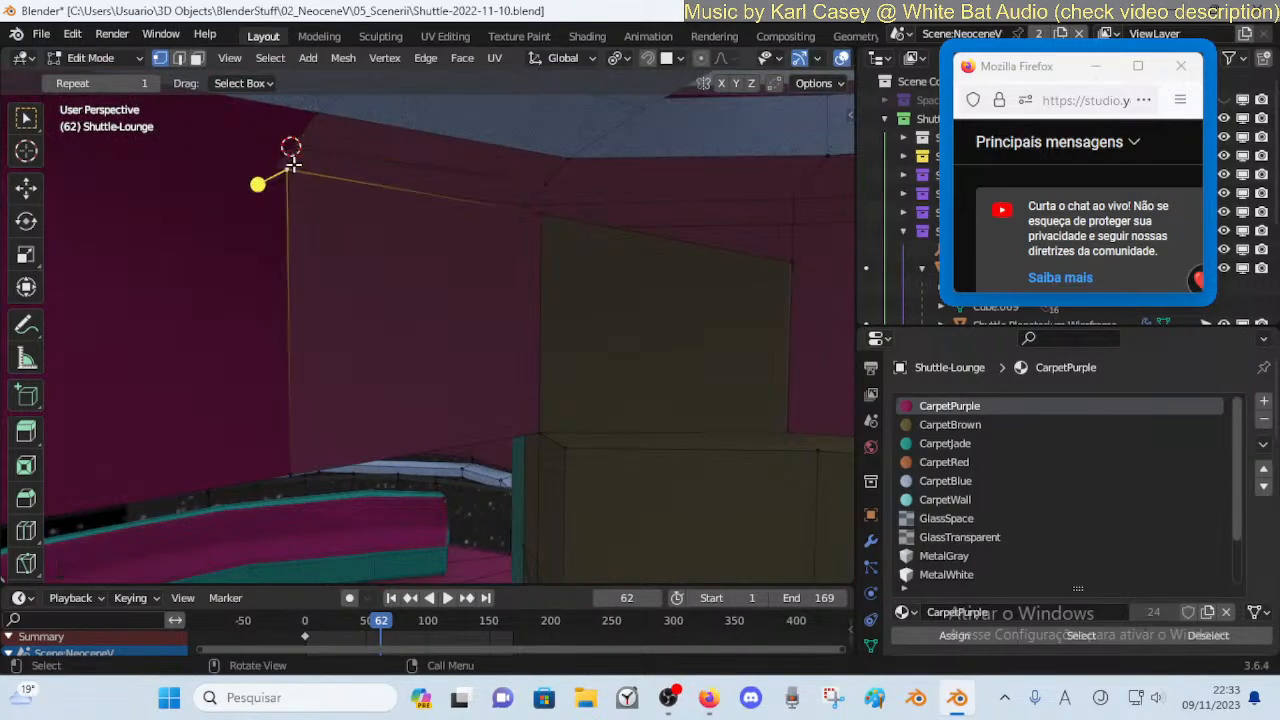
{"action": "key", "text": "m"}
{"action": "left_click", "coordinate": [306, 172]}
{"action": "key", "text": "g"}
{"action": "key", "text": "z"}
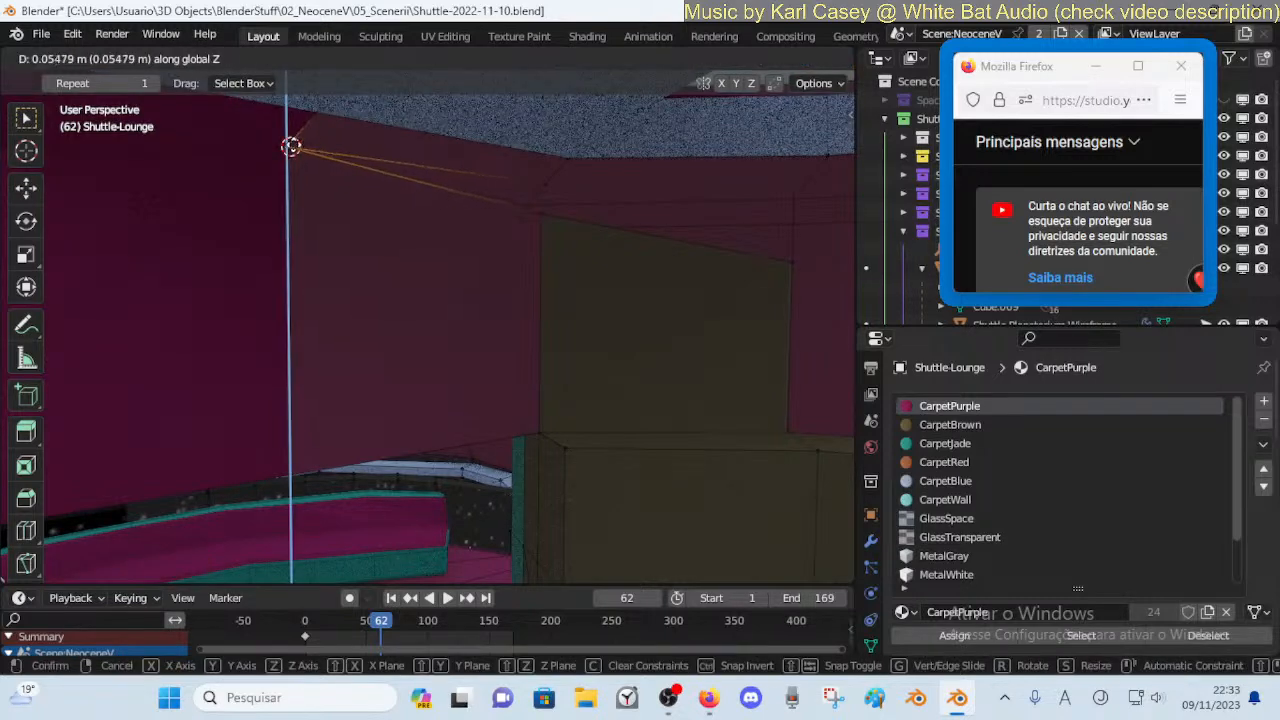
{"action": "left_click", "coordinate": [294, 165]}
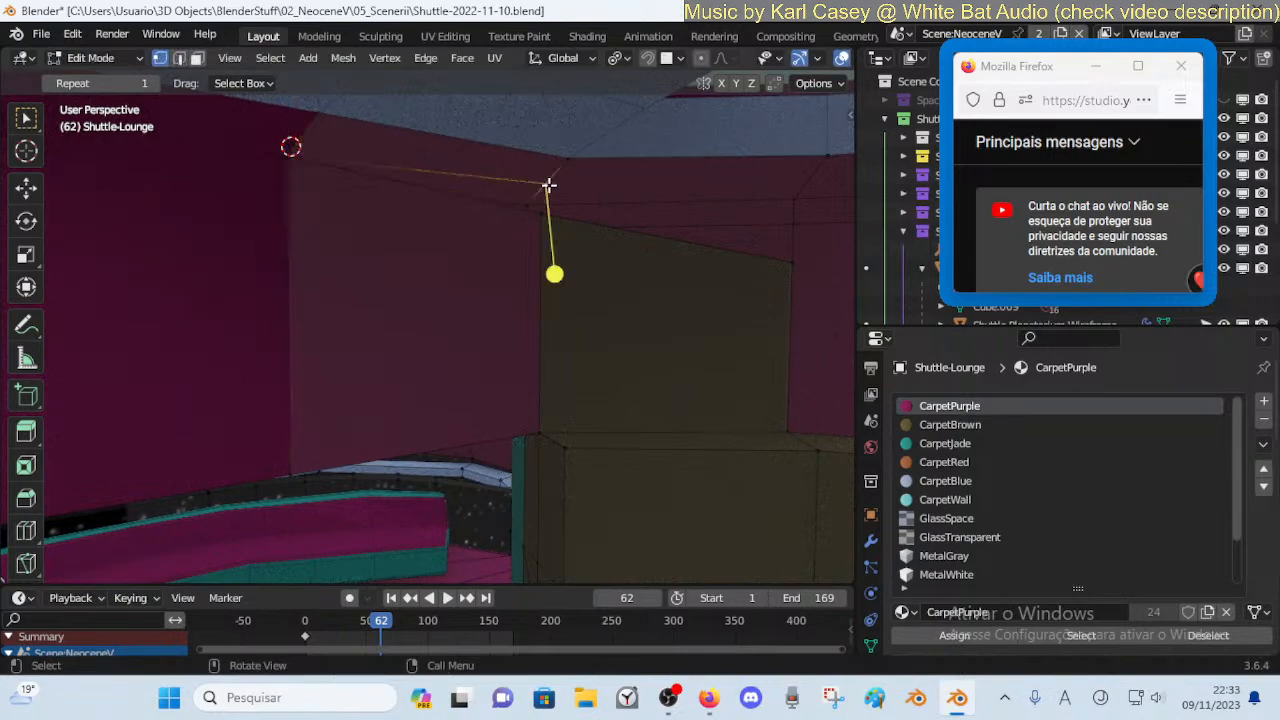
Lower the purple panel's outer upper vertex slightly along Z, beneath the 3D cursor
{"action": "key", "text": "shift+grave"}
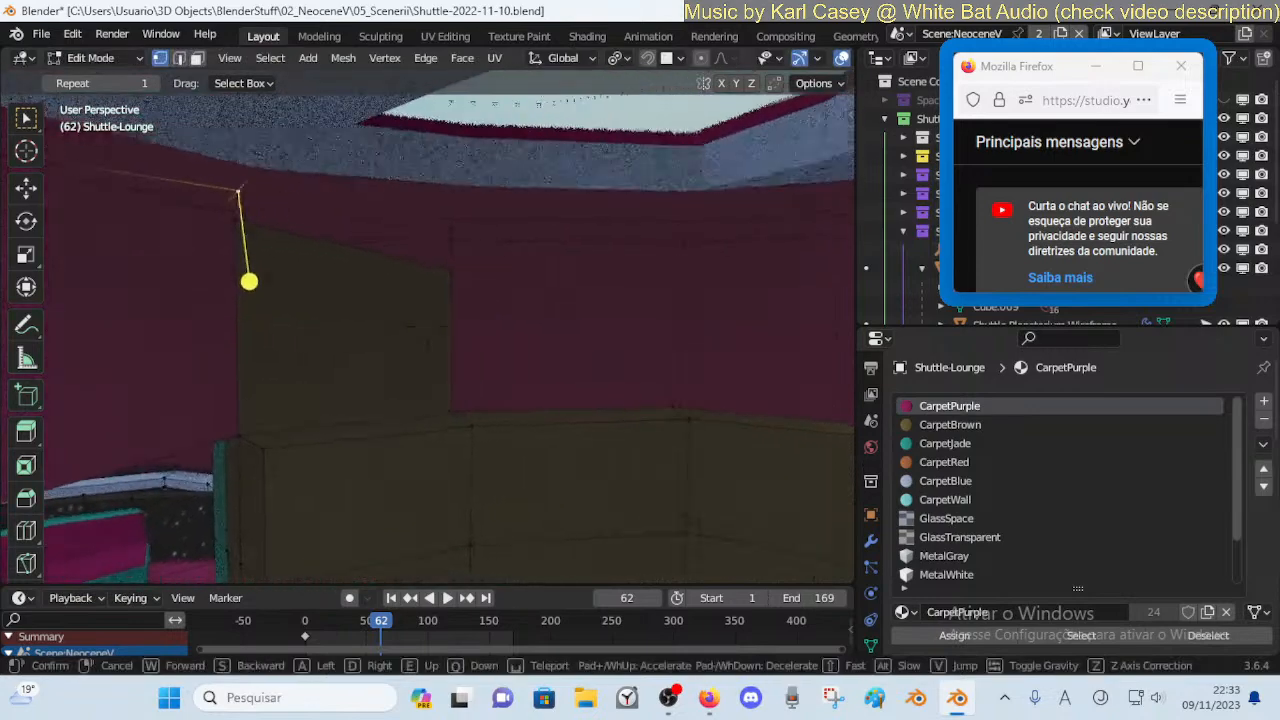
{"action": "key", "text": "d"}
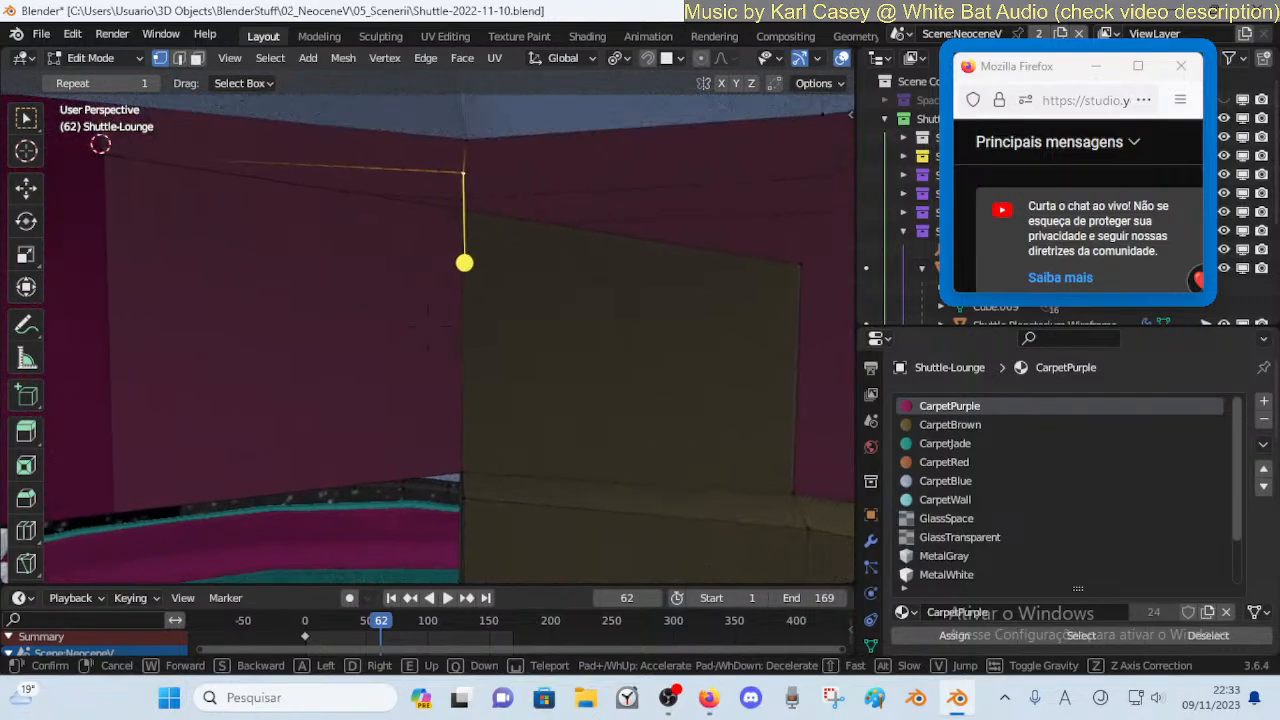
{"action": "left_click", "coordinate": [547, 184]}
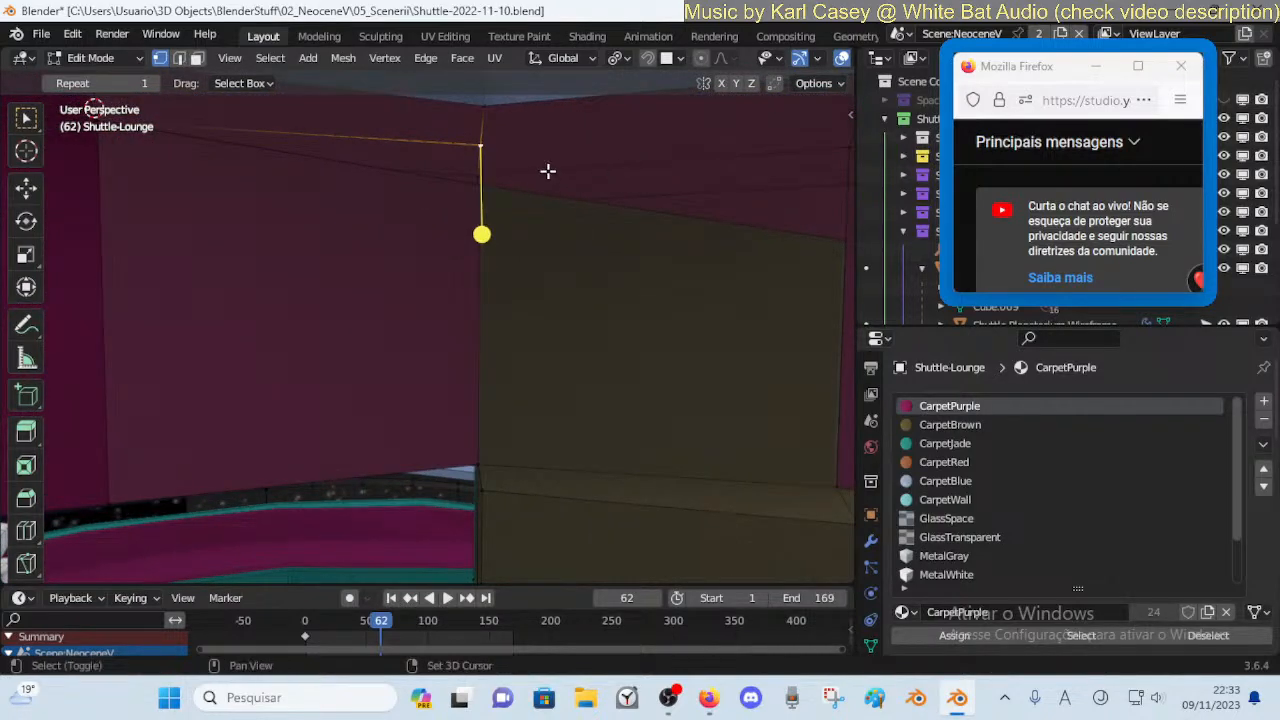
{"action": "key", "text": "shift+grave"}
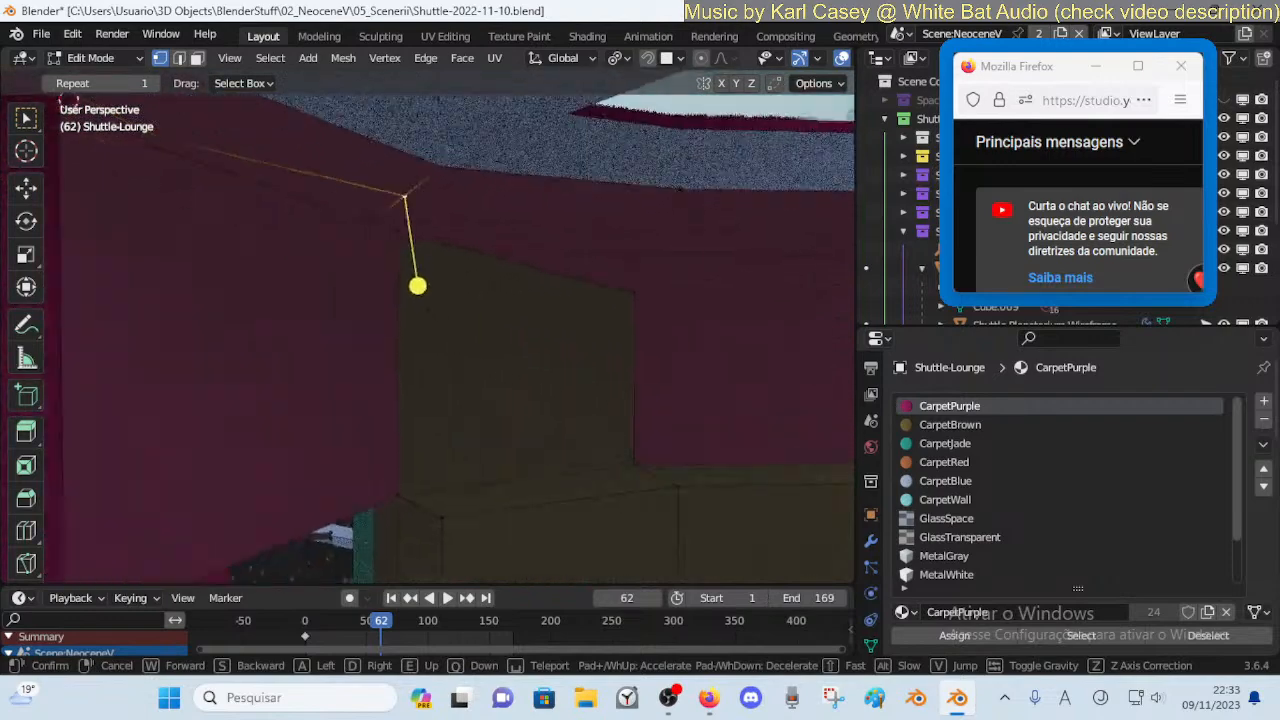
{"action": "left_click", "coordinate": [528, 166]}
{"action": "key", "text": "g"}
{"action": "key", "text": "z"}
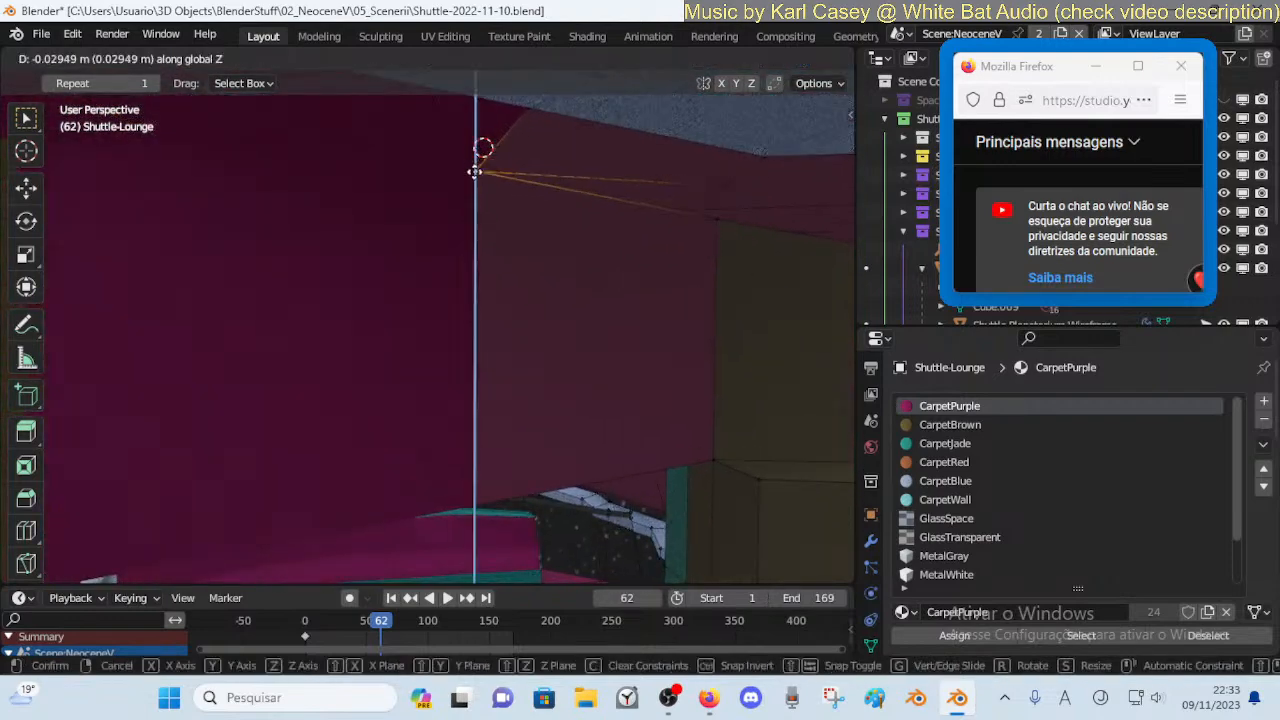
{"action": "left_click", "coordinate": [475, 199]}
Place the 3D cursor on the wall seam vertex above the brown panel's outer corner and set the pivot point to 3D Cursor
{"action": "key", "text": "shift+grave"}
{"action": "key", "text": "s"}
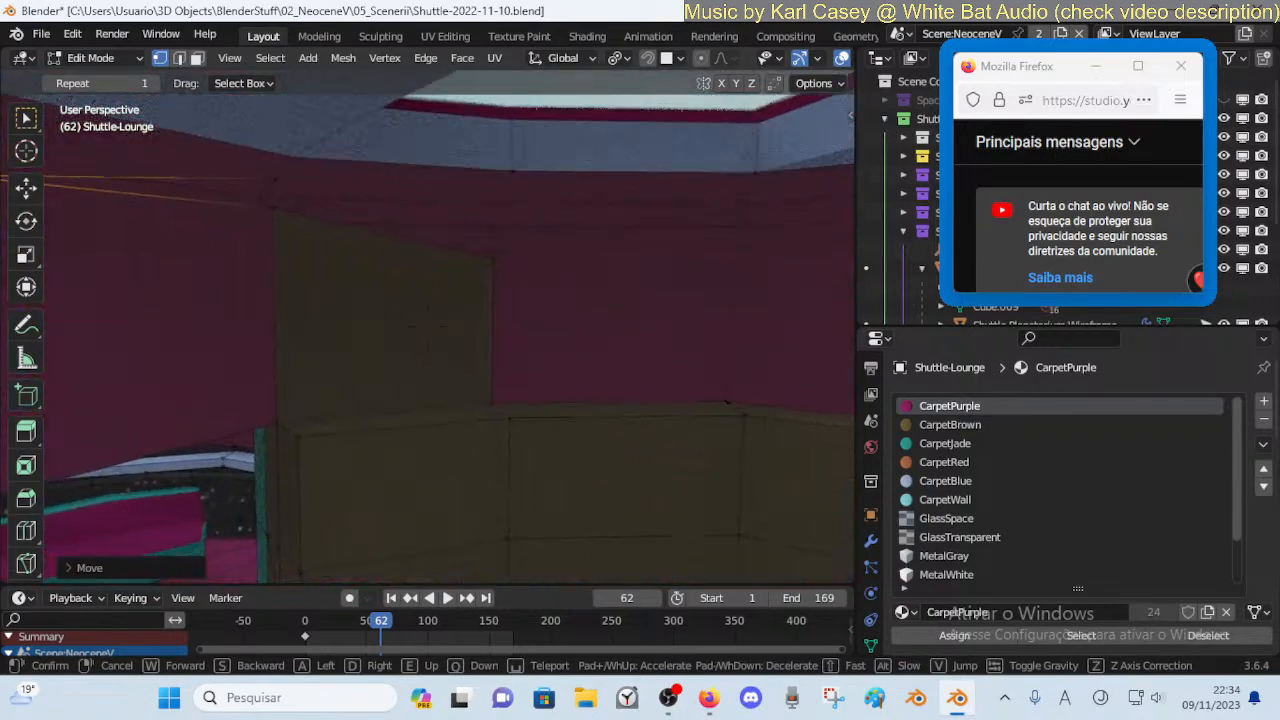
{"action": "left_click", "coordinate": [503, 190]}
{"action": "right_click", "coordinate": [507, 190], "text": "shift"}
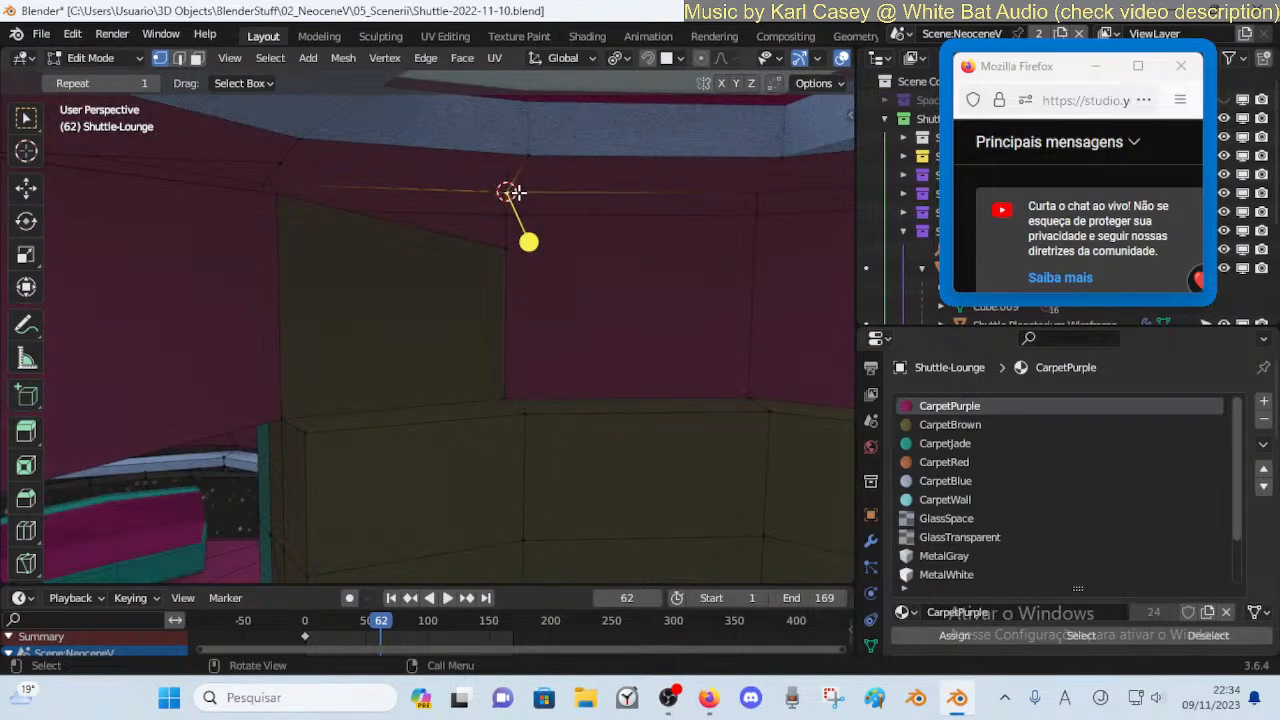
{"action": "key", "text": "shift+grave"}
{"action": "left_click", "coordinate": [515, 192]}
{"action": "key", "text": "period"}
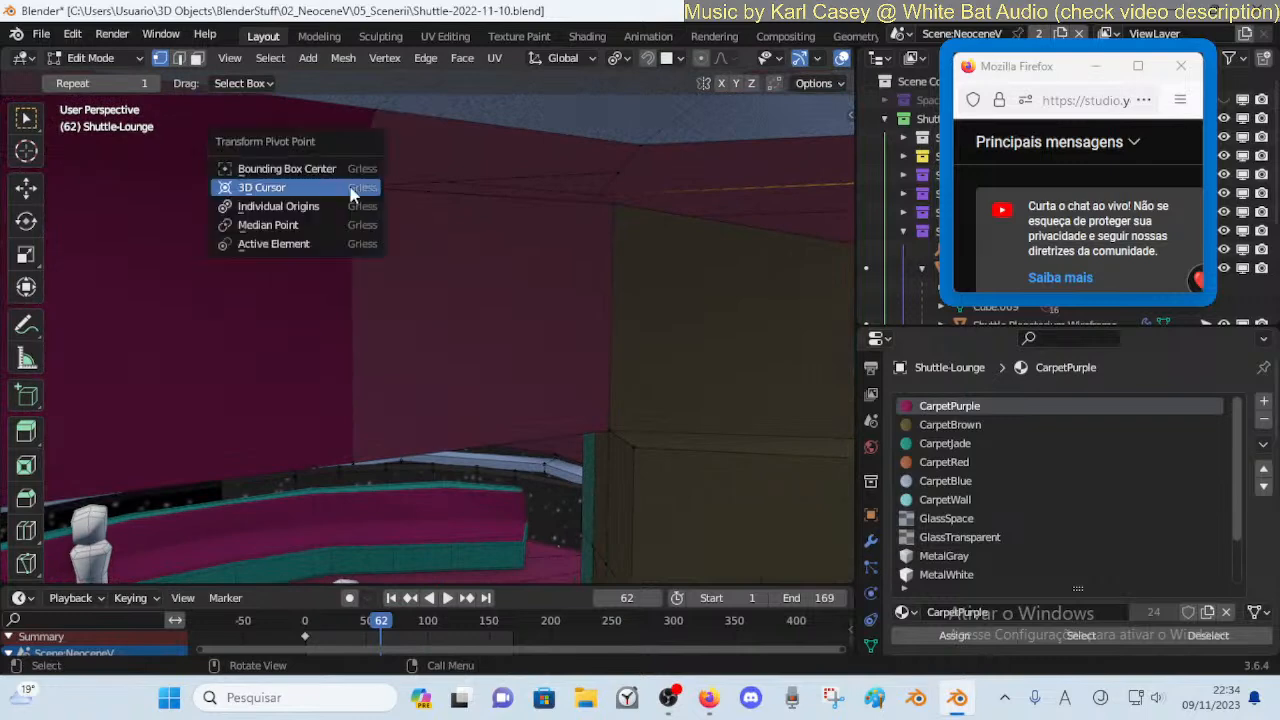
{"action": "left_click", "coordinate": [350, 189]}
Level the purple panel's outer upper vertex with the 3D cursor by scaling it to 0 along Z
{"action": "key", "text": "s"}
{"action": "key", "text": "z"}
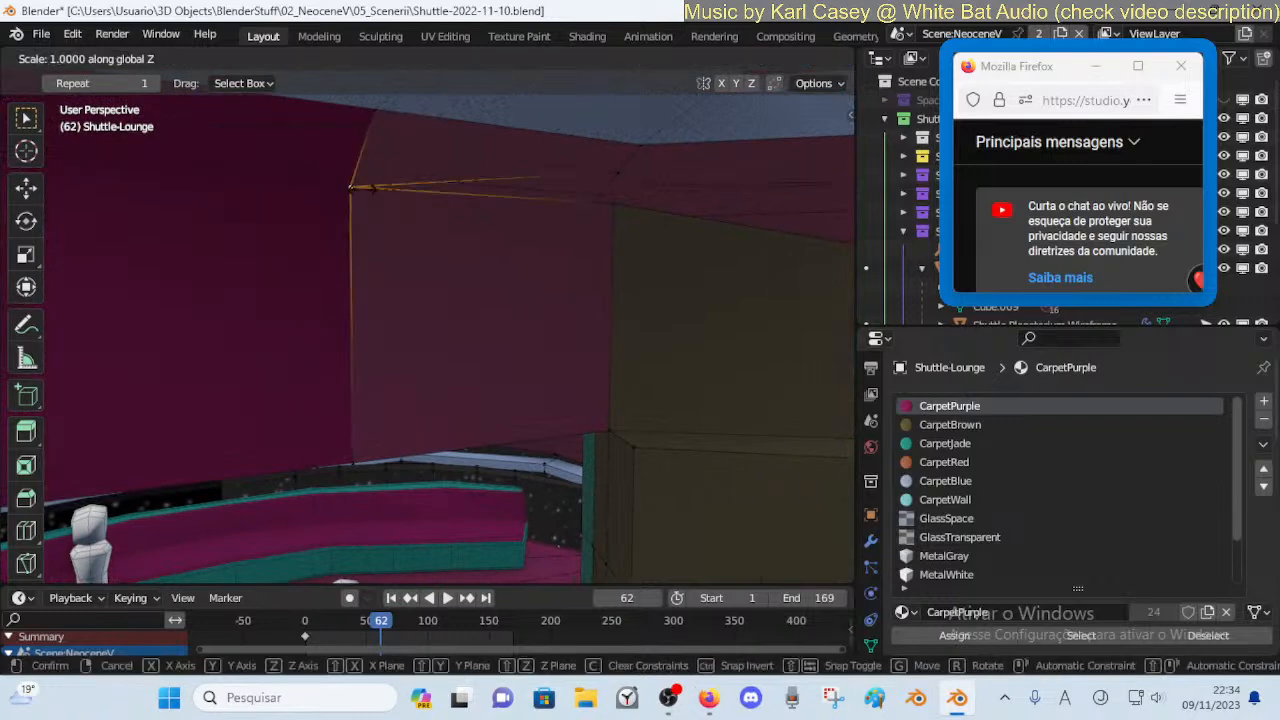
{"action": "key", "text": "0"}
{"action": "key", "text": "Return"}
Scale the seam vertex above the purple and brown panels' shared corner to 0 along Z, matching the 3D cursor's height
{"action": "key", "text": "shift+grave"}
{"action": "key", "text": "a"}
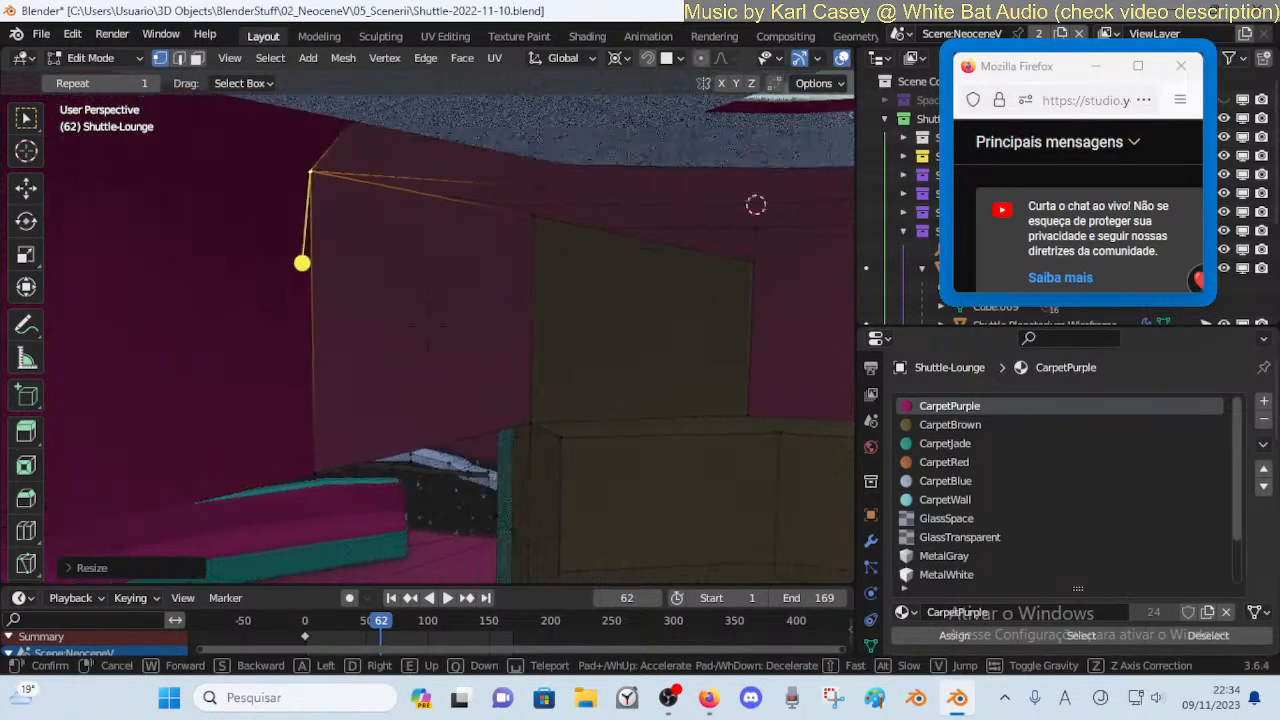
{"action": "left_click", "coordinate": [362, 190]}
{"action": "left_click", "coordinate": [417, 182]}
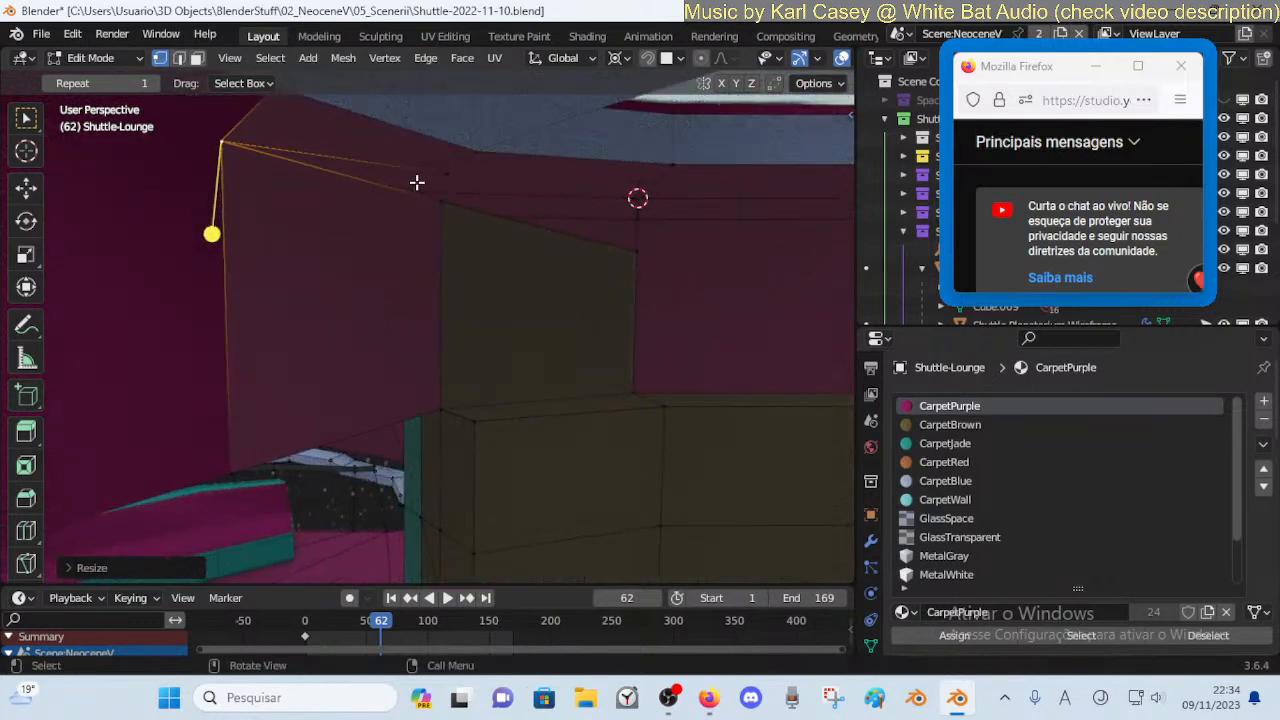
{"action": "left_click", "coordinate": [456, 174]}
{"action": "key", "text": "s"}
{"action": "key", "text": "z"}
{"action": "key", "text": "0"}
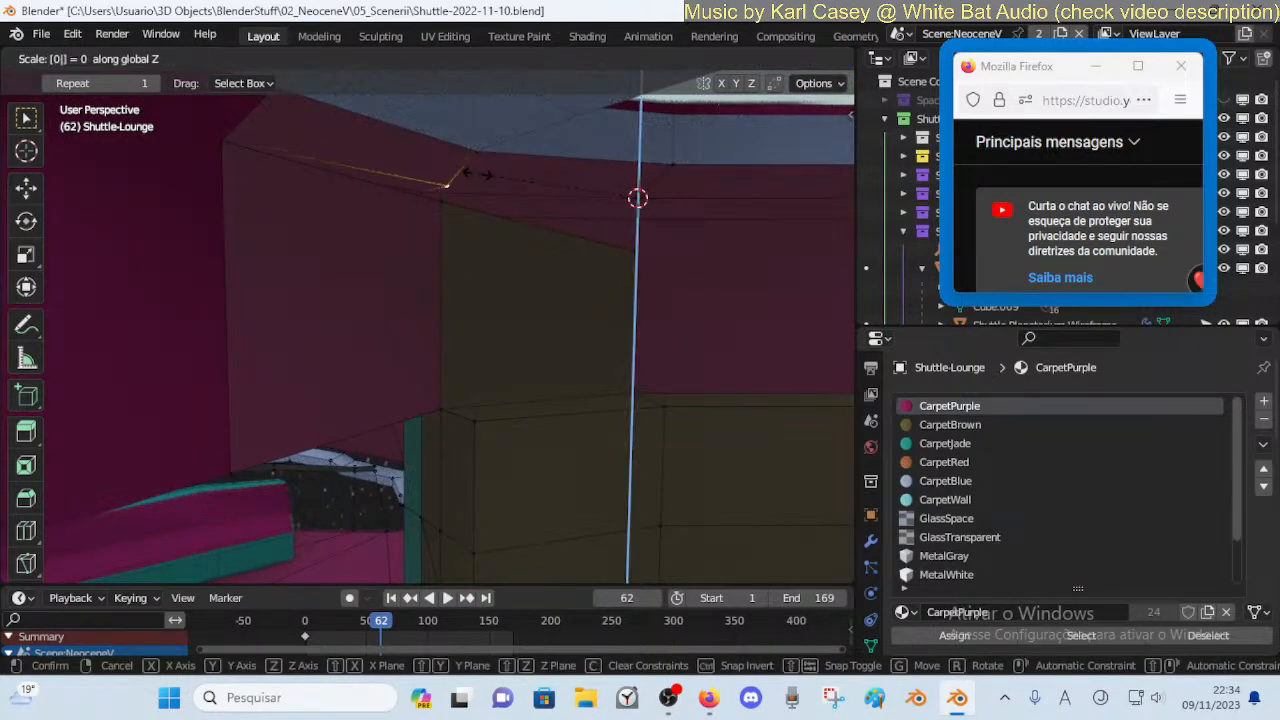
{"action": "key", "text": "Return"}
Merge the purple and brown panels' shared upper corner vertex into the leveled seam vertex just above it
{"action": "left_click", "coordinate": [443, 205]}
{"action": "key", "text": "m"}
{"action": "left_click", "coordinate": [446, 185]}
{"action": "left_click", "coordinate": [553, 229]}
{"action": "middle_click_drag", "start_coordinate": [686, 248], "coordinate": [644, 252]}
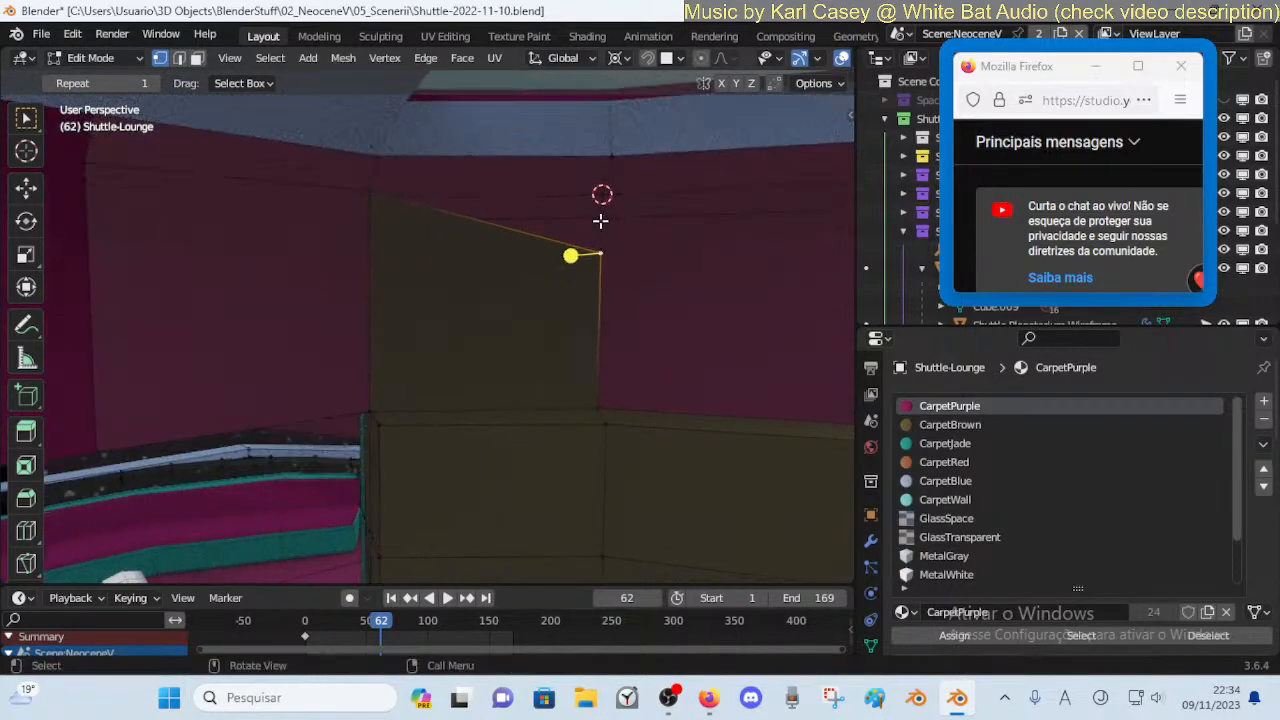
Try to delete the thin purple strip face above the brown panel's sloping upper edge
{"action": "key", "text": "3"}
{"action": "left_click", "coordinate": [564, 207]}
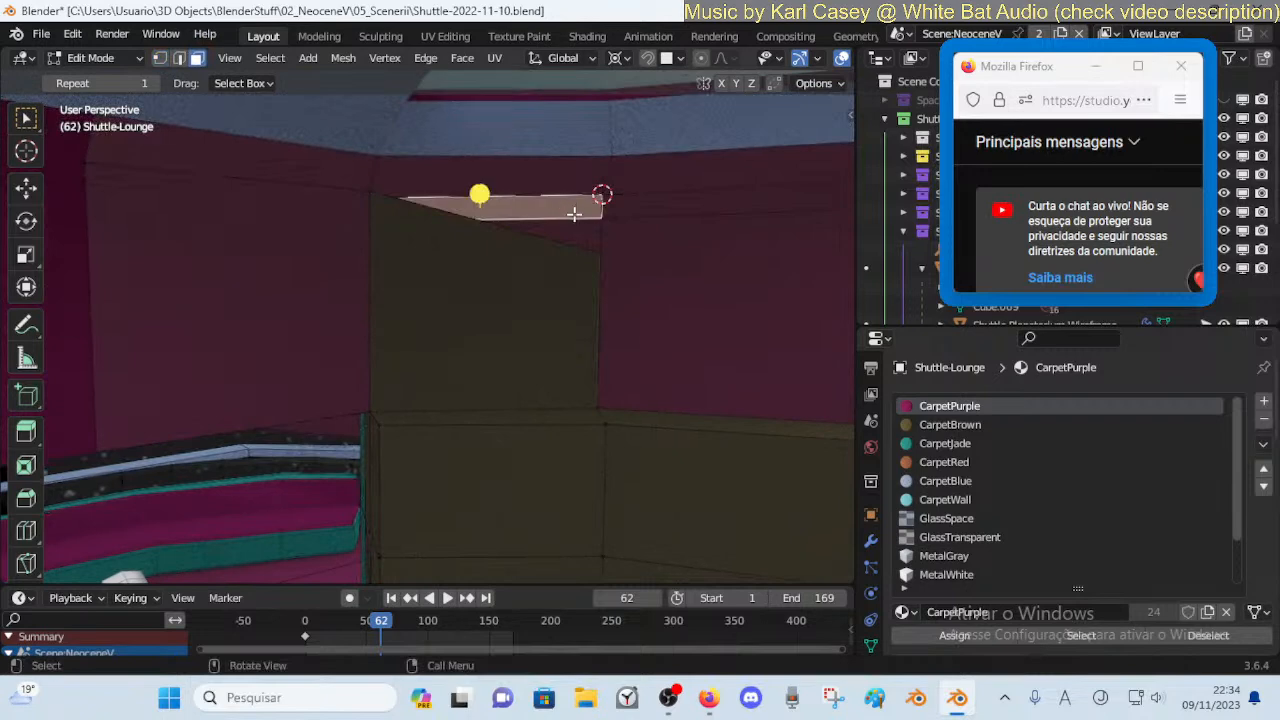
{"action": "key", "text": "x"}
{"action": "left_click", "coordinate": [528, 256]}
{"action": "key", "text": "ctrl+z"}
{"action": "key", "text": "ctrl+z"}
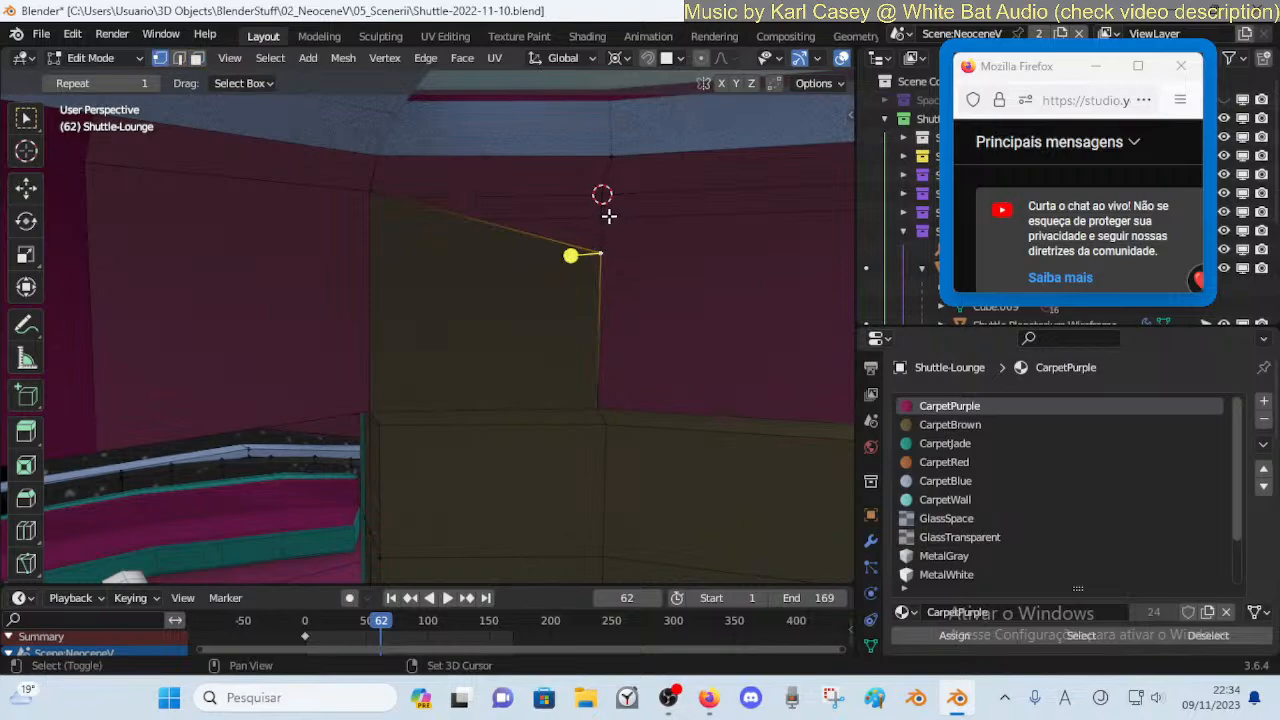
Merge the brown panel's outer upper vertex into the wall seam vertex at the 3D cursor, using At Last
{"action": "key", "text": "m"}
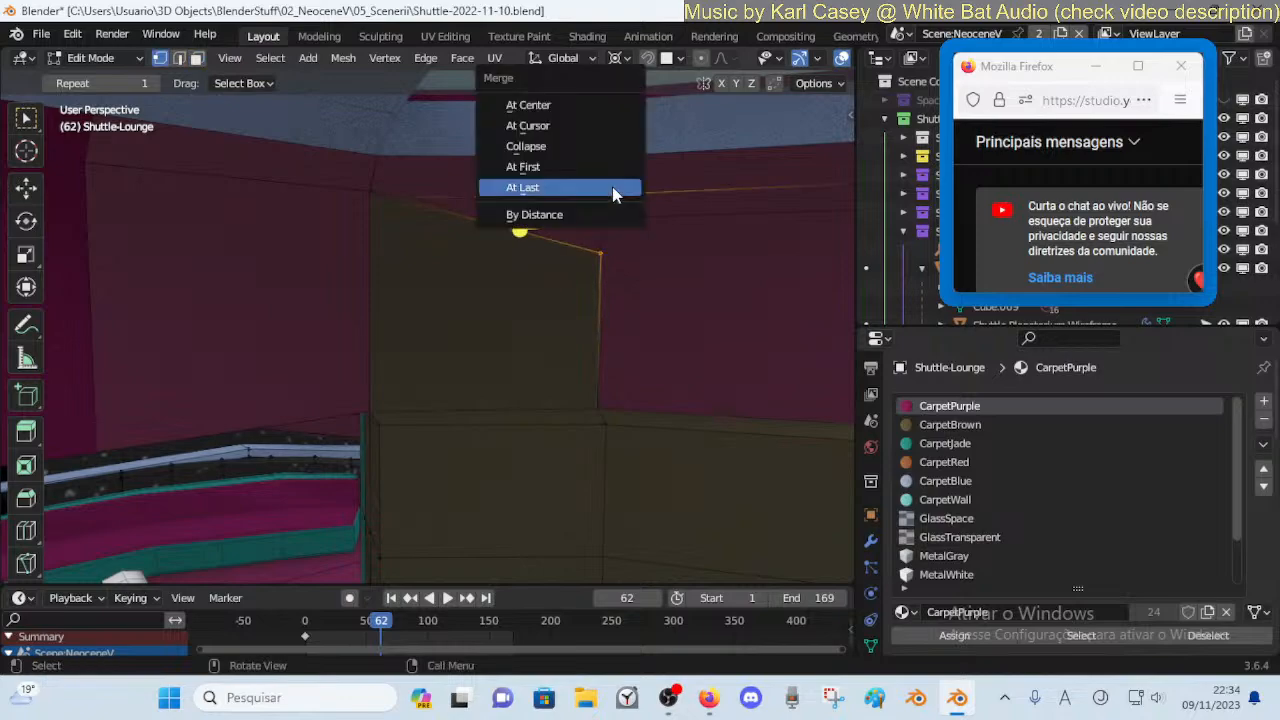
{"action": "left_click", "coordinate": [613, 194]}
{"action": "key", "text": "shift+grave"}
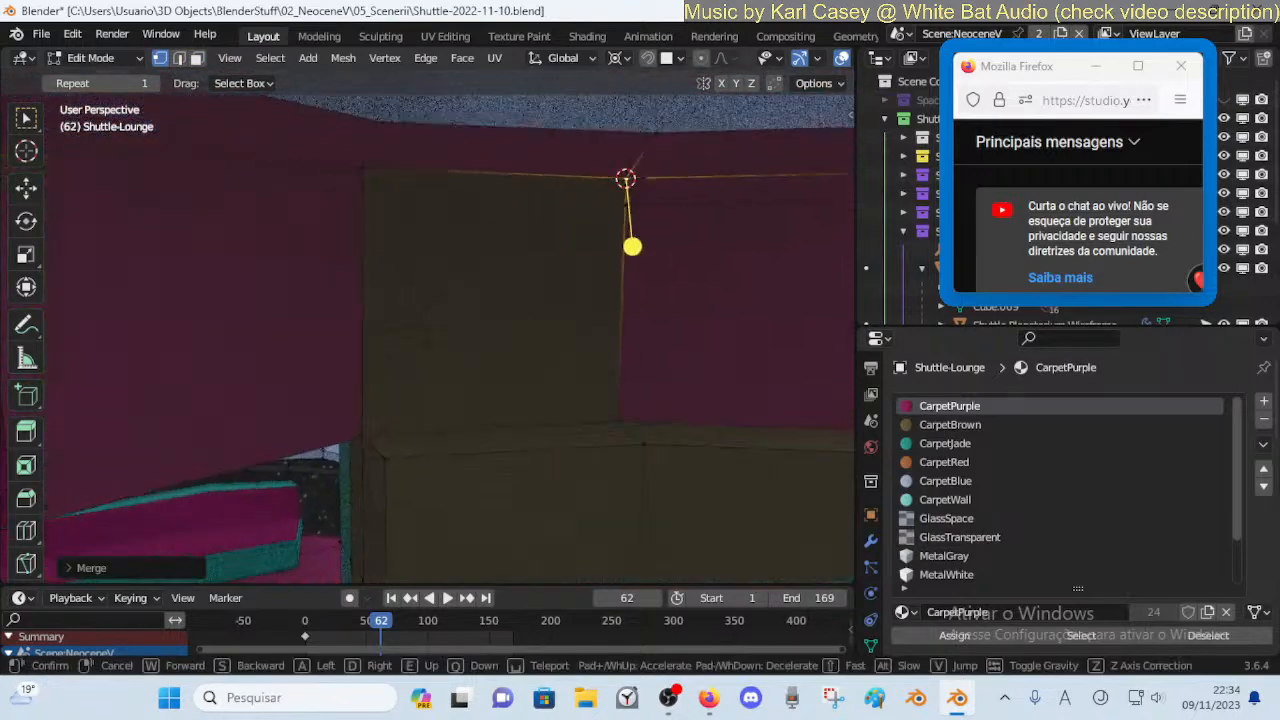
{"action": "key", "text": "s"}
{"action": "left_click", "coordinate": [567, 219]}
Loop cut the purple and brown panels near their upper edge and flatten the loop along Z to the wall's lower seam height
{"action": "key", "text": "ctrl+r"}
{"action": "left_click", "coordinate": [611, 258]}
{"action": "left_click", "coordinate": [420, 125]}
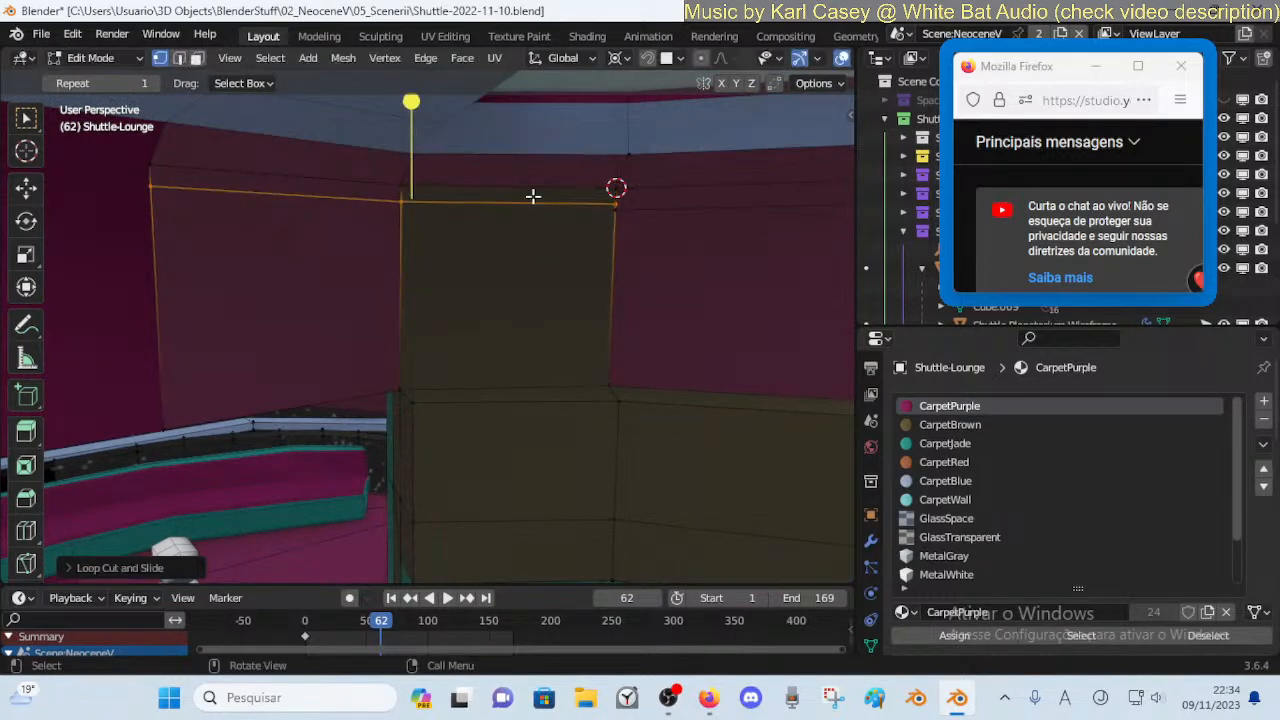
{"action": "right_click", "coordinate": [618, 210], "text": "shift"}
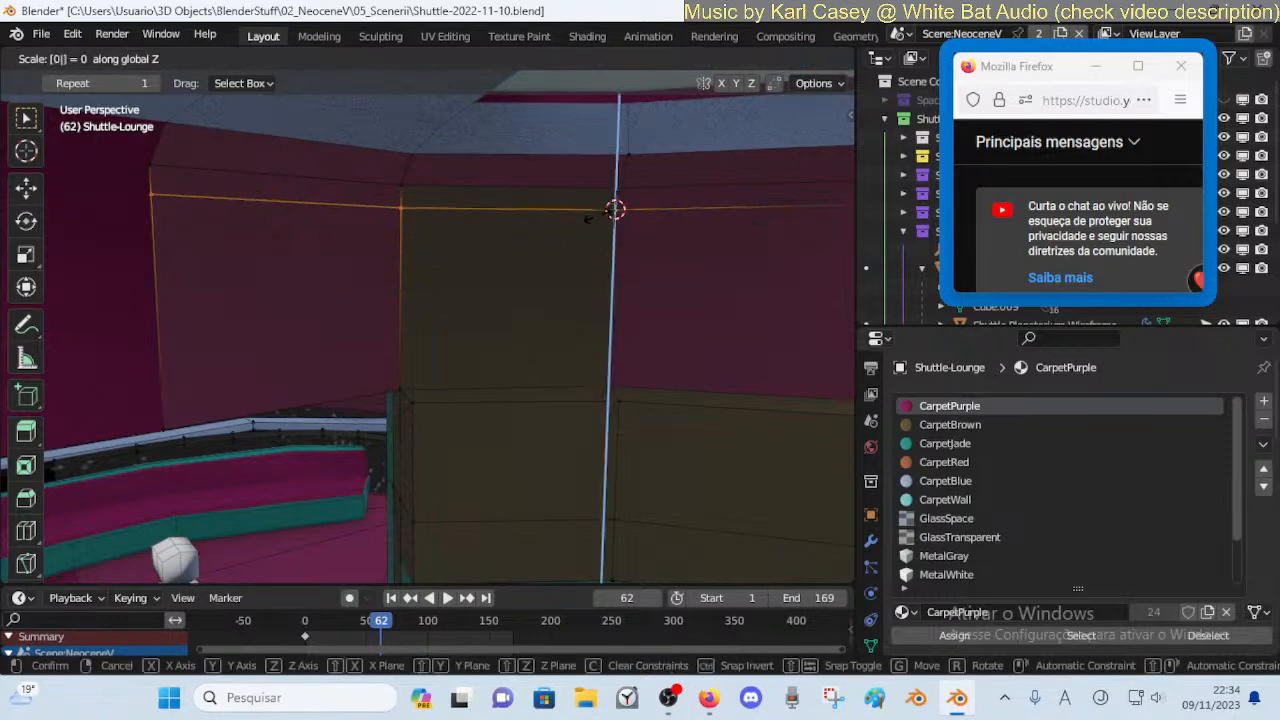
Merge all of the mesh's vertices by distance, clear the selection and check the vertex at the loop cut's outer end
{"action": "key", "text": "a"}
{"action": "key", "text": "m"}
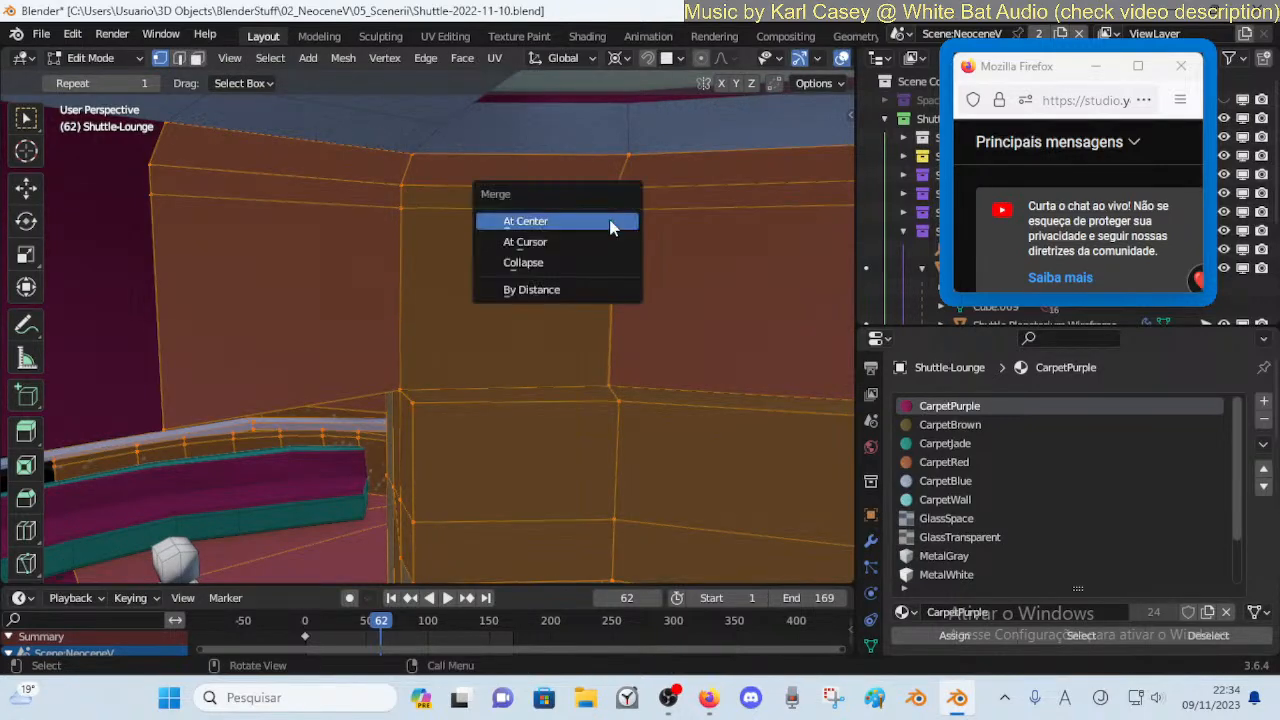
{"action": "left_click", "coordinate": [569, 296]}
{"action": "key", "text": "alt+a"}
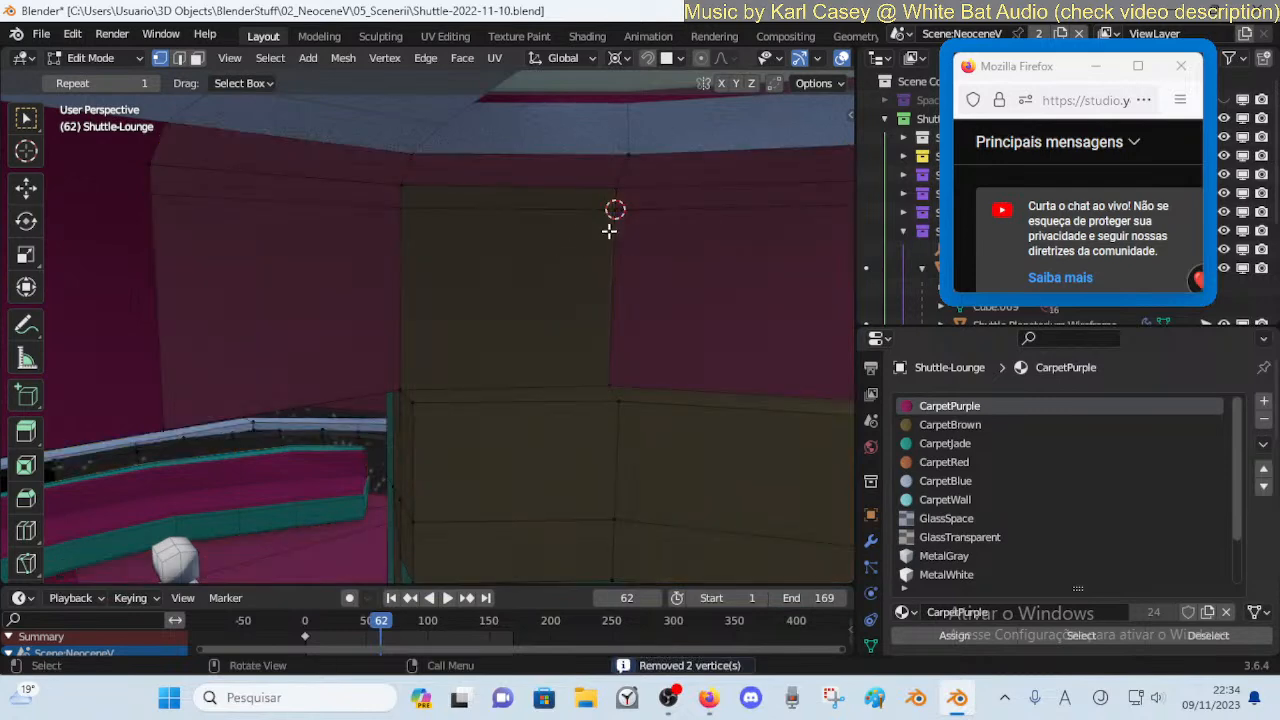
{"action": "left_click", "coordinate": [620, 211]}
{"action": "key", "text": "g"}
{"action": "right_click", "coordinate": [608, 238]}
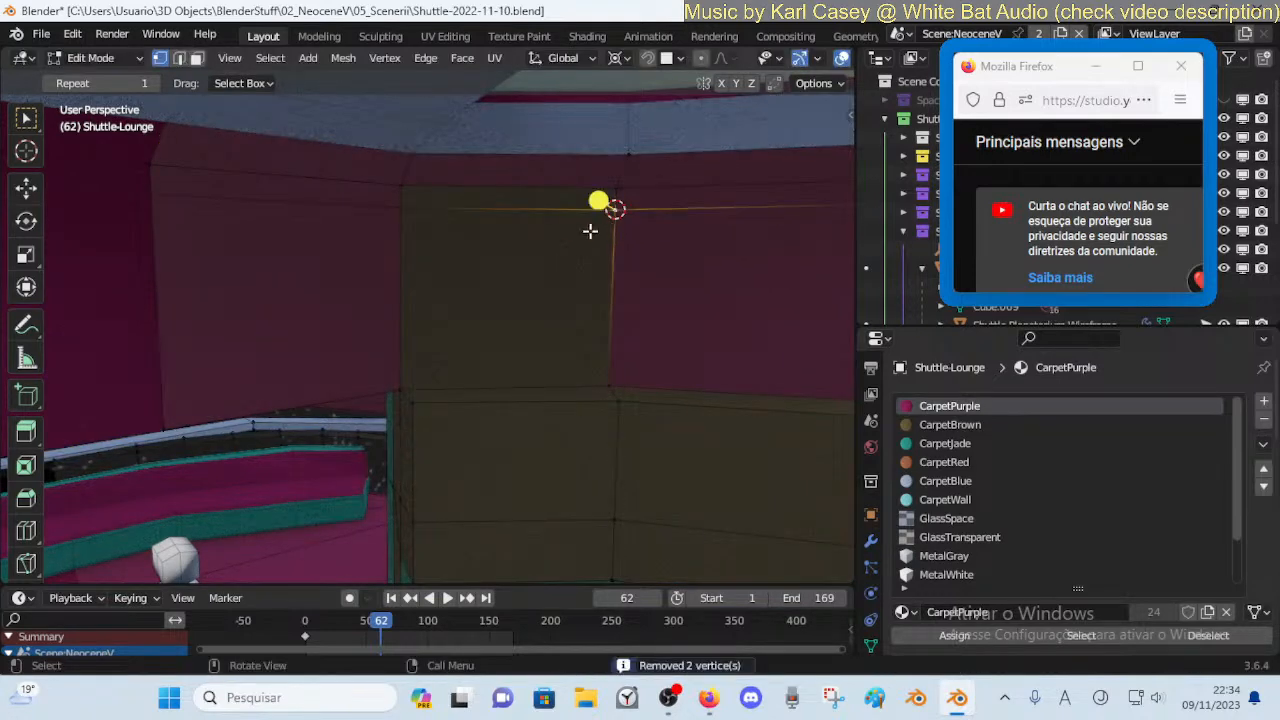
Hide the new purple panel, the large brown panel and the brown strip above it to expose the geometry behind
{"action": "left_click", "coordinate": [304, 271]}
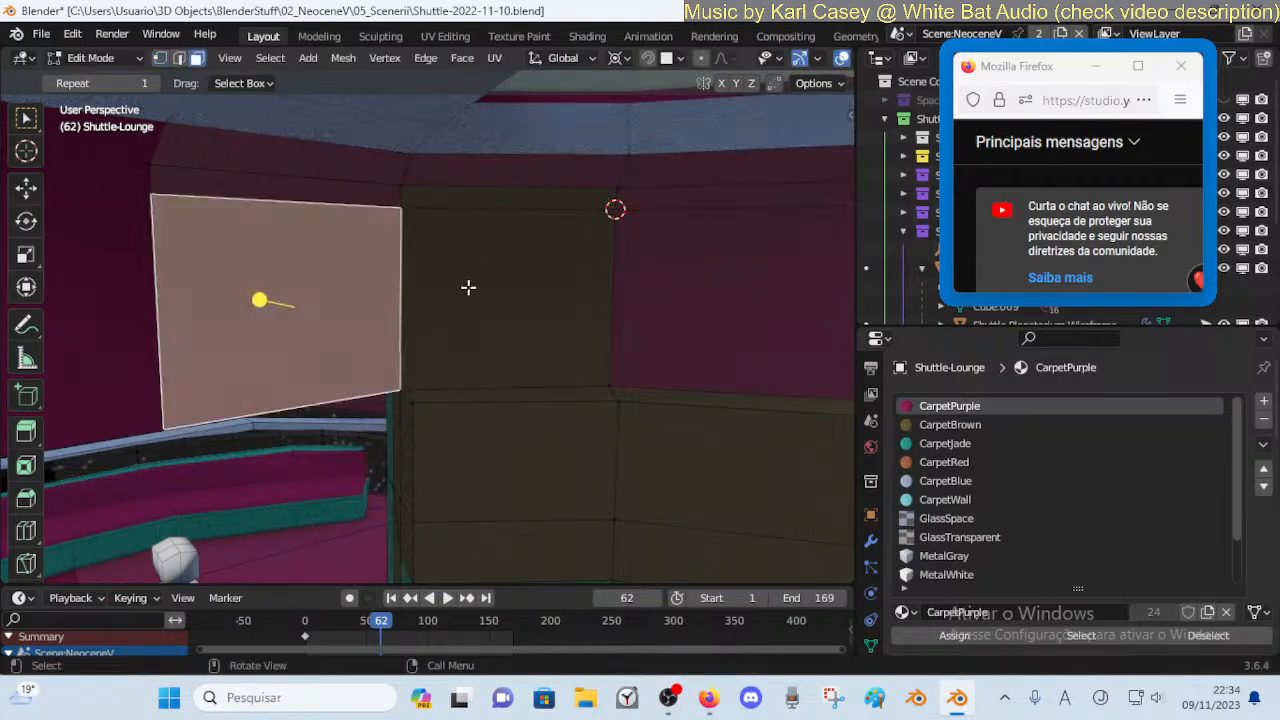
{"action": "key", "text": "h"}
{"action": "left_click", "coordinate": [466, 287]}
{"action": "key", "text": "h"}
{"action": "left_click", "coordinate": [458, 196]}
{"action": "key", "text": "h"}
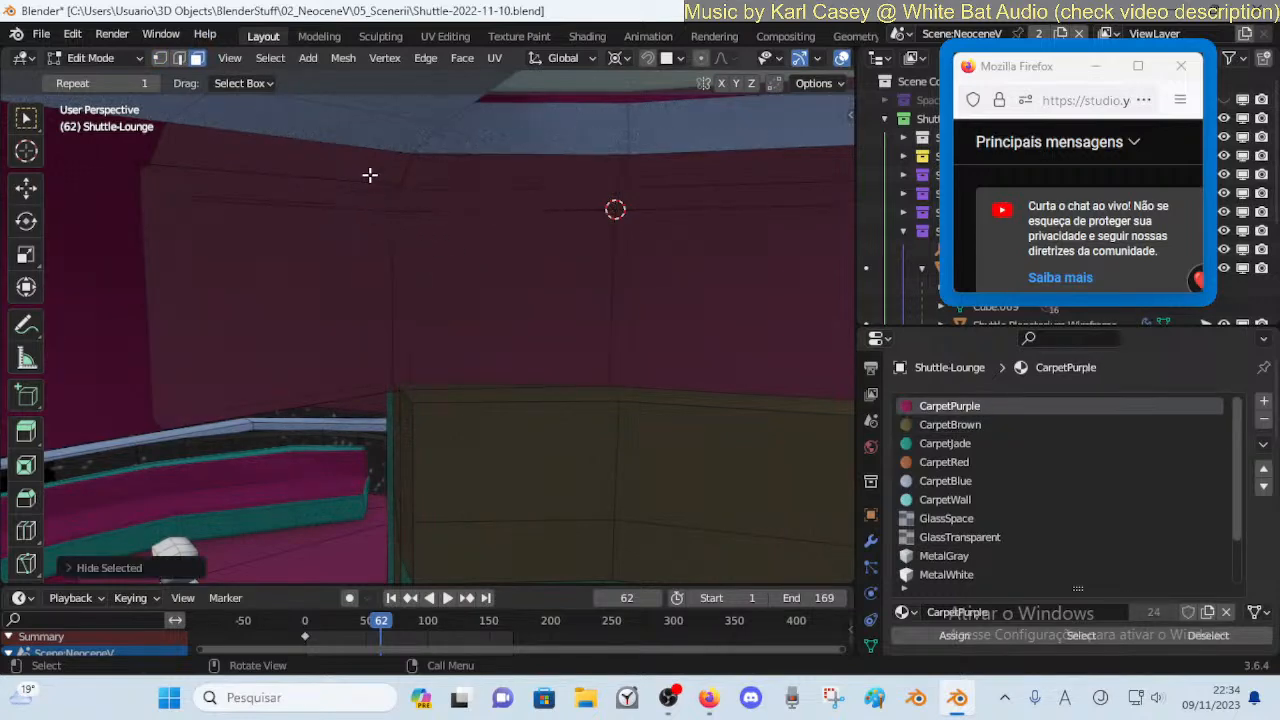
Delete the thin leftover face beneath the slanted purple strip and reveal the hidden panels
{"action": "left_click", "coordinate": [377, 179]}
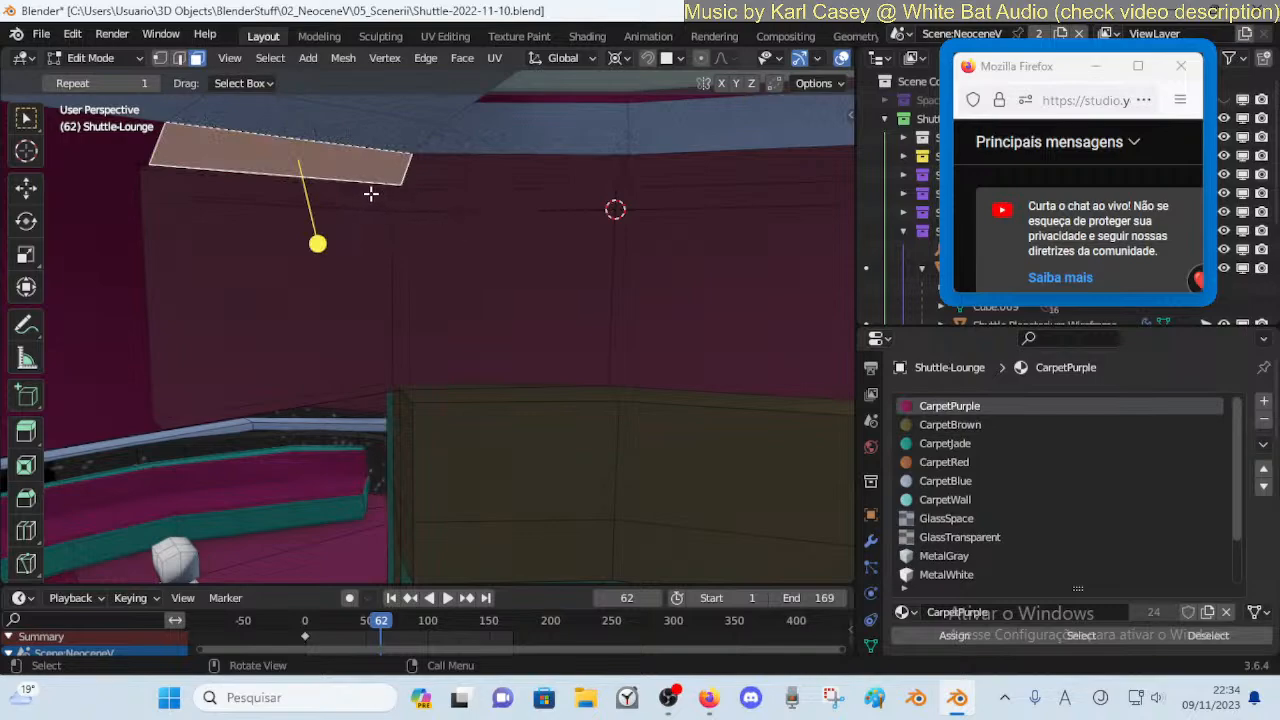
{"action": "key", "text": "x"}
{"action": "left_click", "coordinate": [366, 186]}
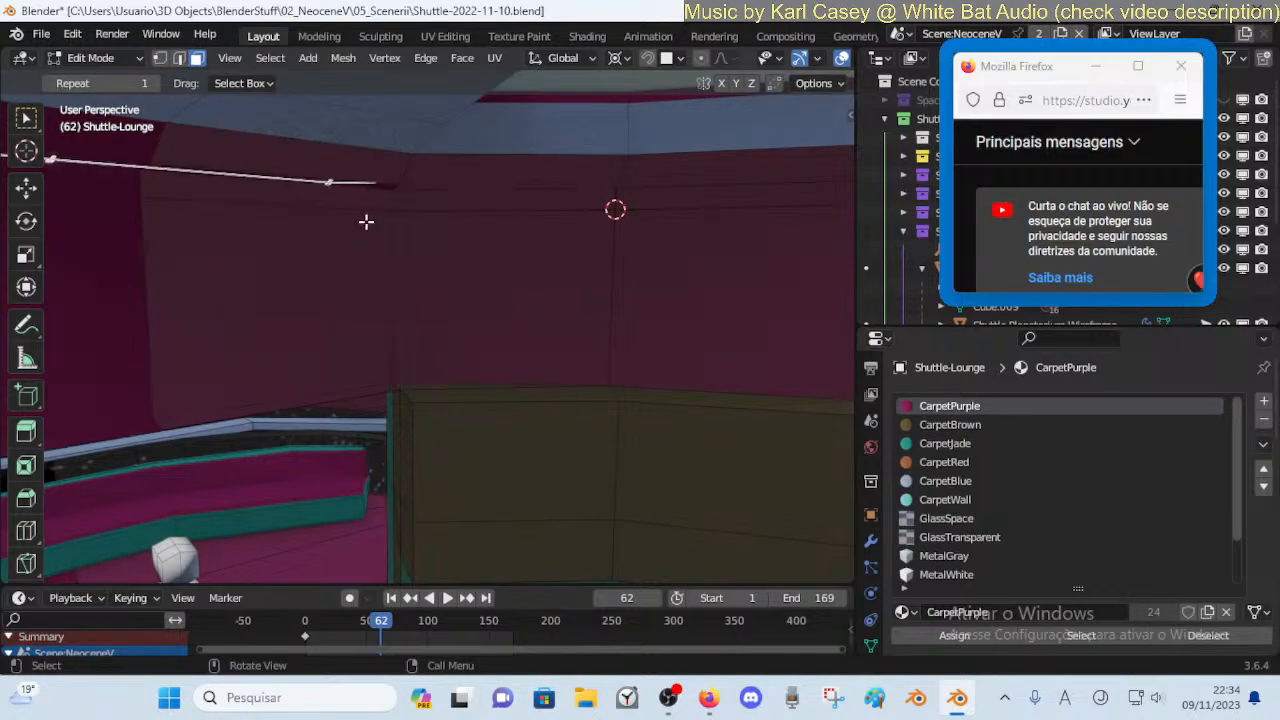
{"action": "key", "text": "shift+grave"}
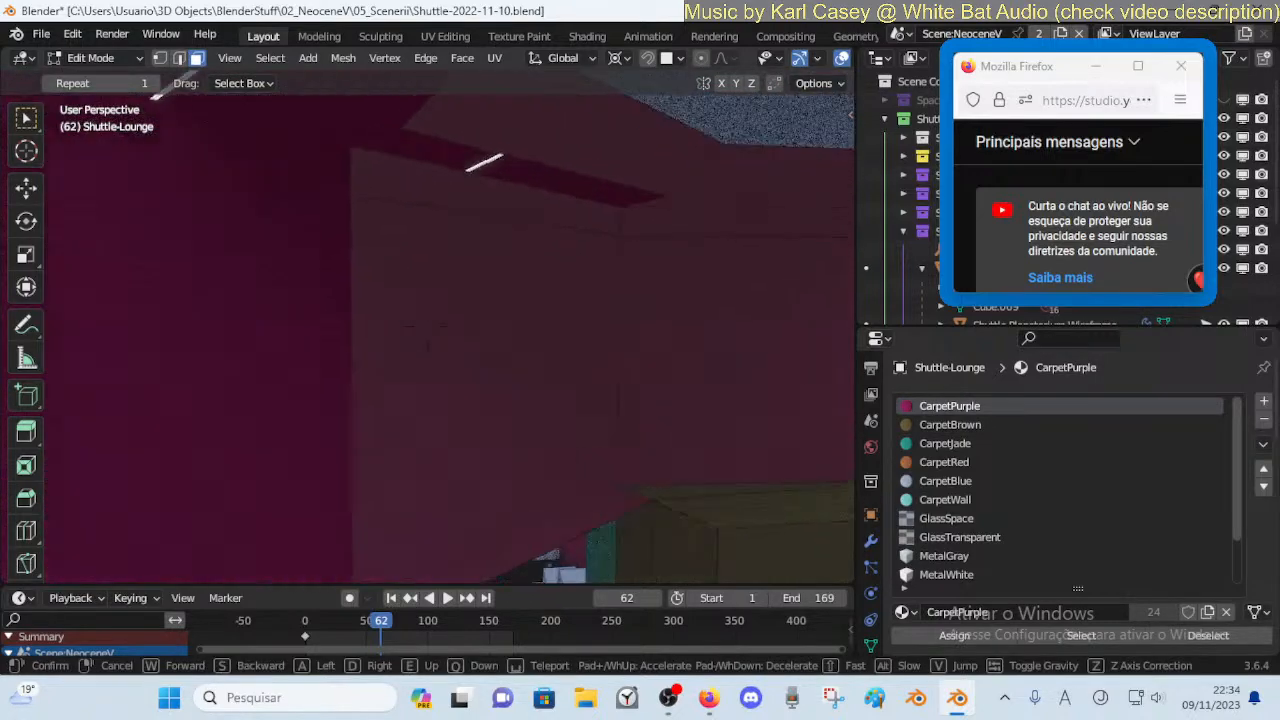
{"action": "left_click", "coordinate": [387, 221]}
{"action": "key", "text": "alt+h"}
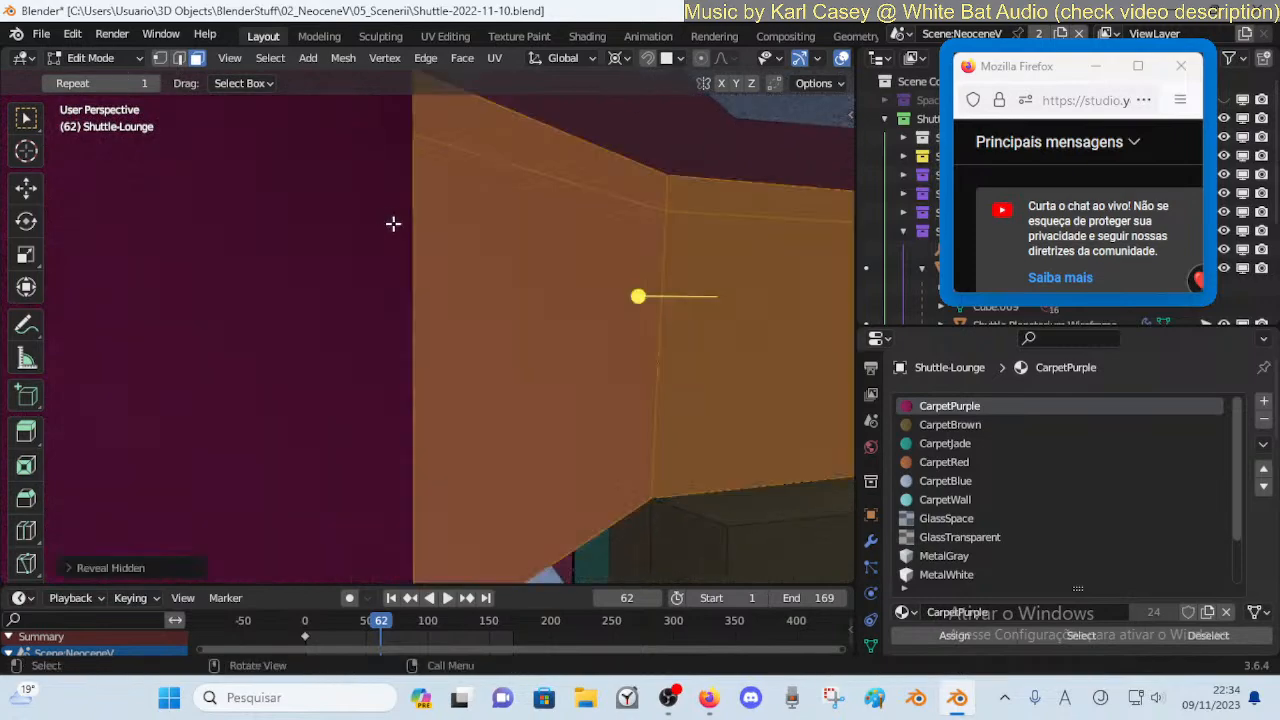
Look around the lounge and examine the rebuilt wall corner from the surrounding walls and ceiling side
{"action": "key", "text": "shift+grave"}
{"action": "key", "text": "s"}
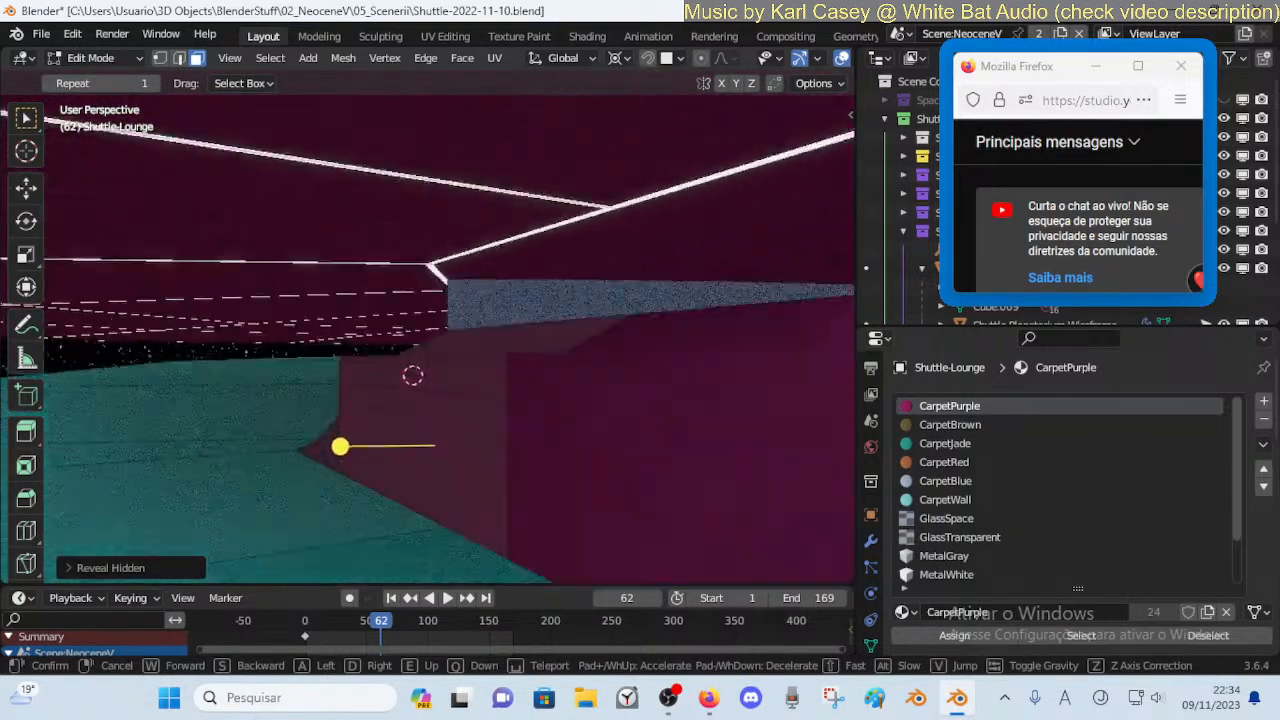
{"action": "key", "text": "d"}
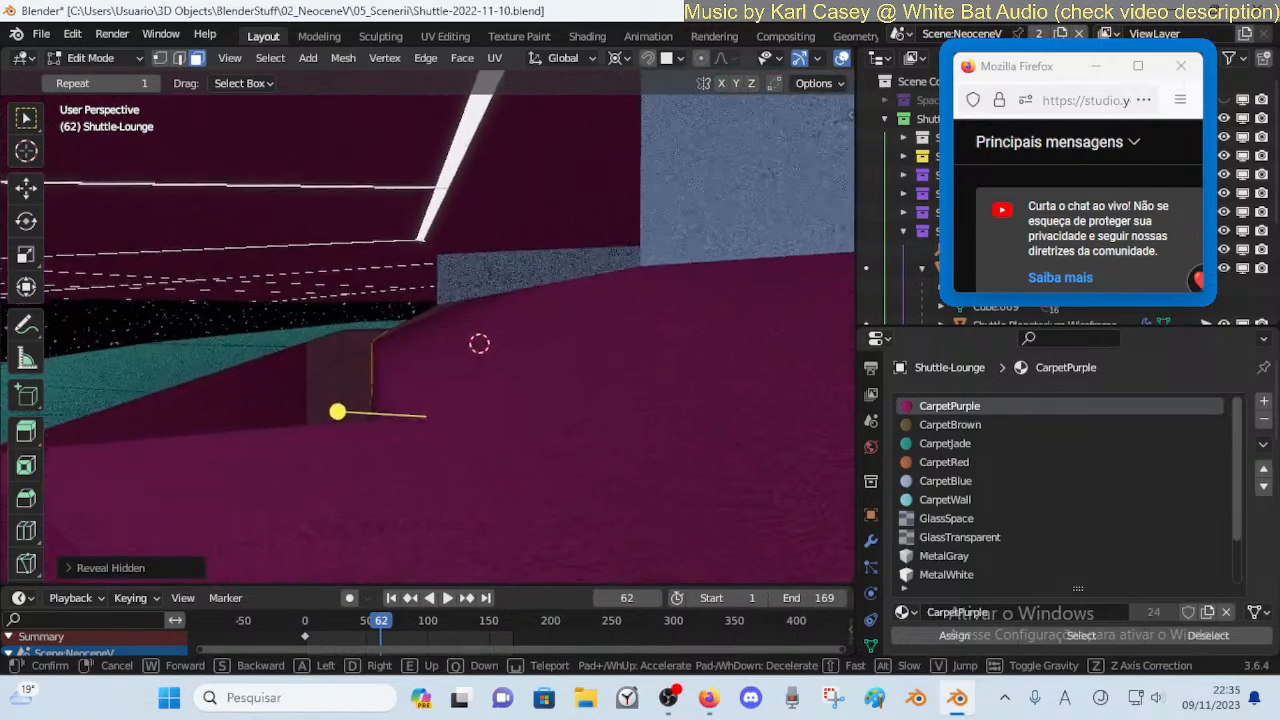
{"action": "key", "text": "a"}
{"action": "key", "text": "a"}
{"action": "key", "text": "d"}
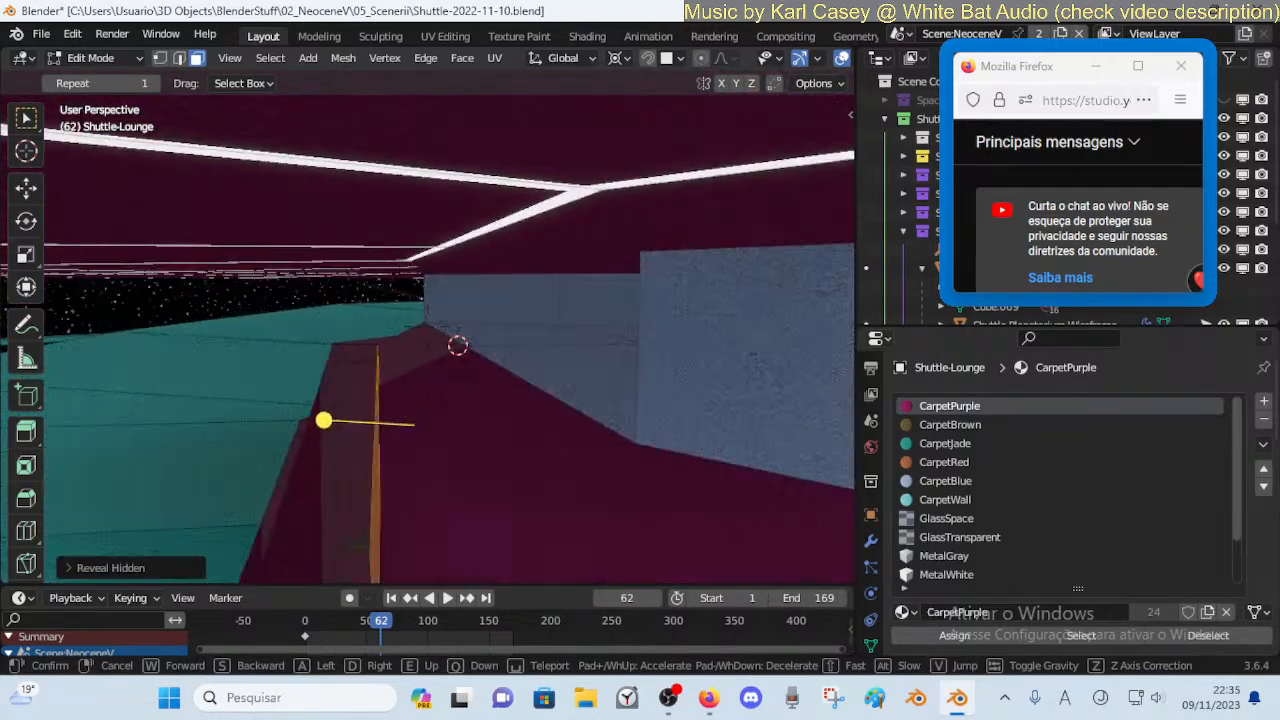
{"action": "key", "text": "d"}
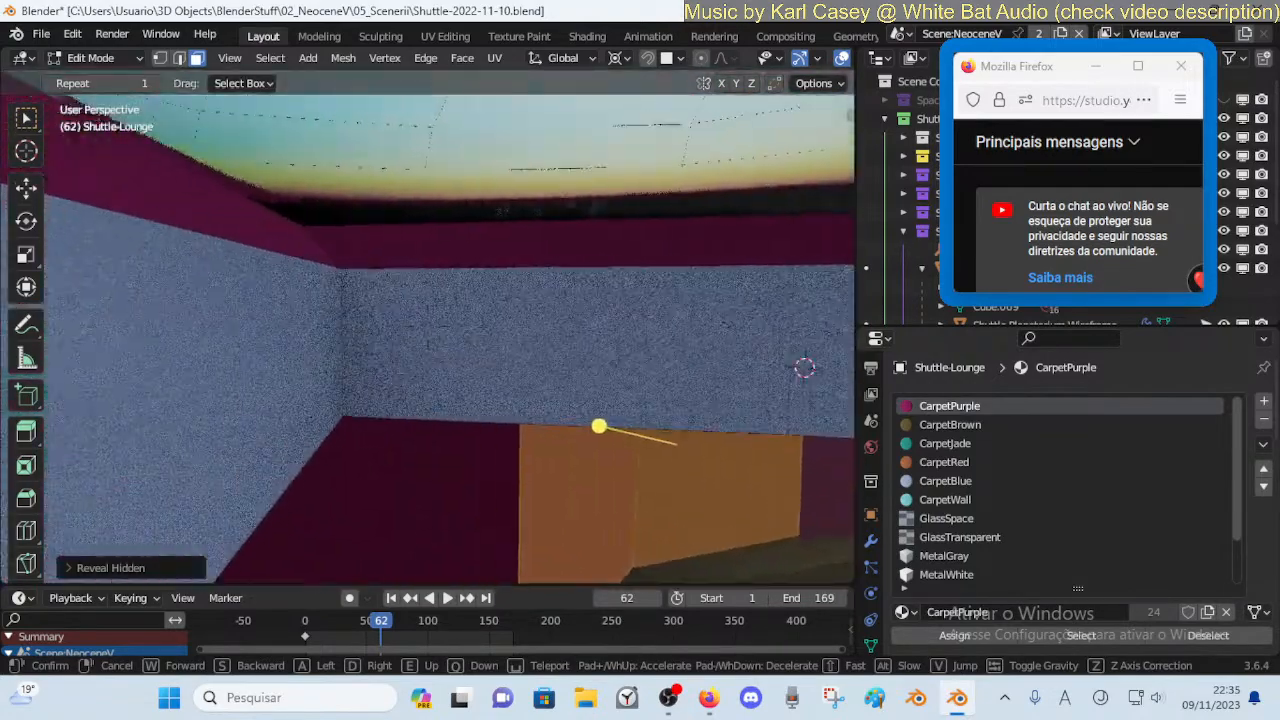
{"action": "key", "text": "d"}
{"action": "key", "text": "q"}
{"action": "key", "text": "w"}
{"action": "left_click", "coordinate": [393, 222]}
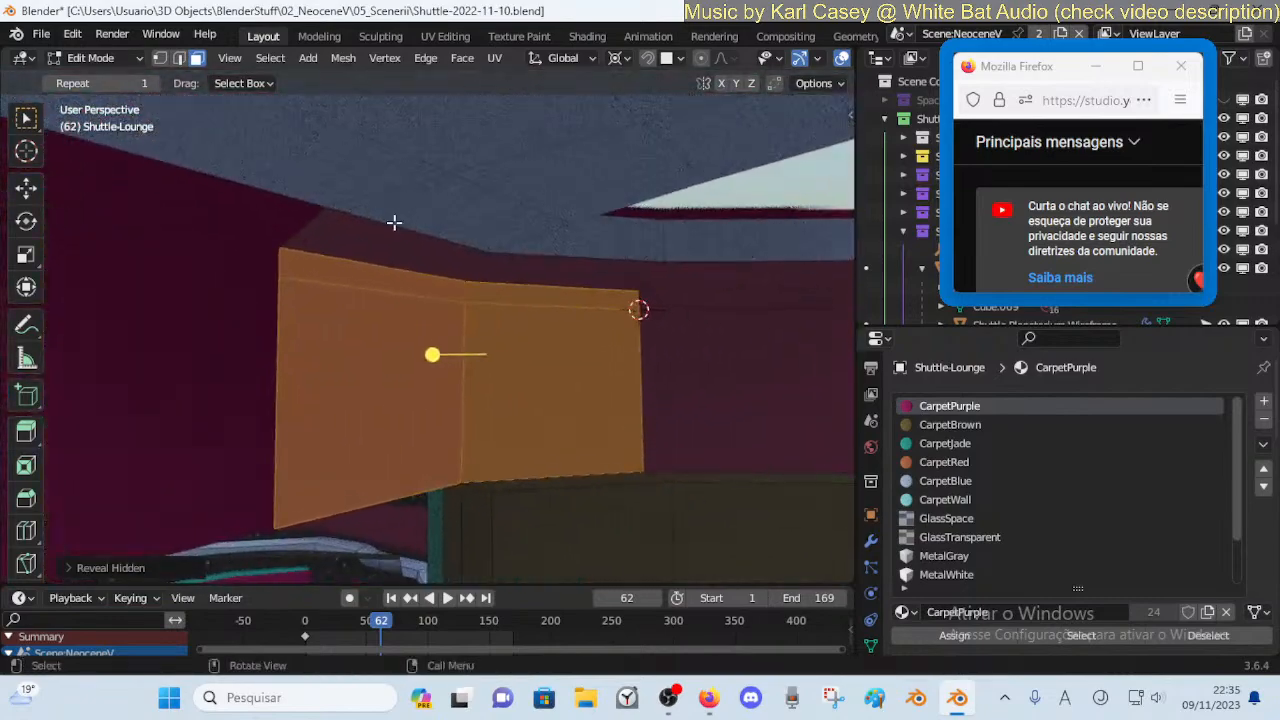
Inspect the purple and brown wall panels in Object Mode, then return to Edit Mode on Shuttle-Lounge
{"action": "key", "text": "ctrl+Tab"}
{"action": "left_click", "coordinate": [295, 231]}
{"action": "key", "text": "shift+grave"}
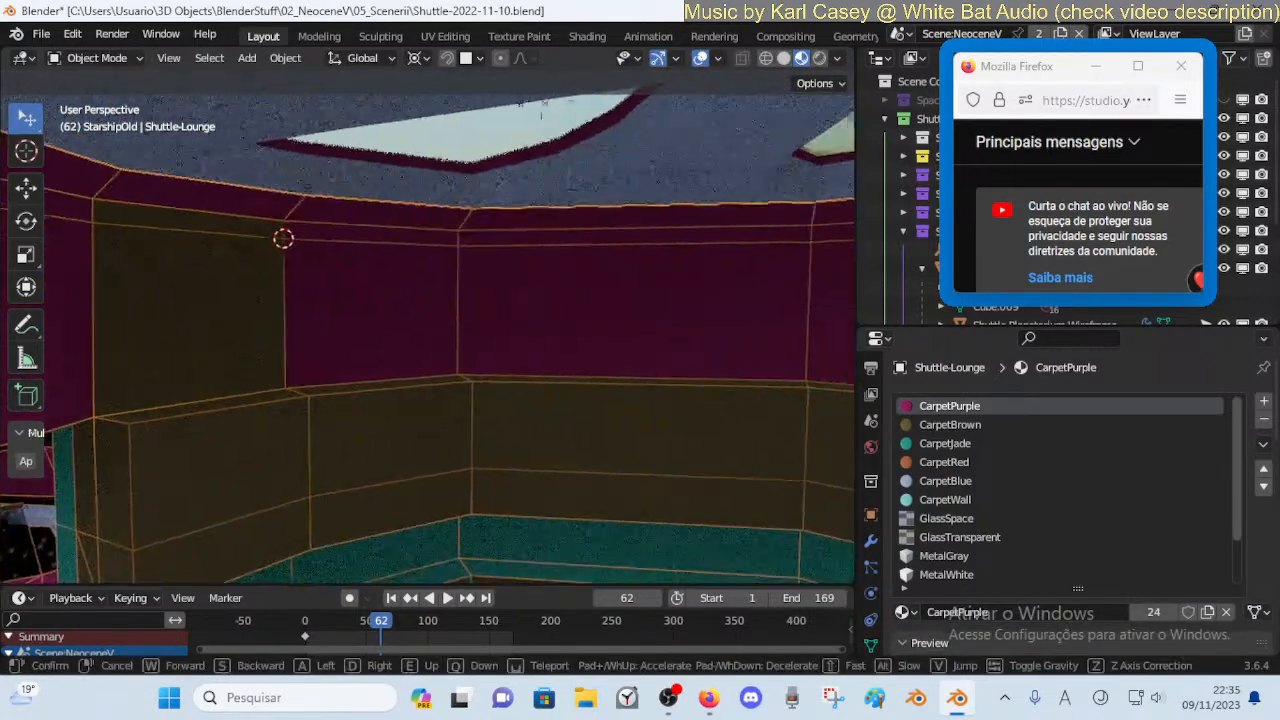
{"action": "left_click", "coordinate": [379, 282]}
{"action": "key", "text": "Tab"}
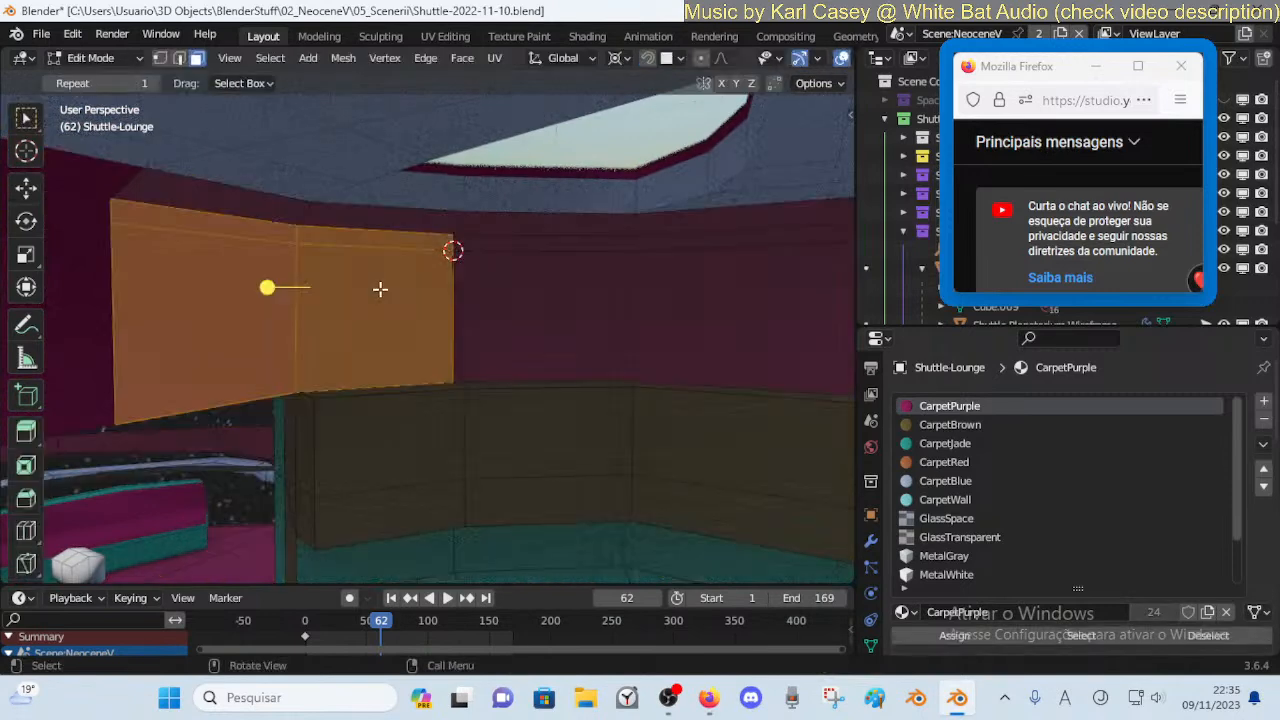
Assign the CarpetPurple material to the selected upper wall panels beside the corner and switch to Object Mode
{"action": "left_click", "coordinate": [384, 244]}
{"action": "left_click", "coordinate": [380, 289], "text": "shift"}
{"action": "left_click", "coordinate": [254, 258], "text": "shift"}
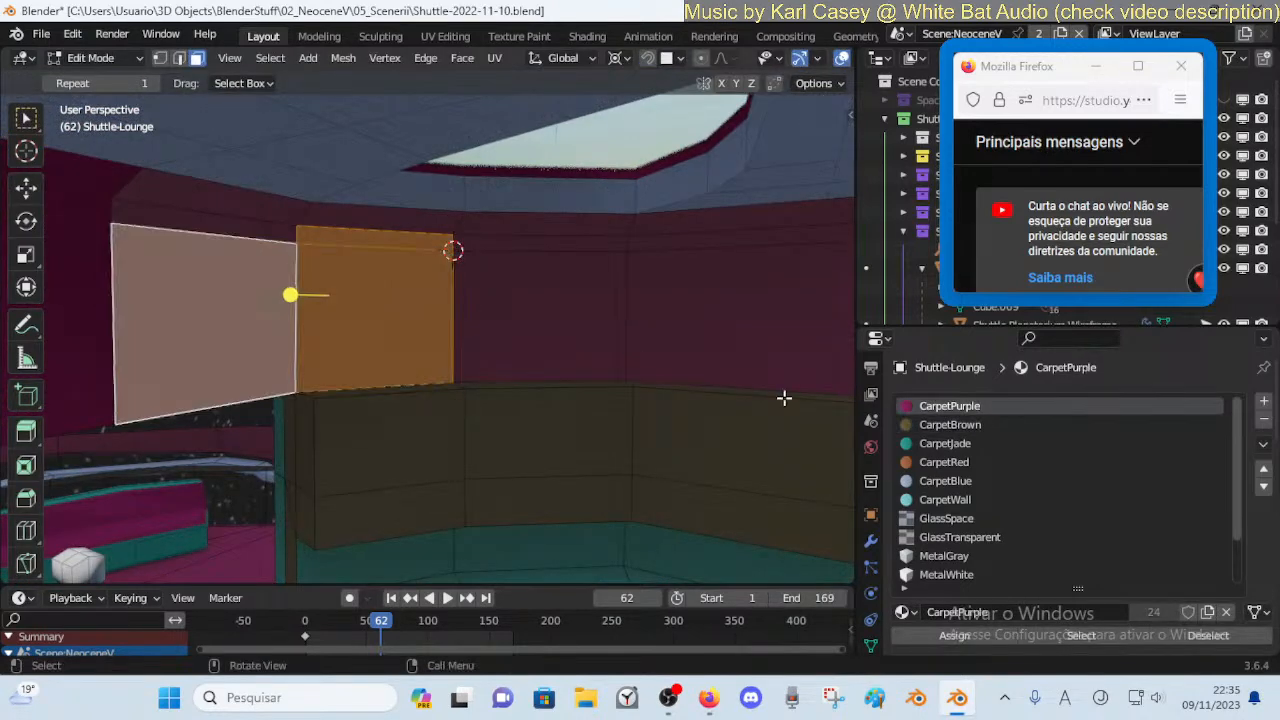
{"action": "left_click", "coordinate": [951, 637]}
{"action": "key", "text": "ctrl+Tab"}
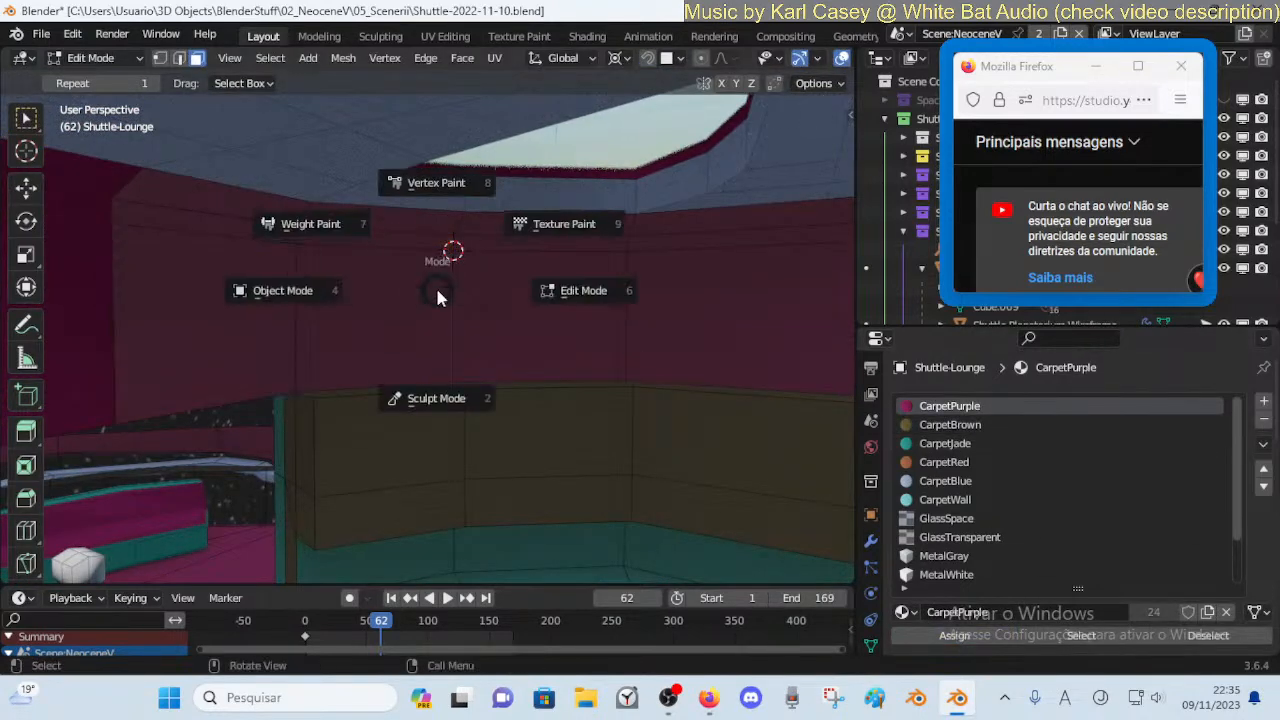
{"action": "left_click", "coordinate": [280, 289]}
Return to Edit Mode on Shuttle-Lounge and hide the purple corner panels and the slanted strip above them
{"action": "key", "text": "shift+grave"}
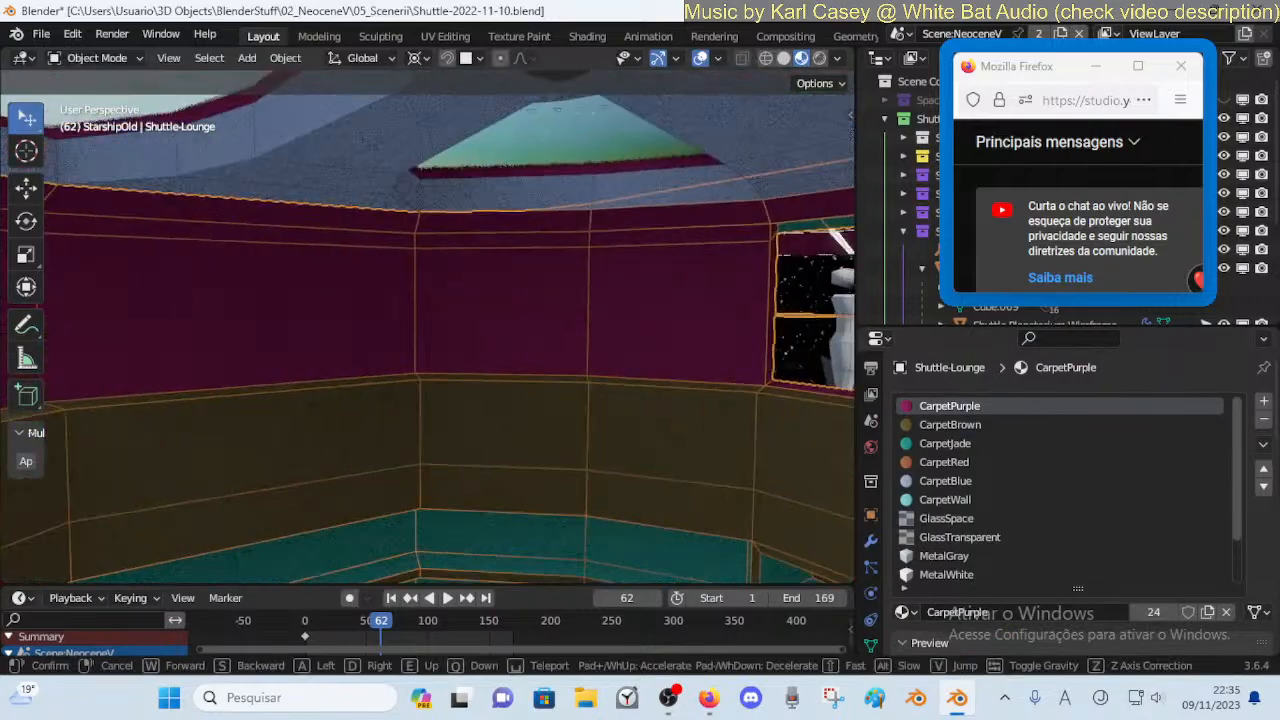
{"action": "left_click", "coordinate": [421, 308]}
{"action": "key", "text": "alt+z"}
{"action": "key", "text": "Tab"}
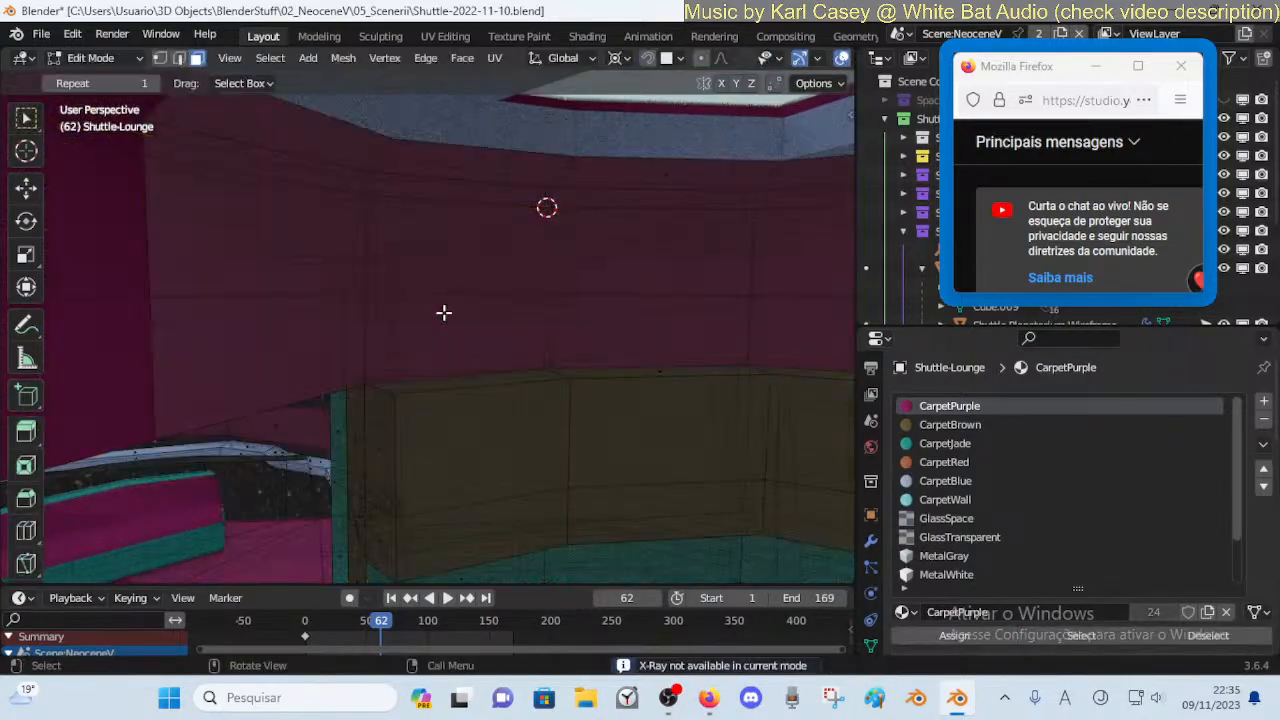
{"action": "key", "text": "shift+grave"}
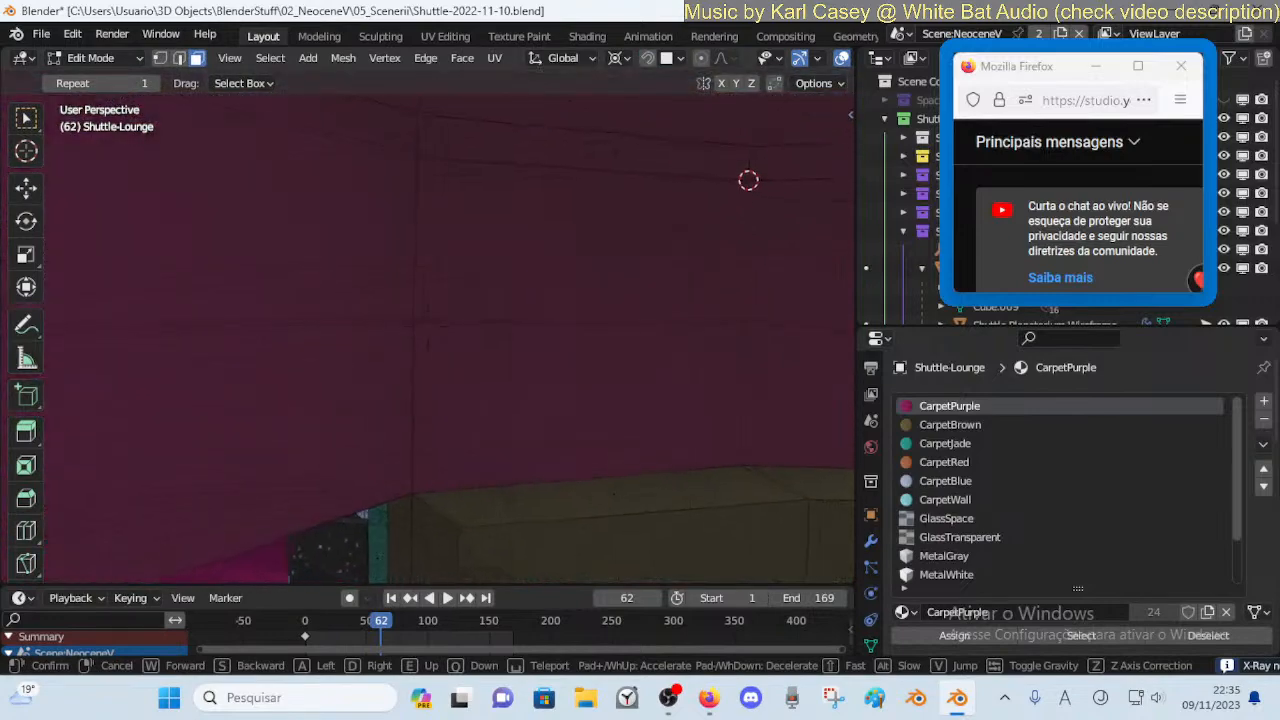
{"action": "left_click", "coordinate": [480, 297]}
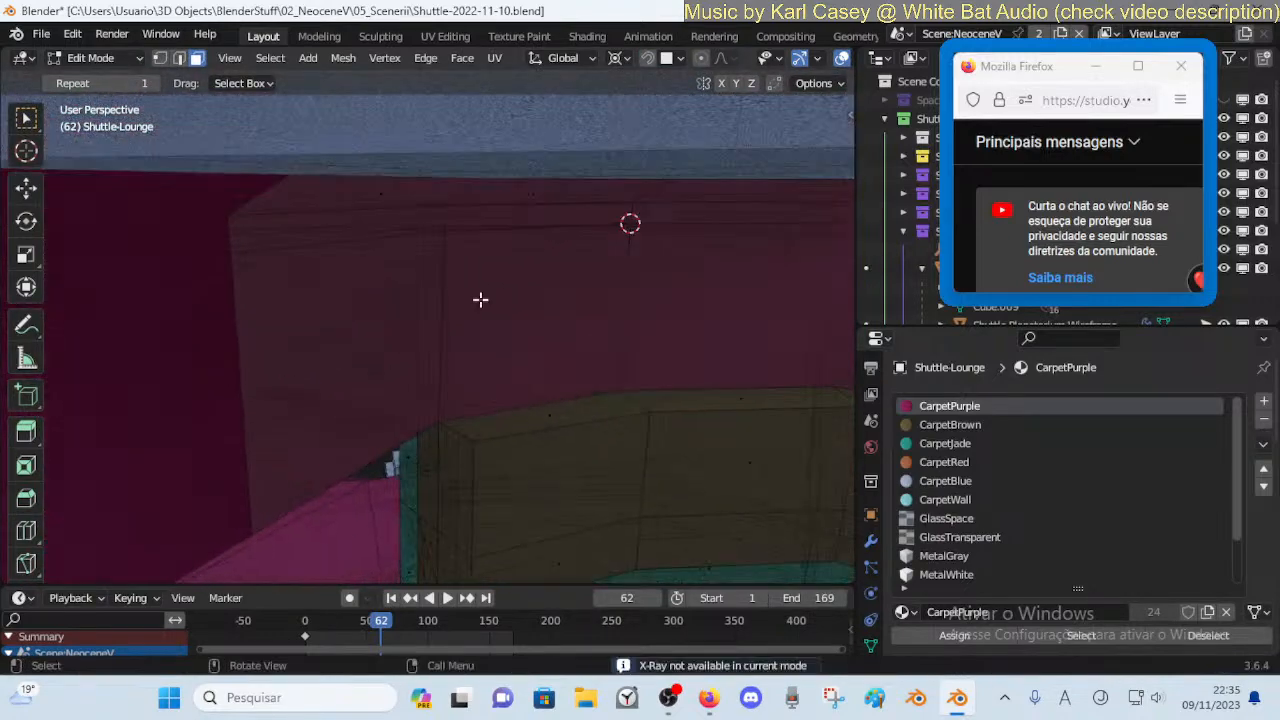
{"action": "left_click", "coordinate": [403, 297]}
{"action": "key", "text": "h"}
{"action": "left_click", "coordinate": [517, 297]}
{"action": "key", "text": "h"}
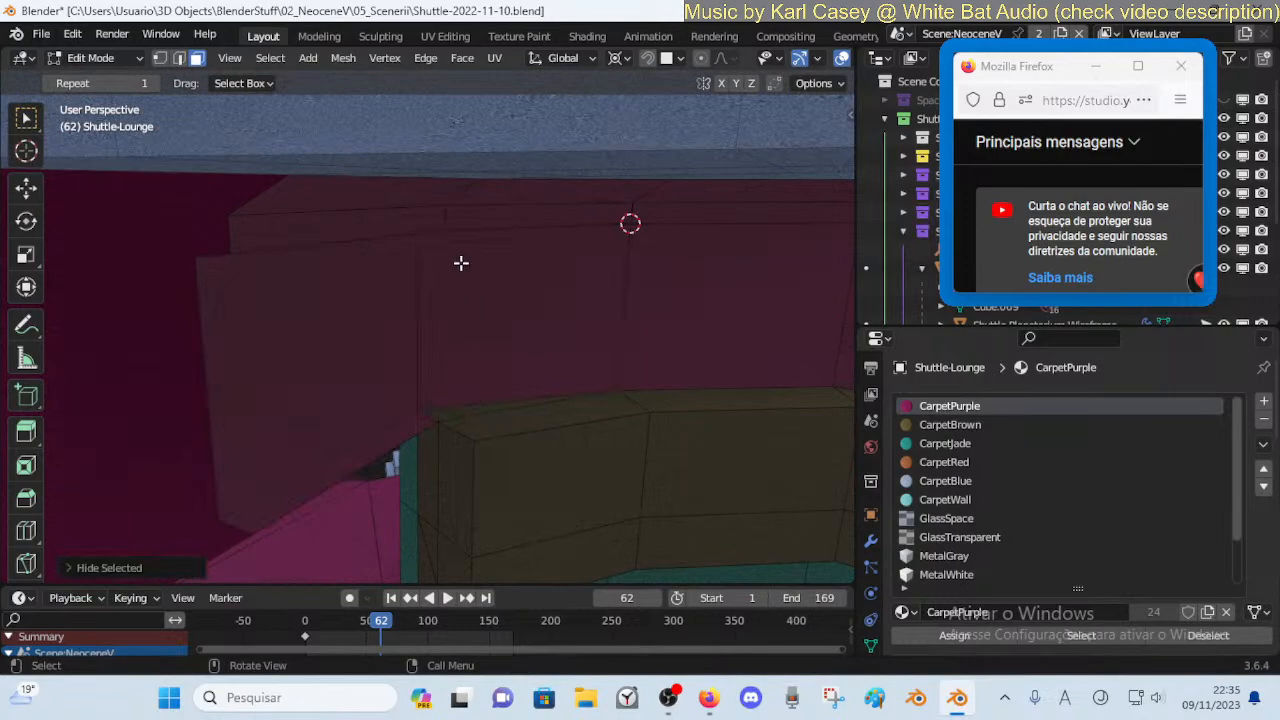
{"action": "left_click", "coordinate": [388, 228]}
{"action": "key", "text": "h"}
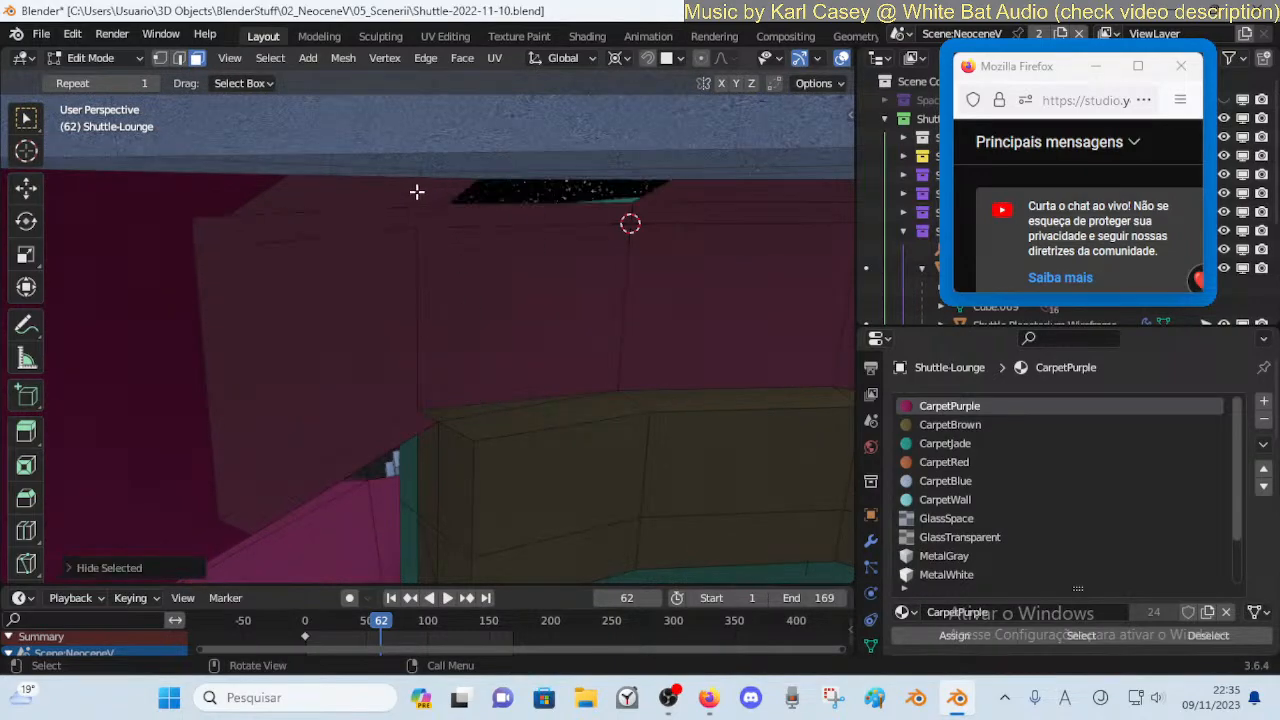
Hide the remaining slanted purple strips along the top of the lounge wall and reveal the hidden faces again
{"action": "key", "text": "shift+grave"}
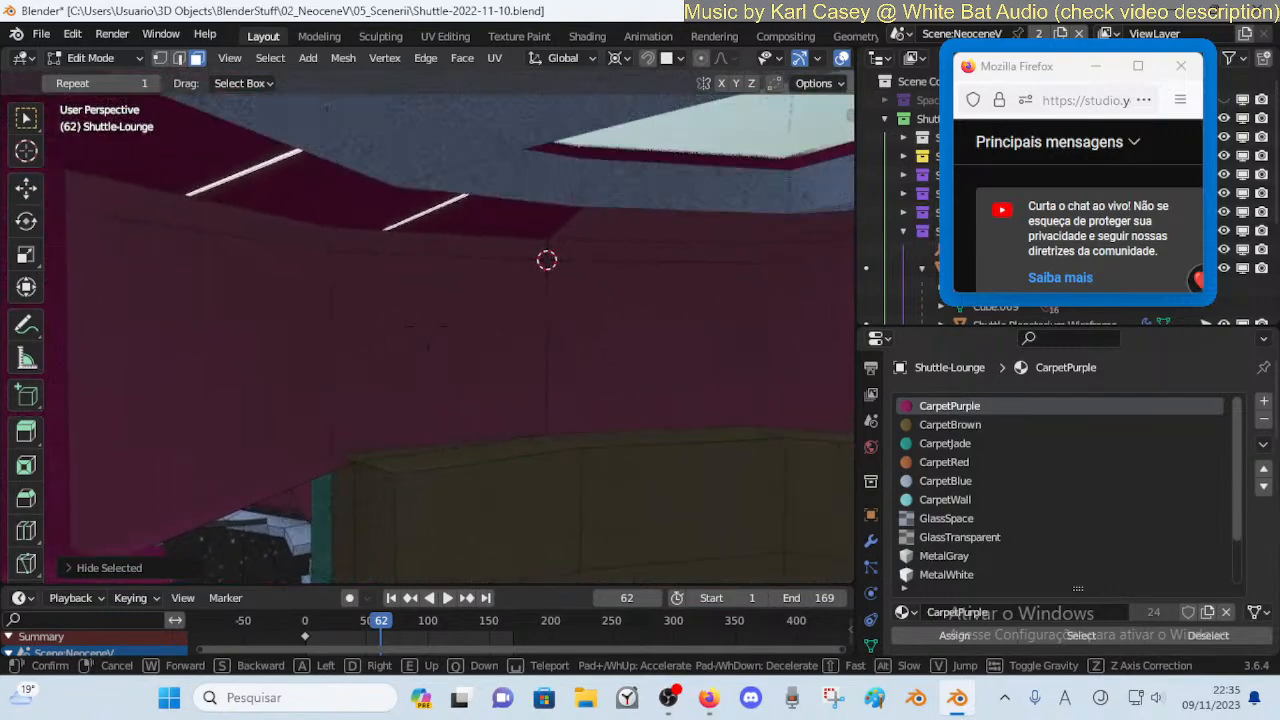
{"action": "left_click", "coordinate": [526, 226]}
{"action": "left_click", "coordinate": [729, 230]}
{"action": "key", "text": "h"}
{"action": "key", "text": "shift+grave"}
{"action": "left_click", "coordinate": [554, 243]}
{"action": "left_click", "coordinate": [523, 235]}
{"action": "key", "text": "h"}
{"action": "key", "text": "shift+grave"}
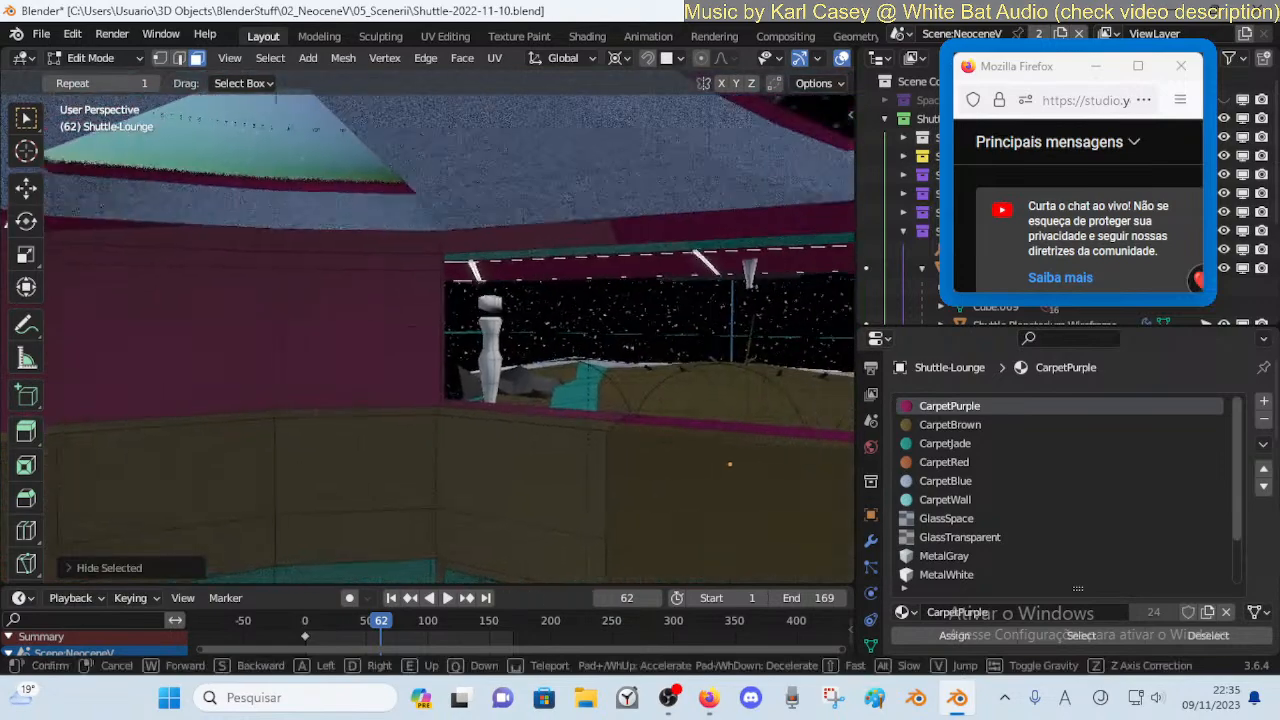
{"action": "left_click", "coordinate": [646, 231]}
{"action": "left_click", "coordinate": [646, 231]}
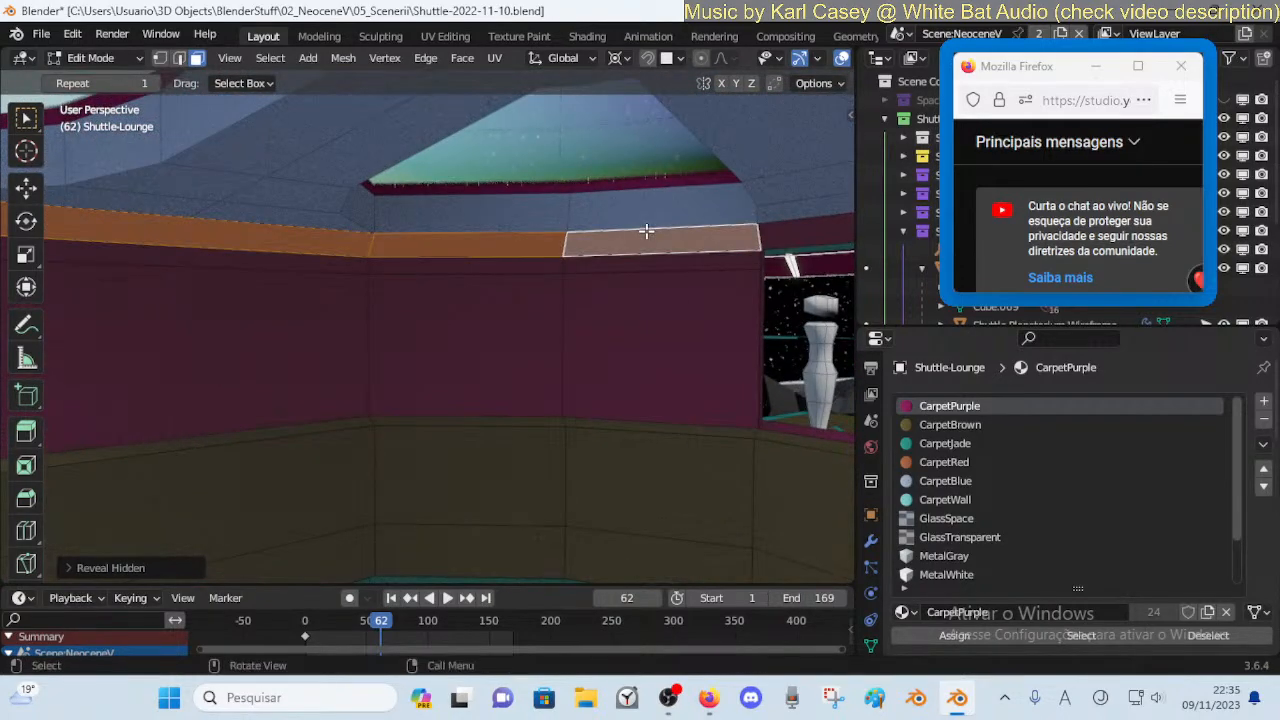
{"action": "key", "text": "h"}
Fly out to the corridor side of the lounge wall and save the Blender file
{"action": "key", "text": "shift+grave"}
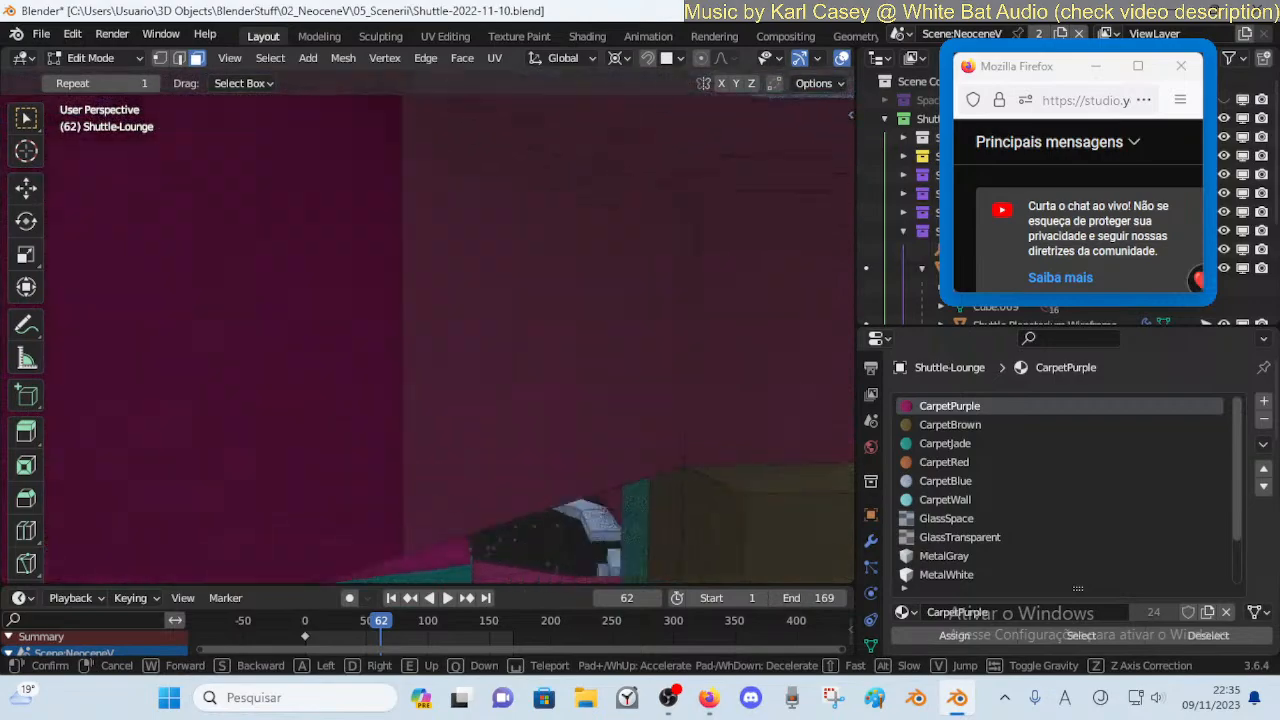
{"action": "key", "text": "w"}
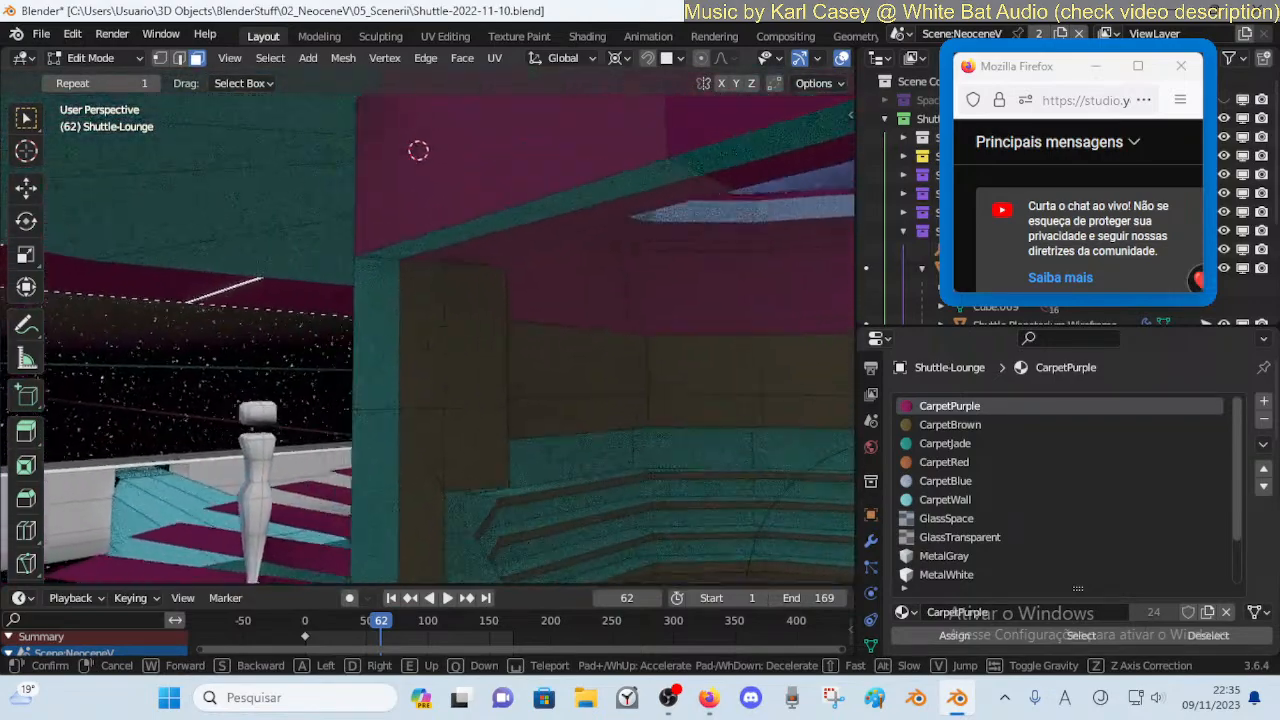
{"action": "left_click", "coordinate": [646, 231]}
{"action": "key", "text": "ctrl+s"}
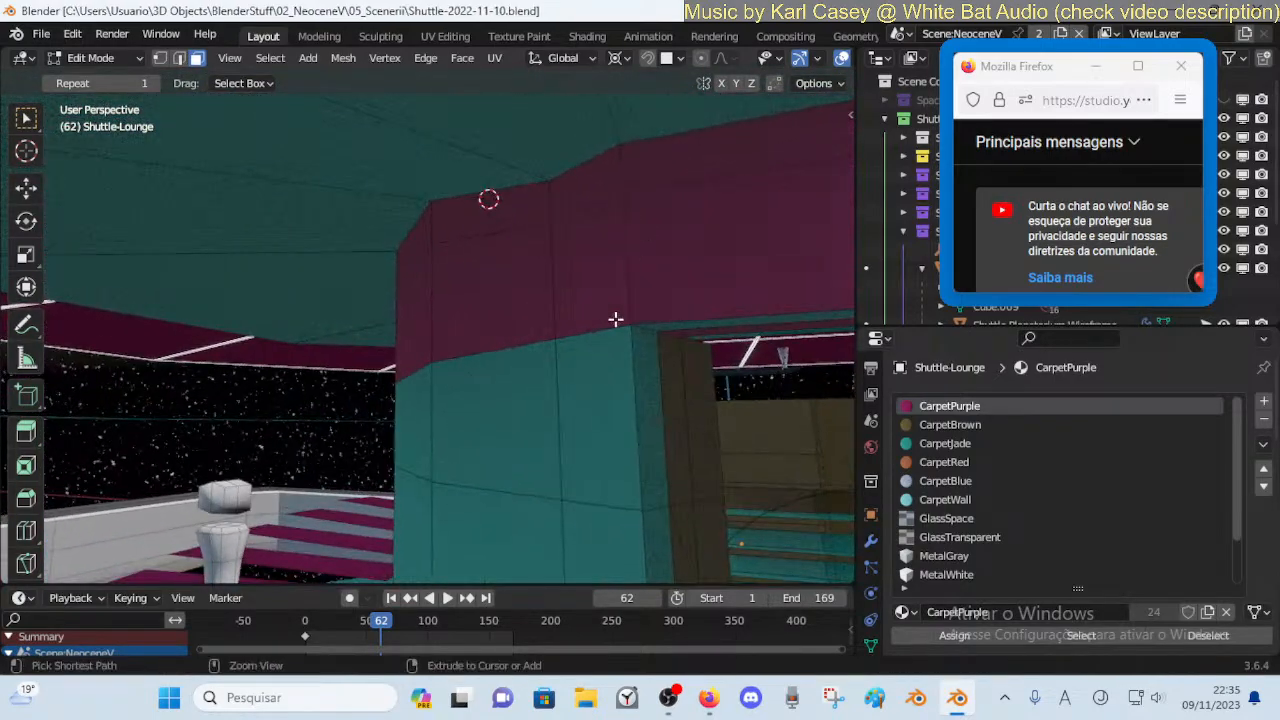
Examine the walkway and the purple-framed lounge opening from the corridor side
{"action": "key", "text": "shift+grave"}
{"action": "key", "text": "w"}
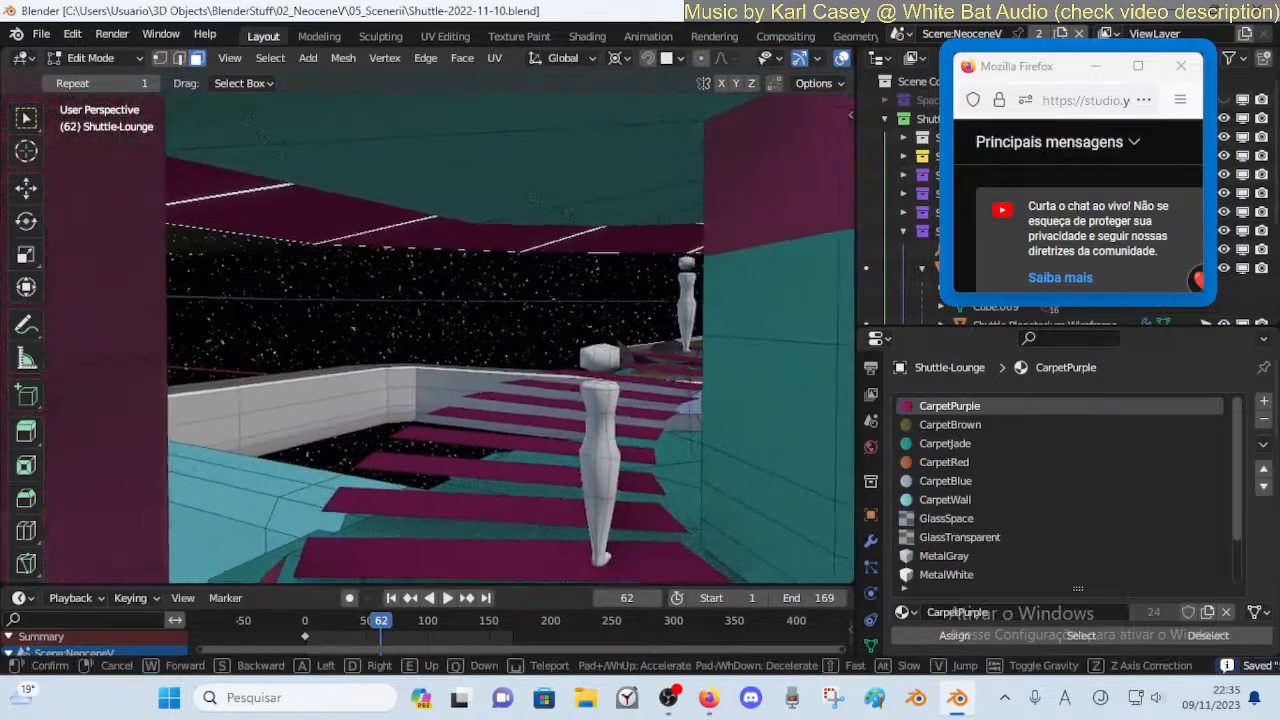
{"action": "key", "text": "w"}
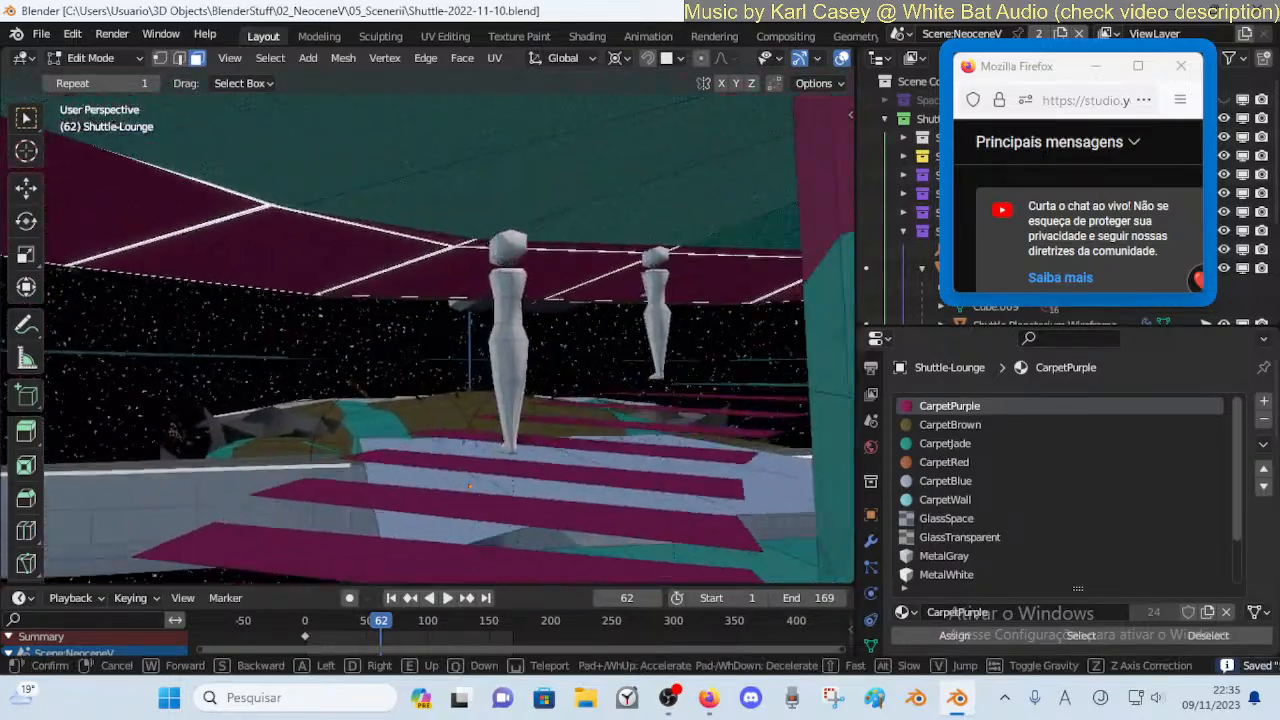
{"action": "key", "text": "s"}
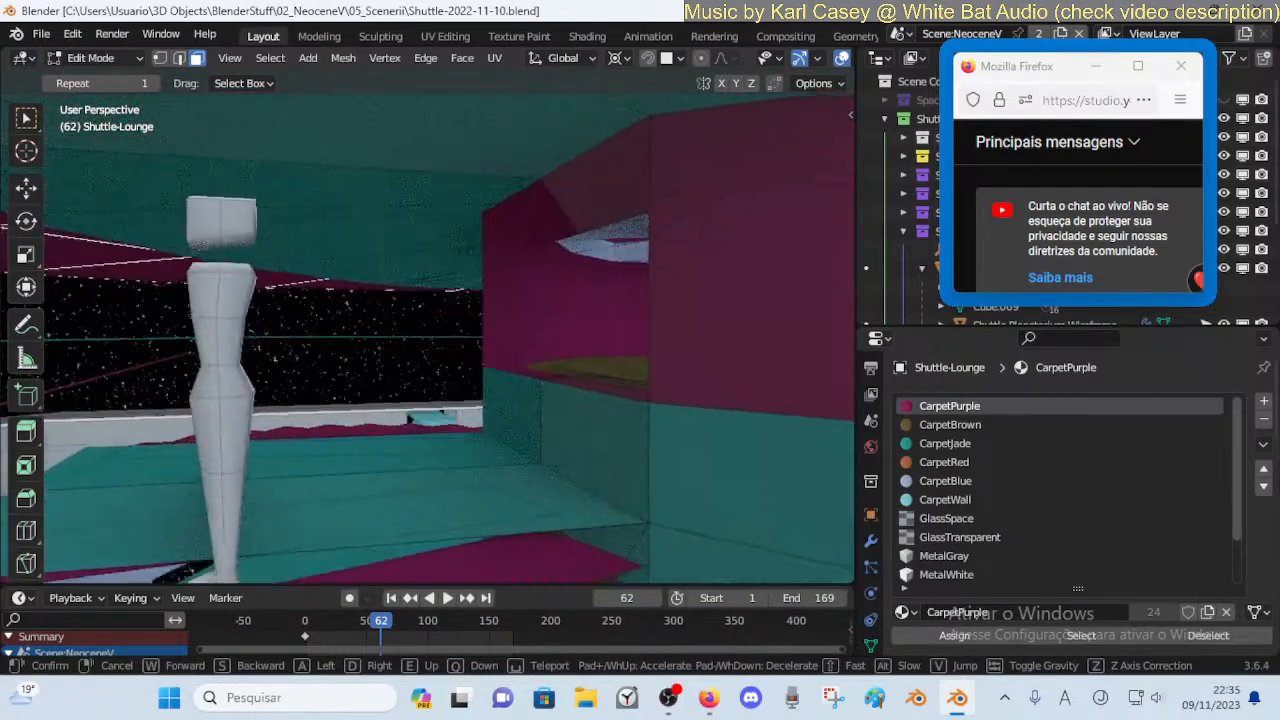
{"action": "key", "text": "w"}
{"action": "key", "text": "s"}
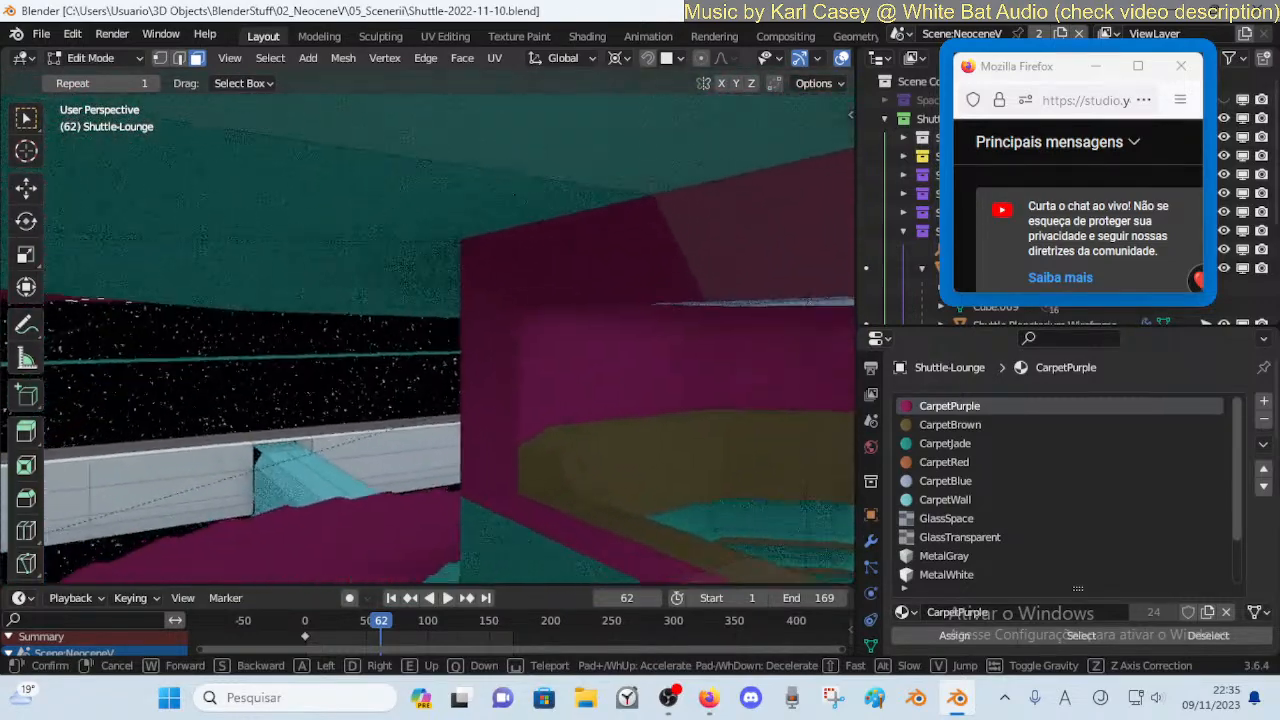
{"action": "key", "text": "s"}
{"action": "key", "text": "d"}
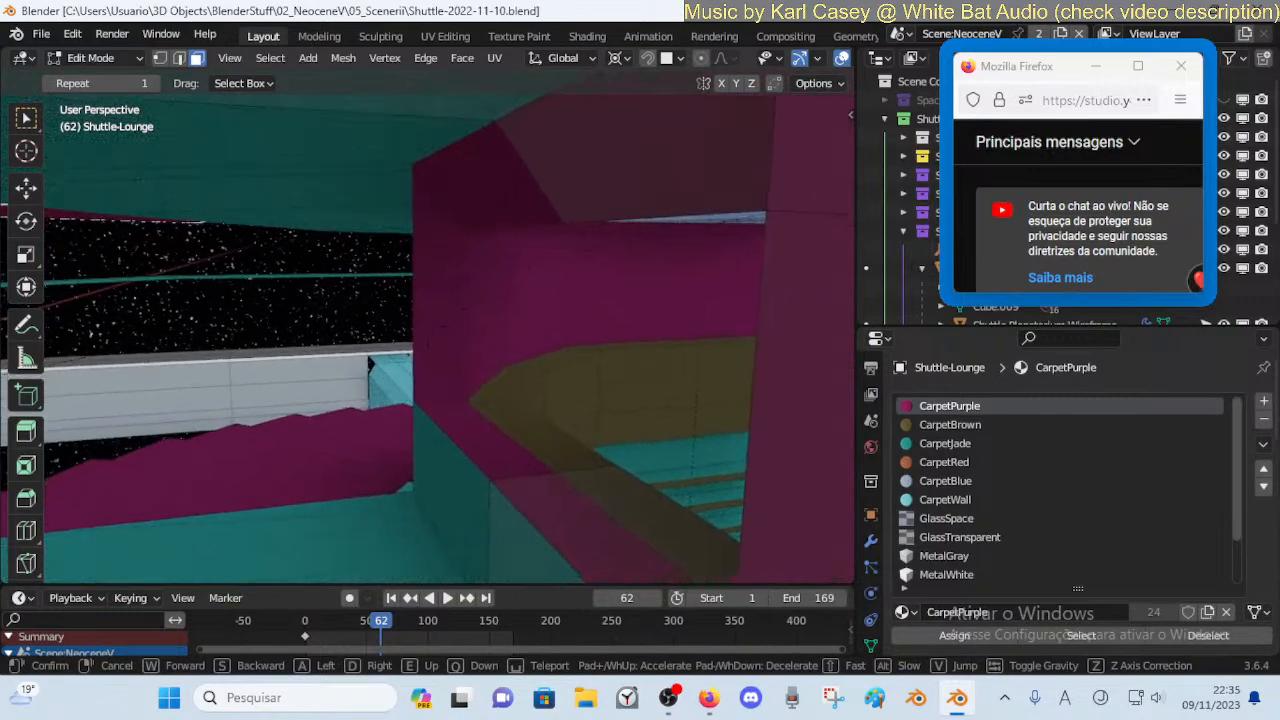
{"action": "key", "text": "w"}
{"action": "left_click", "coordinate": [673, 392]}
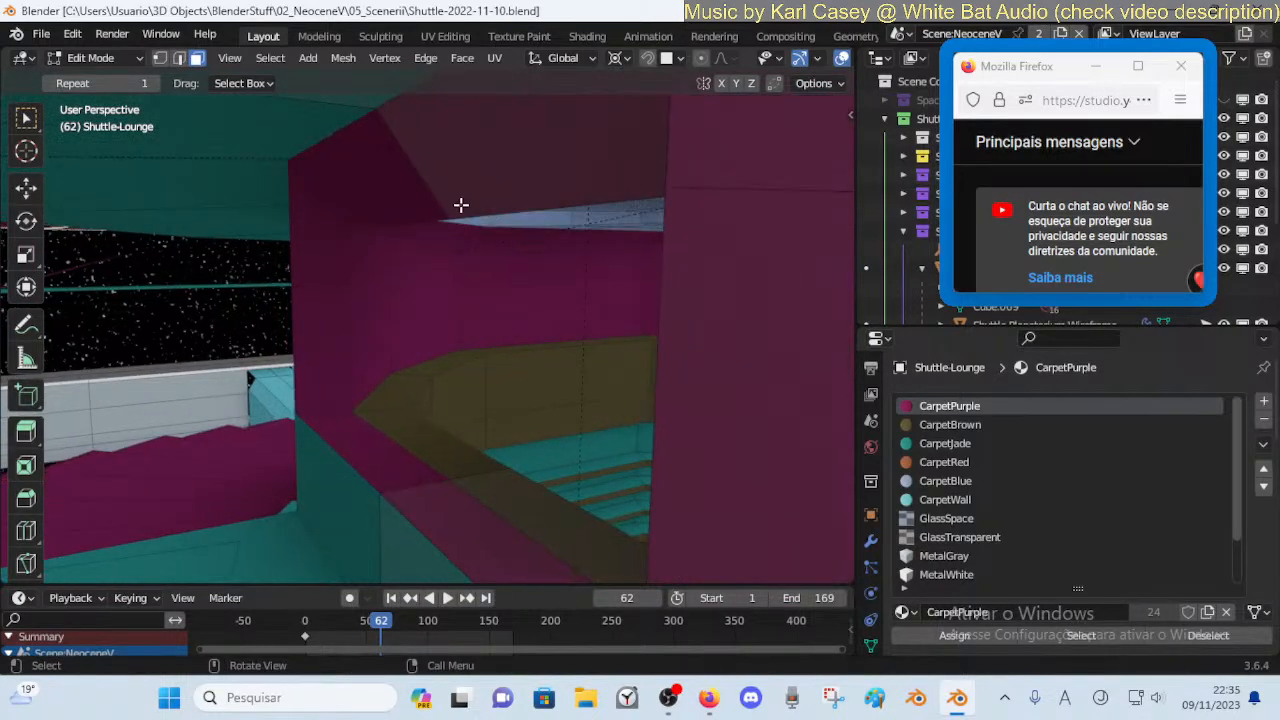
Inspect the opening's upper corner and its triangular purple face in both Object Mode and Edit Mode
{"action": "key", "text": "Tab"}
{"action": "key", "text": "shift+grave"}
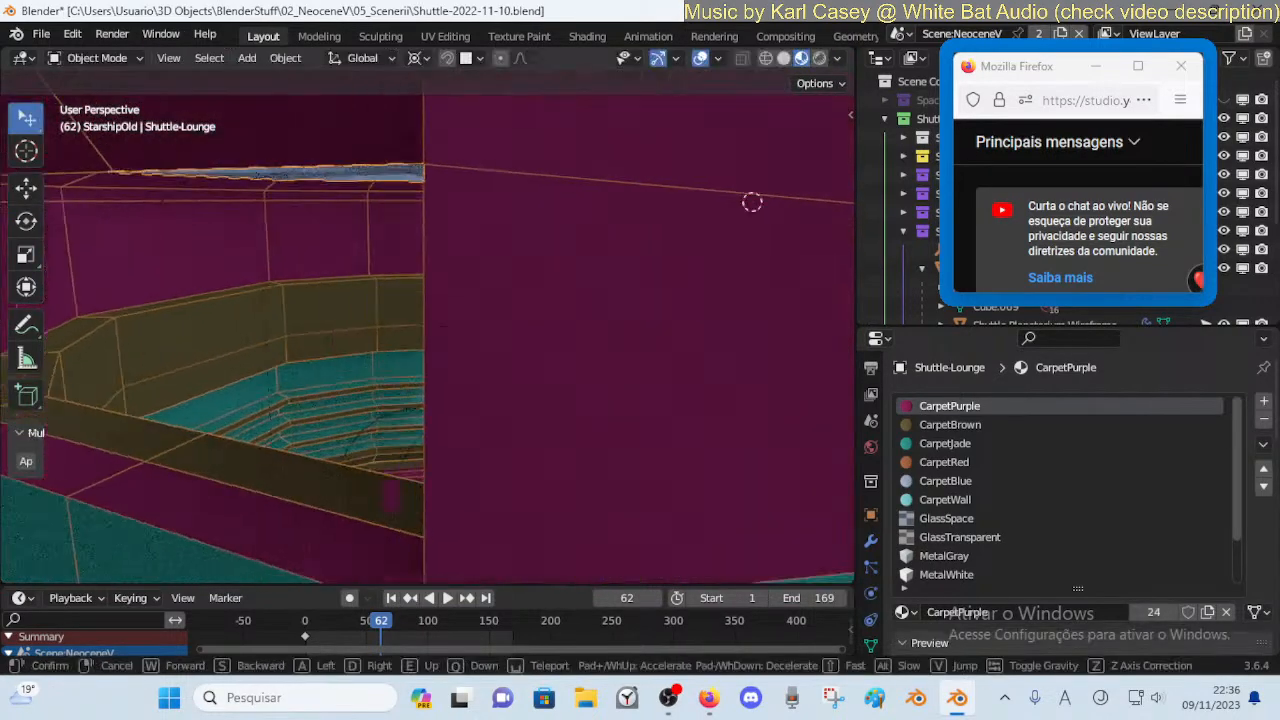
{"action": "key", "text": "s"}
{"action": "left_click", "coordinate": [450, 197]}
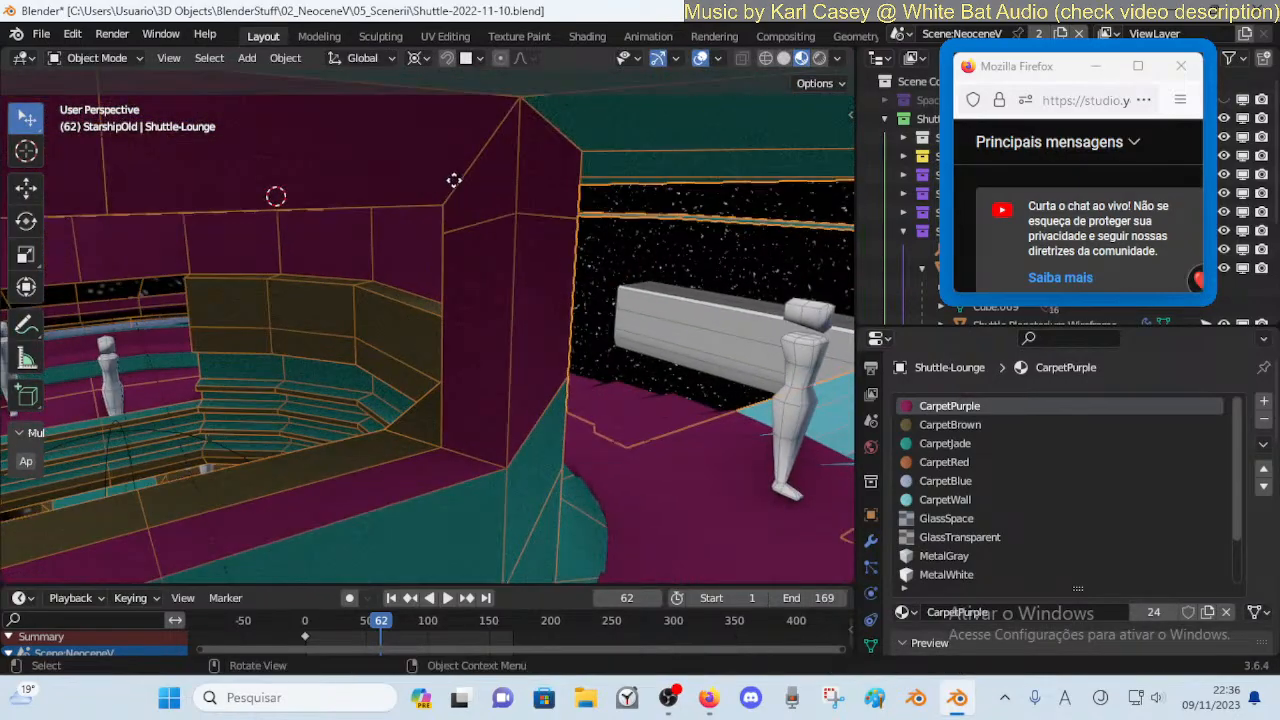
{"action": "key", "text": "Tab"}
{"action": "key", "text": "shift+grave"}
{"action": "key", "text": "w"}
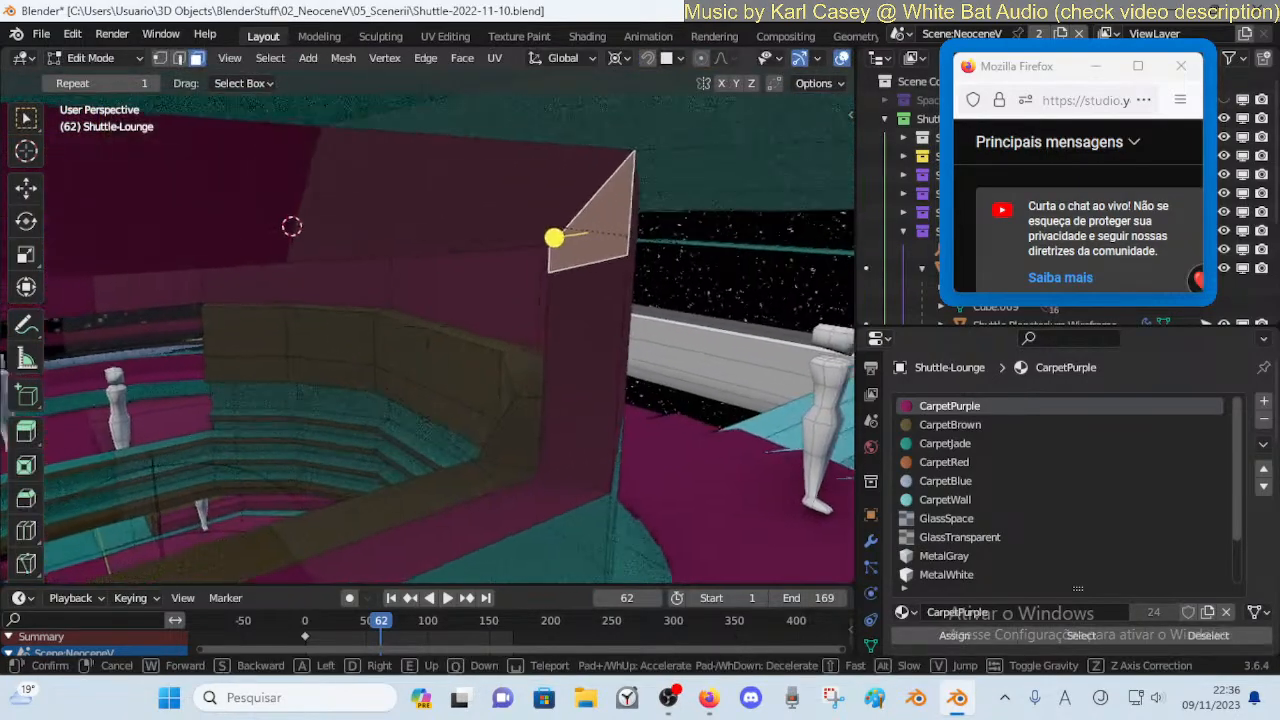
{"action": "key", "text": "w"}
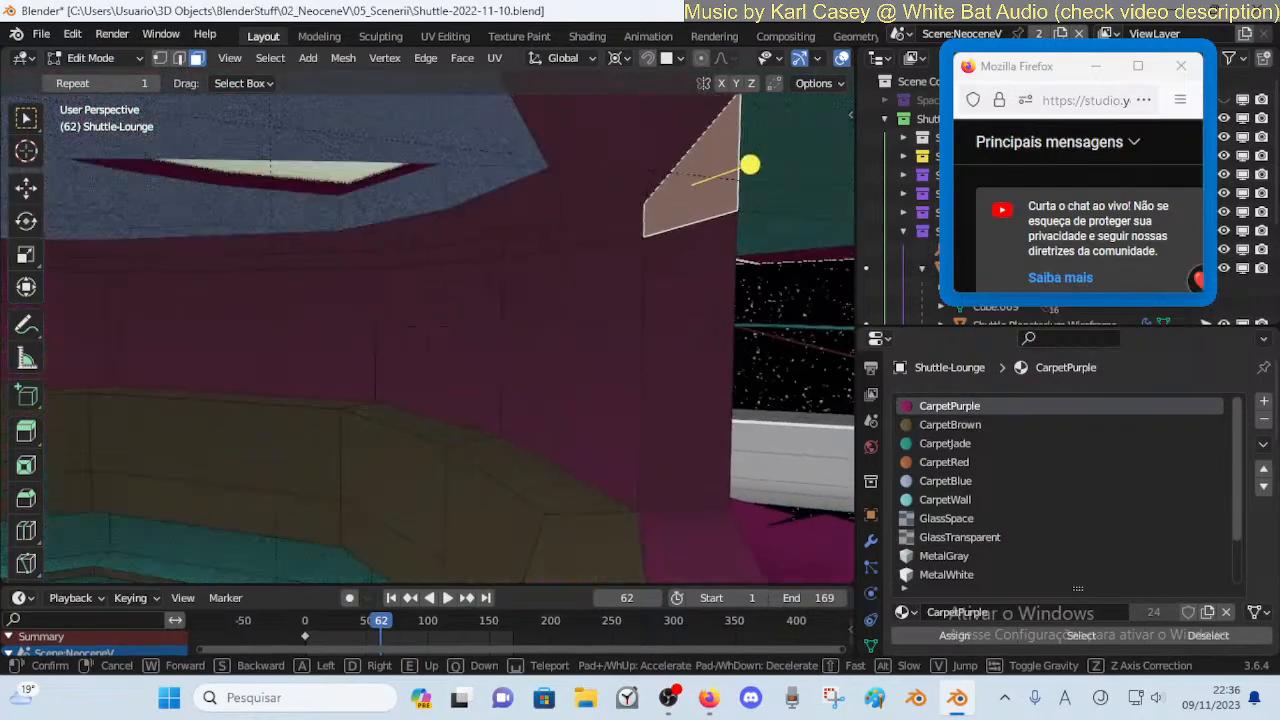
{"action": "left_click", "coordinate": [477, 335]}
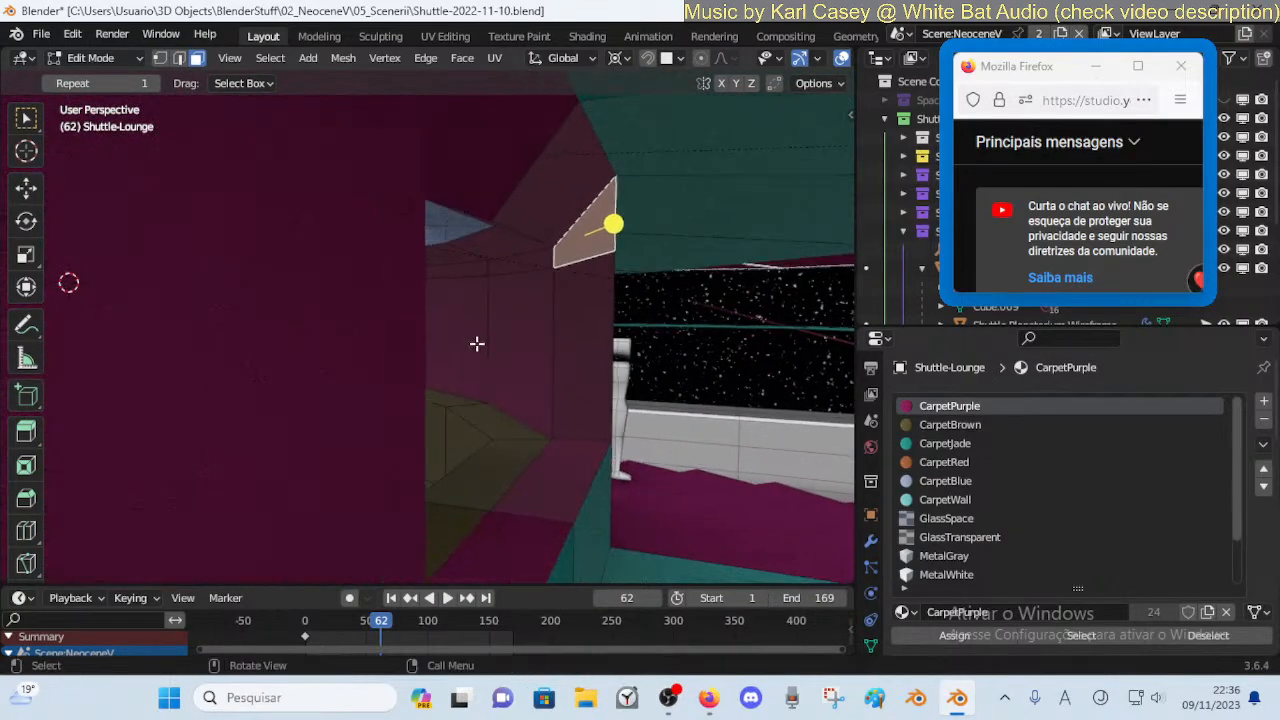
Add one centred loop cut through the purple faces framing the end of the lounge opening
{"action": "key", "text": "shift+grave"}
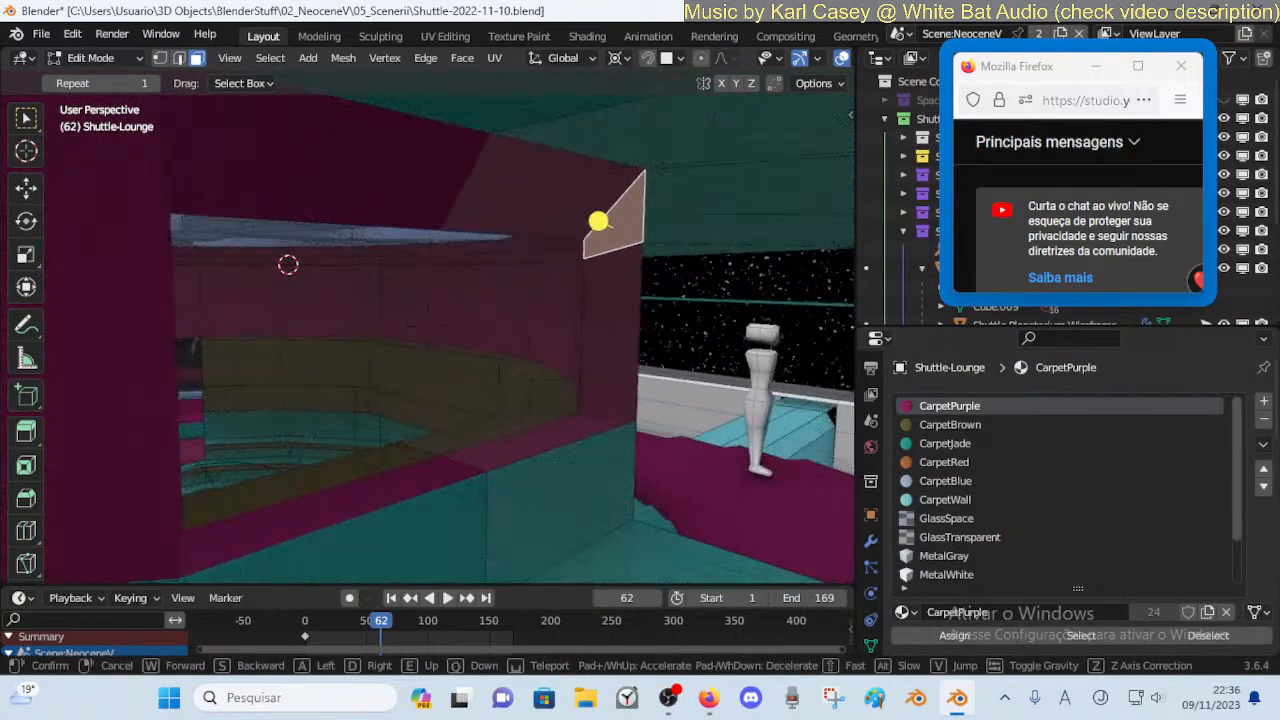
{"action": "left_click", "coordinate": [583, 181]}
{"action": "left_click", "coordinate": [584, 133]}
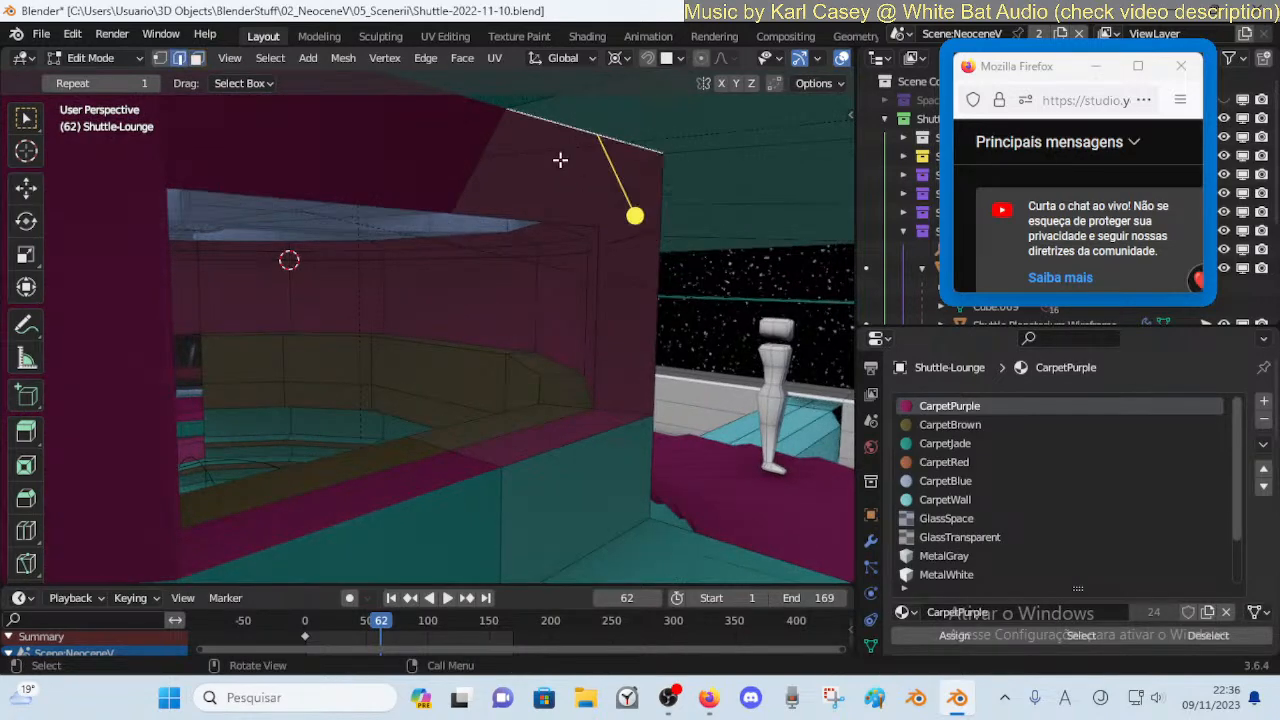
{"action": "key", "text": "ctrl+r"}
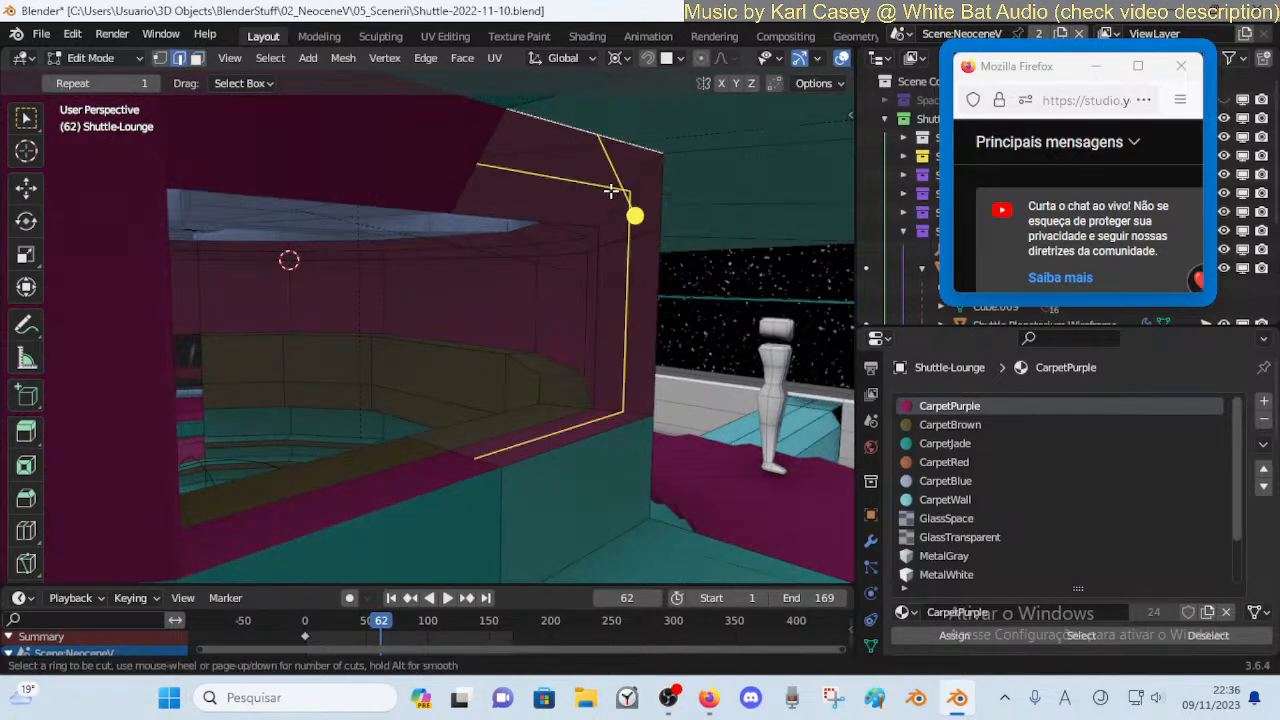
{"action": "left_click", "coordinate": [610, 191]}
{"action": "right_click", "coordinate": [612, 191]}
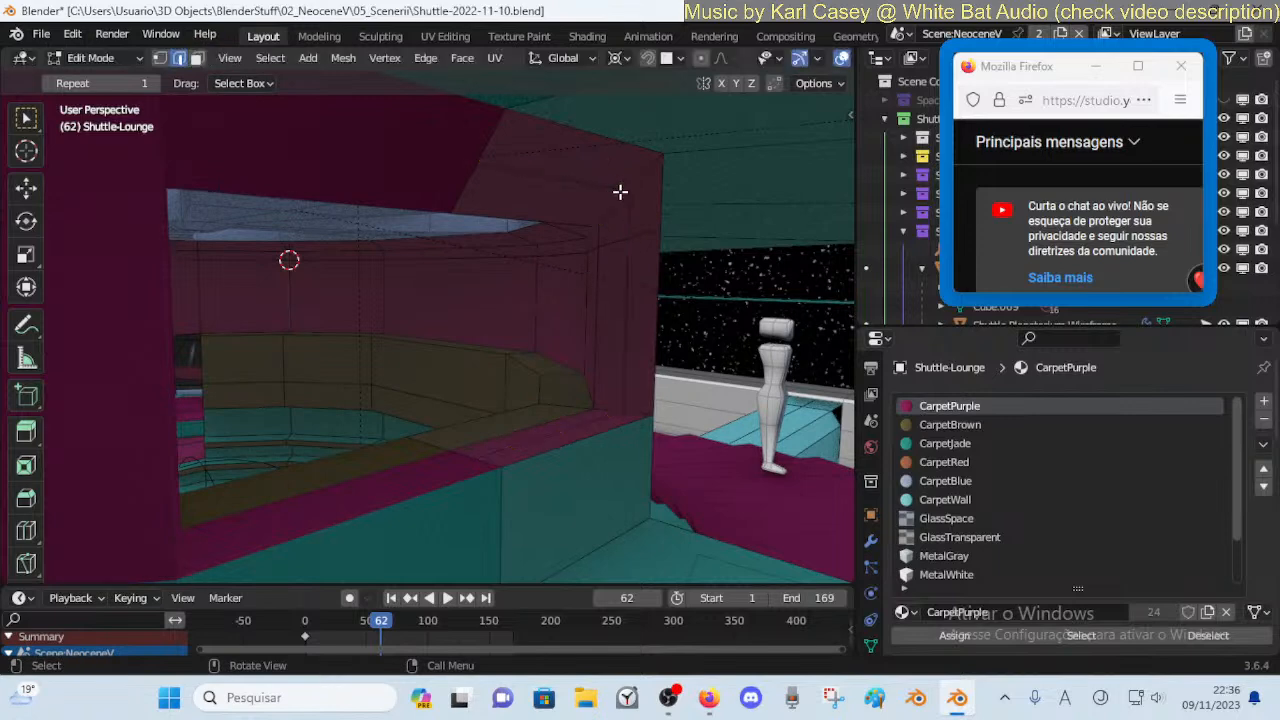
Lower the new loop's upper edge above the opening by about 0.09 m along Z and check it in Object Mode
{"action": "left_click", "coordinate": [603, 187]}
{"action": "key", "text": "g"}
{"action": "key", "text": "z"}
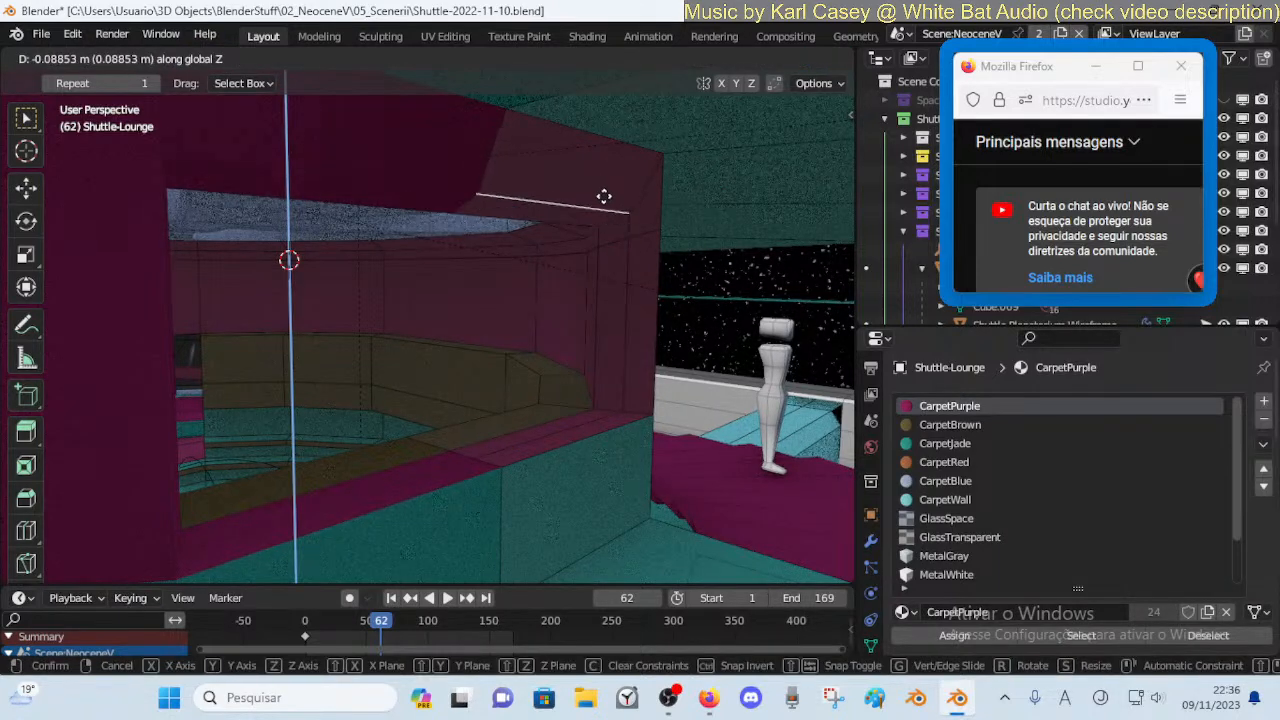
{"action": "left_click", "coordinate": [604, 196]}
{"action": "key", "text": "Tab"}
{"action": "key", "text": "shift+grave"}
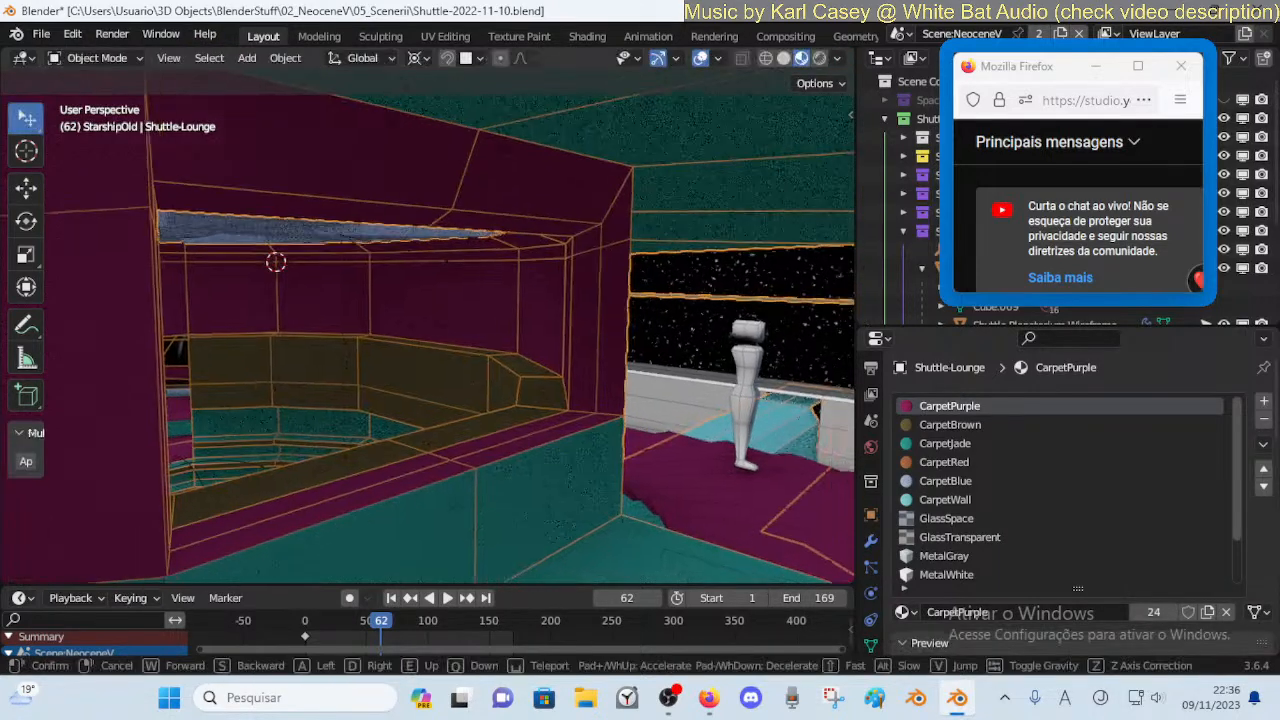
{"action": "key", "text": "s"}
{"action": "left_click", "coordinate": [637, 231]}
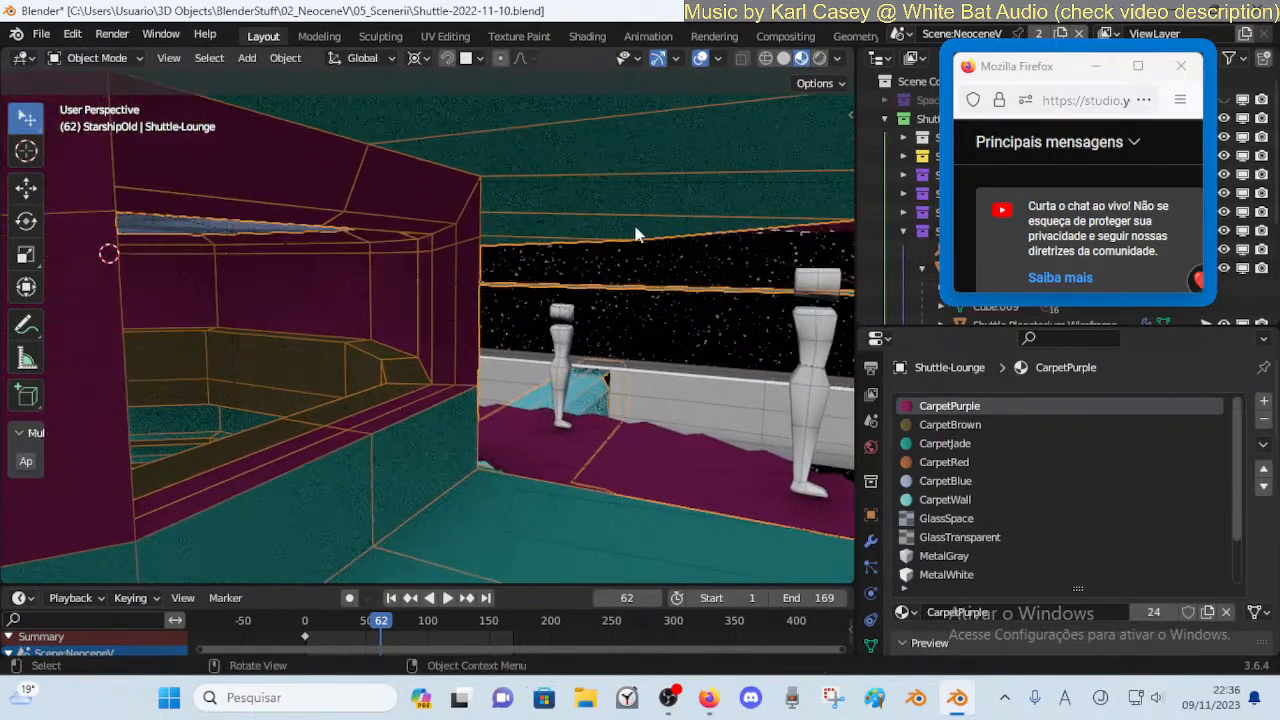
Raise the ceiling face above the purple wall opening of Shuttle-Lounge straight up along Z
{"action": "key", "text": "Tab"}
{"action": "key", "text": "3"}
{"action": "left_click", "coordinate": [419, 220]}
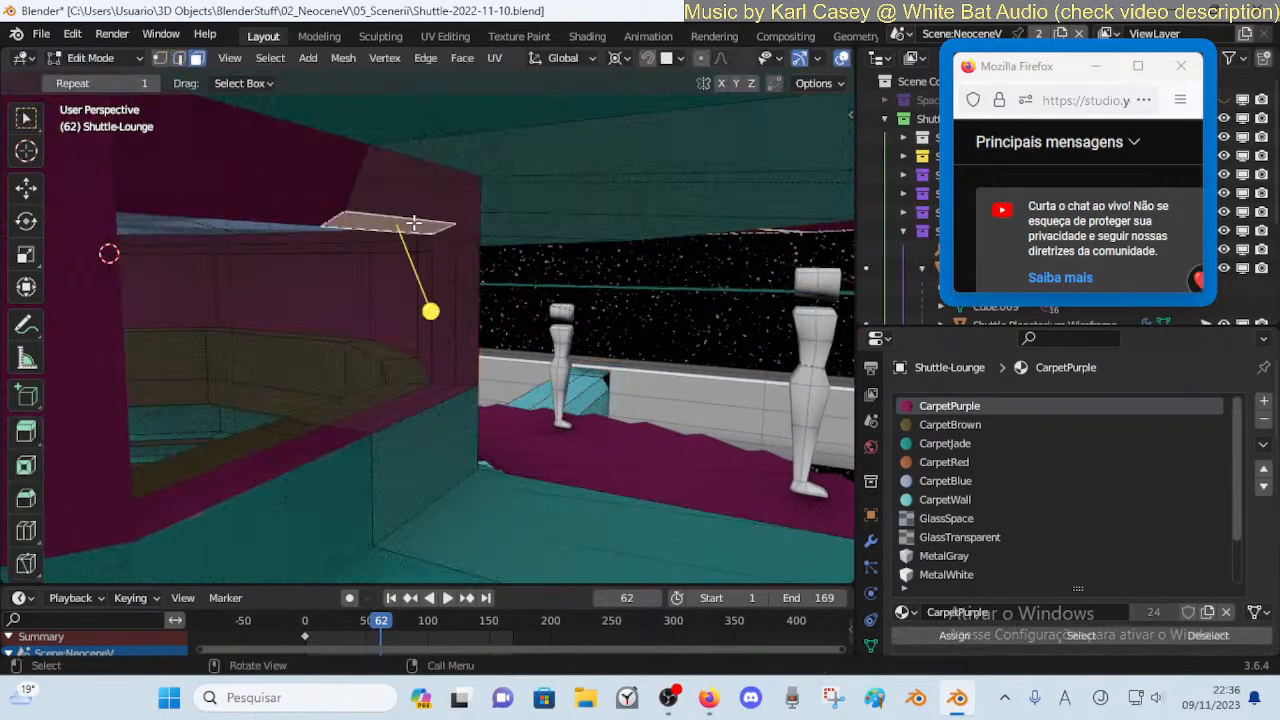
{"action": "key", "text": "g"}
{"action": "key", "text": "z"}
{"action": "right_click", "coordinate": [422, 203]}
{"action": "middle_click_drag", "start_coordinate": [422, 218], "coordinate": [489, 213]}
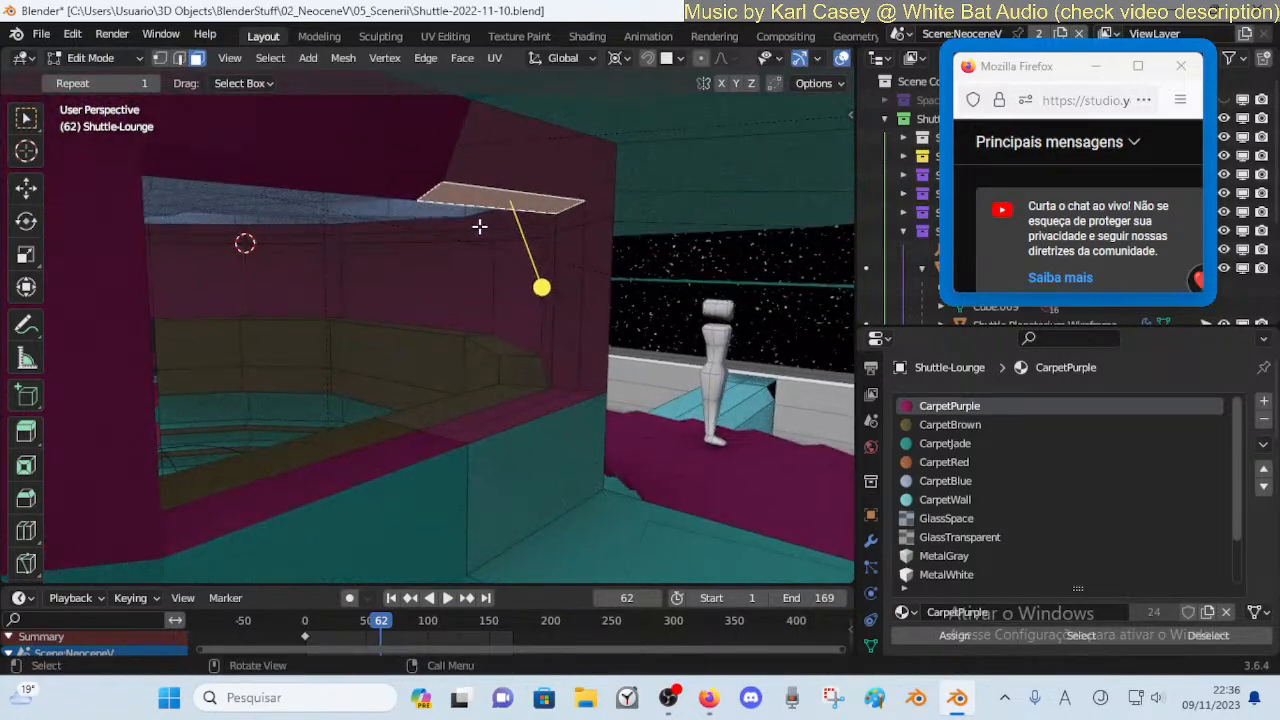
{"action": "key", "text": "g"}
{"action": "key", "text": "z"}
{"action": "left_click", "coordinate": [490, 212]}
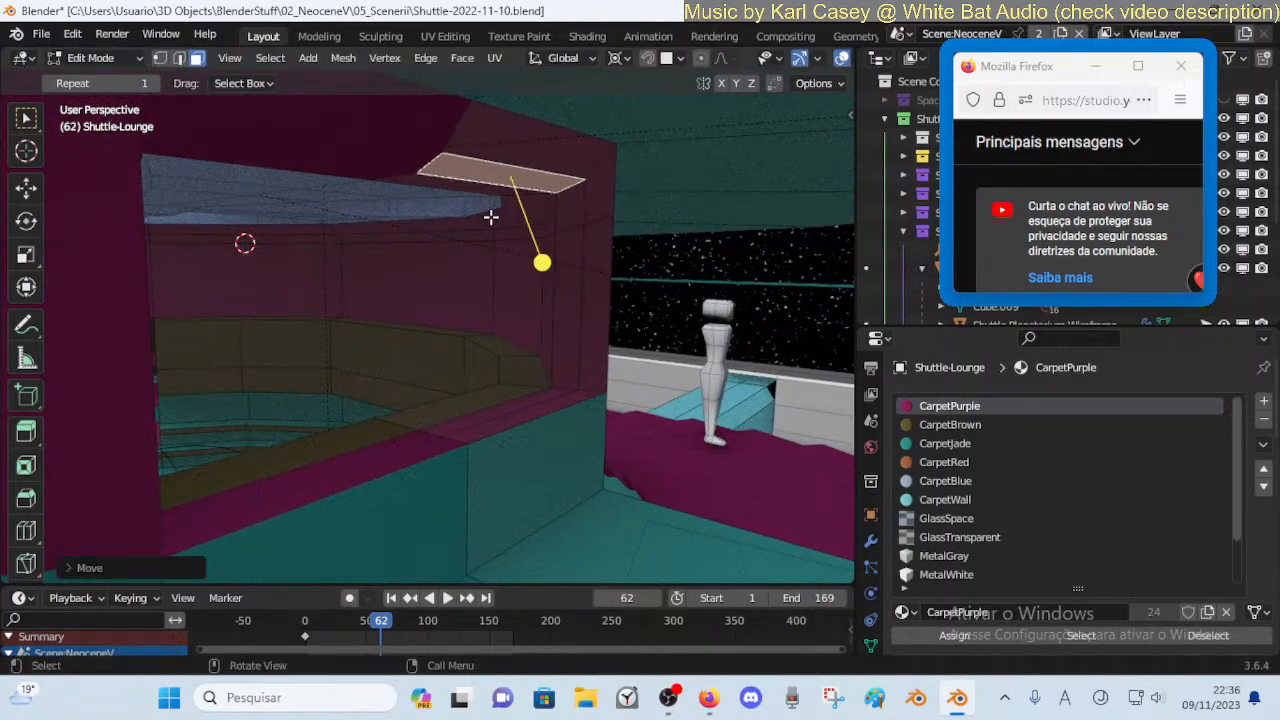
Examine the raised opening and the surrounding lounge walkway in Walk Navigation from Object Mode, and save the file
{"action": "key", "text": "Tab"}
{"action": "key", "text": "shift+grave"}
{"action": "key", "text": "w"}
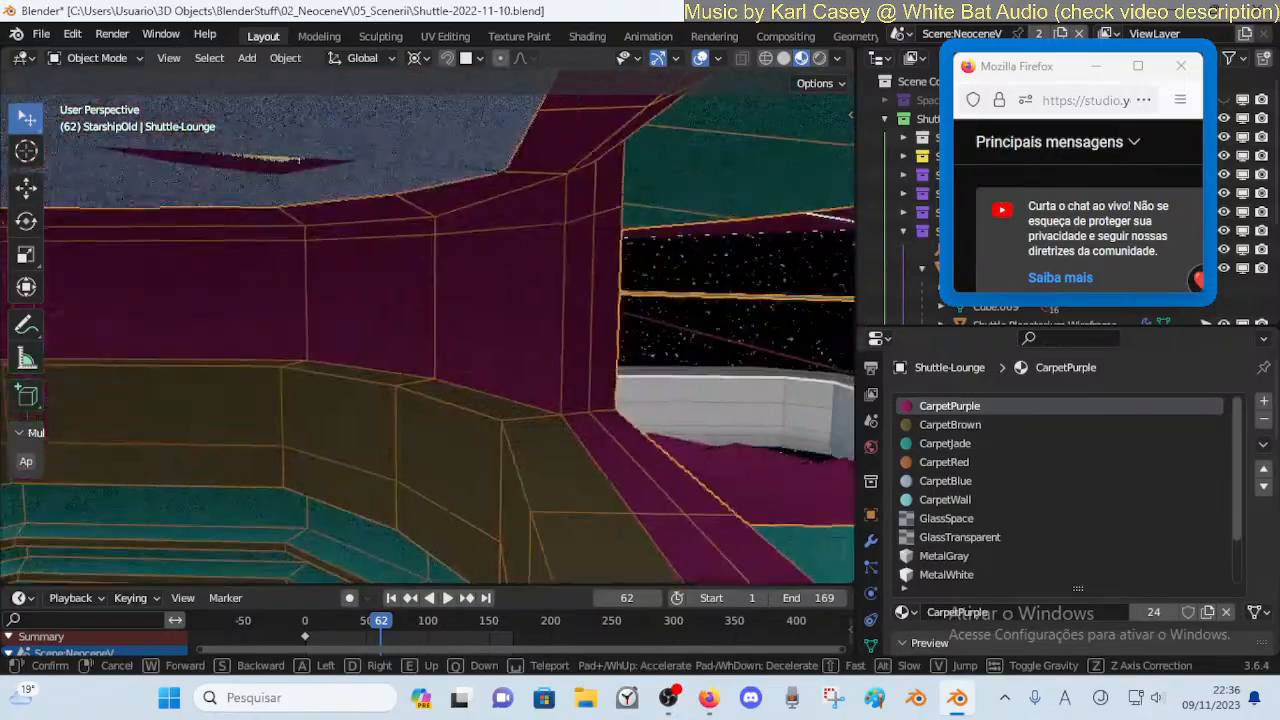
{"action": "key", "text": "a"}
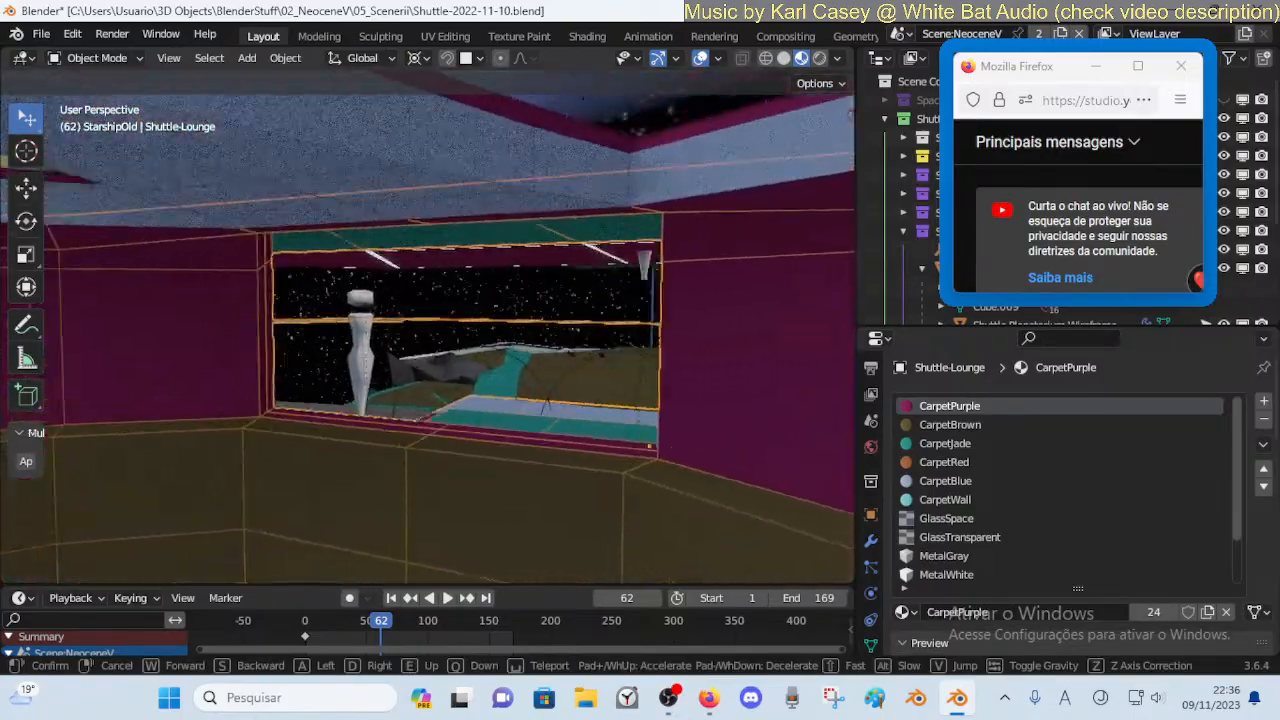
{"action": "key", "text": "q"}
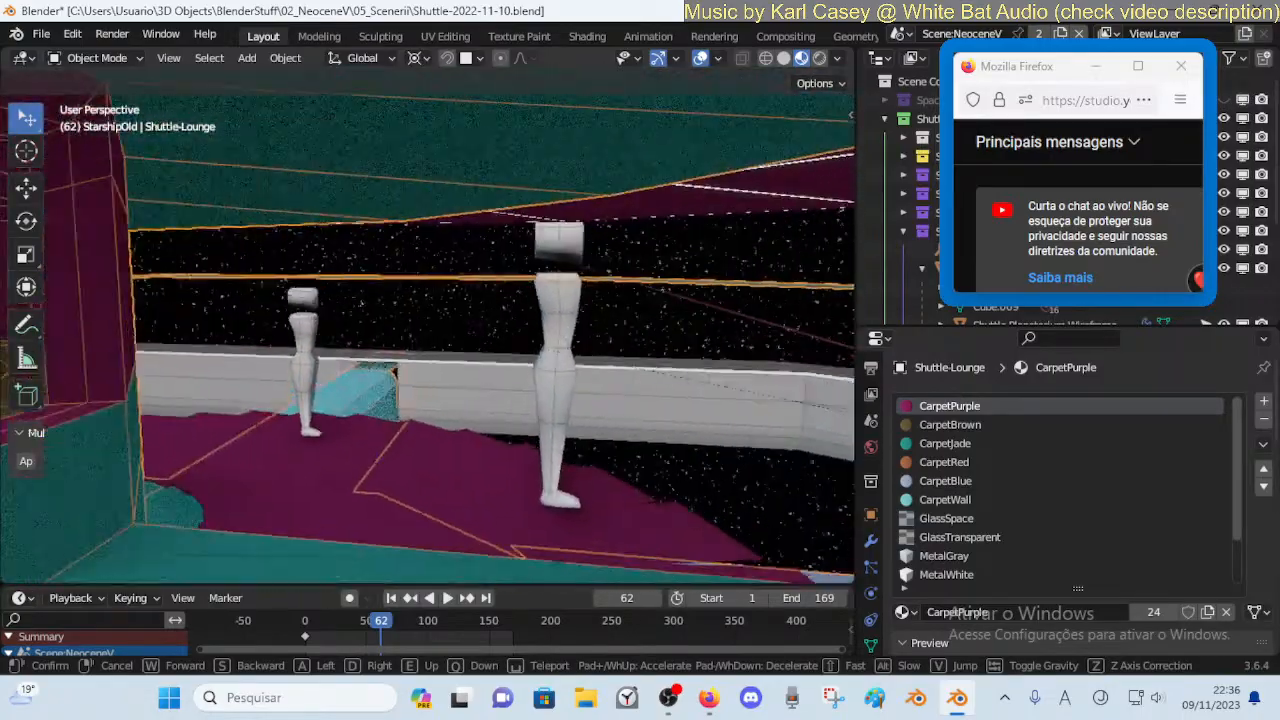
{"action": "key", "text": "w"}
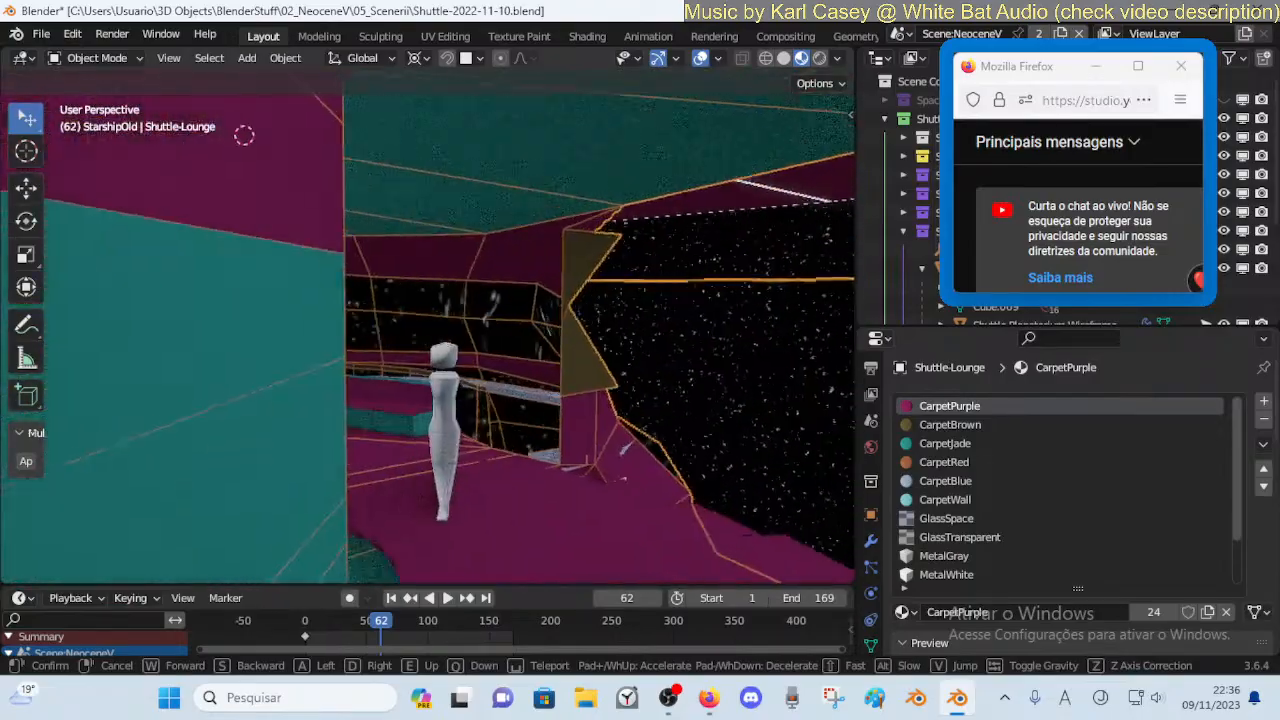
{"action": "key", "text": "w"}
{"action": "key", "text": "s"}
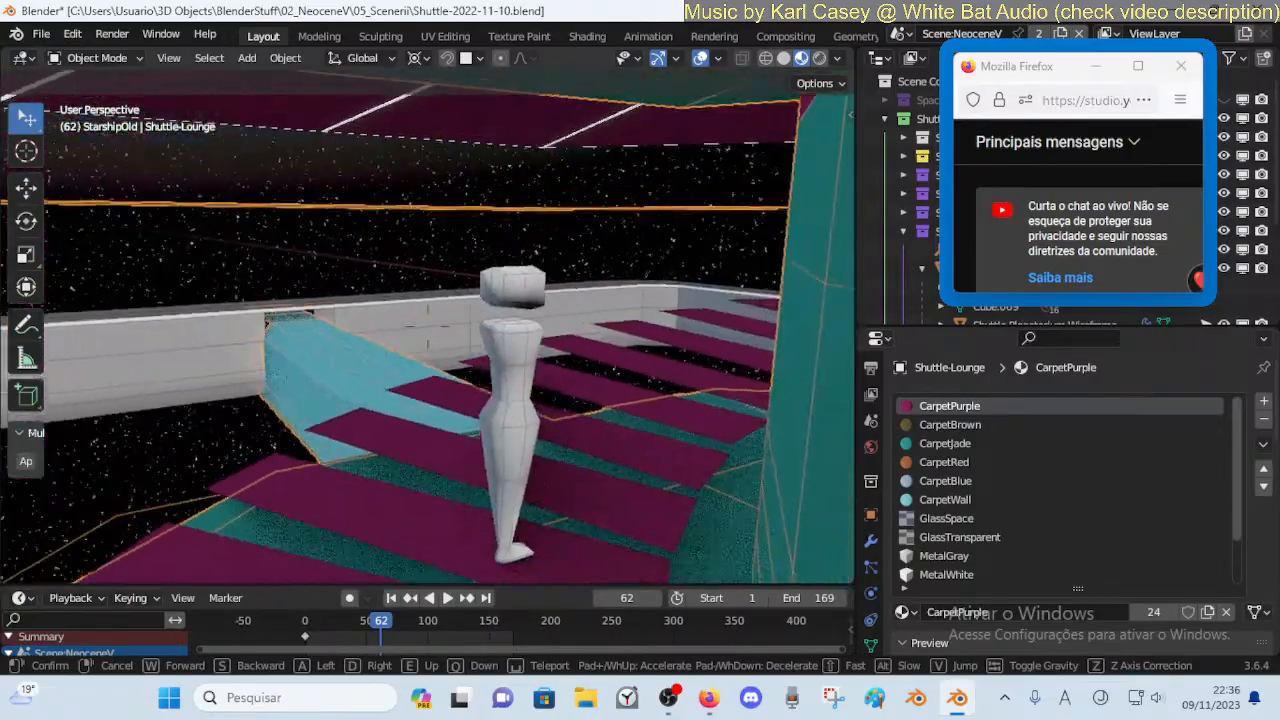
{"action": "left_click", "coordinate": [480, 190]}
{"action": "key", "text": "ctrl+s"}
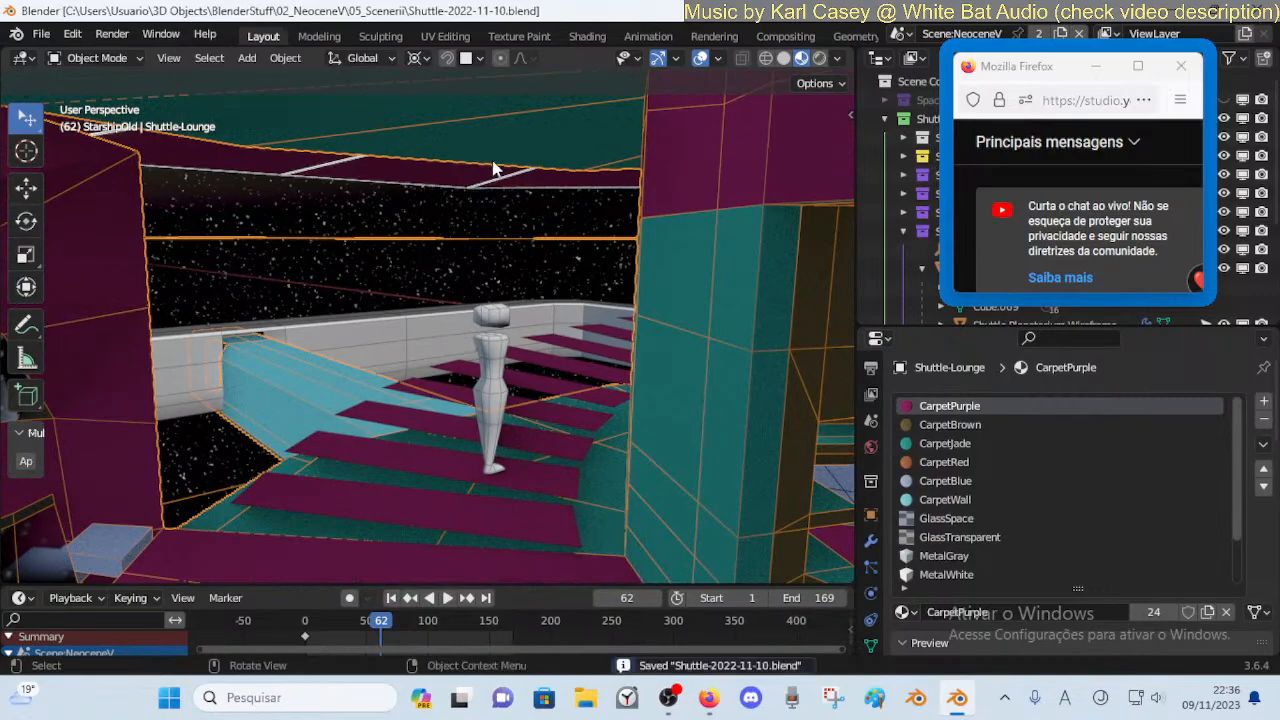
Extrude the outer rim edges of the lounge's teal ceiling straight down along Z to form an outer wall
{"action": "key", "text": "Tab"}
{"action": "key", "text": "shift+grave"}
{"action": "key", "text": "s"}
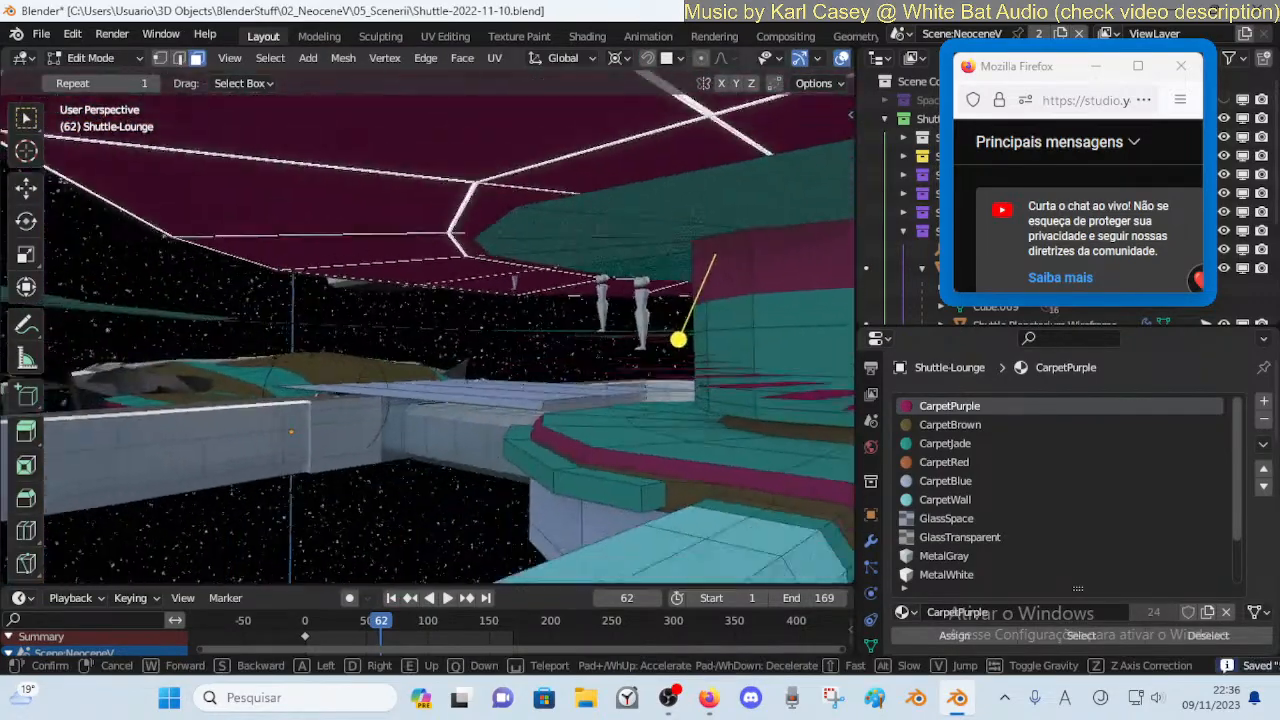
{"action": "key", "text": "w"}
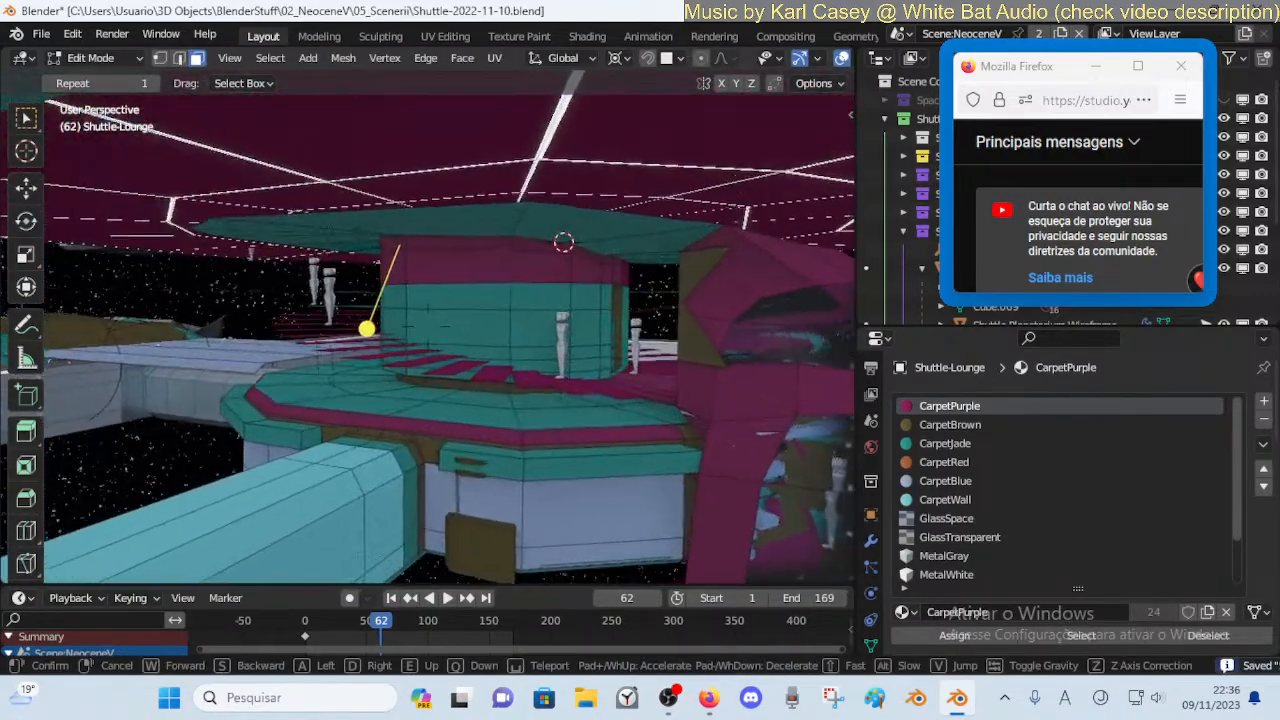
{"action": "left_click", "coordinate": [483, 107]}
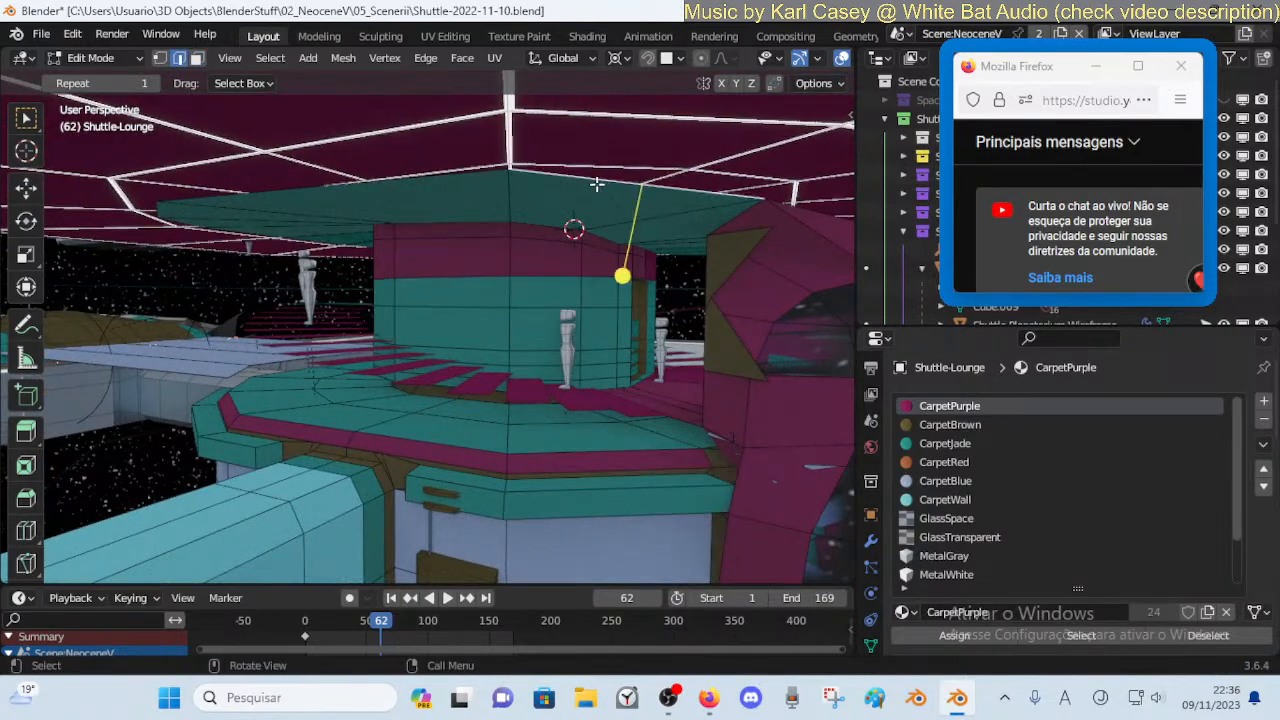
{"action": "key", "text": "shift+grave"}
{"action": "key", "text": "w"}
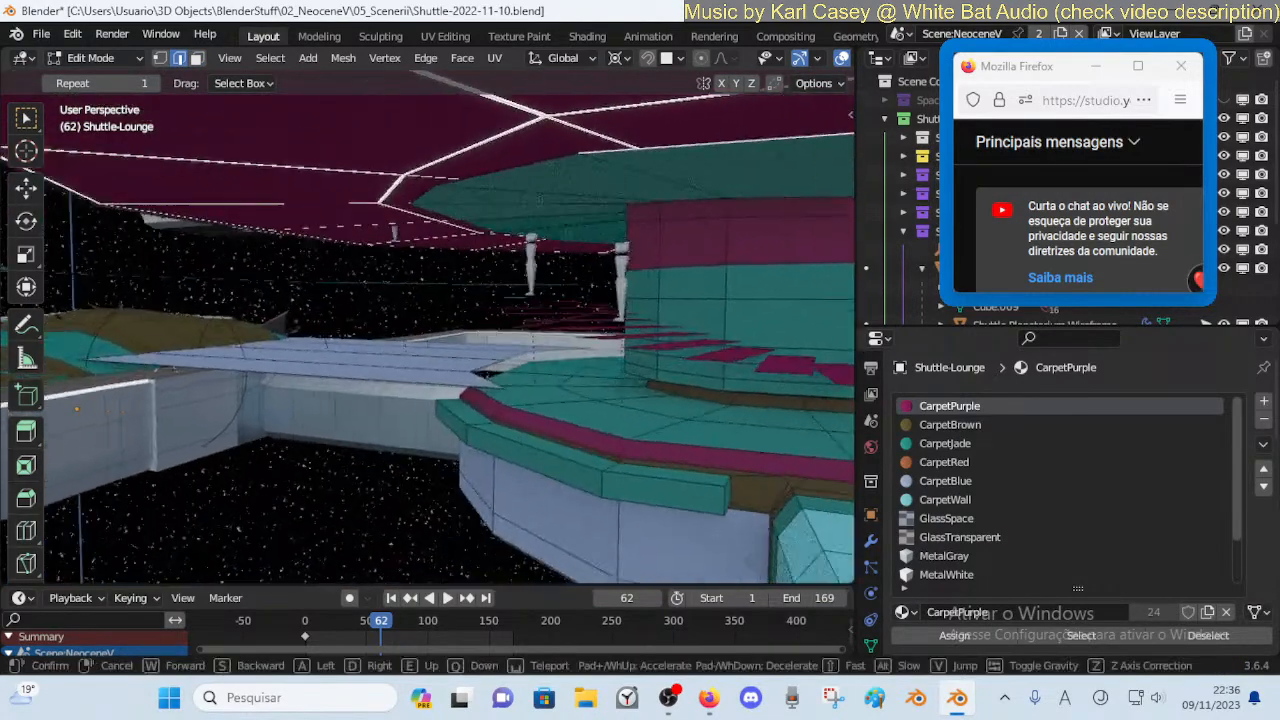
{"action": "left_click", "coordinate": [406, 181]}
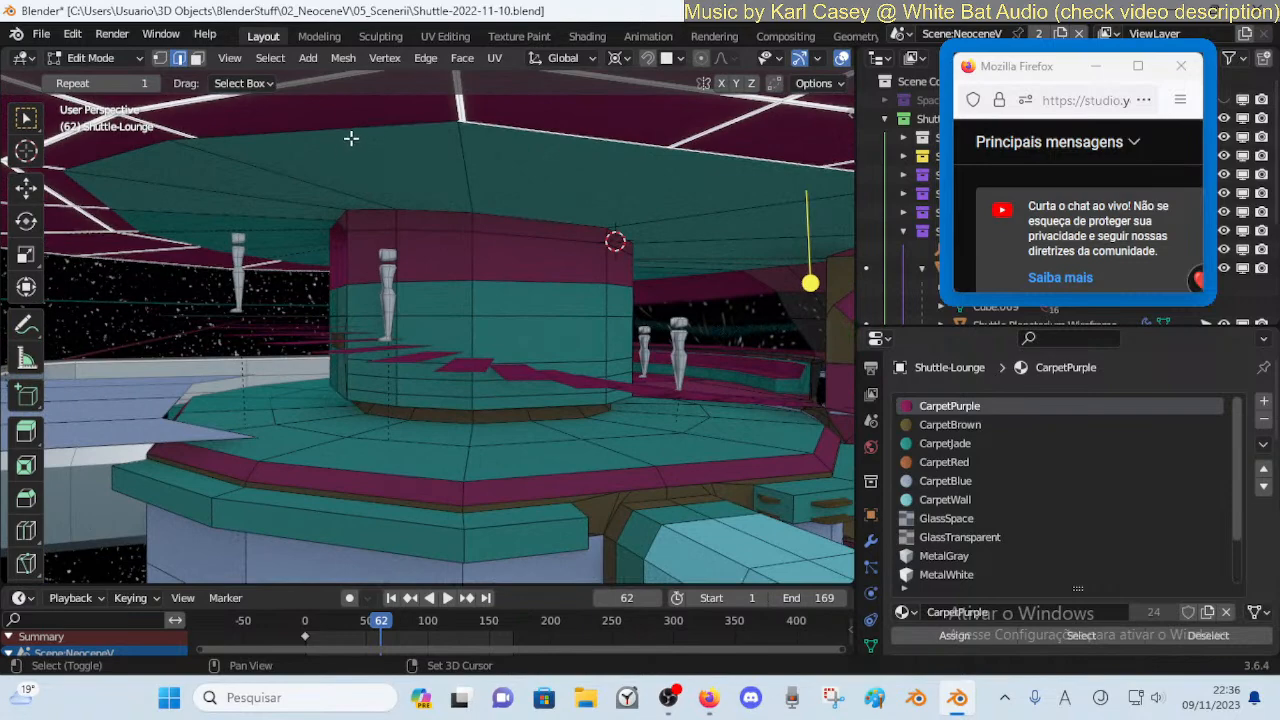
{"action": "key", "text": "shift+grave"}
{"action": "key", "text": "w"}
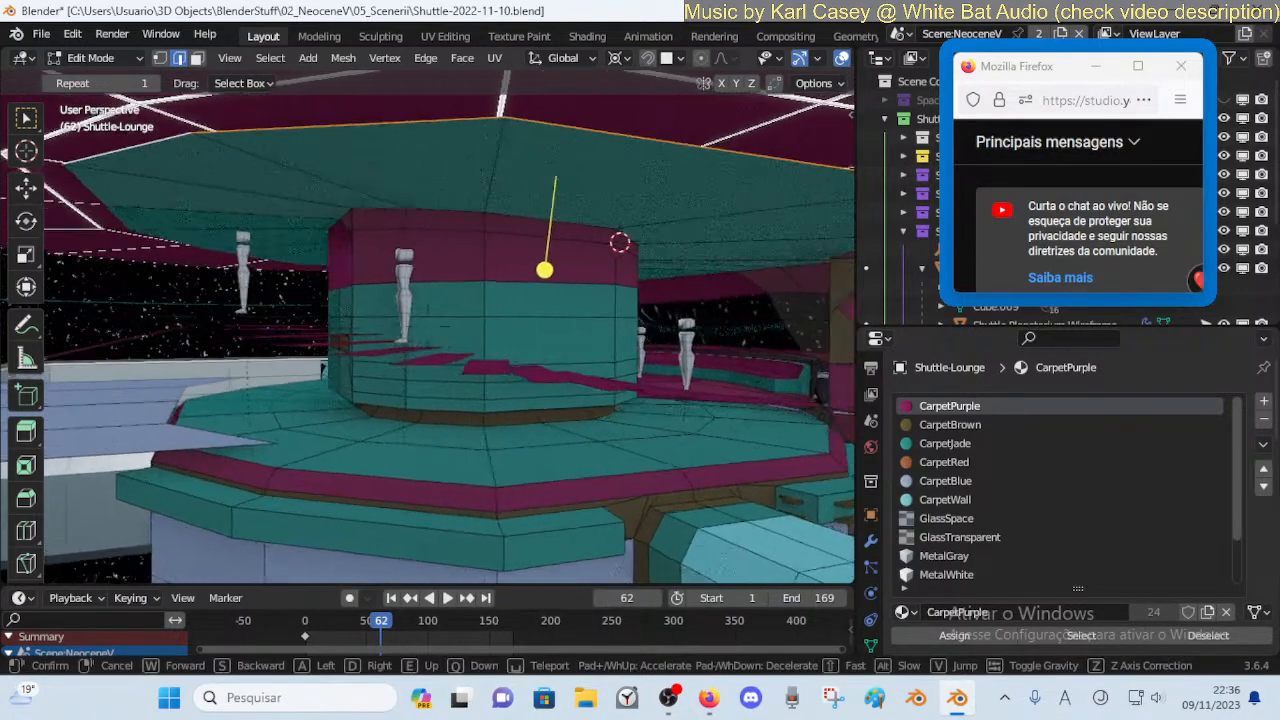
{"action": "left_click", "coordinate": [119, 147]}
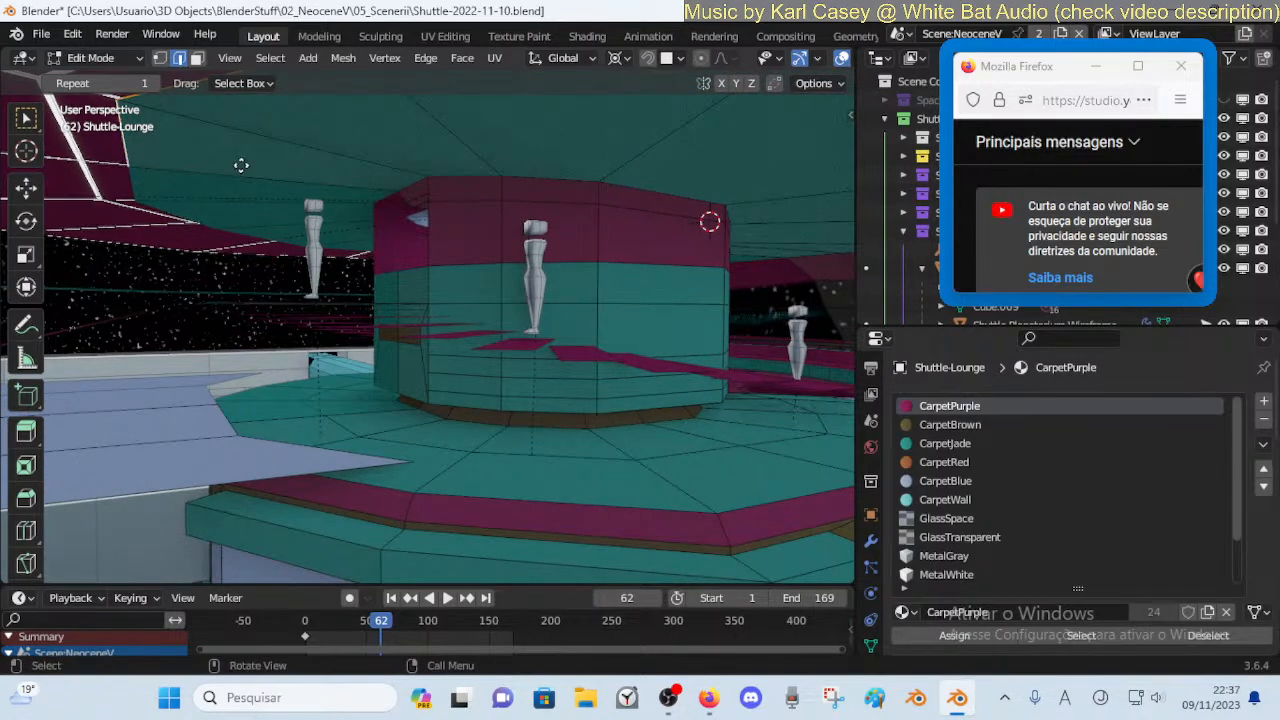
{"action": "key", "text": "g"}
{"action": "key", "text": "z"}
{"action": "left_click", "coordinate": [233, 317]}
Move the lower edges of the new teal outer wall along Z to adjust their height at the walkway floor
{"action": "key", "text": "shift+grave"}
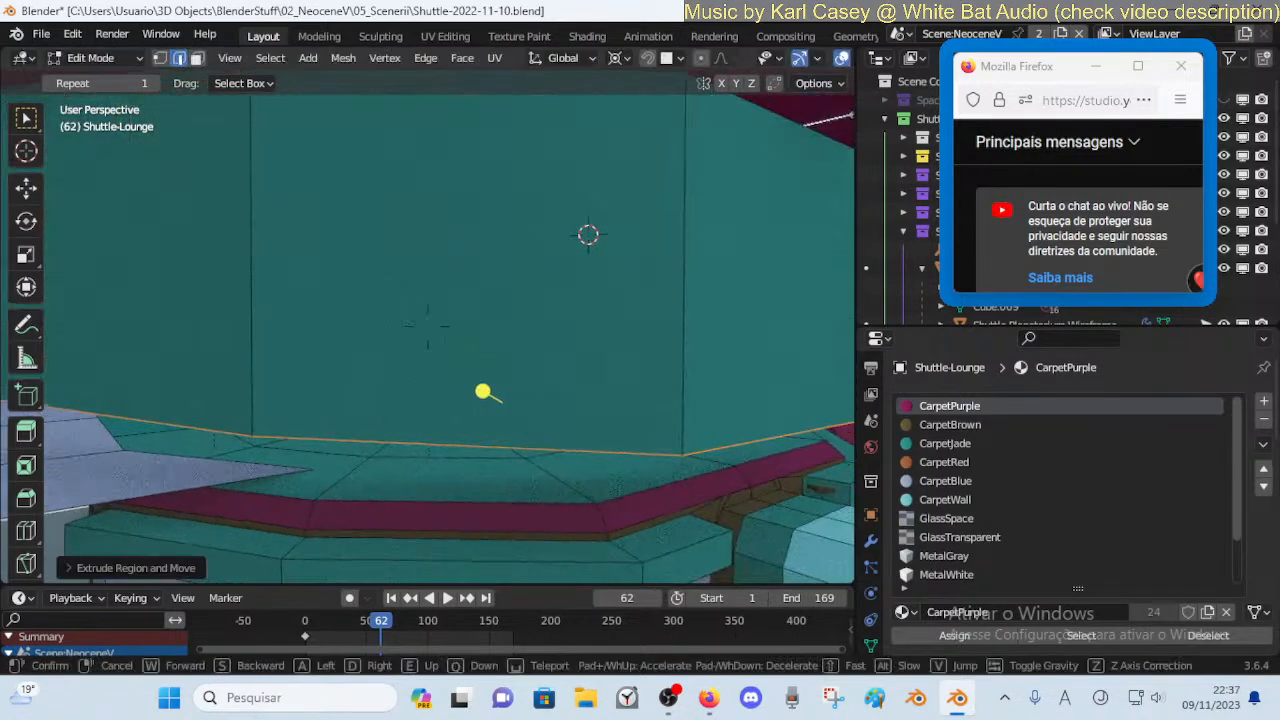
{"action": "left_click", "coordinate": [239, 318]}
{"action": "key", "text": "g"}
{"action": "key", "text": "z"}
{"action": "left_click", "coordinate": [291, 357]}
Examine the walkway enclosed by the new teal wall and the gaps along its floor edge, and save the file
{"action": "key", "text": "shift+grave"}
{"action": "key", "text": "w"}
{"action": "key", "text": "w"}
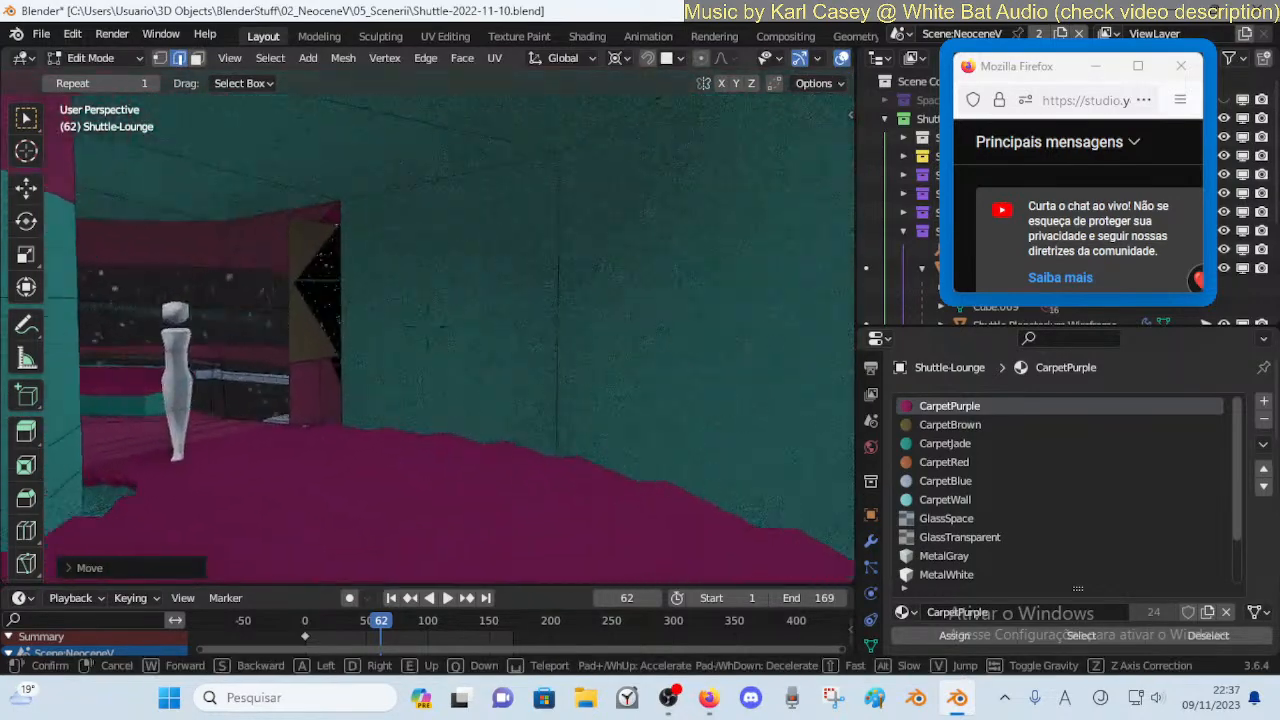
{"action": "key", "text": "w"}
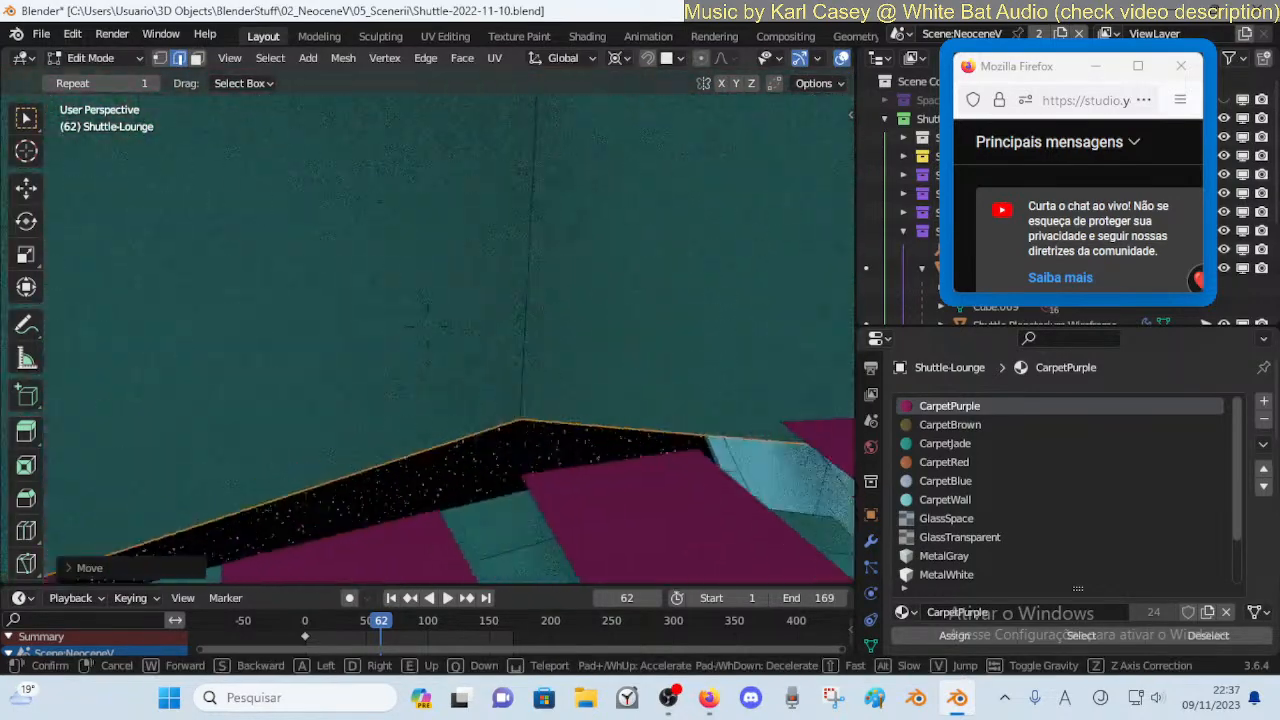
{"action": "key", "text": "s"}
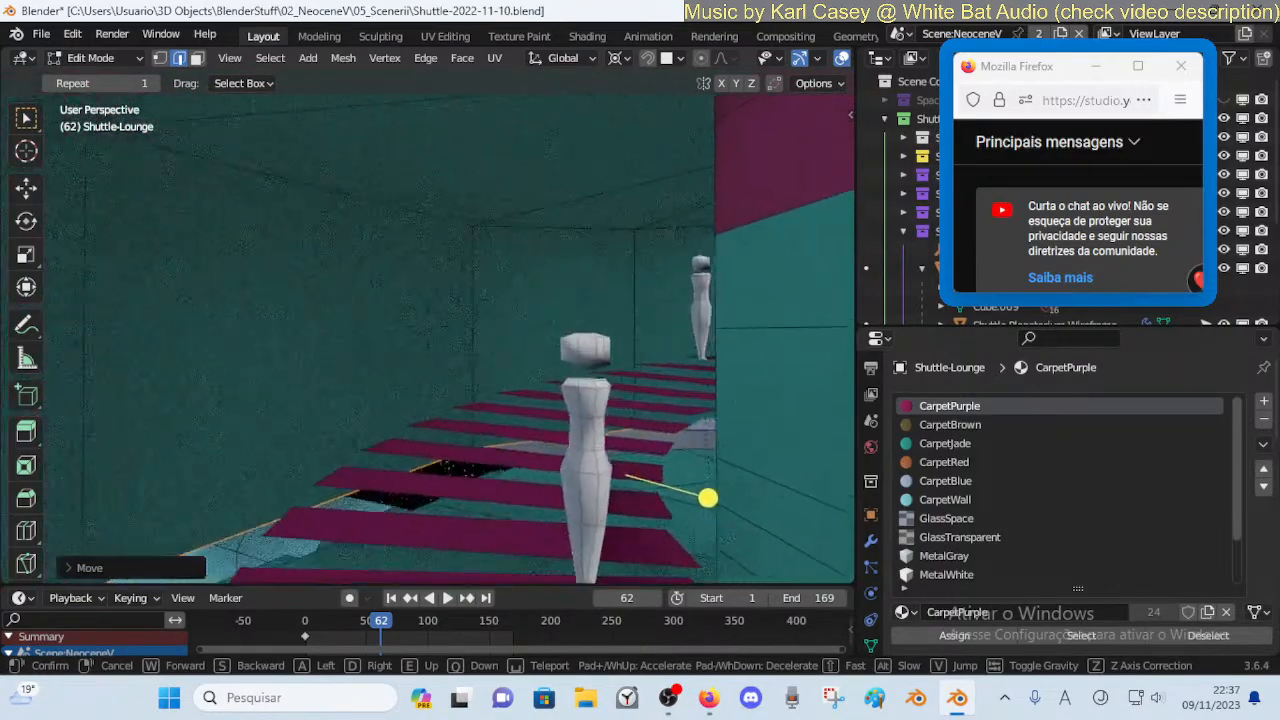
{"action": "key", "text": "w"}
{"action": "key", "text": "w"}
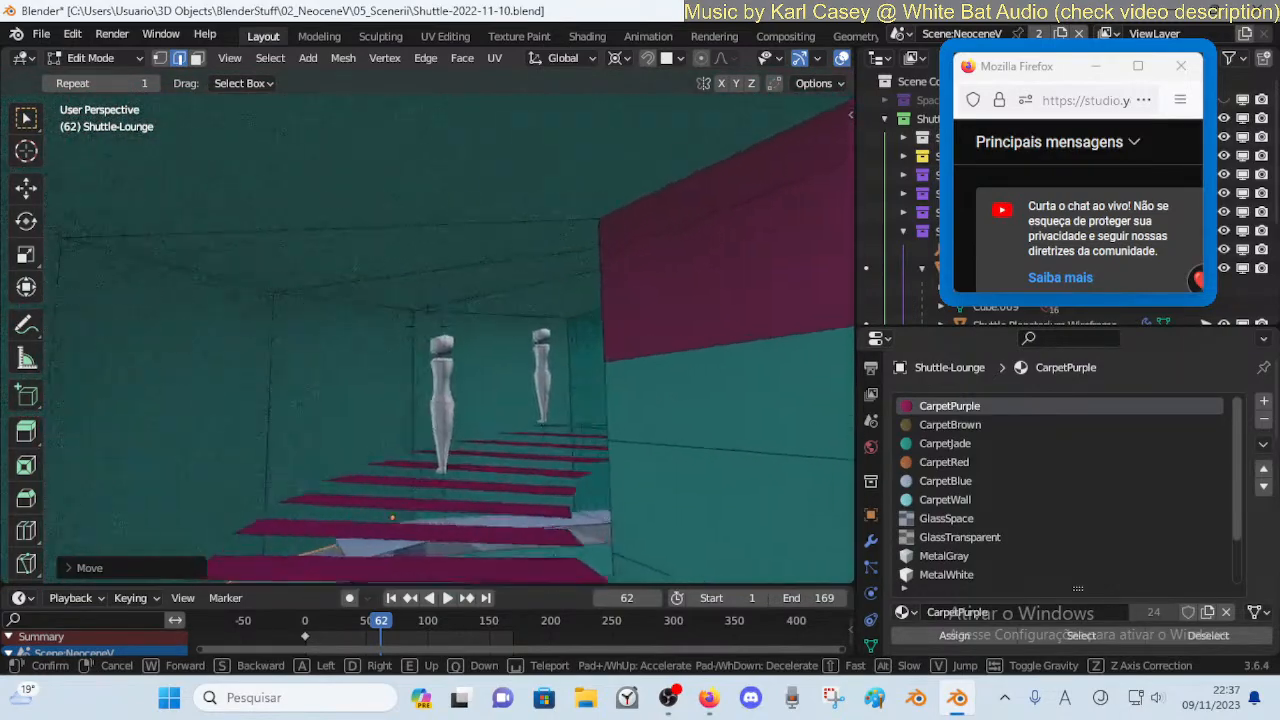
{"action": "key", "text": "s"}
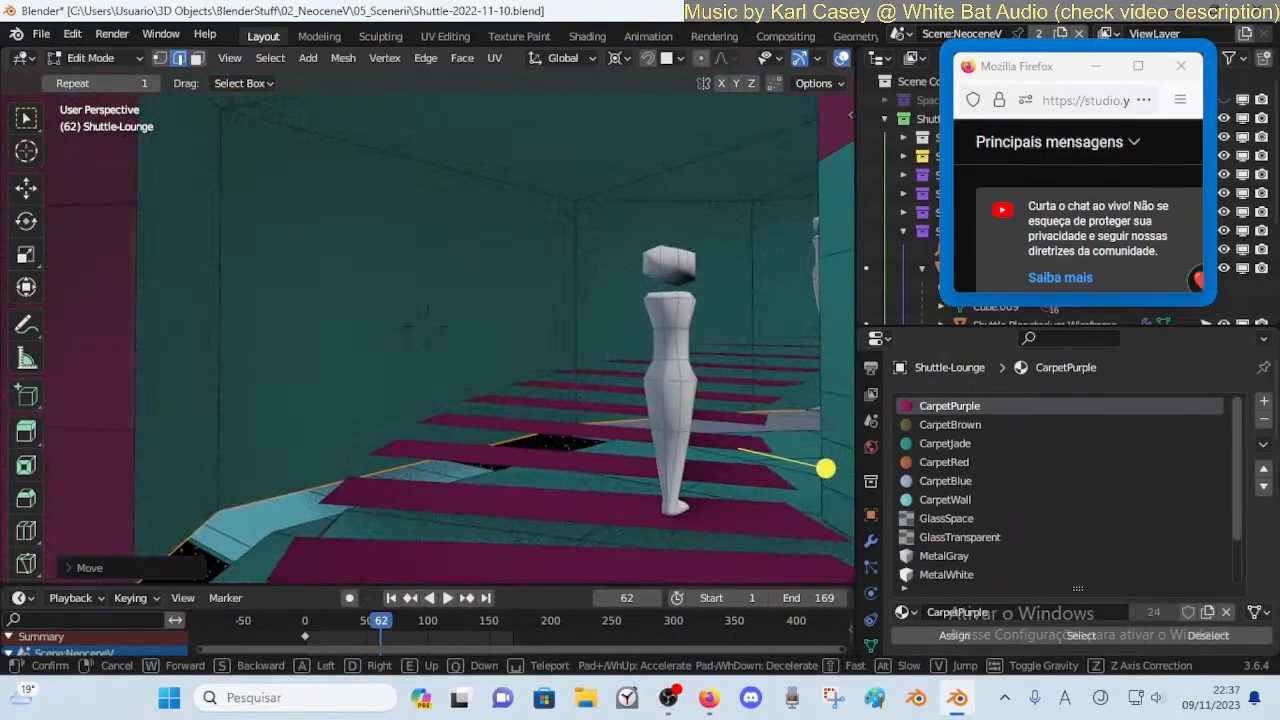
{"action": "left_click", "coordinate": [291, 354]}
{"action": "key", "text": "ctrl+s"}
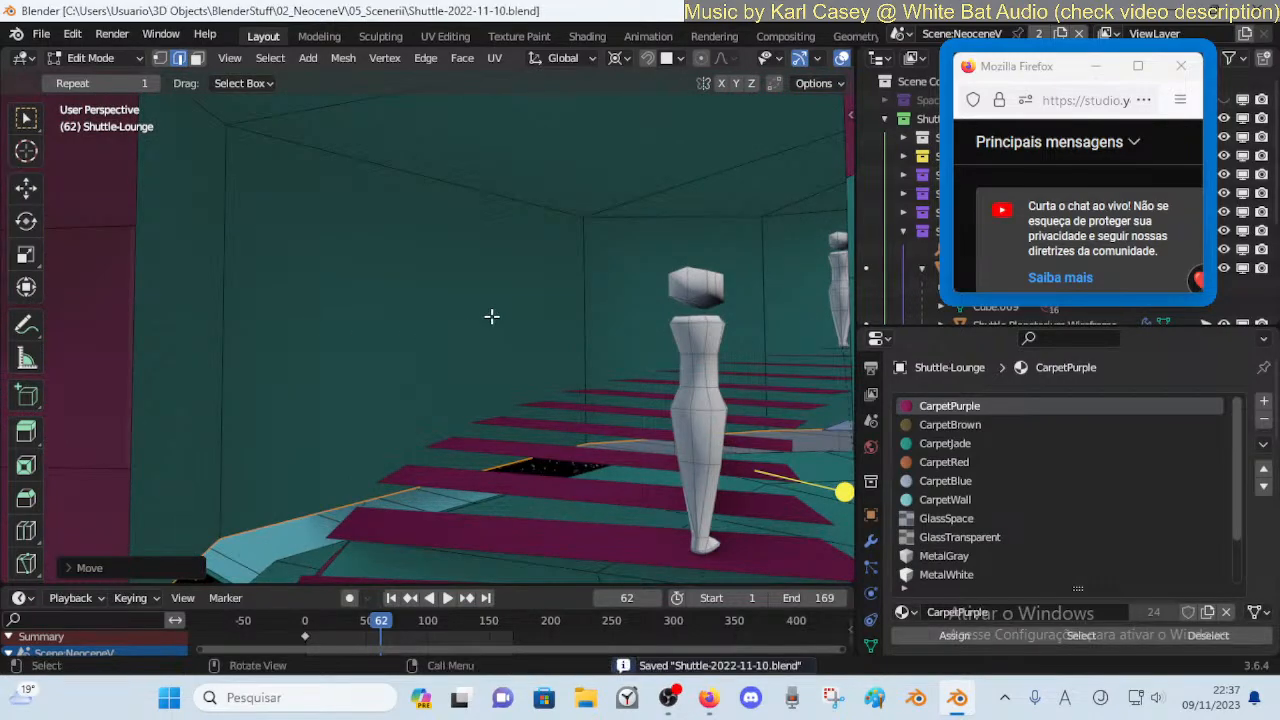
Check the new teal wall from outside the lounge, return to Object Mode and save the file
{"action": "key", "text": "shift+grave"}
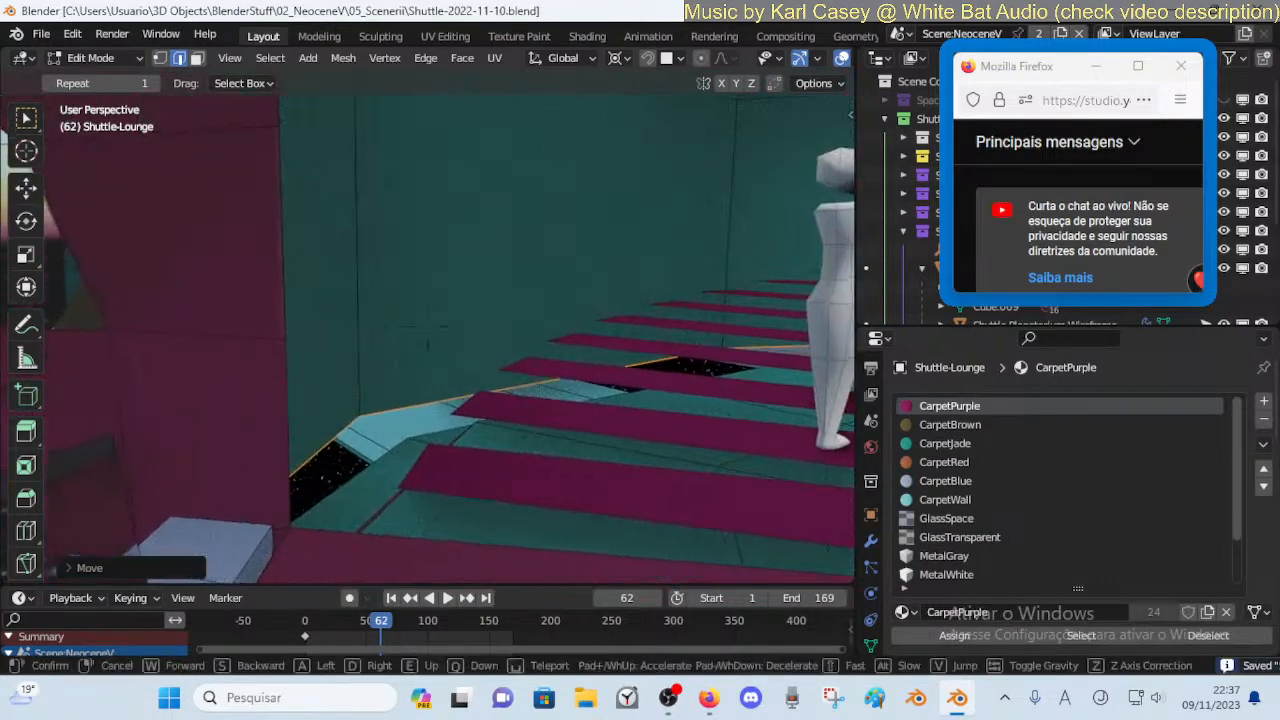
{"action": "key", "text": "w"}
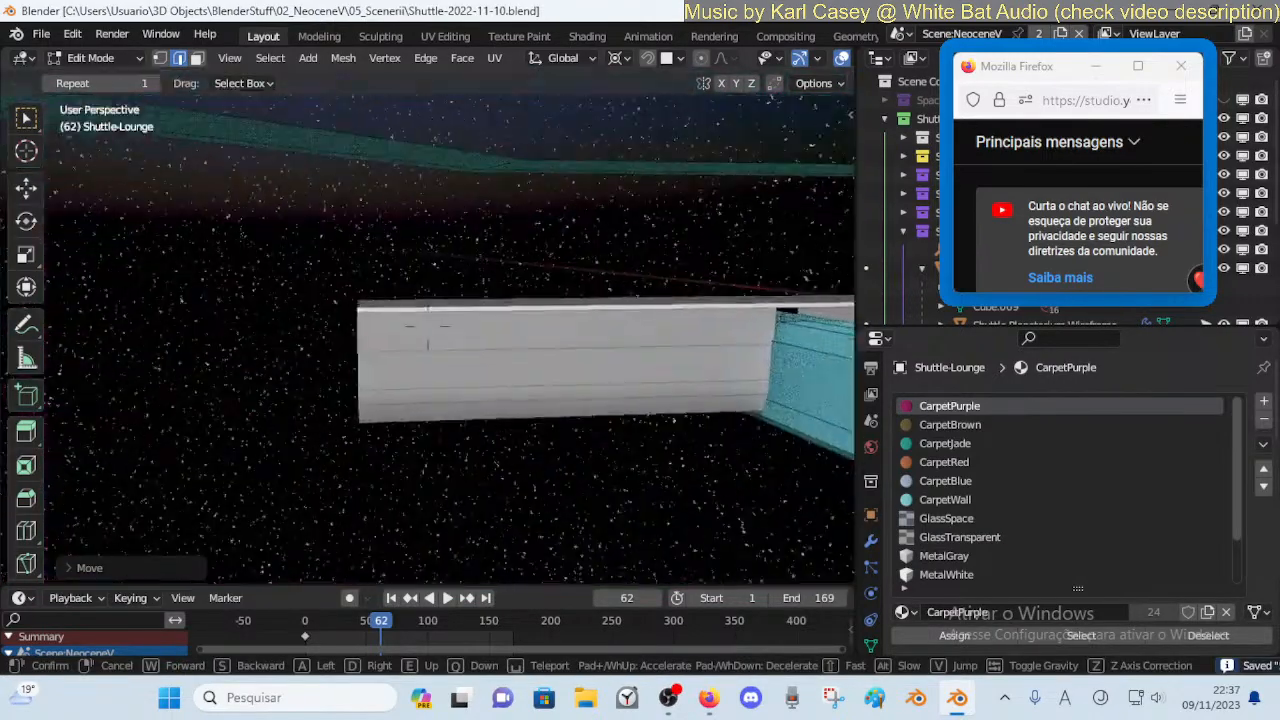
{"action": "key", "text": "a"}
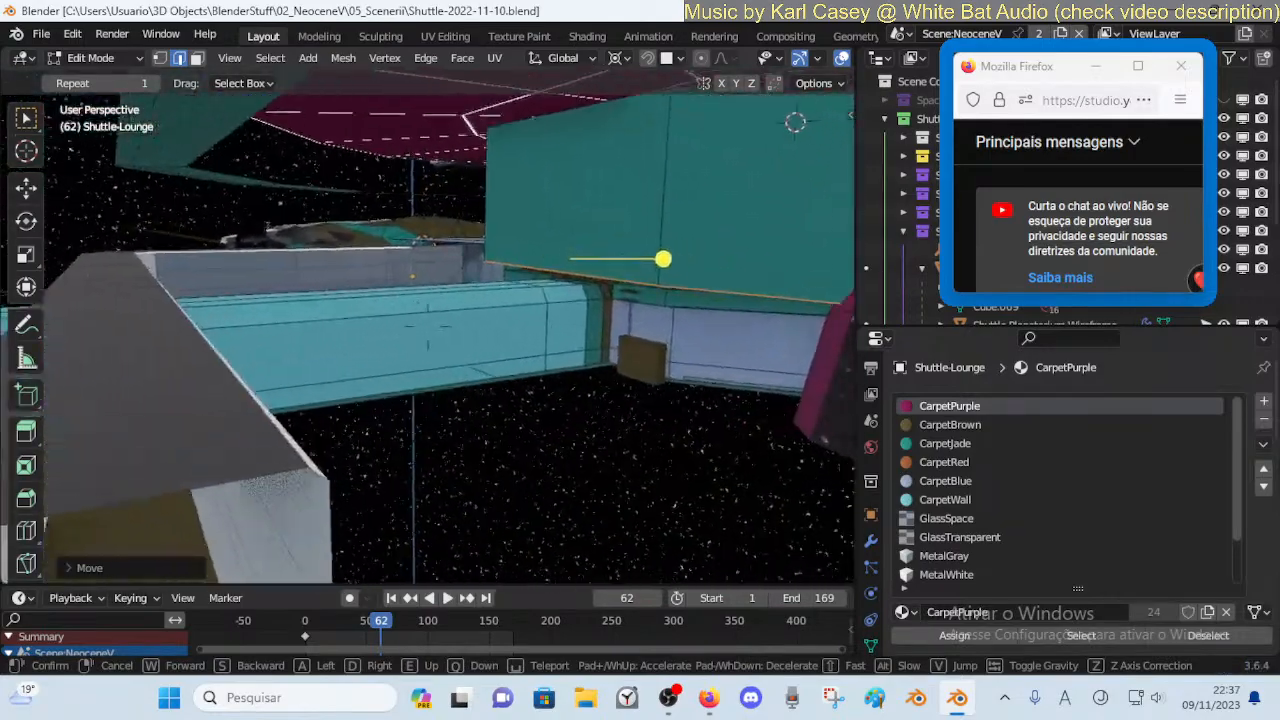
{"action": "key", "text": "w"}
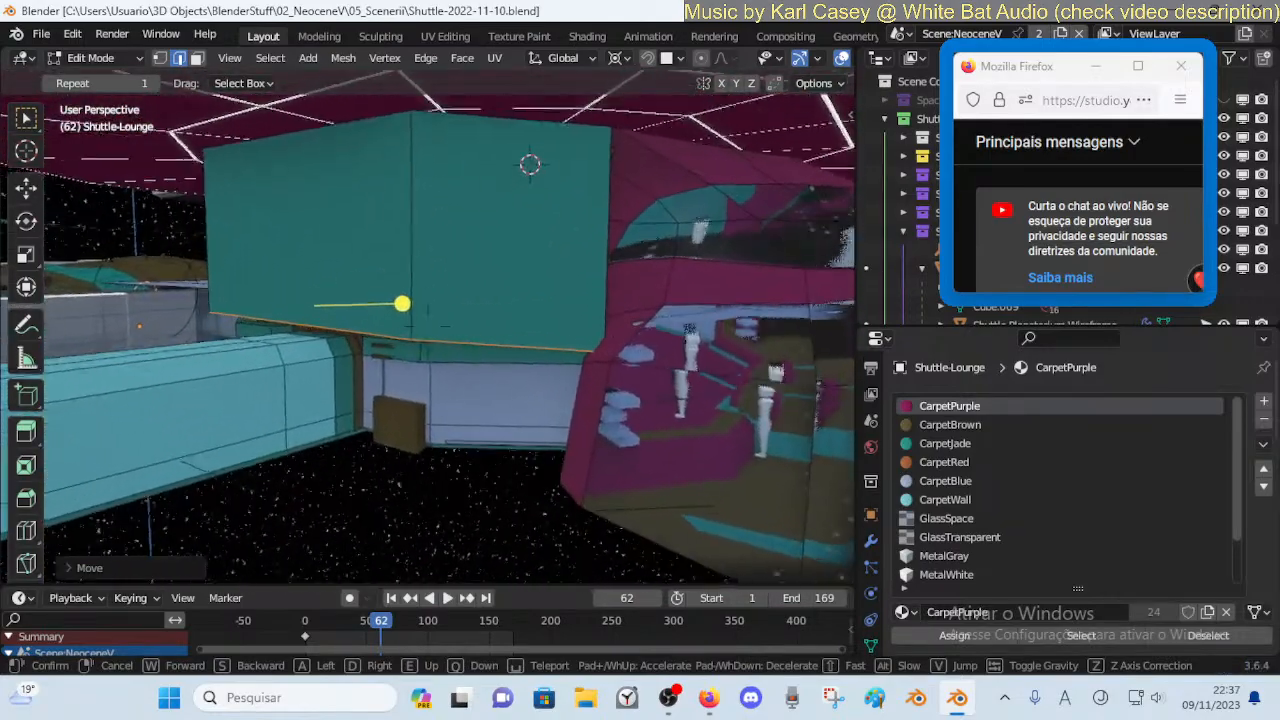
{"action": "key", "text": "q"}
{"action": "left_click", "coordinate": [503, 277]}
{"action": "key", "text": "Tab"}
{"action": "key", "text": "ctrl+s"}
Walk through the grey outer corridor, the teal side corridor, the lounge and the bridge to inspect how they connect
{"action": "key", "text": "shift+grave"}
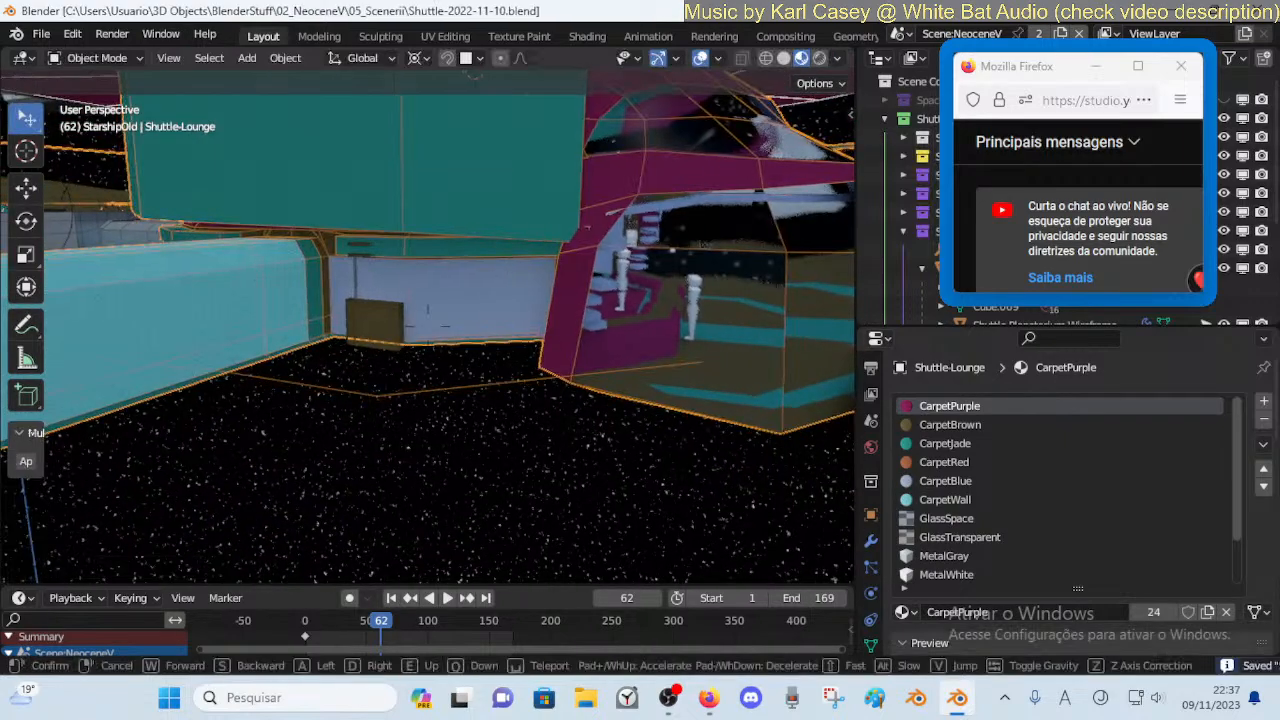
{"action": "key", "text": "w"}
{"action": "key", "text": "e"}
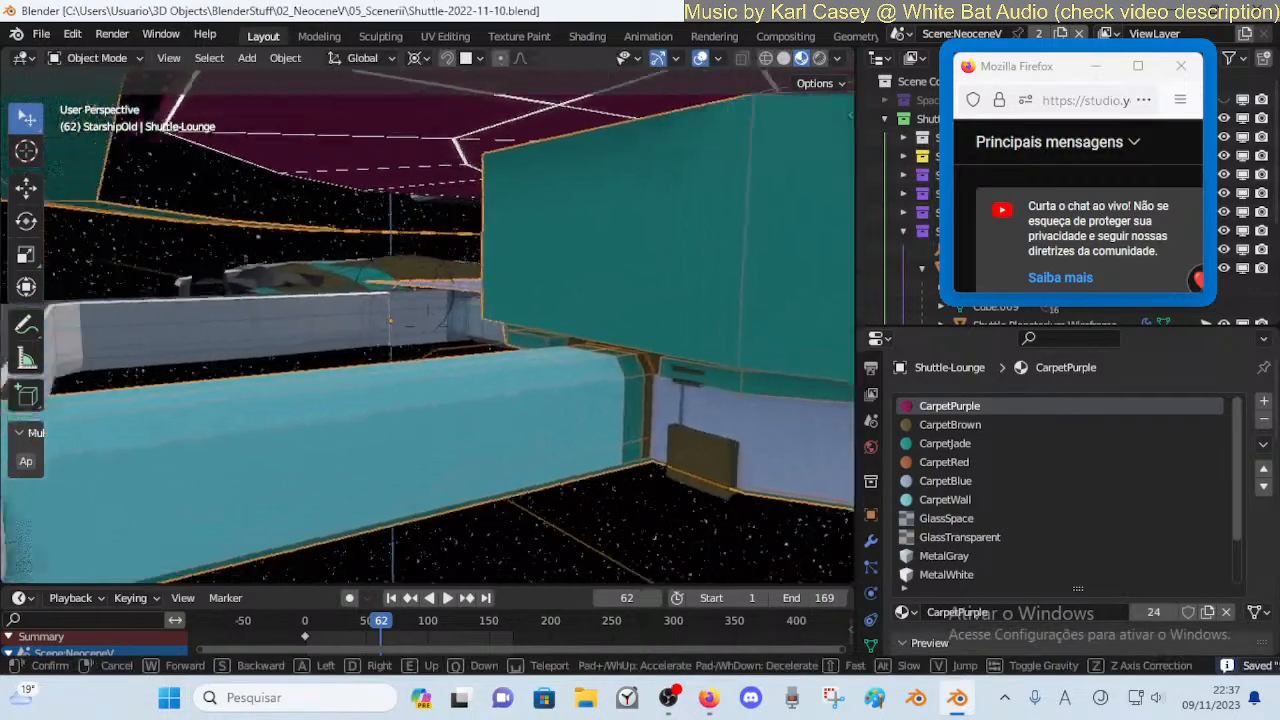
{"action": "key", "text": "w"}
{"action": "key", "text": "q"}
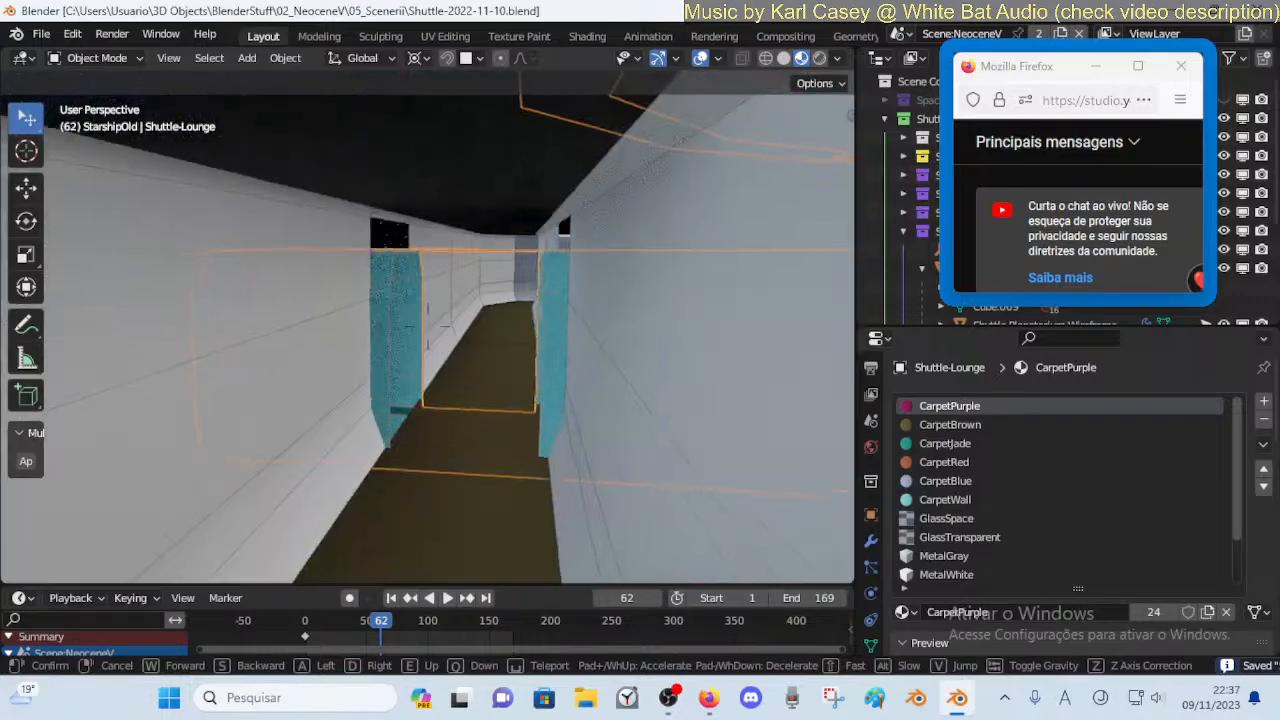
{"action": "key", "text": "w"}
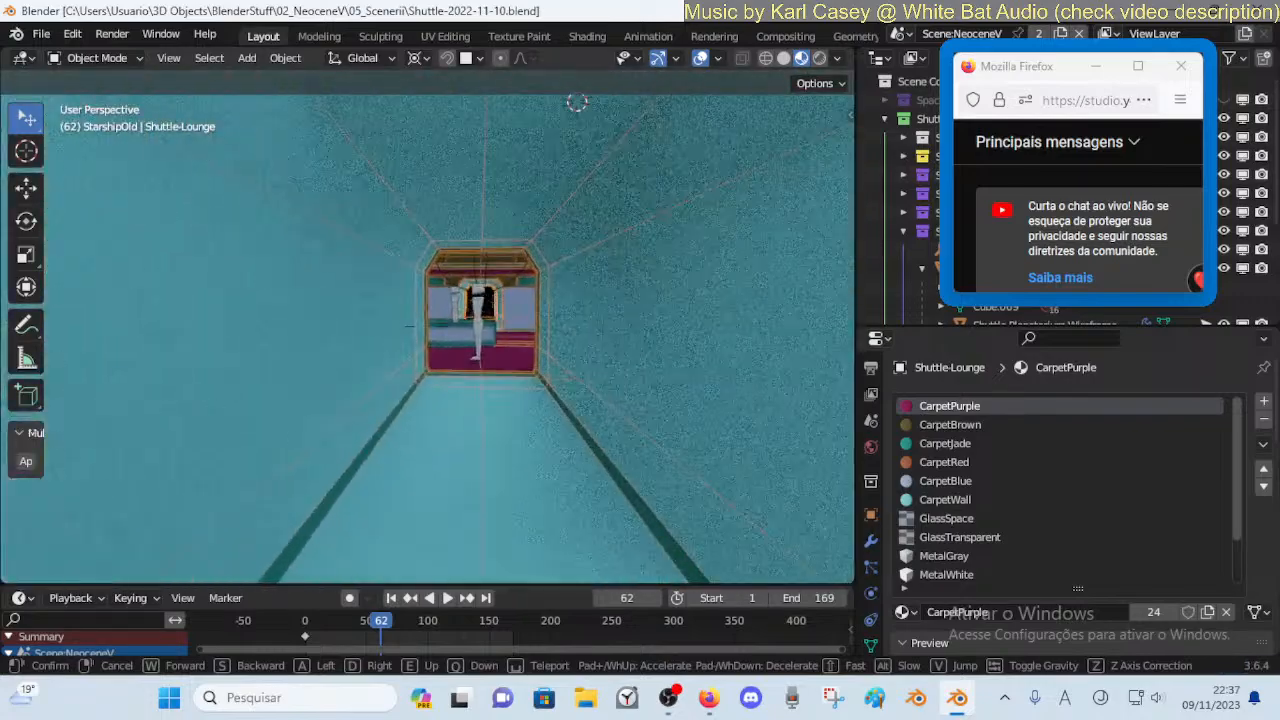
{"action": "key", "text": "w"}
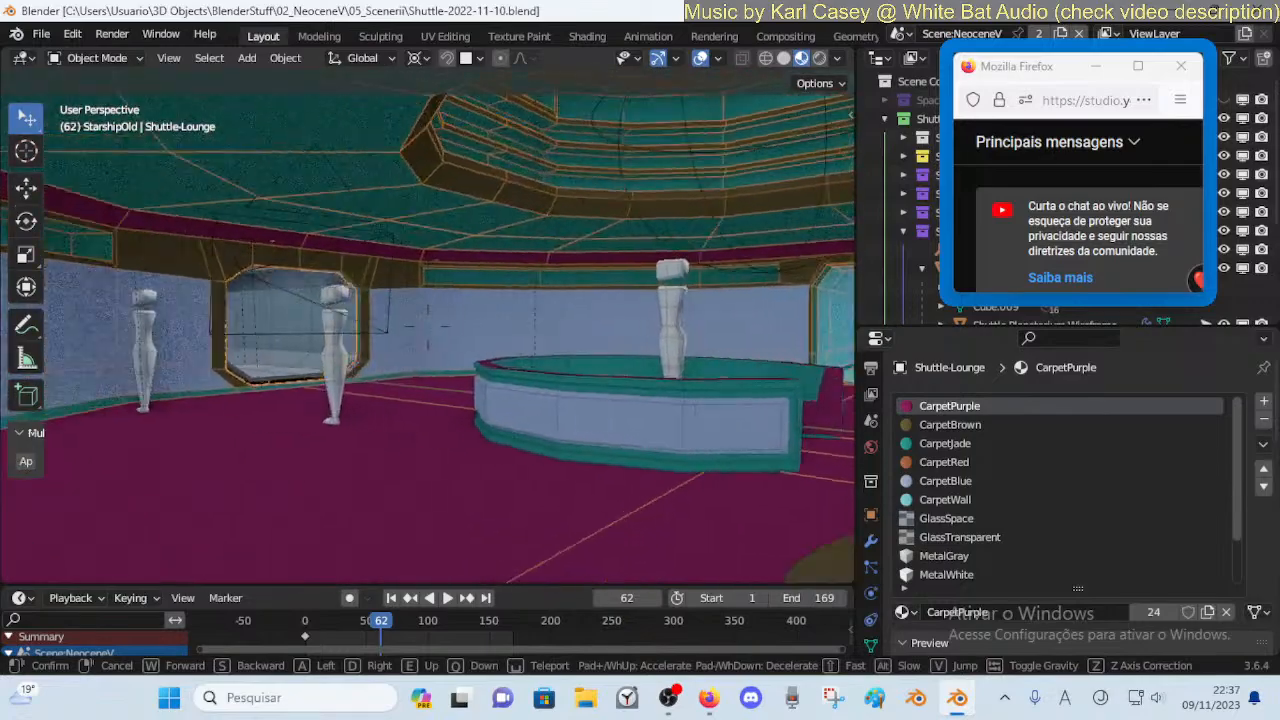
{"action": "key", "text": "w"}
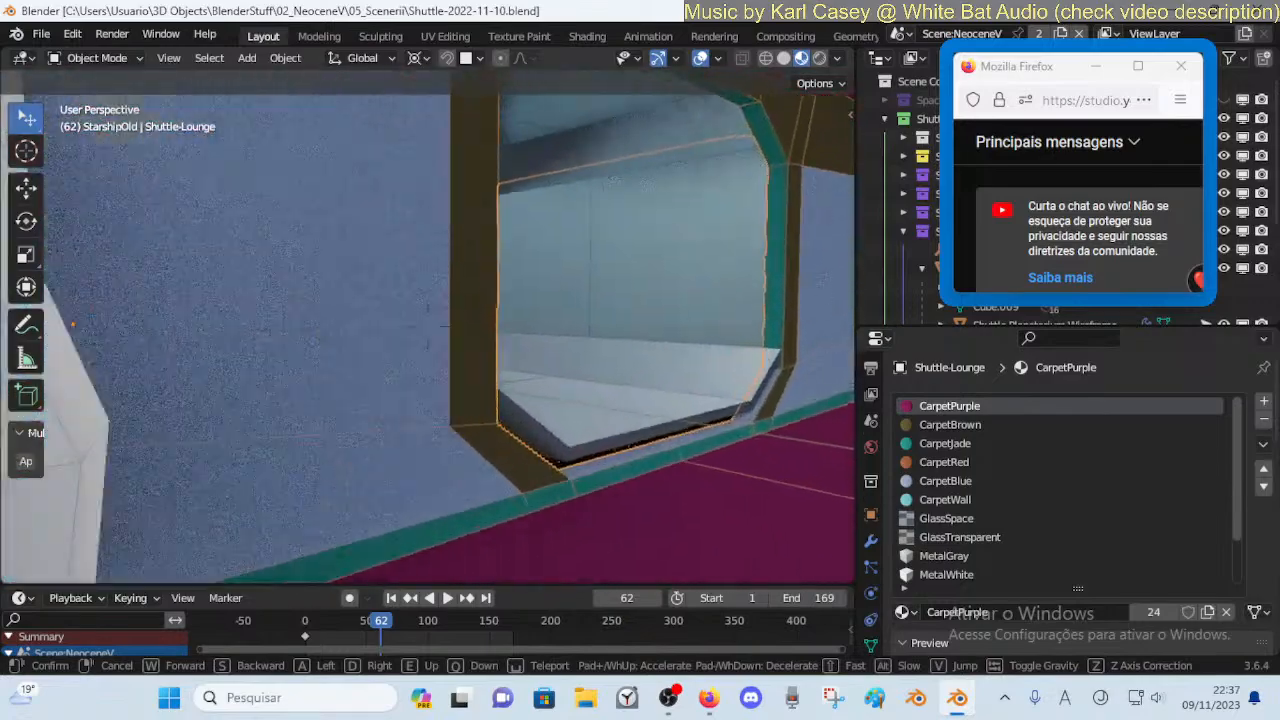
{"action": "key", "text": "w"}
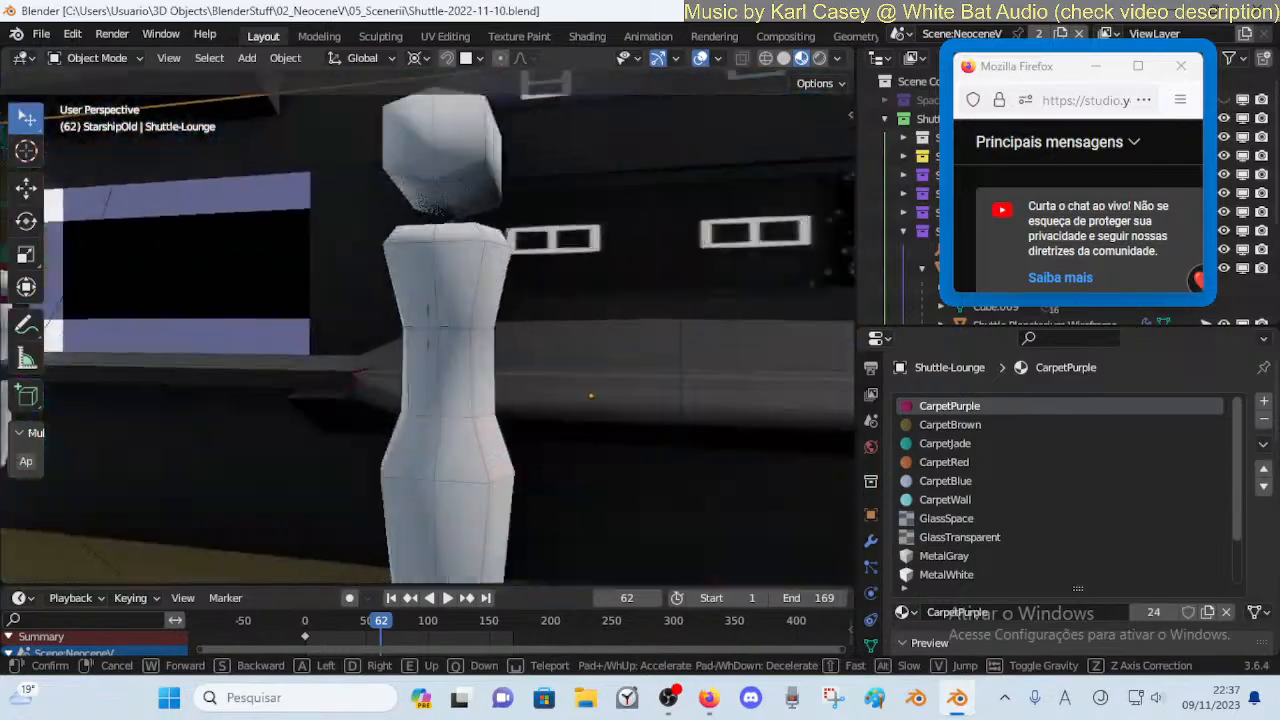
{"action": "key", "text": "w"}
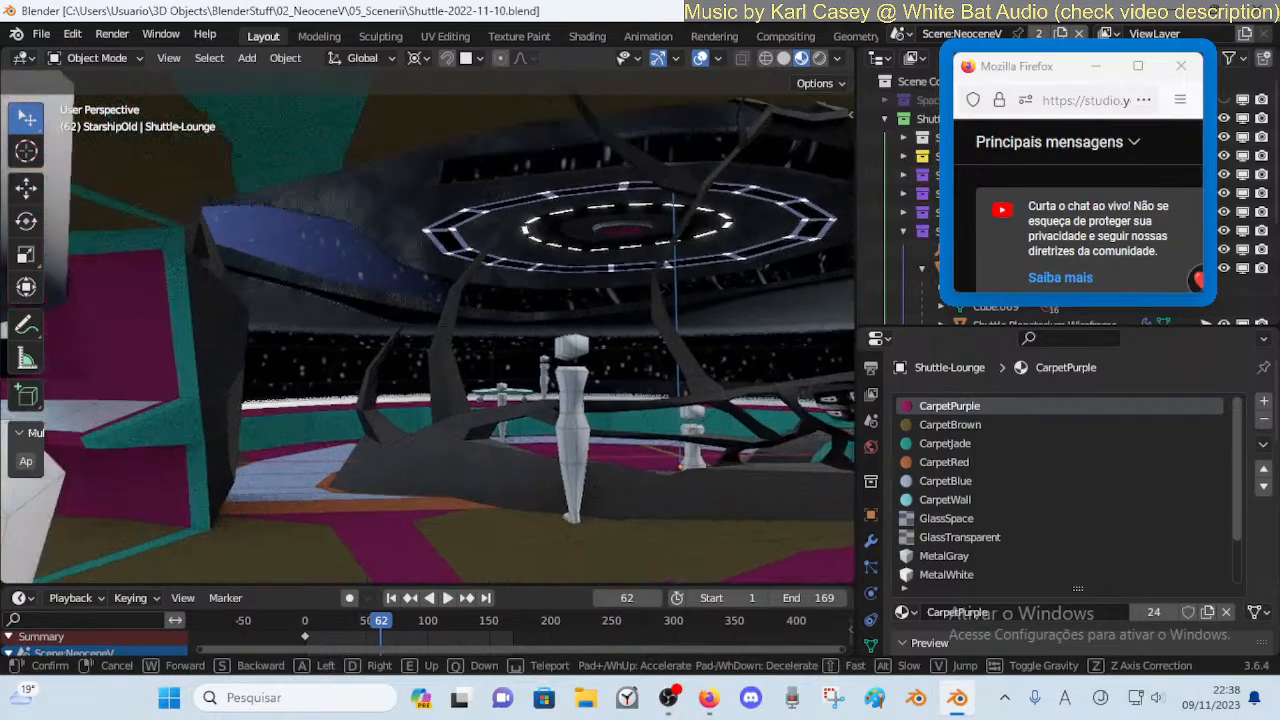
{"action": "key", "text": "w"}
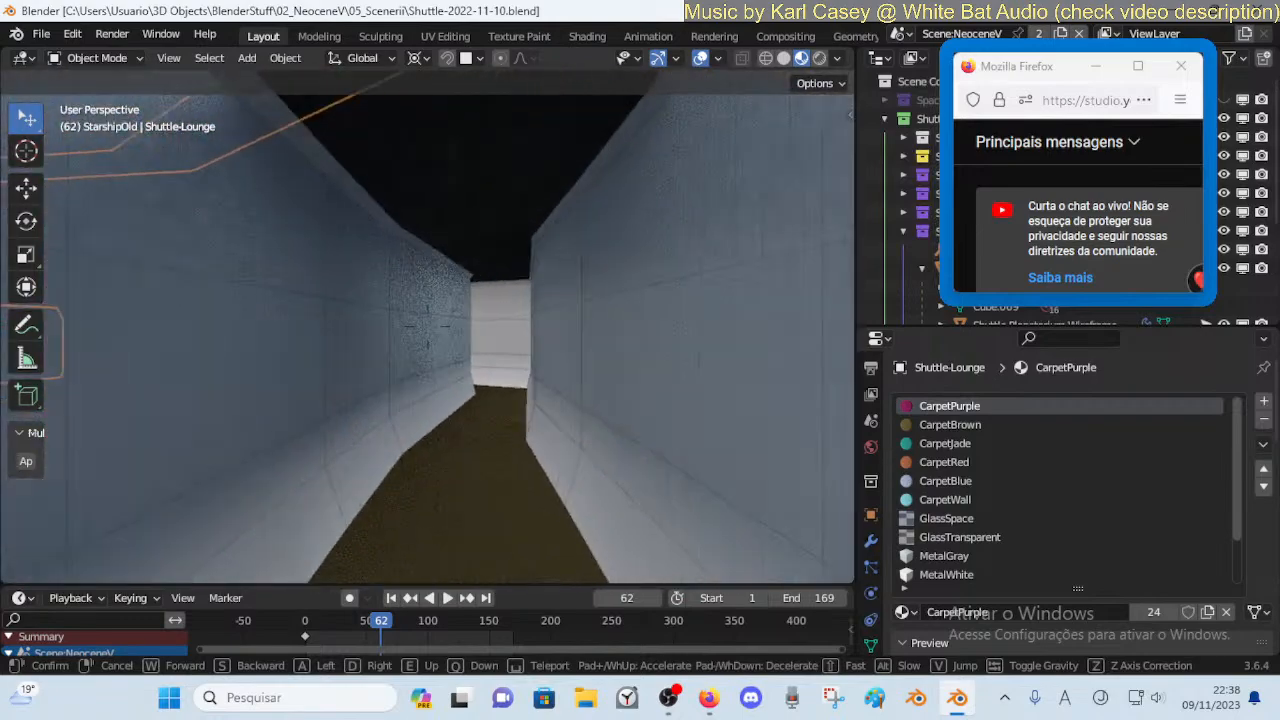
{"action": "key", "text": "w"}
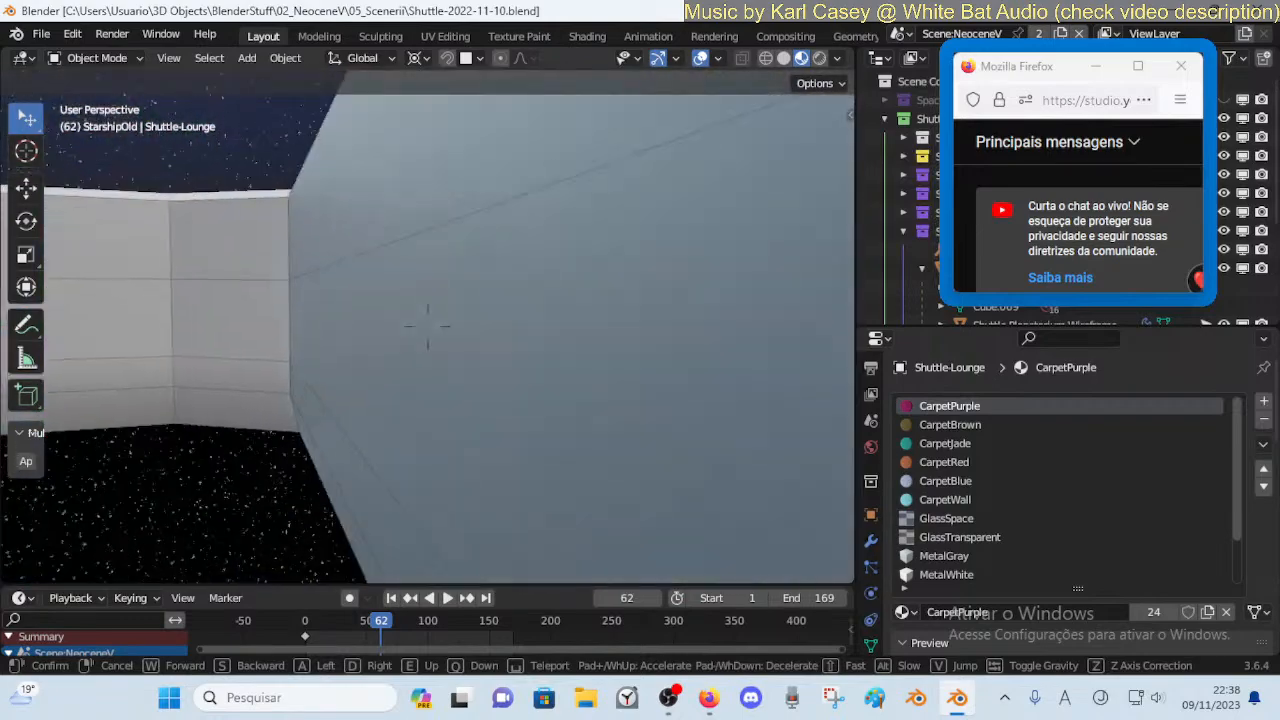
Delete the face loops at the angled bends of the grey outer corridor in the Shuttle-Bridge mesh
{"action": "key", "text": "s"}
{"action": "key", "text": "s"}
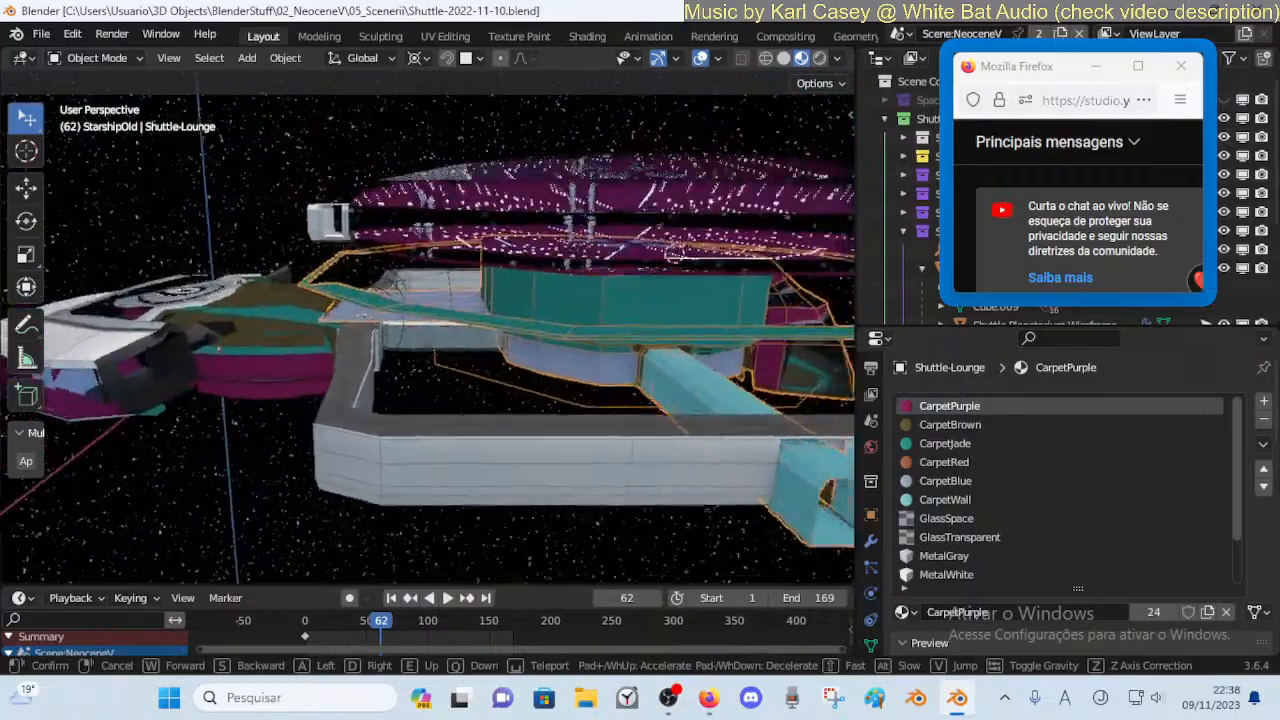
{"action": "key", "text": "s"}
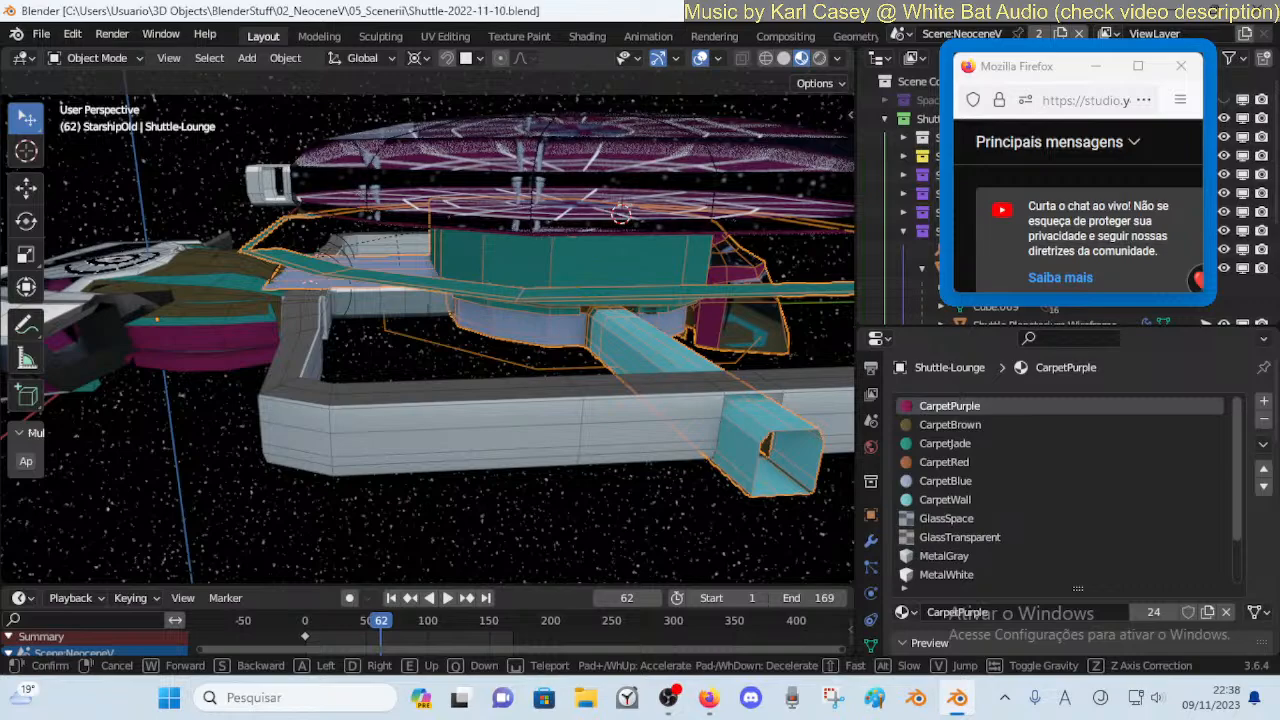
{"action": "key", "text": "a"}
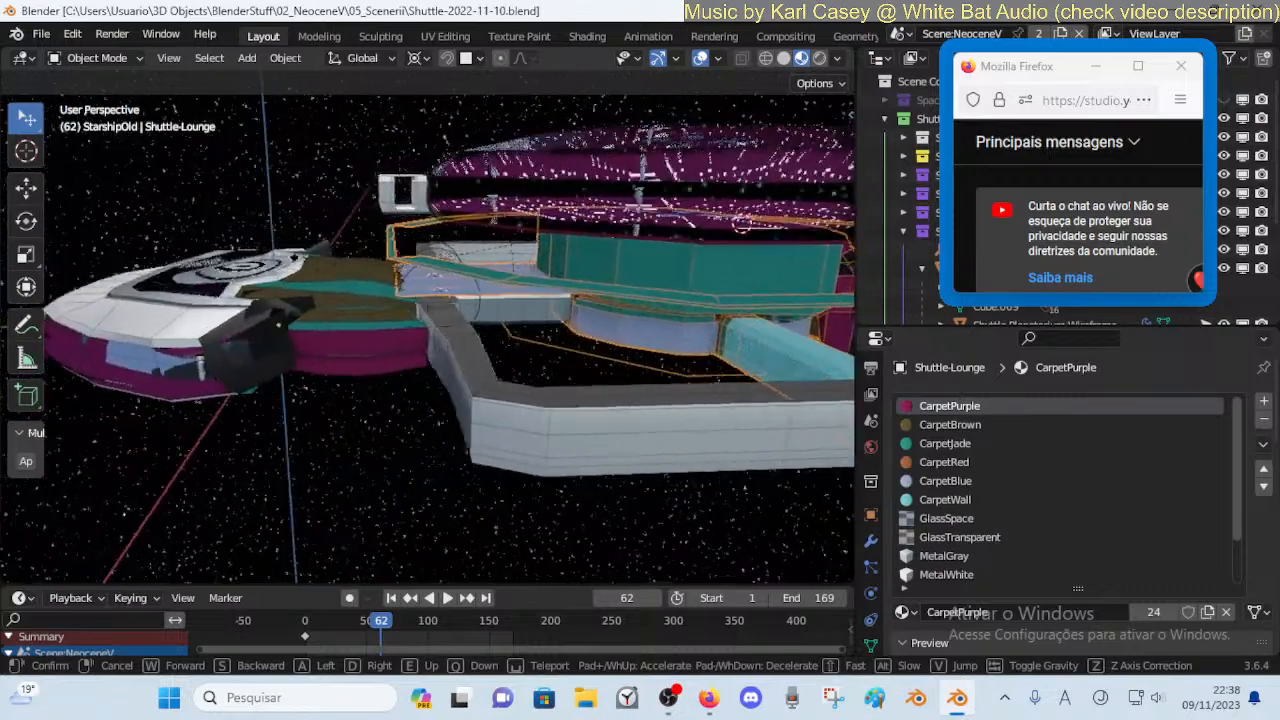
{"action": "key", "text": "w"}
{"action": "left_click", "coordinate": [503, 275]}
{"action": "left_click", "coordinate": [446, 352]}
{"action": "key", "text": "Tab"}
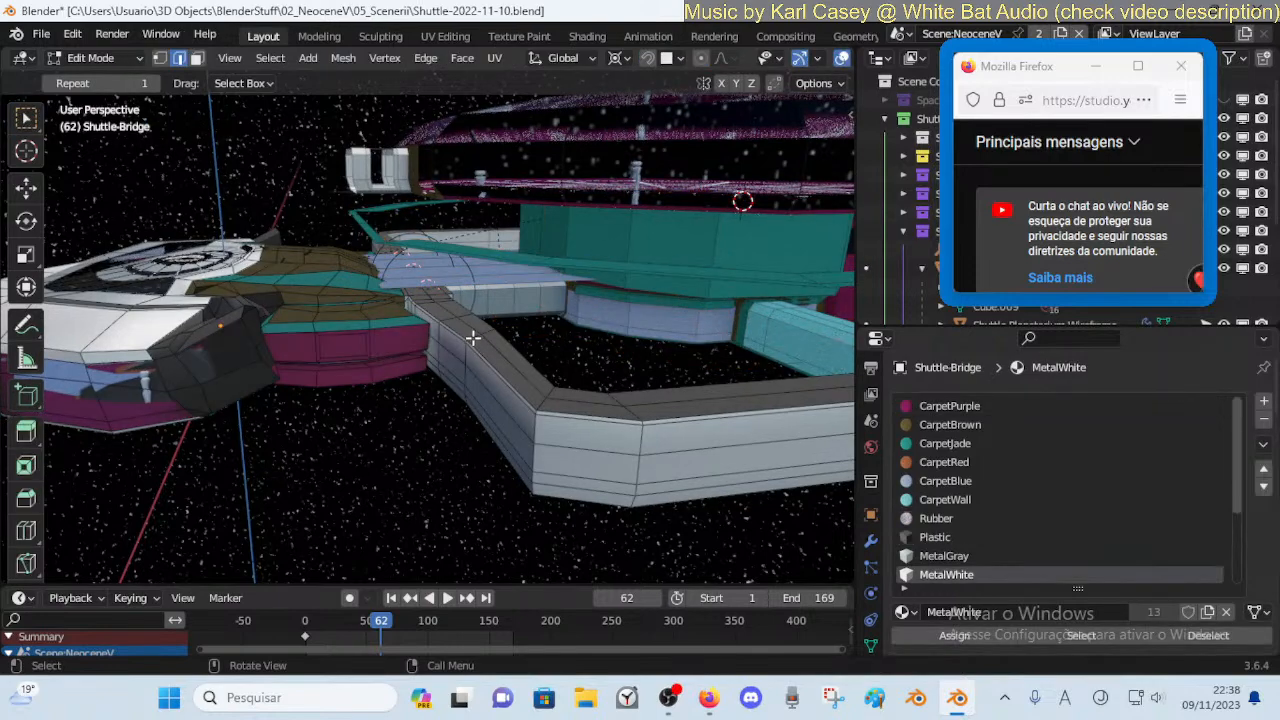
{"action": "left_click", "coordinate": [496, 368], "text": "alt+shift"}
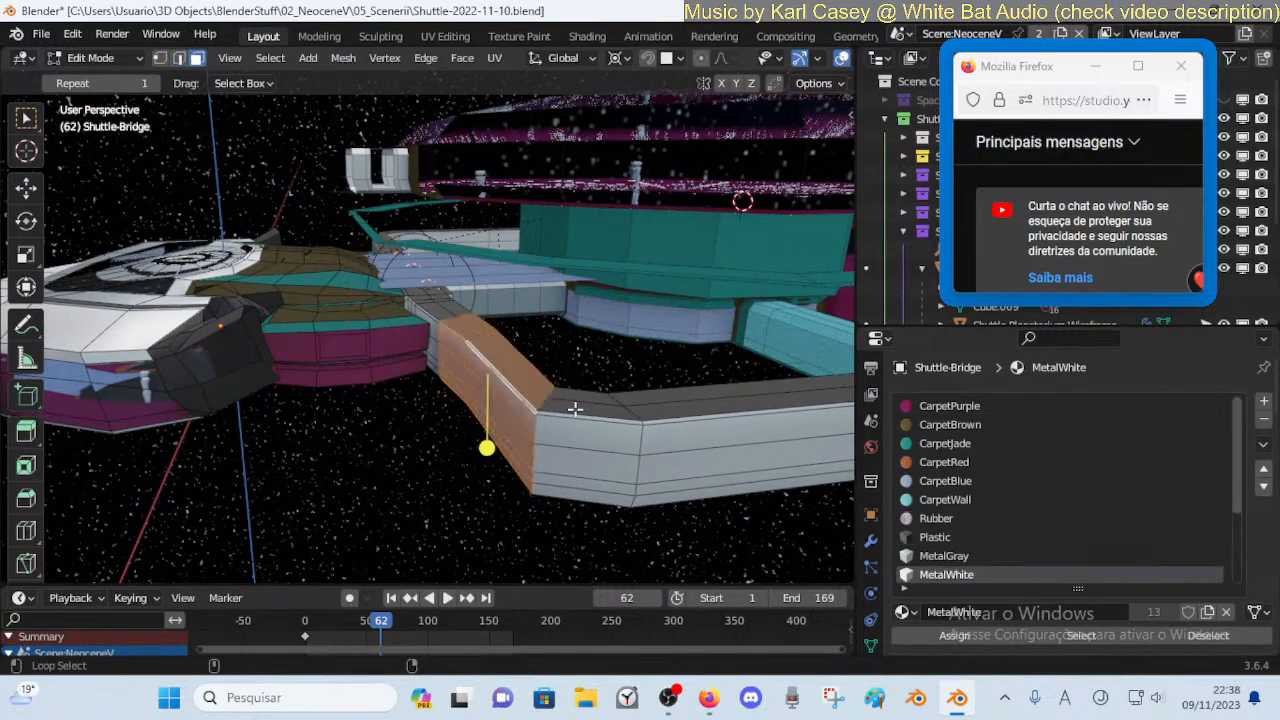
{"action": "left_click", "coordinate": [566, 400], "text": "alt+shift"}
{"action": "left_click", "coordinate": [680, 426], "text": "alt+shift"}
{"action": "key", "text": "x"}
{"action": "left_click", "coordinate": [686, 428]}
Delete the remaining disconnected part of the grey outer corridor as linked faces and return to Object Mode
{"action": "middle_click_drag", "start_coordinate": [686, 428], "coordinate": [657, 378]}
{"action": "key", "text": "l"}
{"action": "key", "text": "x"}
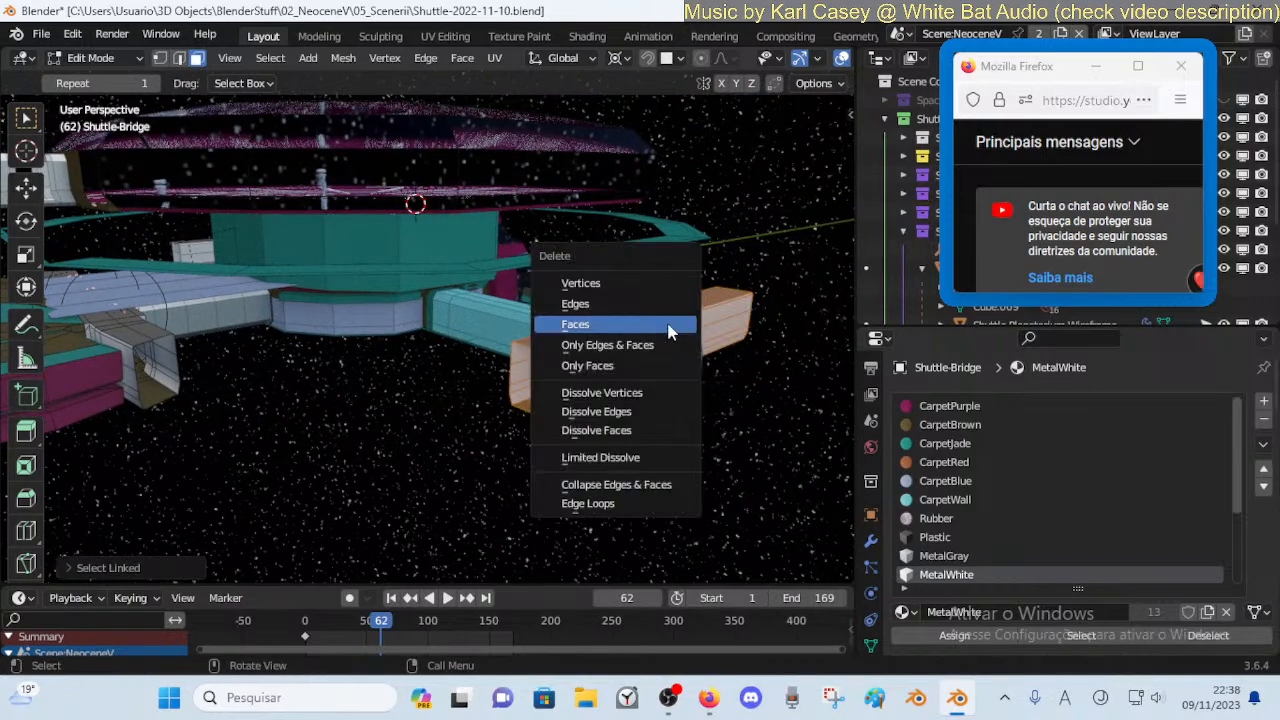
{"action": "left_click", "coordinate": [671, 331]}
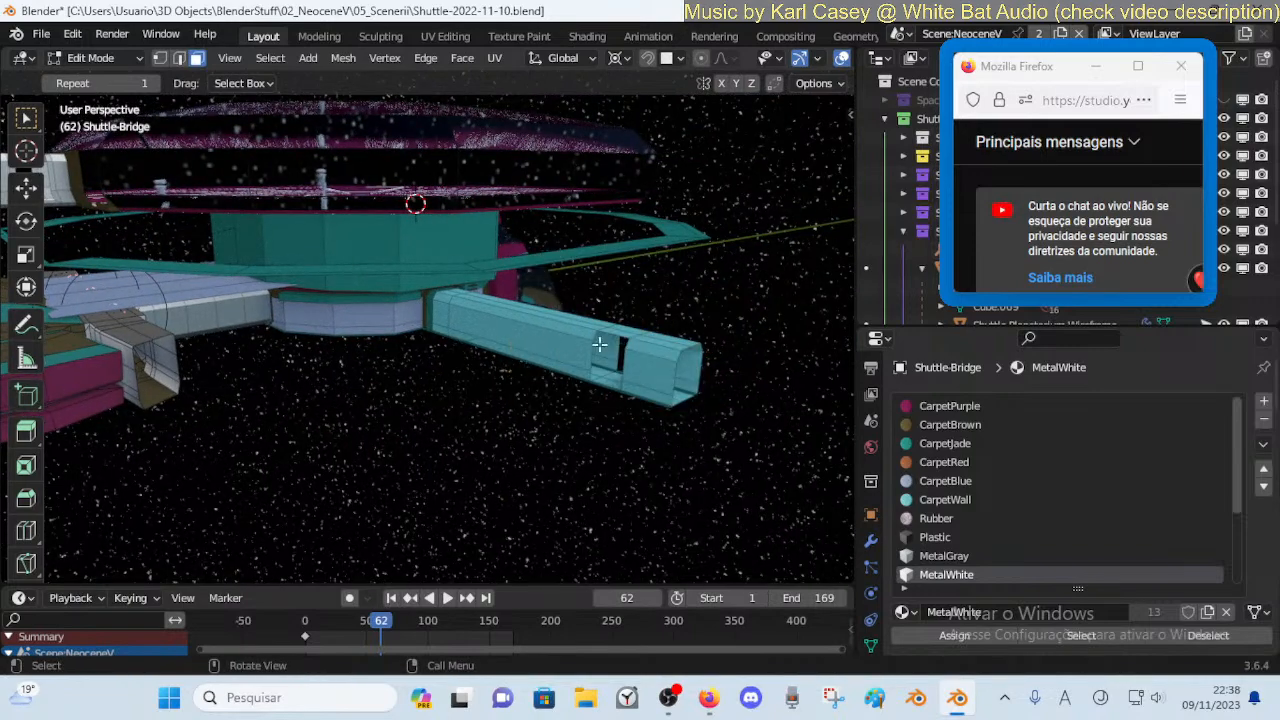
{"action": "key", "text": "Tab"}
Add a loop cut around the teal side corridor of the Shuttle-Lounge mesh
{"action": "left_click", "coordinate": [494, 316]}
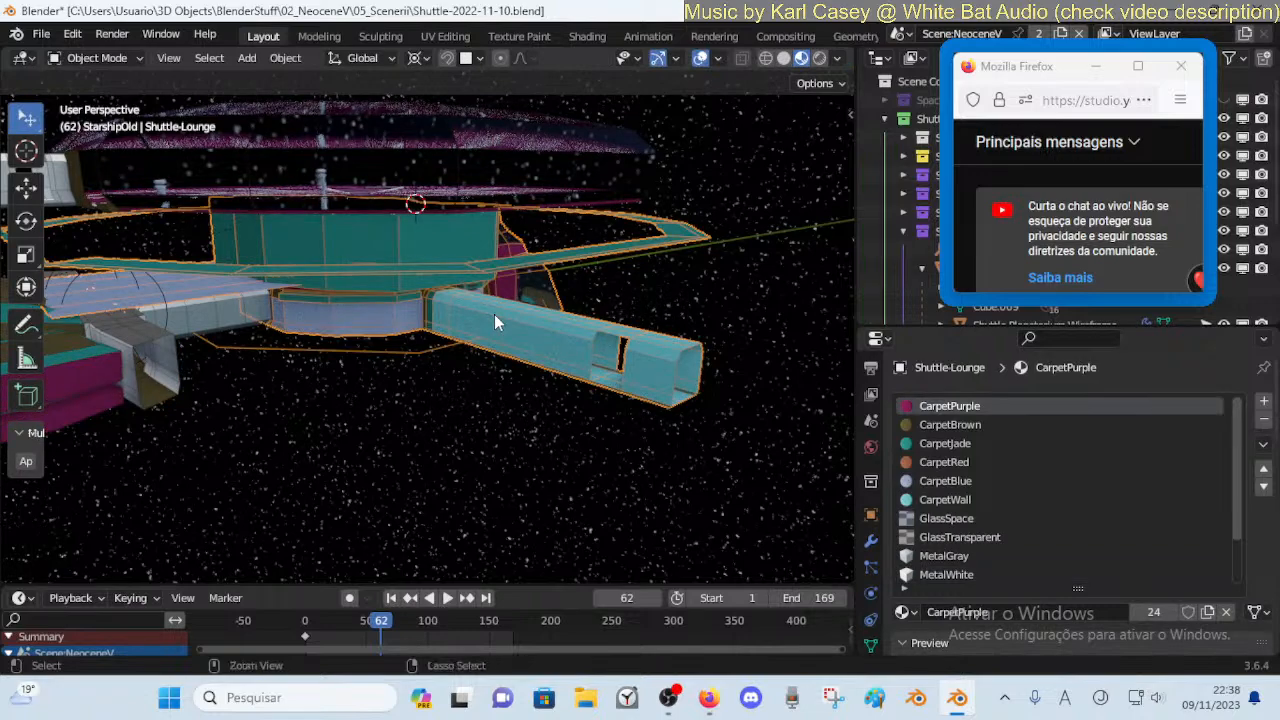
{"action": "key", "text": "Tab"}
{"action": "key", "text": "ctrl+r"}
{"action": "left_click", "coordinate": [494, 312]}
{"action": "left_click", "coordinate": [500, 312]}
Delete a face loop and the linked outer section of the teal side corridor to shorten it, returning to Object Mode
{"action": "key", "text": "alt+a"}
{"action": "left_click", "coordinate": [548, 330], "text": "alt"}
{"action": "key", "text": "x"}
{"action": "left_click", "coordinate": [604, 350]}
{"action": "key", "text": "l"}
{"action": "key", "text": "x"}
{"action": "left_click", "coordinate": [668, 366]}
{"action": "key", "text": "c"}
{"action": "key", "text": "Escape"}
{"action": "key", "text": "ctrl+Tab"}
{"action": "left_click", "coordinate": [434, 389]}
Examine the shortened teal side corridor and the surrounding lounge from outside
{"action": "key", "text": "shift+grave"}
{"action": "key", "text": "w"}
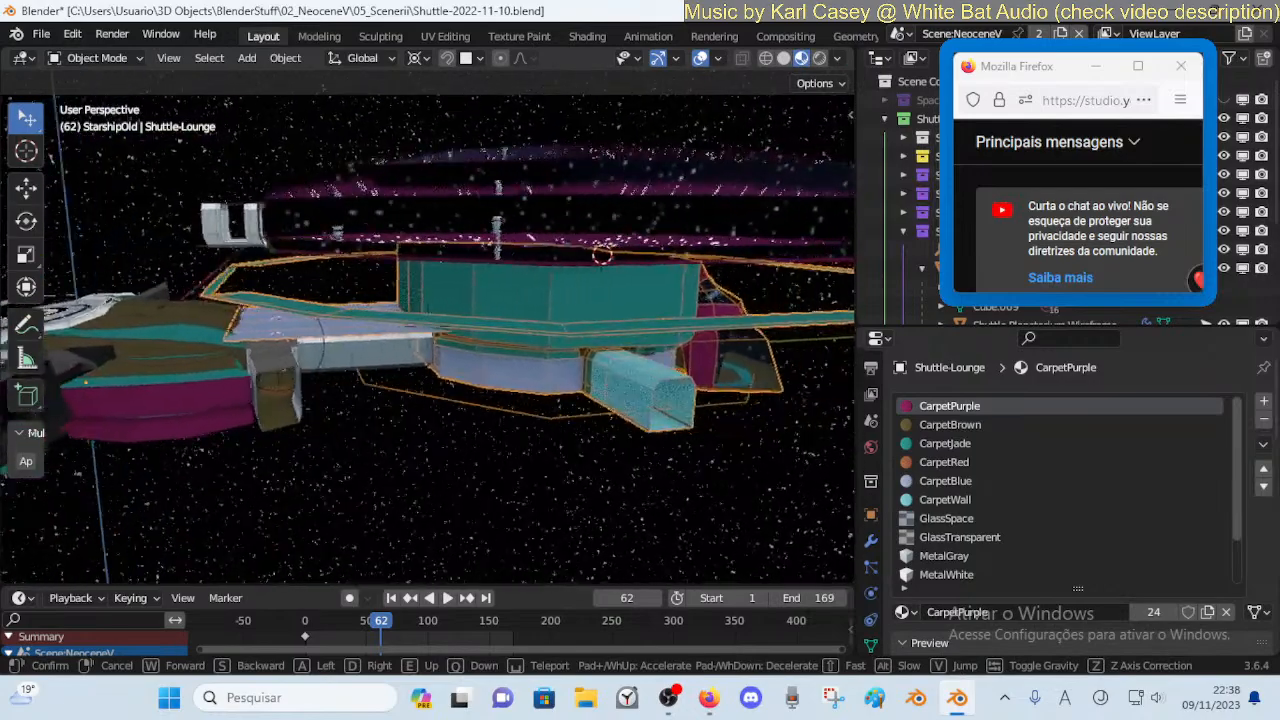
{"action": "key", "text": "d"}
{"action": "left_click", "coordinate": [569, 381]}
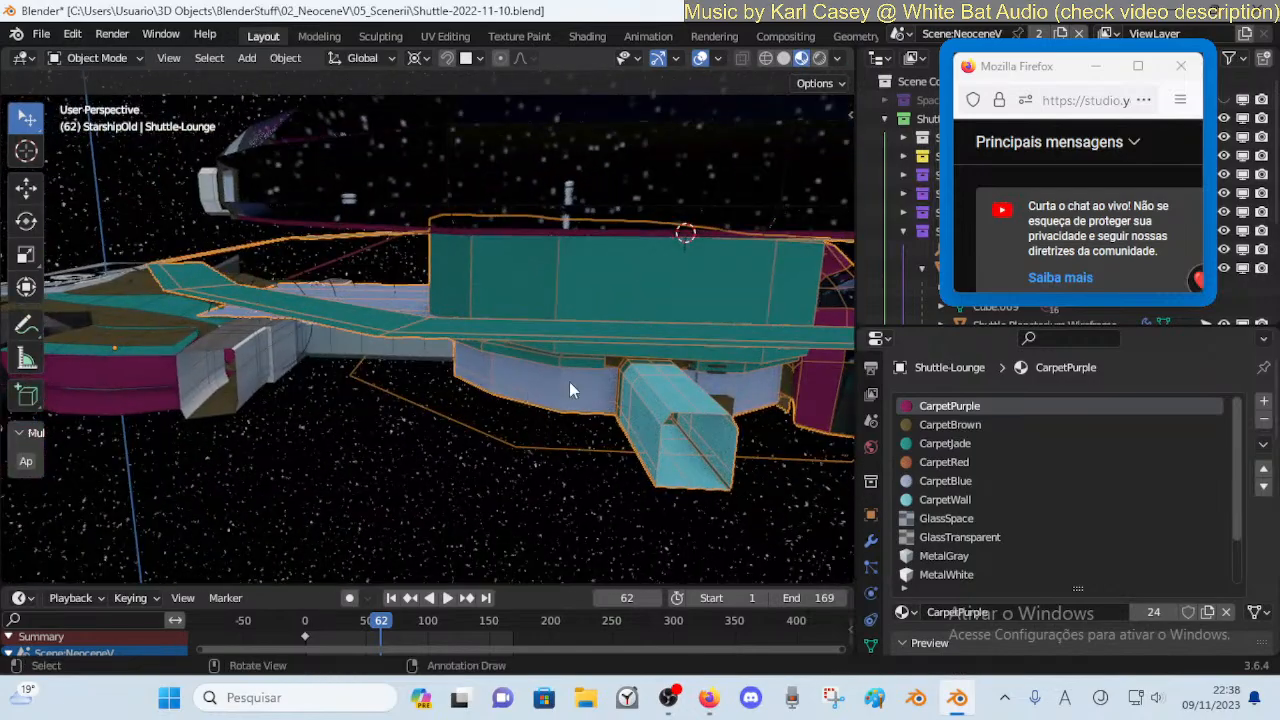
{"action": "key", "text": "Tab"}
{"action": "key", "text": "Tab"}
{"action": "key", "text": "Tab"}
{"action": "key", "text": "Tab"}
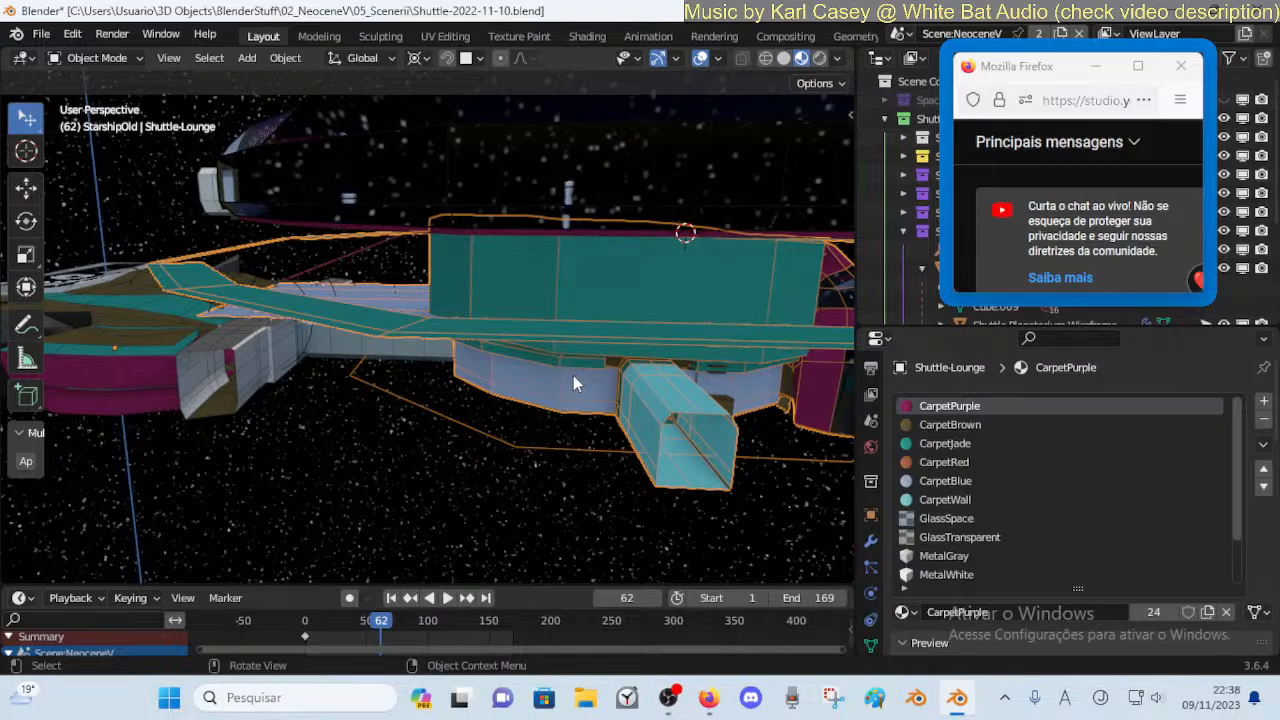
Examine the lounge exterior and the open-ended grey corridor leading into the bridge
{"action": "key", "text": "shift+grave"}
{"action": "key", "text": "w"}
{"action": "key", "text": "e"}
{"action": "key", "text": "e"}
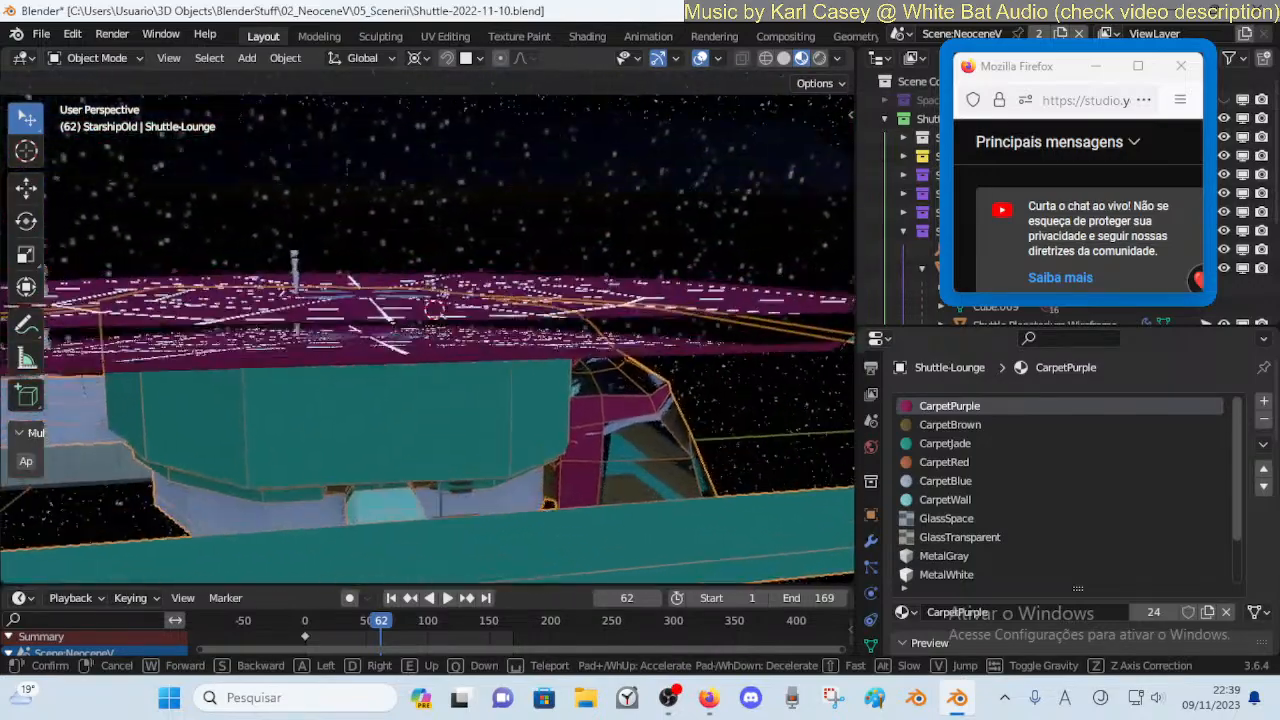
{"action": "key", "text": "q"}
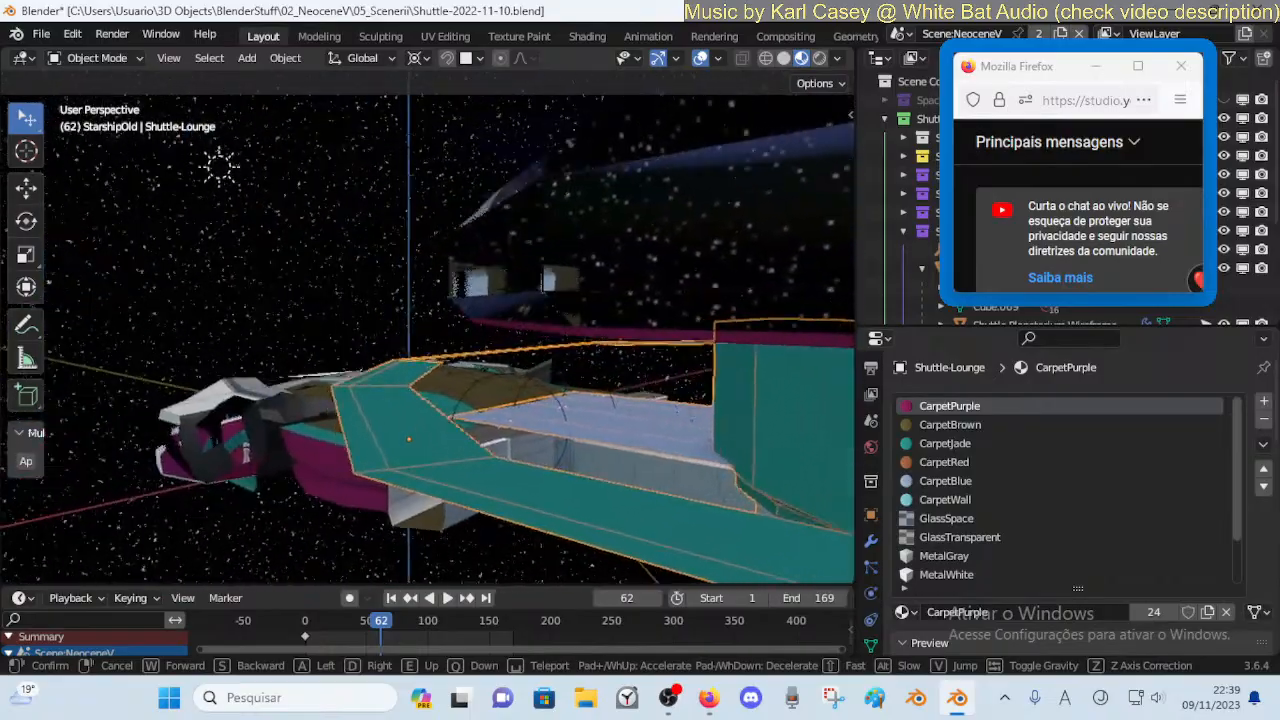
{"action": "key", "text": "w"}
{"action": "key", "text": "w"}
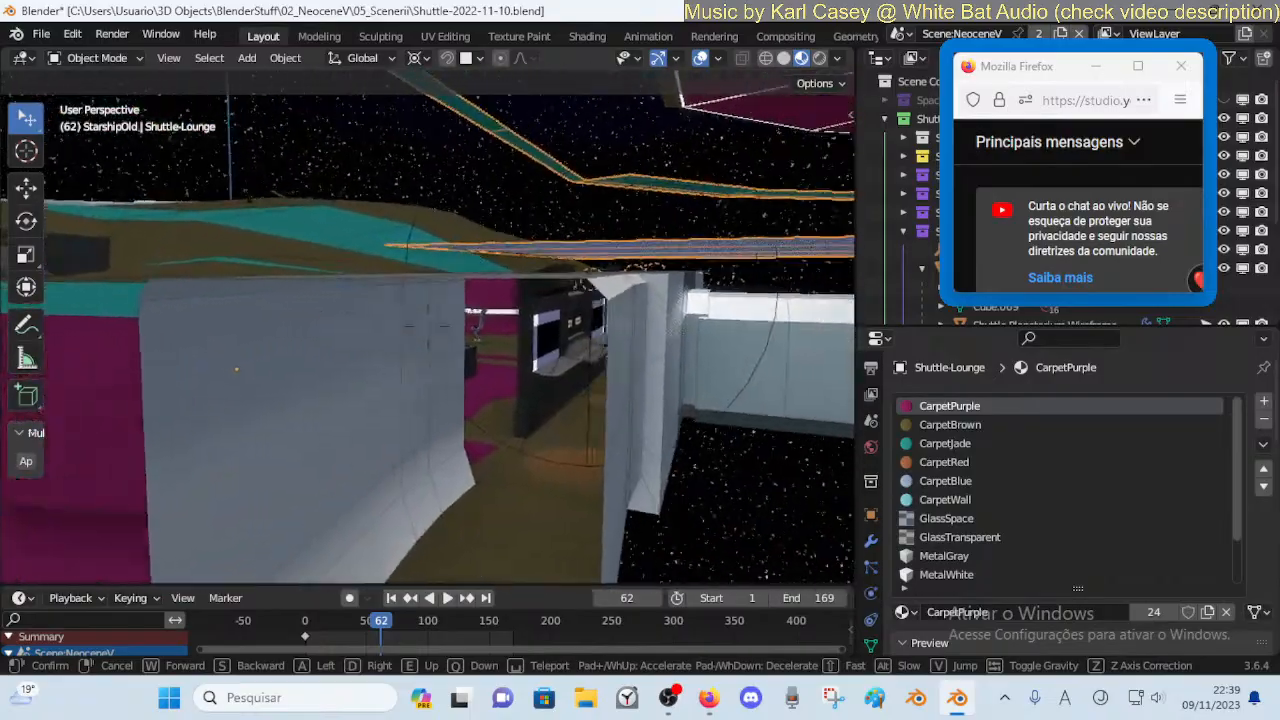
{"action": "key", "text": "w"}
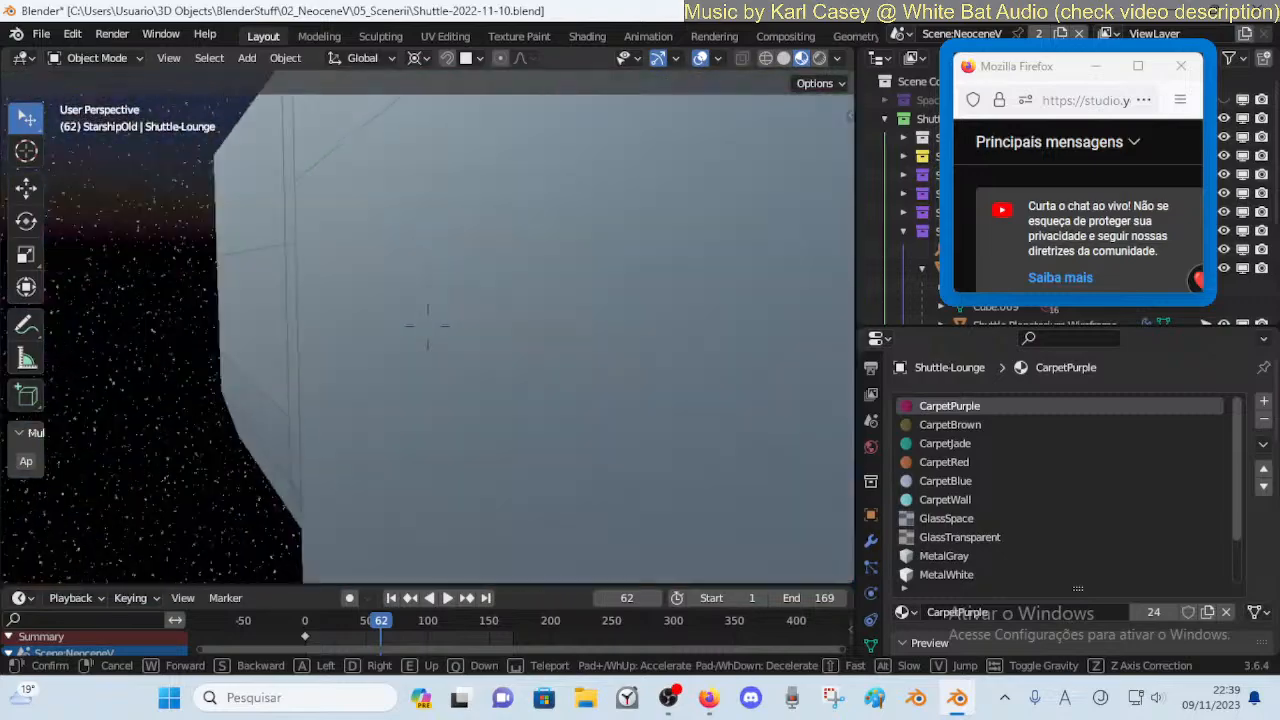
{"action": "key", "text": "w"}
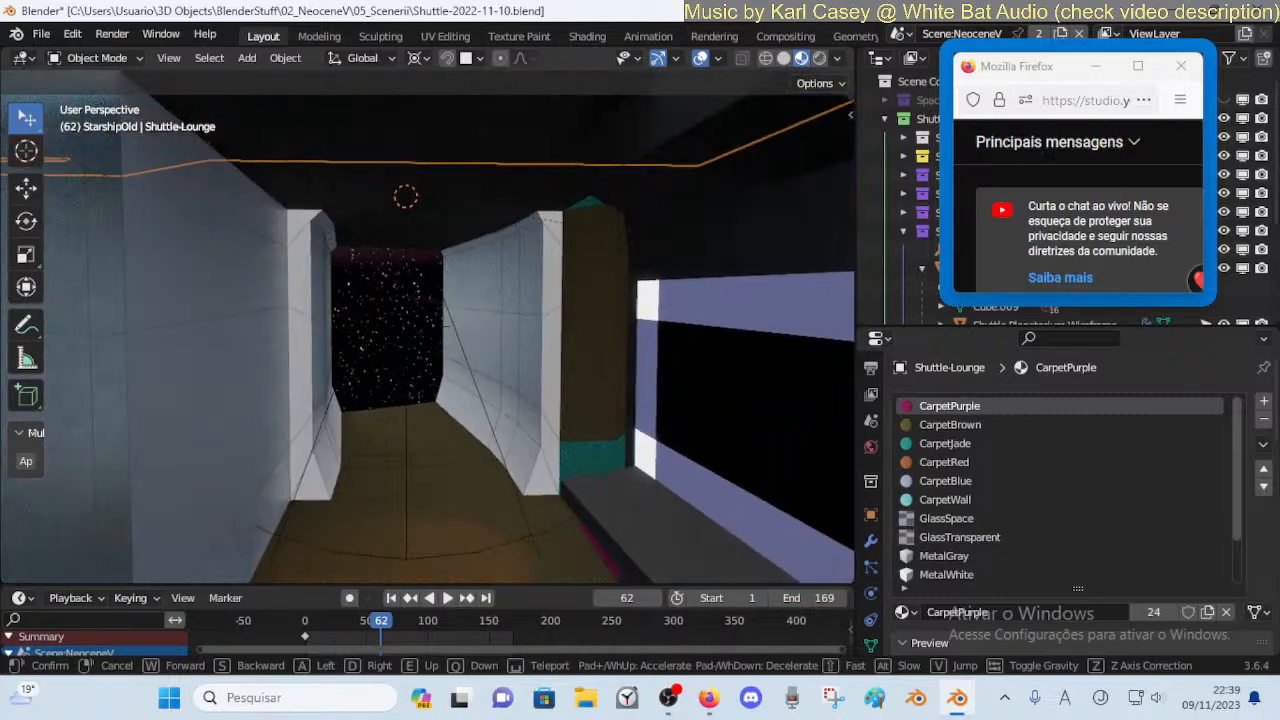
Save the file and inspect the bridge's workstation area beside the corridor entrance
{"action": "key", "text": "ctrl+s"}
{"action": "key", "text": "w"}
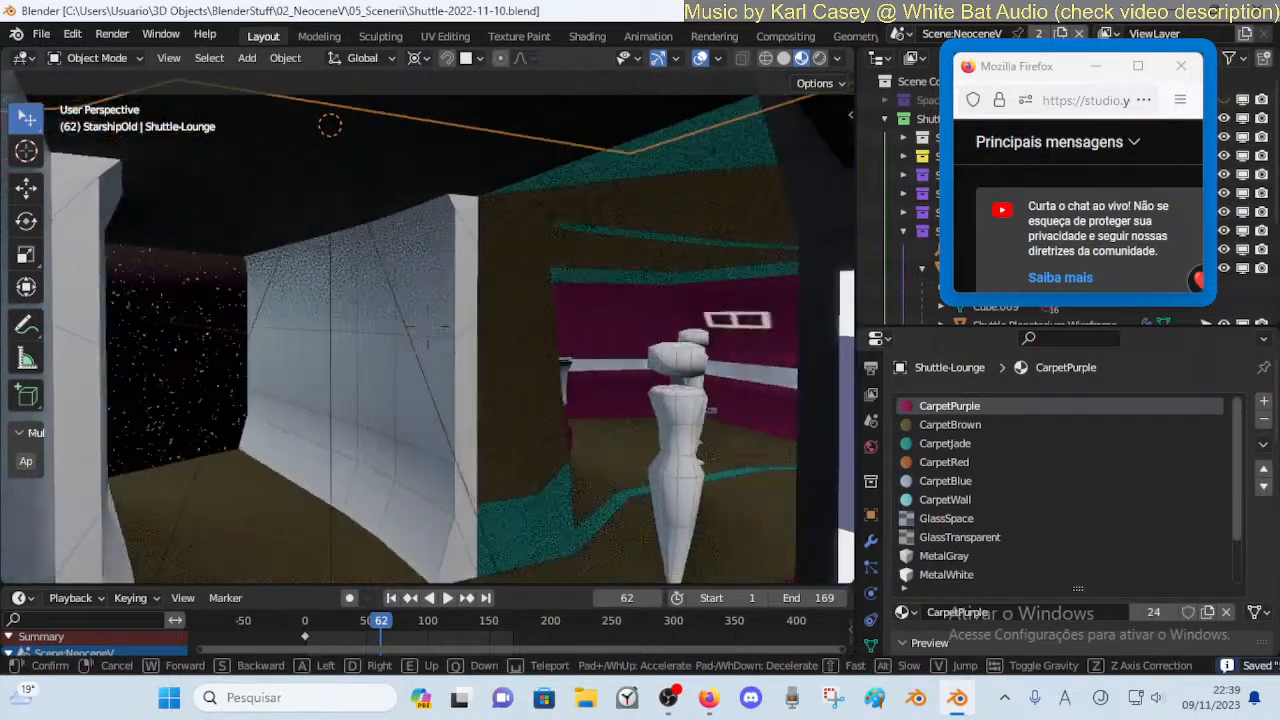
{"action": "key", "text": "s"}
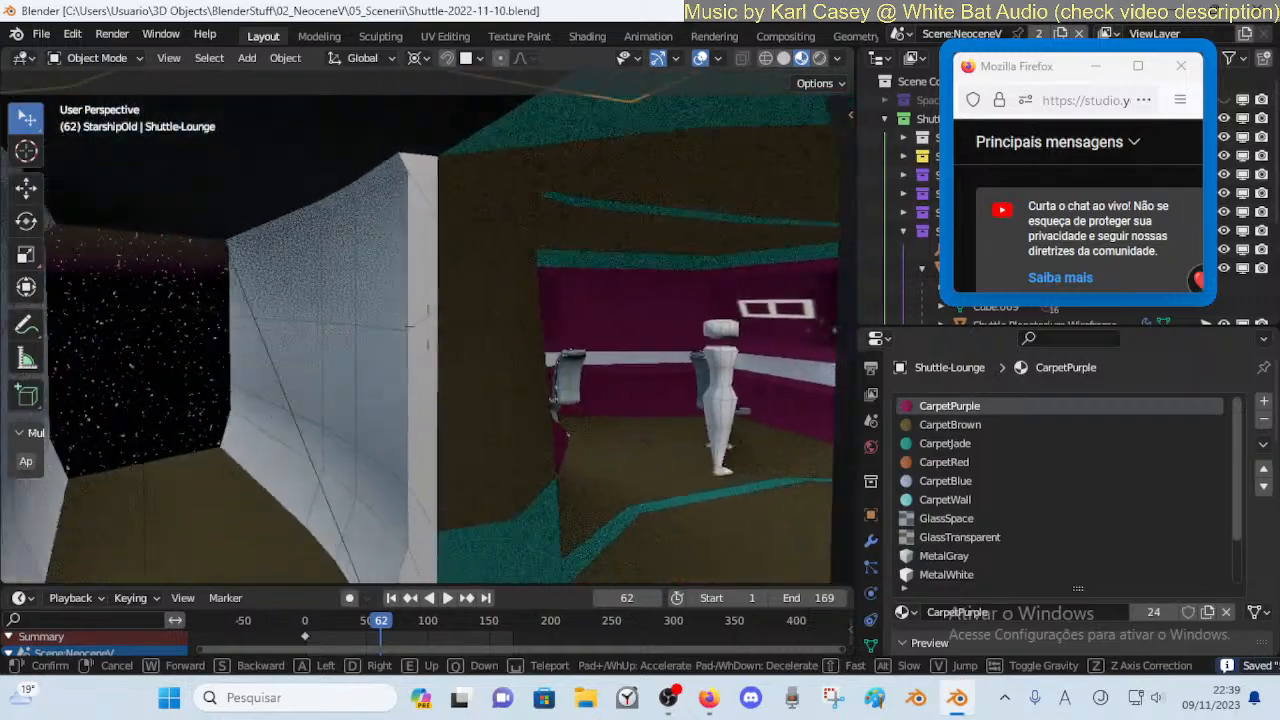
{"action": "key", "text": "w"}
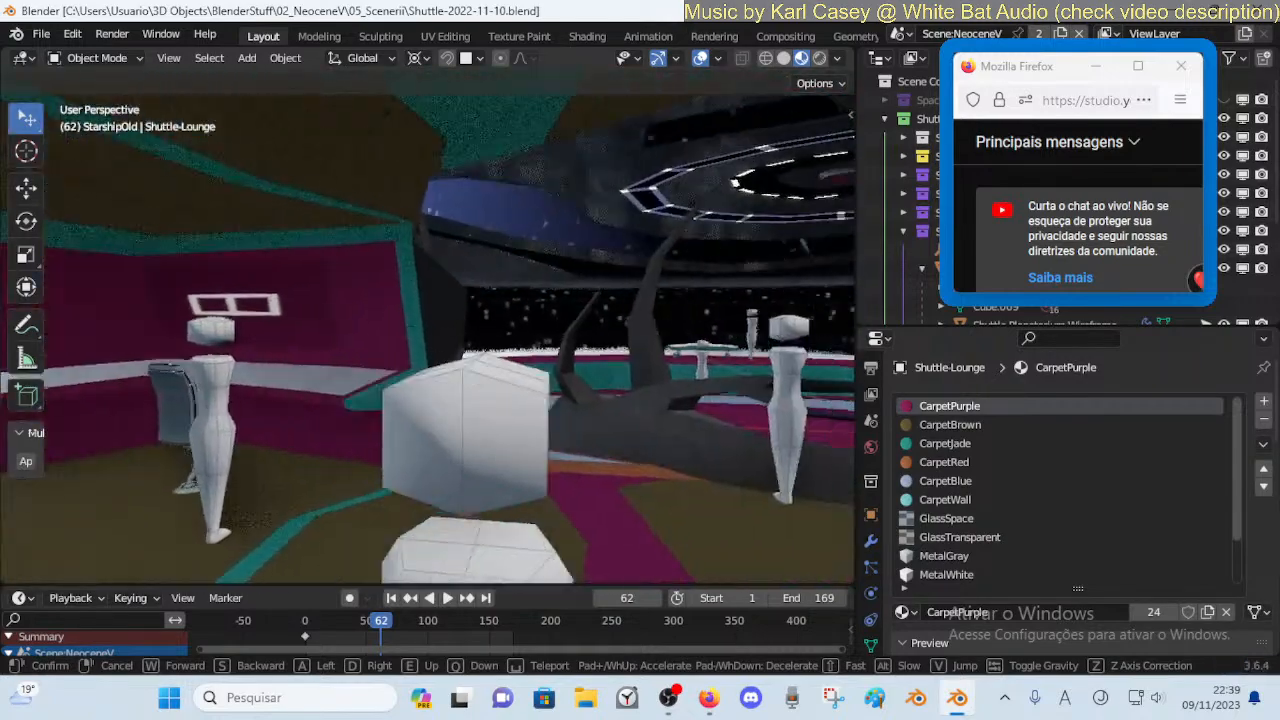
{"action": "key", "text": "s"}
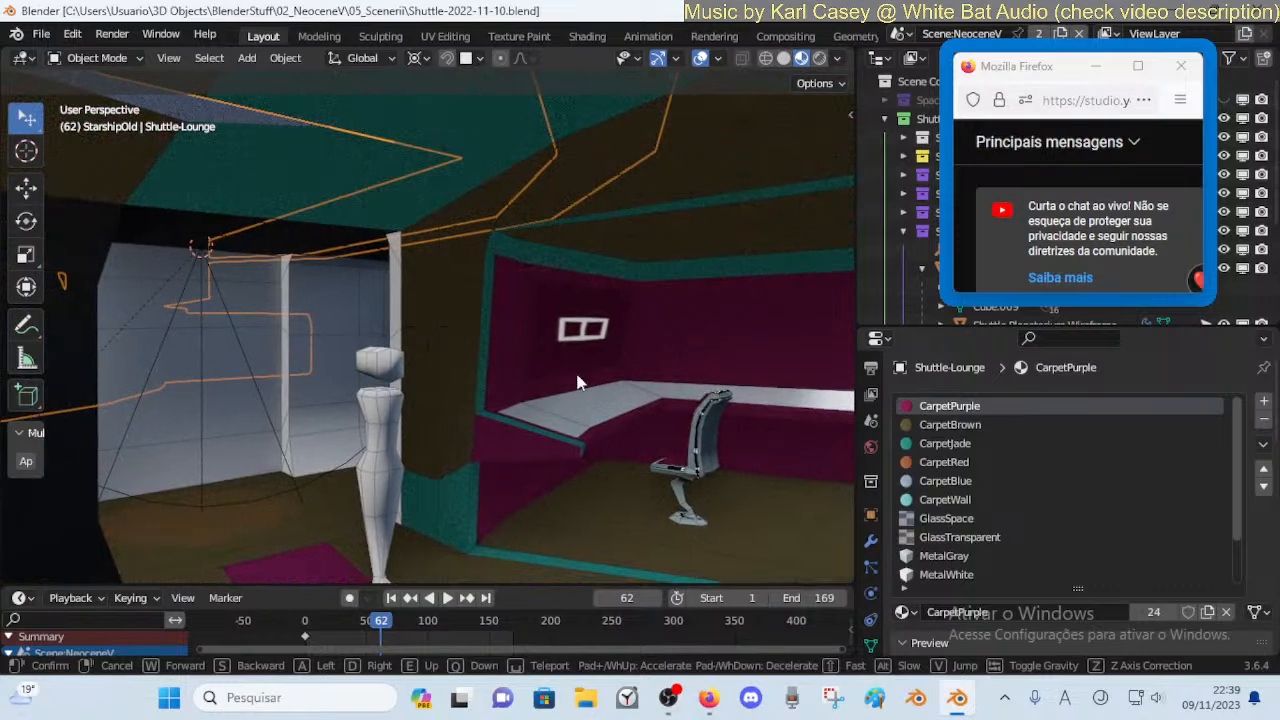
{"action": "left_click", "coordinate": [495, 306]}
Select the bridge object and open its mesh for editing in vertex selection mode near the workstations
{"action": "left_click", "coordinate": [495, 306]}
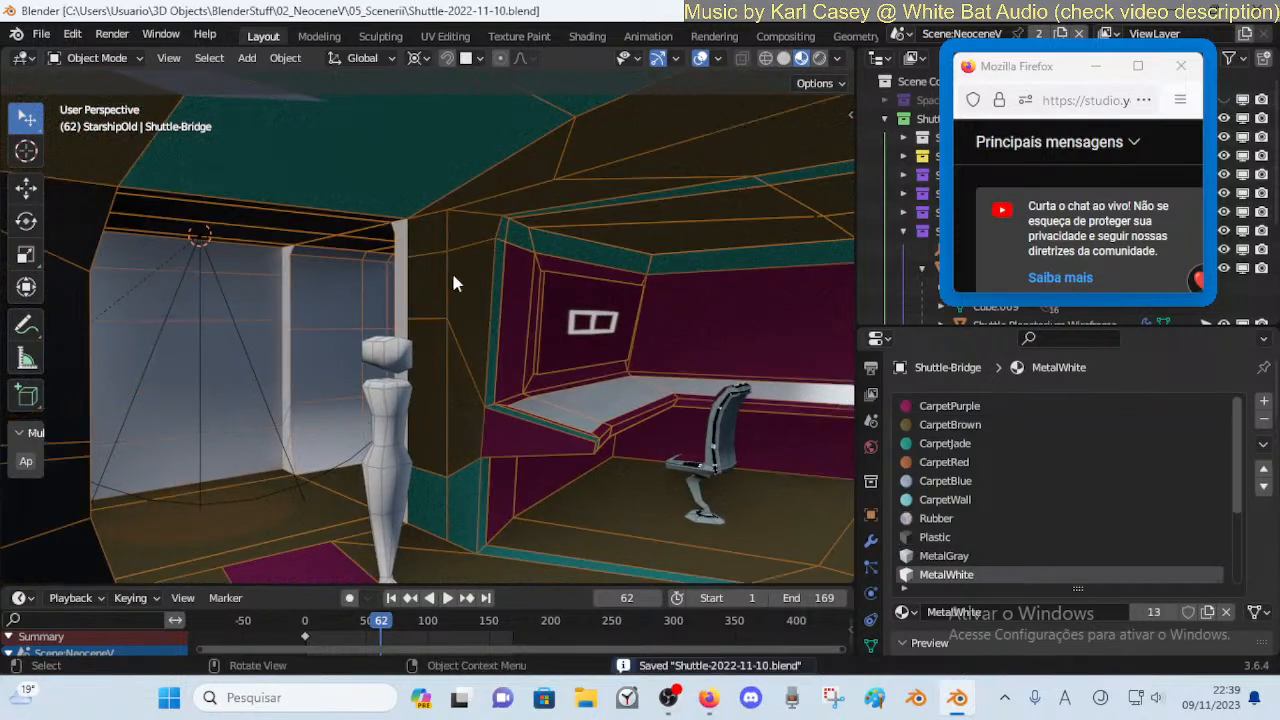
{"action": "key", "text": "Tab"}
{"action": "key", "text": "shift+grave"}
{"action": "key", "text": "s"}
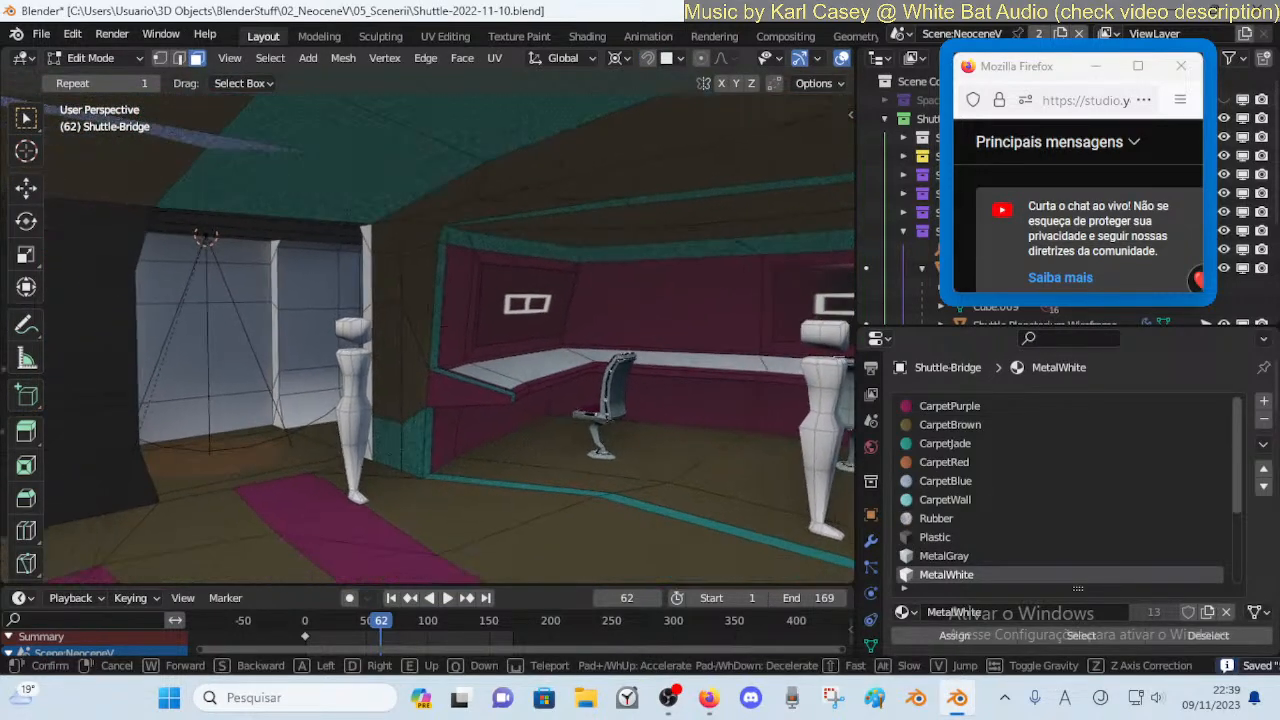
{"action": "left_click", "coordinate": [651, 341]}
{"action": "key", "text": "shift+grave"}
{"action": "key", "text": "s"}
{"action": "left_click", "coordinate": [651, 331]}
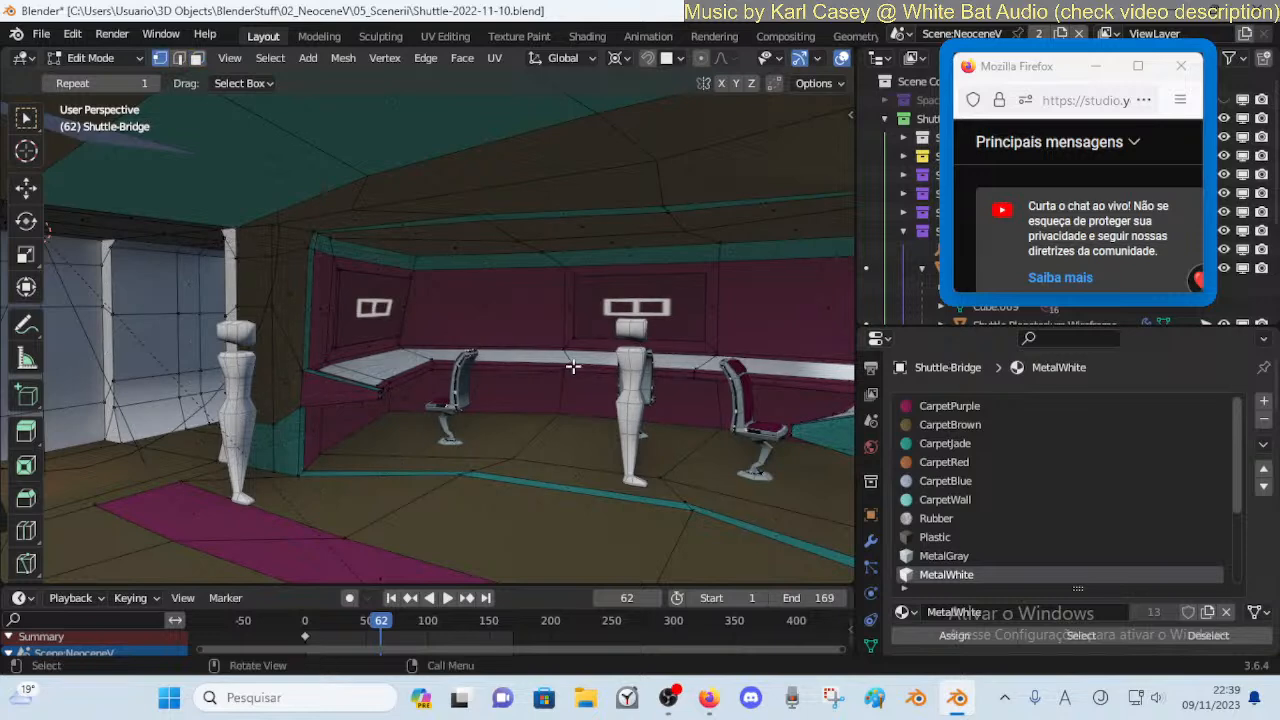
Select the vertices of the corner workstation beside the corridor entrance and save the file
{"action": "key", "text": "c"}
{"action": "mouse_move", "coordinate": [514, 214]}
{"action": "left_mouse_down"}
{"action": "mouse_move", "coordinate": [557, 266]}
{"action": "mouse_move", "coordinate": [466, 214]}
{"action": "mouse_move", "coordinate": [321, 312]}
{"action": "mouse_move", "coordinate": [352, 325]}
{"action": "mouse_move", "coordinate": [332, 234]}
{"action": "left_mouse_up"}
{"action": "mouse_move", "coordinate": [293, 437]}
{"action": "left_mouse_down"}
{"action": "mouse_move", "coordinate": [255, 450]}
{"action": "mouse_move", "coordinate": [245, 280]}
{"action": "mouse_move", "coordinate": [238, 340]}
{"action": "mouse_move", "coordinate": [268, 338]}
{"action": "mouse_move", "coordinate": [297, 451]}
{"action": "mouse_move", "coordinate": [329, 386]}
{"action": "mouse_move", "coordinate": [371, 417]}
{"action": "mouse_move", "coordinate": [440, 350]}
{"action": "mouse_move", "coordinate": [385, 372]}
{"action": "left_mouse_up"}
{"action": "mouse_move", "coordinate": [510, 372]}
{"action": "left_mouse_down"}
{"action": "mouse_move", "coordinate": [551, 354]}
{"action": "mouse_move", "coordinate": [523, 423]}
{"action": "mouse_move", "coordinate": [270, 415]}
{"action": "left_mouse_up"}
{"action": "mouse_move", "coordinate": [110, 420]}
{"action": "left_mouse_down"}
{"action": "mouse_move", "coordinate": [130, 290]}
{"action": "mouse_move", "coordinate": [228, 232]}
{"action": "left_mouse_up"}
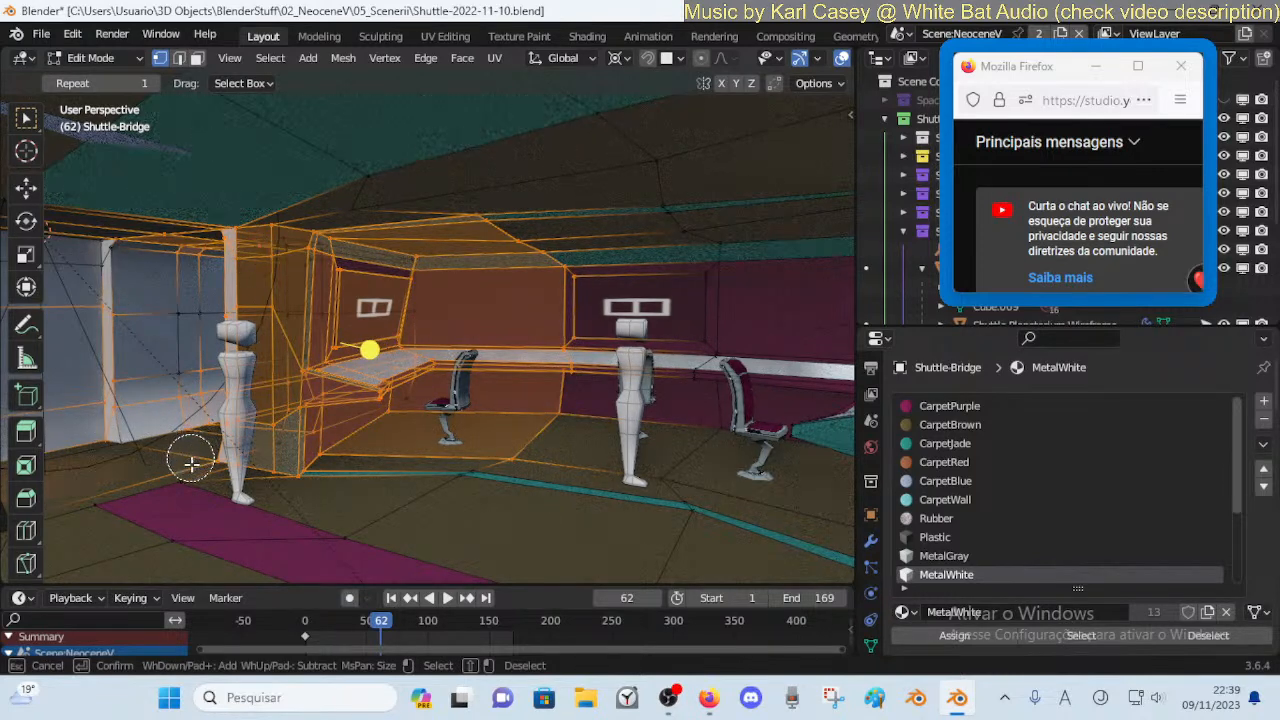
{"action": "left_click_drag", "start_coordinate": [379, 456], "coordinate": [491, 457]}
{"action": "right_click", "coordinate": [491, 457]}
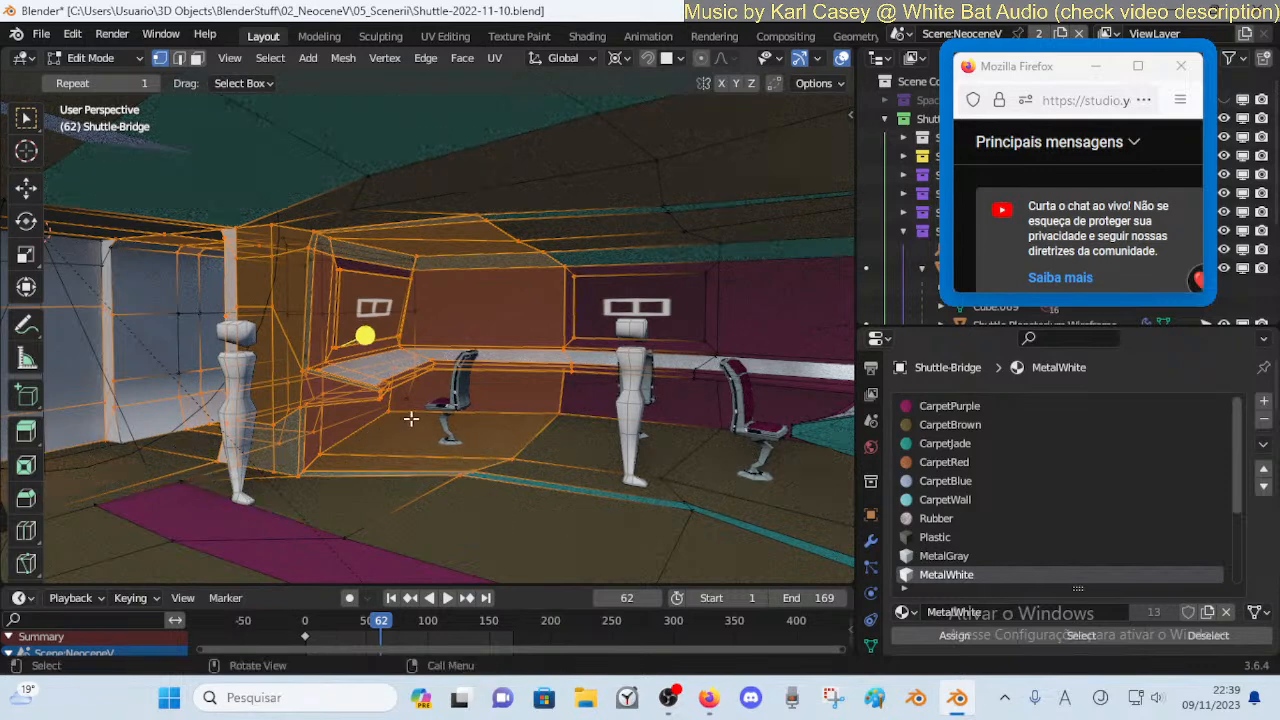
{"action": "key", "text": "ctrl+s"}
Adjust the vertex selection around the corridor walls and try moving the workstation section along global Y
{"action": "key", "text": "c"}
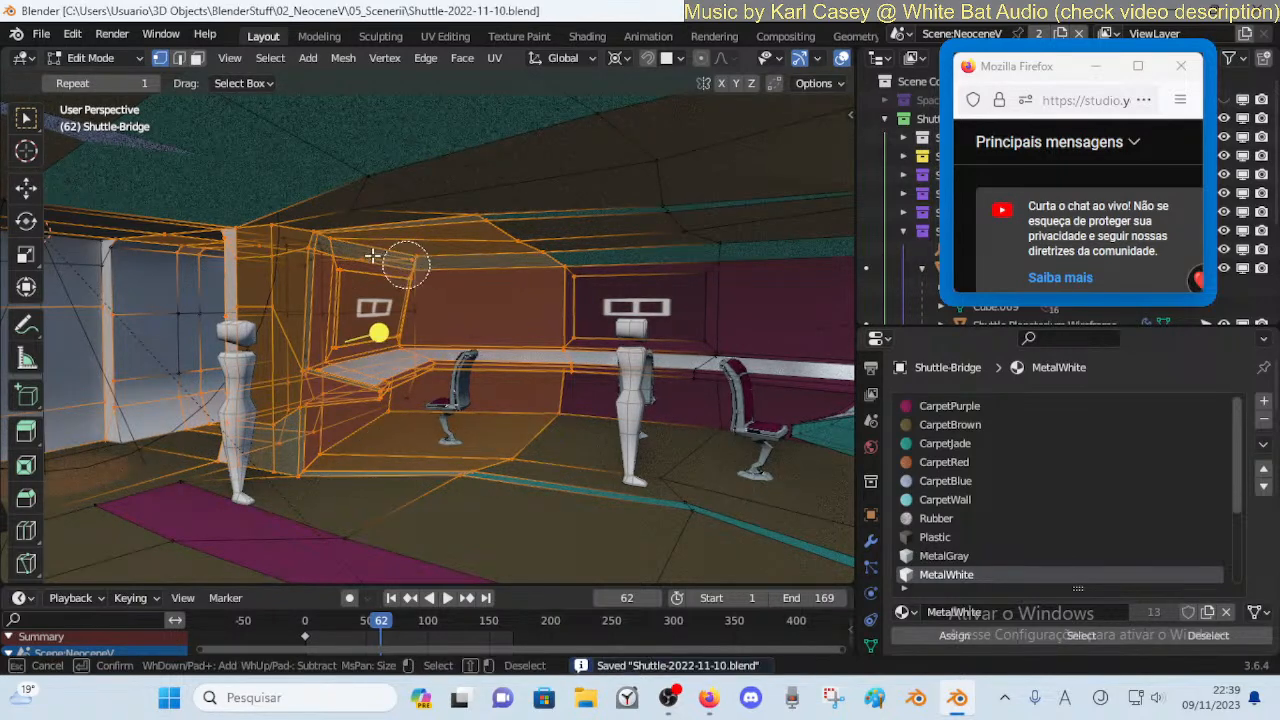
{"action": "right_click", "coordinate": [424, 311]}
{"action": "key", "text": "c"}
{"action": "left_click_drag", "start_coordinate": [188, 371], "coordinate": [333, 313]}
{"action": "right_click", "coordinate": [343, 314]}
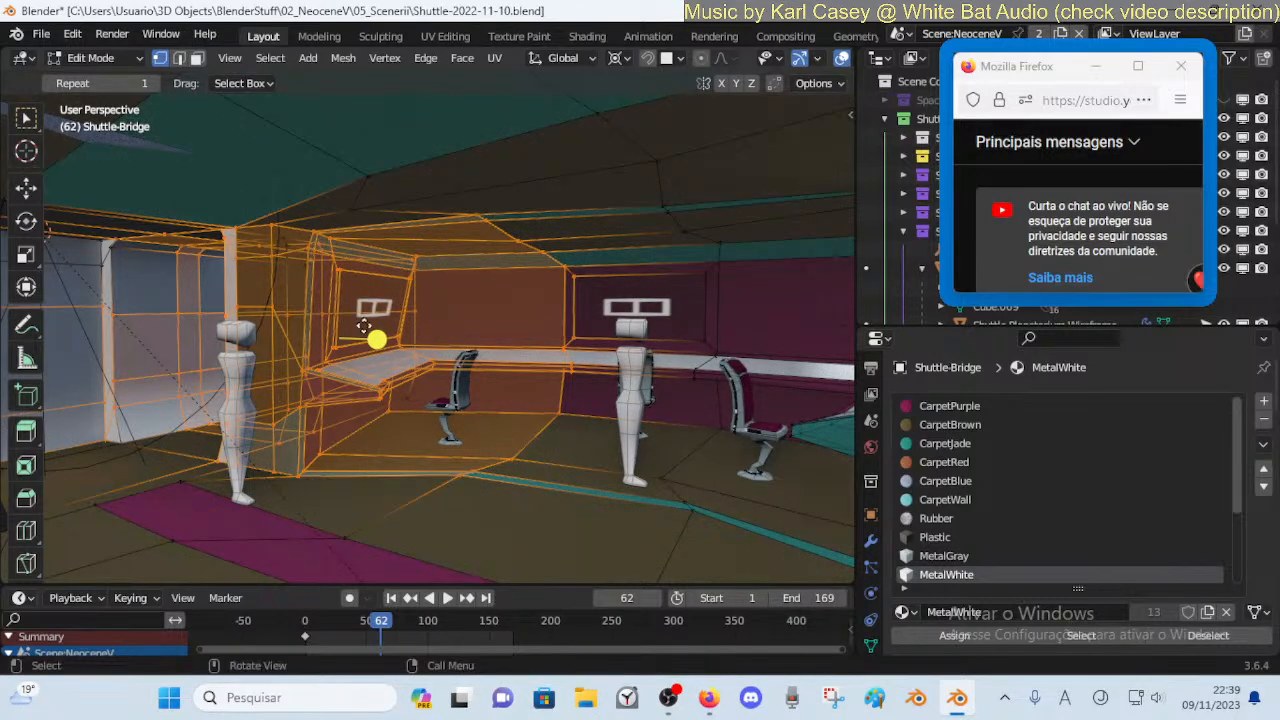
{"action": "key", "text": "g"}
{"action": "key", "text": "y"}
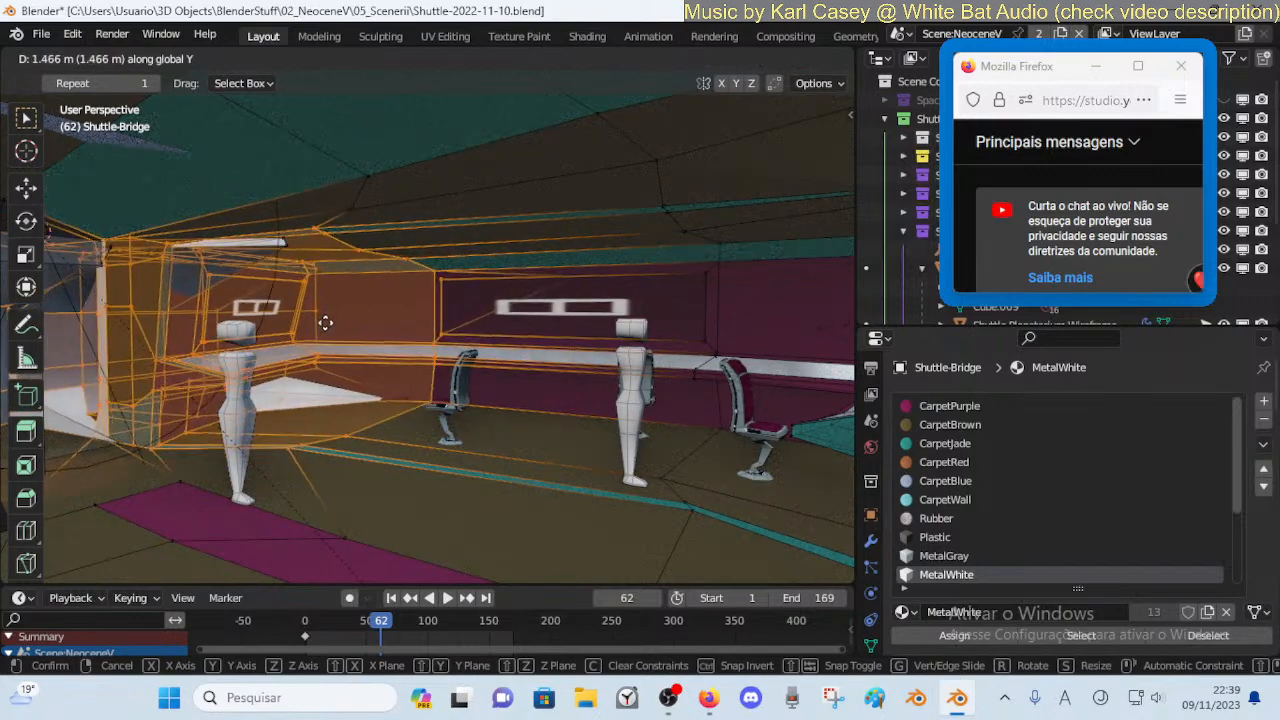
{"action": "right_click", "coordinate": [242, 320]}
Switch to face selection and add the corridor's side-wall faces and face loops to the selected workstation section
{"action": "key", "text": "3"}
{"action": "middle_click_drag", "start_coordinate": [152, 315], "coordinate": [135, 314]}
{"action": "left_click", "coordinate": [305, 244], "text": "shift"}
{"action": "left_click", "coordinate": [328, 260], "text": "shift"}
{"action": "left_click", "coordinate": [296, 350], "text": "shift"}
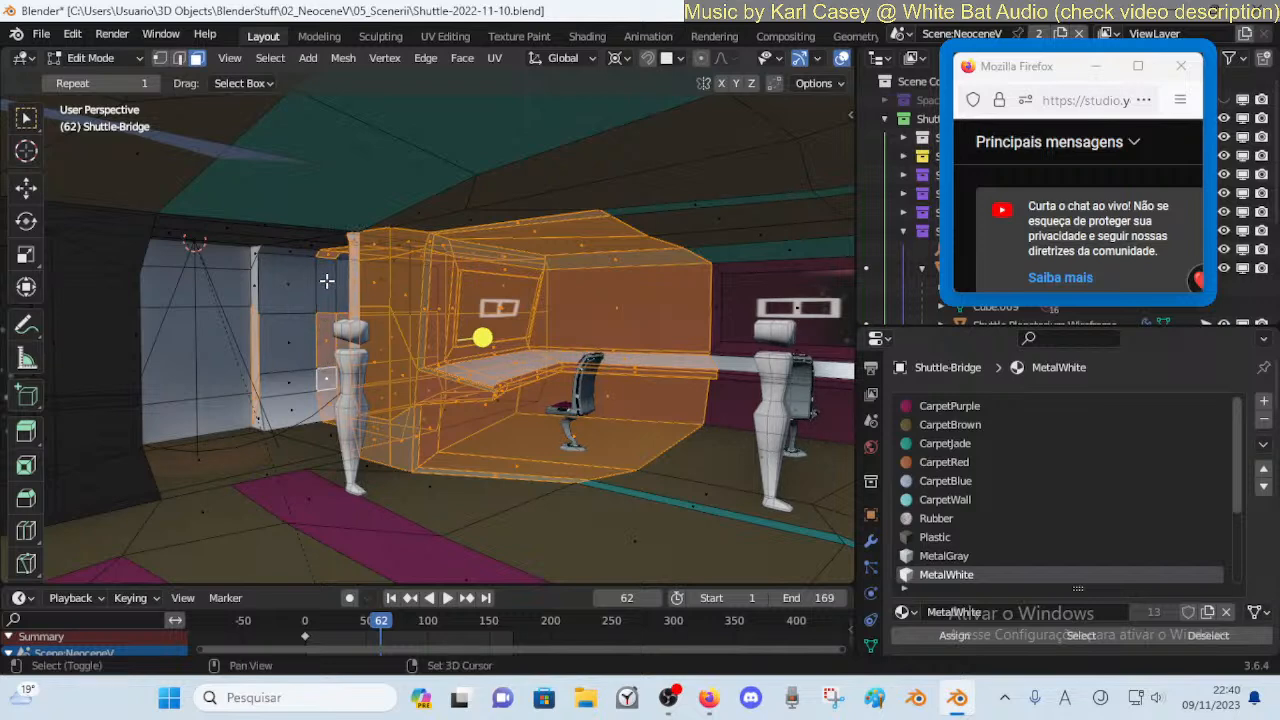
{"action": "left_click", "coordinate": [344, 280], "text": "shift"}
{"action": "left_click", "coordinate": [389, 264], "text": "alt+shift"}
{"action": "left_click", "coordinate": [389, 264], "text": "alt+shift"}
{"action": "key", "text": "c"}
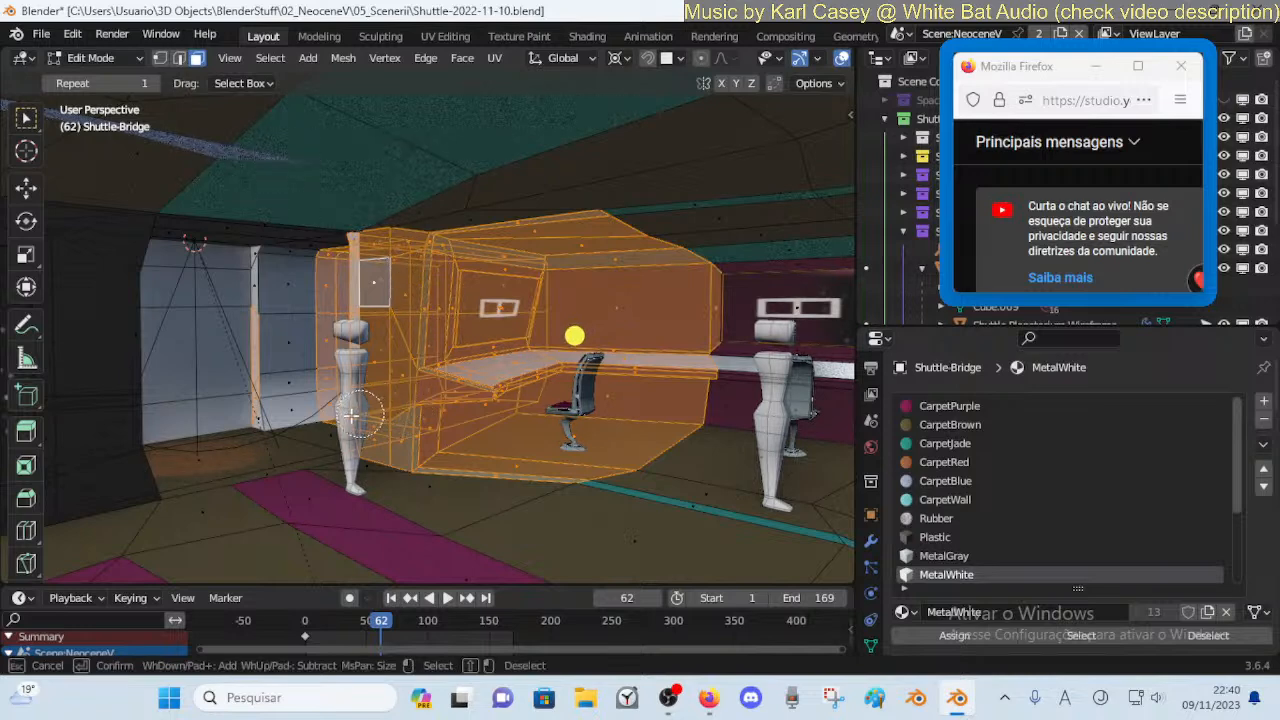
{"action": "key", "text": "Escape"}
{"action": "left_click", "coordinate": [298, 374], "text": "alt+shift"}
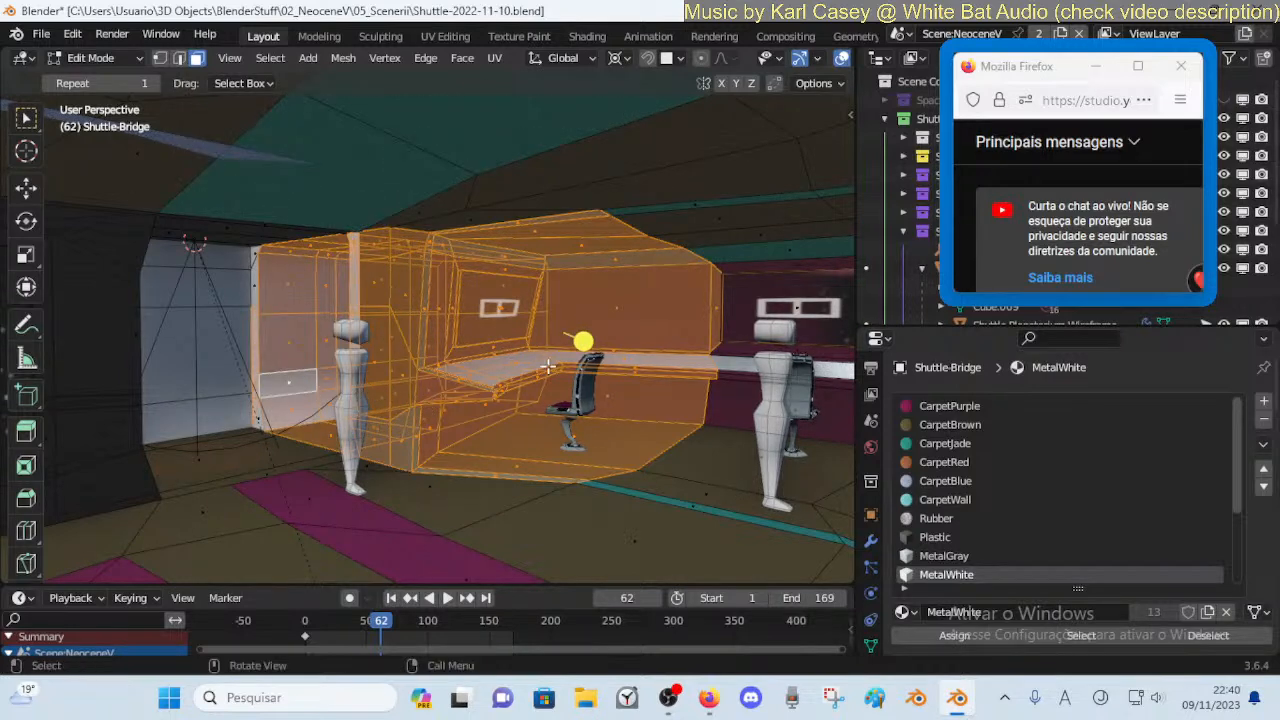
Move the selected workstation and corridor section about 1.62 m along global Y
{"action": "key", "text": "g"}
{"action": "key", "text": "y"}
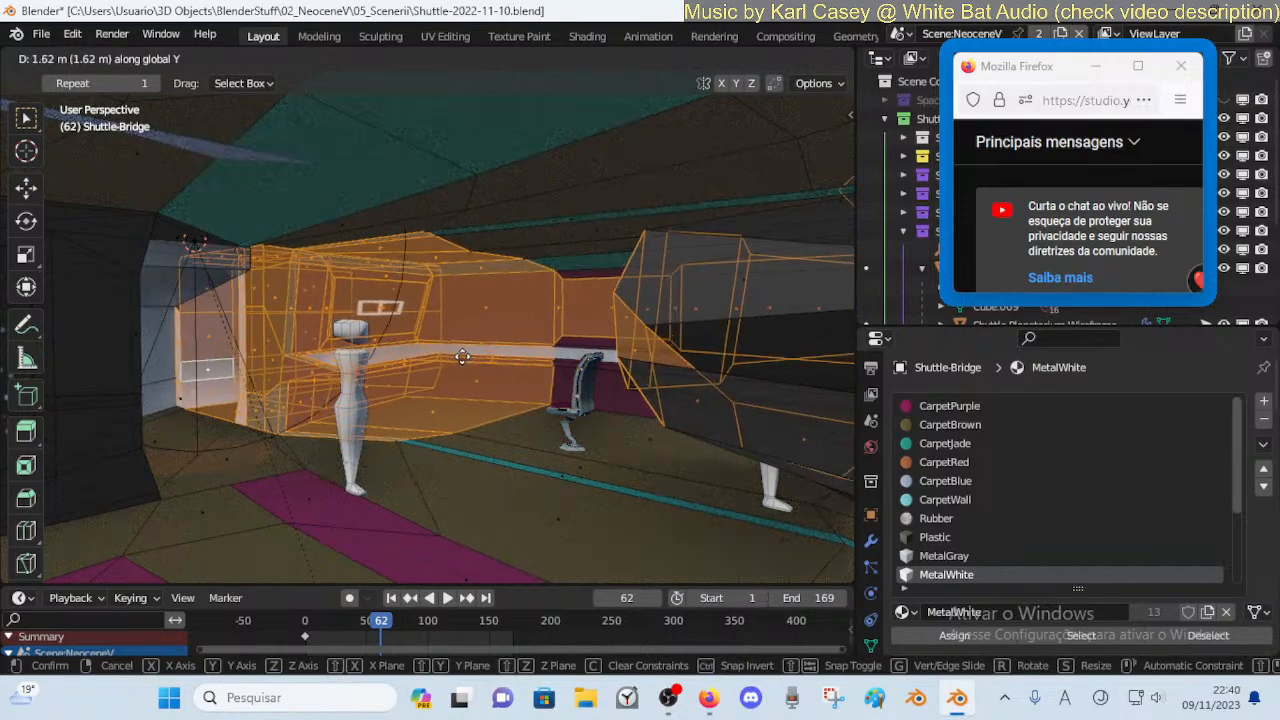
{"action": "left_click", "coordinate": [462, 356]}
Remove the stray faces on the far workstation wall and the dark window frame from the selection
{"action": "key", "text": "shift+grave"}
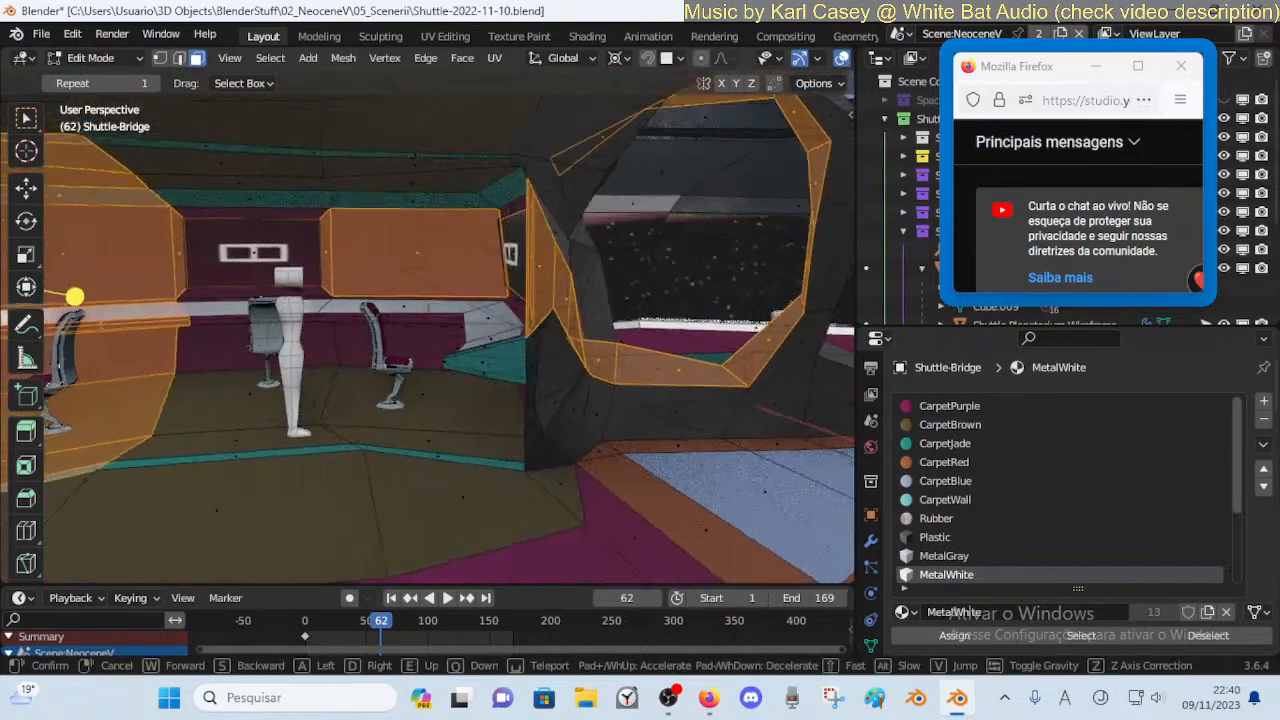
{"action": "left_click", "coordinate": [436, 327]}
{"action": "key", "text": "c"}
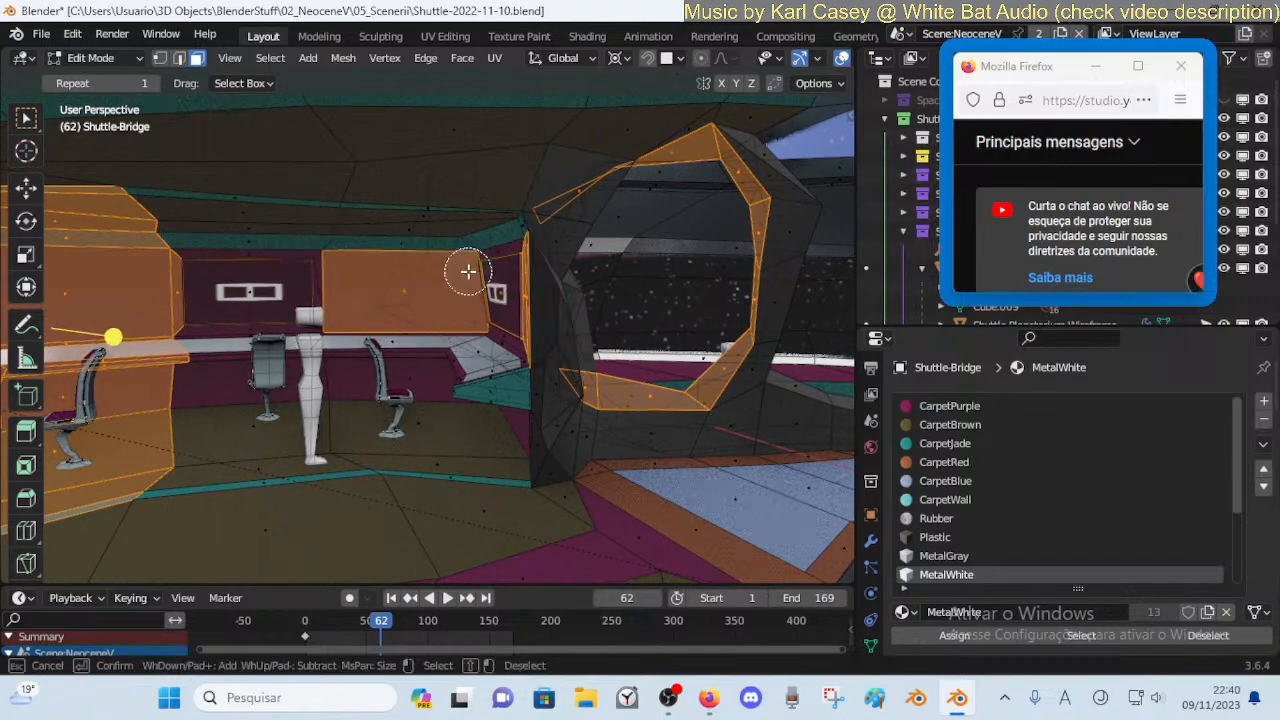
{"action": "key", "text": "Escape"}
{"action": "key", "text": "b"}
{"action": "left_click_drag", "start_coordinate": [305, 137], "coordinate": [836, 440], "text": "shift"}
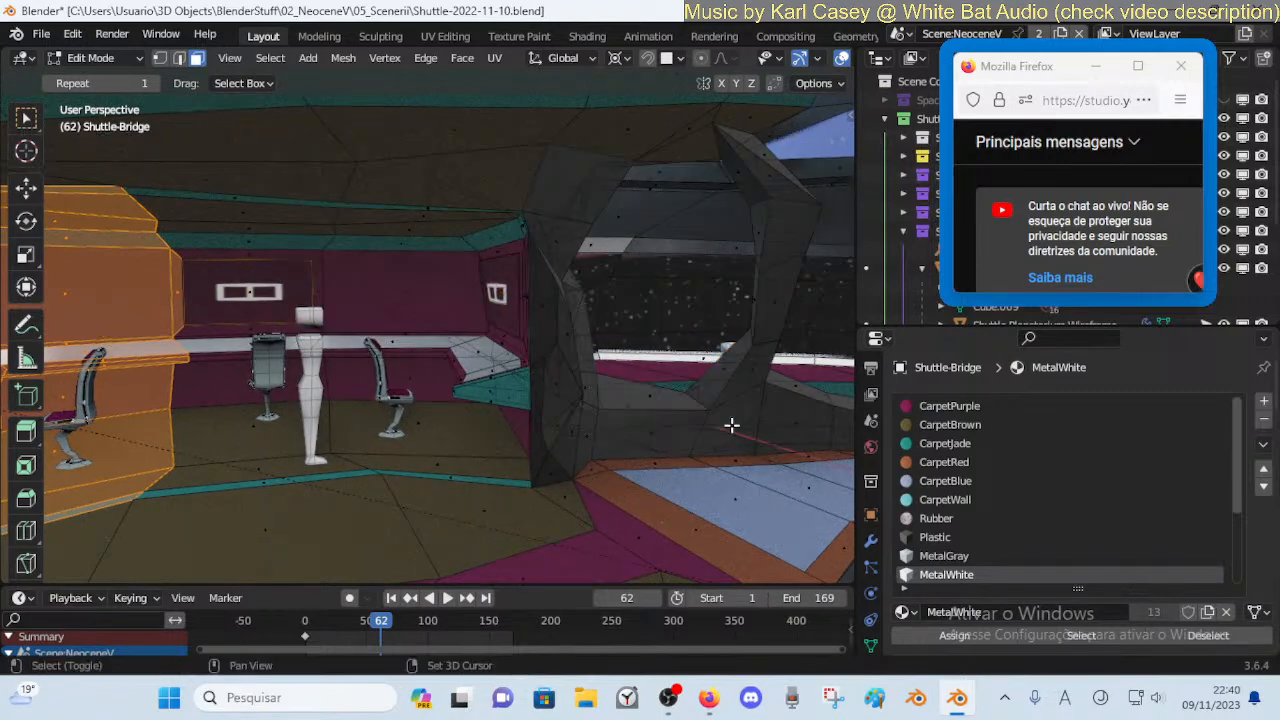
Move the cleaned-up selection of workstation and corridor faces along global Y
{"action": "key", "text": "shift+grave"}
{"action": "left_click", "coordinate": [666, 394]}
{"action": "key", "text": "g"}
{"action": "key", "text": "y"}
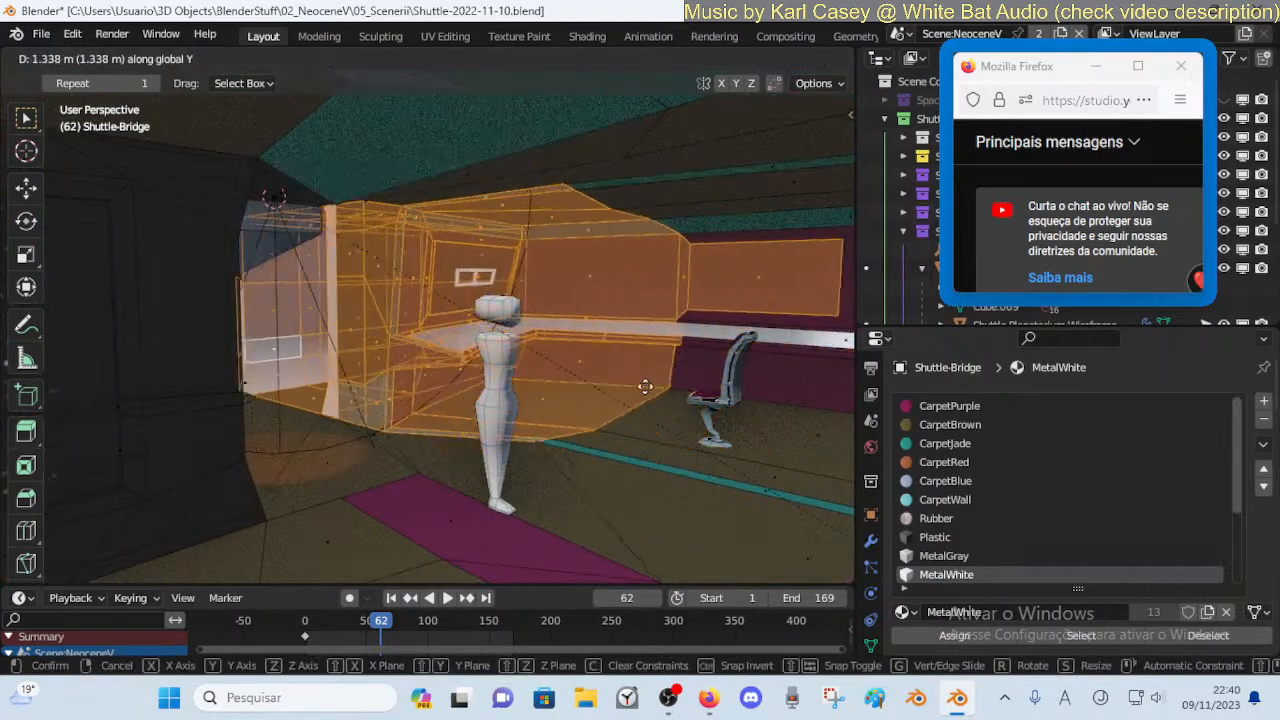
{"action": "left_click", "coordinate": [603, 376]}
Examine the moved workstation section and corridor entrance from inside and outside the bridge
{"action": "key", "text": "shift+grave"}
{"action": "key", "text": "s"}
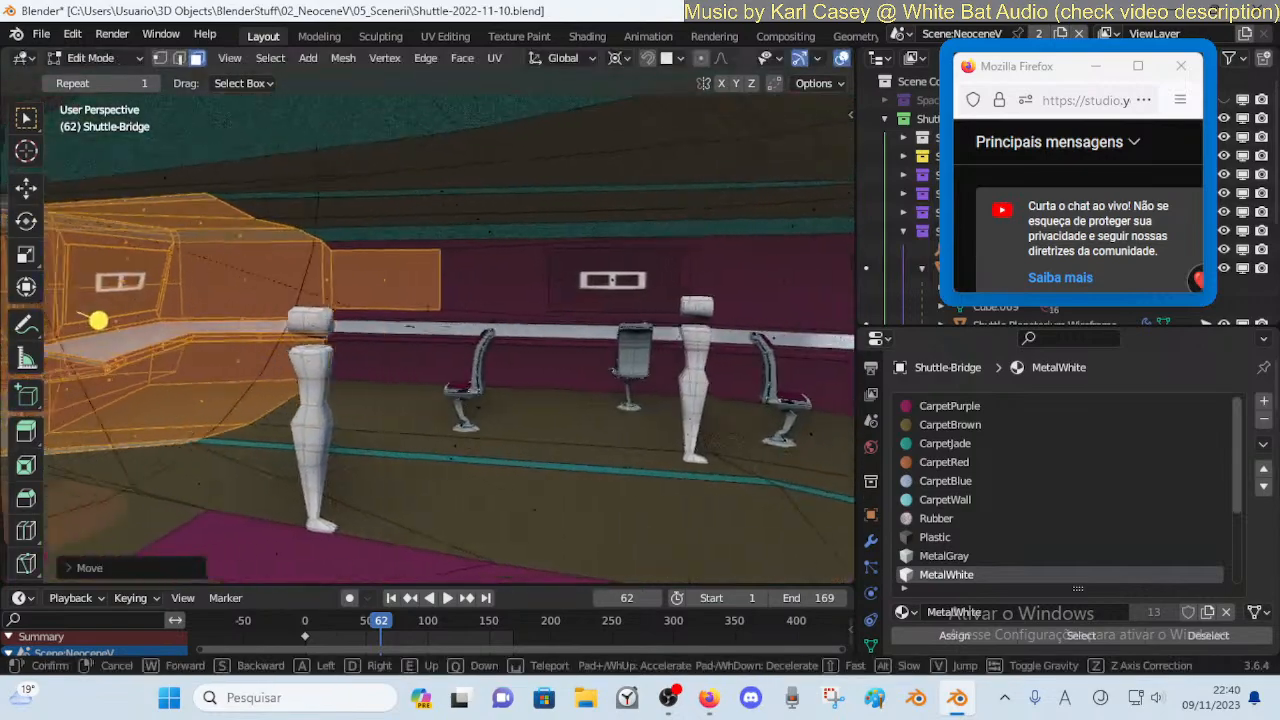
{"action": "key", "text": "w"}
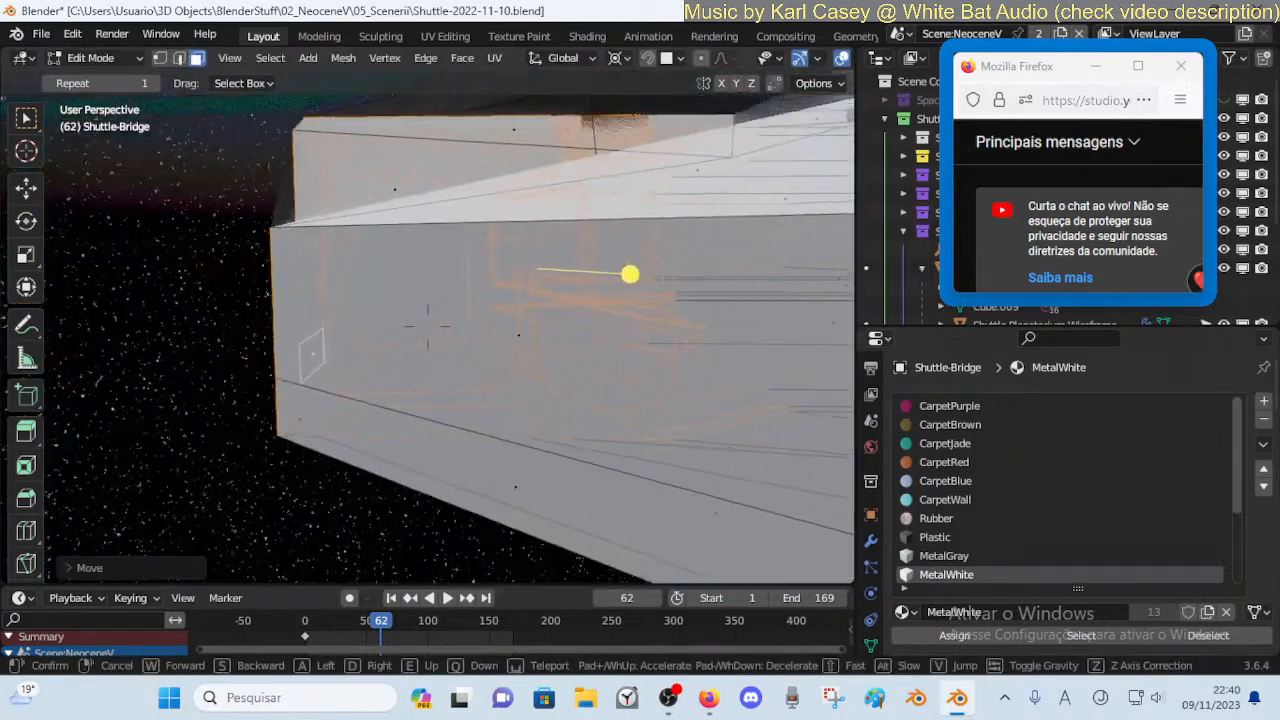
{"action": "key", "text": "w"}
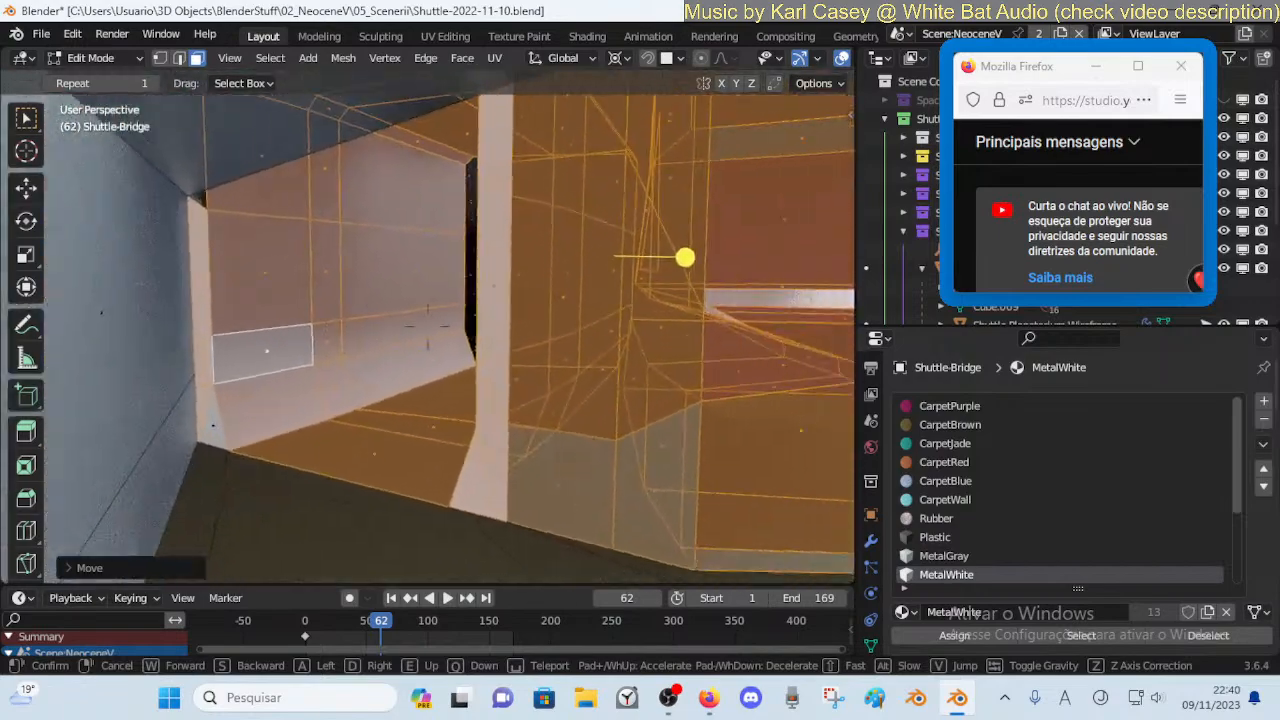
{"action": "key", "text": "s"}
{"action": "key", "text": "w"}
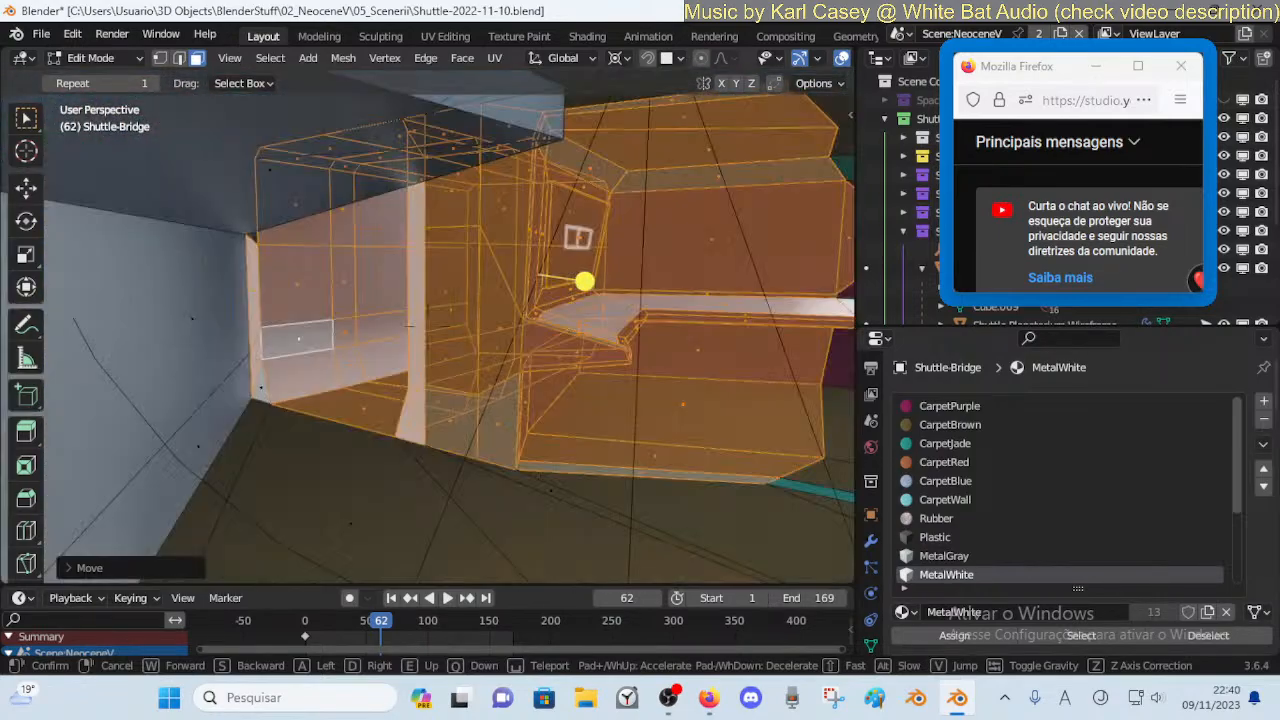
{"action": "key", "text": "w"}
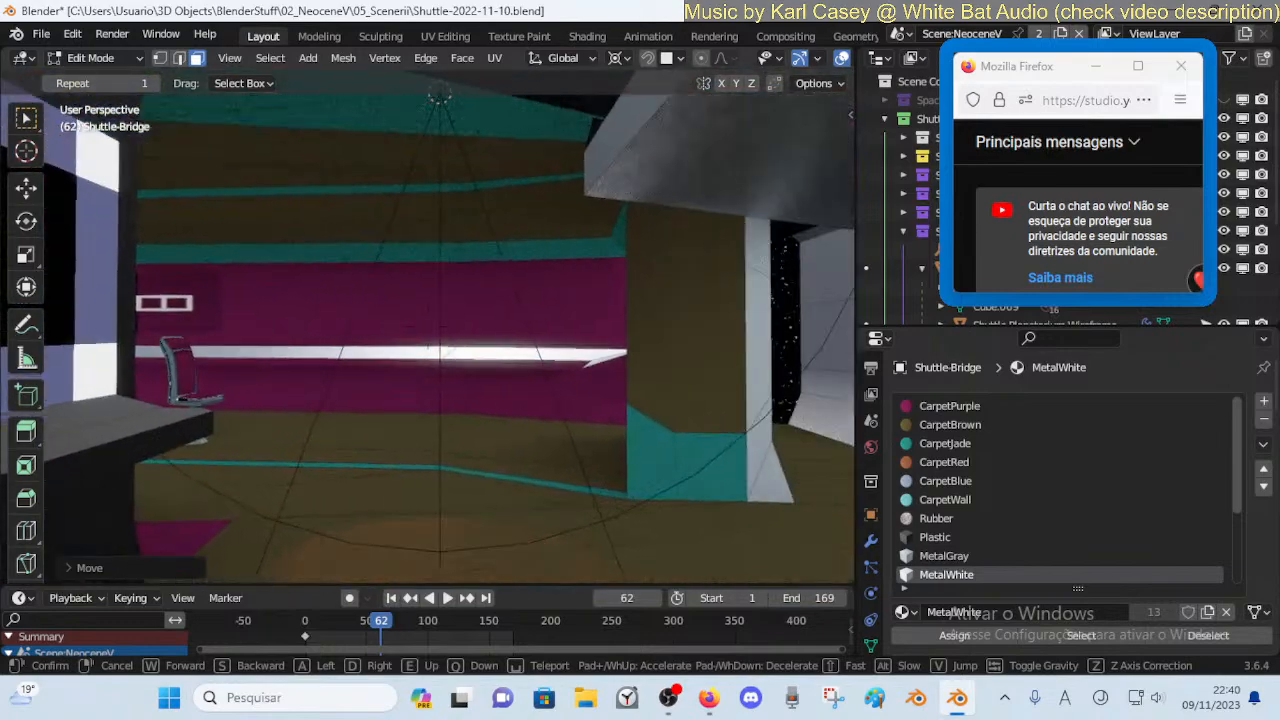
{"action": "key", "text": "s"}
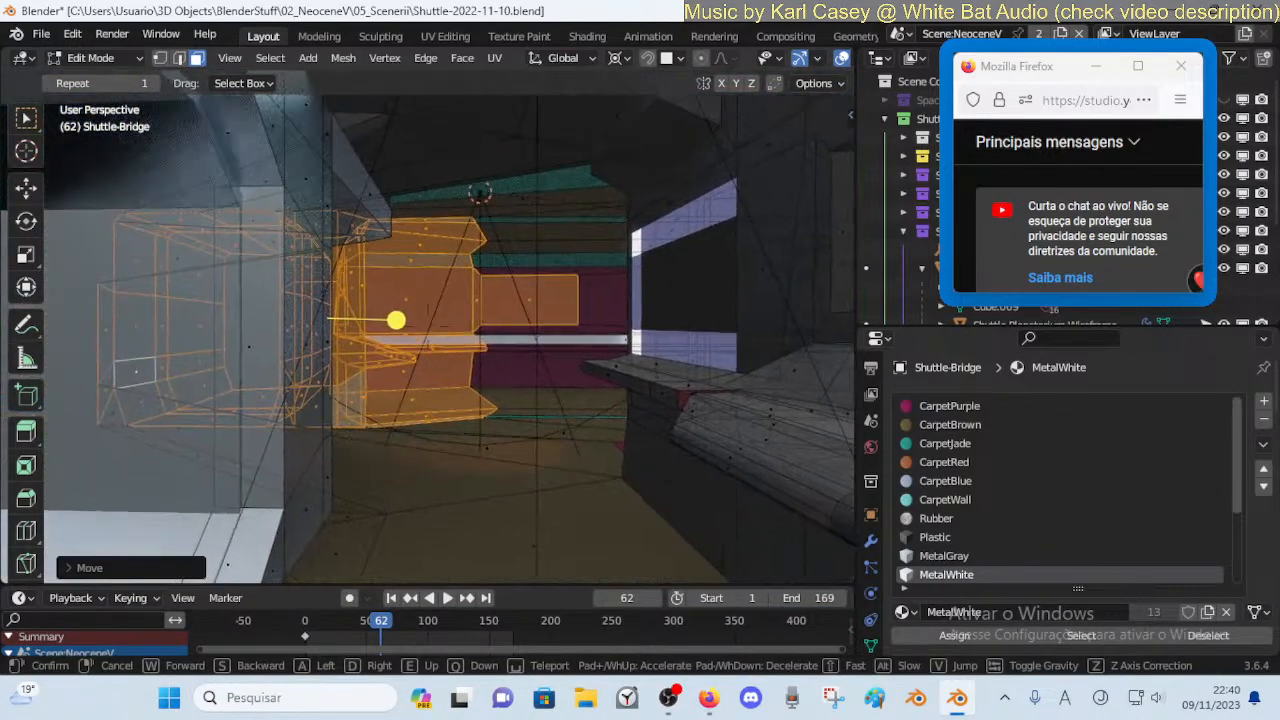
{"action": "key", "text": "w"}
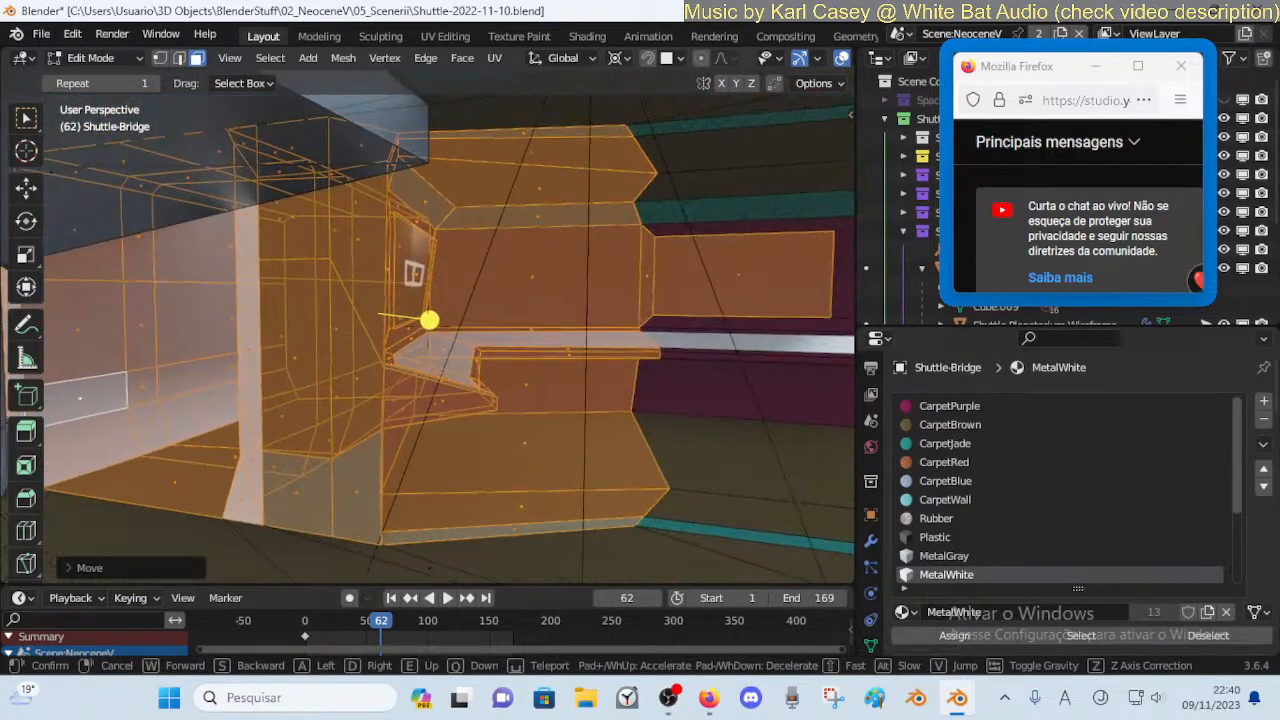
{"action": "key", "text": "w"}
{"action": "left_click", "coordinate": [603, 377]}
Undo the last move of the workstation section and view the corridor's open end
{"action": "key", "text": "ctrl+z"}
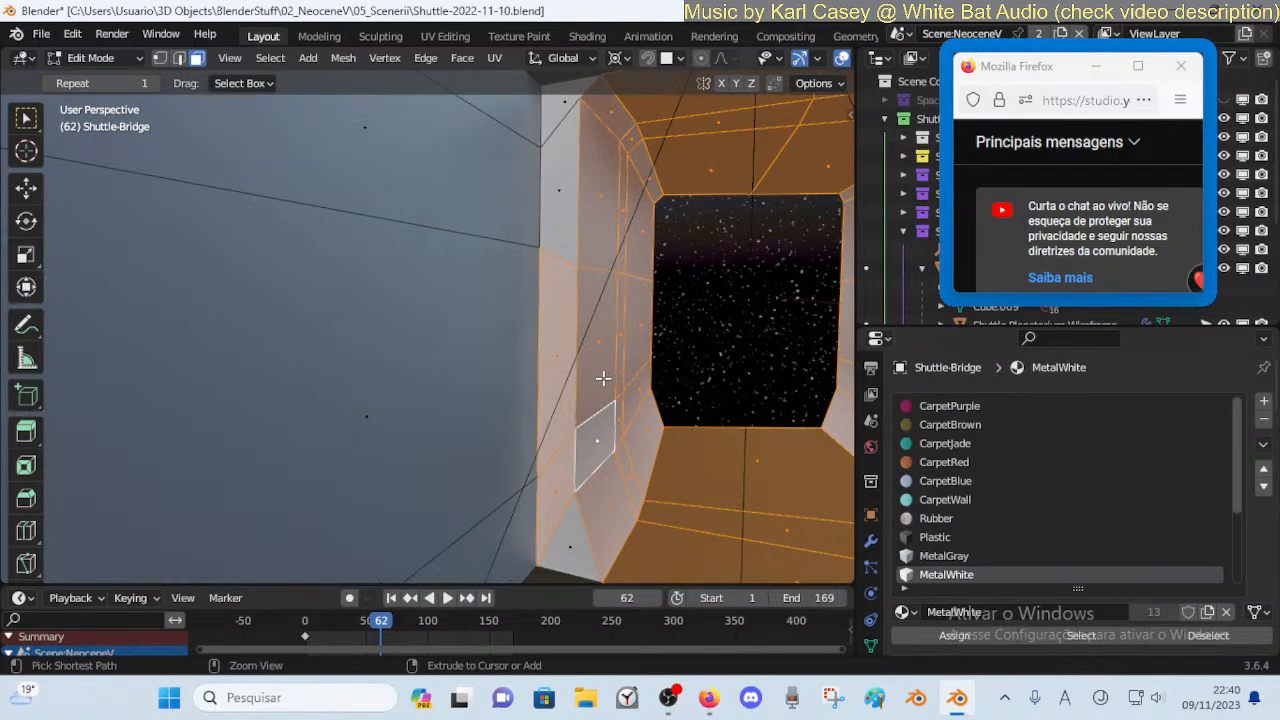
{"action": "key", "text": "shift+grave"}
{"action": "key", "text": "s"}
{"action": "left_click", "coordinate": [609, 378]}
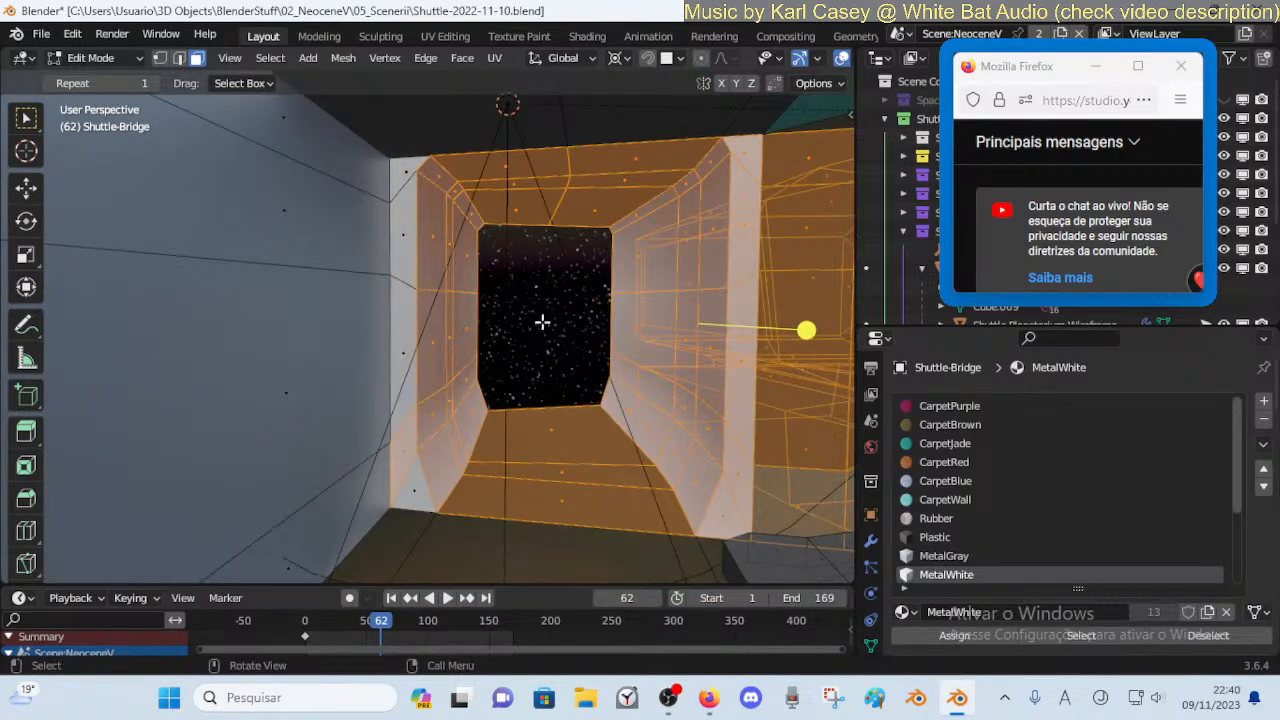
Delete the face loops at the open outer end of the grey corridor, leaving only its entrance portion
{"action": "key", "text": "alt+a"}
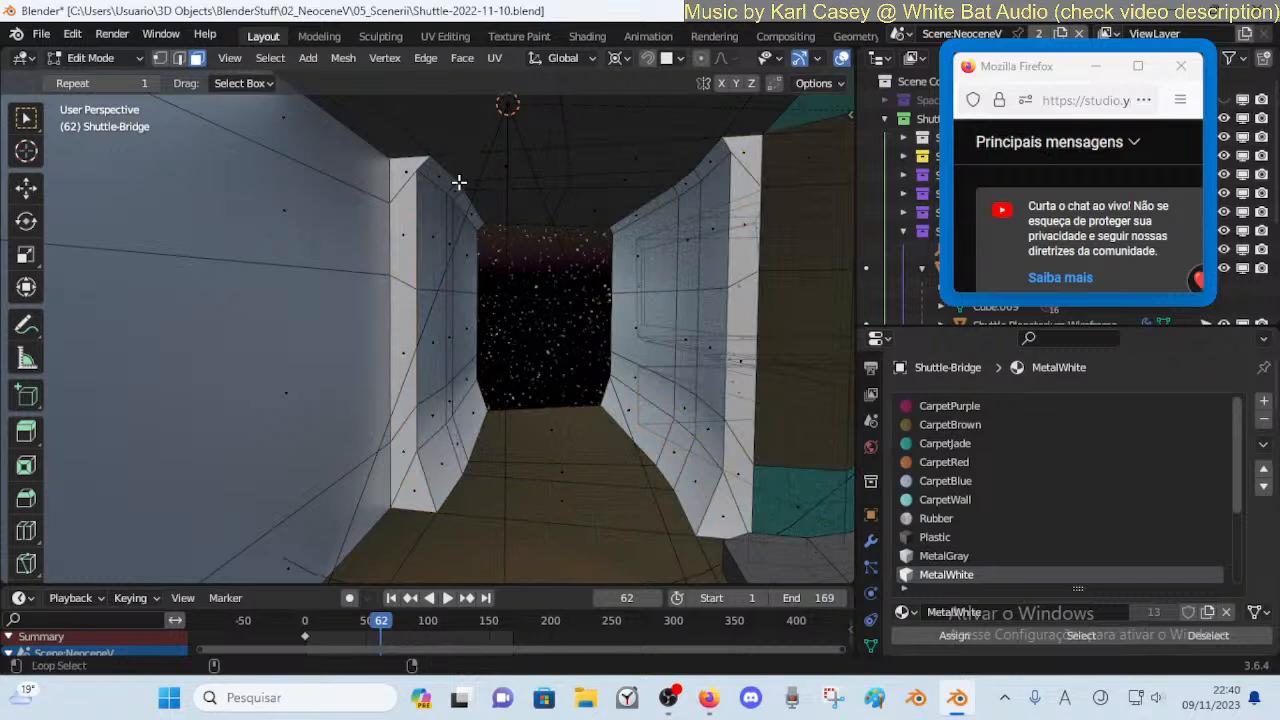
{"action": "left_click", "coordinate": [460, 190], "text": "alt"}
{"action": "key", "text": "ctrl+KP_Add"}
{"action": "key", "text": "x"}
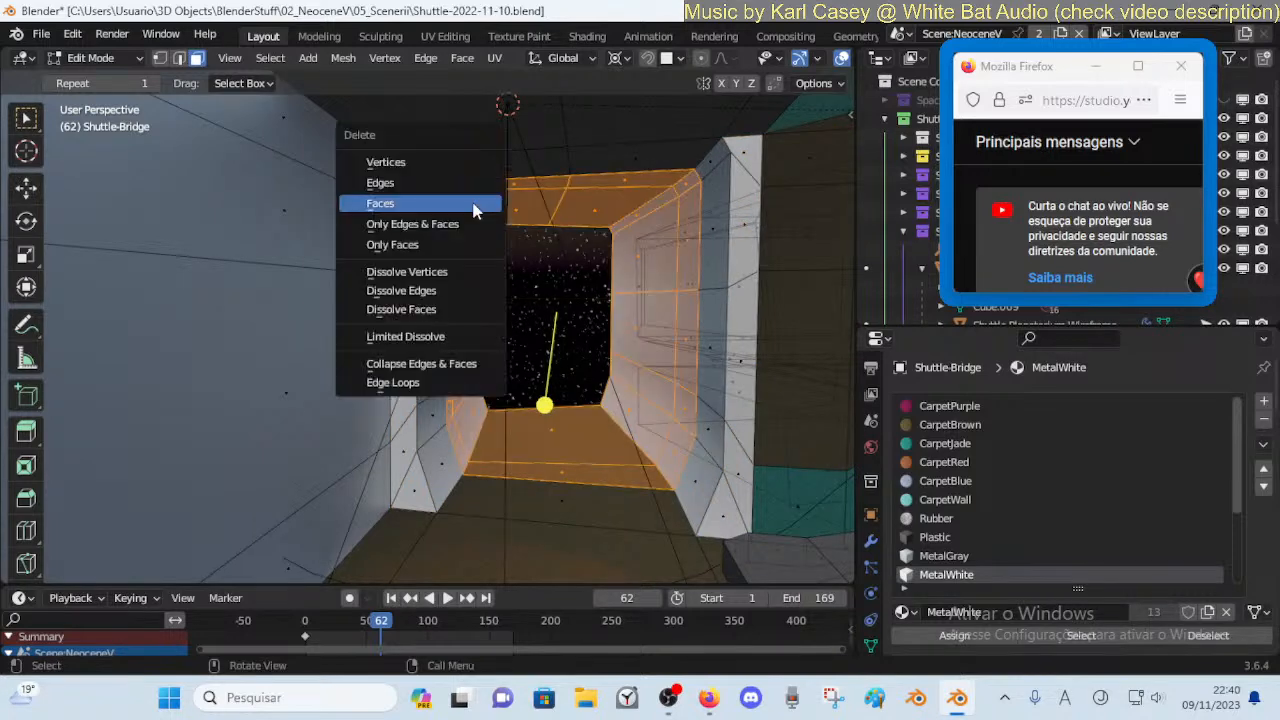
{"action": "left_click", "coordinate": [471, 203]}
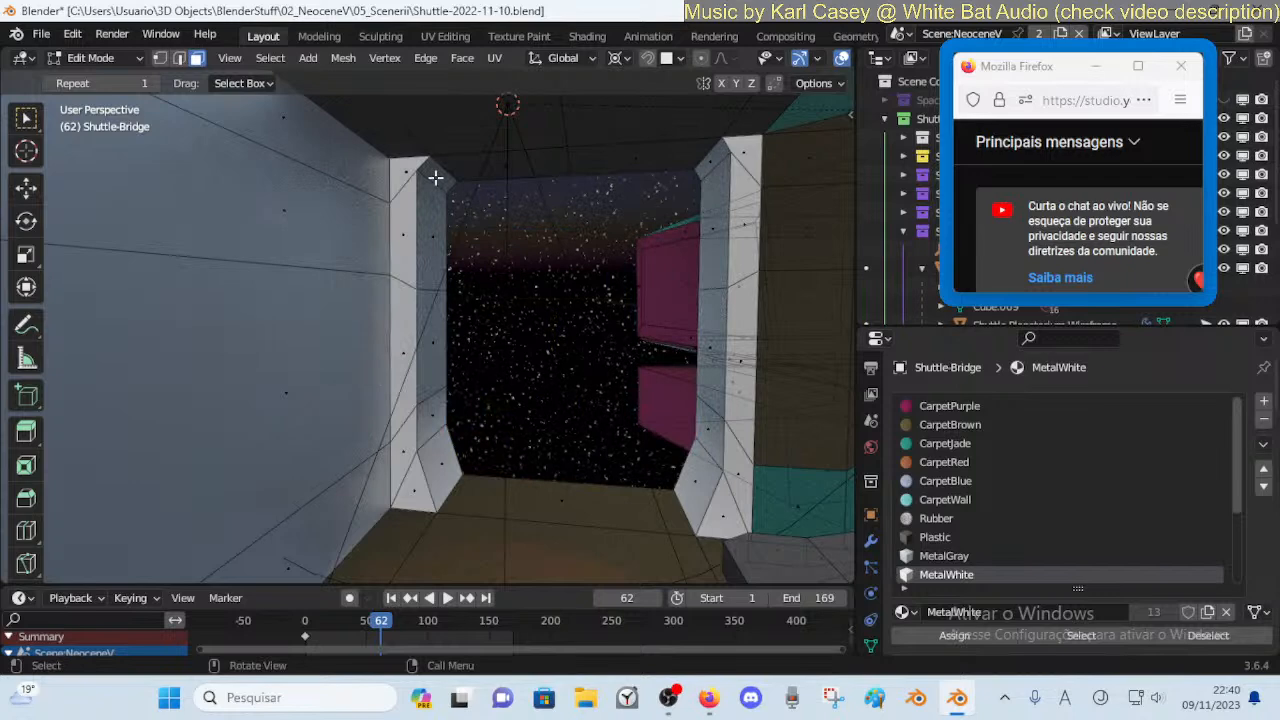
Move the shortened corridor's open edge loop along global X toward the bridge entrance and clear the selection
{"action": "left_click", "coordinate": [448, 164], "text": "alt"}
{"action": "key", "text": "alt+a"}
{"action": "left_click", "coordinate": [587, 477], "text": "alt"}
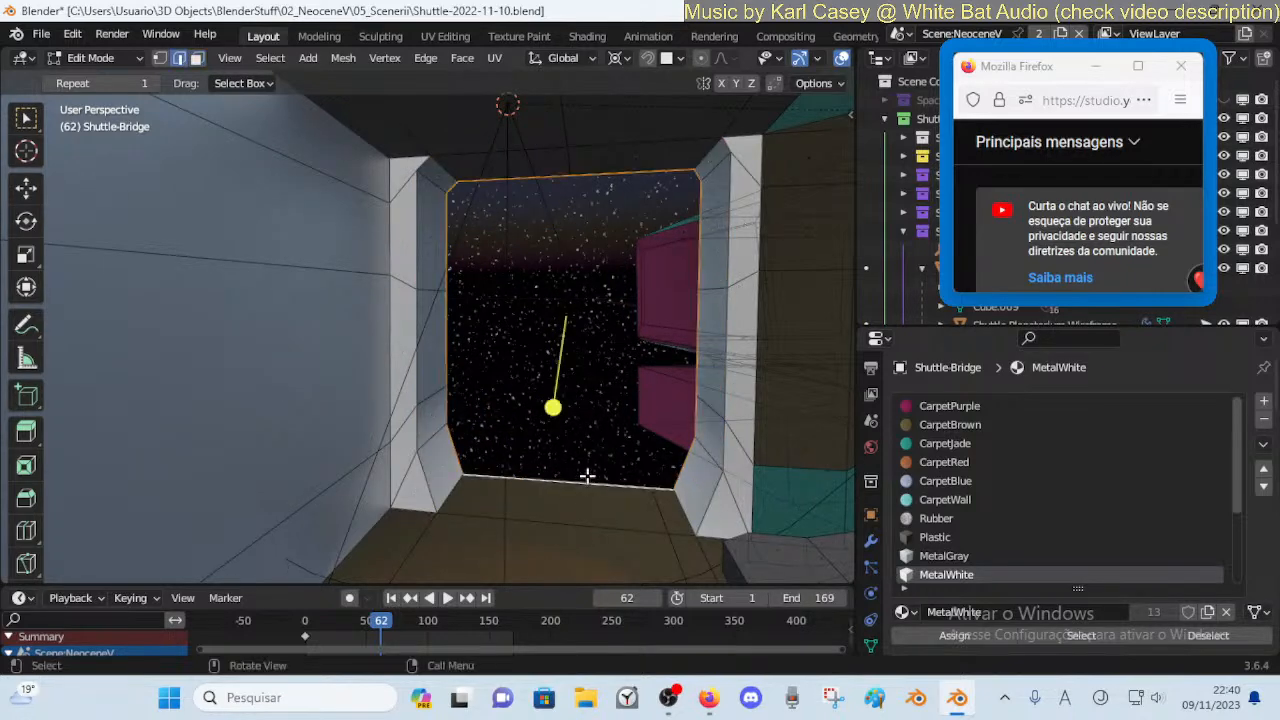
{"action": "key", "text": "g"}
{"action": "key", "text": "x"}
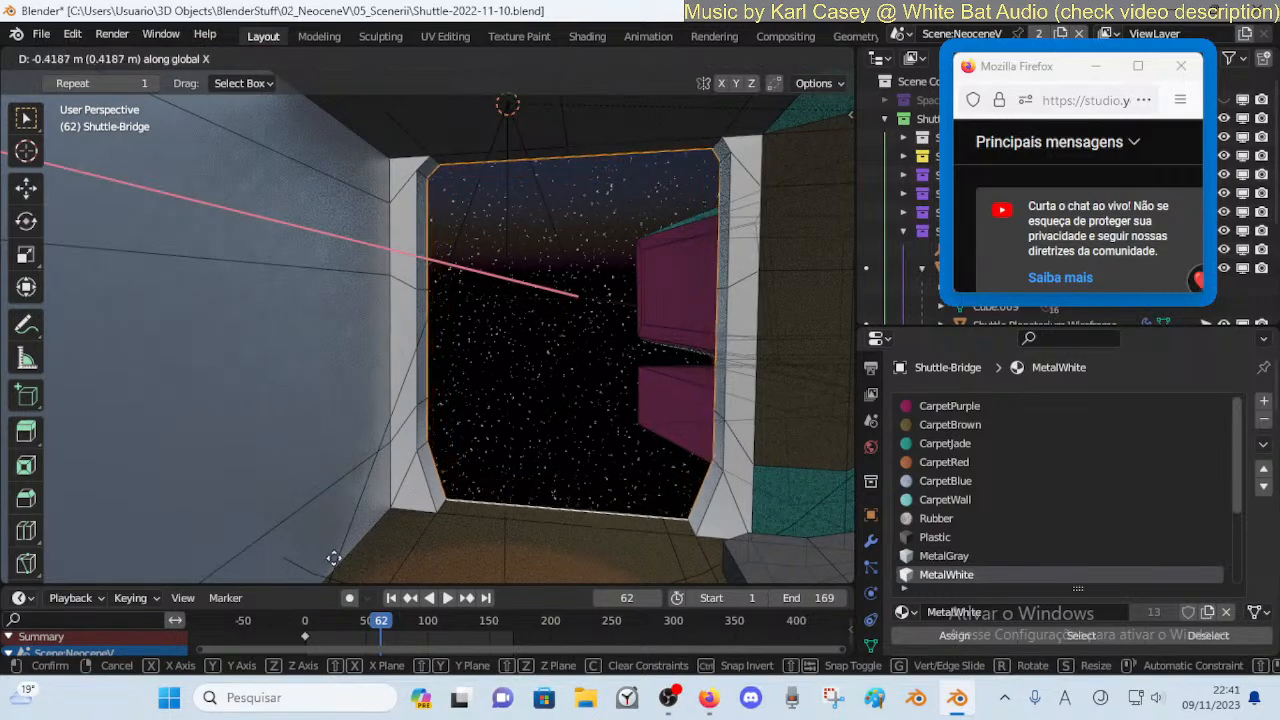
{"action": "left_click", "coordinate": [295, 566]}
{"action": "key", "text": "alt+a"}
Select the wall, ceiling and floor faces around the corner workstation beside the corridor entrance
{"action": "key", "text": "shift+grave"}
{"action": "key", "text": "s"}
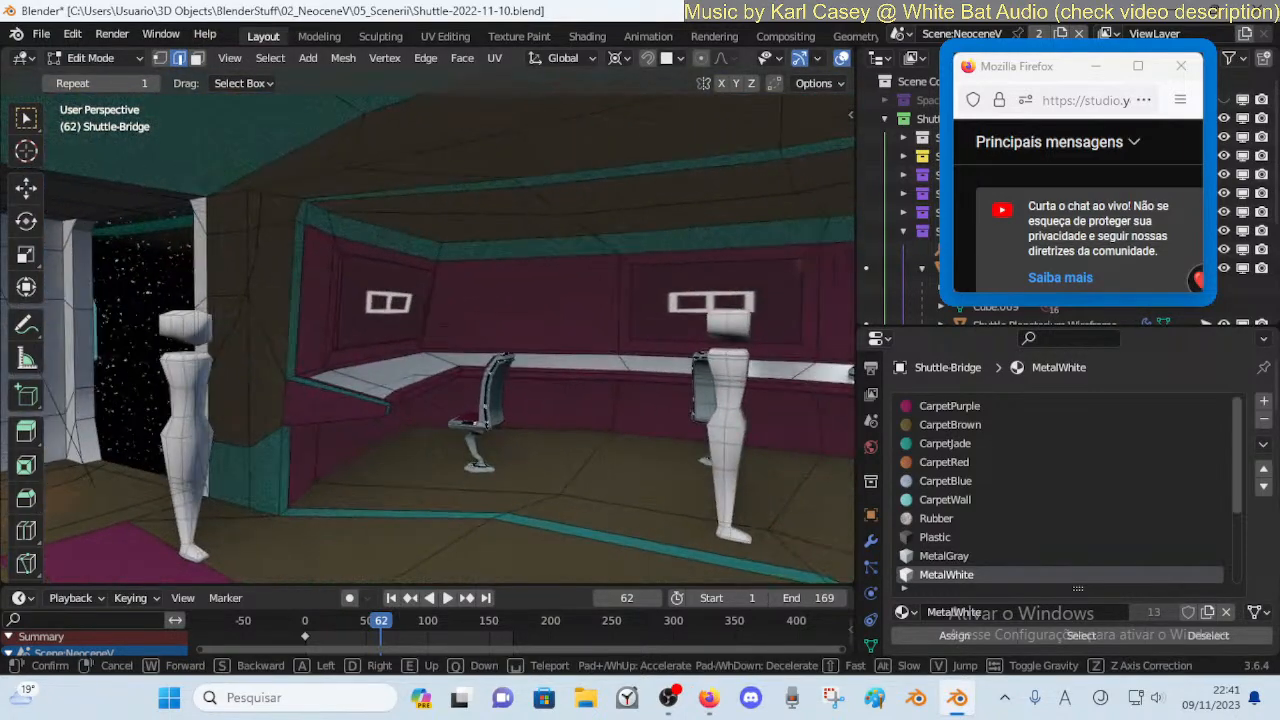
{"action": "left_click", "coordinate": [462, 340]}
{"action": "left_click", "coordinate": [444, 246], "text": "alt"}
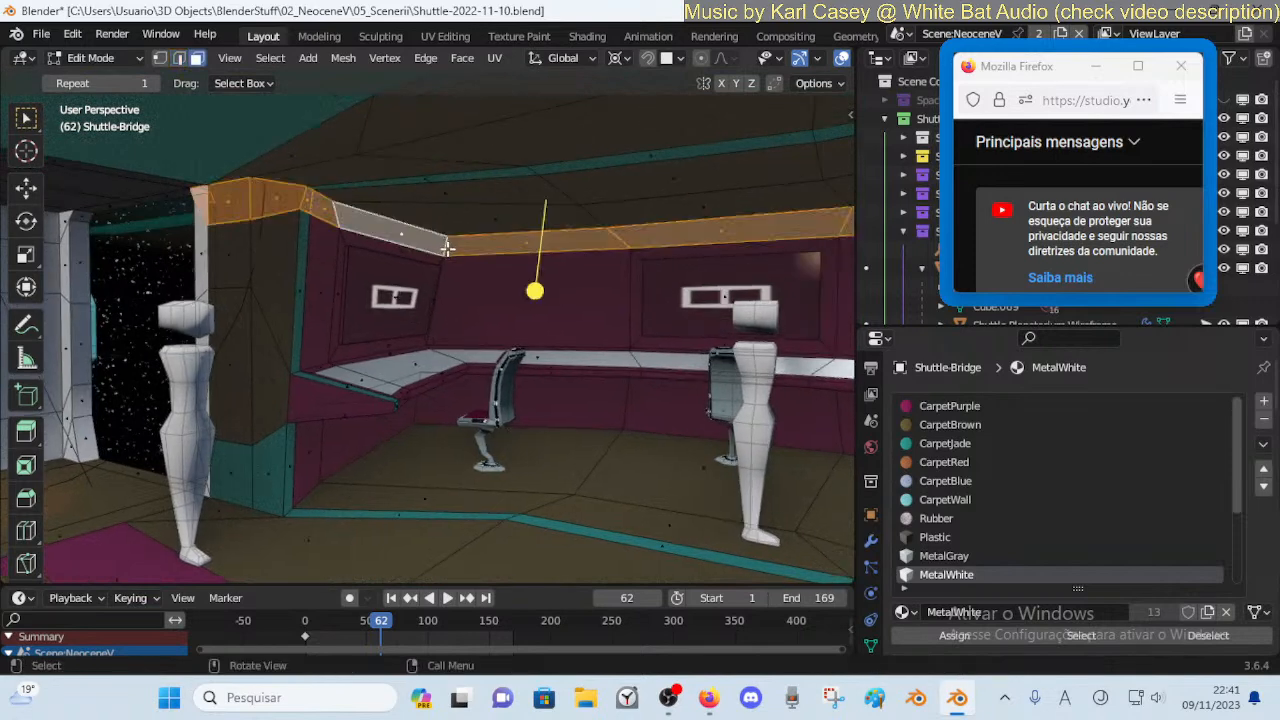
{"action": "key", "text": "alt+a"}
{"action": "key", "text": "c"}
{"action": "left_click", "coordinate": [275, 462]}
{"action": "mouse_move", "coordinate": [261, 471]}
{"action": "left_mouse_down"}
{"action": "mouse_move", "coordinate": [234, 380]}
{"action": "mouse_move", "coordinate": [211, 449]}
{"action": "mouse_move", "coordinate": [229, 271]}
{"action": "mouse_move", "coordinate": [214, 212]}
{"action": "mouse_move", "coordinate": [349, 183]}
{"action": "mouse_move", "coordinate": [286, 434]}
{"action": "mouse_move", "coordinate": [291, 374]}
{"action": "left_mouse_up"}
{"action": "mouse_move", "coordinate": [371, 153]}
{"action": "left_mouse_down"}
{"action": "mouse_move", "coordinate": [420, 211]}
{"action": "mouse_move", "coordinate": [611, 266]}
{"action": "mouse_move", "coordinate": [514, 254]}
{"action": "mouse_move", "coordinate": [499, 444]}
{"action": "mouse_move", "coordinate": [373, 483]}
{"action": "left_mouse_up"}
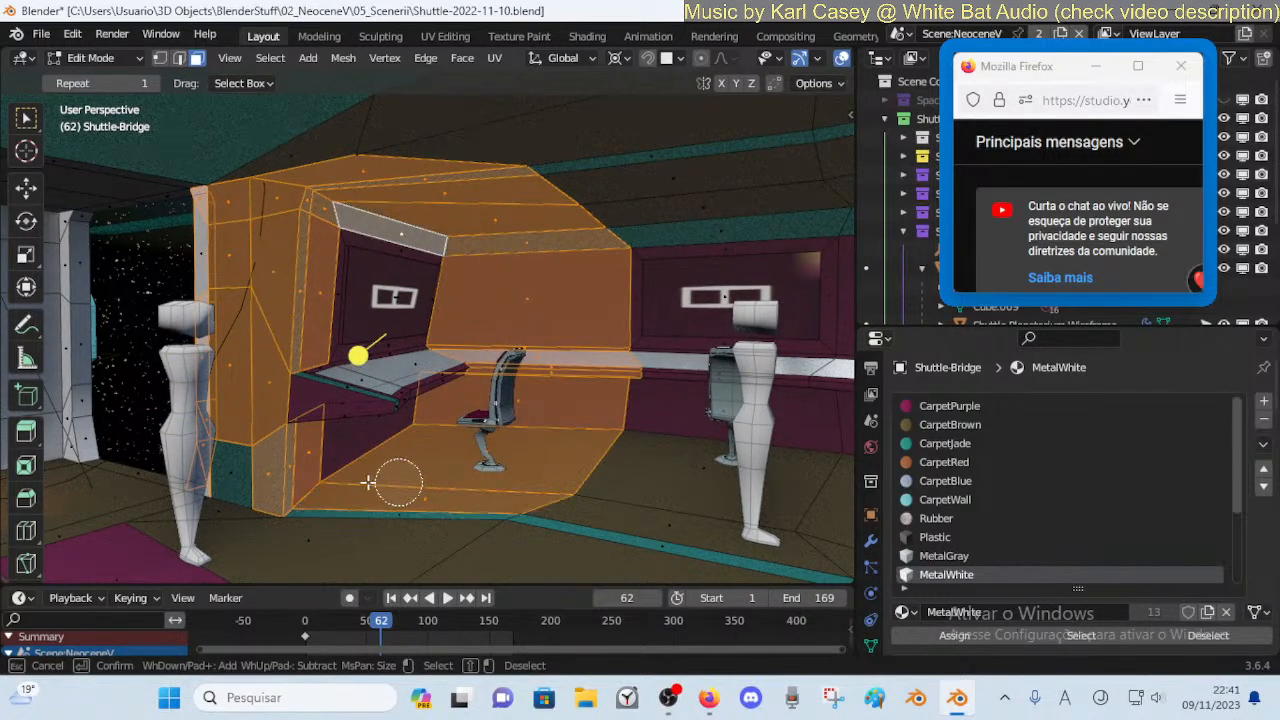
Add the corner desk, lower wall and angled window panel faces to the workstation selection and save the file
{"action": "left_click_drag", "start_coordinate": [341, 357], "coordinate": [498, 350]}
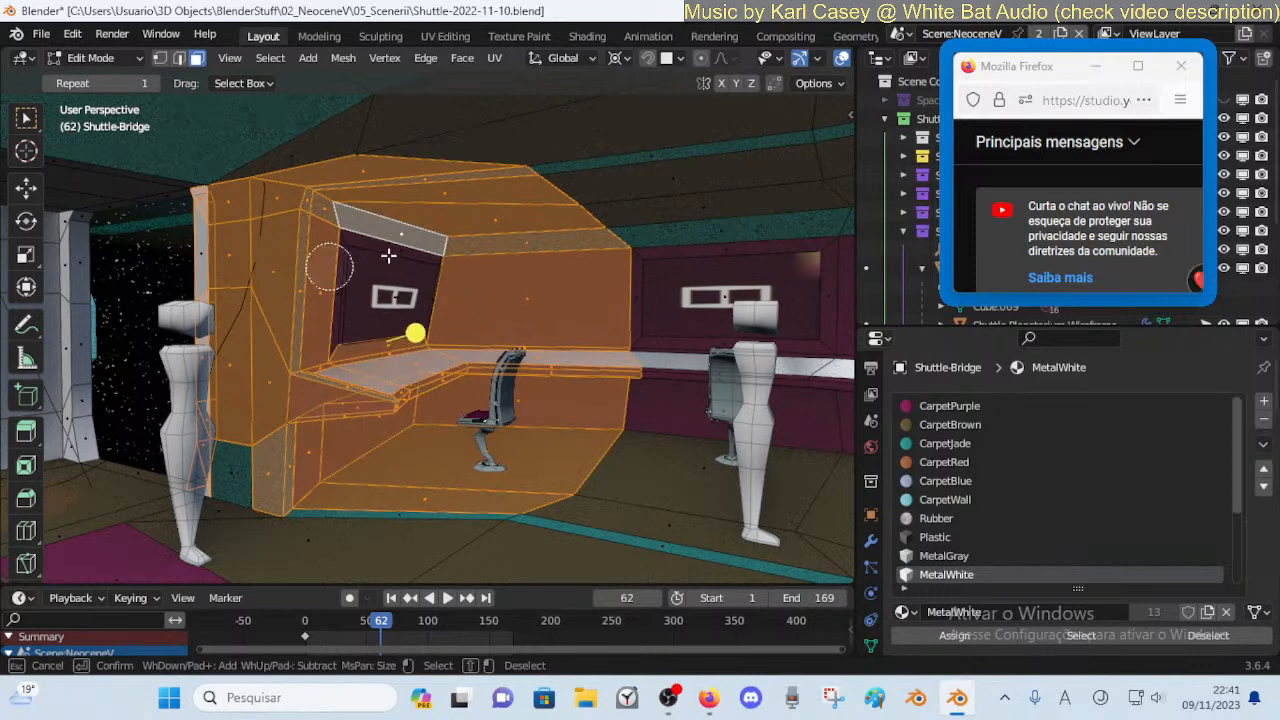
{"action": "left_click_drag", "start_coordinate": [367, 256], "coordinate": [457, 271]}
{"action": "key", "text": "Escape"}
{"action": "key", "text": "ctrl+s"}
{"action": "key", "text": "c"}
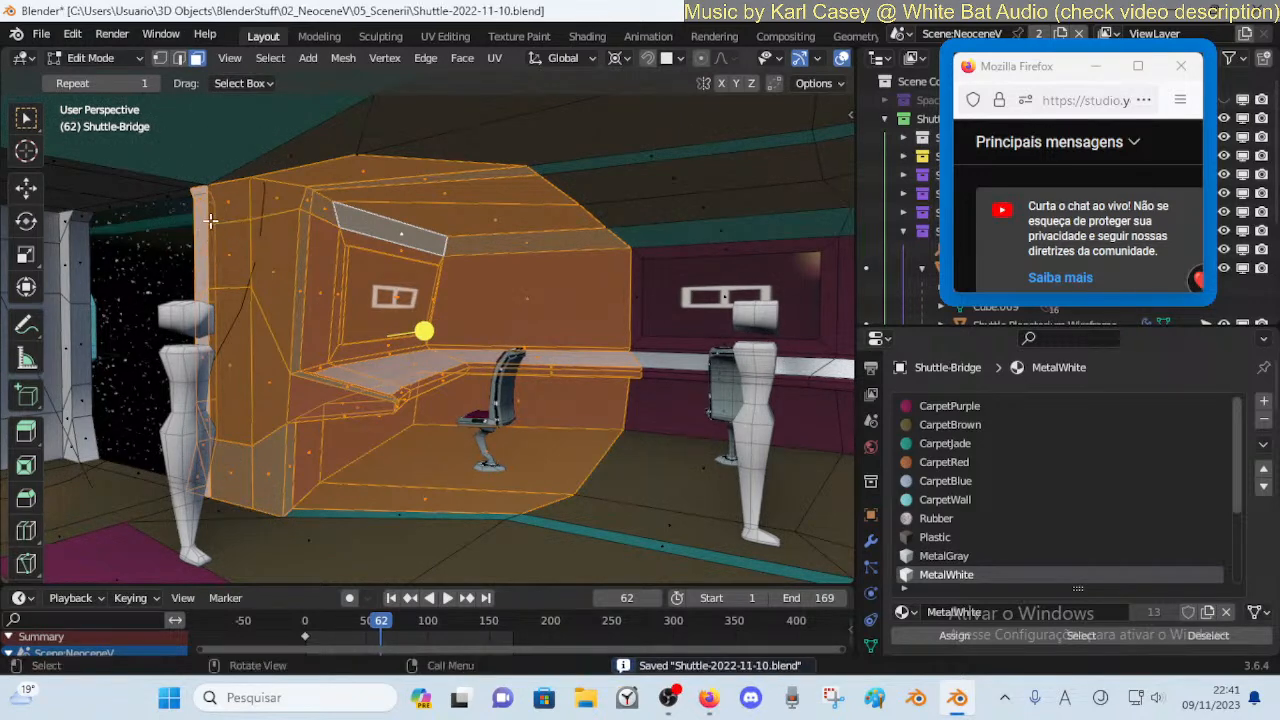
{"action": "key", "text": "Escape"}
Move the selected corner workstation section about 1.6 m along global Y toward the corridor entrance
{"action": "key", "text": "g"}
{"action": "key", "text": "y"}
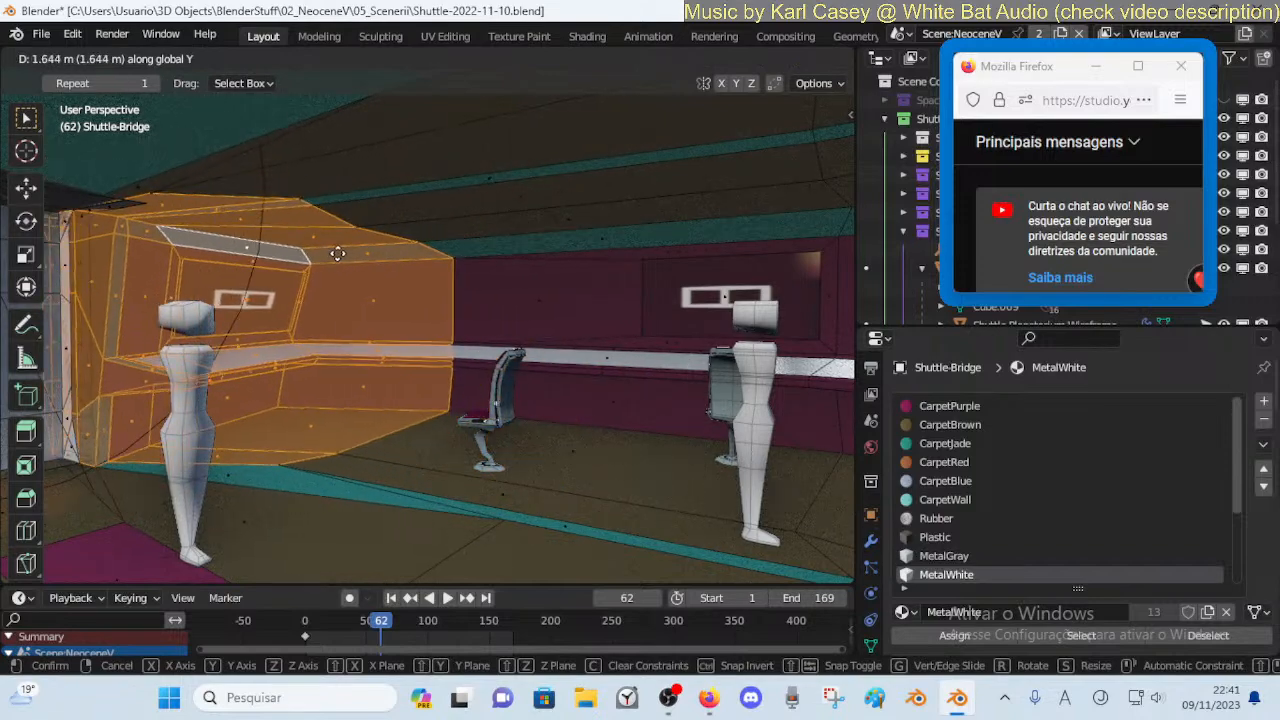
{"action": "left_click", "coordinate": [337, 270]}
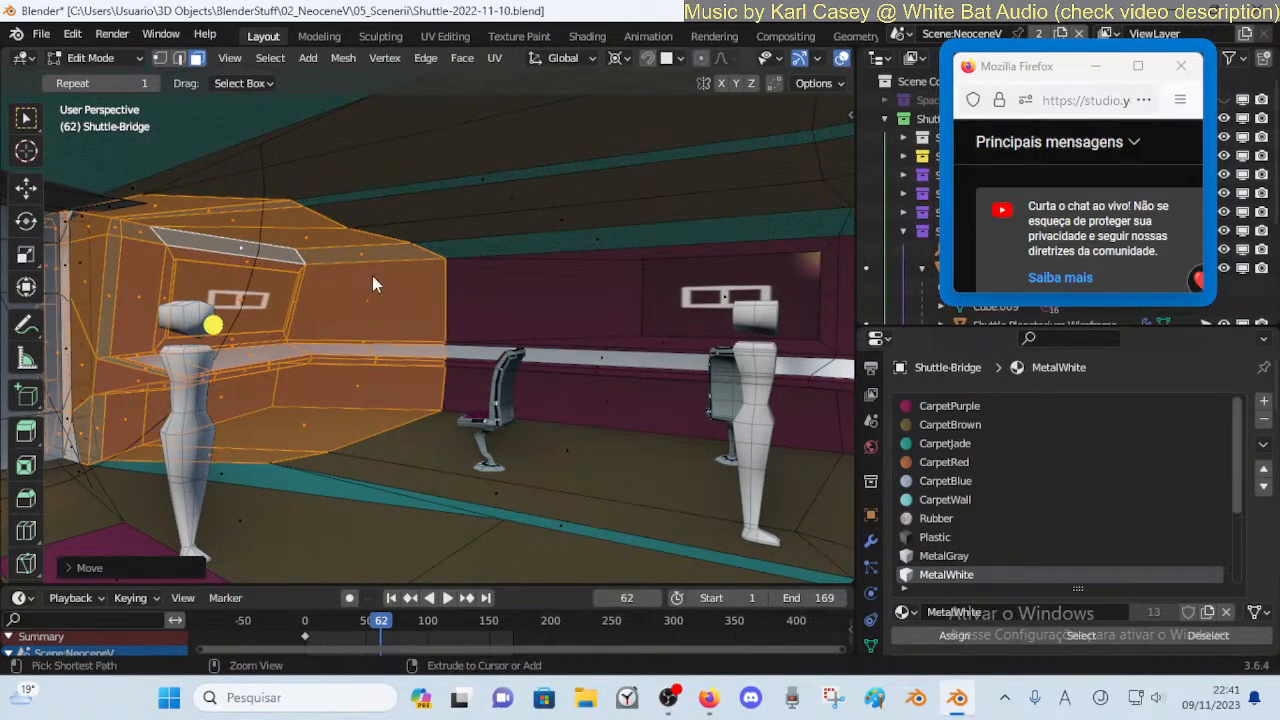
Clear the selection in Object Mode and walk through the corridor, bridge and lounge to examine the shifted workstation section
{"action": "key", "text": "Tab"}
{"action": "key", "text": "shift+grave"}
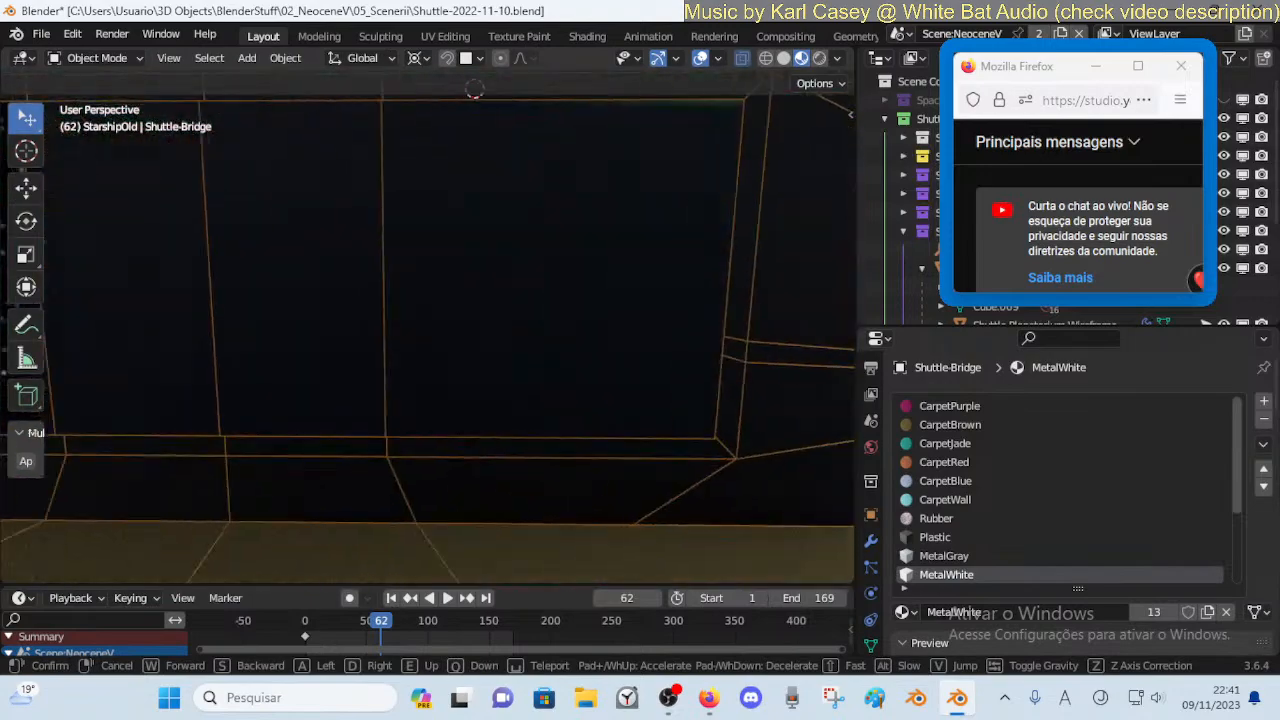
{"action": "key", "text": "s"}
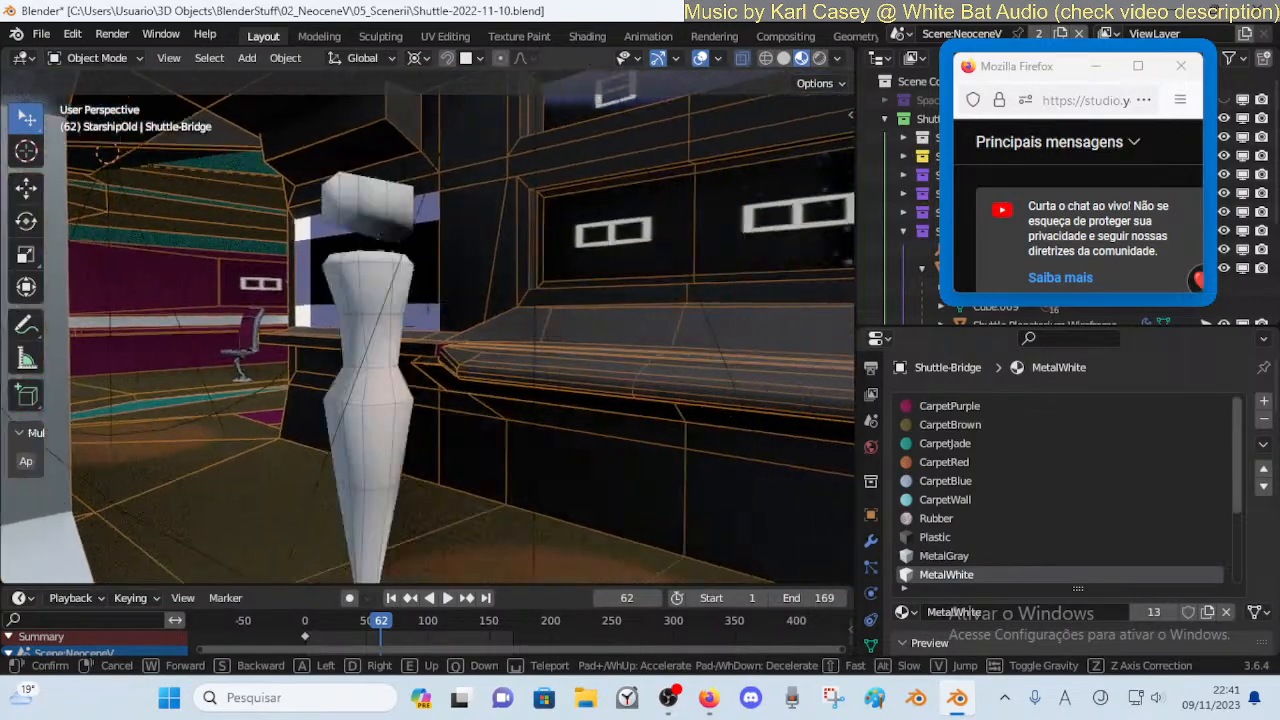
{"action": "key", "text": "a"}
{"action": "left_click", "coordinate": [382, 270]}
{"action": "key", "text": "alt+a"}
{"action": "key", "text": "shift+grave"}
{"action": "key", "text": "w"}
{"action": "key", "text": "d"}
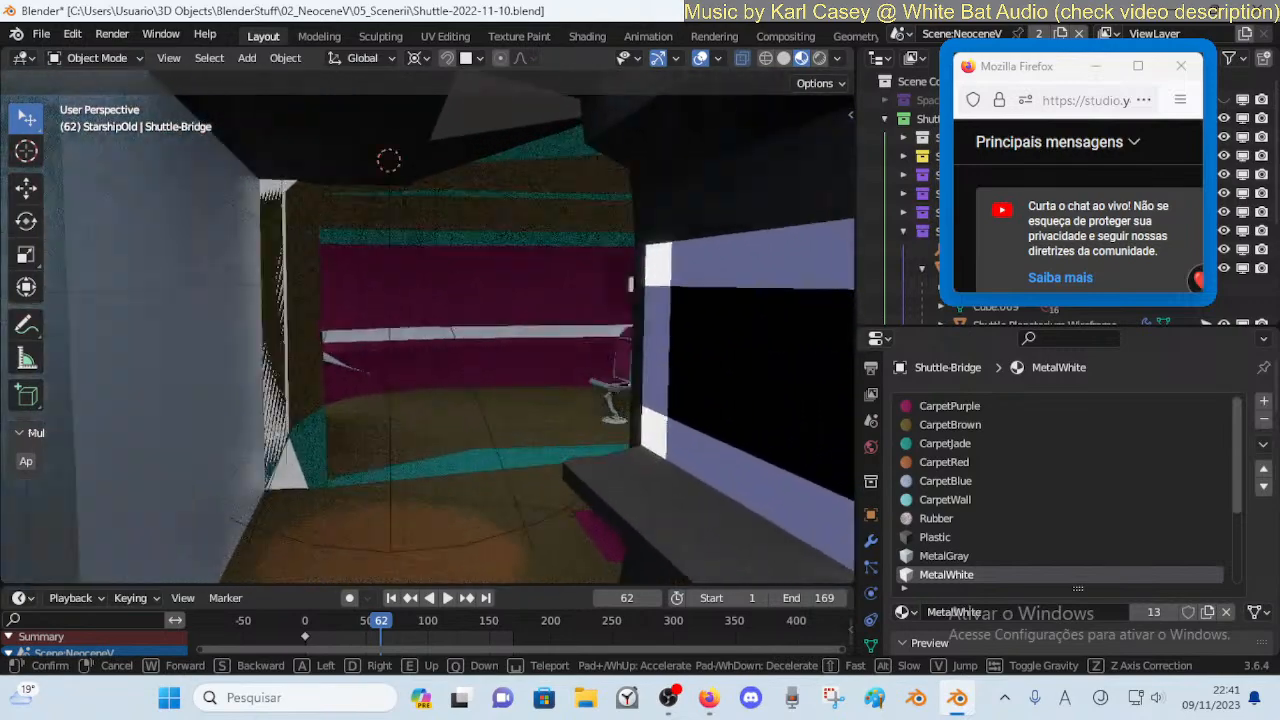
{"action": "key", "text": "w"}
{"action": "key", "text": "w"}
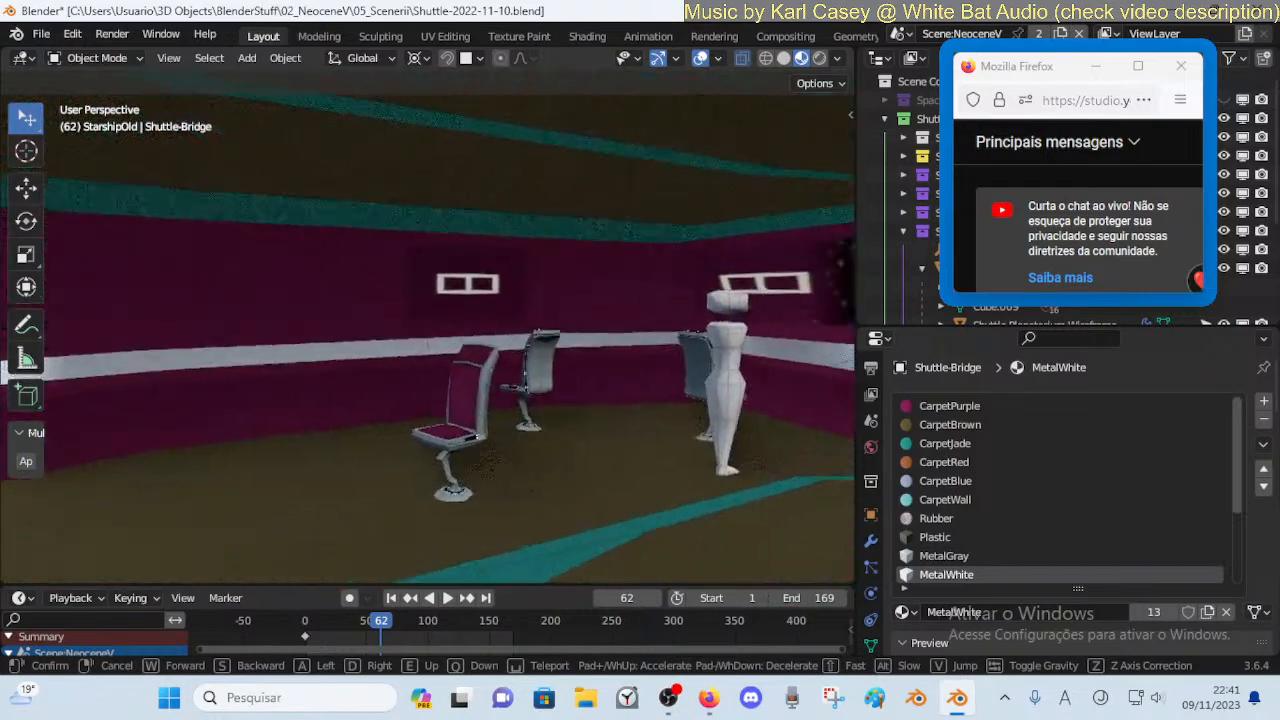
{"action": "key", "text": "s"}
{"action": "key", "text": "w"}
{"action": "key", "text": "w"}
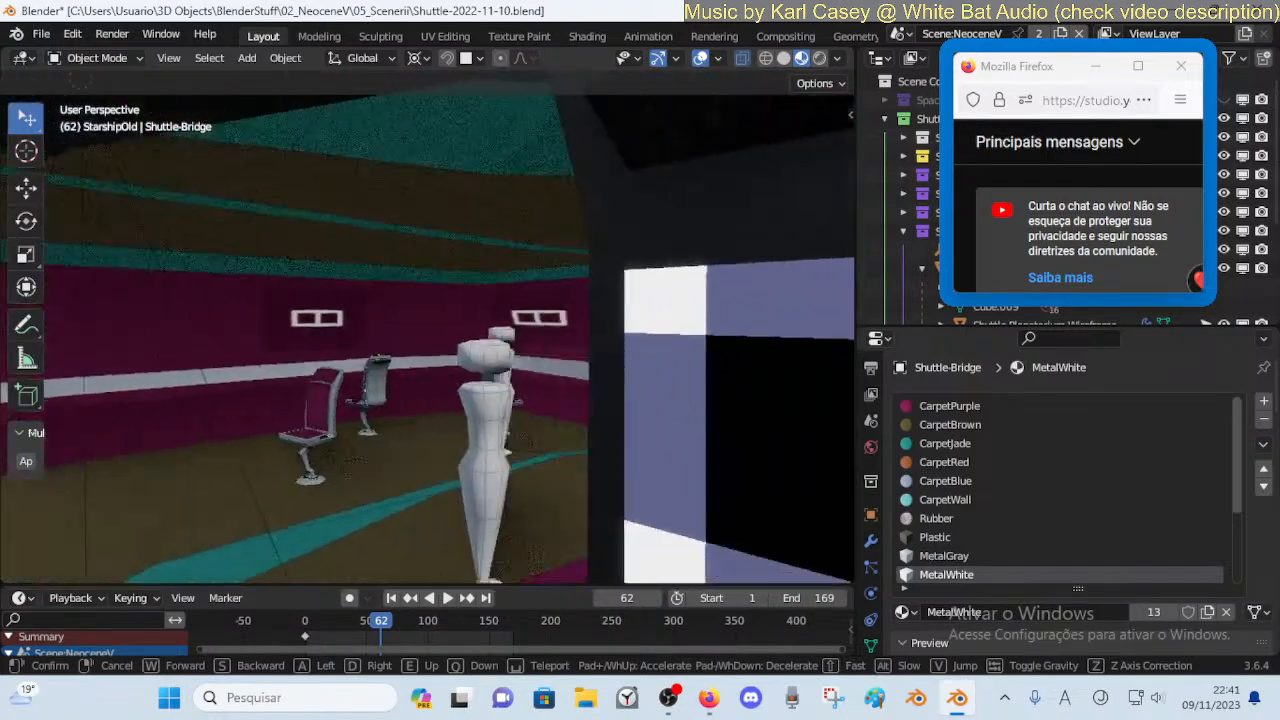
{"action": "key", "text": "w"}
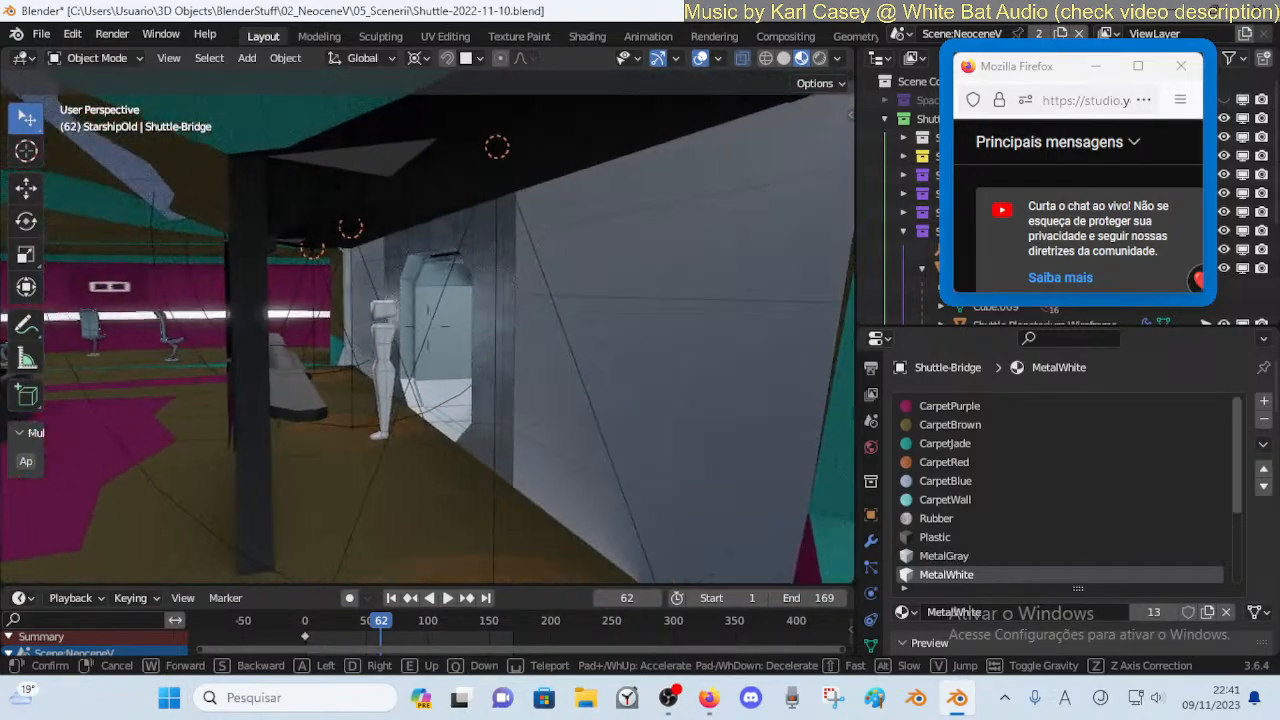
{"action": "key", "text": "s"}
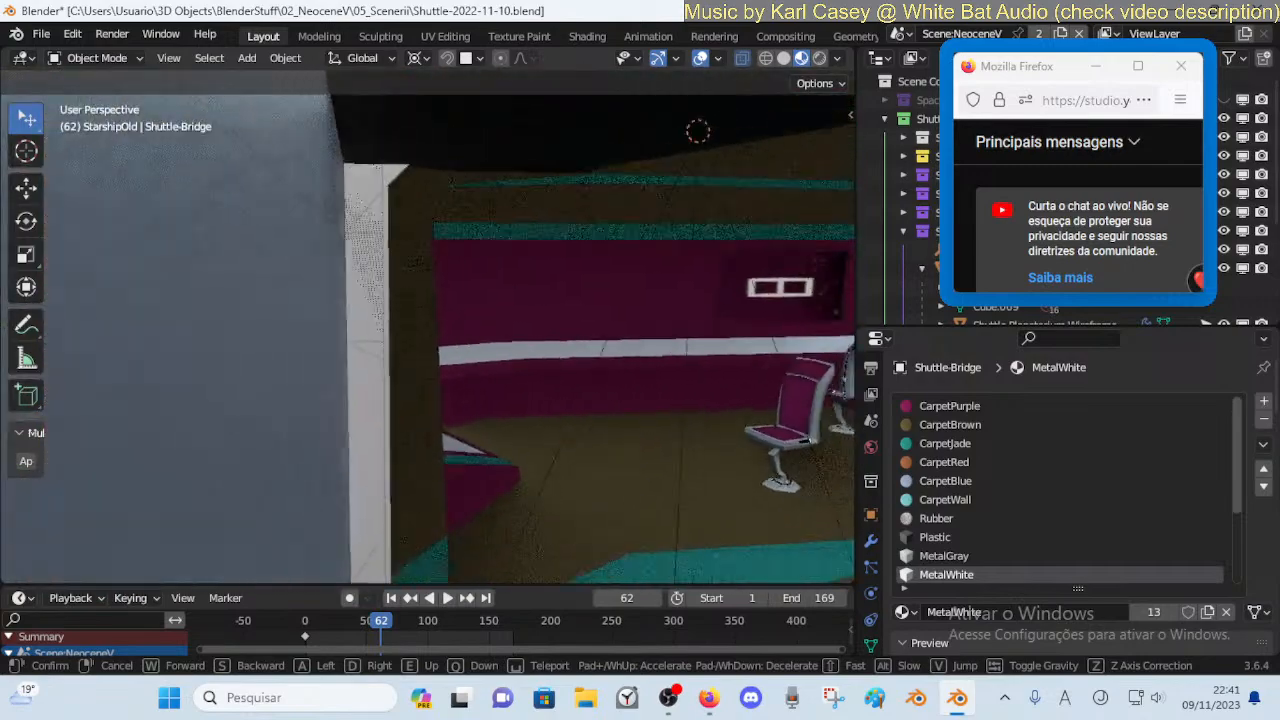
{"action": "key", "text": "w"}
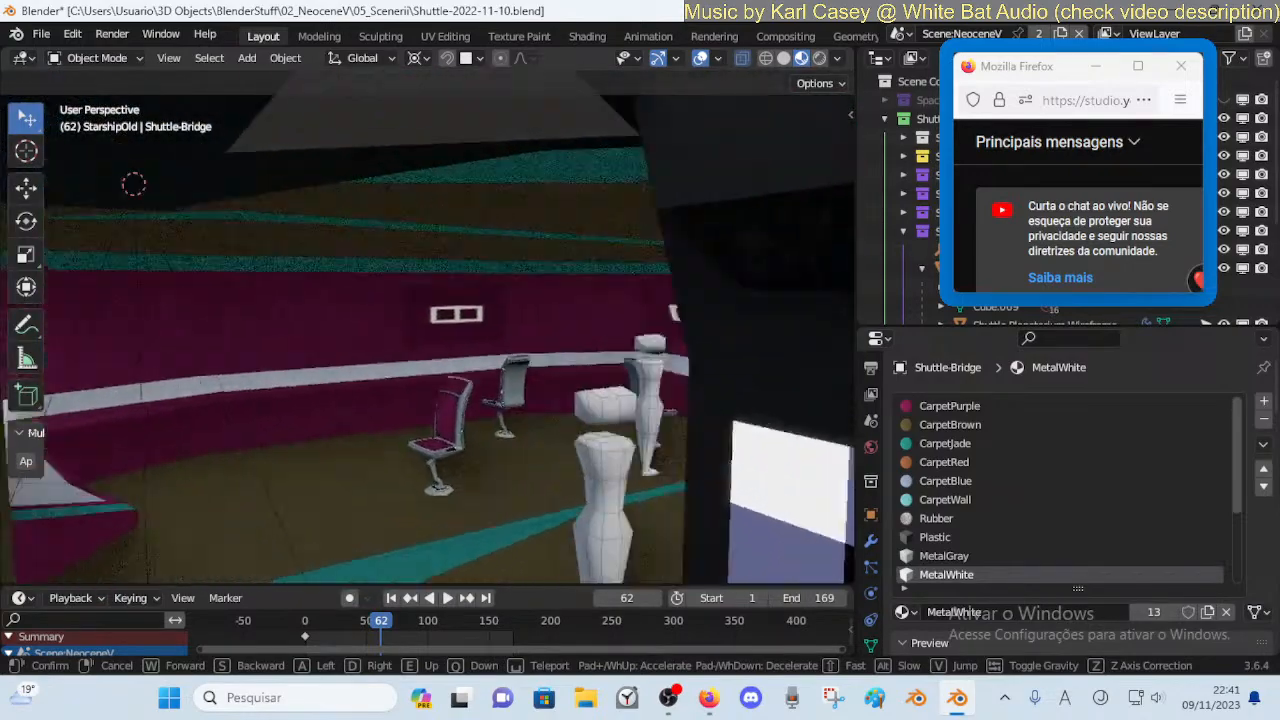
{"action": "key", "text": "s"}
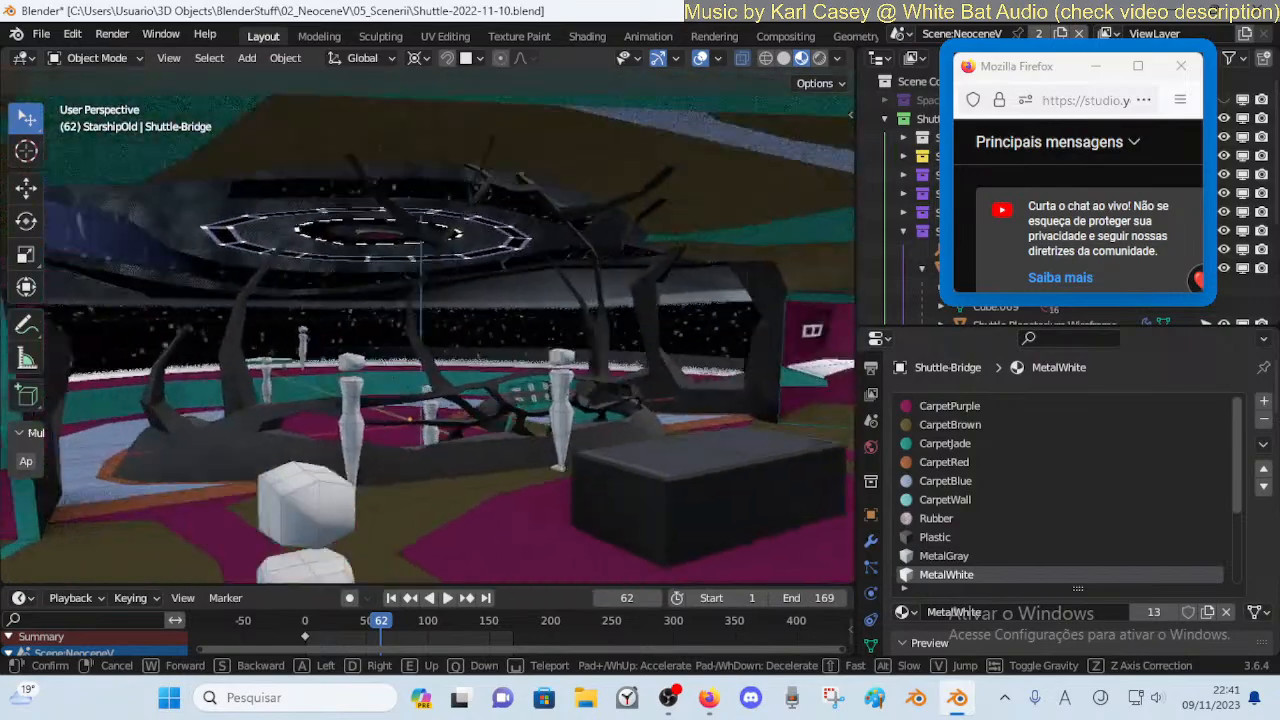
{"action": "key", "text": "w"}
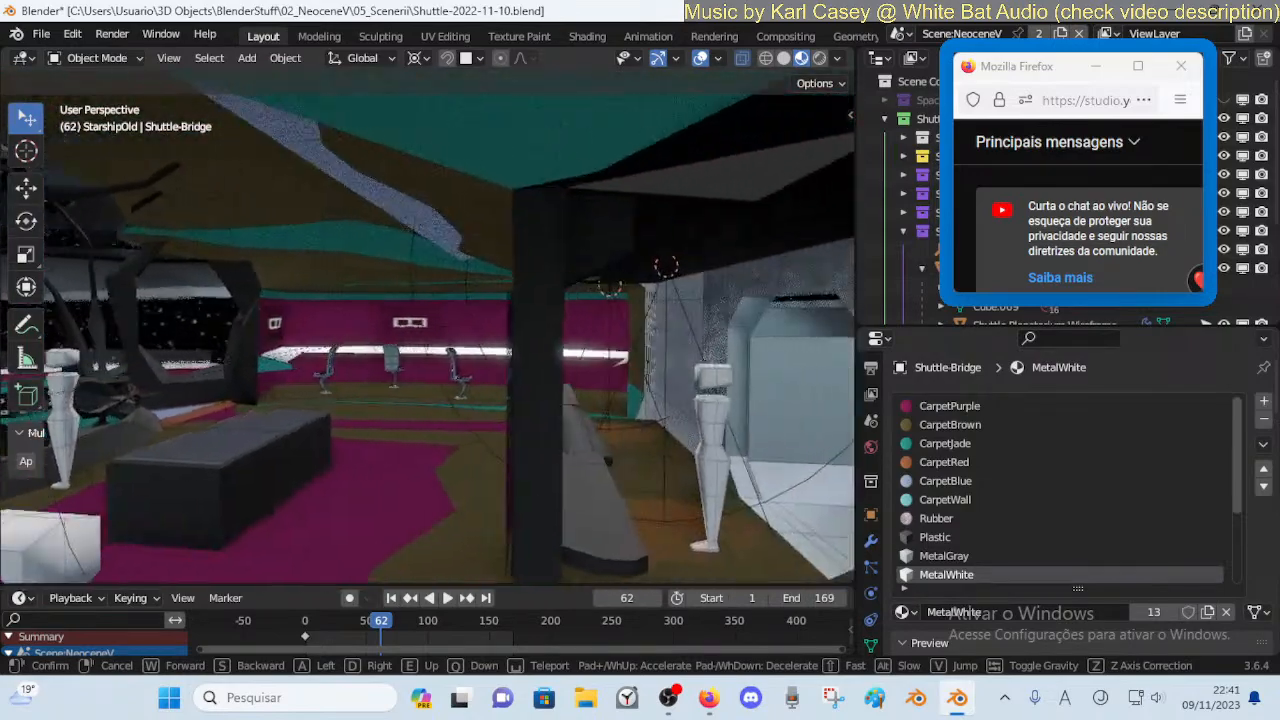
{"action": "key", "text": "s"}
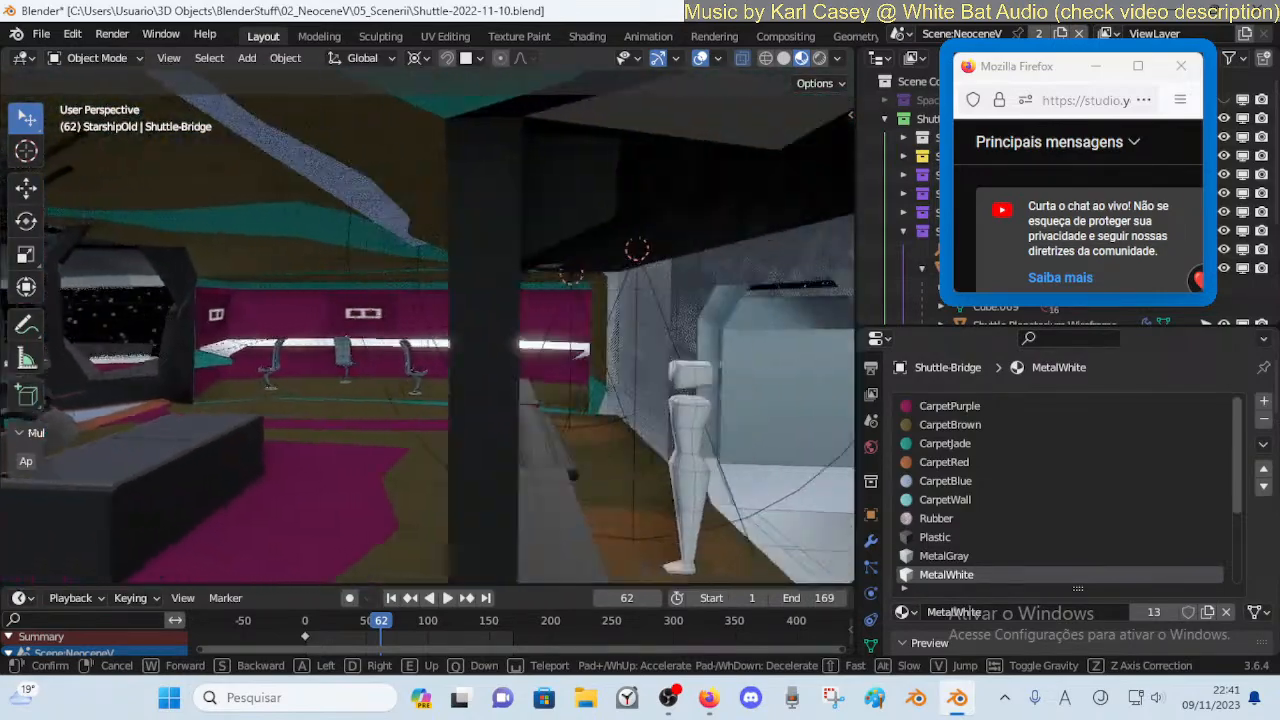
{"action": "key", "text": "d"}
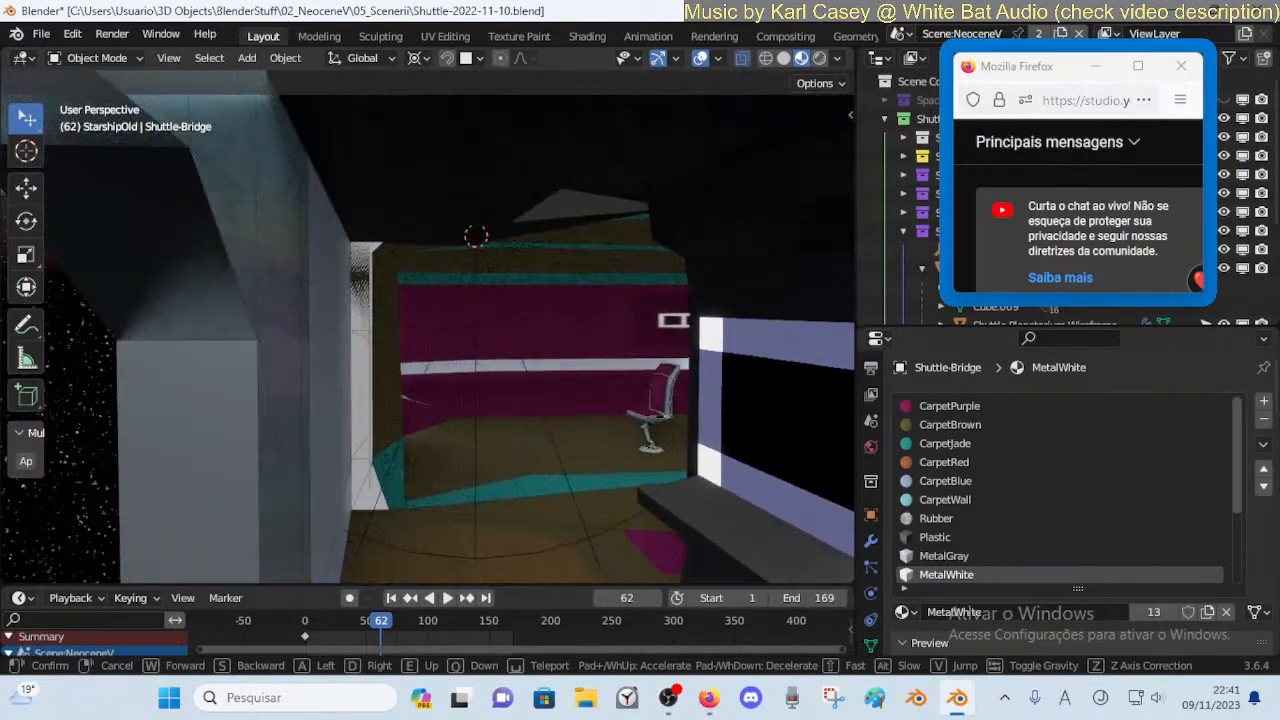
{"action": "left_click", "coordinate": [390, 283]}
{"action": "left_click", "coordinate": [392, 282]}
Examine the open doorway at the corridor's end in Edit Mode, from both the bridge and the corridor
{"action": "key", "text": "Tab"}
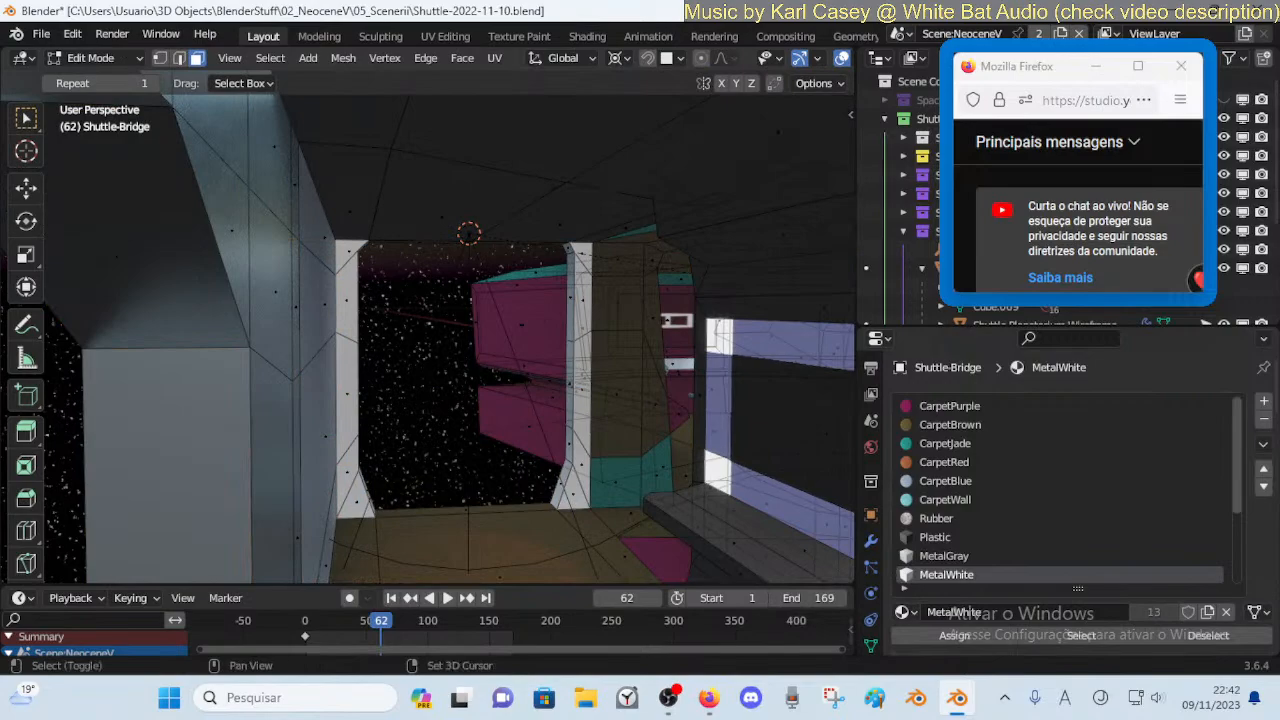
{"action": "key", "text": "shift+grave"}
{"action": "key", "text": "w"}
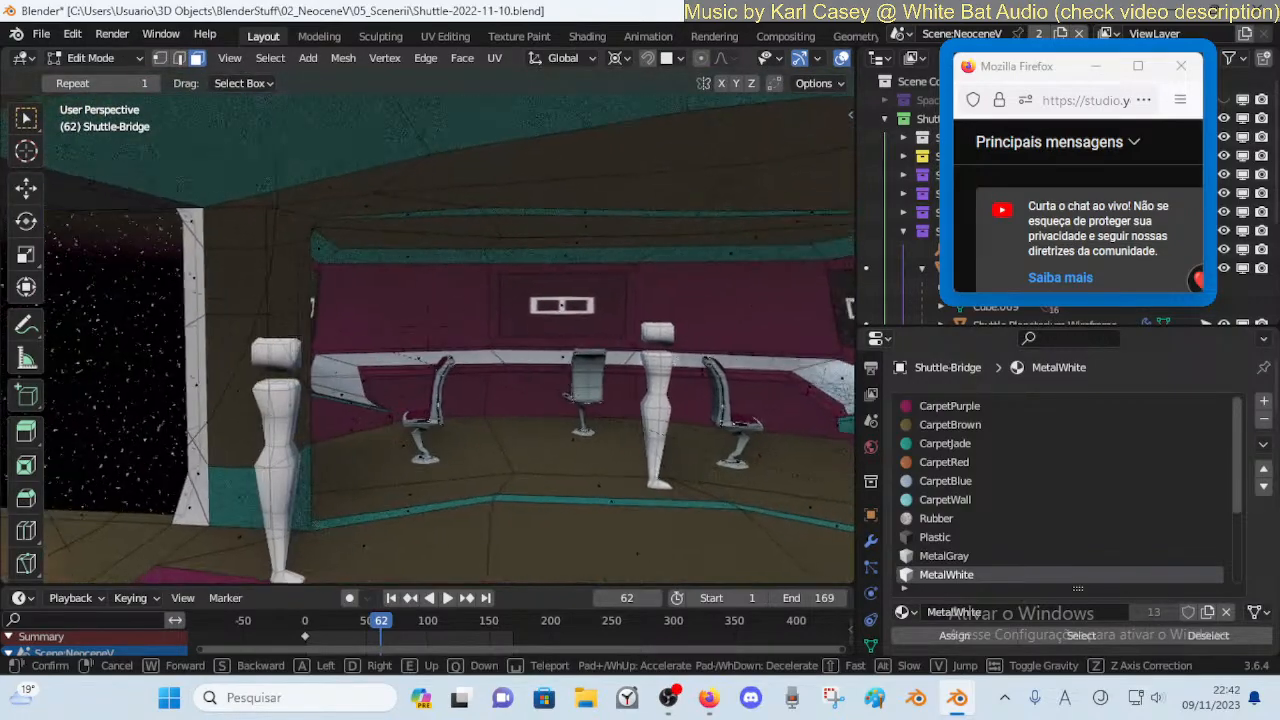
{"action": "key", "text": "a"}
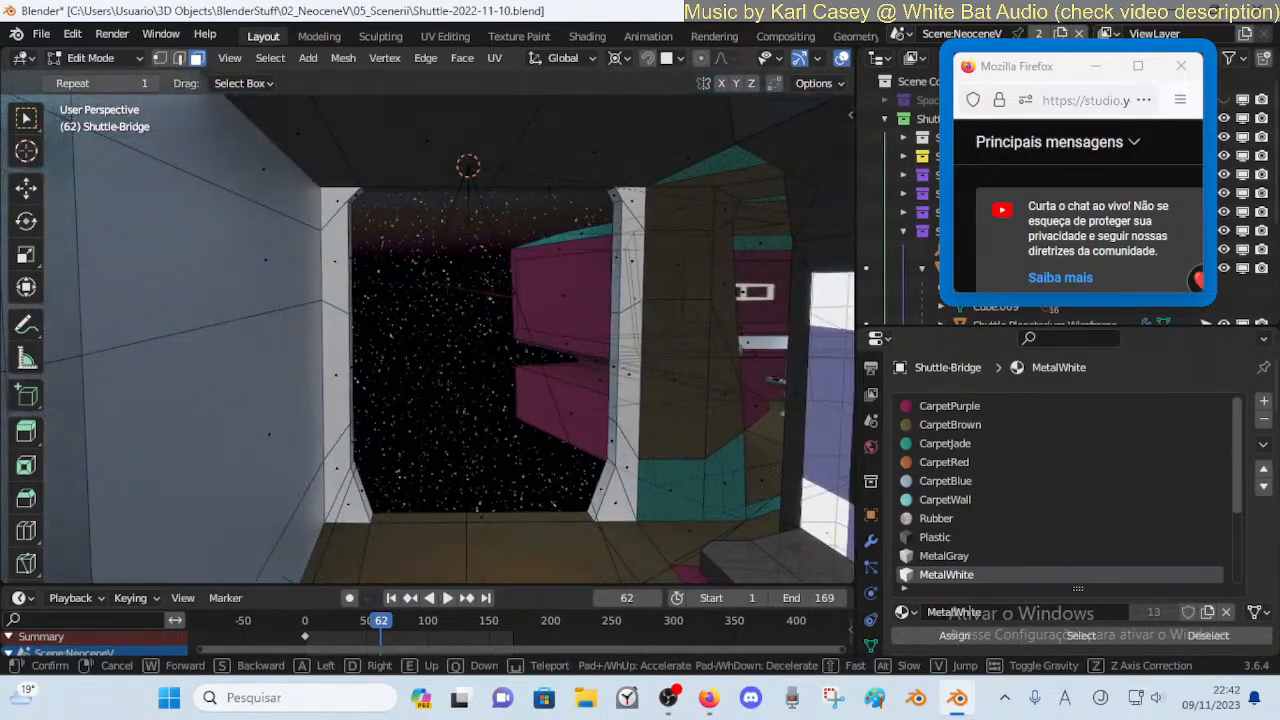
{"action": "key", "text": "w"}
{"action": "key", "text": "a"}
{"action": "key", "text": "s"}
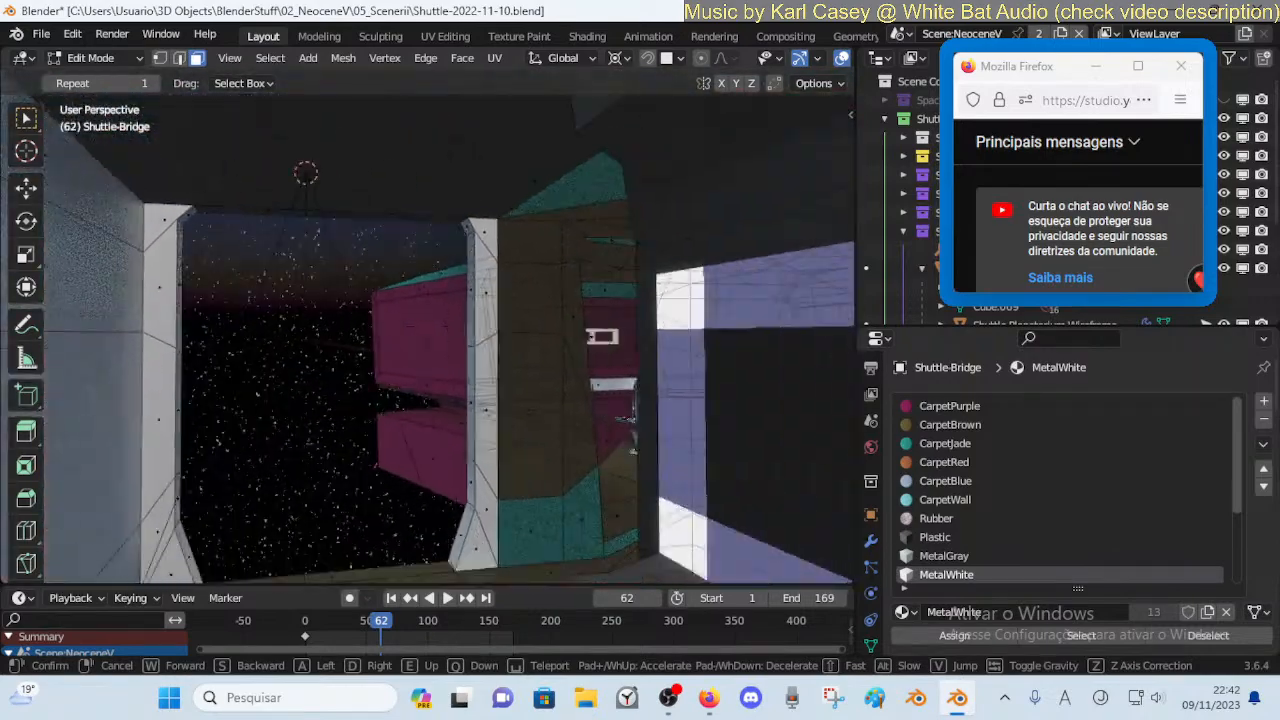
{"action": "key", "text": "s"}
{"action": "left_click", "coordinate": [412, 247]}
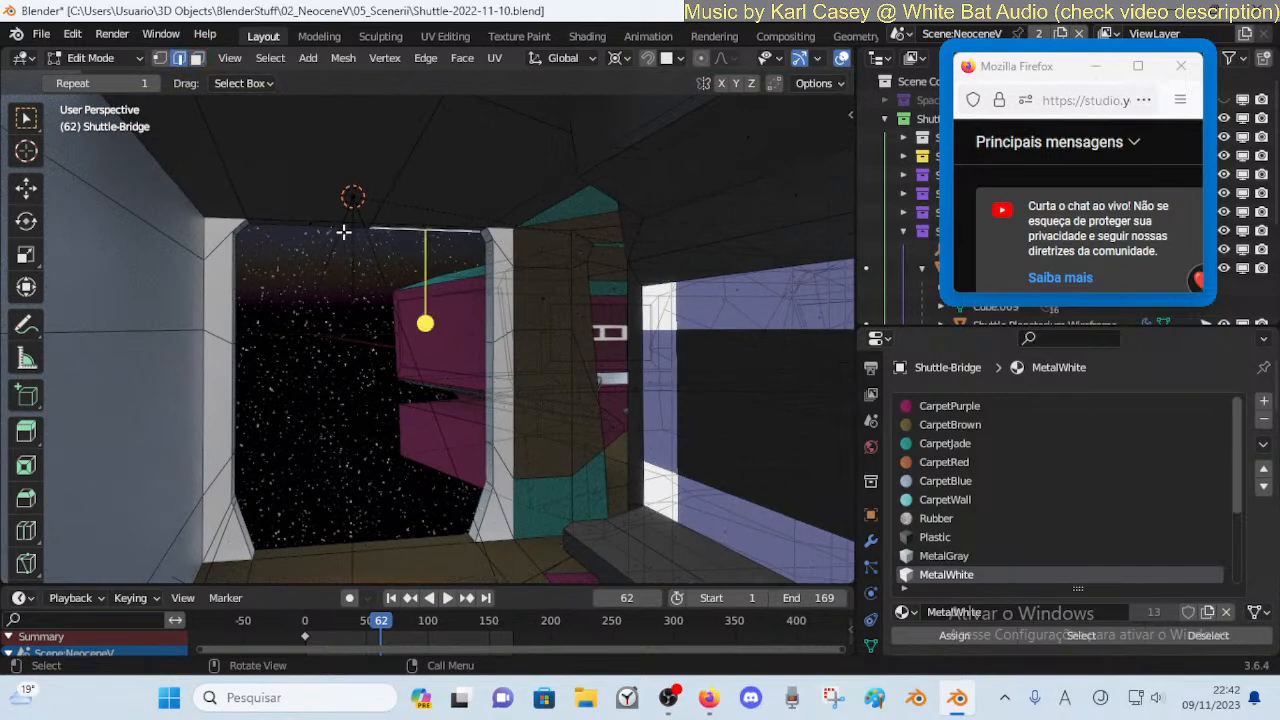
Try to fill the corridor's open doorway with a face between its top and bottom edges
{"action": "left_click", "coordinate": [405, 535], "text": "shift"}
{"action": "key", "text": "alt+f"}
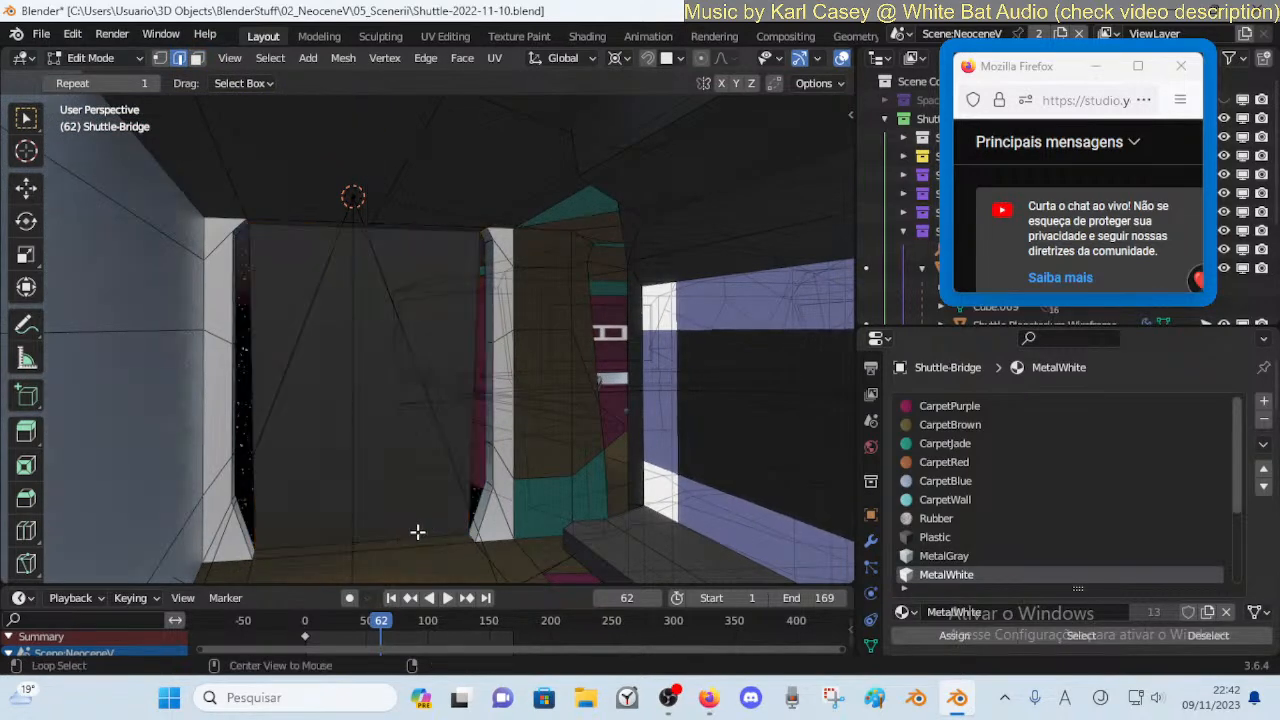
{"action": "key", "text": "Tab"}
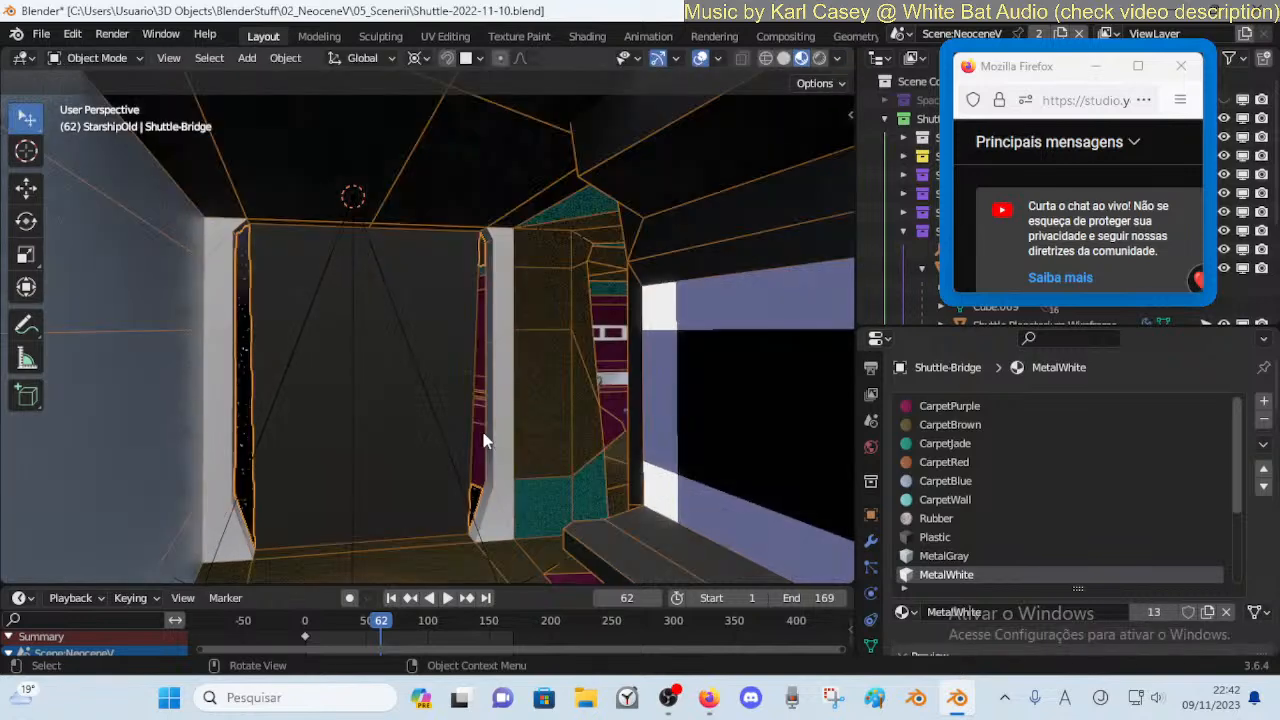
{"action": "key", "text": "Tab"}
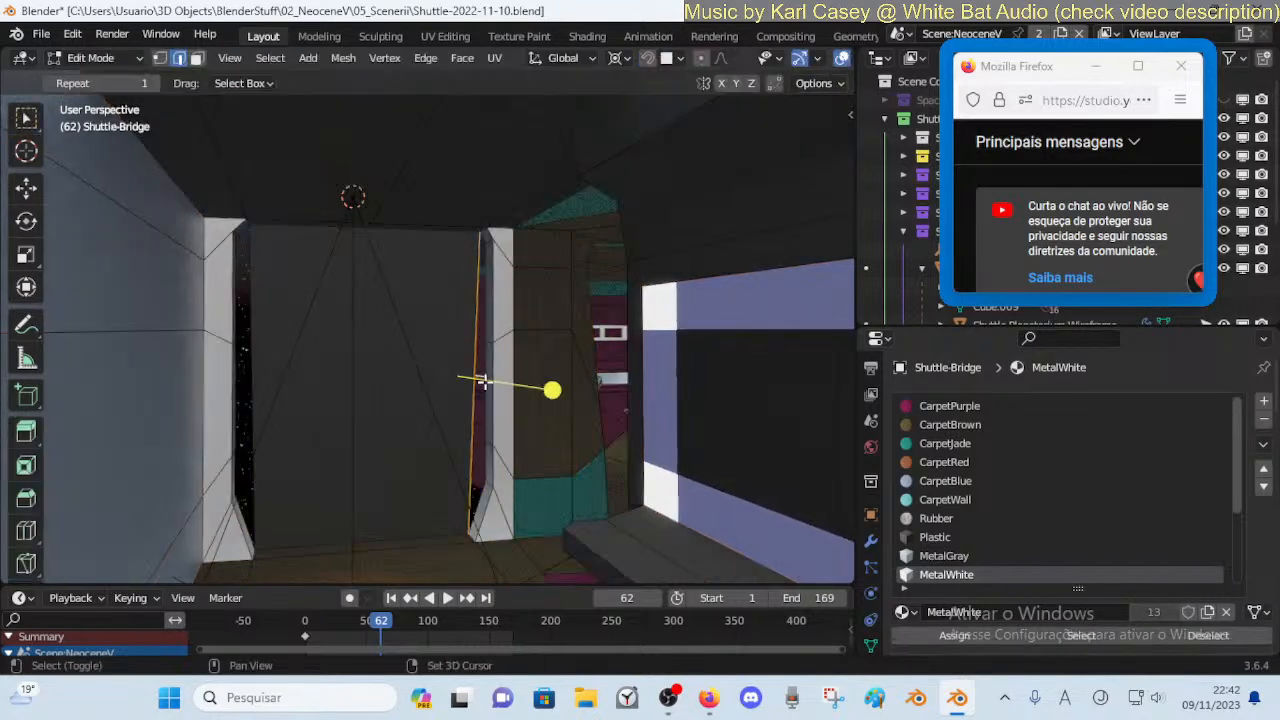
{"action": "left_click", "coordinate": [488, 383]}
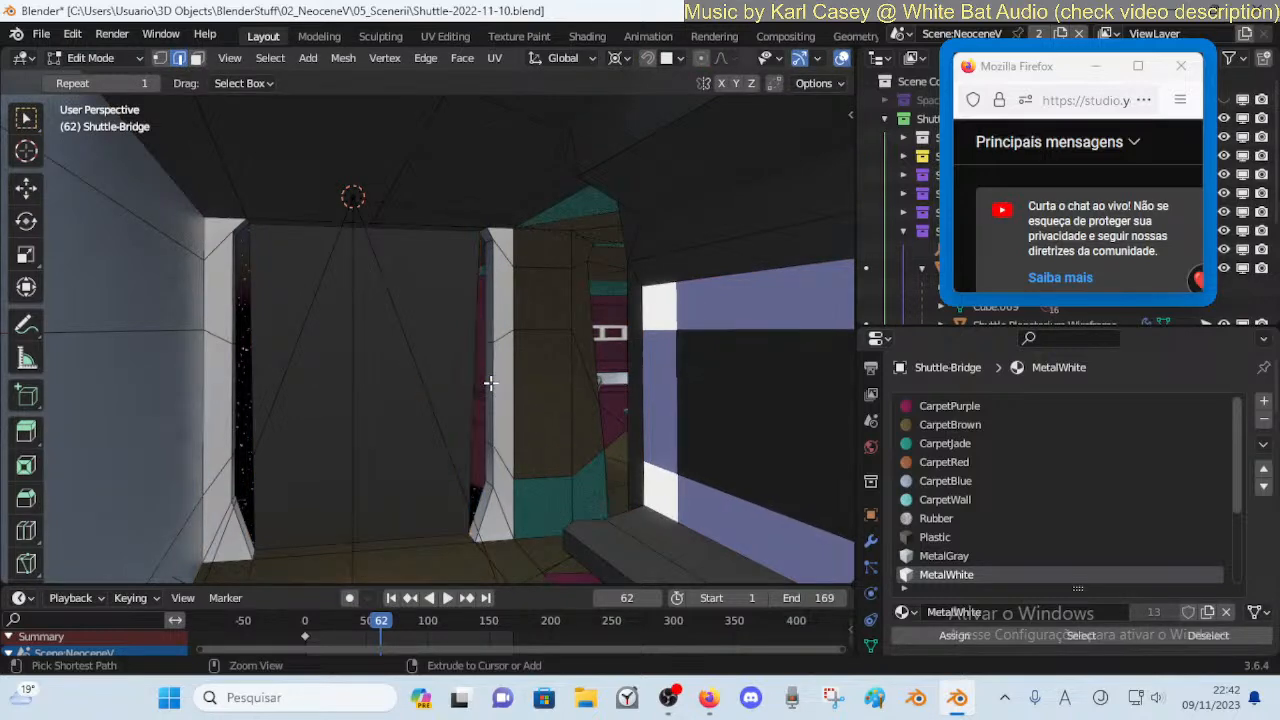
Undo the face fill across the corridor doorway
{"action": "key", "text": "ctrl+z"}
{"action": "key", "text": "ctrl+z"}
{"action": "key", "text": "ctrl+z"}
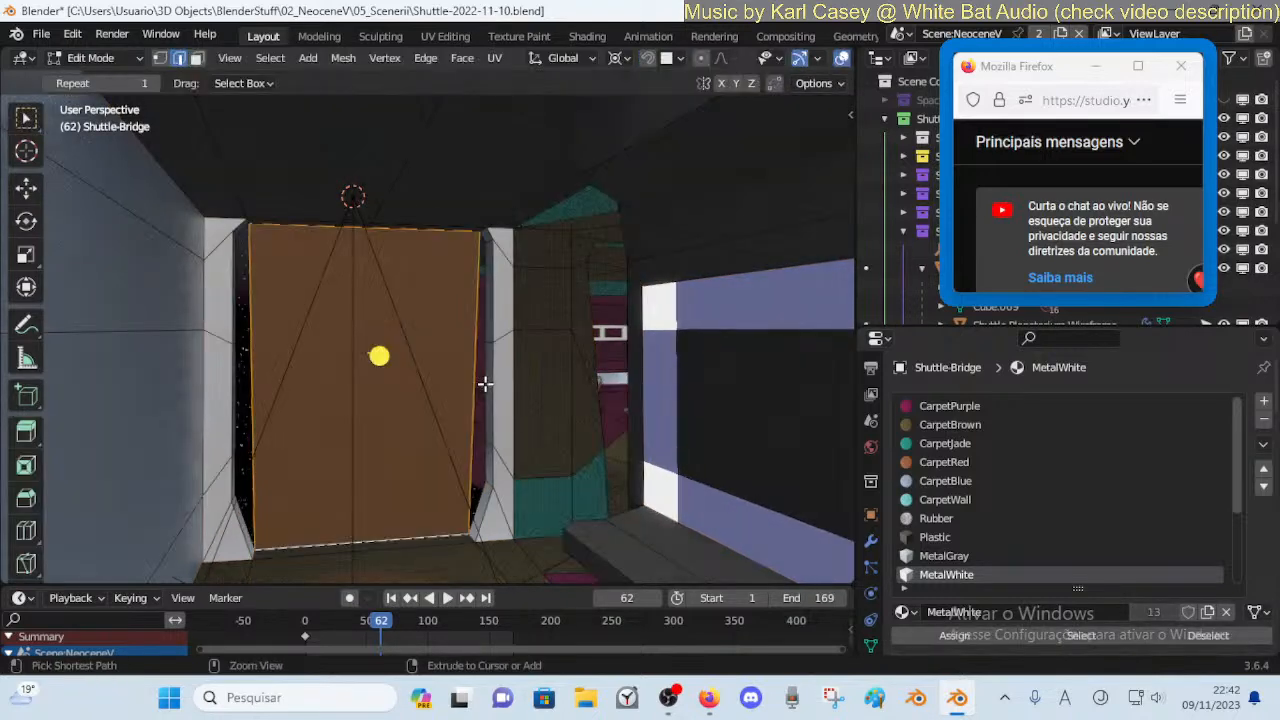
{"action": "key", "text": "ctrl+z"}
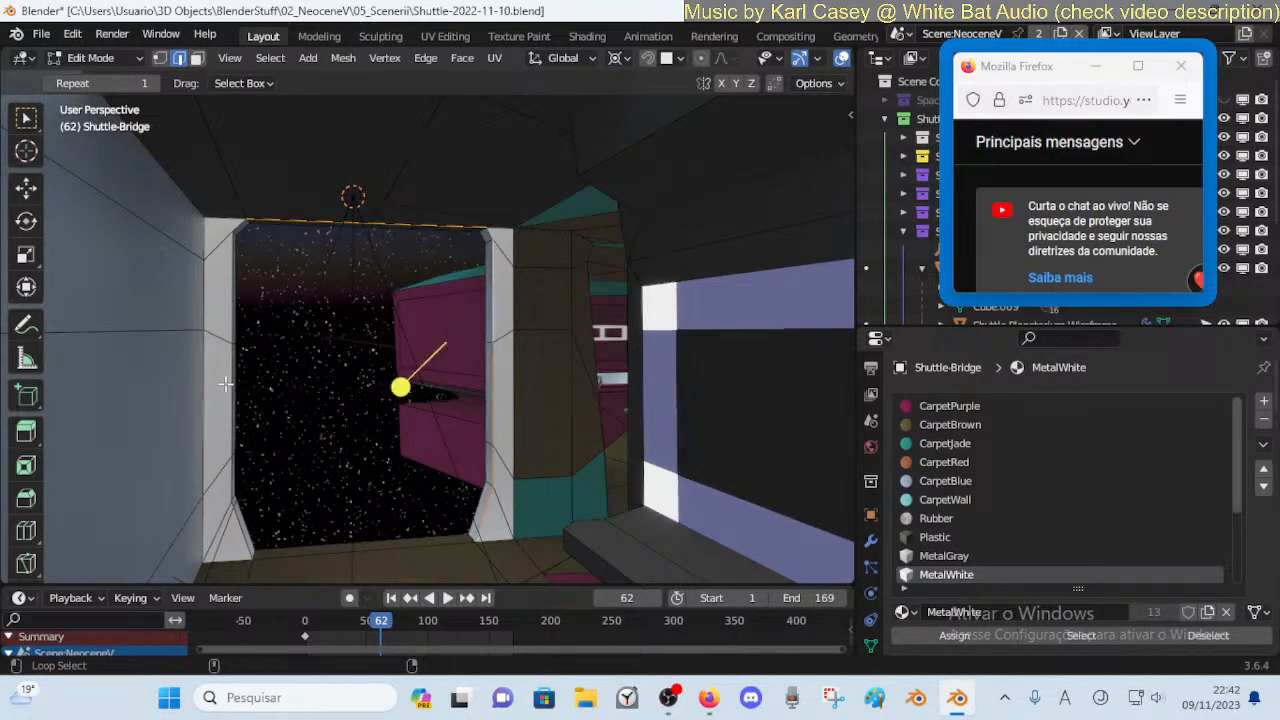
Fill the doorway with a single face from its complete edge outline, including the side edges, and clear the selection
{"action": "key", "text": "f"}
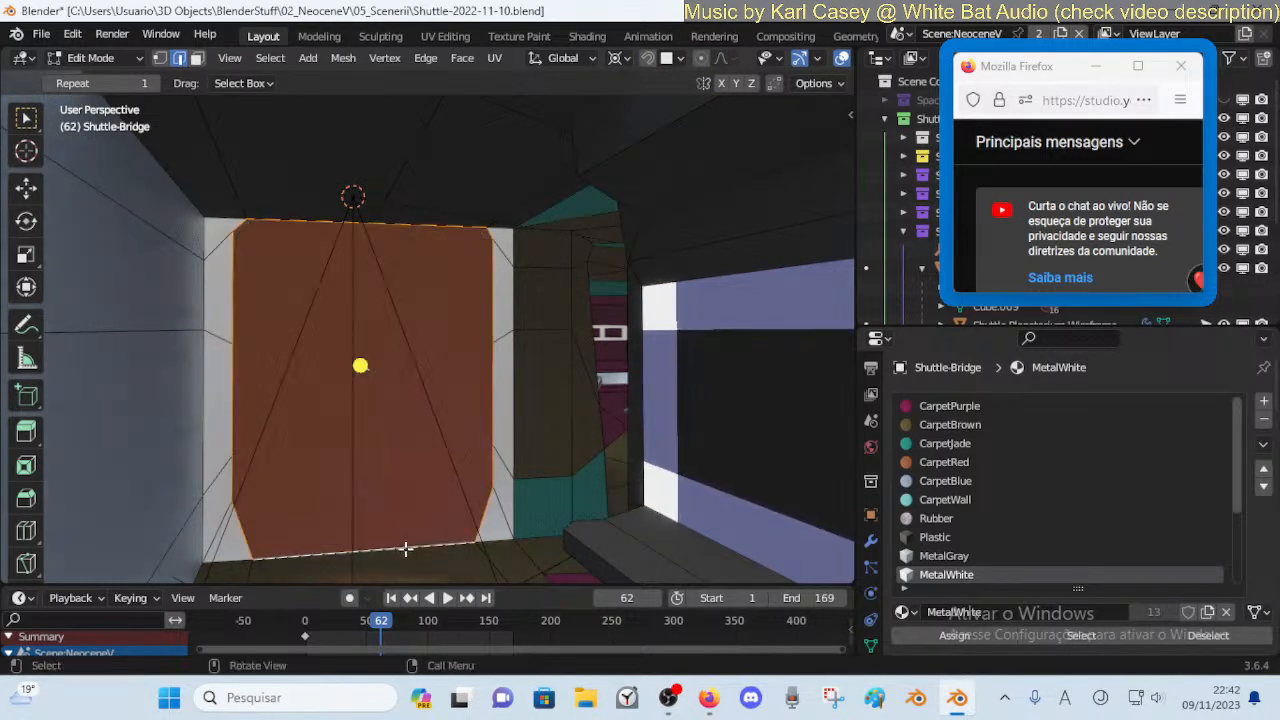
{"action": "key", "text": "alt+a"}
{"action": "key", "text": "Tab"}
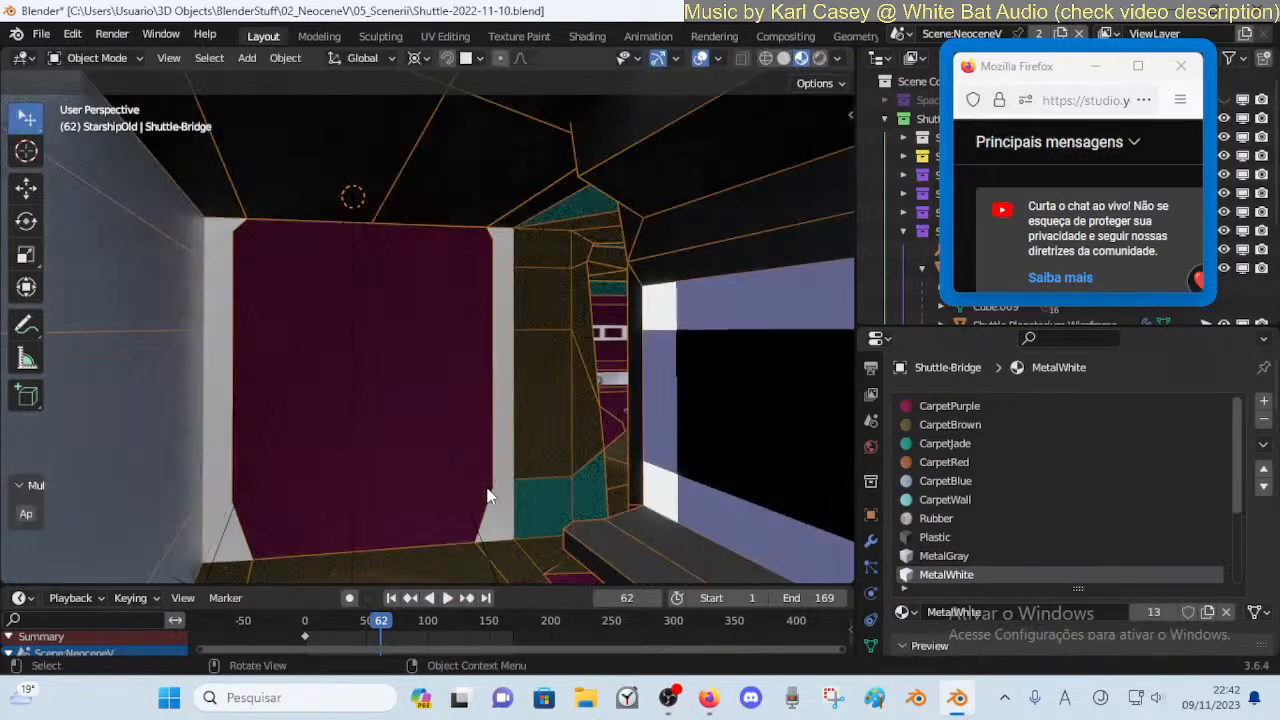
Examine the filled doorway at the corridor's end by walking through the bridge, the lounge and the connecting passage
{"action": "key", "text": "shift+grave"}
{"action": "key", "text": "w"}
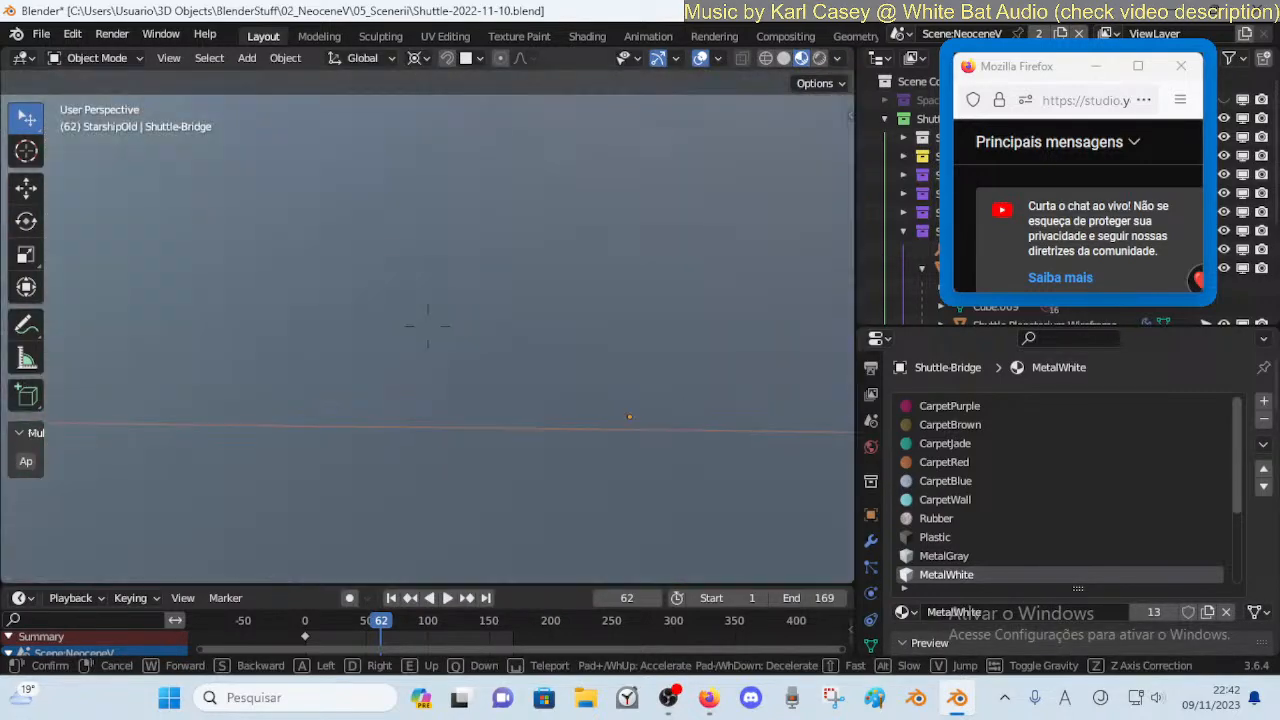
{"action": "key", "text": "s"}
{"action": "key", "text": "w"}
{"action": "key", "text": "s"}
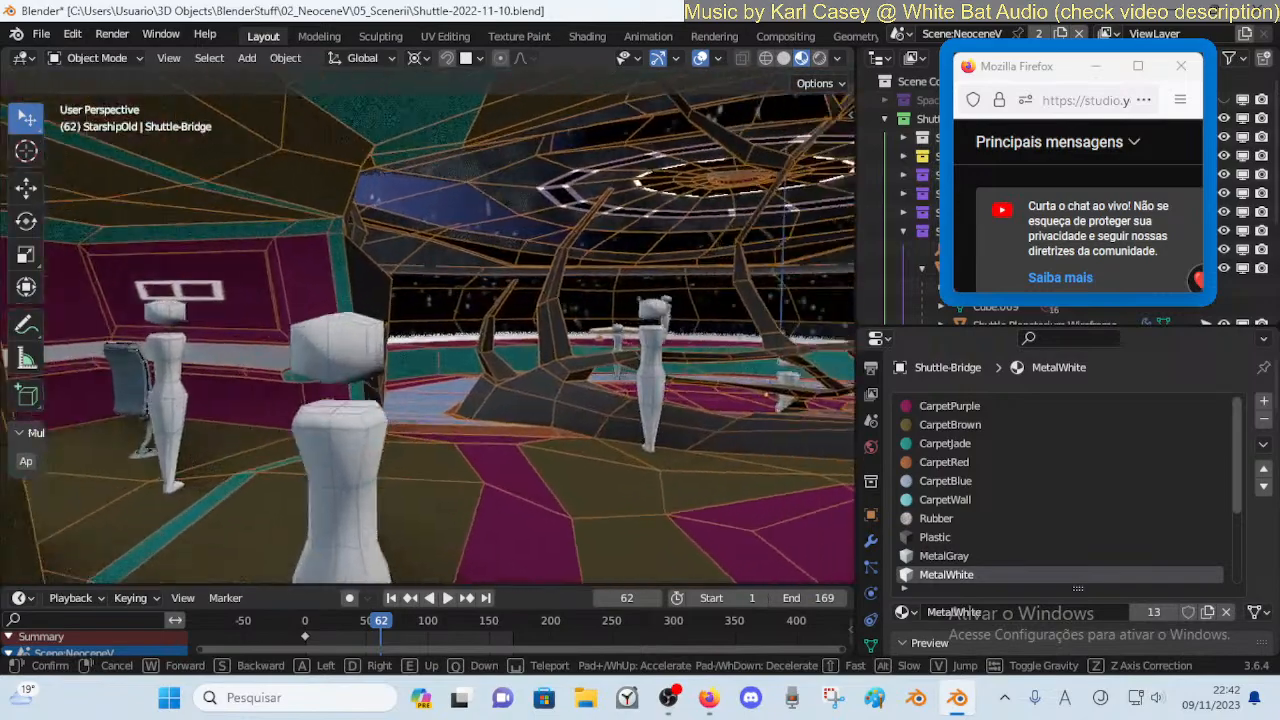
{"action": "key", "text": "w"}
{"action": "key", "text": "d"}
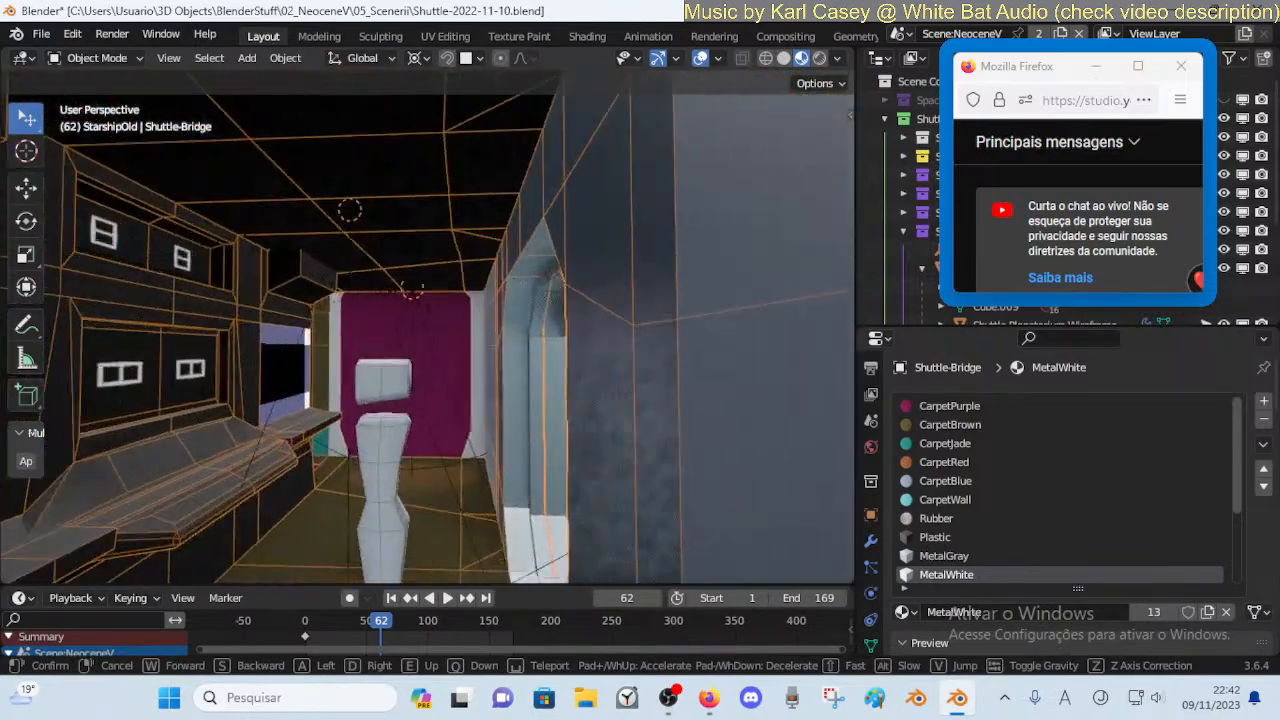
{"action": "key", "text": "w"}
{"action": "key", "text": "a"}
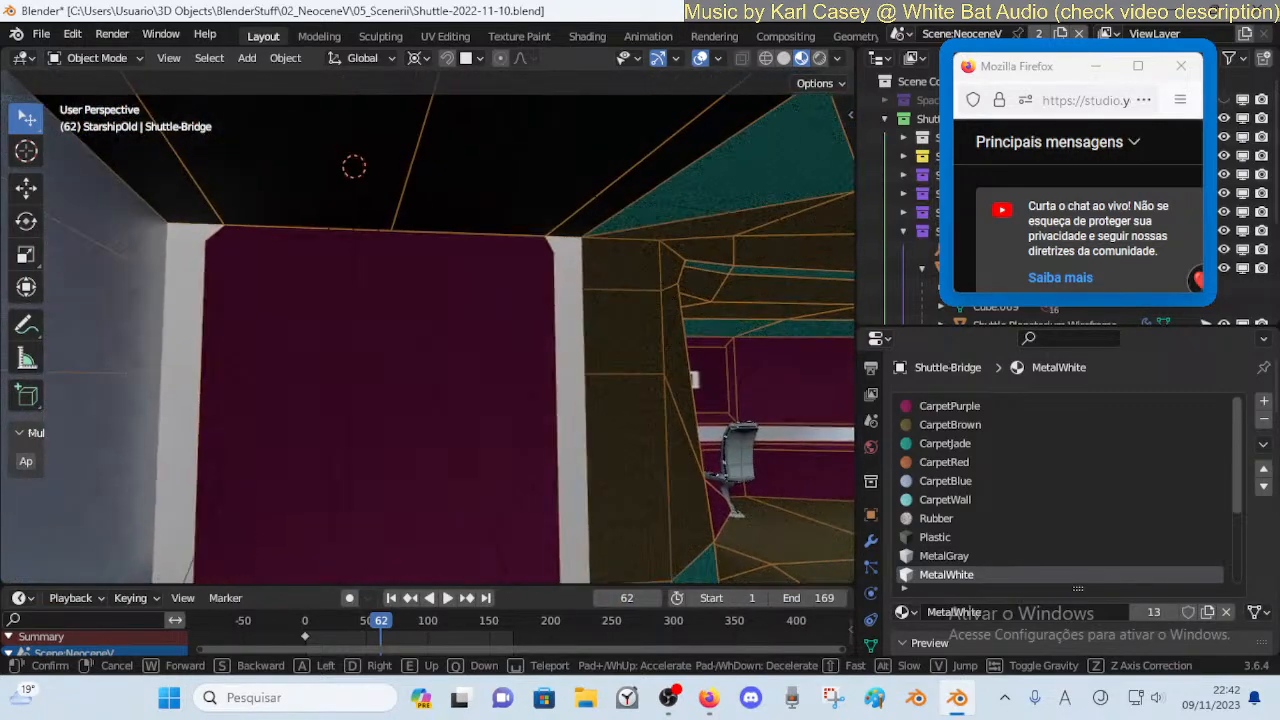
{"action": "key", "text": "s"}
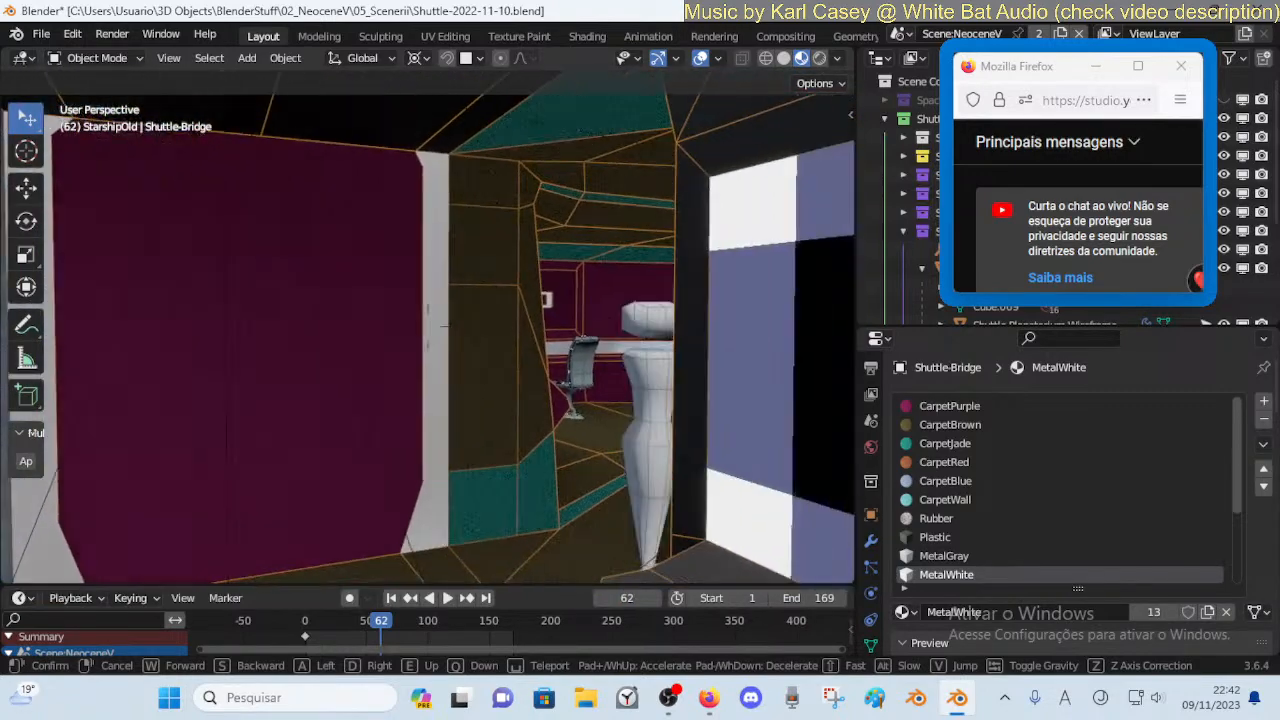
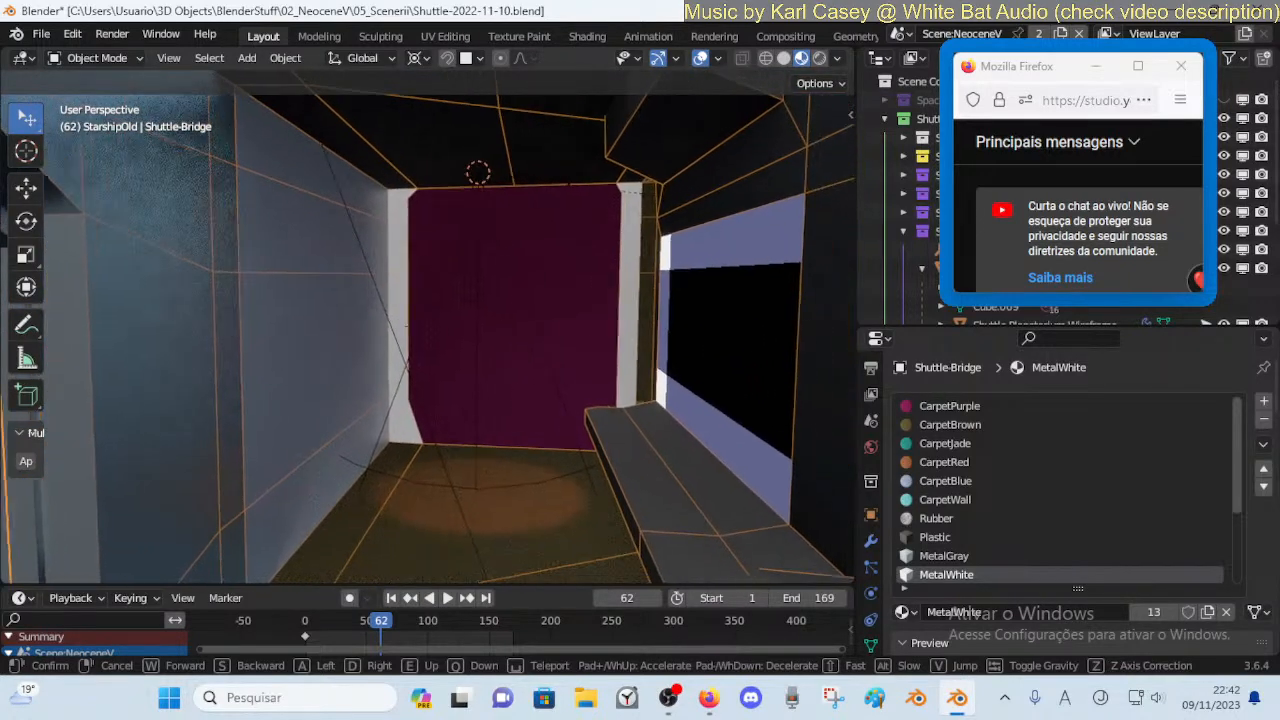
{"action": "key", "text": "w"}
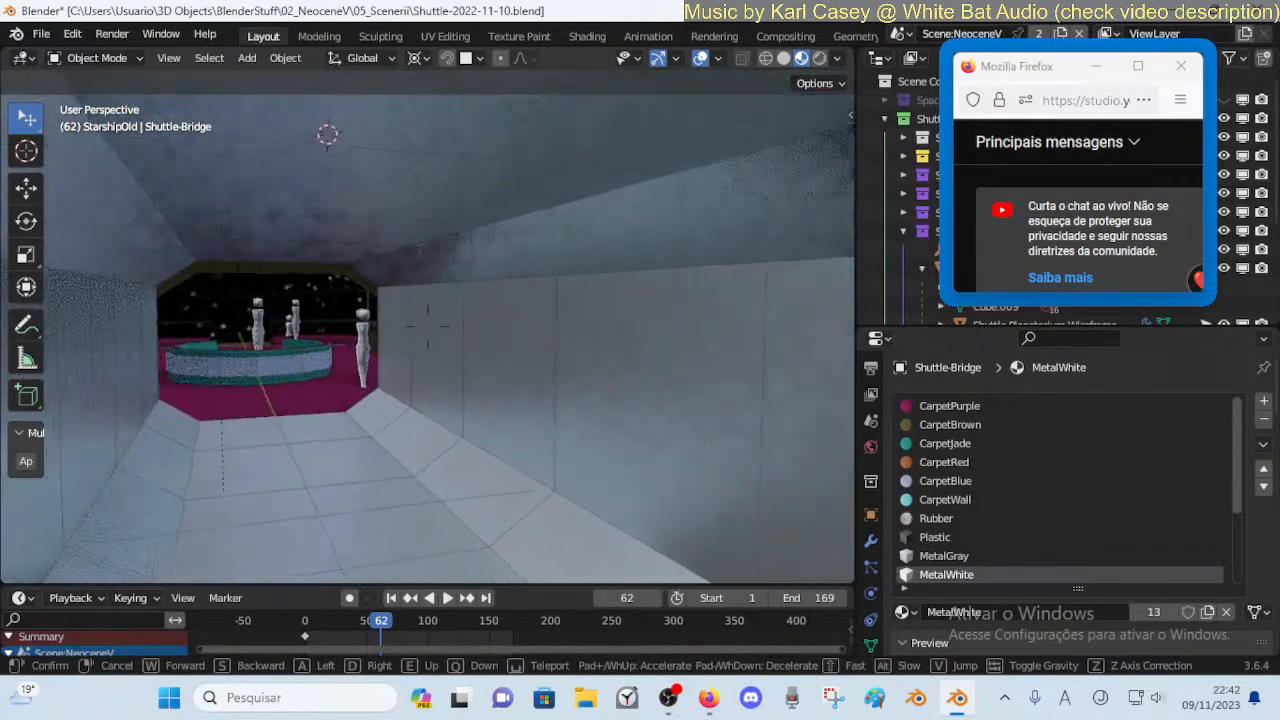
{"action": "key", "text": "w"}
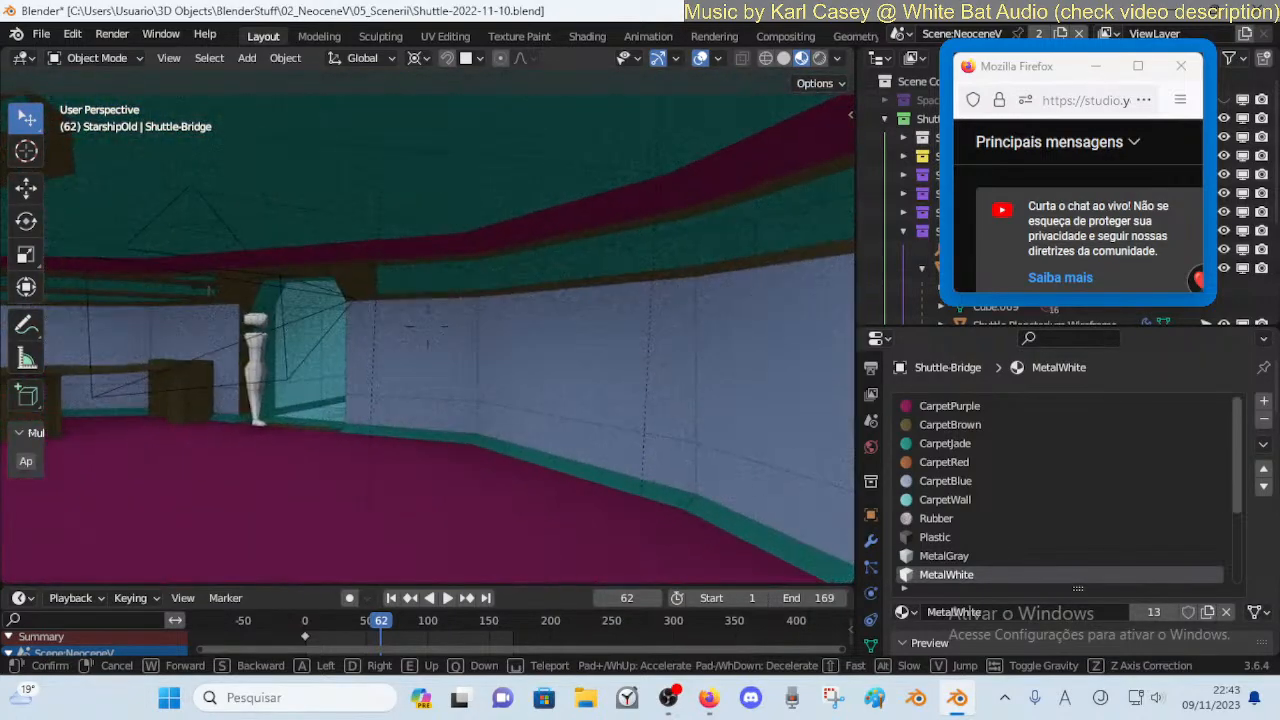
{"action": "key", "text": "w"}
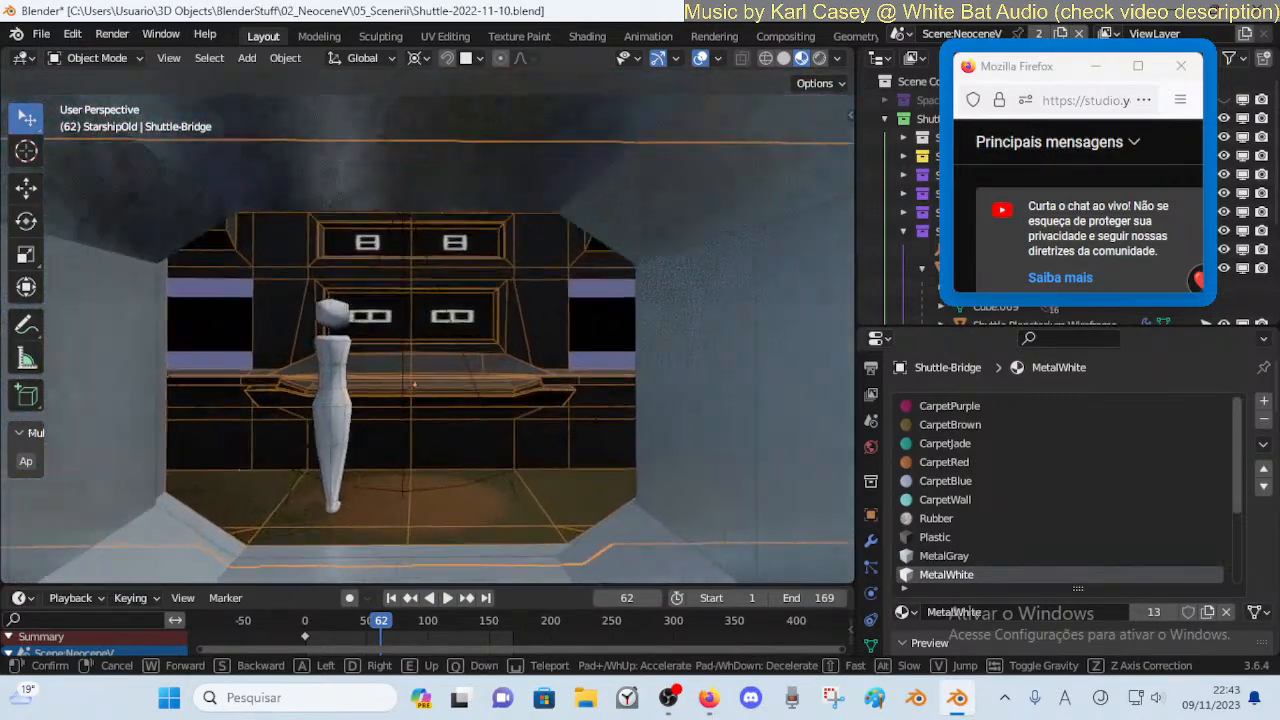
{"action": "key", "text": "w"}
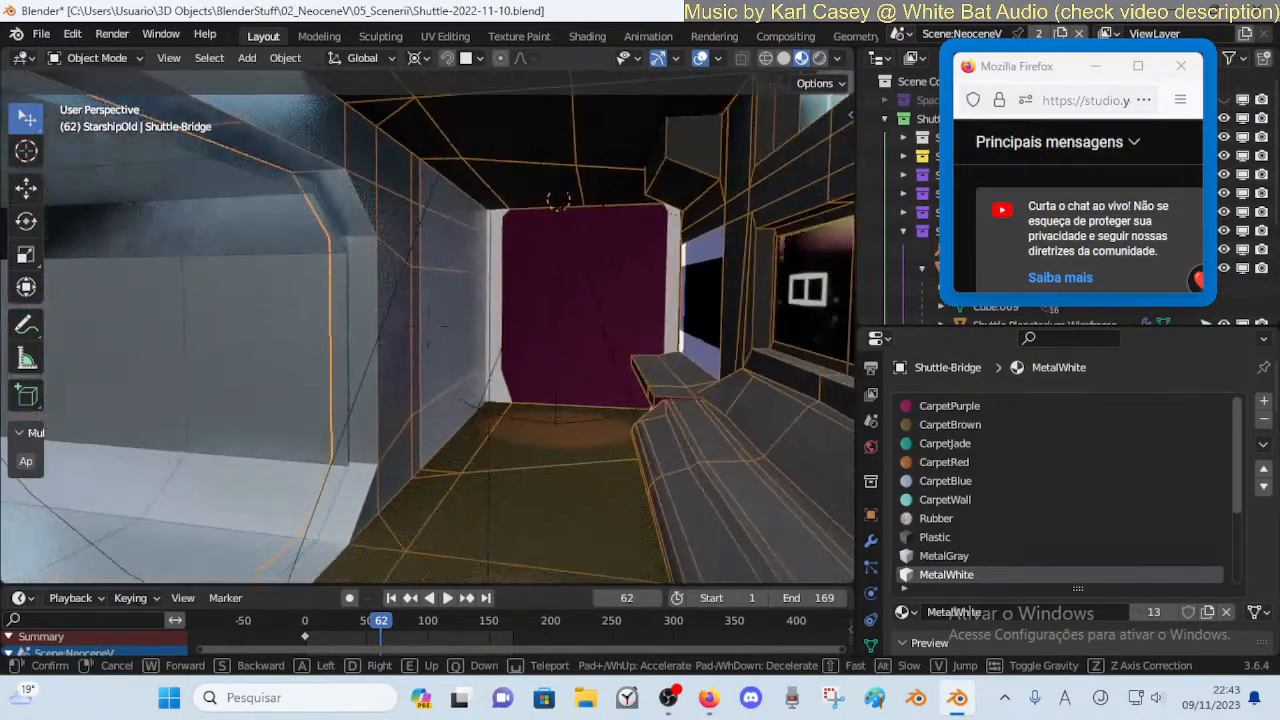
{"action": "key", "text": "s"}
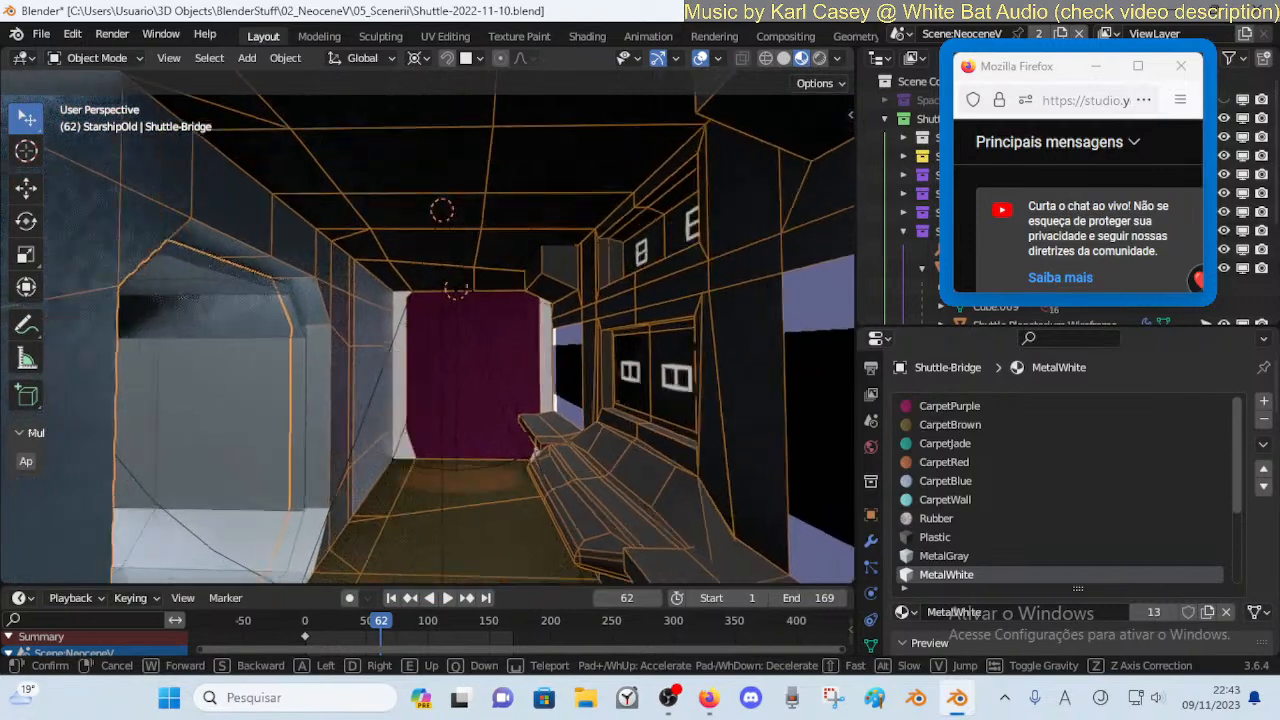
{"action": "key", "text": "w"}
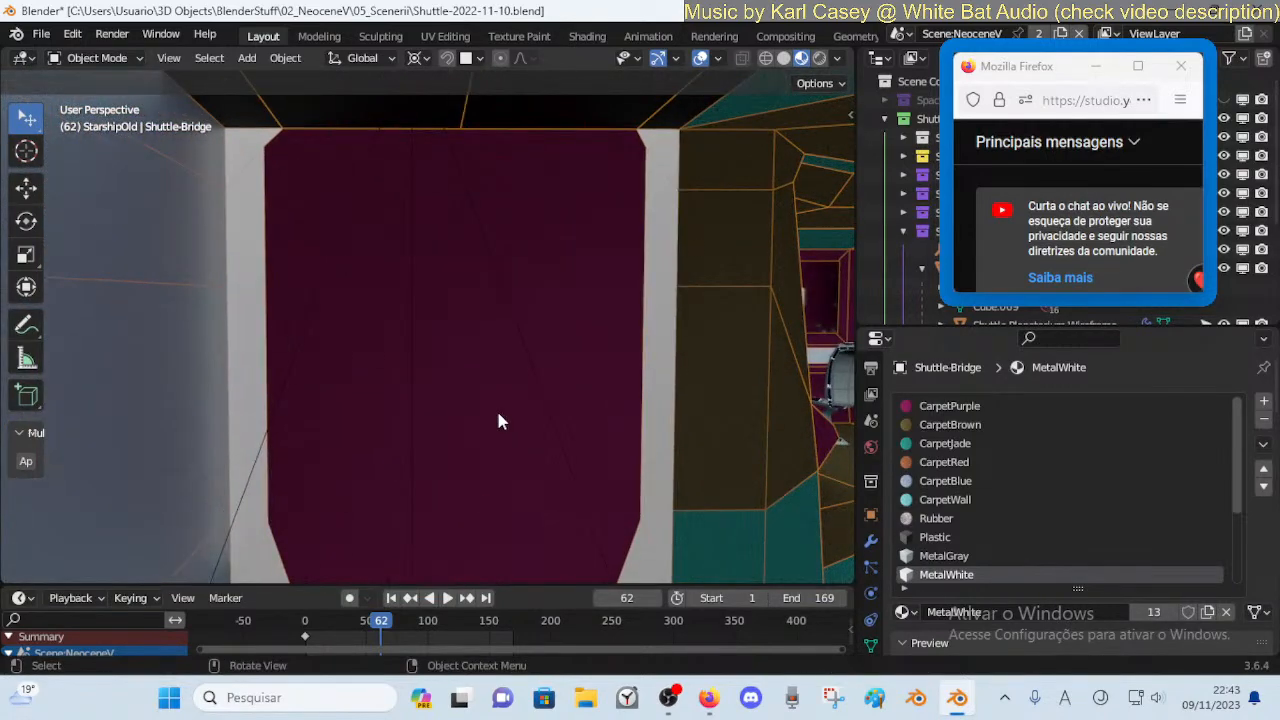
Delete the face that fills the doorway at the corridor's end in Edit Mode
{"action": "key", "text": "Tab"}
{"action": "key", "text": "3"}
{"action": "left_click", "coordinate": [523, 341]}
{"action": "key", "text": "x"}
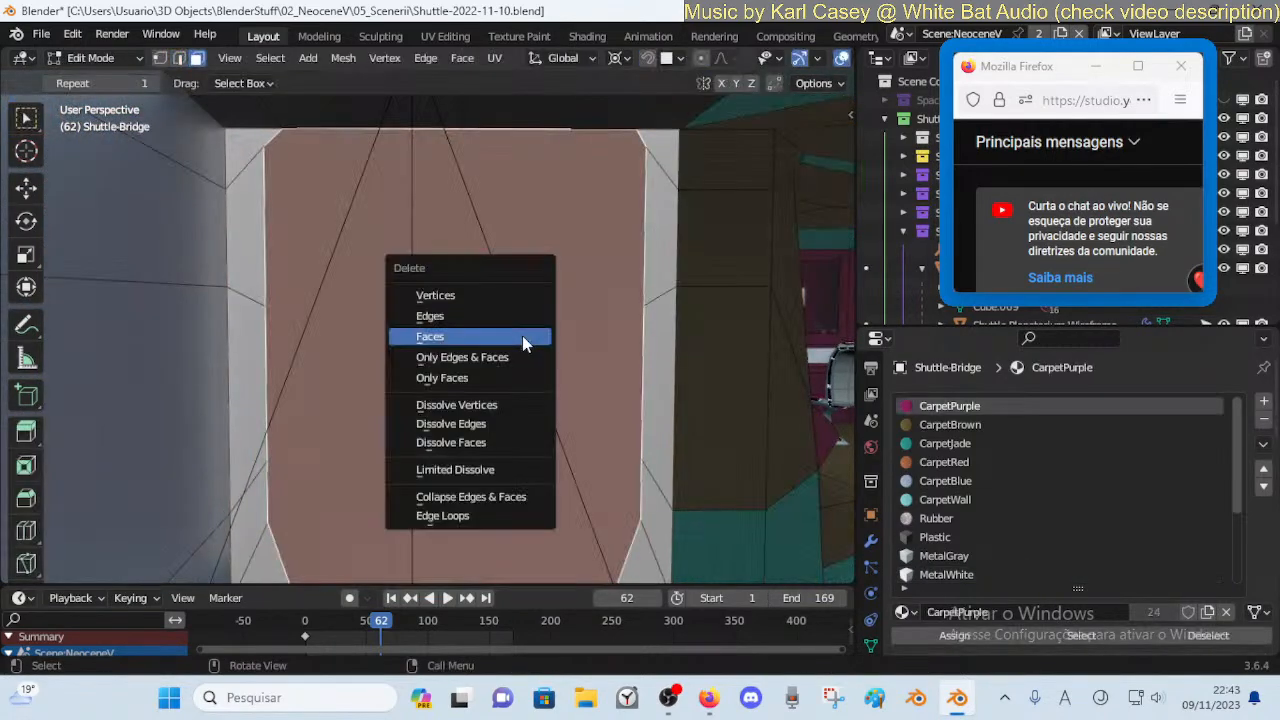
{"action": "left_click", "coordinate": [523, 340]}
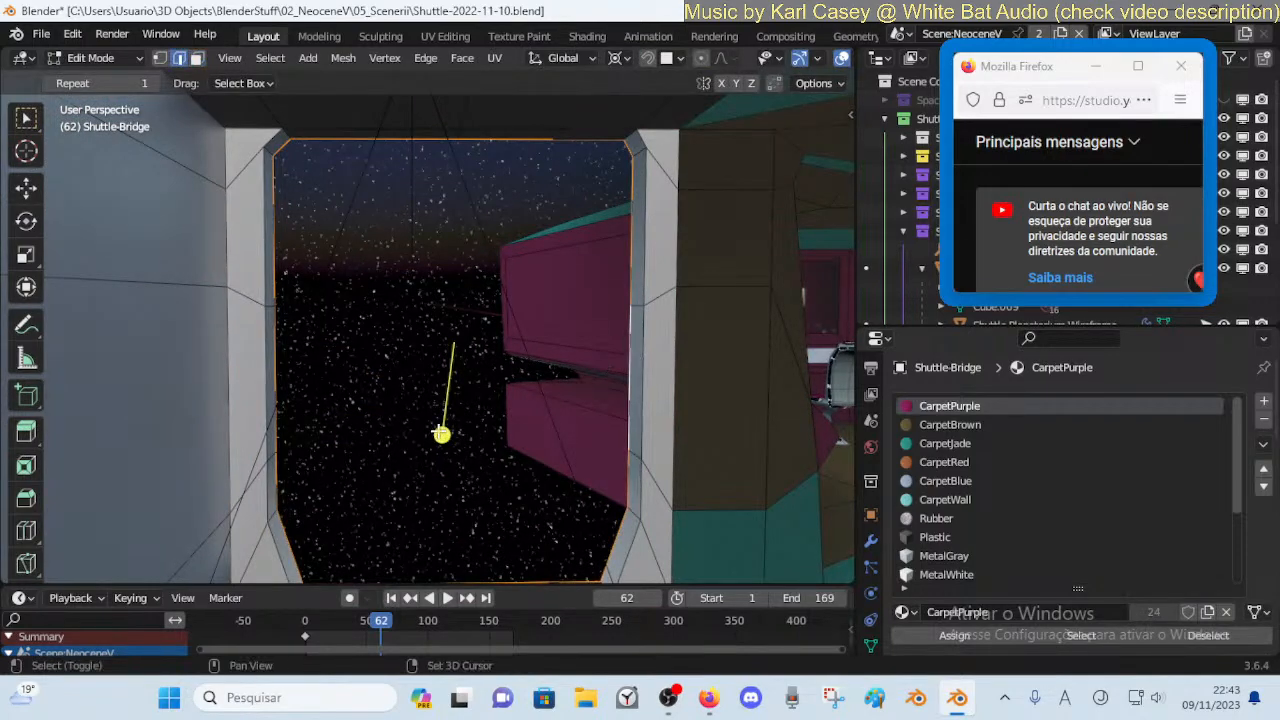
Extrude the doorway's open edge loop along X, away from the corridor
{"action": "key", "text": "shift+grave"}
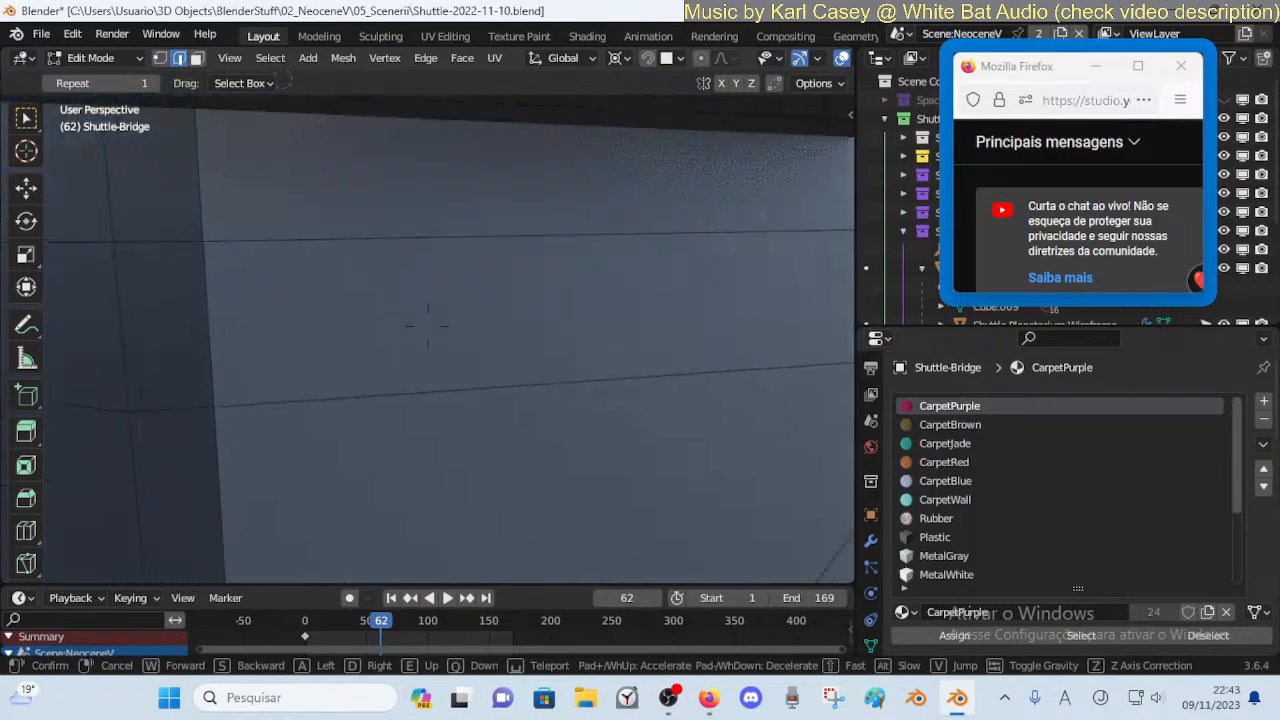
{"action": "key", "text": "s"}
{"action": "key", "text": "w"}
{"action": "key", "text": "s"}
{"action": "key", "text": "w"}
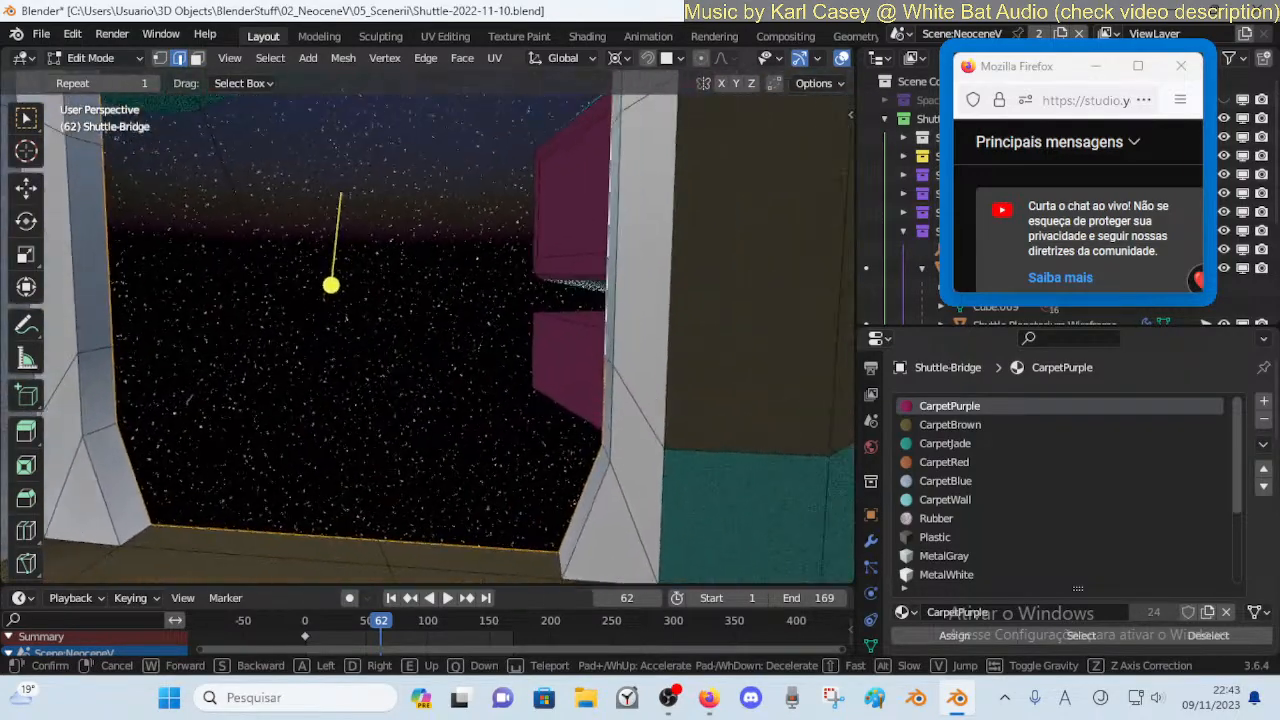
{"action": "key", "text": "w"}
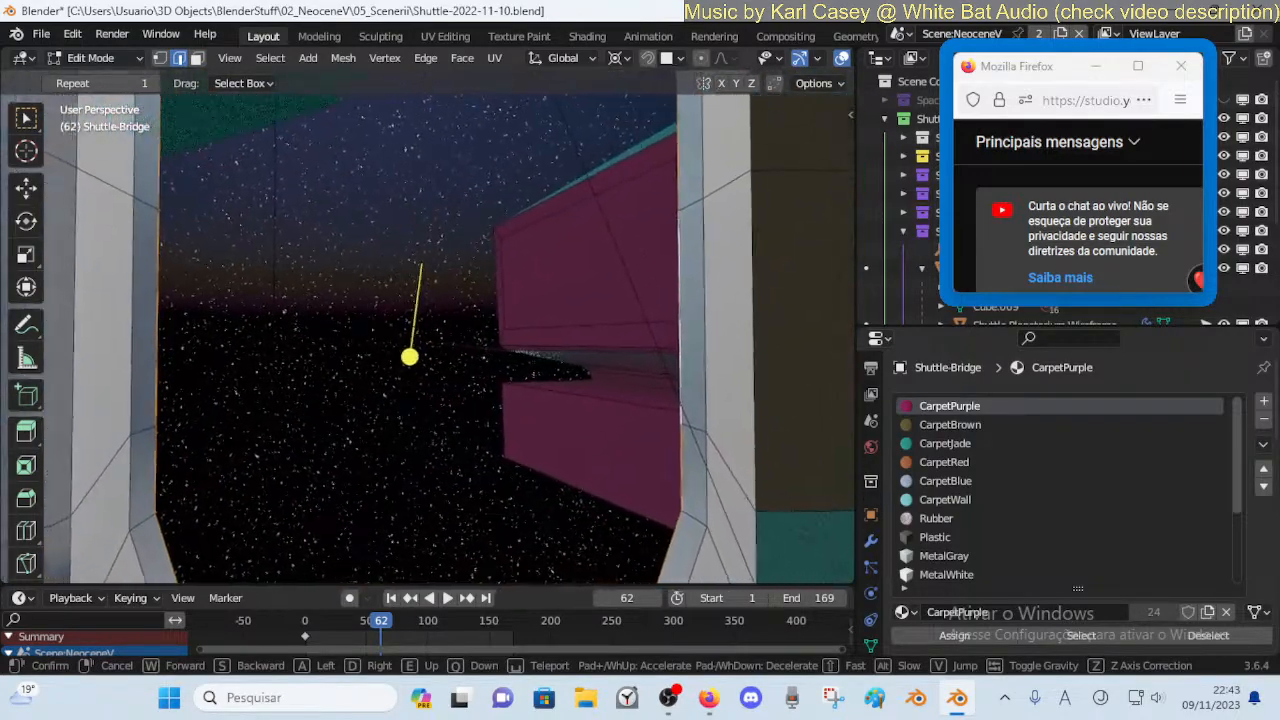
{"action": "key", "text": "e"}
{"action": "key", "text": "s"}
{"action": "left_click", "coordinate": [433, 467]}
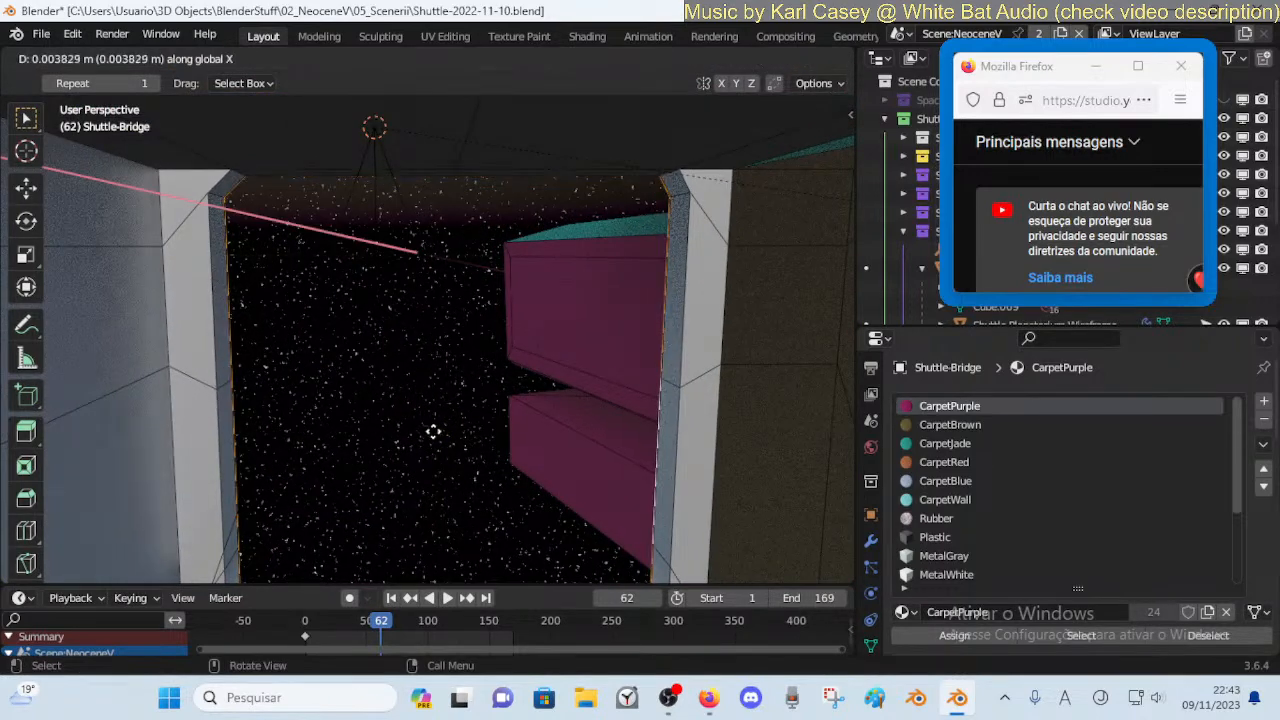
{"action": "left_click", "coordinate": [301, 413]}
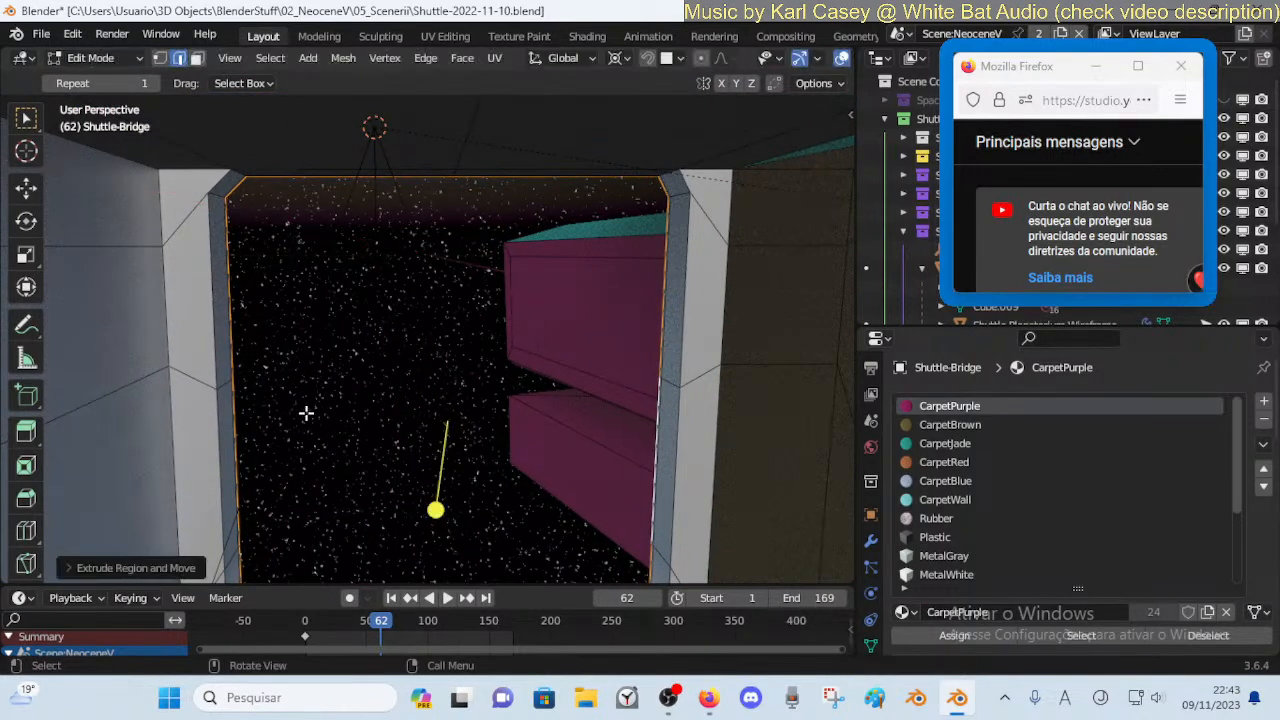
Set the transform pivot point to Individual Origins
{"action": "key", "text": "Escape"}
{"action": "key", "text": "period"}
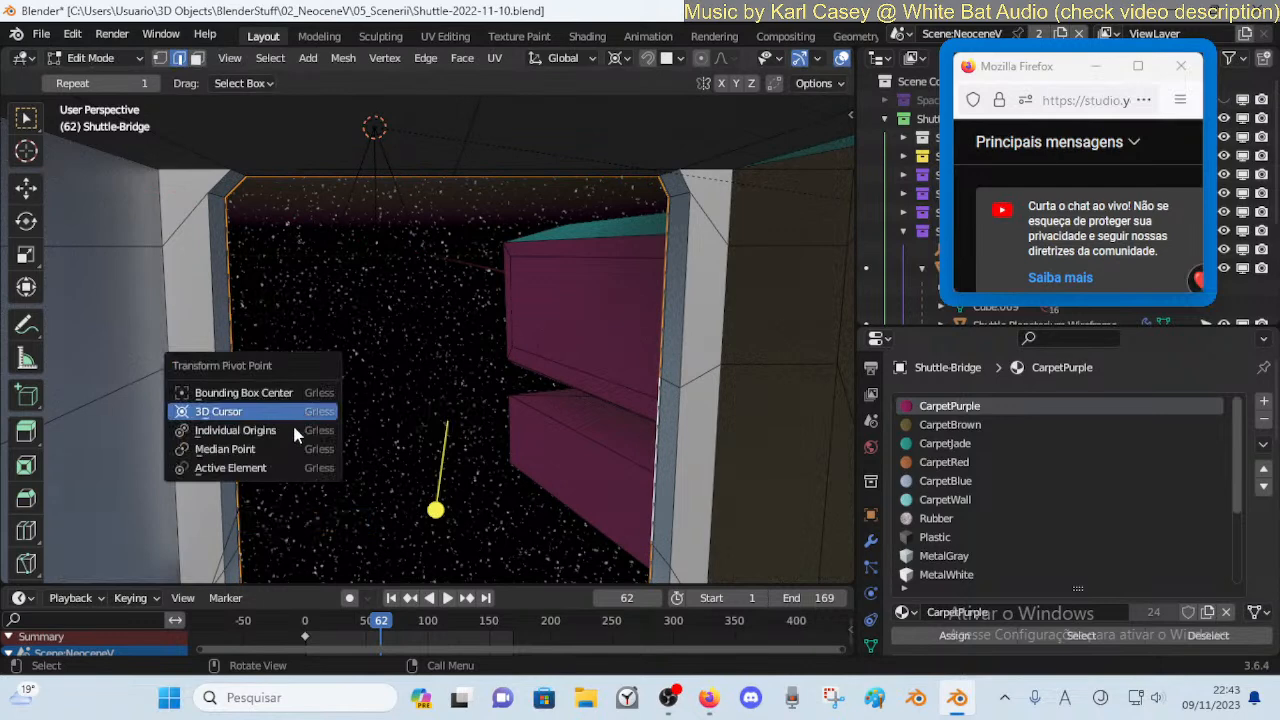
{"action": "left_click", "coordinate": [296, 432]}
{"action": "key", "text": "r"}
{"action": "key", "text": "z"}
{"action": "key", "text": "Escape"}
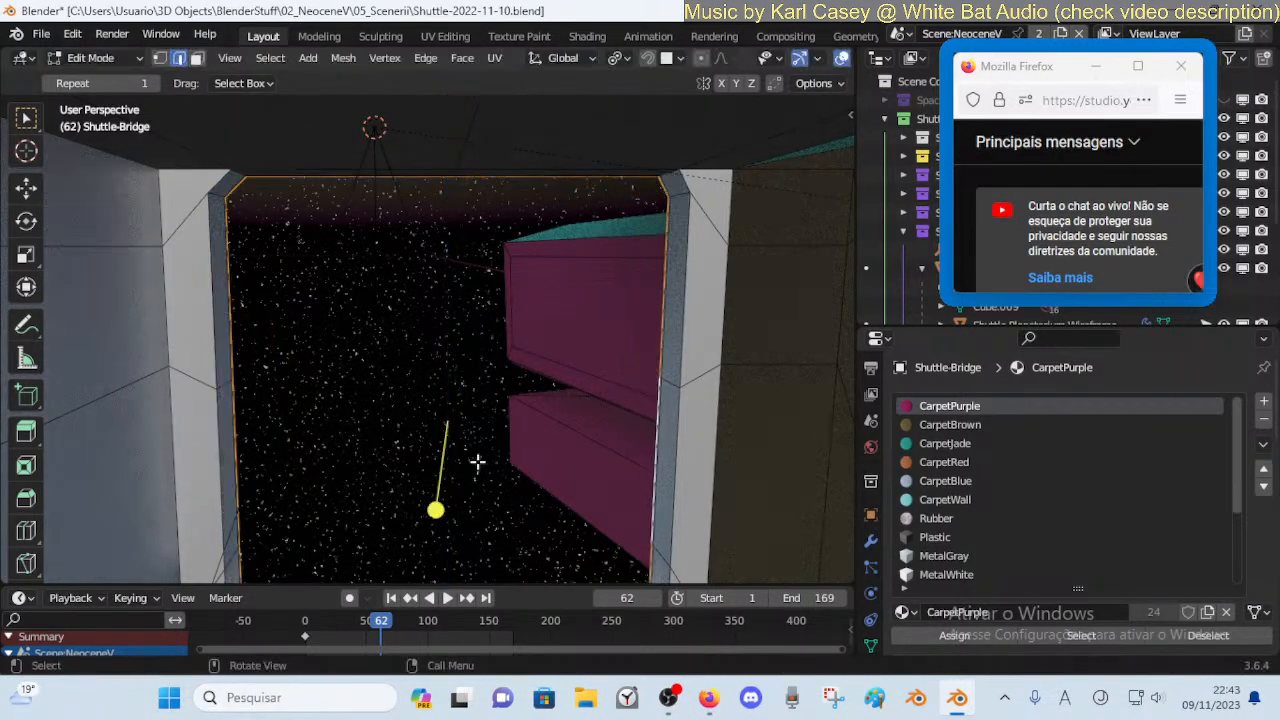
Move the extruded doorway loop about 0.39 m along X and rotate it around Z
{"action": "key", "text": "g"}
{"action": "key", "text": "x"}
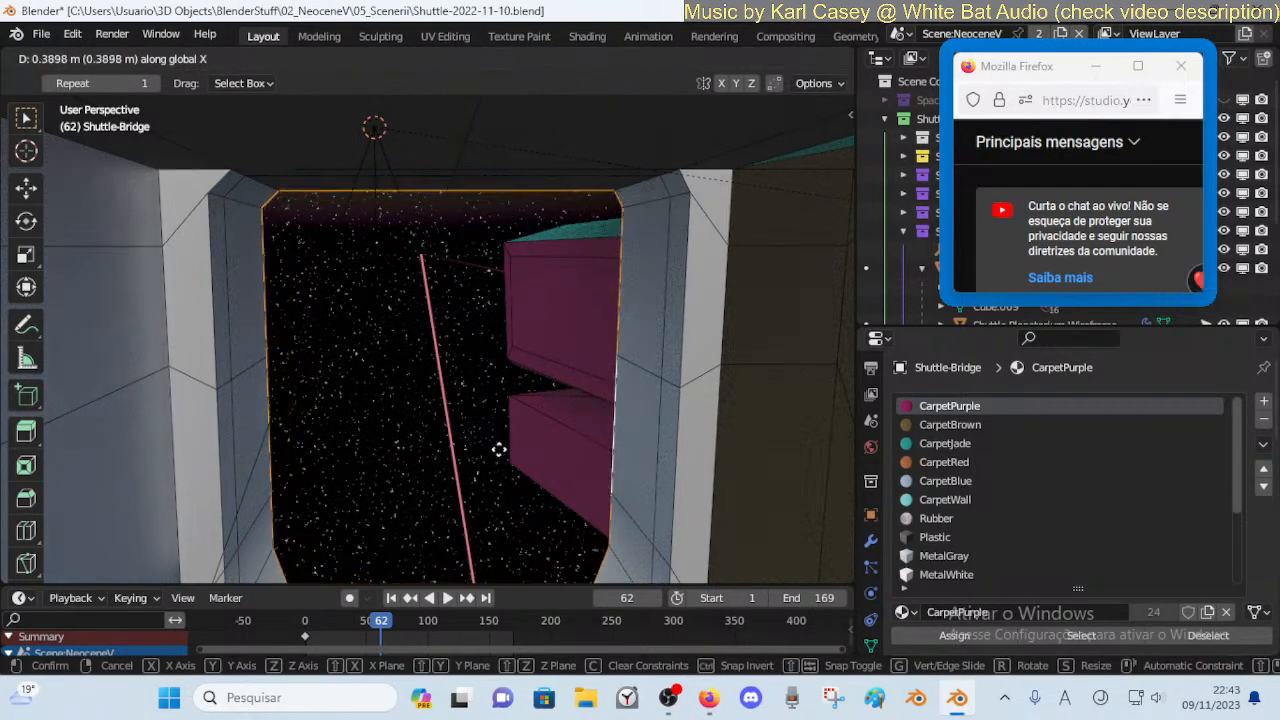
{"action": "left_click", "coordinate": [500, 450]}
{"action": "key", "text": "r"}
{"action": "key", "text": "z"}
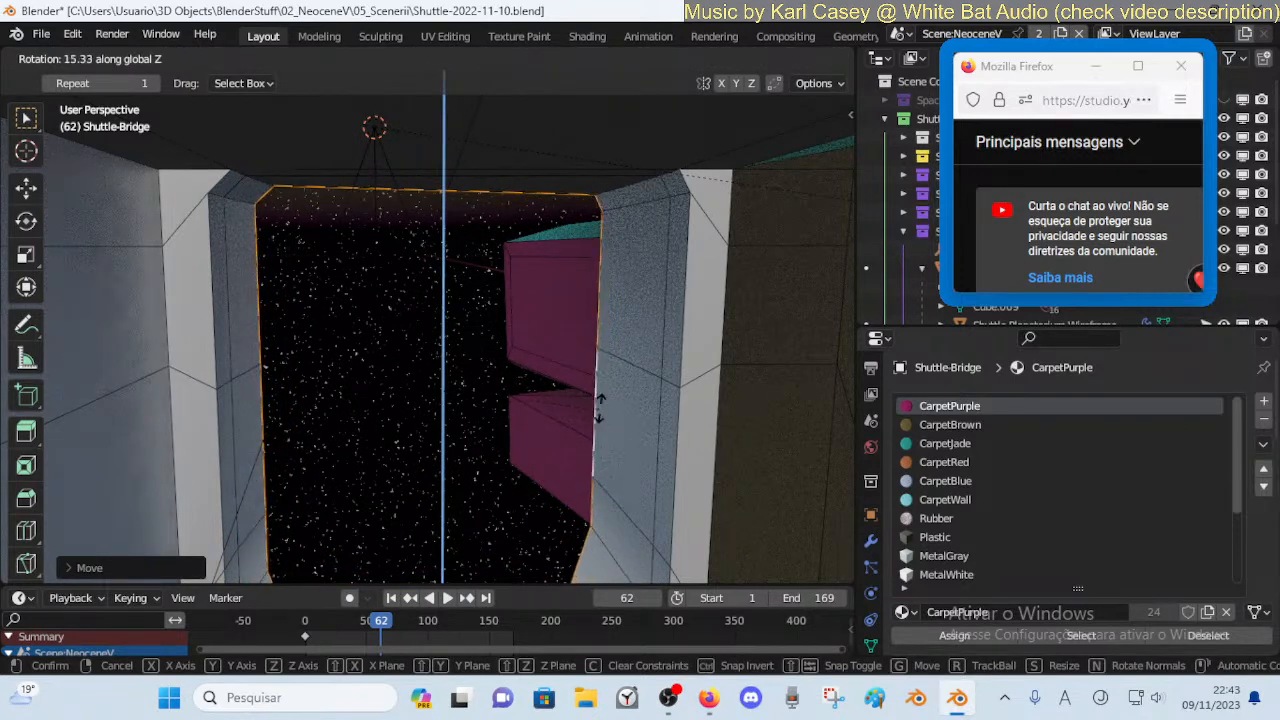
{"action": "right_click", "coordinate": [558, 394]}
Assign the CarpetBrown material to the ring of newly extruded faces and clear the selection
{"action": "key", "text": "alt+a"}
{"action": "left_click", "coordinate": [634, 363], "text": "alt"}
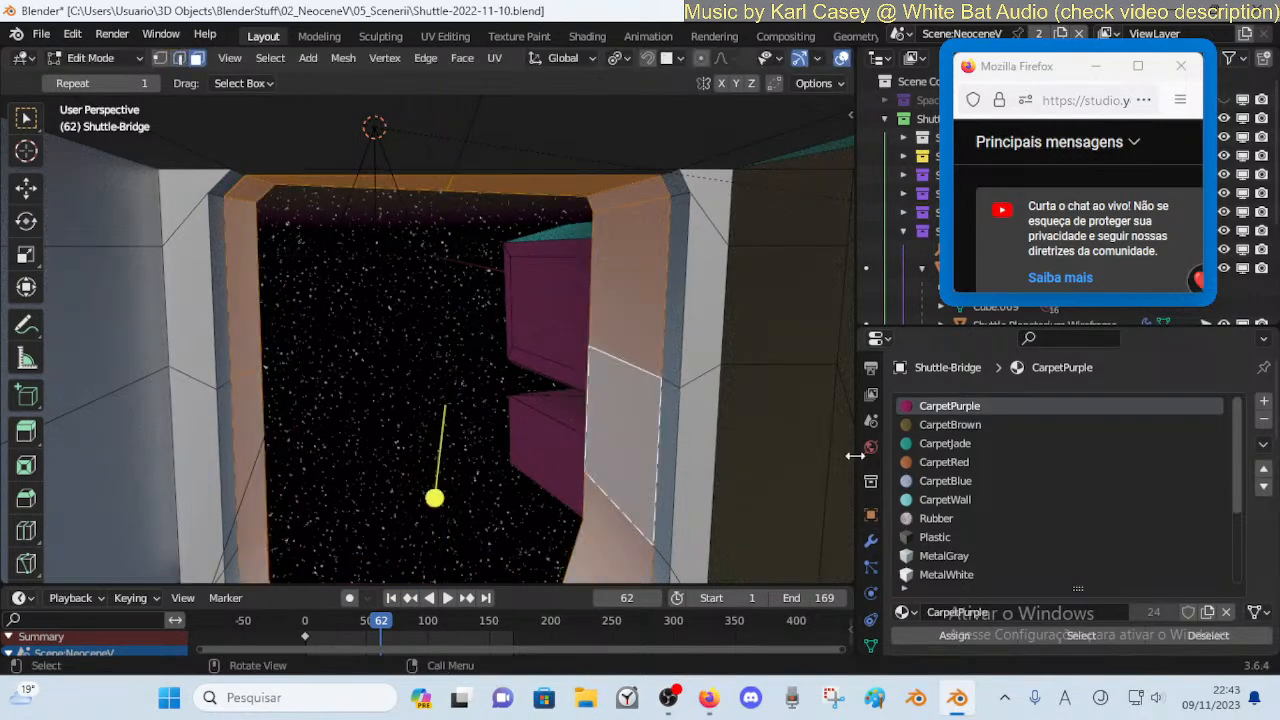
{"action": "left_click", "coordinate": [945, 425]}
{"action": "left_click", "coordinate": [945, 636]}
{"action": "key", "text": "alt+a"}
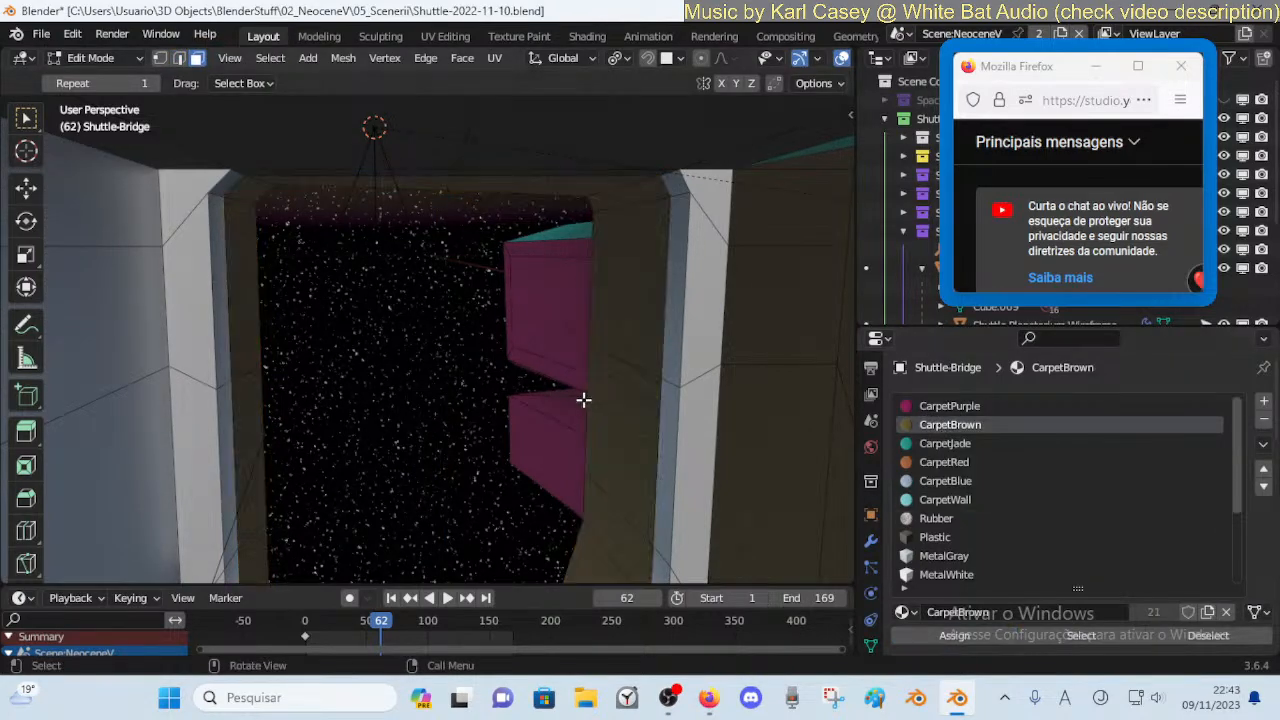
Extrude the passage's outer edge loop about 0.72 m along X from outside the doorway and rotate it around Z
{"action": "key", "text": "shift+grave"}
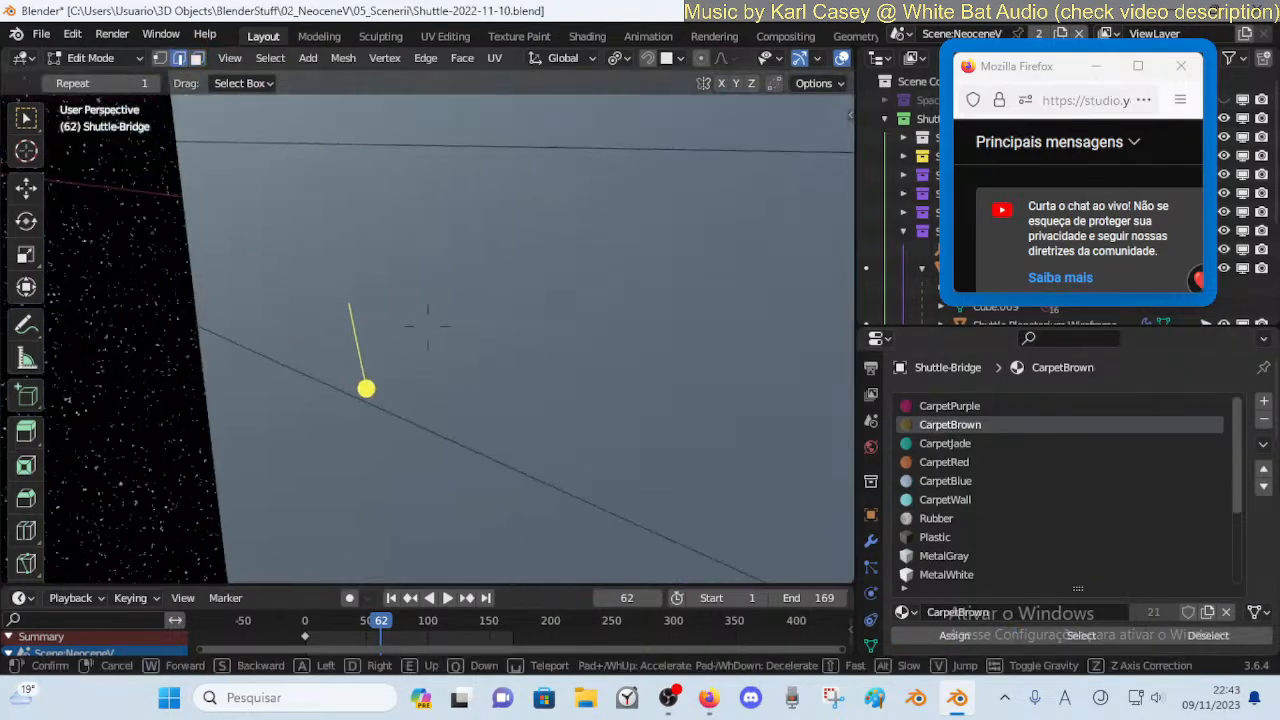
{"action": "key", "text": "s"}
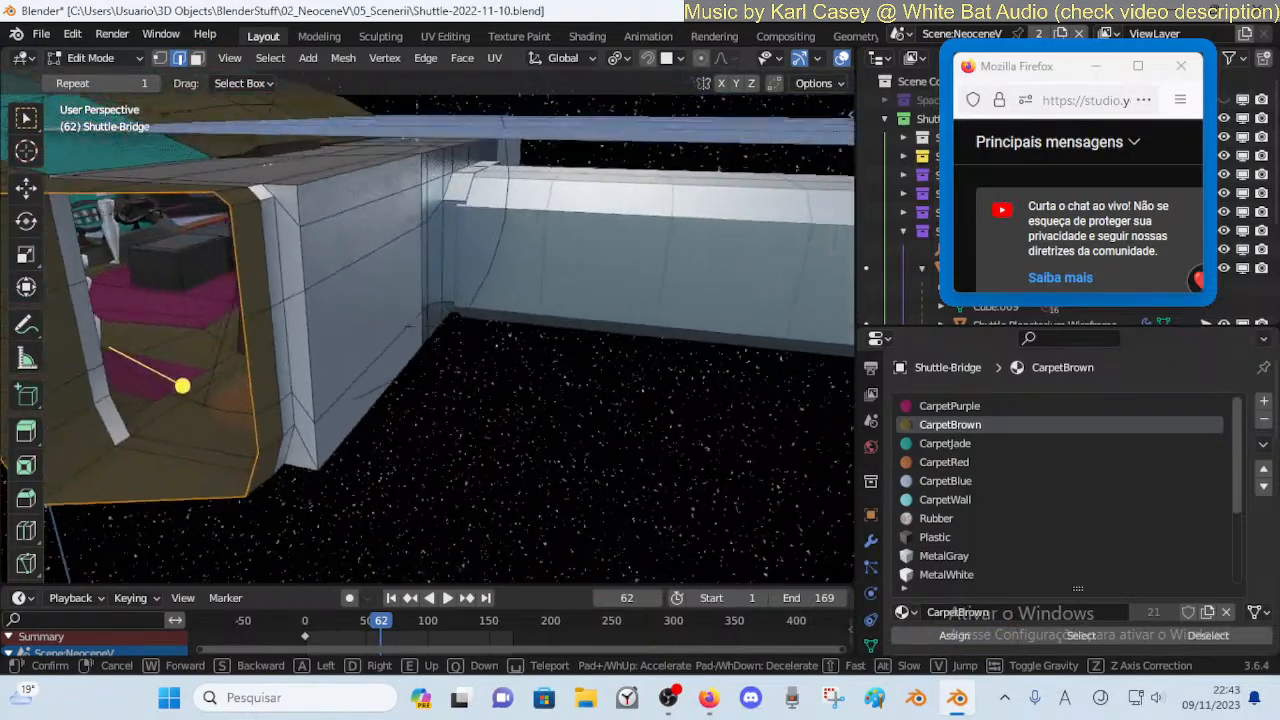
{"action": "left_click", "coordinate": [404, 397]}
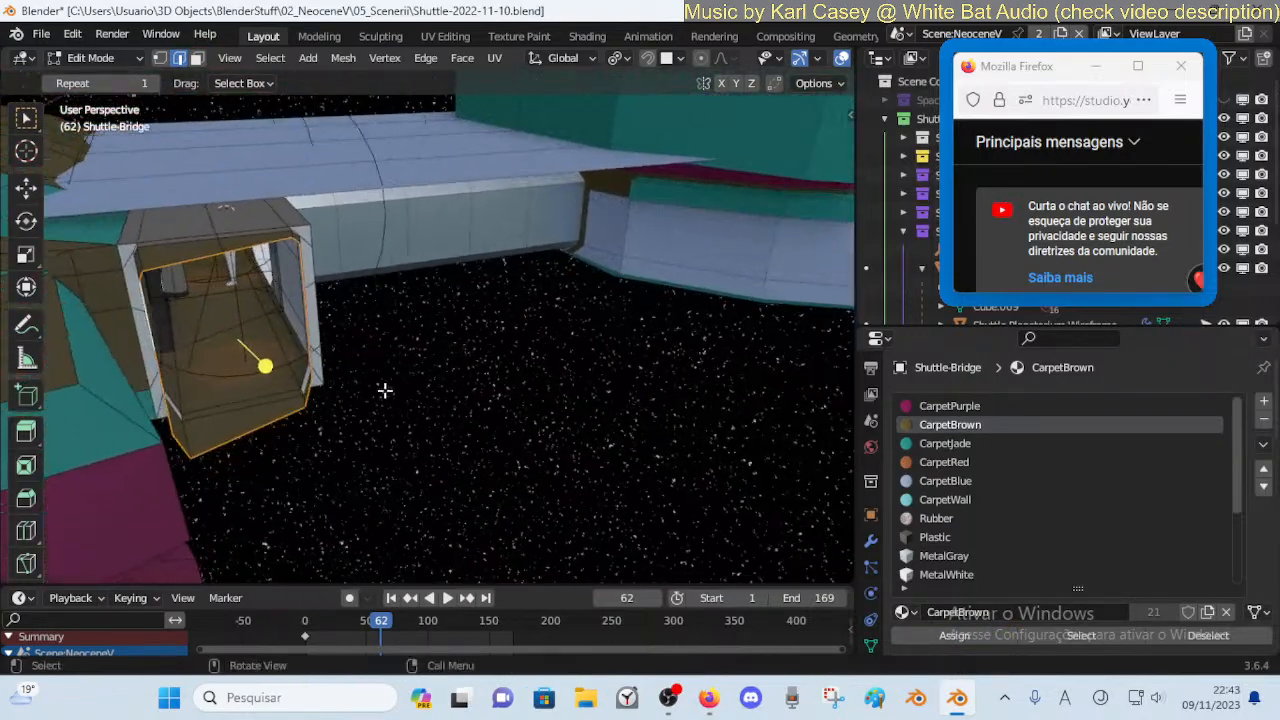
{"action": "key", "text": "x"}
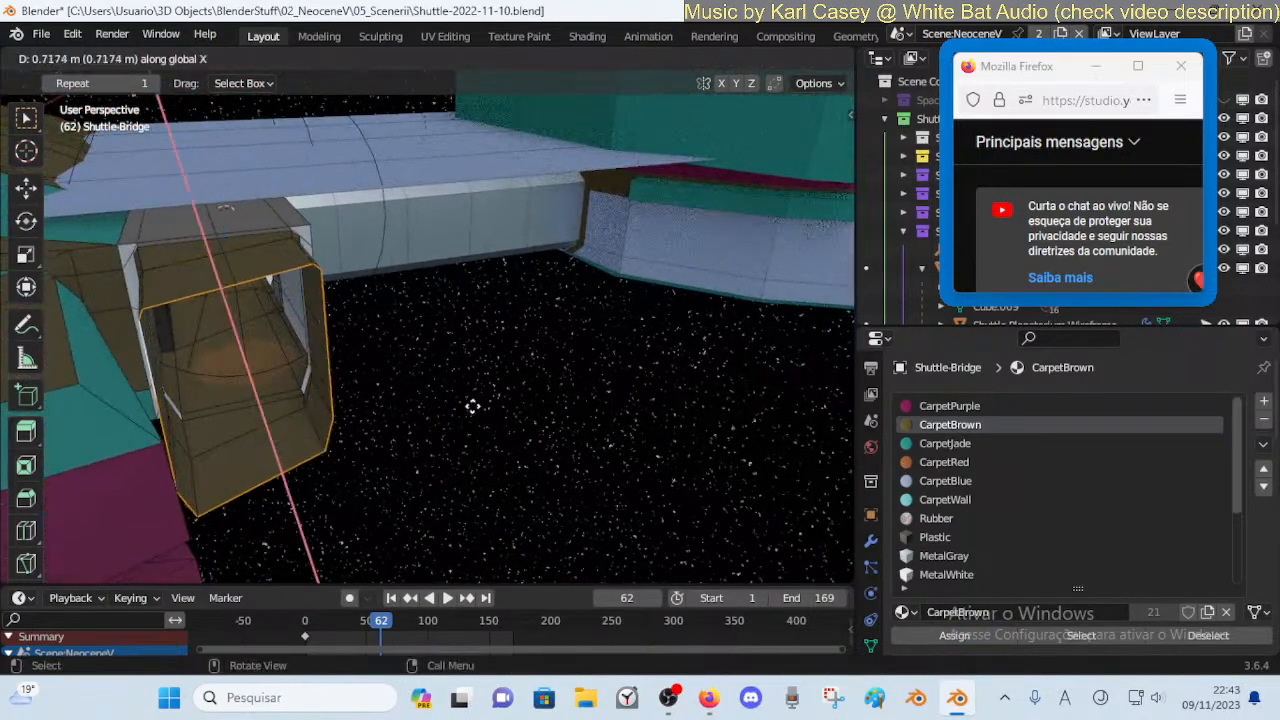
{"action": "left_click", "coordinate": [484, 408]}
{"action": "key", "text": "r"}
{"action": "key", "text": "z"}
{"action": "left_click", "coordinate": [501, 341]}
Shift the passage's end loop along Y and turn it further around Z to bend the passage
{"action": "key", "text": "y"}
{"action": "left_click", "coordinate": [574, 341]}
{"action": "key", "text": "r"}
{"action": "key", "text": "z"}
{"action": "left_click", "coordinate": [527, 307]}
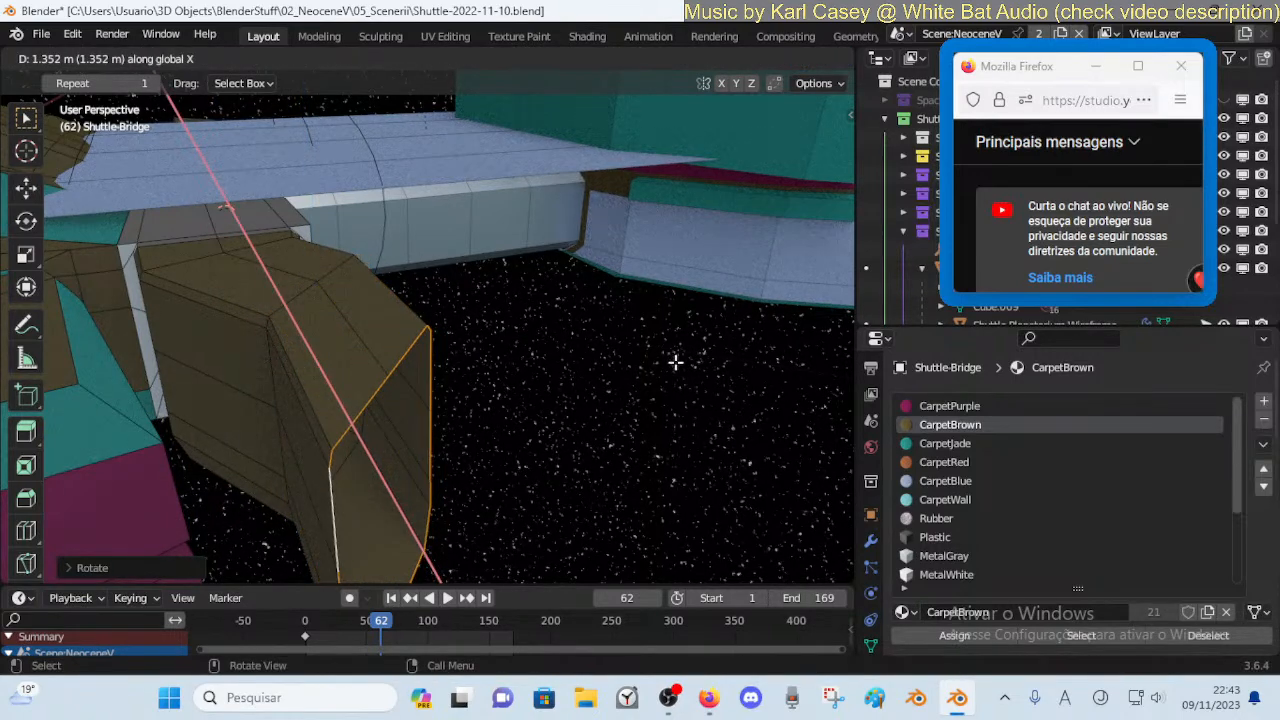
Place the next passage segment's end loop along Y, rotate it about 20° around Z and adjust it along X
{"action": "key", "text": "y"}
{"action": "left_click", "coordinate": [549, 506]}
{"action": "key", "text": "r"}
{"action": "key", "text": "z"}
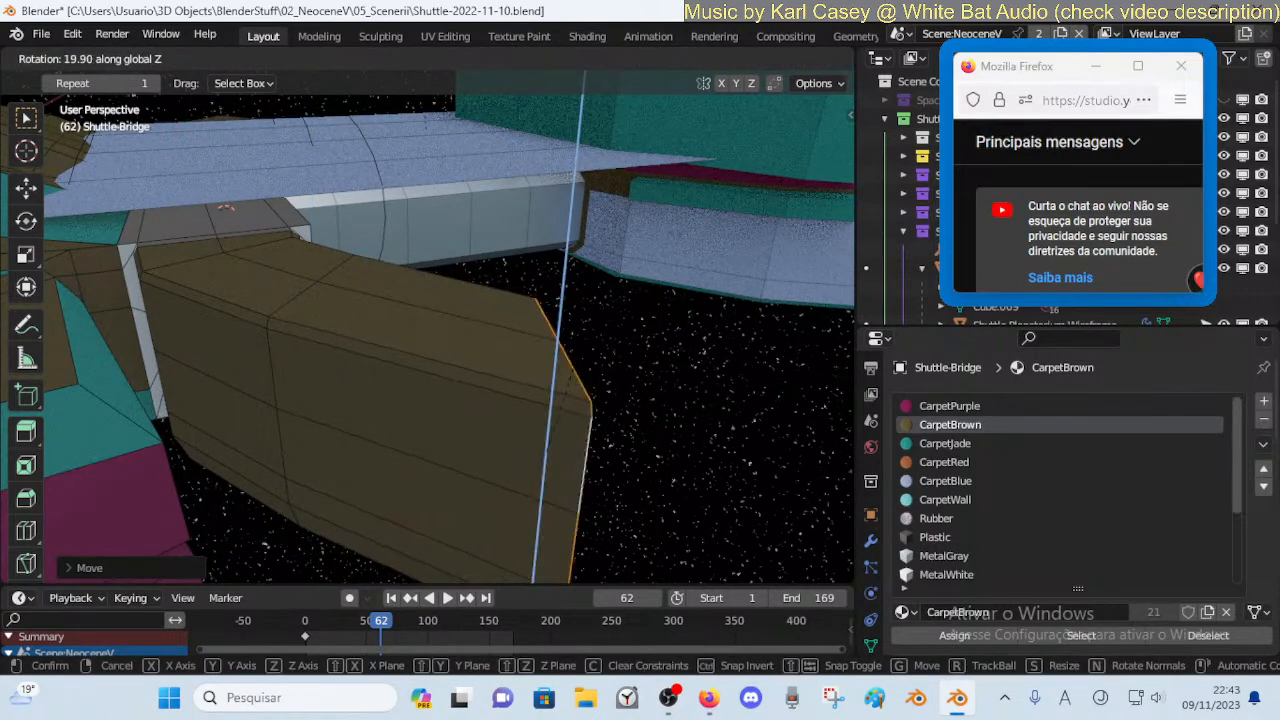
{"action": "left_click", "coordinate": [519, 472]}
{"action": "key", "text": "g"}
{"action": "key", "text": "x"}
{"action": "left_click", "coordinate": [498, 307]}
Fine-tune the passage's open end by rotating its edge loop slightly around Z and moving it along Y
{"action": "key", "text": "shift+grave"}
{"action": "key", "text": "d"}
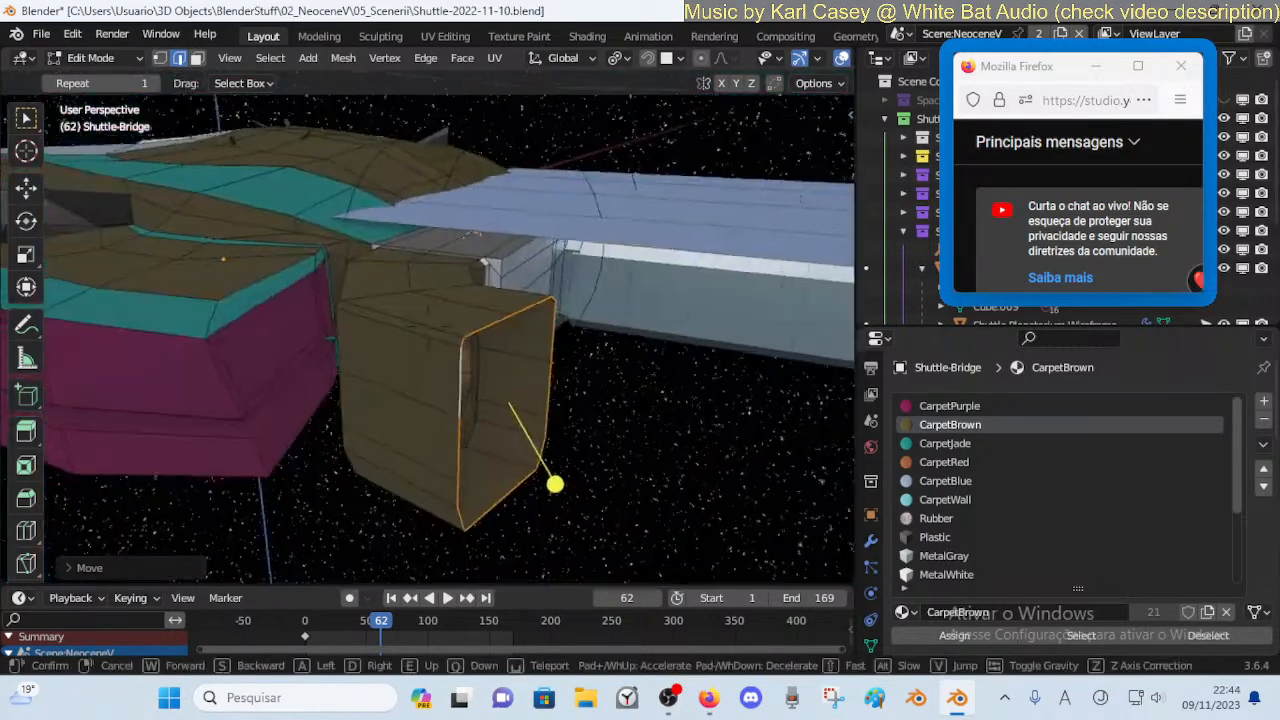
{"action": "left_click", "coordinate": [421, 311]}
{"action": "key", "text": "r"}
{"action": "key", "text": "z"}
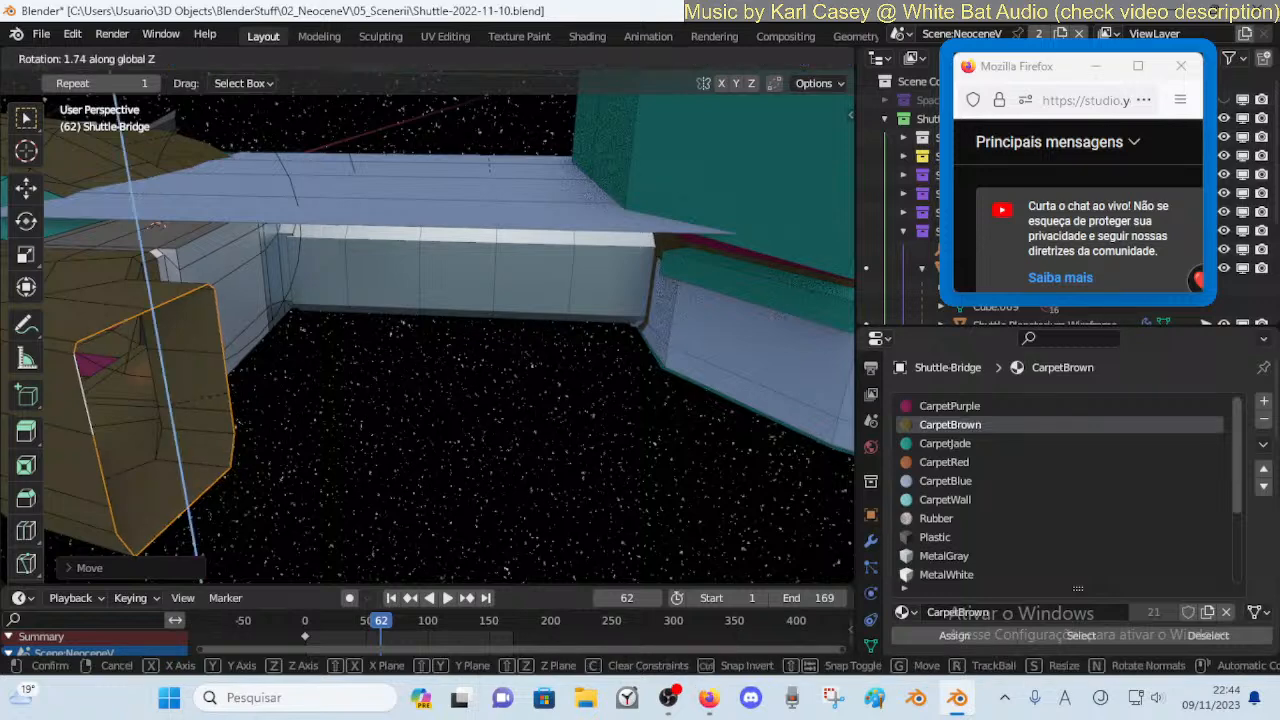
{"action": "left_click", "coordinate": [323, 366]}
{"action": "key", "text": "g"}
{"action": "key", "text": "y"}
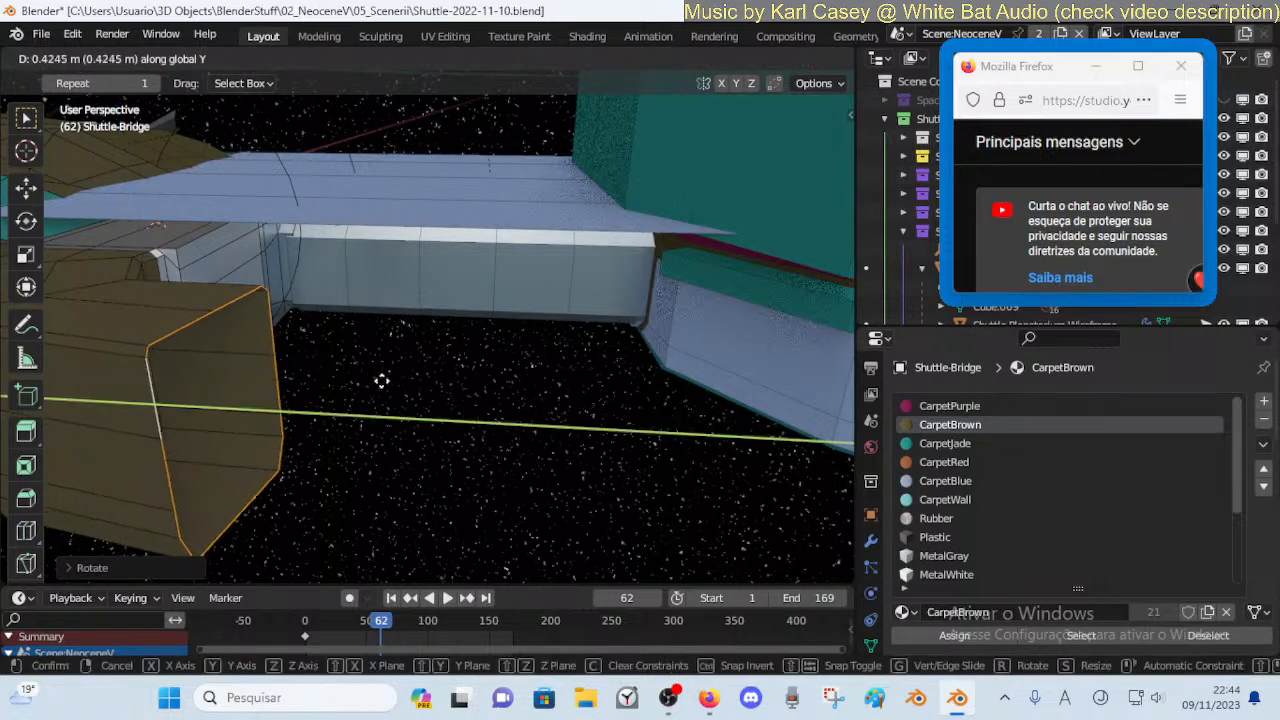
{"action": "left_click", "coordinate": [320, 381]}
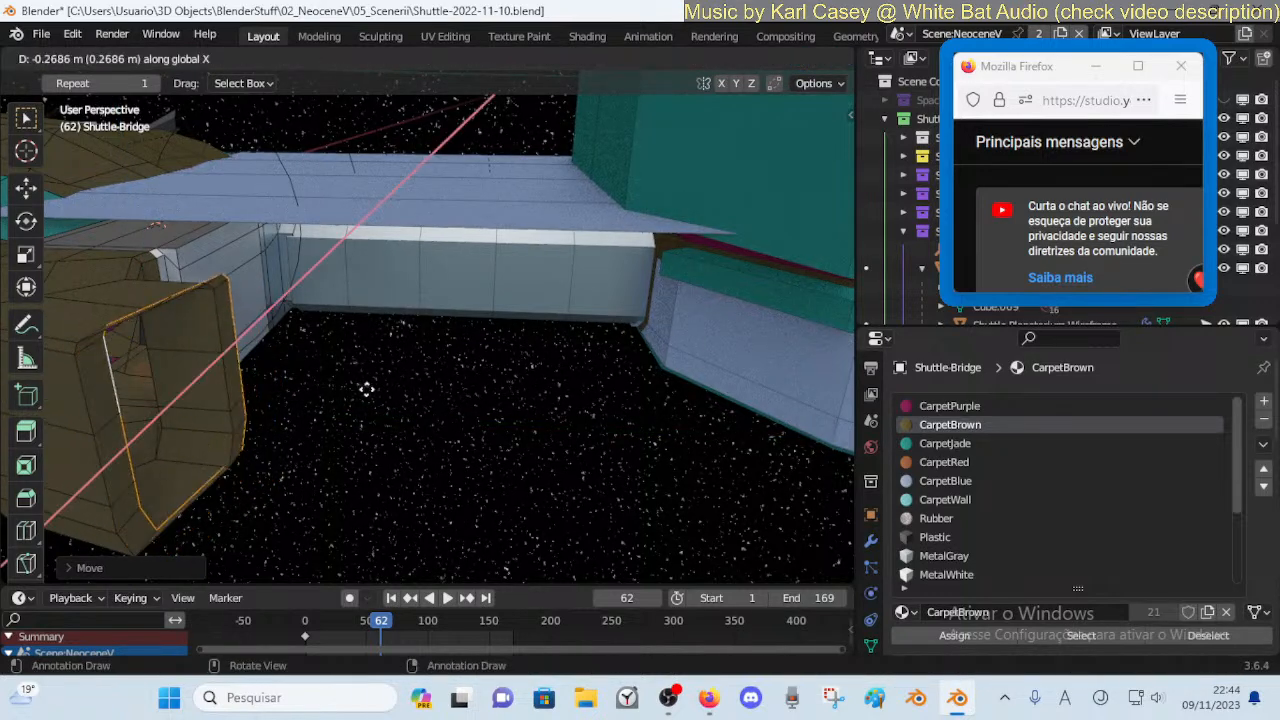
Rotate the passage's newly extruded end loop about 25° around Z to continue the bend
{"action": "key", "text": "r"}
{"action": "key", "text": "z"}
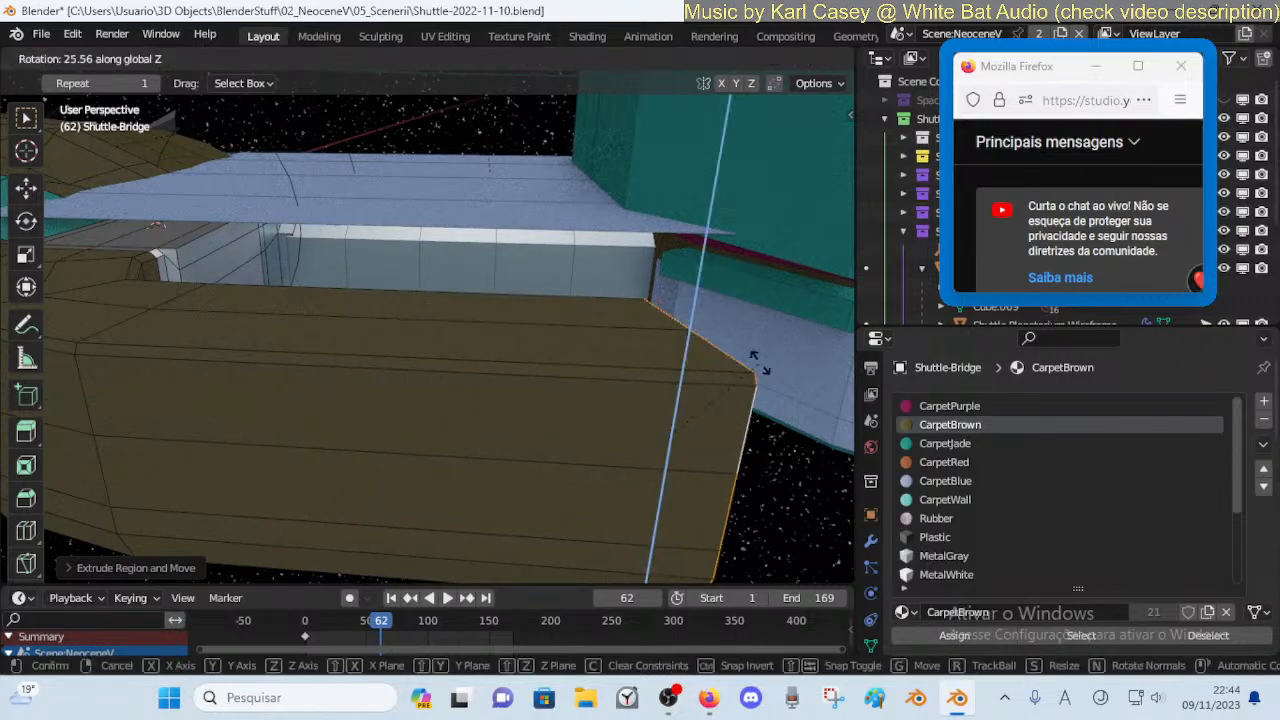
{"action": "left_click", "coordinate": [755, 383]}
Walk through the bridge, past the outside of the brown passage, and back through it to examine the bend against the corridor
{"action": "key", "text": "shift+grave"}
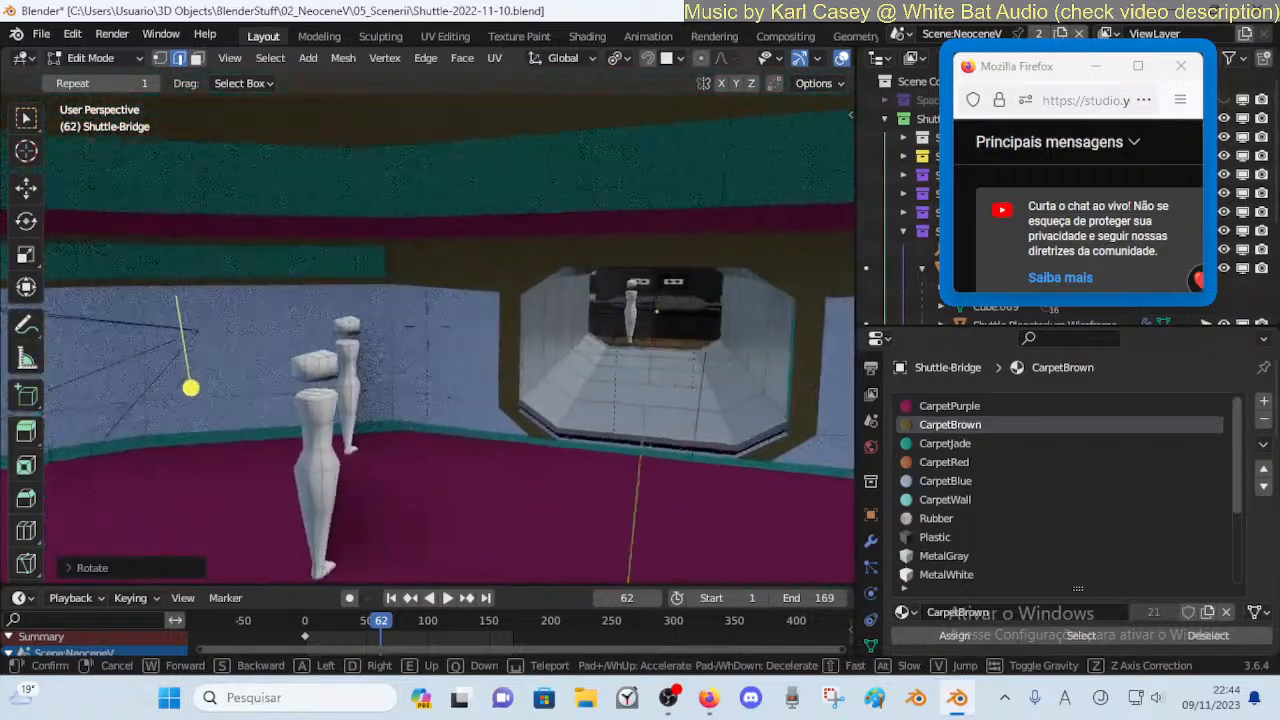
{"action": "key", "text": "w"}
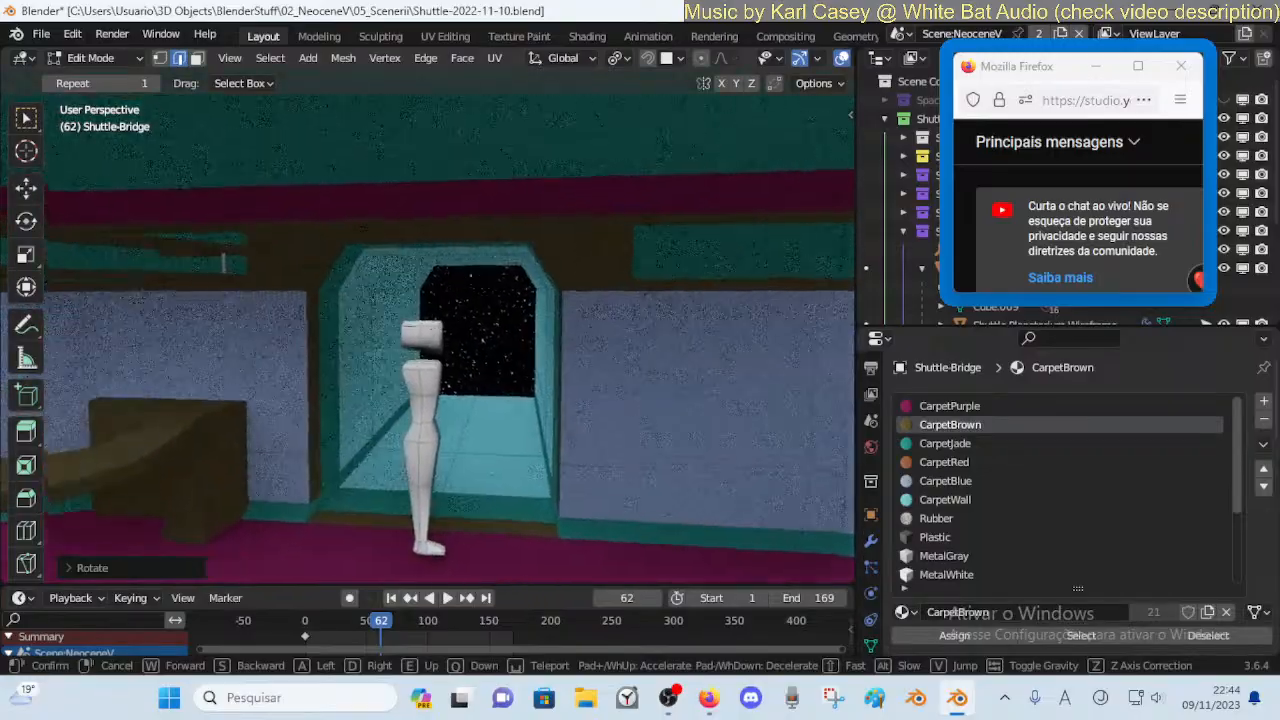
{"action": "key", "text": "w"}
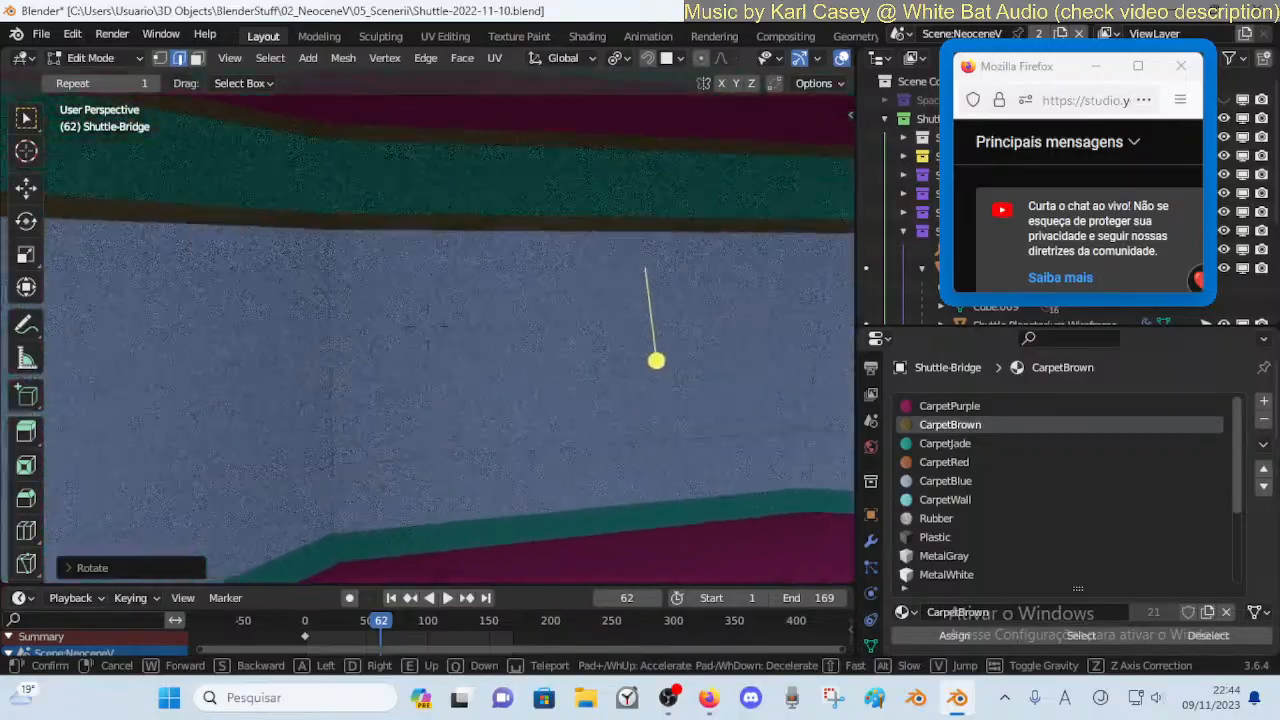
{"action": "key", "text": "w"}
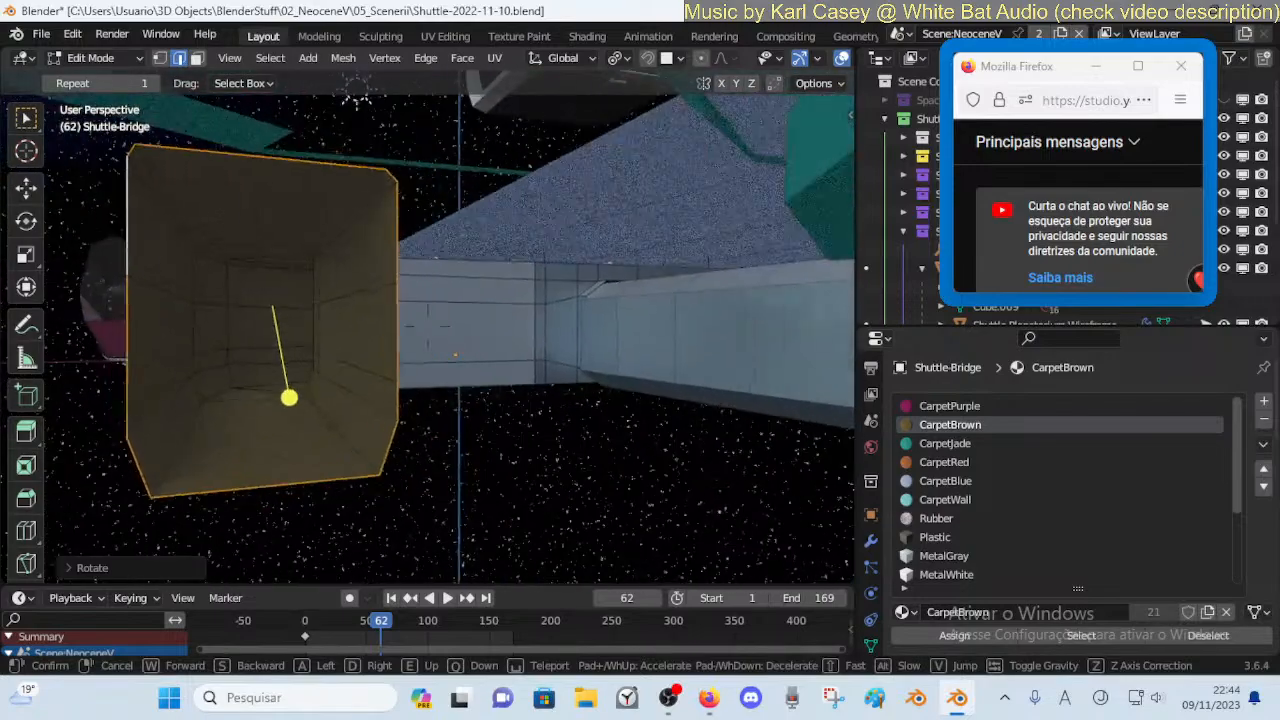
{"action": "key", "text": "w"}
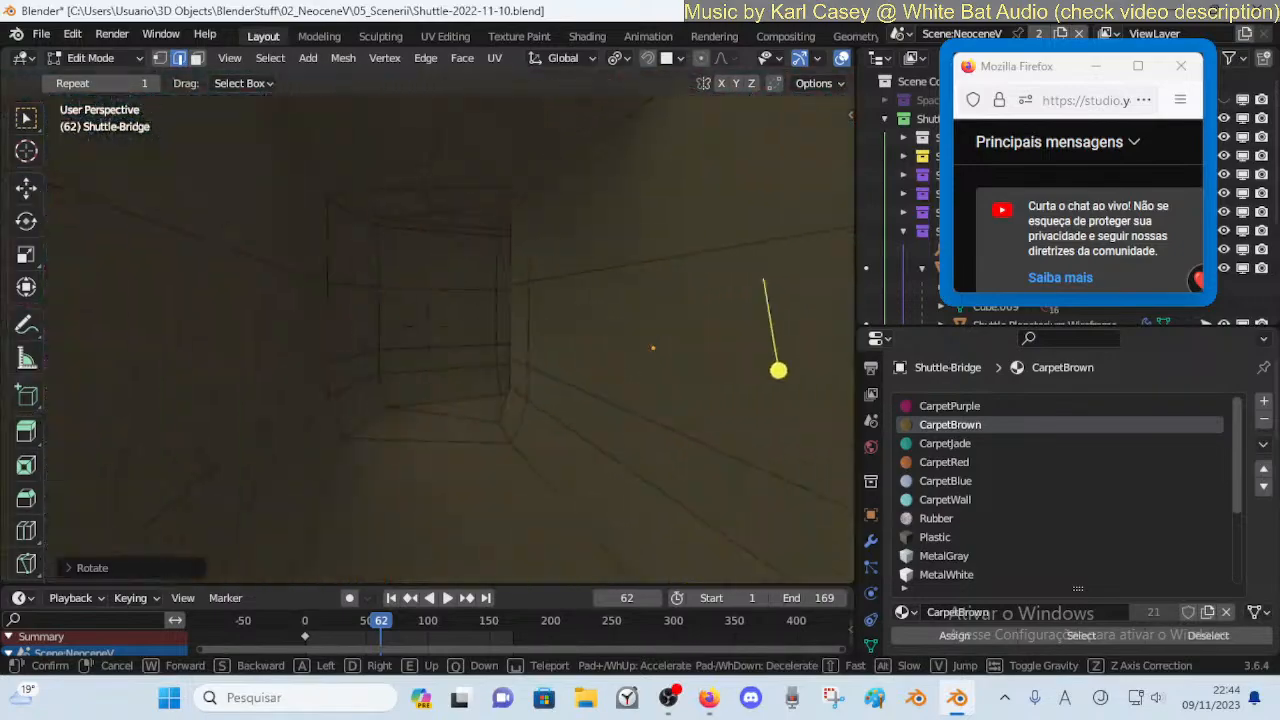
{"action": "key", "text": "w"}
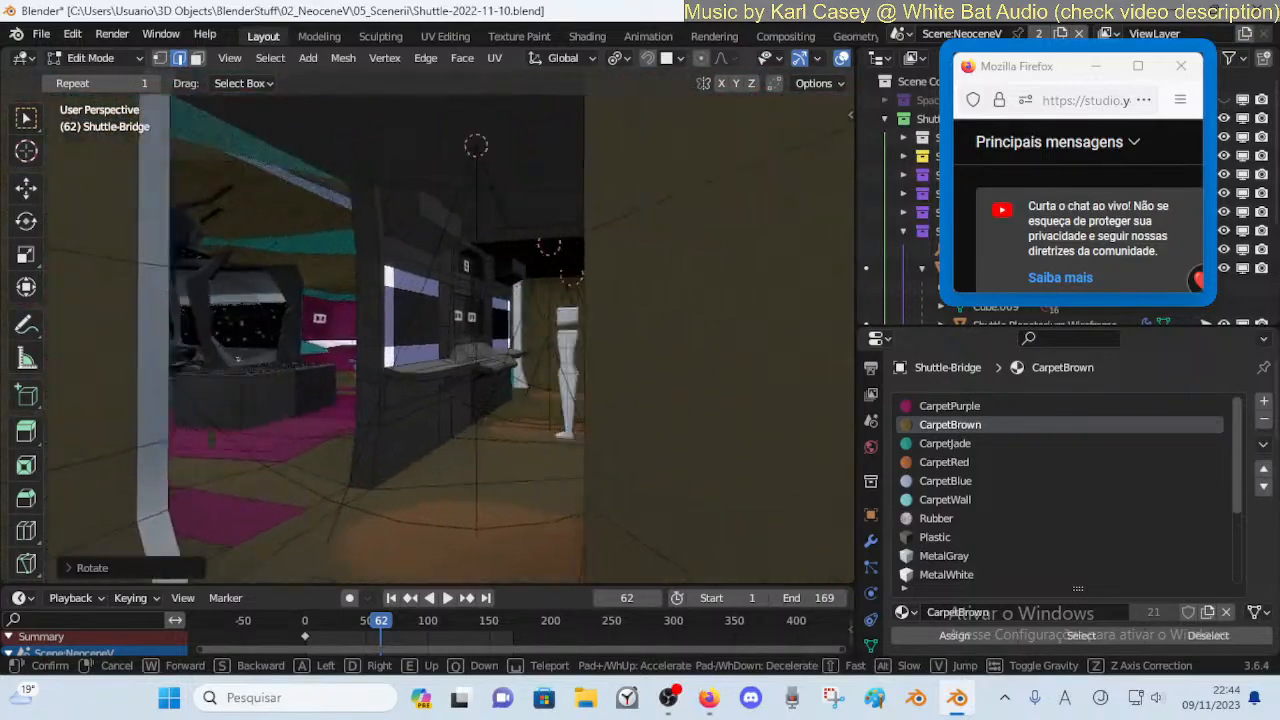
{"action": "key", "text": "w"}
{"action": "left_click", "coordinate": [625, 395]}
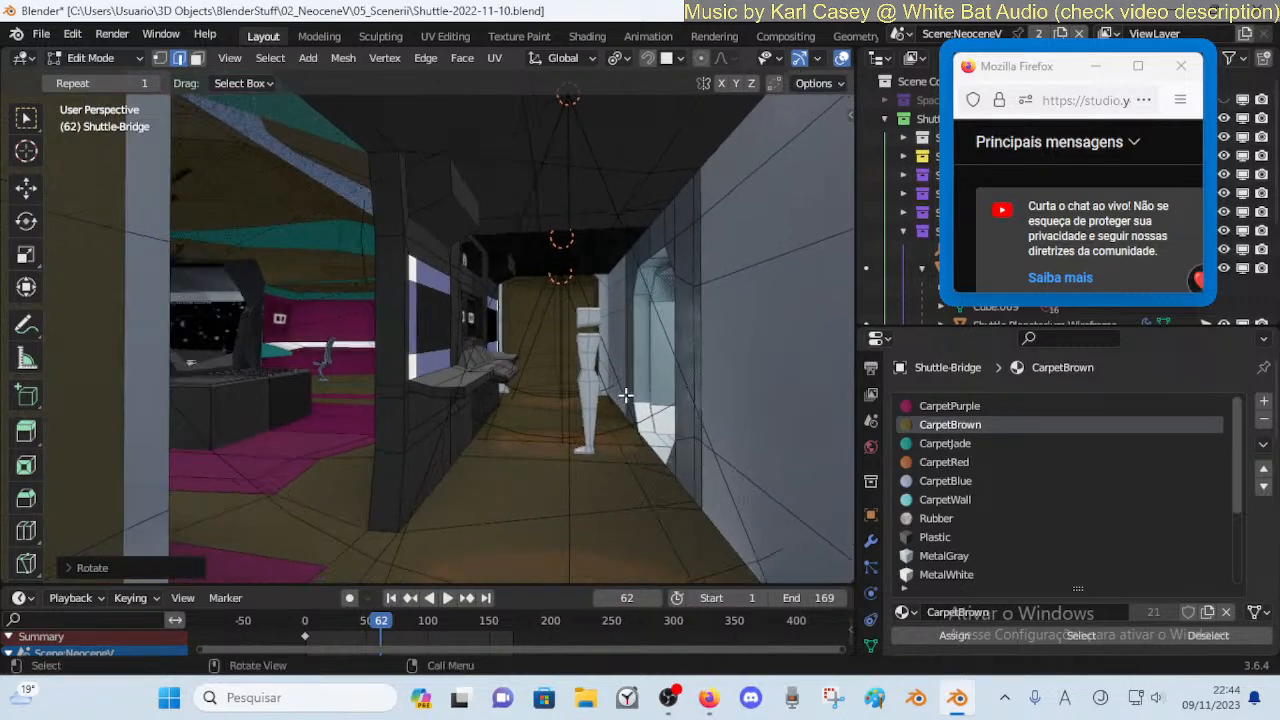
Switch to Object Mode, check the live-stream dashboard in YouTube Studio and return to Blender
{"action": "key", "text": "ctrl+Tab"}
{"action": "left_click", "coordinate": [468, 394]}
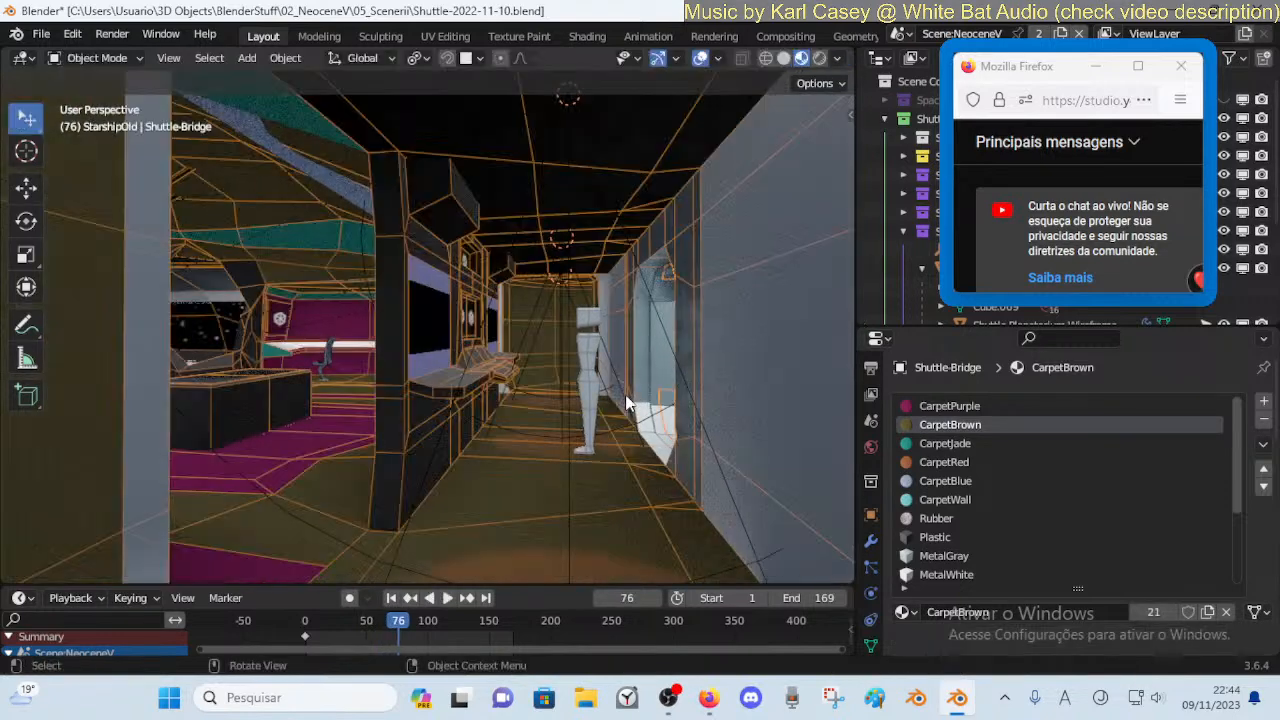
{"action": "left_click", "coordinate": [609, 531]}
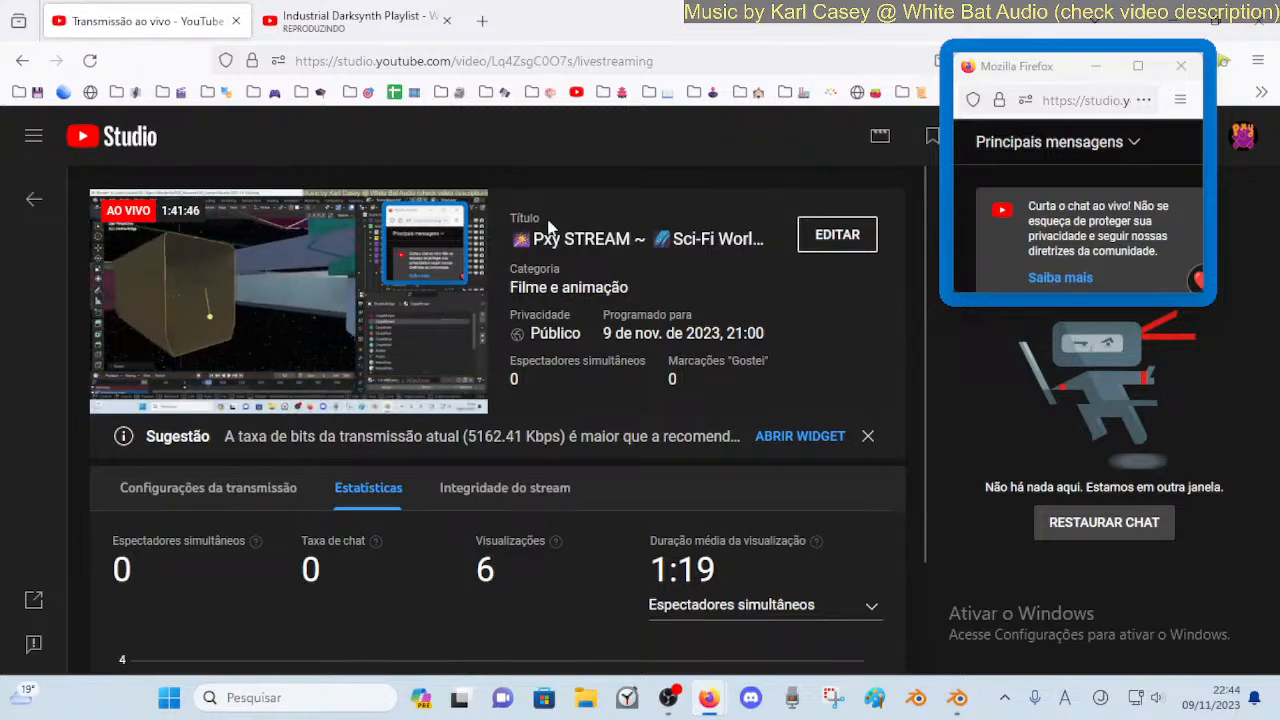
{"action": "left_click", "coordinate": [962, 700]}
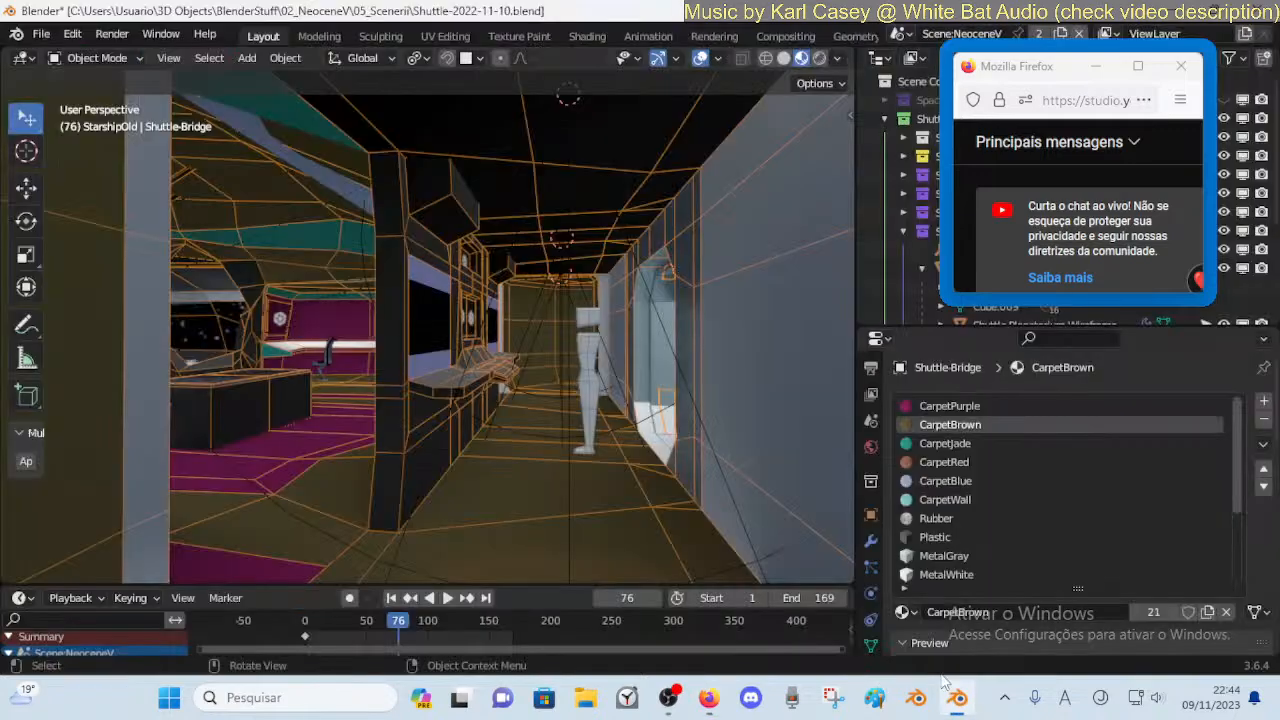
Walk down the corridor and through the brown passage to examine where its open end points relative to the bridge
{"action": "key", "text": "shift+grave"}
{"action": "key", "text": "w"}
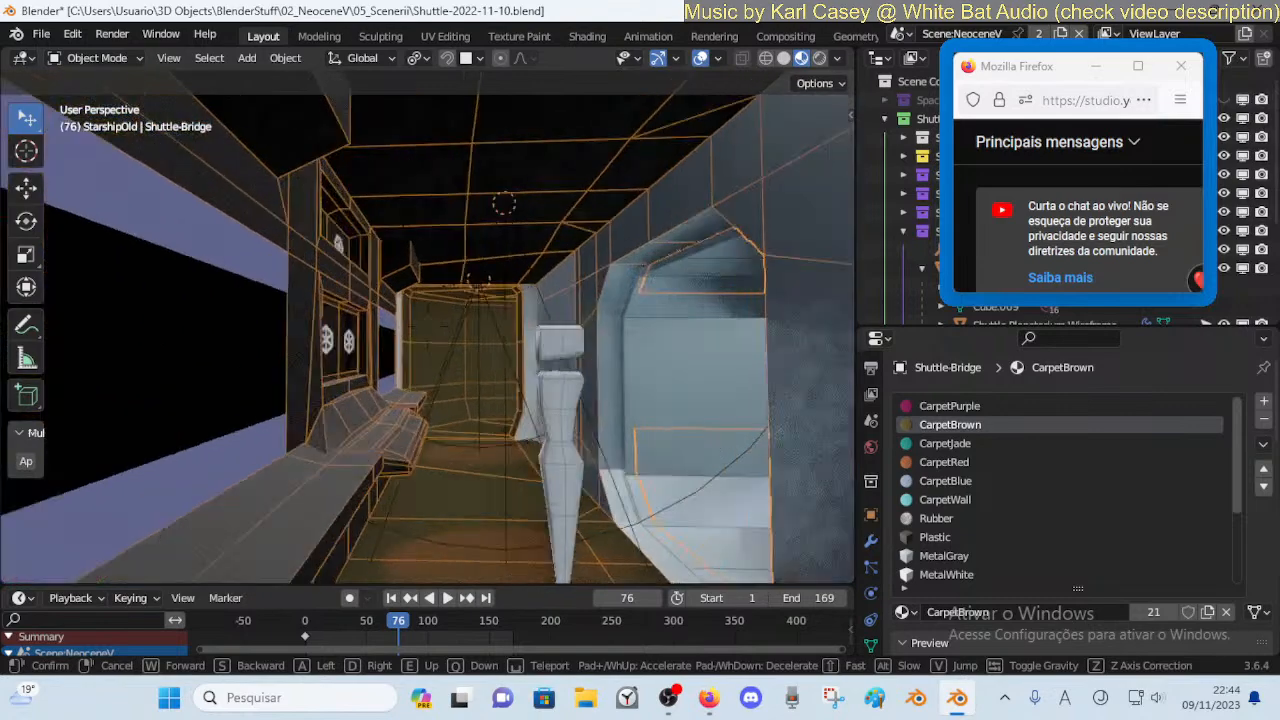
{"action": "key", "text": "w"}
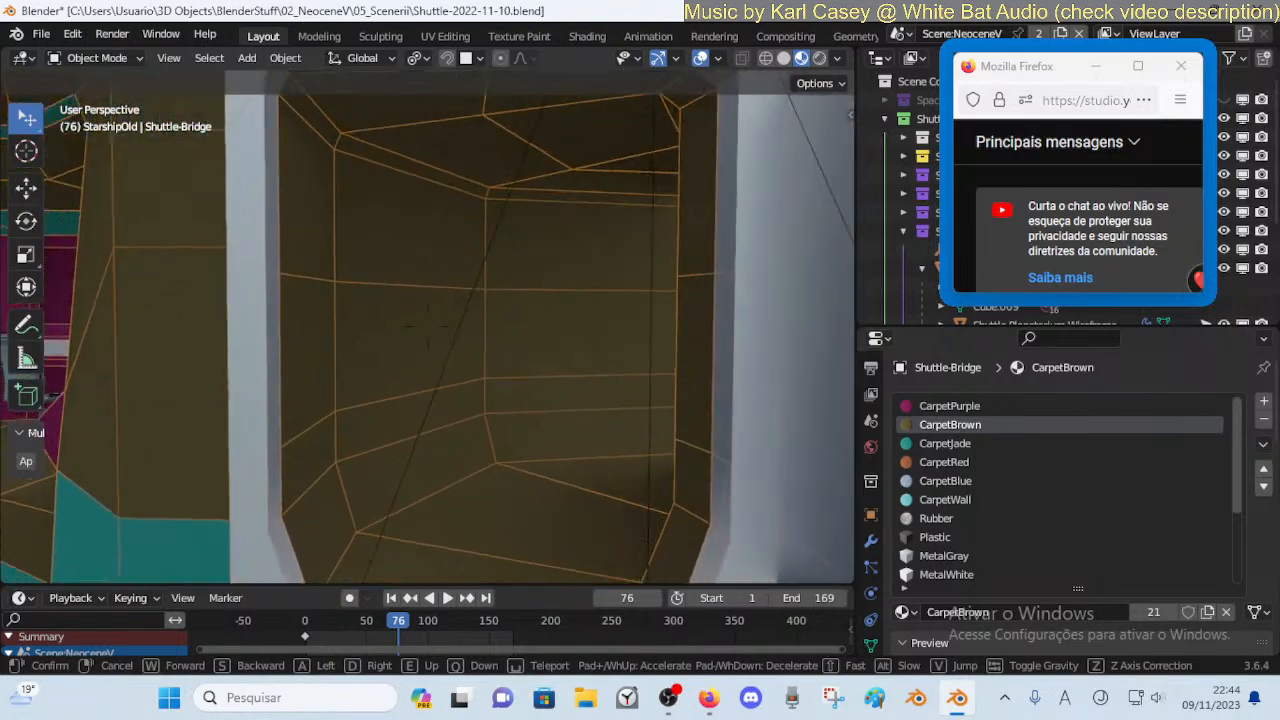
{"action": "key", "text": "w"}
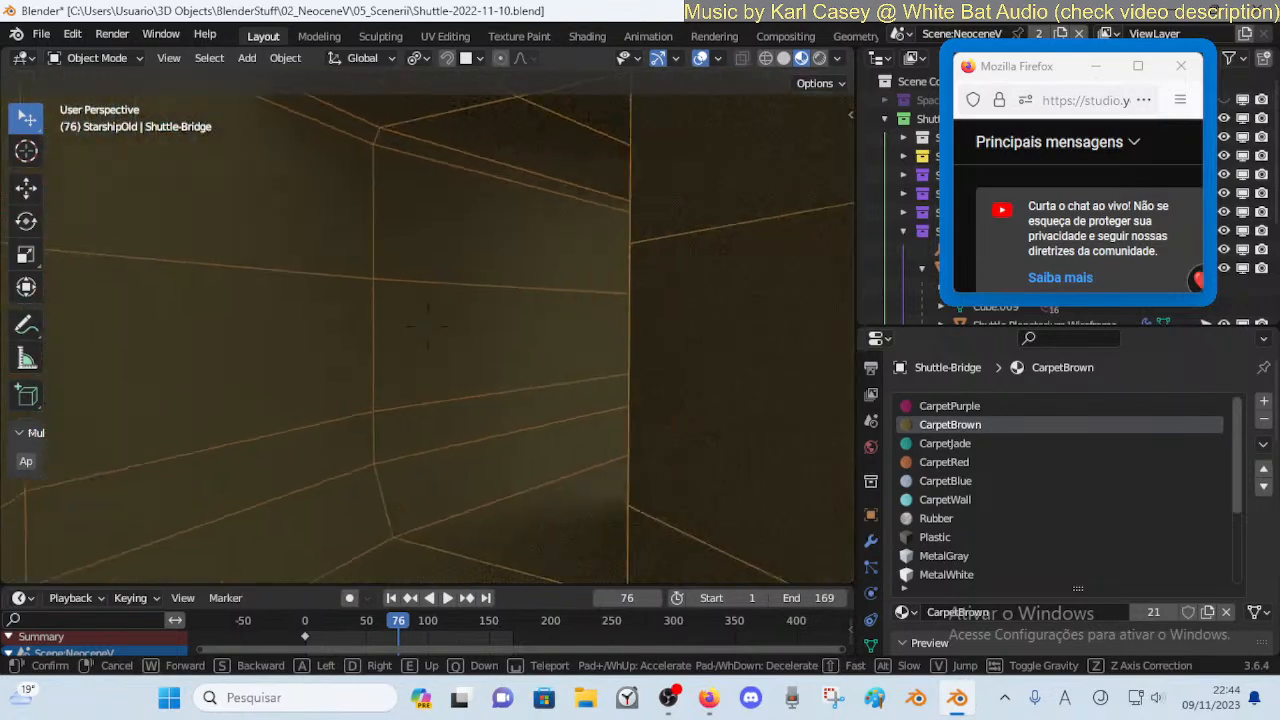
{"action": "key", "text": "w"}
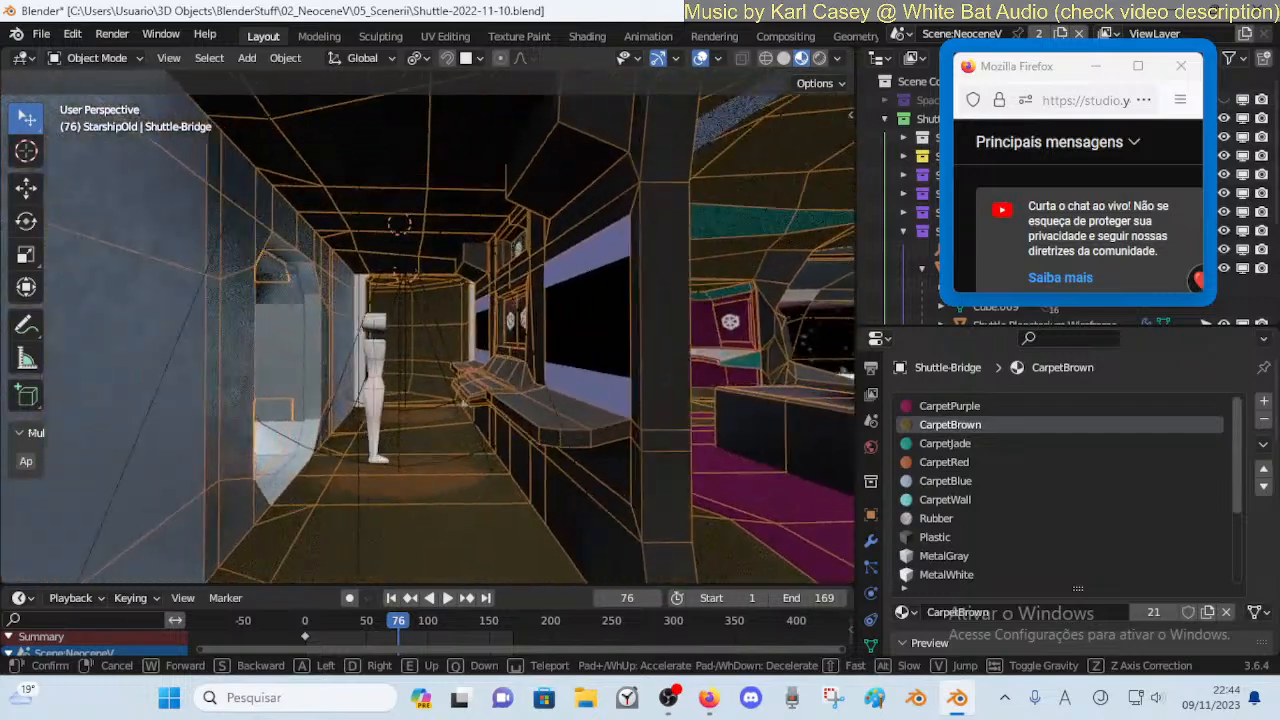
{"action": "key", "text": "w"}
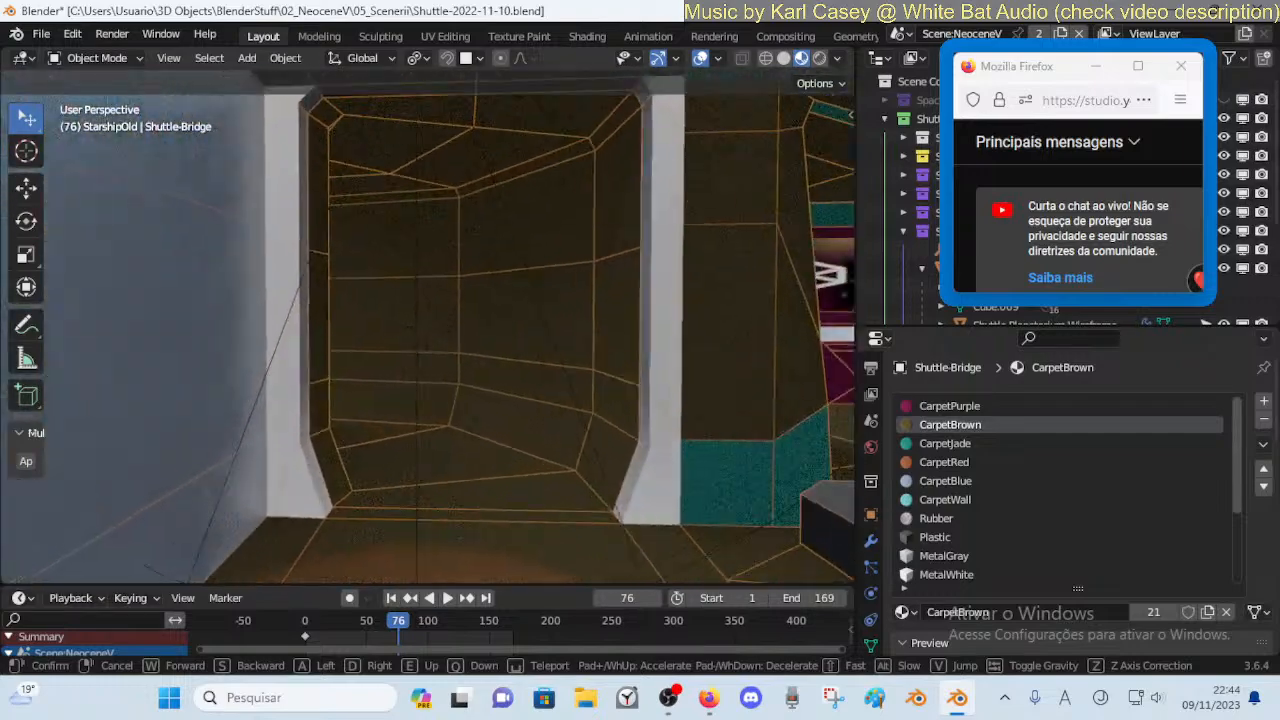
{"action": "key", "text": "w"}
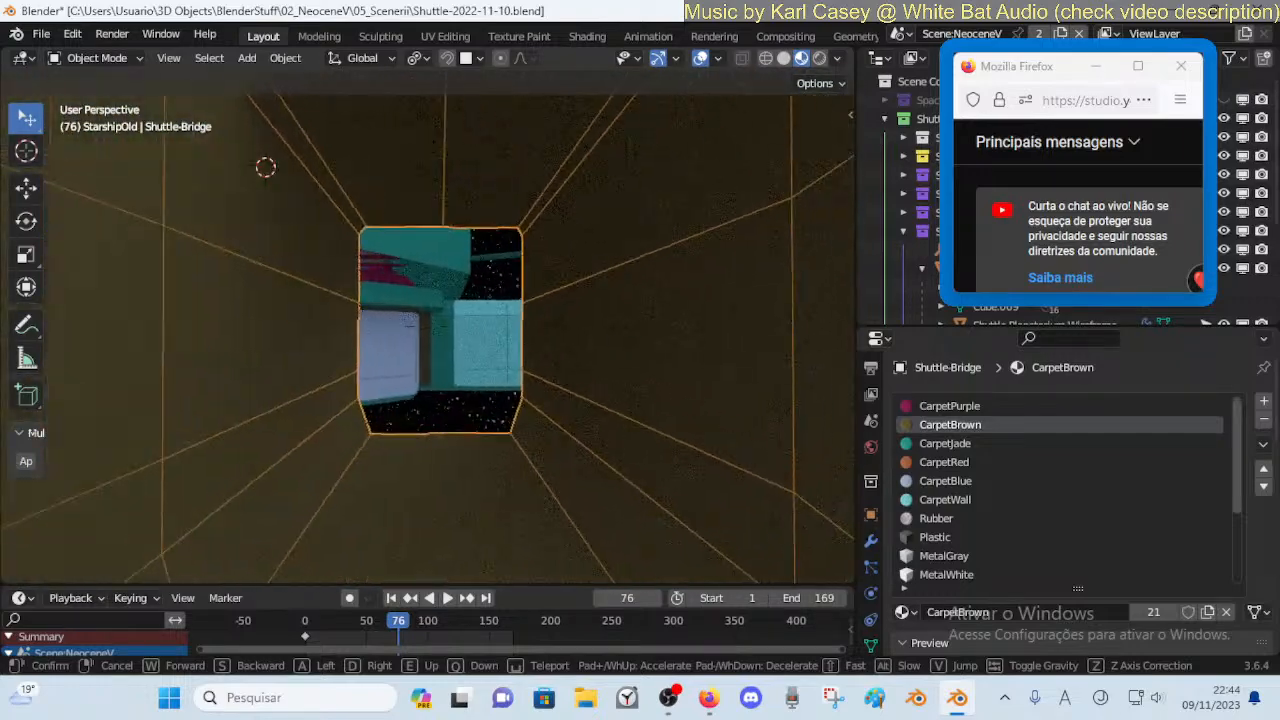
{"action": "key", "text": "w"}
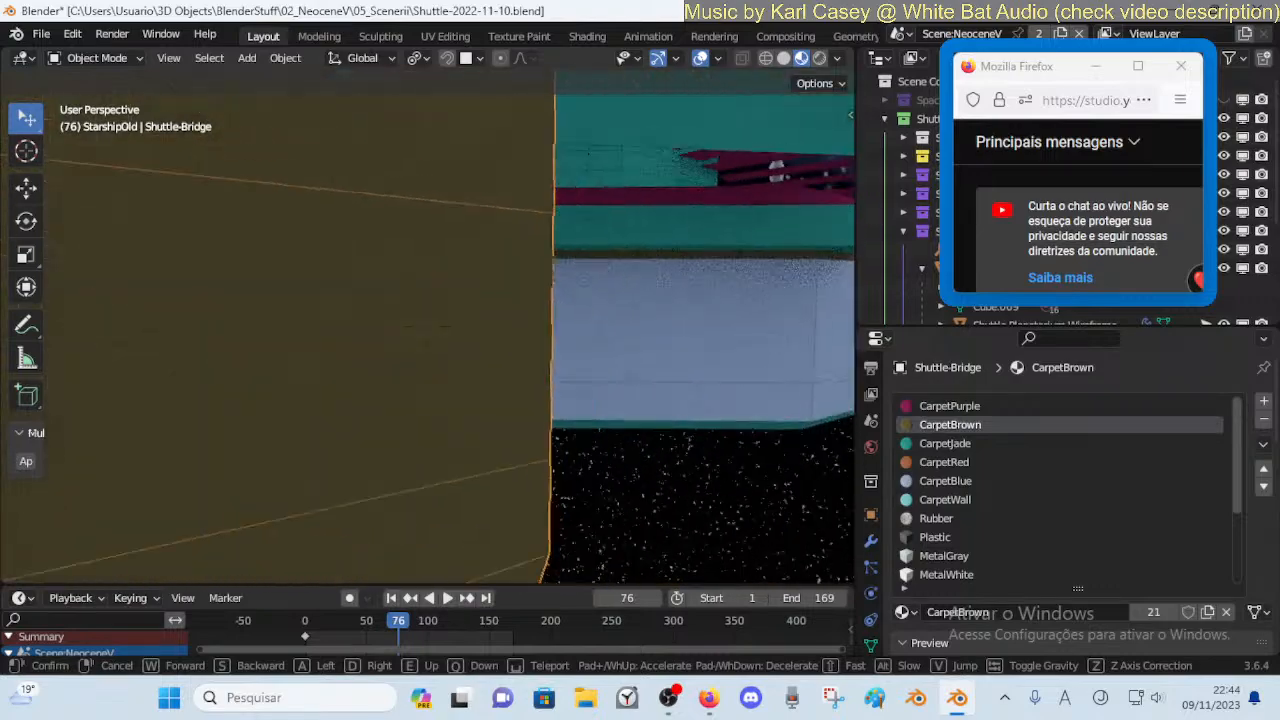
{"action": "key", "text": "d"}
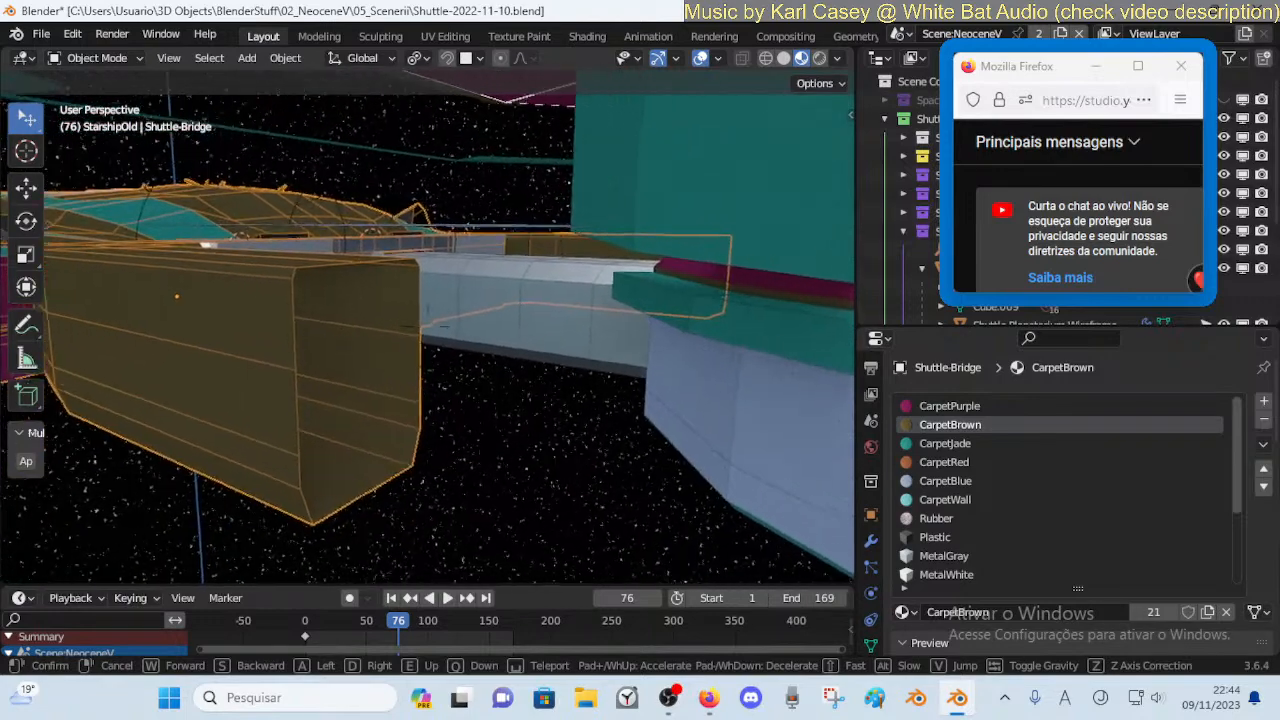
{"action": "left_click", "coordinate": [372, 413]}
In Edit Mode, extrude the passage's open end loop a little over 2 m along Y toward the bridge
{"action": "key", "text": "Tab"}
{"action": "left_click", "coordinate": [268, 372]}
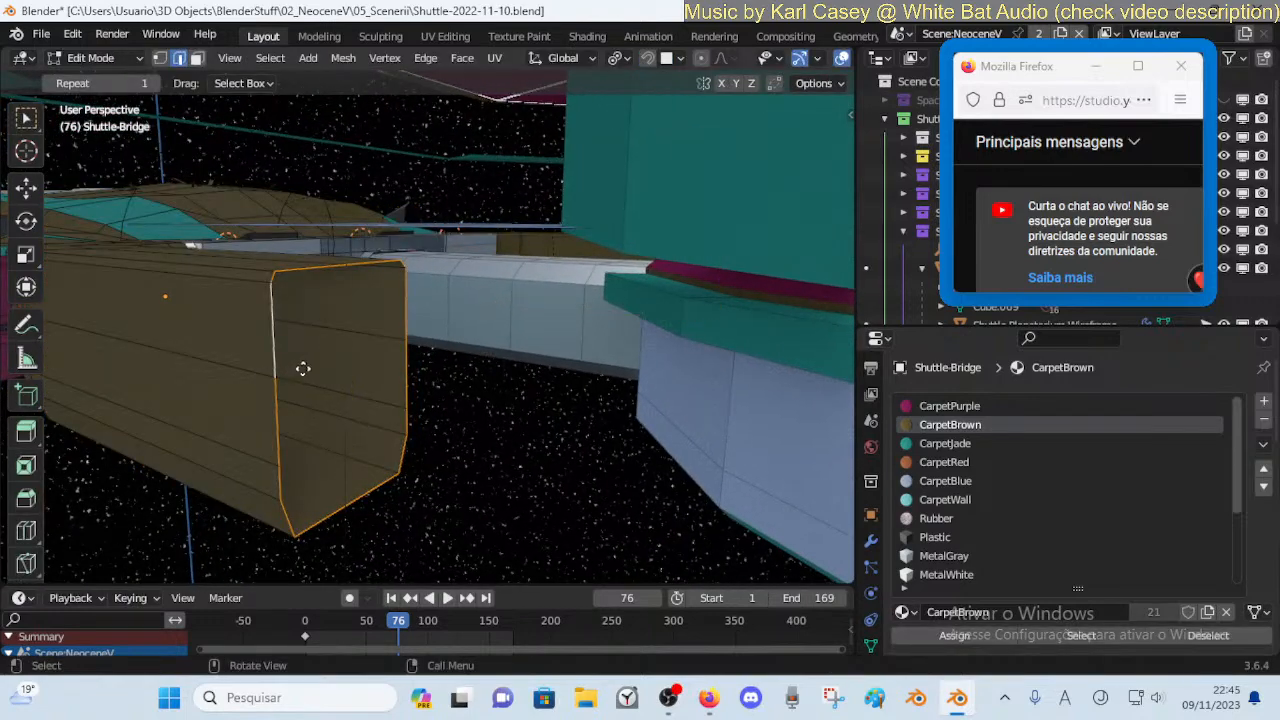
{"action": "key", "text": "y"}
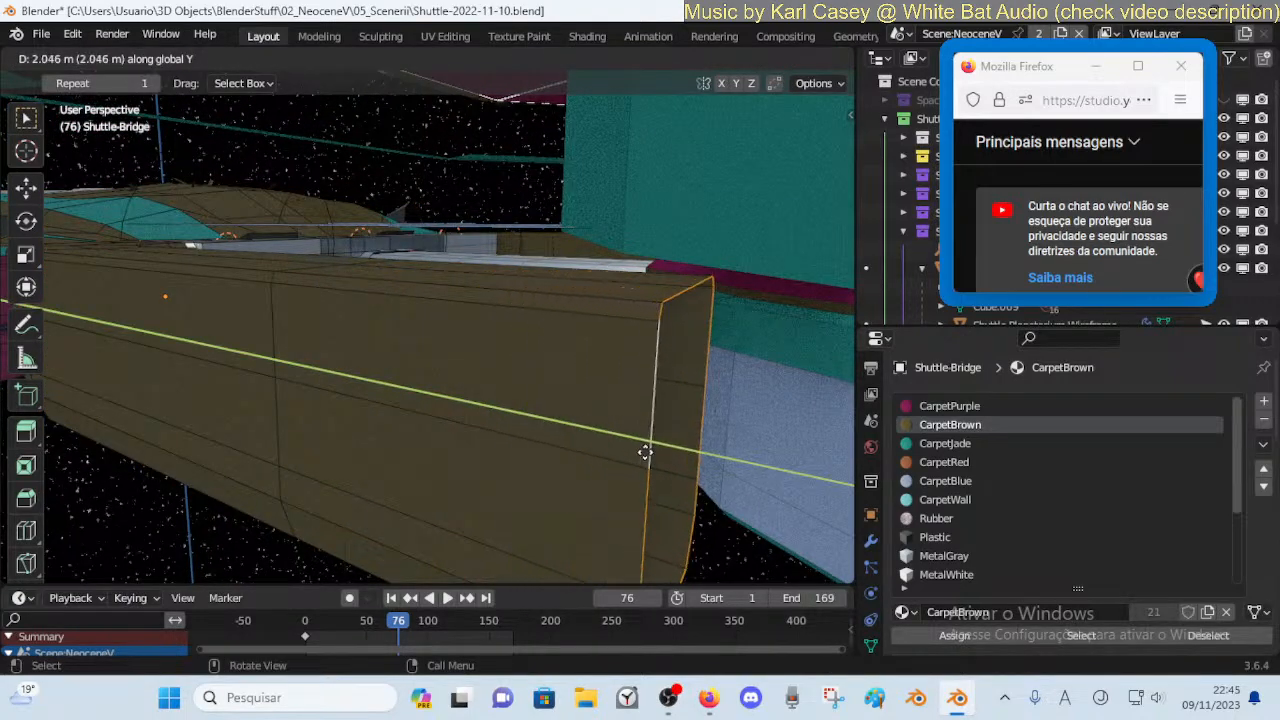
Walk through the corridor and lengthened passage to examine its alignment with the bridge wall and the light-blue side tunnel
{"action": "key", "text": "shift+grave"}
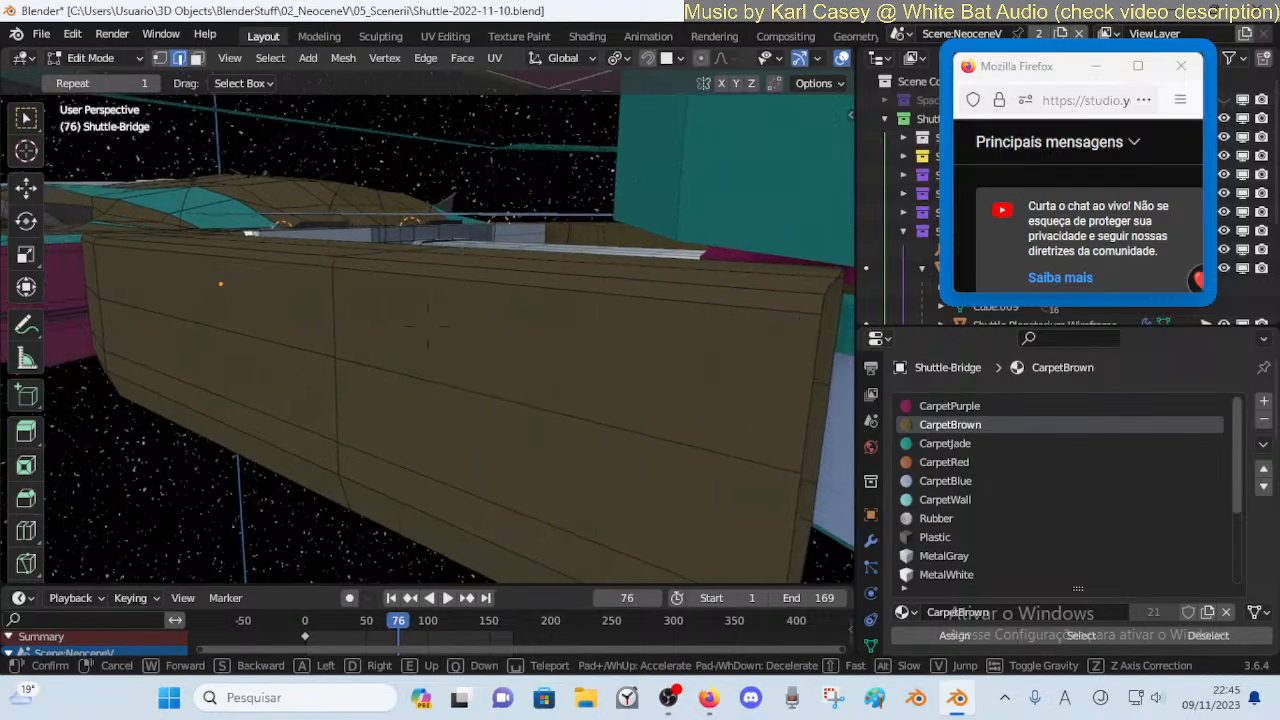
{"action": "key", "text": "w"}
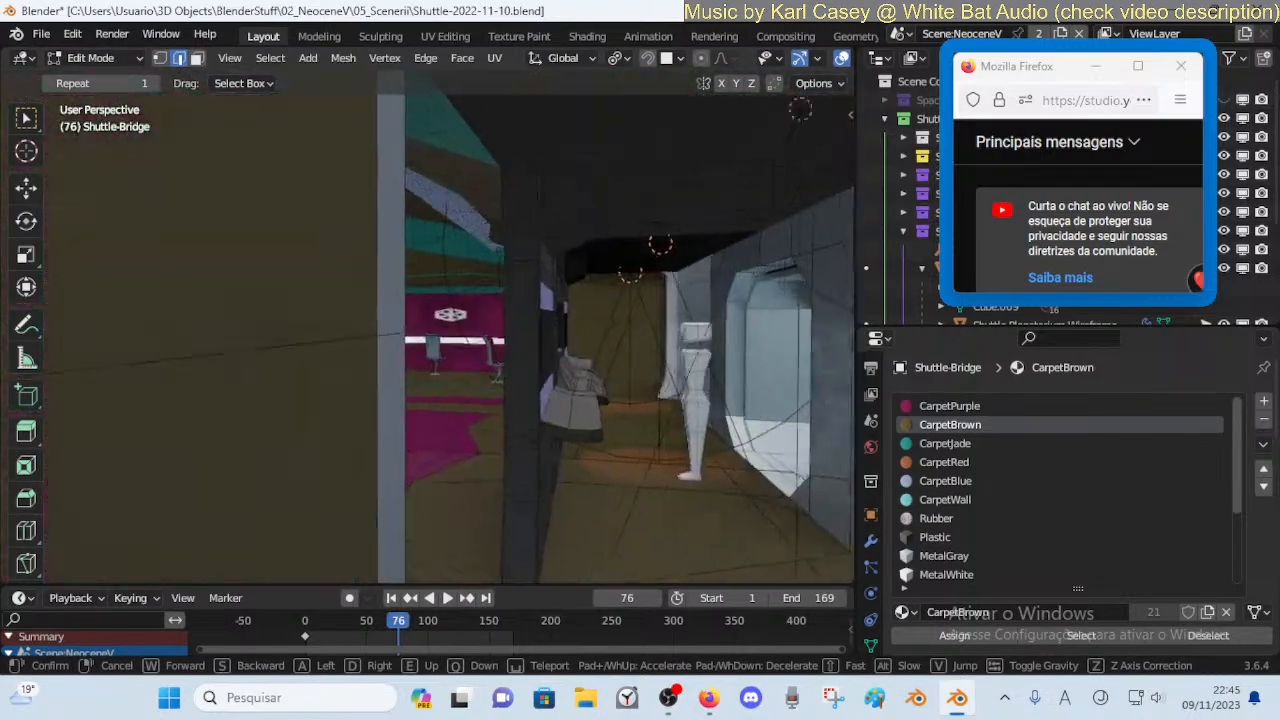
{"action": "key", "text": "w"}
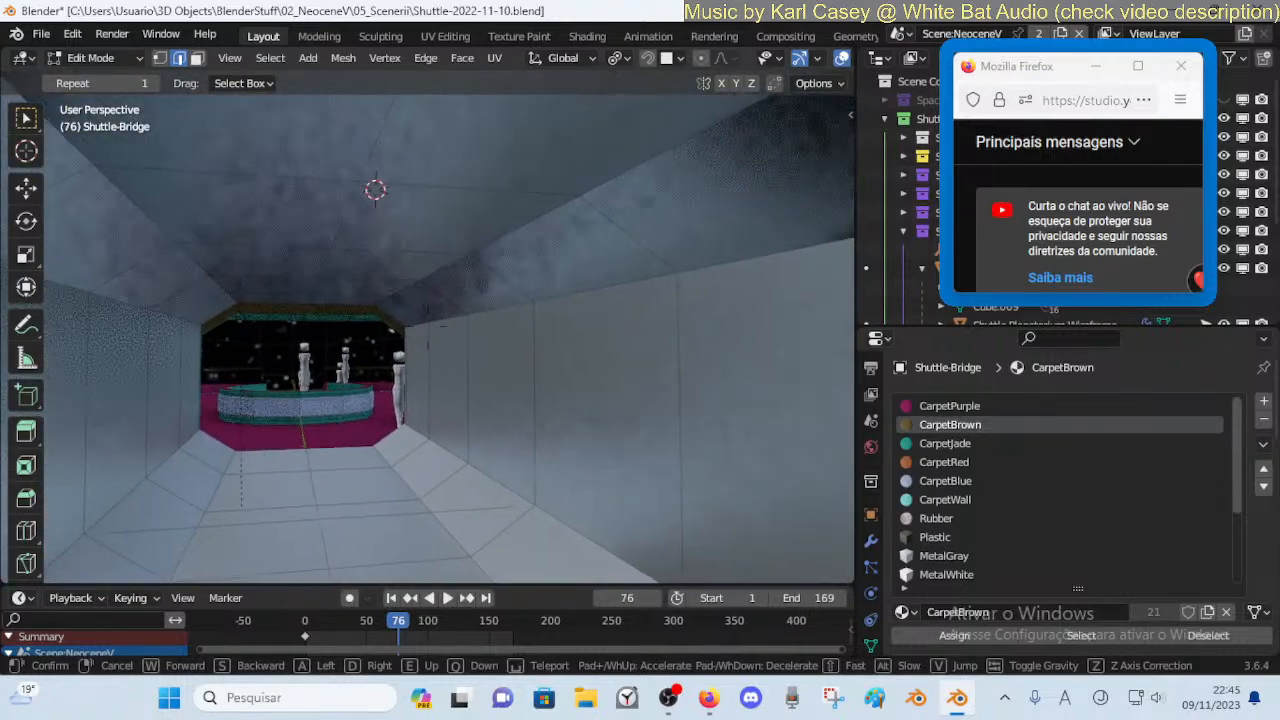
{"action": "key", "text": "w"}
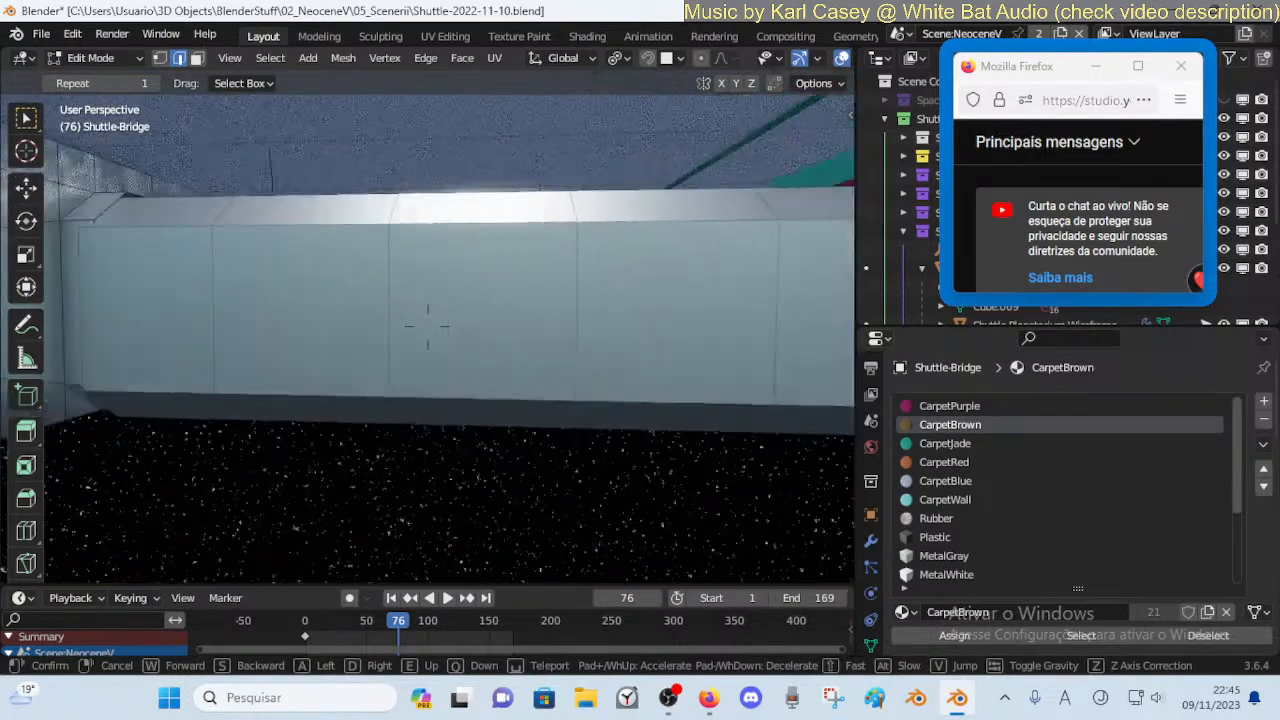
{"action": "key", "text": "w"}
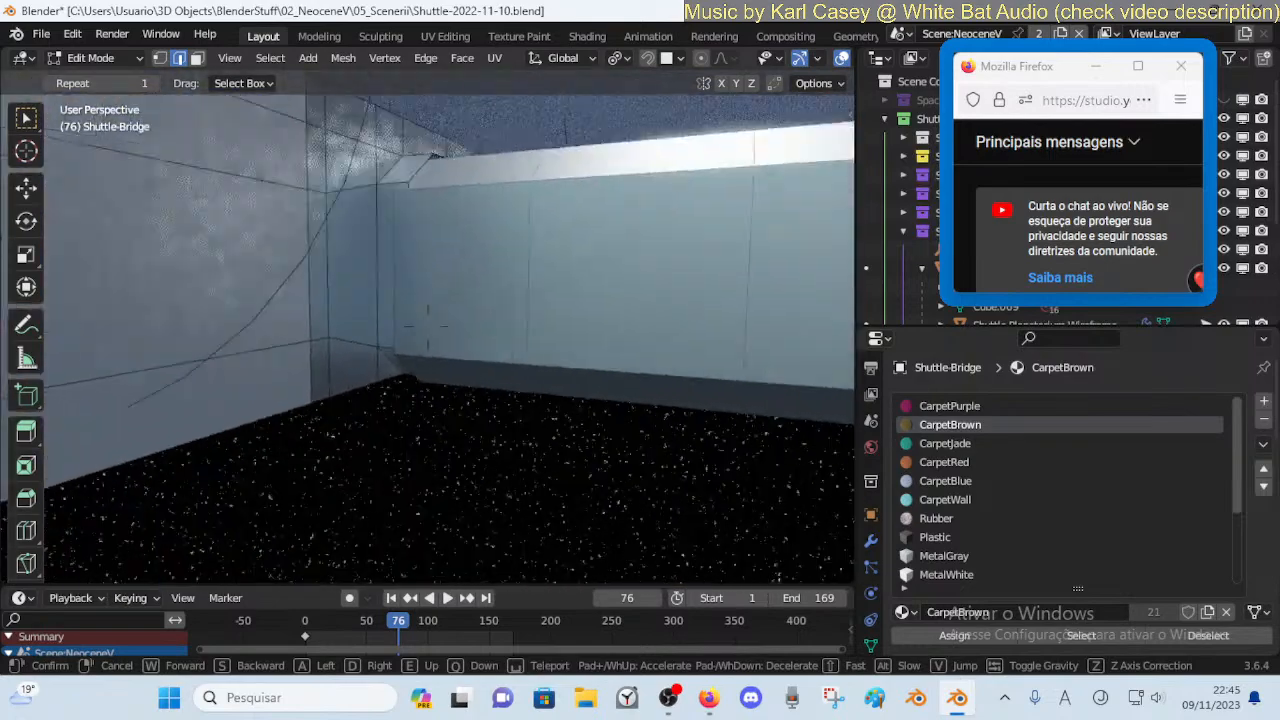
{"action": "key", "text": "w"}
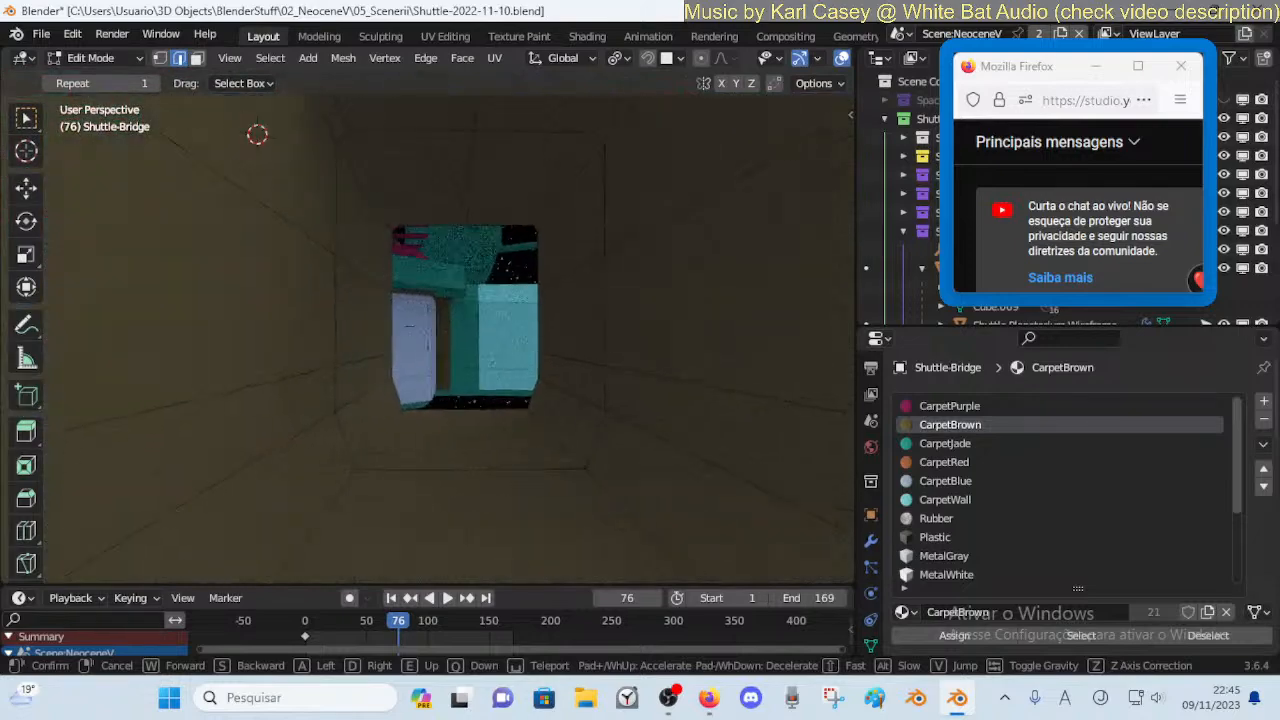
{"action": "key", "text": "e"}
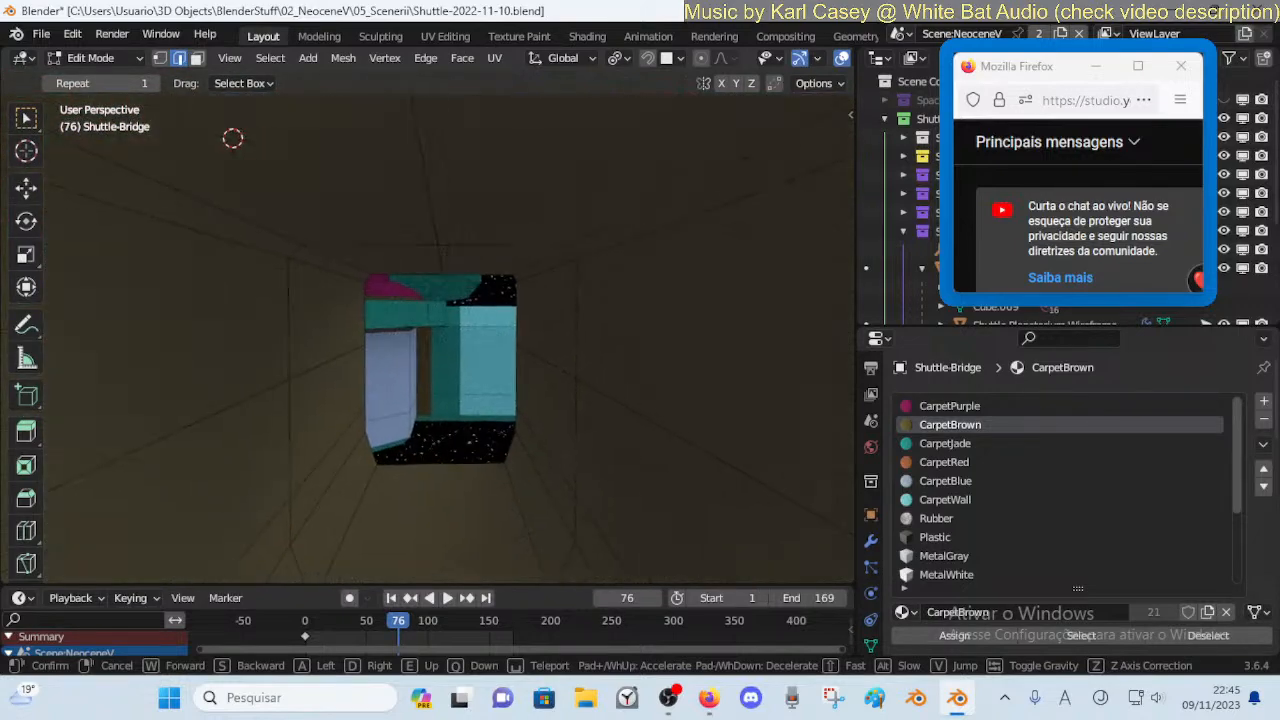
{"action": "key", "text": "w"}
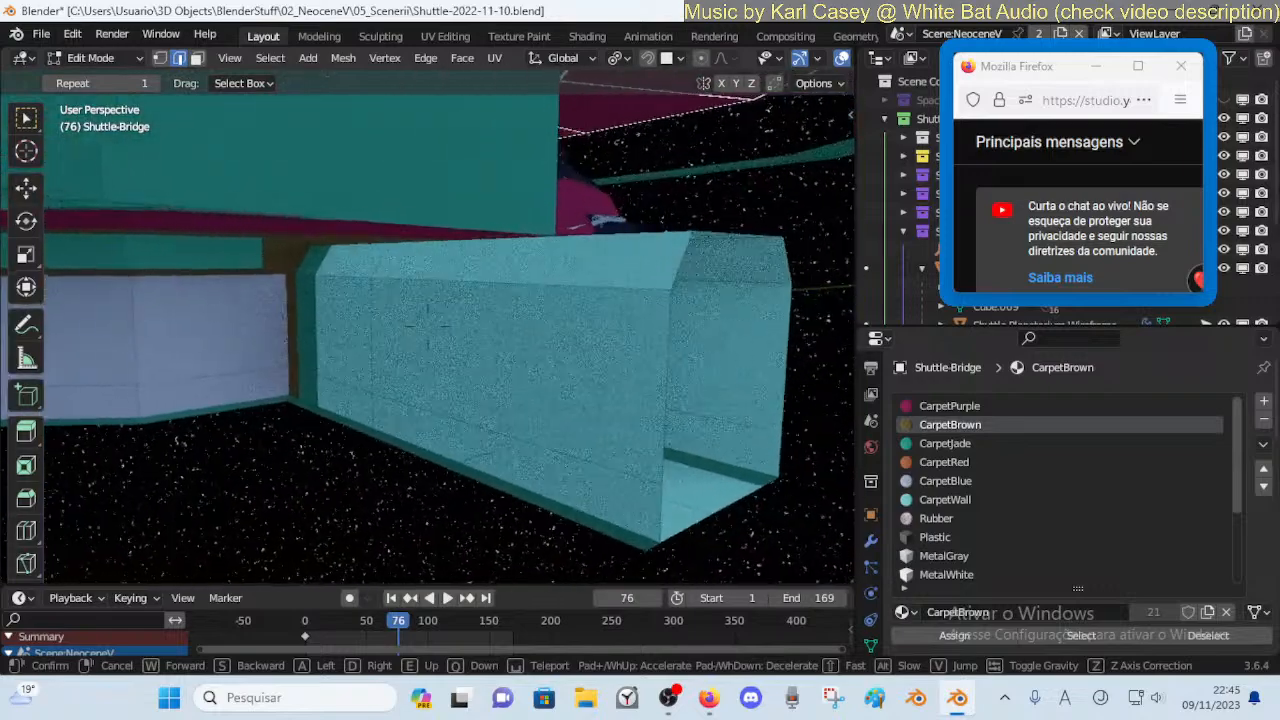
{"action": "left_click", "coordinate": [630, 414]}
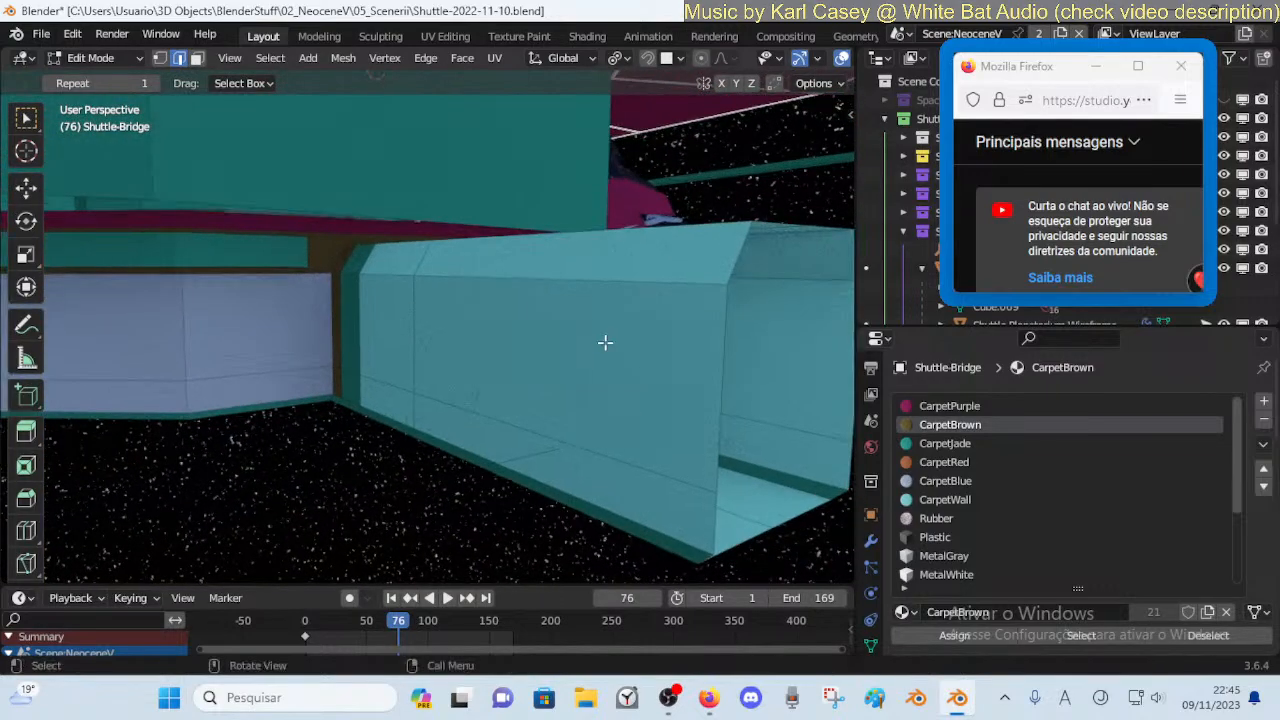
Return to the bridge interior and save the shuttle file
{"action": "key", "text": "shift+grave"}
{"action": "key", "text": "w"}
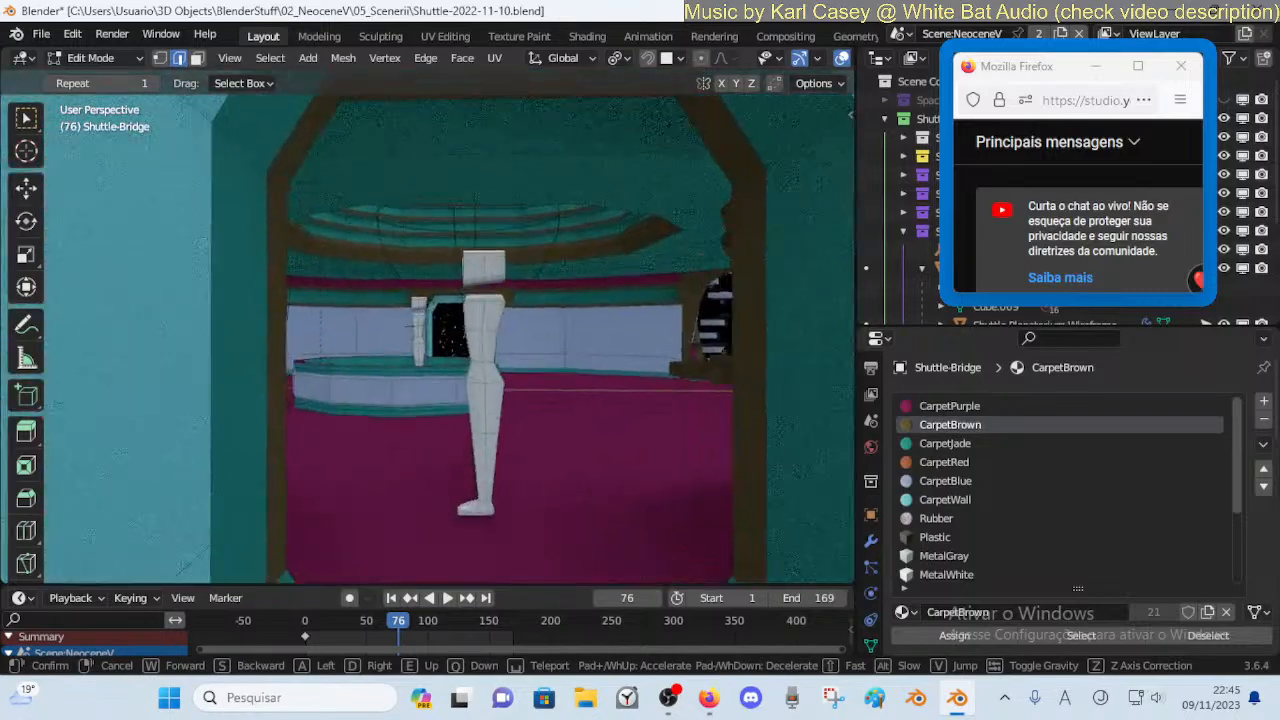
{"action": "key", "text": "w"}
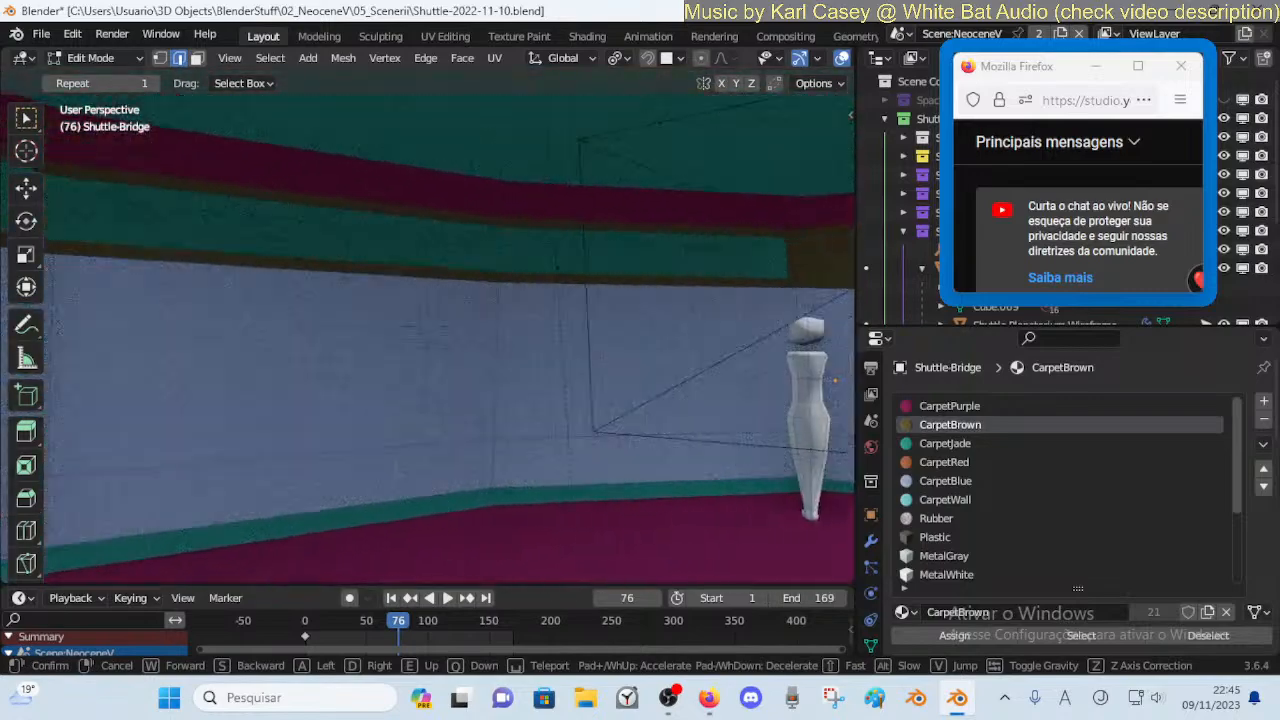
{"action": "left_click", "coordinate": [611, 337]}
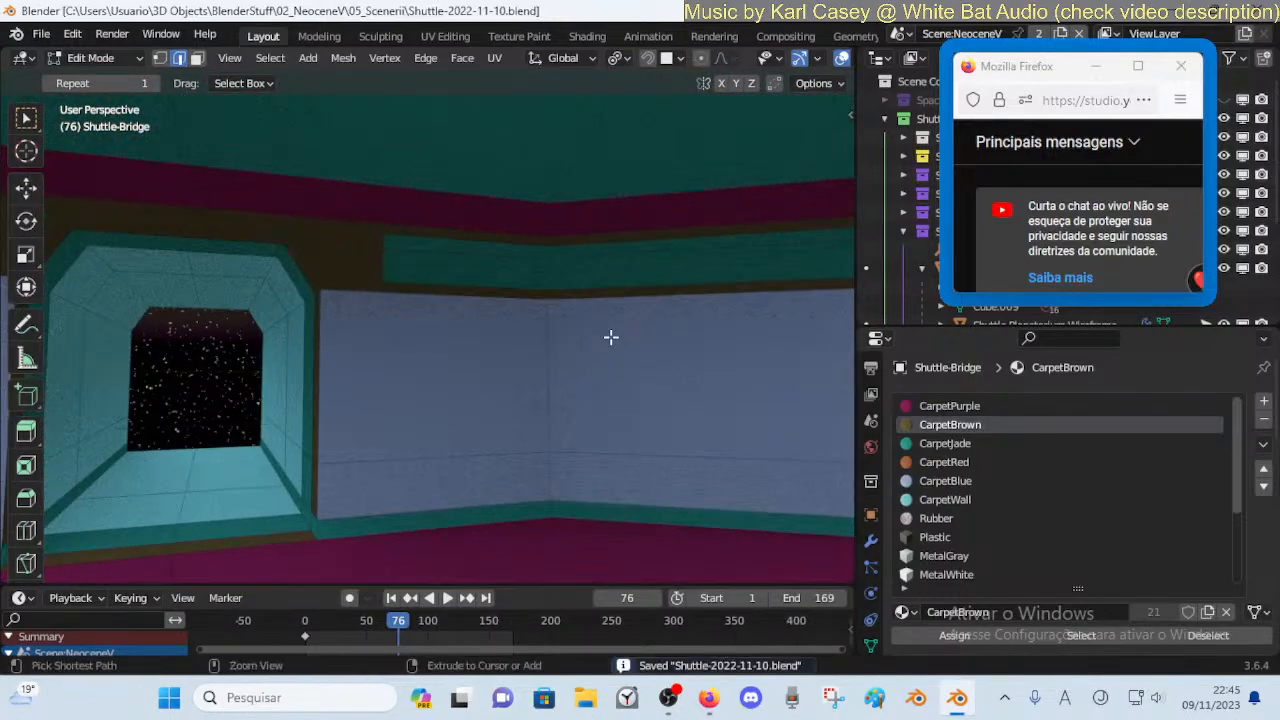
Leave Edit Mode and walk around the outside of the bridge and brown passage to examine their alignment at the corridor's end doorway
{"action": "key", "text": "Tab"}
{"action": "key", "text": "shift+grave"}
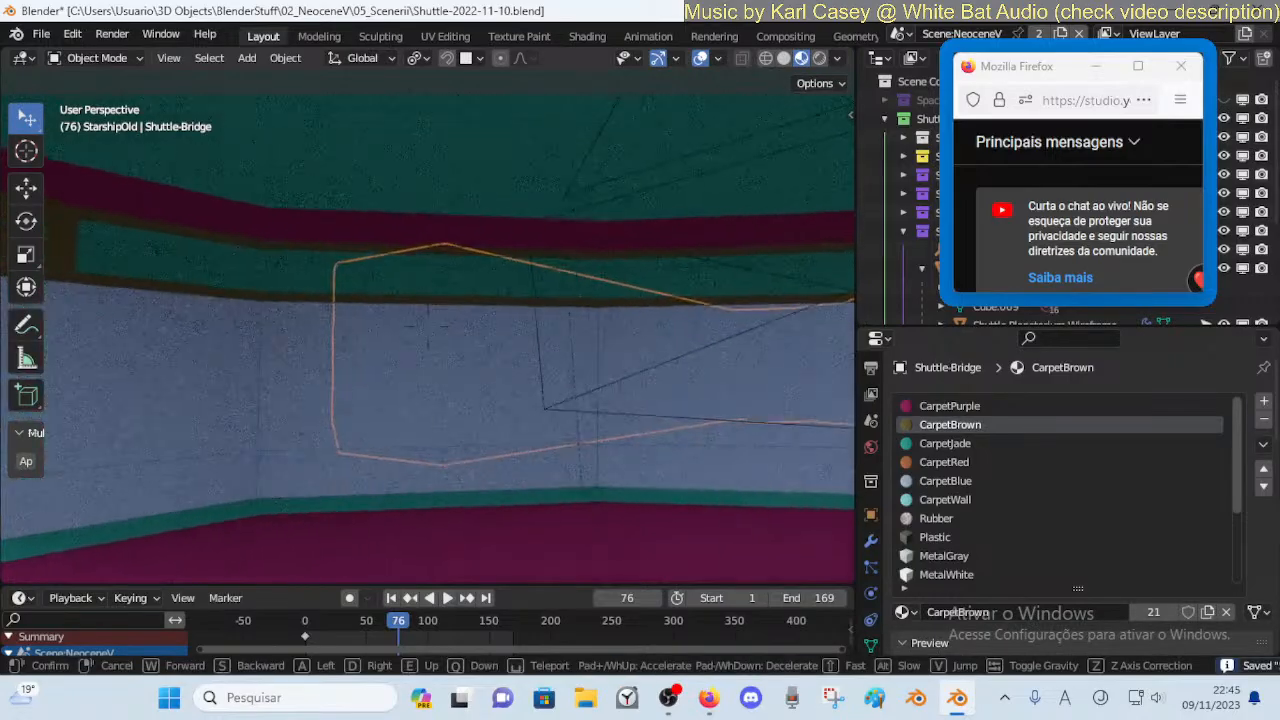
{"action": "key", "text": "w"}
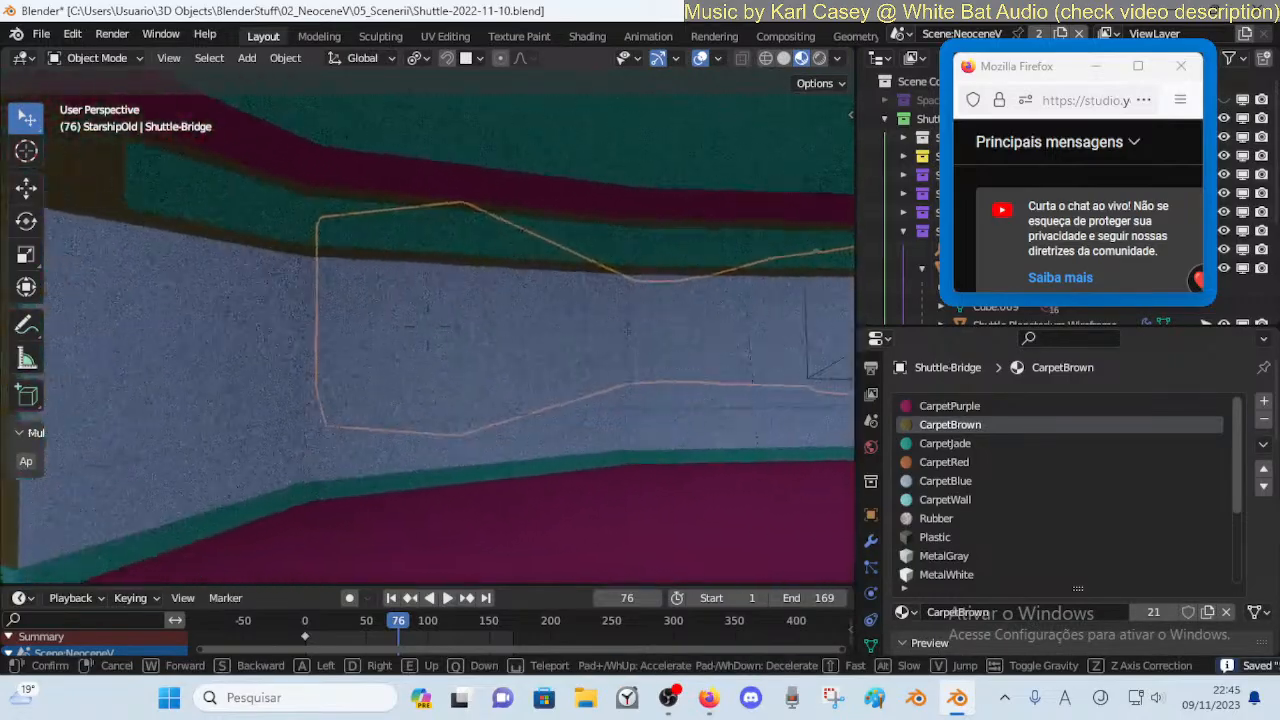
{"action": "key", "text": "s"}
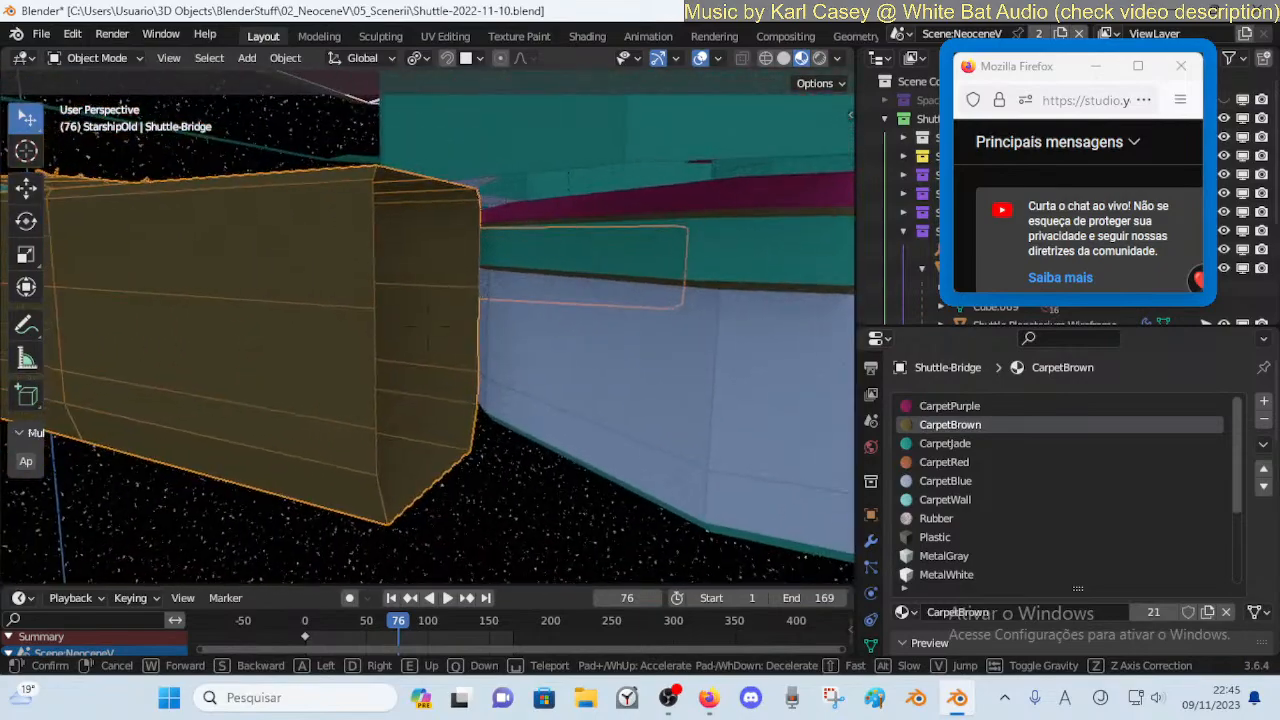
{"action": "left_click", "coordinate": [427, 326]}
{"action": "key", "text": "shift+grave"}
{"action": "key", "text": "w"}
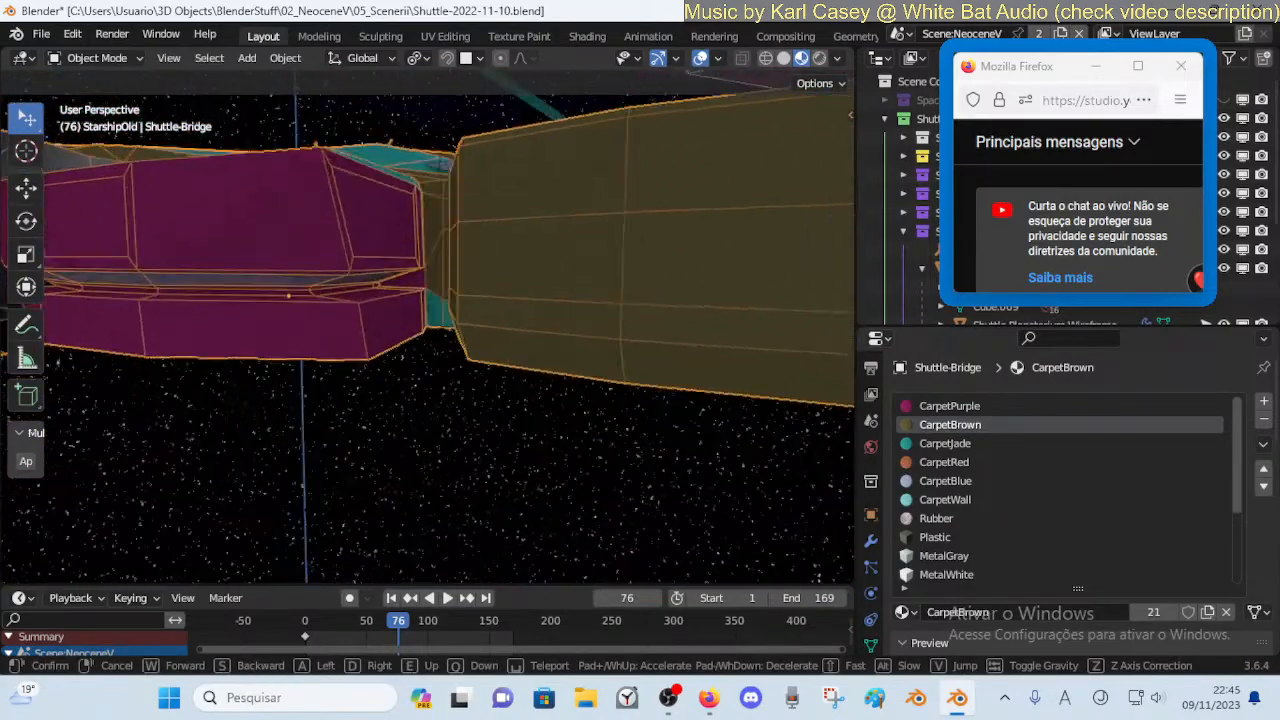
{"action": "key", "text": "s"}
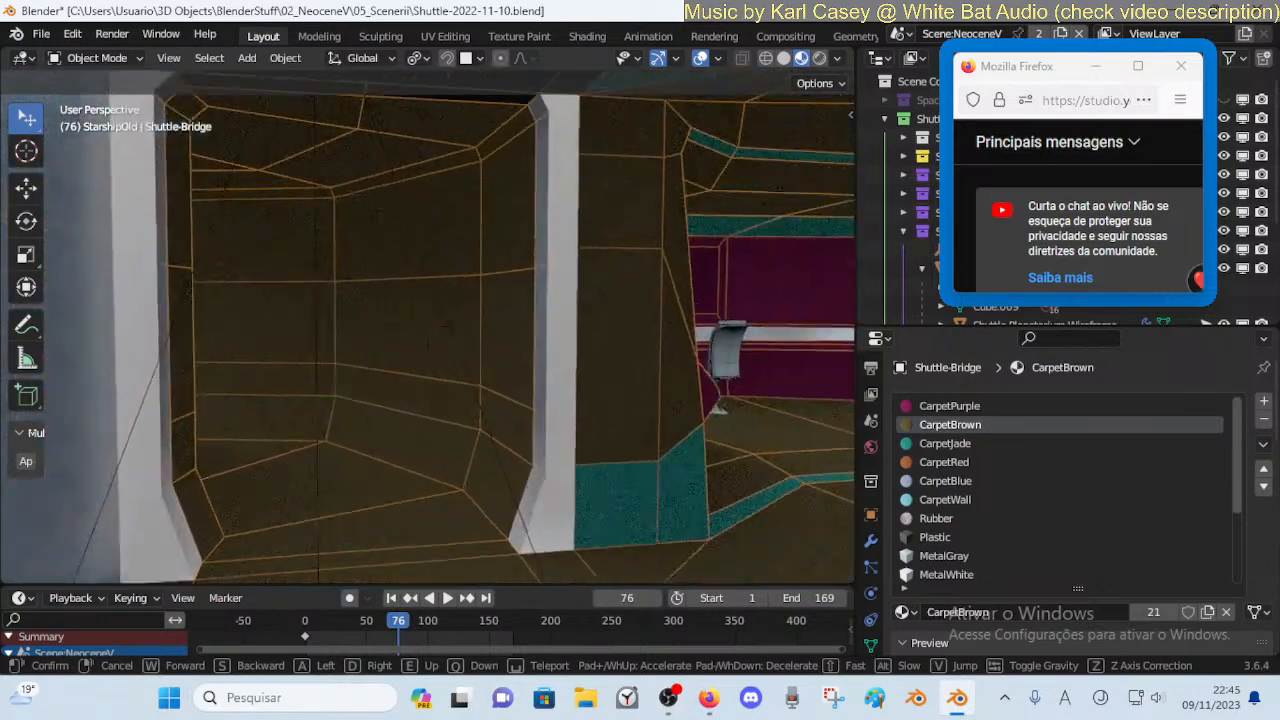
{"action": "left_click", "coordinate": [489, 257]}
Try placing the nearby standing dummy freehand on the floor in front of the brown passage, and undo the attempt
{"action": "left_click", "coordinate": [728, 338]}
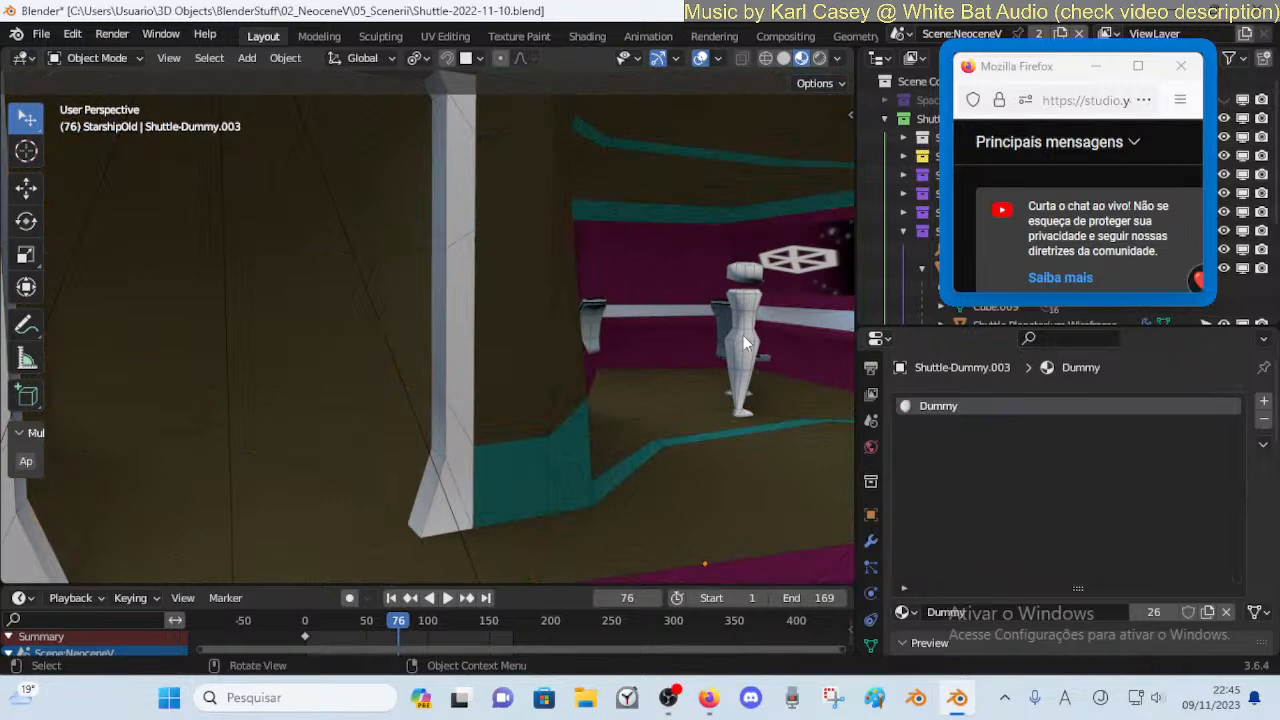
{"action": "key", "text": "shift+grave"}
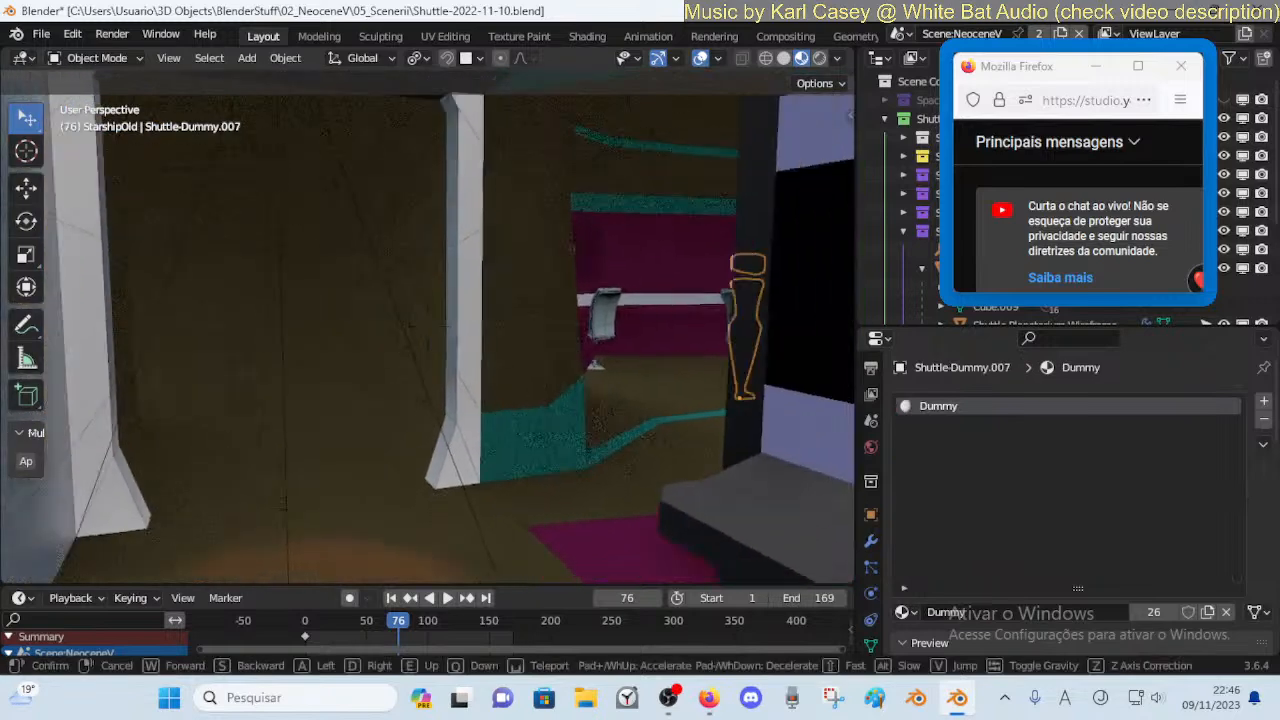
{"action": "left_click", "coordinate": [716, 376]}
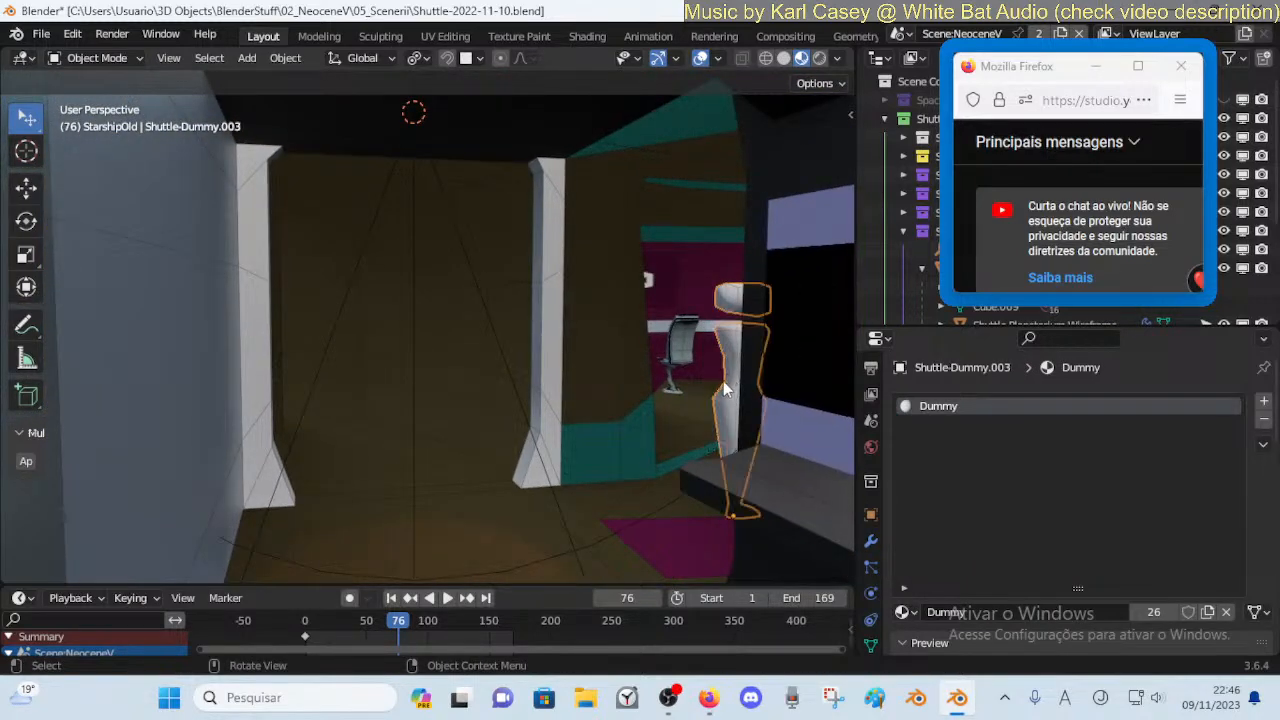
{"action": "key", "text": "g"}
{"action": "key", "text": "x"}
{"action": "key", "text": "y"}
{"action": "right_click", "coordinate": [481, 410]}
{"action": "key", "text": "g"}
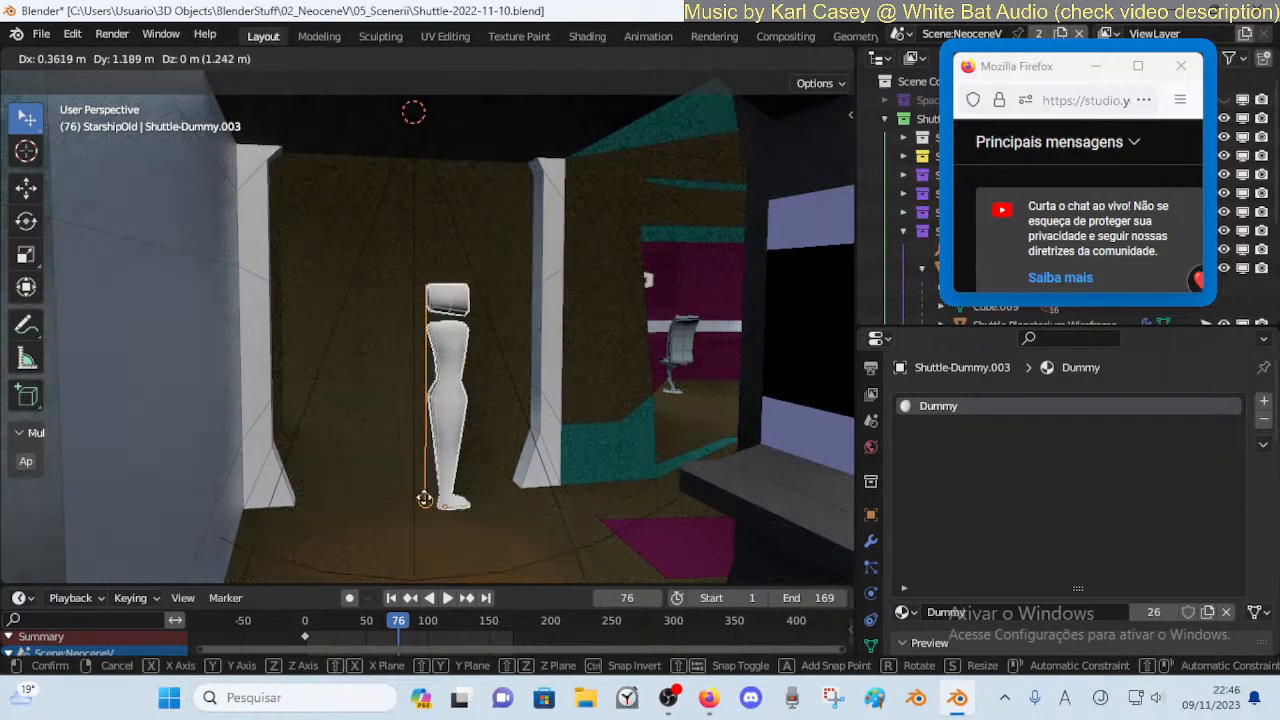
{"action": "left_click", "coordinate": [422, 565]}
{"action": "key", "text": "shift+grave"}
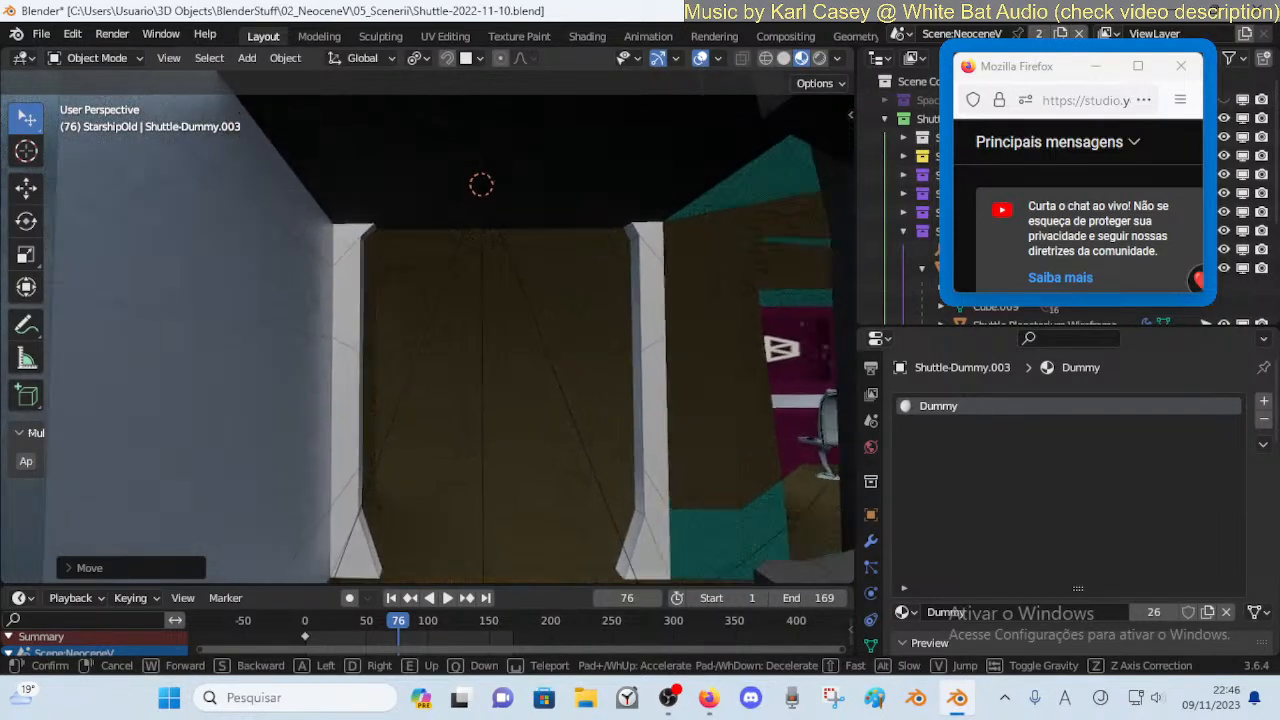
{"action": "left_click", "coordinate": [490, 441]}
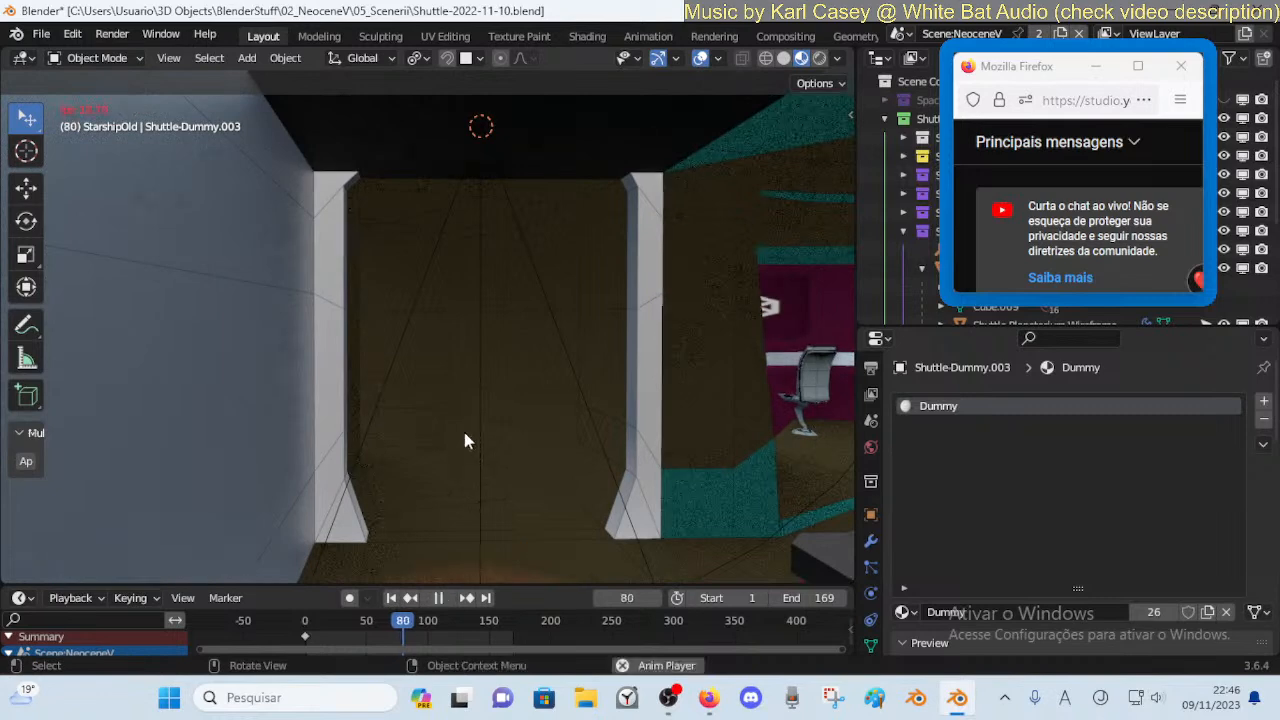
{"action": "key", "text": "ctrl+z"}
{"action": "key", "text": "ctrl+z"}
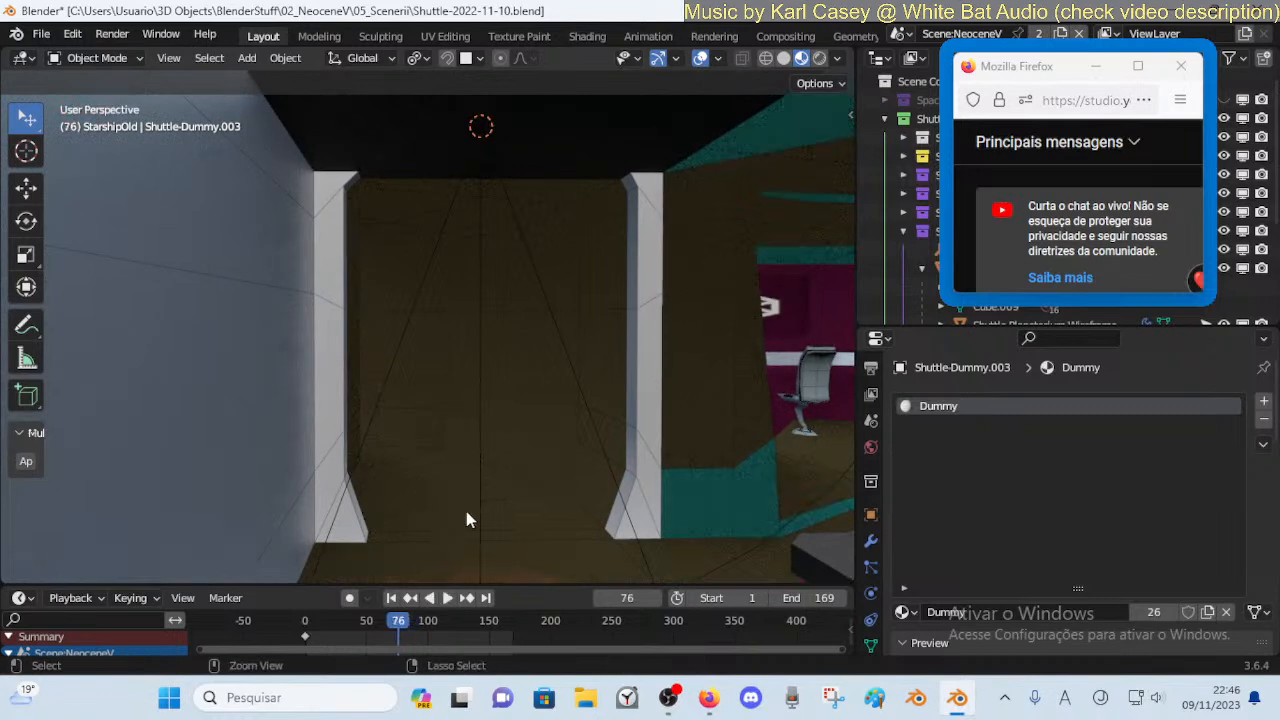
Return to a view of the doorway and select the standing dummy beside the purple floor strip
{"action": "key", "text": "shift+grave"}
{"action": "left_click", "coordinate": [467, 512]}
{"action": "key", "text": "shift+grave"}
{"action": "key", "text": "s"}
{"action": "left_click", "coordinate": [467, 511]}
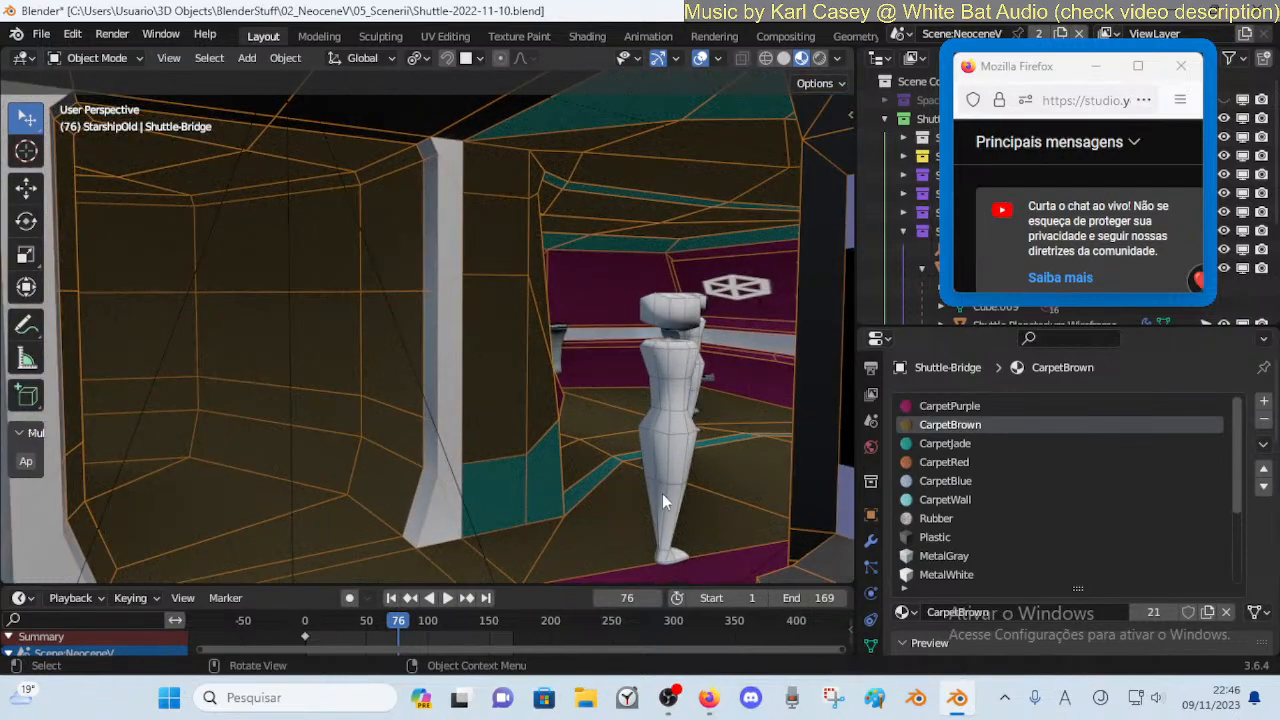
{"action": "left_click_drag", "start_coordinate": [657, 509], "coordinate": [646, 495]}
{"action": "key", "text": "y"}
{"action": "right_click", "coordinate": [517, 491]}
Move the selected dummy about 1.6 m along Y toward the corridor's end doorway and nudge it slightly across the floor
{"action": "key", "text": "shift+grave"}
{"action": "key", "text": "s"}
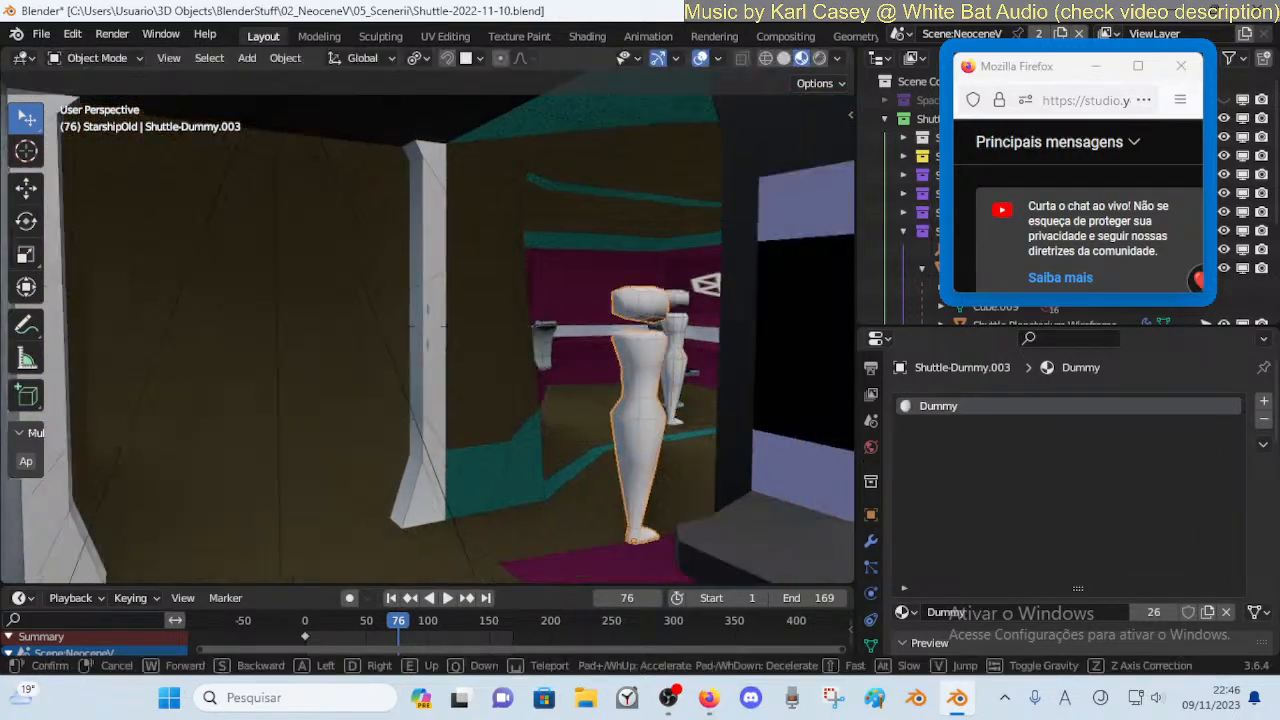
{"action": "key", "text": "w"}
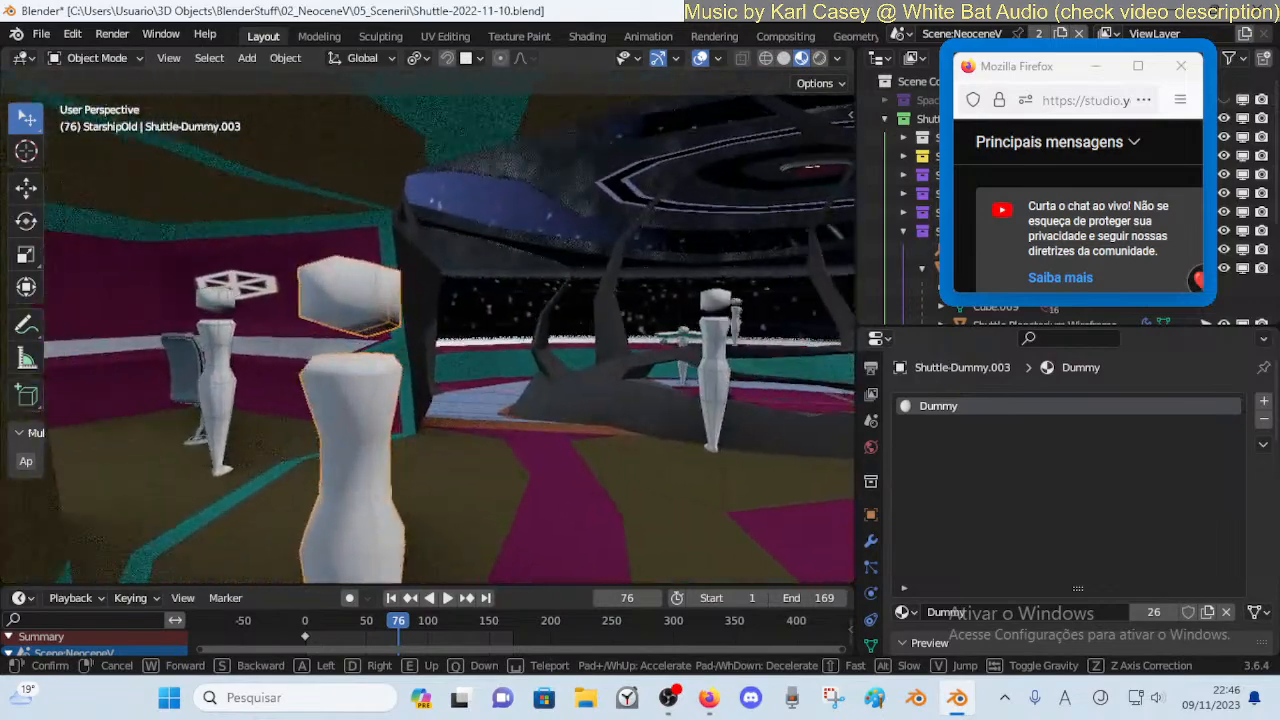
{"action": "key", "text": "s"}
{"action": "key", "text": "w"}
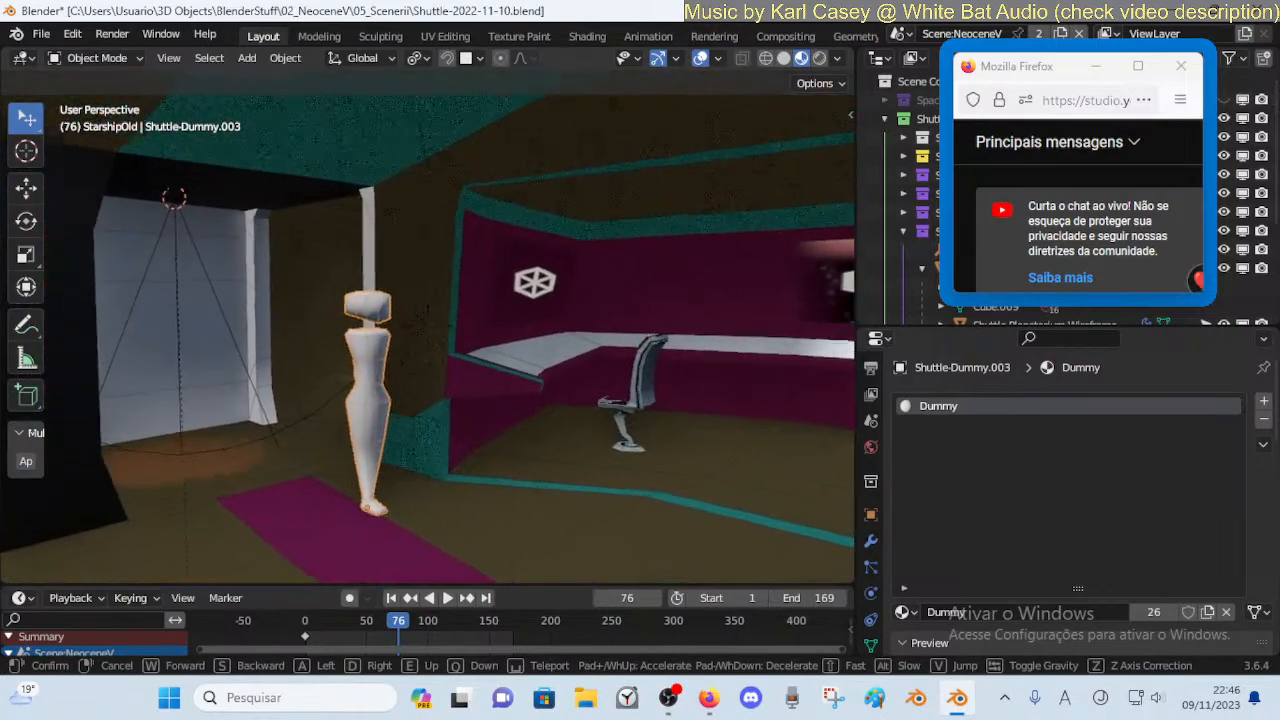
{"action": "key", "text": "w"}
{"action": "key", "text": "s"}
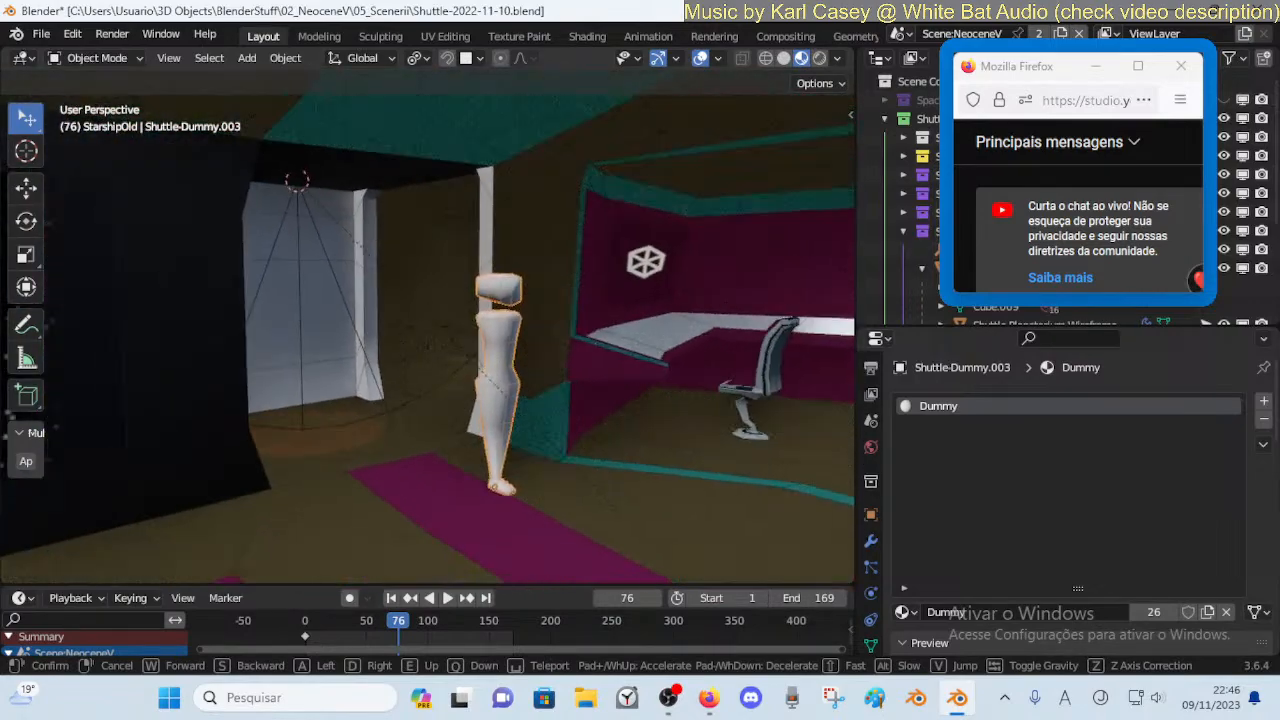
{"action": "left_click", "coordinate": [510, 491]}
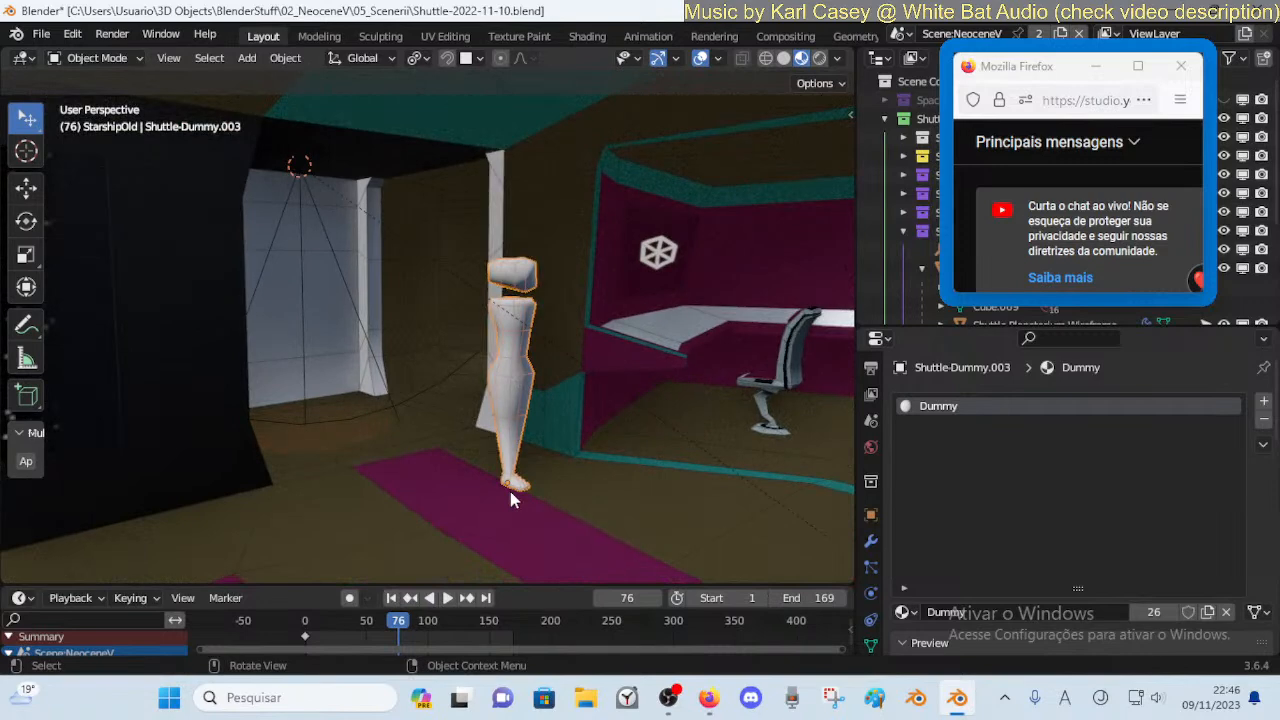
{"action": "key", "text": "g"}
{"action": "key", "text": "y"}
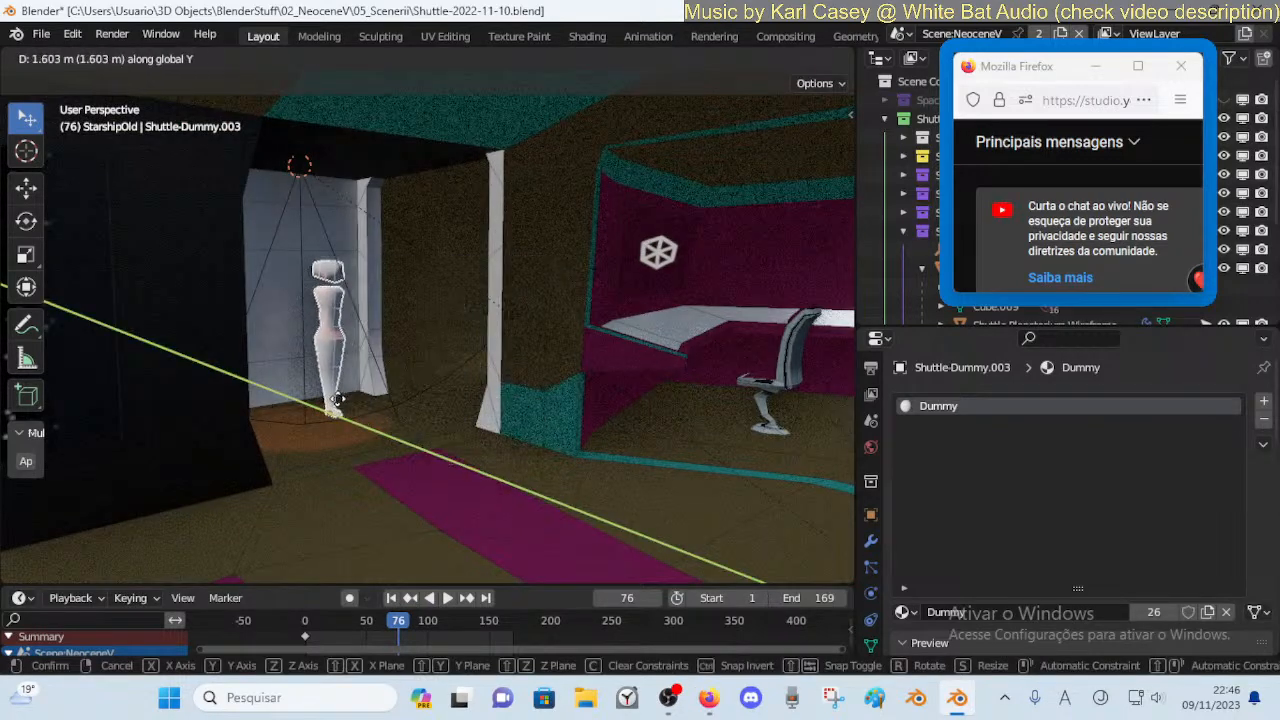
{"action": "left_click", "coordinate": [351, 415]}
{"action": "key", "text": "g"}
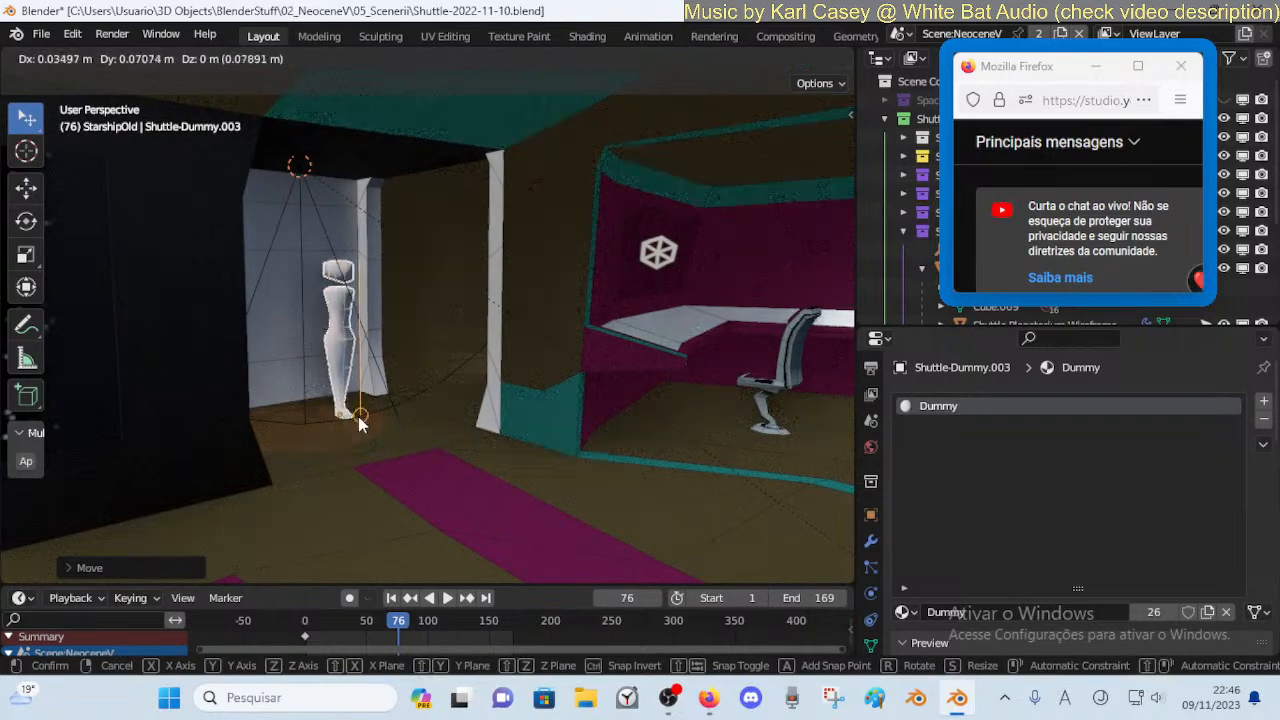
{"action": "left_click", "coordinate": [360, 423]}
Walk around the dummy and doorway to examine the new placement and scale, and save the shuttle file
{"action": "key", "text": "shift+grave"}
{"action": "key", "text": "w"}
{"action": "key", "text": "s"}
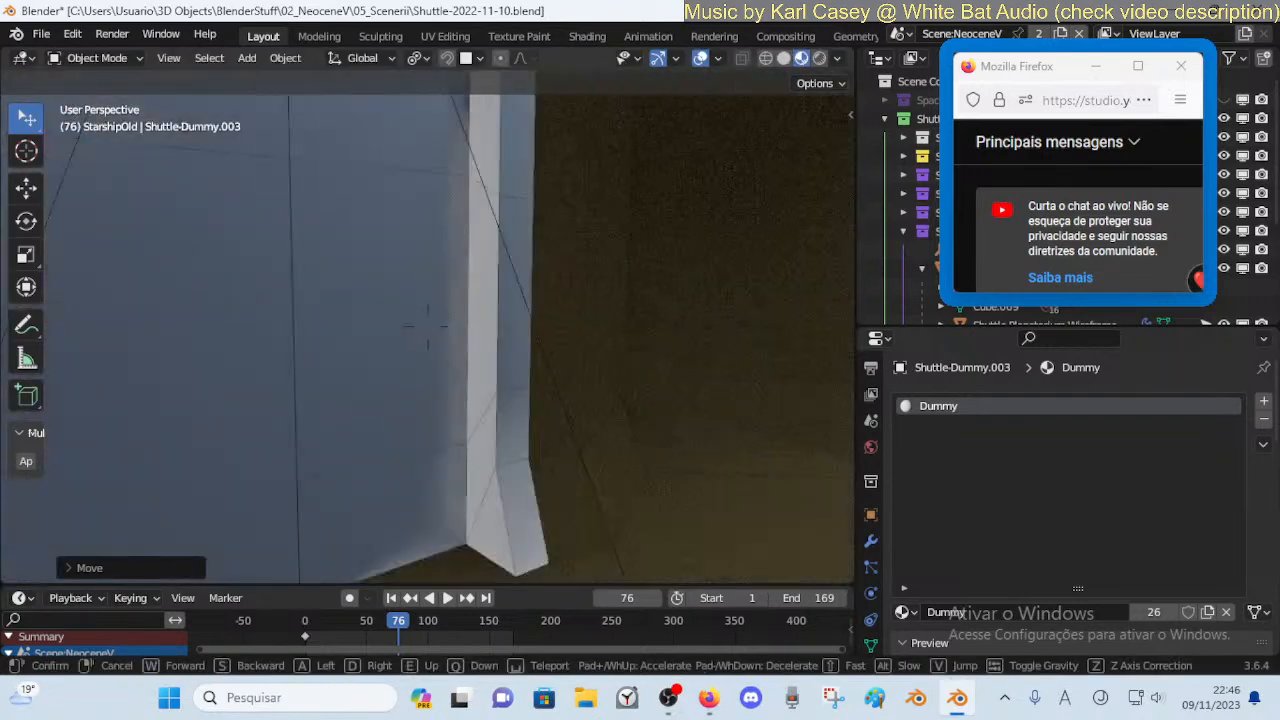
{"action": "key", "text": "w"}
{"action": "key", "text": "s"}
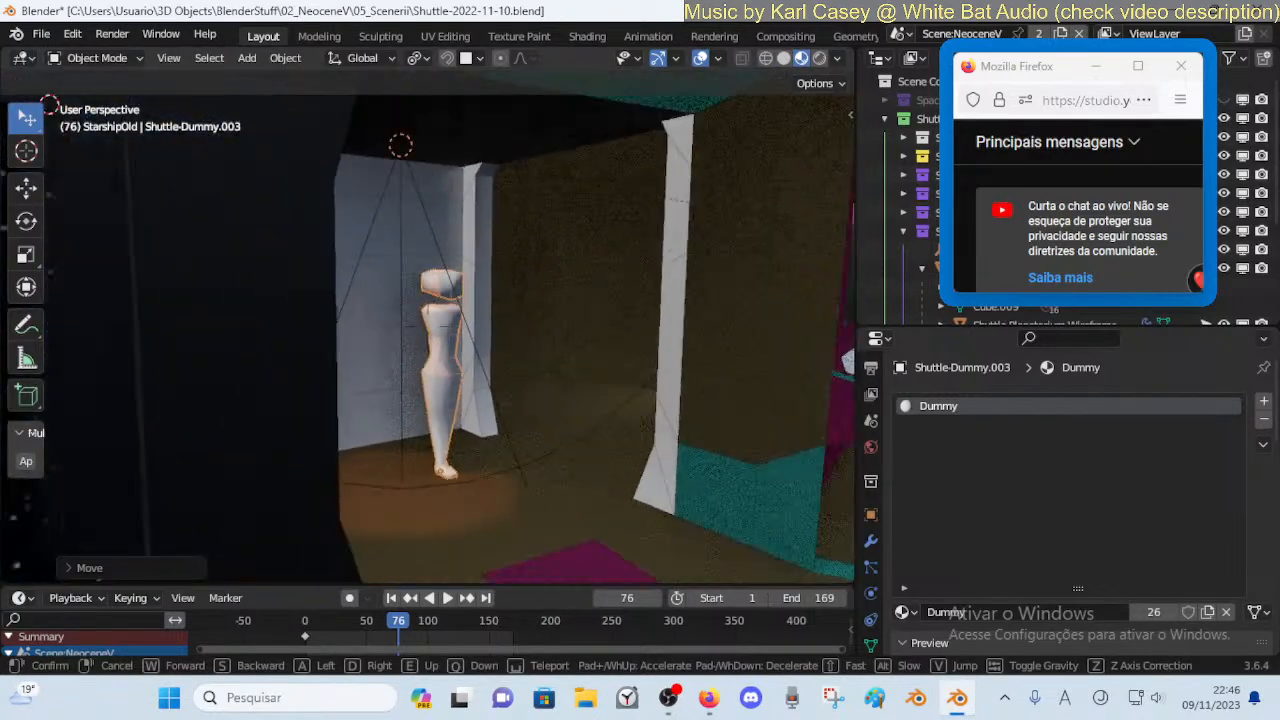
{"action": "left_click", "coordinate": [454, 392]}
Select the Shuttle-Bridge mesh and enter Edit Mode with a close view into the brown passage
{"action": "key", "text": "shift+grave"}
{"action": "key", "text": "w"}
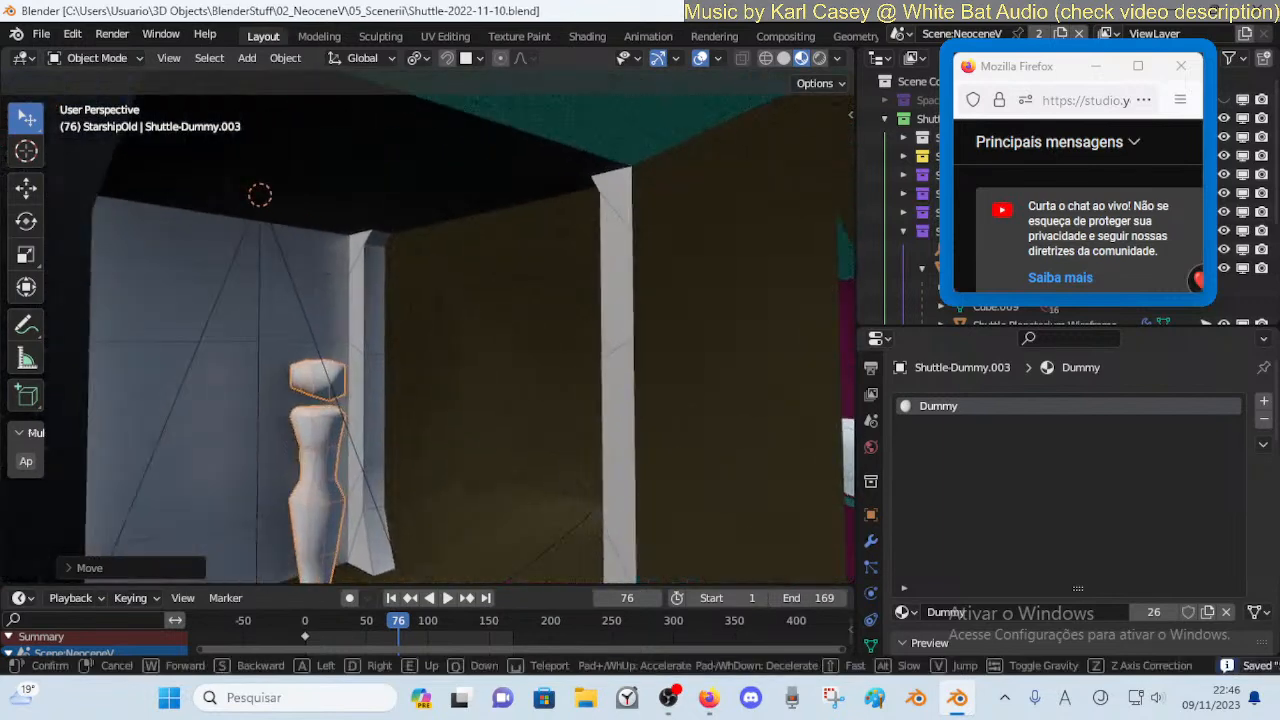
{"action": "key", "text": "w"}
{"action": "left_click", "coordinate": [586, 254]}
{"action": "left_click", "coordinate": [594, 227]}
{"action": "key", "text": "Tab"}
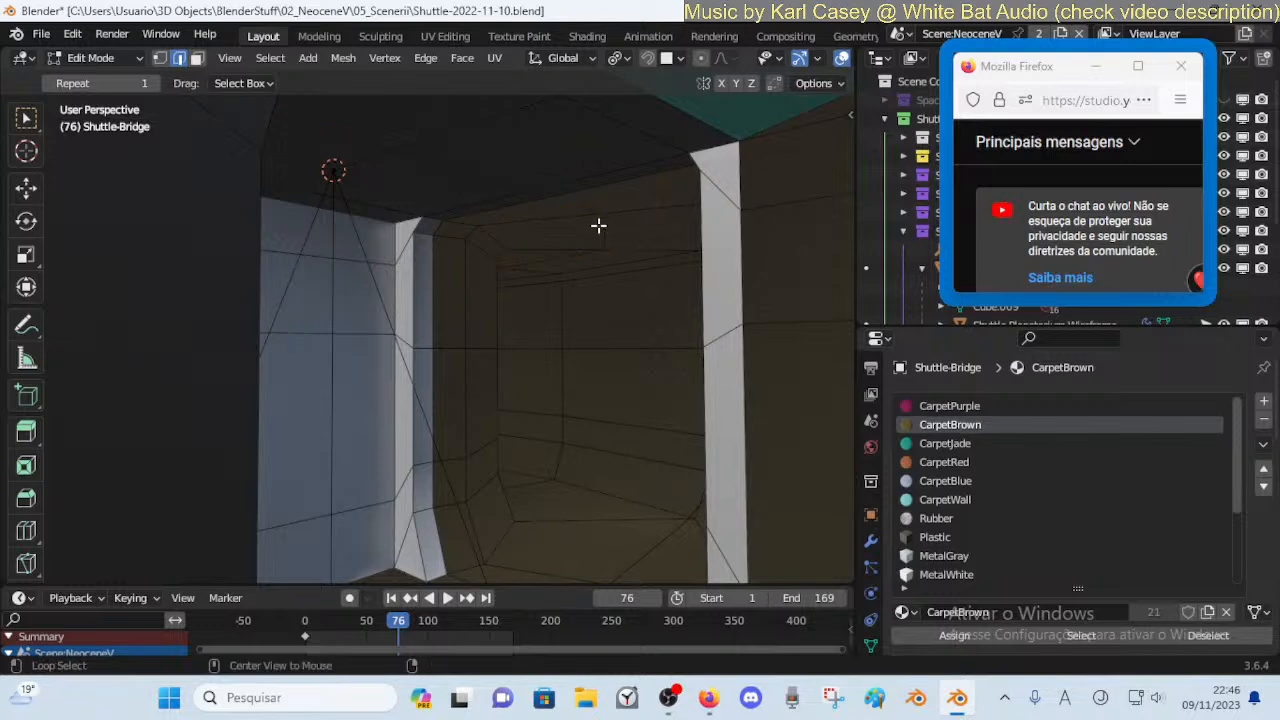
{"action": "key", "text": "w"}
{"action": "left_click", "coordinate": [597, 226]}
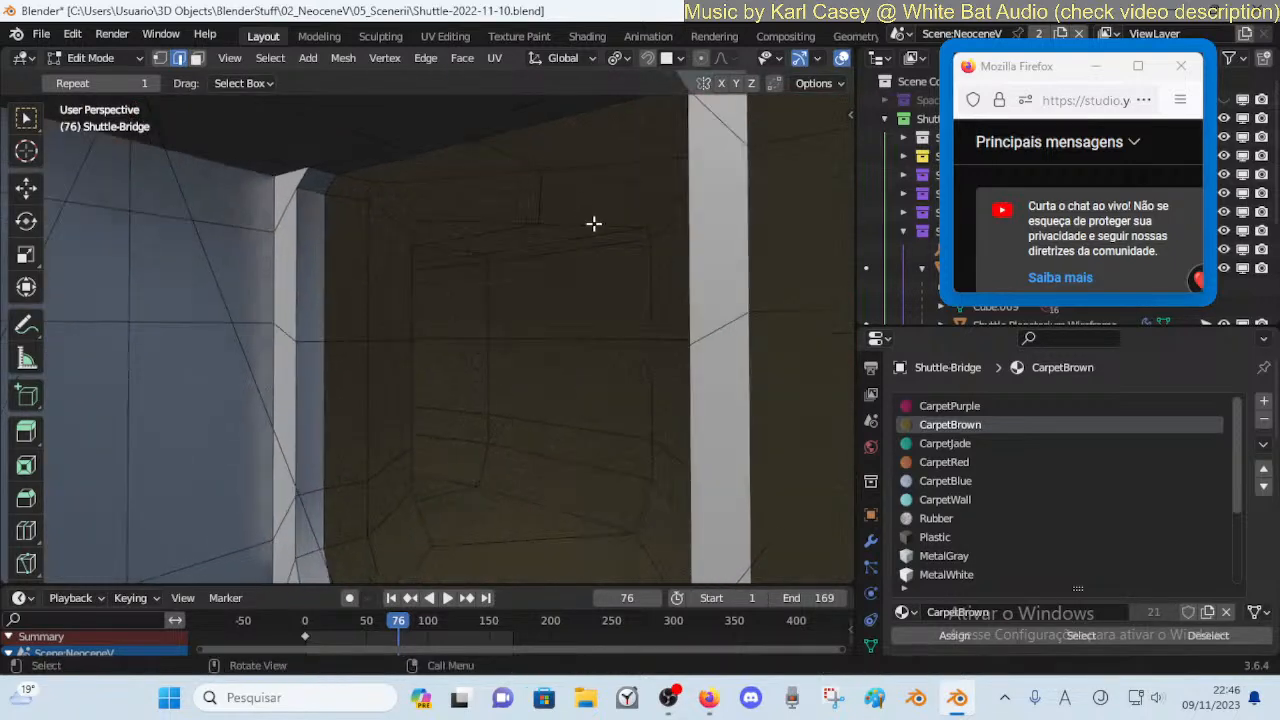
Try selecting a few of the brown passage's ceiling faces individually in face mode, and clear the selection
{"action": "key", "text": "3"}
{"action": "left_click", "coordinate": [488, 185]}
{"action": "left_click", "coordinate": [576, 185], "text": "shift"}
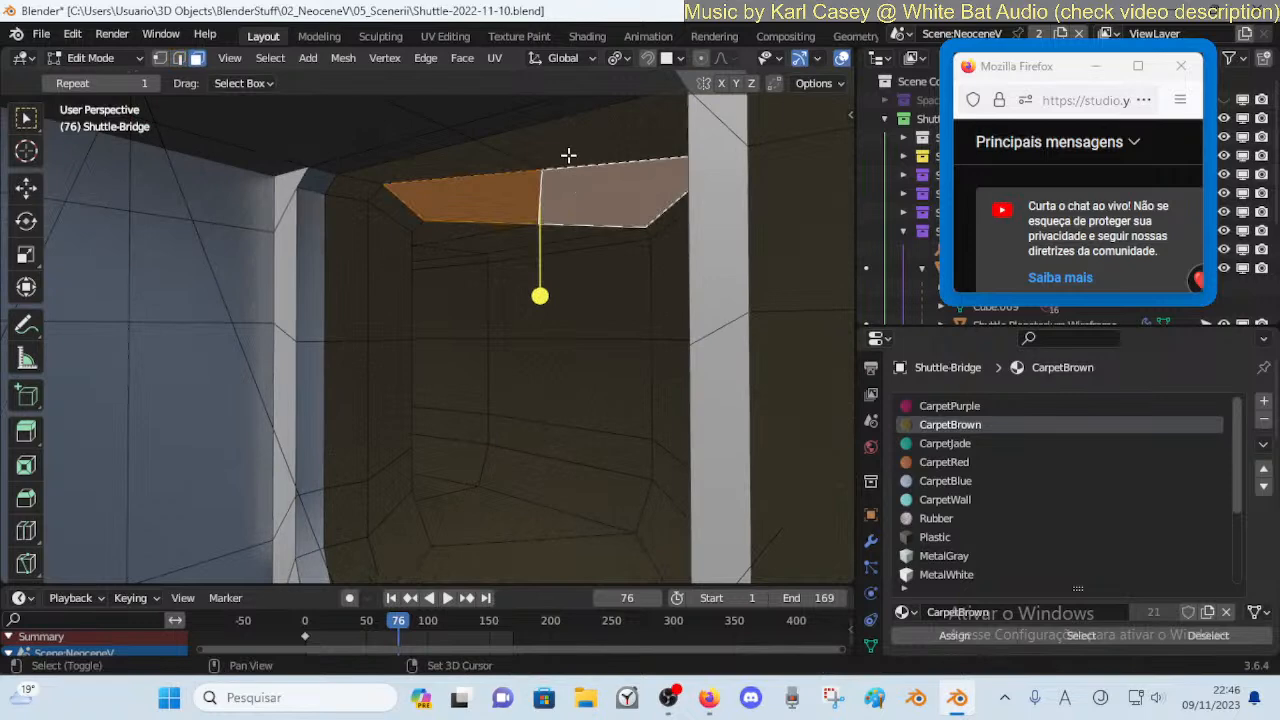
{"action": "left_click", "coordinate": [568, 155], "text": "shift"}
{"action": "key", "text": "alt+a"}
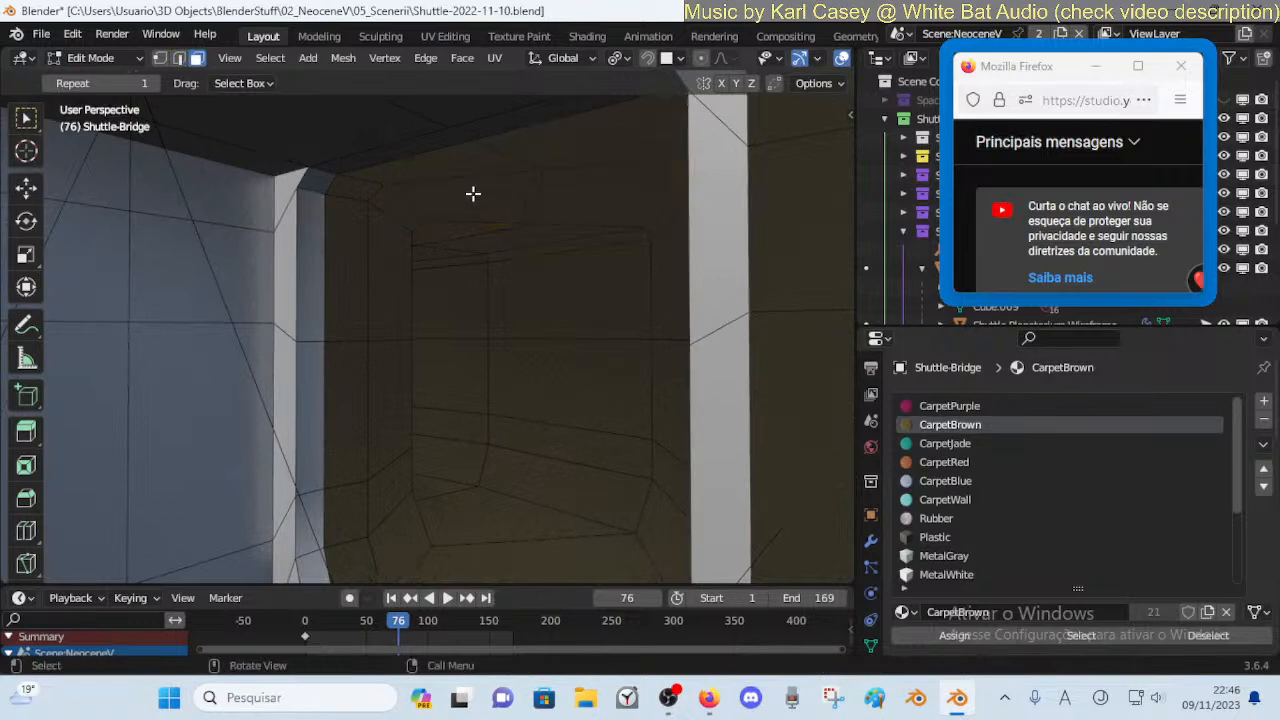
Try selecting the passage's ceiling through linked faces delimited by Material
{"action": "key", "text": "ctrl+l"}
{"action": "key", "text": "alt+a"}
{"action": "key", "text": "l"}
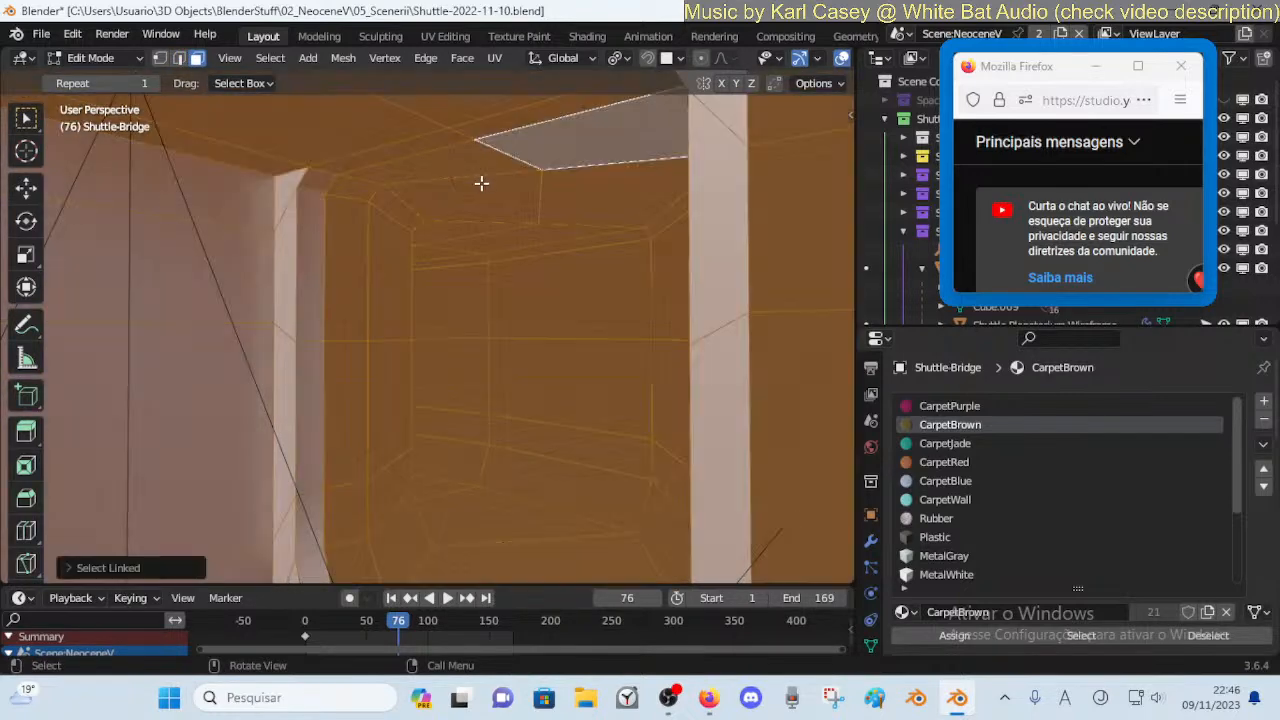
{"action": "left_click", "coordinate": [105, 567]}
{"action": "left_click", "coordinate": [193, 505]}
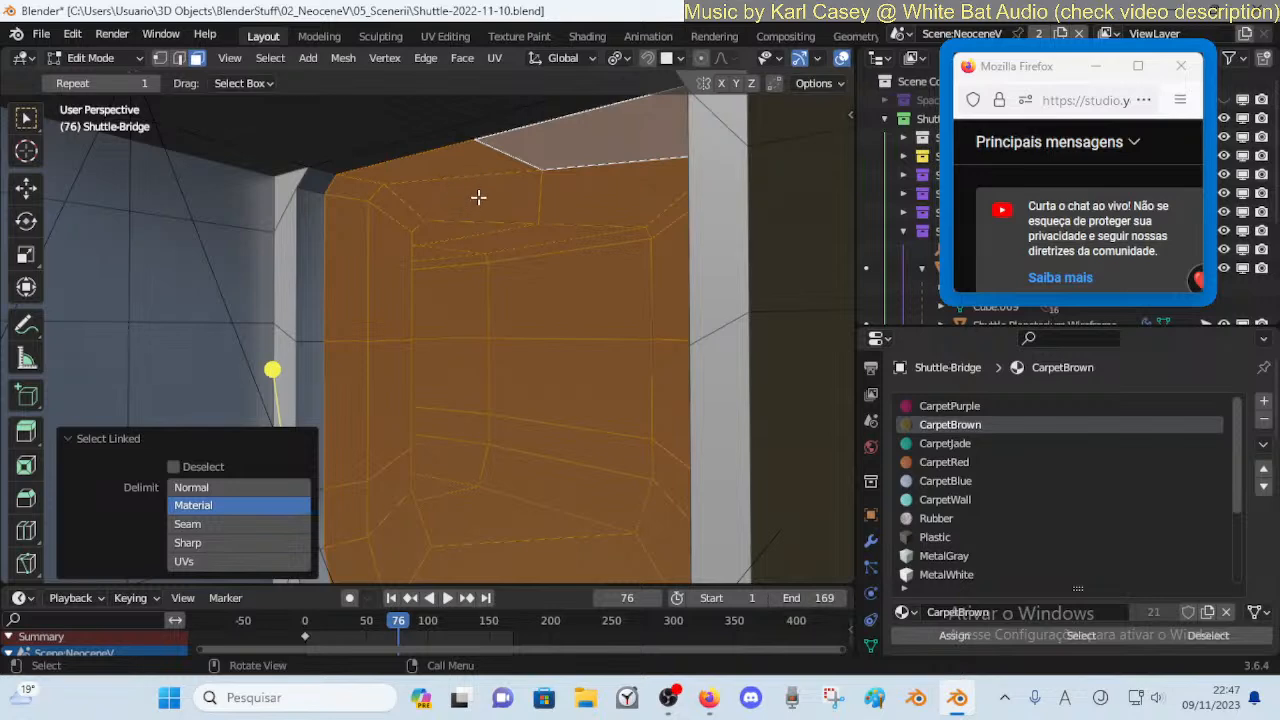
{"action": "key", "text": "s"}
{"action": "key", "text": "Escape"}
Select the brown passage's ceiling faces one by one and try moving them along Z
{"action": "left_click", "coordinate": [476, 166]}
{"action": "left_click", "coordinate": [550, 155], "text": "shift"}
{"action": "left_click", "coordinate": [565, 176], "text": "shift"}
{"action": "left_click", "coordinate": [486, 200], "text": "shift"}
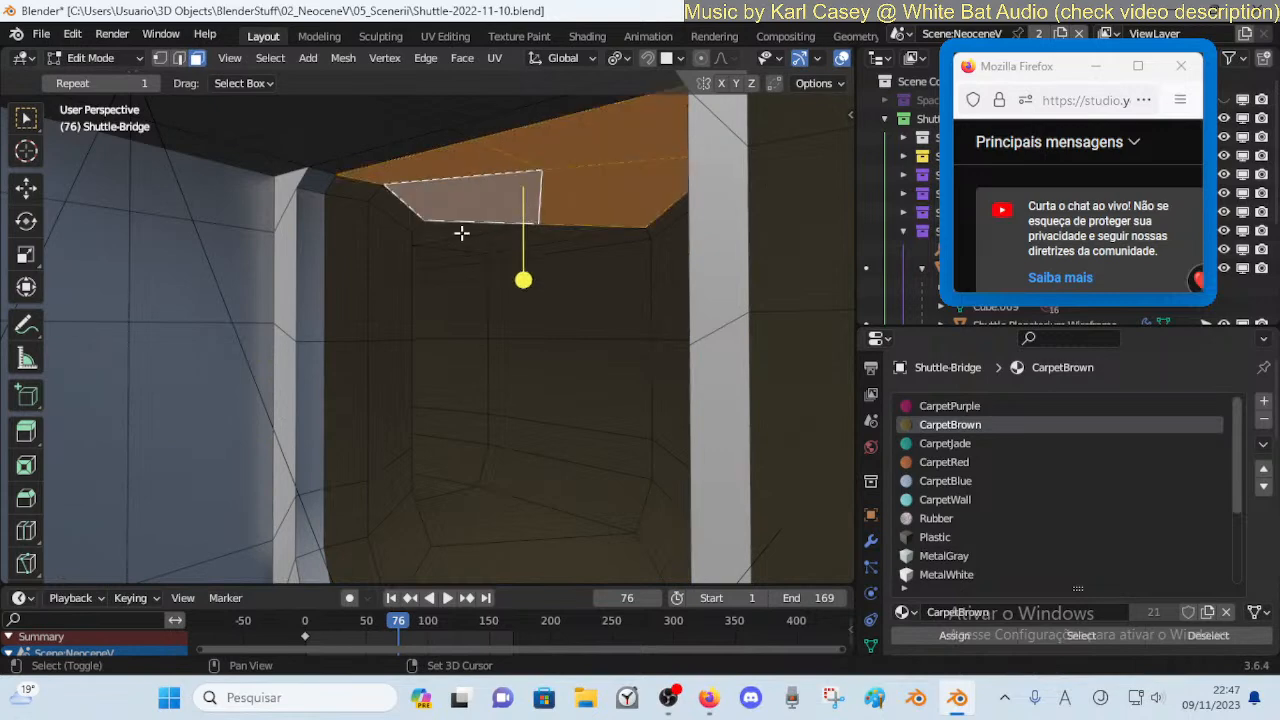
{"action": "left_click", "coordinate": [462, 232], "text": "shift"}
{"action": "left_click", "coordinate": [500, 244], "text": "shift"}
{"action": "key", "text": "g"}
{"action": "key", "text": "z"}
{"action": "right_click", "coordinate": [500, 258]}
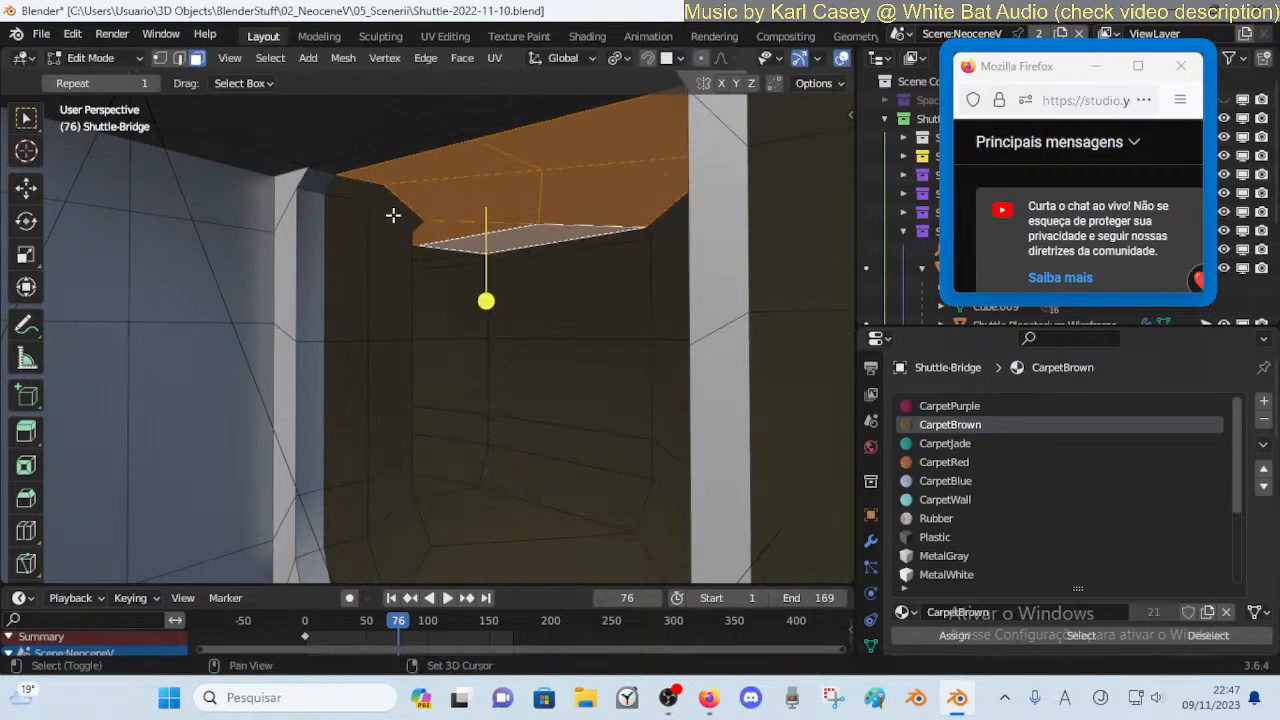
Try moving the edge loop where the brown passage meets the white doorway frame
{"action": "key", "text": "shift+grave"}
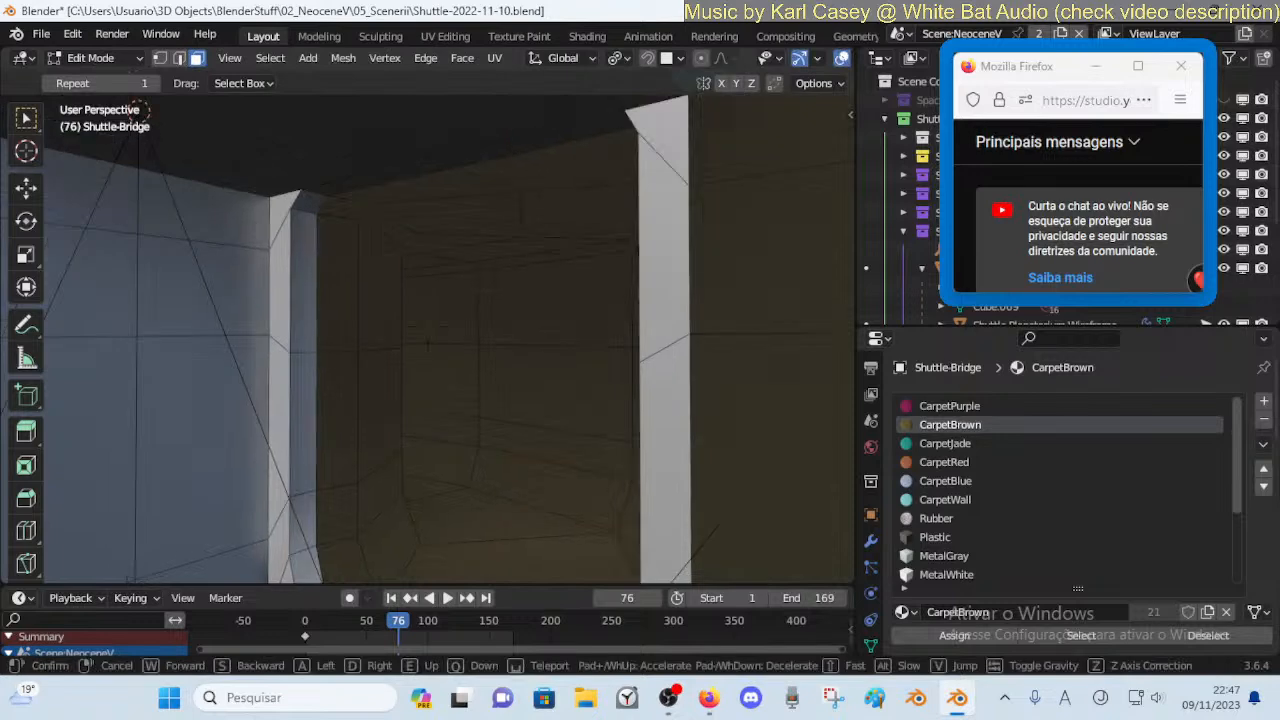
{"action": "left_click", "coordinate": [418, 227]}
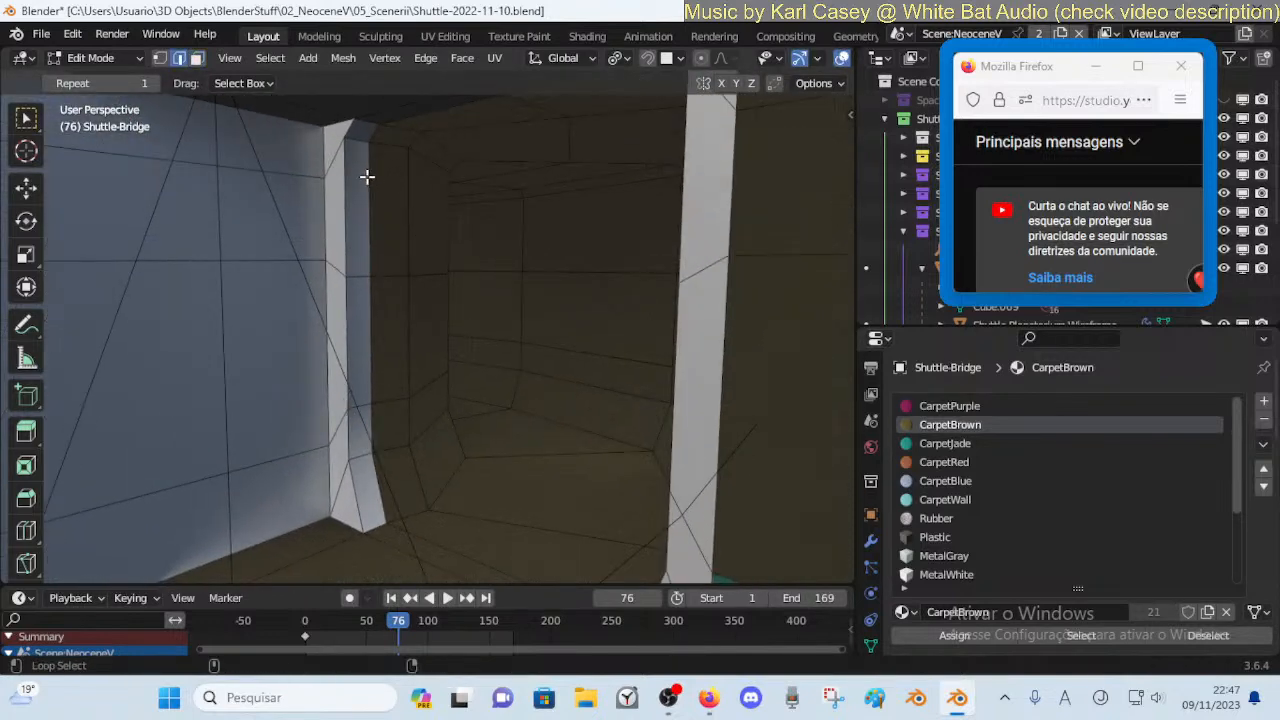
{"action": "key", "text": "g"}
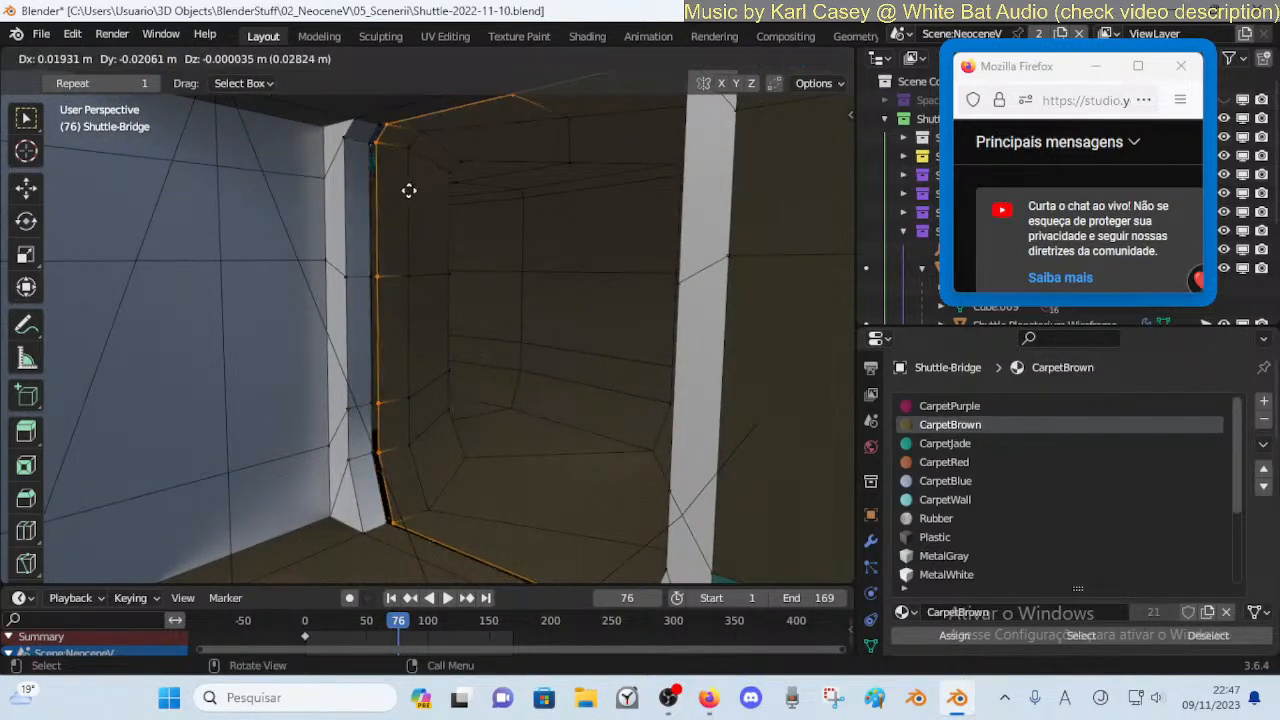
{"action": "right_click", "coordinate": [409, 191]}
Select the brown passage's ceiling face loop, lower it along Z, and clear the selection
{"action": "key", "text": "alt+a"}
{"action": "left_click", "coordinate": [592, 111], "text": "alt"}
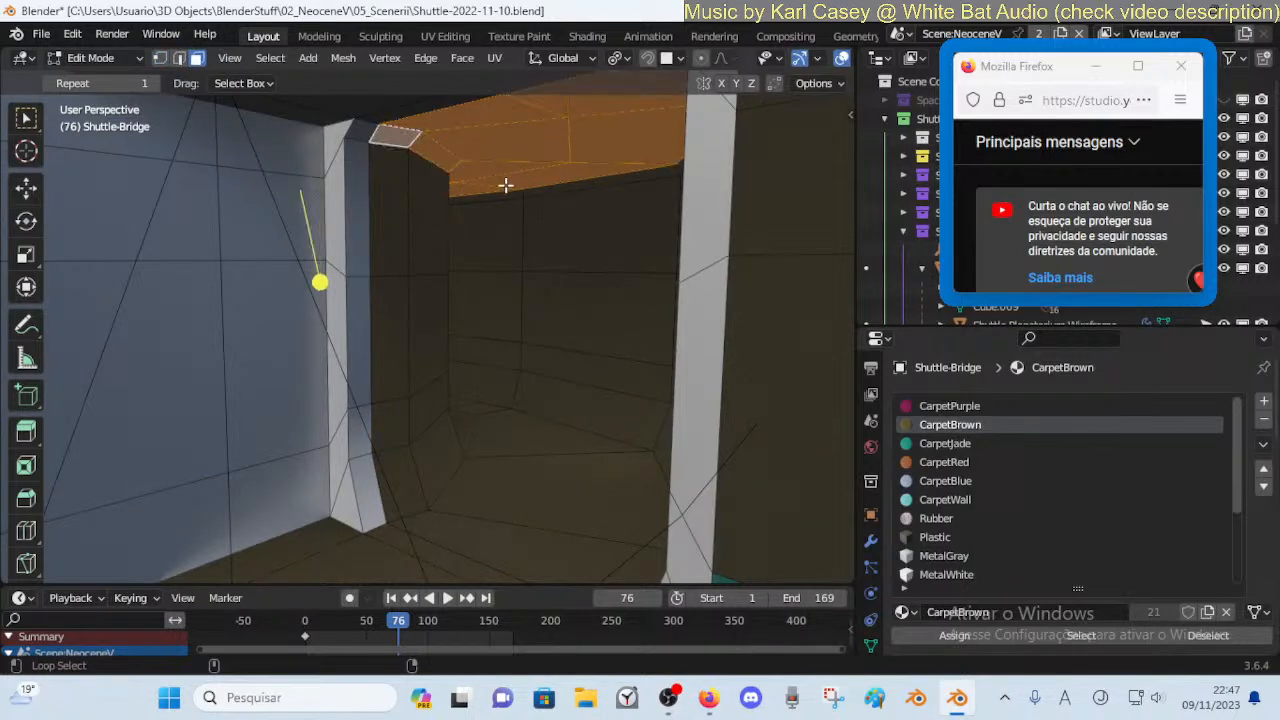
{"action": "key", "text": "g"}
{"action": "key", "text": "z"}
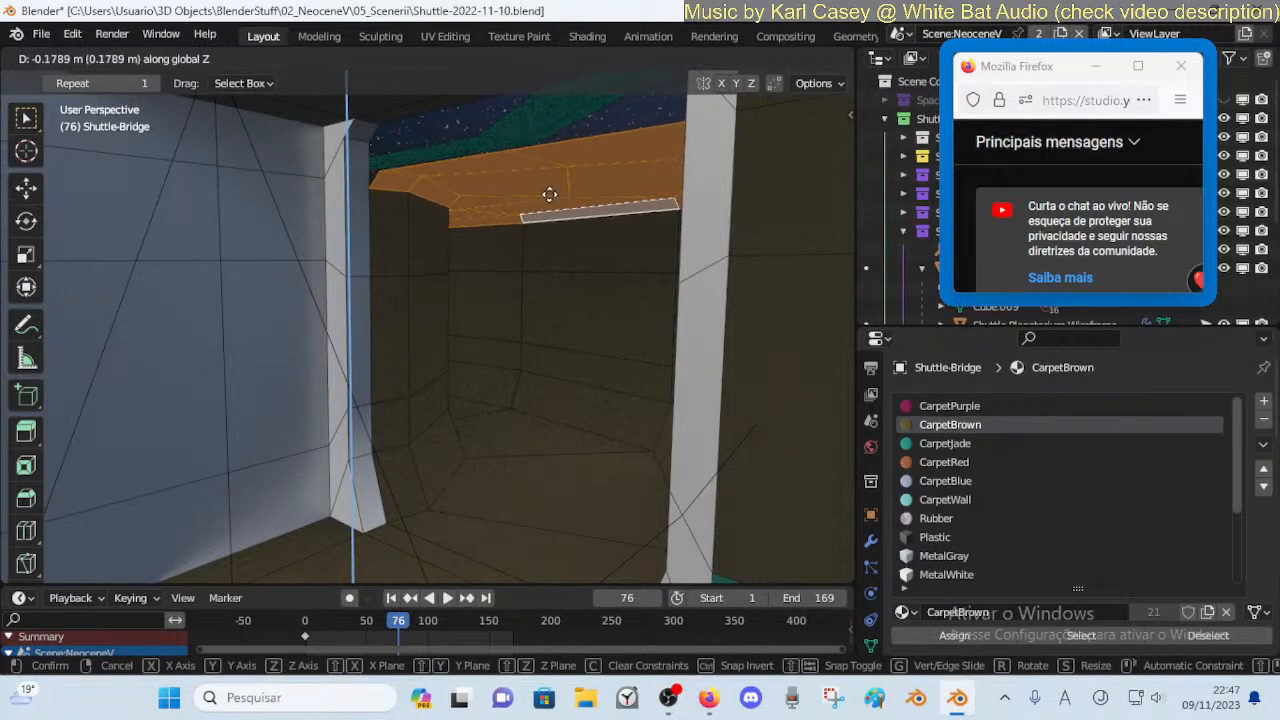
{"action": "left_click", "coordinate": [551, 186]}
{"action": "key", "text": "alt+a"}
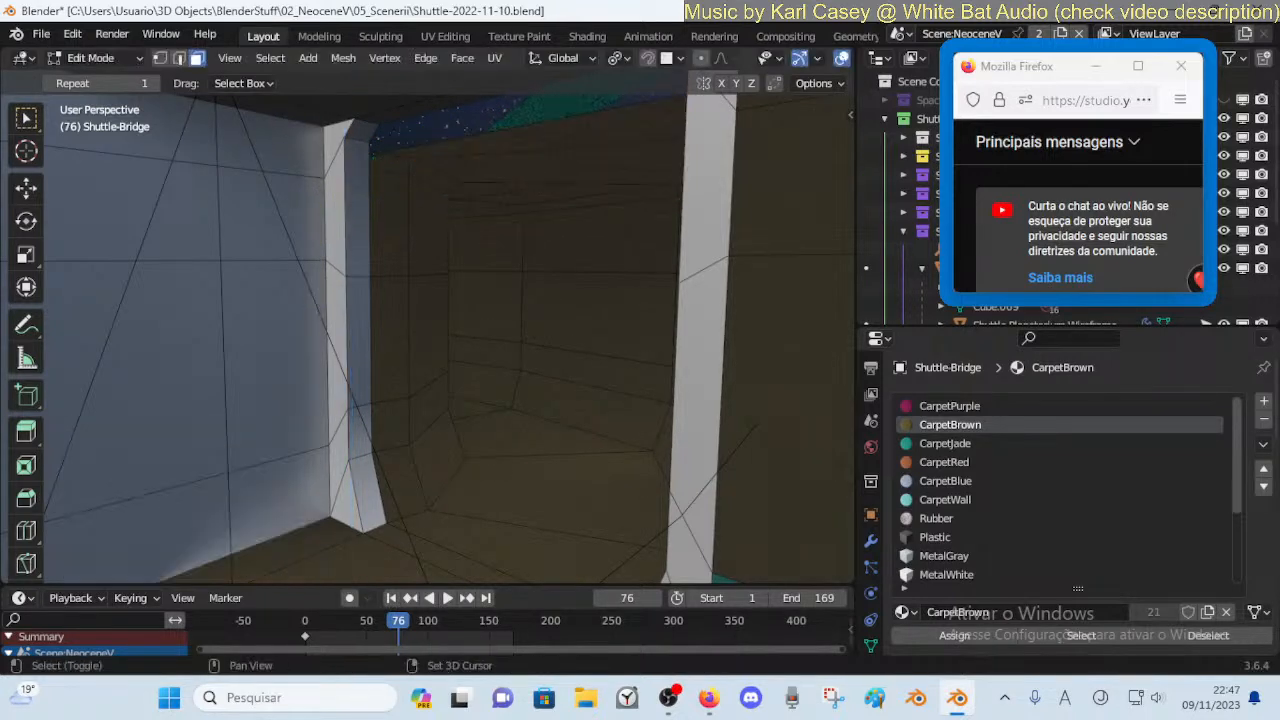
Leave mesh editing and examine the route from the doorway through the brown passage into the lounge
{"action": "key", "text": "shift+grave"}
{"action": "left_click", "coordinate": [557, 164]}
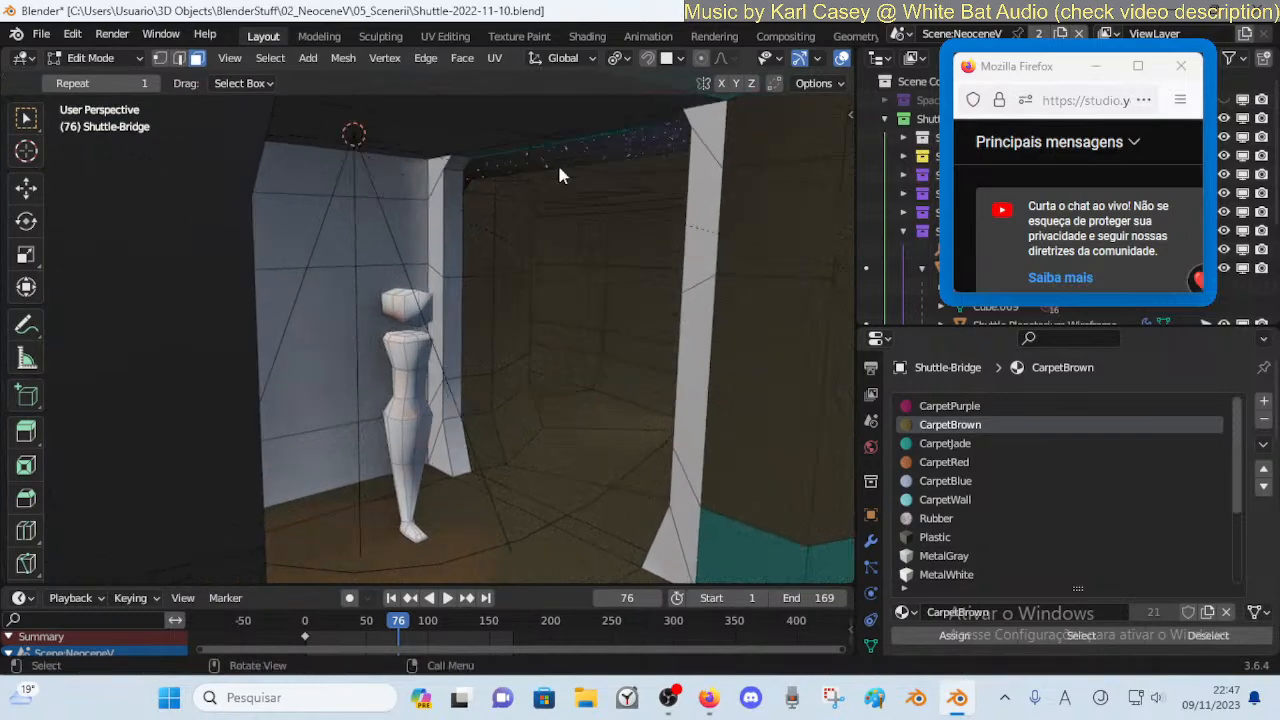
{"action": "key", "text": "Tab"}
{"action": "key", "text": "shift+grave"}
{"action": "key", "text": "w"}
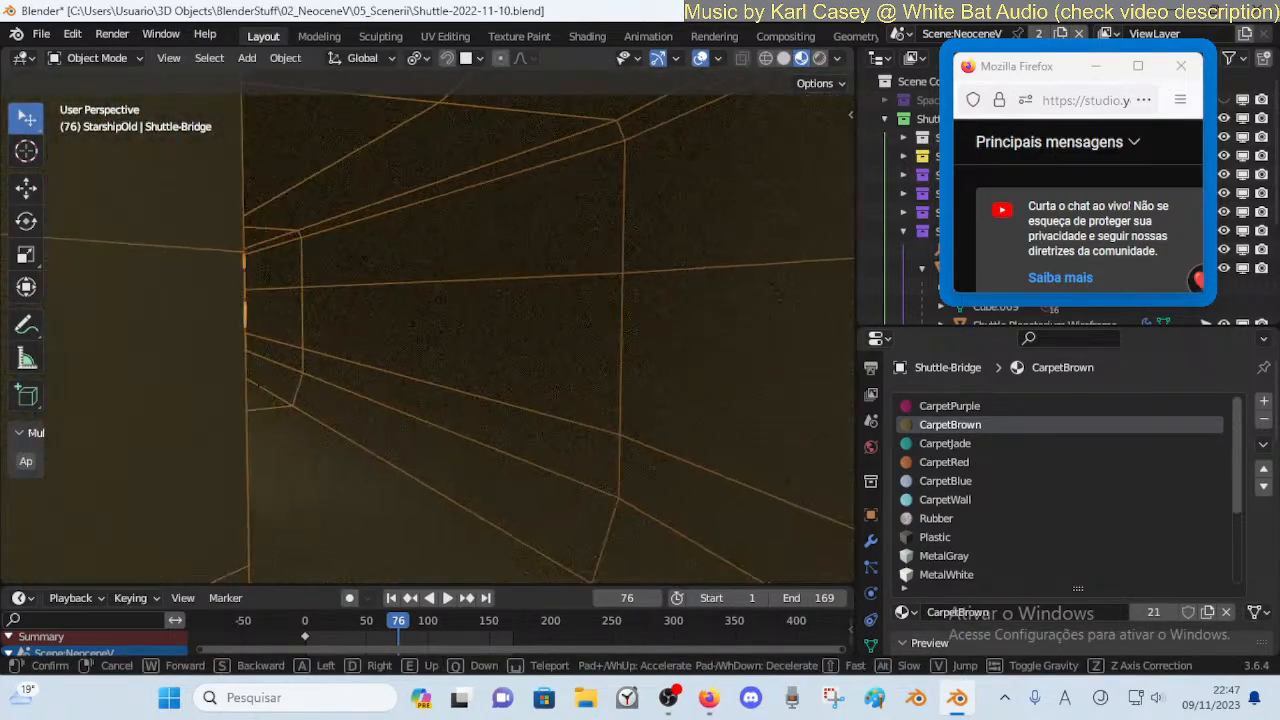
{"action": "key", "text": "w"}
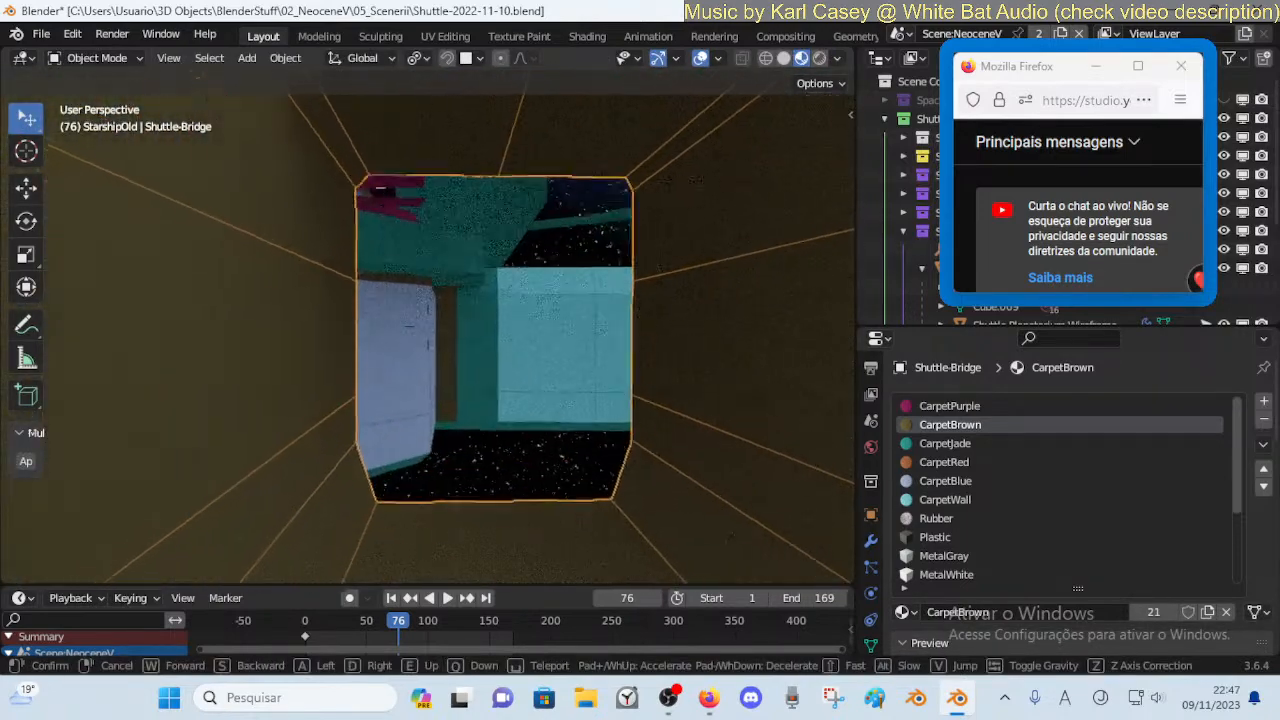
{"action": "key", "text": "w"}
{"action": "key", "text": "d"}
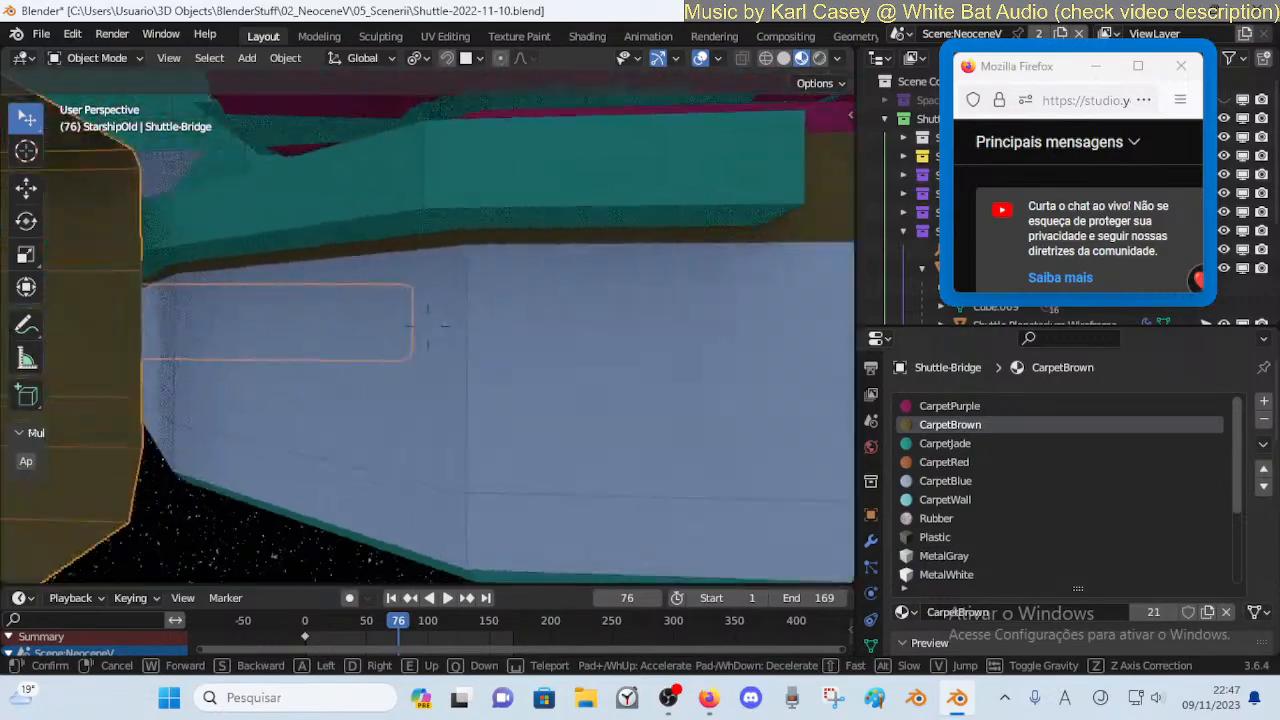
{"action": "key", "text": "w"}
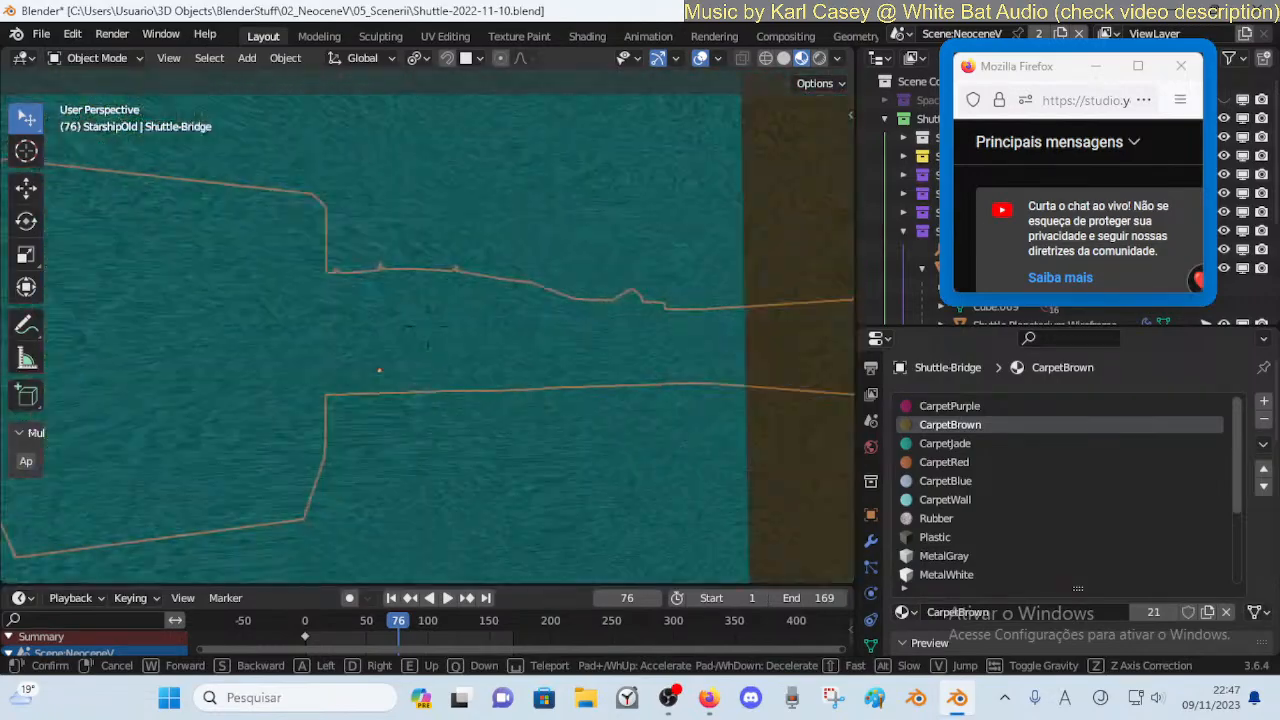
{"action": "key", "text": "w"}
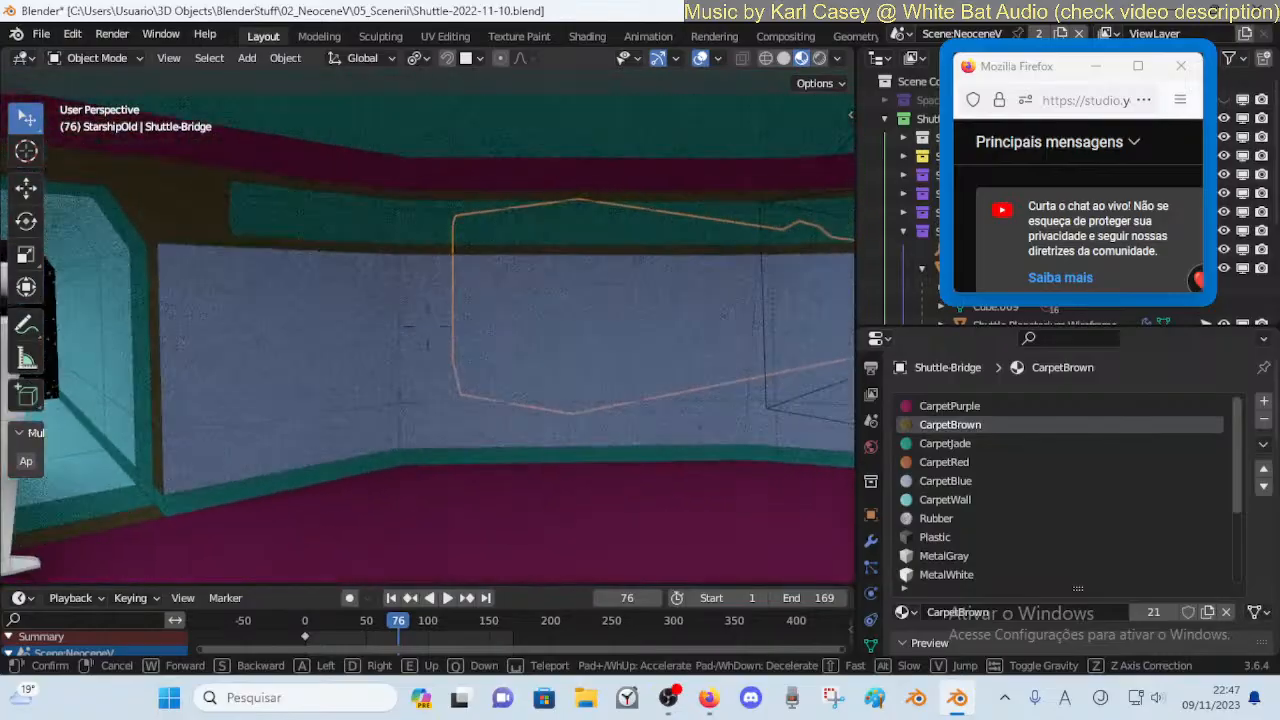
{"action": "left_click", "coordinate": [565, 167]}
Select Shuttle-Lounge and examine how its walls and the brown passage sit from outside the shuttle
{"action": "left_click", "coordinate": [473, 205]}
{"action": "left_click", "coordinate": [474, 212]}
{"action": "key", "text": "shift+grave"}
{"action": "key", "text": "w"}
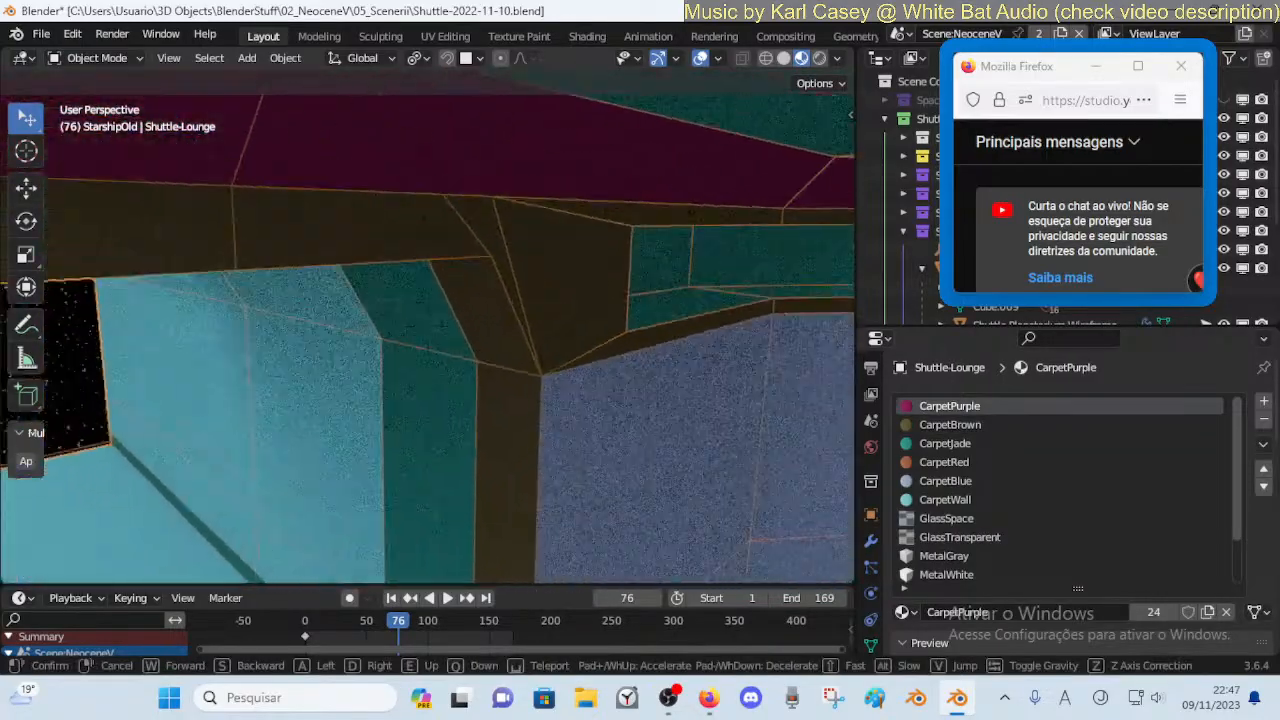
{"action": "key", "text": "s"}
{"action": "key", "text": "w"}
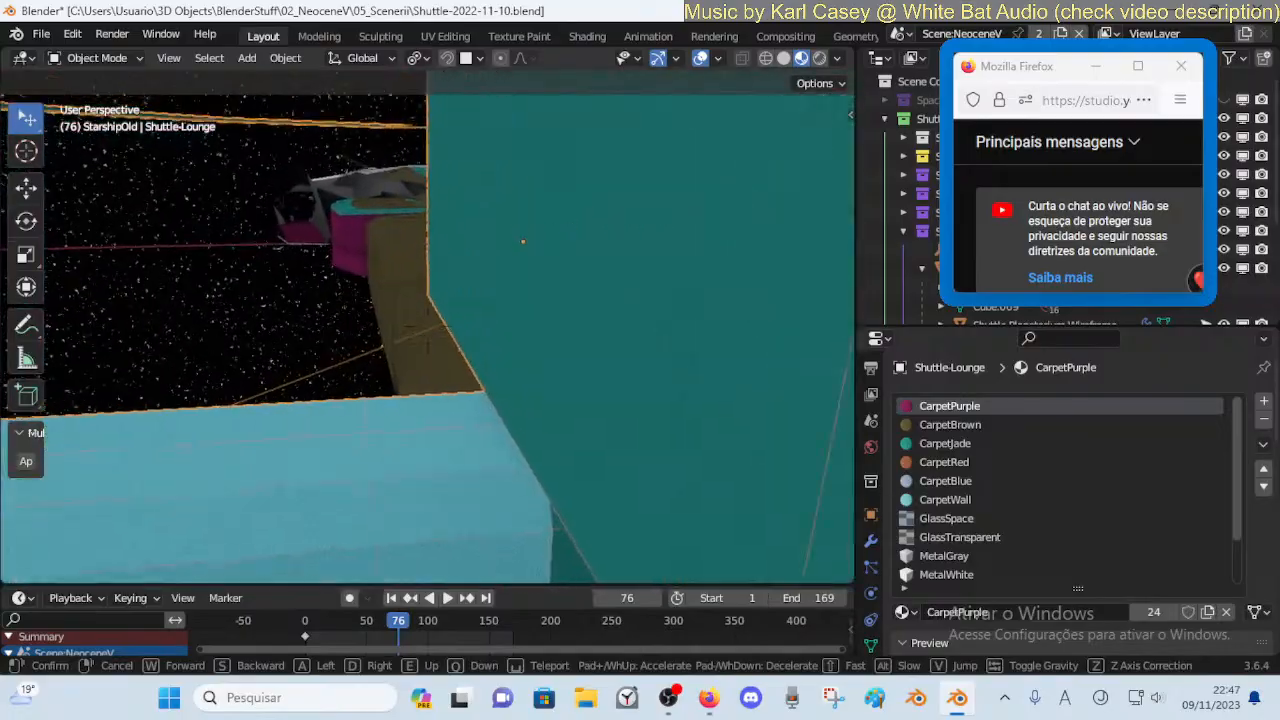
{"action": "key", "text": "s"}
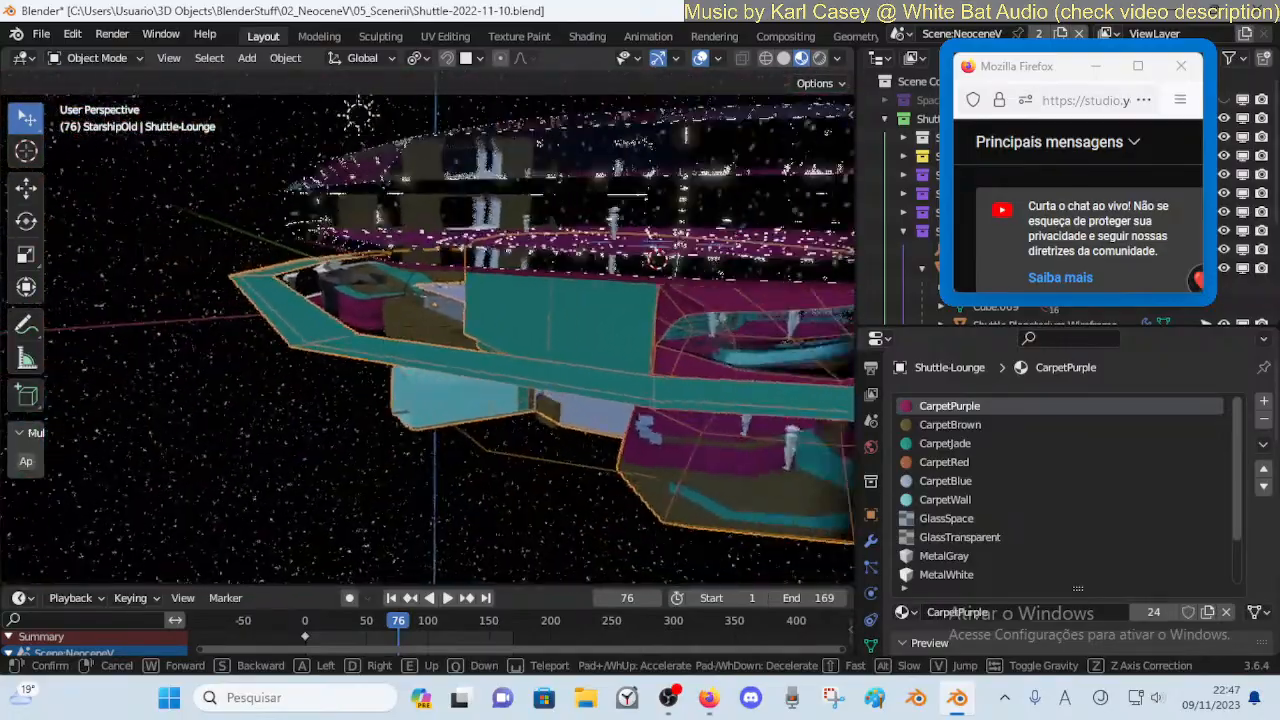
{"action": "left_click", "coordinate": [410, 344]}
Reveal all hidden objects, hide the planetarium dome and its wireframe, and select Bridge-Boolean
{"action": "key", "text": "alt+h"}
{"action": "left_click", "coordinate": [449, 214]}
{"action": "key", "text": "h"}
{"action": "left_click", "coordinate": [449, 131]}
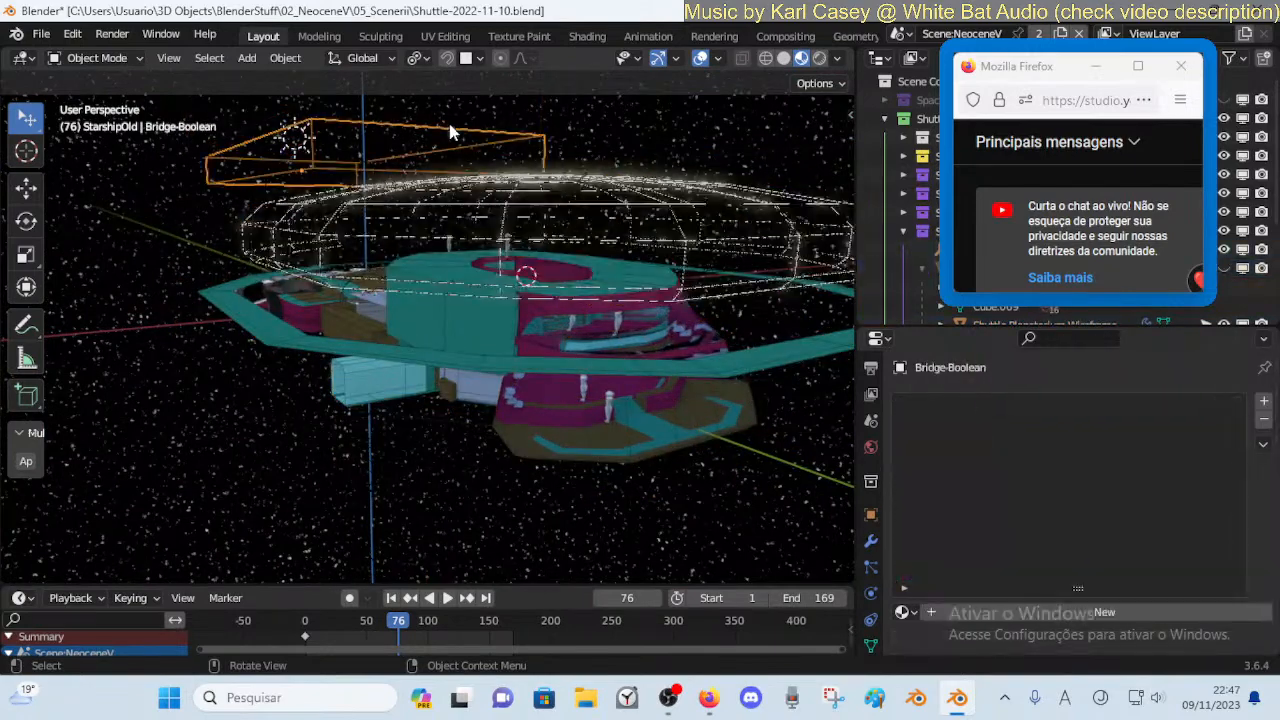
{"action": "left_click", "coordinate": [462, 140]}
{"action": "key", "text": "h"}
{"action": "left_click", "coordinate": [462, 140]}
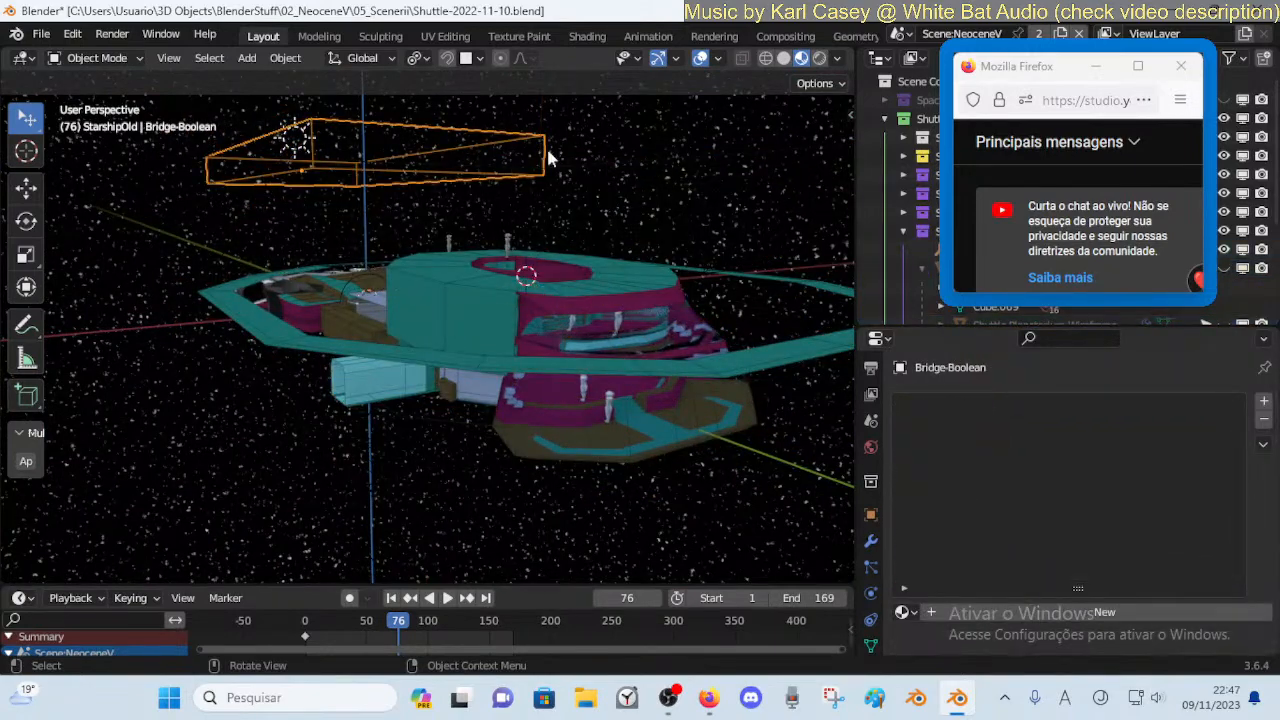
Select Lounge-Boolean and move it -7.8175 m along Z to cut the upper part off the lounge
{"action": "left_click", "coordinate": [774, 270]}
{"action": "left_click", "coordinate": [774, 271]}
{"action": "key", "text": "shift+grave"}
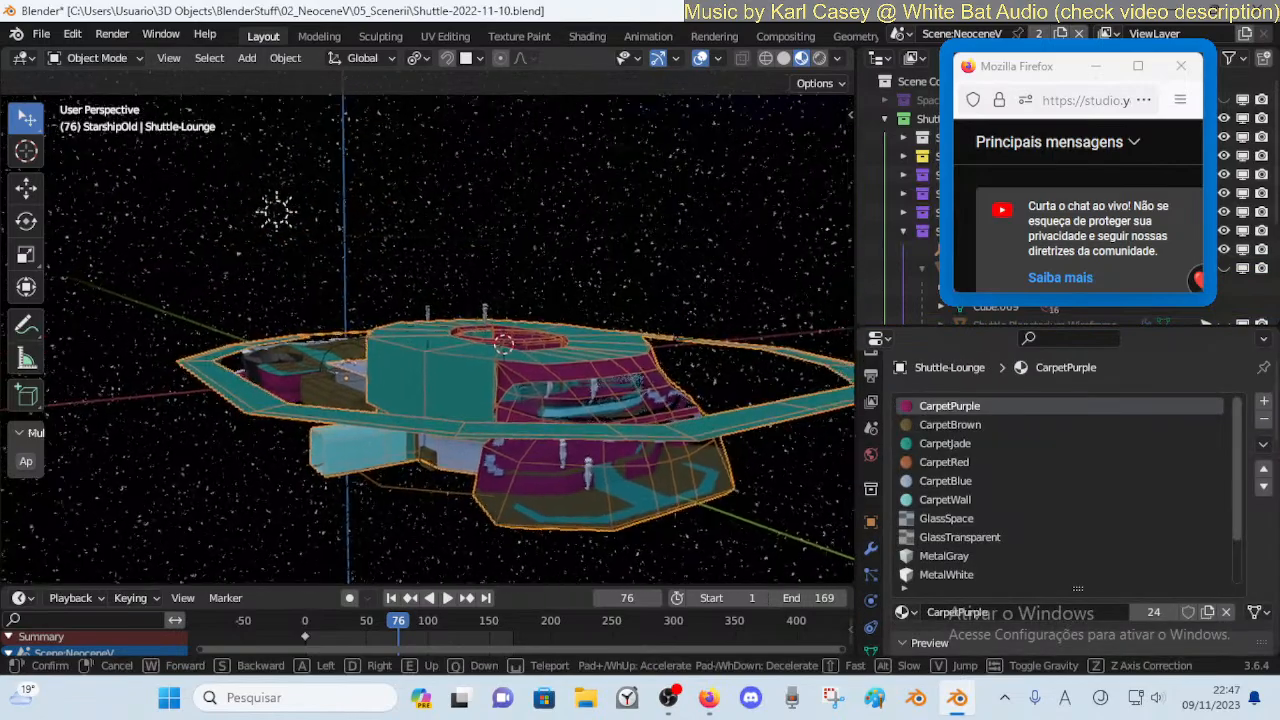
{"action": "left_click", "coordinate": [739, 249]}
{"action": "key", "text": "a"}
{"action": "key", "text": "a"}
{"action": "key", "text": "a"}
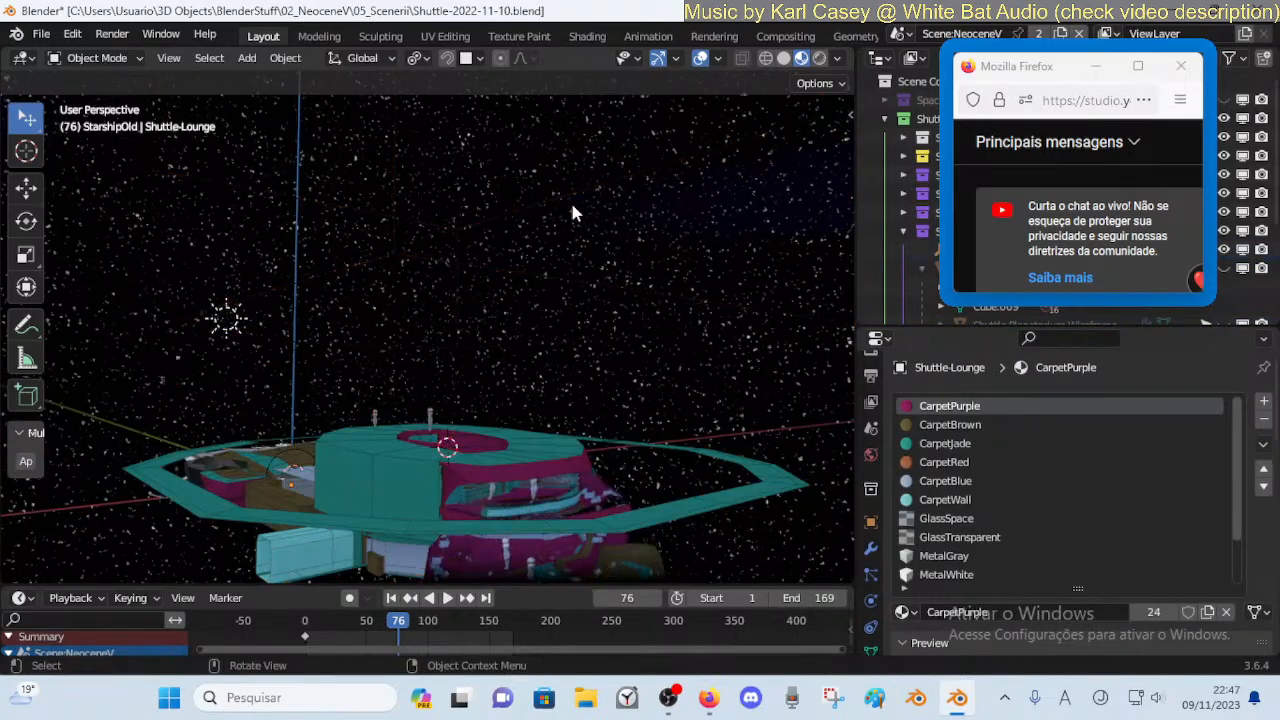
{"action": "left_click", "coordinate": [572, 206]}
{"action": "key", "text": "g"}
{"action": "key", "text": "z"}
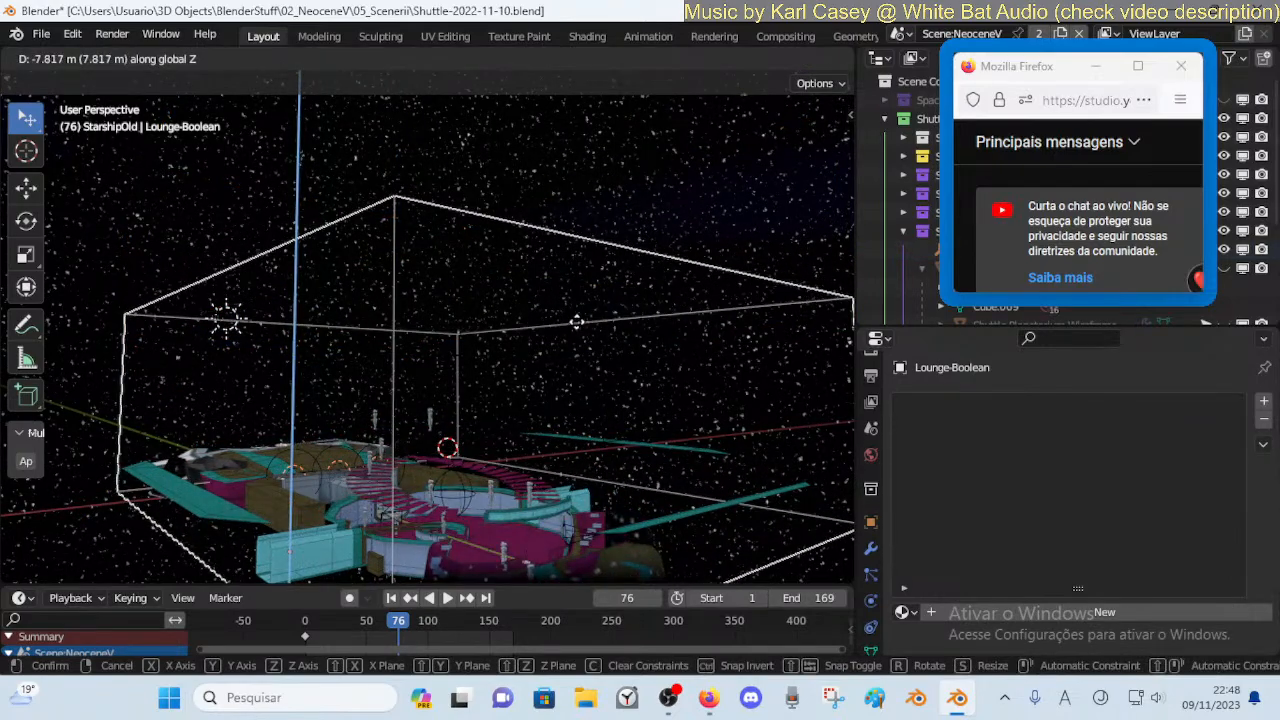
{"action": "left_click", "coordinate": [578, 329]}
Examine the cut-open lounge's walls and their position relative to the brown passage and the bridge
{"action": "key", "text": "shift+grave"}
{"action": "key", "text": "w"}
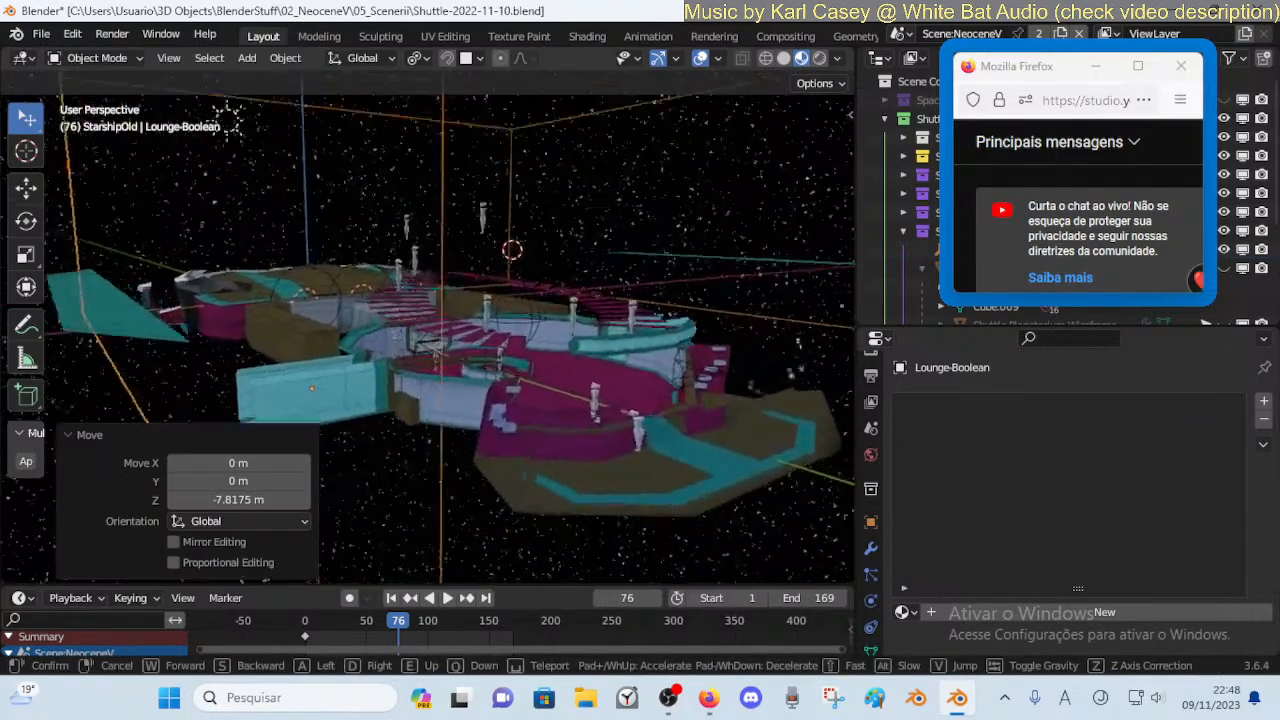
{"action": "key", "text": "w"}
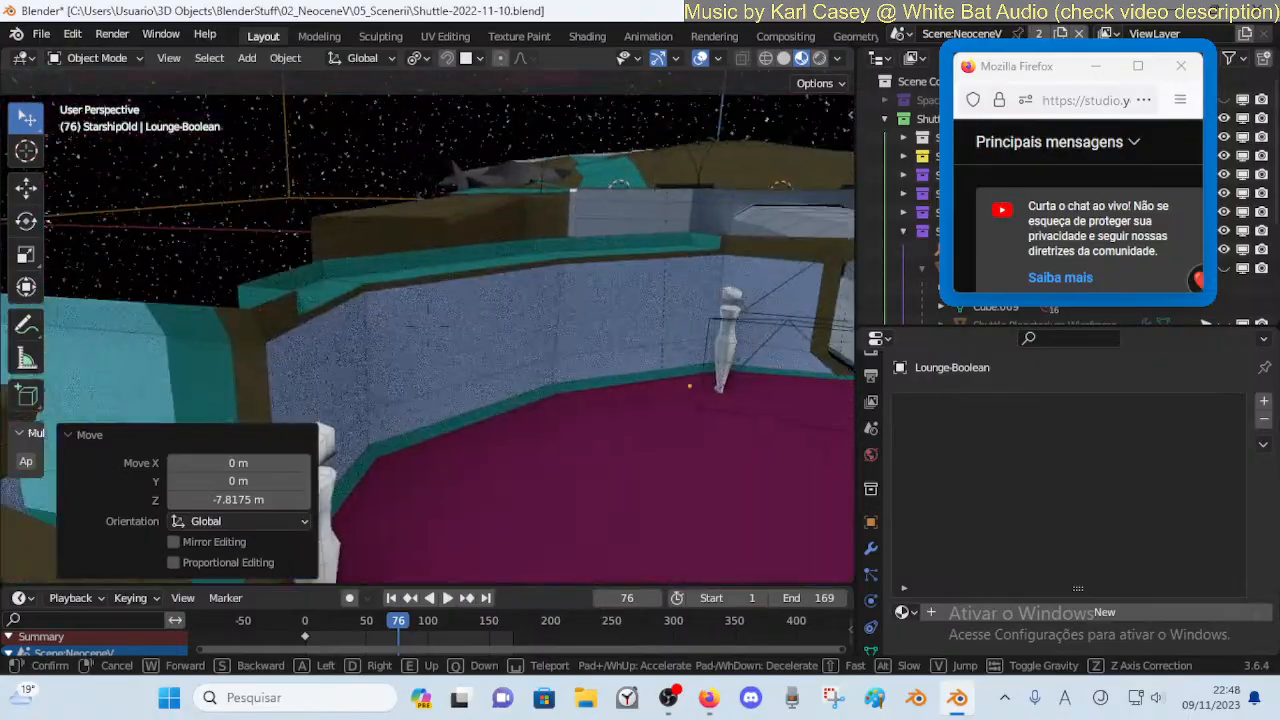
{"action": "key", "text": "s"}
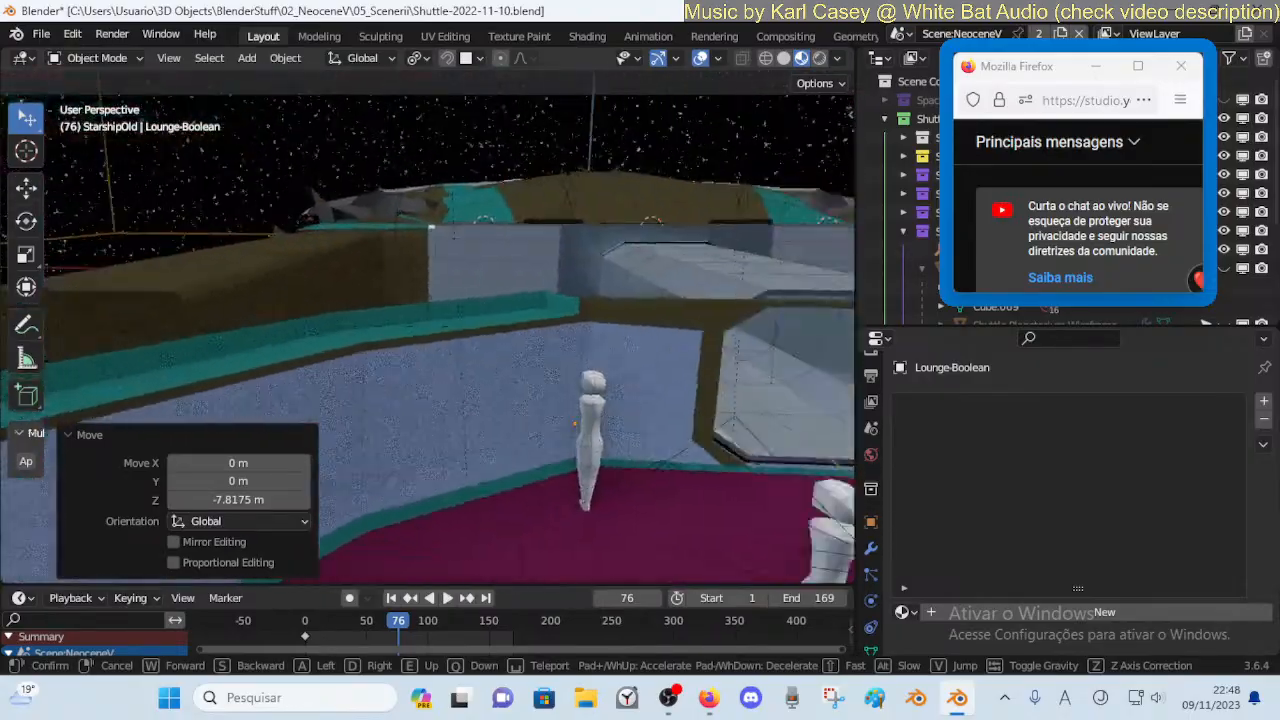
{"action": "key", "text": "s"}
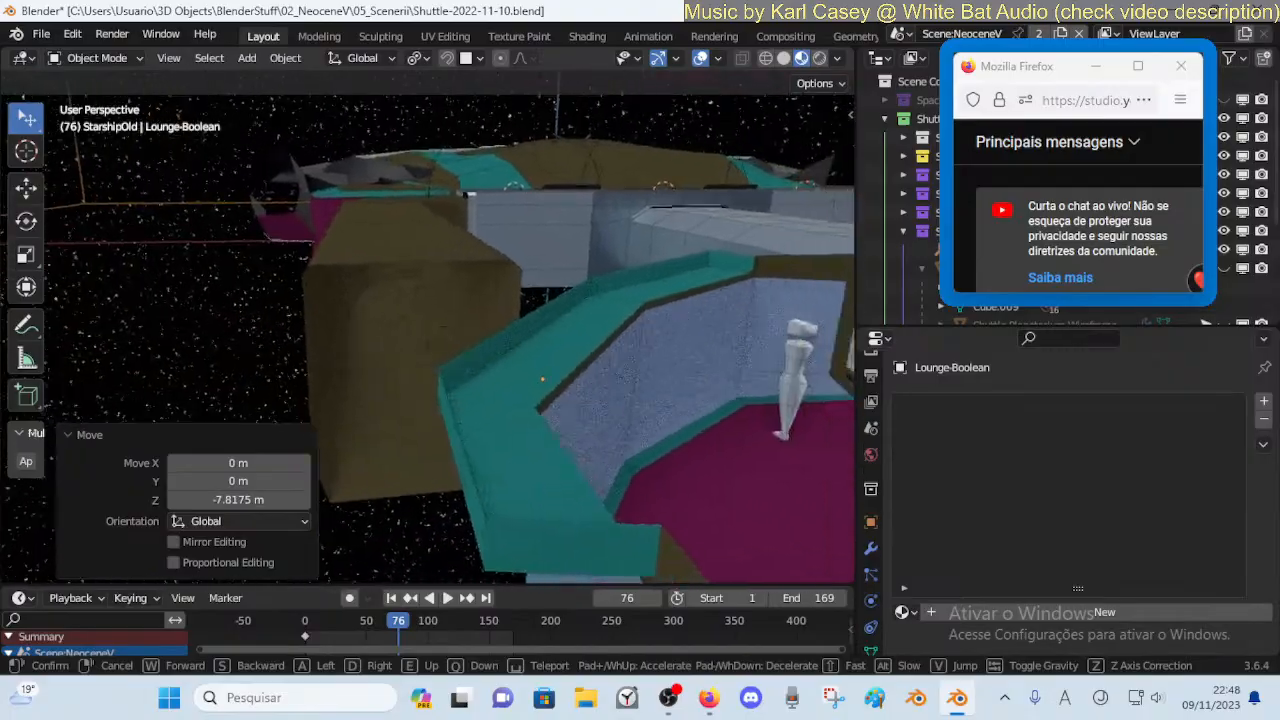
{"action": "key", "text": "w"}
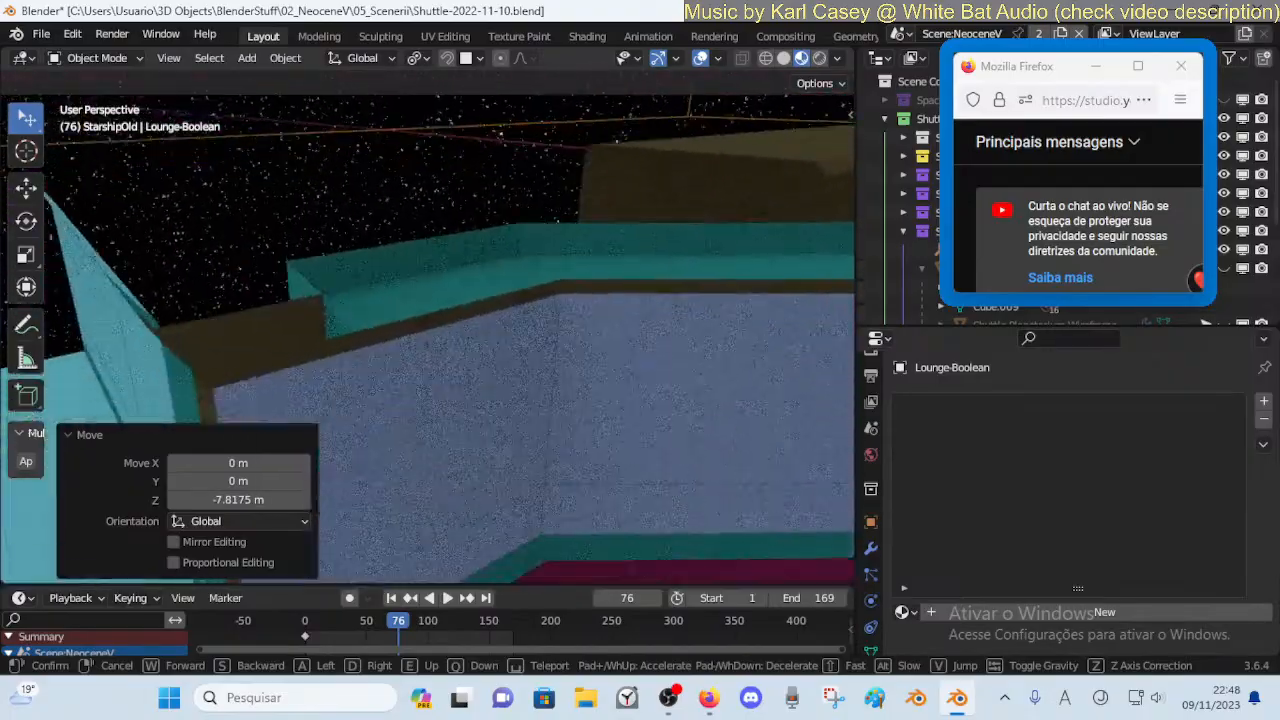
{"action": "key", "text": "w"}
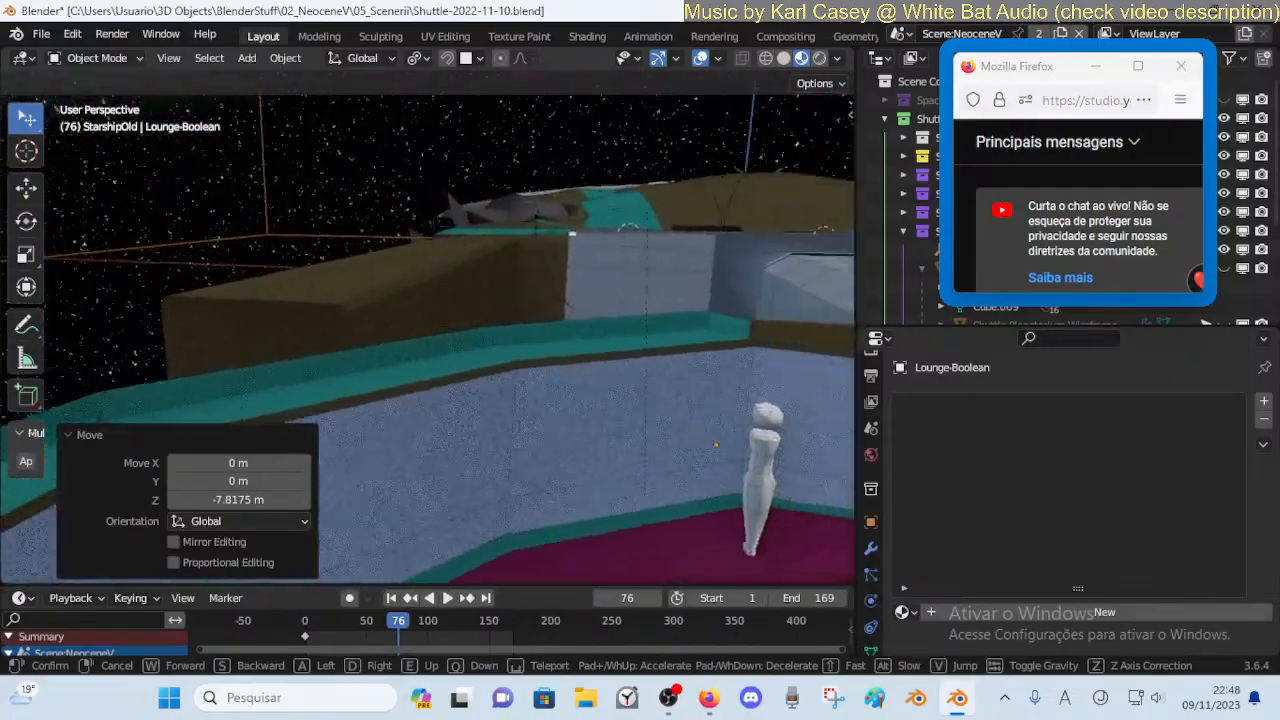
{"action": "key", "text": "s"}
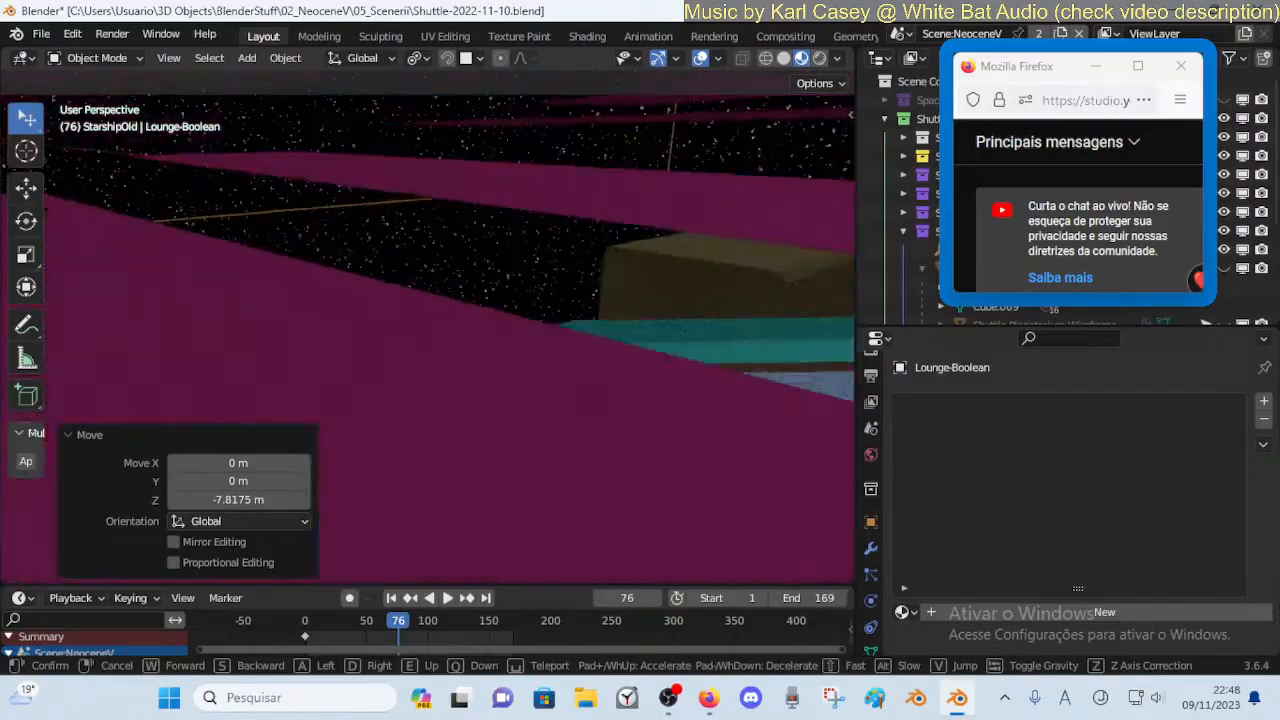
Examine the passage from its bridge end through its interior to its opening towards the lounge
{"action": "key", "text": "w"}
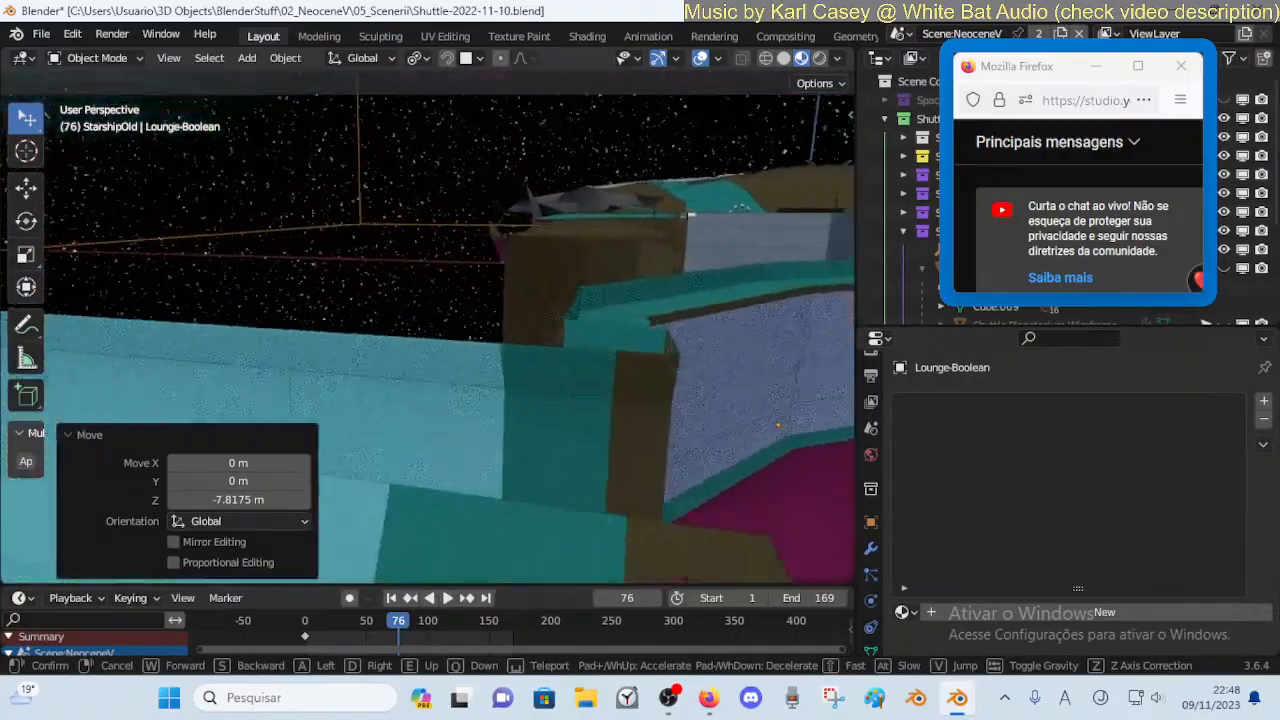
{"action": "key", "text": "w"}
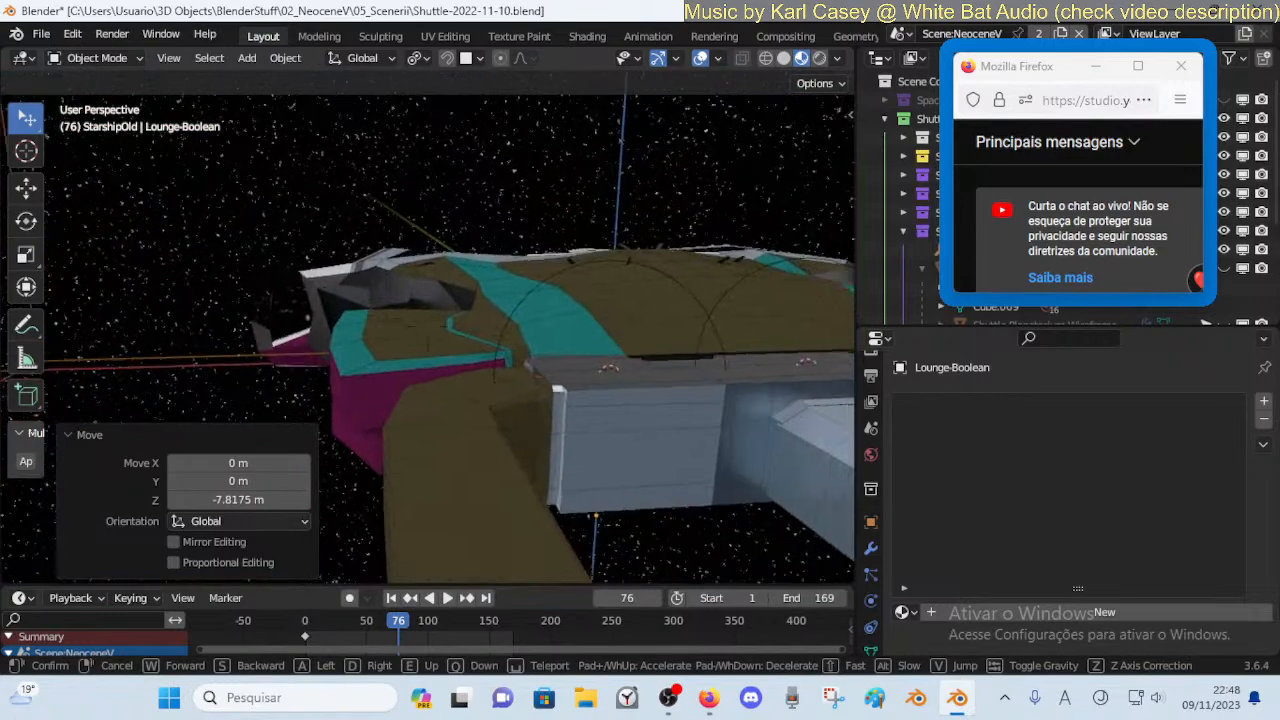
{"action": "key", "text": "w"}
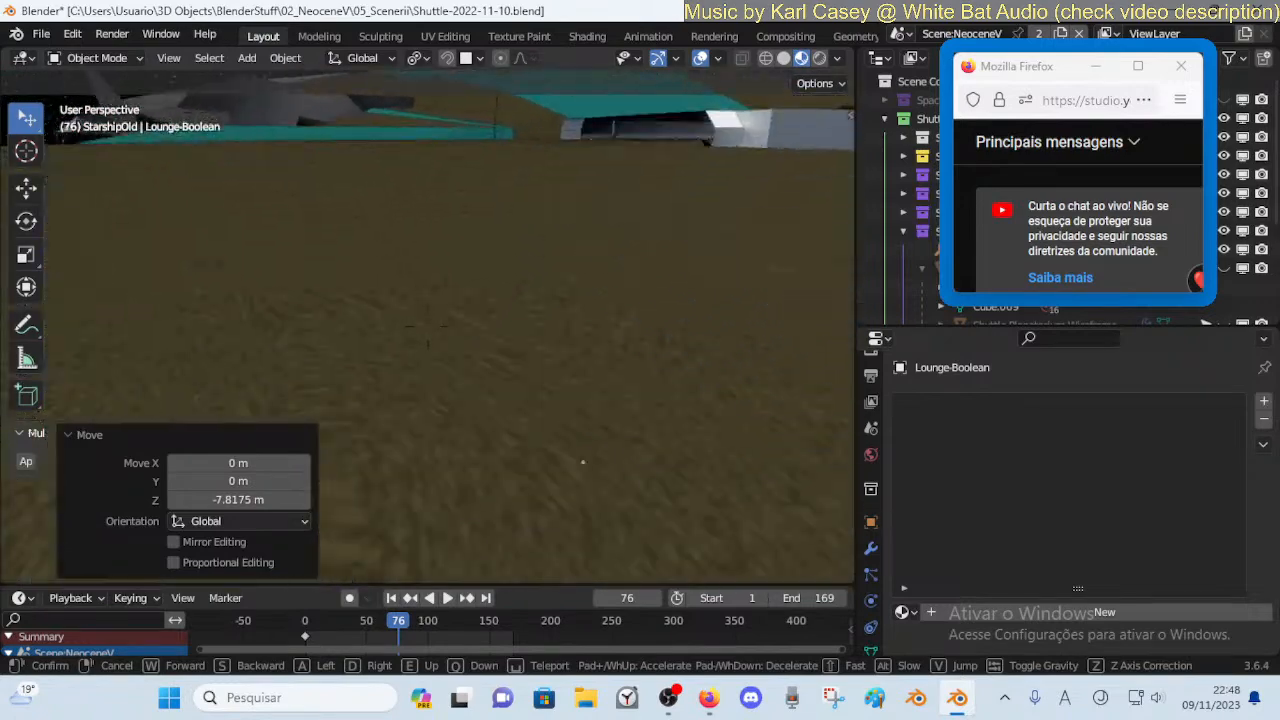
{"action": "key", "text": "w"}
{"action": "key", "text": "w"}
{"action": "key", "text": "s"}
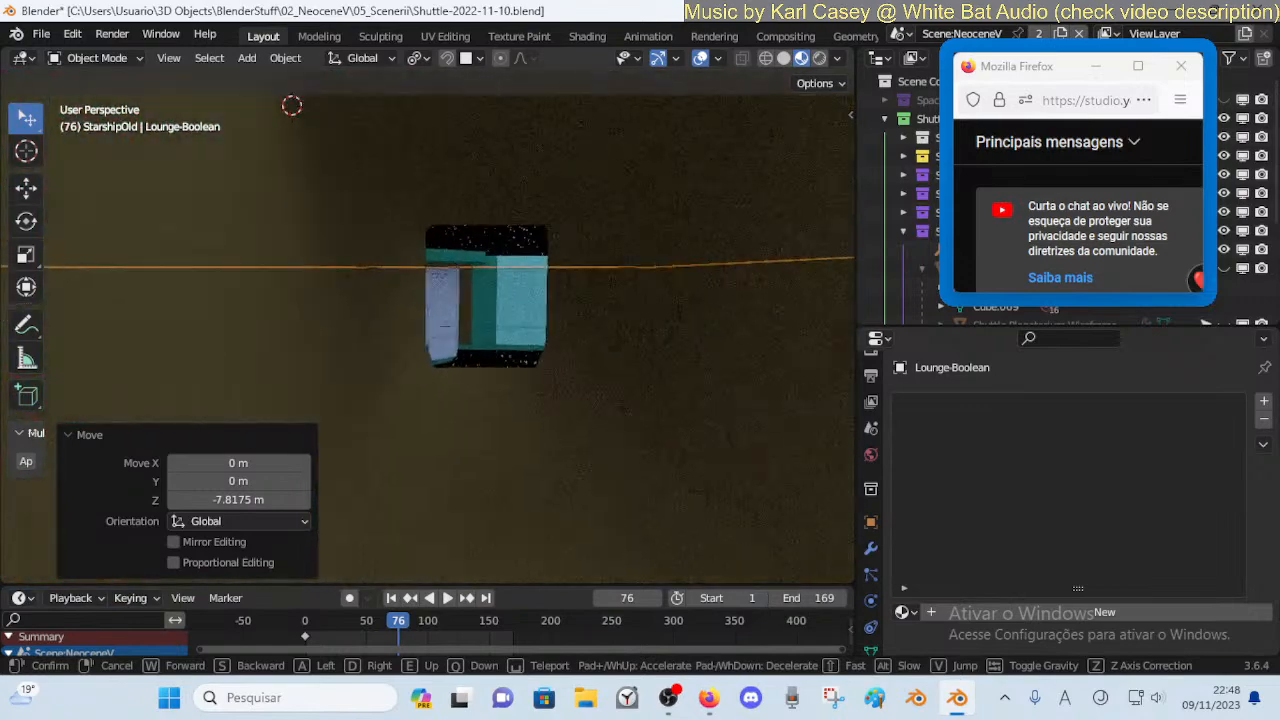
{"action": "key", "text": "w"}
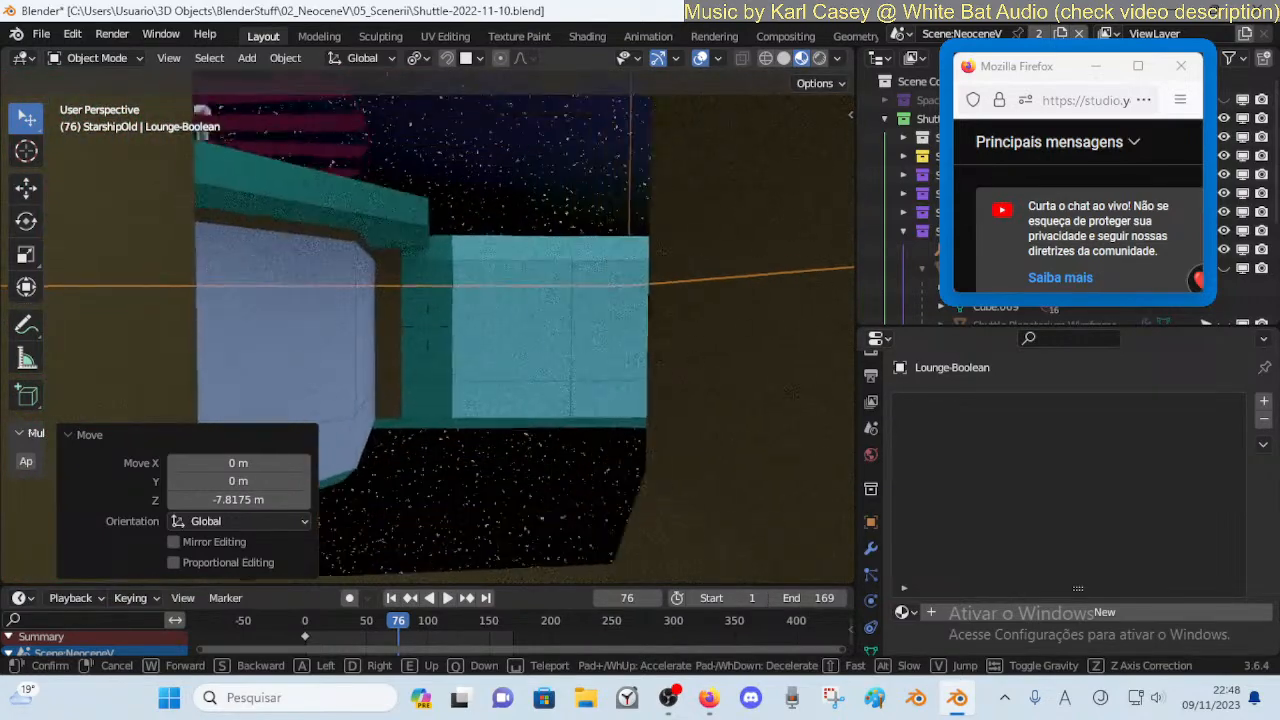
{"action": "key", "text": "w"}
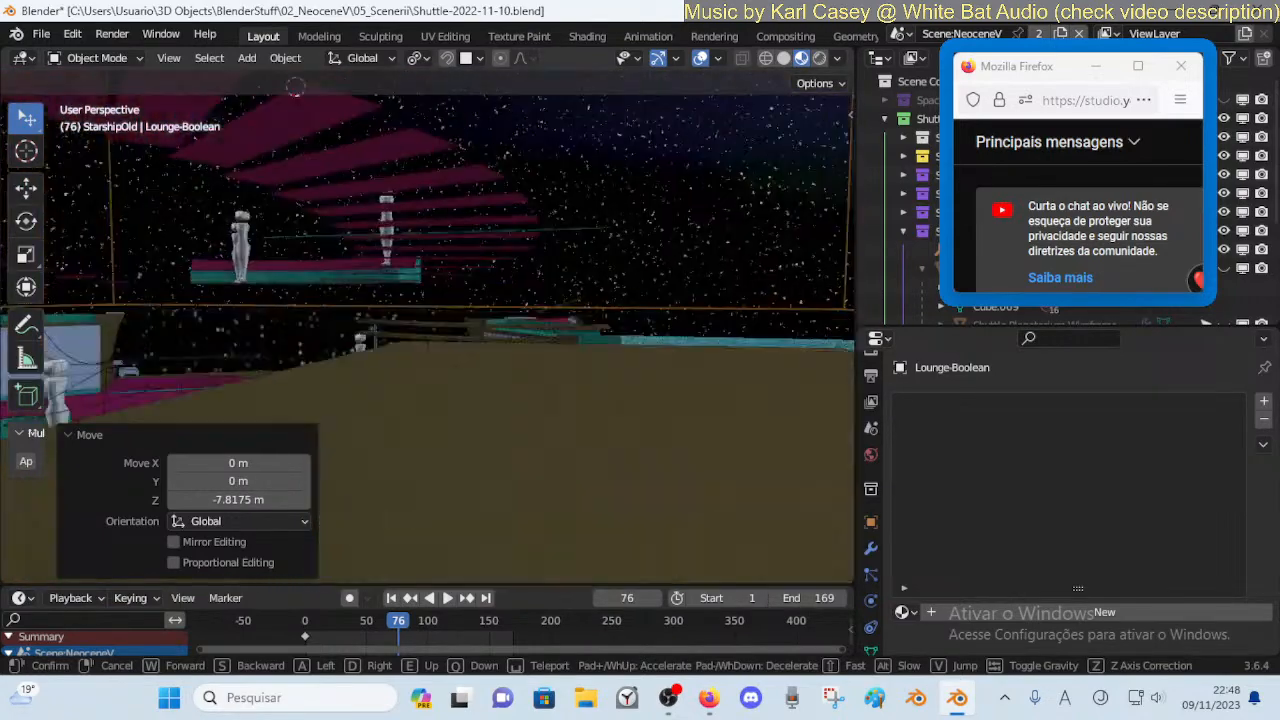
{"action": "key", "text": "d"}
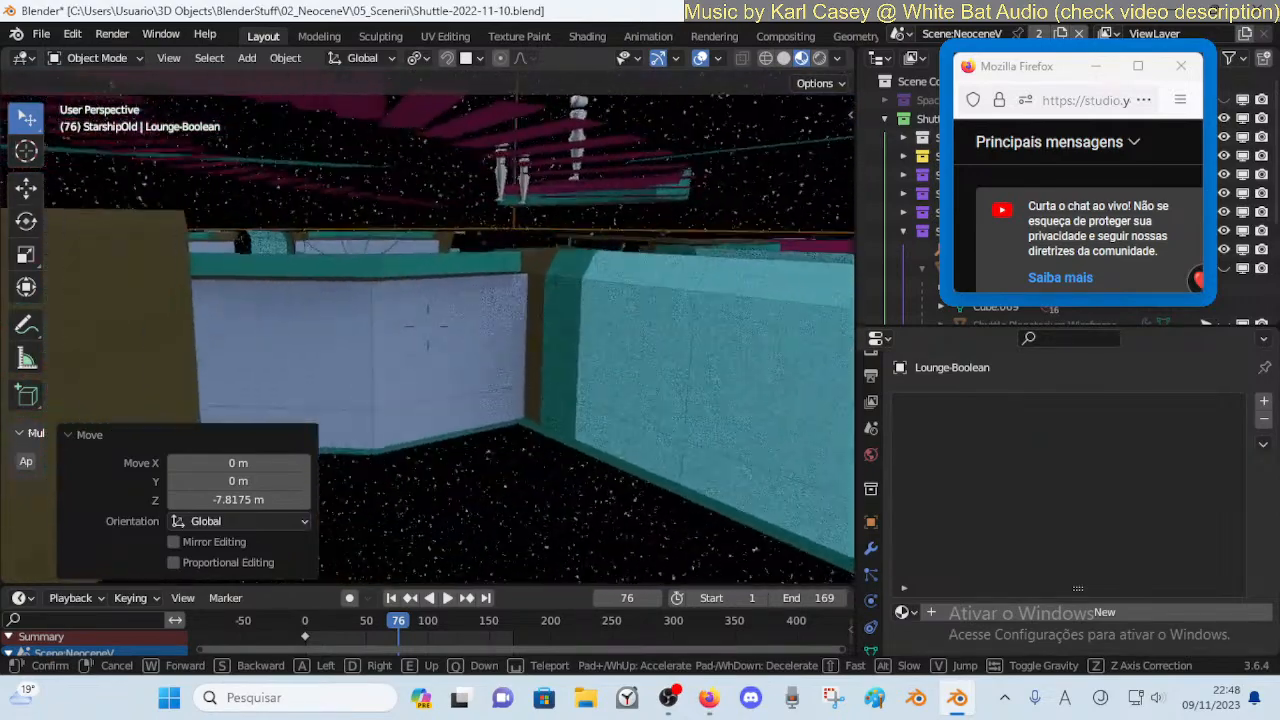
{"action": "left_click", "coordinate": [594, 349]}
Select Shuttle-Lounge and examine the gap between its outer walls and the brown passage's open end
{"action": "left_click", "coordinate": [594, 349]}
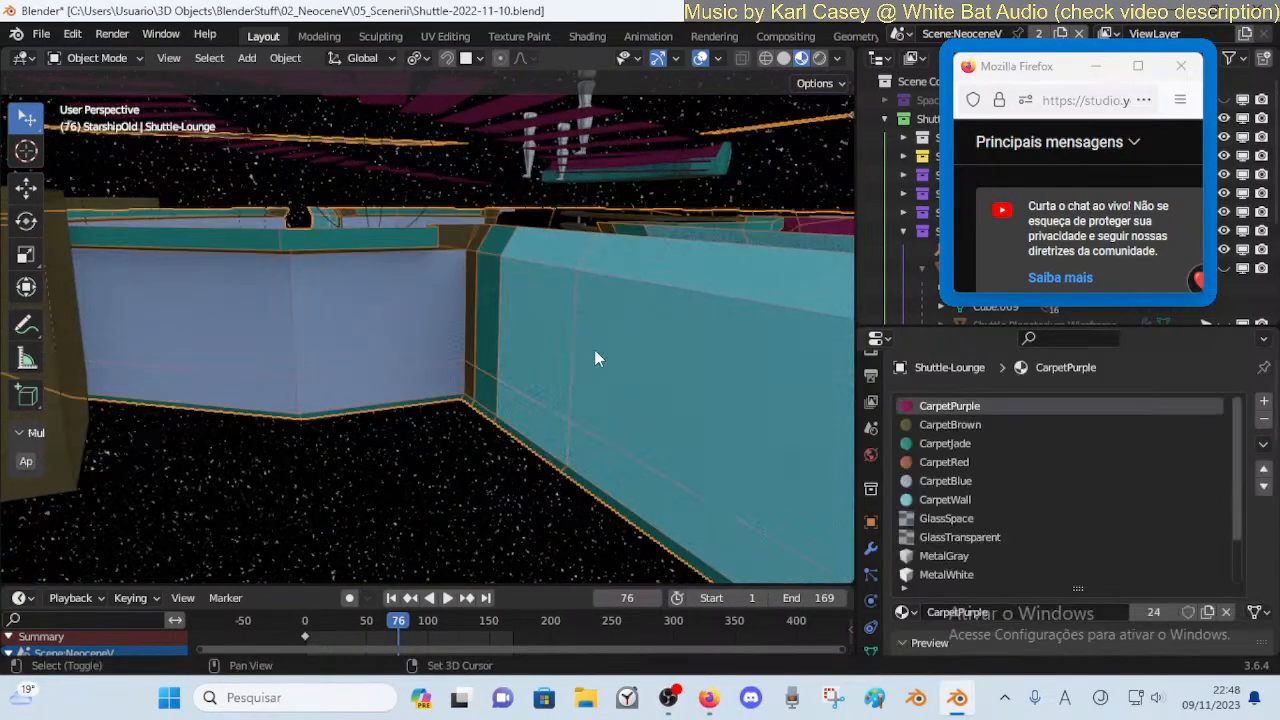
{"action": "key", "text": "shift+grave"}
{"action": "key", "text": "s"}
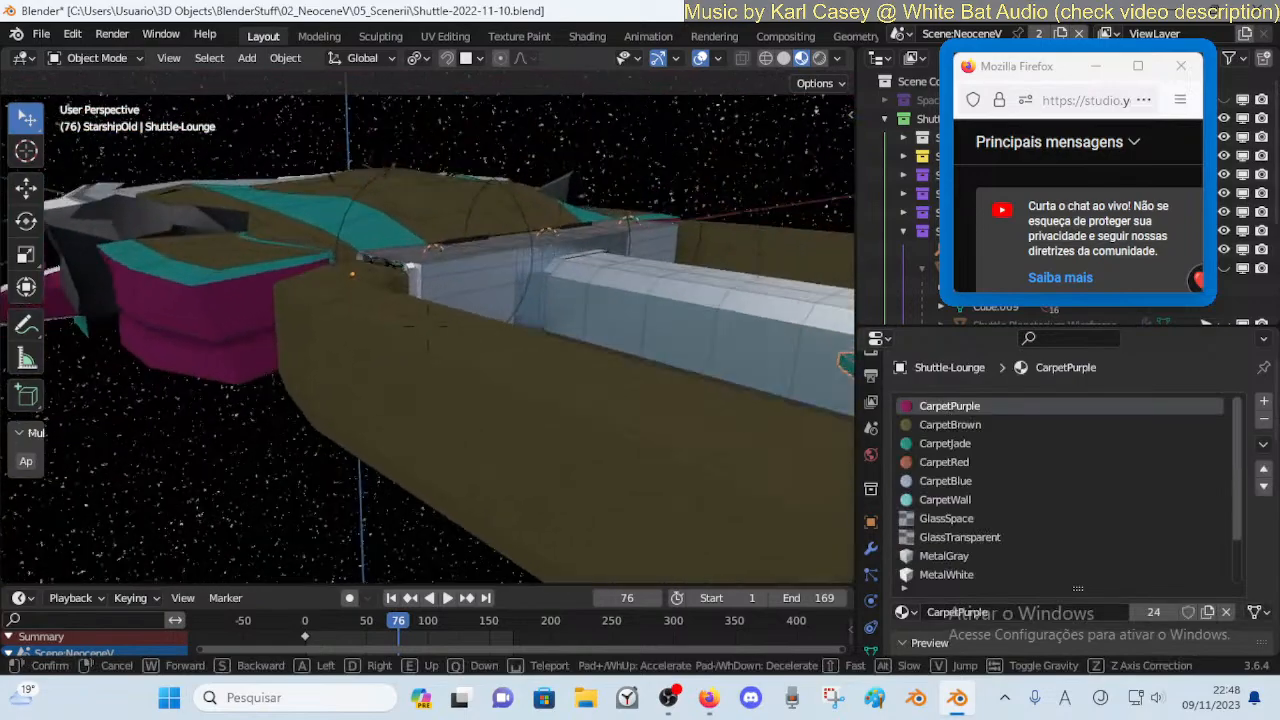
{"action": "key", "text": "a"}
{"action": "key", "text": "s"}
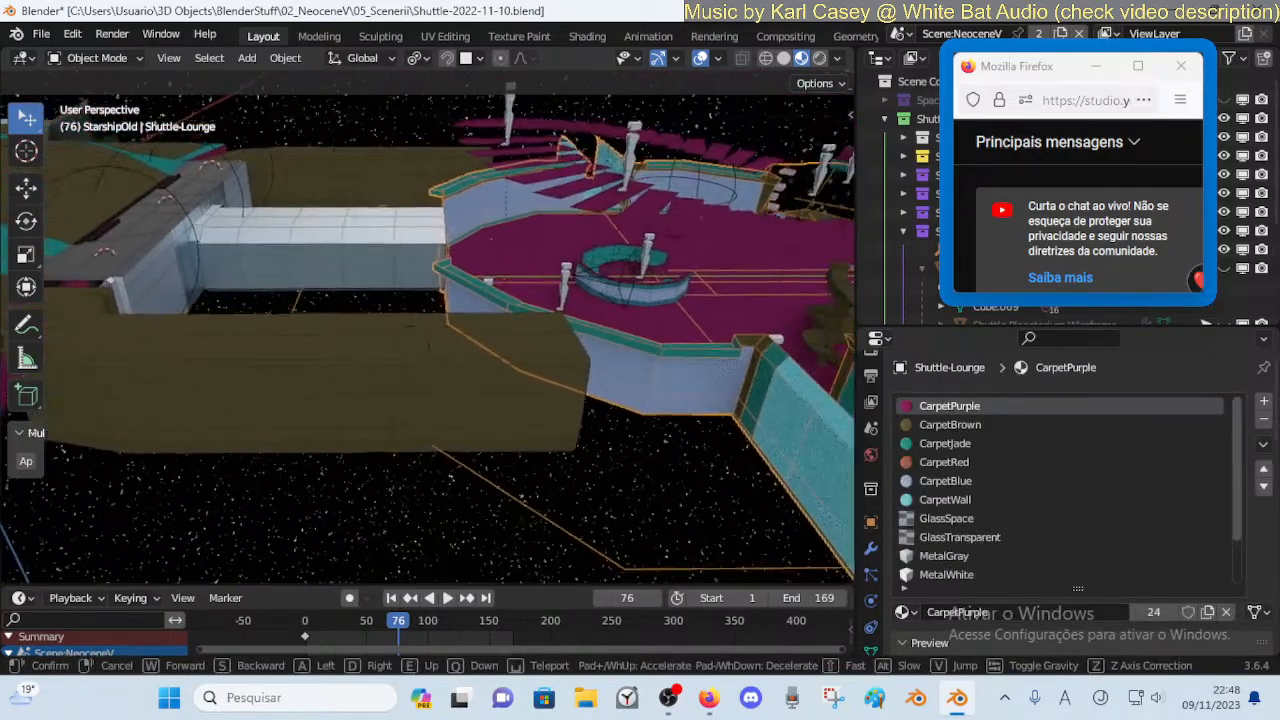
{"action": "key", "text": "a"}
{"action": "key", "text": "s"}
{"action": "left_click", "coordinate": [594, 349]}
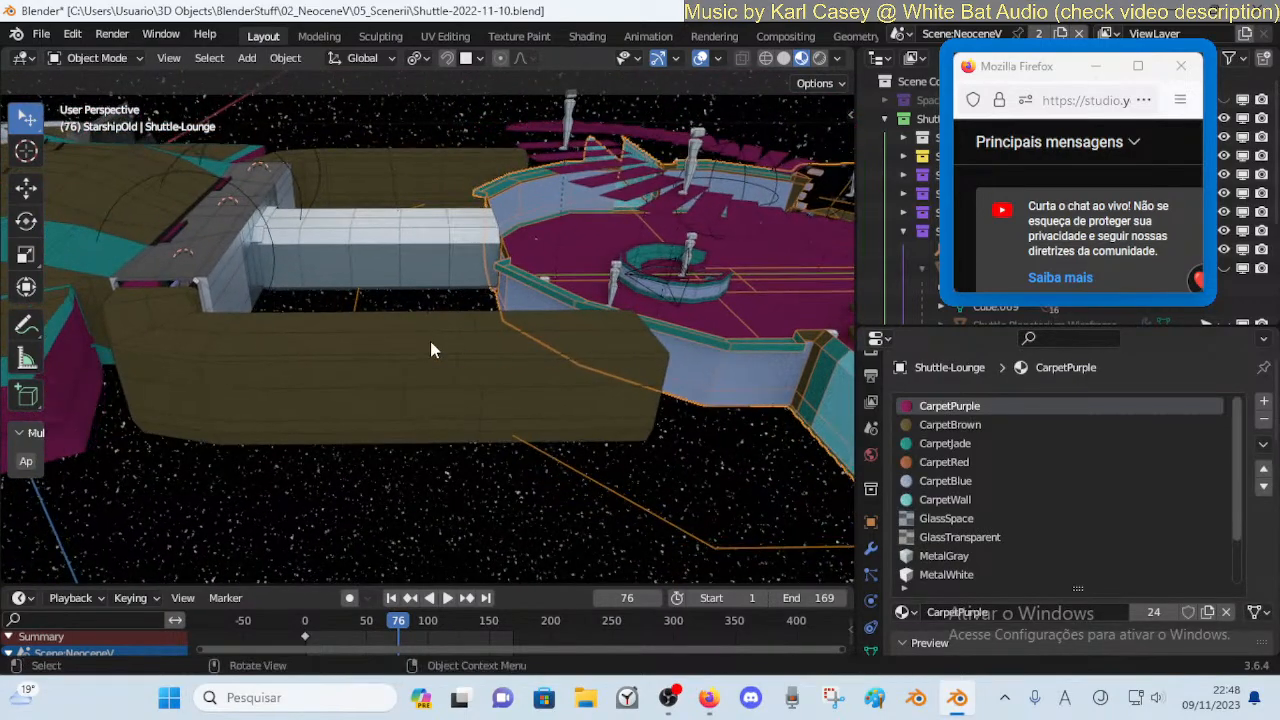
In Shuttle-Bridge's mesh, select the face rings of the brown passage's long straight section and move them outward along X
{"action": "left_click", "coordinate": [401, 341]}
{"action": "key", "text": "Tab"}
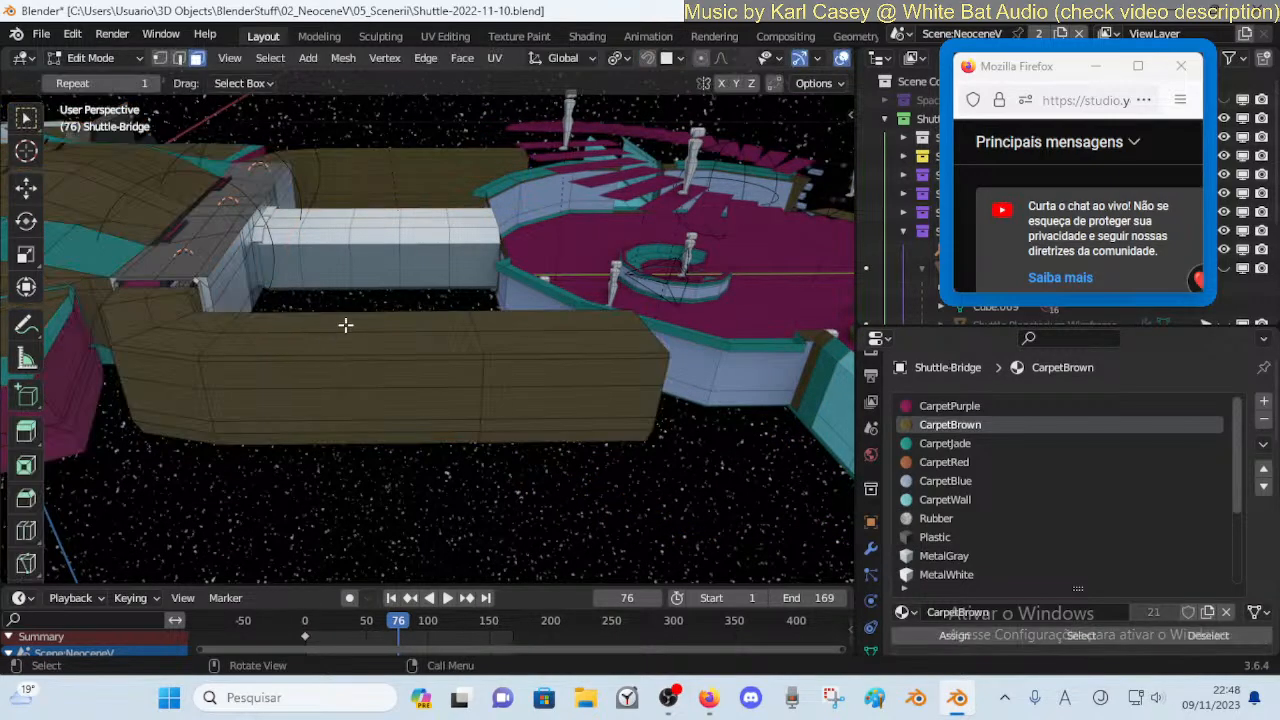
{"action": "left_click", "coordinate": [354, 321], "text": "alt"}
{"action": "left_click", "coordinate": [532, 320], "text": "alt+shift"}
{"action": "key", "text": "g"}
{"action": "key", "text": "x"}
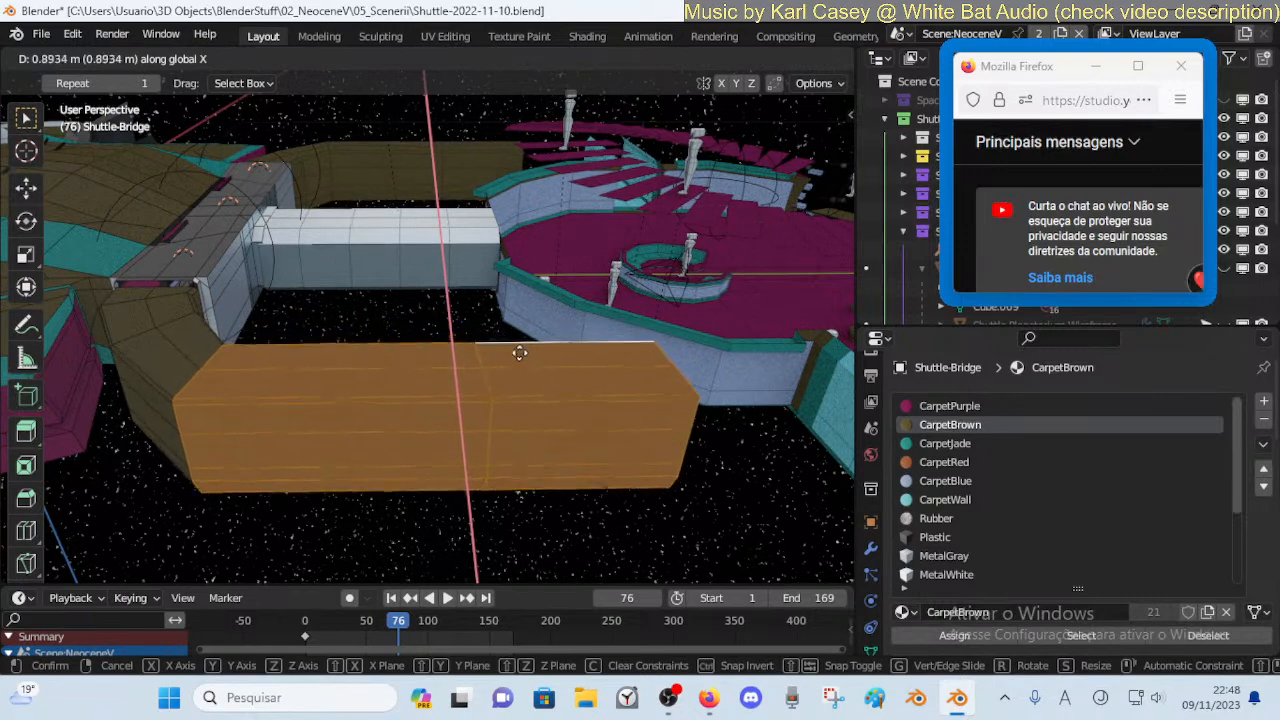
{"action": "left_click", "coordinate": [514, 348]}
Add a loop cut across the last segment of the brown passage, near its lounge end
{"action": "key", "text": "alt+a"}
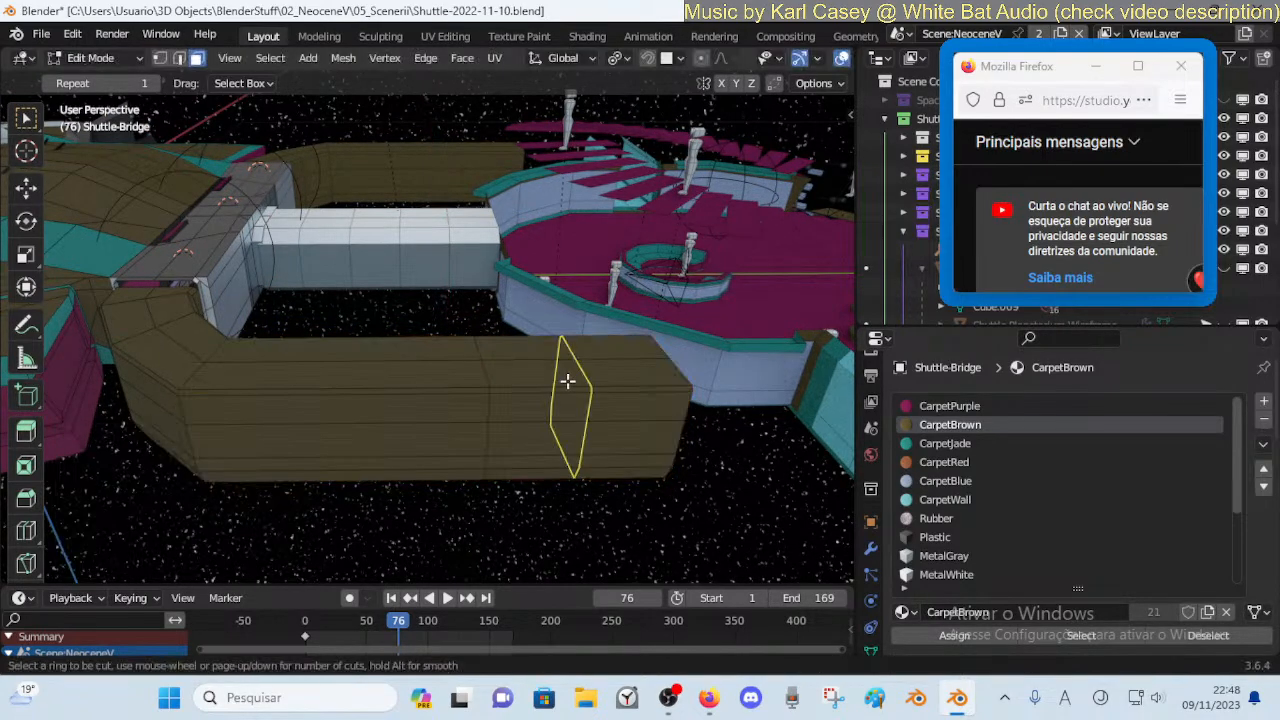
{"action": "left_click", "coordinate": [577, 380]}
{"action": "key", "text": "alt+a"}
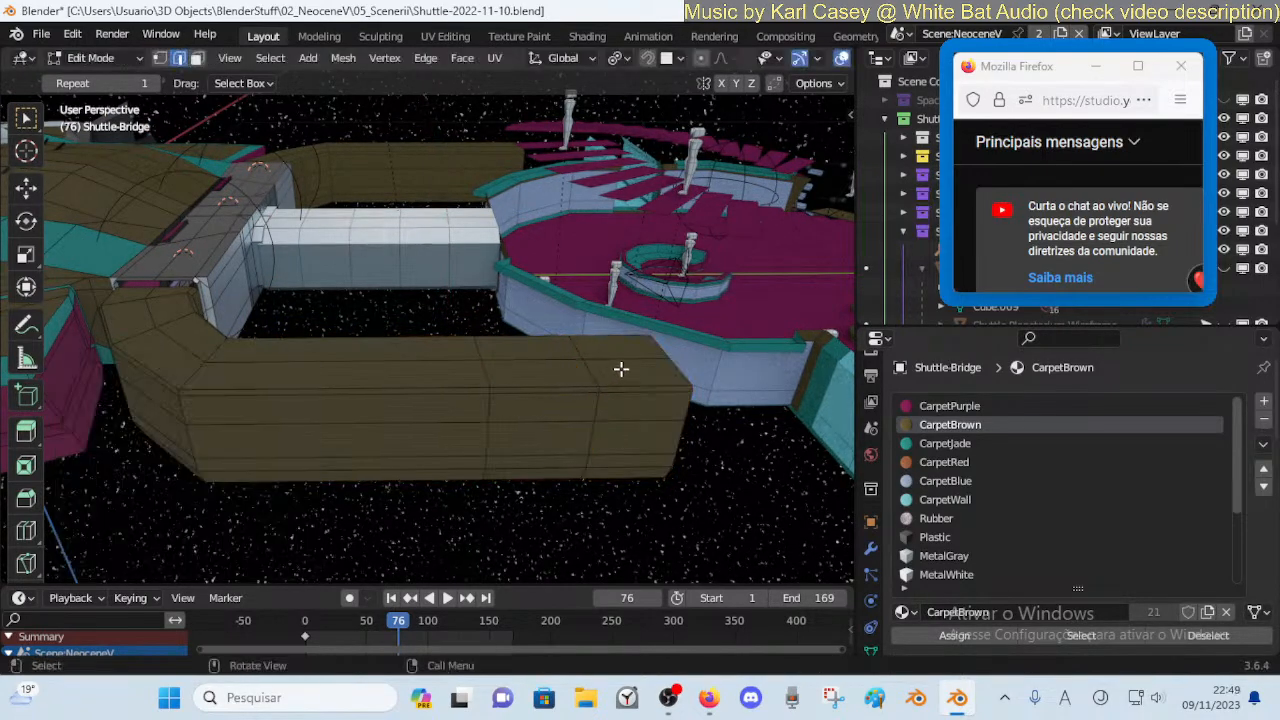
{"action": "left_click", "coordinate": [624, 358], "text": "alt"}
{"action": "left_click", "coordinate": [595, 389], "text": "alt+shift"}
{"action": "key", "text": "r"}
{"action": "key", "text": "z"}
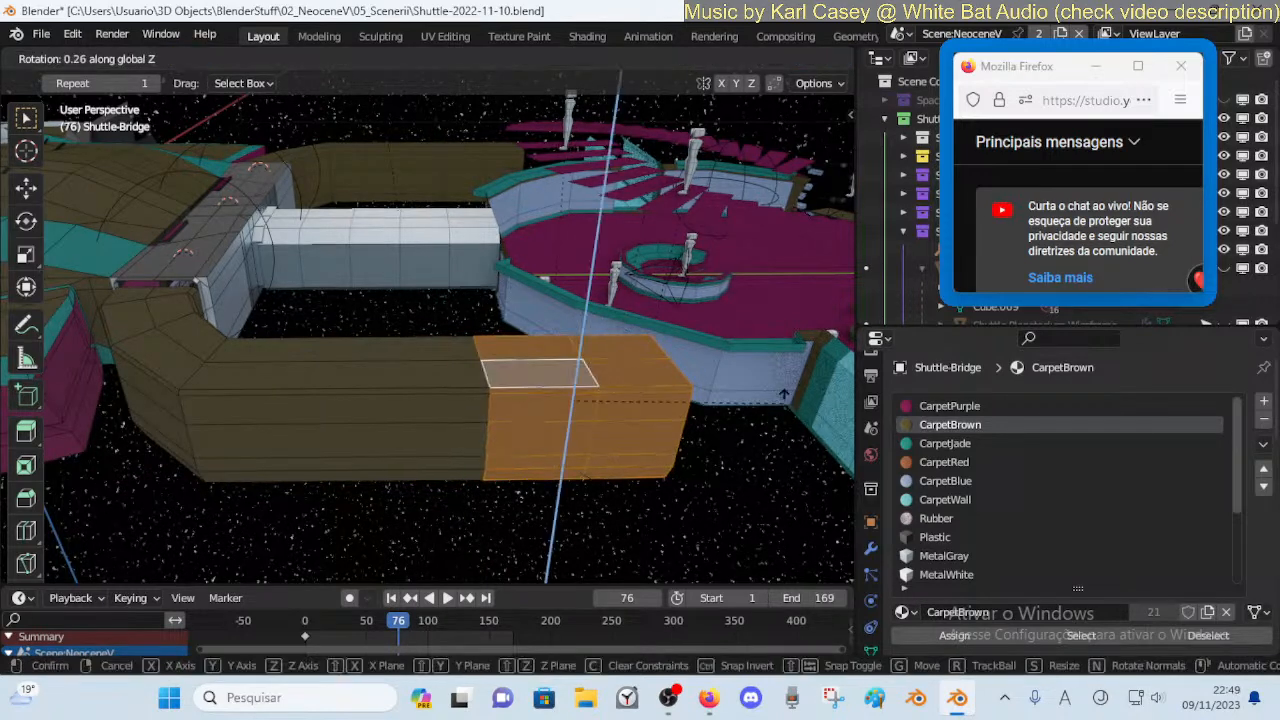
{"action": "right_click", "coordinate": [767, 365]}
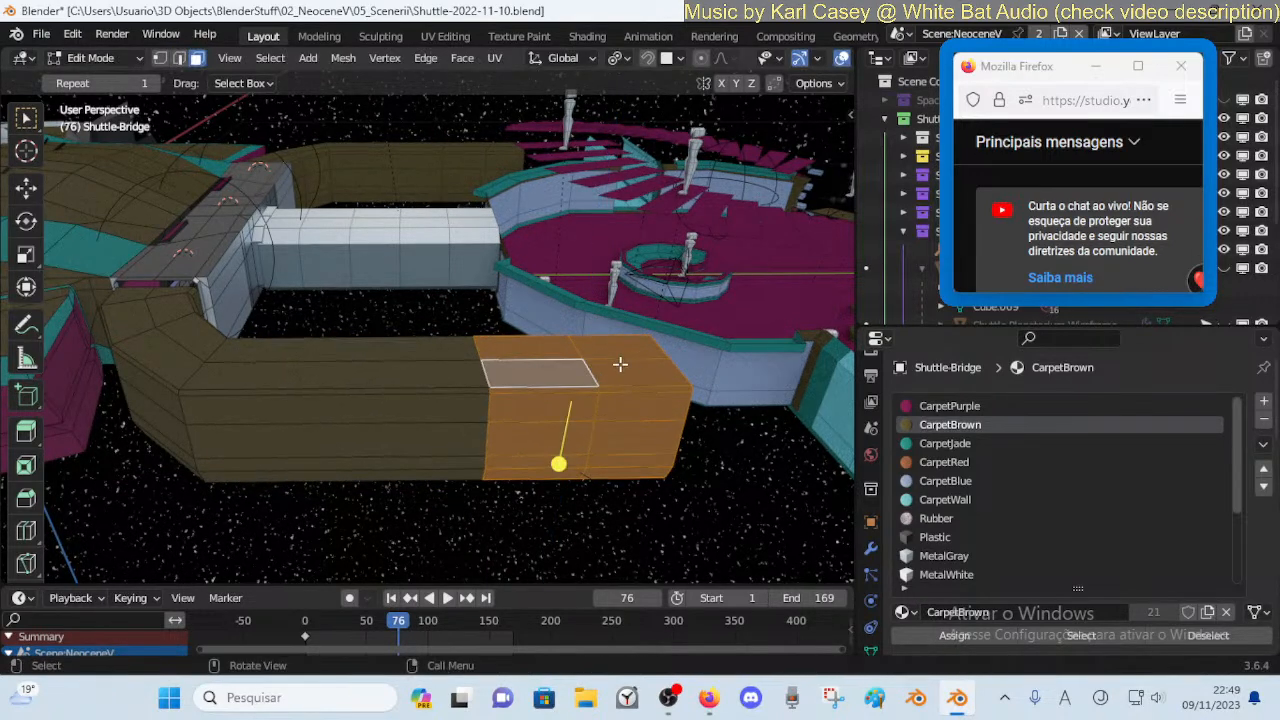
Select the face ring at the passage's lounge end and rotate it 14.6° around Z
{"action": "key", "text": "alt+a"}
{"action": "left_click", "coordinate": [620, 357], "text": "alt"}
{"action": "key", "text": "r"}
{"action": "key", "text": "z"}
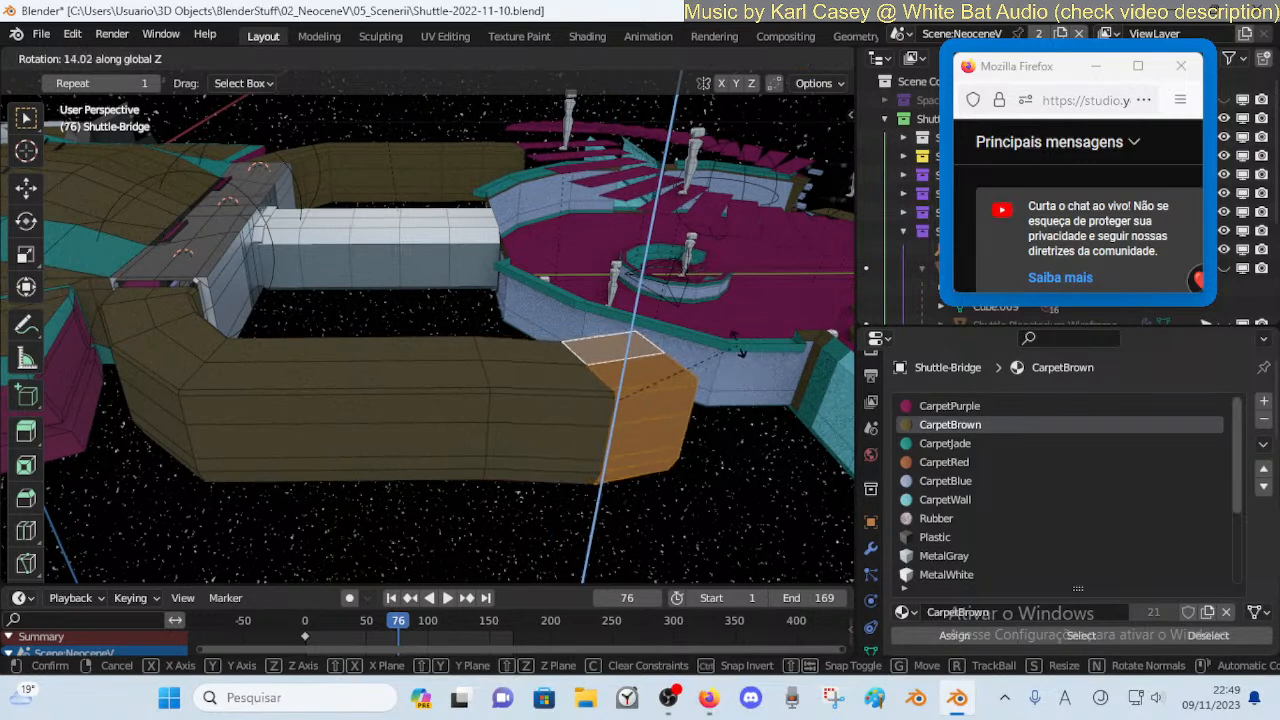
{"action": "left_click", "coordinate": [741, 352]}
Move the passage's end ring -0.52203 m along X and rotate it another 32.4° around Z to turn it towards the lounge
{"action": "key", "text": "g"}
{"action": "key", "text": "y"}
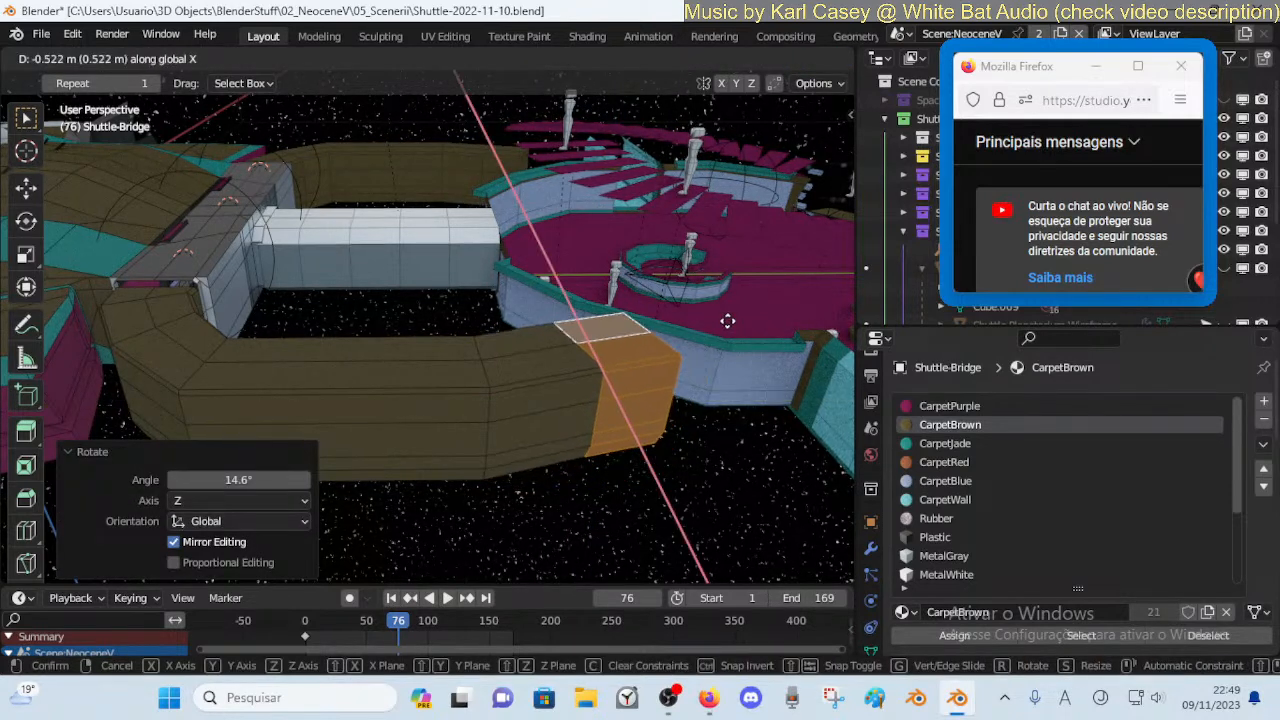
{"action": "left_click", "coordinate": [727, 321]}
{"action": "key", "text": "r"}
{"action": "key", "text": "z"}
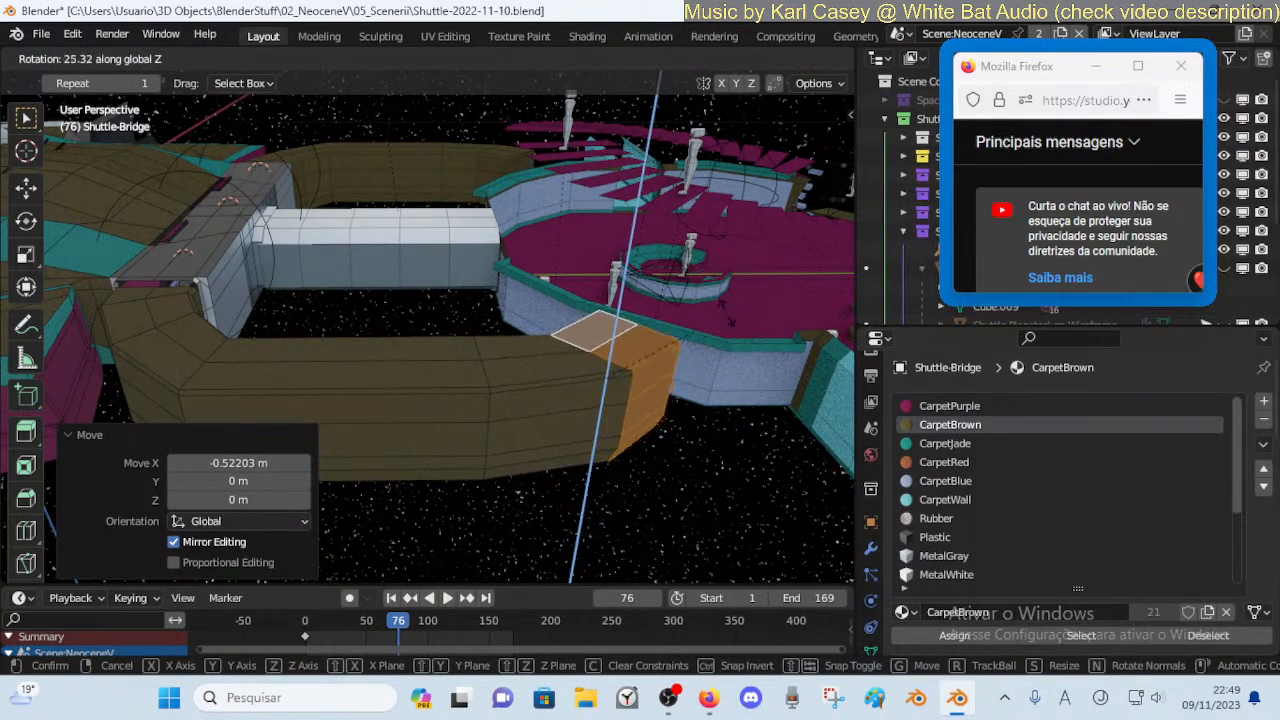
{"action": "left_click", "coordinate": [706, 308]}
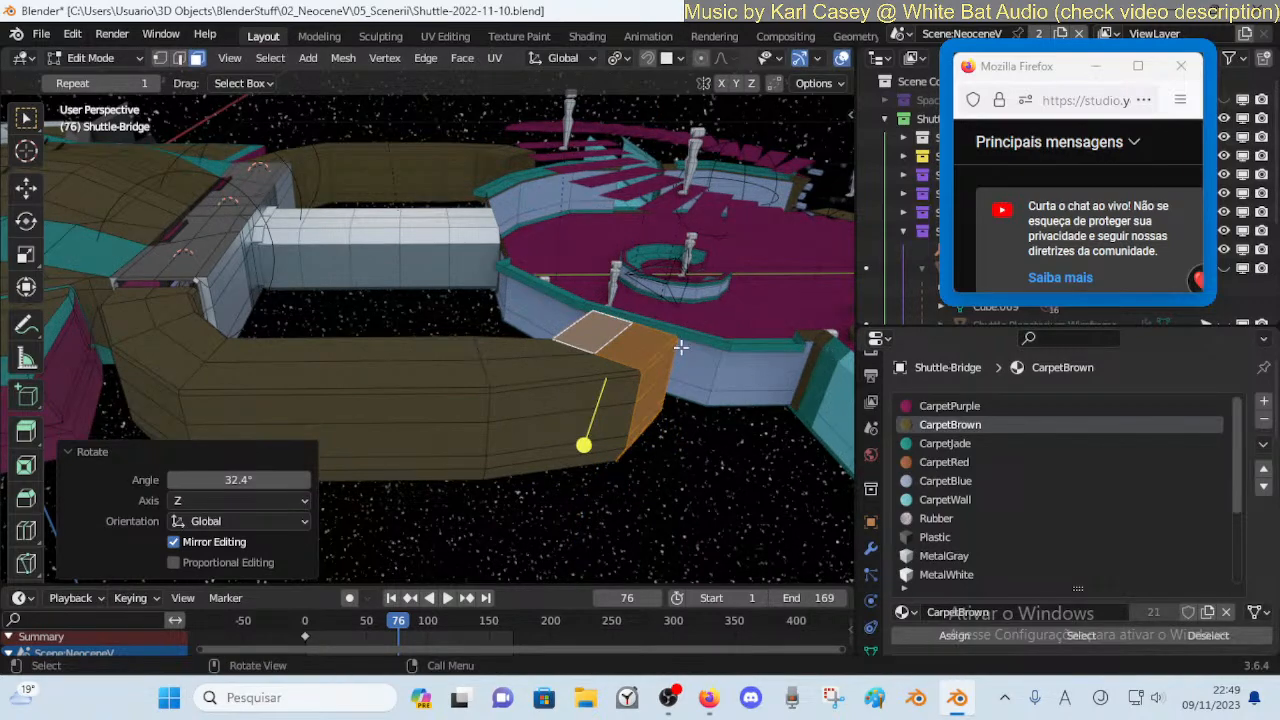
{"action": "key", "text": "g"}
{"action": "key", "text": "x"}
{"action": "right_click", "coordinate": [674, 343]}
Reposition the passage's end ring against the lounge wall along X and Y, with a final 0.18934 m shift along X
{"action": "key", "text": "shift+grave"}
{"action": "key", "text": "d"}
{"action": "key", "text": "e"}
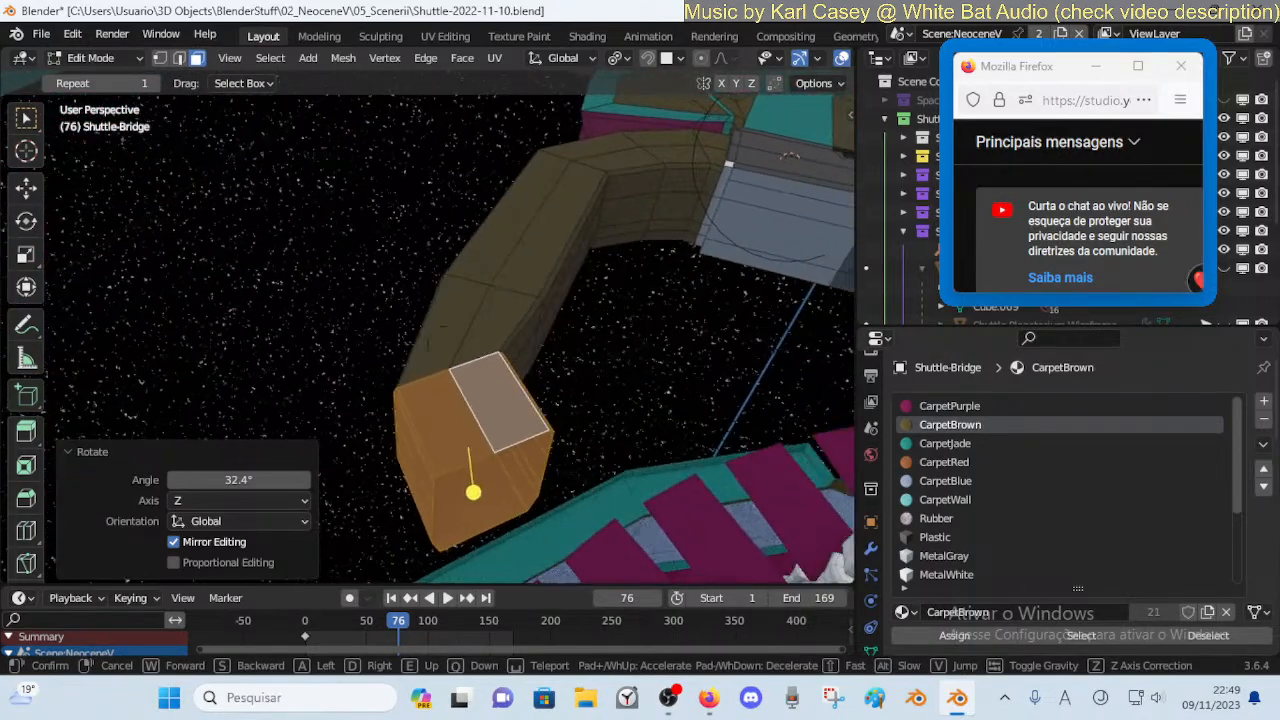
{"action": "left_click", "coordinate": [623, 374]}
{"action": "key", "text": "g"}
{"action": "key", "text": "x"}
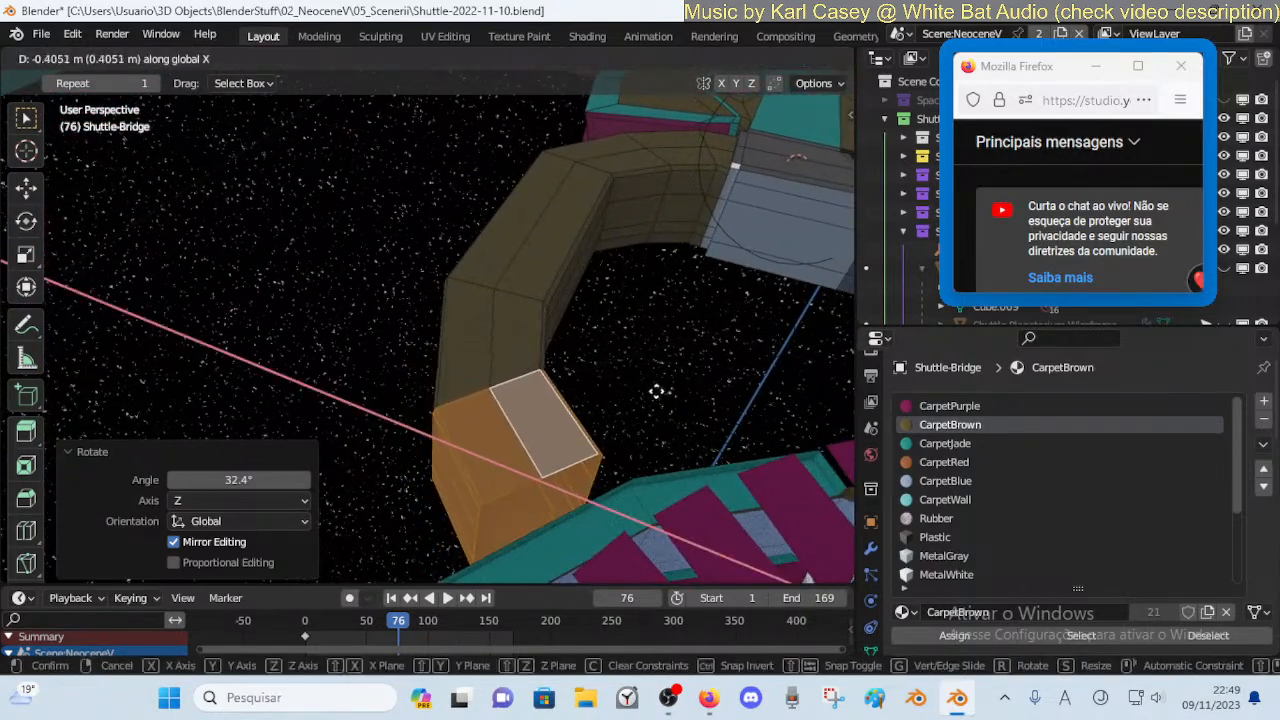
{"action": "left_click", "coordinate": [667, 391]}
{"action": "key", "text": "g"}
{"action": "key", "text": "y"}
{"action": "left_click", "coordinate": [613, 398]}
{"action": "key", "text": "g"}
{"action": "key", "text": "x"}
{"action": "left_click", "coordinate": [592, 400]}
Inspect the passage's end from inside the lounge and save the file
{"action": "key", "text": "shift+grave"}
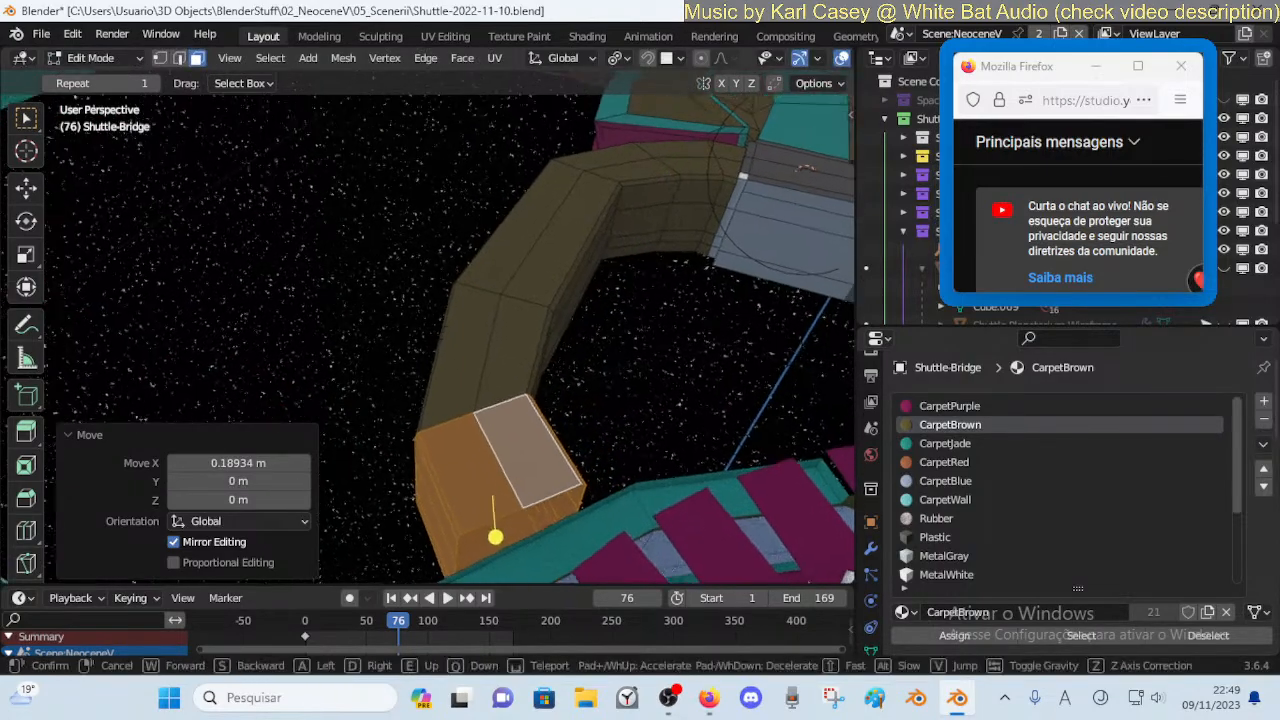
{"action": "key", "text": "q"}
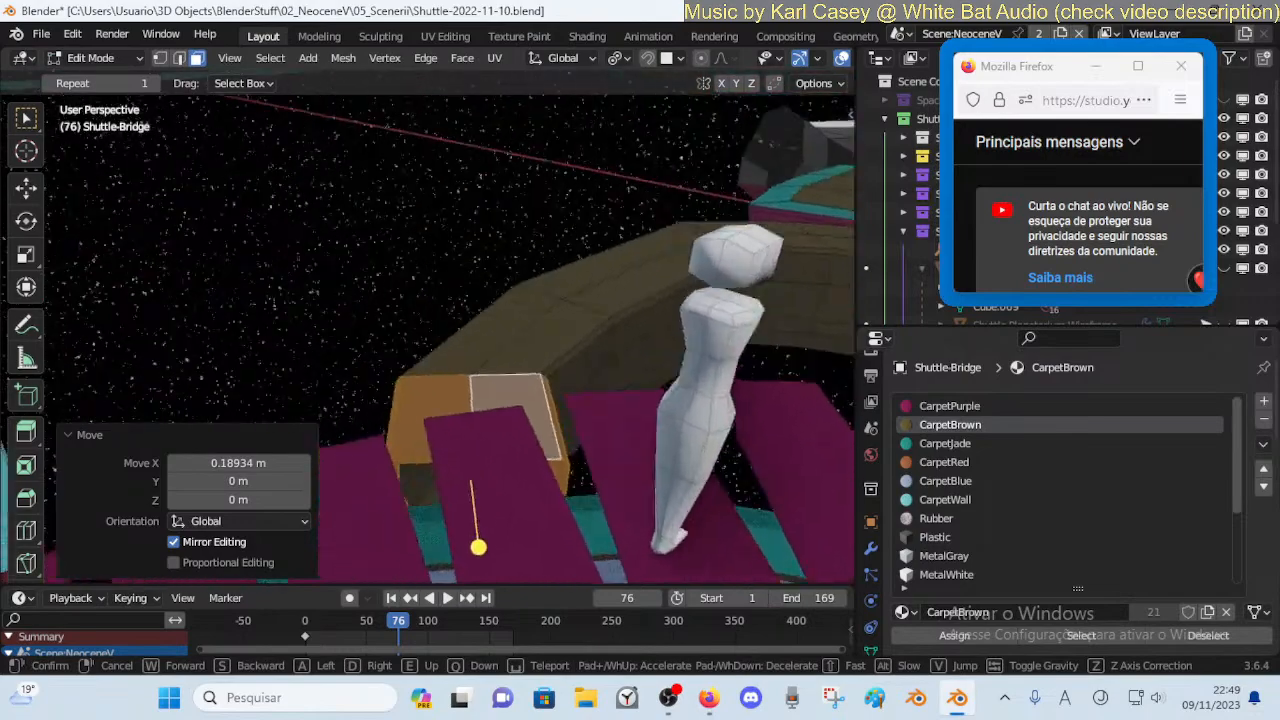
{"action": "key", "text": "w"}
{"action": "left_click", "coordinate": [609, 404]}
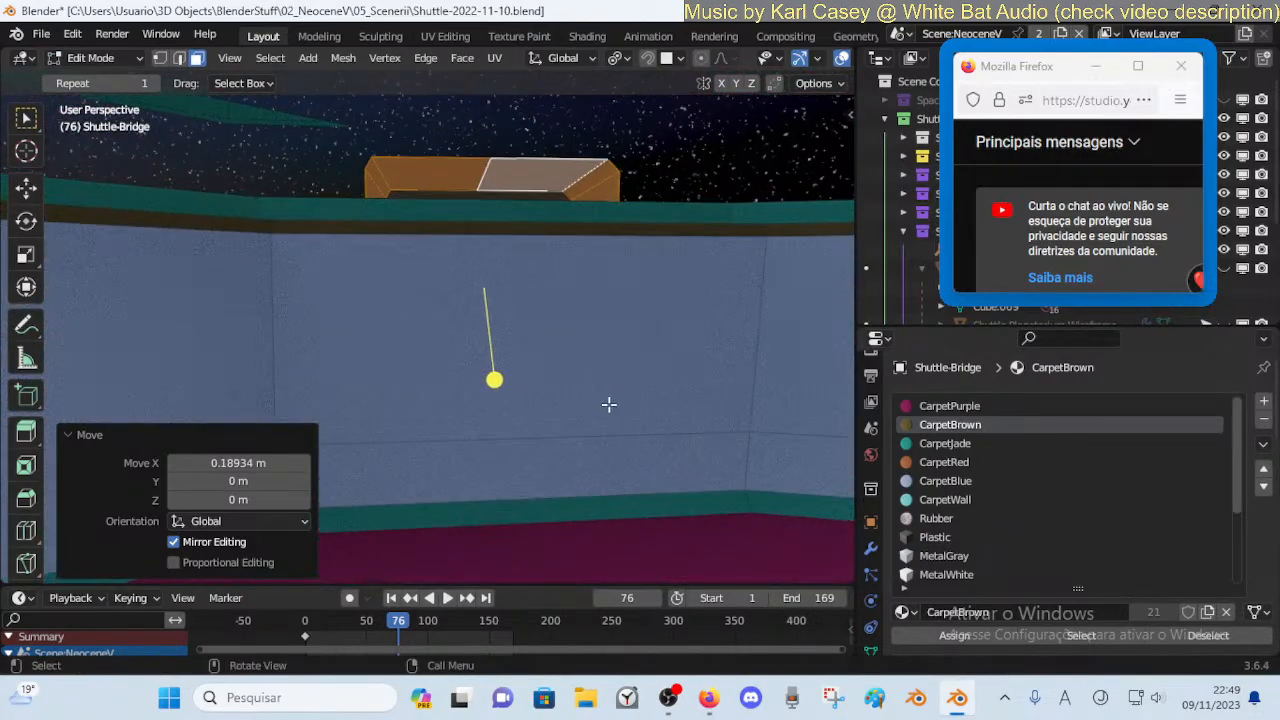
{"action": "key", "text": "ctrl+s"}
Clear the selection in Shuttle-Bridge and switch to editing the Shuttle-Lounge mesh
{"action": "key", "text": "alt+a"}
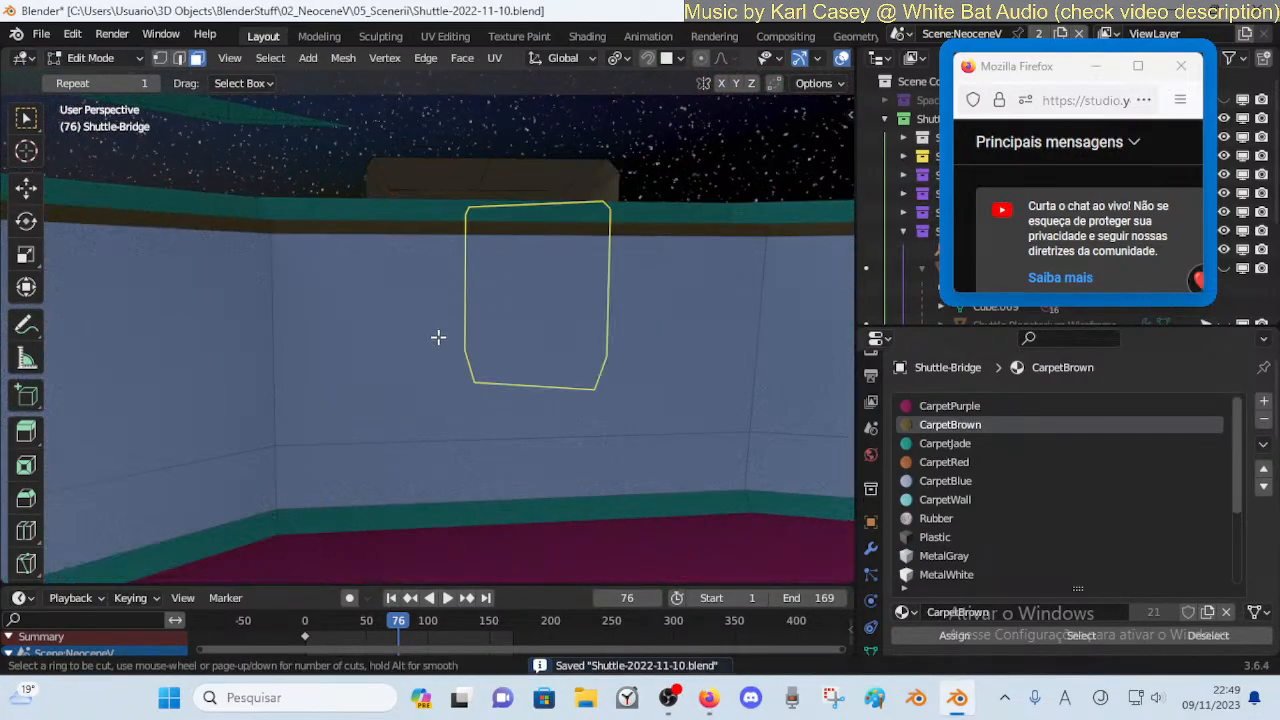
{"action": "key", "text": "Tab"}
{"action": "left_click", "coordinate": [666, 322]}
{"action": "key", "text": "Tab"}
{"action": "key", "text": "ctrl+r"}
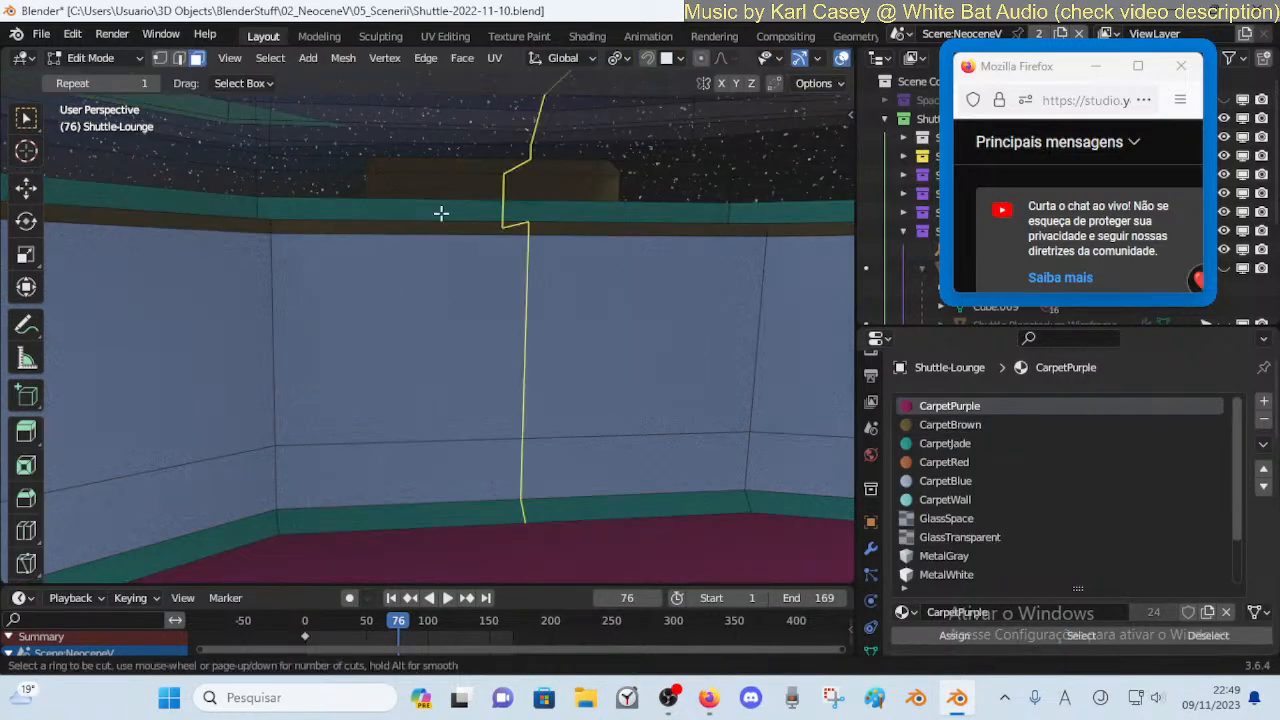
{"action": "right_click", "coordinate": [593, 249]}
Select the two blue wall faces and the jade baseboard face in front of the passage and inset them about 0.06 m
{"action": "key", "text": "shift+grave"}
{"action": "key", "text": "s"}
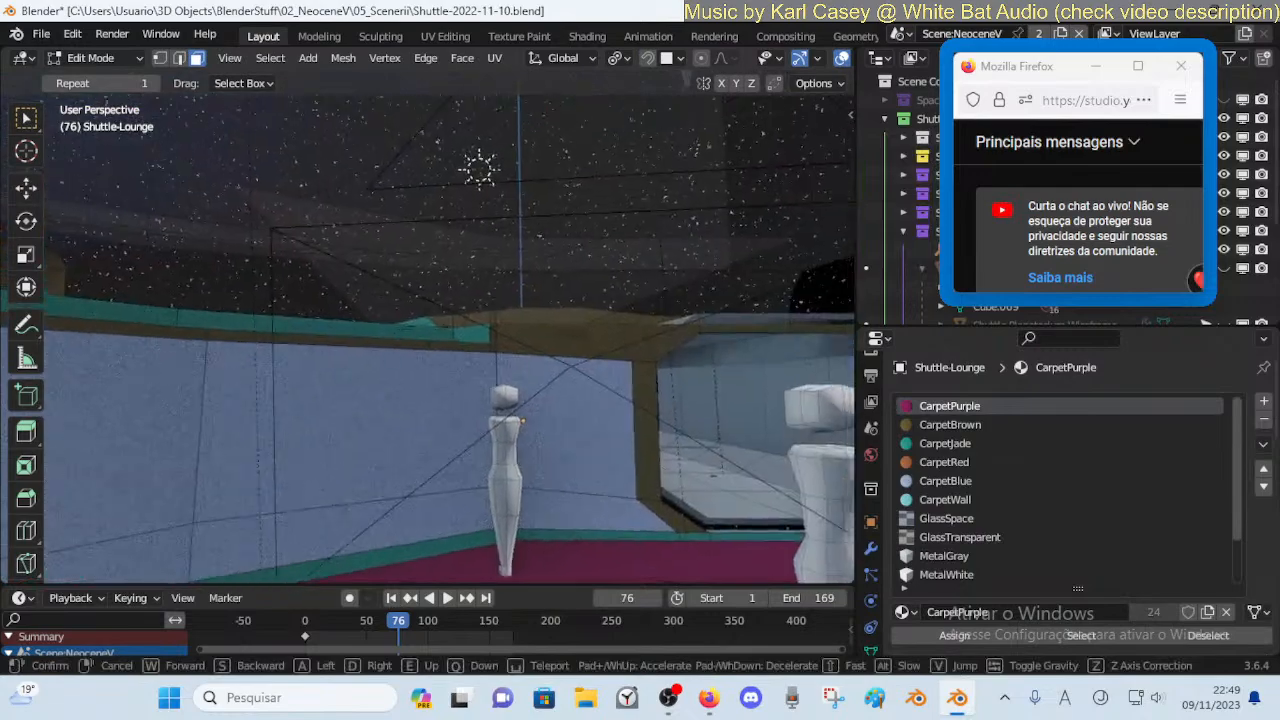
{"action": "key", "text": "w"}
{"action": "left_click", "coordinate": [443, 251]}
{"action": "left_click", "coordinate": [473, 298]}
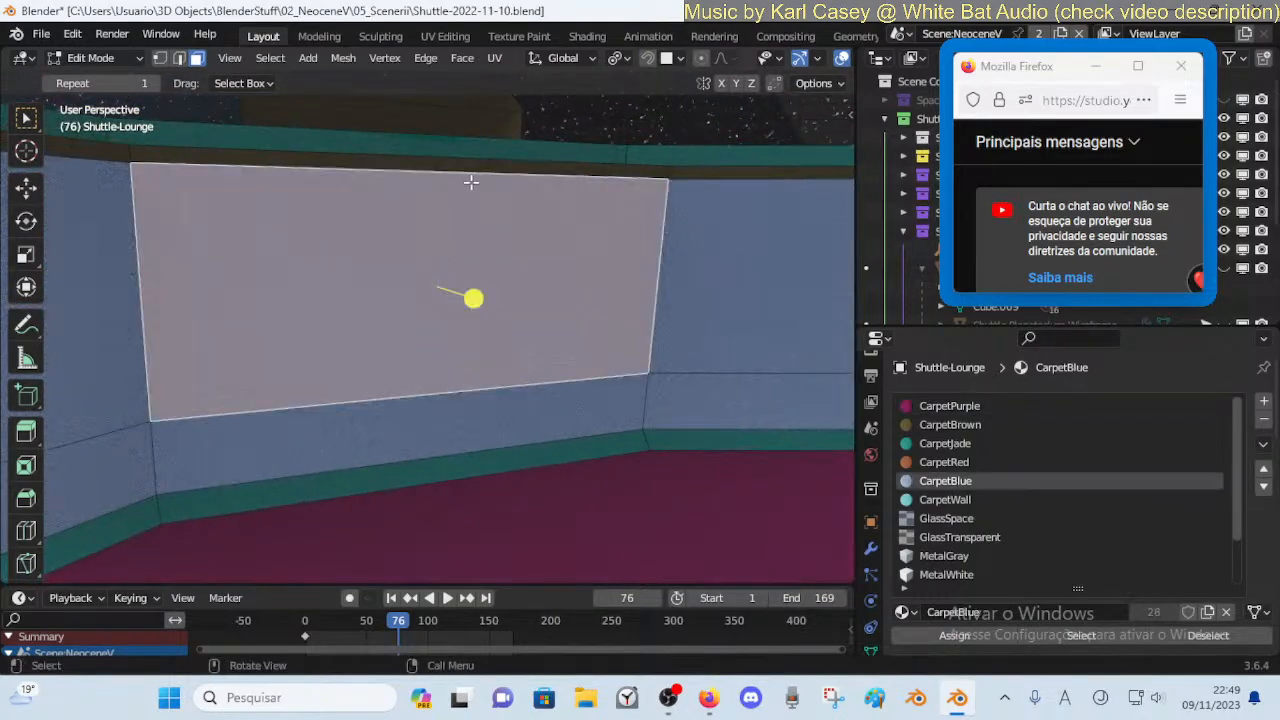
{"action": "left_click", "coordinate": [448, 424], "text": "shift"}
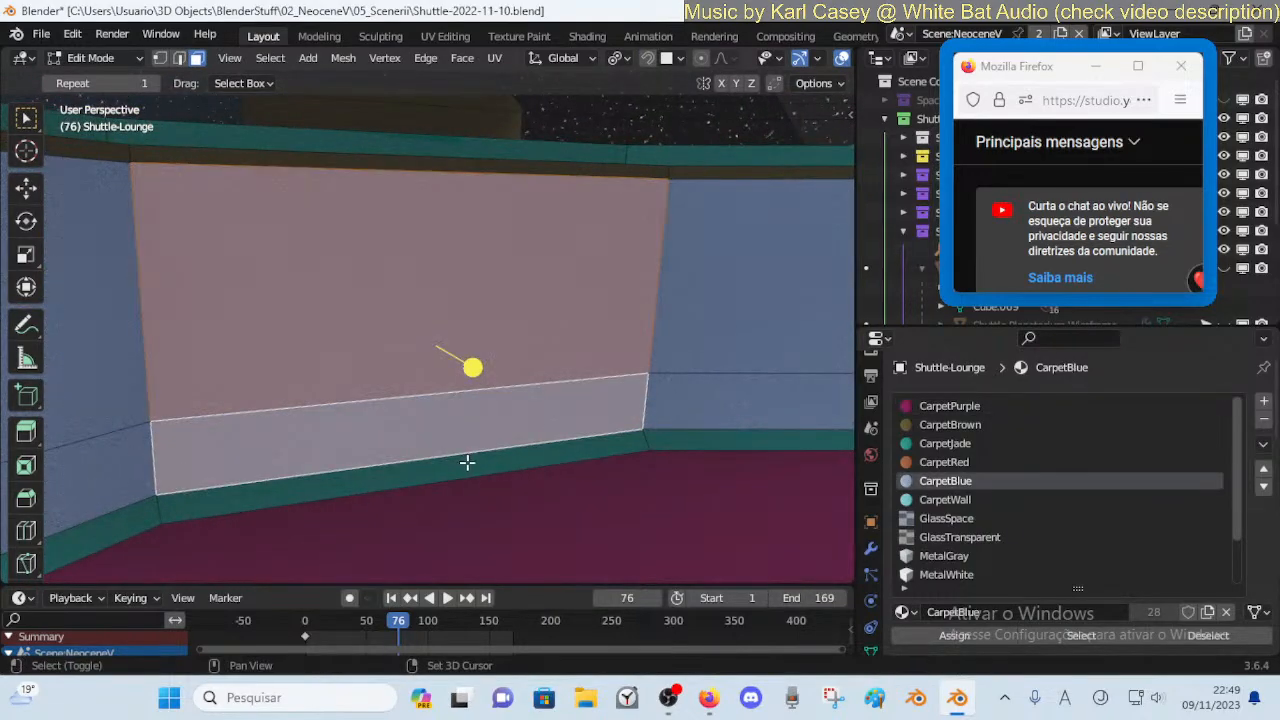
{"action": "key", "text": "shift+grave"}
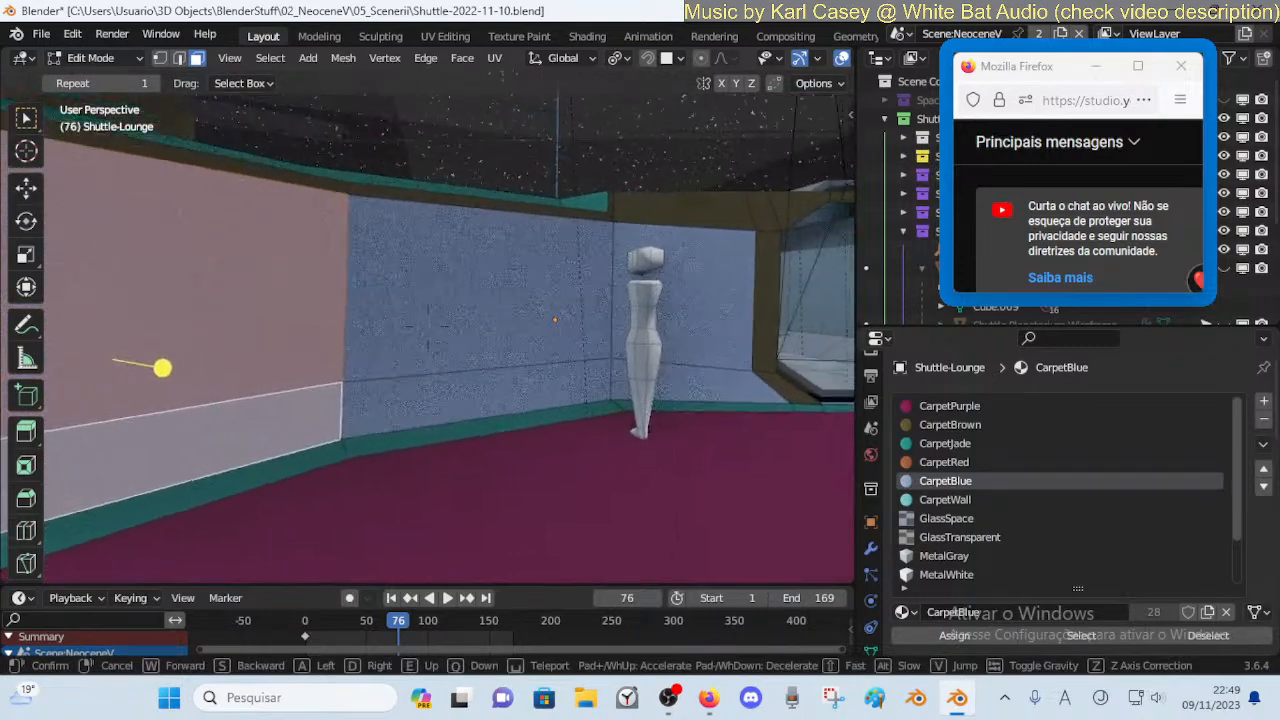
{"action": "left_click", "coordinate": [489, 480]}
{"action": "left_click", "coordinate": [489, 512], "text": "shift"}
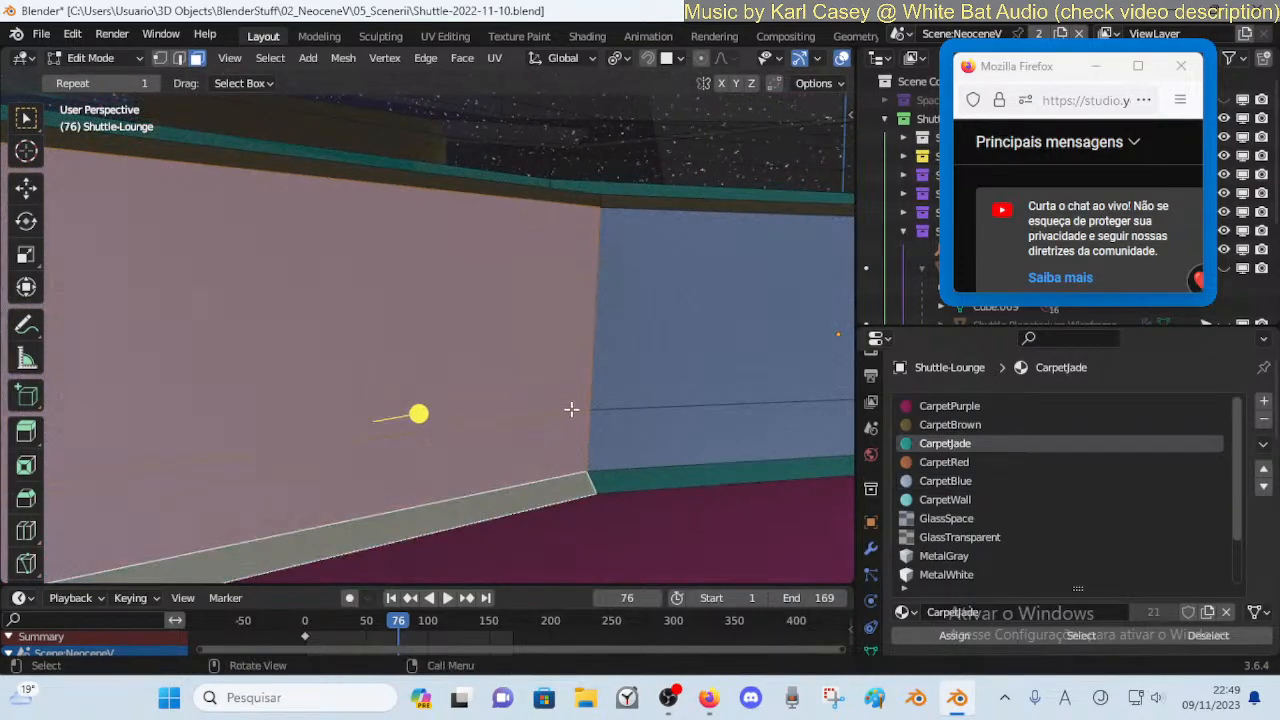
{"action": "key", "text": "i"}
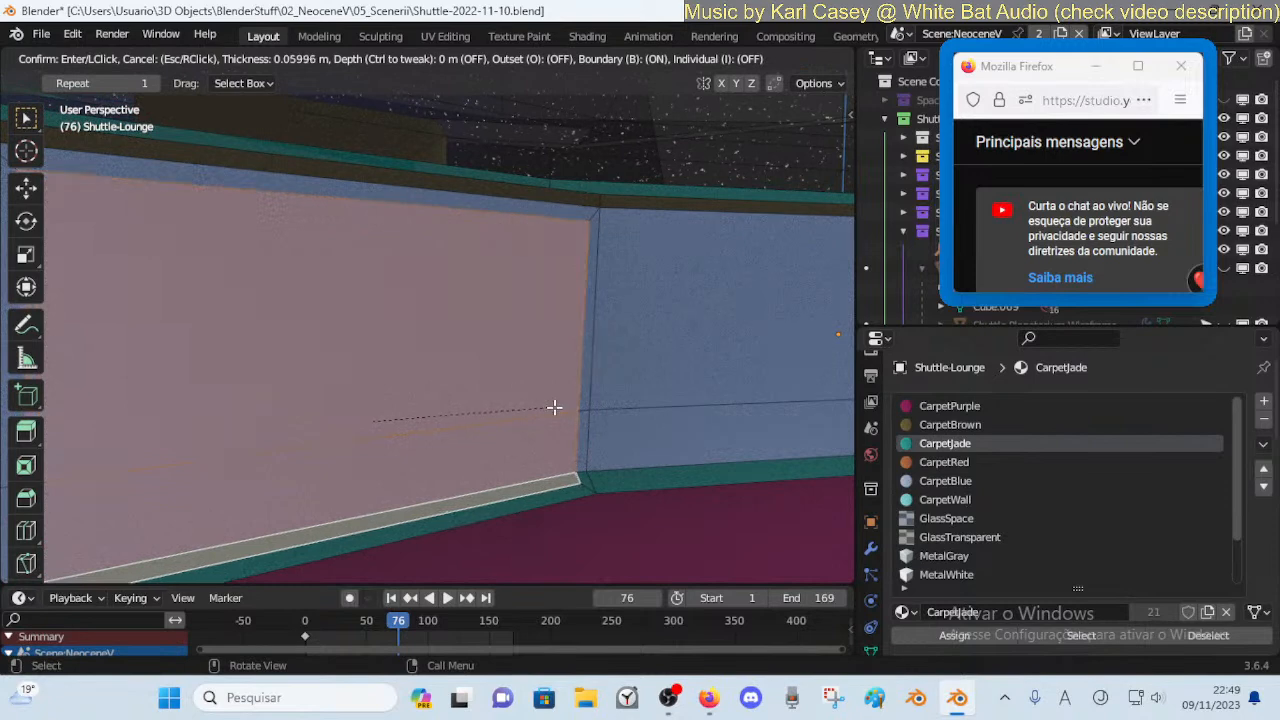
{"action": "left_click", "coordinate": [554, 406]}
Delete the three inset faces of the lounge wall and baseboard to open it towards the passage
{"action": "key", "text": "alt+a"}
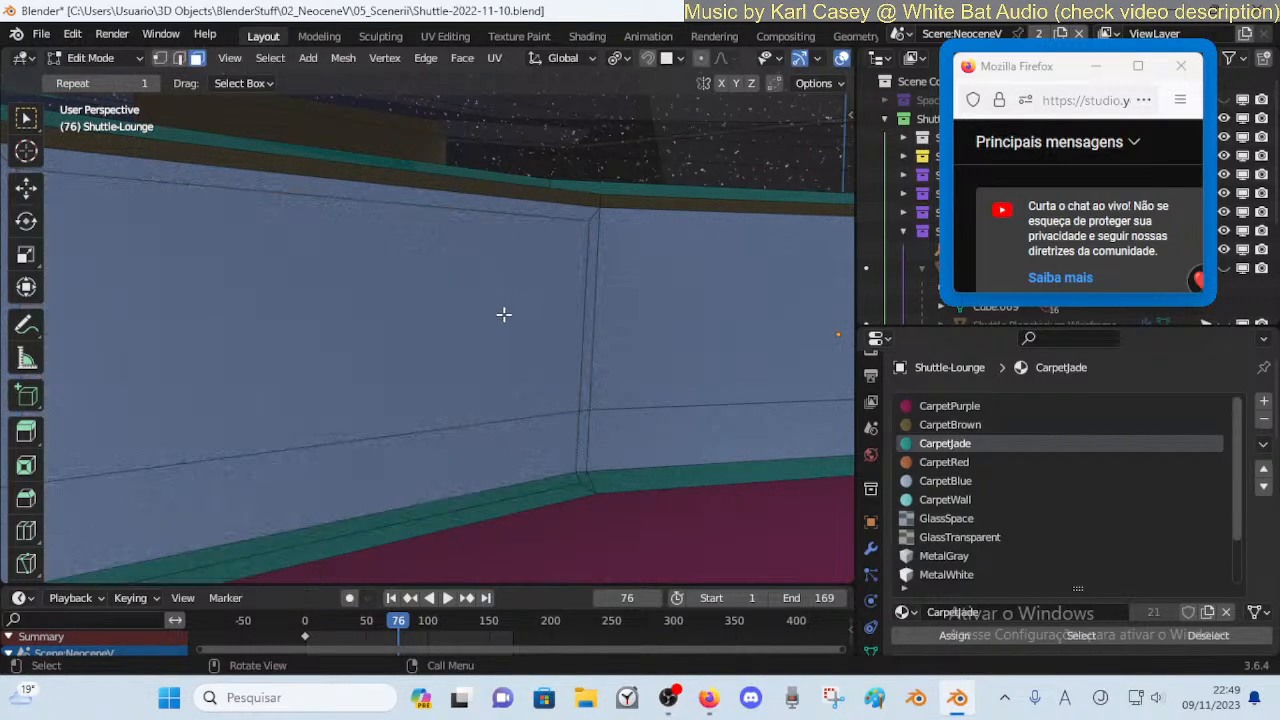
{"action": "left_click", "coordinate": [492, 350]}
{"action": "left_click", "coordinate": [490, 454]}
{"action": "left_click", "coordinate": [499, 498], "text": "shift"}
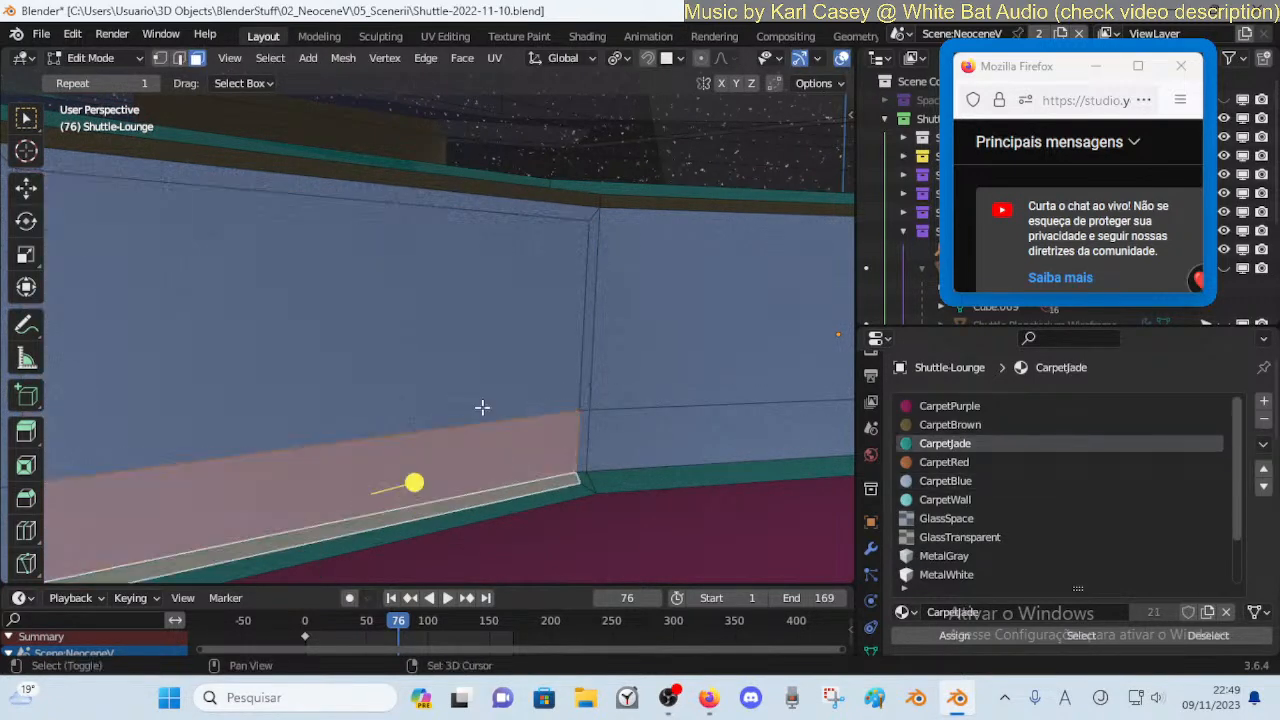
{"action": "left_click", "coordinate": [474, 362], "text": "shift"}
{"action": "key", "text": "x"}
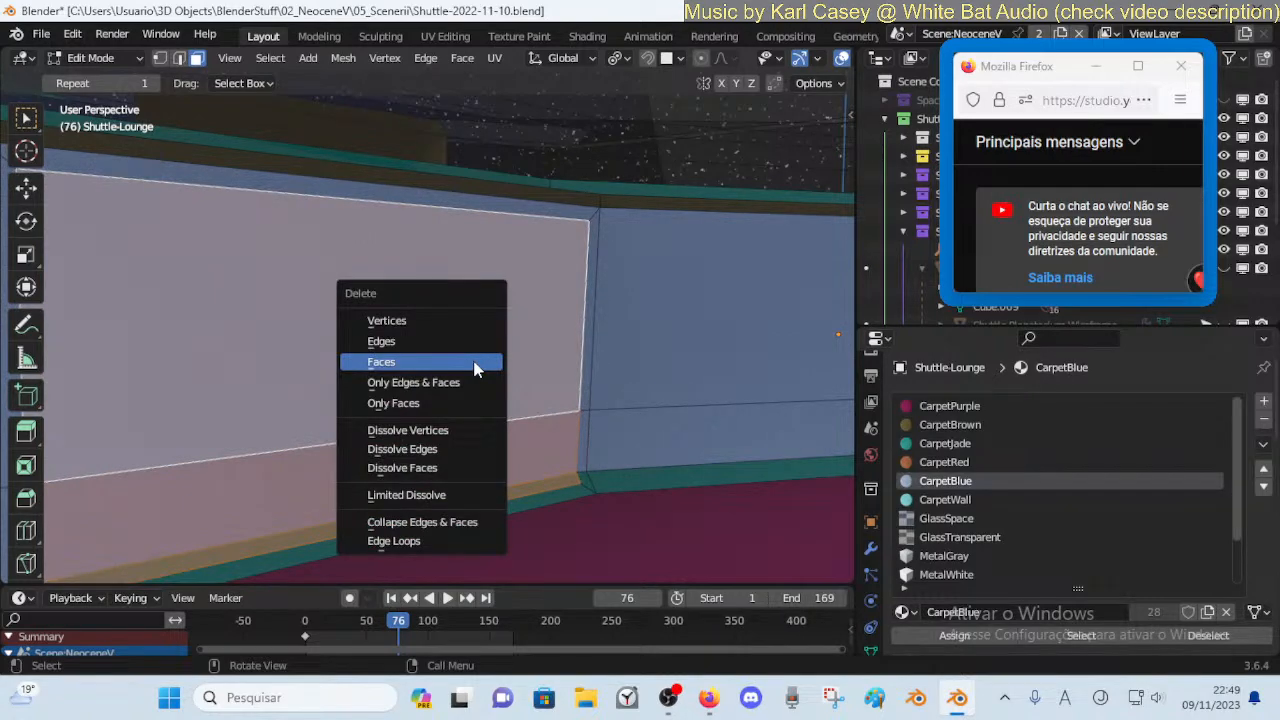
{"action": "left_click", "coordinate": [474, 364]}
Select the wall opening's border vertices, place the 3D cursor within the opening in line with the passage, and use it as the pivot point
{"action": "middle_click_drag", "start_coordinate": [500, 355], "coordinate": [316, 276]}
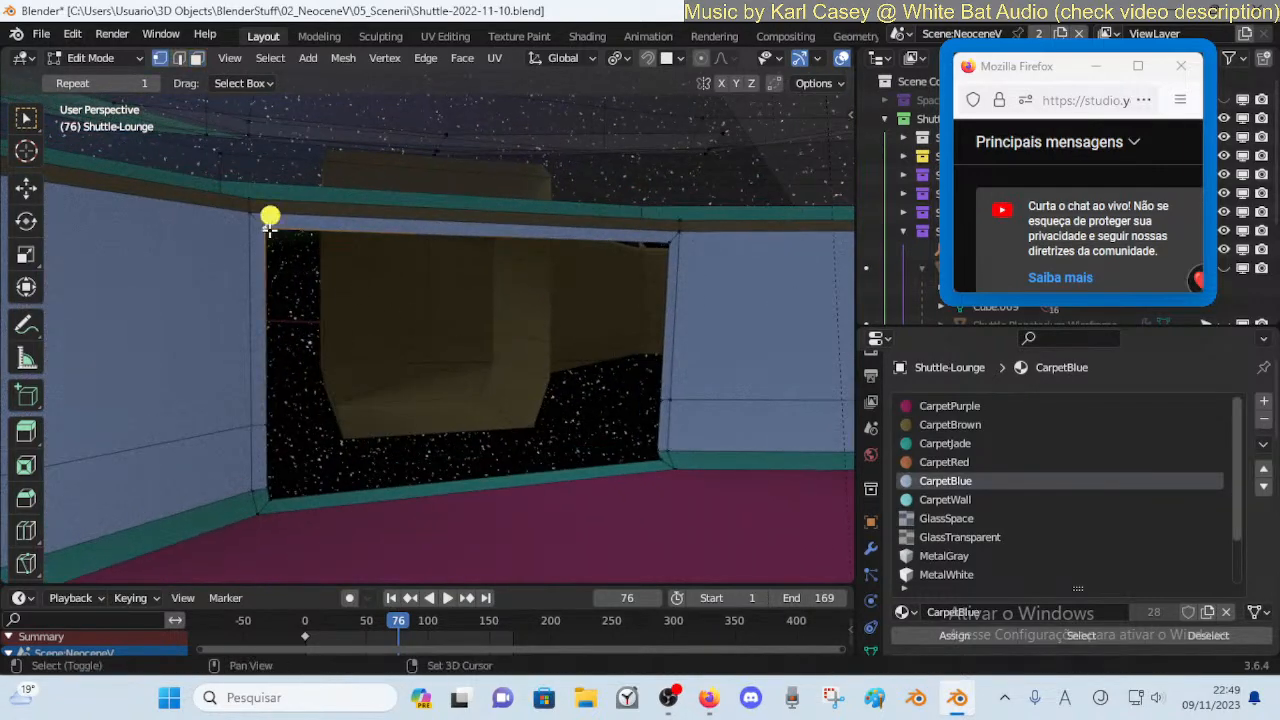
{"action": "key", "text": "shift+v"}
{"action": "right_click", "coordinate": [334, 243]}
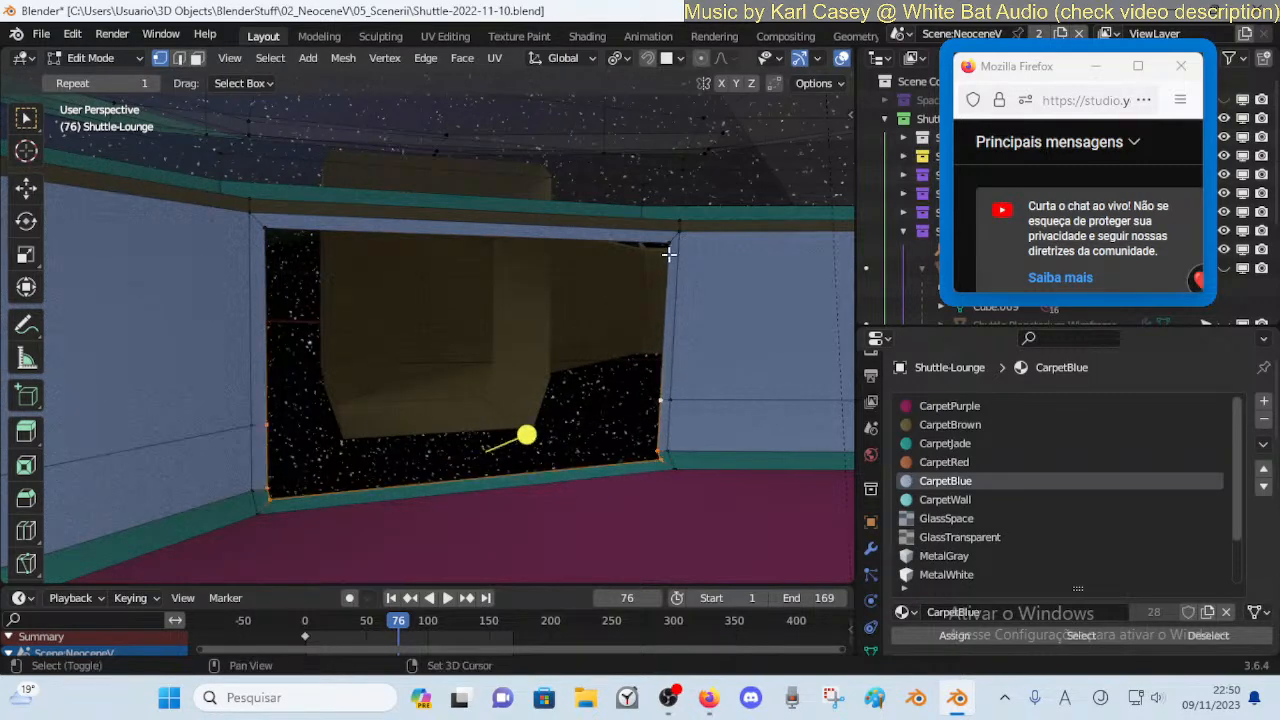
{"action": "right_click", "coordinate": [486, 398], "text": "shift"}
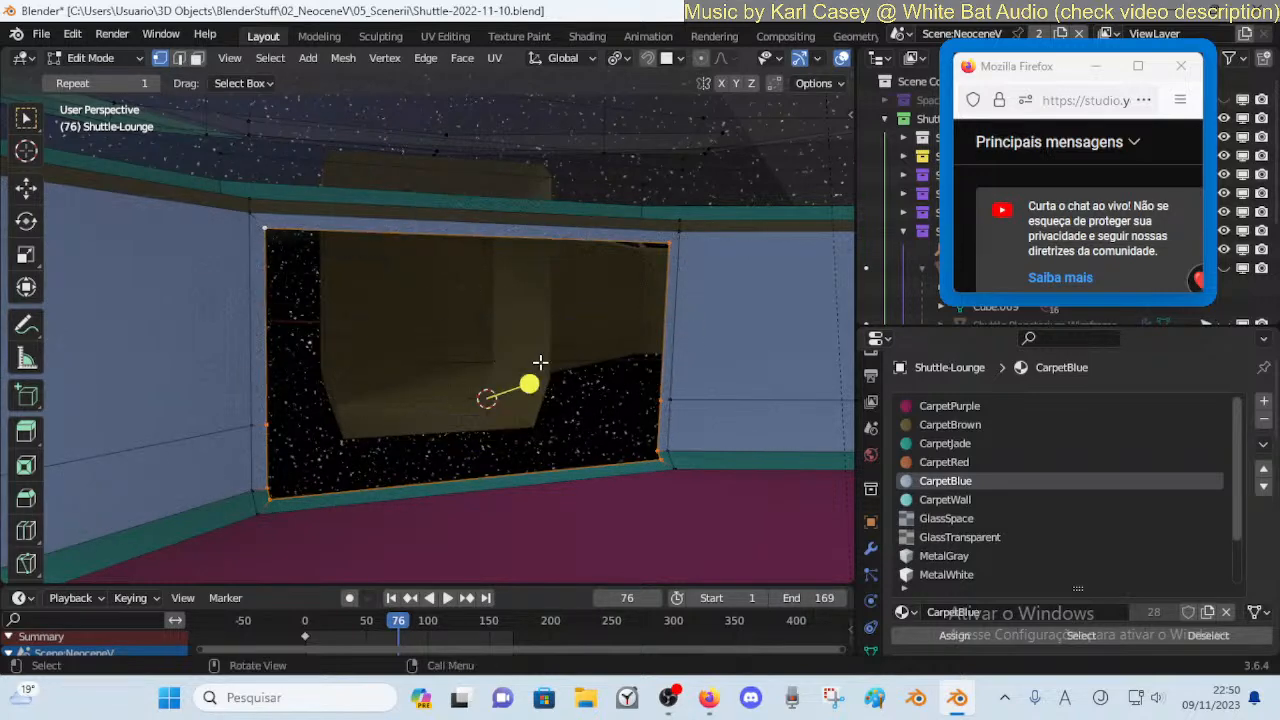
{"action": "key", "text": "period"}
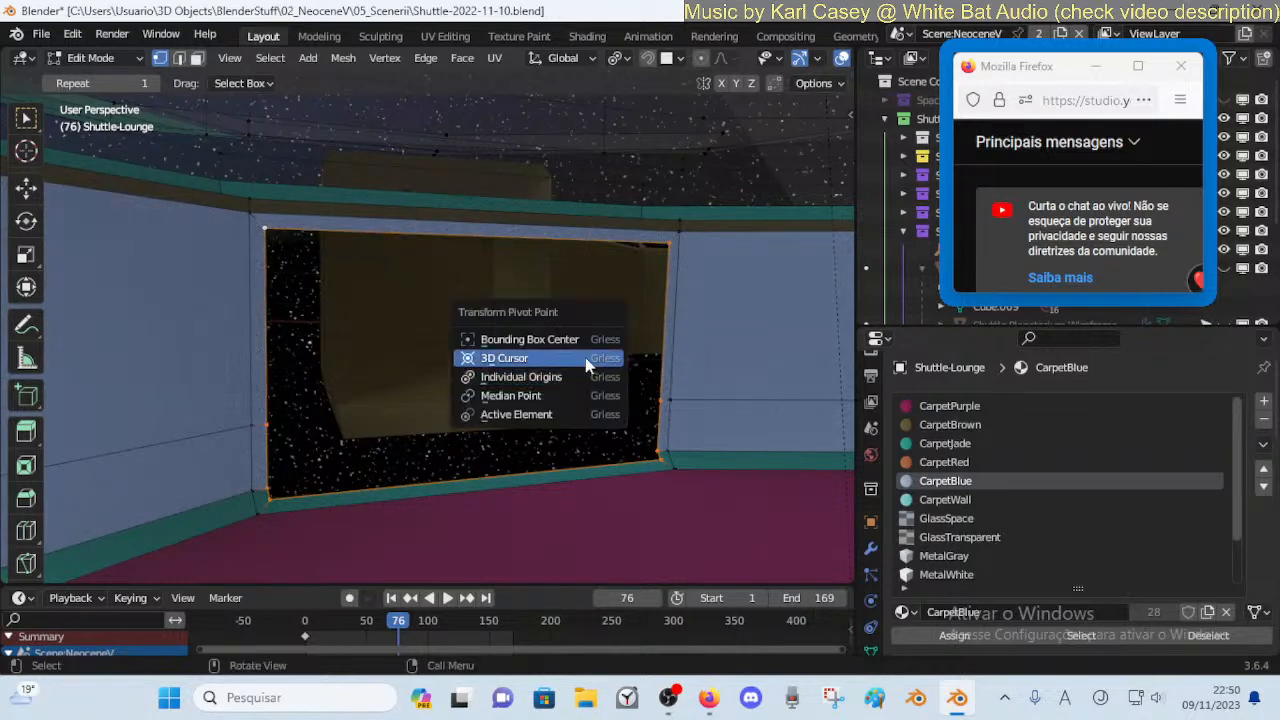
{"action": "left_click", "coordinate": [585, 357]}
{"action": "key", "text": "s"}
{"action": "key", "text": "x"}
{"action": "key", "text": "Escape"}
{"action": "key", "text": "s"}
{"action": "key", "text": "x"}
{"action": "key", "text": "Escape"}
Set the transform orientation to Normal and scale the opening's border along X to narrow it towards the passage's width
{"action": "left_click", "coordinate": [560, 58]}
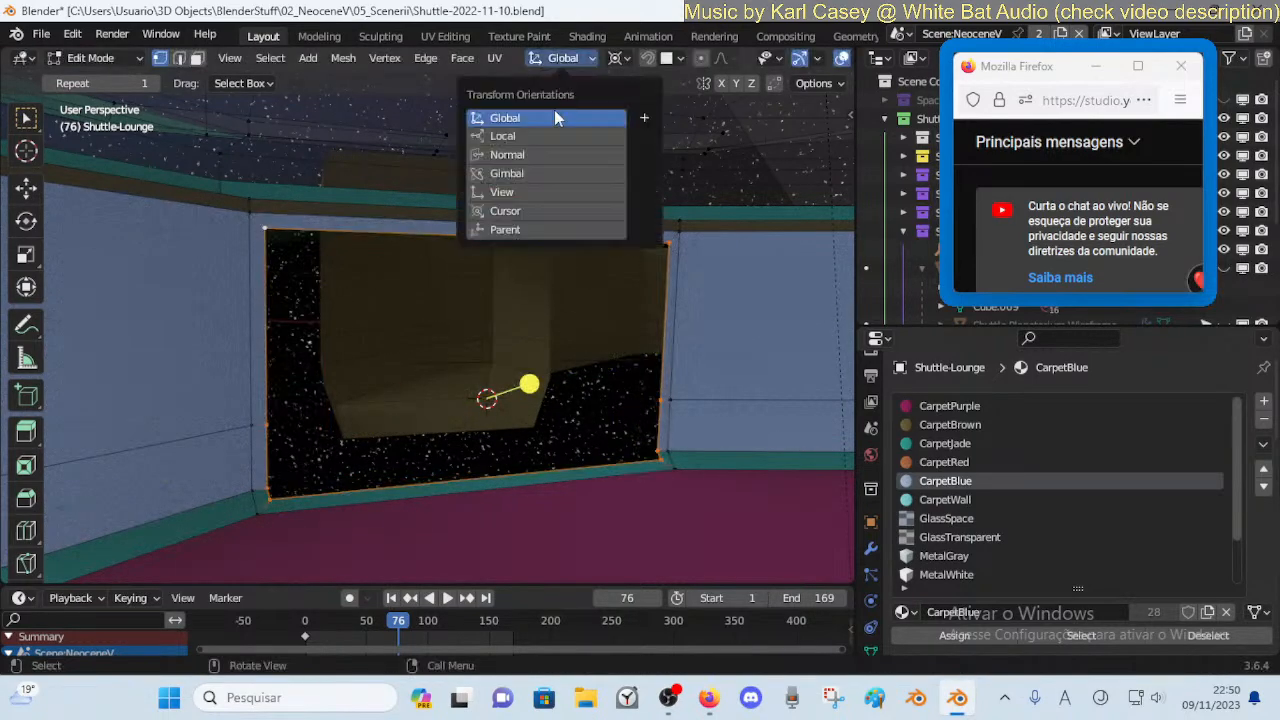
{"action": "left_click", "coordinate": [526, 154]}
{"action": "key", "text": "s"}
{"action": "key", "text": "x"}
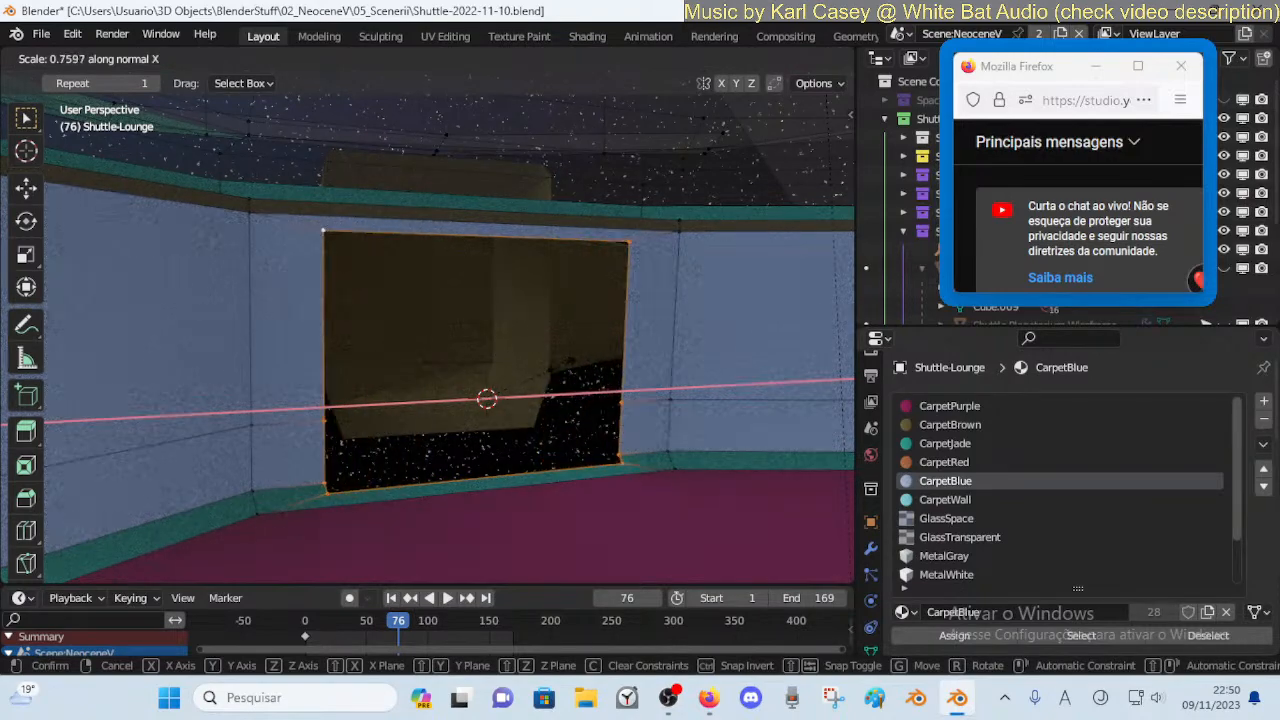
{"action": "left_click", "coordinate": [557, 365]}
{"action": "key", "text": "alt+a"}
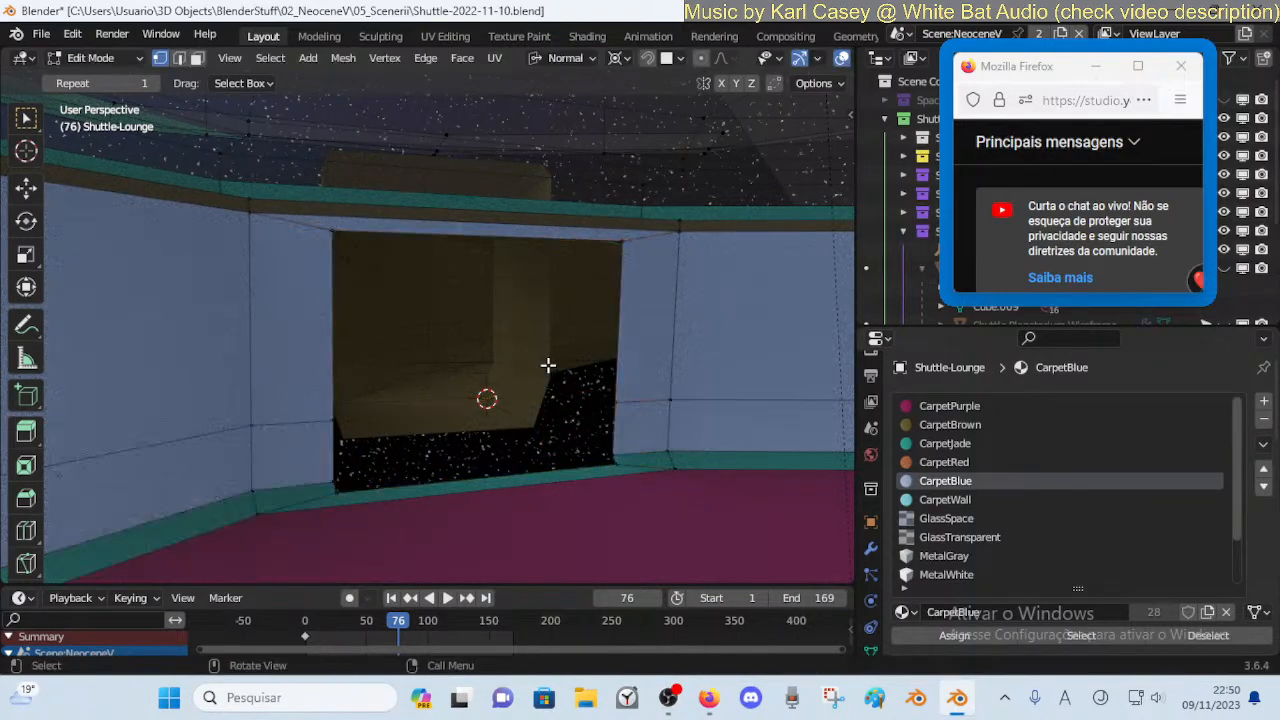
Select the two top corner vertices of the lounge wall opening and snap the 3D cursor midway between them
{"action": "key", "text": "Tab"}
{"action": "key", "text": "Tab"}
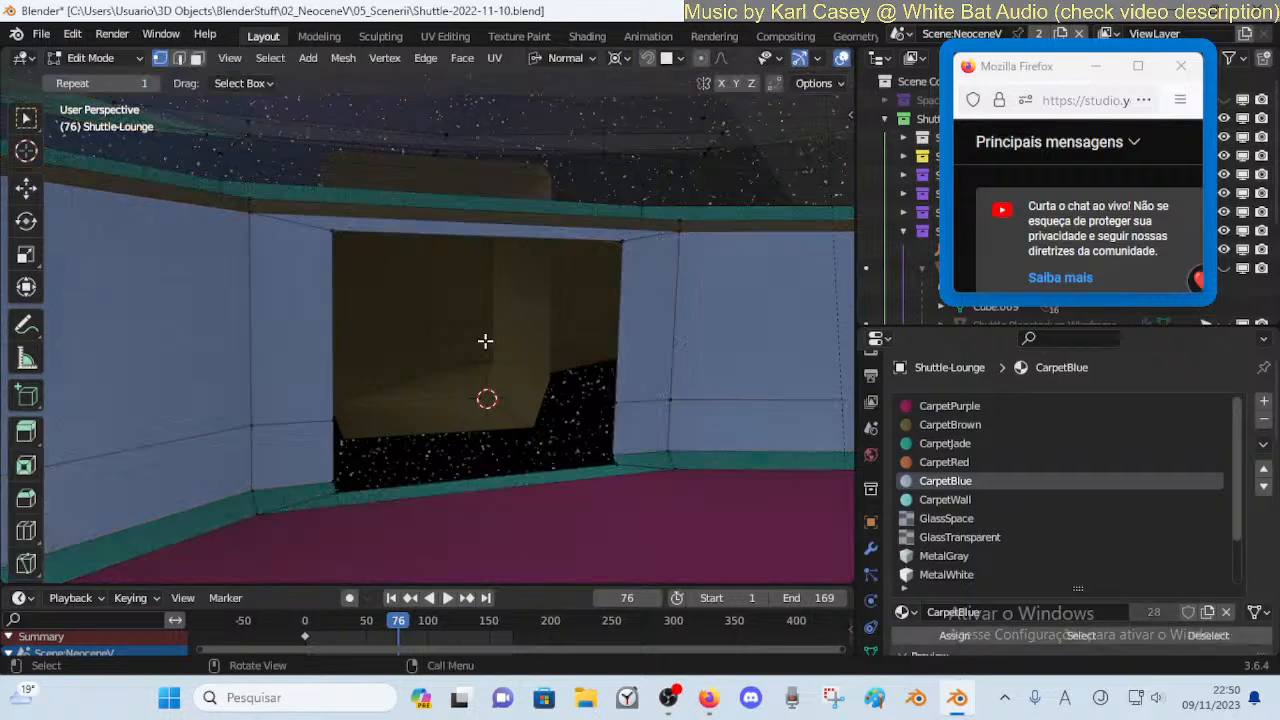
{"action": "key", "text": "shift+v"}
{"action": "left_click", "coordinate": [334, 229]}
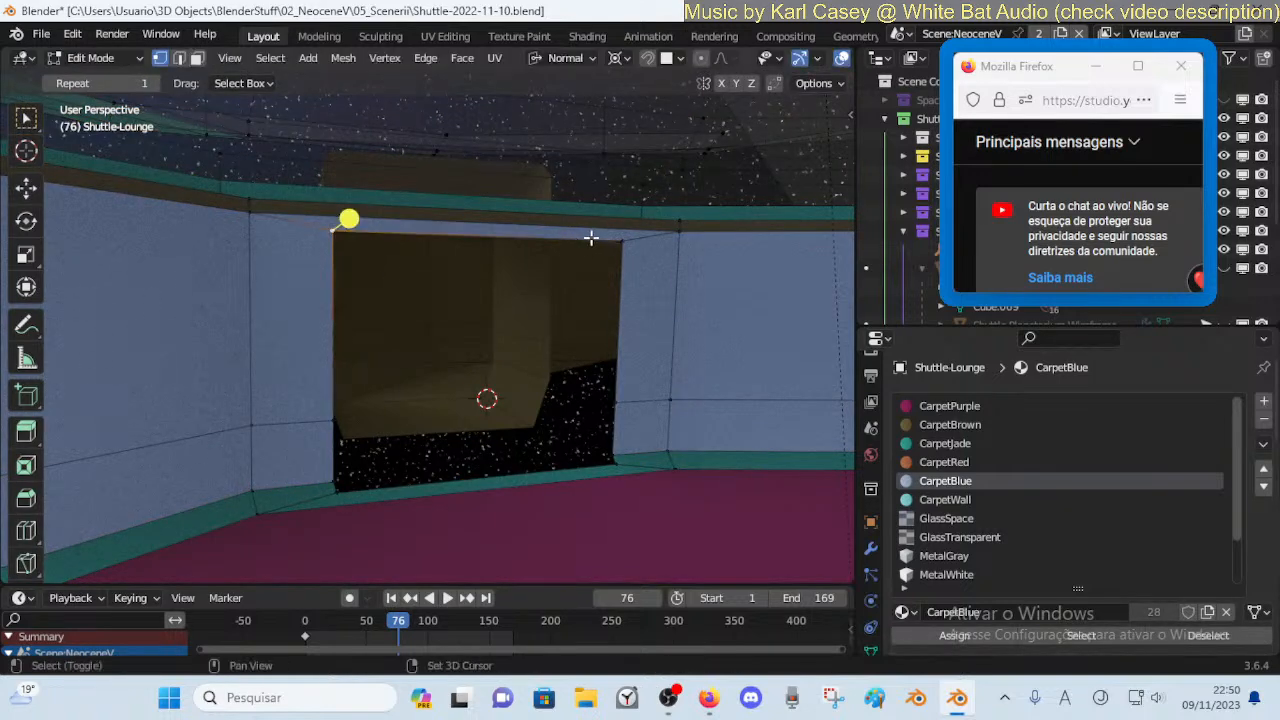
{"action": "key", "text": "shift+s"}
{"action": "key", "text": "2"}
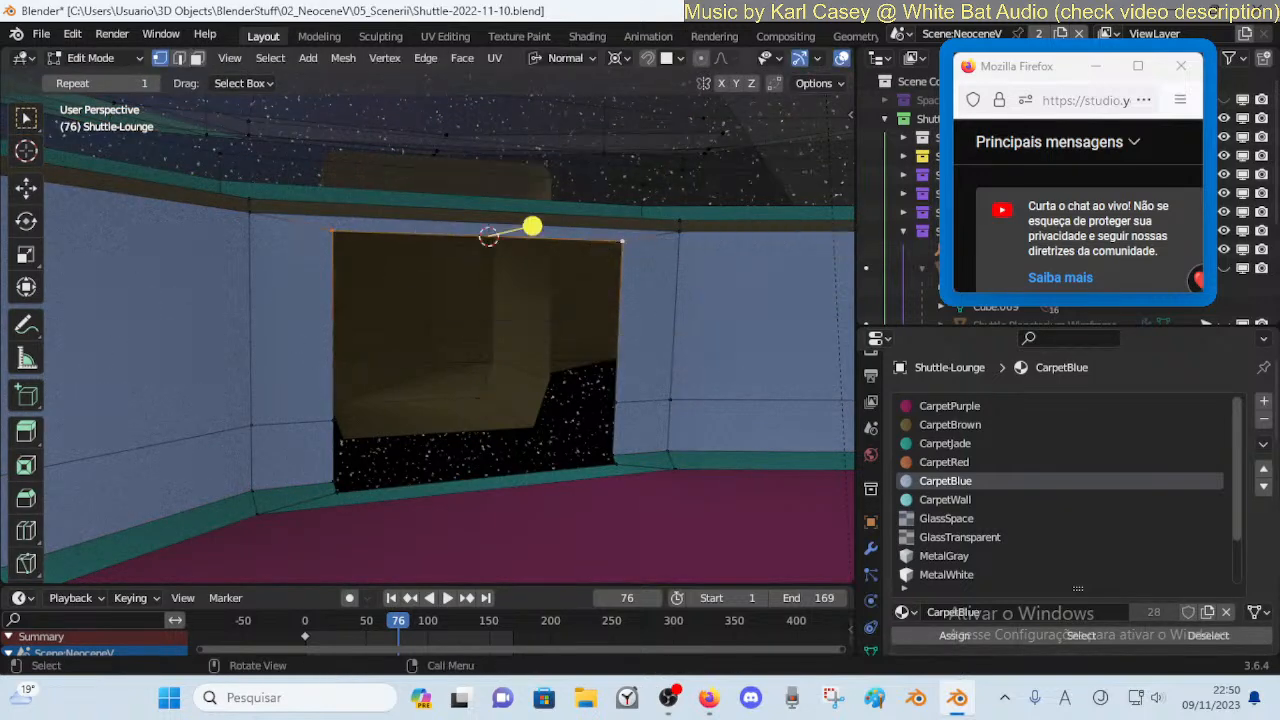
Scale the opening's two top corners inward along the normal Y axis to narrow its upper edge
{"action": "key", "text": "s"}
{"action": "key", "text": "x"}
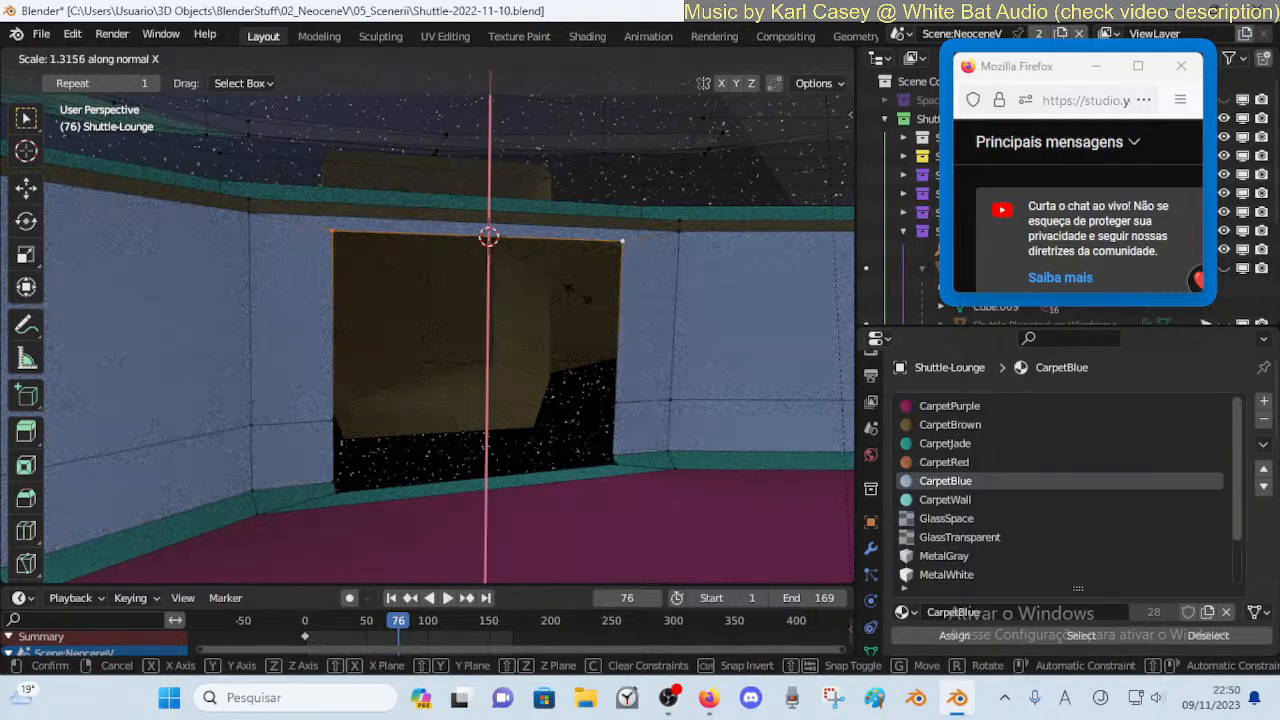
{"action": "left_click", "coordinate": [531, 223]}
{"action": "key", "text": "s"}
{"action": "key", "text": "y"}
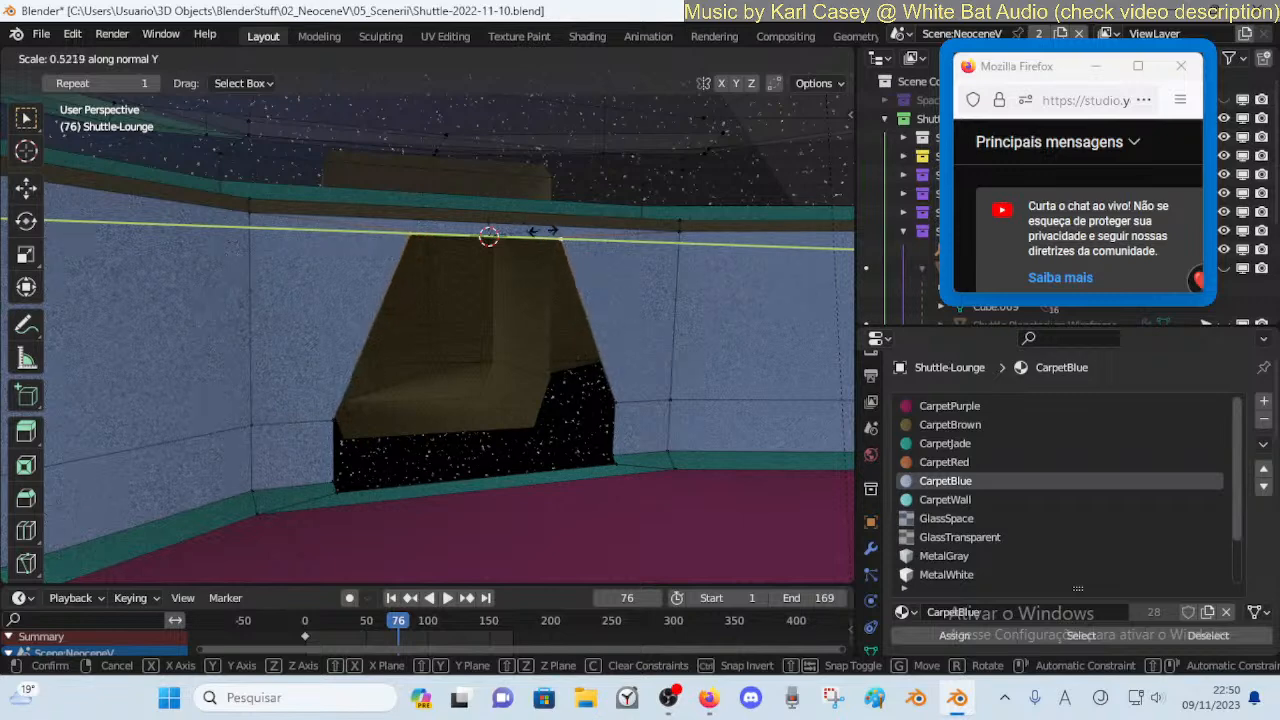
{"action": "left_click", "coordinate": [543, 251]}
Narrow the opening's bottom edge along normal Y and scale the two vertices just above it to about 0.72
{"action": "left_click", "coordinate": [352, 482]}
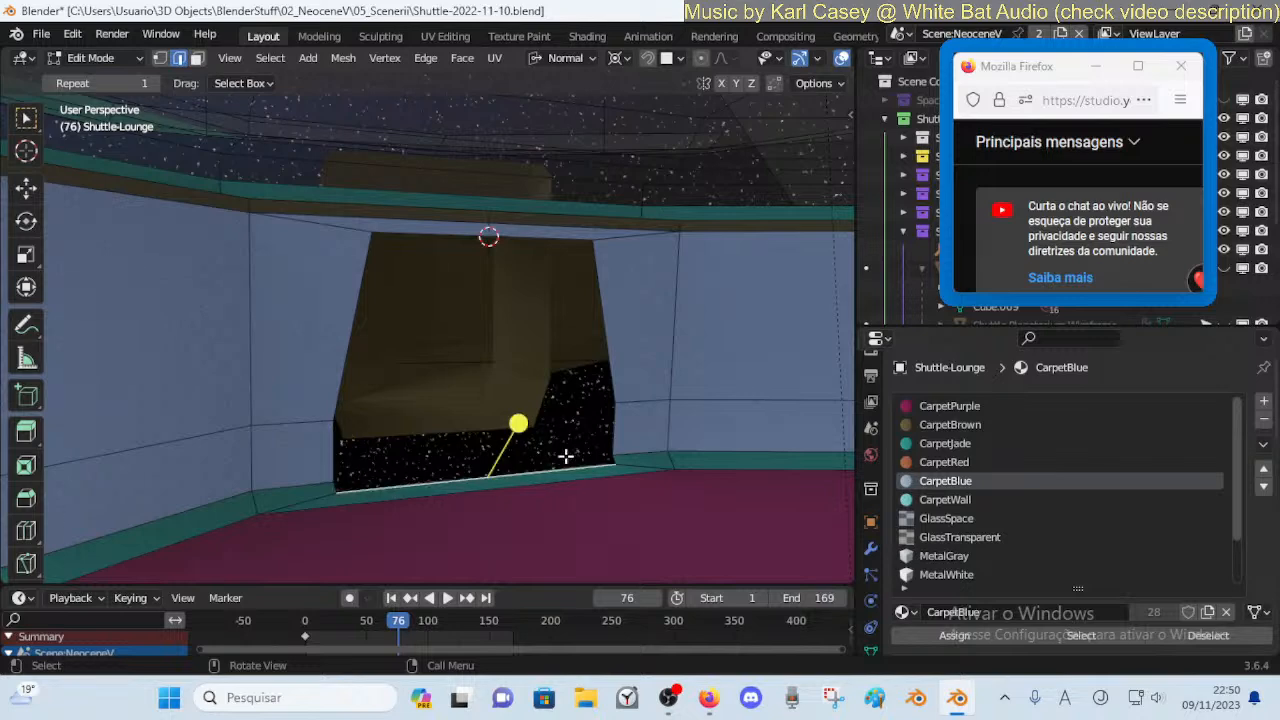
{"action": "key", "text": "s"}
{"action": "key", "text": "y"}
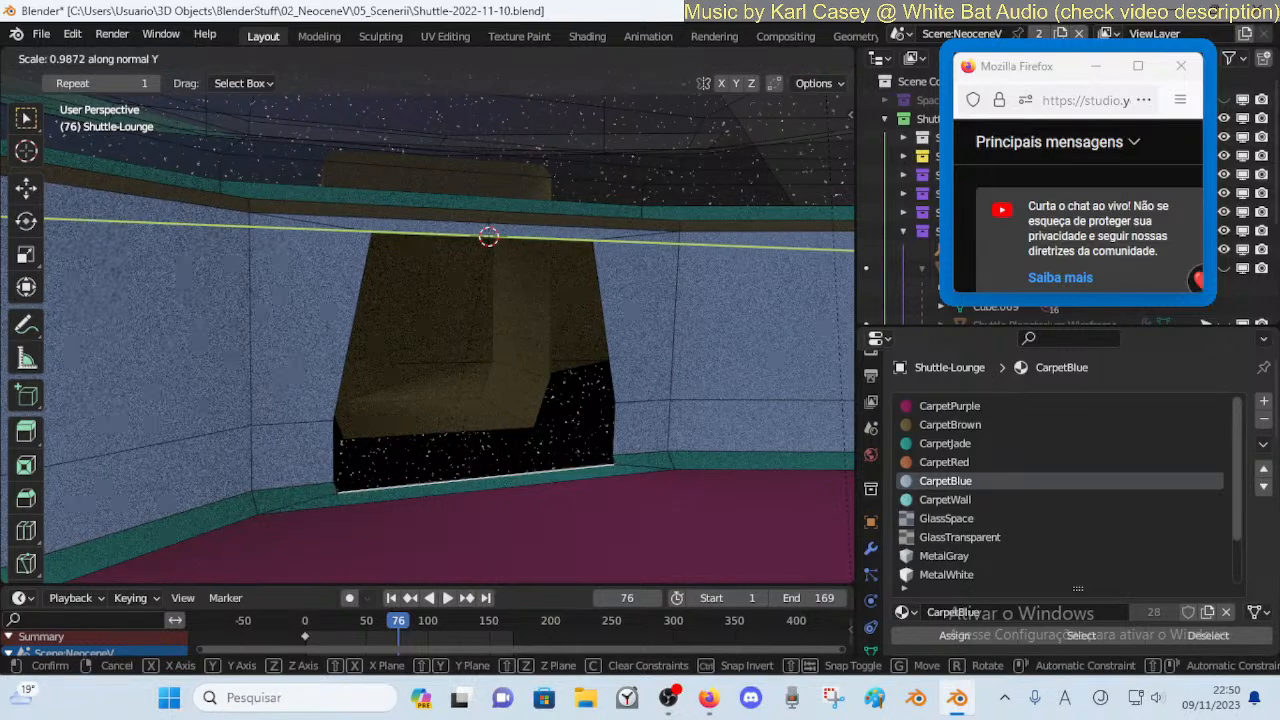
{"action": "left_click", "coordinate": [499, 375]}
{"action": "left_click", "coordinate": [333, 479]}
{"action": "key", "text": "s"}
{"action": "key", "text": "y"}
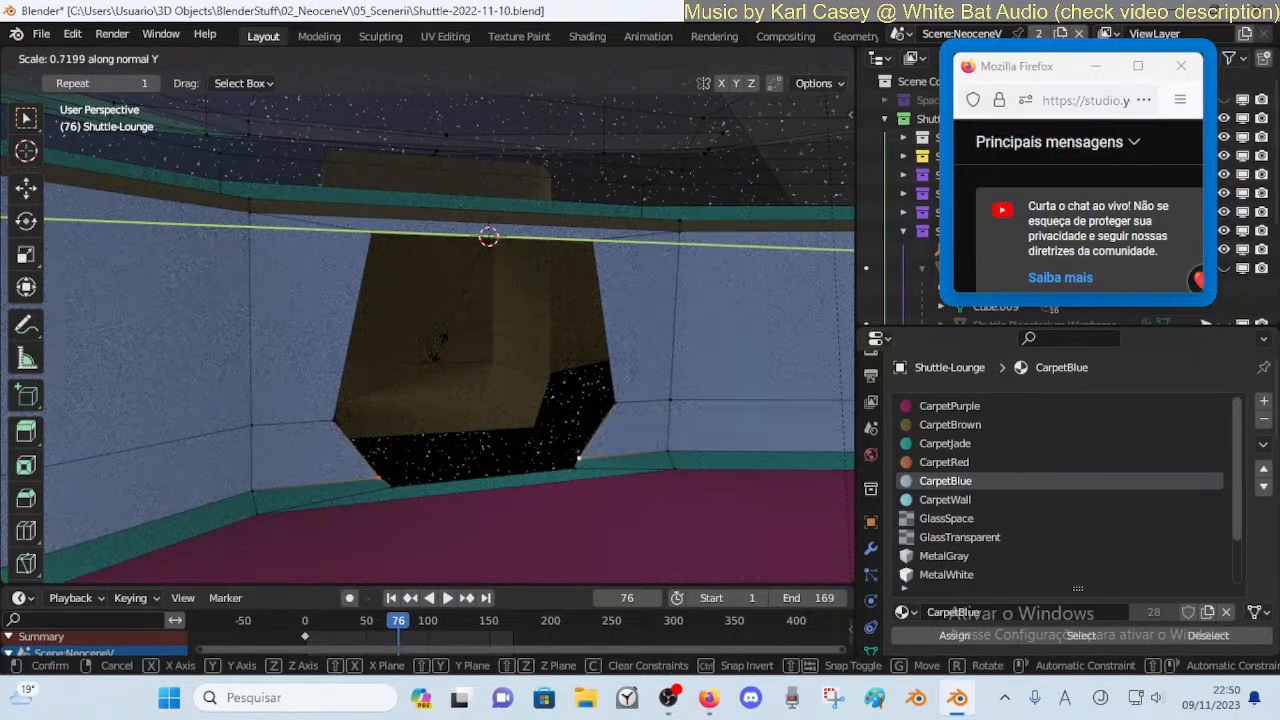
{"action": "left_click", "coordinate": [442, 351]}
Select the opening's two middle side vertices and scale them to about 0.82 along normal Y
{"action": "left_click", "coordinate": [329, 420], "text": "shift"}
{"action": "key", "text": "s"}
{"action": "key", "text": "y"}
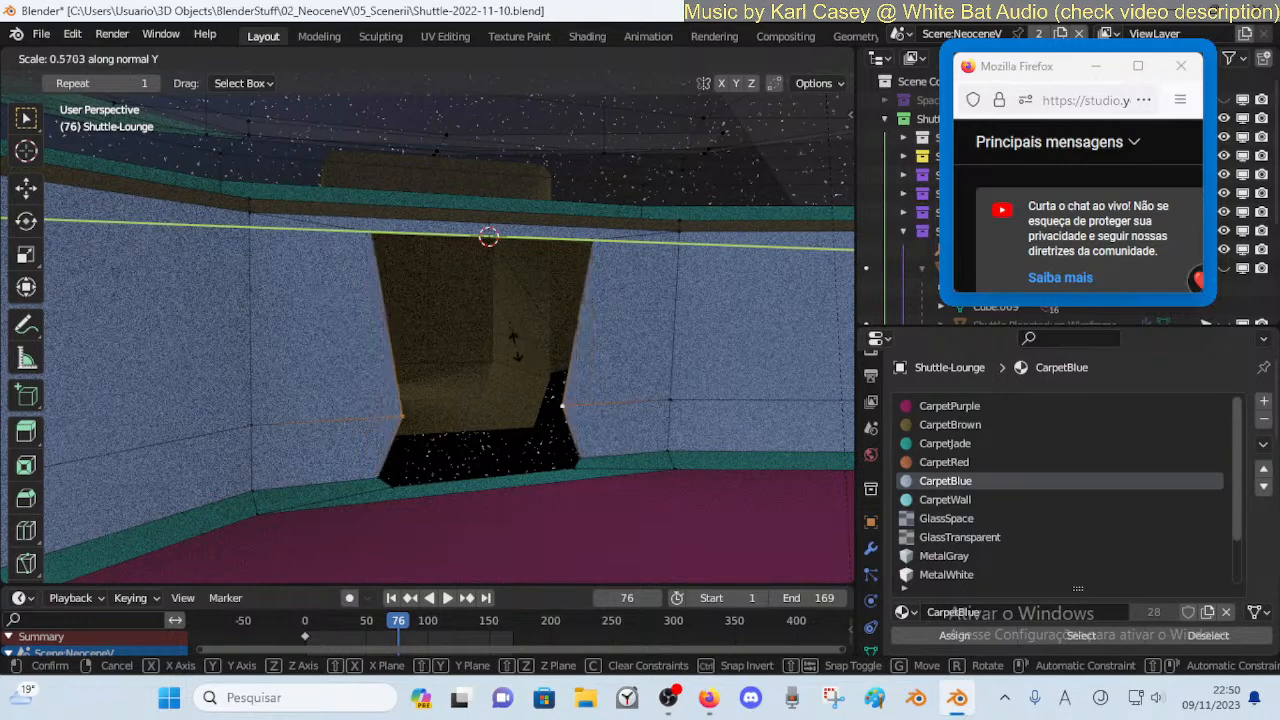
{"action": "left_click", "coordinate": [529, 429]}
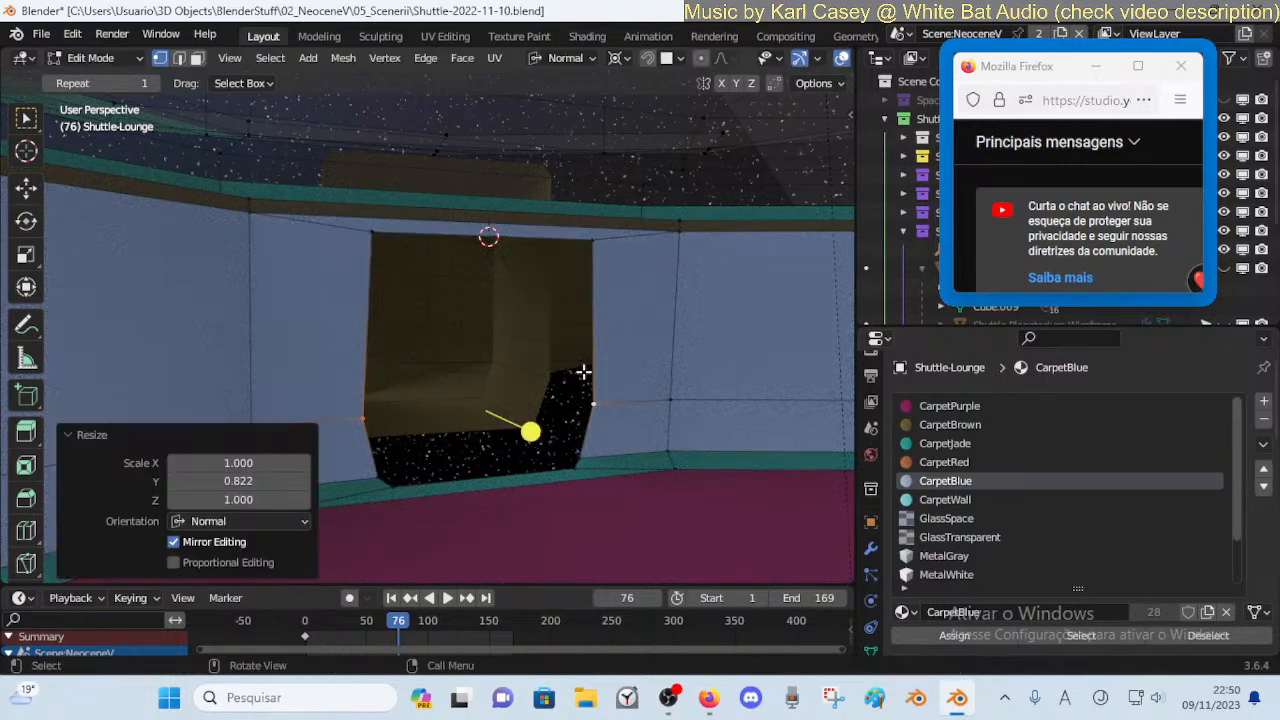
Reselect the opening's two top corners and scale them further inward along normal Y so the sides taper upward
{"action": "key", "text": "Tab"}
{"action": "middle_click_drag", "start_coordinate": [594, 360], "coordinate": [571, 336]}
{"action": "key", "text": "Tab"}
{"action": "left_click", "coordinate": [680, 224], "text": "shift"}
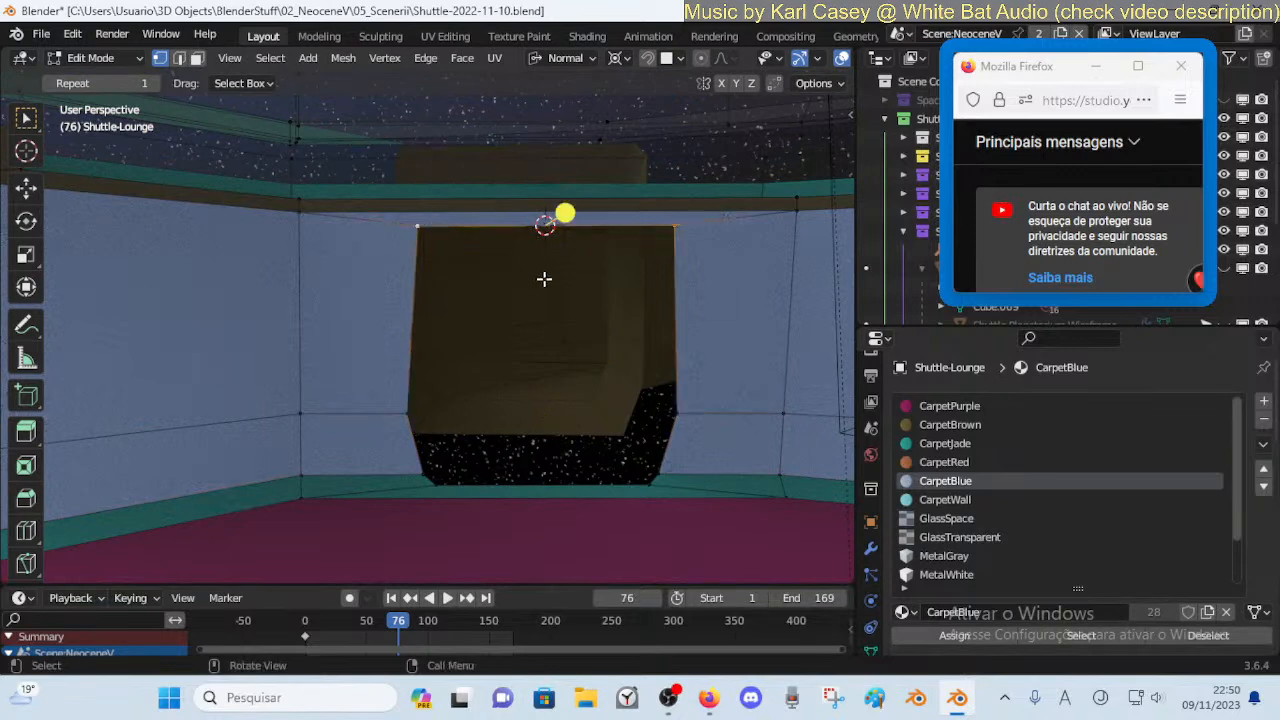
{"action": "key", "text": "s"}
{"action": "key", "text": "y"}
{"action": "key", "text": "y"}
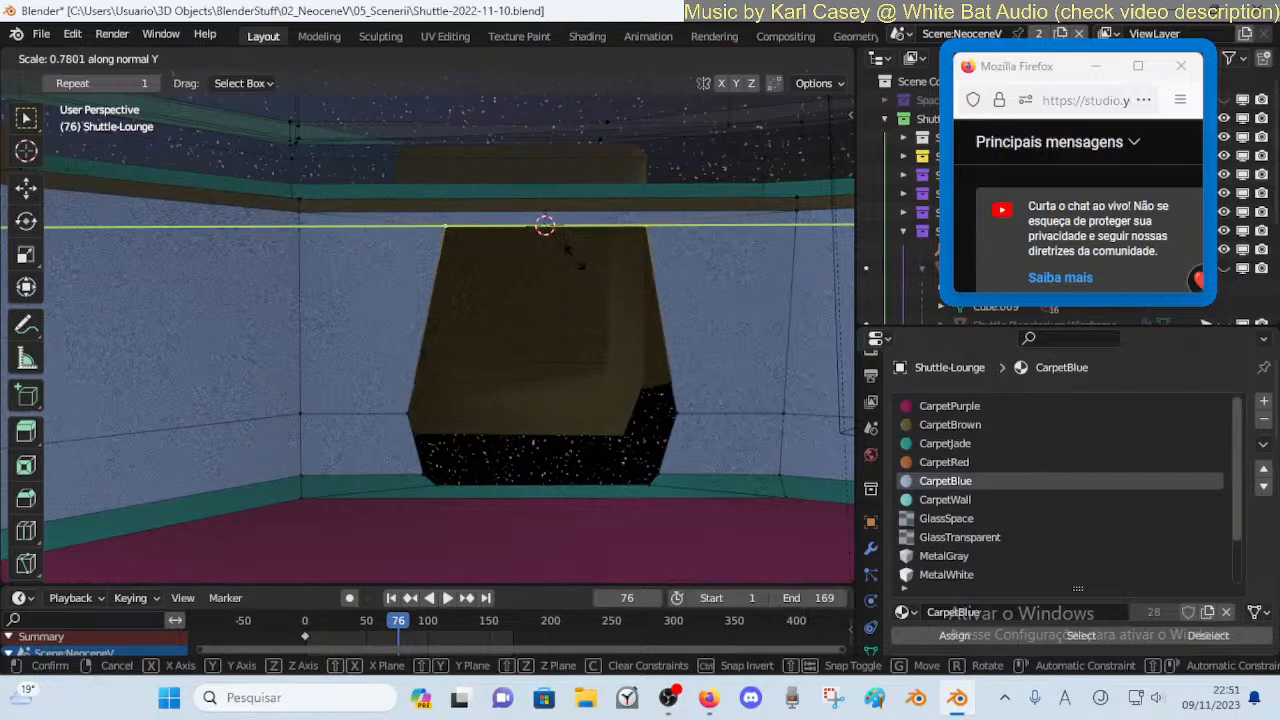
{"action": "left_click", "coordinate": [545, 224]}
Fly through the lounge opening and around the brown passage to examine how their shapes line up
{"action": "key", "text": "Tab"}
{"action": "key", "text": "shift+grave"}
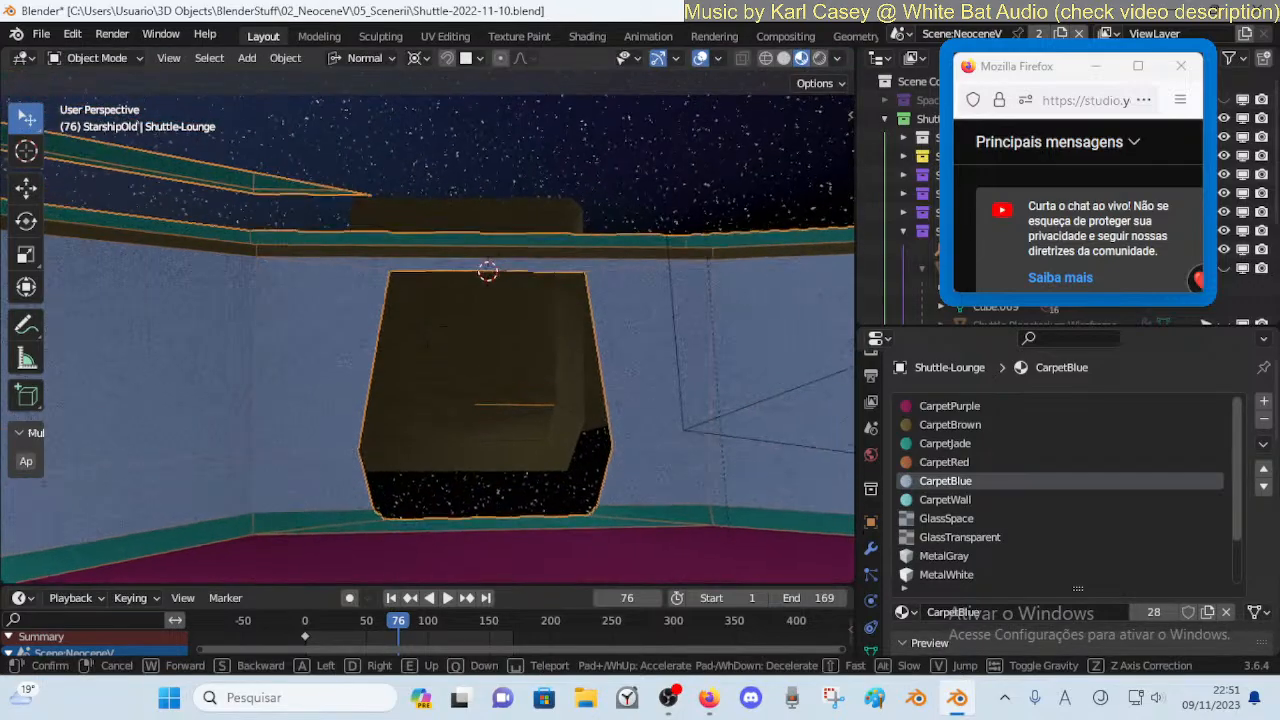
{"action": "key", "text": "w"}
{"action": "key", "text": "a"}
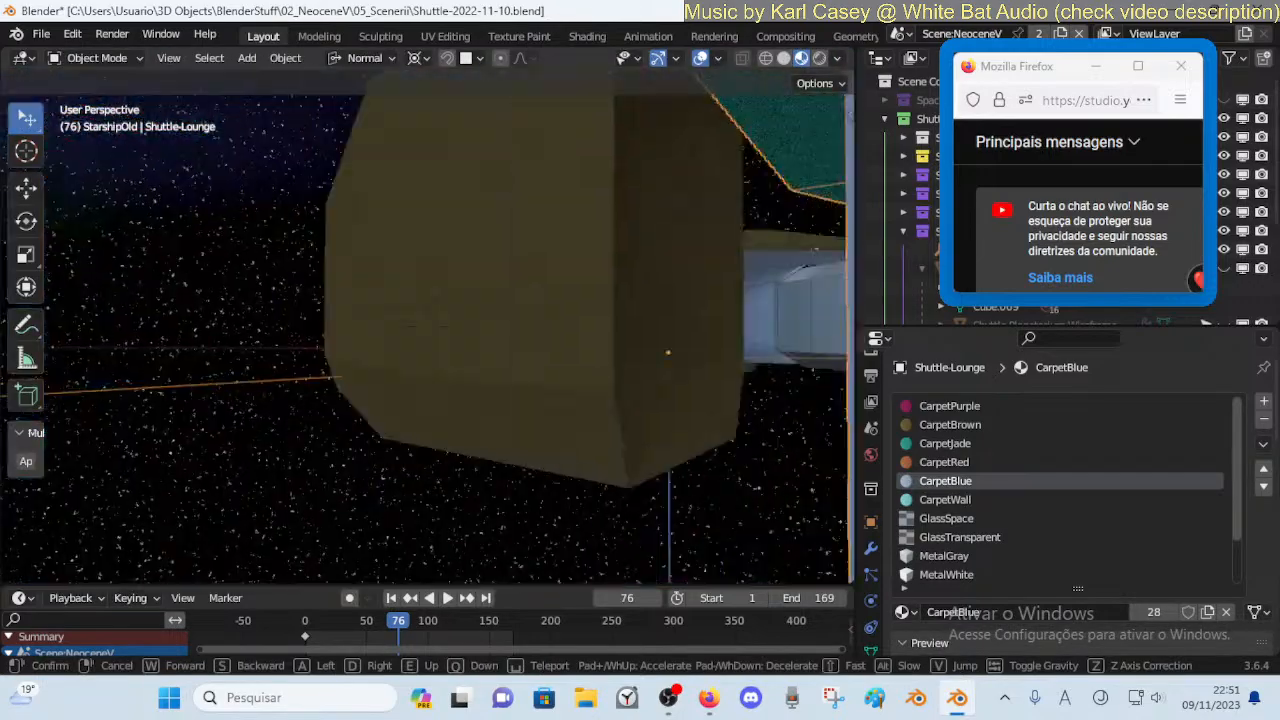
{"action": "key", "text": "s"}
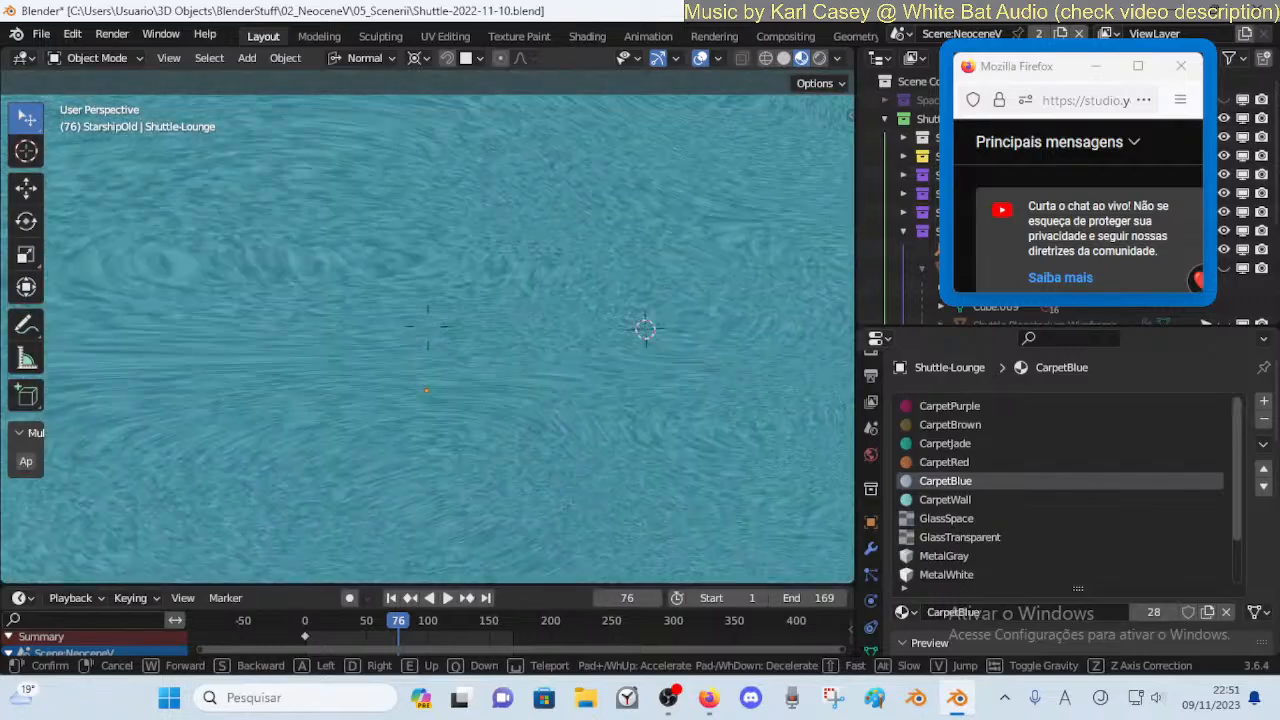
{"action": "key", "text": "d"}
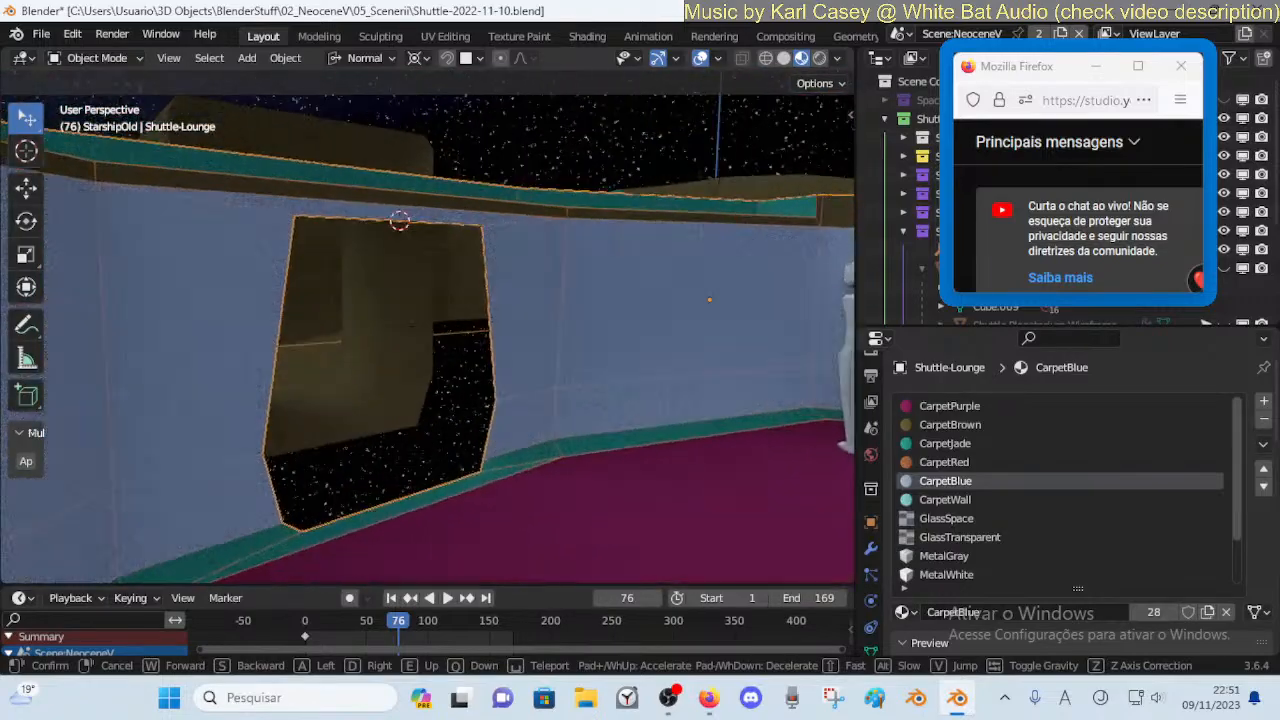
{"action": "key", "text": "d"}
{"action": "left_click", "coordinate": [583, 437]}
Move the dummy figure beside the lounge wall about 1.66 m in X and 1.64 m in Y, near the opening
{"action": "left_click", "coordinate": [612, 328]}
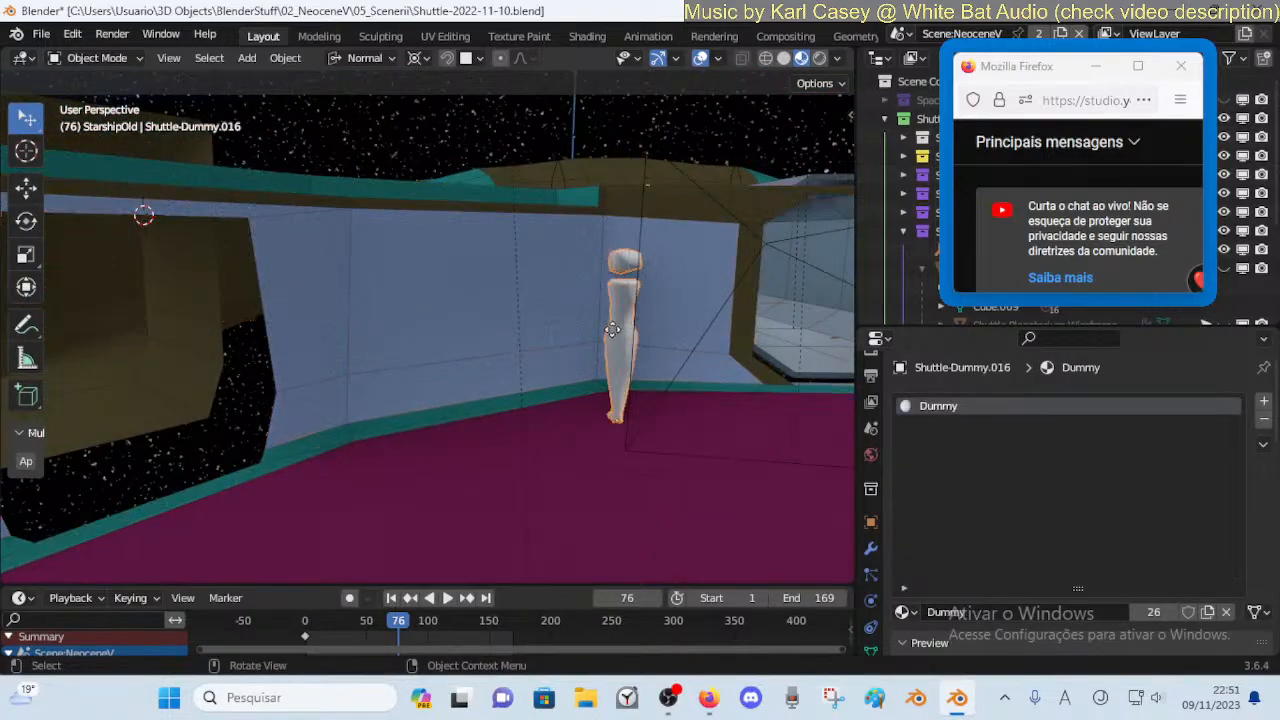
{"action": "key", "text": "g"}
{"action": "left_click", "coordinate": [200, 582]}
Walk around the lounge and behind its wall to check the opening against the dummy and the brown passage
{"action": "key", "text": "shift+grave"}
{"action": "key", "text": "w"}
{"action": "key", "text": "w"}
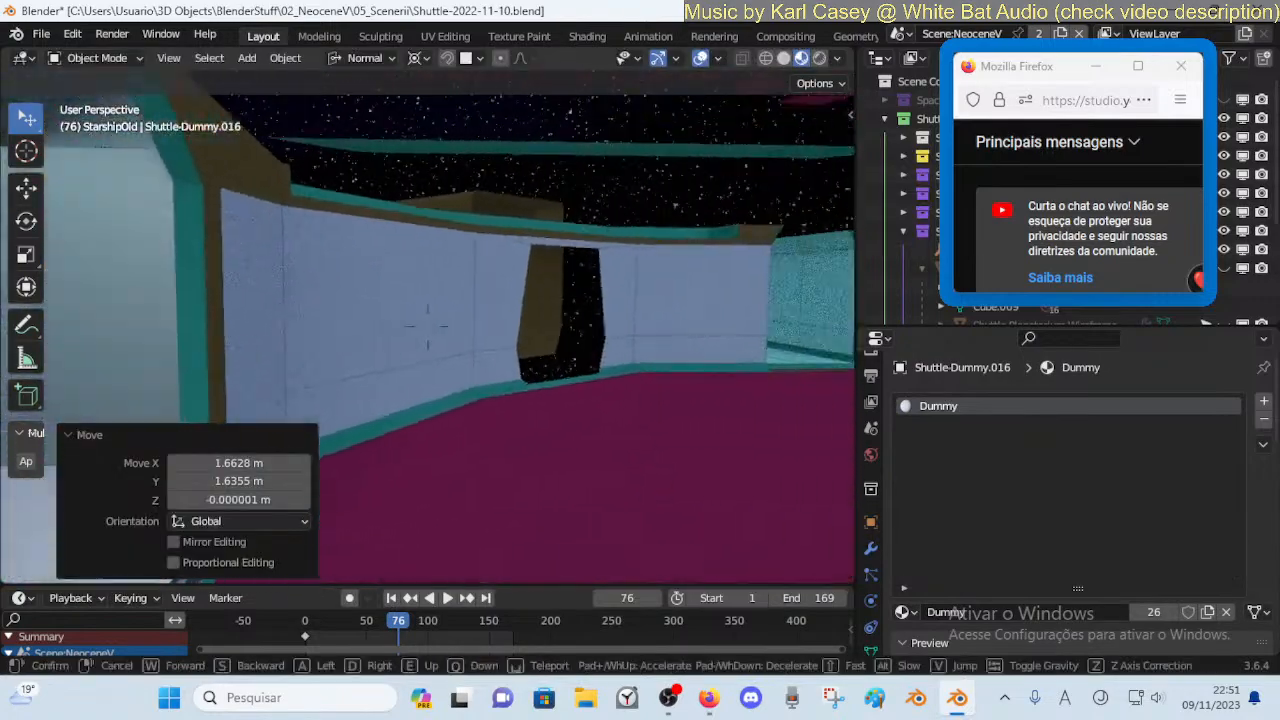
{"action": "key", "text": "s"}
{"action": "key", "text": "w"}
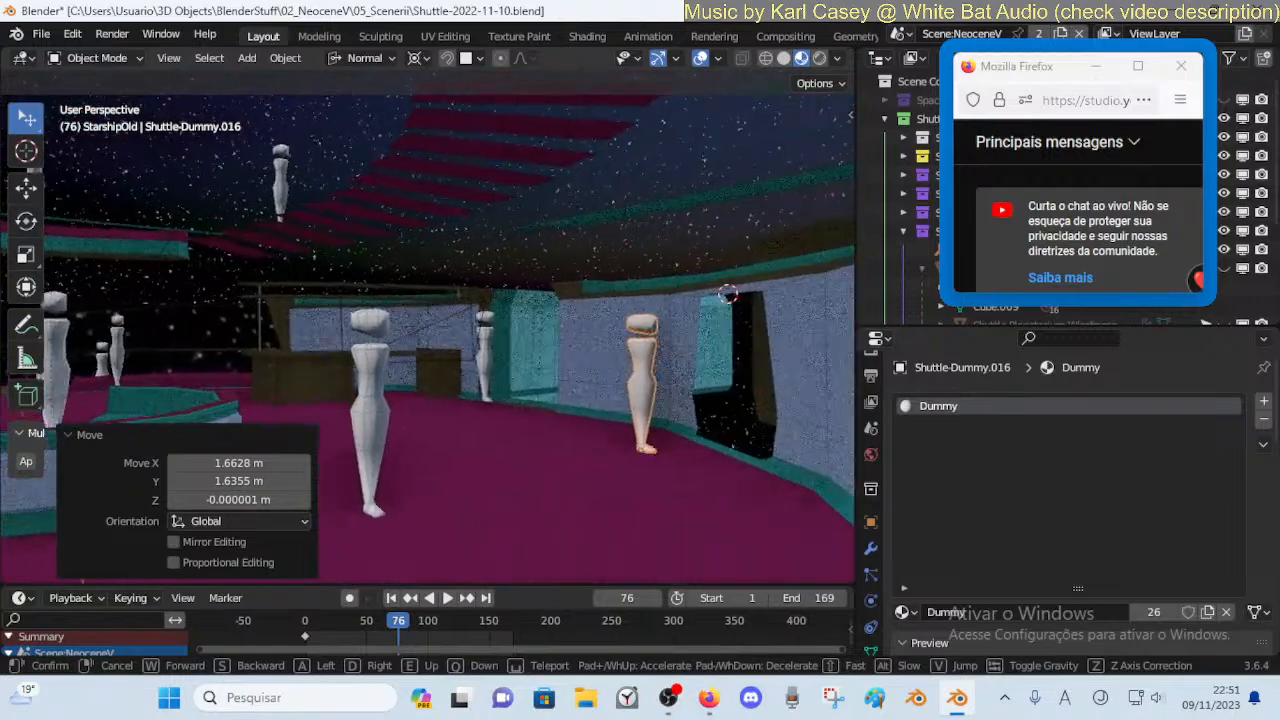
{"action": "key", "text": "s"}
{"action": "key", "text": "w"}
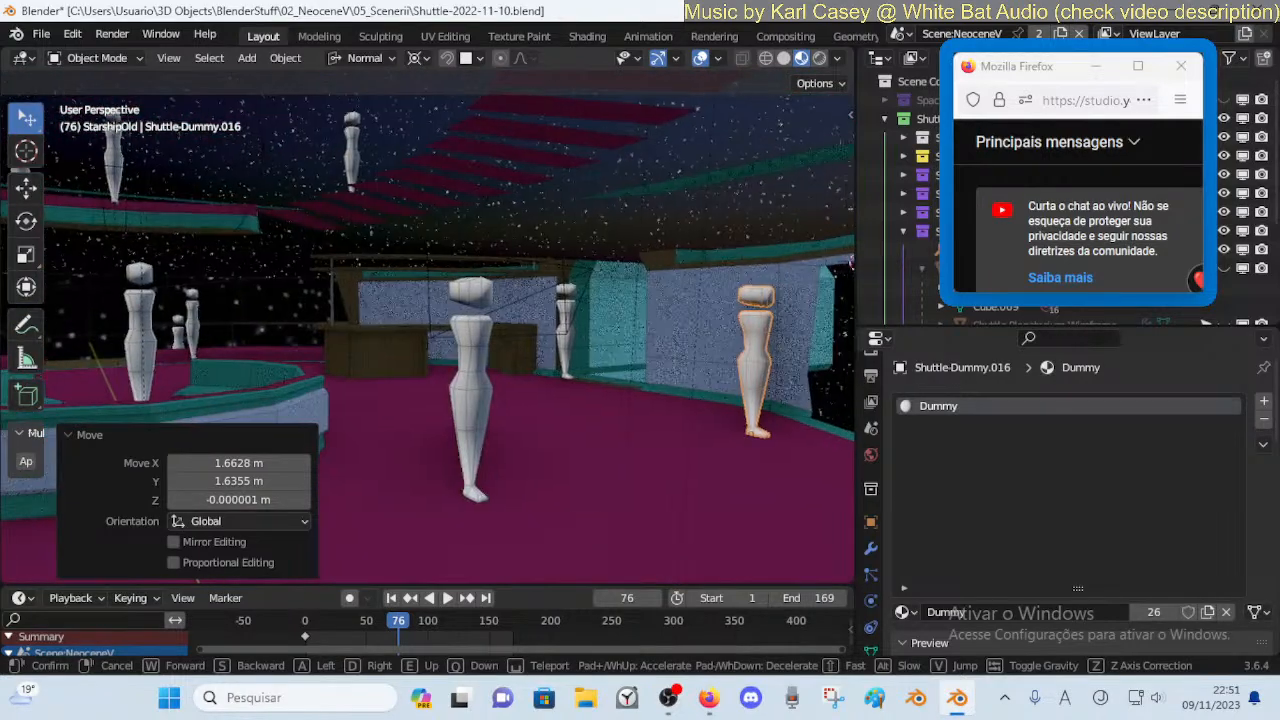
{"action": "key", "text": "w"}
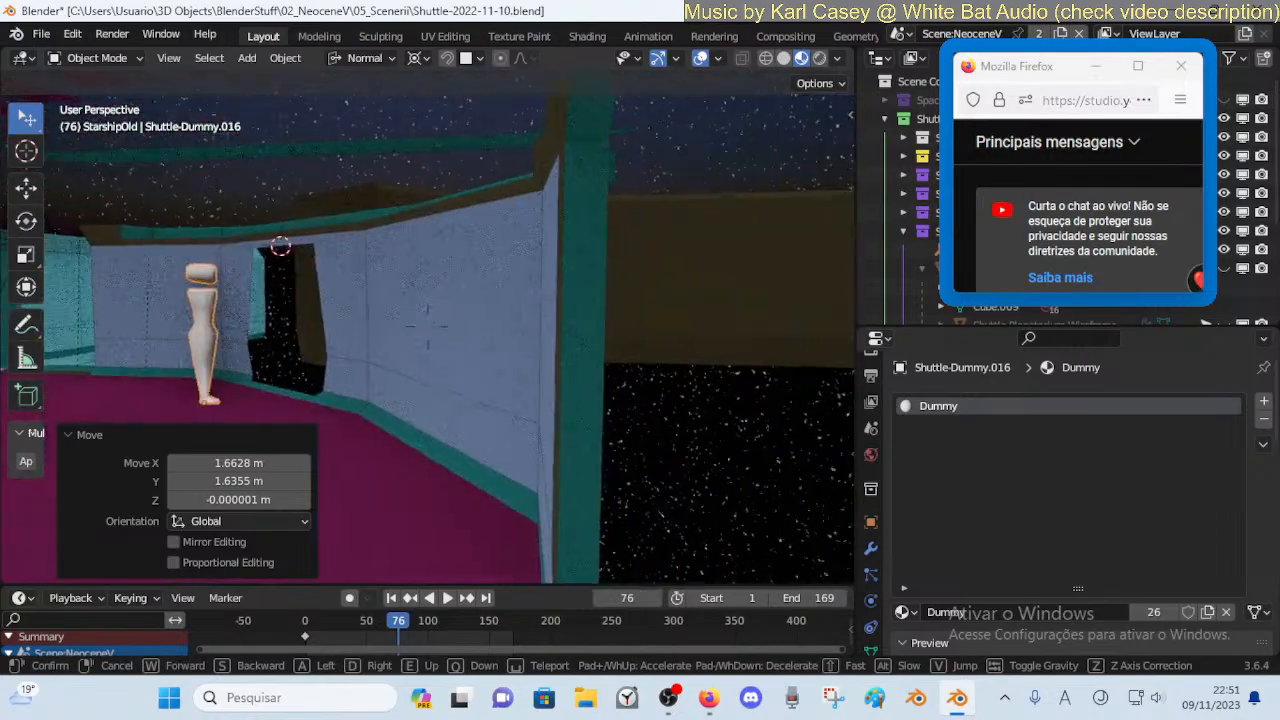
{"action": "key", "text": "w"}
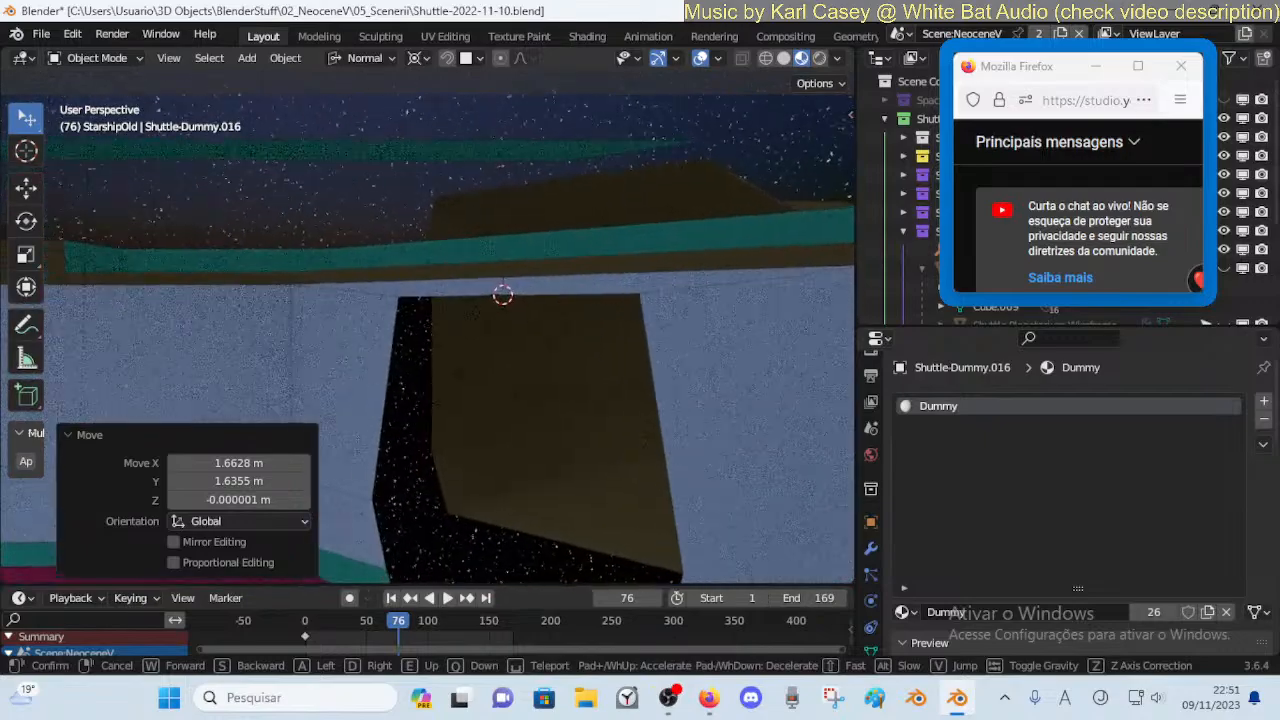
{"action": "key", "text": "w"}
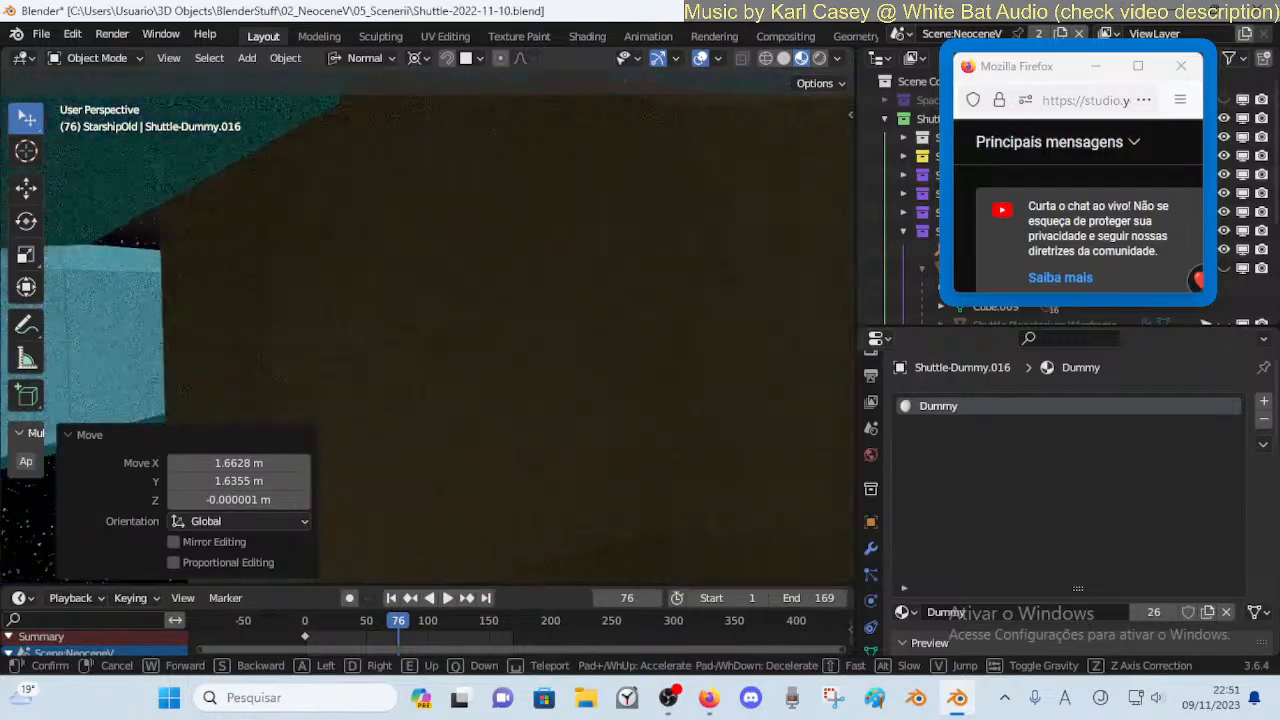
{"action": "key", "text": "s"}
{"action": "key", "text": "s"}
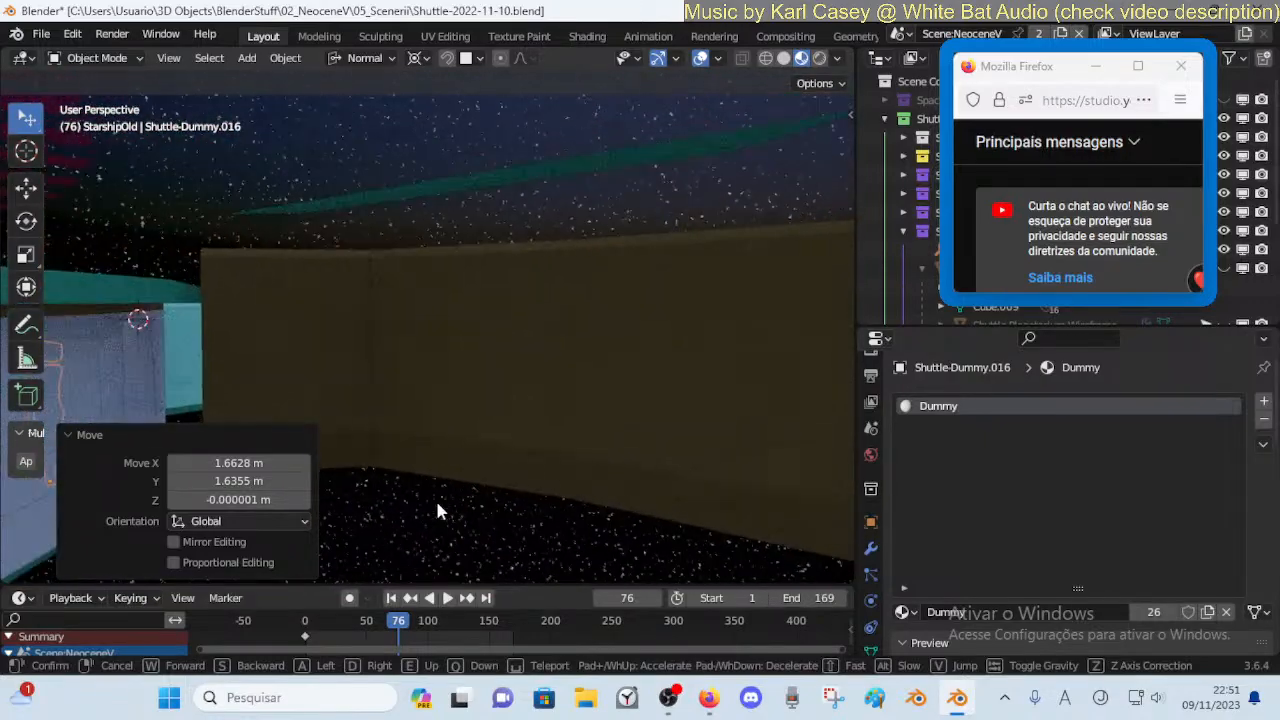
{"action": "left_click", "coordinate": [471, 294]}
Enter Edit Mode on the brown Shuttle-Bridge passage
{"action": "left_click", "coordinate": [480, 298]}
{"action": "key", "text": "Tab"}
{"action": "left_click", "coordinate": [505, 240]}
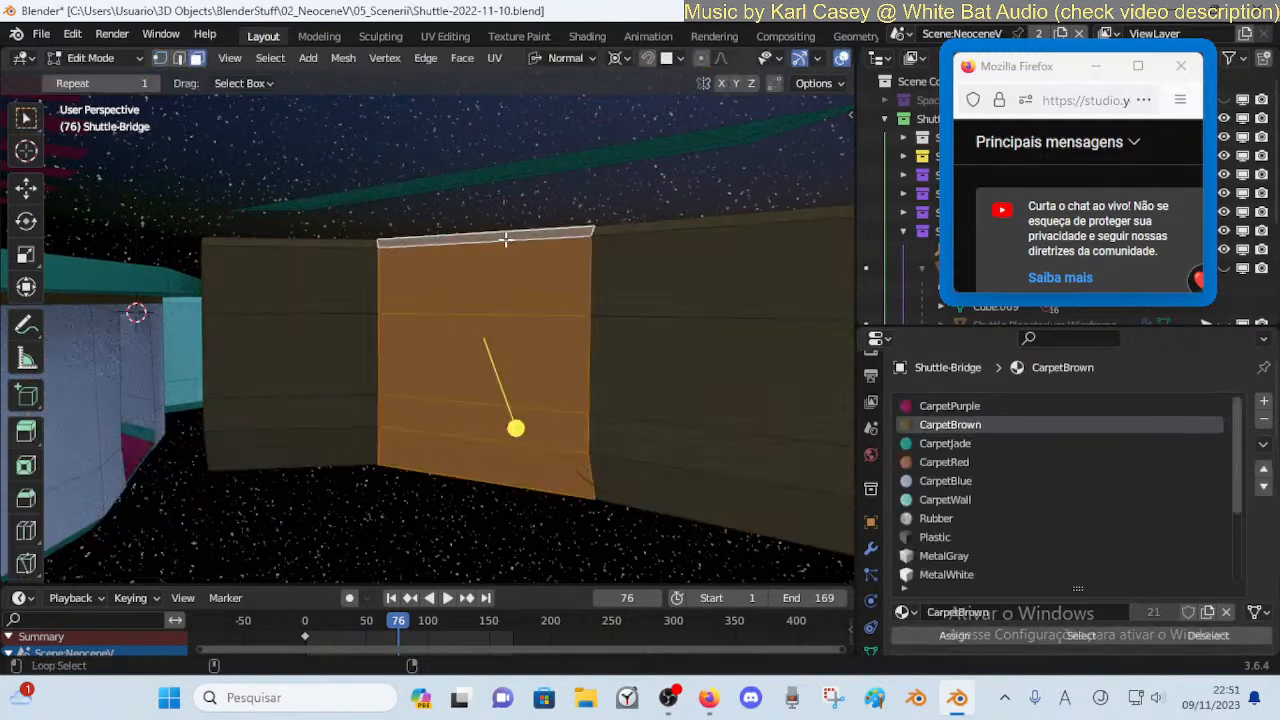
{"action": "left_click", "coordinate": [336, 251], "text": "shift"}
{"action": "key", "text": "e"}
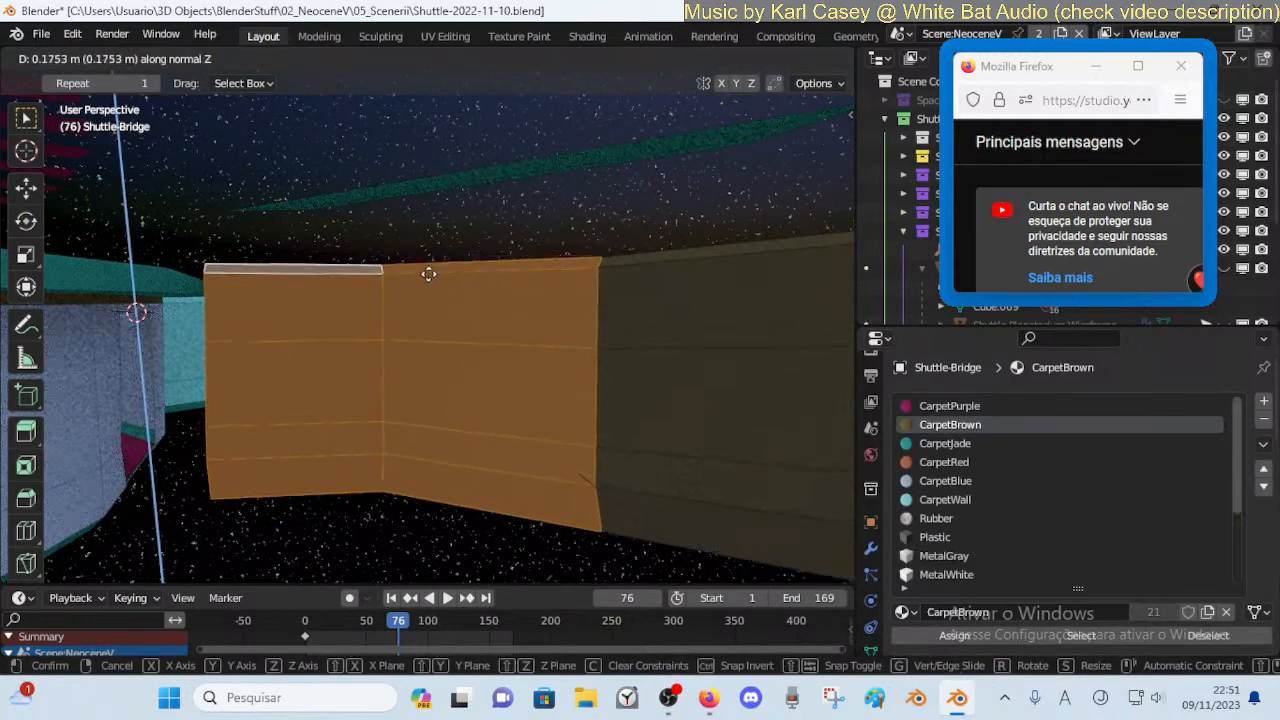
{"action": "right_click", "coordinate": [424, 284]}
{"action": "key", "text": "alt+a"}
{"action": "left_click", "coordinate": [494, 242]}
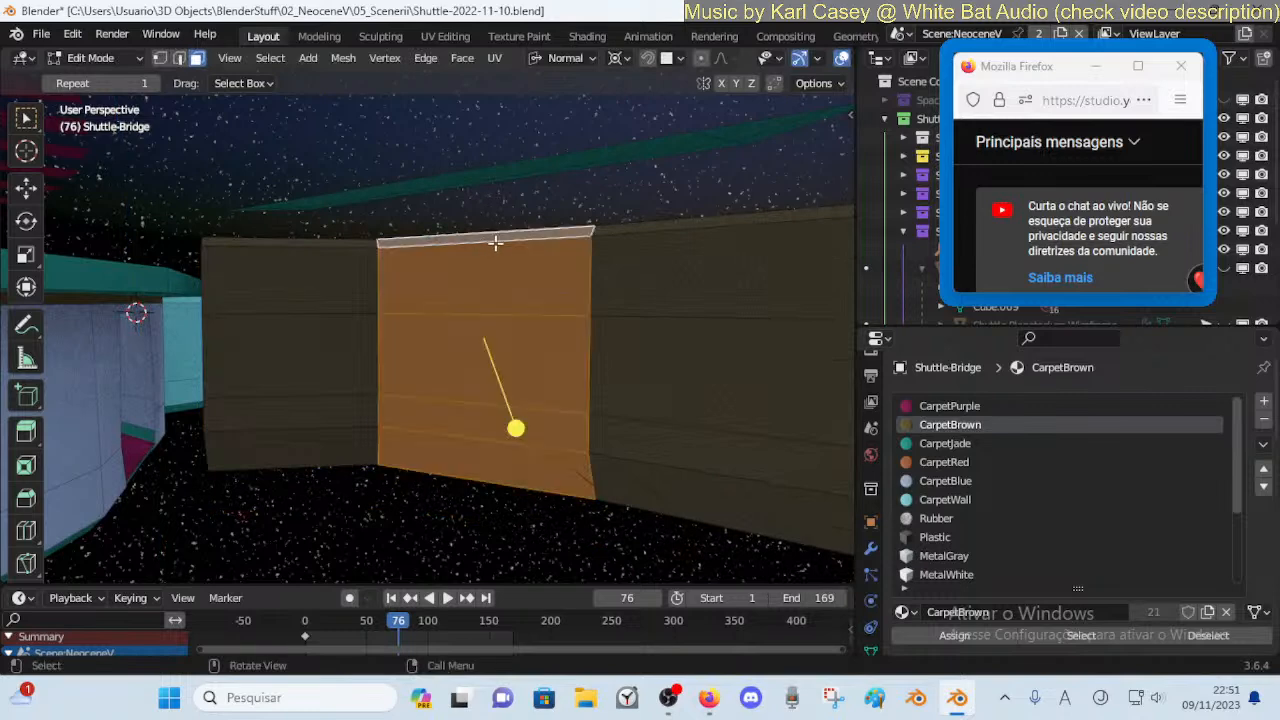
{"action": "key", "text": "alt+a"}
Add a loop cut around the brown passage section just before its bend, shifted away from the bend
{"action": "key", "text": "ctrl+r"}
{"action": "left_click", "coordinate": [501, 251]}
{"action": "left_click", "coordinate": [546, 260]}
{"action": "key", "text": "alt+a"}
Select the passage's face loops from the new cut to its lounge end and lower them about 0.25 m along normal Z
{"action": "key", "text": "3"}
{"action": "left_click", "coordinate": [438, 241], "text": "alt"}
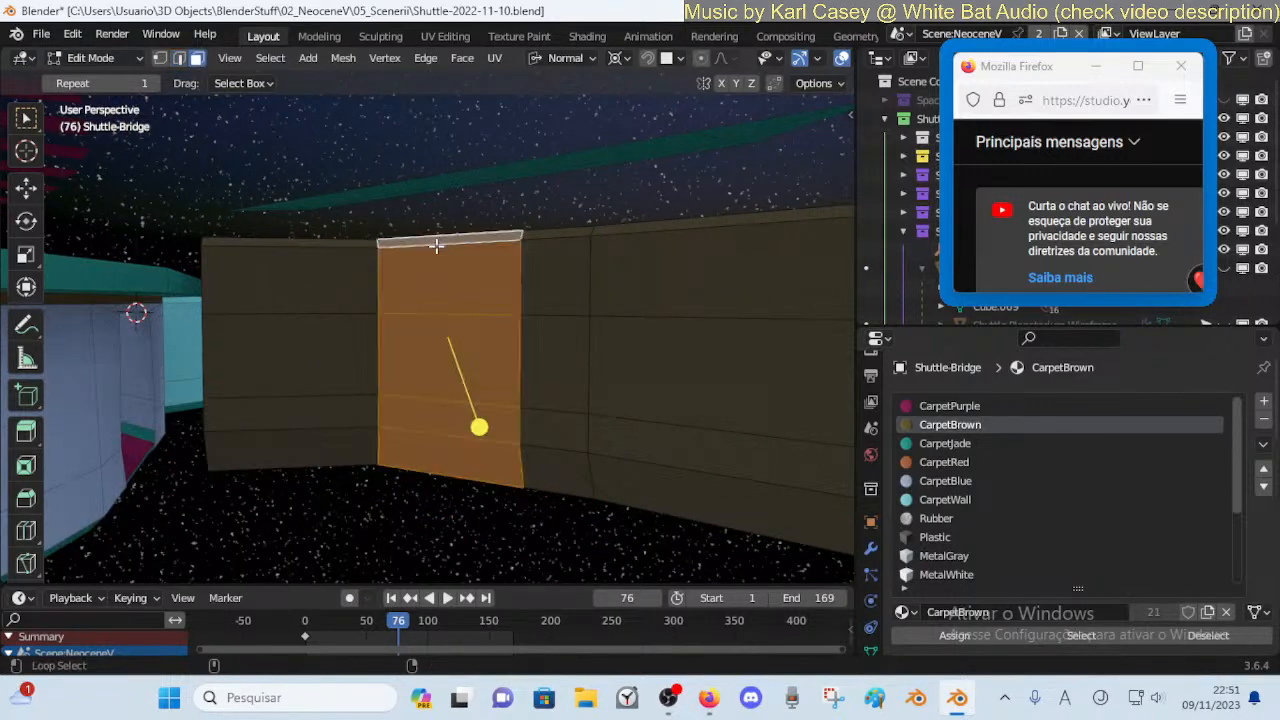
{"action": "key", "text": "e"}
{"action": "right_click", "coordinate": [417, 251]}
{"action": "left_click", "coordinate": [305, 237], "text": "alt+shift"}
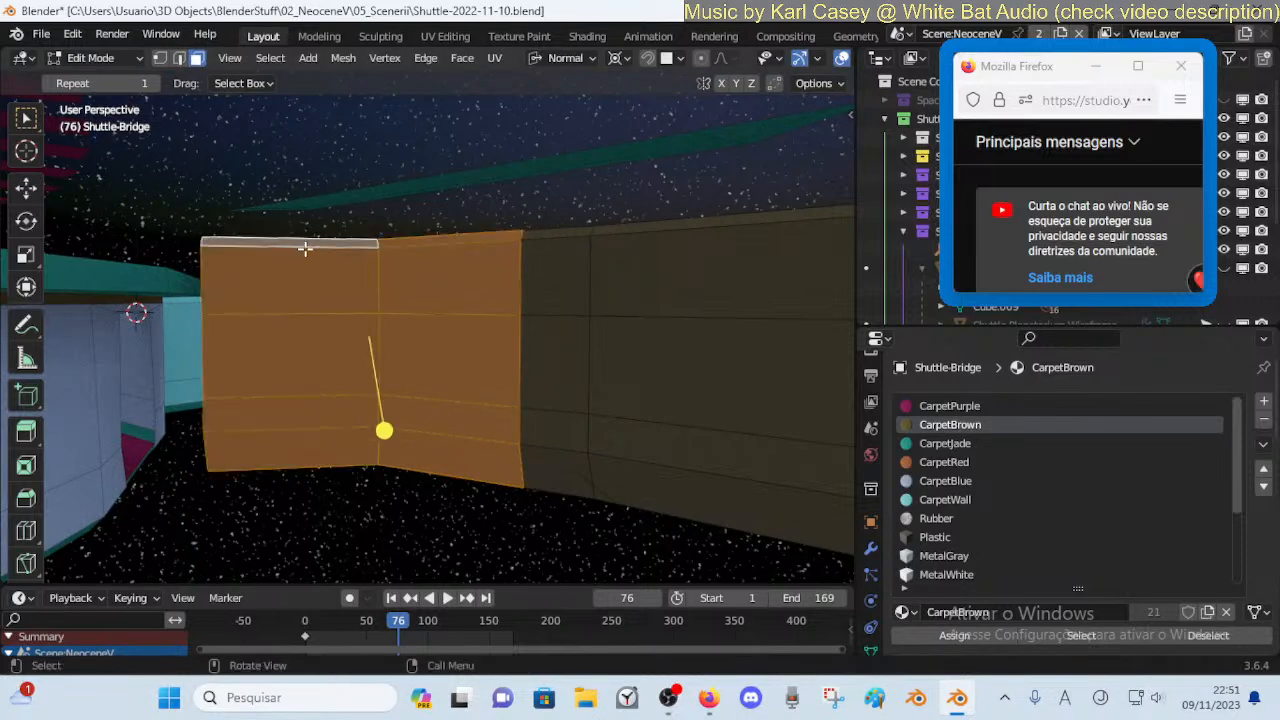
{"action": "key", "text": "e"}
{"action": "left_click", "coordinate": [300, 282]}
Scale the selected passage sections to 0.879 along normal Z and shift them about 0.158 m along the same axis
{"action": "key", "text": "s"}
{"action": "key", "text": "z"}
{"action": "key", "text": "z"}
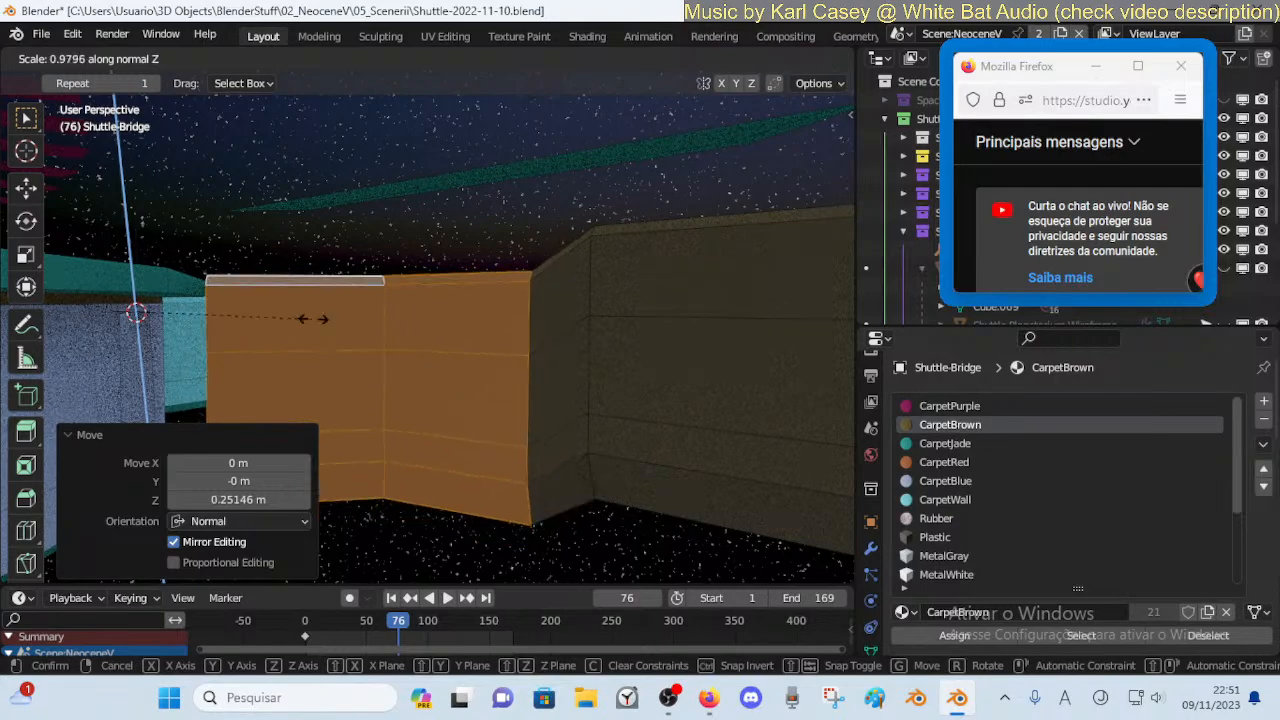
{"action": "left_click", "coordinate": [296, 270]}
{"action": "key", "text": "g"}
{"action": "key", "text": "z"}
{"action": "key", "text": "z"}
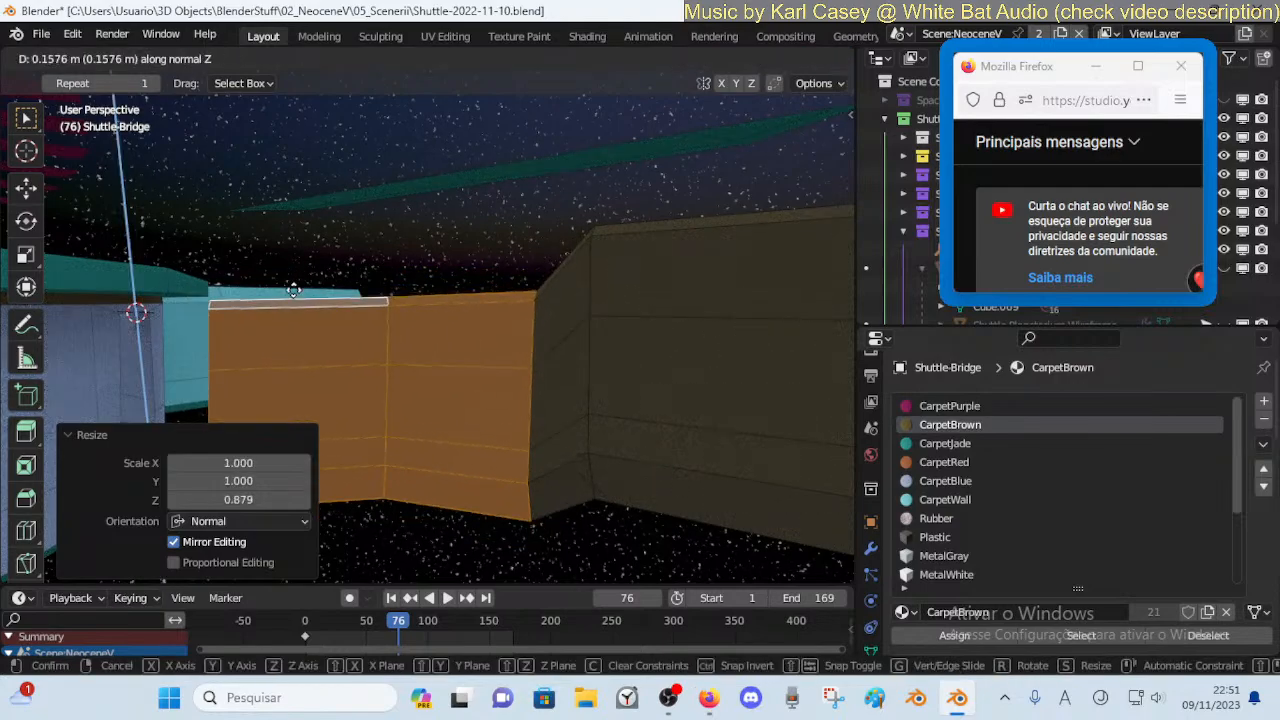
{"action": "left_click", "coordinate": [296, 282]}
Examine the passage's fit with the lounge opening from inside and from behind the wall, and clear the selection
{"action": "key", "text": "shift+grave"}
{"action": "key", "text": "s"}
{"action": "key", "text": "w"}
{"action": "left_click", "coordinate": [347, 290]}
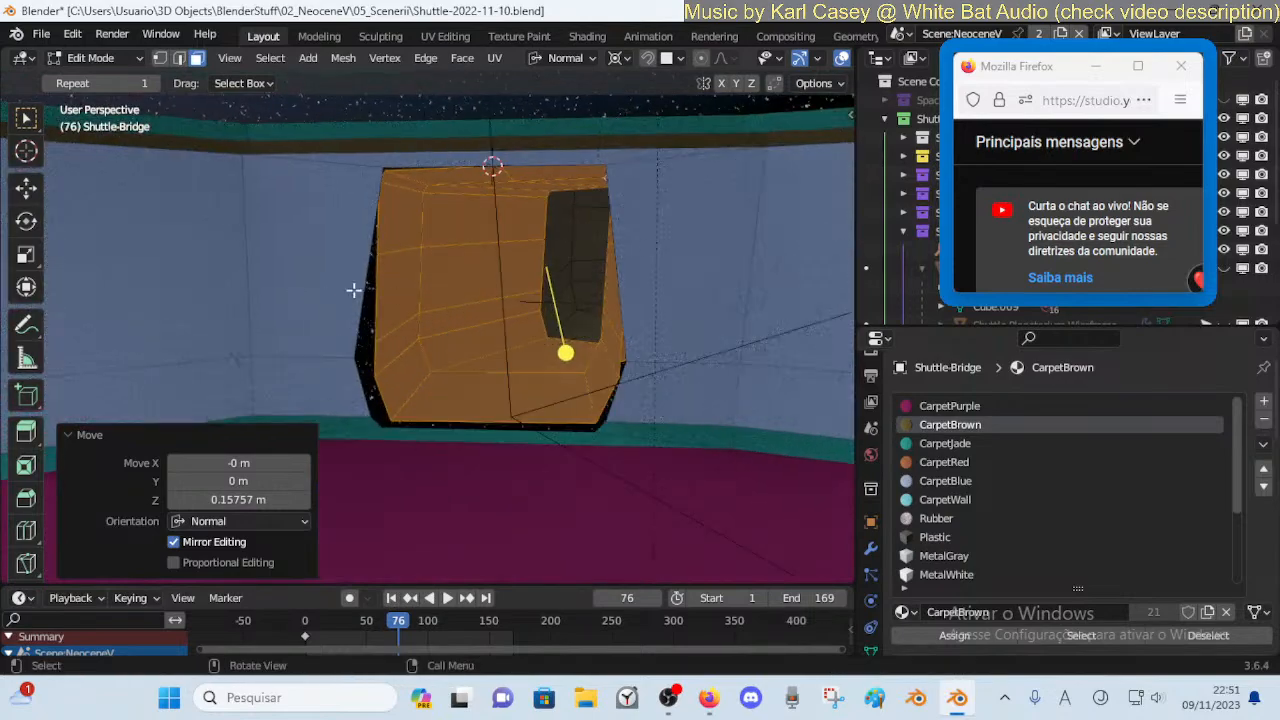
{"action": "key", "text": "shift+grave"}
{"action": "key", "text": "w"}
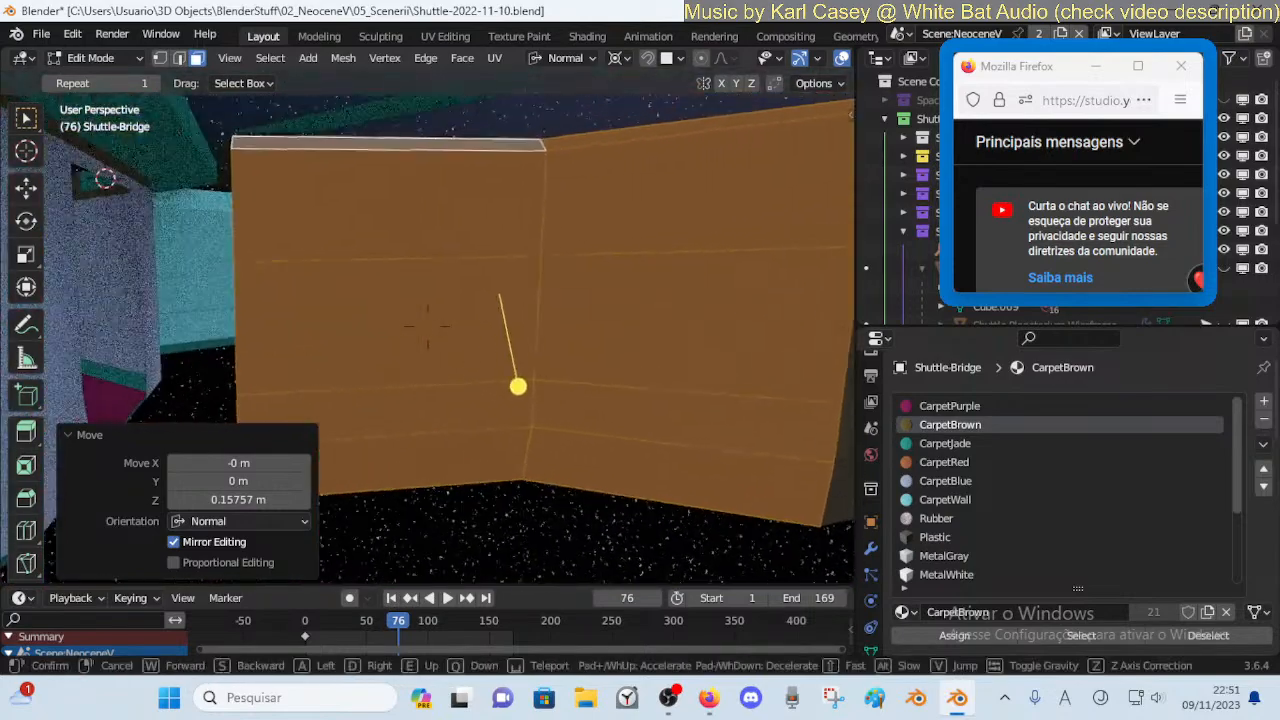
{"action": "left_click", "coordinate": [452, 313]}
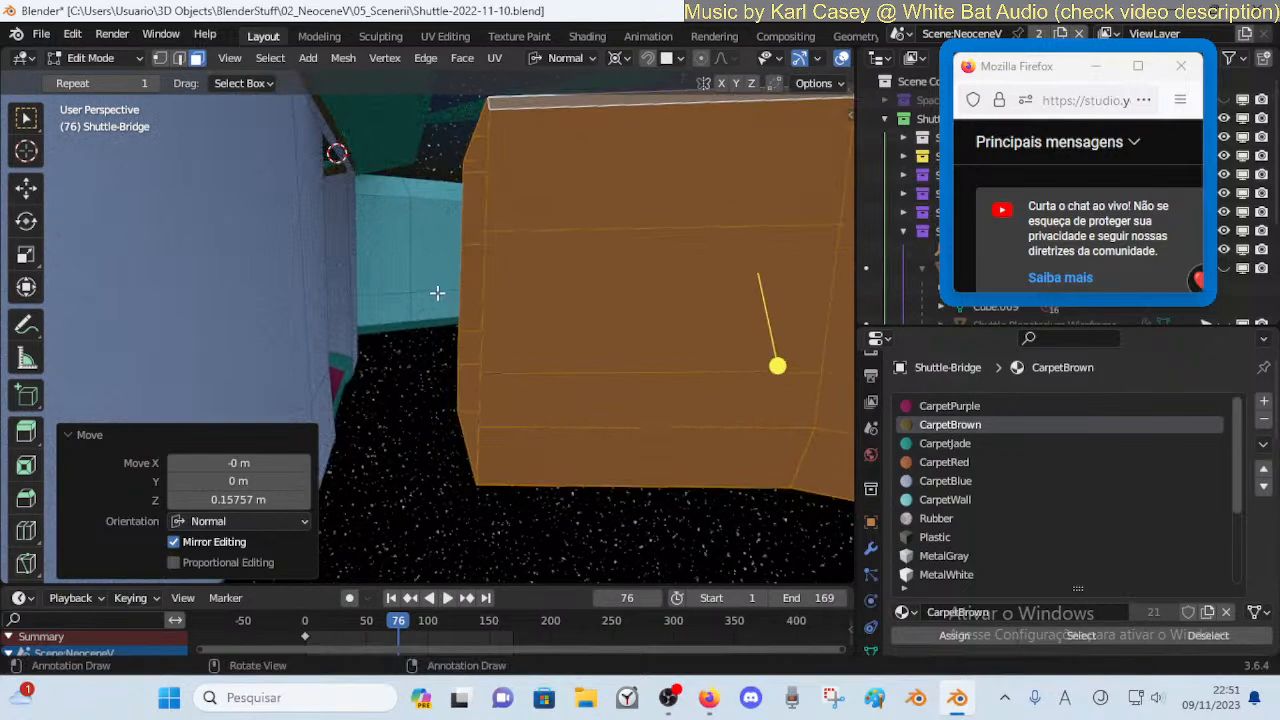
{"action": "key", "text": "alt+a"}
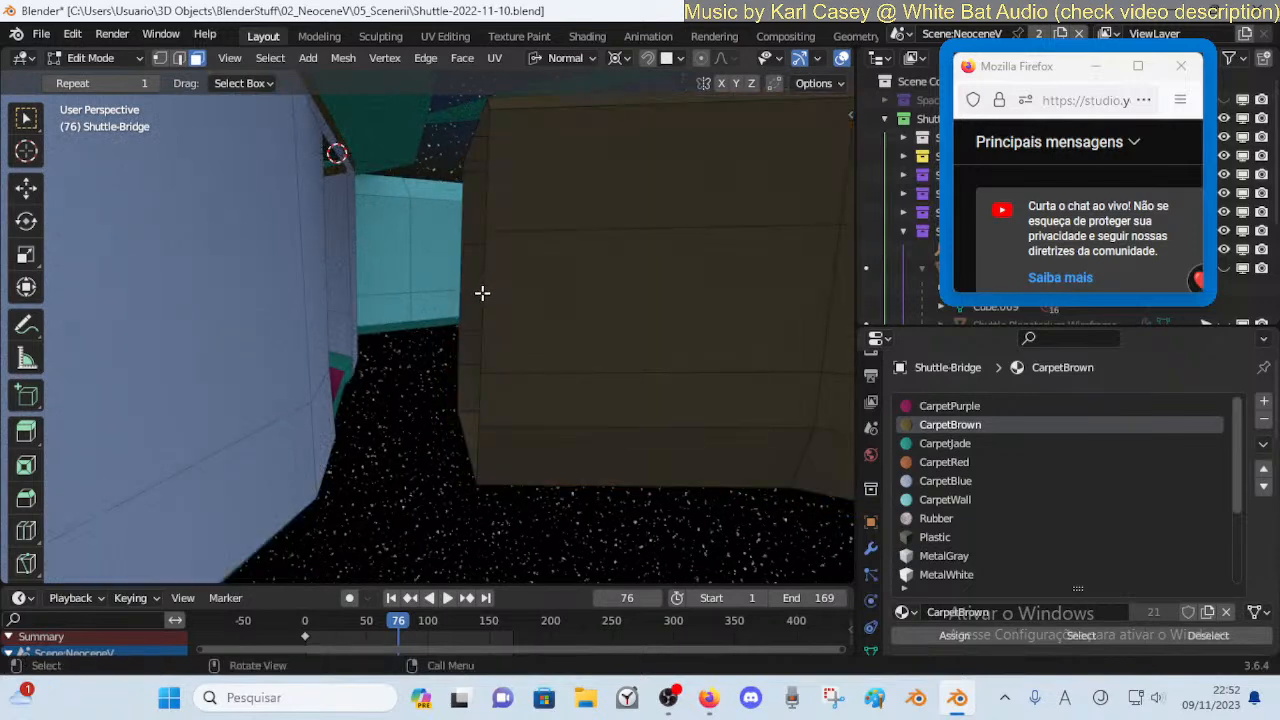
Select the edge loop at the brown passage's lounge end and move it about 0.455 m along normal X to the lounge wall
{"action": "left_click", "coordinate": [482, 293], "text": "alt"}
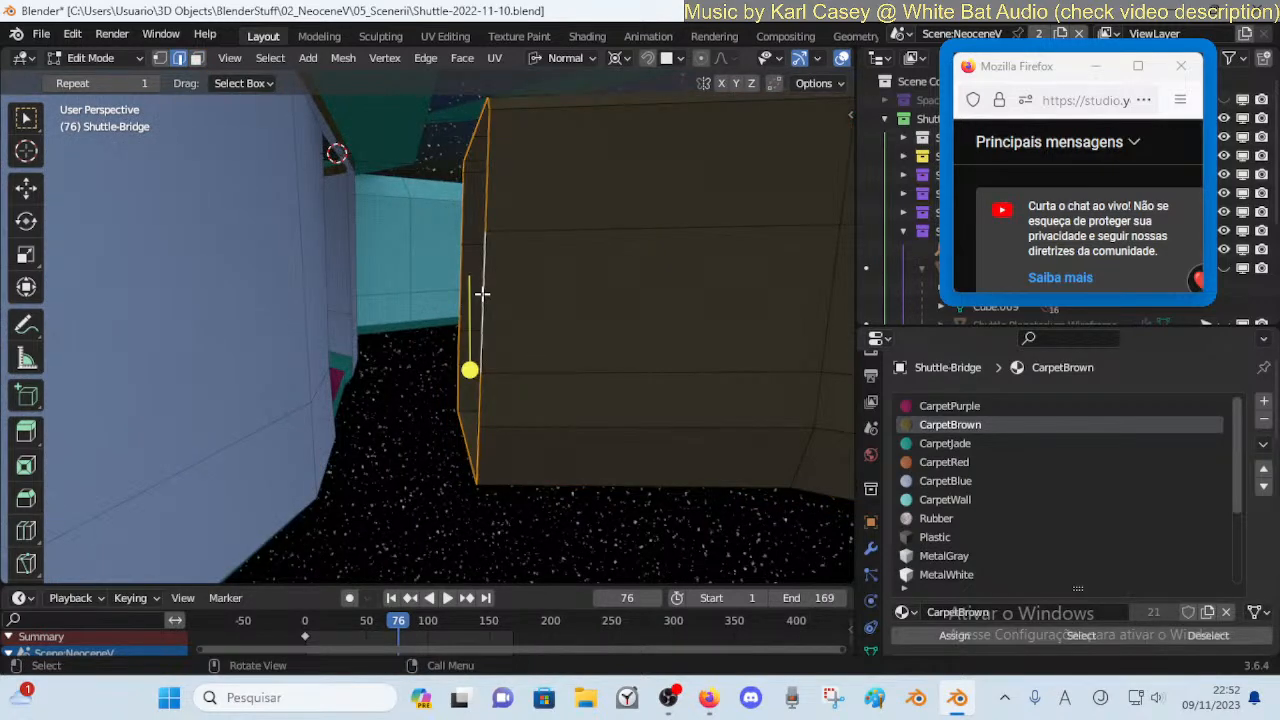
{"action": "key", "text": "g"}
{"action": "key", "text": "y"}
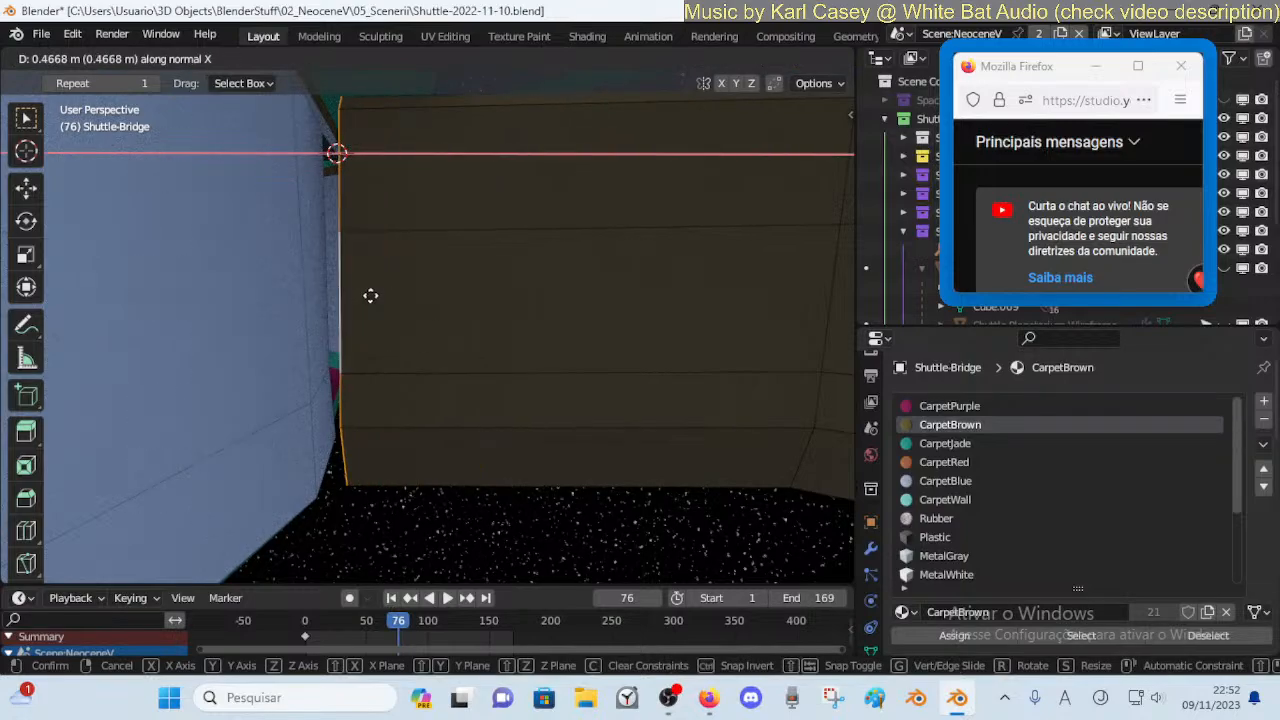
{"action": "left_click", "coordinate": [374, 294]}
Examine the brown passage's opening from inside the lounge in Object Mode
{"action": "key", "text": "shift+grave"}
{"action": "key", "text": "s"}
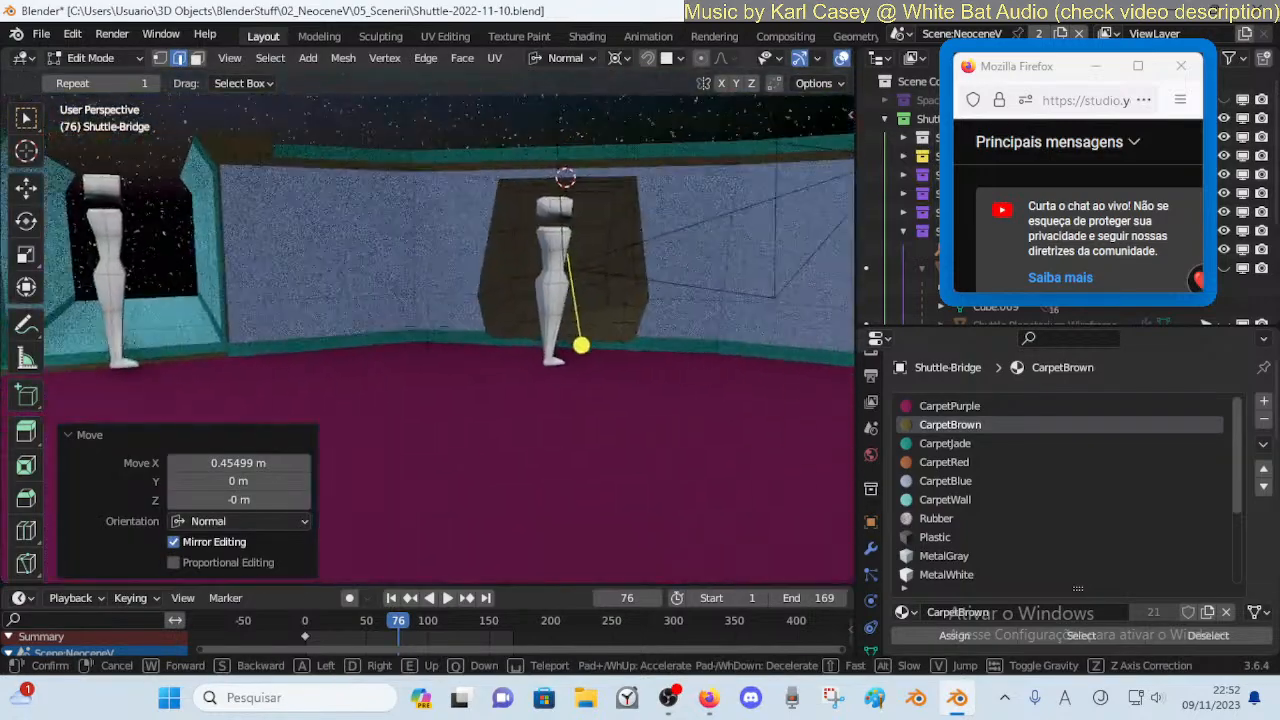
{"action": "key", "text": "w"}
{"action": "left_click", "coordinate": [377, 294]}
{"action": "key", "text": "ctrl+Tab"}
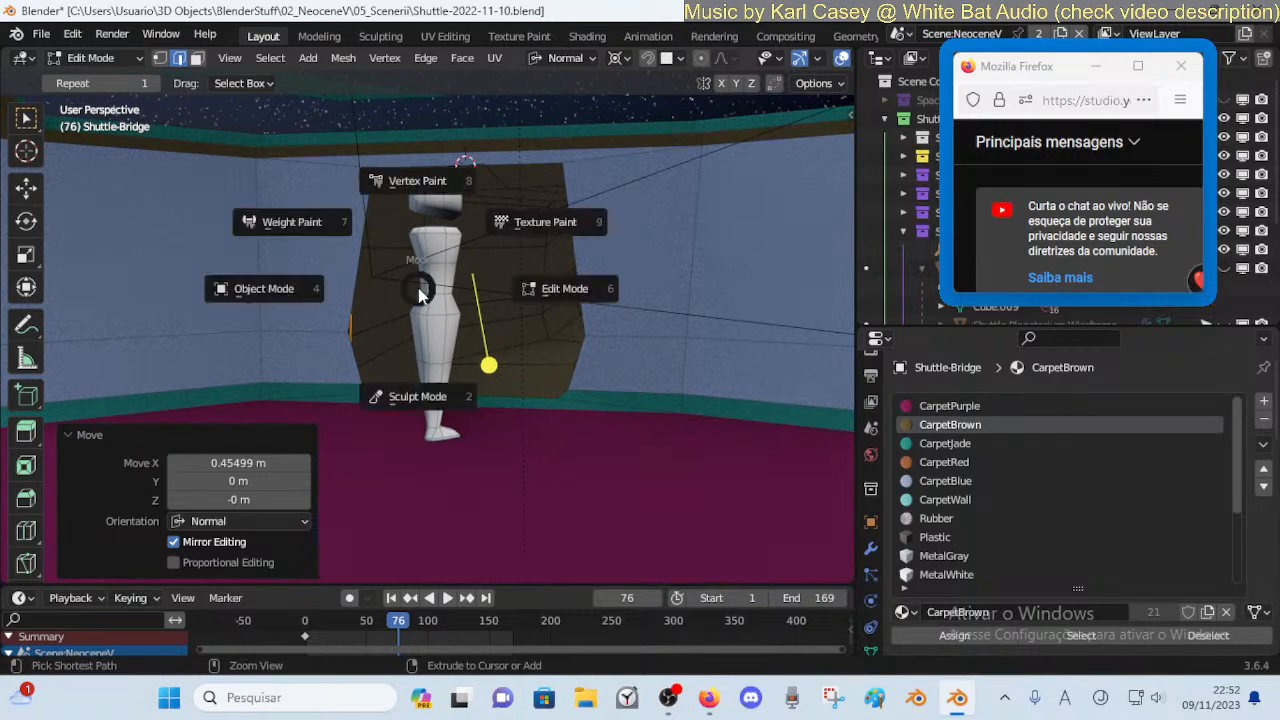
{"action": "left_click", "coordinate": [314, 289]}
{"action": "key", "text": "shift+grave"}
{"action": "key", "text": "s"}
{"action": "key", "text": "w"}
{"action": "left_click", "coordinate": [426, 292]}
Return to Edit Mode, select the face loop at the passage's inner bend, and move it along normal X towards the opening's centre
{"action": "key", "text": "Tab"}
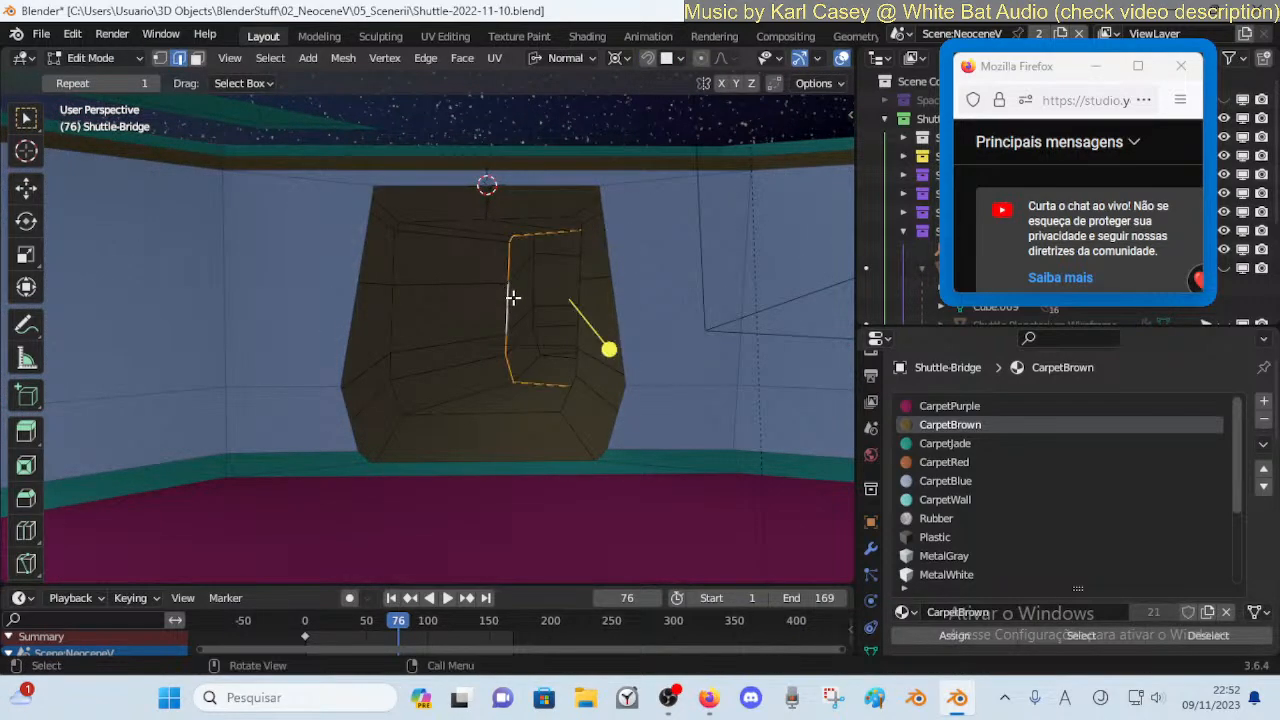
{"action": "left_click", "coordinate": [523, 314], "text": "alt"}
{"action": "key", "text": "g"}
{"action": "key", "text": "y"}
{"action": "key", "text": "y"}
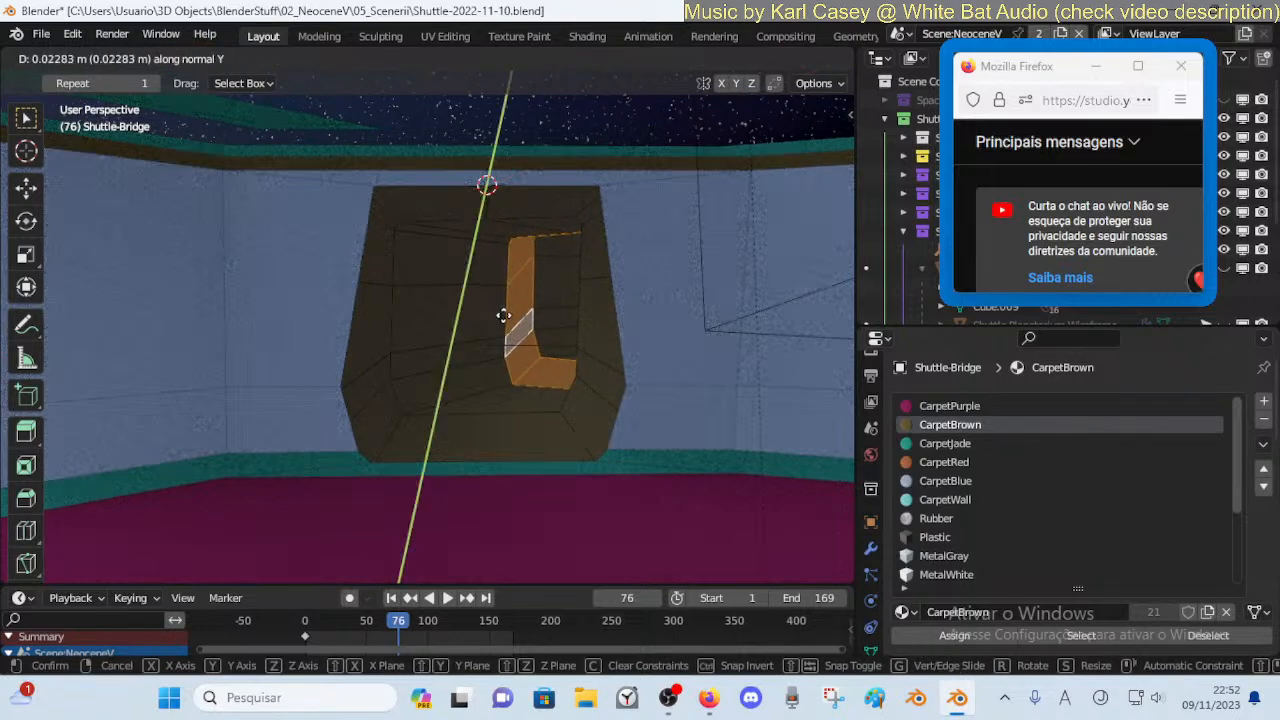
{"action": "key", "text": "y"}
{"action": "key", "text": "x"}
{"action": "key", "text": "x"}
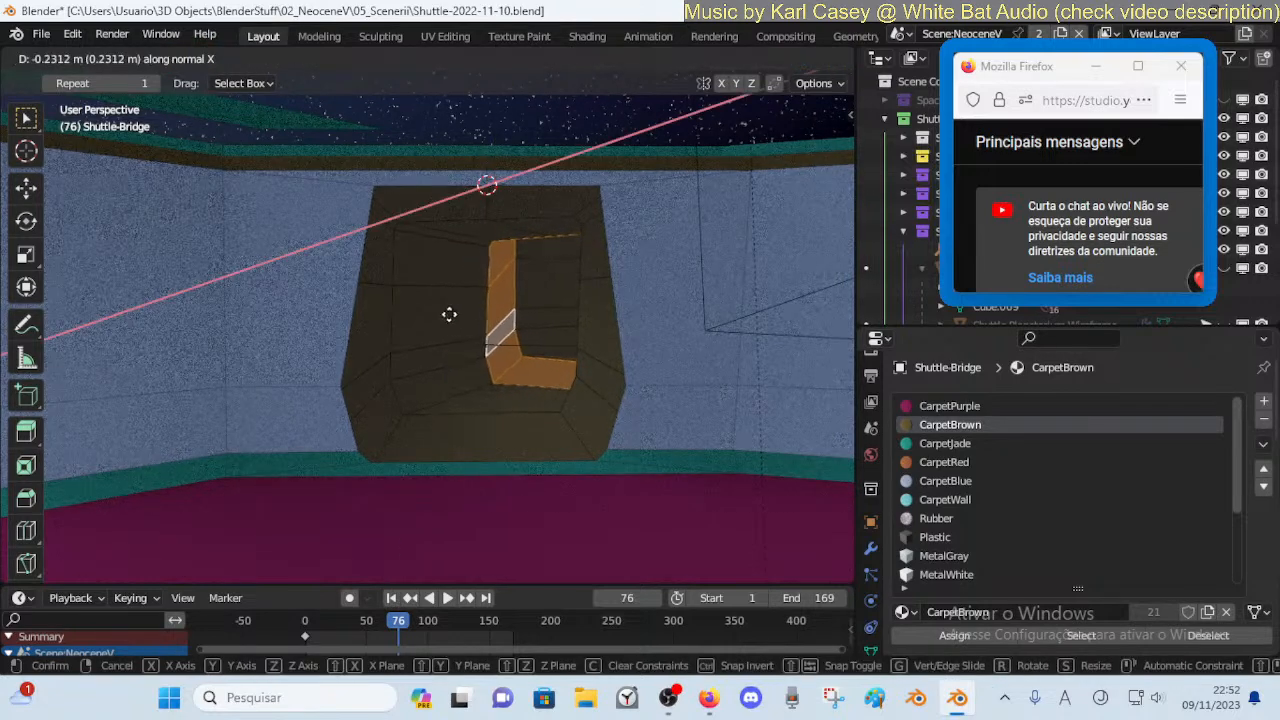
{"action": "left_click", "coordinate": [340, 301]}
Rotate the selected bend loop, shift it slightly to align with the opening, and clear the selection
{"action": "key", "text": "r"}
{"action": "key", "text": "z"}
{"action": "key", "text": "z"}
{"action": "right_click", "coordinate": [510, 331]}
{"action": "key", "text": "g"}
{"action": "left_click", "coordinate": [514, 320]}
{"action": "key", "text": "r"}
{"action": "left_click", "coordinate": [621, 311]}
{"action": "key", "text": "g"}
{"action": "left_click", "coordinate": [614, 311]}
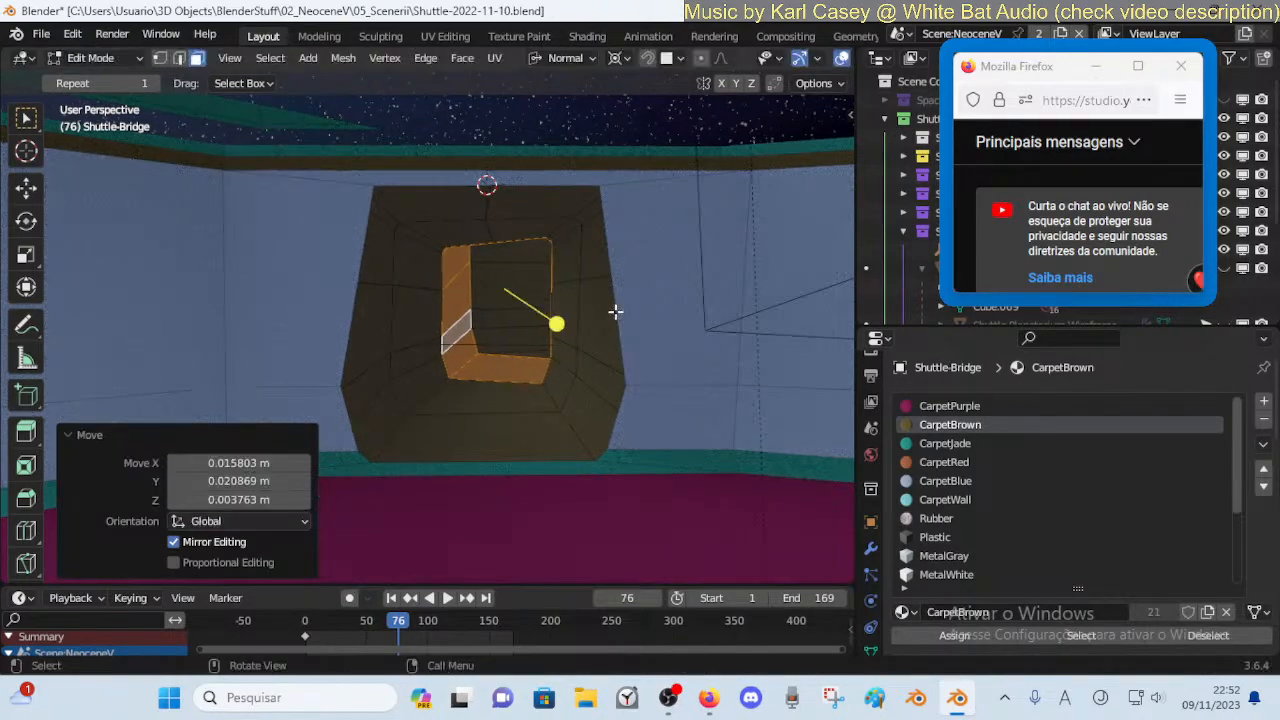
{"action": "key", "text": "alt+a"}
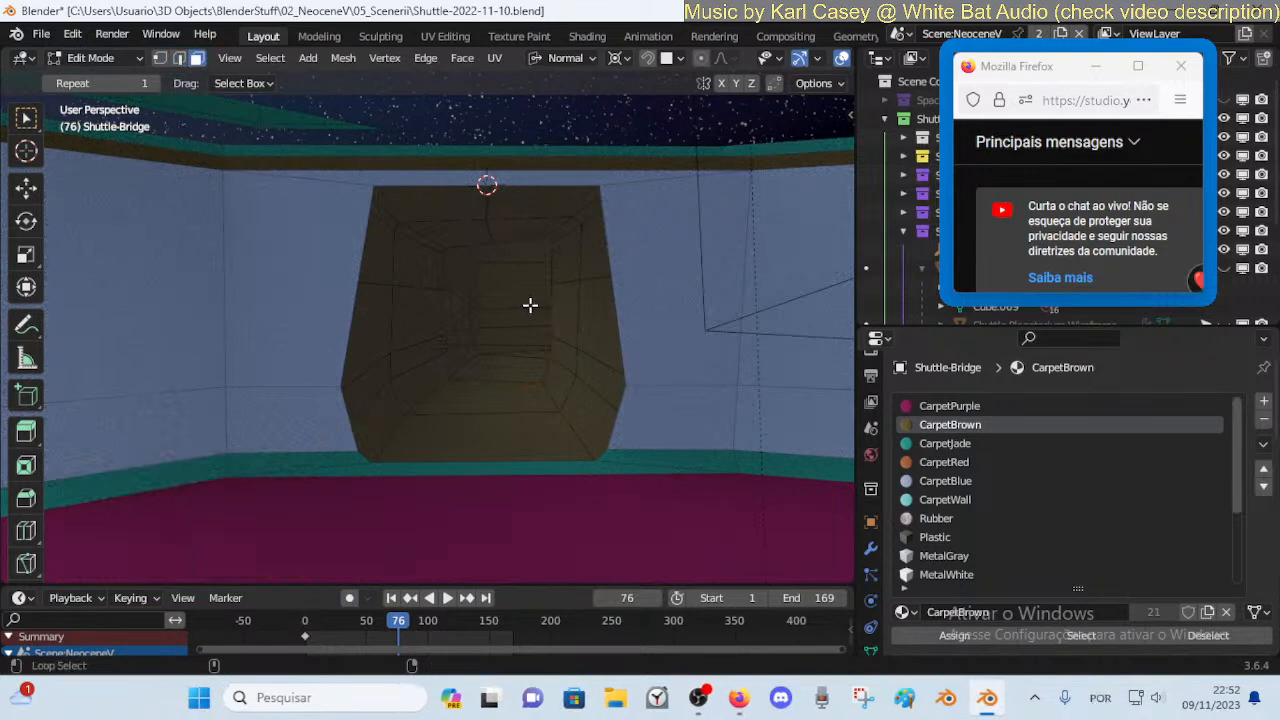
Move the passage's bend face loop about 0.099 m in X and 0.132 m in Y
{"action": "left_click", "coordinate": [551, 300]}
{"action": "key", "text": "g"}
{"action": "left_click", "coordinate": [437, 325]}
{"action": "key", "text": "alt+a"}
{"action": "key", "text": "g"}
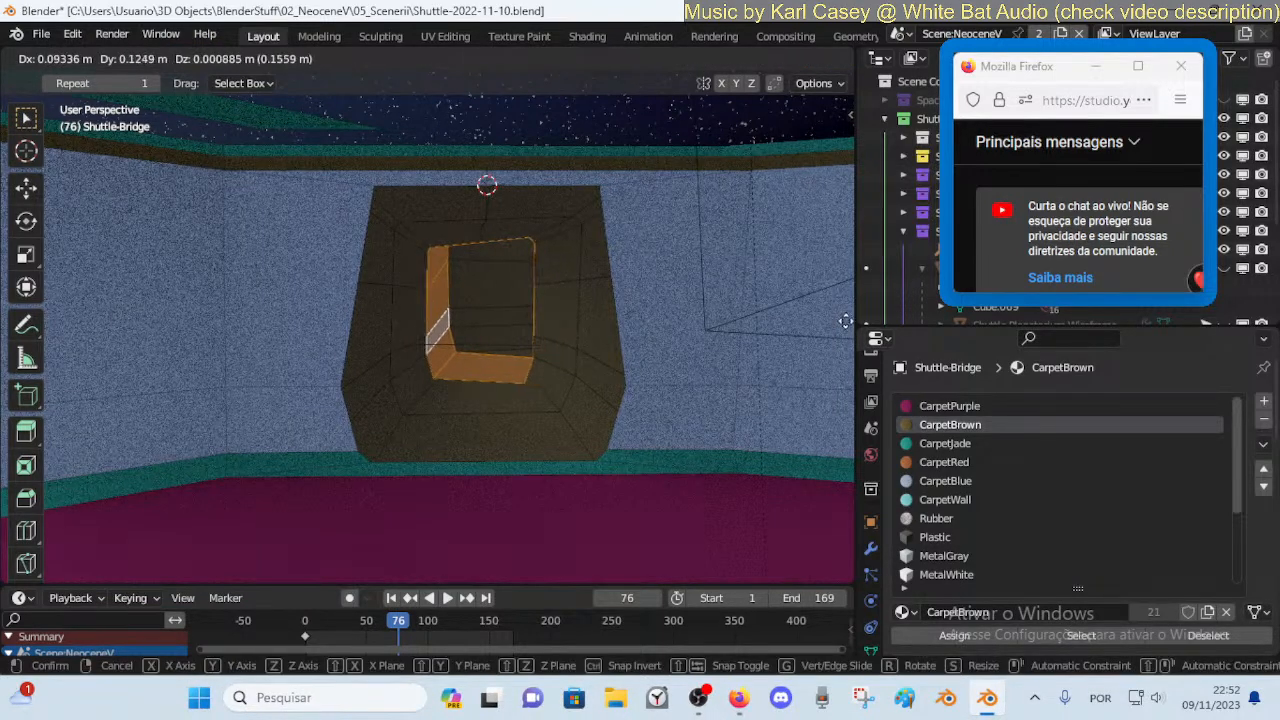
{"action": "left_click", "coordinate": [38, 328]}
Rotate the bend loop around normal Z, shift it about -0.022 m in X and -0.029 m in Y, and return to Object Mode
{"action": "key", "text": "r"}
{"action": "key", "text": "z"}
{"action": "key", "text": "z"}
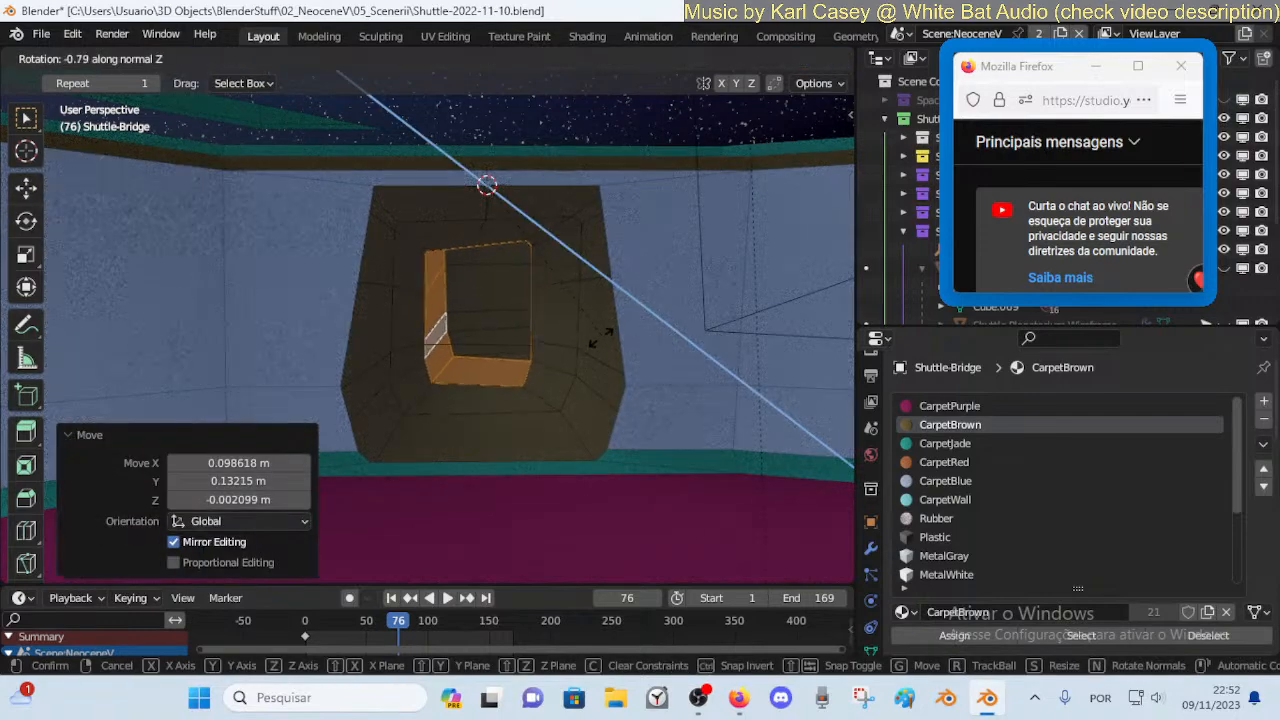
{"action": "left_click", "coordinate": [600, 337]}
{"action": "key", "text": "g"}
{"action": "left_click", "coordinate": [620, 343]}
{"action": "key", "text": "ctrl+Tab"}
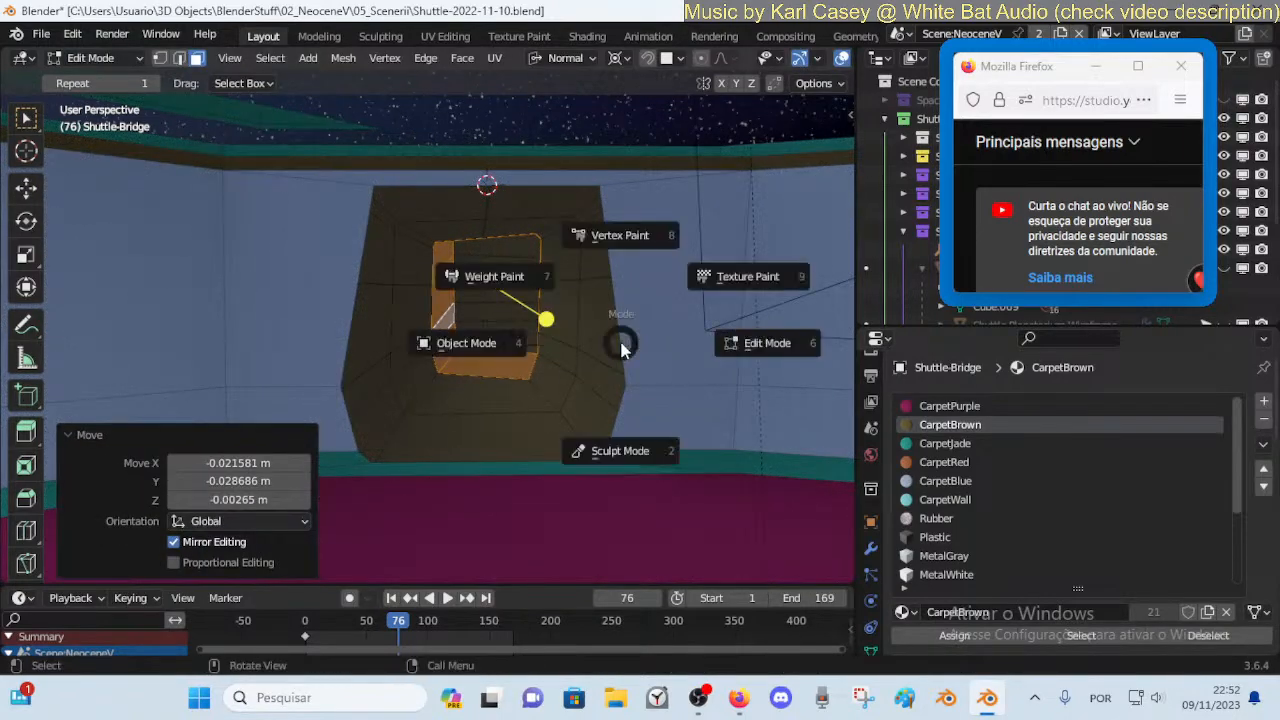
{"action": "left_click", "coordinate": [466, 343]}
Examine the route through the grey corridor, the bridge and the brown passage into the lounge, including the passage's outer side
{"action": "key", "text": "shift+grave"}
{"action": "key", "text": "w"}
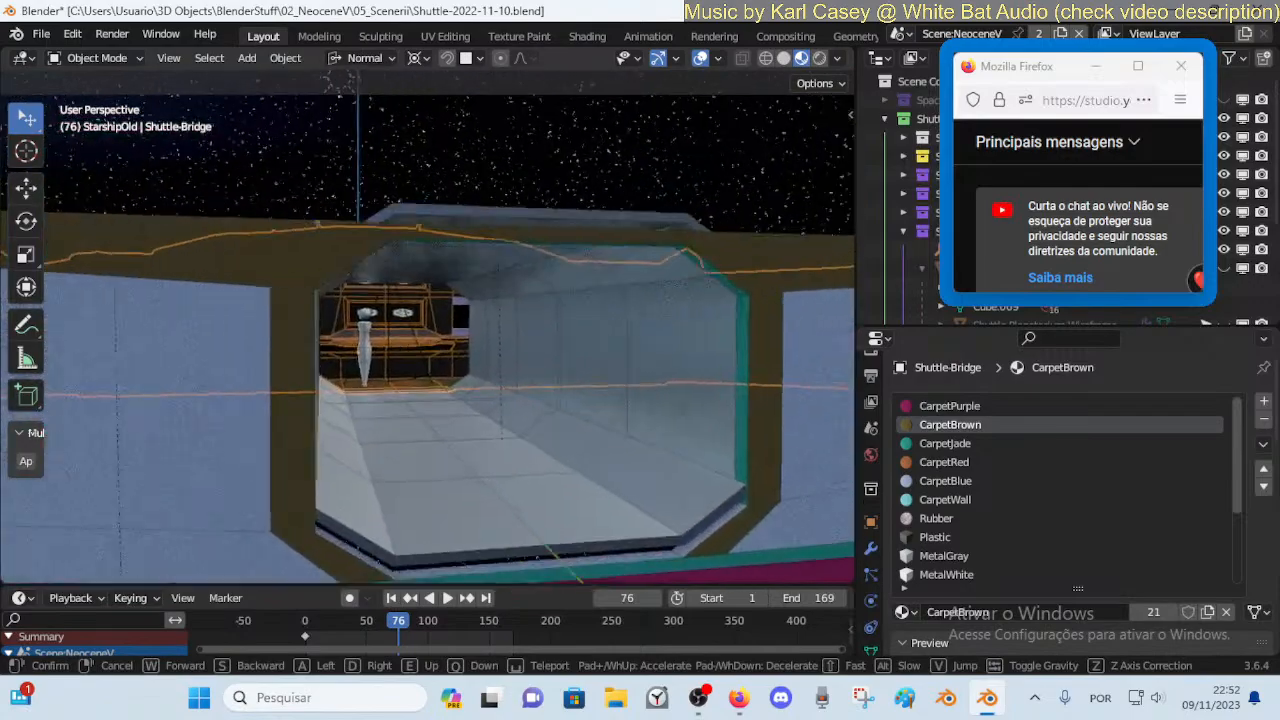
{"action": "key", "text": "w"}
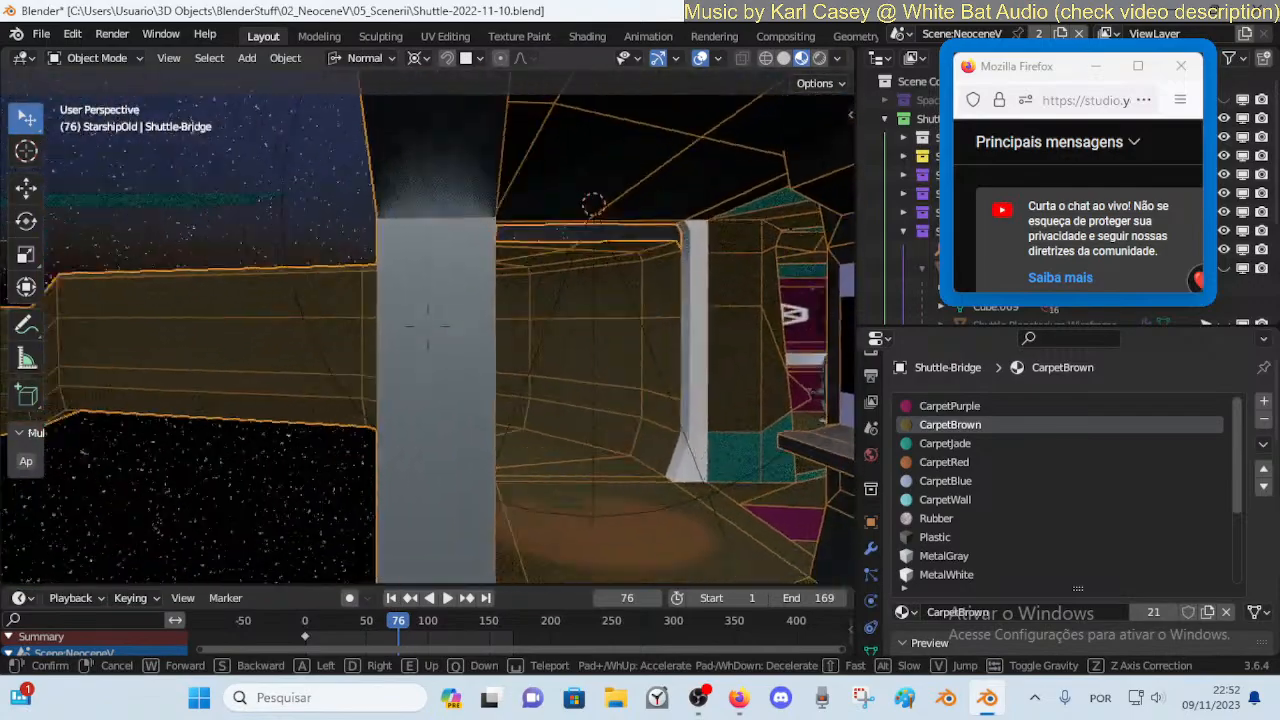
{"action": "key", "text": "w"}
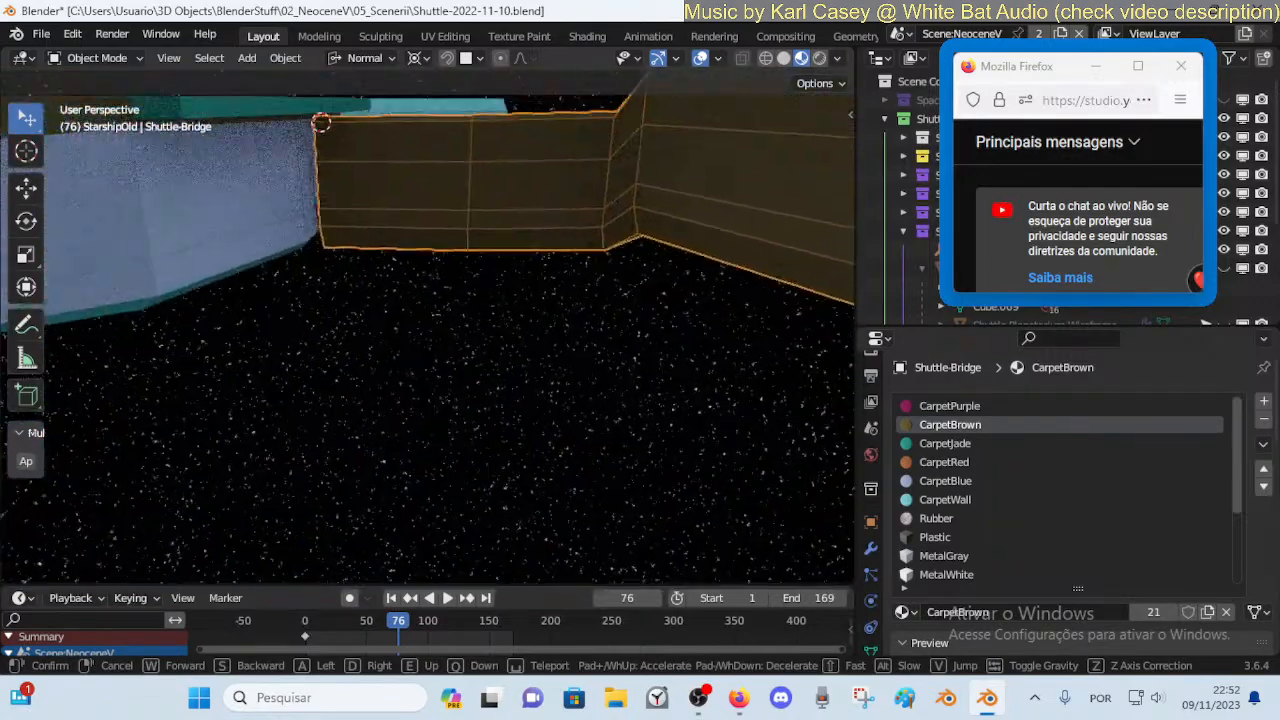
{"action": "key", "text": "w"}
{"action": "key", "text": "s"}
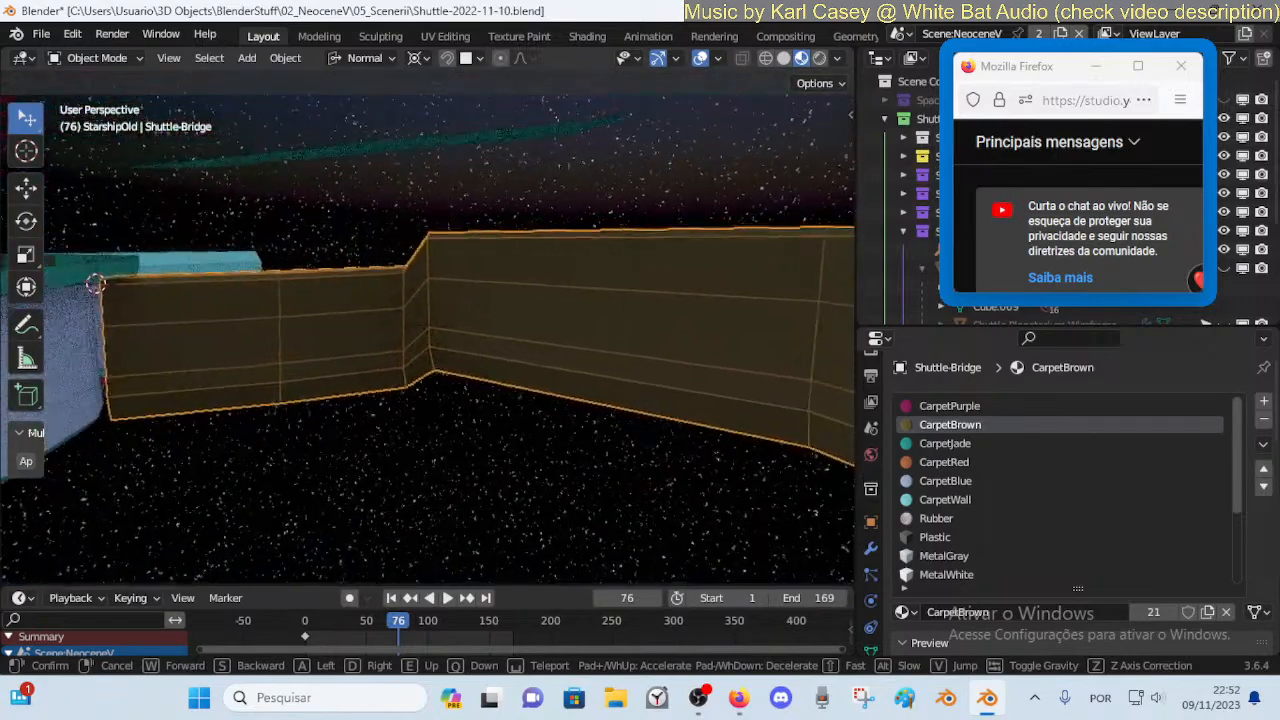
{"action": "key", "text": "s"}
{"action": "key", "text": "w"}
{"action": "key", "text": "s"}
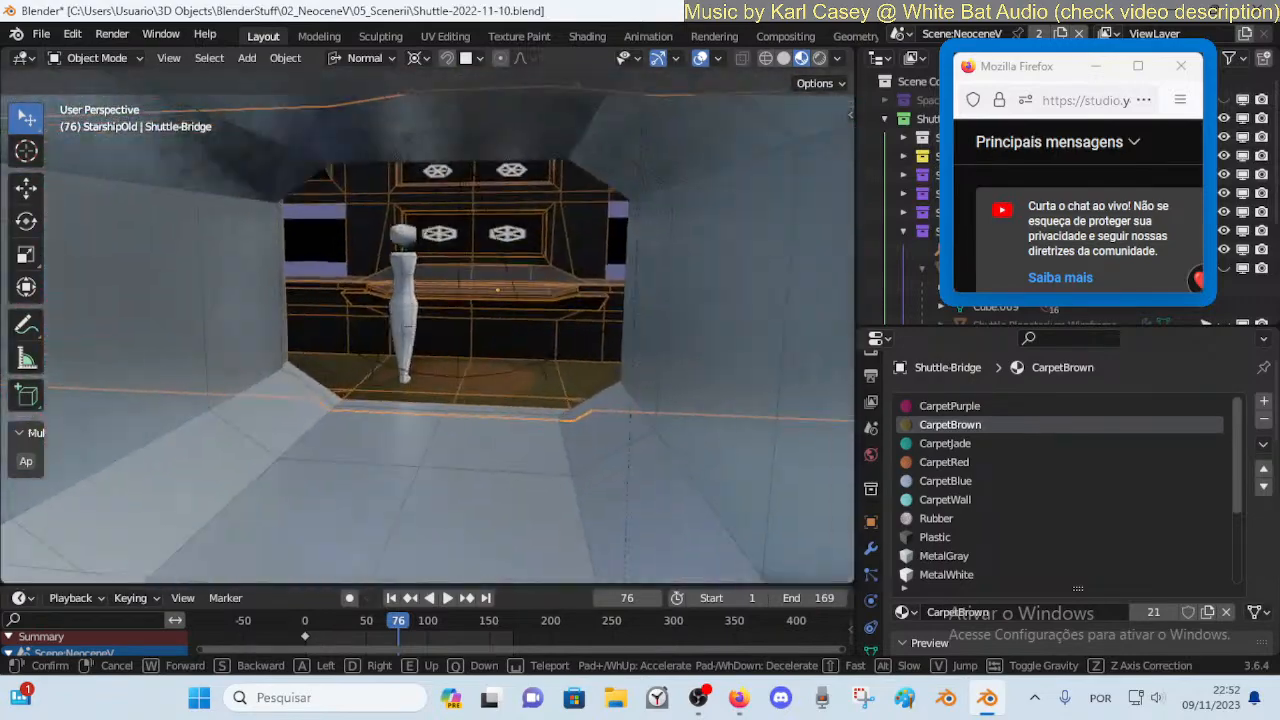
{"action": "key", "text": "w"}
{"action": "key", "text": "s"}
{"action": "key", "text": "w"}
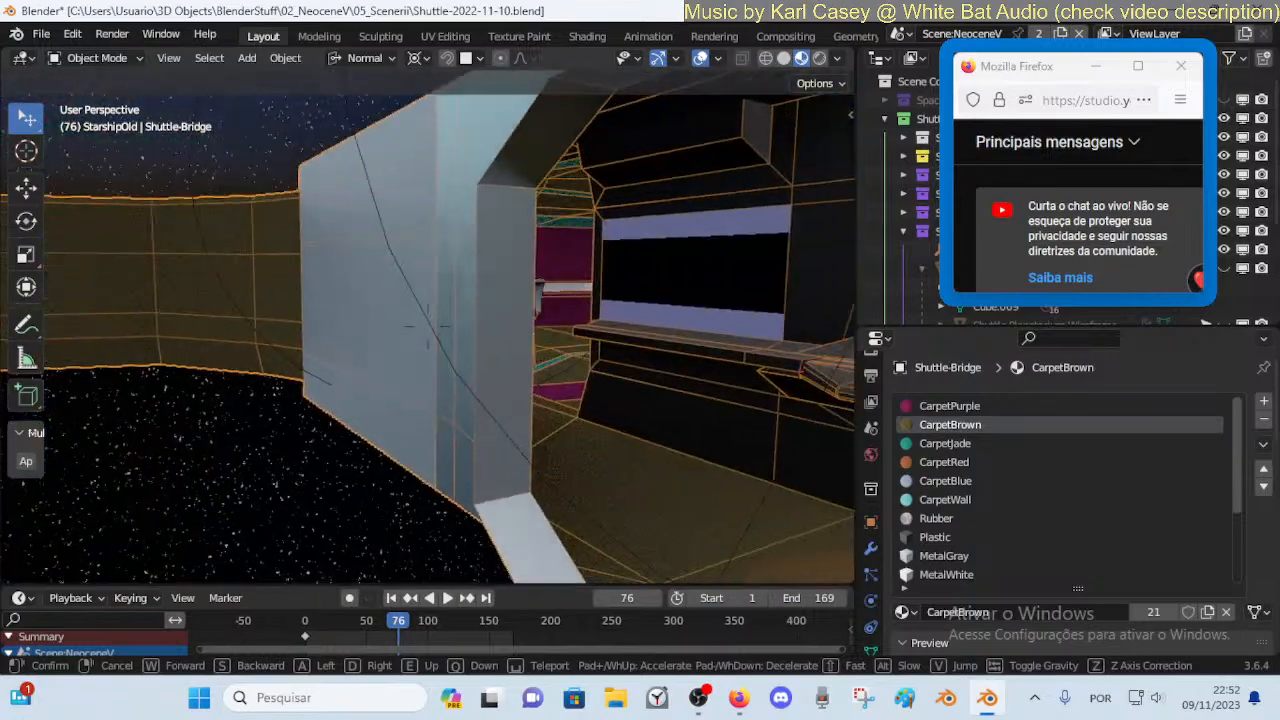
{"action": "key", "text": "w"}
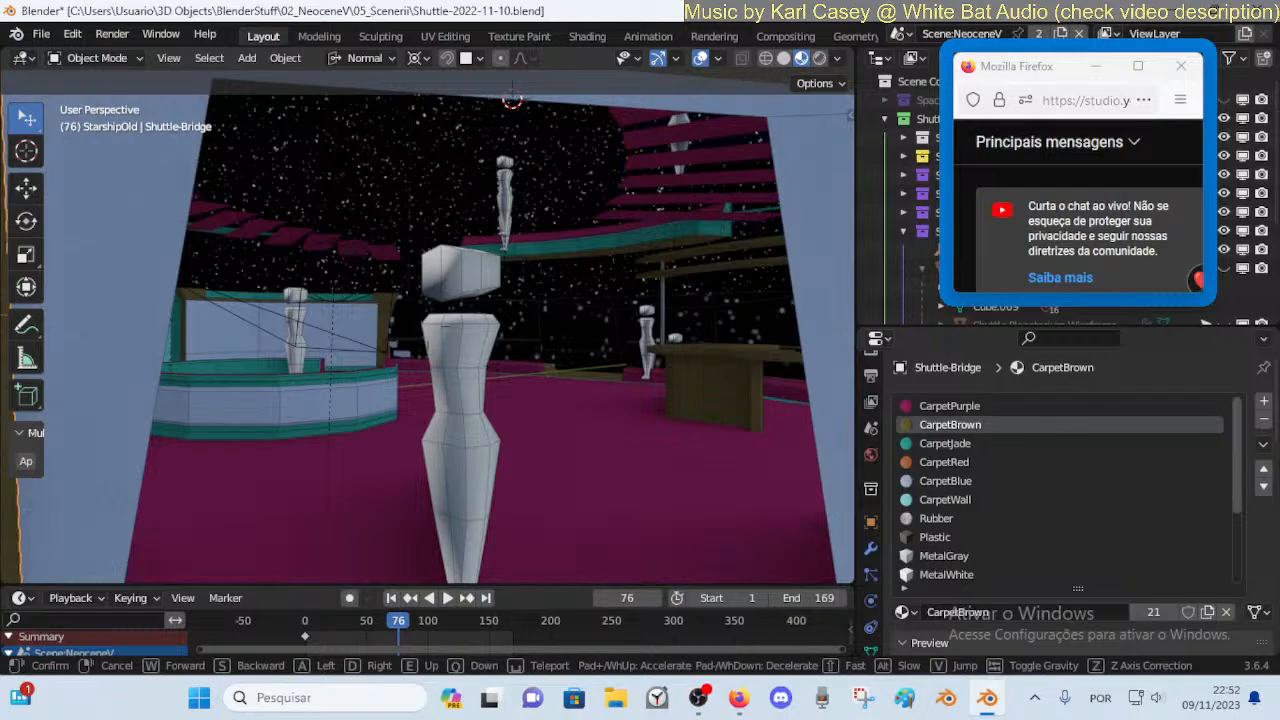
{"action": "key", "text": "w"}
{"action": "key", "text": "s"}
{"action": "key", "text": "w"}
{"action": "left_click", "coordinate": [619, 337]}
Select the Lounge-Boolean object above the shuttle, raise it about 34.31 m along normal Z, and select the lounge
{"action": "key", "text": "shift+grave"}
{"action": "key", "text": "s"}
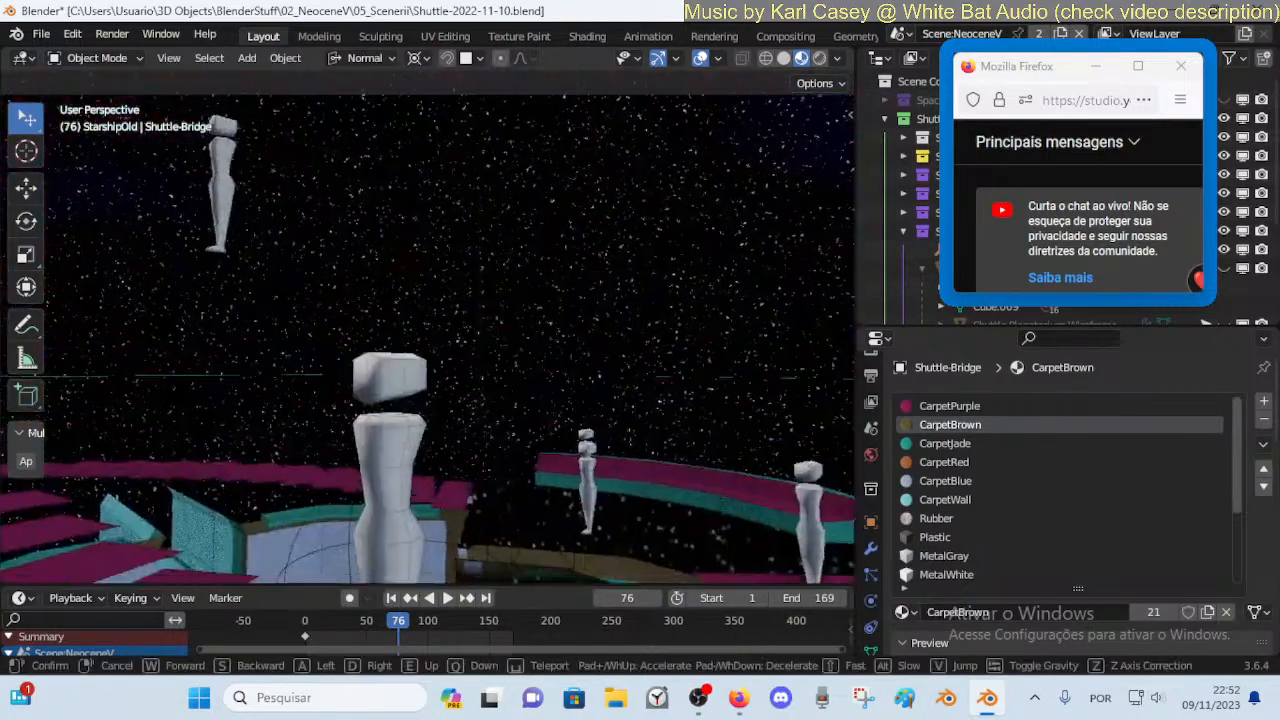
{"action": "left_click", "coordinate": [619, 336]}
{"action": "left_click", "coordinate": [558, 290]}
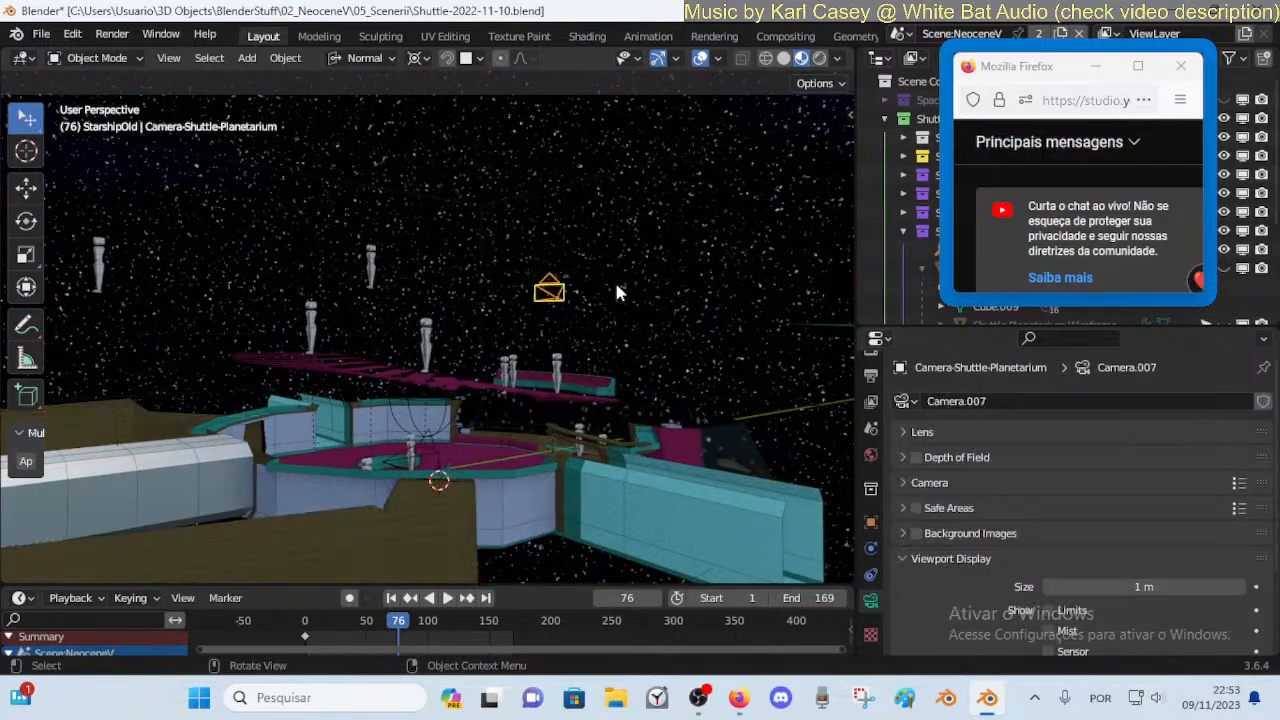
{"action": "key", "text": "shift+grave"}
{"action": "key", "text": "s"}
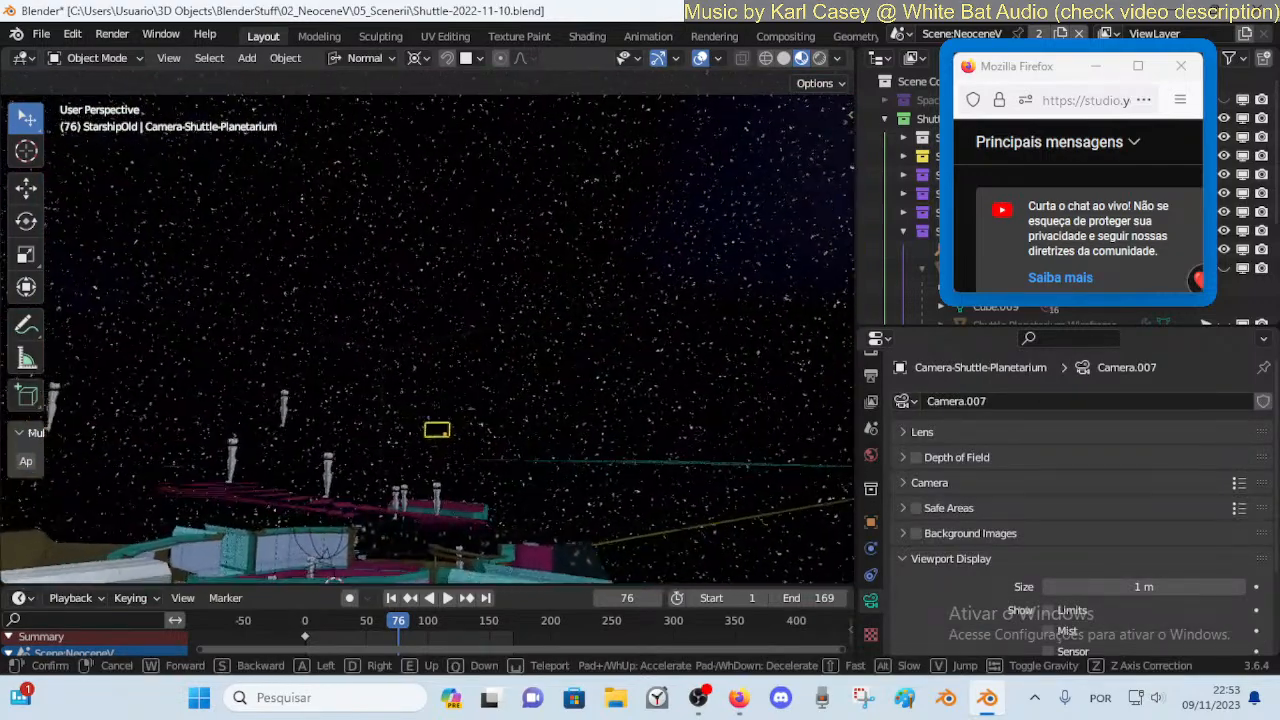
{"action": "left_click", "coordinate": [566, 308]}
{"action": "left_click", "coordinate": [590, 312]}
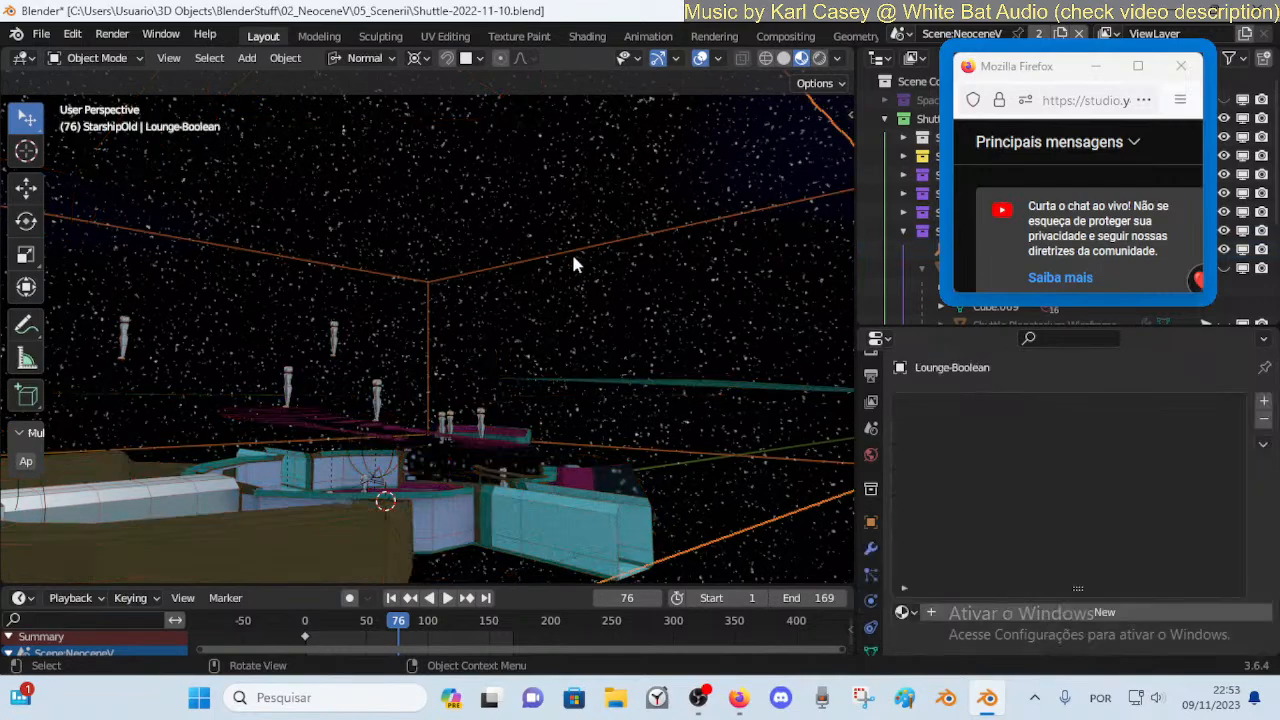
{"action": "key", "text": "g"}
{"action": "key", "text": "z"}
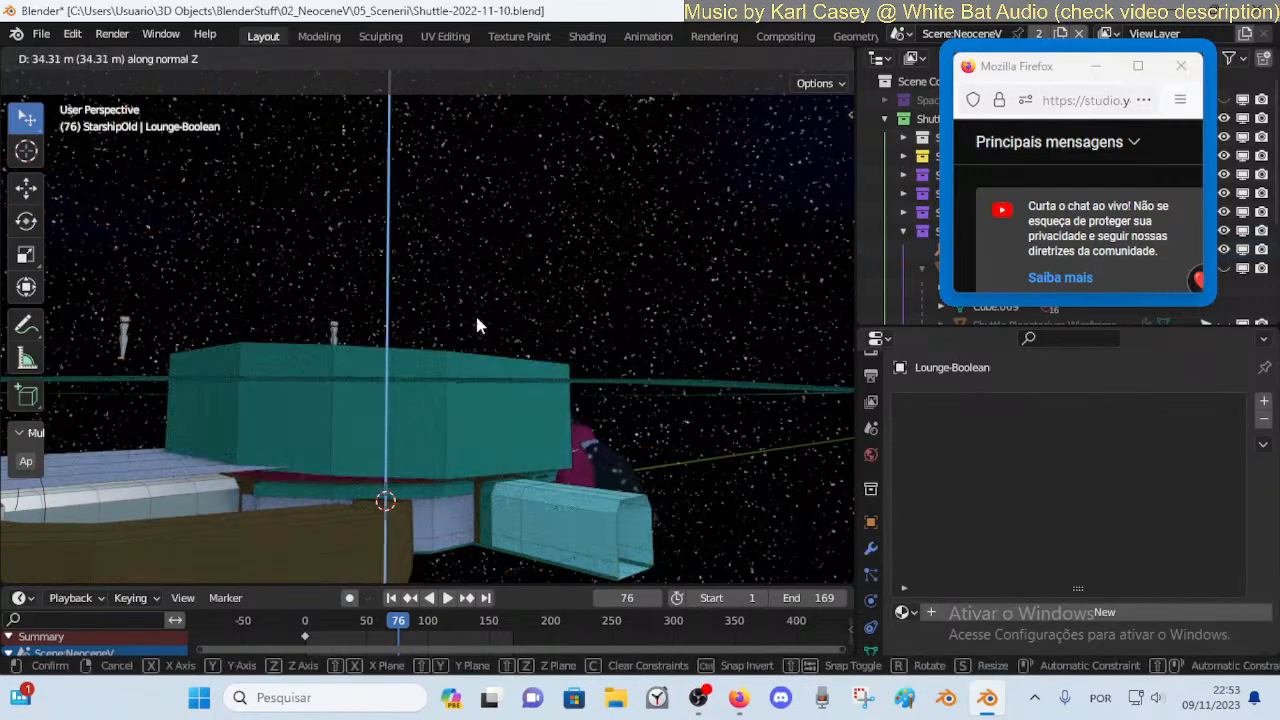
{"action": "left_click", "coordinate": [476, 319]}
{"action": "left_click", "coordinate": [510, 370]}
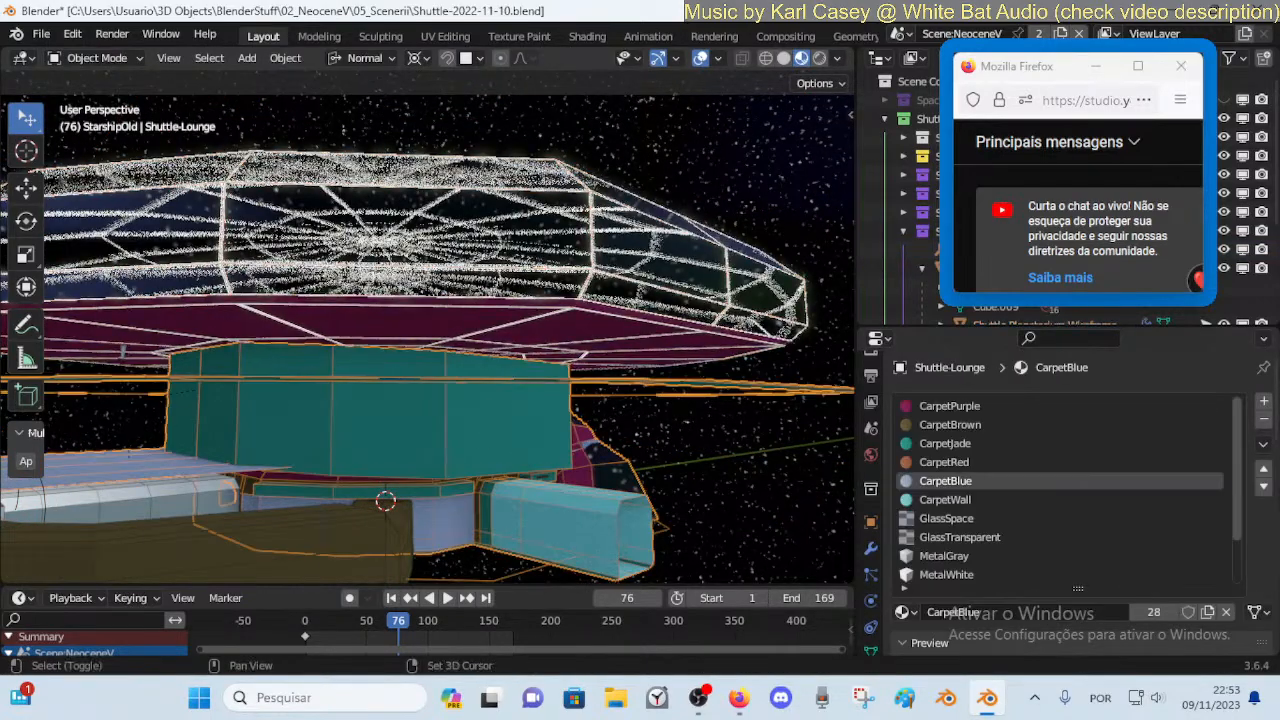
Examine the lounge interior from its central counter to the window side, and the view into it from the brown passage
{"action": "key", "text": "shift+grave"}
{"action": "key", "text": "w"}
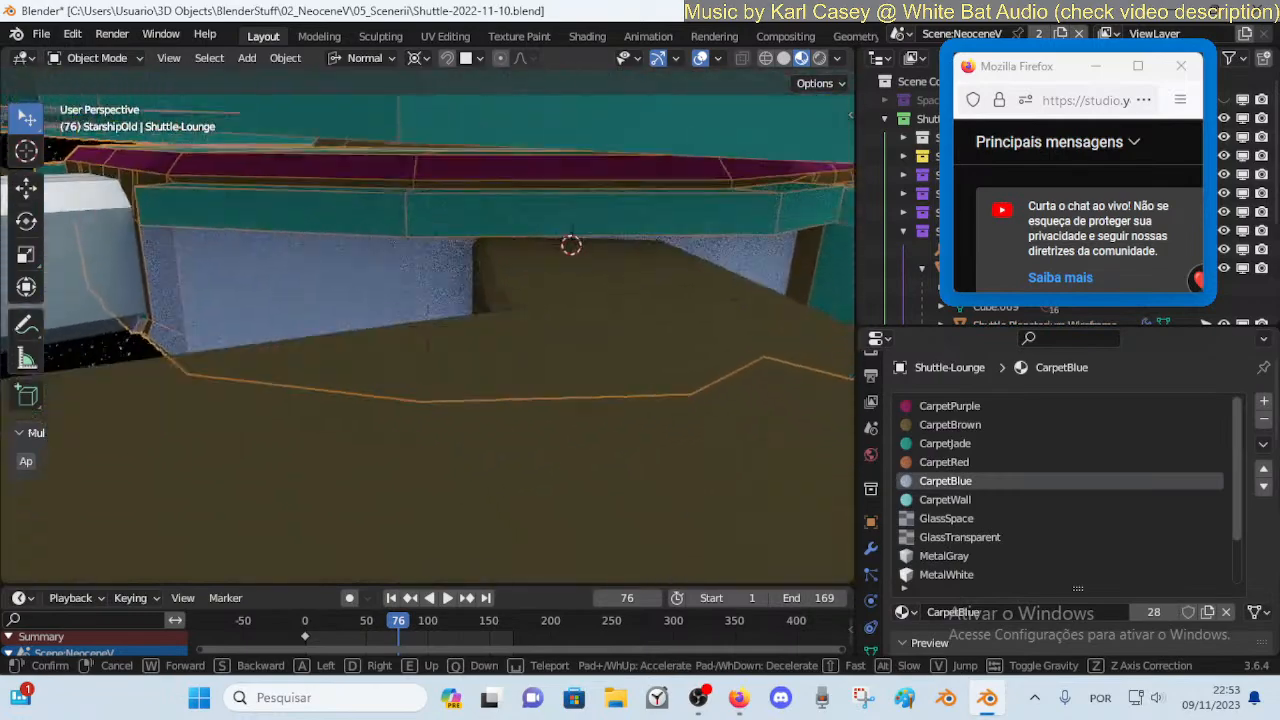
{"action": "key", "text": "w"}
{"action": "key", "text": "e"}
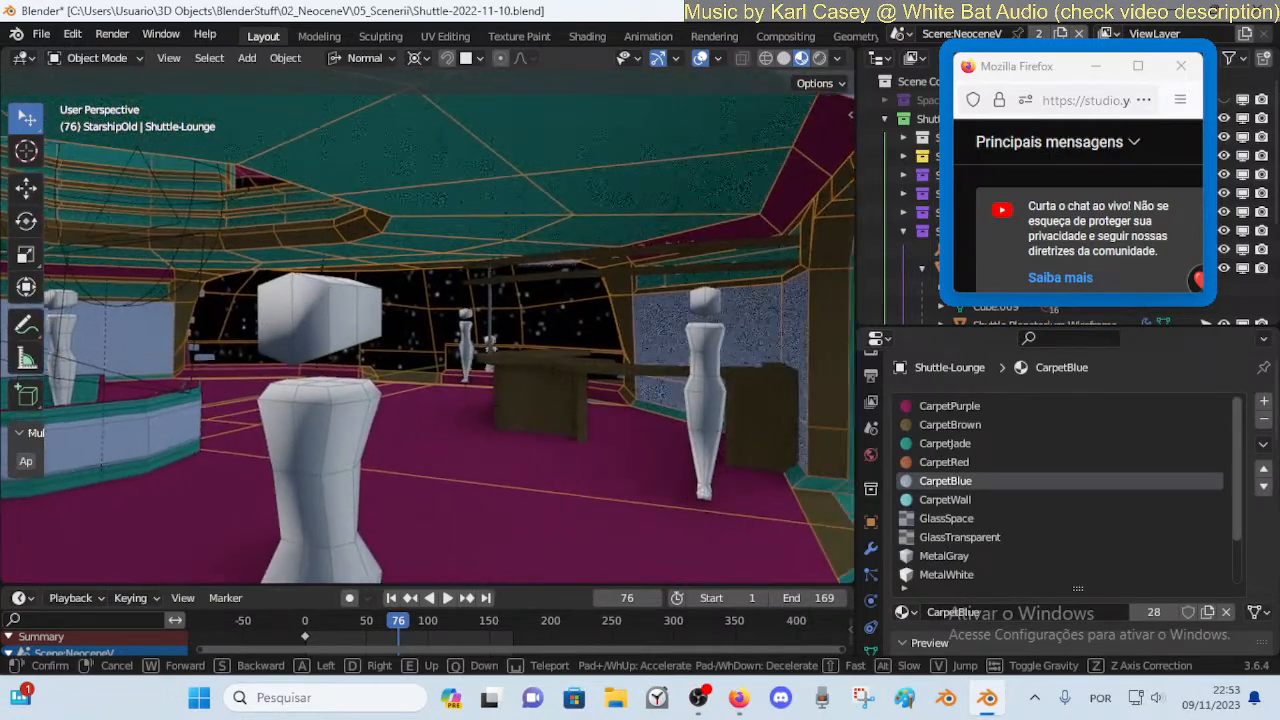
{"action": "left_click", "coordinate": [474, 430]}
{"action": "key", "text": "shift+grave"}
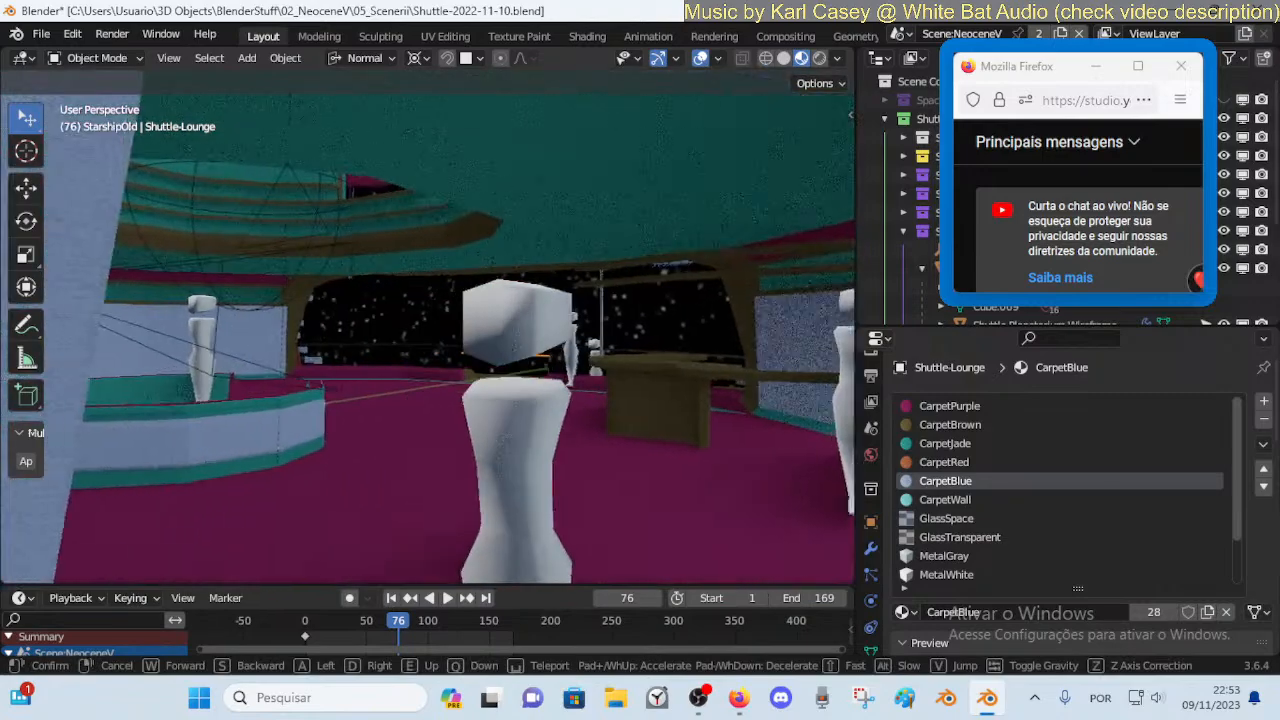
{"action": "key", "text": "w"}
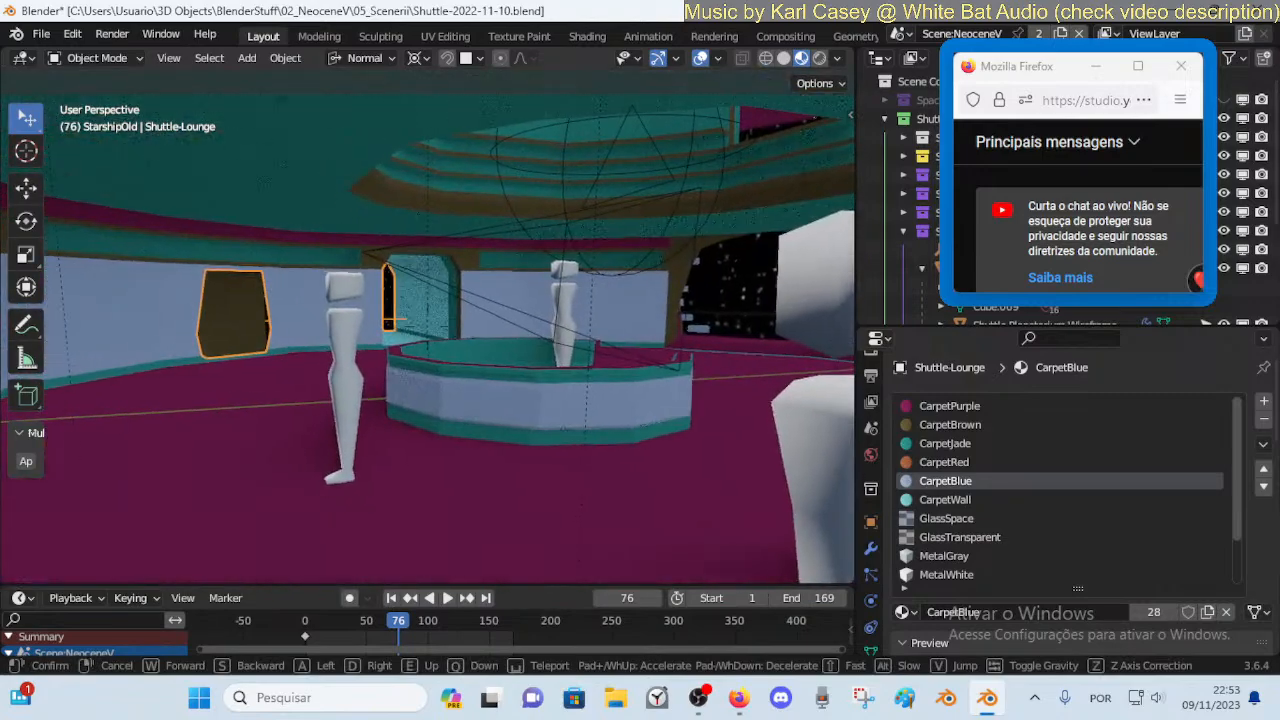
{"action": "key", "text": "w"}
{"action": "key", "text": "q"}
{"action": "key", "text": "w"}
{"action": "key", "text": "s"}
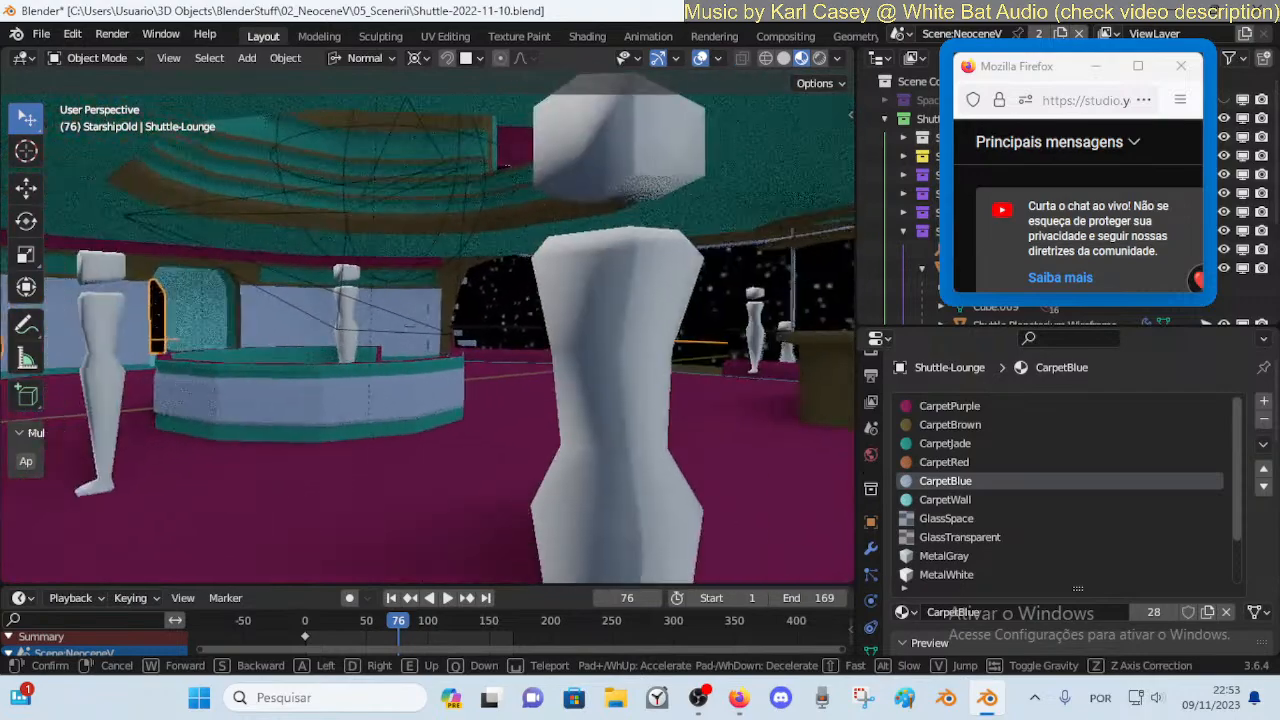
{"action": "key", "text": "w"}
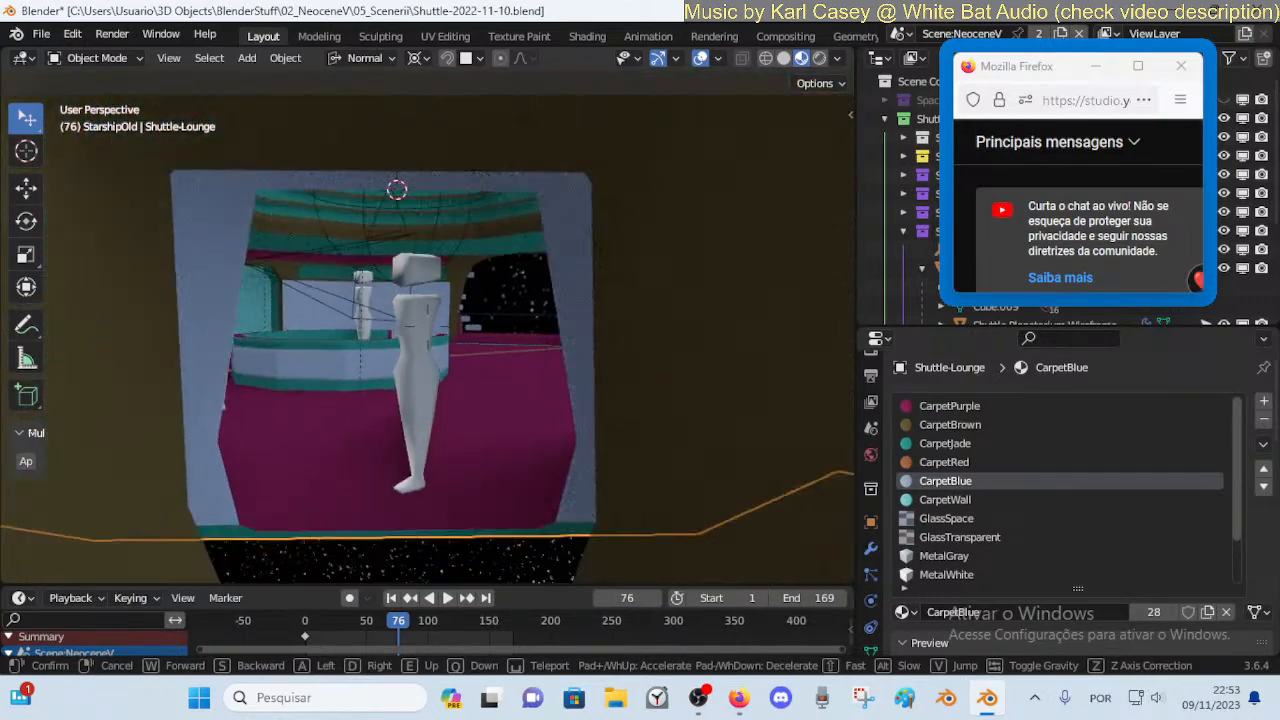
Examine the route from the lounge through the grey corridor towards the bridge and back past the lounge's other wall openings
{"action": "key", "text": "w"}
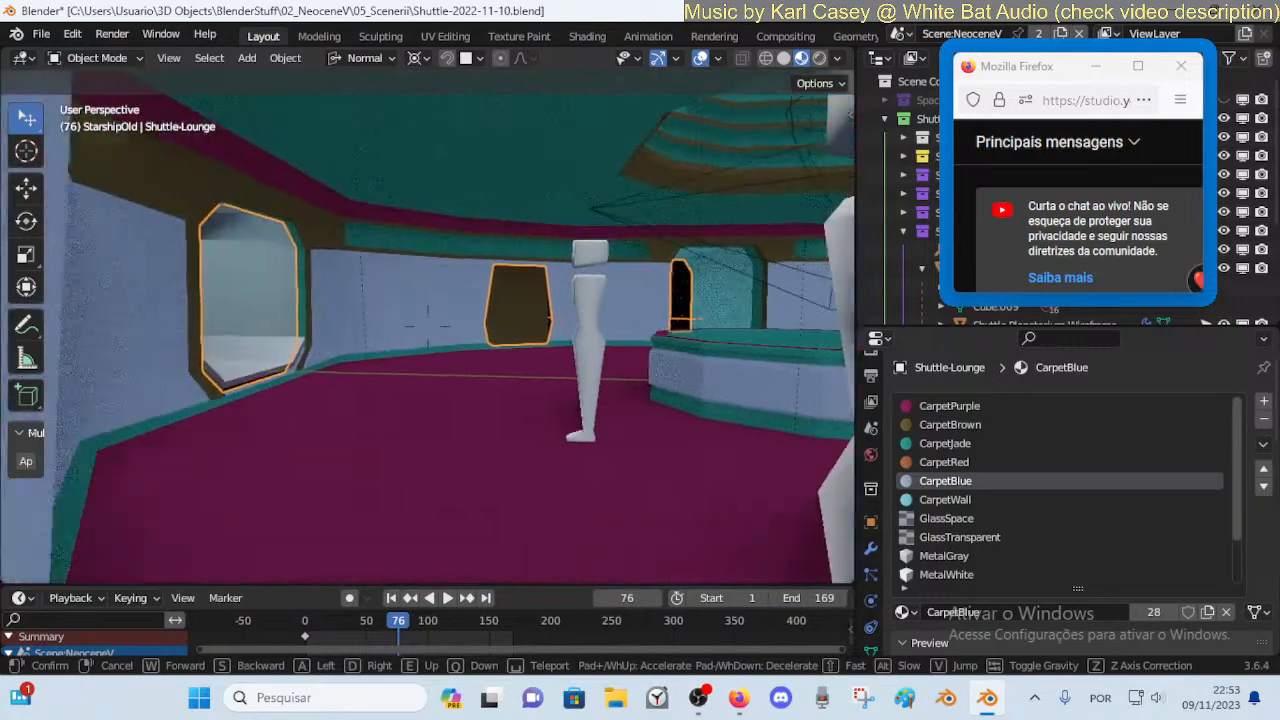
{"action": "key", "text": "w"}
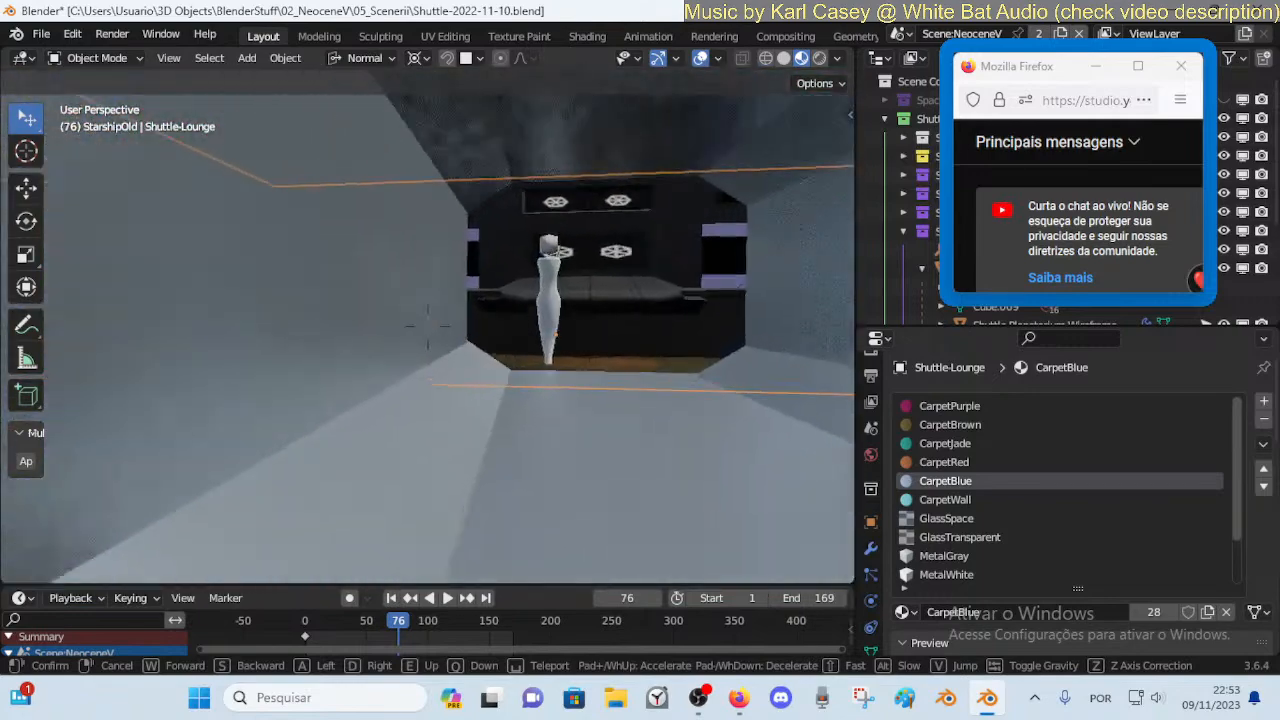
{"action": "key", "text": "w"}
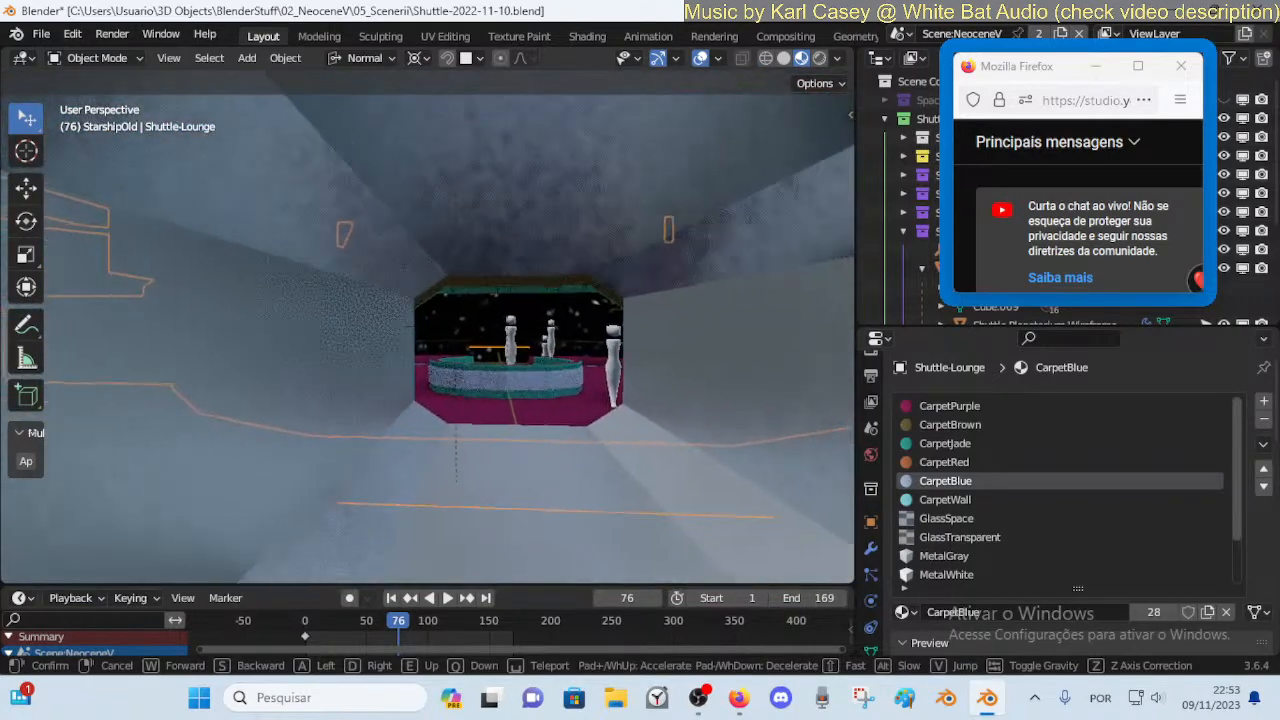
{"action": "key", "text": "w"}
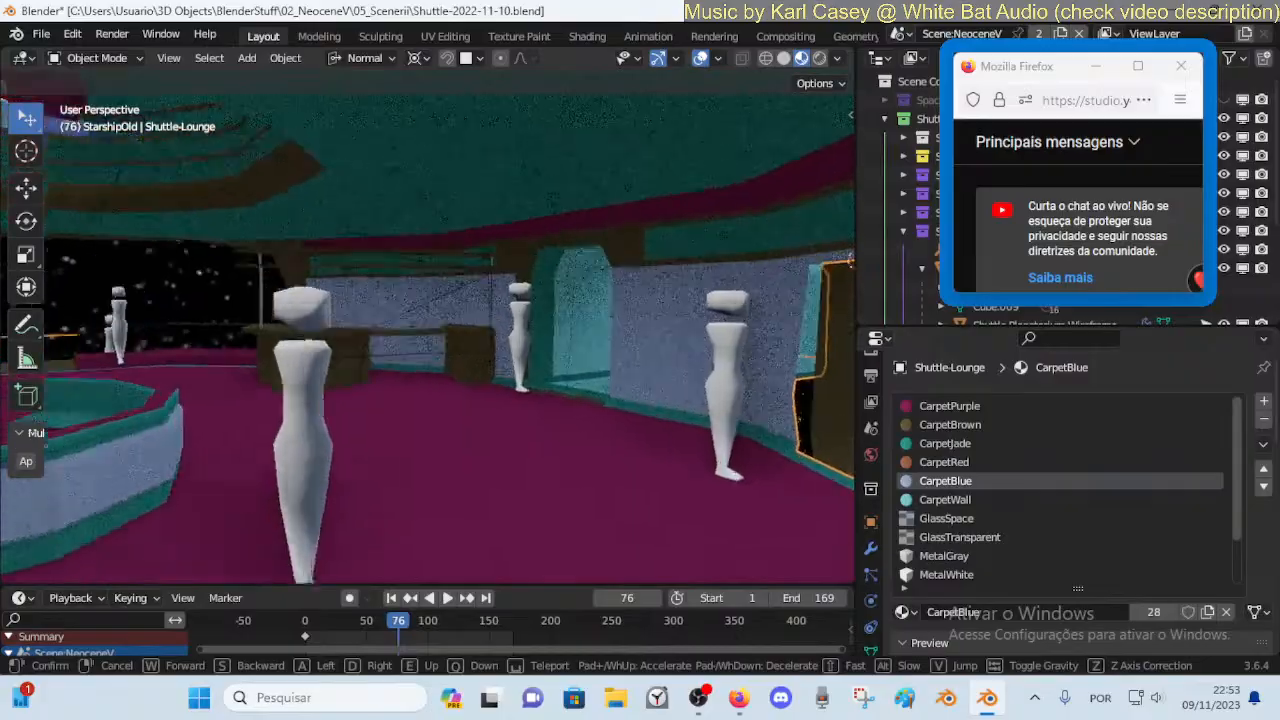
{"action": "key", "text": "w"}
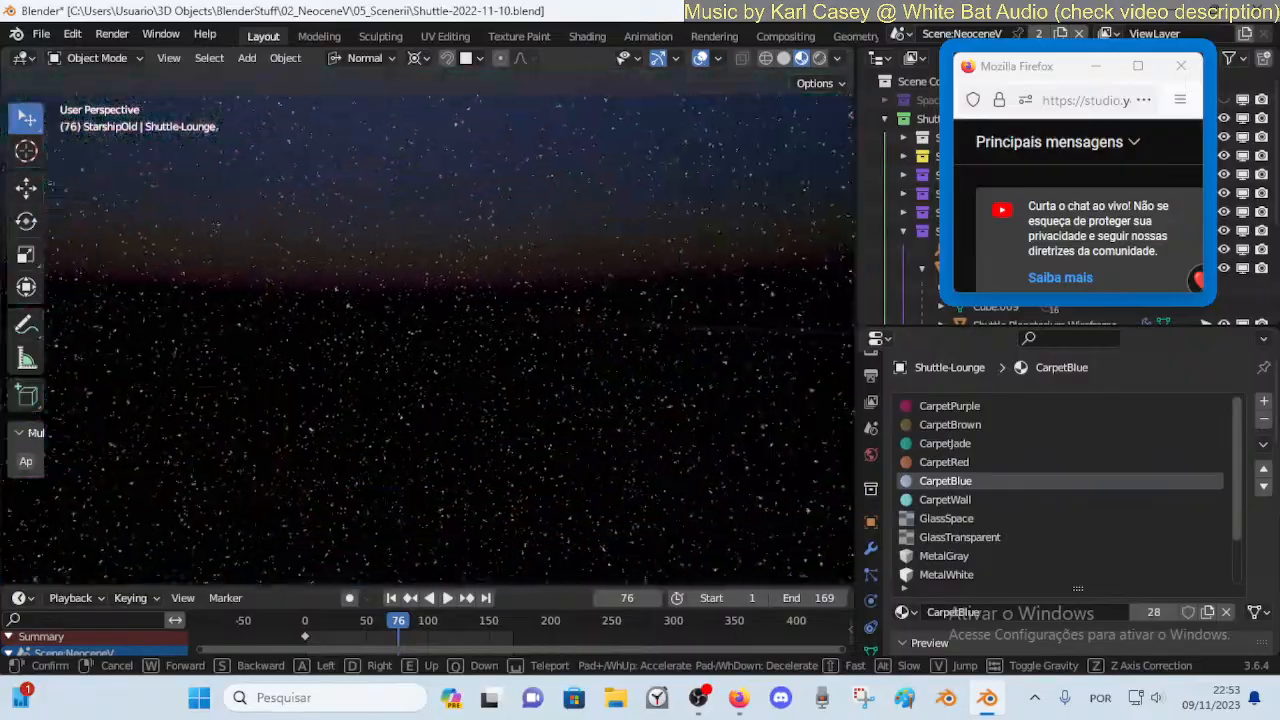
{"action": "key", "text": "s"}
{"action": "key", "text": "w"}
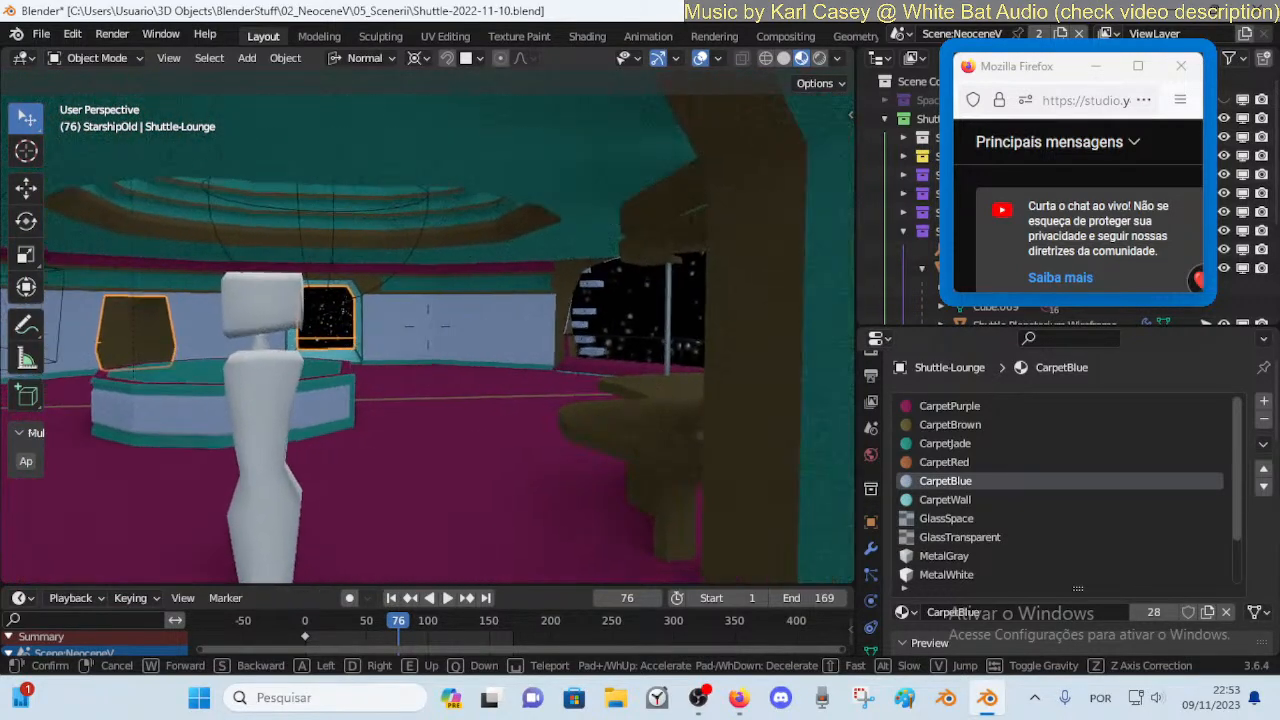
Inspect the blue wall sections between the brown passage openings and the octagonal grey corridor doorway, from the passage and the lounge
{"action": "key", "text": "w"}
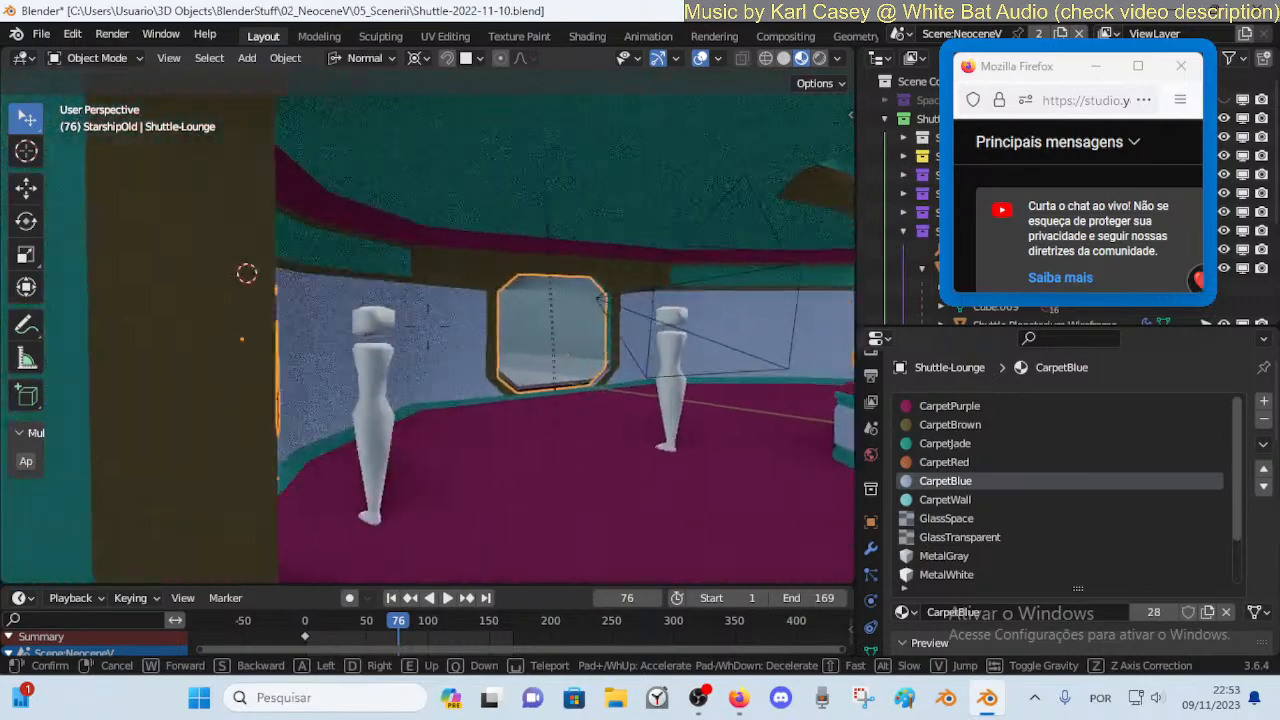
{"action": "key", "text": "s"}
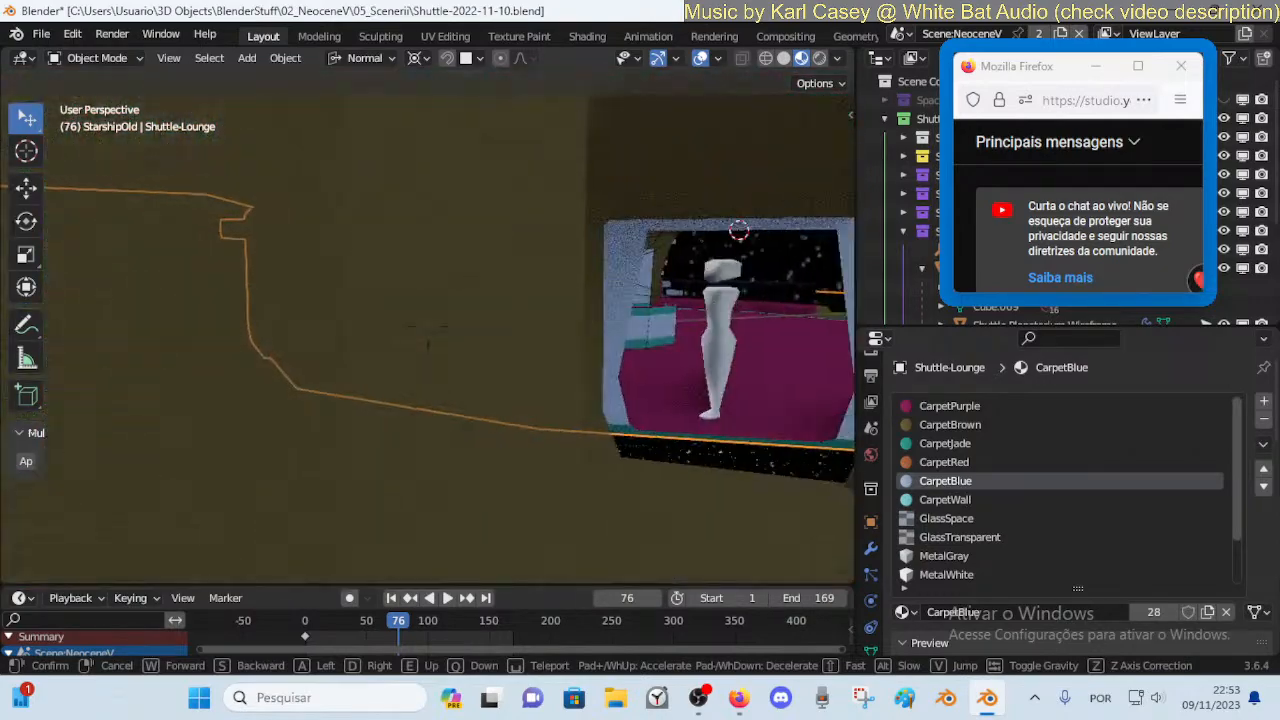
{"action": "key", "text": "w"}
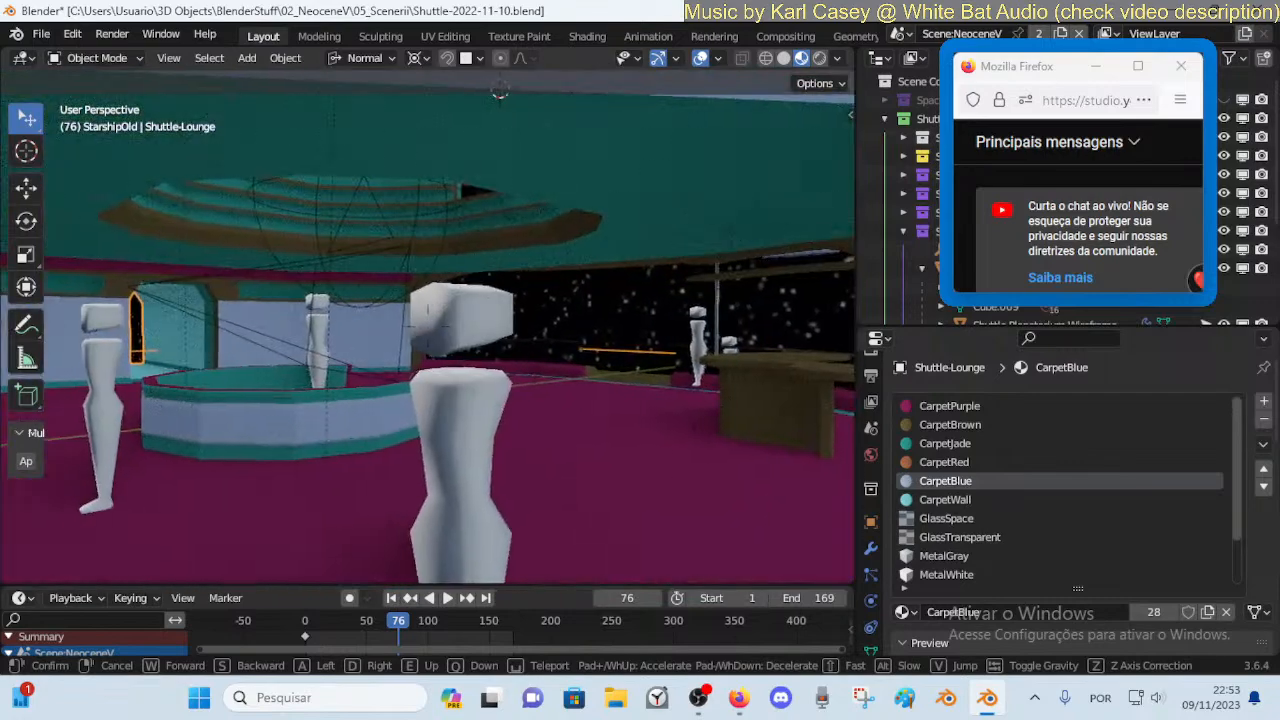
{"action": "key", "text": "d"}
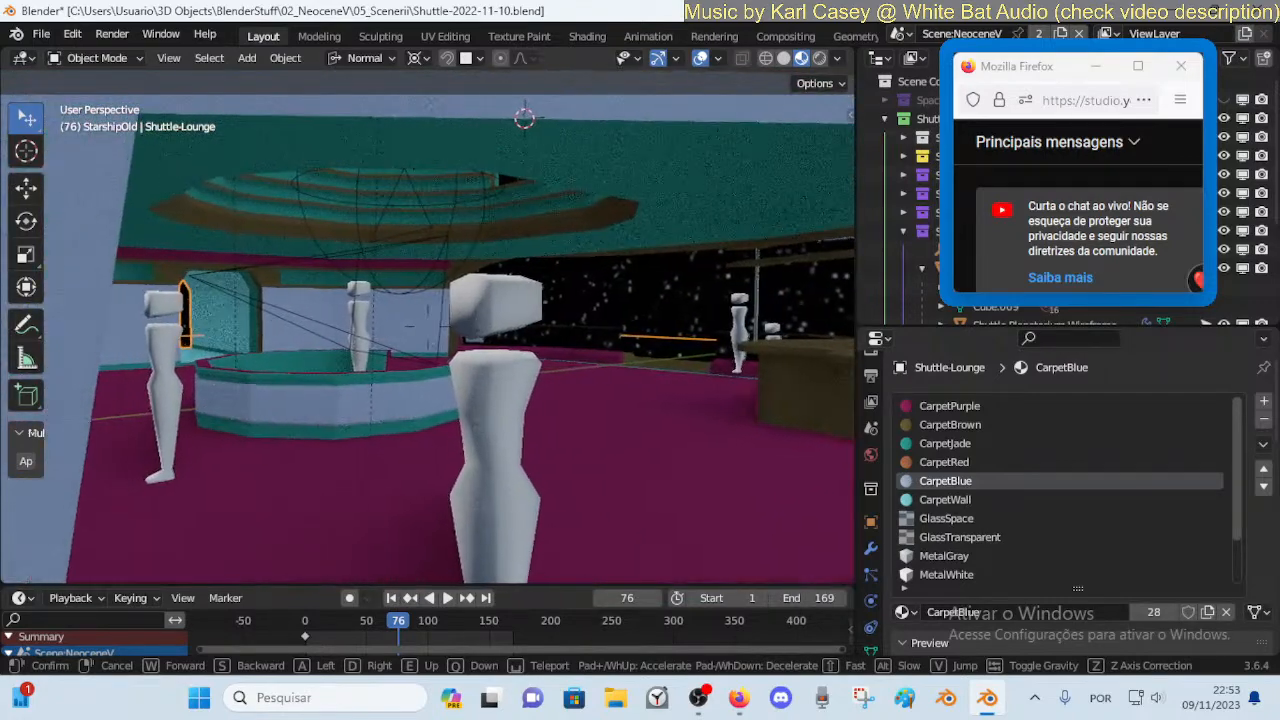
{"action": "key", "text": "d"}
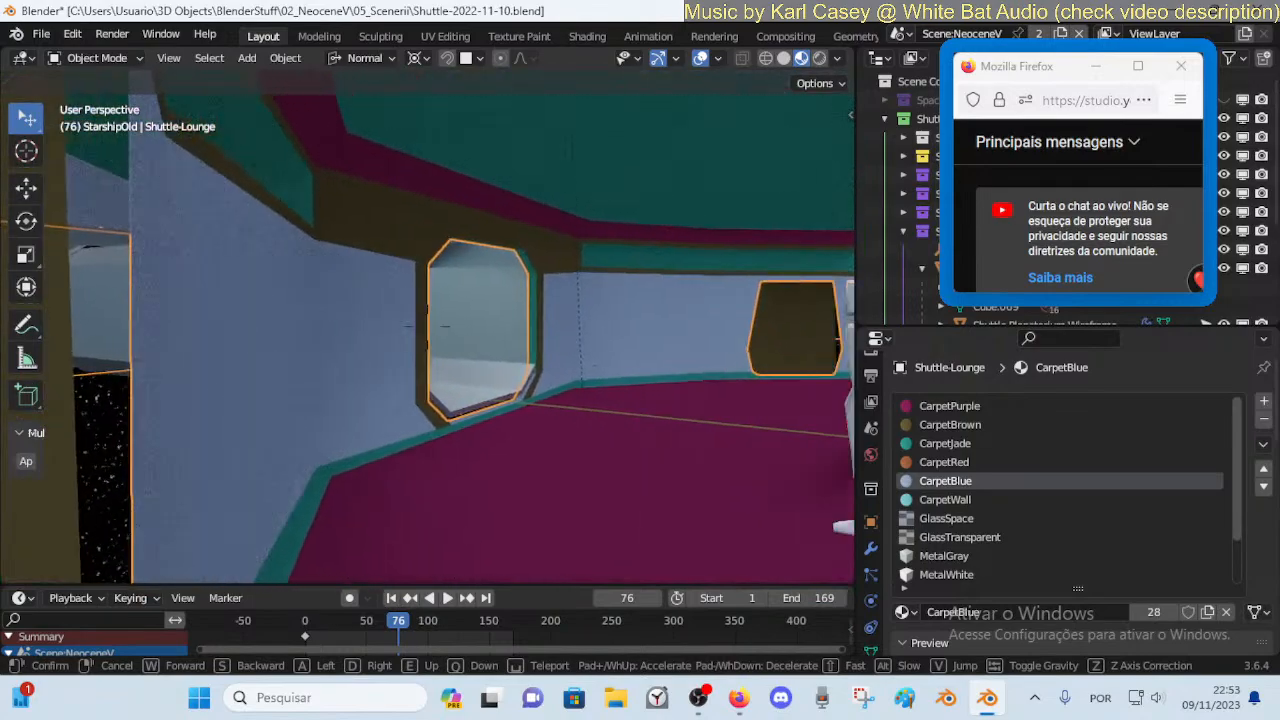
{"action": "key", "text": "w"}
{"action": "key", "text": "s"}
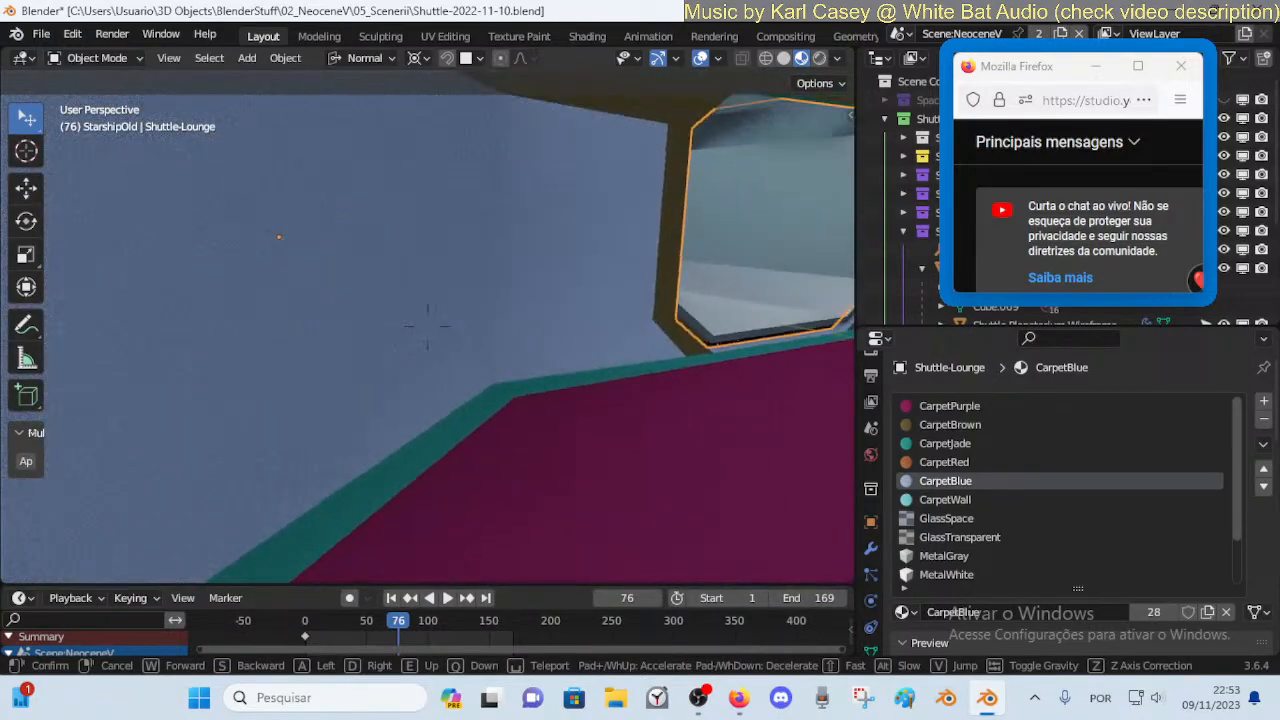
{"action": "key", "text": "d"}
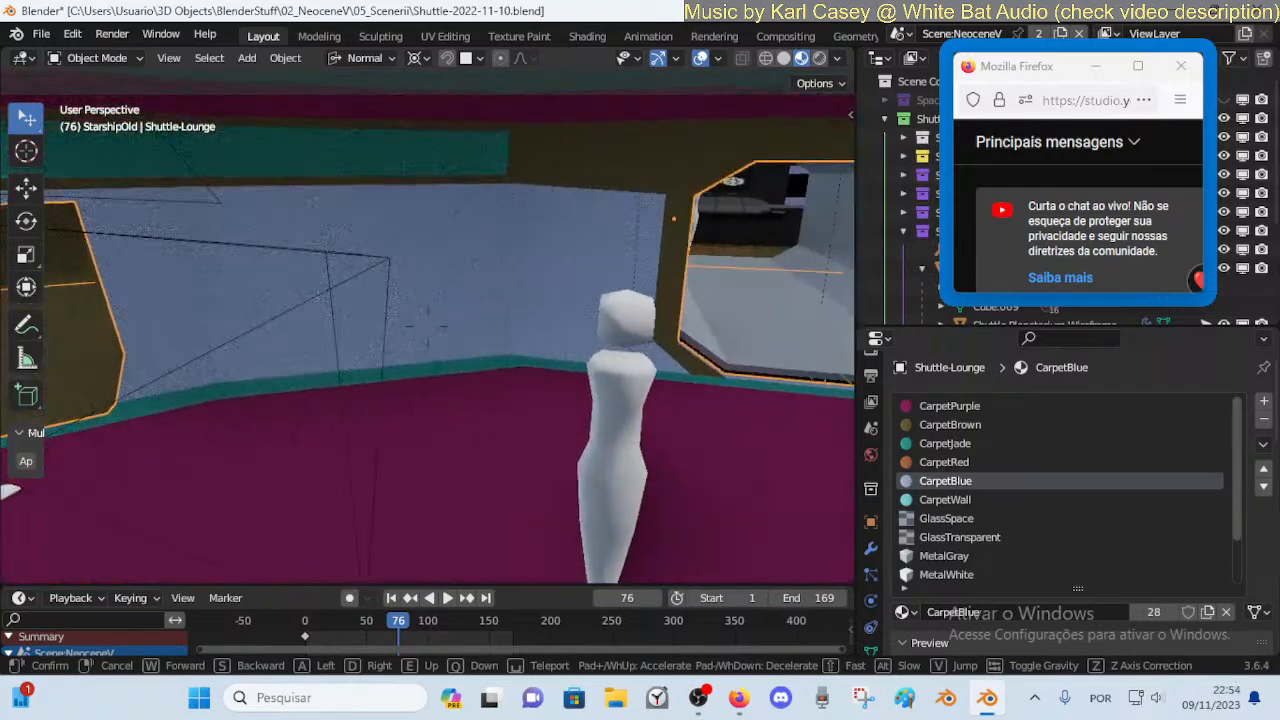
{"action": "key", "text": "a"}
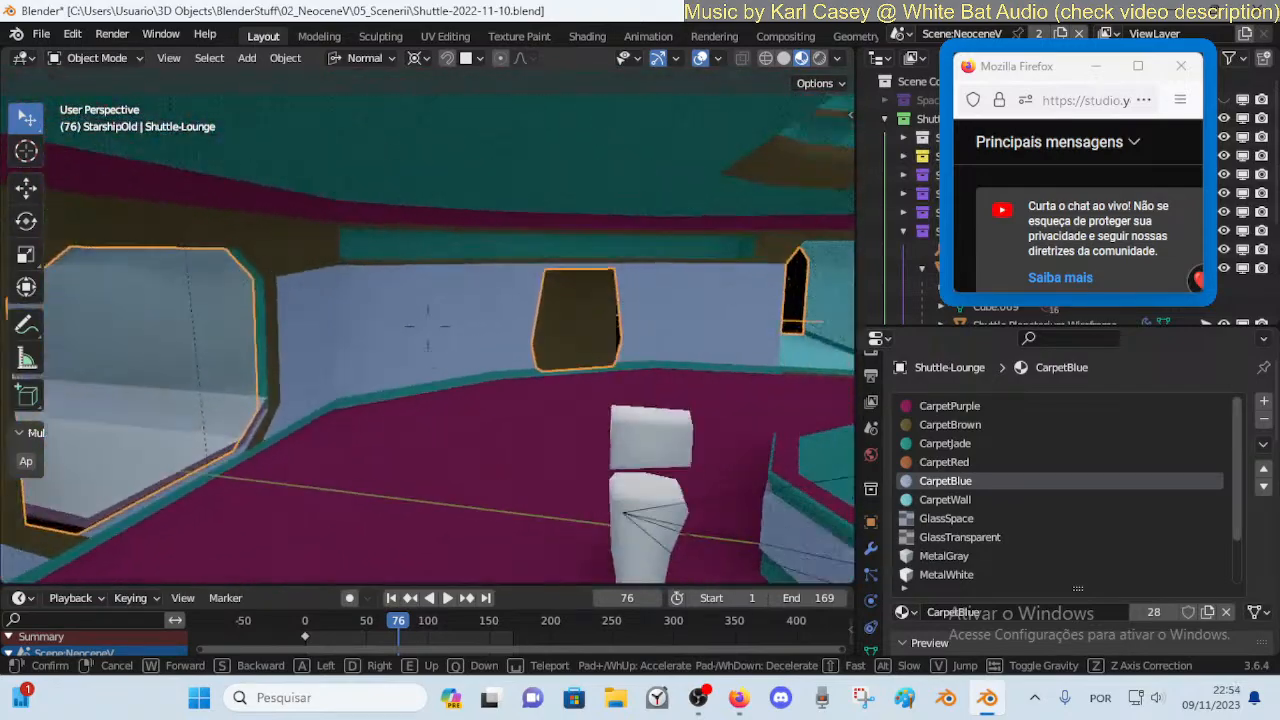
Inspect the outside of the lounge around the cyan side passage and the brown passage, including the brown passage's interior
{"action": "key", "text": "w"}
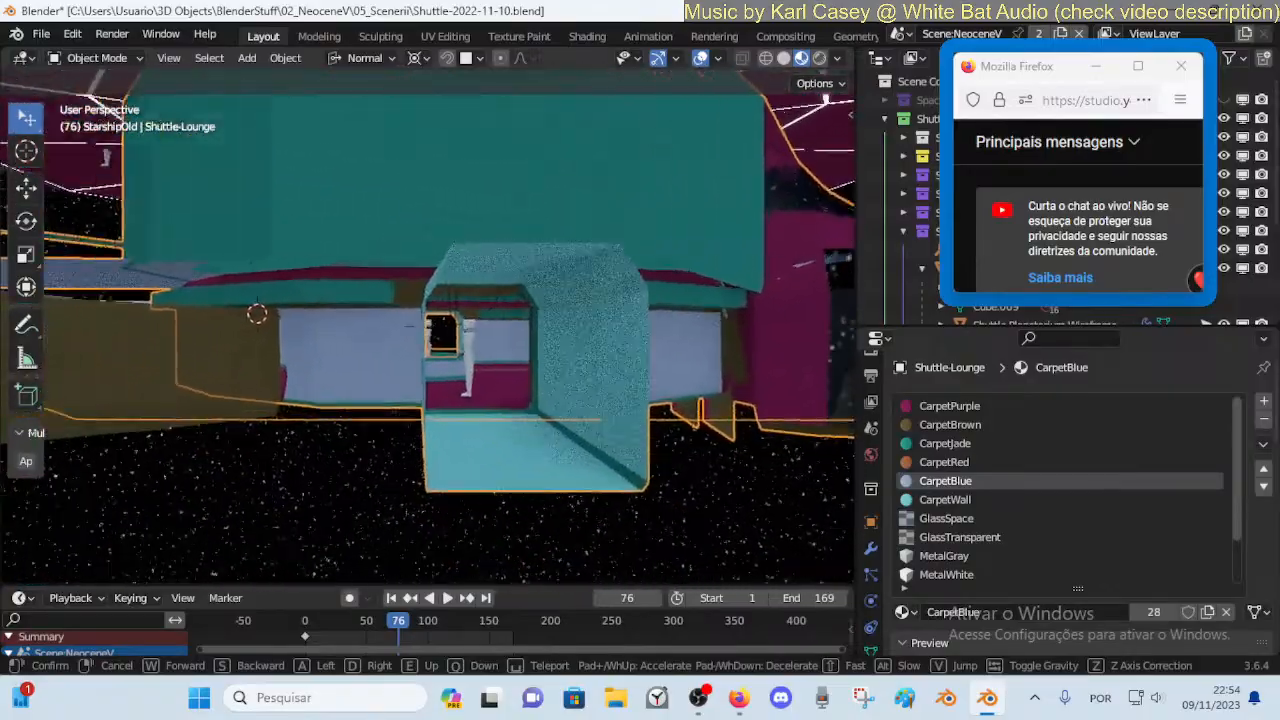
{"action": "key", "text": "w"}
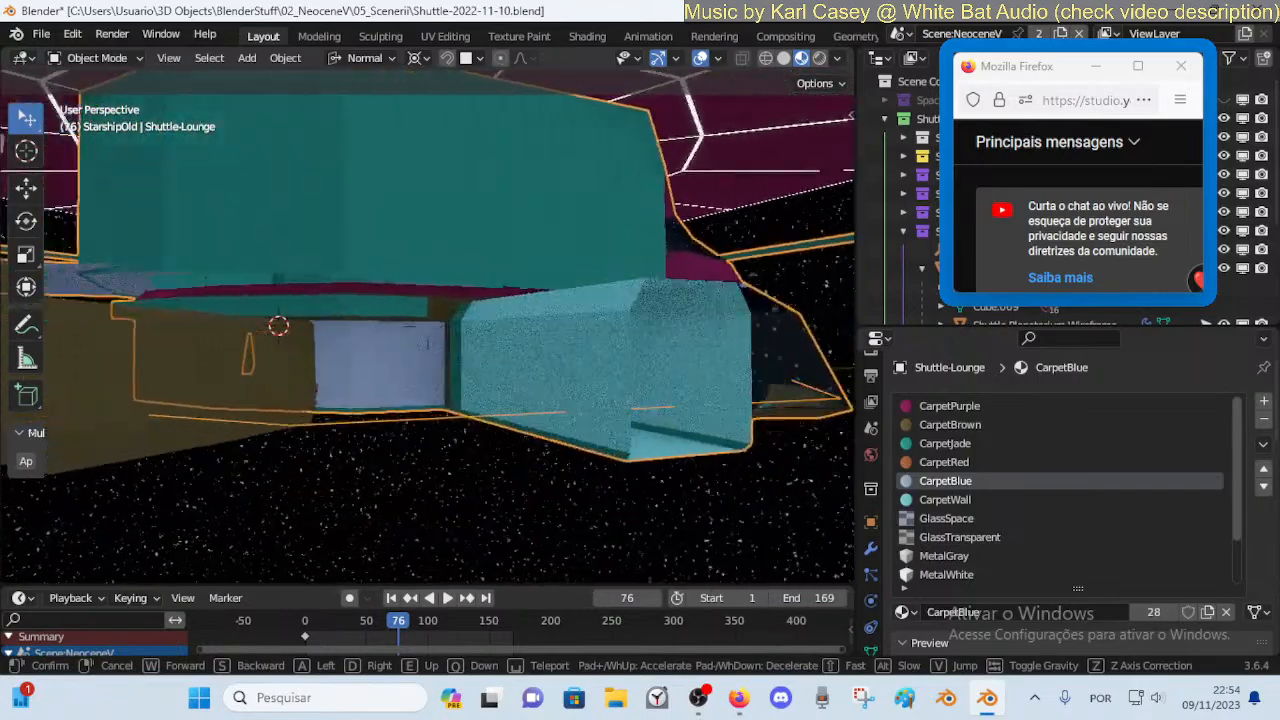
{"action": "key", "text": "w"}
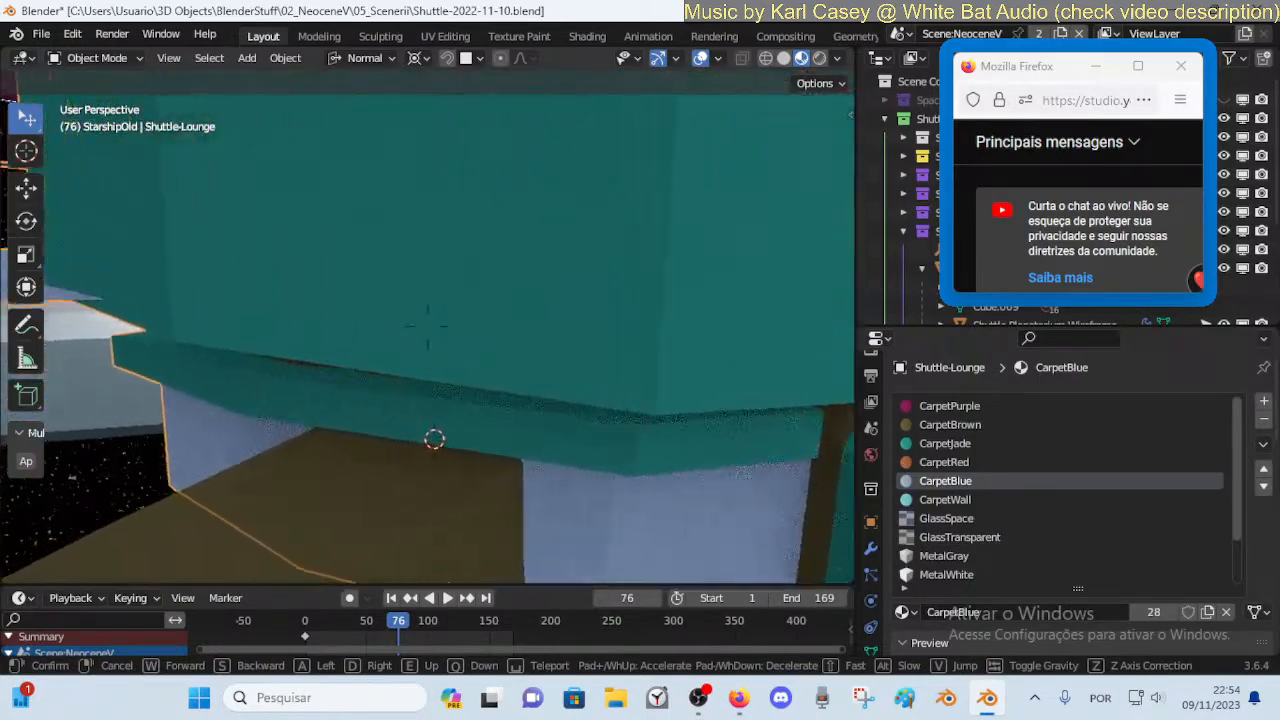
{"action": "key", "text": "s"}
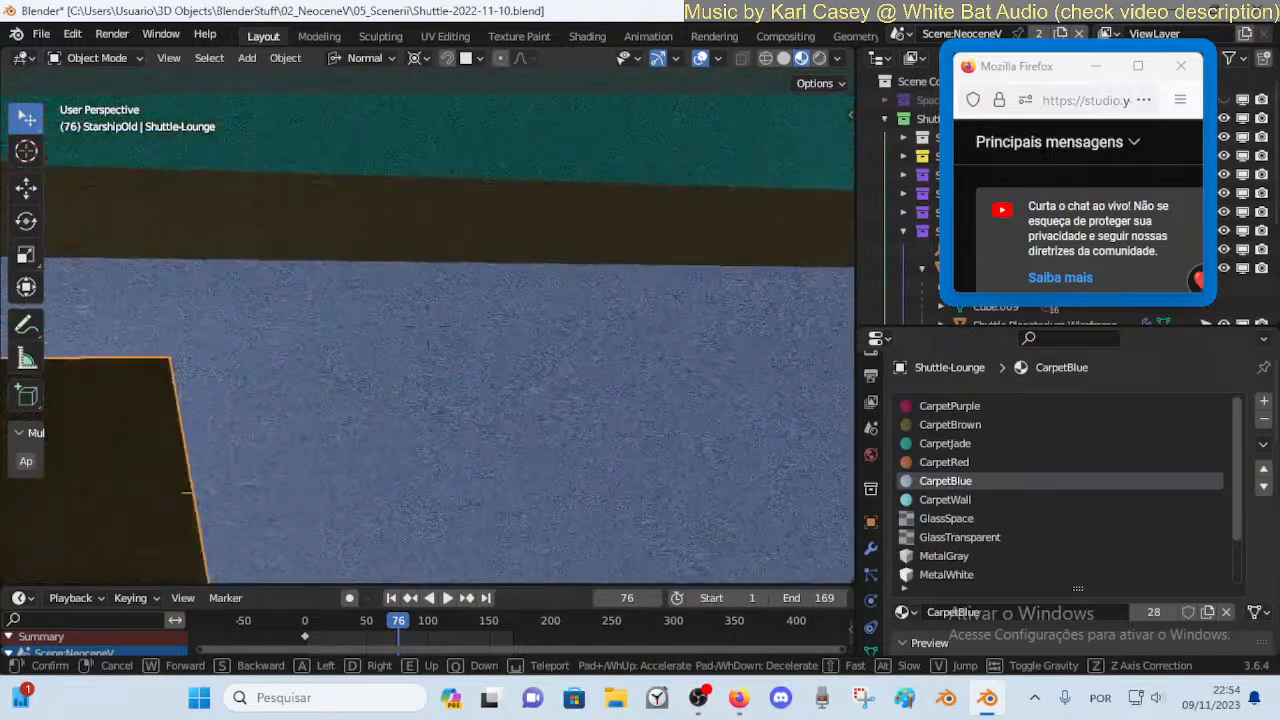
{"action": "key", "text": "w"}
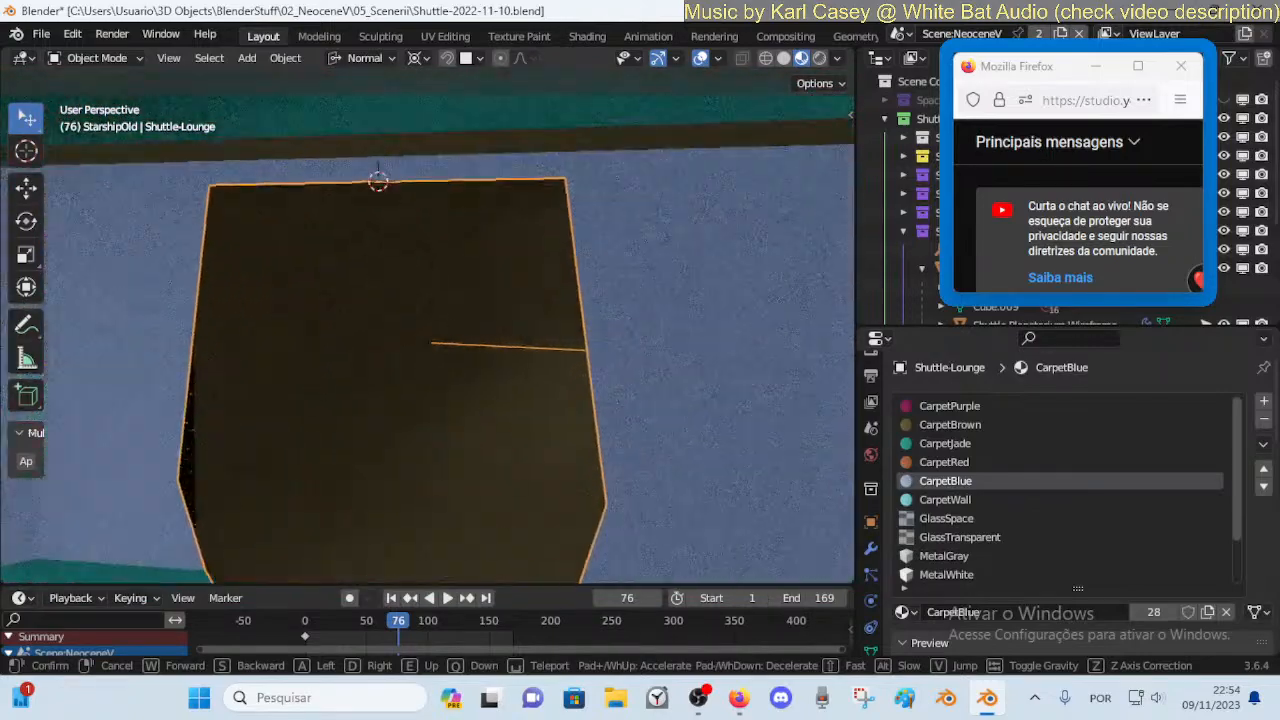
{"action": "key", "text": "w"}
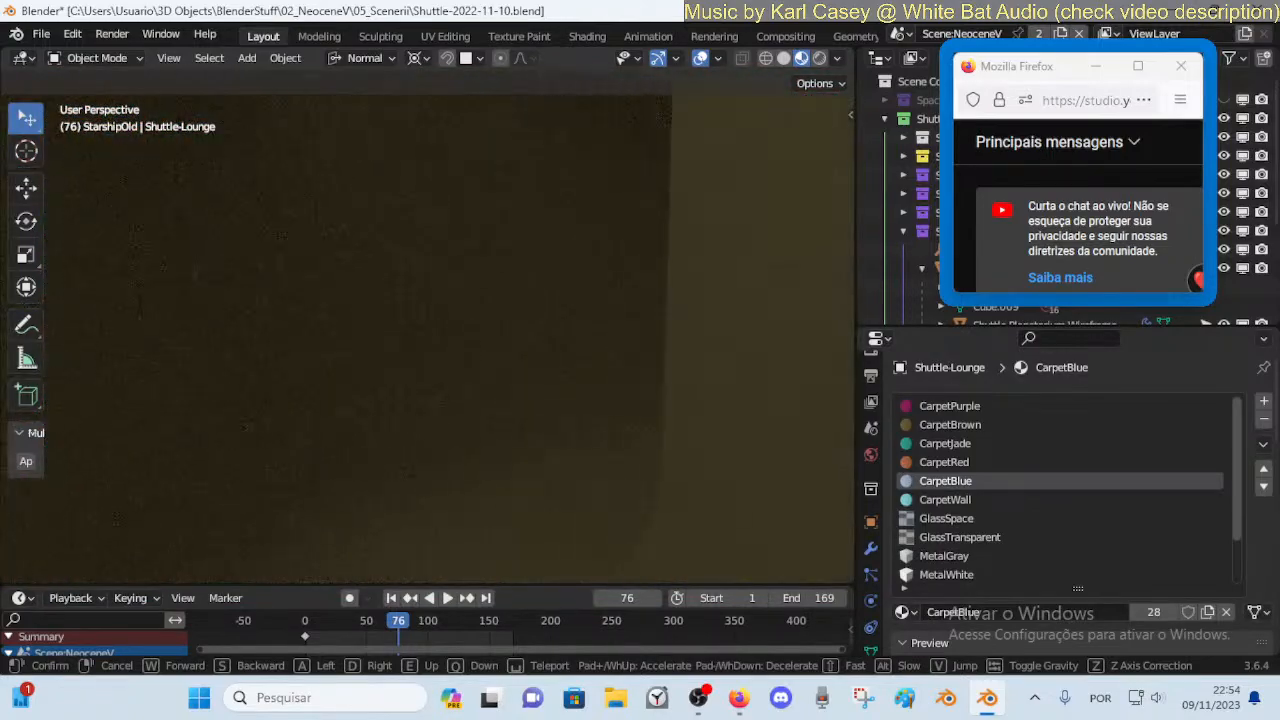
{"action": "key", "text": "s"}
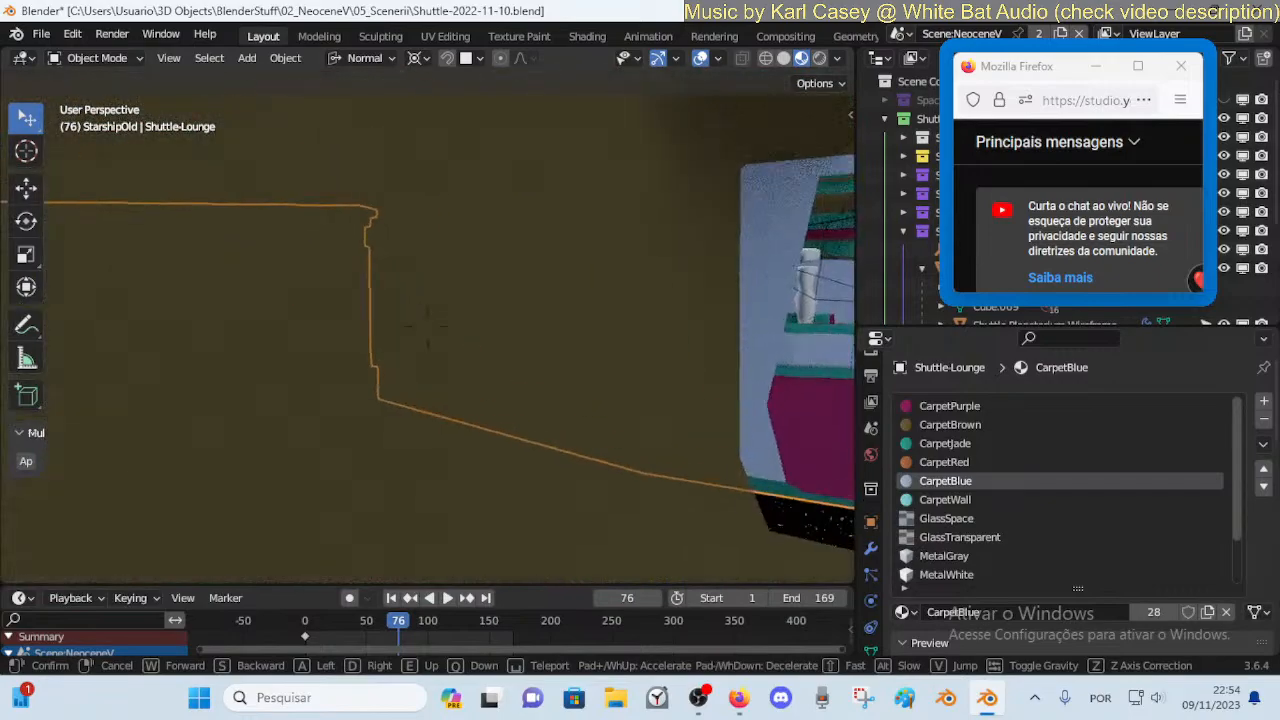
{"action": "key", "text": "s"}
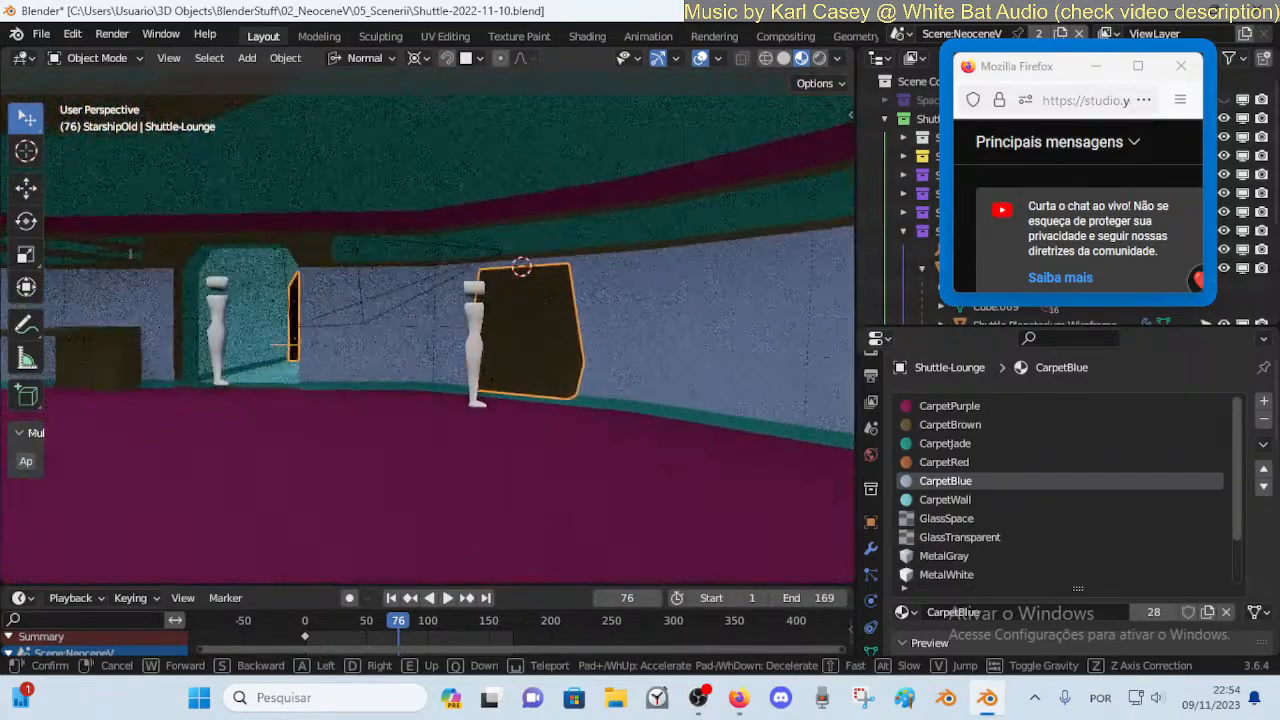
Examine the brown bar counter area, the wall behind it, and its position relative to the brown and cyan passage openings
{"action": "key", "text": "w"}
{"action": "key", "text": "w"}
{"action": "left_click", "coordinate": [364, 404]}
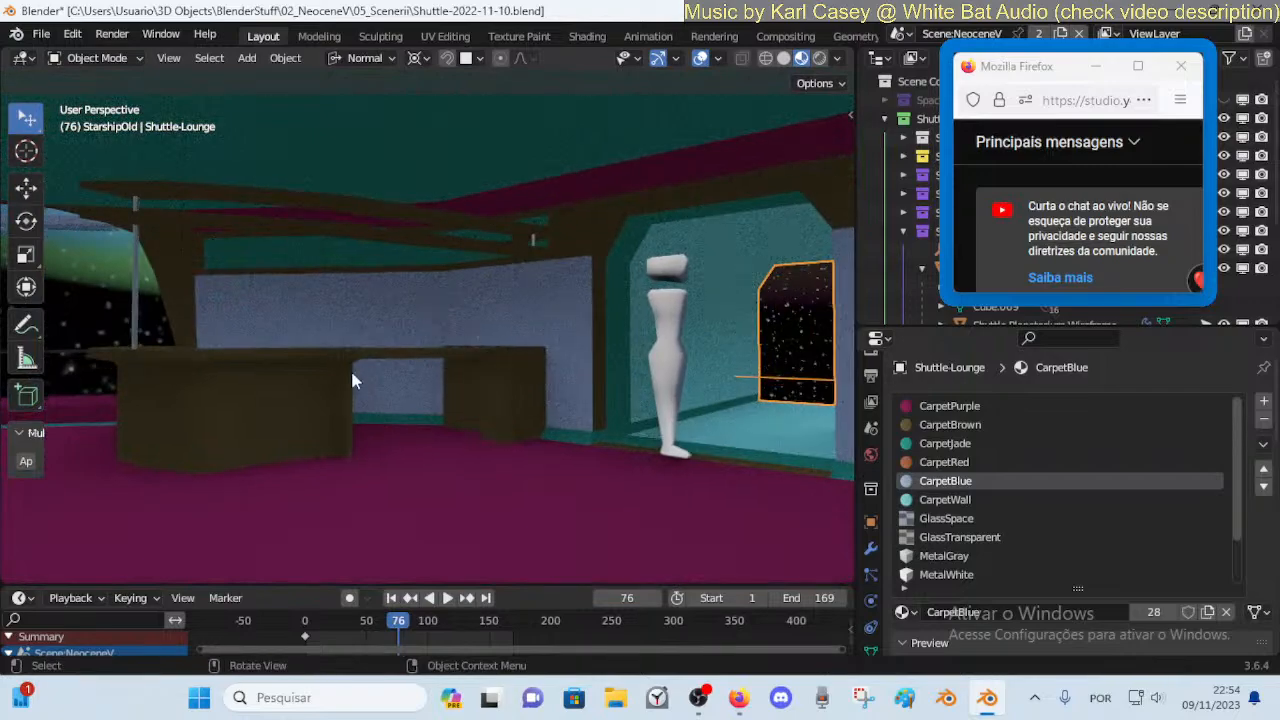
{"action": "key", "text": "shift+grave"}
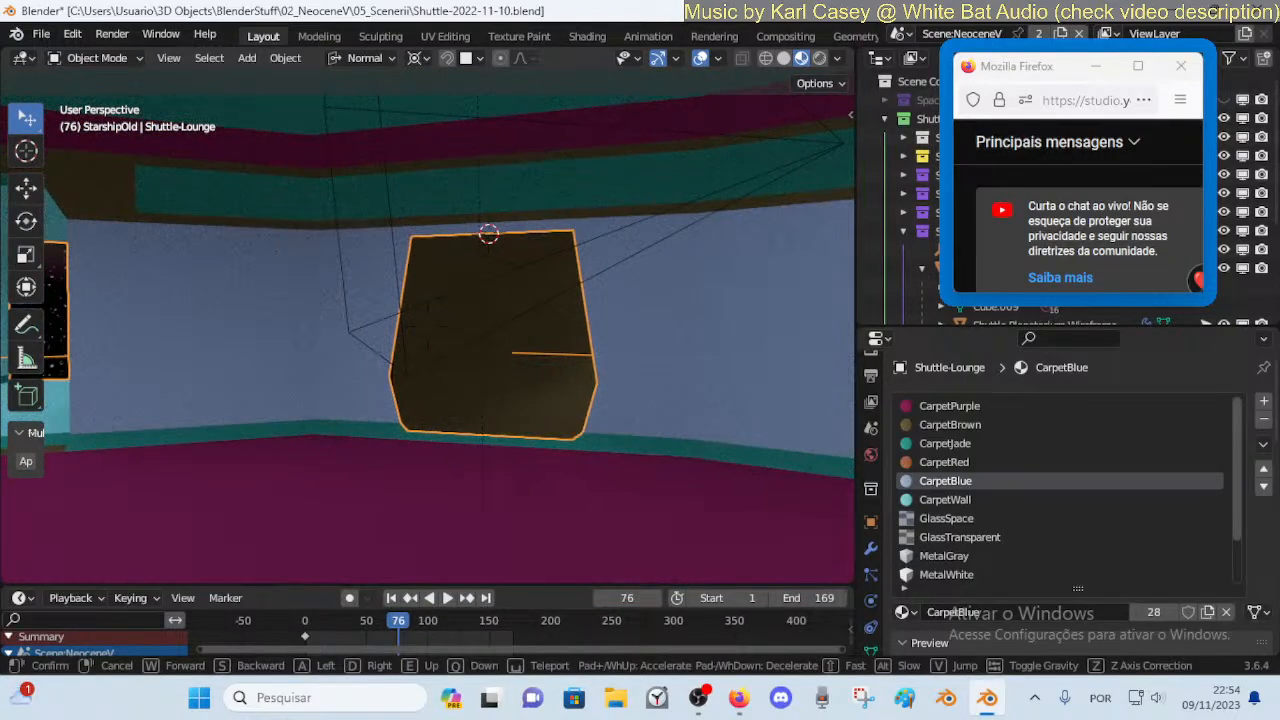
{"action": "key", "text": "s"}
{"action": "left_click", "coordinate": [364, 252]}
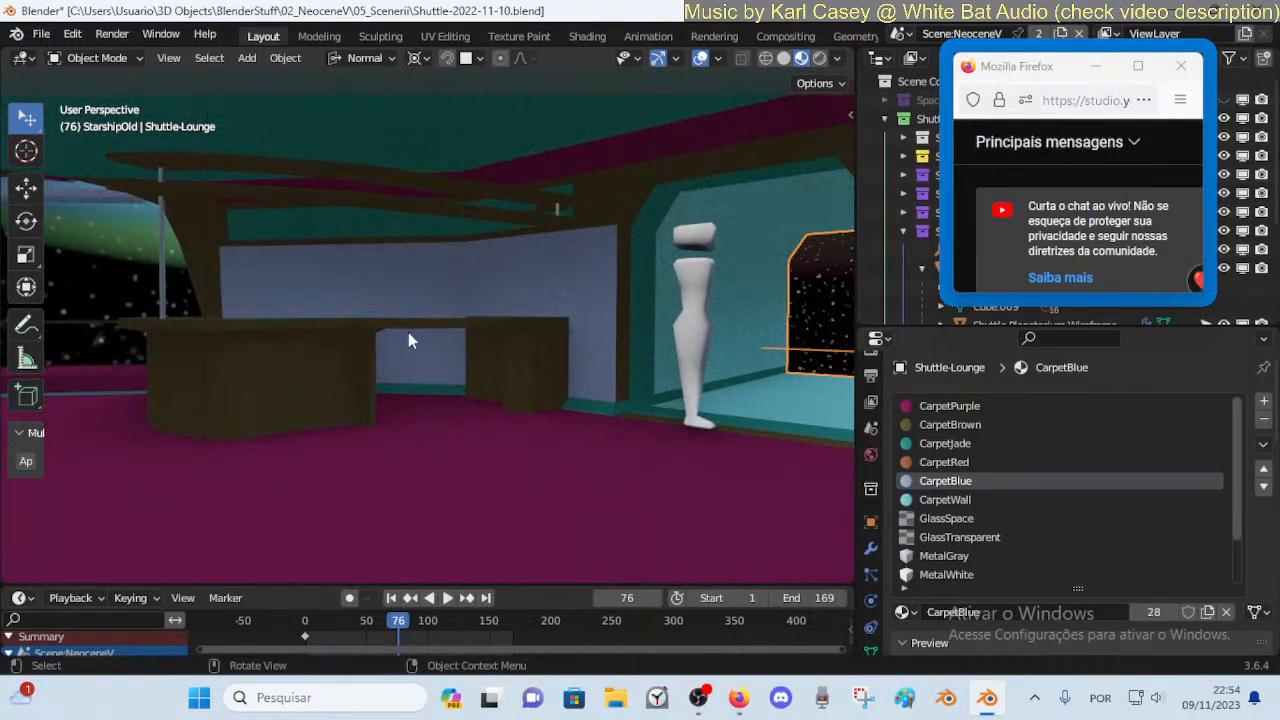
{"action": "key", "text": "shift+grave"}
{"action": "key", "text": "w"}
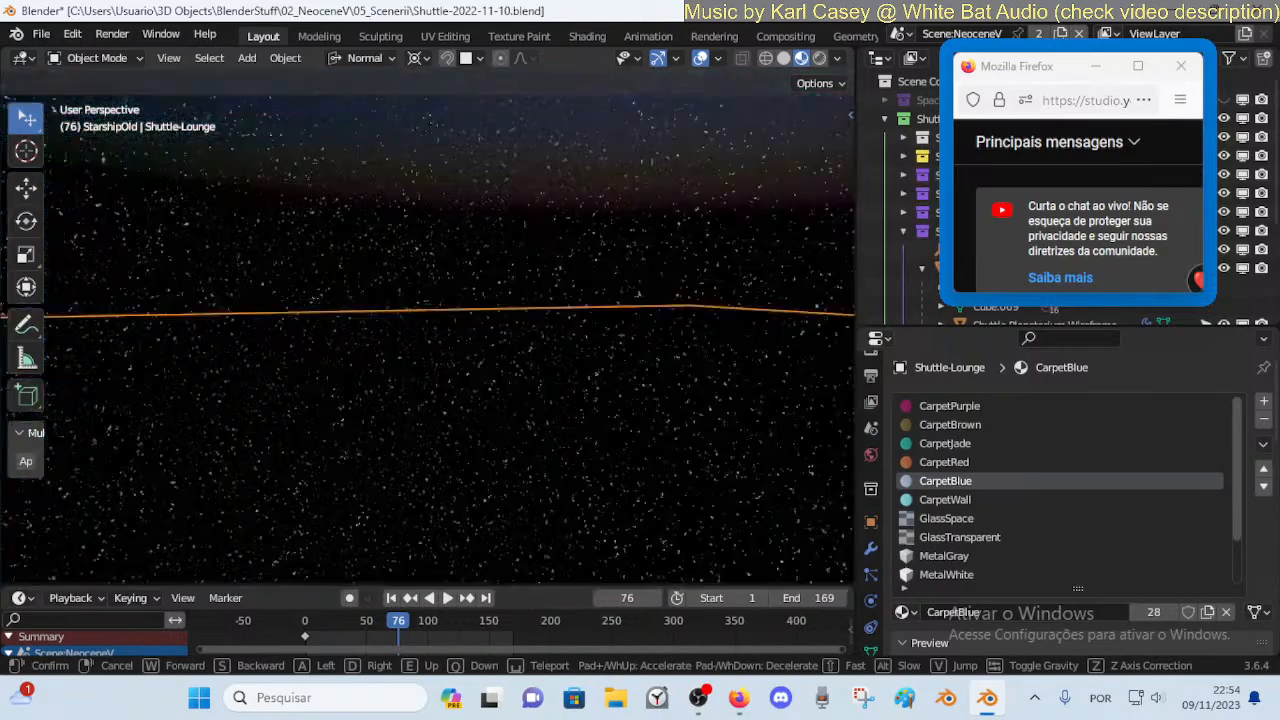
{"action": "key", "text": "s"}
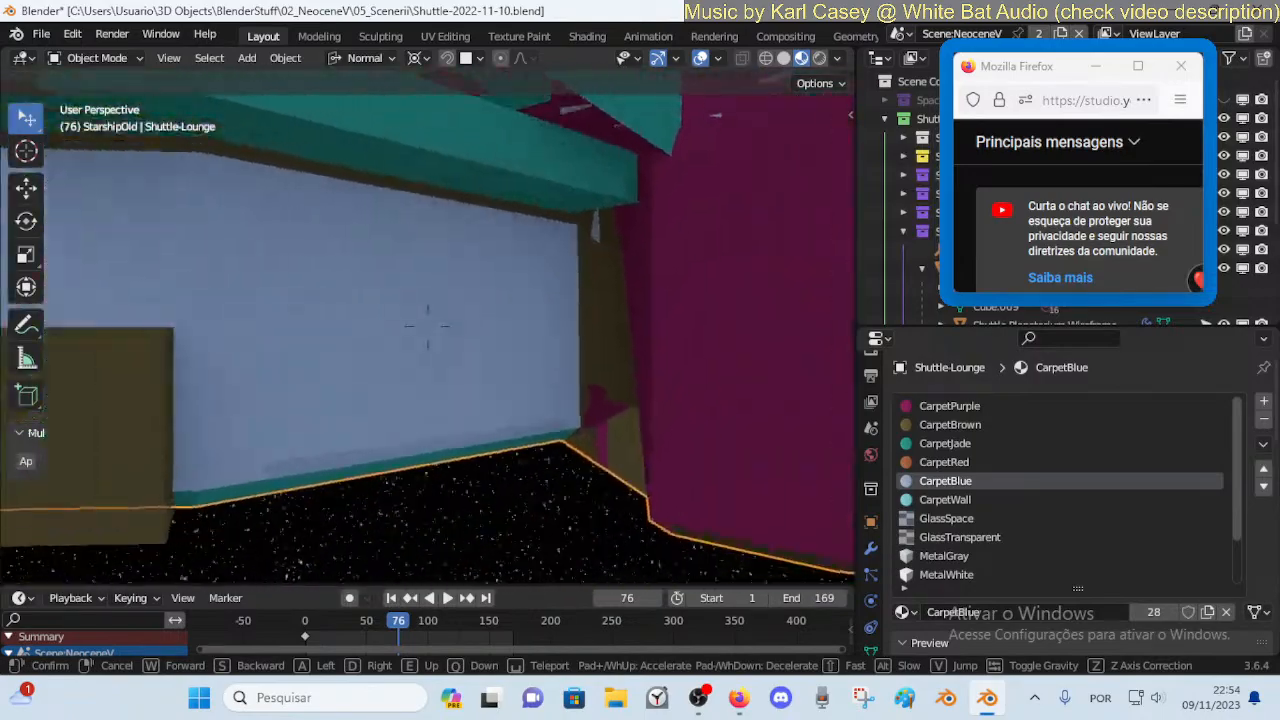
{"action": "key", "text": "w"}
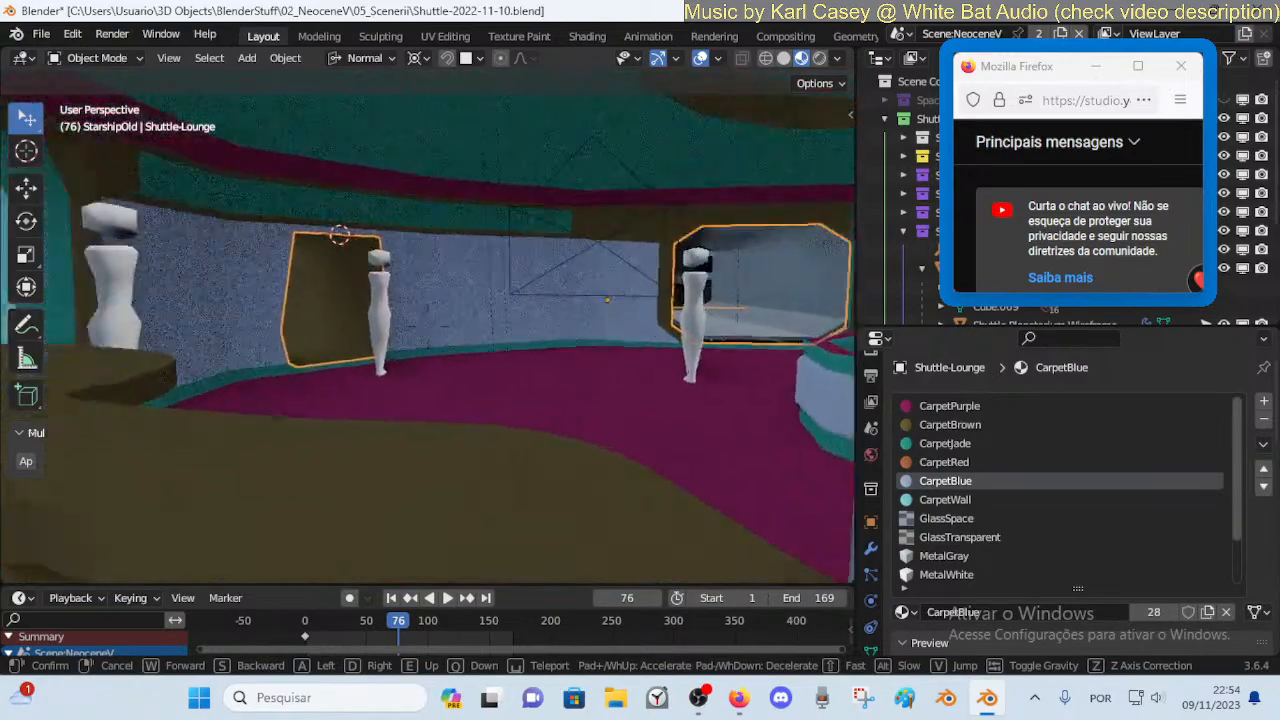
{"action": "key", "text": "w"}
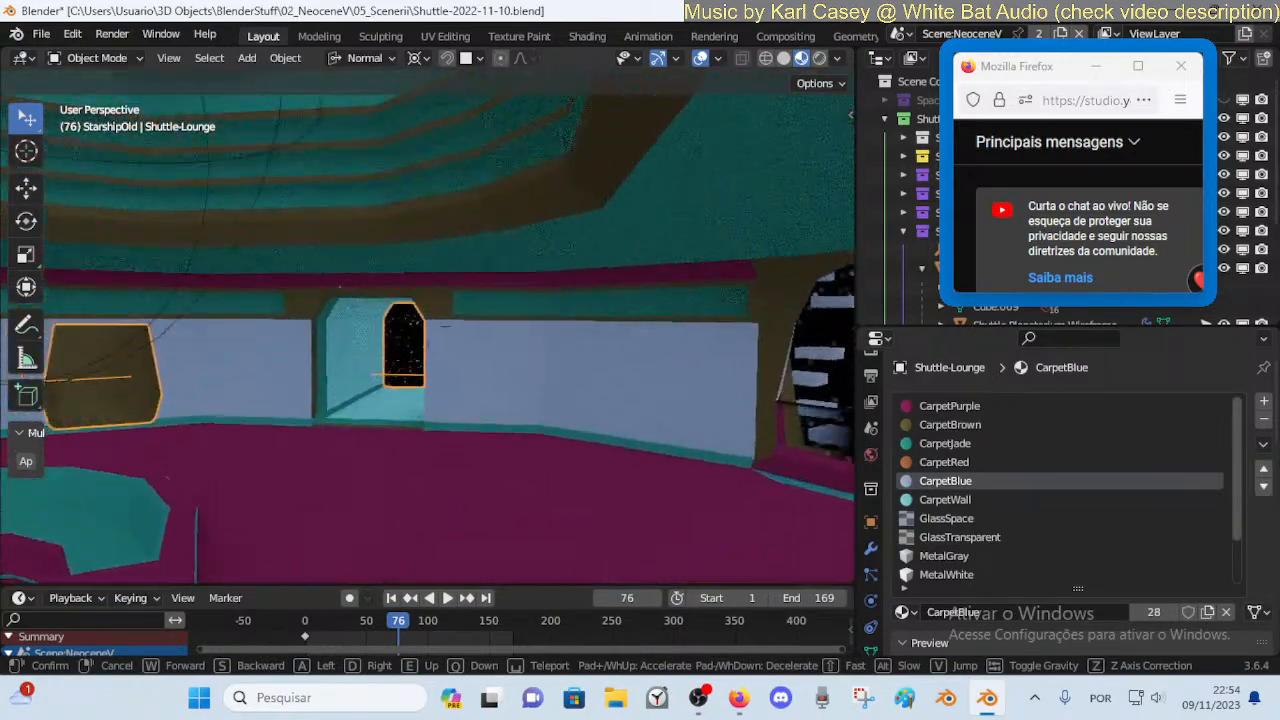
Fill the cyan side passage's doorway in the Shuttle-Lounge mesh with a face along the inner edge of its brown frame
{"action": "key", "text": "s"}
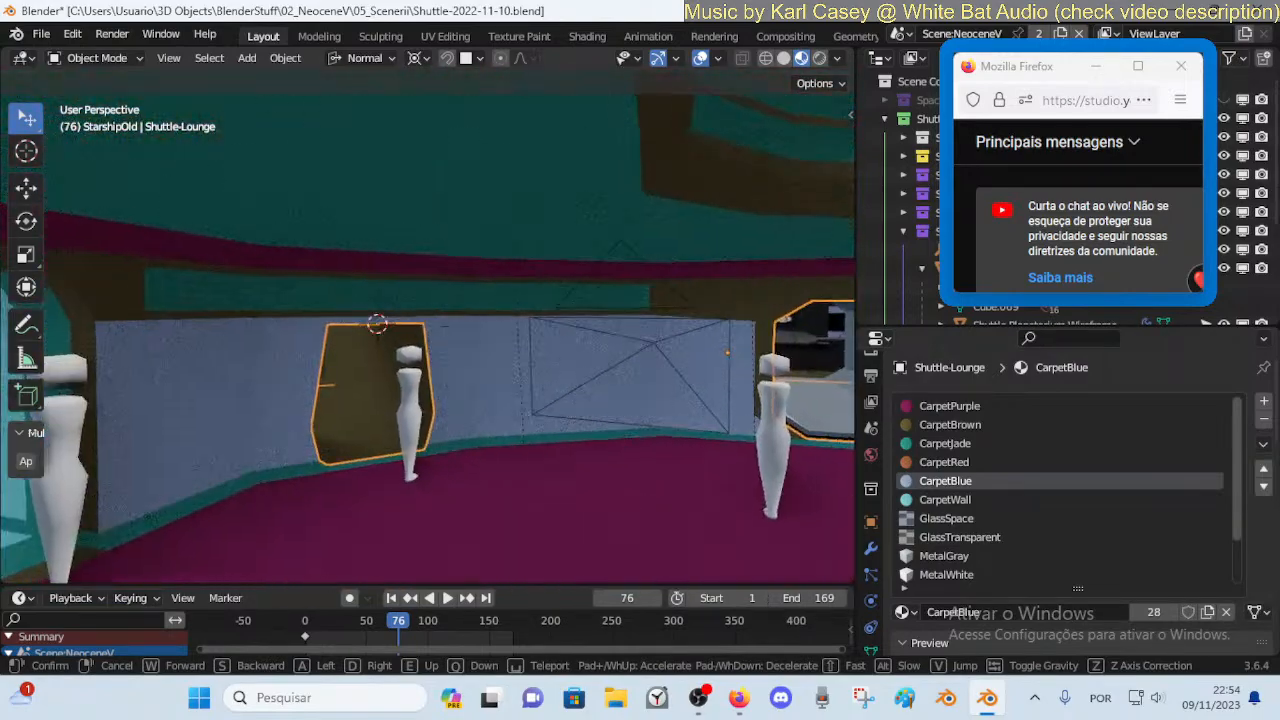
{"action": "key", "text": "d"}
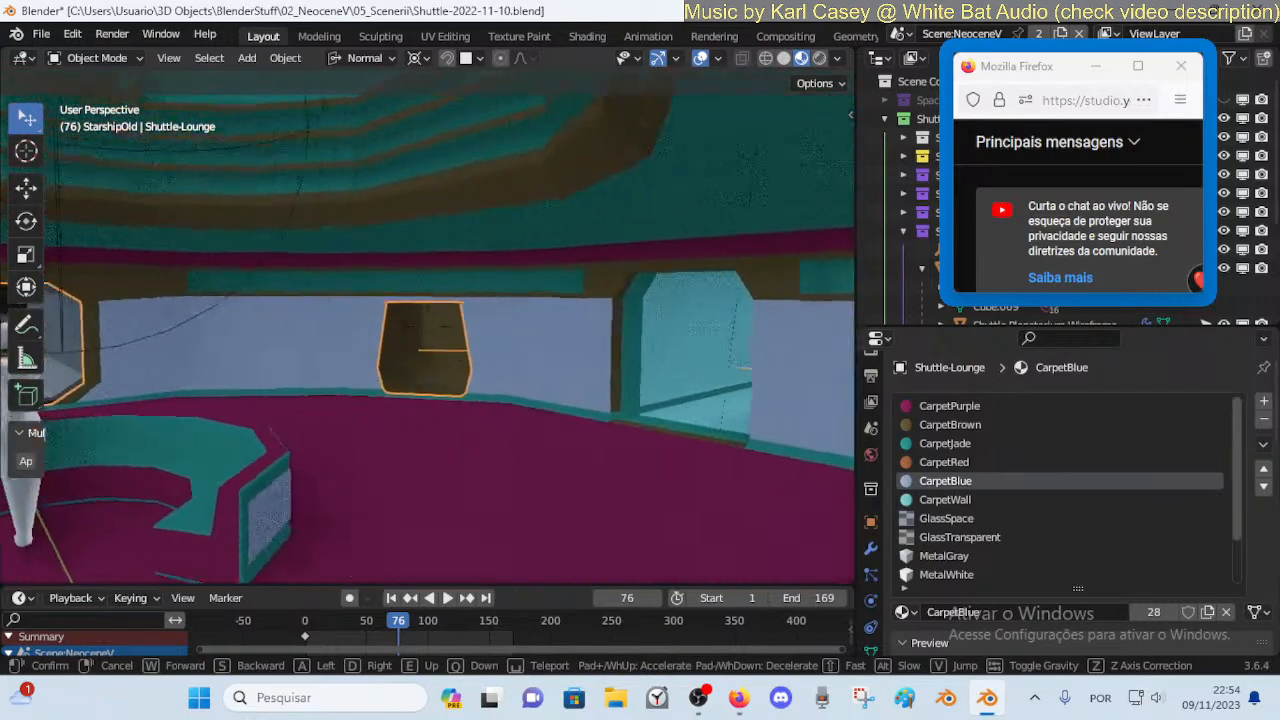
{"action": "key", "text": "w"}
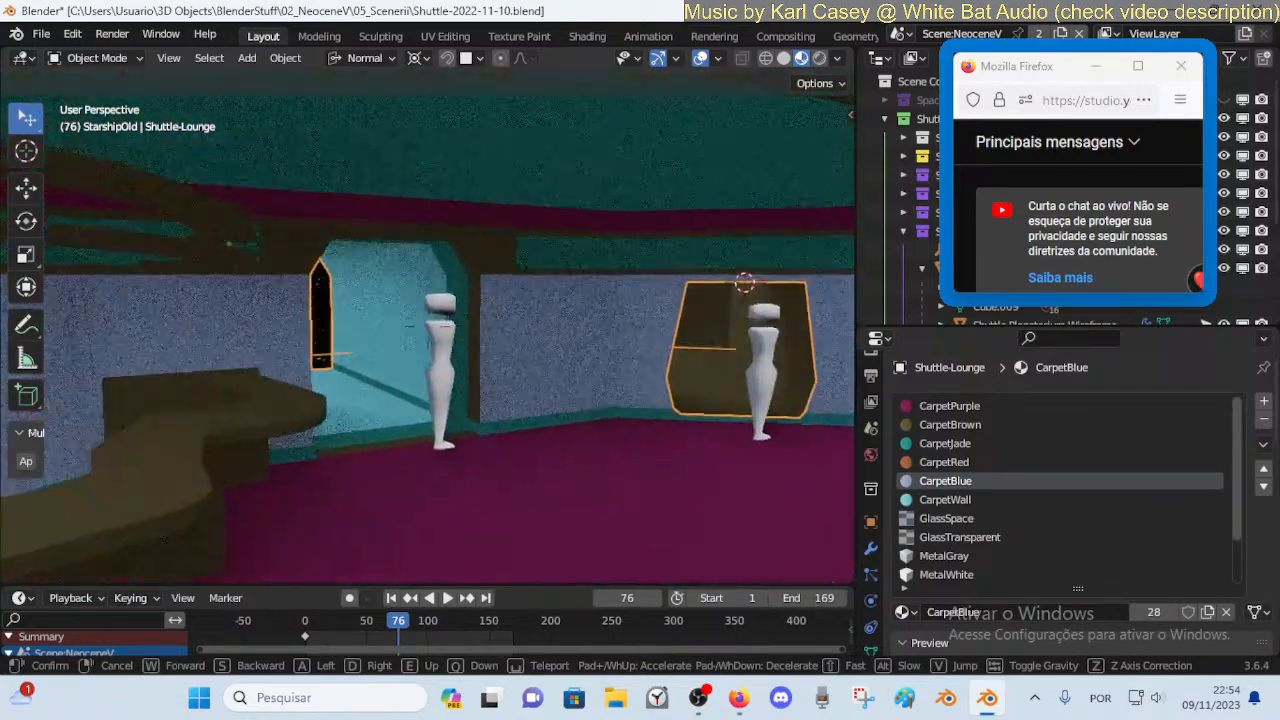
{"action": "left_click", "coordinate": [399, 304]}
{"action": "key", "text": "Tab"}
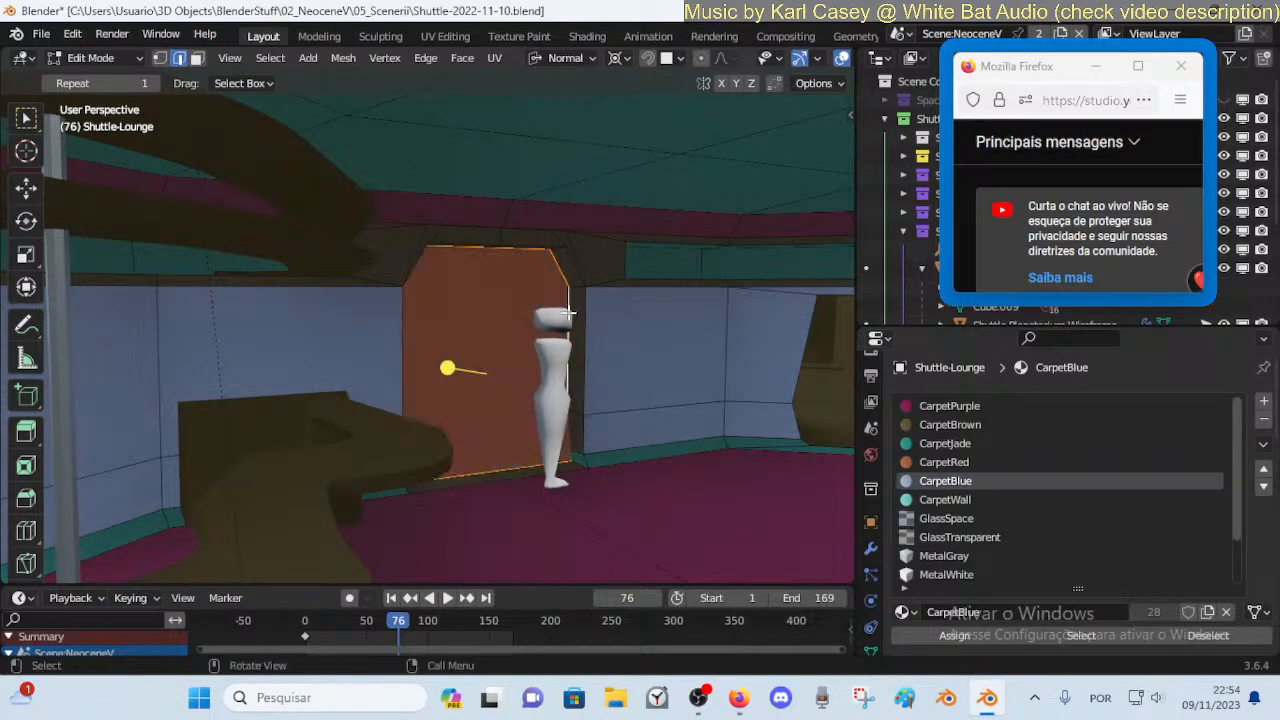
Inspect the filled doorway from across the lounge and up close, comparing it with the neighbouring blue walls and brown passage opening
{"action": "key", "text": "shift+grave"}
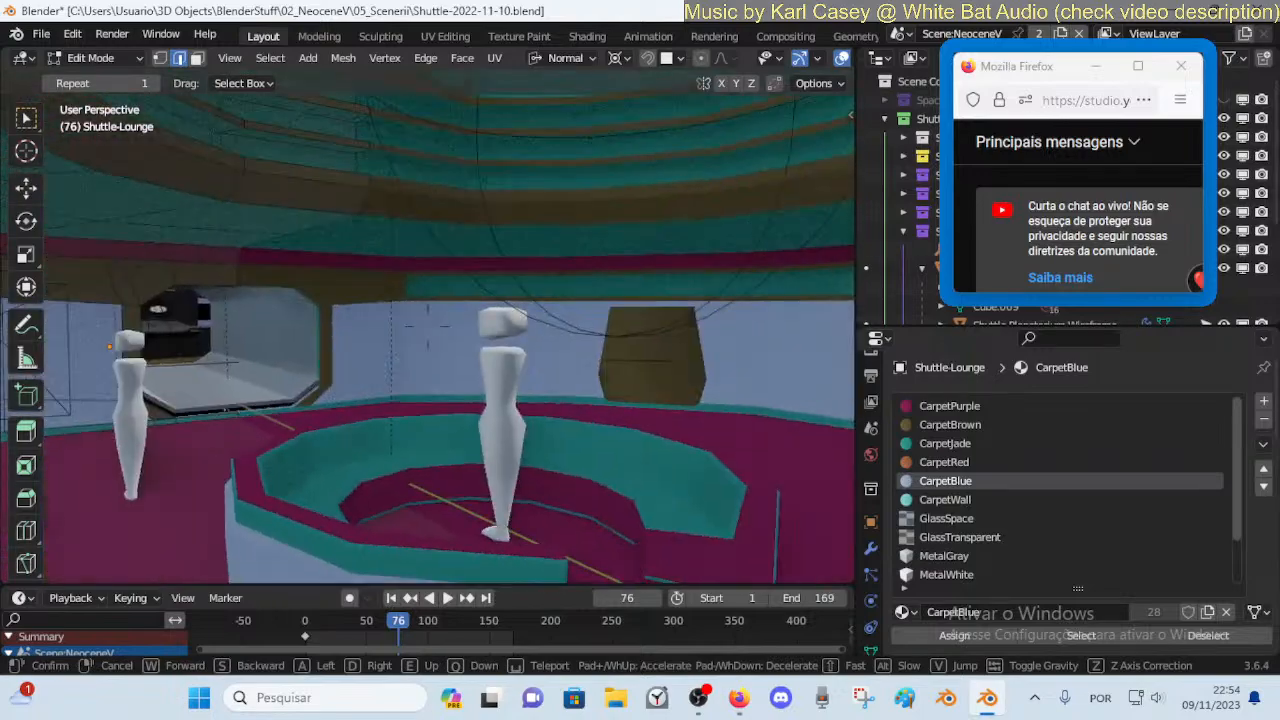
{"action": "key", "text": "w"}
{"action": "key", "text": "s"}
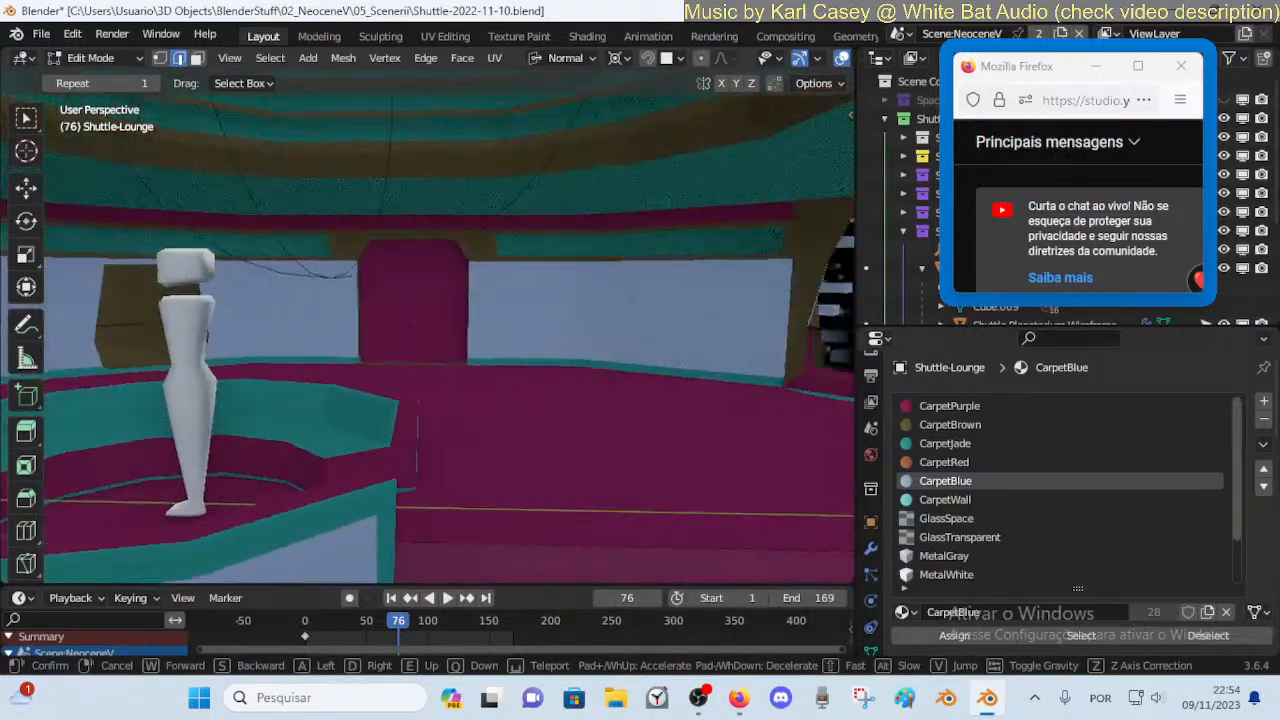
{"action": "key", "text": "w"}
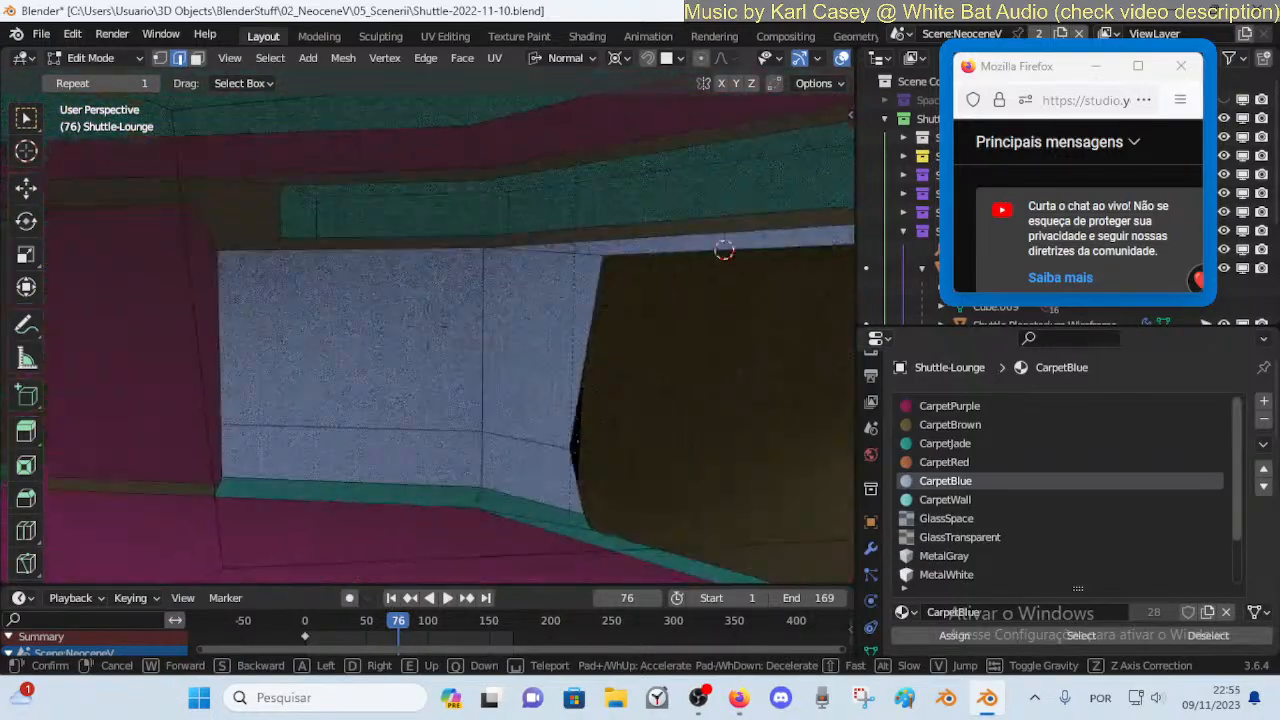
{"action": "left_click", "coordinate": [569, 311]}
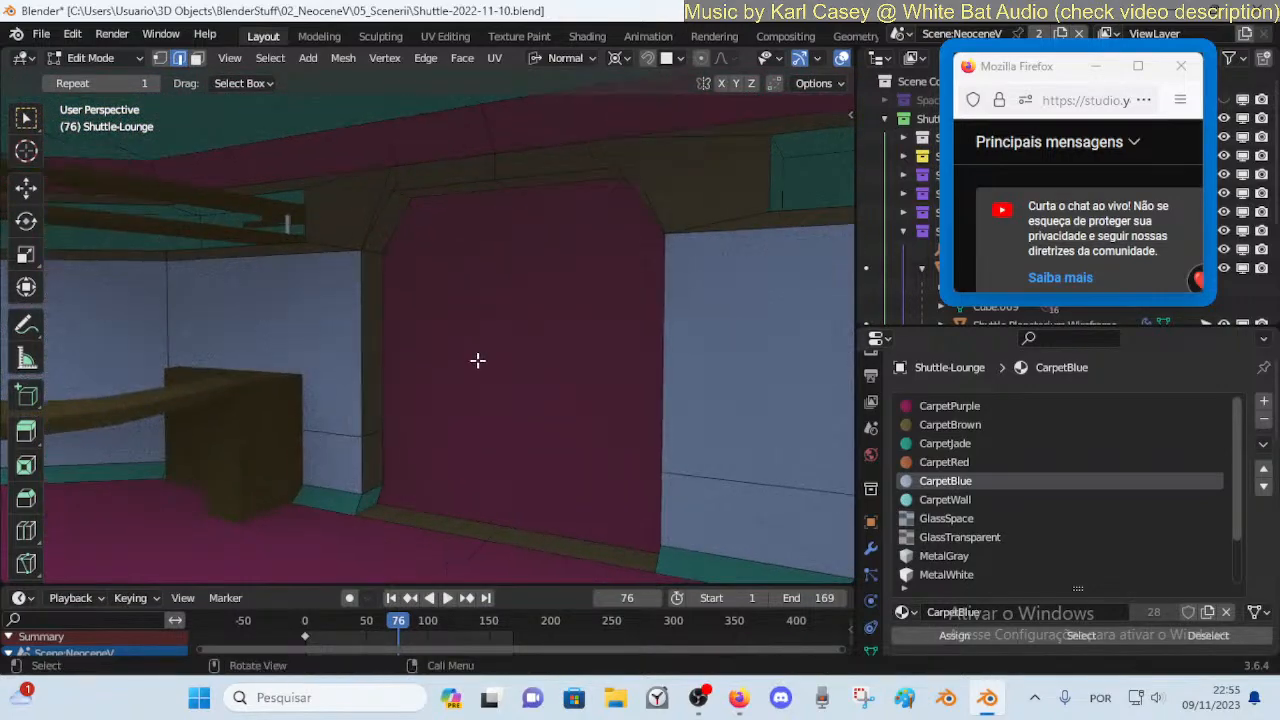
Replace the doorway's inner face with one spanning the outer edge of the brown frame, and assign it the CarpetBlue material
{"action": "left_click", "coordinate": [410, 340]}
{"action": "key", "text": "h"}
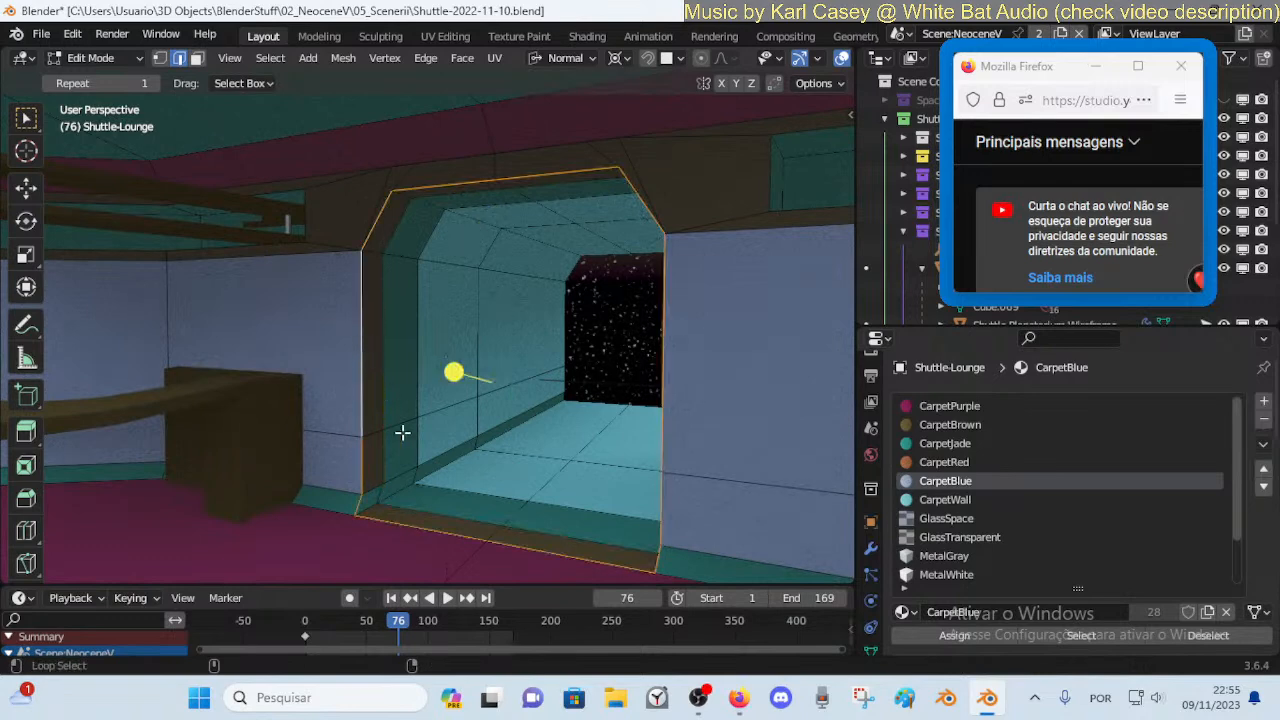
{"action": "key", "text": "alt+h"}
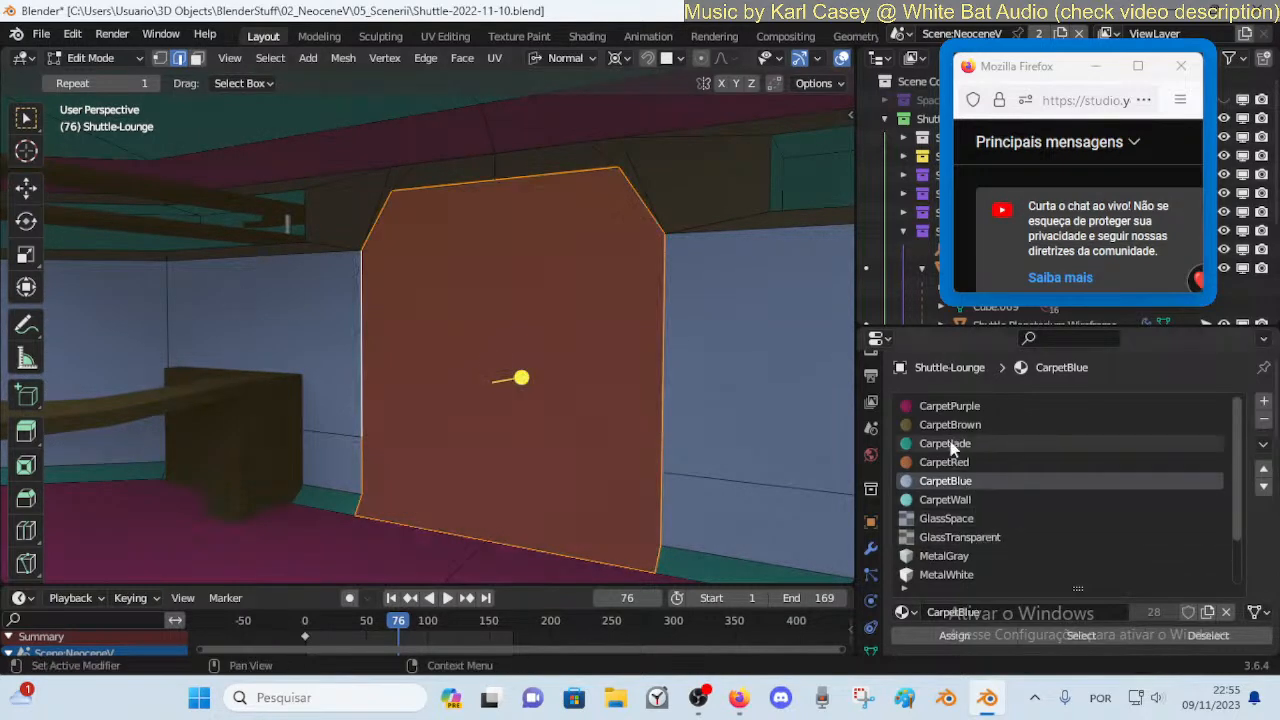
{"action": "left_click", "coordinate": [932, 637]}
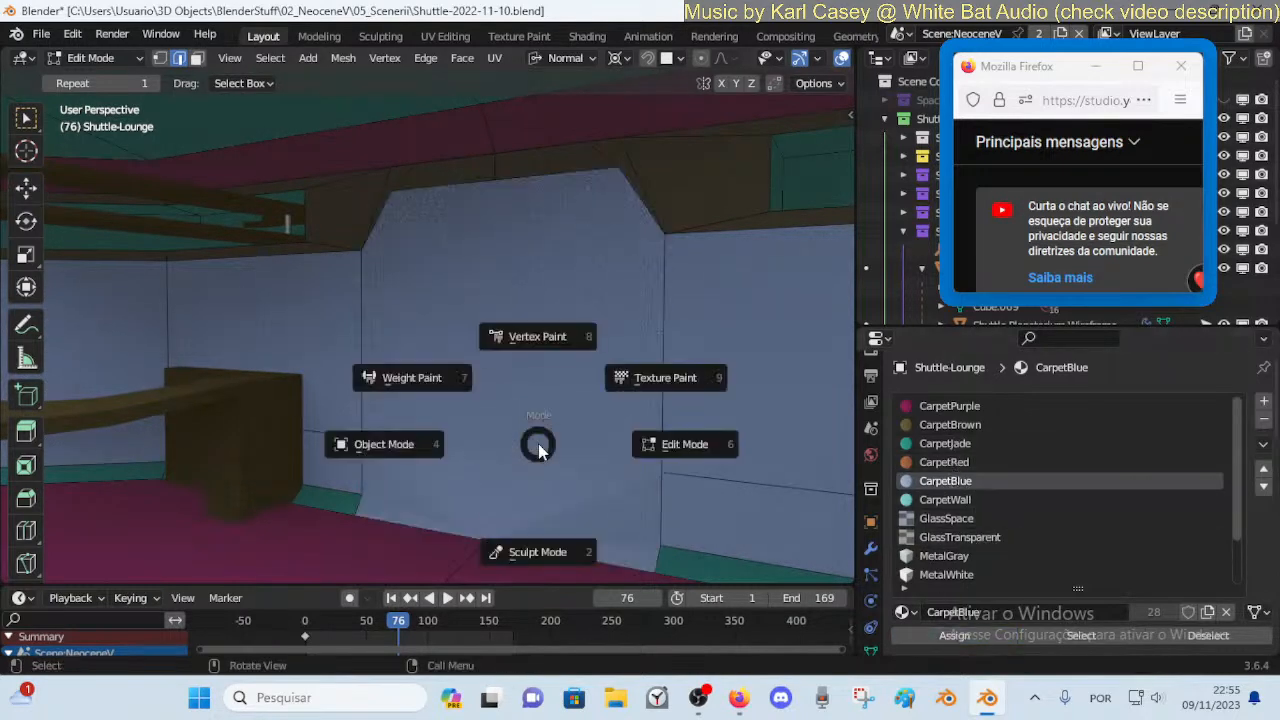
Return to Object Mode and walk through the lounge to inspect its blue walls and the brown doorway
{"action": "left_click", "coordinate": [384, 444]}
{"action": "key", "text": "shift+grave"}
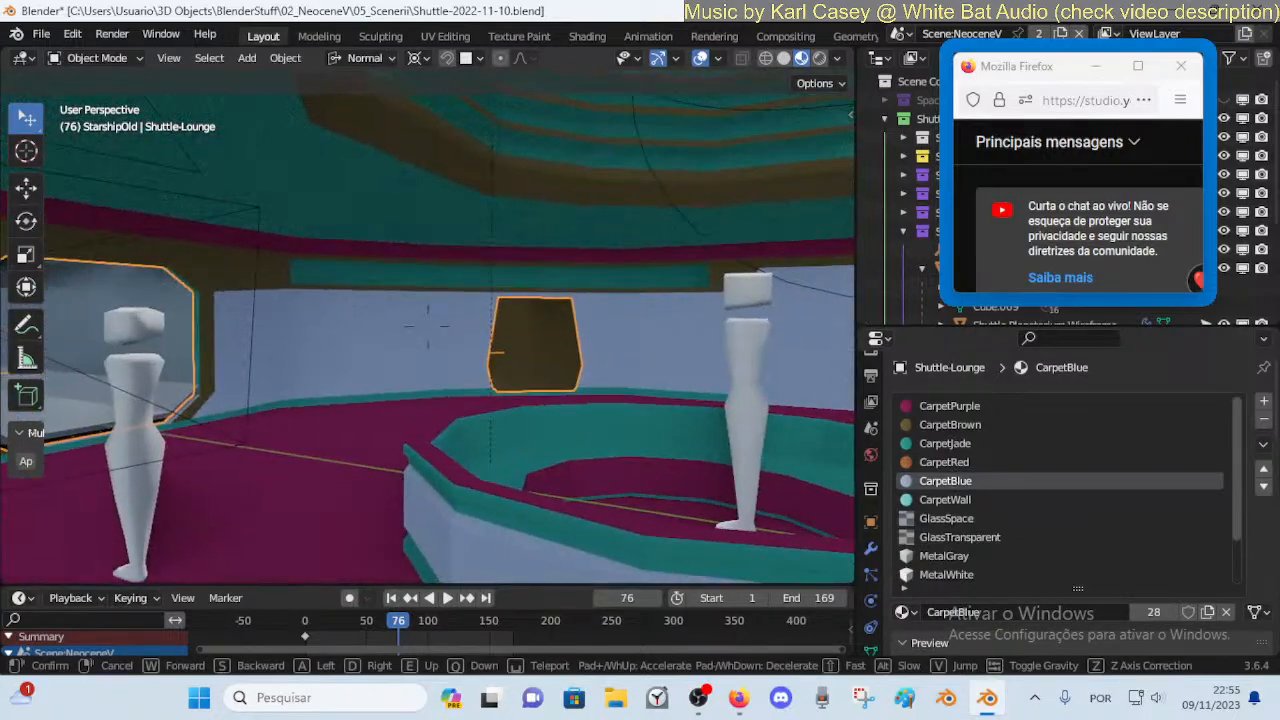
{"action": "key", "text": "w"}
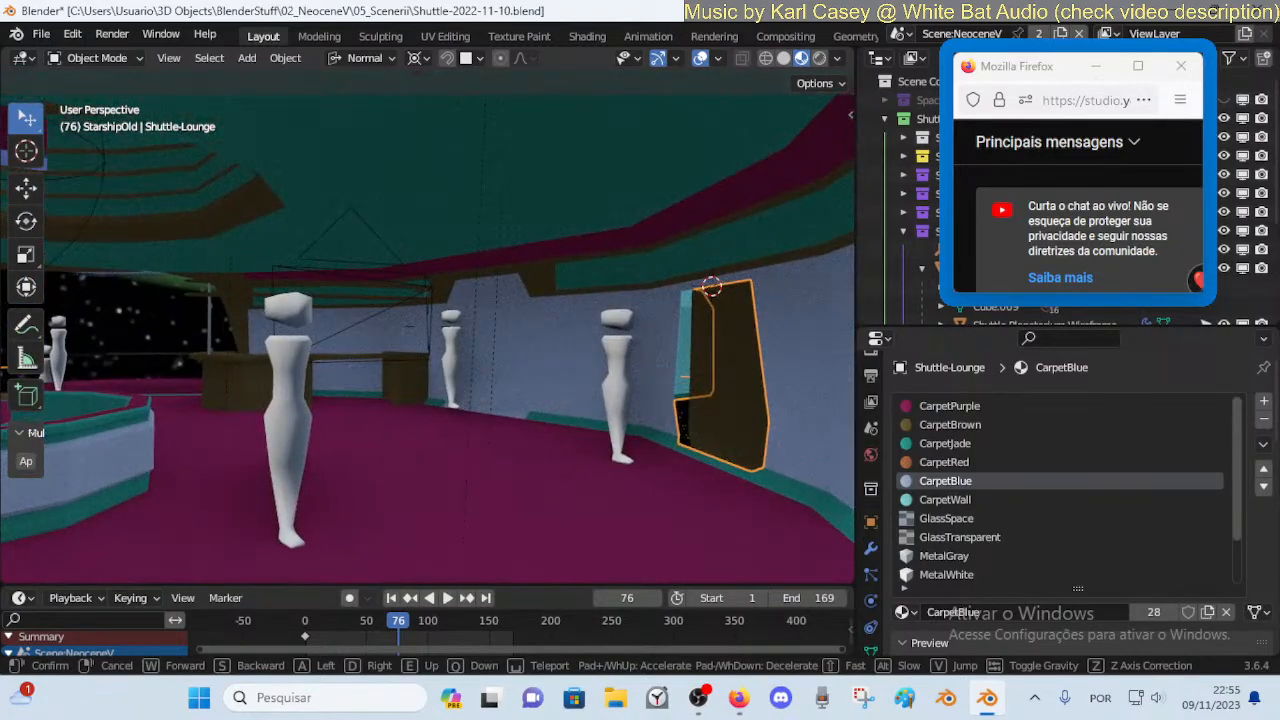
{"action": "key", "text": "w"}
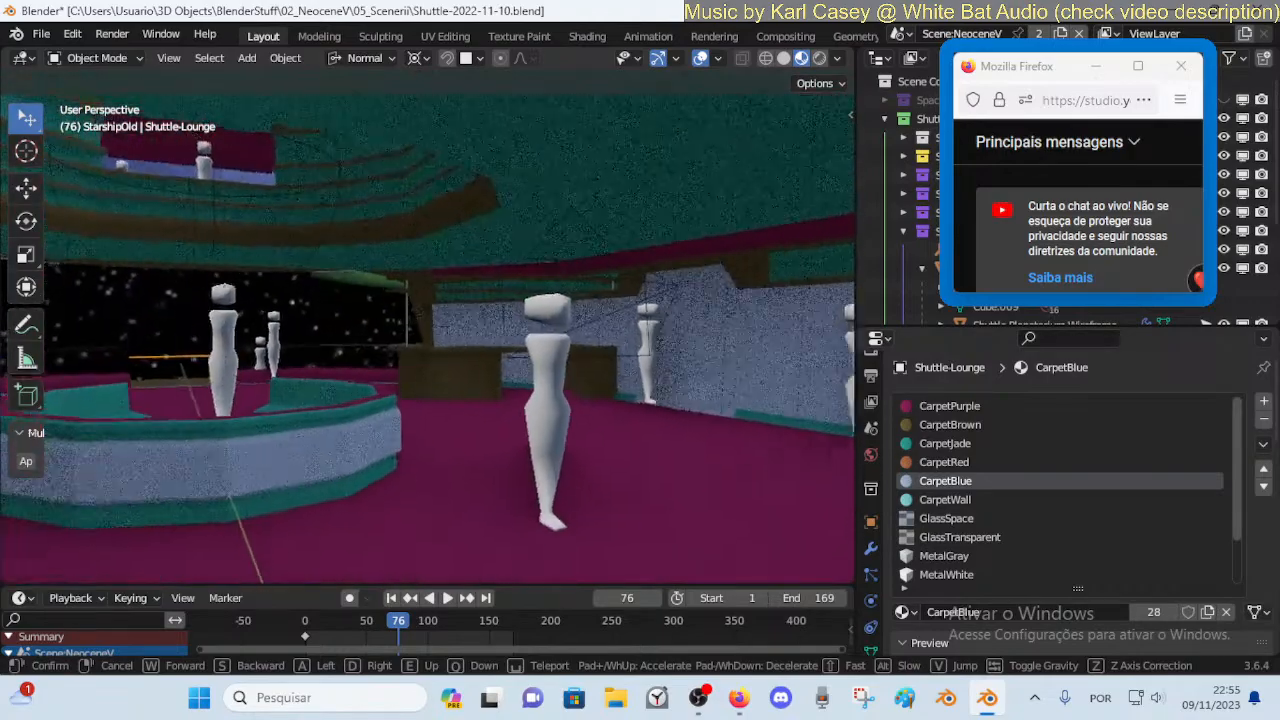
{"action": "key", "text": "s"}
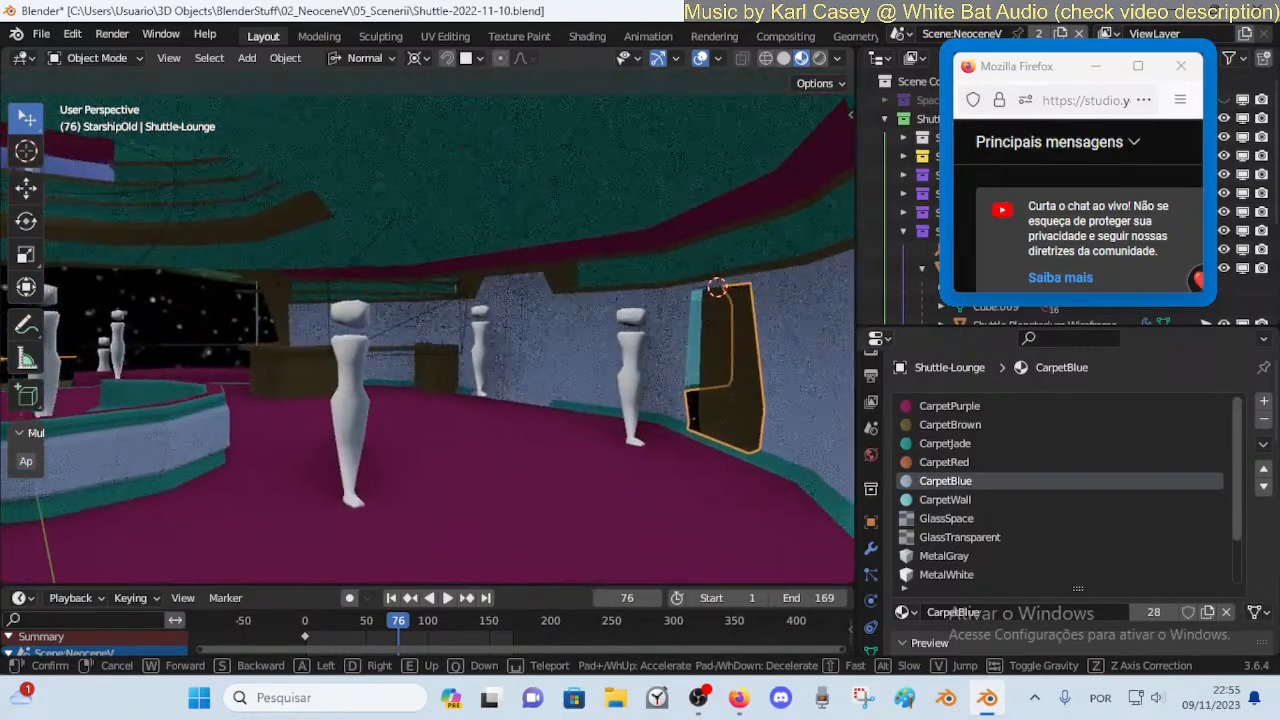
{"action": "key", "text": "w"}
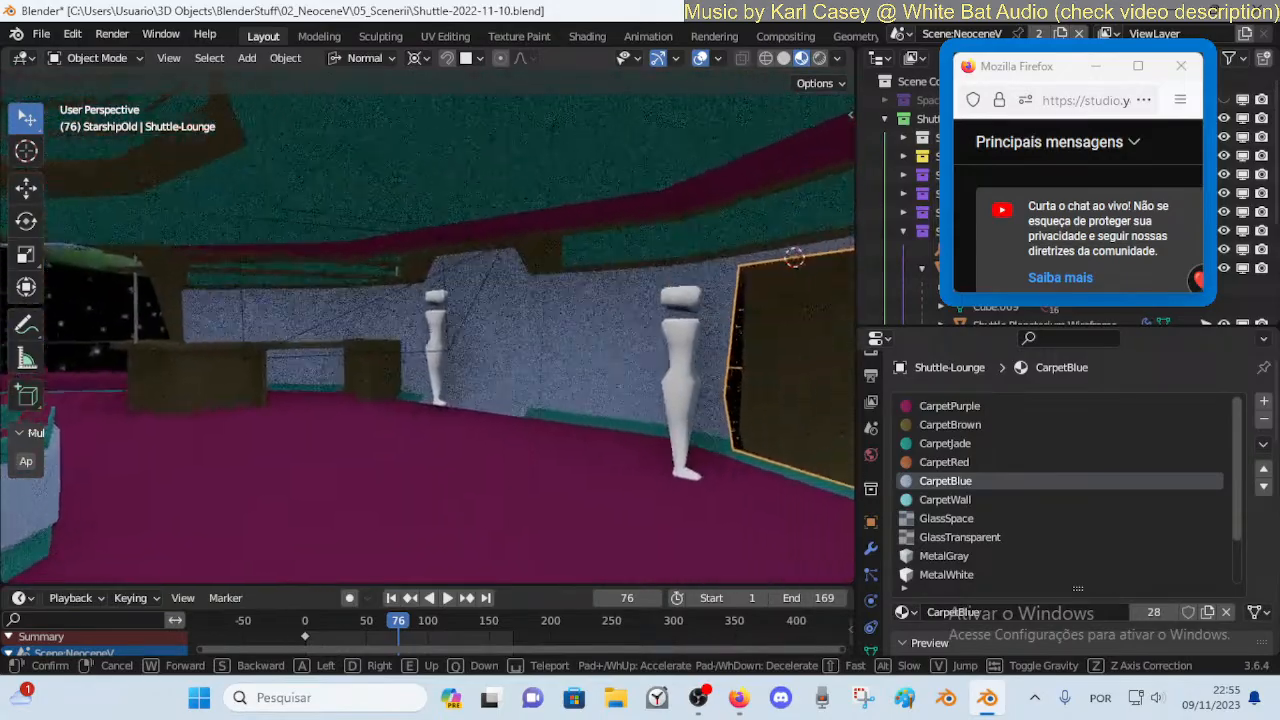
{"action": "key", "text": "w"}
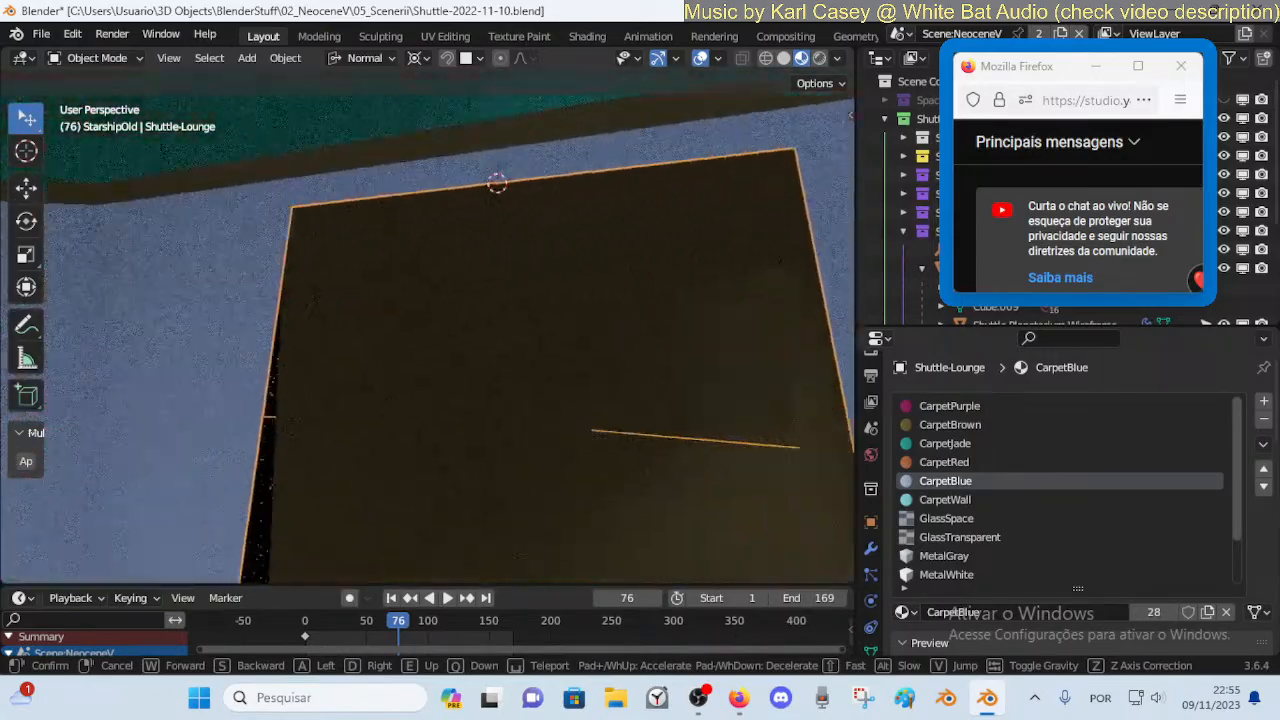
{"action": "key", "text": "w"}
{"action": "key", "text": "s"}
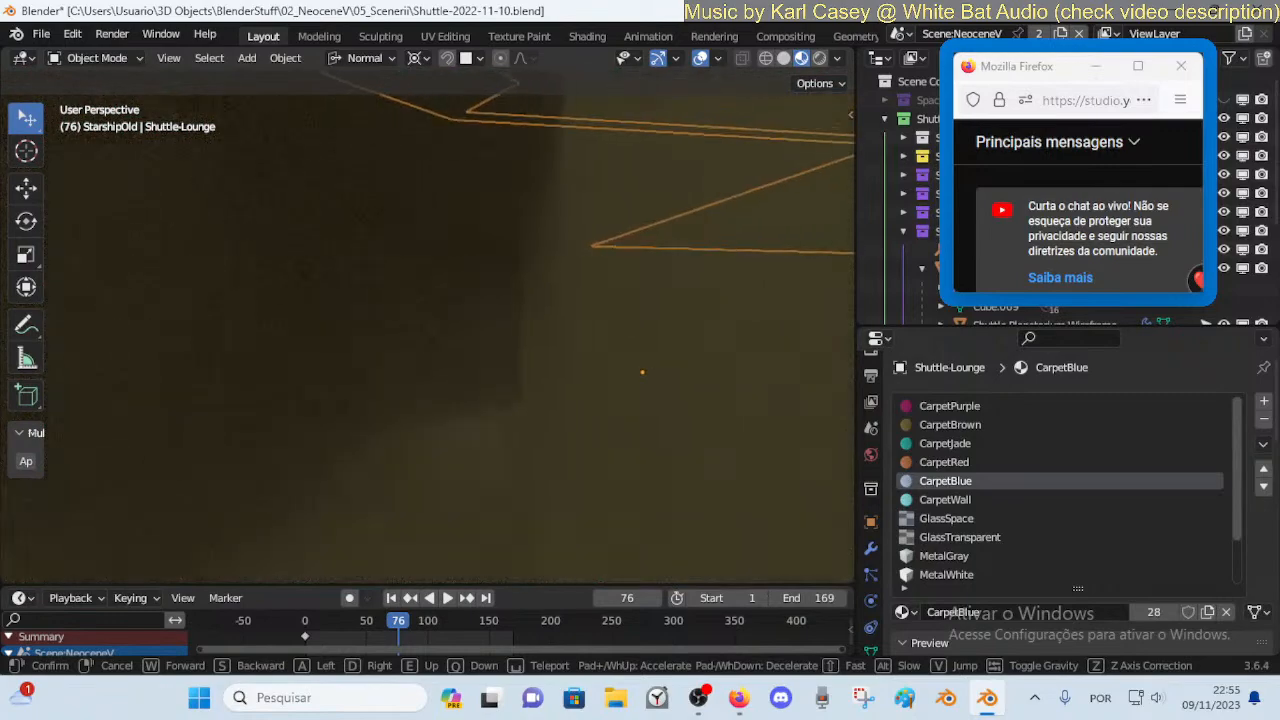
{"action": "left_click", "coordinate": [538, 443]}
Walk through the corridor behind the brown doorway and examine its walls, windows and white door frames
{"action": "key", "text": "shift+grave"}
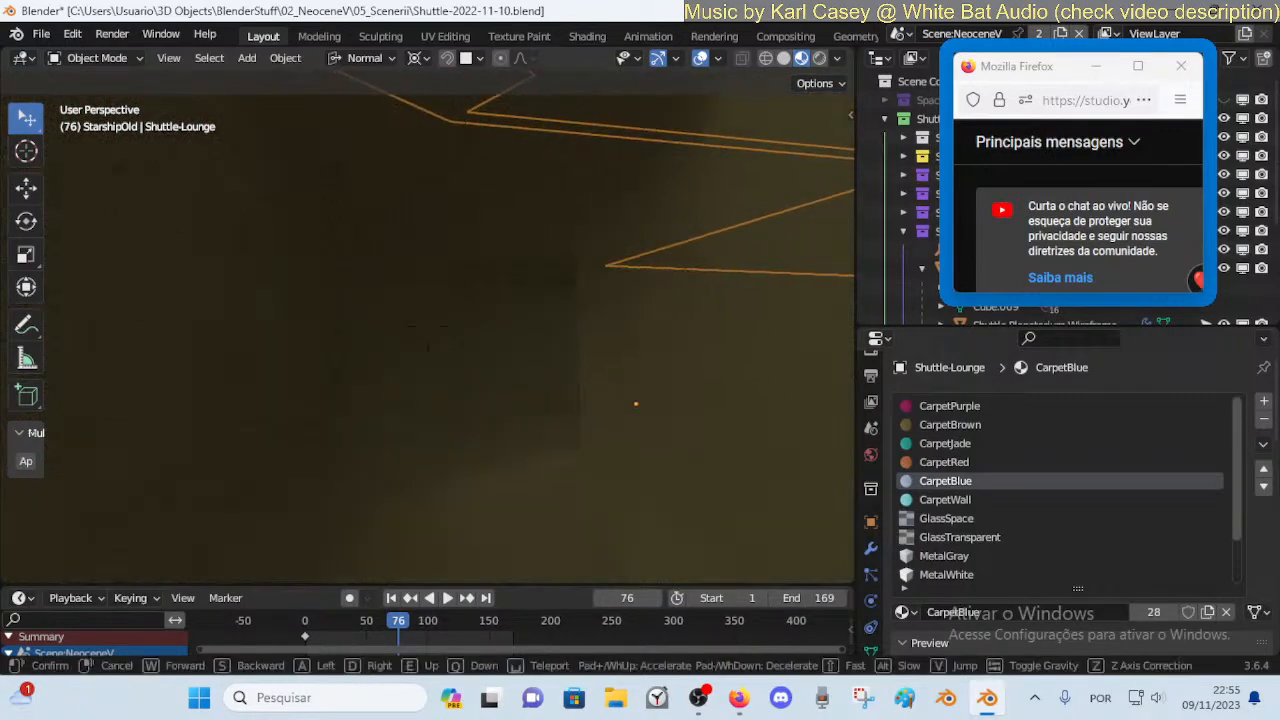
{"action": "key", "text": "w"}
{"action": "key", "text": "w"}
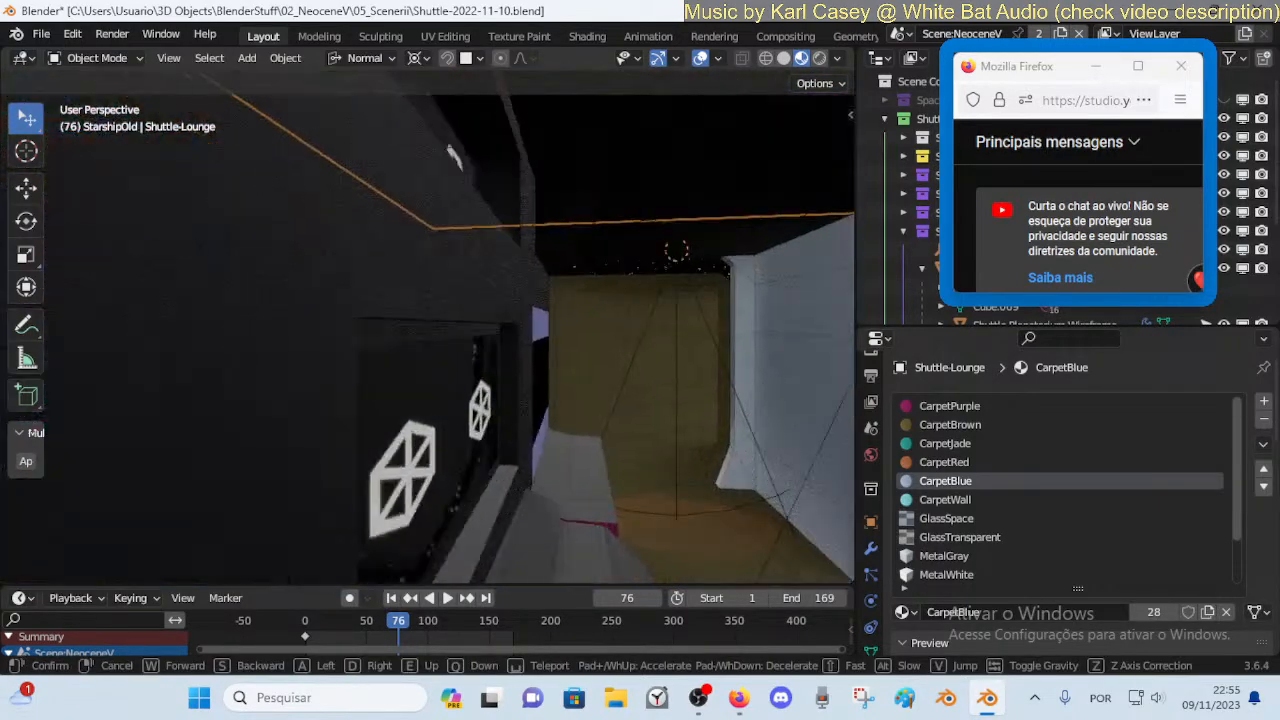
{"action": "key", "text": "s"}
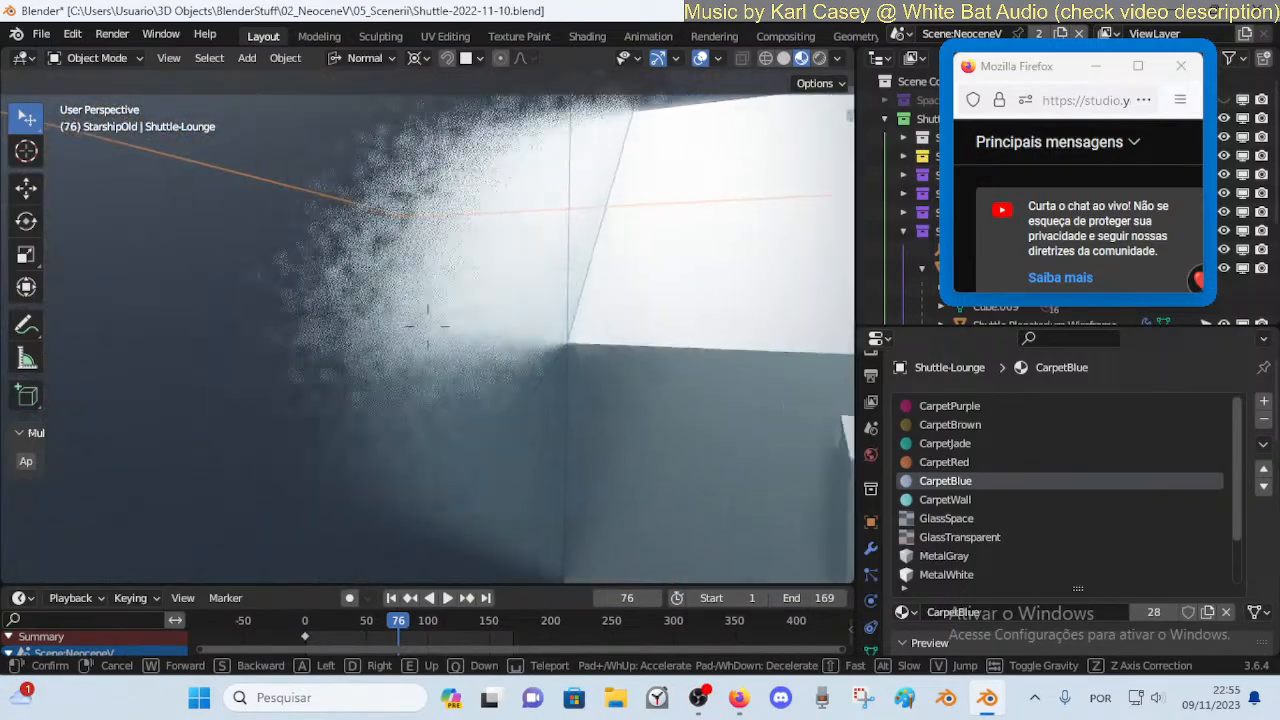
{"action": "key", "text": "w"}
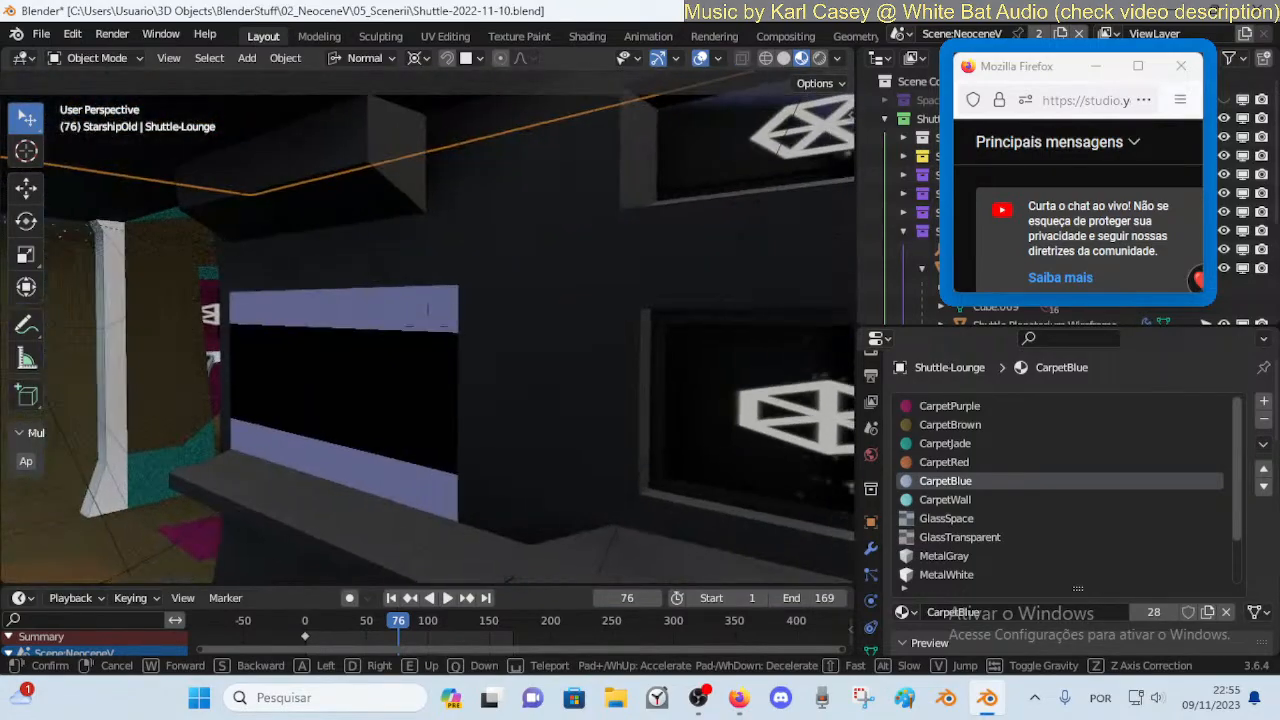
{"action": "key", "text": "s"}
{"action": "key", "text": "w"}
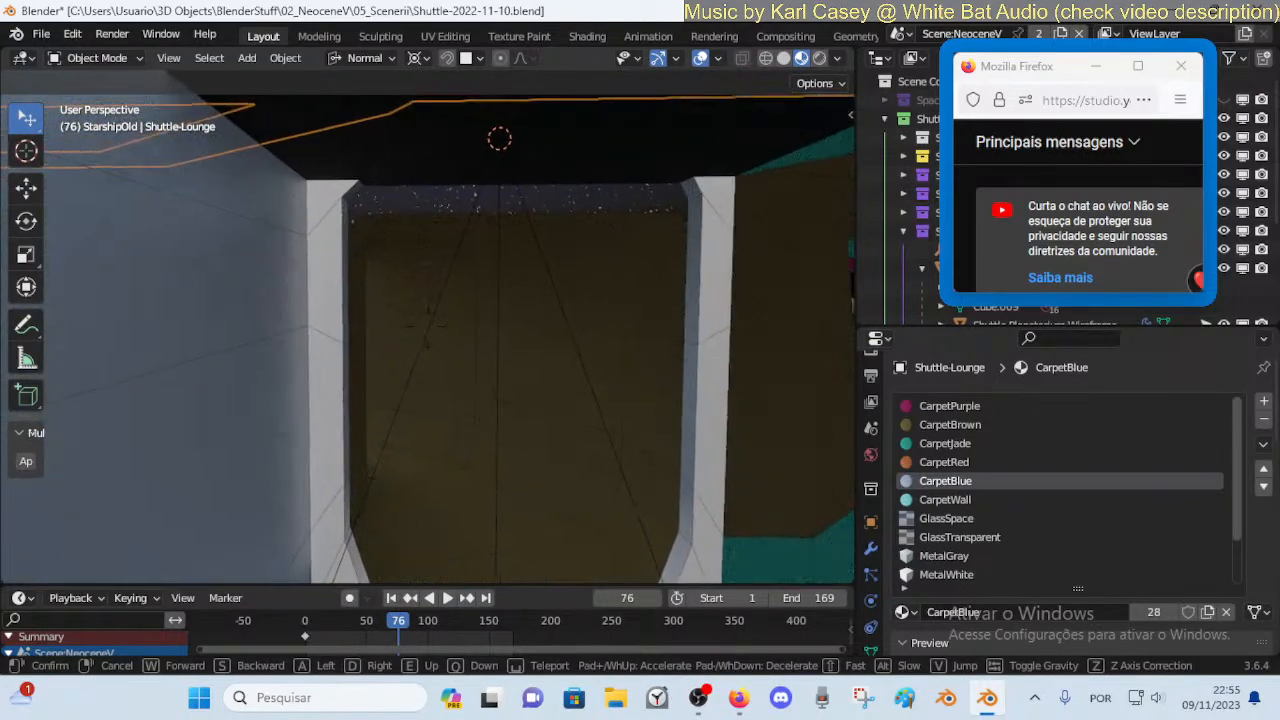
{"action": "key", "text": "d"}
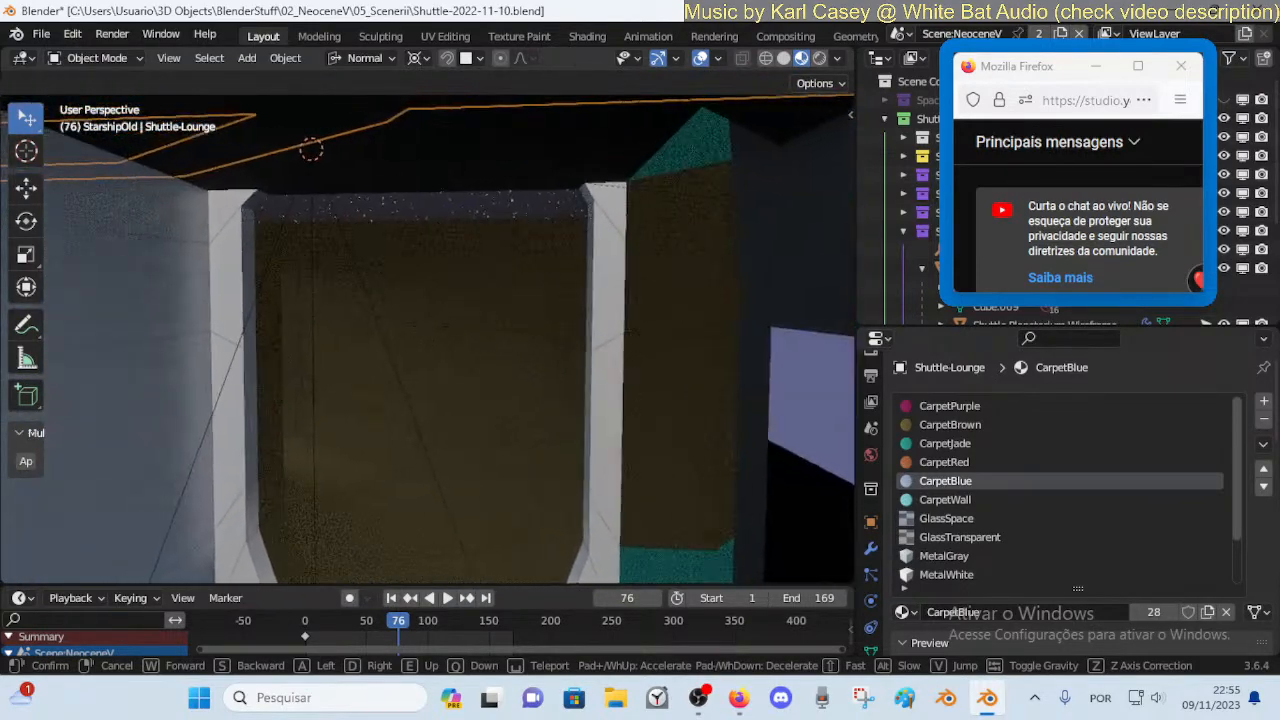
{"action": "key", "text": "s"}
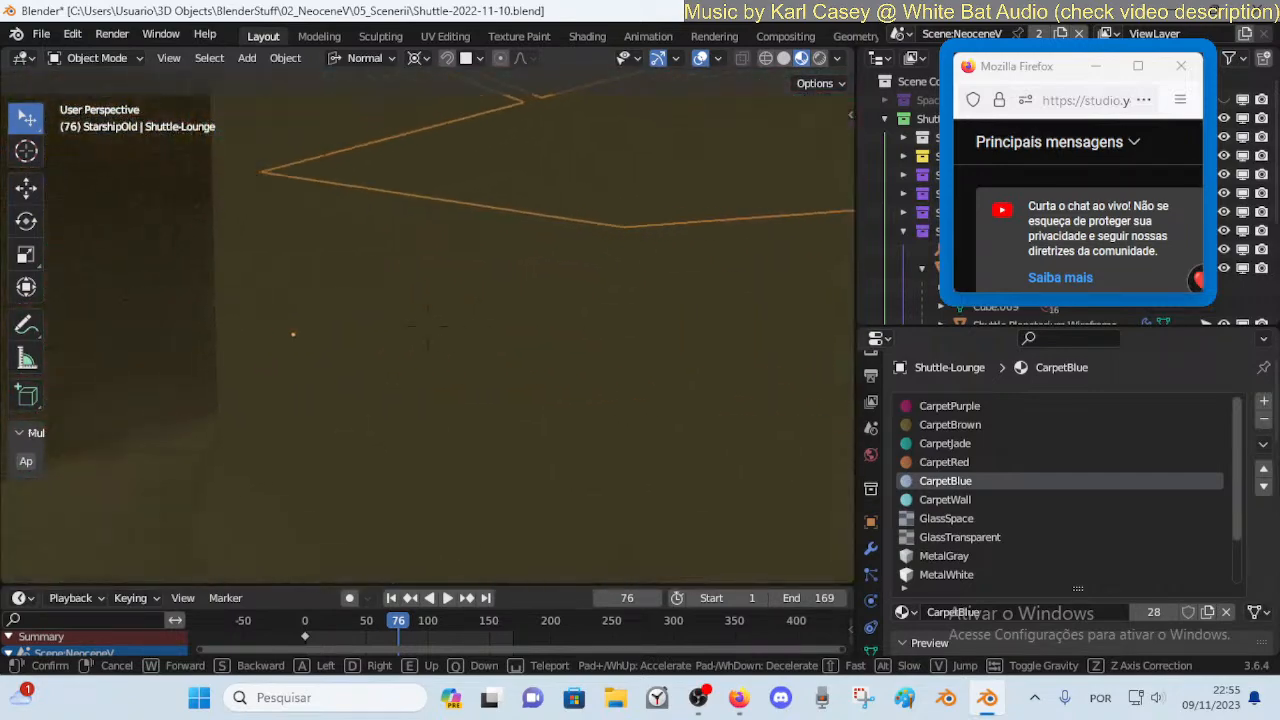
{"action": "key", "text": "w"}
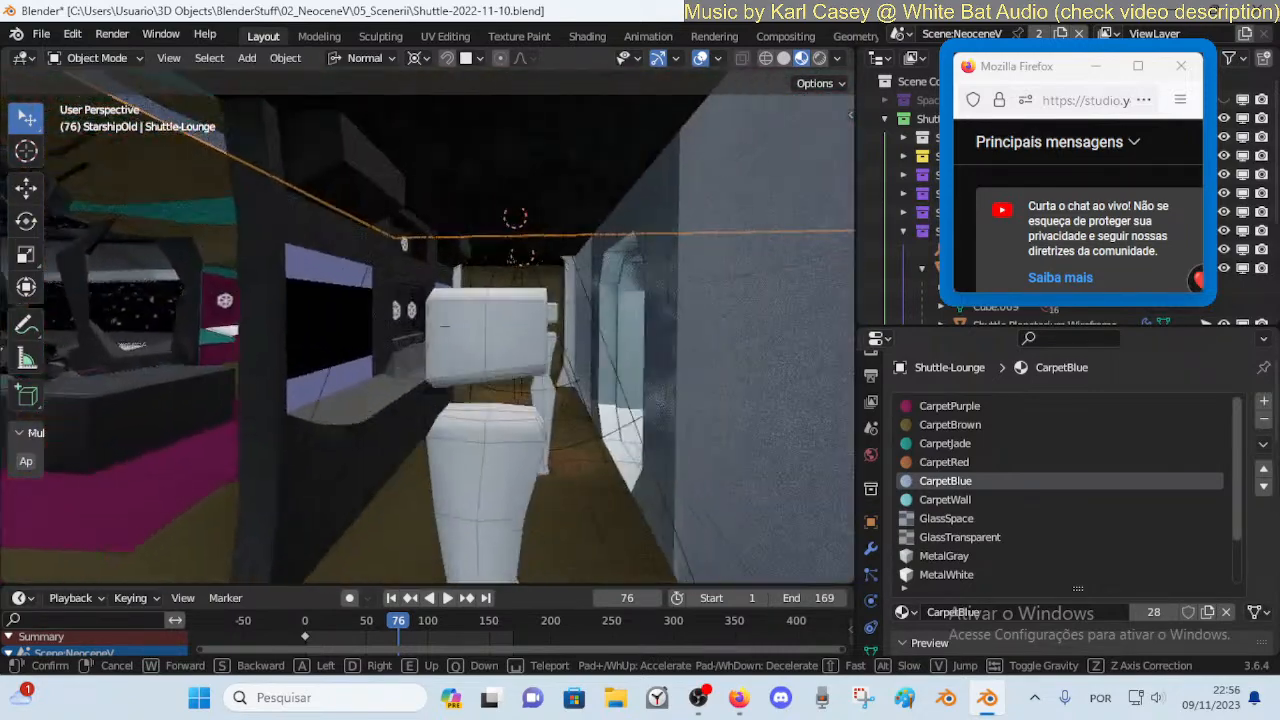
{"action": "key", "text": "w"}
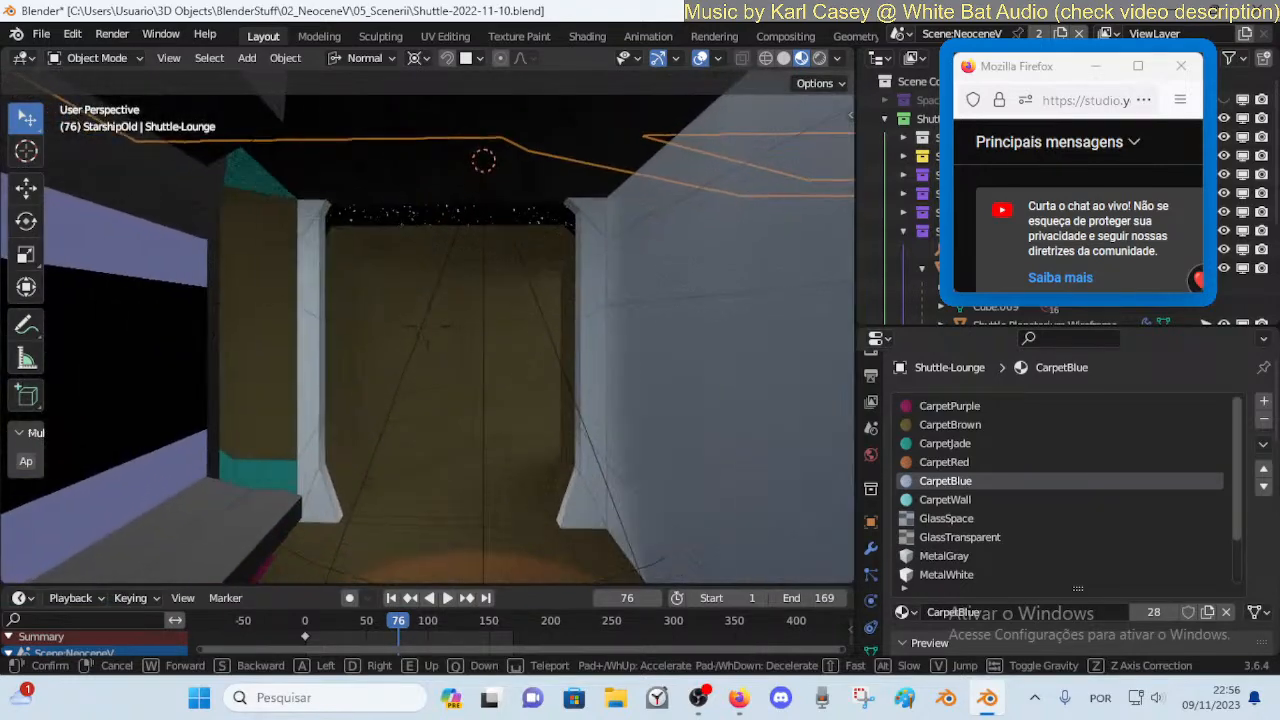
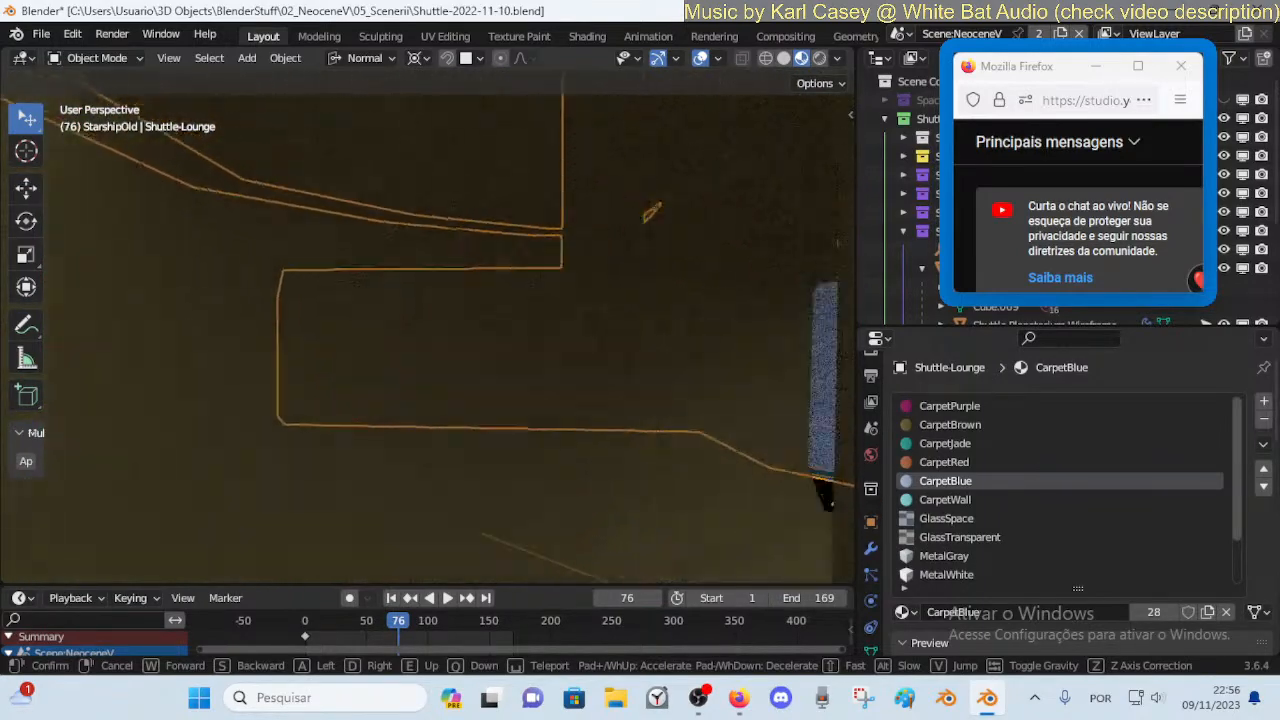
Walk back into the lounge to check the doorway and central seating area, and save the file
{"action": "key", "text": "w"}
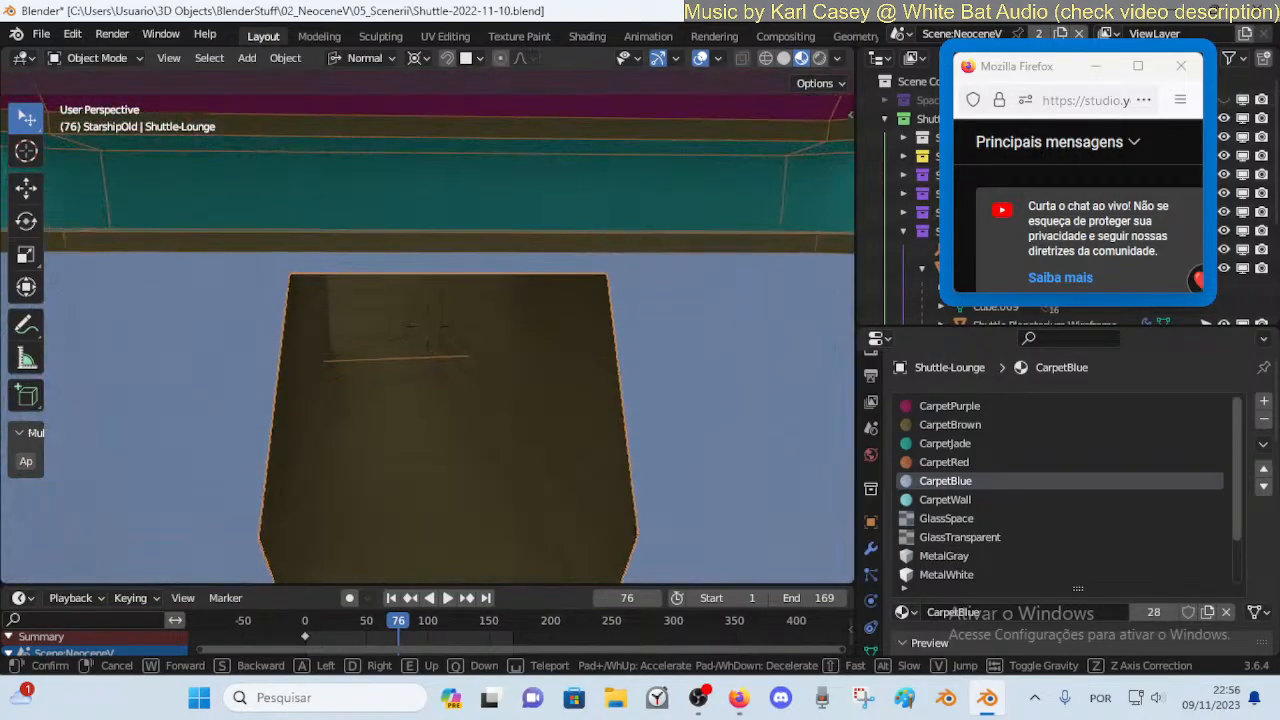
{"action": "key", "text": "w"}
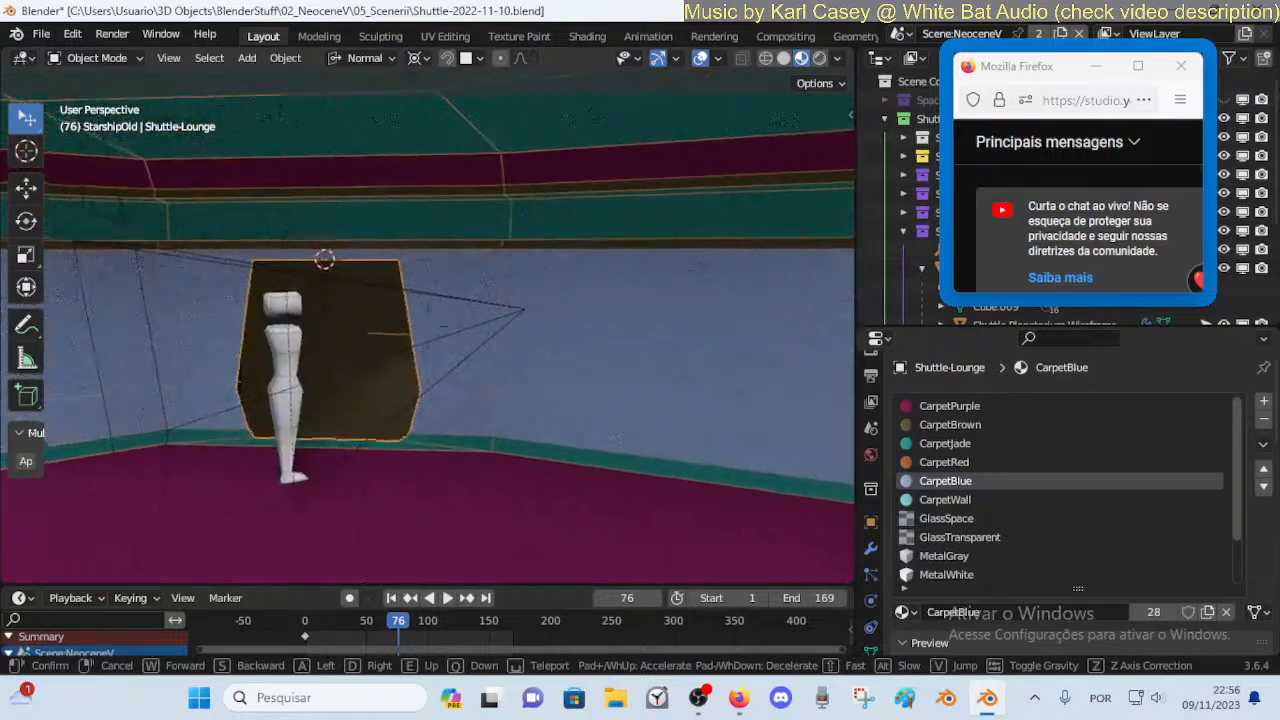
{"action": "key", "text": "w"}
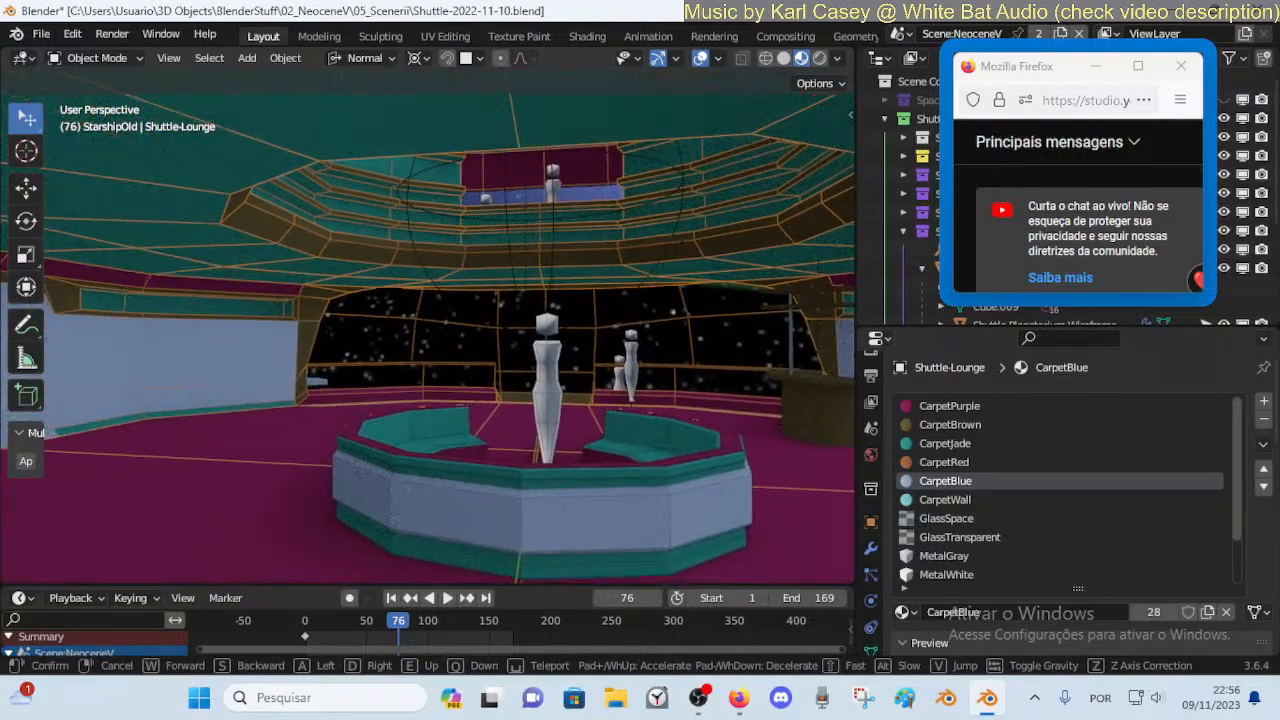
{"action": "key", "text": "w"}
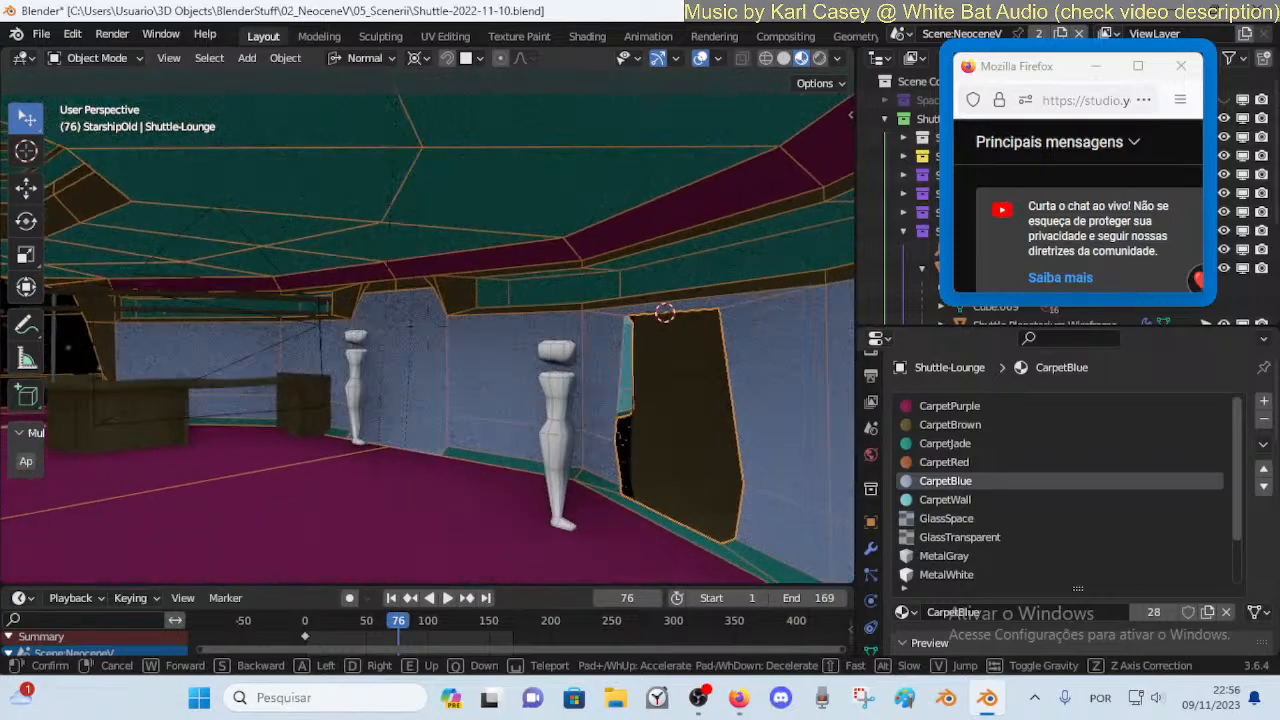
{"action": "key", "text": "w"}
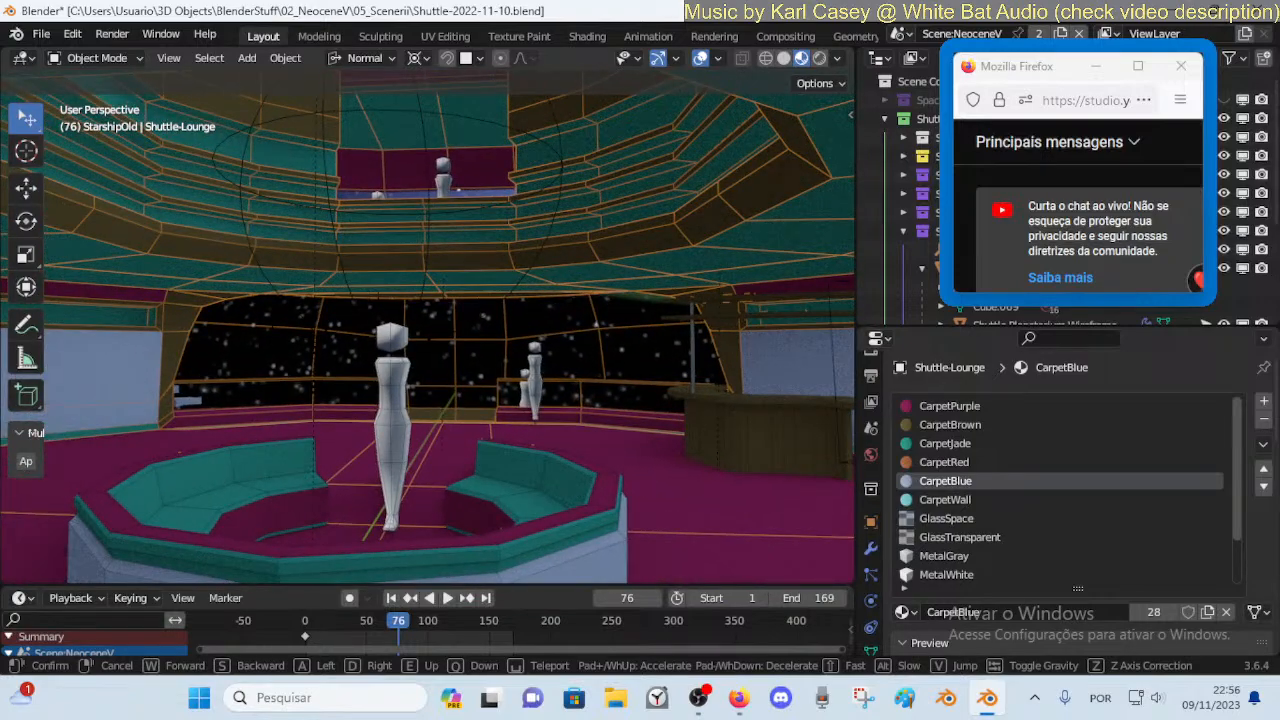
{"action": "left_click", "coordinate": [553, 437]}
{"action": "key", "text": "ctrl+s"}
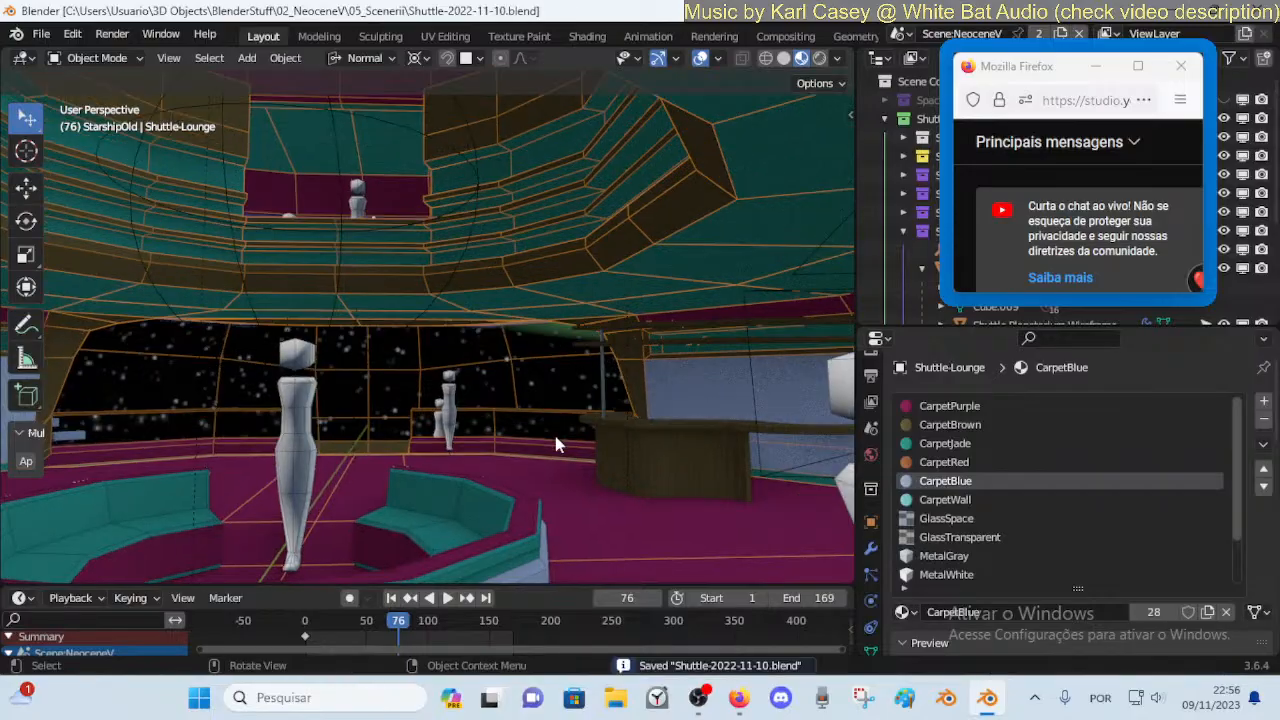
Walk across the lounge to the upper level and examine the purple-and-jade stairway with its standing figures
{"action": "key", "text": "shift+grave"}
{"action": "key", "text": "w"}
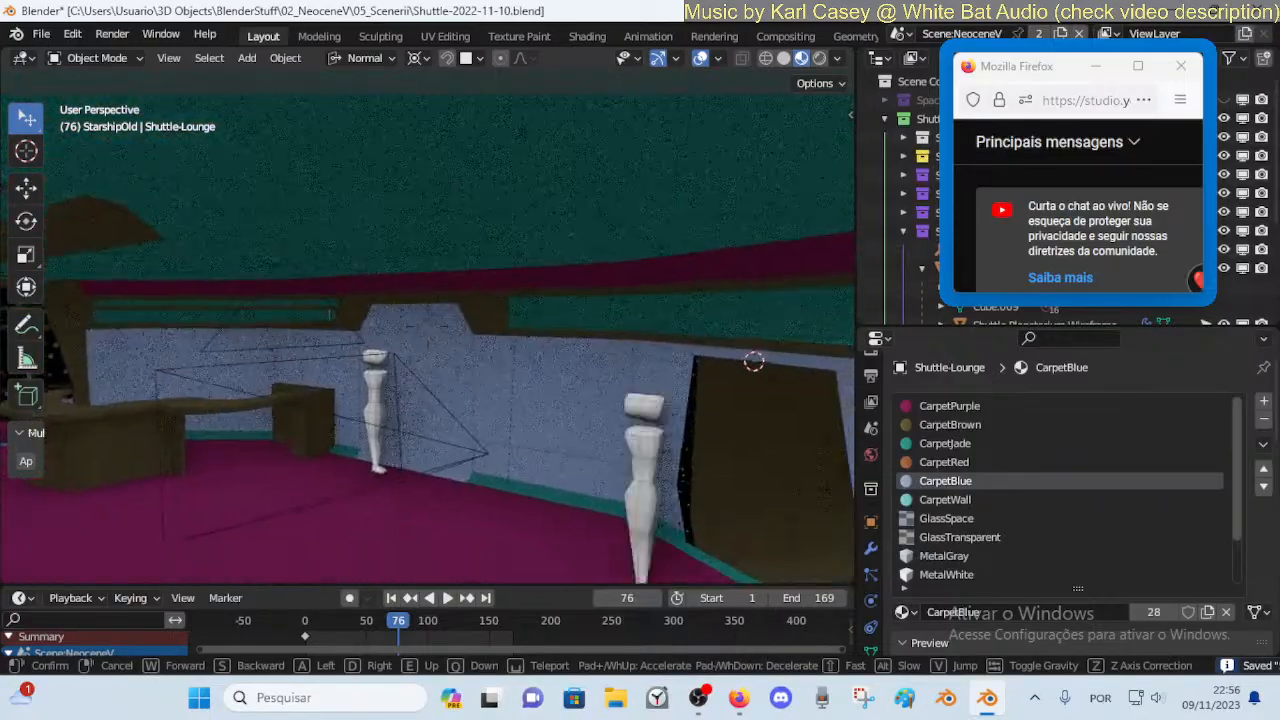
{"action": "key", "text": "w"}
{"action": "key", "text": "w"}
{"action": "key", "text": "w"}
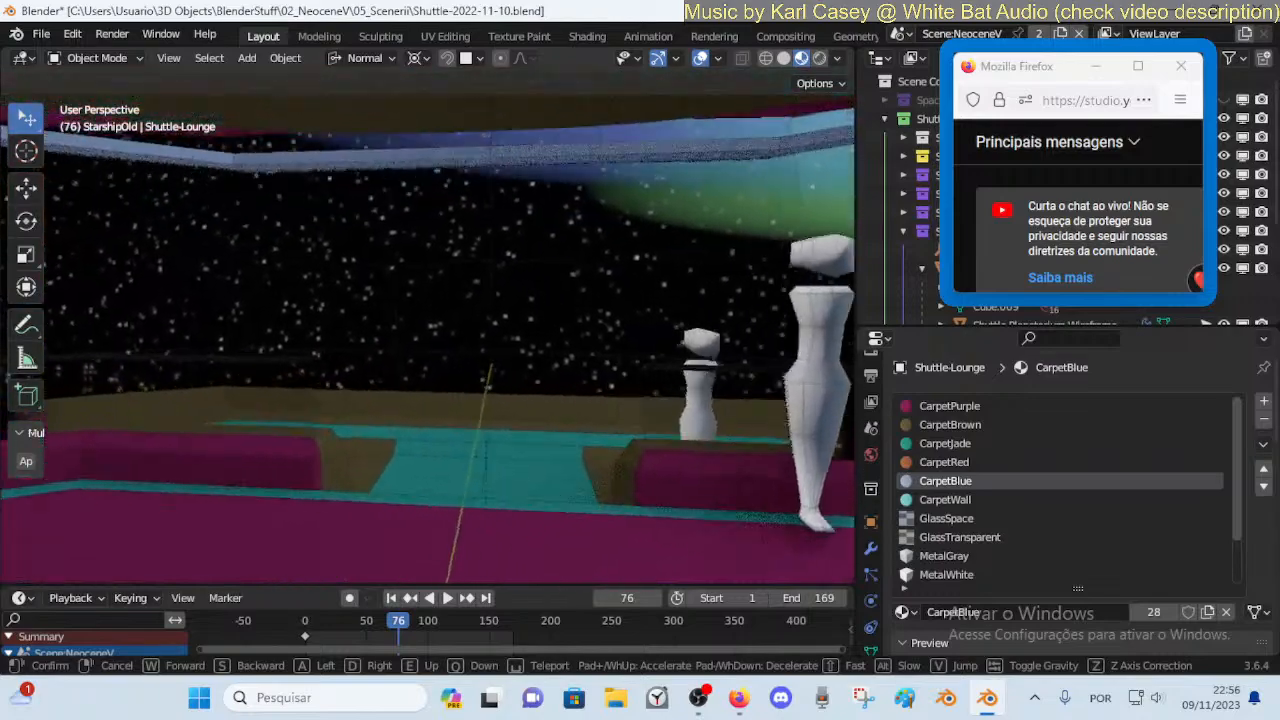
{"action": "key", "text": "w"}
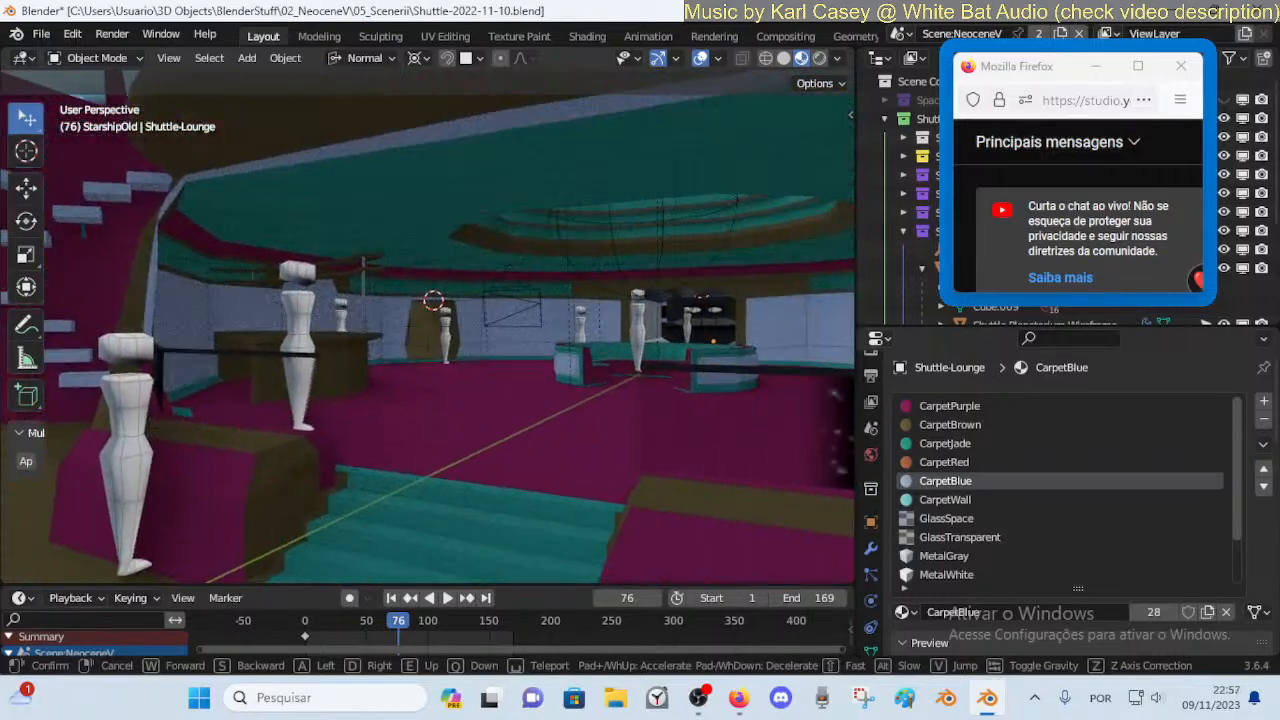
{"action": "key", "text": "w"}
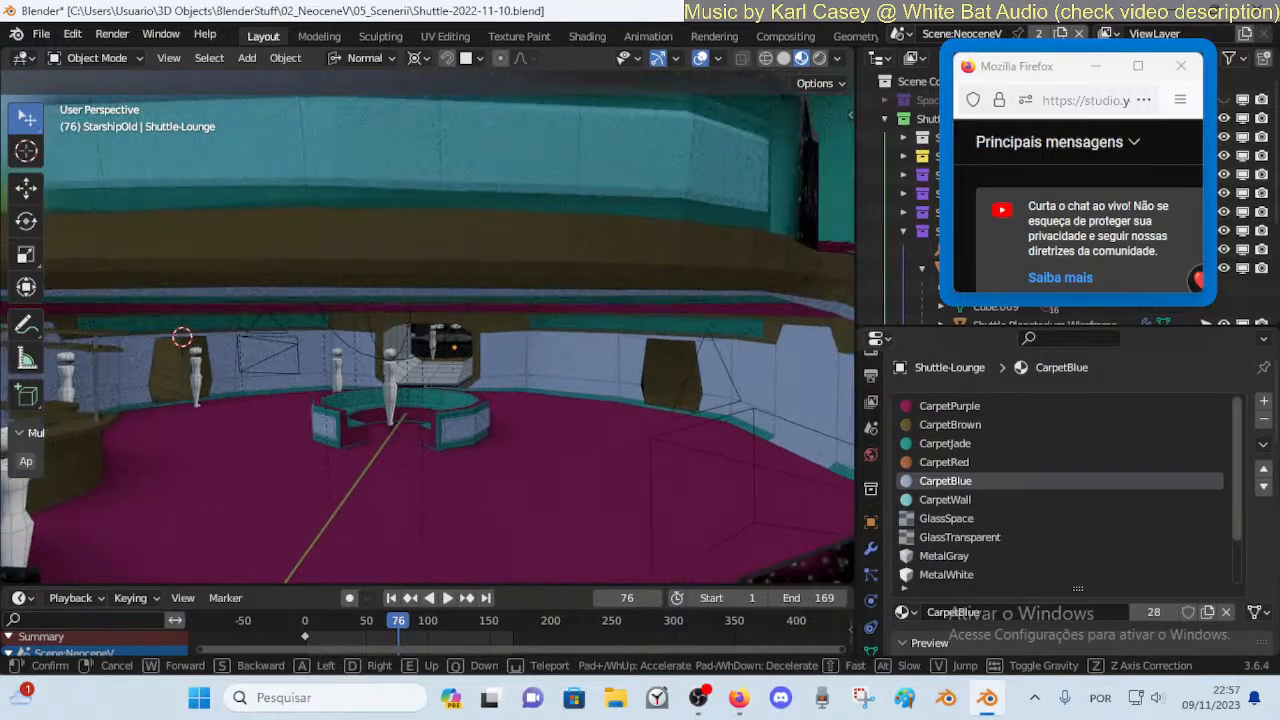
{"action": "key", "text": "w"}
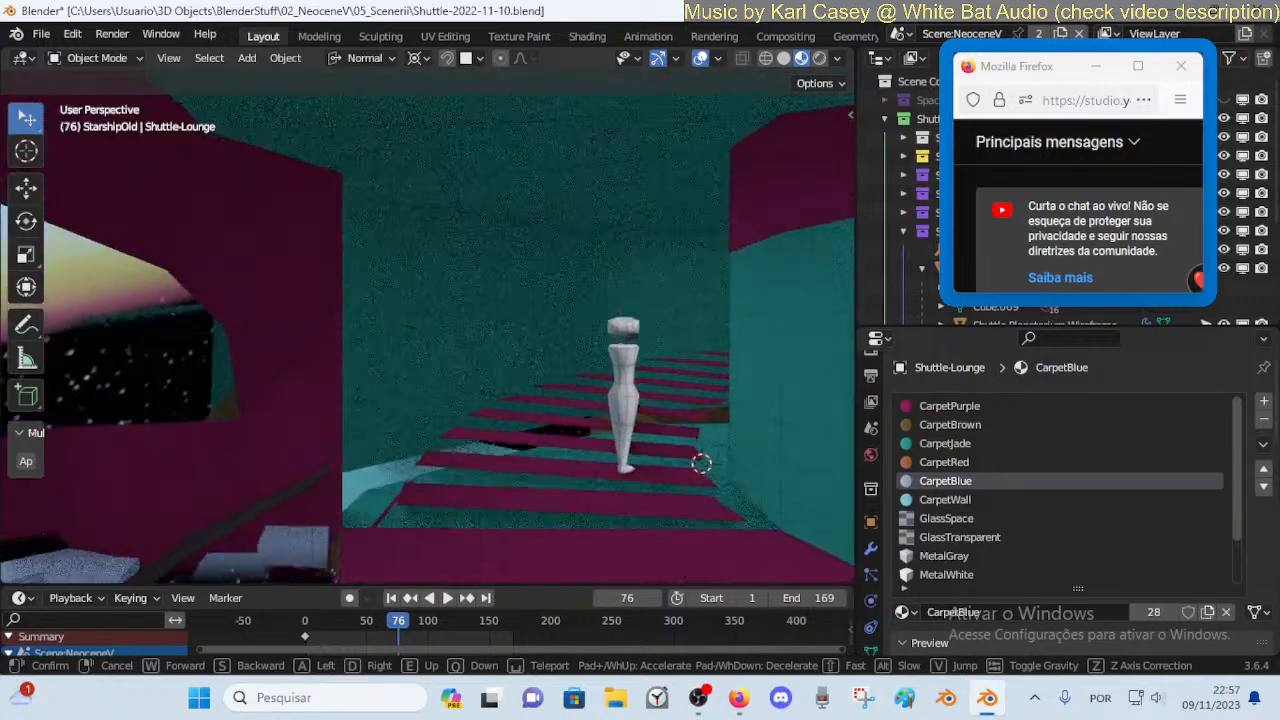
{"action": "key", "text": "w"}
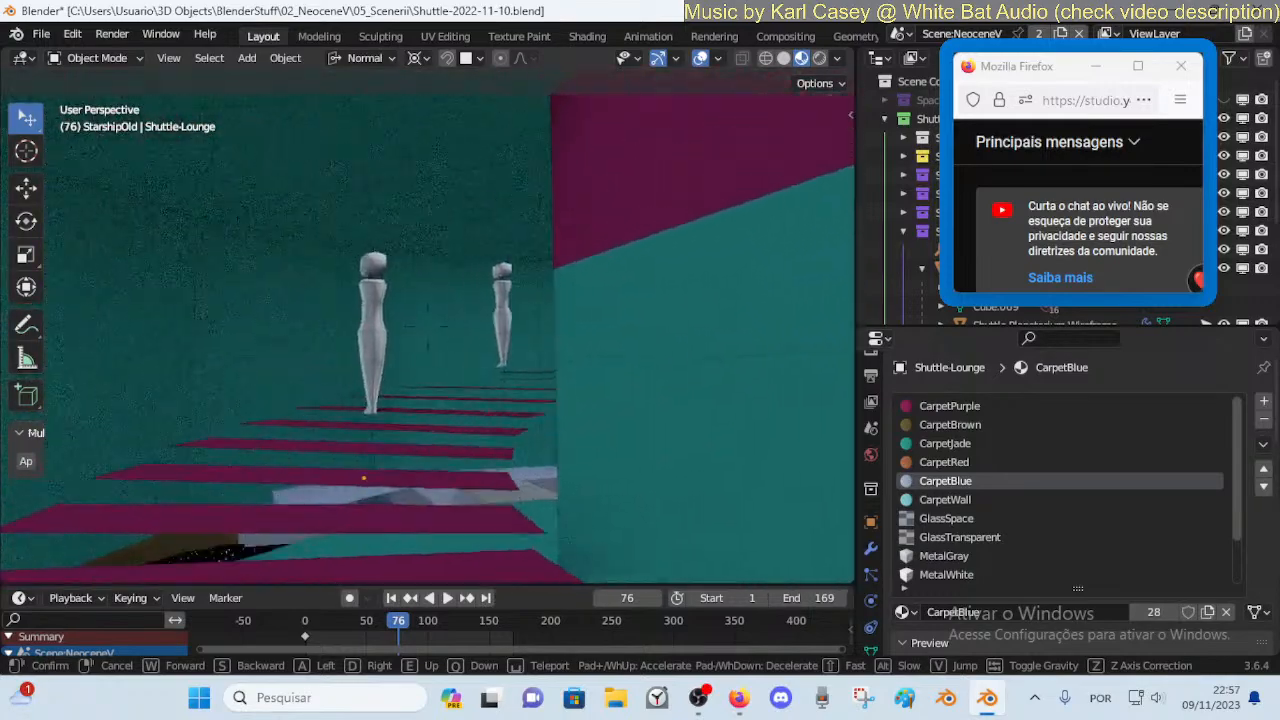
{"action": "left_click", "coordinate": [654, 417]}
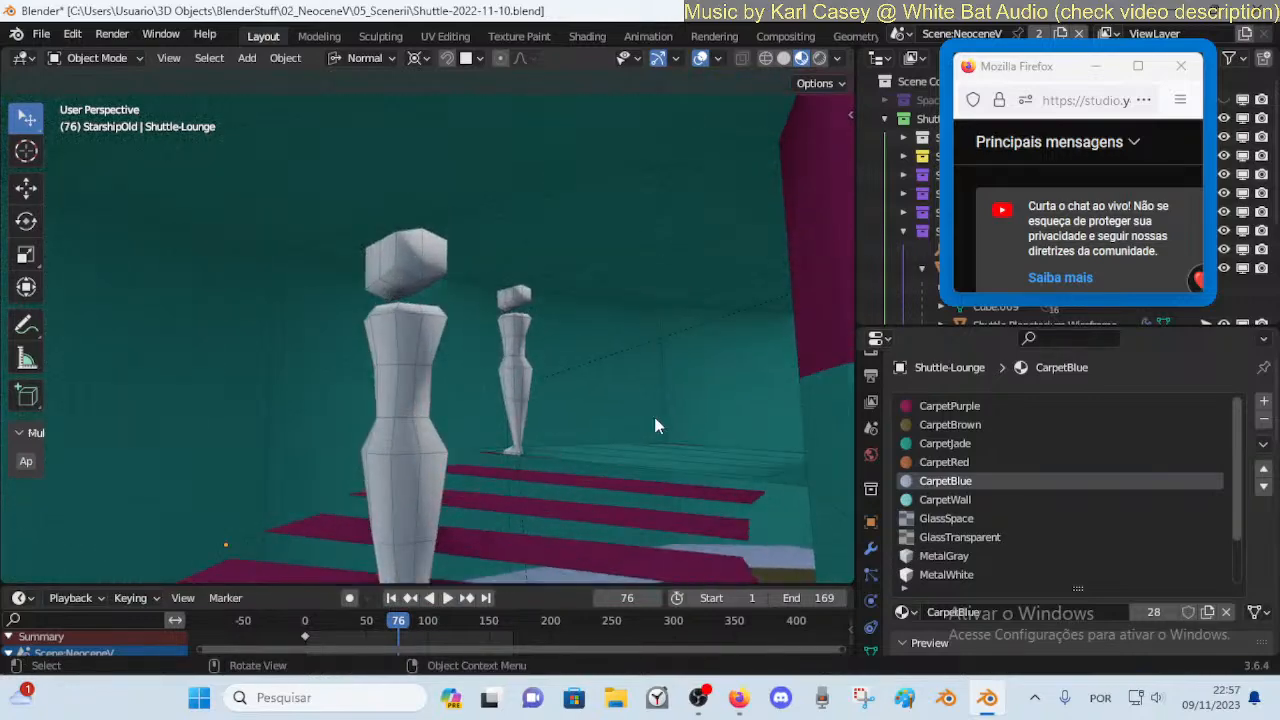
Put the Shuttle-Lounge mesh in Edit Mode with face selection and select the wall faces beside the stairway
{"action": "key", "text": "1"}
{"action": "key", "text": "alt+shift"}
{"action": "key", "text": "shift+2"}
{"action": "left_click", "coordinate": [664, 395]}
{"action": "key", "text": "Tab"}
{"action": "middle_click_drag", "start_coordinate": [664, 392], "coordinate": [656, 394]}
Check the selected wall faces beside the stairway from several angles, assign them the CarpetPurple material, and leave Edit Mode
{"action": "key", "text": "shift+grave"}
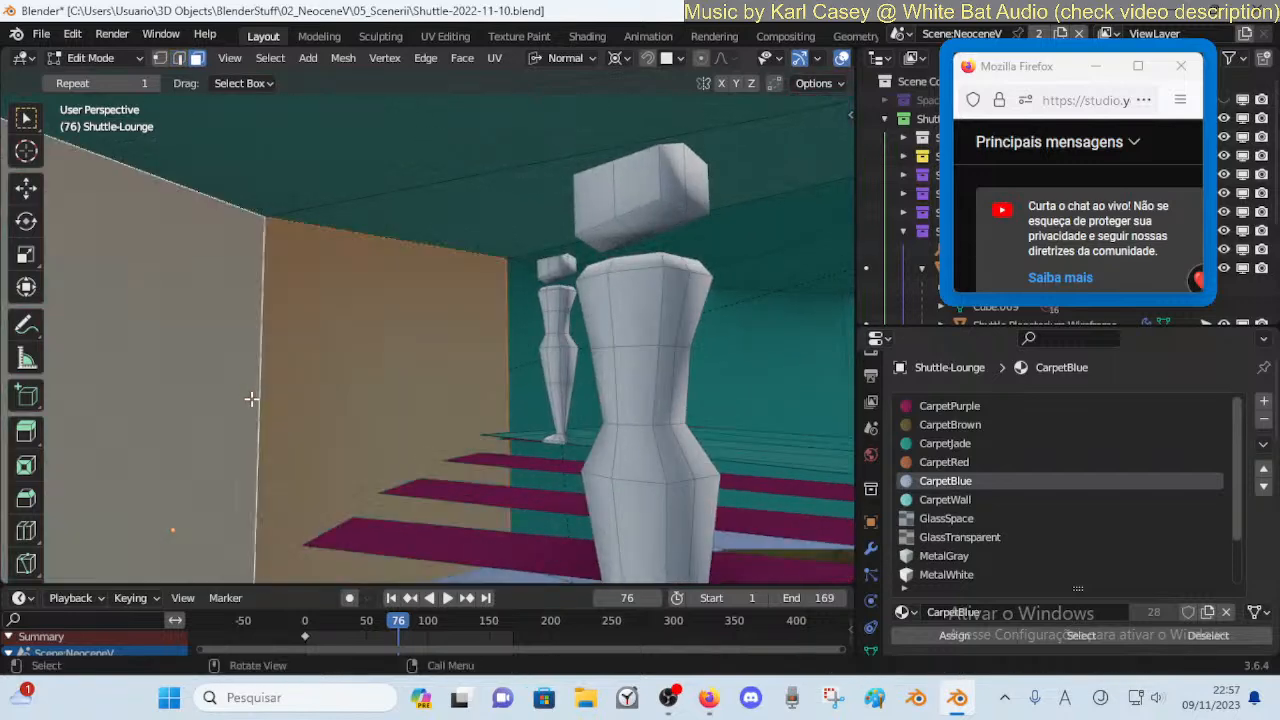
{"action": "key", "text": "w"}
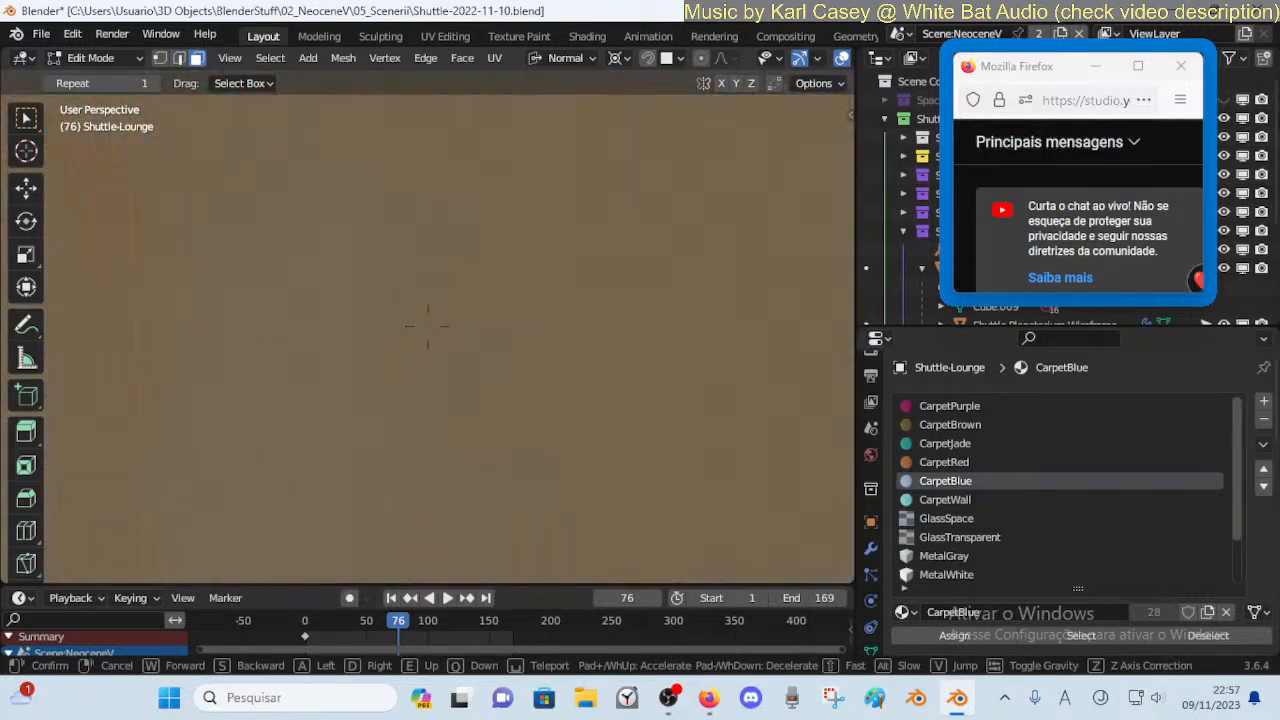
{"action": "key", "text": "w"}
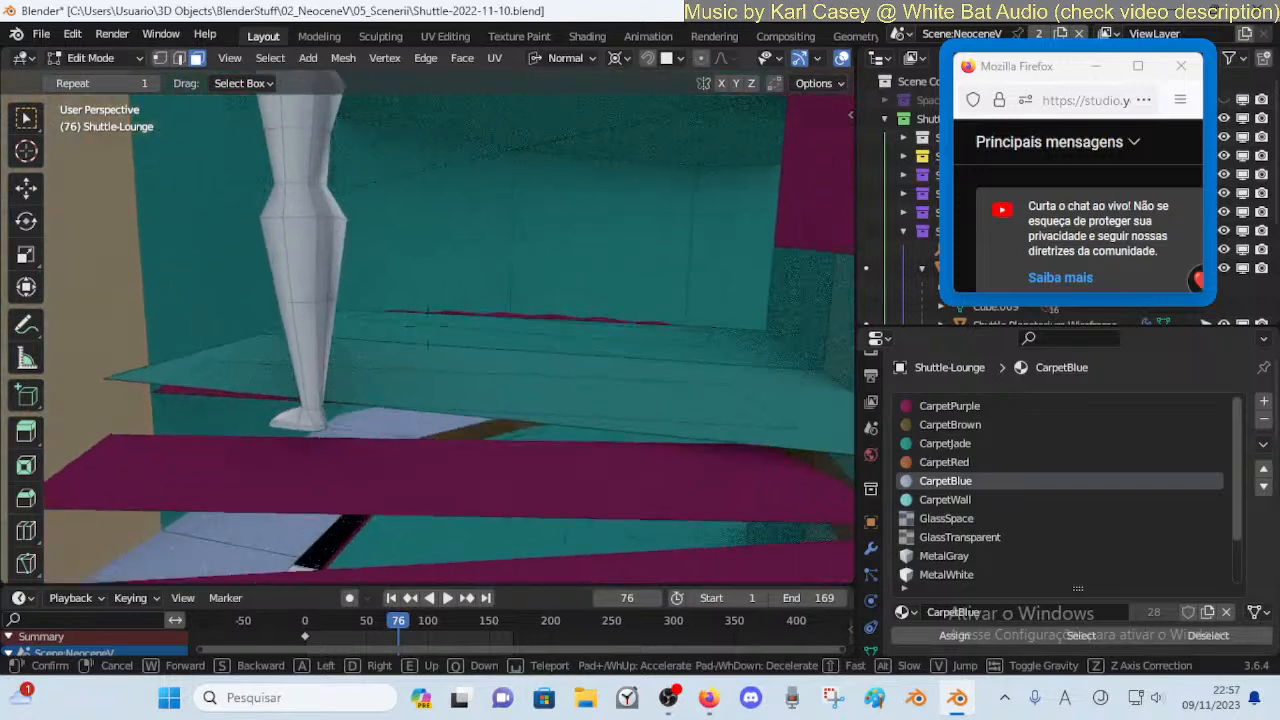
{"action": "key", "text": "e"}
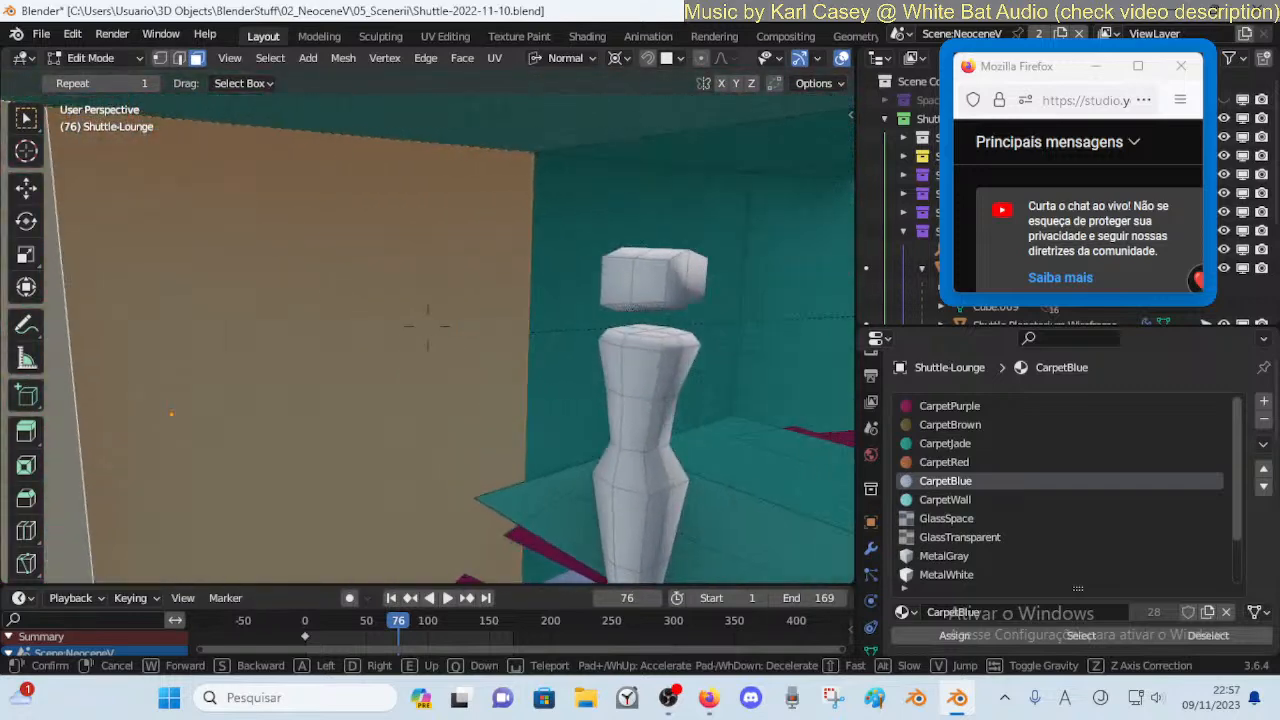
{"action": "key", "text": "w"}
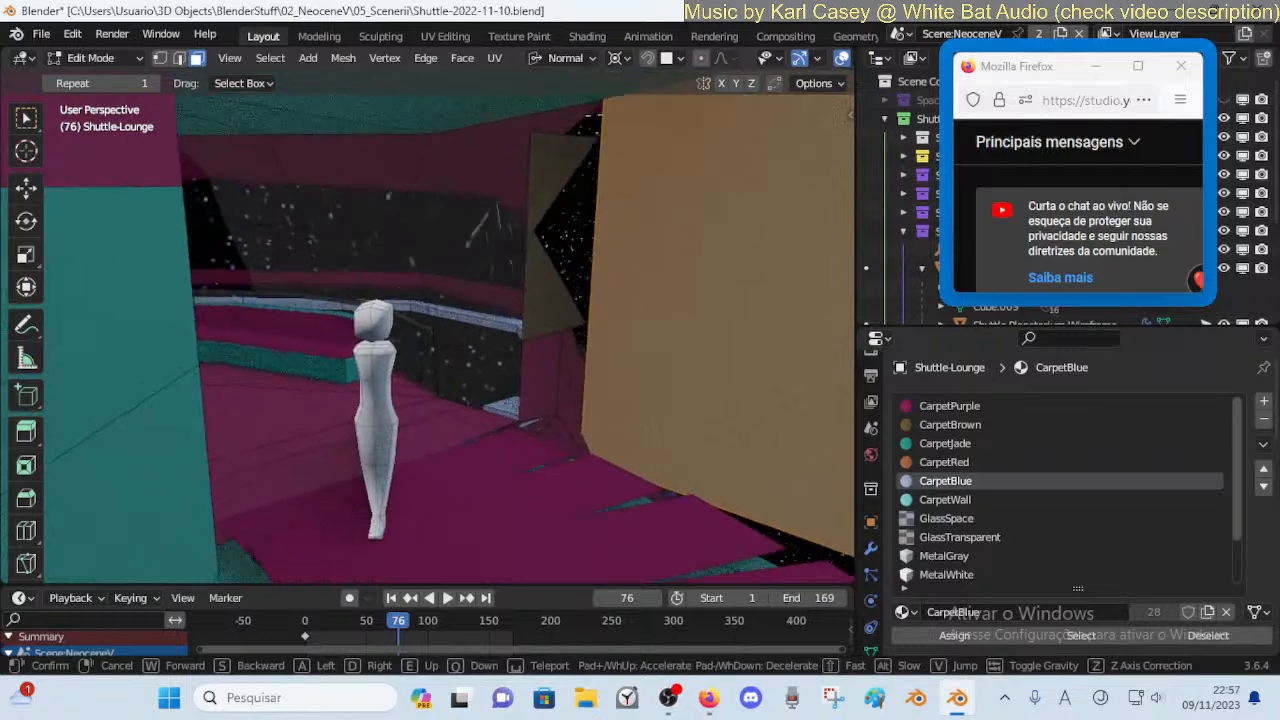
{"action": "left_click", "coordinate": [632, 504]}
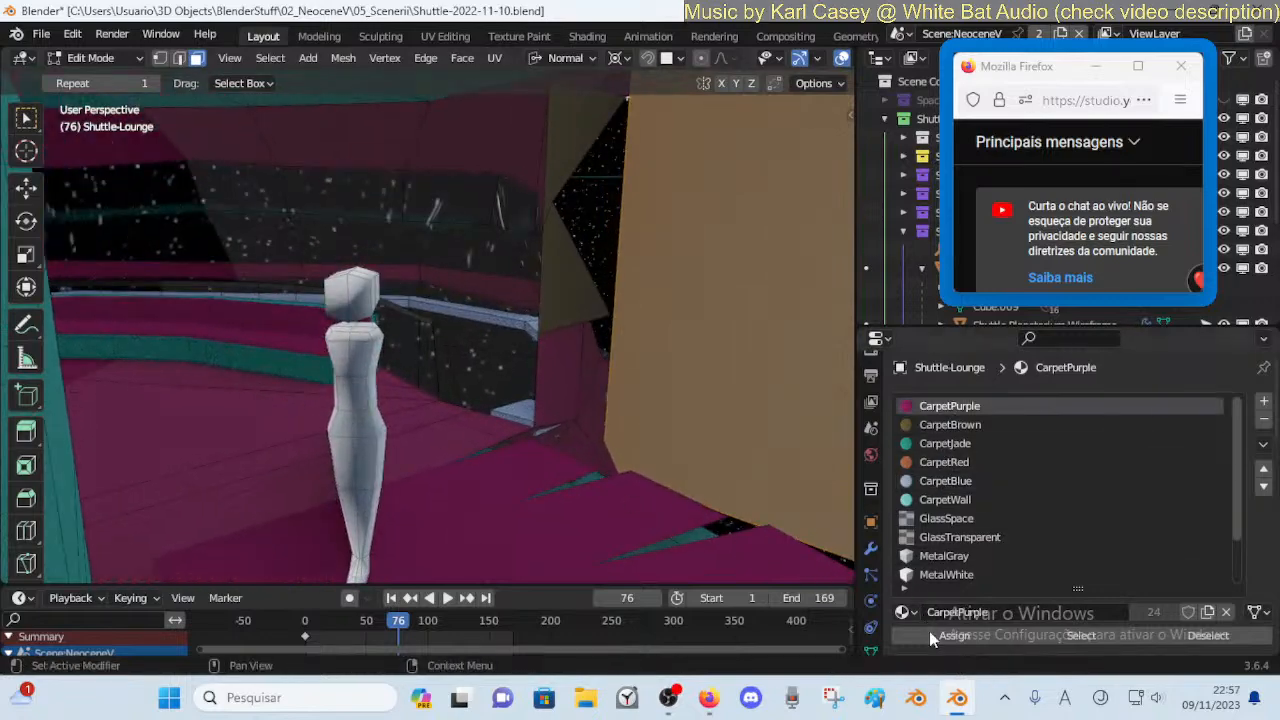
{"action": "key", "text": "Tab"}
Walk around the stairway entrance and upper level to examine the purple walls against the jade ones, and return to Edit Mode
{"action": "key", "text": "shift+grave"}
{"action": "key", "text": "w"}
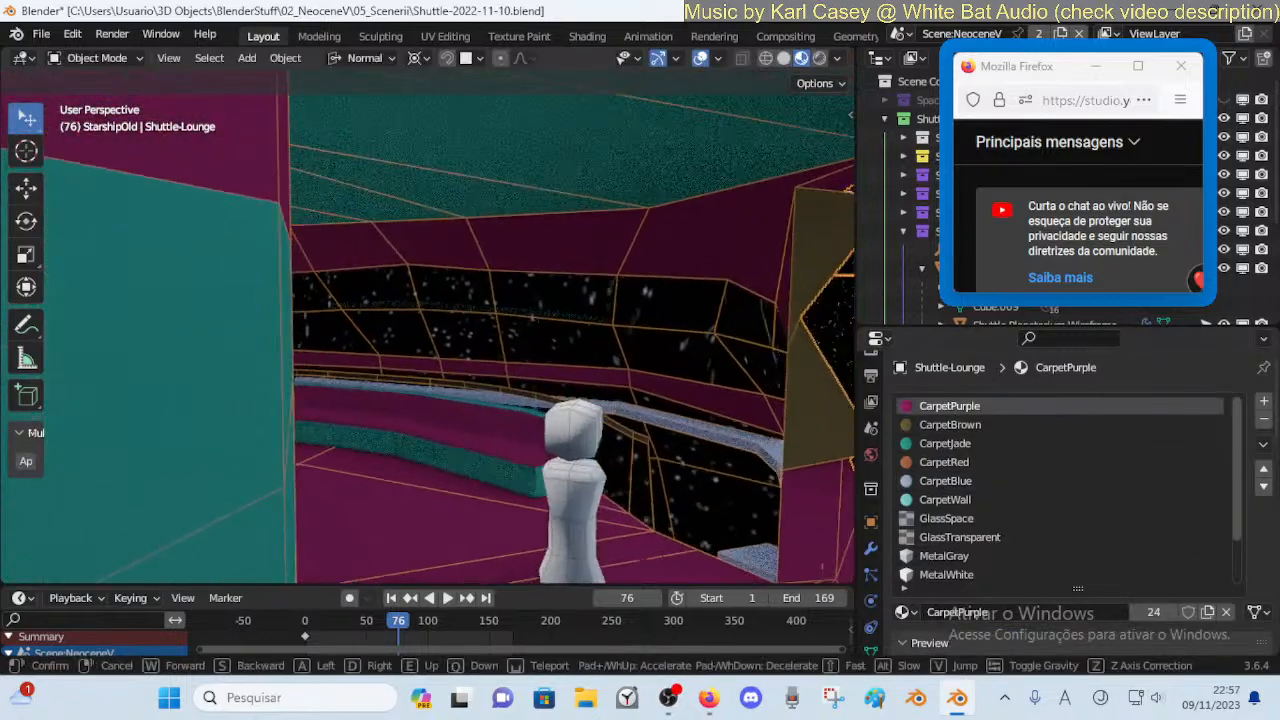
{"action": "key", "text": "w"}
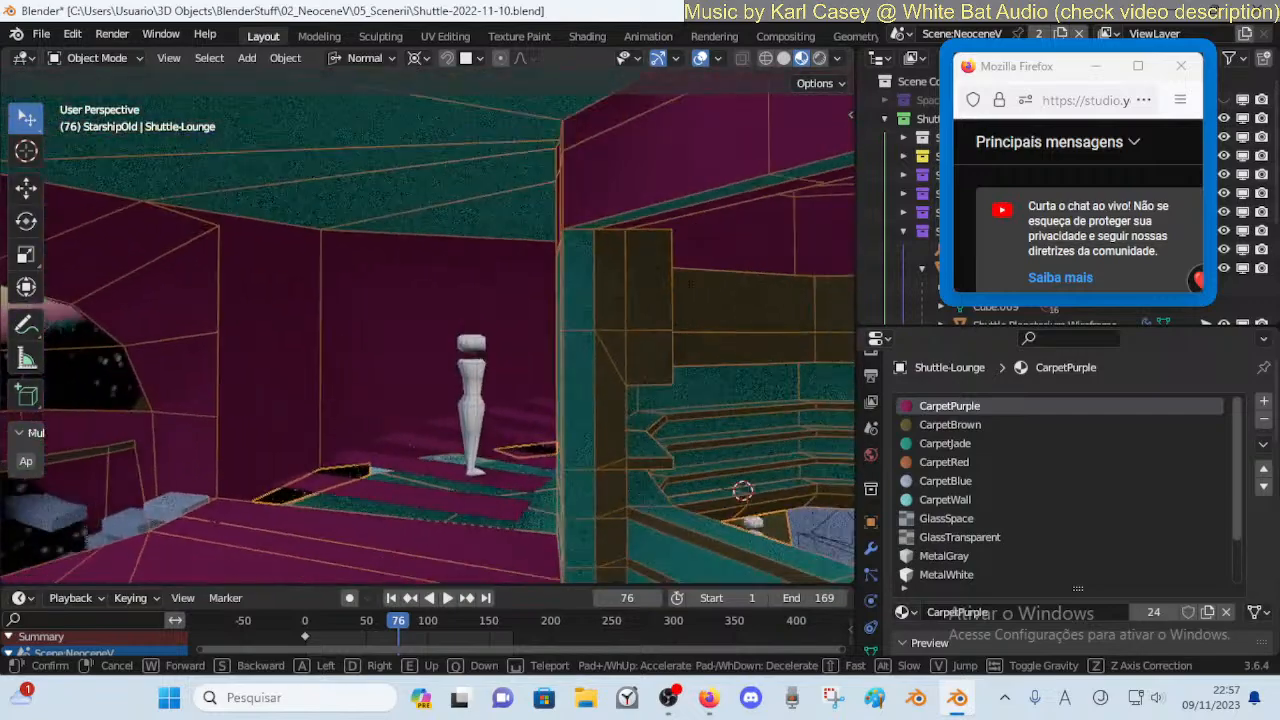
{"action": "key", "text": "w"}
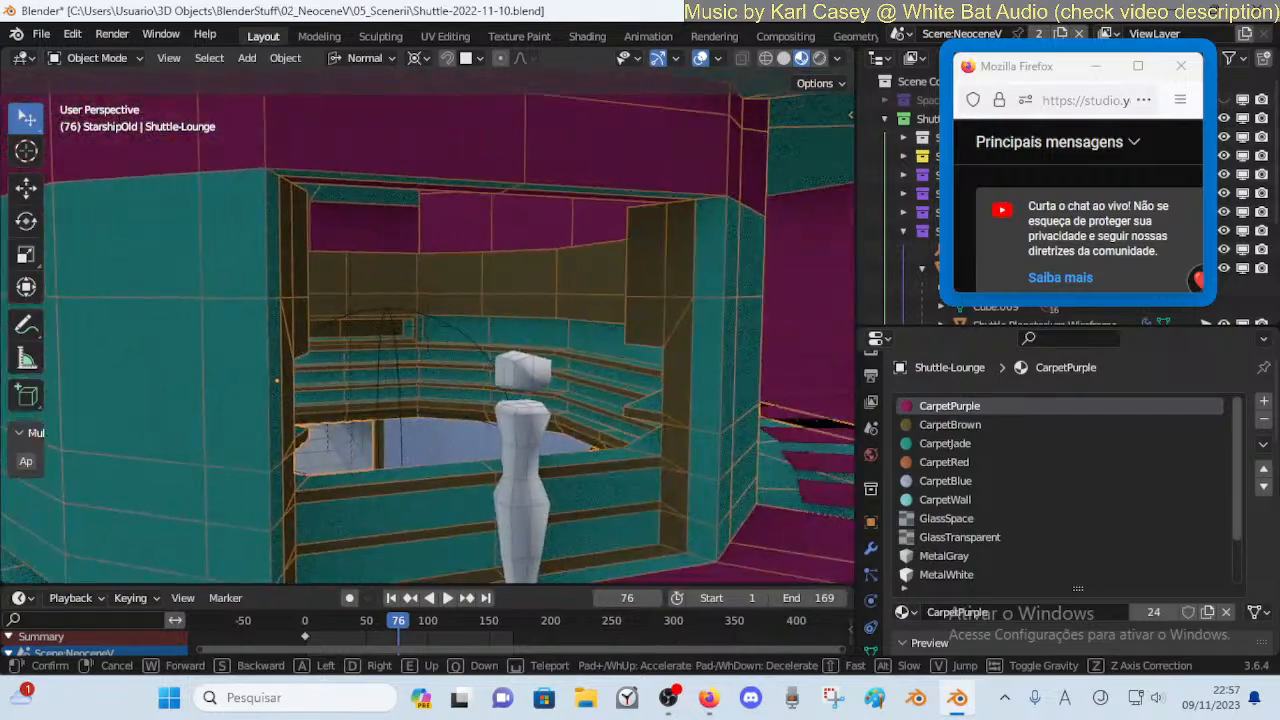
{"action": "key", "text": "s"}
{"action": "left_click", "coordinate": [446, 382]}
{"action": "key", "text": "Tab"}
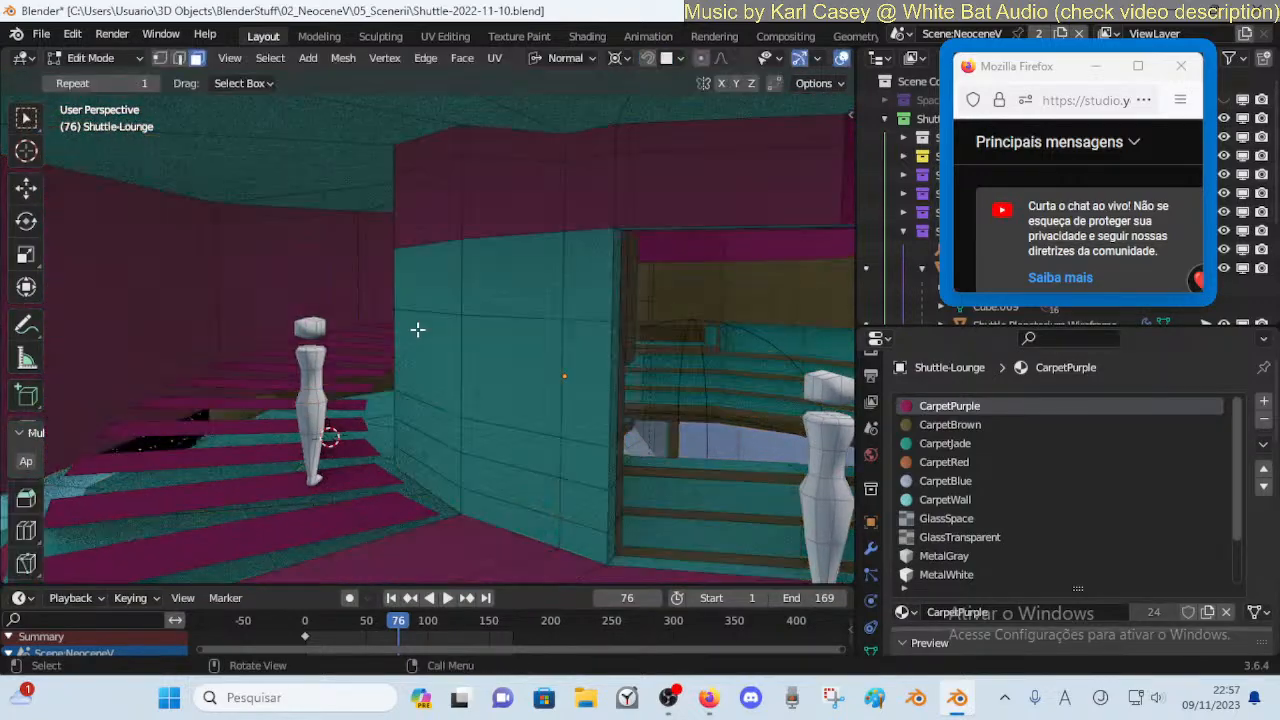
Select the column of wall faces at the stairway entrance and add the jade ceiling faces above the stairs using Circle Select
{"action": "key", "text": "shift+grave"}
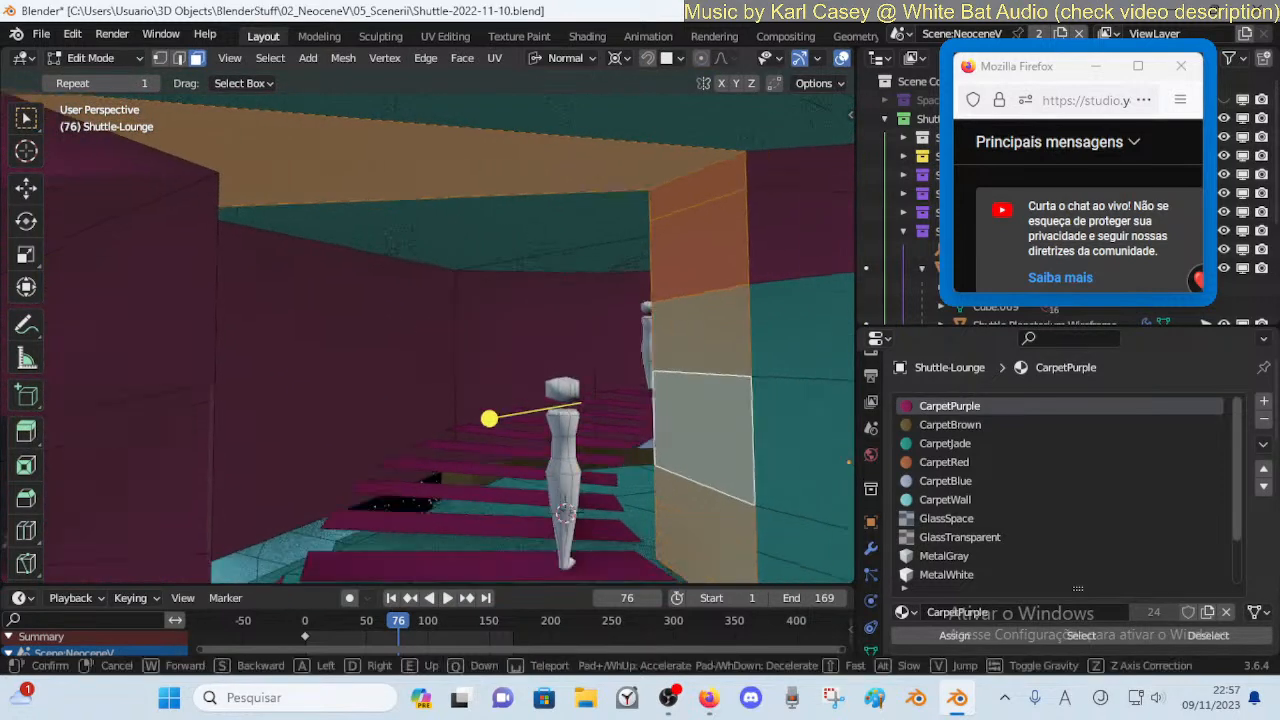
{"action": "key", "text": "a"}
{"action": "key", "text": "w"}
{"action": "left_click", "coordinate": [426, 223]}
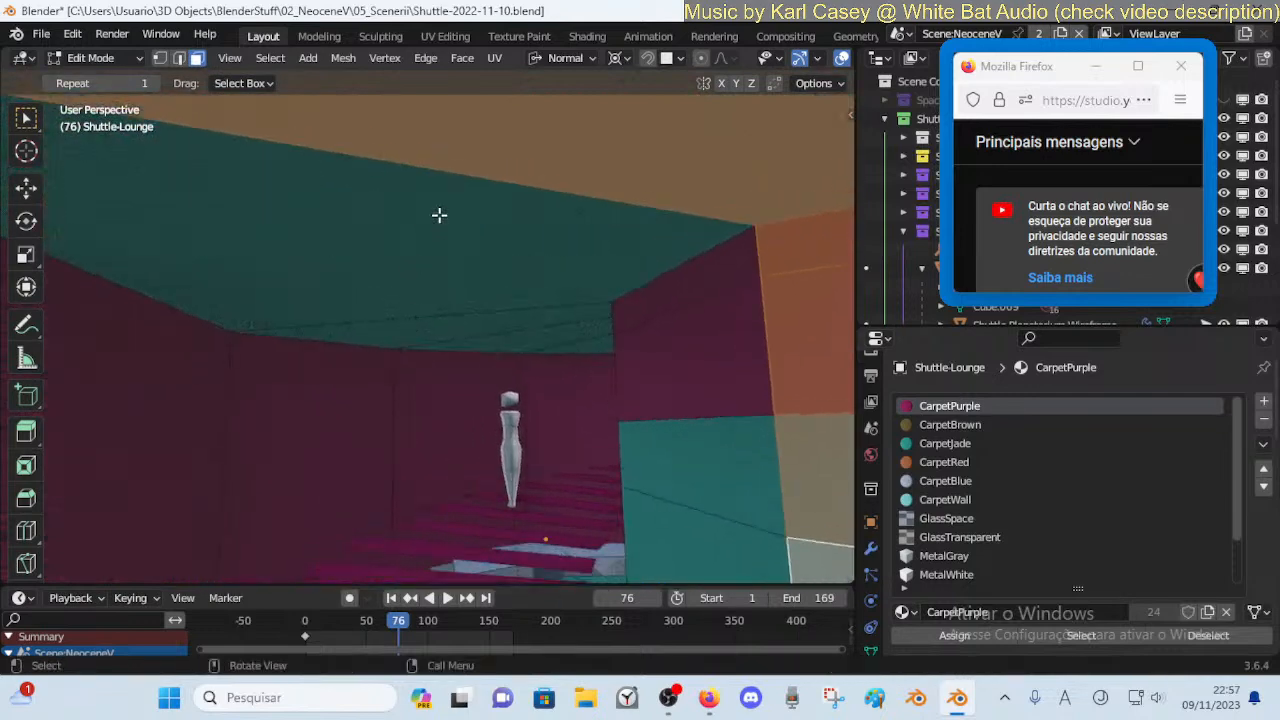
{"action": "key", "text": "c"}
{"action": "key", "text": "Escape"}
{"action": "key", "text": "shift+grave"}
{"action": "key", "text": "w"}
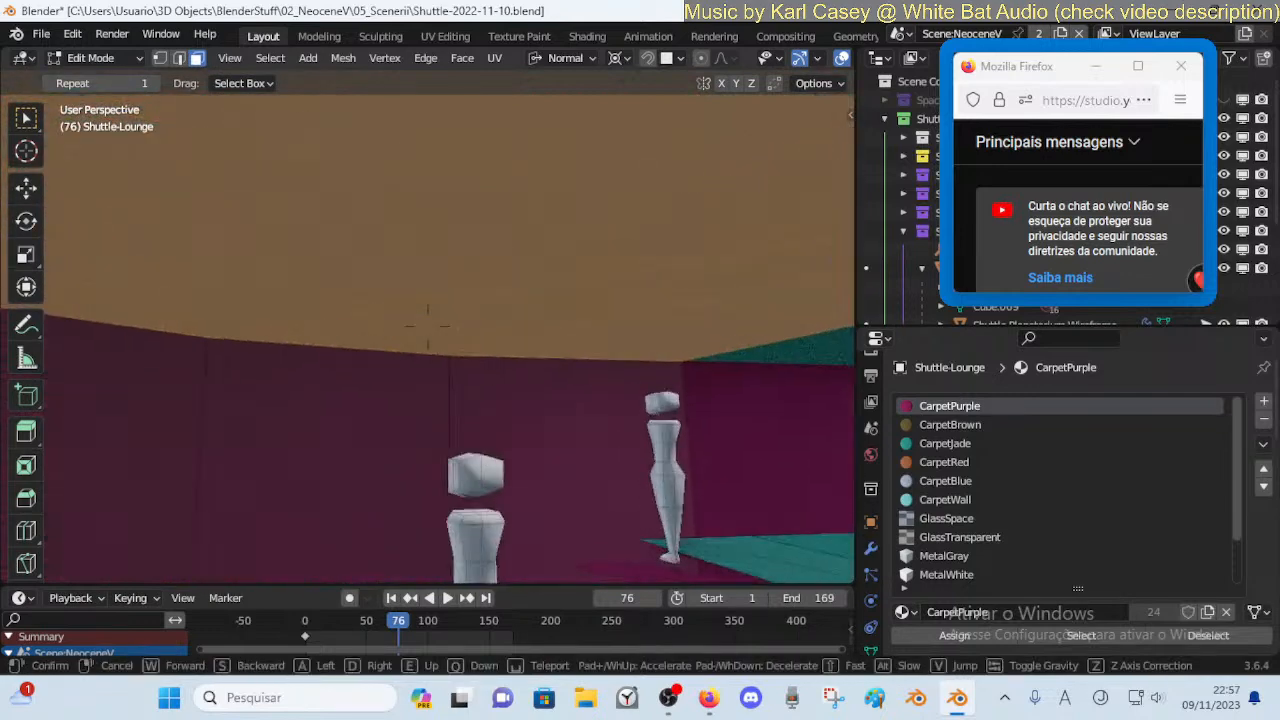
{"action": "key", "text": "w"}
{"action": "left_click", "coordinate": [410, 208]}
{"action": "key", "text": "c"}
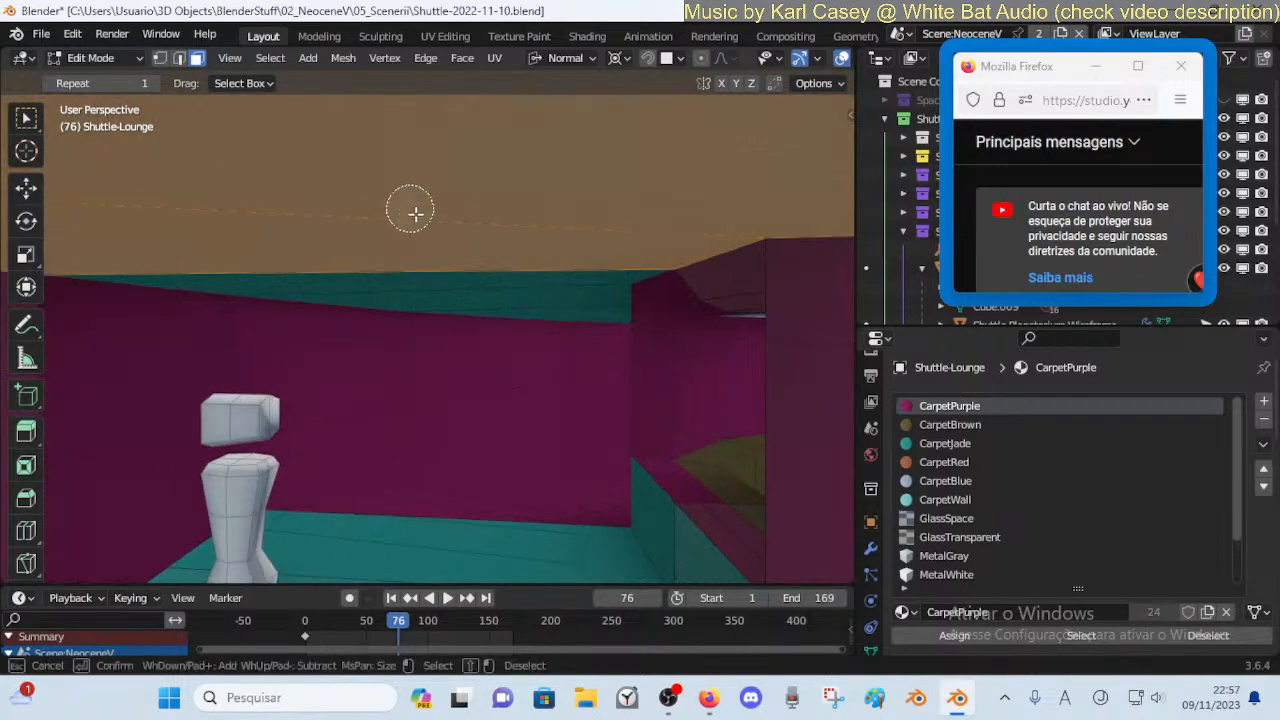
Add the jade landing faces and the adjoining low side-wall face behind the standing figure to the selection
{"action": "key", "text": "shift+grave"}
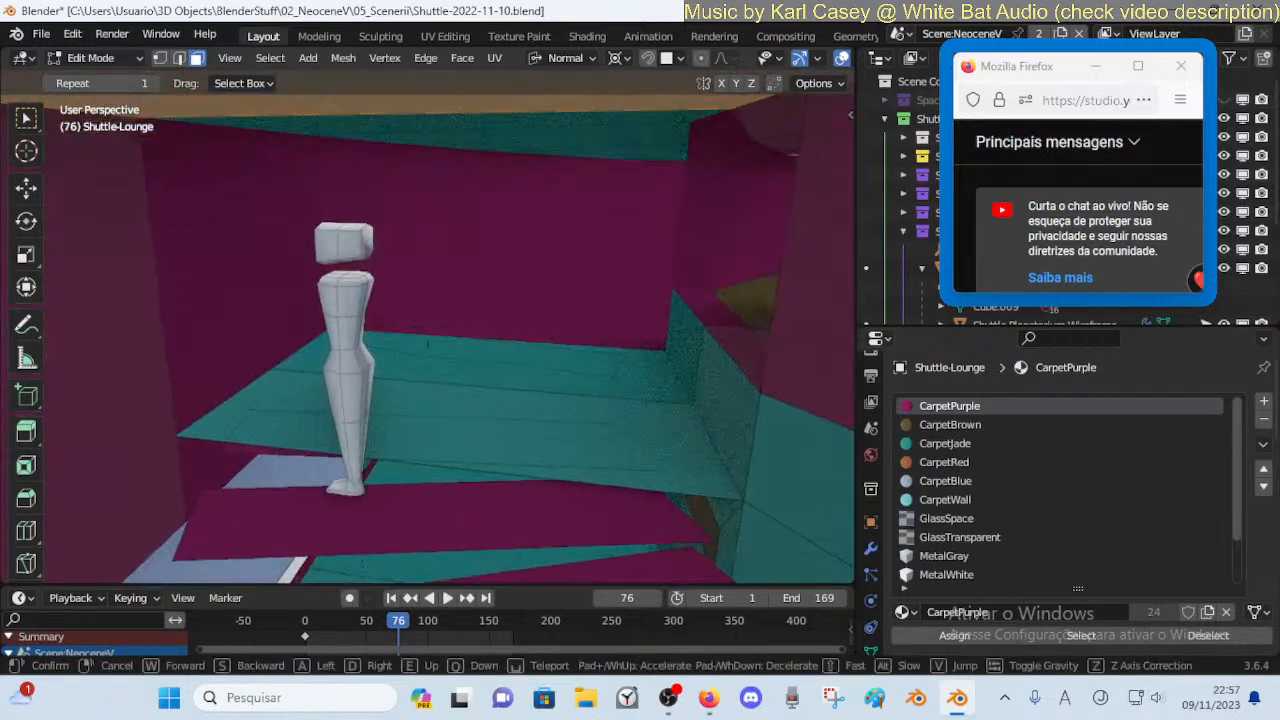
{"action": "key", "text": "w"}
{"action": "left_click", "coordinate": [577, 309]}
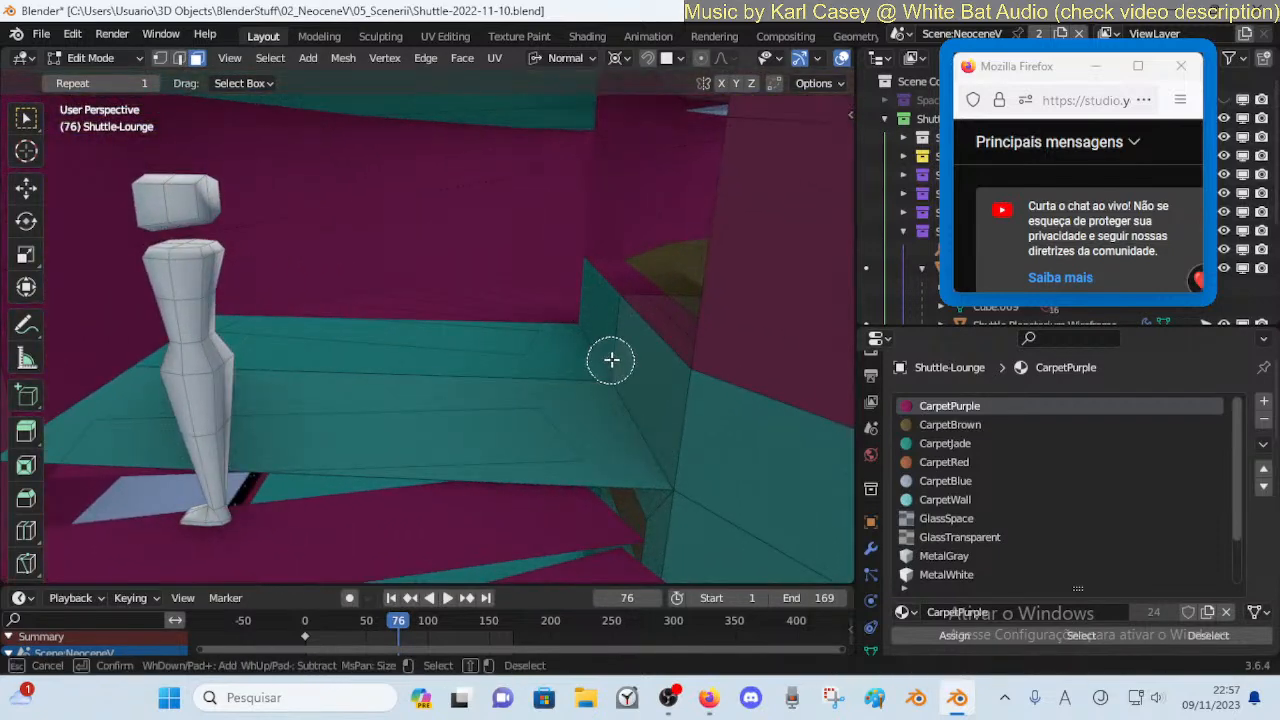
{"action": "left_click_drag", "start_coordinate": [610, 360], "coordinate": [551, 352]}
Add the jade faces of the curved inner wall beside the purple steps to the selection with Circle Select
{"action": "key", "text": "shift+grave"}
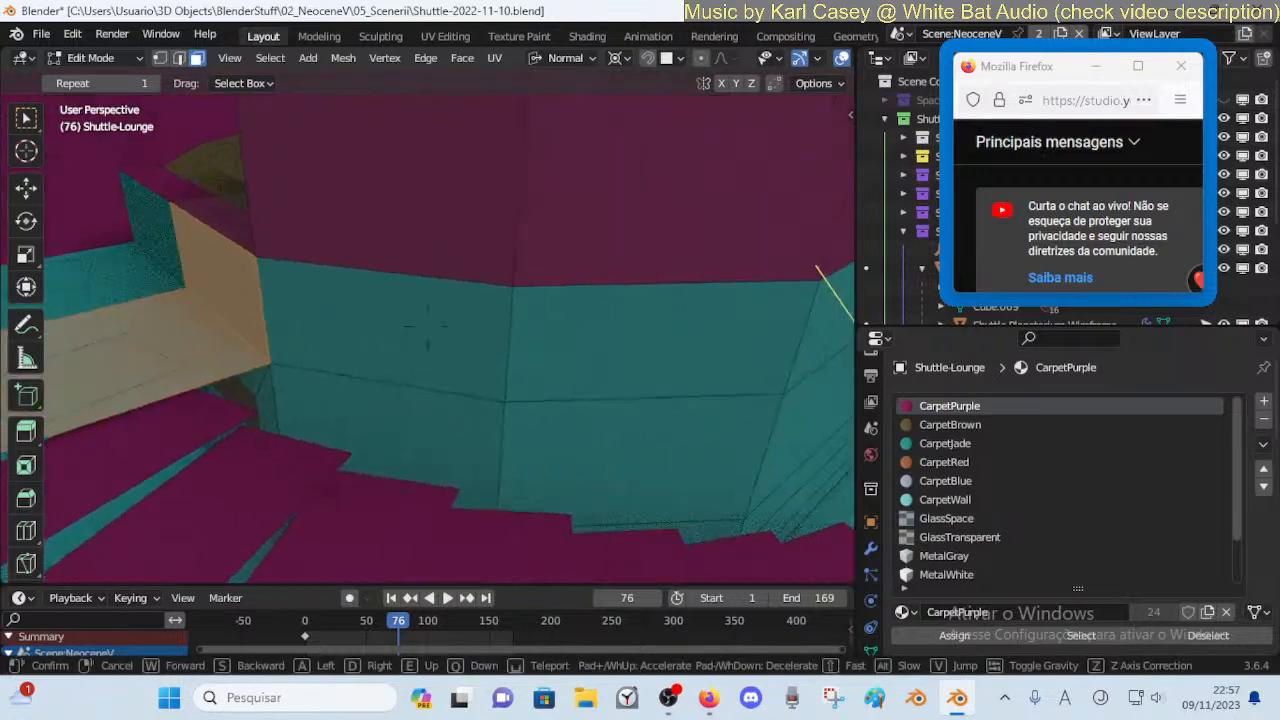
{"action": "key", "text": "w"}
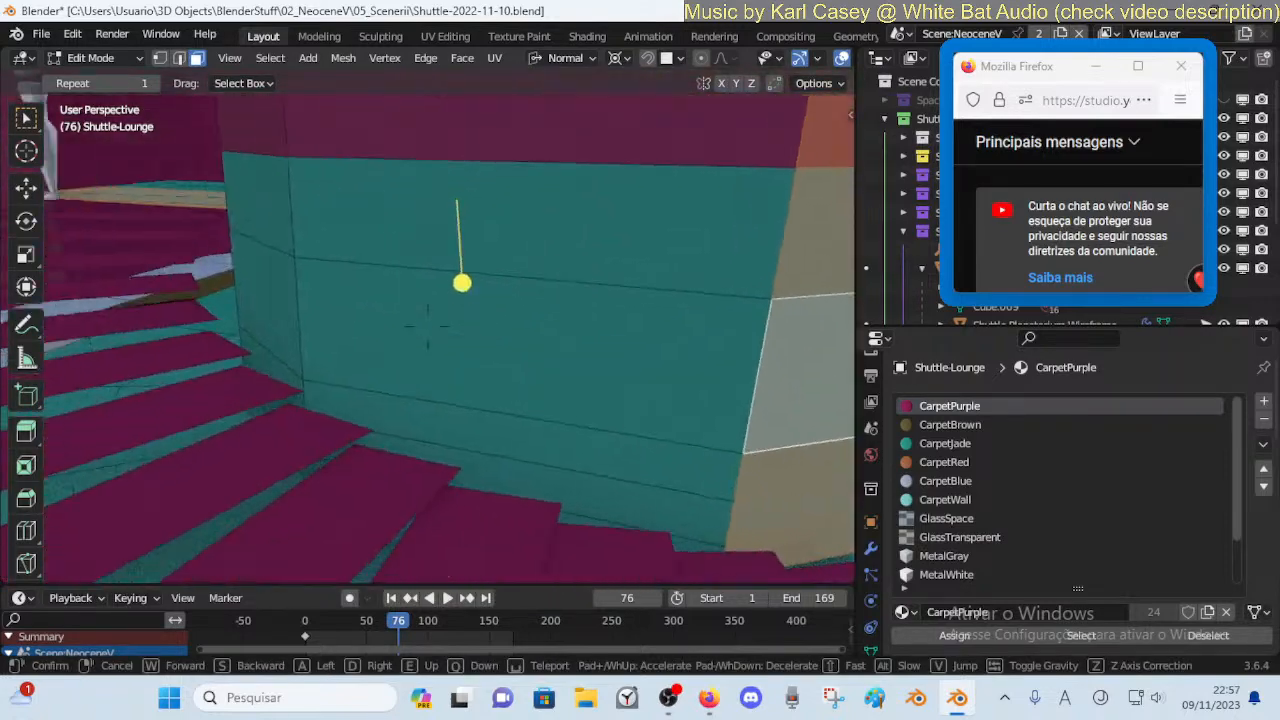
{"action": "key", "text": "d"}
{"action": "left_click", "coordinate": [420, 368]}
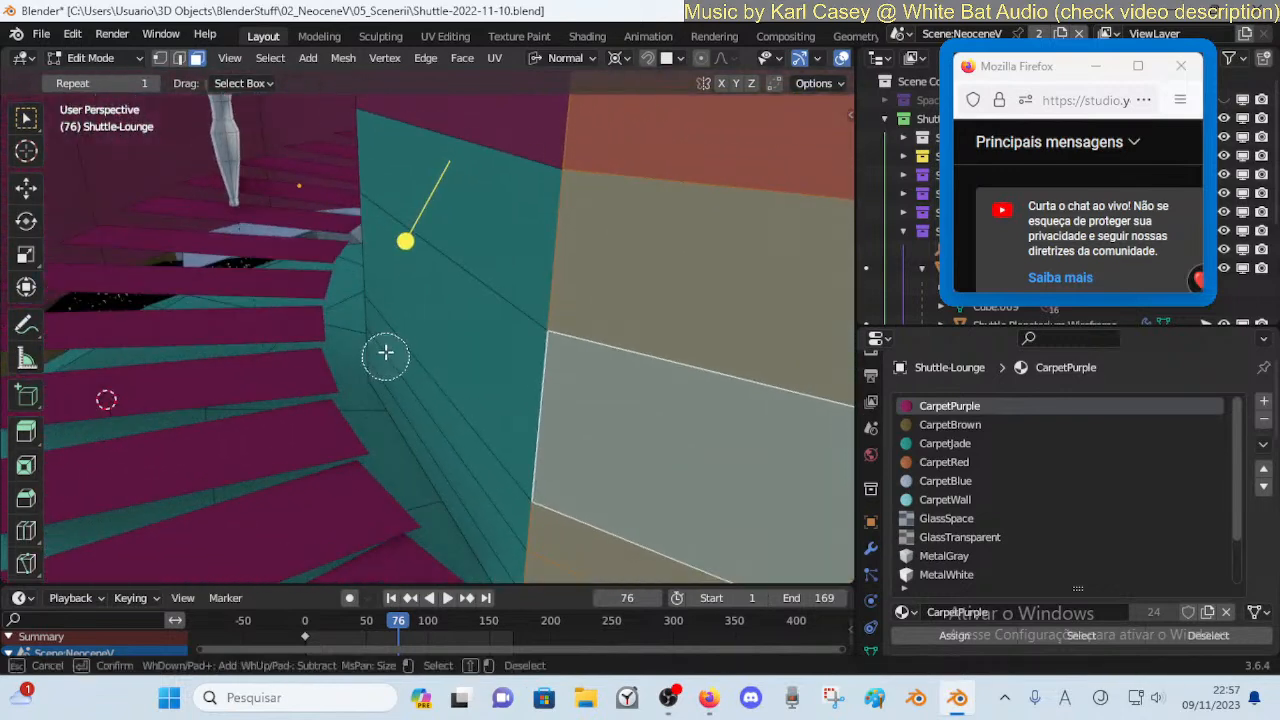
{"action": "key", "text": "c"}
{"action": "left_click_drag", "start_coordinate": [400, 250], "coordinate": [407, 210]}
{"action": "right_click", "coordinate": [407, 210]}
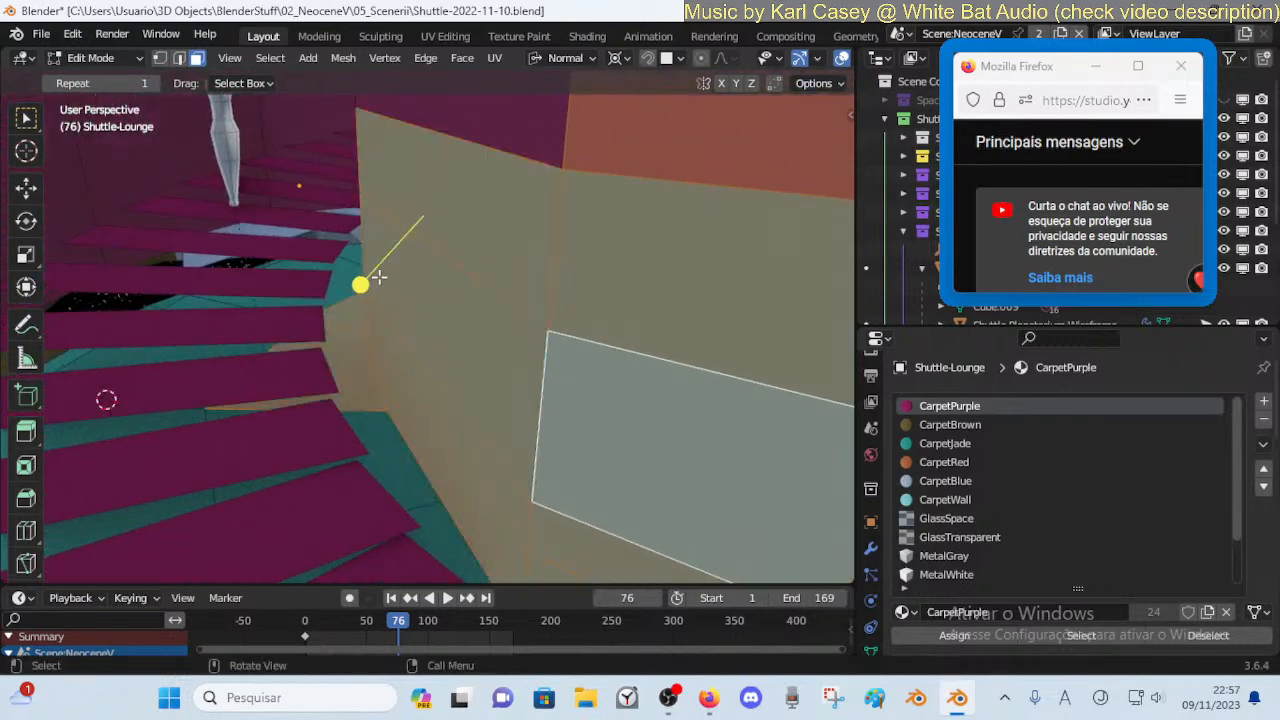
{"action": "left_click", "coordinate": [350, 322], "text": "shift"}
{"action": "key", "text": "shift+grave"}
{"action": "key", "text": "w"}
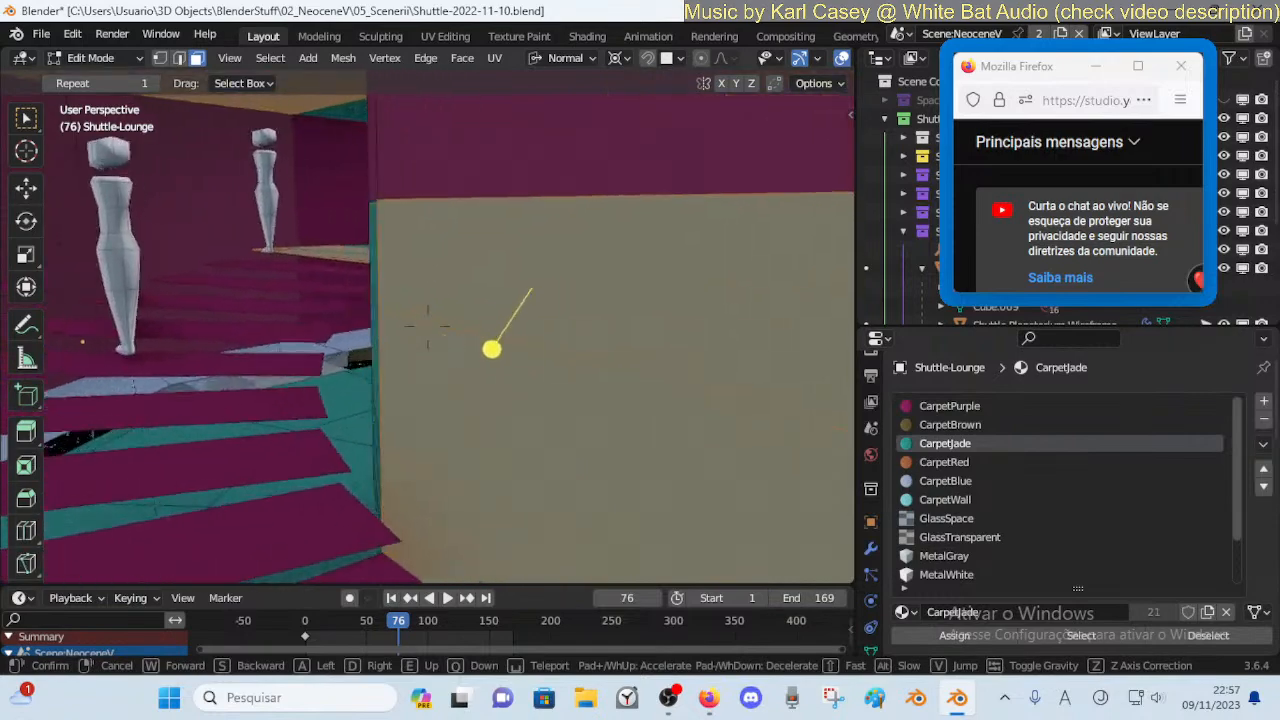
{"action": "left_click", "coordinate": [348, 317]}
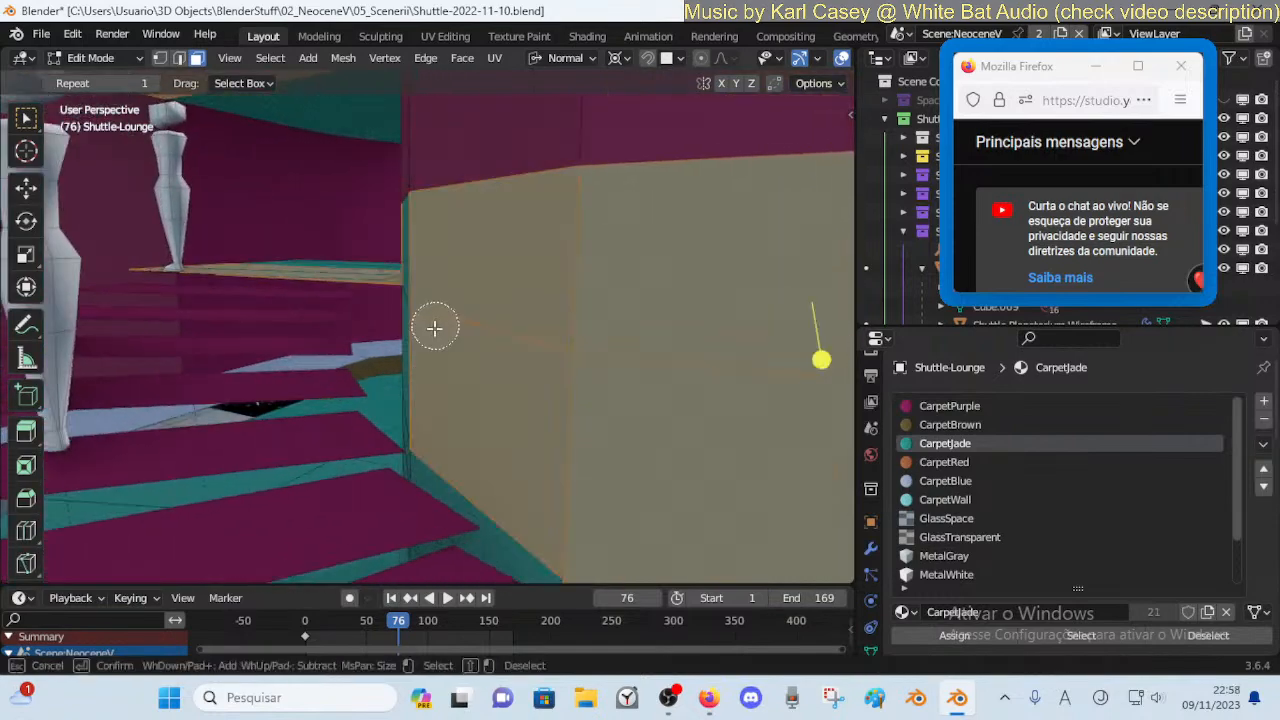
Add the jade wall faces beneath the purple steps to the selection with Circle Select
{"action": "key", "text": "shift+grave"}
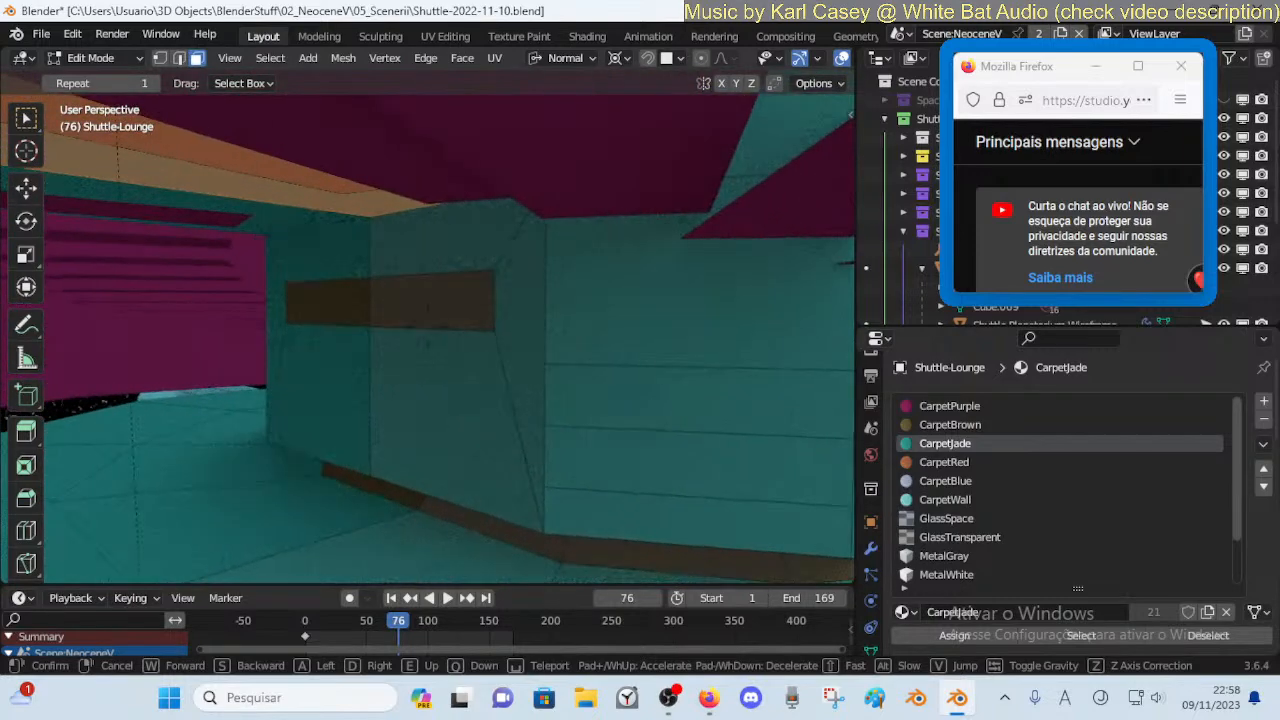
{"action": "left_click", "coordinate": [433, 331]}
{"action": "left_click_drag", "start_coordinate": [636, 481], "coordinate": [652, 266]}
{"action": "right_click", "coordinate": [652, 266]}
{"action": "key", "text": "shift+grave"}
{"action": "left_click", "coordinate": [652, 266]}
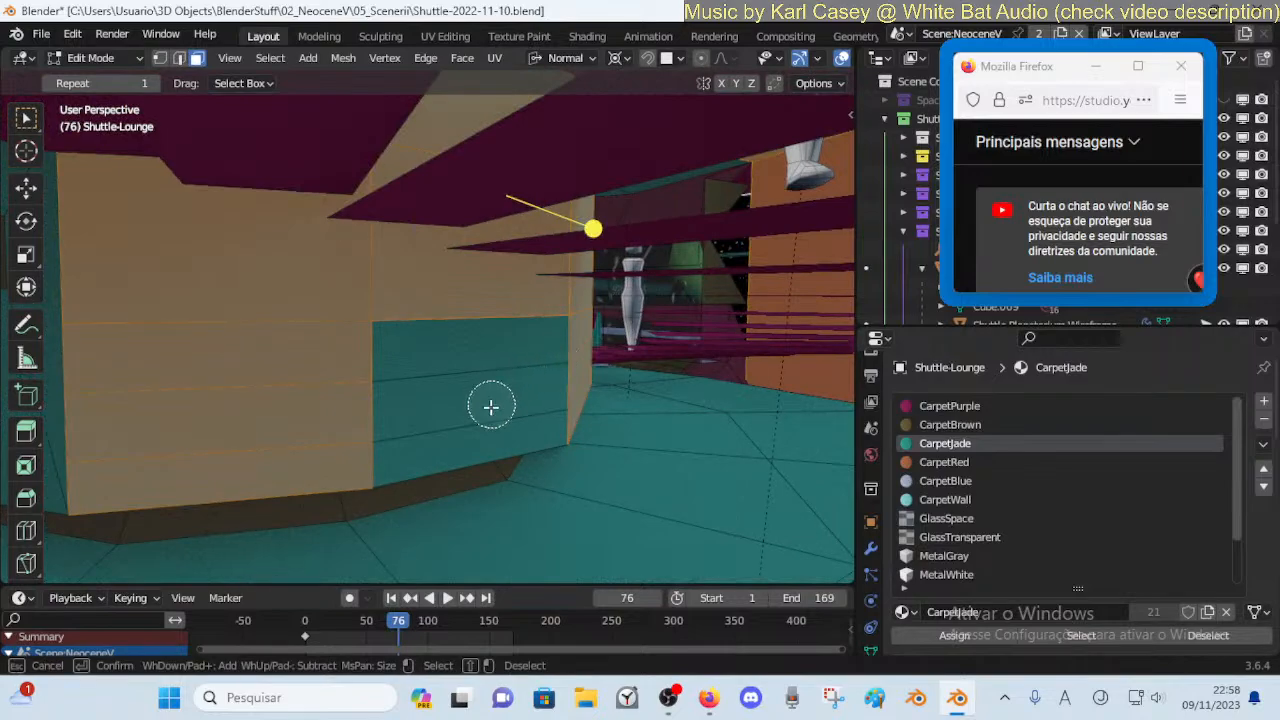
{"action": "right_click", "coordinate": [469, 283]}
Walk back to the stairway entrance and assign the CarpetPurple material to the selected stairway faces
{"action": "key", "text": "shift+grave"}
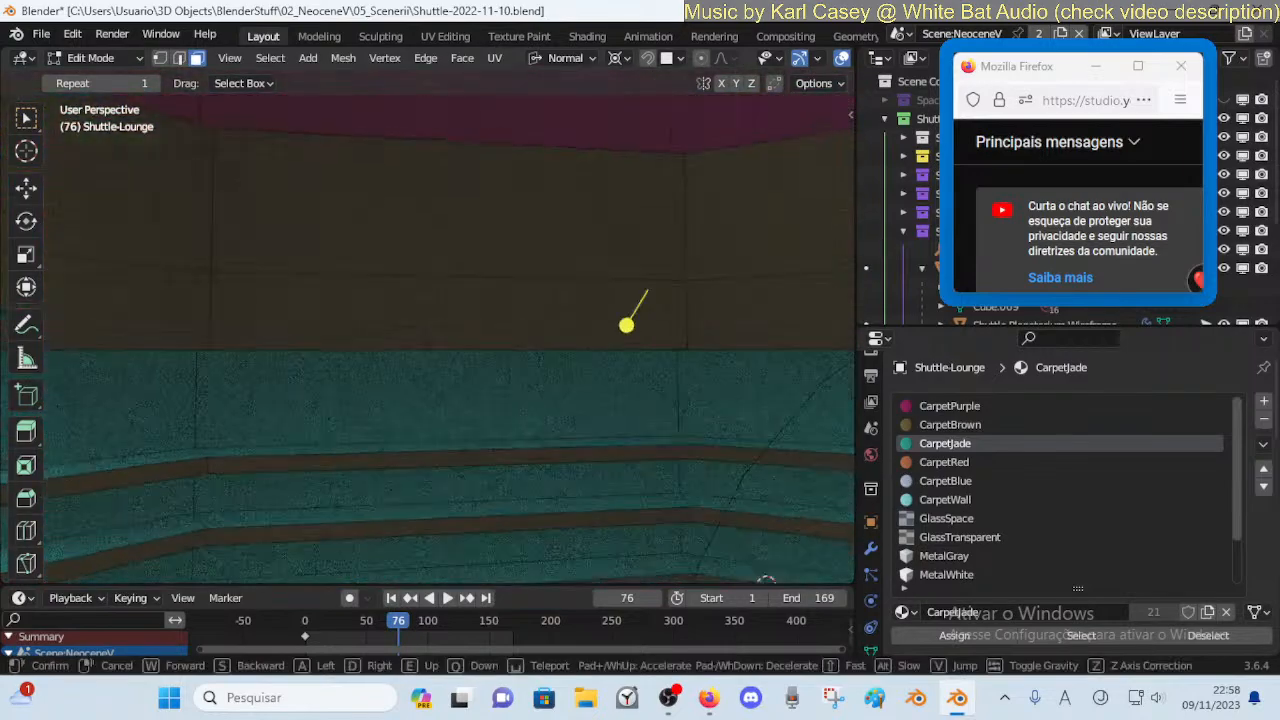
{"action": "key", "text": "w"}
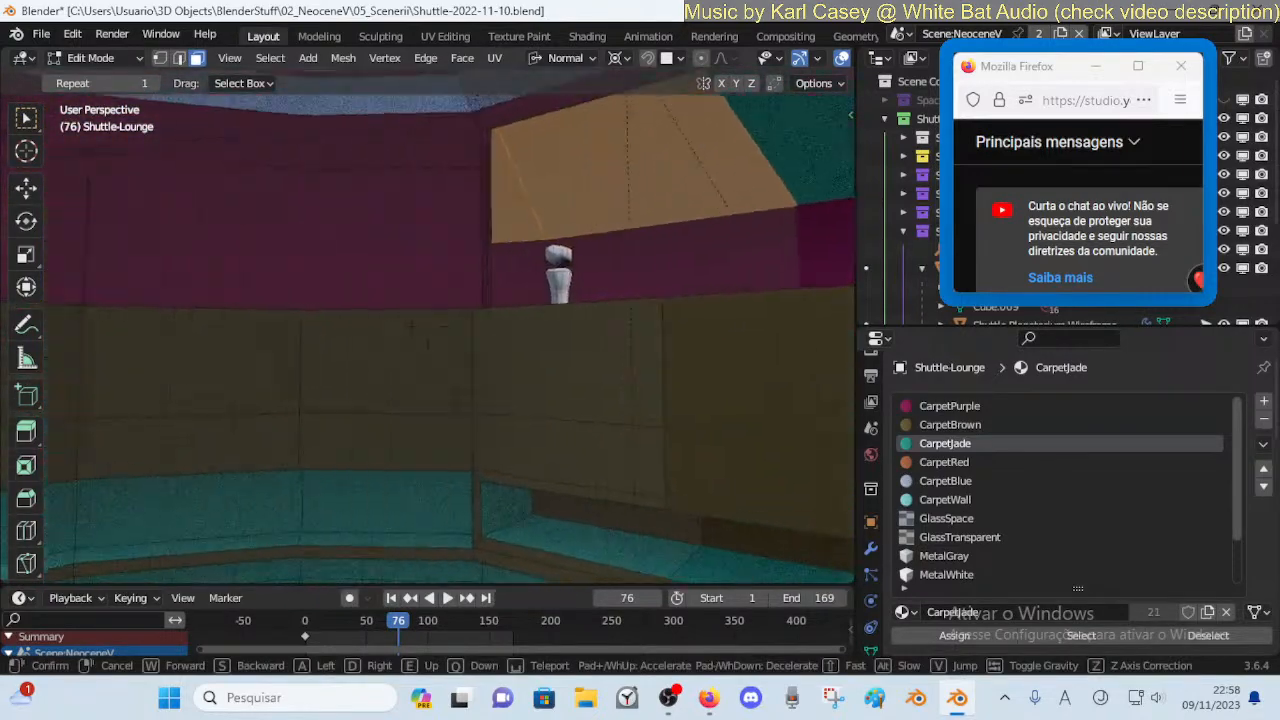
{"action": "key", "text": "a"}
{"action": "left_click", "coordinate": [470, 281]}
{"action": "left_click", "coordinate": [952, 634]}
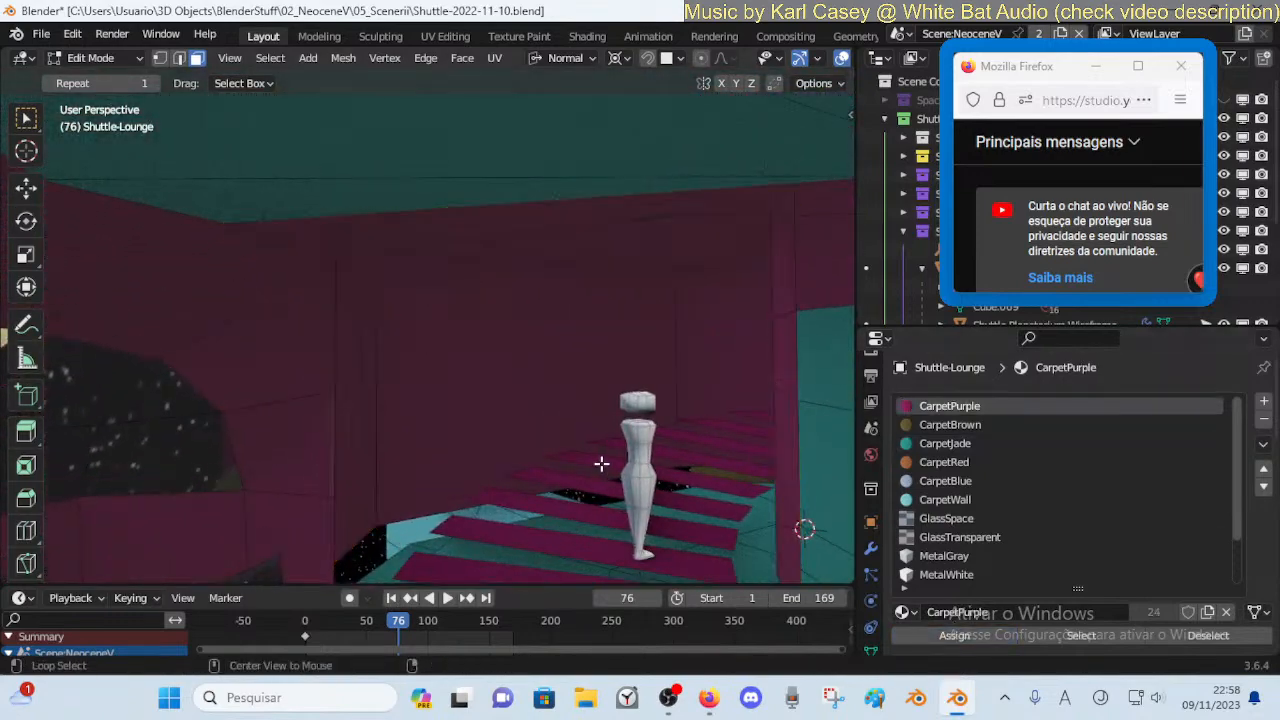
{"action": "left_click", "coordinate": [562, 460]}
Select a jade ceiling face above the lounge's brown counter and examine where it lies relative to the stairway floor above
{"action": "key", "text": "shift+grave"}
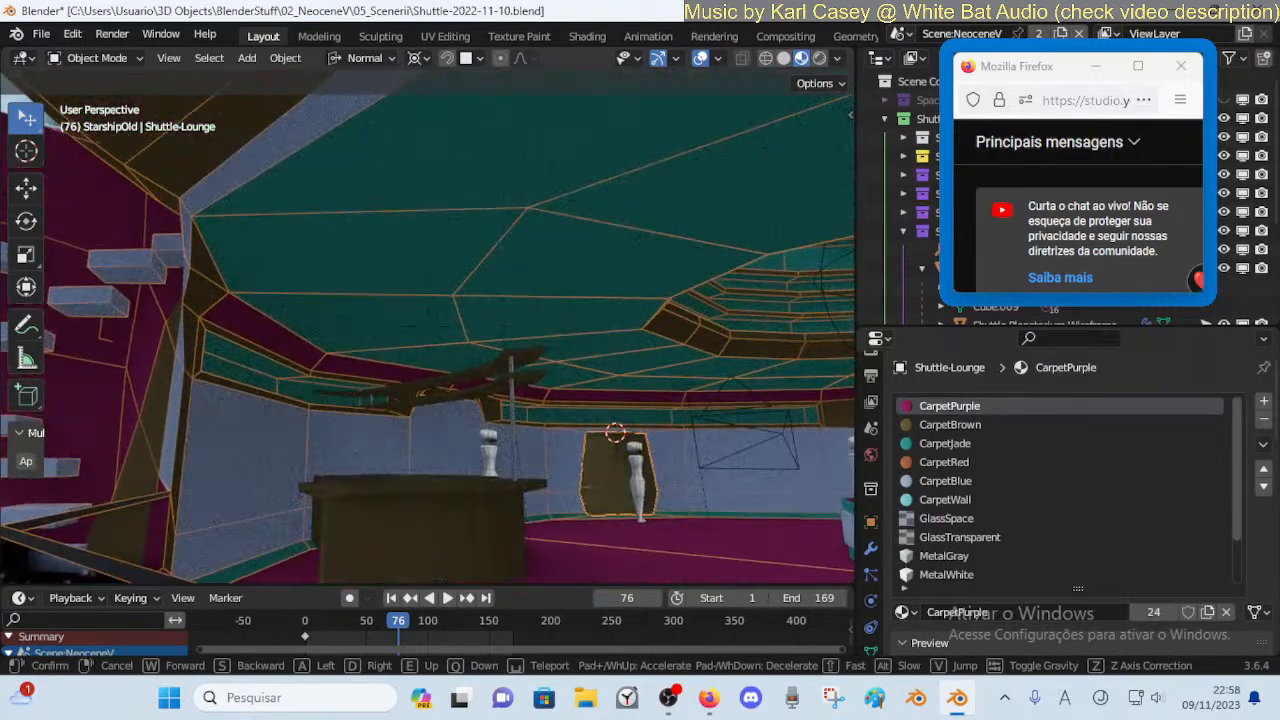
{"action": "left_click", "coordinate": [569, 393]}
{"action": "key", "text": "Tab"}
{"action": "left_click", "coordinate": [466, 257]}
{"action": "key", "text": "shift+grave"}
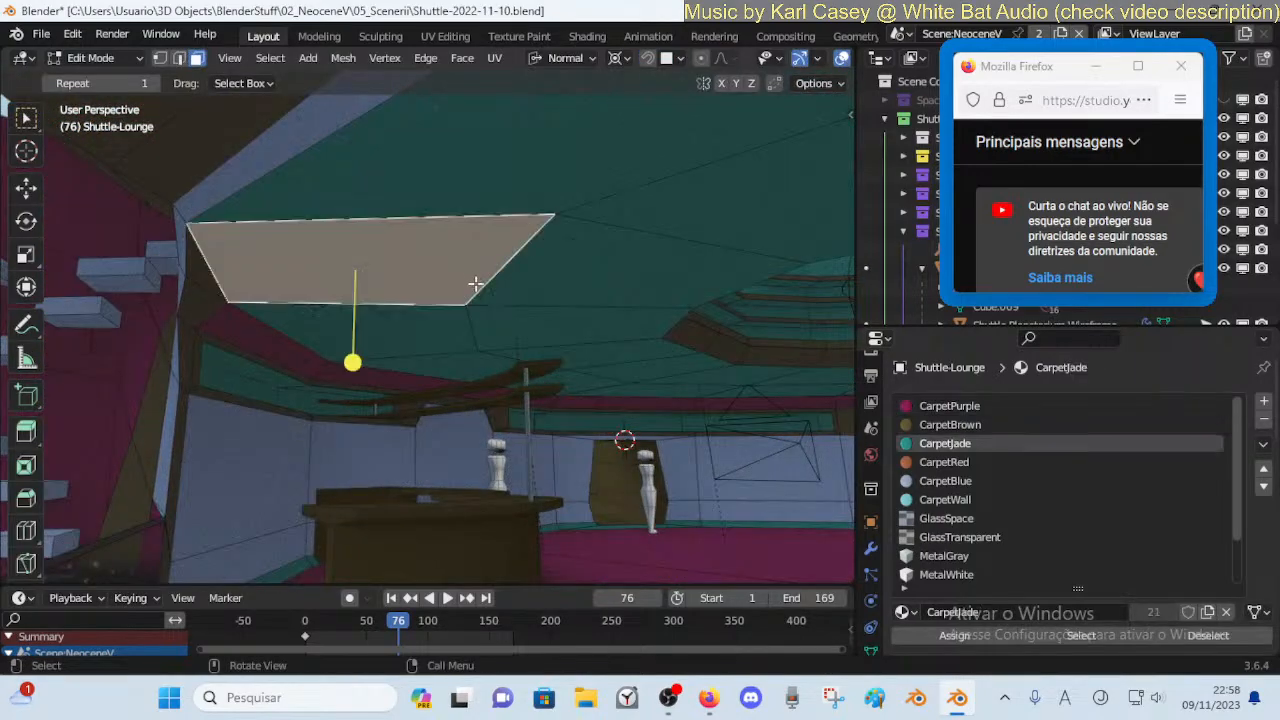
{"action": "key", "text": "e"}
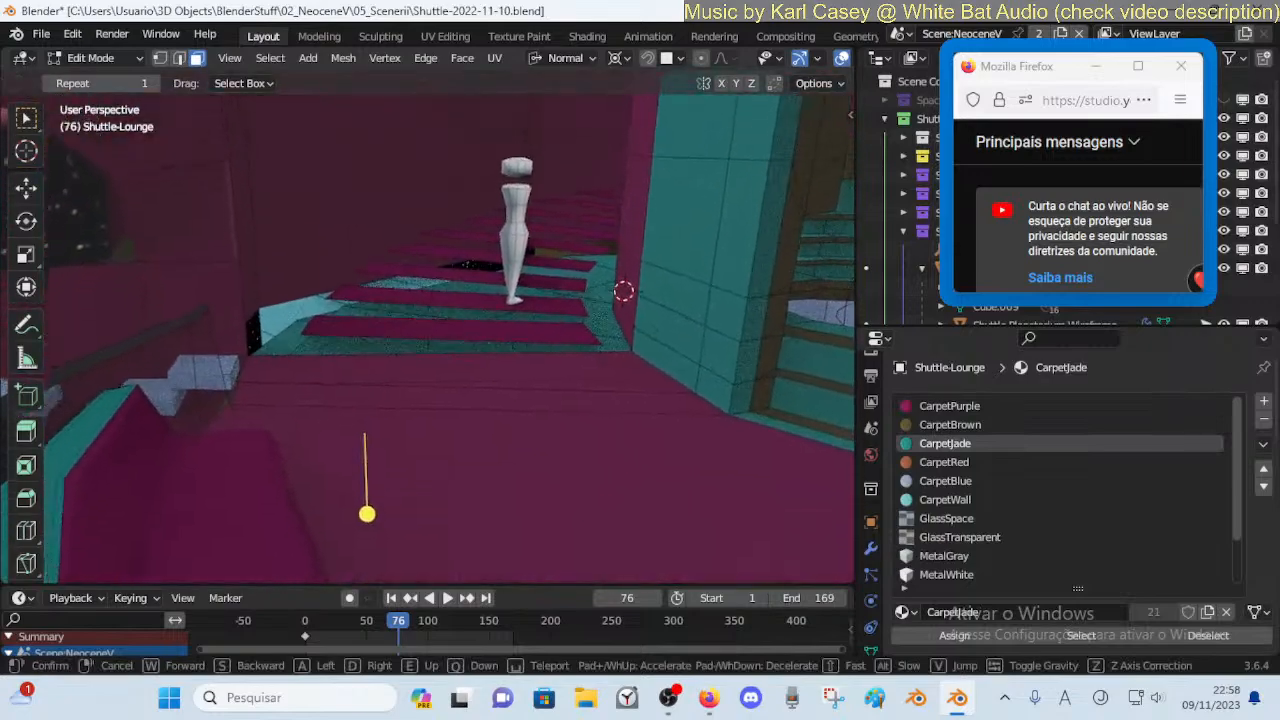
{"action": "key", "text": "w"}
{"action": "key", "text": "q"}
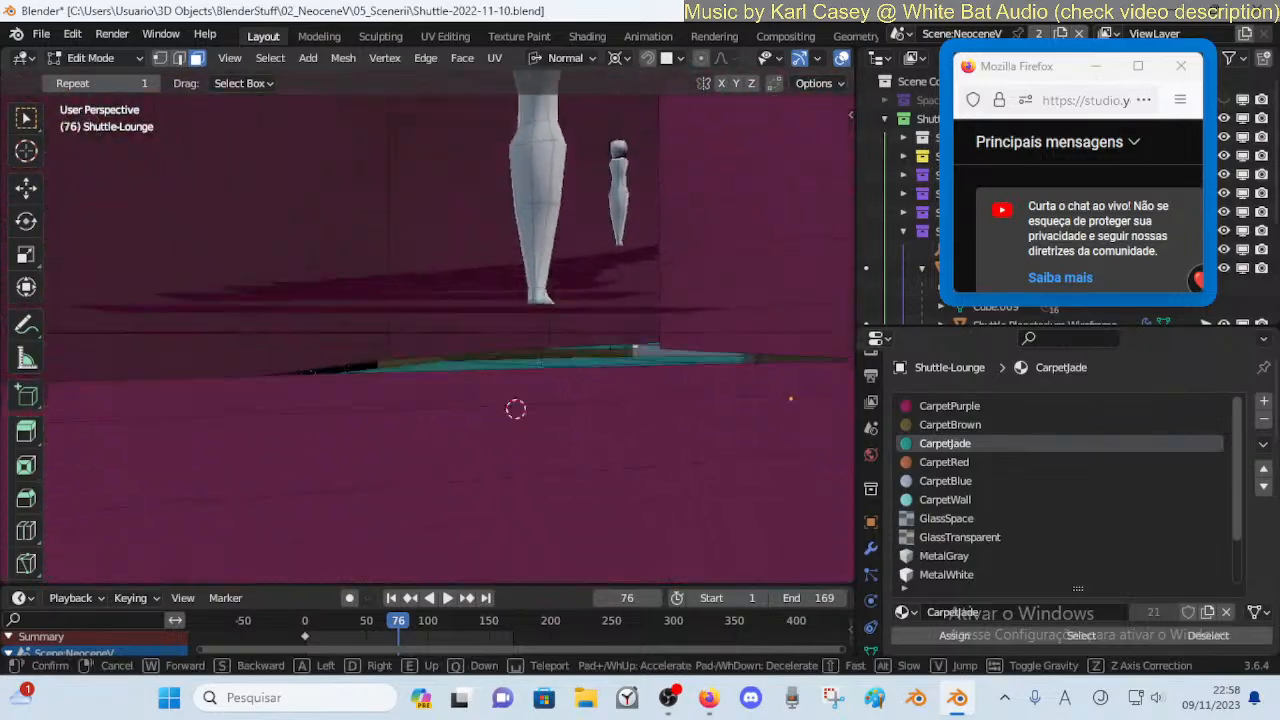
{"action": "key", "text": "e"}
{"action": "key", "text": "q"}
{"action": "left_click", "coordinate": [478, 294]}
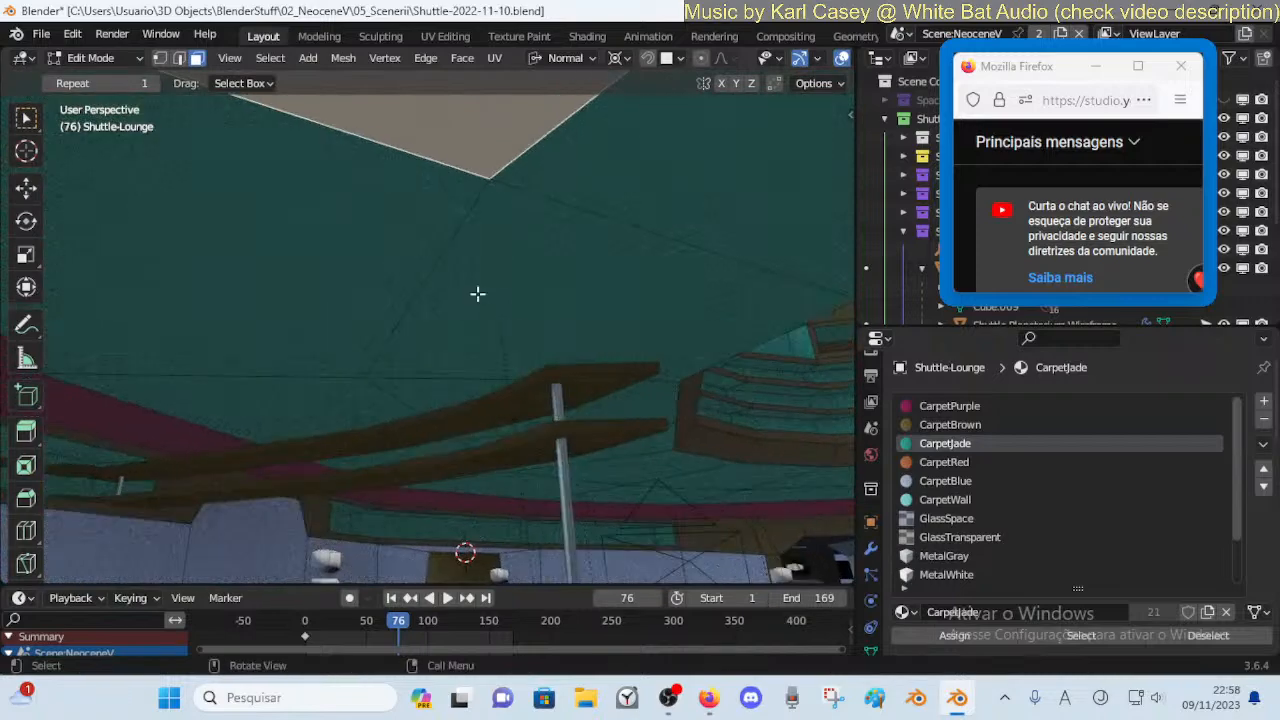
Try the neighbouring jade ceiling face, and select the jade floor face beneath the lowest purple steps of the stairway
{"action": "left_click", "coordinate": [518, 314]}
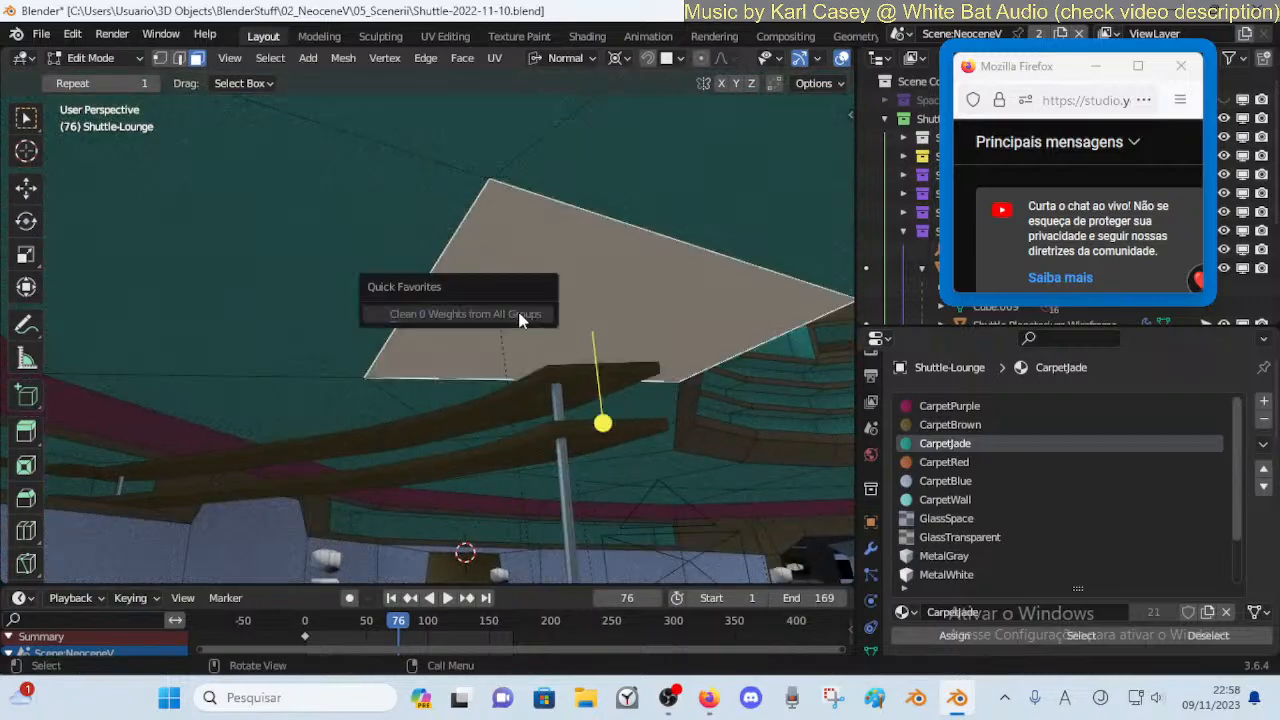
{"action": "key", "text": "shift+grave"}
{"action": "key", "text": "q"}
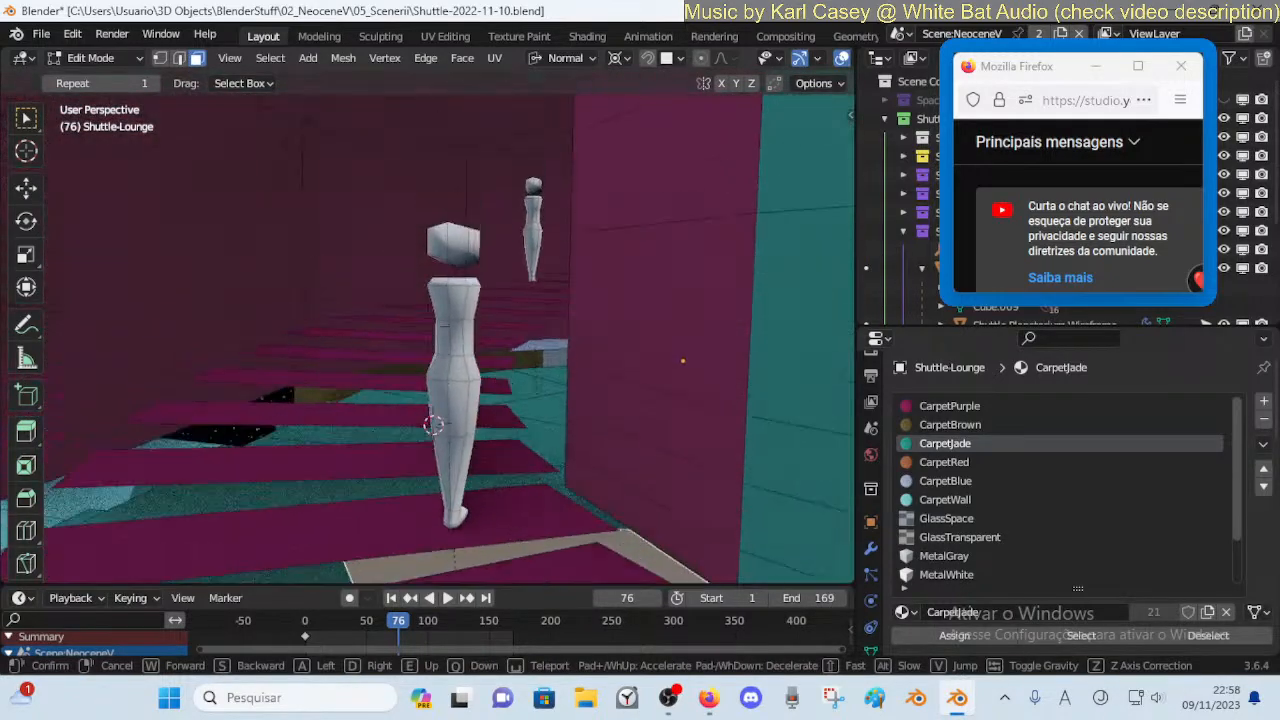
{"action": "left_click", "coordinate": [368, 403]}
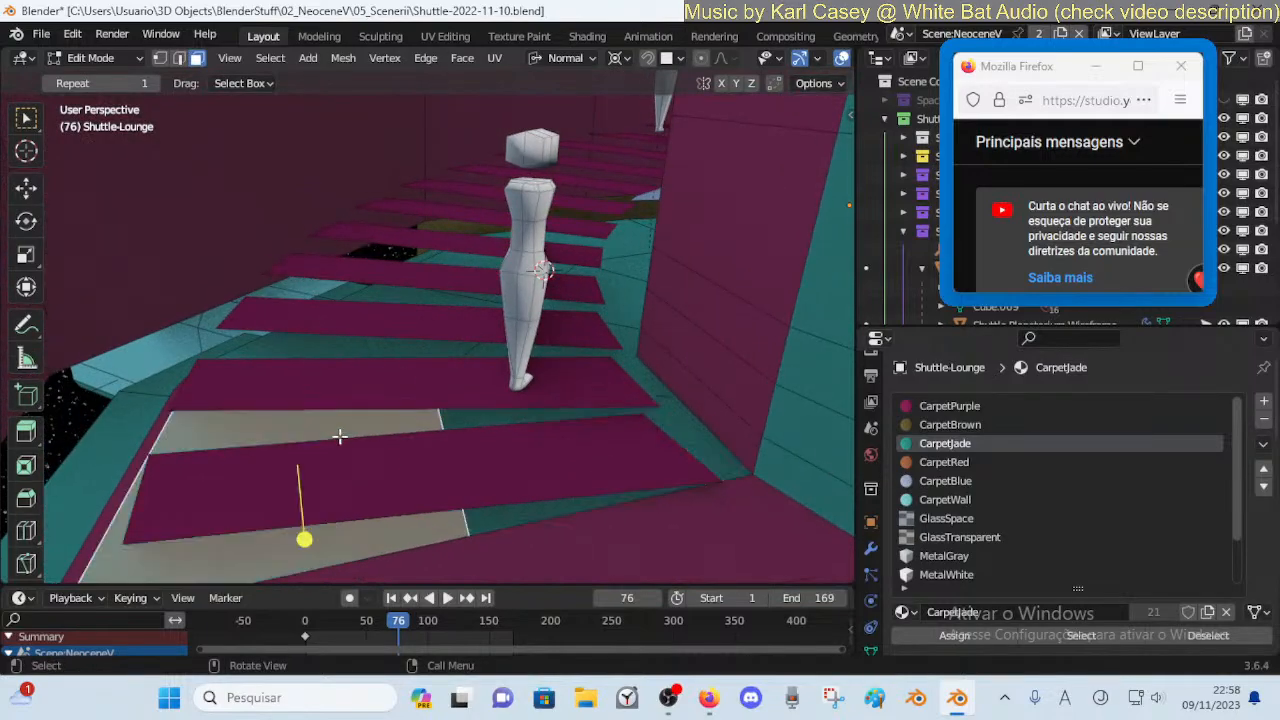
Inspect the selected jade face from below, and hide the large purple floor face in front of the lowest stairway step
{"action": "key", "text": "shift+grave"}
{"action": "key", "text": "q"}
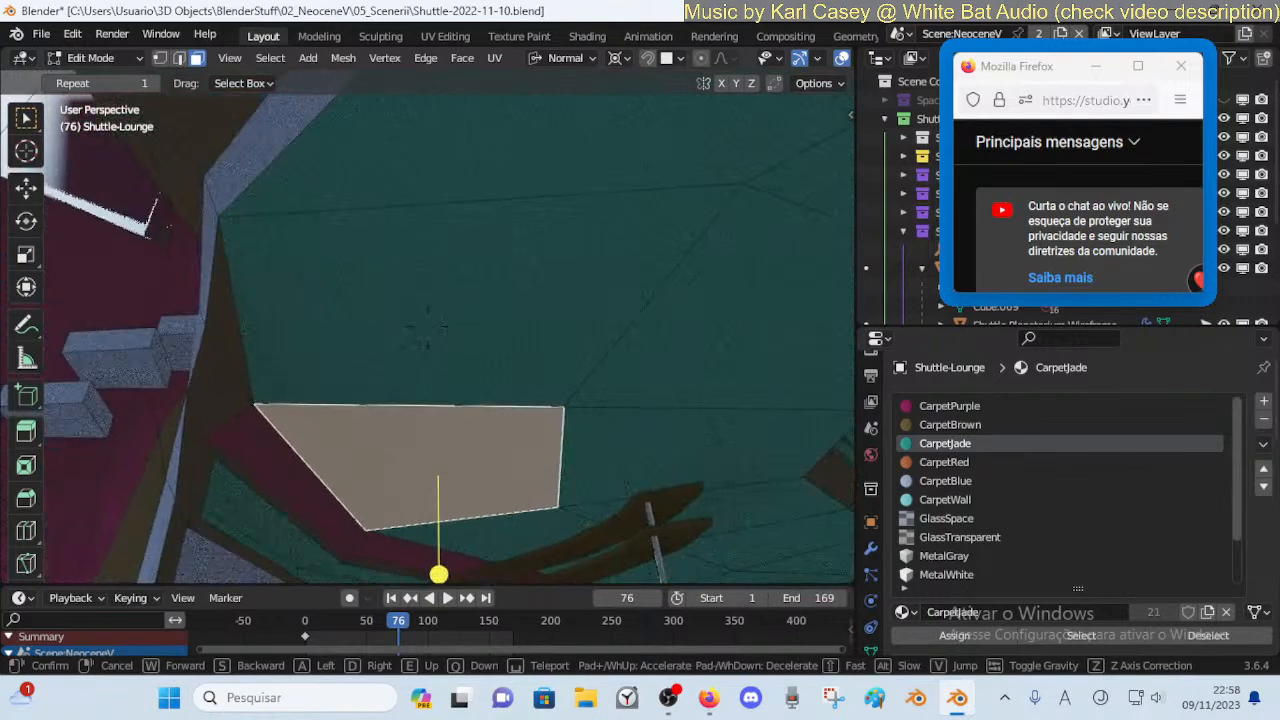
{"action": "left_click", "coordinate": [394, 382]}
{"action": "key", "text": "shift+grave"}
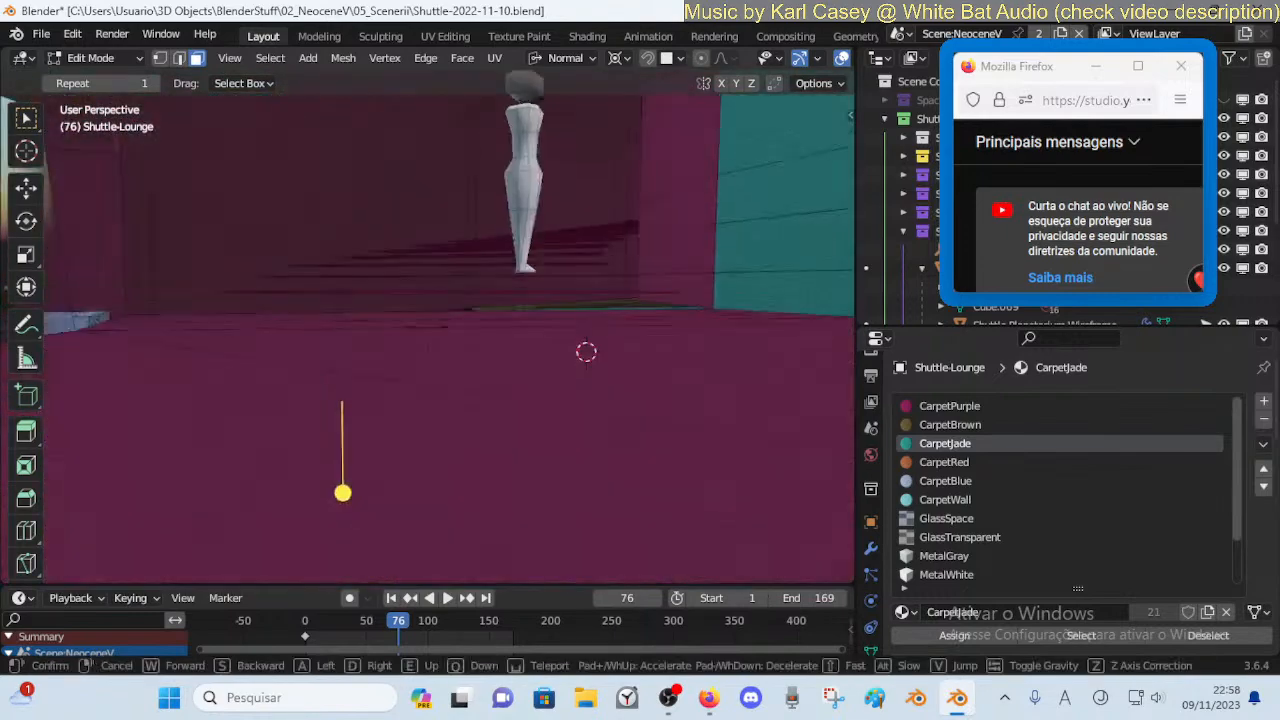
{"action": "key", "text": "s"}
{"action": "key", "text": "d"}
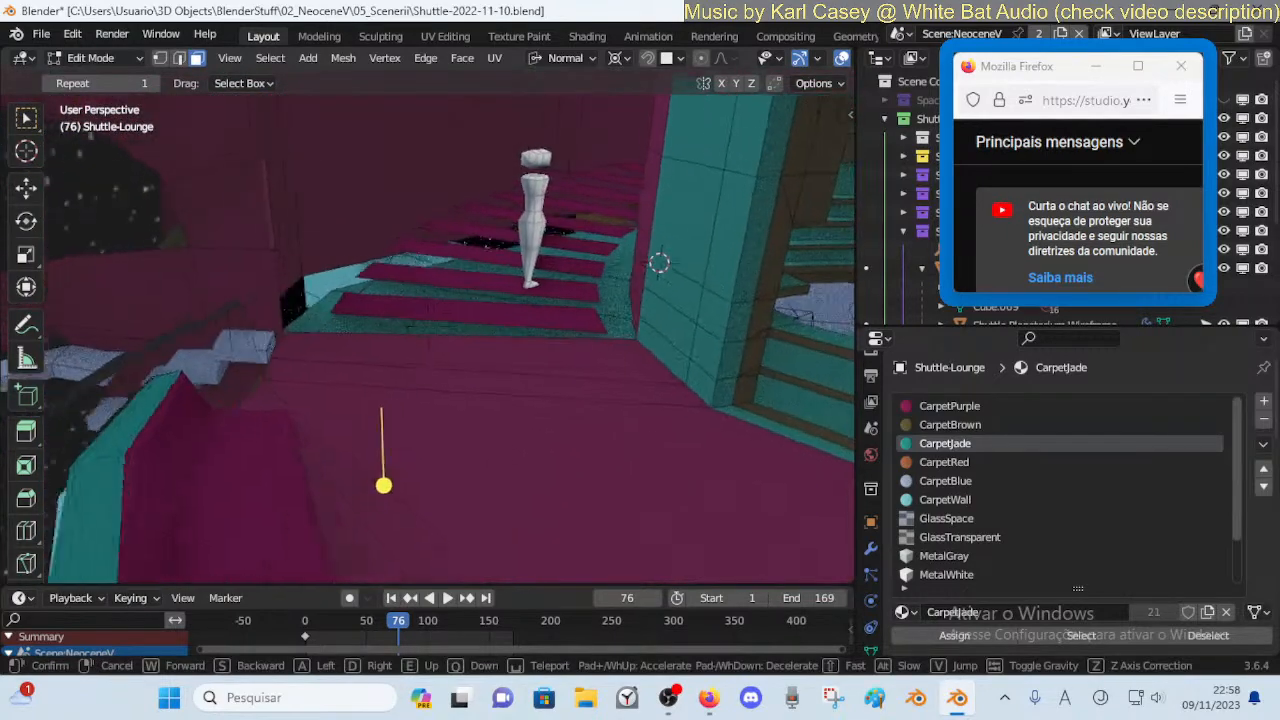
{"action": "left_click", "coordinate": [418, 377]}
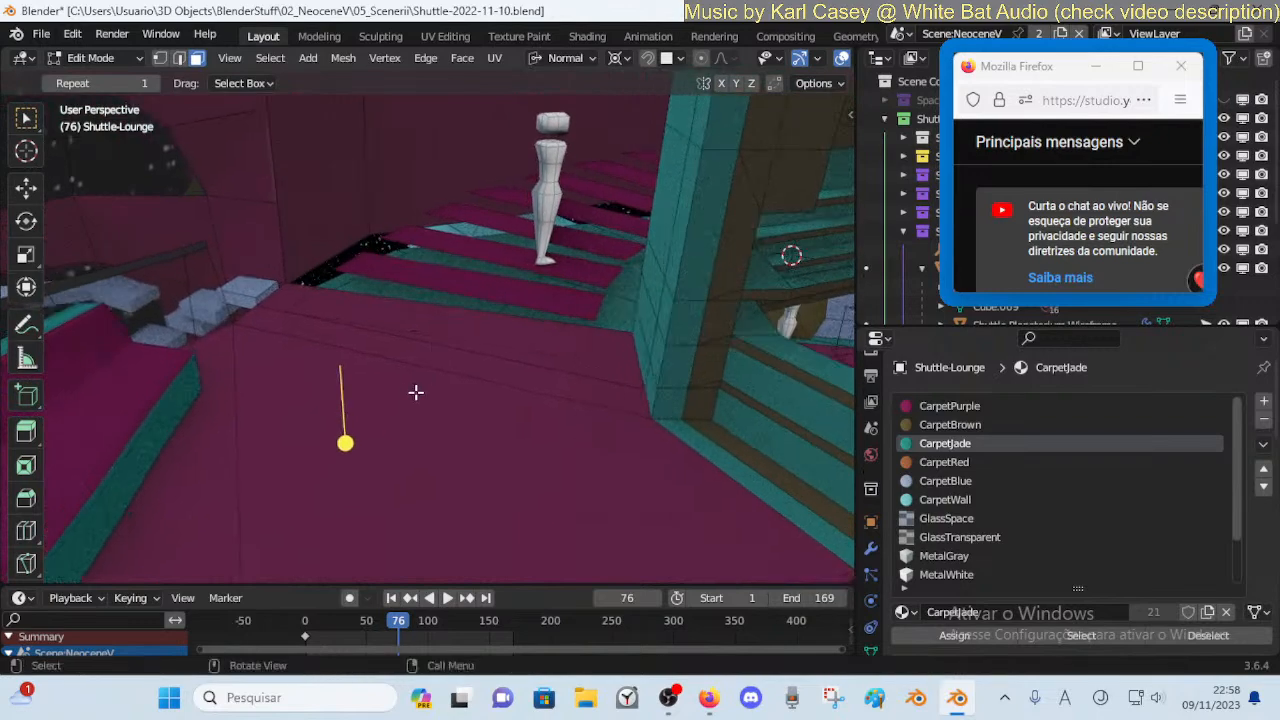
{"action": "left_click", "coordinate": [416, 392]}
{"action": "key", "text": "h"}
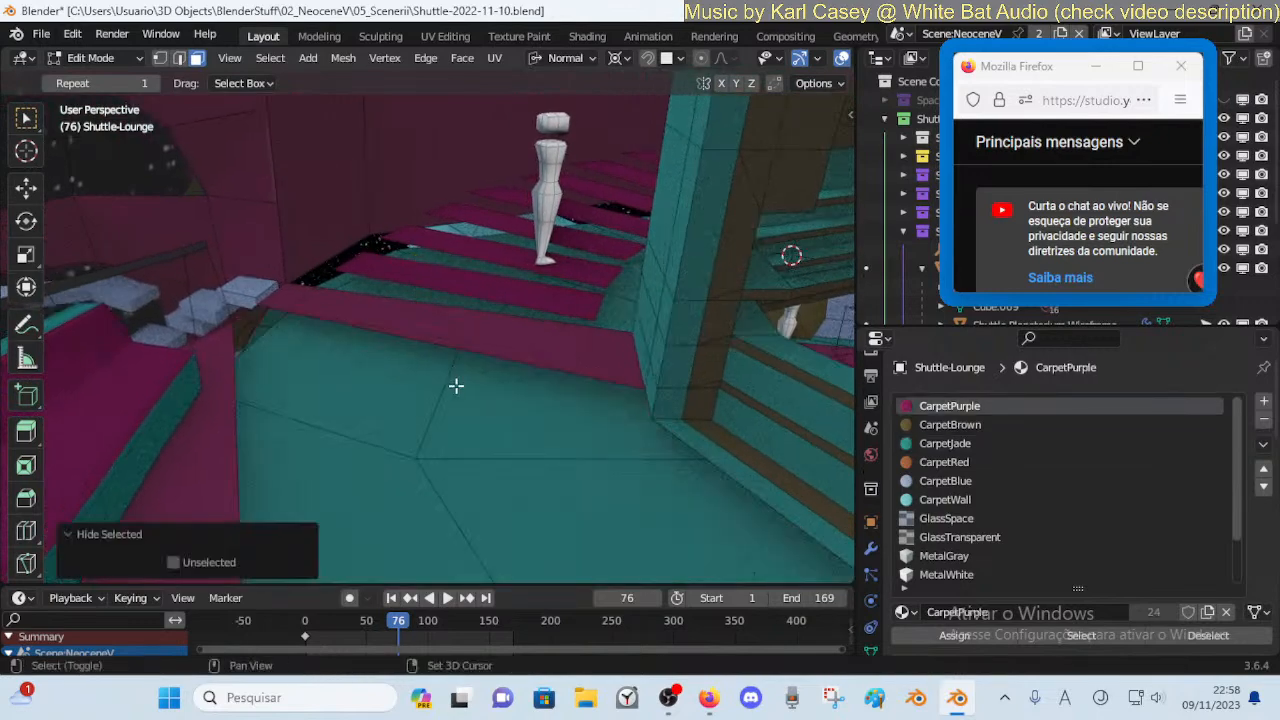
Select the jade floor faces exposed beneath the hidden purple face at the stairway entrance
{"action": "key", "text": "shift+grave"}
{"action": "key", "text": "q"}
{"action": "left_click", "coordinate": [480, 348]}
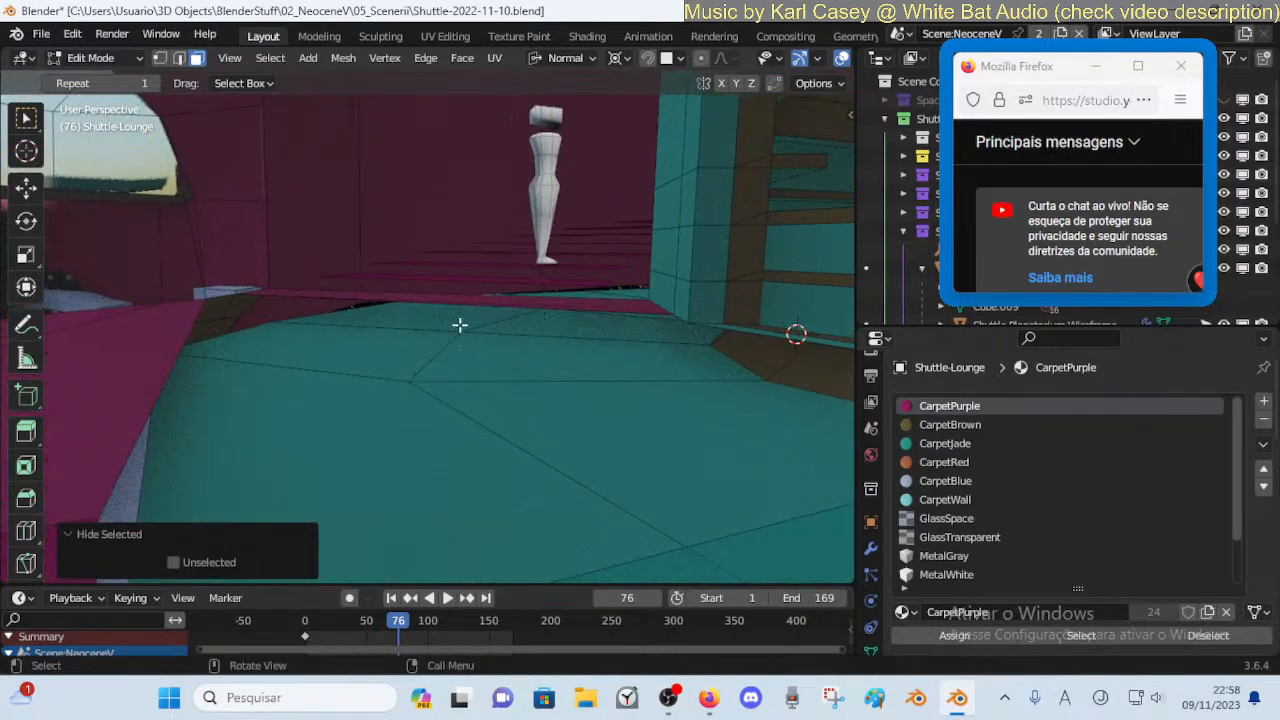
{"action": "middle_click_drag", "start_coordinate": [450, 326], "coordinate": [398, 273]}
{"action": "left_click", "coordinate": [398, 273], "text": "shift"}
{"action": "left_click", "coordinate": [398, 195], "text": "shift"}
Examine where the selected jade faces run beneath the purple steps, and select the lowest purple step face
{"action": "key", "text": "shift+grave"}
{"action": "key", "text": "e"}
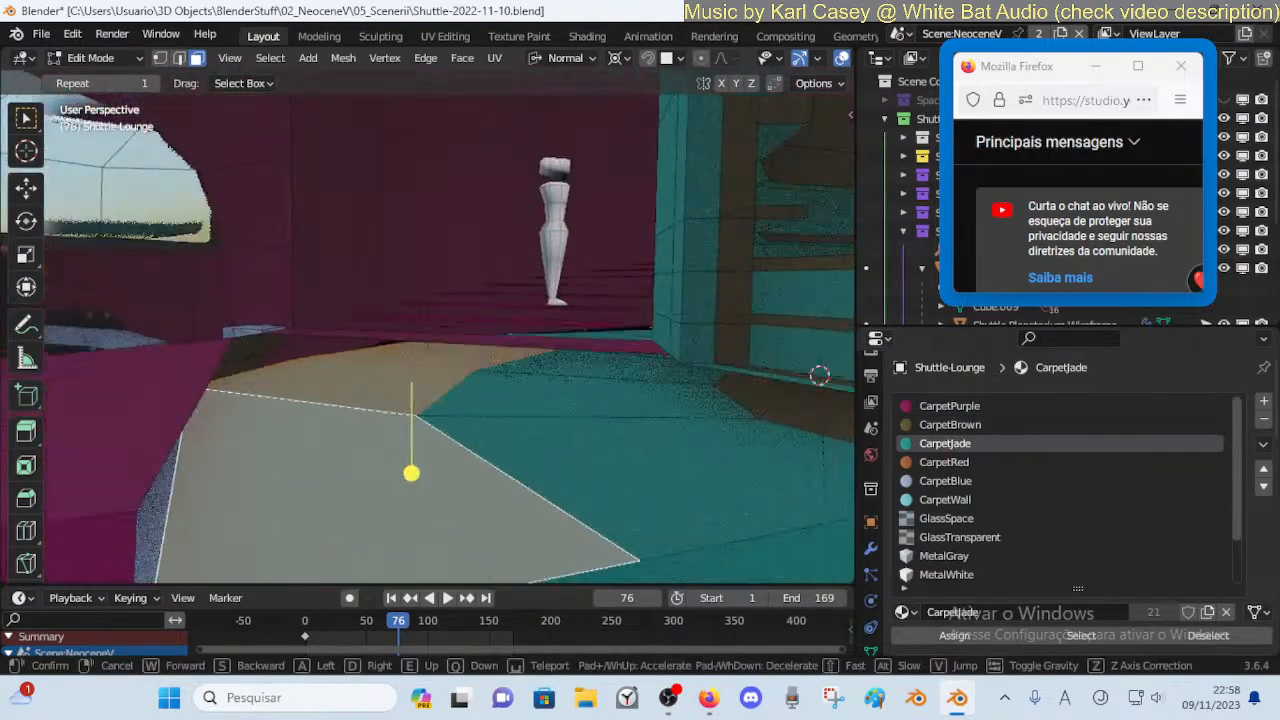
{"action": "left_click", "coordinate": [398, 195]}
{"action": "key", "text": "shift+grave"}
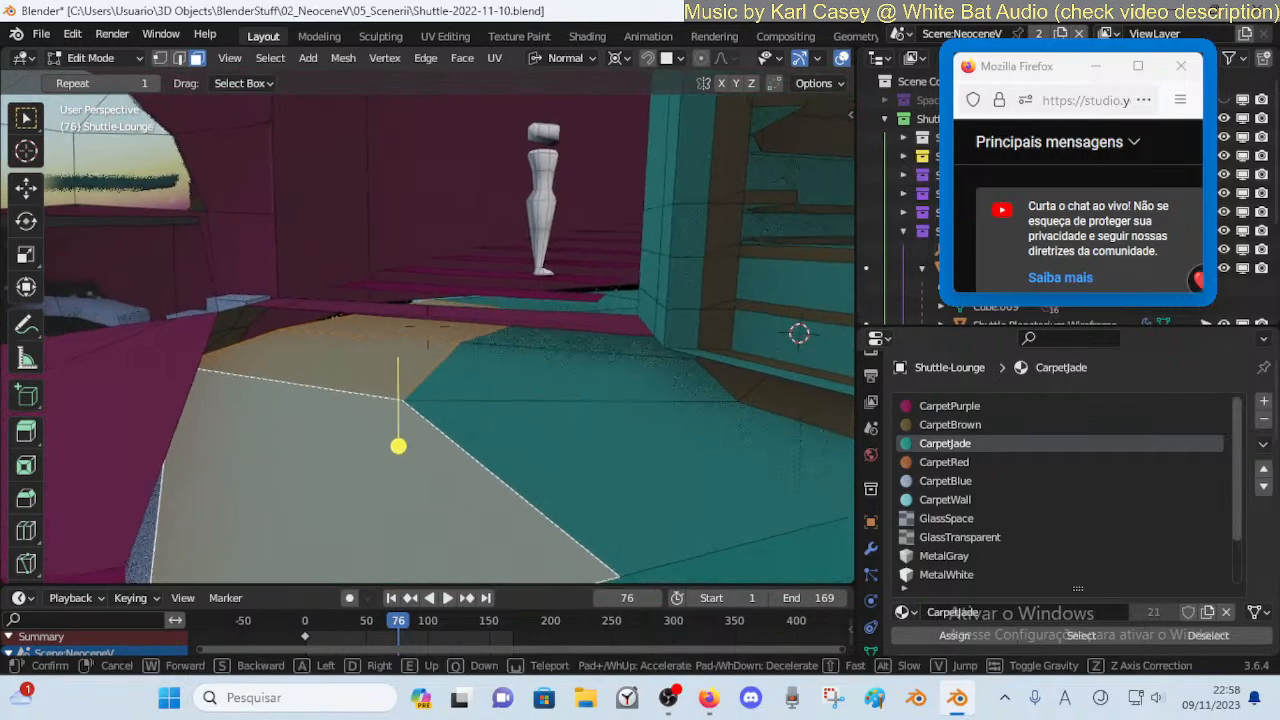
{"action": "key", "text": "w"}
{"action": "key", "text": "e"}
{"action": "left_click", "coordinate": [418, 417]}
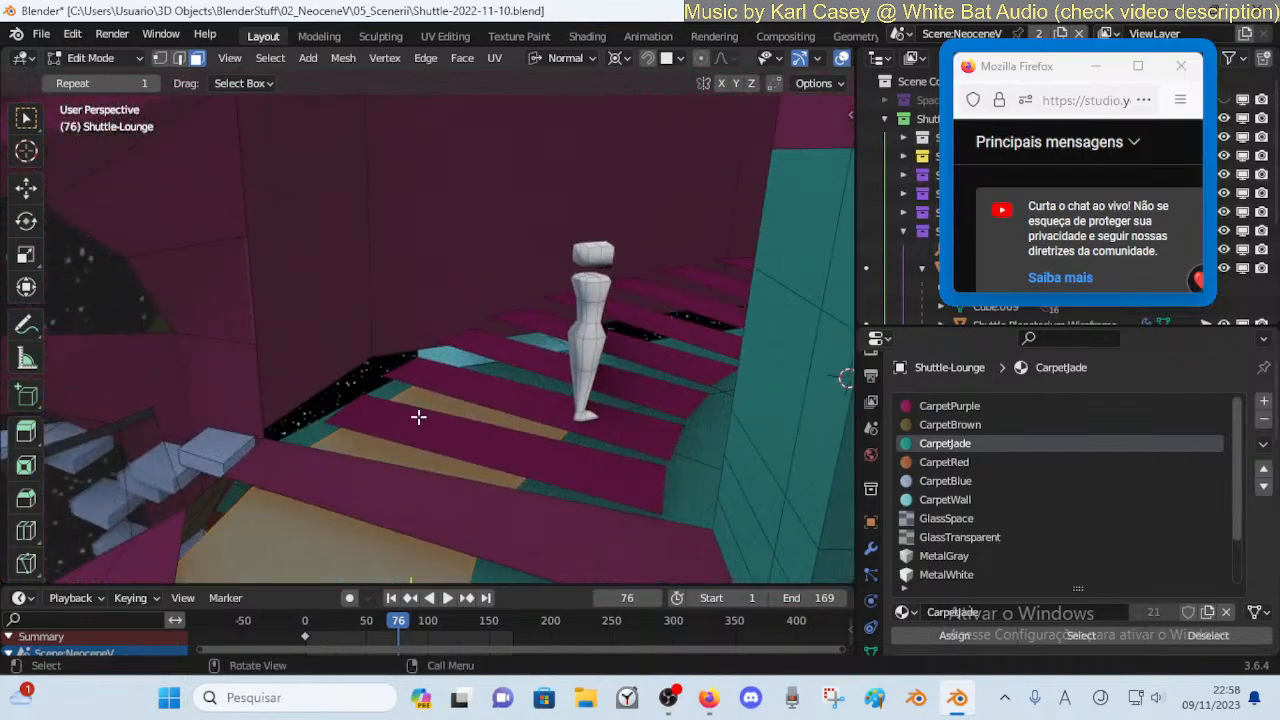
{"action": "left_click", "coordinate": [407, 501]}
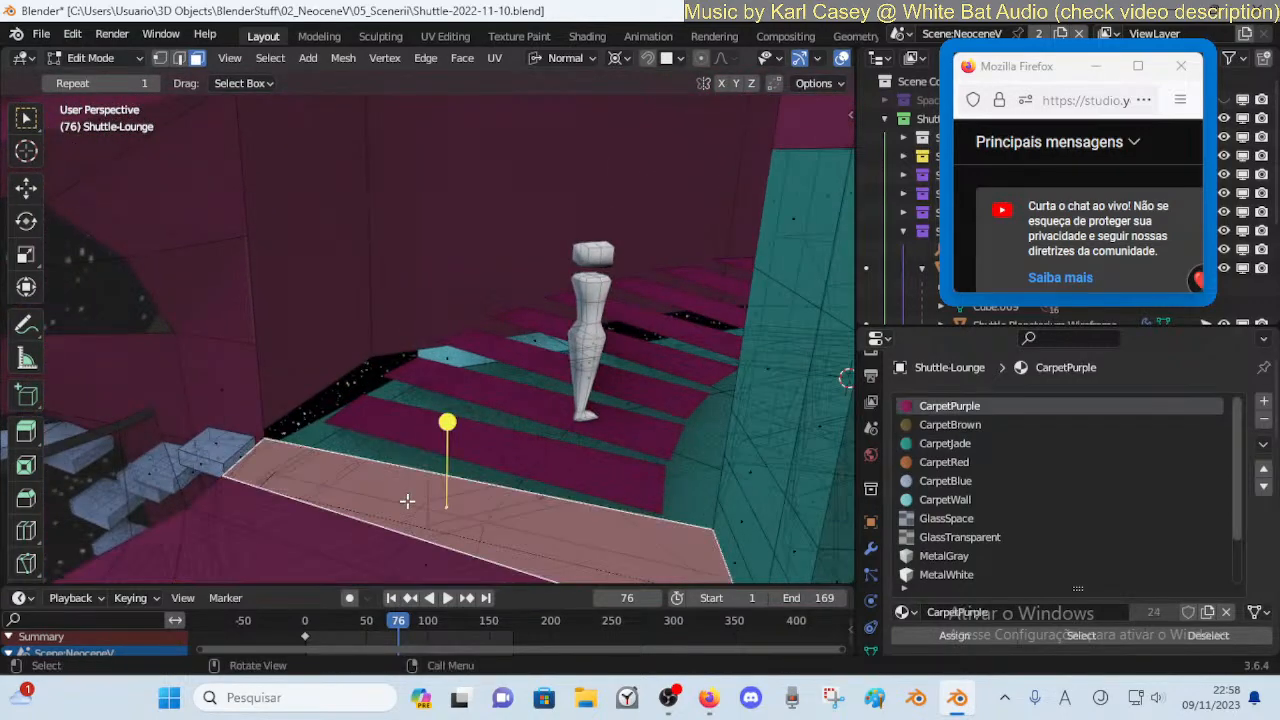
Select the jade wall faces between the stairway and the lounge opening and assign the CarpetPurple material to them
{"action": "key", "text": "shift+grave"}
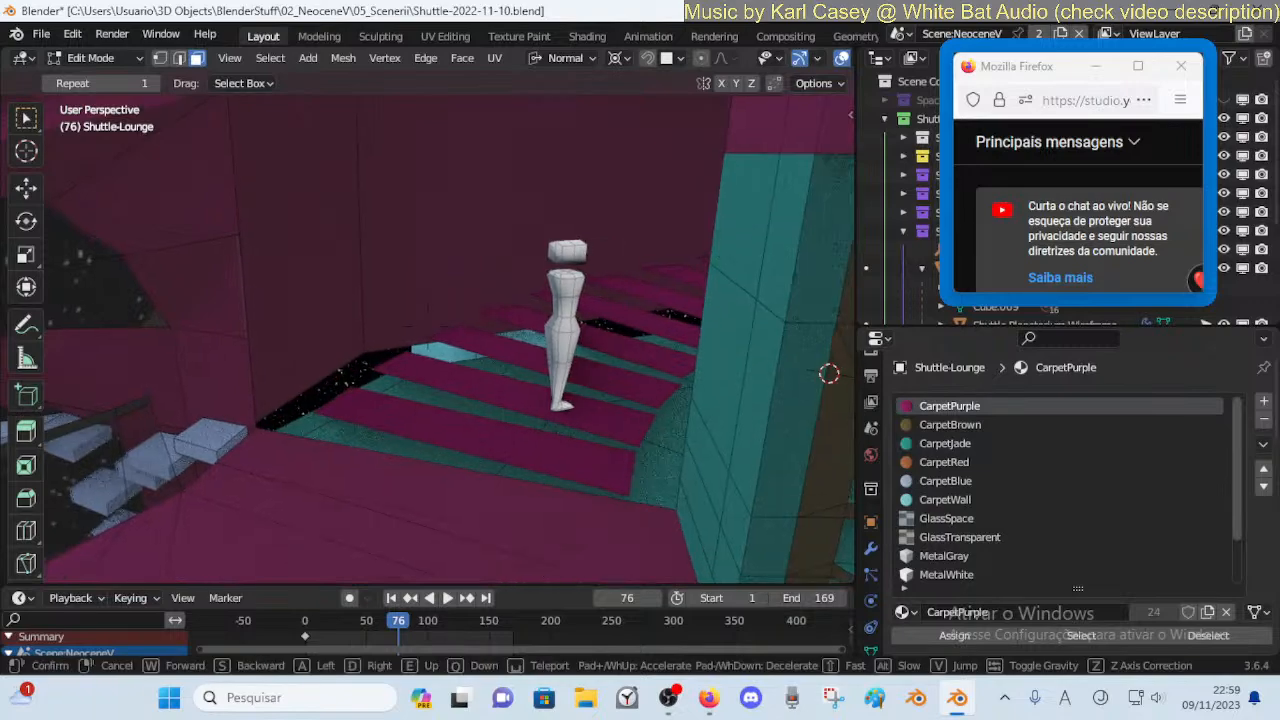
{"action": "key", "text": "a"}
{"action": "key", "text": "e"}
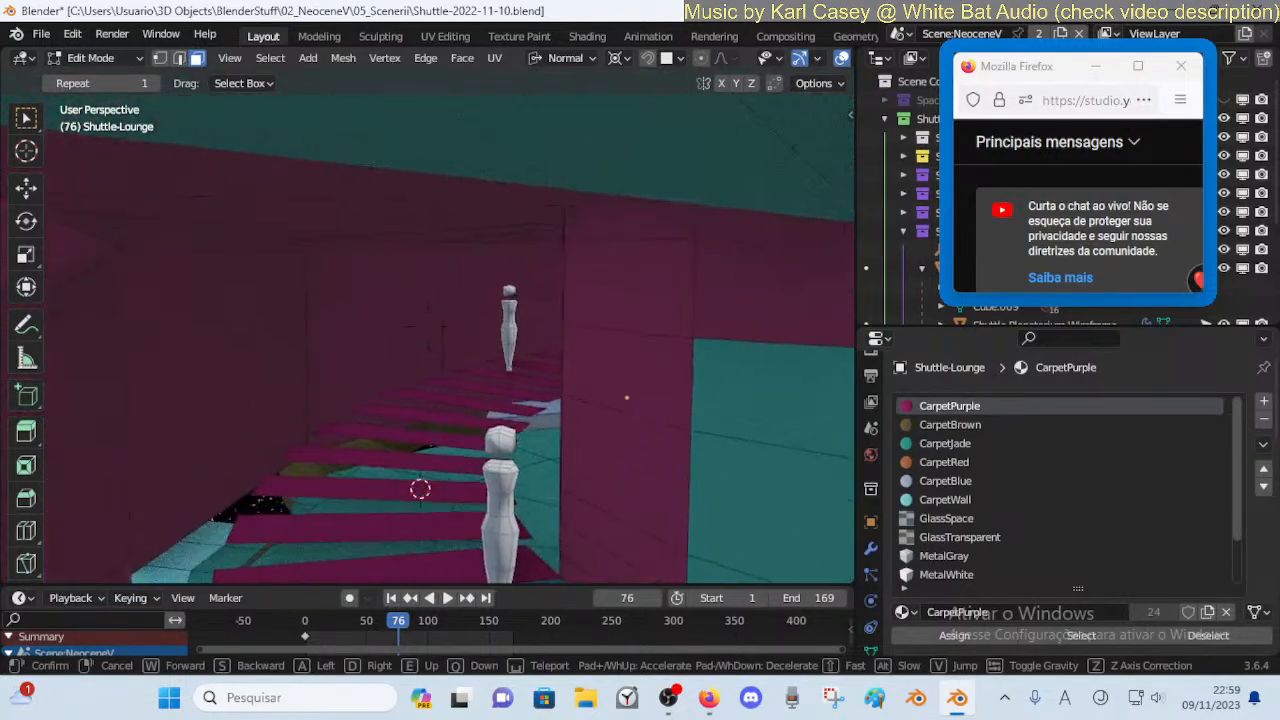
{"action": "key", "text": "s"}
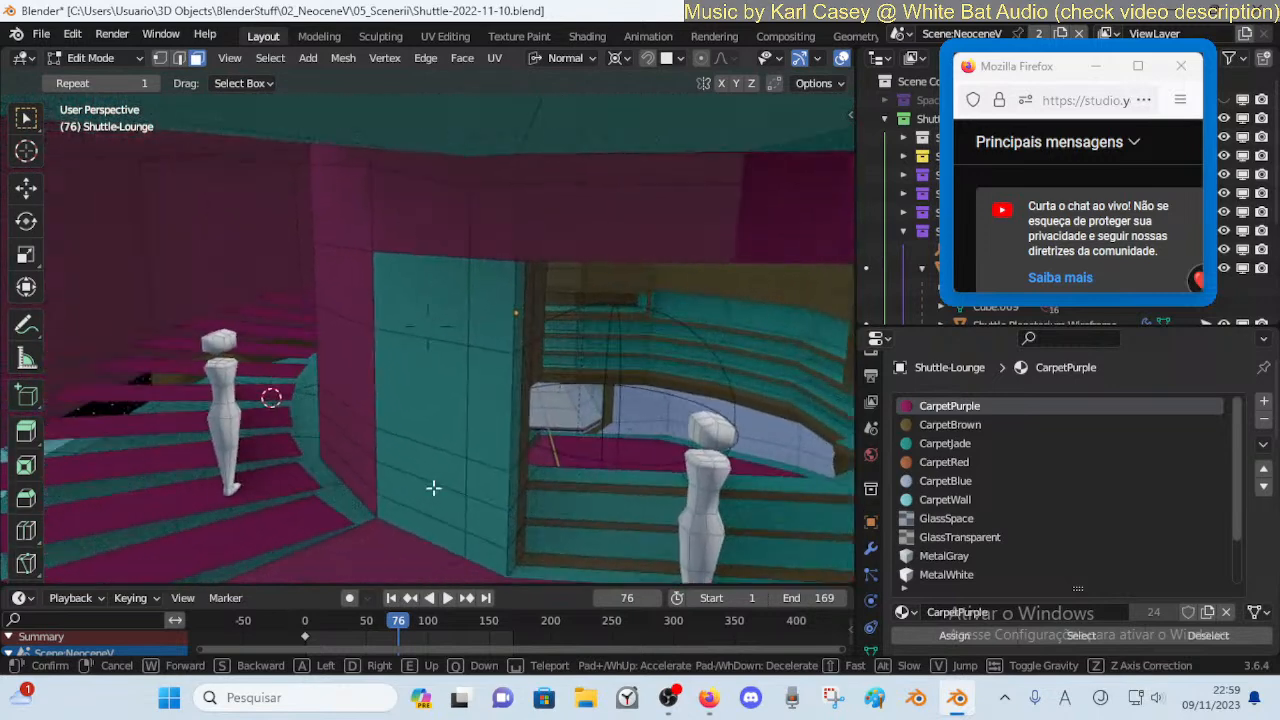
{"action": "left_click", "coordinate": [434, 326]}
{"action": "left_click", "coordinate": [434, 326]}
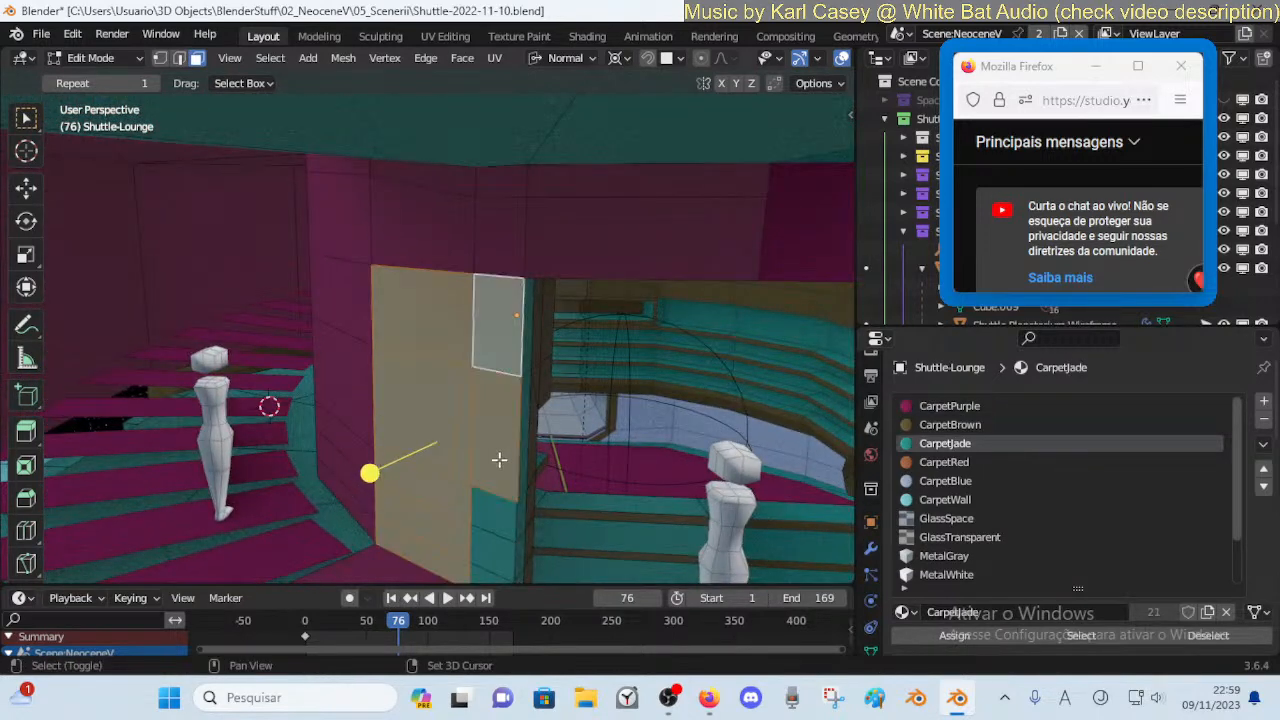
{"action": "key", "text": "shift+grave"}
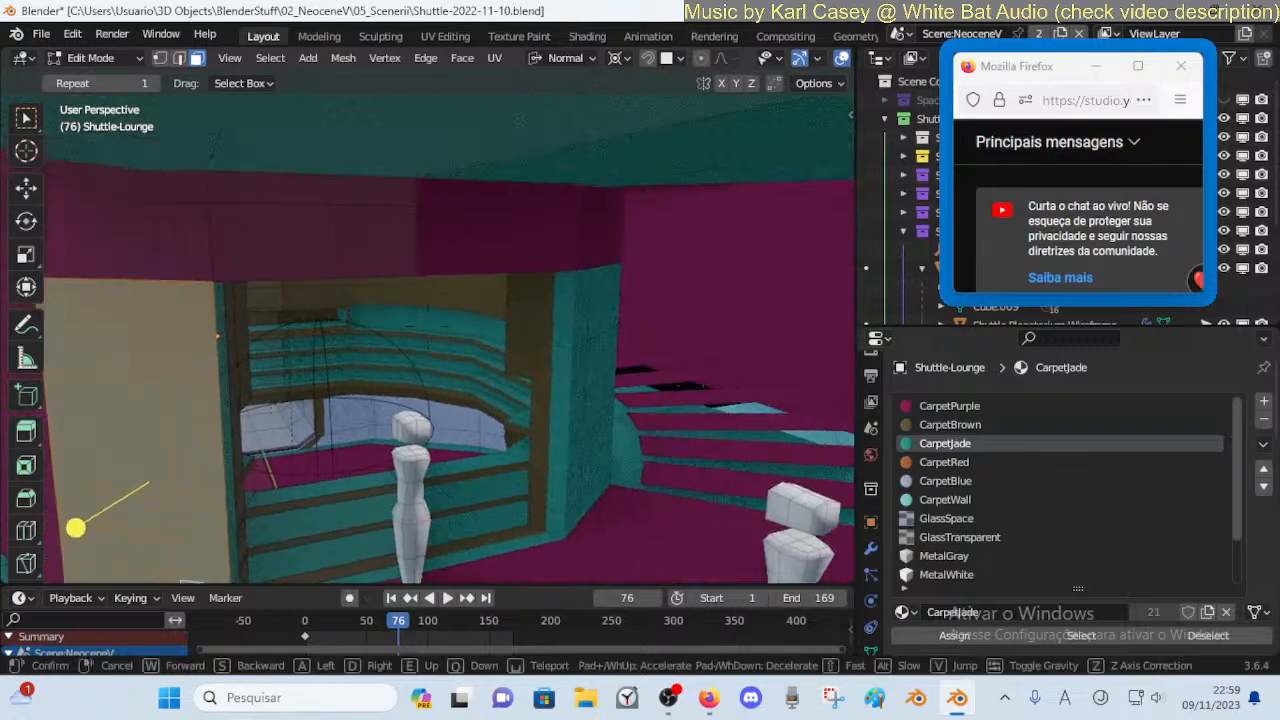
{"action": "key", "text": "d"}
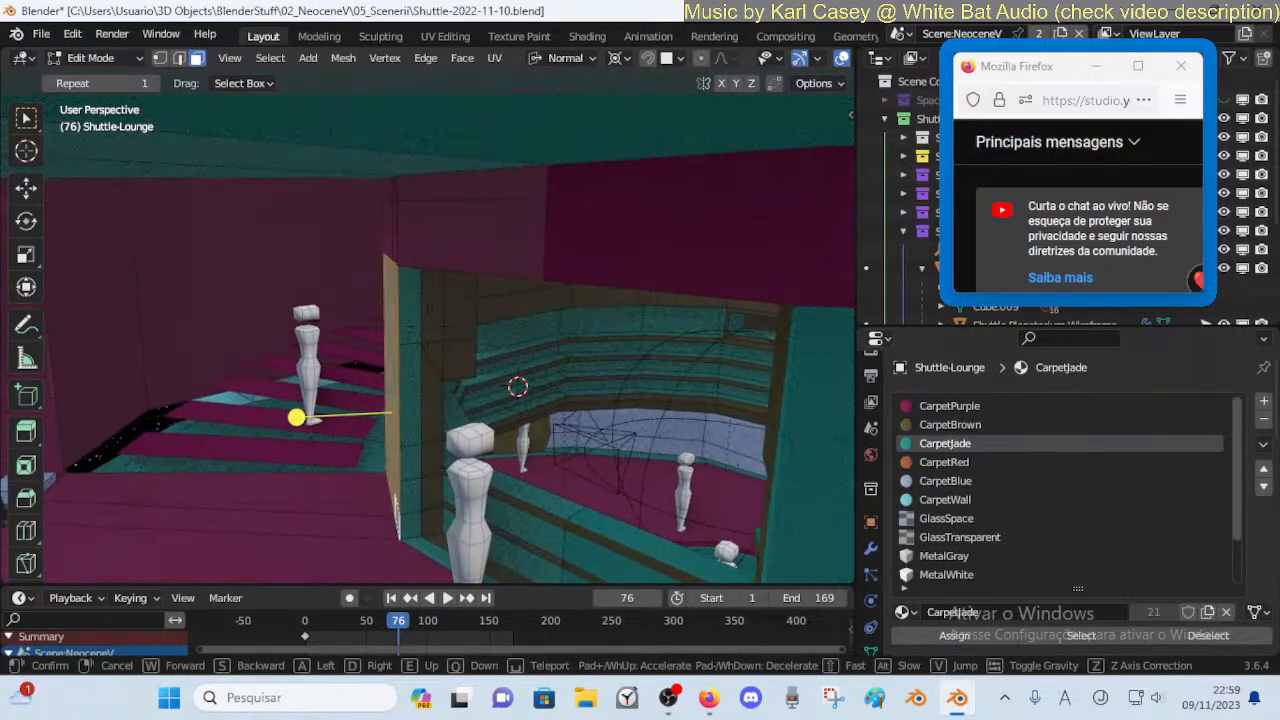
{"action": "left_click", "coordinate": [484, 564]}
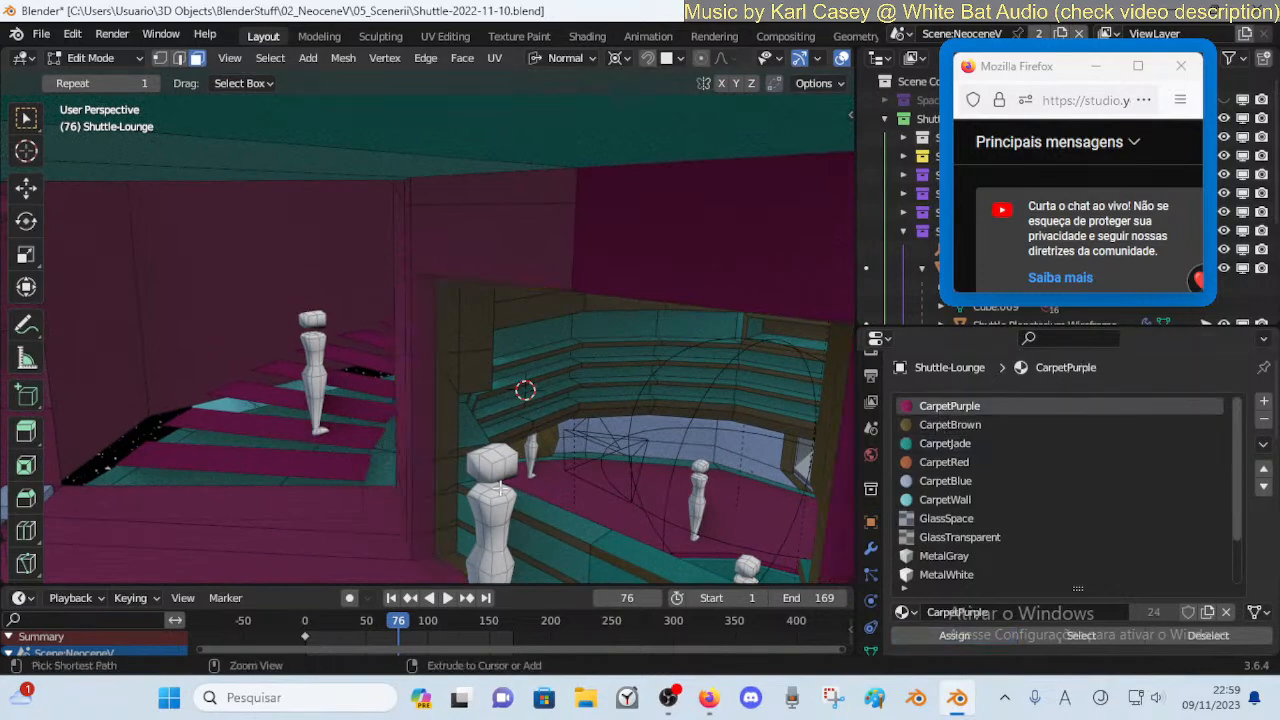
Return to Object Mode, view the recolored stairway entrance, and save the file
{"action": "key", "text": "Tab"}
{"action": "key", "text": "shift+grave"}
{"action": "key", "text": "w"}
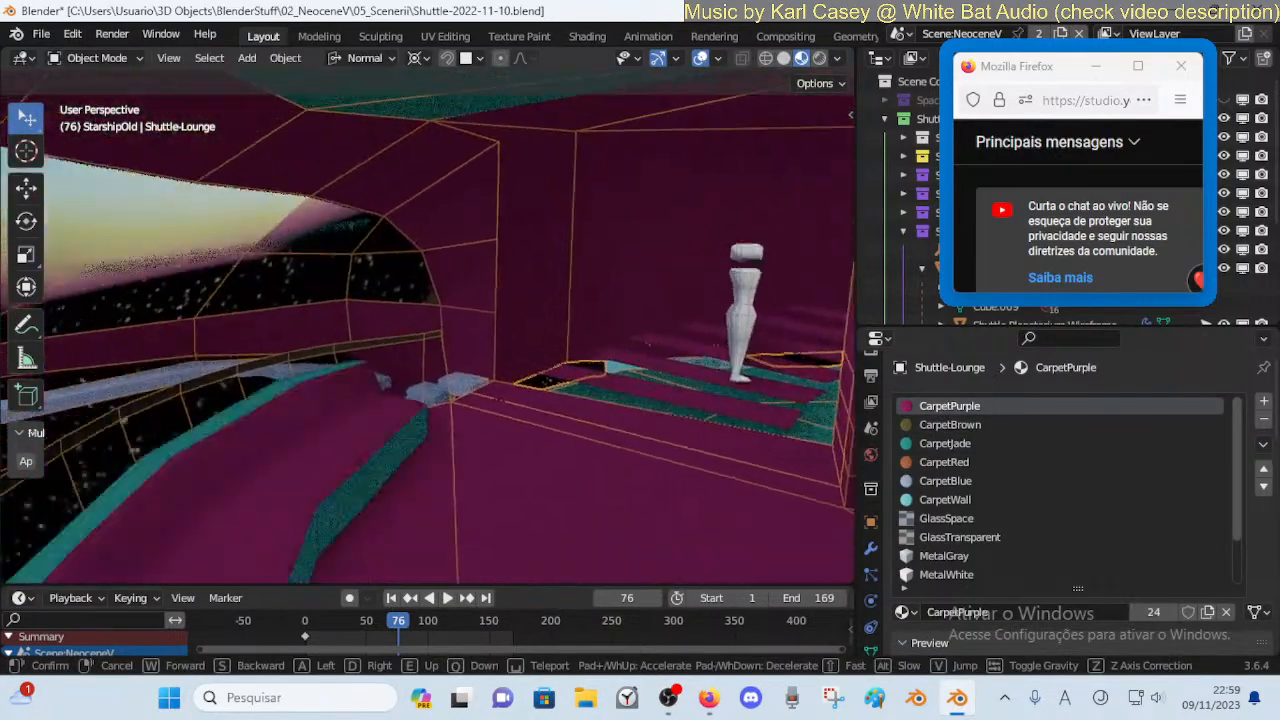
{"action": "left_click", "coordinate": [498, 483]}
{"action": "key", "text": "ctrl+s"}
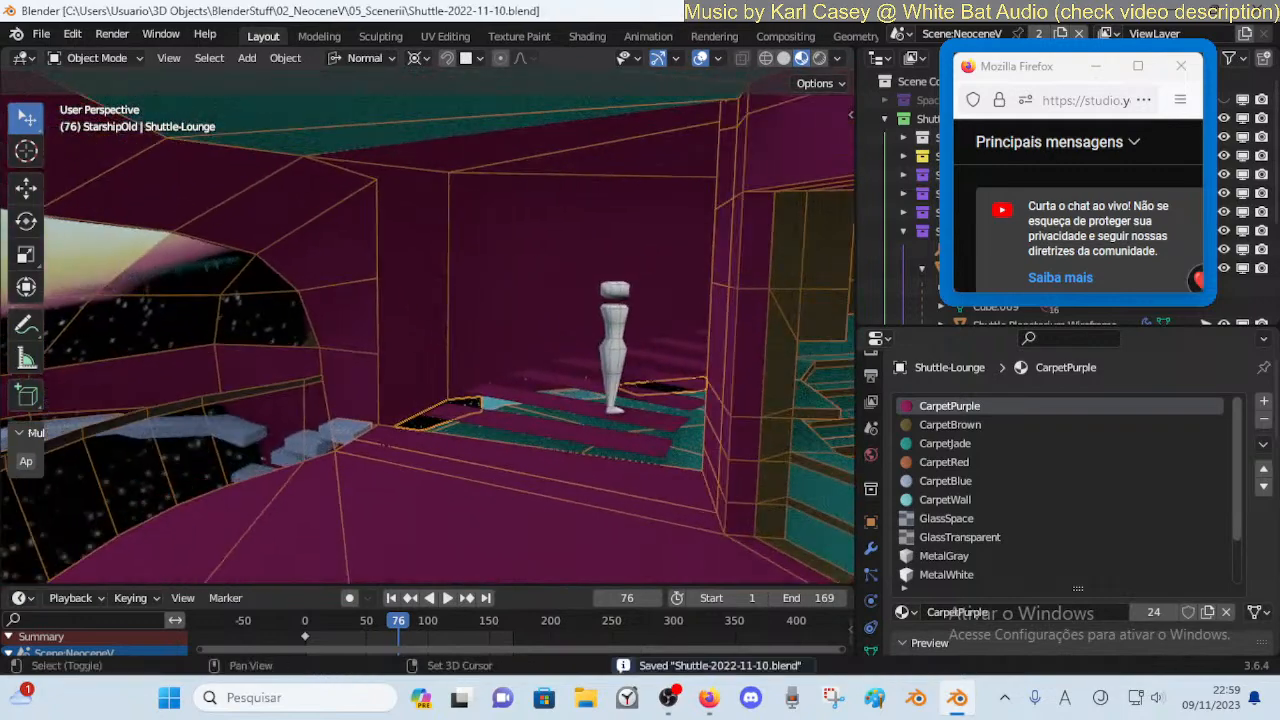
On the upper starry deck, raise the sunken dummy figure onto the floor, moving it about -0.08 m in X, 0.40 m in Y and 0.33 m in Z
{"action": "key", "text": "shift+grave"}
{"action": "key", "text": "w"}
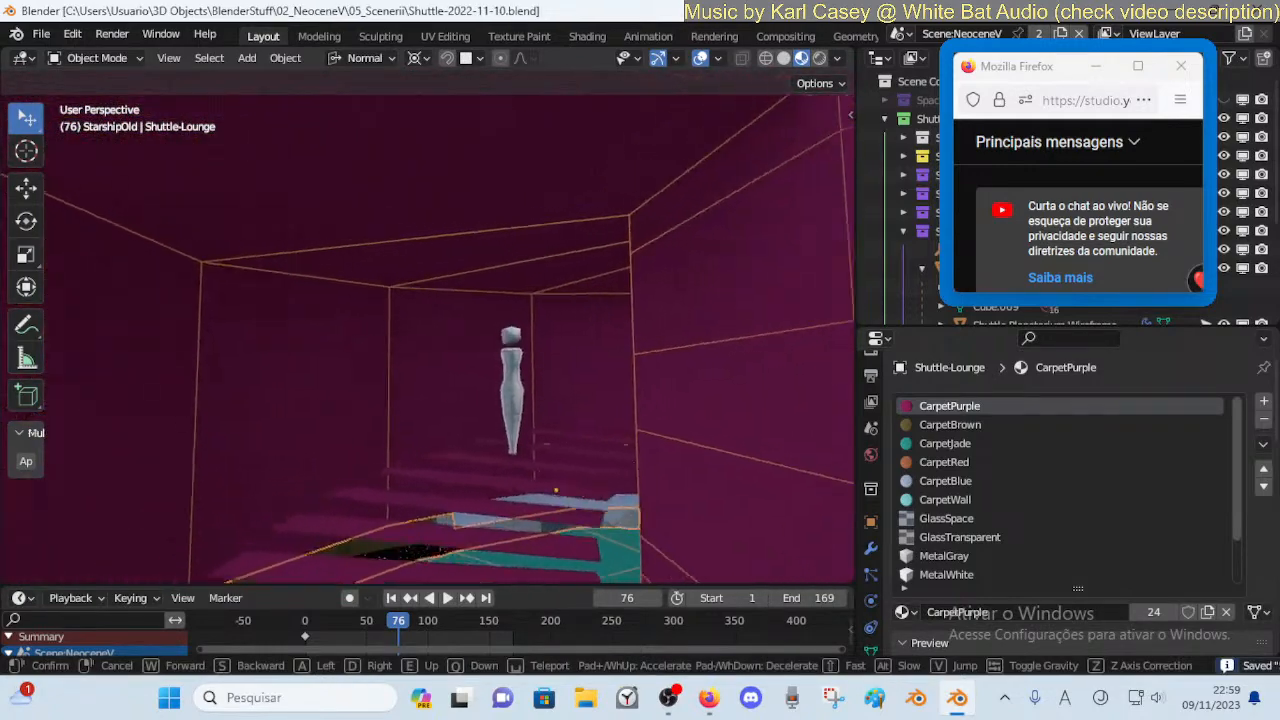
{"action": "key", "text": "w"}
{"action": "key", "text": "a"}
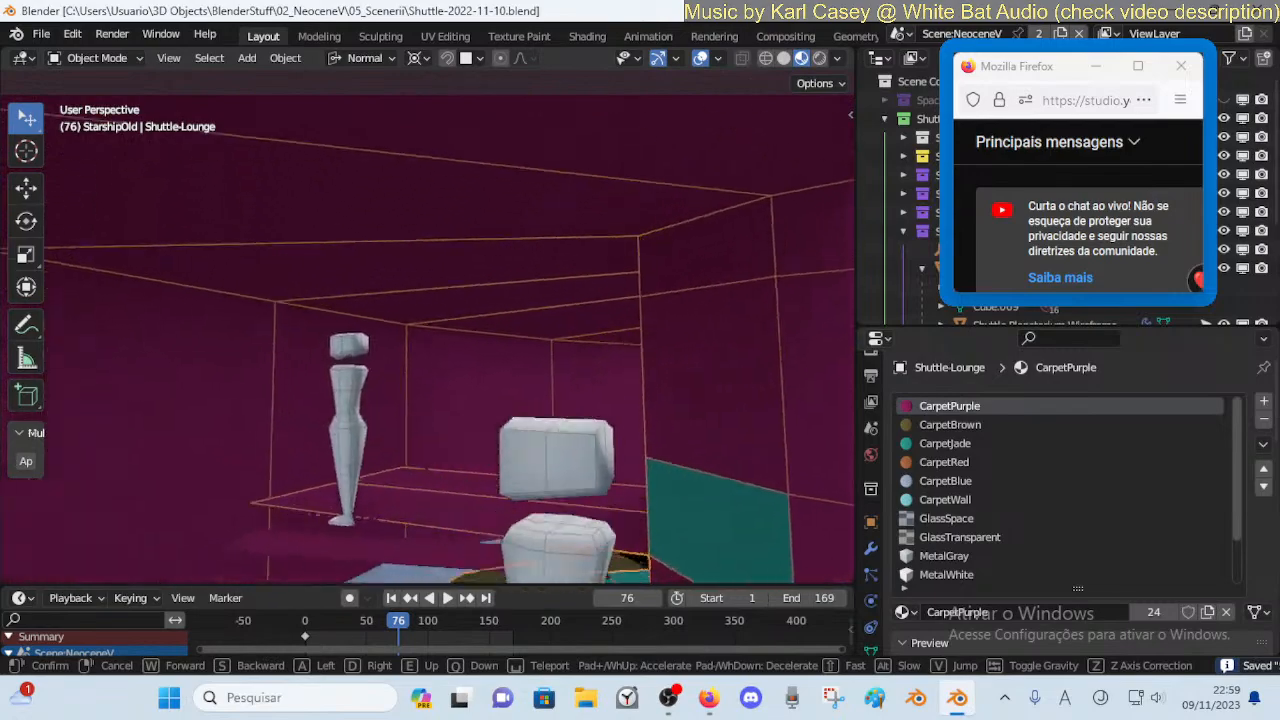
{"action": "key", "text": "w"}
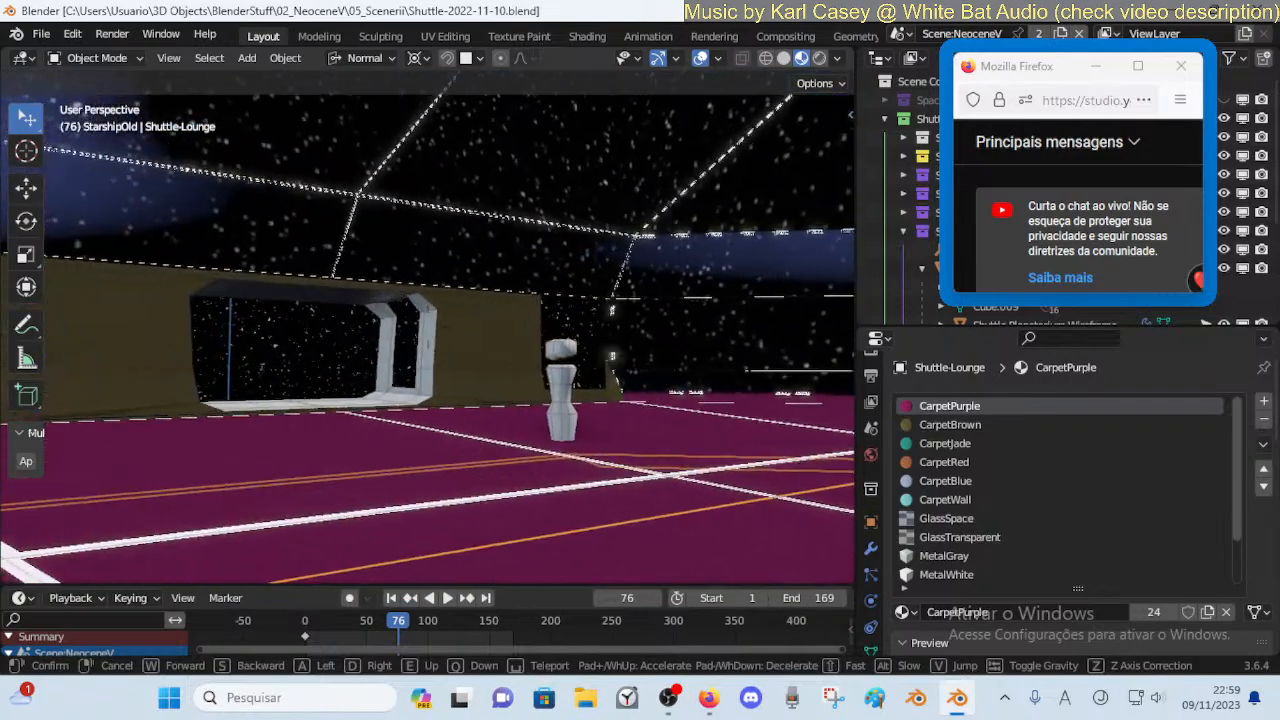
{"action": "left_click", "coordinate": [465, 412]}
{"action": "left_click", "coordinate": [490, 425]}
{"action": "key", "text": "g"}
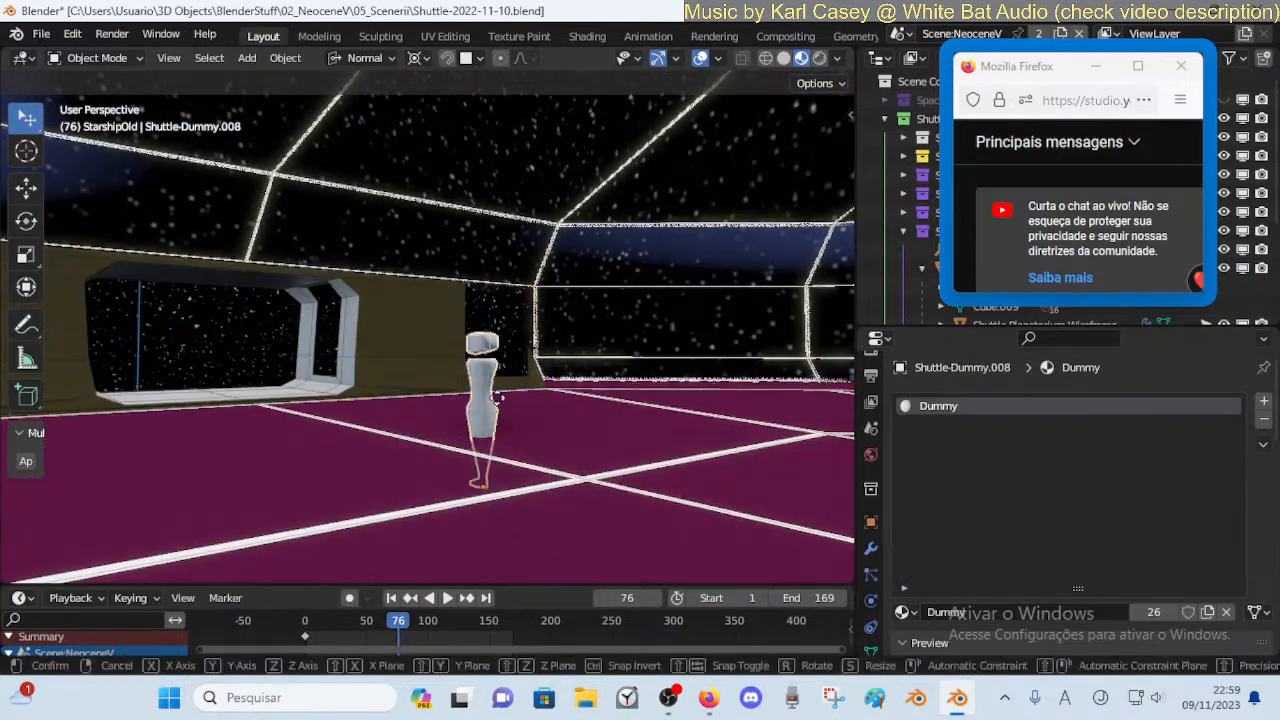
{"action": "left_click", "coordinate": [550, 428]}
Walk back down to the stairway and enter Edit Mode on the Shuttle-Lounge mesh
{"action": "key", "text": "shift+grave"}
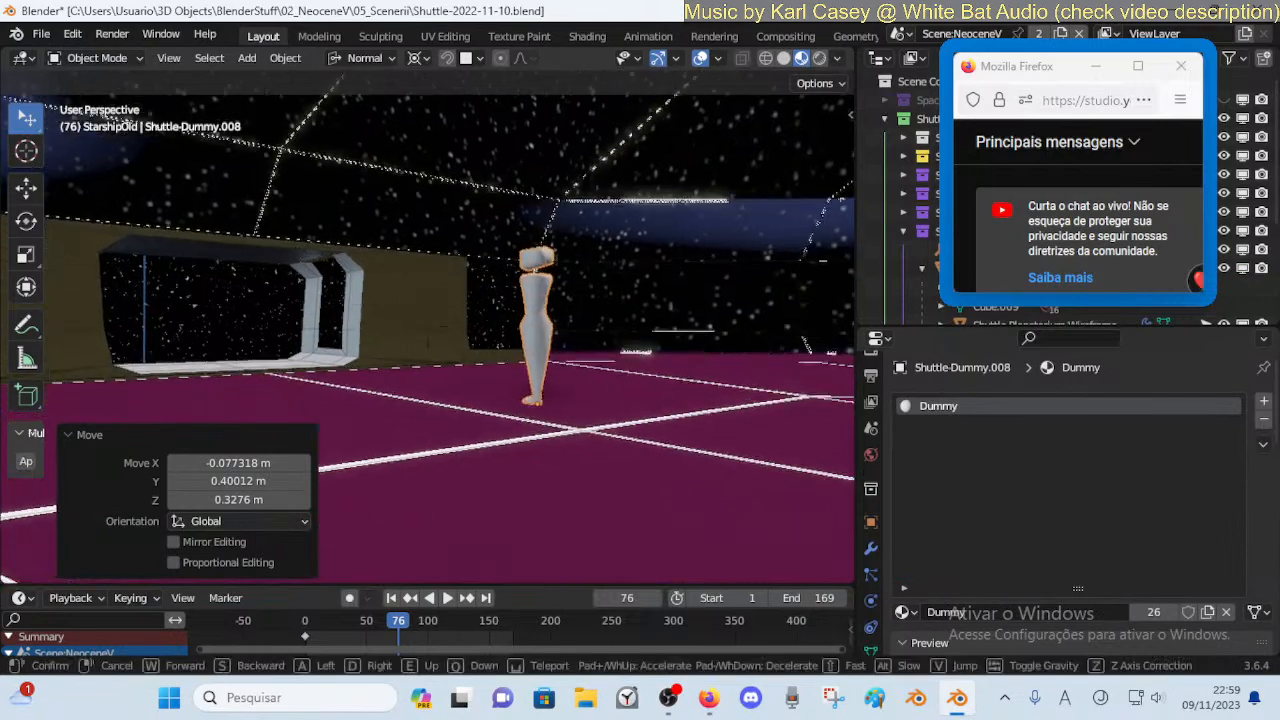
{"action": "key", "text": "s"}
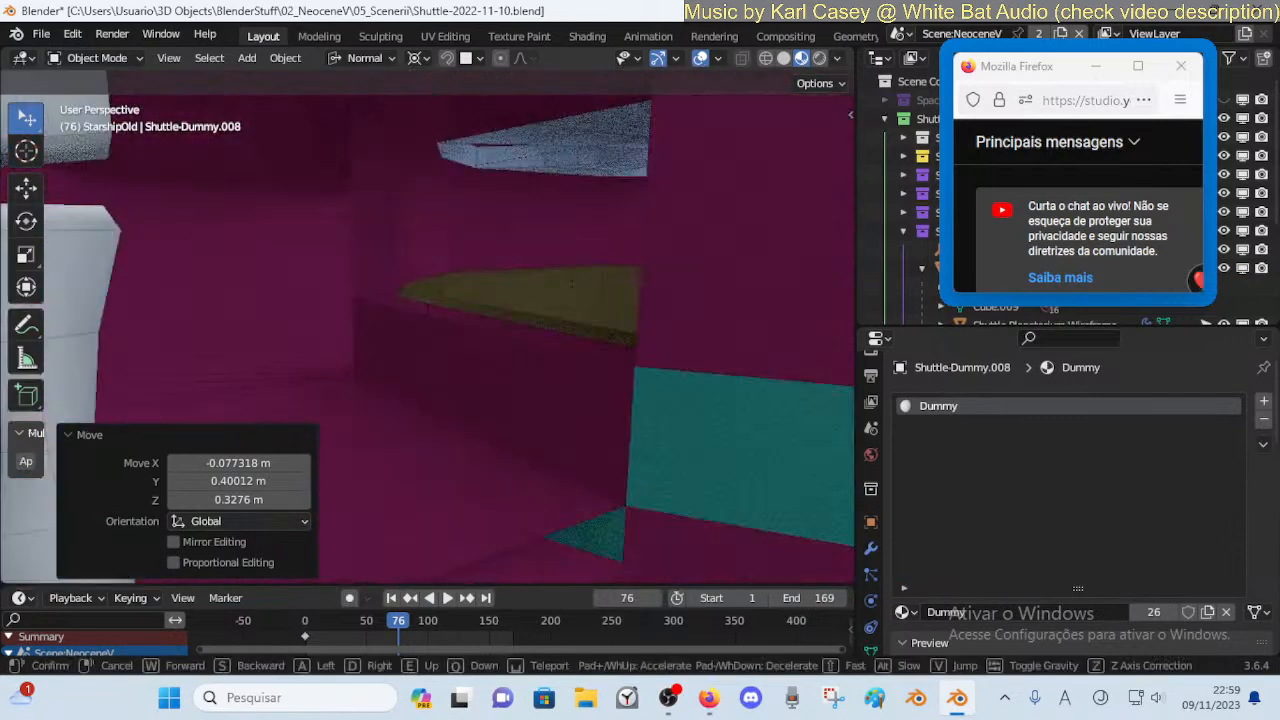
{"action": "key", "text": "d"}
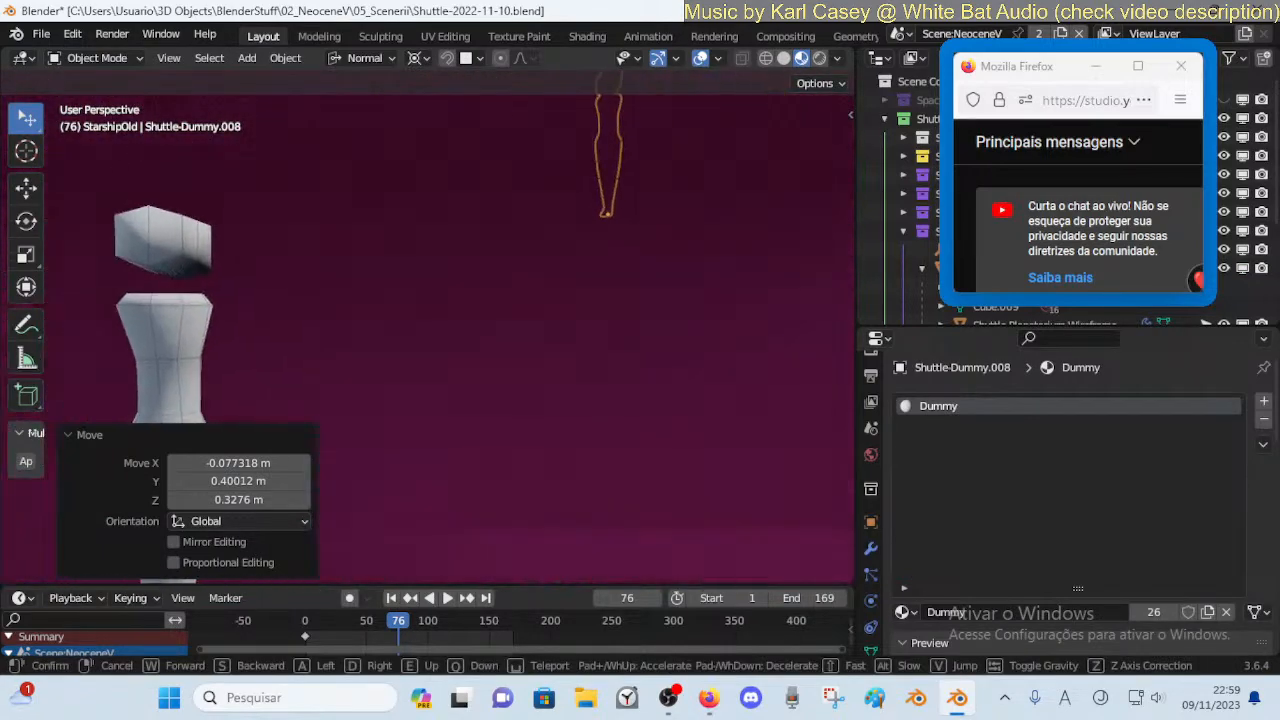
{"action": "left_click", "coordinate": [523, 378]}
{"action": "key", "text": "Tab"}
Examine the stairway's purple walls, the deck above it and the lounge's outer structure in walk navigation
{"action": "key", "text": "shift+grave"}
{"action": "key", "text": "s"}
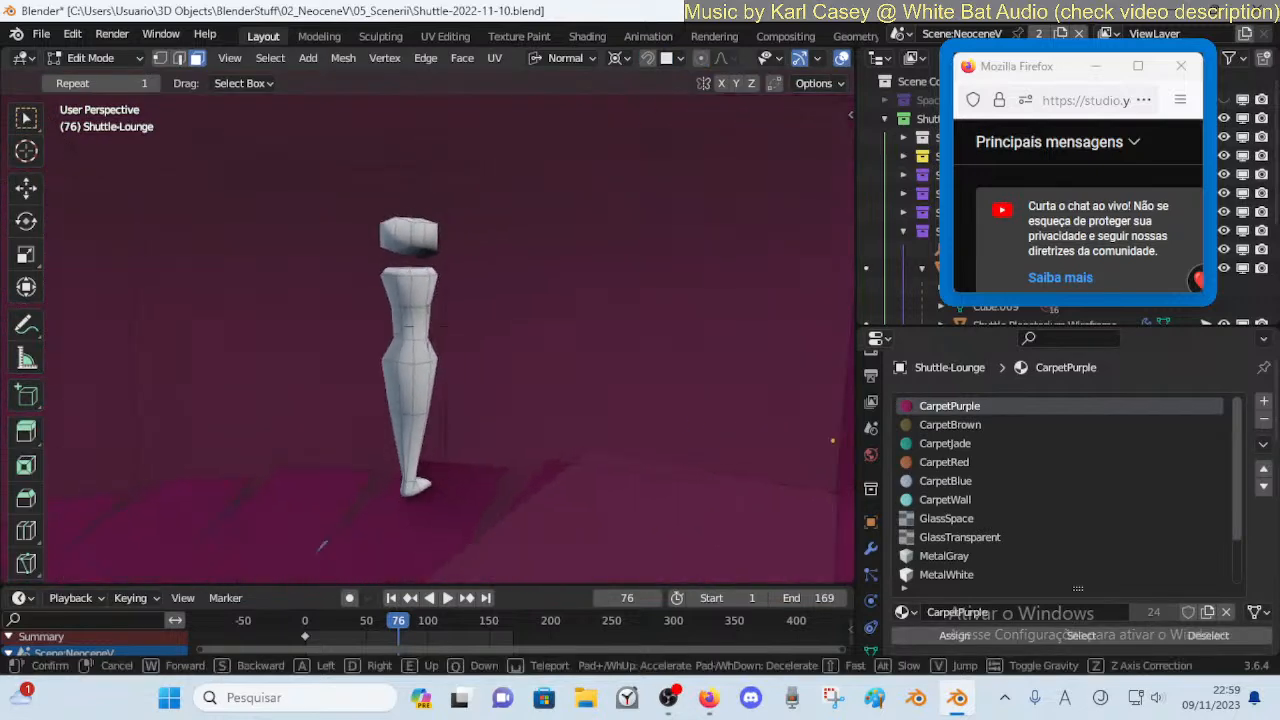
{"action": "key", "text": "s"}
{"action": "key", "text": "w"}
{"action": "left_click", "coordinate": [520, 378]}
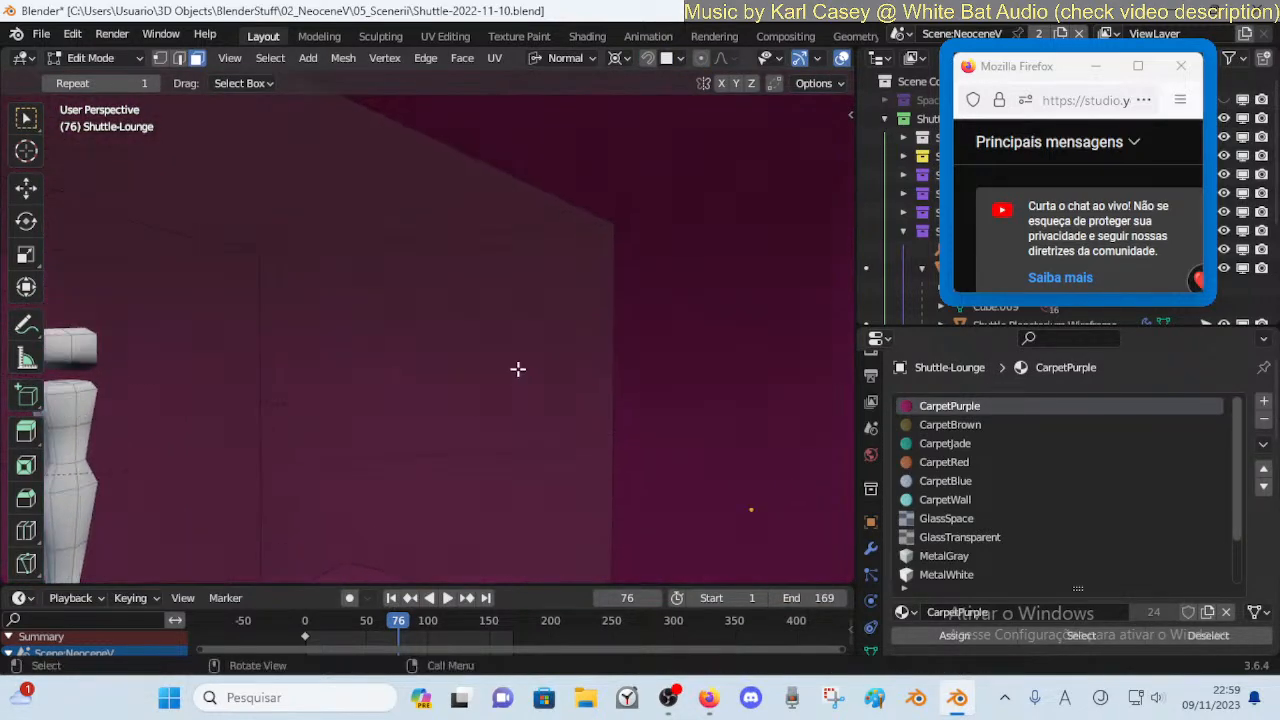
{"action": "key", "text": "shift+grave"}
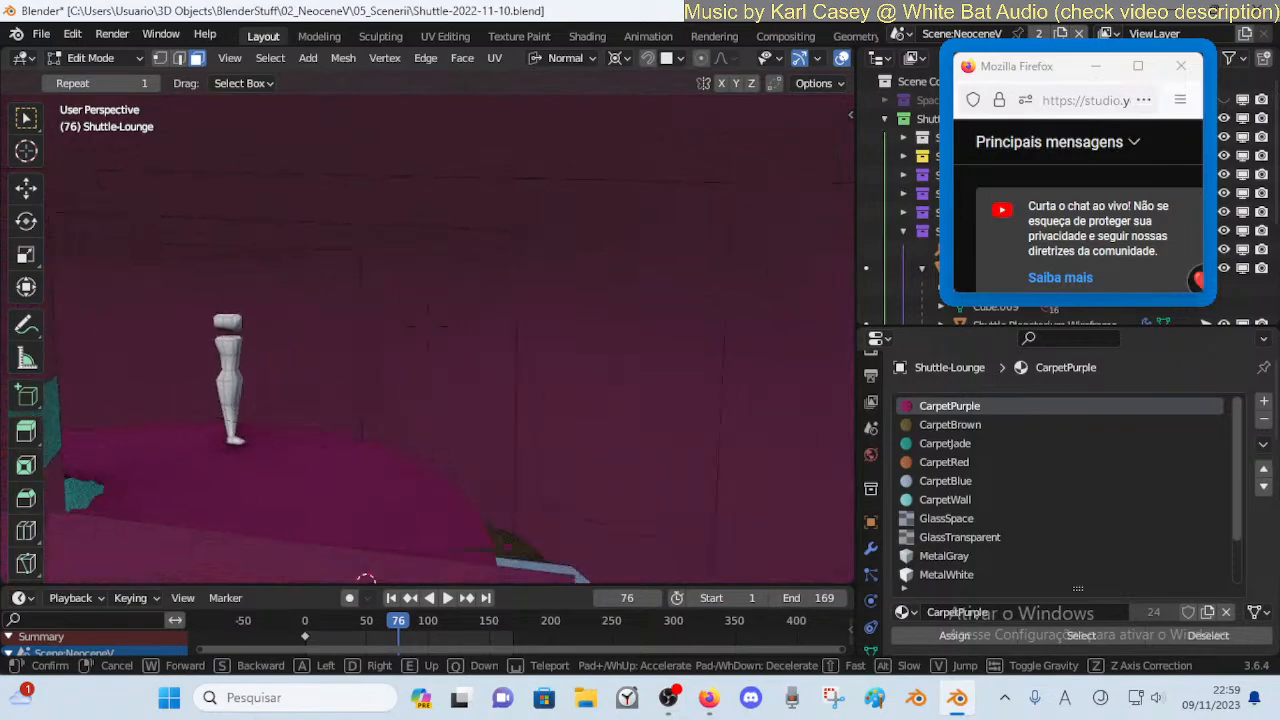
{"action": "key", "text": "s"}
{"action": "key", "text": "s"}
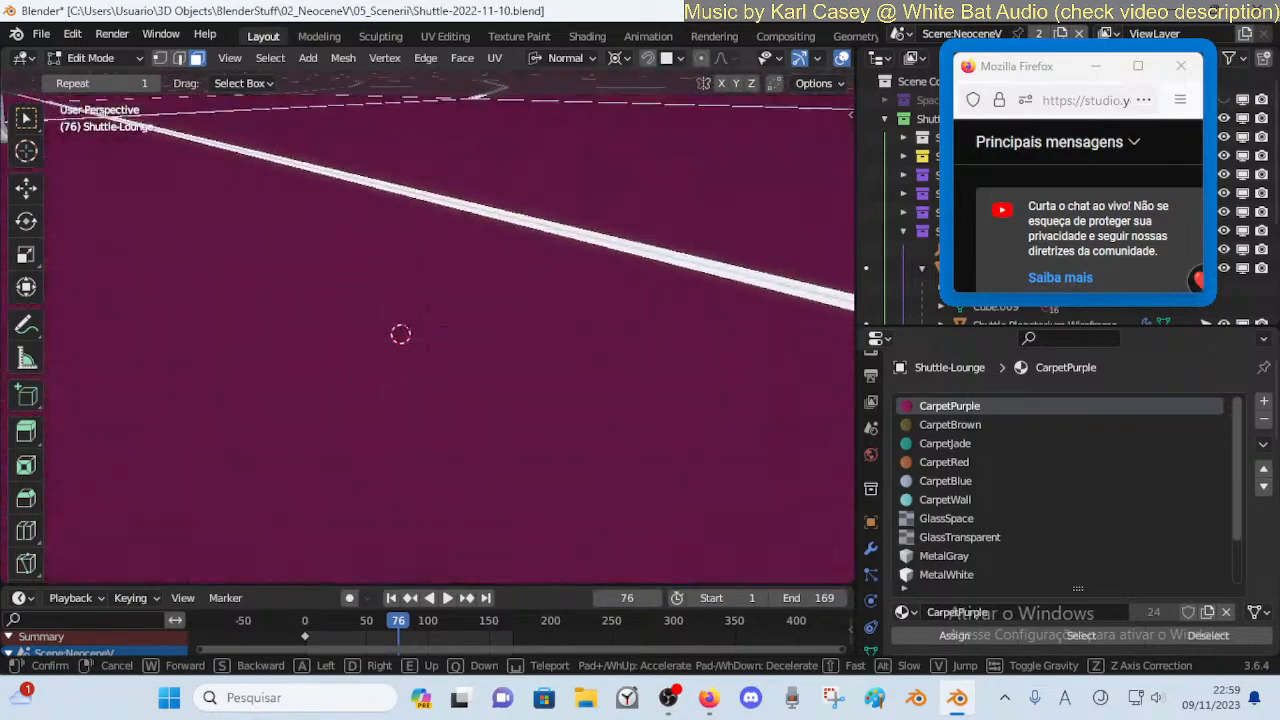
{"action": "key", "text": "w"}
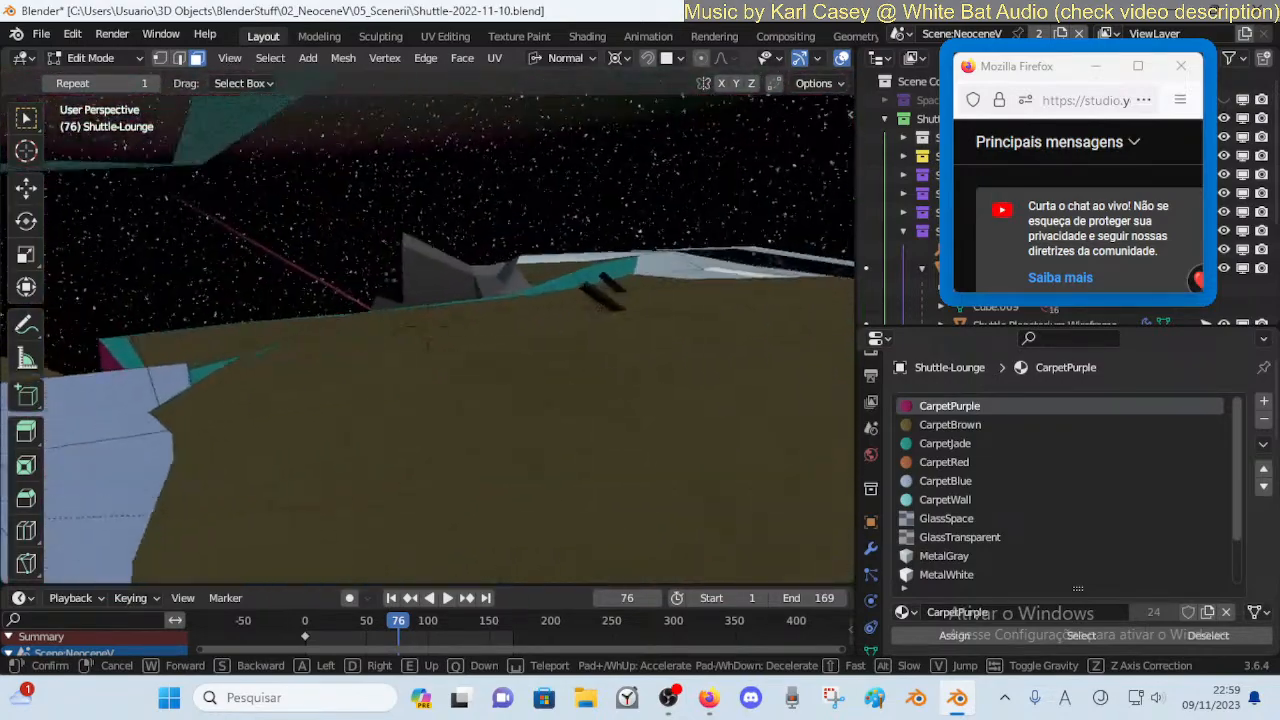
{"action": "key", "text": "s"}
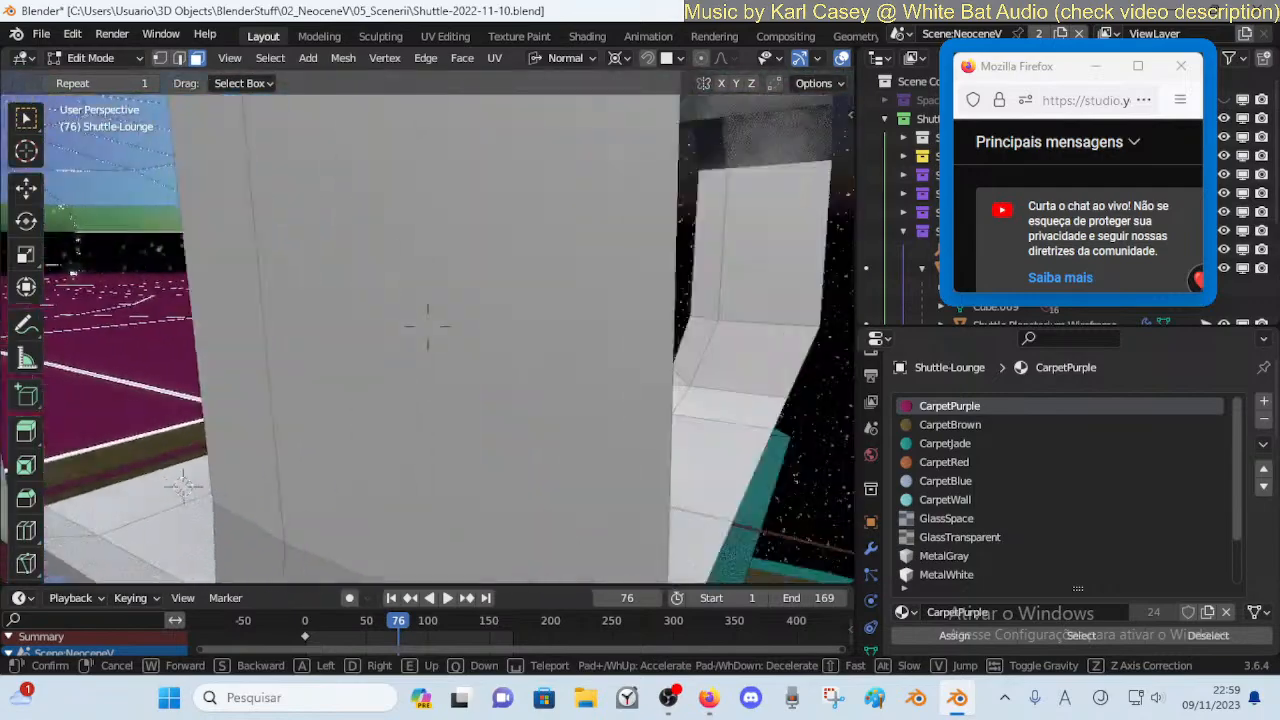
{"action": "key", "text": "s"}
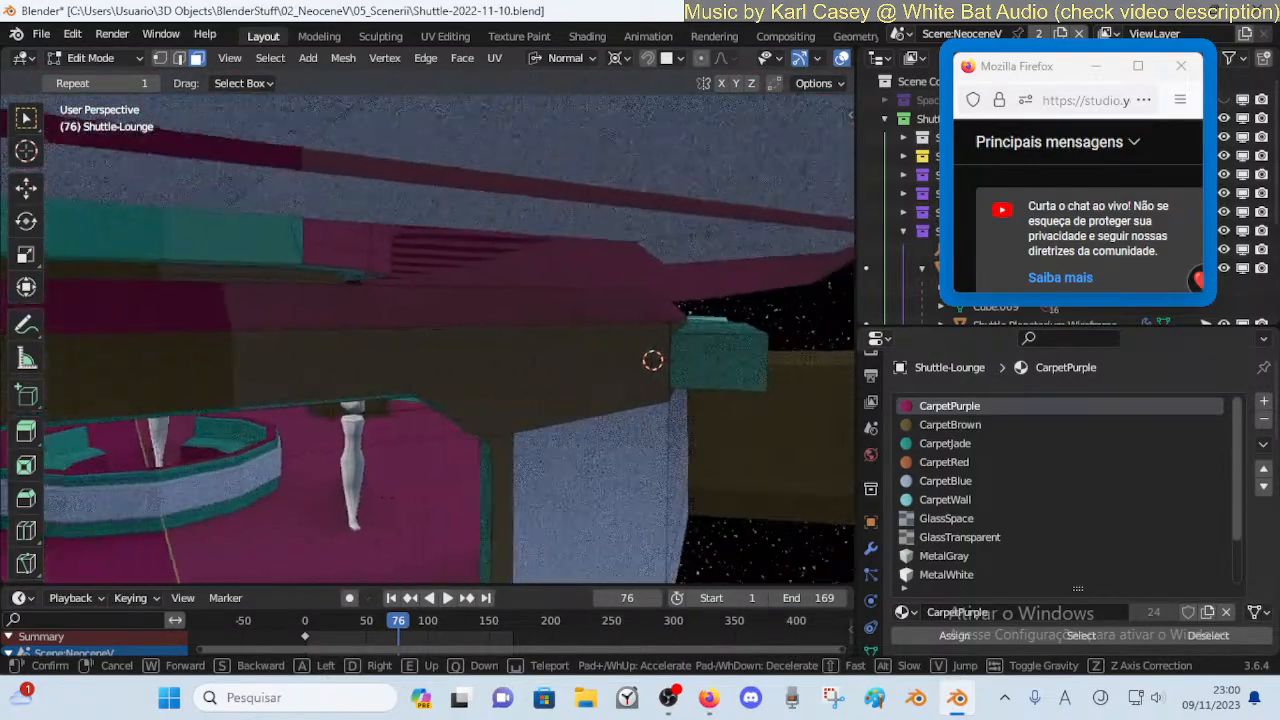
Try to inset the large purple wall face beside the stairway by about 0.18 m
{"action": "key", "text": "w"}
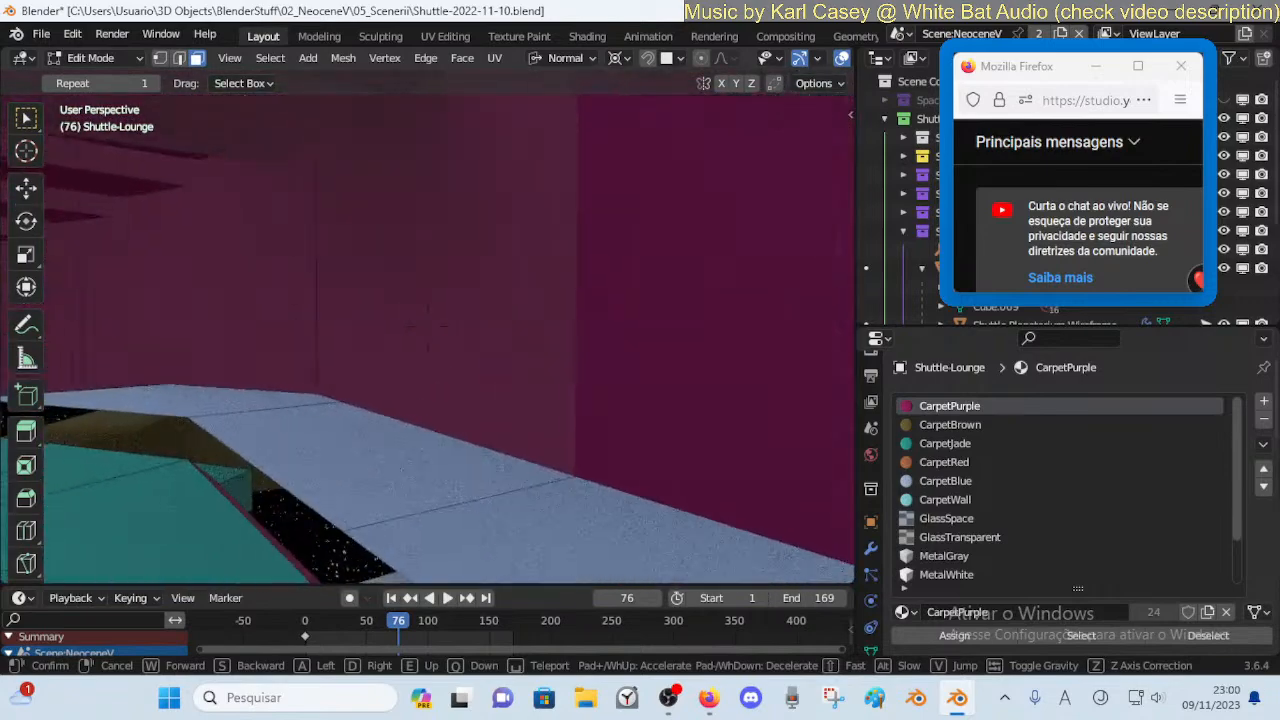
{"action": "left_click", "coordinate": [487, 341]}
{"action": "key", "text": "shift+grave"}
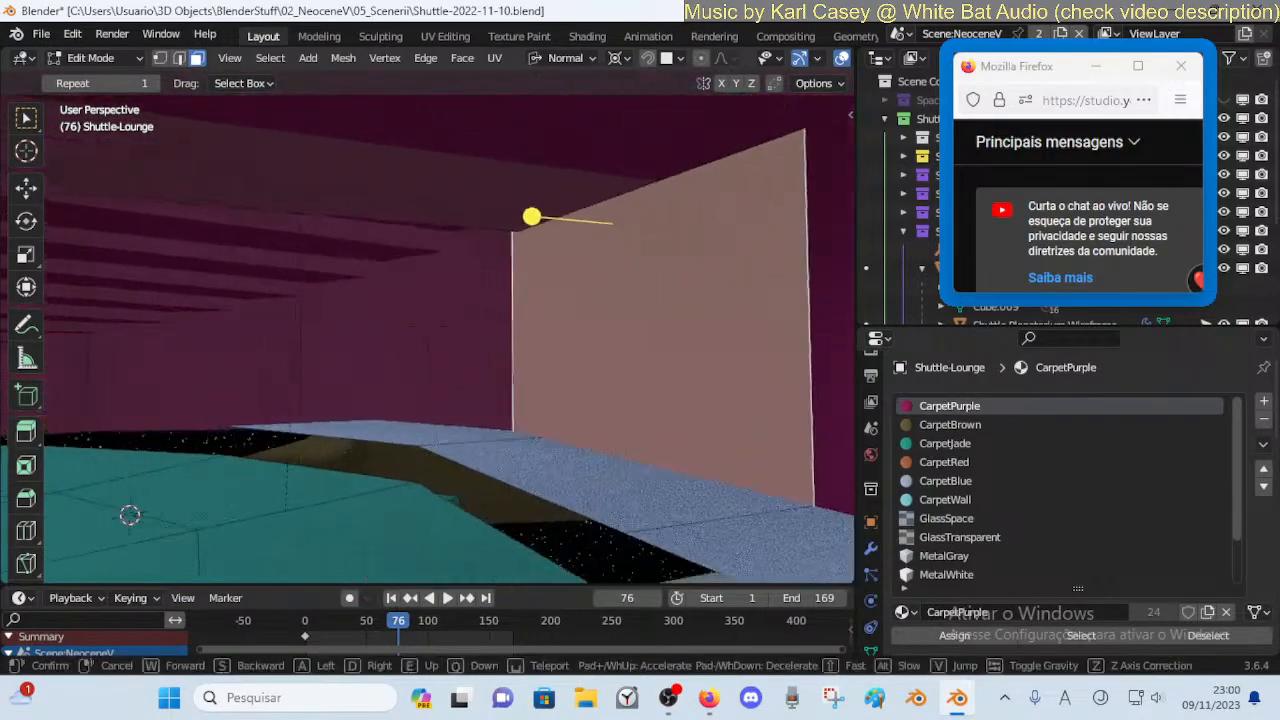
{"action": "left_click", "coordinate": [496, 287]}
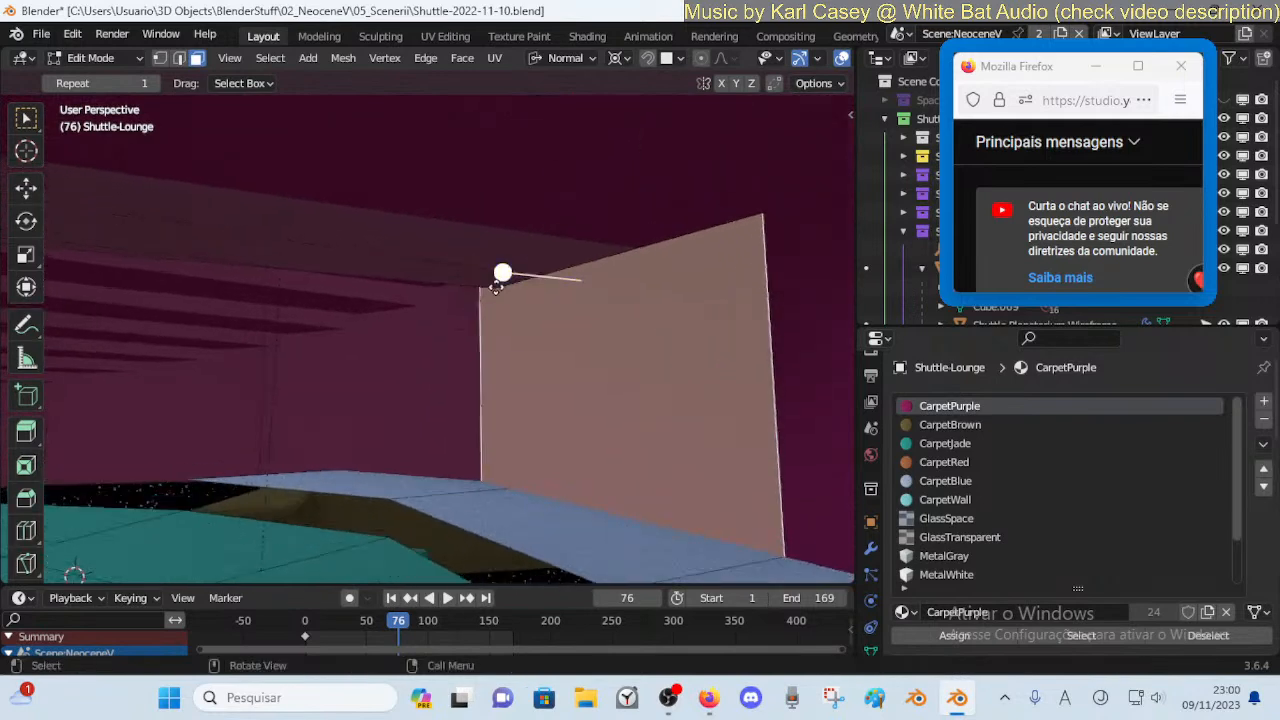
{"action": "left_click", "coordinate": [637, 367]}
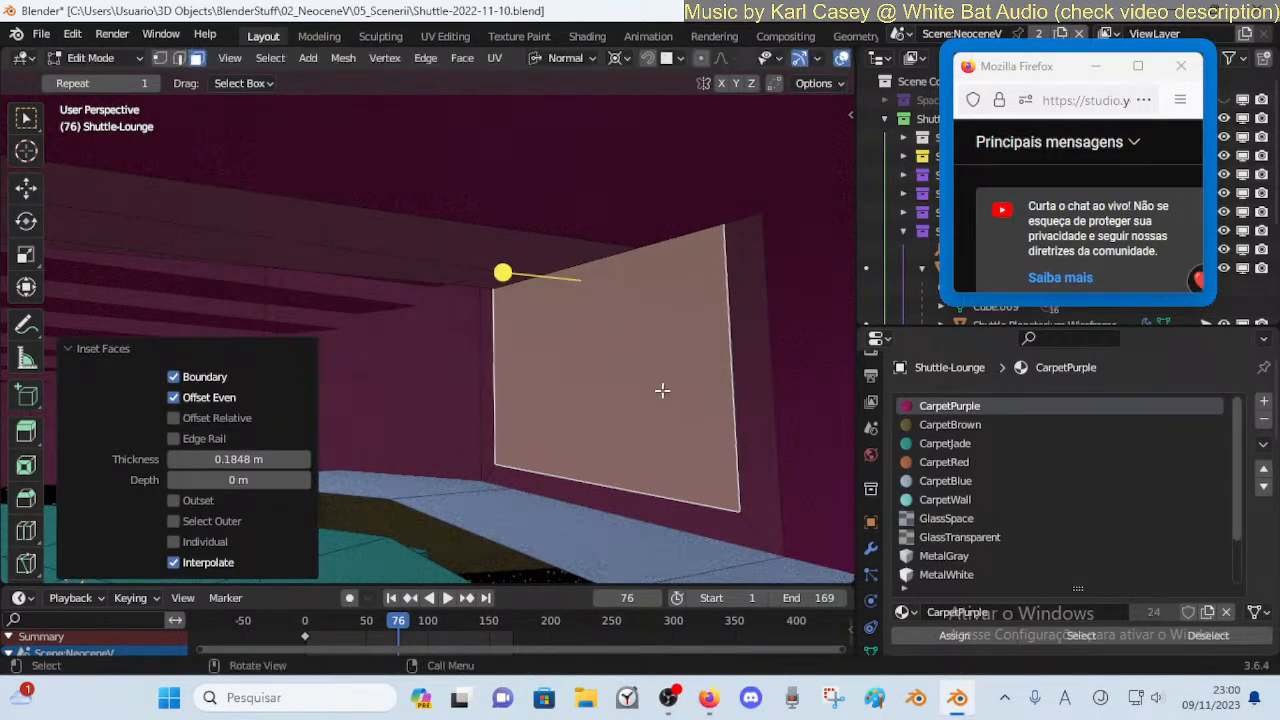
{"action": "key", "text": "2"}
{"action": "key", "text": "shift+grave"}
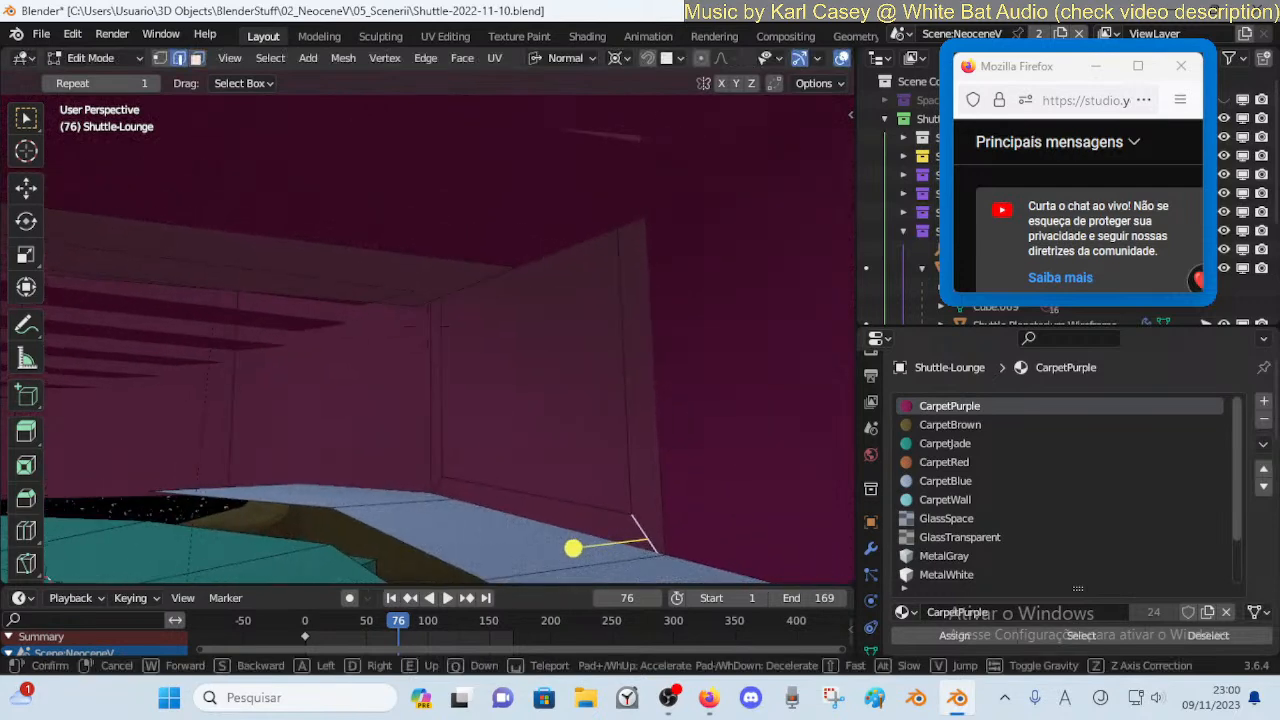
{"action": "left_click", "coordinate": [674, 443]}
{"action": "key", "text": "3"}
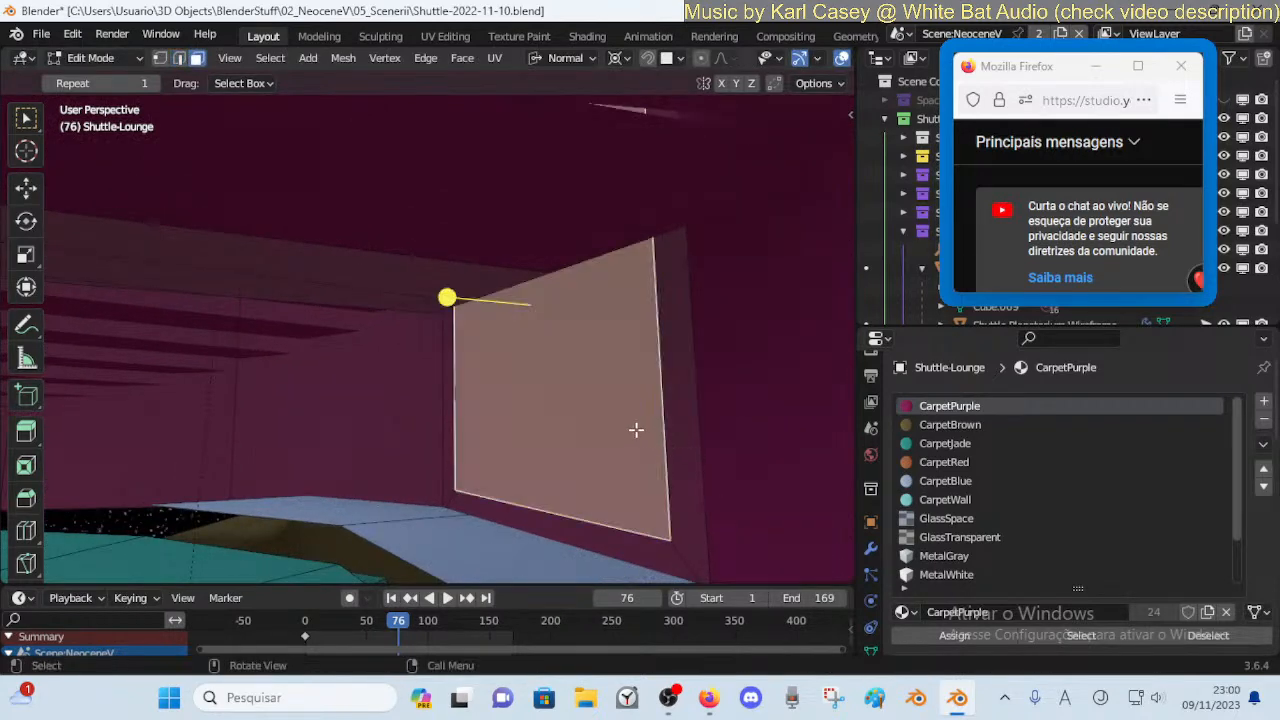
{"action": "key", "text": "ctrl+z"}
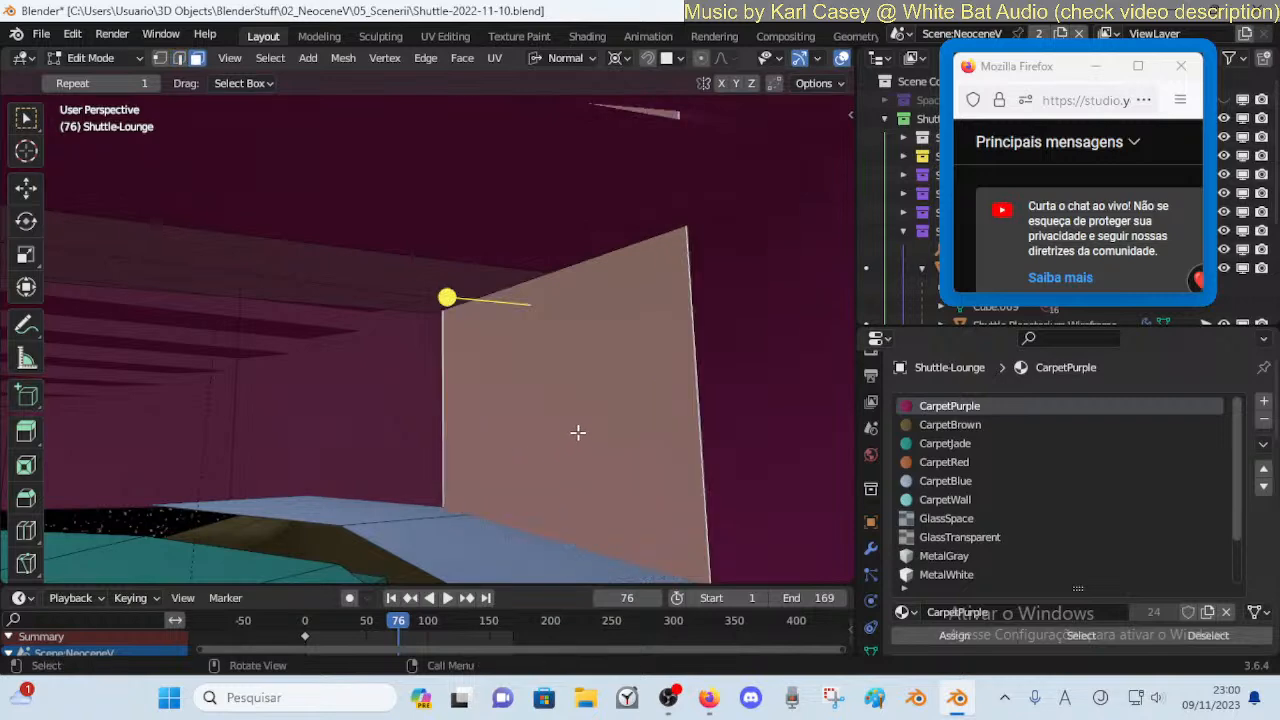
Try insetting the purple stairway wall face by 0.1152 m with Boundary turned off and Offset Even kept on
{"action": "left_click", "coordinate": [548, 420]}
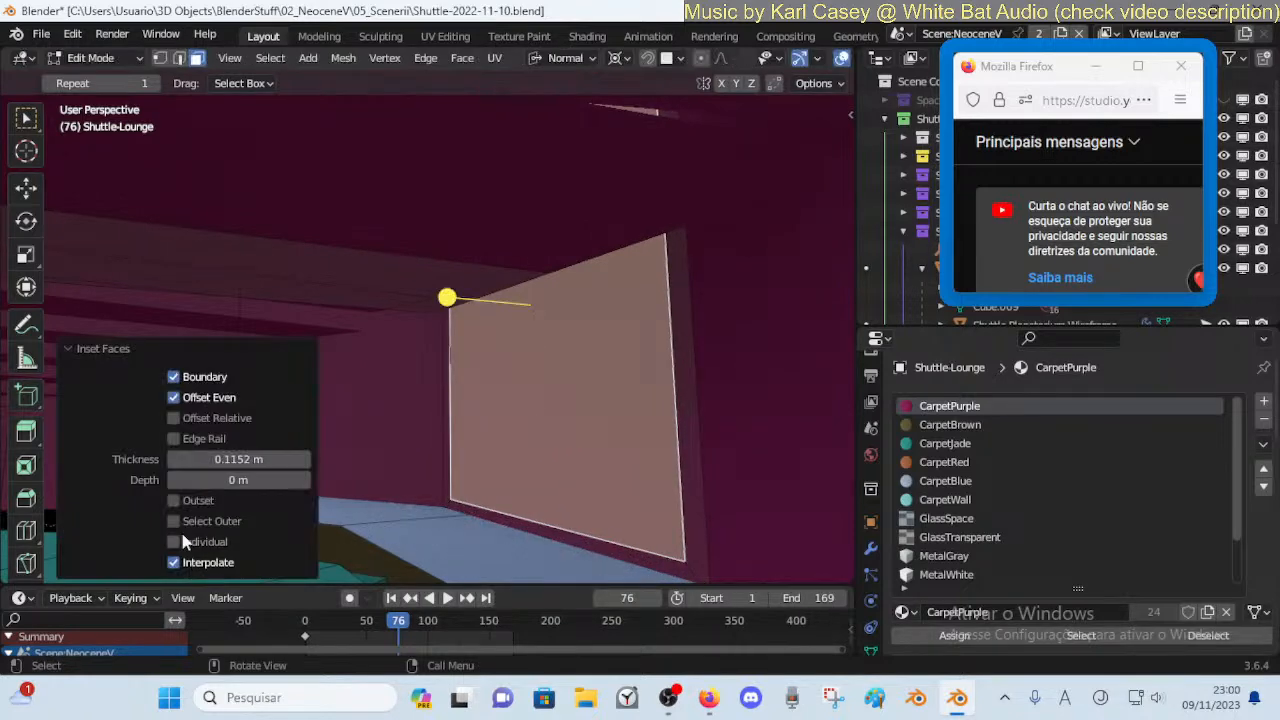
{"action": "left_click", "coordinate": [173, 397]}
{"action": "left_click", "coordinate": [174, 377]}
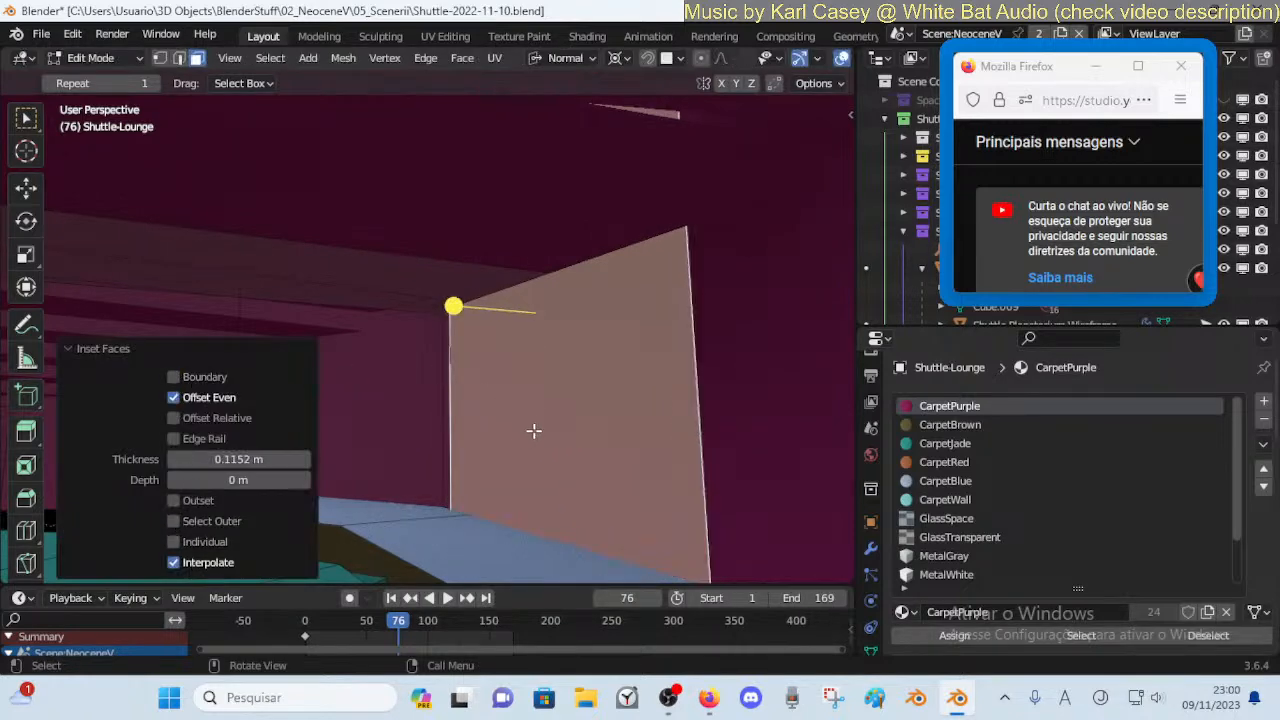
{"action": "key", "text": "shift+grave"}
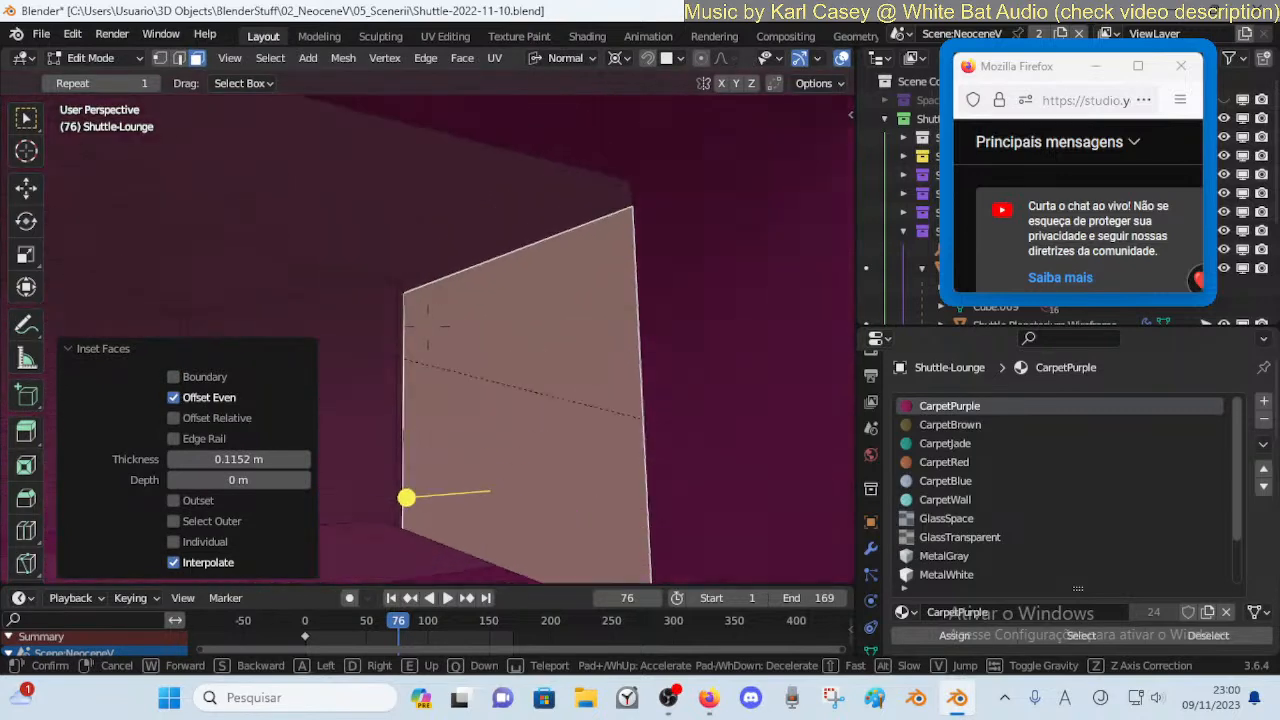
{"action": "right_click", "coordinate": [537, 428]}
{"action": "key", "text": "shift+grave"}
{"action": "key", "text": "s"}
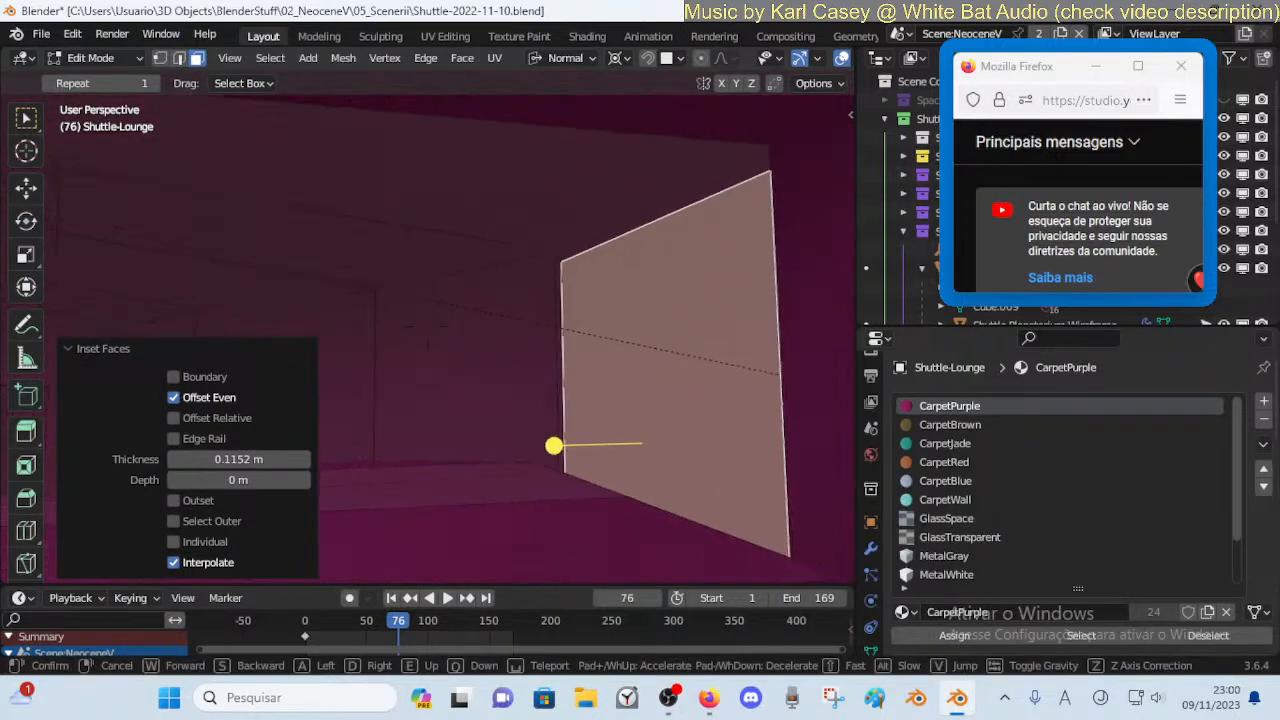
{"action": "key", "text": "d"}
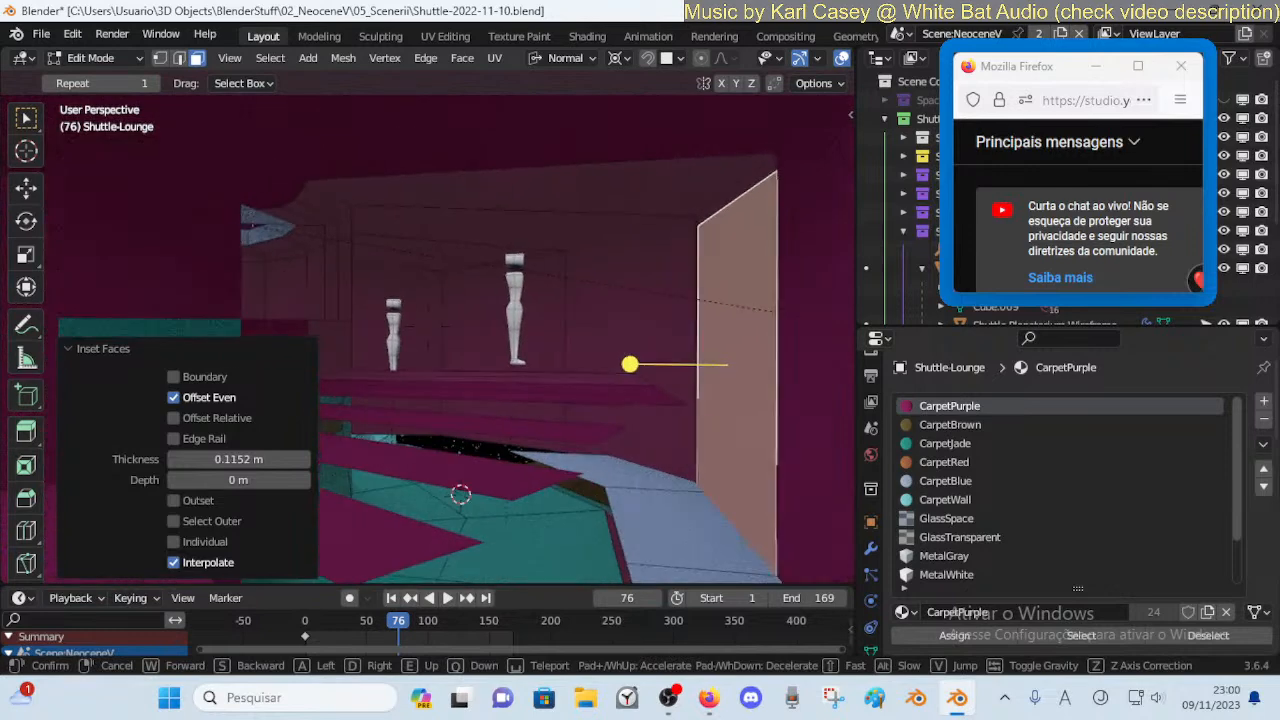
{"action": "key", "text": "a"}
{"action": "left_click", "coordinate": [666, 360]}
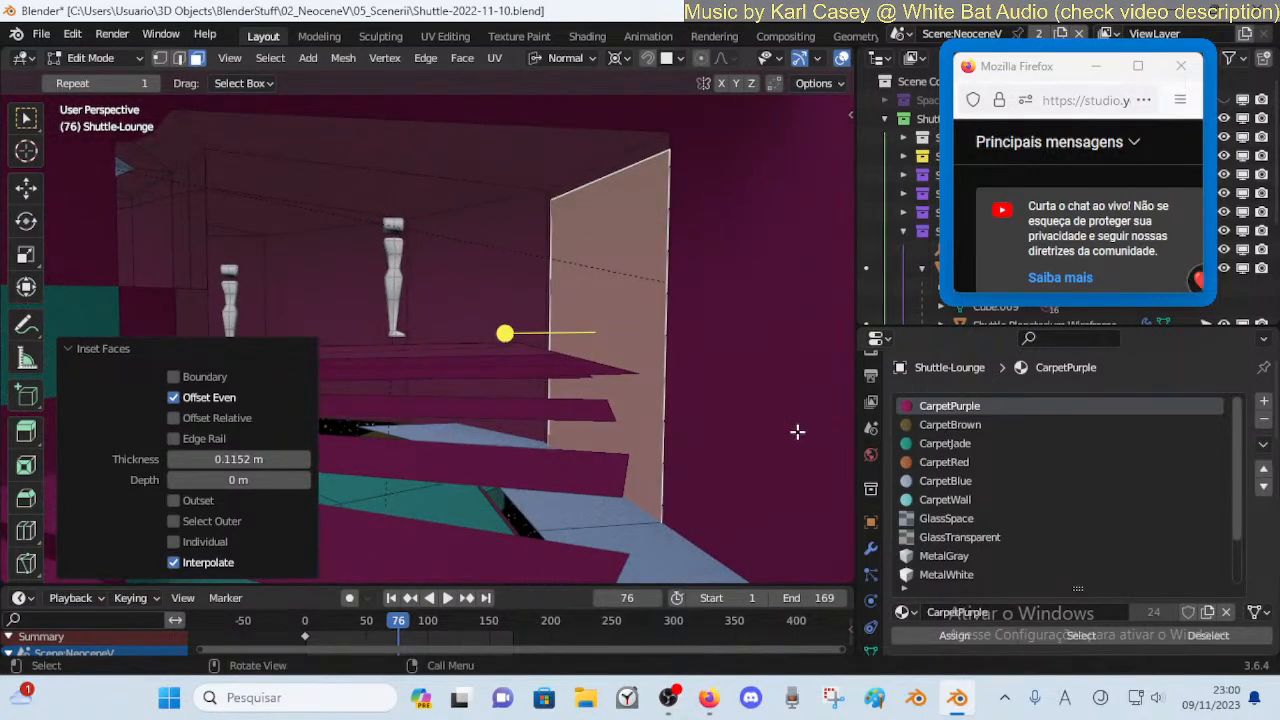
{"action": "key", "text": "alt+a"}
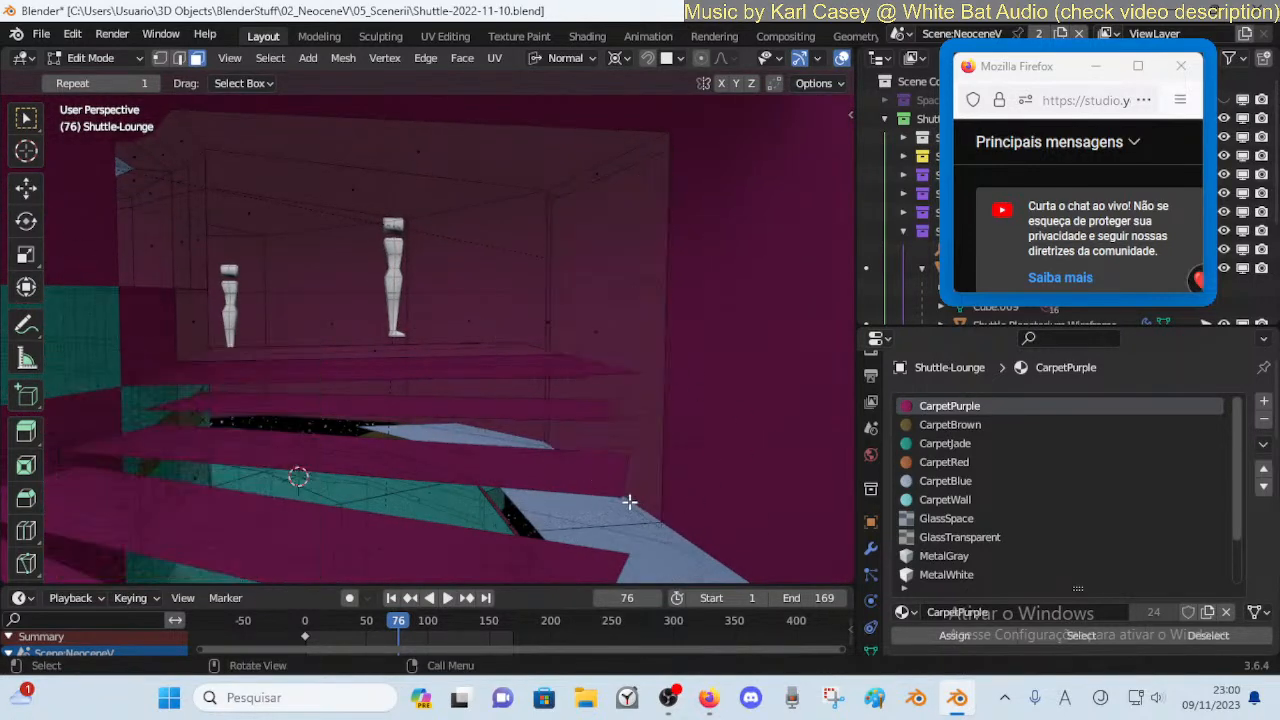
Try to move the stairway wall's lower edge about 0.56 m along its normal X axis
{"action": "key", "text": "x"}
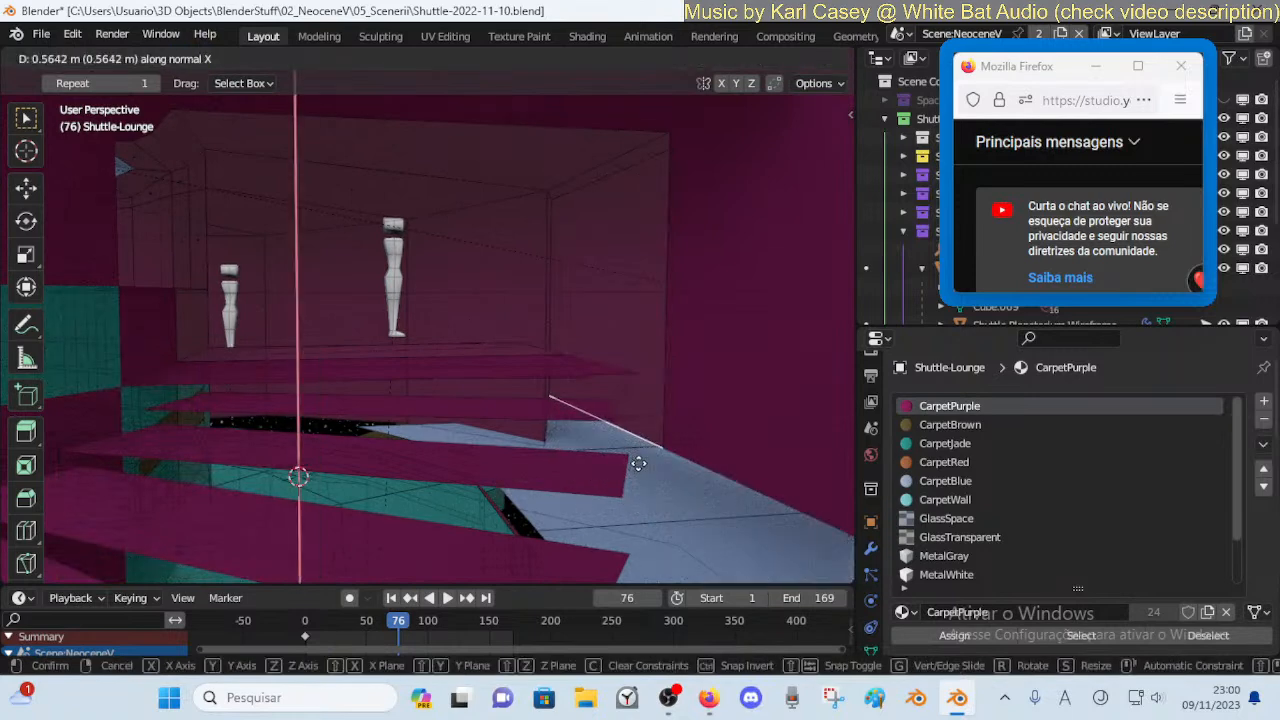
{"action": "right_click", "coordinate": [638, 463]}
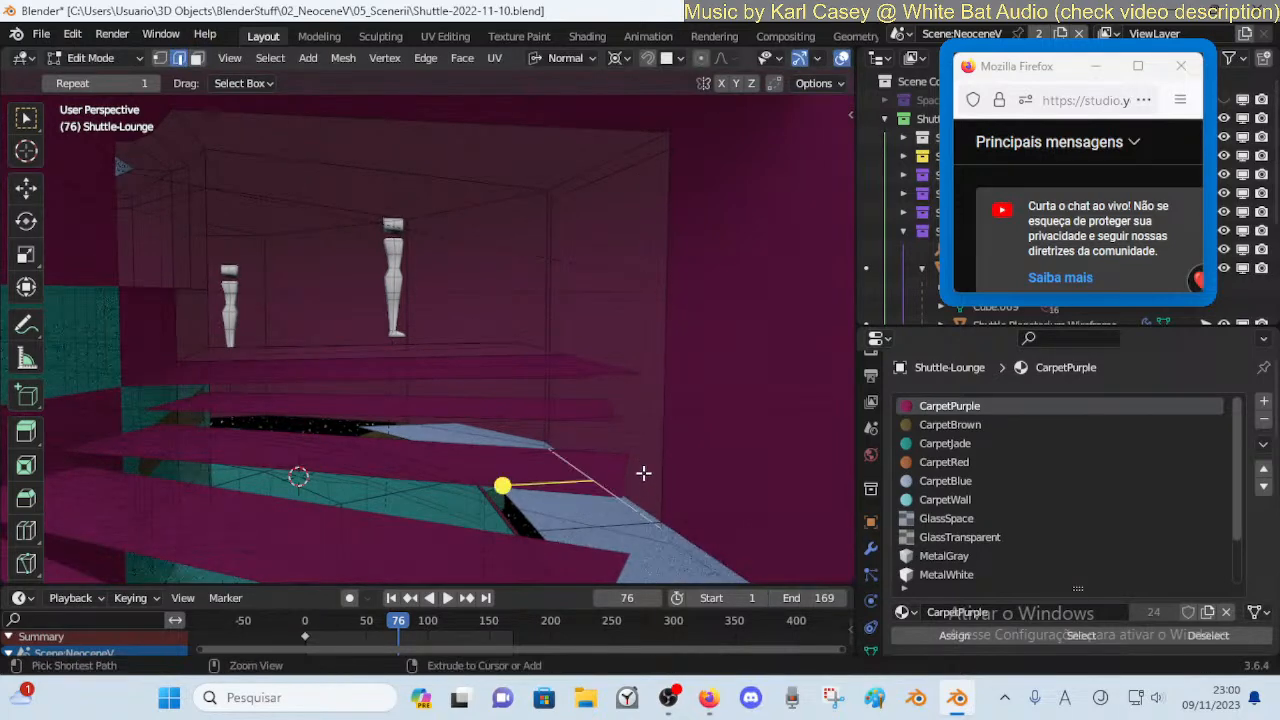
{"action": "left_click", "coordinate": [642, 473]}
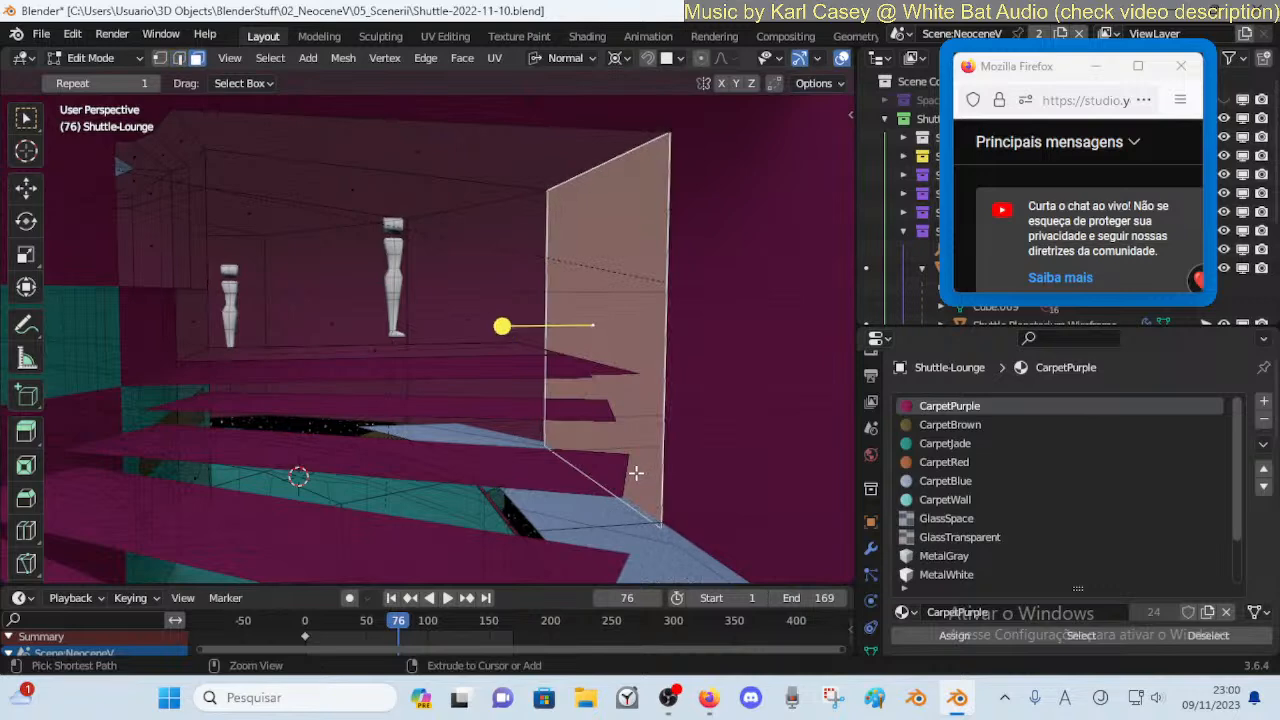
{"action": "key", "text": "ctrl+z"}
{"action": "left_click", "coordinate": [619, 328]}
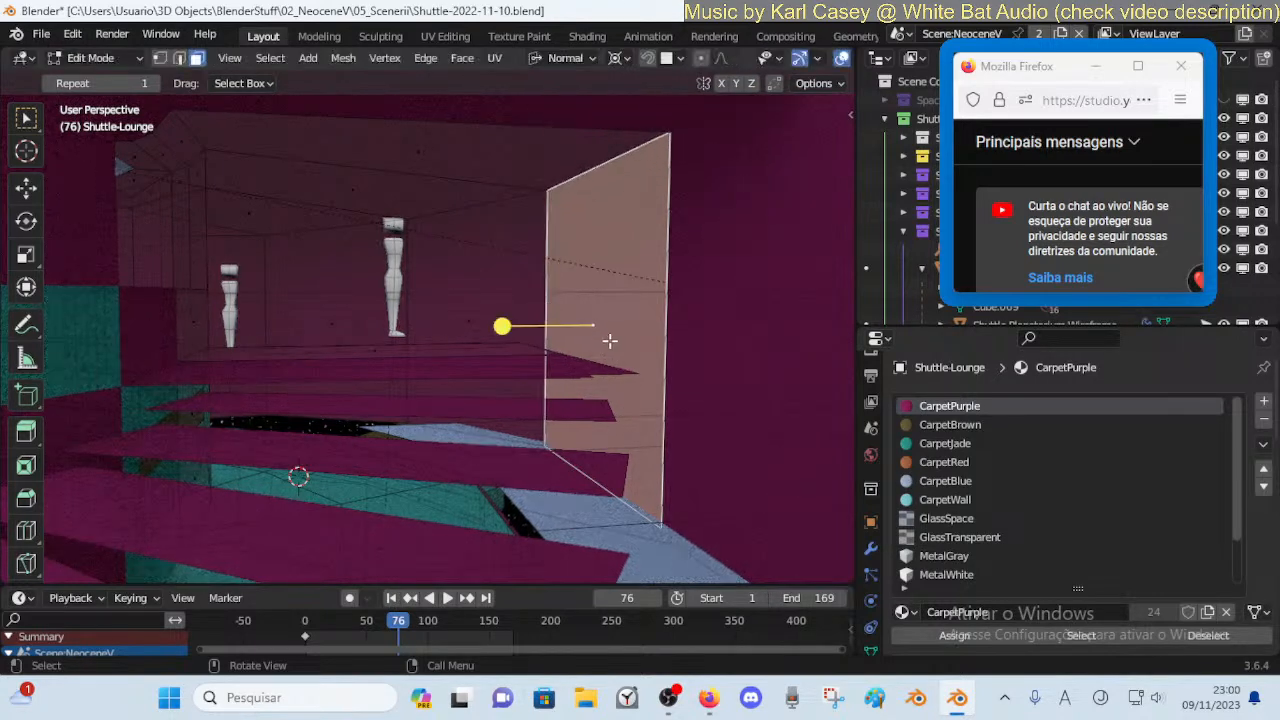
{"action": "key", "text": "ctrl+z"}
From the outer side of the stairway, add a horizontal loop cut across the purple wall beside the open gap, sliding it upward
{"action": "key", "text": "shift+grave"}
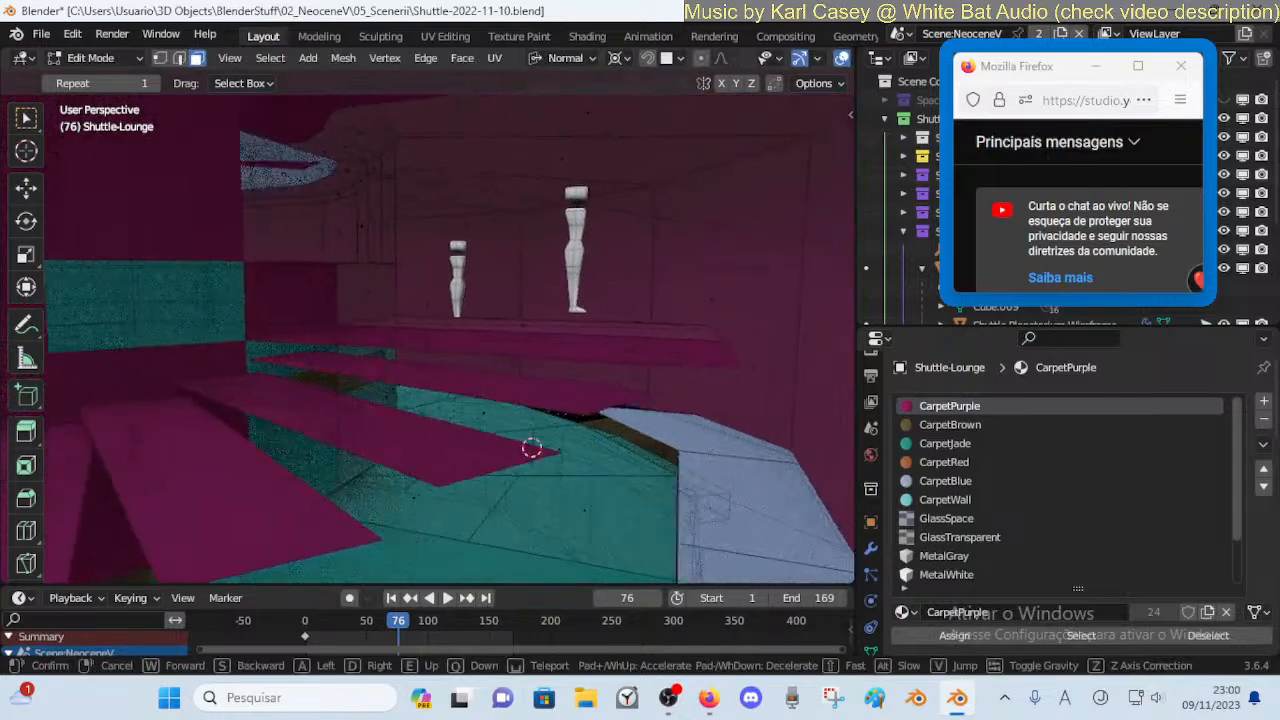
{"action": "key", "text": "d"}
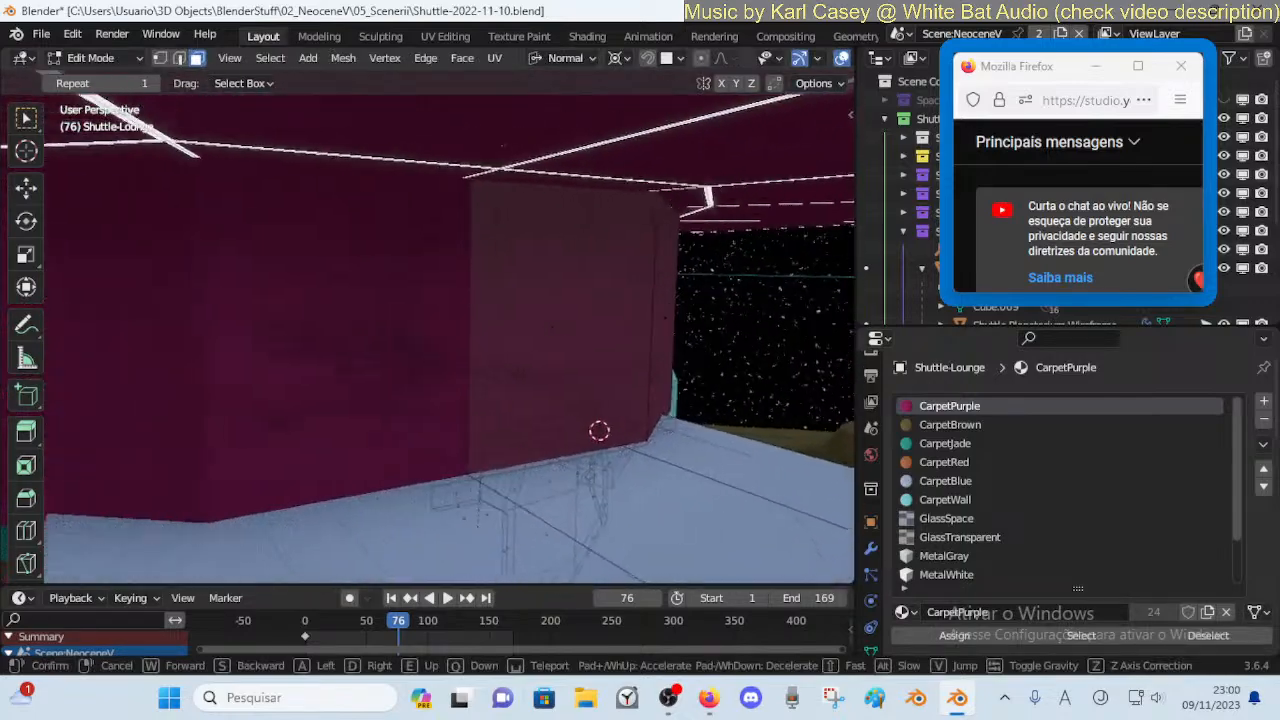
{"action": "key", "text": "w"}
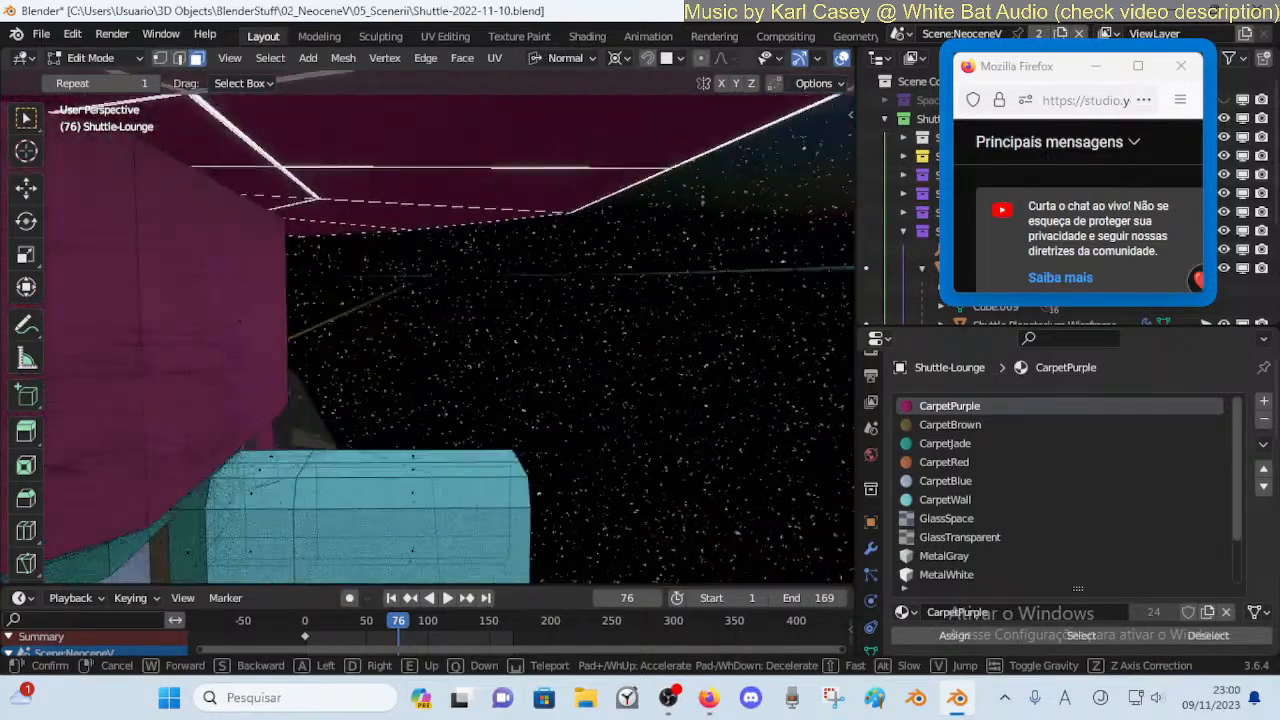
{"action": "key", "text": "d"}
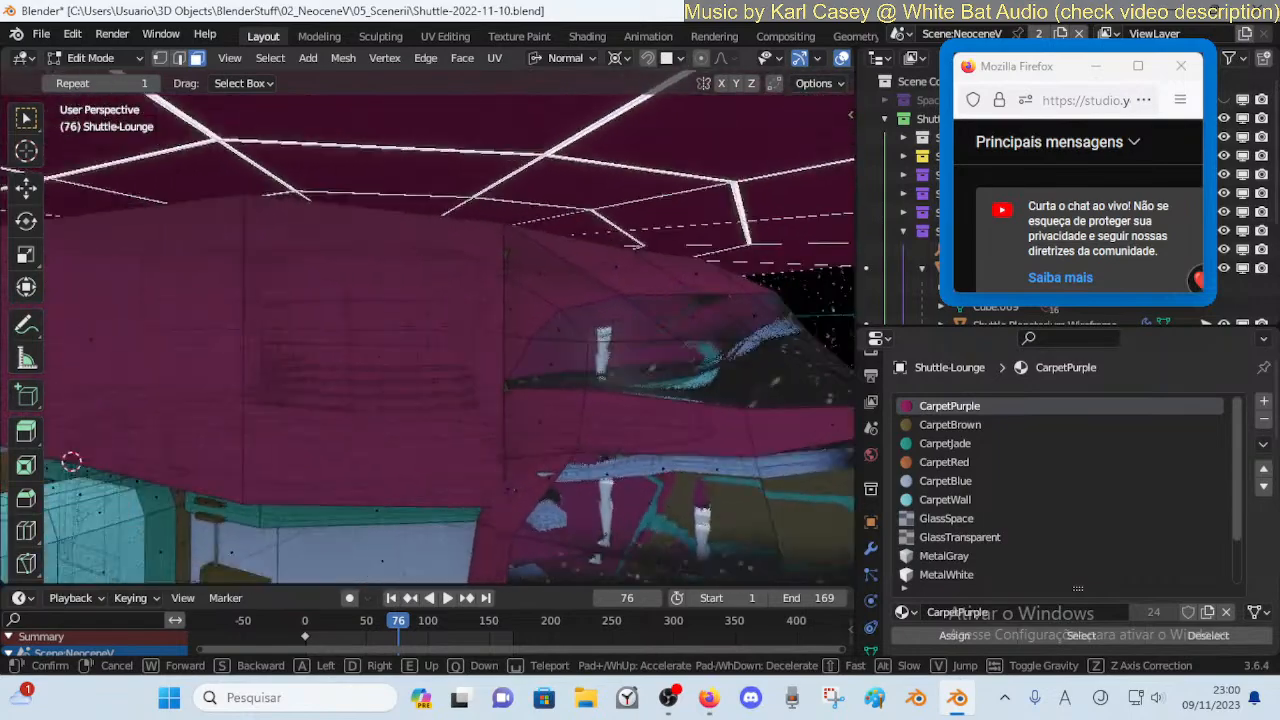
{"action": "key", "text": "d"}
{"action": "key", "text": "w"}
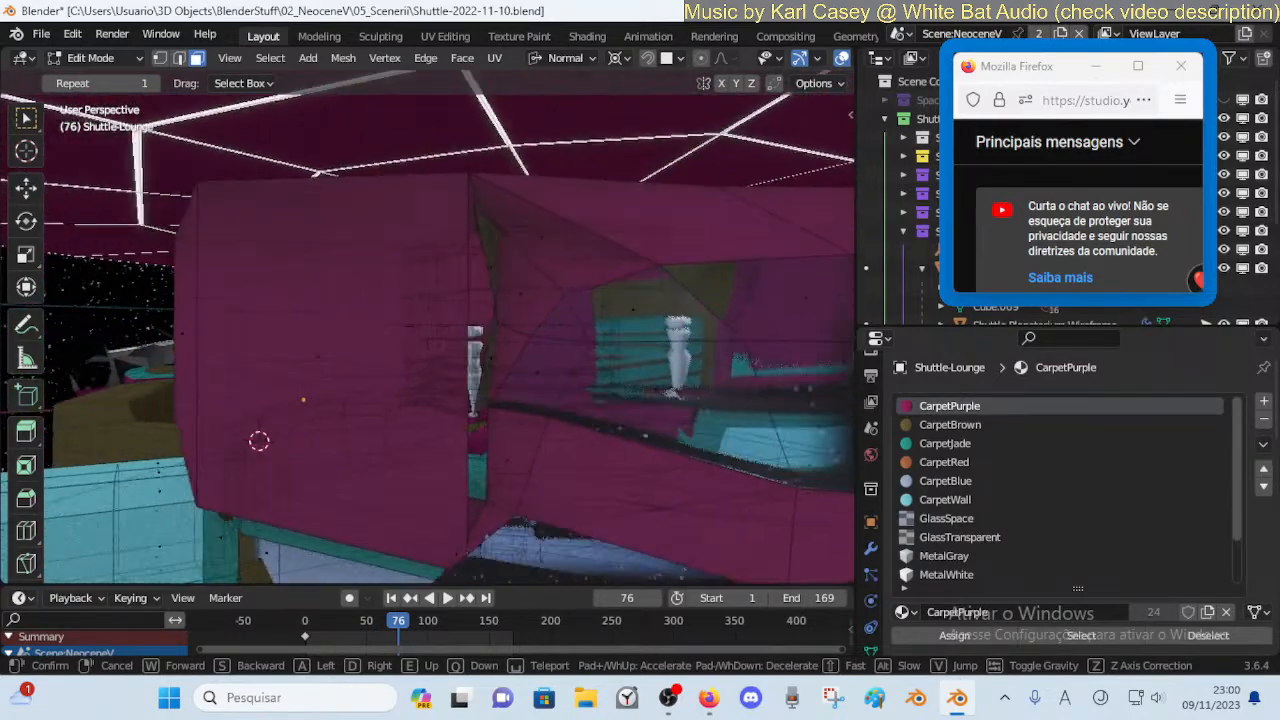
{"action": "key", "text": "w"}
{"action": "key", "text": "d"}
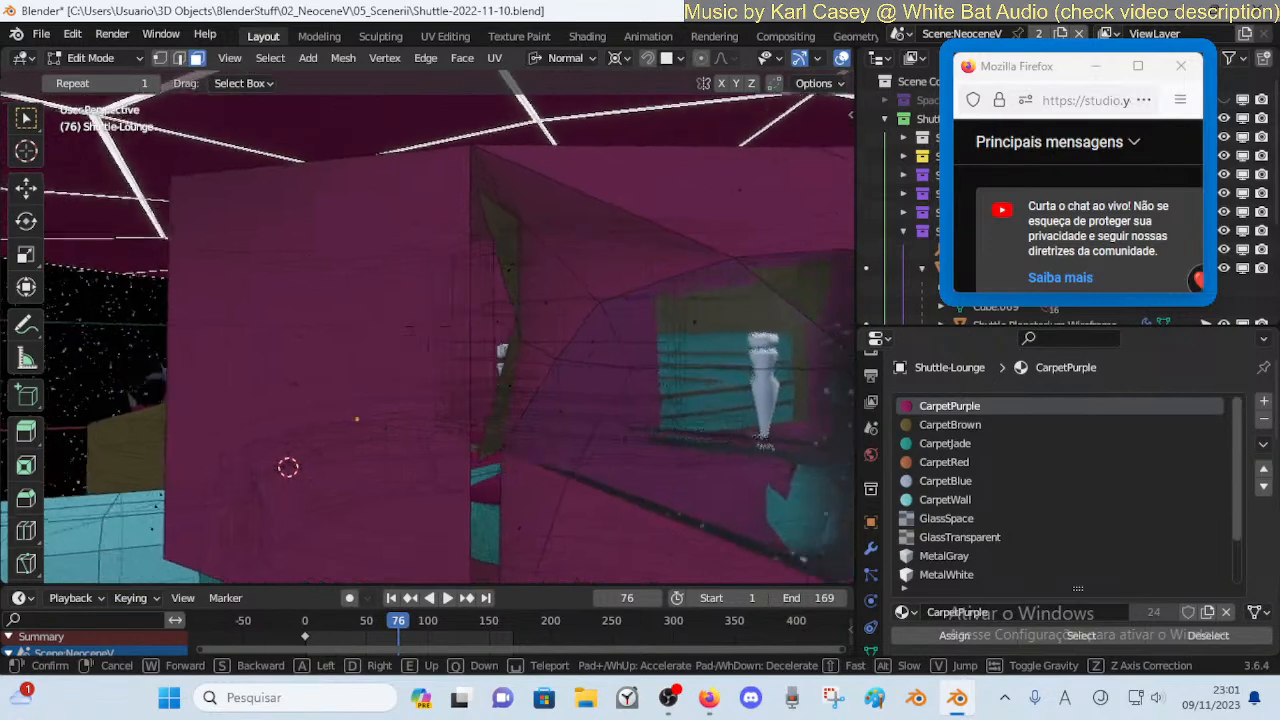
{"action": "key", "text": "s"}
{"action": "key", "text": "a"}
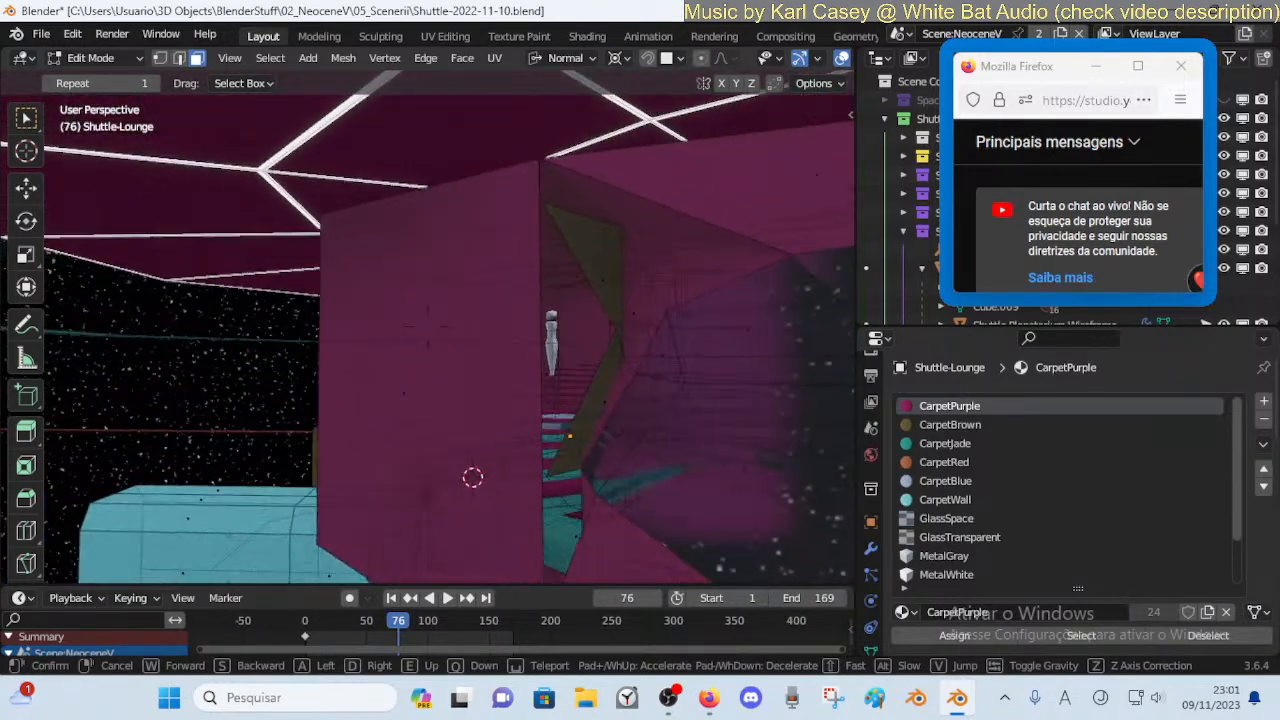
{"action": "left_click", "coordinate": [537, 295]}
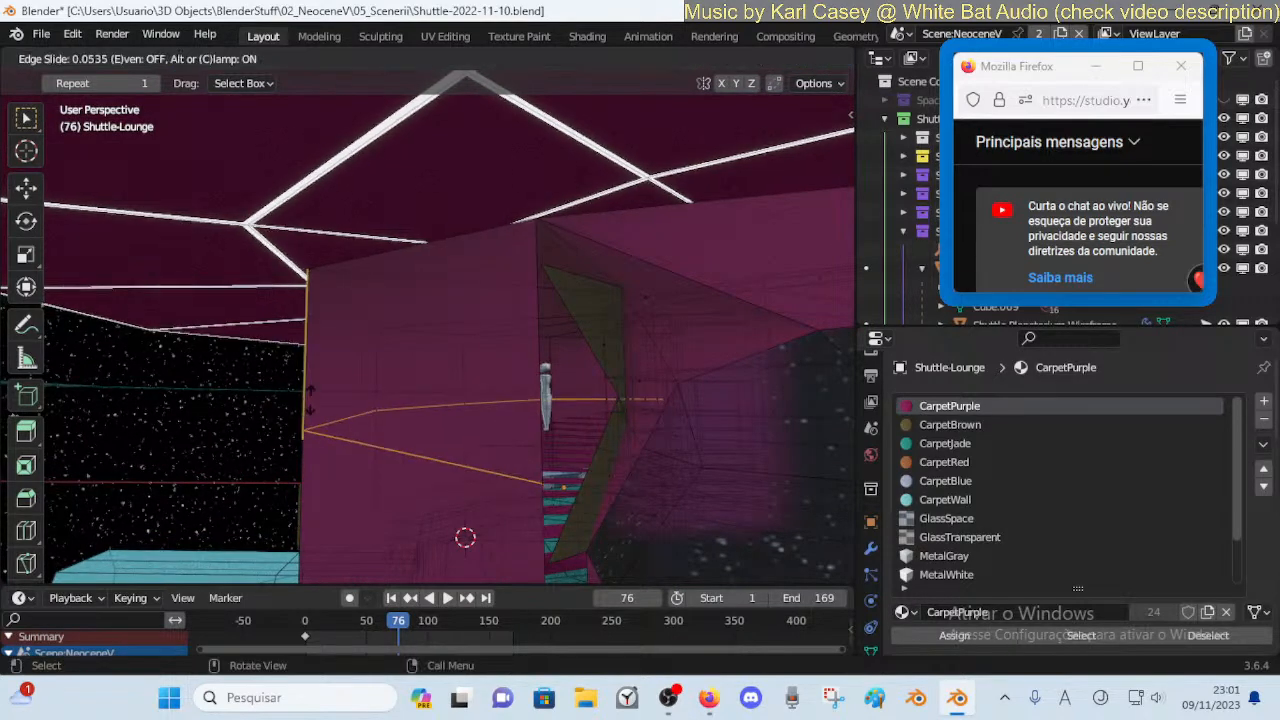
{"action": "left_click", "coordinate": [326, 340]}
Select the loop cut's corner vertex and the brown edge vertex beside the gap, and merge them by distance, then At Last
{"action": "key", "text": "alt+a"}
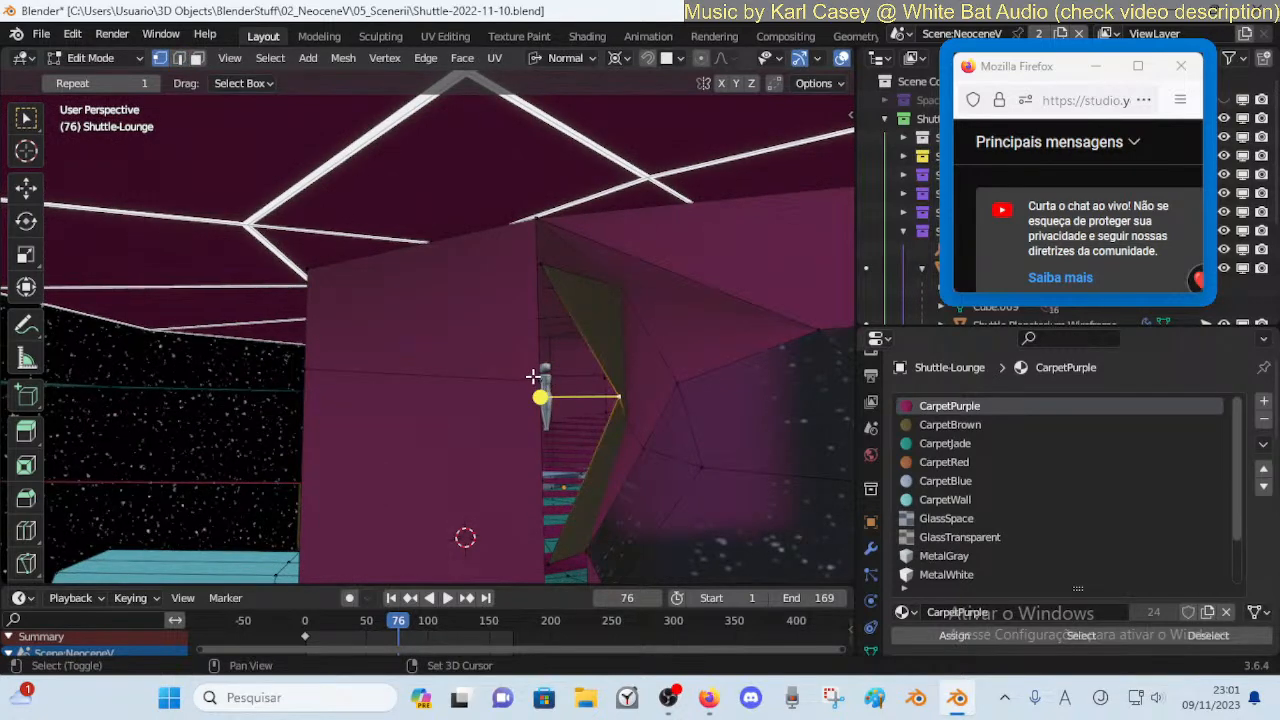
{"action": "key", "text": "m"}
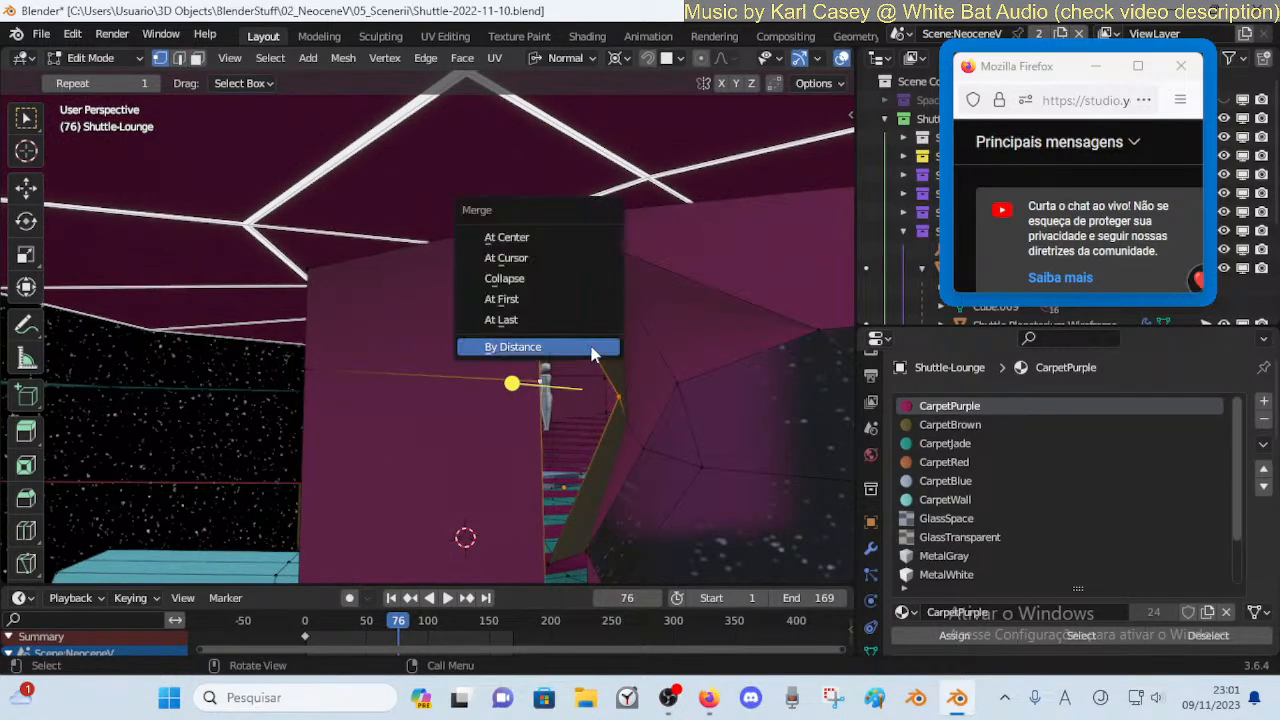
{"action": "left_click", "coordinate": [591, 346]}
{"action": "key", "text": "m"}
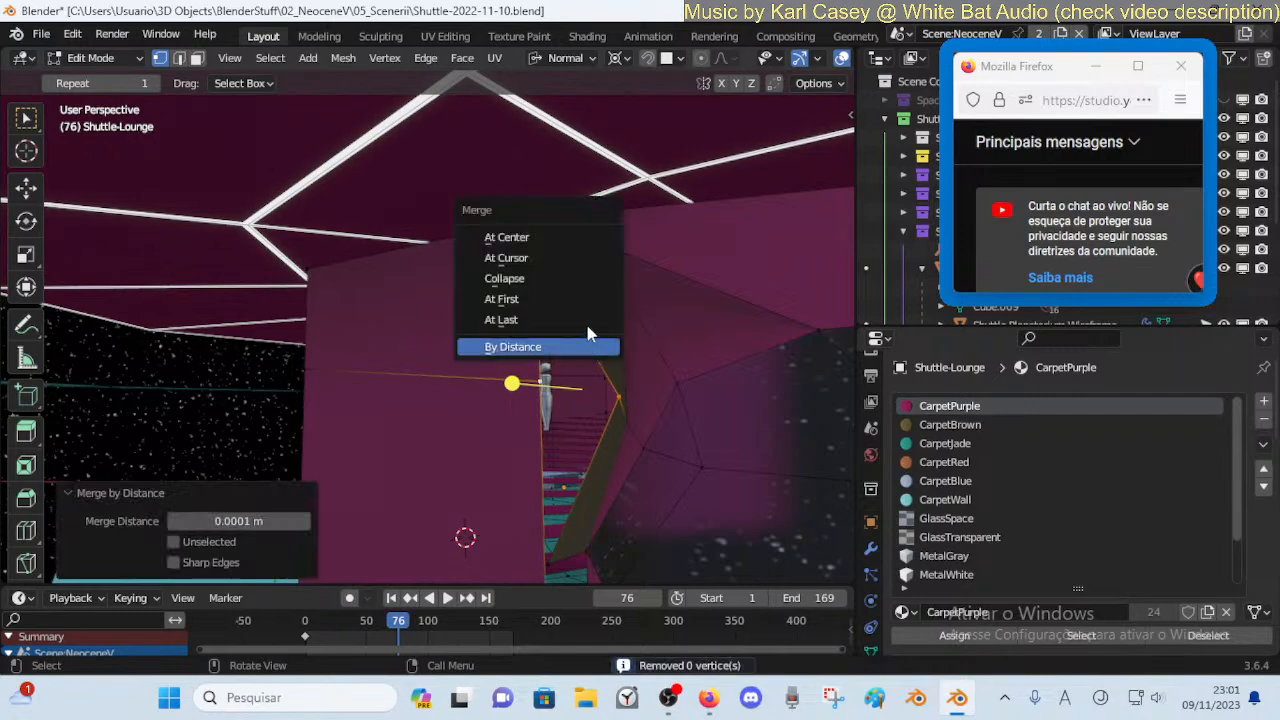
{"action": "left_click", "coordinate": [591, 323]}
Delete the lower brown face beside the open gap at the stairway wall's edge
{"action": "key", "text": "shift+grave"}
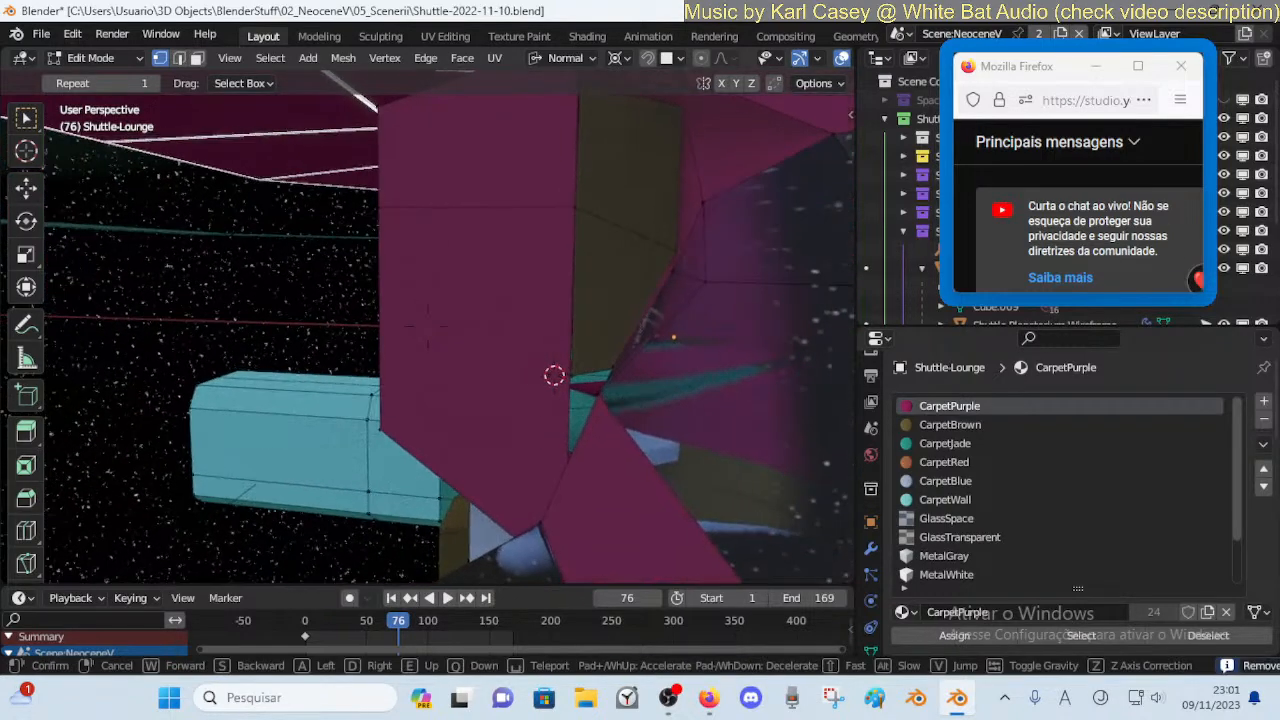
{"action": "key", "text": "w"}
{"action": "key", "text": "s"}
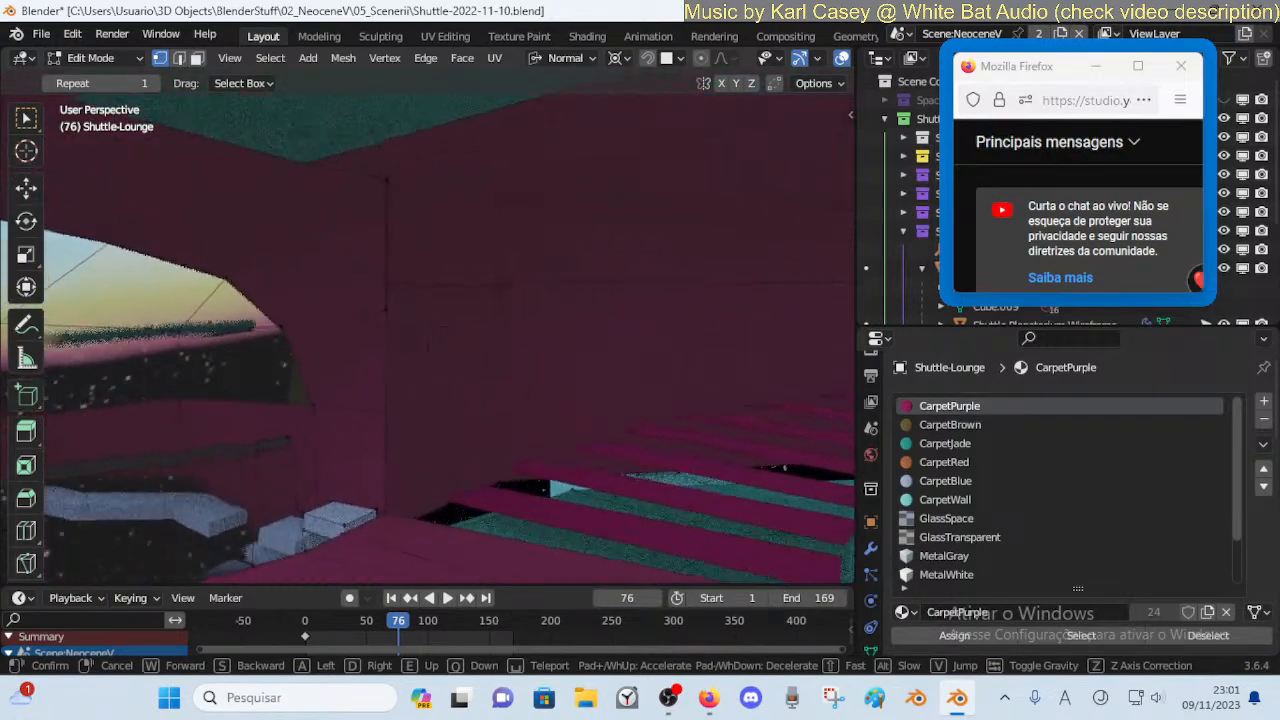
{"action": "key", "text": "w"}
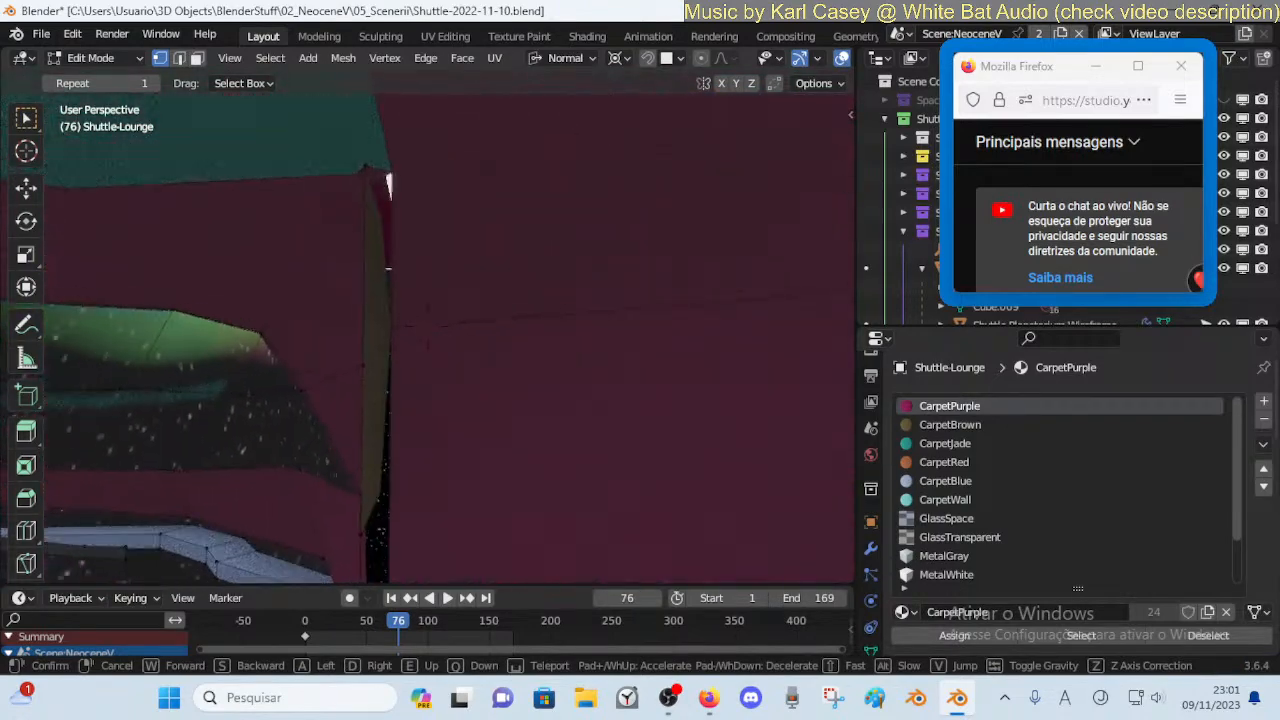
{"action": "key", "text": "d"}
{"action": "left_click", "coordinate": [591, 326]}
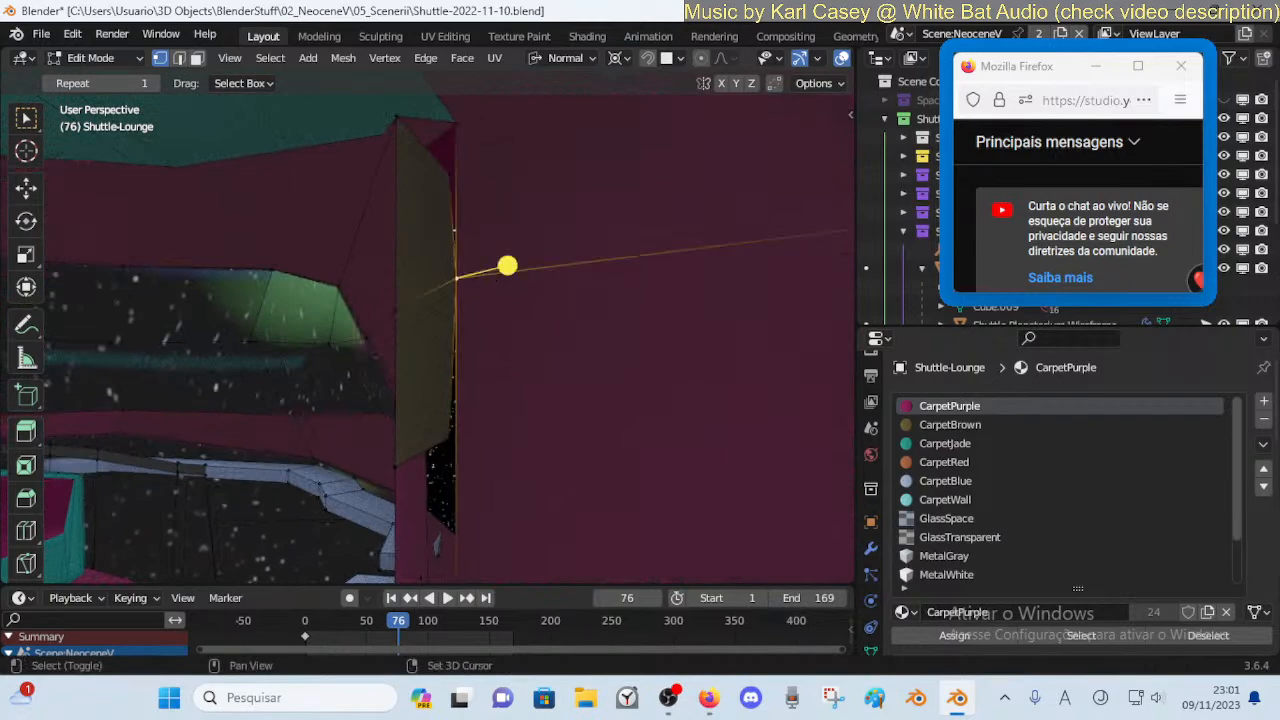
{"action": "key", "text": "shift+grave"}
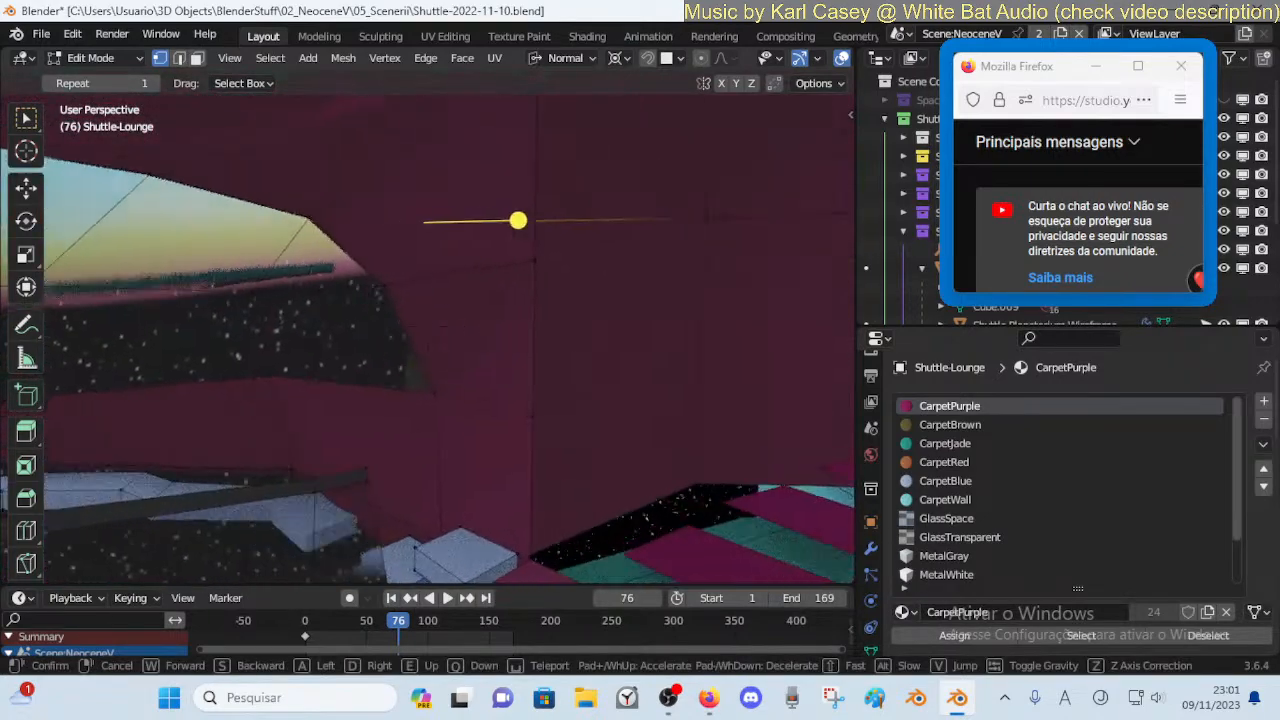
{"action": "key", "text": "w"}
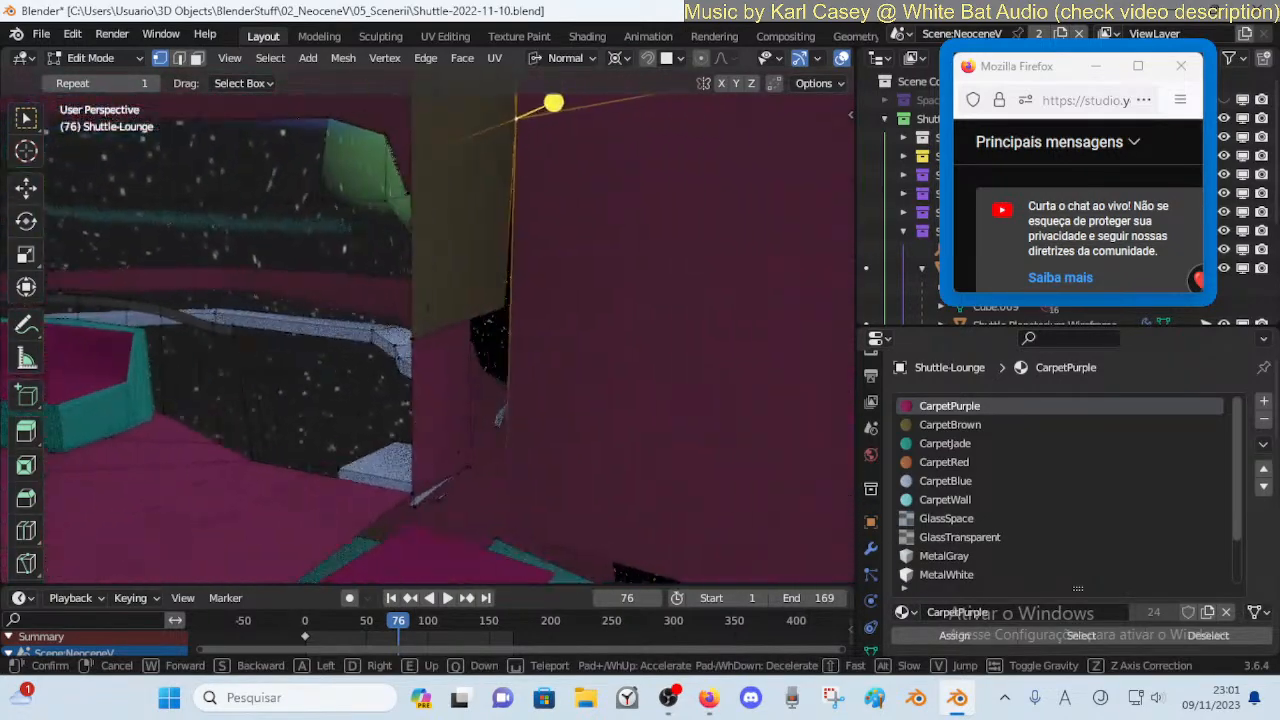
{"action": "left_click", "coordinate": [534, 237]}
{"action": "left_click", "coordinate": [537, 235]}
{"action": "key", "text": "x"}
{"action": "left_click", "coordinate": [536, 235]}
Delete the remaining upper brown face between the two purple walls beside the gap
{"action": "key", "text": "shift+grave"}
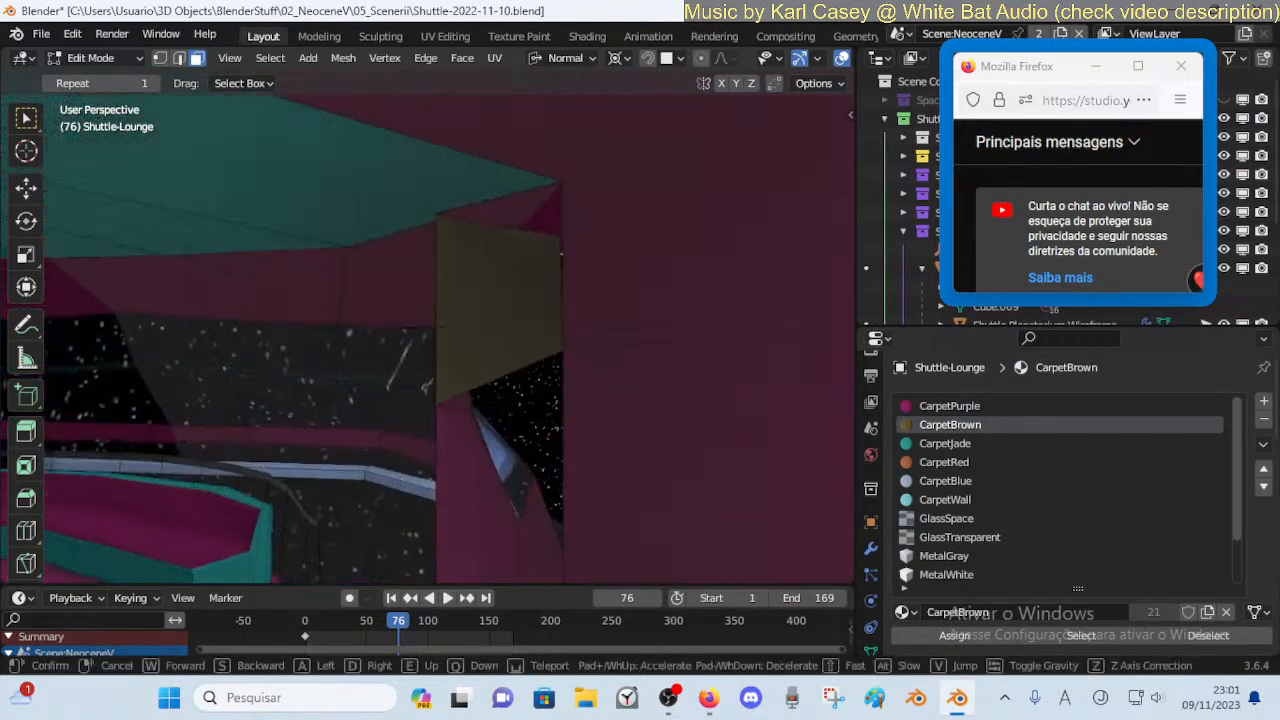
{"action": "left_click", "coordinate": [526, 268]}
{"action": "left_click", "coordinate": [526, 268]}
{"action": "key", "text": "x"}
{"action": "left_click", "coordinate": [526, 270]}
Vertex-slide the points along the purple wall's vertical edge beside the window opening into a curved outline
{"action": "key", "text": "shift+grave"}
{"action": "key", "text": "w"}
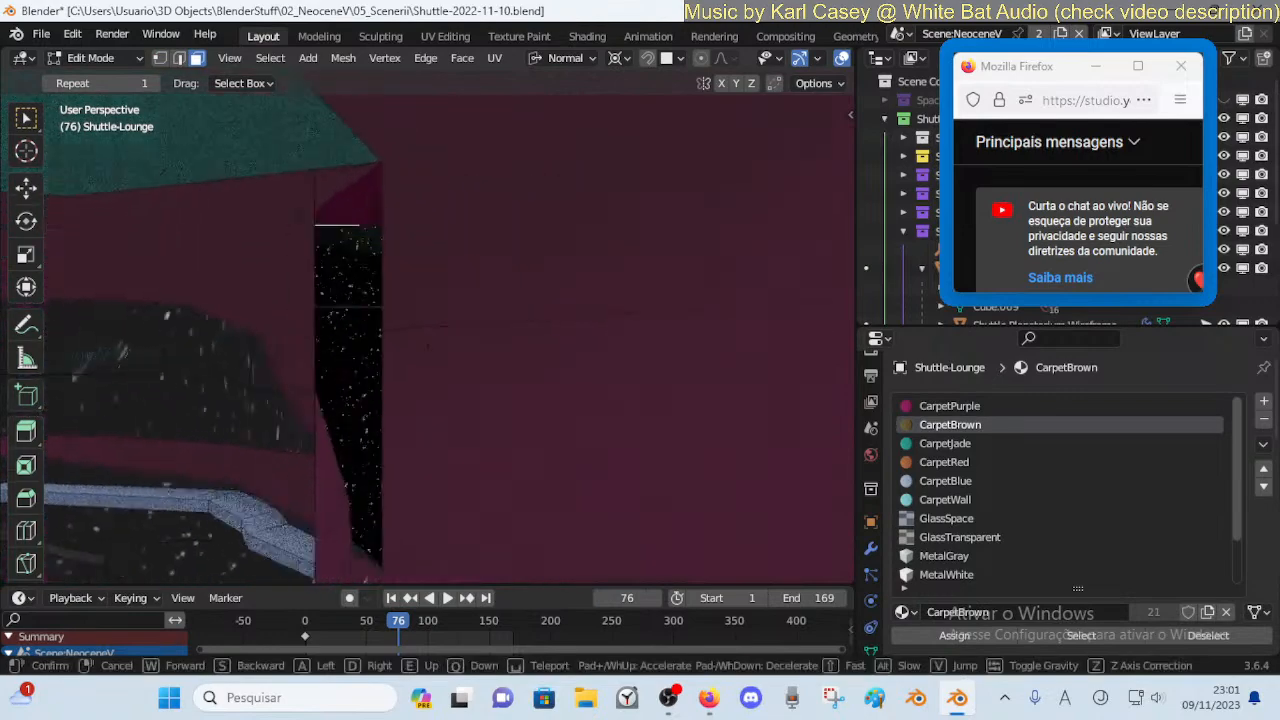
{"action": "left_click", "coordinate": [522, 261]}
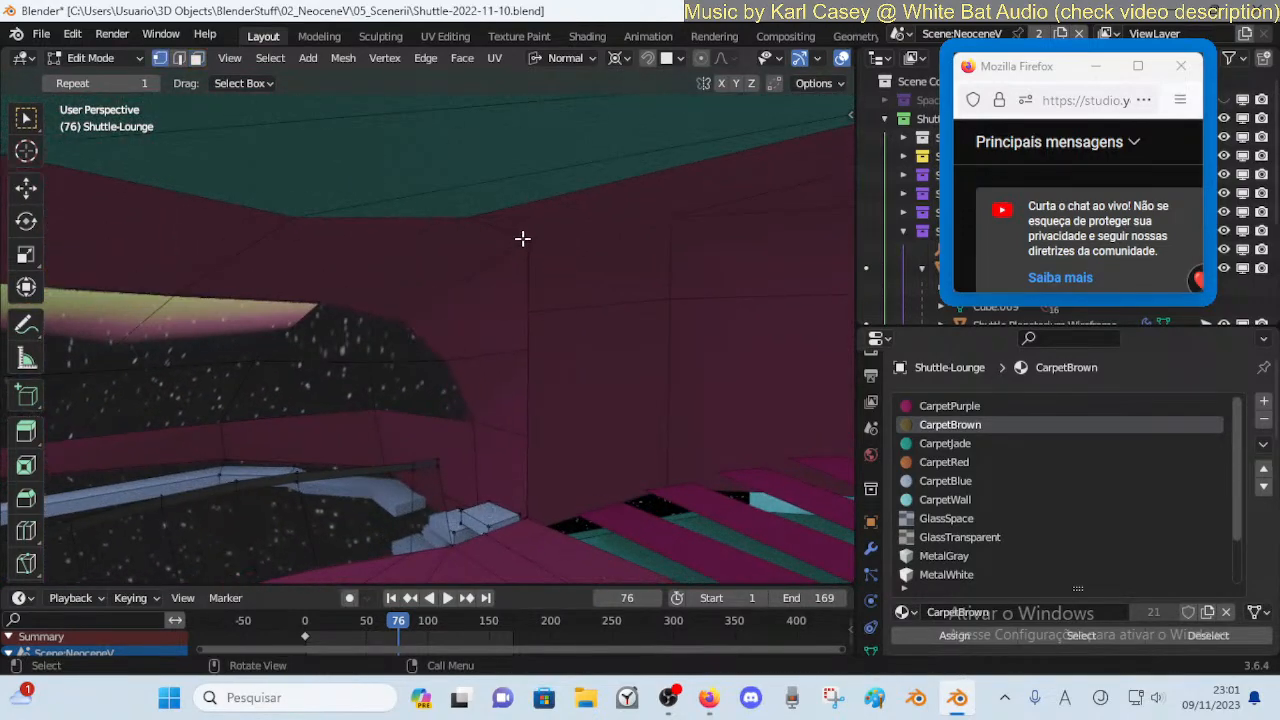
{"action": "left_click", "coordinate": [473, 256]}
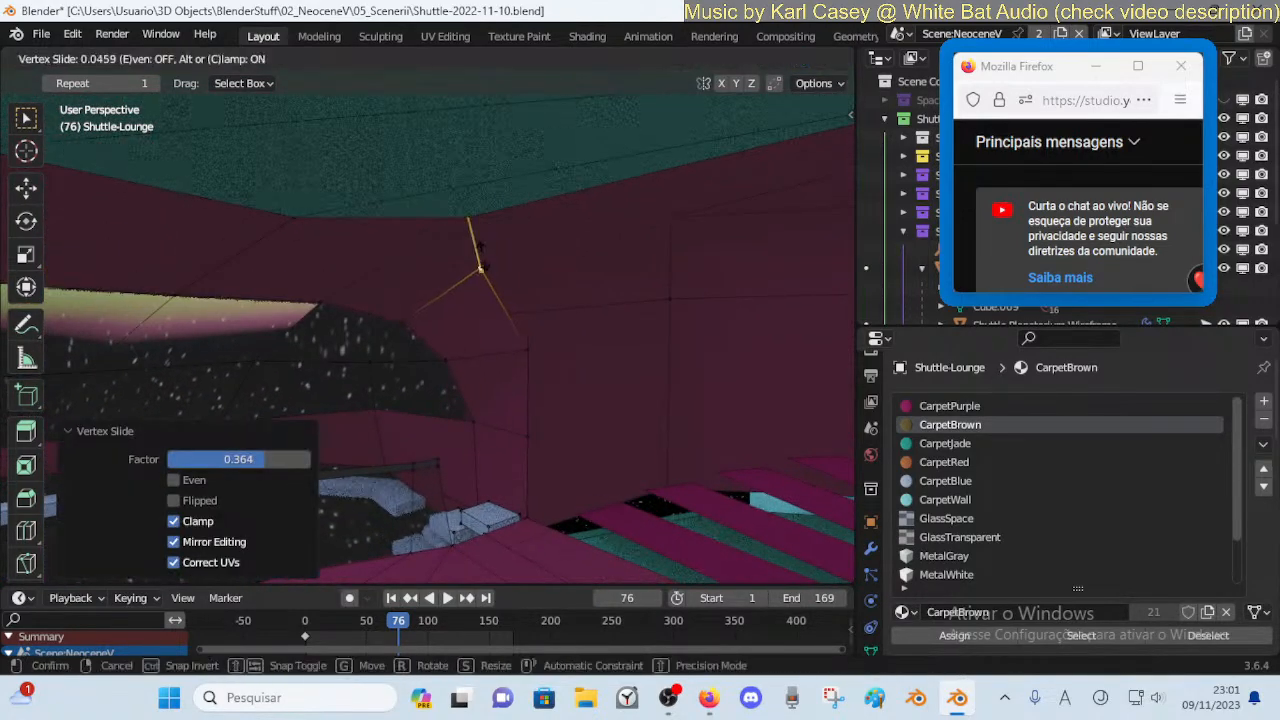
{"action": "right_click", "coordinate": [488, 254]}
{"action": "key", "text": "shift+v"}
{"action": "left_click", "coordinate": [517, 414]}
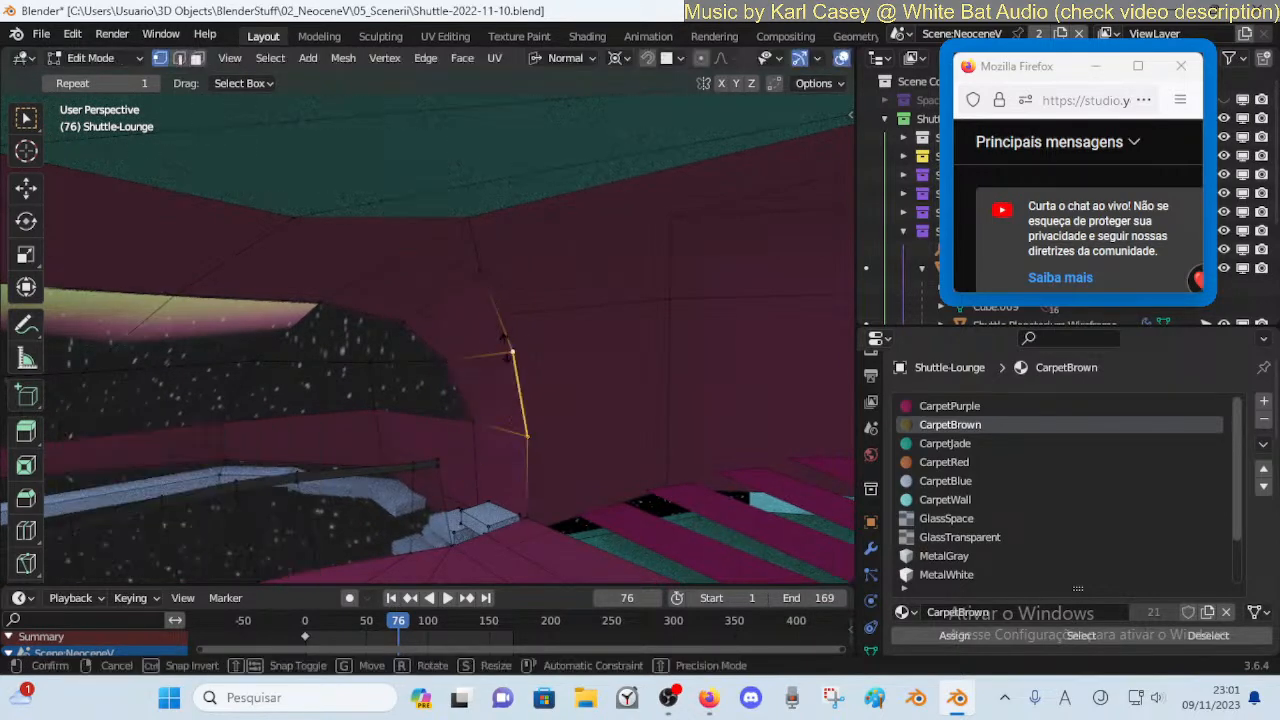
{"action": "left_click", "coordinate": [503, 349]}
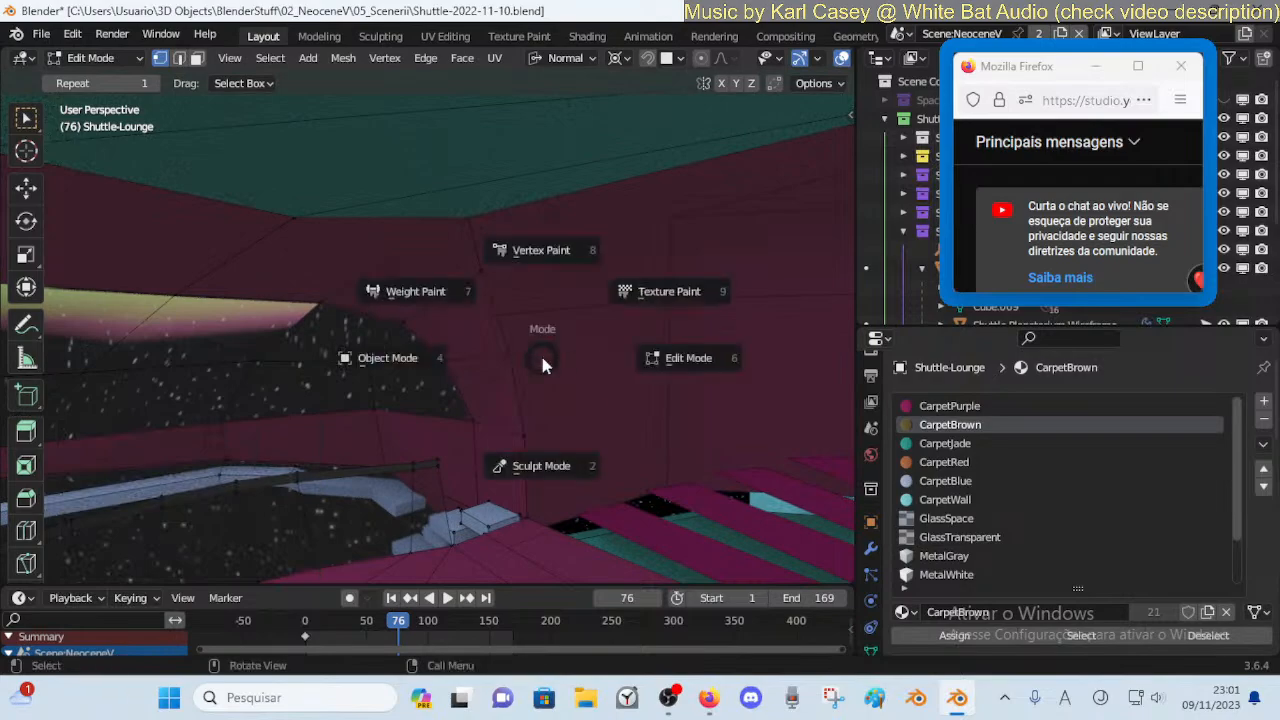
Switch the Shuttle-Lounge mesh to Object Mode and save the file
{"action": "key", "text": "4"}
{"action": "key", "text": "shift+grave"}
{"action": "left_click", "coordinate": [544, 364]}
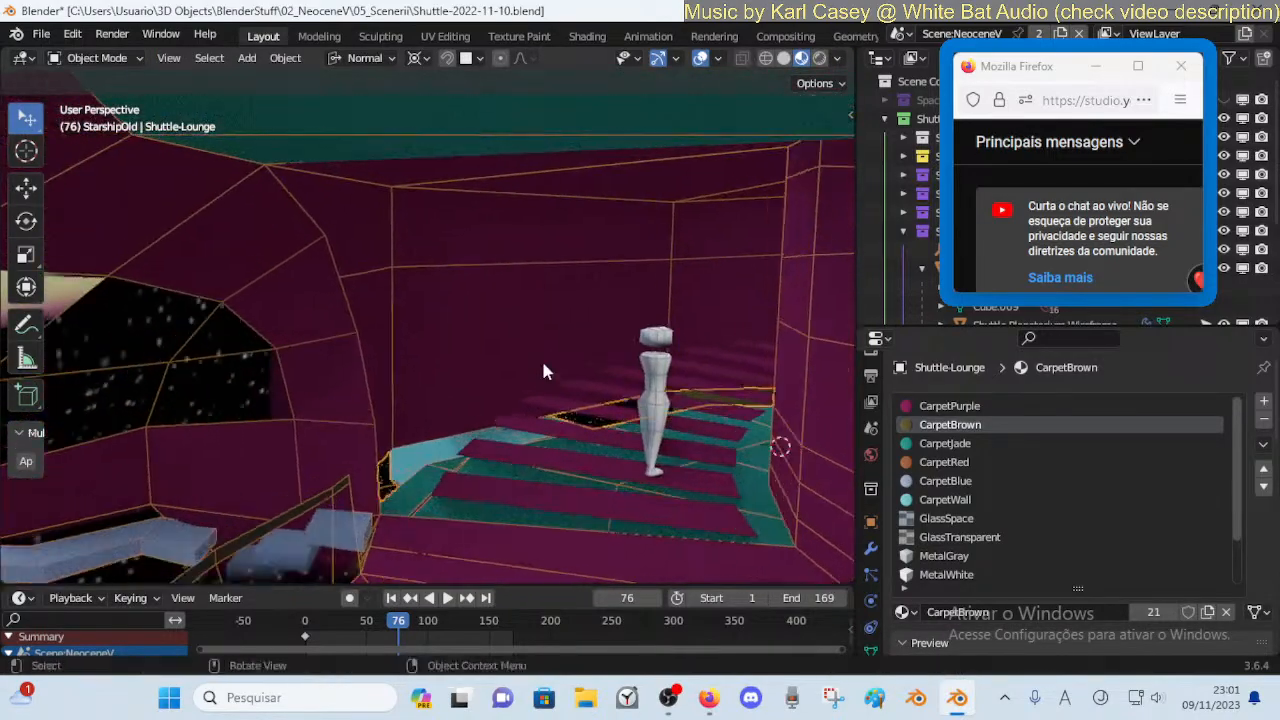
Inspect the stairway's purple walls, floor edges and open gaps from inside and above in Object Mode
{"action": "key", "text": "shift+grave"}
{"action": "key", "text": "w"}
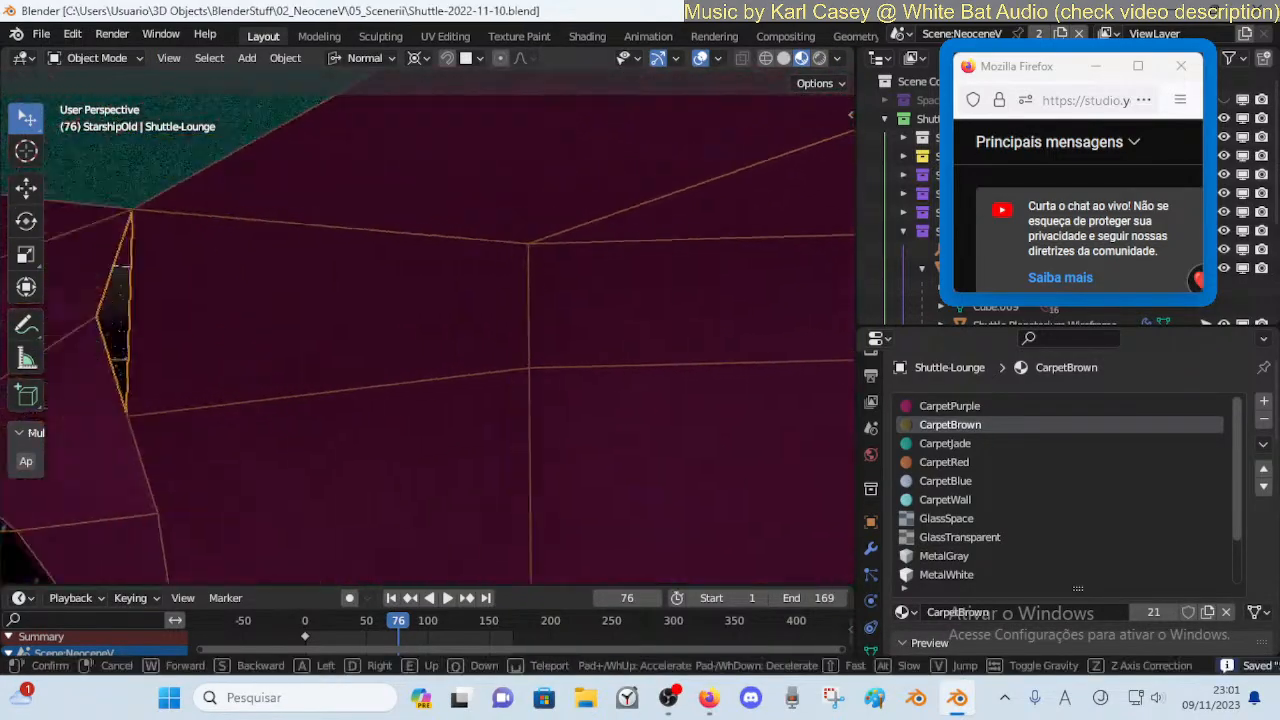
{"action": "key", "text": "s"}
{"action": "key", "text": "w"}
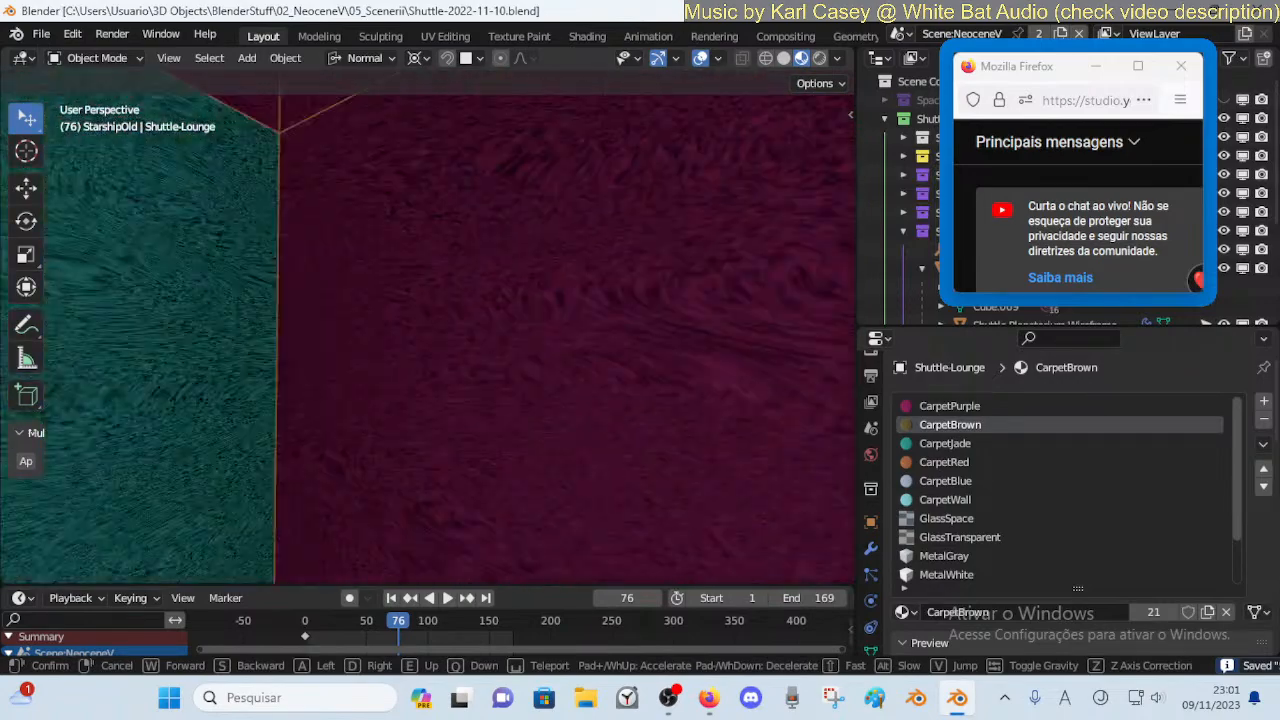
{"action": "left_click", "coordinate": [530, 364]}
{"action": "key", "text": "shift+grave"}
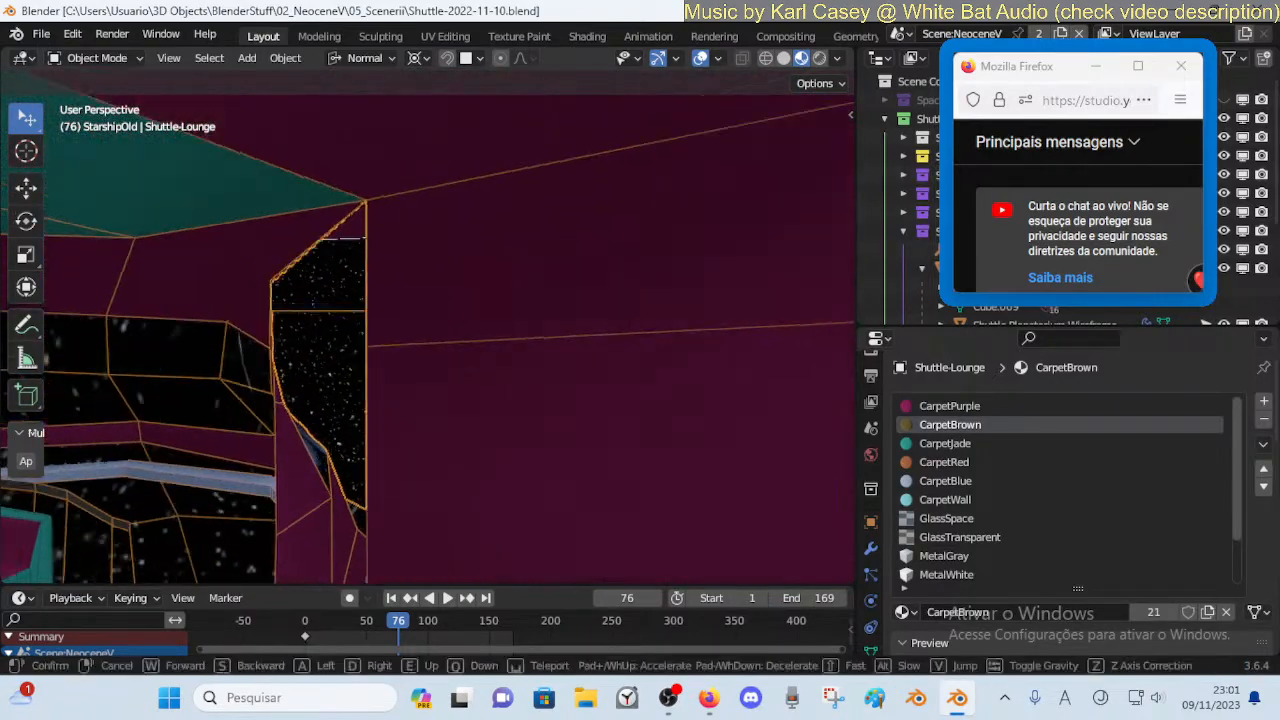
{"action": "key", "text": "s"}
{"action": "key", "text": "s"}
{"action": "key", "text": "e"}
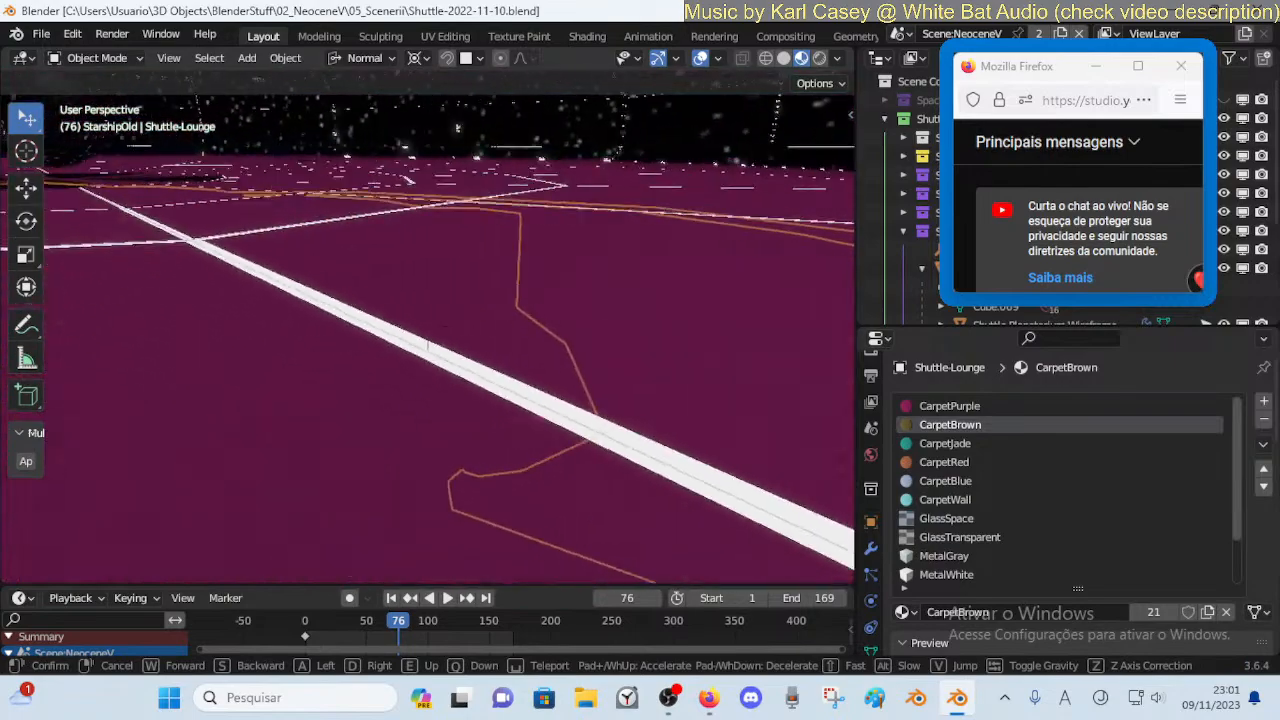
{"action": "key", "text": "q"}
{"action": "key", "text": "w"}
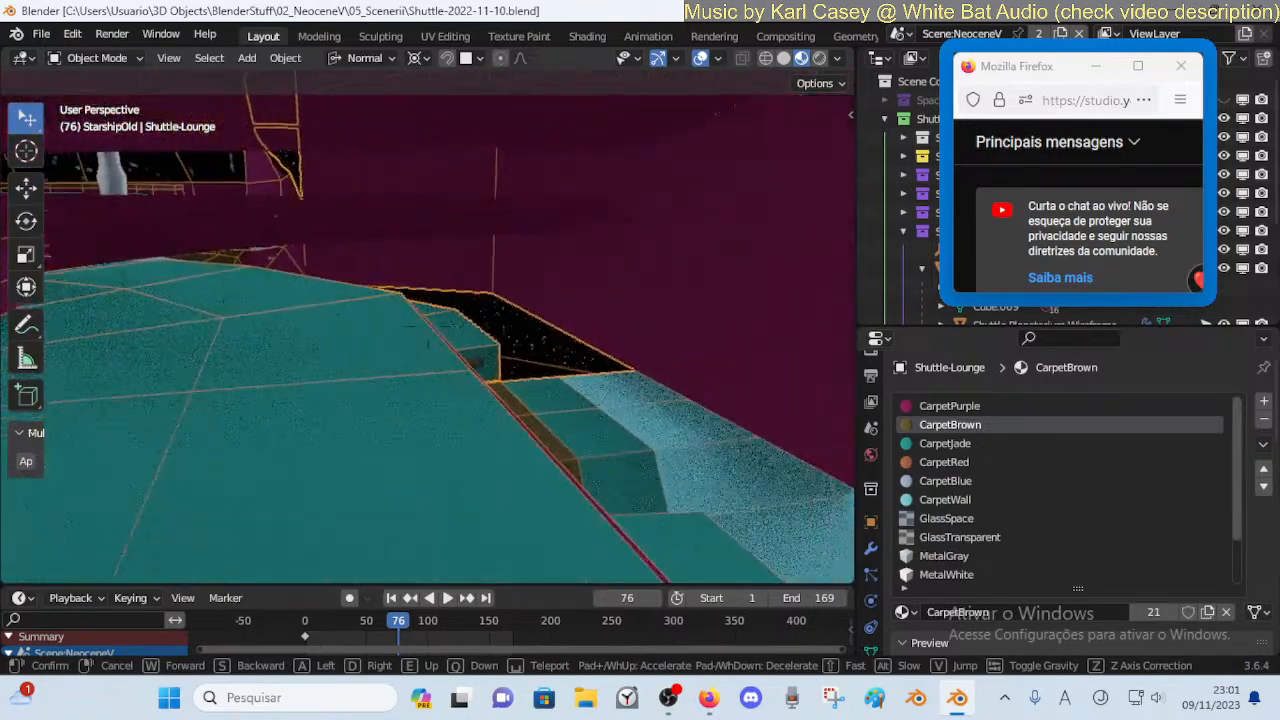
{"action": "key", "text": "e"}
{"action": "key", "text": "d"}
{"action": "key", "text": "s"}
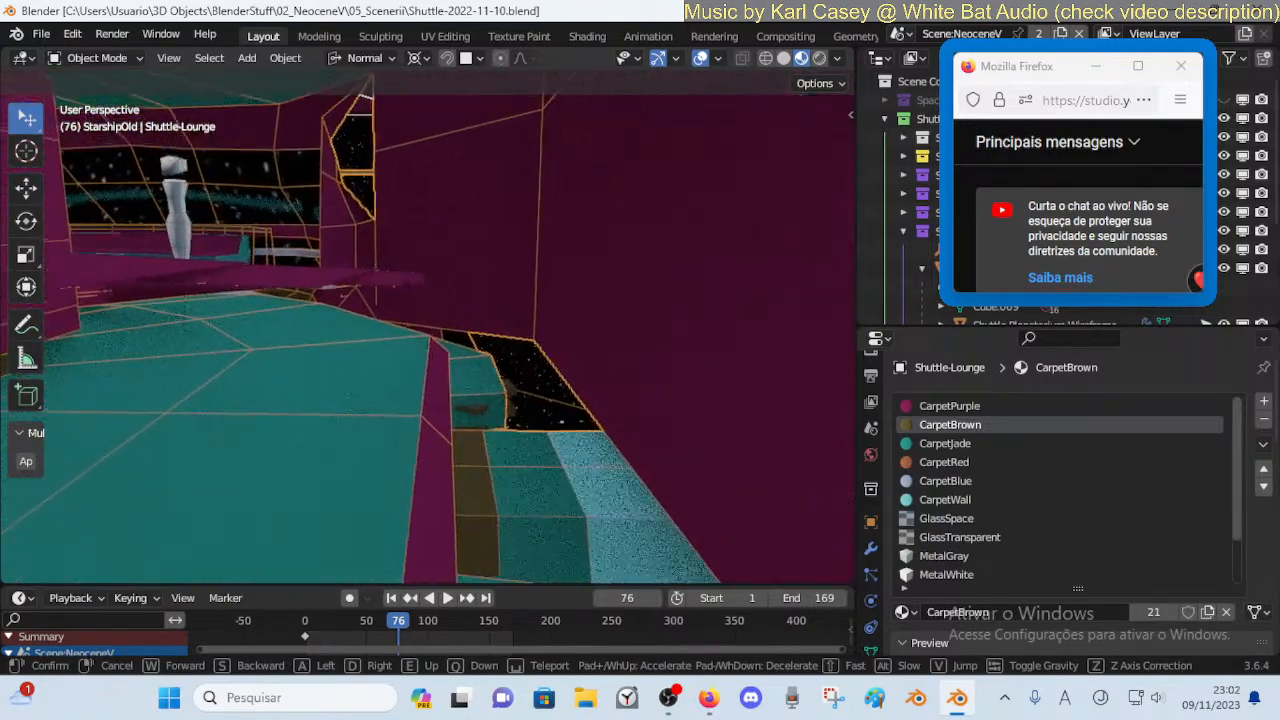
{"action": "key", "text": "s"}
{"action": "key", "text": "w"}
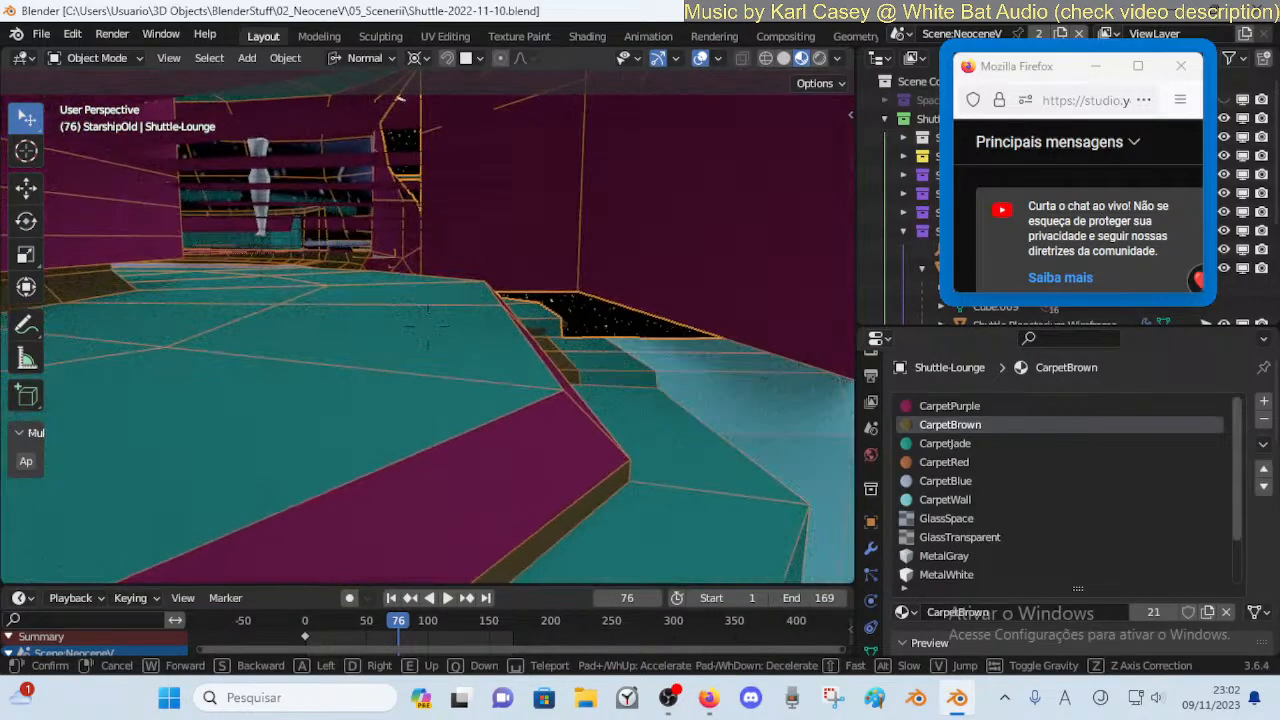
{"action": "key", "text": "e"}
{"action": "key", "text": "w"}
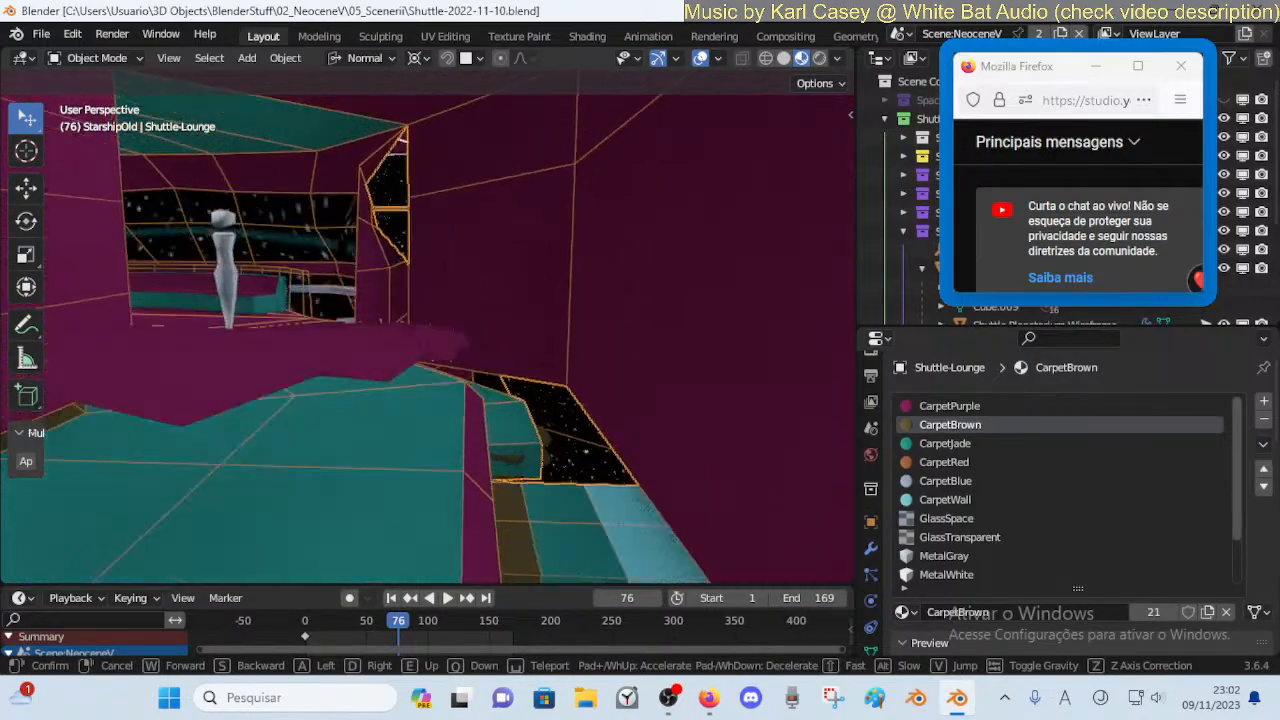
Back away from the stairway's side wall and save the file
{"action": "left_click", "coordinate": [532, 370]}
{"action": "key", "text": "shift+grave"}
{"action": "key", "text": "s"}
{"action": "left_click", "coordinate": [532, 376]}
{"action": "left_click", "coordinate": [556, 331]}
{"action": "key", "text": "ctrl+s"}
Return to Edit Mode and select the edge loop along the top of the purple stairway walls
{"action": "key", "text": "shift+grave"}
{"action": "key", "text": "w"}
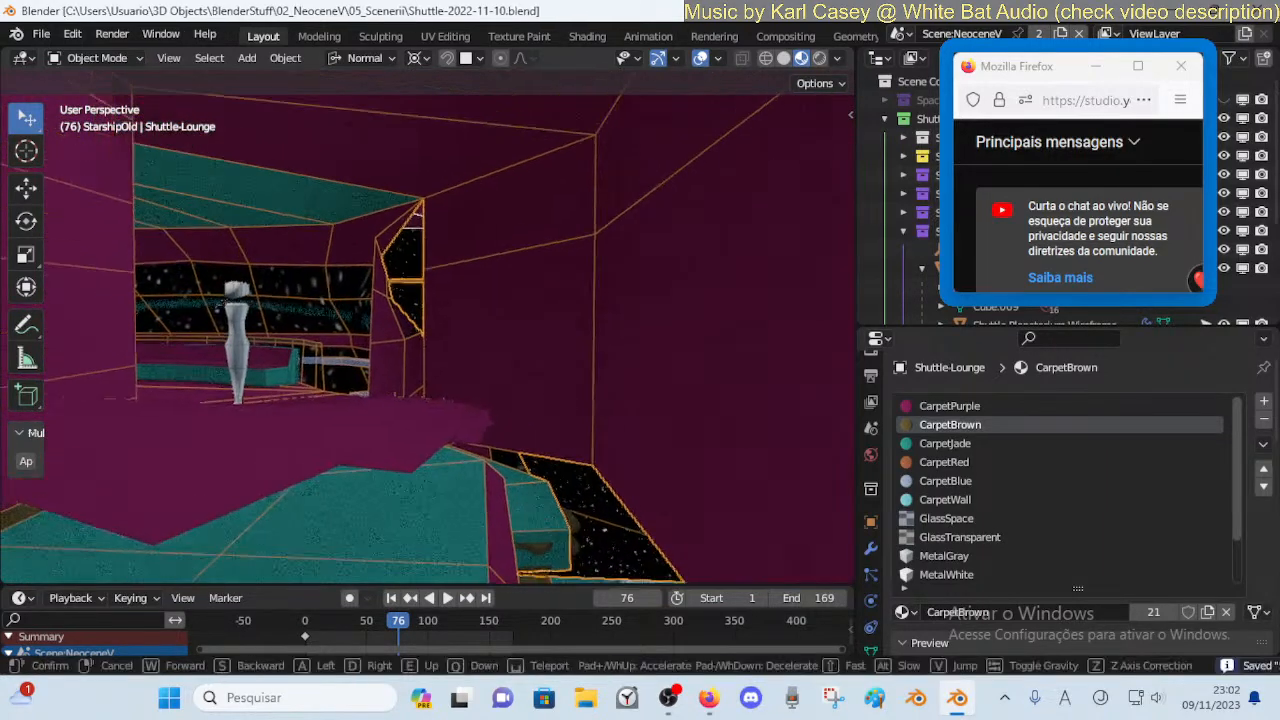
{"action": "key", "text": "w"}
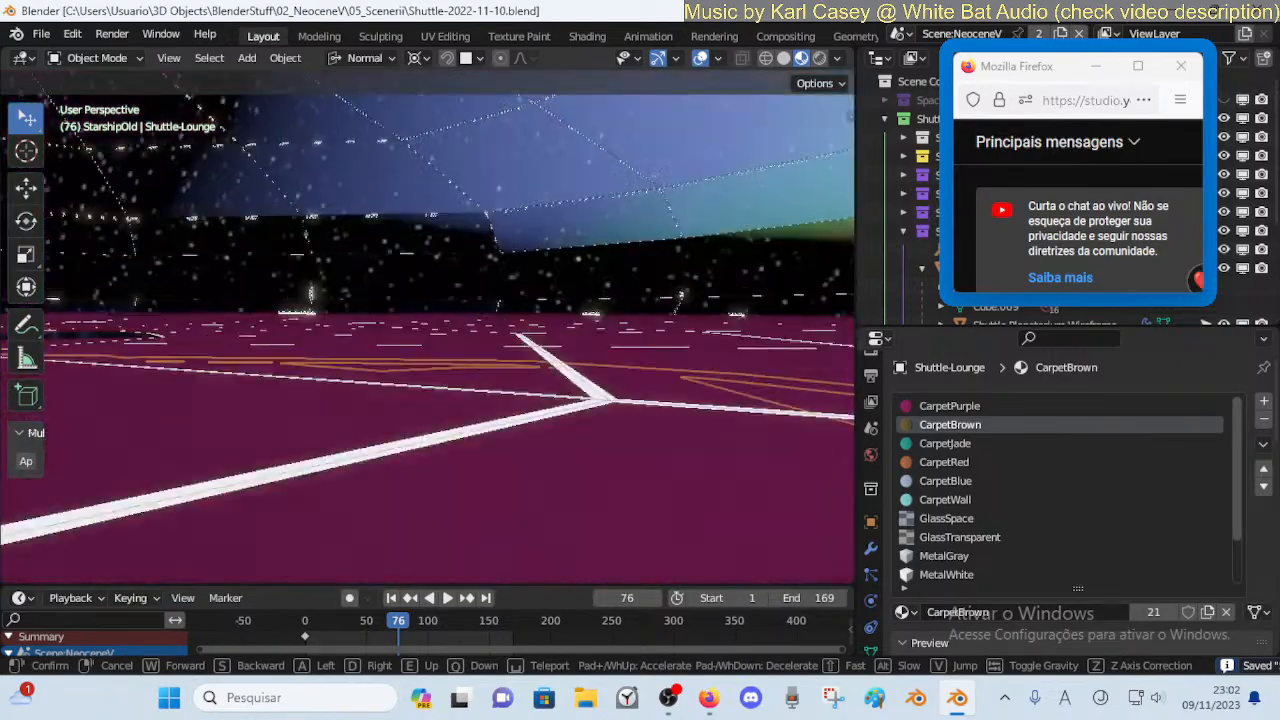
{"action": "key", "text": "e"}
{"action": "key", "text": "q"}
{"action": "right_click", "coordinate": [557, 332]}
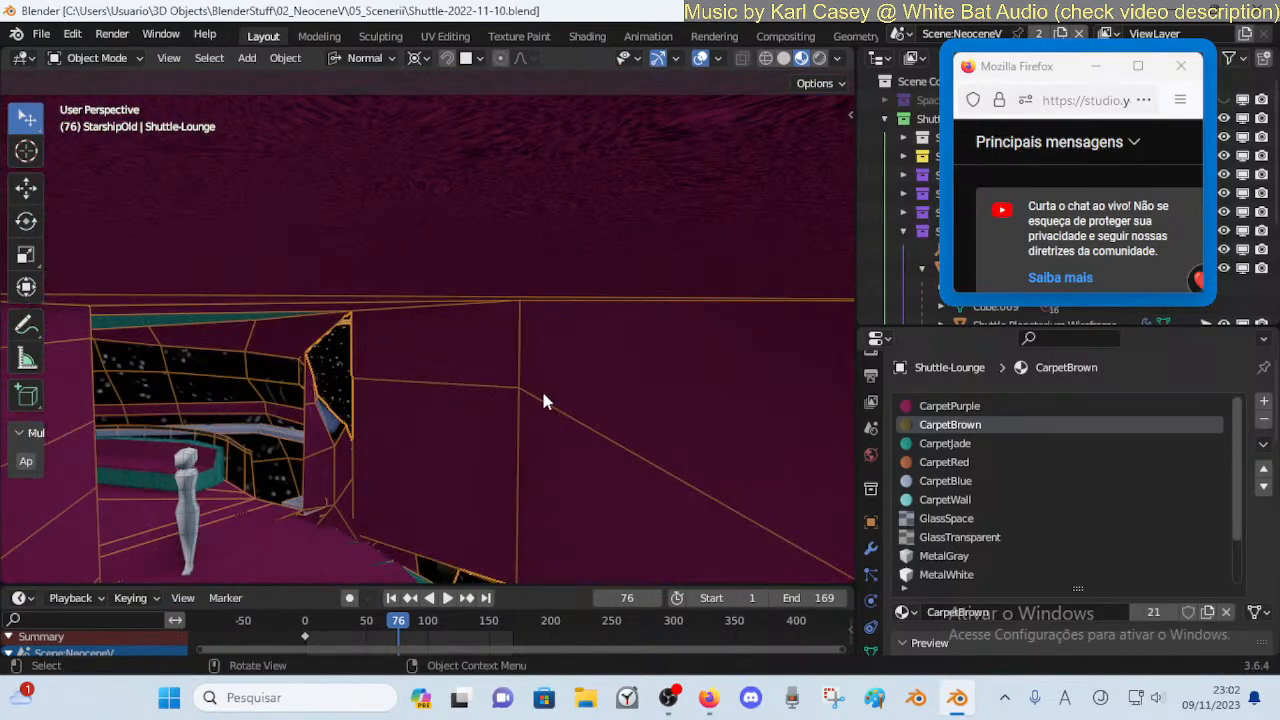
{"action": "key", "text": "Tab"}
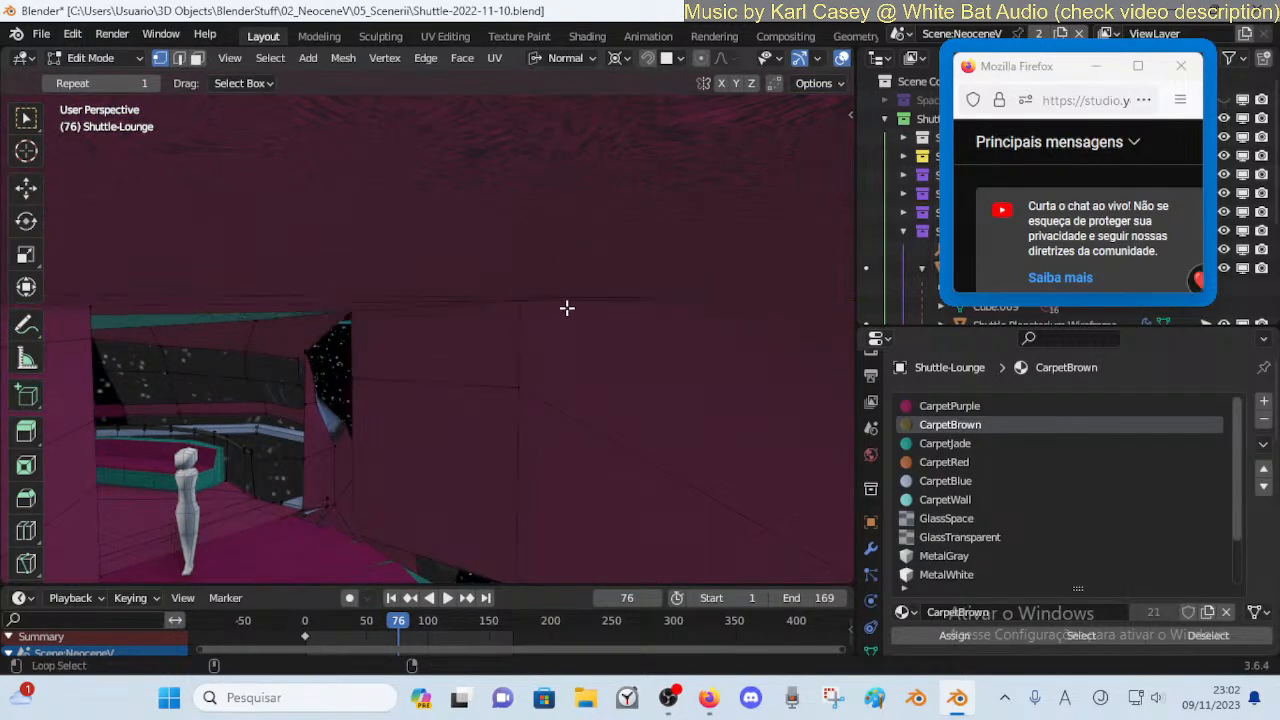
{"action": "key", "text": "shift+grave"}
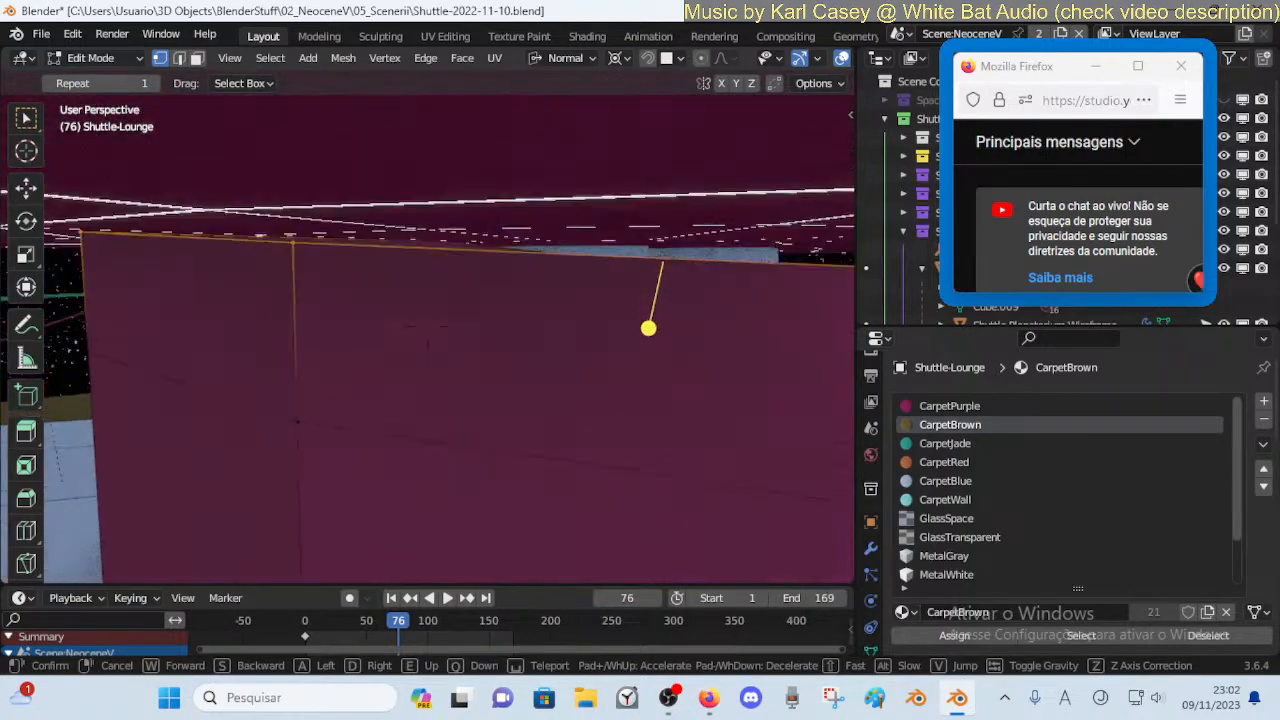
{"action": "key", "text": "s"}
{"action": "key", "text": "a"}
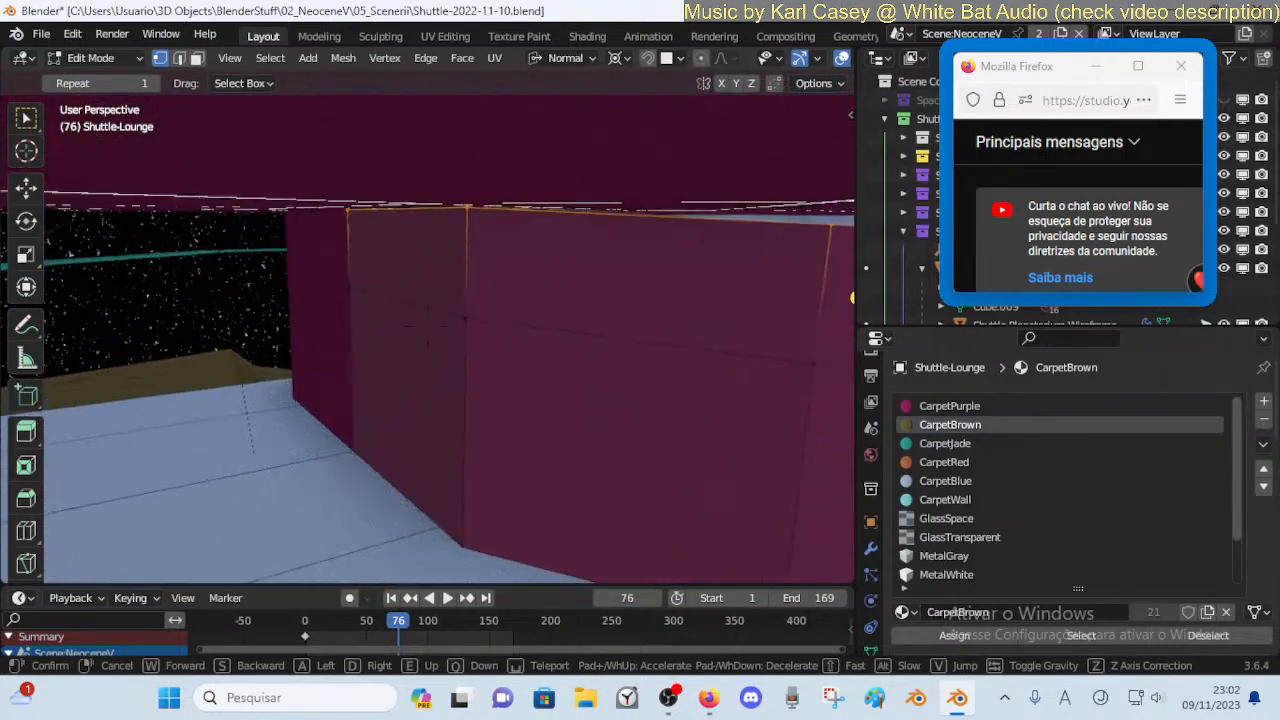
{"action": "key", "text": "w"}
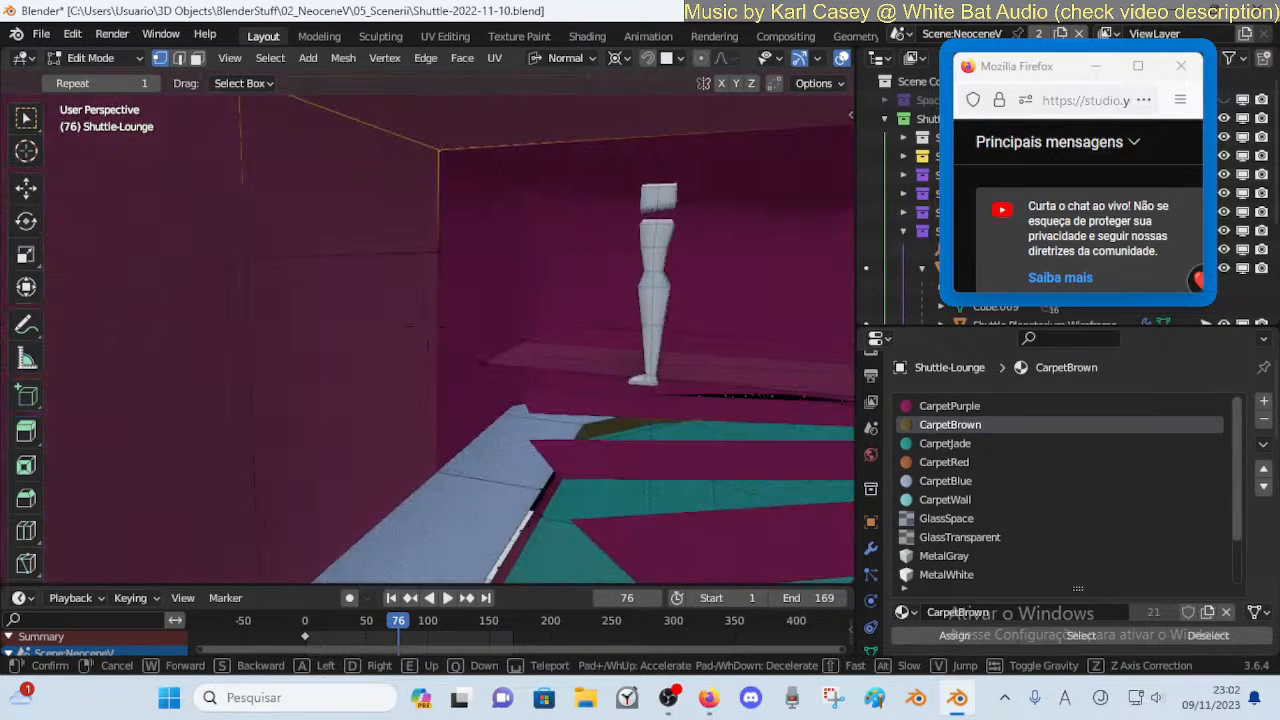
{"action": "left_click", "coordinate": [567, 308]}
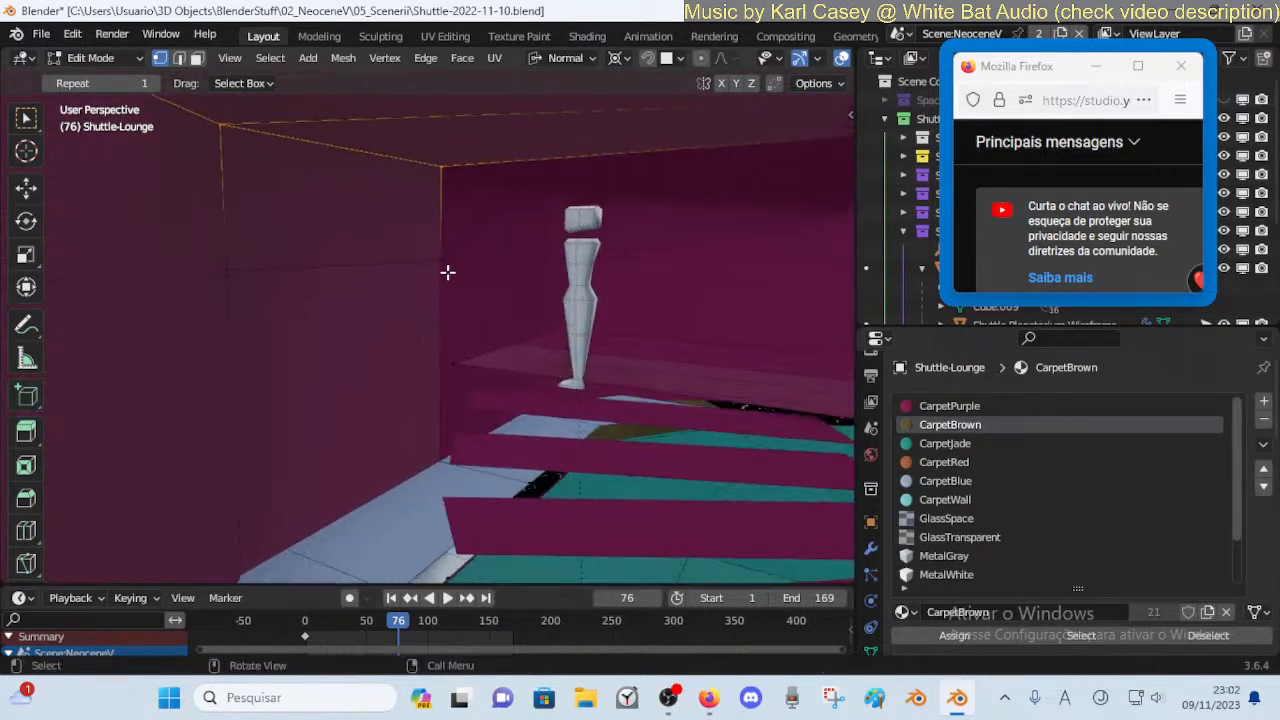
In face selection, select the upper face loop of the purple stairway walls and add the lower wall faces to it
{"action": "left_click", "coordinate": [232, 204], "text": "alt"}
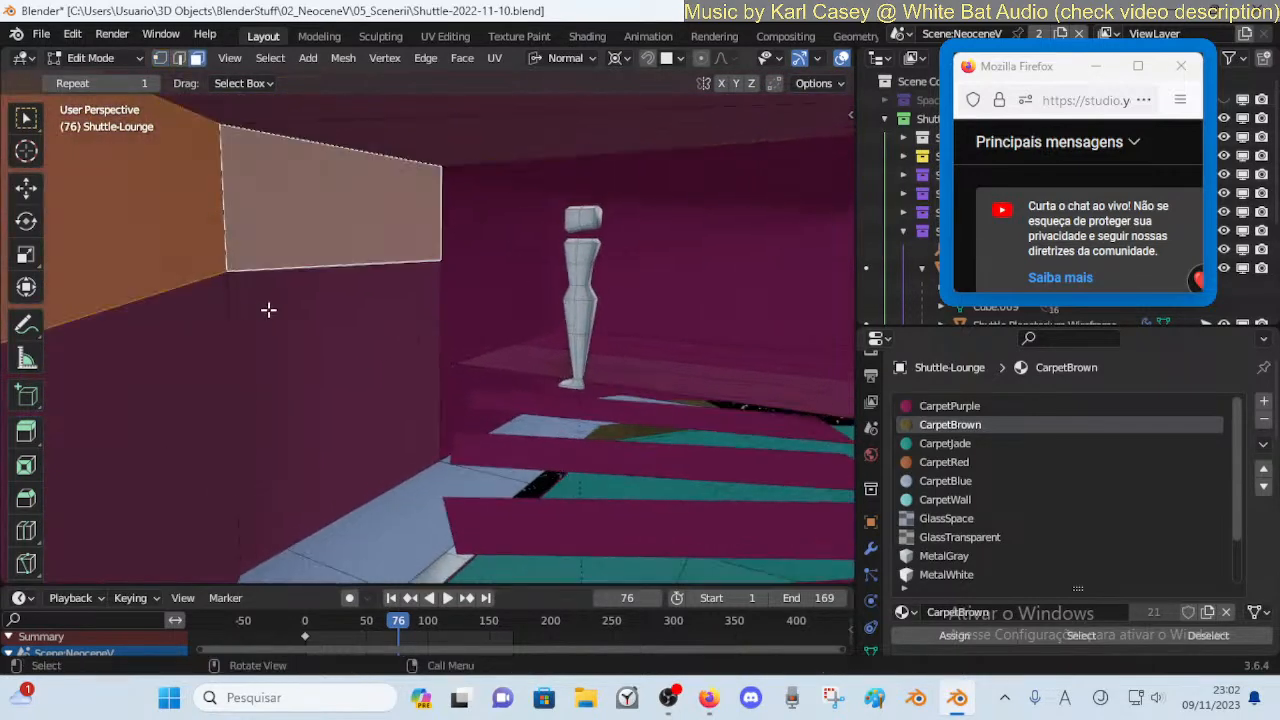
{"action": "left_click", "coordinate": [237, 327]}
{"action": "key", "text": "ctrl+z"}
{"action": "left_click", "coordinate": [225, 356], "text": "alt+shift"}
{"action": "left_click", "coordinate": [229, 358], "text": "alt+shift"}
Inspect the selected stairway walls from inside and their upper edges around the jade floor, using vertex selection mode
{"action": "key", "text": "shift+grave"}
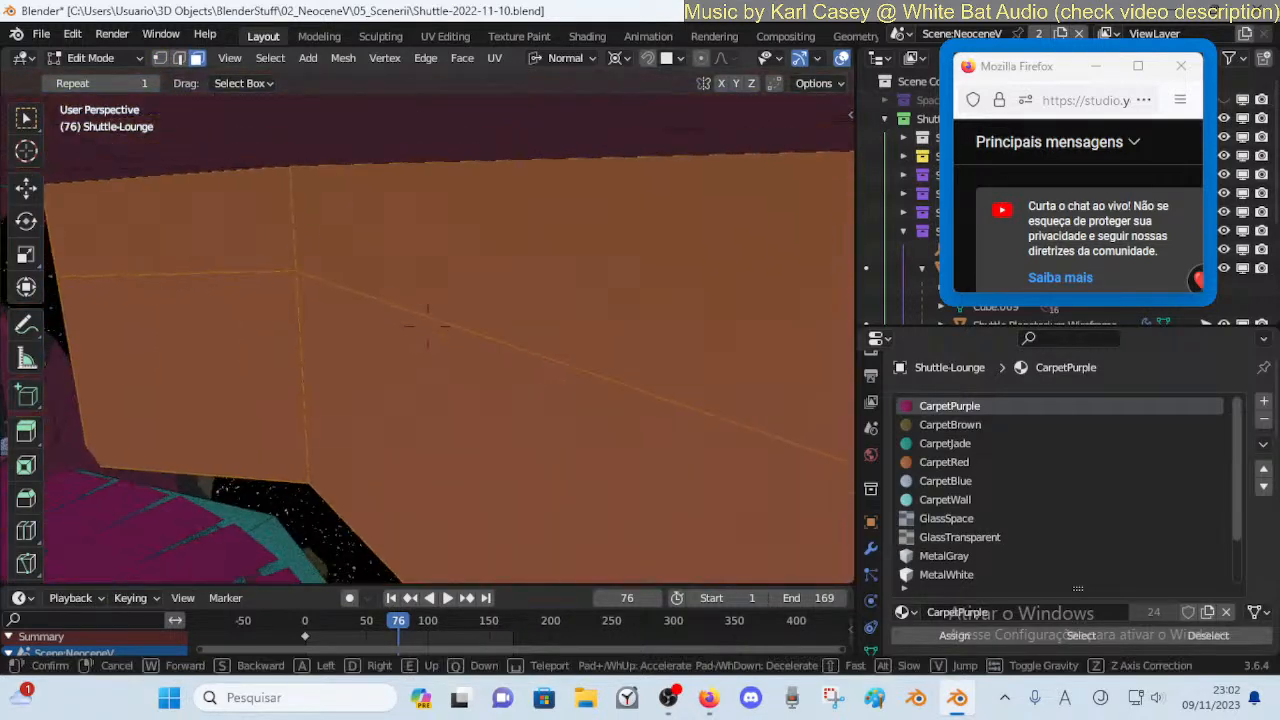
{"action": "key", "text": "s"}
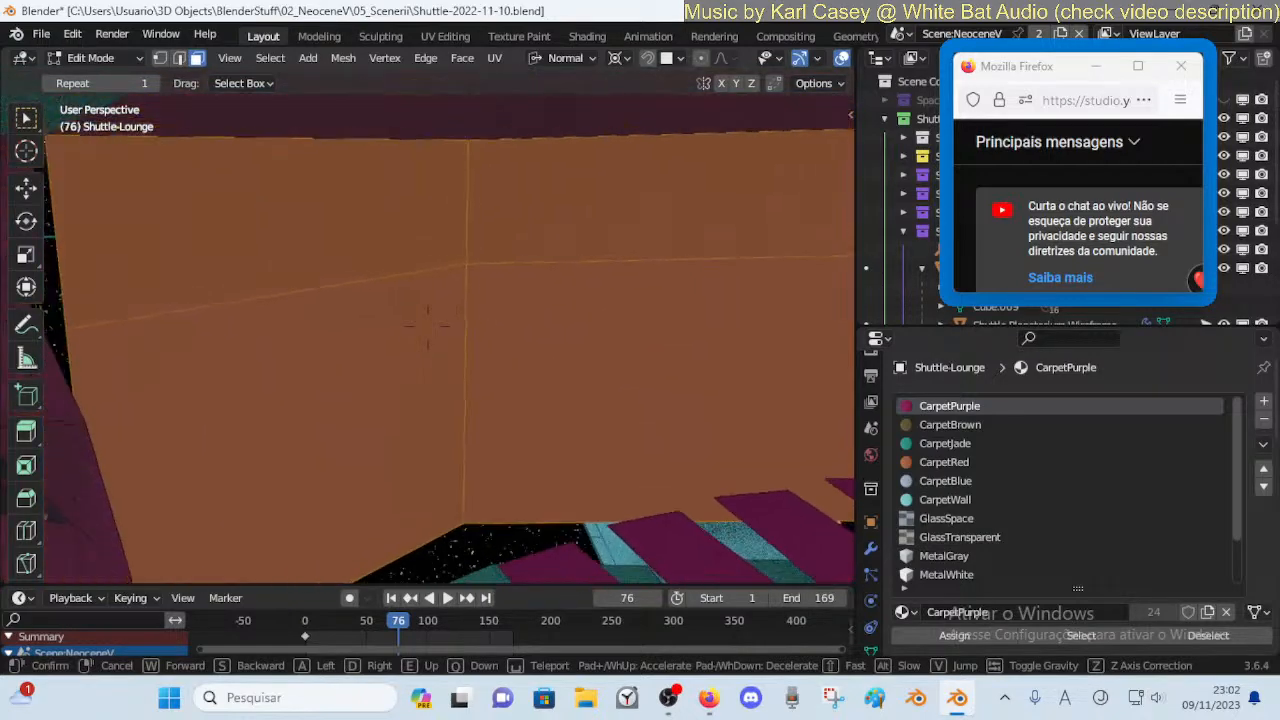
{"action": "key", "text": "w"}
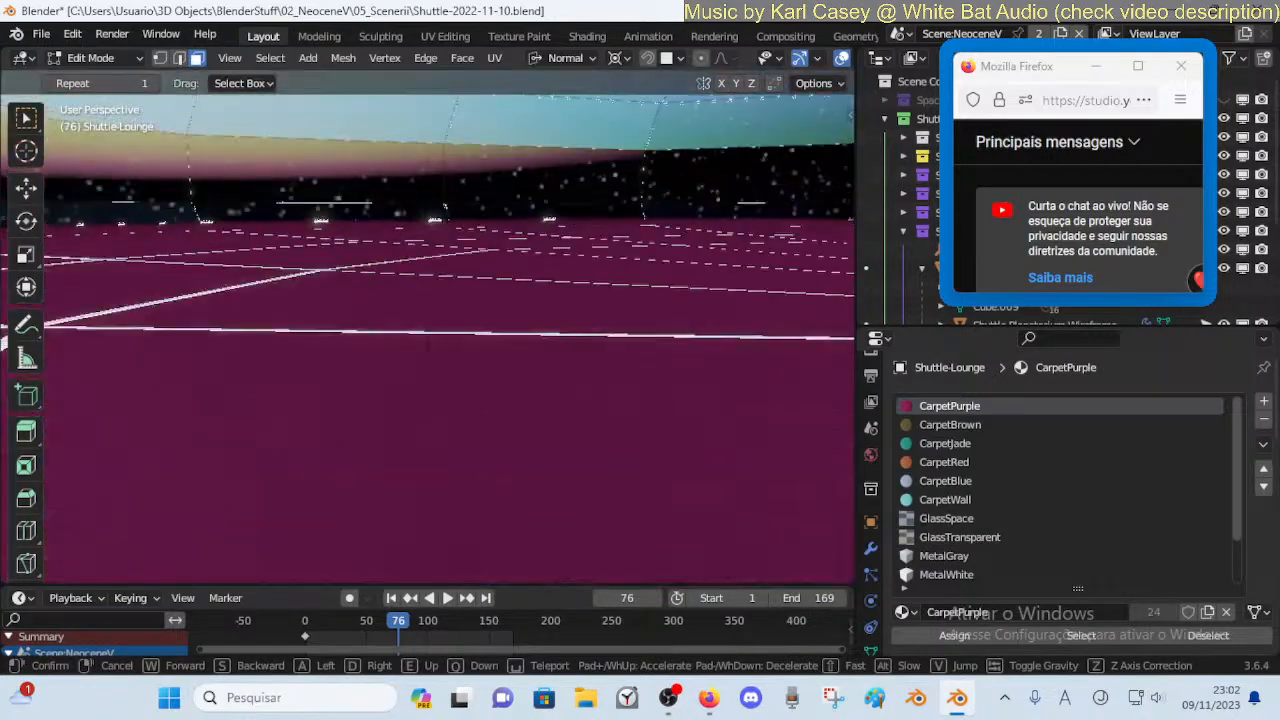
{"action": "key", "text": "q"}
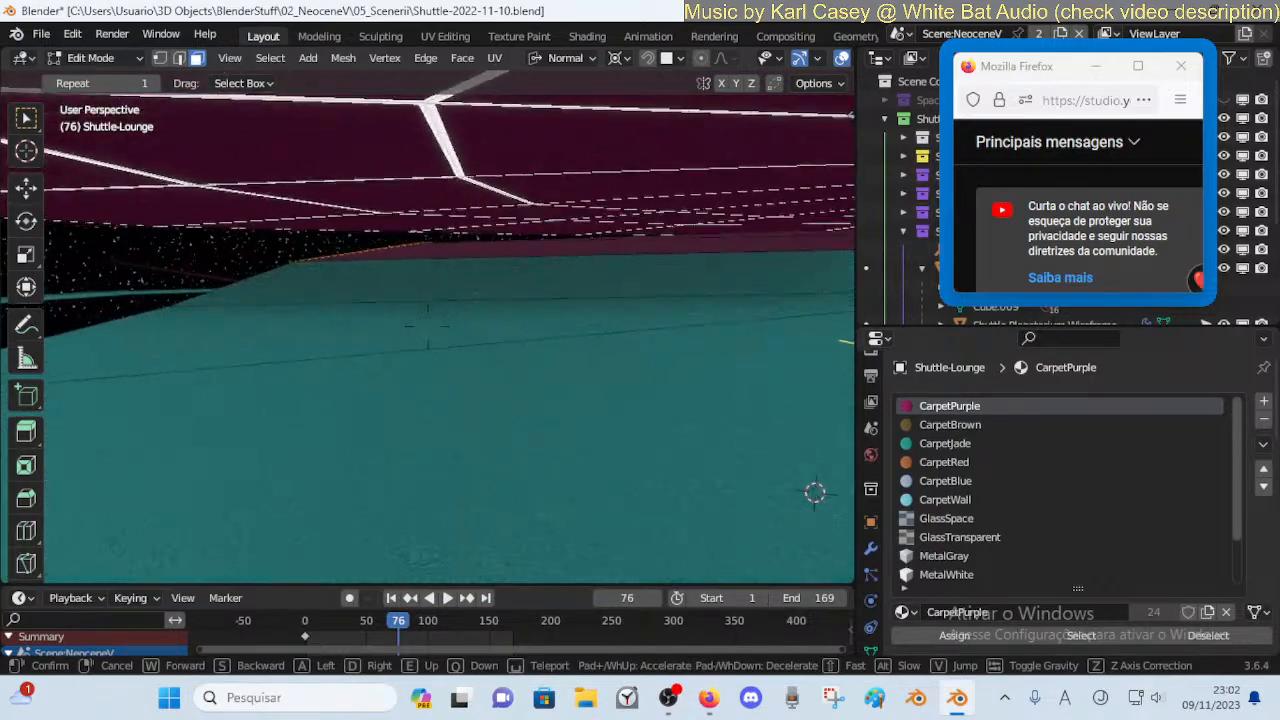
{"action": "key", "text": "e"}
{"action": "key", "text": "e"}
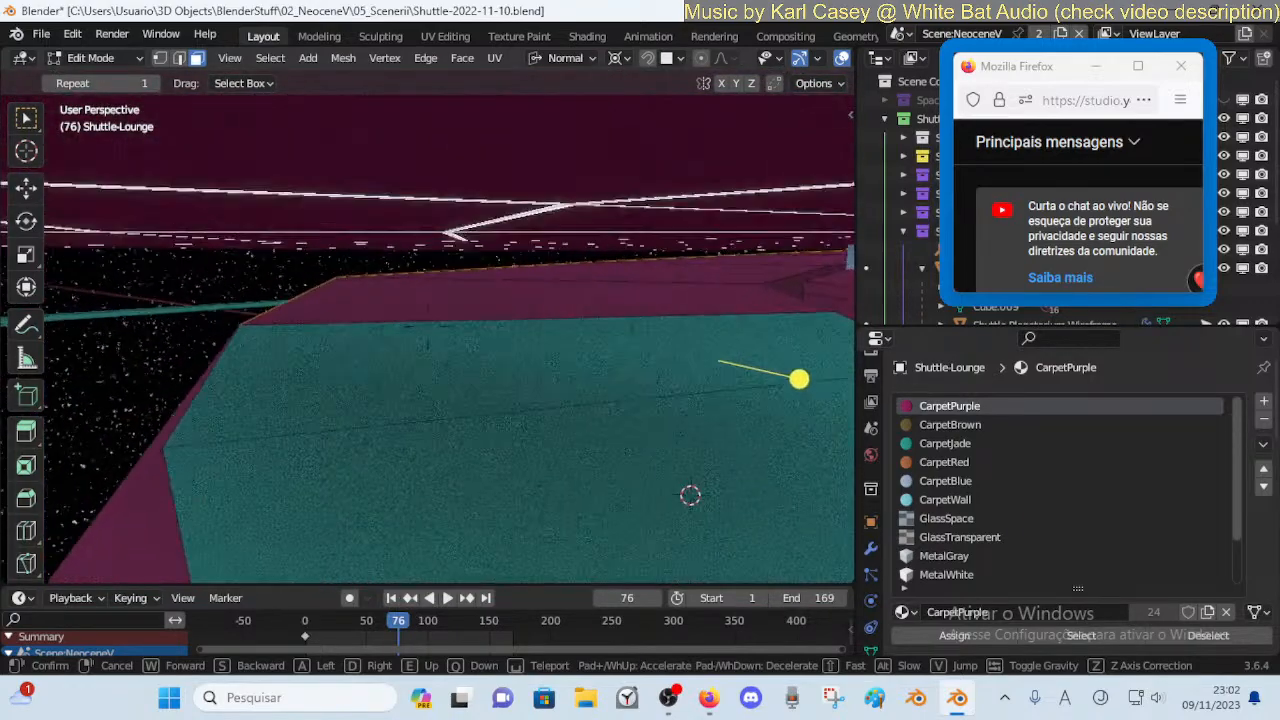
{"action": "key", "text": "a"}
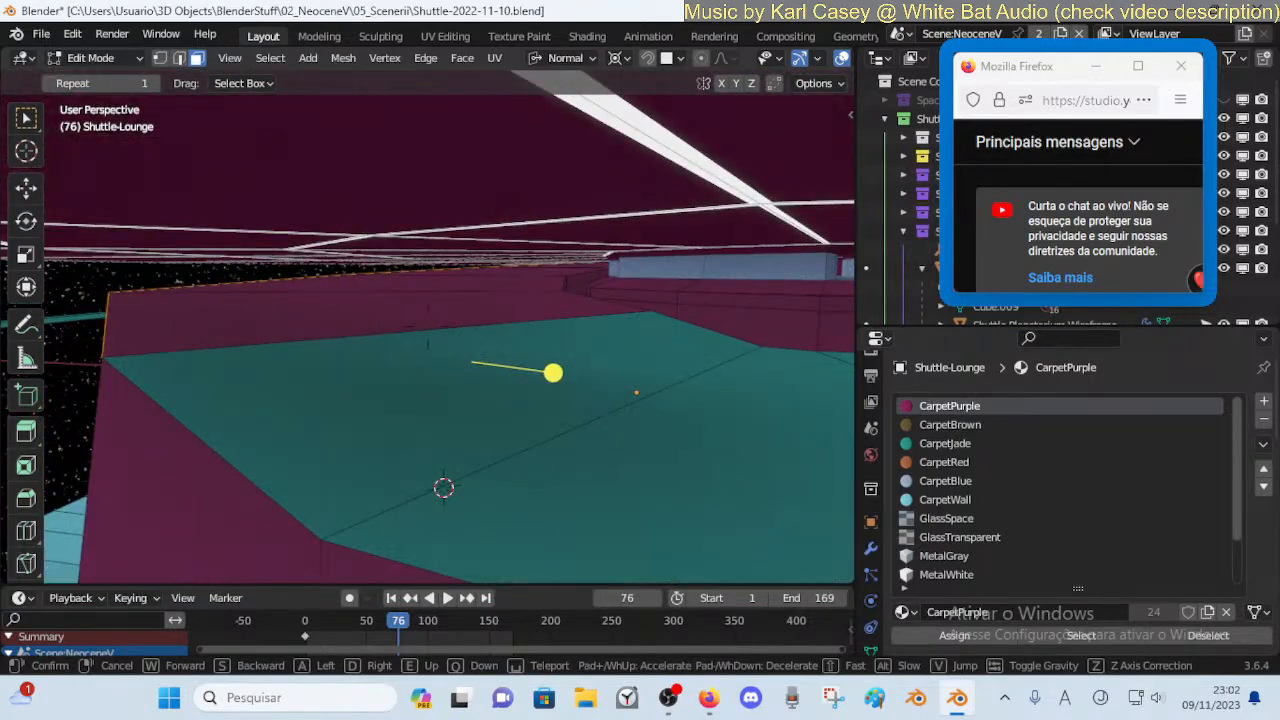
{"action": "key", "text": "w"}
{"action": "key", "text": "e"}
{"action": "left_click", "coordinate": [71, 353]}
Check the selected walls from the jade floor's corner and from inside the stairway, and save the file
{"action": "key", "text": "shift+grave"}
{"action": "key", "text": "a"}
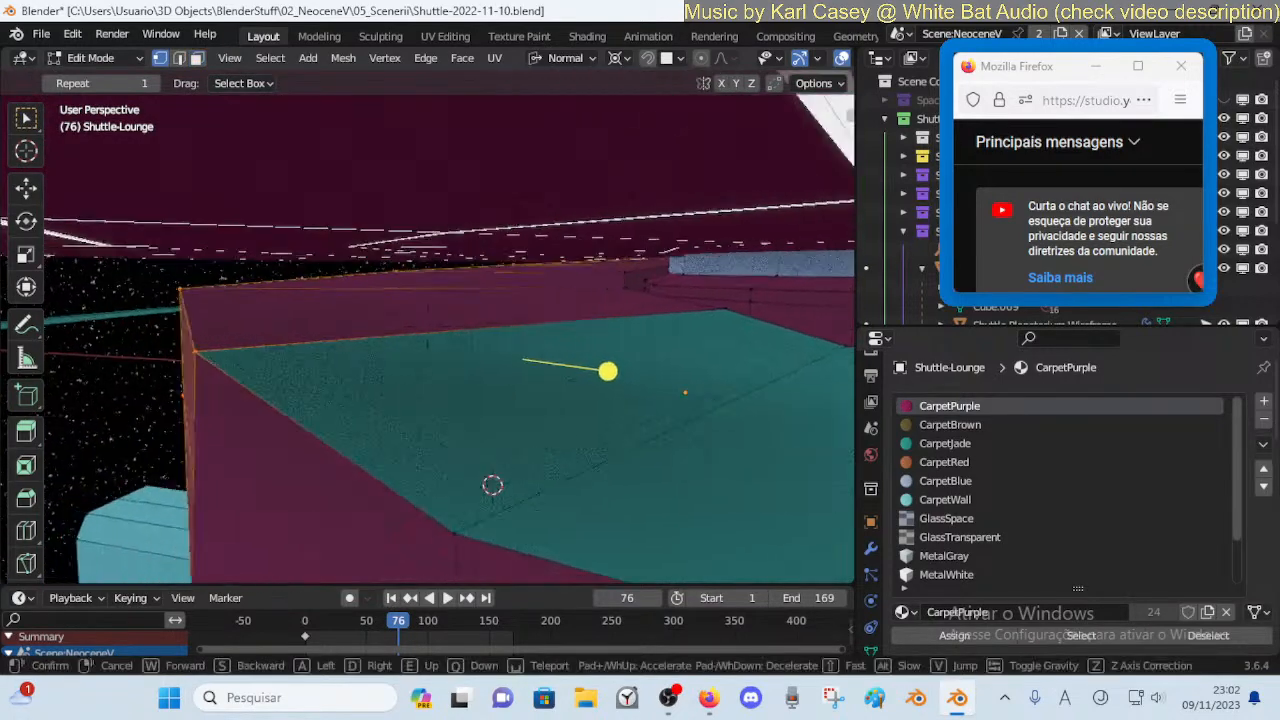
{"action": "key", "text": "q"}
{"action": "key", "text": "w"}
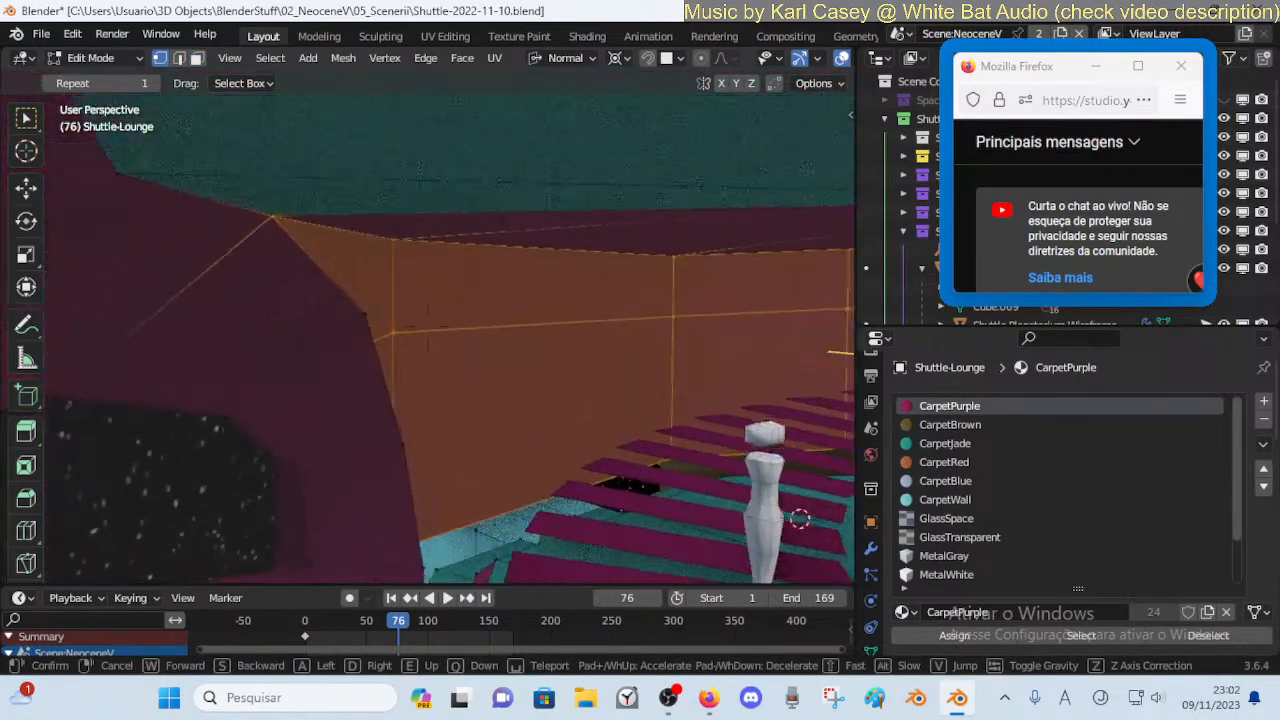
{"action": "key", "text": "w"}
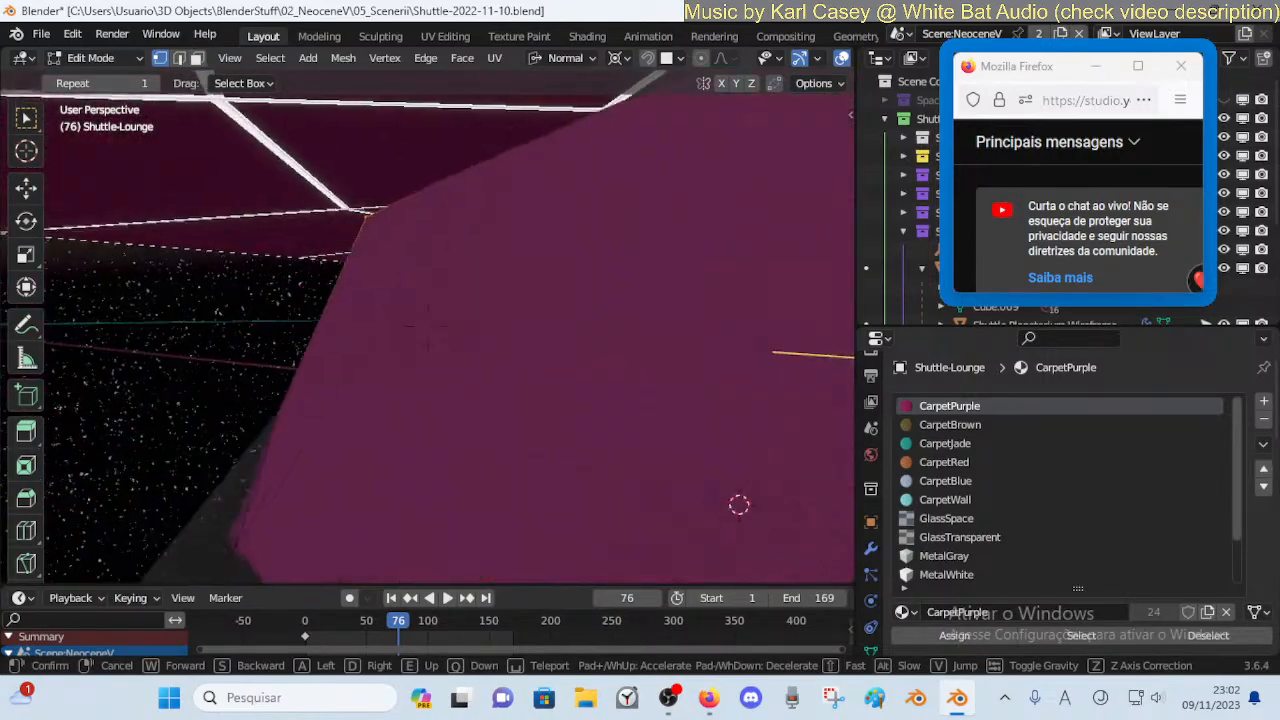
{"action": "key", "text": "w"}
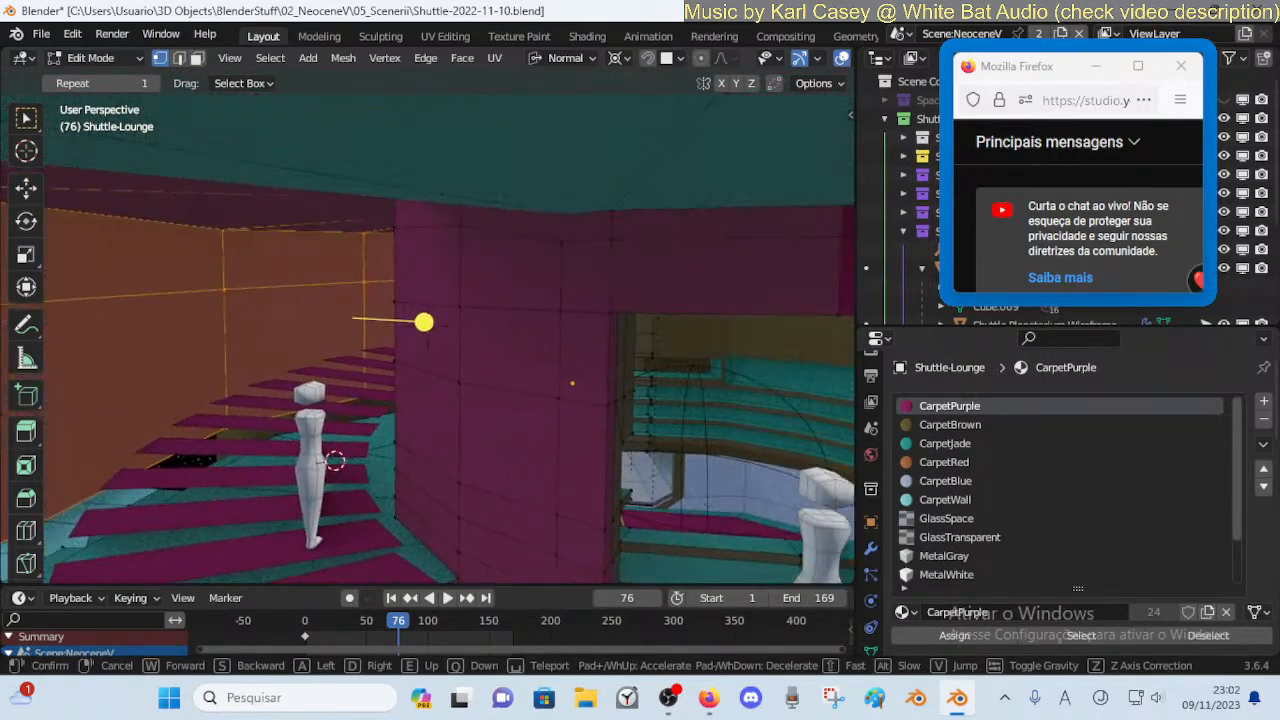
{"action": "key", "text": "w"}
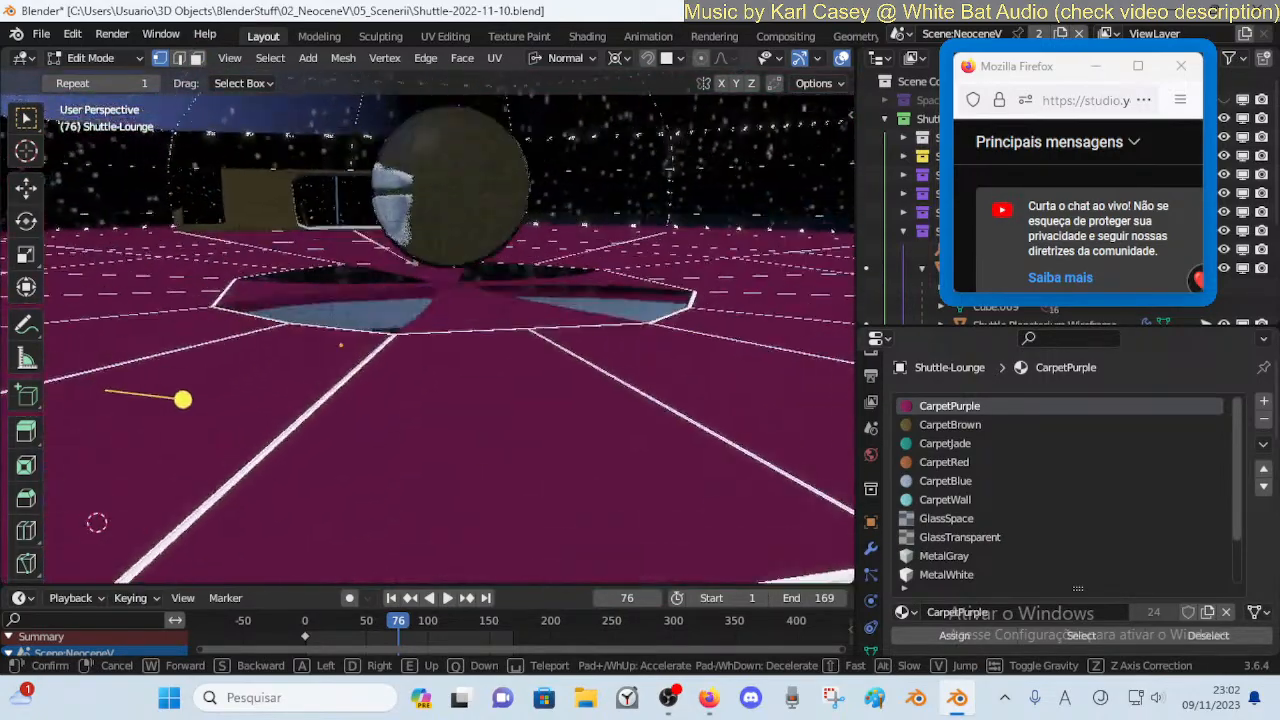
{"action": "key", "text": "e"}
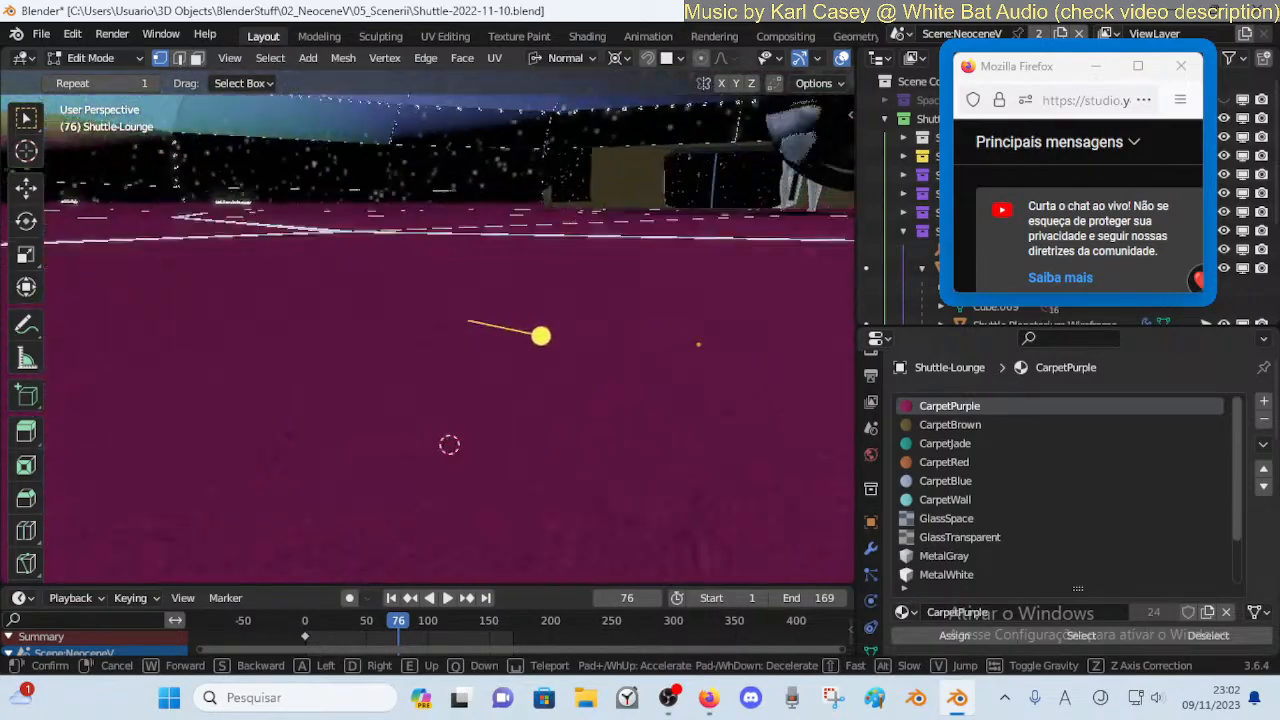
{"action": "key", "text": "q"}
{"action": "left_click", "coordinate": [229, 353]}
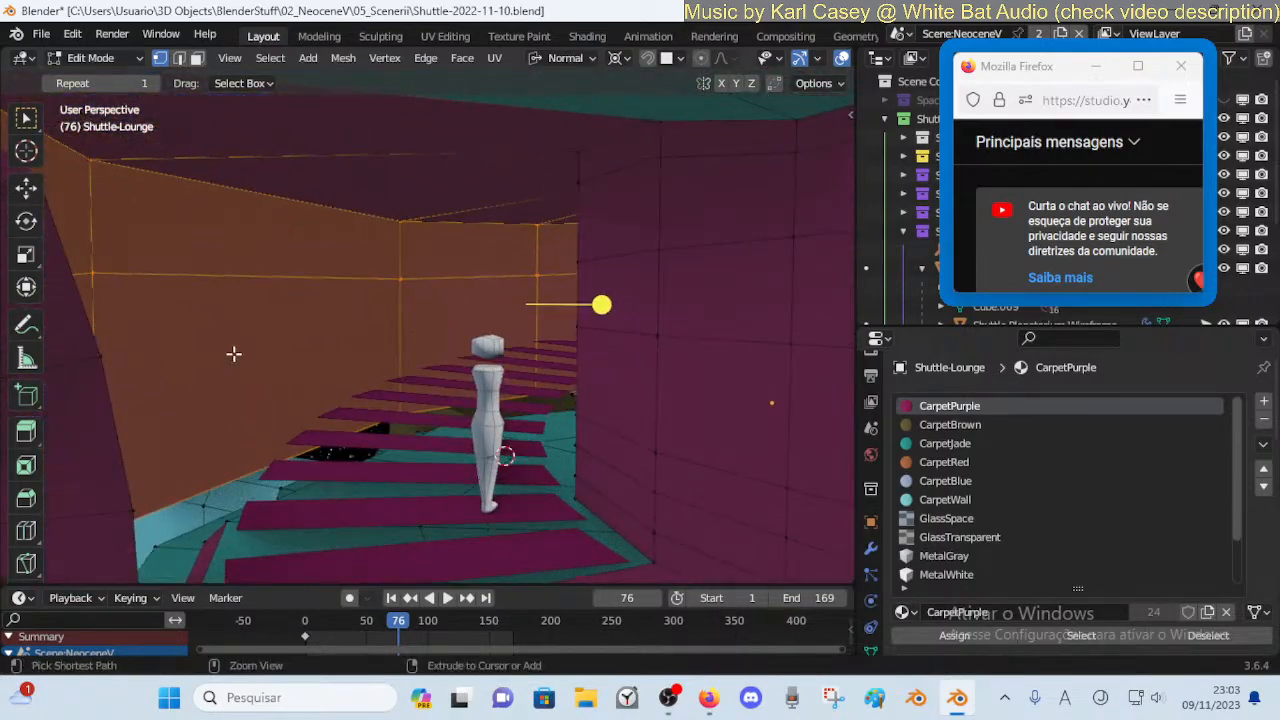
{"action": "key", "text": "s"}
{"action": "left_click", "coordinate": [571, 337]}
{"action": "key", "text": "ctrl+s"}
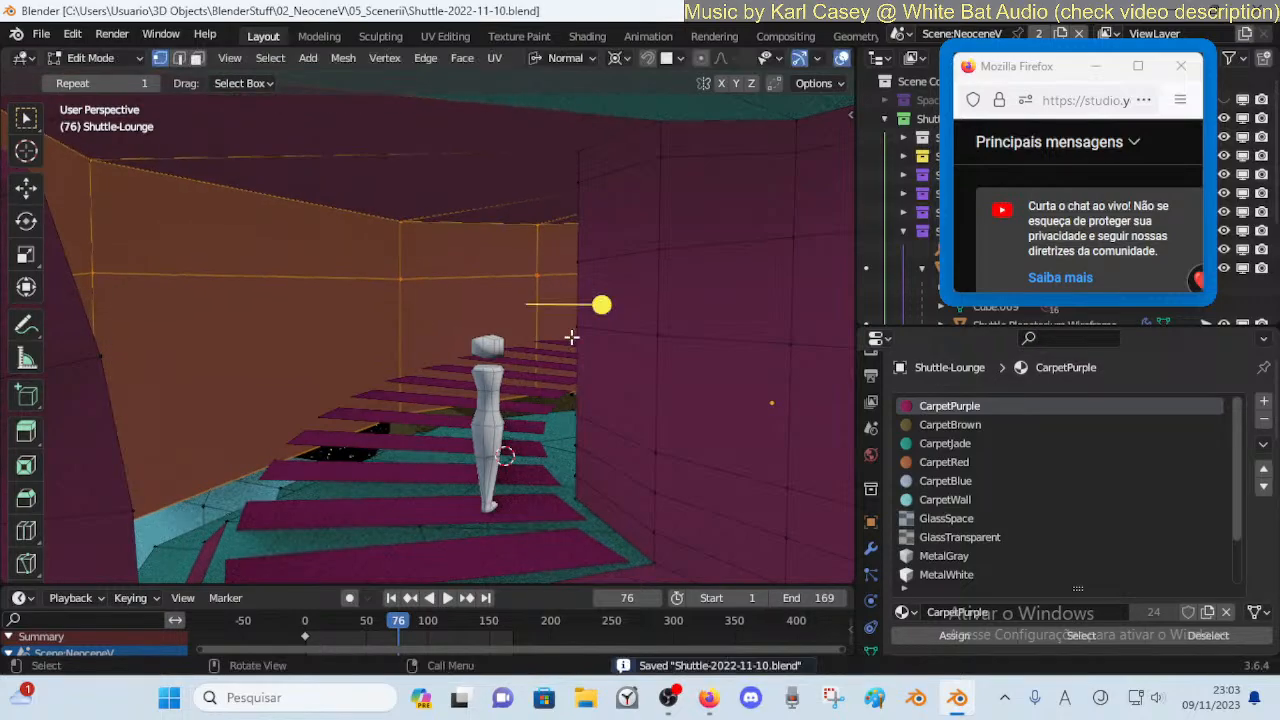
Examine the lounge's tiered back wall and purple upper wall, backing out to an overview above the planetarium wireframe
{"action": "key", "text": "shift+grave"}
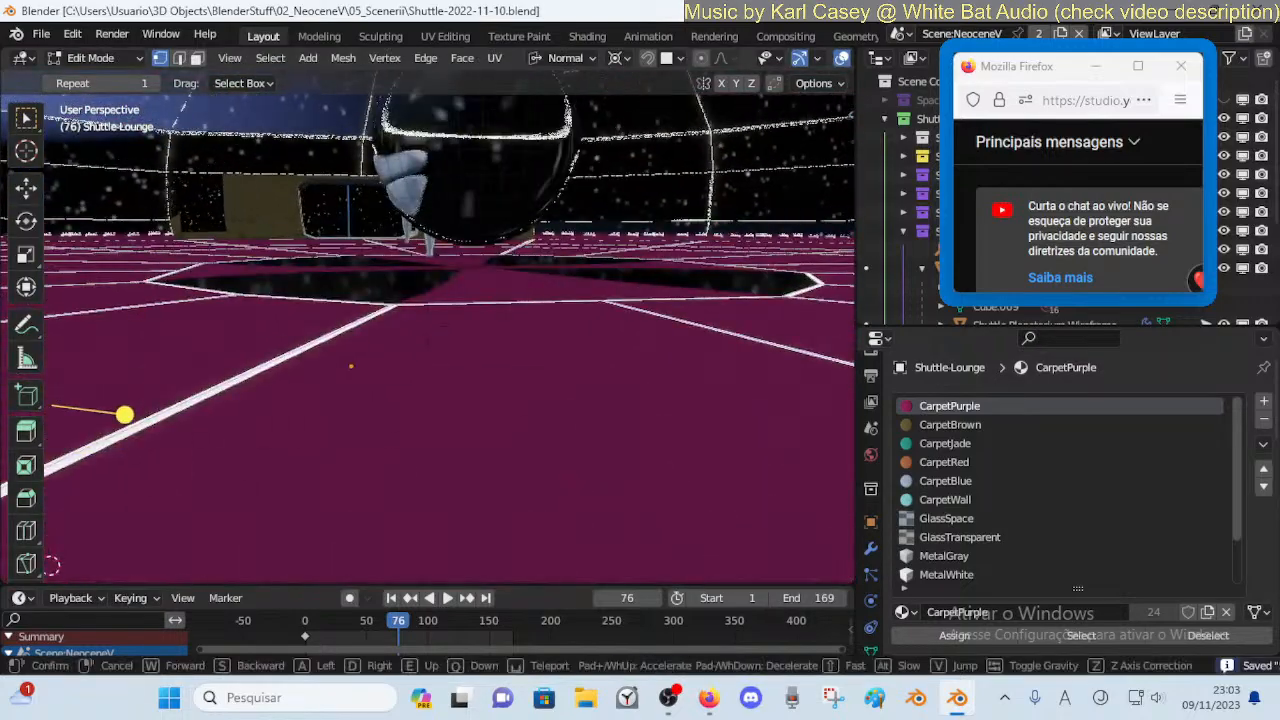
{"action": "key", "text": "w"}
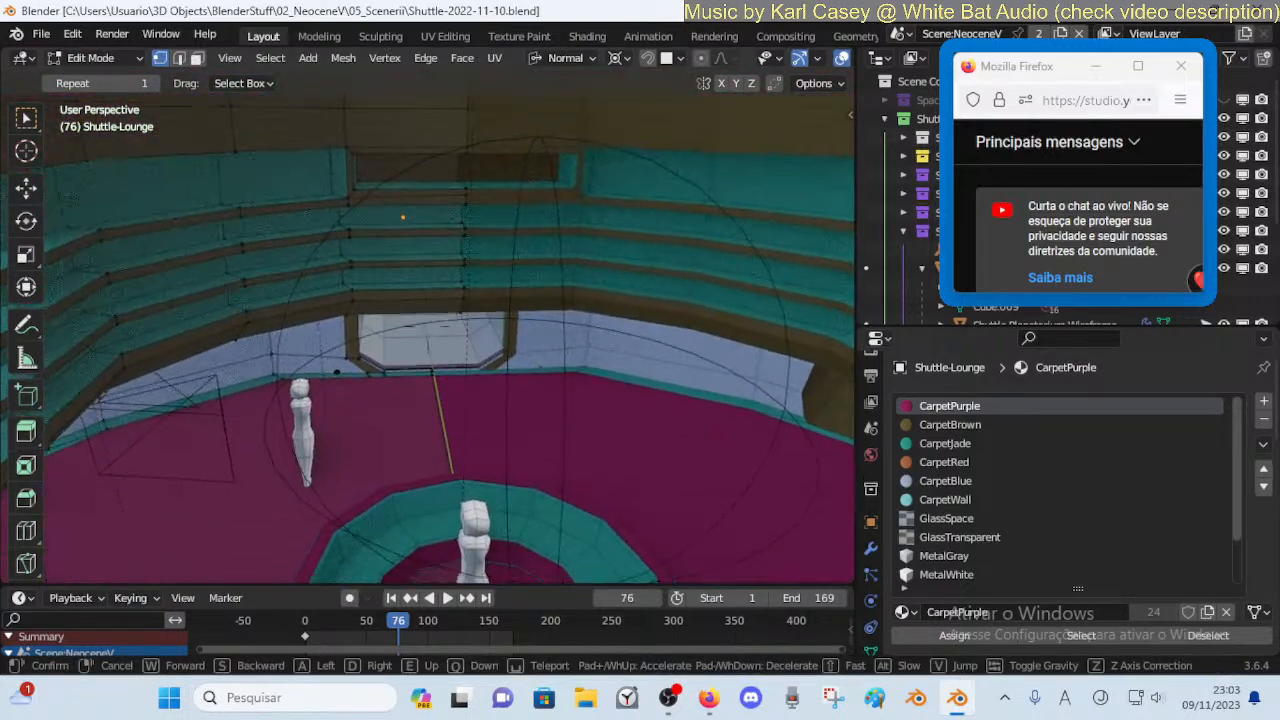
{"action": "key", "text": "w"}
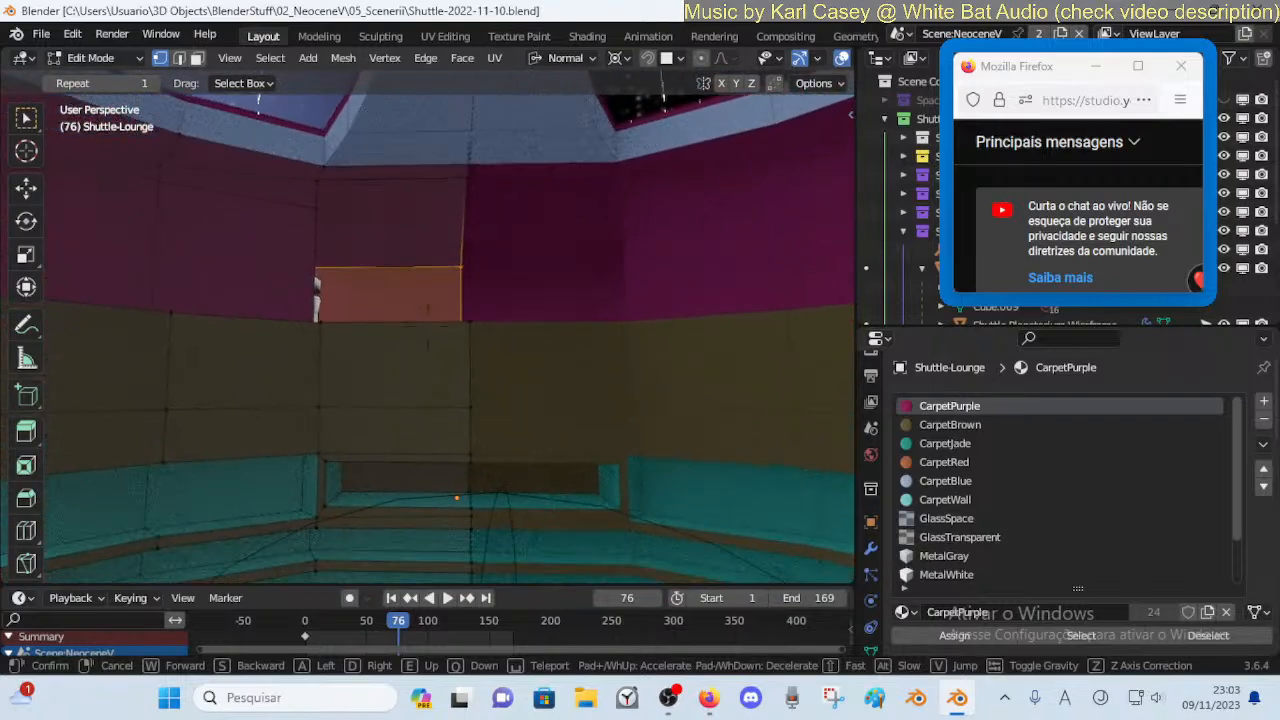
{"action": "left_click", "coordinate": [563, 327]}
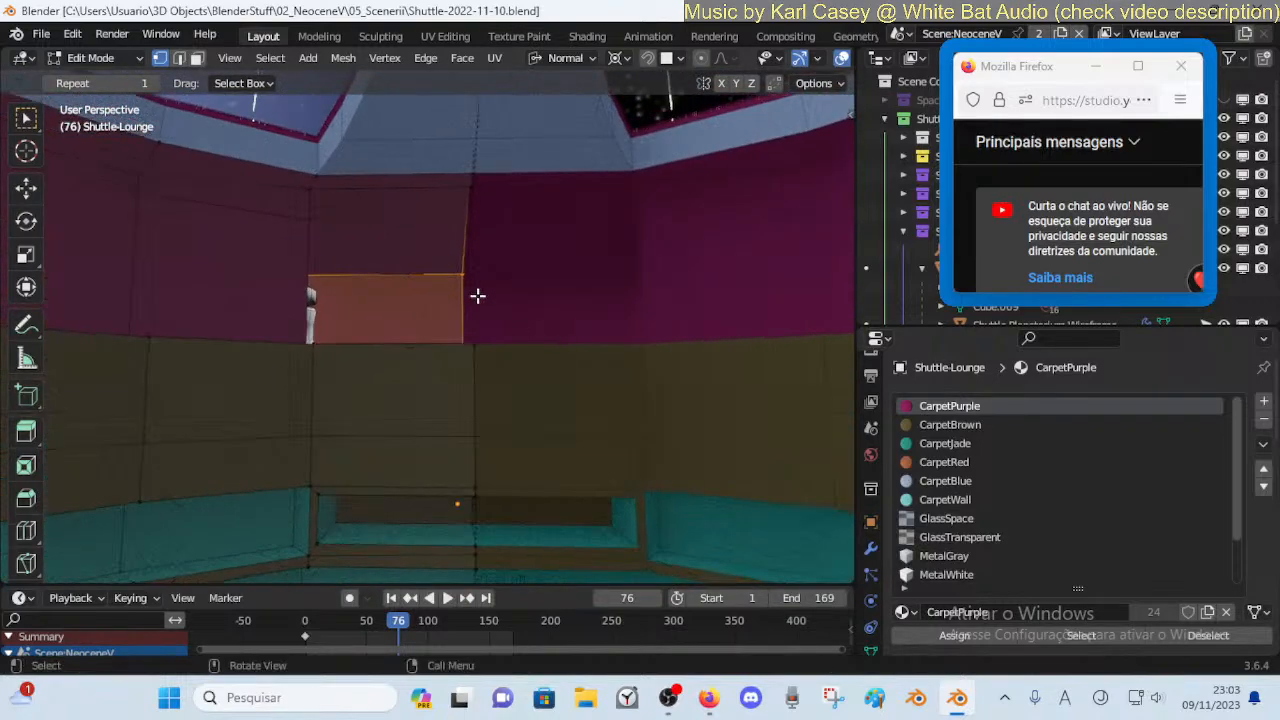
{"action": "key", "text": "shift+grave"}
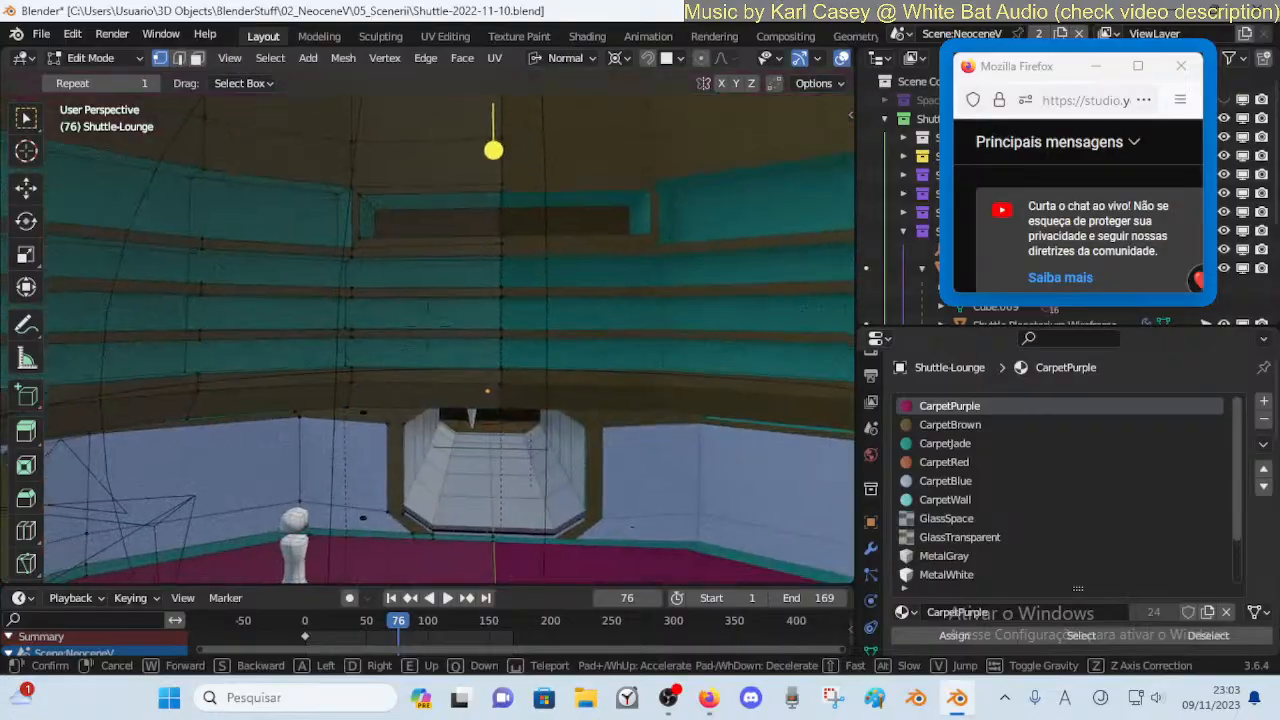
{"action": "key", "text": "s"}
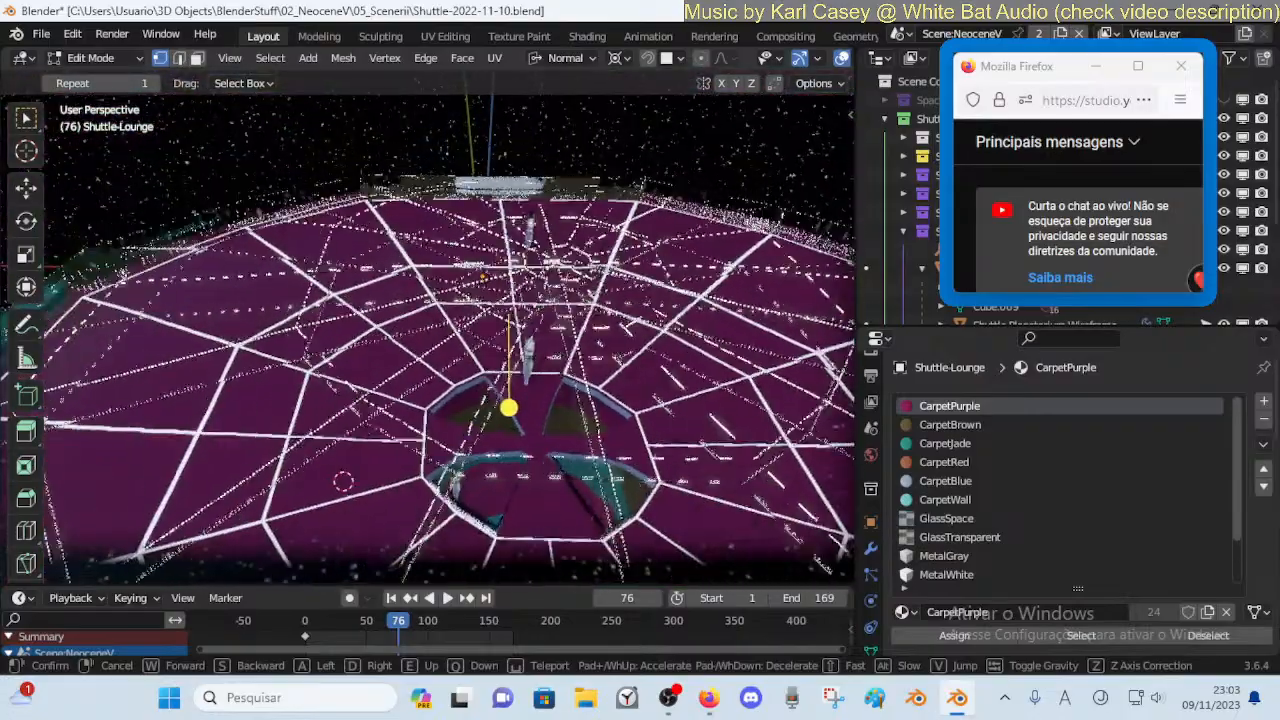
{"action": "left_click", "coordinate": [465, 276]}
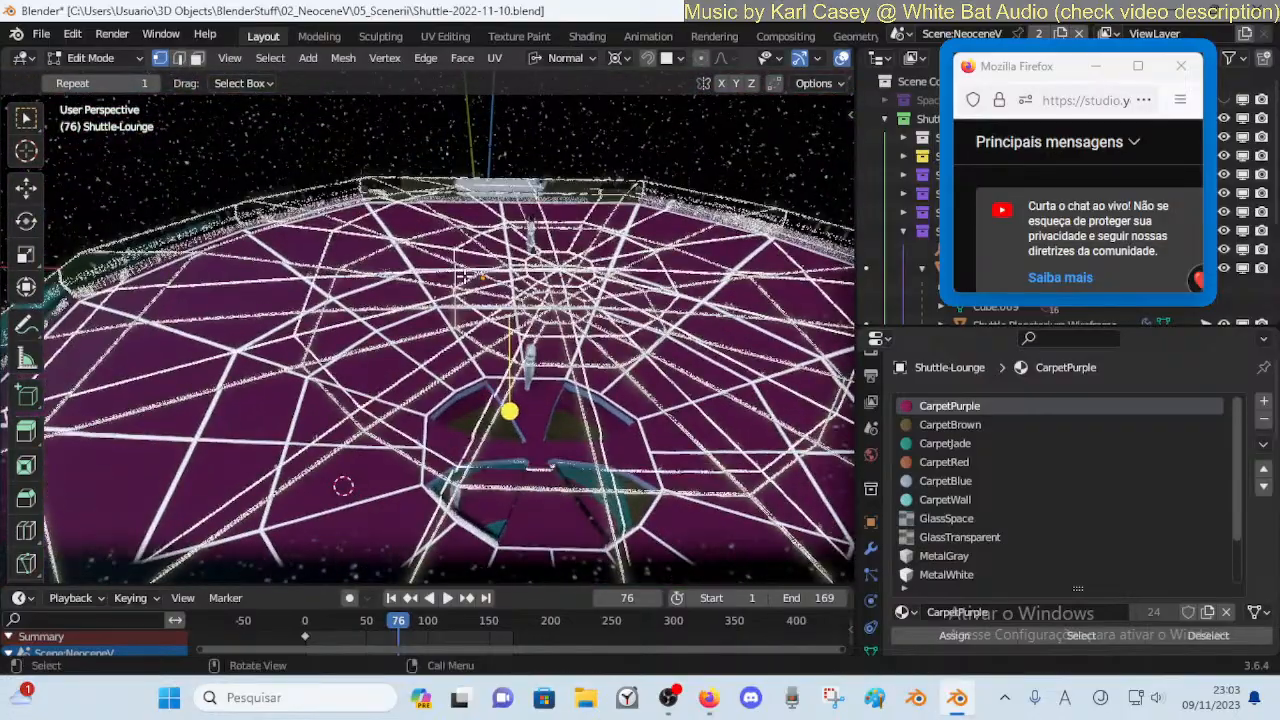
Hide the Shuttle-Planetarium and Shuttle-Planetarium-Wireframe objects and return to Edit Mode on Shuttle-Lounge
{"action": "key", "text": "4"}
{"action": "left_click", "coordinate": [472, 288]}
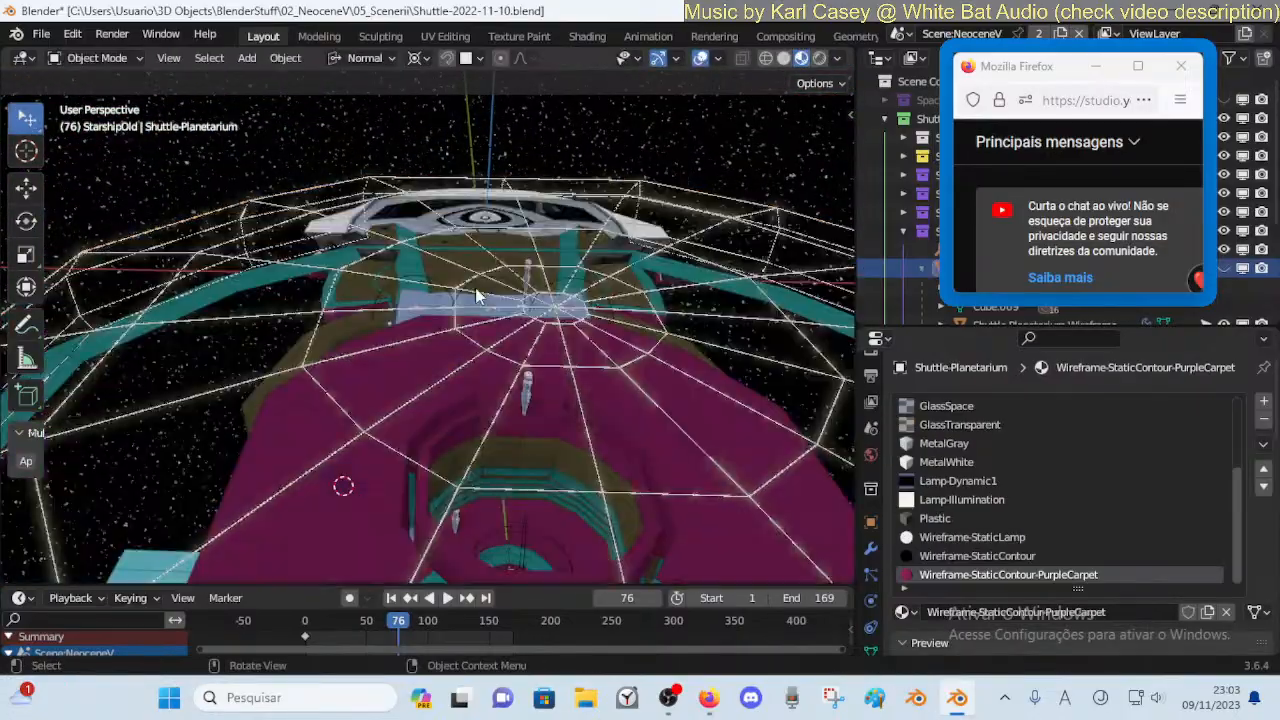
{"action": "left_click", "coordinate": [512, 310]}
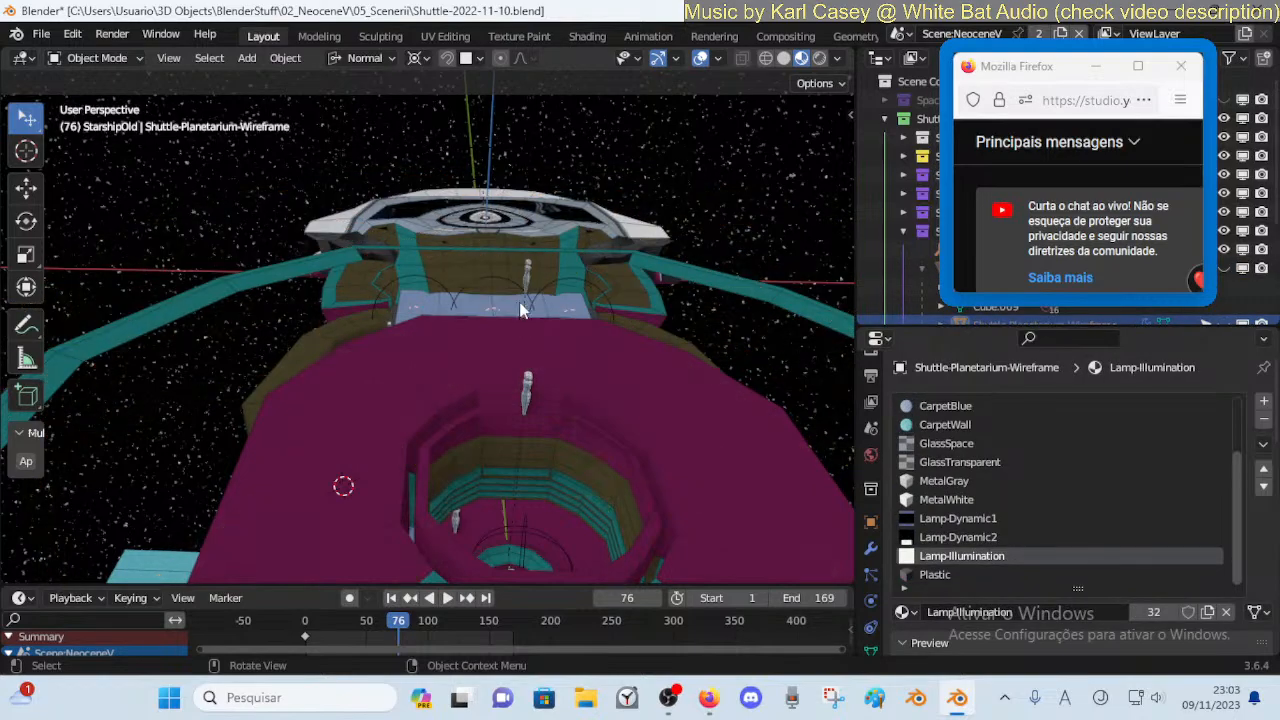
{"action": "left_click", "coordinate": [527, 333]}
{"action": "key", "text": "Tab"}
Examine the purple upper floor and its jade section from above and from the side of the lounge
{"action": "key", "text": "shift+grave"}
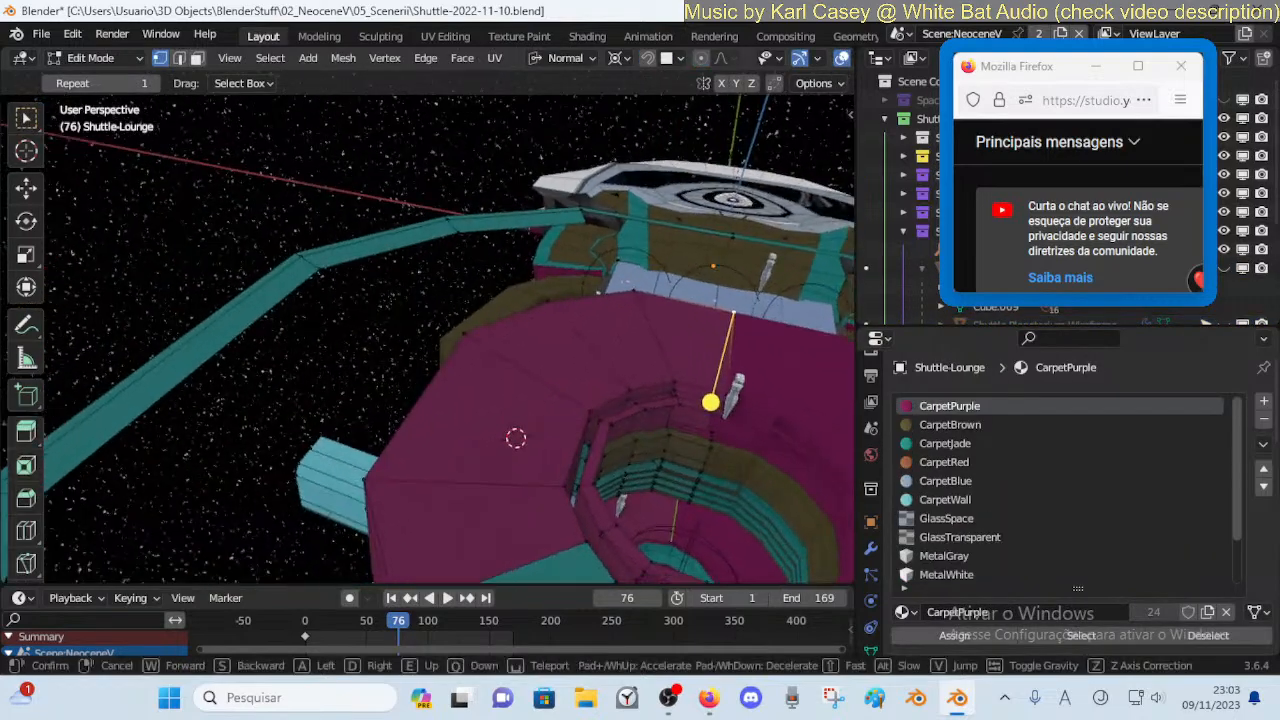
{"action": "left_click", "coordinate": [524, 325]}
{"action": "key", "text": "shift+grave"}
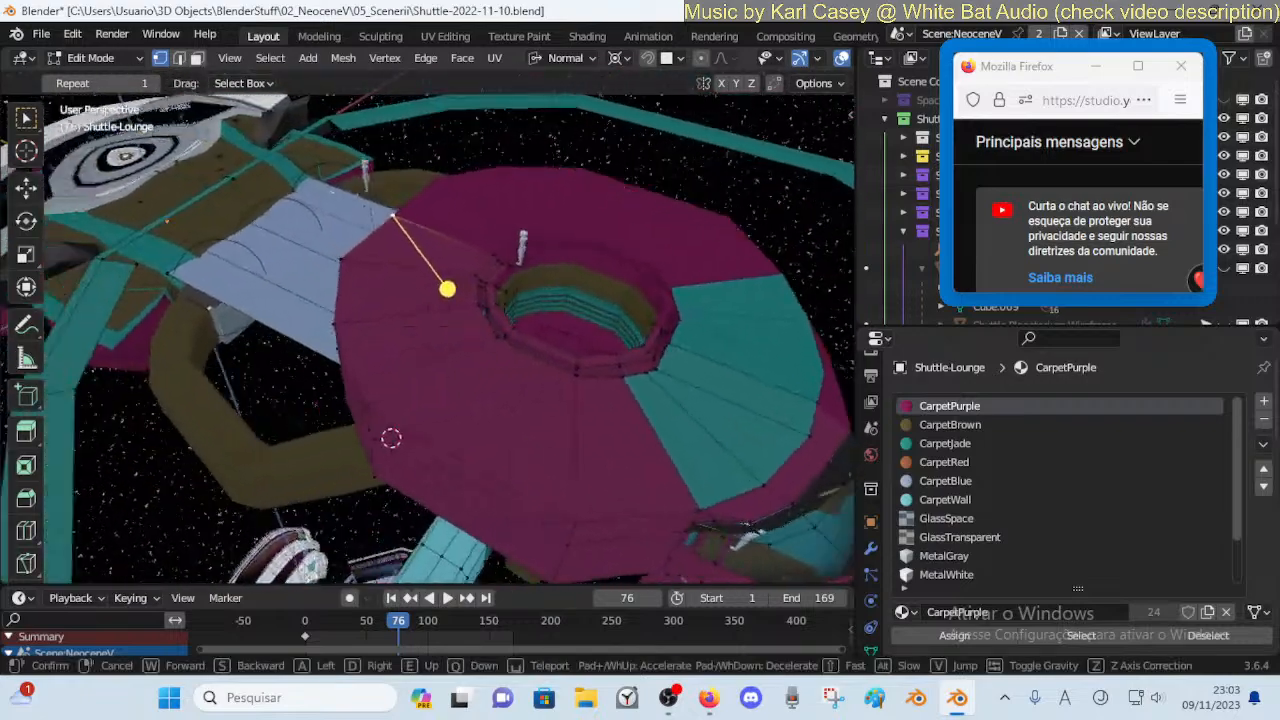
{"action": "key", "text": "a"}
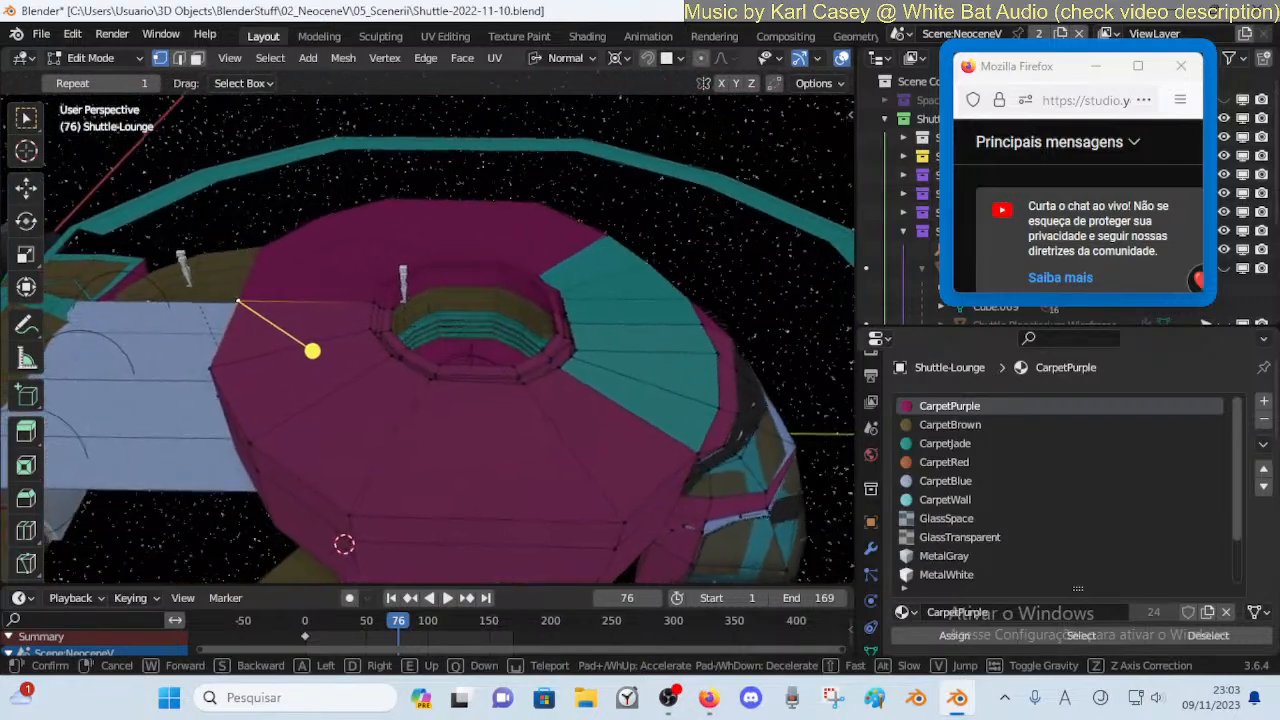
{"action": "key", "text": "w"}
{"action": "left_click", "coordinate": [503, 411]}
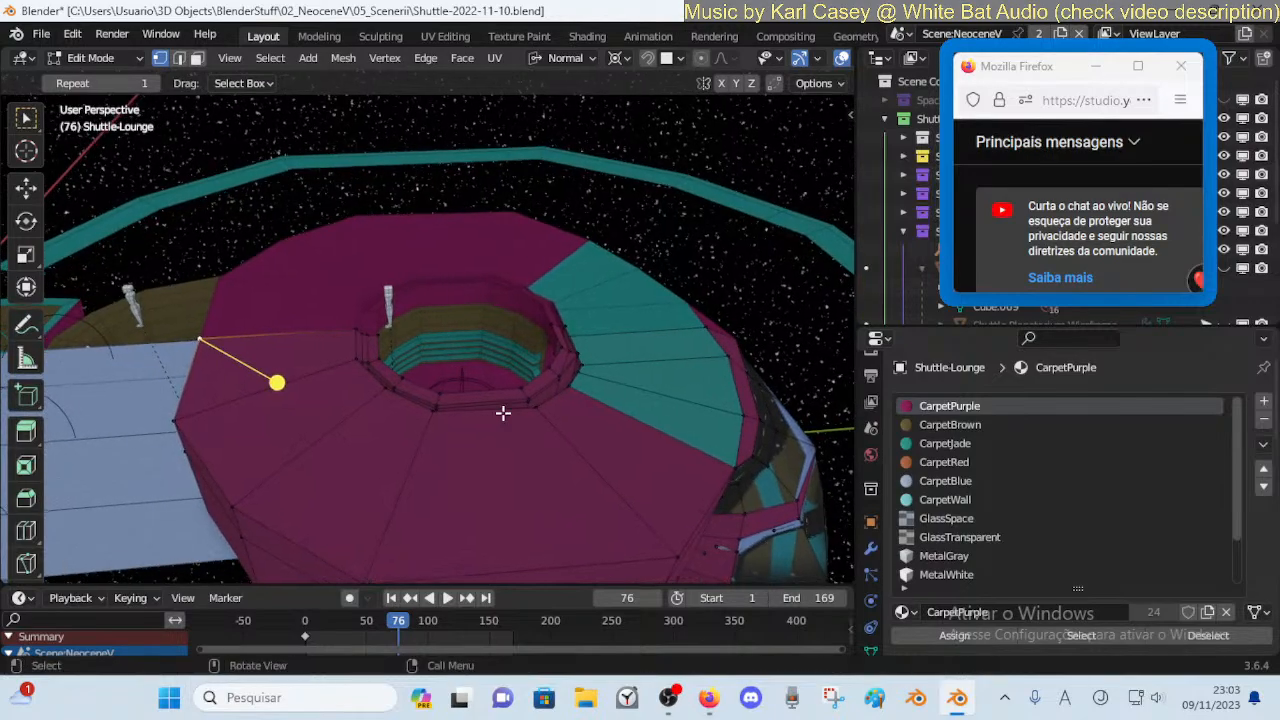
Inspect the rim around the central opening and the brown wall and jade steps inside it
{"action": "key", "text": "shift+grave"}
{"action": "key", "text": "d"}
{"action": "key", "text": "w"}
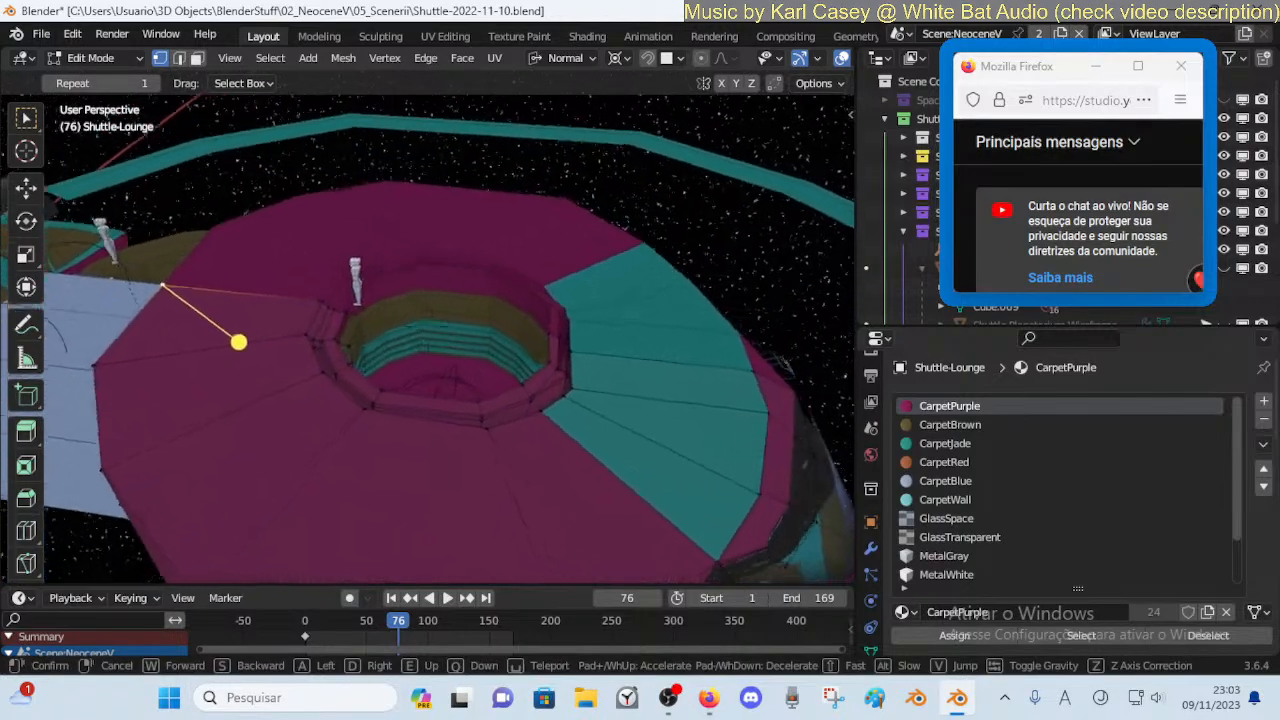
{"action": "key", "text": "s"}
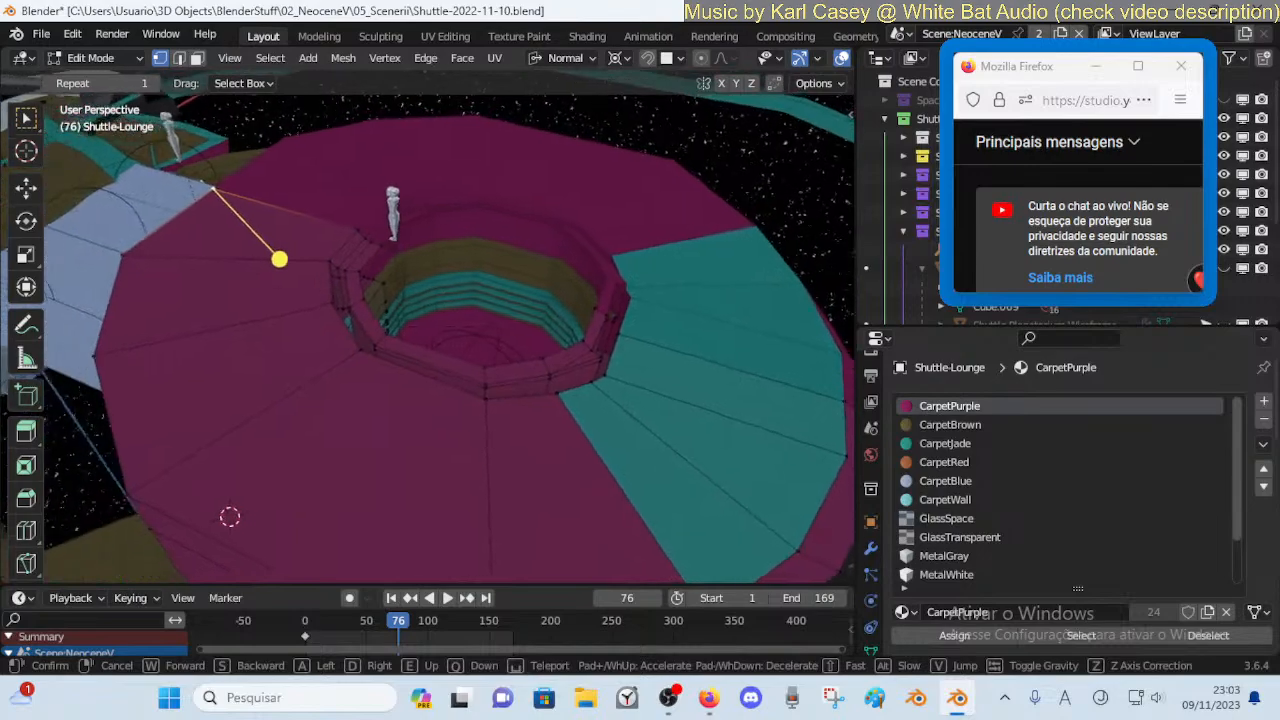
{"action": "key", "text": "w"}
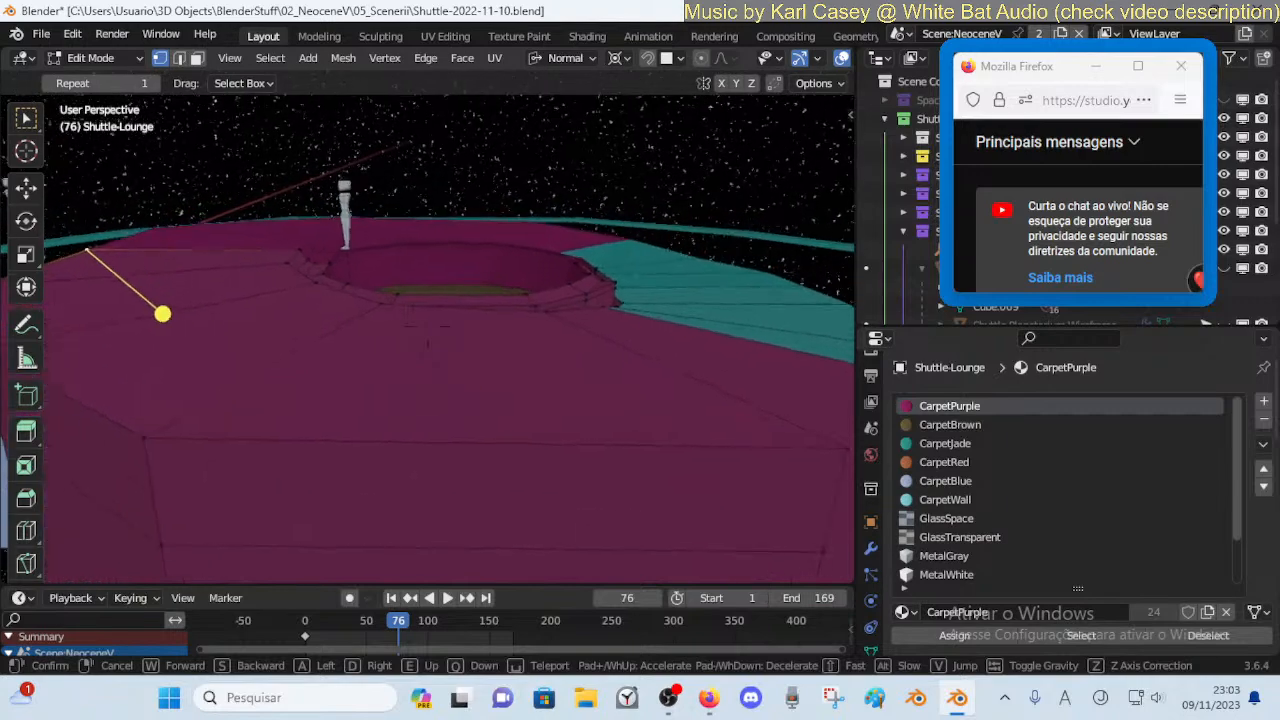
{"action": "key", "text": "w"}
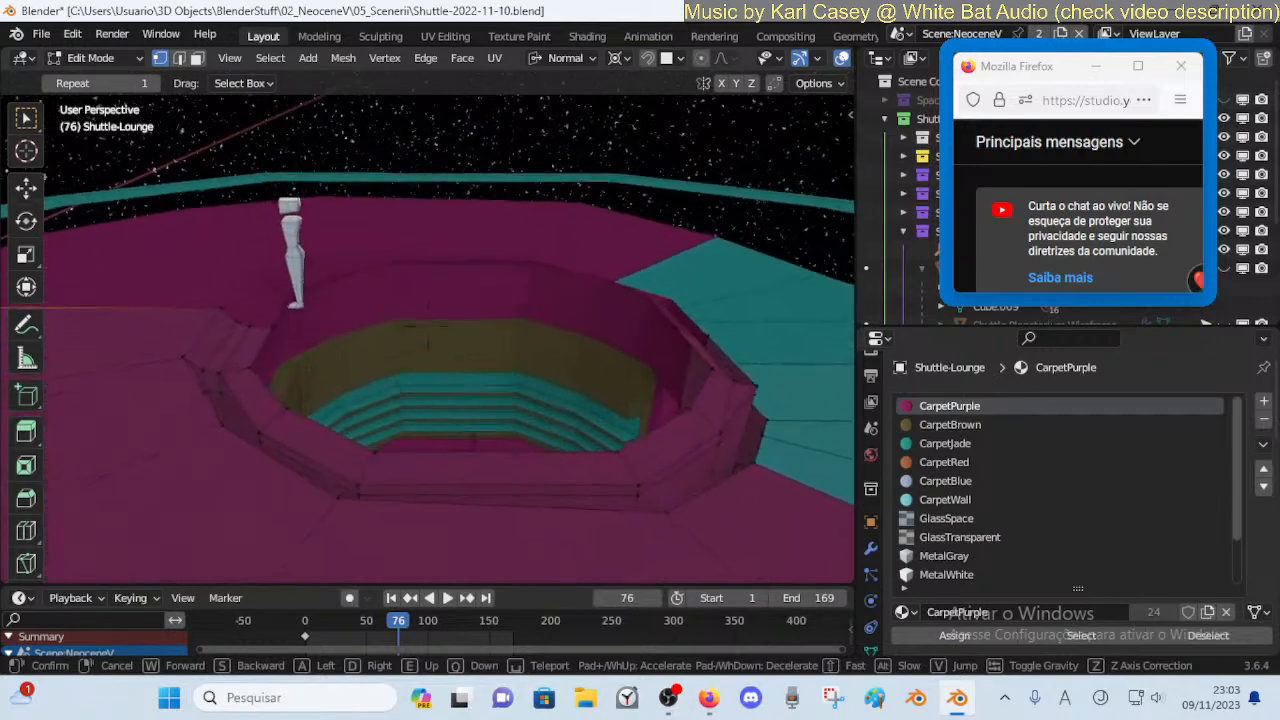
{"action": "left_click", "coordinate": [502, 413]}
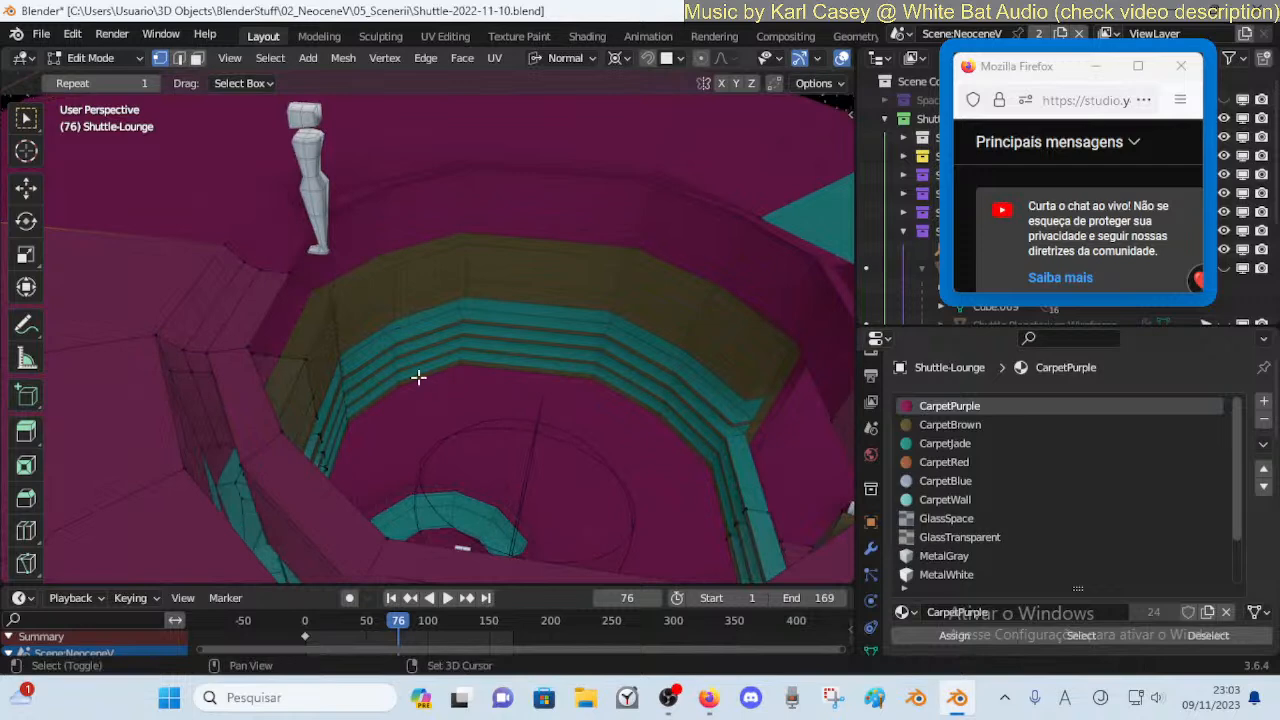
Snap the 3D cursor to the midpoint between two opposite vertices on the purple floor's edge, at the foot of the jade steps
{"action": "key", "text": "shift+grave"}
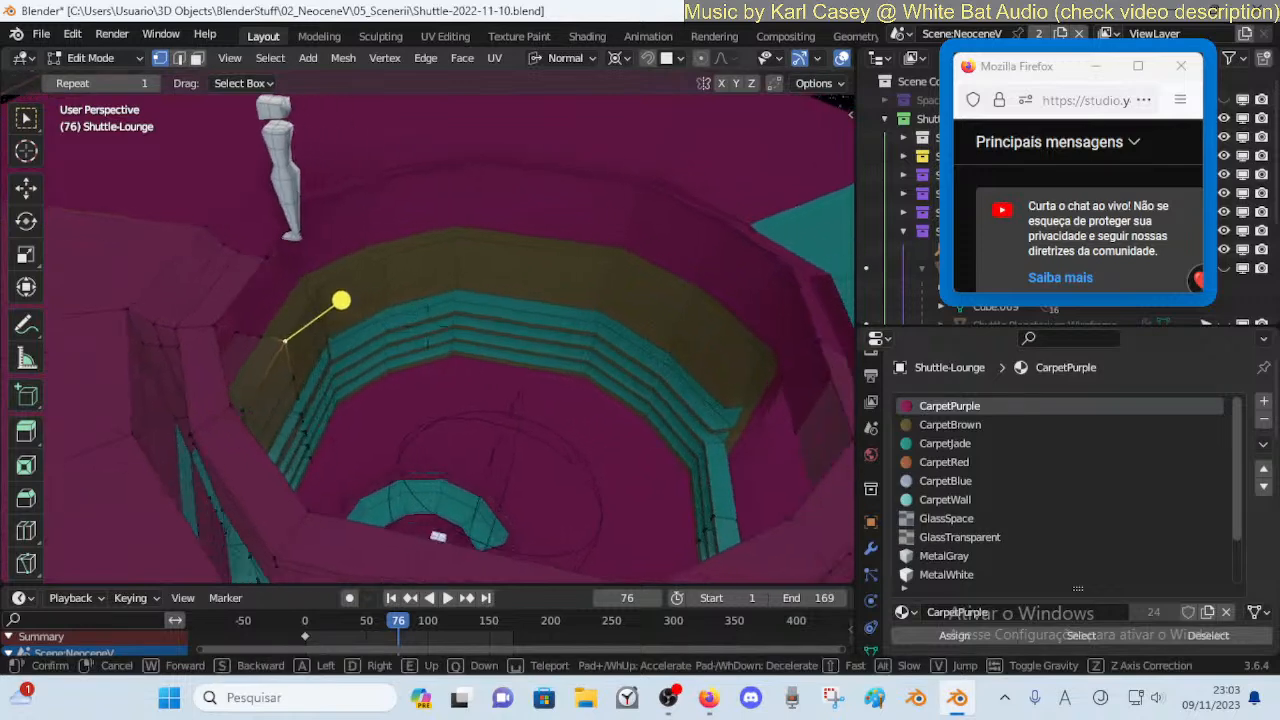
{"action": "left_click", "coordinate": [651, 427]}
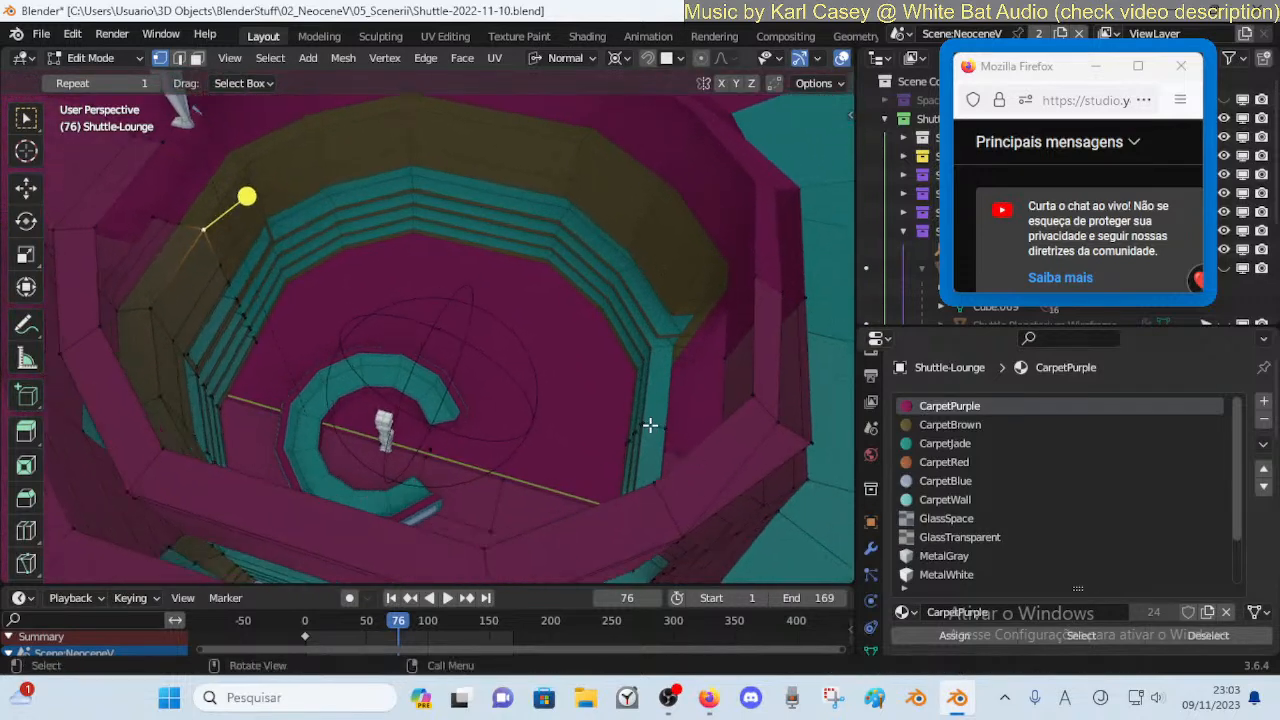
{"action": "key", "text": "shift+grave"}
{"action": "key", "text": "w"}
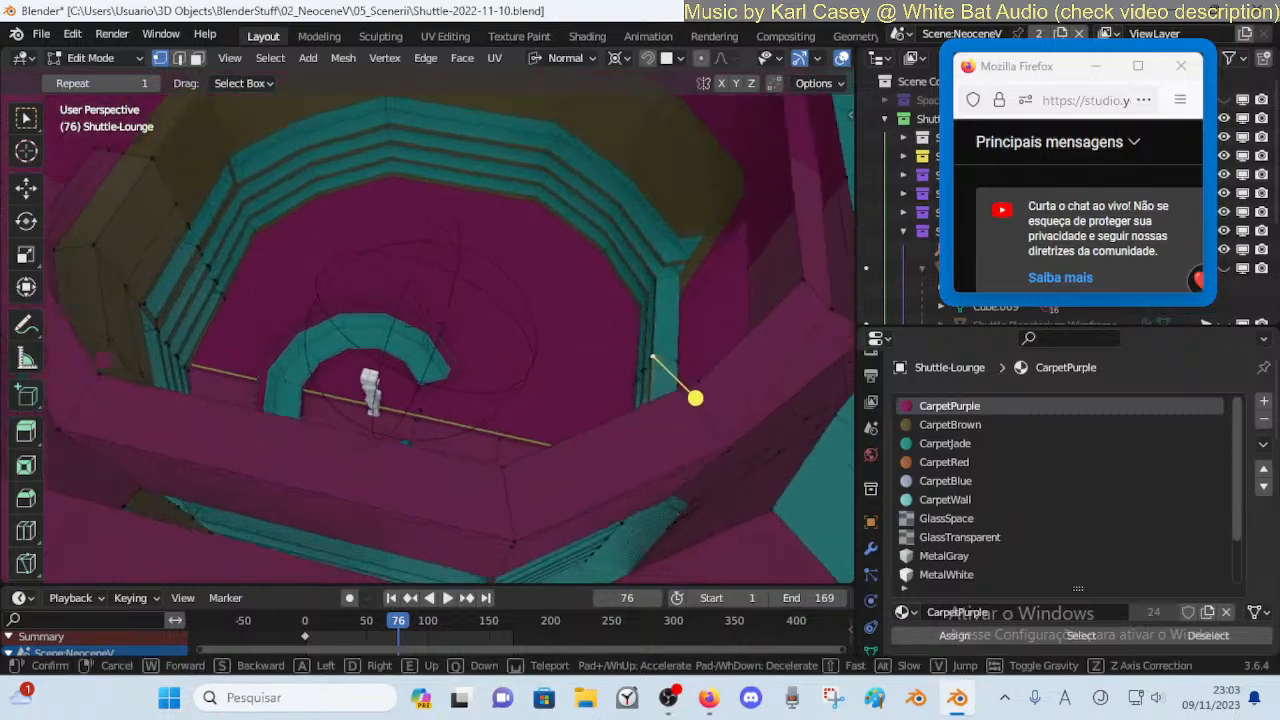
{"action": "left_click", "coordinate": [389, 391]}
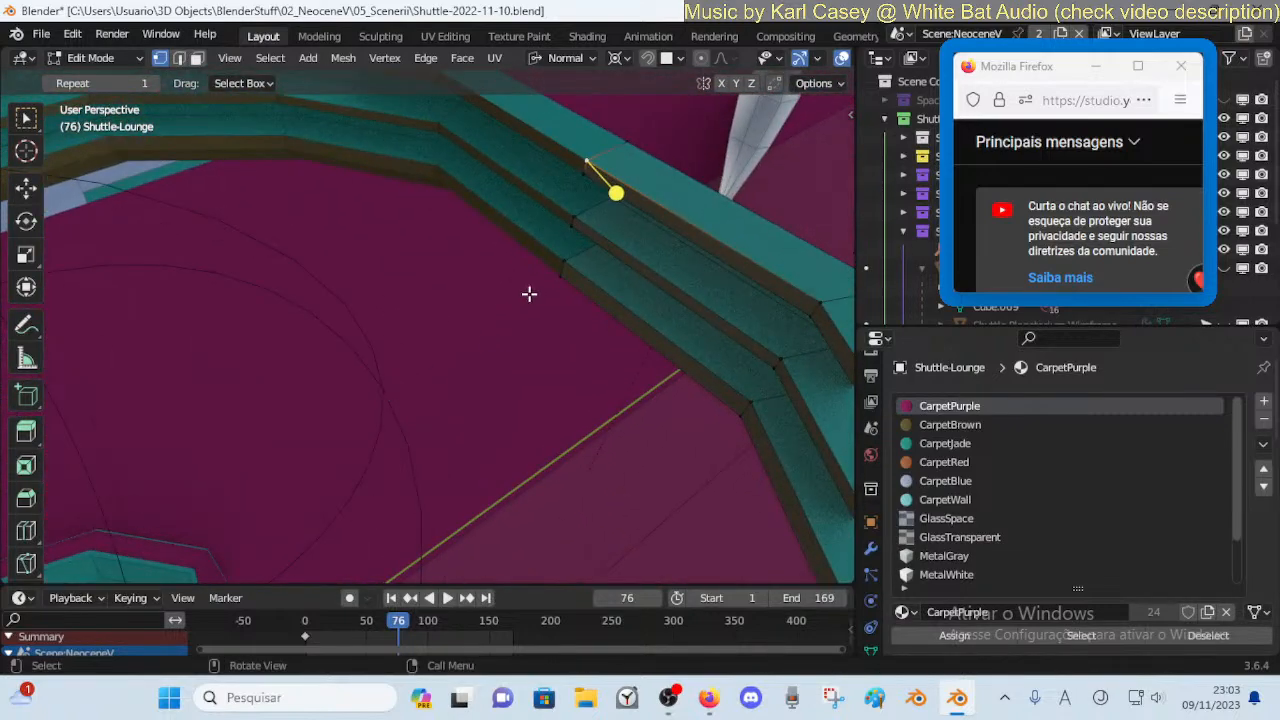
{"action": "key", "text": "shift+grave"}
{"action": "left_click", "coordinate": [276, 209]}
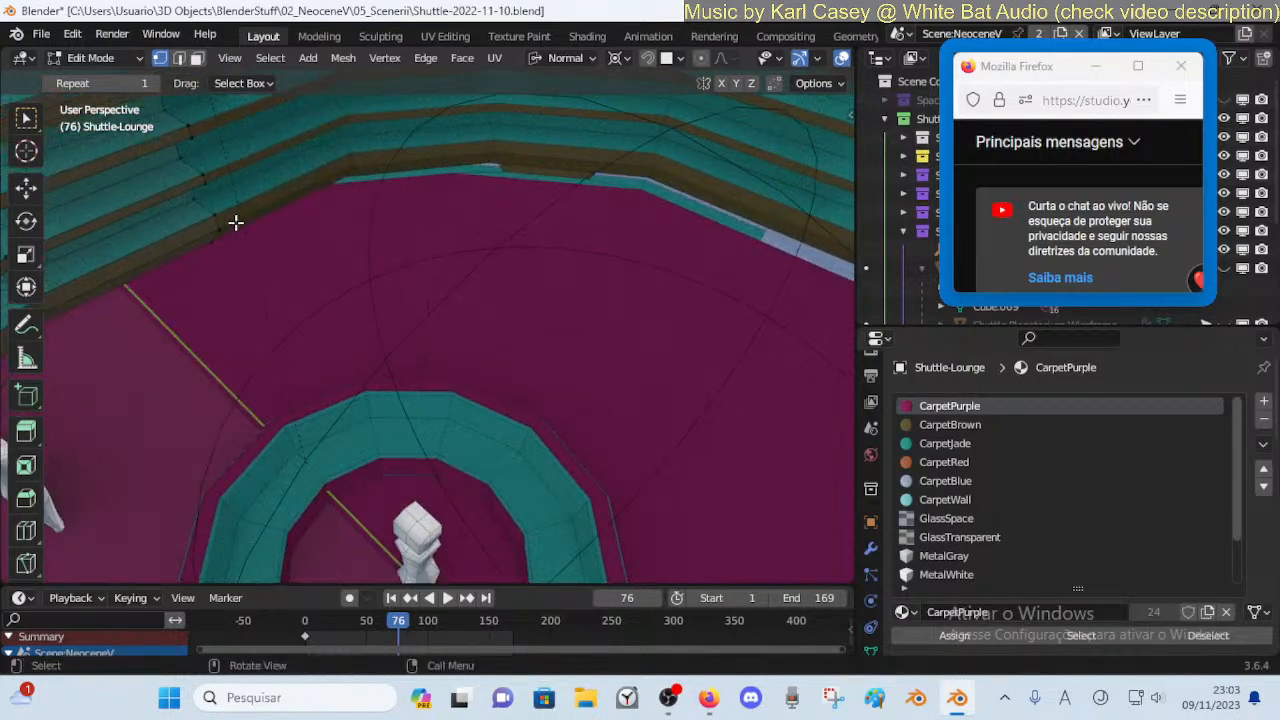
{"action": "key", "text": "shift+grave"}
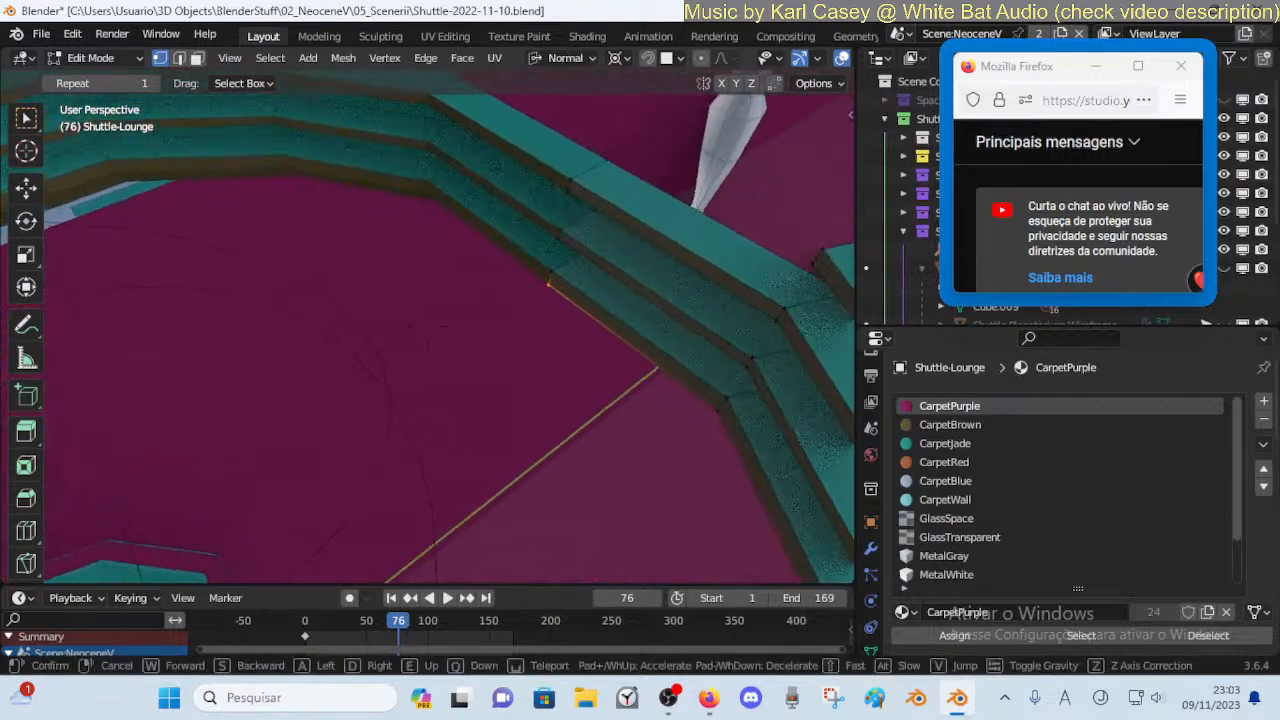
{"action": "left_click", "coordinate": [271, 257]}
{"action": "key", "text": "shift+s"}
{"action": "key", "text": "Escape"}
{"action": "key", "text": "shift+grave"}
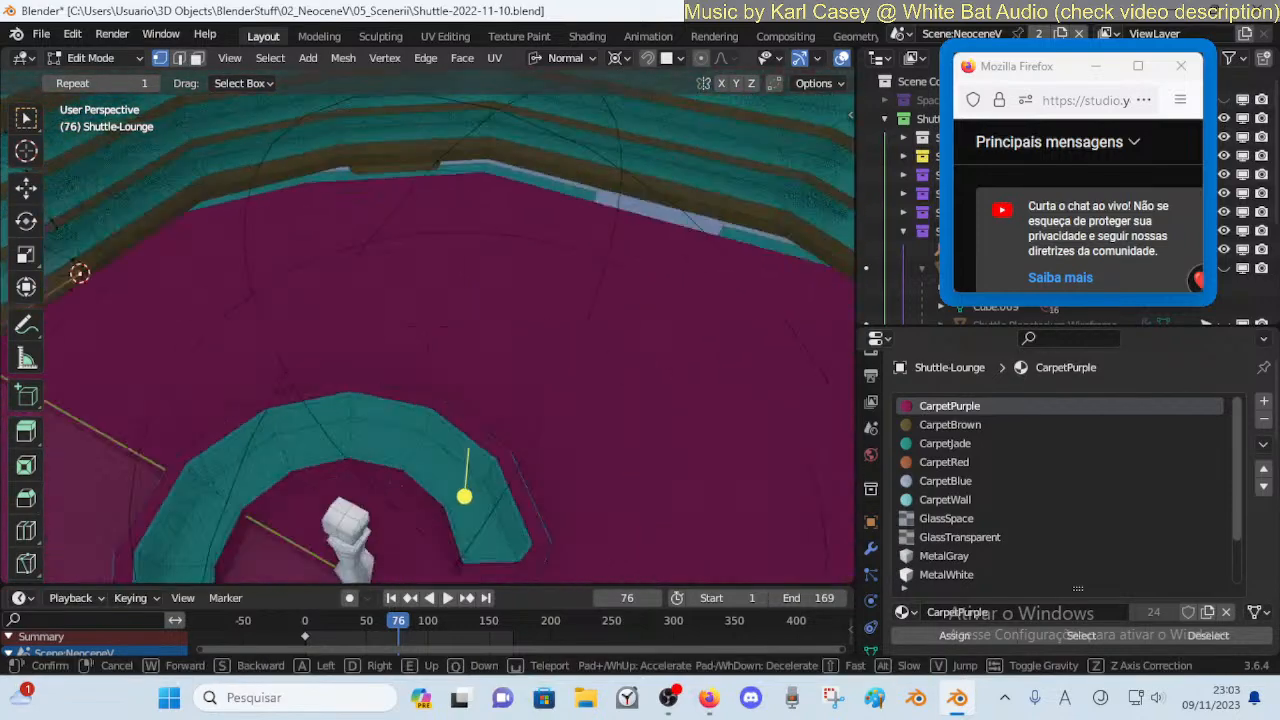
{"action": "left_click", "coordinate": [411, 302]}
Select the two face loops of the purple outer wall below the upper floor
{"action": "key", "text": "shift+grave"}
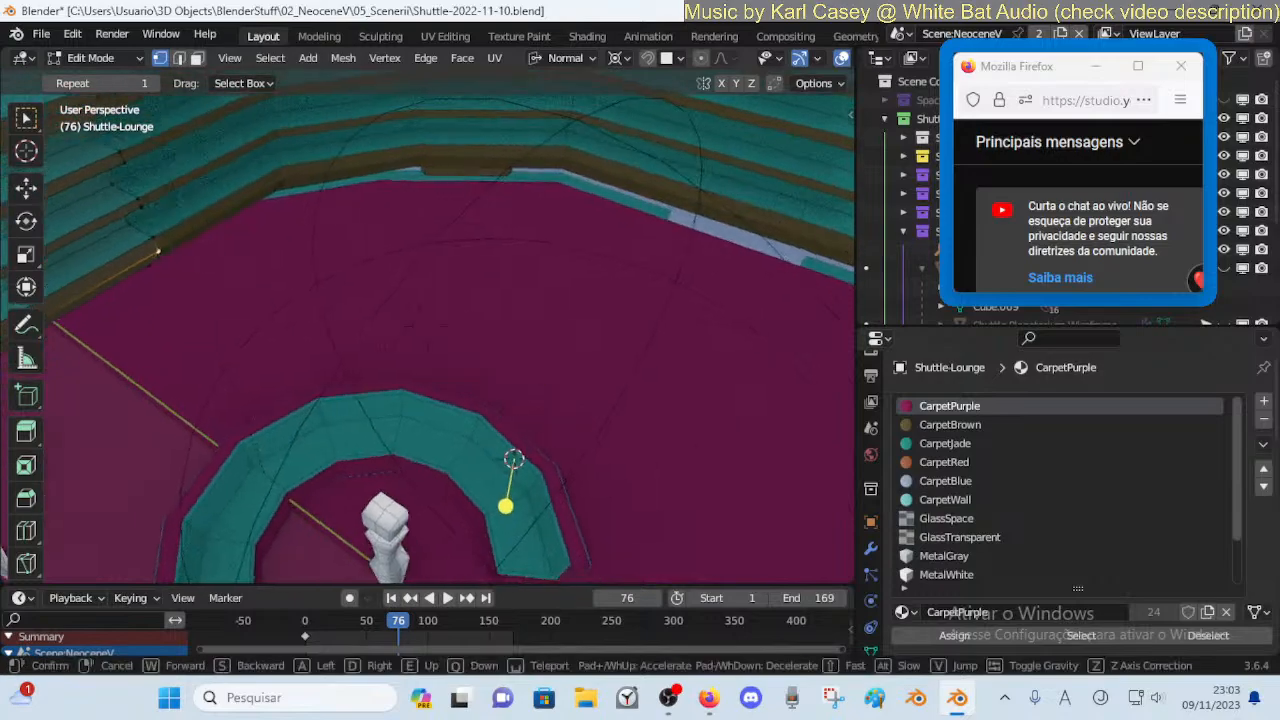
{"action": "key", "text": "s"}
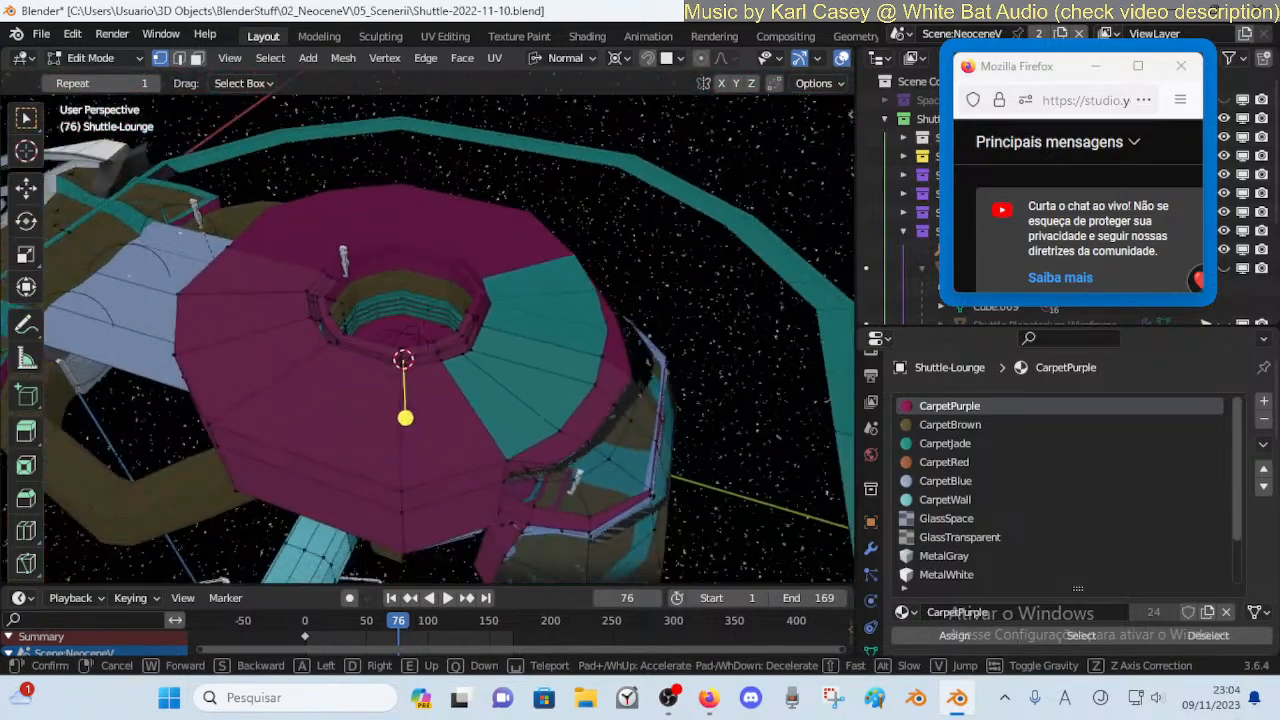
{"action": "key", "text": "q"}
{"action": "key", "text": "s"}
{"action": "left_click", "coordinate": [425, 308]}
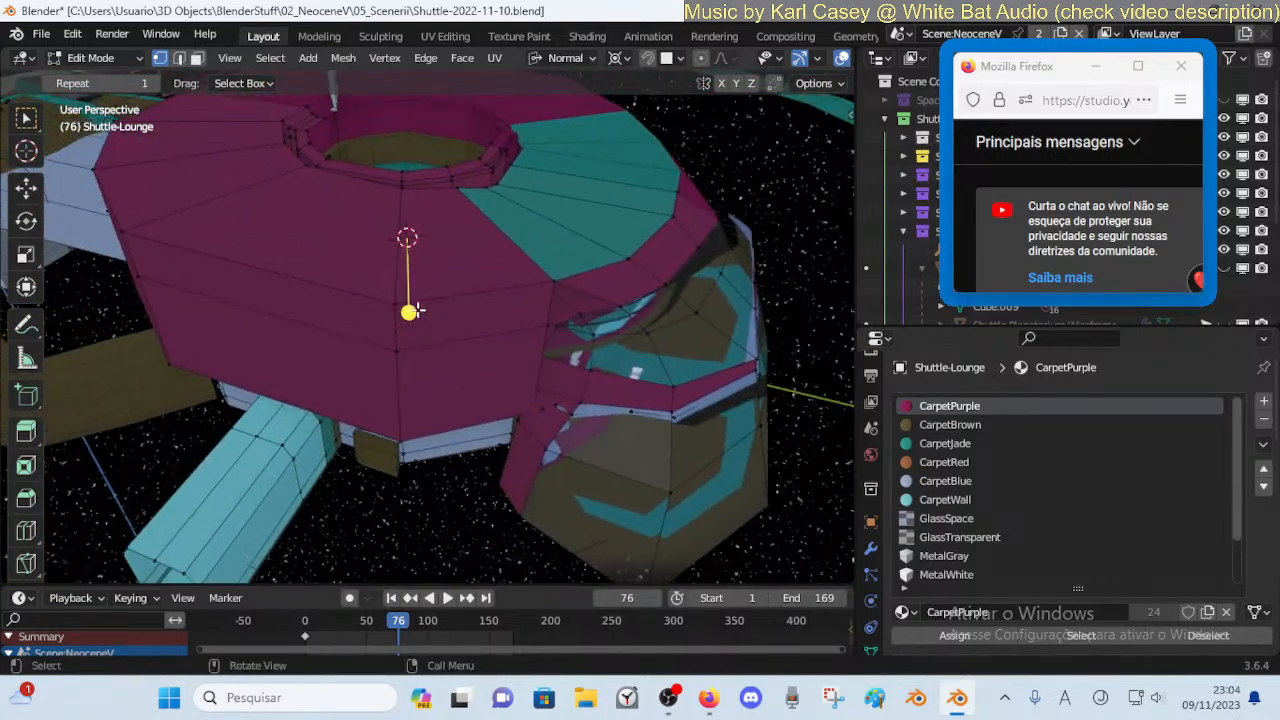
{"action": "left_click", "coordinate": [393, 329], "text": "alt"}
{"action": "left_click", "coordinate": [394, 381], "text": "alt+shift"}
Set the transform pivot point to 3D Cursor and the transform orientation to Global
{"action": "middle_click_drag", "start_coordinate": [492, 398], "coordinate": [459, 377]}
{"action": "key", "text": "period"}
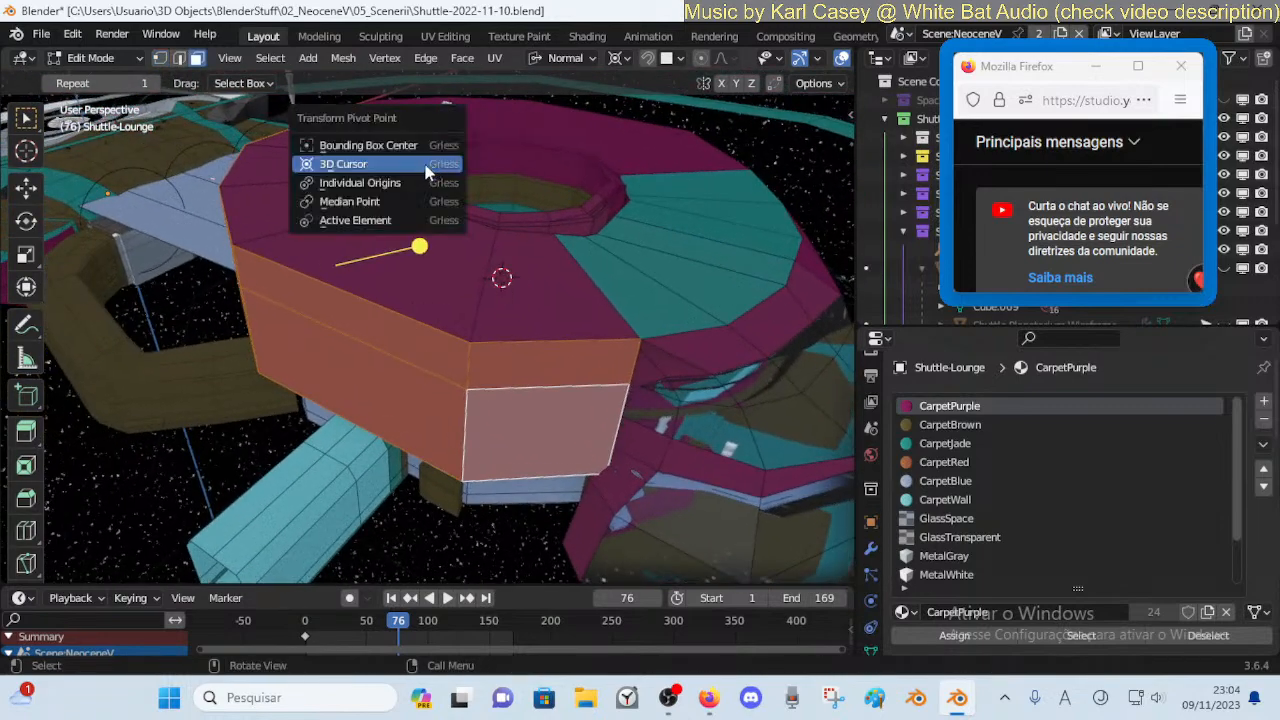
{"action": "left_click", "coordinate": [426, 166]}
{"action": "left_click", "coordinate": [560, 58]}
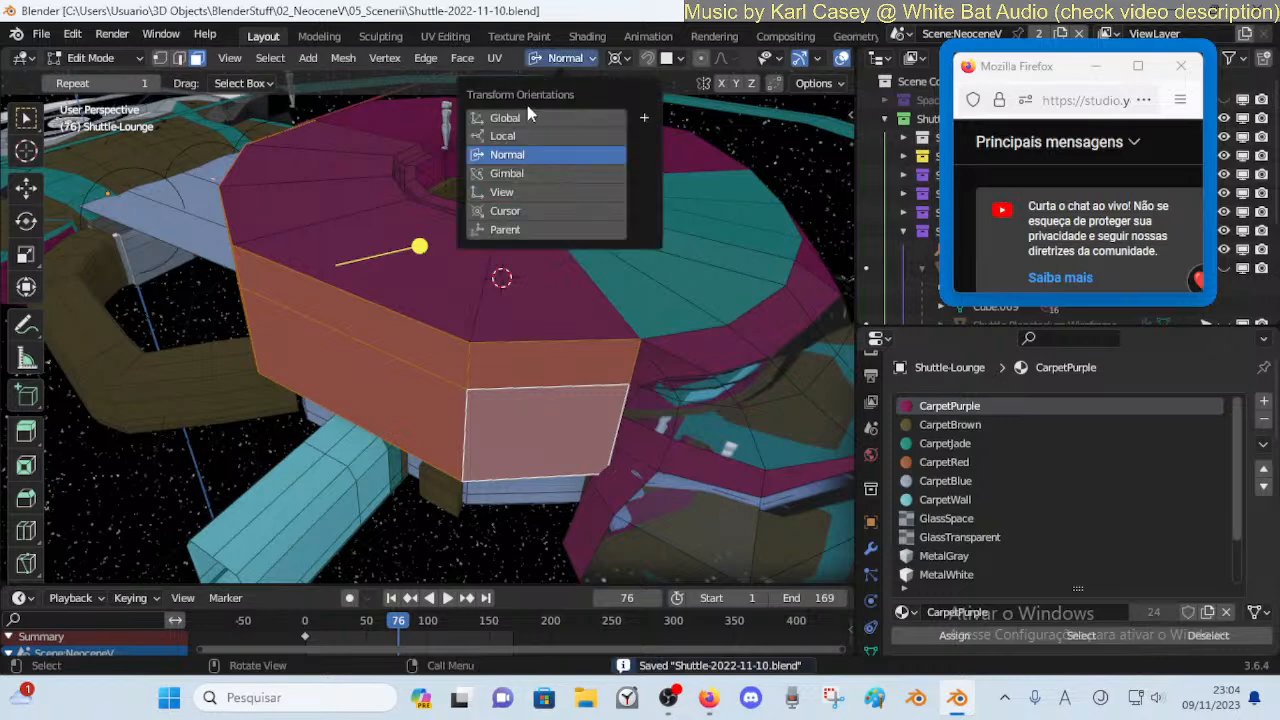
{"action": "left_click", "coordinate": [527, 120]}
Try scaling the selected purple outer wall uniformly to 0.814 about the 3D cursor
{"action": "key", "text": "s"}
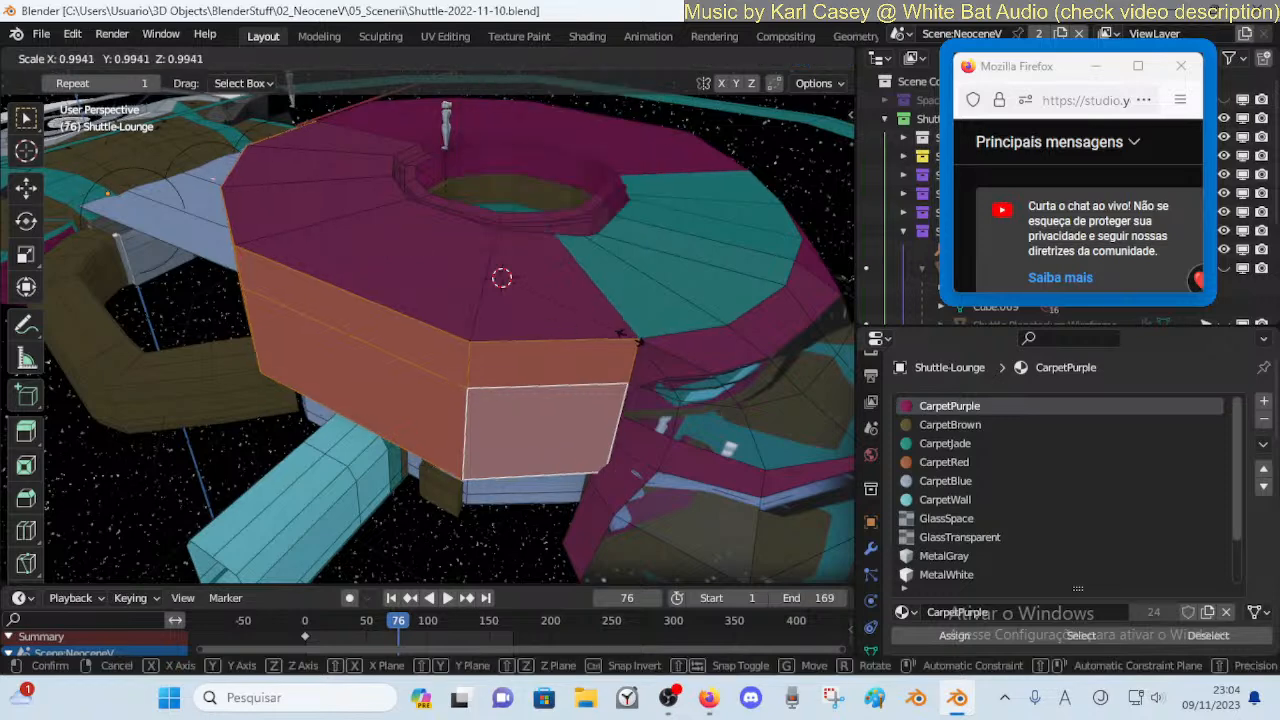
{"action": "left_click", "coordinate": [599, 336]}
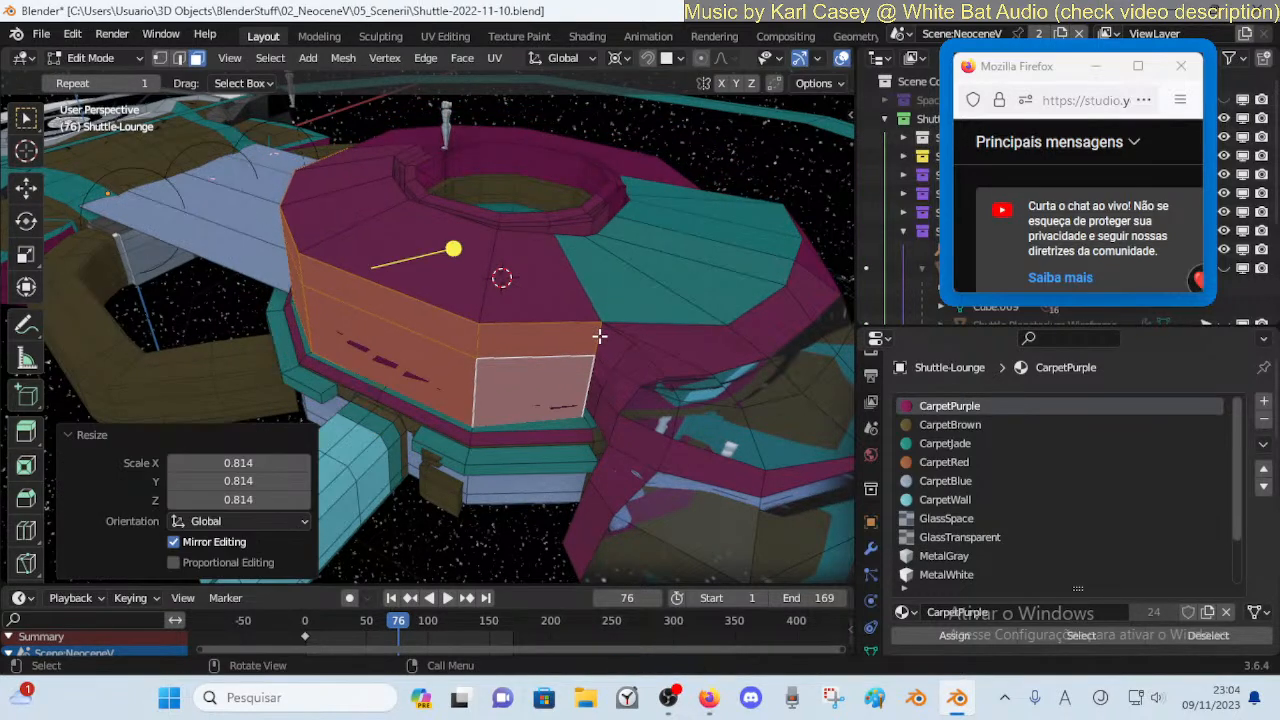
{"action": "key", "text": "ctrl+z"}
{"action": "key", "text": "s"}
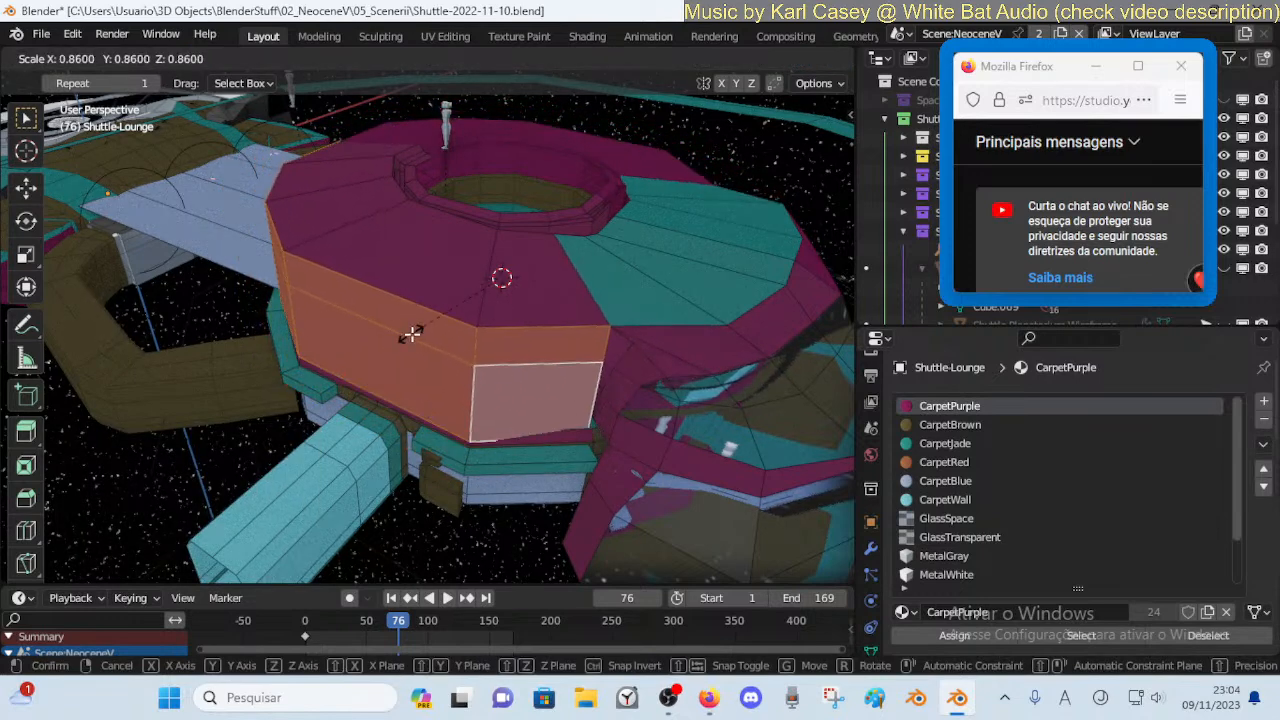
{"action": "key", "text": "Escape"}
Scale the selected outer wall to 0.849 in X and Y about the 3D cursor, with Z locked
{"action": "key", "text": "s"}
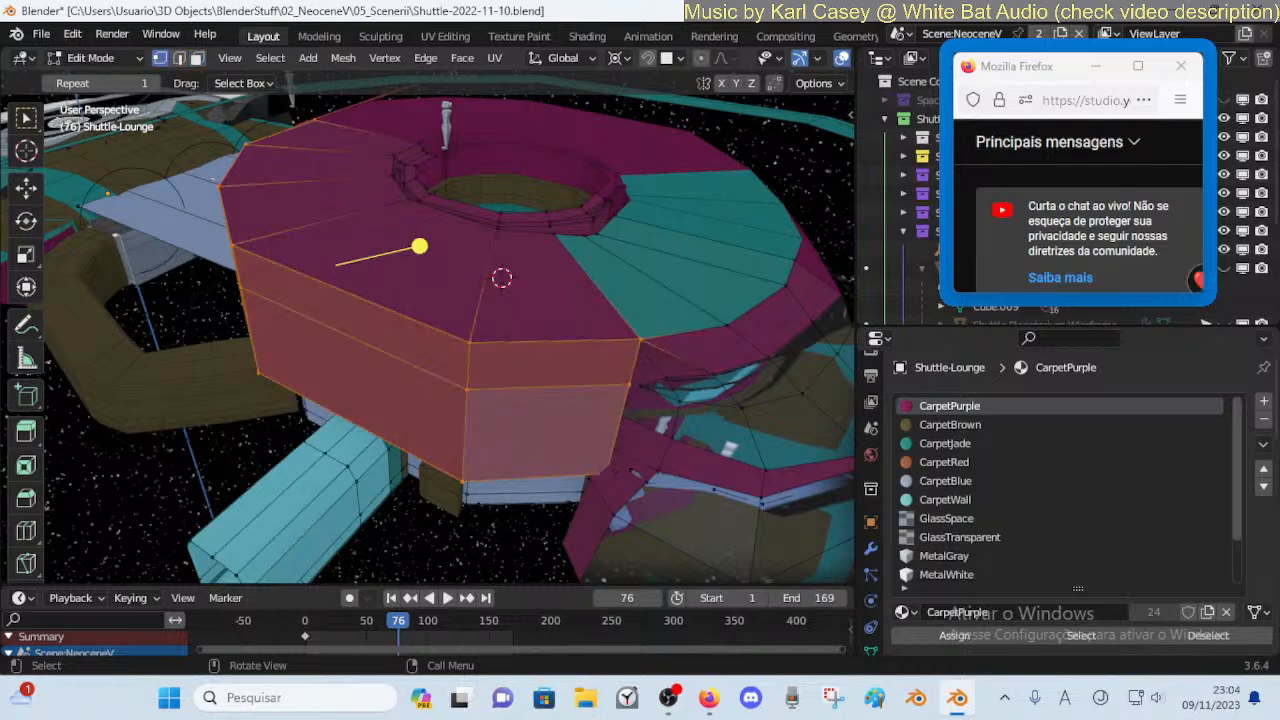
{"action": "left_click", "coordinate": [637, 347]}
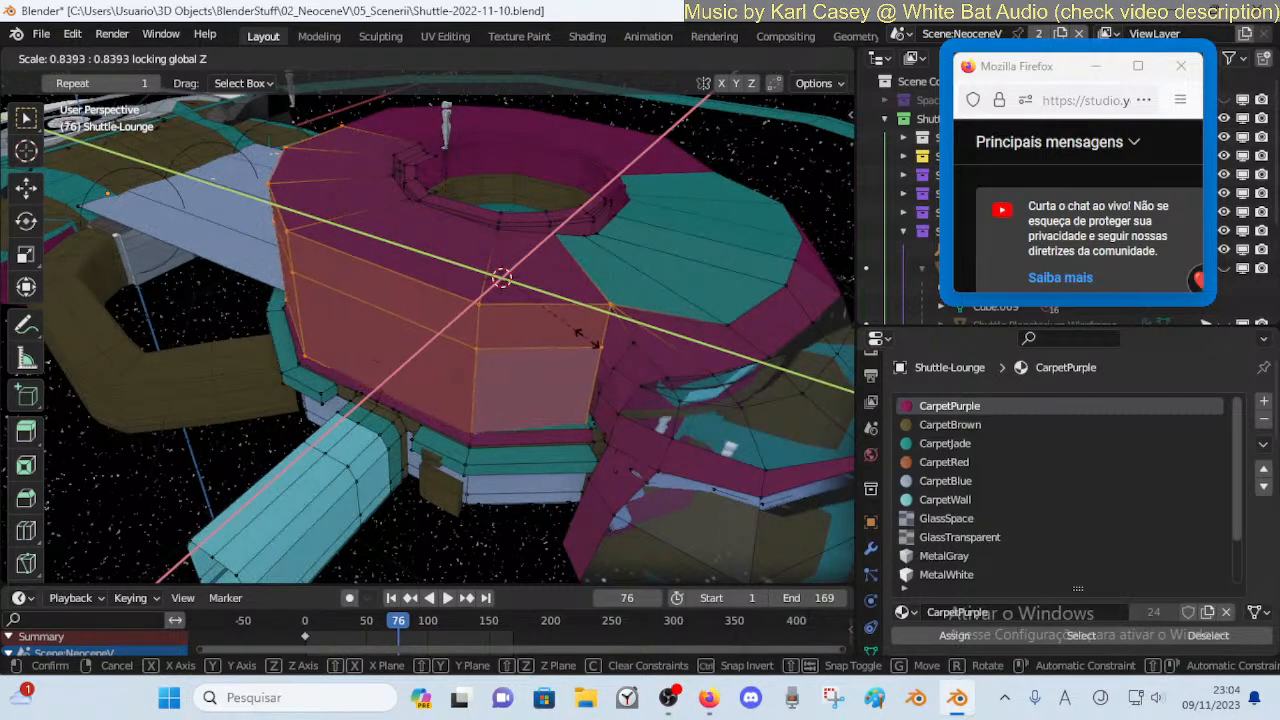
{"action": "left_click", "coordinate": [600, 343]}
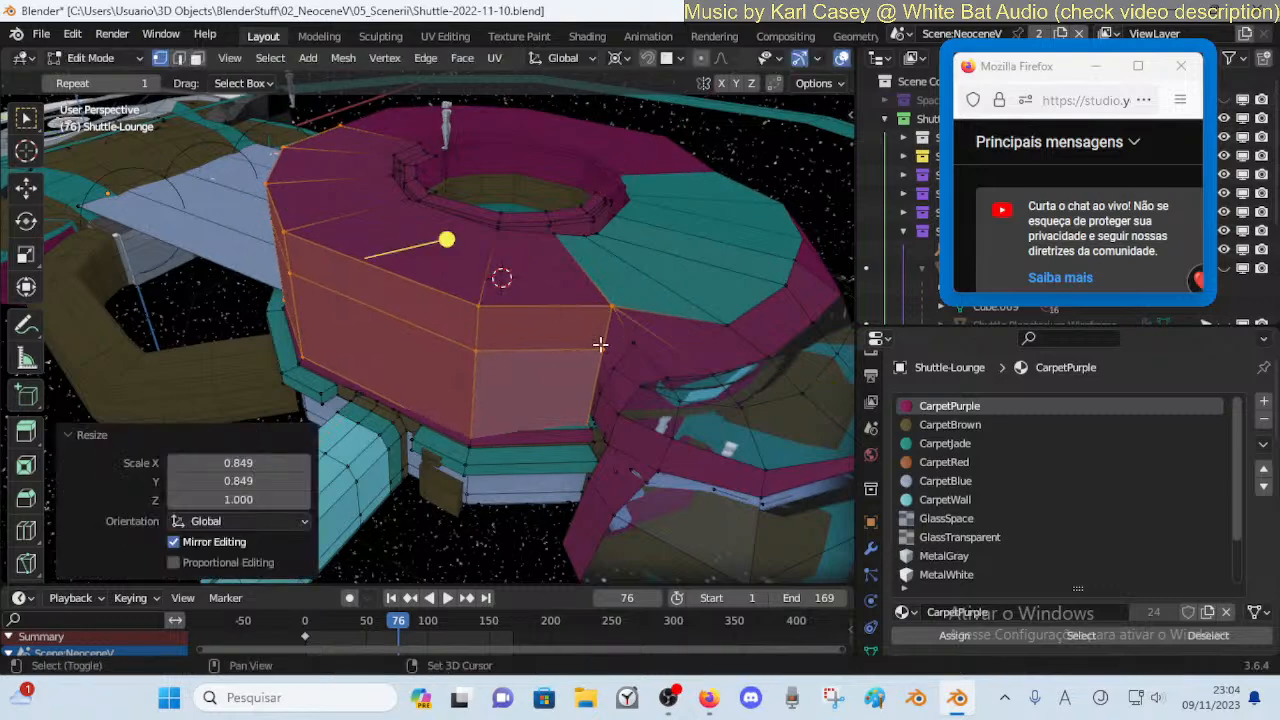
Inspect the width of the curved stairway between the scaled outer wall and the purple inner wall
{"action": "key", "text": "shift+grave"}
{"action": "key", "text": "w"}
{"action": "key", "text": "w"}
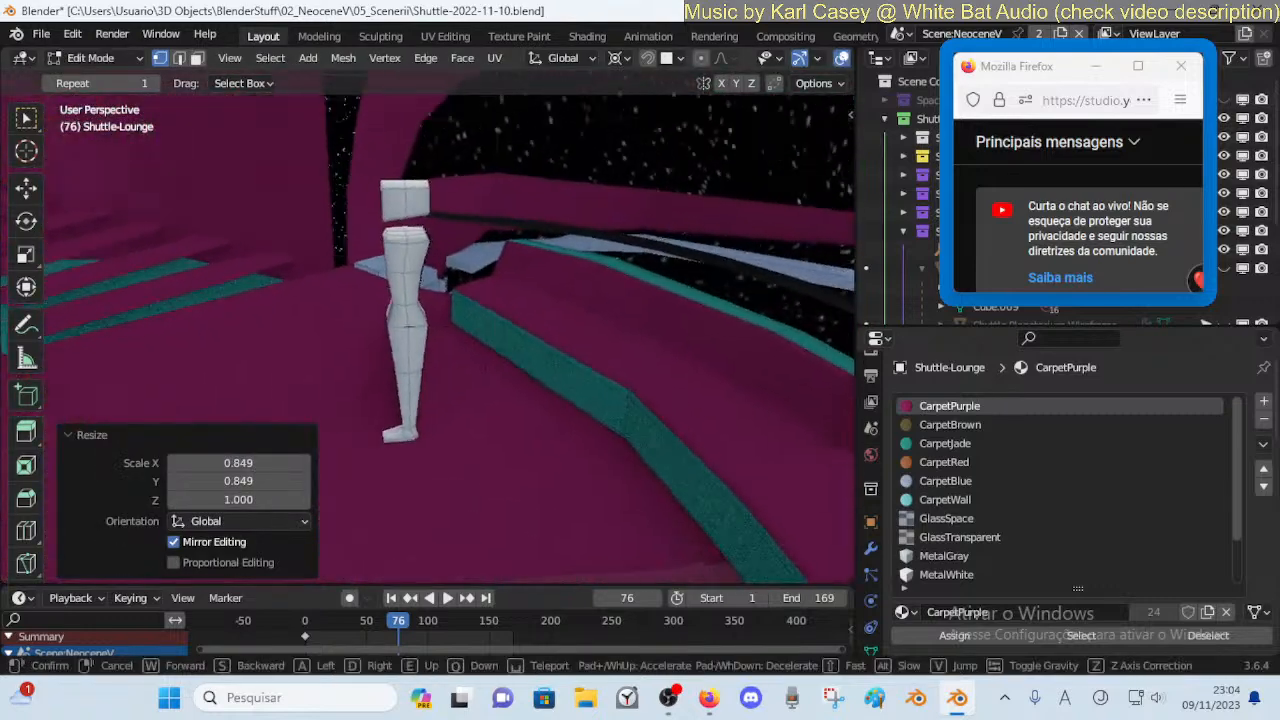
{"action": "key", "text": "w"}
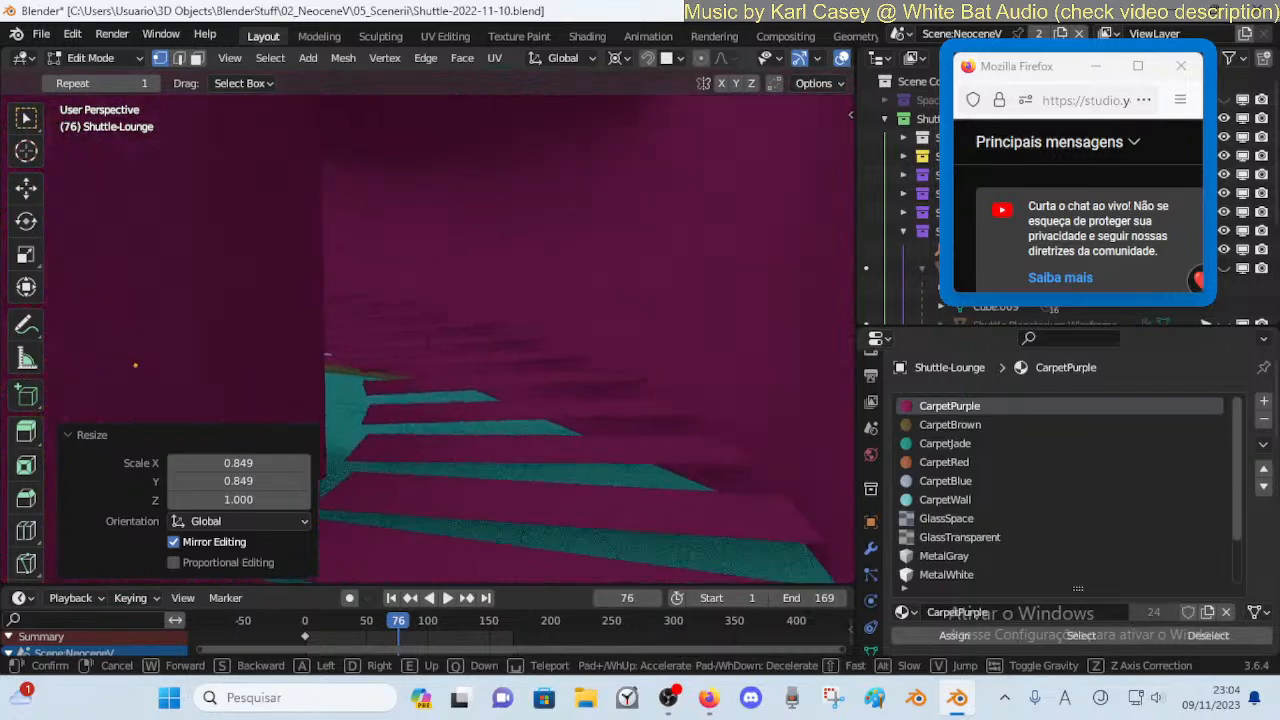
{"action": "key", "text": "s"}
{"action": "key", "text": "w"}
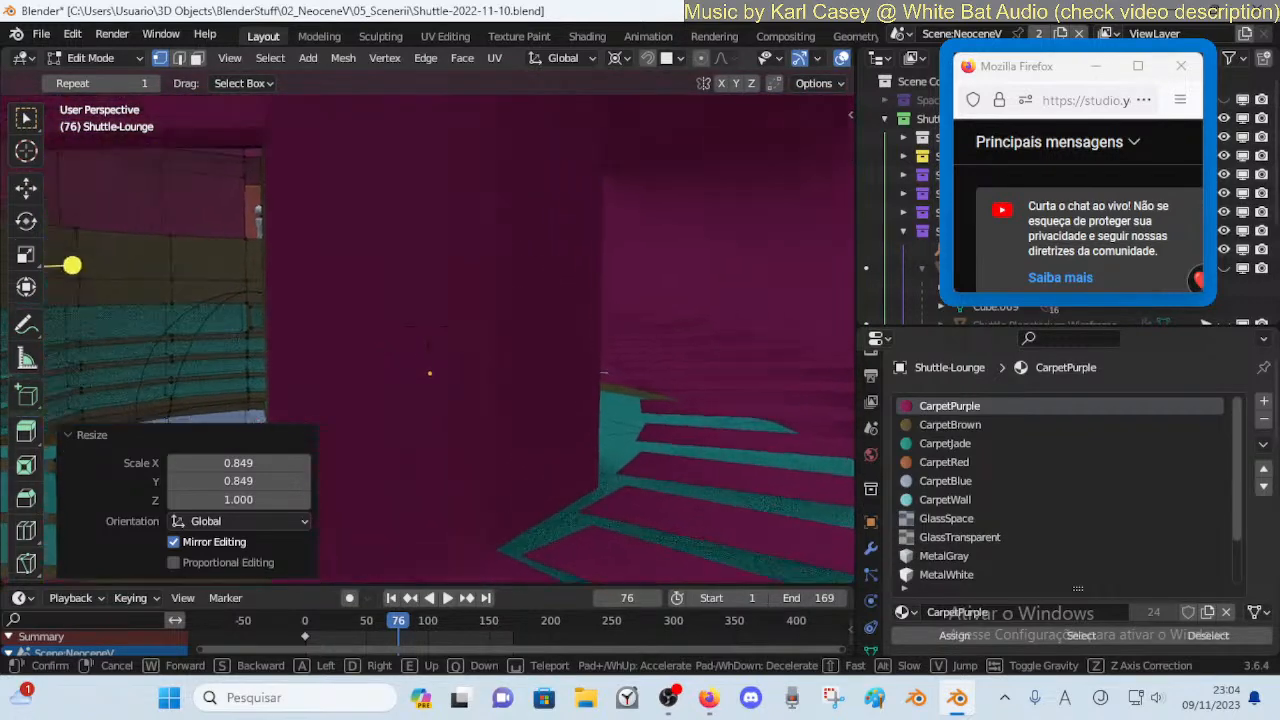
{"action": "key", "text": "s"}
{"action": "key", "text": "w"}
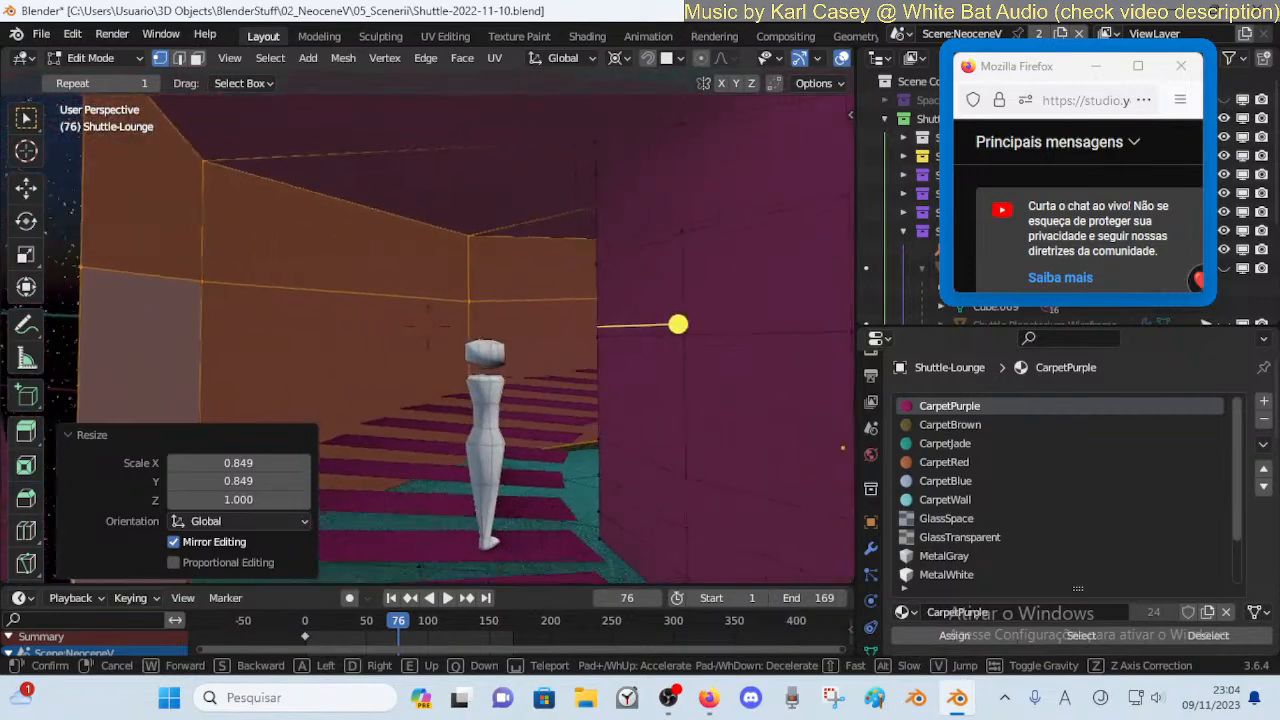
{"action": "key", "text": "a"}
{"action": "key", "text": "d"}
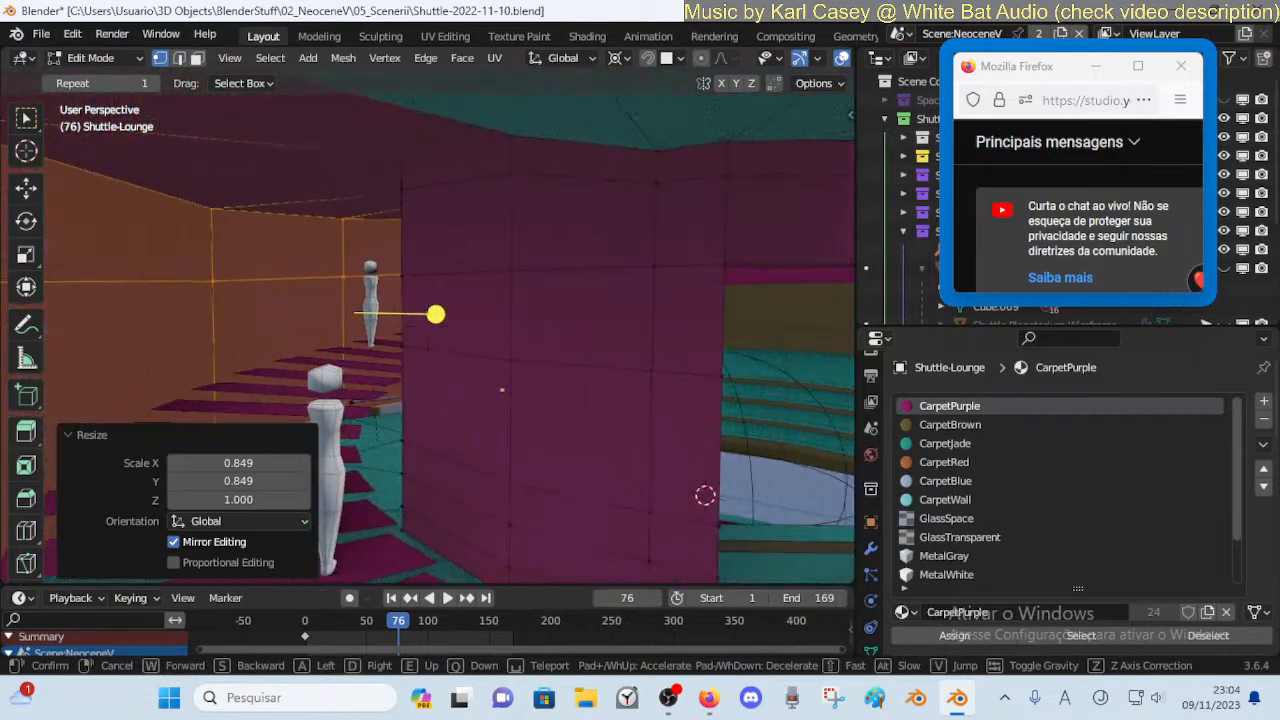
{"action": "left_click", "coordinate": [586, 334]}
{"action": "key", "text": "3"}
{"action": "left_click", "coordinate": [398, 238], "text": "alt+shift"}
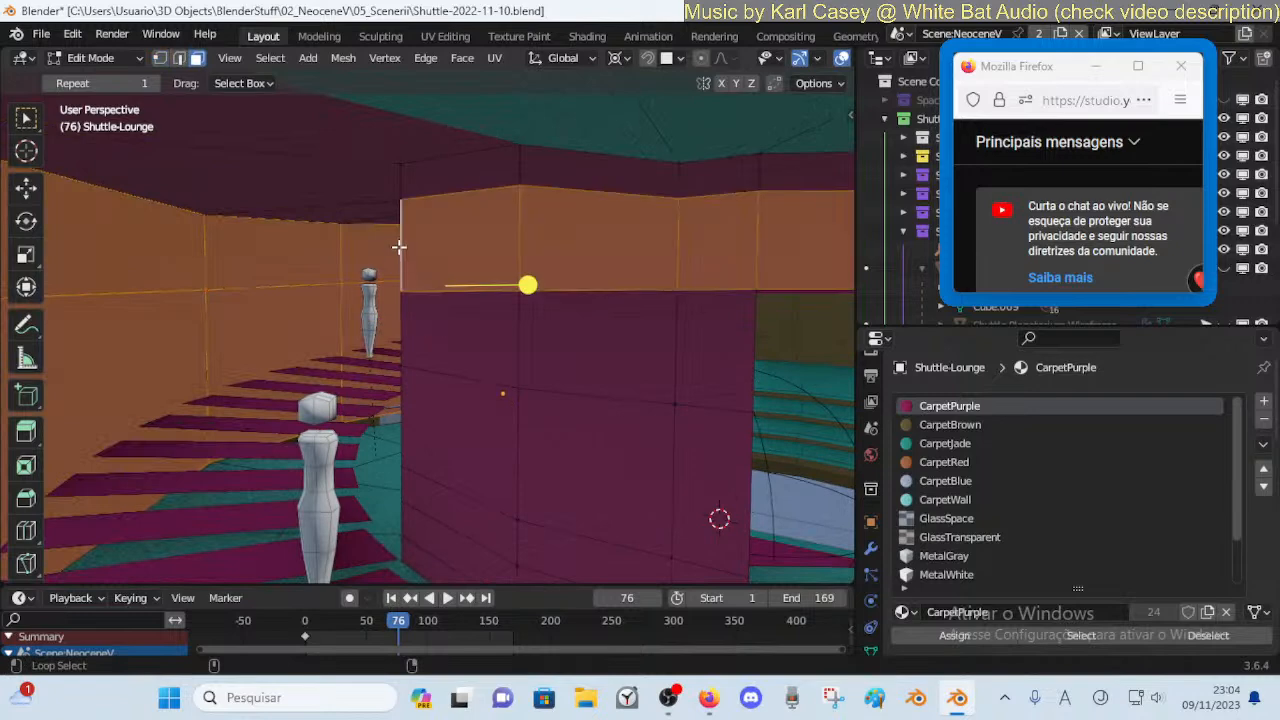
{"action": "key", "text": "alt+a"}
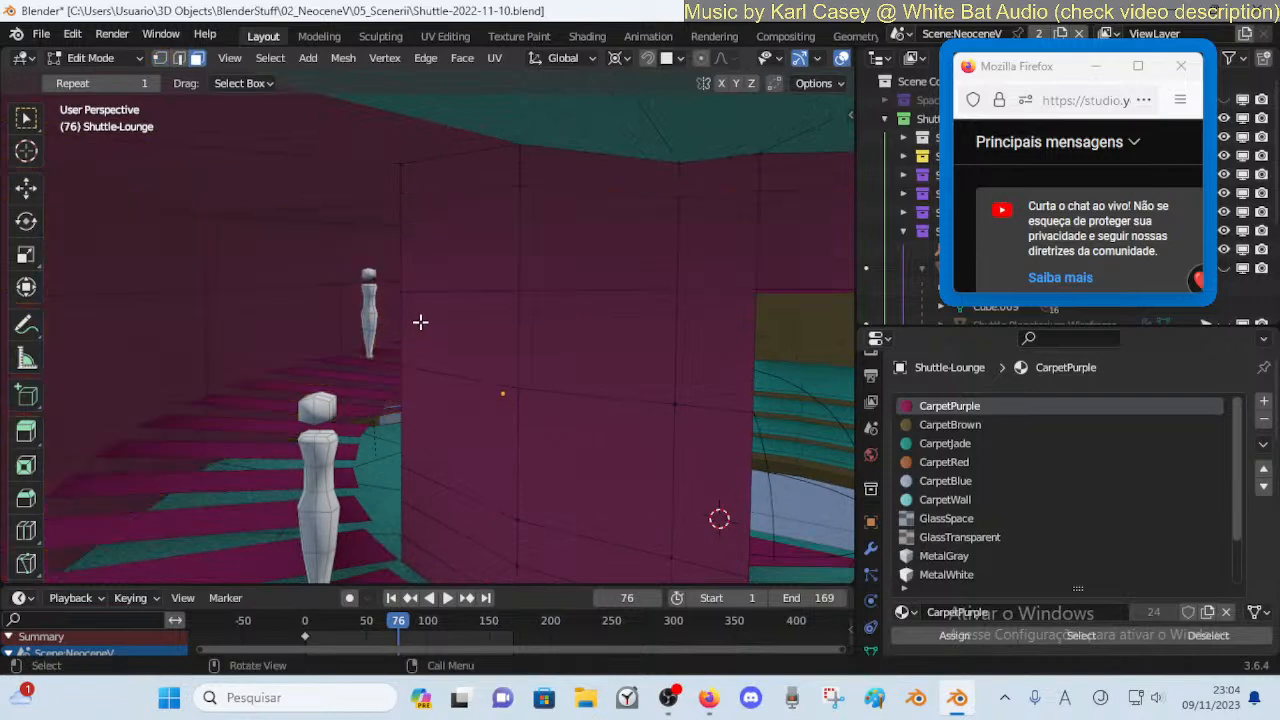
Examine the route up the stairway to the upper floor and the central opening's rim, and return to Object Mode
{"action": "key", "text": "shift+grave"}
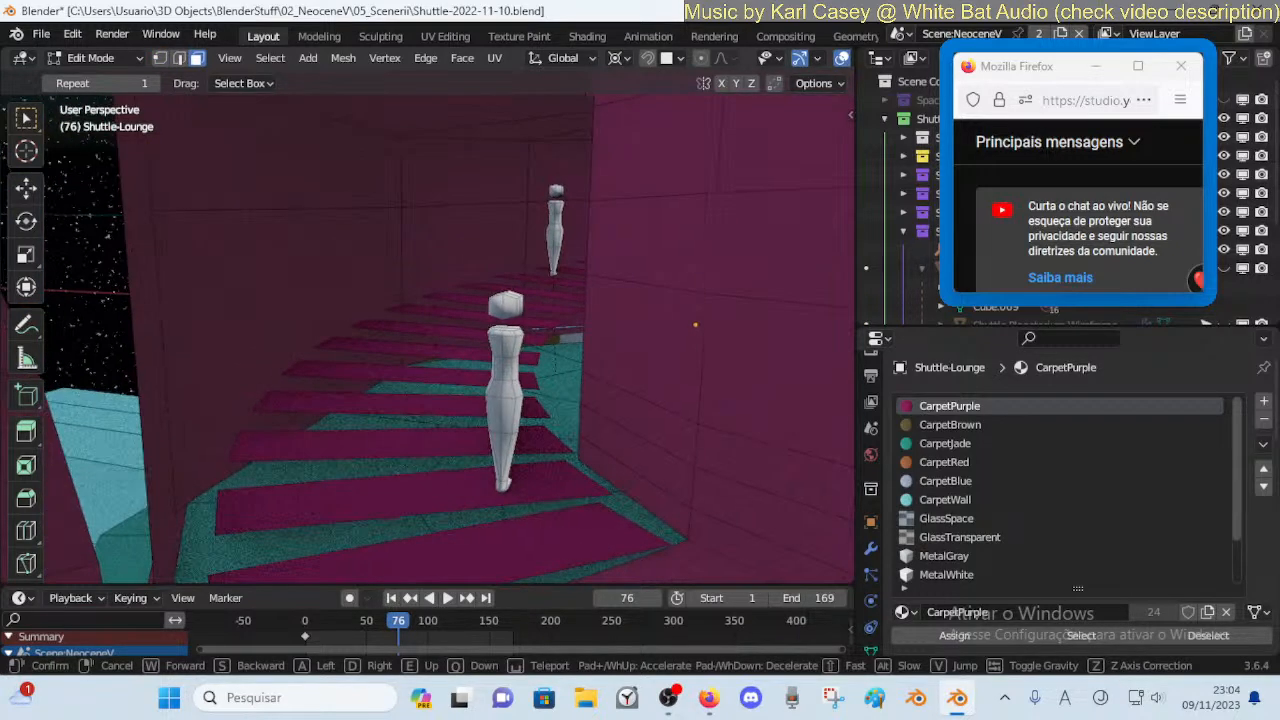
{"action": "key", "text": "w"}
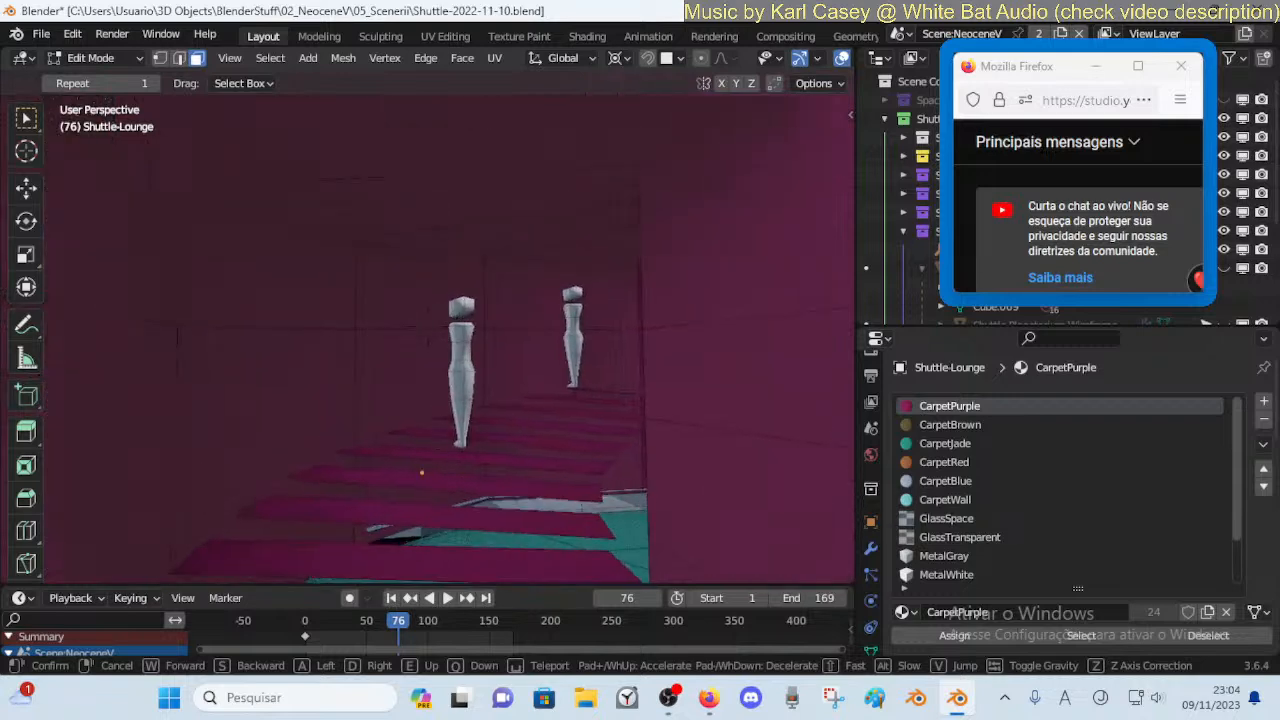
{"action": "key", "text": "w"}
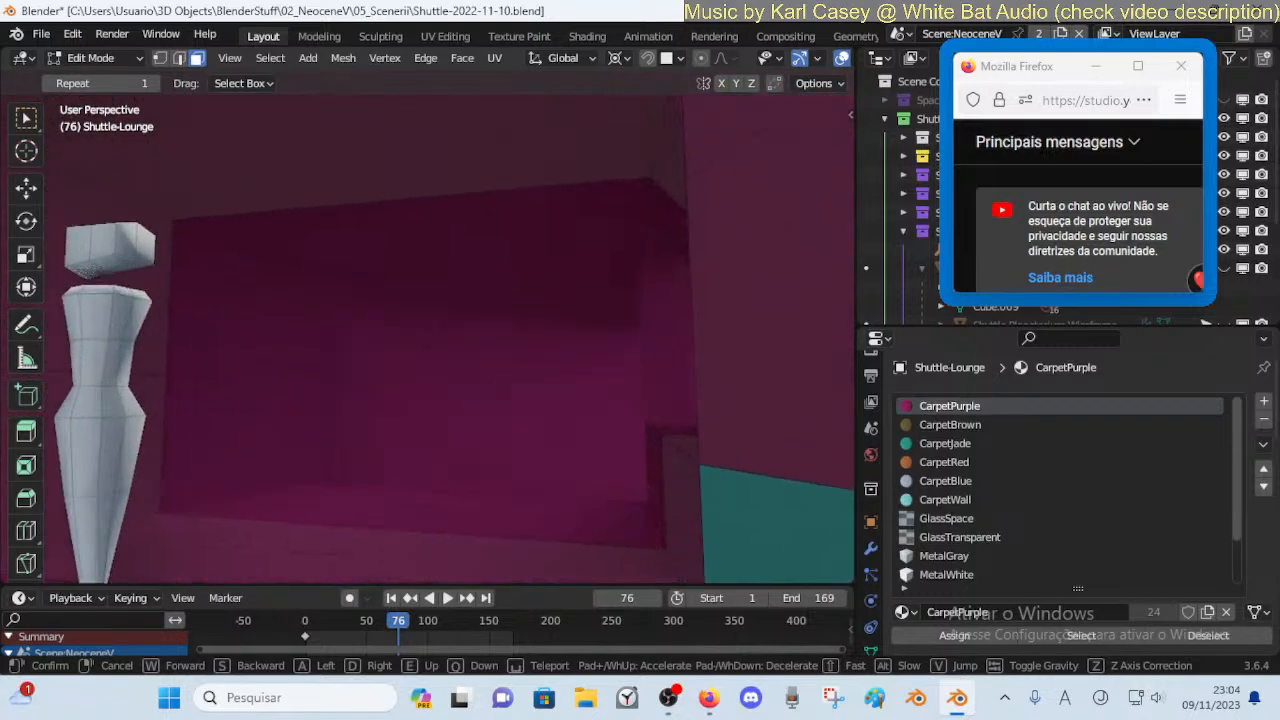
{"action": "key", "text": "w"}
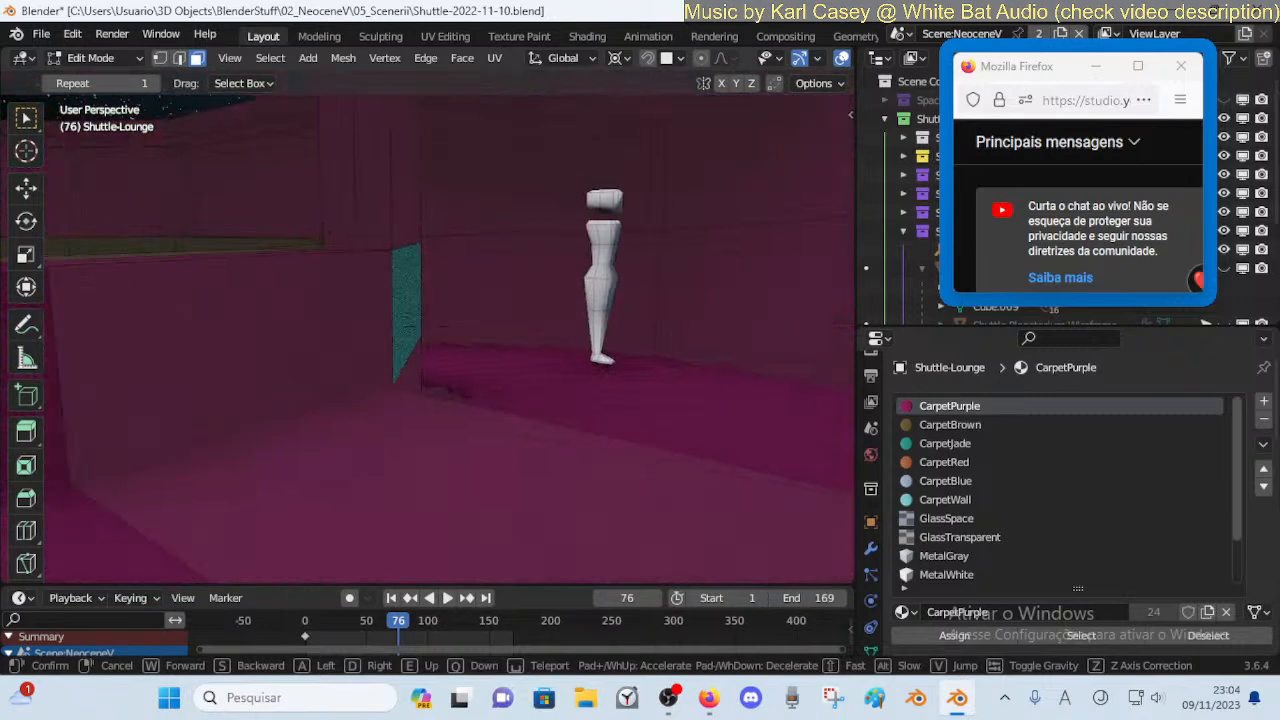
{"action": "key", "text": "w"}
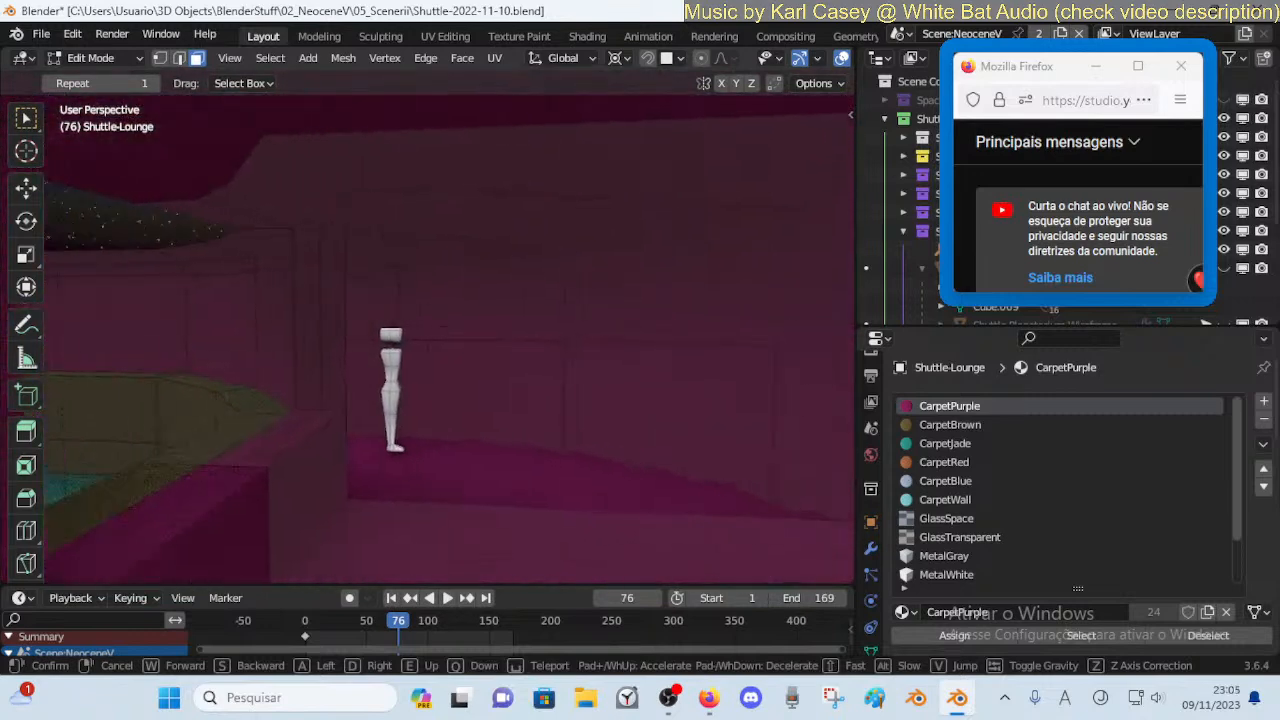
{"action": "key", "text": "w"}
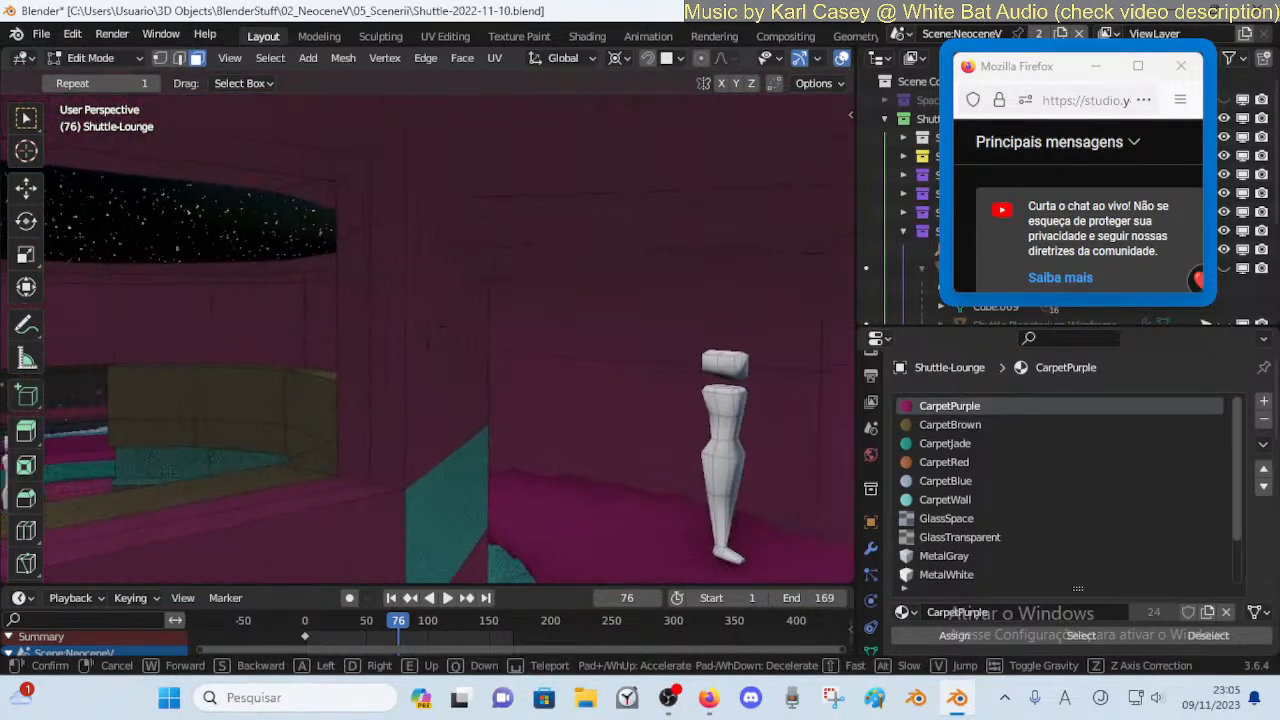
{"action": "key", "text": "w"}
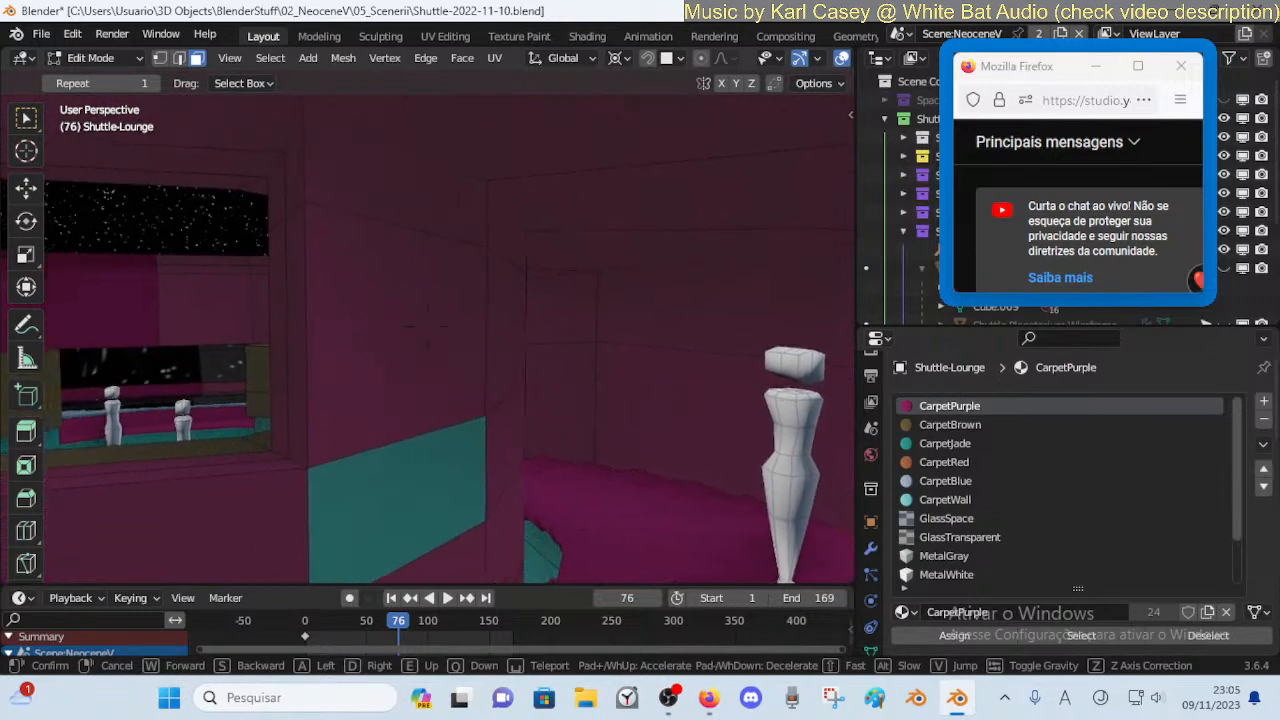
{"action": "key", "text": "a"}
{"action": "key", "text": "a"}
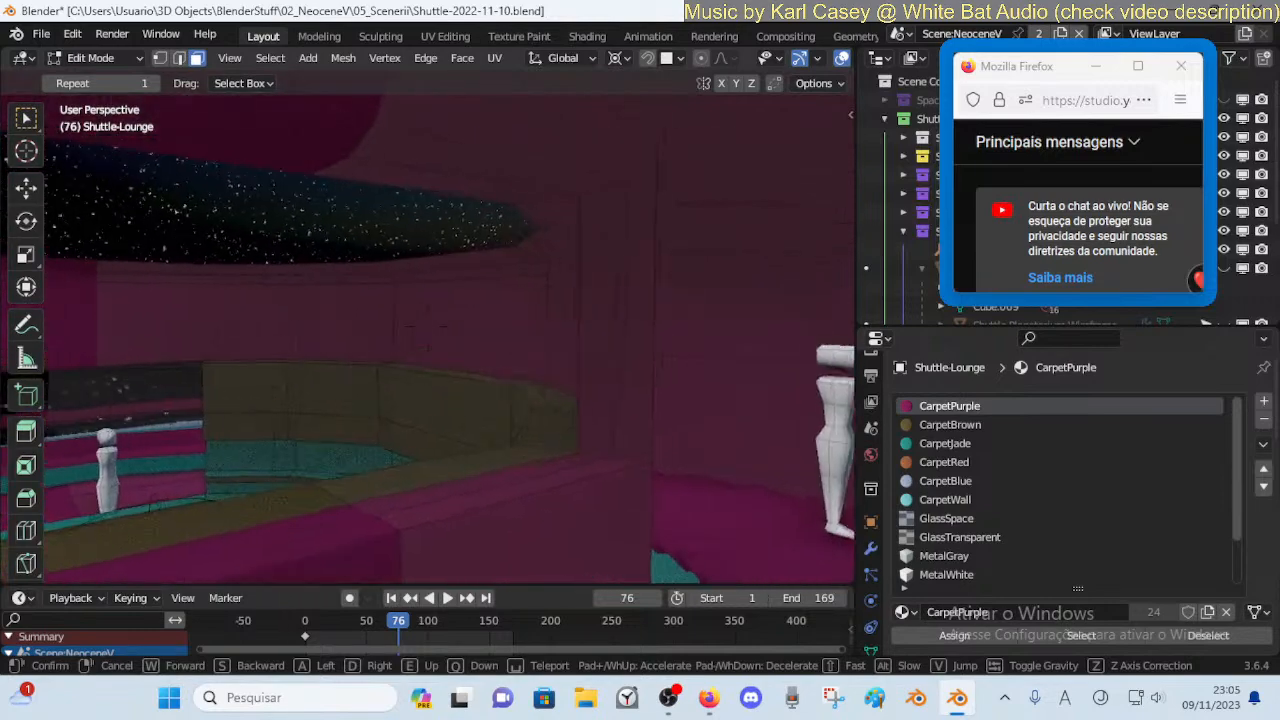
{"action": "key", "text": "s"}
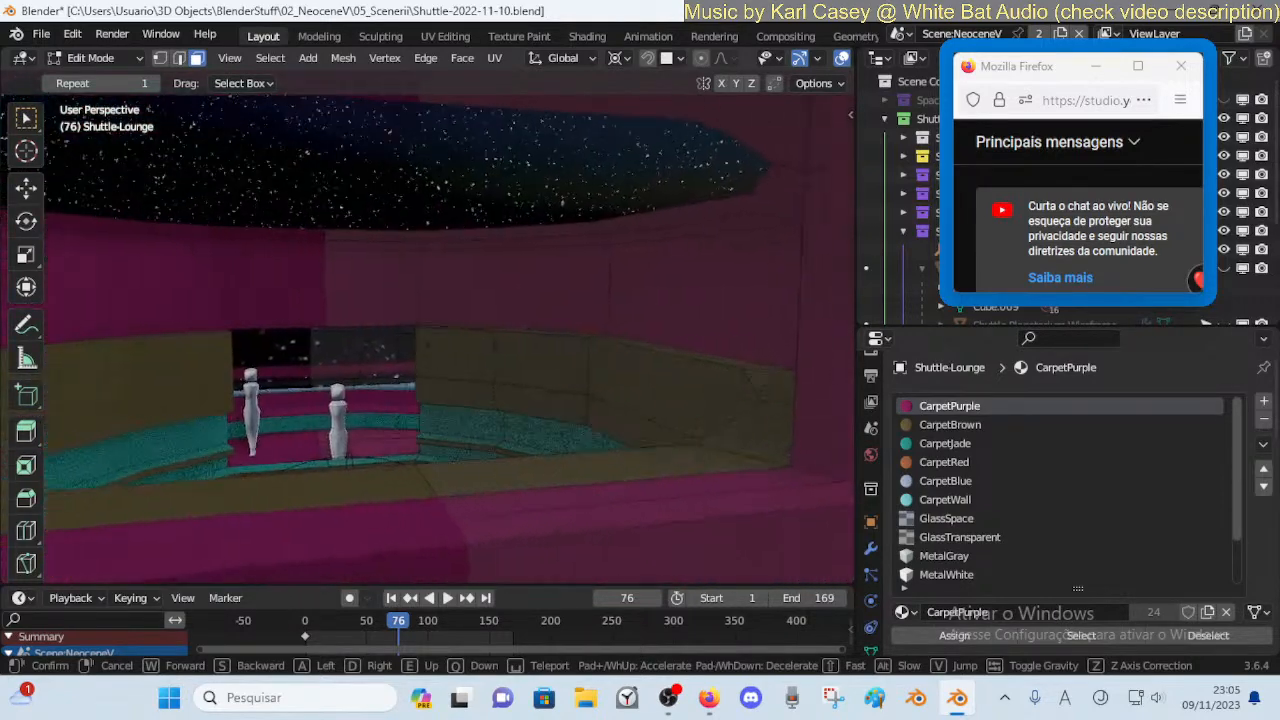
{"action": "left_click", "coordinate": [473, 408]}
{"action": "key", "text": "Tab"}
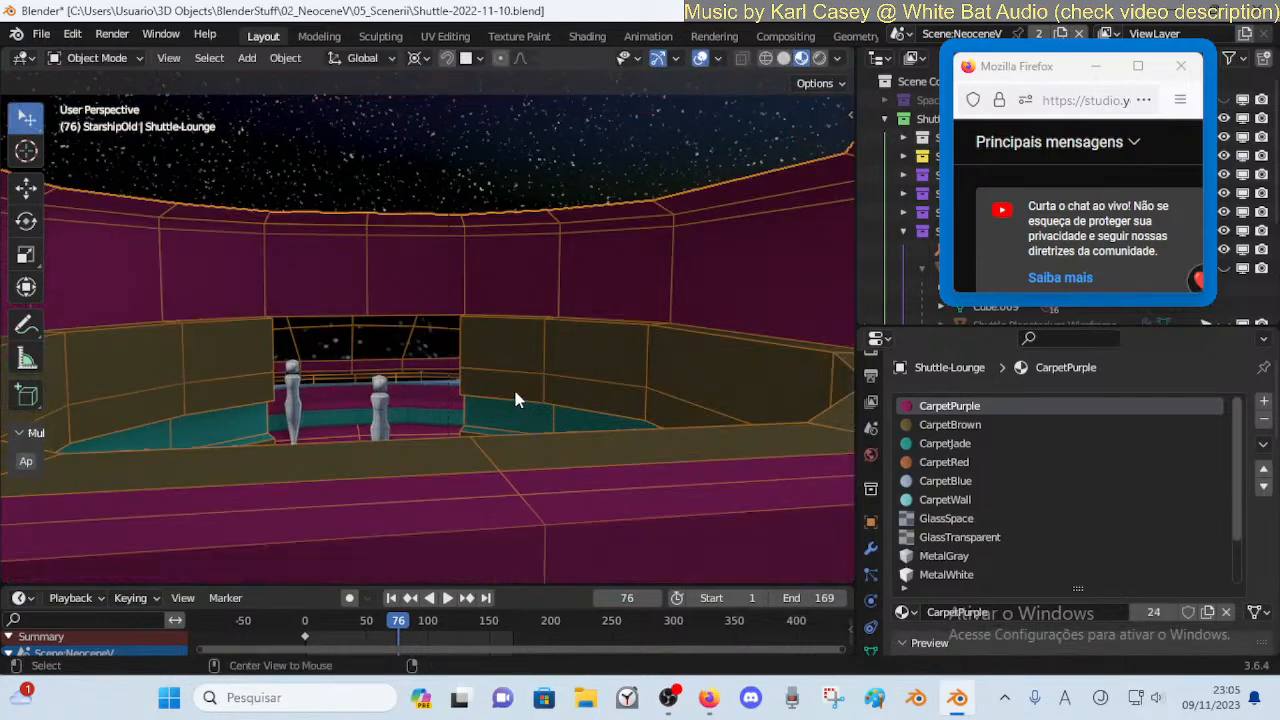
Play the timeline animation and pause it at frame 138
{"action": "key", "text": "alt+a"}
{"action": "key", "text": "space"}
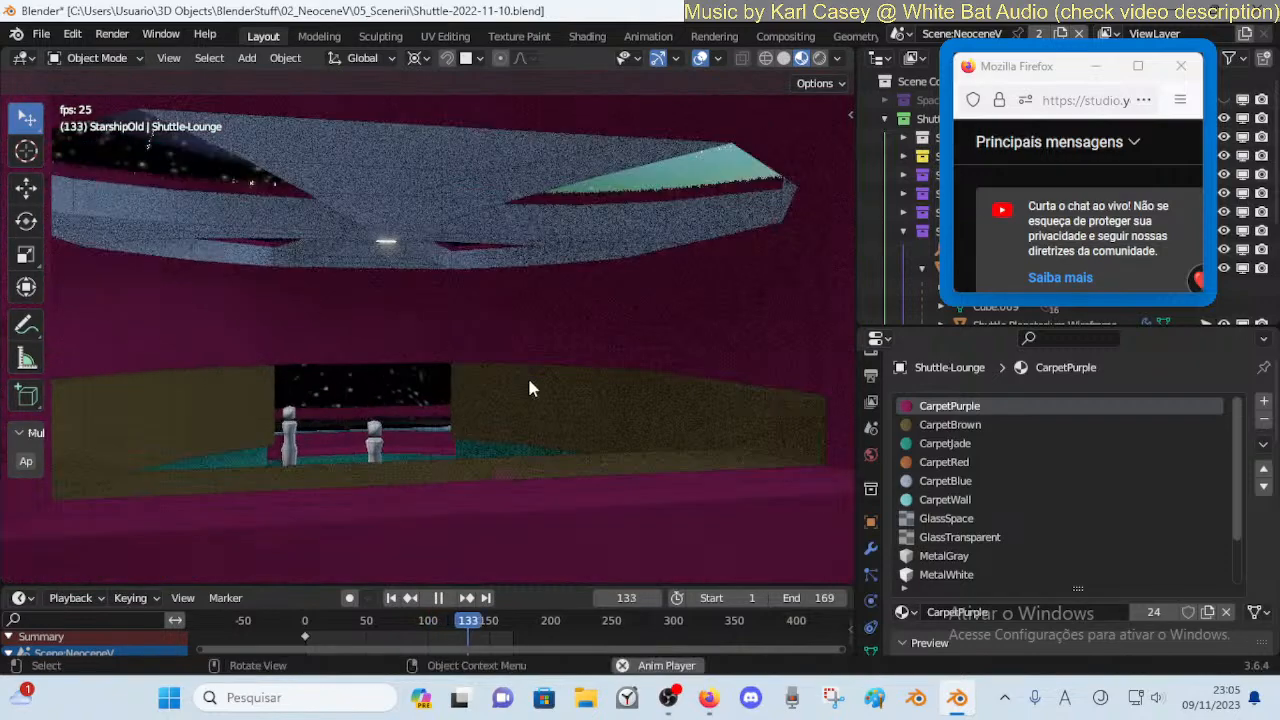
{"action": "key", "text": "space"}
Open the Shuttle-Lounge-Stairs object in Edit Mode at the foot of the curved stairway
{"action": "key", "text": "shift+grave"}
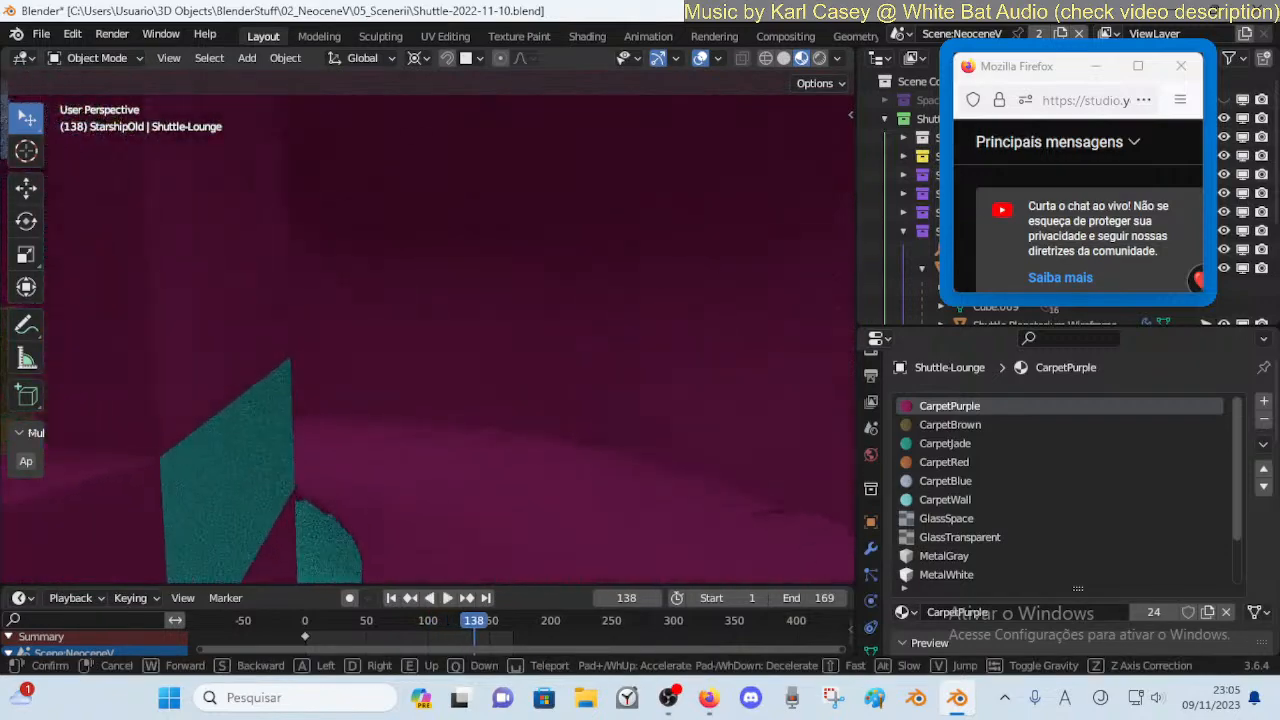
{"action": "key", "text": "w"}
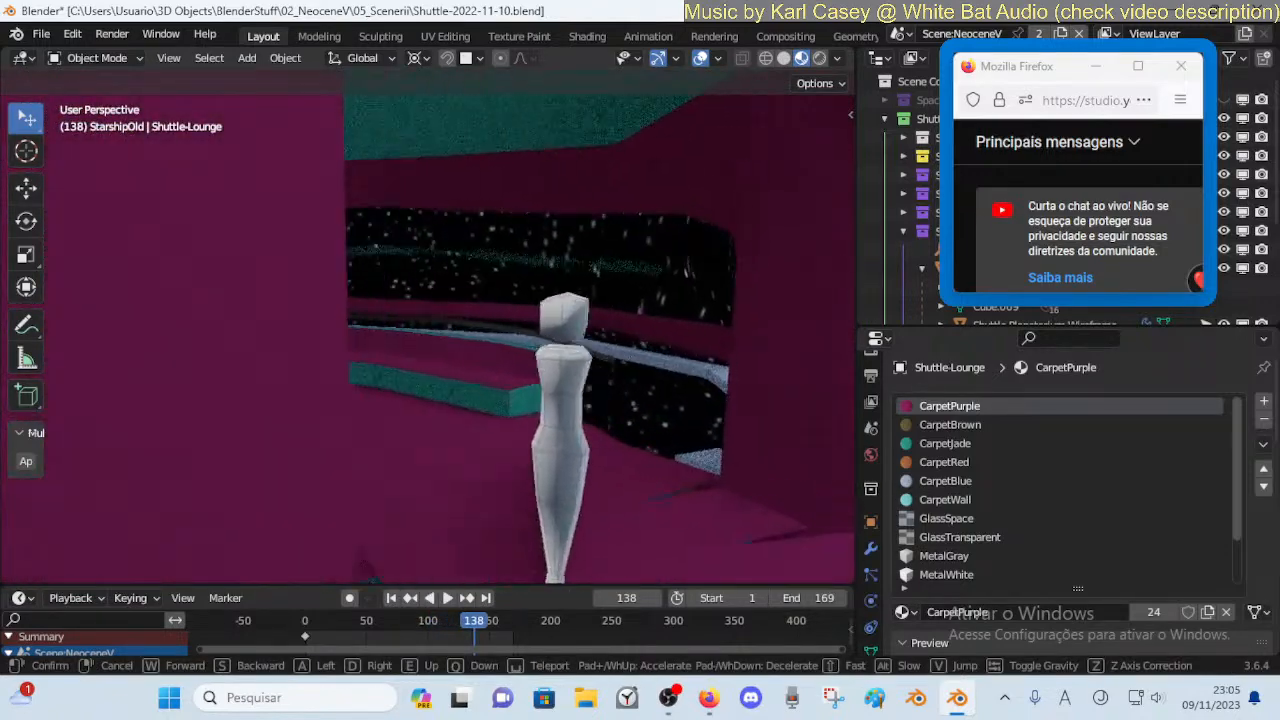
{"action": "key", "text": "w"}
{"action": "key", "text": "s"}
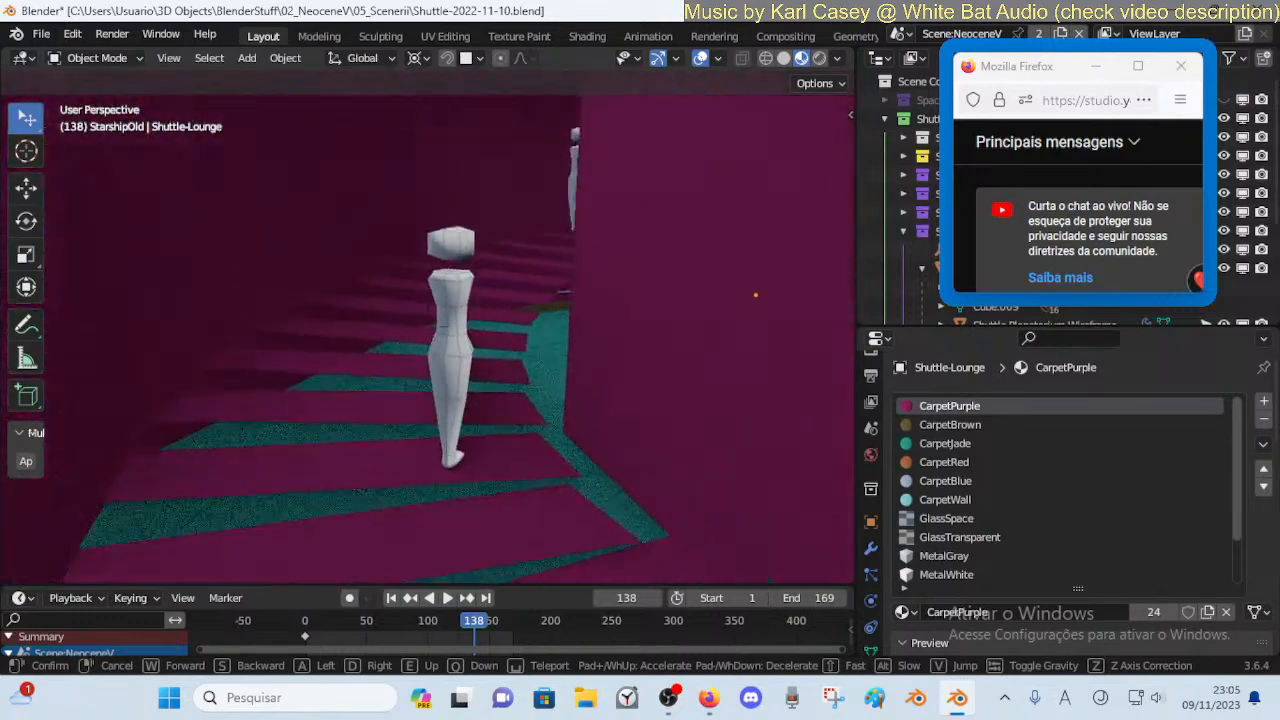
{"action": "left_click", "coordinate": [536, 451]}
{"action": "left_click", "coordinate": [527, 469]}
{"action": "key", "text": "Tab"}
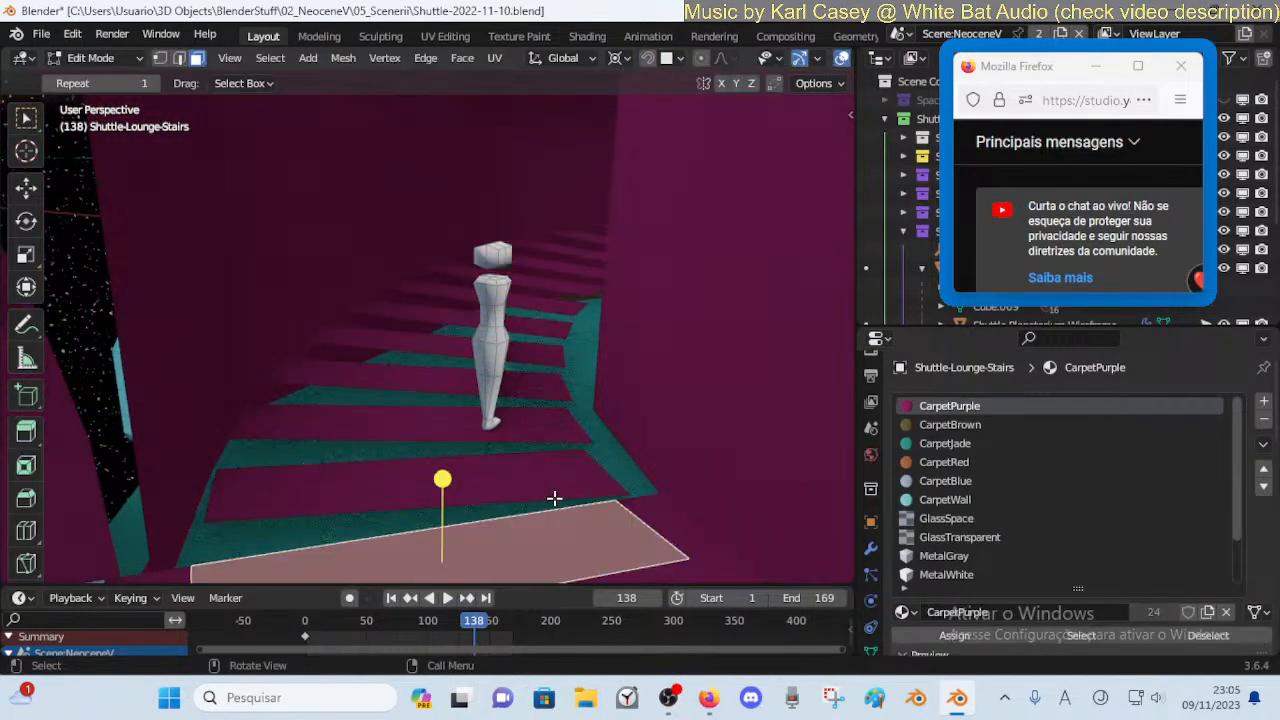
{"action": "key", "text": "s"}
{"action": "key", "text": "x"}
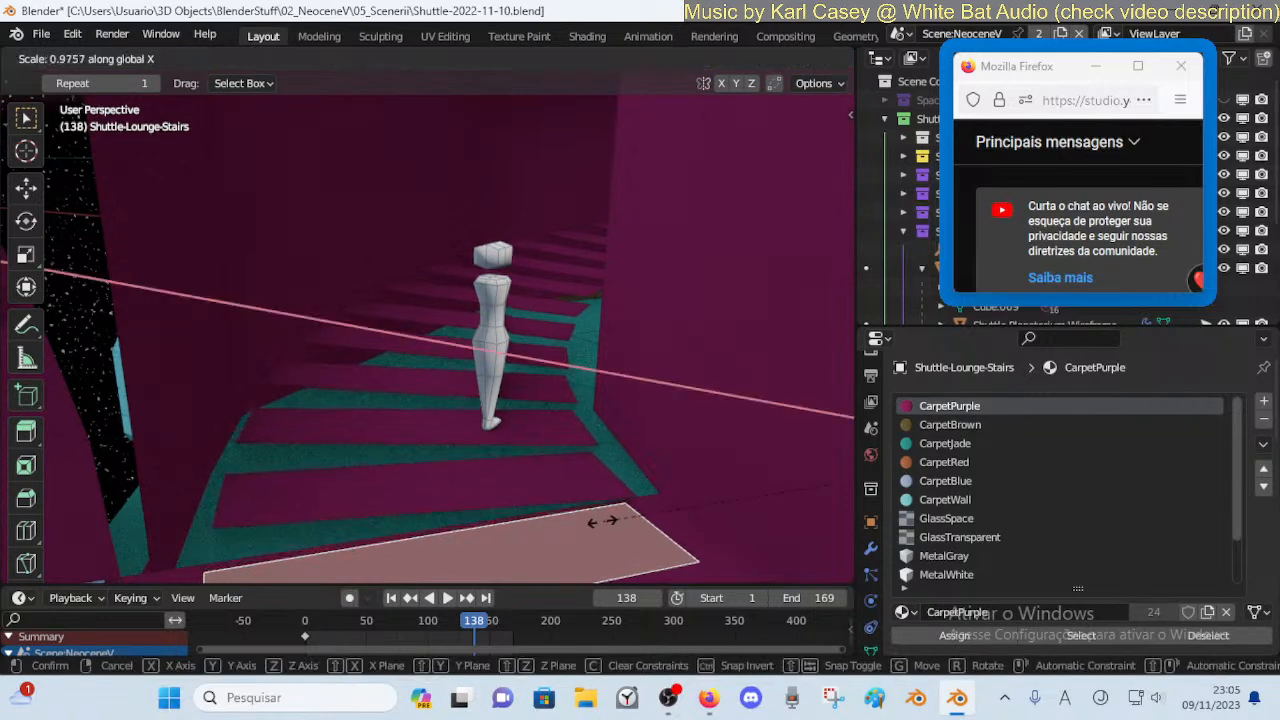
{"action": "left_click", "coordinate": [603, 521]}
{"action": "key", "text": "shift+grave"}
{"action": "key", "text": "s"}
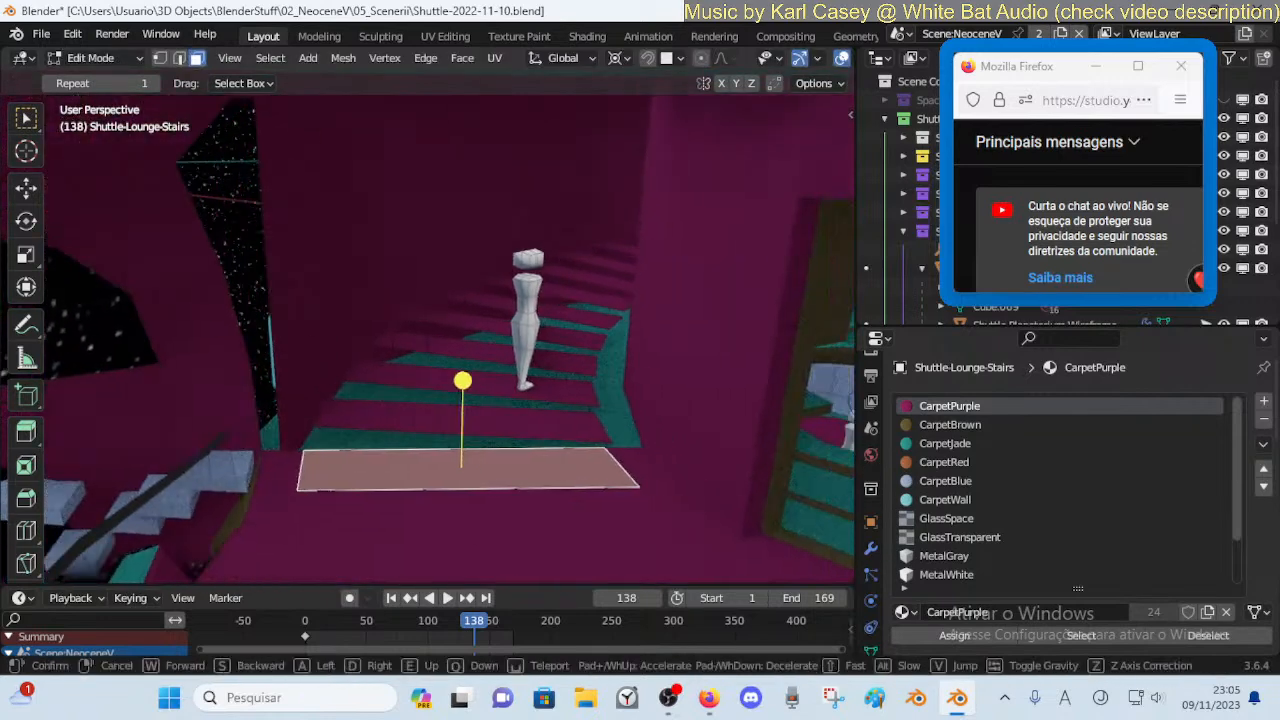
{"action": "left_click", "coordinate": [601, 433]}
{"action": "key", "text": "g"}
{"action": "key", "text": "x"}
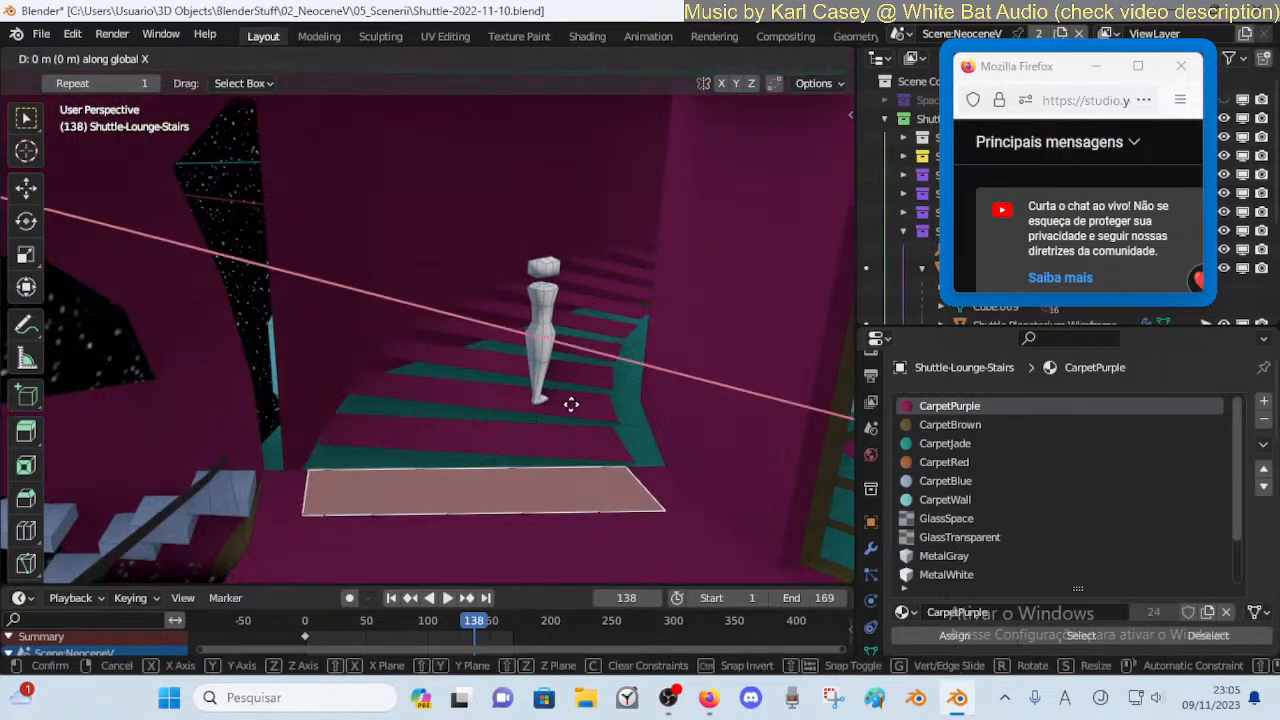
{"action": "left_click", "coordinate": [580, 404]}
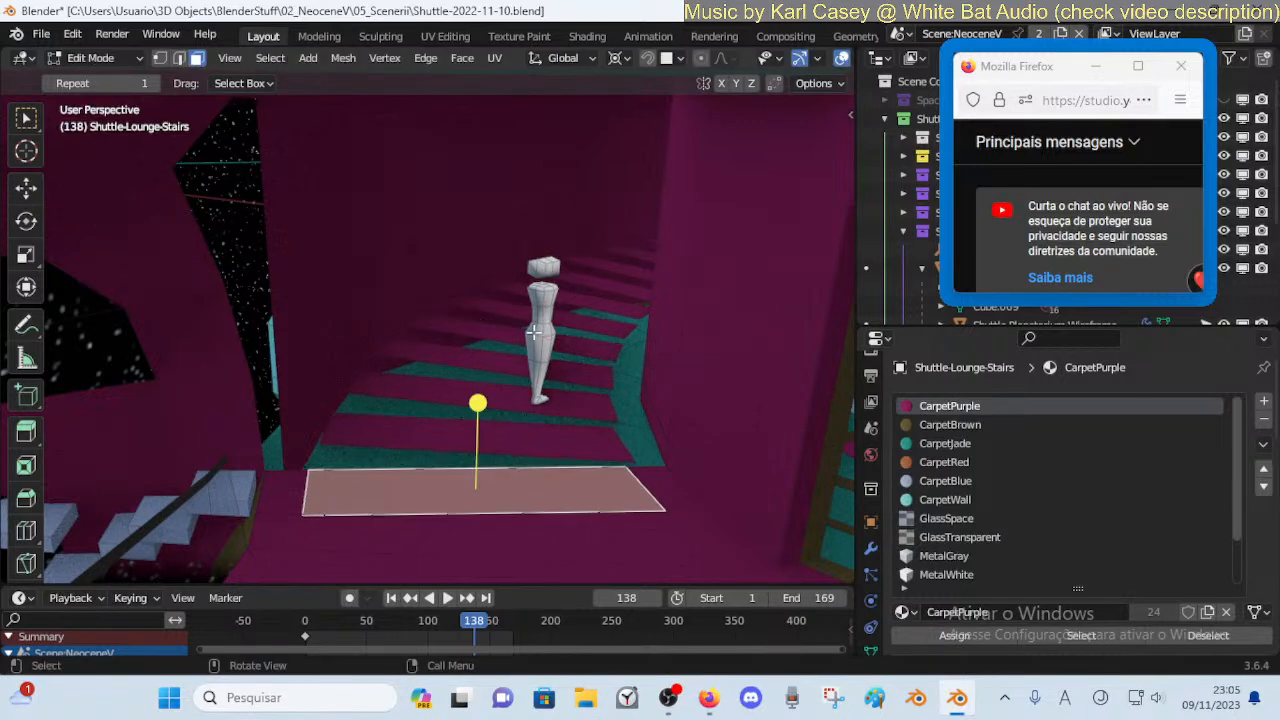
Set the transform orientation to Normal and scale the selected bottom stair tread to 1.059 along its Y axis
{"action": "left_click", "coordinate": [565, 58]}
{"action": "left_click", "coordinate": [522, 155]}
{"action": "left_click", "coordinate": [643, 121]}
{"action": "key", "text": "s"}
{"action": "key", "text": "y"}
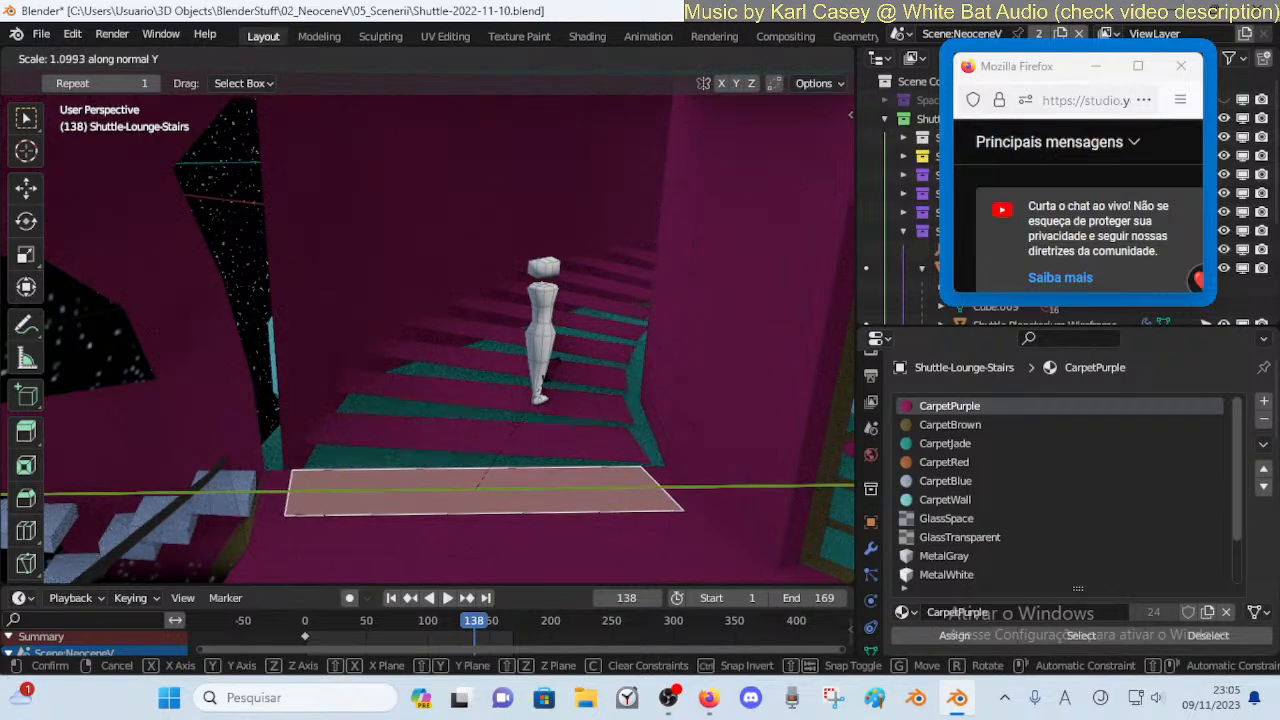
{"action": "left_click", "coordinate": [556, 362]}
{"action": "key", "text": "g"}
{"action": "key", "text": "x"}
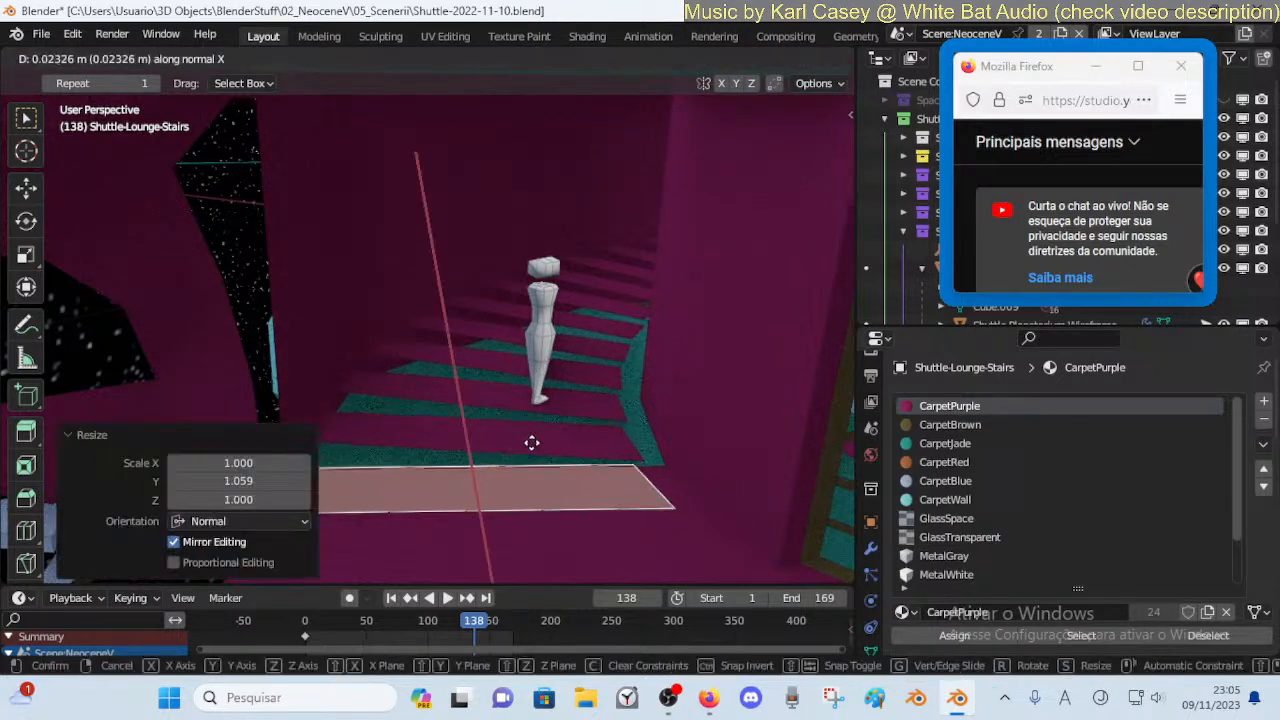
{"action": "key", "text": "y"}
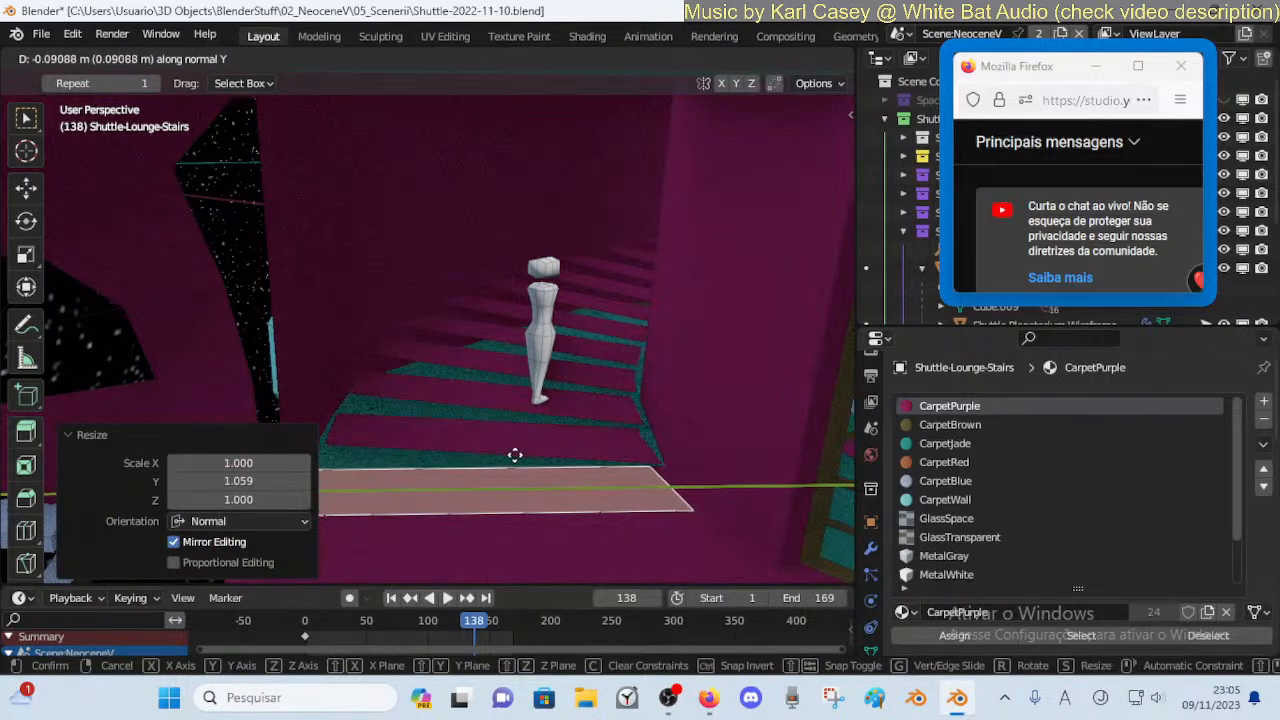
{"action": "right_click", "coordinate": [512, 457]}
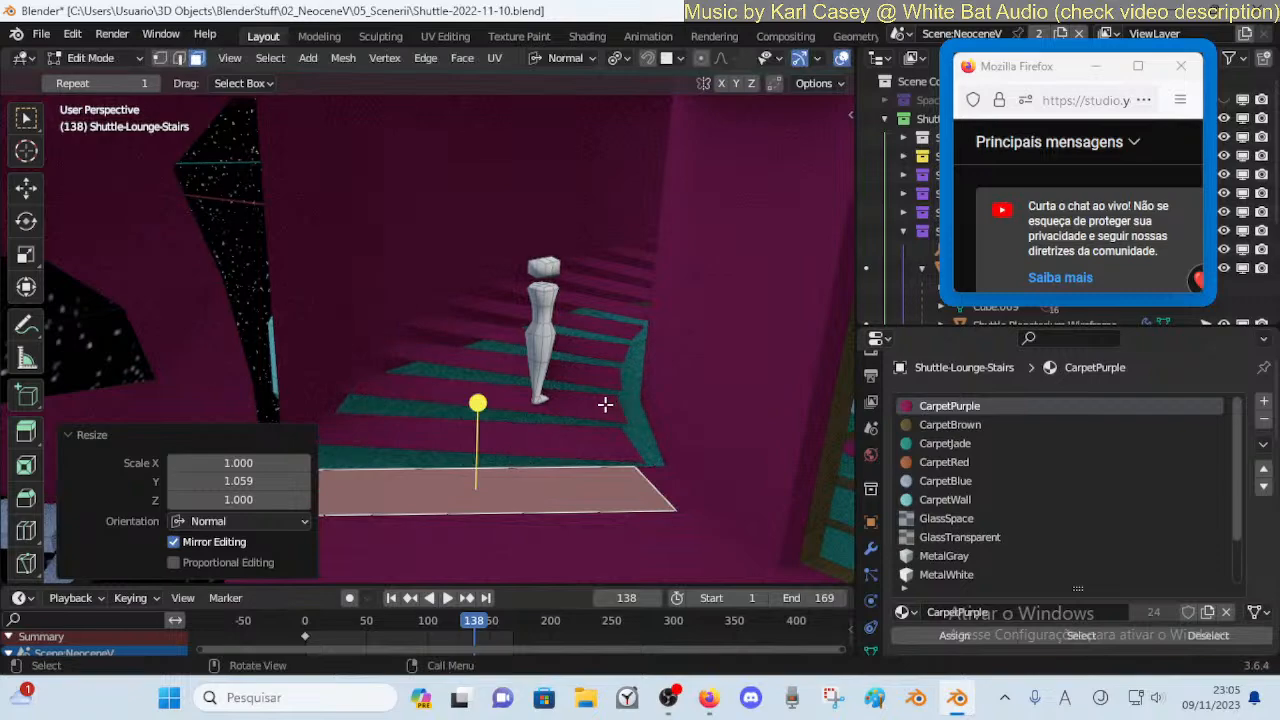
Return to Object Mode and inspect the widened treads and adjoining walls up the curved stairway
{"action": "left_click", "coordinate": [75, 437]}
{"action": "key", "text": "ctrl+Tab"}
{"action": "left_click", "coordinate": [472, 360]}
{"action": "key", "text": "shift+grave"}
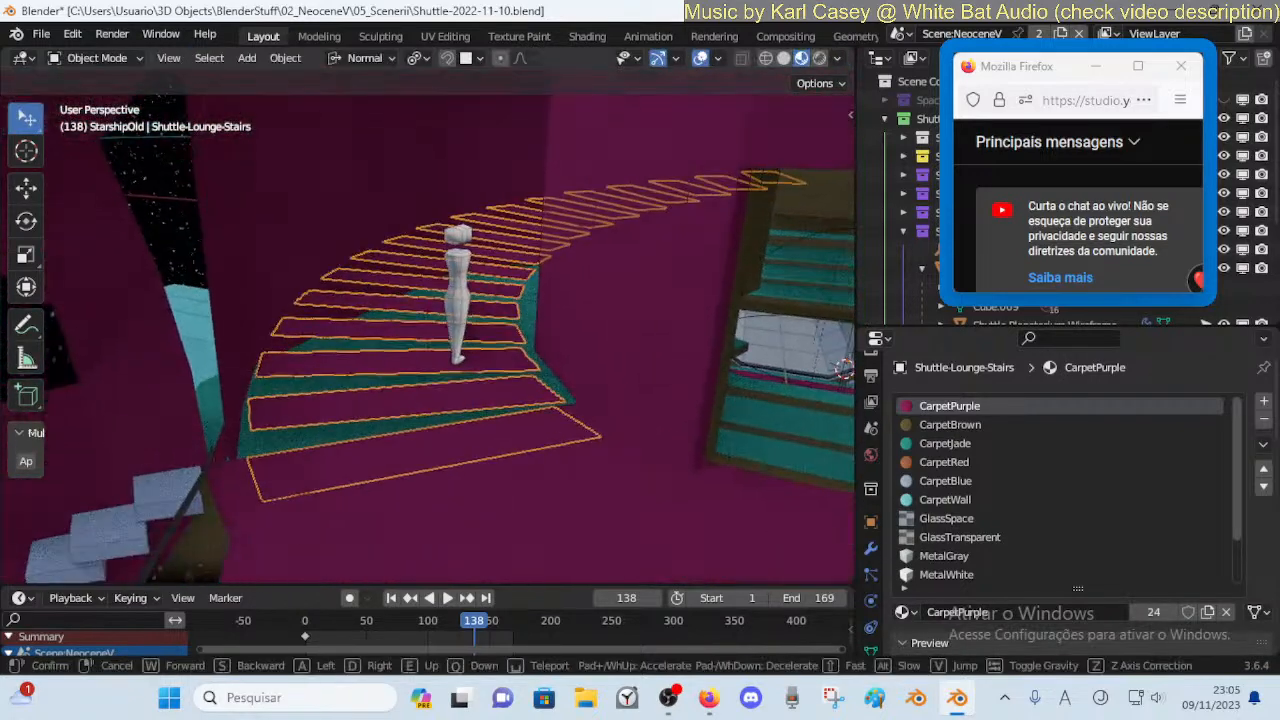
{"action": "key", "text": "w"}
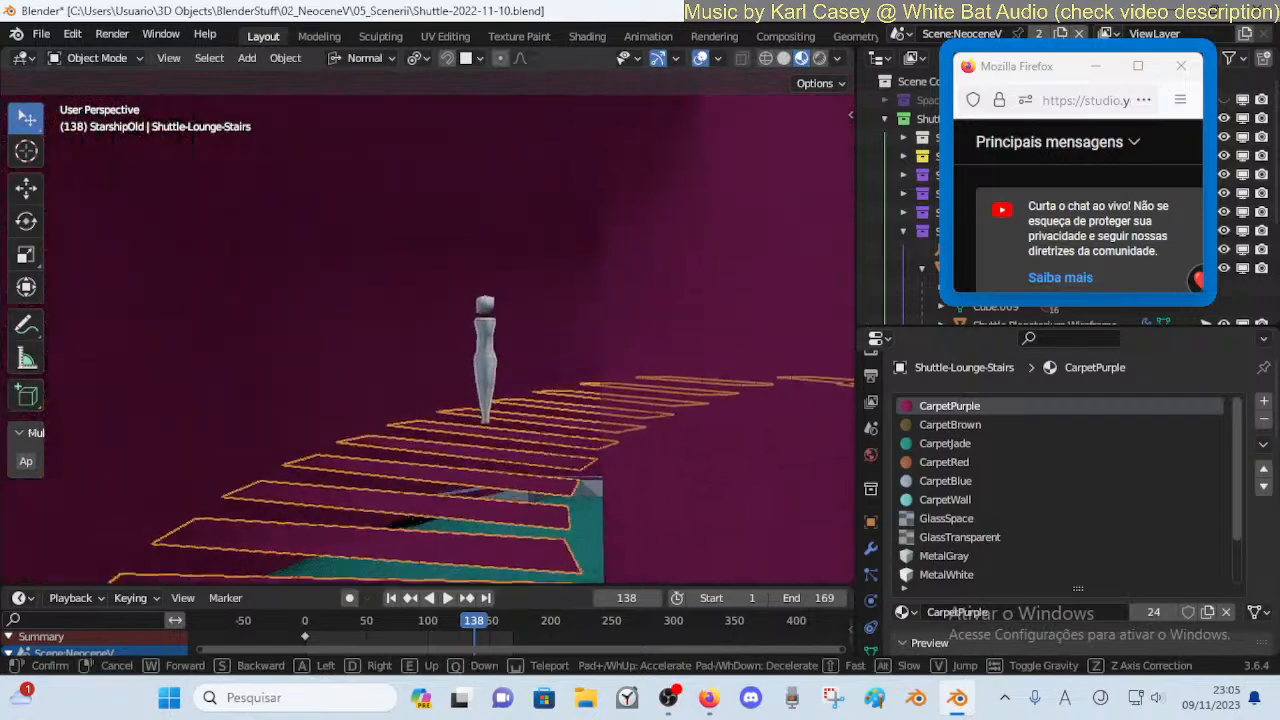
{"action": "key", "text": "w"}
{"action": "key", "text": "a"}
{"action": "key", "text": "Escape"}
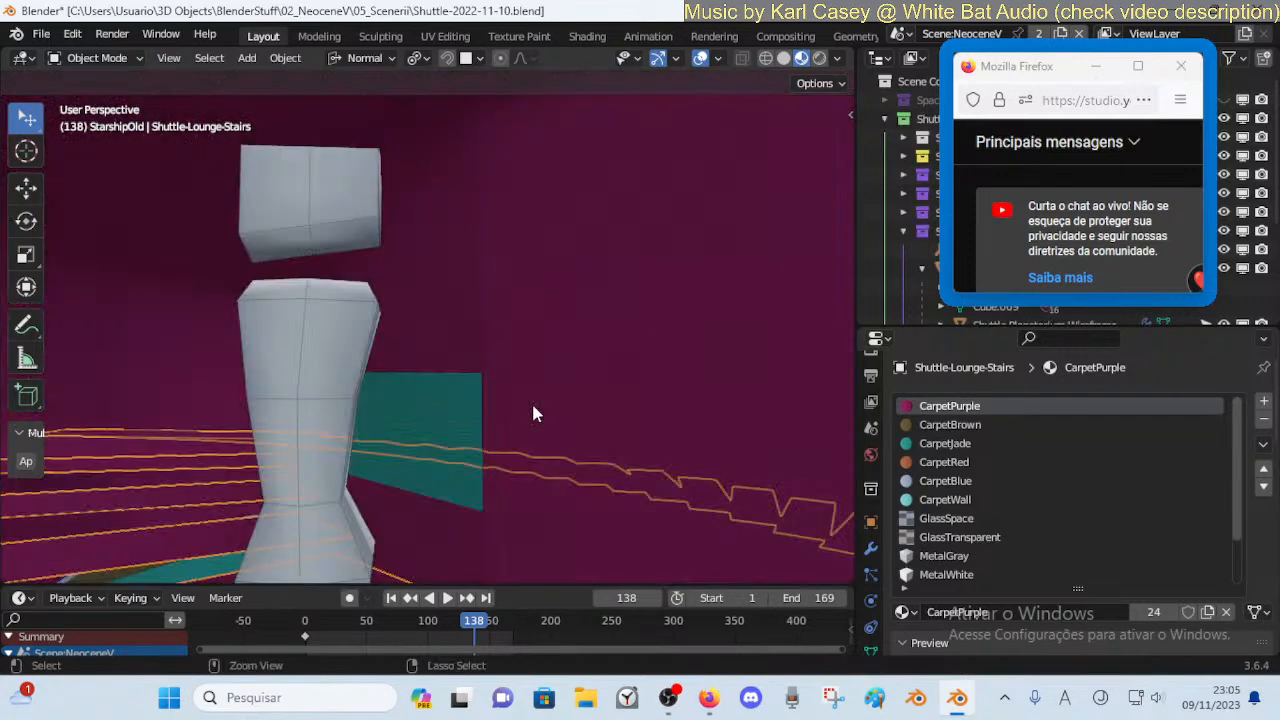
Assign the CarpetPurple material to the jade Shuttle-Lounge wall face behind the mannequin and save the file from Object Mode
{"action": "left_click", "coordinate": [531, 405]}
{"action": "key", "text": "Tab"}
{"action": "left_click", "coordinate": [466, 408]}
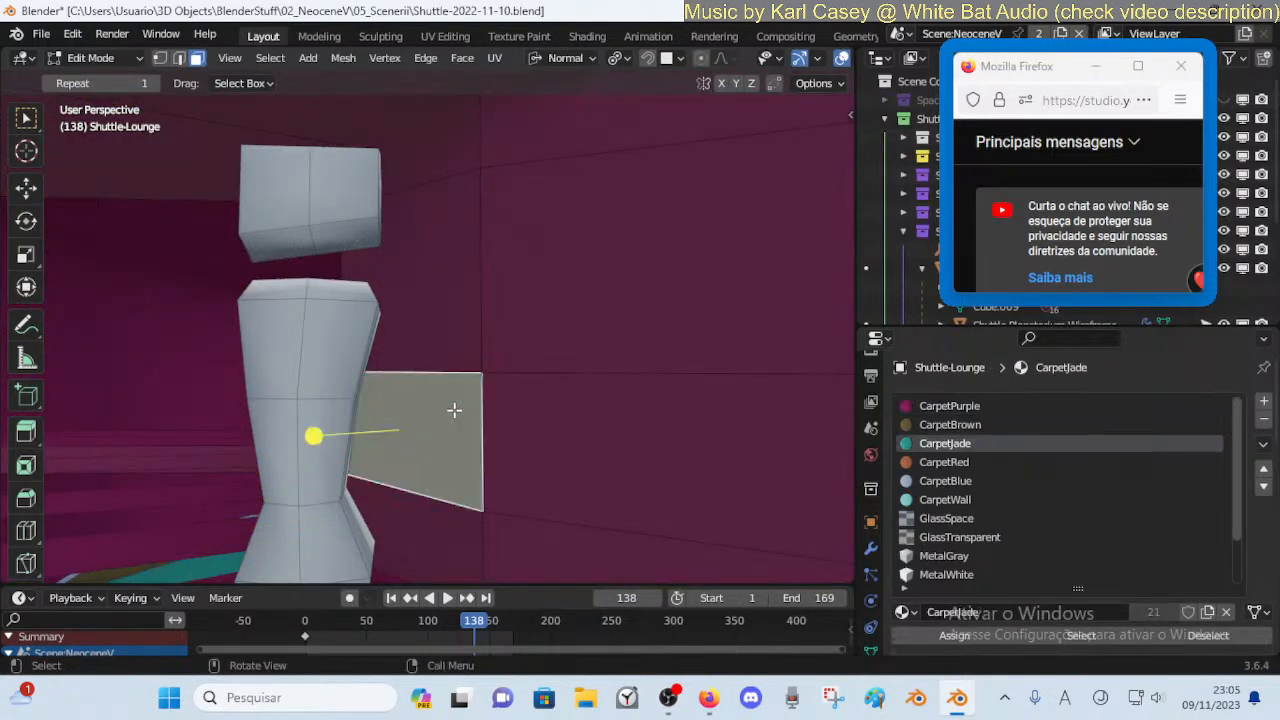
{"action": "left_click", "coordinate": [949, 406]}
{"action": "left_click", "coordinate": [955, 636]}
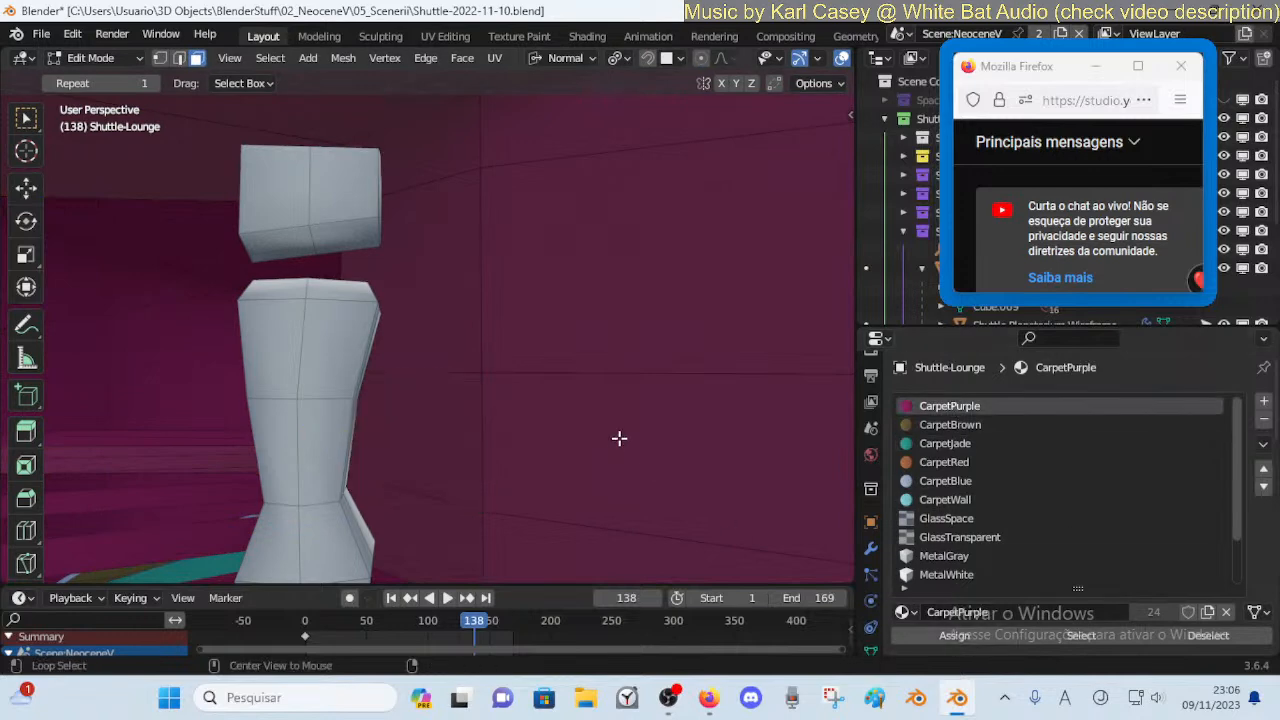
{"action": "key", "text": "ctrl+Tab"}
{"action": "key", "text": "4"}
{"action": "key", "text": "ctrl+s"}
Examine the purple walls at the head of the stairs and the upper floor around the central opening
{"action": "key", "text": "shift+grave"}
{"action": "key", "text": "s"}
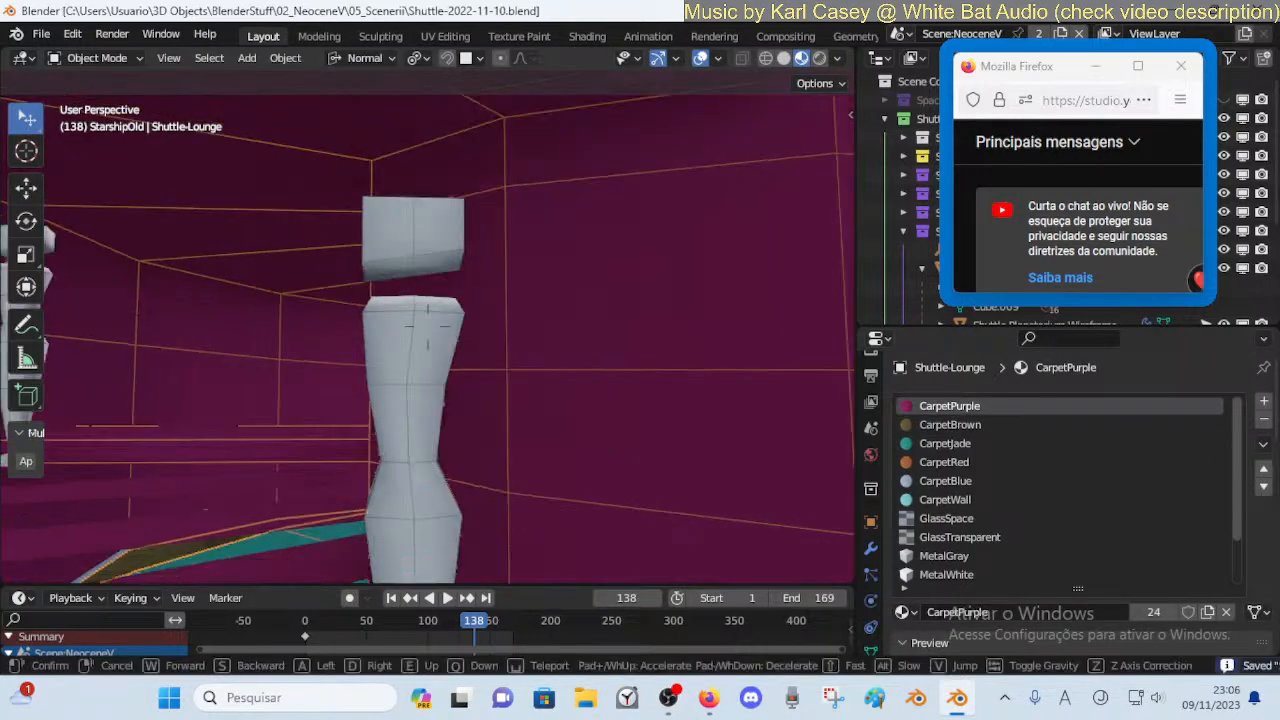
{"action": "key", "text": "w"}
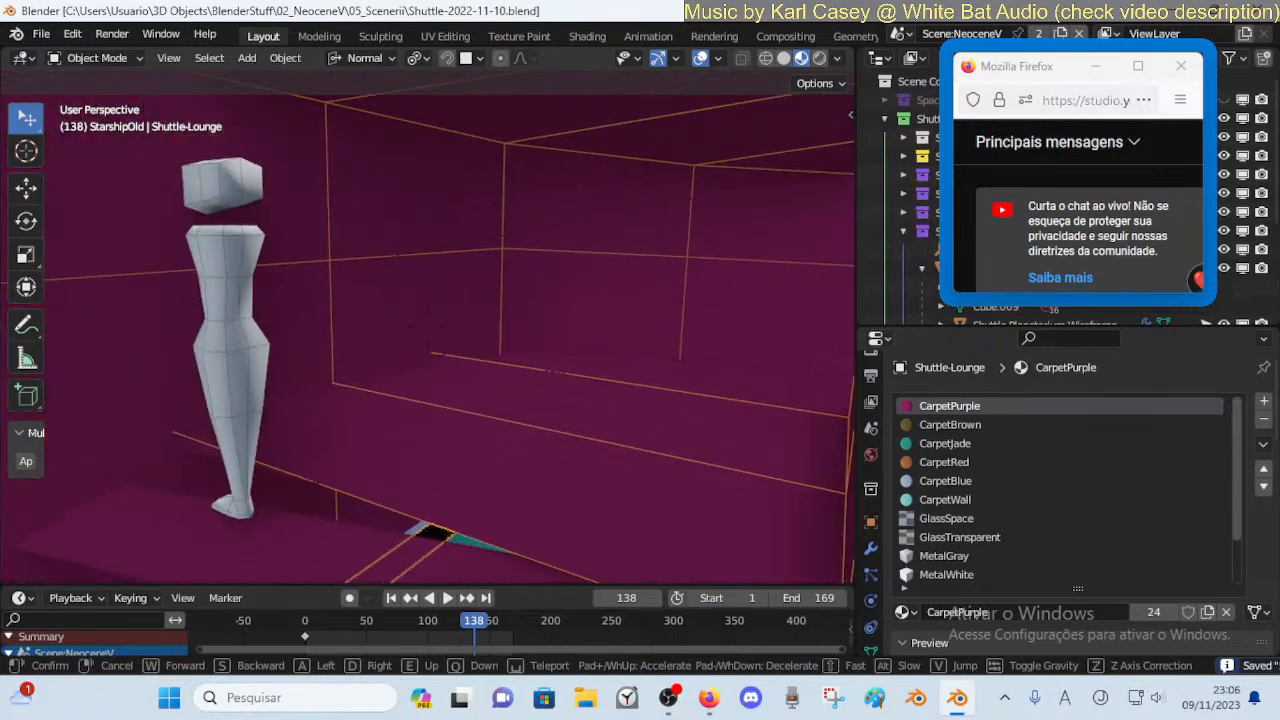
{"action": "left_click", "coordinate": [613, 434]}
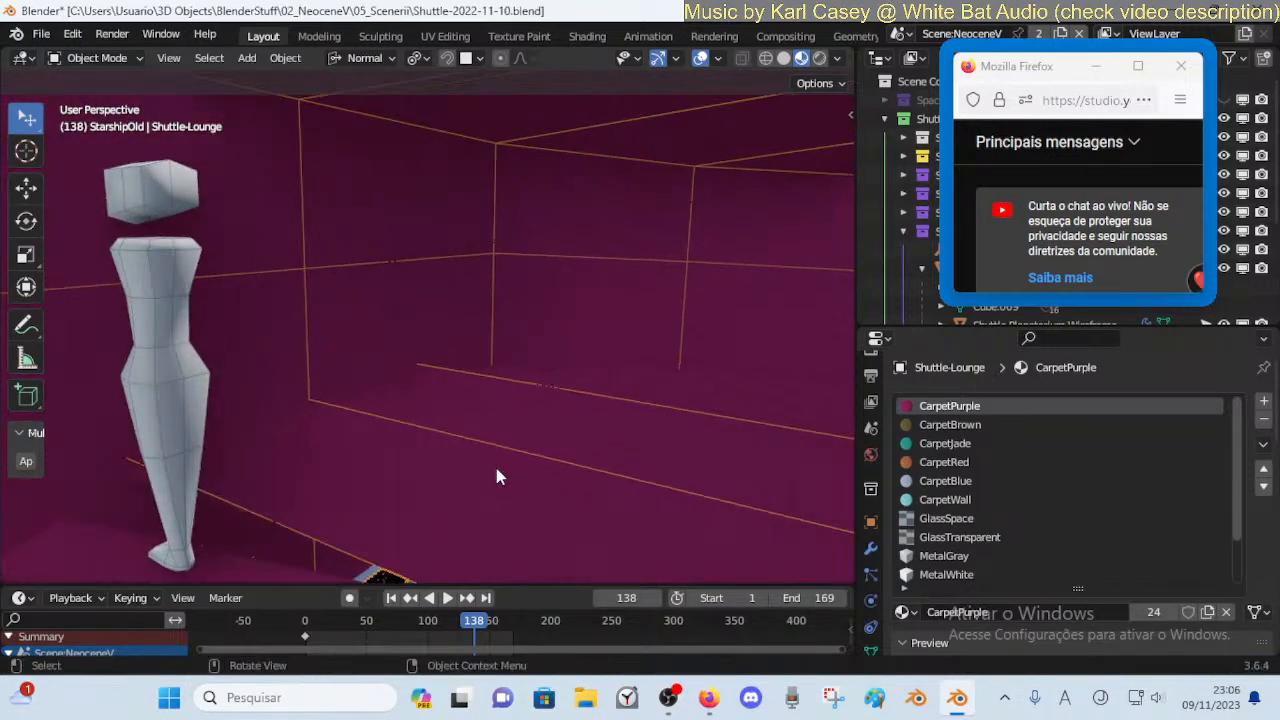
{"action": "key", "text": "shift+grave"}
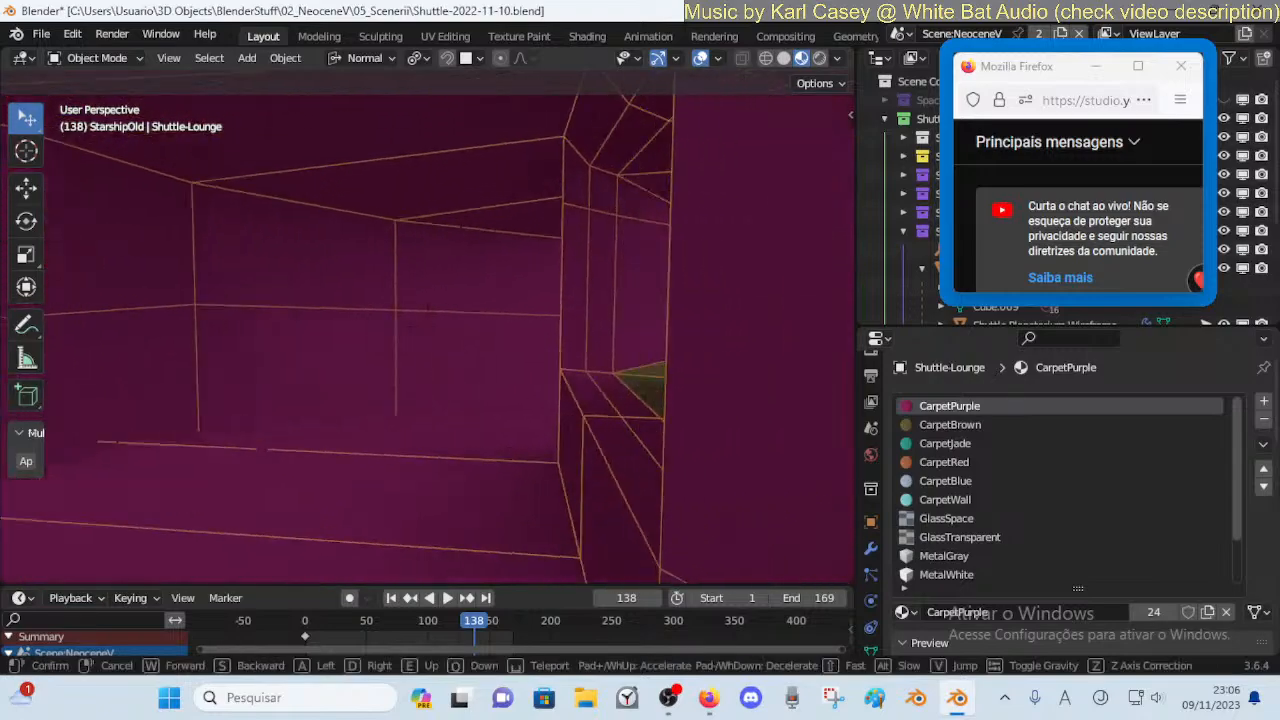
{"action": "key", "text": "a"}
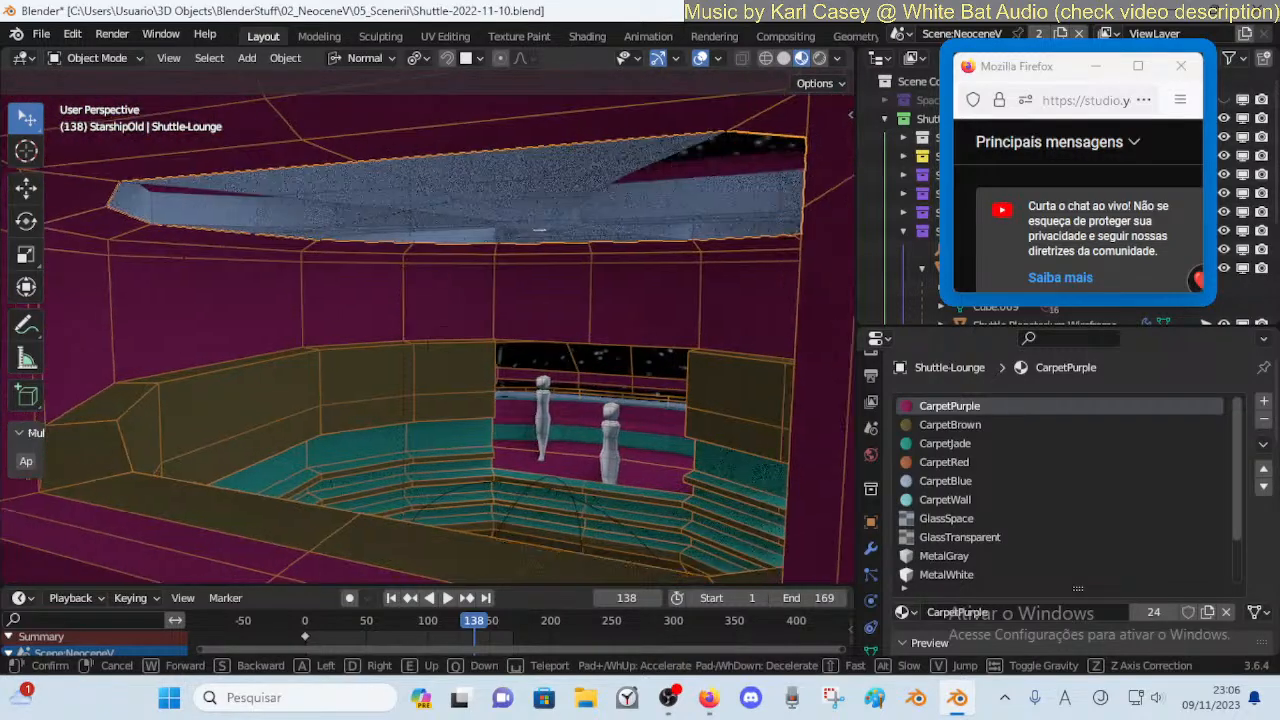
{"action": "key", "text": "w"}
{"action": "left_click", "coordinate": [489, 457]}
Inset the upper and lower purple faces of the stairway's end wall together by about 0.2 m in Edit Mode
{"action": "key", "text": "Tab"}
{"action": "key", "text": "shift+grave"}
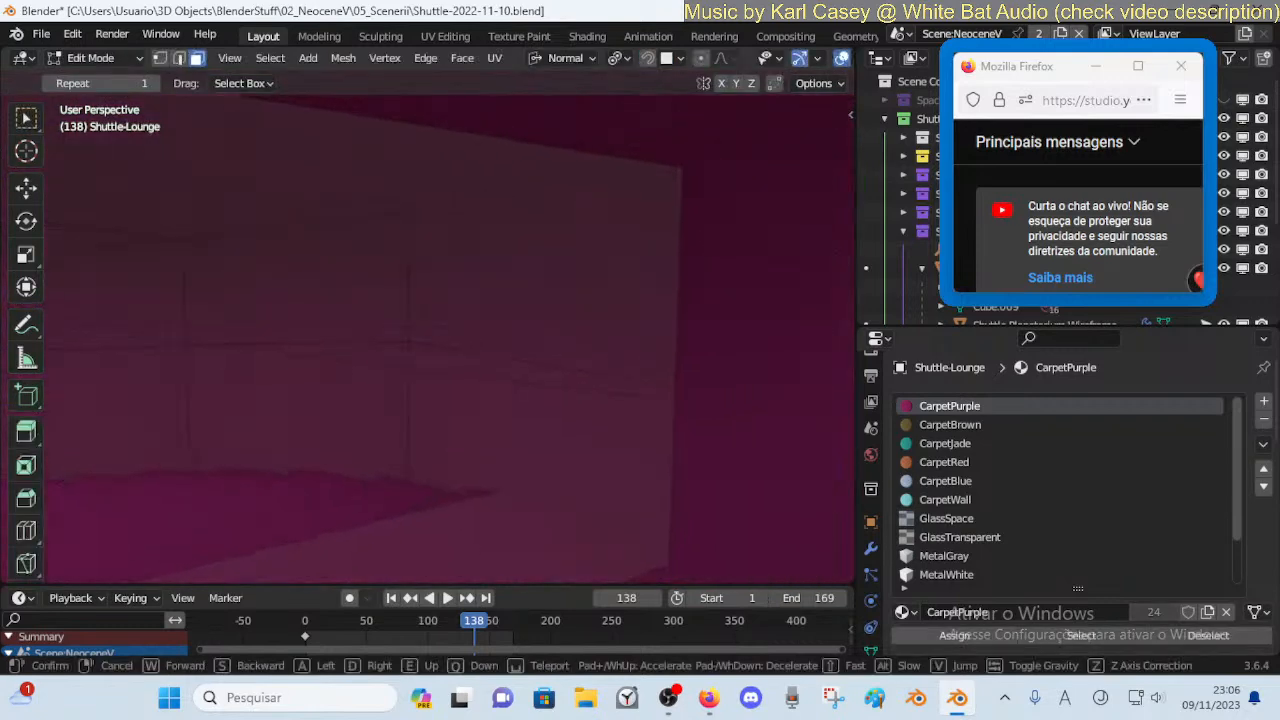
{"action": "left_click", "coordinate": [554, 379]}
{"action": "left_click", "coordinate": [584, 356]}
{"action": "left_click", "coordinate": [573, 410], "text": "shift"}
{"action": "key", "text": "ctrl+s"}
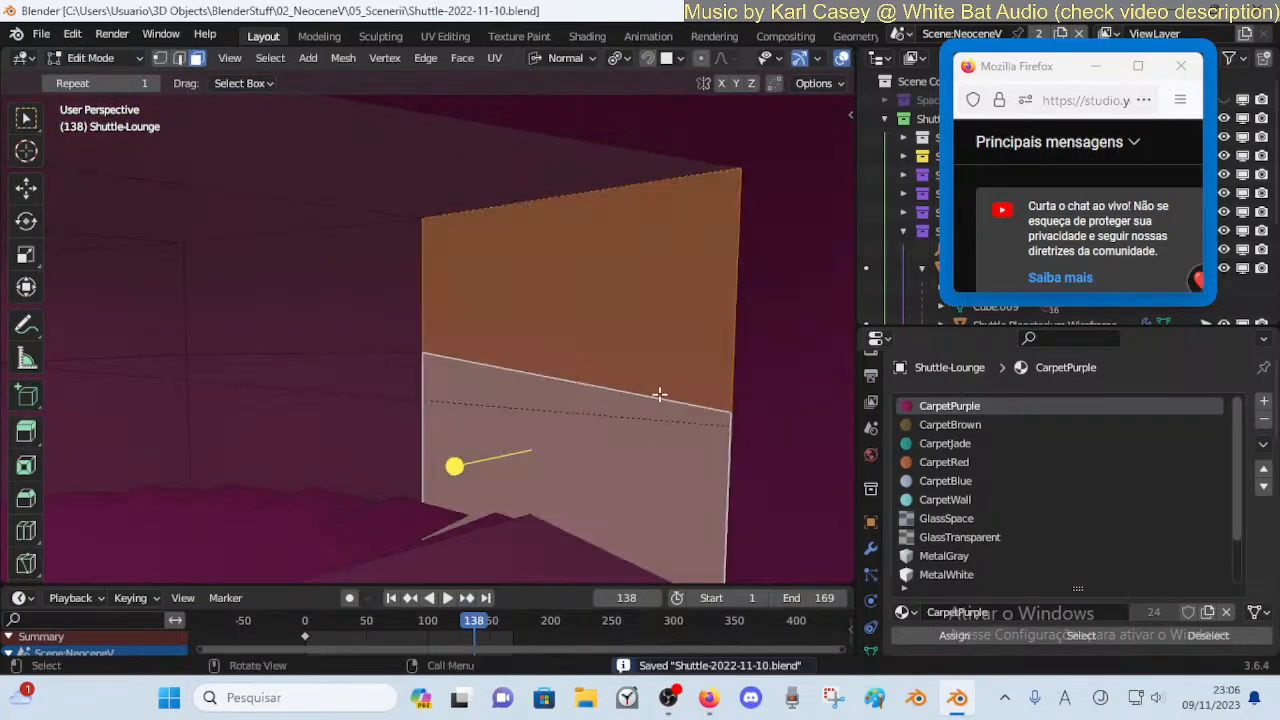
{"action": "key", "text": "i"}
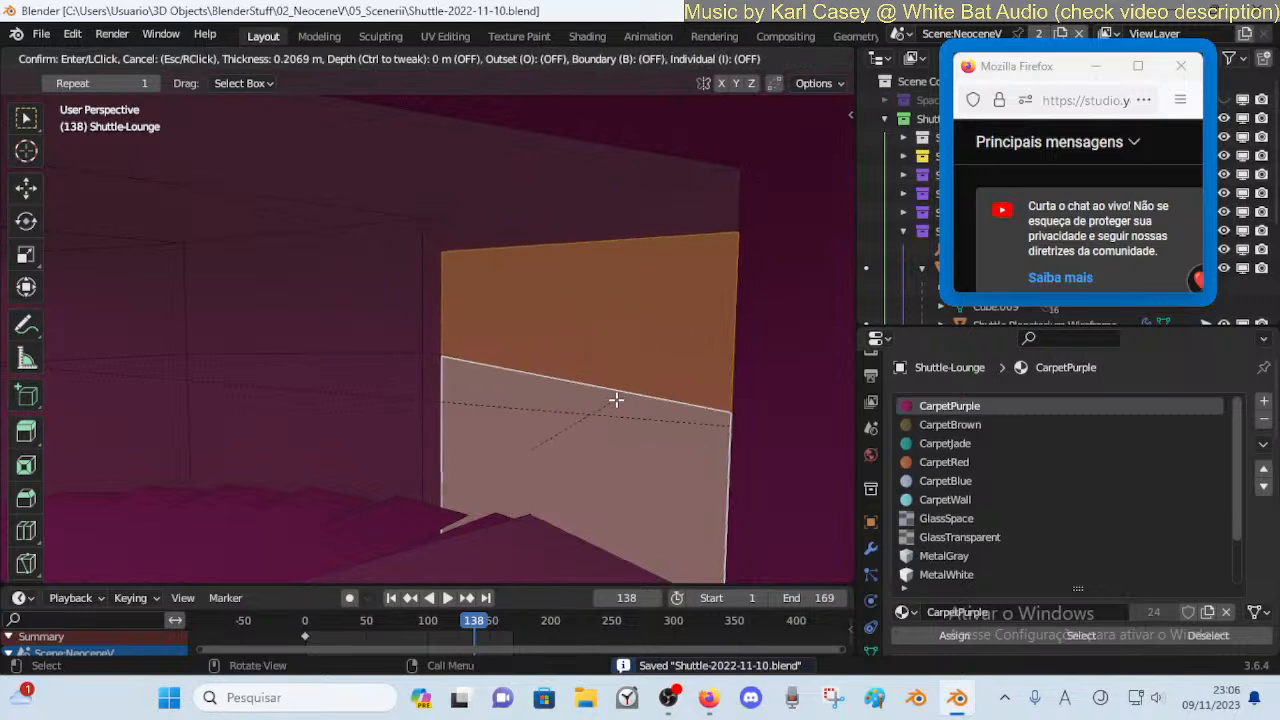
{"action": "left_click", "coordinate": [614, 399]}
{"action": "key", "text": "e"}
{"action": "key", "text": "Escape"}
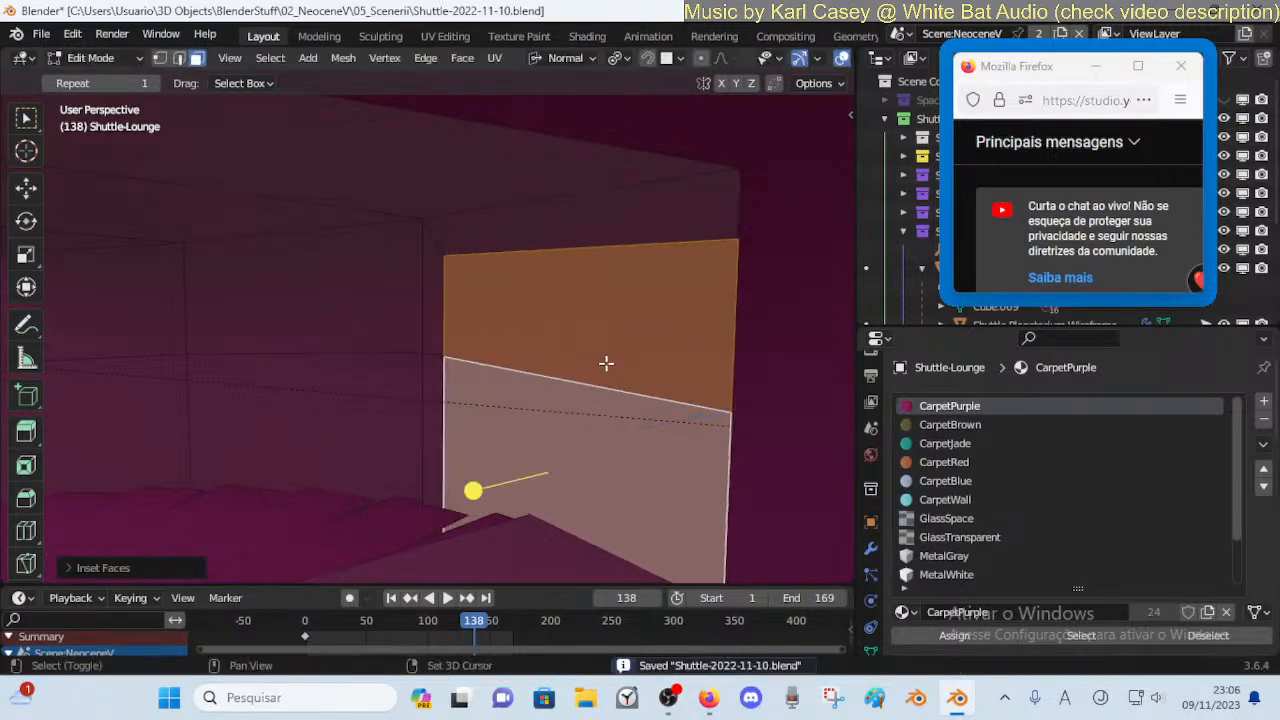
Set the transform orientation to Global and try moving the inset faces along Z
{"action": "left_click", "coordinate": [550, 62]}
{"action": "left_click", "coordinate": [534, 120]}
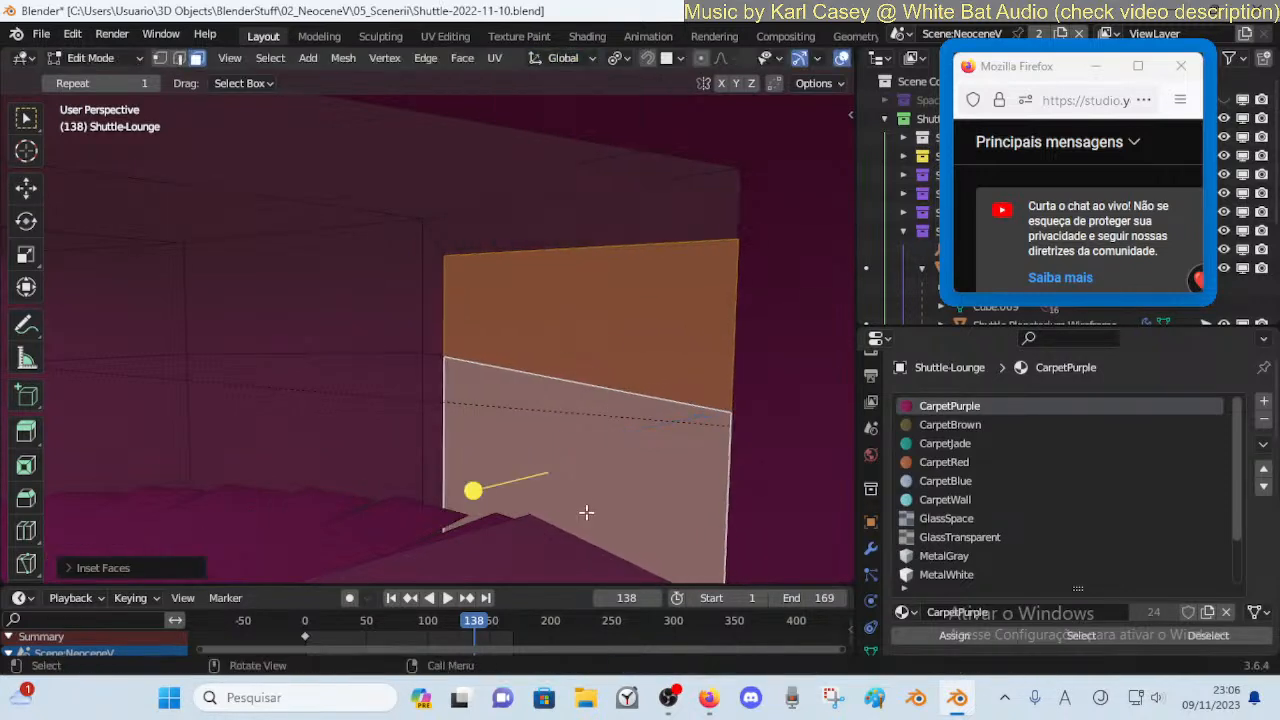
{"action": "key", "text": "g"}
{"action": "key", "text": "z"}
{"action": "left_click", "coordinate": [575, 394]}
Raise the inset's top edge about 0.095 m along global Z
{"action": "key", "text": "2"}
{"action": "left_click", "coordinate": [580, 249]}
{"action": "key", "text": "g"}
{"action": "key", "text": "z"}
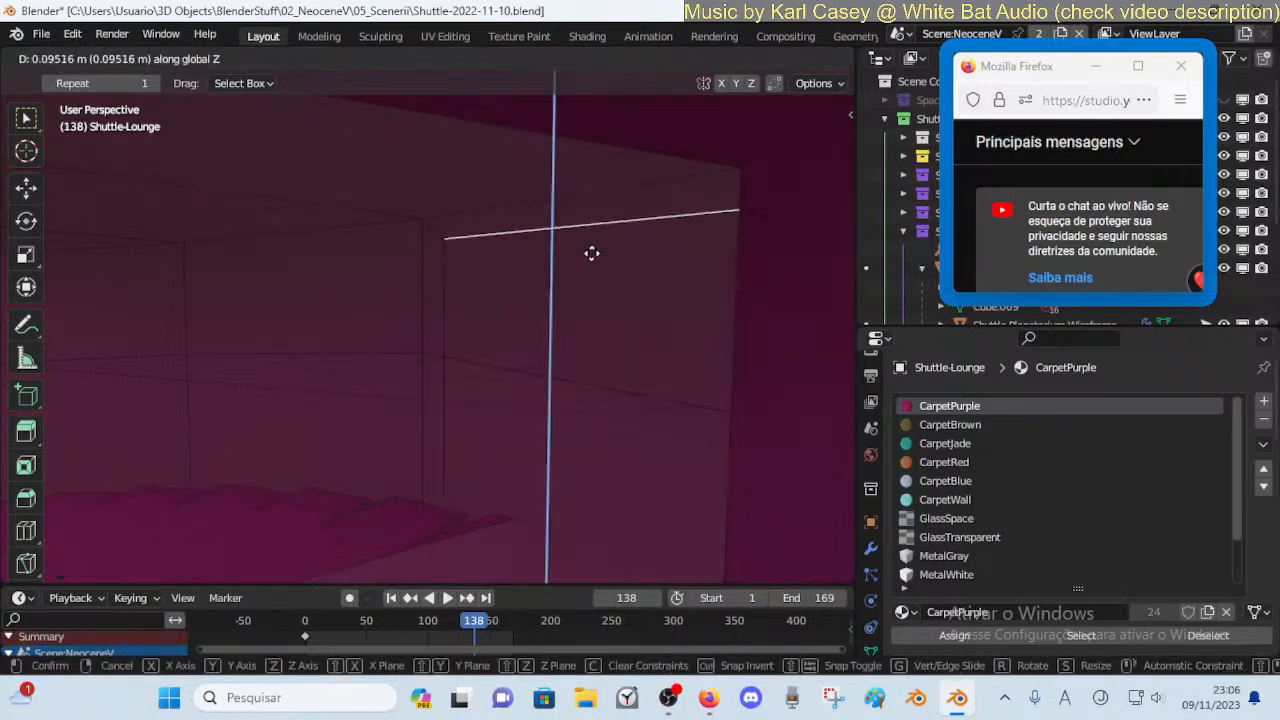
{"action": "left_click", "coordinate": [592, 254]}
{"action": "key", "text": "shift+grave"}
{"action": "left_click", "coordinate": [592, 254]}
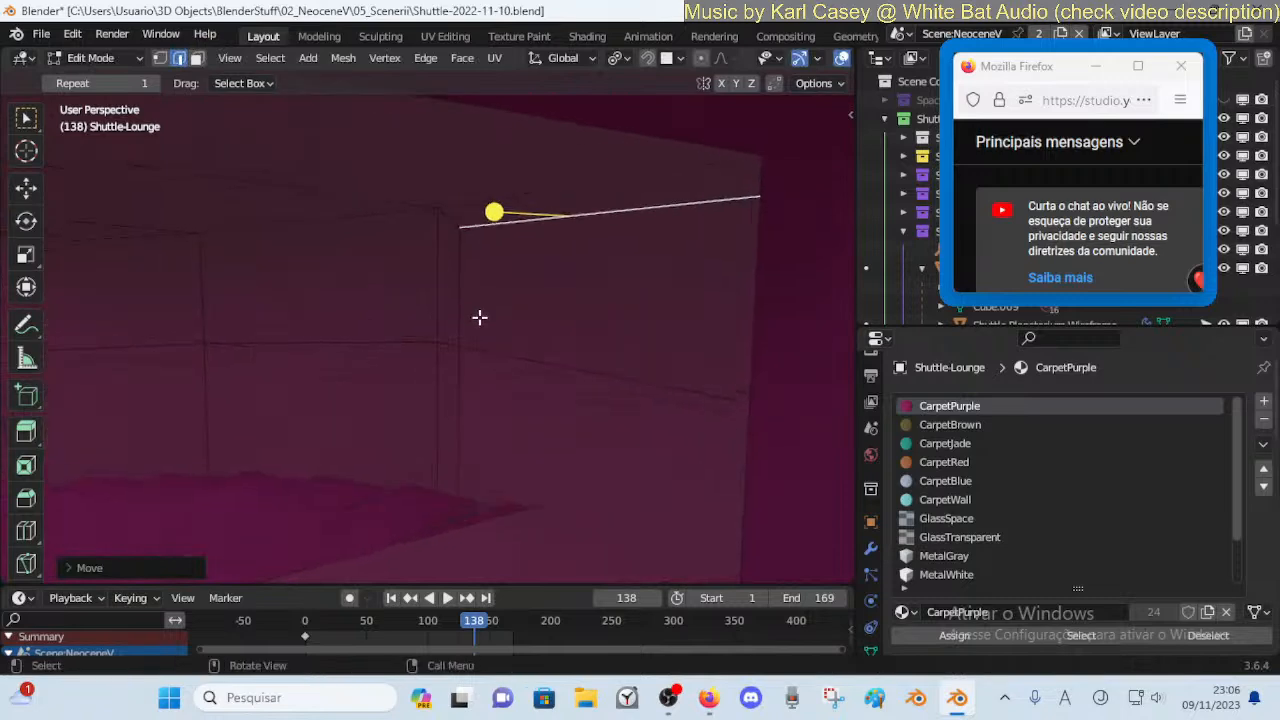
Move the inset's two stacked vertical side edges about -0.74 m along global X to narrow the opening
{"action": "left_click", "coordinate": [468, 310]}
{"action": "key", "text": "g"}
{"action": "key", "text": "x"}
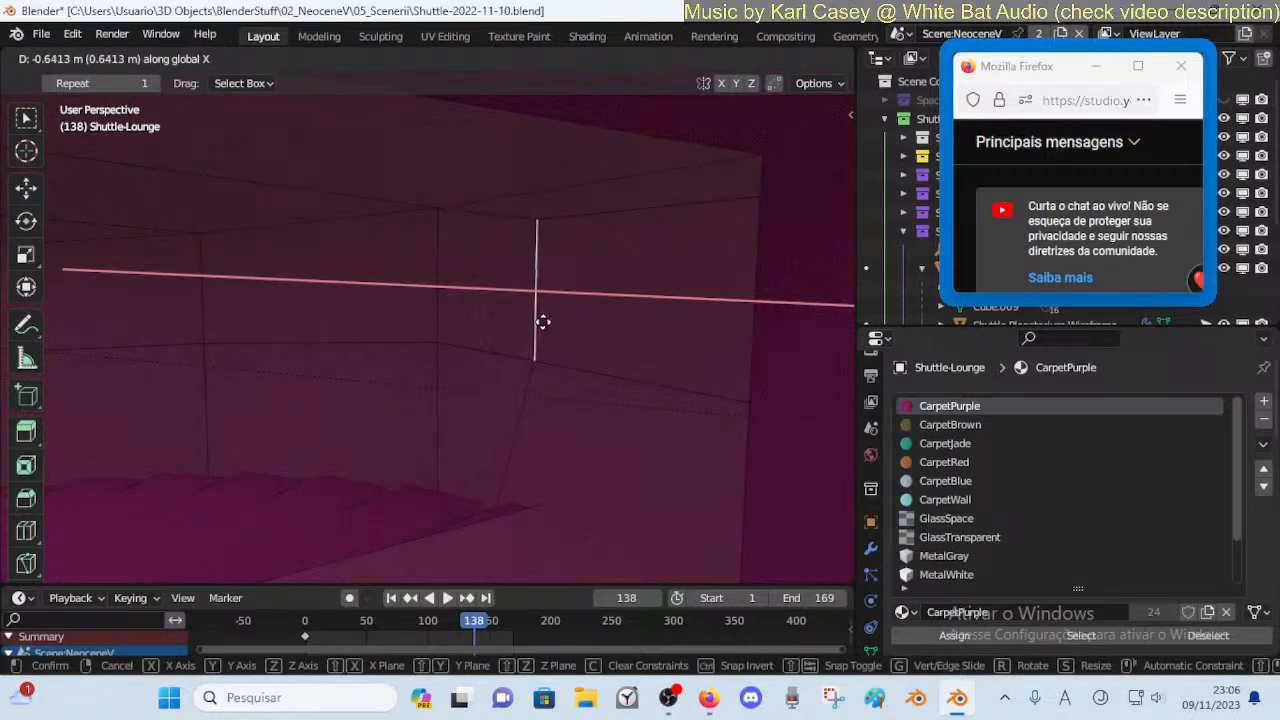
{"action": "right_click", "coordinate": [543, 322]}
{"action": "key", "text": "g"}
{"action": "key", "text": "x"}
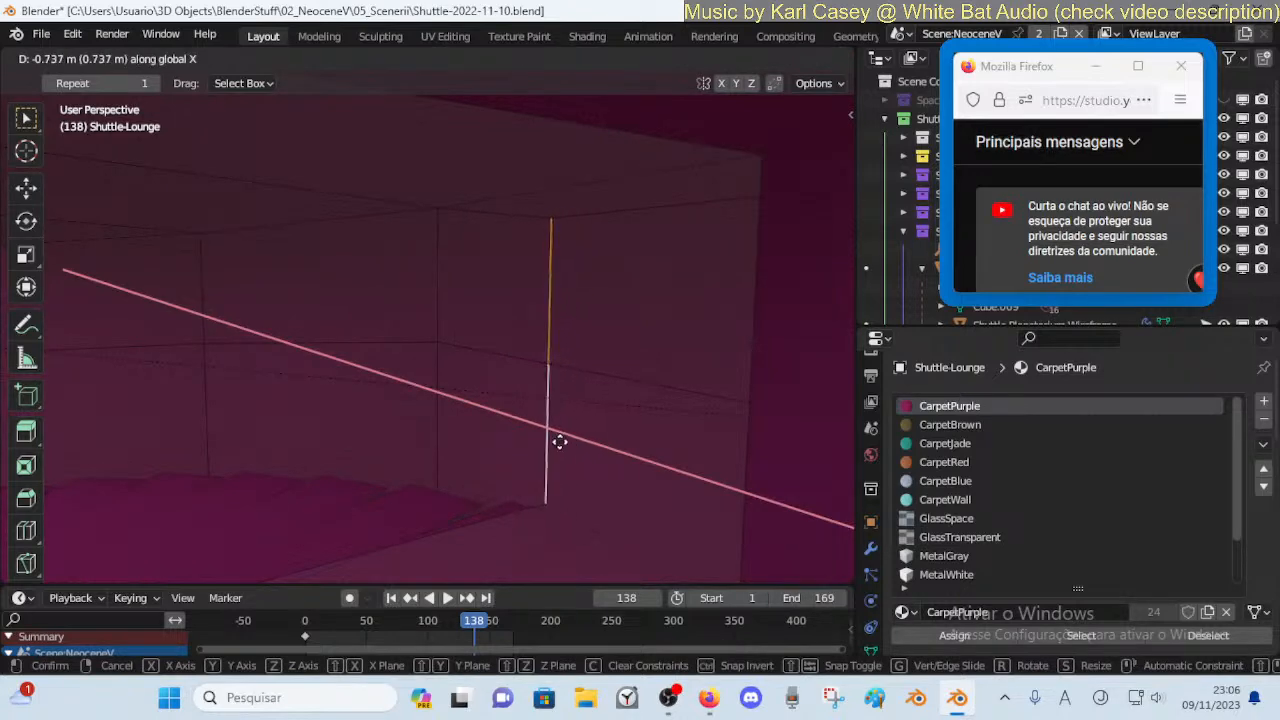
{"action": "left_click", "coordinate": [564, 442]}
Inspect the narrowed inset and its moved vertical edges from the other side of the wall
{"action": "key", "text": "shift+grave"}
{"action": "key", "text": "s"}
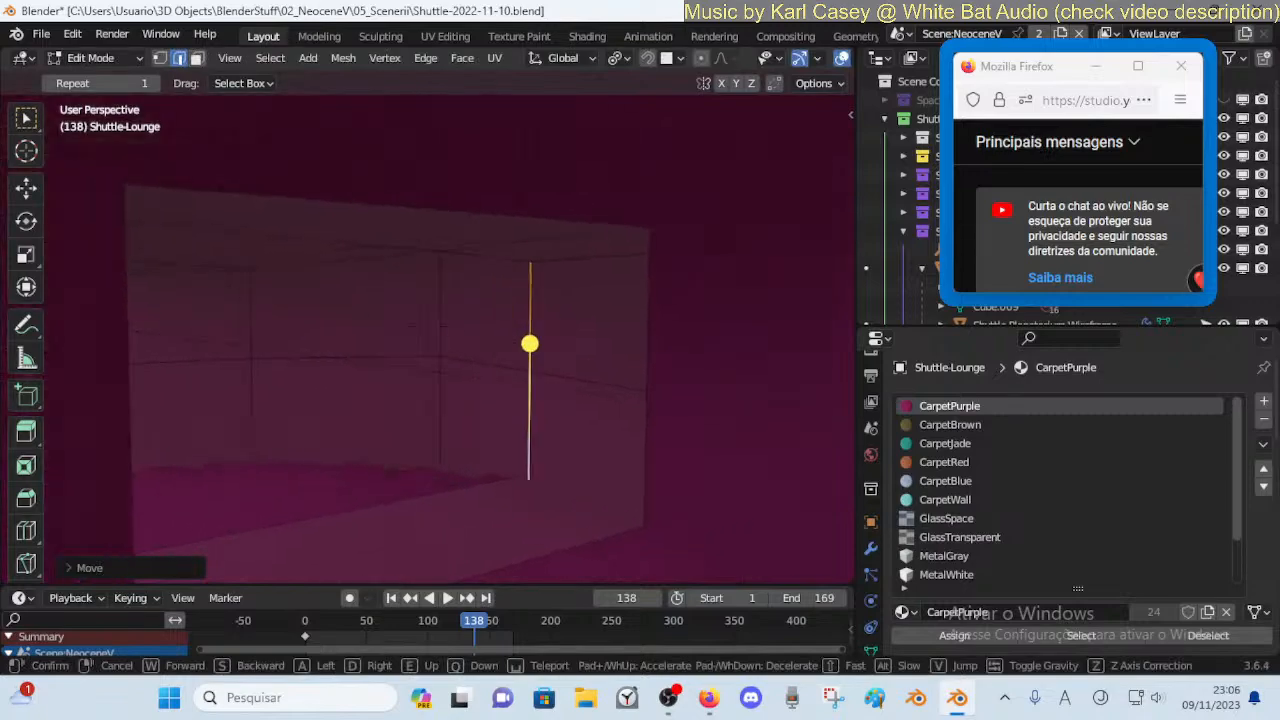
{"action": "key", "text": "w"}
{"action": "key", "text": "d"}
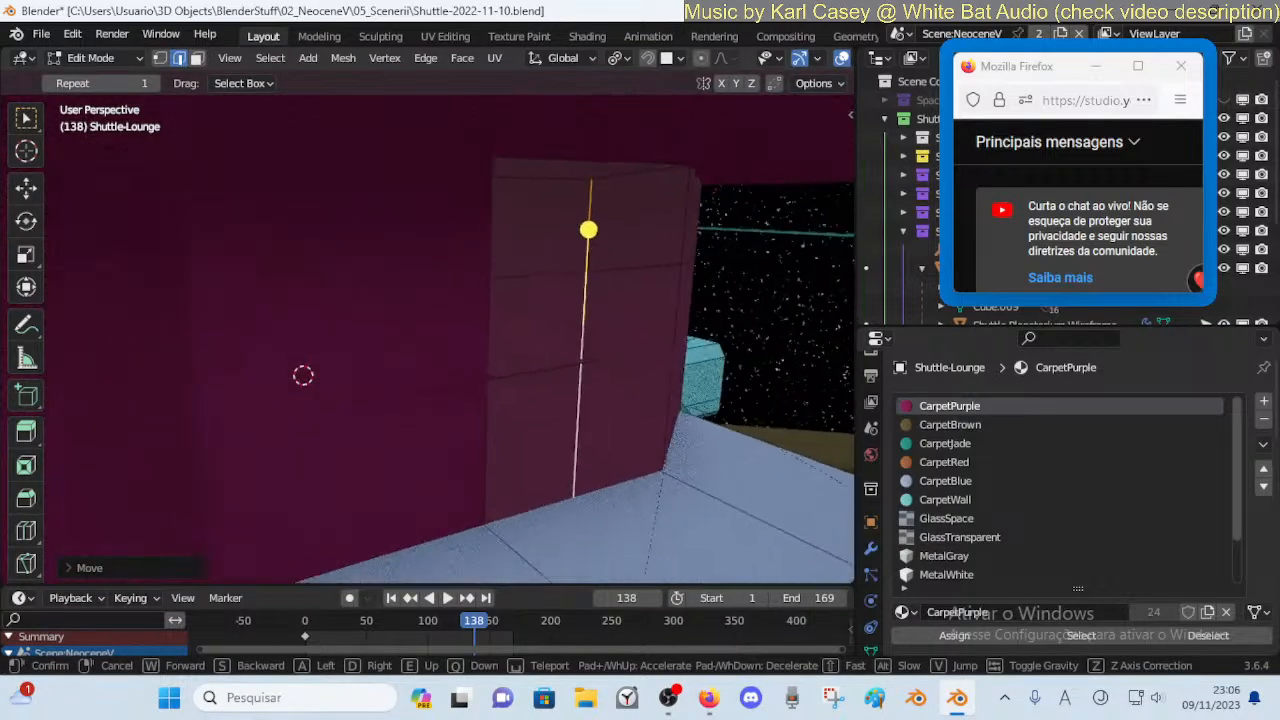
{"action": "left_click", "coordinate": [571, 426]}
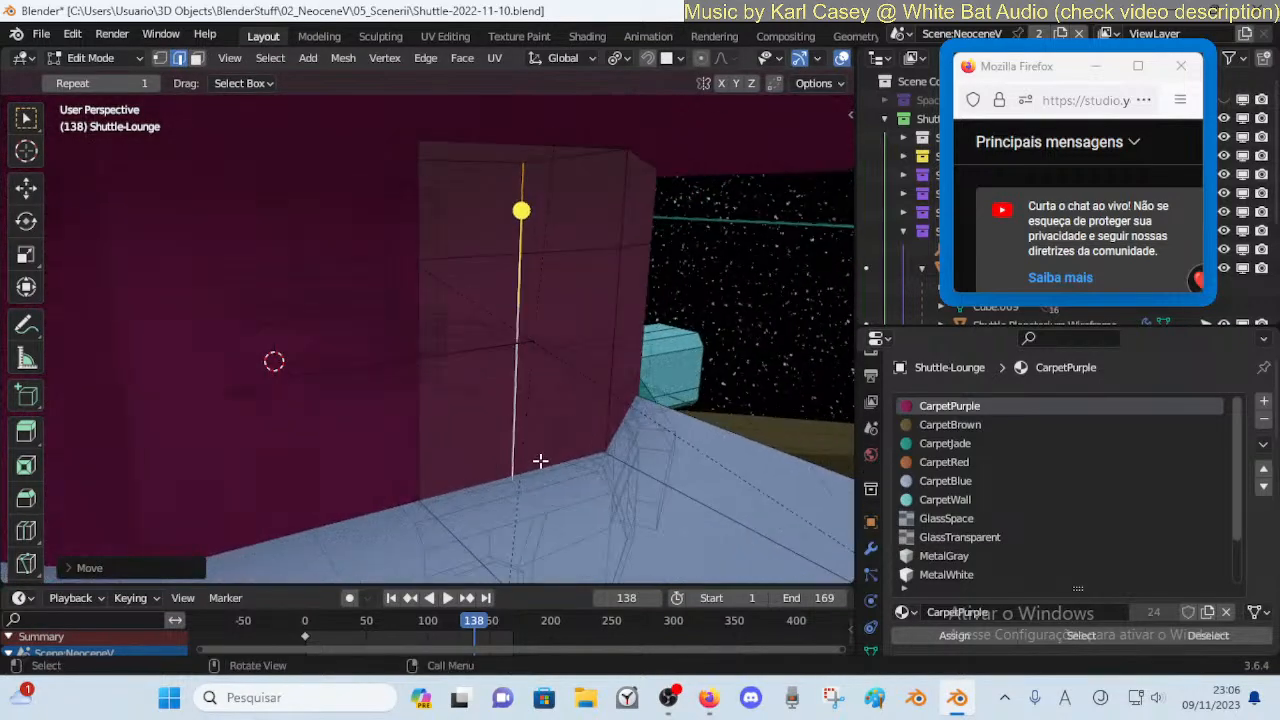
Examine the narrowed inset's moved vertical edges and their lower ends from above and below the lounge floor
{"action": "key", "text": "shift+grave"}
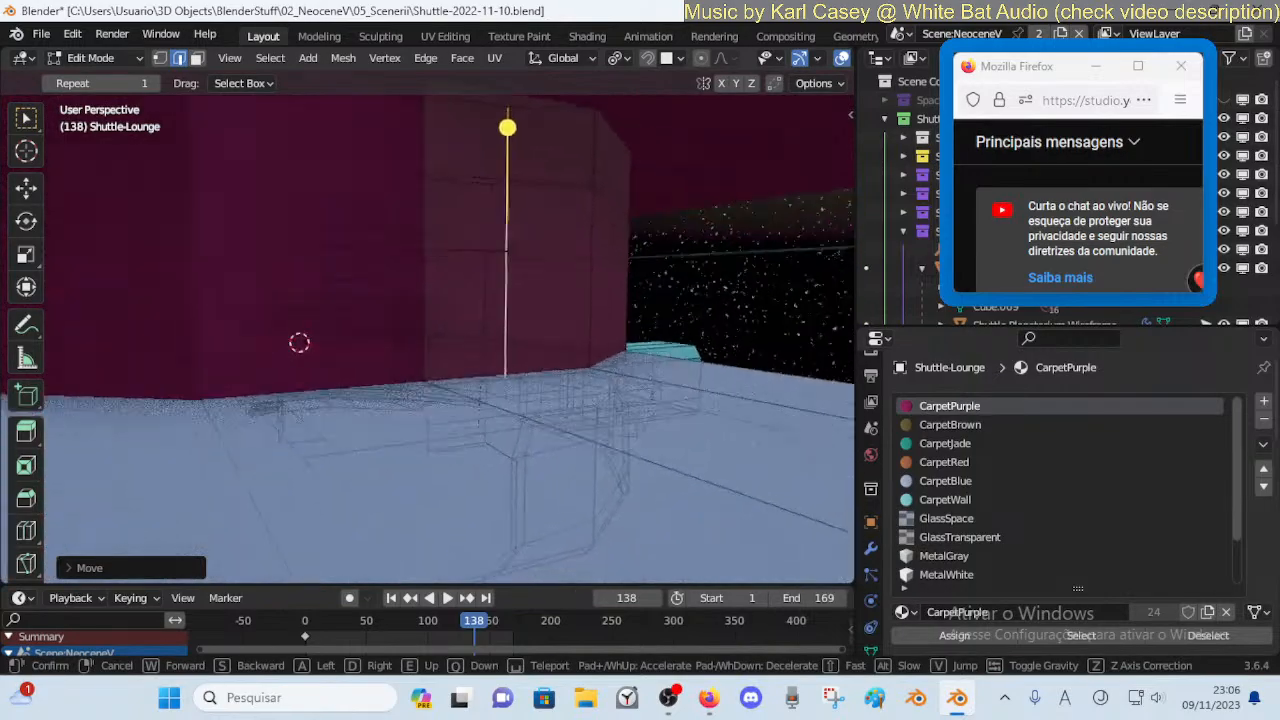
{"action": "key", "text": "q"}
{"action": "key", "text": "w"}
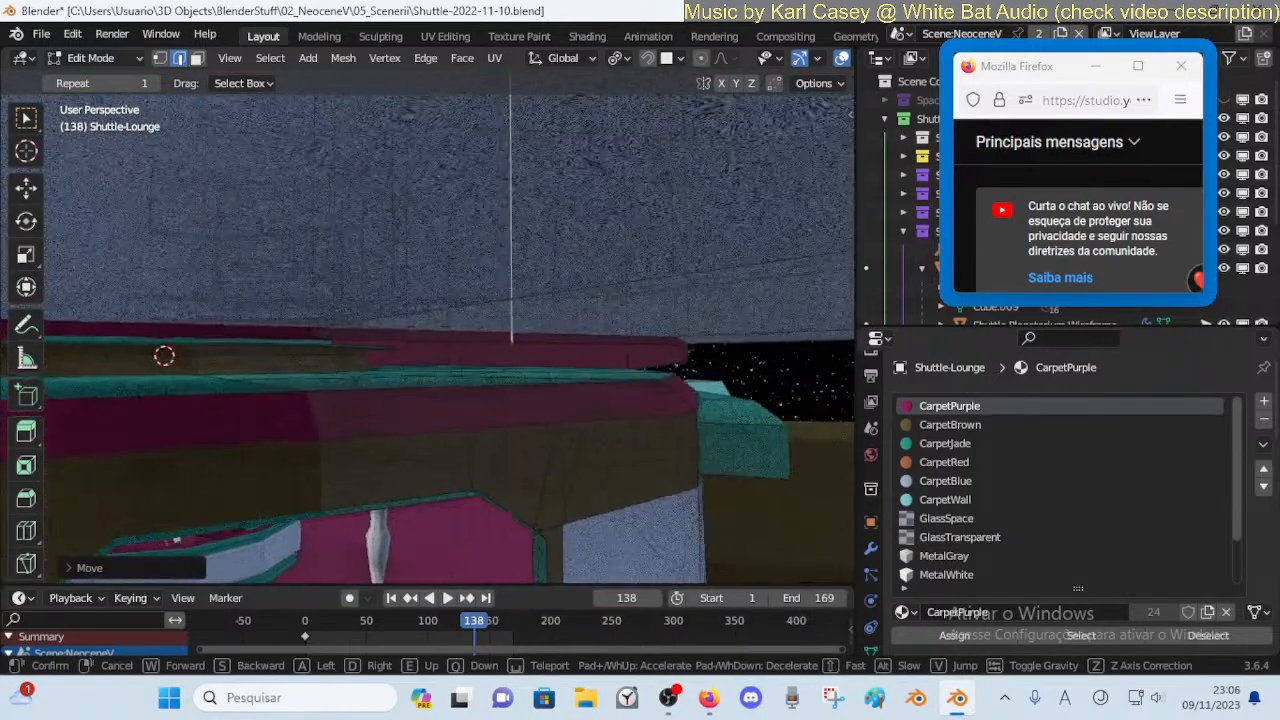
{"action": "left_click", "coordinate": [554, 398]}
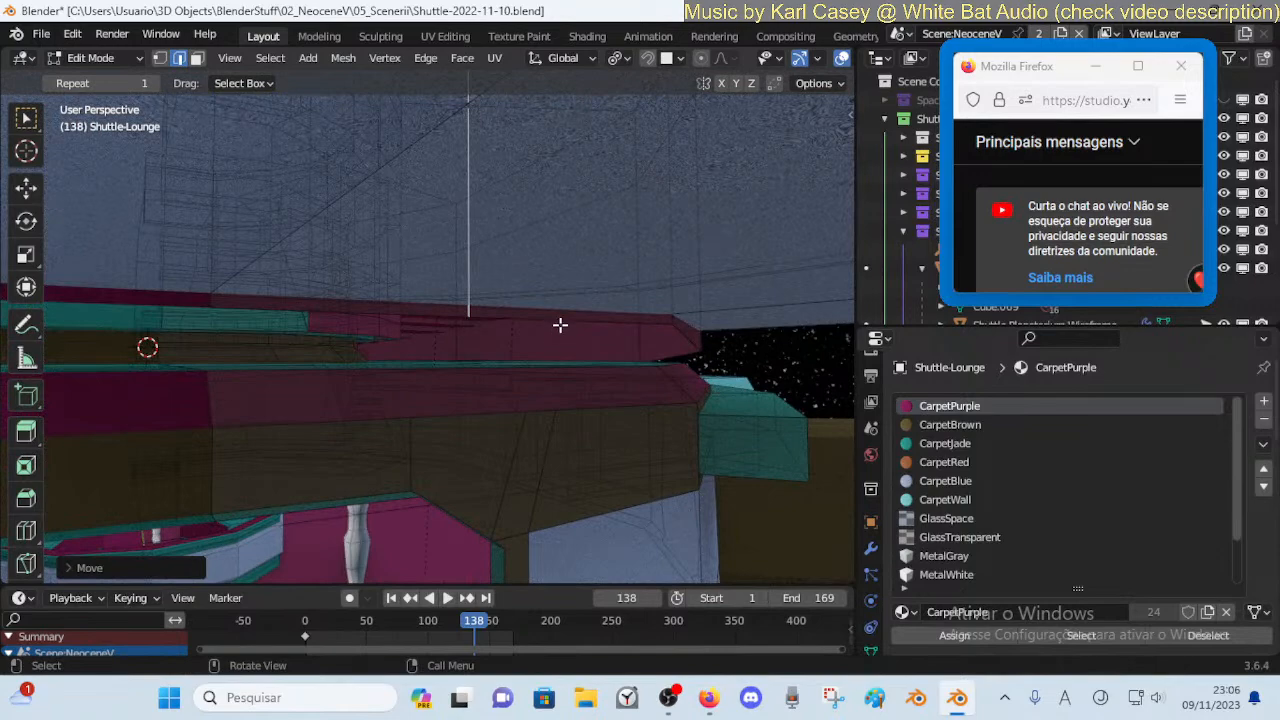
{"action": "key", "text": "shift+grave"}
{"action": "key", "text": "w"}
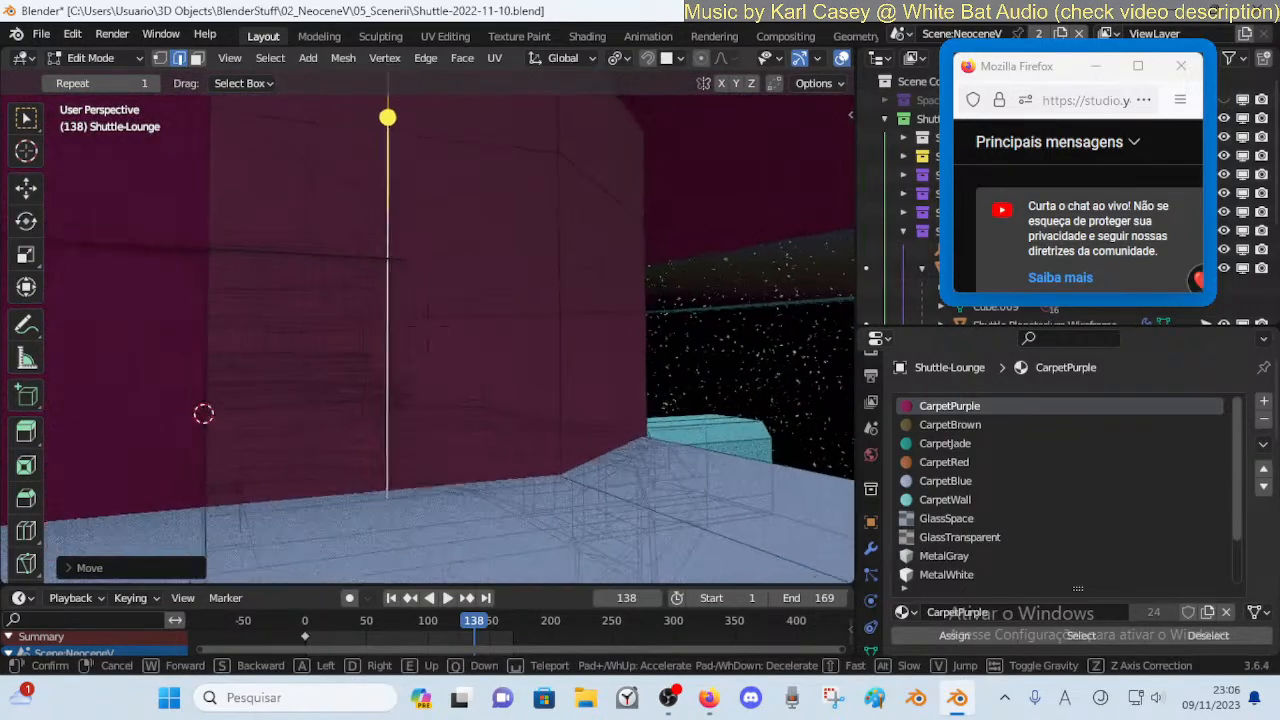
{"action": "left_click", "coordinate": [560, 323]}
{"action": "key", "text": "shift+grave"}
{"action": "key", "text": "s"}
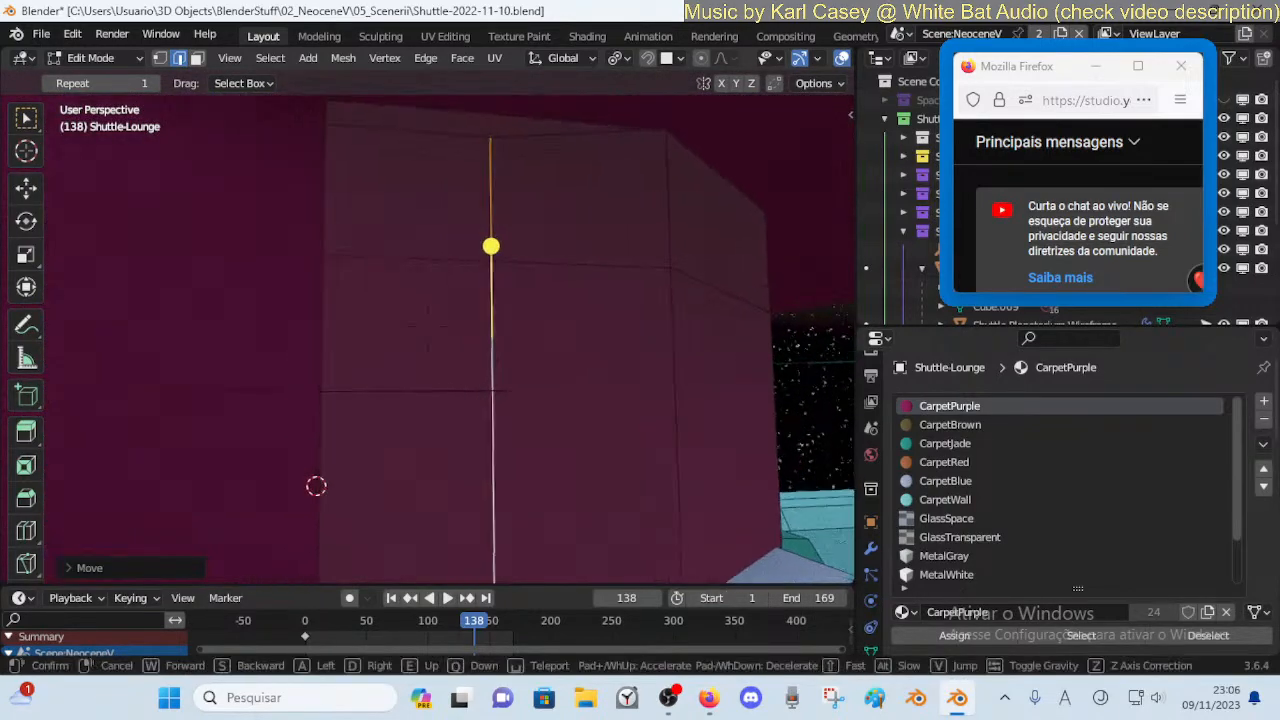
{"action": "left_click", "coordinate": [562, 324]}
Switch to vertex selection and inspect the mid-height vertex on the inset's vertical edge and the faces around the recess
{"action": "key", "text": "1"}
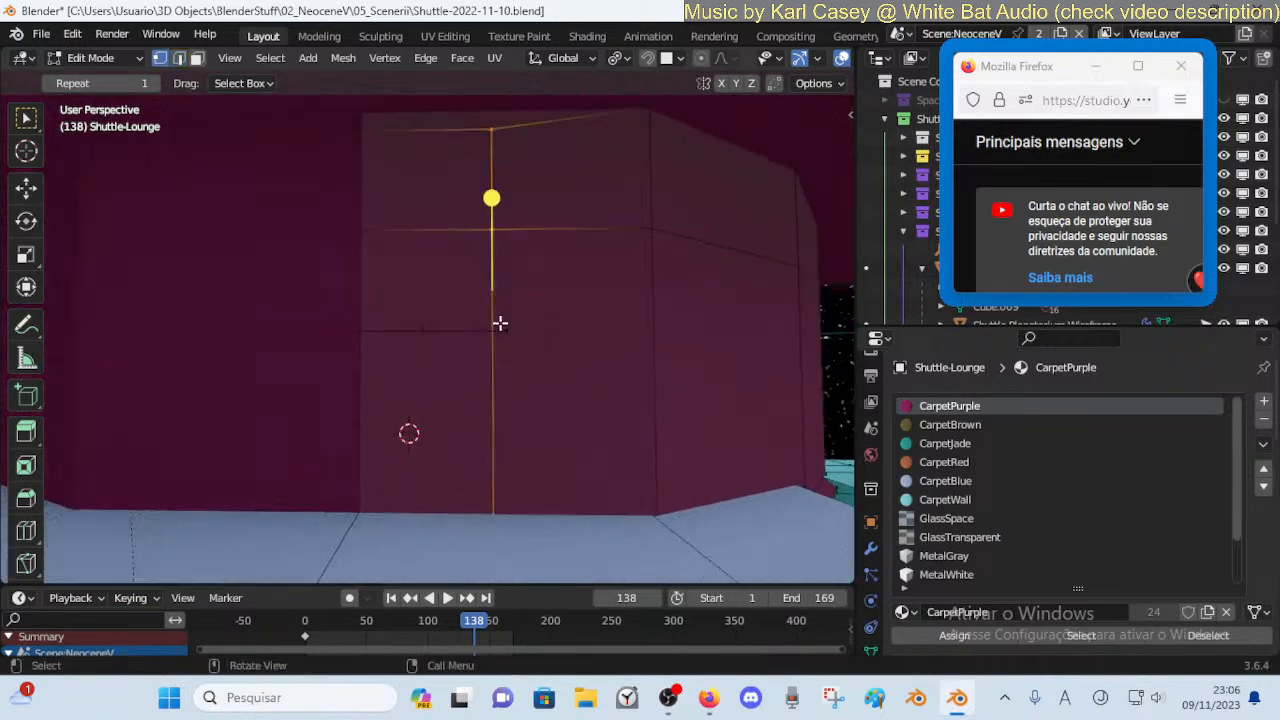
{"action": "key", "text": "shift+grave"}
{"action": "key", "text": "w"}
{"action": "key", "text": "e"}
{"action": "key", "text": "s"}
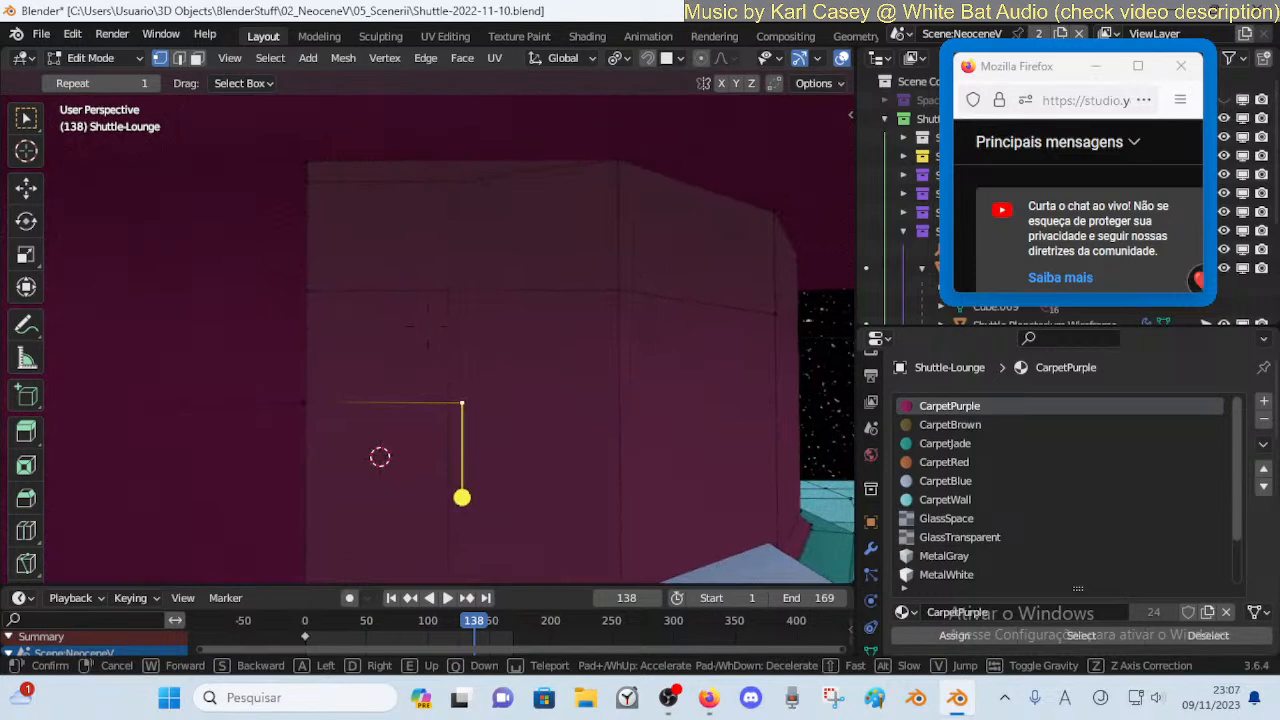
{"action": "key", "text": "q"}
{"action": "key", "text": "e"}
{"action": "key", "text": "w"}
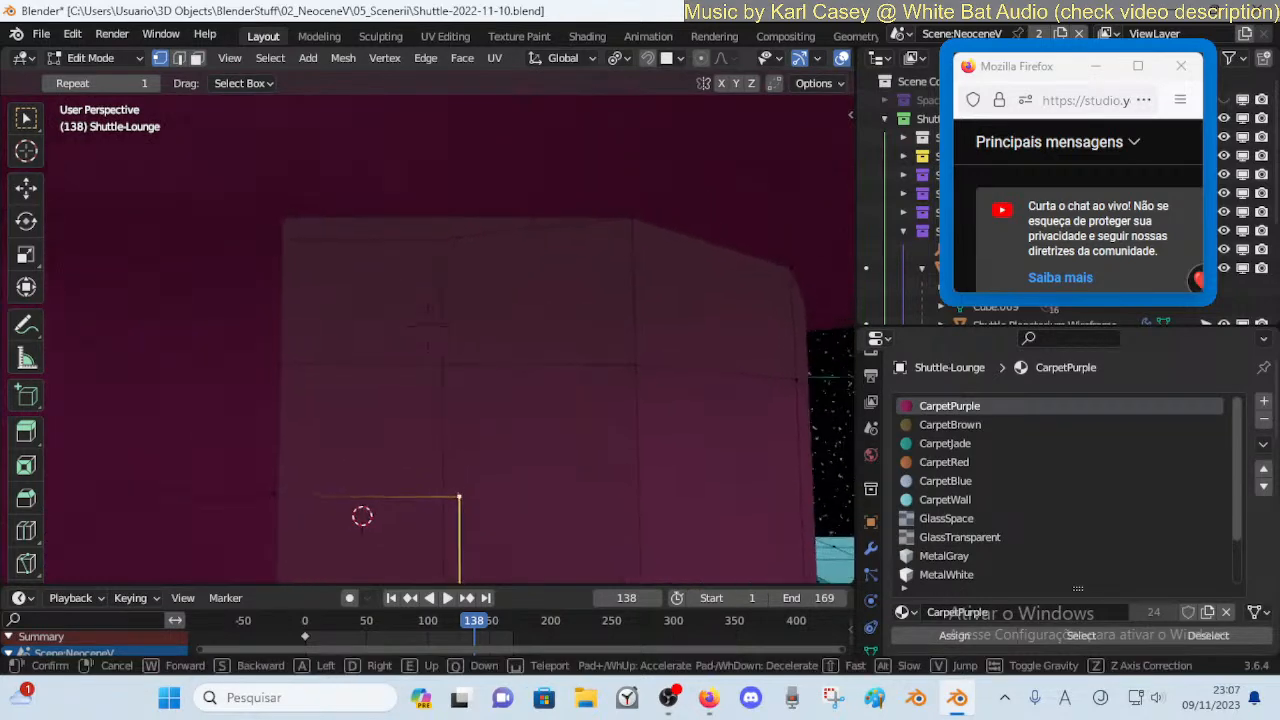
{"action": "key", "text": "d"}
{"action": "key", "text": "a"}
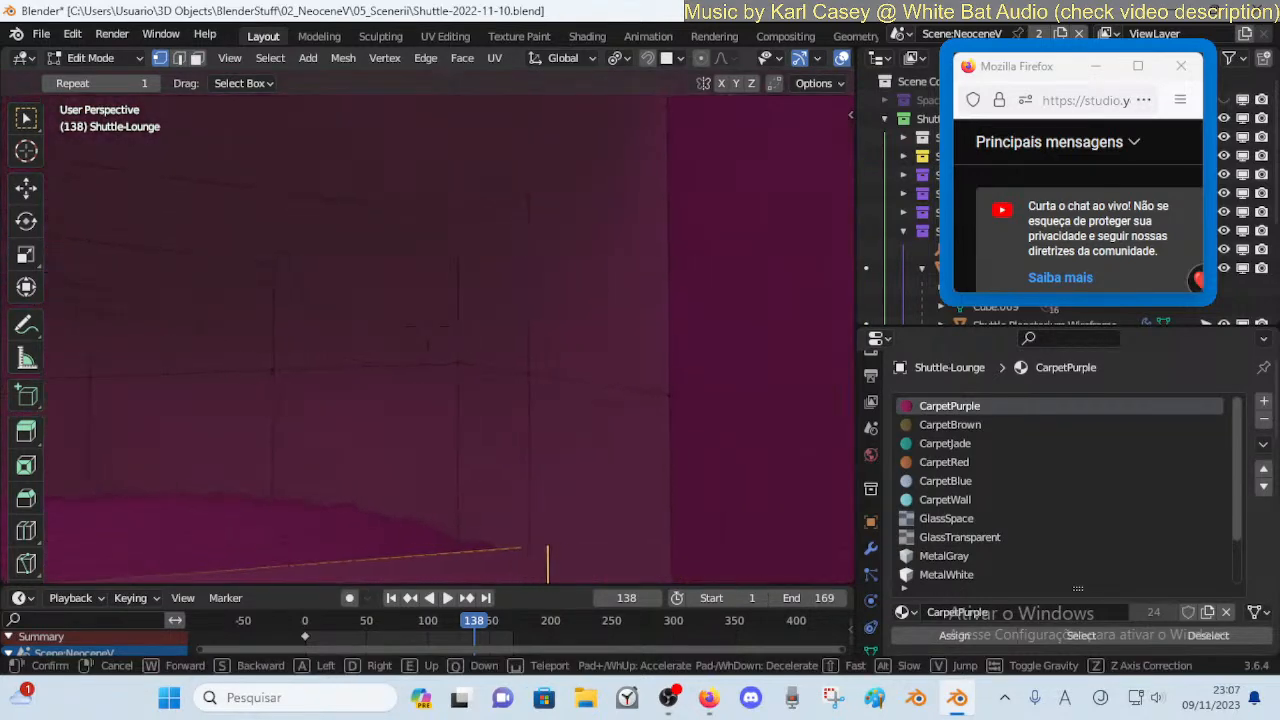
{"action": "key", "text": "s"}
{"action": "key", "text": "w"}
{"action": "left_click", "coordinate": [570, 312]}
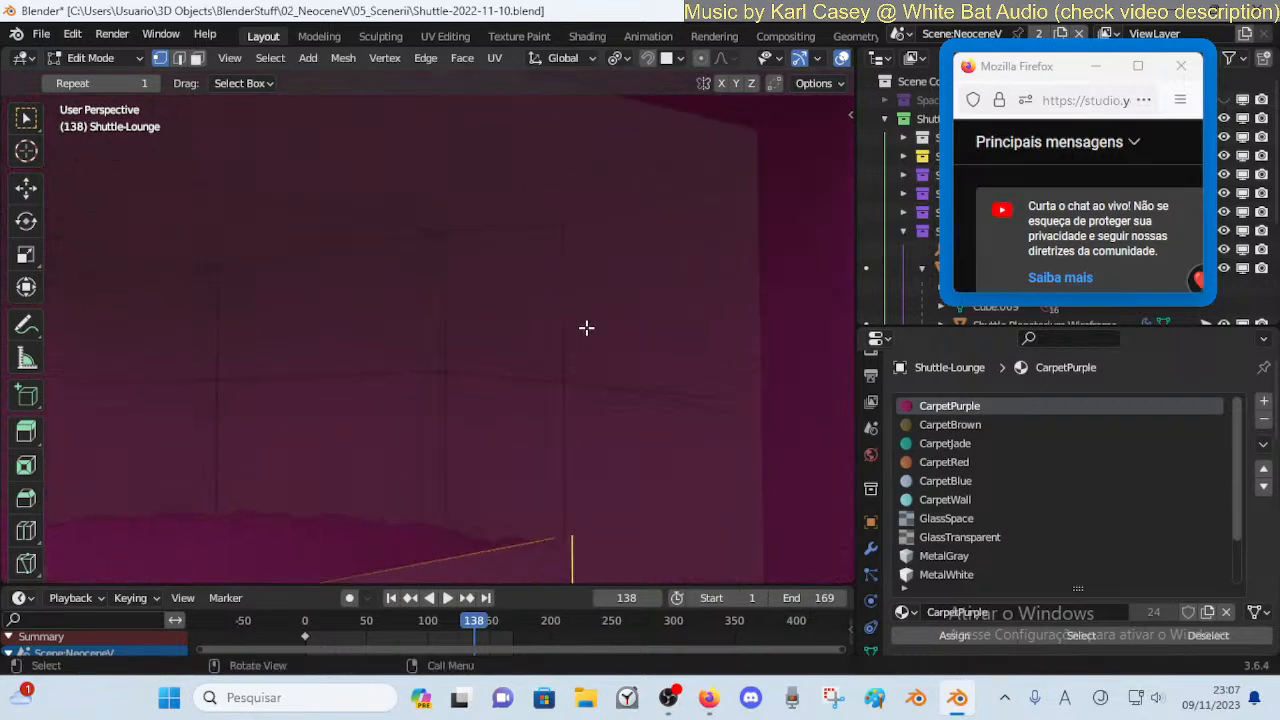
Select the stacked side faces of the purple wall's inset and extrude them along global Y
{"action": "key", "text": "shift+grave"}
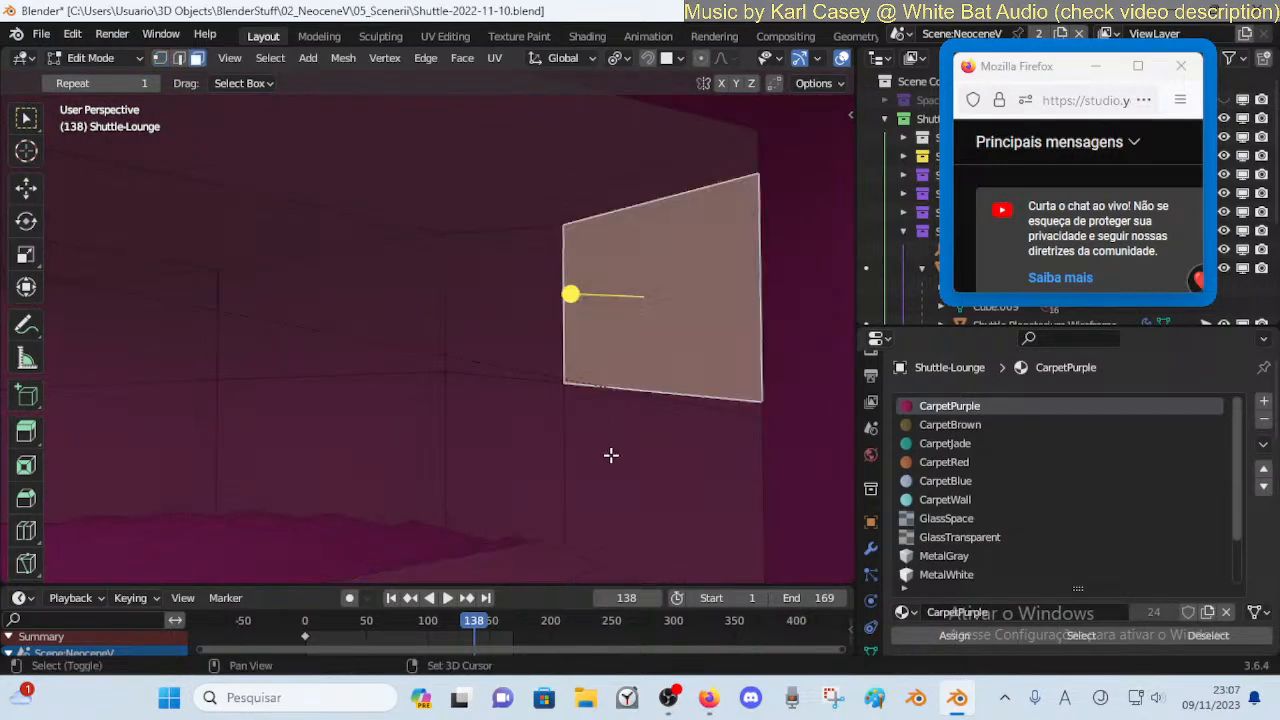
{"action": "key", "text": "d"}
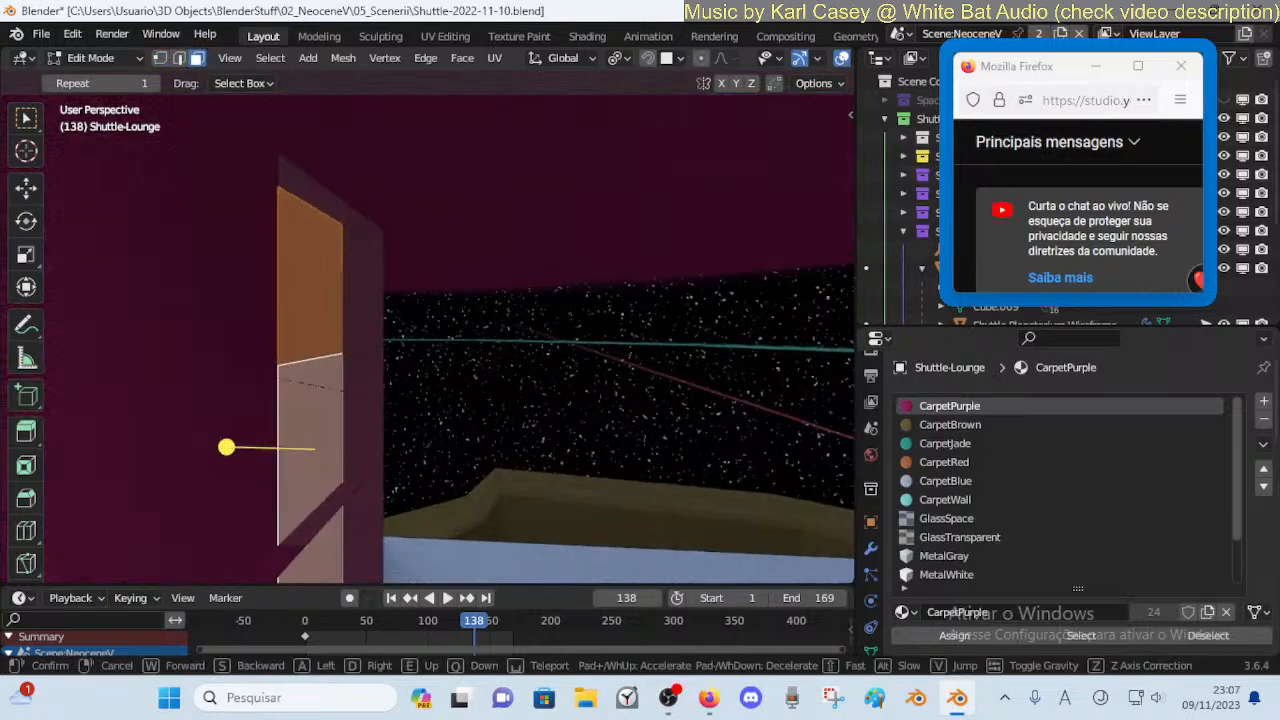
{"action": "key", "text": "s"}
{"action": "key", "text": "d"}
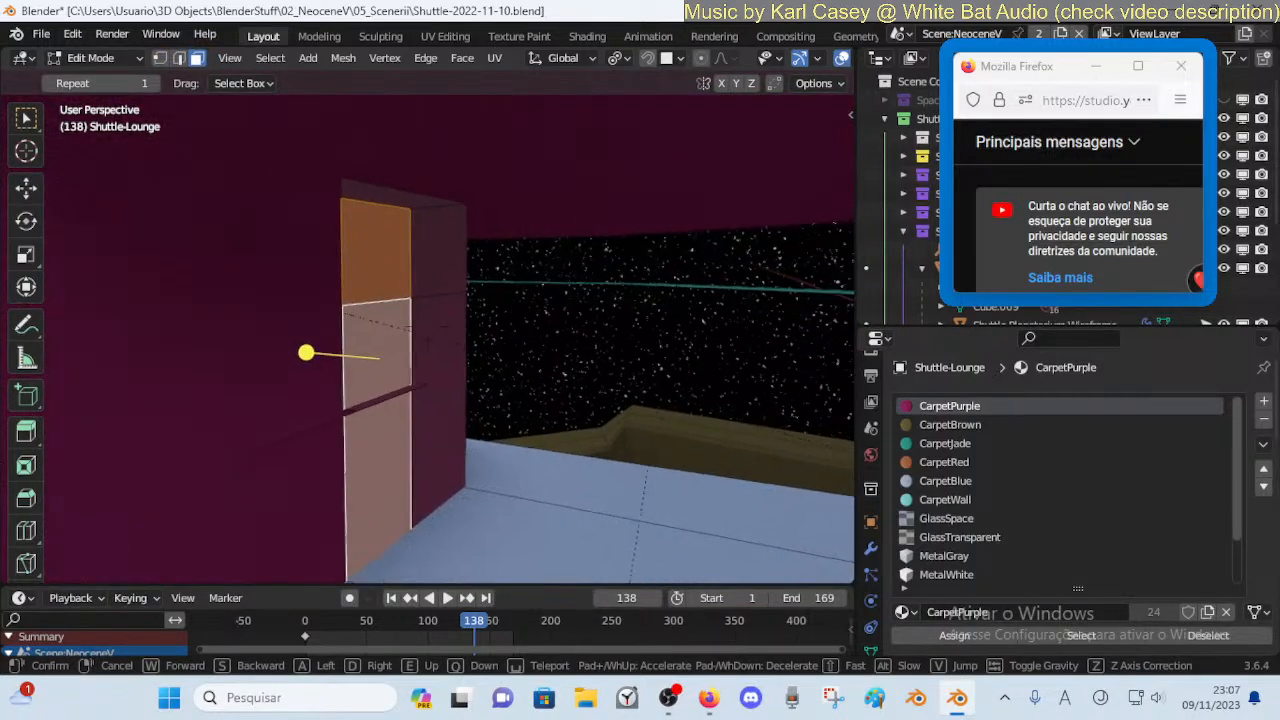
{"action": "left_click", "coordinate": [619, 449]}
{"action": "key", "text": "g"}
{"action": "key", "text": "z"}
{"action": "key", "text": "z"}
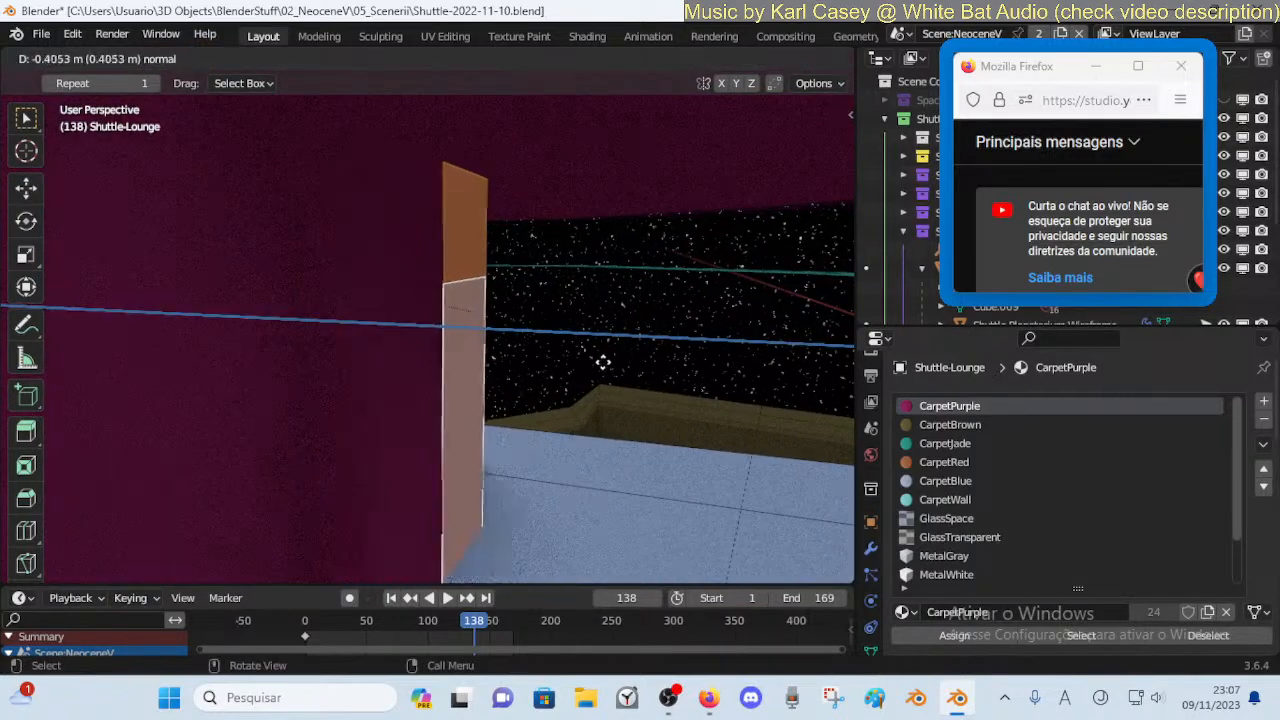
{"action": "key", "text": "y"}
{"action": "left_click", "coordinate": [708, 388]}
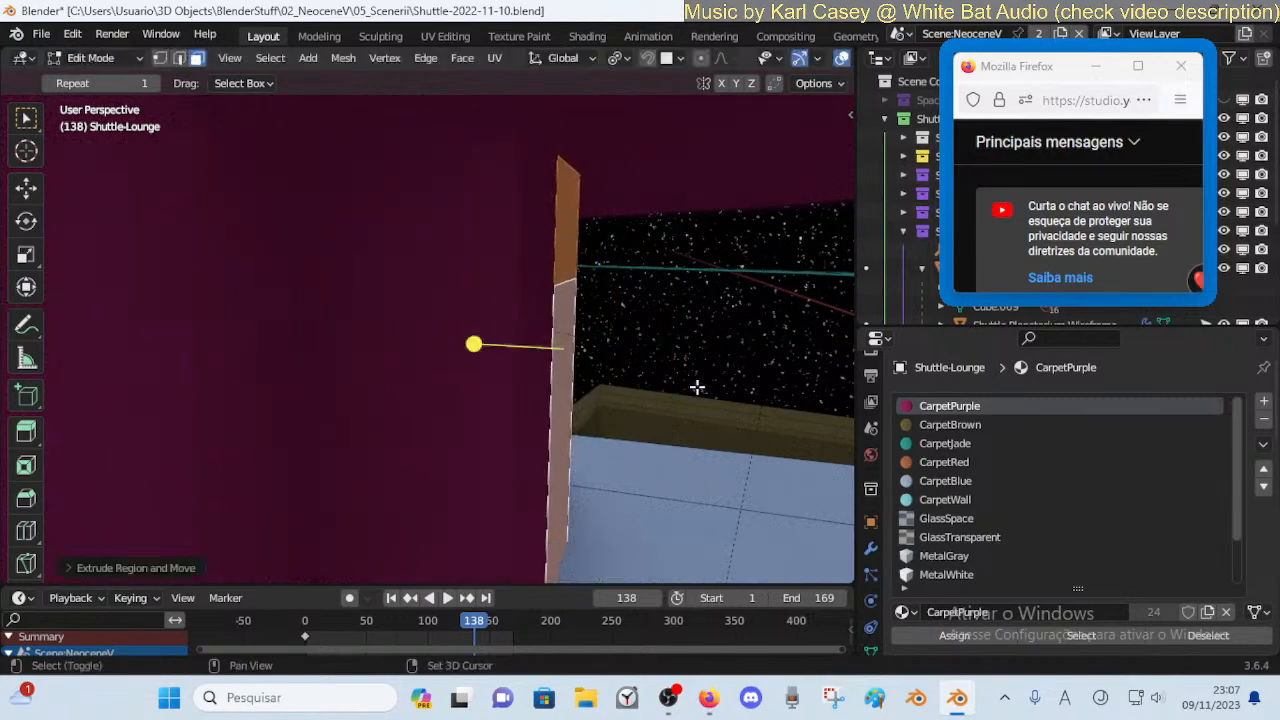
{"action": "key", "text": "shift+grave"}
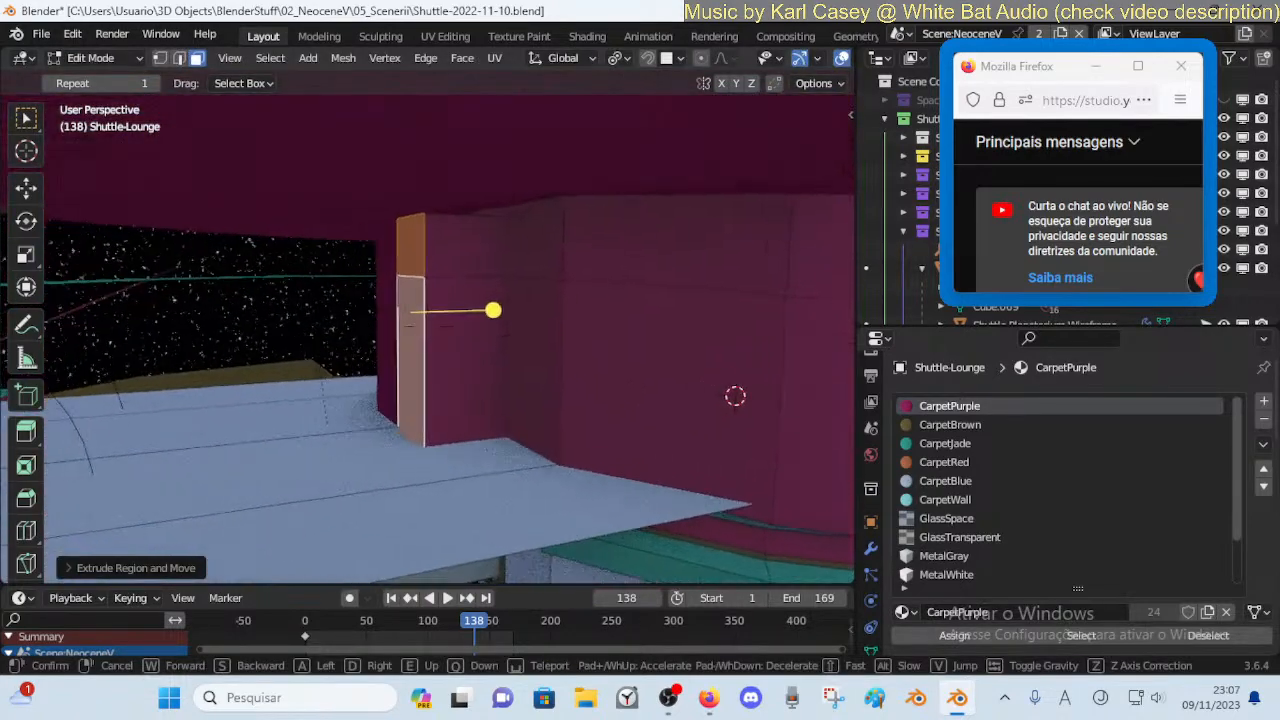
{"action": "left_click", "coordinate": [603, 293]}
{"action": "left_click", "coordinate": [503, 241]}
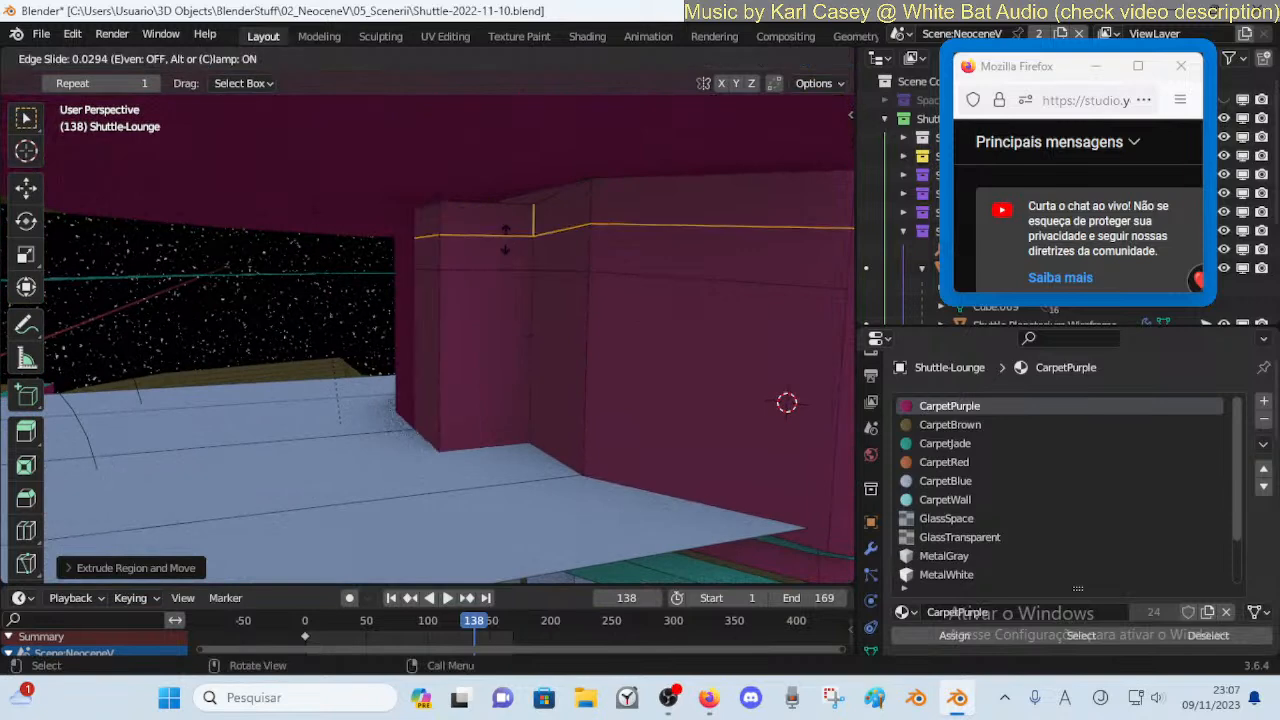
{"action": "right_click", "coordinate": [505, 240]}
{"action": "key", "text": "ctrl+z"}
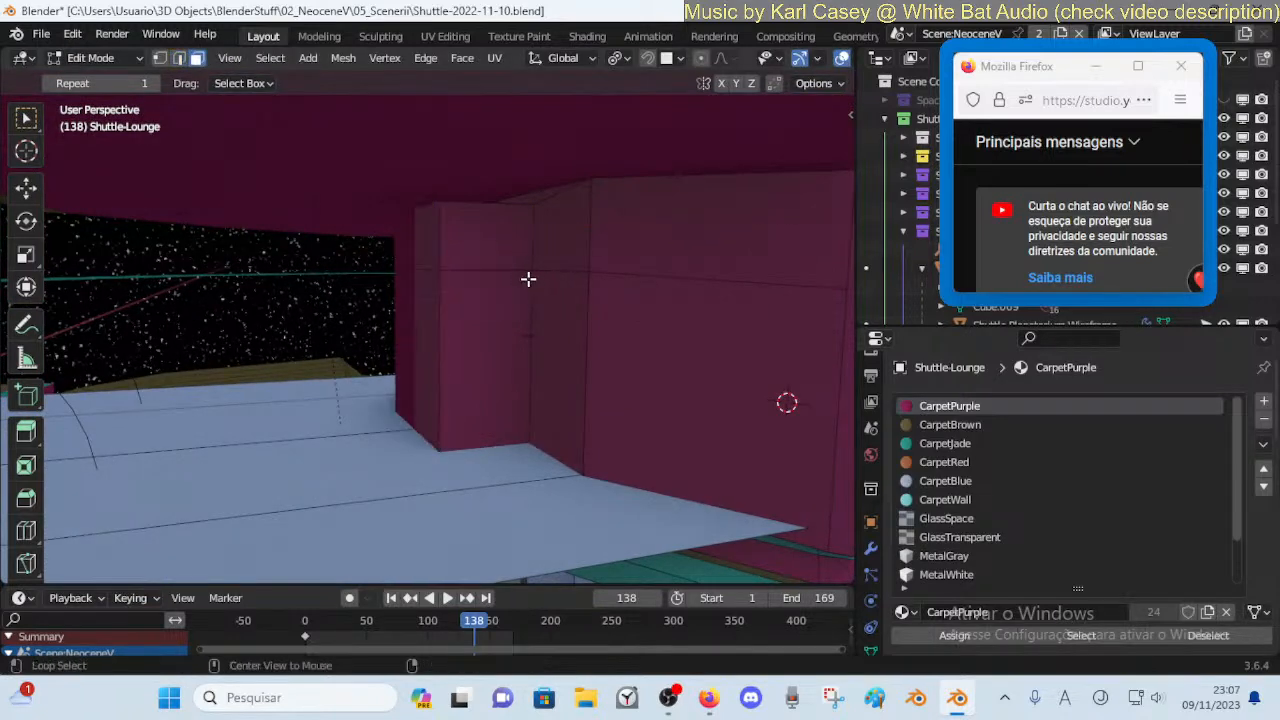
Add a horizontal loop cut around the lower section of the purple wall beside the stairway treads
{"action": "key", "text": "shift+grave"}
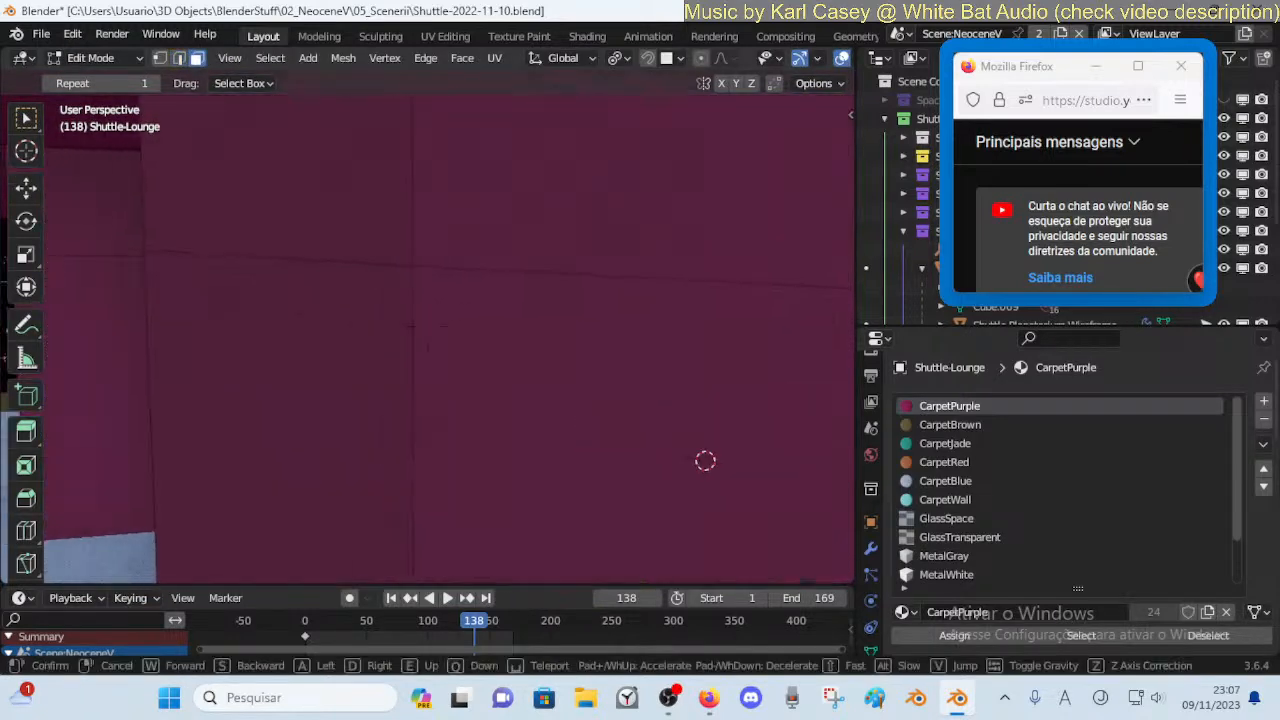
{"action": "key", "text": "s"}
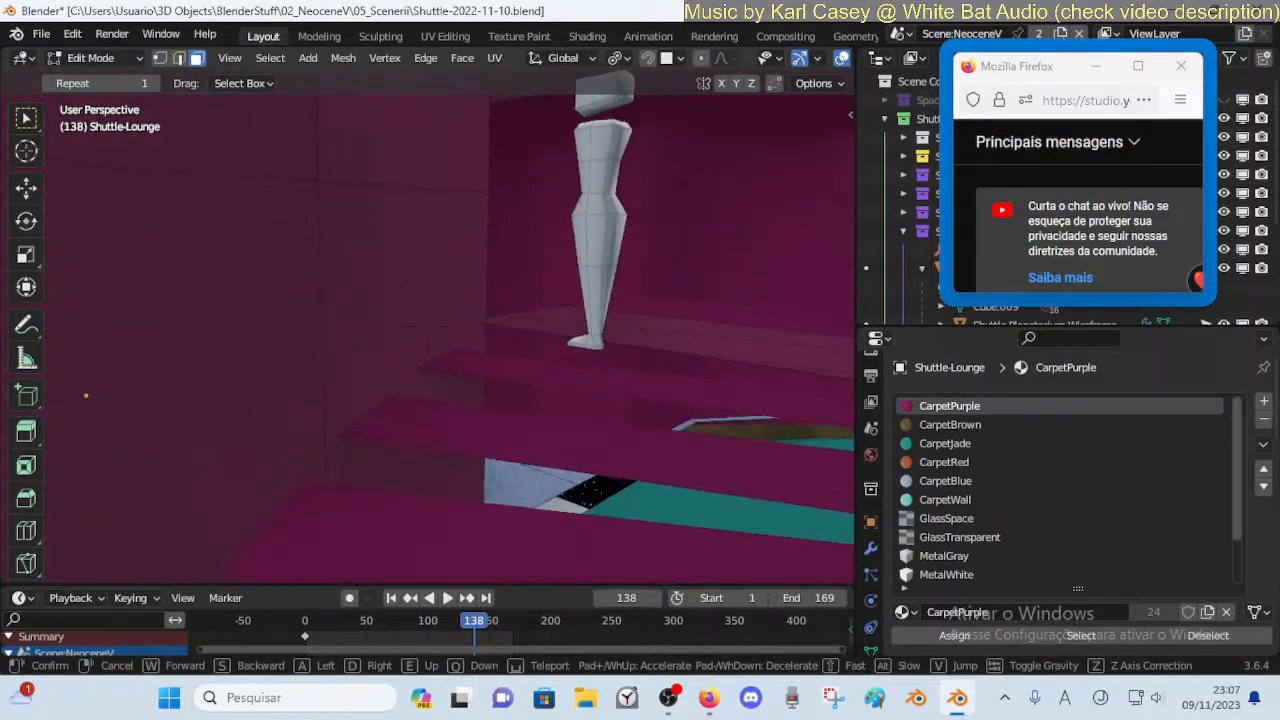
{"action": "key", "text": "q"}
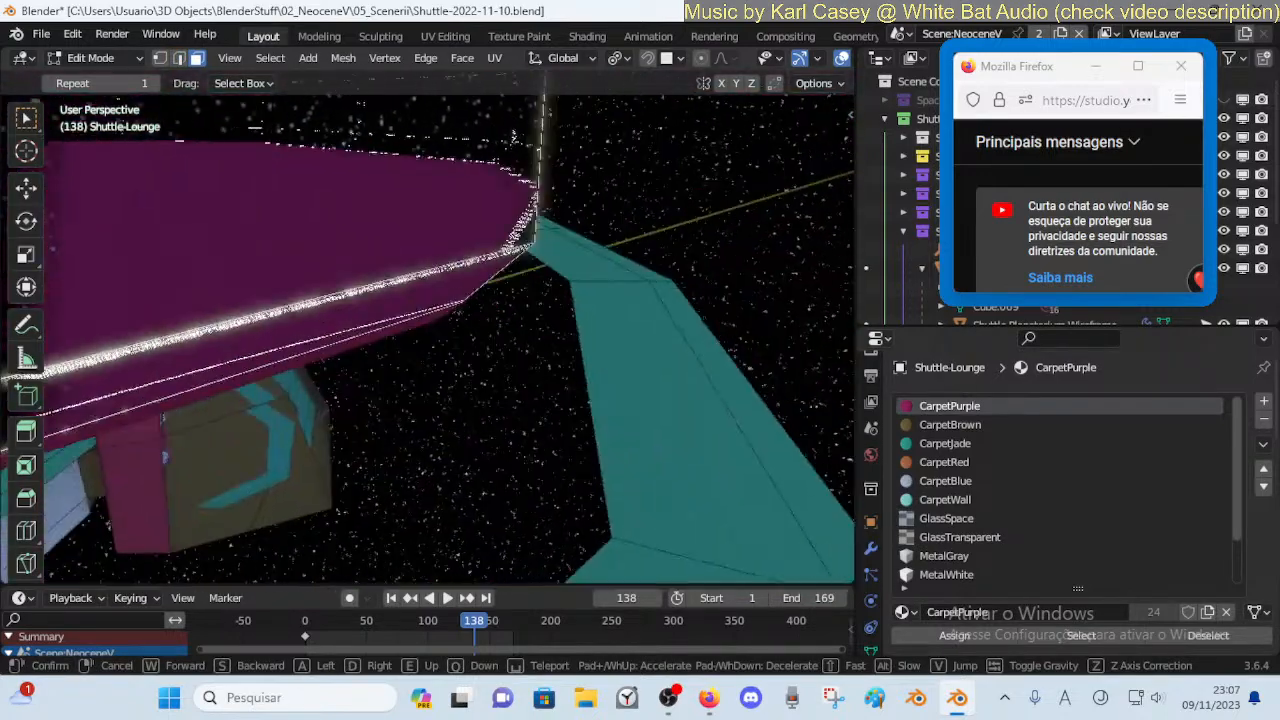
{"action": "key", "text": "e"}
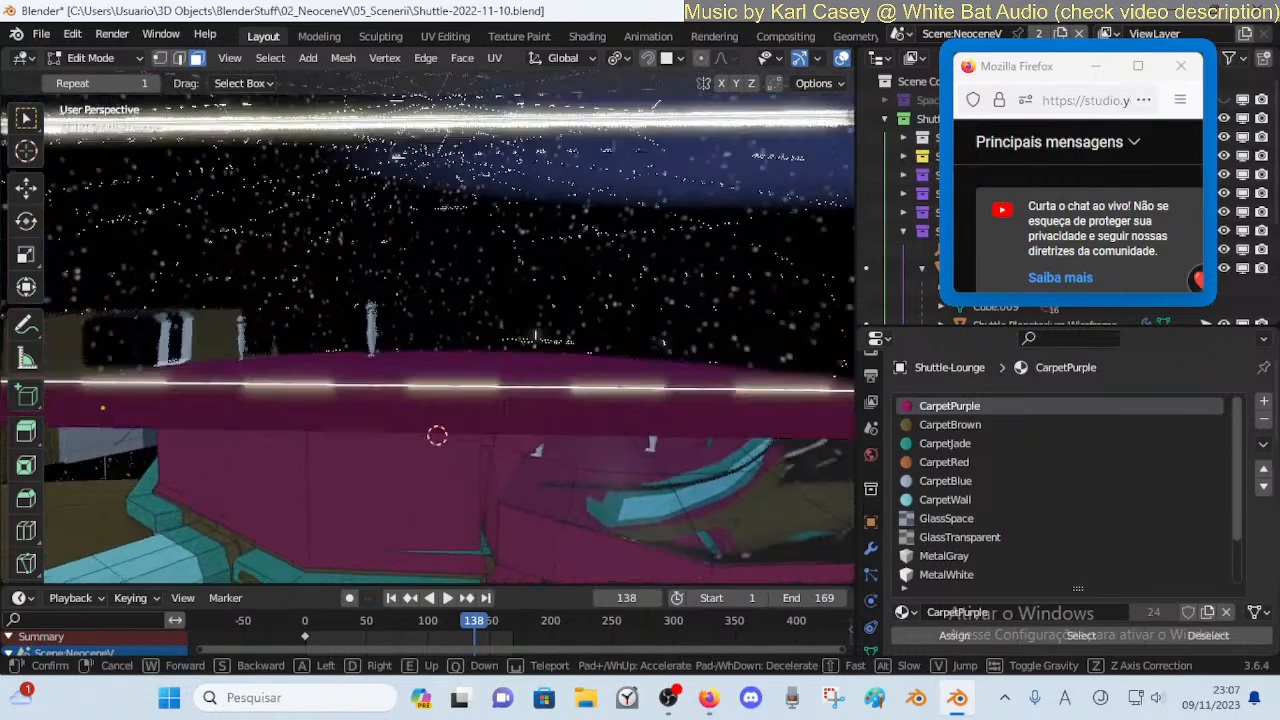
{"action": "key", "text": "q"}
{"action": "key", "text": "w"}
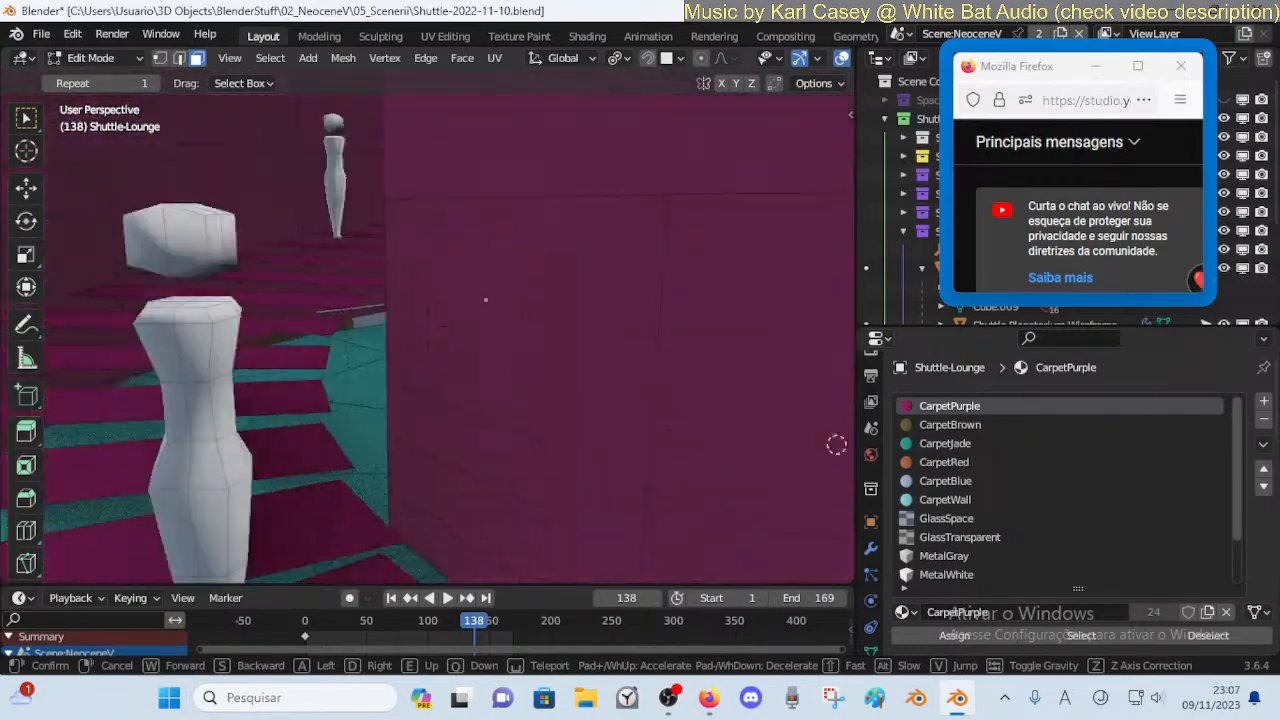
{"action": "left_click", "coordinate": [509, 346]}
{"action": "key", "text": "ctrl+r"}
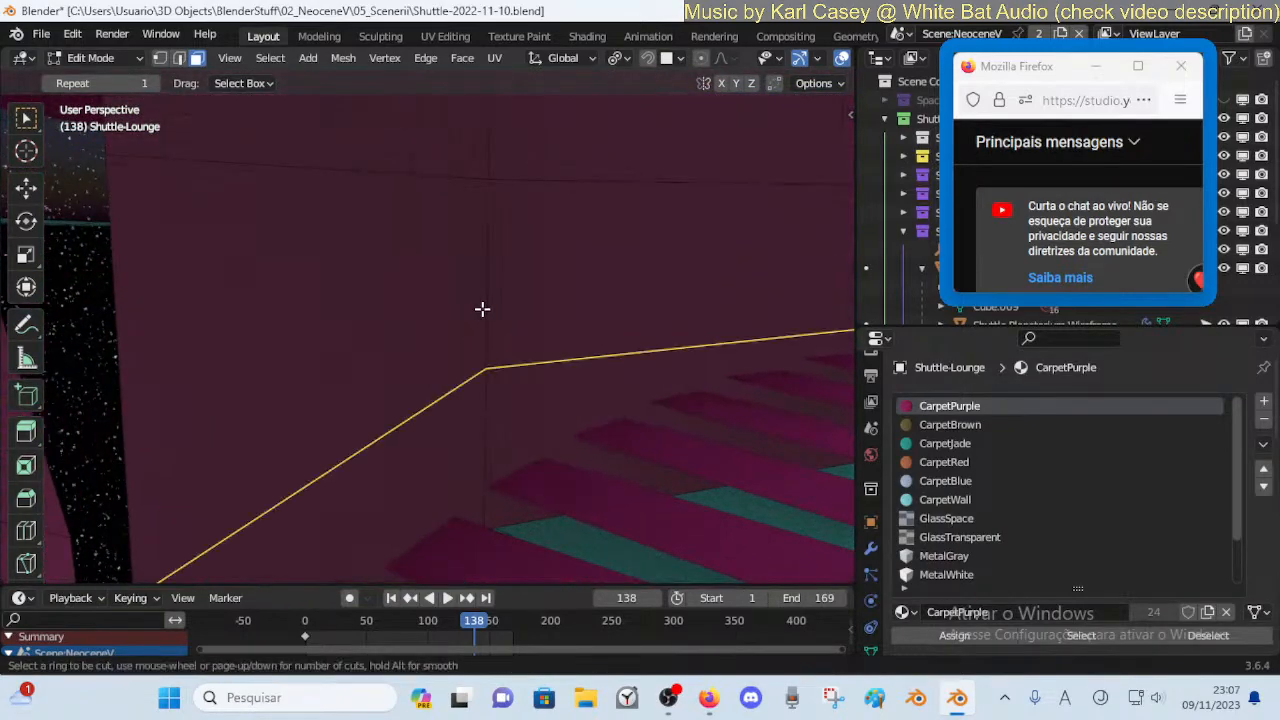
{"action": "left_click", "coordinate": [482, 302]}
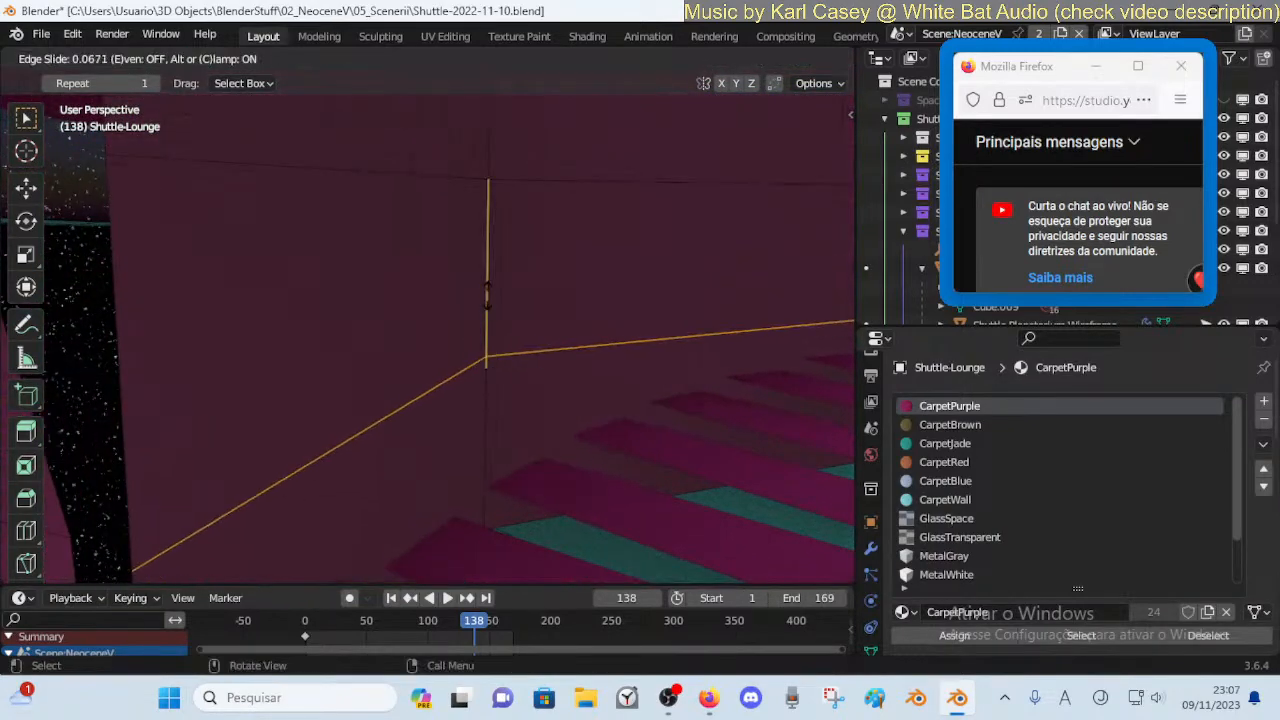
{"action": "left_click", "coordinate": [526, 237]}
Lower the new wall edge loop about 0.08 m along global Z toward the stair tread
{"action": "key", "text": "shift+grave"}
{"action": "key", "text": "w"}
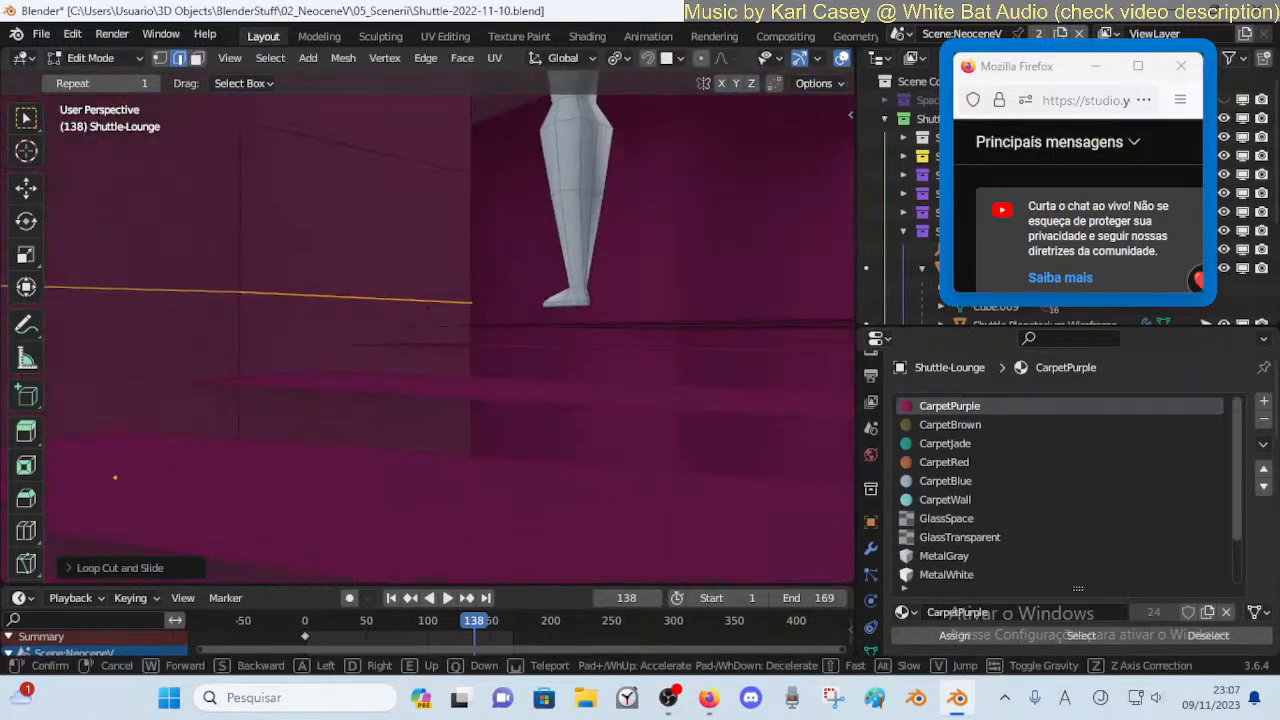
{"action": "left_click", "coordinate": [526, 238]}
{"action": "key", "text": "g"}
{"action": "key", "text": "z"}
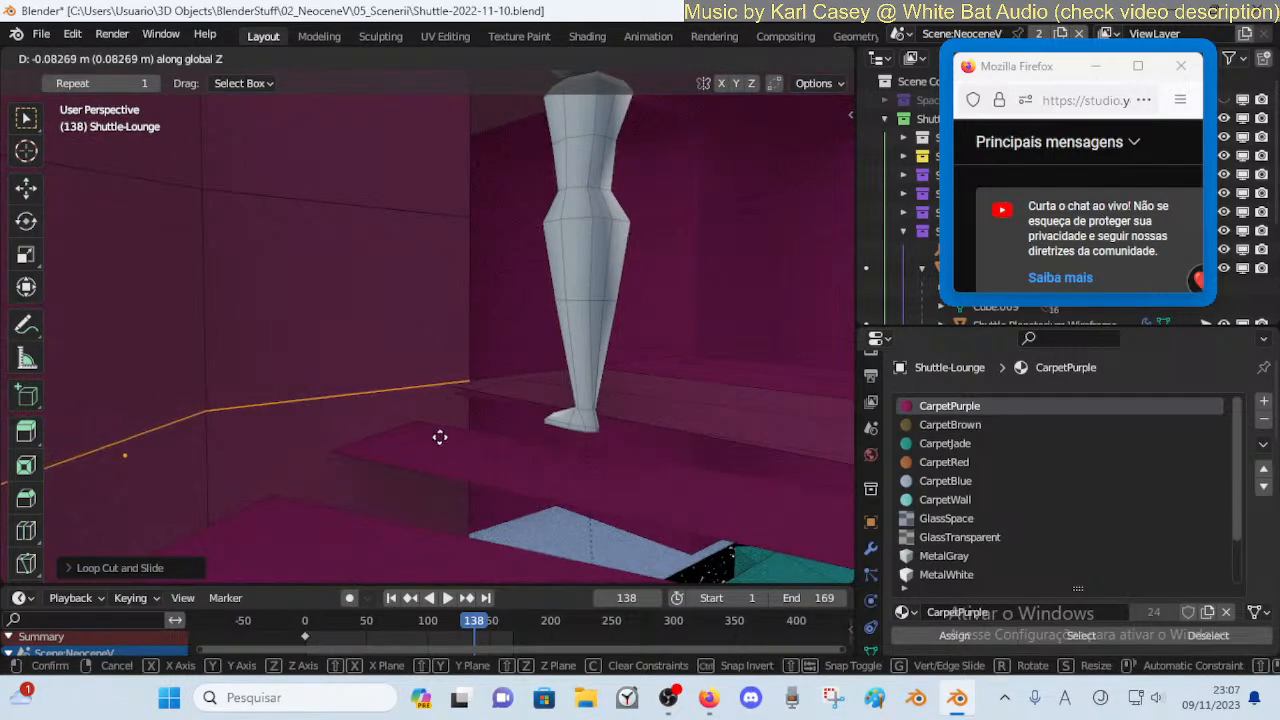
{"action": "left_click", "coordinate": [446, 385]}
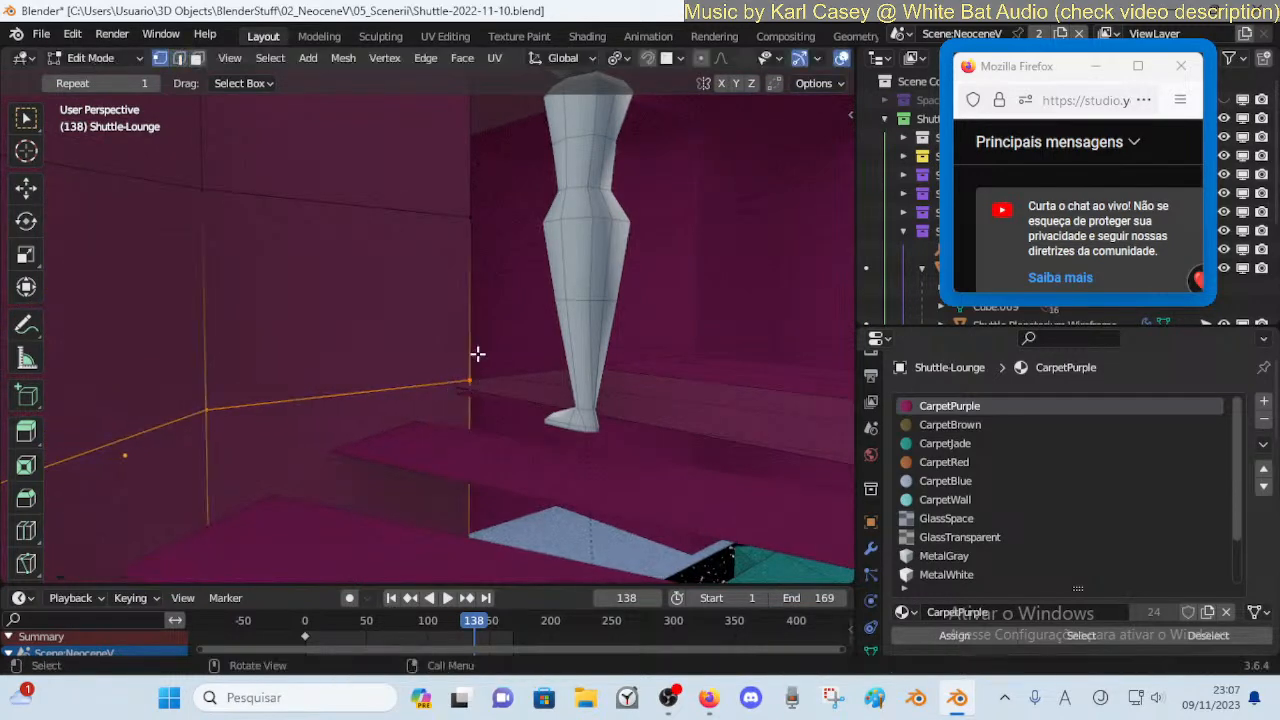
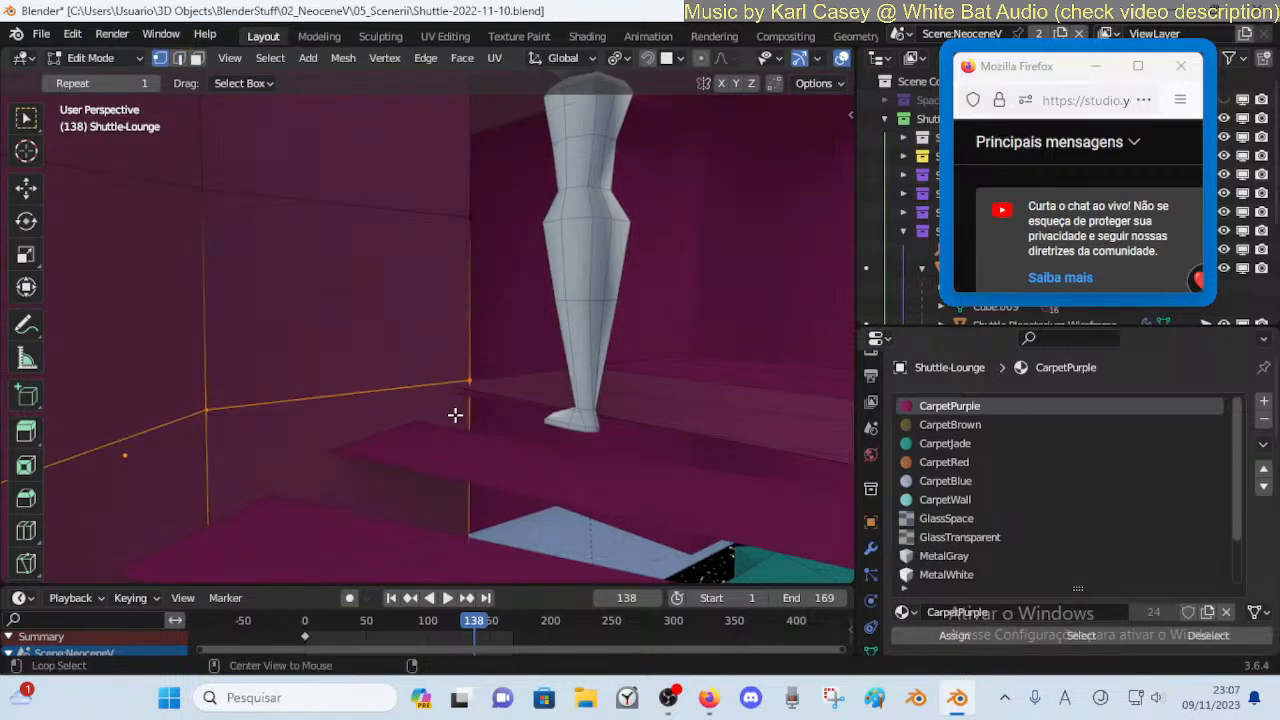
Snap the 3D cursor to the mid-height vertex of the inset's vertical edge, set it as pivot point and select the wall loop's vertices
{"action": "key", "text": "shift+s"}
{"action": "key", "text": "2"}
{"action": "key", "text": "period"}
{"action": "left_click", "coordinate": [389, 354]}
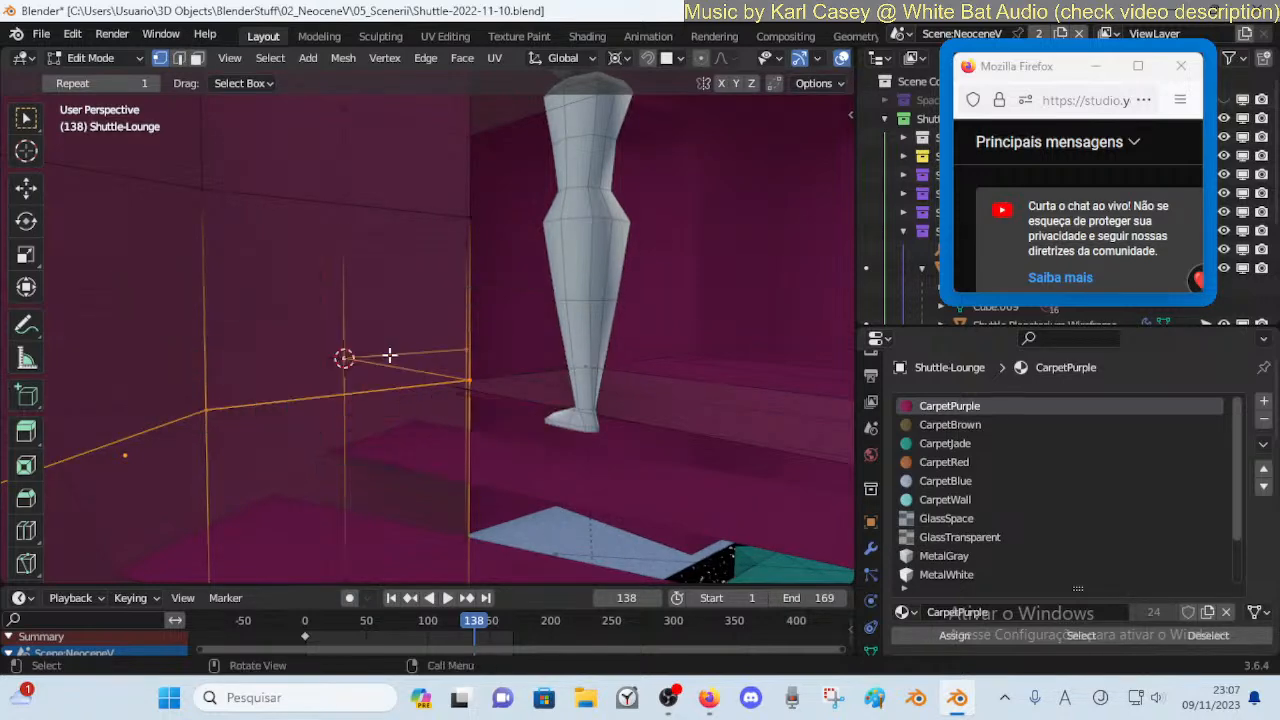
Flatten the selected wall loop vertices to the 3D cursor's height by scaling them to 0 along global Z, then clear the selection
{"action": "key", "text": "s"}
{"action": "key", "text": "z"}
{"action": "key", "text": "0"}
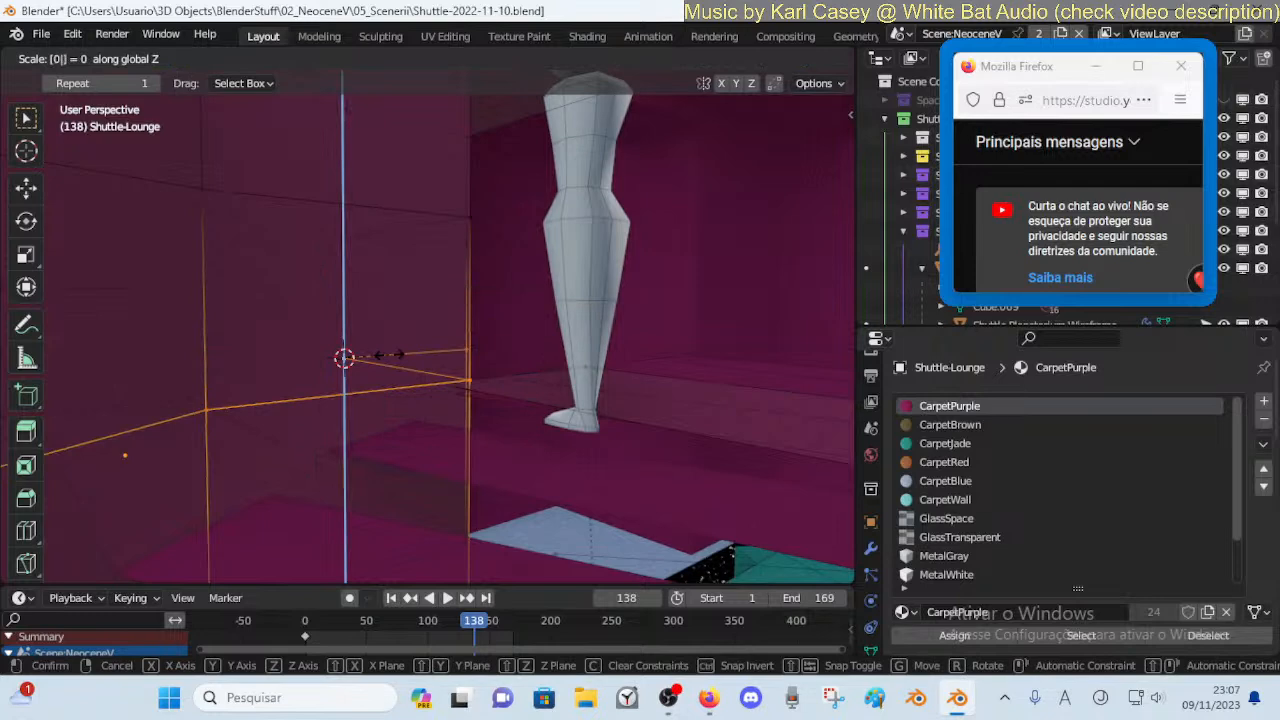
{"action": "key", "text": "Return"}
{"action": "key", "text": "s"}
{"action": "key", "text": "z"}
{"action": "key", "text": "0"}
{"action": "key", "text": "Return"}
{"action": "key", "text": "alt+a"}
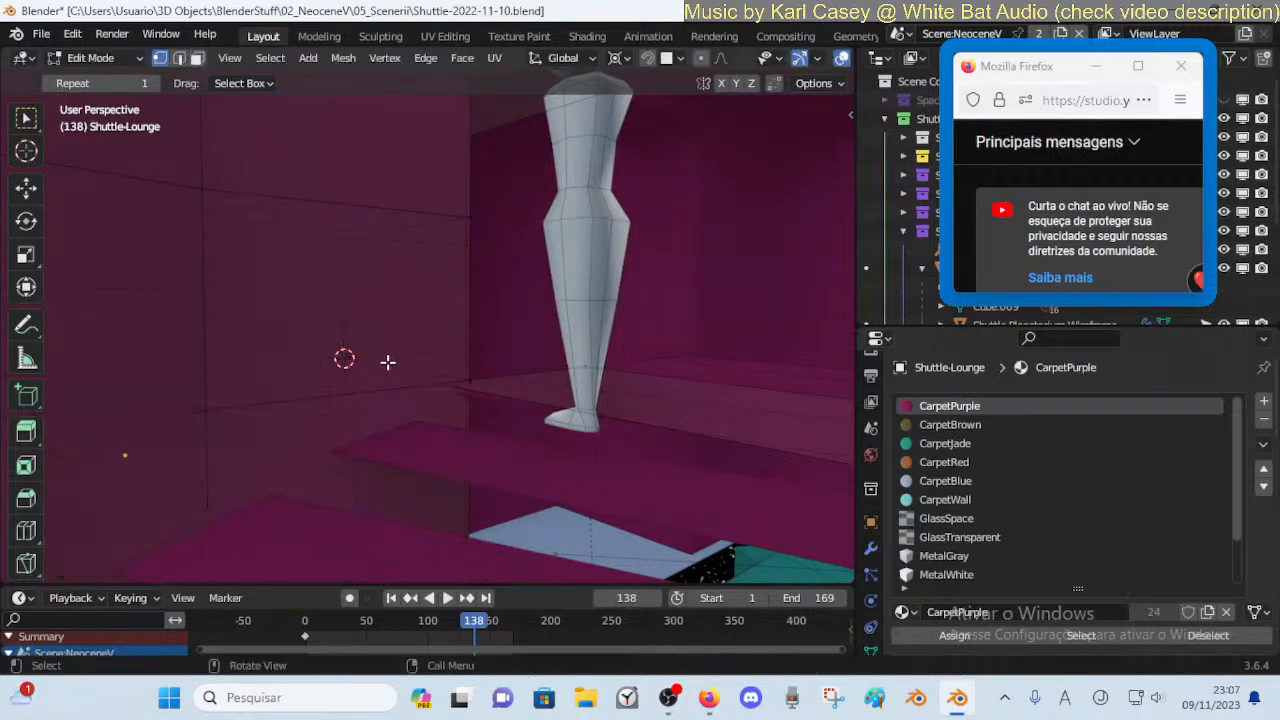
Merge the nearly coincident vertices at the inset's floor-level corner beside the stair landing
{"action": "key", "text": "shift+grave"}
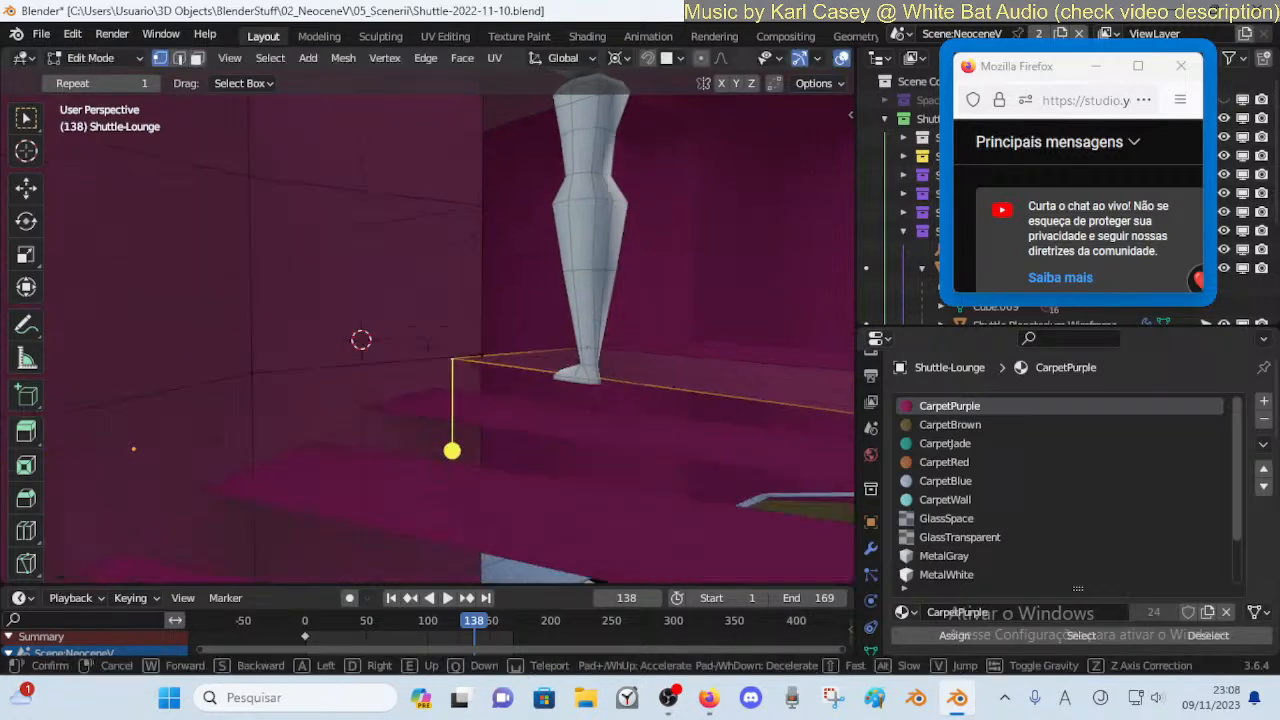
{"action": "key", "text": "w"}
{"action": "key", "text": "s"}
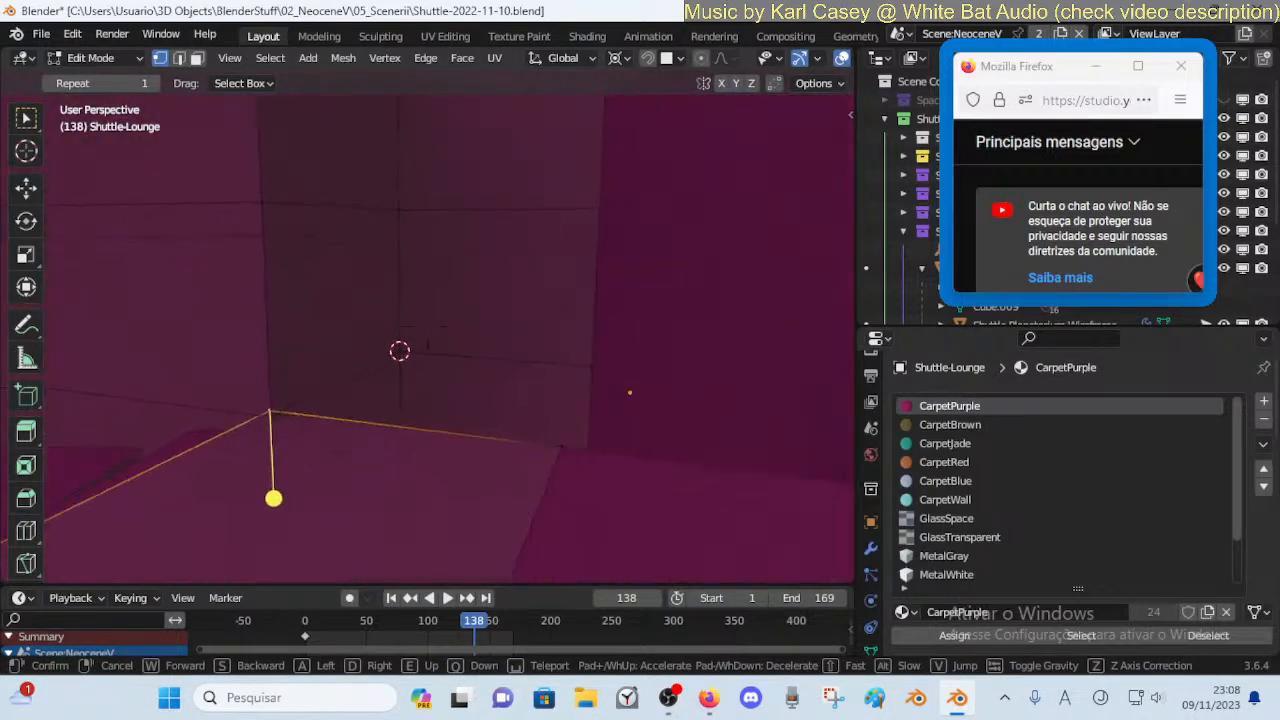
{"action": "key", "text": "w"}
{"action": "left_click", "coordinate": [436, 377]}
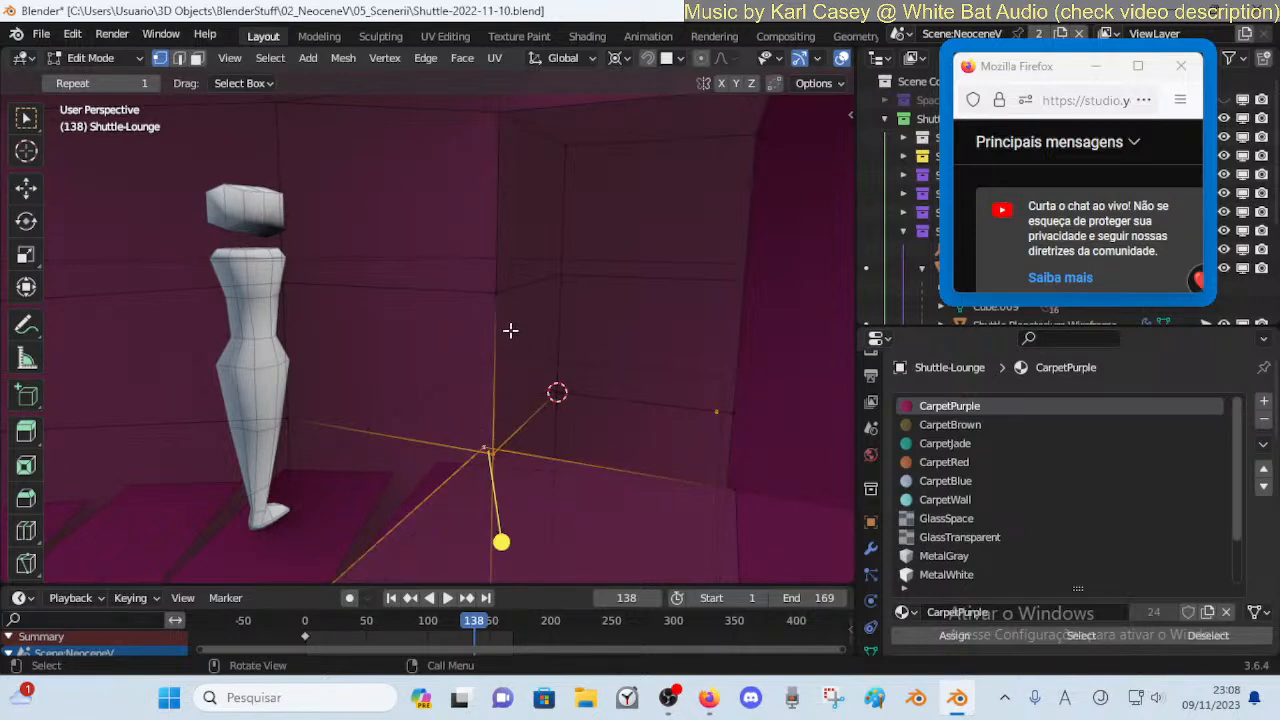
{"action": "key", "text": "m"}
{"action": "left_click", "coordinate": [500, 413]}
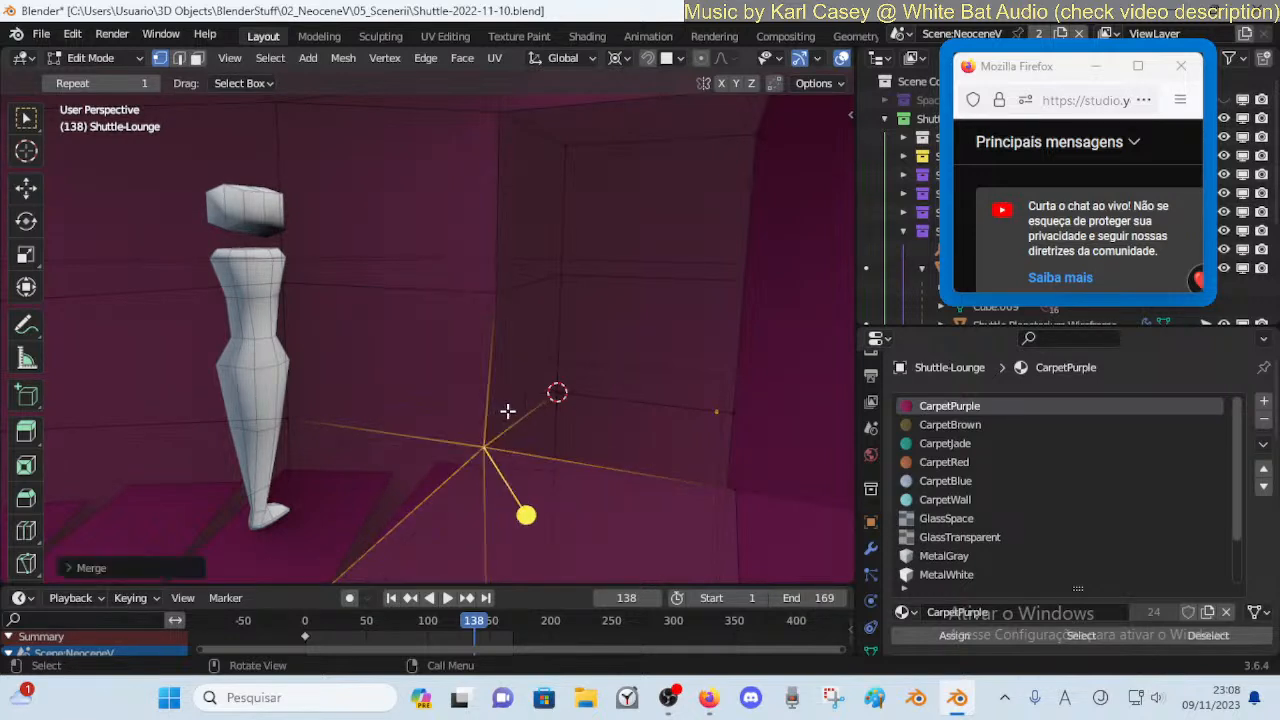
Snap the 3D cursor to the merged corner vertex and select the two vertices above it on the corner edge
{"action": "left_click", "coordinate": [488, 288]}
{"action": "key", "text": "shift+s"}
{"action": "left_click", "coordinate": [486, 546]}
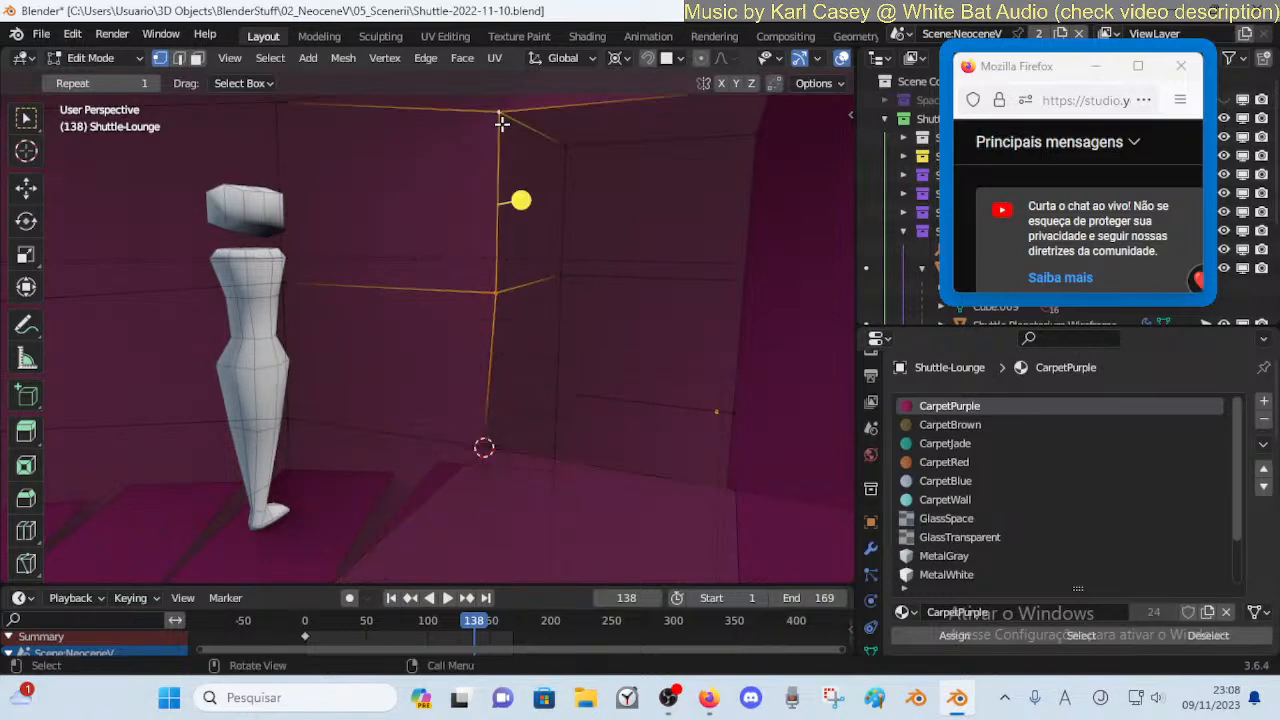
{"action": "key", "text": "s"}
{"action": "key", "text": "x"}
{"action": "key", "text": "0"}
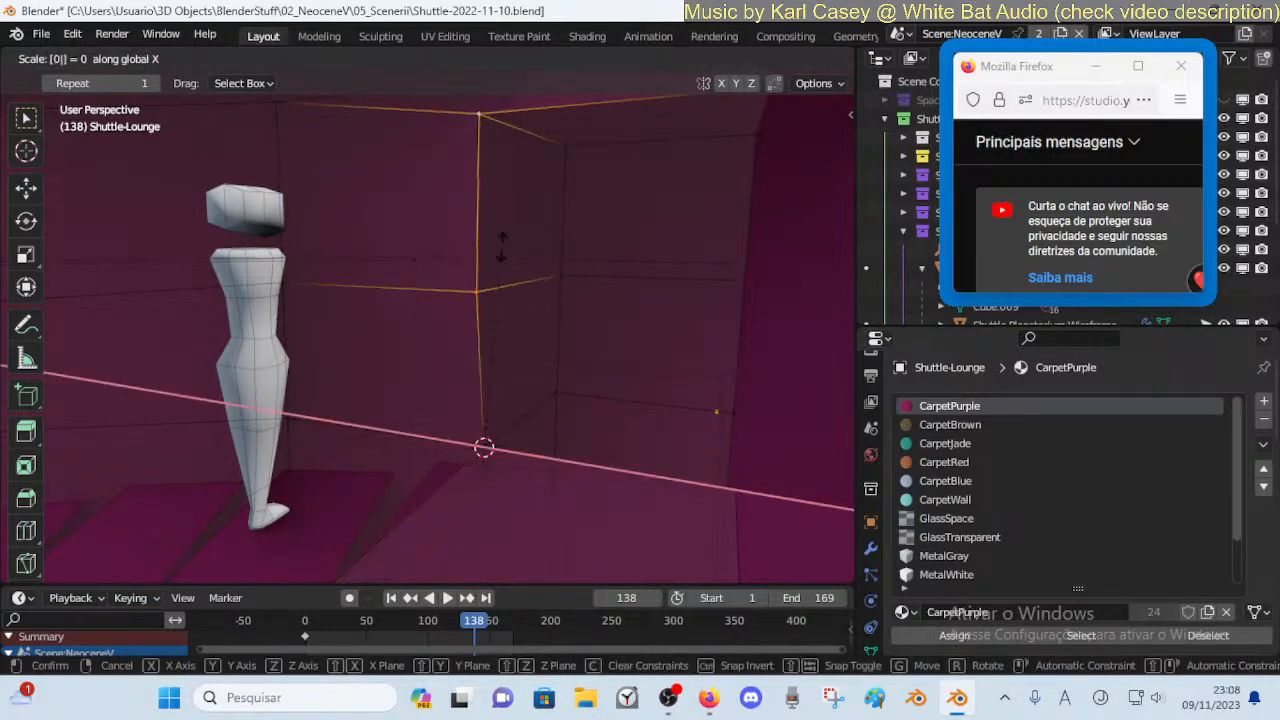
{"action": "key", "text": "y"}
{"action": "right_click", "coordinate": [502, 247]}
Straighten the corner edge above the 3D cursor by scaling its vertices to 0 along global X and Y, then clear the selection
{"action": "key", "text": "s"}
{"action": "key", "text": "x"}
{"action": "key", "text": "0"}
{"action": "key", "text": "Return"}
{"action": "key", "text": "s"}
{"action": "key", "text": "y"}
{"action": "key", "text": "0"}
{"action": "key", "text": "Return"}
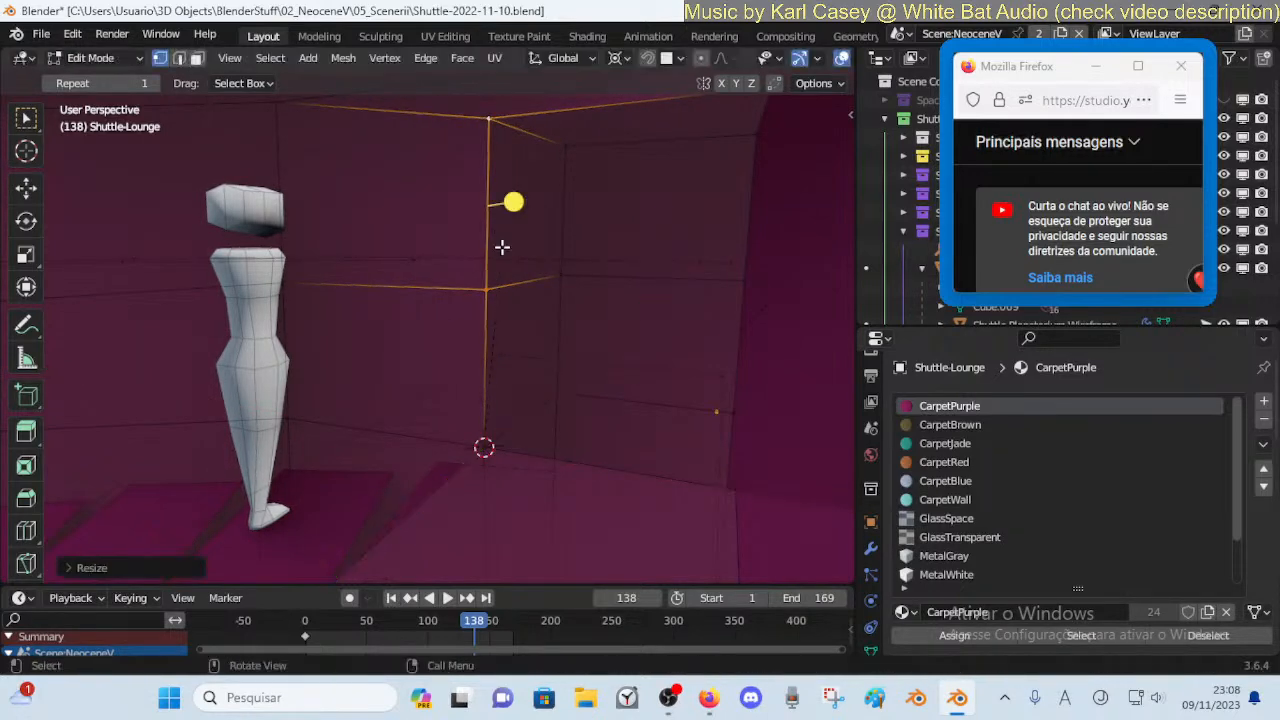
{"action": "key", "text": "alt+a"}
Fill the open floor of the wall inset with a face built from its bottom edges
{"action": "key", "text": "shift+grave"}
{"action": "key", "text": "d"}
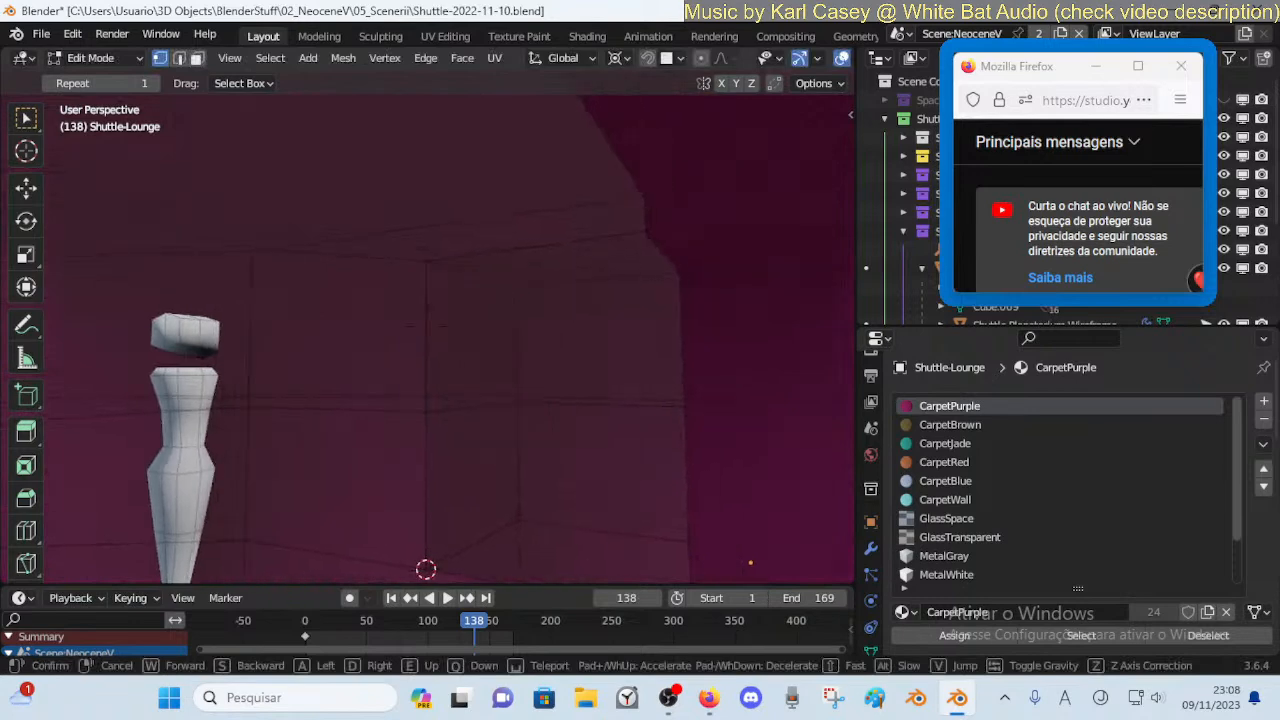
{"action": "key", "text": "a"}
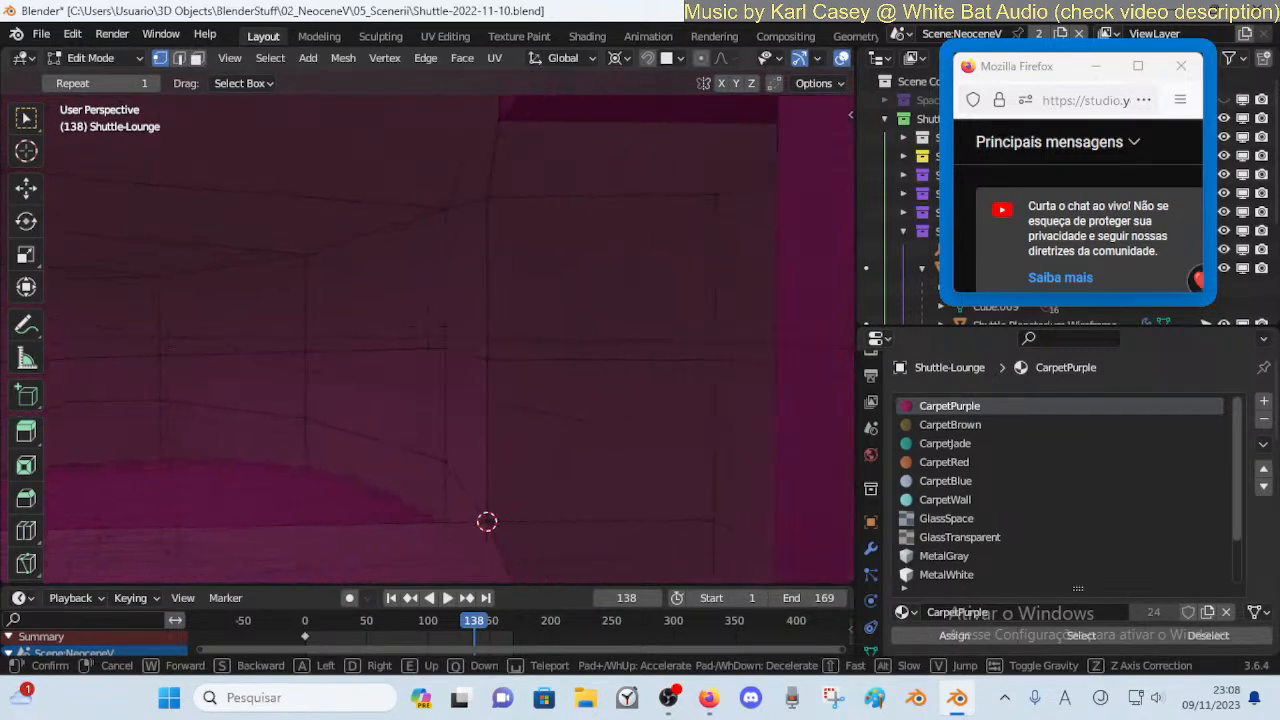
{"action": "key", "text": "a"}
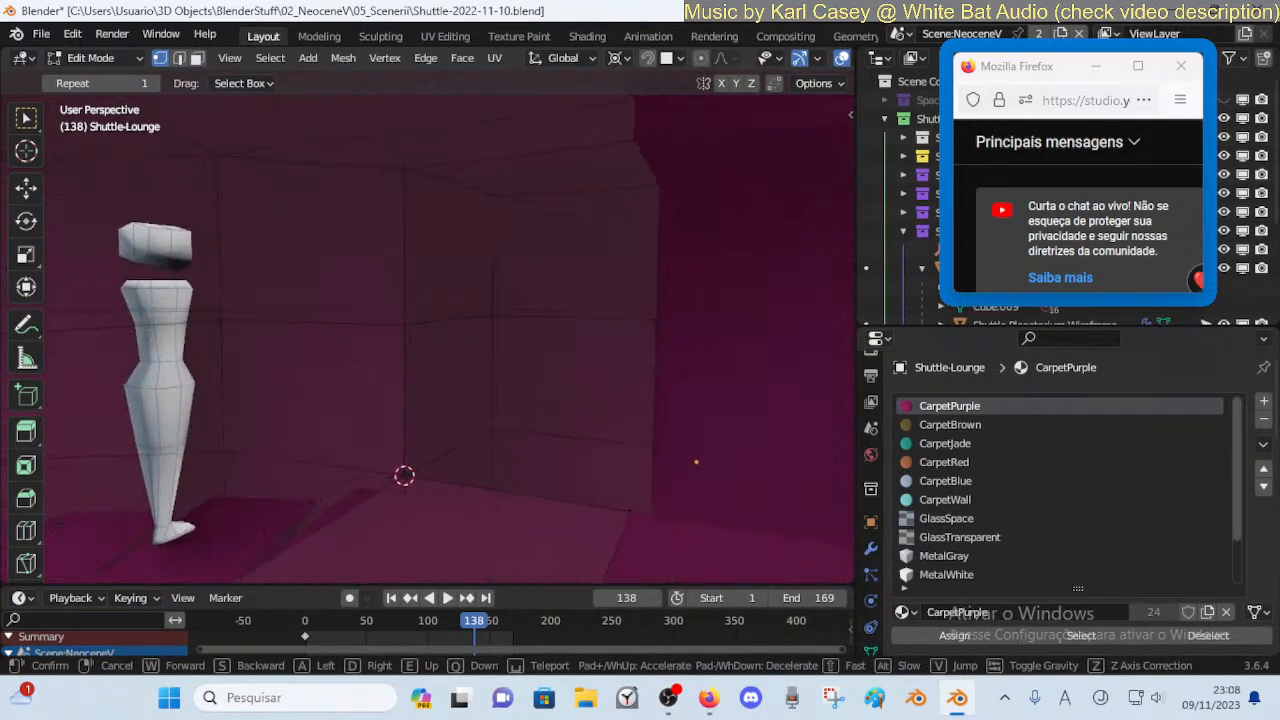
{"action": "left_click", "coordinate": [503, 246]}
{"action": "key", "text": "Tab"}
{"action": "key", "text": "Tab"}
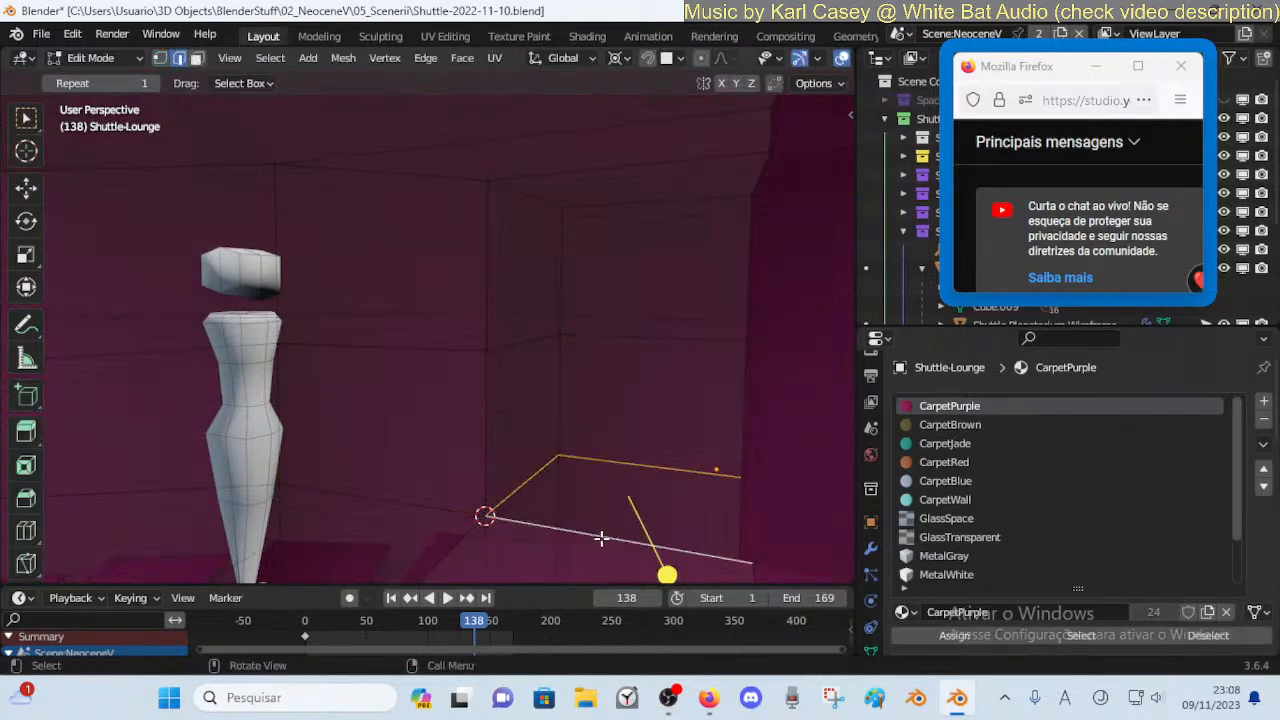
{"action": "key", "text": "f"}
Extrude the two stacked faces of the inset's back wall about -15.7 m along their normal to form a long passage, then clear the selection
{"action": "key", "text": "3"}
{"action": "left_click", "coordinate": [634, 290]}
{"action": "left_click", "coordinate": [617, 401], "text": "shift"}
{"action": "key", "text": "e"}
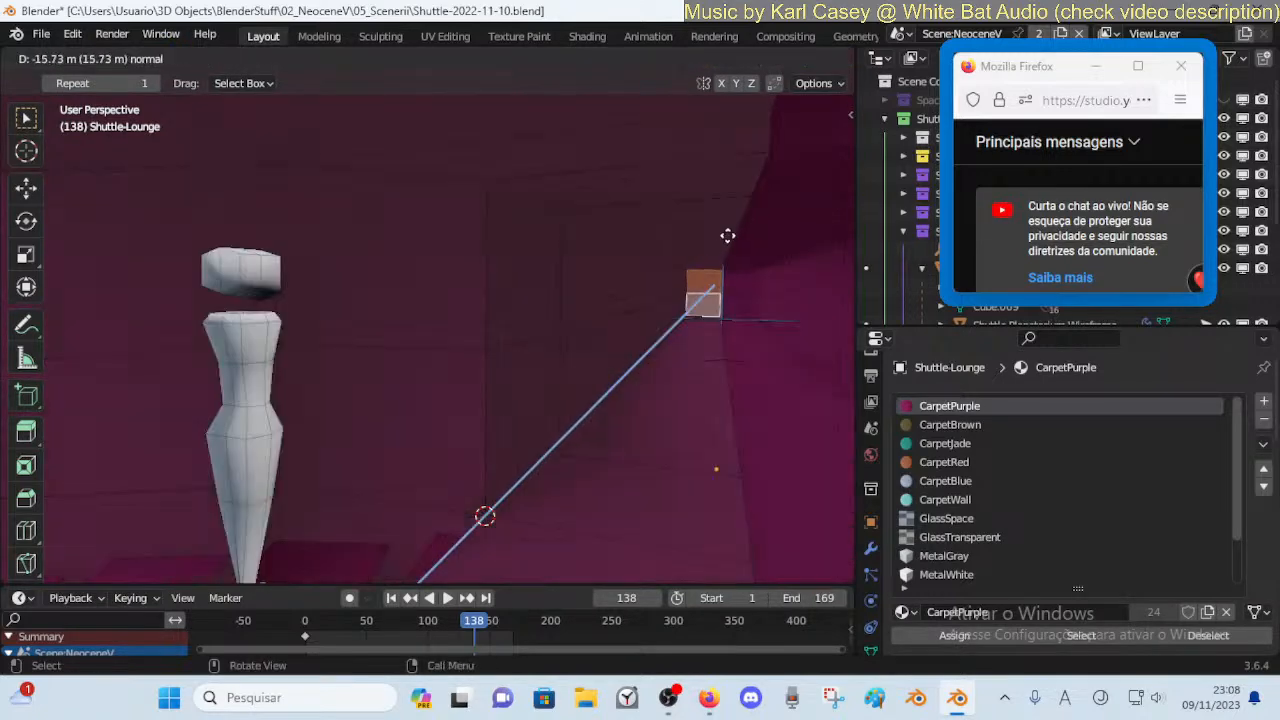
{"action": "left_click", "coordinate": [720, 245]}
{"action": "key", "text": "alt+a"}
Bevel the upper side edges of the inset and its extruded passage by about 0.2 m with one segment
{"action": "key", "text": "shift+grave"}
{"action": "key", "text": "s"}
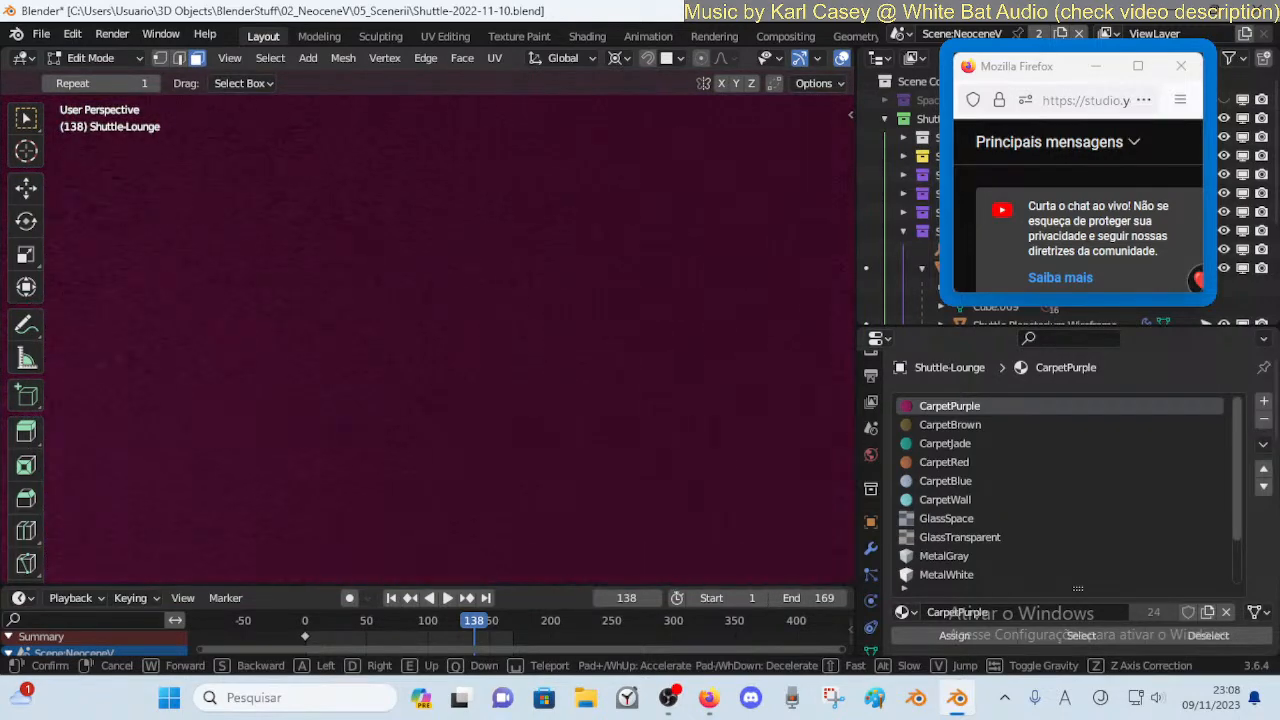
{"action": "key", "text": "s"}
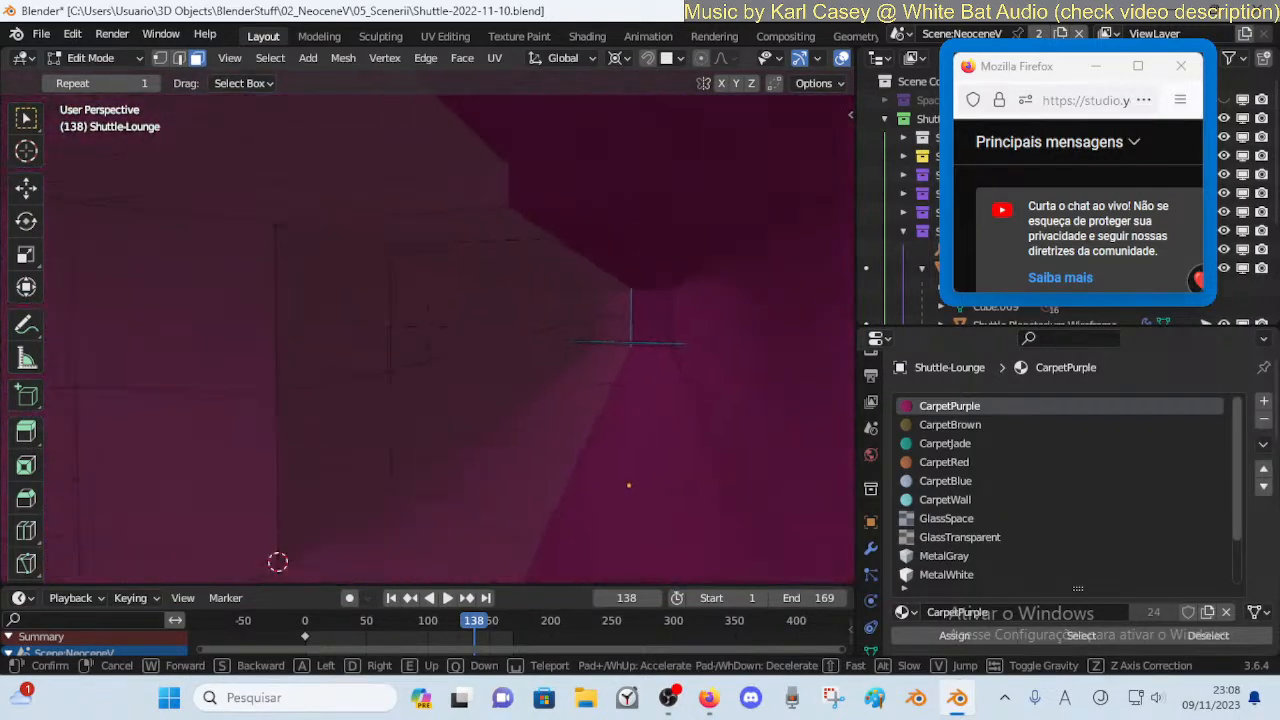
{"action": "key", "text": "d"}
{"action": "key", "text": "s"}
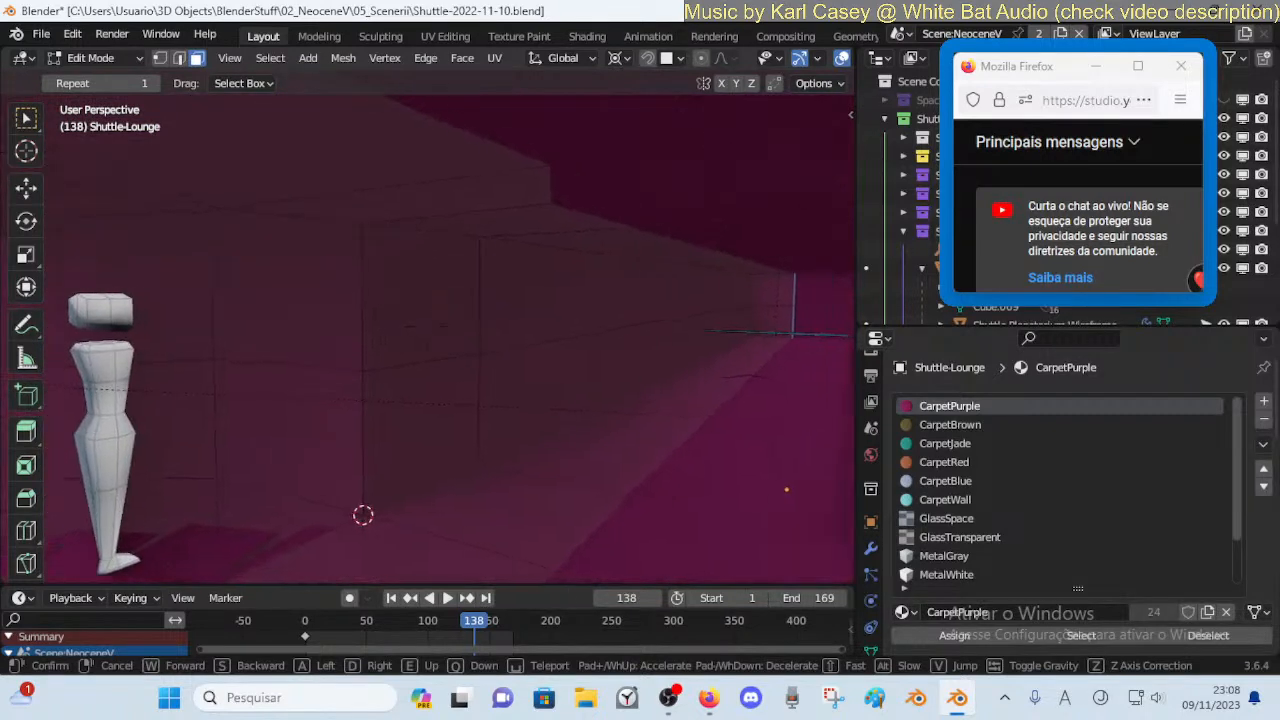
{"action": "key", "text": "a"}
{"action": "left_click", "coordinate": [556, 328]}
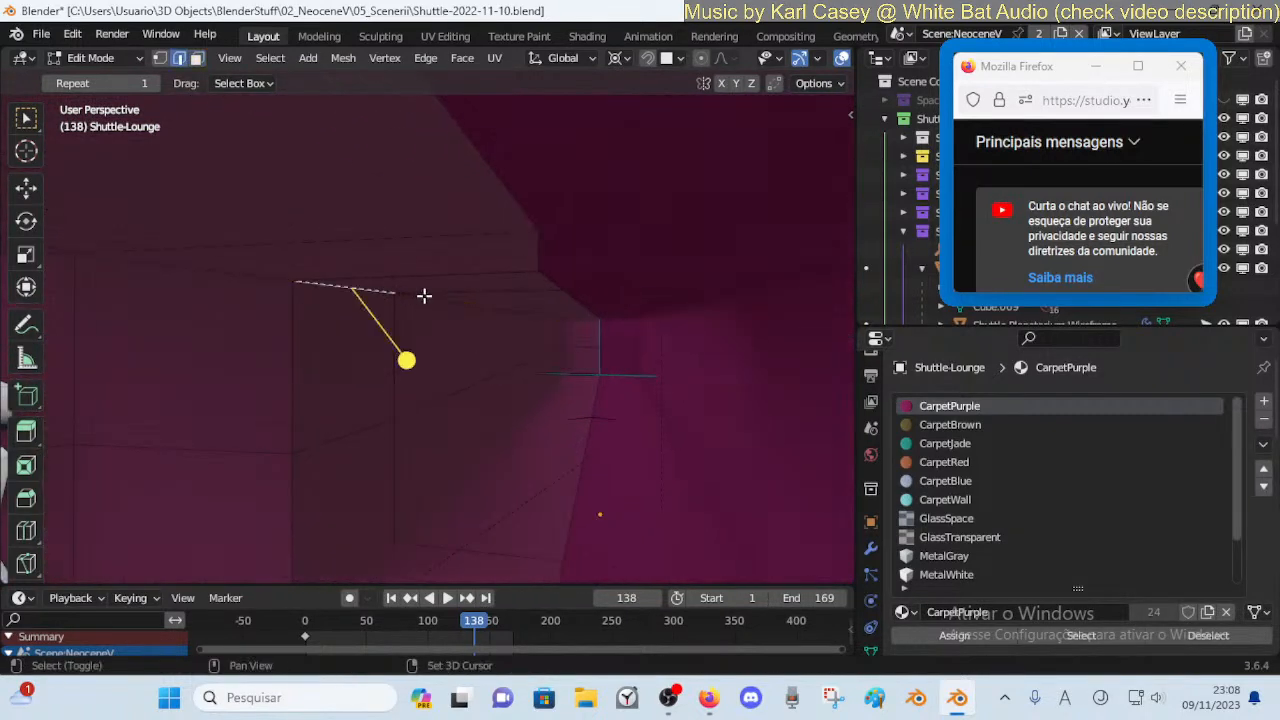
{"action": "key", "text": "ctrl+b"}
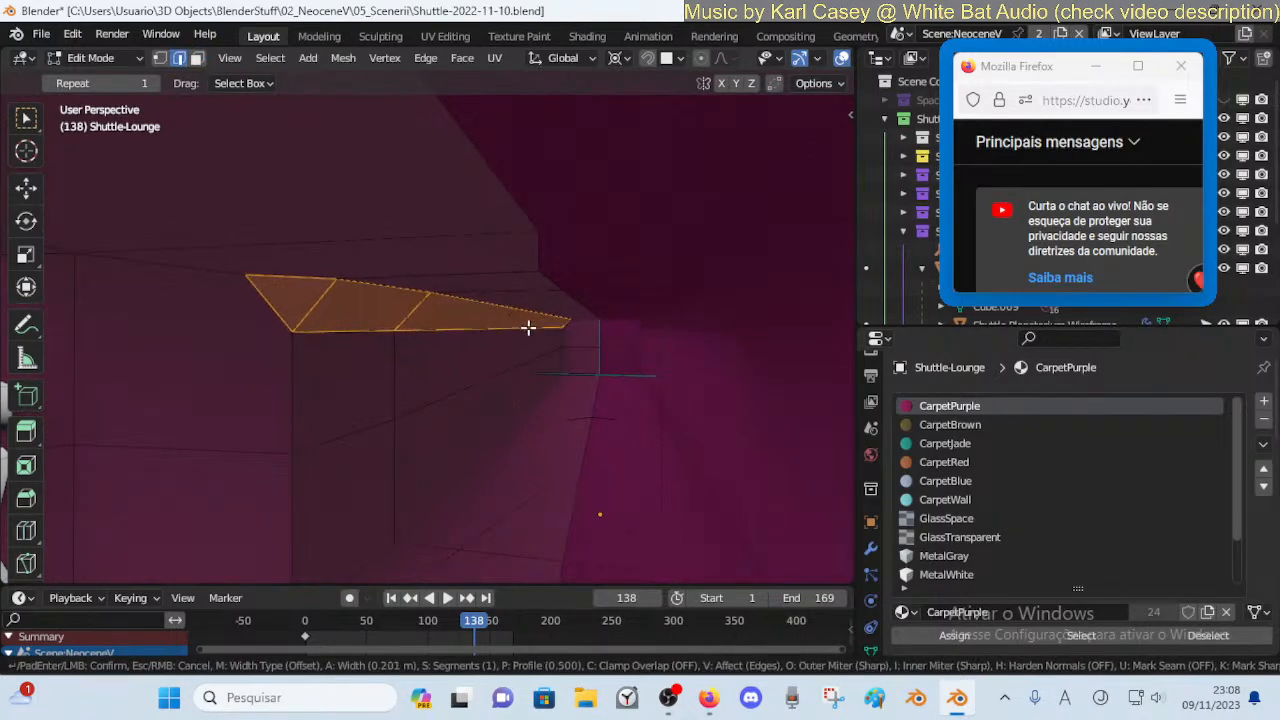
{"action": "key", "text": "Escape"}
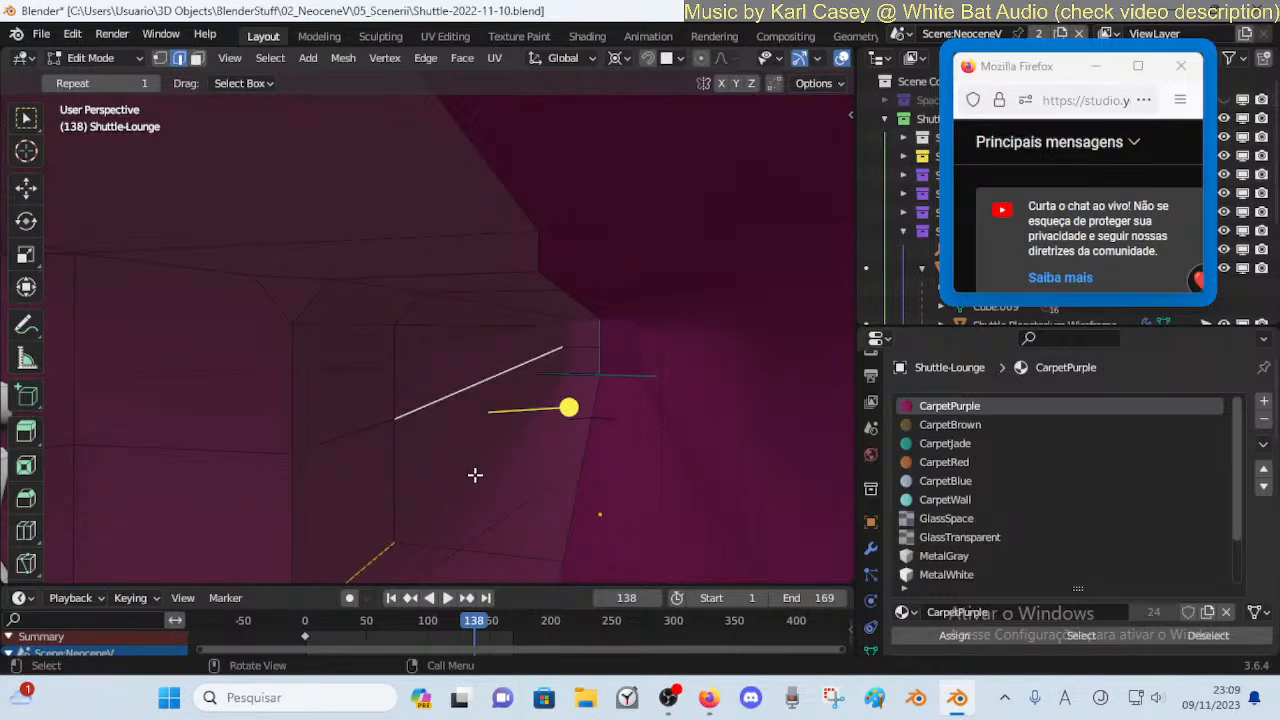
{"action": "mouse_move", "coordinate": [488, 447]}
{"action": "middle_mouse_down"}
{"action": "mouse_move", "coordinate": [525, 444]}
{"action": "mouse_move", "coordinate": [488, 447]}
{"action": "middle_mouse_up"}
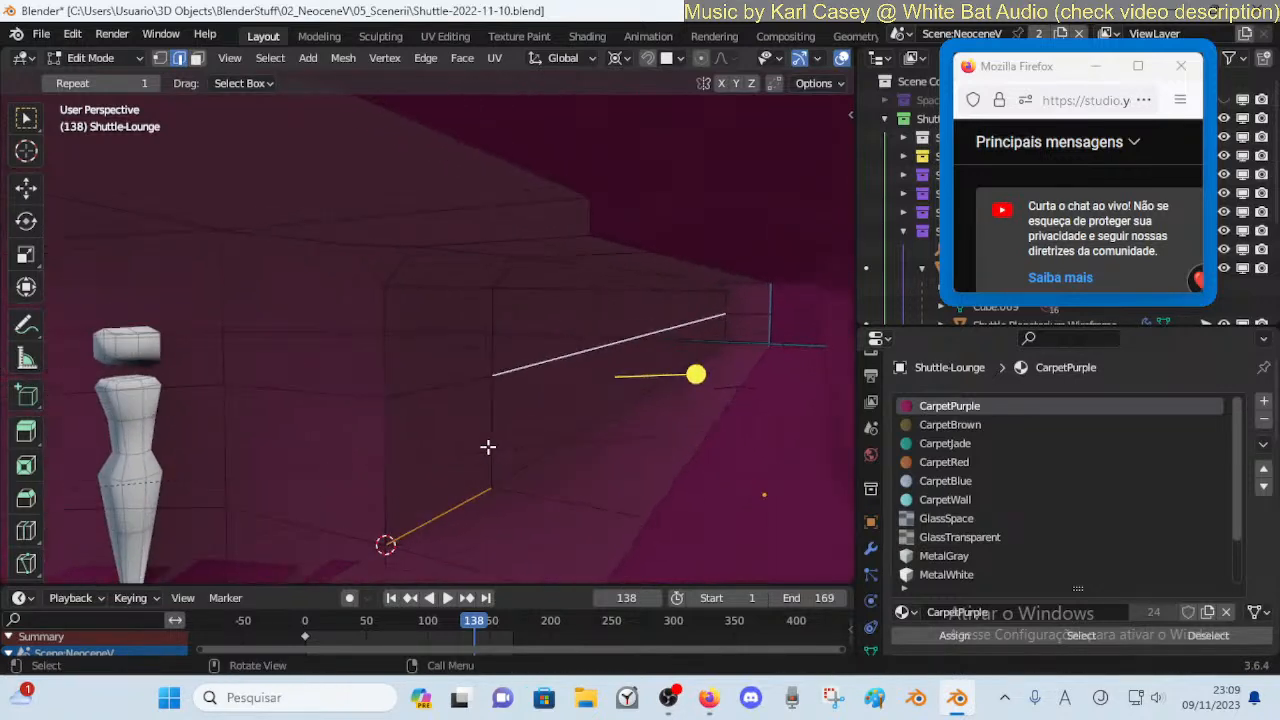
{"action": "key", "text": "ctrl+b"}
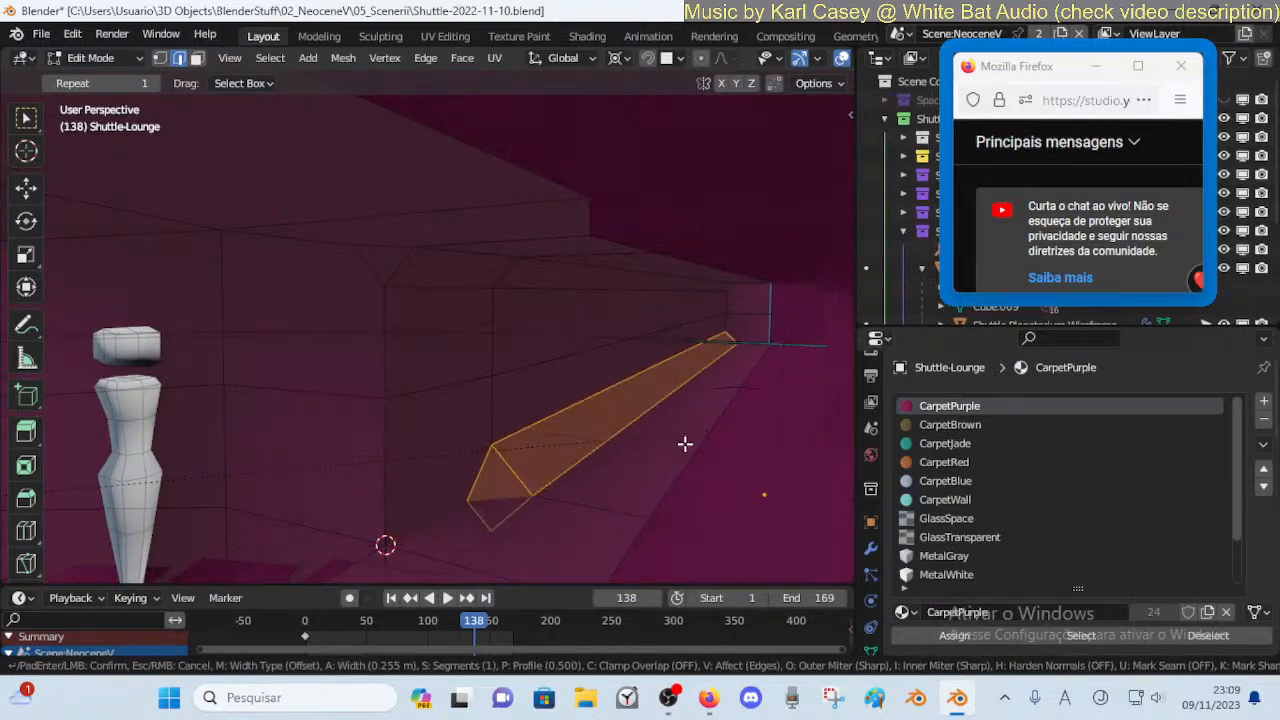
{"action": "key", "text": "Escape"}
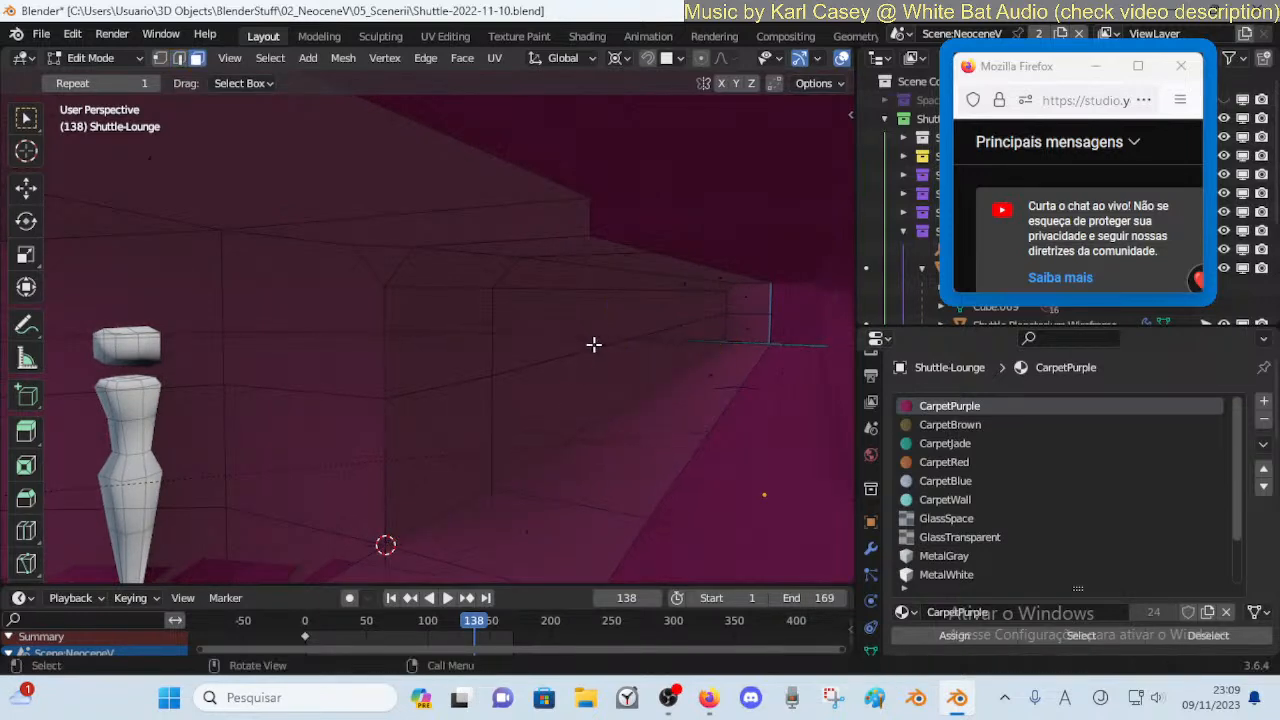
Delete the extruded passage beyond the inset together with its leftover end piece
{"action": "key", "text": "ctrl+l"}
{"action": "key", "text": "x"}
{"action": "left_click", "coordinate": [680, 321]}
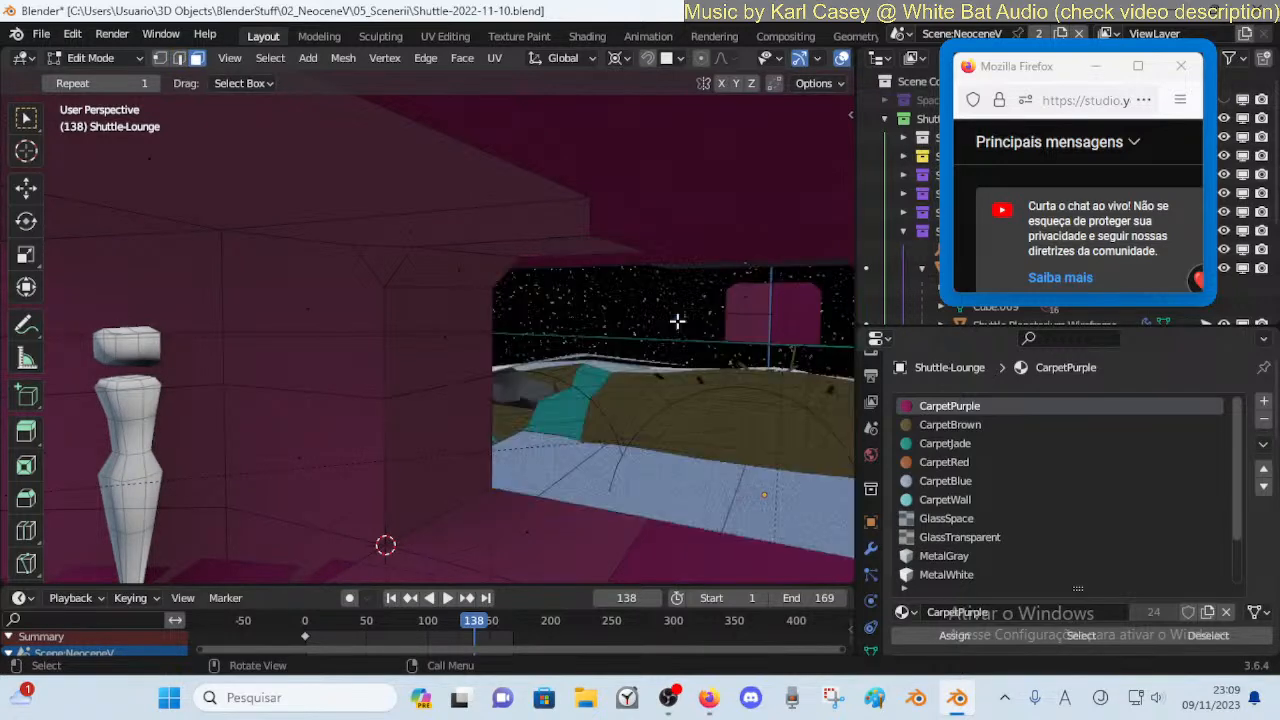
{"action": "key", "text": "x"}
{"action": "left_click", "coordinate": [752, 301]}
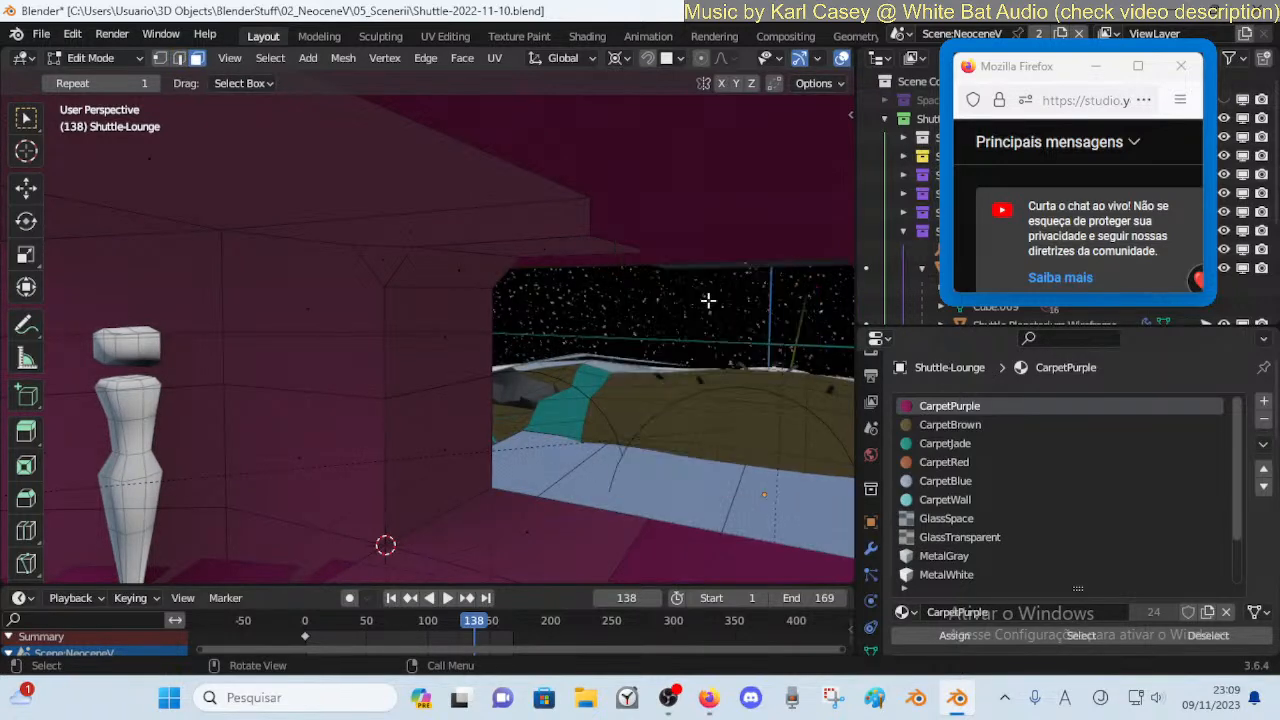
{"action": "left_click", "coordinate": [487, 247], "text": "alt"}
{"action": "key", "text": "alt+a"}
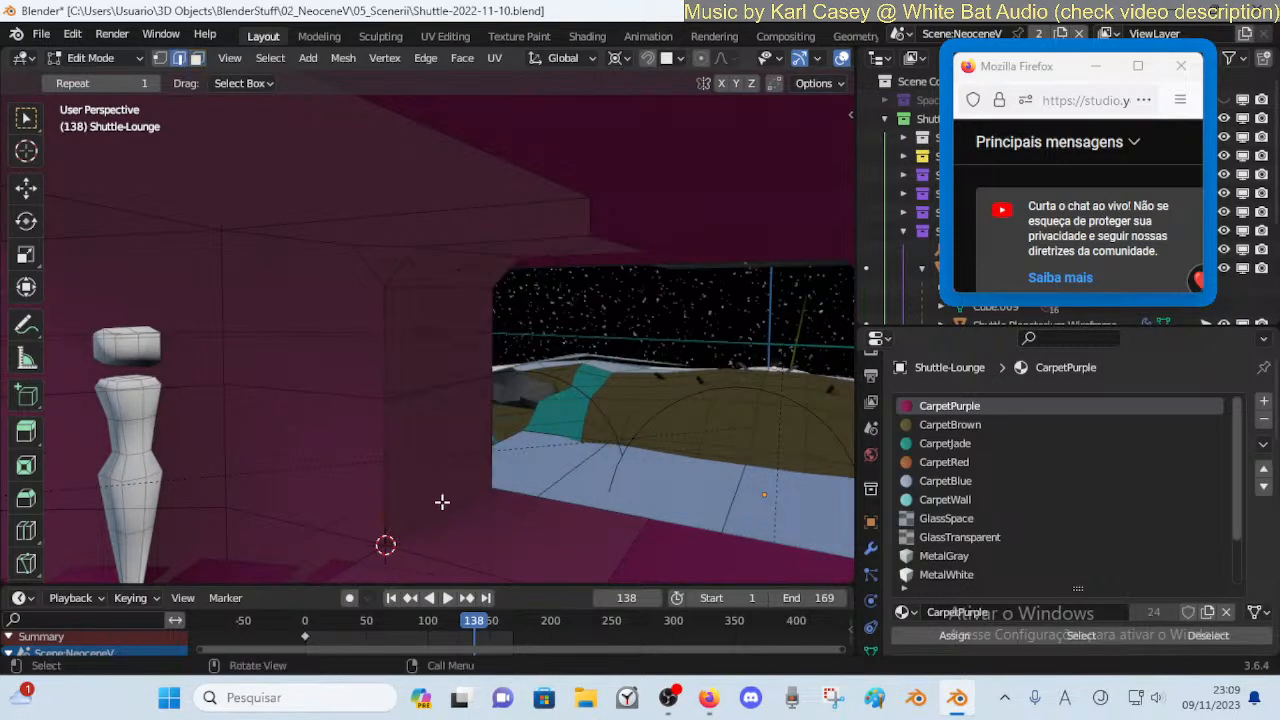
{"action": "key", "text": "ctrl+b"}
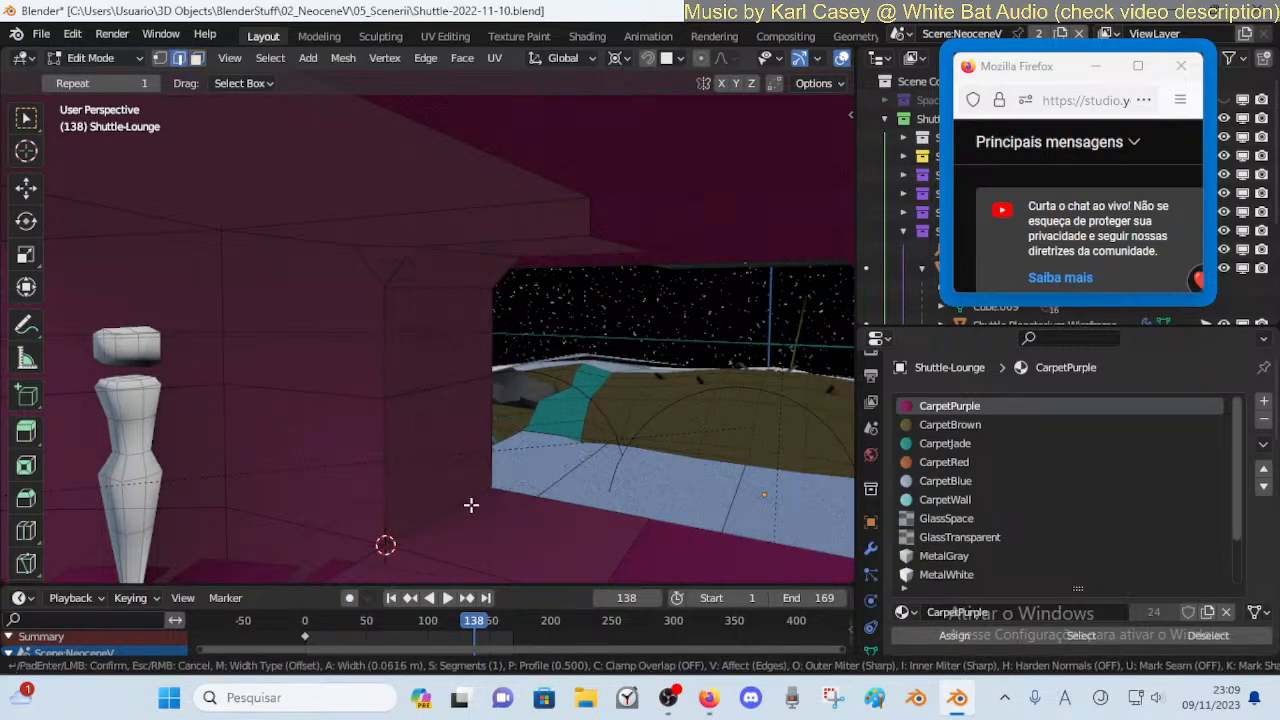
{"action": "left_click", "coordinate": [485, 516]}
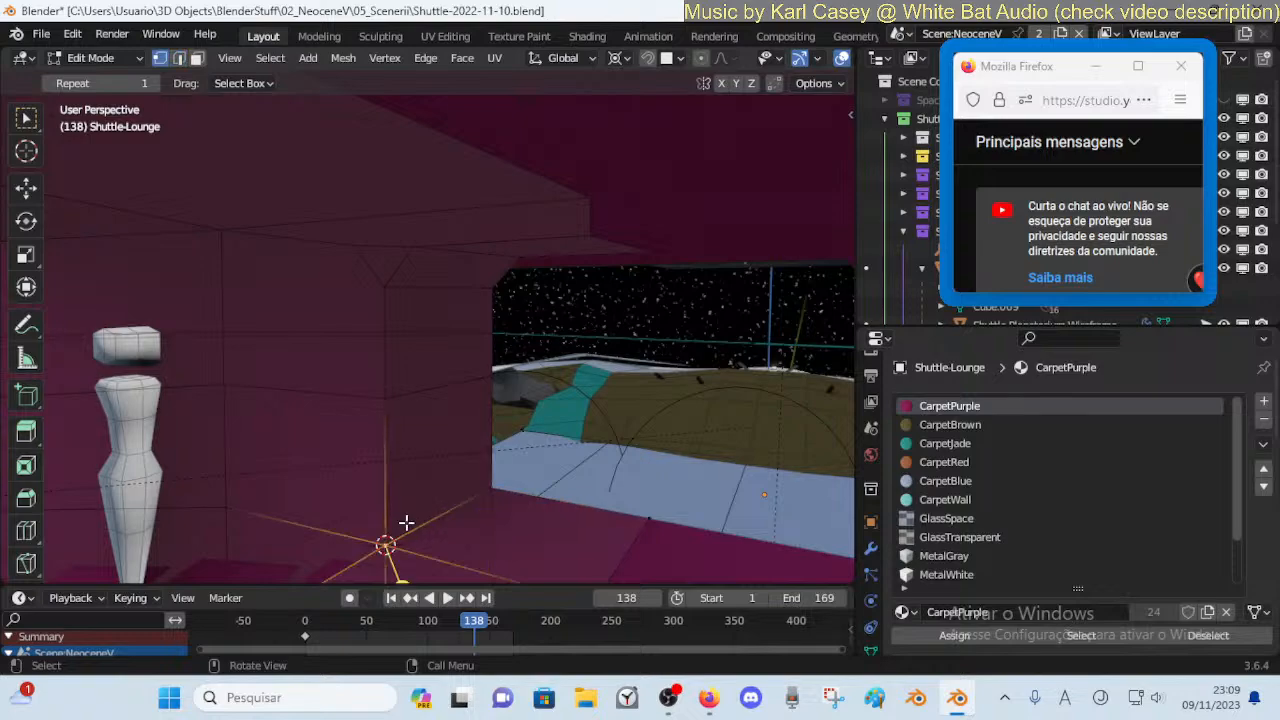
Delete the large purple front face beneath the stair landing, with X-ray switched off
{"action": "key", "text": "shift+grave"}
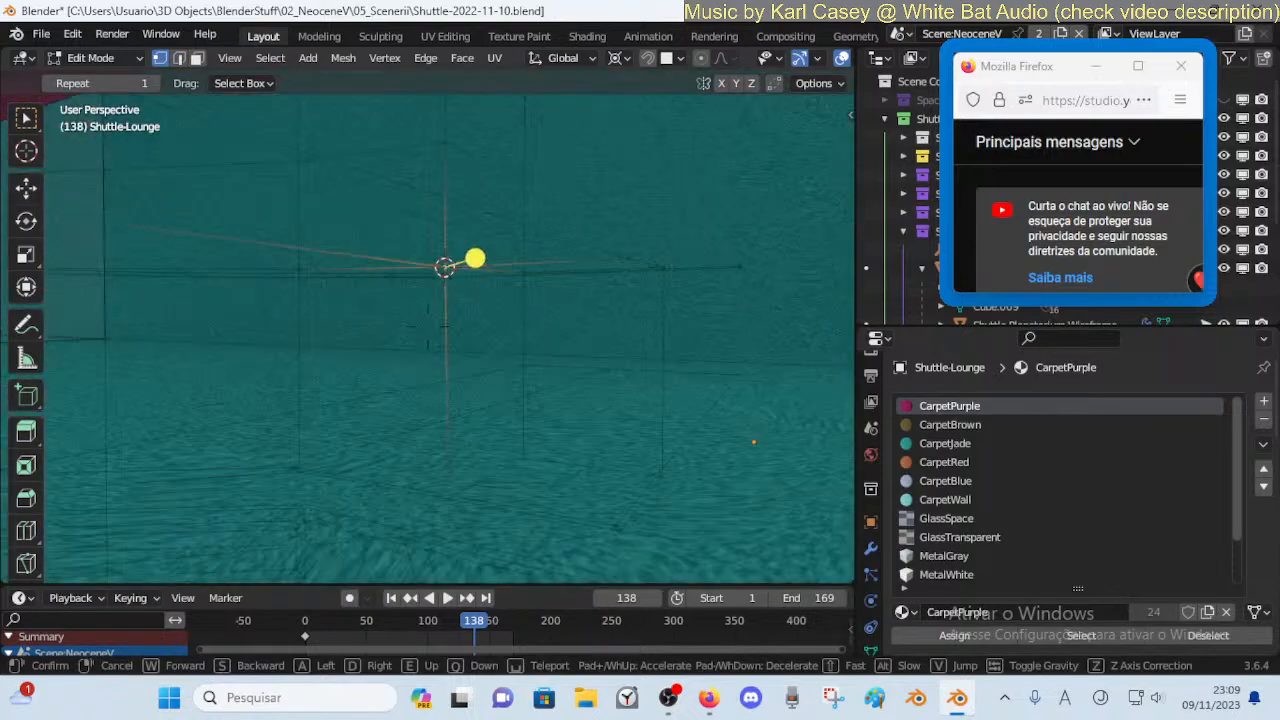
{"action": "key", "text": "w"}
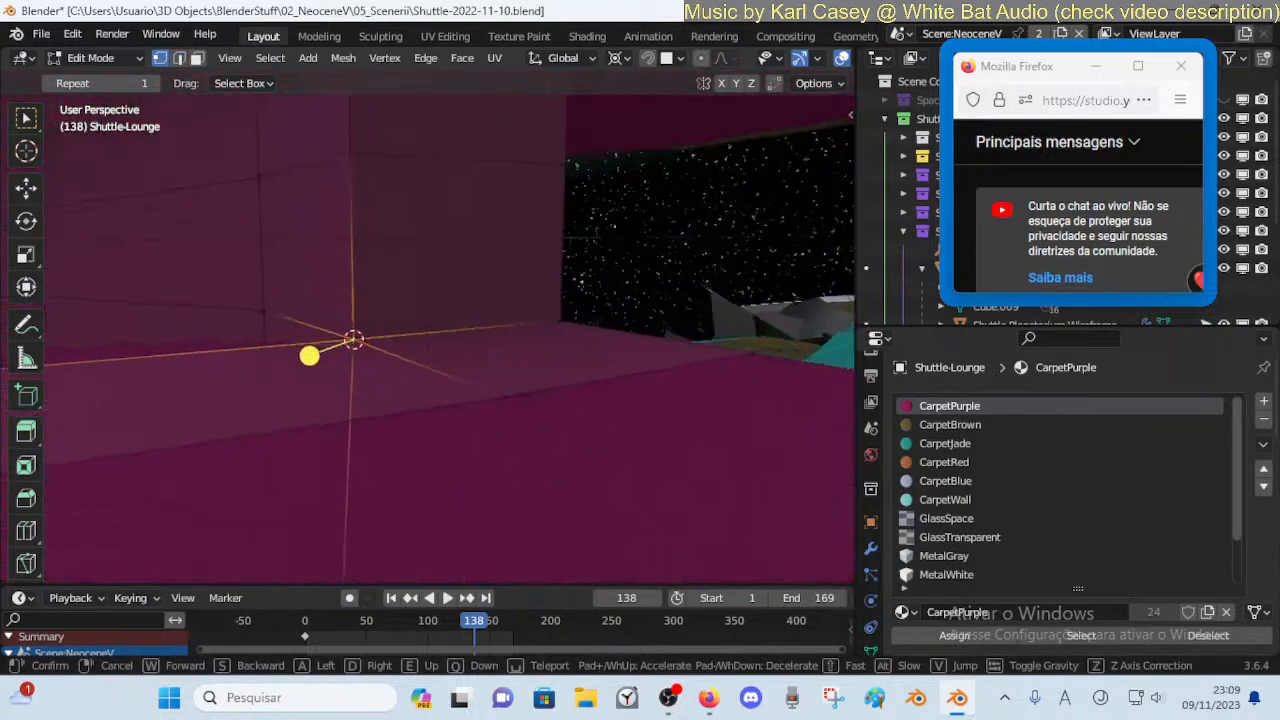
{"action": "key", "text": "w"}
{"action": "key", "text": "s"}
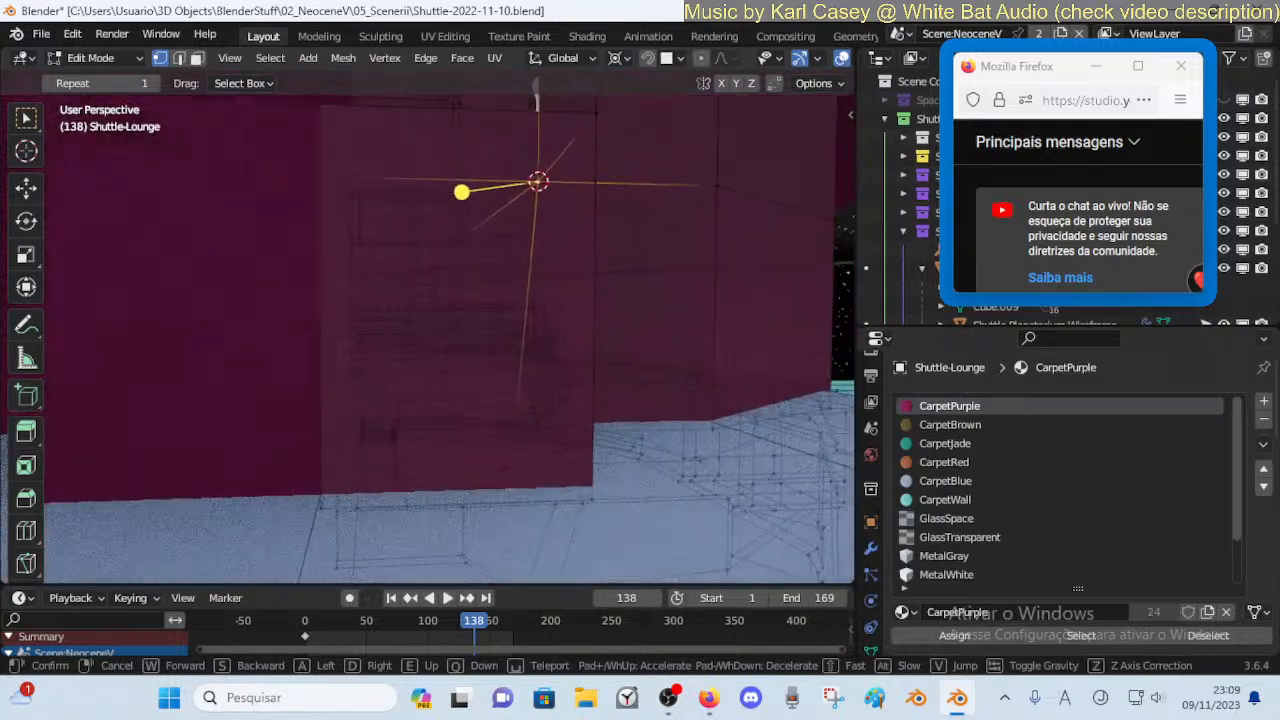
{"action": "key", "text": "s"}
{"action": "left_click", "coordinate": [412, 521]}
{"action": "key", "text": "alt+z"}
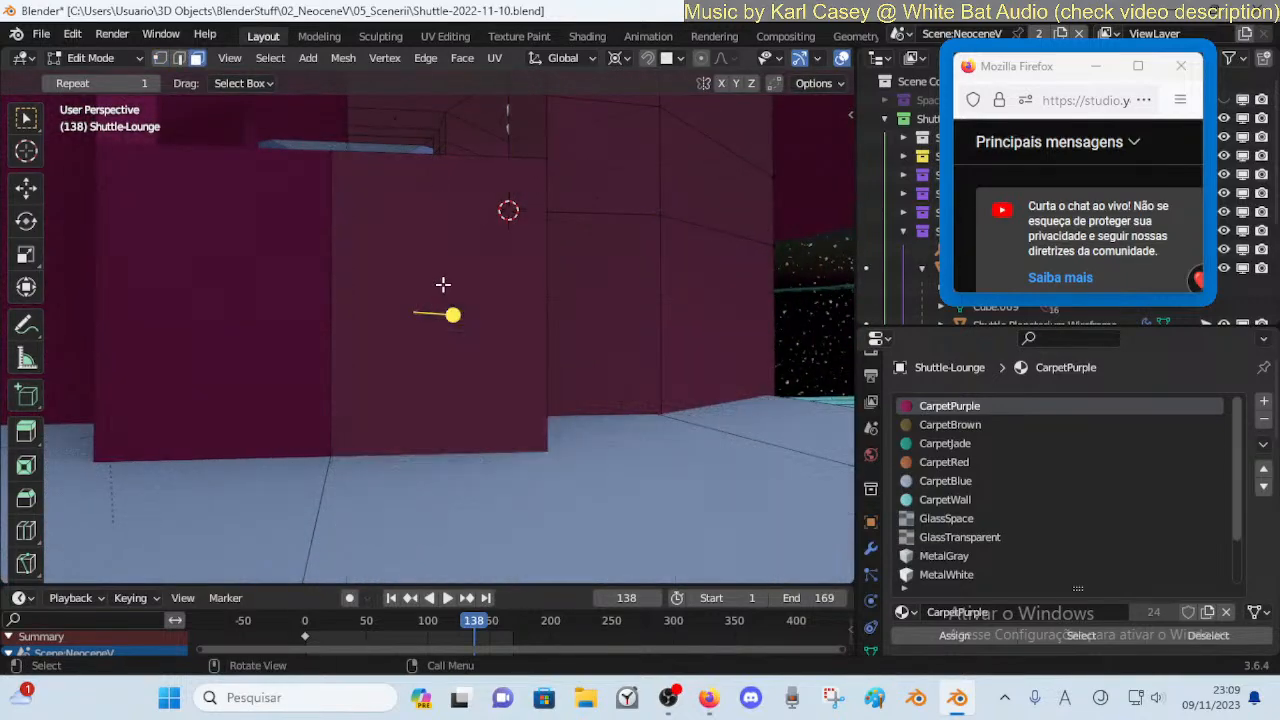
{"action": "left_click", "coordinate": [430, 311]}
{"action": "key", "text": "x"}
{"action": "left_click", "coordinate": [446, 284]}
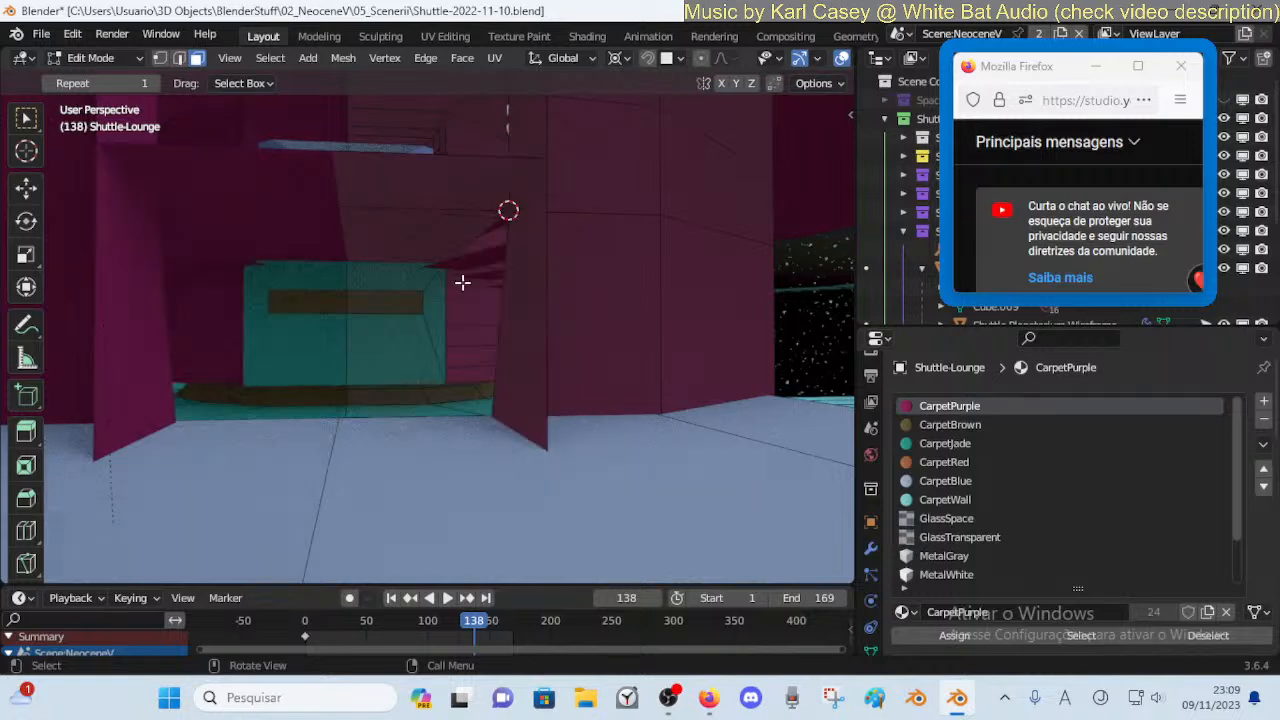
Delete the protruding purple side wall face beside the opening under the landing
{"action": "key", "text": "shift+grave"}
{"action": "key", "text": "d"}
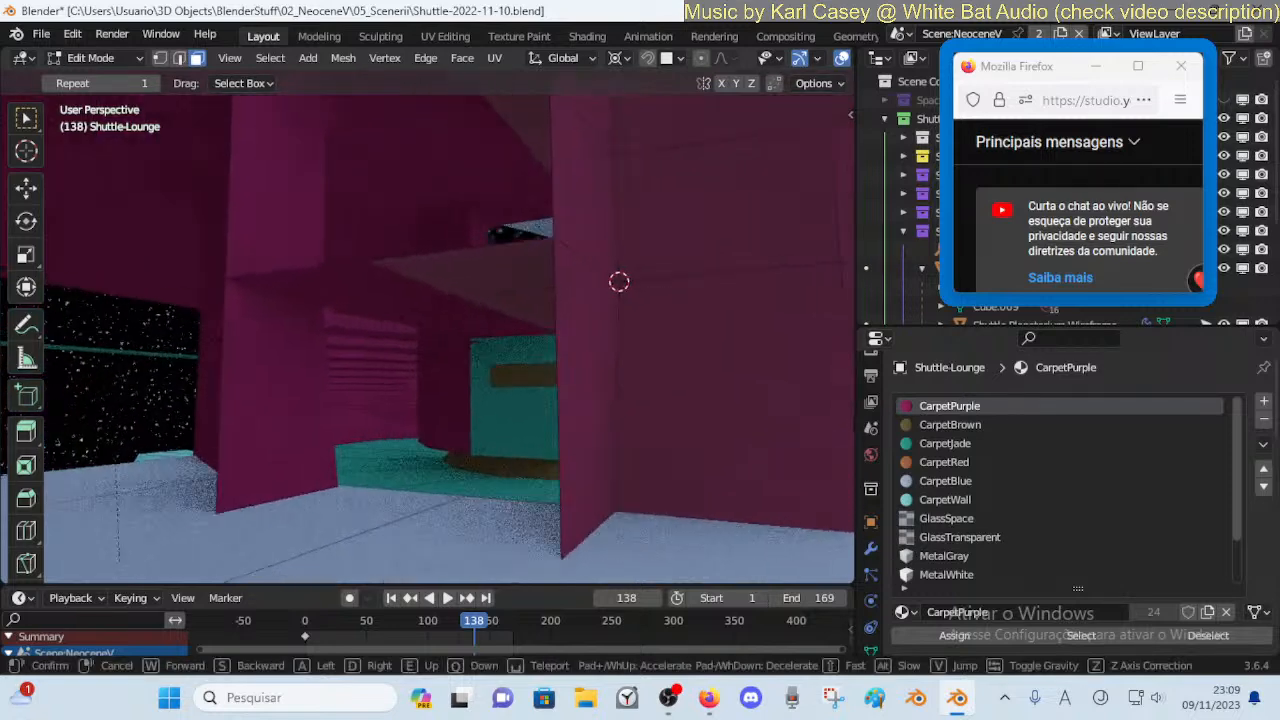
{"action": "left_click", "coordinate": [524, 295]}
{"action": "key", "text": "x"}
{"action": "left_click", "coordinate": [551, 354]}
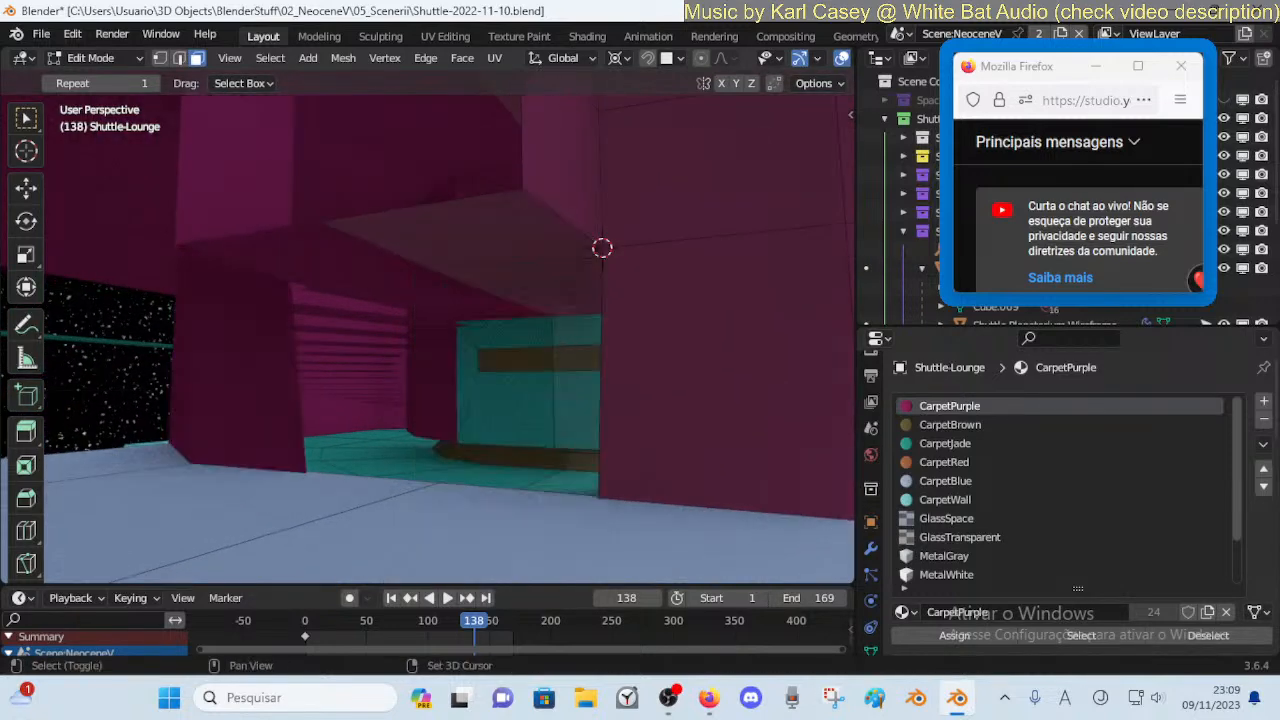
Bevel the lower side edge of the doorway opening by about 0.15 m with one segment
{"action": "key", "text": "shift+grave"}
{"action": "key", "text": "a"}
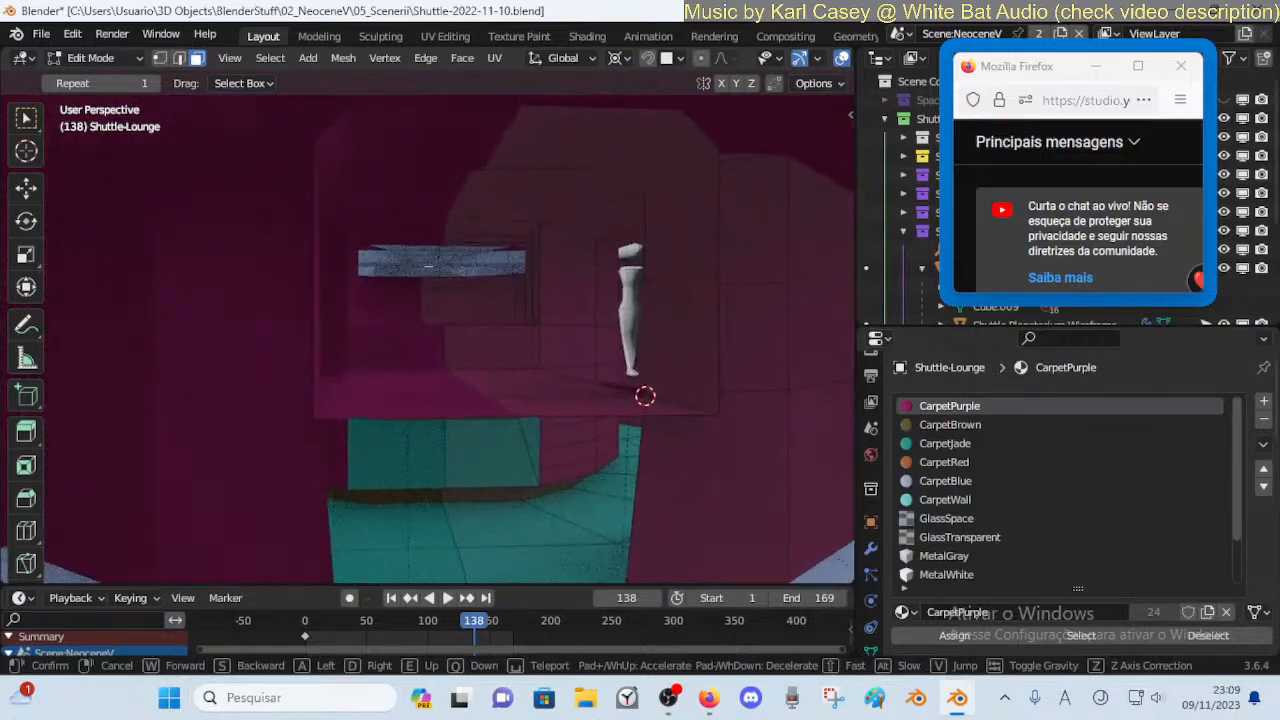
{"action": "key", "text": "w"}
{"action": "key", "text": "w"}
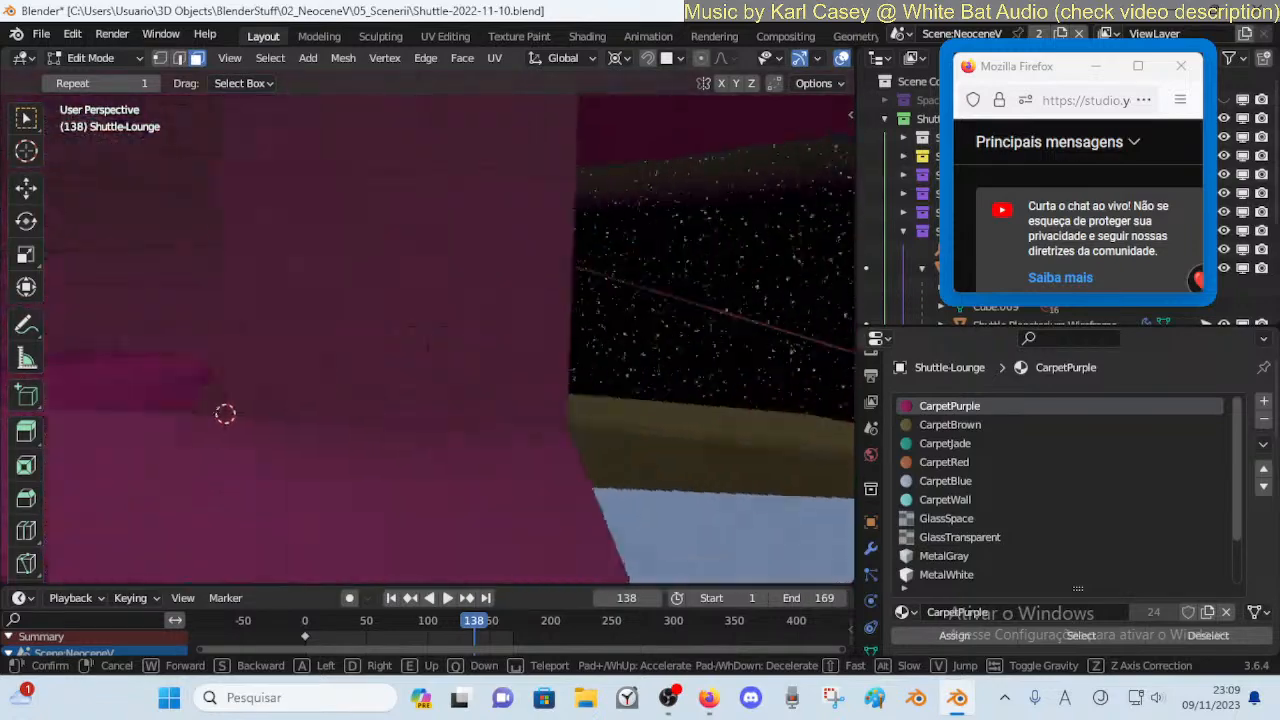
{"action": "key", "text": "a"}
{"action": "key", "text": "a"}
{"action": "left_click", "coordinate": [560, 340]}
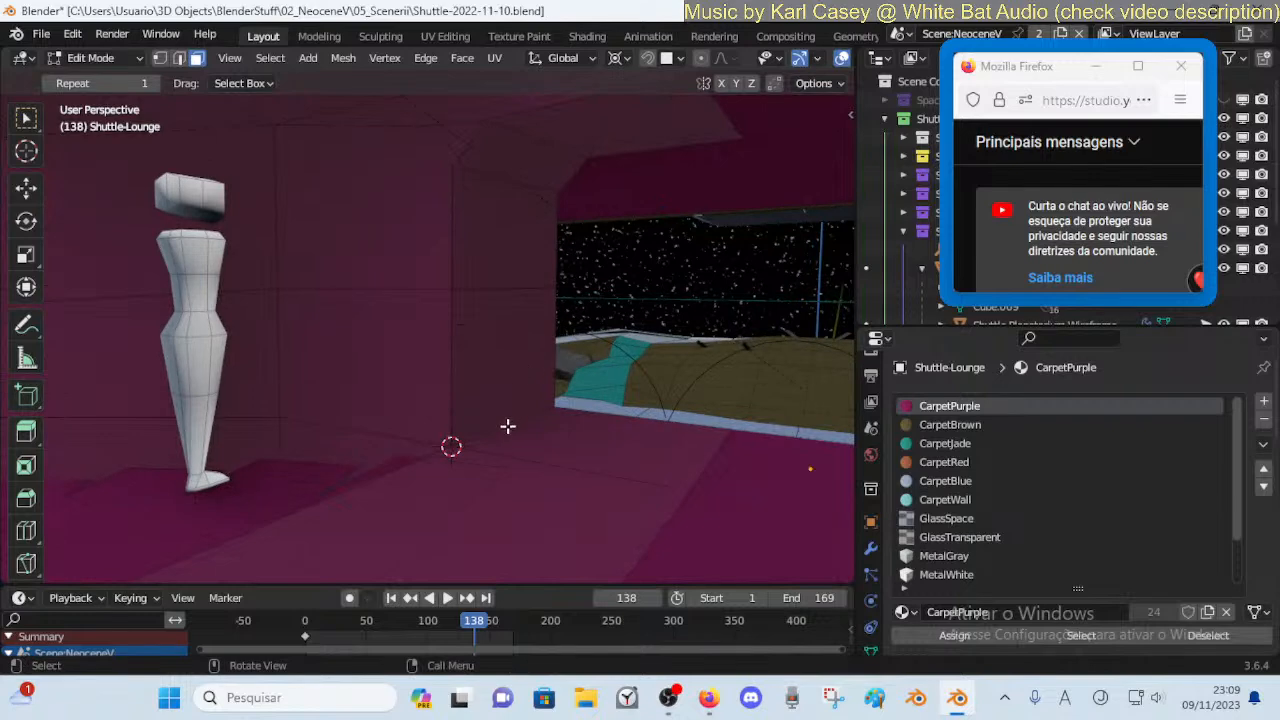
{"action": "key", "text": "ctrl+b"}
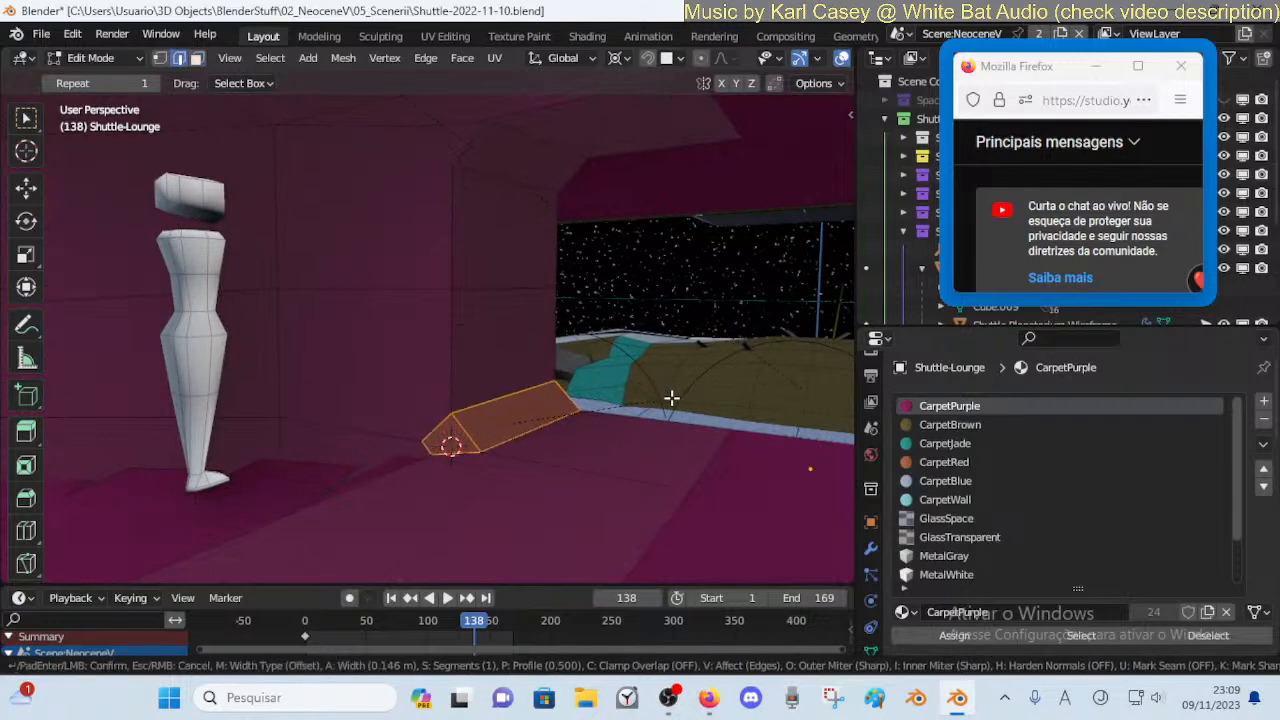
{"action": "left_click", "coordinate": [669, 398]}
{"action": "key", "text": "Tab"}
{"action": "key", "text": "shift+grave"}
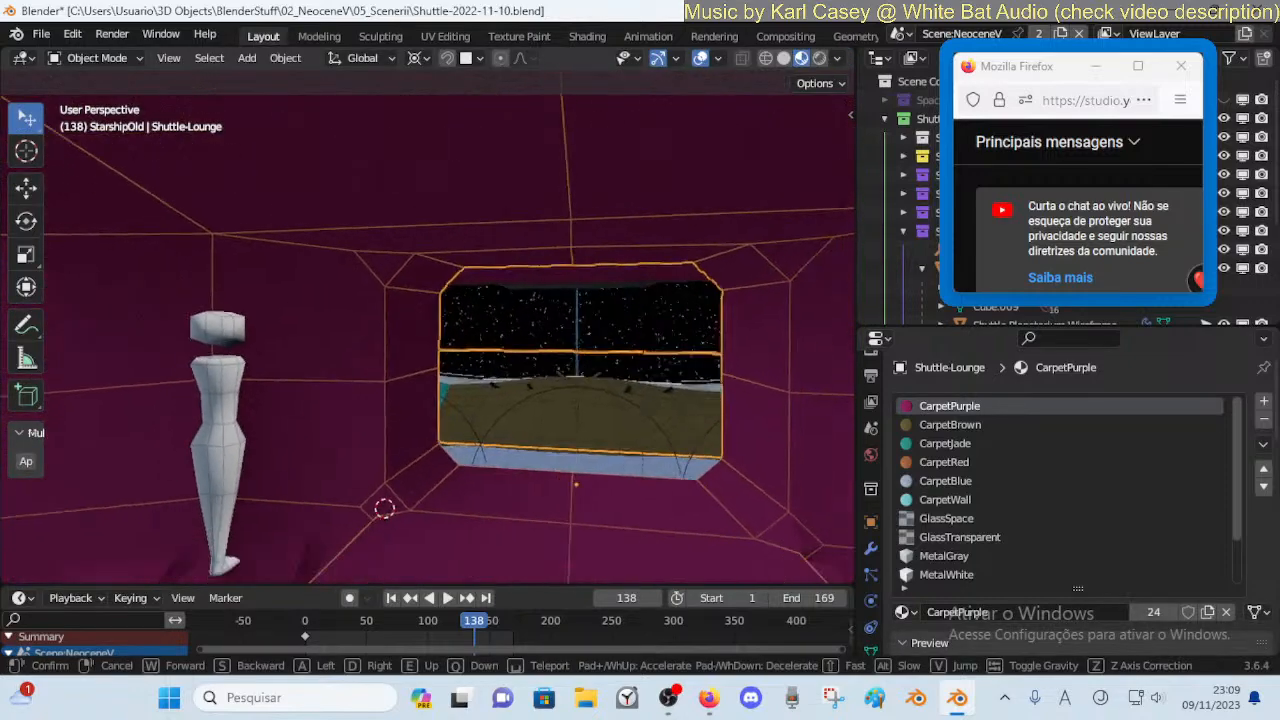
{"action": "left_click", "coordinate": [588, 396]}
{"action": "key", "text": "Tab"}
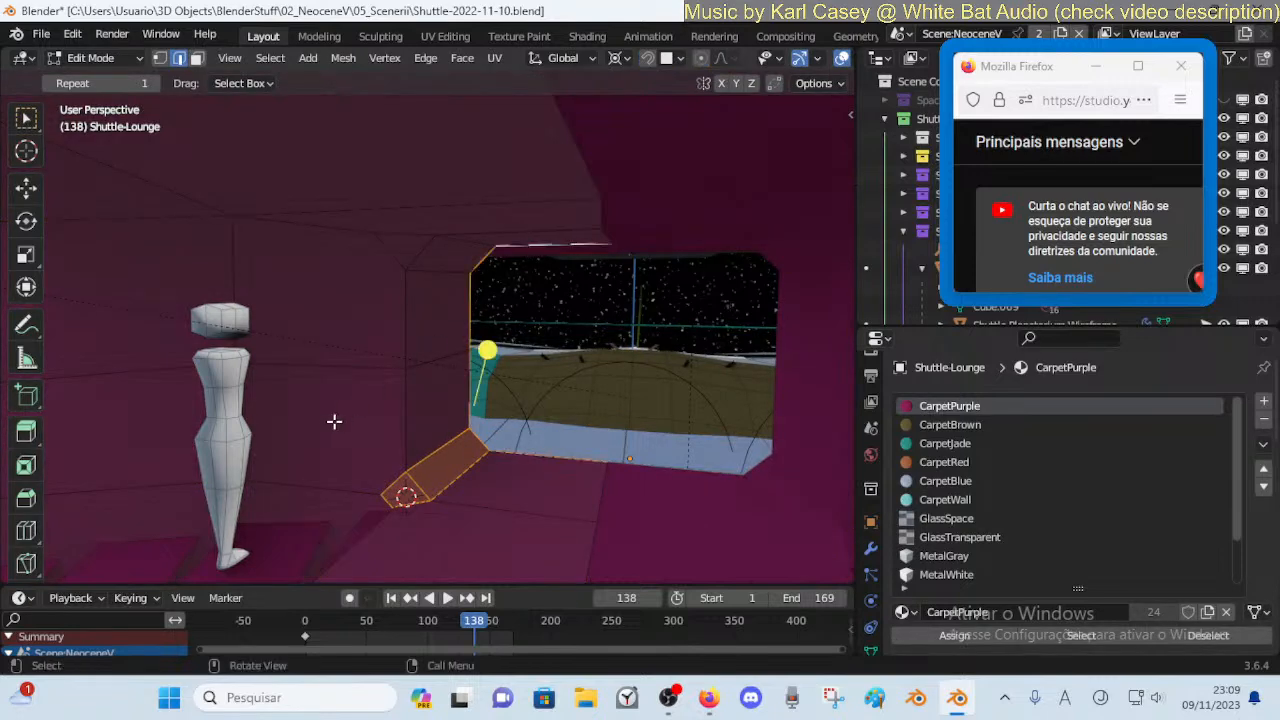
{"action": "key", "text": "Tab"}
Move the dummy figure from beside the wall to stand in front of the bevelled doorway, adjusting its position along Y and X
{"action": "left_click", "coordinate": [206, 389]}
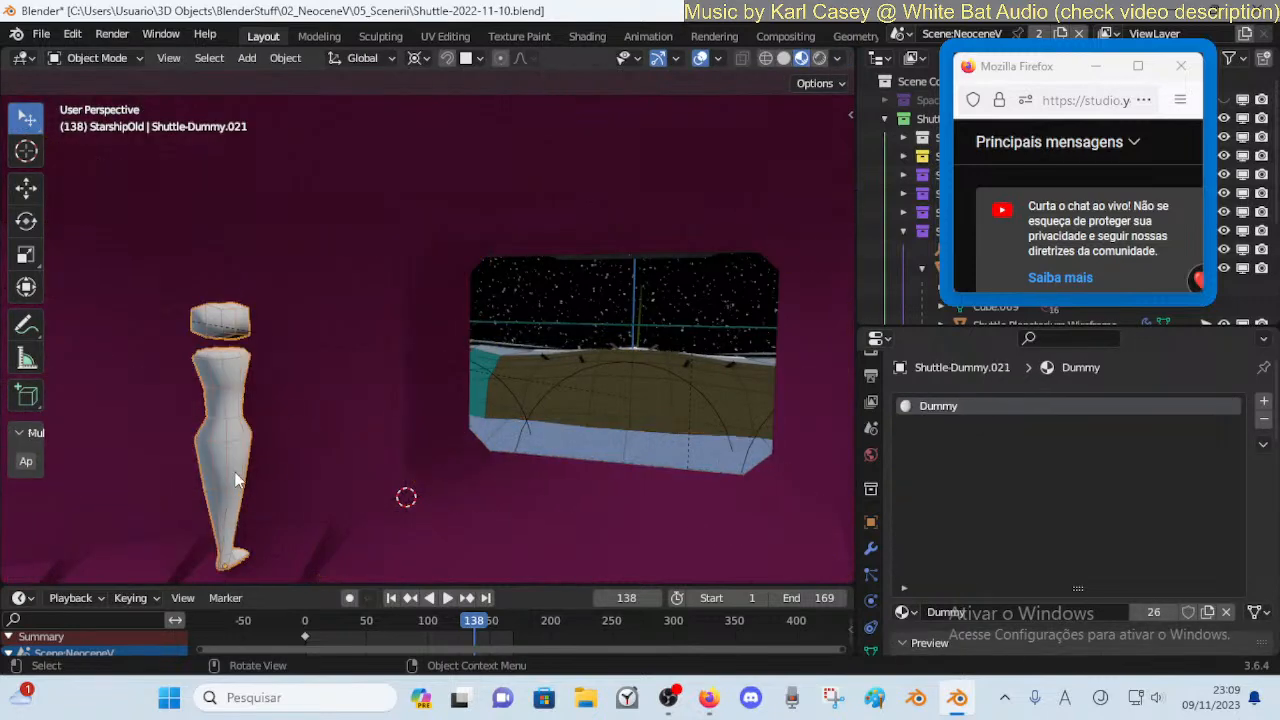
{"action": "key", "text": "g"}
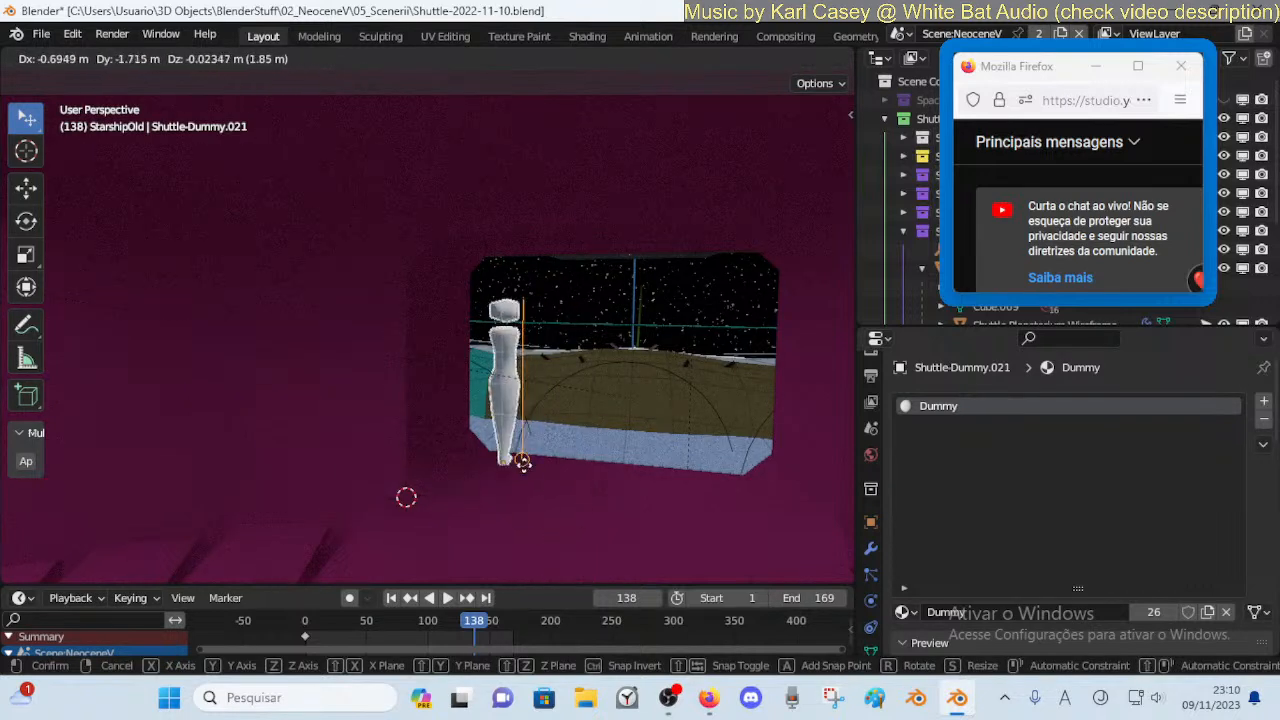
{"action": "left_click", "coordinate": [526, 474]}
{"action": "key", "text": "g"}
{"action": "key", "text": "y"}
{"action": "left_click", "coordinate": [386, 558]}
{"action": "key", "text": "g"}
{"action": "key", "text": "x"}
{"action": "left_click", "coordinate": [466, 560]}
Save the file and extrude the doorway's border edges about 25 m along the Y axis into a long passage
{"action": "left_click", "coordinate": [648, 194]}
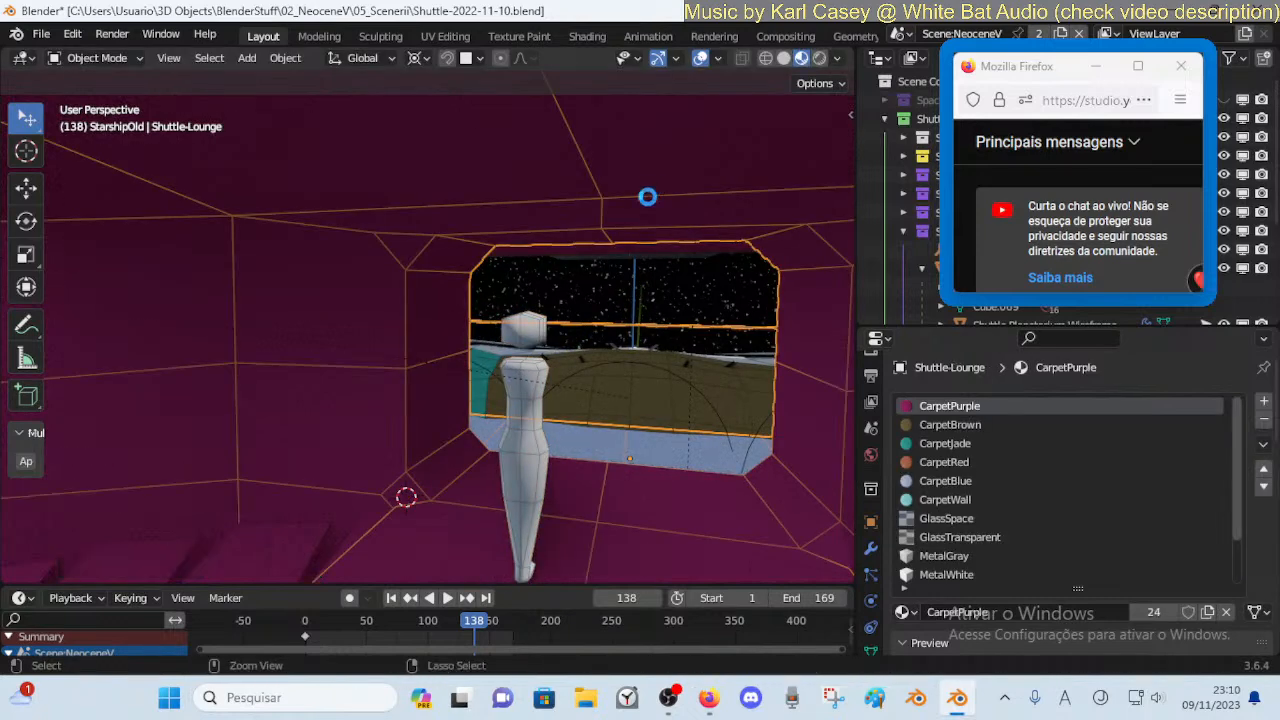
{"action": "key", "text": "ctrl+s"}
{"action": "key", "text": "Tab"}
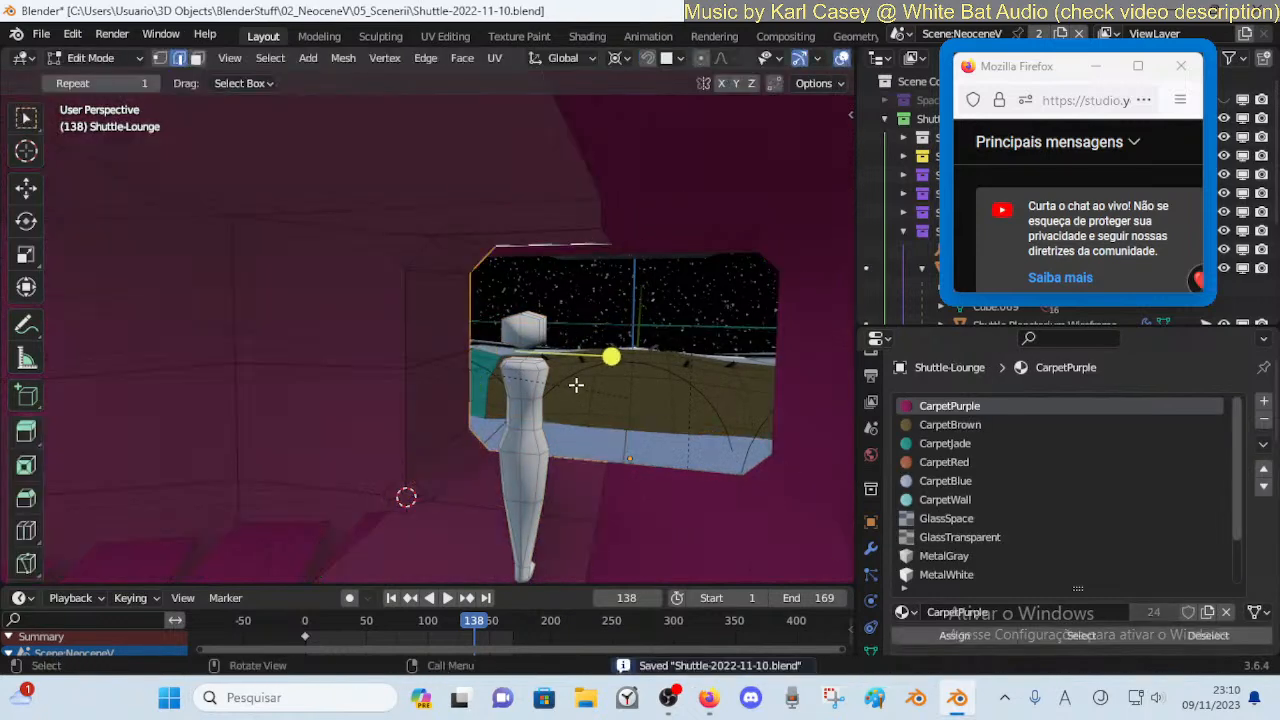
{"action": "key", "text": "g"}
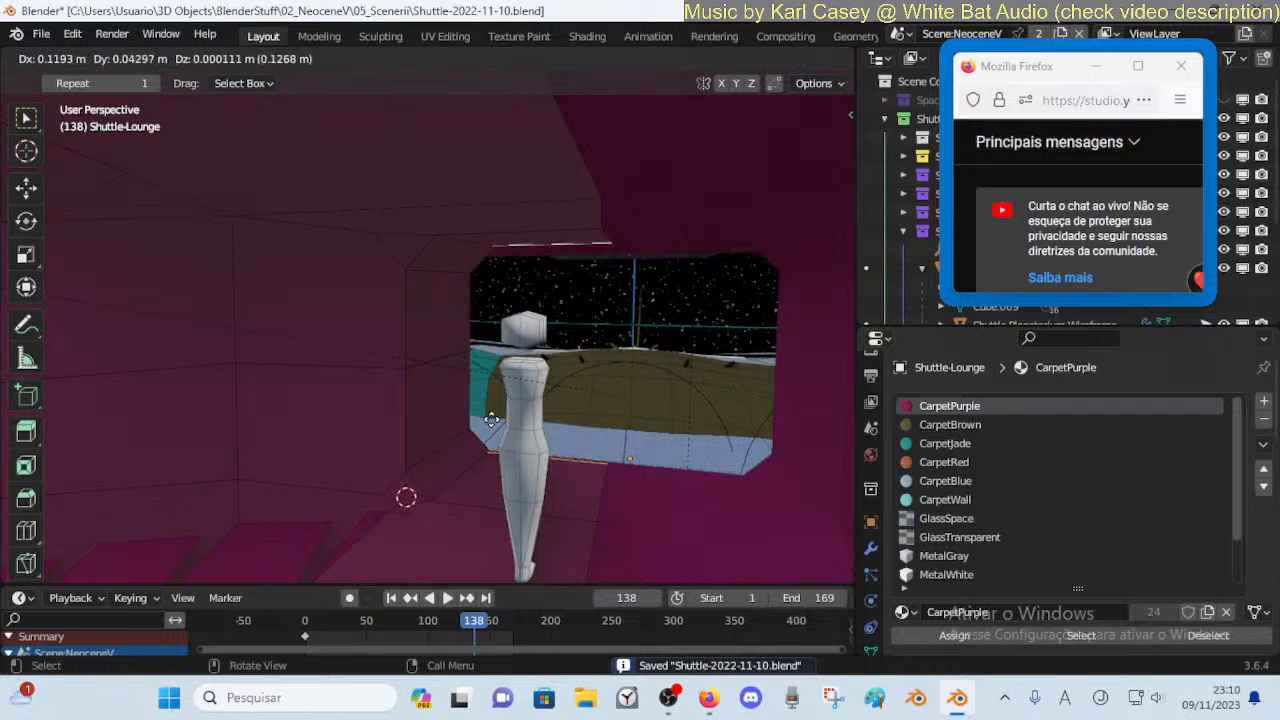
{"action": "left_click", "coordinate": [685, 234]}
{"action": "key", "text": "g"}
{"action": "key", "text": "y"}
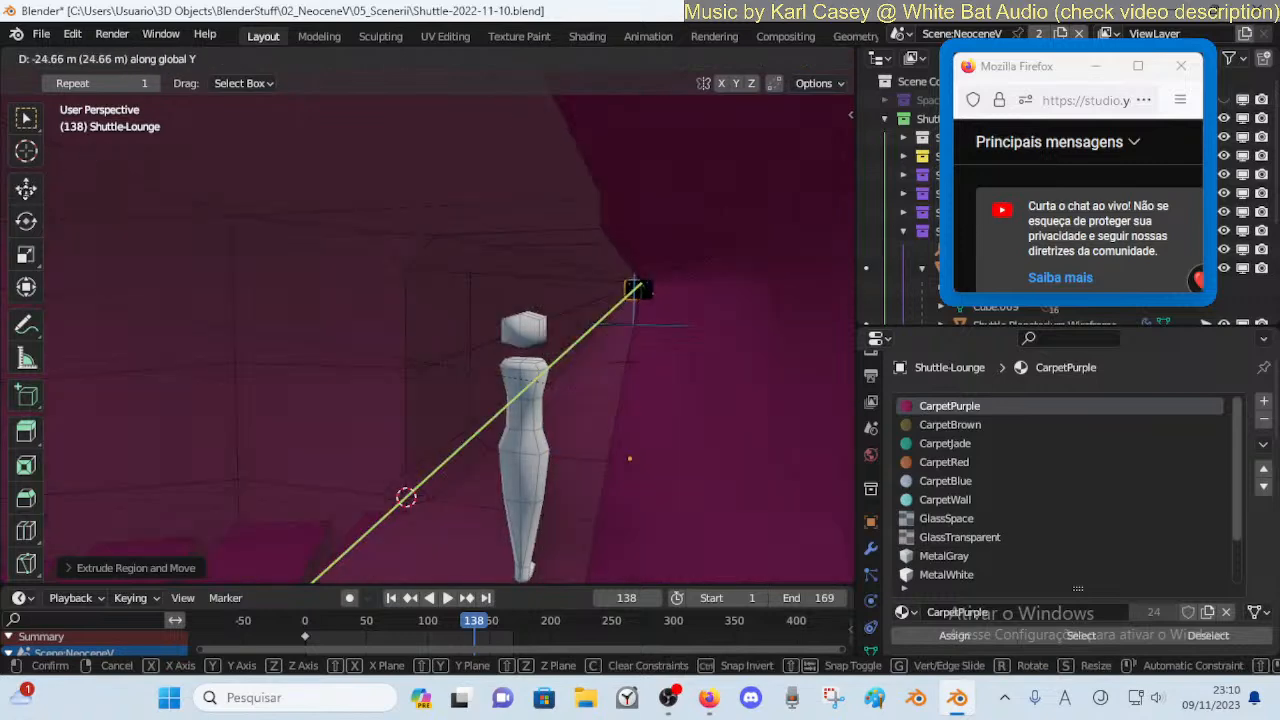
{"action": "left_click", "coordinate": [219, 279]}
{"action": "key", "text": "Tab"}
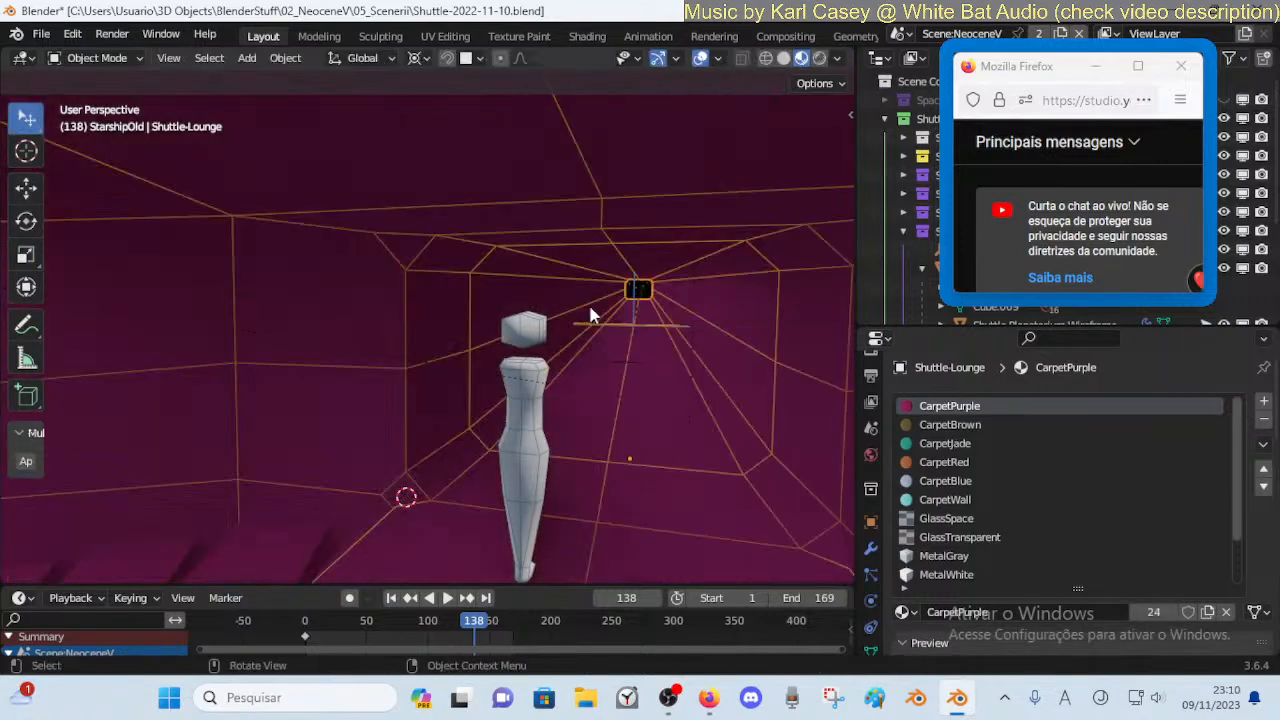
Examine the extruded purple passage by flying through it and around the outside of the shuttle
{"action": "key", "text": "shift+grave"}
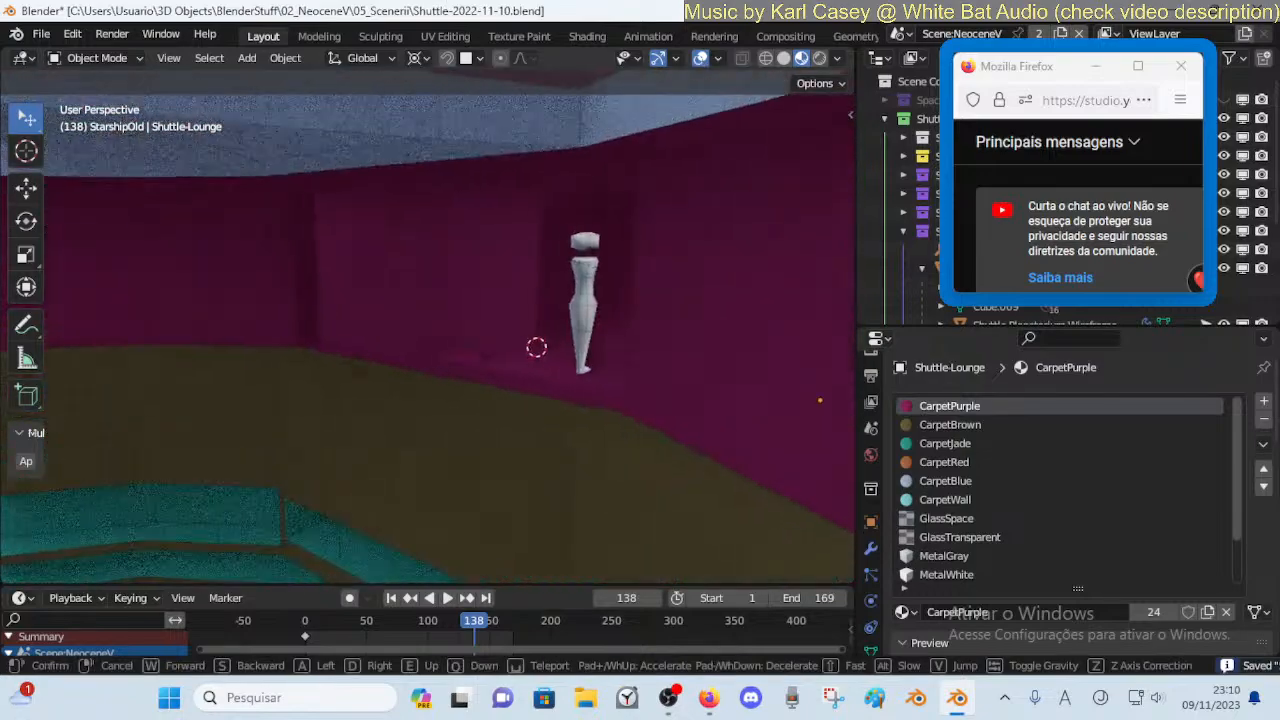
{"action": "key", "text": "w"}
{"action": "key", "text": "s"}
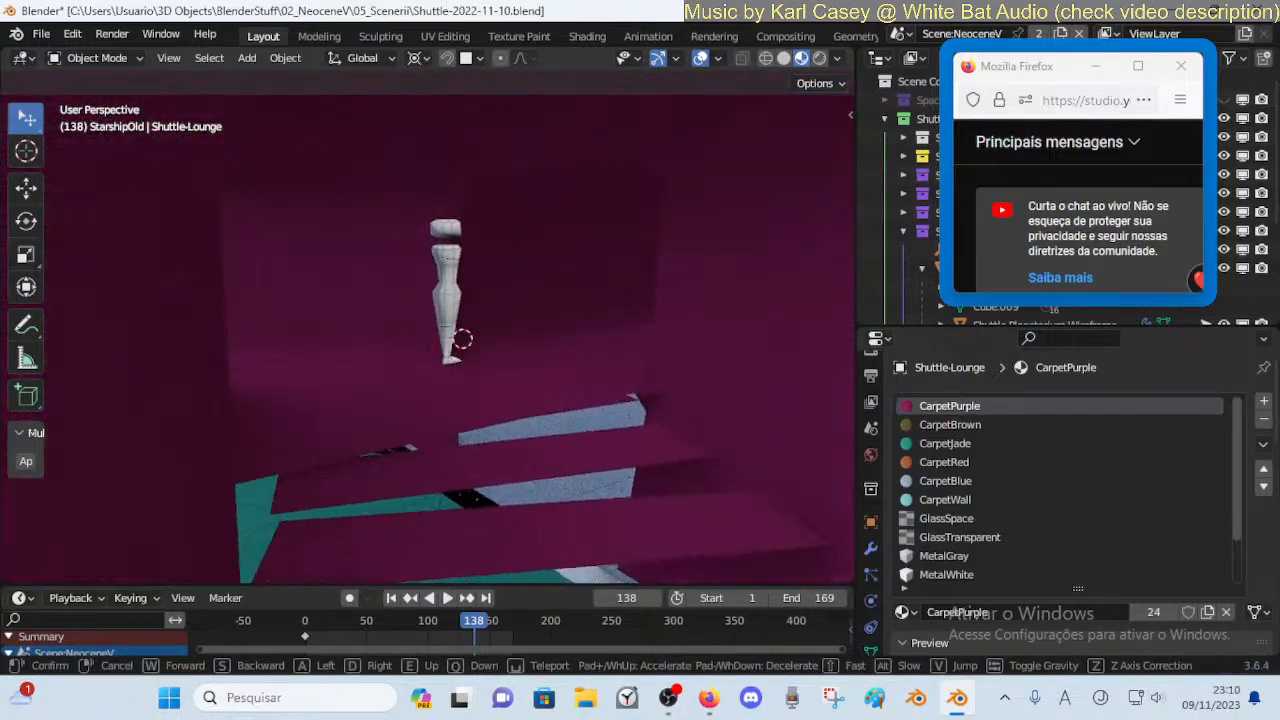
{"action": "key", "text": "w"}
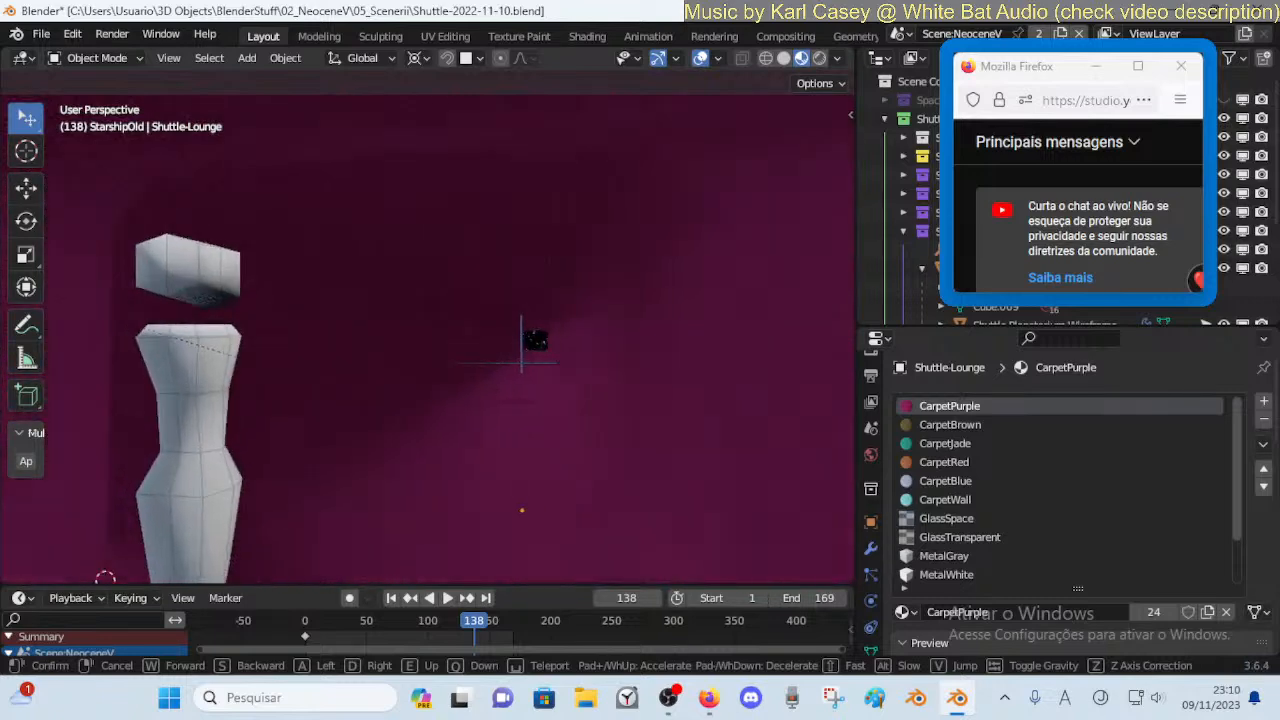
{"action": "key", "text": "w"}
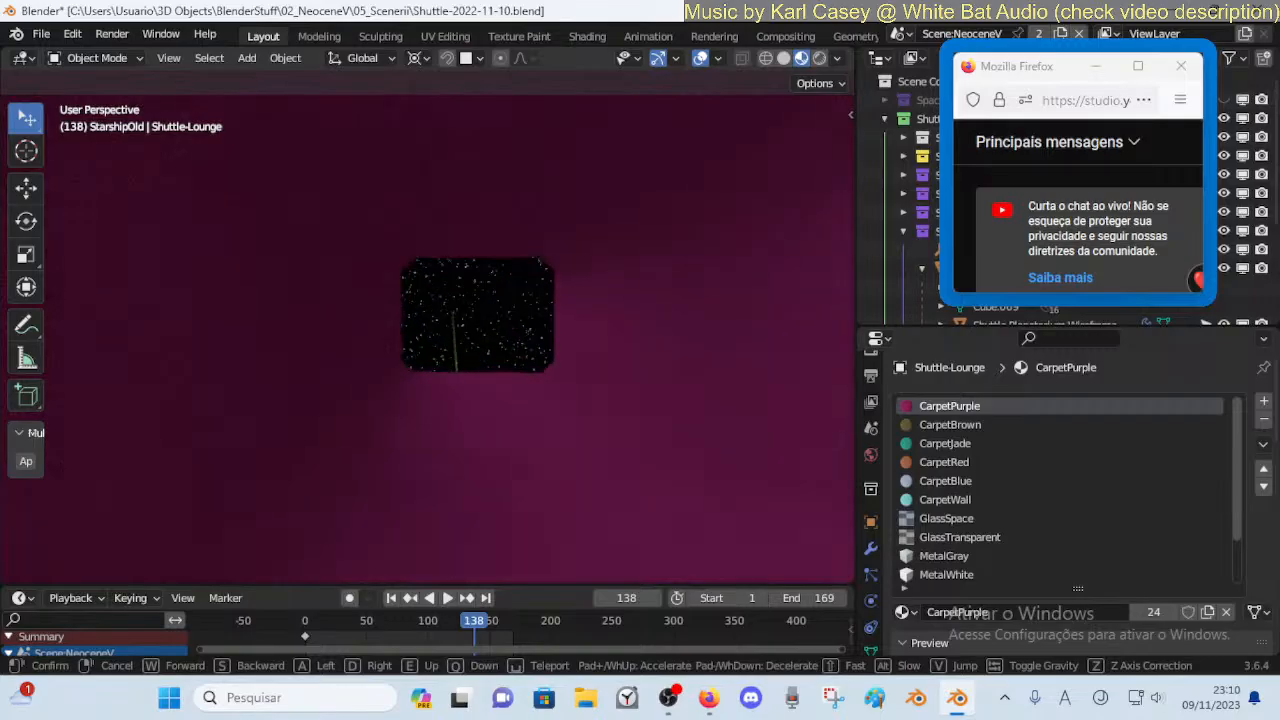
{"action": "key", "text": "w"}
{"action": "key", "text": "s"}
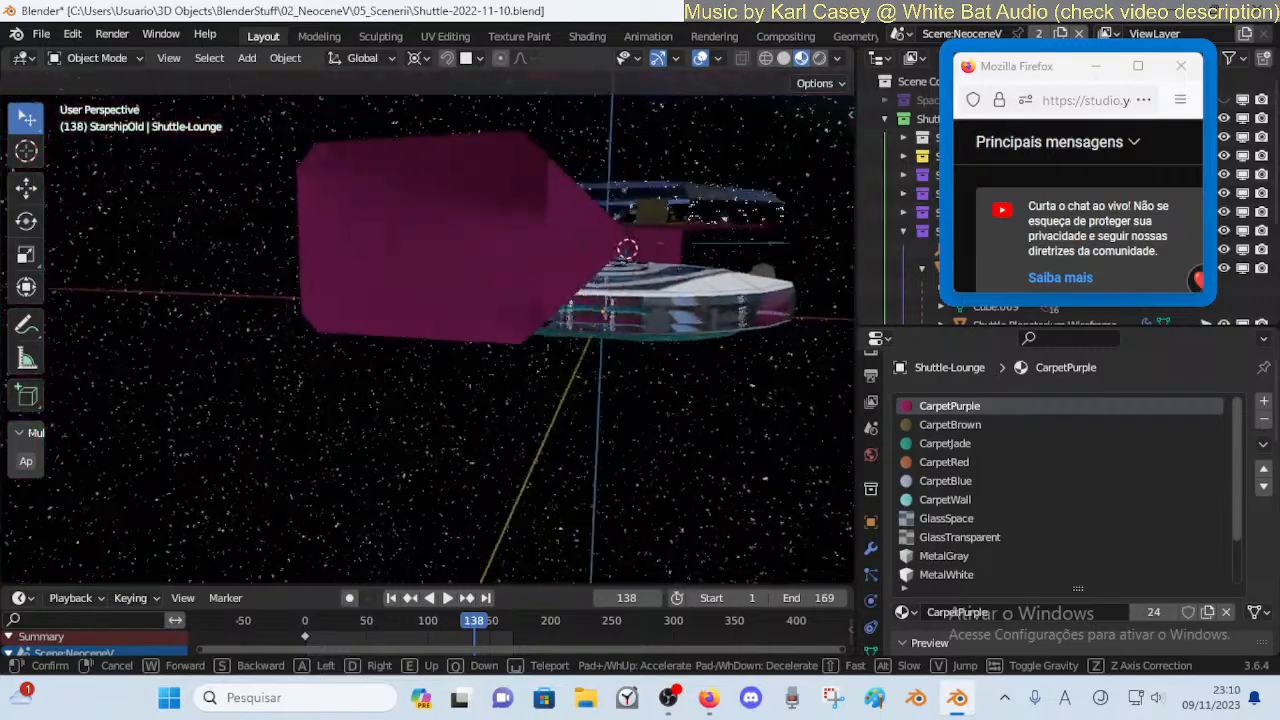
{"action": "key", "text": "w"}
{"action": "key", "text": "e"}
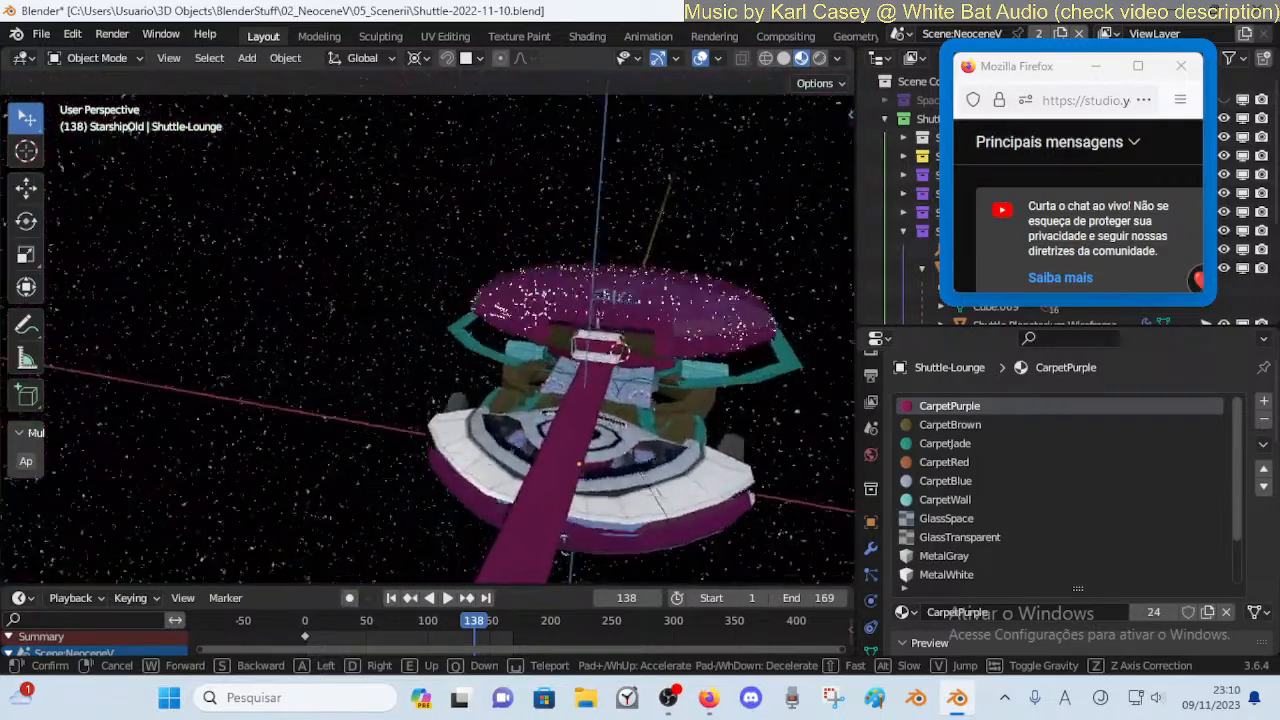
{"action": "key", "text": "d"}
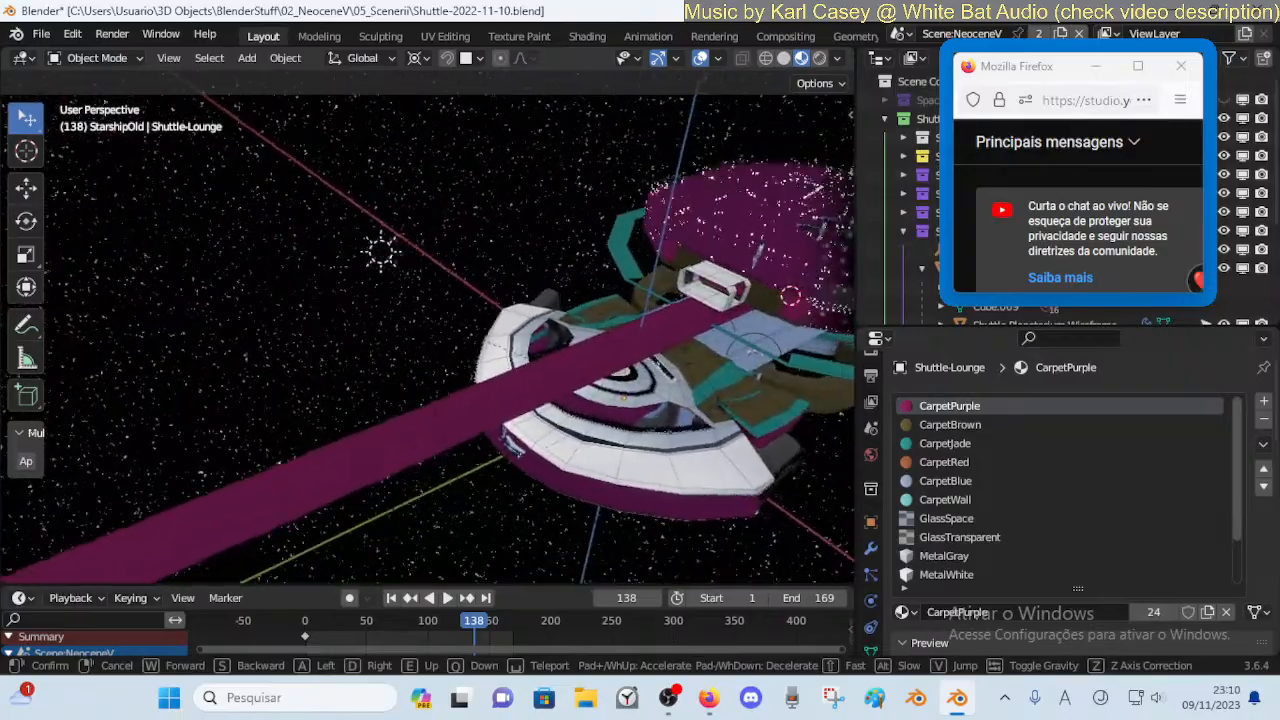
{"action": "left_click", "coordinate": [585, 339]}
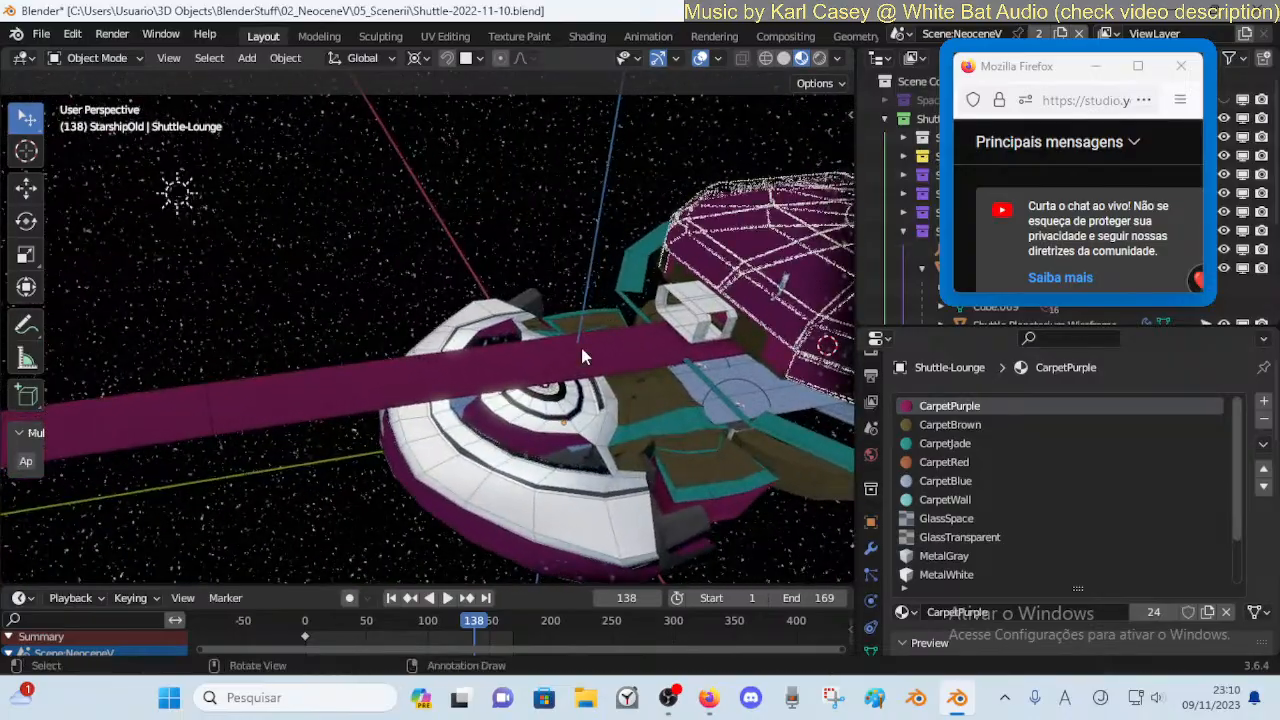
{"action": "key", "text": "Tab"}
{"action": "middle_click_drag", "start_coordinate": [477, 345], "coordinate": [660, 352], "text": "shift"}
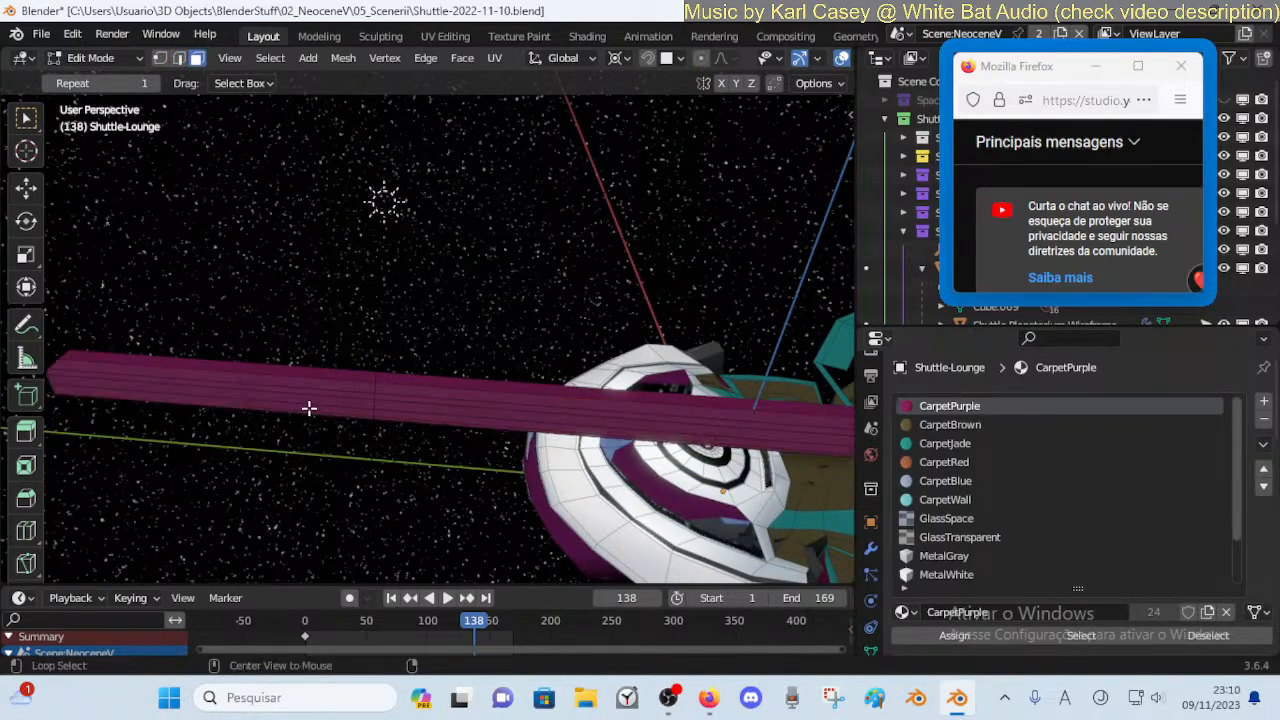
{"action": "left_click", "coordinate": [319, 393], "text": "alt"}
{"action": "key", "text": "alt+a"}
{"action": "middle_click_drag", "start_coordinate": [334, 391], "coordinate": [149, 401]}
{"action": "left_click", "coordinate": [189, 413], "text": "alt"}
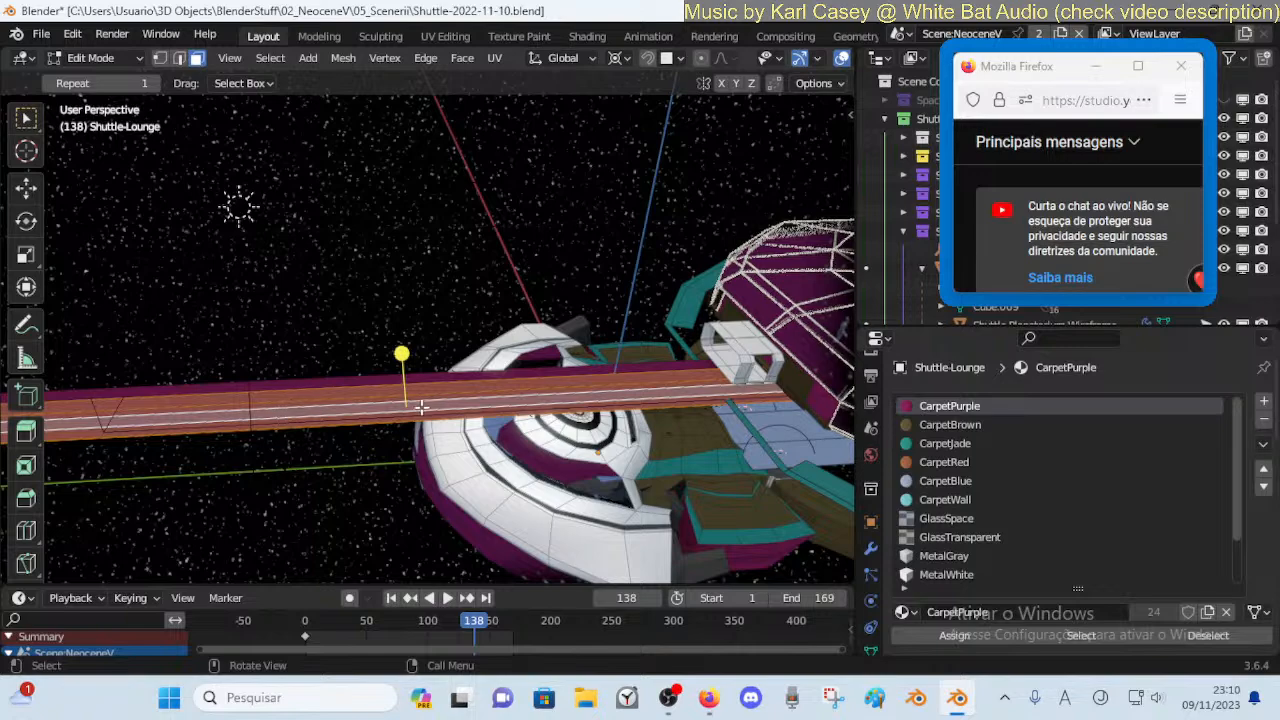
{"action": "key", "text": "alt+a"}
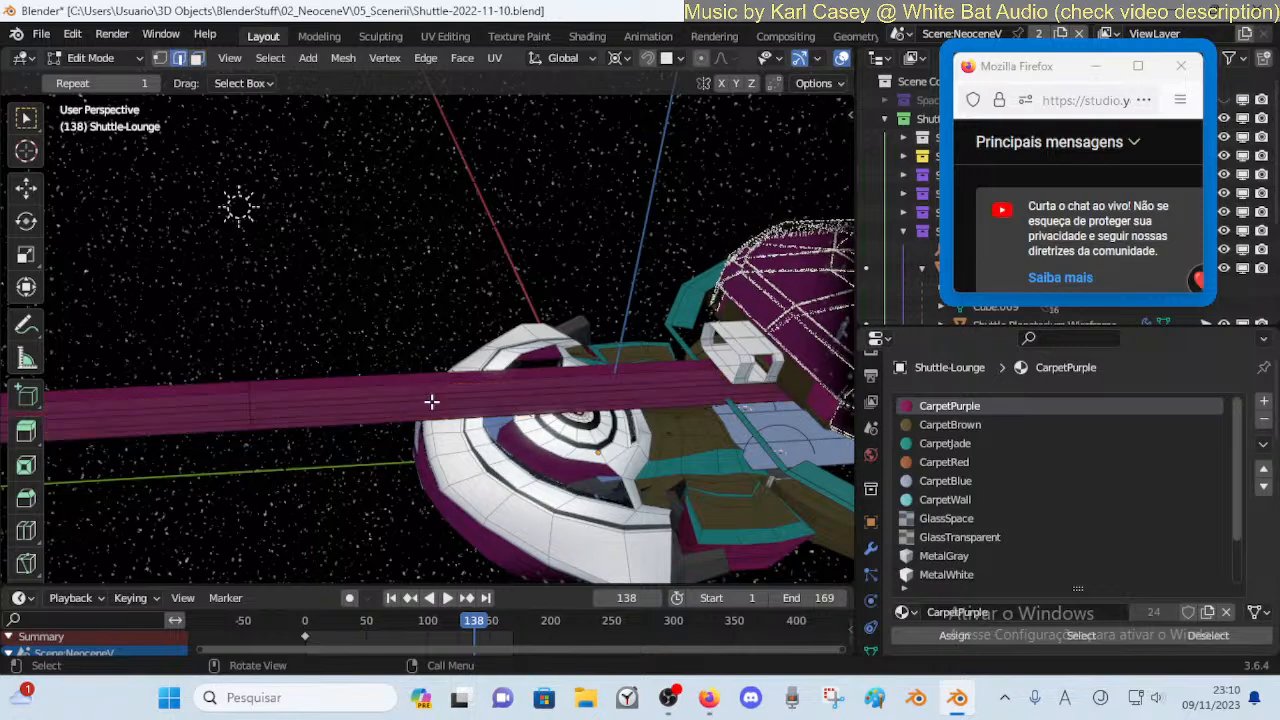
Shorten the purple passage by moving its far-end edge loop along Y back to just in front of the white frame structure
{"action": "middle_click_drag", "start_coordinate": [431, 401], "coordinate": [249, 346]}
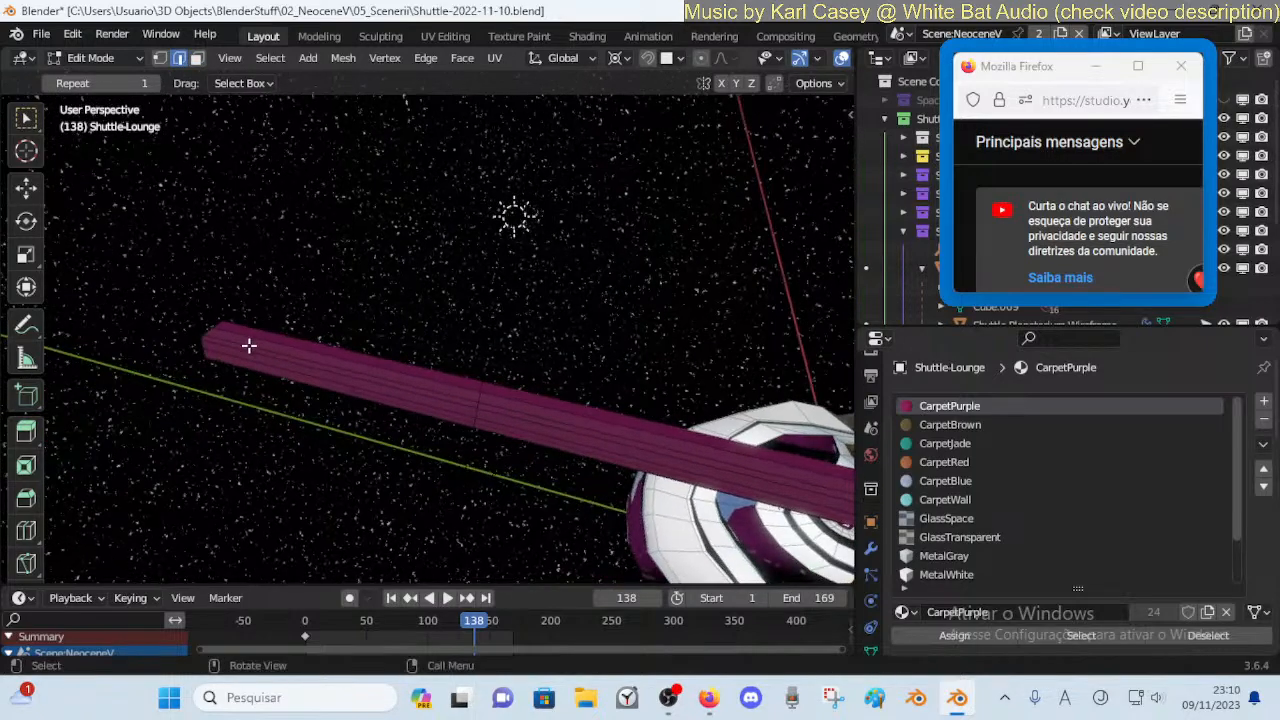
{"action": "key", "text": "g"}
{"action": "key", "text": "x"}
{"action": "right_click", "coordinate": [342, 363]}
{"action": "key", "text": "g"}
{"action": "key", "text": "y"}
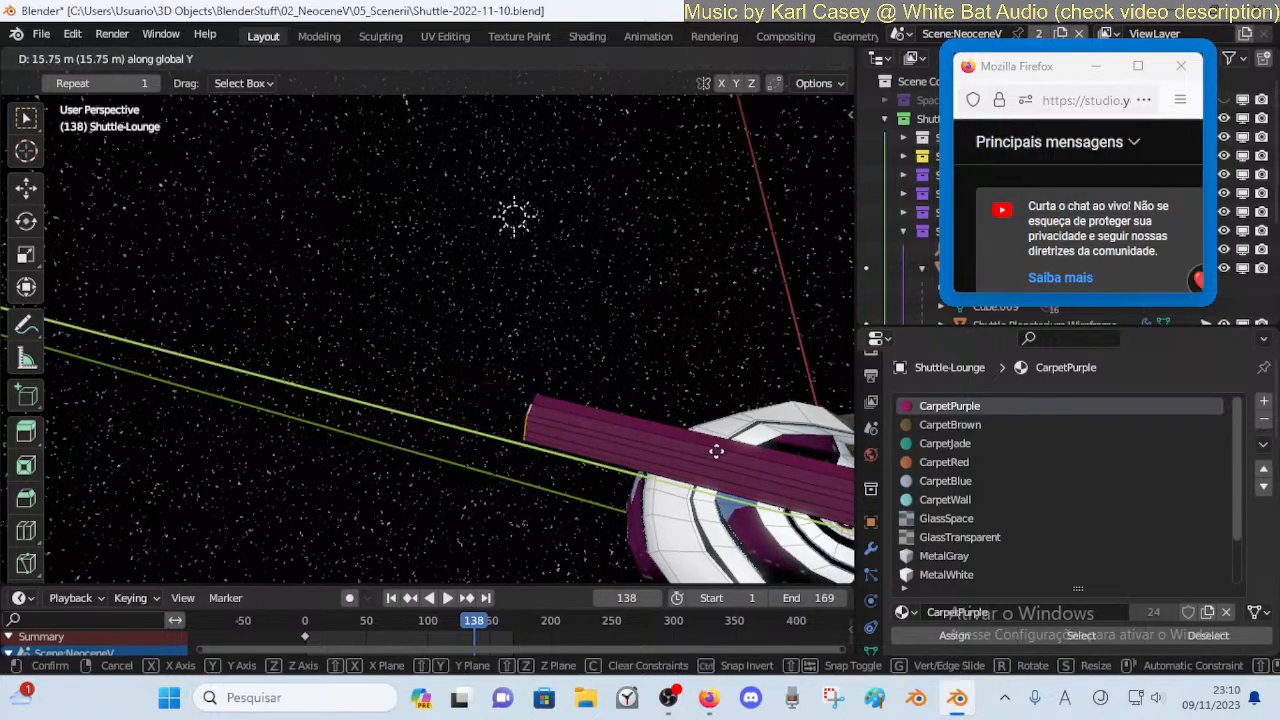
{"action": "left_click", "coordinate": [835, 451]}
{"action": "middle_click_drag", "start_coordinate": [548, 305], "coordinate": [443, 357]}
{"action": "key", "text": "g"}
{"action": "key", "text": "y"}
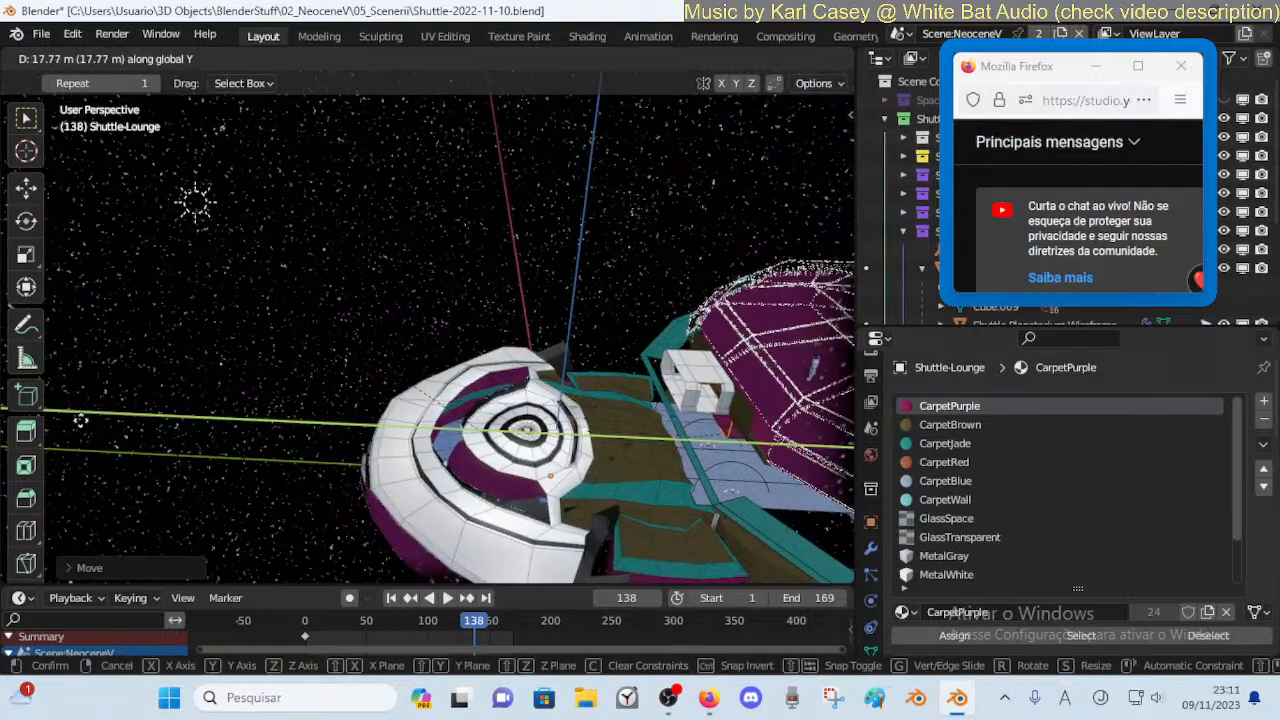
{"action": "left_click", "coordinate": [20, 428]}
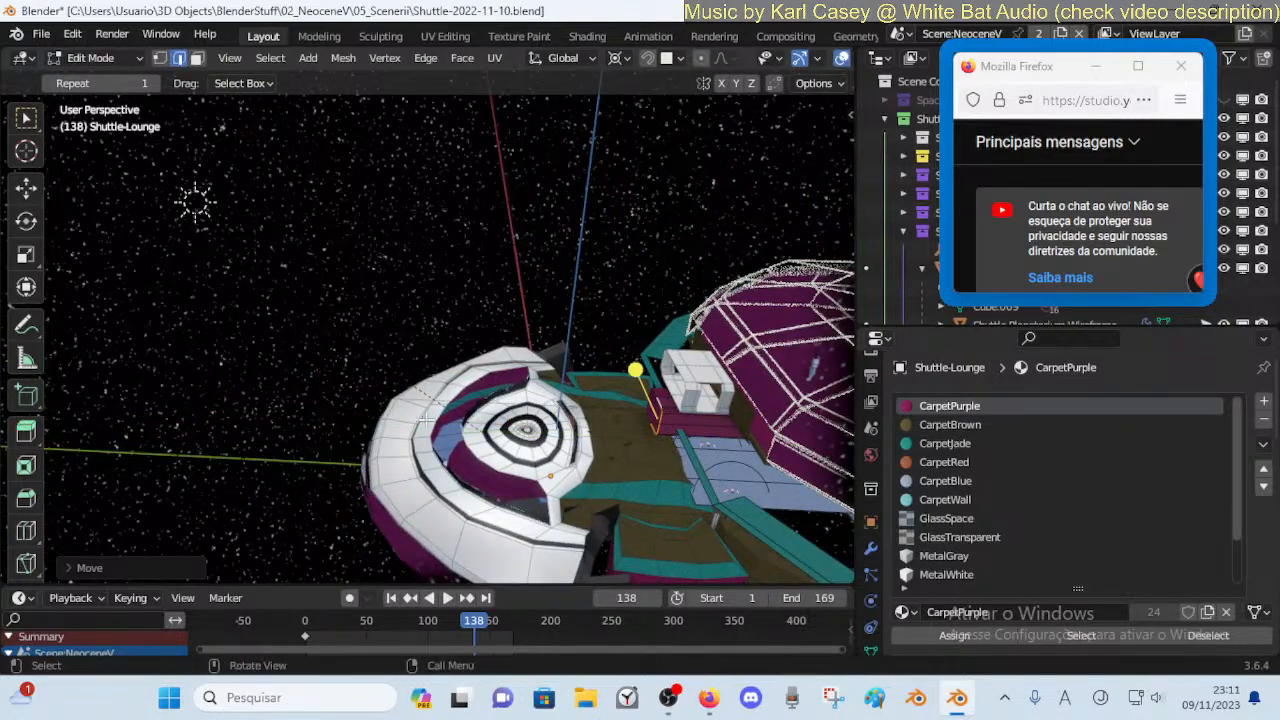
Inspect the shortened passage beneath the white frame up close and save the file
{"action": "key", "text": "shift+grave"}
{"action": "left_click", "coordinate": [429, 413]}
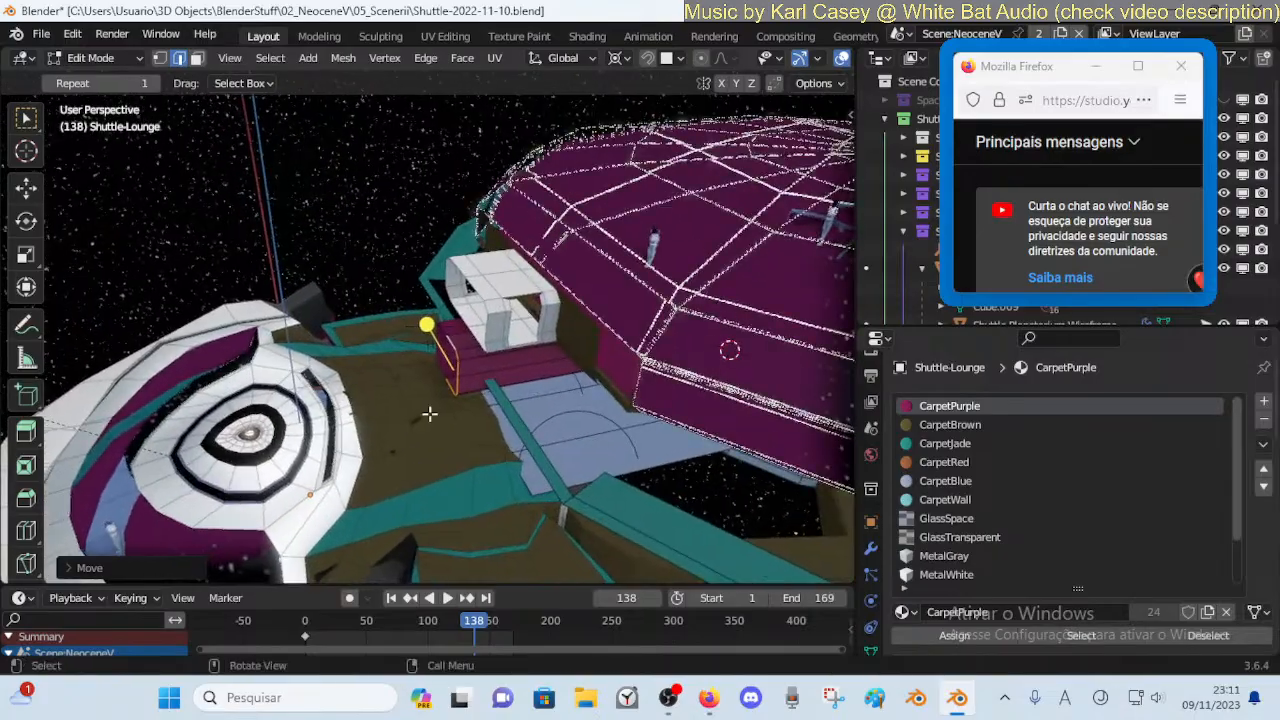
{"action": "key", "text": "shift+grave"}
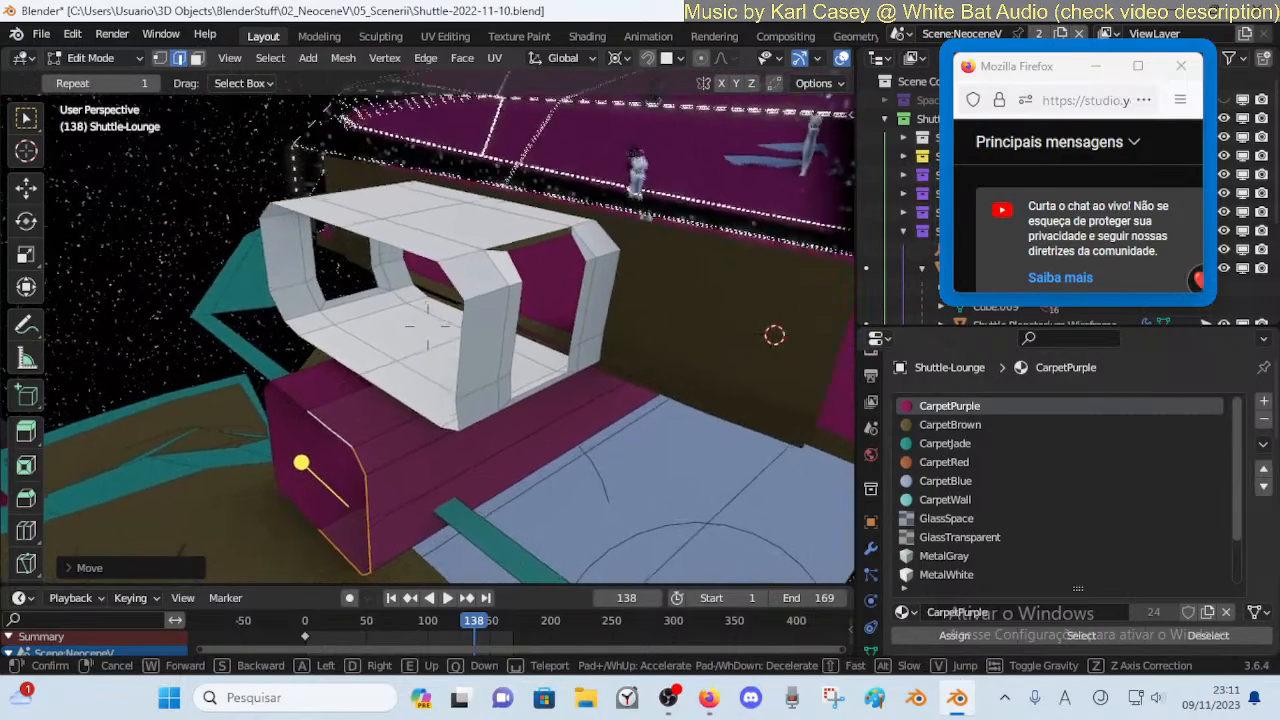
{"action": "key", "text": "ctrl+s"}
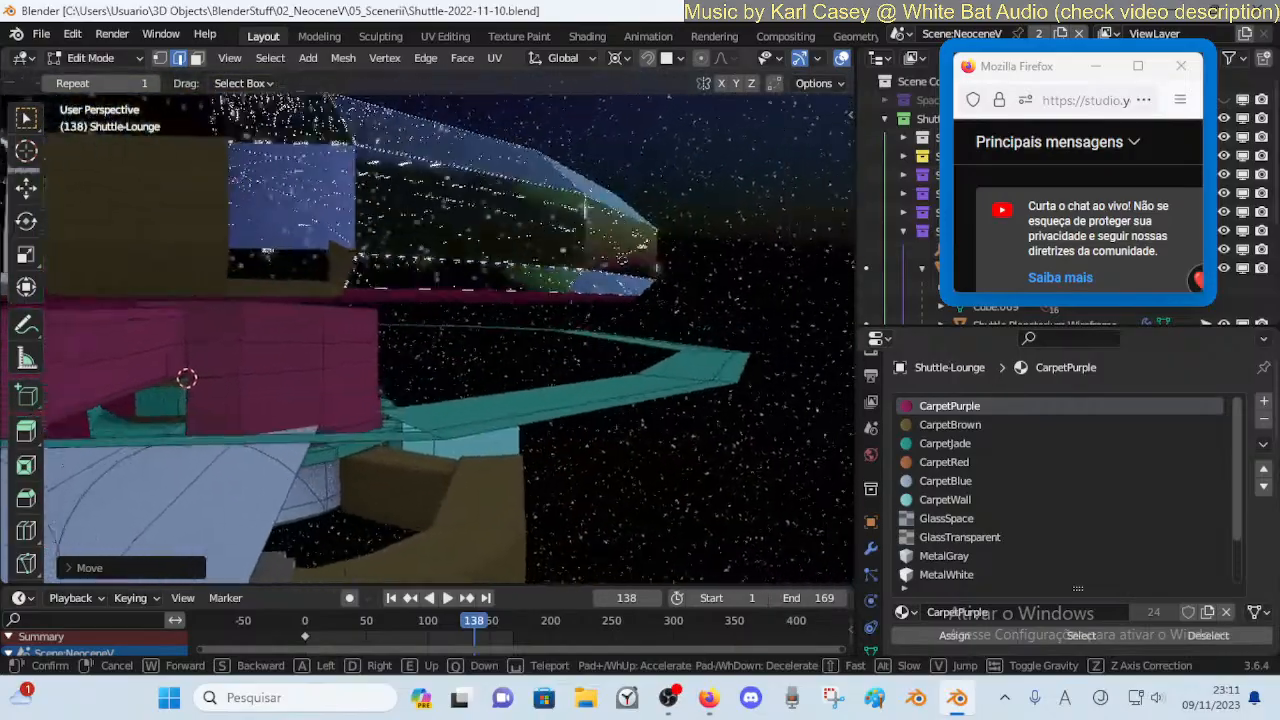
Delete the whole connected flat jade strip that crosses the blue floor and extends out past the purple walls
{"action": "left_click", "coordinate": [412, 421]}
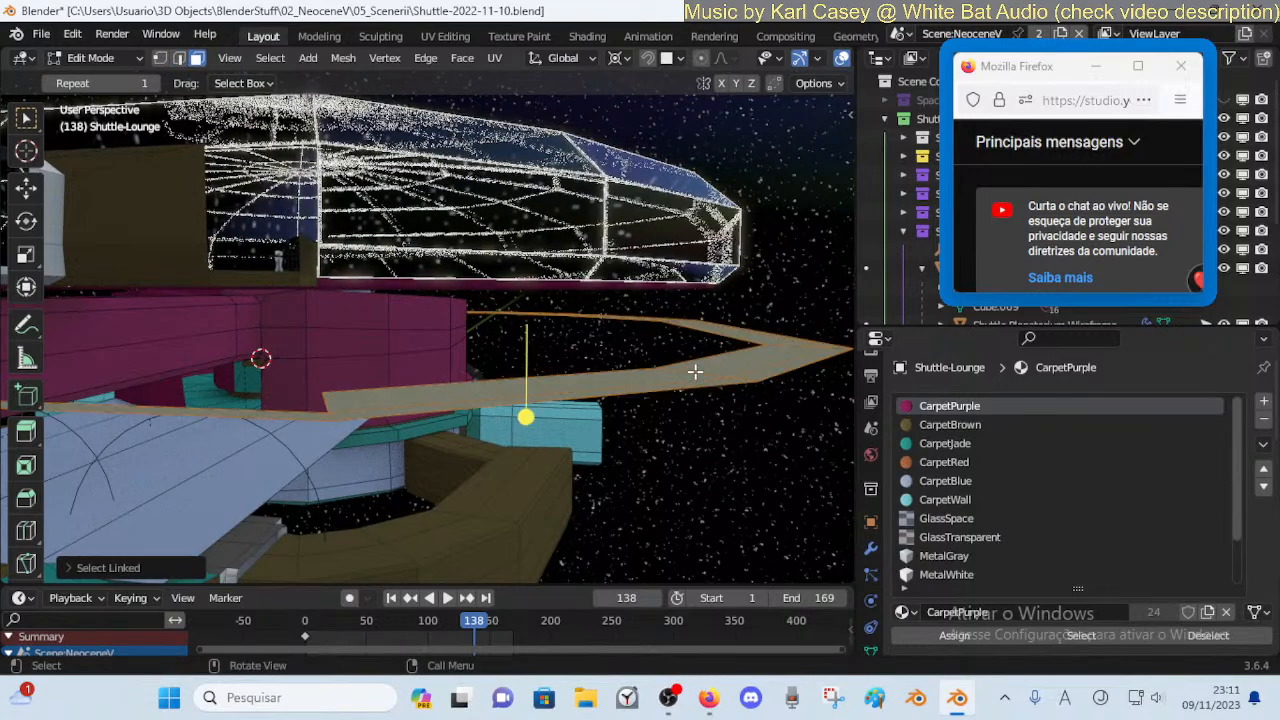
{"action": "left_click", "coordinate": [697, 378]}
{"action": "key", "text": "shift+grave"}
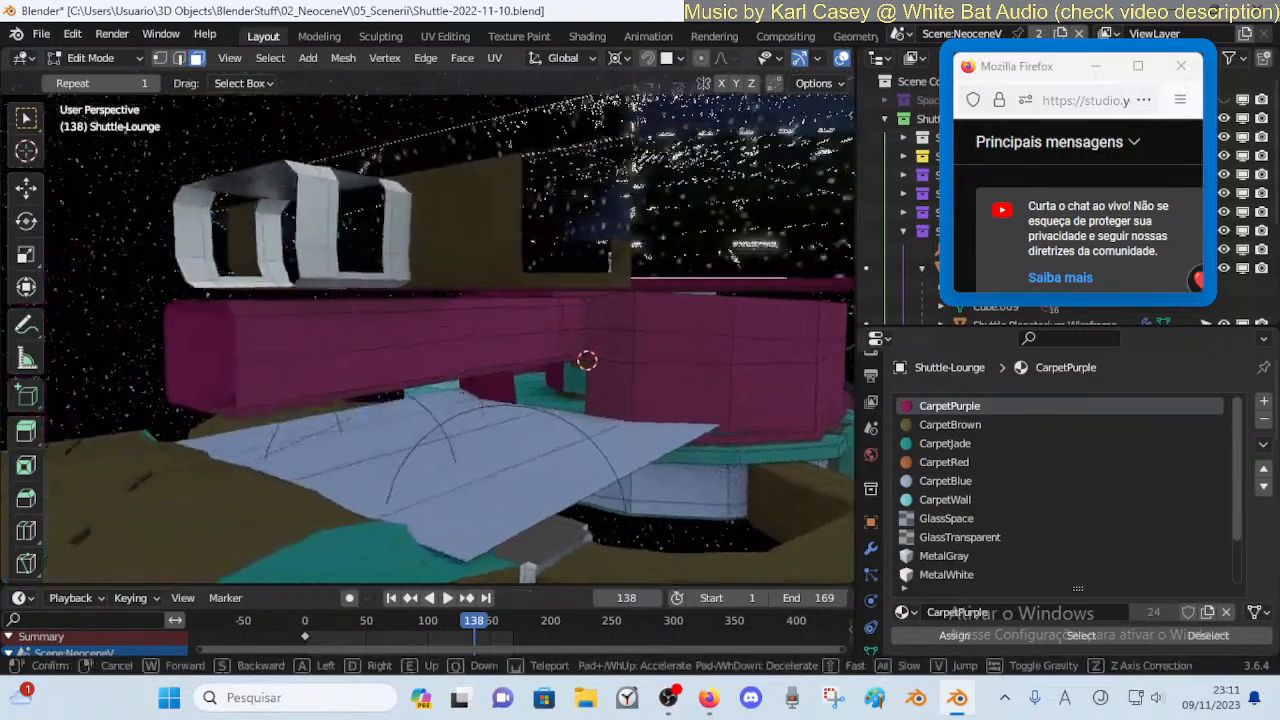
{"action": "key", "text": "w"}
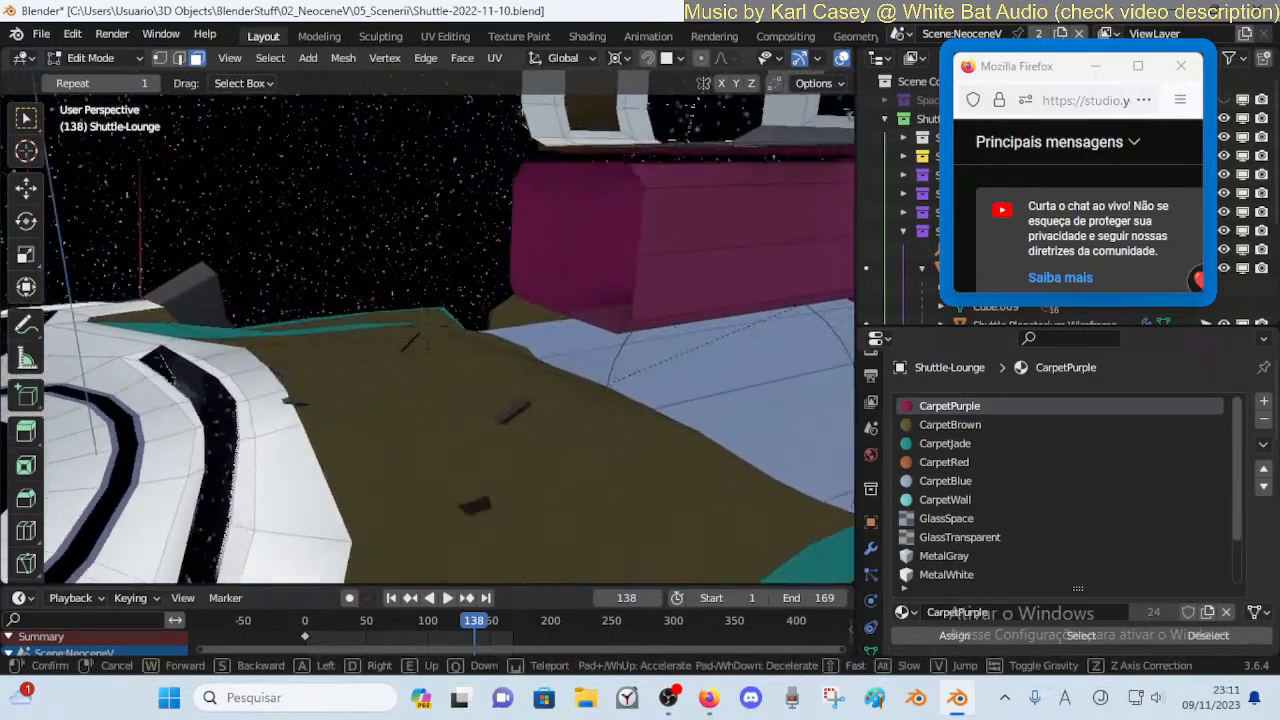
{"action": "key", "text": "w"}
{"action": "key", "text": "e"}
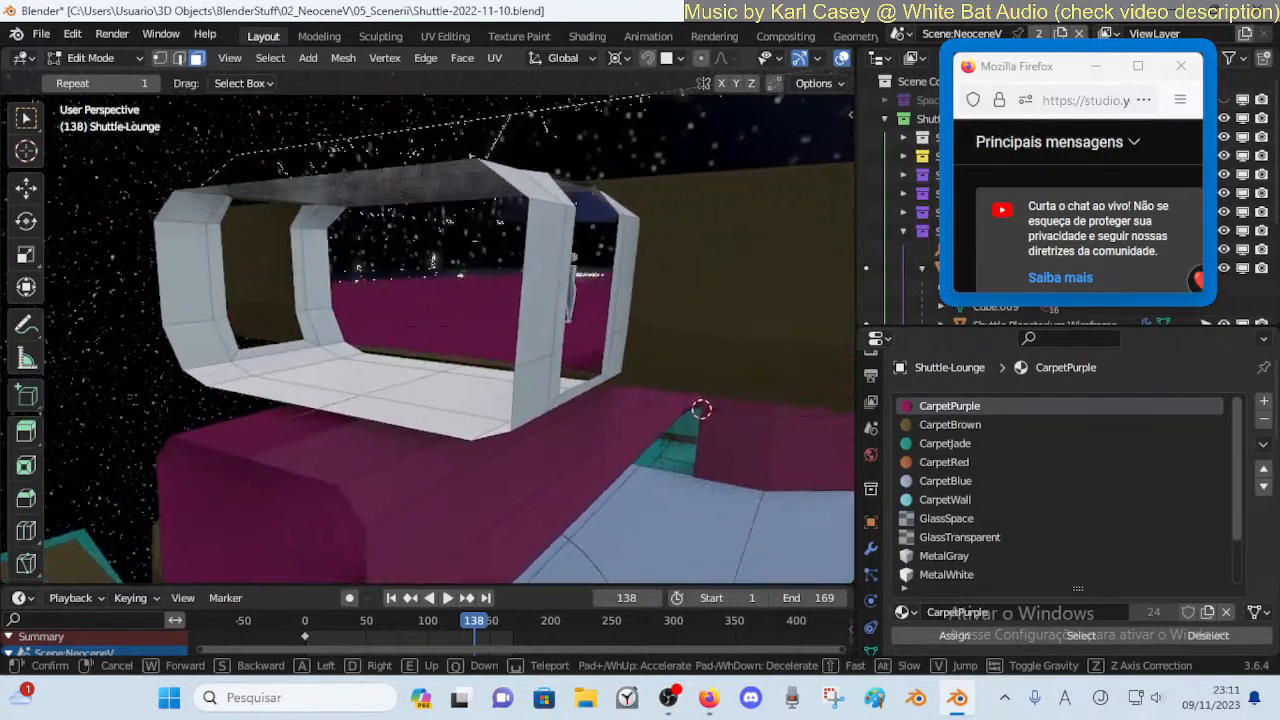
Save the file, leave Edit Mode and look over the lounge interior and its planetarium dome beyond the white frame
{"action": "left_click", "coordinate": [663, 383]}
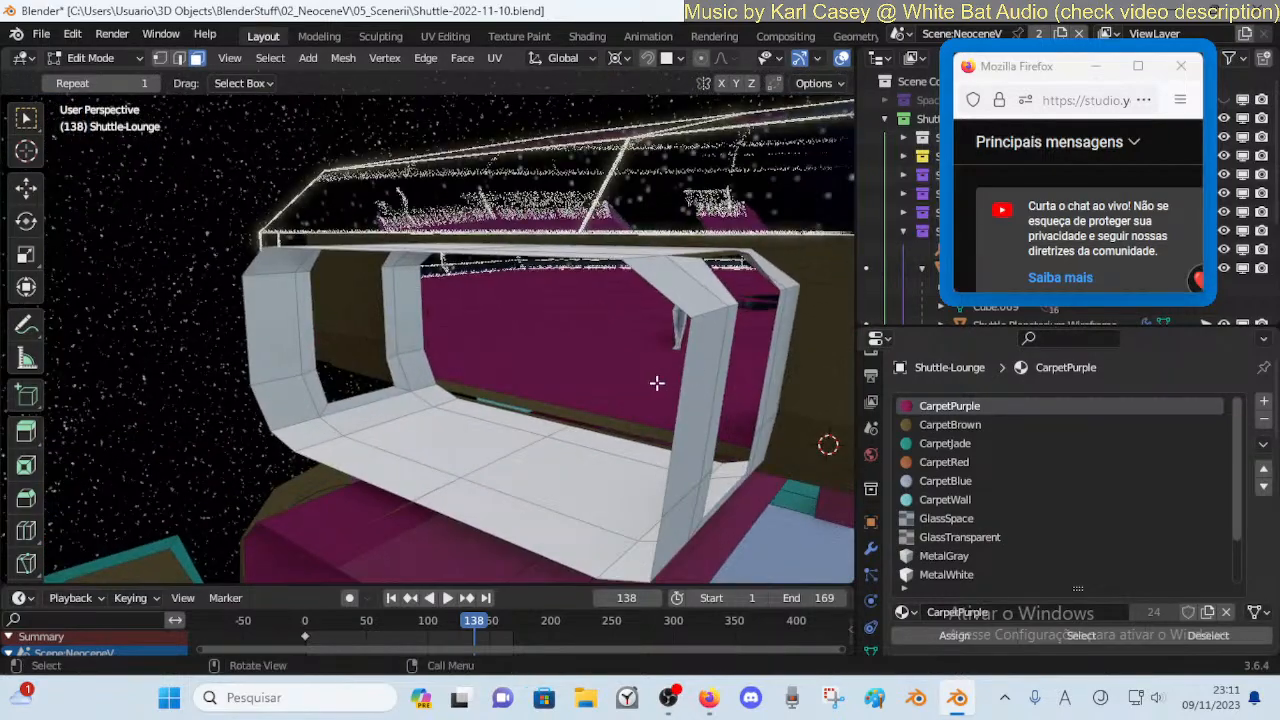
{"action": "key", "text": "shift+grave"}
{"action": "key", "text": "w"}
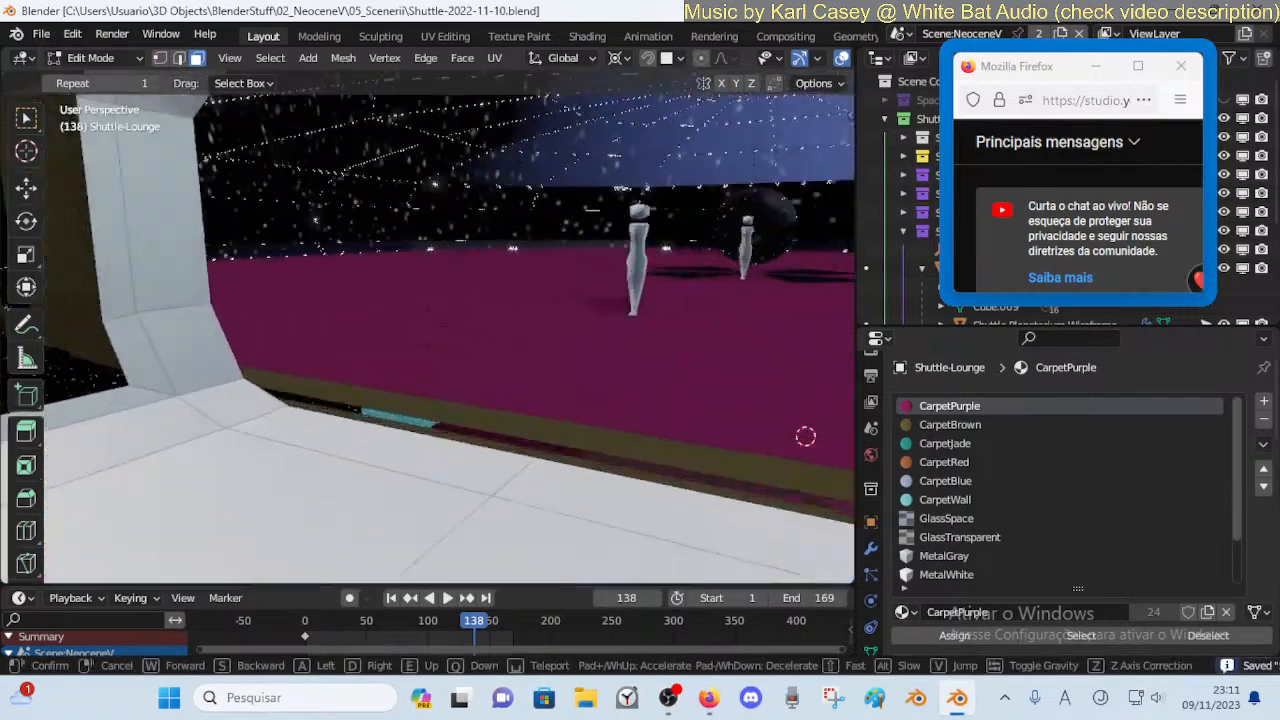
{"action": "key", "text": "d"}
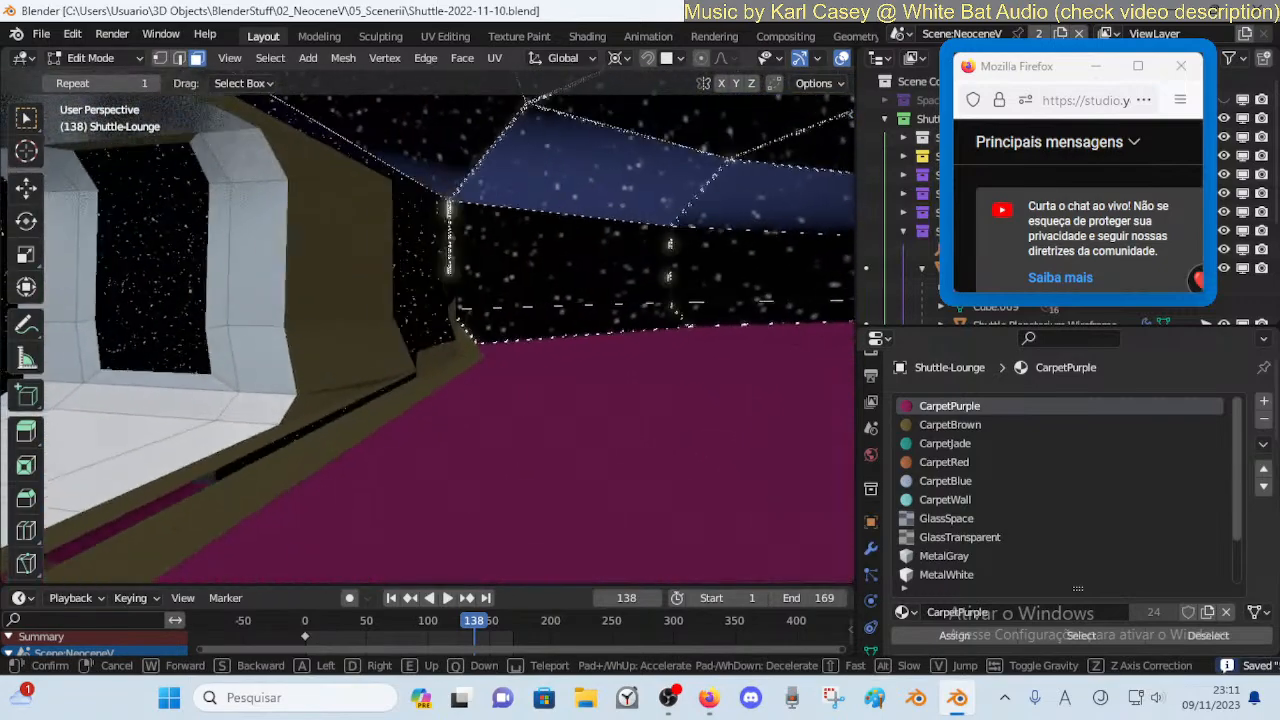
{"action": "left_click", "coordinate": [643, 383]}
{"action": "key", "text": "Tab"}
{"action": "key", "text": "shift+grave"}
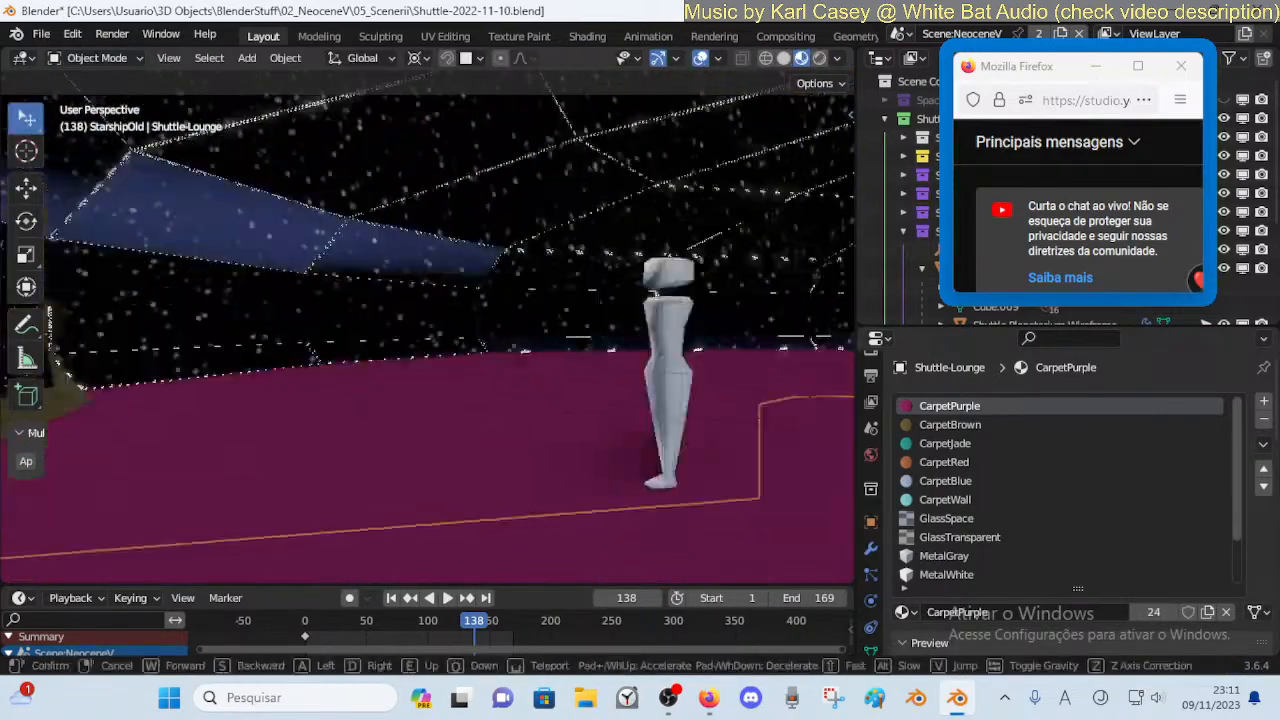
{"action": "left_click", "coordinate": [644, 383]}
{"action": "key", "text": "shift+grave"}
{"action": "key", "text": "e"}
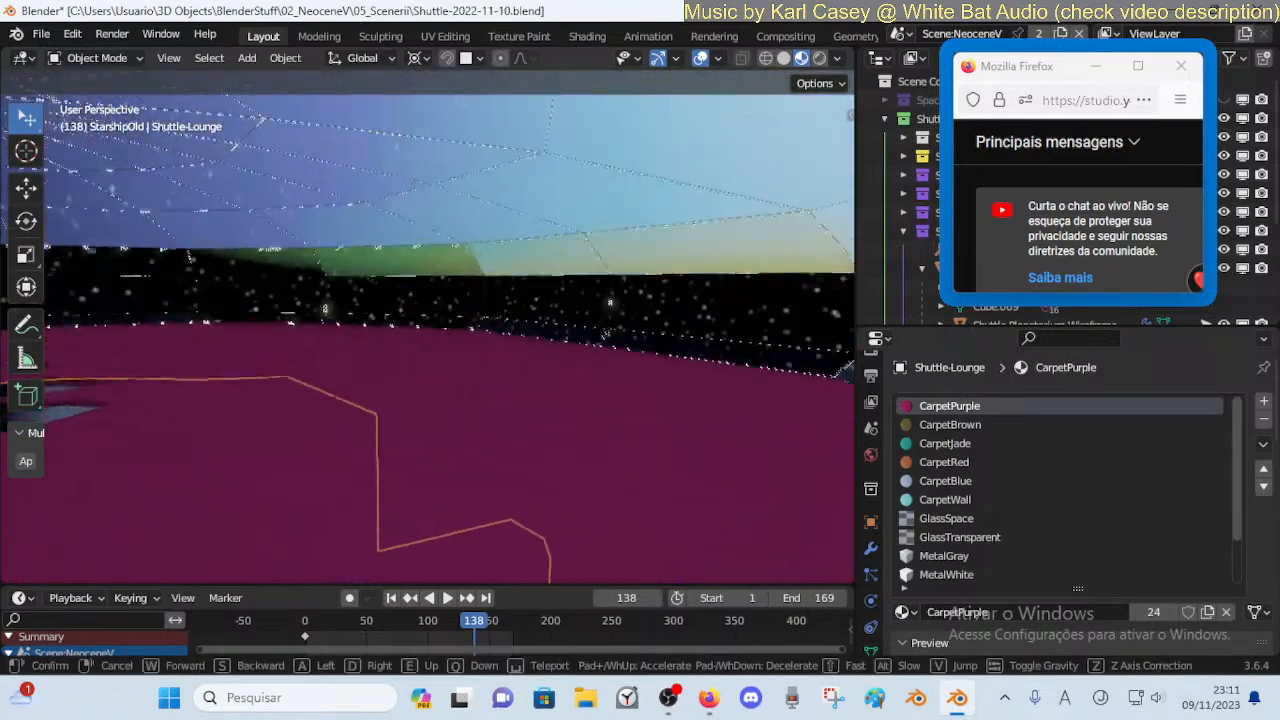
{"action": "left_click", "coordinate": [644, 383]}
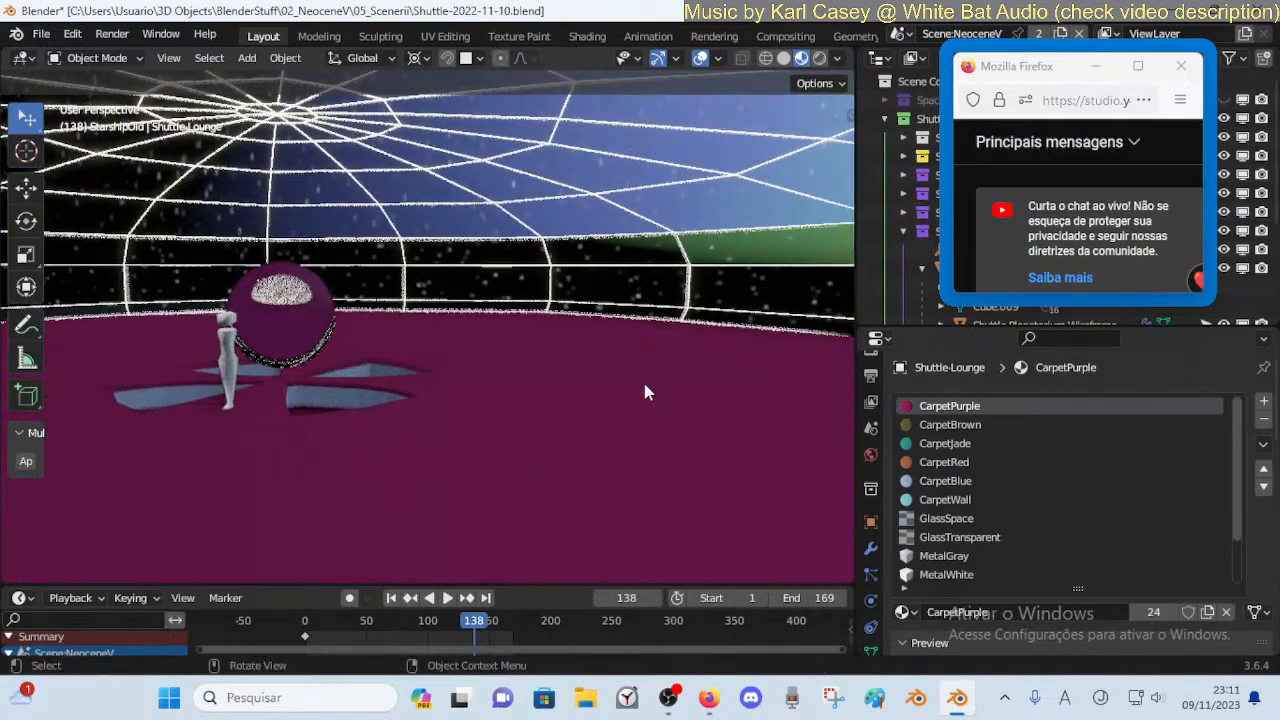
Play the animation in short runs, stopping at frame 59, and watch the light lines on the lounge's dome and floor
{"action": "key", "text": "space"}
{"action": "key", "text": "shift+grave"}
{"action": "key", "text": "w"}
{"action": "left_click", "coordinate": [645, 385]}
{"action": "key", "text": "space"}
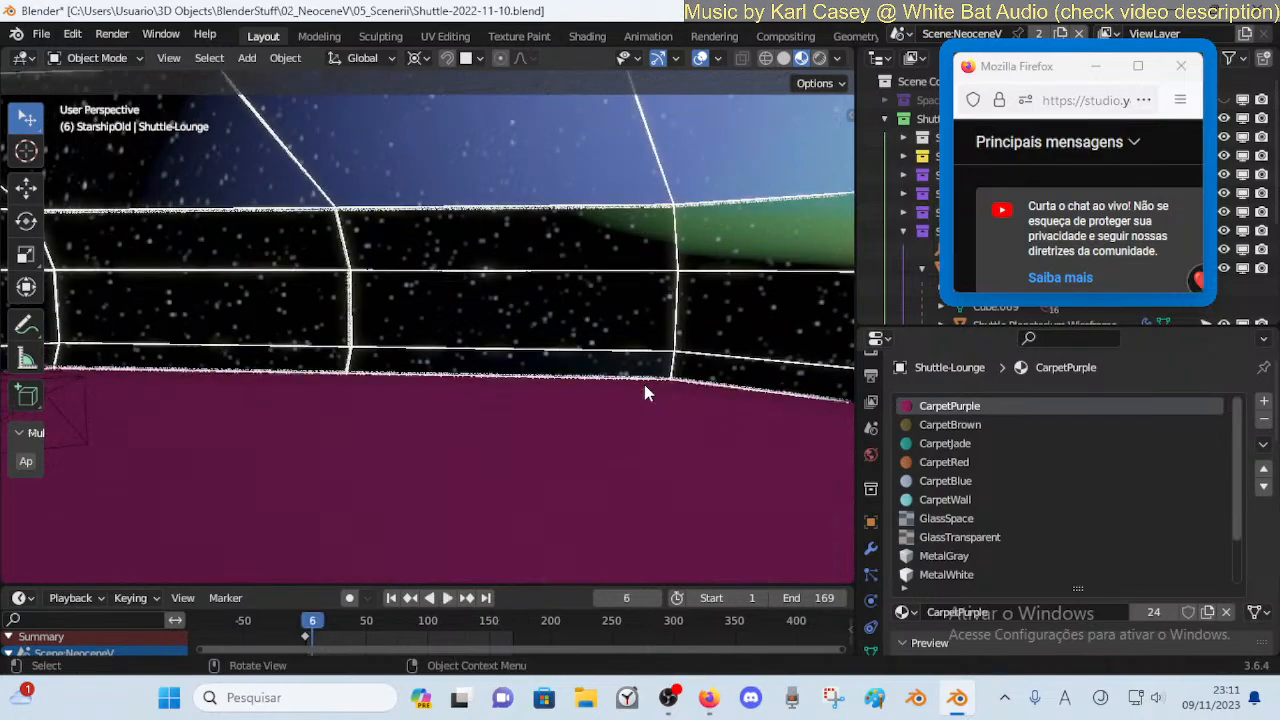
{"action": "key", "text": "shift+grave"}
{"action": "key", "text": "s"}
{"action": "left_click", "coordinate": [645, 384]}
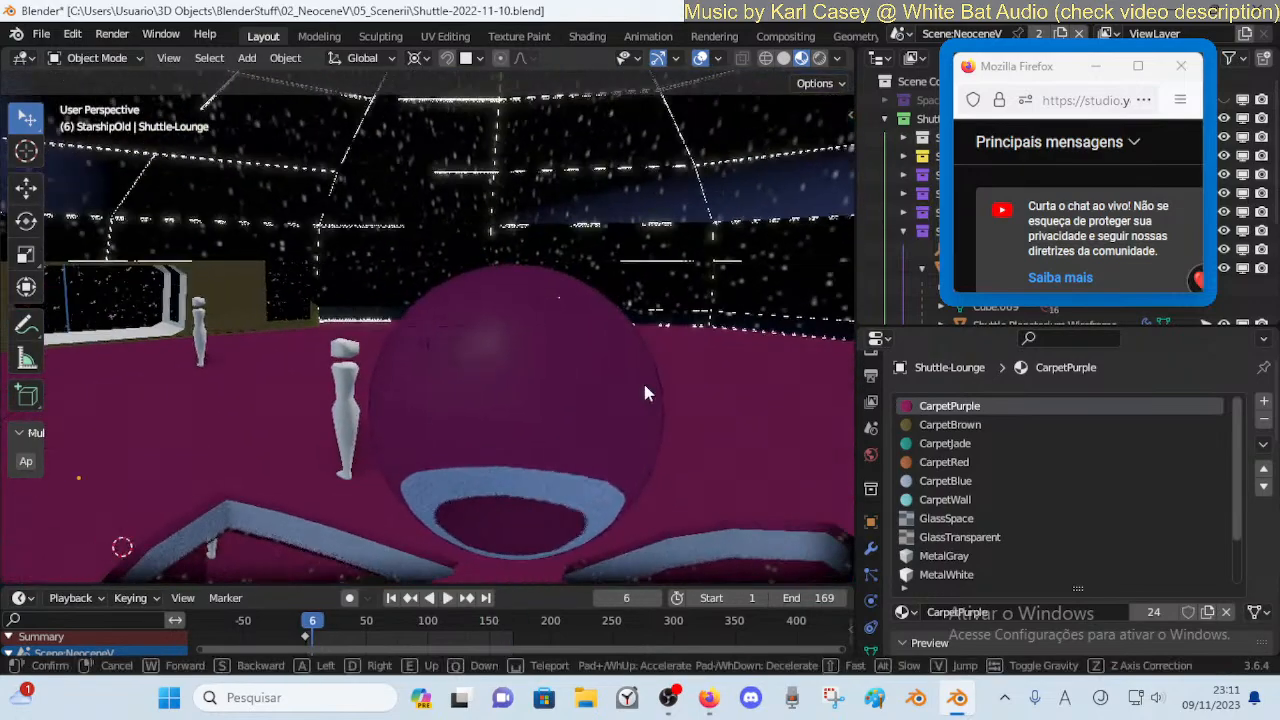
{"action": "key", "text": "space"}
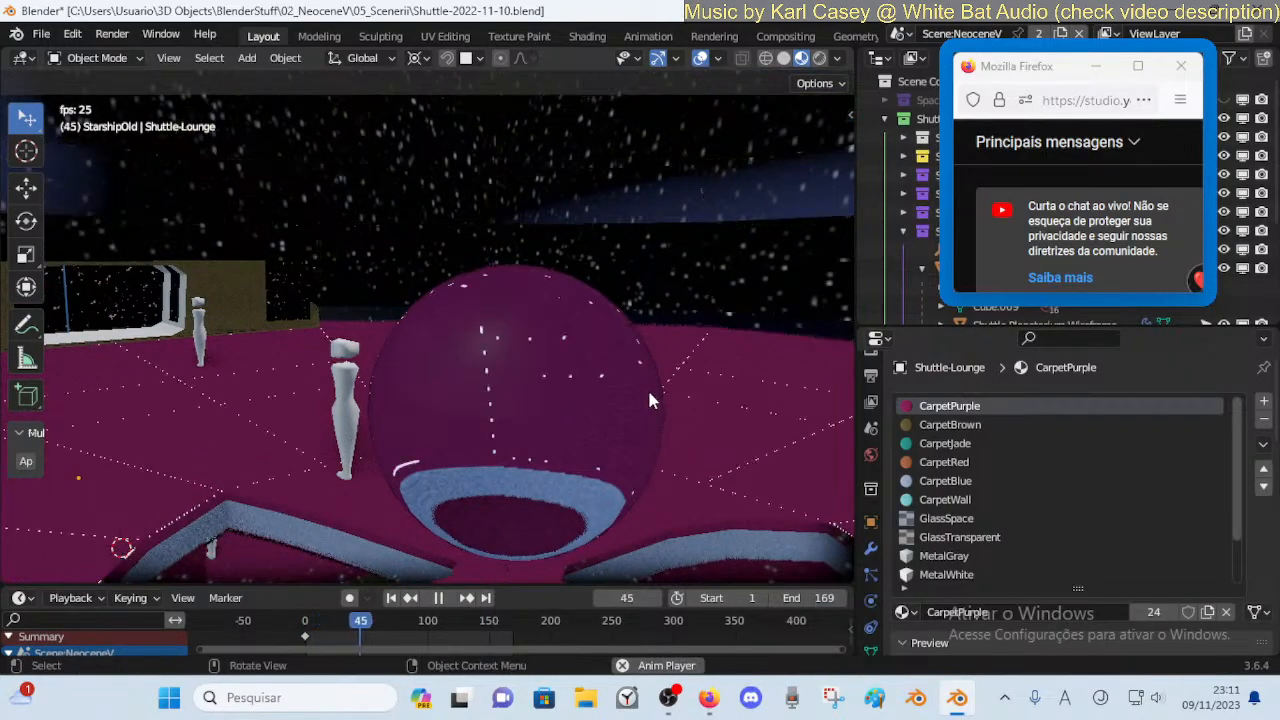
{"action": "key", "text": "space"}
Fly from the lounge outside, through the purple passage and stairway and back out to review them, and save the file
{"action": "key", "text": "shift+grave"}
{"action": "key", "text": "w"}
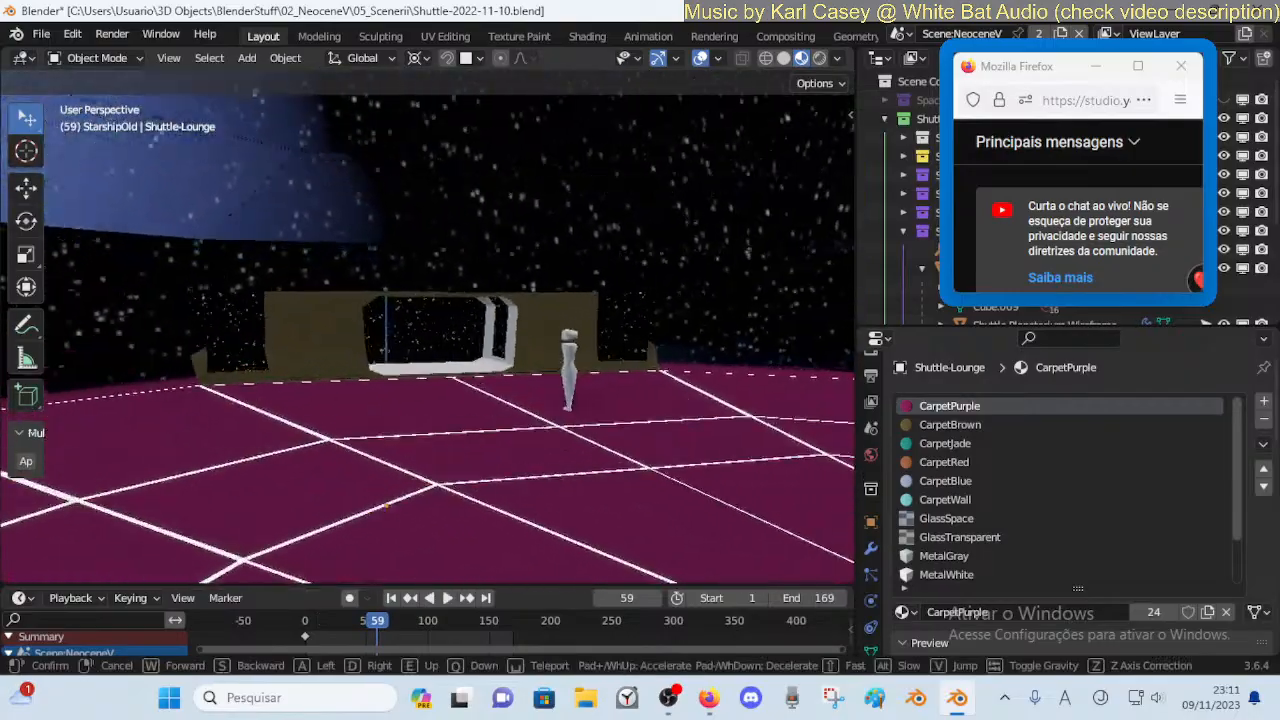
{"action": "key", "text": "w"}
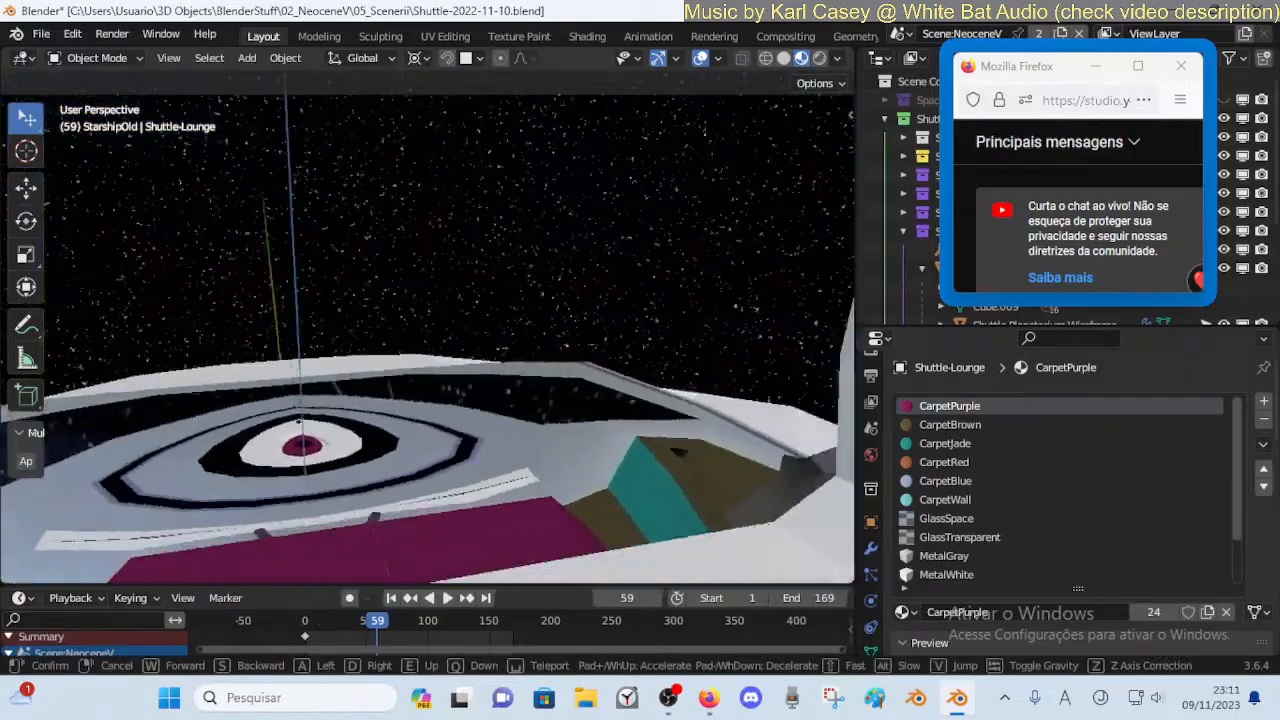
{"action": "key", "text": "w"}
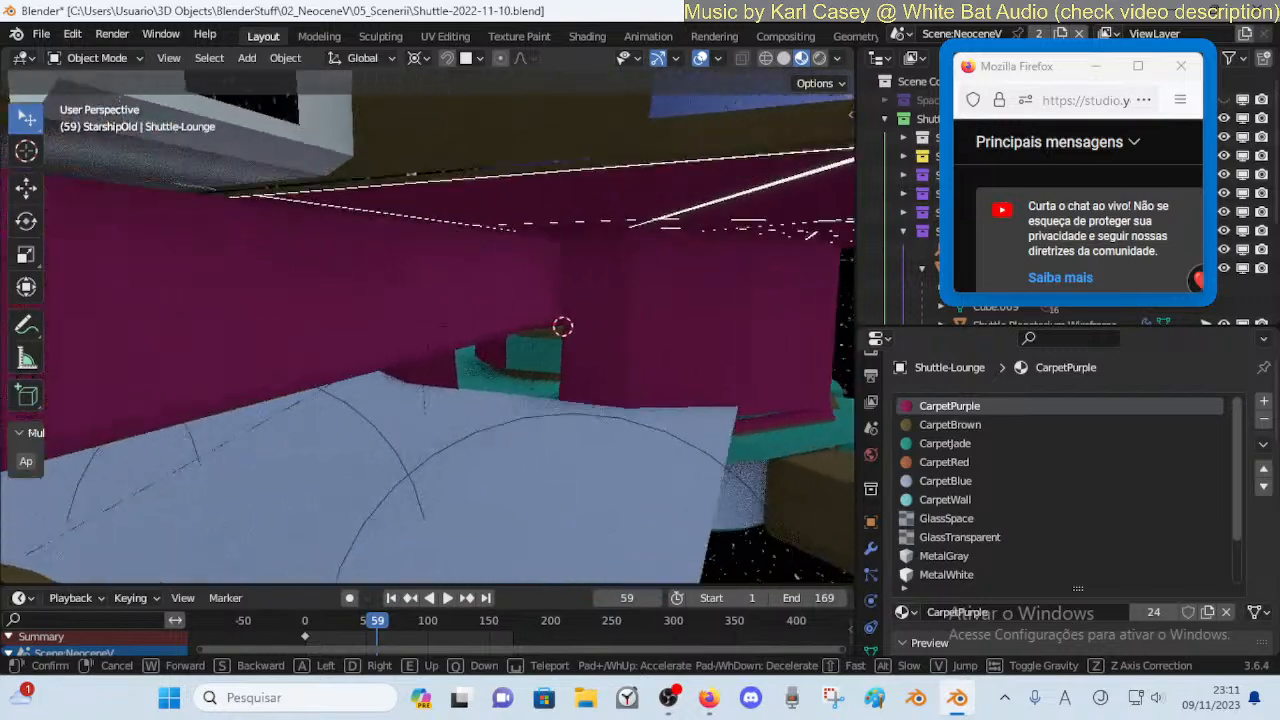
{"action": "key", "text": "w"}
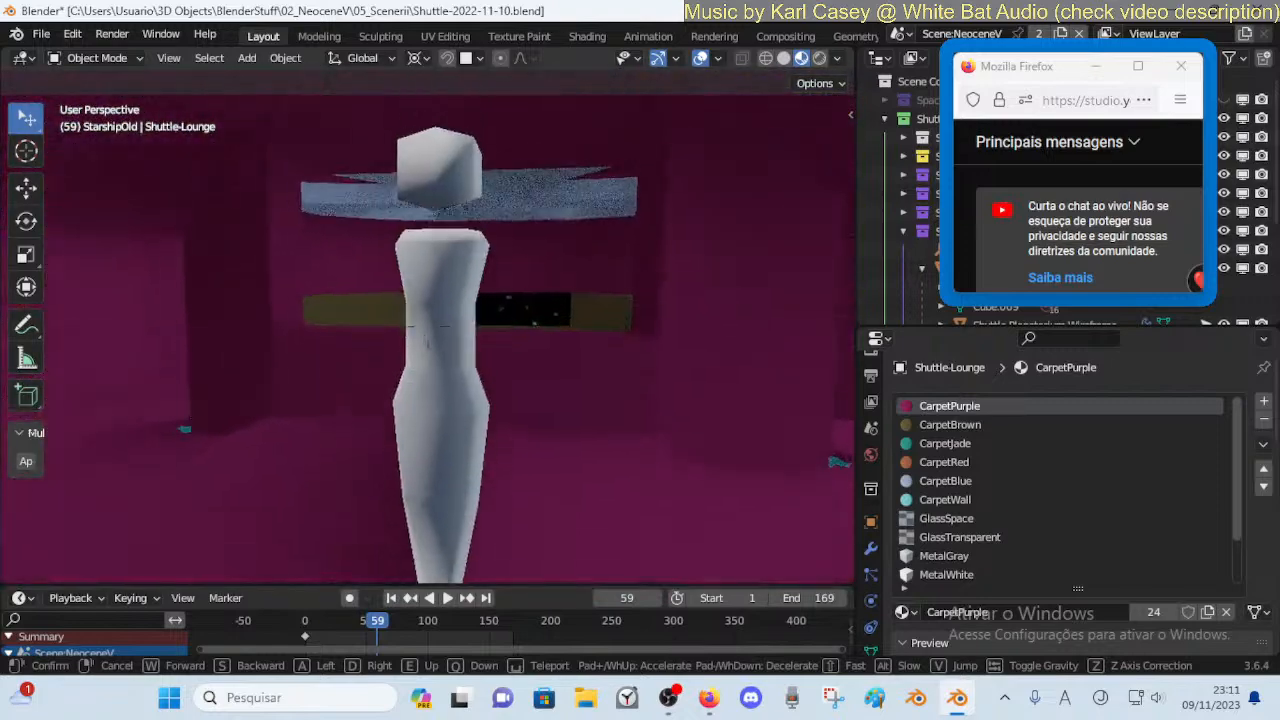
{"action": "key", "text": "w"}
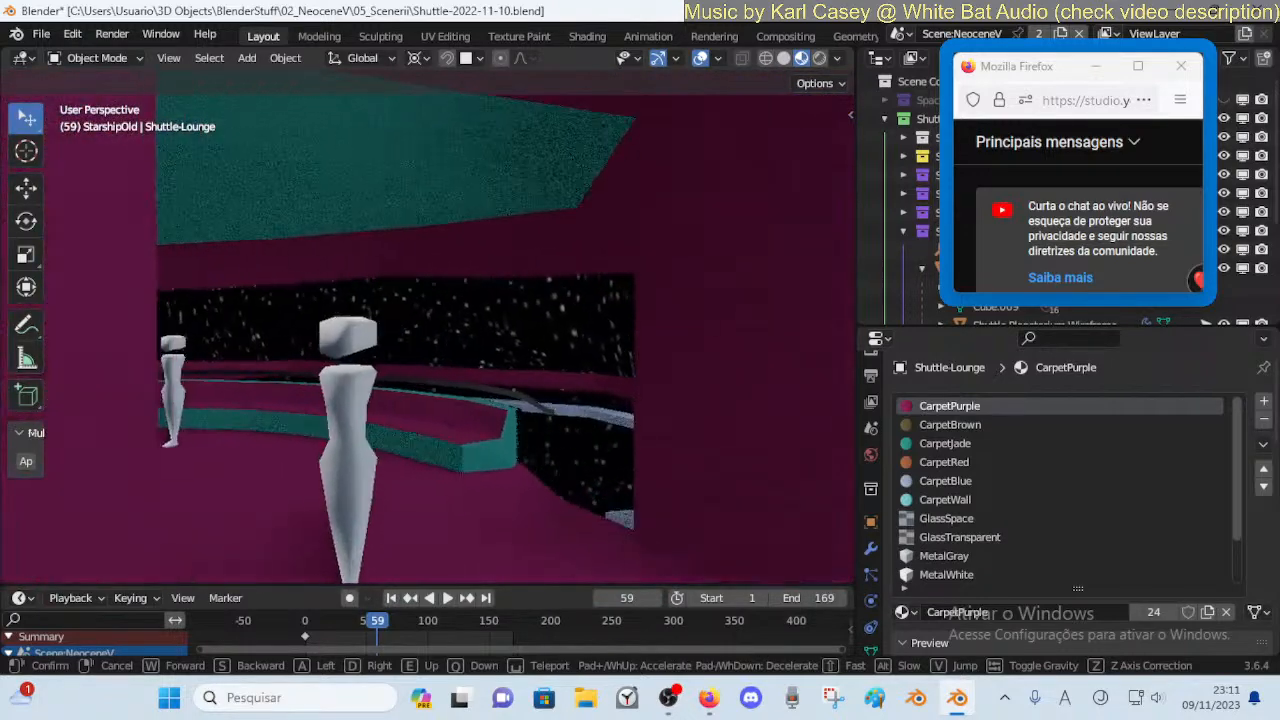
{"action": "key", "text": "w"}
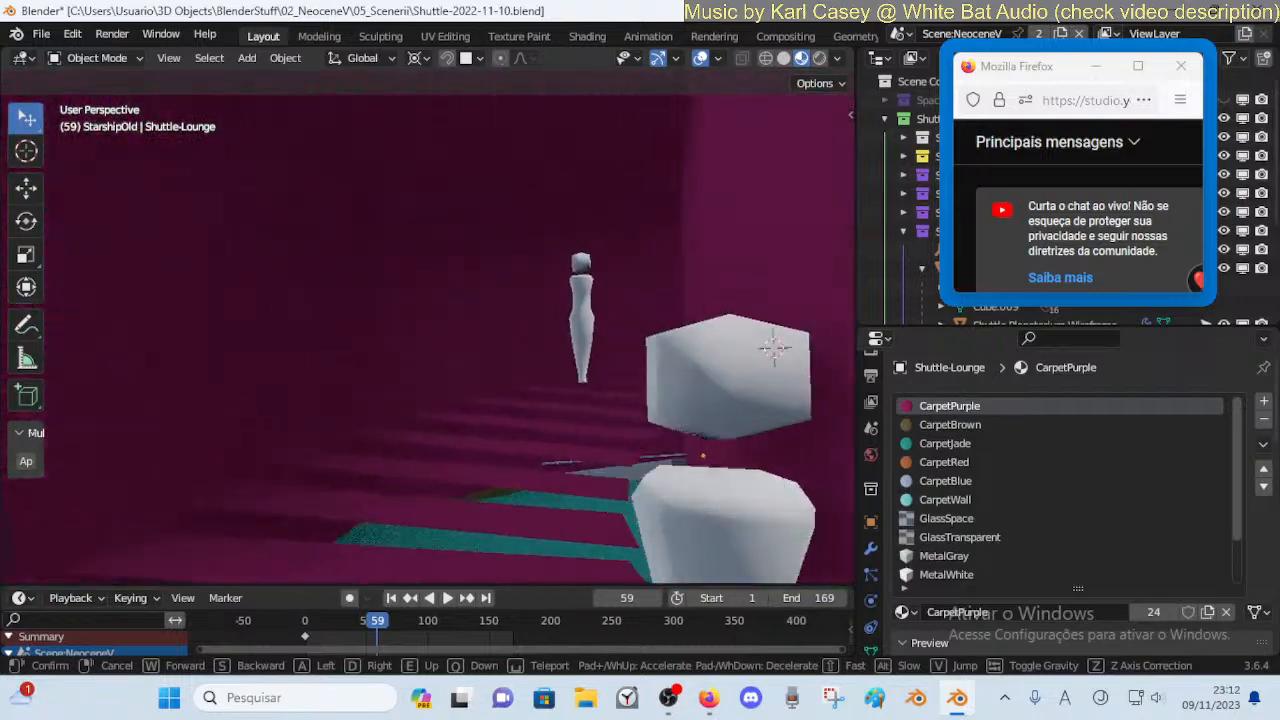
{"action": "key", "text": "w"}
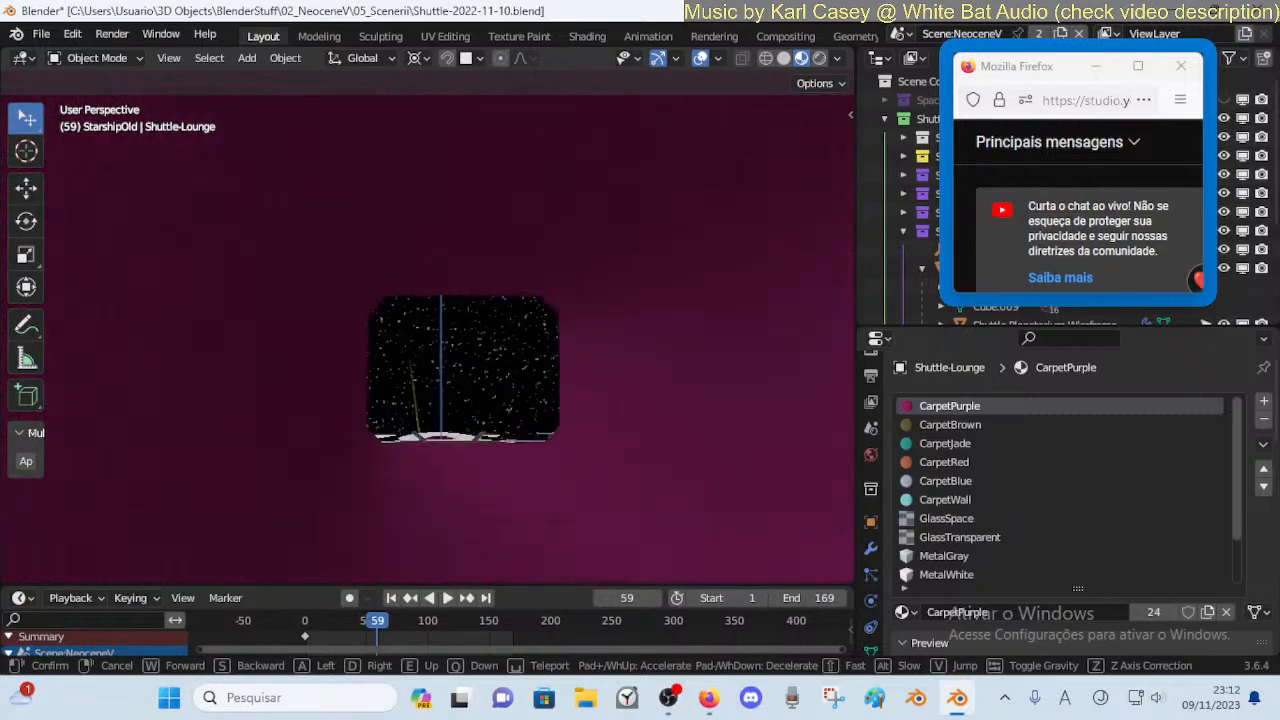
{"action": "key", "text": "w"}
{"action": "key", "text": "s"}
{"action": "left_click", "coordinate": [657, 403]}
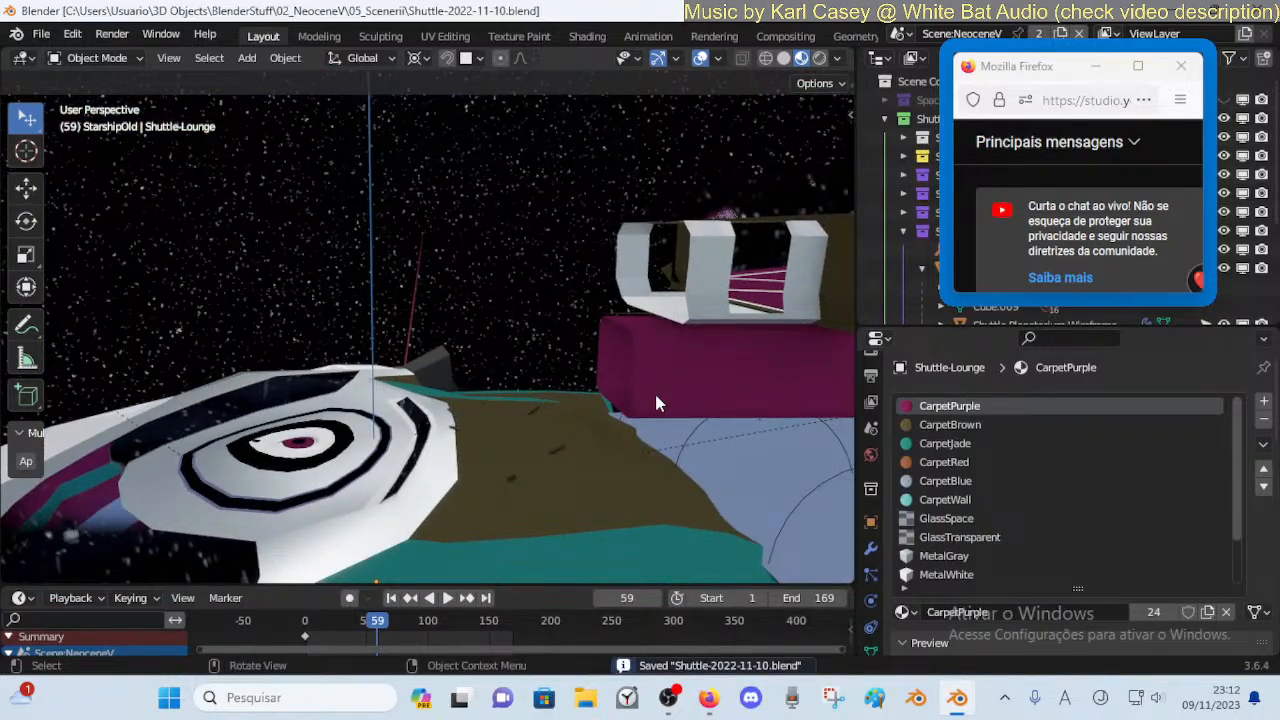
Examine the purple passage from outside and from within, looking toward both ends, and save the file
{"action": "key", "text": "shift+grave"}
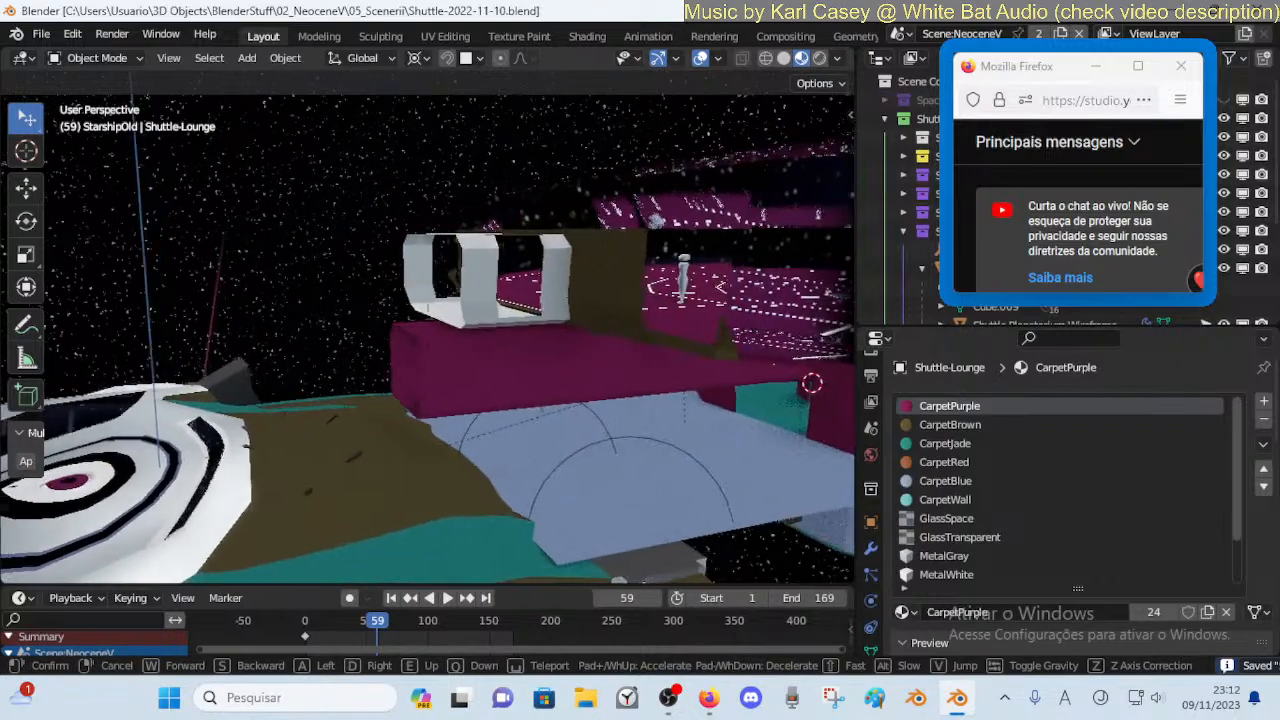
{"action": "key", "text": "a"}
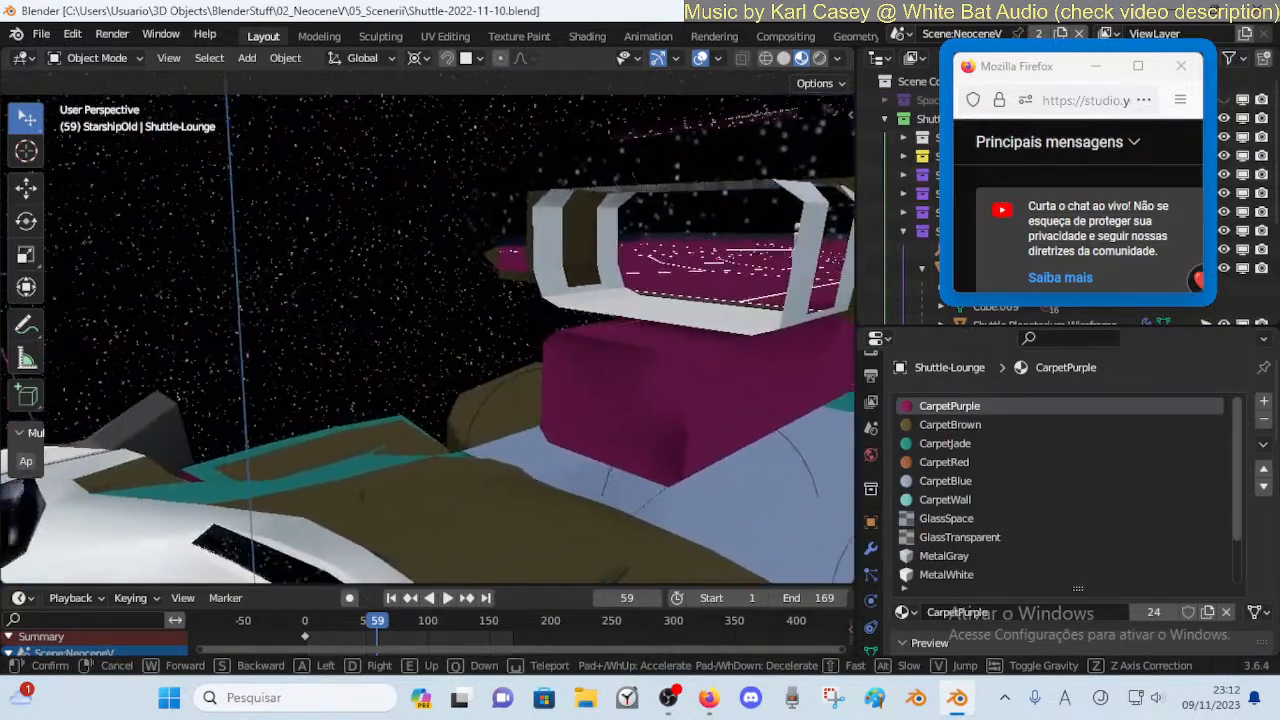
{"action": "key", "text": "w"}
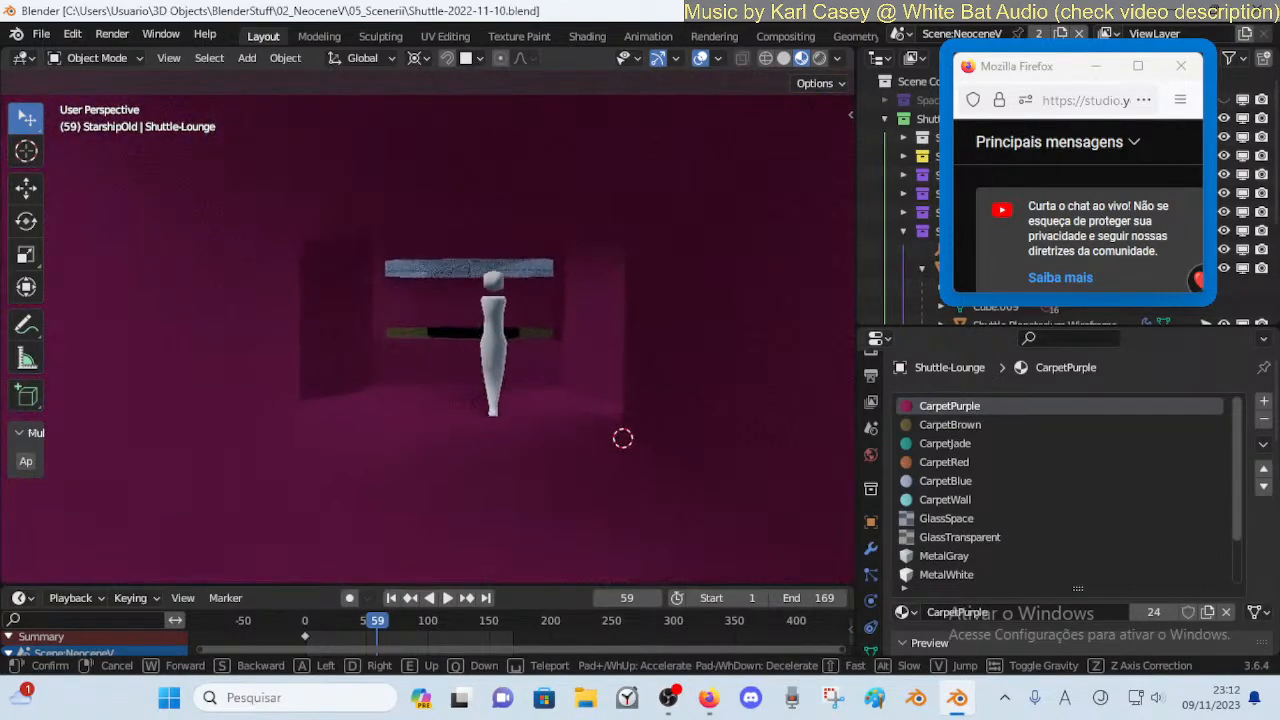
{"action": "key", "text": "w"}
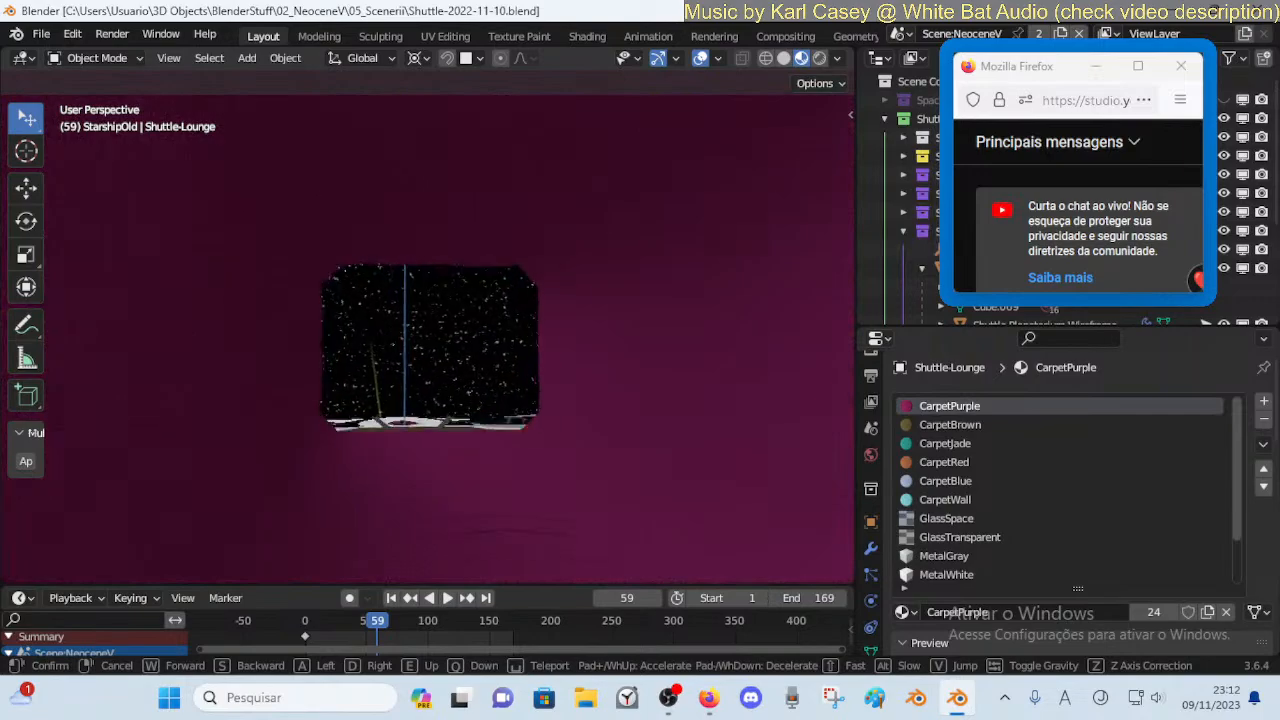
{"action": "key", "text": "w"}
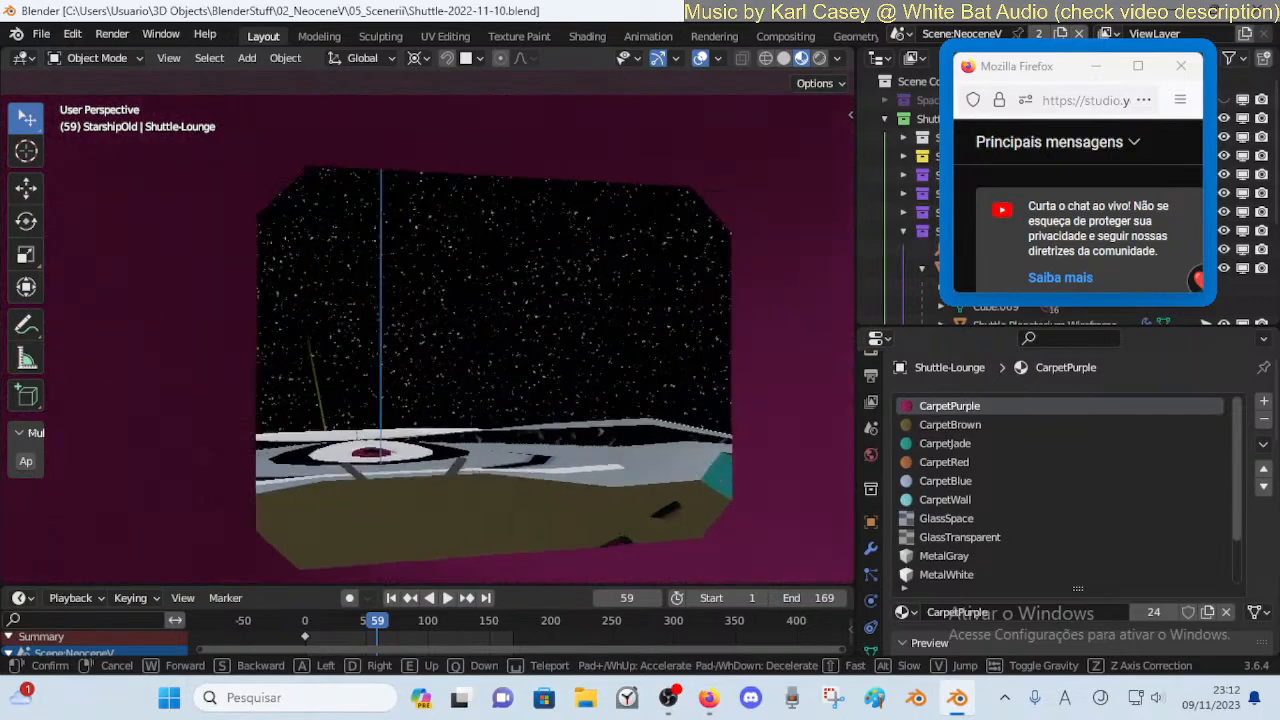
{"action": "key", "text": "s"}
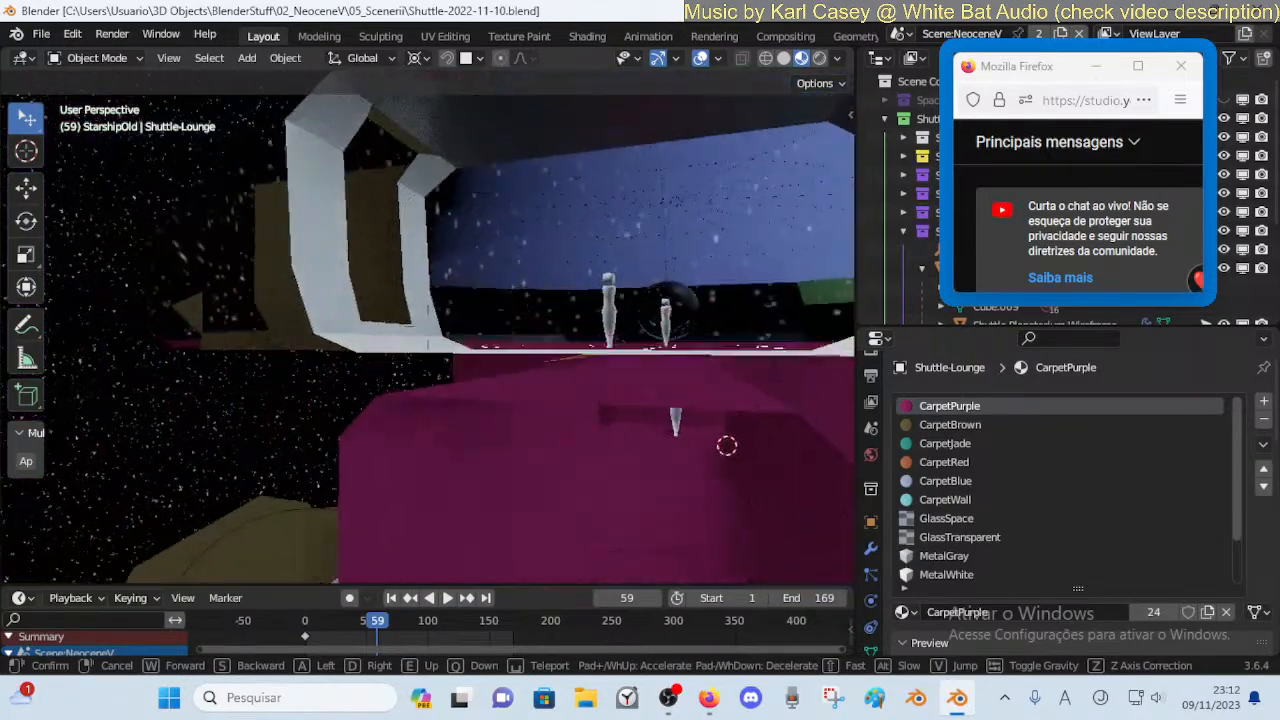
{"action": "key", "text": "s"}
{"action": "left_click", "coordinate": [655, 403]}
{"action": "key", "text": "ctrl+s"}
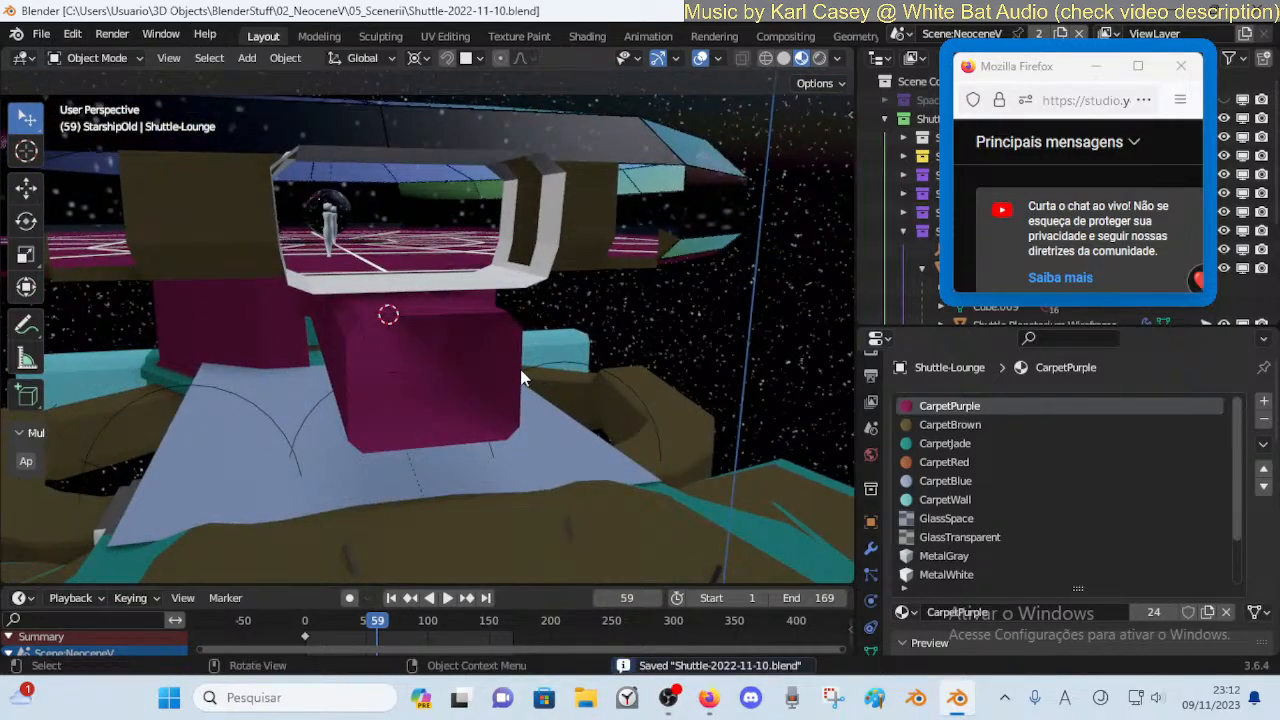
In Edit Mode on the Shuttle-Lounge mesh, add a loop cut around the purple passage
{"action": "left_click", "coordinate": [520, 376]}
{"action": "key", "text": "Tab"}
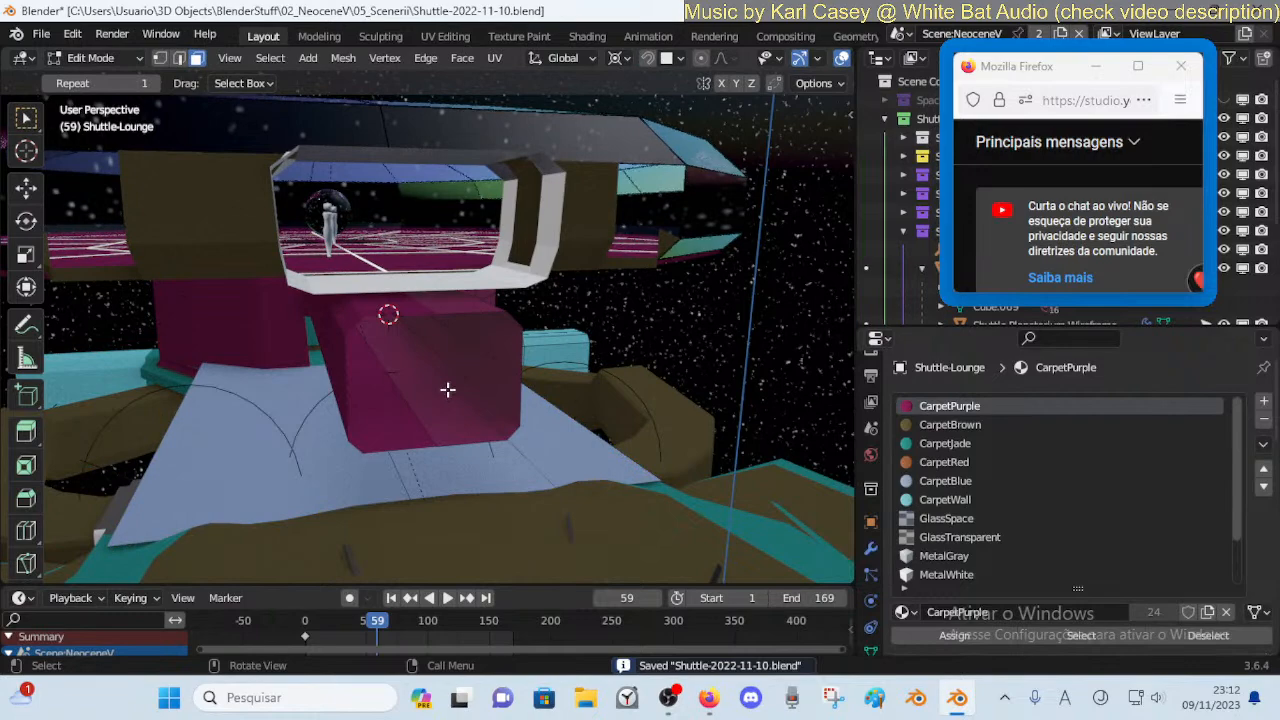
{"action": "key", "text": "shift+grave"}
{"action": "key", "text": "w"}
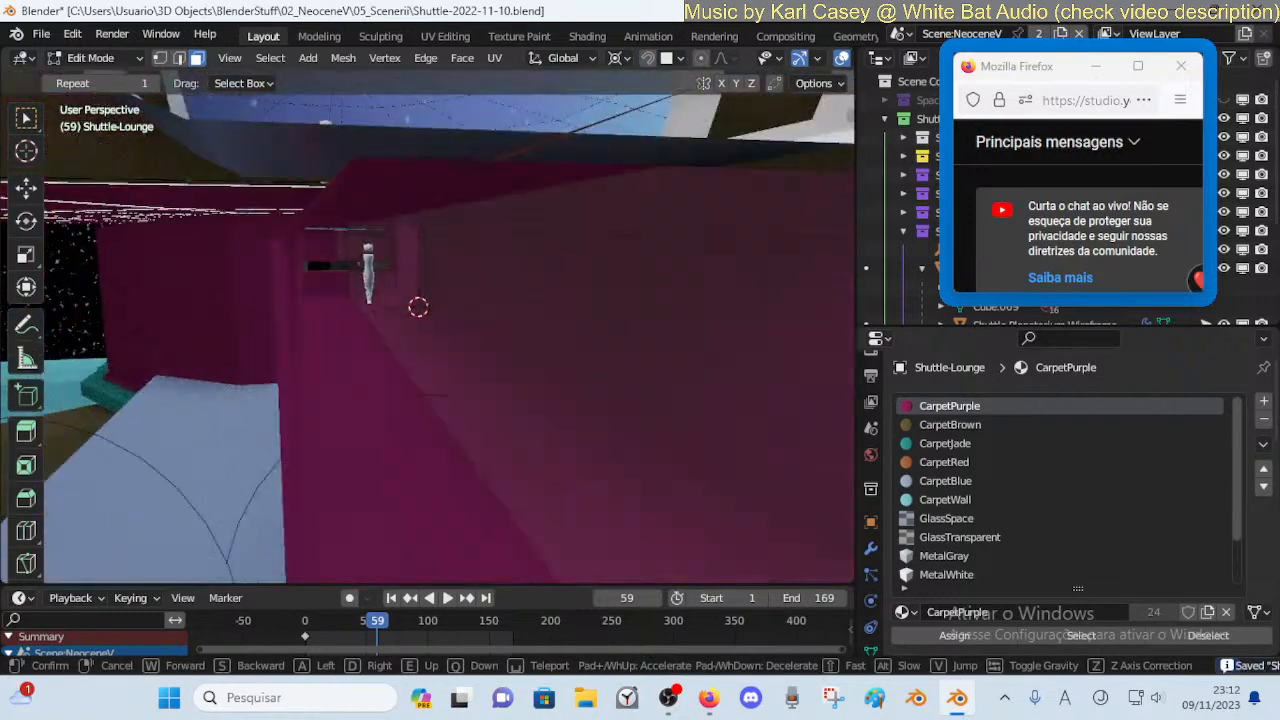
{"action": "key", "text": "e"}
{"action": "key", "text": "q"}
{"action": "key", "text": "w"}
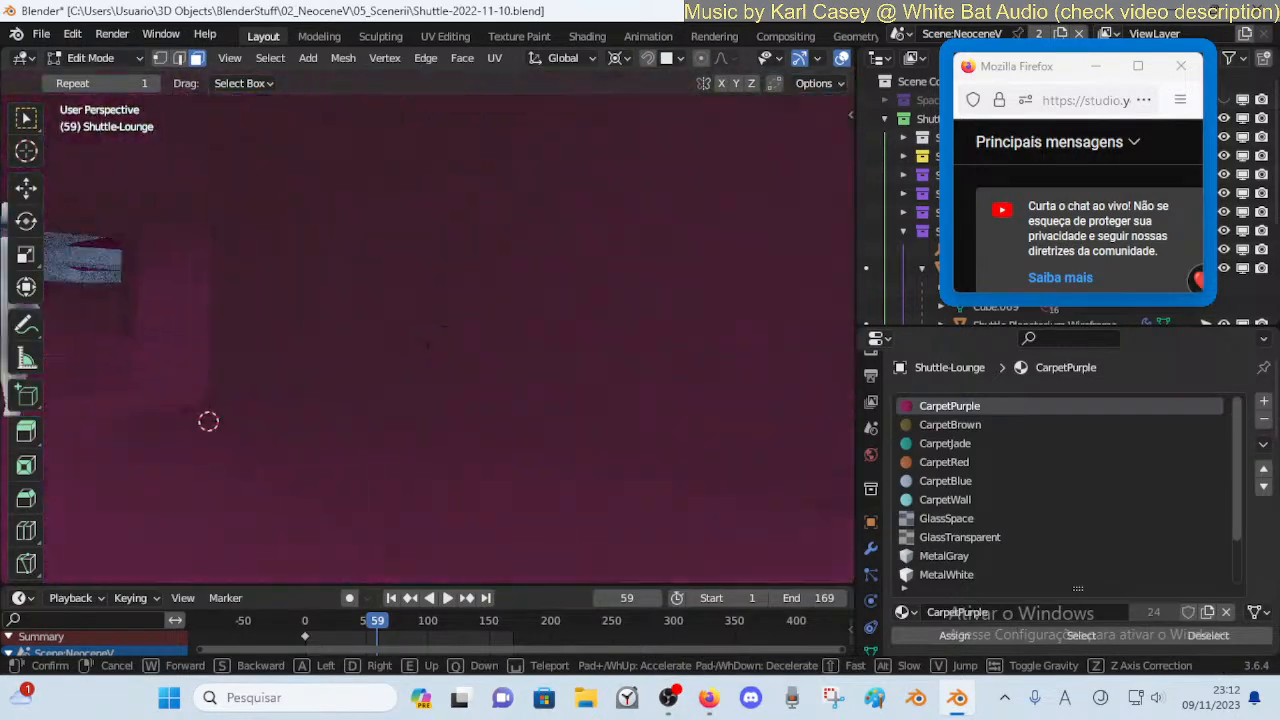
{"action": "key", "text": "s"}
{"action": "key", "text": "w"}
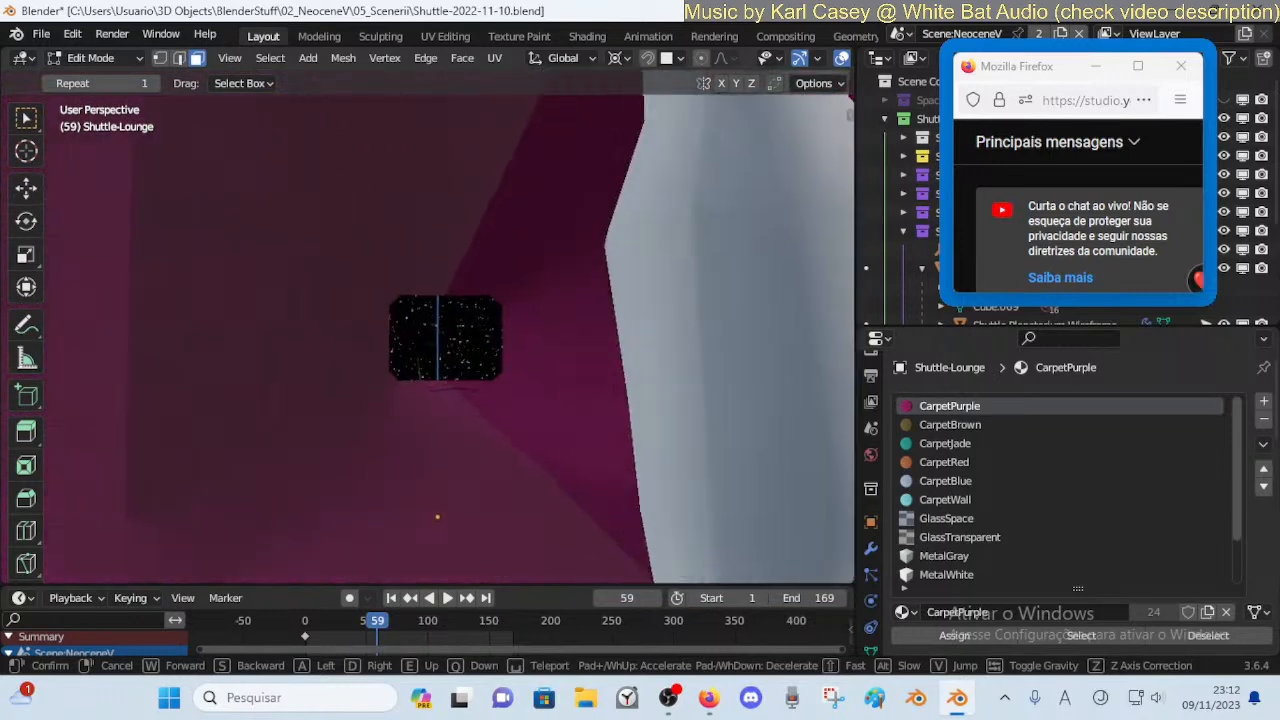
{"action": "left_click", "coordinate": [401, 365]}
{"action": "left_click", "coordinate": [285, 382]}
{"action": "left_click", "coordinate": [208, 427]}
Move the new edge loop along the global Y axis, nearer to the passage's stairway end
{"action": "key", "text": "shift+grave"}
{"action": "key", "text": "s"}
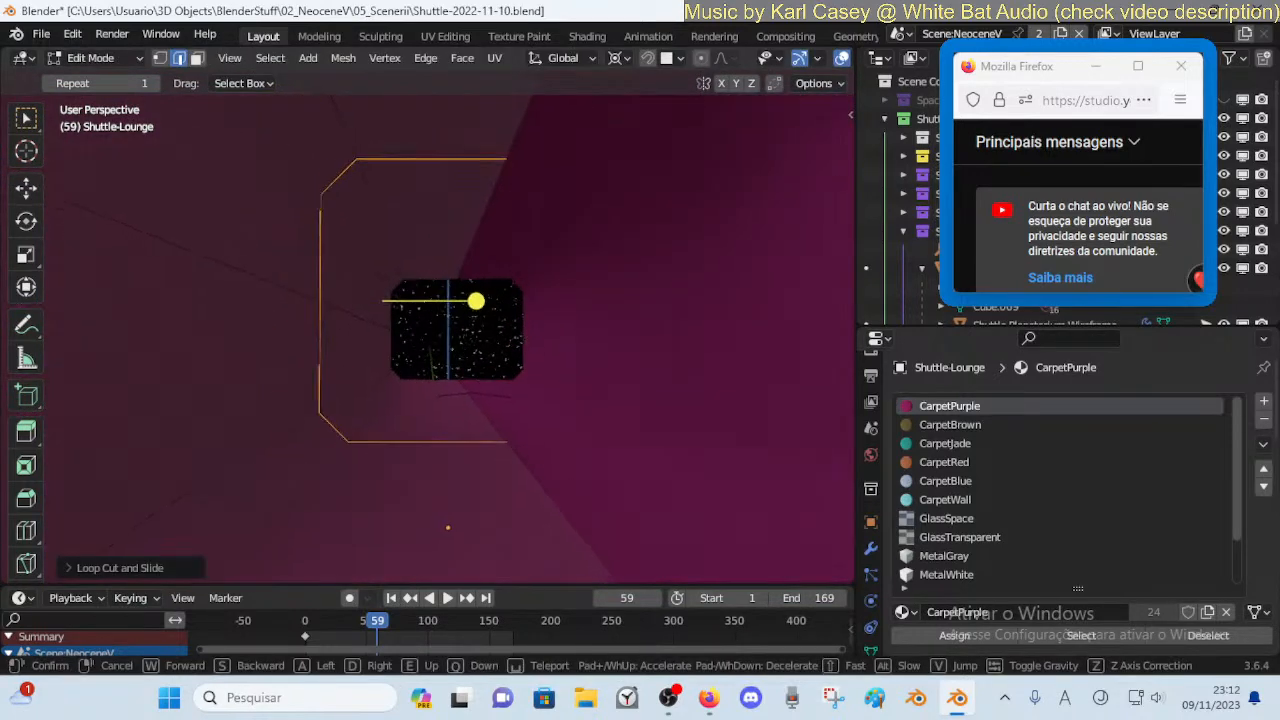
{"action": "key", "text": "s"}
{"action": "key", "text": "d"}
{"action": "key", "text": "s"}
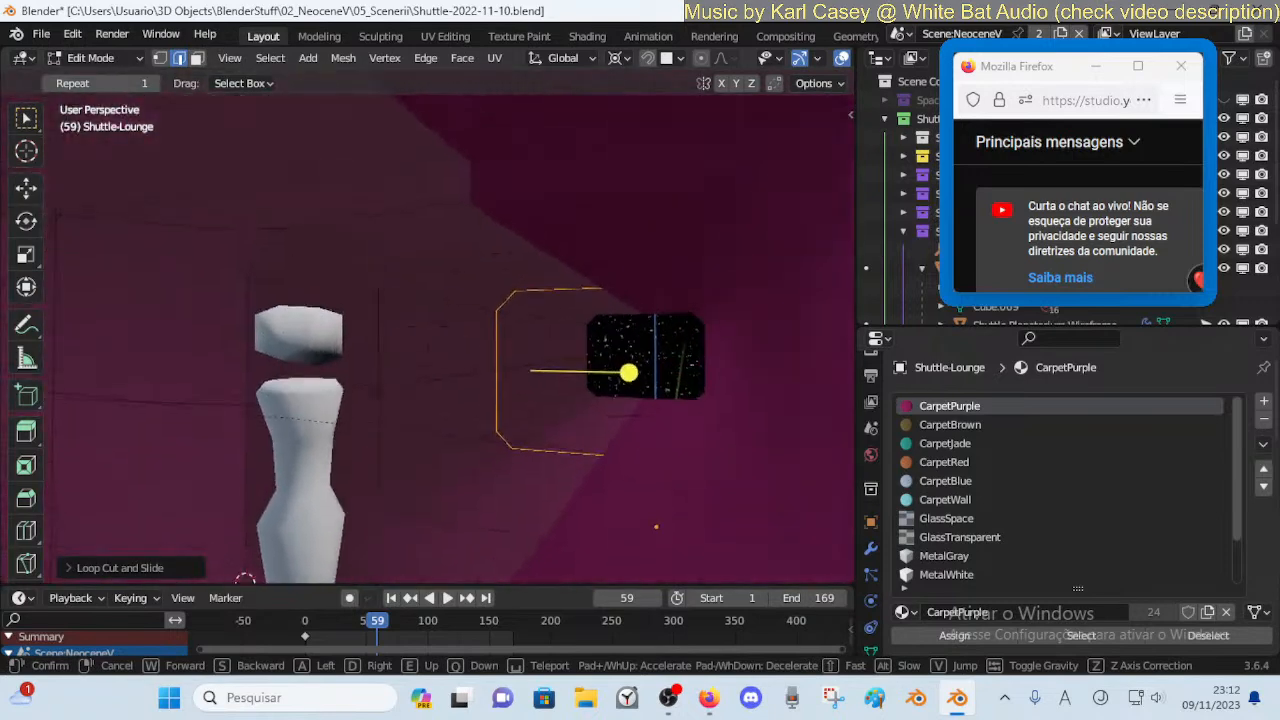
{"action": "key", "text": "s"}
{"action": "left_click", "coordinate": [229, 427]}
{"action": "key", "text": "g"}
{"action": "key", "text": "y"}
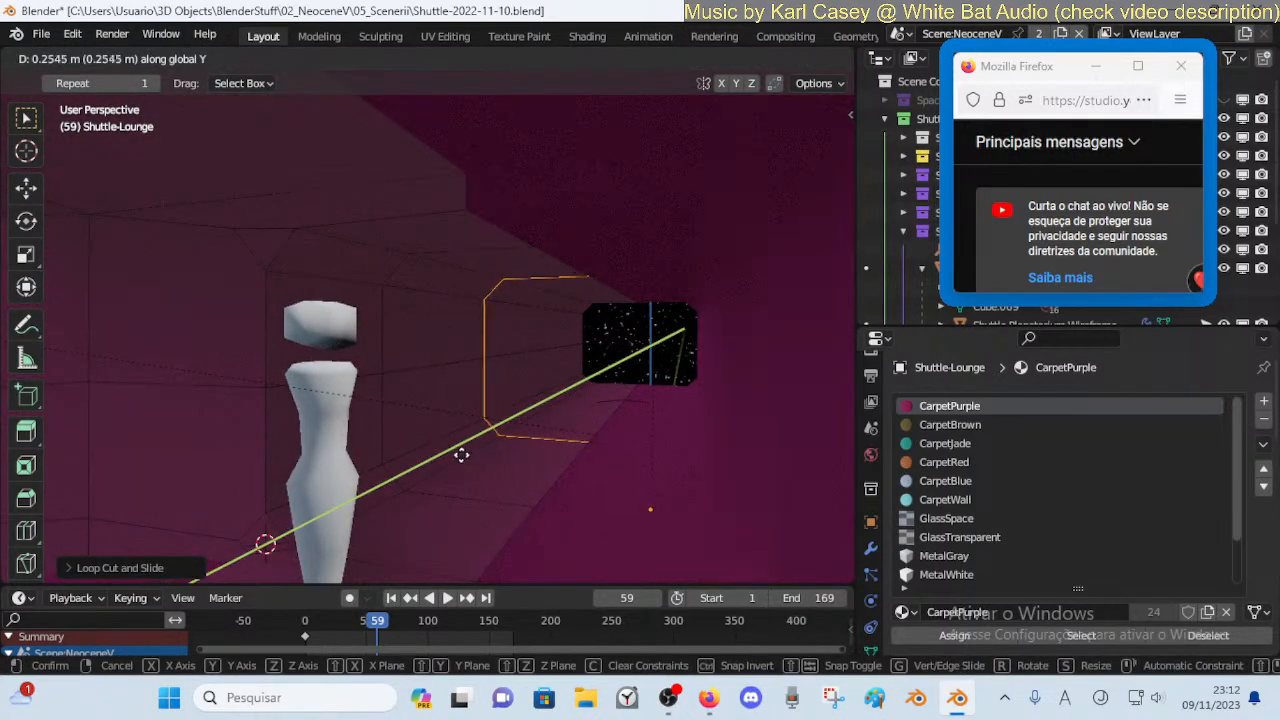
{"action": "left_click", "coordinate": [365, 488]}
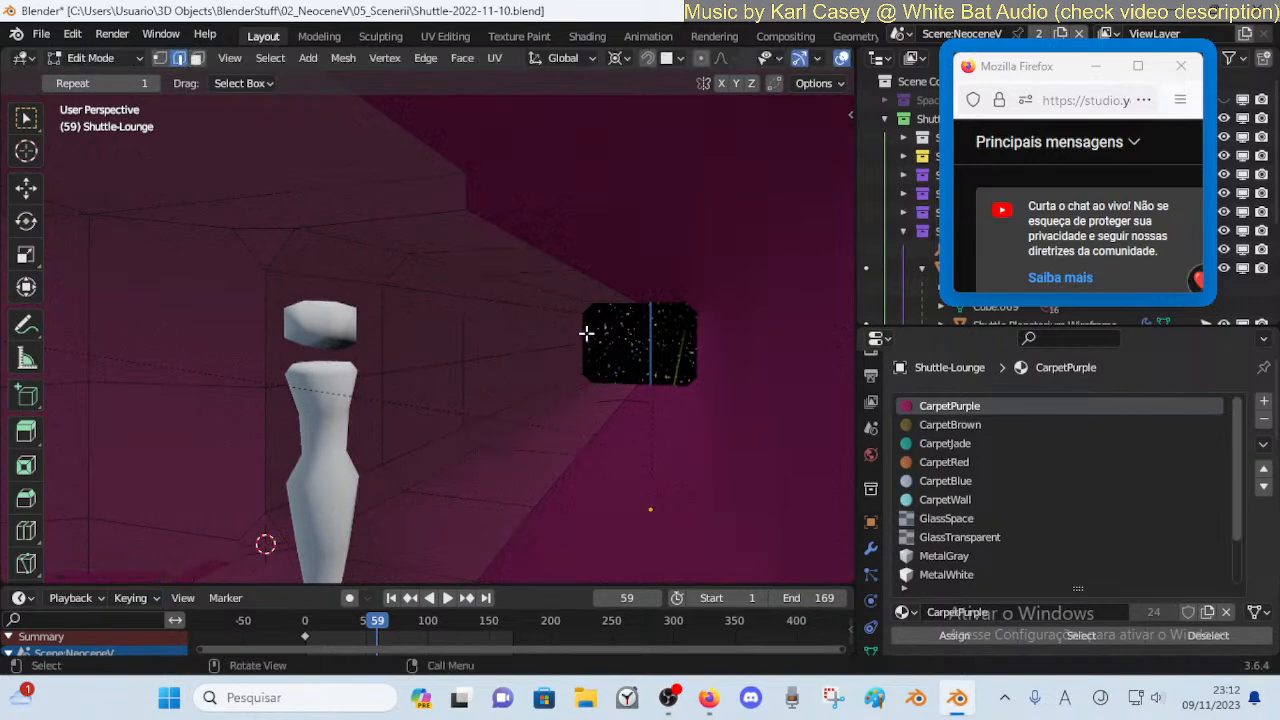
Try to raise the passage's far-end edge loop along Z, check it from outside beside the white frame, and undo the move
{"action": "key", "text": "z"}
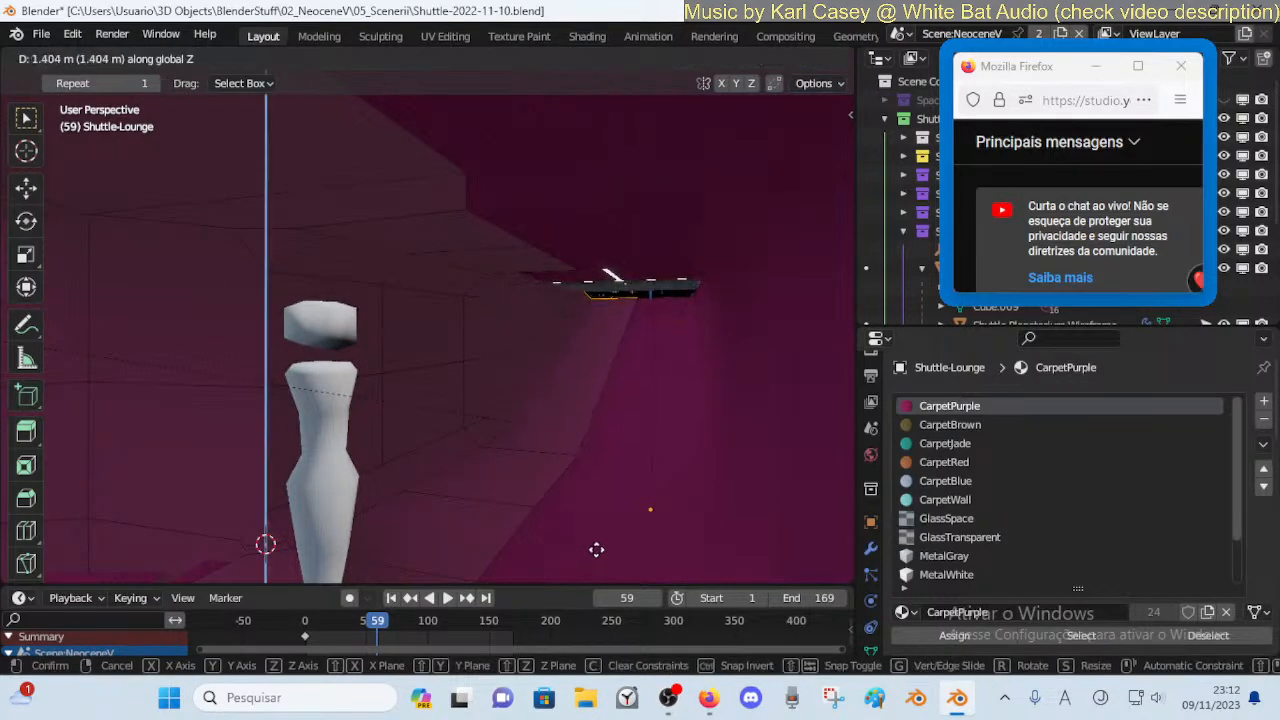
{"action": "left_click", "coordinate": [586, 126]}
{"action": "key", "text": "shift+grave"}
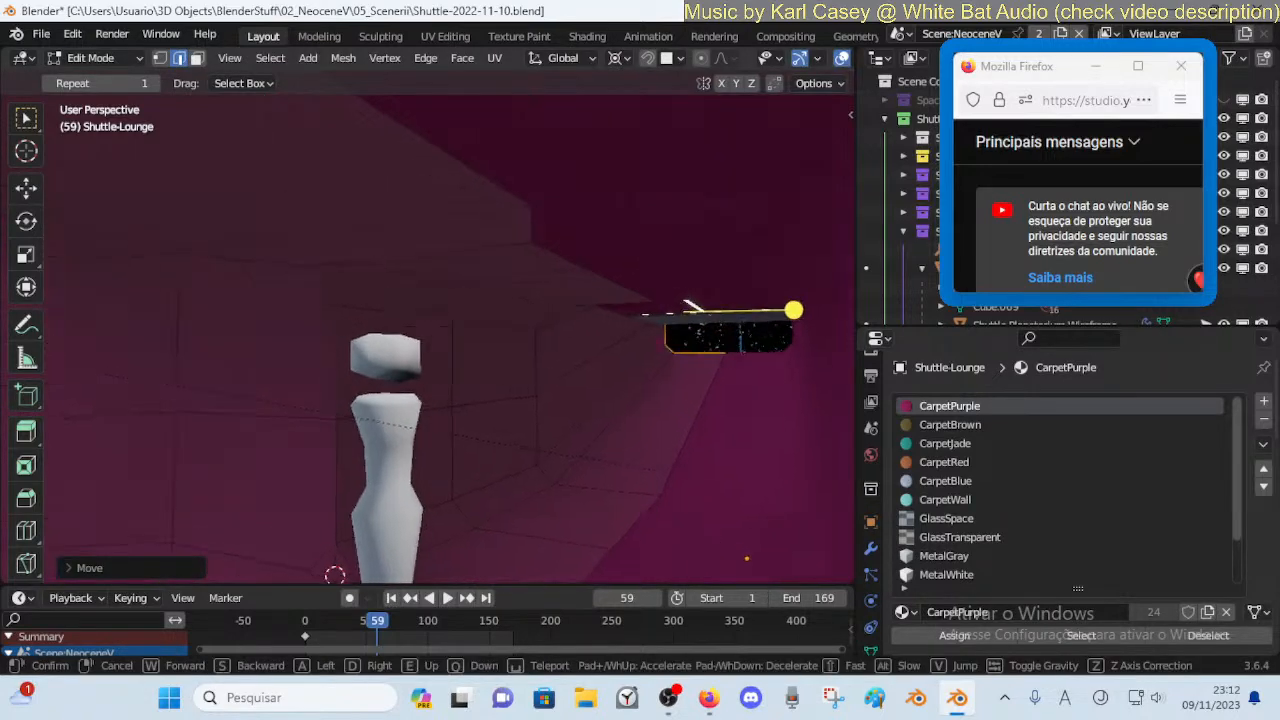
{"action": "key", "text": "w"}
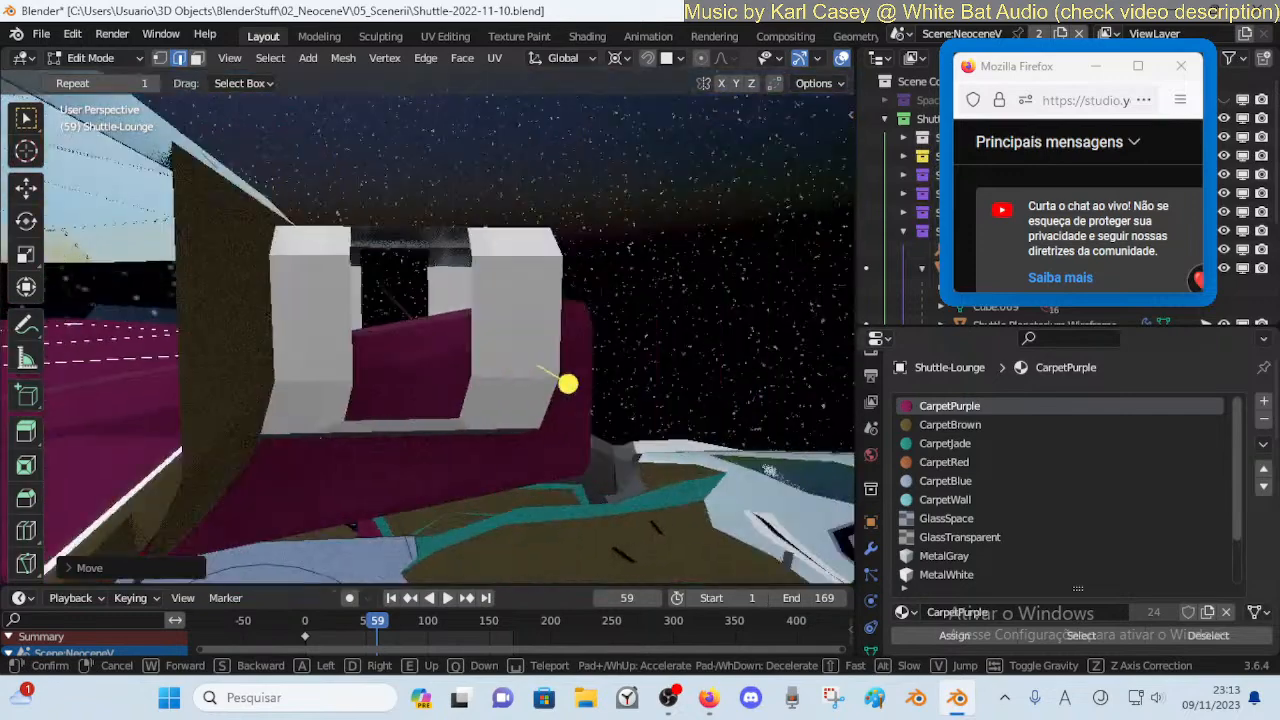
{"action": "key", "text": "s"}
{"action": "left_click", "coordinate": [657, 321]}
{"action": "key", "text": "ctrl+z"}
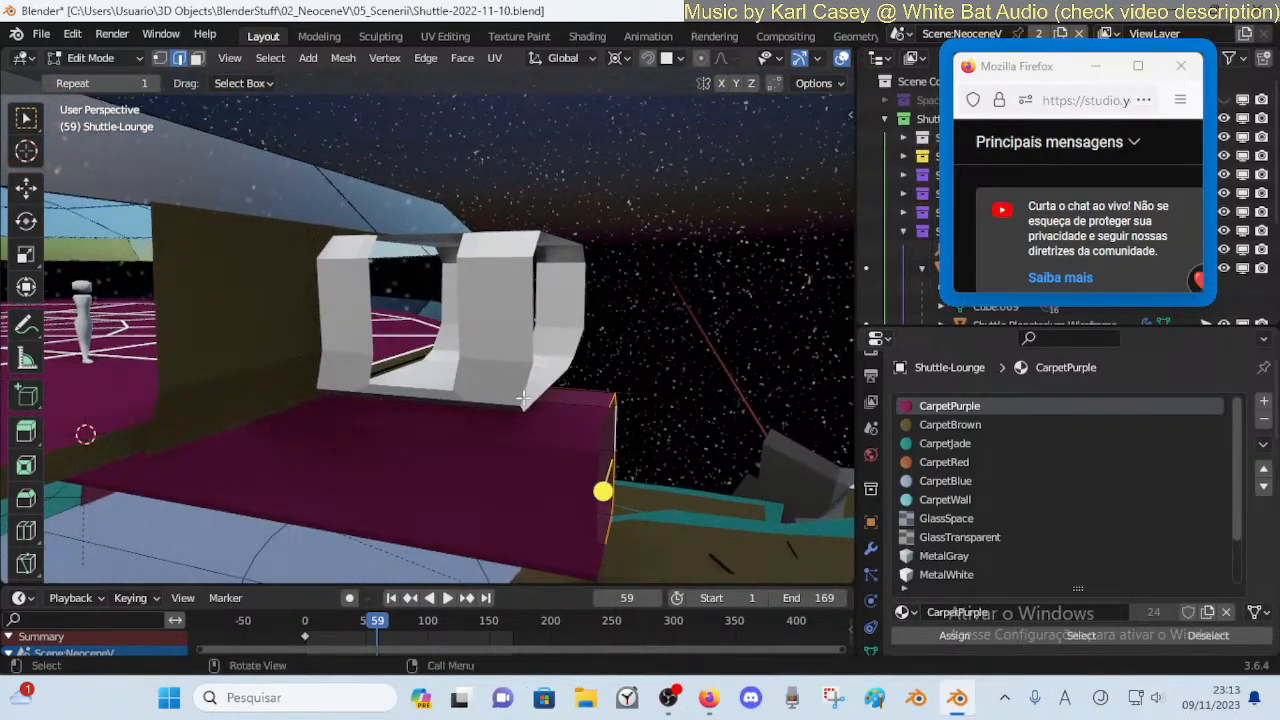
Add a loop cut around the purple box section of Shuttle-Lounge and slide it off centre
{"action": "key", "text": "alt+a"}
{"action": "key", "text": "ctrl+r"}
{"action": "left_click", "coordinate": [505, 437]}
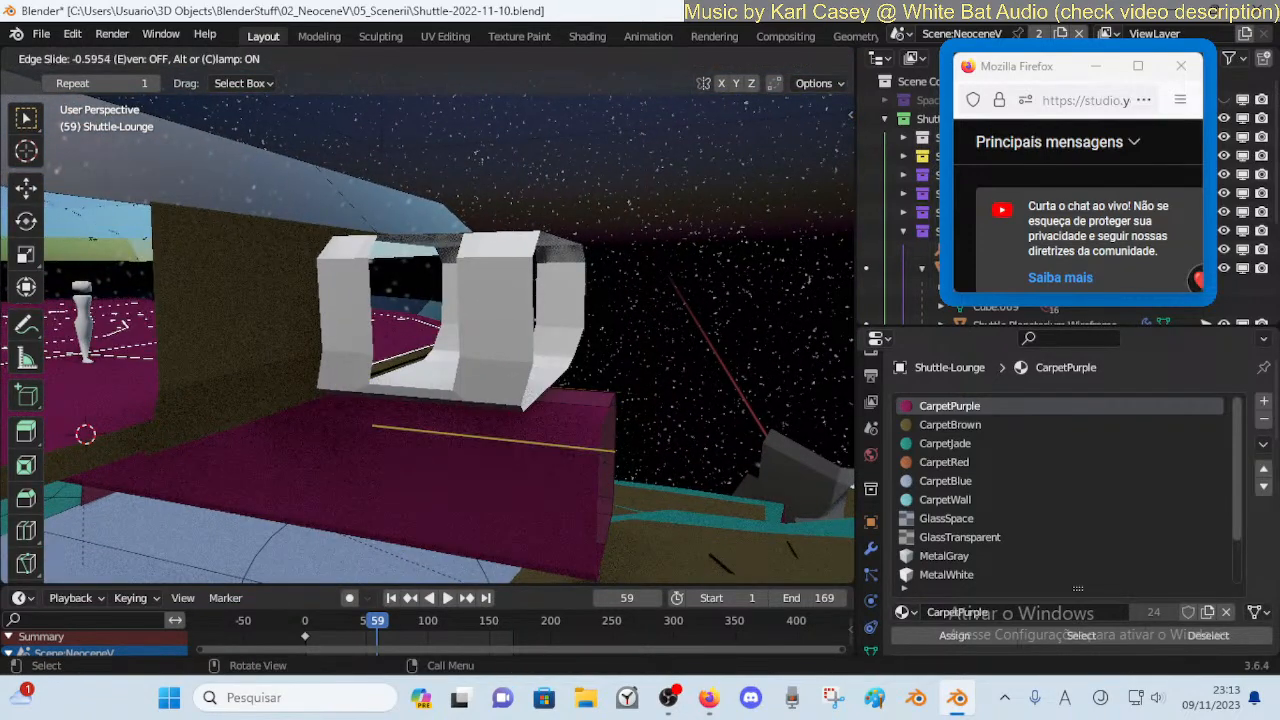
{"action": "left_click", "coordinate": [695, 472]}
Reposition the new edge loop on the purple box along the global Y axis, beneath the white window frames
{"action": "key", "text": "shift+grave"}
{"action": "key", "text": "w"}
{"action": "key", "text": "s"}
{"action": "left_click", "coordinate": [736, 478]}
{"action": "key", "text": "g"}
{"action": "key", "text": "y"}
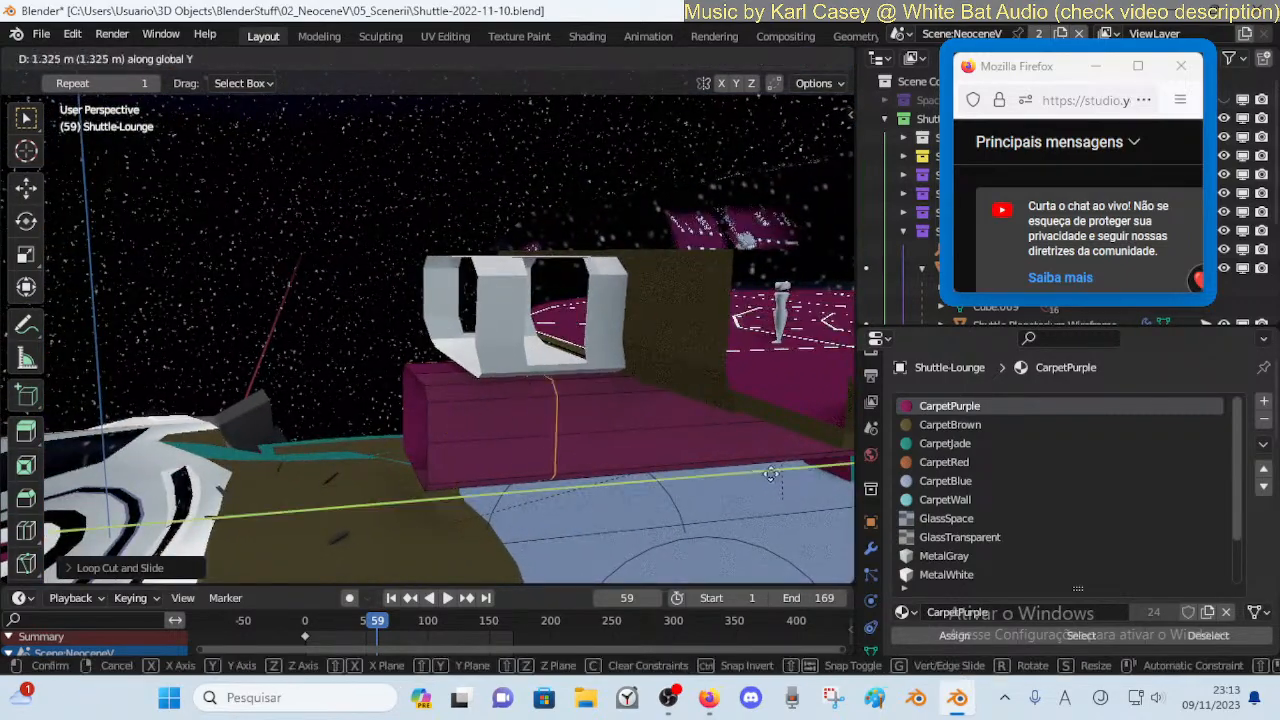
{"action": "left_click", "coordinate": [613, 436]}
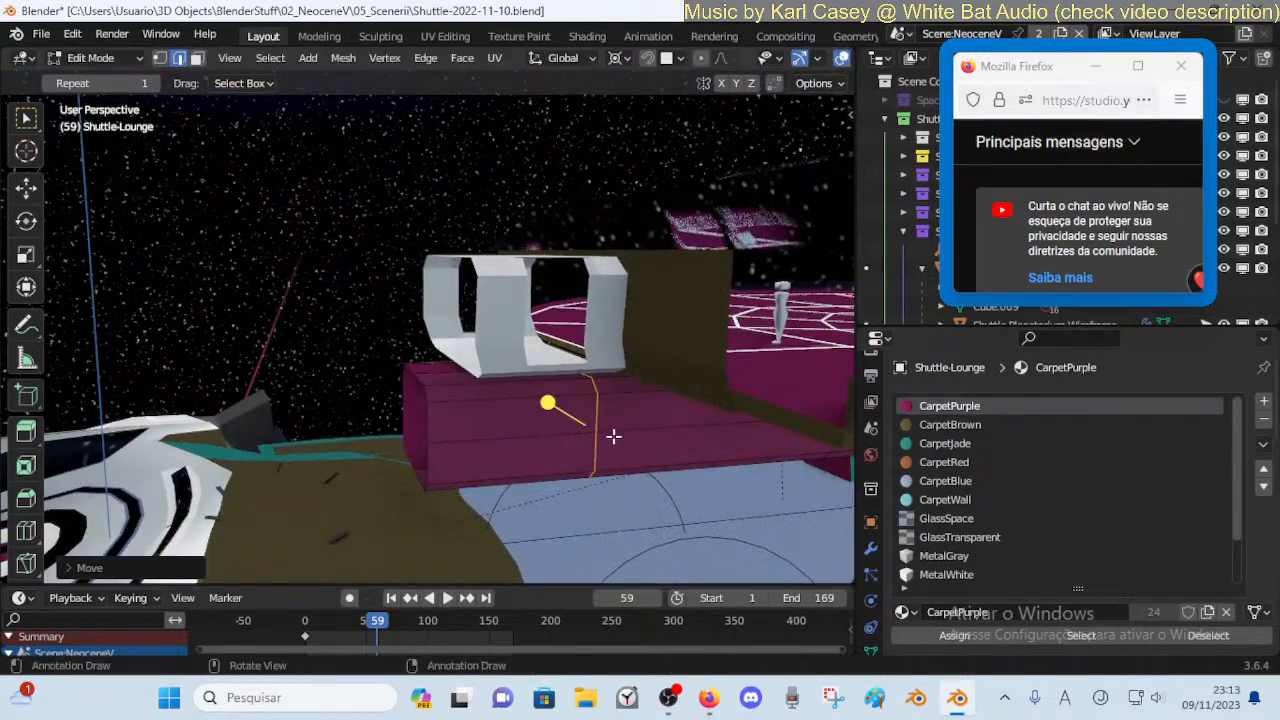
{"action": "key", "text": "Tab"}
{"action": "left_click", "coordinate": [502, 336]}
{"action": "key", "text": "Tab"}
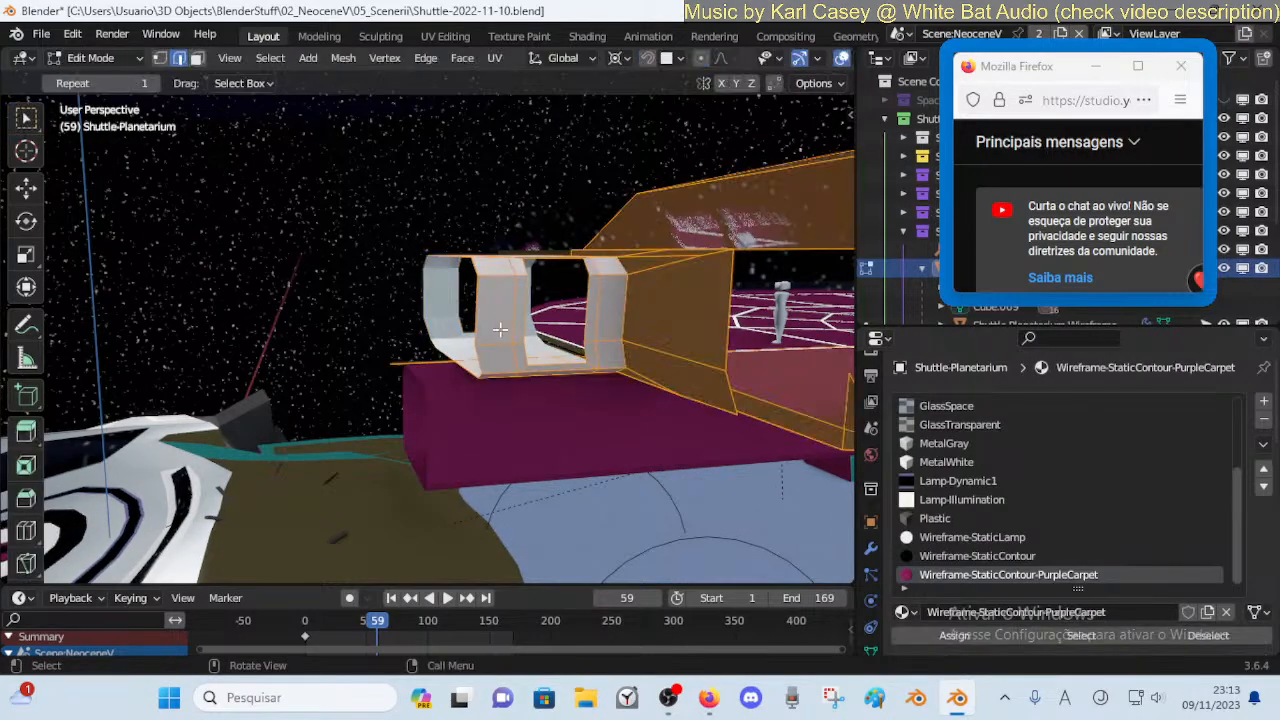
{"action": "key", "text": "shift+grave"}
{"action": "key", "text": "w"}
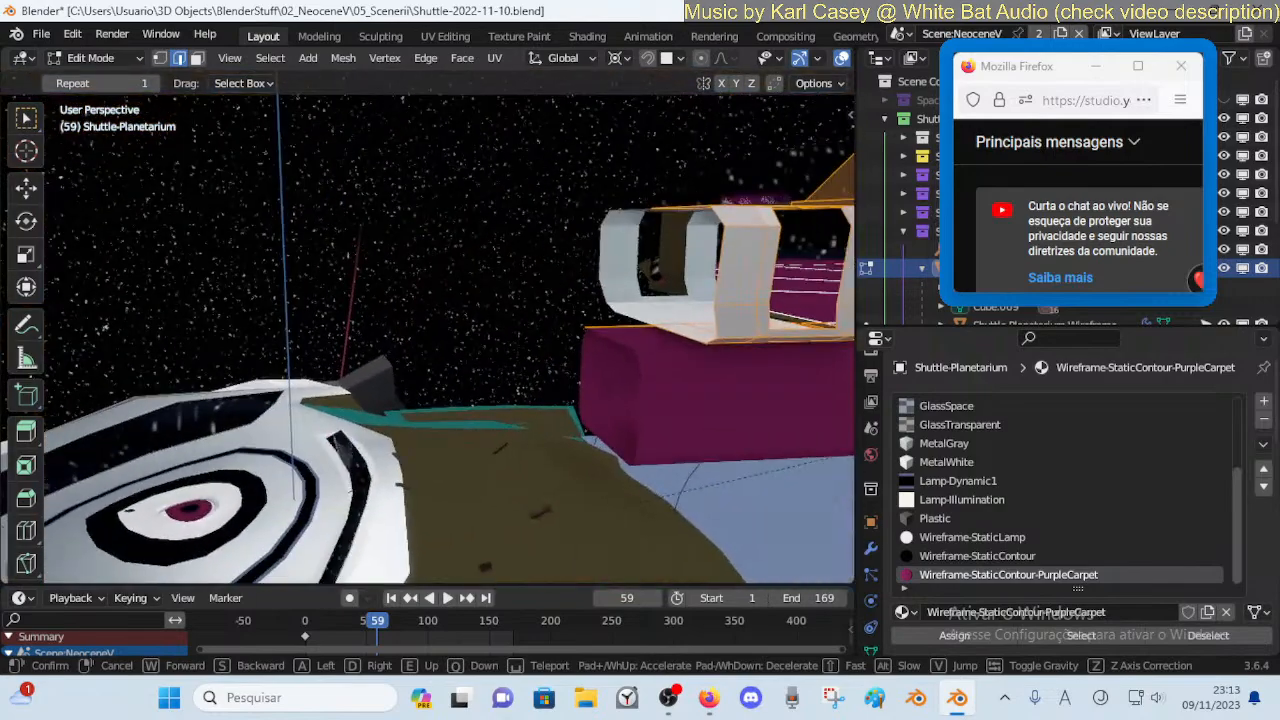
{"action": "left_click", "coordinate": [634, 357]}
{"action": "key", "text": "Tab"}
{"action": "left_click", "coordinate": [656, 373]}
{"action": "key", "text": "Tab"}
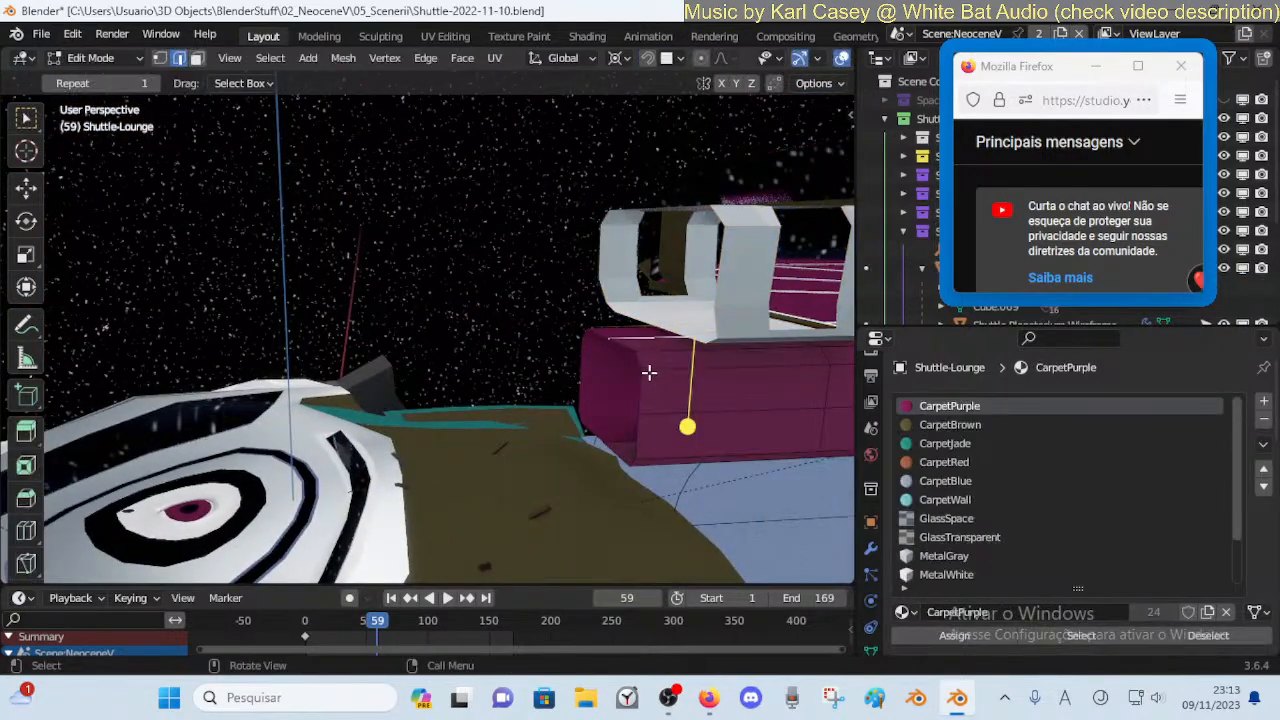
Move the purple box's open end loop along global Y and extrude it outward along Y toward the striped dome
{"action": "middle_click_drag", "start_coordinate": [650, 362], "coordinate": [666, 369]}
{"action": "key", "text": "g"}
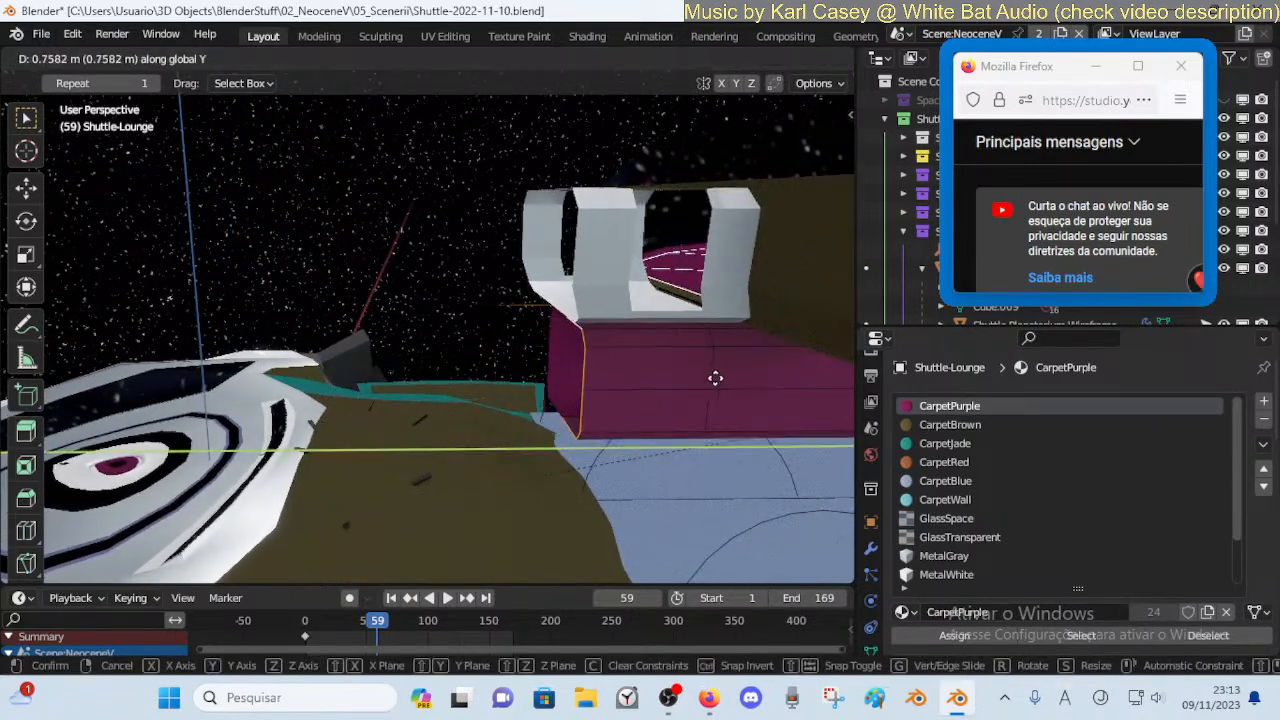
{"action": "left_click", "coordinate": [625, 378]}
{"action": "key", "text": "e"}
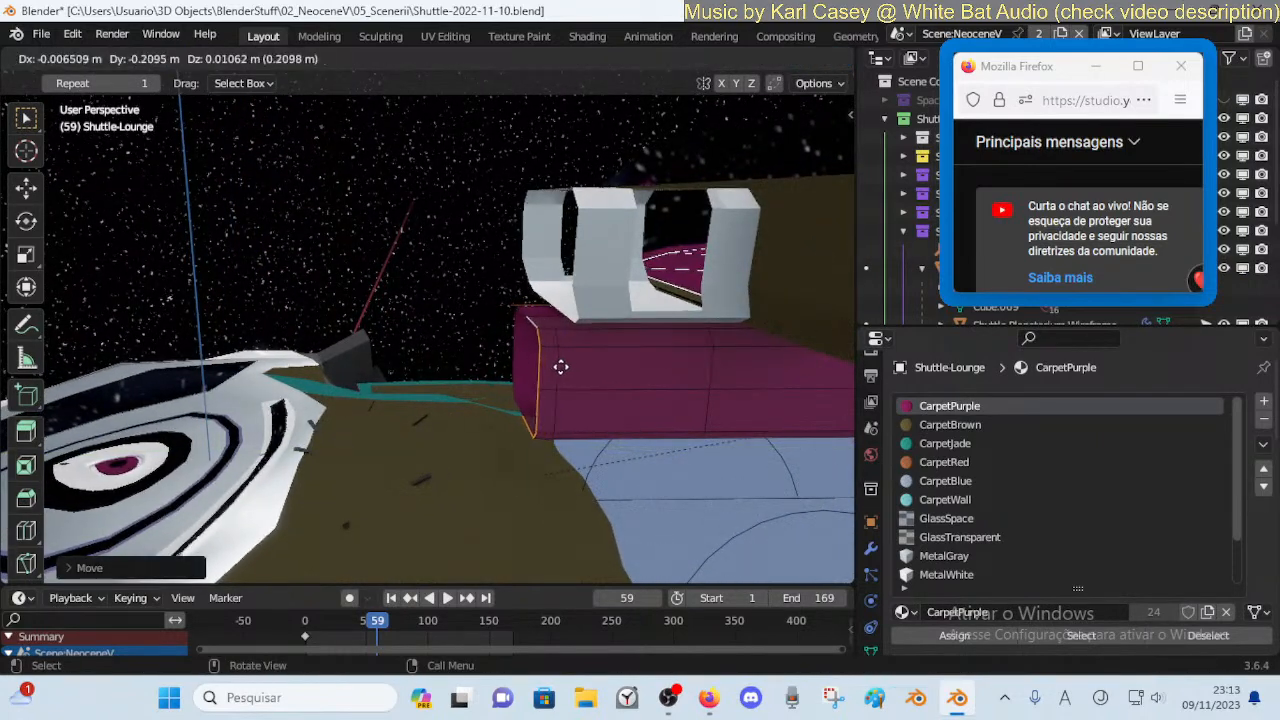
{"action": "key", "text": "y"}
{"action": "left_click", "coordinate": [423, 369]}
Raise the extruded end along Z, extend it further along Y, and adjust its height to form an upward-sloping arm
{"action": "key", "text": "g"}
{"action": "key", "text": "z"}
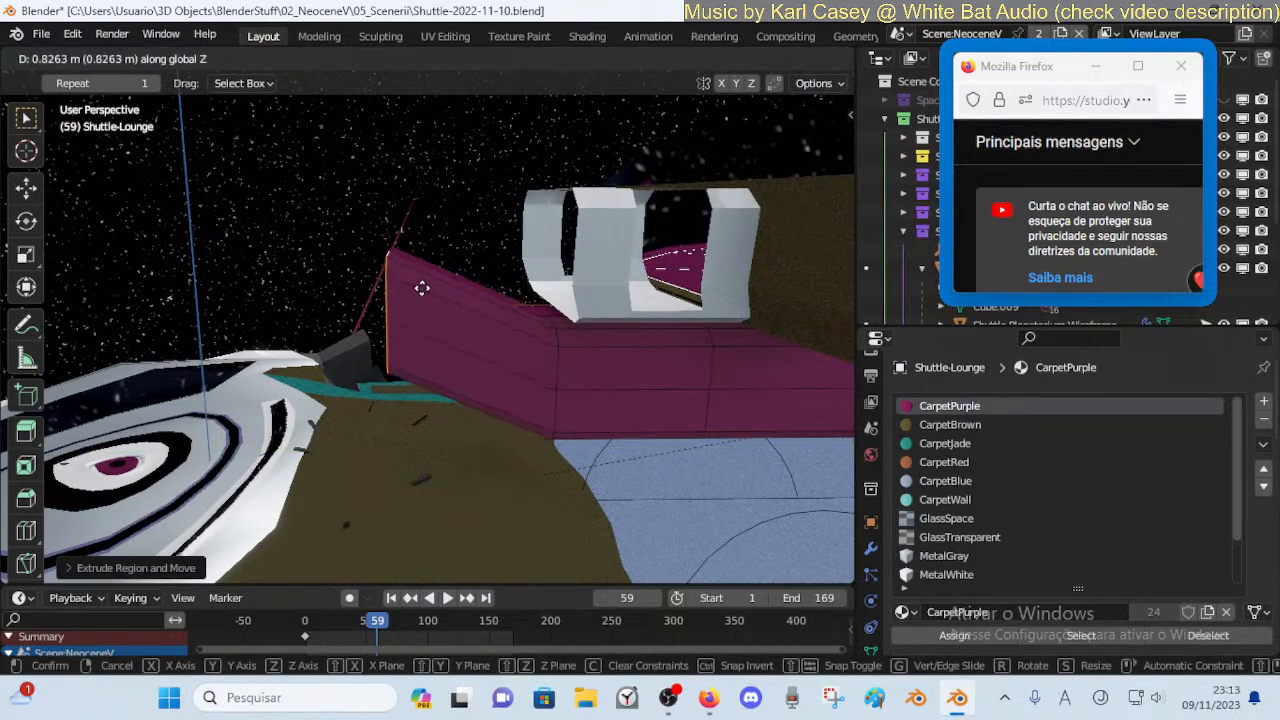
{"action": "left_click", "coordinate": [423, 206]}
{"action": "key", "text": "g"}
{"action": "key", "text": "y"}
{"action": "left_click", "coordinate": [315, 223]}
{"action": "key", "text": "g"}
{"action": "key", "text": "z"}
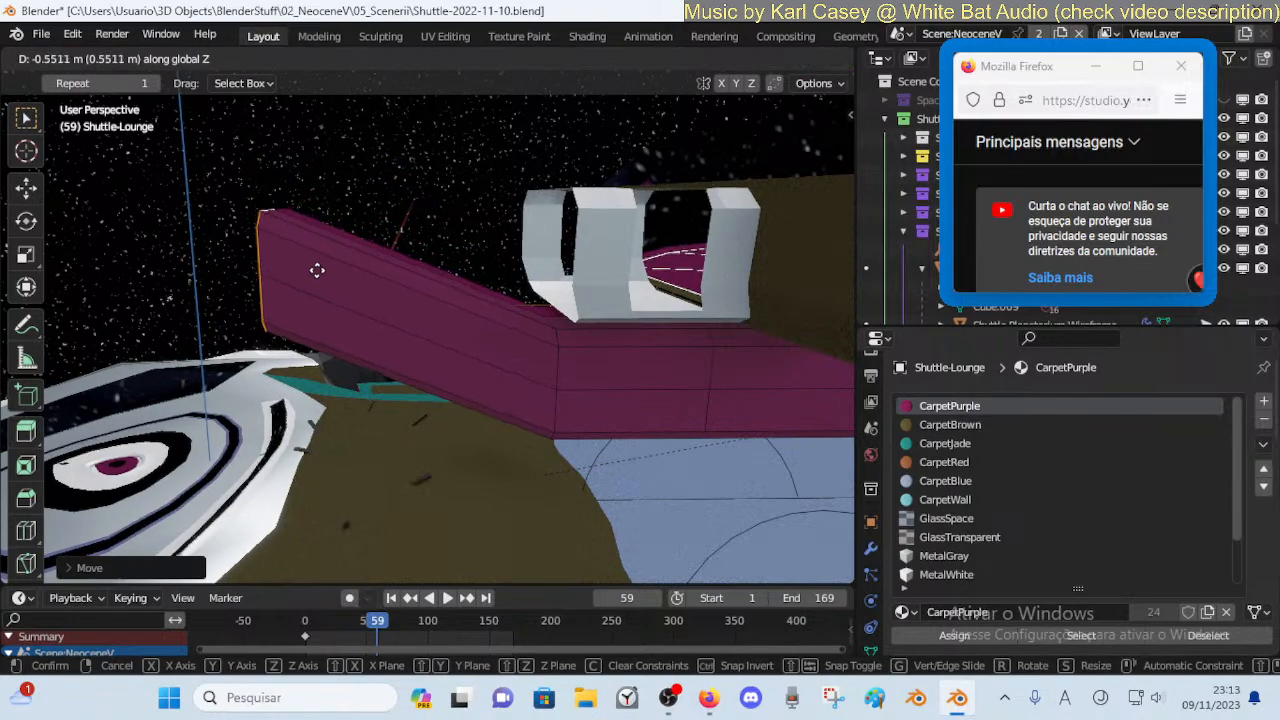
{"action": "left_click", "coordinate": [316, 270]}
Snap the 3D cursor to the vertex at the front lower corner of the white Shuttle-Planetarium frame
{"action": "key", "text": "Tab"}
{"action": "left_click", "coordinate": [565, 291]}
{"action": "key", "text": "Tab"}
{"action": "key", "text": "1"}
{"action": "left_click", "coordinate": [550, 309]}
{"action": "key", "text": "shift+s"}
{"action": "left_click", "coordinate": [546, 320]}
Return to editing Shuttle-Lounge and raise the sloped arm's end vertices along Z
{"action": "key", "text": "Tab"}
{"action": "left_click", "coordinate": [334, 329]}
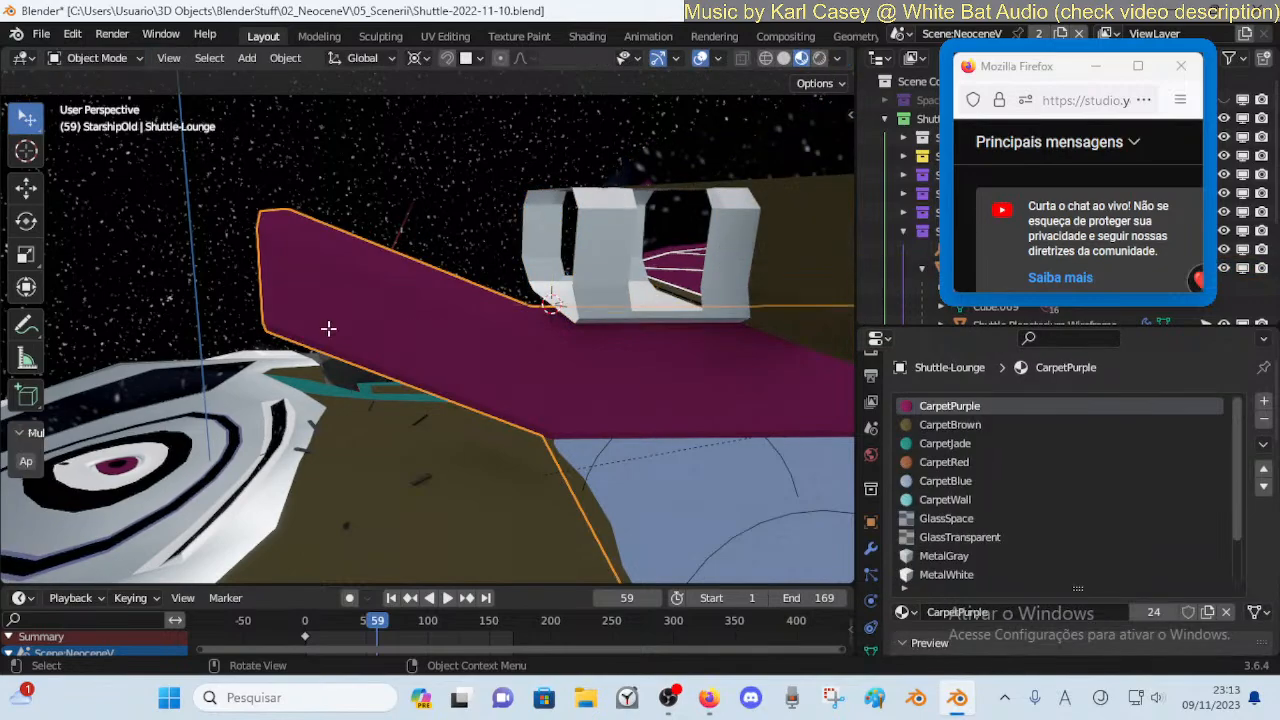
{"action": "key", "text": "Tab"}
{"action": "key", "text": "g"}
{"action": "key", "text": "z"}
{"action": "left_click", "coordinate": [331, 311]}
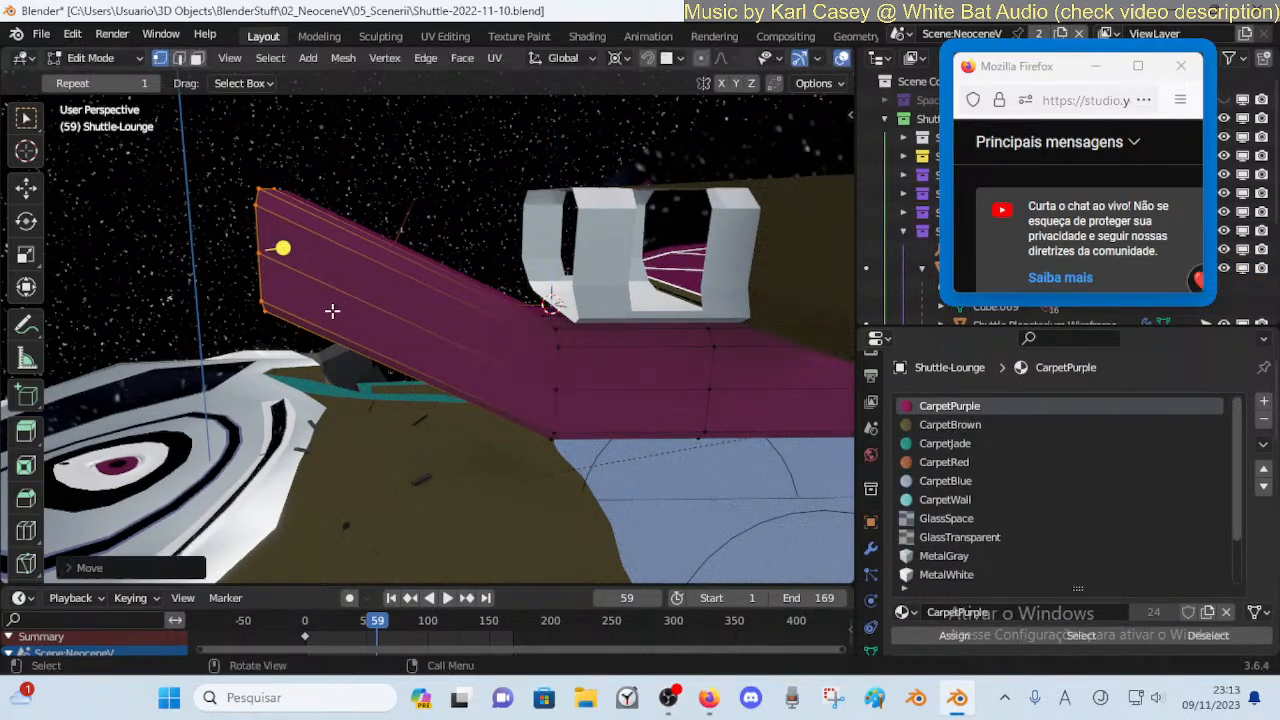
Fine-tune the height of the sloped arm's end along Z while viewing it from the front
{"action": "key", "text": "shift+grave"}
{"action": "key", "text": "a"}
{"action": "left_click", "coordinate": [314, 337]}
{"action": "key", "text": "g"}
{"action": "key", "text": "z"}
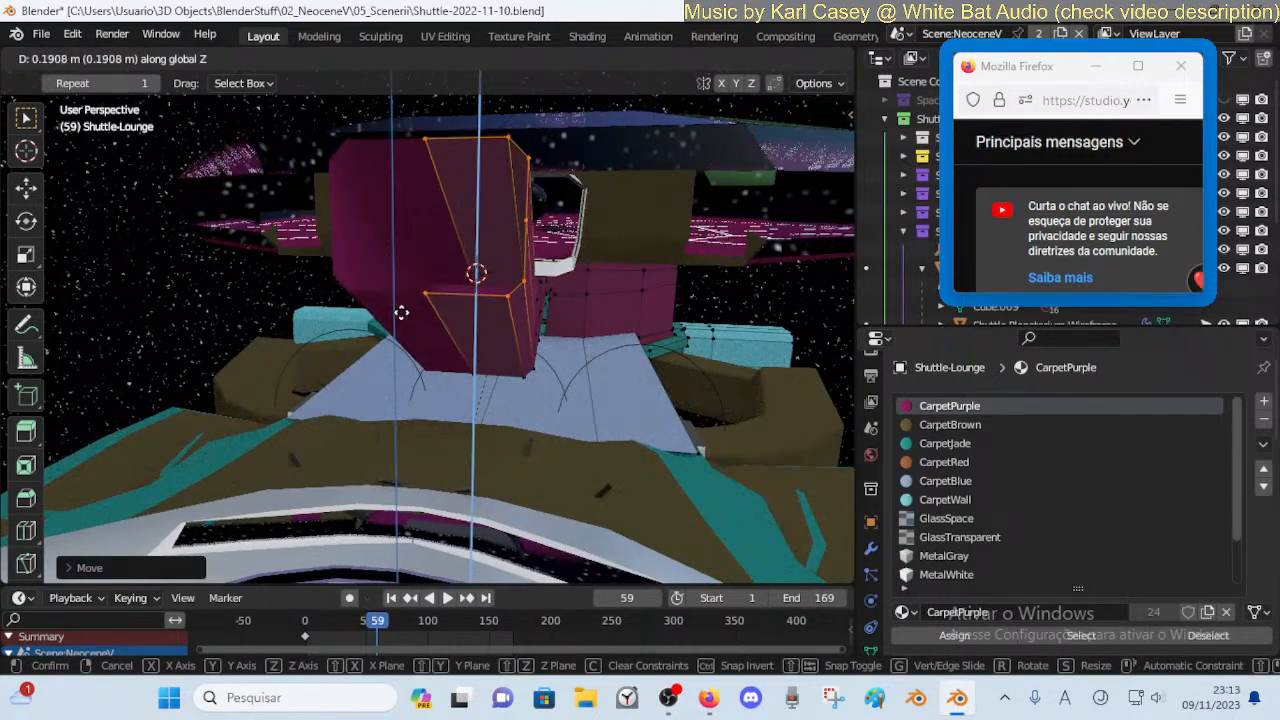
{"action": "left_click", "coordinate": [401, 312]}
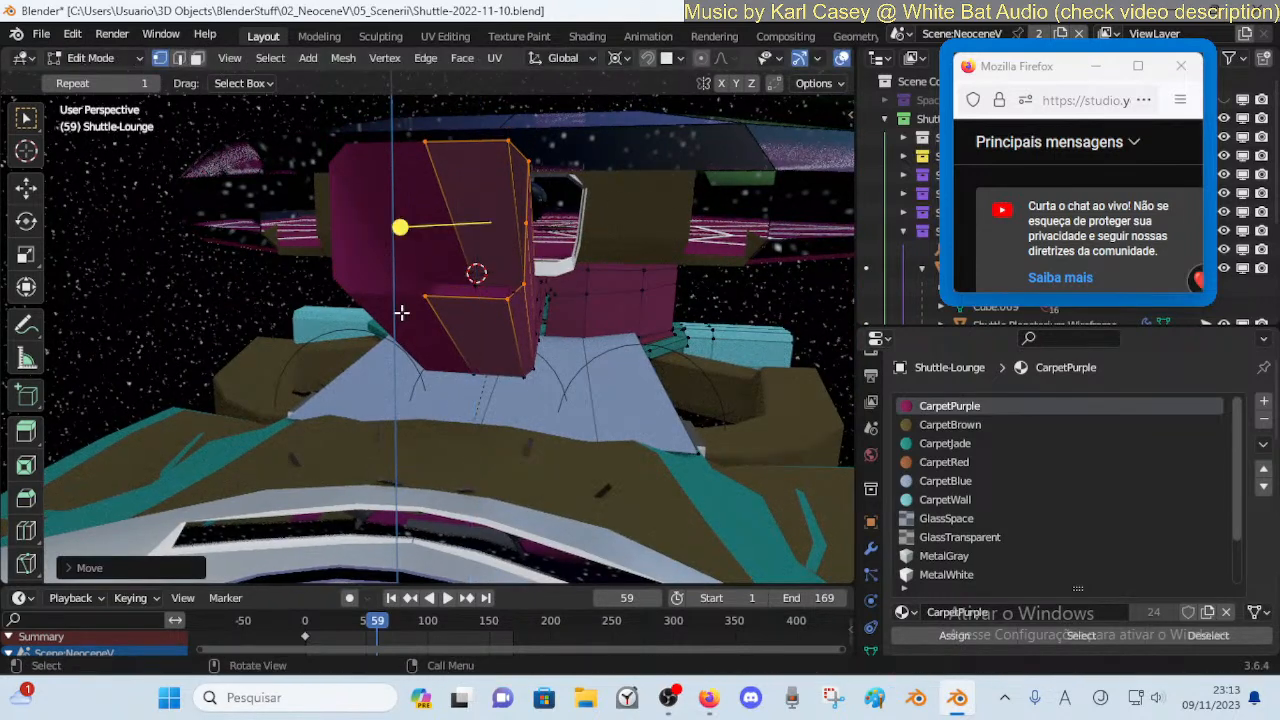
Level the bottom edge of the sloped arm's open end by scaling it to 0 along Z
{"action": "key", "text": "2"}
{"action": "left_click", "coordinate": [478, 303]}
{"action": "key", "text": "1"}
{"action": "key", "text": "period"}
{"action": "left_click", "coordinate": [400, 303]}
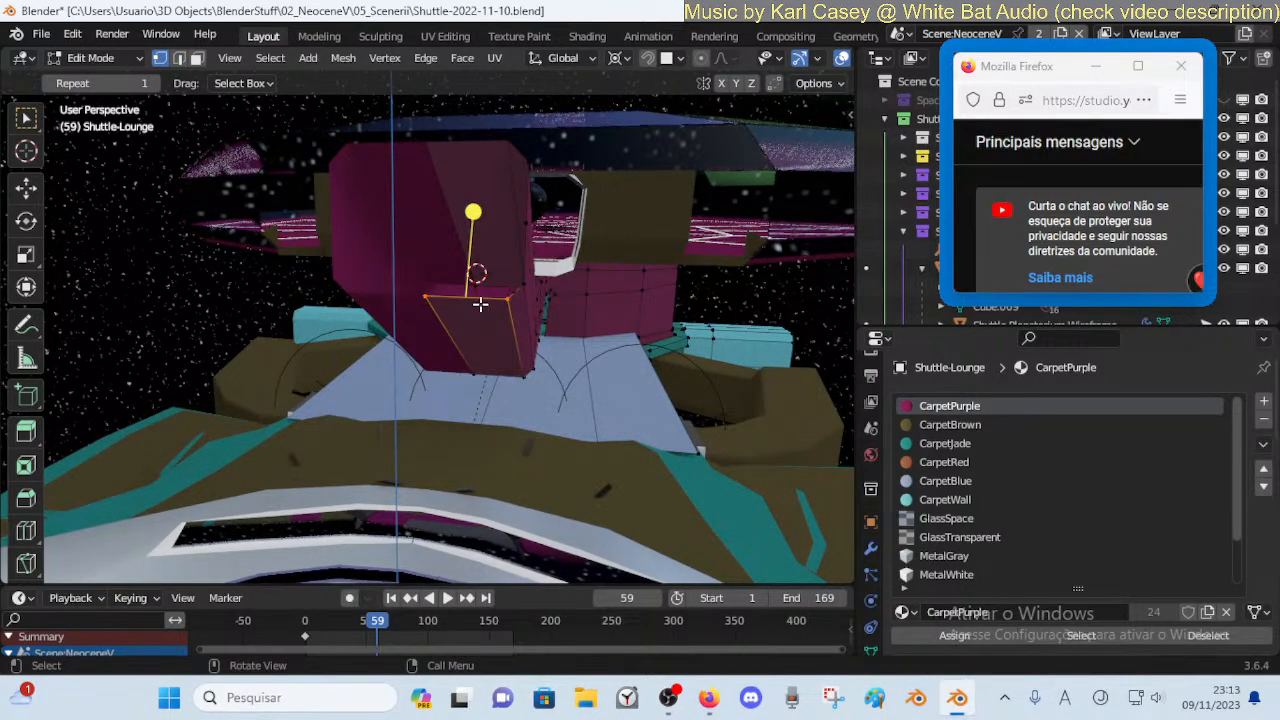
{"action": "key", "text": "s"}
{"action": "key", "text": "z"}
{"action": "key", "text": "0"}
{"action": "key", "text": "Return"}
Add a loop cut across the sloped arm and slide it to about the middle of its length
{"action": "key", "text": "shift+grave"}
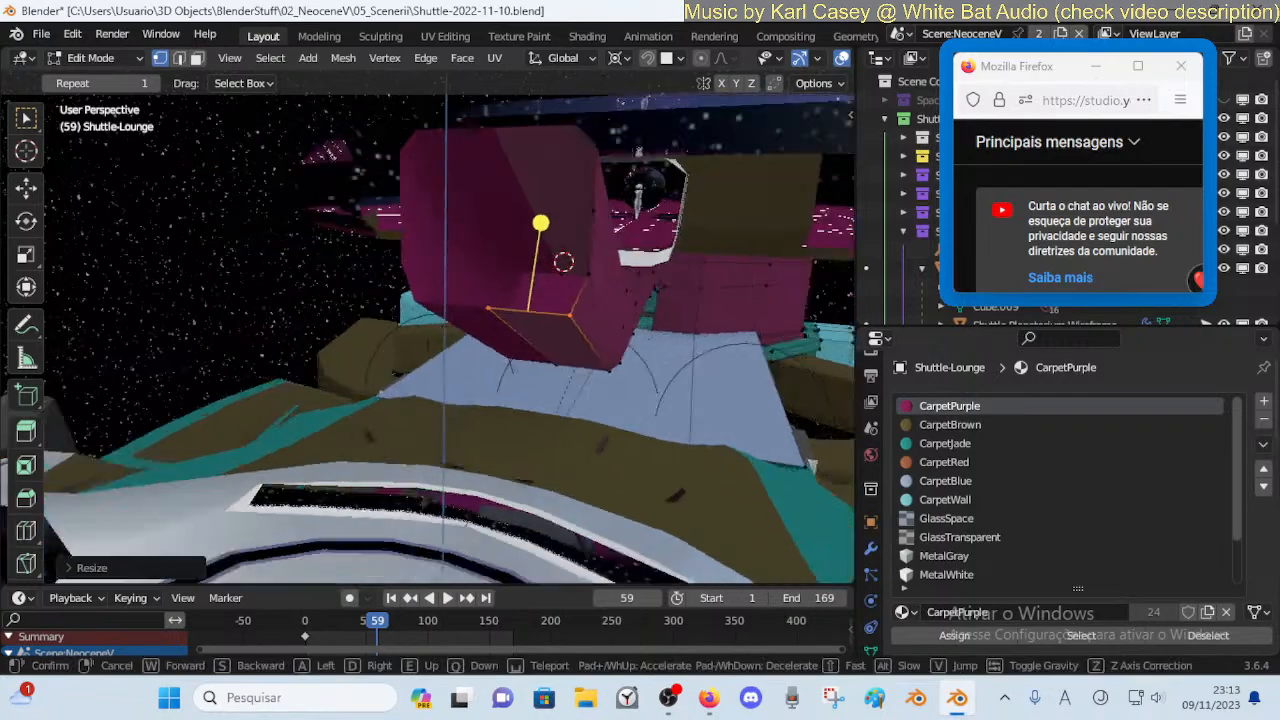
{"action": "left_click", "coordinate": [523, 294]}
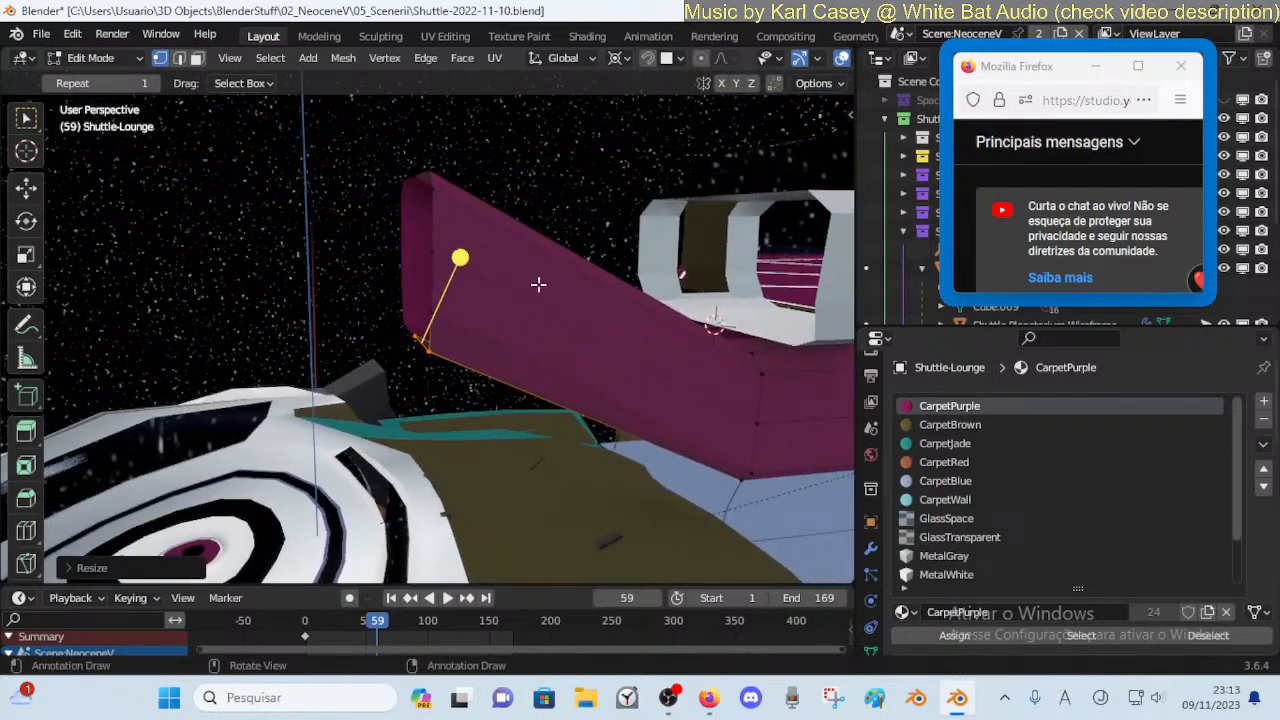
{"action": "key", "text": "ctrl+r"}
{"action": "left_click", "coordinate": [571, 263]}
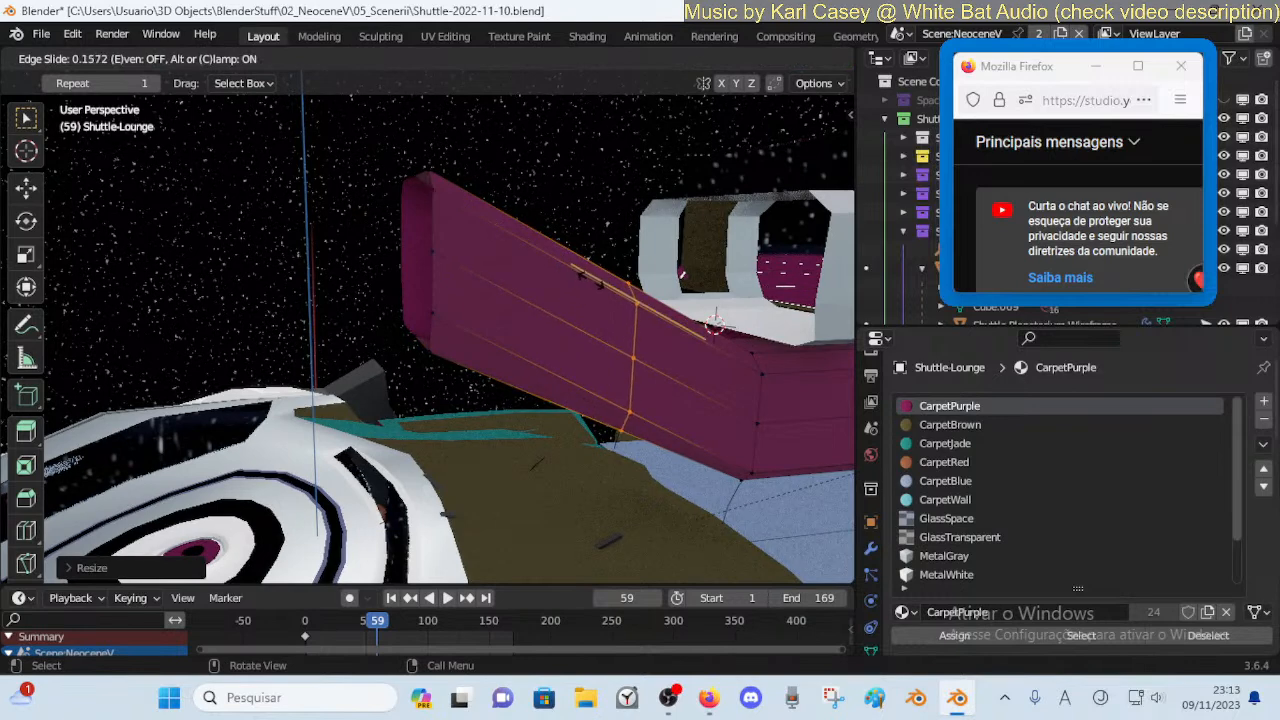
{"action": "left_click", "coordinate": [536, 277]}
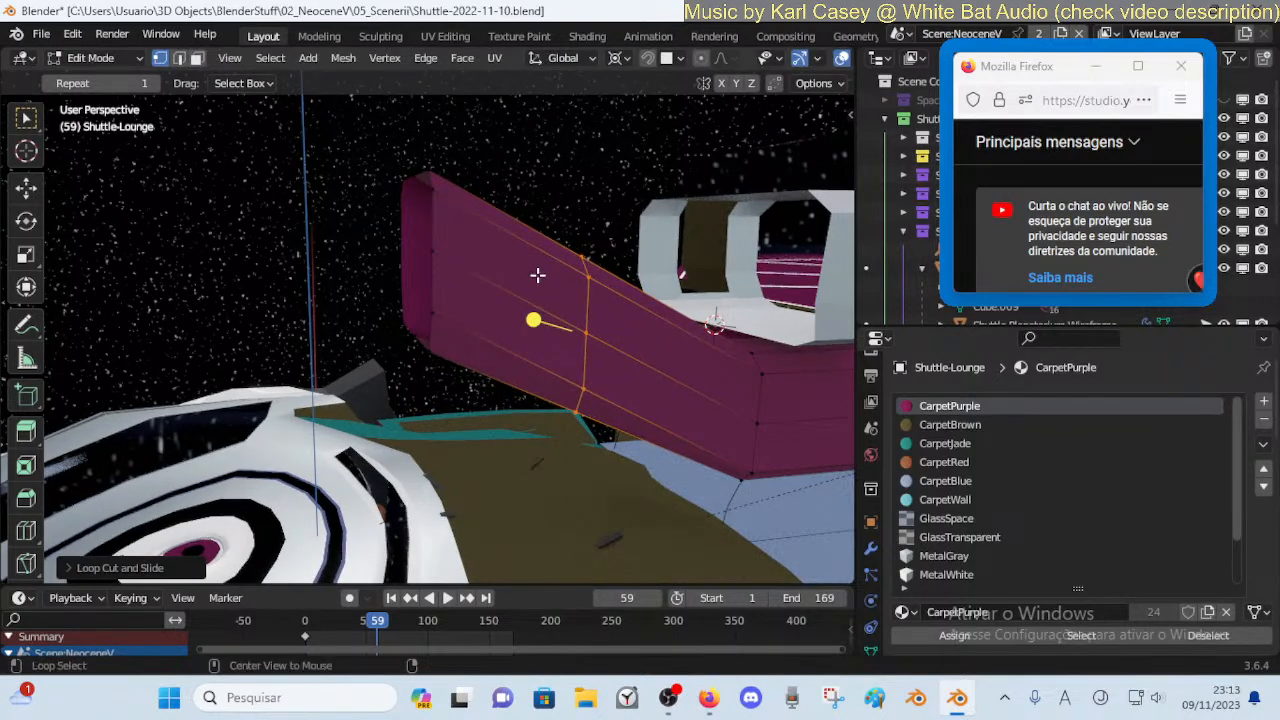
Delete the upper side faces and the top face of the sloped arm's outer half
{"action": "key", "text": "alt+a"}
{"action": "left_click", "coordinate": [523, 231]}
{"action": "left_click", "coordinate": [514, 251], "text": "shift"}
{"action": "key", "text": "x"}
{"action": "left_click", "coordinate": [515, 252]}
{"action": "left_click", "coordinate": [518, 233]}
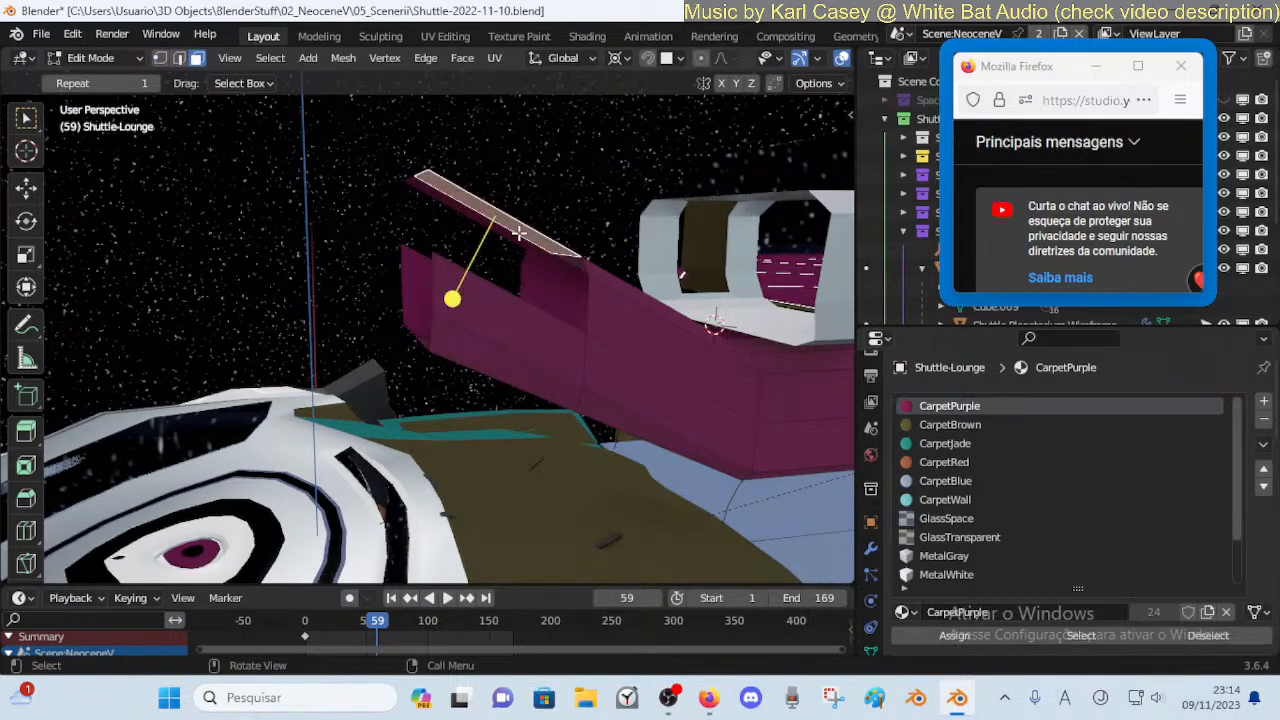
{"action": "key", "text": "x"}
{"action": "left_click", "coordinate": [520, 233]}
Slide the upper side vertex at the arm's open tip down along its vertical edge
{"action": "key", "text": "shift+grave"}
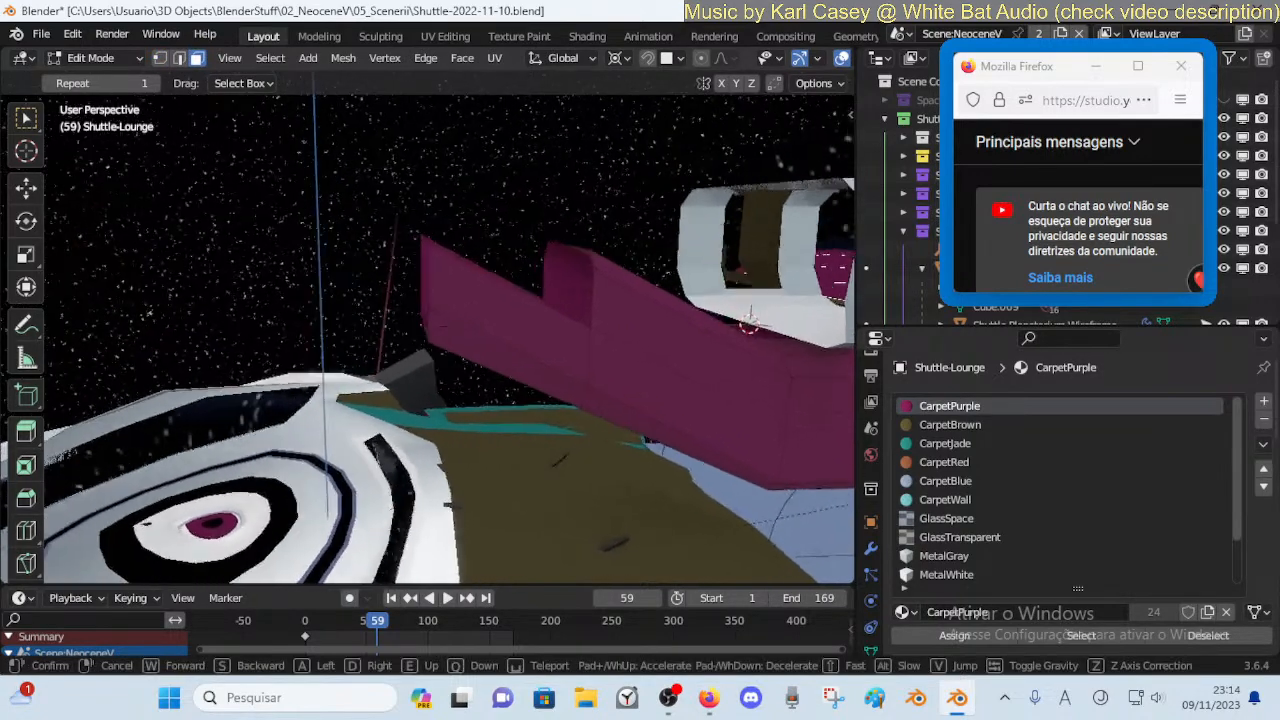
{"action": "key", "text": "d"}
{"action": "left_click", "coordinate": [520, 246]}
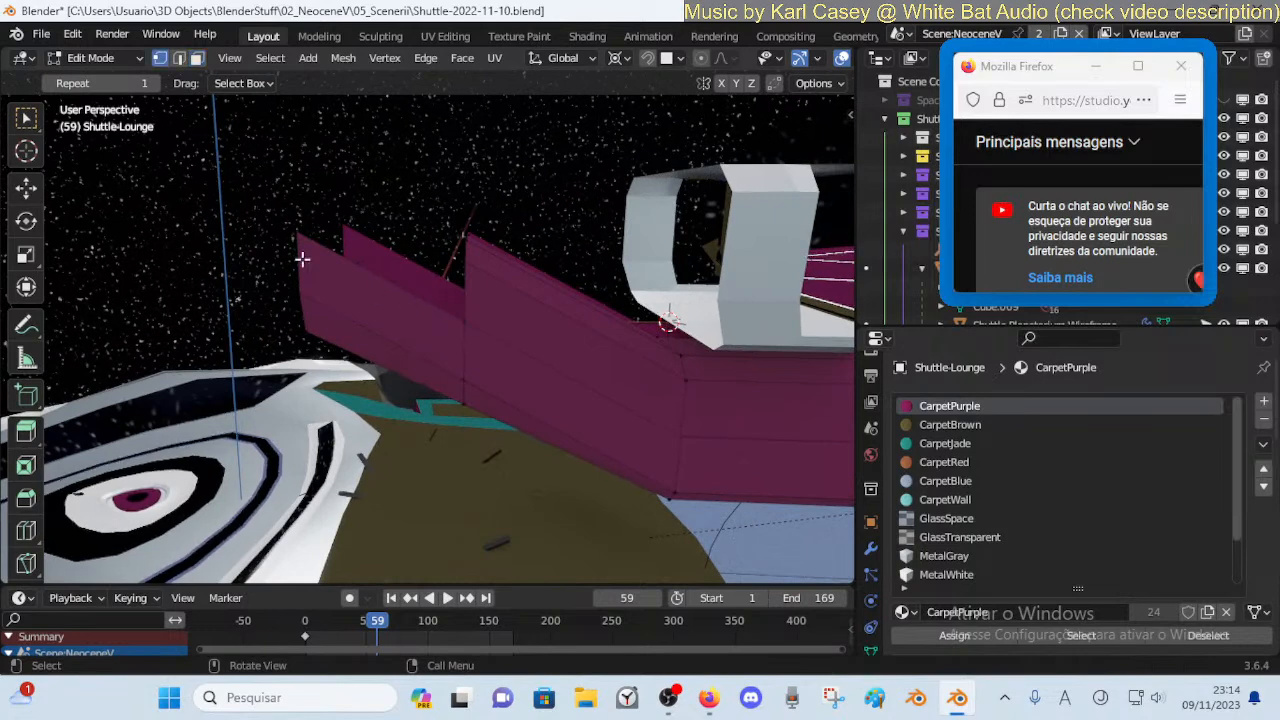
{"action": "key", "text": "shift+v"}
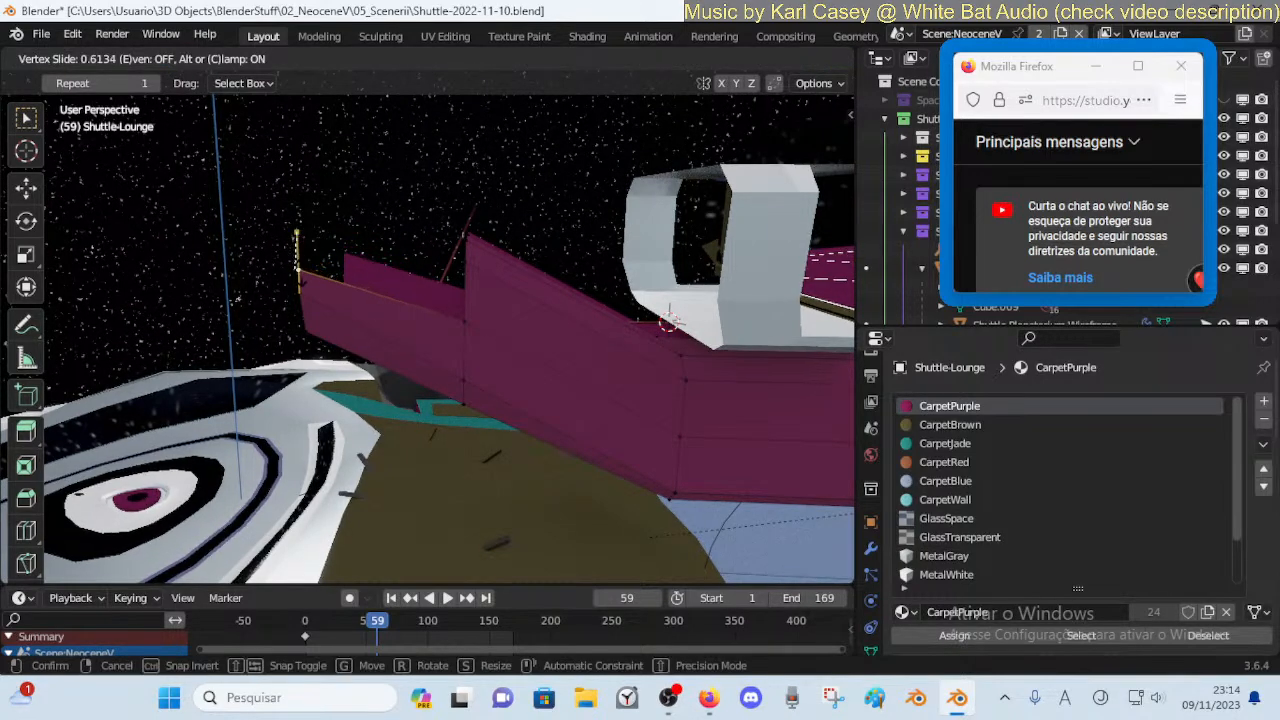
{"action": "left_click", "coordinate": [302, 279]}
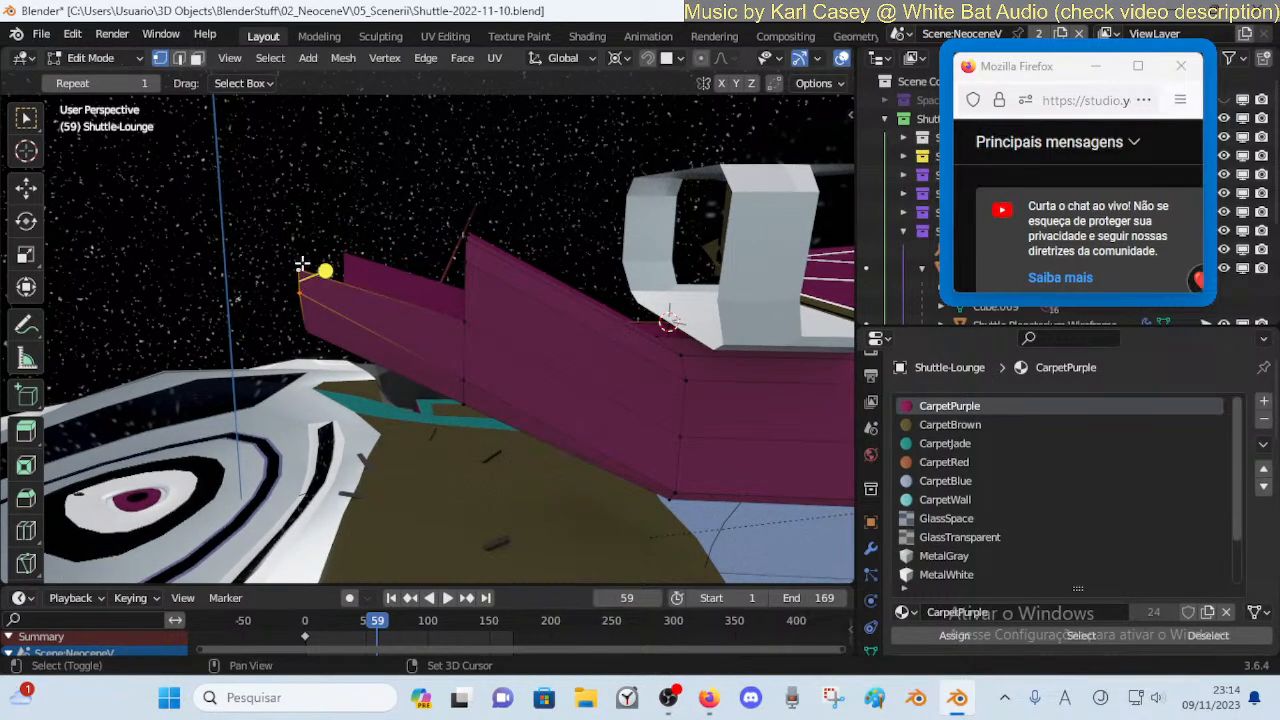
Lower the tip's two upper side vertices about 0.22 m along Z and slide the cut loop's middle vertex downward
{"action": "key", "text": "g"}
{"action": "key", "text": "z"}
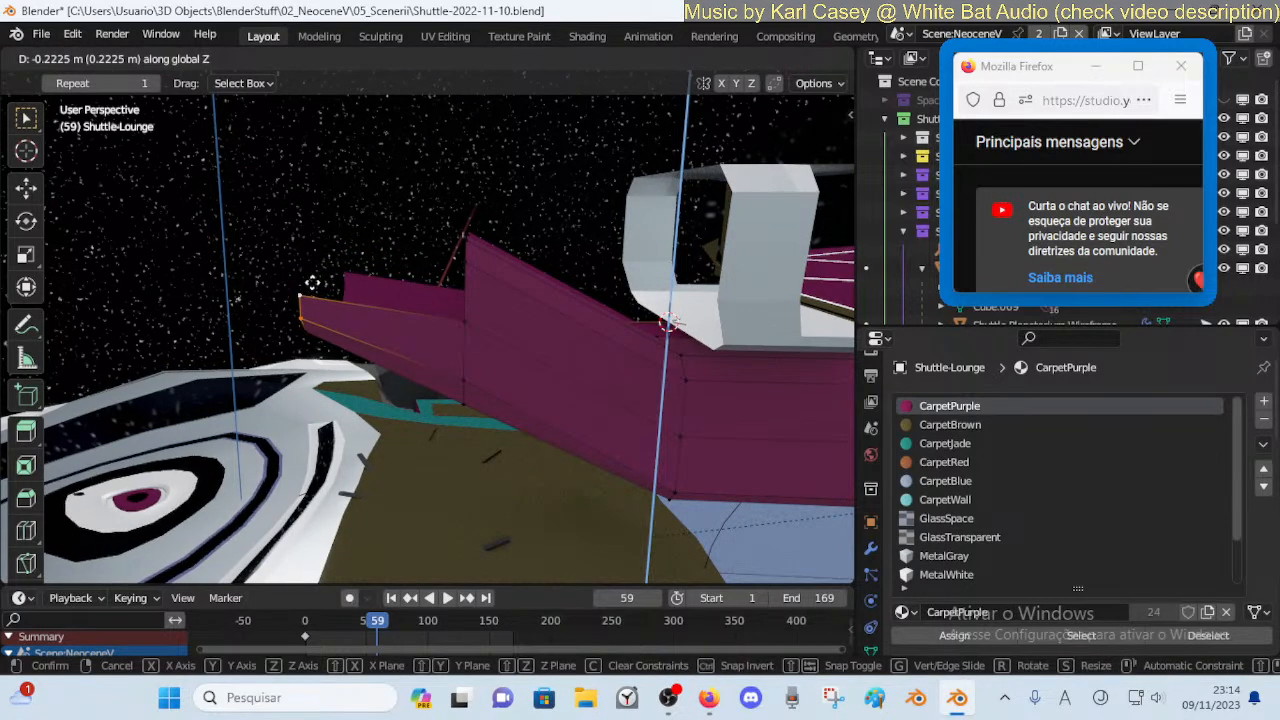
{"action": "left_click", "coordinate": [312, 283]}
{"action": "key", "text": "shift+v"}
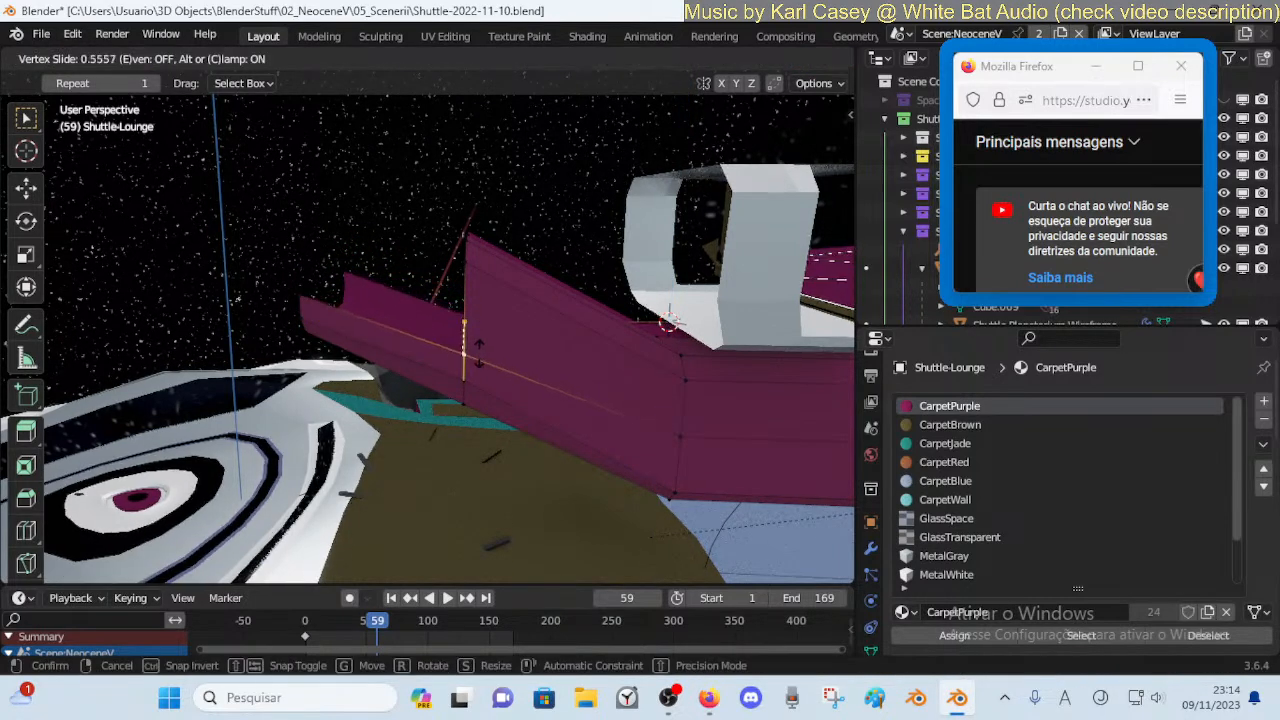
{"action": "left_click", "coordinate": [468, 276]}
Lower the cut loop's upper vertices about 0.33 m along Z and slide them back along their edges toward the white frame
{"action": "key", "text": "c"}
{"action": "left_click", "coordinate": [473, 274]}
{"action": "key", "text": "Escape"}
{"action": "key", "text": "g"}
{"action": "key", "text": "z"}
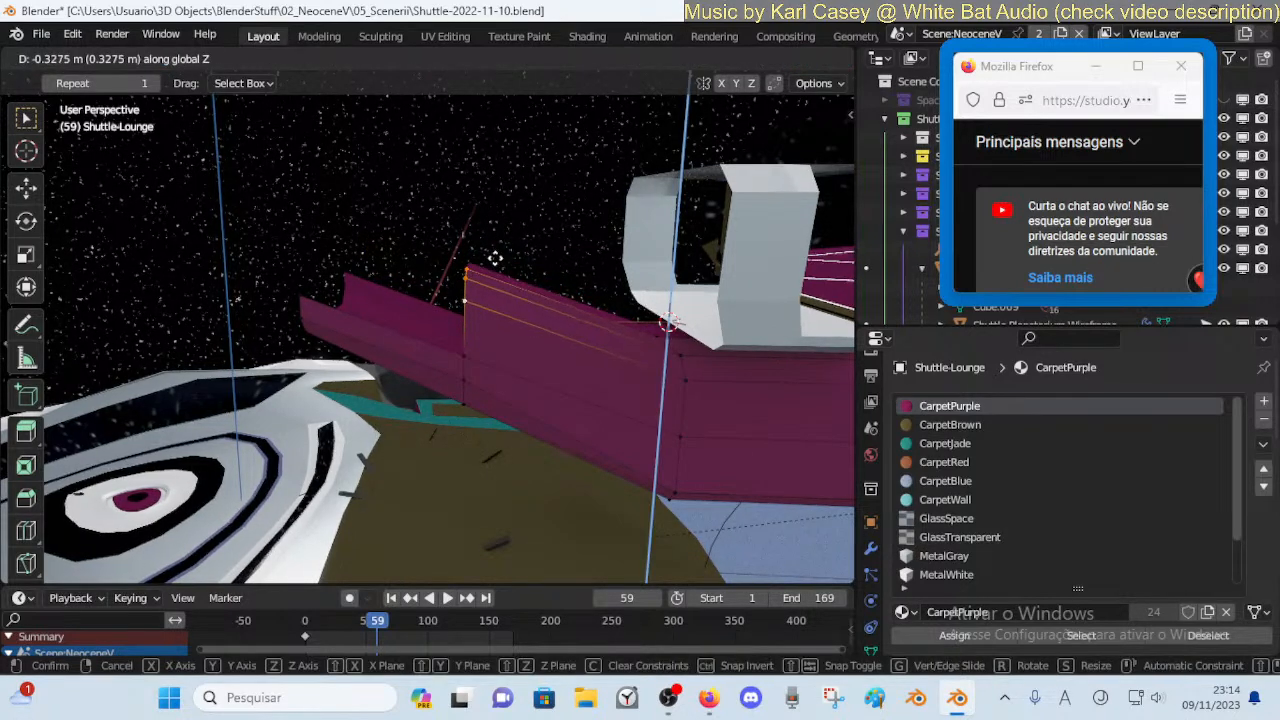
{"action": "left_click", "coordinate": [496, 258]}
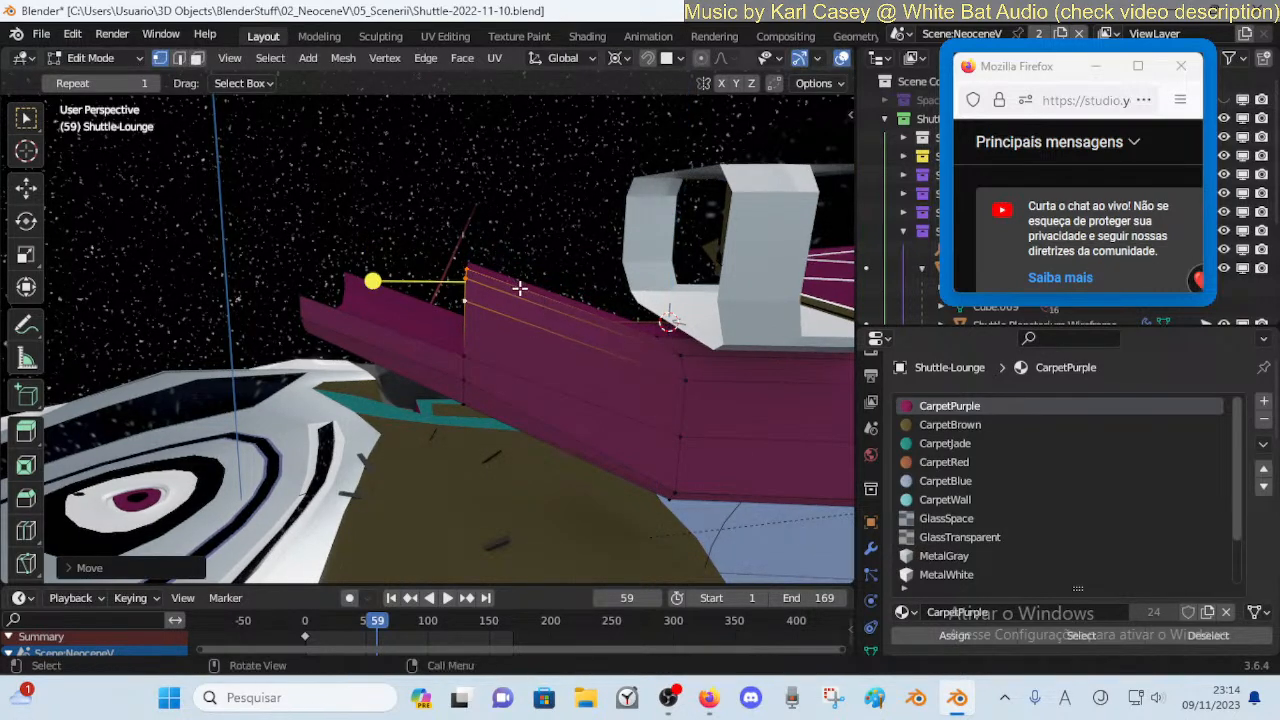
{"action": "key", "text": "shift+v"}
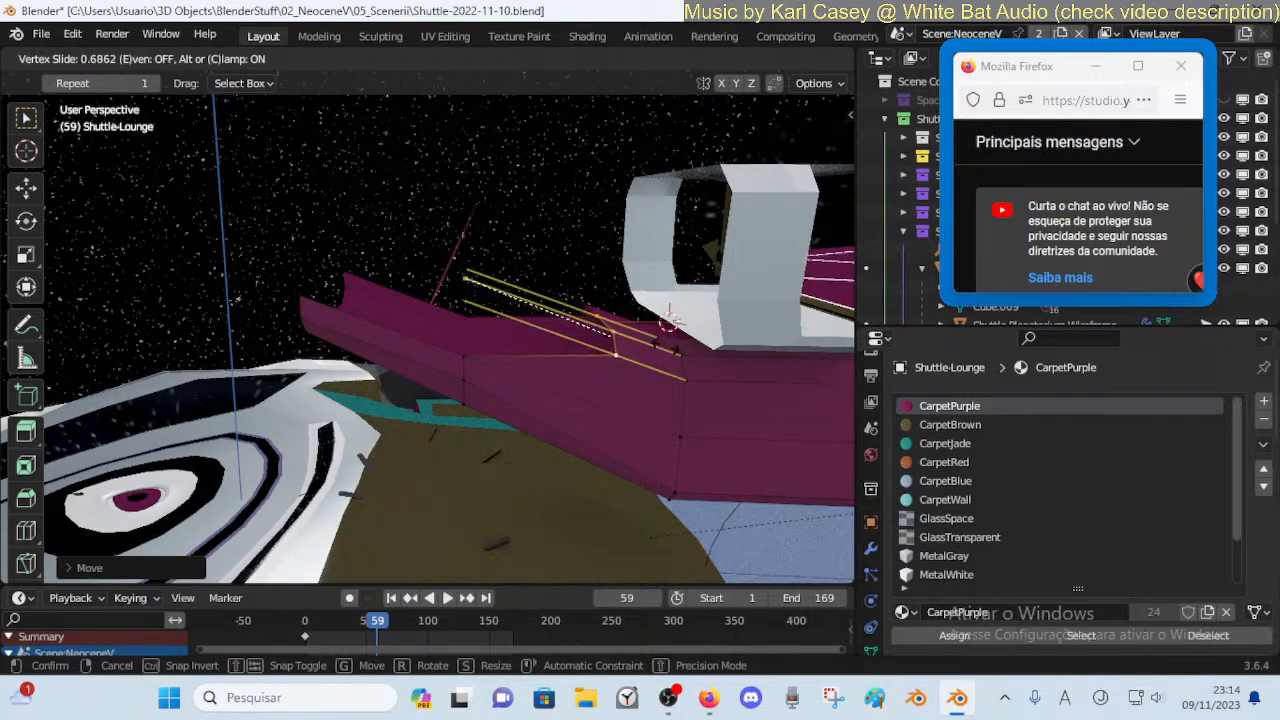
{"action": "left_click", "coordinate": [480, 320]}
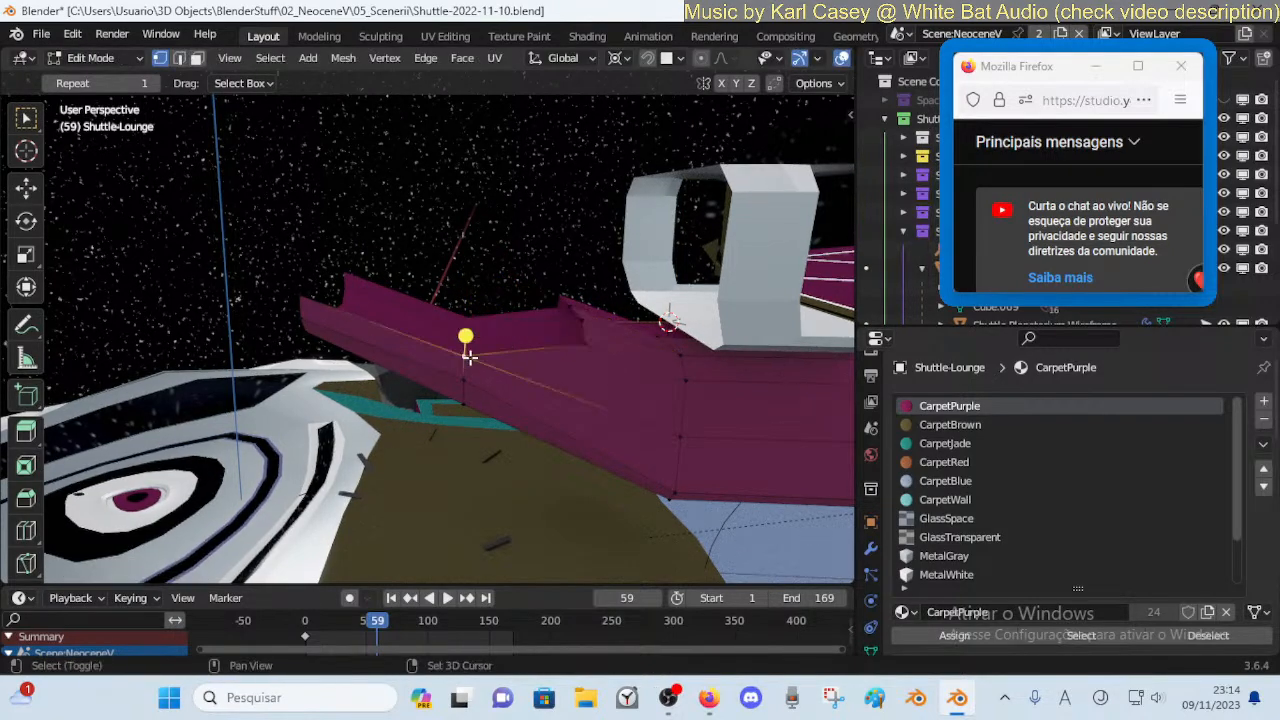
Inspect the reshaped purple arm from several angles, both in and out of mesh editing
{"action": "key", "text": "shift+grave"}
{"action": "left_click", "coordinate": [468, 352]}
{"action": "key", "text": "Tab"}
{"action": "key", "text": "shift+grave"}
{"action": "key", "text": "w"}
{"action": "key", "text": "d"}
{"action": "key", "text": "a"}
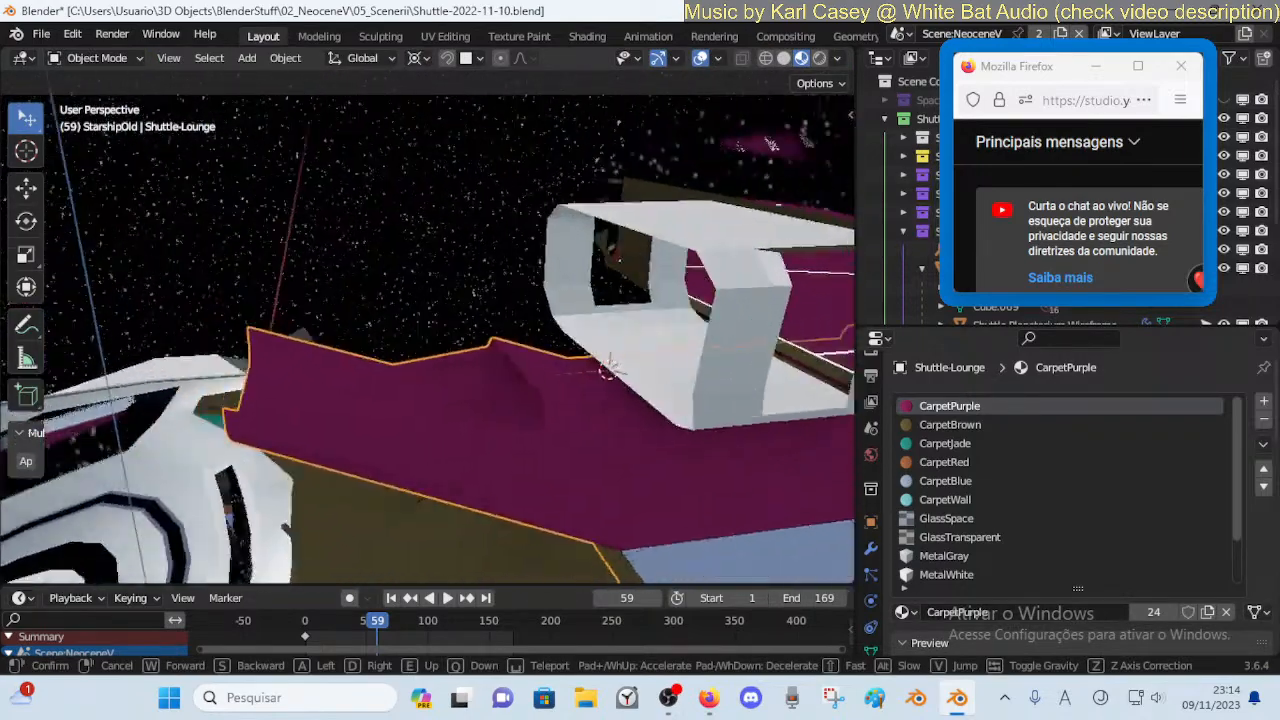
{"action": "left_click", "coordinate": [475, 398]}
{"action": "key", "text": "Tab"}
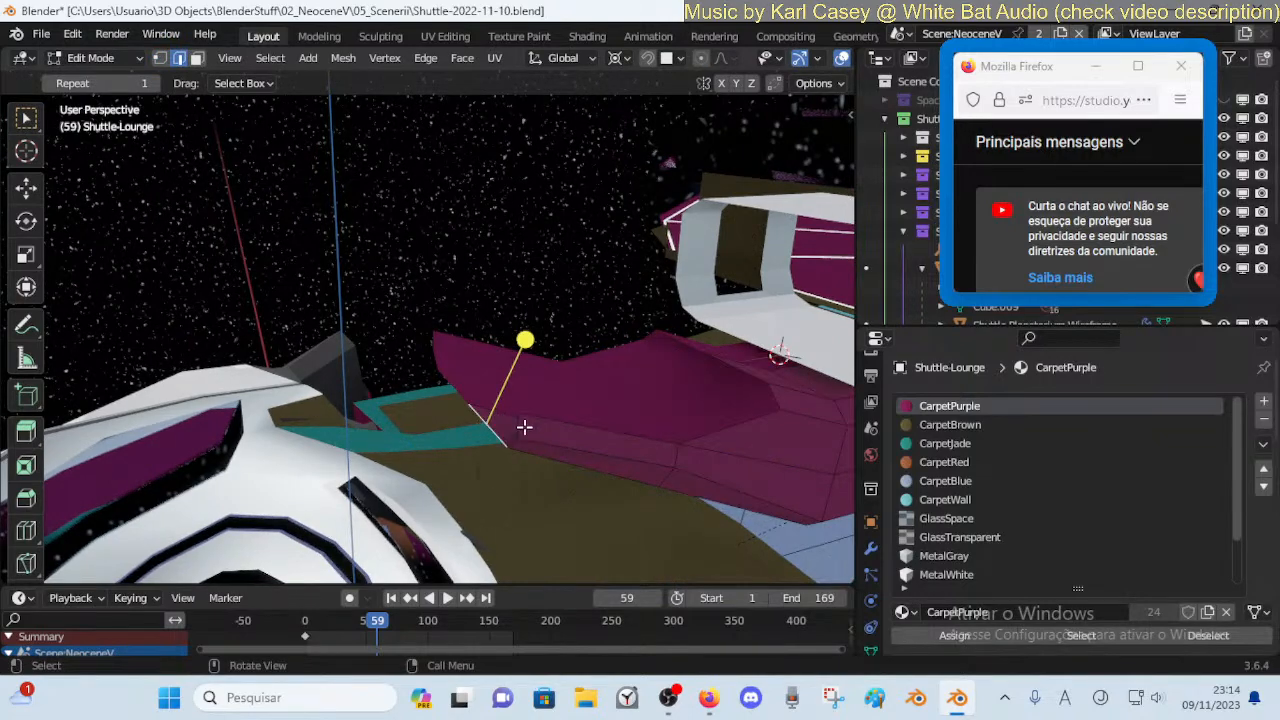
Switch mesh editing to Shuttle-Planetarium and extrude the white floor's front edge about 1 m along negative Y
{"action": "middle_click_drag", "start_coordinate": [549, 436], "coordinate": [557, 425]}
{"action": "key", "text": "alt+q"}
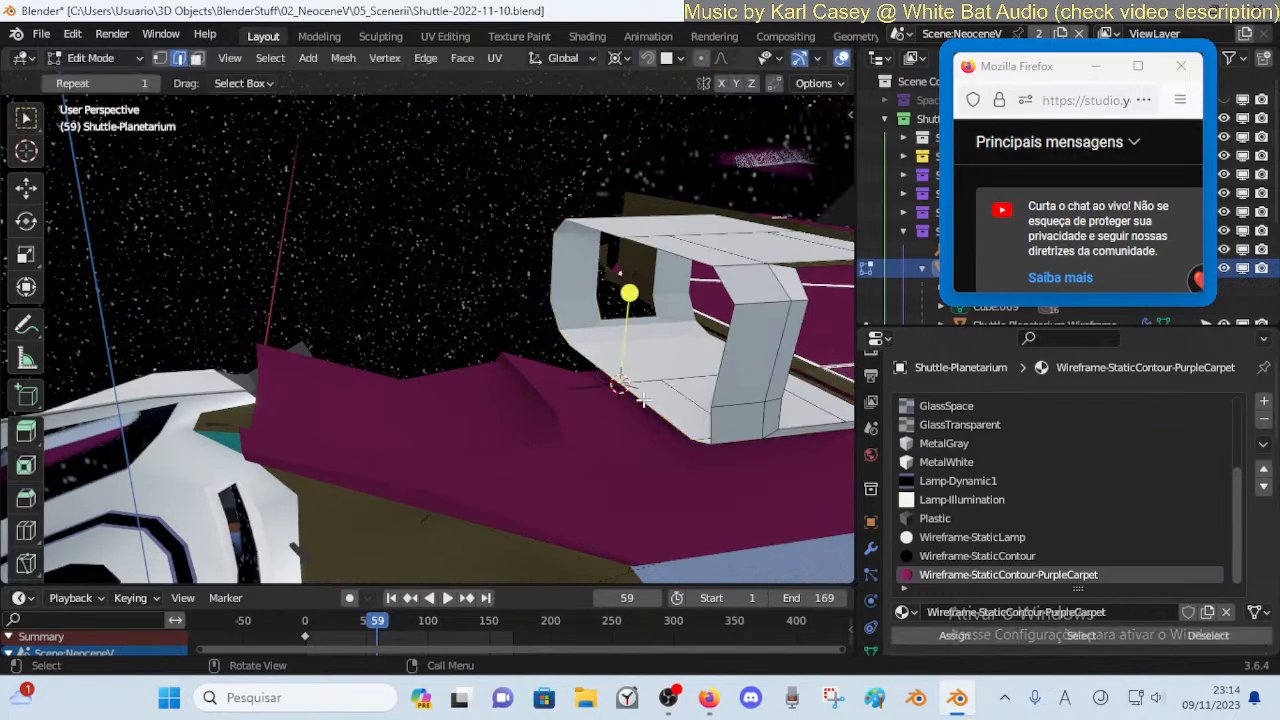
{"action": "key", "text": "g"}
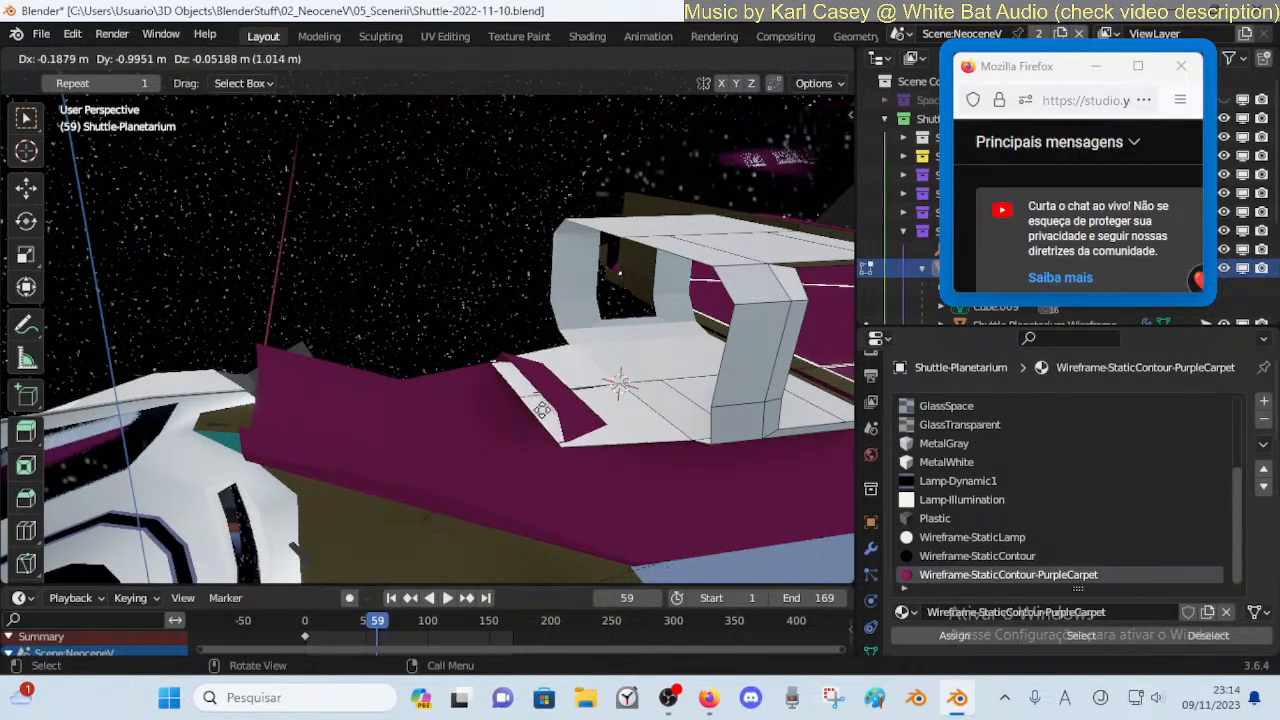
{"action": "key", "text": "y"}
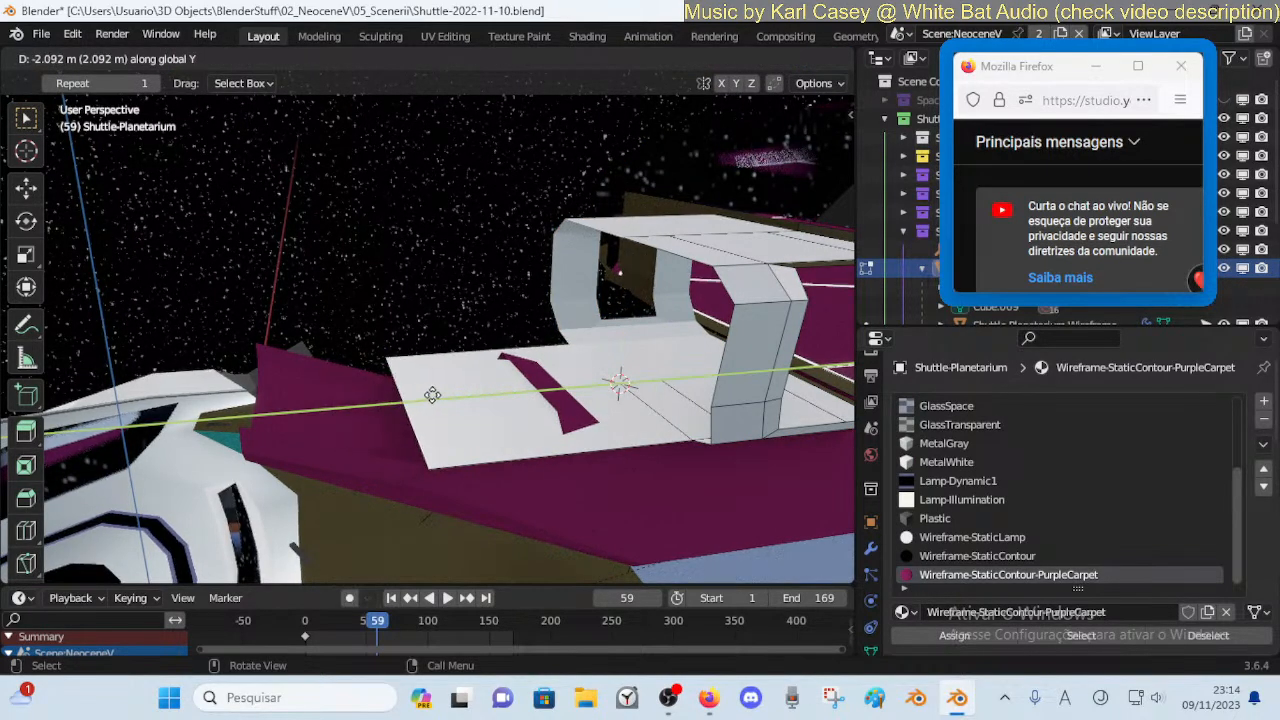
{"action": "left_click", "coordinate": [528, 380]}
Extrude the side edge of the white floor's front strip about 2 m outward along X
{"action": "key", "text": "shift+grave"}
{"action": "left_click", "coordinate": [503, 371]}
{"action": "key", "text": "ctrl+Tab"}
{"action": "left_click", "coordinate": [352, 371]}
{"action": "key", "text": "shift+grave"}
{"action": "key", "text": "d"}
{"action": "key", "text": "q"}
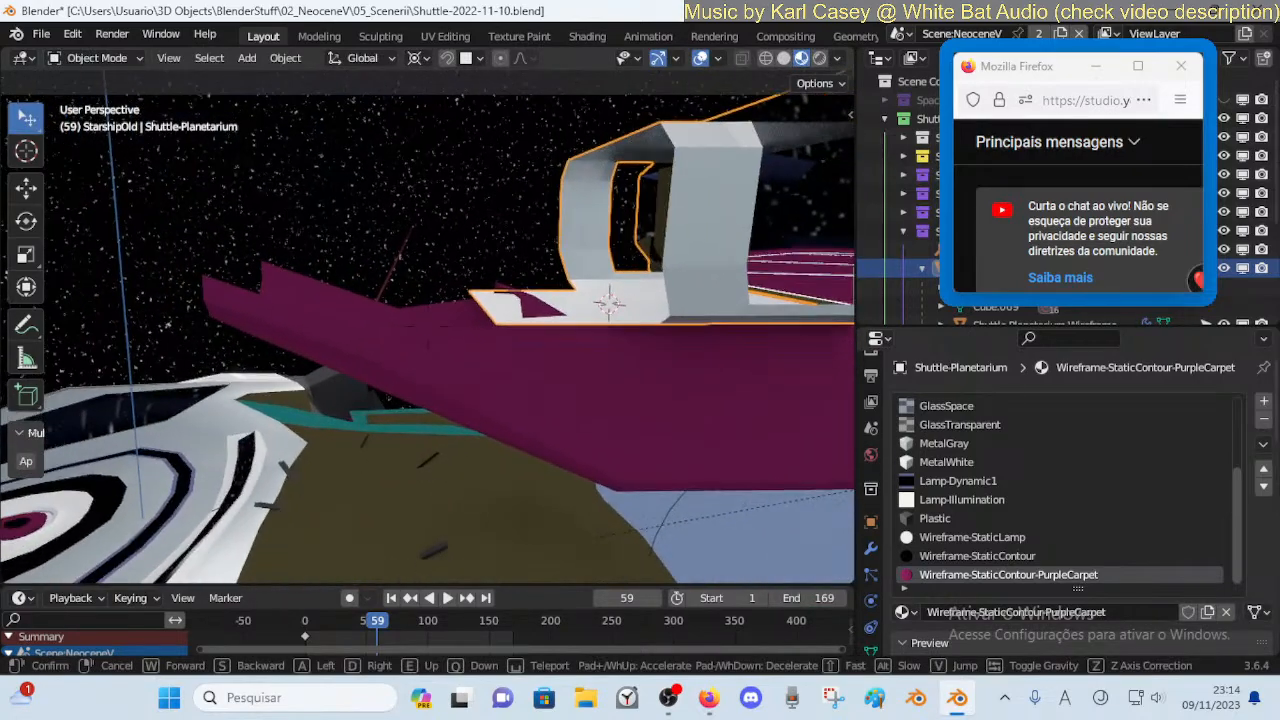
{"action": "left_click", "coordinate": [507, 378]}
{"action": "key", "text": "Tab"}
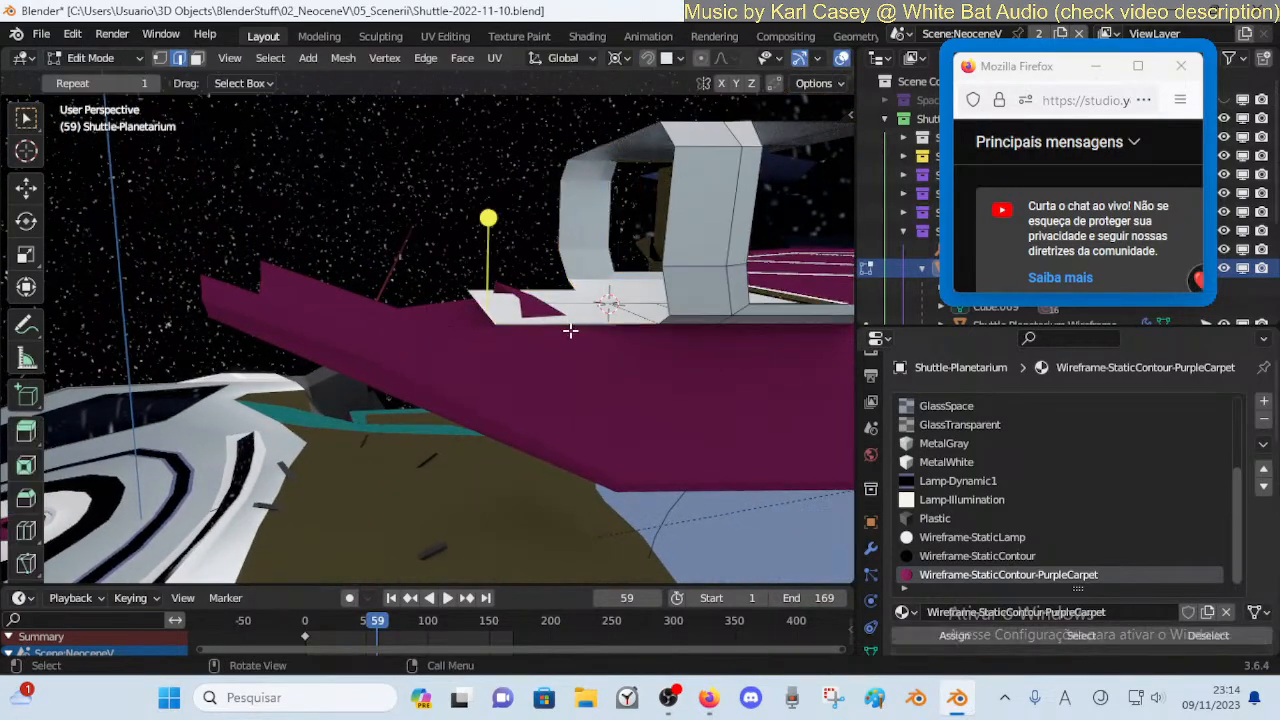
{"action": "key", "text": "g"}
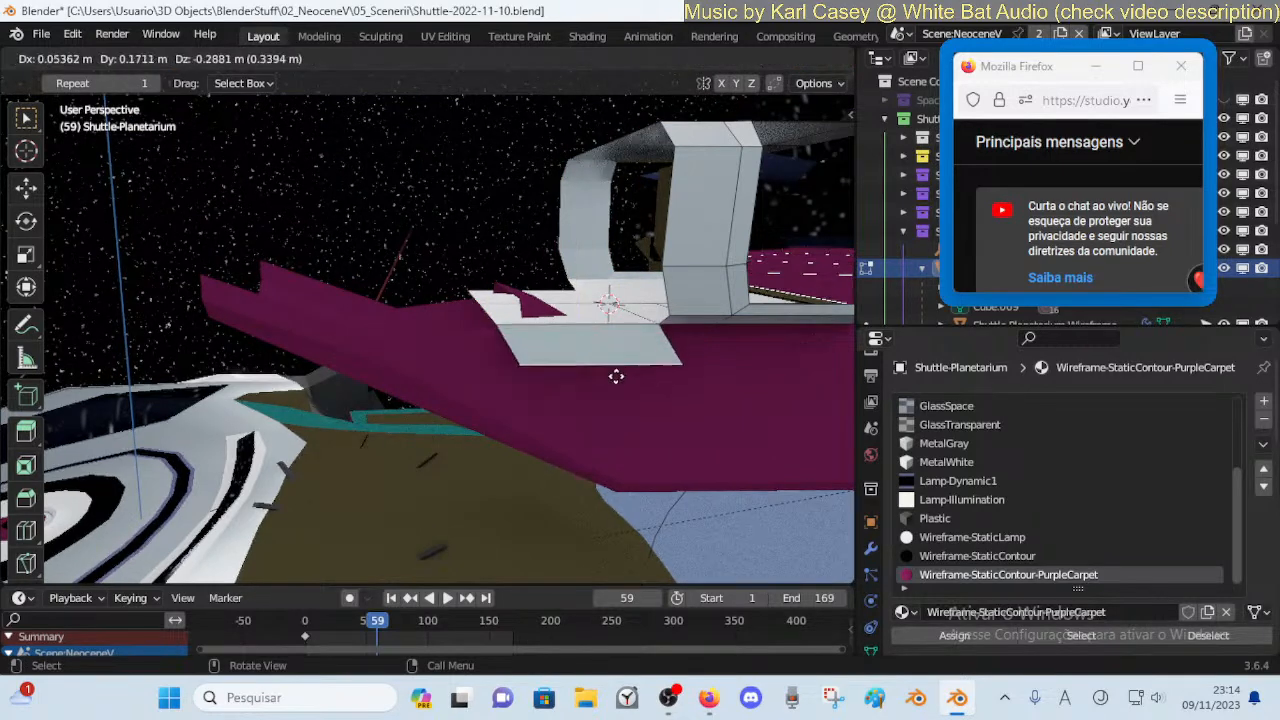
{"action": "key", "text": "x"}
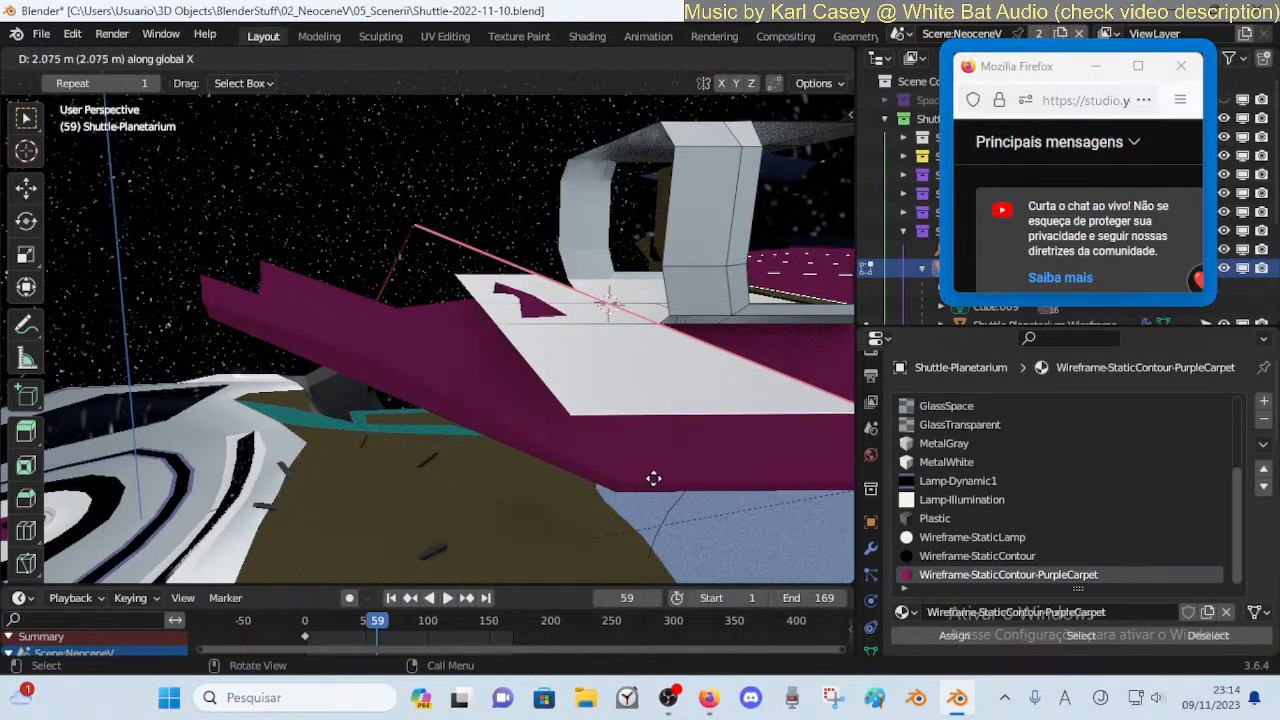
{"action": "left_click", "coordinate": [534, 383]}
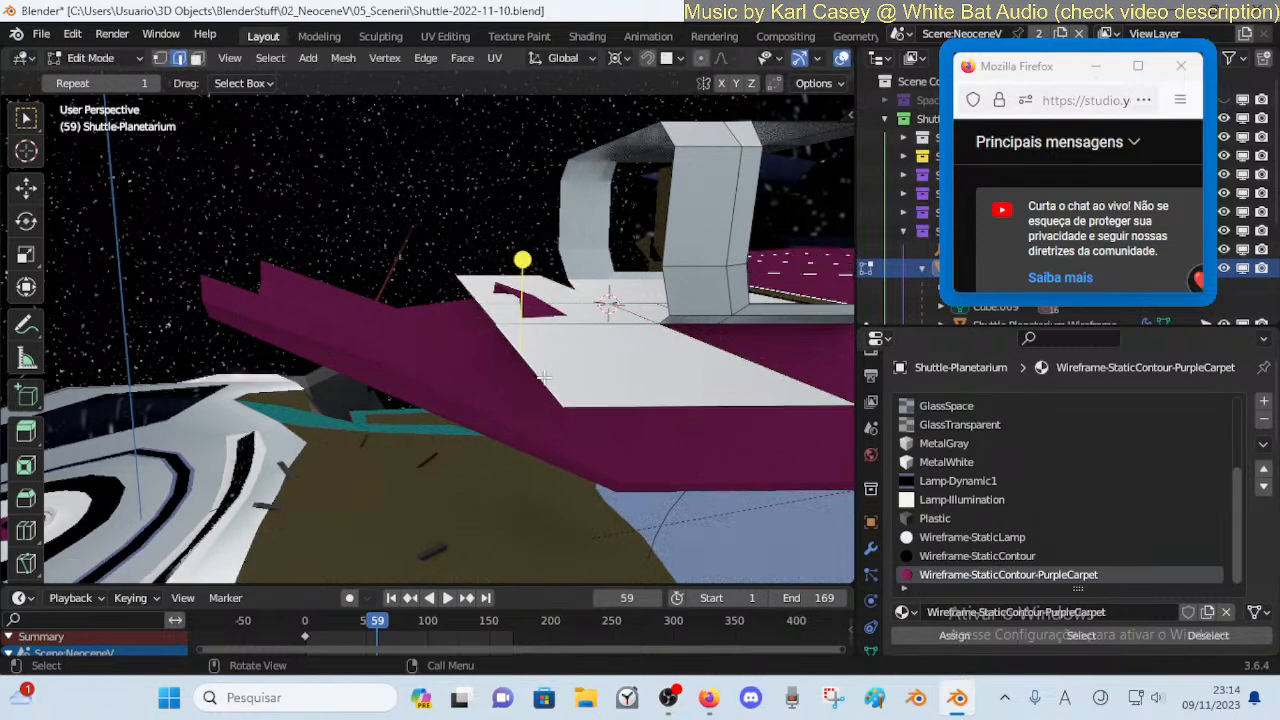
Extrude the front edge of the floor's side extension about 2 m along negative Y, beside the purple arm
{"action": "key", "text": "g"}
{"action": "key", "text": "x"}
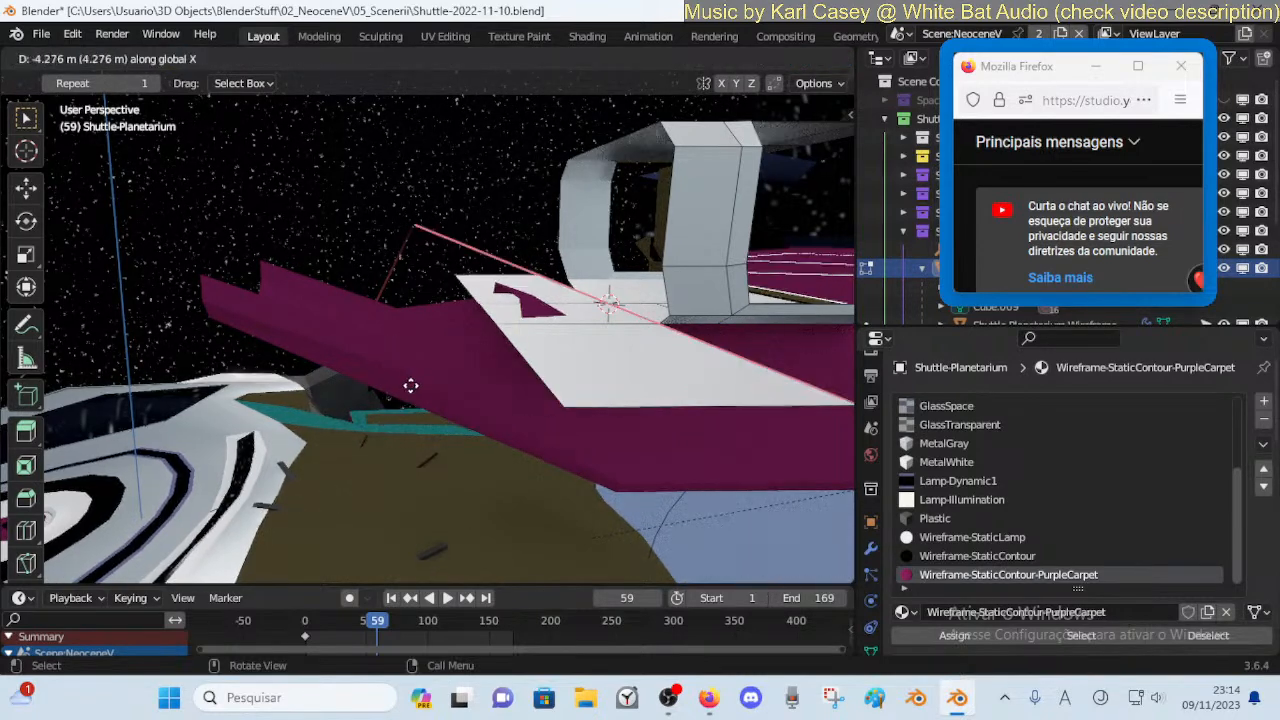
{"action": "key", "text": "y"}
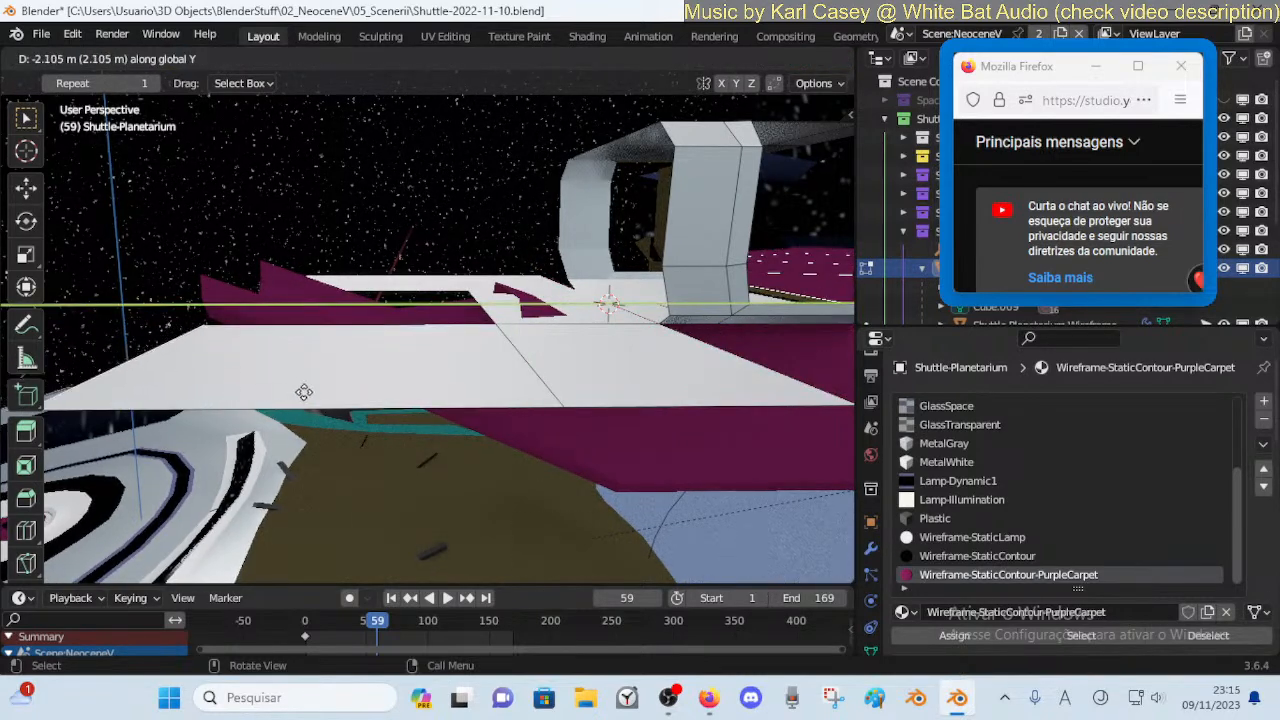
{"action": "left_click", "coordinate": [323, 393]}
Assign the CarpetBlue material to the newly extruded floor faces in front of the white frame and check the recolored floor
{"action": "key", "text": "shift+grave"}
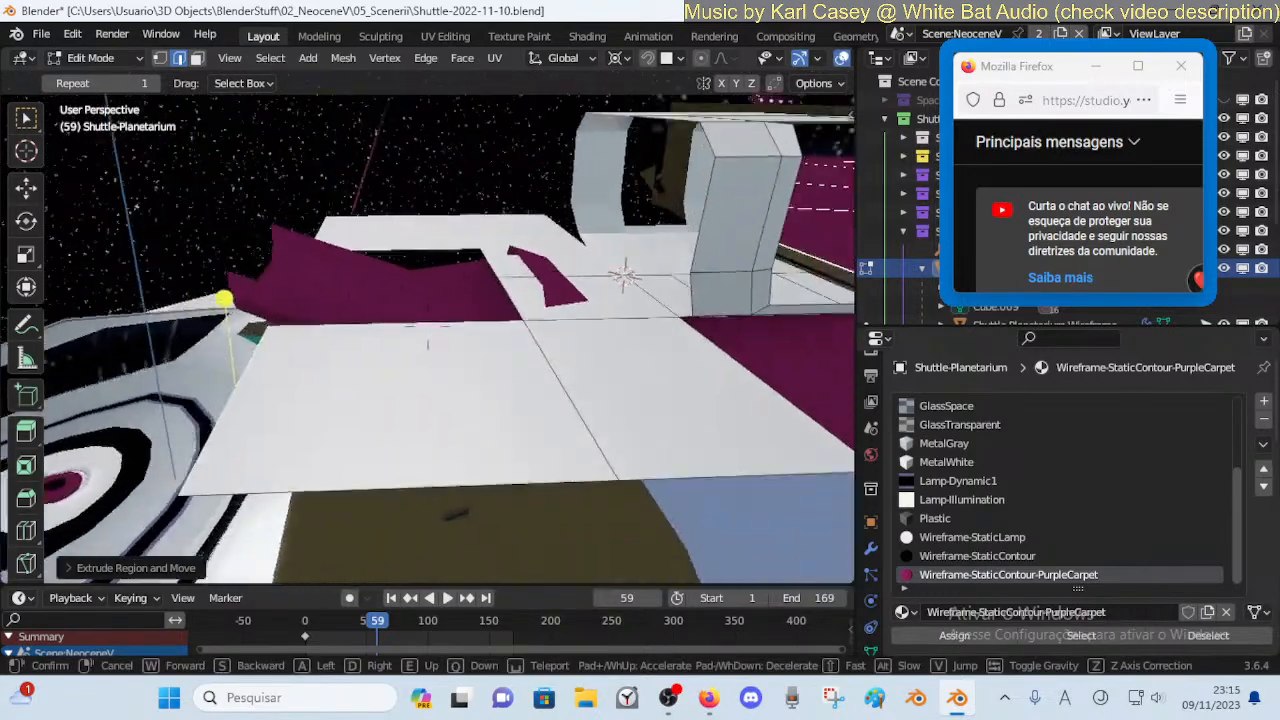
{"action": "key", "text": "s"}
{"action": "left_click", "coordinate": [403, 258]}
{"action": "left_click", "coordinate": [946, 462]}
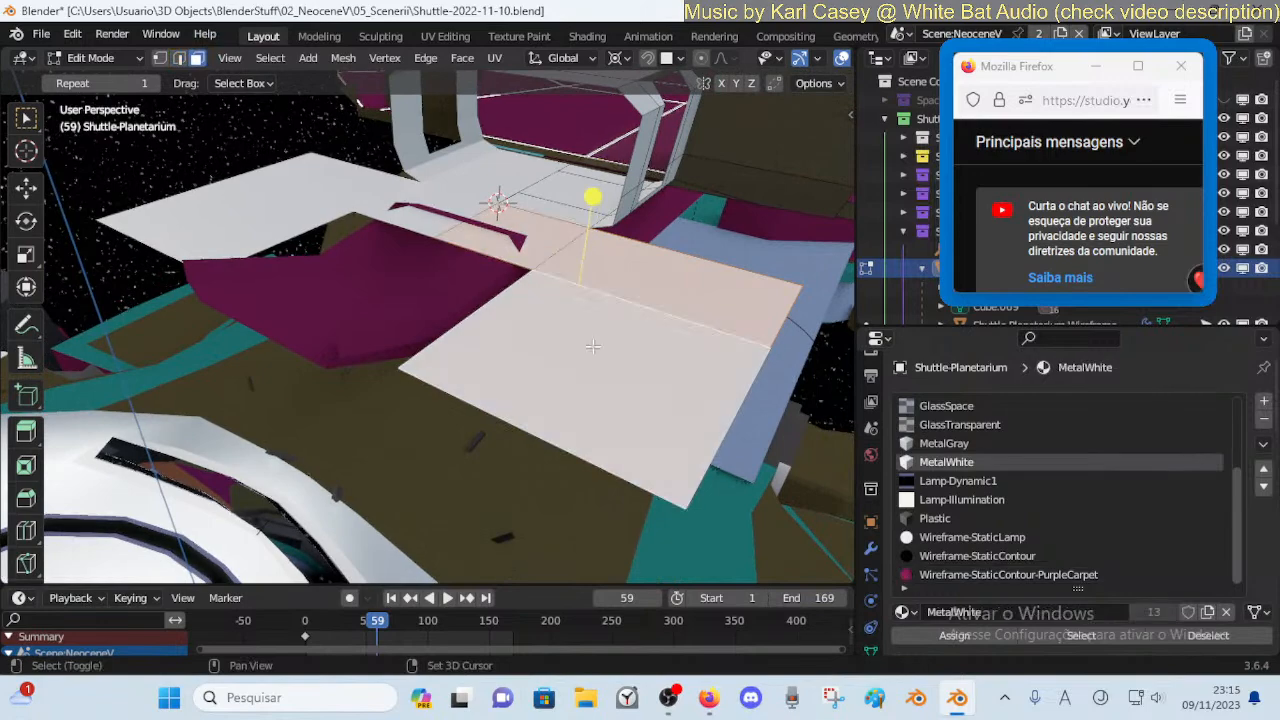
{"action": "scroll", "coordinate": [960, 440], "scroll_direction": "up", "scroll_amount": 4}
{"action": "left_click", "coordinate": [945, 443]}
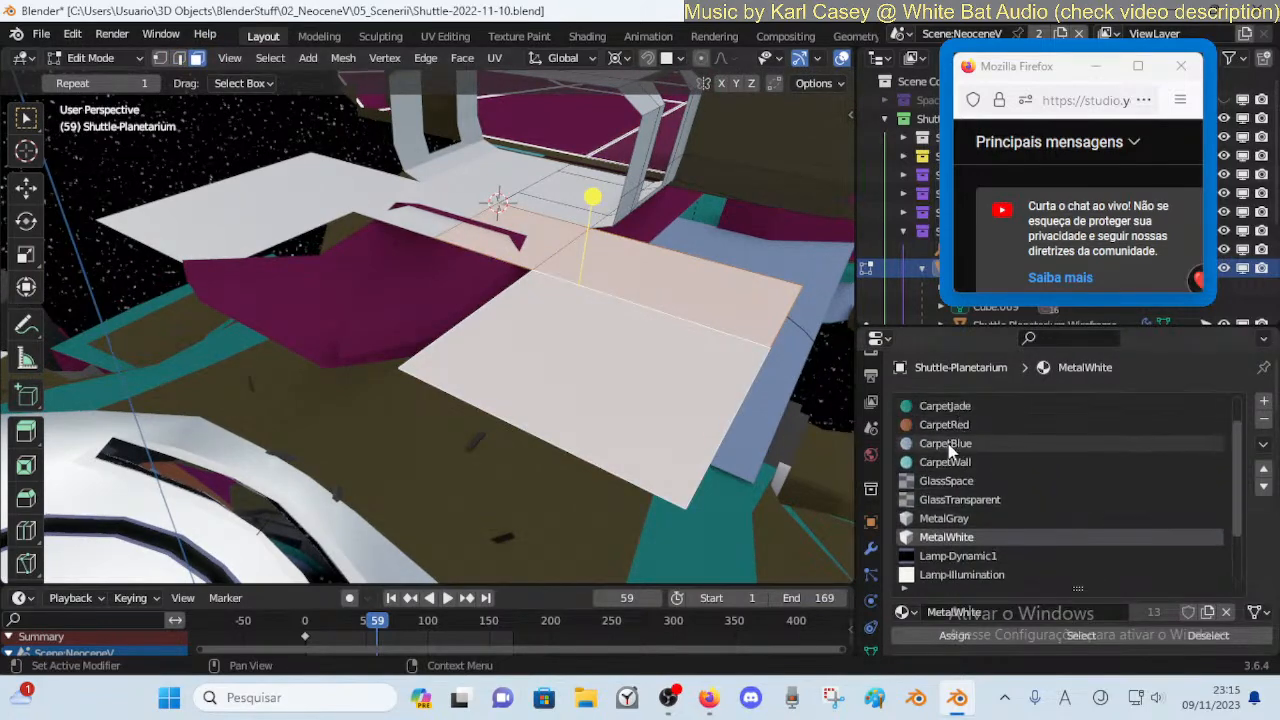
{"action": "left_click", "coordinate": [954, 635]}
{"action": "key", "text": "Tab"}
{"action": "middle_click_drag", "start_coordinate": [573, 306], "coordinate": [621, 301], "text": "shift"}
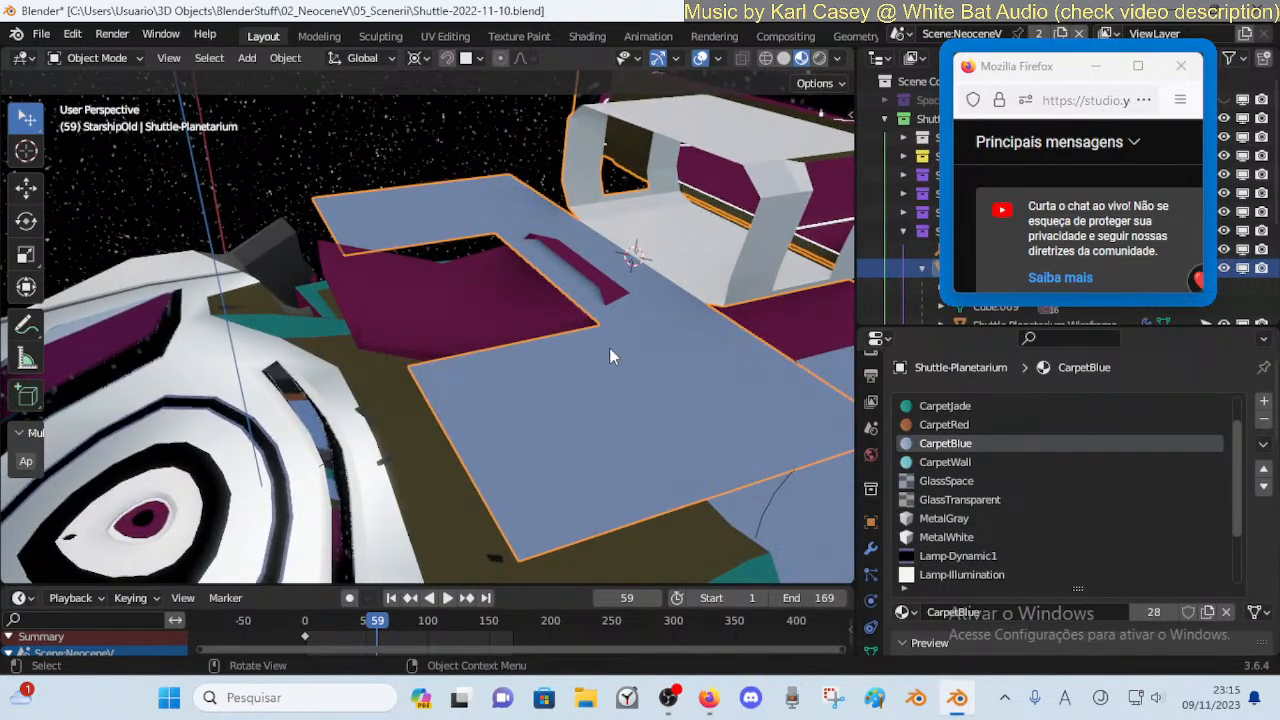
Switch to editing the purple Shuttle-Lounge mesh and move the upper side vertex at the arm's tip outward along X
{"action": "key", "text": "Tab"}
{"action": "key", "text": "Tab"}
{"action": "left_click", "coordinate": [409, 306]}
{"action": "key", "text": "Tab"}
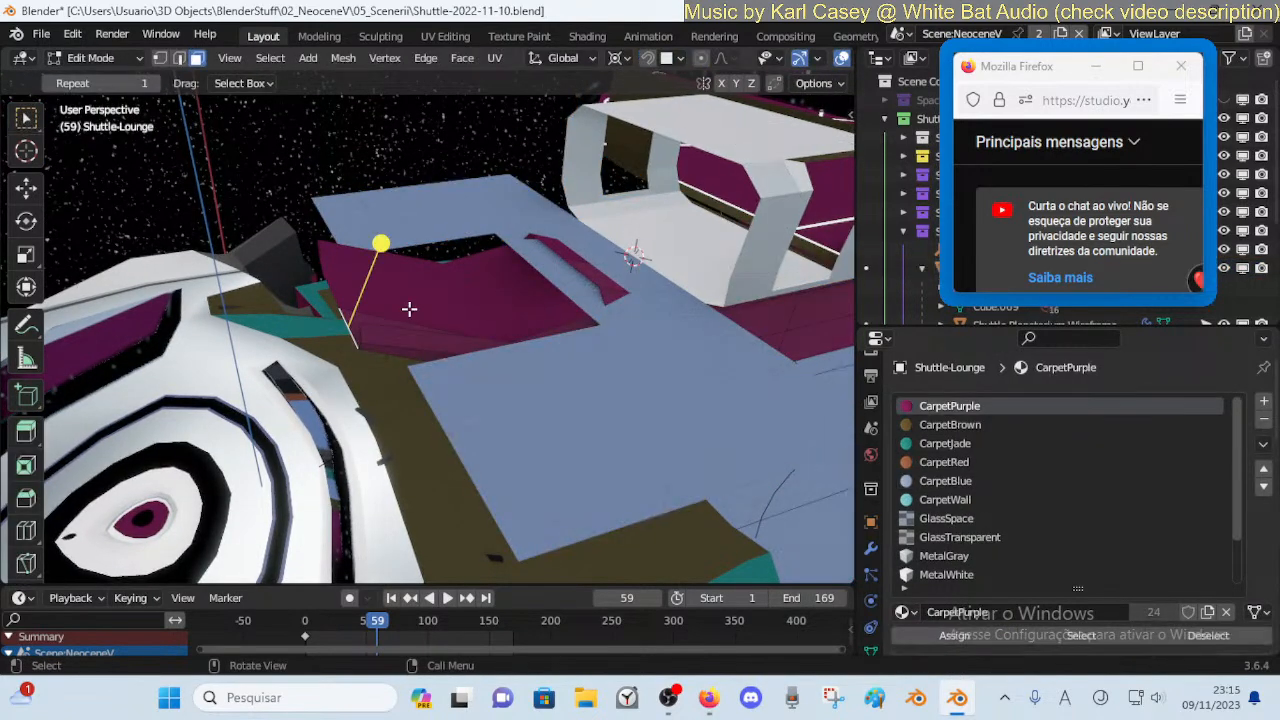
{"action": "key", "text": "shift+grave"}
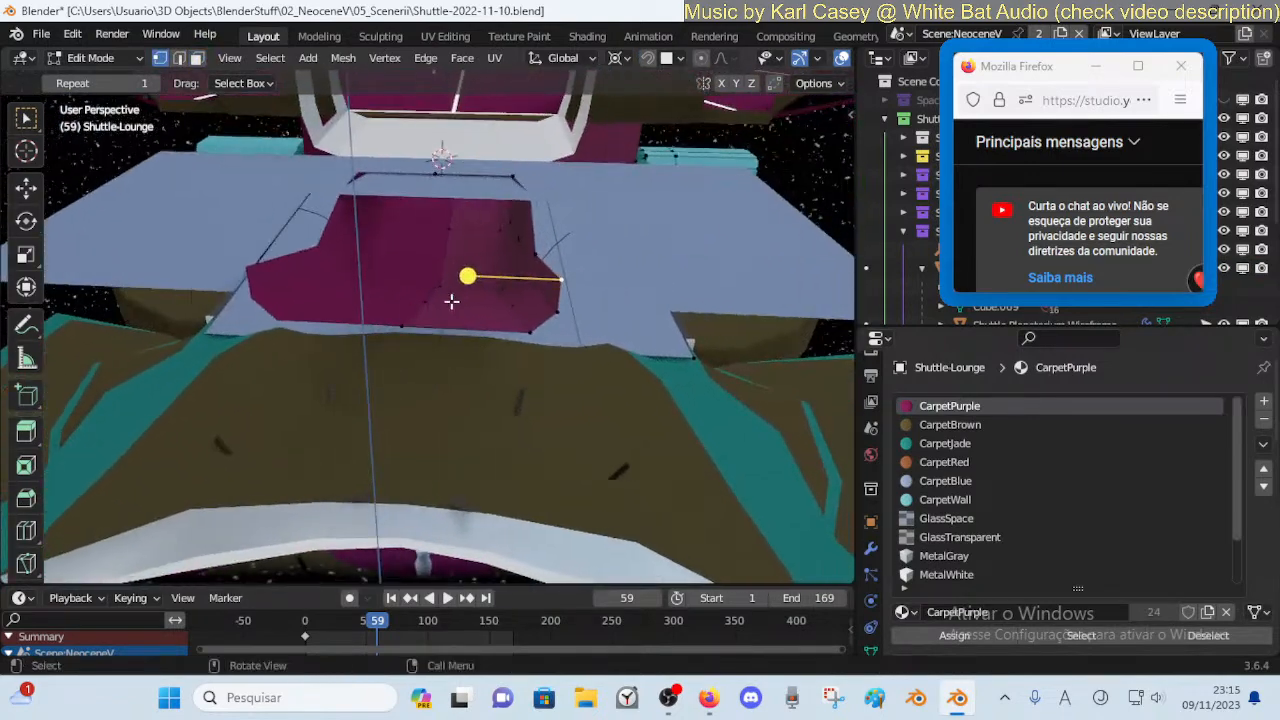
{"action": "left_click", "coordinate": [437, 300]}
{"action": "key", "text": "g"}
{"action": "key", "text": "x"}
{"action": "left_click", "coordinate": [523, 220]}
Lower the two side vertices at the purple arm's open tip along Z
{"action": "key", "text": "g"}
{"action": "key", "text": "z"}
{"action": "left_click", "coordinate": [531, 223]}
{"action": "key", "text": "z"}
{"action": "left_click", "coordinate": [537, 288]}
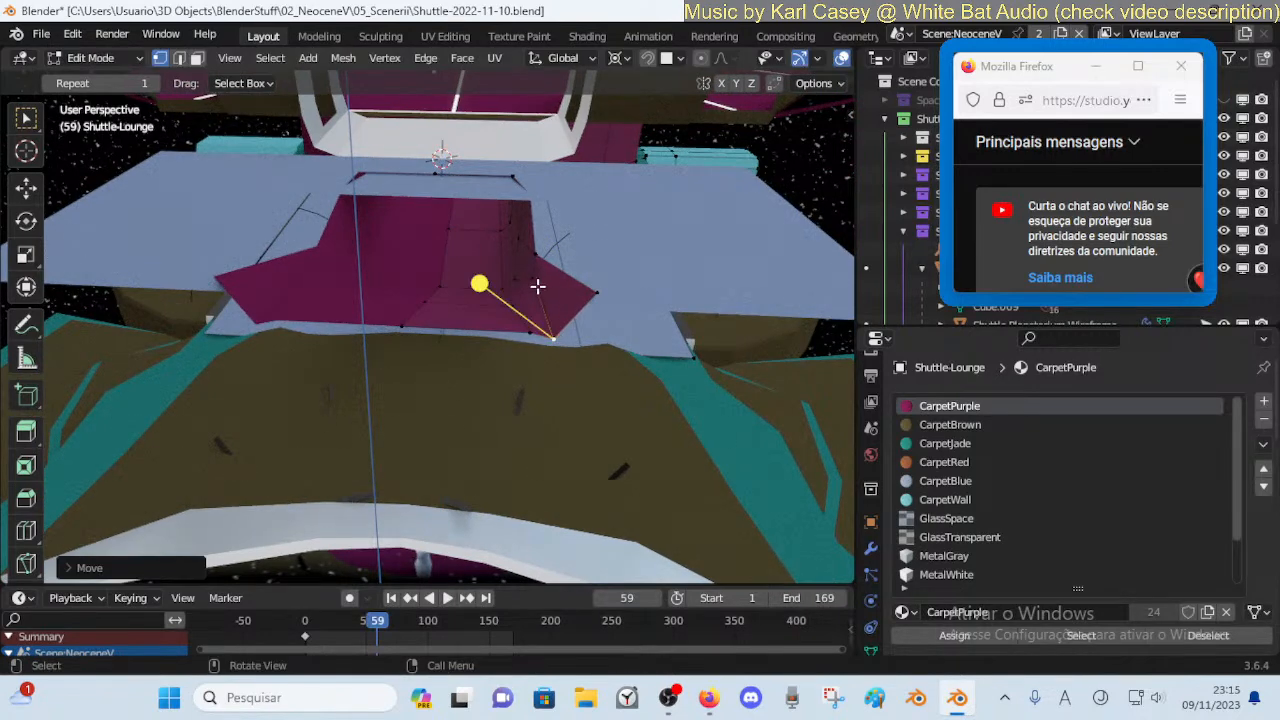
Lower the side vertices of the edge loop behind the arm's tip along Z
{"action": "key", "text": "g"}
{"action": "key", "text": "z"}
{"action": "left_click", "coordinate": [540, 280]}
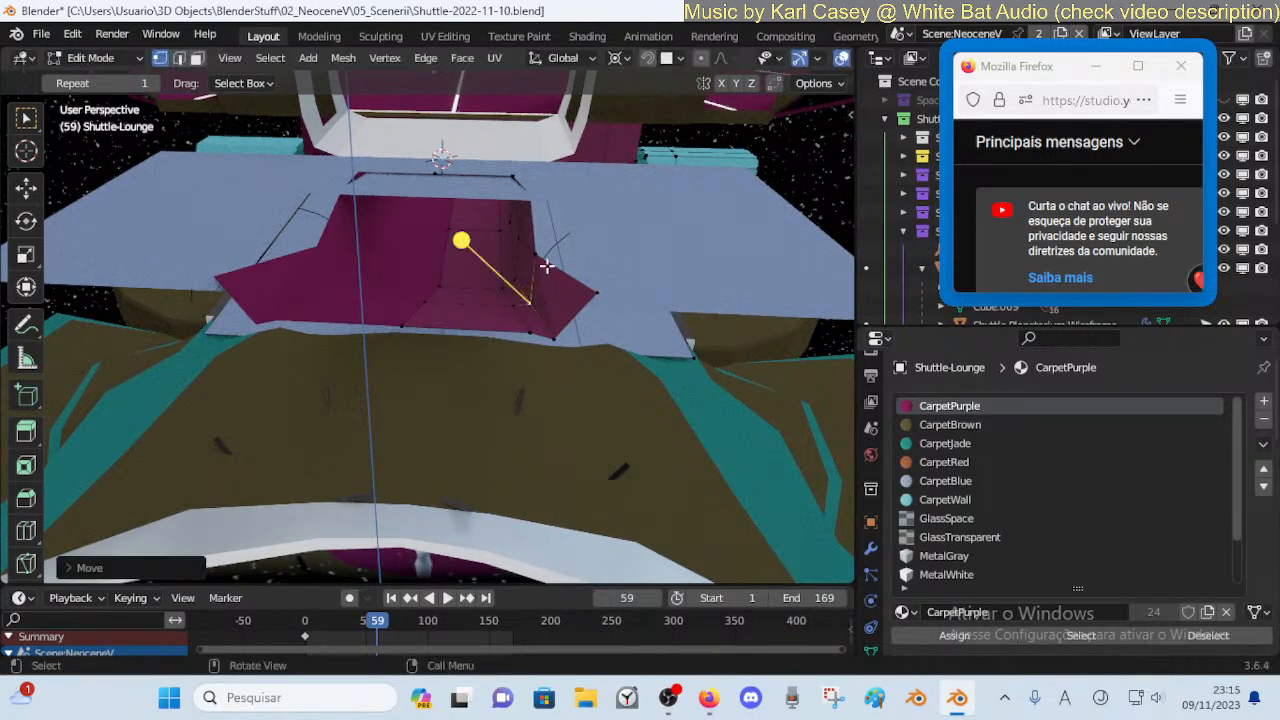
{"action": "key", "text": "g"}
{"action": "key", "text": "z"}
{"action": "left_click", "coordinate": [541, 277]}
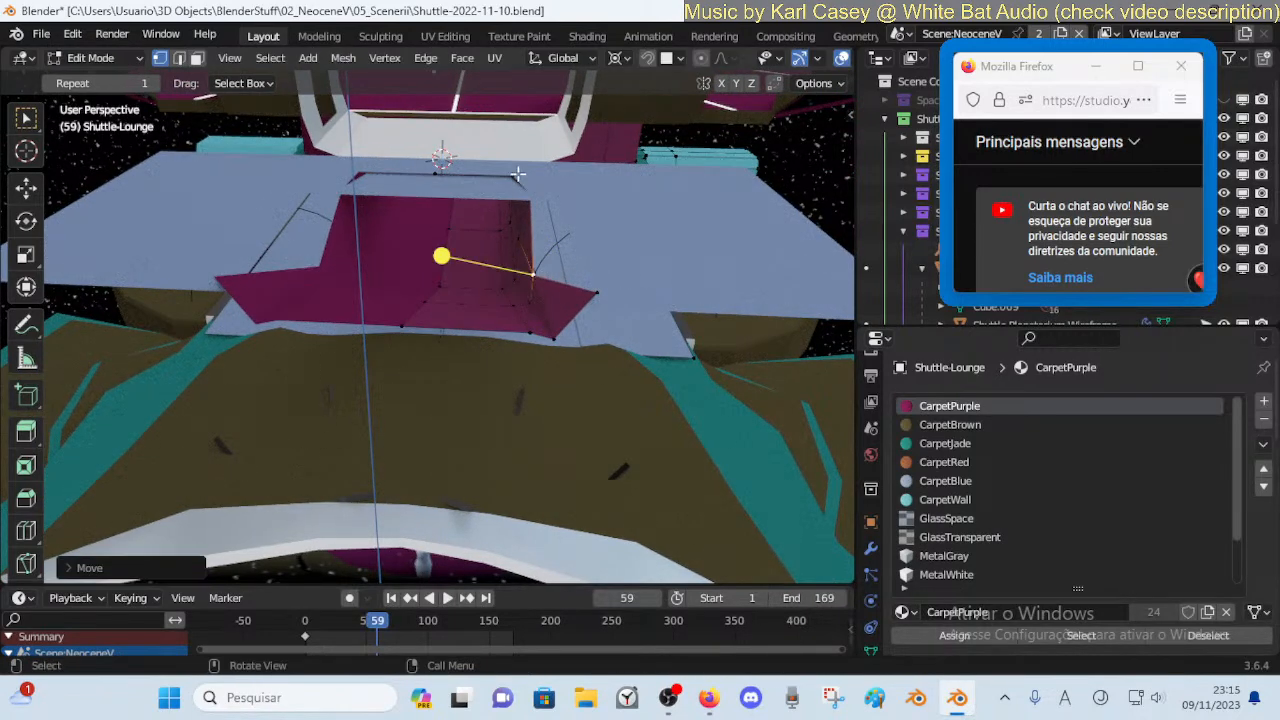
Cut a new edge loop around the purple hull's passage, working from inside the hull
{"action": "key", "text": "shift+grave"}
{"action": "key", "text": "w"}
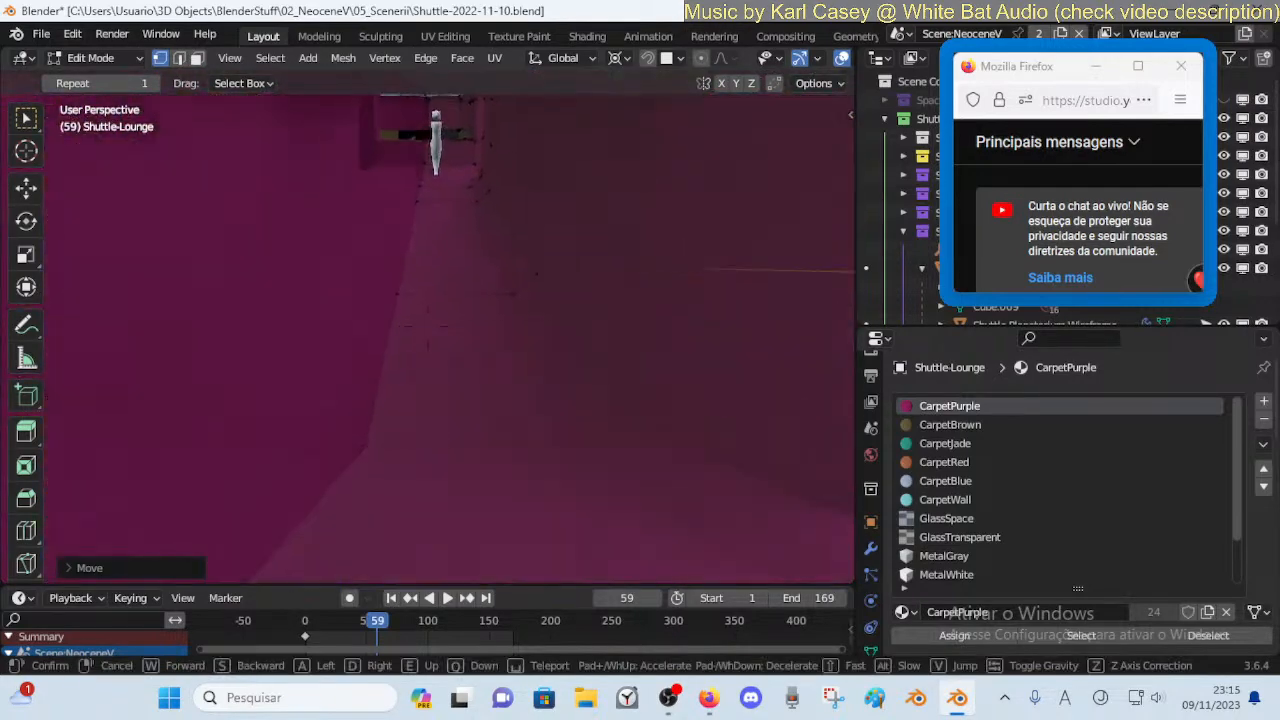
{"action": "key", "text": "s"}
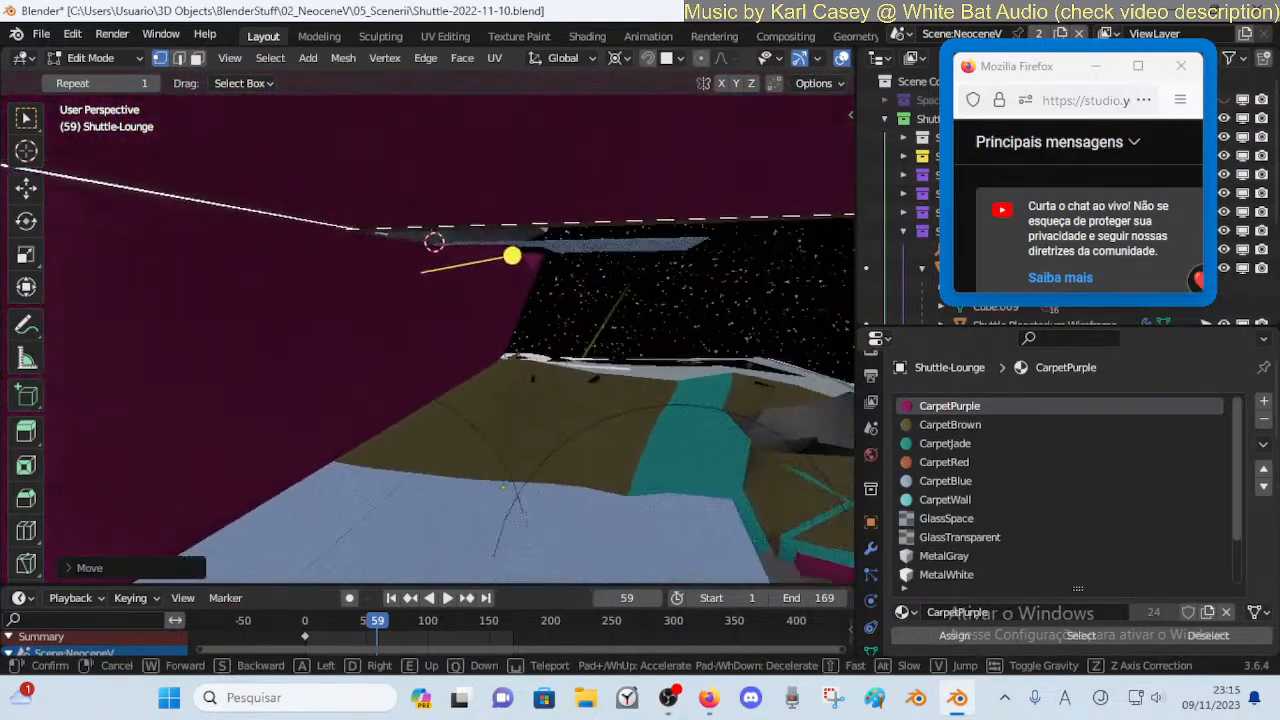
{"action": "left_click", "coordinate": [475, 260]}
{"action": "key", "text": "shift+grave"}
{"action": "key", "text": "w"}
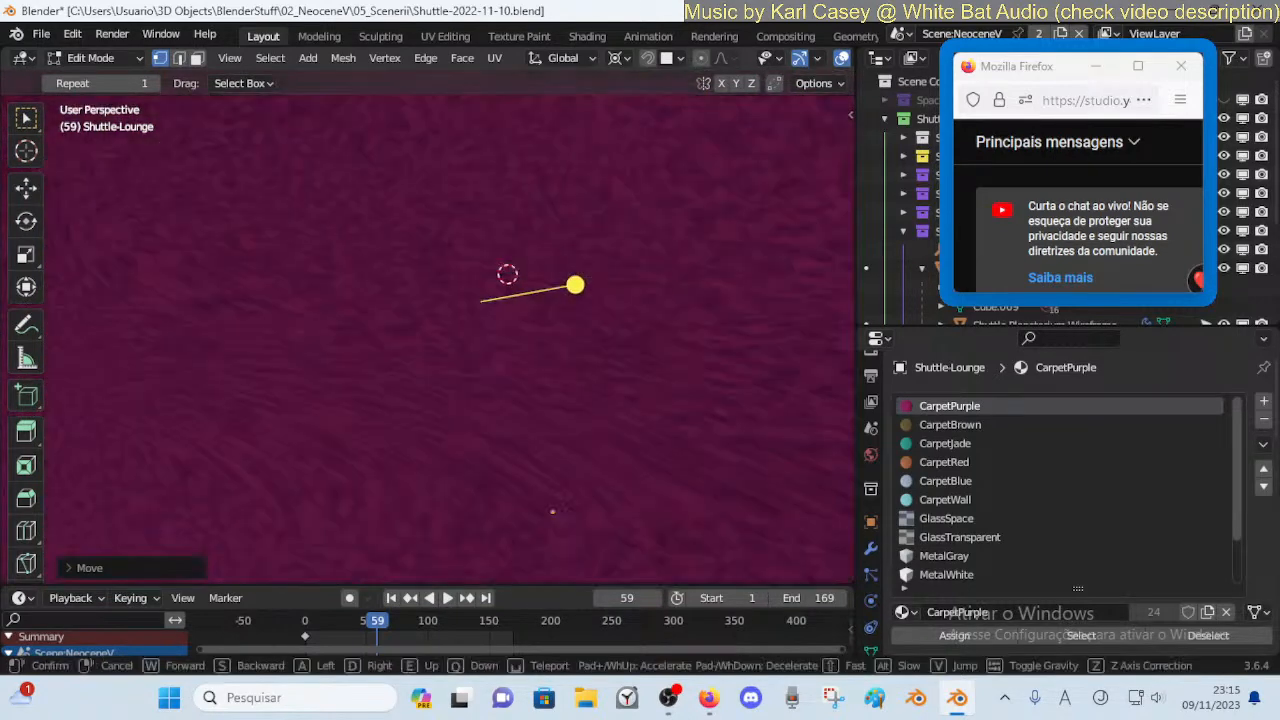
{"action": "key", "text": "w"}
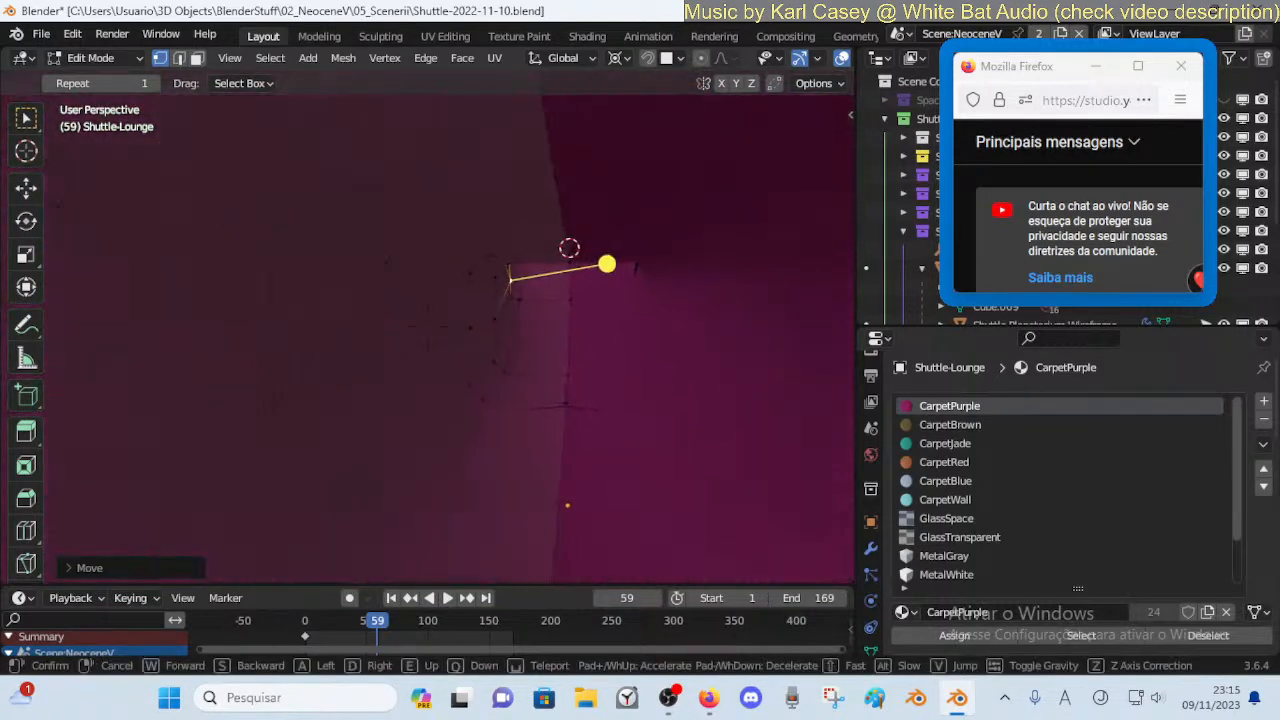
{"action": "left_click", "coordinate": [428, 326]}
{"action": "key", "text": "ctrl+r"}
{"action": "left_click", "coordinate": [400, 383]}
{"action": "left_click", "coordinate": [390, 388]}
Select the new cross-section loop inside the passage and raise it along Z
{"action": "key", "text": "alt+a"}
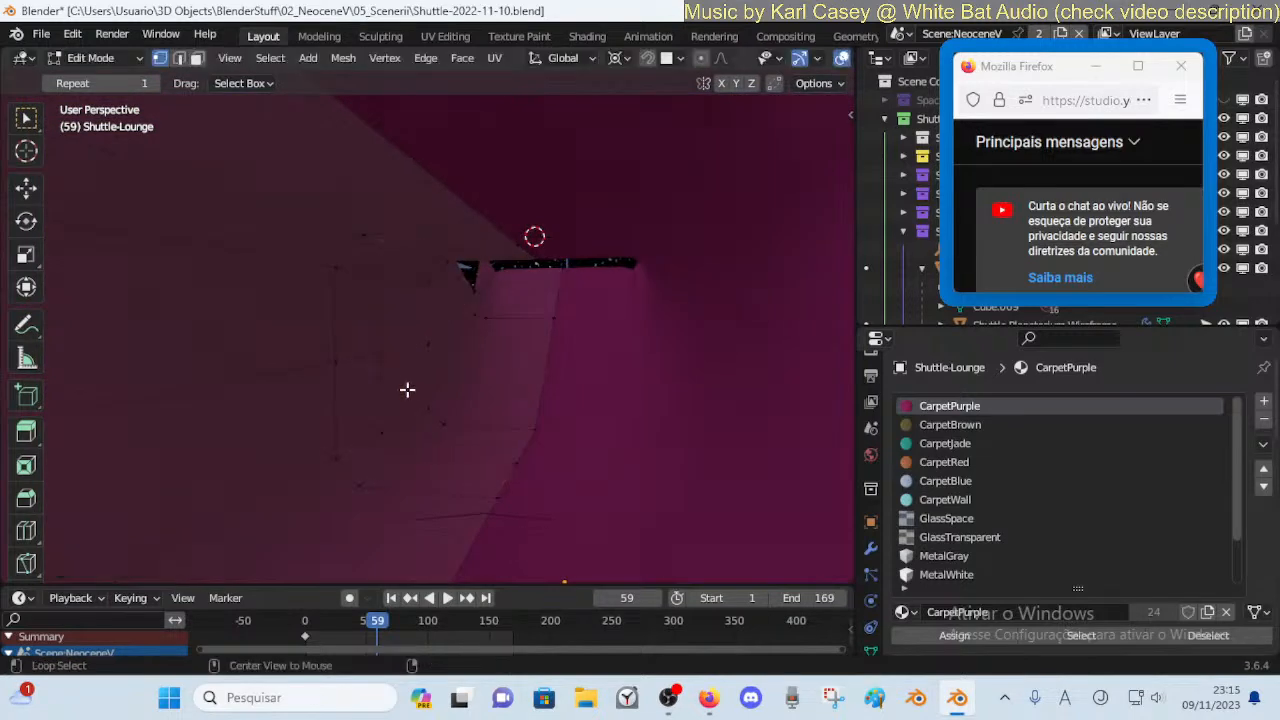
{"action": "key", "text": "g"}
{"action": "key", "text": "z"}
{"action": "left_click", "coordinate": [391, 314]}
{"action": "key", "text": "alt+a"}
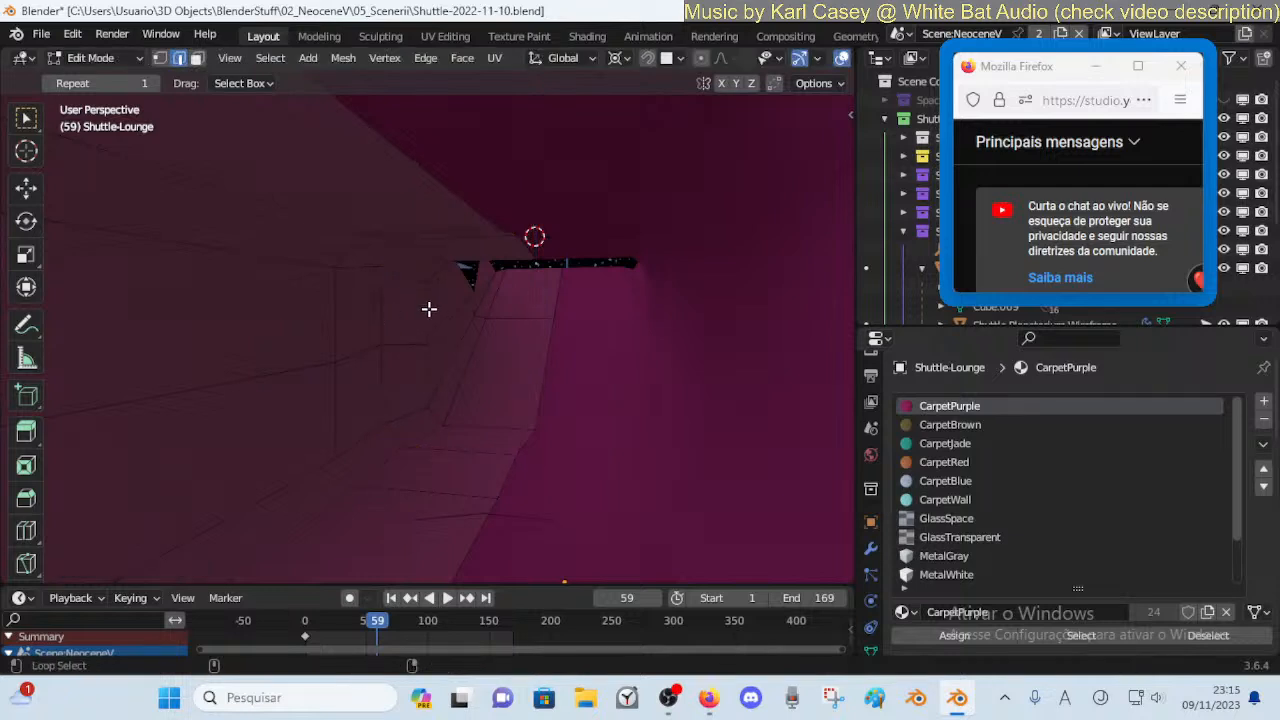
{"action": "left_click", "coordinate": [446, 324], "text": "alt"}
{"action": "key", "text": "g"}
{"action": "key", "text": "z"}
{"action": "right_click", "coordinate": [467, 342]}
Select the whole cross-section loop at the far end of the purple passage and raise it along Z in two moves
{"action": "left_click", "coordinate": [430, 372], "text": "alt"}
{"action": "key", "text": "alt+a"}
{"action": "left_click", "coordinate": [449, 397], "text": "alt"}
{"action": "key", "text": "alt+a"}
{"action": "key", "text": "g"}
{"action": "key", "text": "z"}
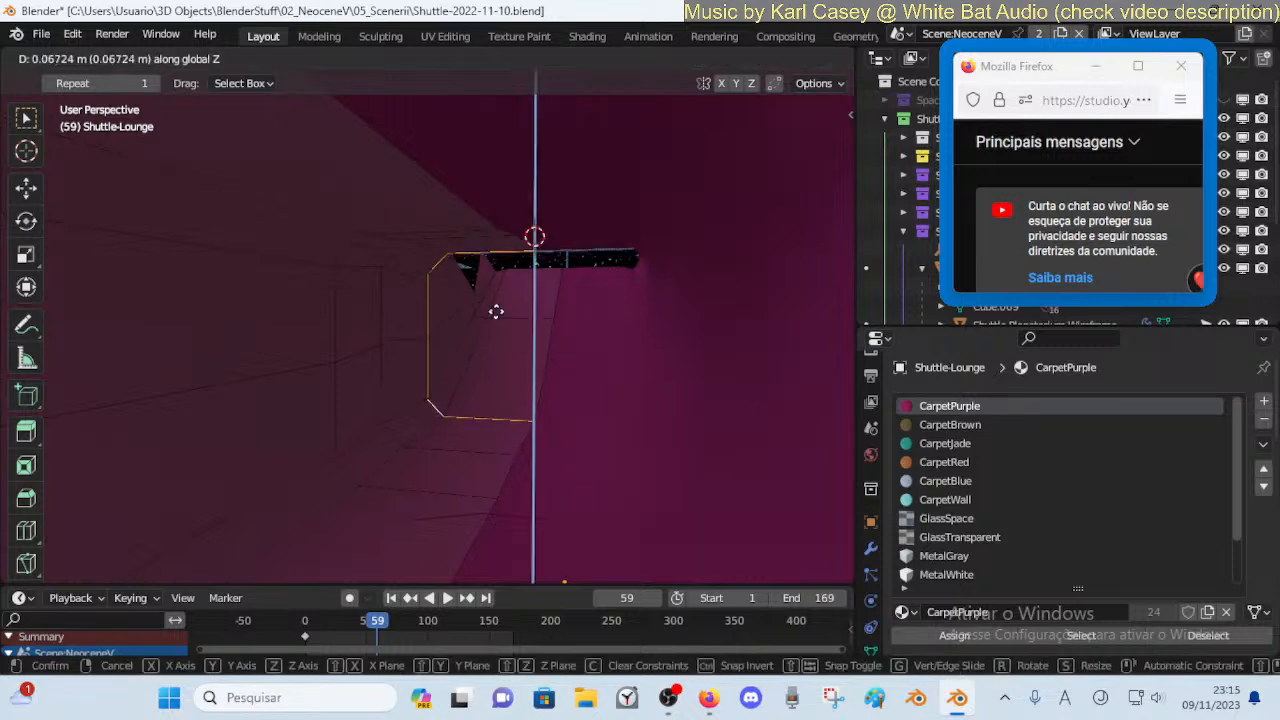
{"action": "left_click", "coordinate": [459, 101]}
{"action": "key", "text": "g"}
{"action": "key", "text": "z"}
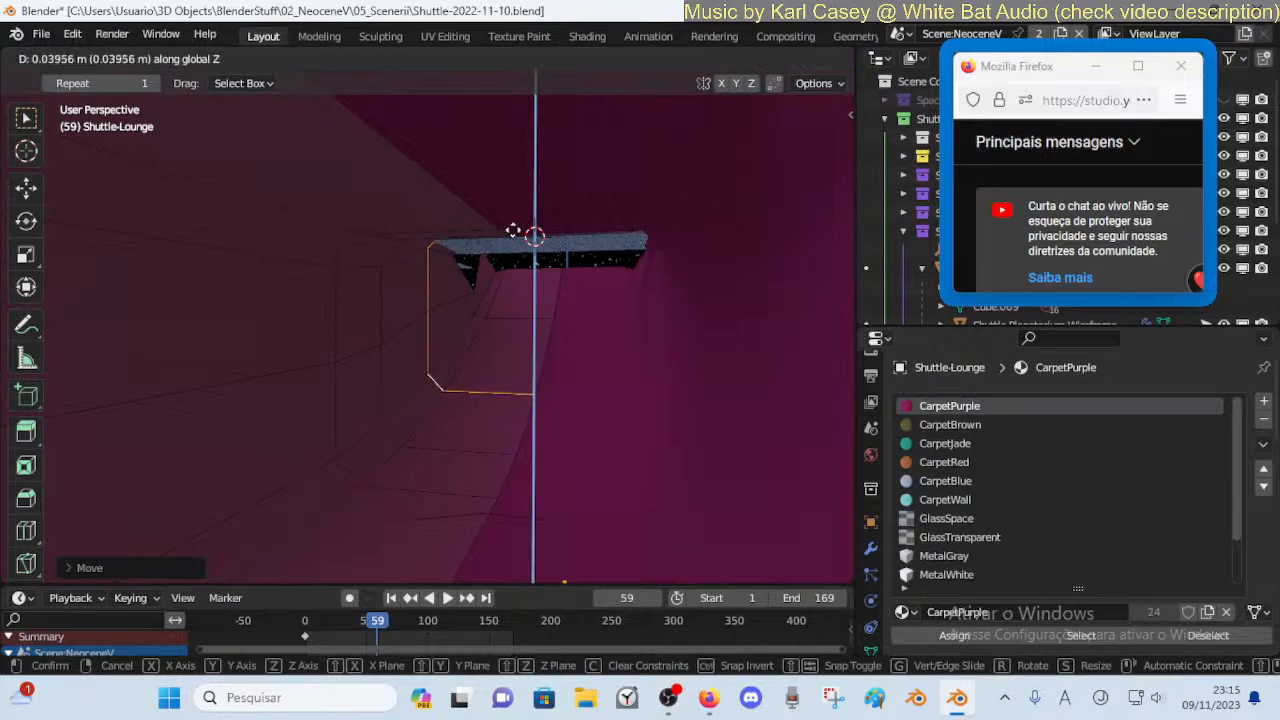
{"action": "left_click", "coordinate": [513, 260]}
Leave mesh editing and inspect the purple arm and the blue floor around it from inside and outside
{"action": "key", "text": "Tab"}
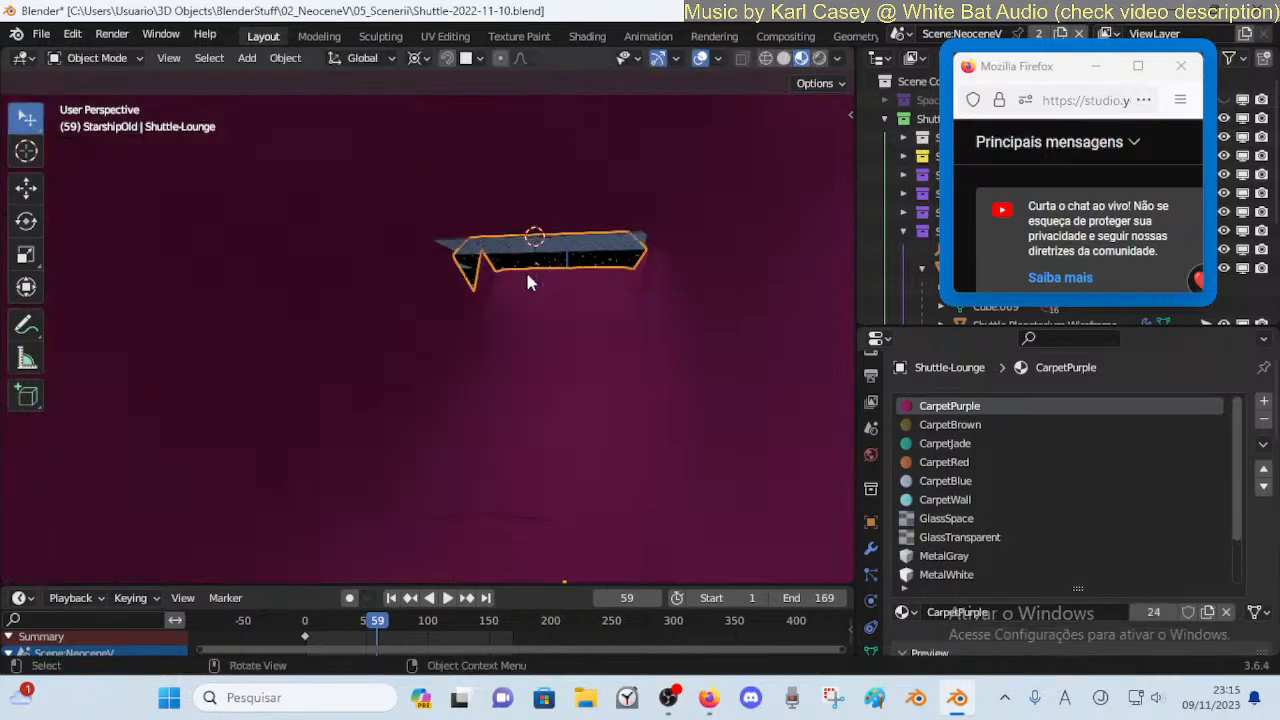
{"action": "key", "text": "shift+grave"}
{"action": "key", "text": "w"}
{"action": "key", "text": "s"}
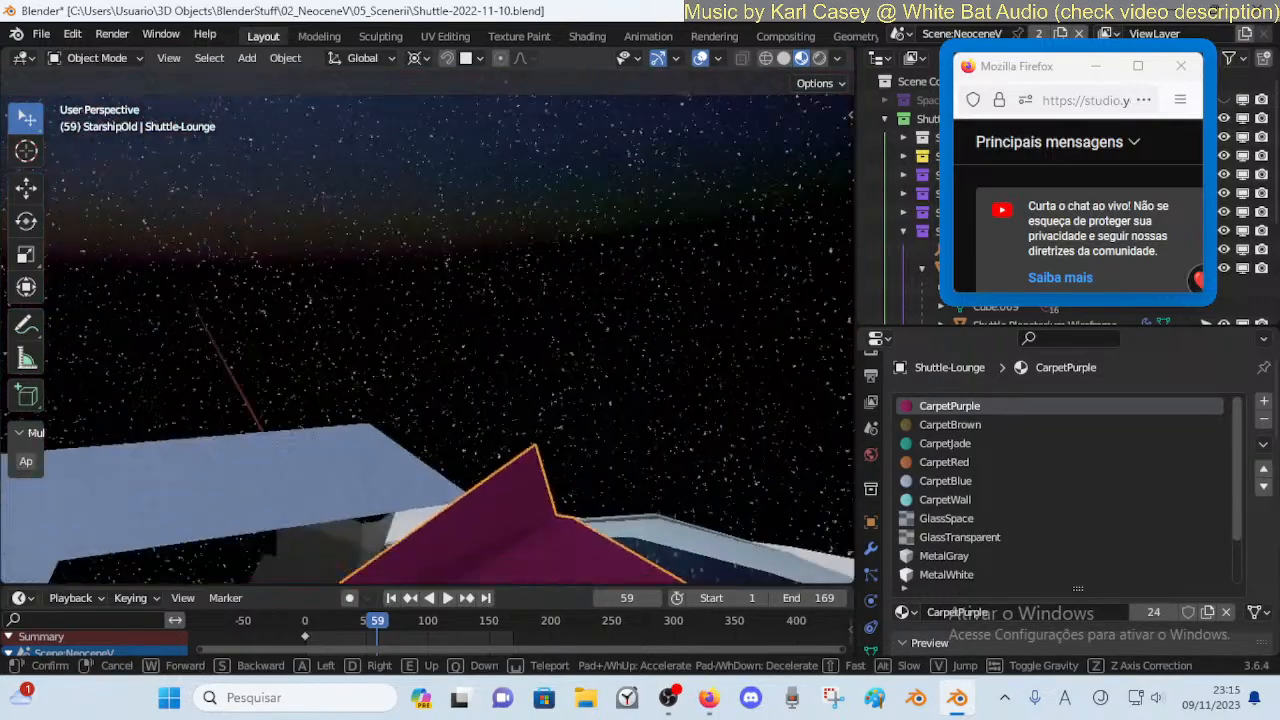
{"action": "key", "text": "w"}
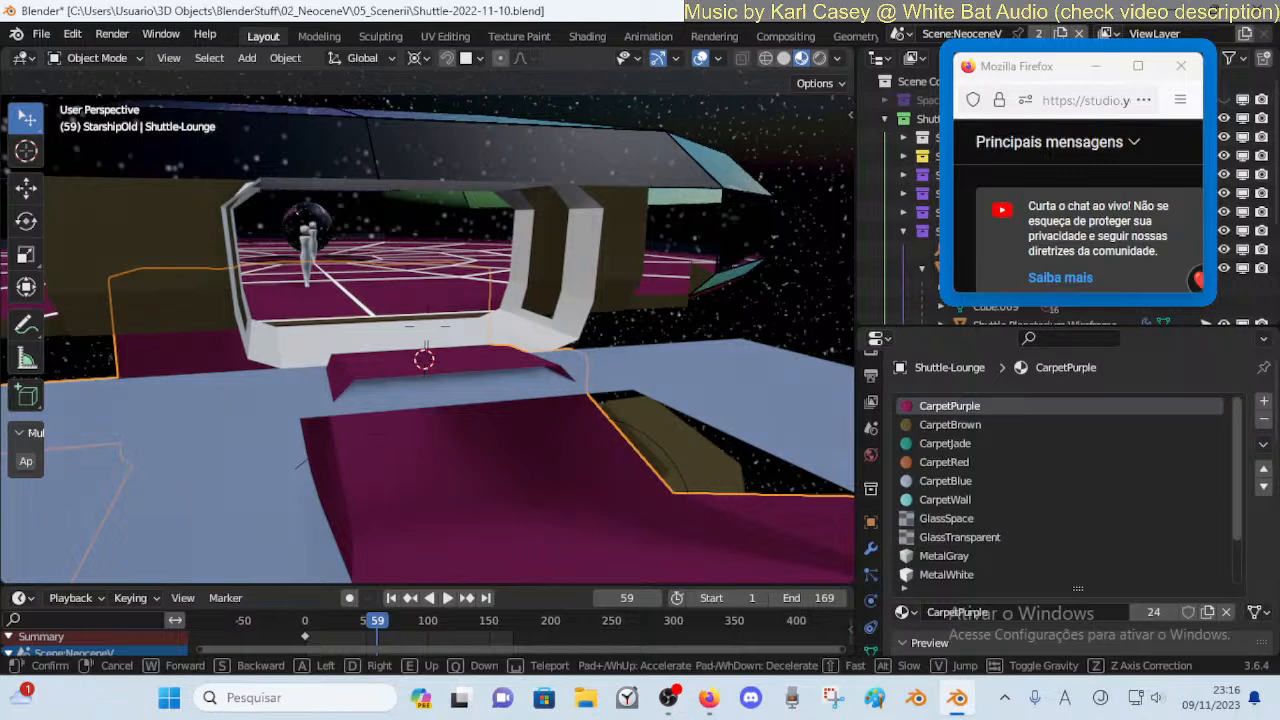
{"action": "key", "text": "w"}
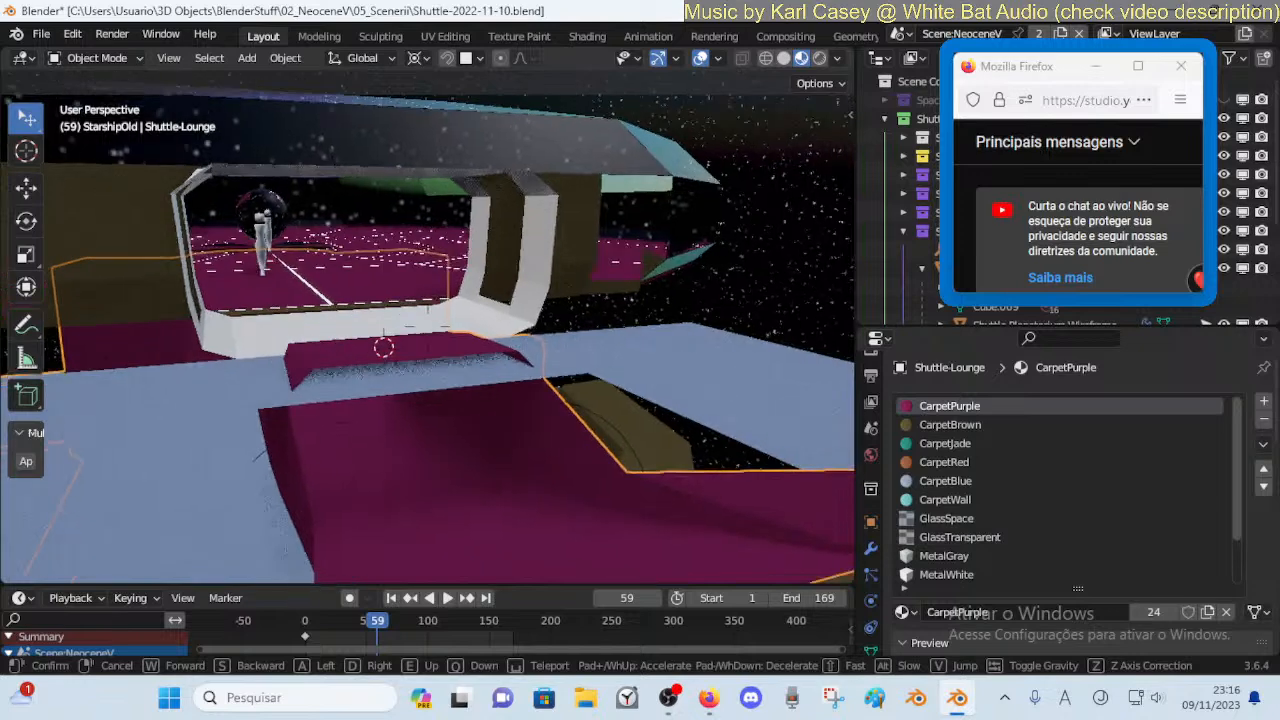
{"action": "key", "text": "w"}
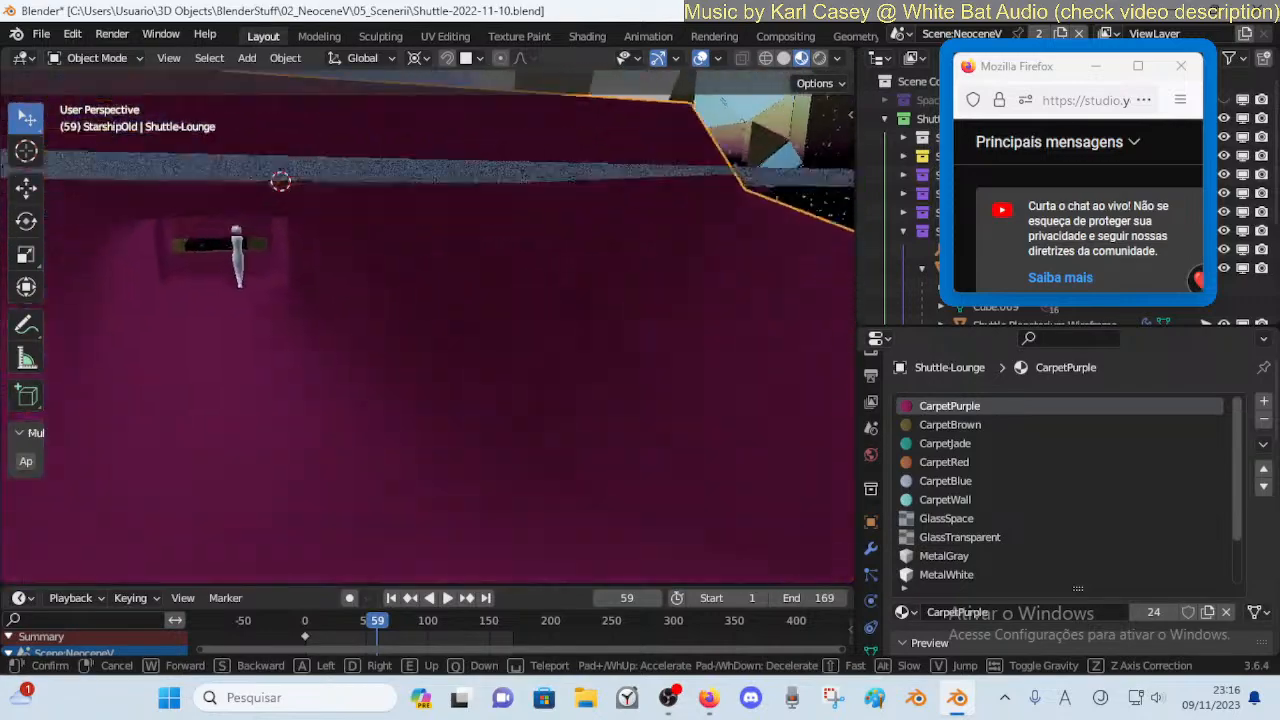
{"action": "key", "text": "w"}
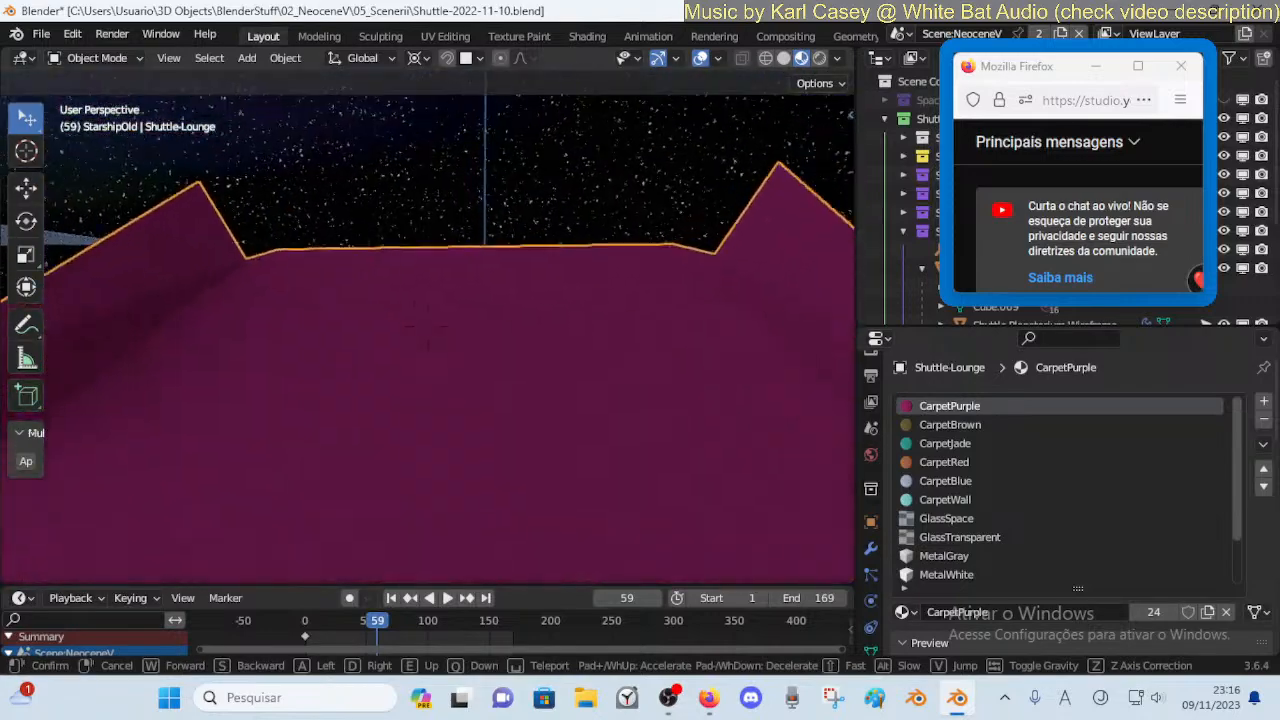
{"action": "key", "text": "s"}
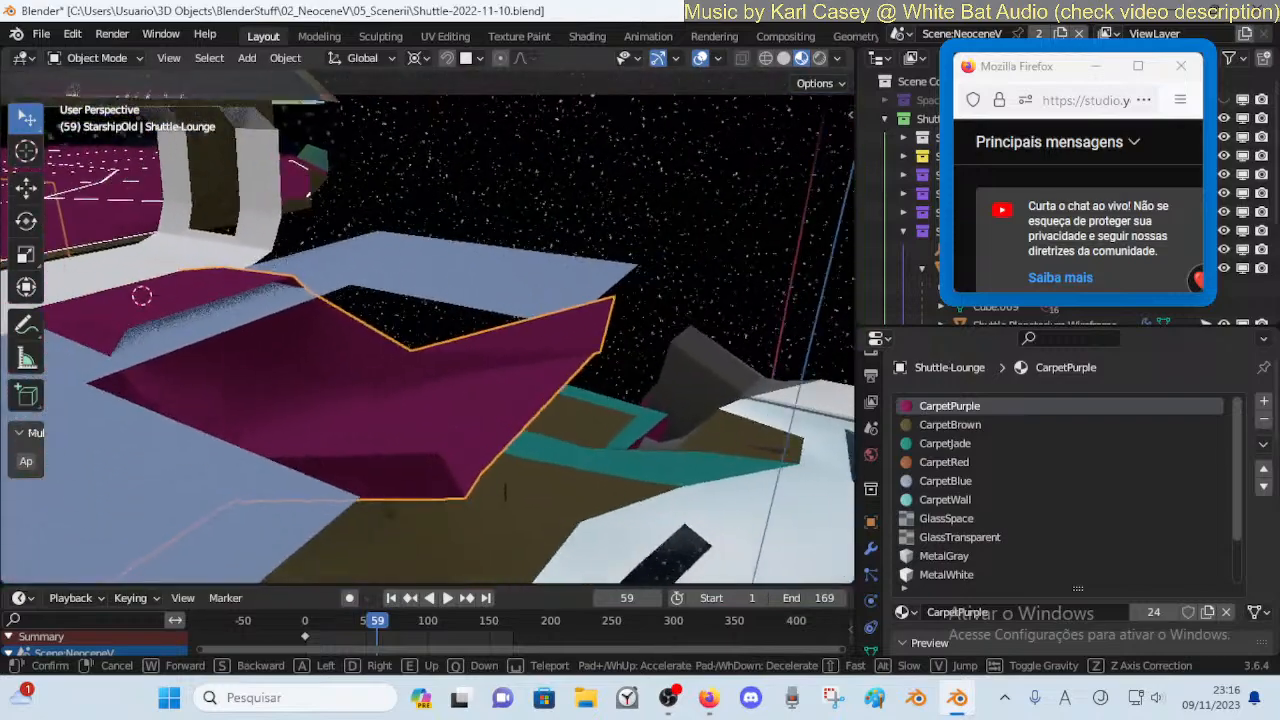
{"action": "left_click", "coordinate": [519, 286]}
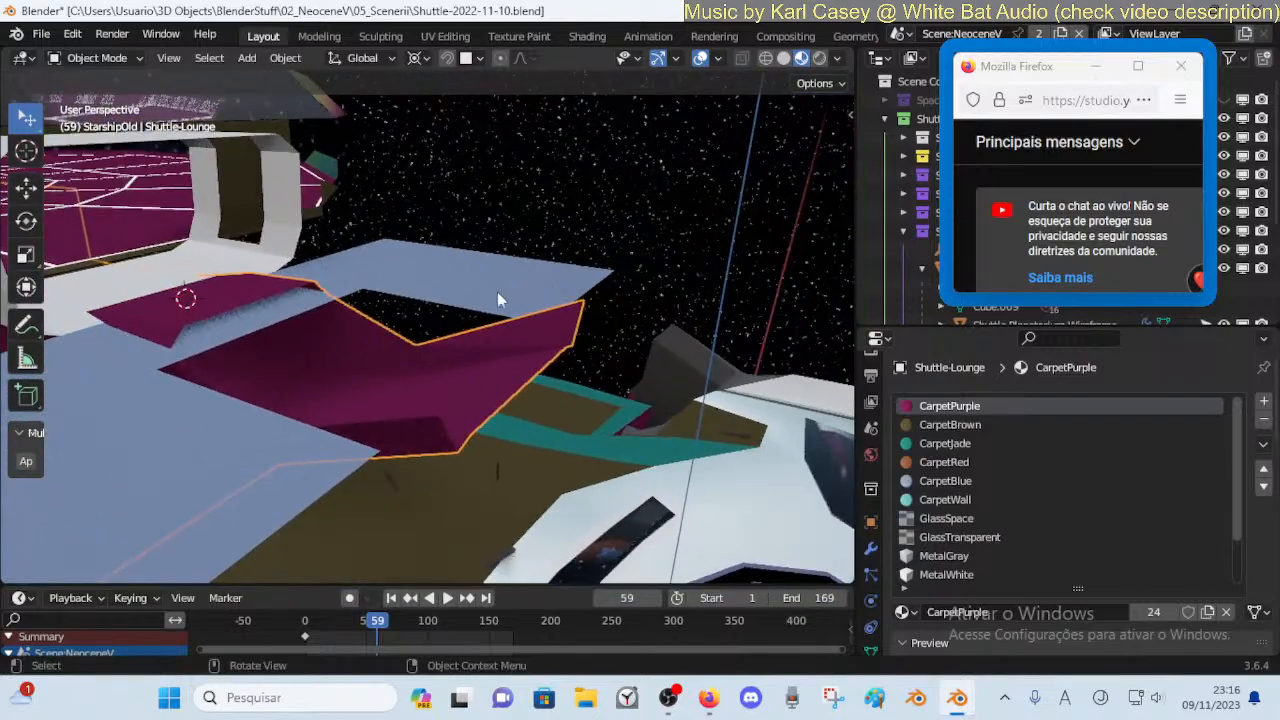
Try to lower the purple hull's far-end cross-section loop along Z
{"action": "key", "text": "Tab"}
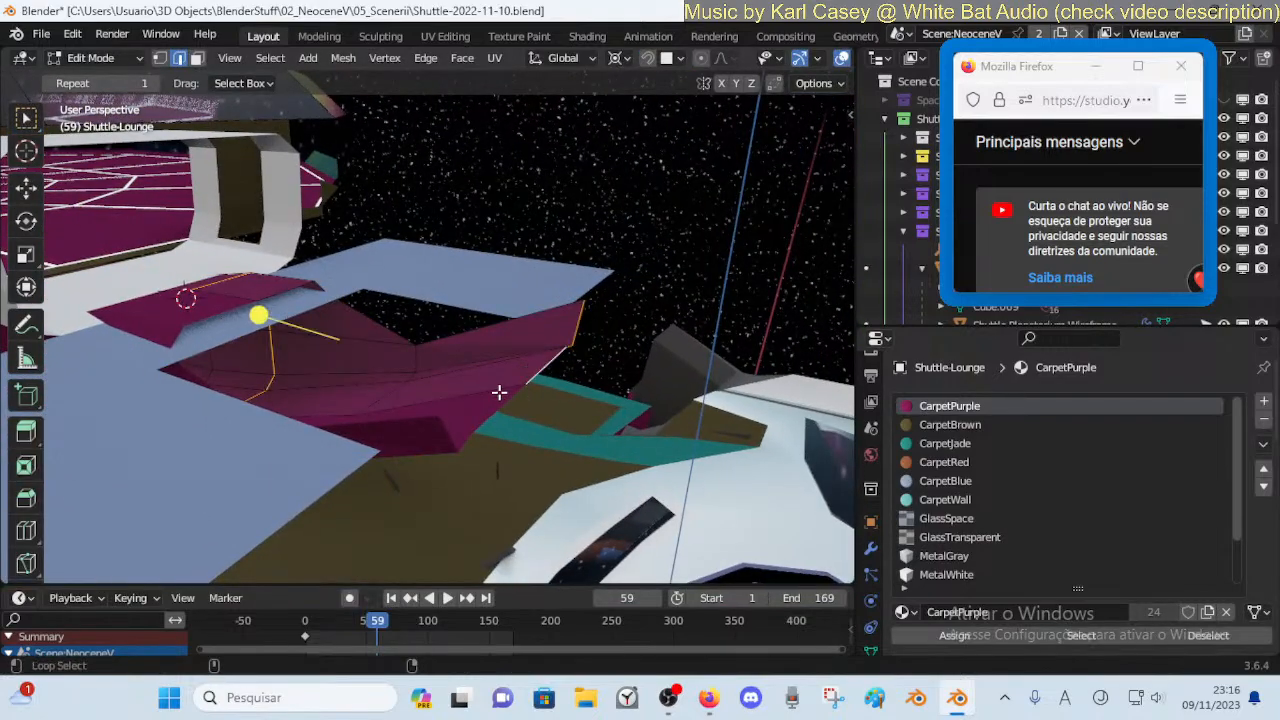
{"action": "left_click", "coordinate": [545, 359], "text": "alt"}
{"action": "key", "text": "g"}
{"action": "key", "text": "z"}
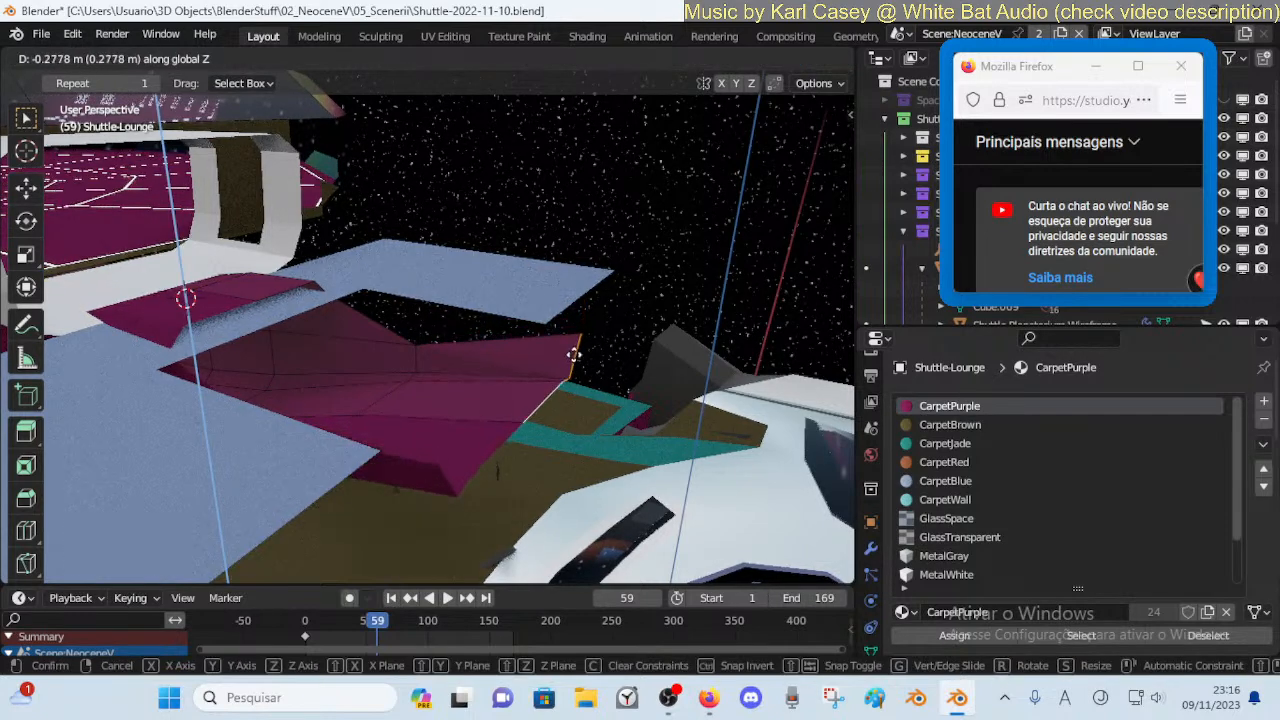
{"action": "left_click", "coordinate": [571, 346]}
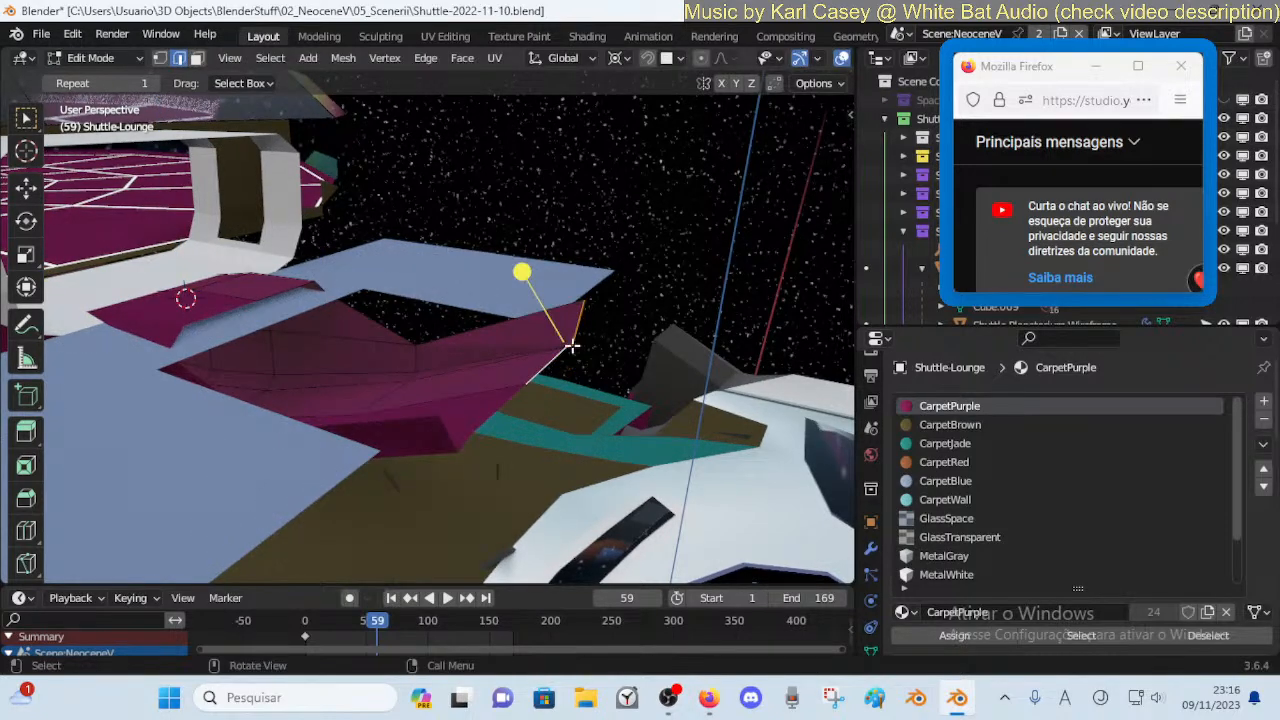
Cut a new edge loop near the purple hull's far end and extend the end section outward along Y
{"action": "left_click", "coordinate": [495, 362]}
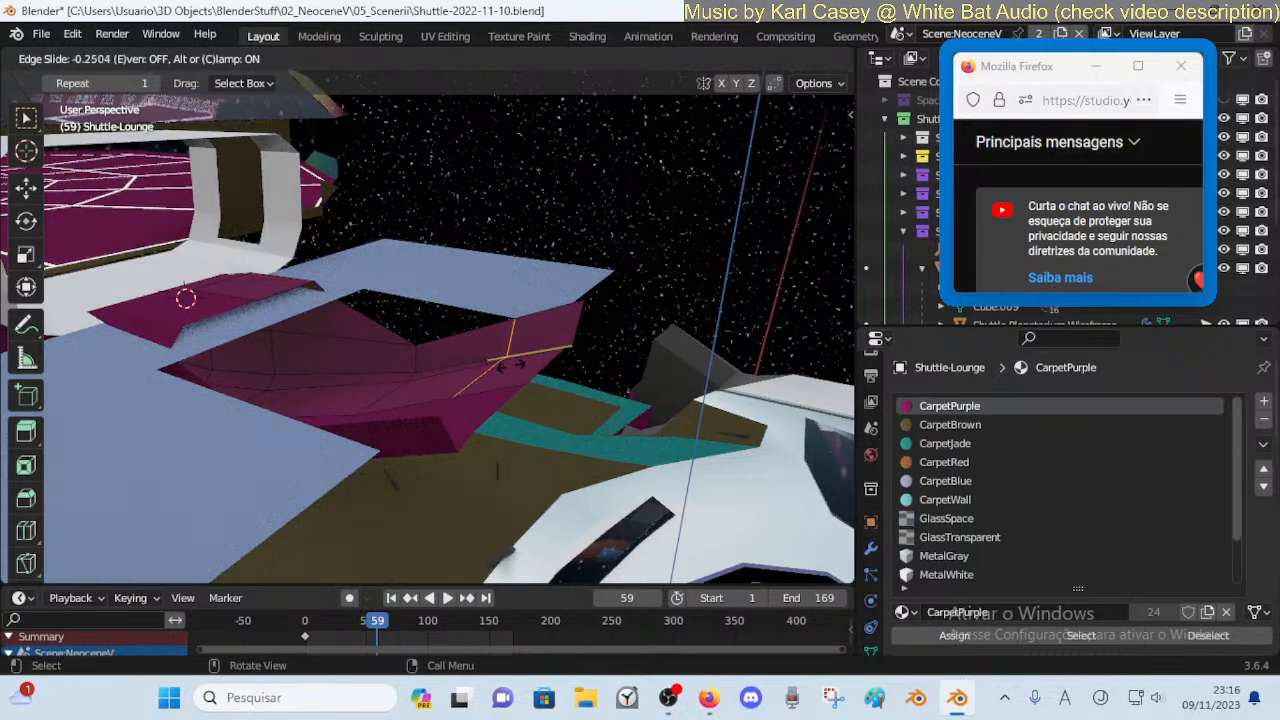
{"action": "left_click", "coordinate": [510, 366]}
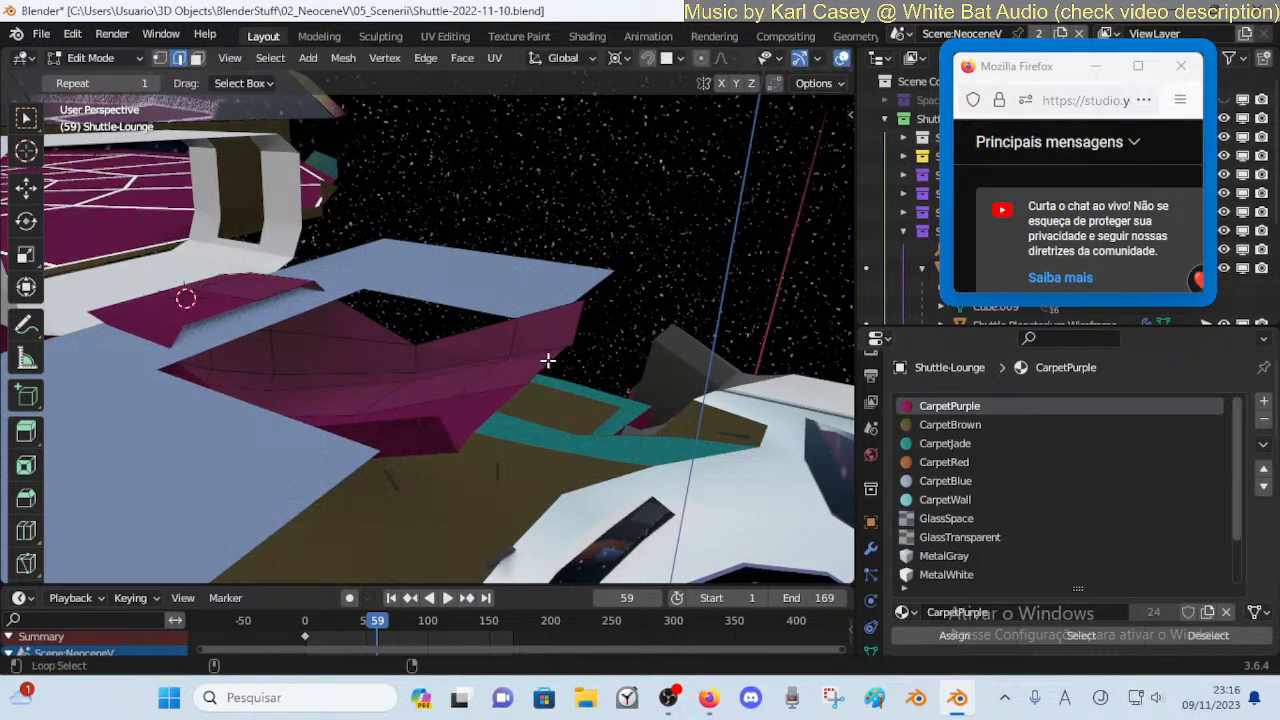
{"action": "key", "text": "g"}
{"action": "key", "text": "y"}
{"action": "left_click", "coordinate": [489, 371]}
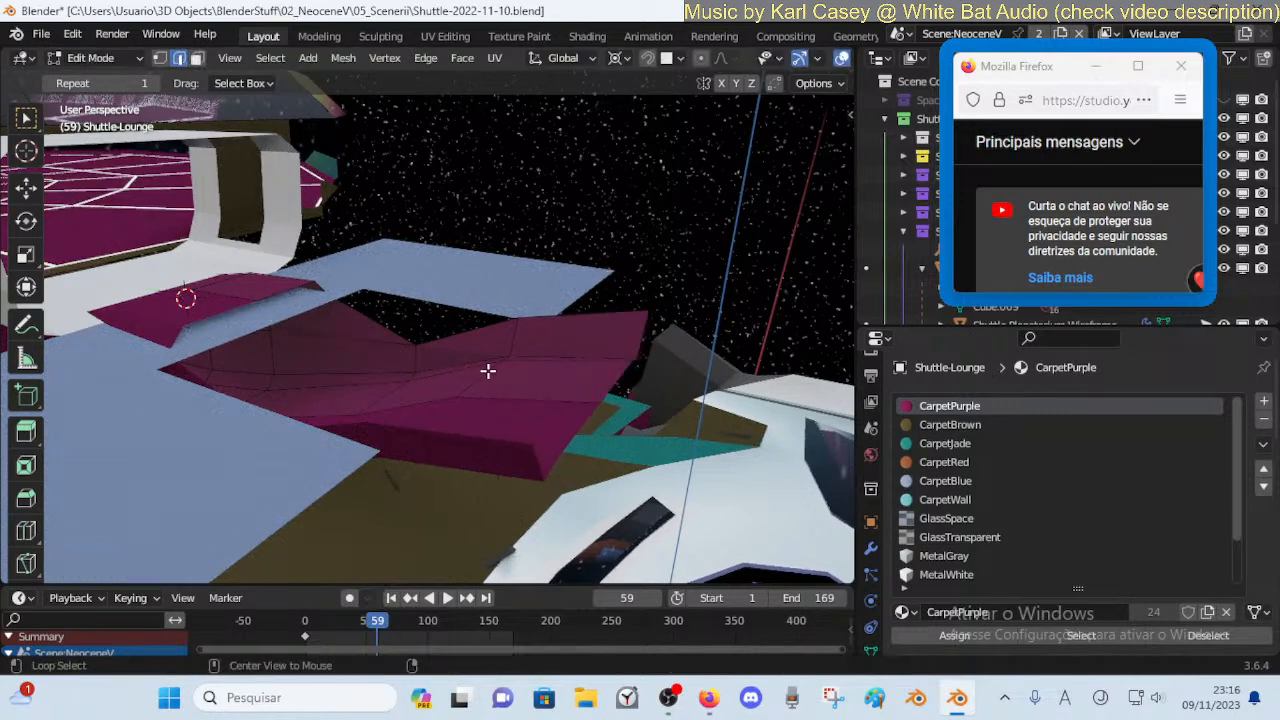
Move the newly cut cross-section loop of the purple hull along Y and adjust its height along Z
{"action": "key", "text": "g"}
{"action": "key", "text": "y"}
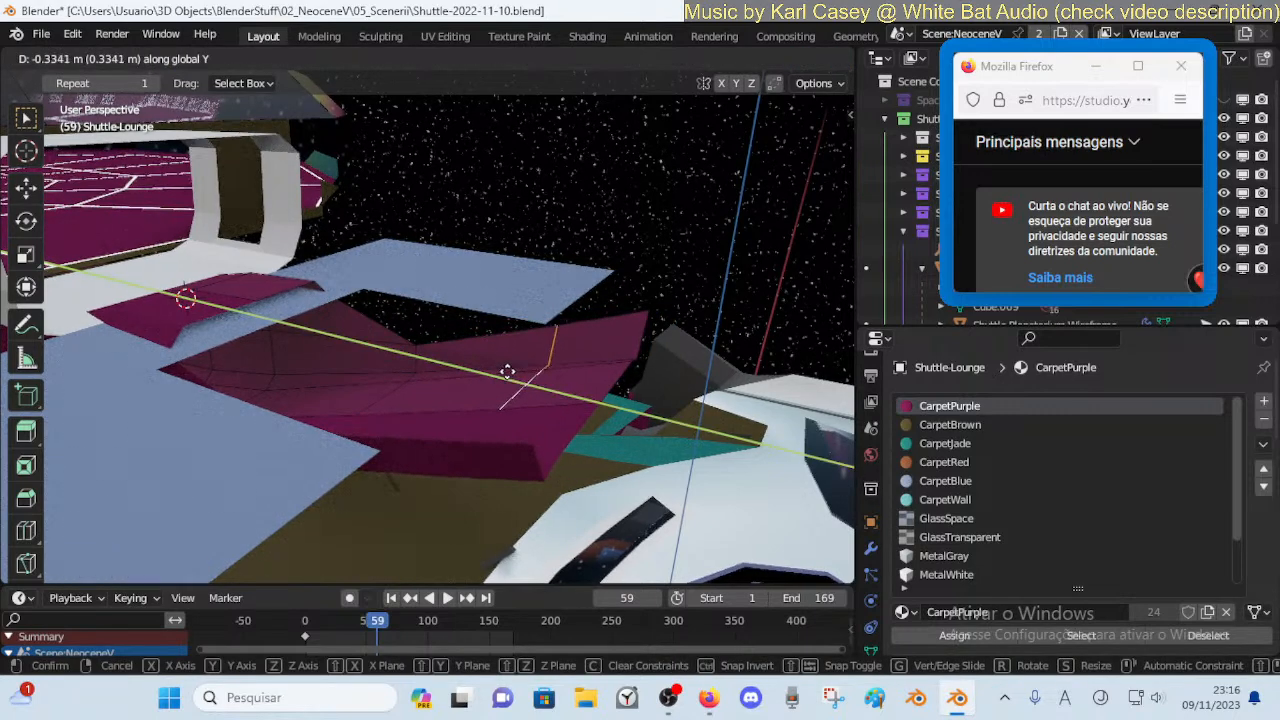
{"action": "left_click", "coordinate": [505, 372]}
{"action": "key", "text": "g"}
{"action": "key", "text": "z"}
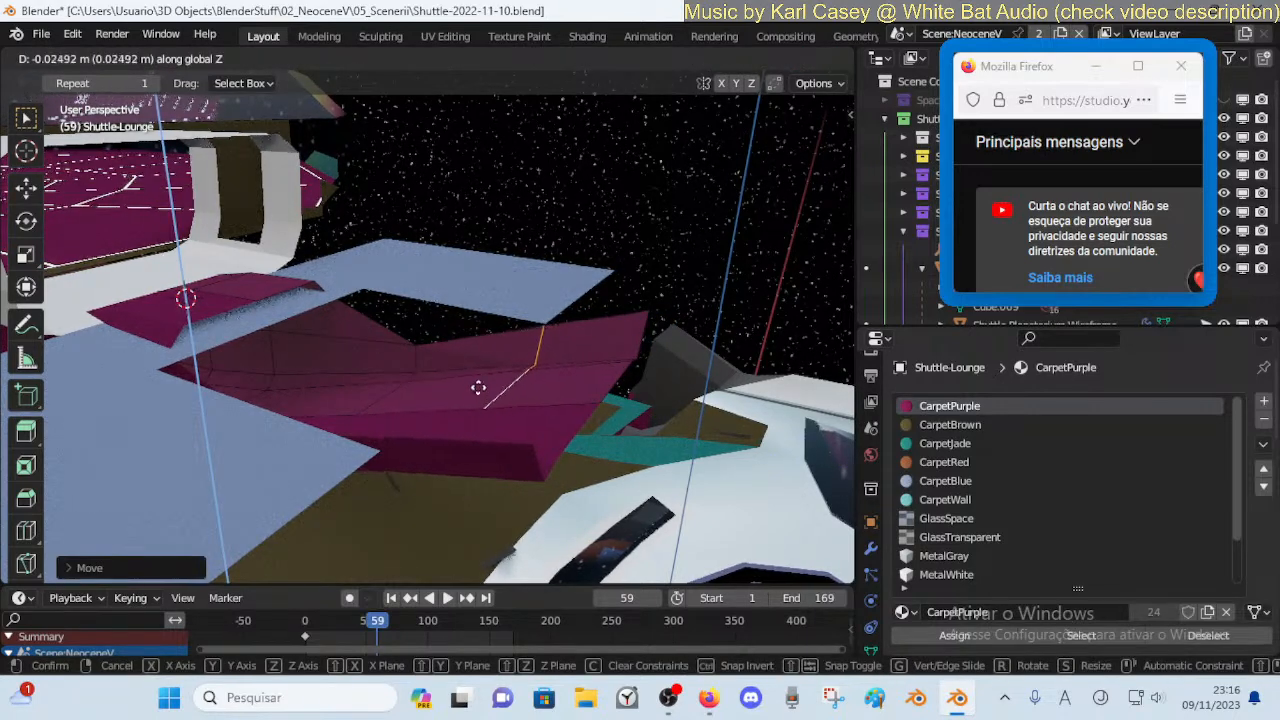
{"action": "left_click", "coordinate": [474, 333]}
Shift the purple hull's middle cross-section loop along Y and leave mesh editing
{"action": "key", "text": "alt+a"}
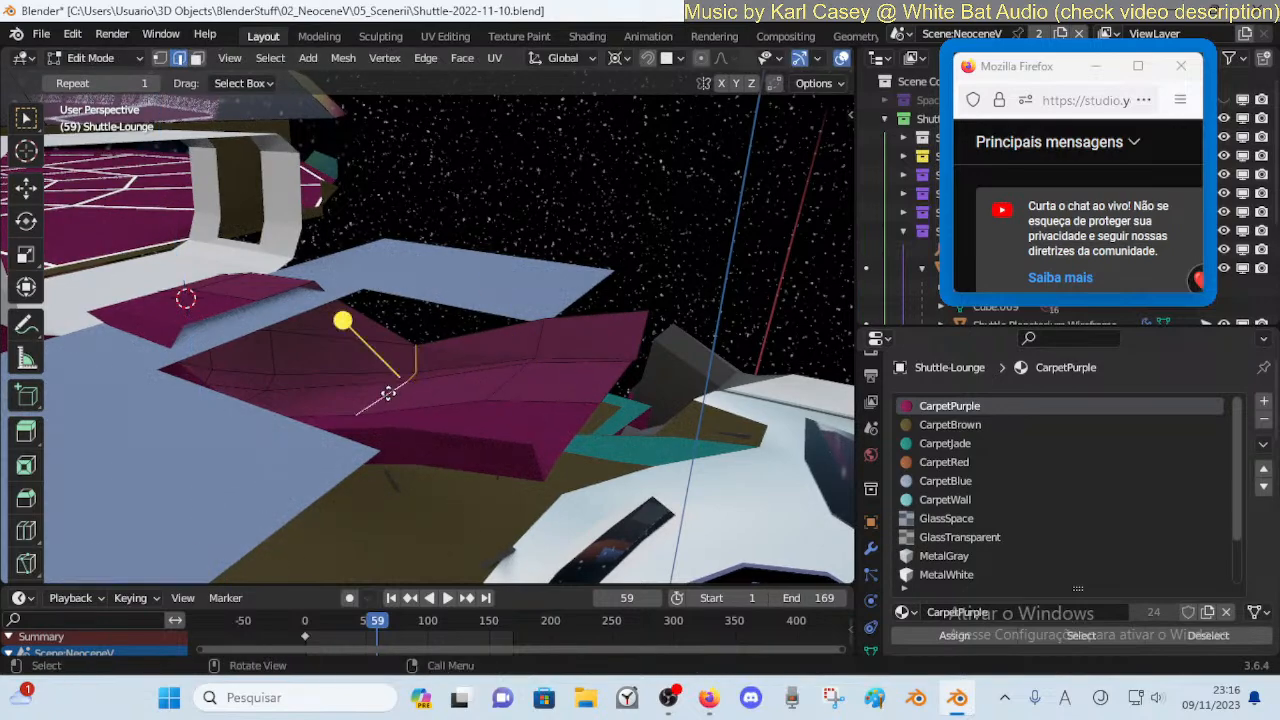
{"action": "key", "text": "g"}
{"action": "key", "text": "y"}
{"action": "left_click", "coordinate": [397, 393]}
{"action": "key", "text": "Tab"}
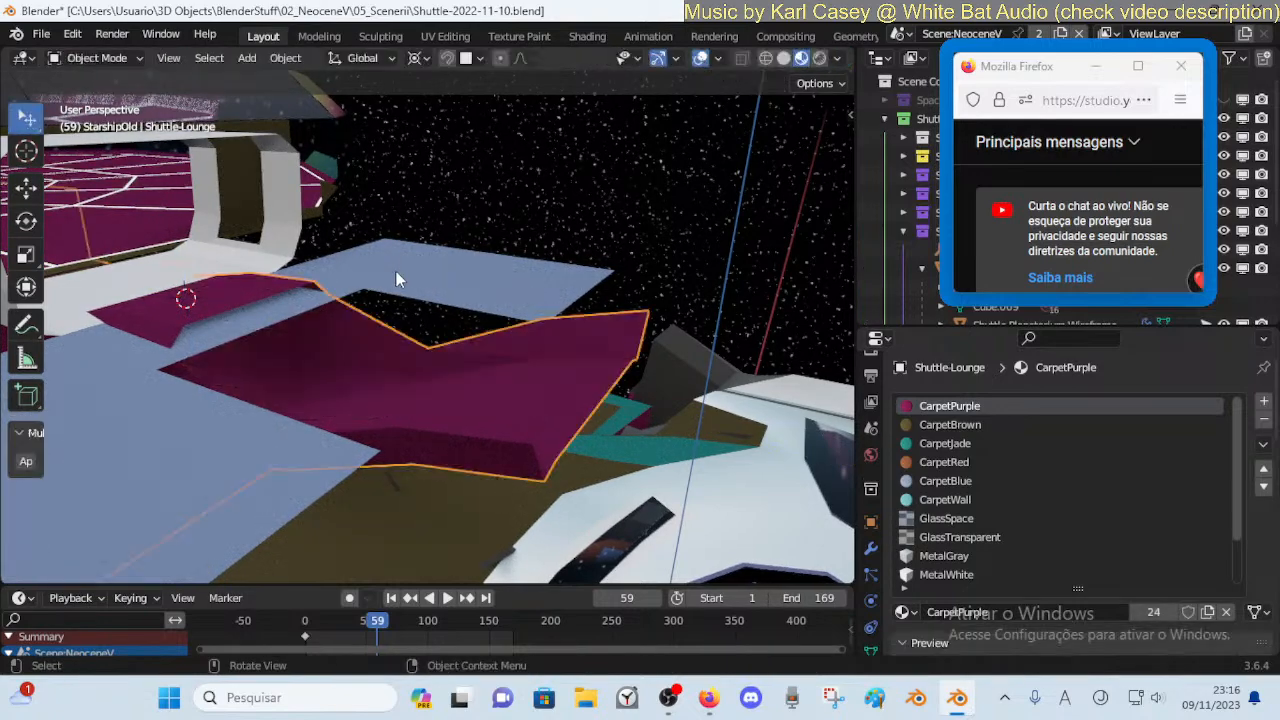
Edit Shuttle-Lounge again and lower its raised purple top face along Z, then shift it along Y
{"action": "left_click", "coordinate": [357, 295]}
{"action": "left_click", "coordinate": [278, 285]}
{"action": "key", "text": "Tab"}
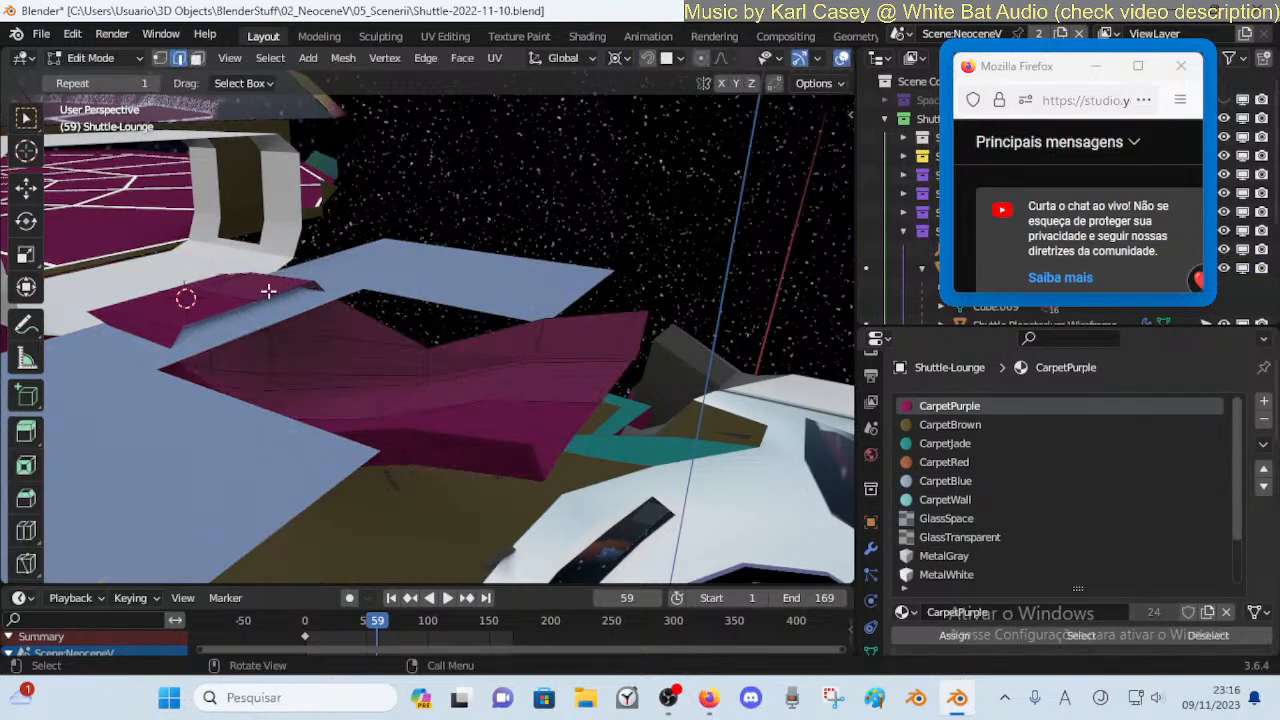
{"action": "key", "text": "g"}
{"action": "key", "text": "z"}
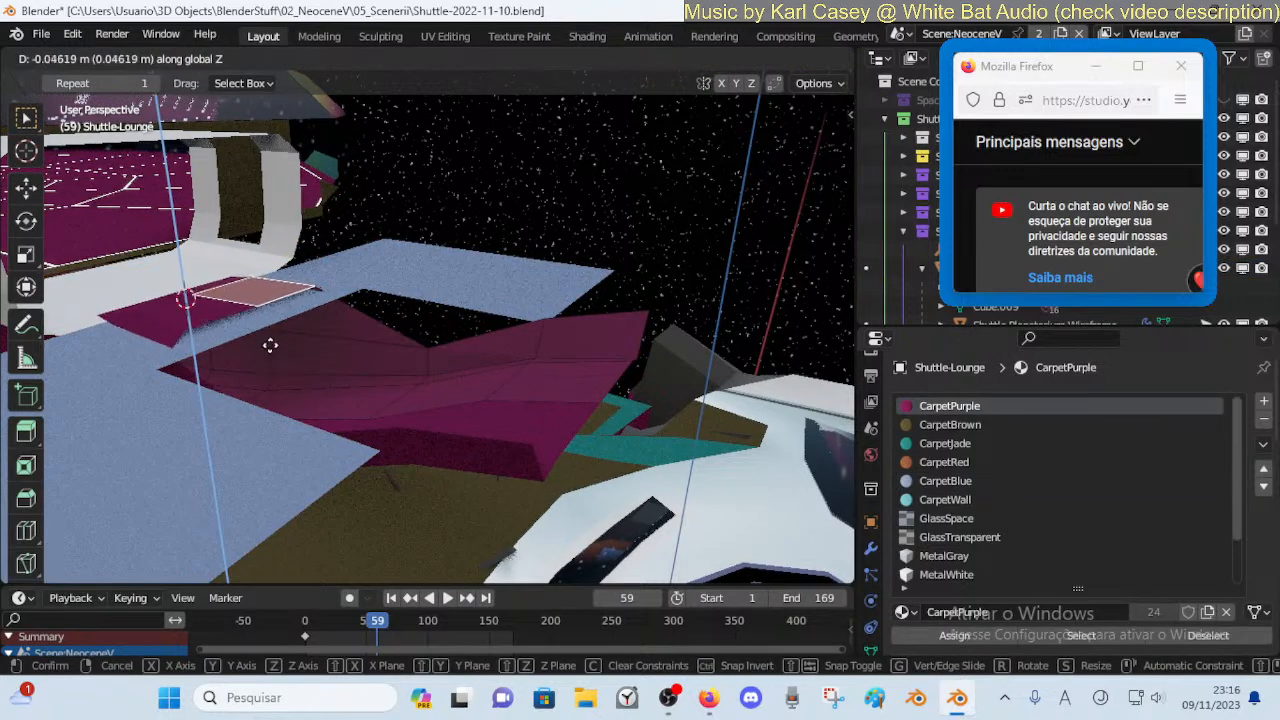
{"action": "left_click", "coordinate": [268, 449]}
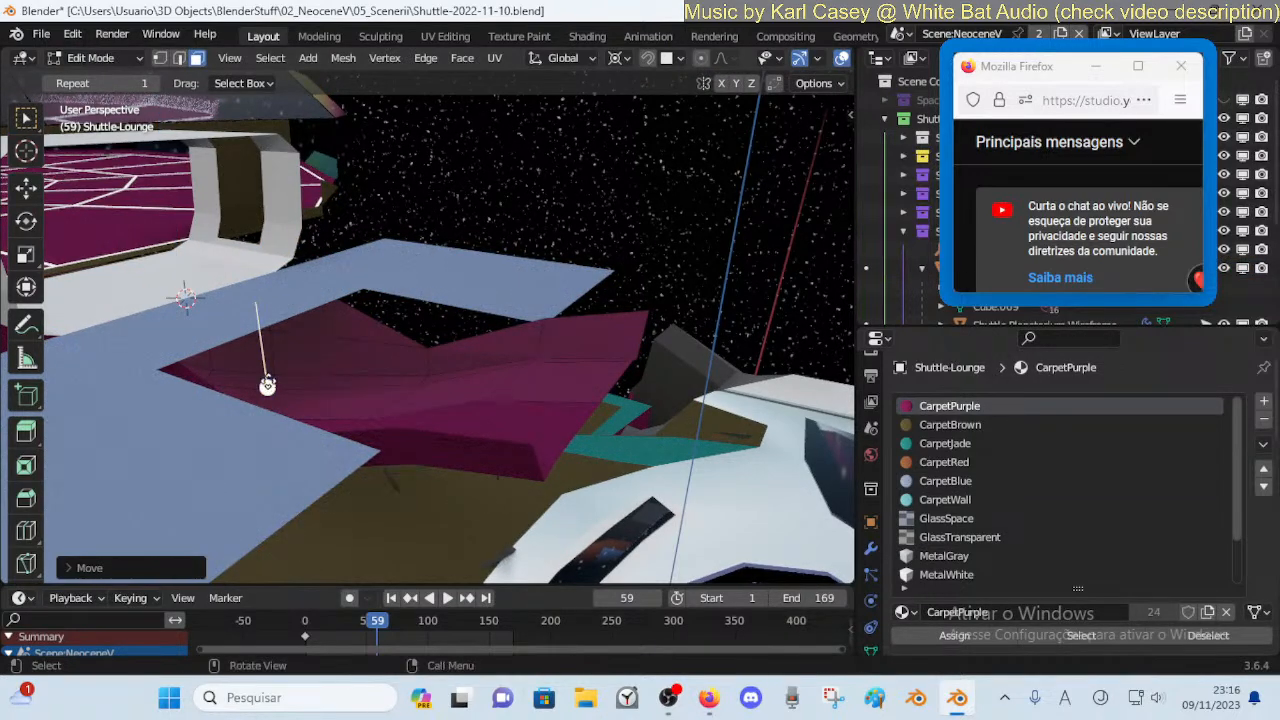
{"action": "key", "text": "g"}
{"action": "key", "text": "y"}
{"action": "left_click", "coordinate": [303, 386]}
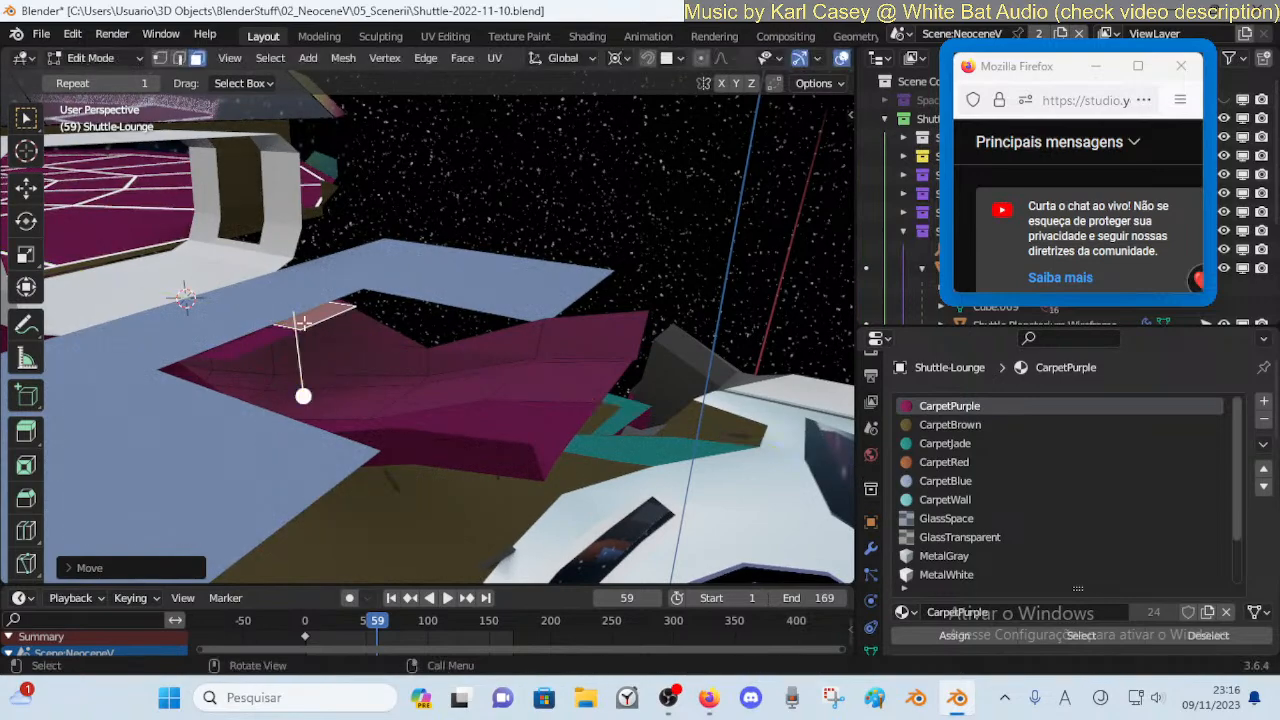
Switch to editing Shuttle-Planetarium and cut a new edge loop across the blue floor's projecting arm
{"action": "key", "text": "Tab"}
{"action": "left_click", "coordinate": [440, 284]}
{"action": "key", "text": "Tab"}
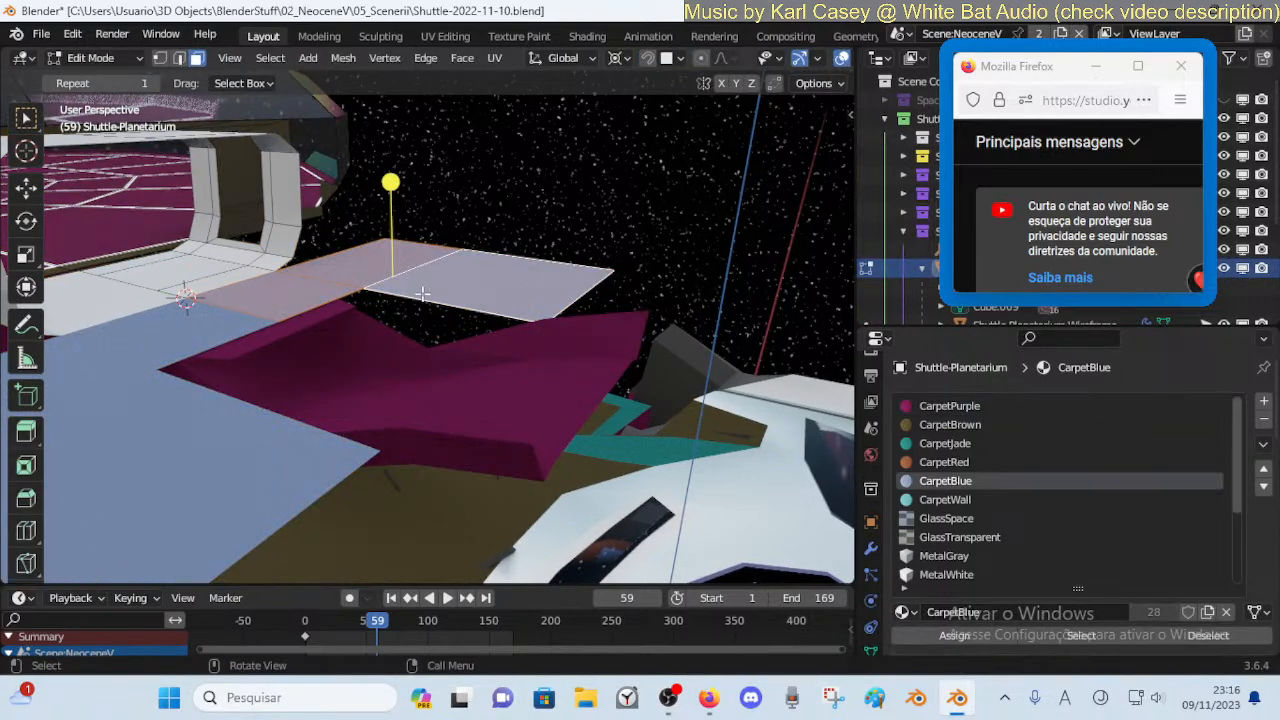
{"action": "key", "text": "alt+a"}
{"action": "left_click", "coordinate": [480, 268]}
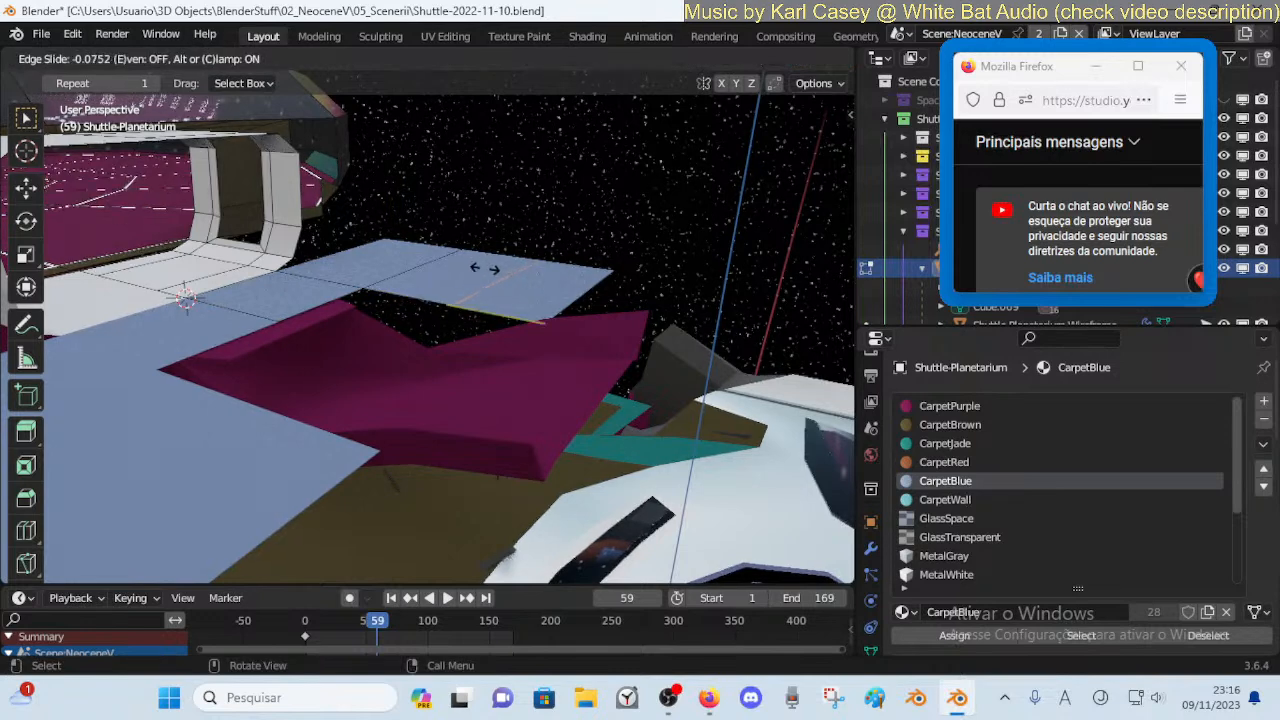
{"action": "left_click", "coordinate": [482, 268]}
Move the new cut's inner-edge vertex on the blue floor along Y
{"action": "key", "text": "1"}
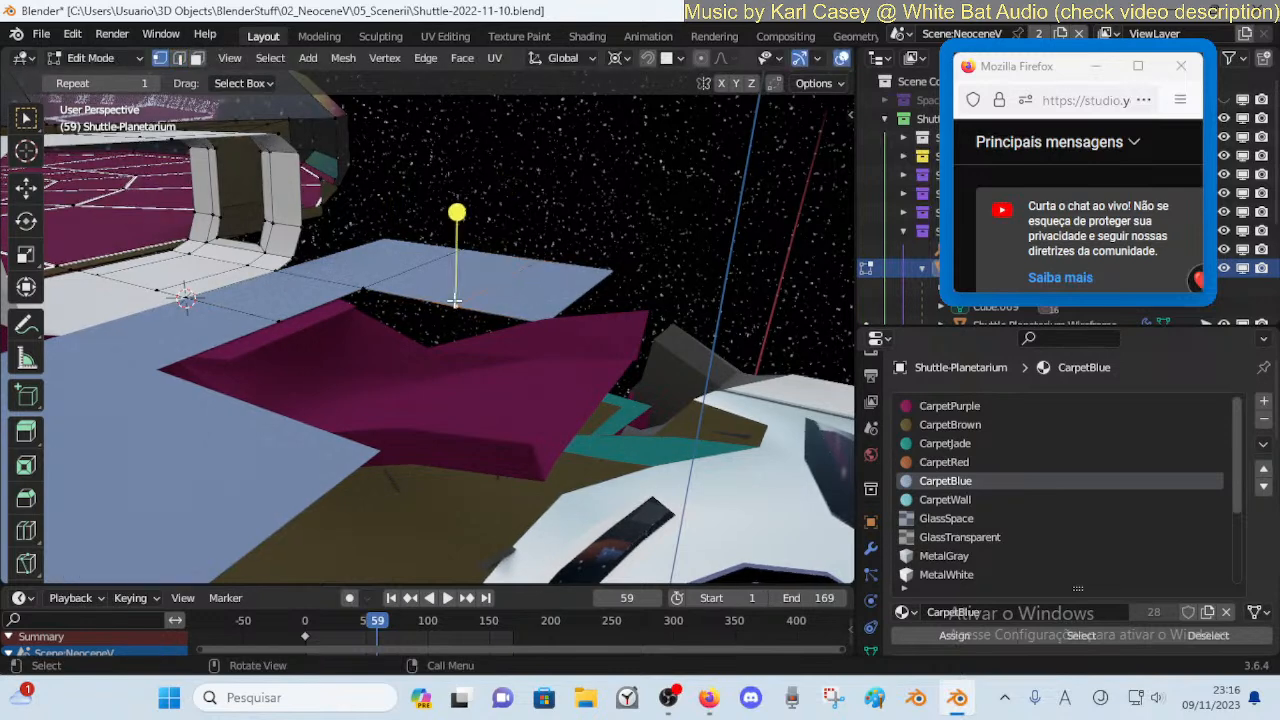
{"action": "key", "text": "g"}
{"action": "key", "text": "y"}
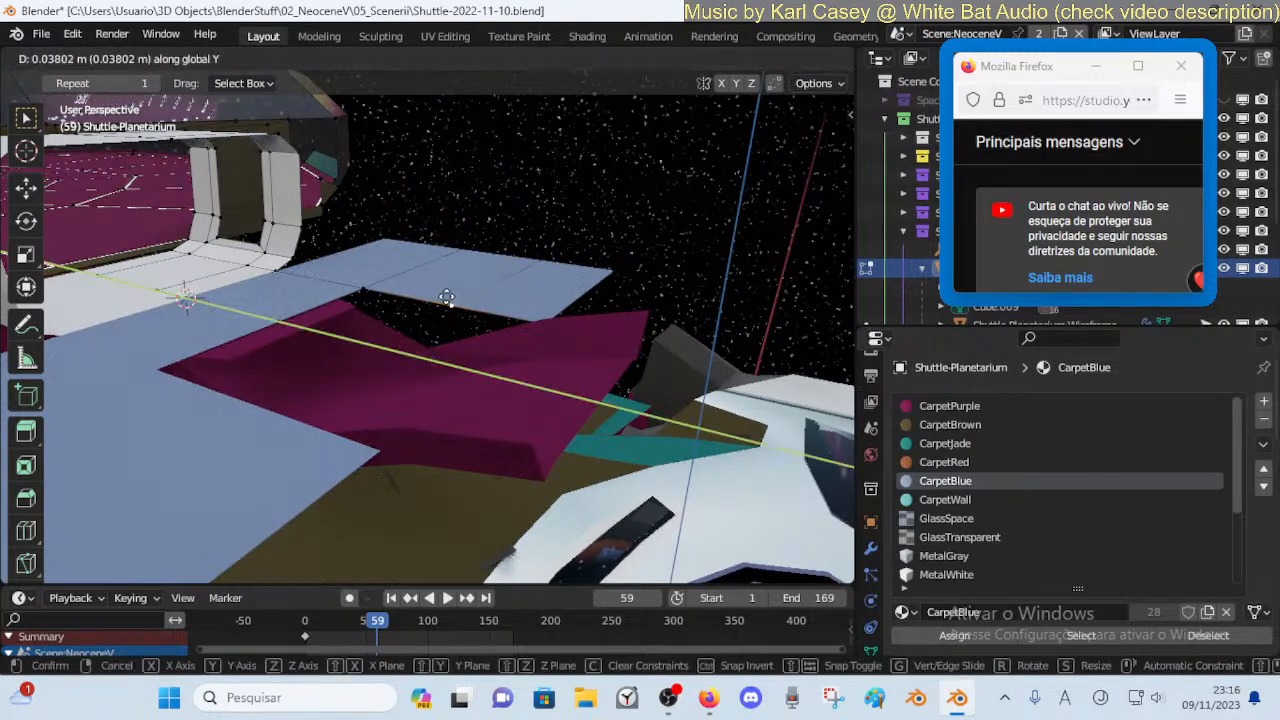
{"action": "left_click", "coordinate": [432, 289]}
Extrude the inner-edge vertex about 1.7 m along negative X and fill the blue floor's inner corner with a face
{"action": "key", "text": "g"}
{"action": "key", "text": "x"}
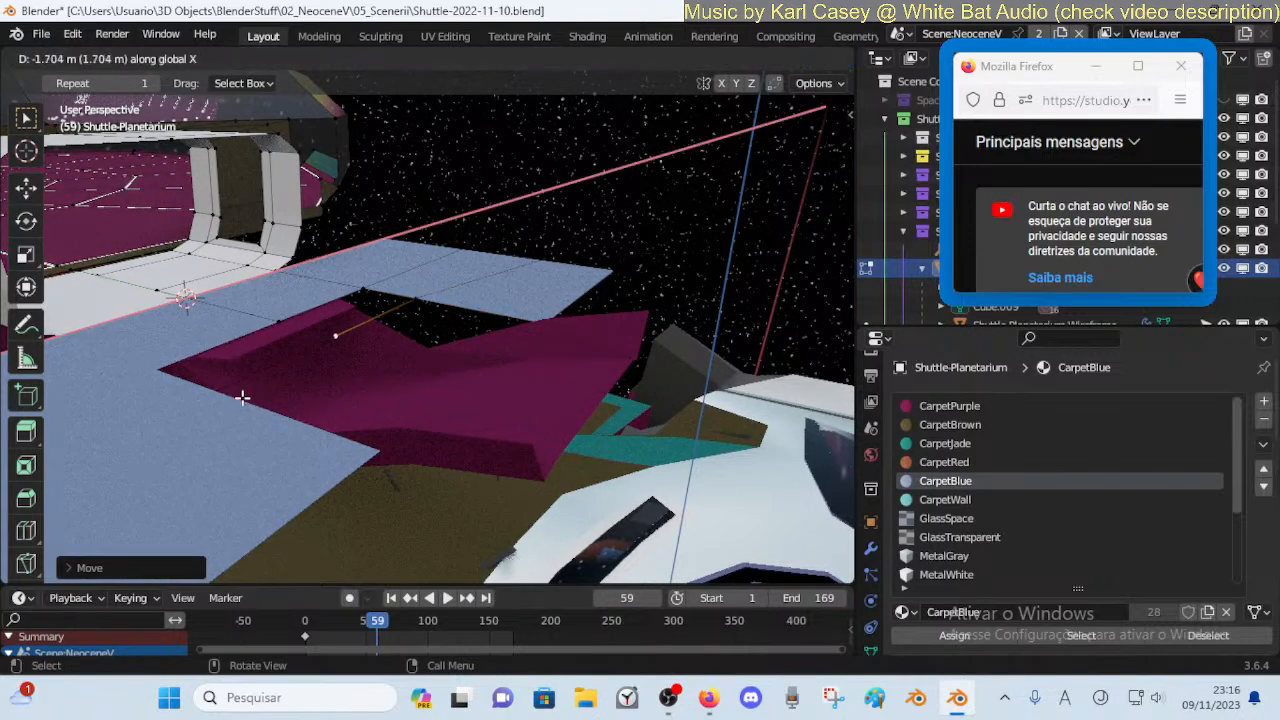
{"action": "left_click", "coordinate": [242, 398]}
{"action": "key", "text": "alt+a"}
{"action": "key", "text": "f"}
{"action": "key", "text": "alt+a"}
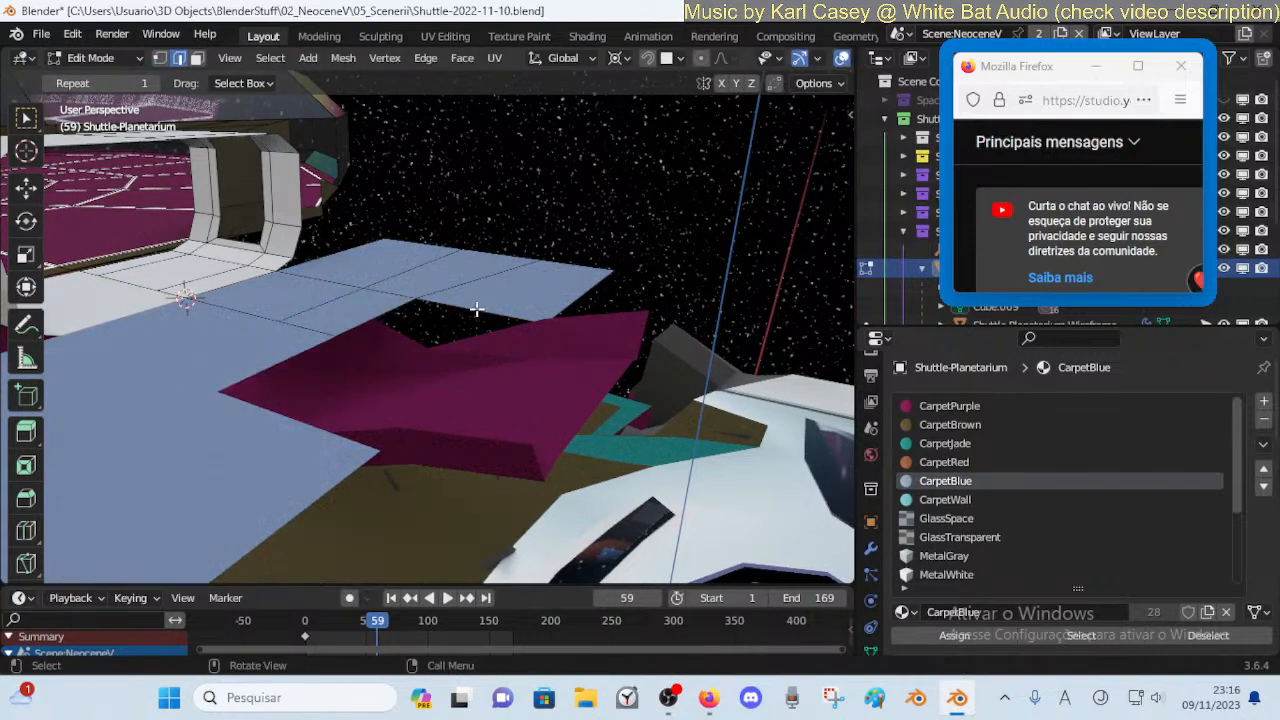
Adjust the two corner vertices on the blue floor's new inner edge, shifting each along Y
{"action": "key", "text": "g"}
{"action": "key", "text": "y"}
{"action": "left_click", "coordinate": [318, 322]}
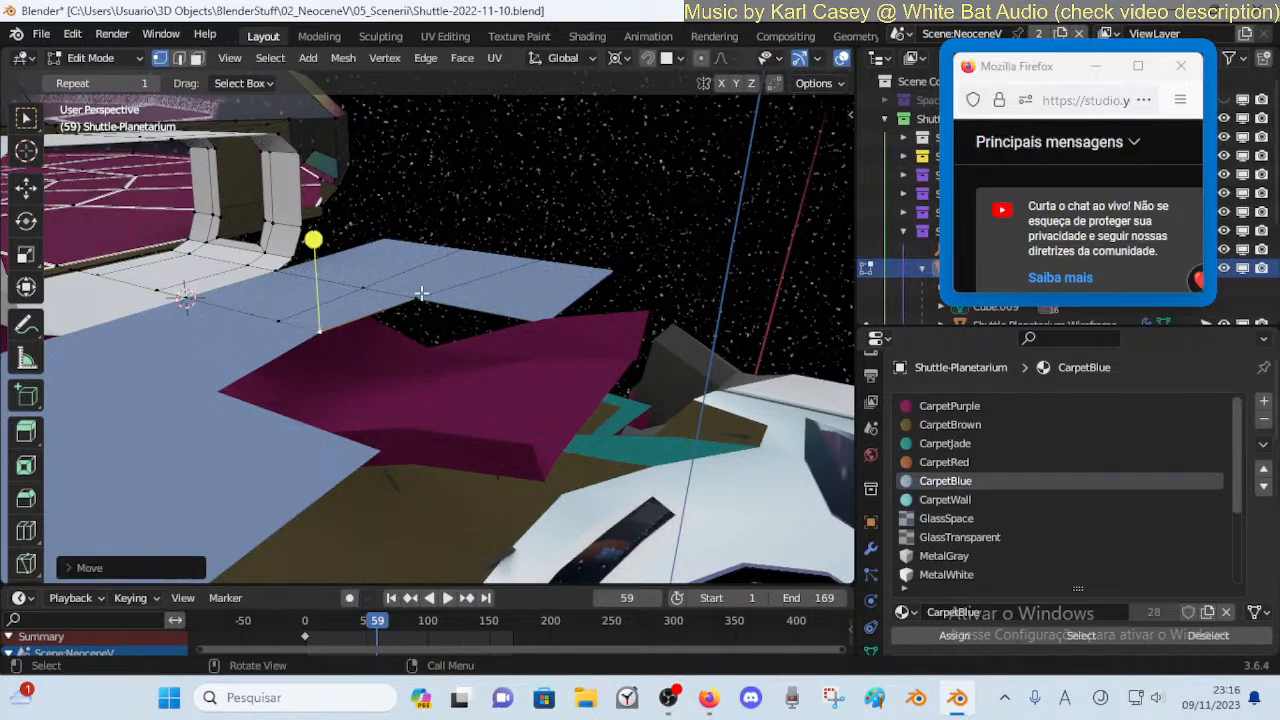
{"action": "key", "text": "g"}
{"action": "key", "text": "y"}
{"action": "left_click", "coordinate": [427, 299]}
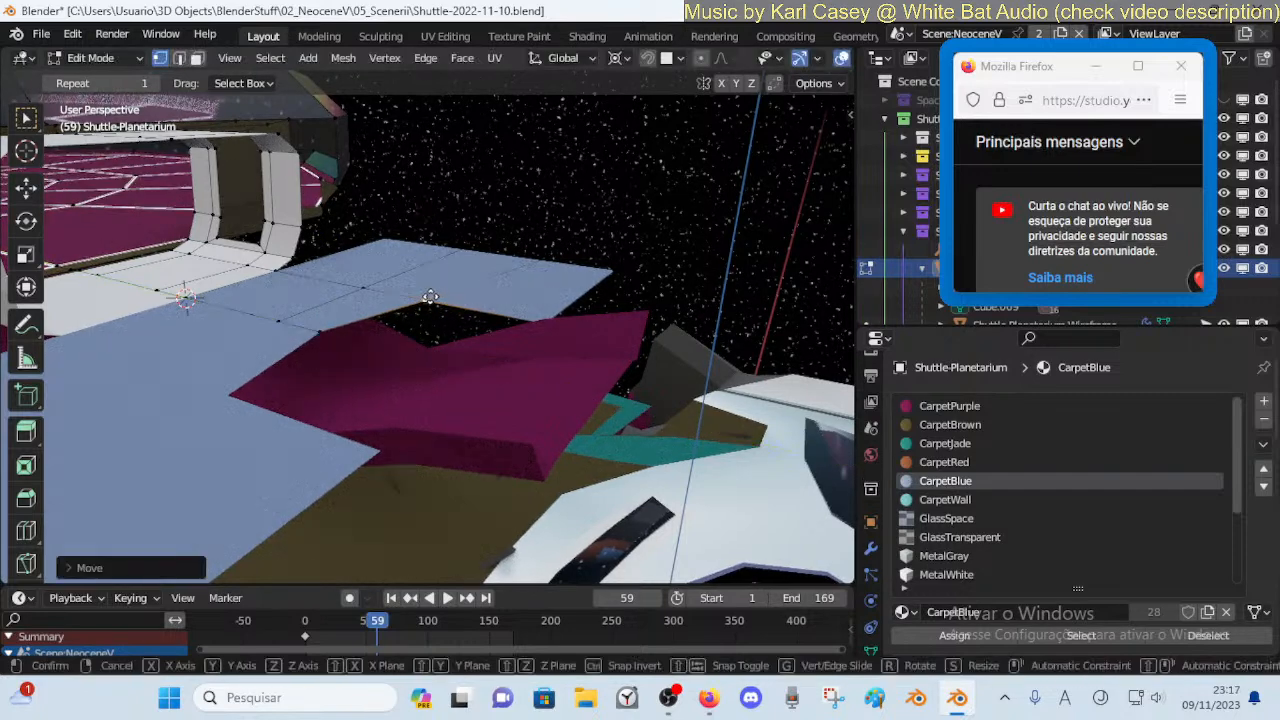
{"action": "key", "text": "g"}
{"action": "key", "text": "z"}
{"action": "left_click", "coordinate": [531, 300]}
Move the inner vertex at the blue floor arm's far end along X in two moves
{"action": "key", "text": "alt+a"}
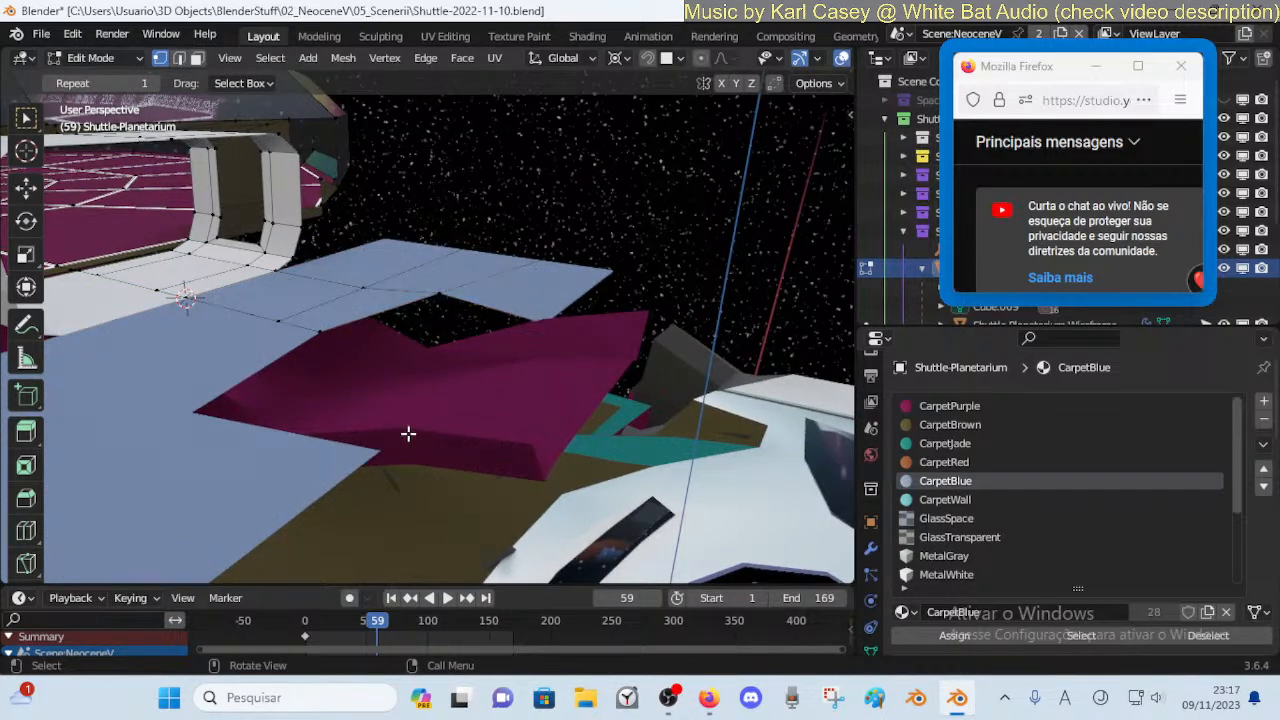
{"action": "key", "text": "g"}
{"action": "key", "text": "x"}
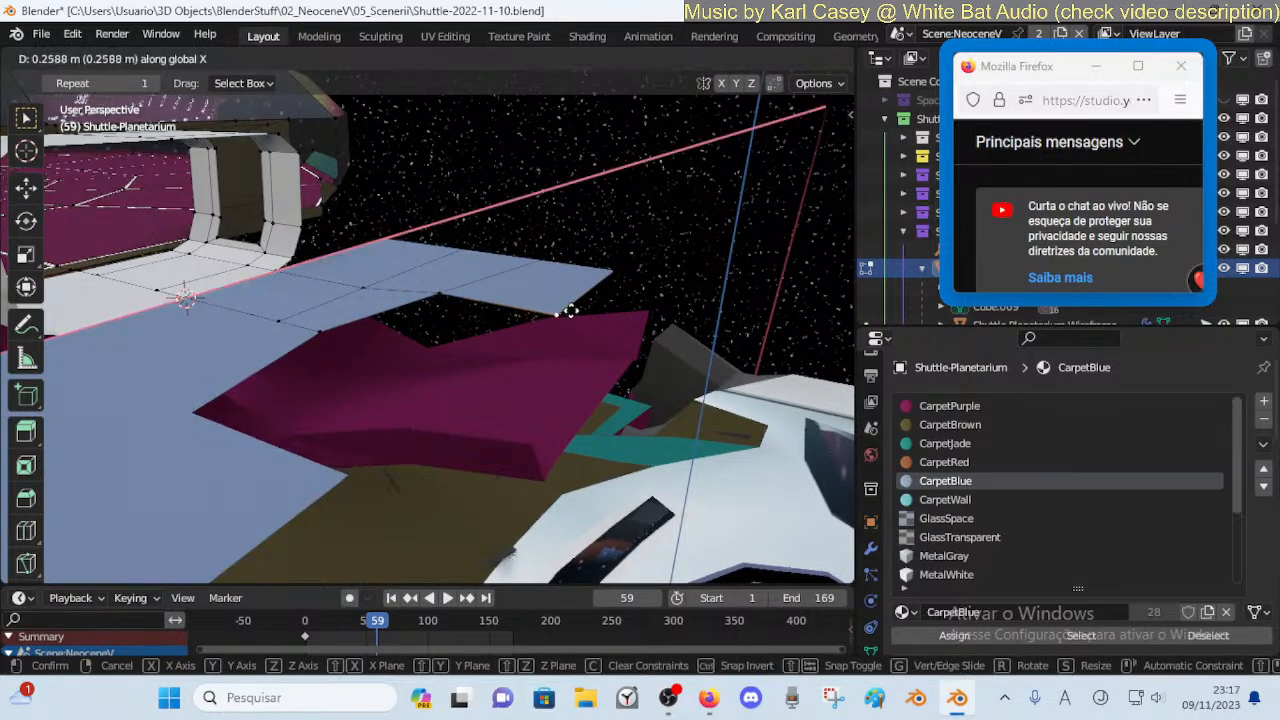
{"action": "left_click", "coordinate": [569, 311]}
{"action": "key", "text": "shift+grave"}
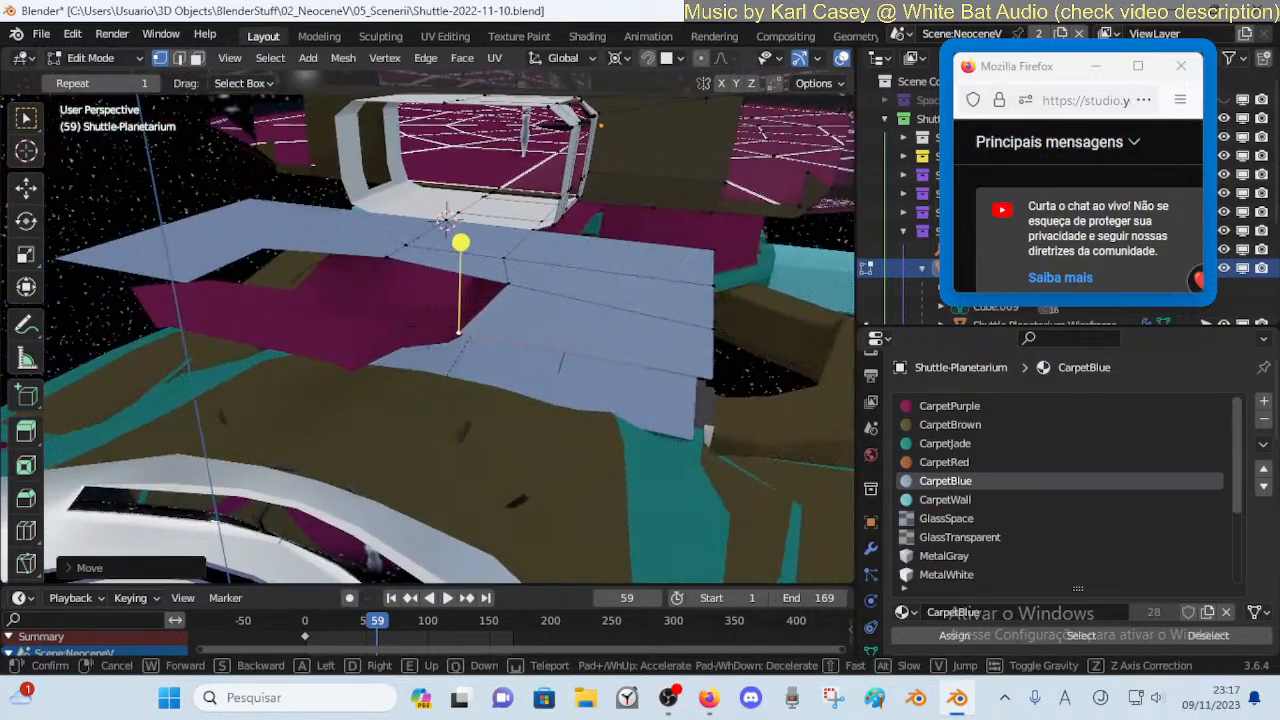
{"action": "left_click", "coordinate": [428, 328]}
{"action": "key", "text": "g"}
{"action": "key", "text": "x"}
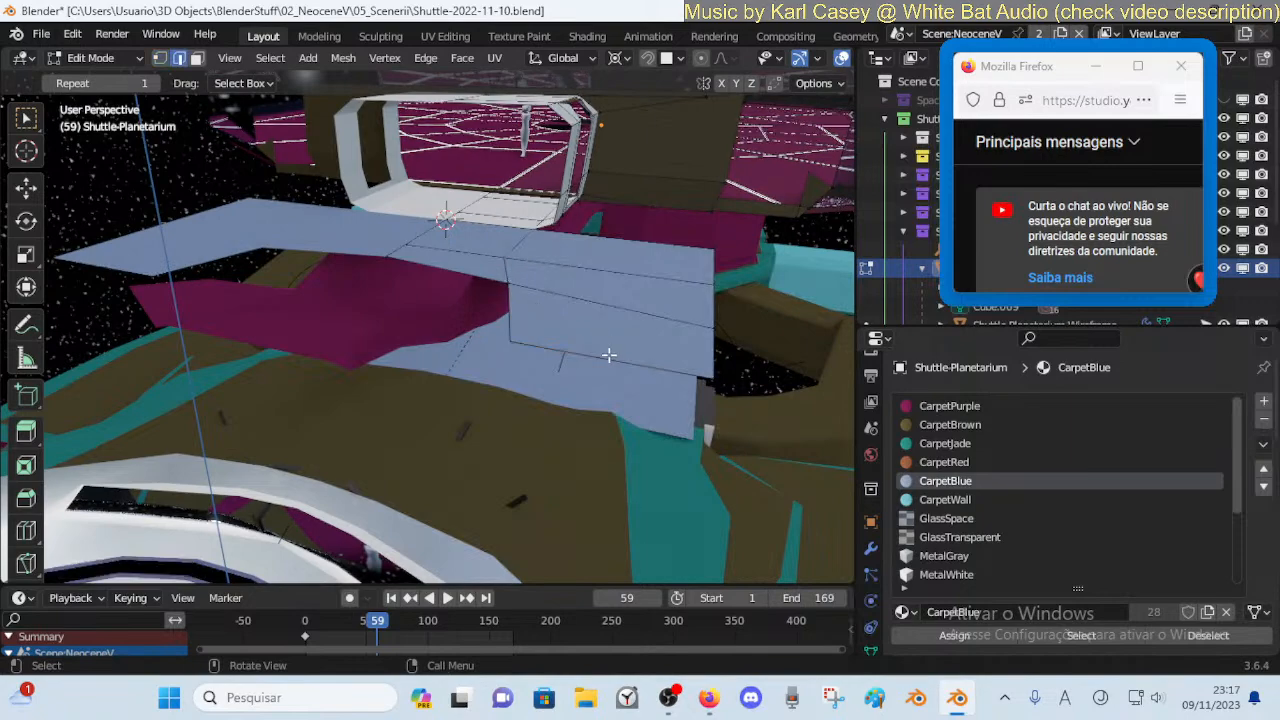
Select the blue floor arm's far-end edge and move it along Y, then along X
{"action": "key", "text": "y"}
{"action": "left_click", "coordinate": [614, 343]}
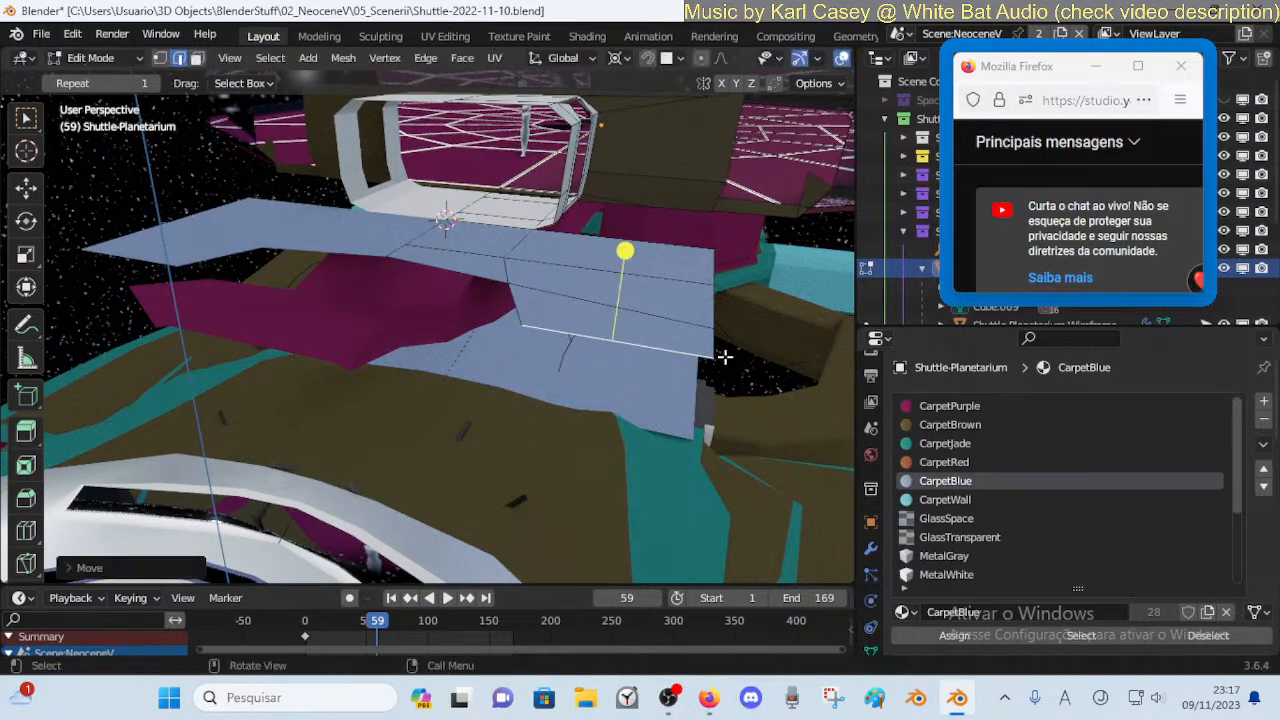
{"action": "key", "text": "g"}
{"action": "key", "text": "x"}
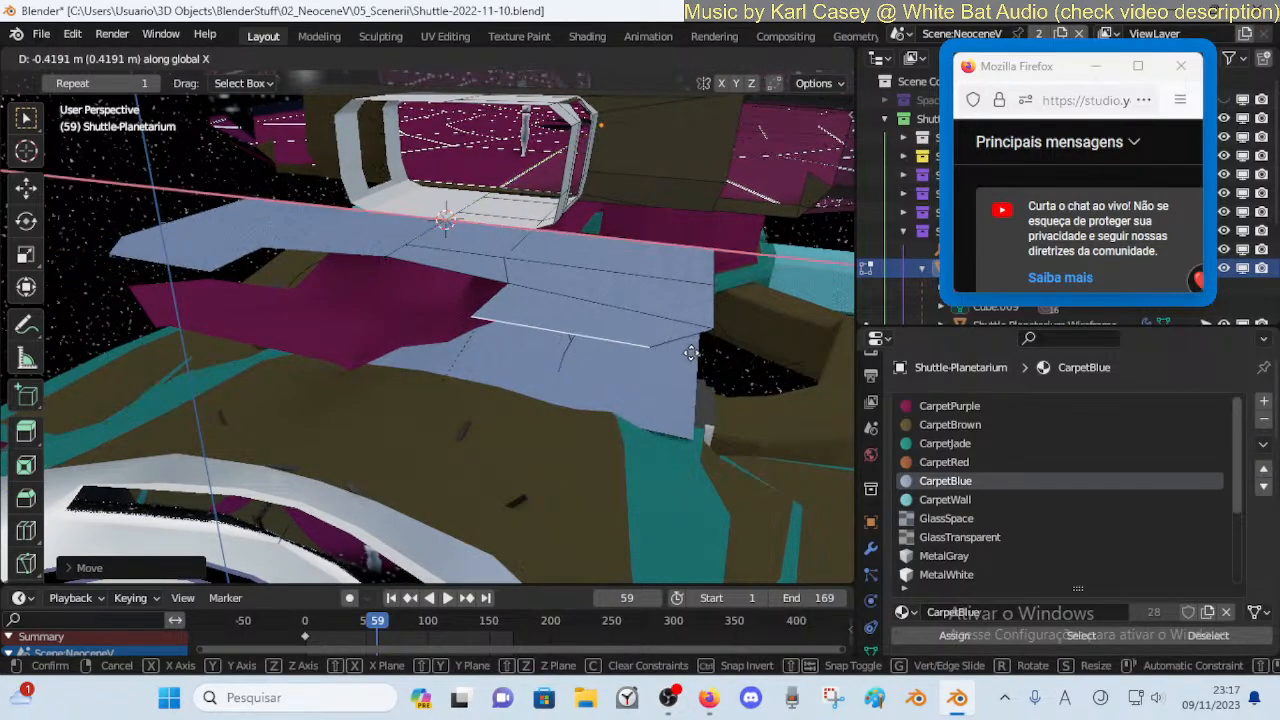
Extrude the blue floor arm's far-end edge along Y and rotate the new edge about Z
{"action": "key", "text": "y"}
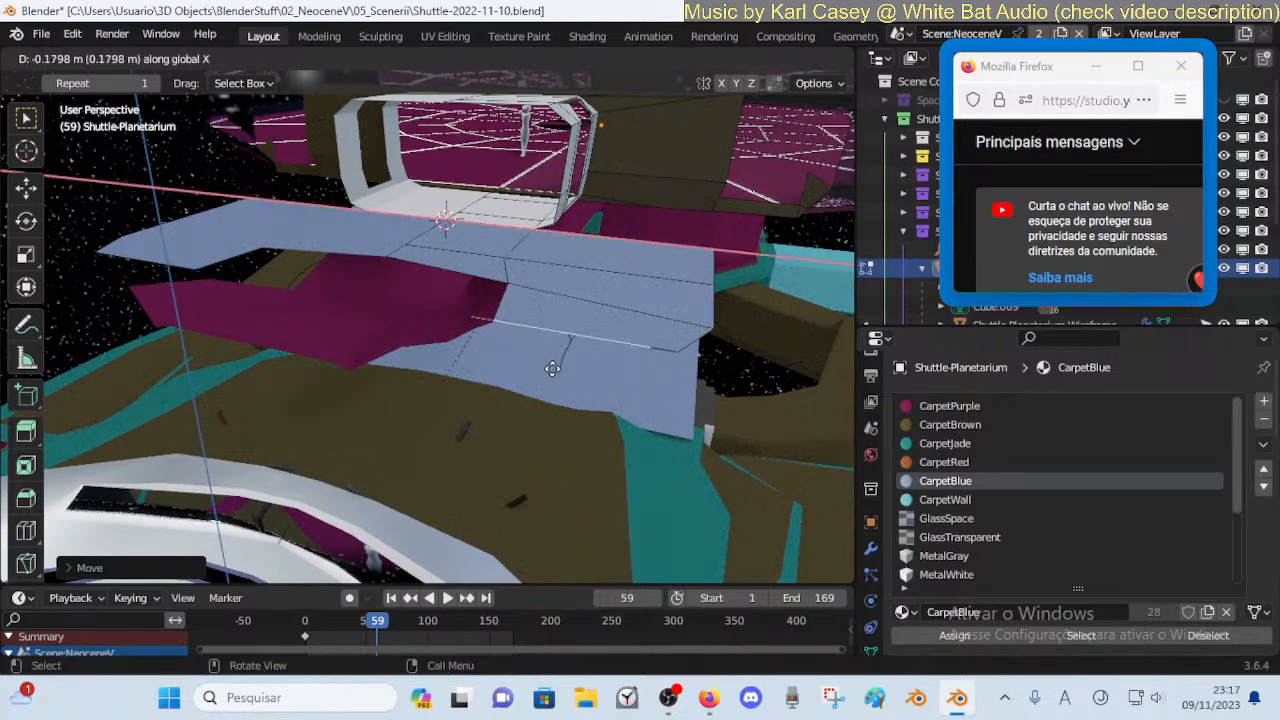
{"action": "left_click", "coordinate": [559, 362]}
{"action": "key", "text": "r"}
{"action": "key", "text": "z"}
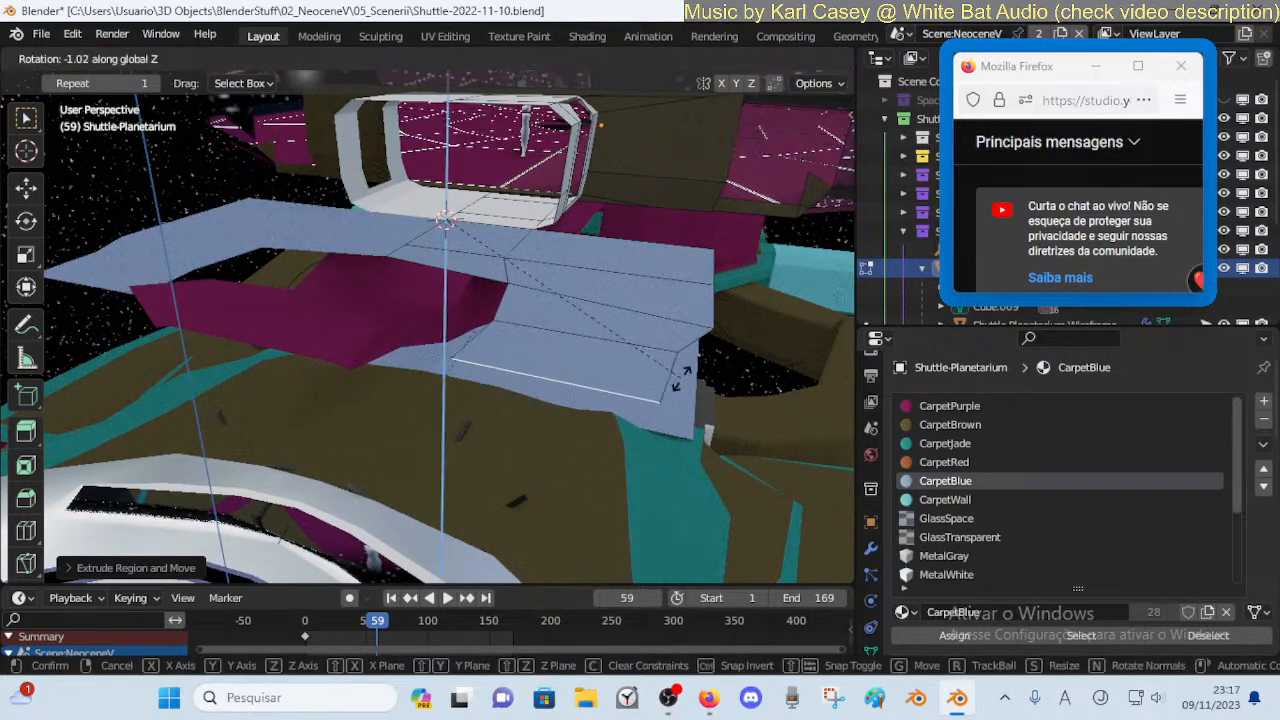
{"action": "left_click", "coordinate": [672, 397]}
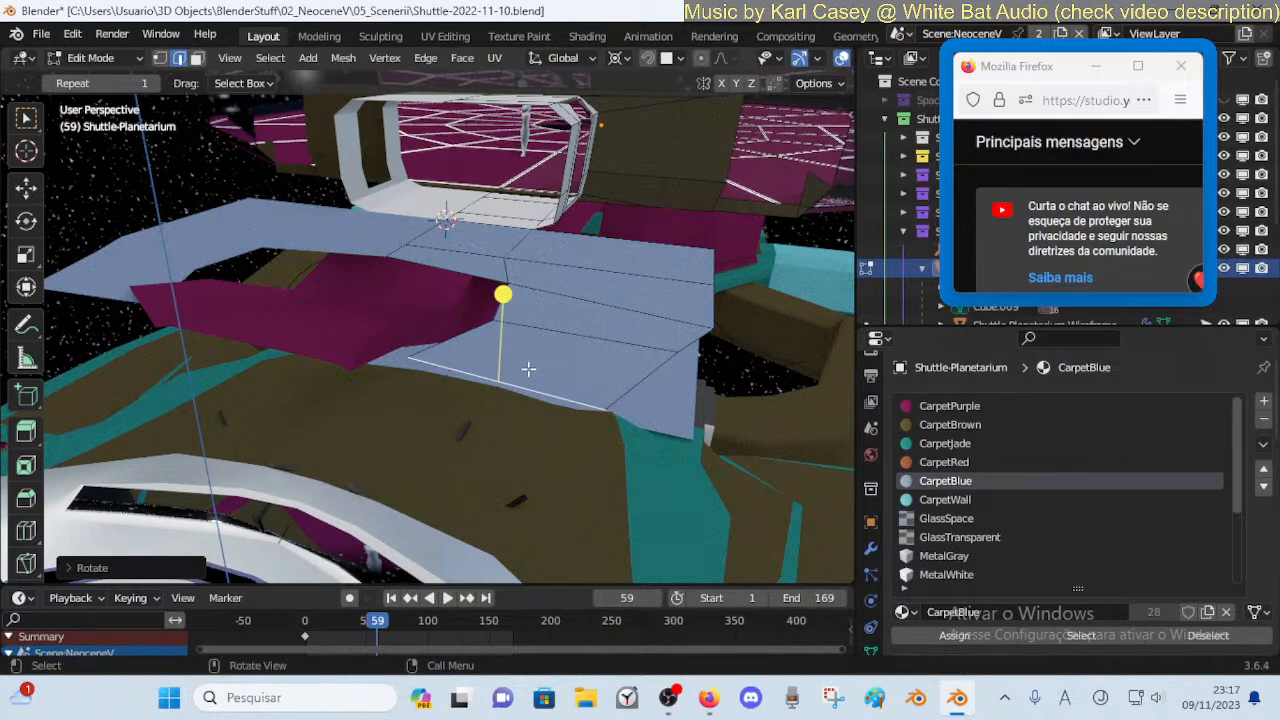
Extrude another blue floor section from the arm's end along Y and rotate its outer edge about Z
{"action": "key", "text": "e"}
{"action": "key", "text": "y"}
{"action": "left_click", "coordinate": [571, 393]}
{"action": "key", "text": "r"}
{"action": "key", "text": "z"}
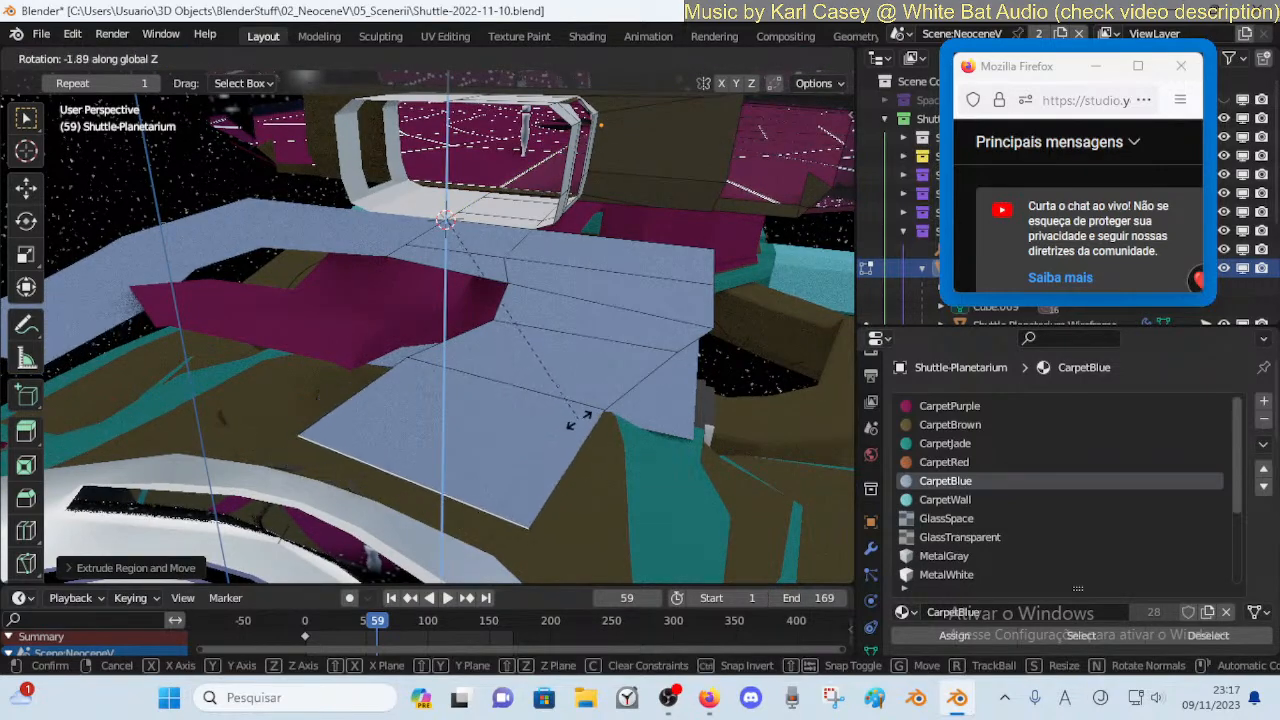
{"action": "left_click", "coordinate": [585, 416]}
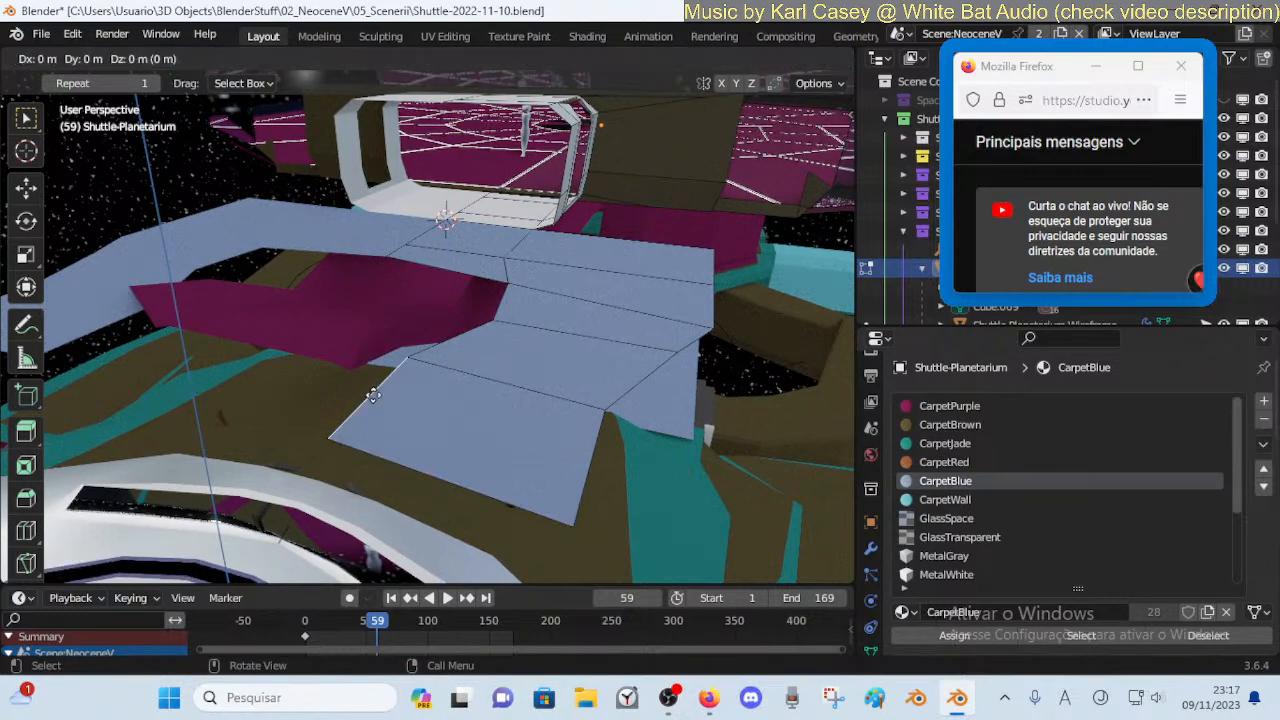
Place the extruded section that closes the blue floor around the opening, and move its inner edge along Y by about -0.29 m
{"action": "left_click", "coordinate": [210, 347]}
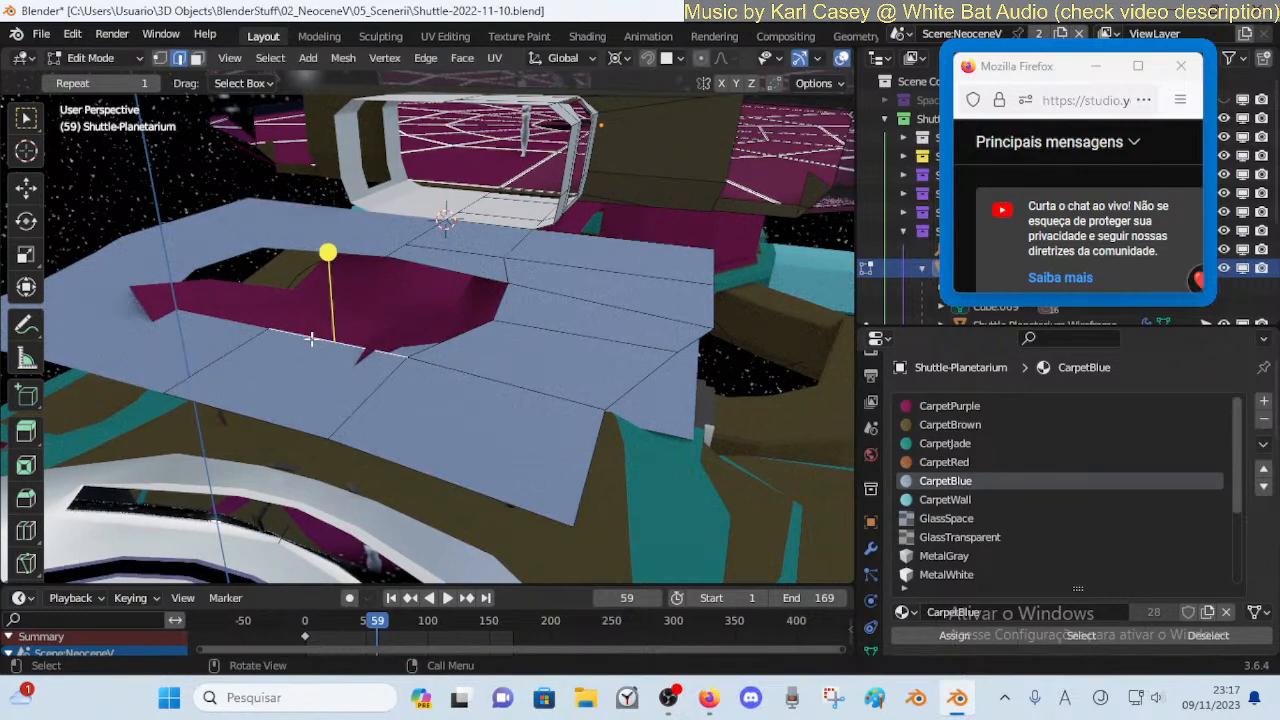
{"action": "key", "text": "g"}
{"action": "key", "text": "y"}
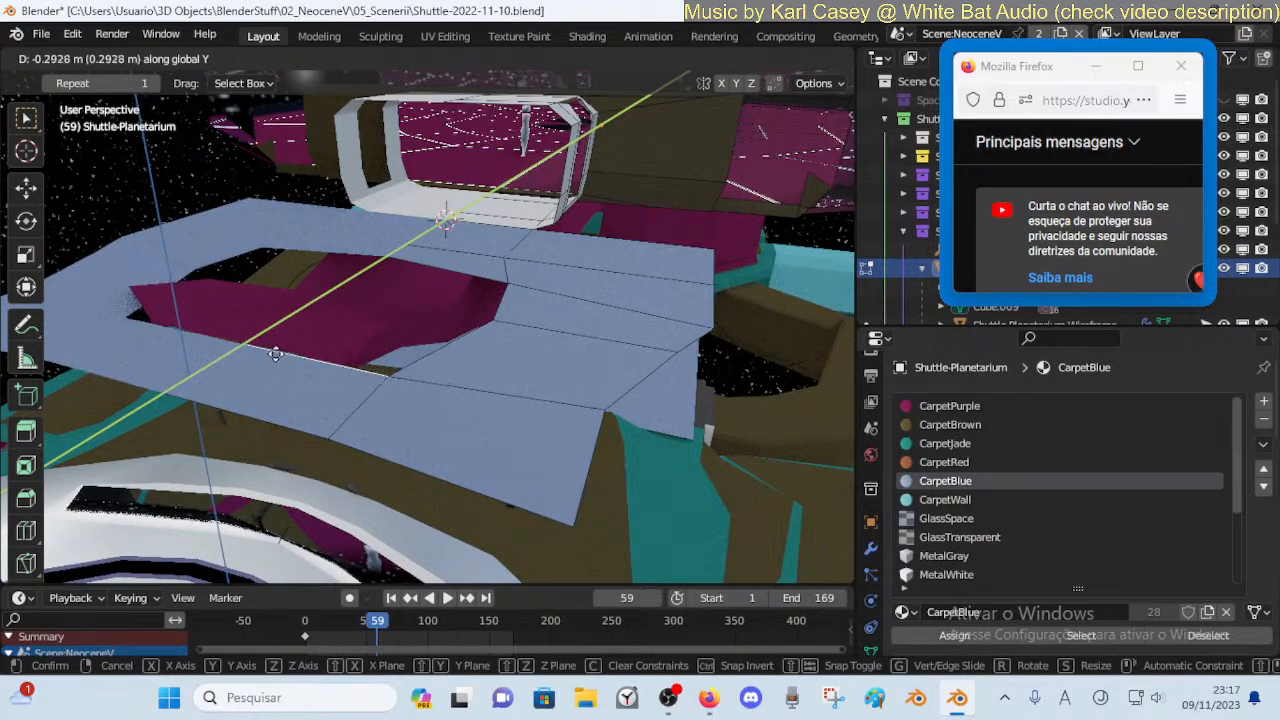
{"action": "left_click", "coordinate": [276, 354]}
Walk through the shuttle in fly navigation and examine the blue floor, its opening and the purple hull from above, inside and outside
{"action": "key", "text": "Tab"}
{"action": "key", "text": "shift+grave"}
{"action": "key", "text": "d"}
{"action": "key", "text": "w"}
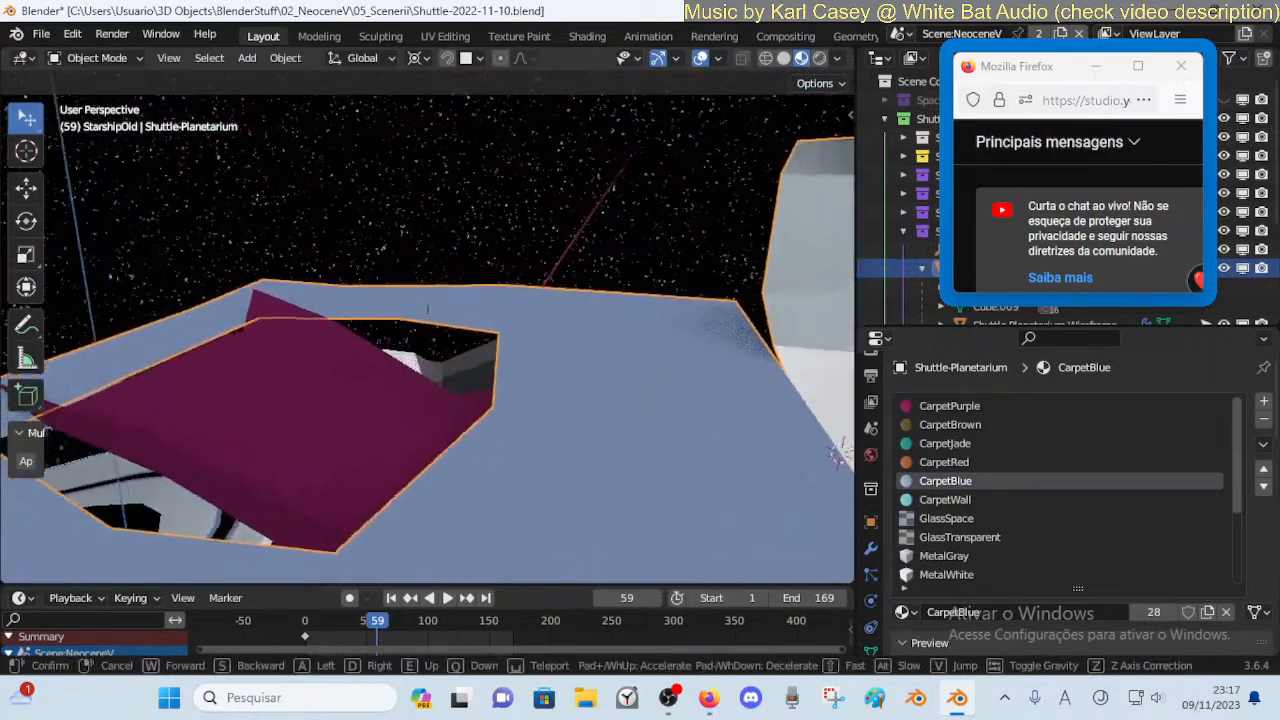
{"action": "key", "text": "d"}
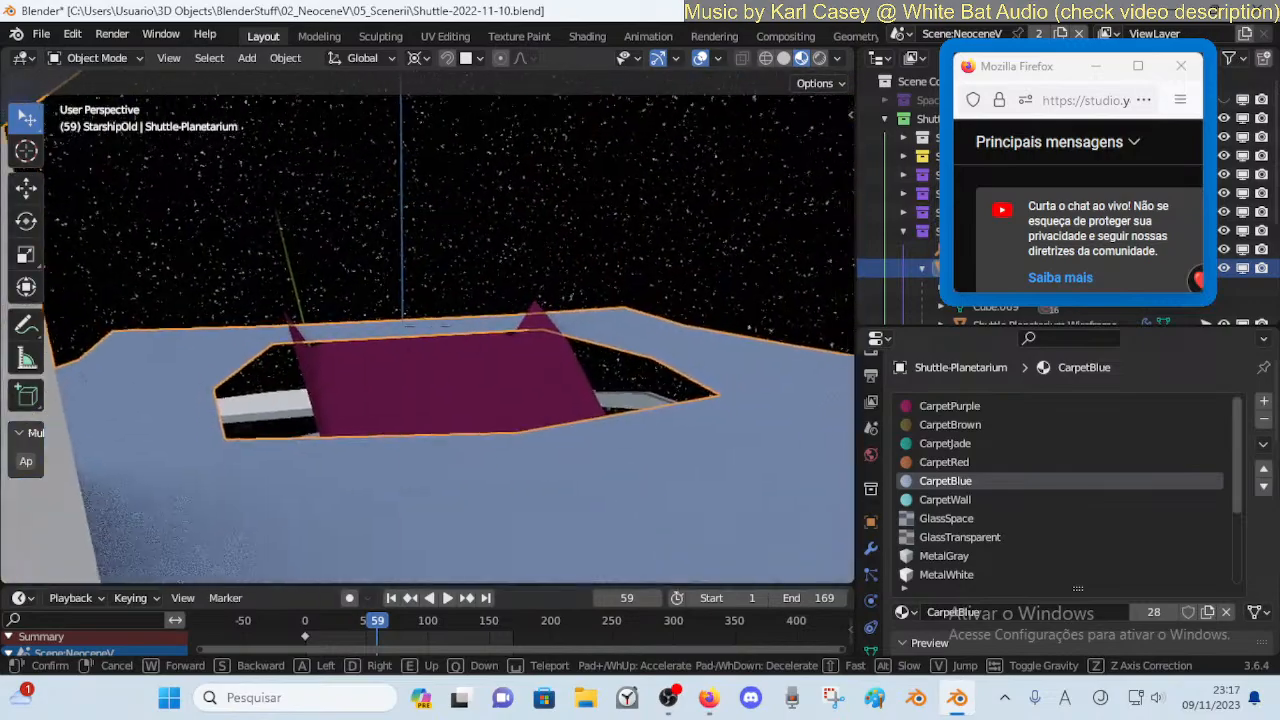
{"action": "key", "text": "s"}
{"action": "key", "text": "w"}
{"action": "key", "text": "w"}
{"action": "key", "text": "a"}
{"action": "key", "text": "a"}
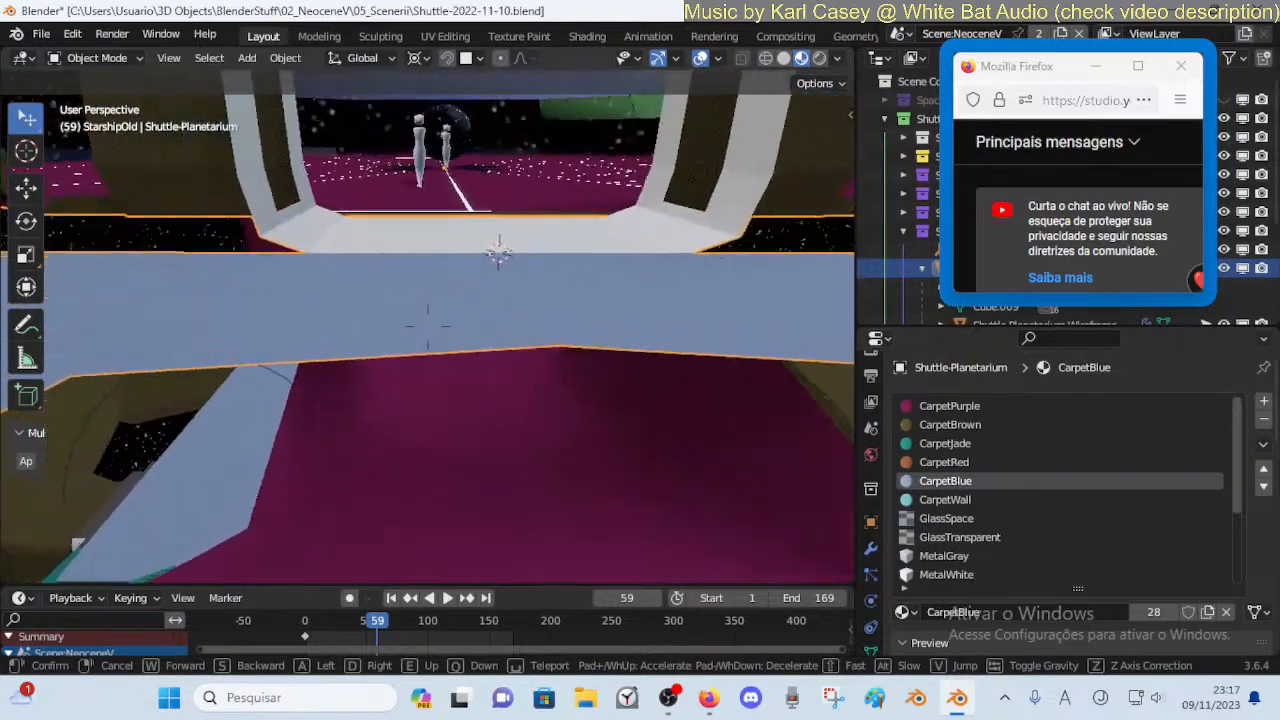
{"action": "key", "text": "w"}
{"action": "key", "text": "w"}
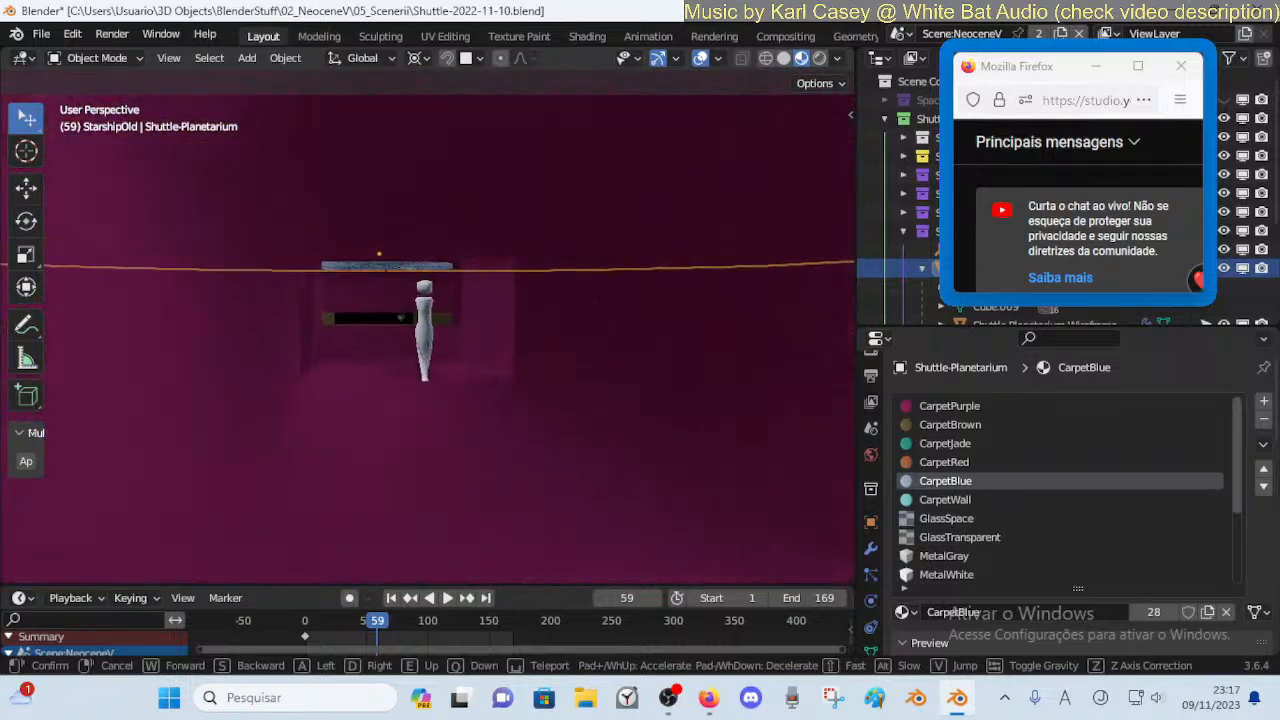
{"action": "key", "text": "d"}
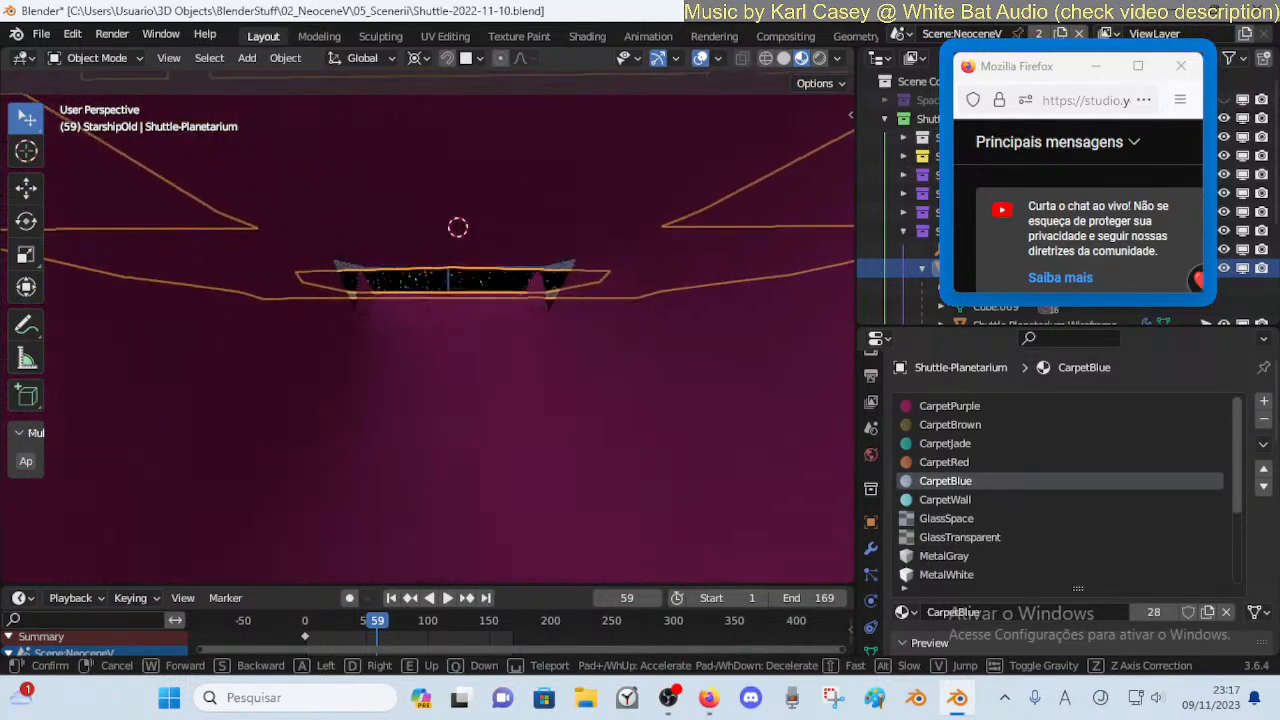
{"action": "key", "text": "w"}
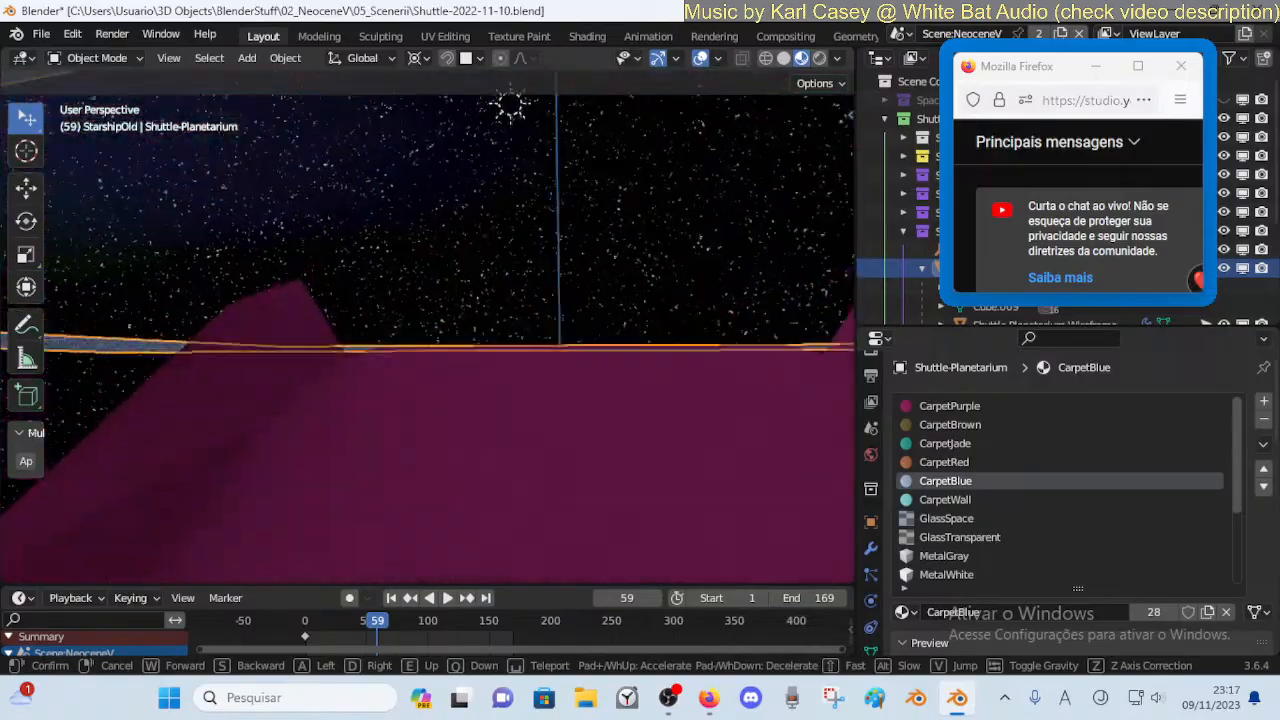
{"action": "key", "text": "s"}
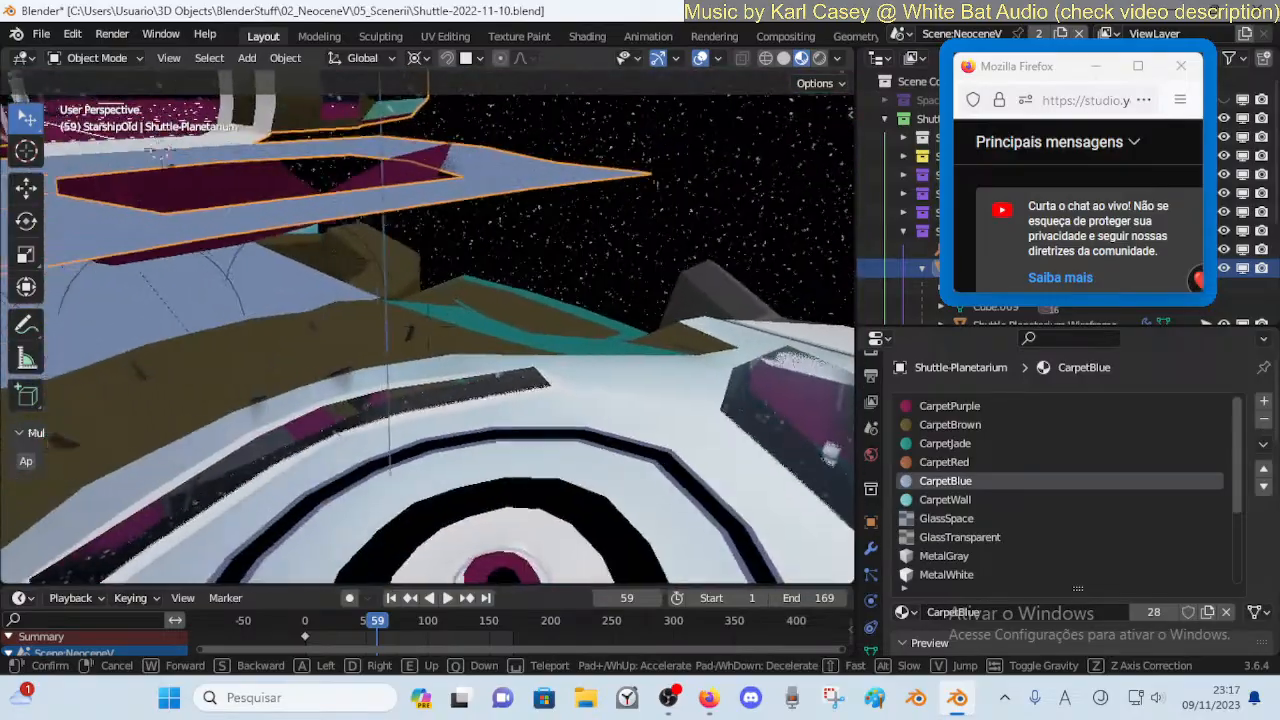
{"action": "key", "text": "s"}
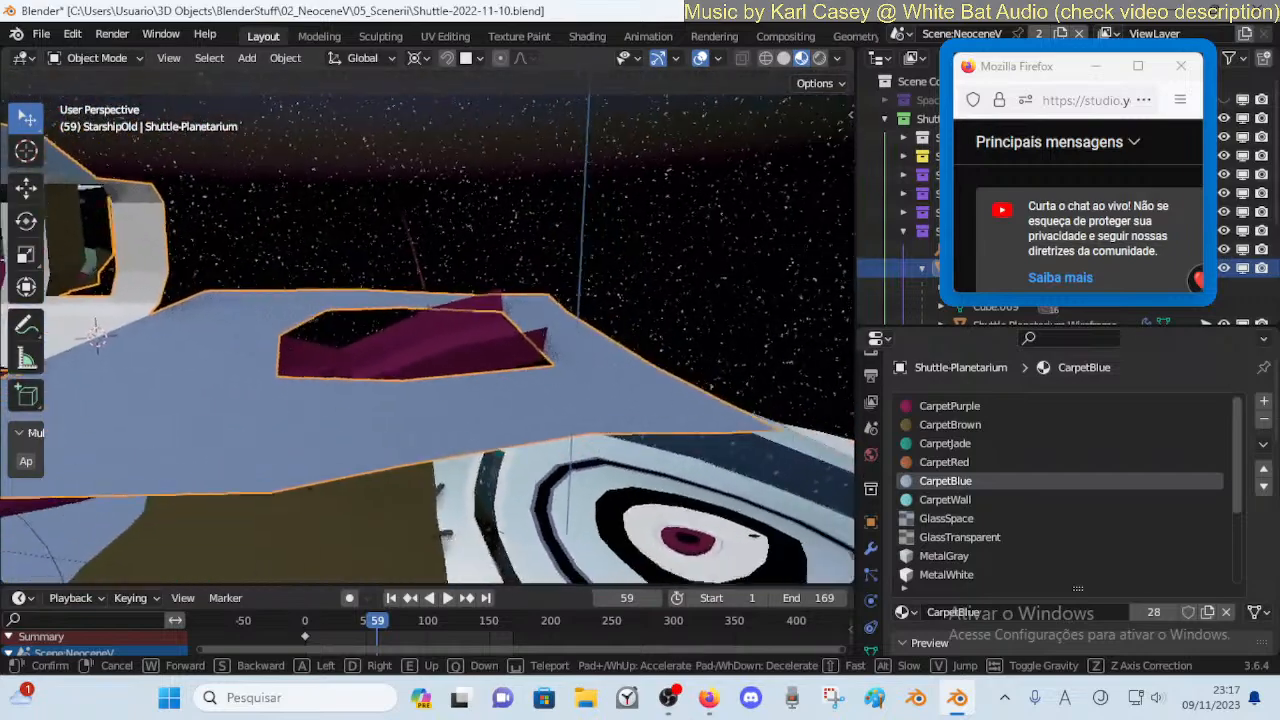
{"action": "key", "text": "s"}
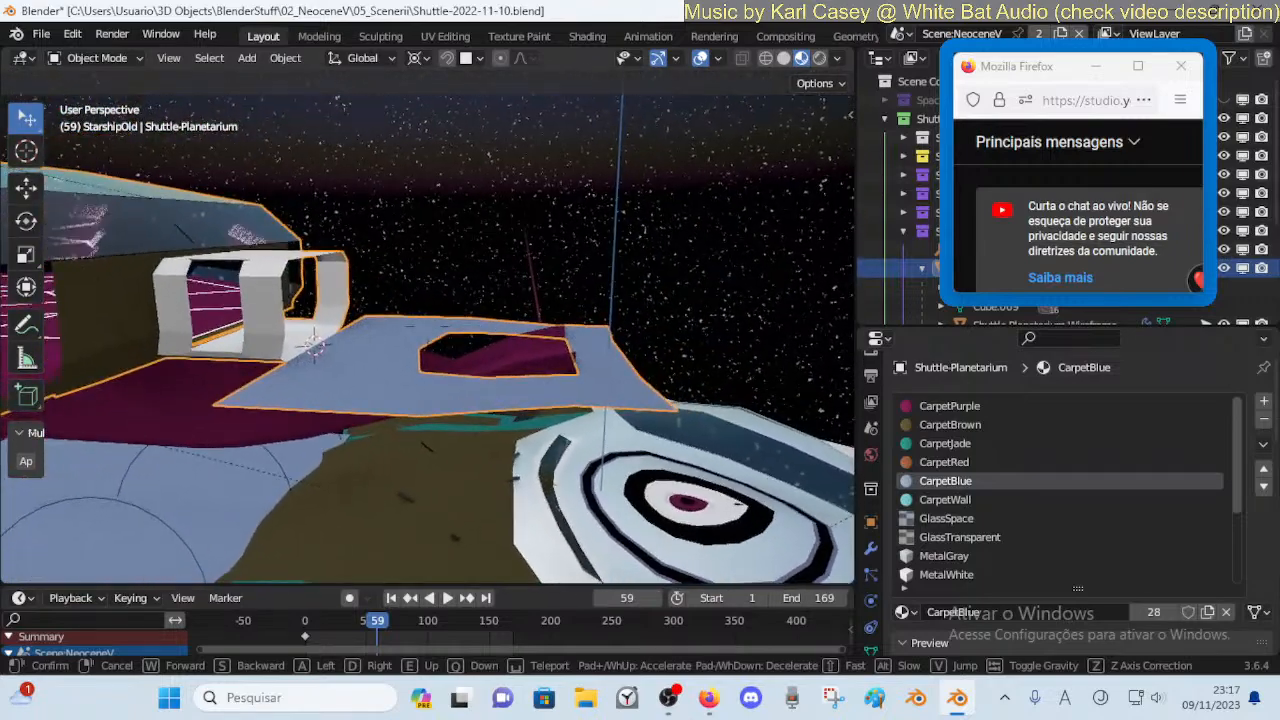
{"action": "key", "text": "w"}
{"action": "left_click", "coordinate": [651, 400]}
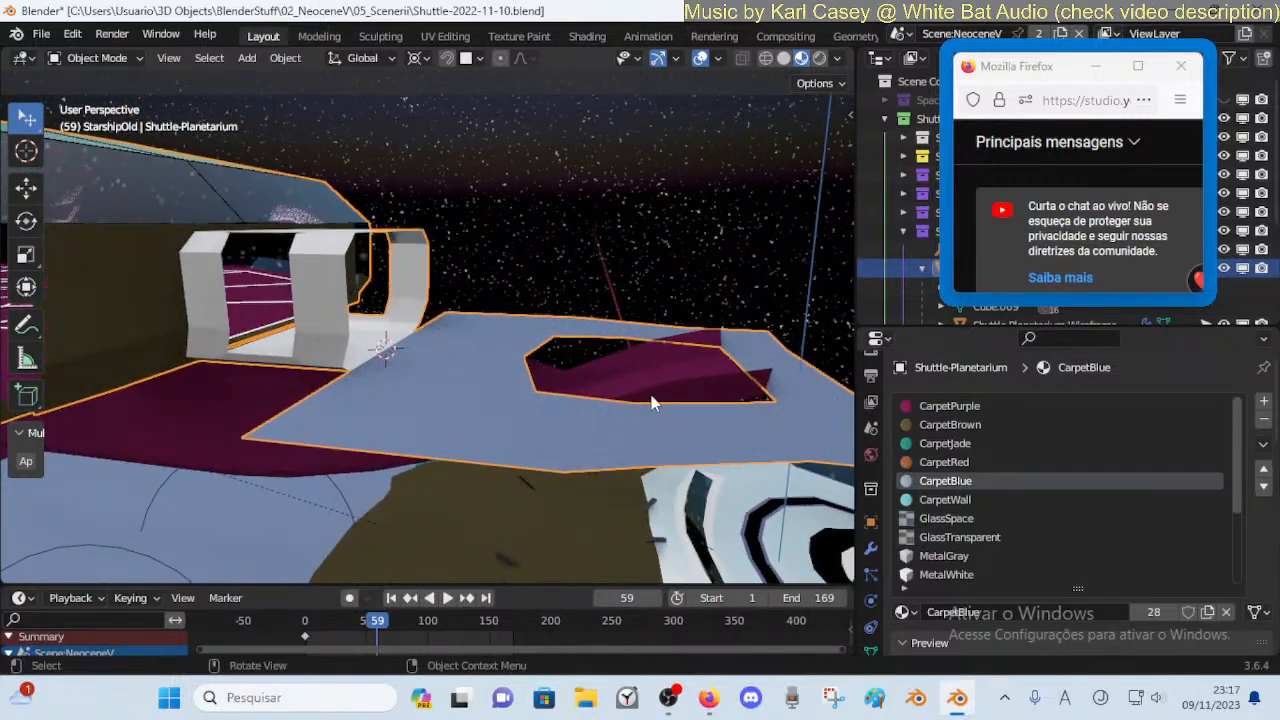
Delete the linked purple Shuttle-Lounge piece that shows inside the blue floor's opening
{"action": "left_click", "coordinate": [652, 398]}
{"action": "key", "text": "Tab"}
{"action": "left_click", "coordinate": [680, 362]}
{"action": "key", "text": "l"}
{"action": "key", "text": "x"}
{"action": "left_click", "coordinate": [681, 356]}
{"action": "key", "text": "Tab"}
Select the face loop at the front end of the Shuttle-Planetarium's blue floor and move it along Y toward the corridor
{"action": "left_click", "coordinate": [776, 360]}
{"action": "key", "text": "Tab"}
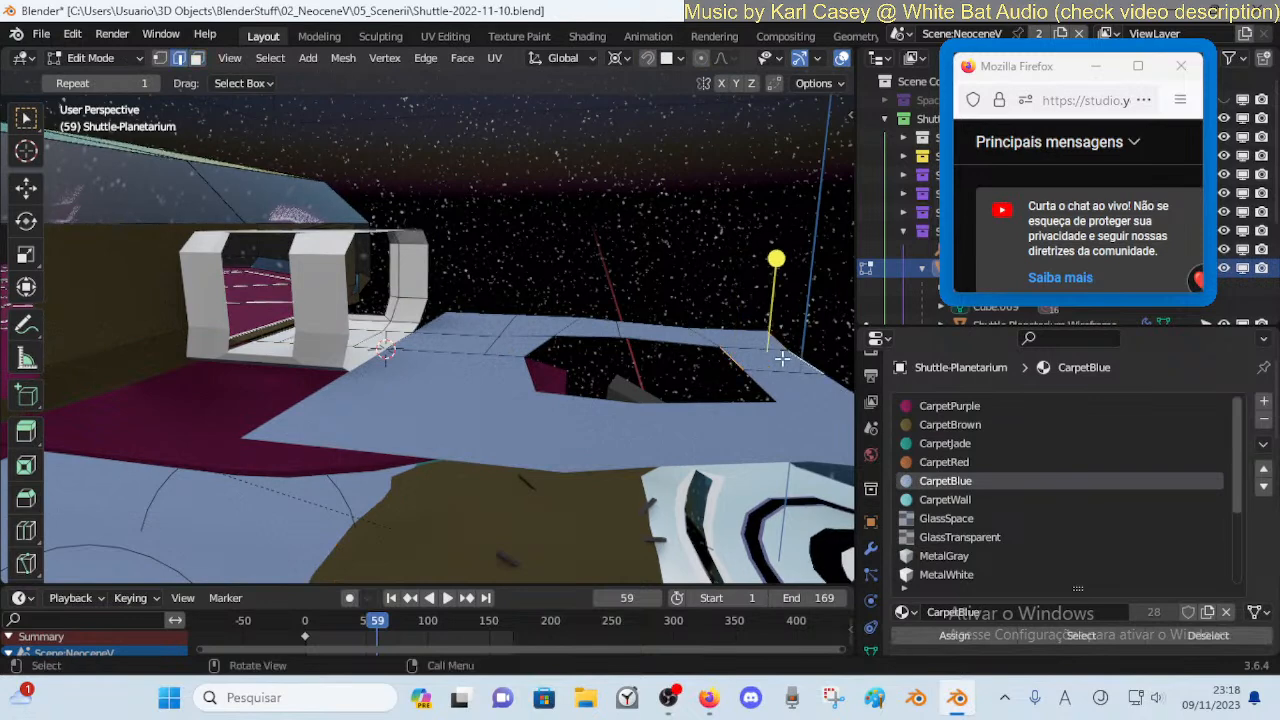
{"action": "left_click", "coordinate": [744, 346], "text": "alt"}
{"action": "key", "text": "g"}
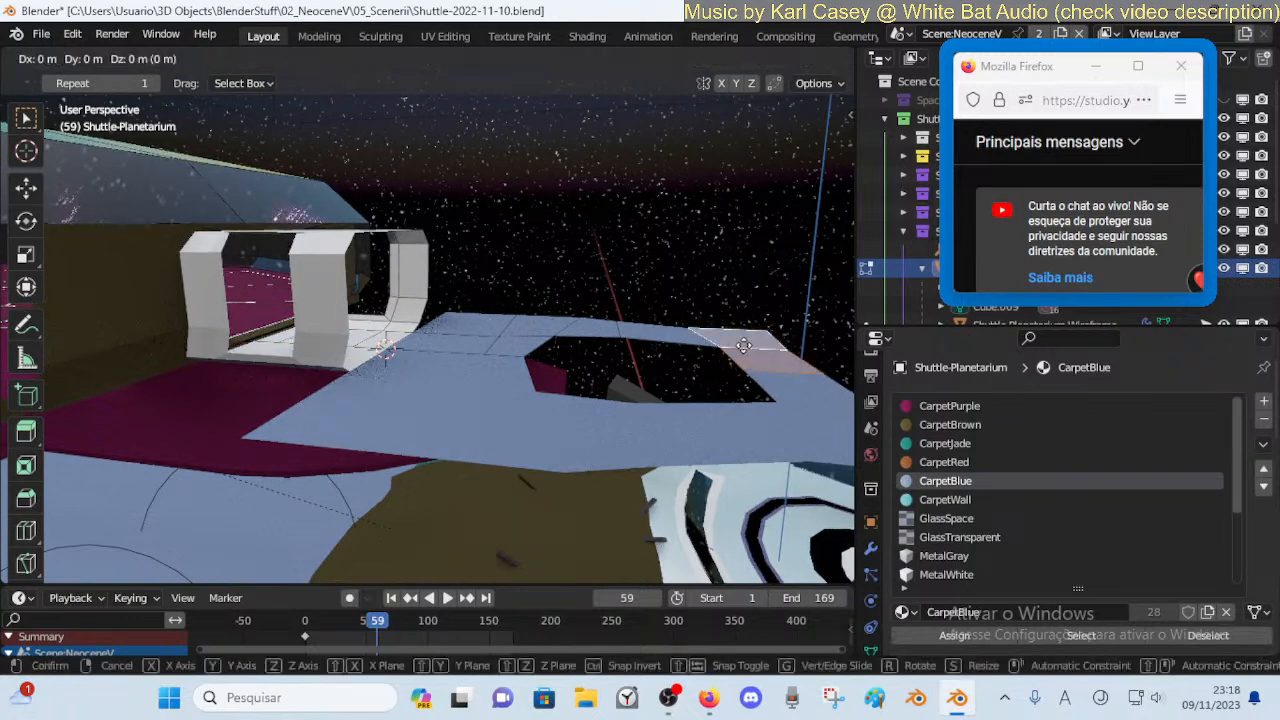
{"action": "key", "text": "y"}
{"action": "left_click", "coordinate": [672, 342]}
{"action": "key", "text": "alt+a"}
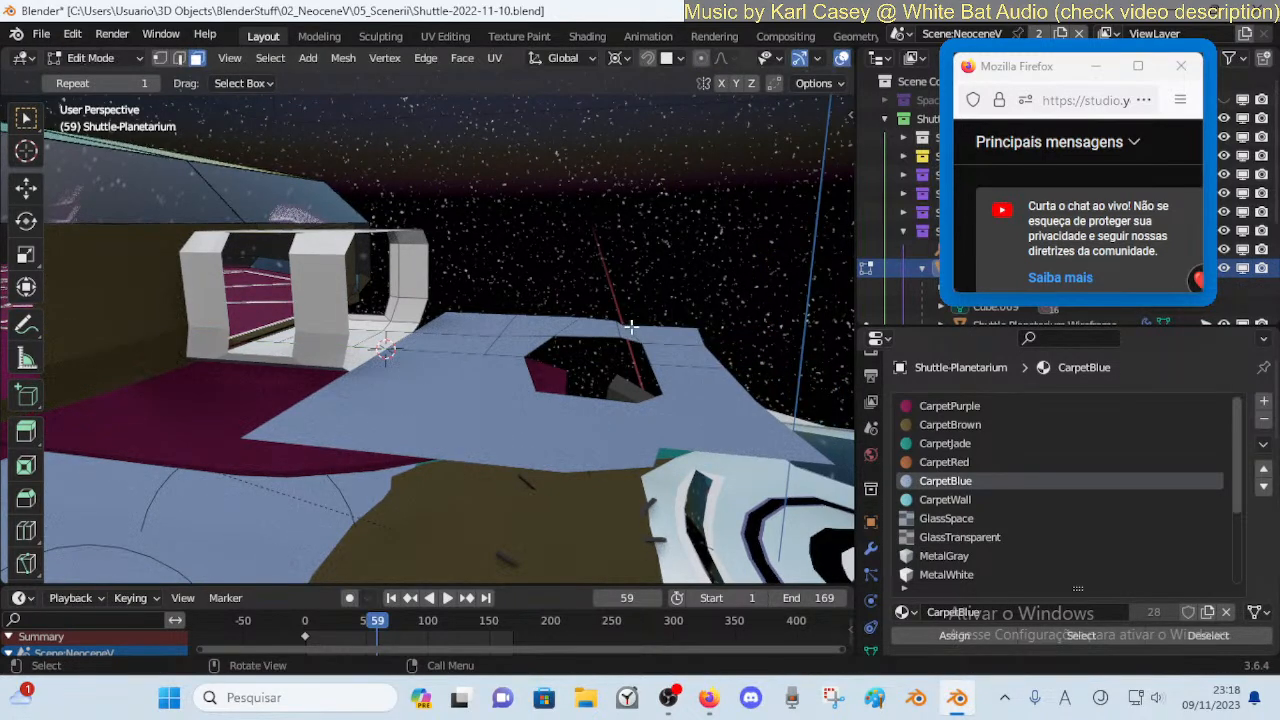
Delete the blue floor sections around the opening, keeping only the strip directly in front of the white corridor
{"action": "key", "text": "x"}
{"action": "left_click", "coordinate": [557, 340]}
{"action": "key", "text": "l"}
{"action": "key", "text": "x"}
{"action": "left_click", "coordinate": [690, 350]}
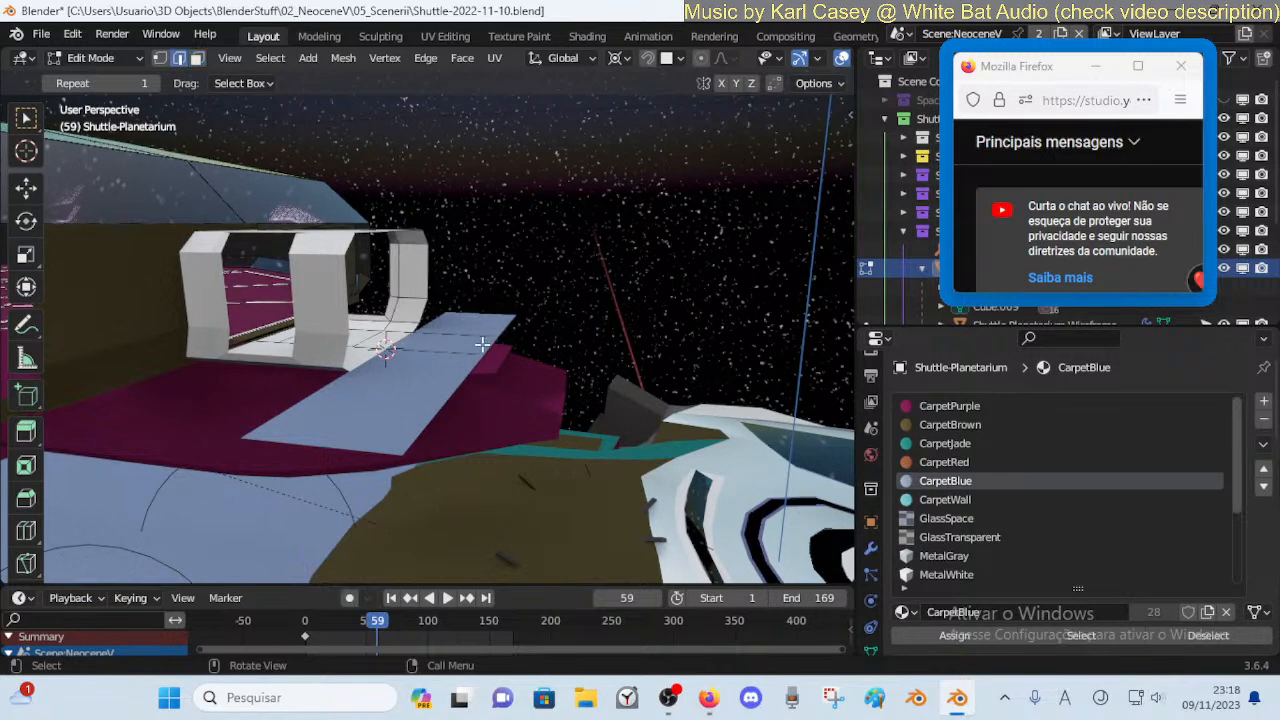
Delete the remaining blue floor strip in front of the white corridor
{"action": "key", "text": "x"}
{"action": "left_click", "coordinate": [500, 354]}
{"action": "key", "text": "3"}
{"action": "left_click", "coordinate": [471, 334], "text": "alt"}
{"action": "key", "text": "x"}
{"action": "left_click", "coordinate": [473, 336]}
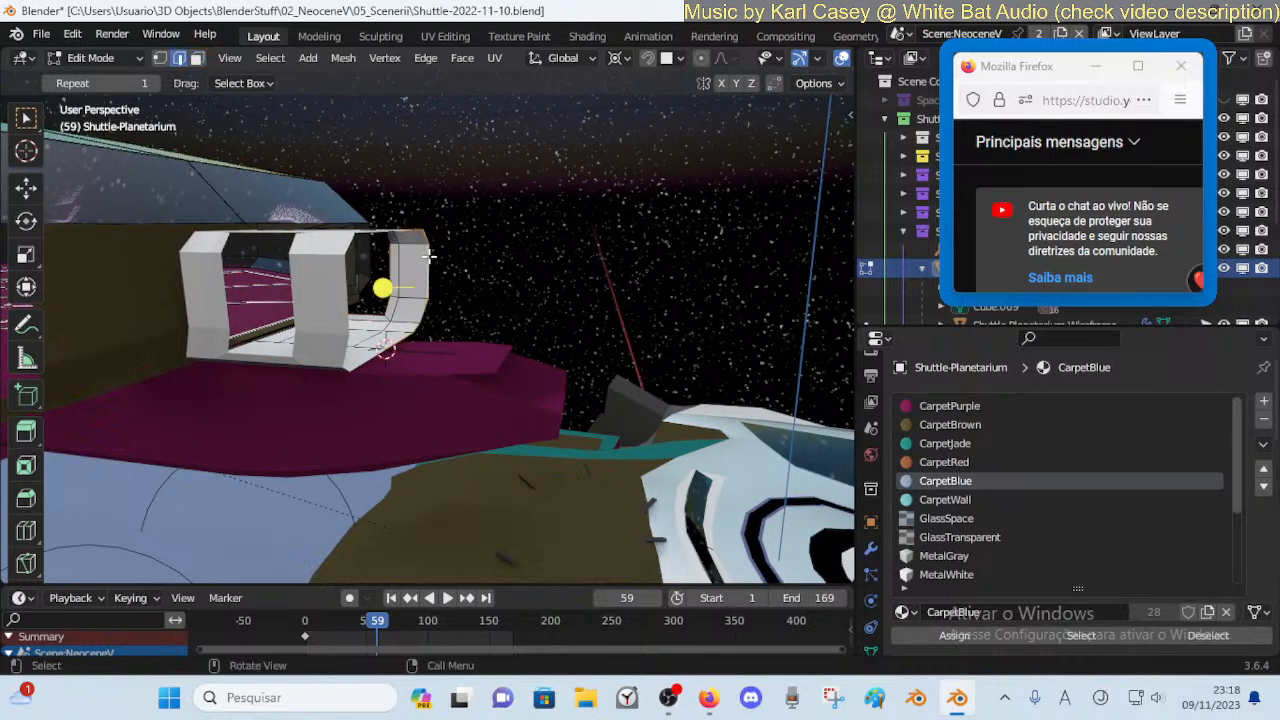
Lengthen the white corridor by moving its open-end edge loop outward along Y
{"action": "key", "text": "g"}
{"action": "key", "text": "y"}
{"action": "left_click", "coordinate": [553, 281]}
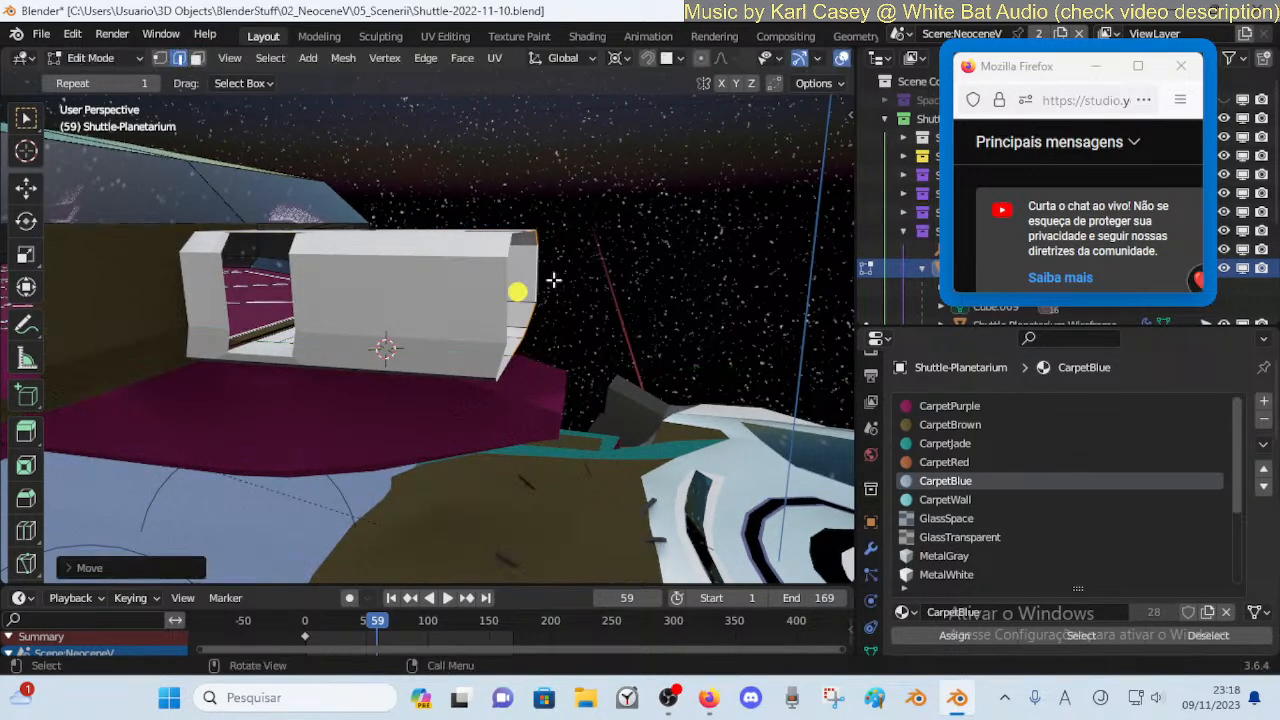
Examine the lengthened white corridor from the lounge, from inside toward its open end, and from outside the shuttle
{"action": "key", "text": "shift+grave"}
{"action": "key", "text": "w"}
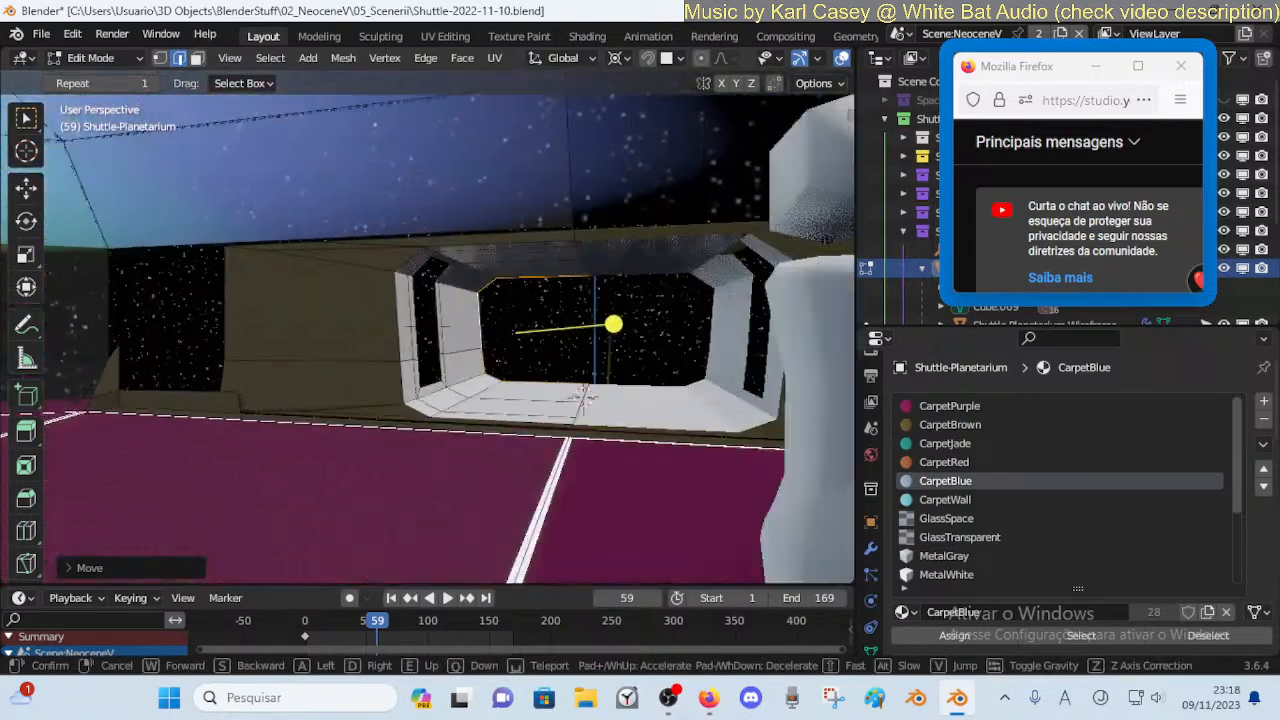
{"action": "key", "text": "Escape"}
{"action": "key", "text": "ctrl+Tab"}
{"action": "left_click", "coordinate": [378, 284]}
{"action": "key", "text": "shift+grave"}
{"action": "key", "text": "w"}
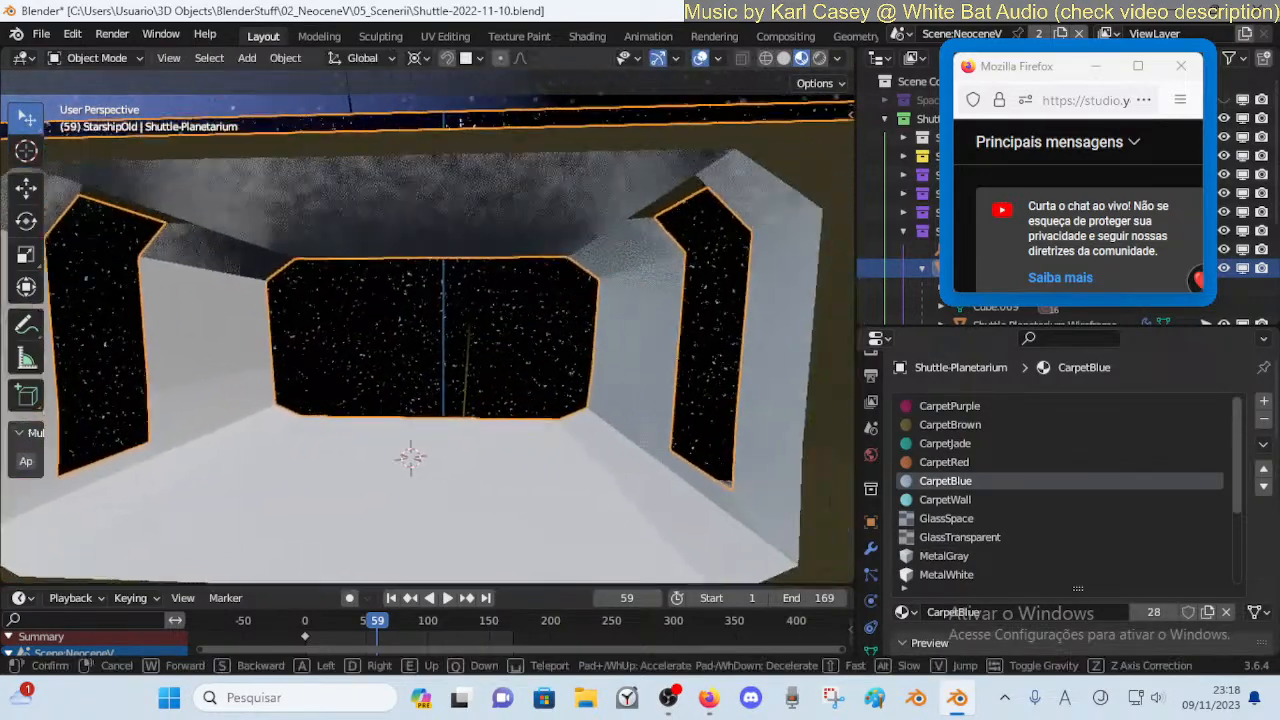
{"action": "key", "text": "w"}
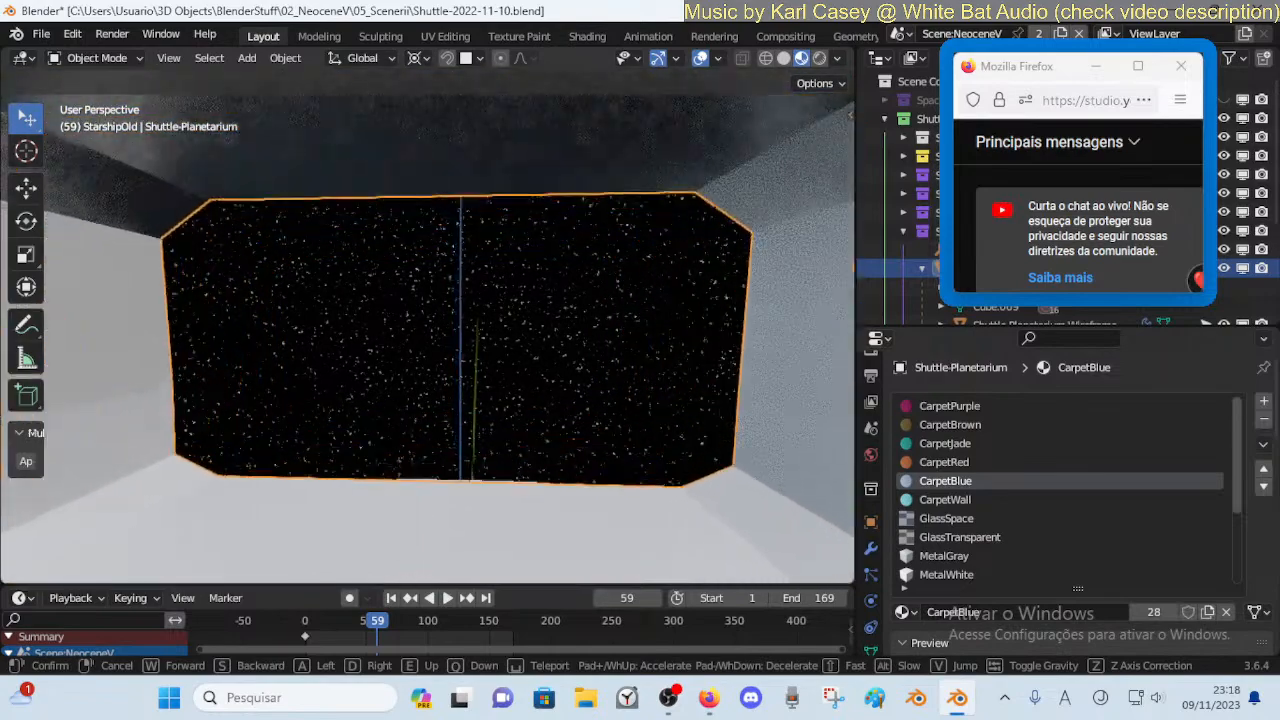
{"action": "key", "text": "w"}
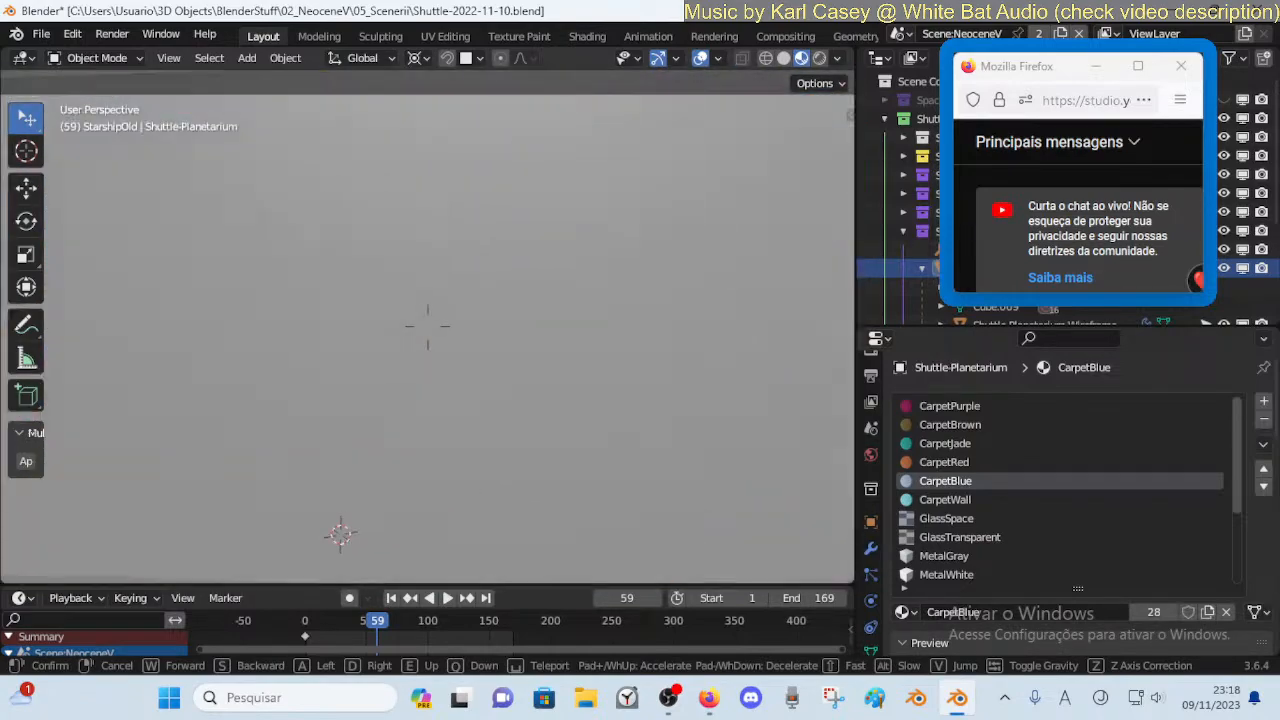
{"action": "key", "text": "s"}
{"action": "key", "text": "d"}
{"action": "key", "text": "s"}
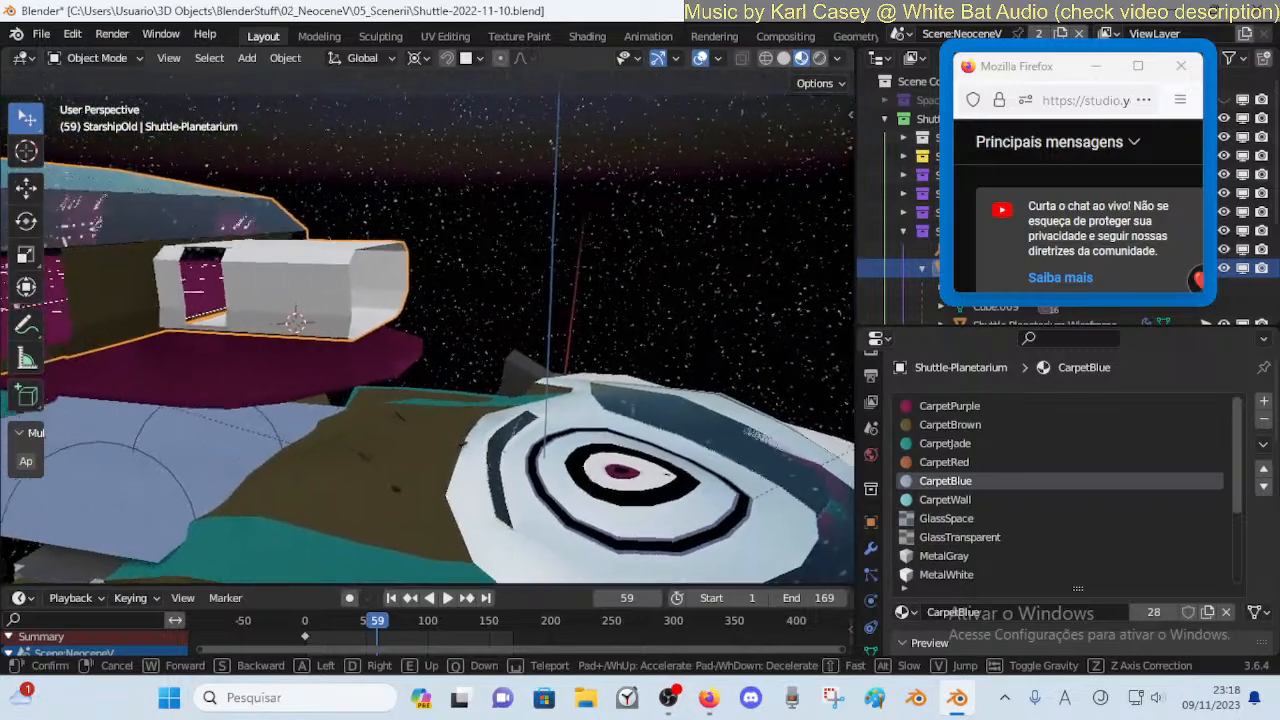
{"action": "key", "text": "w"}
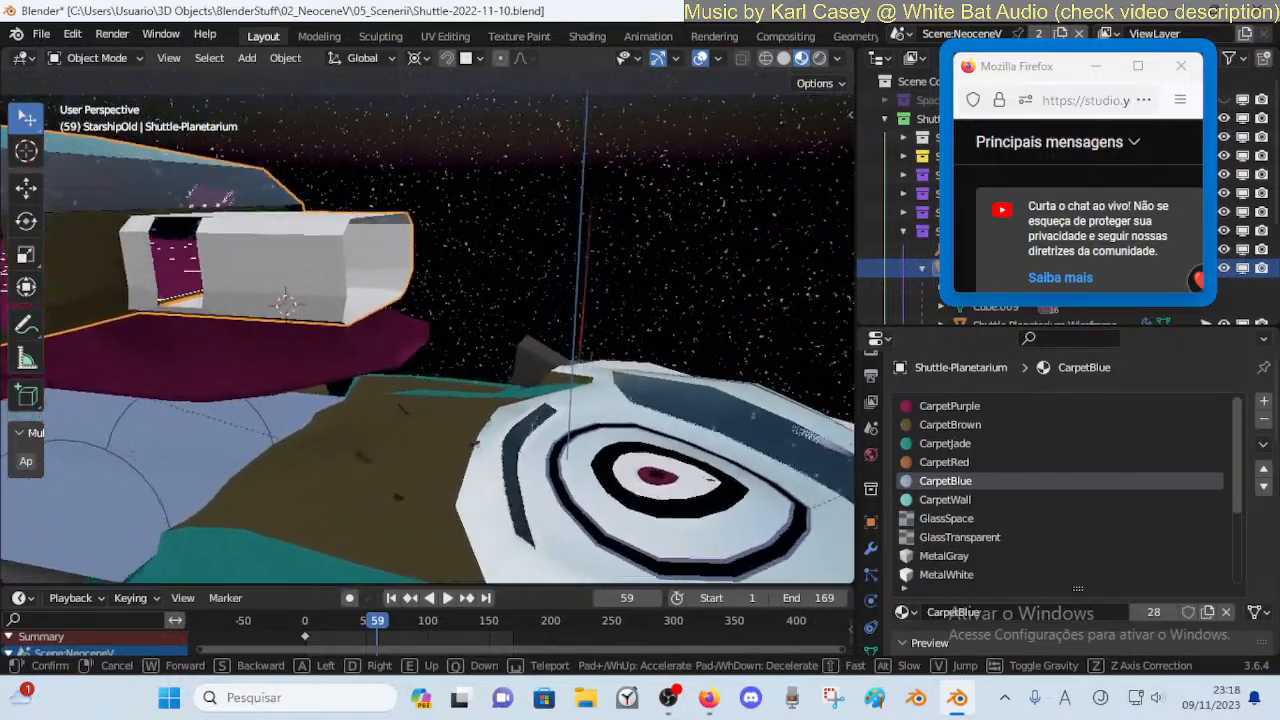
{"action": "left_click", "coordinate": [494, 265]}
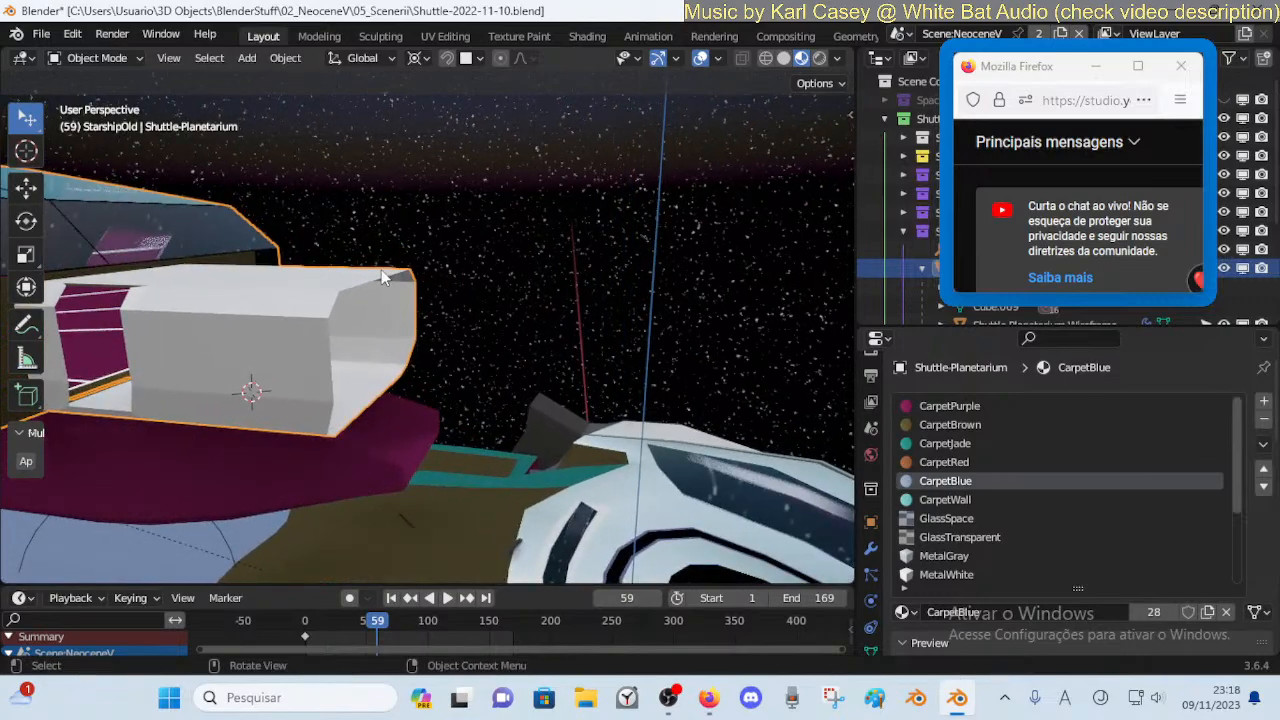
{"action": "key", "text": "shift+grave"}
{"action": "key", "text": "w"}
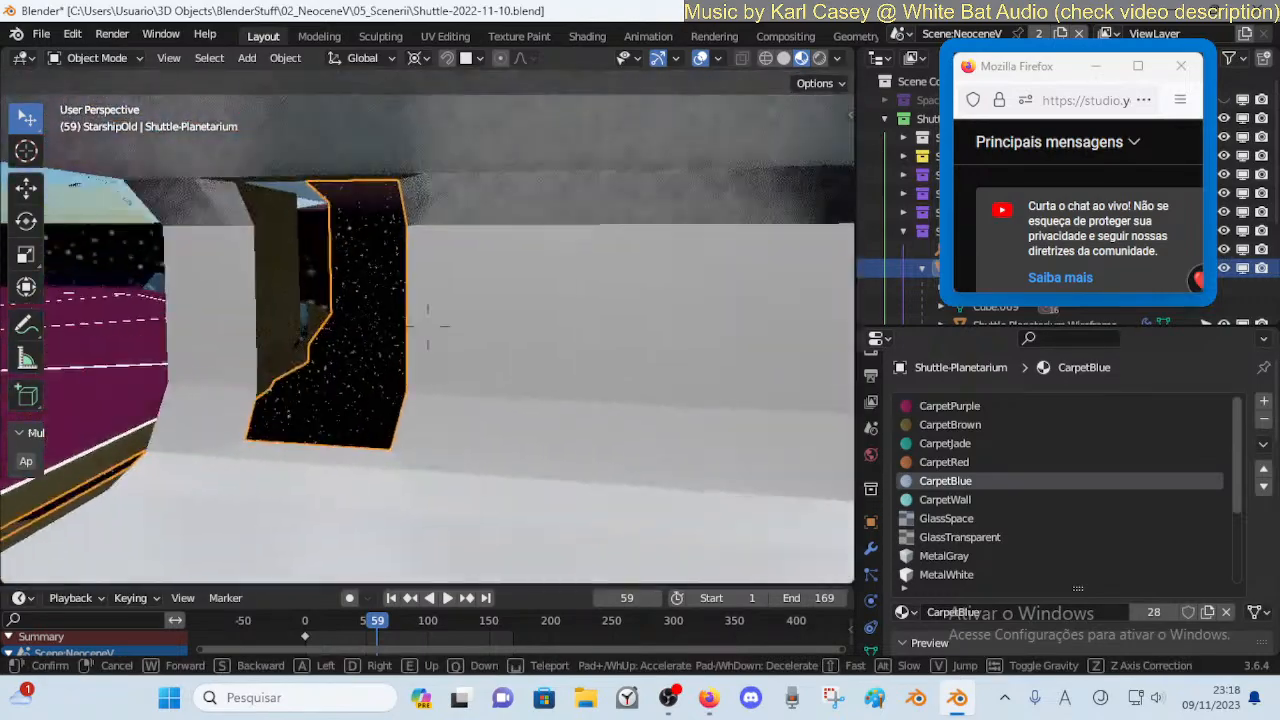
{"action": "key", "text": "s"}
{"action": "key", "text": "w"}
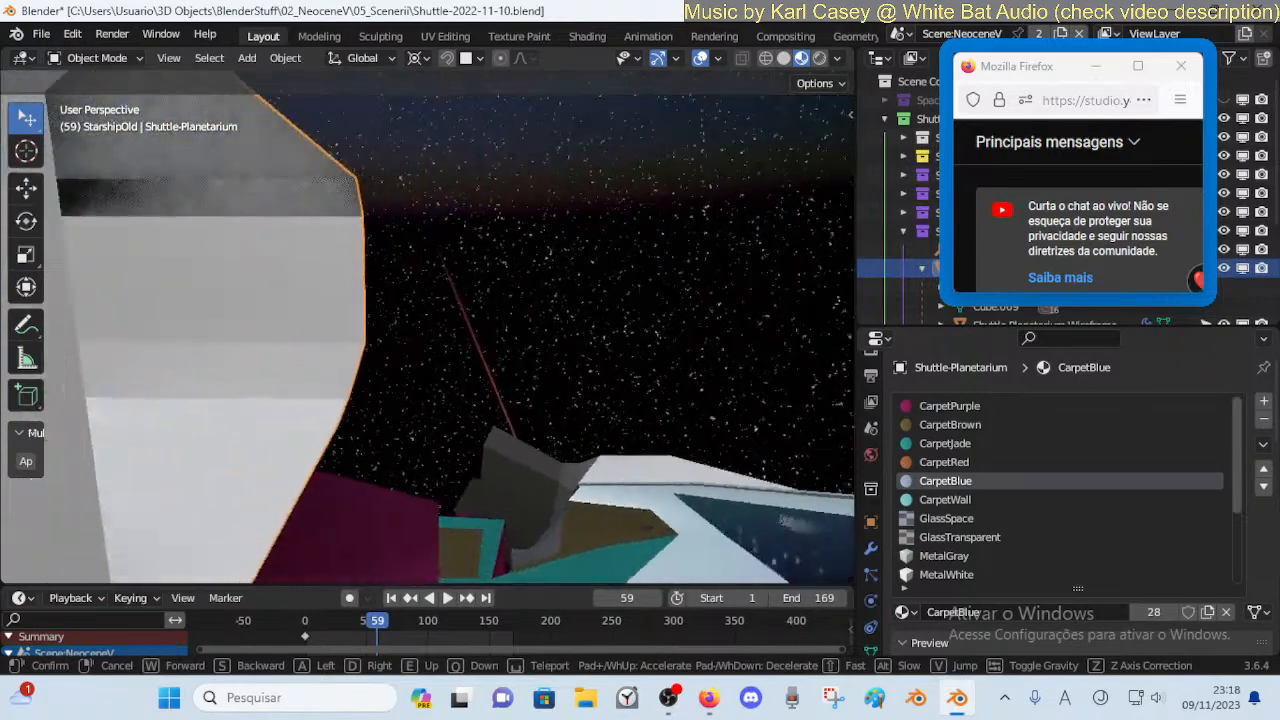
{"action": "key", "text": "s"}
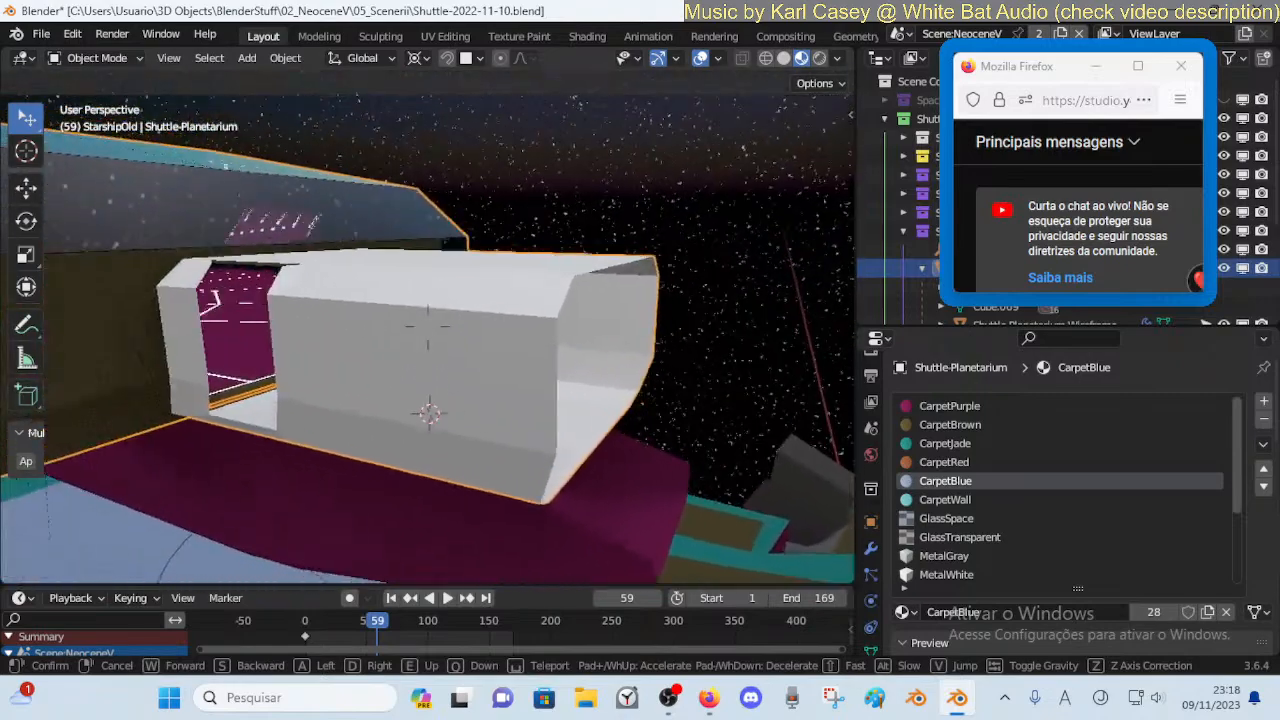
{"action": "left_click", "coordinate": [440, 194]}
Extrude the corridor's open-end edges inward along X, and move the new edges along Y by about -0.2 m
{"action": "key", "text": "Tab"}
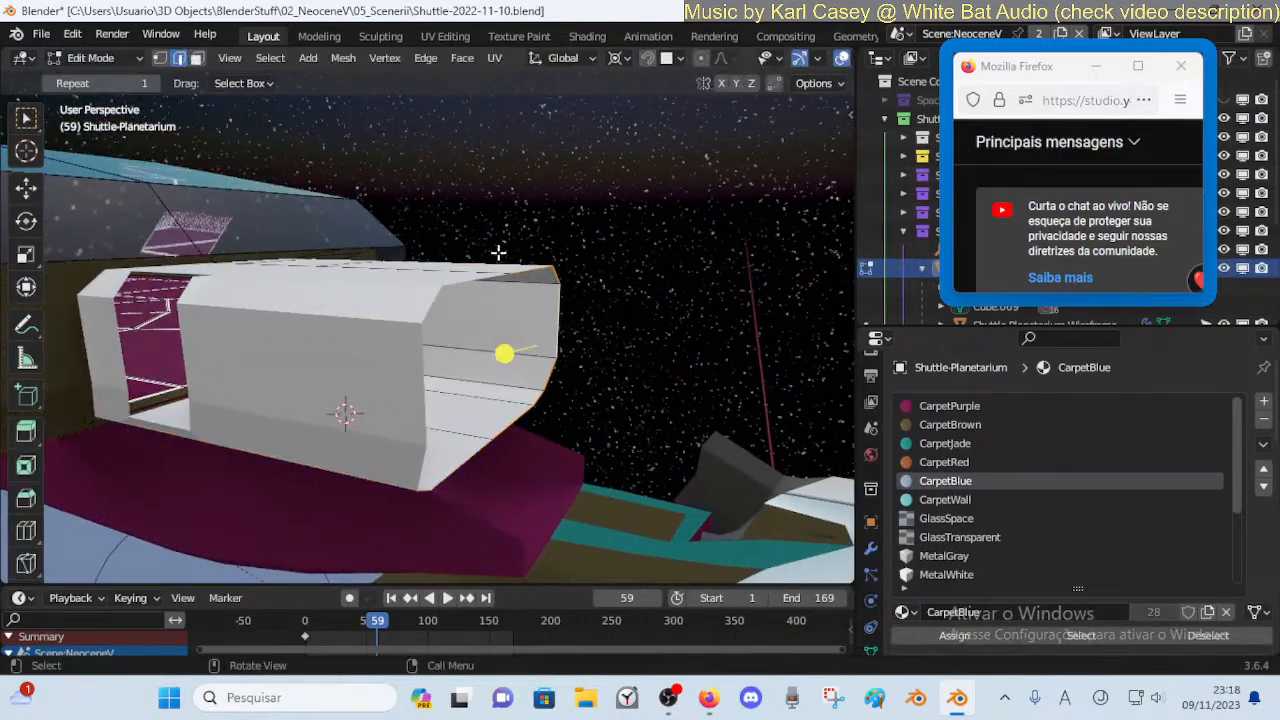
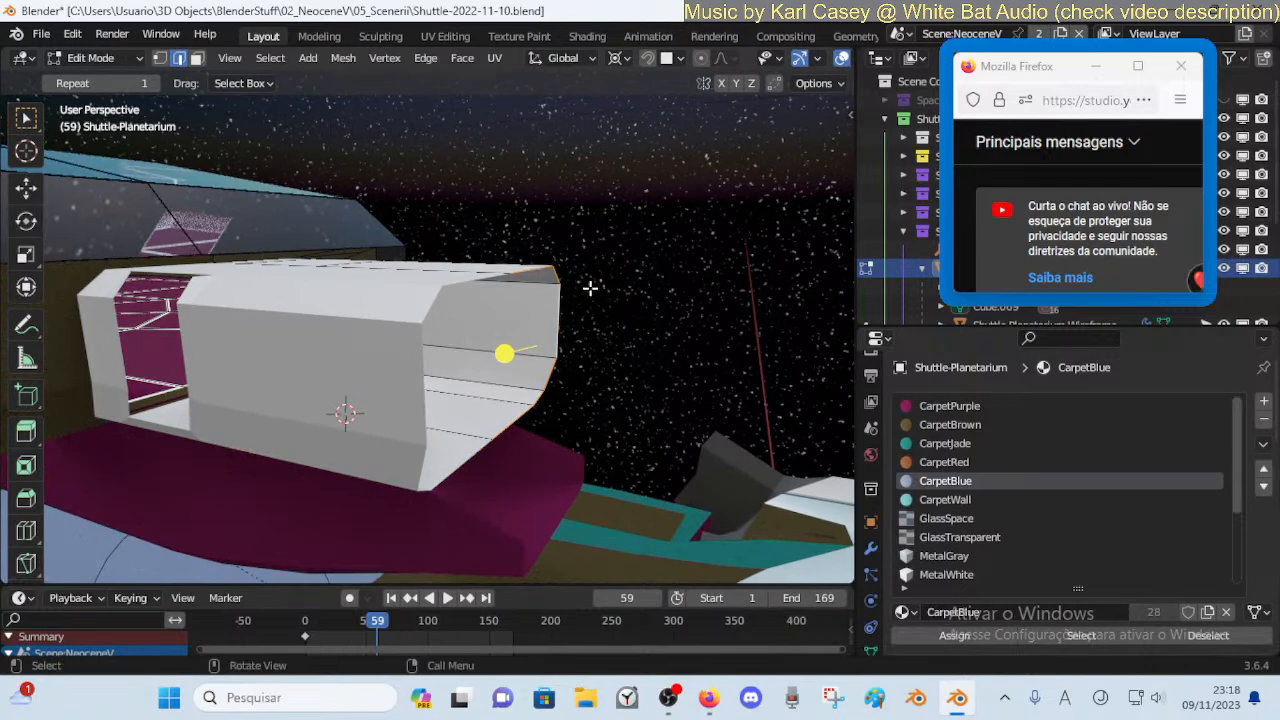
{"action": "key", "text": "g"}
{"action": "key", "text": "x"}
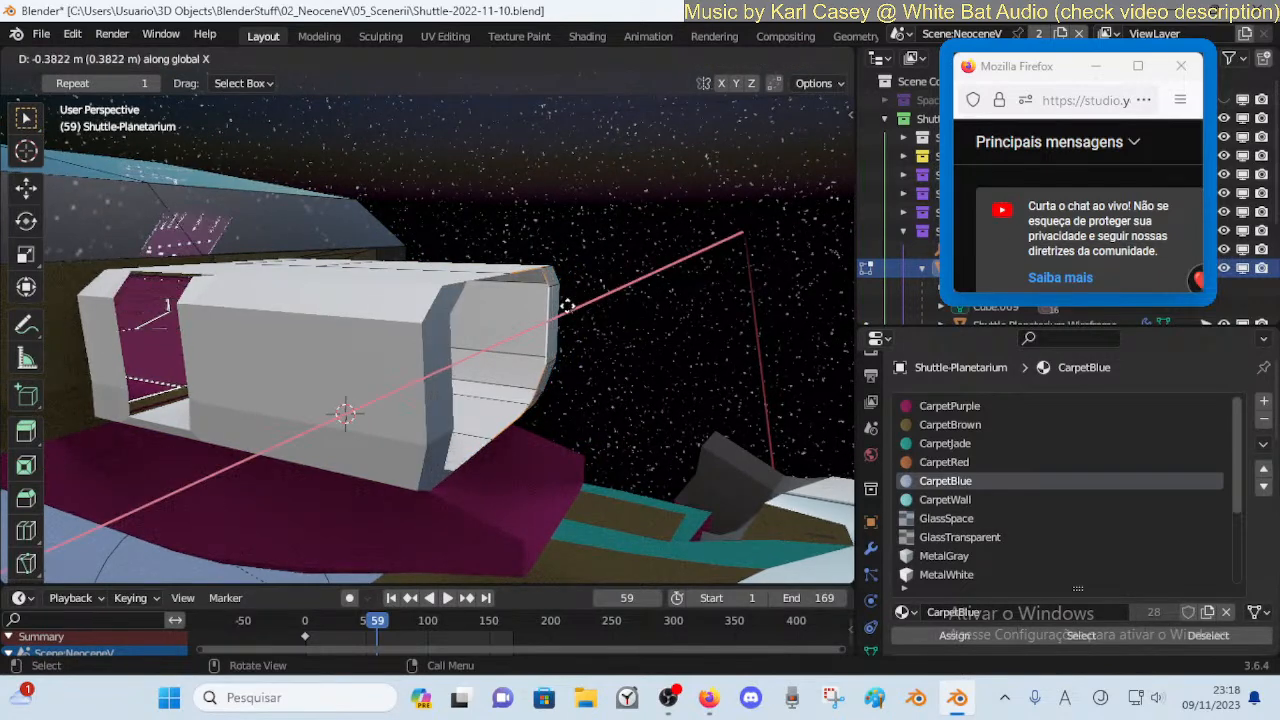
{"action": "key", "text": "e"}
{"action": "key", "text": "y"}
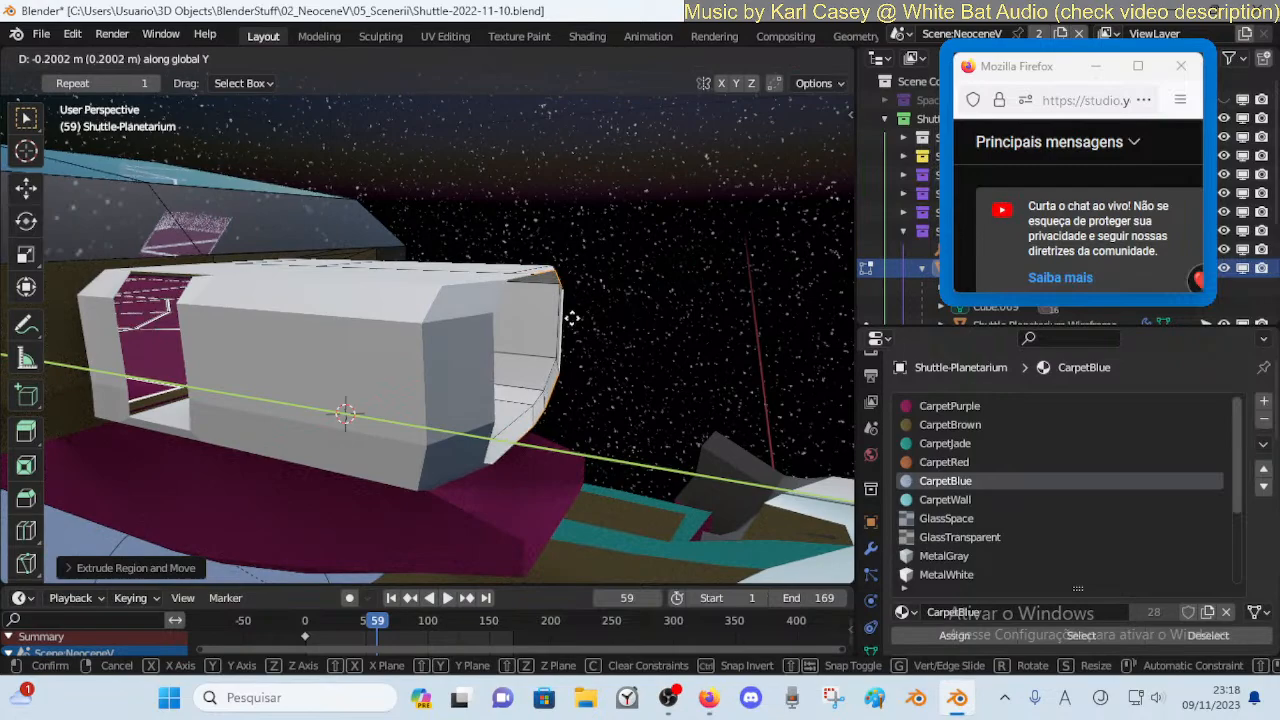
{"action": "left_click", "coordinate": [572, 318]}
Narrow the white corridor's open end by moving its selected edge loop inward along X
{"action": "key", "text": "shift+grave"}
{"action": "key", "text": "w"}
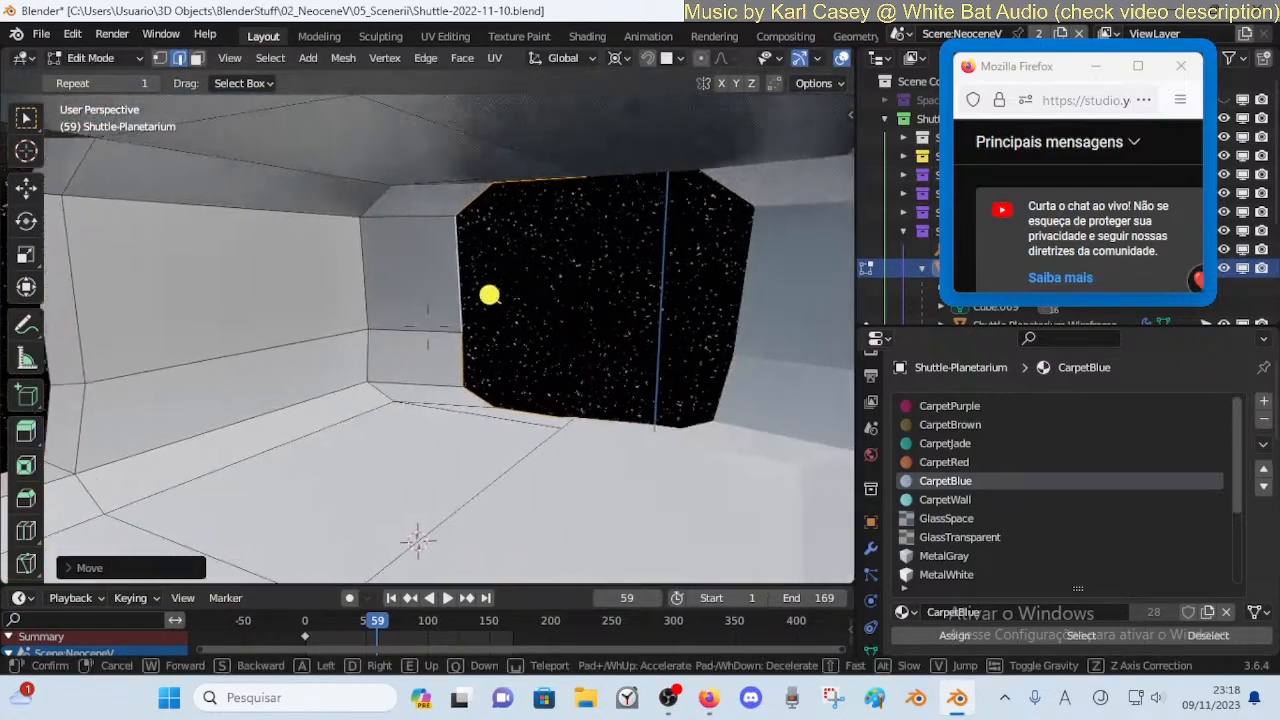
{"action": "left_click", "coordinate": [623, 316]}
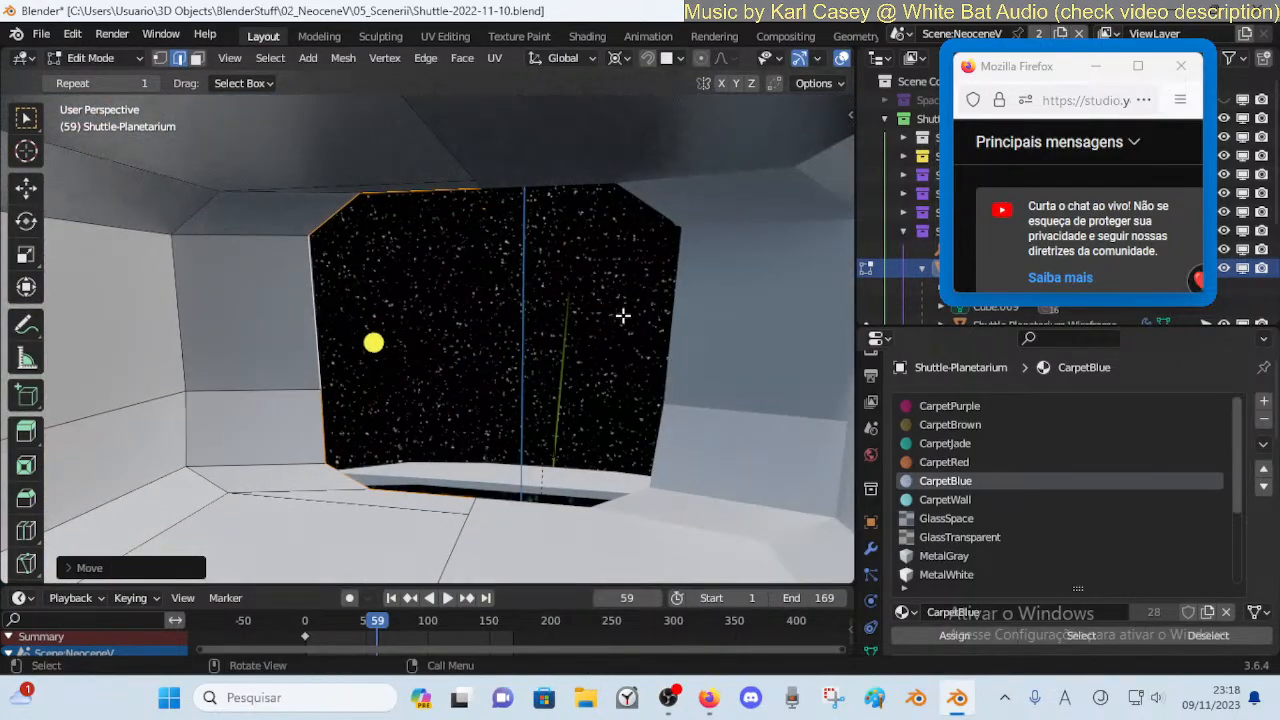
{"action": "key", "text": "g"}
{"action": "key", "text": "x"}
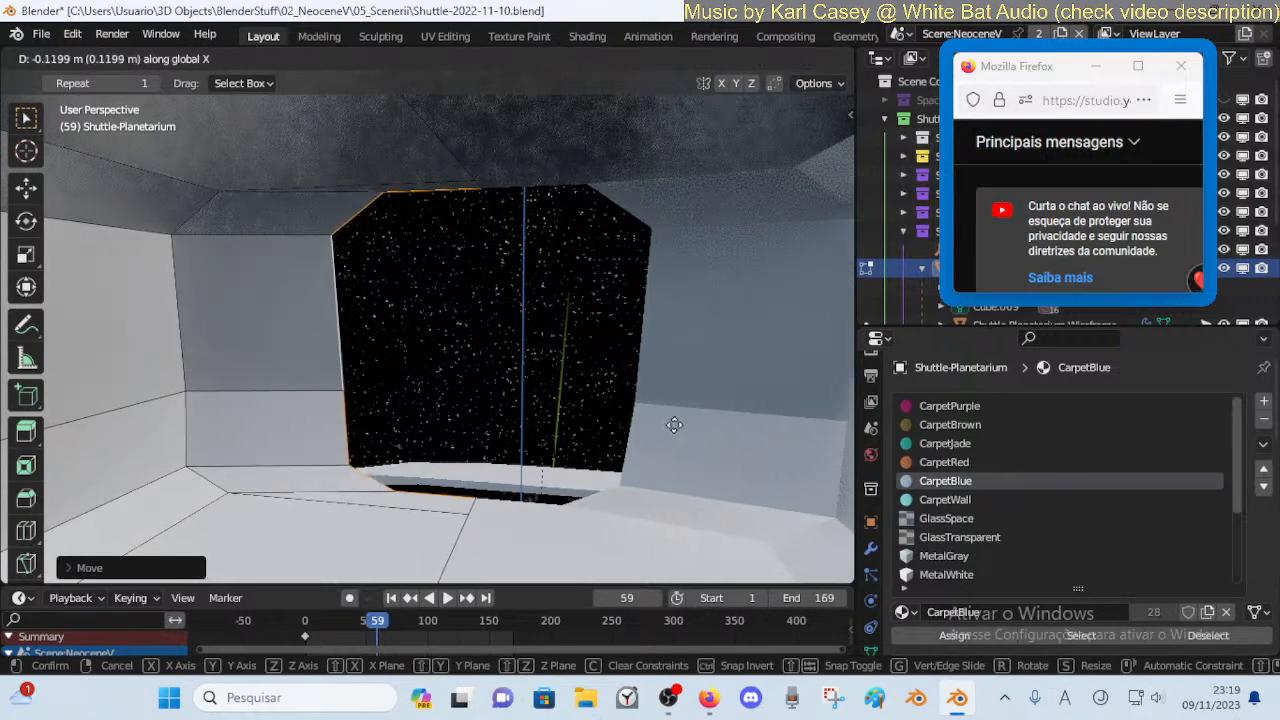
{"action": "left_click", "coordinate": [758, 467]}
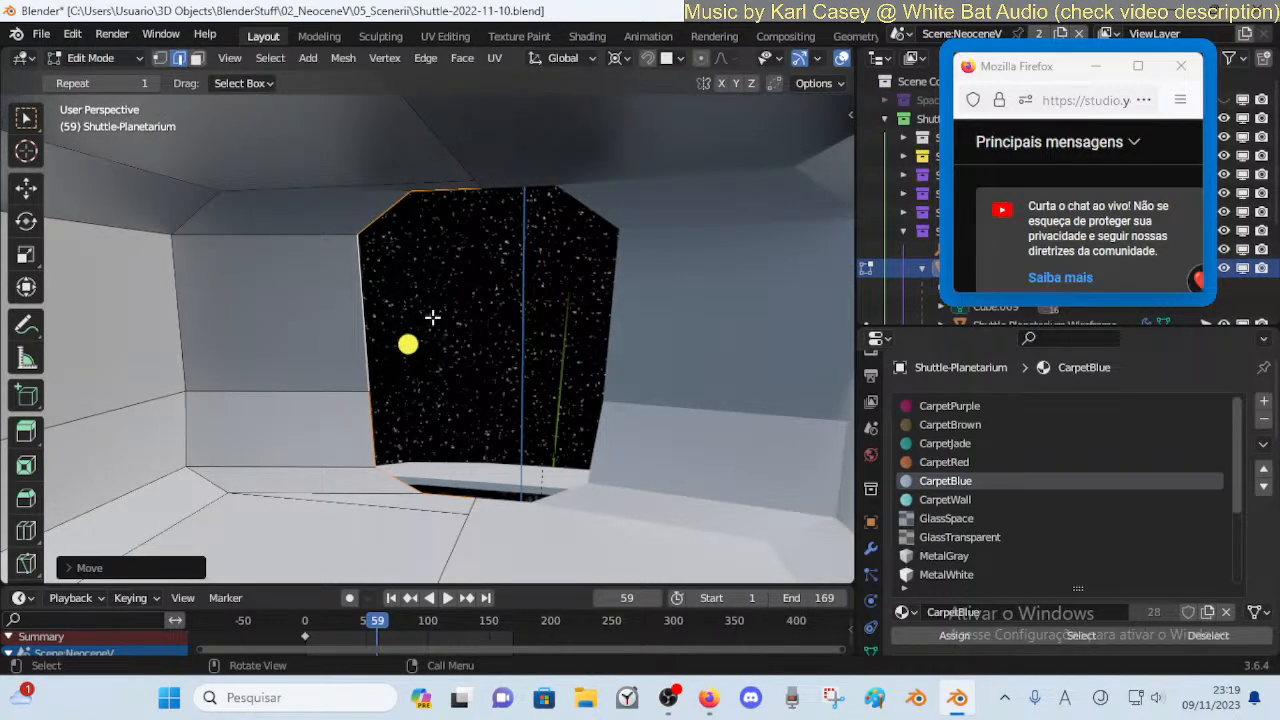
Try widening the opening by moving its lower side vertex outward along X, and undo that move
{"action": "left_click", "coordinate": [408, 344]}
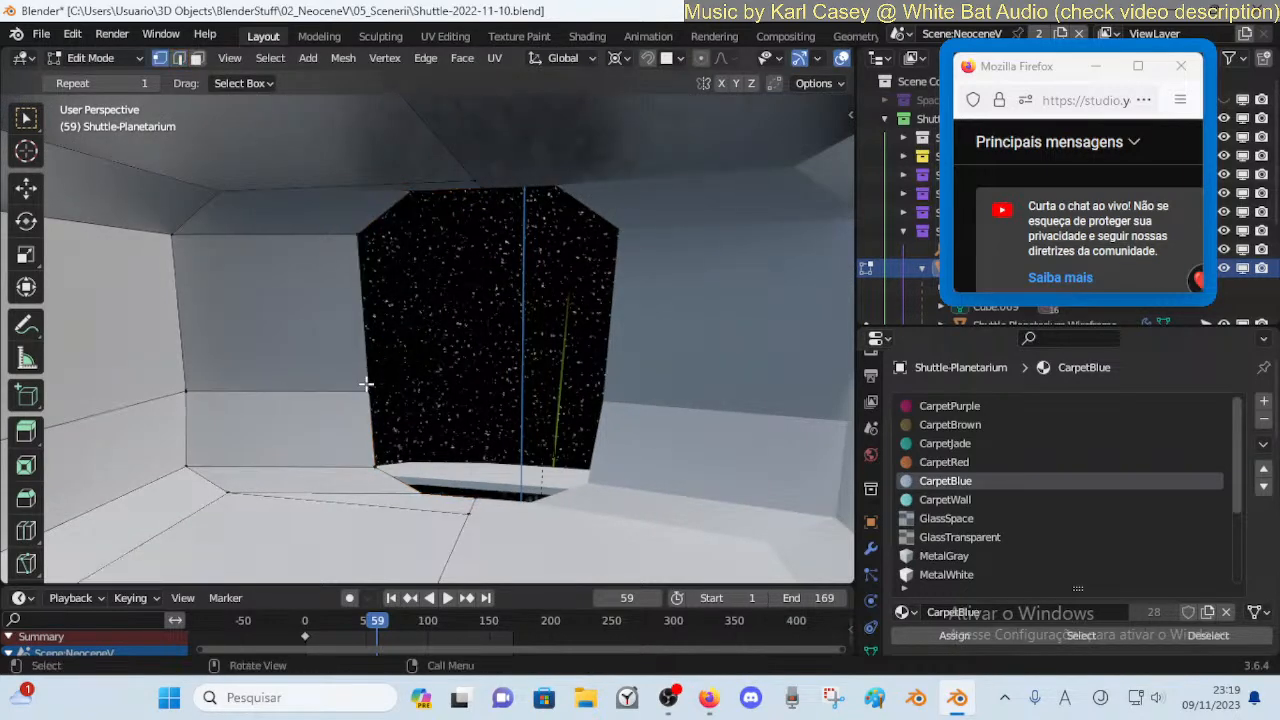
{"action": "key", "text": "g"}
{"action": "key", "text": "x"}
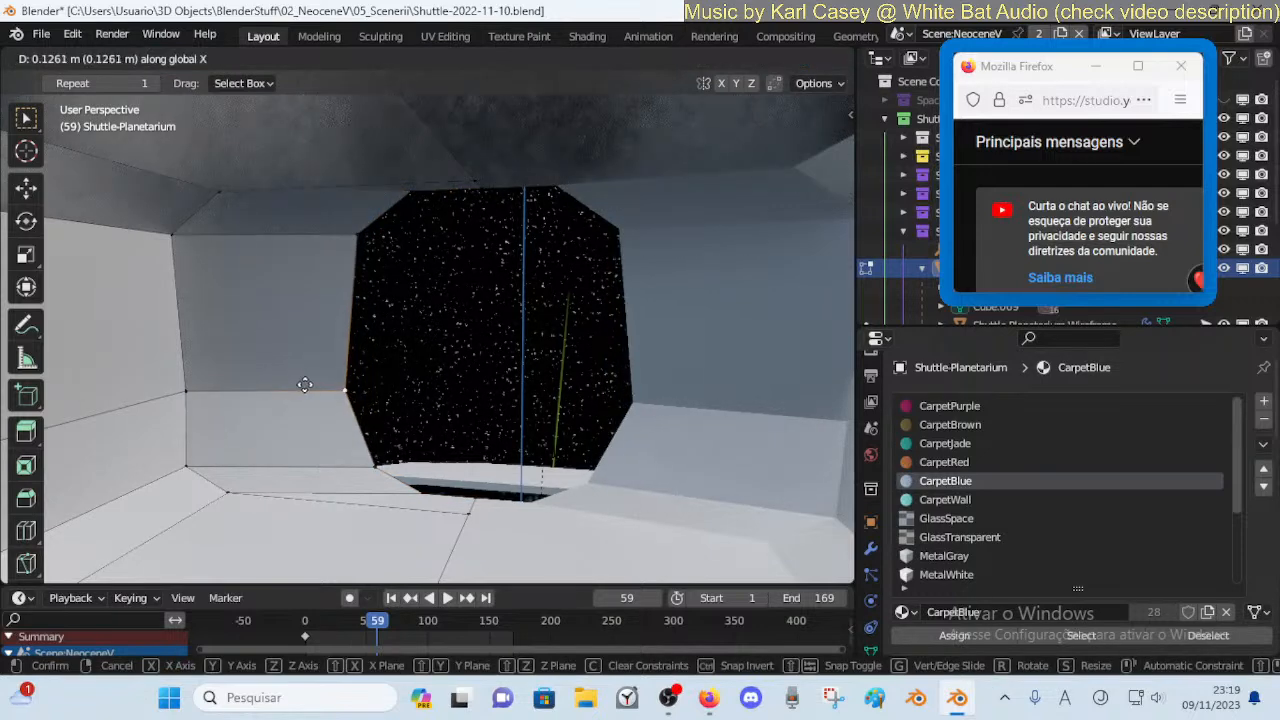
{"action": "left_click", "coordinate": [323, 381]}
{"action": "key", "text": "Tab"}
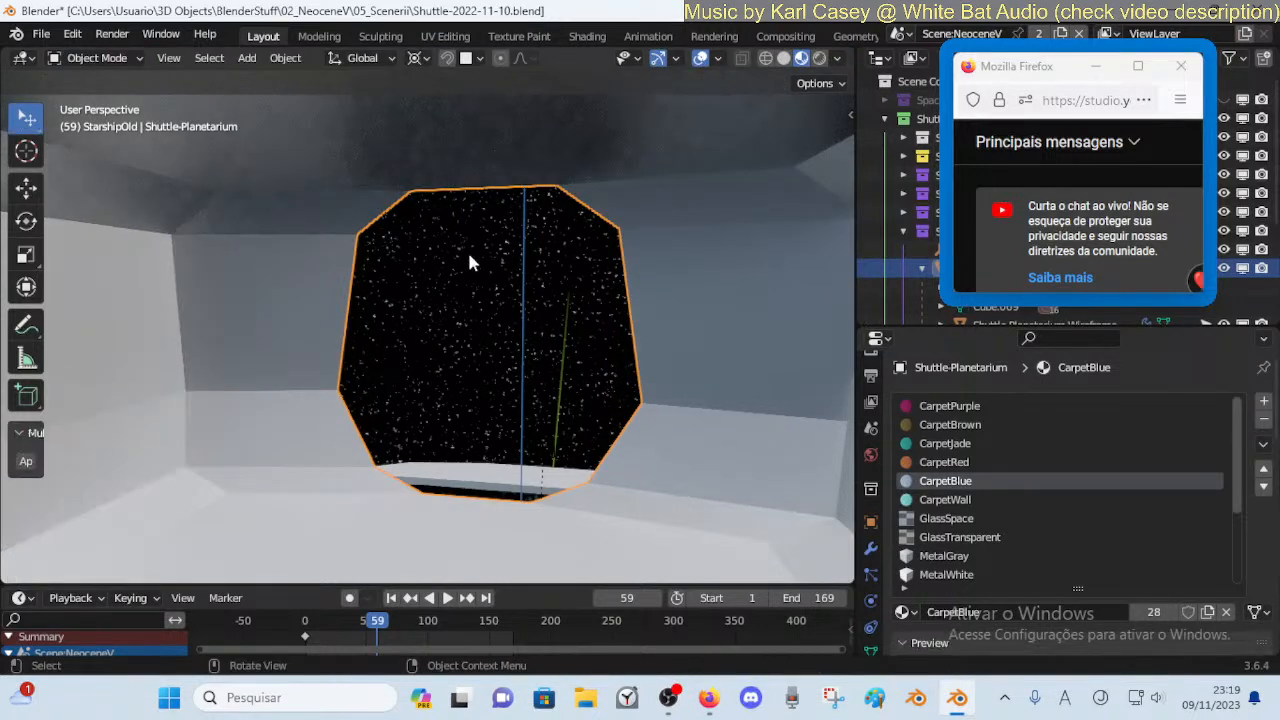
{"action": "middle_click_drag", "start_coordinate": [502, 270], "coordinate": [600, 265]}
{"action": "key", "text": "Tab"}
{"action": "key", "text": "ctrl+z"}
{"action": "key", "text": "Tab"}
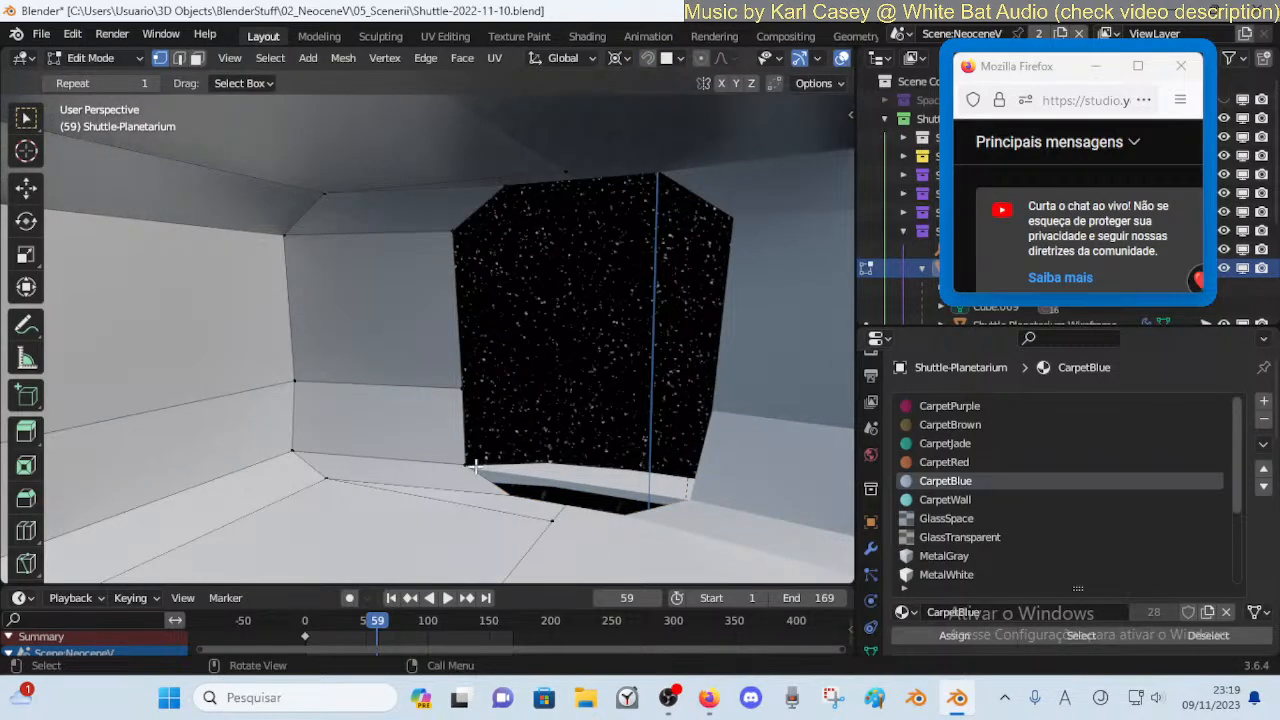
Square off the opening's bottom corner by moving its lower vertices outward
{"action": "key", "text": "g"}
{"action": "key", "text": "x"}
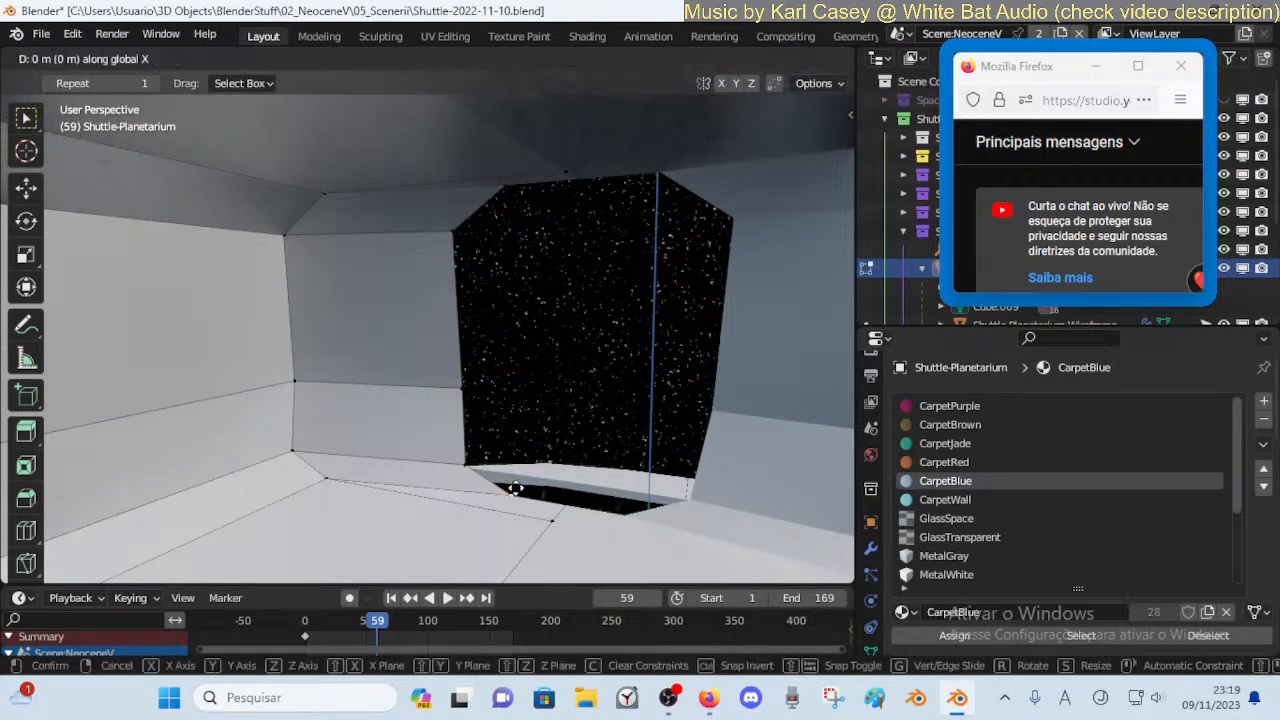
{"action": "key", "text": "g"}
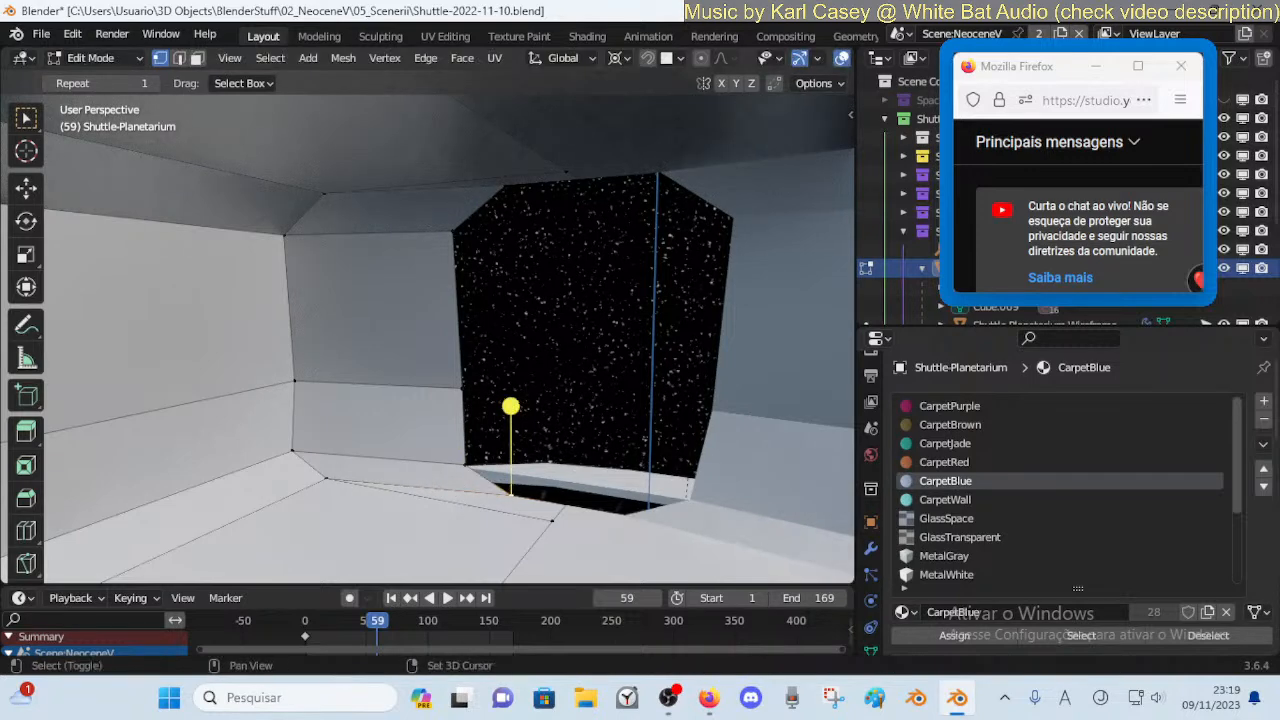
{"action": "left_click", "coordinate": [531, 420]}
{"action": "key", "text": "Tab"}
{"action": "key", "text": "Tab"}
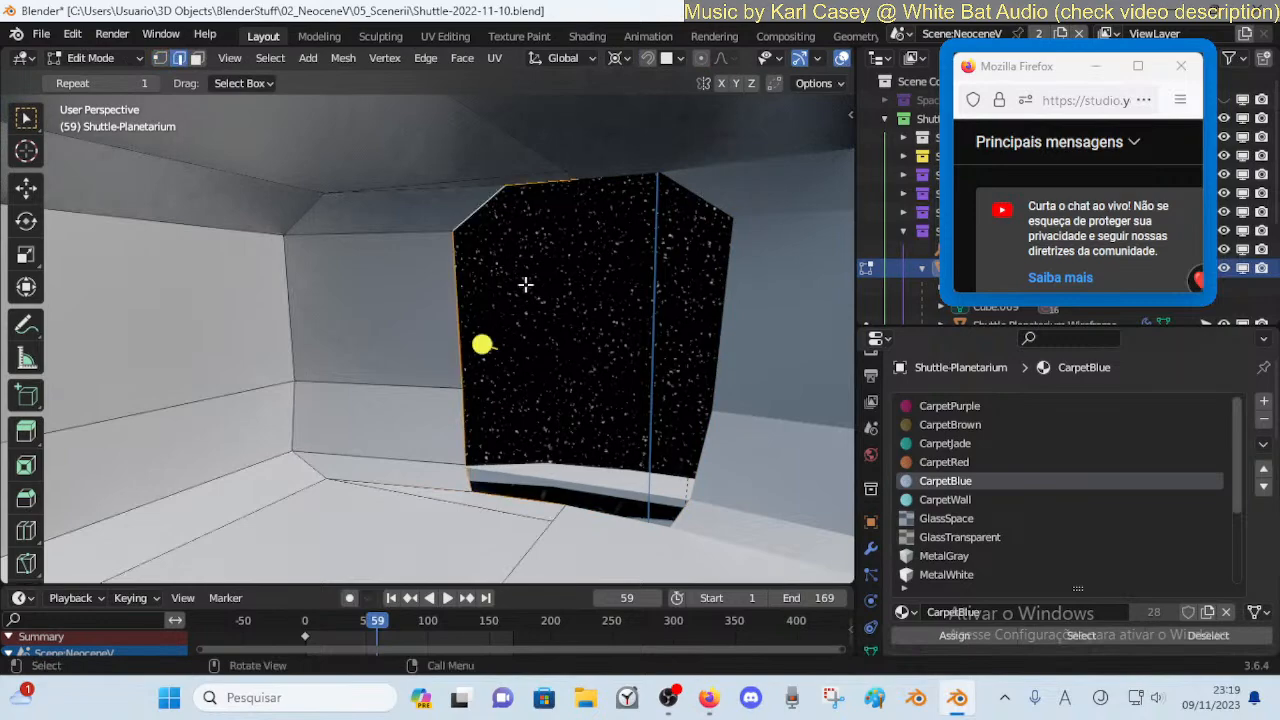
Extrude the corridor's open-end edge loop along Y by about -0.11 m
{"action": "key", "text": "g"}
{"action": "key", "text": "y"}
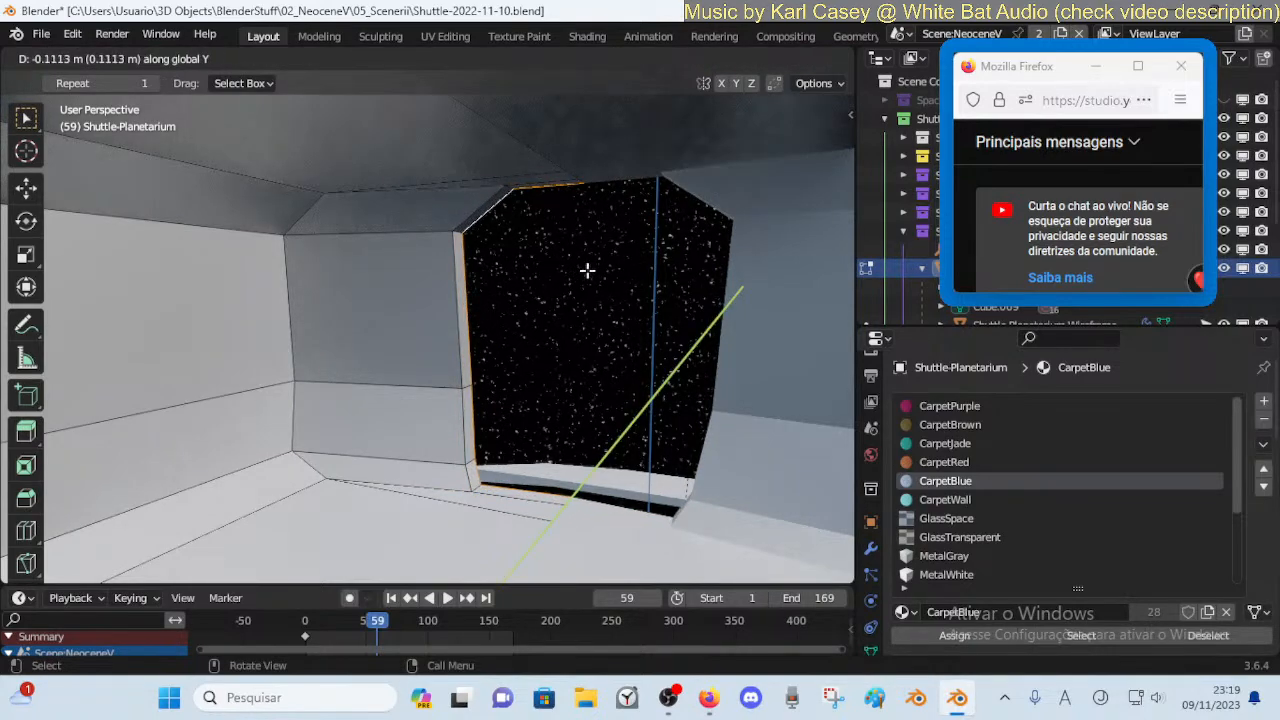
{"action": "left_click", "coordinate": [587, 270]}
Examine the corridor's extruded open end from outside, along both sides and from the front
{"action": "key", "text": "shift+grave"}
{"action": "key", "text": "s"}
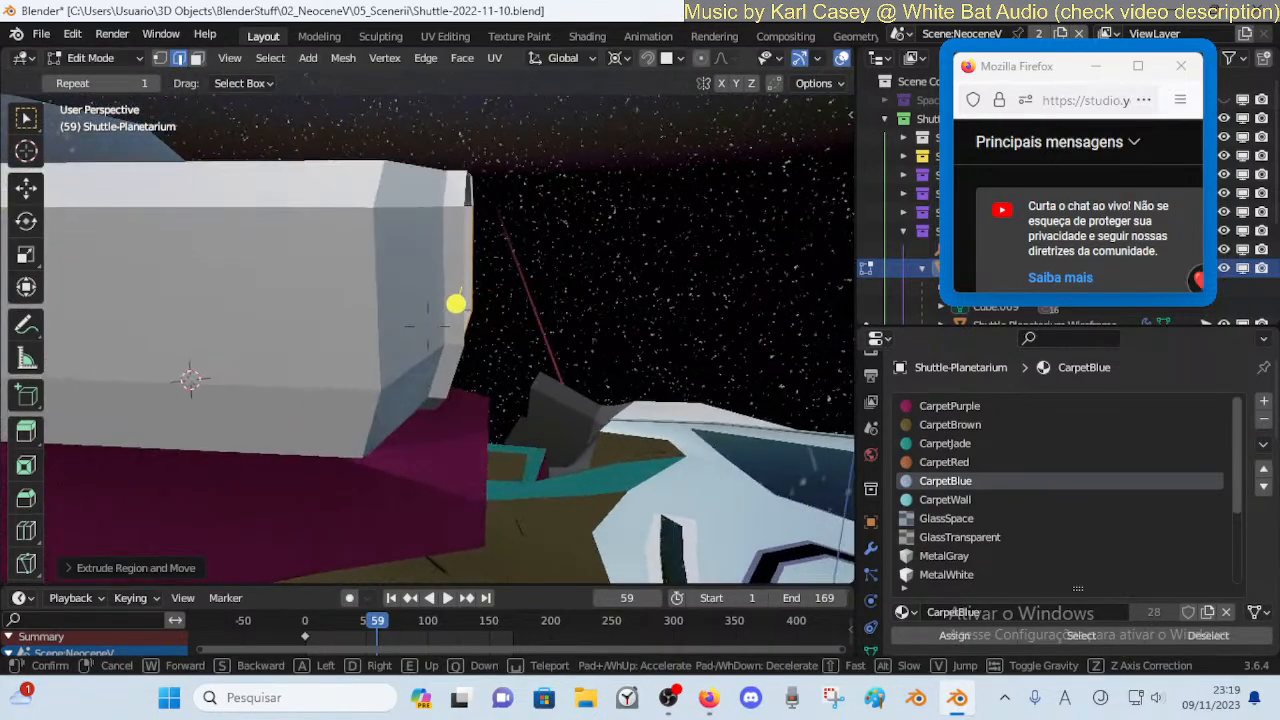
{"action": "key", "text": "d"}
{"action": "key", "text": "a"}
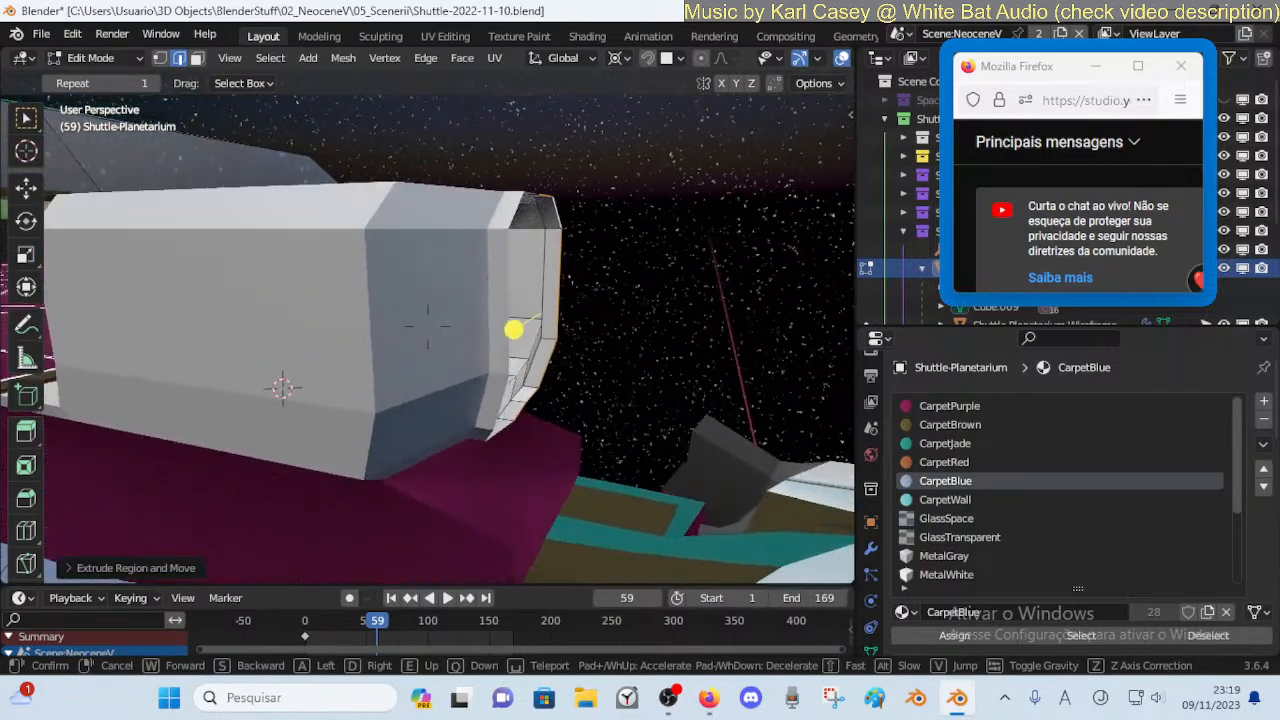
{"action": "left_click", "coordinate": [567, 279]}
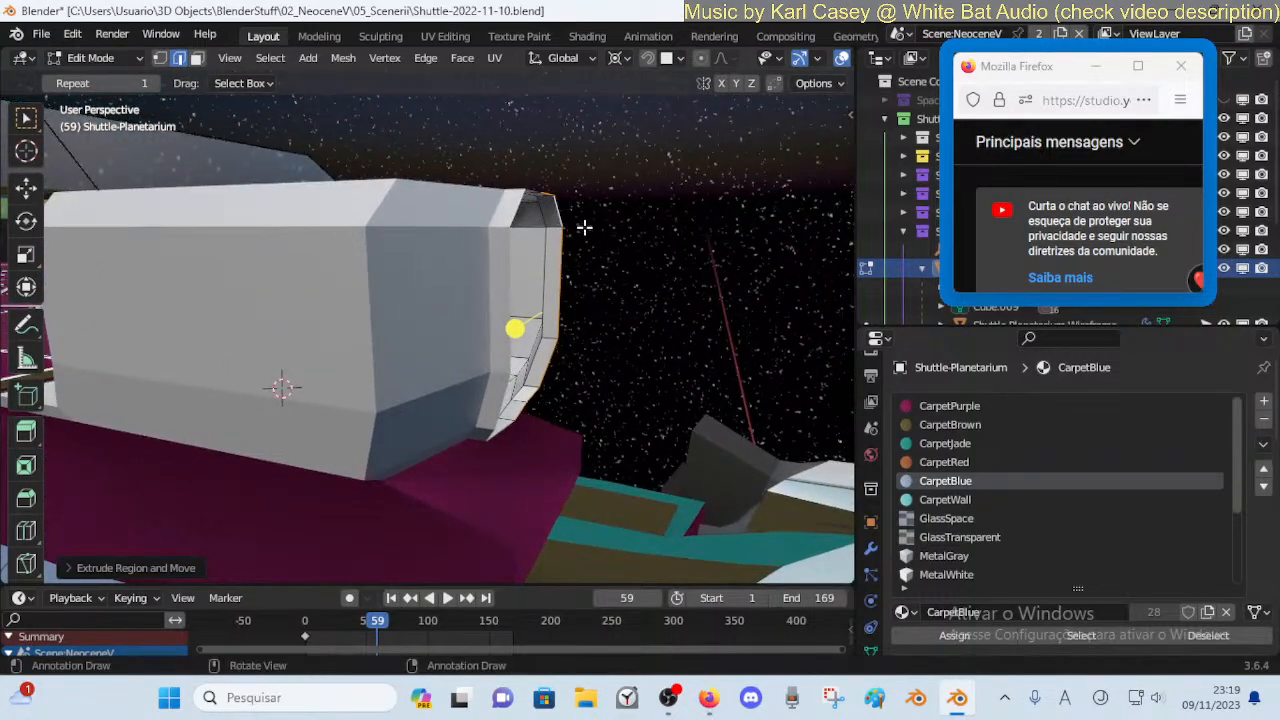
{"action": "key", "text": "shift+grave"}
{"action": "key", "text": "d"}
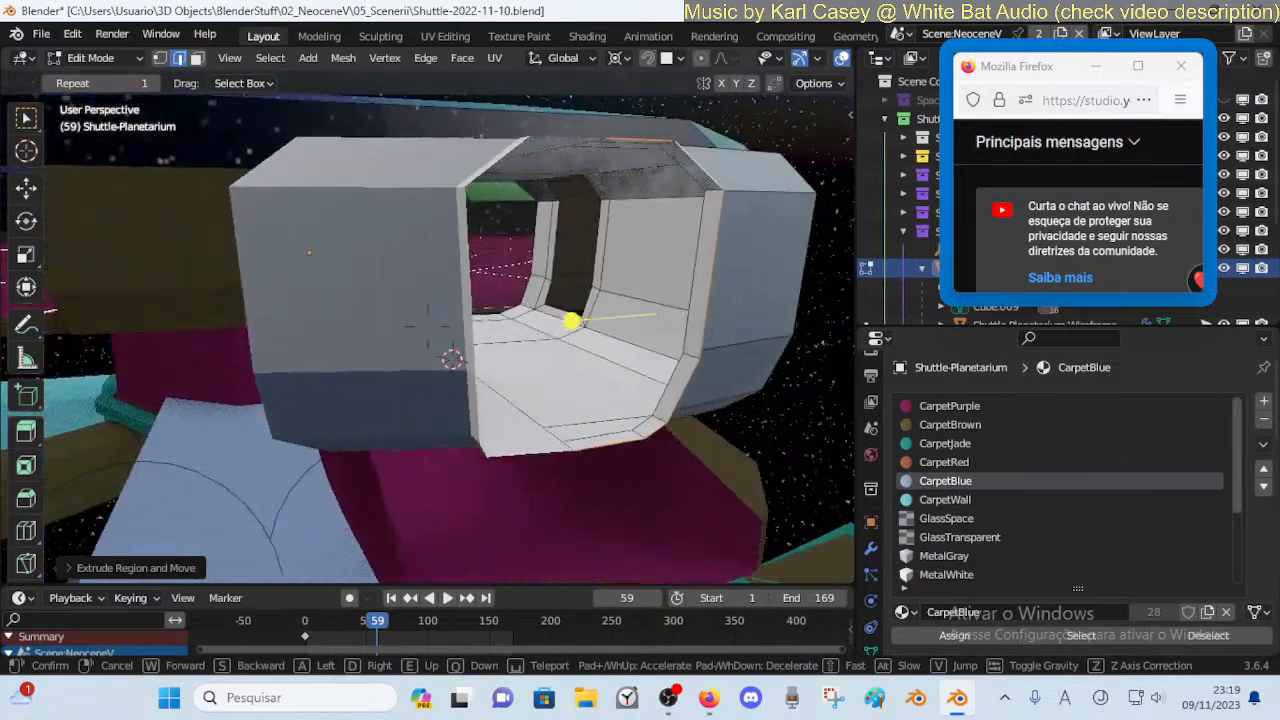
{"action": "left_click", "coordinate": [587, 249]}
{"action": "key", "text": "Tab"}
{"action": "middle_click_drag", "start_coordinate": [560, 300], "coordinate": [603, 233]}
{"action": "key", "text": "Tab"}
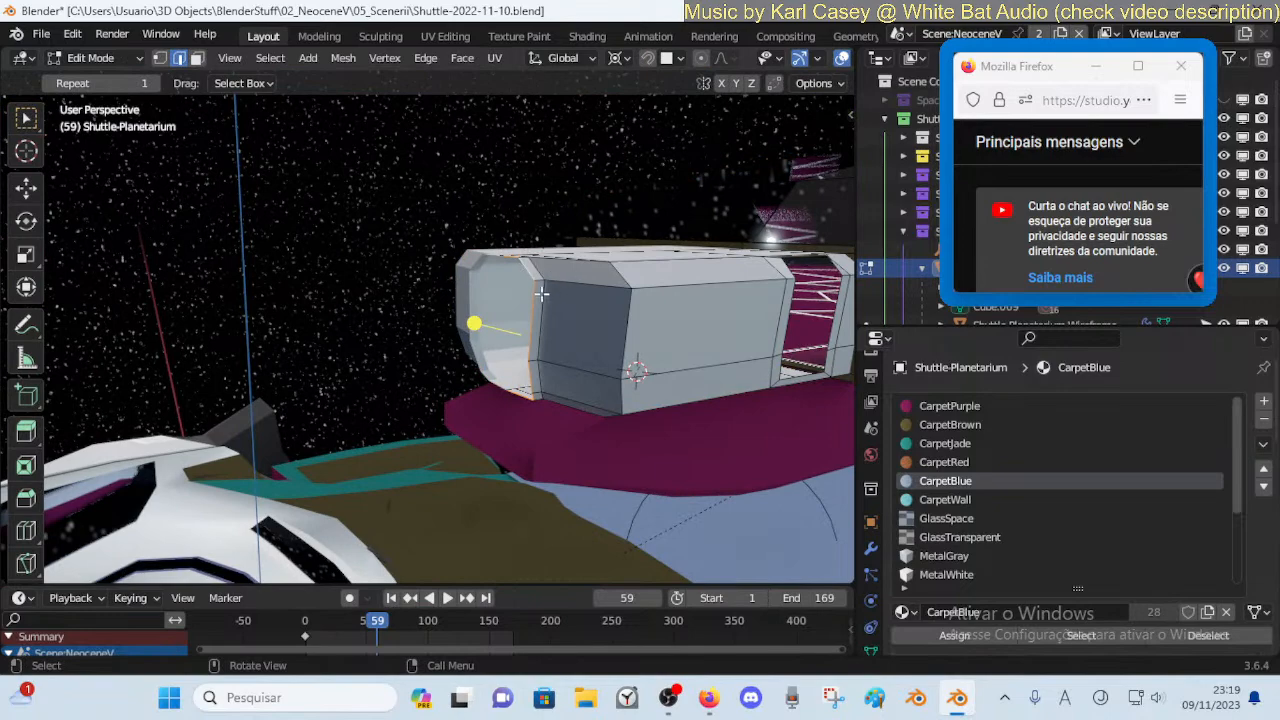
Enlarge the open-end loop around the 3D cursor at its upper side vertex, and extrude it a short distance along Y
{"action": "key", "text": "s"}
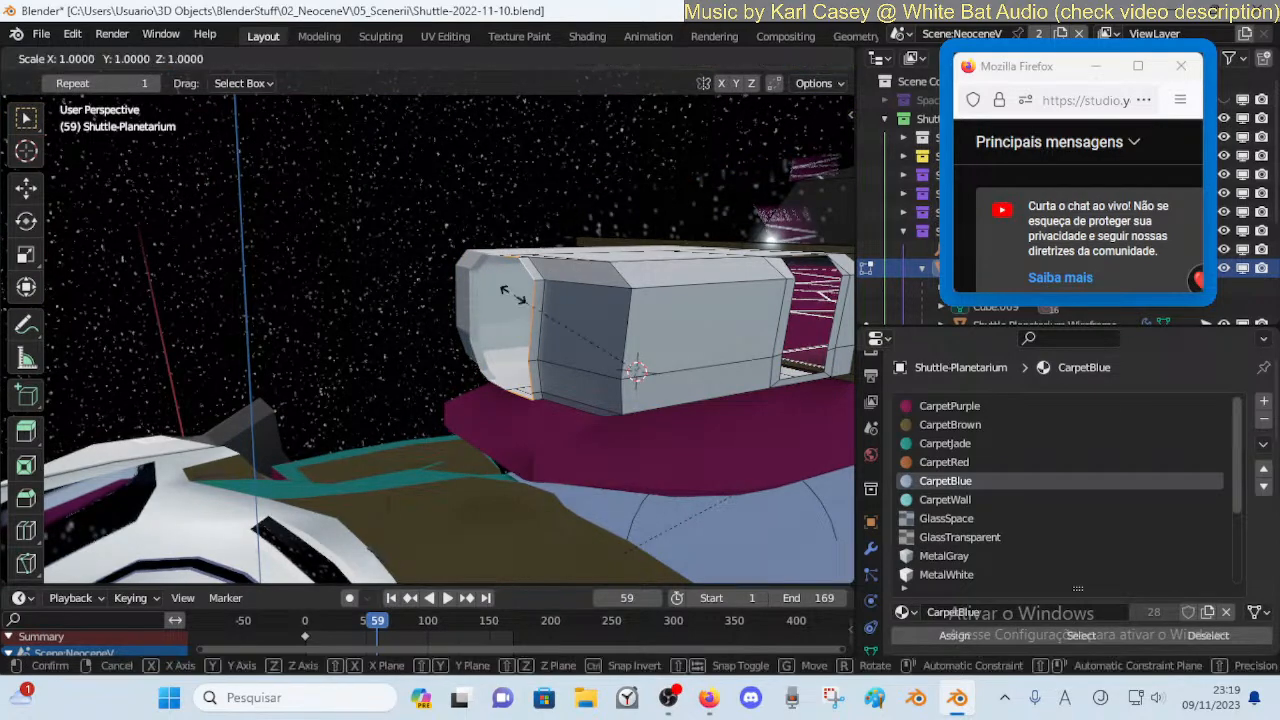
{"action": "right_click", "coordinate": [514, 295]}
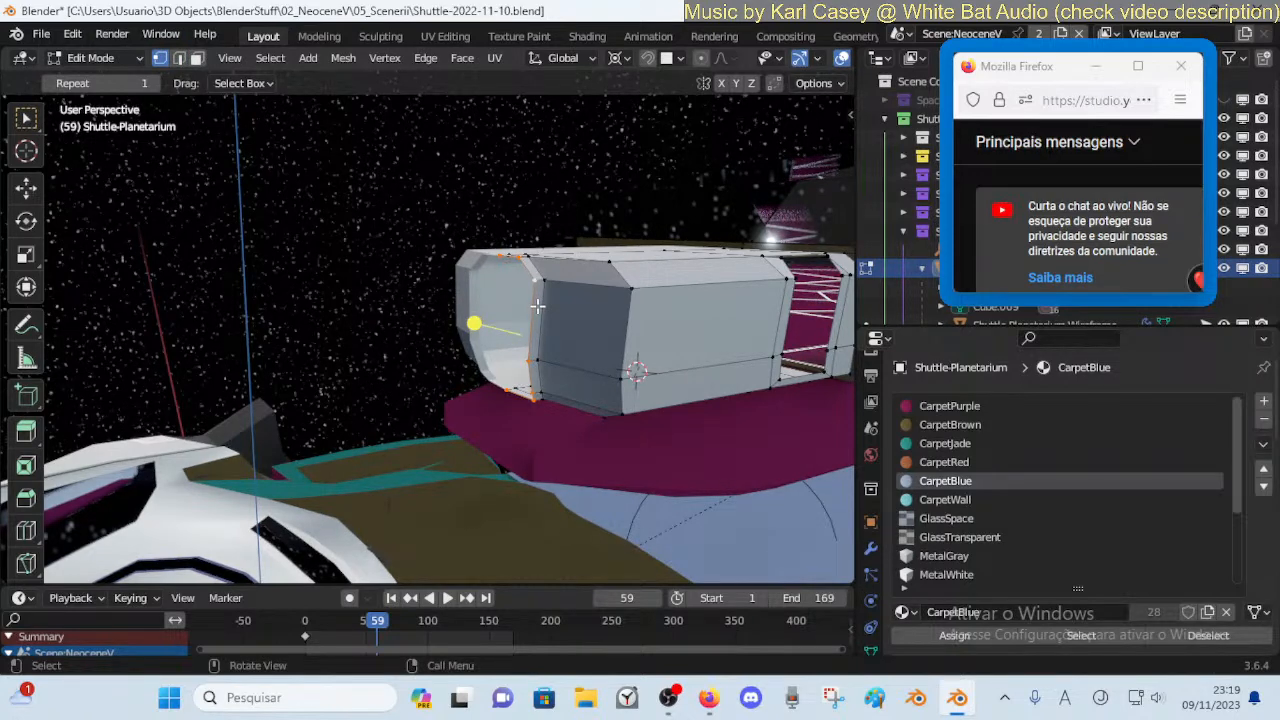
{"action": "key", "text": "s"}
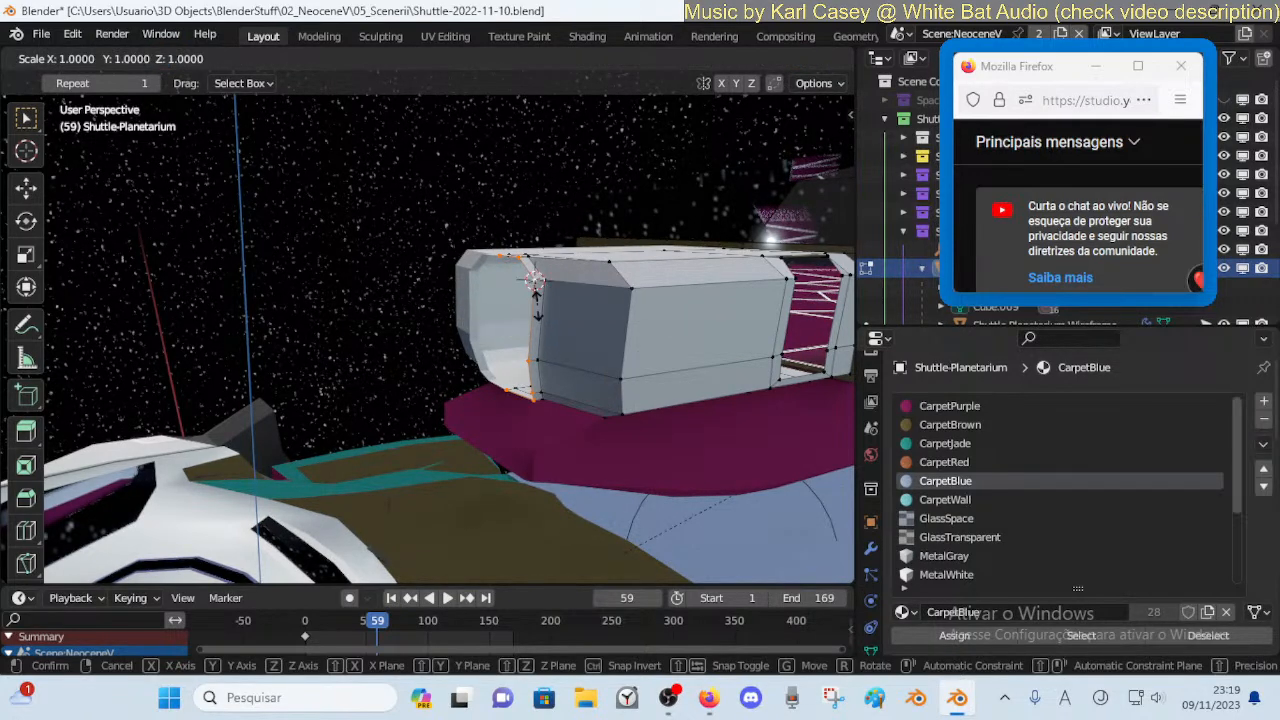
{"action": "left_click", "coordinate": [537, 306]}
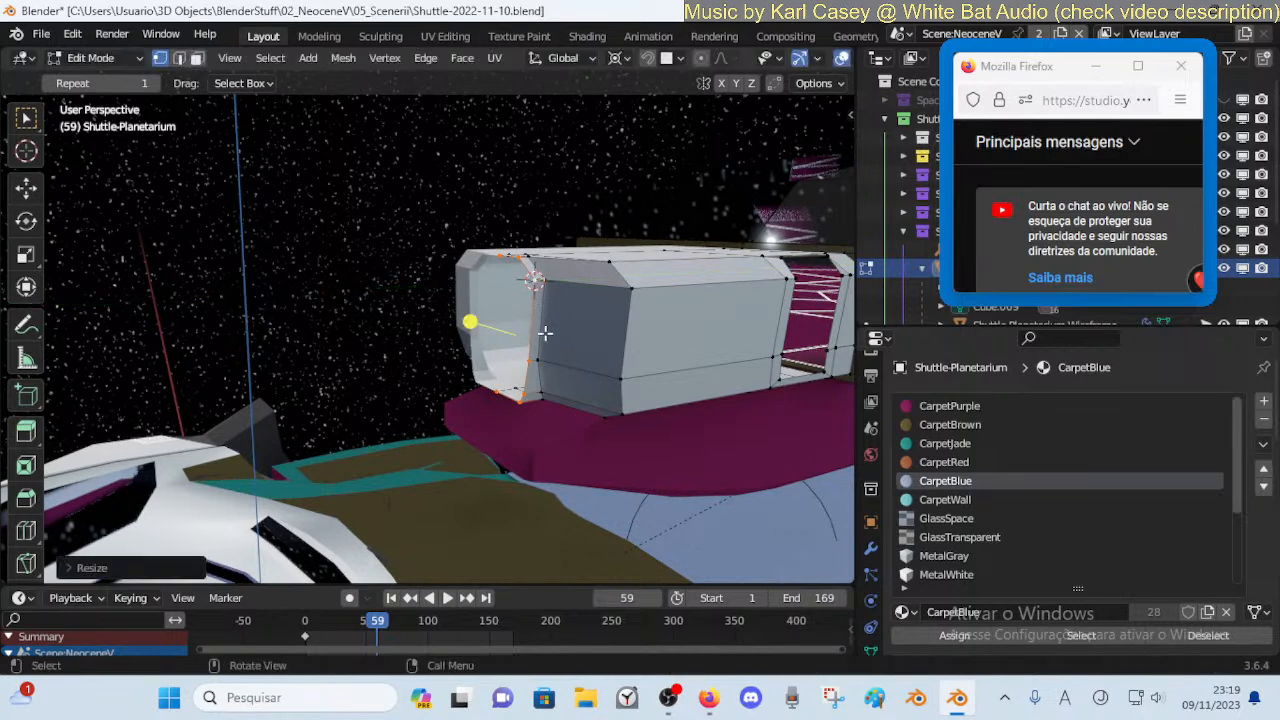
{"action": "key", "text": "g"}
{"action": "key", "text": "y"}
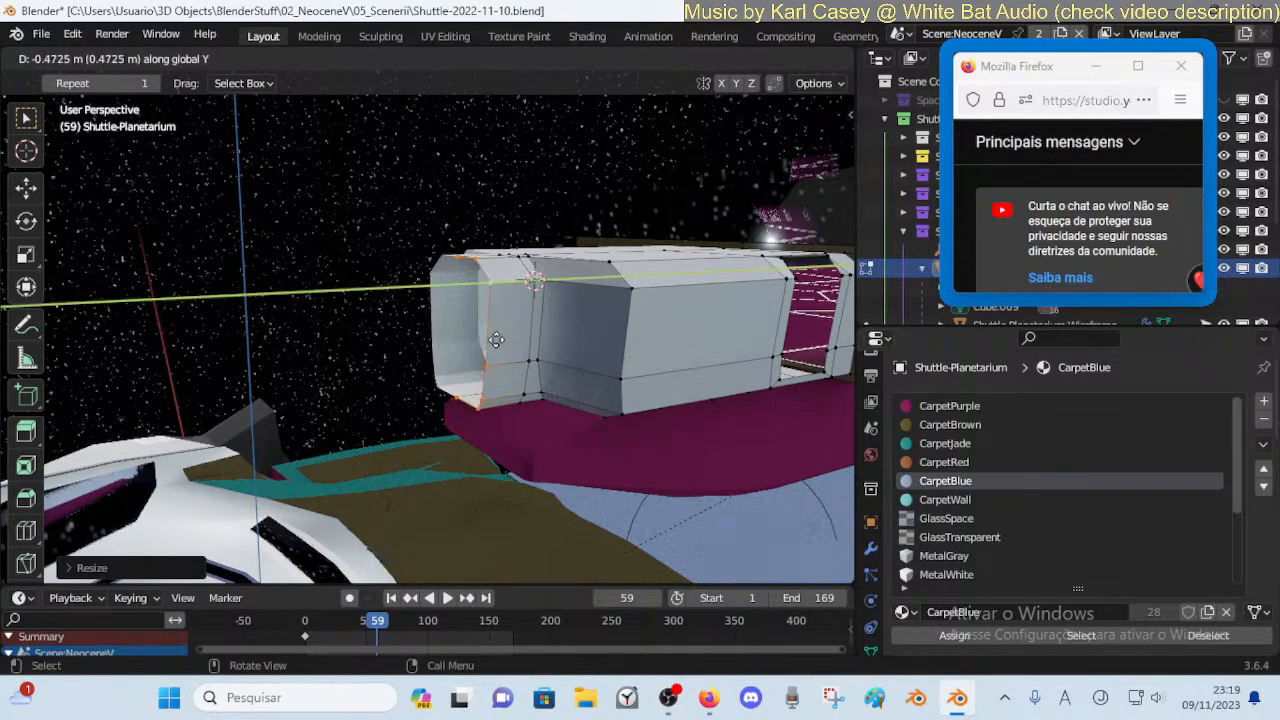
{"action": "left_click", "coordinate": [537, 350]}
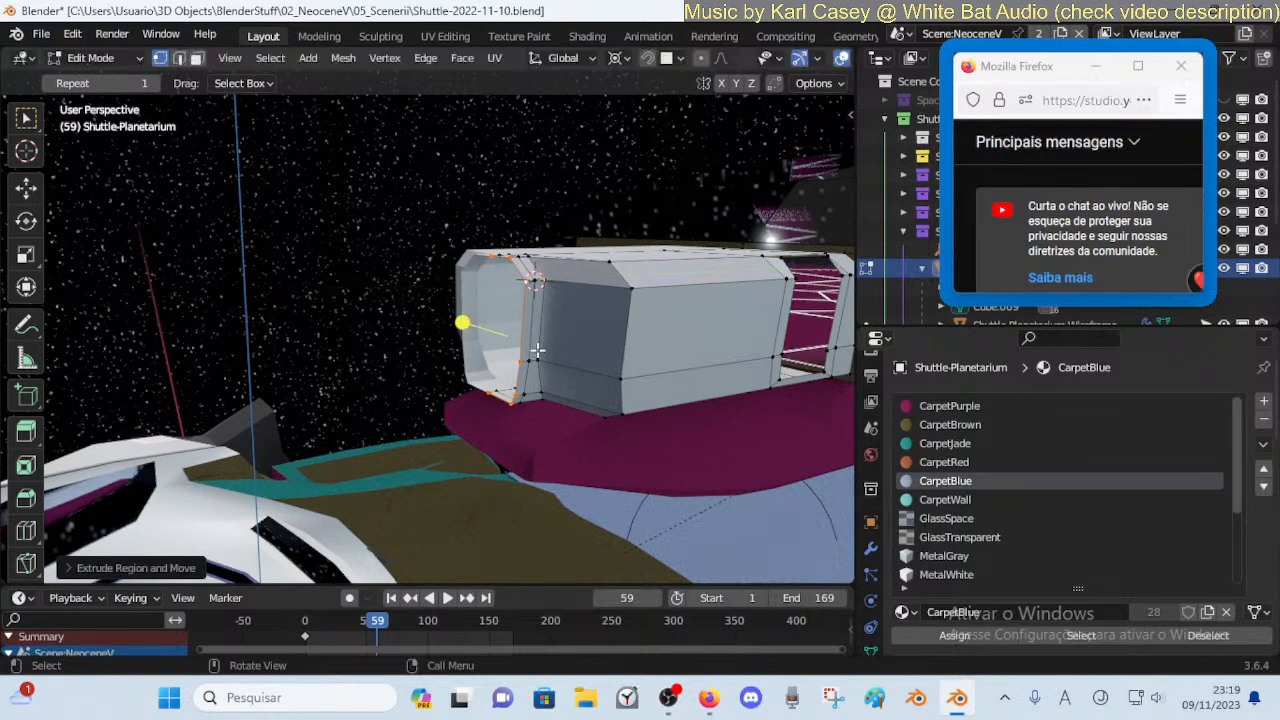
{"action": "key", "text": "e"}
{"action": "key", "text": "y"}
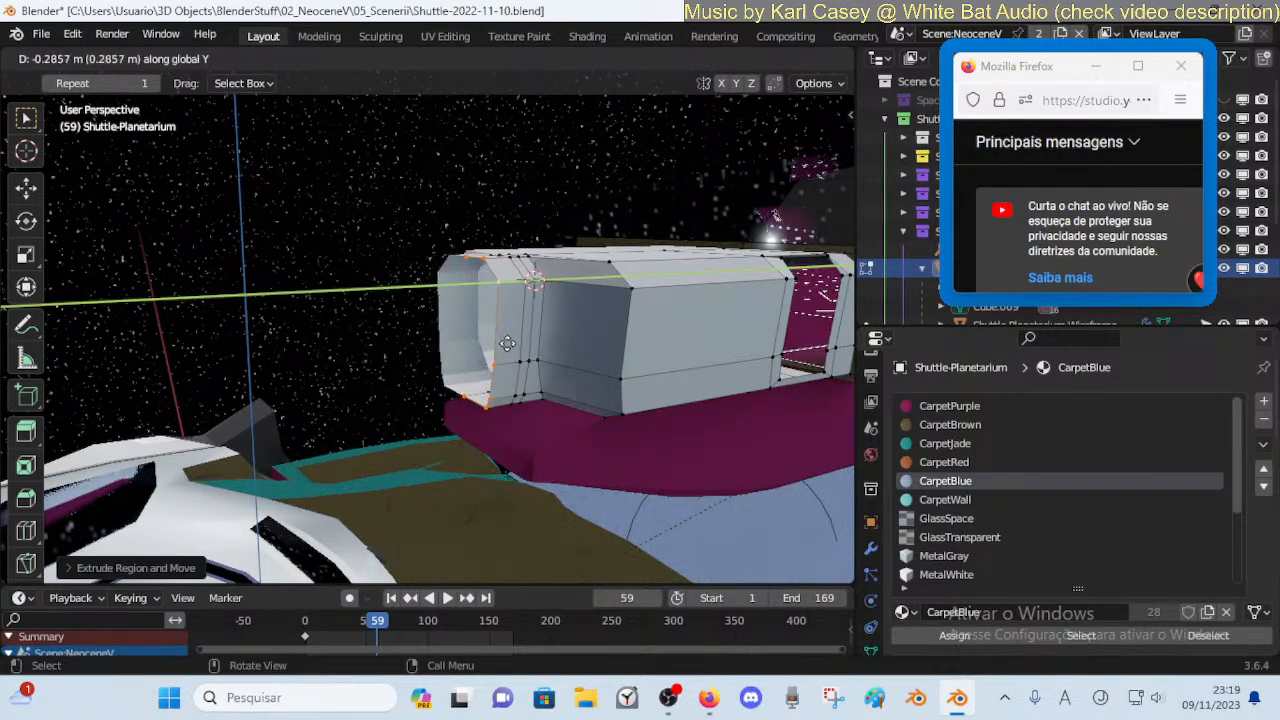
{"action": "left_click", "coordinate": [516, 345]}
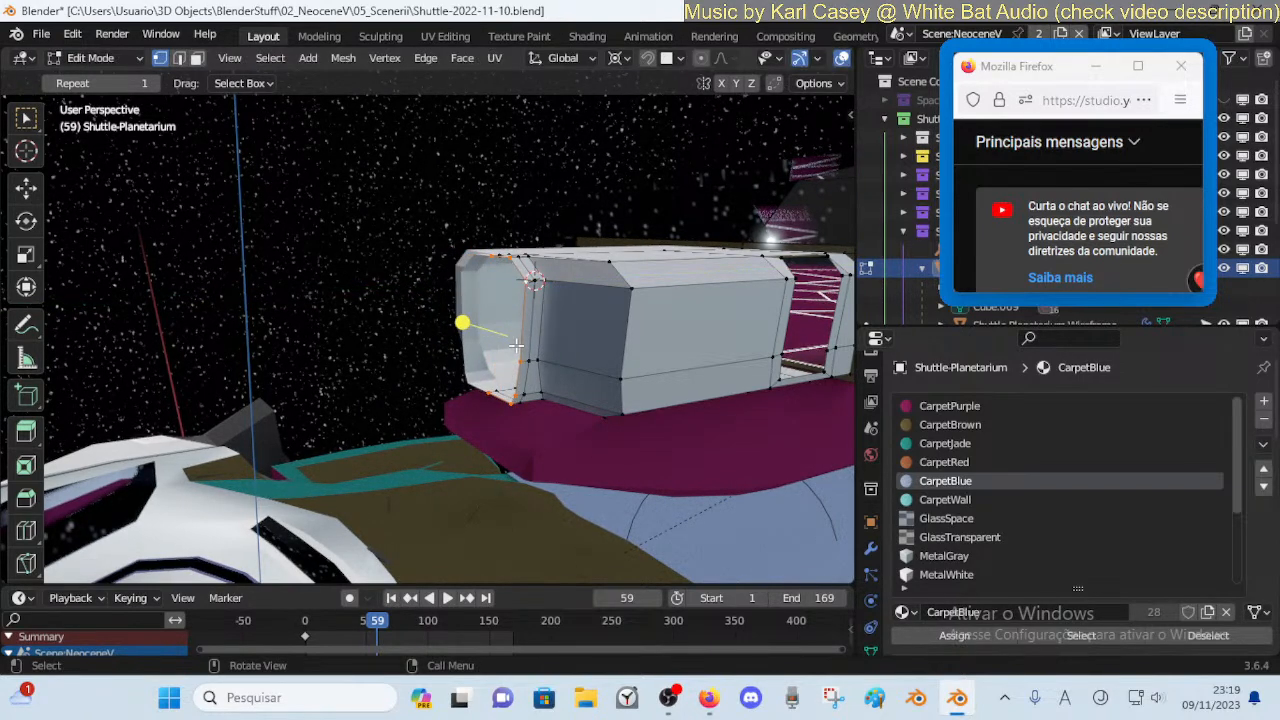
Extrude the open-end loop outward into a flange by scaling it up and shifting it along Z
{"action": "key", "text": "g"}
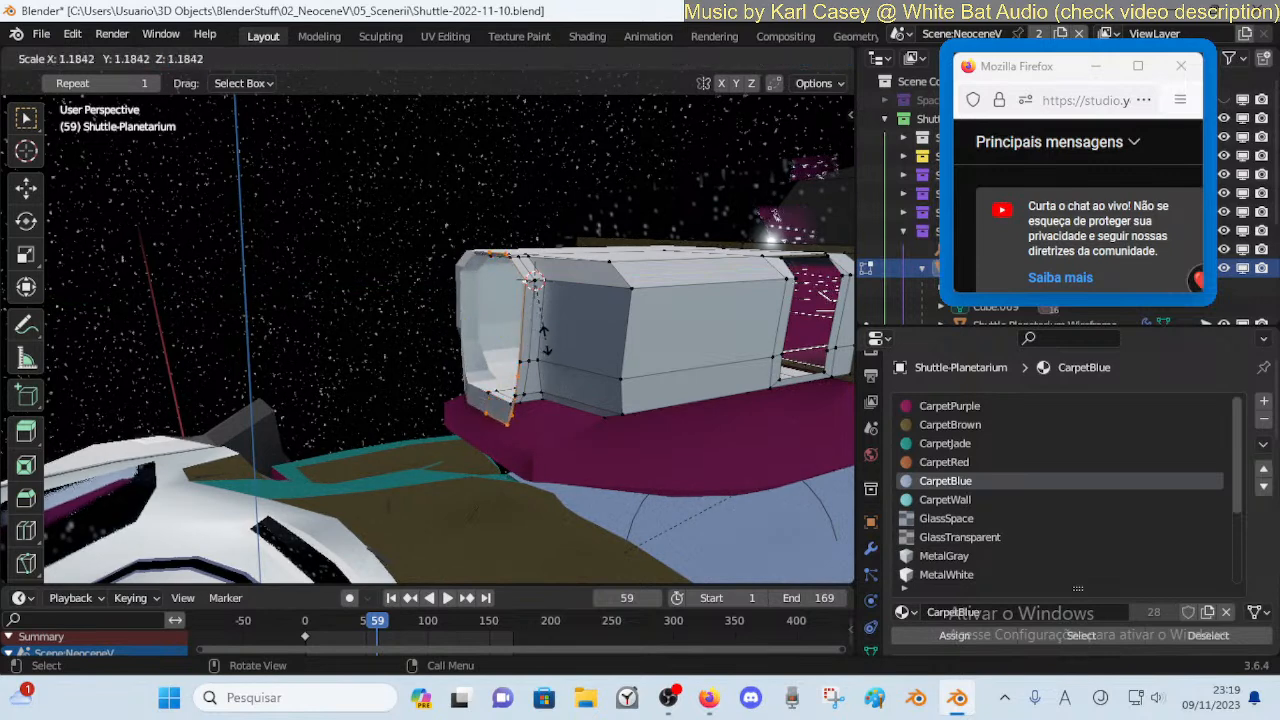
{"action": "key", "text": "e"}
{"action": "key", "text": "z"}
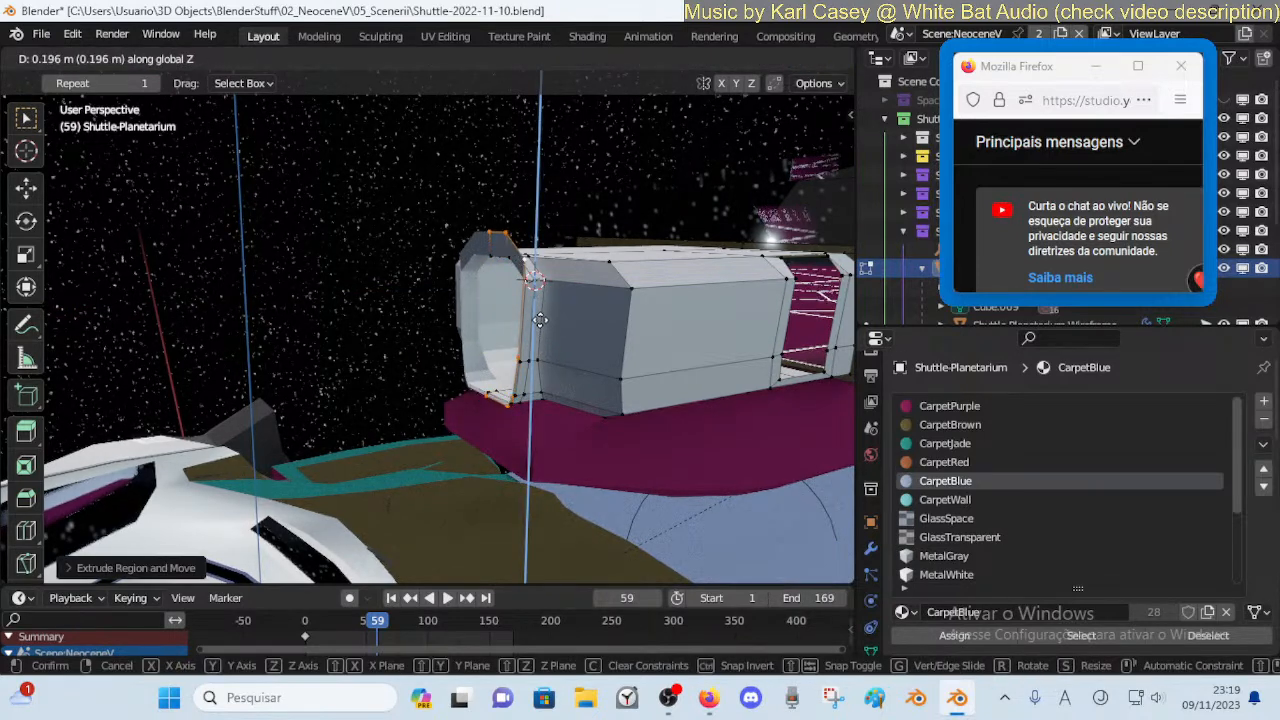
{"action": "left_click", "coordinate": [540, 327]}
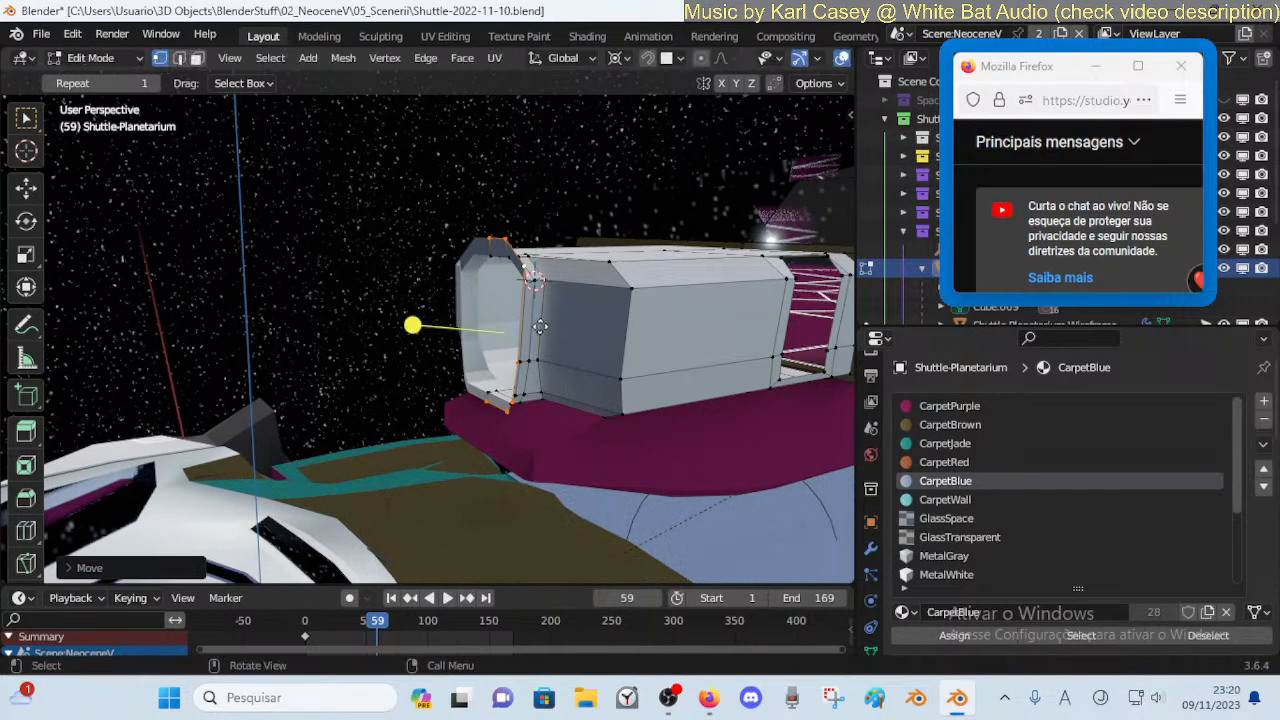
Extrude the flange's outer loop along Y to form a new section in front of the corridor
{"action": "key", "text": "e"}
{"action": "key", "text": "e"}
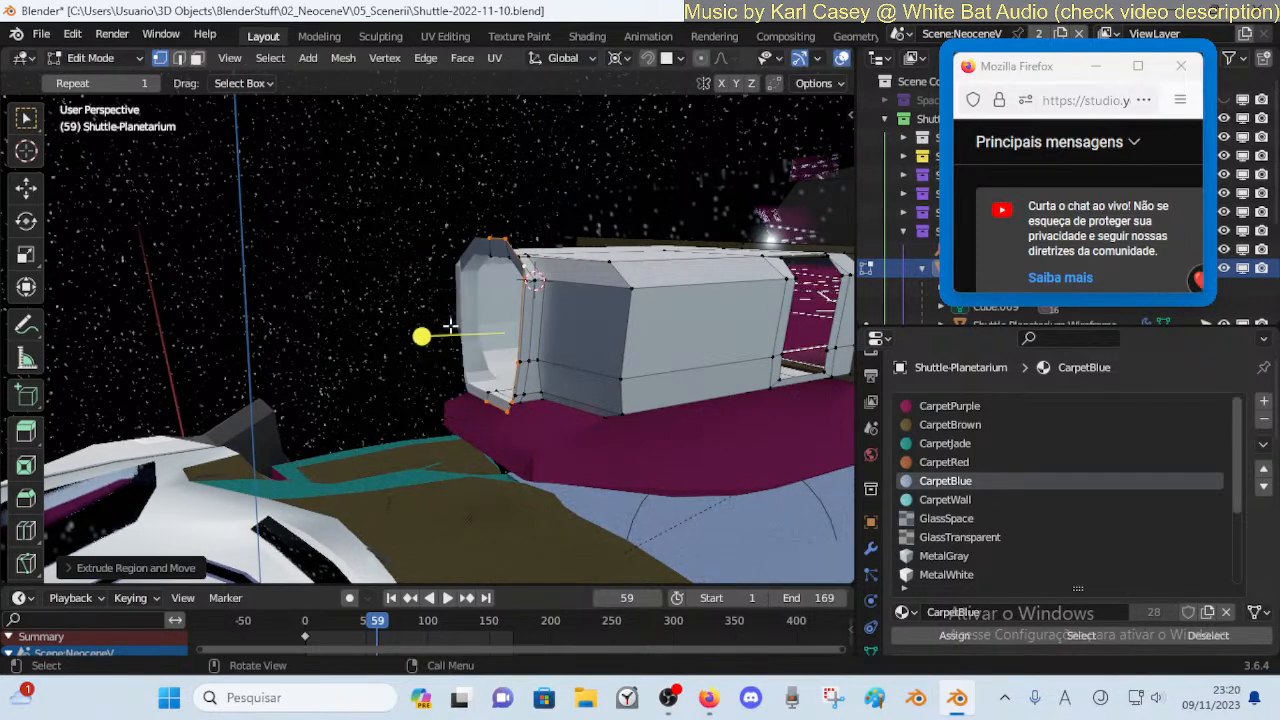
{"action": "key", "text": "y"}
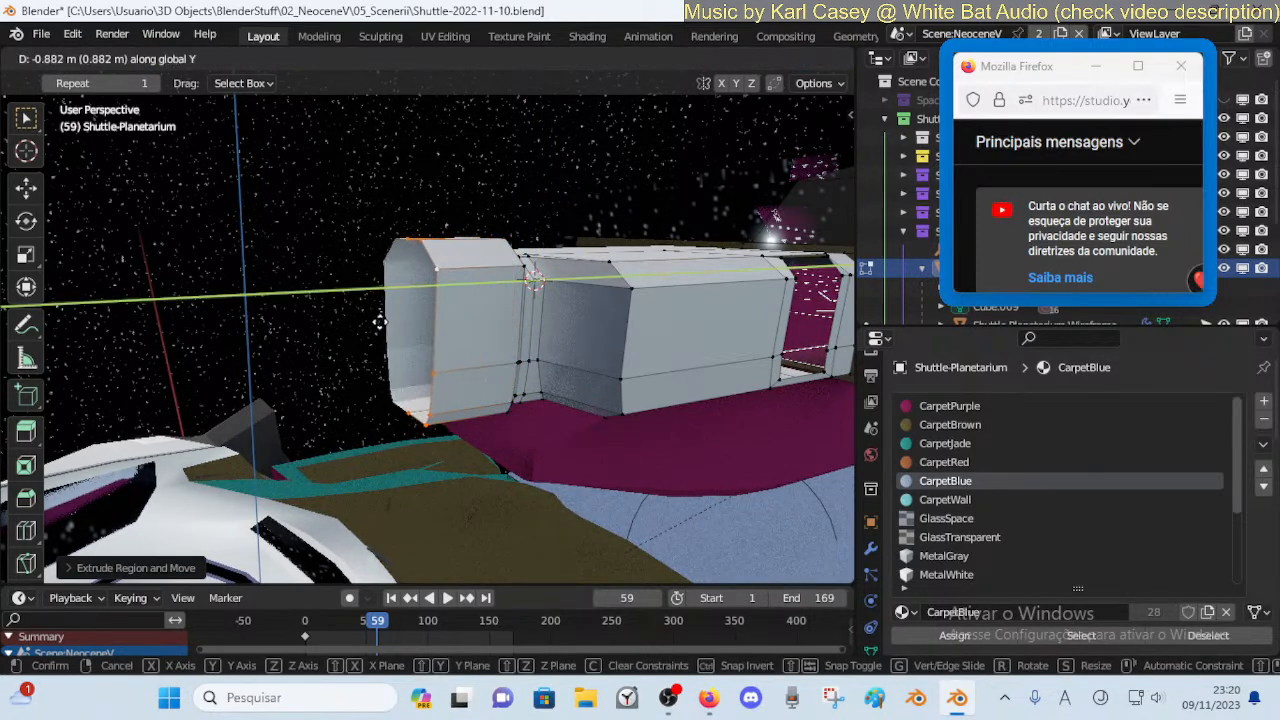
{"action": "left_click", "coordinate": [369, 326]}
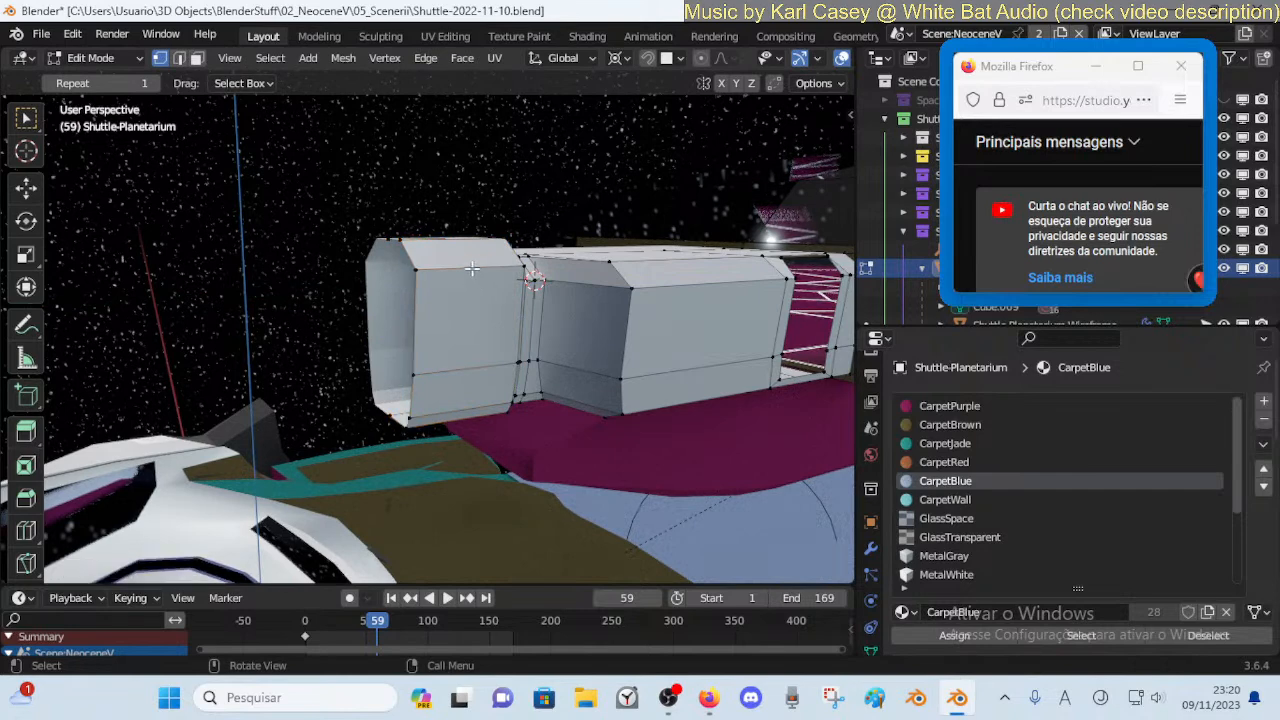
Widen the new front section by moving it outward along X
{"action": "key", "text": "g"}
{"action": "key", "text": "x"}
{"action": "left_click", "coordinate": [493, 300]}
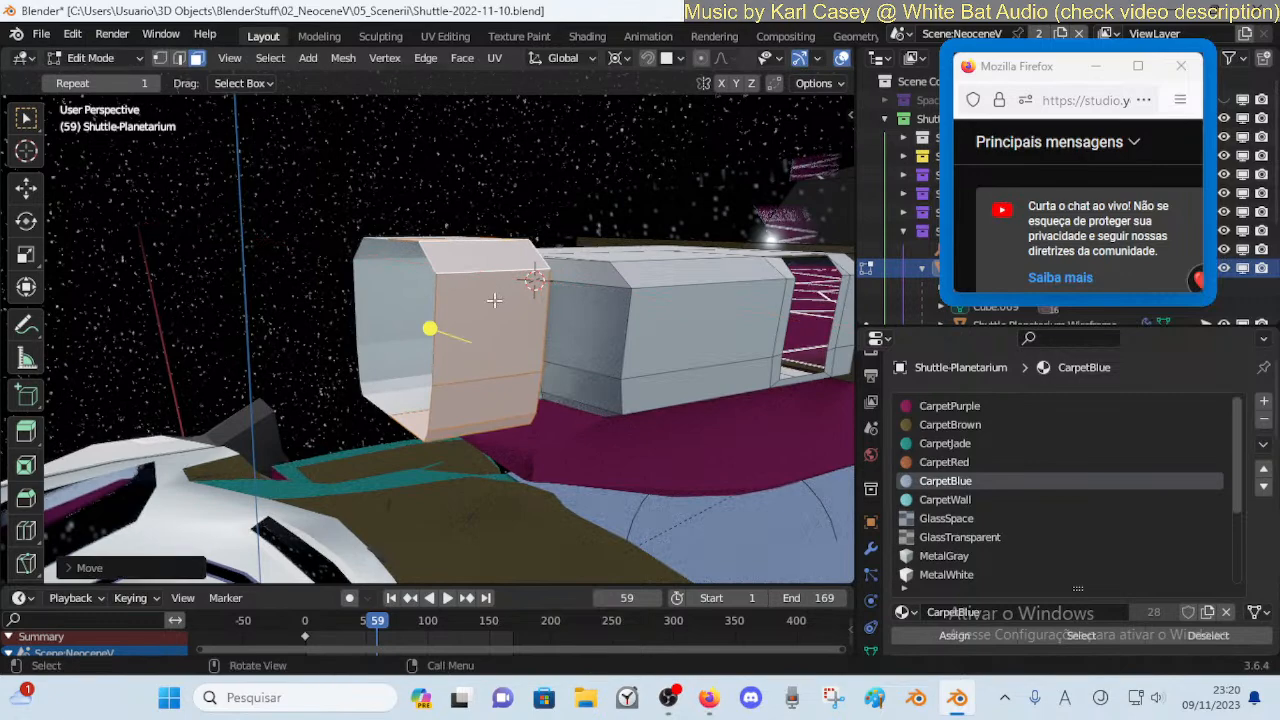
{"action": "key", "text": "s"}
{"action": "key", "text": "z"}
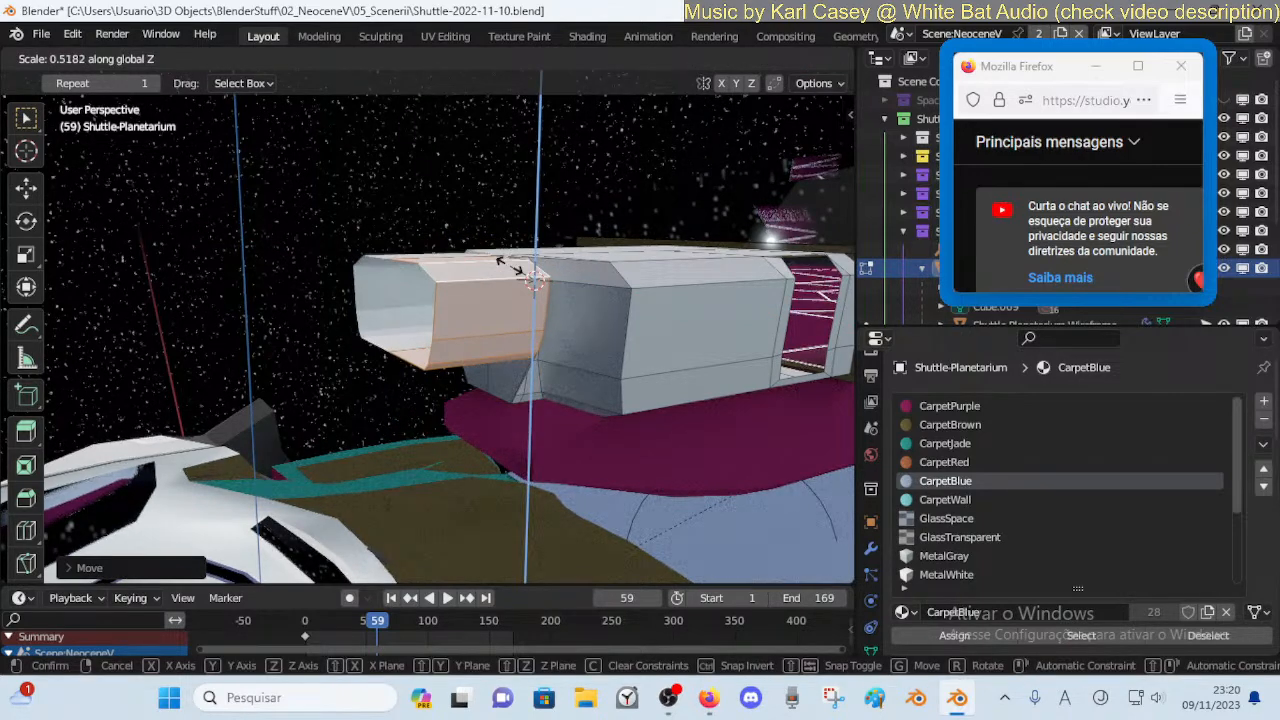
{"action": "right_click", "coordinate": [498, 275]}
Inspect the heightened front section from outside and from inside the corridor
{"action": "key", "text": "shift+grave"}
{"action": "key", "text": "w"}
{"action": "key", "text": "d"}
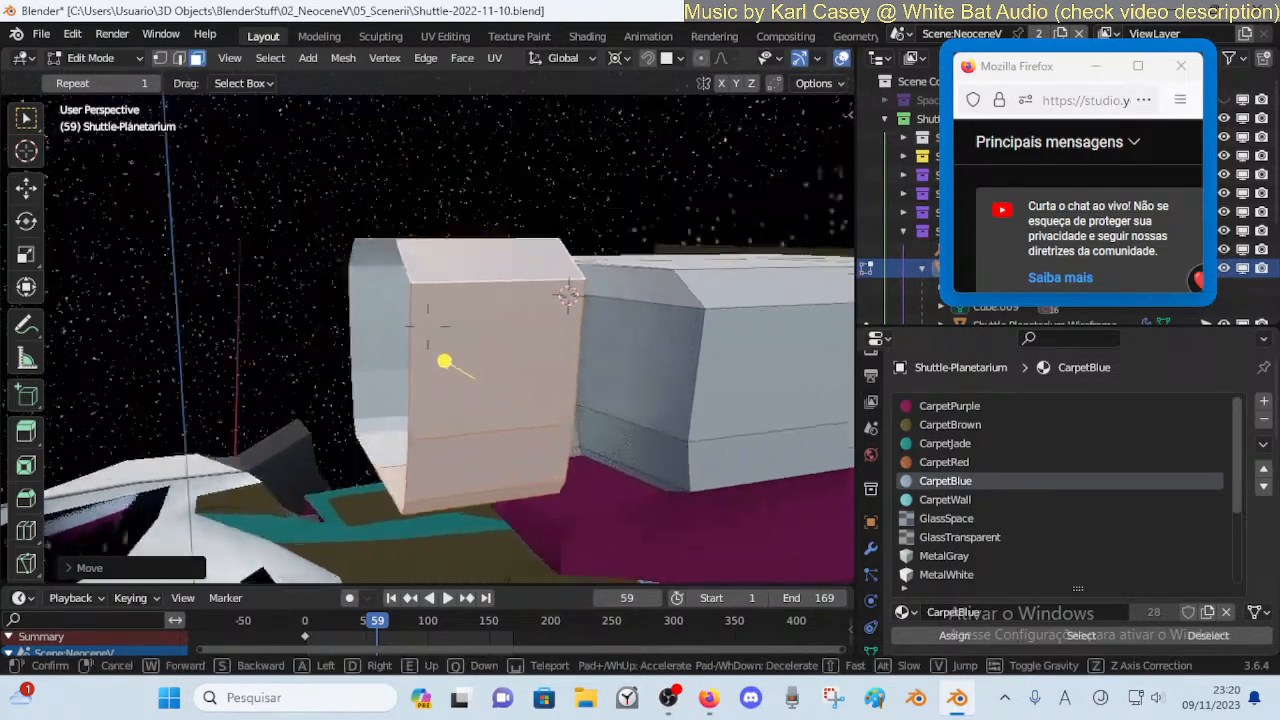
{"action": "key", "text": "w"}
{"action": "key", "text": "d"}
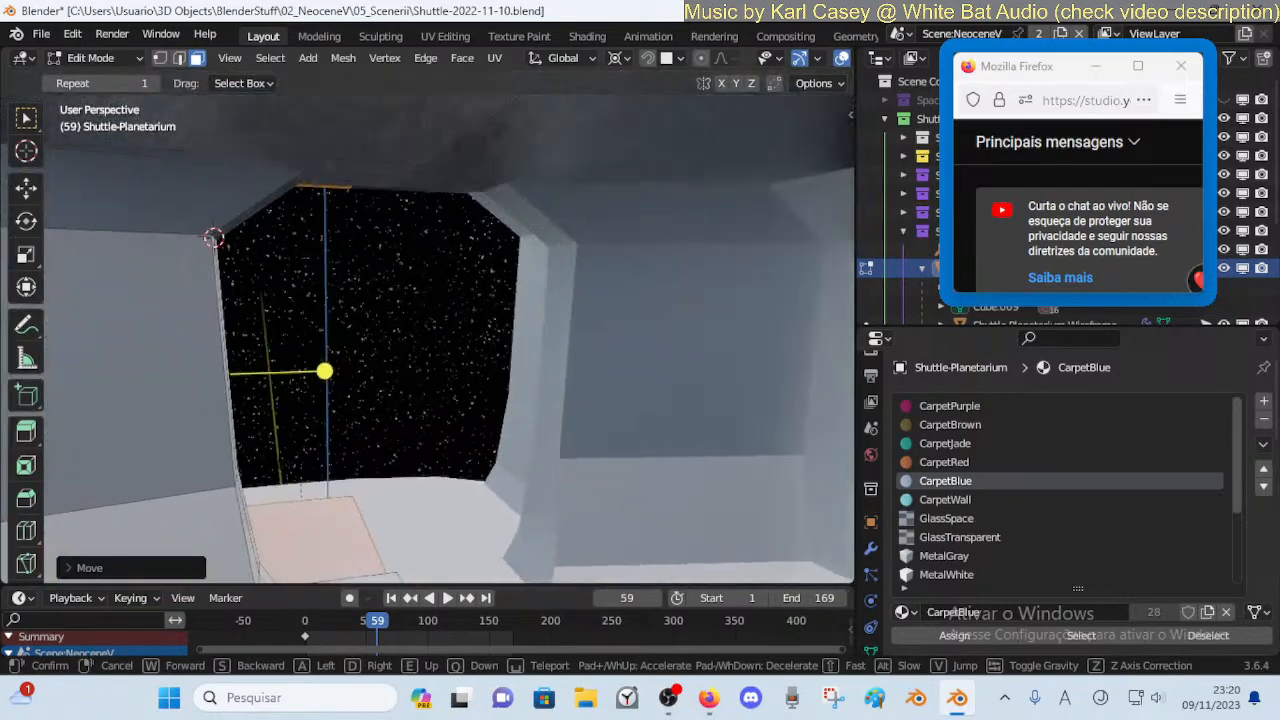
{"action": "key", "text": "w"}
{"action": "key", "text": "a"}
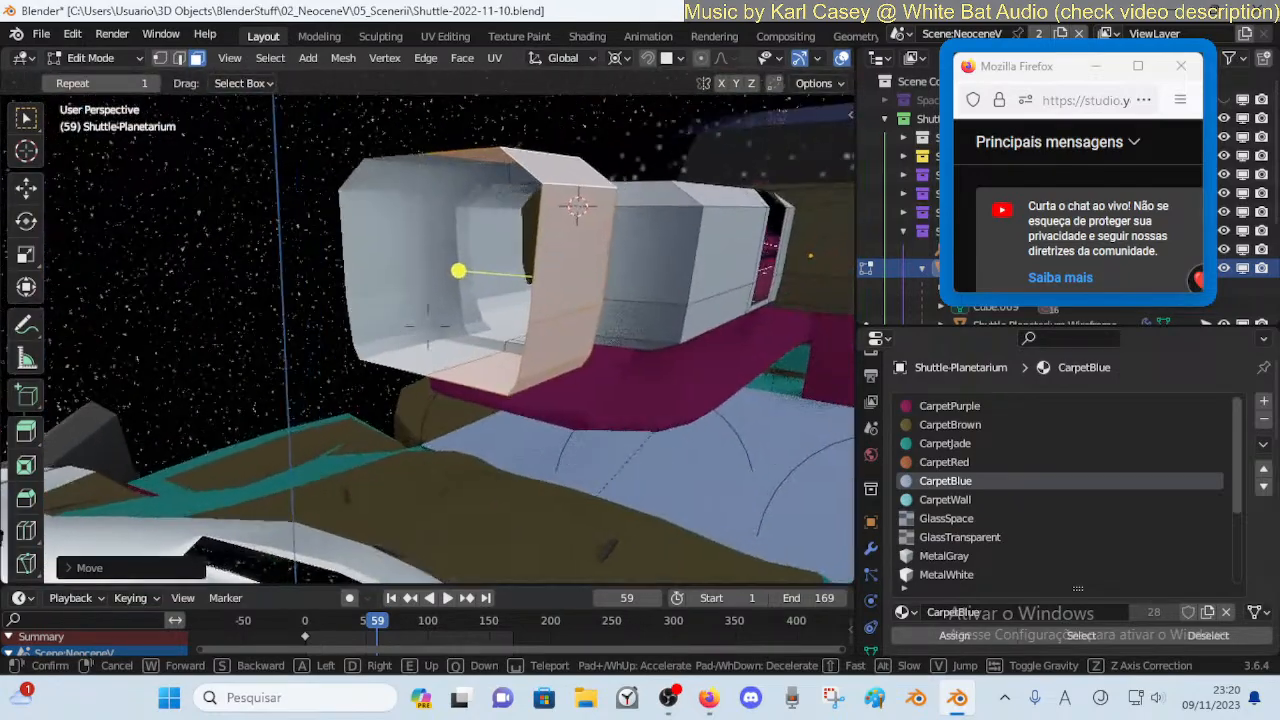
{"action": "left_click", "coordinate": [529, 318]}
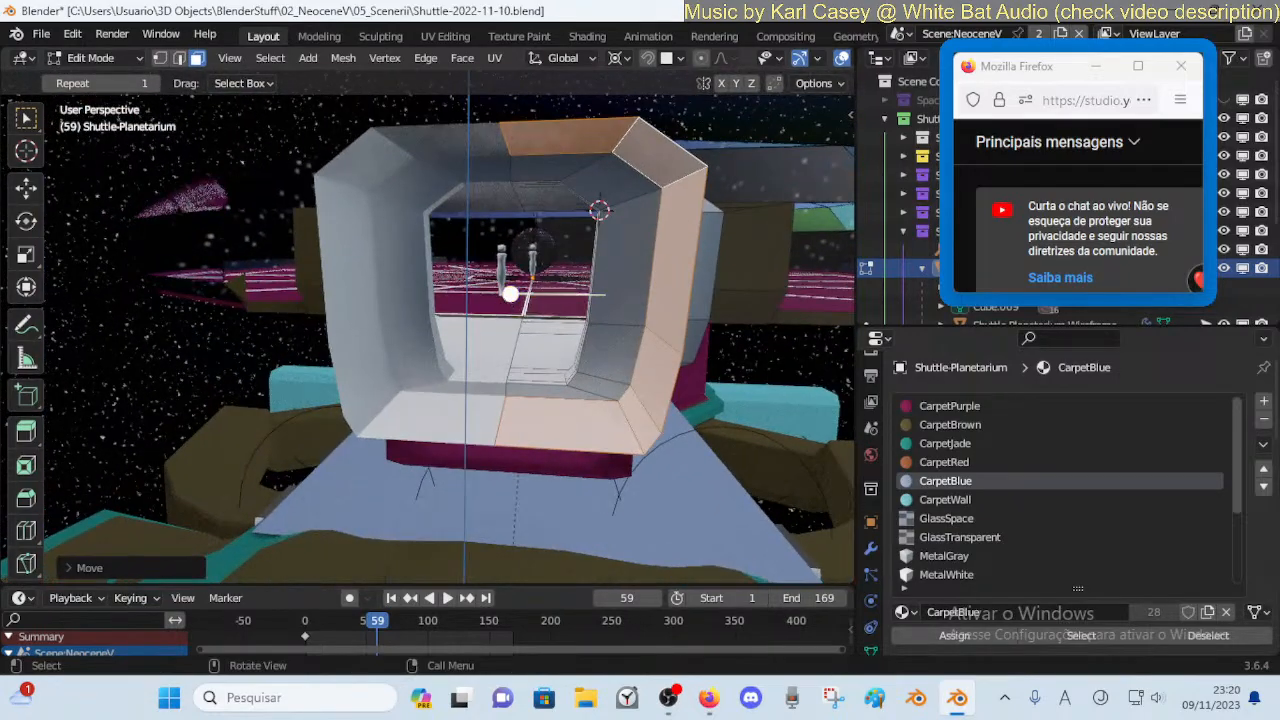
Widen the front section's face ring by scaling it along X, and raise it slightly along Z
{"action": "key", "text": "s"}
{"action": "key", "text": "x"}
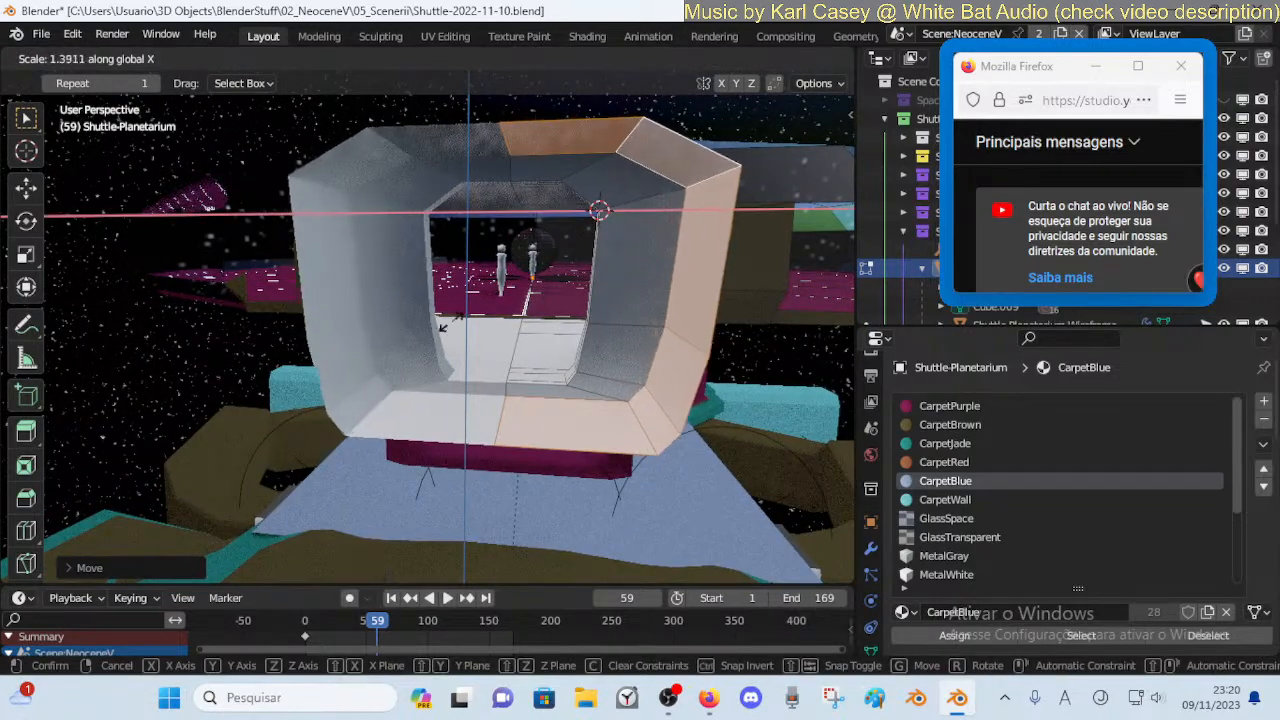
{"action": "left_click", "coordinate": [537, 280]}
{"action": "key", "text": "g"}
{"action": "key", "text": "z"}
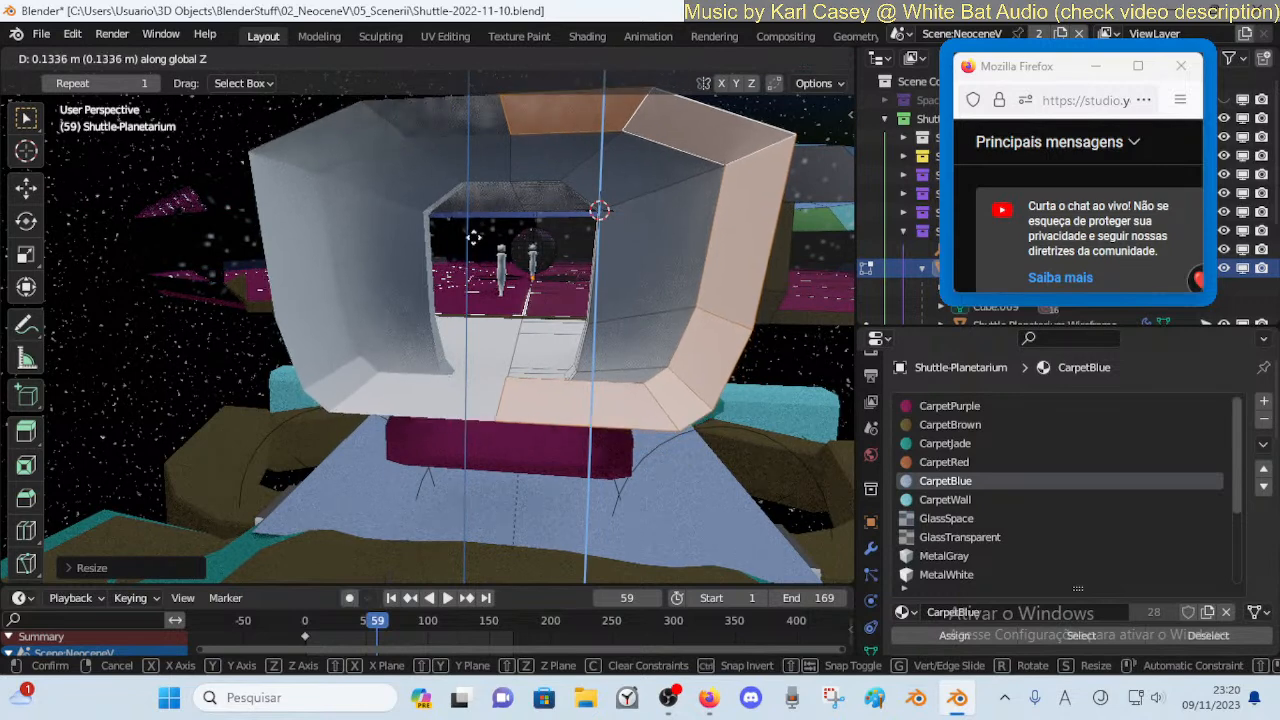
{"action": "left_click", "coordinate": [448, 328]}
Assign the CarpetJade material to the front section's faces, including its inner walls and flange
{"action": "key", "text": "alt+a"}
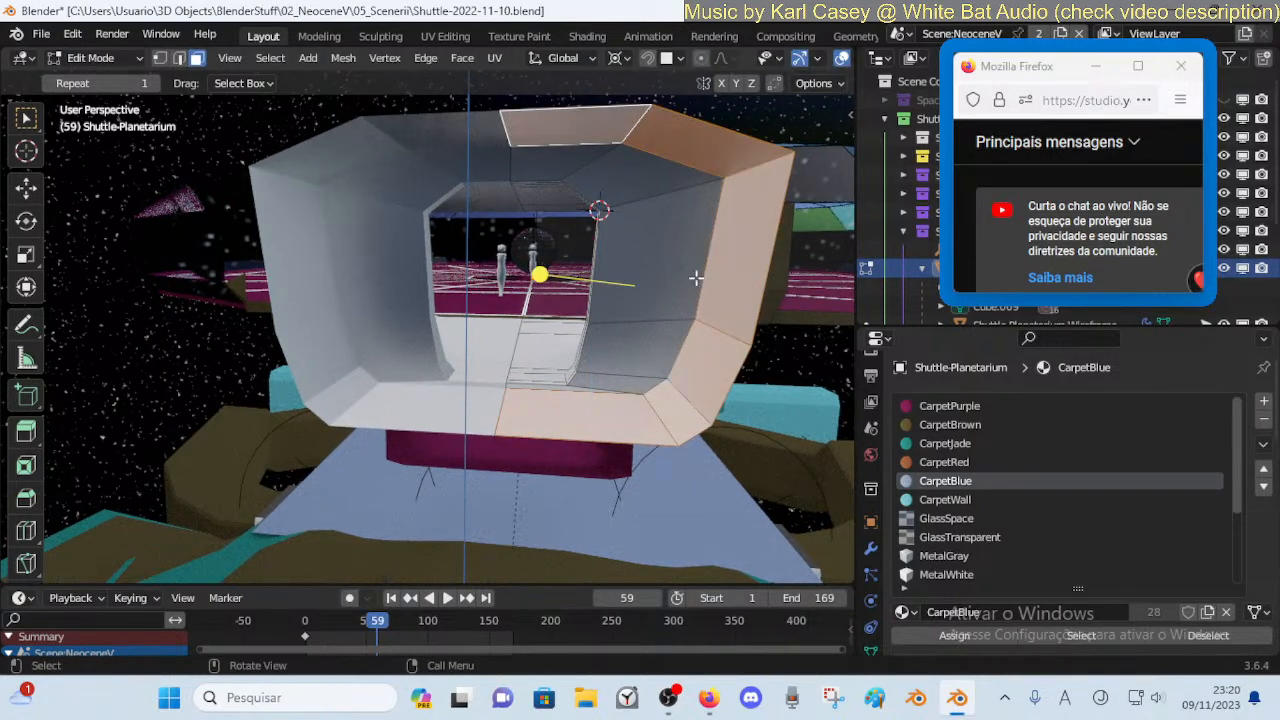
{"action": "left_click", "coordinate": [664, 196], "text": "shift"}
{"action": "left_click", "coordinate": [945, 443]}
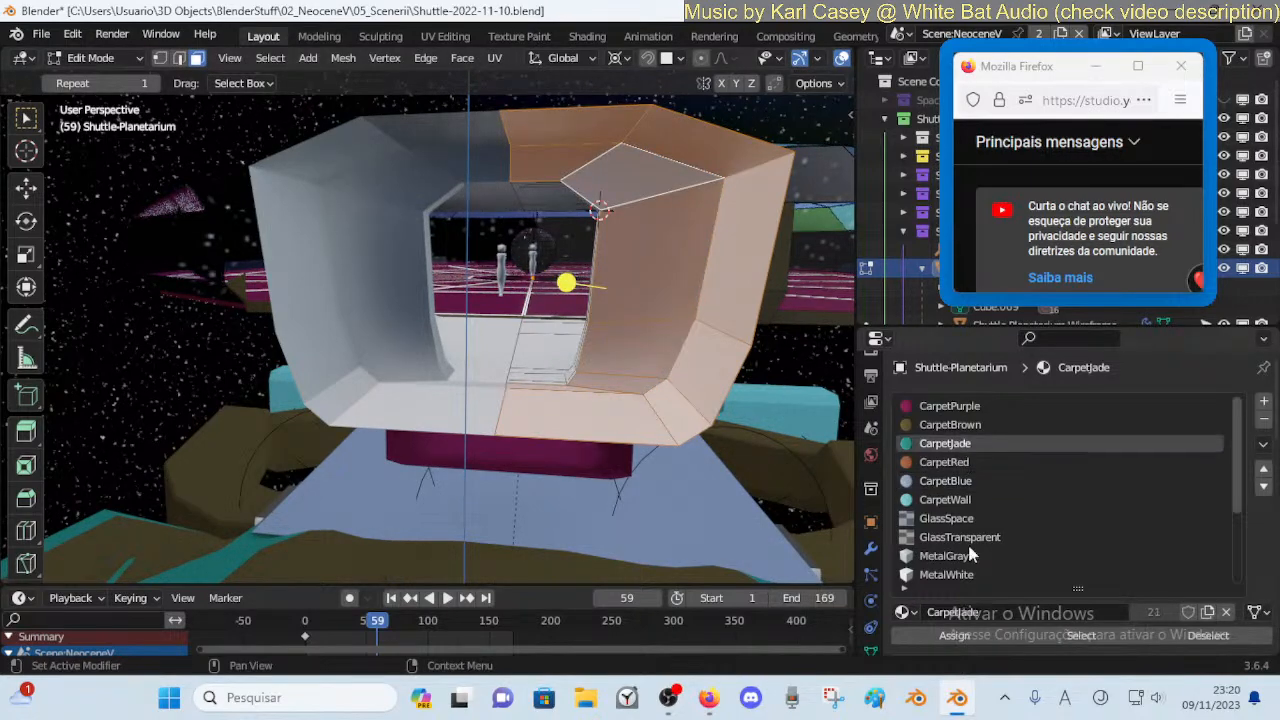
{"action": "left_click", "coordinate": [947, 638]}
{"action": "key", "text": "alt+a"}
Inspect the jade front section in Object Mode, from inside the corridor and from outside
{"action": "key", "text": "ctrl+Tab"}
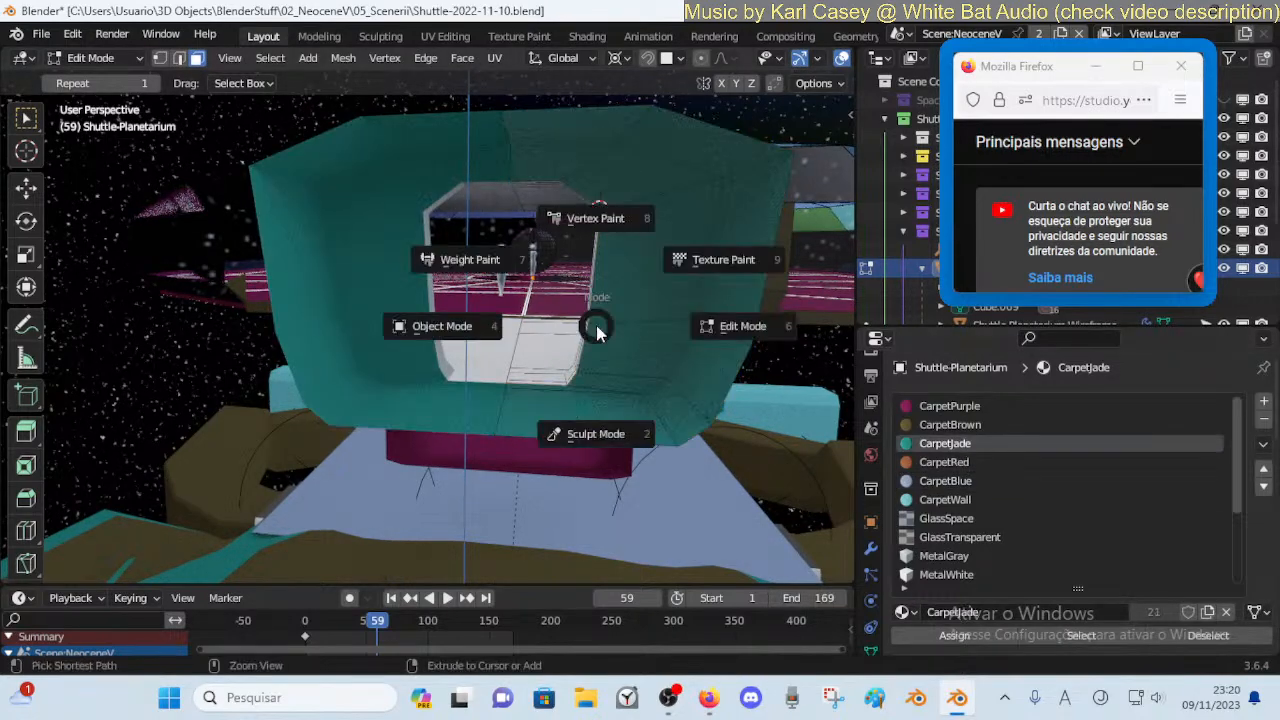
{"action": "left_click", "coordinate": [508, 326]}
{"action": "key", "text": "shift+grave"}
{"action": "key", "text": "w"}
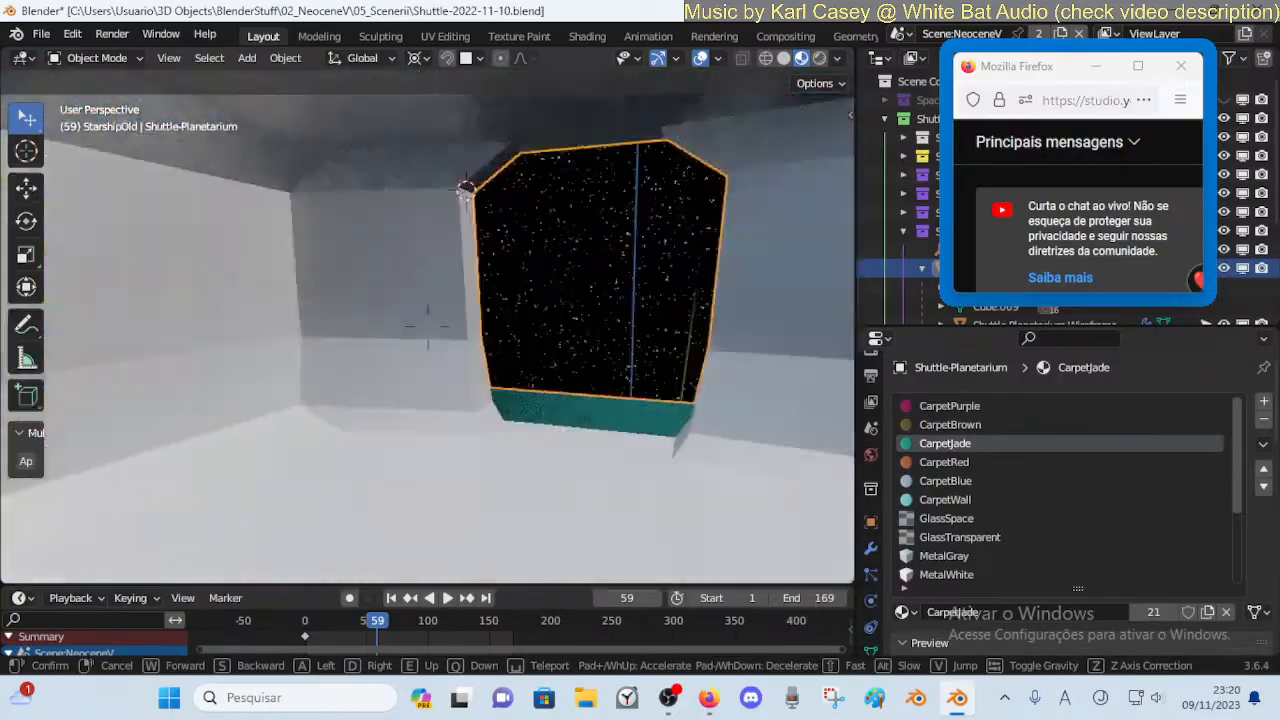
{"action": "key", "text": "w"}
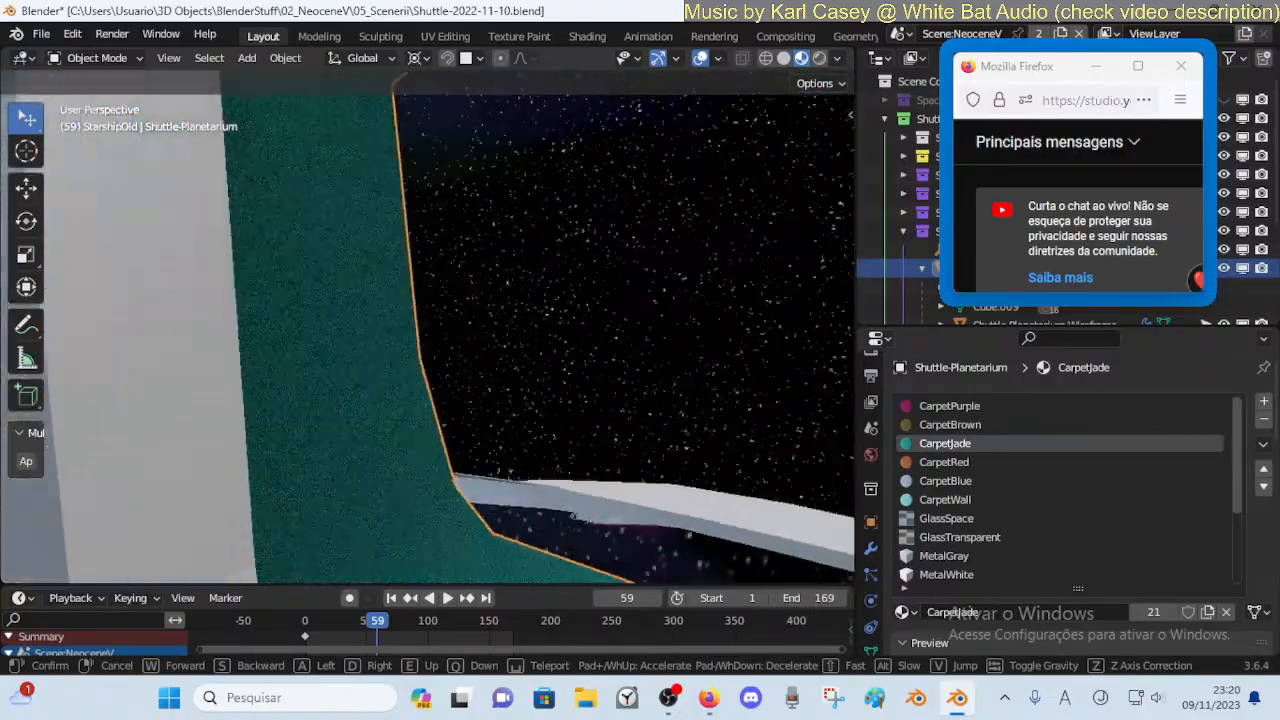
{"action": "key", "text": "s"}
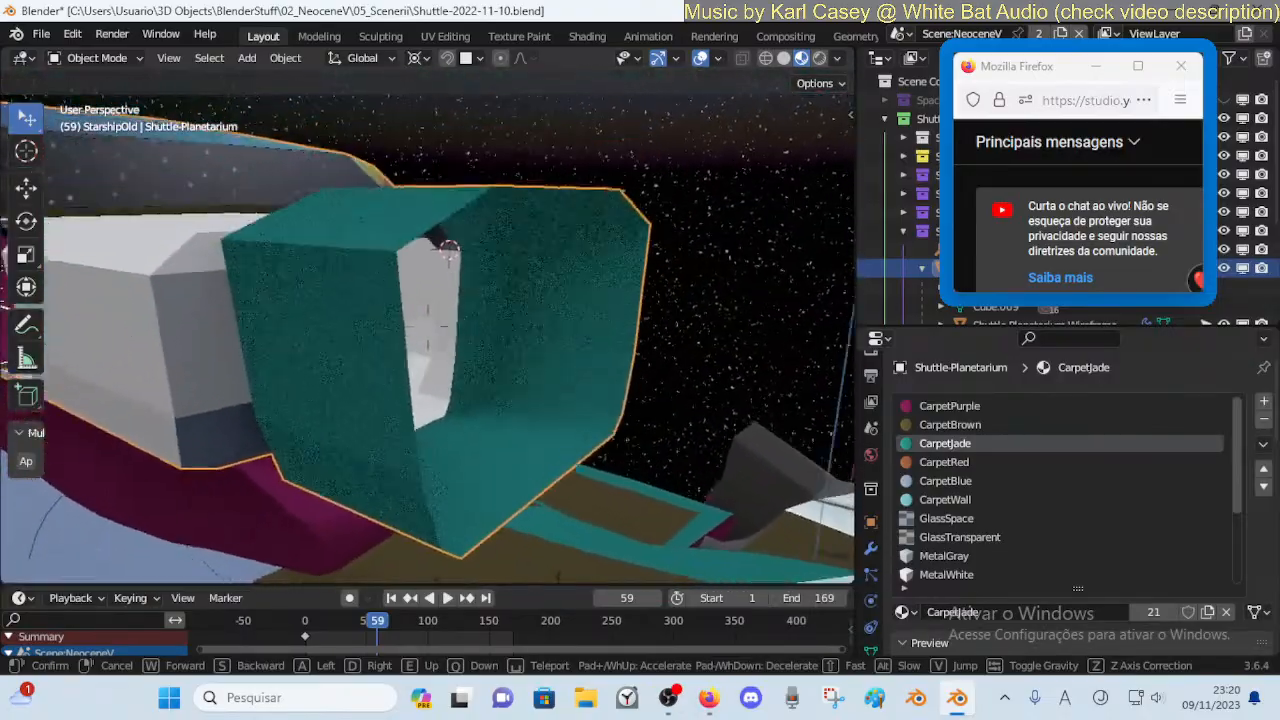
{"action": "left_click", "coordinate": [597, 334]}
Extrude the jade section's open-end edge loop along Y, and narrow the new end along X
{"action": "key", "text": "Tab"}
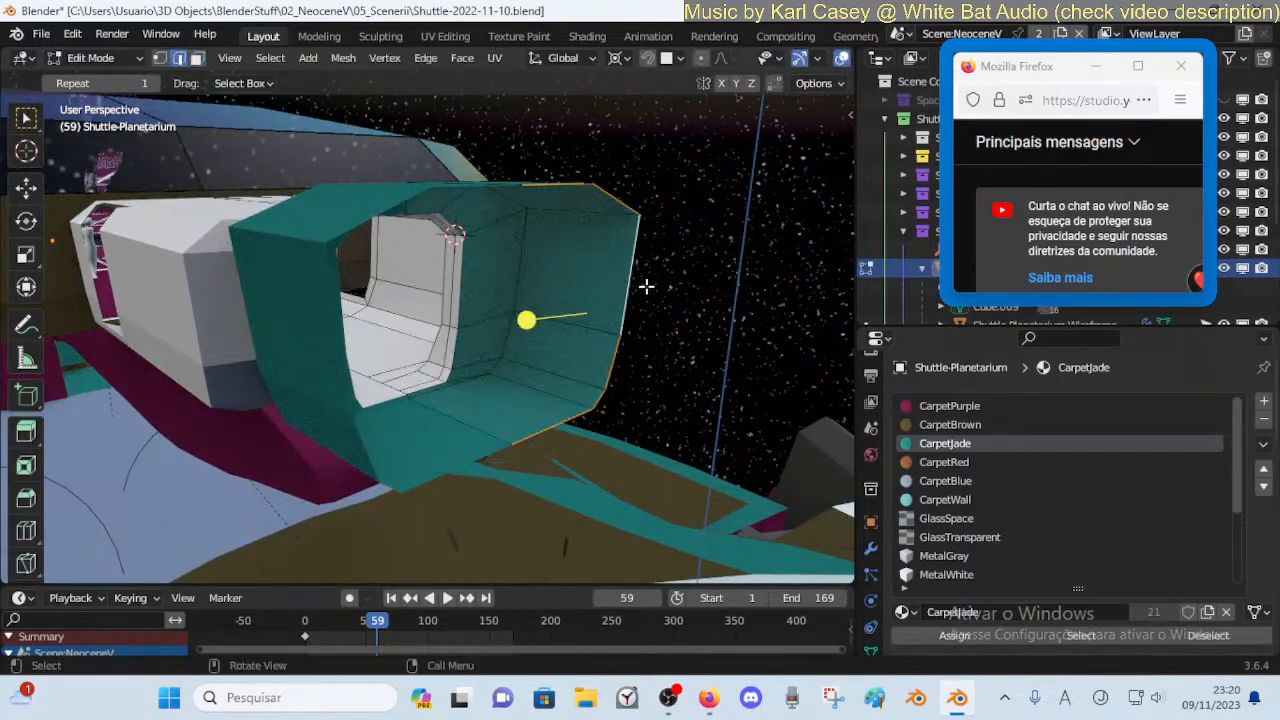
{"action": "key", "text": "g"}
{"action": "key", "text": "x"}
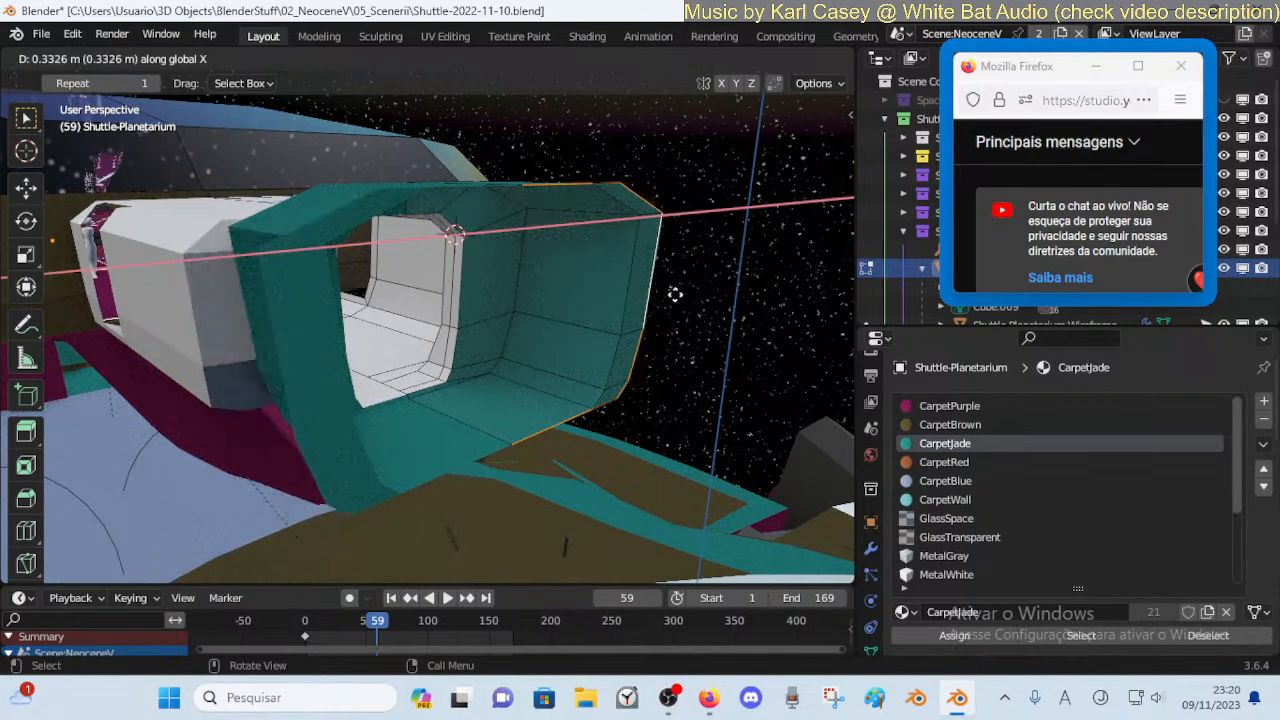
{"action": "key", "text": "y"}
{"action": "left_click", "coordinate": [580, 329]}
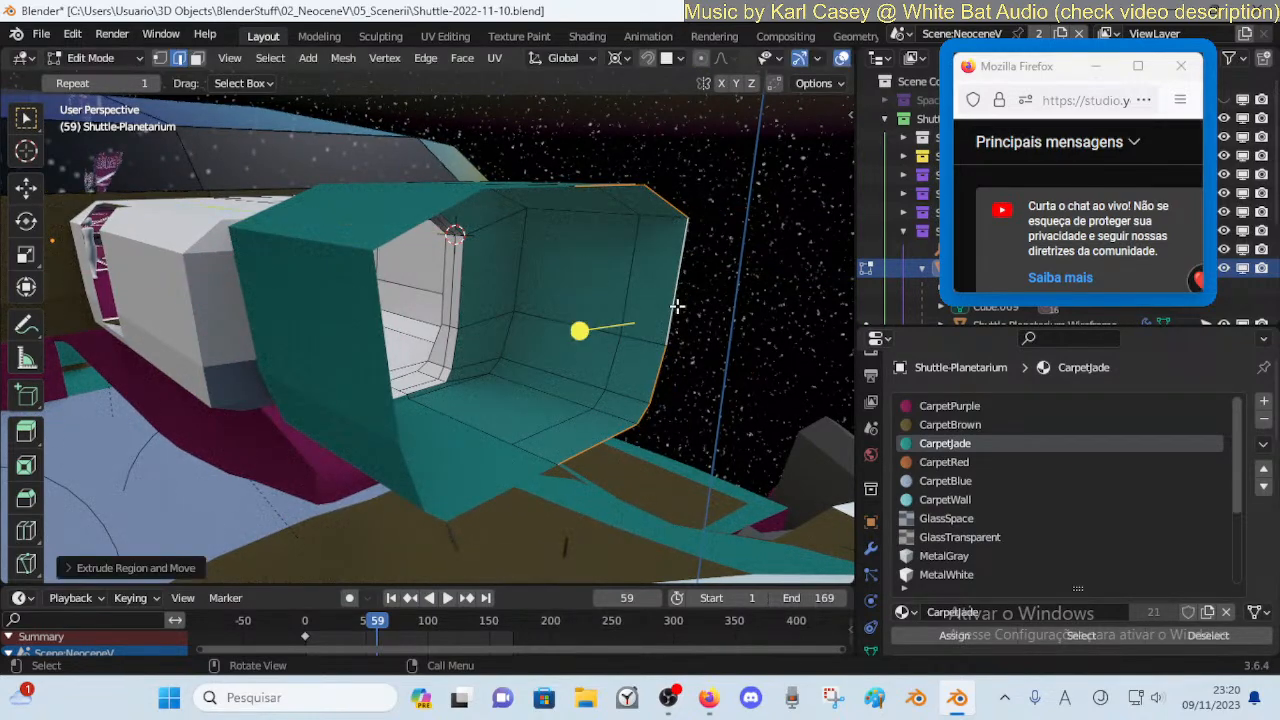
{"action": "key", "text": "s"}
{"action": "key", "text": "x"}
{"action": "left_click", "coordinate": [591, 325]}
{"action": "key", "text": "alt+a"}
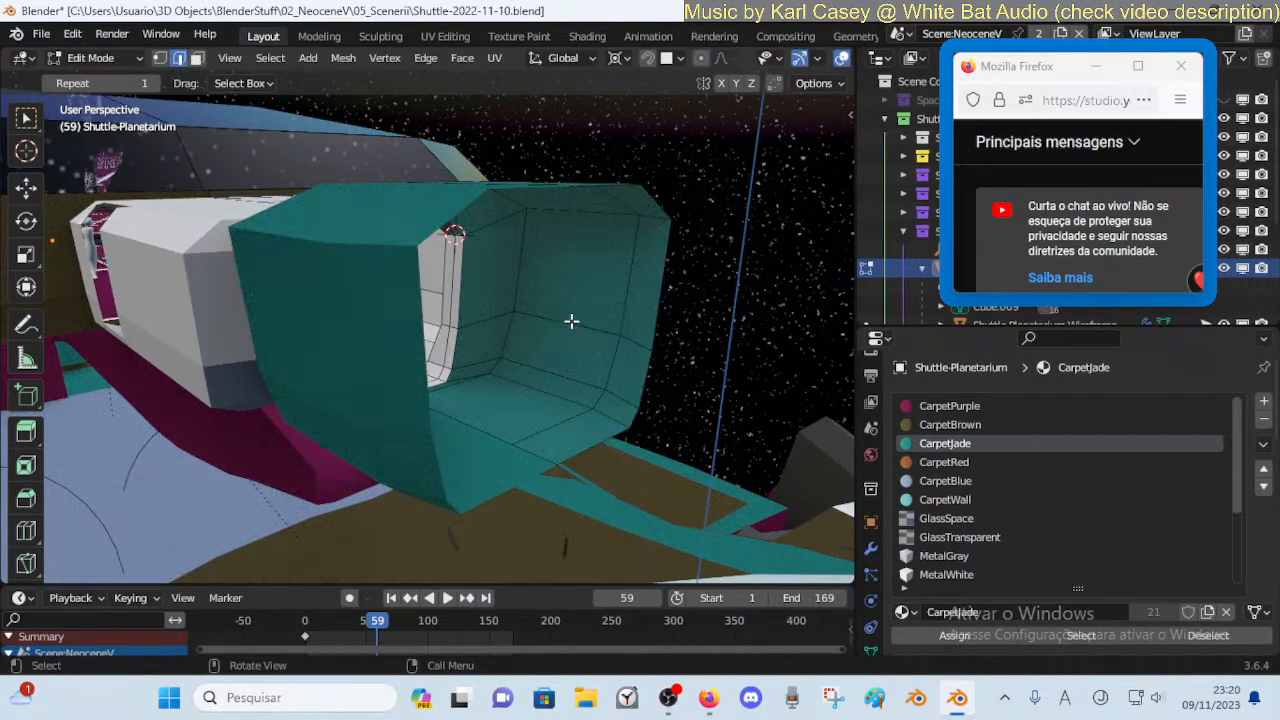
Widen the middle face loop of the jade section by scaling it along X
{"action": "left_click", "coordinate": [571, 321], "text": "alt"}
{"action": "key", "text": "s"}
{"action": "key", "text": "x"}
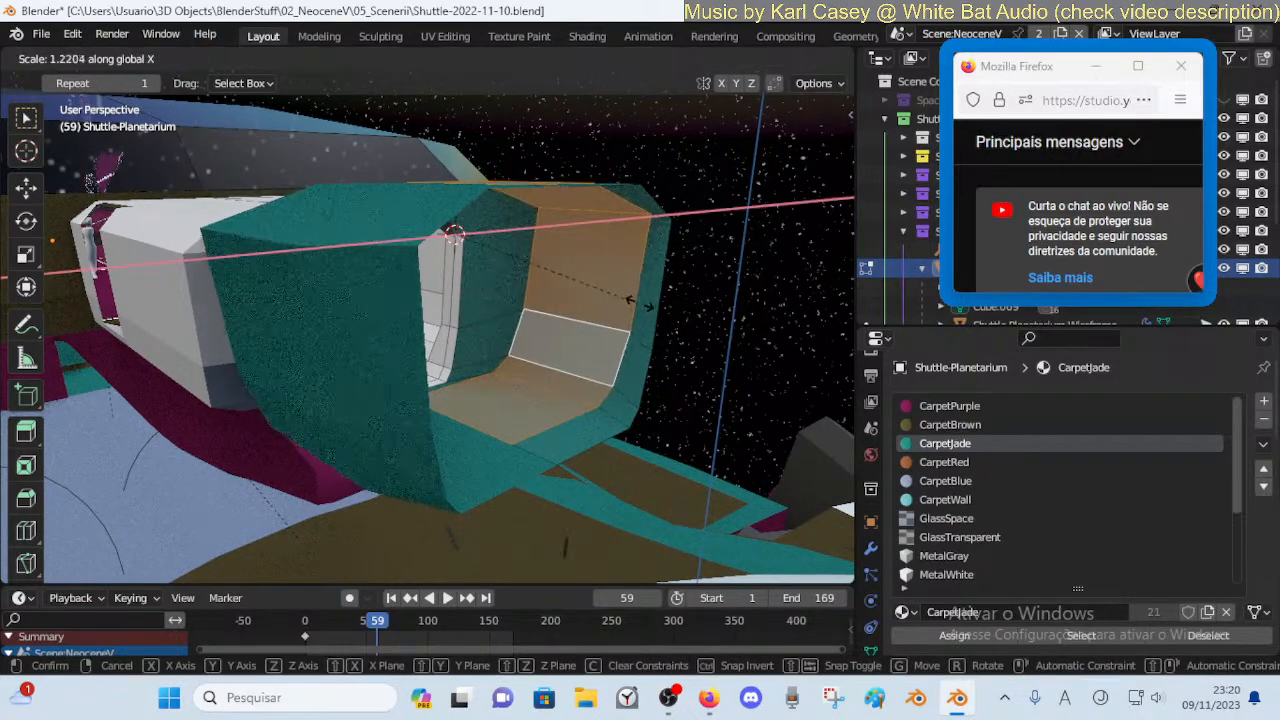
{"action": "left_click", "coordinate": [660, 318]}
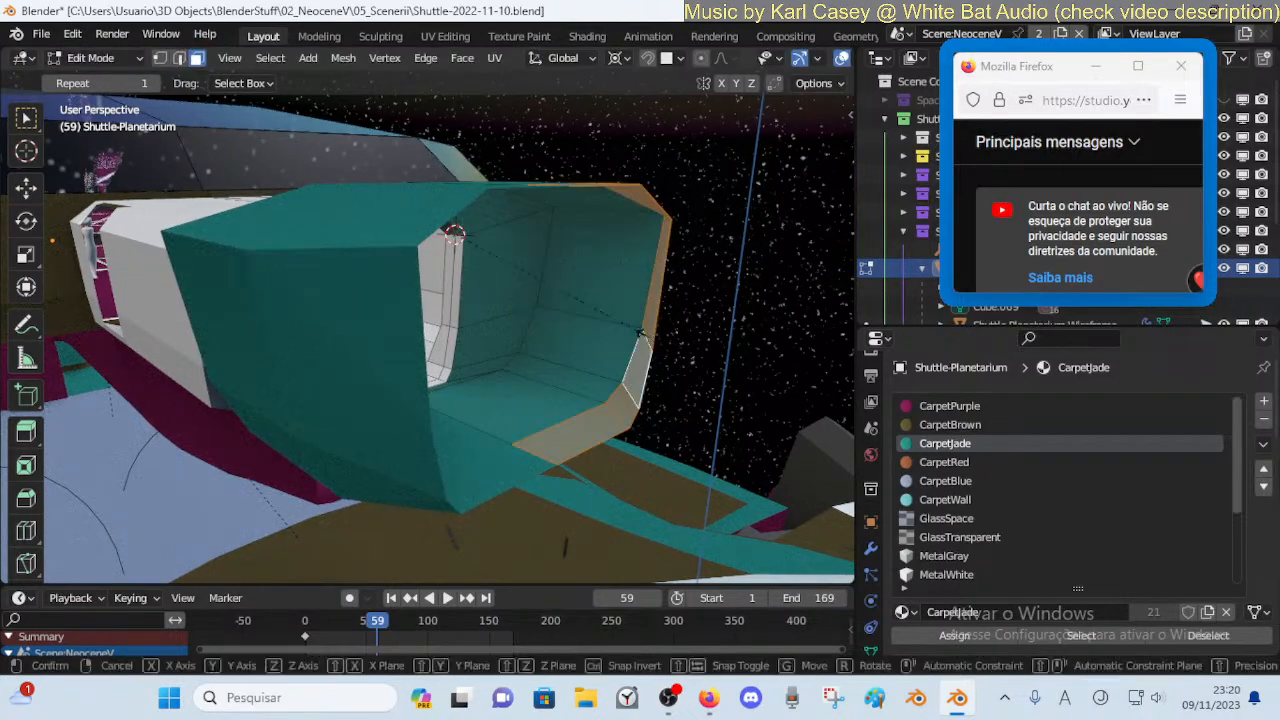
Select the outermost face ring of the jade section, scale it along Y and narrow it along X
{"action": "key", "text": "s"}
{"action": "key", "text": "y"}
{"action": "left_click", "coordinate": [634, 323]}
{"action": "key", "text": "s"}
{"action": "key", "text": "x"}
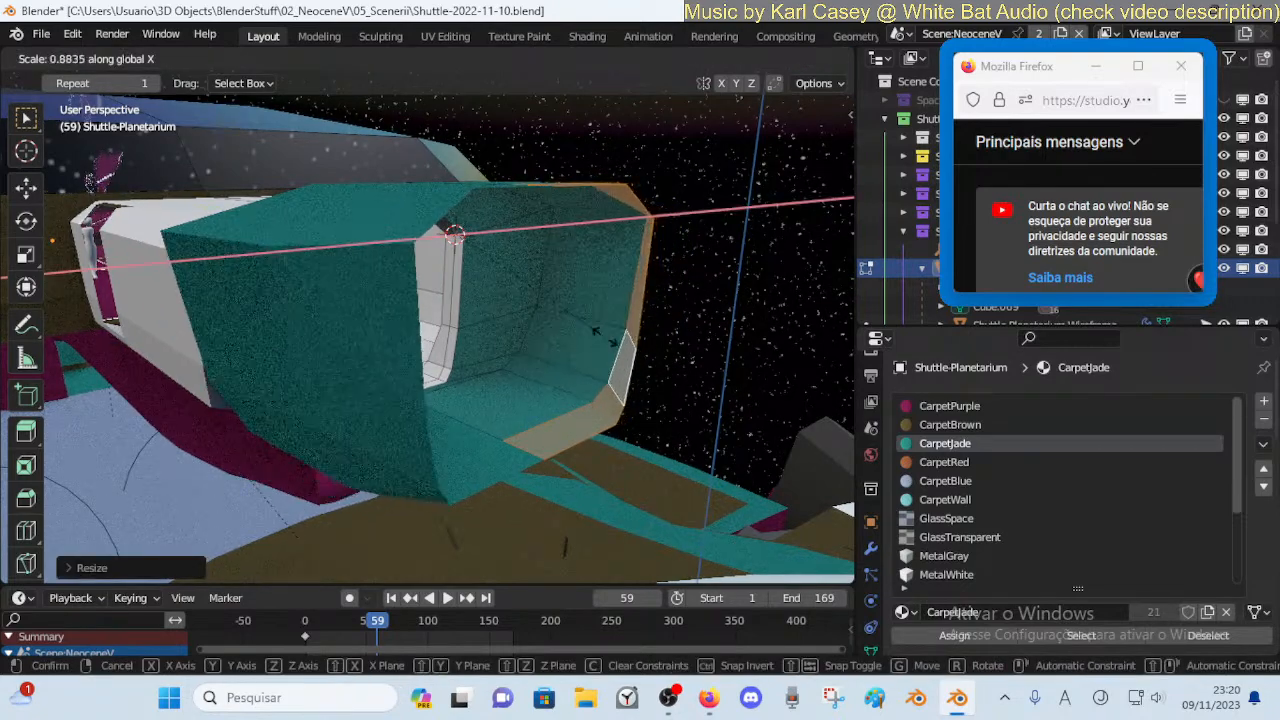
{"action": "left_click", "coordinate": [600, 332]}
Examine the jade room's proportions from inside the corridor and from outside, in both Edit and Object Mode
{"action": "key", "text": "shift+grave"}
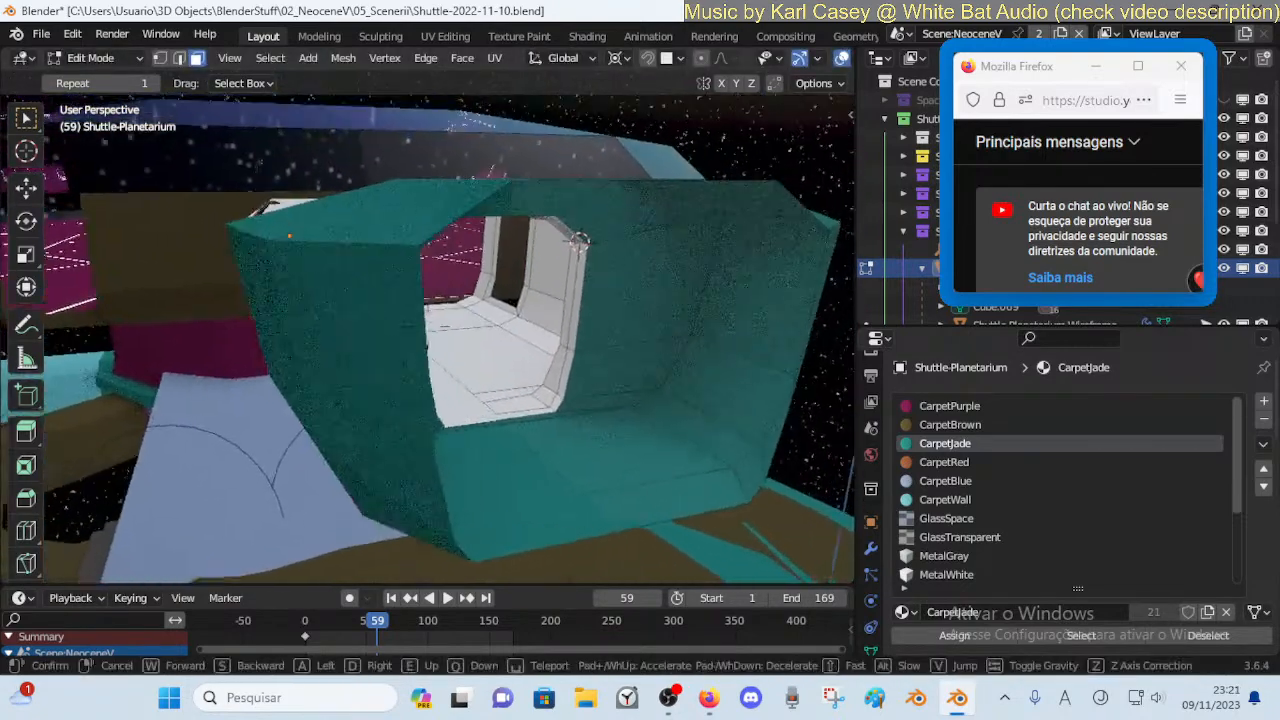
{"action": "key", "text": "w"}
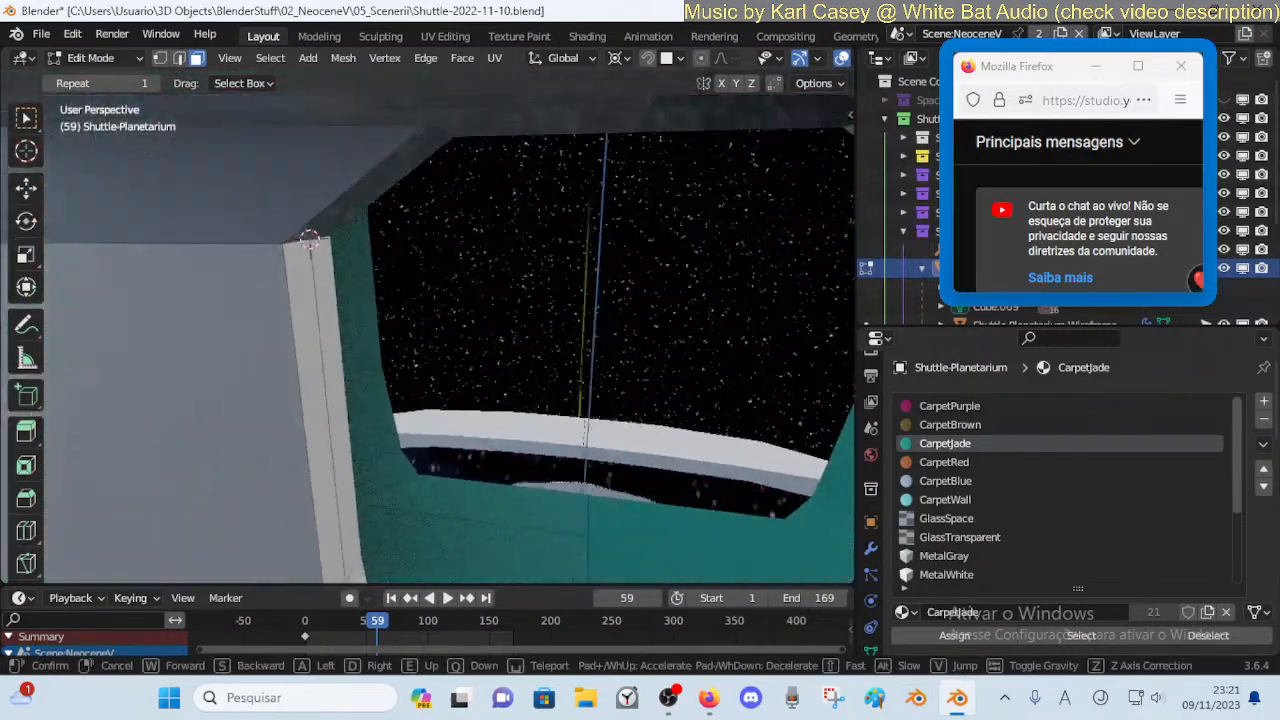
{"action": "key", "text": "s"}
{"action": "key", "text": "a"}
{"action": "key", "text": "d"}
{"action": "left_click", "coordinate": [663, 349]}
{"action": "key", "text": "shift+grave"}
{"action": "left_click", "coordinate": [663, 349]}
{"action": "key", "text": "Tab"}
{"action": "key", "text": "shift+grave"}
{"action": "key", "text": "d"}
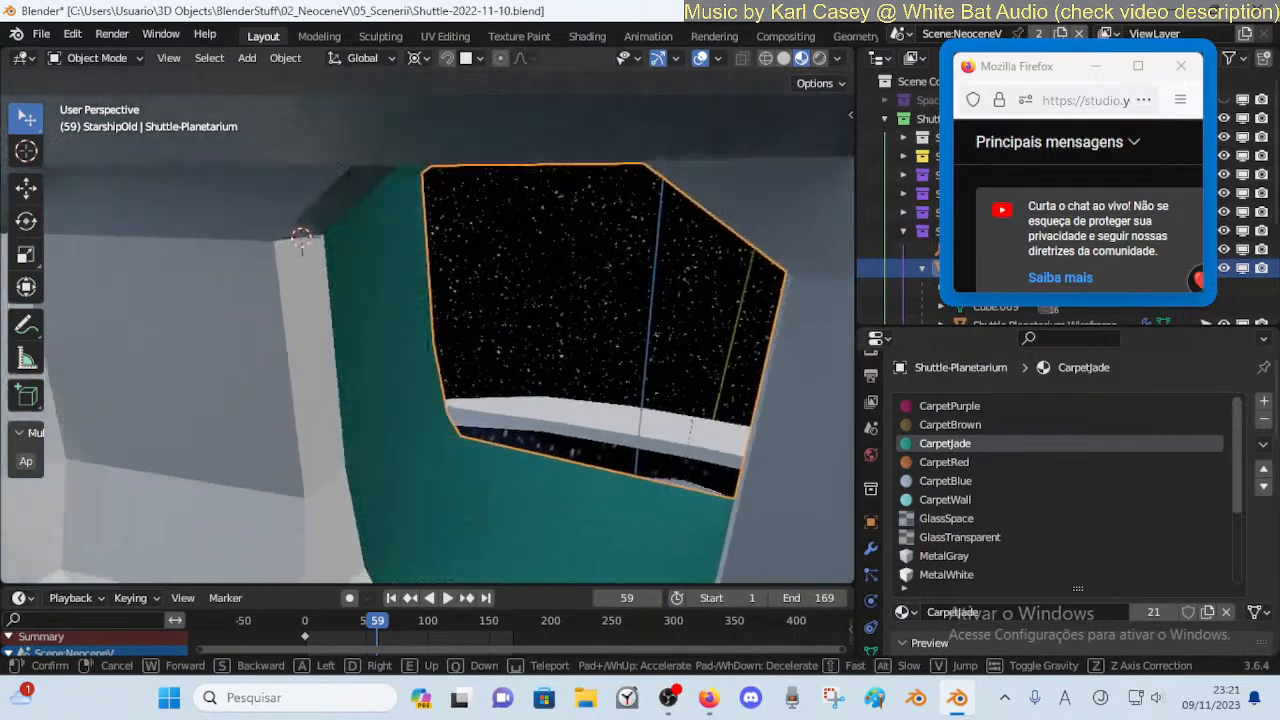
{"action": "key", "text": "w"}
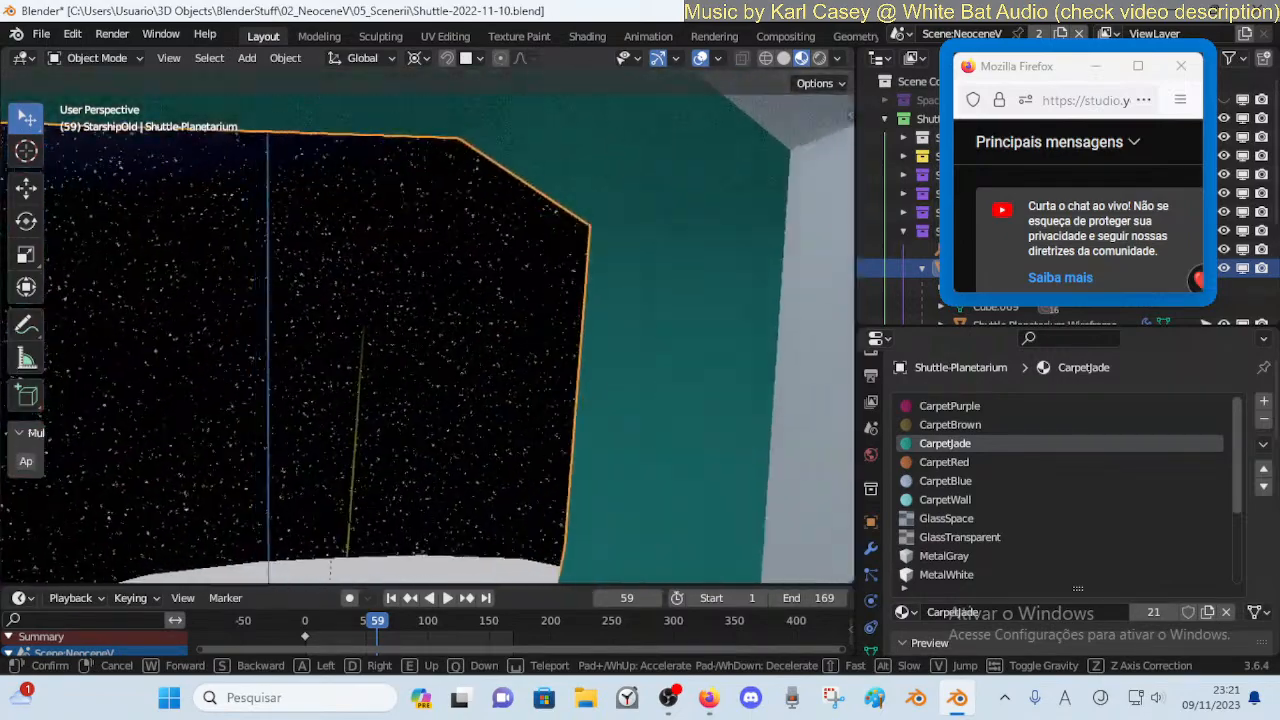
{"action": "left_click", "coordinate": [663, 358]}
{"action": "key", "text": "Tab"}
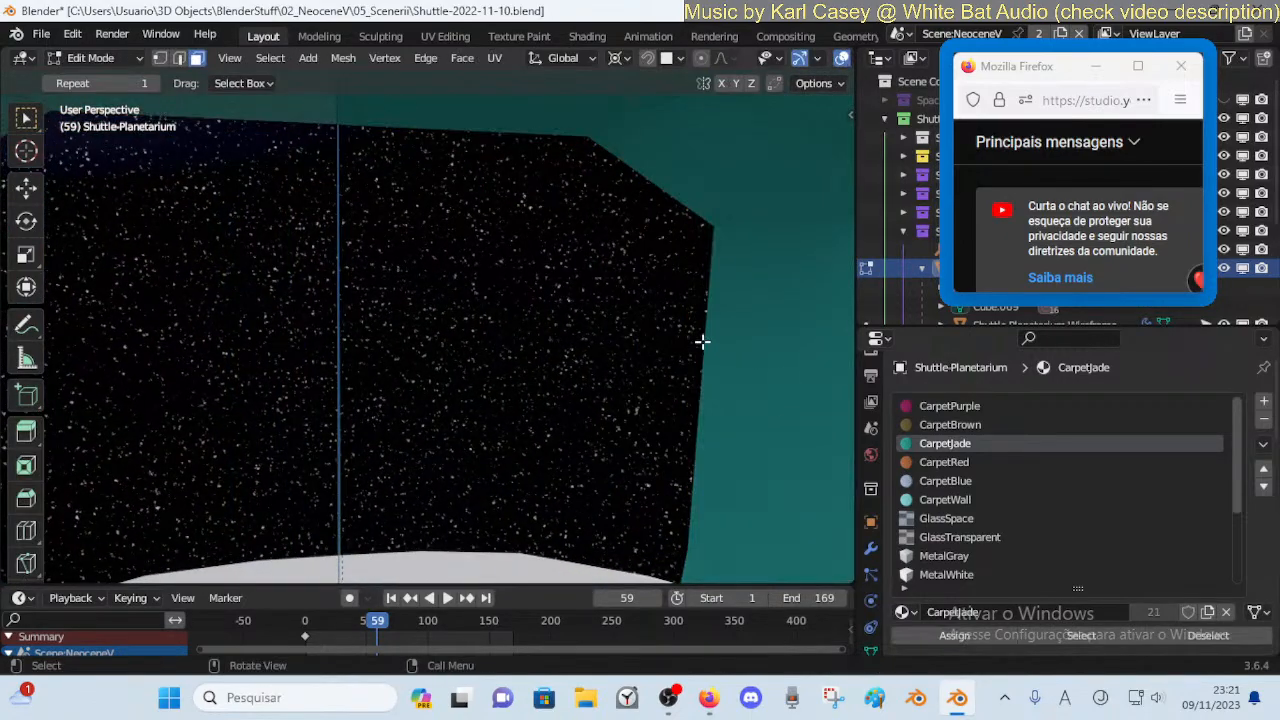
{"action": "key", "text": "shift+grave"}
{"action": "key", "text": "s"}
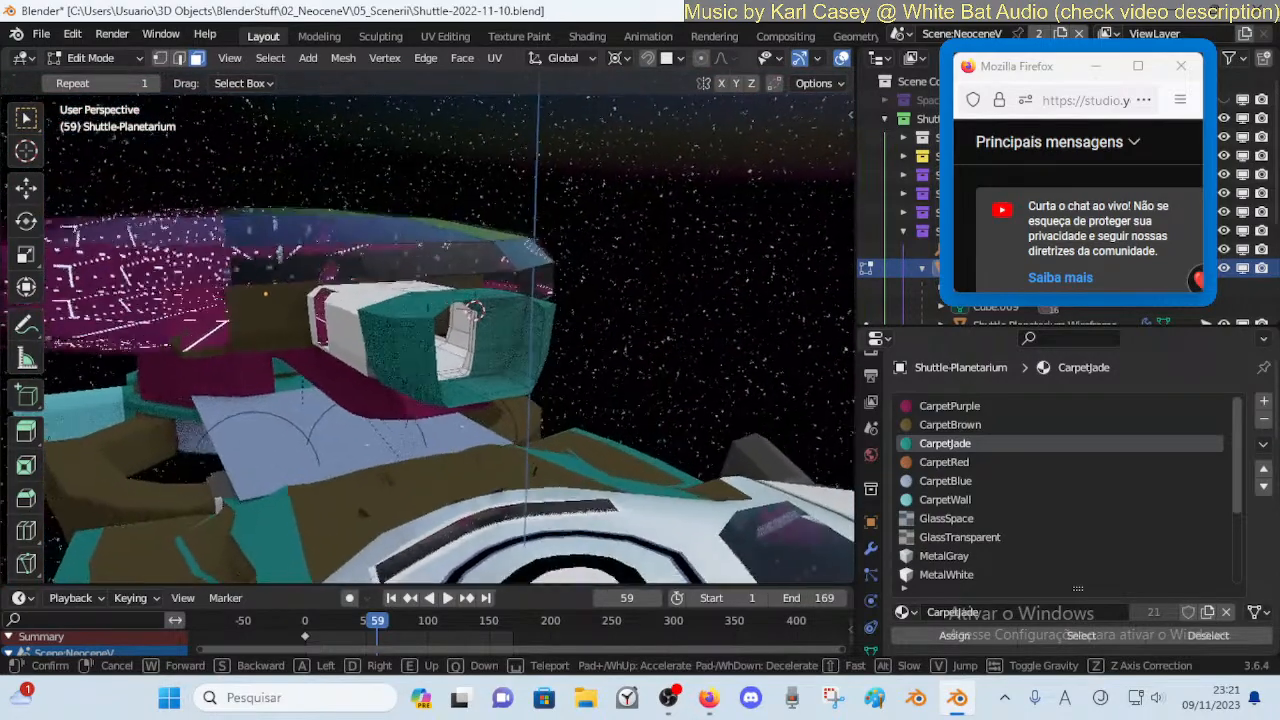
{"action": "left_click", "coordinate": [591, 336]}
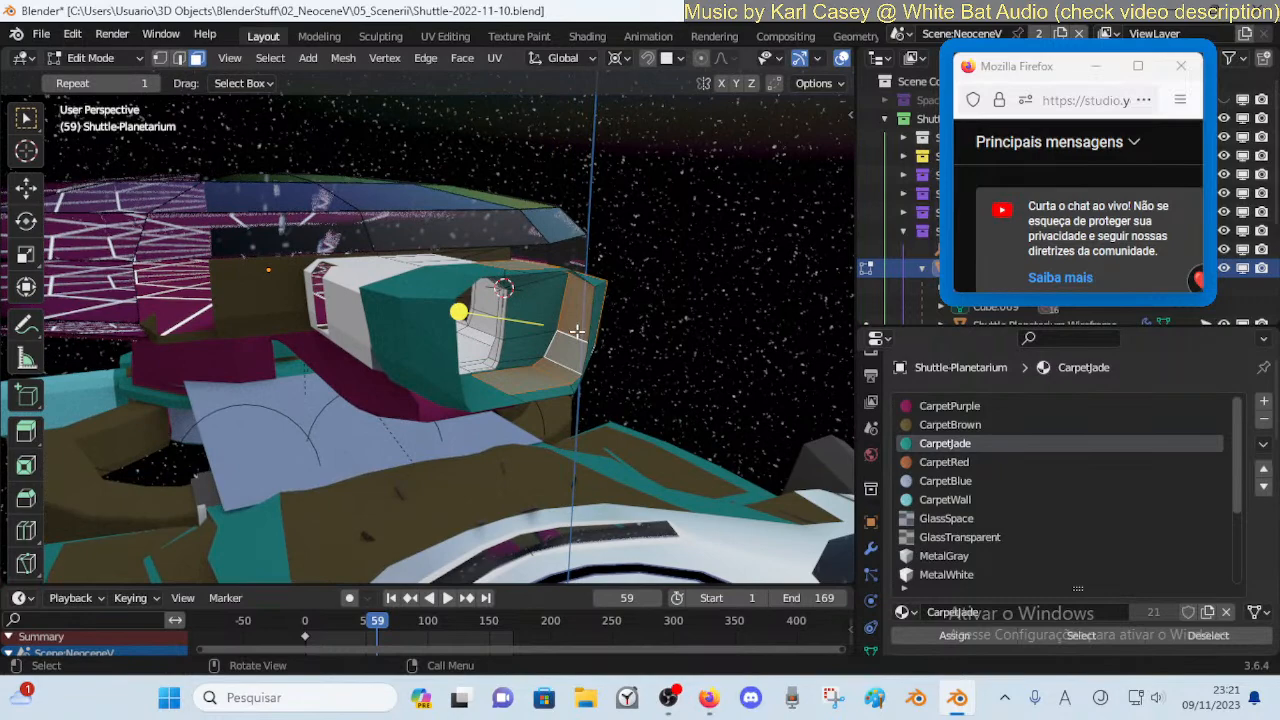
Widen the jade room's outermost face ring along X and shift it along Y
{"action": "key", "text": "s"}
{"action": "key", "text": "x"}
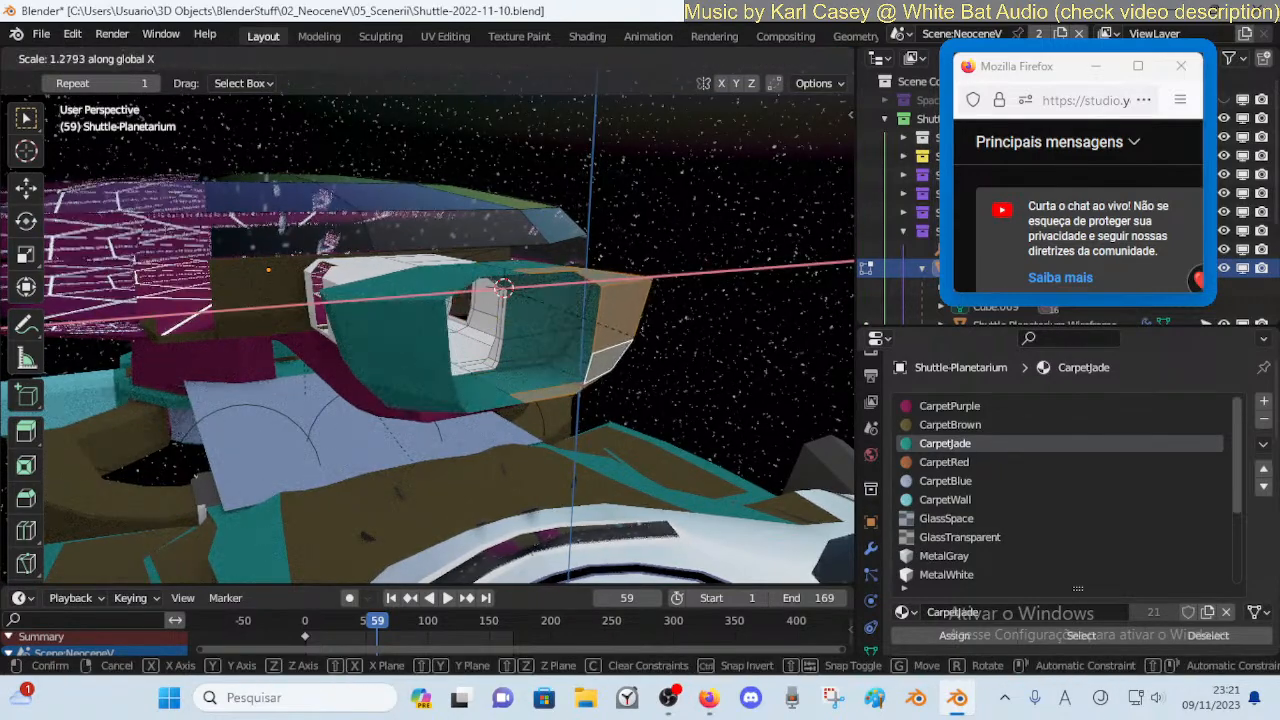
{"action": "left_click", "coordinate": [658, 349]}
{"action": "key", "text": "g"}
{"action": "key", "text": "y"}
{"action": "left_click", "coordinate": [661, 358]}
Widen the edge loop just behind the jade room's open end along X, and shift it along Y
{"action": "key", "text": "alt+a"}
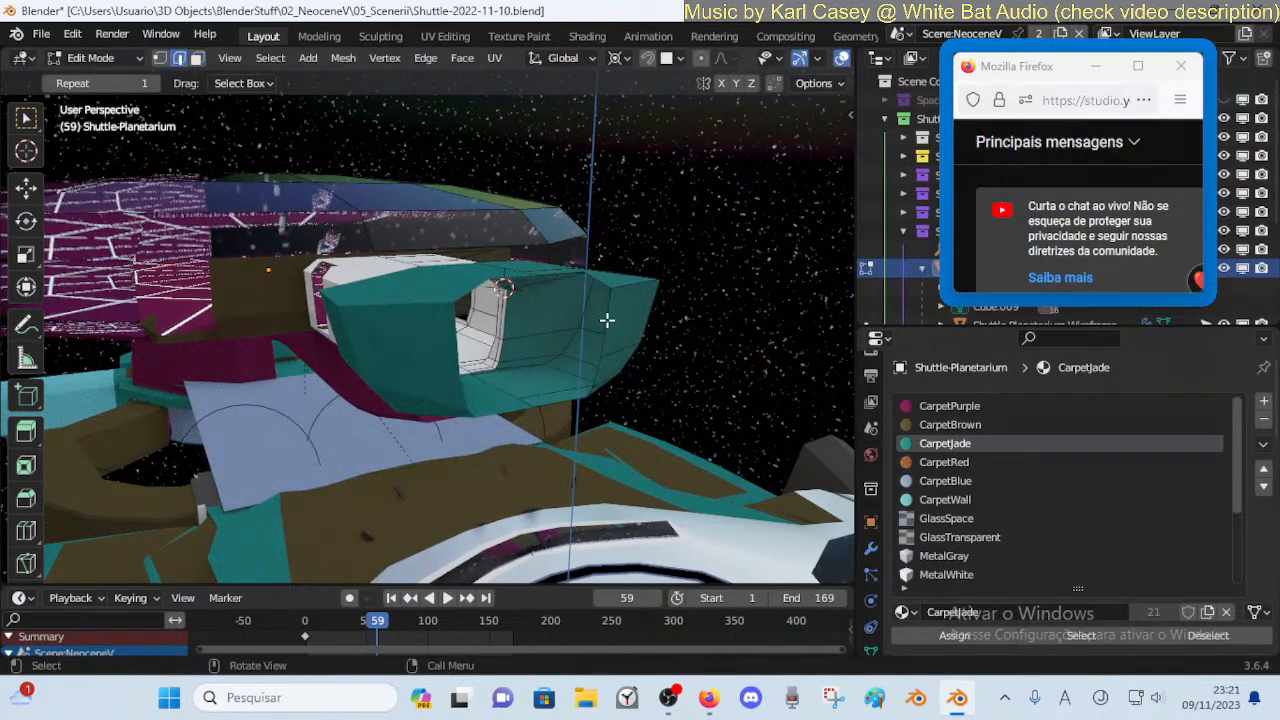
{"action": "key", "text": "s"}
{"action": "key", "text": "x"}
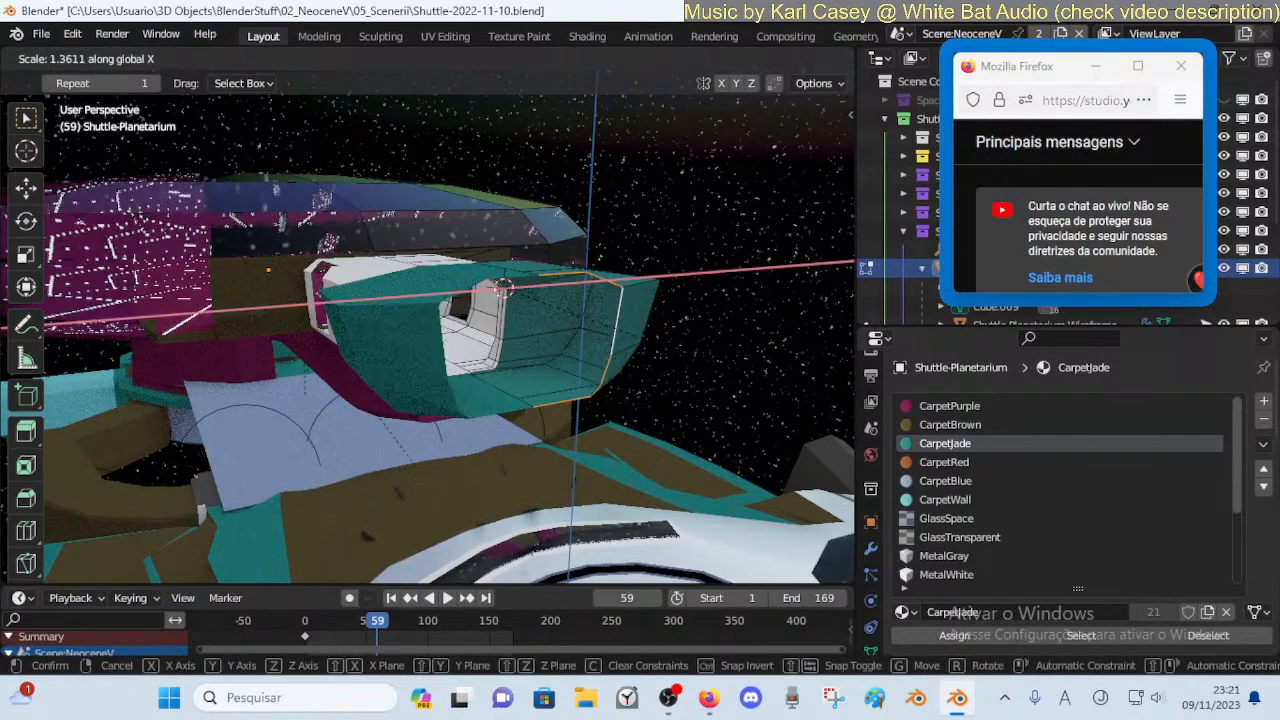
{"action": "left_click", "coordinate": [723, 357]}
{"action": "key", "text": "g"}
{"action": "key", "text": "y"}
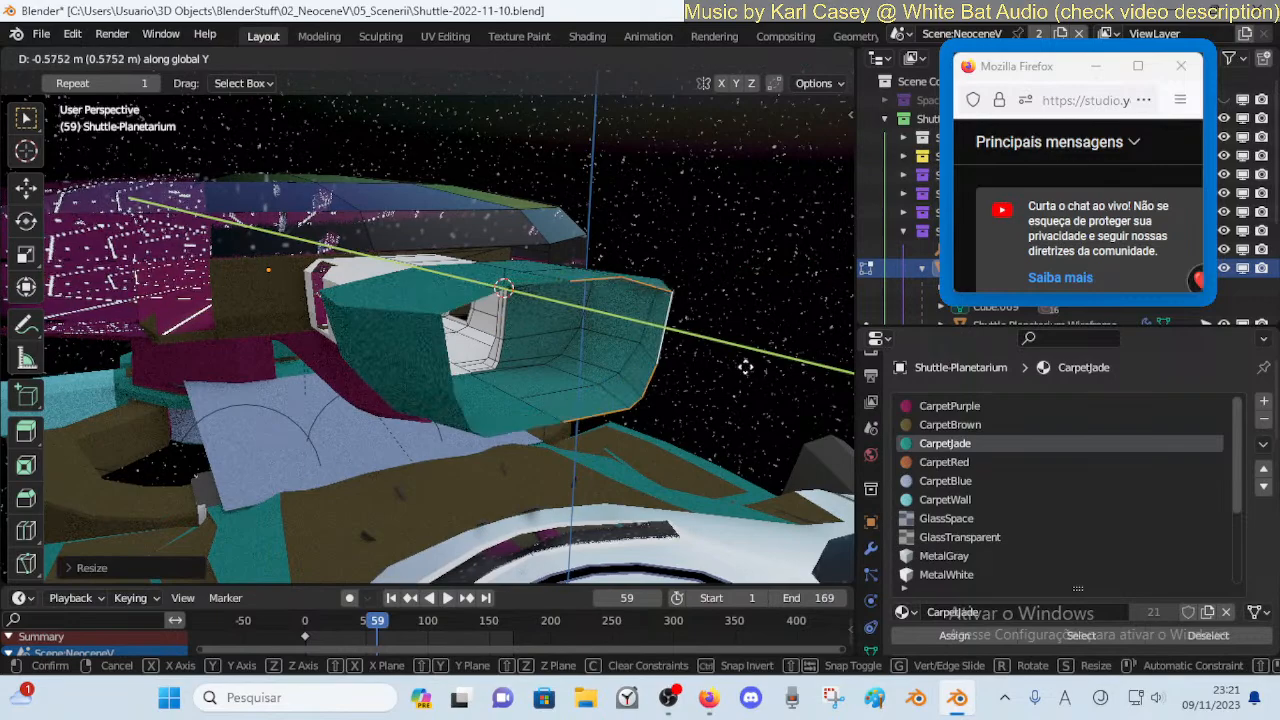
{"action": "left_click", "coordinate": [727, 361]}
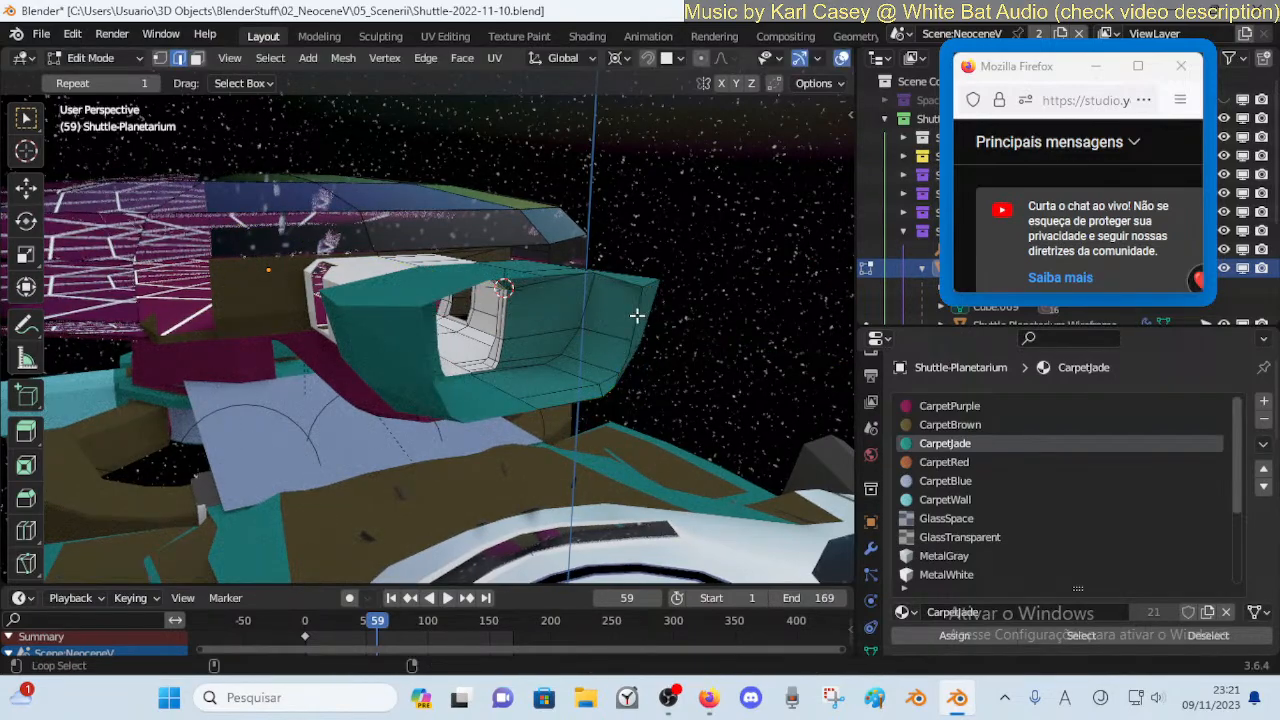
Rescale the jade room's open-end edge loop along X
{"action": "key", "text": "s"}
{"action": "key", "text": "x"}
{"action": "key", "text": "Return"}
Extrude the jade room's open-end loop farther forward along Y, and taper the new end along X
{"action": "key", "text": "shift+grave"}
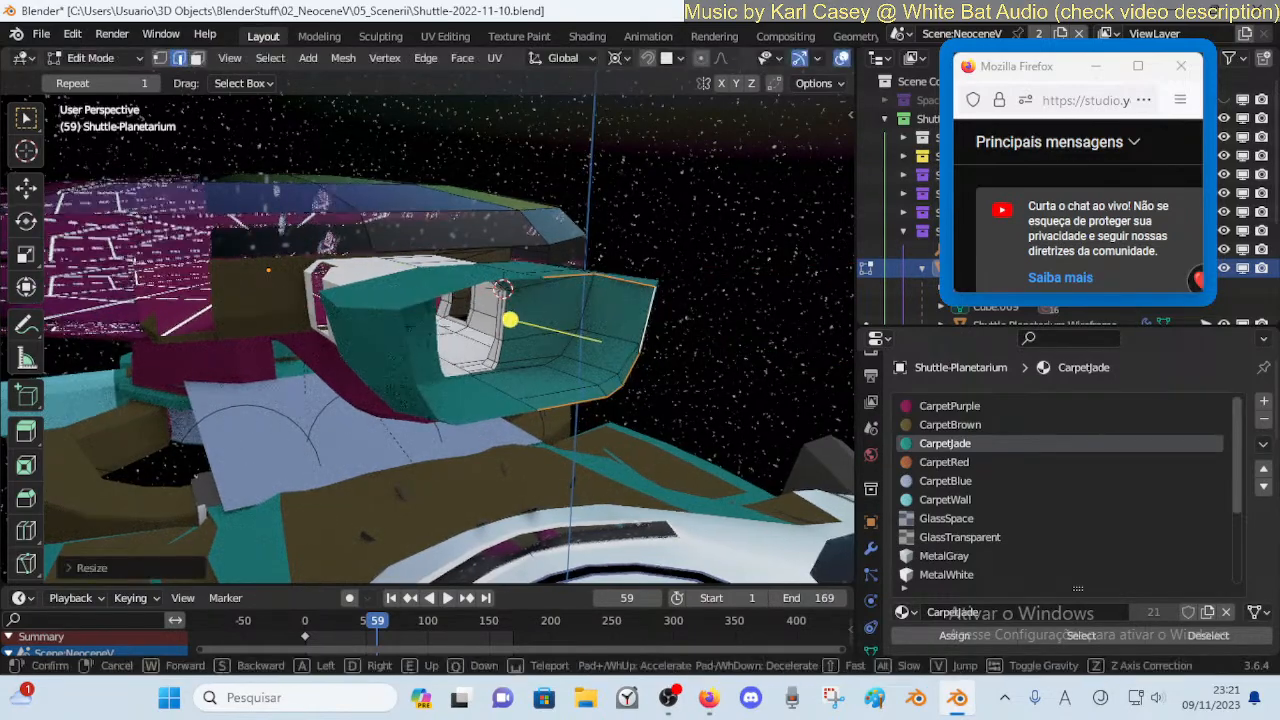
{"action": "key", "text": "w"}
{"action": "key", "text": "w"}
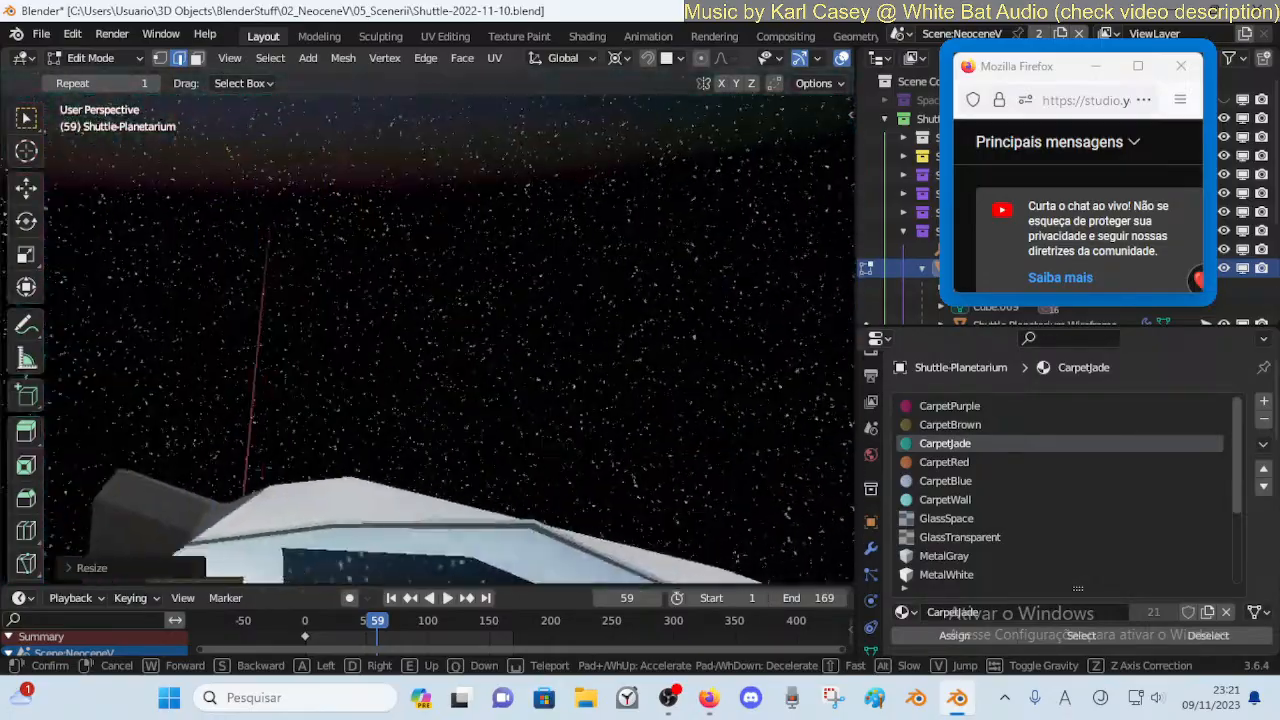
{"action": "left_click", "coordinate": [685, 314]}
{"action": "key", "text": "e"}
{"action": "key", "text": "y"}
{"action": "left_click", "coordinate": [617, 323]}
{"action": "key", "text": "s"}
{"action": "key", "text": "x"}
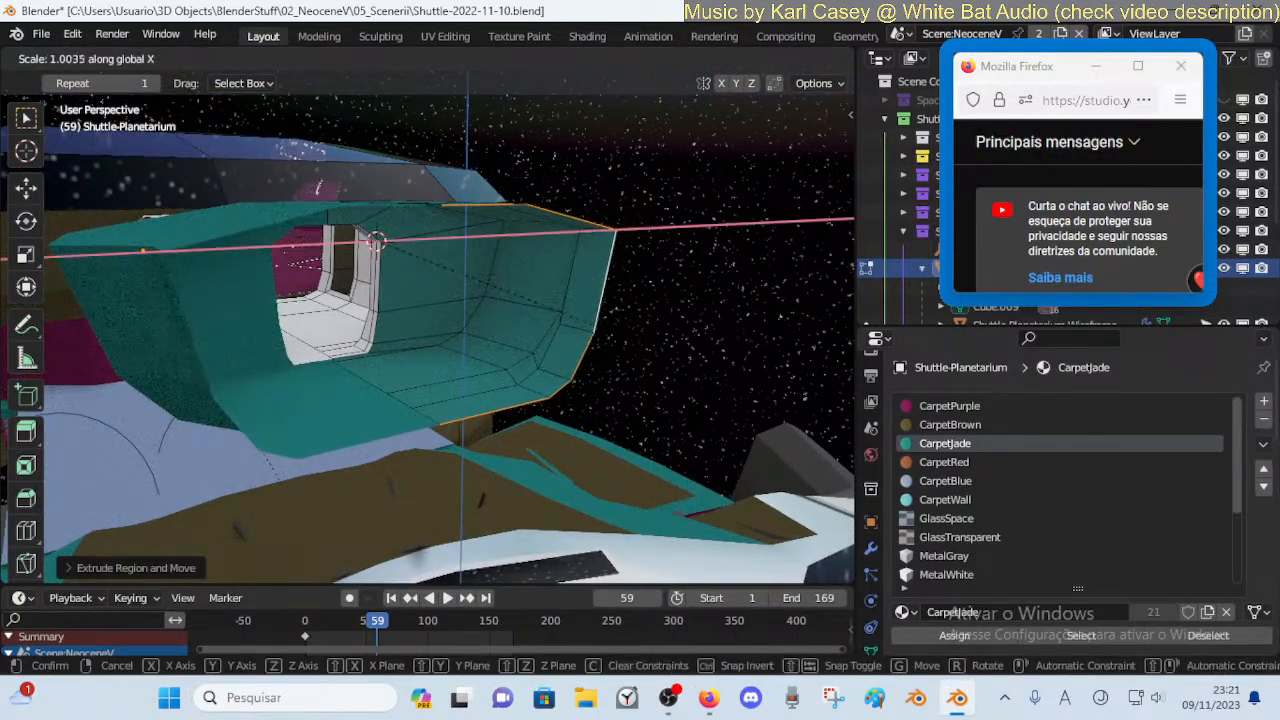
{"action": "left_click", "coordinate": [563, 341]}
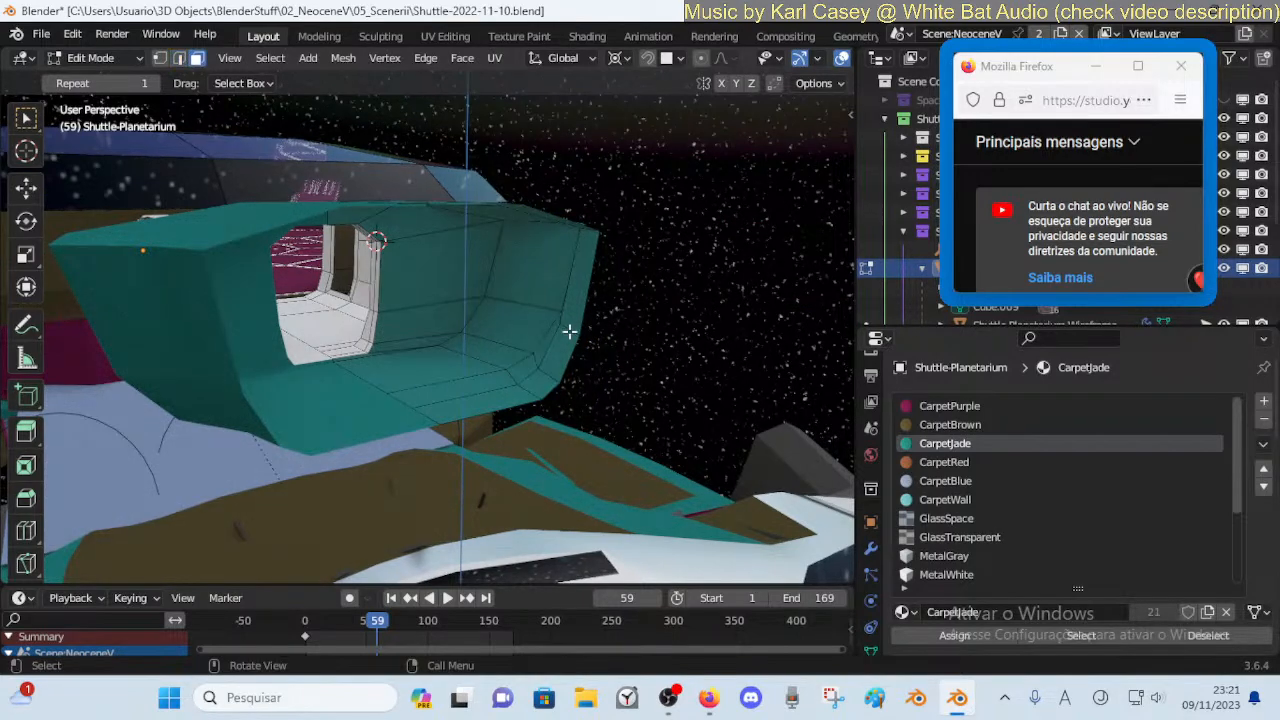
Move the jade room's outermost face ring about 0.28 m along X
{"action": "key", "text": "g"}
{"action": "key", "text": "x"}
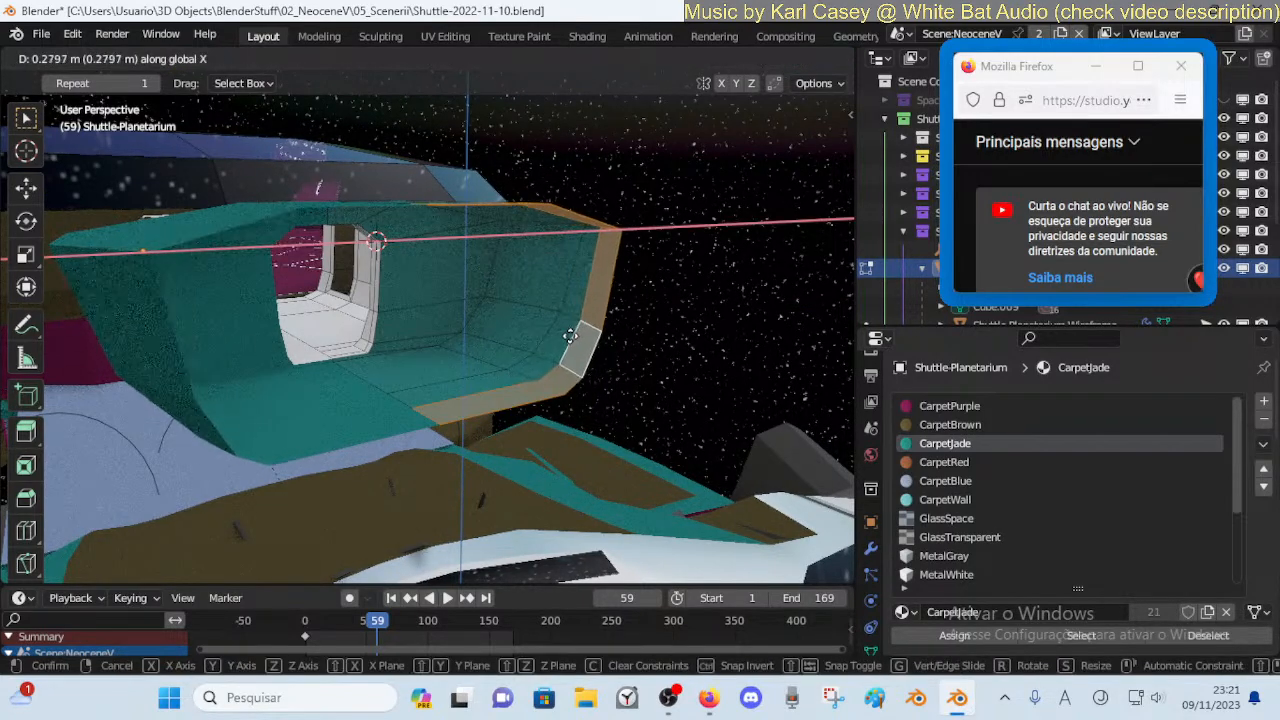
{"action": "left_click", "coordinate": [565, 325]}
{"action": "key", "text": "alt+a"}
Shift the face ring just behind the jade room's outermost ring outward along X and back along Y
{"action": "key", "text": "g"}
{"action": "key", "text": "x"}
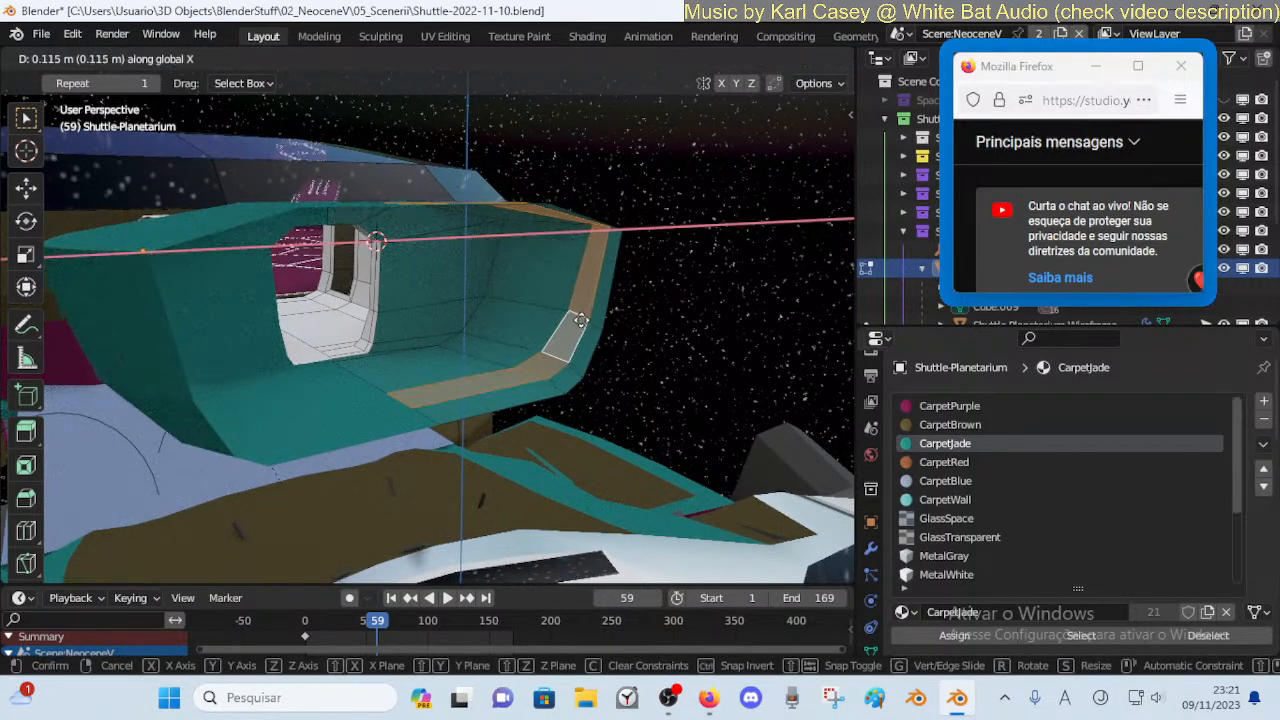
{"action": "left_click", "coordinate": [602, 318]}
{"action": "key", "text": "g"}
{"action": "key", "text": "y"}
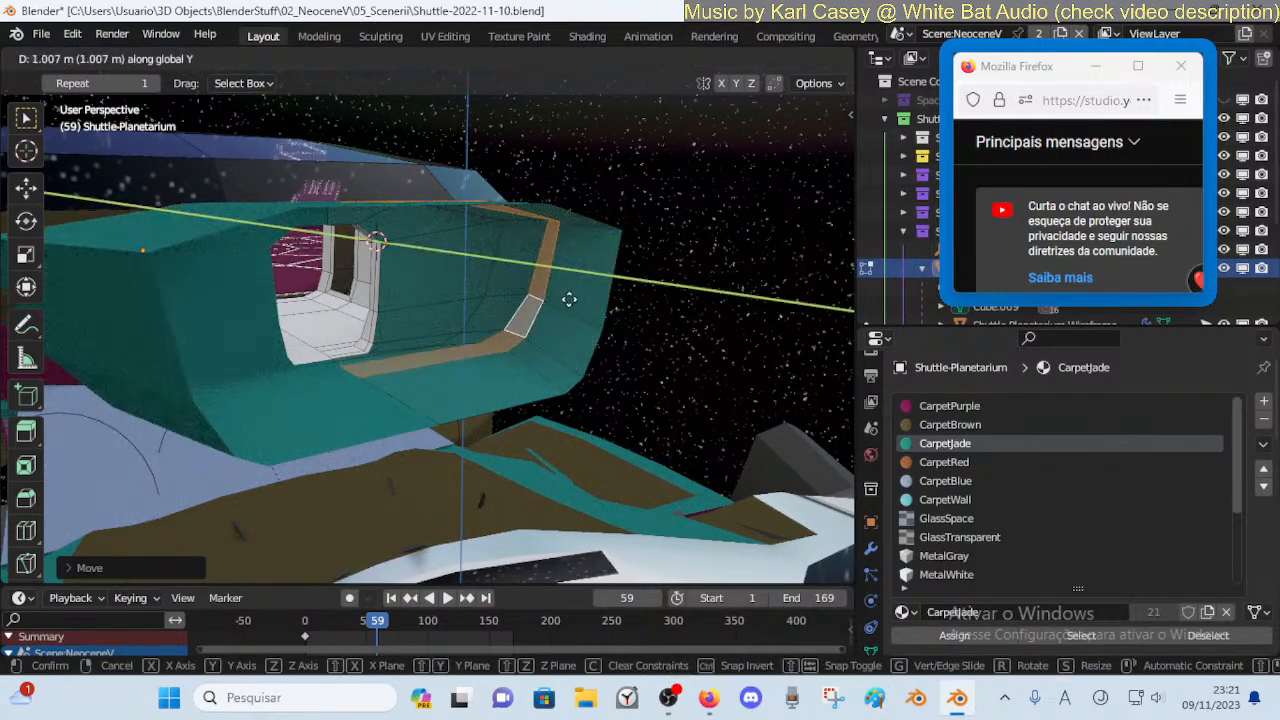
{"action": "left_click", "coordinate": [577, 301]}
{"action": "key", "text": "alt+a"}
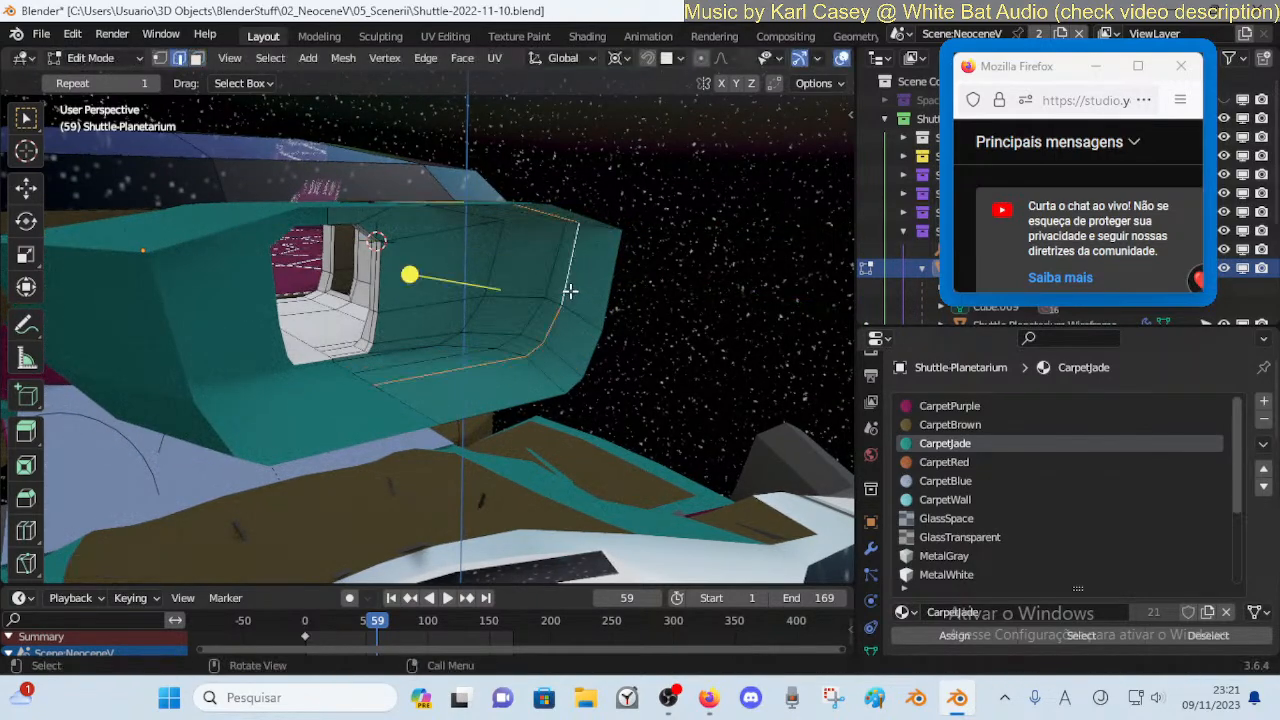
Vertex-slide the edge loop just behind the jade room's open end, and move it outward along X
{"action": "key", "text": "shift+v"}
{"action": "left_click", "coordinate": [588, 306]}
{"action": "key", "text": "g"}
{"action": "key", "text": "x"}
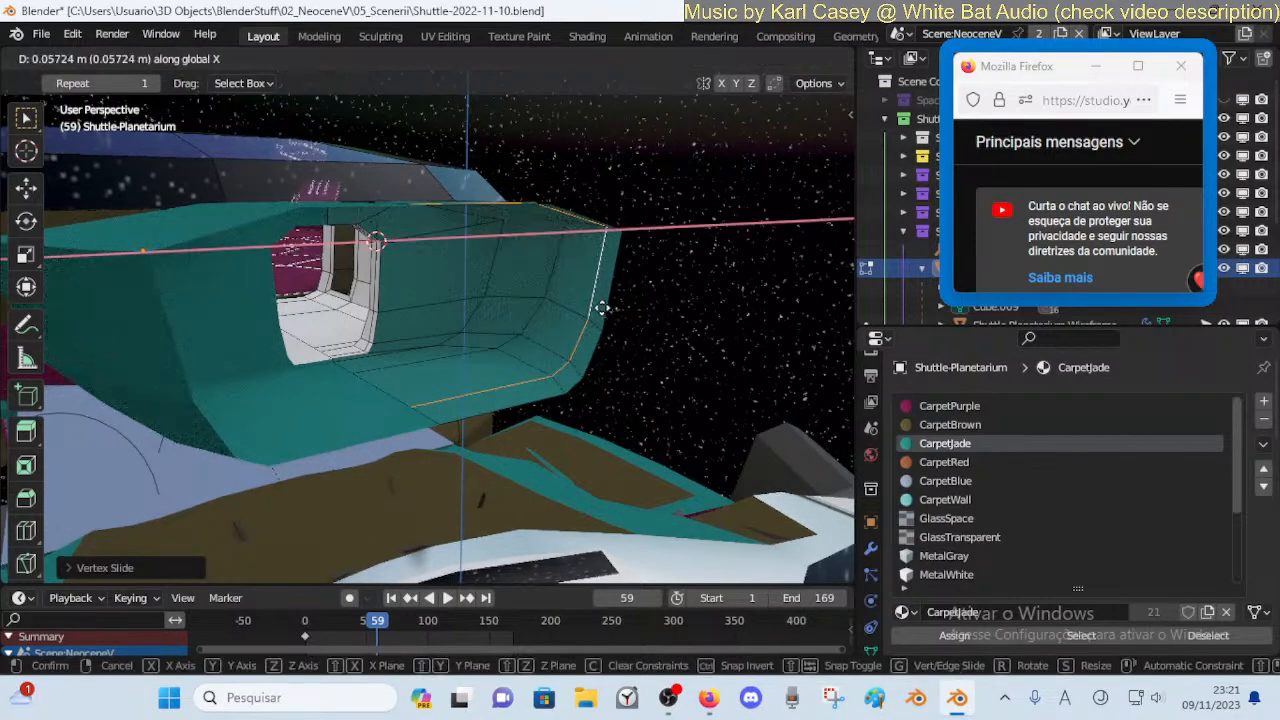
{"action": "left_click", "coordinate": [606, 308]}
{"action": "key", "text": "alt+a"}
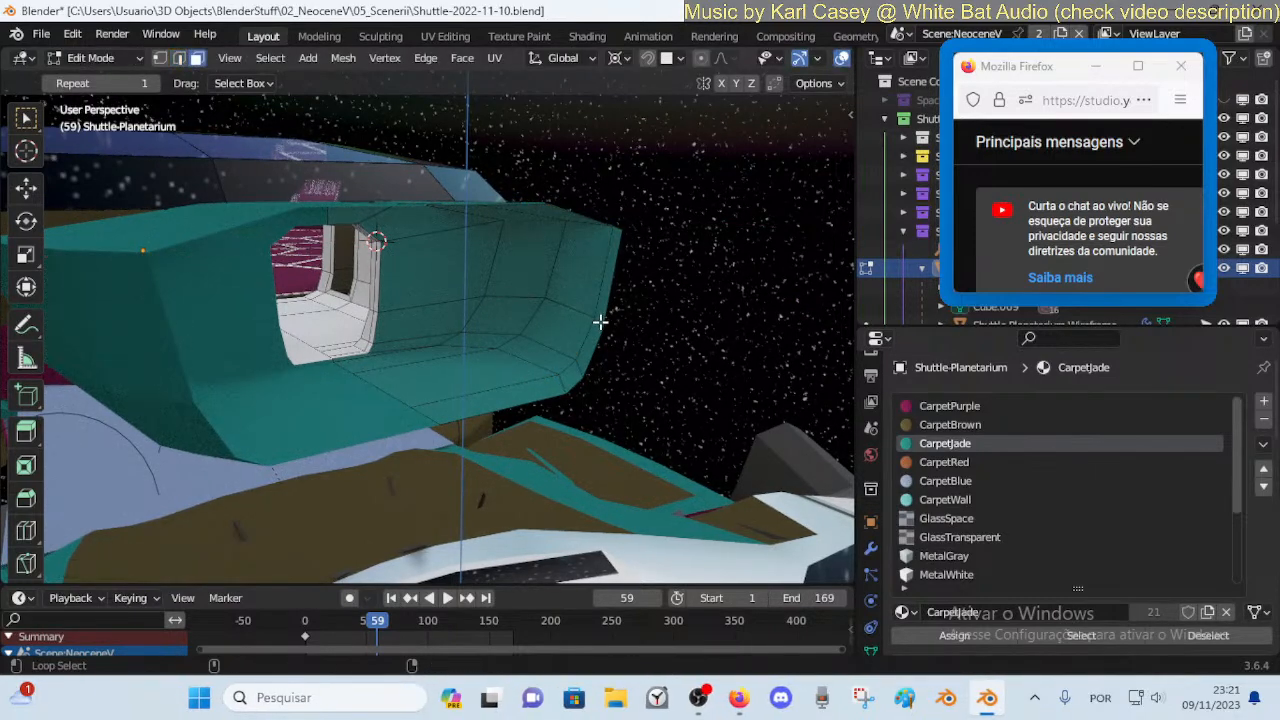
Scale the jade room's outermost face ring wider along X
{"action": "key", "text": "s"}
{"action": "key", "text": "x"}
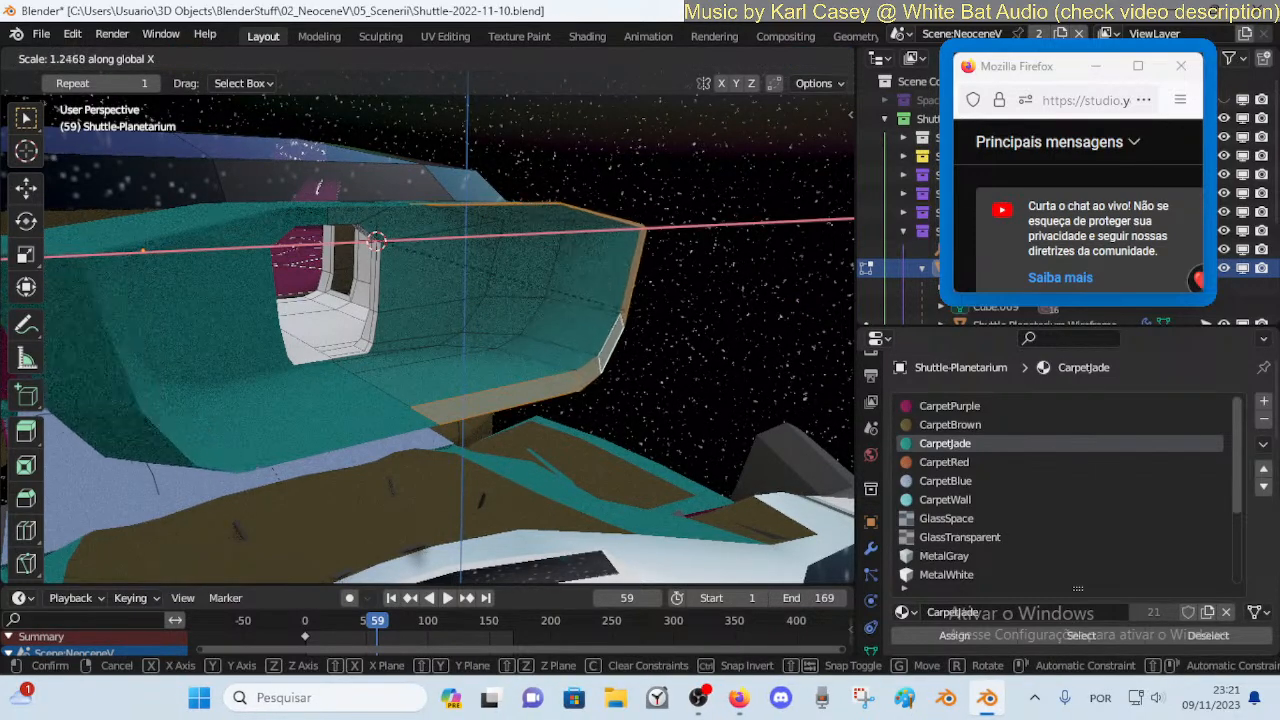
{"action": "left_click", "coordinate": [635, 321]}
{"action": "key", "text": "alt+a"}
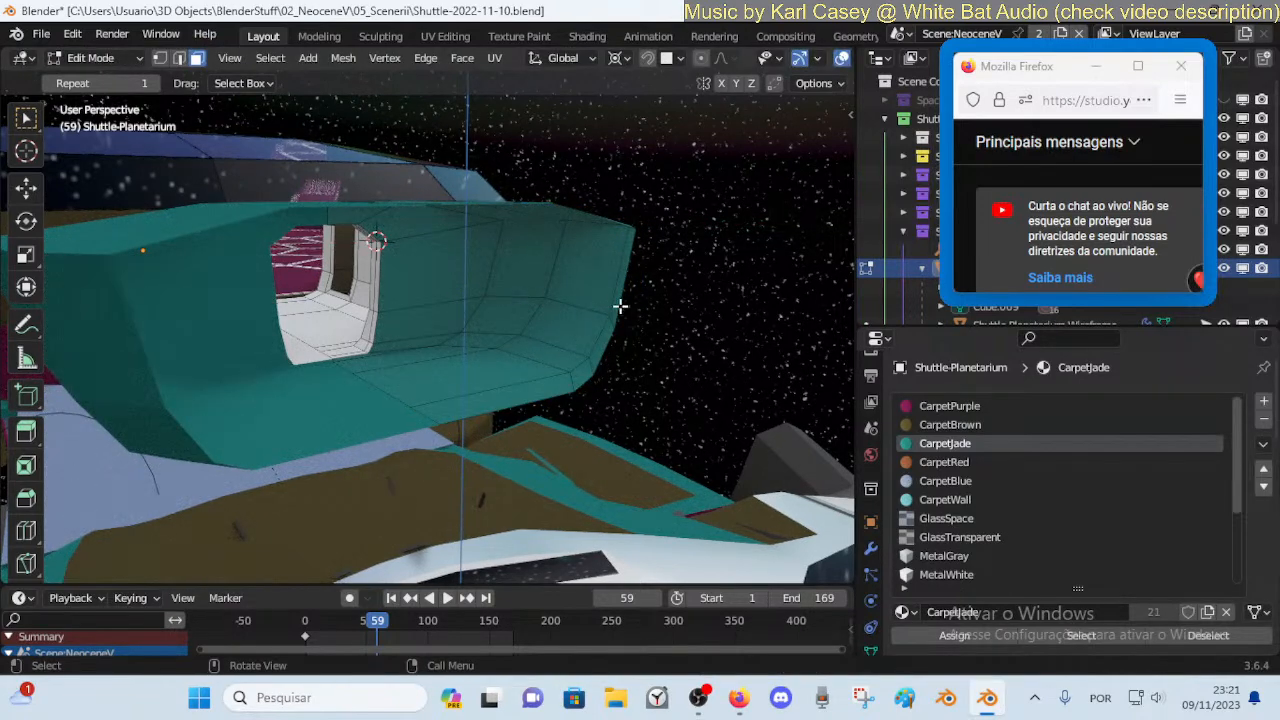
Widen the jade room's open-end edge loop along X, and move it farther forward along Y
{"action": "key", "text": "s"}
{"action": "key", "text": "x"}
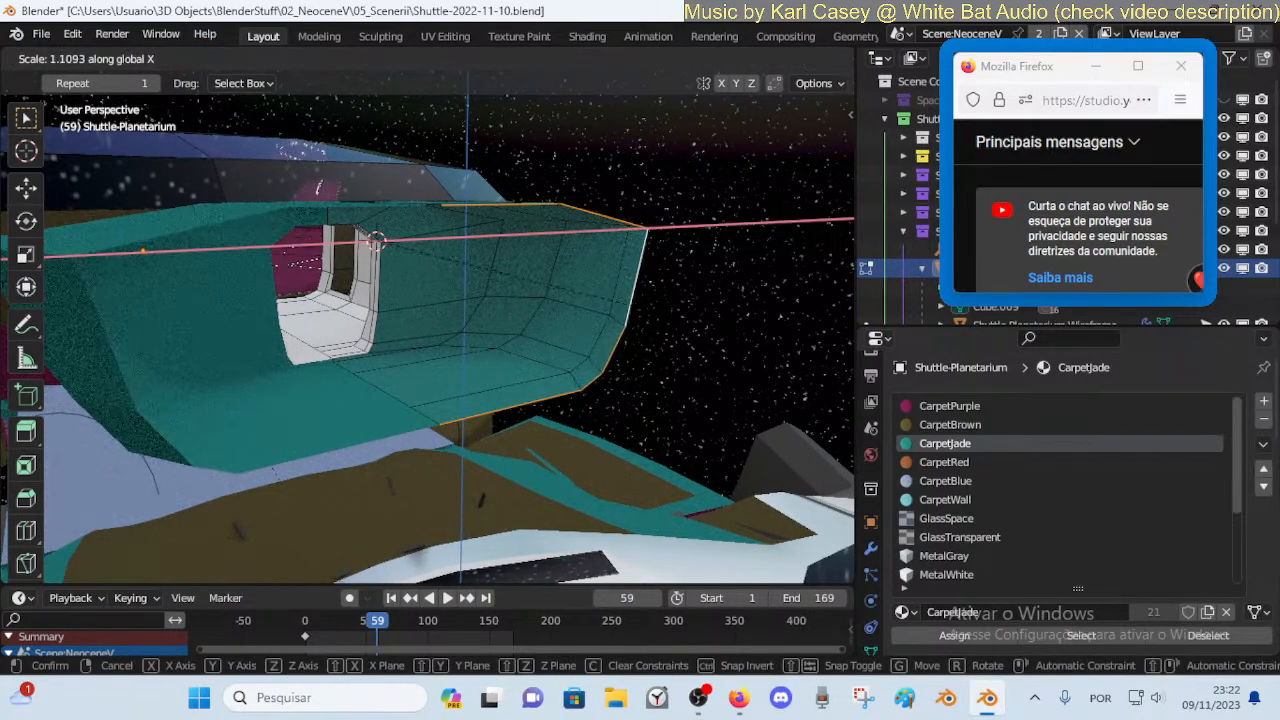
{"action": "left_click", "coordinate": [684, 312]}
{"action": "key", "text": "g"}
{"action": "key", "text": "y"}
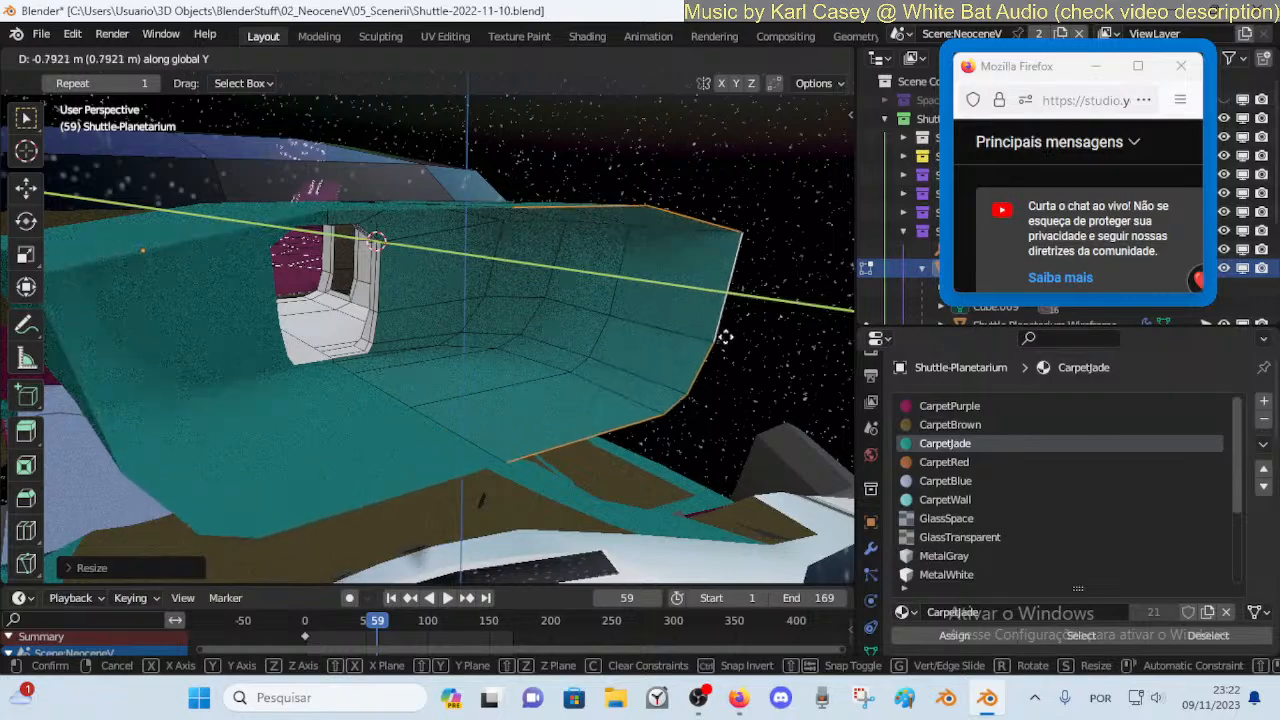
{"action": "left_click", "coordinate": [709, 340]}
Narrow the jade room's open-end edge loop to about 0.75 along X
{"action": "key", "text": "shift+grave"}
{"action": "key", "text": "s"}
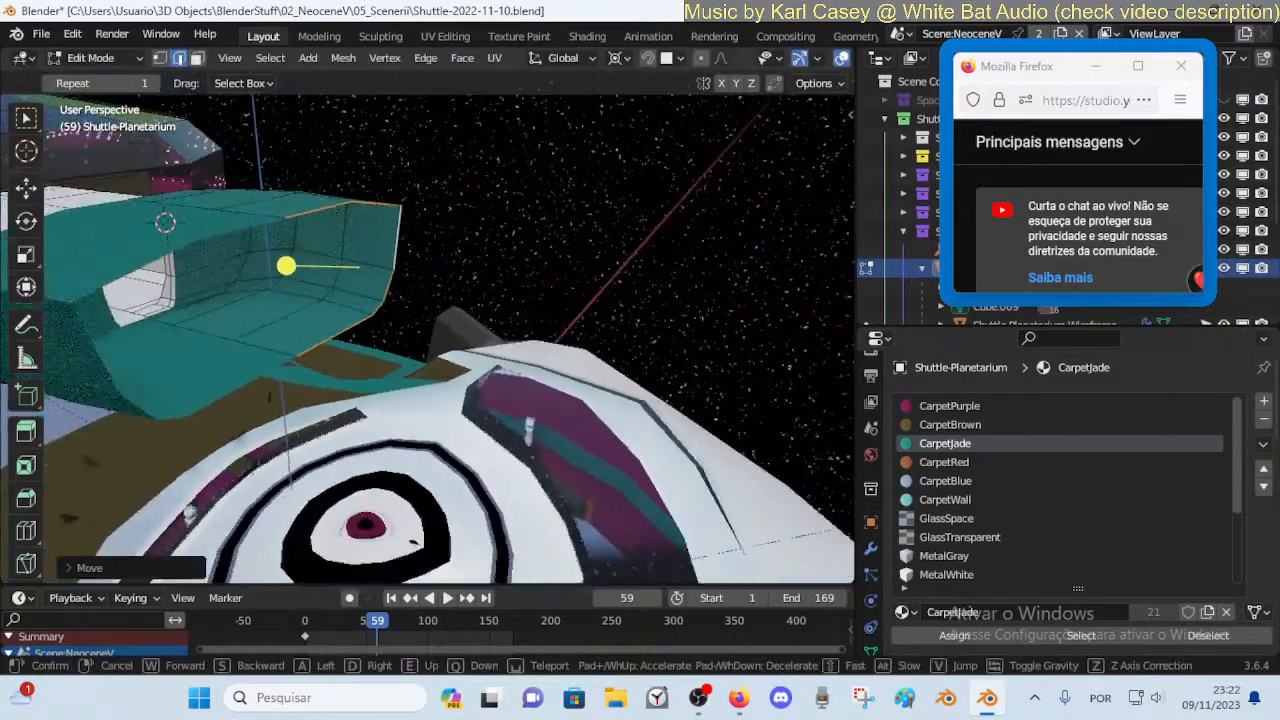
{"action": "key", "text": "w"}
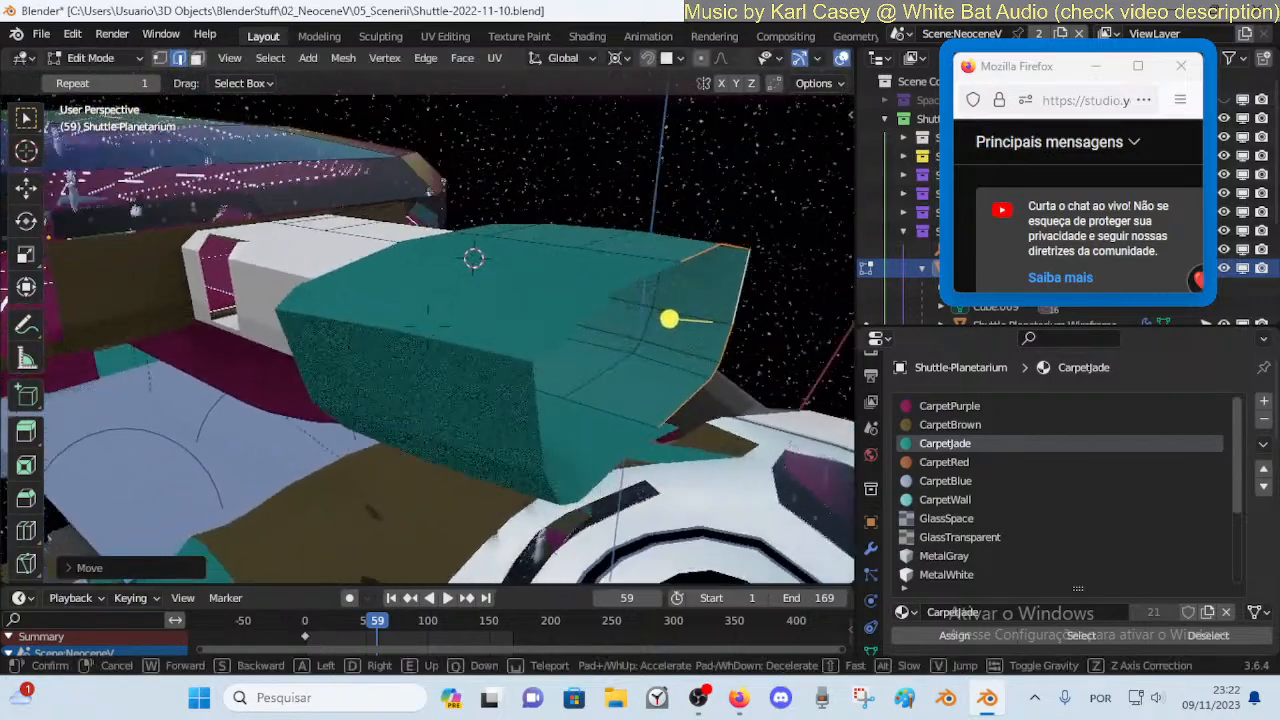
{"action": "key", "text": "d"}
{"action": "left_click", "coordinate": [709, 340]}
{"action": "key", "text": "s"}
{"action": "key", "text": "x"}
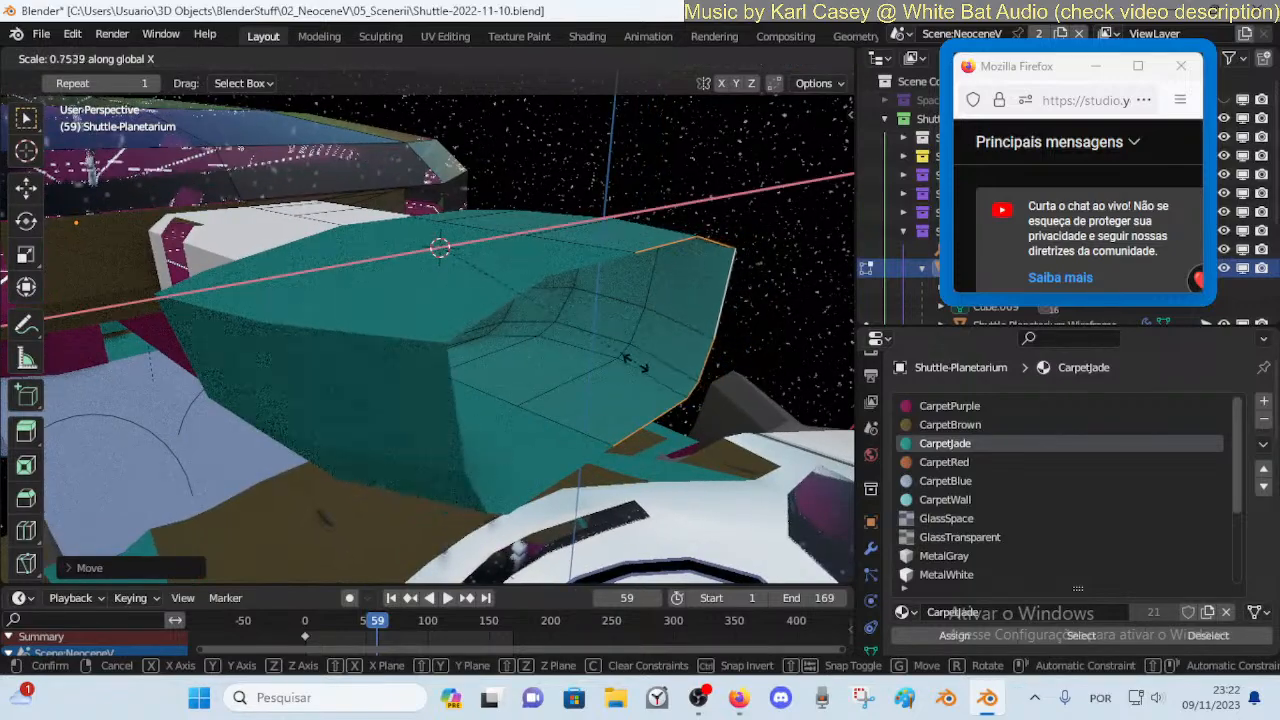
{"action": "left_click", "coordinate": [630, 363]}
Move the white corridor's edge loop between the side opening and the front doorway about 1.28 m along Y
{"action": "key", "text": "Tab"}
{"action": "key", "text": "shift+grave"}
{"action": "key", "text": "w"}
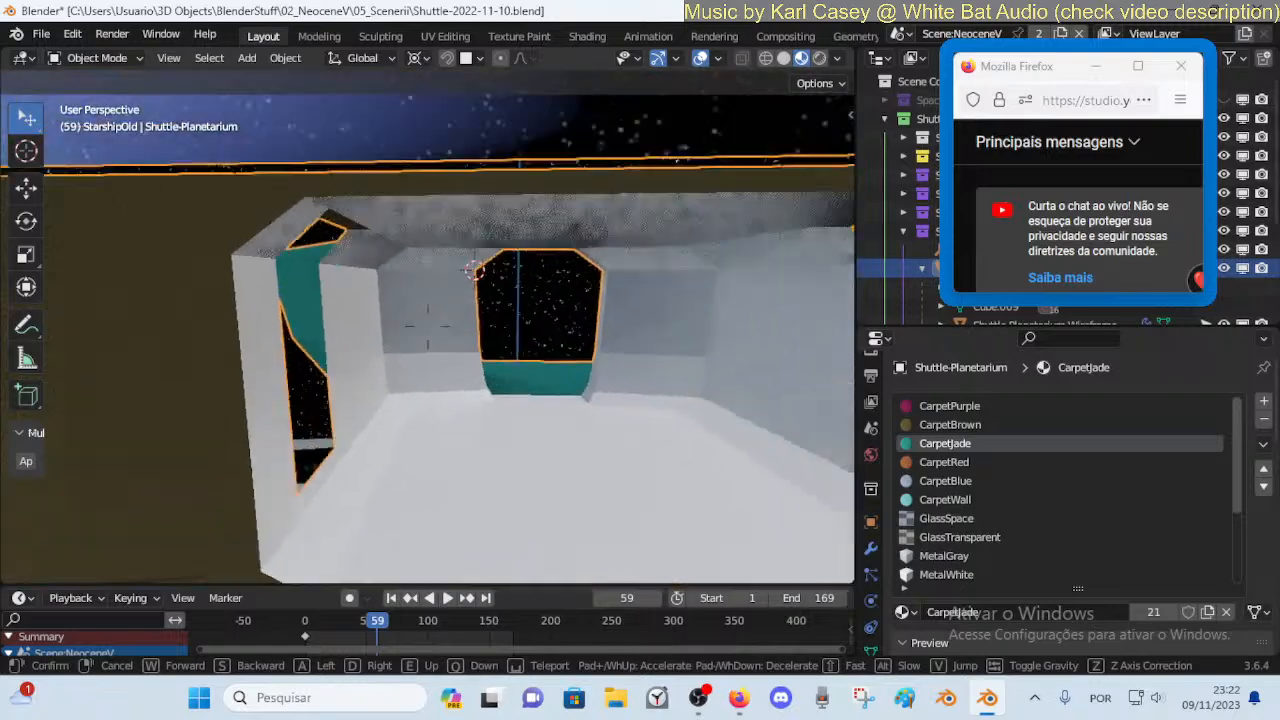
{"action": "key", "text": "w"}
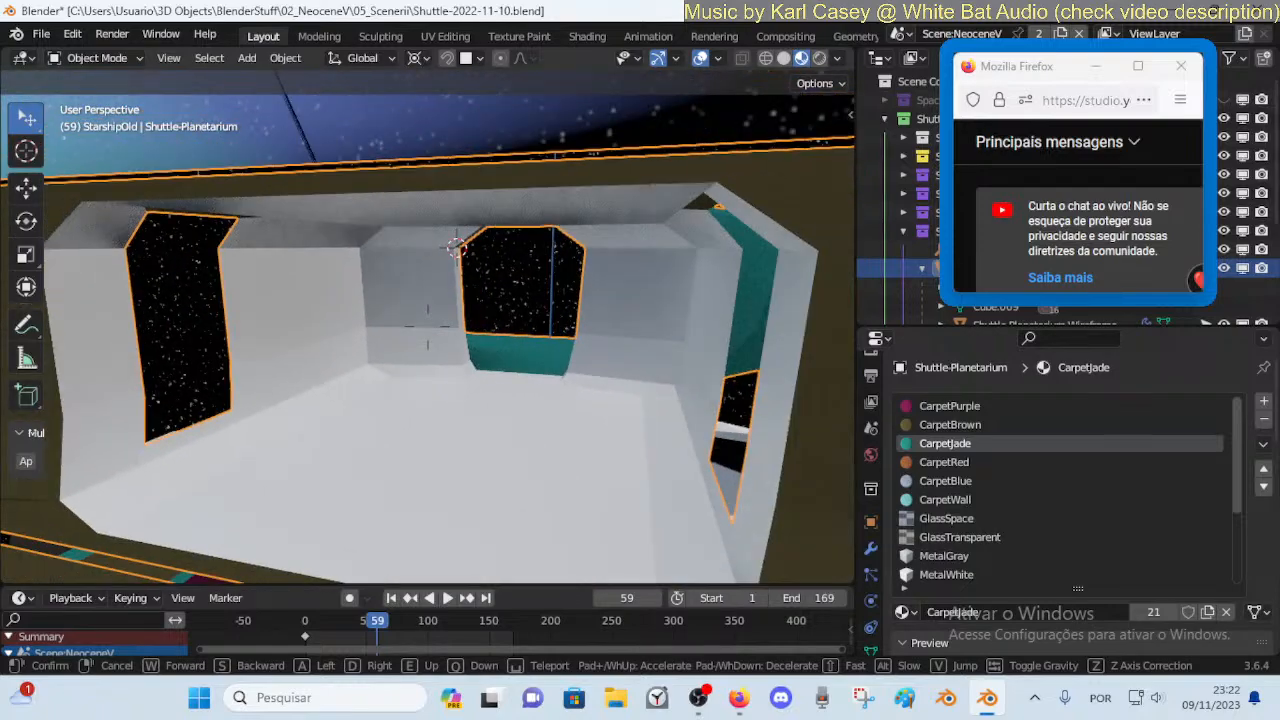
{"action": "left_click", "coordinate": [627, 319]}
{"action": "key", "text": "Tab"}
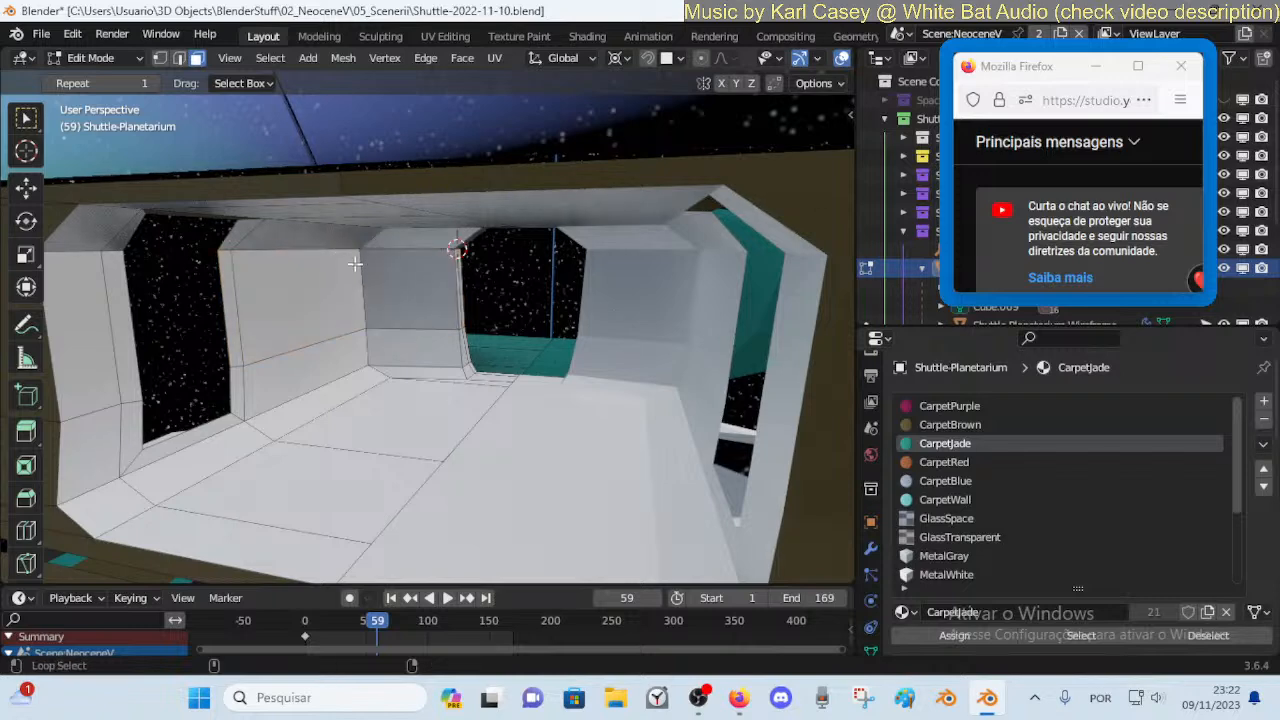
{"action": "key", "text": "2"}
{"action": "key", "text": "g"}
{"action": "key", "text": "y"}
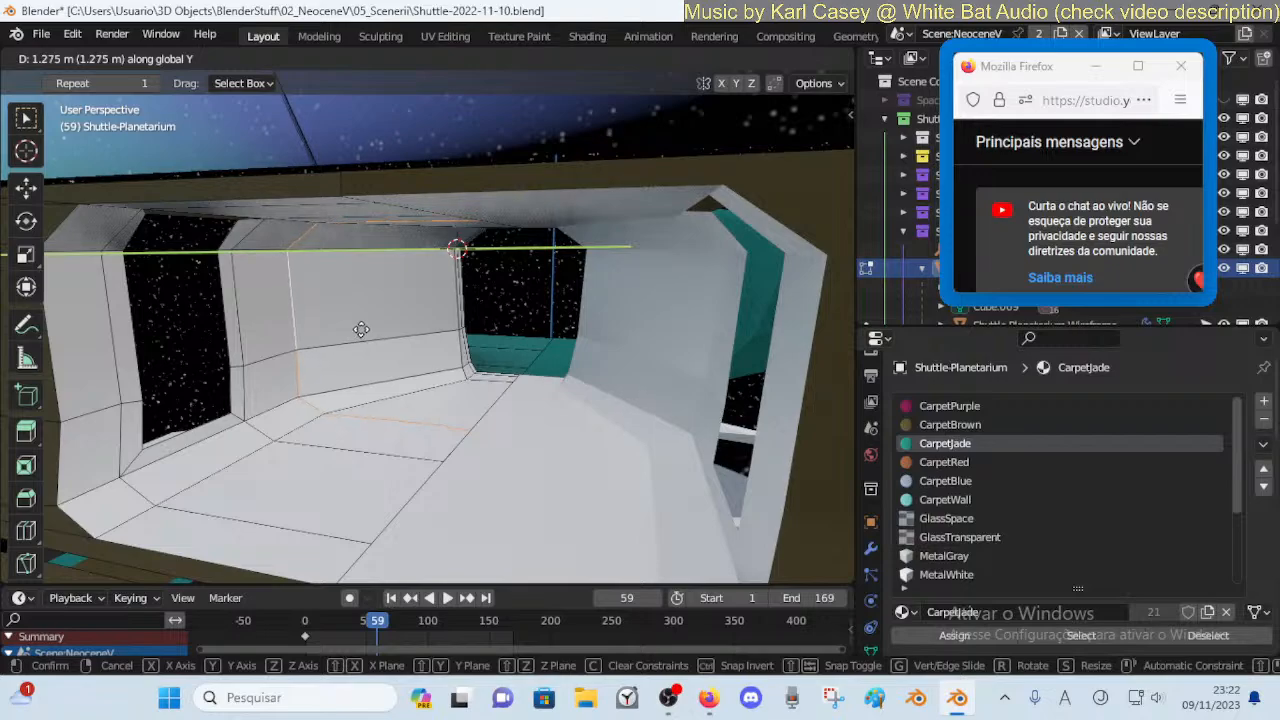
{"action": "left_click", "coordinate": [361, 329]}
Move the face loops framing the doorway between the white corridor and the jade room about 1.25 m along Y
{"action": "key", "text": "shift+grave"}
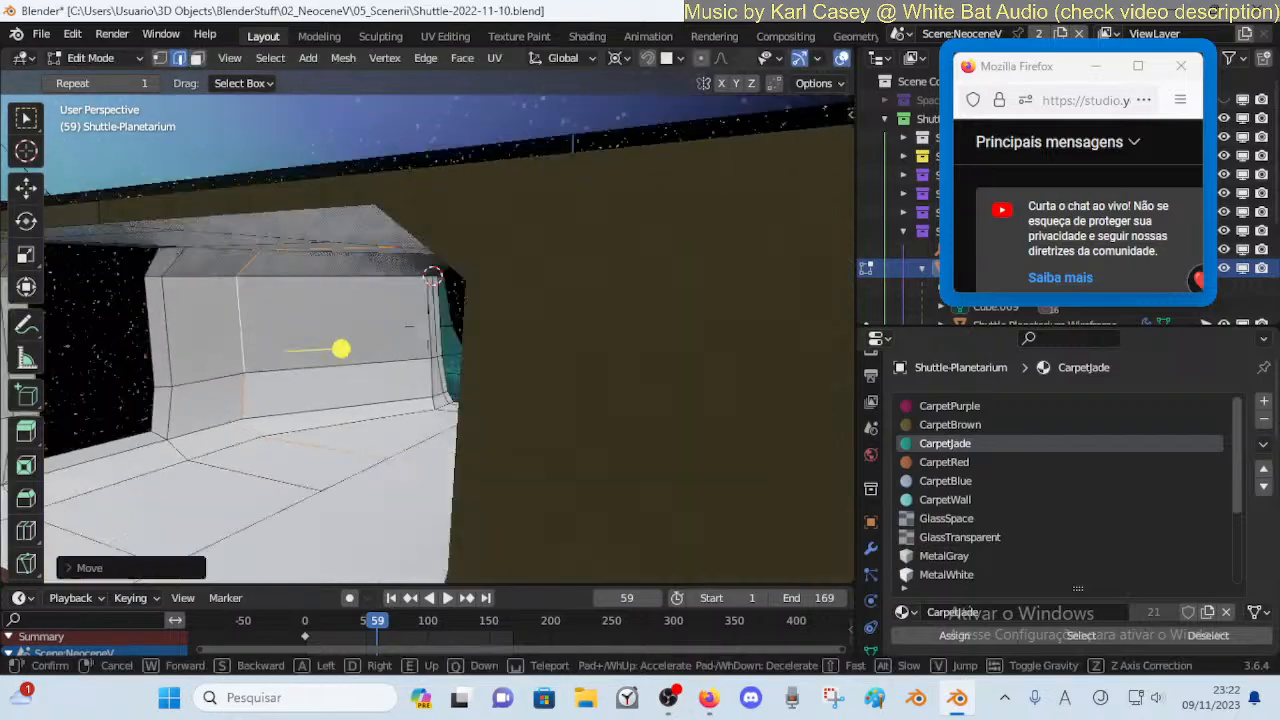
{"action": "key", "text": "s"}
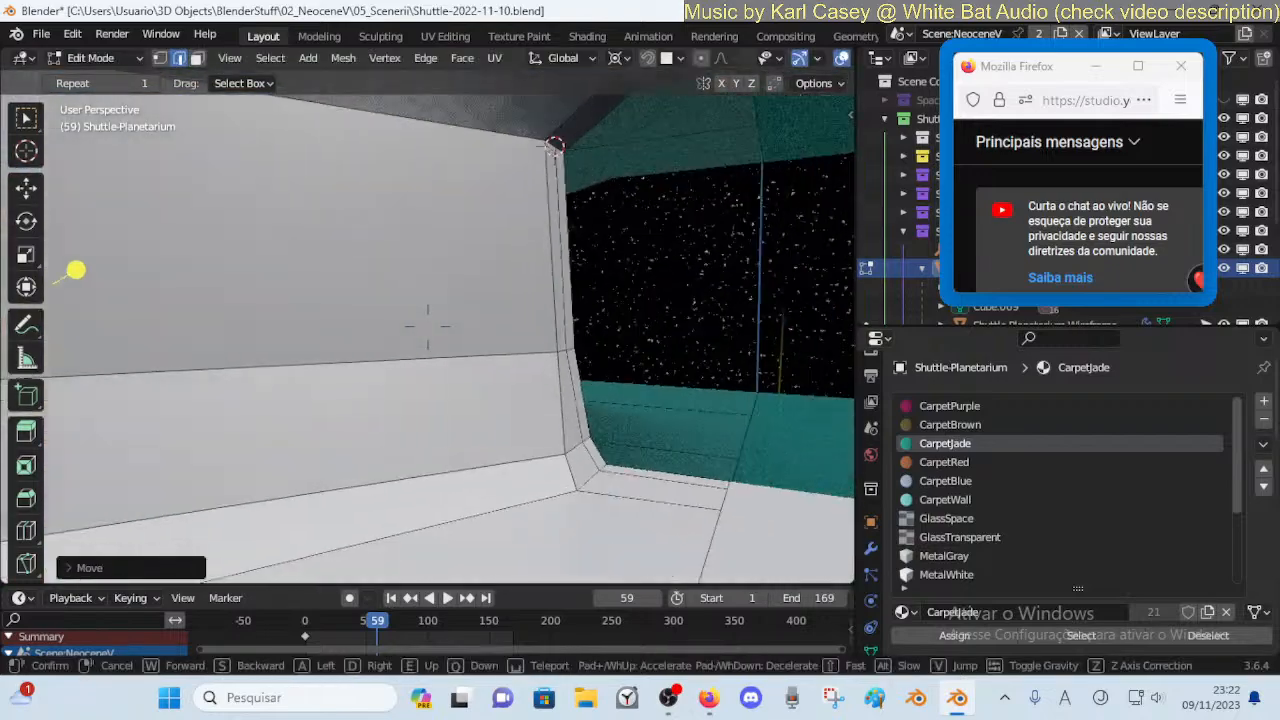
{"action": "left_click", "coordinate": [393, 293]}
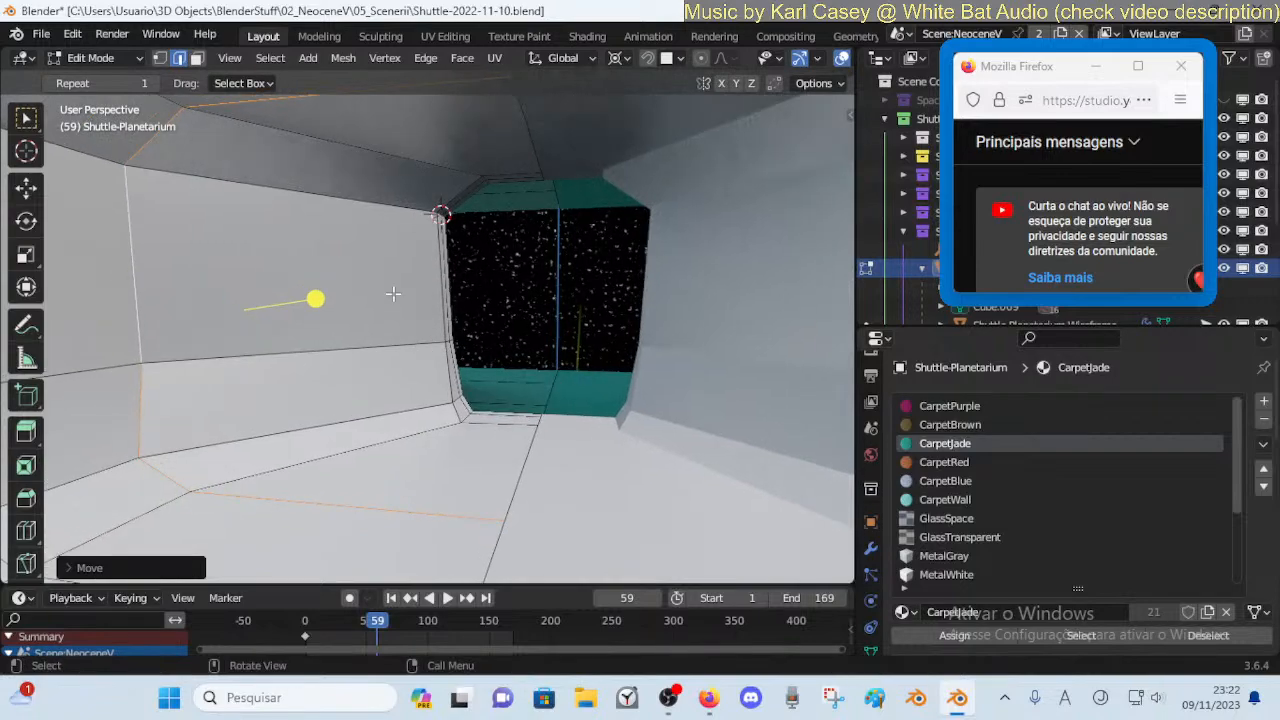
{"action": "key", "text": "3"}
{"action": "left_click", "coordinate": [453, 398]}
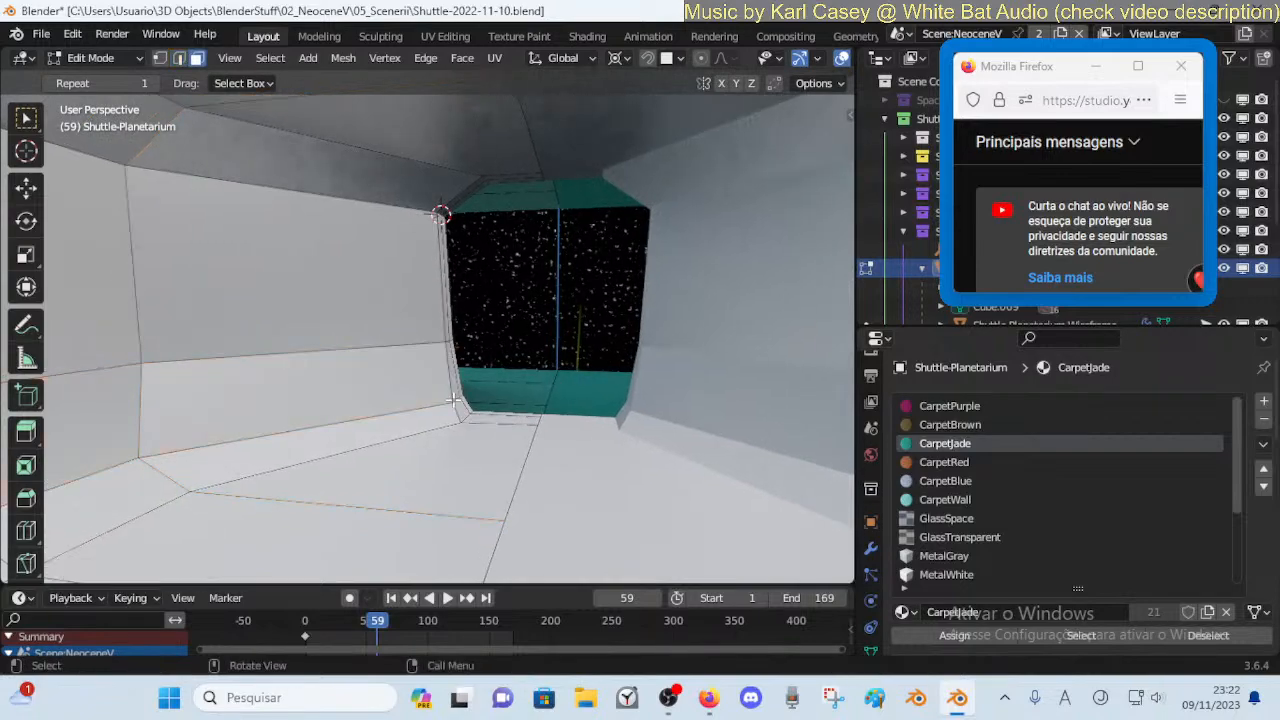
{"action": "key", "text": "shift+grave"}
{"action": "key", "text": "w"}
{"action": "left_click", "coordinate": [427, 326]}
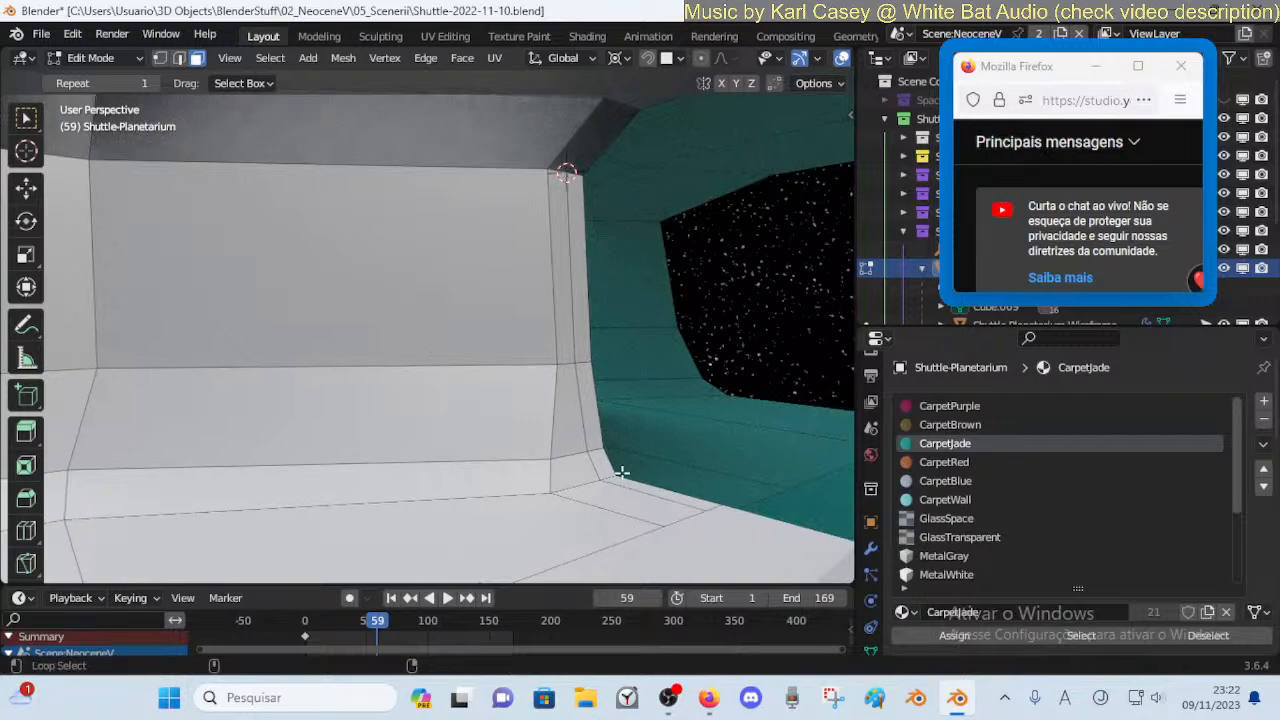
{"action": "middle_click", "coordinate": [560, 455], "text": "alt"}
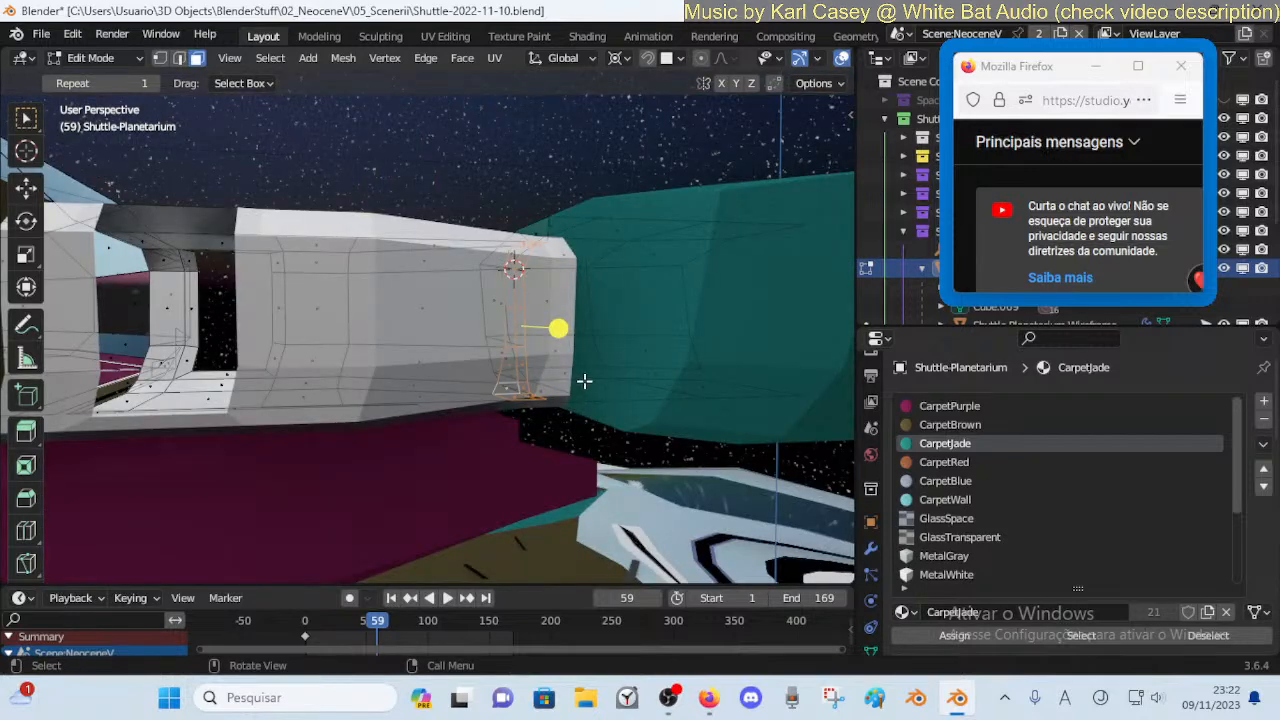
{"action": "key", "text": "g"}
{"action": "key", "text": "y"}
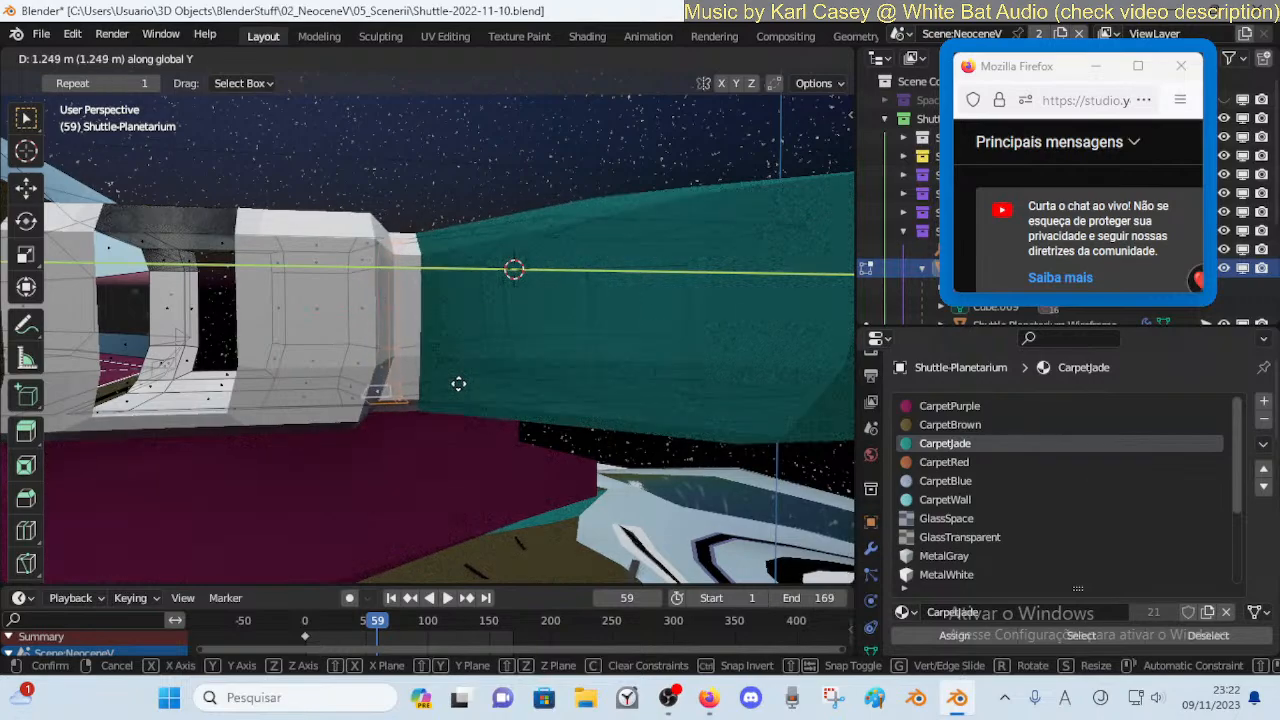
{"action": "left_click", "coordinate": [459, 384]}
Inspect the shortened white corridor, its front doorway and the adjoining brown wall from inside the shuttle
{"action": "left_click", "coordinate": [489, 391]}
{"action": "key", "text": "shift+grave"}
{"action": "key", "text": "w"}
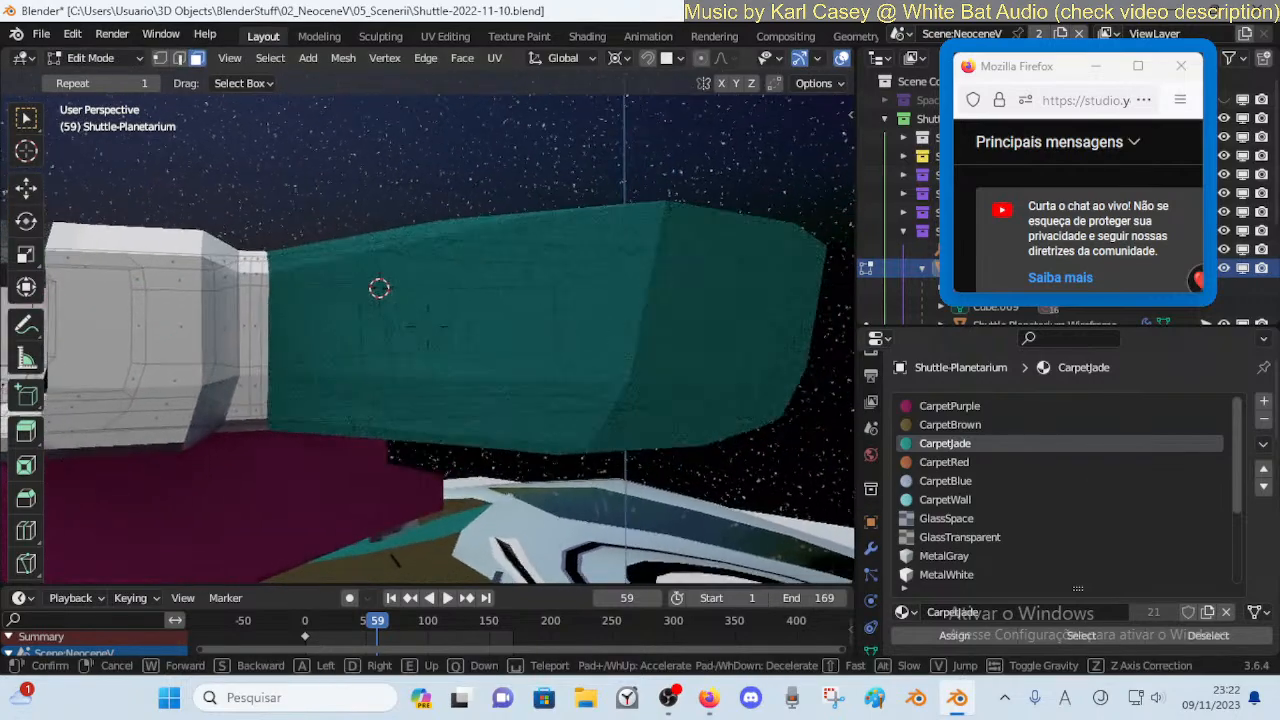
{"action": "key", "text": "w"}
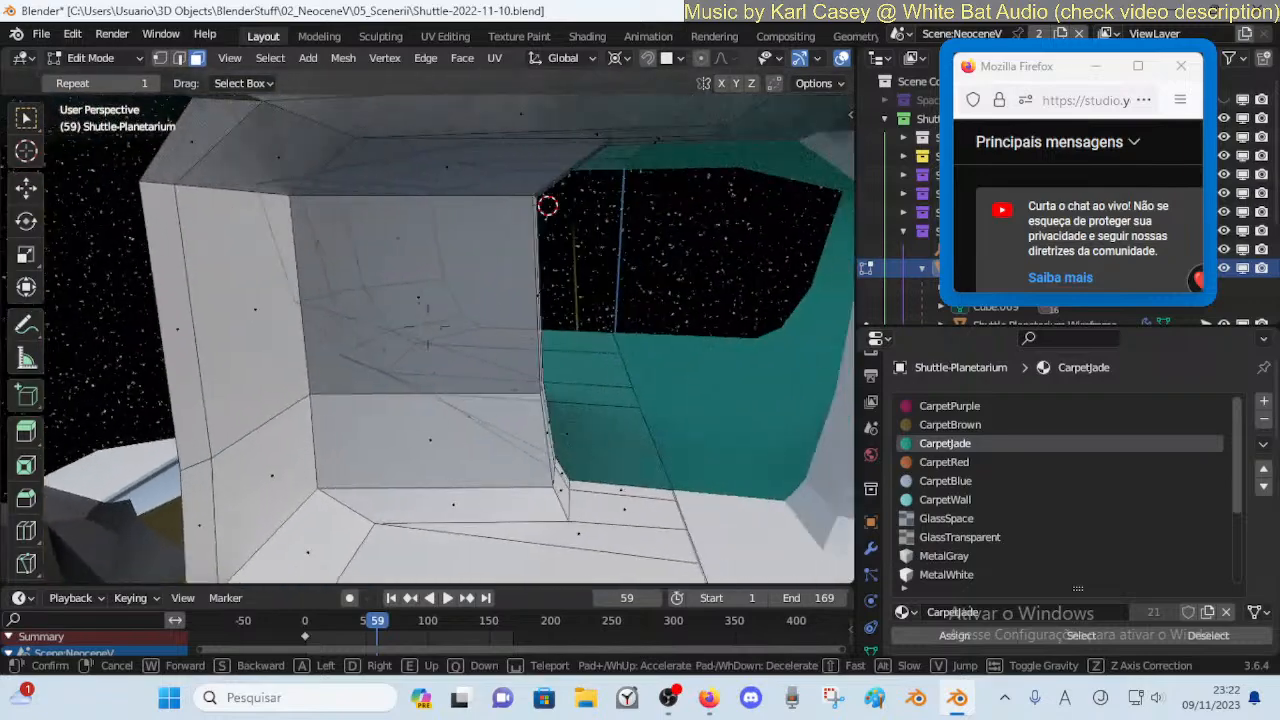
{"action": "key", "text": "s"}
{"action": "left_click", "coordinate": [491, 389]}
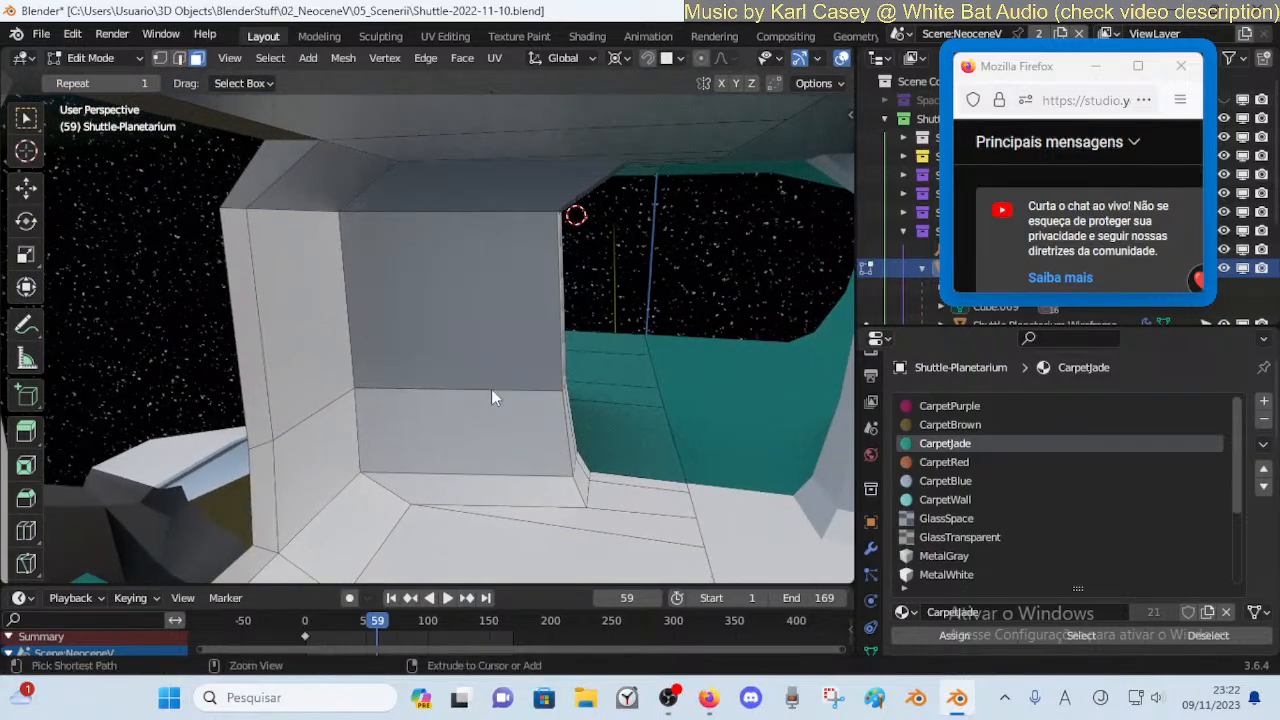
{"action": "key", "text": "Tab"}
{"action": "key", "text": "shift+grave"}
{"action": "key", "text": "w"}
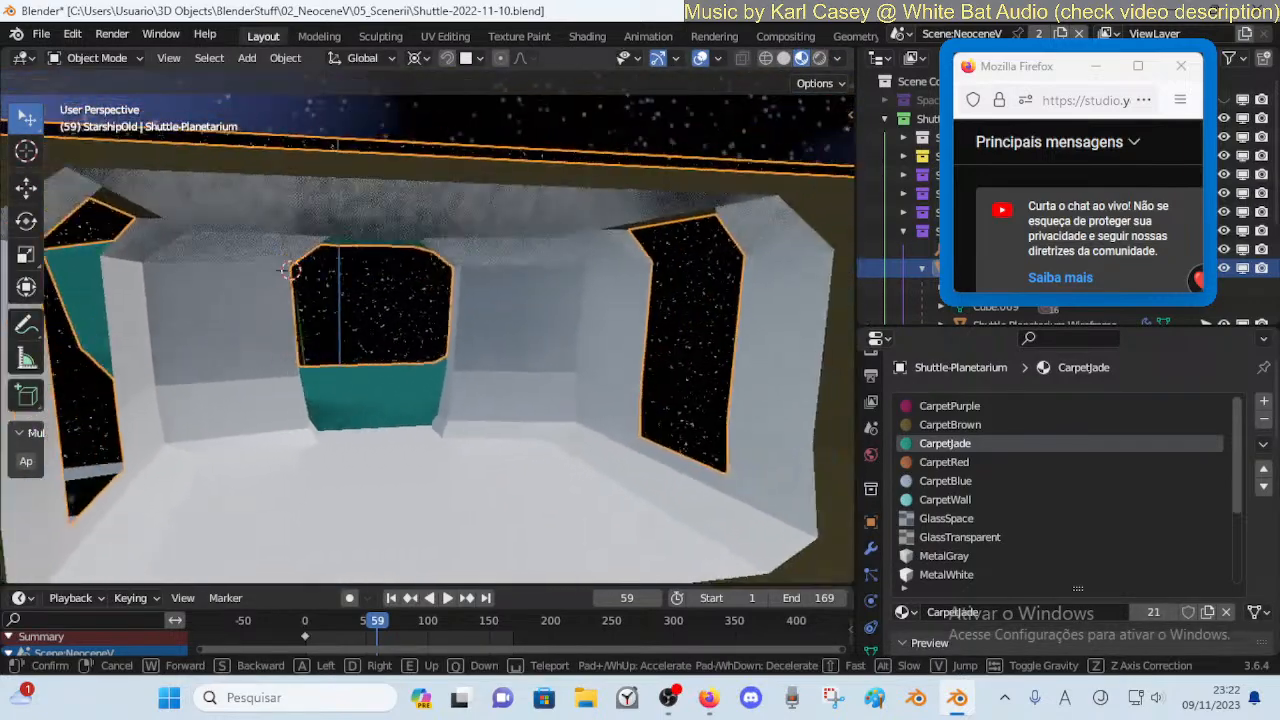
{"action": "key", "text": "w"}
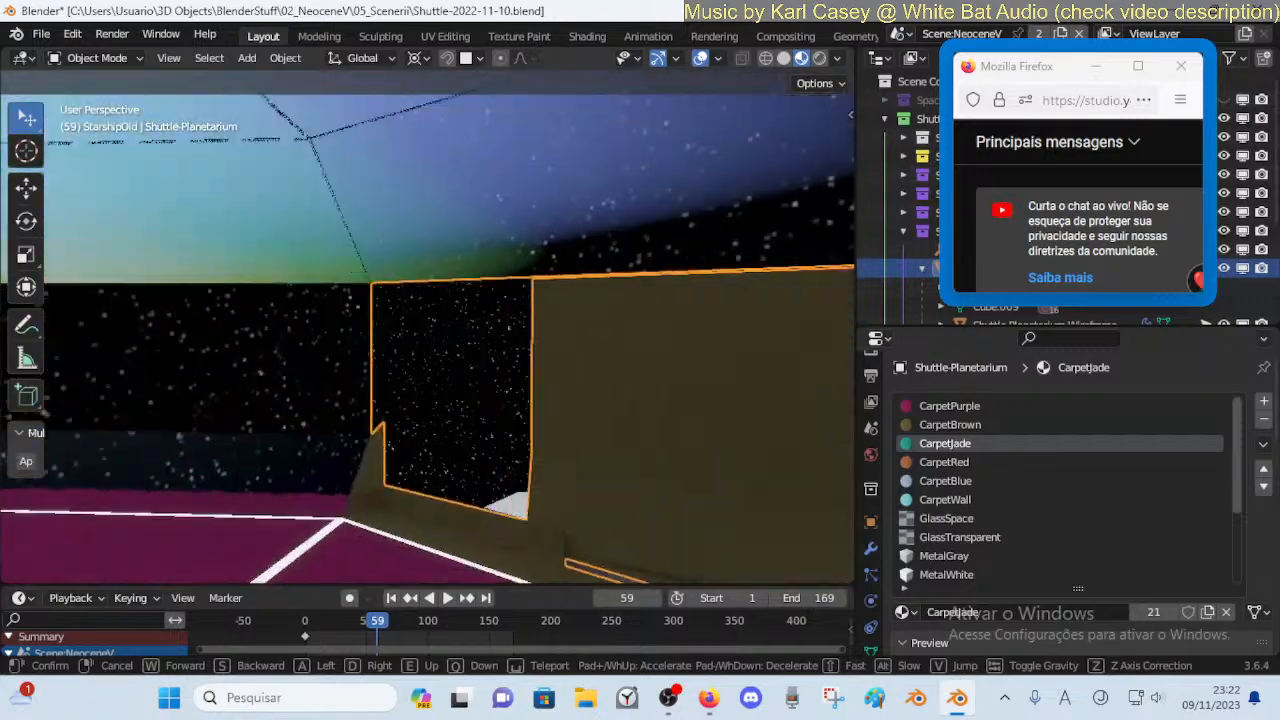
{"action": "key", "text": "s"}
{"action": "left_click", "coordinate": [490, 397]}
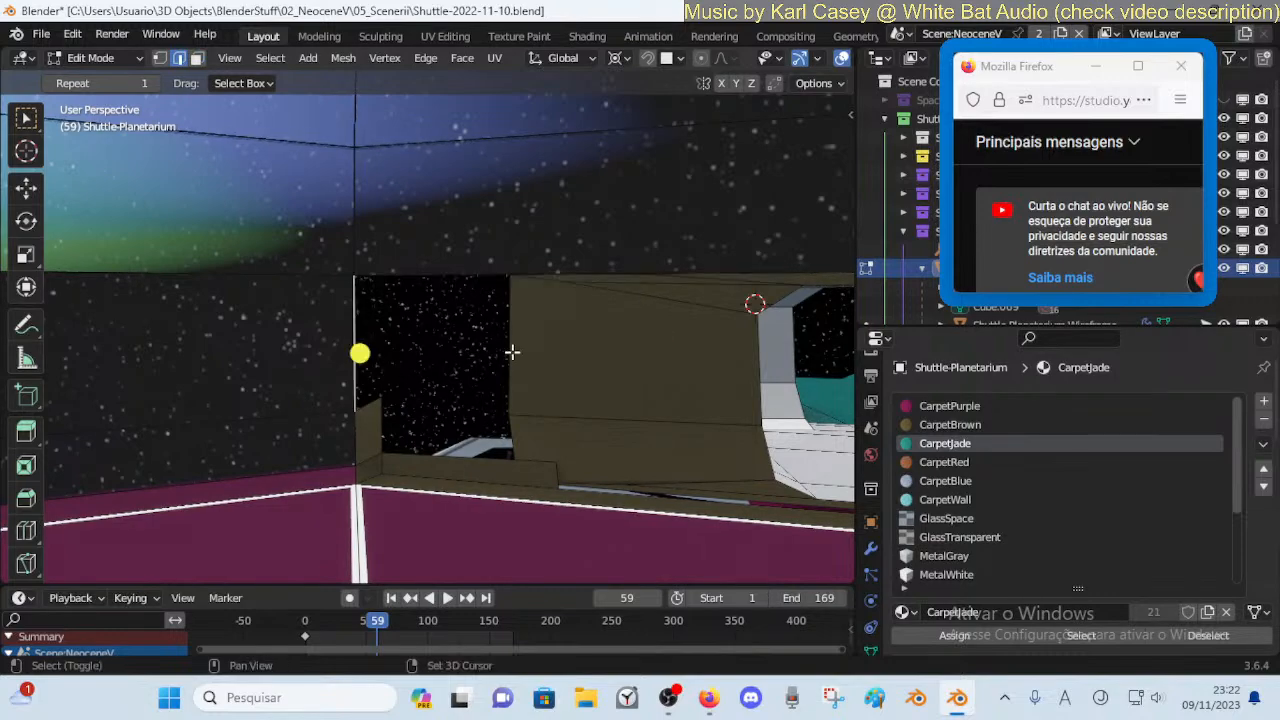
Fill the upper wall opening between the room's corner edge and the brown wall's vertical edge with a face
{"action": "key", "text": "shift+grave"}
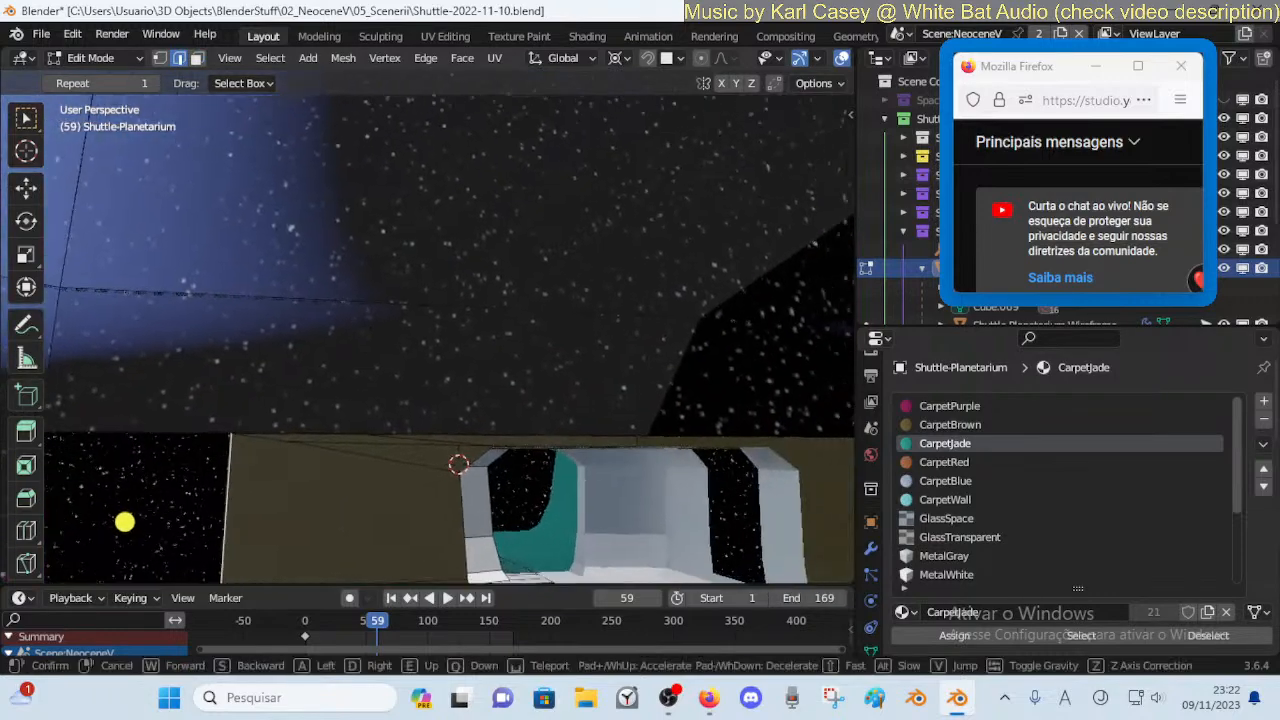
{"action": "key", "text": "s"}
{"action": "key", "text": "d"}
{"action": "key", "text": "w"}
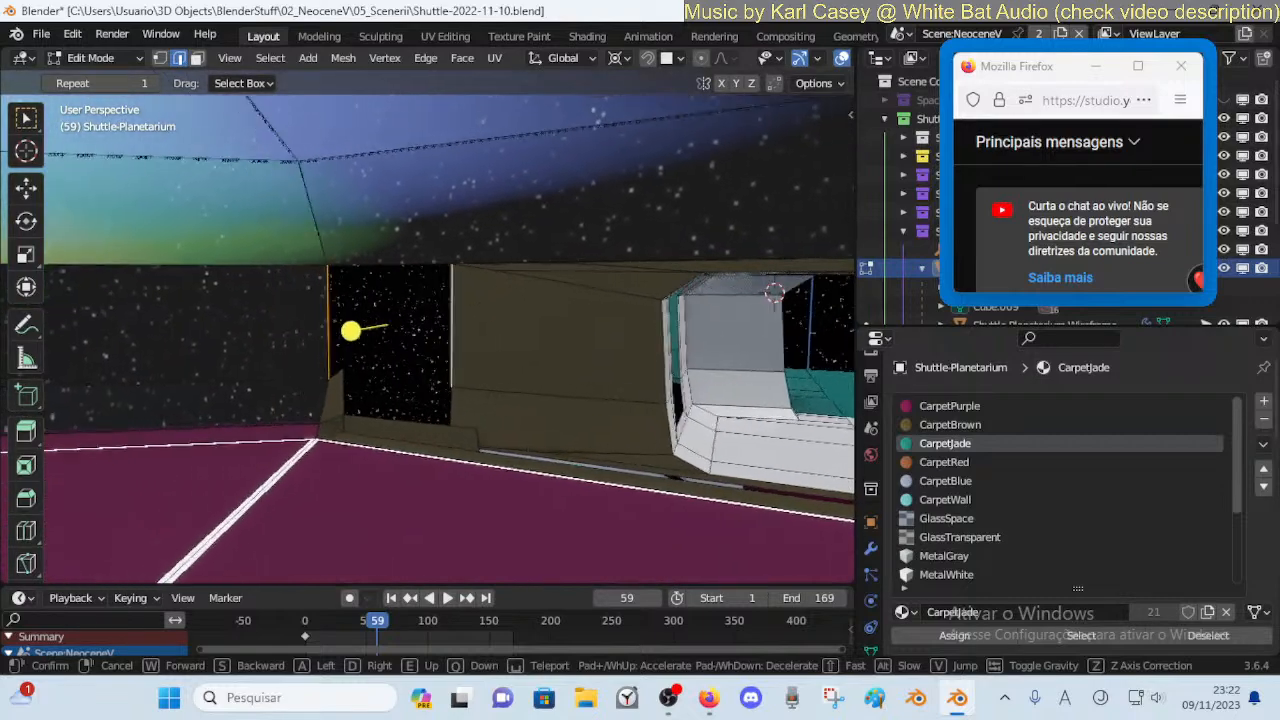
{"action": "left_click", "coordinate": [511, 343]}
{"action": "key", "text": "f"}
{"action": "key", "text": "ctrl+z"}
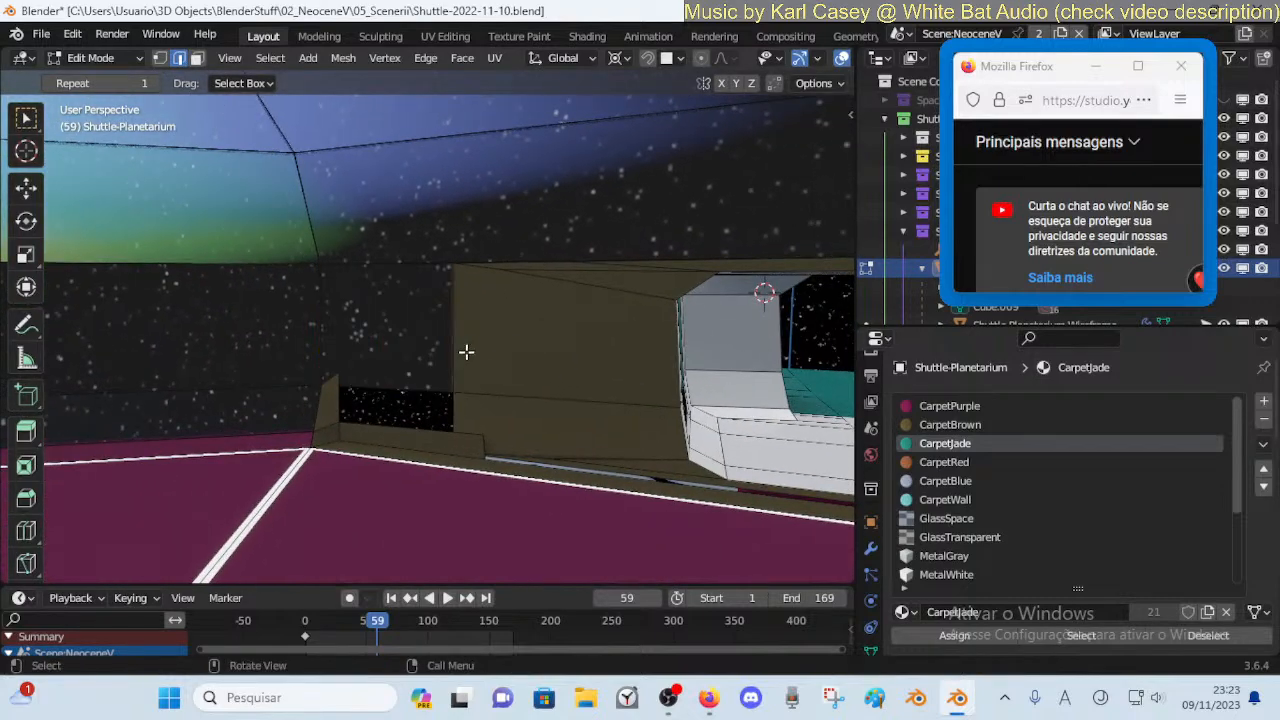
Try to fill the remaining low gap beneath the new wall face beside the brown wall
{"action": "key", "text": "shift+grave"}
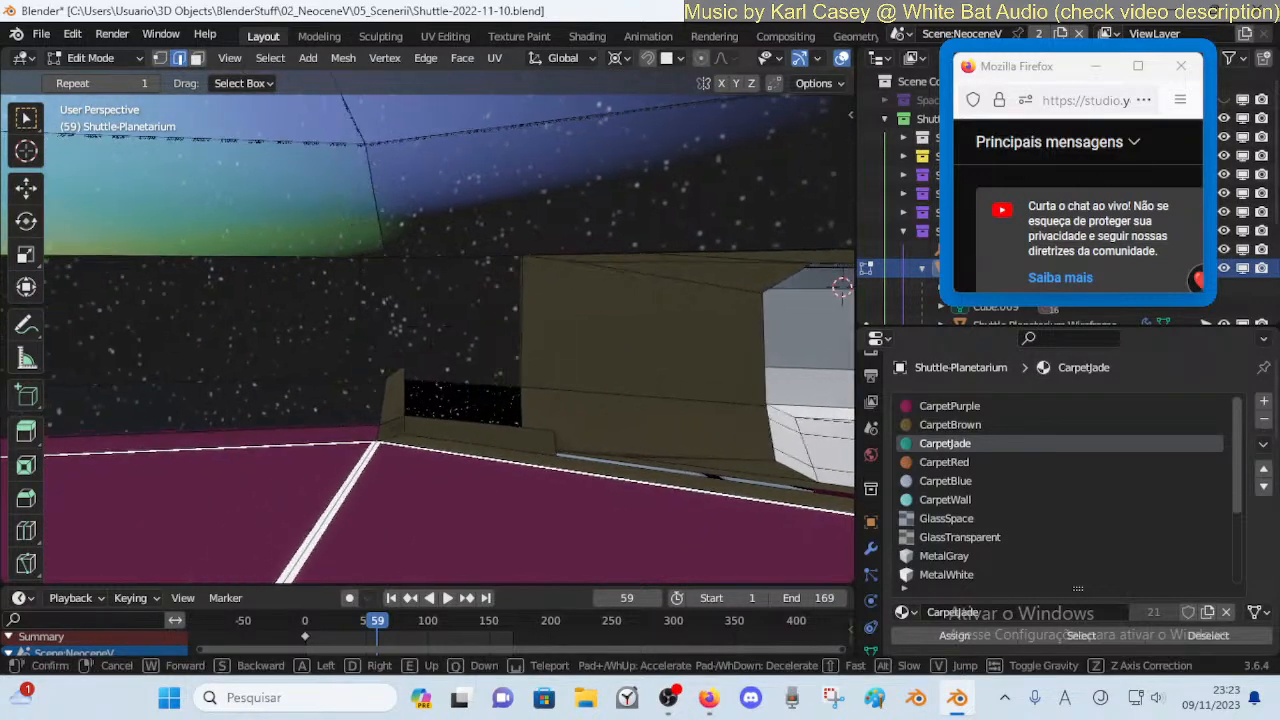
{"action": "left_click", "coordinate": [360, 384]}
{"action": "key", "text": "f"}
{"action": "key", "text": "ctrl+z"}
Examine the jade room and its open front end from inside the shuttle, leaving the mesh unselected
{"action": "key", "text": "shift+grave"}
{"action": "key", "text": "w"}
{"action": "left_click", "coordinate": [363, 383]}
{"action": "key", "text": "shift+grave"}
{"action": "key", "text": "w"}
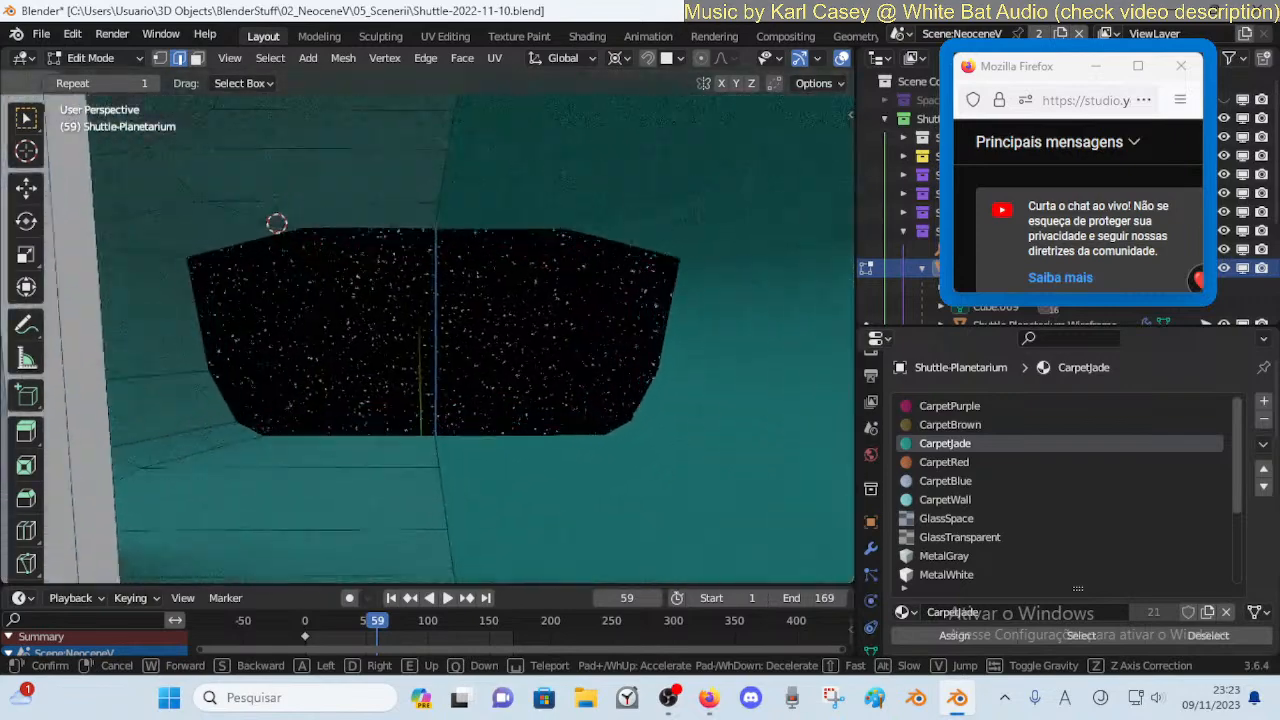
{"action": "left_click", "coordinate": [363, 384]}
{"action": "left_click", "coordinate": [363, 384]}
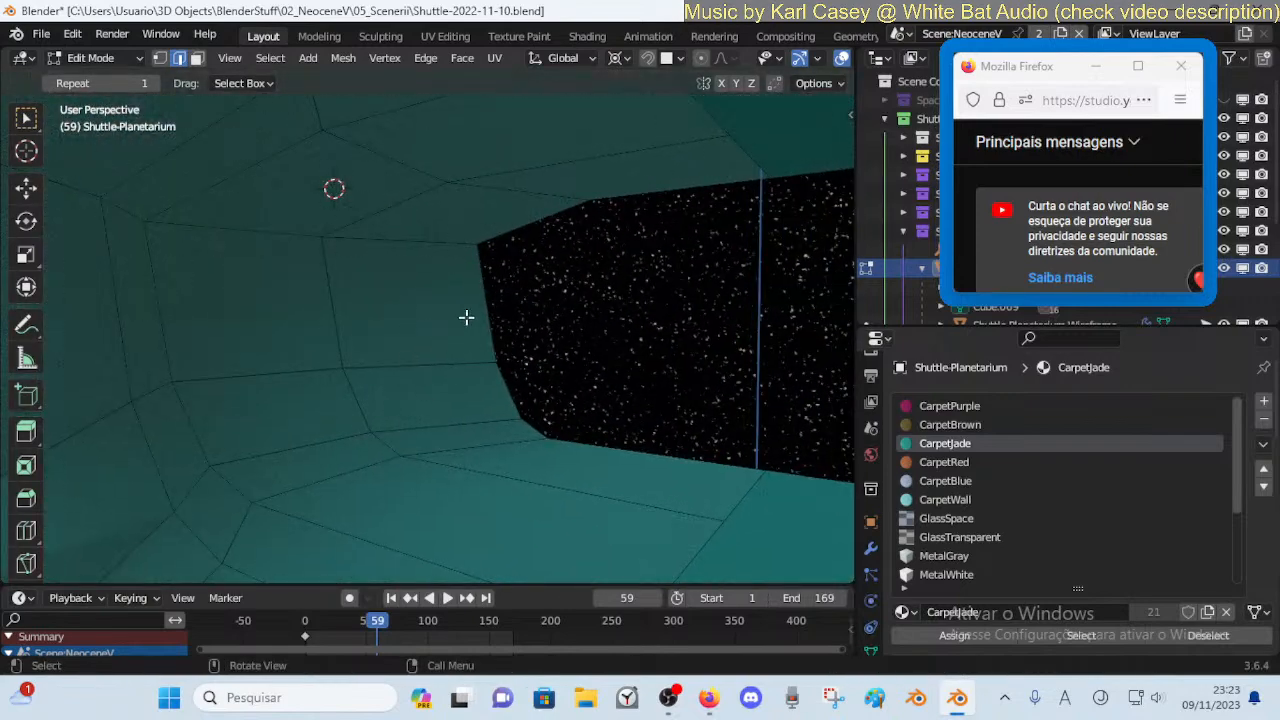
{"action": "key", "text": "a"}
{"action": "key", "text": "alt+a"}
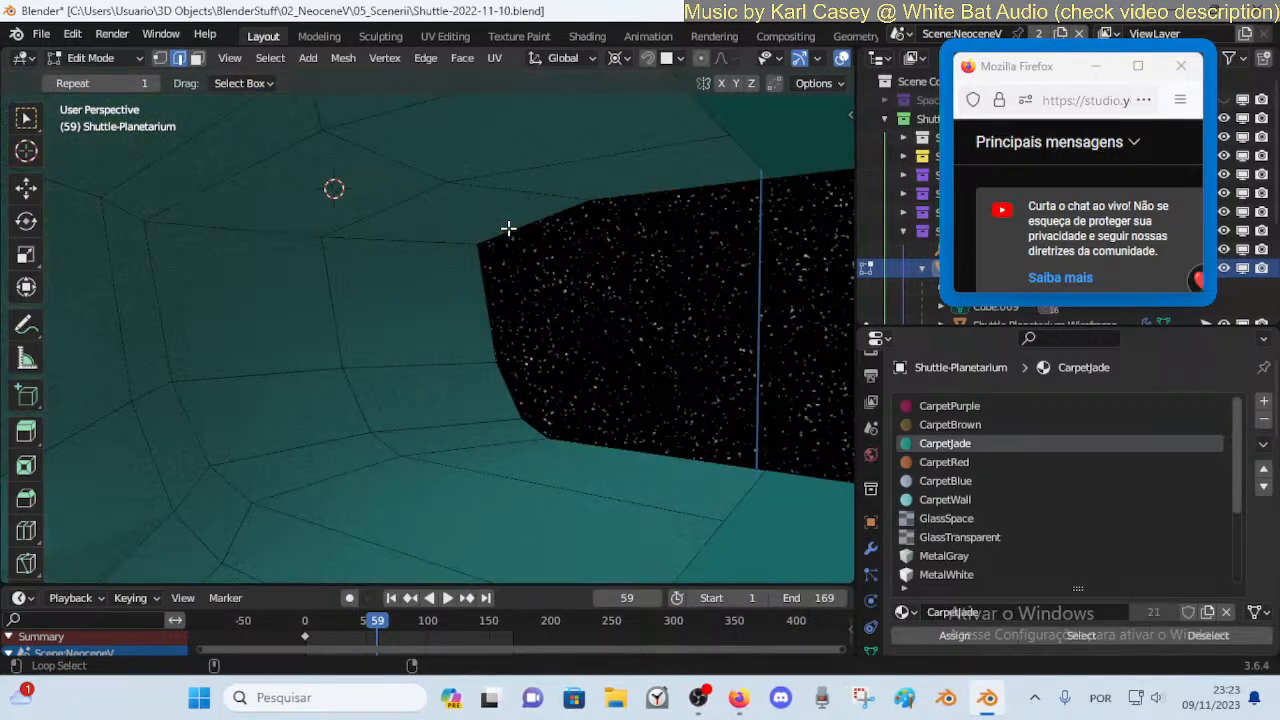
Extrude the edge loop around the jade room's front opening and move it inward along X, adjusting it along Y
{"action": "key", "text": "g"}
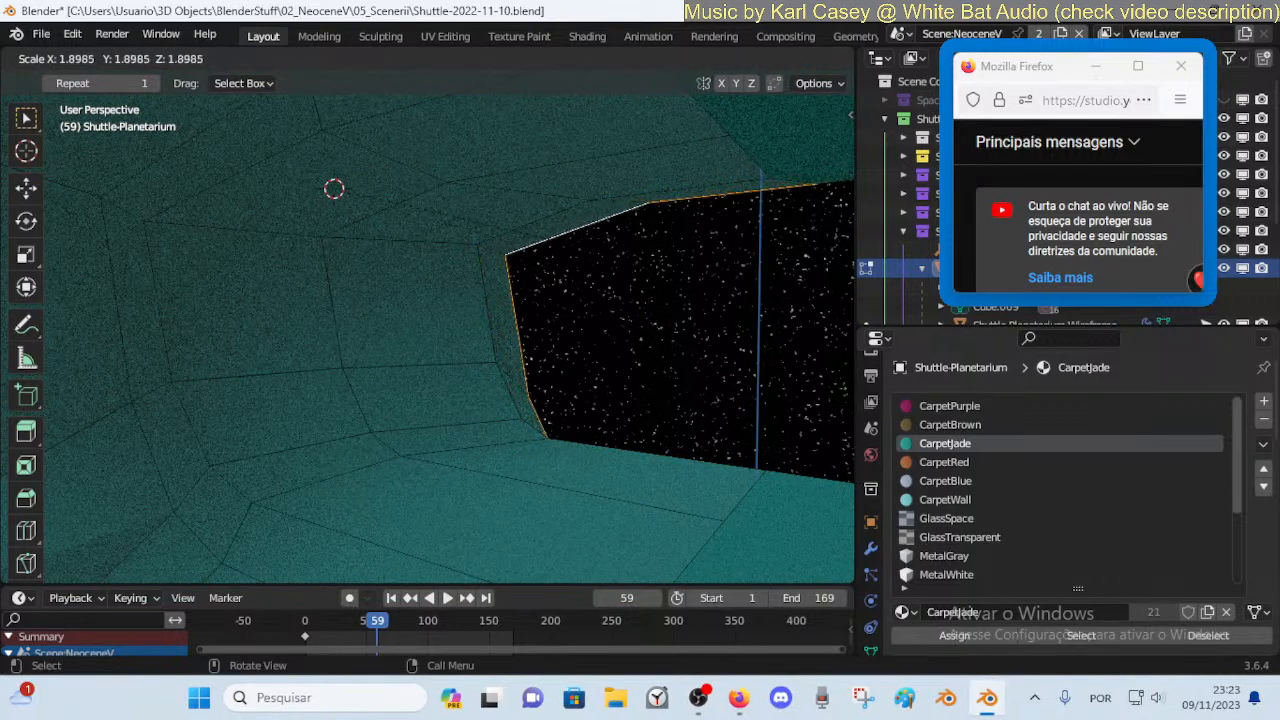
{"action": "right_click", "coordinate": [832, 278]}
{"action": "key", "text": "s"}
{"action": "key", "text": "x"}
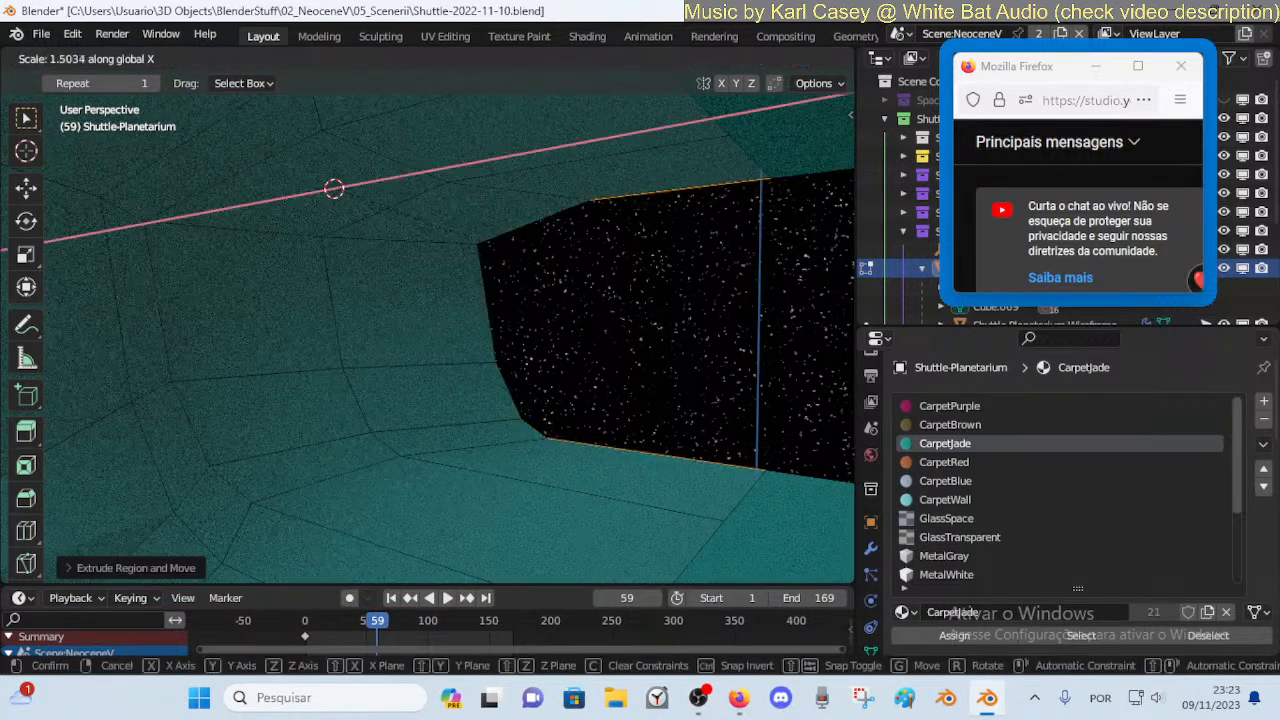
{"action": "right_click", "coordinate": [663, 266]}
{"action": "key", "text": "g"}
{"action": "key", "text": "x"}
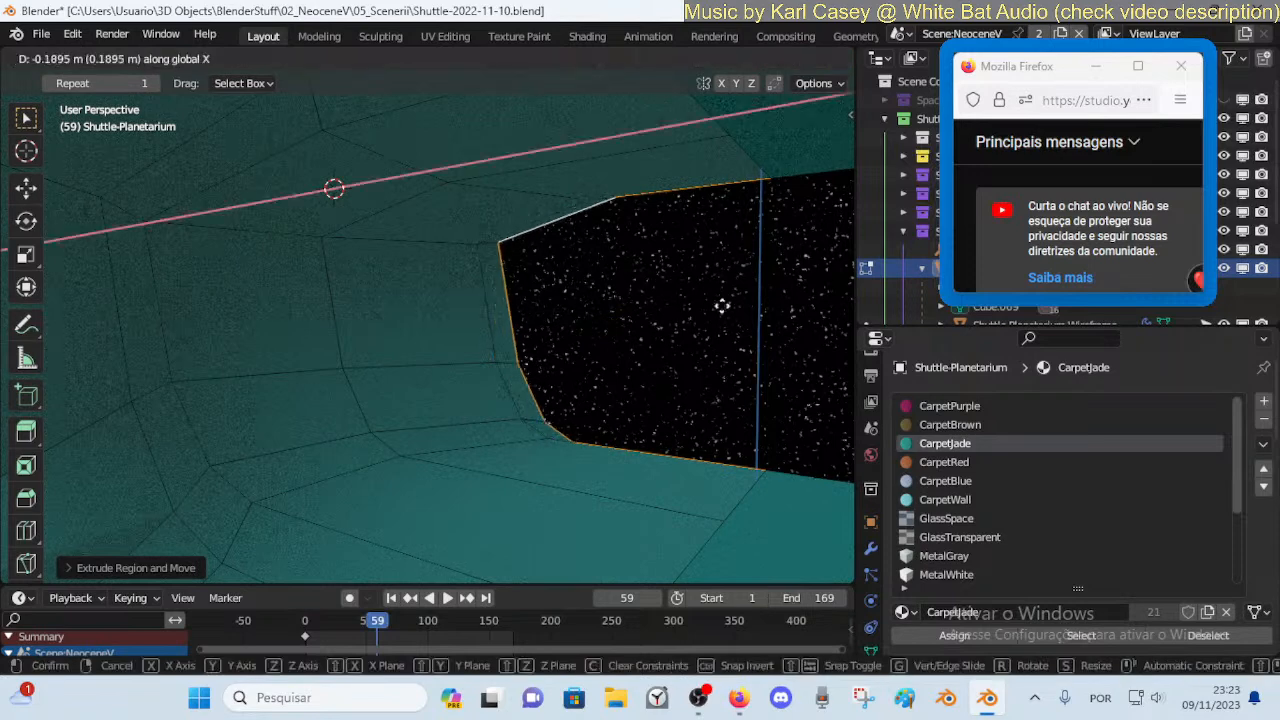
{"action": "left_click", "coordinate": [162, 323]}
{"action": "key", "text": "g"}
{"action": "key", "text": "y"}
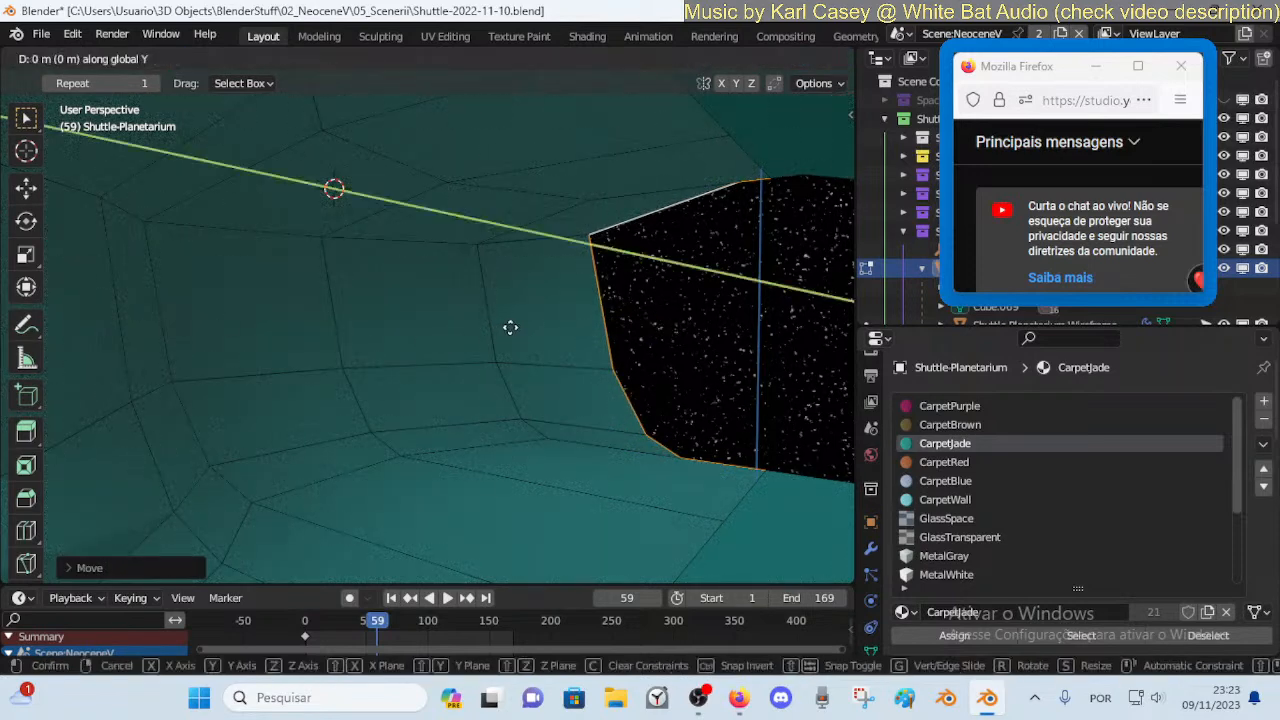
{"action": "left_click", "coordinate": [607, 305]}
Reduce the extruded opening loop's height by scaling along Z, and reposition it along Z and about 0.2 m along Y
{"action": "key", "text": "g"}
{"action": "key", "text": "z"}
{"action": "right_click", "coordinate": [686, 263]}
{"action": "key", "text": "s"}
{"action": "key", "text": "z"}
{"action": "left_click", "coordinate": [674, 326]}
{"action": "key", "text": "g"}
{"action": "key", "text": "z"}
{"action": "left_click", "coordinate": [683, 335]}
{"action": "key", "text": "g"}
{"action": "key", "text": "y"}
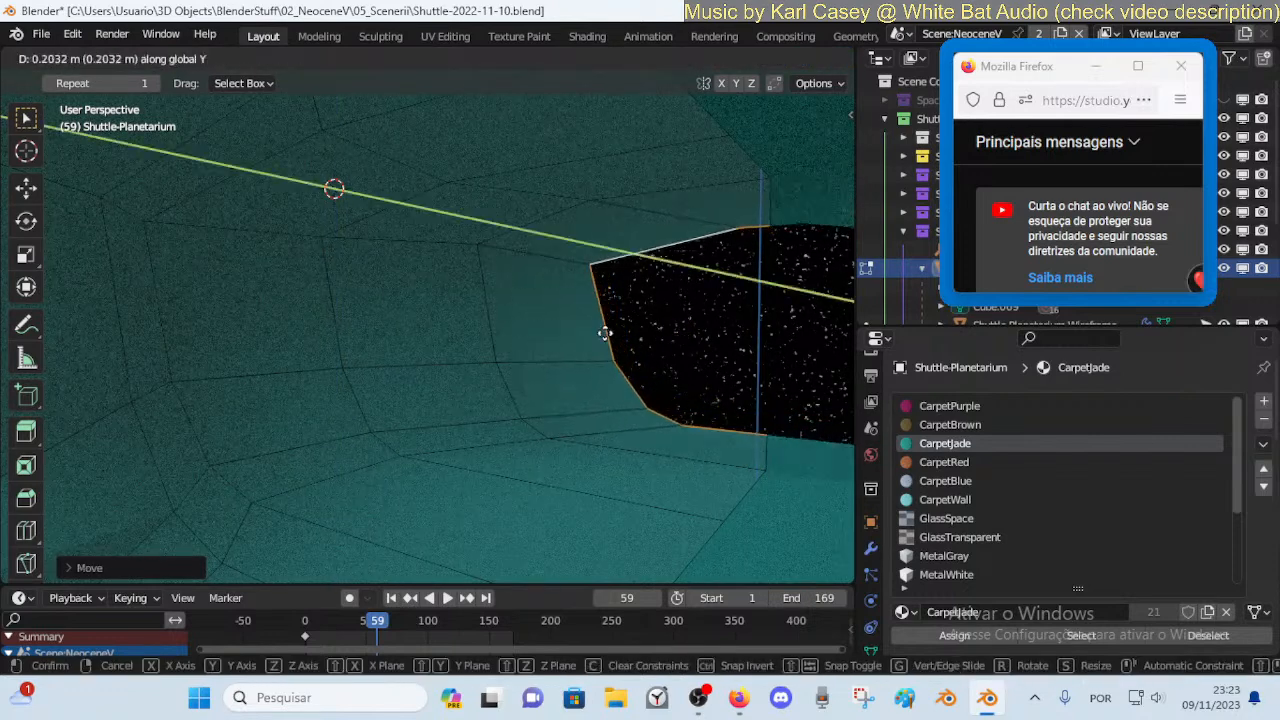
{"action": "left_click", "coordinate": [599, 330]}
Slide the upper, side and lower vertices of the extruded opening loop along their edges to reshape its outline
{"action": "key", "text": "1"}
{"action": "left_click", "coordinate": [736, 229]}
{"action": "key", "text": "shift+v"}
{"action": "left_click", "coordinate": [638, 250]}
{"action": "left_click", "coordinate": [589, 263]}
{"action": "key", "text": "shift+v"}
{"action": "left_click", "coordinate": [520, 257]}
{"action": "left_click", "coordinate": [613, 359]}
{"action": "key", "text": "shift+v"}
{"action": "left_click", "coordinate": [540, 356]}
{"action": "key", "text": "shift+v"}
{"action": "left_click", "coordinate": [663, 414]}
Reposition the opening's lower corner vertex along X and Z and about 0.1 m along Y
{"action": "left_click", "coordinate": [672, 422]}
{"action": "key", "text": "g"}
{"action": "key", "text": "x"}
{"action": "left_click", "coordinate": [600, 411]}
{"action": "left_click", "coordinate": [586, 409]}
{"action": "key", "text": "g"}
{"action": "key", "text": "z"}
{"action": "left_click", "coordinate": [597, 383]}
{"action": "key", "text": "g"}
{"action": "key", "text": "y"}
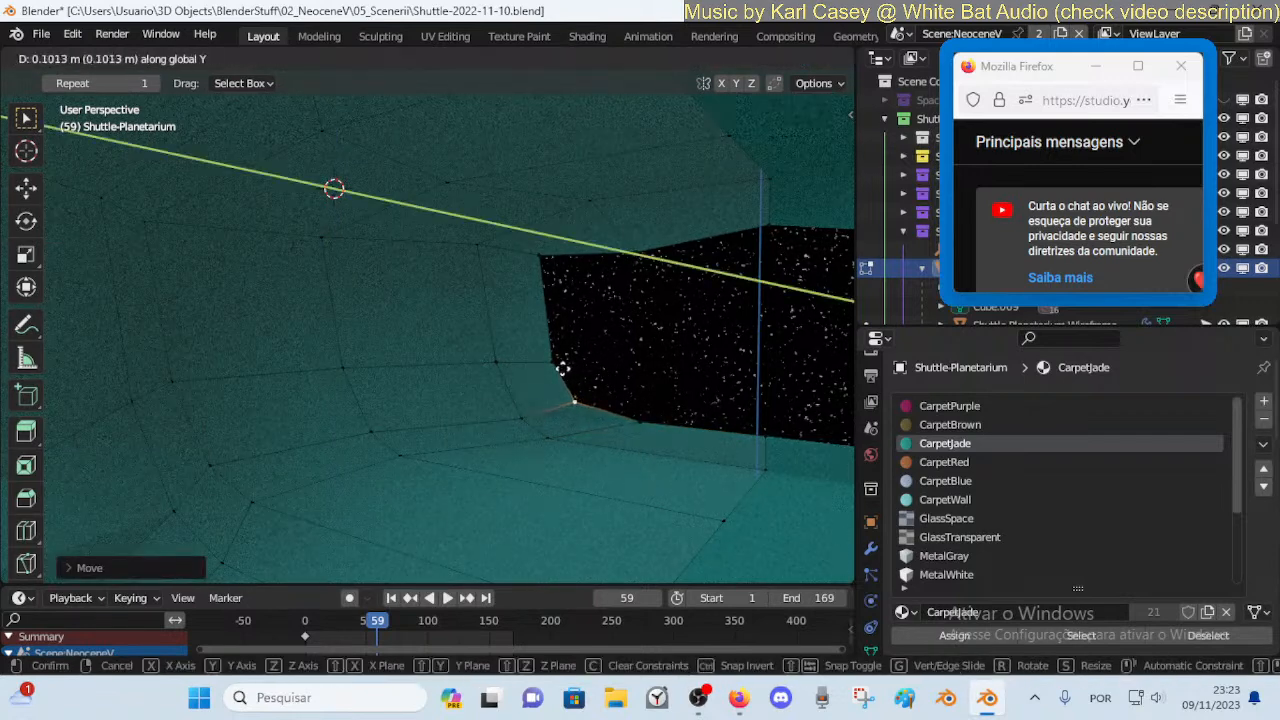
{"action": "left_click", "coordinate": [543, 368]}
{"action": "key", "text": "alt+a"}
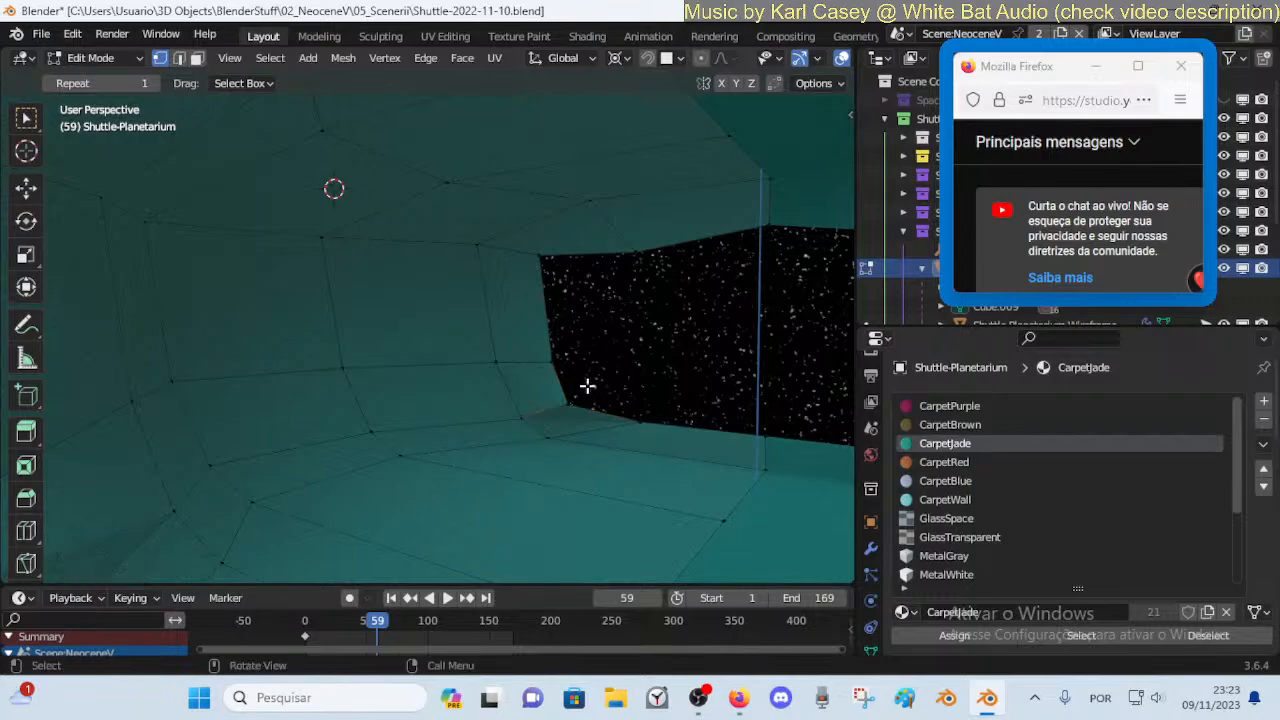
Add a loop cut around the jade room close to the white corridor's doorway
{"action": "left_click_drag", "start_coordinate": [589, 346], "coordinate": [738, 359]}
{"action": "key", "text": "Tab"}
{"action": "key", "text": "shift+grave"}
{"action": "key", "text": "w"}
{"action": "key", "text": "w"}
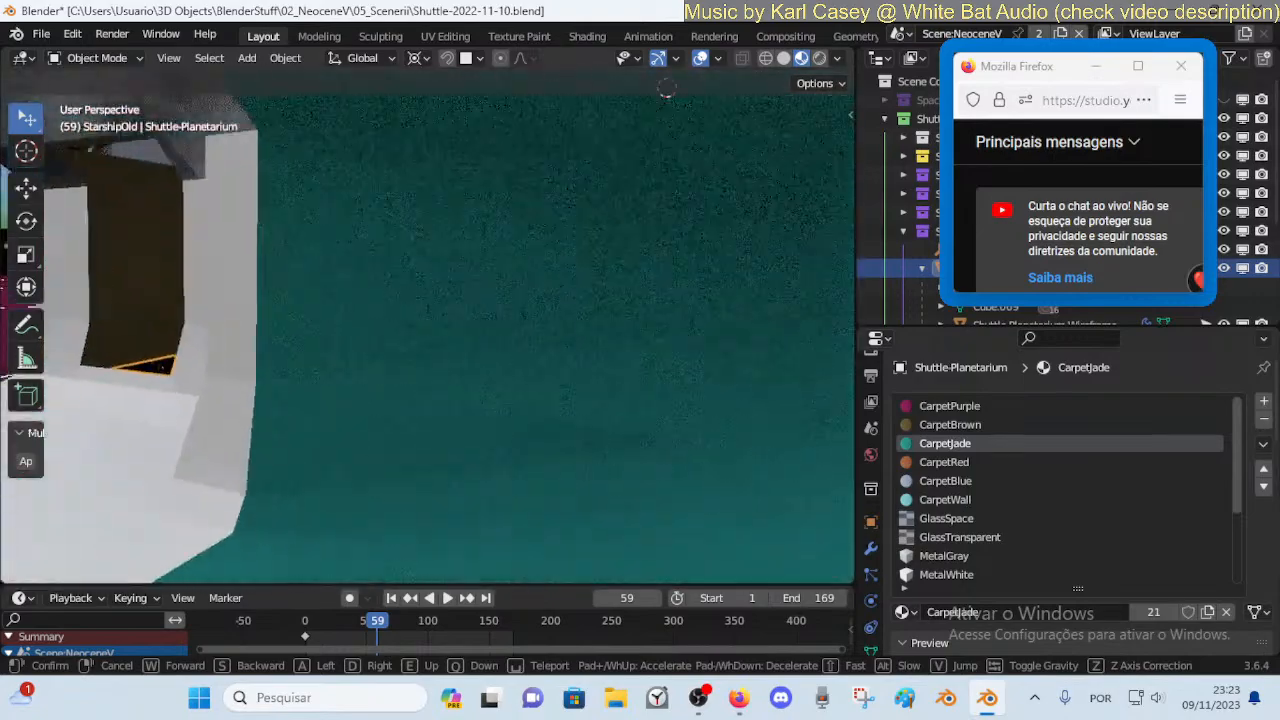
{"action": "left_click", "coordinate": [751, 352]}
{"action": "key", "text": "Tab"}
{"action": "left_click", "coordinate": [514, 169], "text": "alt"}
{"action": "key", "text": "g"}
{"action": "key", "text": "g"}
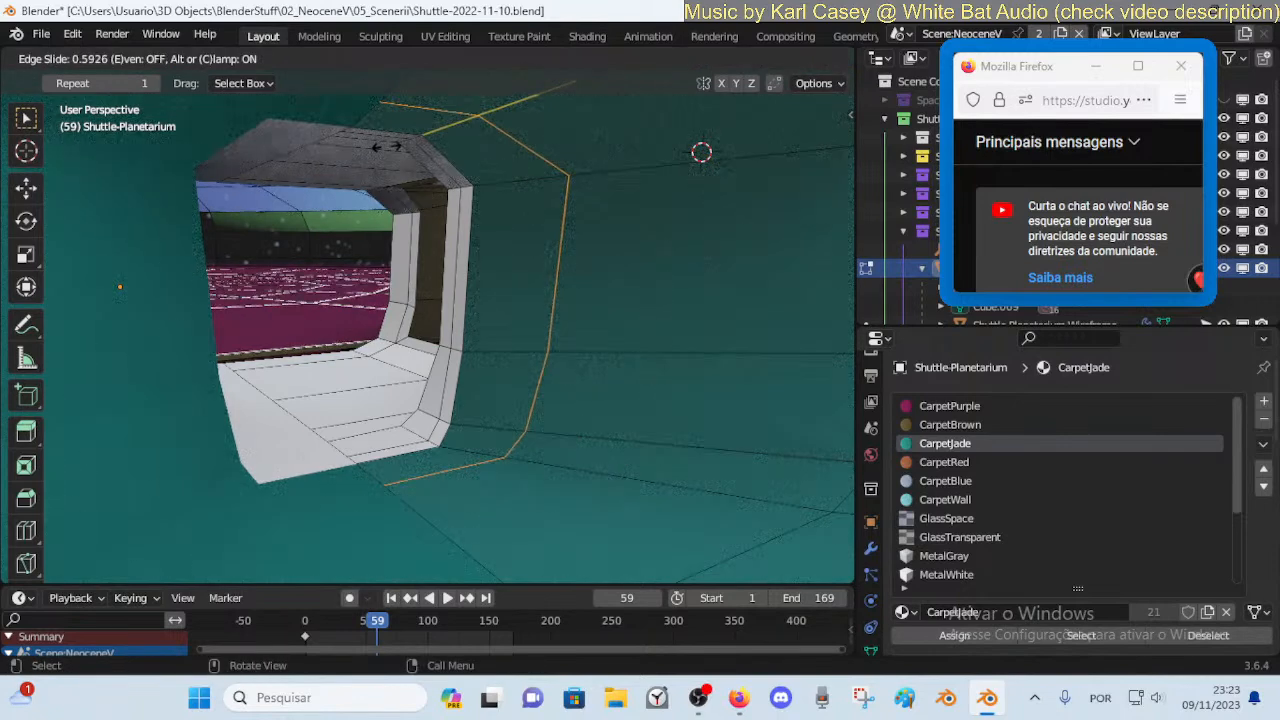
{"action": "left_click", "coordinate": [477, 243]}
Widen the new edge loop along X, shift it about 0.6 m along X, adjust it along Y and smooth it
{"action": "key", "text": "s"}
{"action": "key", "text": "x"}
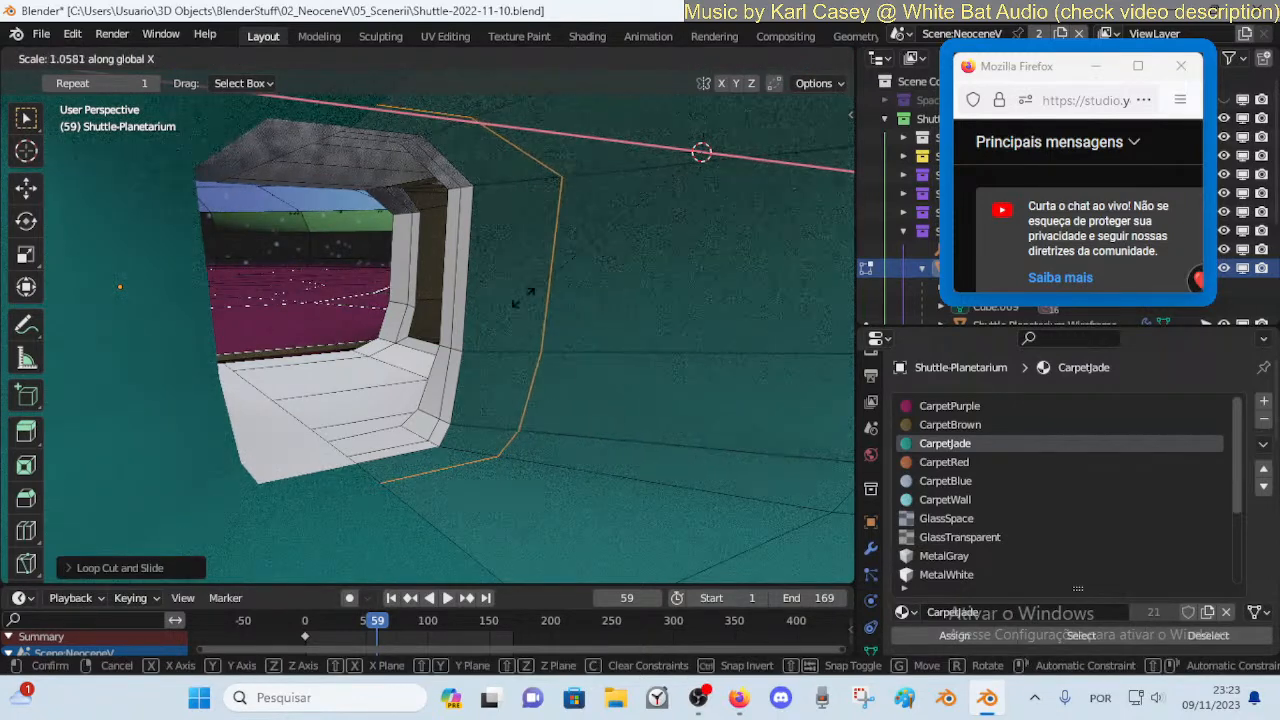
{"action": "left_click", "coordinate": [535, 302]}
{"action": "key", "text": "g"}
{"action": "key", "text": "x"}
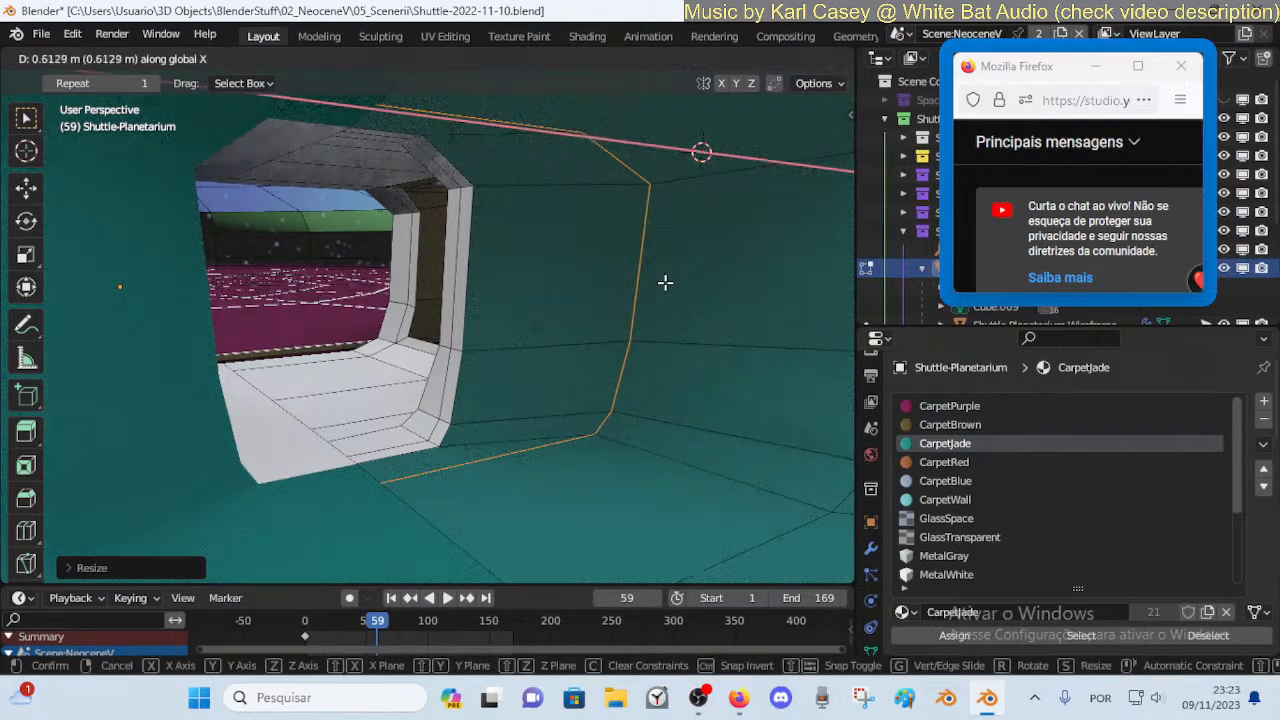
{"action": "left_click", "coordinate": [665, 283]}
{"action": "key", "text": "g"}
{"action": "key", "text": "y"}
{"action": "left_click", "coordinate": [630, 275]}
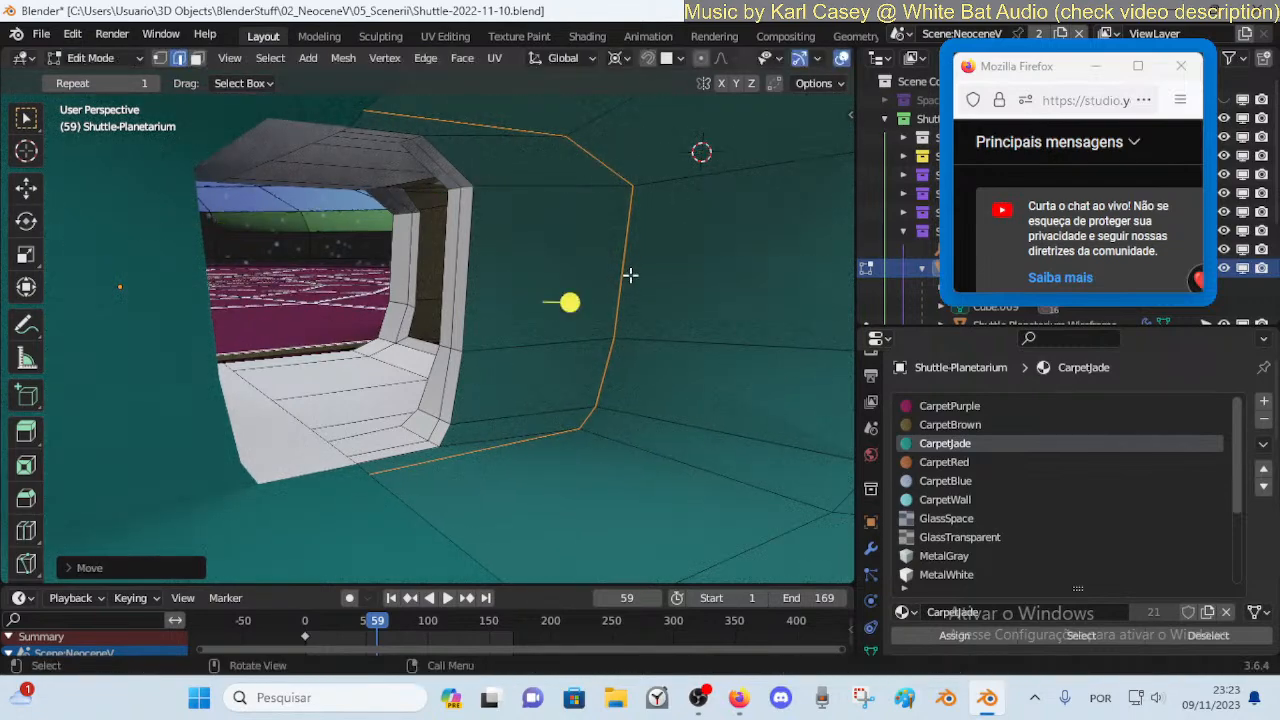
{"action": "left_click_drag", "start_coordinate": [576, 302], "coordinate": [623, 303]}
{"action": "key", "text": "alt+a"}
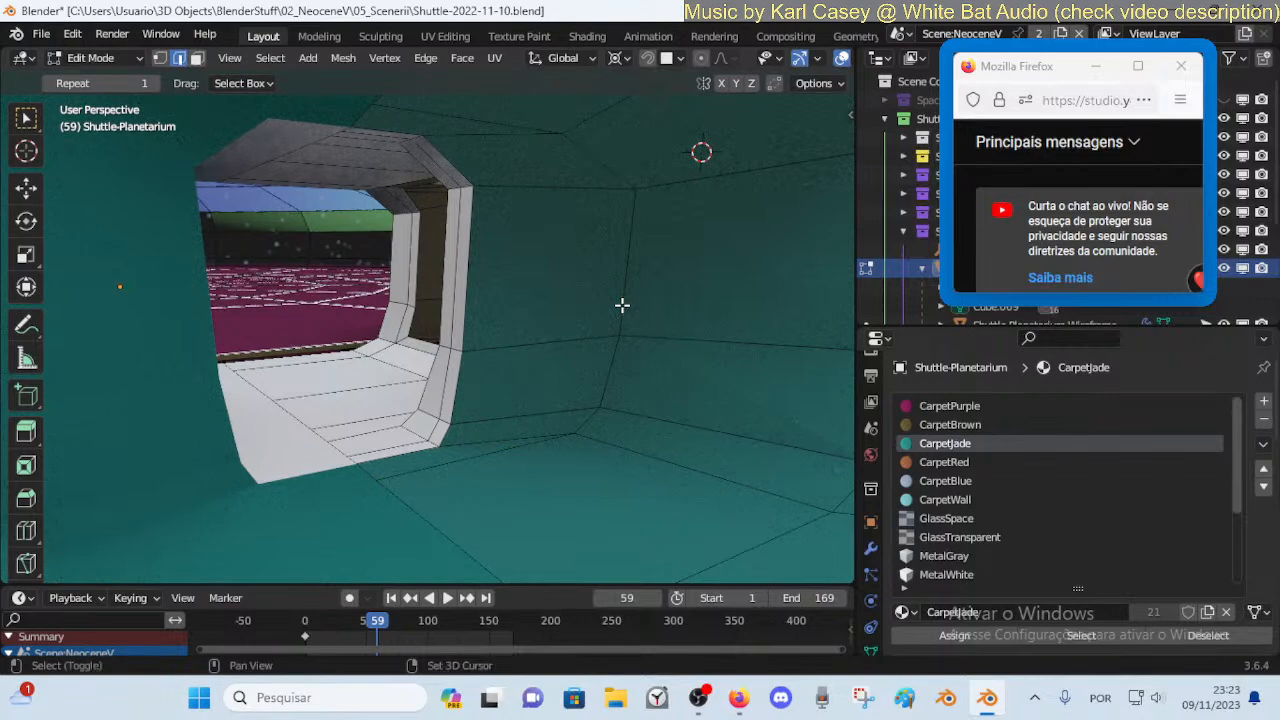
Scale the next edge loop deeper in the jade room to about 1.77 along X and shift it along Y
{"action": "key", "text": "shift+grave"}
{"action": "left_click", "coordinate": [592, 320]}
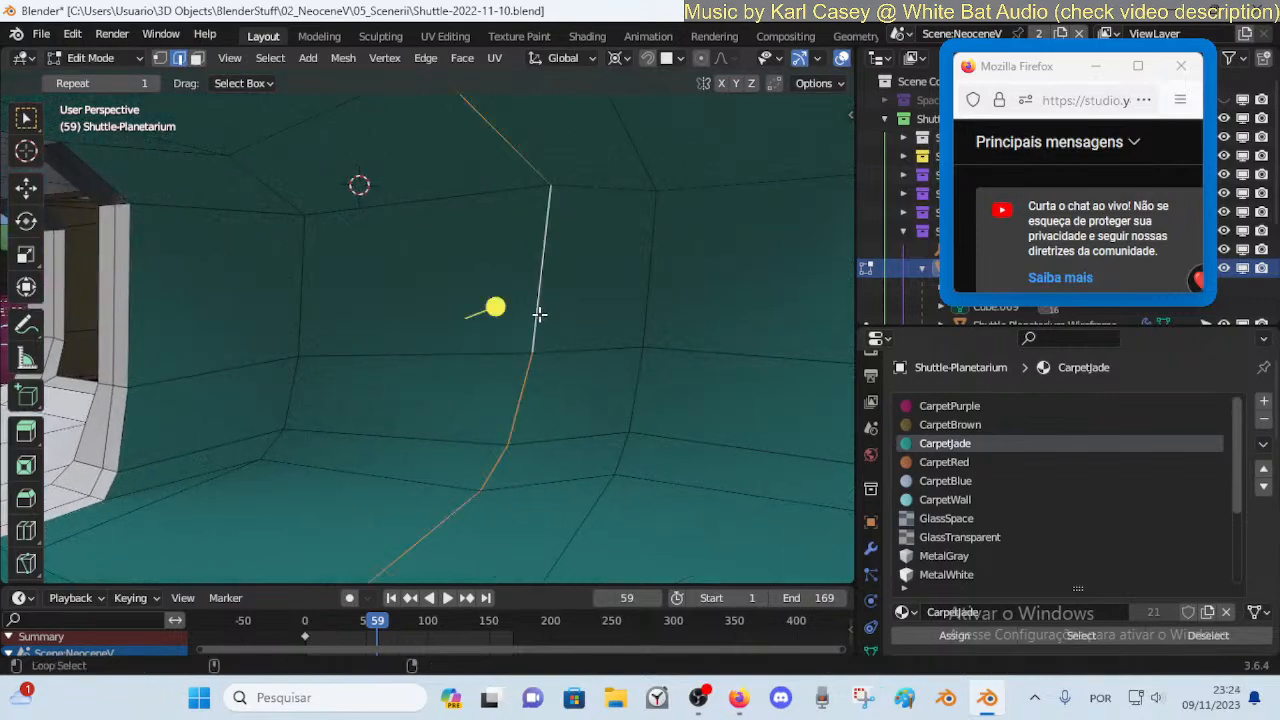
{"action": "key", "text": "s"}
{"action": "key", "text": "x"}
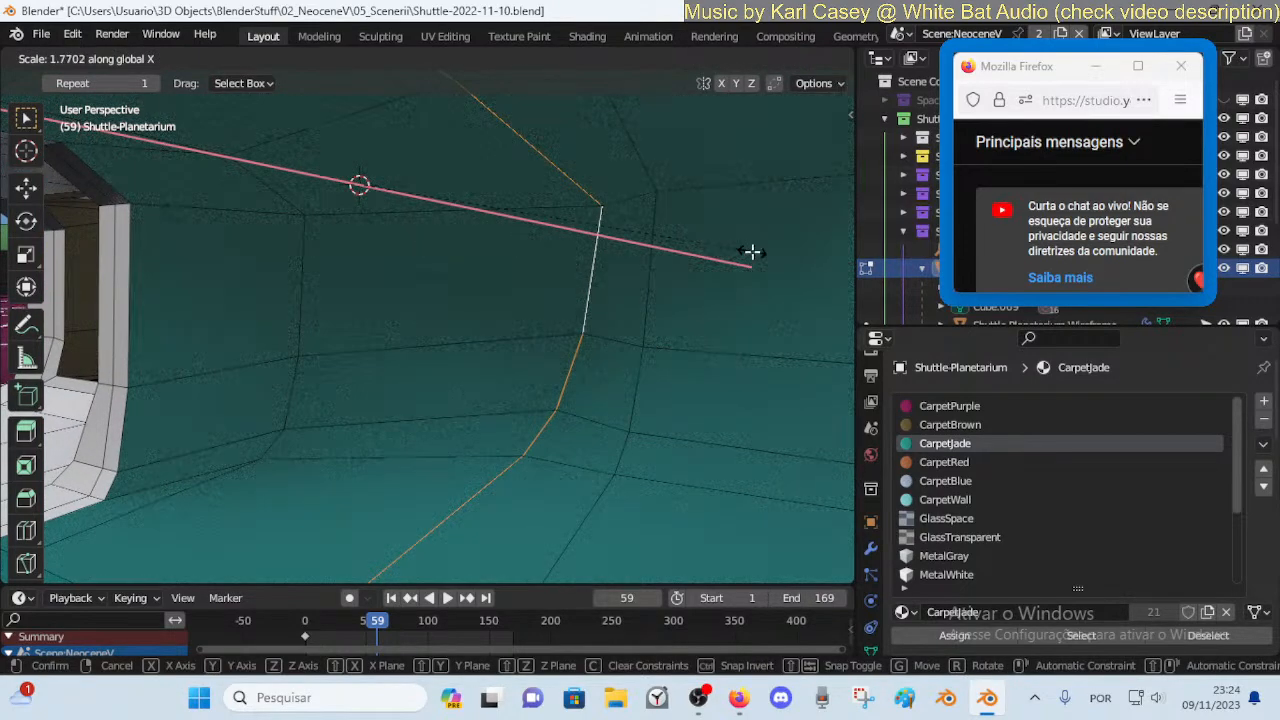
{"action": "left_click", "coordinate": [752, 252]}
{"action": "key", "text": "g"}
{"action": "key", "text": "y"}
{"action": "left_click", "coordinate": [579, 249]}
Adjust the widened edge loop's height along Z and smooth its vertices
{"action": "key", "text": "shift+grave"}
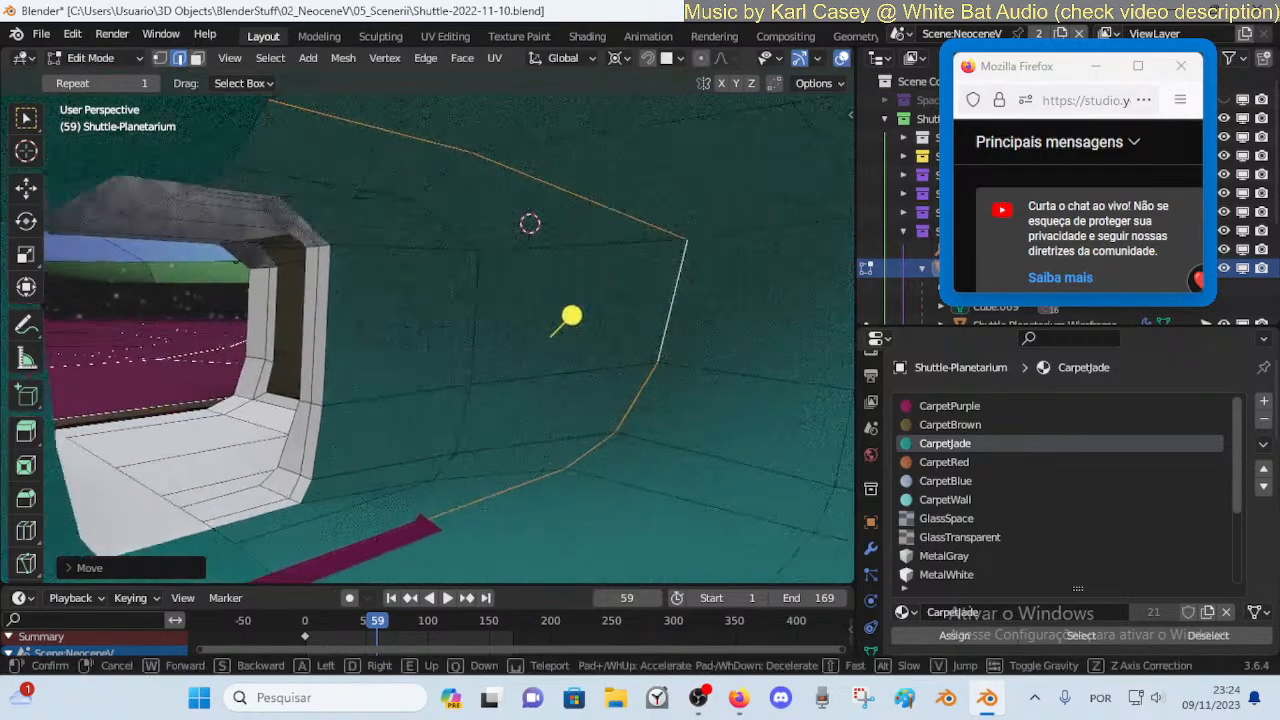
{"action": "left_click", "coordinate": [524, 338]}
{"action": "key", "text": "g"}
{"action": "key", "text": "z"}
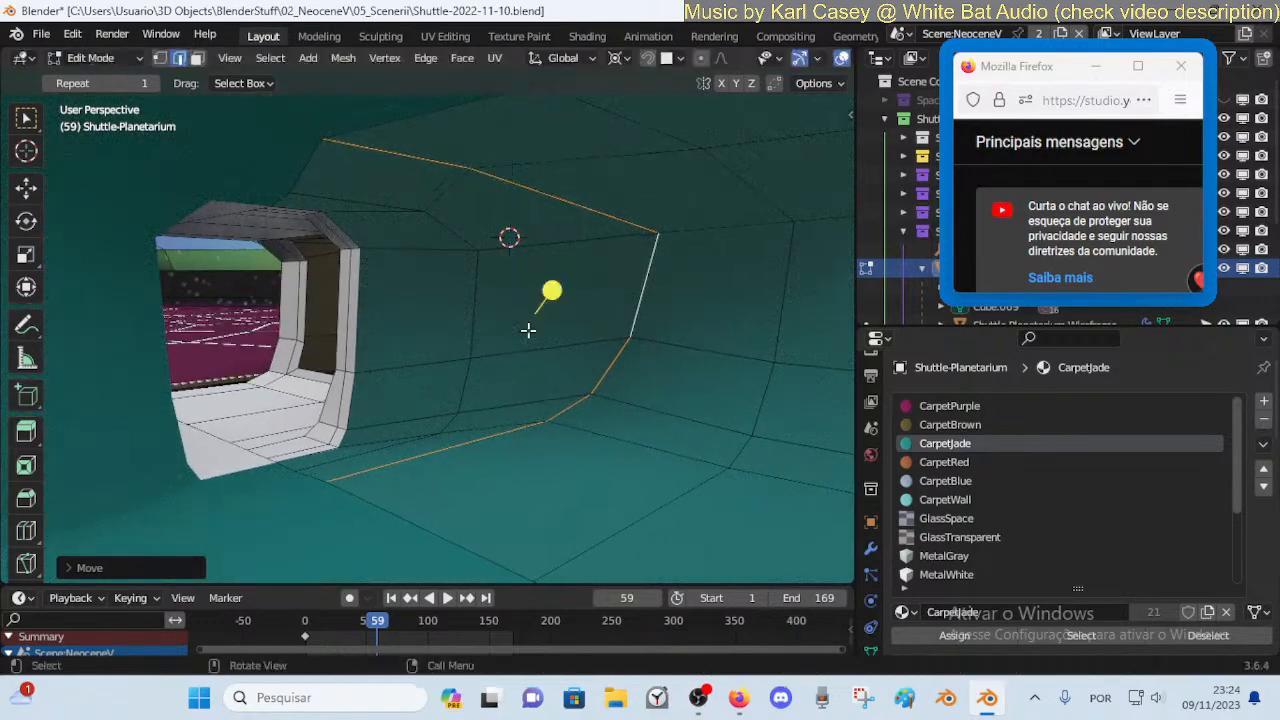
{"action": "left_click", "coordinate": [584, 342]}
{"action": "key", "text": "g"}
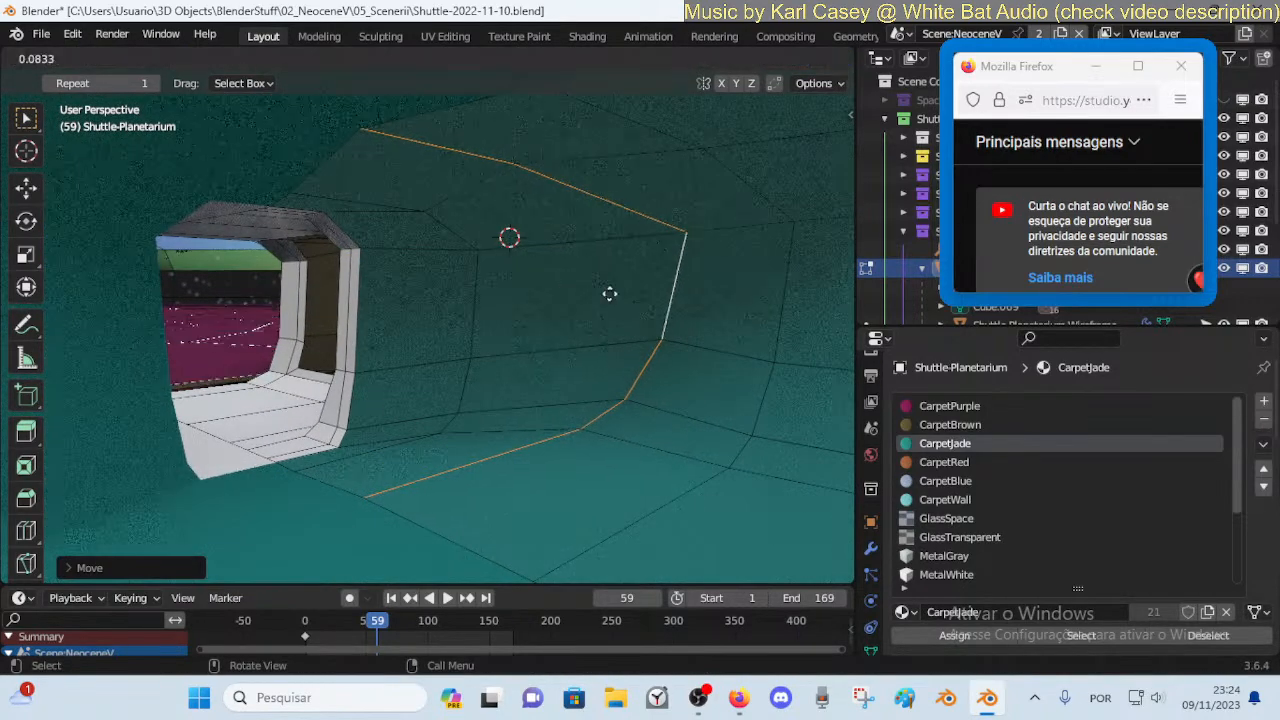
{"action": "left_click", "coordinate": [643, 299]}
Smooth the adjoining ring of faces beyond the widened edge loop and scale it outward along X
{"action": "left_click", "coordinate": [704, 315], "text": "alt"}
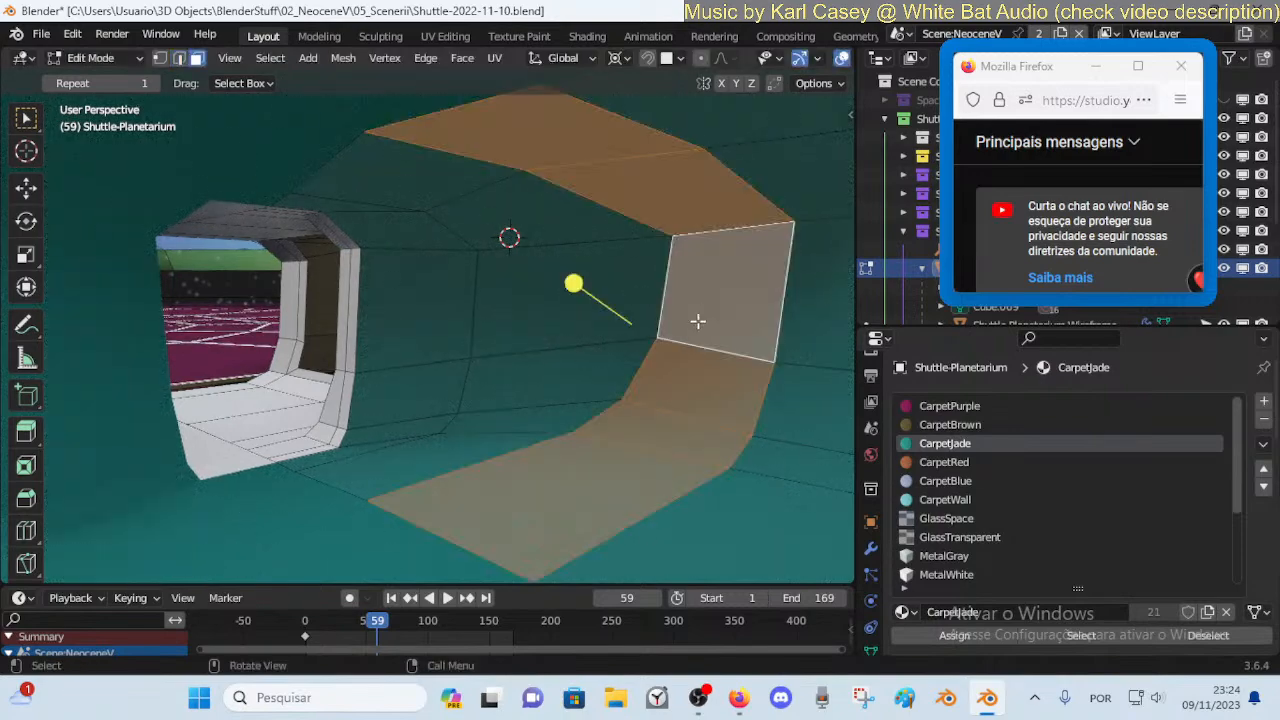
{"action": "left_click", "coordinate": [714, 297]}
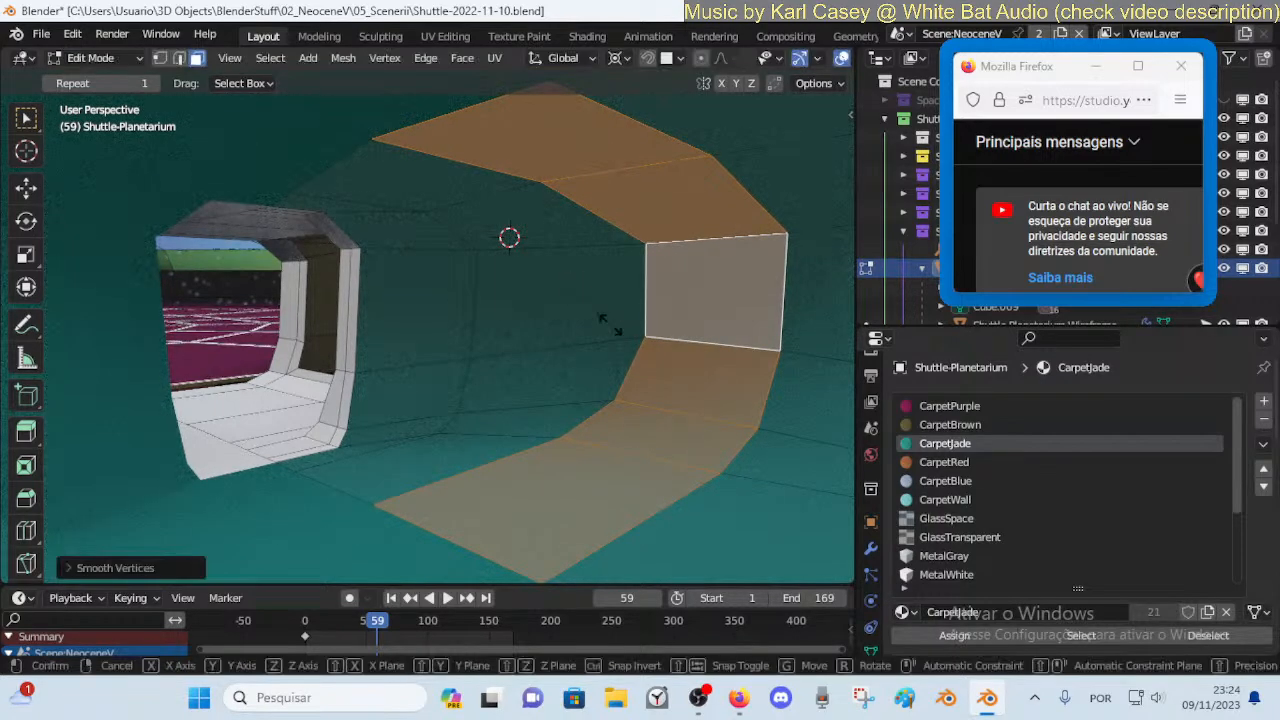
{"action": "key", "text": "s"}
{"action": "key", "text": "x"}
{"action": "left_click", "coordinate": [652, 322]}
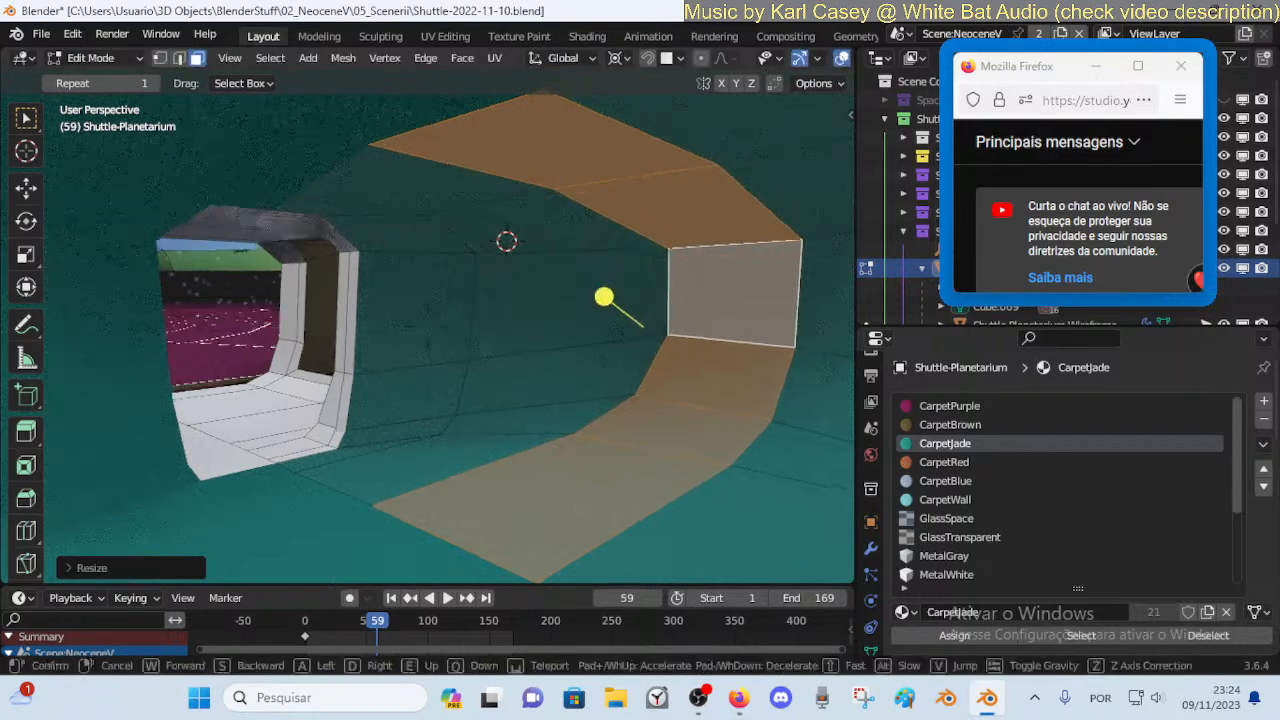
Smooth the vertices of a full face ring across the jade room's ceiling, wall and floor, and try rotating it
{"action": "key", "text": "shift+grave"}
{"action": "key", "text": "a"}
{"action": "left_click", "coordinate": [608, 309]}
{"action": "key", "text": "alt+a"}
{"action": "left_click", "coordinate": [597, 211], "text": "alt"}
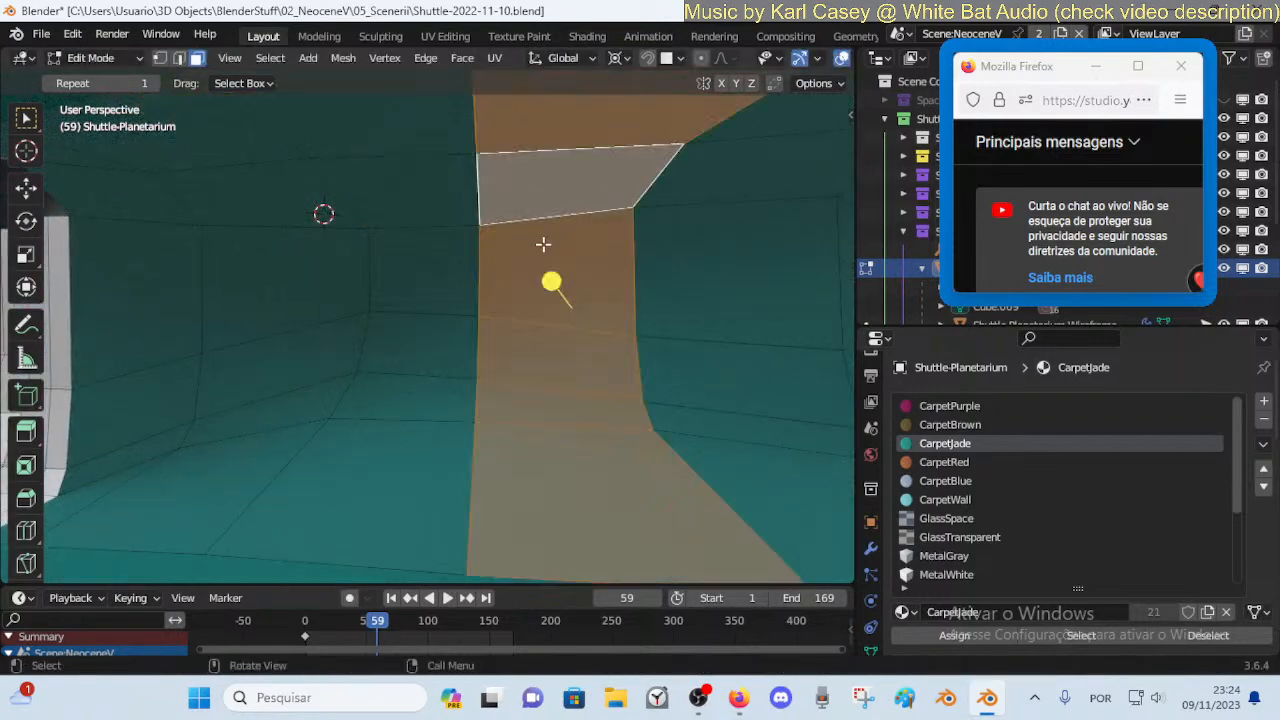
{"action": "left_click_drag", "start_coordinate": [551, 281], "coordinate": [600, 294]}
{"action": "left_click", "coordinate": [720, 313]}
{"action": "key", "text": "r"}
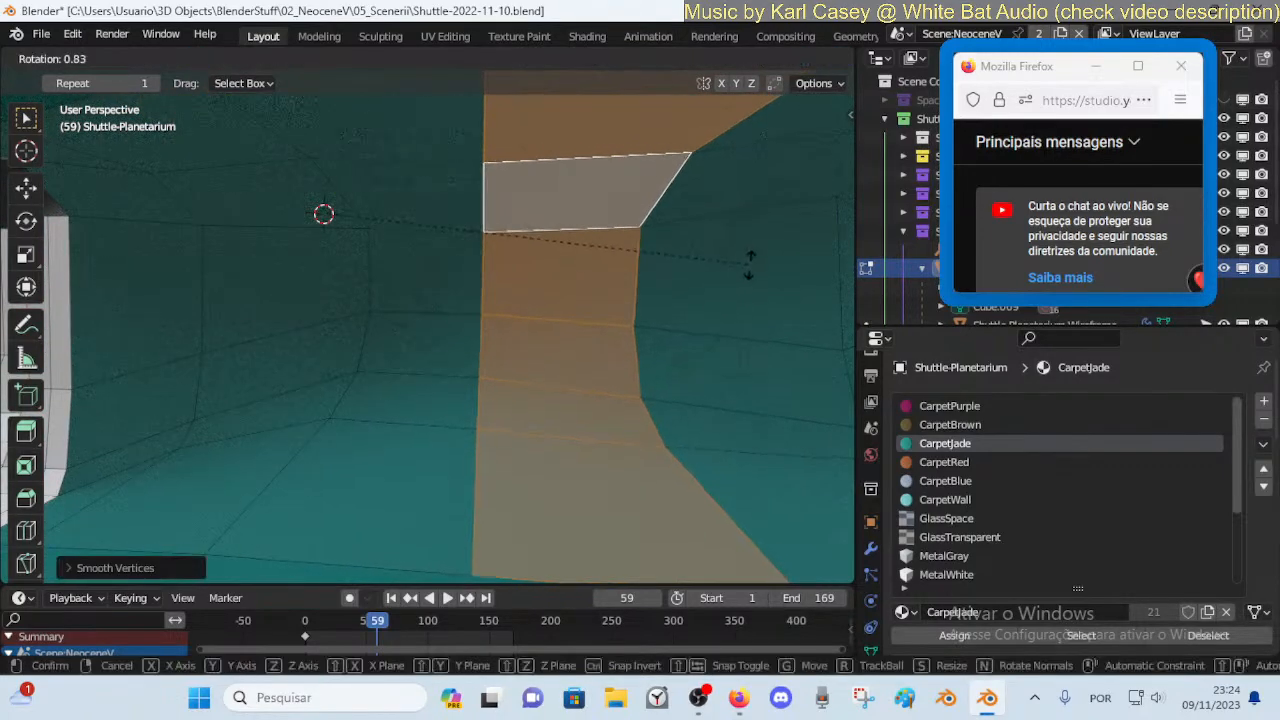
{"action": "left_click", "coordinate": [655, 291]}
Select the narrow ring of faces bordering the jade room's front opening
{"action": "key", "text": "shift+grave"}
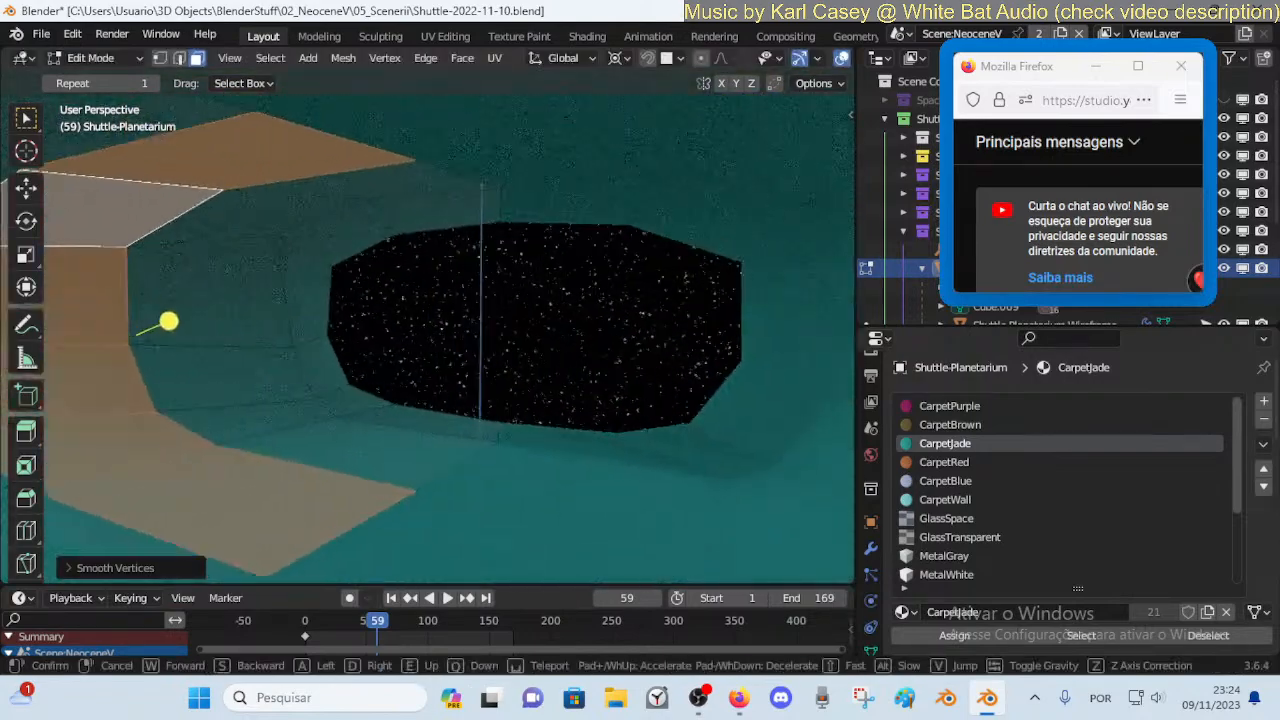
{"action": "left_click", "coordinate": [538, 302]}
{"action": "key", "text": "ctrl+Tab"}
{"action": "left_click", "coordinate": [417, 296]}
{"action": "key", "text": "Tab"}
{"action": "key", "text": "alt+a"}
{"action": "left_click", "coordinate": [369, 208], "text": "alt"}
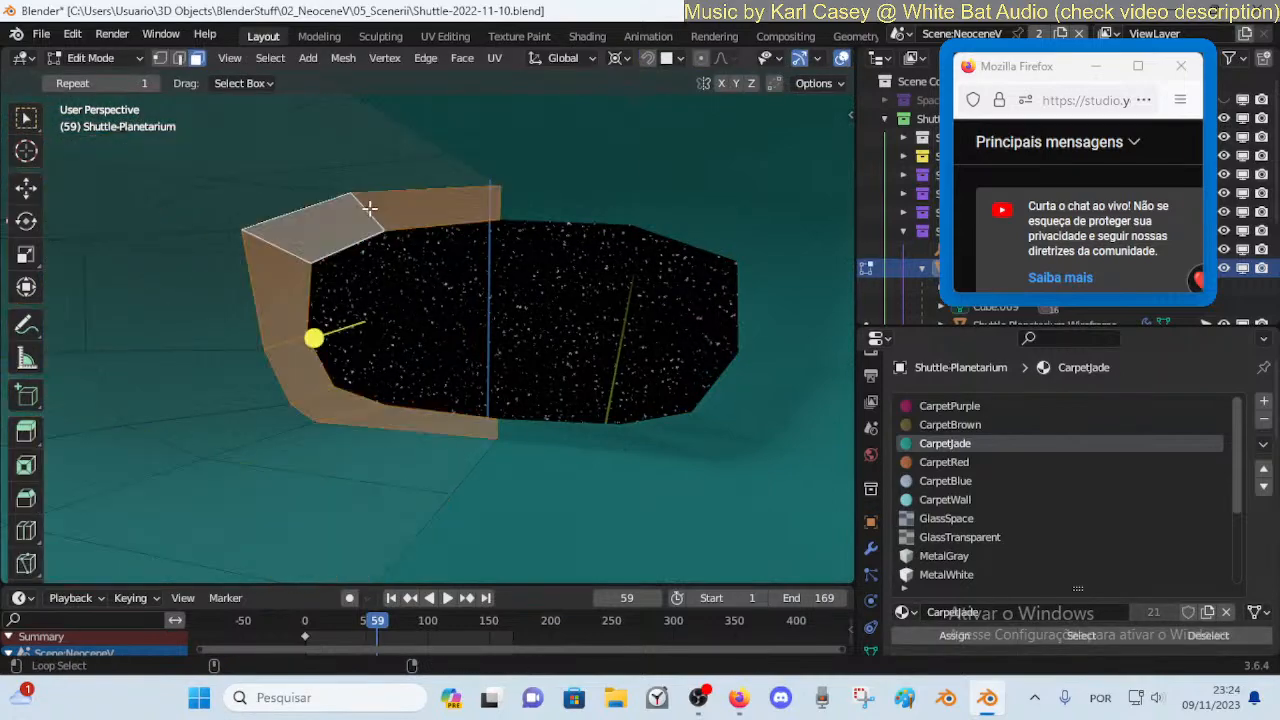
Inspect the reshaped jade room's hull and front opening in Object Mode from outside and inside the shuttle
{"action": "key", "text": "Tab"}
{"action": "key", "text": "shift+grave"}
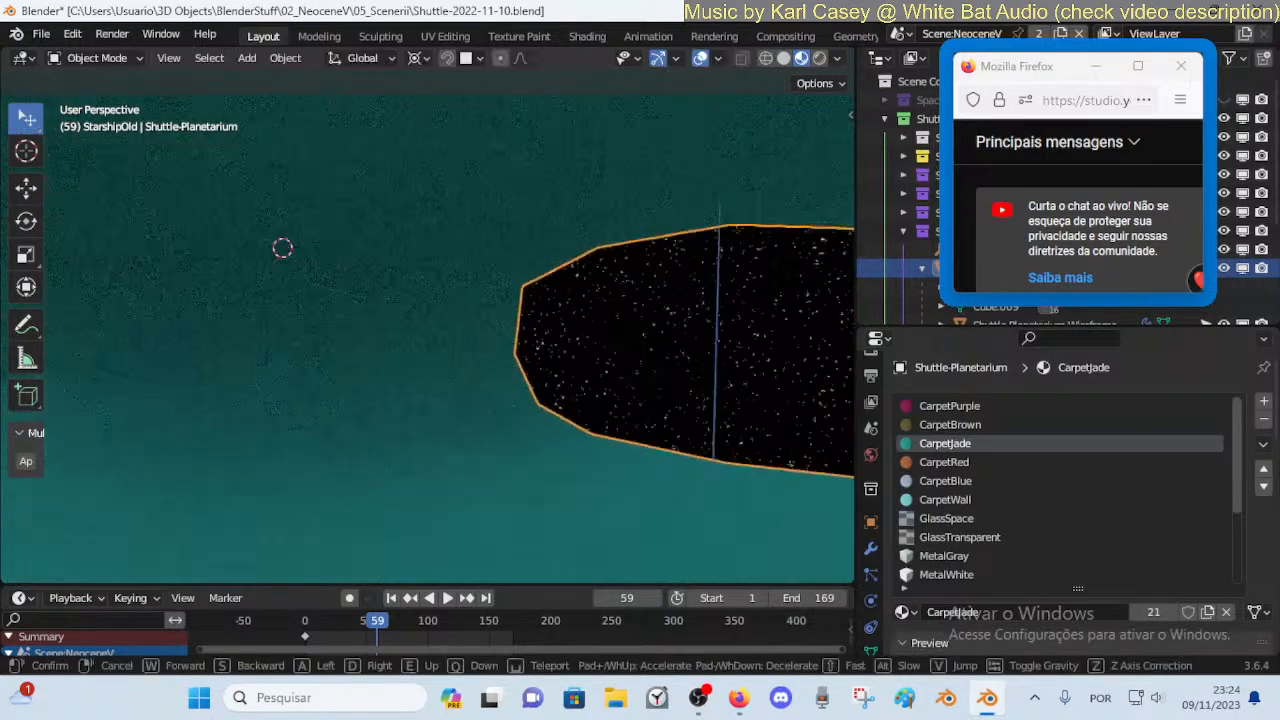
{"action": "key", "text": "w"}
{"action": "key", "text": "s"}
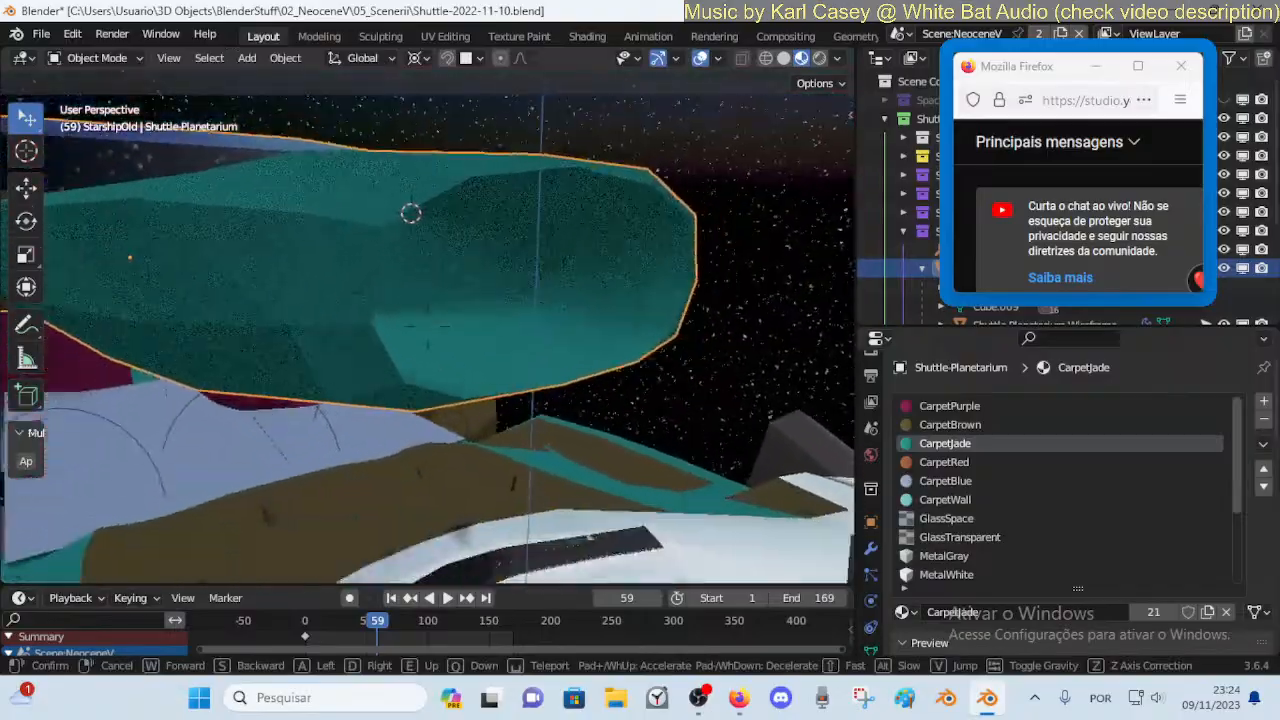
{"action": "key", "text": "a"}
{"action": "key", "text": "w"}
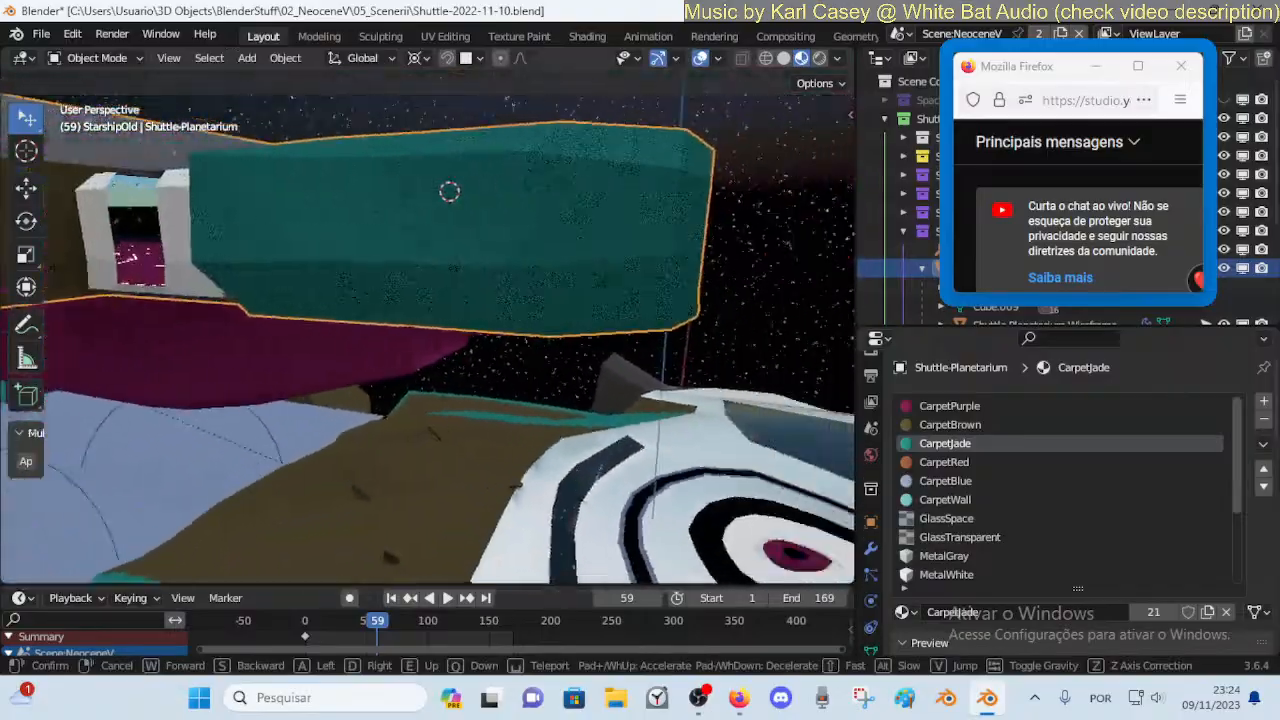
{"action": "key", "text": "w"}
{"action": "key", "text": "s"}
{"action": "key", "text": "s"}
{"action": "left_click", "coordinate": [370, 383]}
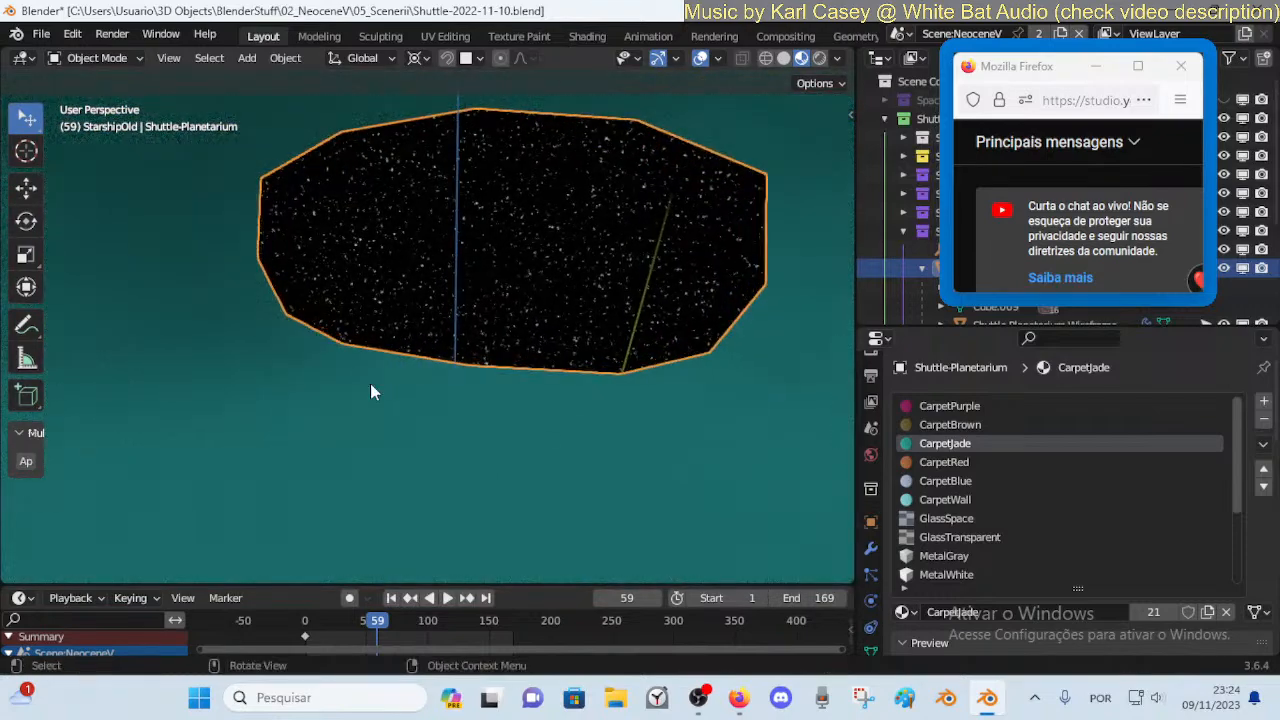
Delete the ring of faces bordering the jade room's front opening and select the next ring inward
{"action": "key", "text": "Tab"}
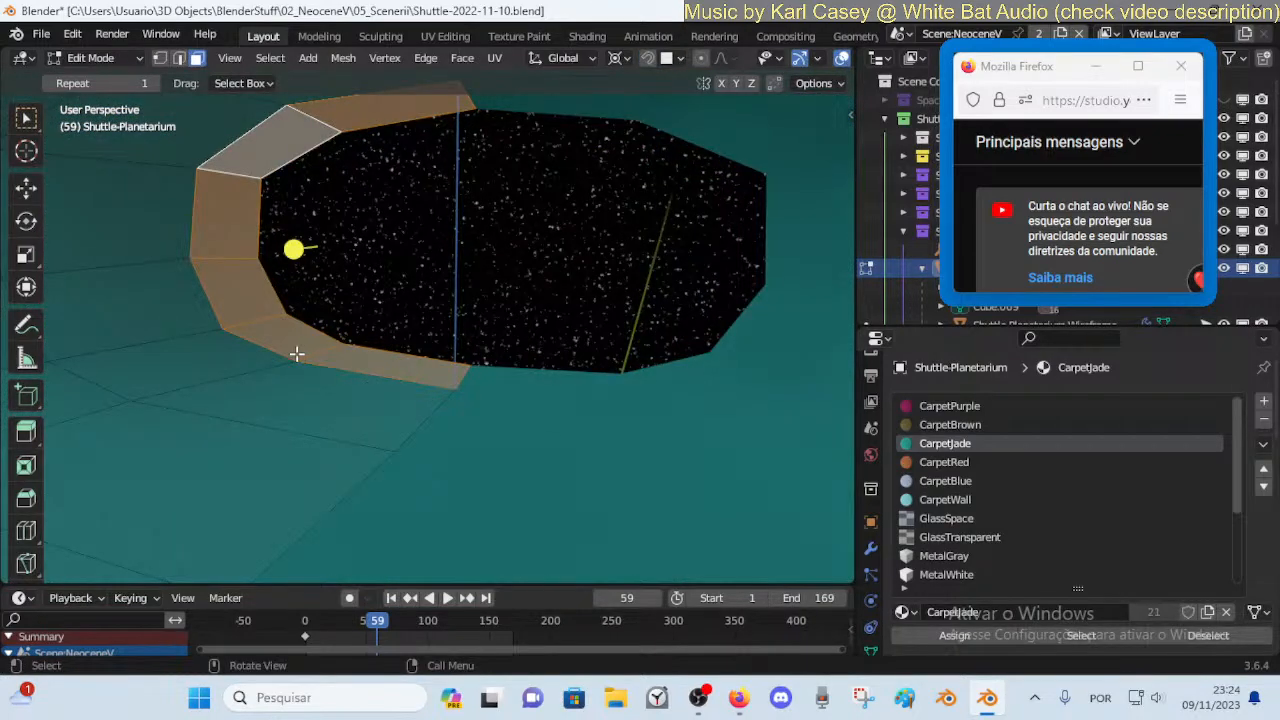
{"action": "mouse_move", "coordinate": [720, 408]}
{"action": "middle_mouse_down"}
{"action": "mouse_move", "coordinate": [743, 408]}
{"action": "mouse_move", "coordinate": [690, 408]}
{"action": "mouse_move", "coordinate": [719, 406]}
{"action": "middle_mouse_up"}
{"action": "key", "text": "x"}
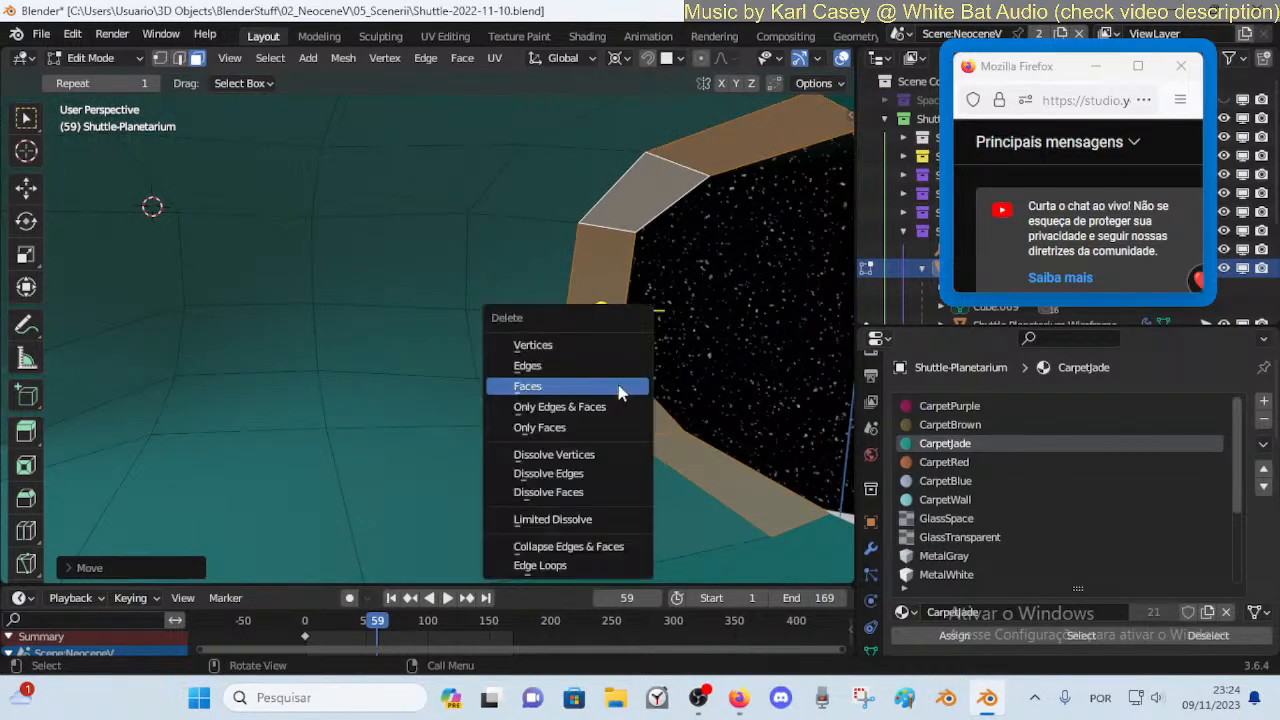
{"action": "left_click", "coordinate": [618, 389]}
{"action": "key", "text": "ctrl+z"}
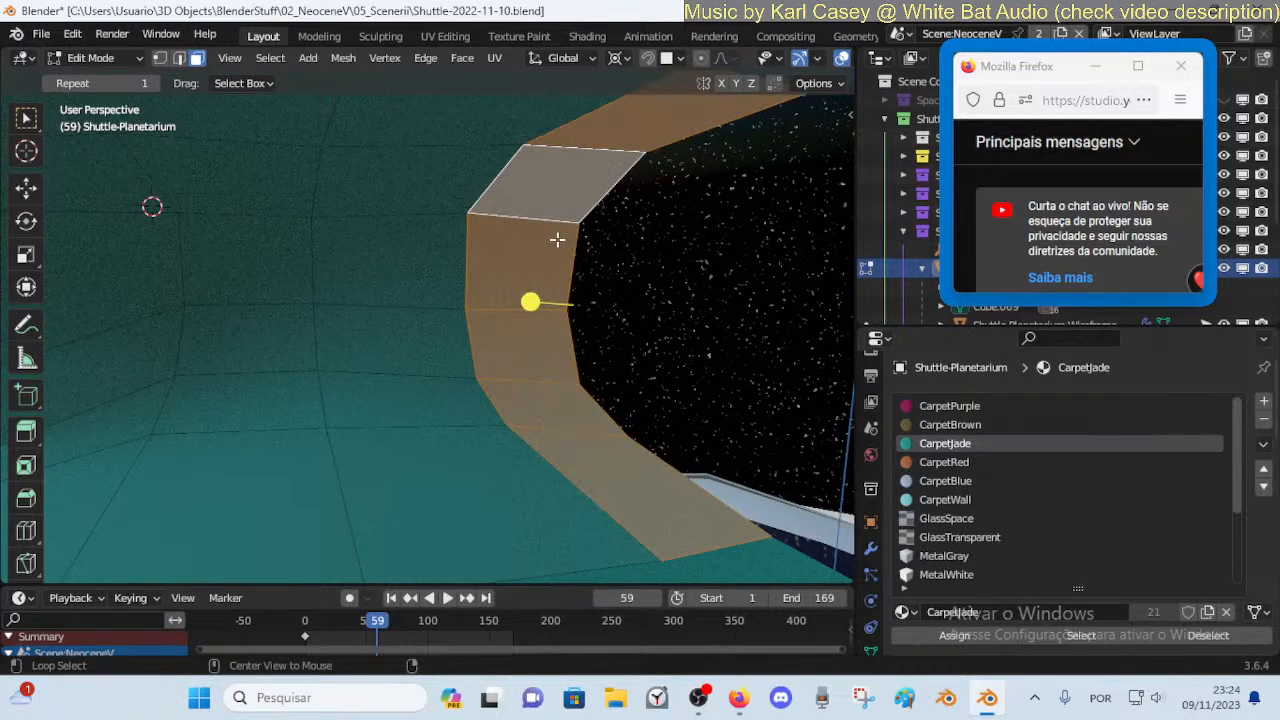
Try smoothing the front opening's edge loop, enlarging it and rescaling it along Z
{"action": "key", "text": "2"}
{"action": "left_click", "coordinate": [572, 258], "text": "alt"}
{"action": "left_click_drag", "start_coordinate": [594, 303], "coordinate": [714, 347]}
{"action": "key", "text": "s"}
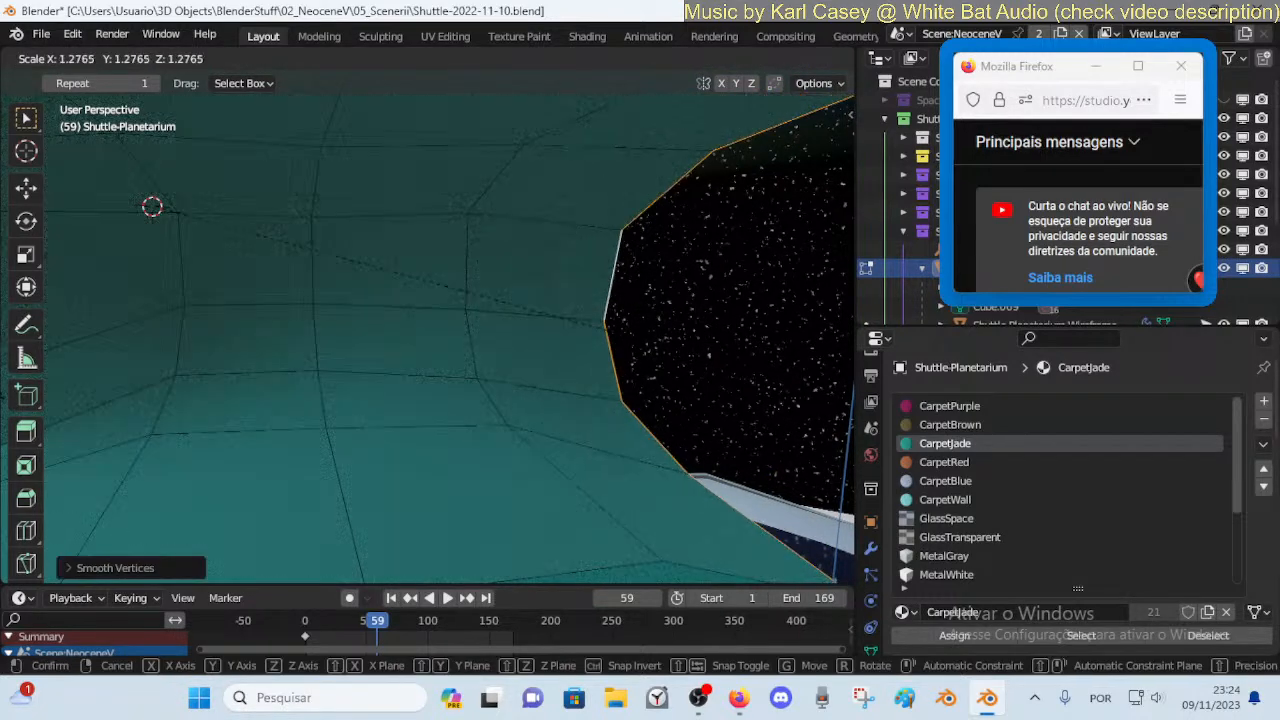
{"action": "left_click", "coordinate": [767, 326]}
{"action": "key", "text": "s"}
{"action": "key", "text": "z"}
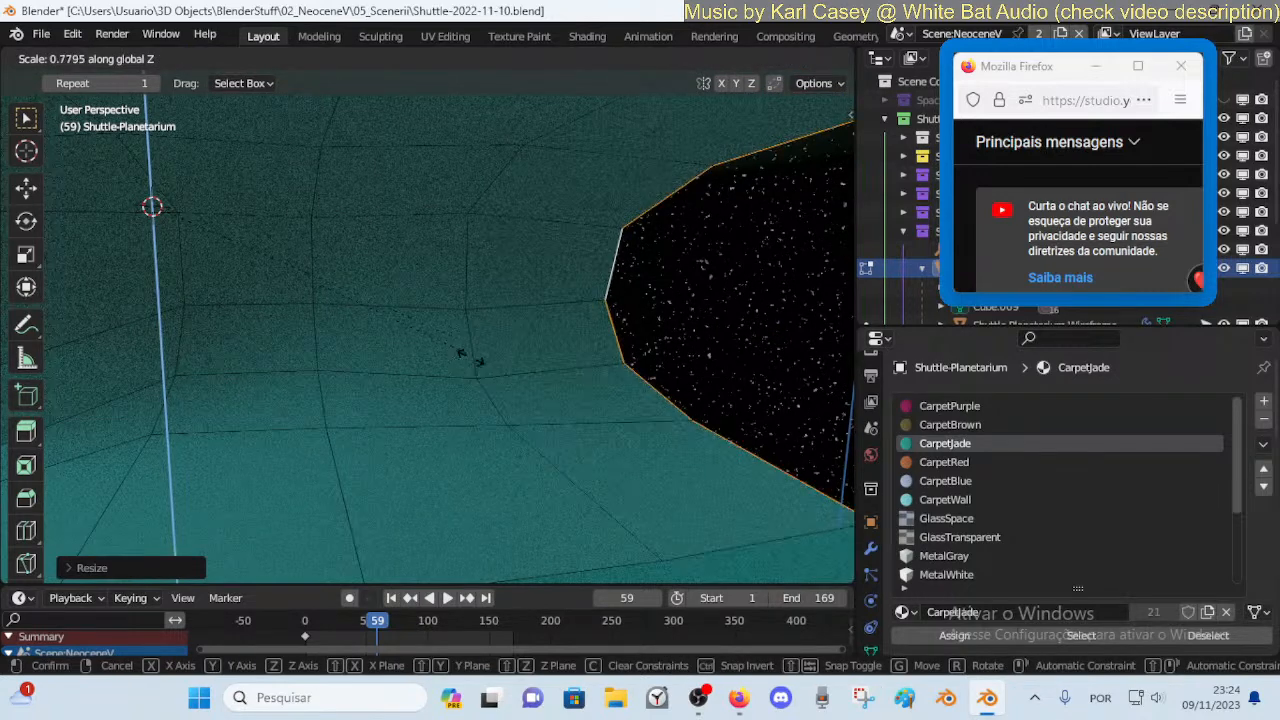
{"action": "right_click", "coordinate": [470, 357]}
Undo the recent front-opening edits until the deleted border ring is restored, and save the file
{"action": "key", "text": "ctrl+z"}
{"action": "key", "text": "ctrl+z"}
{"action": "key", "text": "ctrl+z"}
{"action": "key", "text": "ctrl+z"}
{"action": "key", "text": "ctrl+z"}
{"action": "key", "text": "ctrl+z"}
{"action": "key", "text": "ctrl+z"}
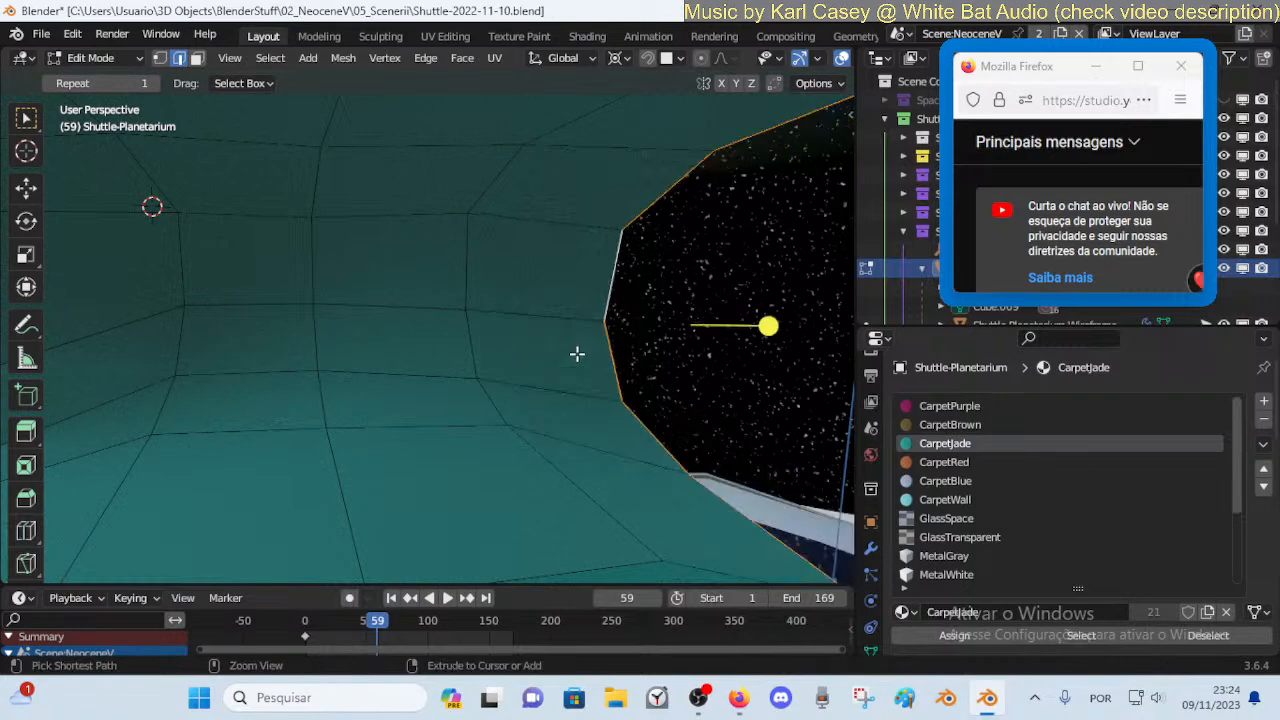
{"action": "key", "text": "ctrl+z"}
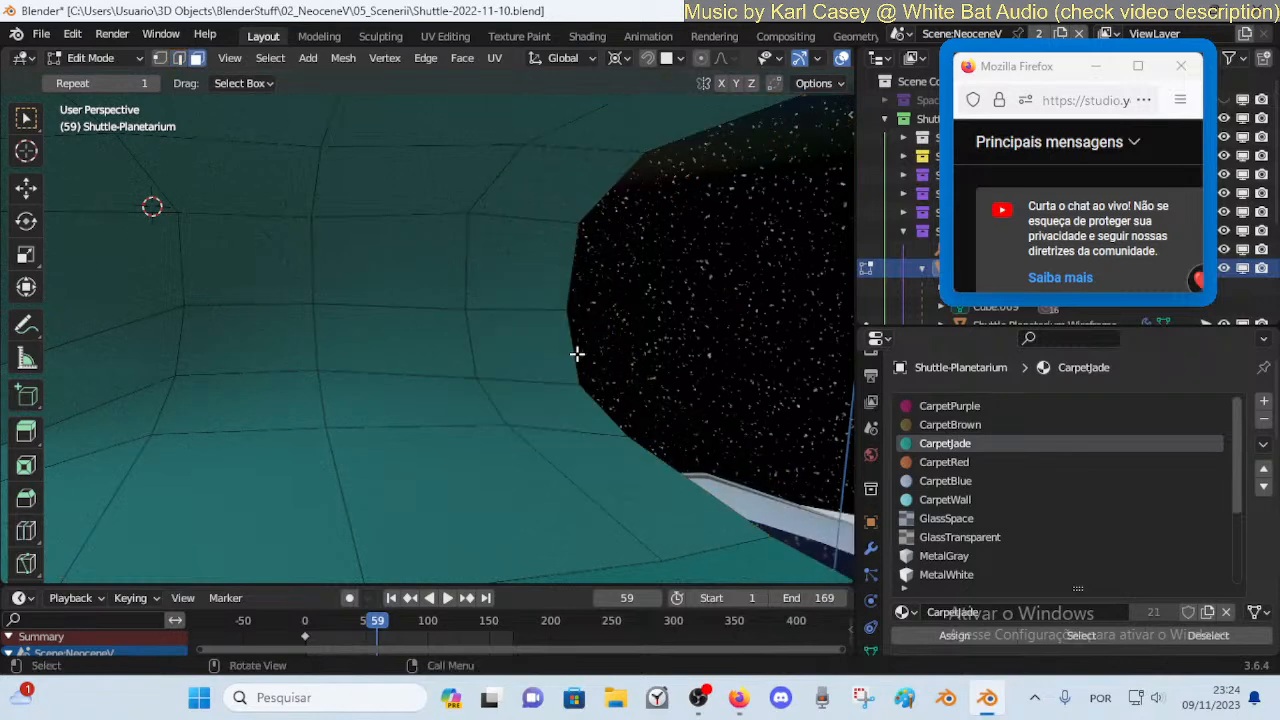
{"action": "key", "text": "ctrl+z"}
{"action": "key", "text": "ctrl+s"}
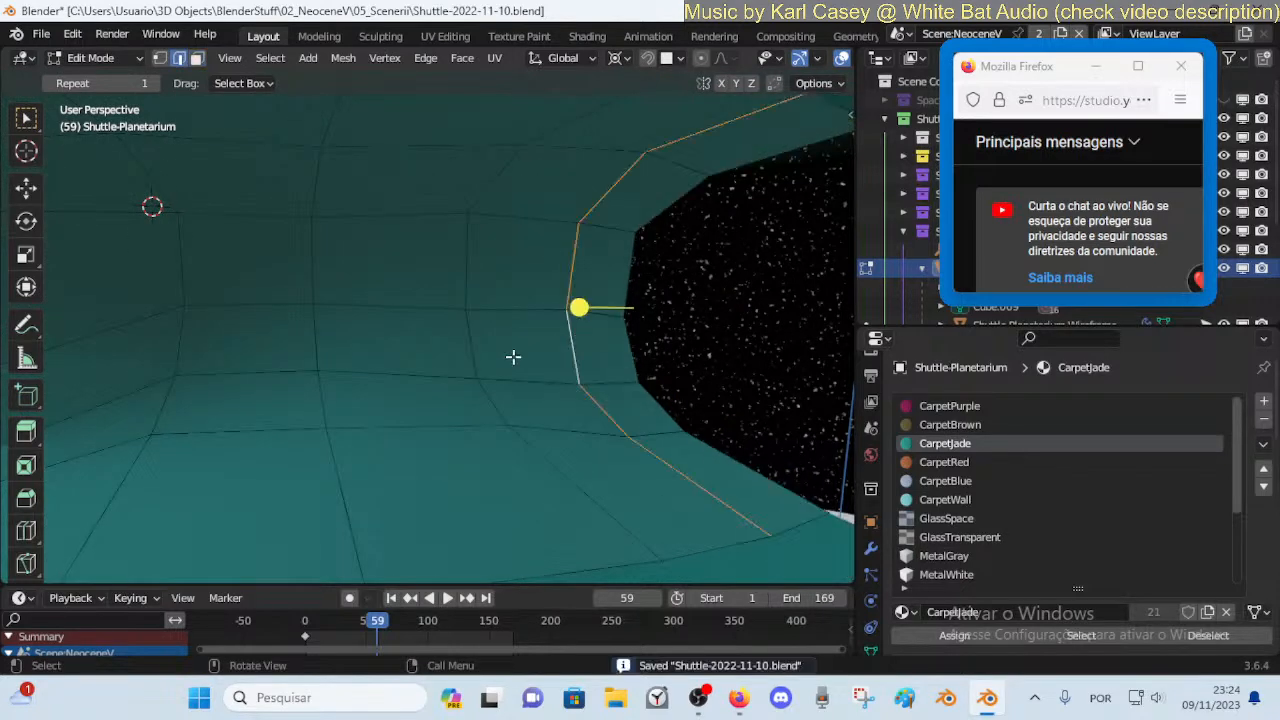
Select the second ring of faces in from the front opening, move it back along Y and shift it slightly along Z
{"action": "left_click", "coordinate": [517, 372], "text": "alt"}
{"action": "key", "text": "g"}
{"action": "key", "text": "y"}
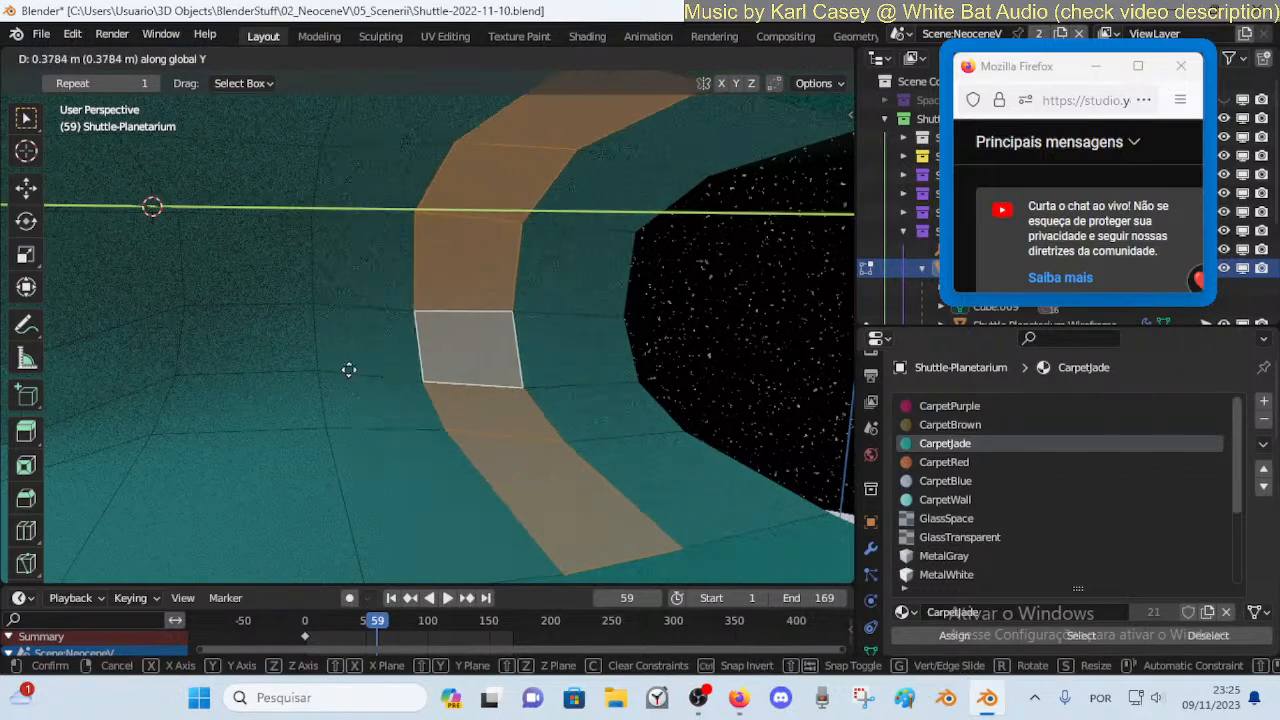
{"action": "left_click", "coordinate": [338, 363]}
{"action": "key", "text": "g"}
{"action": "key", "text": "z"}
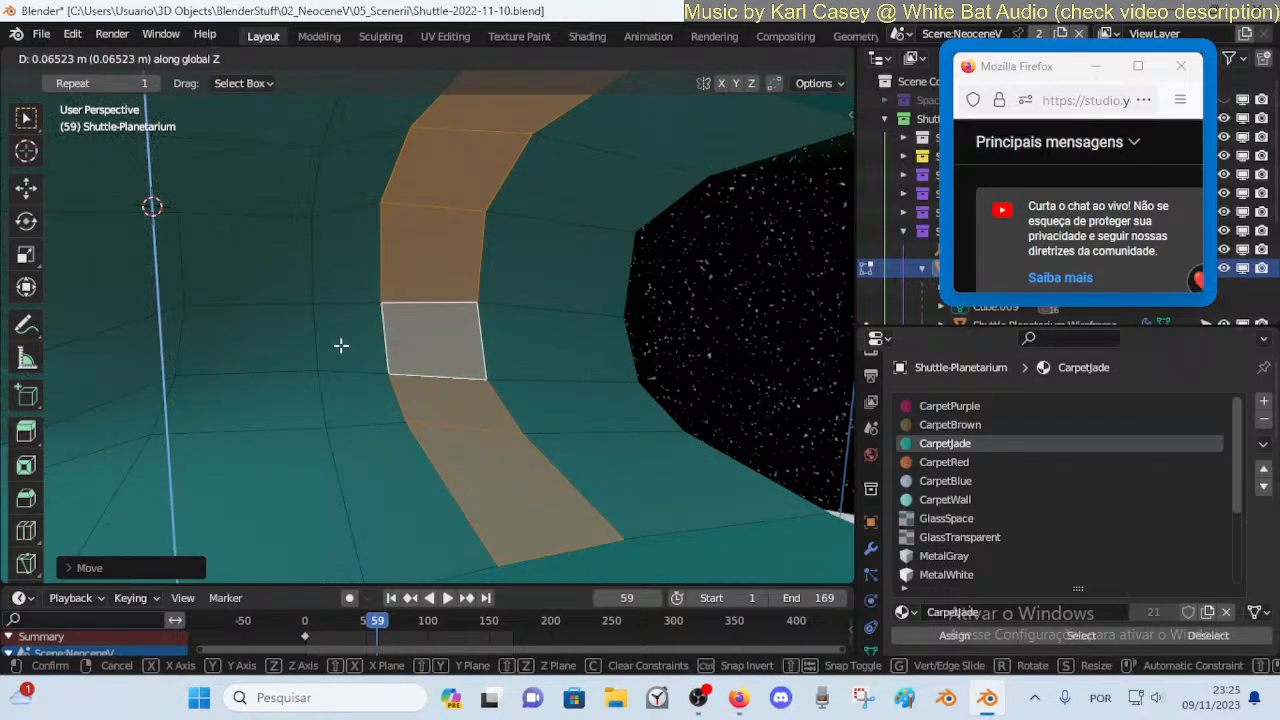
Move the face ring bordering the front opening along Y and smooth the opening's edge loop
{"action": "key", "text": "y"}
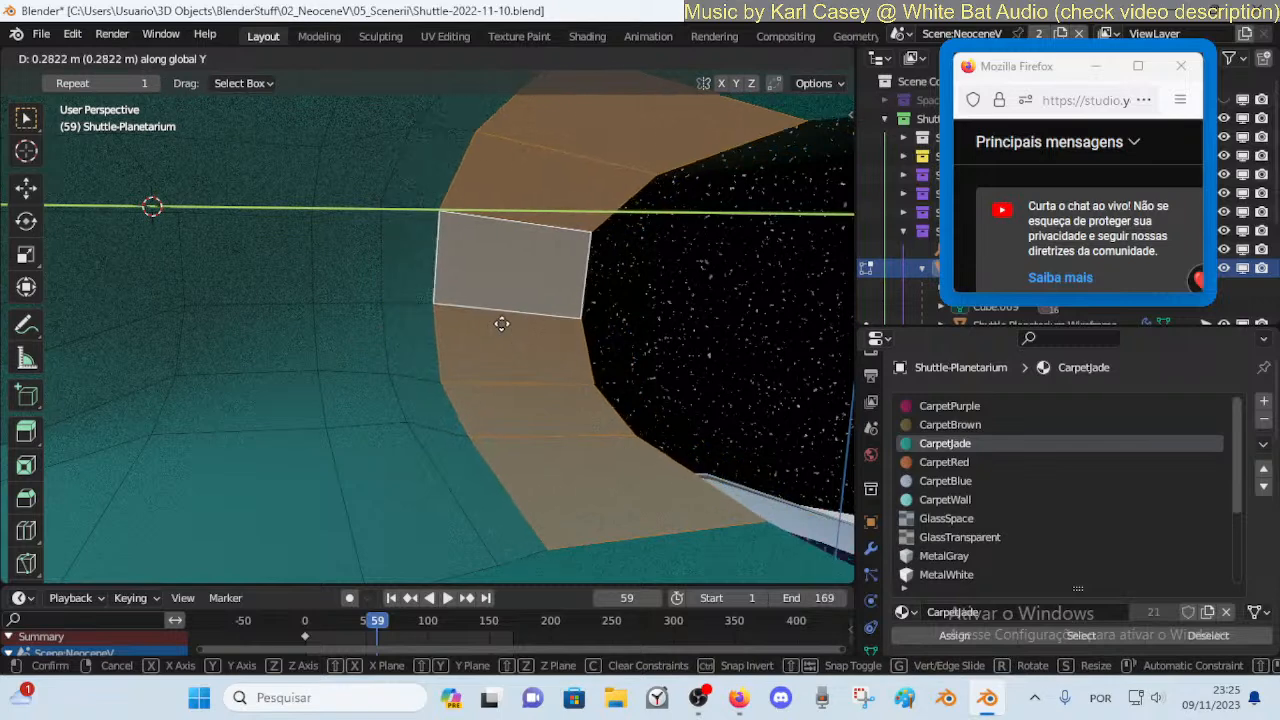
{"action": "left_click", "coordinate": [540, 348]}
{"action": "left_click", "coordinate": [589, 365]}
{"action": "left_click_drag", "start_coordinate": [613, 369], "coordinate": [647, 316]}
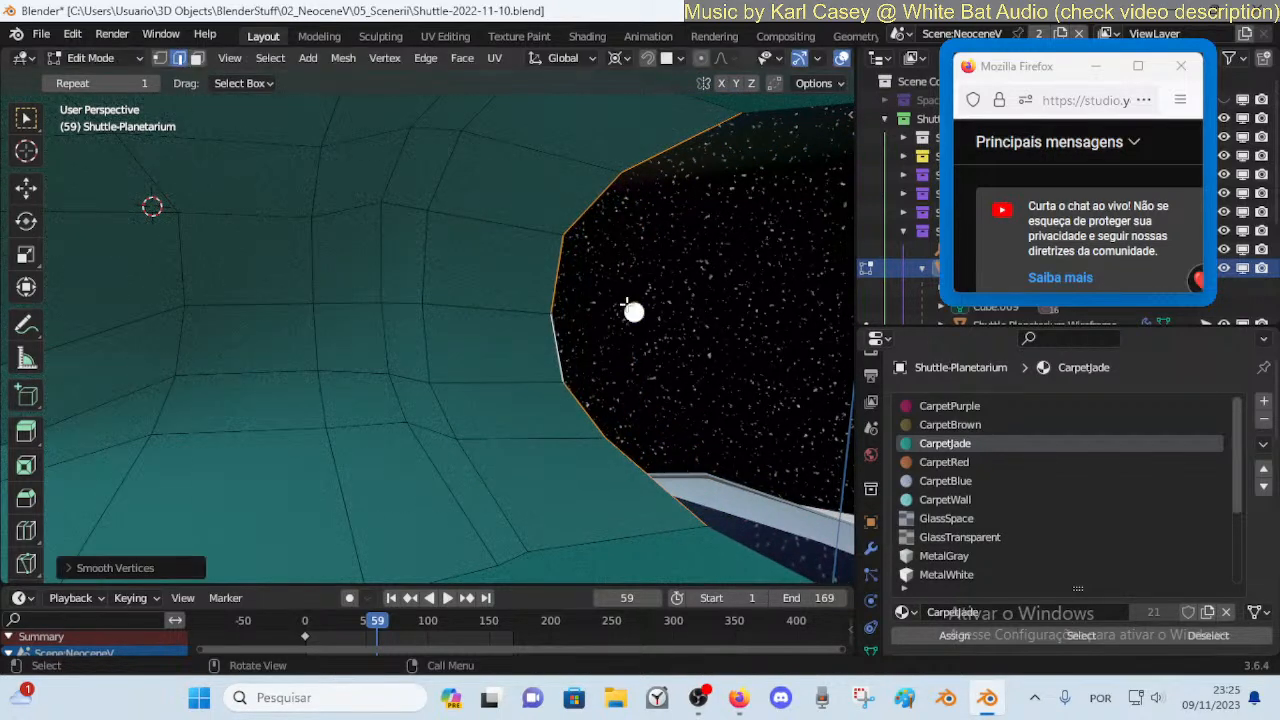
Scale the front opening's edge loop around a 3D cursor placed inside the opening, using 3D Cursor as the pivot point
{"action": "right_click", "coordinate": [598, 312], "text": "shift"}
{"action": "key", "text": "period"}
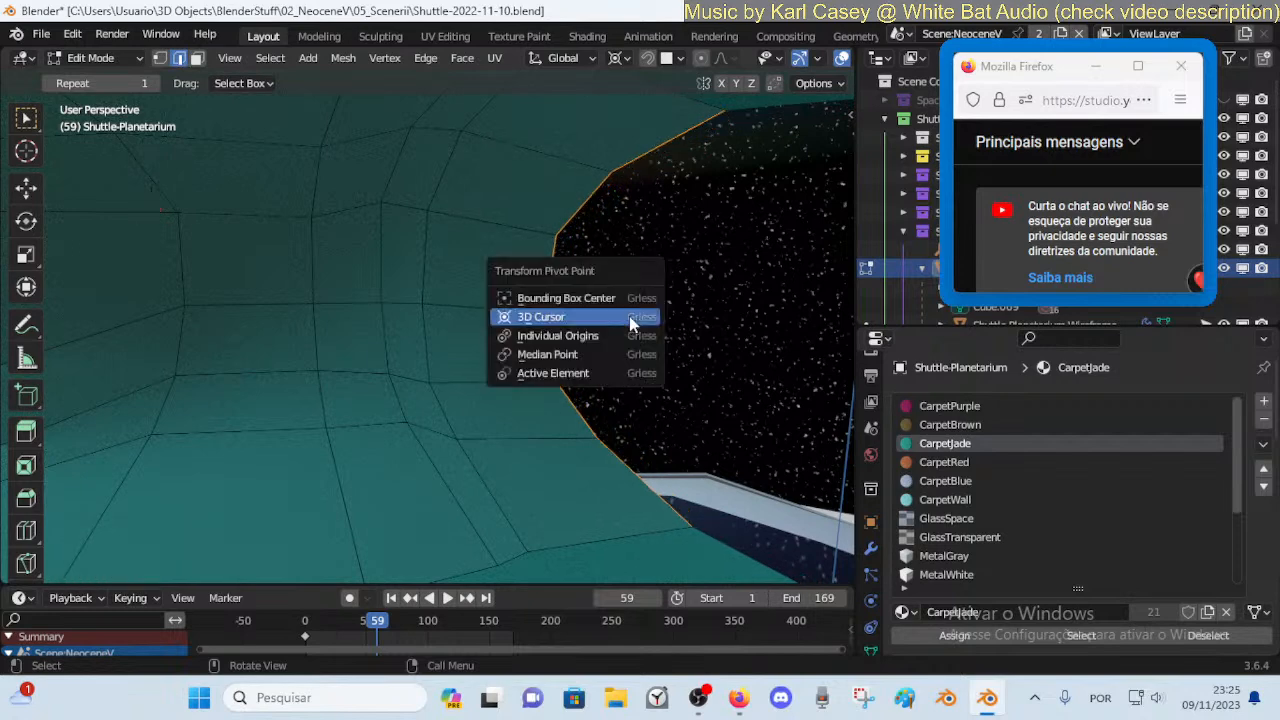
{"action": "left_click", "coordinate": [629, 316]}
{"action": "key", "text": "s"}
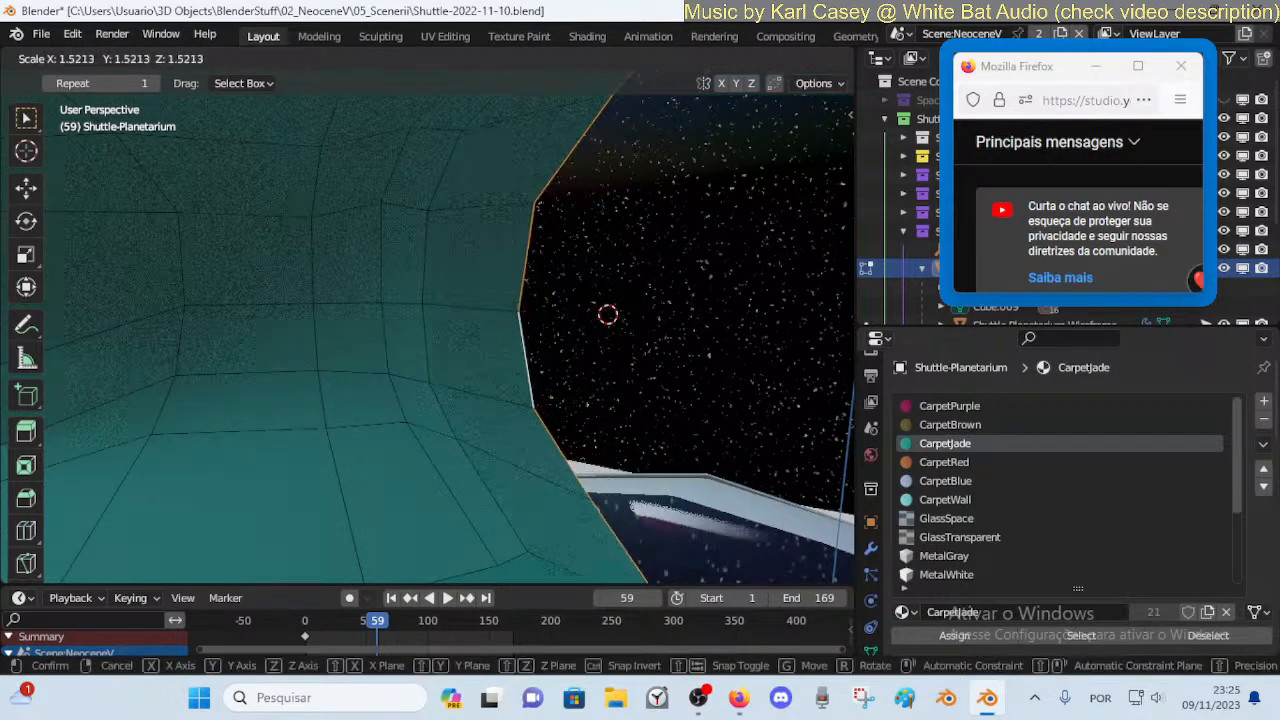
{"action": "left_click", "coordinate": [563, 311]}
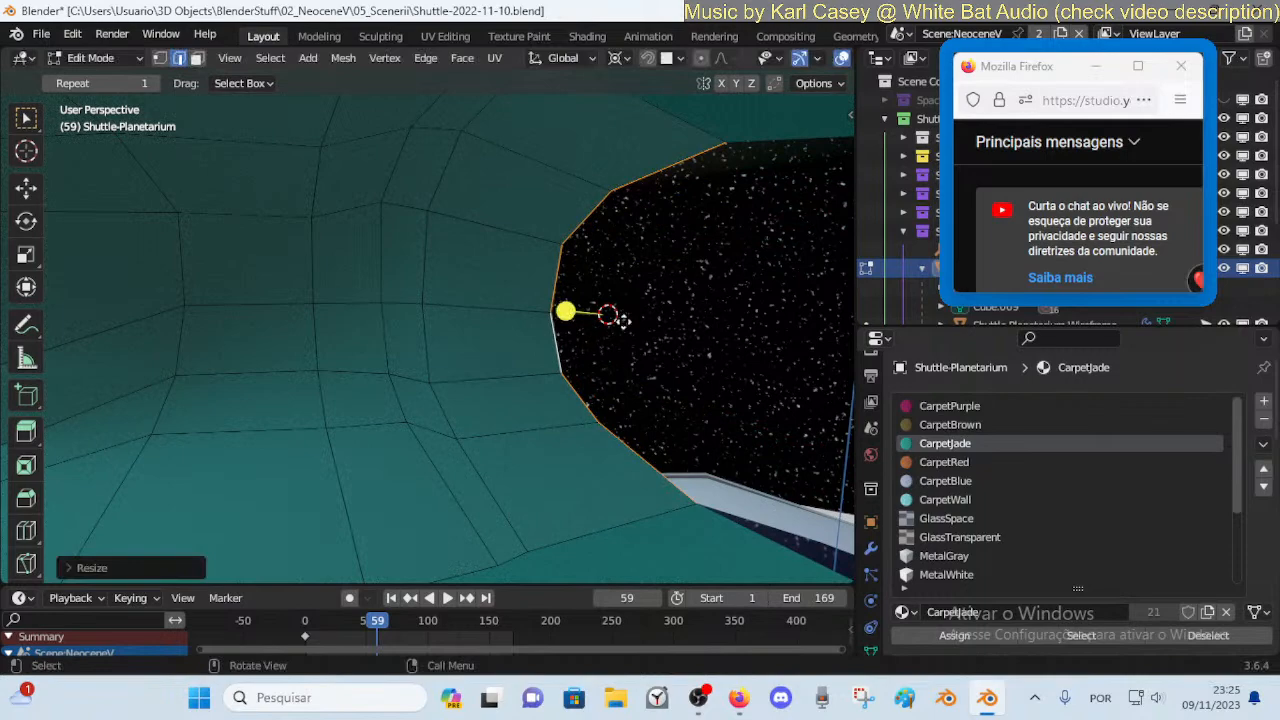
Raise the front opening's edge loop along Z
{"action": "key", "text": "g"}
{"action": "key", "text": "z"}
{"action": "left_click", "coordinate": [622, 297]}
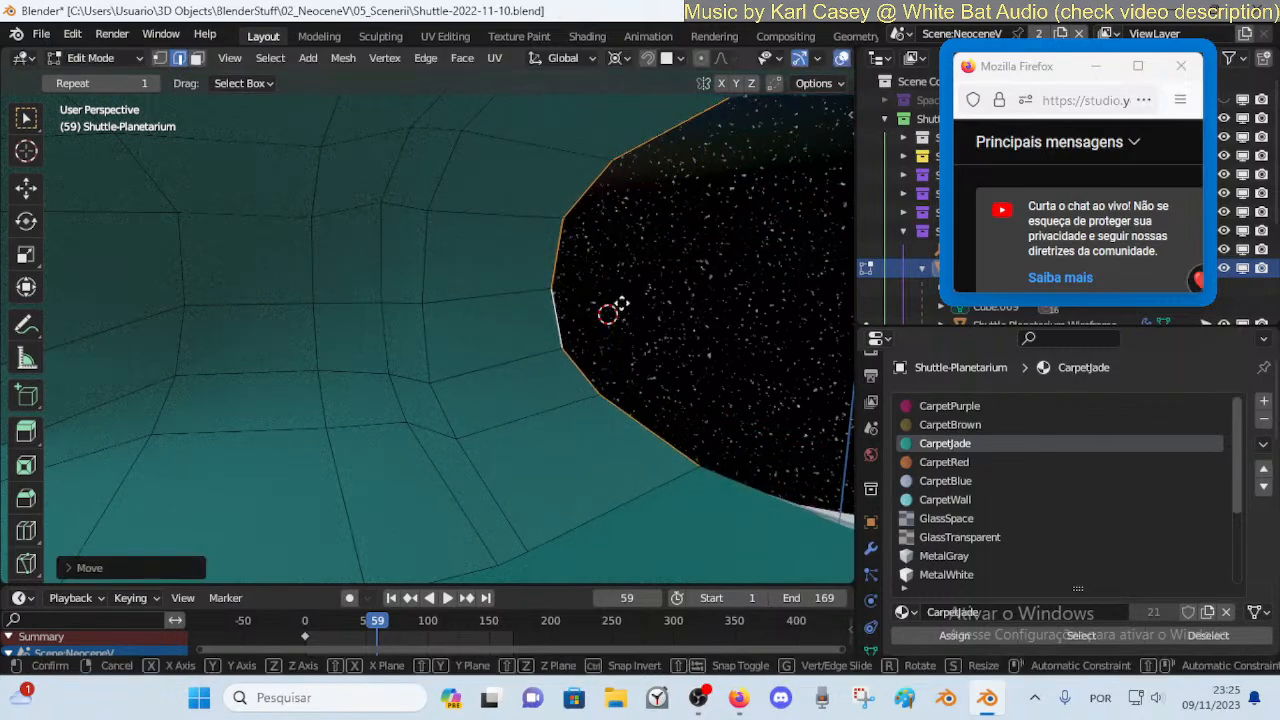
{"action": "key", "text": "shift+grave"}
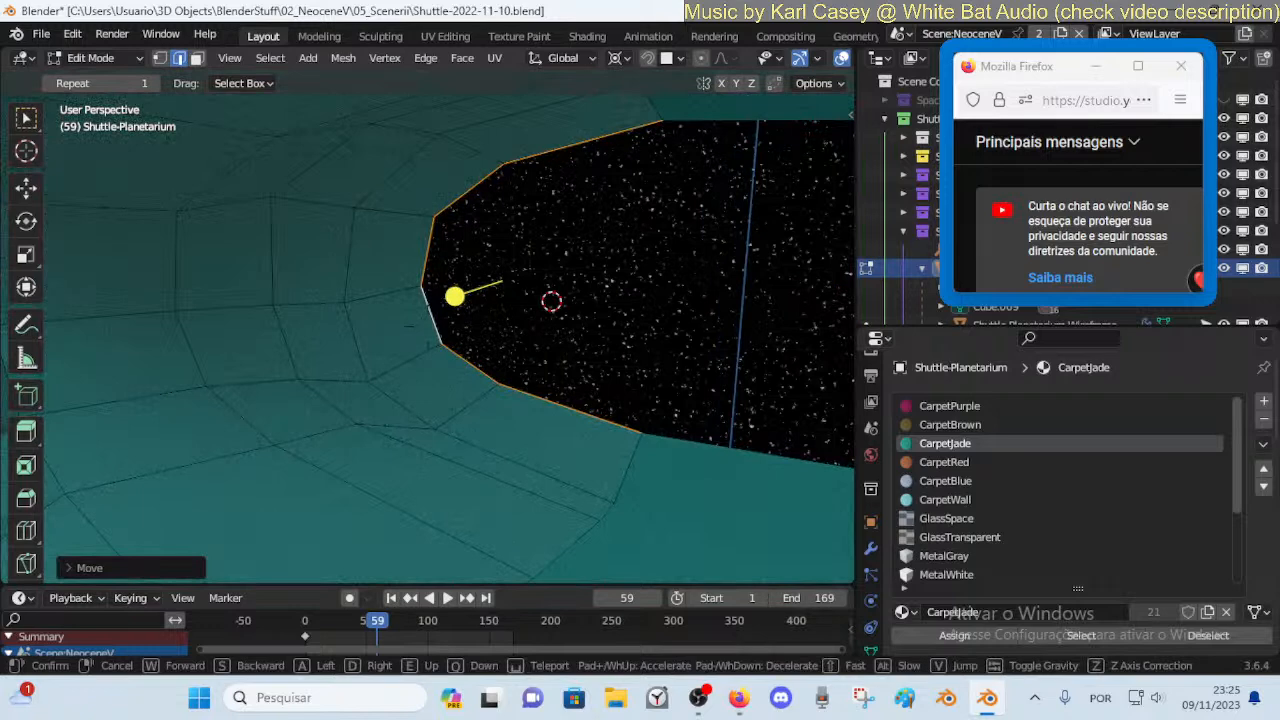
{"action": "left_click", "coordinate": [371, 408]}
Select the face rings behind the front opening and smooth their vertices
{"action": "left_click", "coordinate": [405, 420], "text": "alt"}
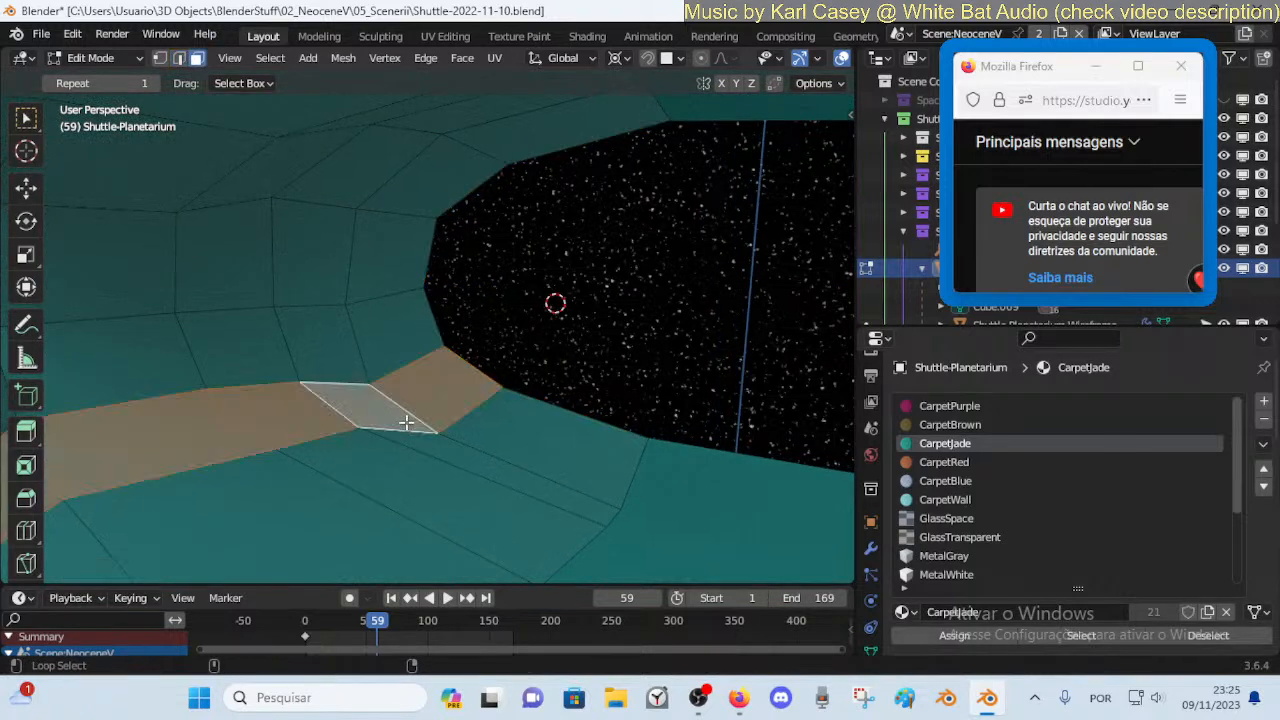
{"action": "left_click", "coordinate": [403, 426]}
{"action": "left_click", "coordinate": [433, 404], "text": "alt"}
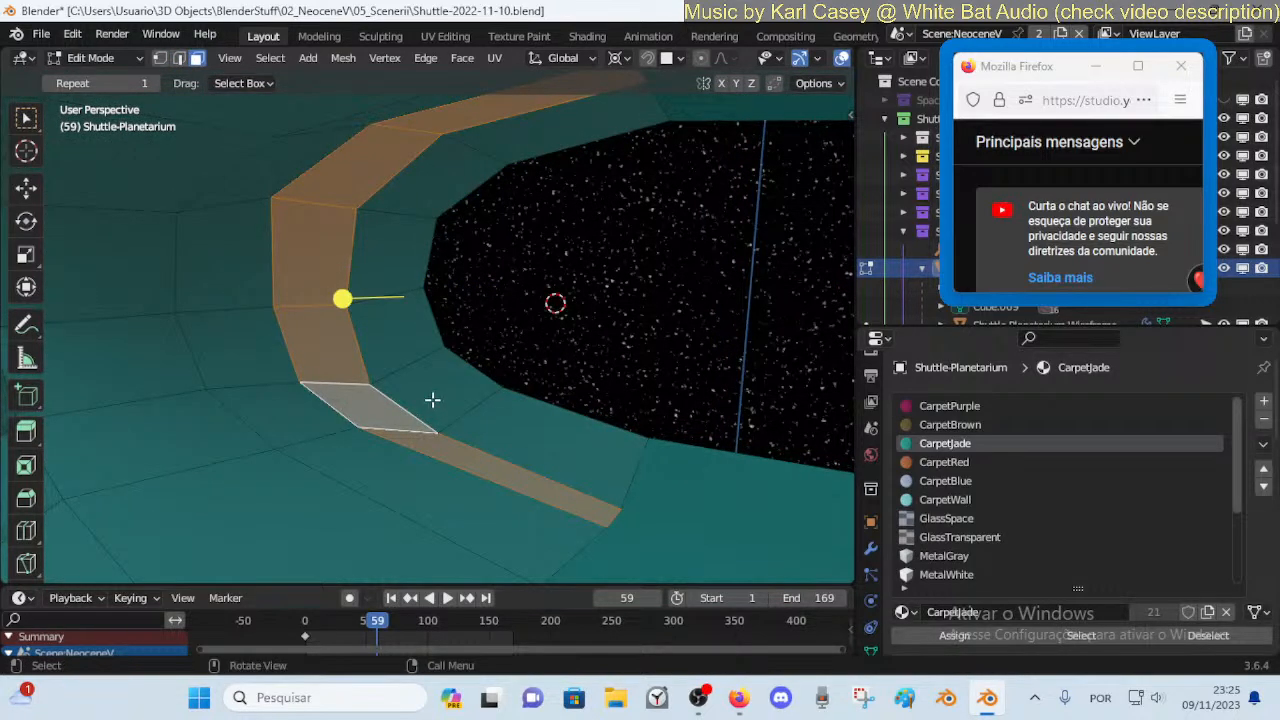
{"action": "key", "text": "alt+a"}
{"action": "left_click", "coordinate": [334, 146], "text": "alt"}
{"action": "left_click_drag", "start_coordinate": [283, 310], "coordinate": [556, 331]}
{"action": "key", "text": "alt+a"}
{"action": "left_click", "coordinate": [394, 300], "text": "alt"}
{"action": "key", "text": "alt+a"}
Raise the long lower side edge of the front opening about 0.25 m along Z
{"action": "key", "text": "2"}
{"action": "left_click", "coordinate": [540, 405]}
{"action": "key", "text": "g"}
{"action": "key", "text": "z"}
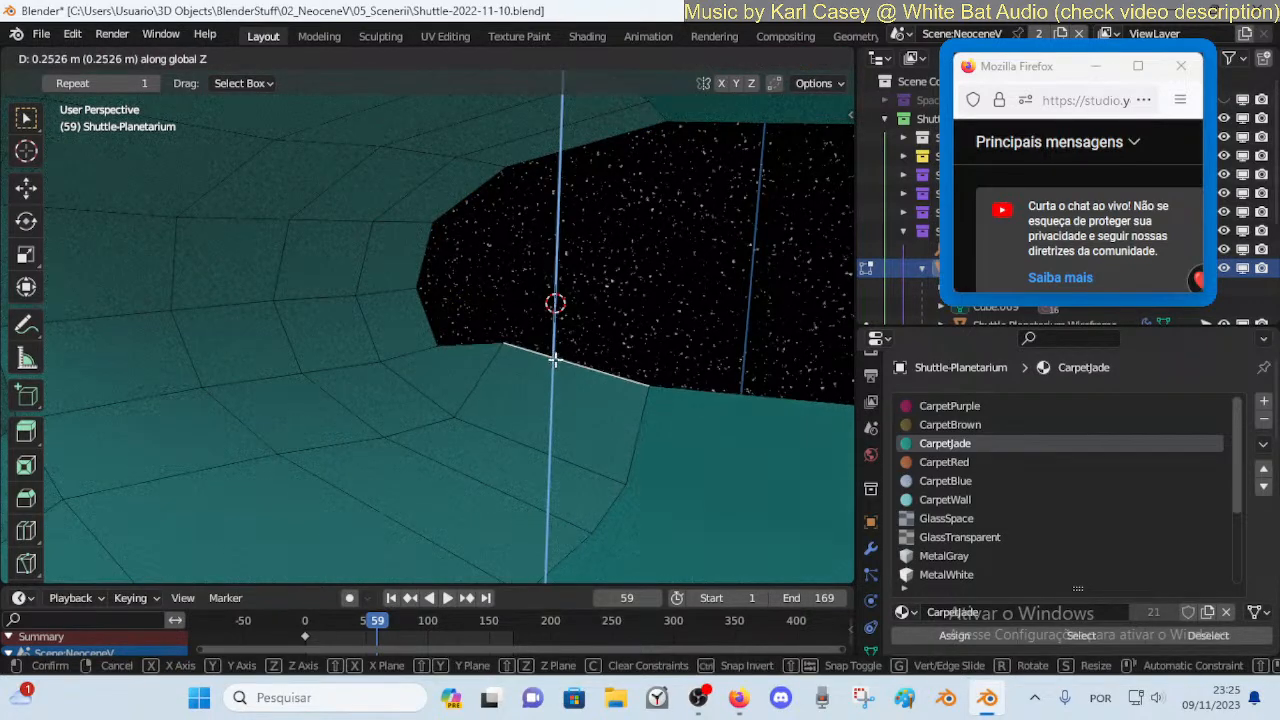
{"action": "left_click", "coordinate": [554, 355]}
Raise the lower corner vertex beside that edge of the front opening about 0.18 m along Z
{"action": "key", "text": "1"}
{"action": "left_click", "coordinate": [437, 342]}
{"action": "key", "text": "g"}
{"action": "key", "text": "z"}
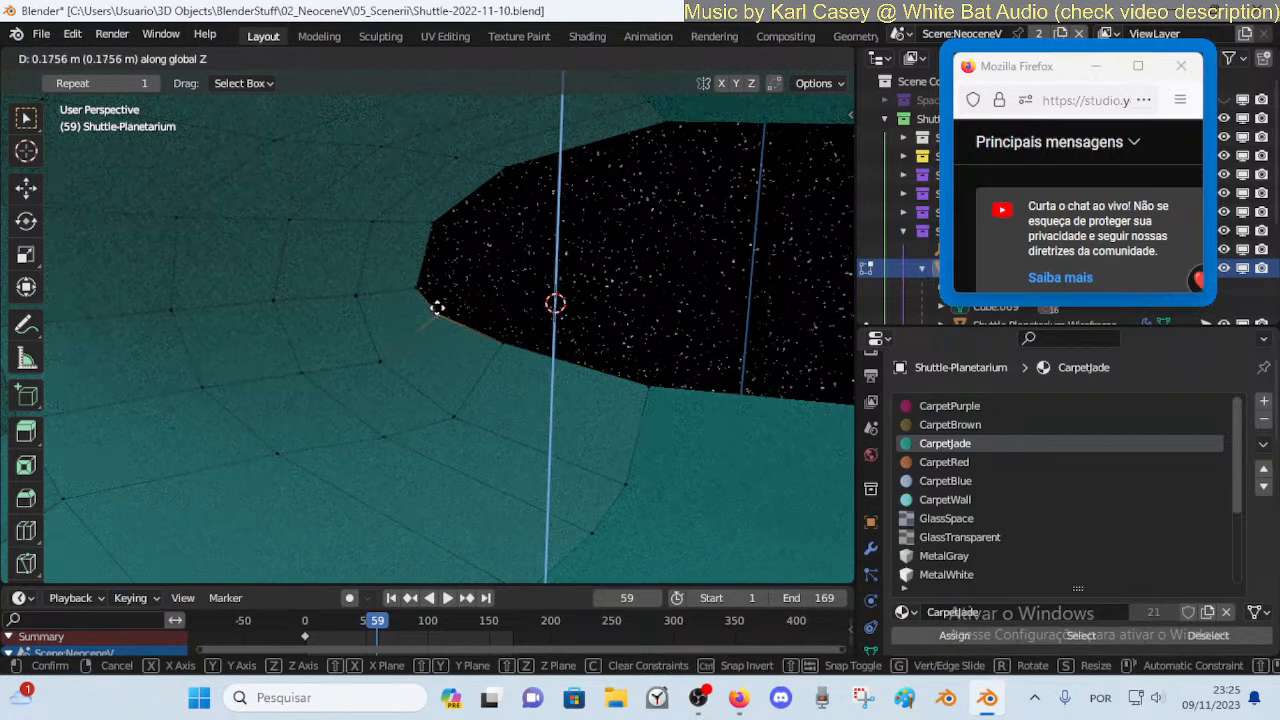
{"action": "left_click", "coordinate": [437, 307]}
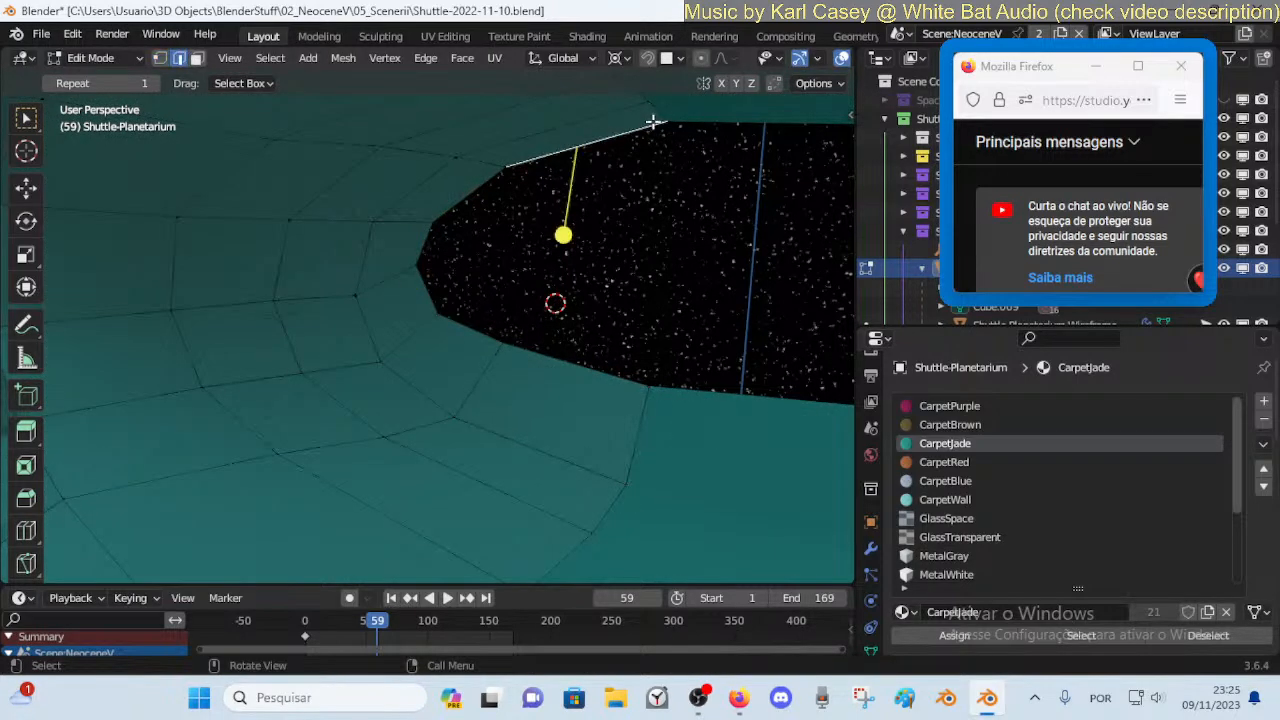
Rotate the upper side edge of the front opening slightly and lower it along Z to narrow the opening
{"action": "key", "text": "r"}
{"action": "left_click", "coordinate": [706, 154]}
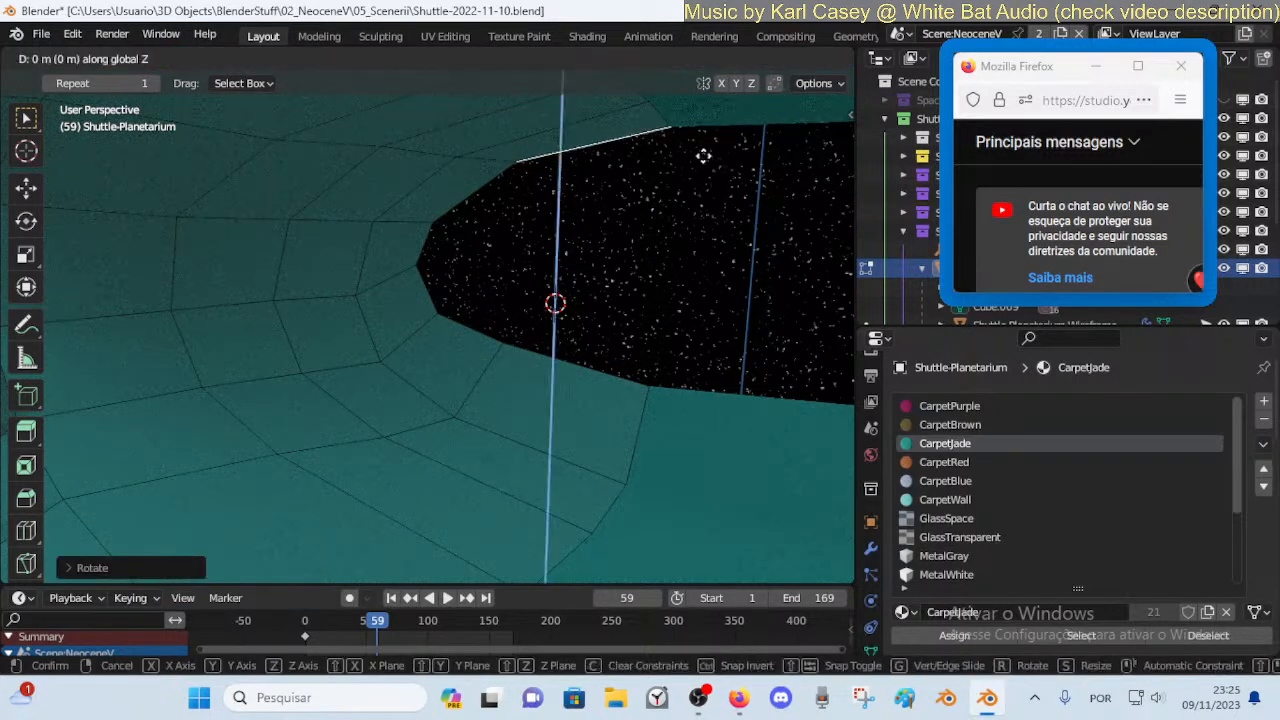
{"action": "key", "text": "g"}
{"action": "key", "text": "z"}
{"action": "left_click", "coordinate": [695, 183]}
{"action": "key", "text": "r"}
{"action": "left_click", "coordinate": [705, 179]}
Inspect the reshaped hull and narrowed front opening in Object Mode from outside and inside the jade room
{"action": "key", "text": "shift+grave"}
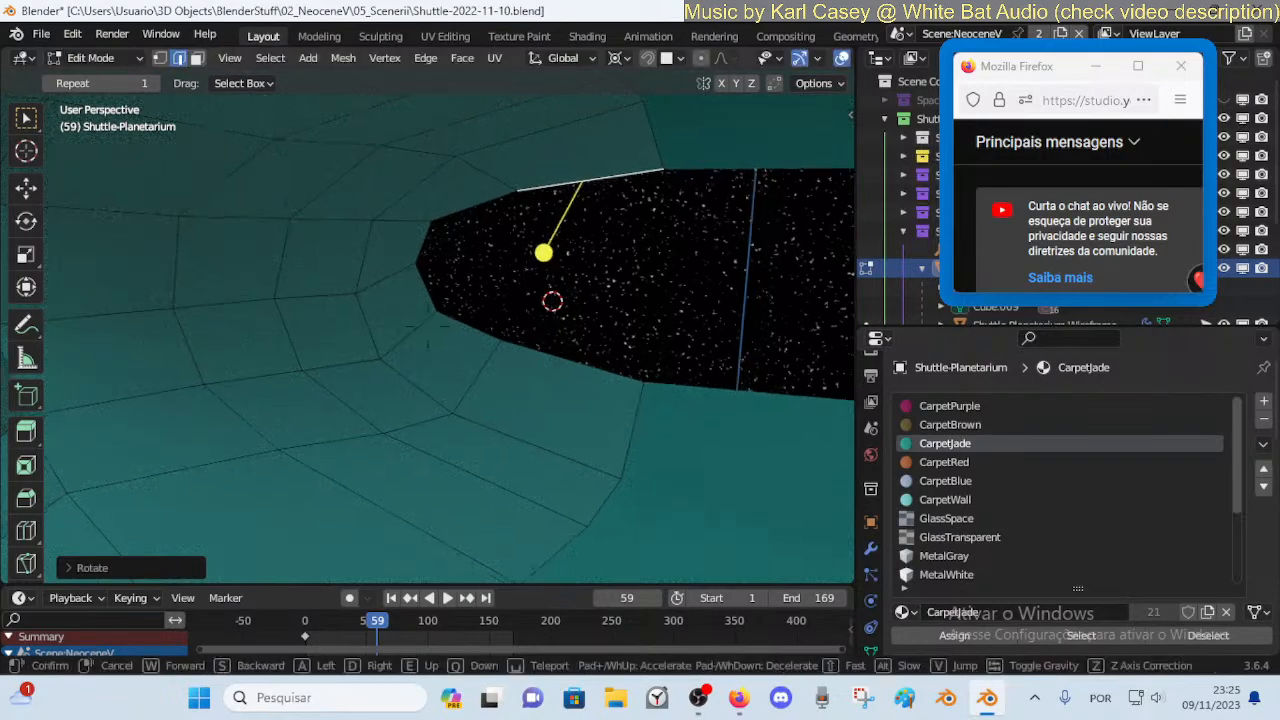
{"action": "key", "text": "w"}
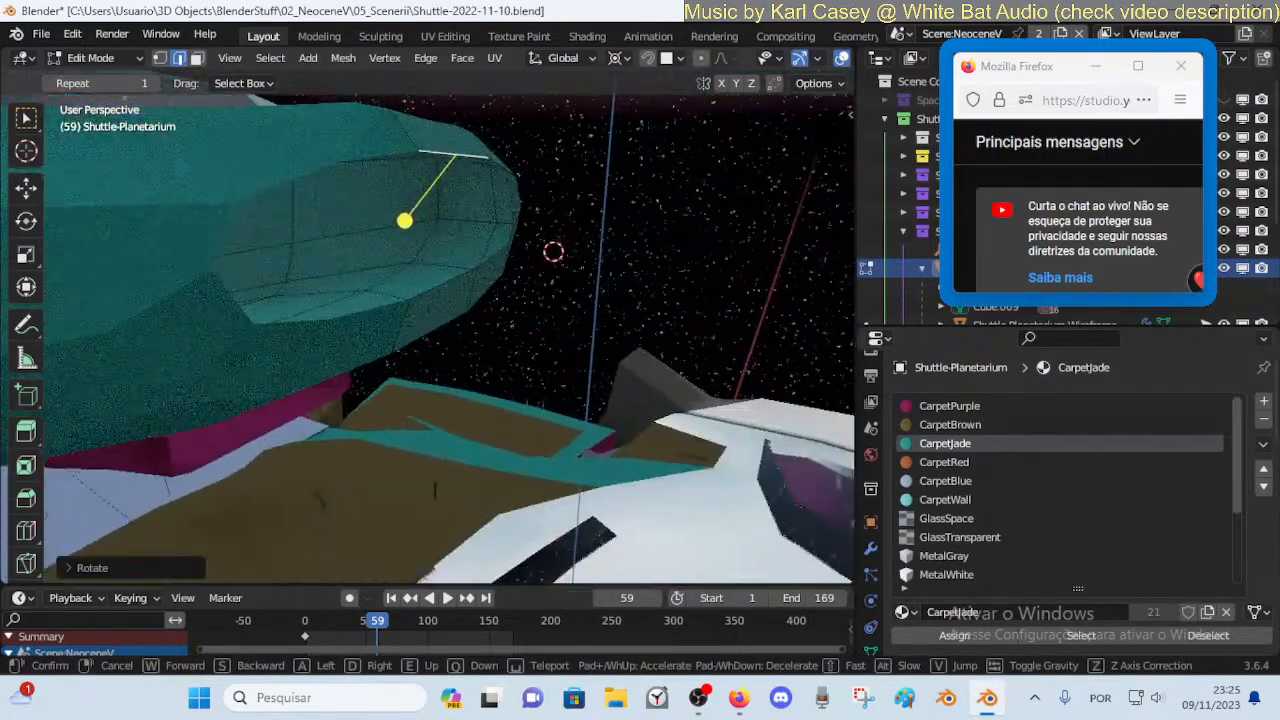
{"action": "left_click", "coordinate": [689, 183]}
{"action": "key", "text": "Tab"}
{"action": "key", "text": "shift+grave"}
{"action": "key", "text": "w"}
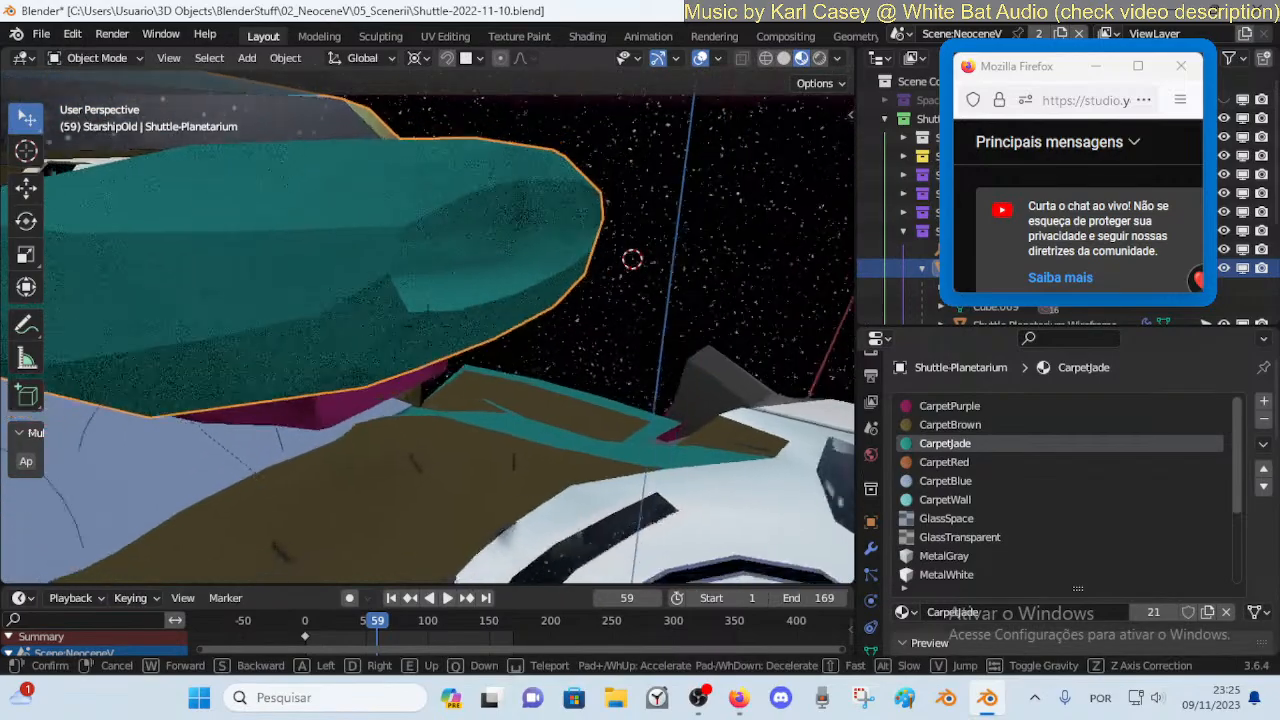
{"action": "key", "text": "w"}
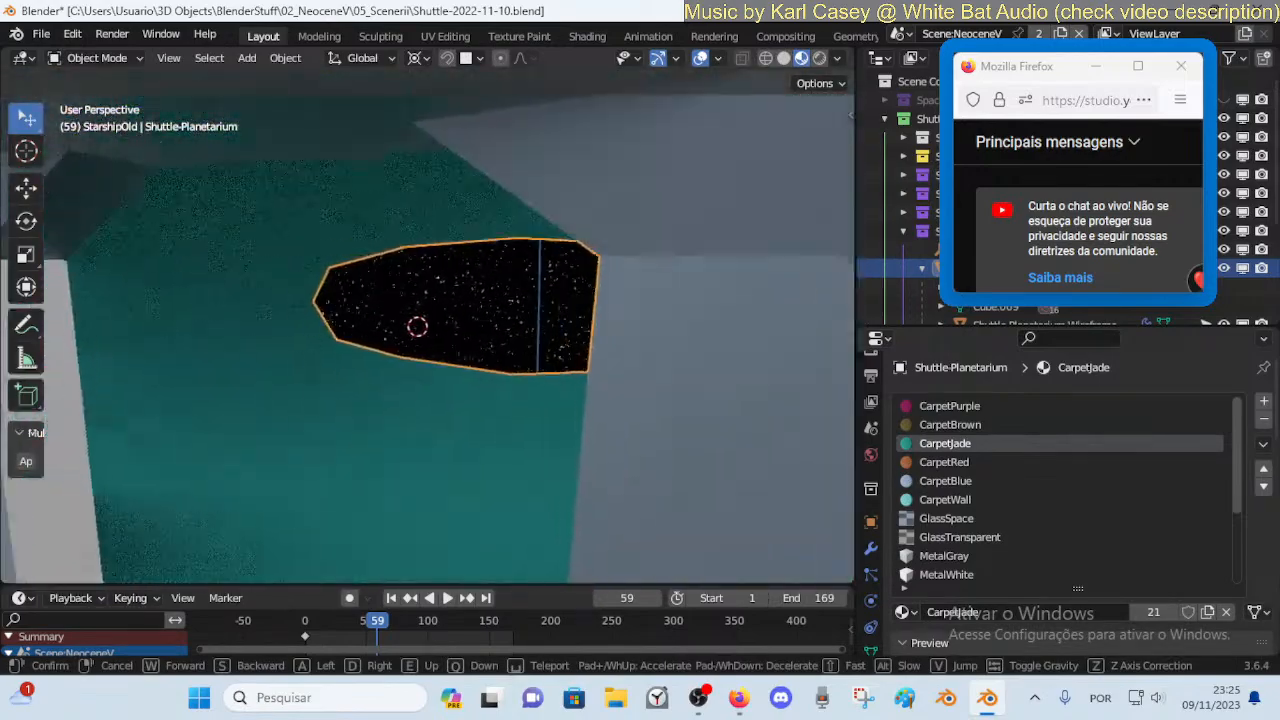
{"action": "left_click", "coordinate": [461, 393]}
{"action": "key", "text": "Tab"}
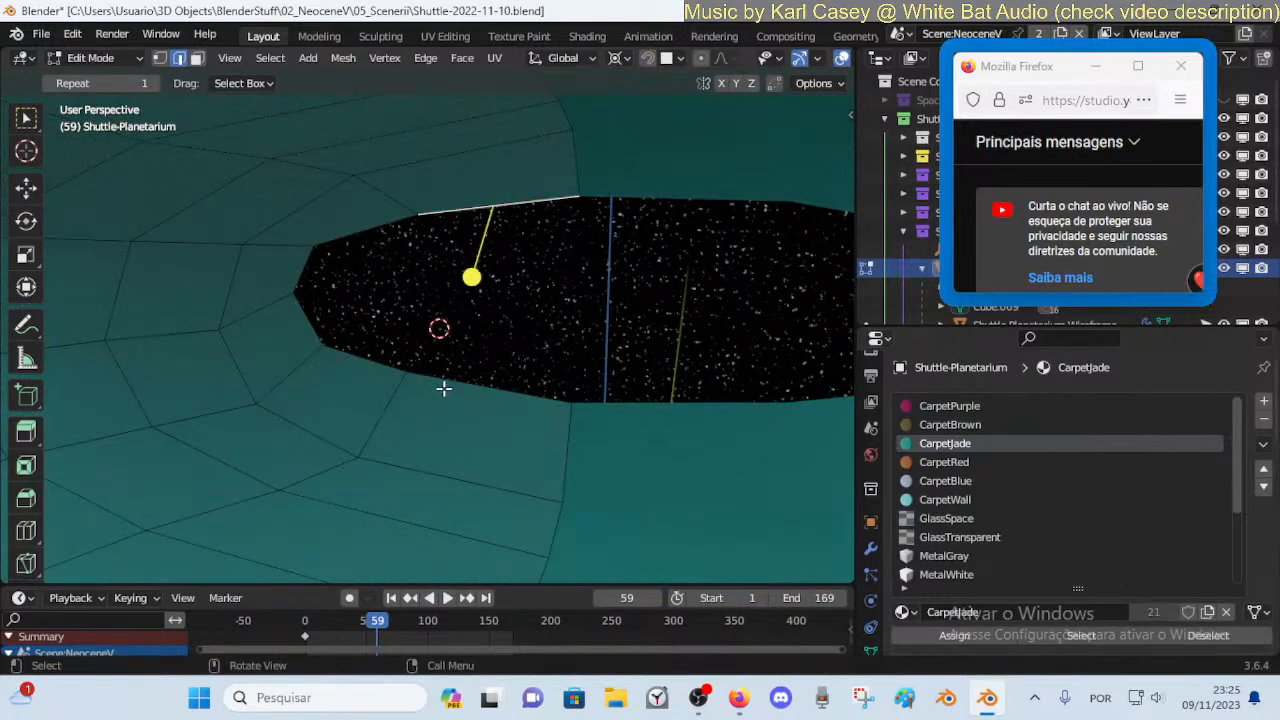
Add a loop cut close to an existing loop behind the front opening and select the narrow face ring between them
{"action": "key", "text": "ctrl+r"}
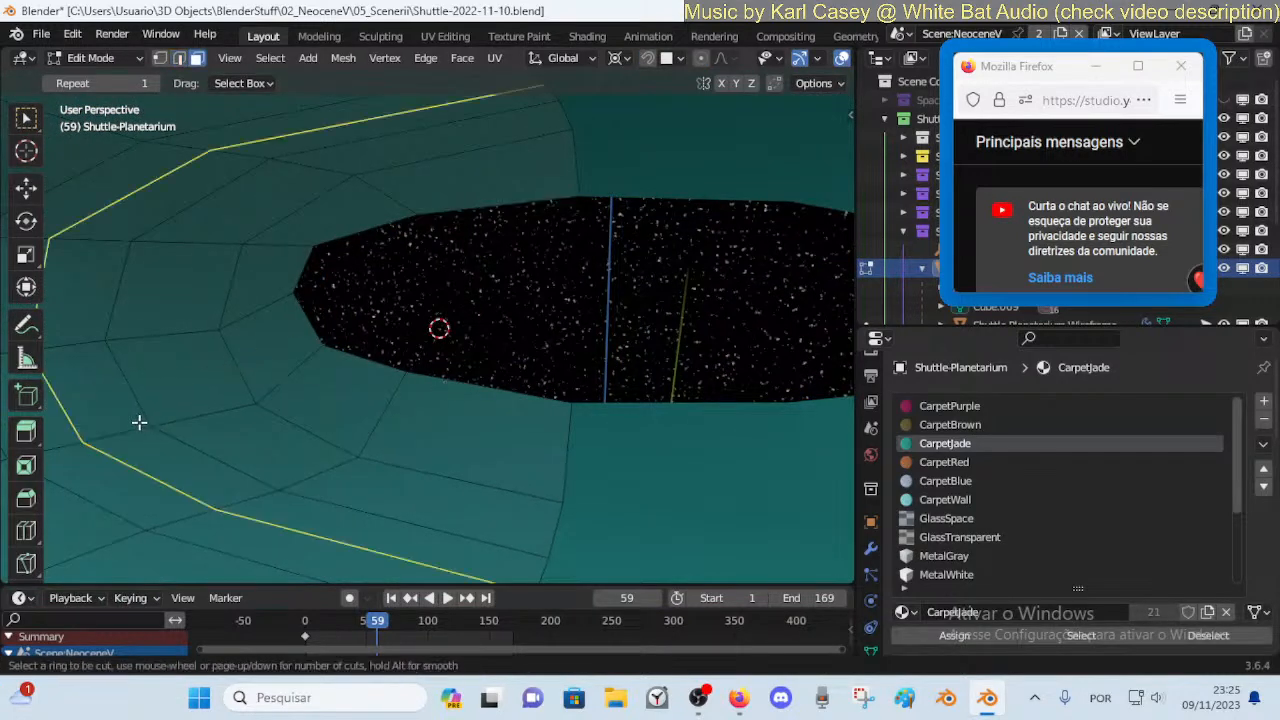
{"action": "left_click", "coordinate": [138, 423]}
{"action": "left_click", "coordinate": [160, 427]}
{"action": "key", "text": "3"}
{"action": "left_click", "coordinate": [199, 429], "text": "alt"}
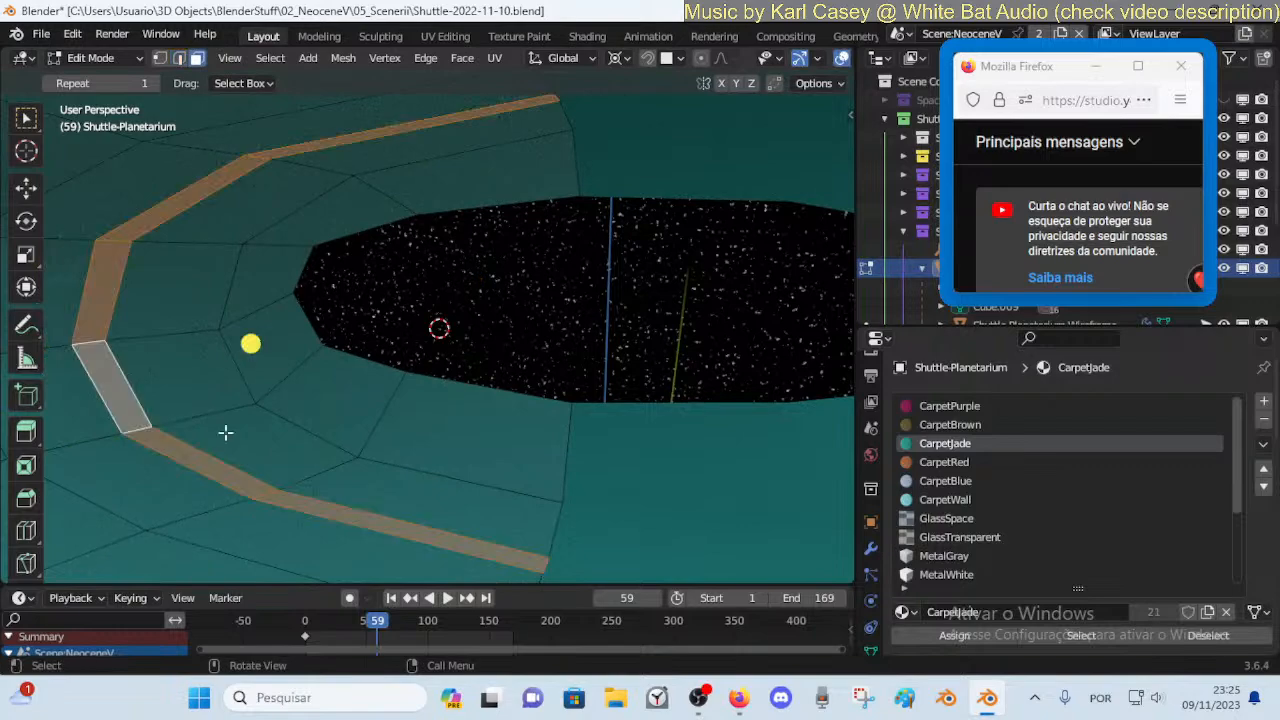
Assign the CarpetBrown material to the narrow face ring and check the stripe in Object Mode
{"action": "left_click", "coordinate": [945, 406]}
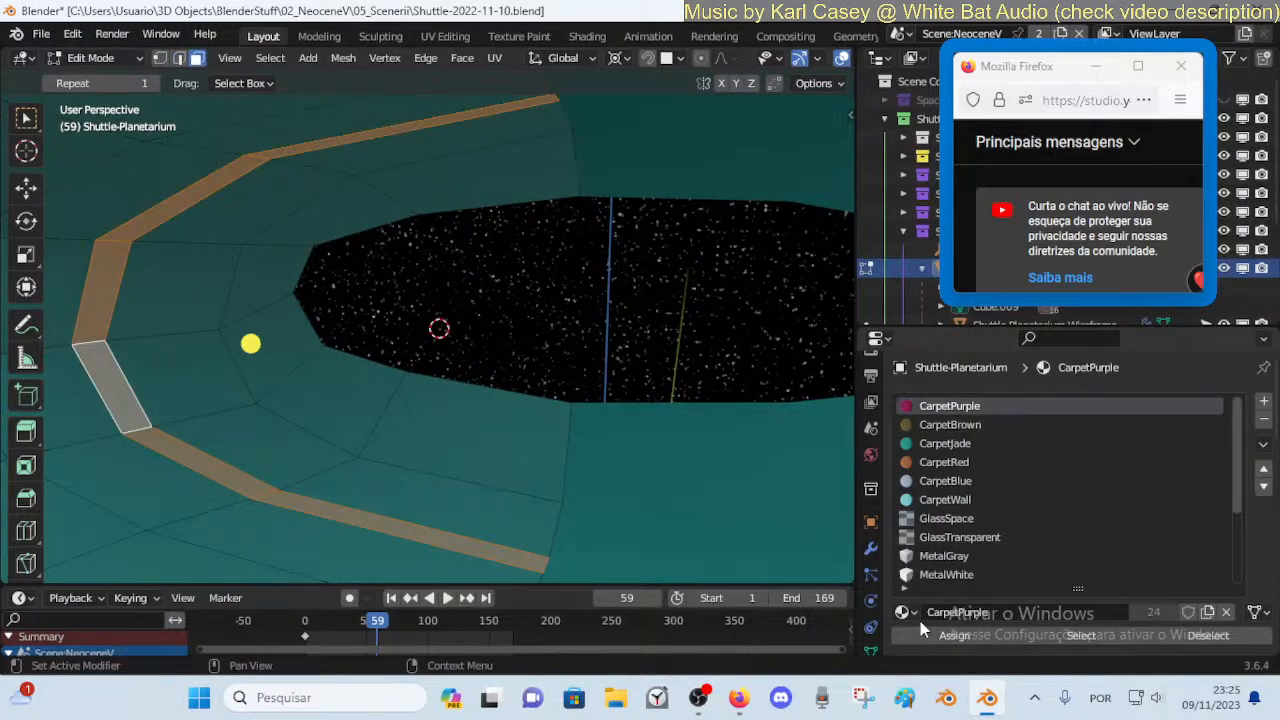
{"action": "key", "text": "ctrl+Tab"}
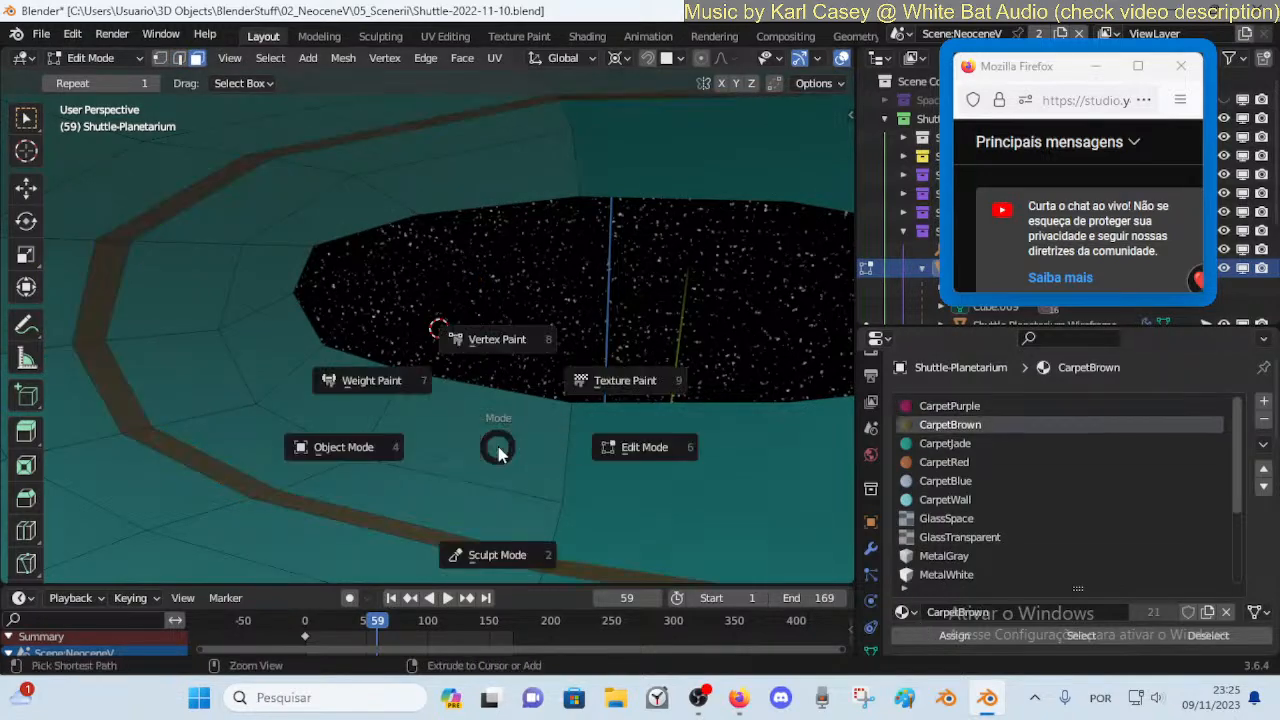
{"action": "left_click", "coordinate": [343, 446]}
{"action": "middle_click_drag", "start_coordinate": [343, 446], "coordinate": [416, 392]}
{"action": "key", "text": "Tab"}
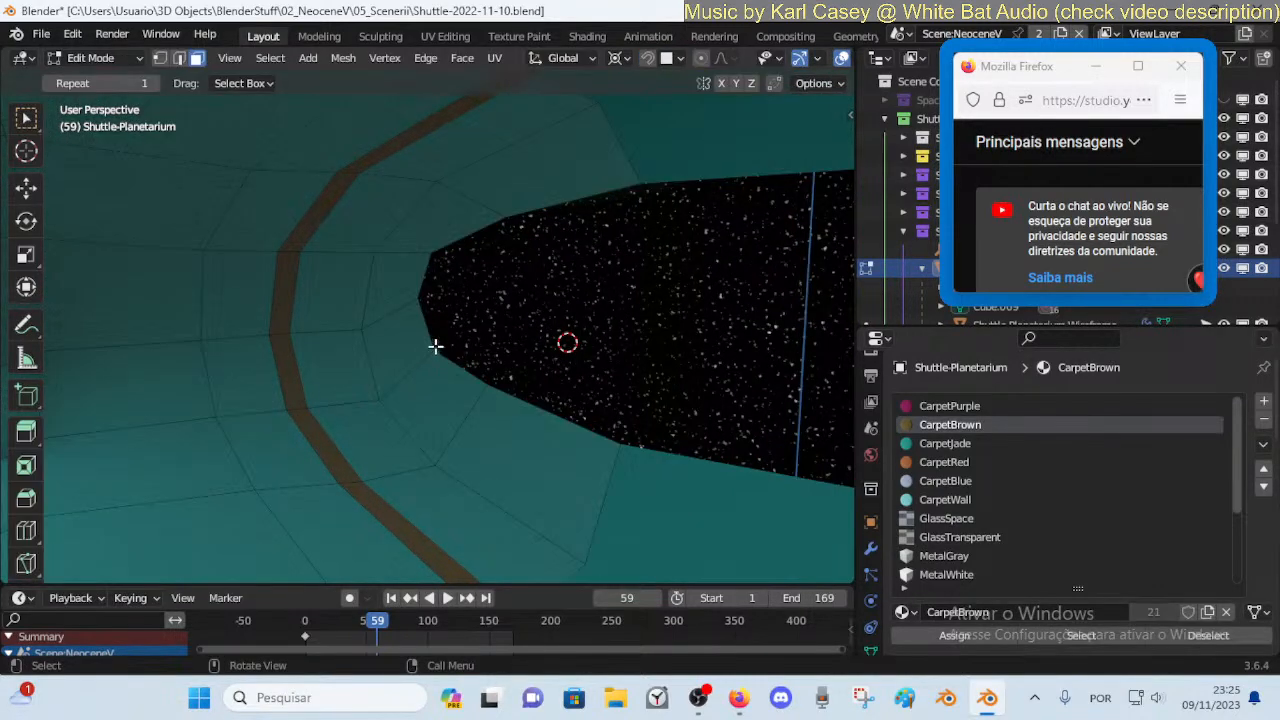
Add a loop cut close to the front opening's edge and select the narrow face ring bordering the opening
{"action": "key", "text": "ctrl+r"}
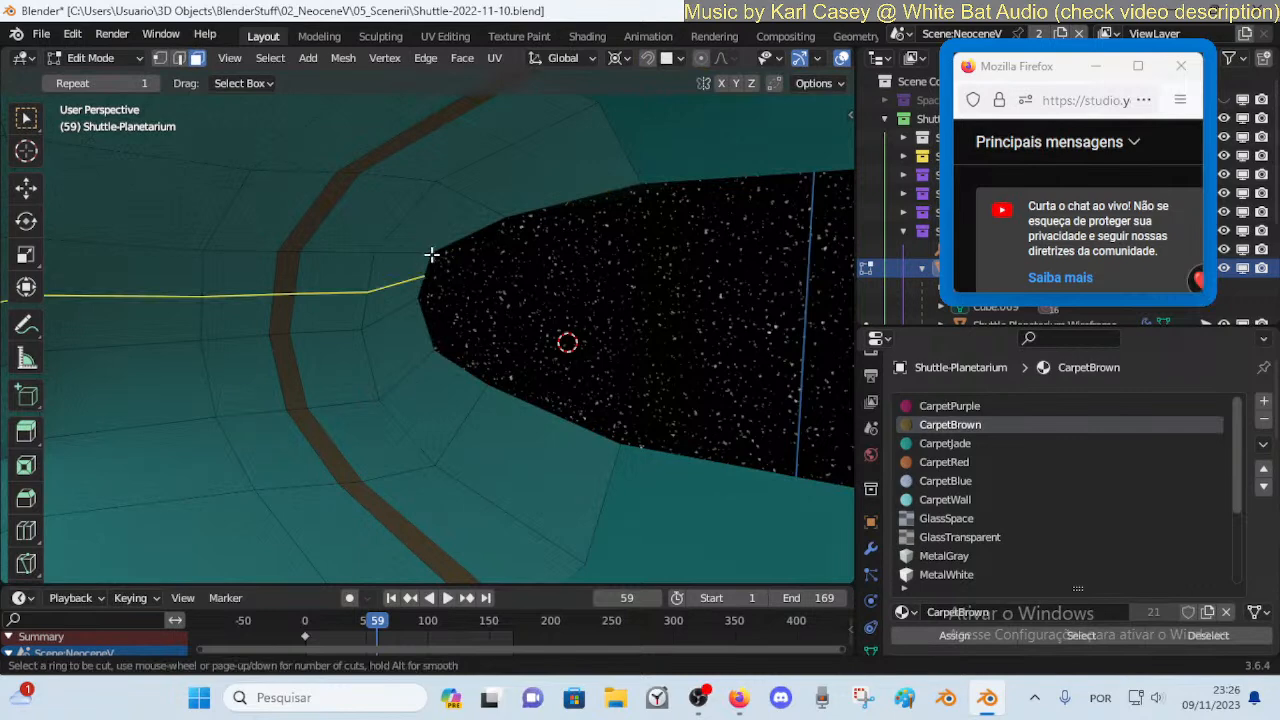
{"action": "left_click", "coordinate": [475, 212]}
{"action": "left_click", "coordinate": [427, 279]}
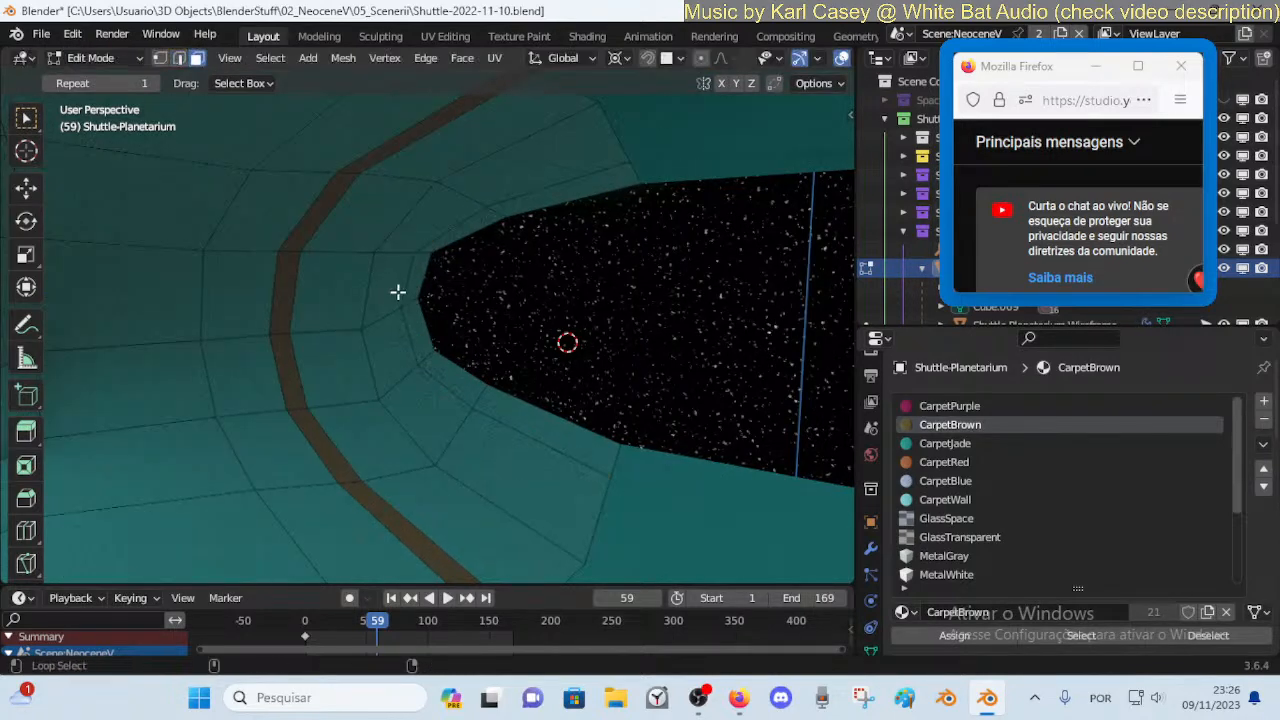
{"action": "left_click", "coordinate": [404, 294], "text": "alt"}
Smooth the vertices of the narrow face ring bordering the opening and rotate it about 4 degrees
{"action": "left_click_drag", "start_coordinate": [458, 334], "coordinate": [697, 277]}
{"action": "key", "text": "r"}
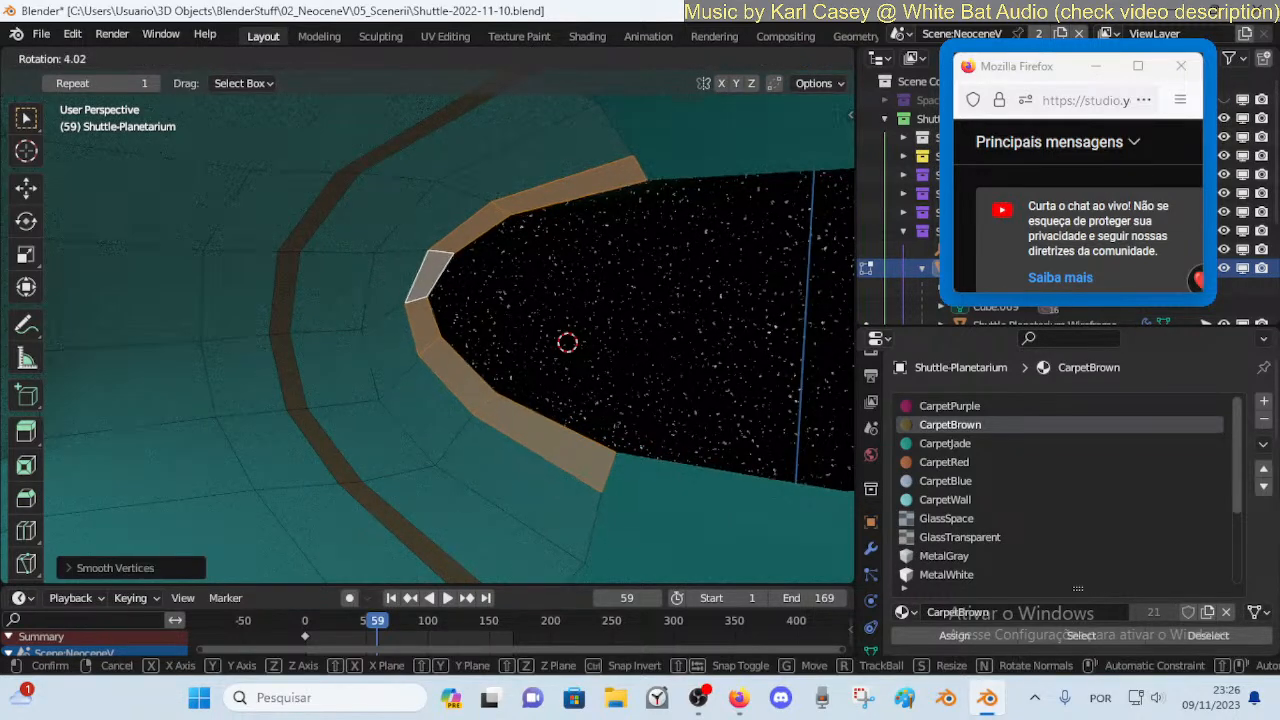
{"action": "left_click", "coordinate": [425, 286]}
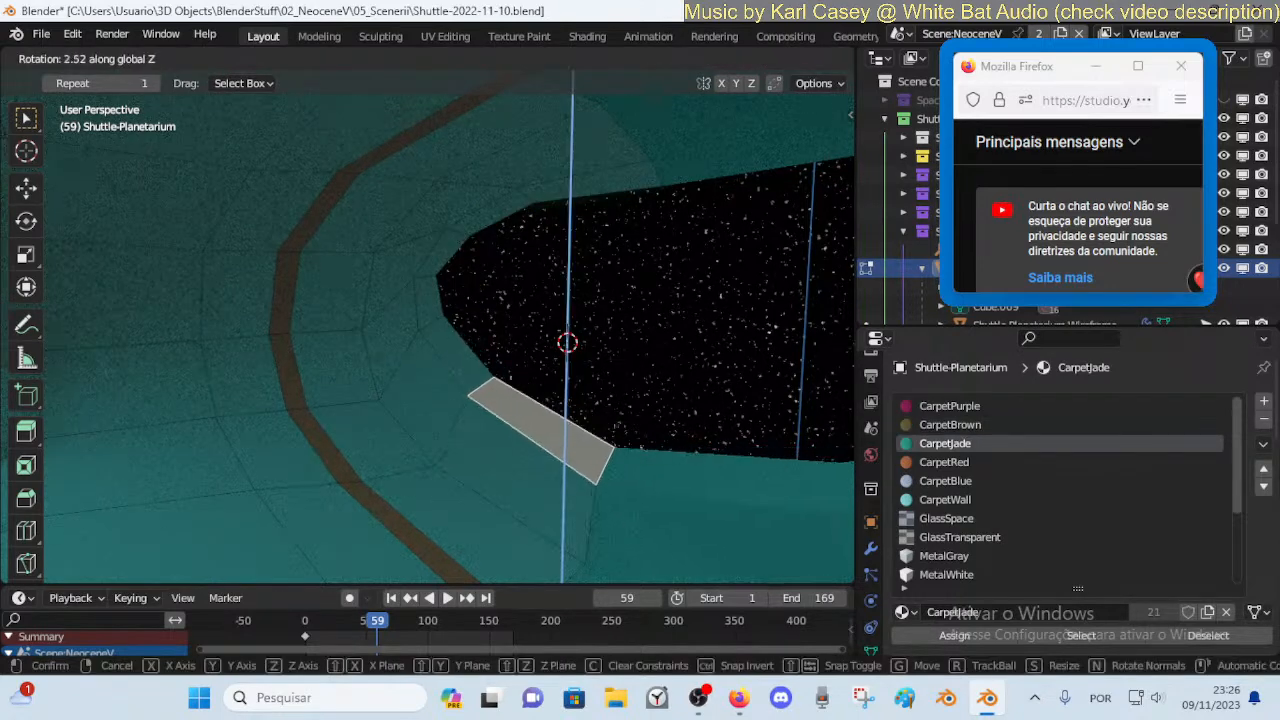
Rotate the opening's lower border face about 2.5 degrees around Z and raise it and its end edge about 0.08 m each along Z
{"action": "left_click", "coordinate": [629, 430]}
{"action": "key", "text": "g"}
{"action": "key", "text": "z"}
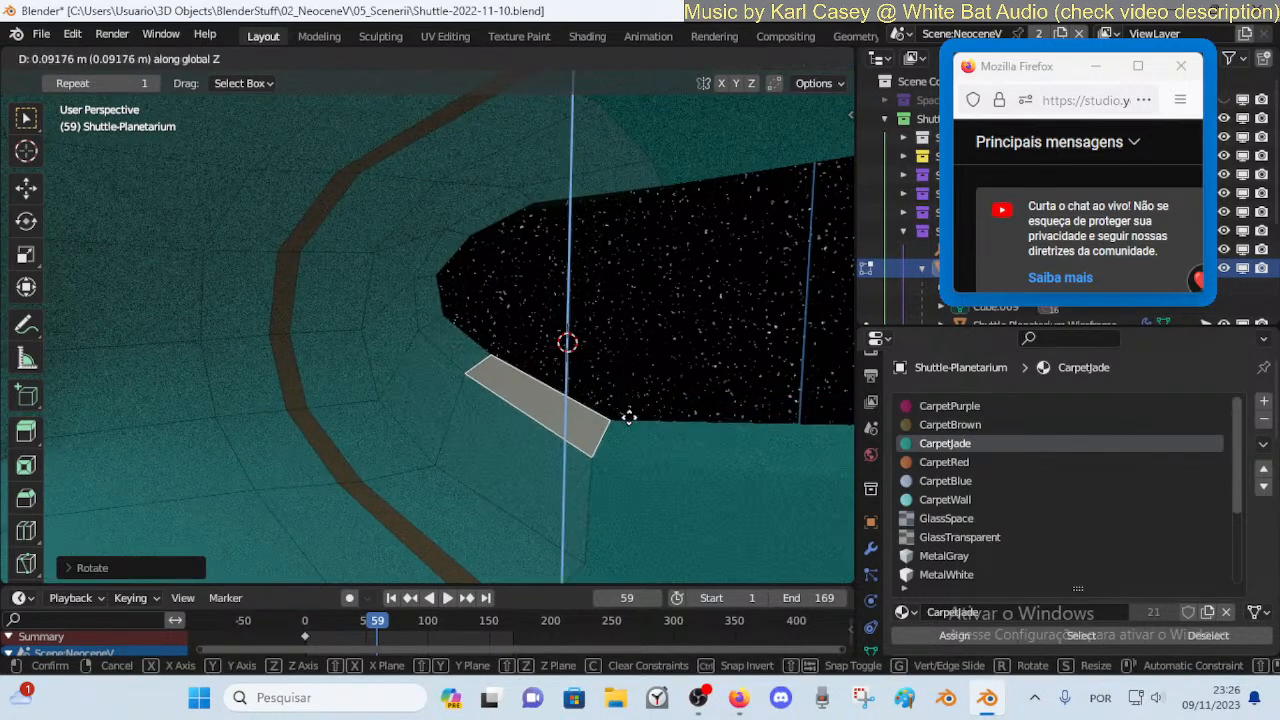
{"action": "left_click", "coordinate": [627, 424]}
{"action": "key", "text": "2"}
{"action": "left_click", "coordinate": [598, 446]}
{"action": "key", "text": "g"}
{"action": "key", "text": "z"}
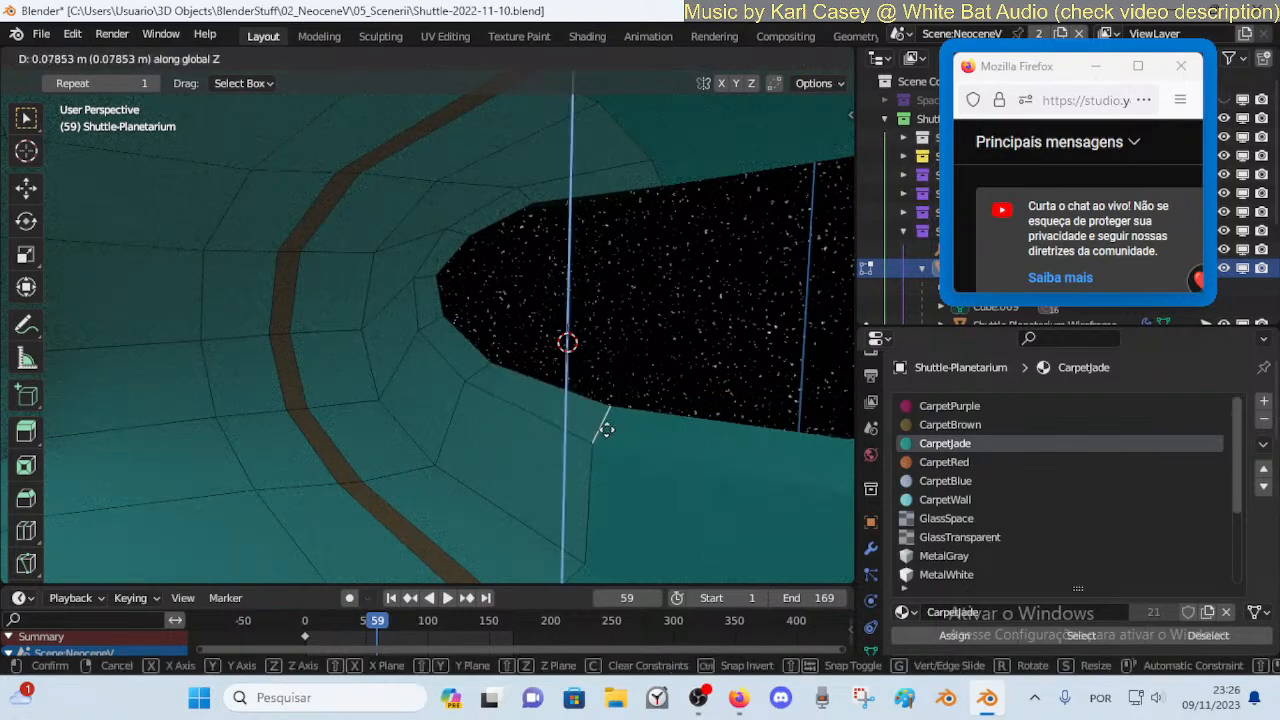
{"action": "left_click", "coordinate": [603, 426]}
{"action": "key", "text": "Tab"}
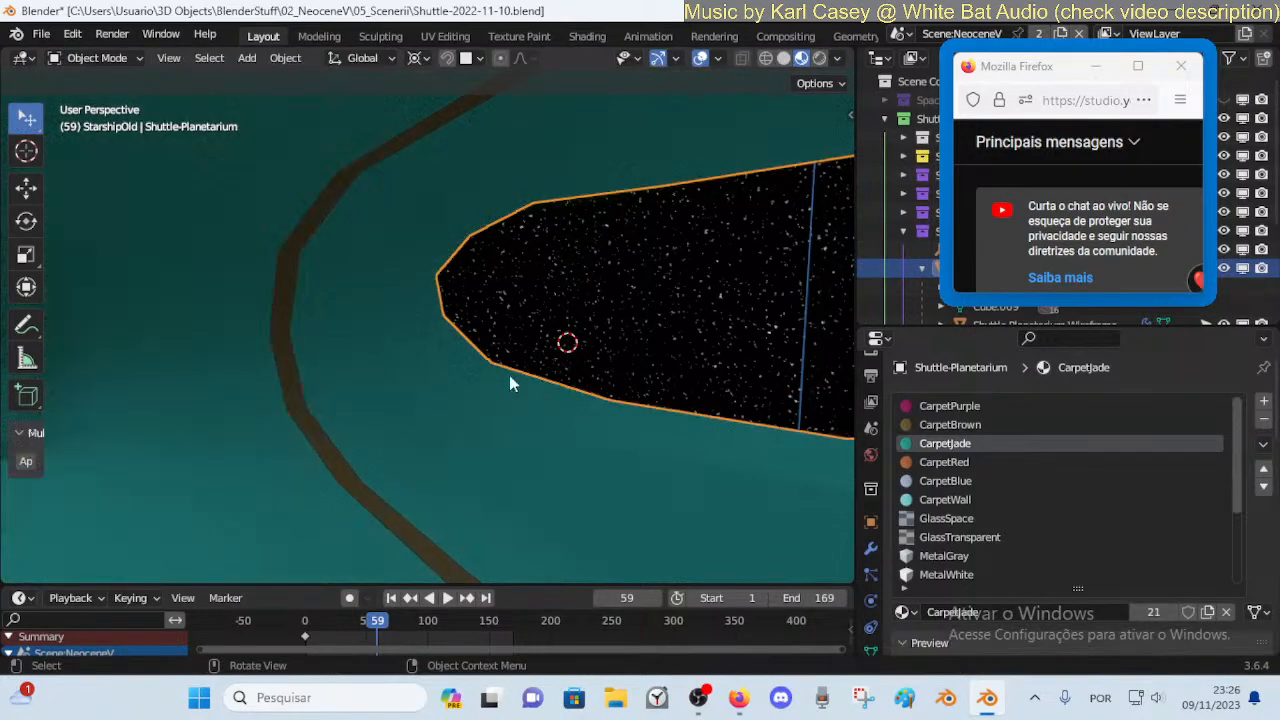
Assign the MetalGray material to the narrow face ring bordering the front opening and clear the selection
{"action": "key", "text": "Tab"}
{"action": "left_click", "coordinate": [948, 556]}
{"action": "left_click", "coordinate": [950, 635]}
{"action": "key", "text": "alt+a"}
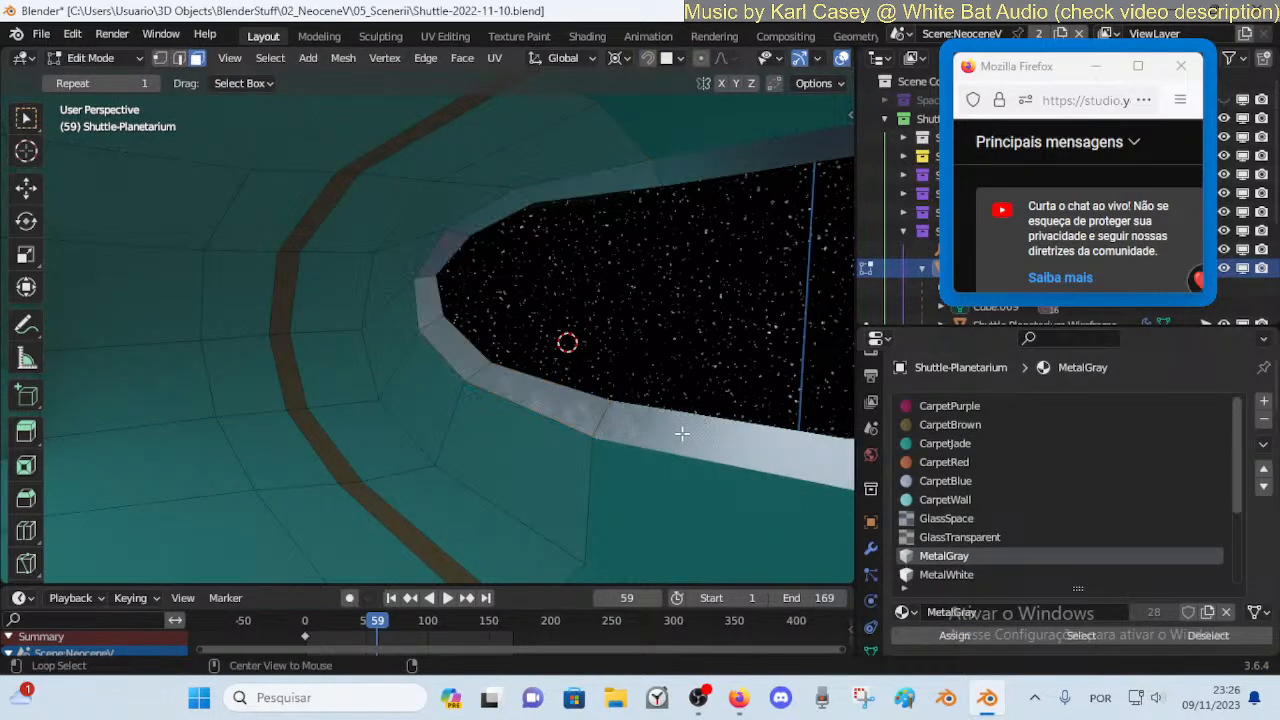
Fill the front opening with faces between its opposite upper and lower edges, out to its narrow end
{"action": "middle_click_drag", "start_coordinate": [682, 433], "coordinate": [665, 278]}
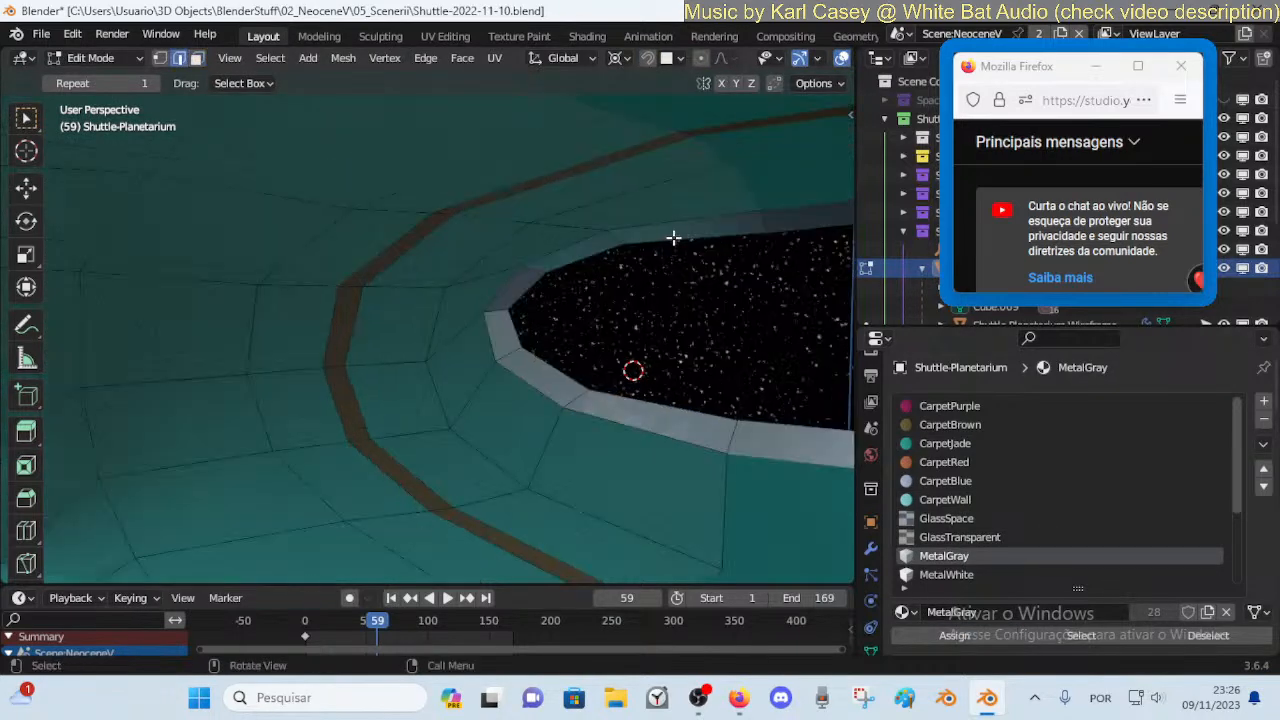
{"action": "left_click", "coordinate": [644, 402], "text": "shift"}
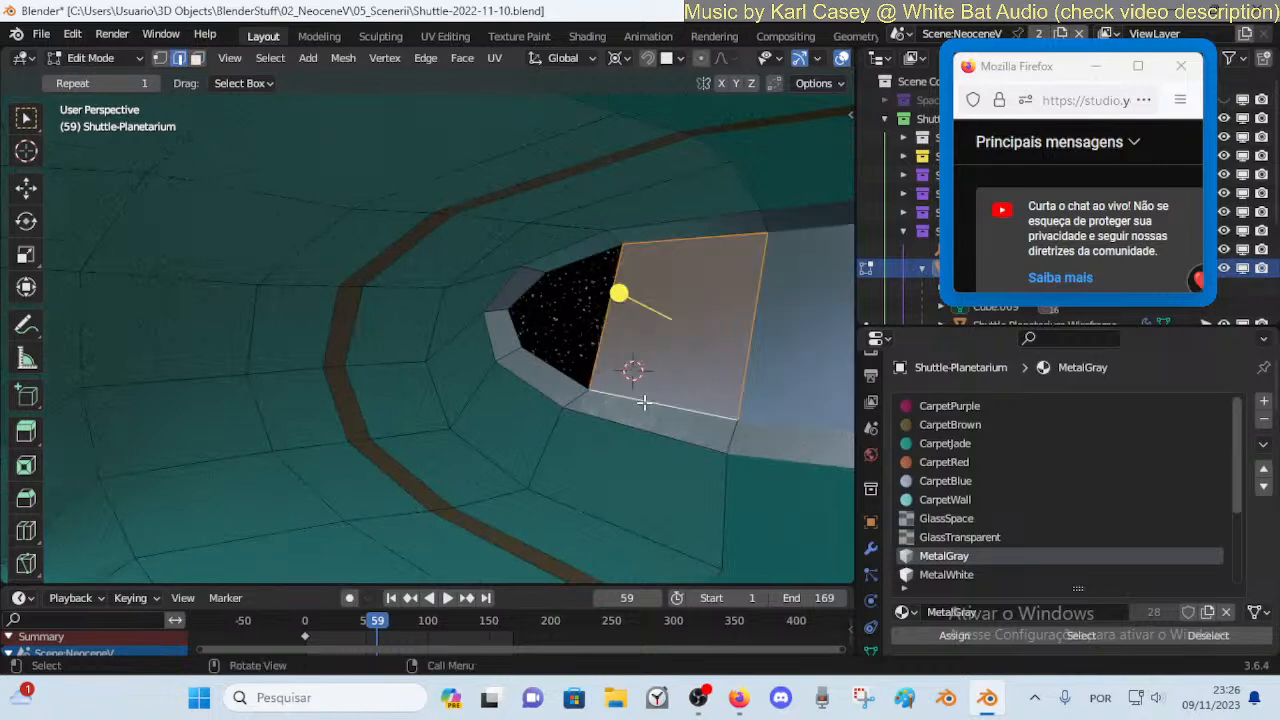
{"action": "left_click", "coordinate": [566, 265]}
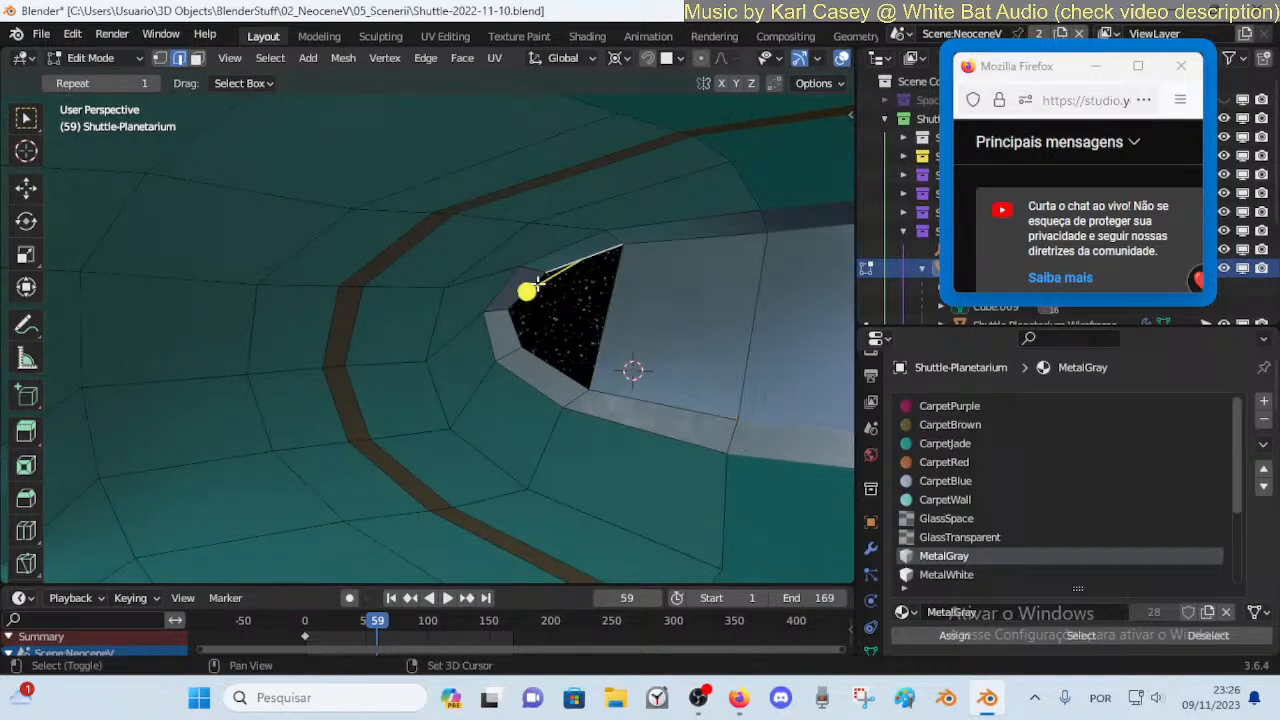
{"action": "key", "text": "alt+a"}
{"action": "left_click", "coordinate": [537, 357], "text": "shift"}
{"action": "key", "text": "f"}
{"action": "key", "text": "alt+a"}
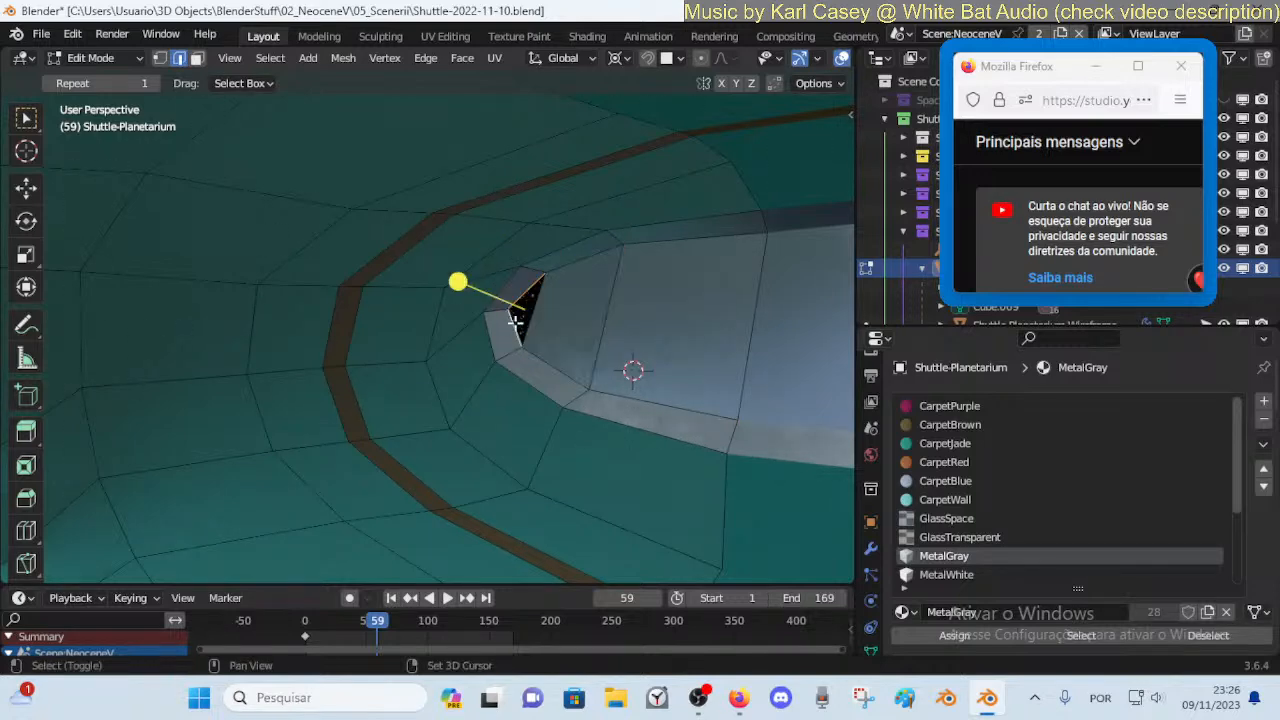
{"action": "key", "text": "alt+a"}
Assign the GlassSpace material to the faces filling the front opening and check the window in Object Mode
{"action": "key", "text": "3"}
{"action": "left_click", "coordinate": [556, 310]}
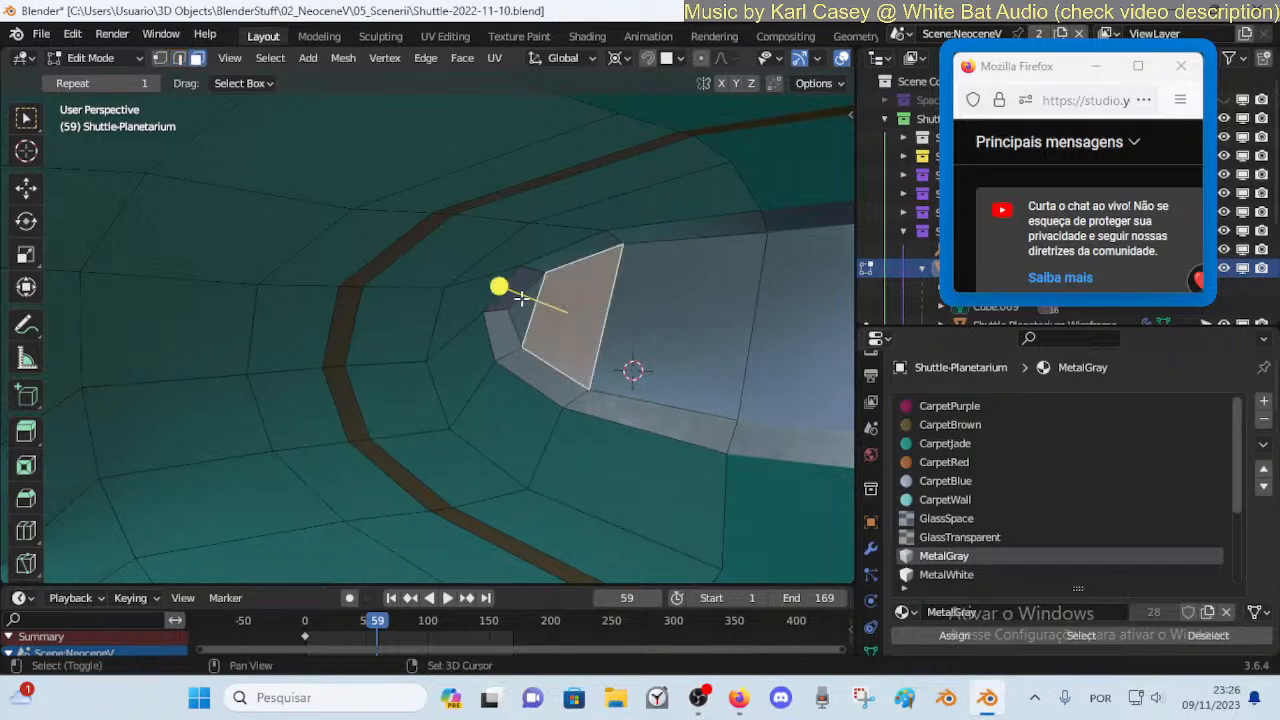
{"action": "left_click", "coordinate": [693, 299], "text": "shift"}
{"action": "scroll", "coordinate": [1009, 545], "scroll_direction": "down", "scroll_amount": 4}
{"action": "left_click", "coordinate": [978, 462]}
{"action": "left_click", "coordinate": [966, 443]}
{"action": "left_click", "coordinate": [955, 635]}
{"action": "key", "text": "alt+a"}
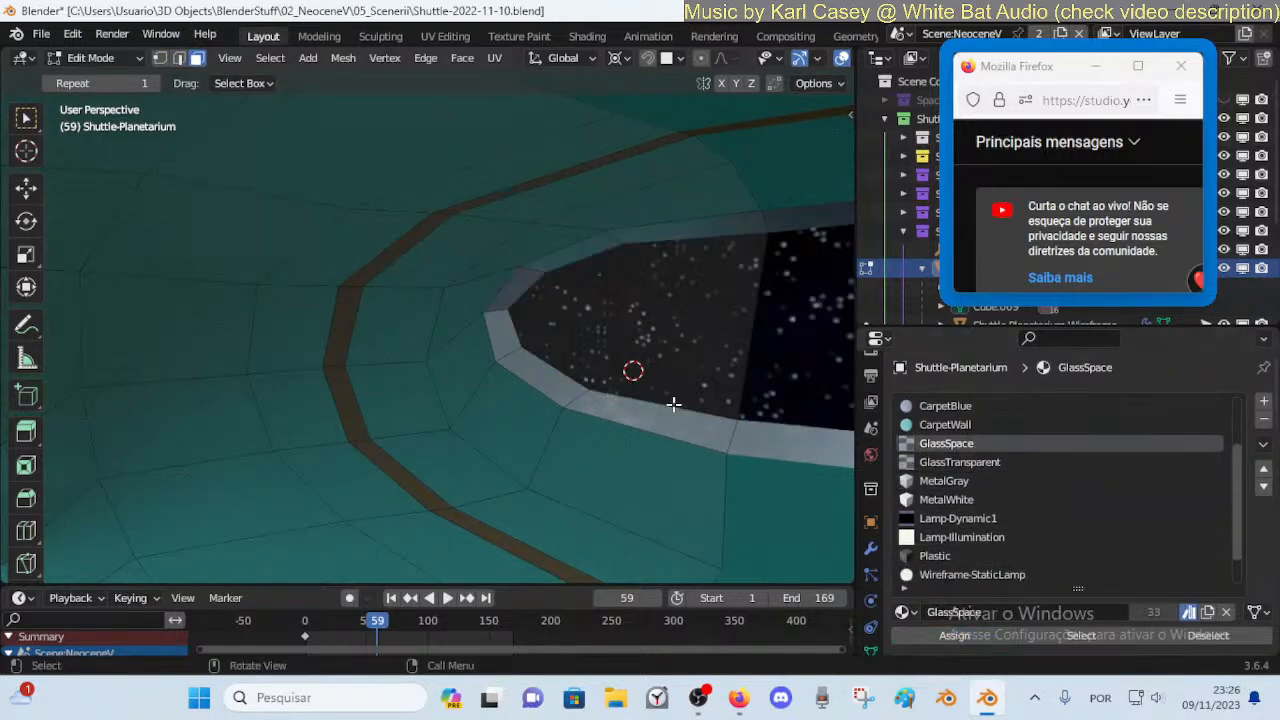
{"action": "key", "text": "Tab"}
Bevel the edge loop between the brown stripe and the gray window frame
{"action": "key", "text": "shift+grave"}
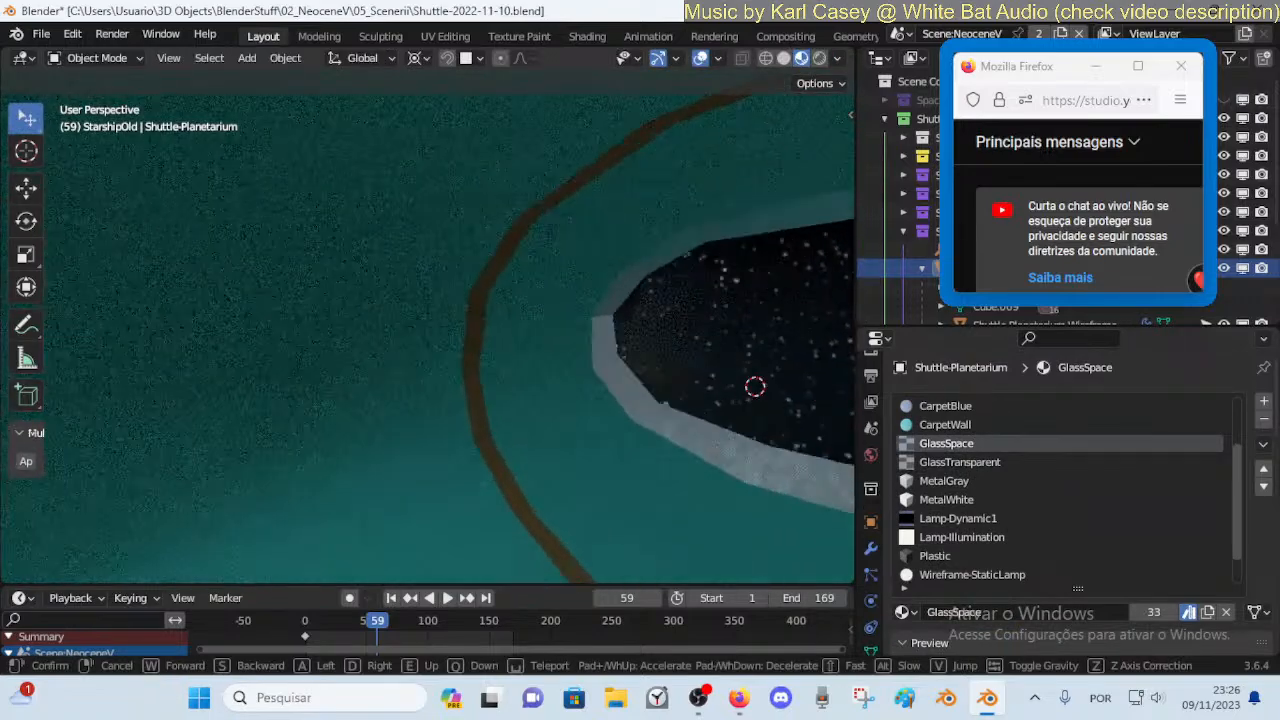
{"action": "key", "text": "w"}
{"action": "left_click", "coordinate": [686, 421]}
{"action": "key", "text": "Tab"}
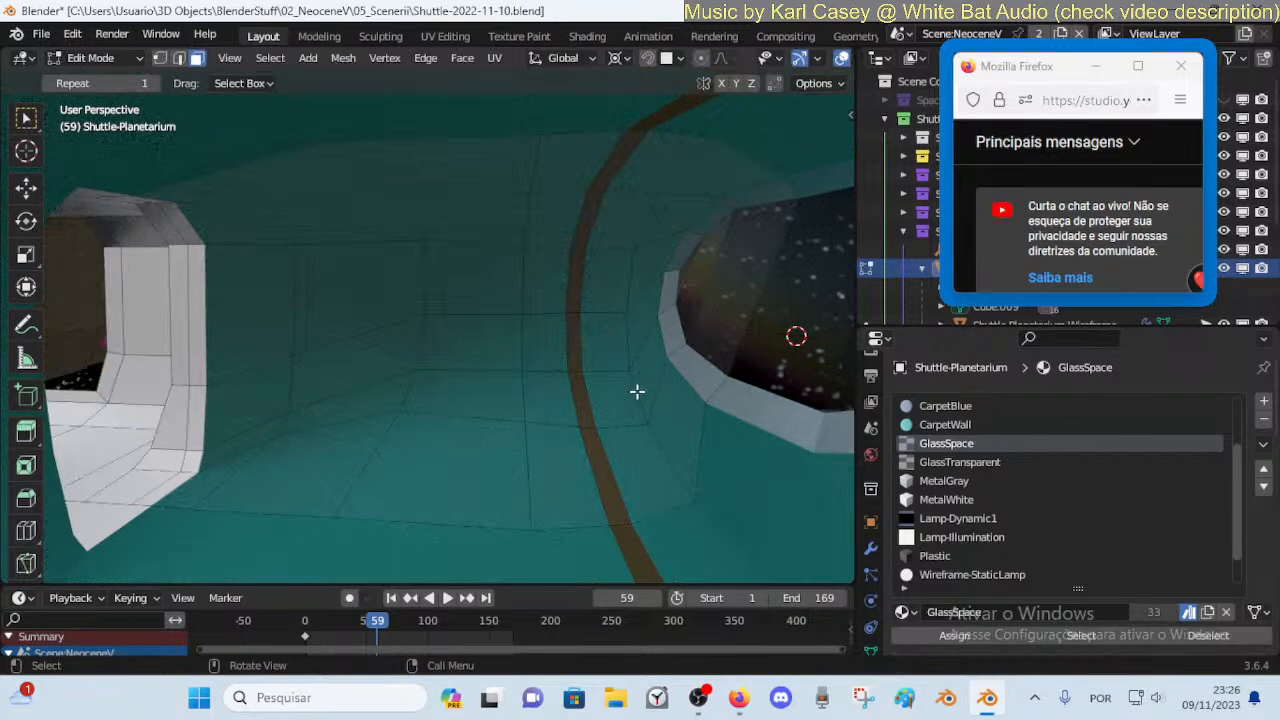
{"action": "key", "text": "ctrl+r"}
{"action": "key", "text": "Escape"}
{"action": "key", "text": "2"}
{"action": "left_click", "coordinate": [629, 332], "text": "alt"}
{"action": "key", "text": "ctrl+b"}
{"action": "scroll", "coordinate": [693, 363], "scroll_direction": "up", "scroll_amount": 1}
{"action": "left_click", "coordinate": [691, 363]}
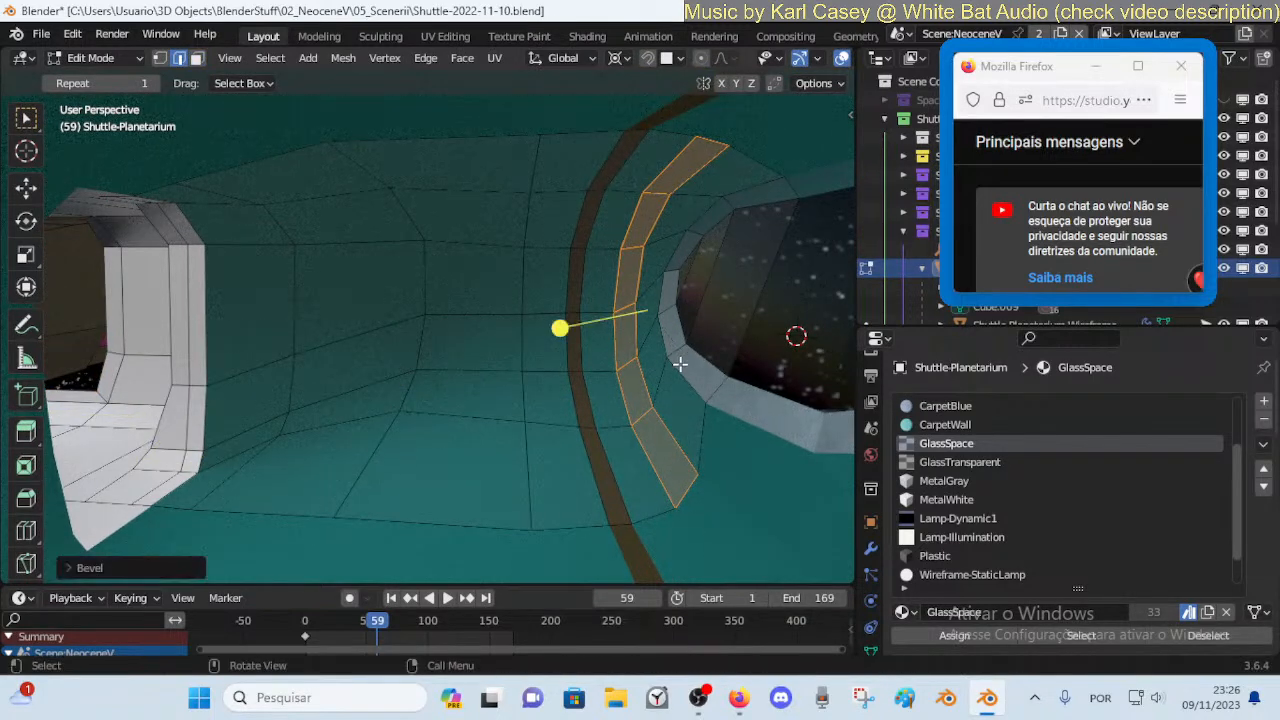
Smooth the vertices of the carpet face loop beside the window frame by about 0.64, and smooth those of the gray frame ring
{"action": "key", "text": "alt+a"}
{"action": "key", "text": "3"}
{"action": "left_click", "coordinate": [667, 337], "text": "alt"}
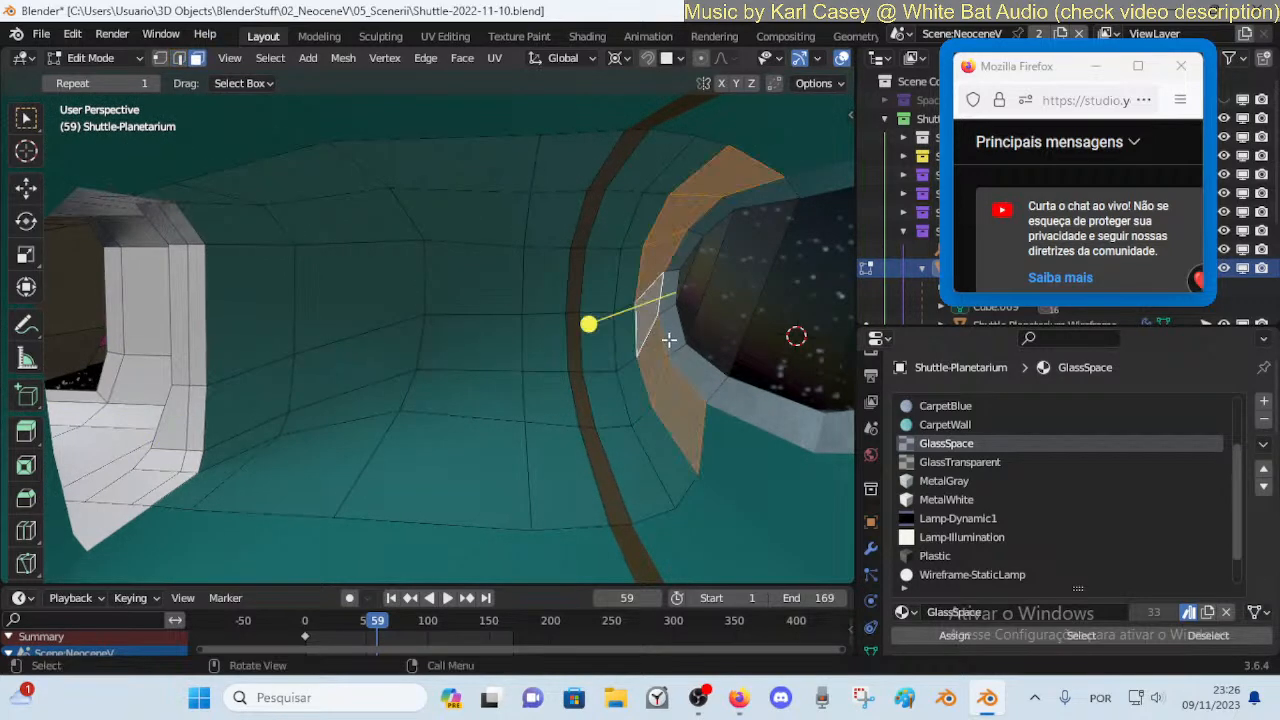
{"action": "key", "text": "s"}
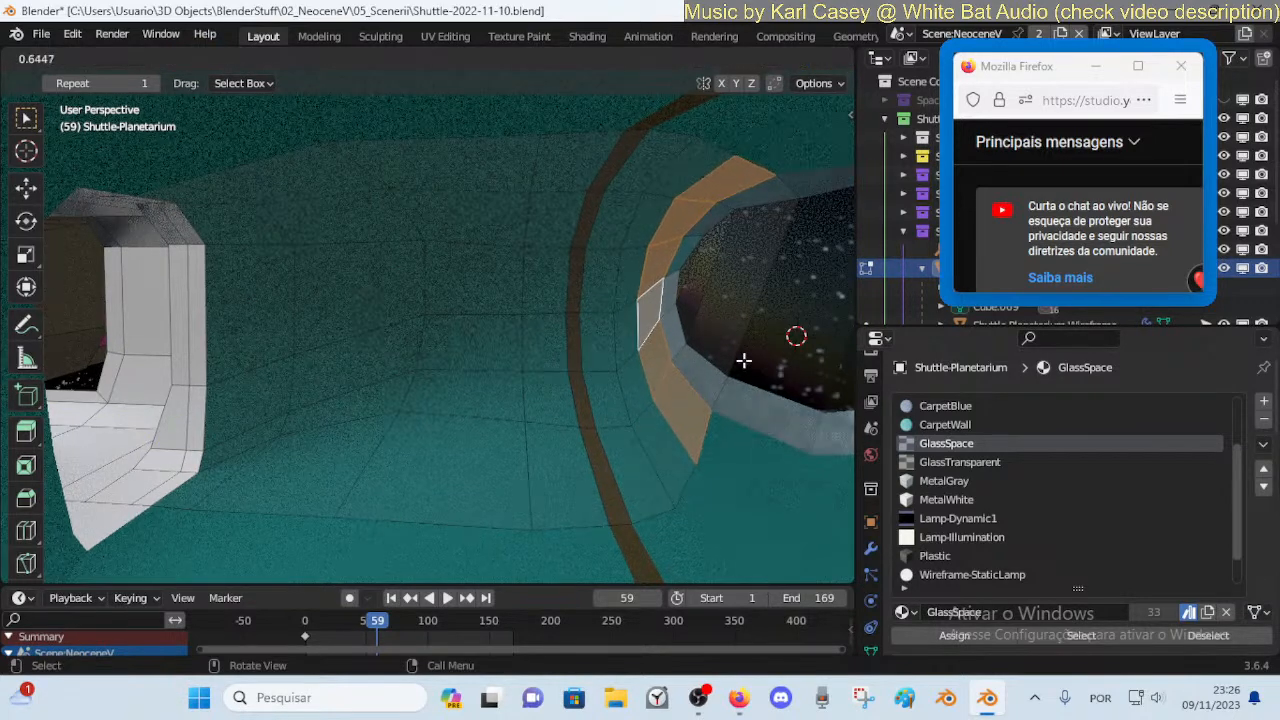
{"action": "left_click", "coordinate": [744, 360]}
{"action": "left_click", "coordinate": [732, 224], "text": "alt"}
{"action": "key", "text": "s"}
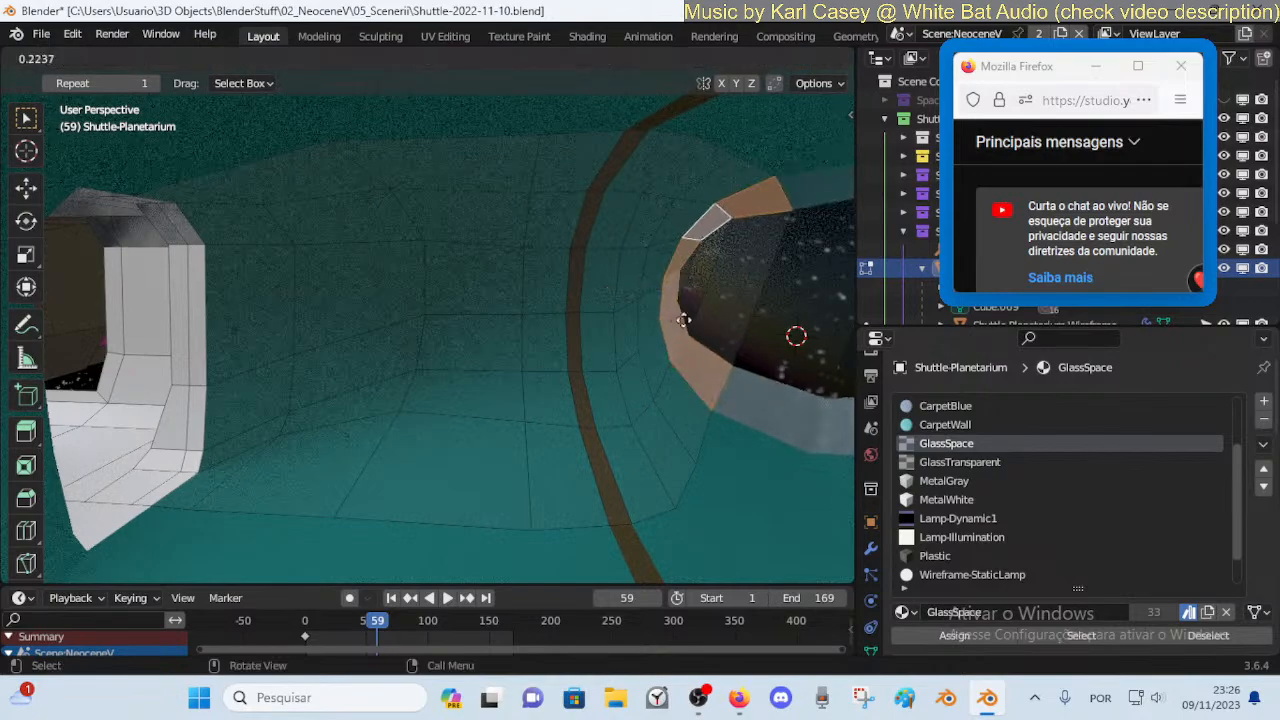
{"action": "left_click", "coordinate": [634, 319]}
Inspect the carpeted room, doorway and window frame from several viewpoints in Object Mode, including with the wireframe overlay shown
{"action": "key", "text": "Tab"}
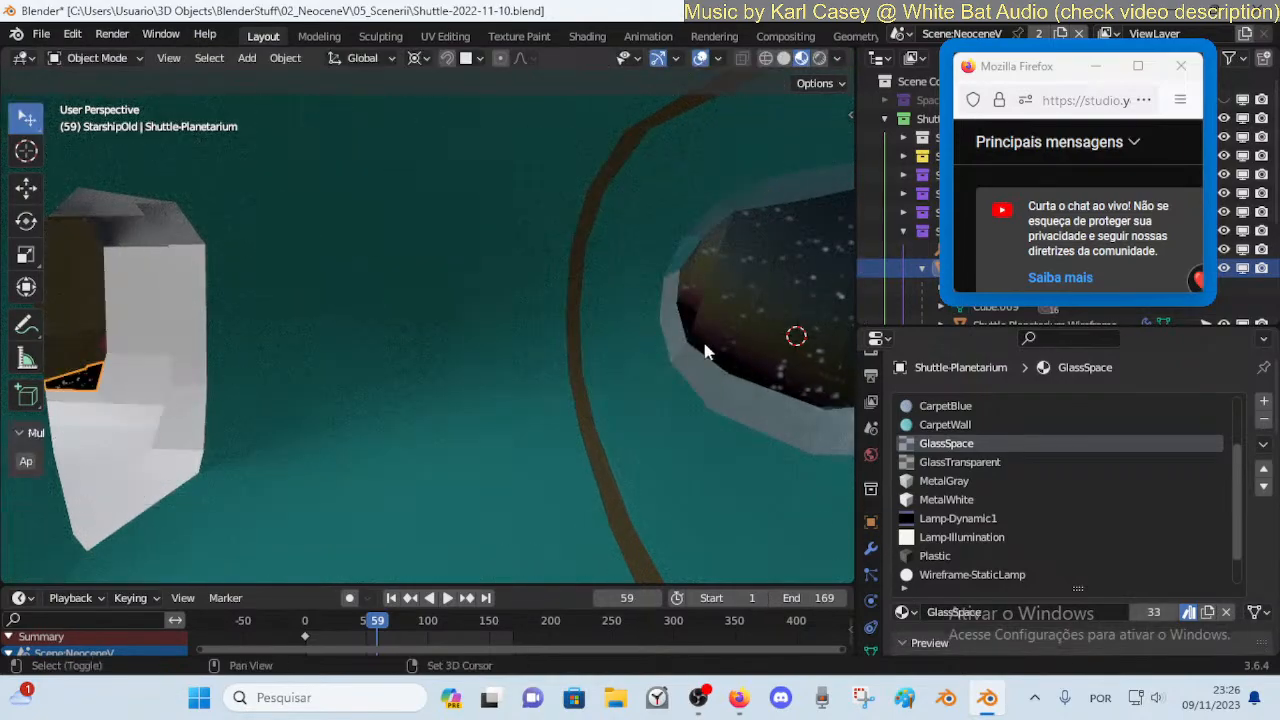
{"action": "key", "text": "shift+grave"}
{"action": "key", "text": "s"}
{"action": "key", "text": "w"}
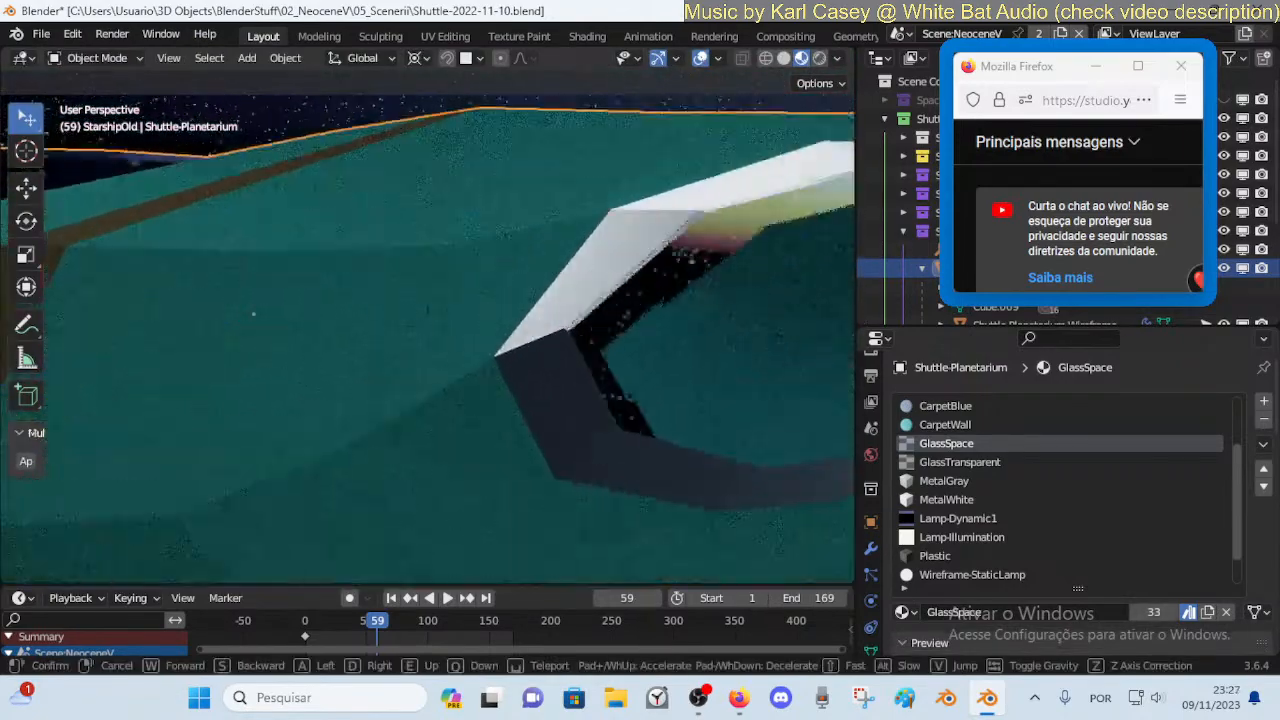
{"action": "key", "text": "d"}
{"action": "key", "text": "s"}
{"action": "key", "text": "w"}
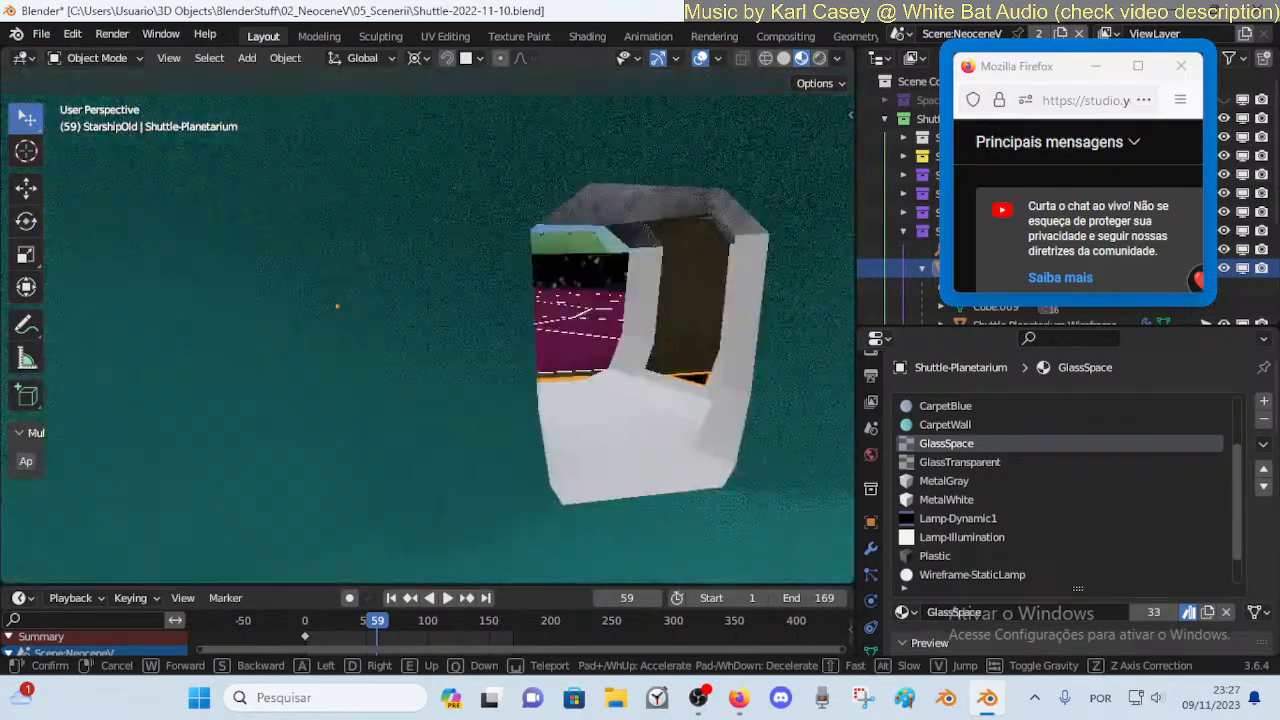
{"action": "left_click", "coordinate": [704, 343]}
{"action": "key", "text": "shift+alt+z"}
{"action": "key", "text": "shift+grave"}
{"action": "key", "text": "d"}
{"action": "key", "text": "a"}
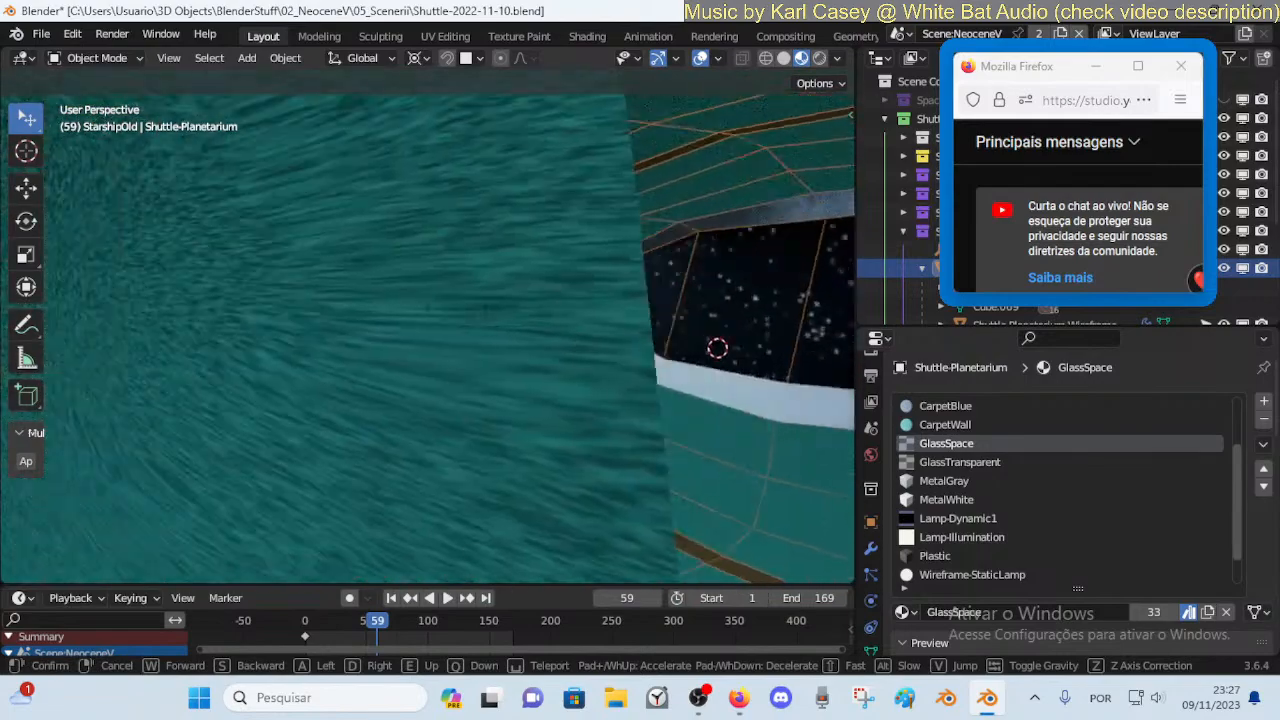
{"action": "key", "text": "s"}
{"action": "key", "text": "s"}
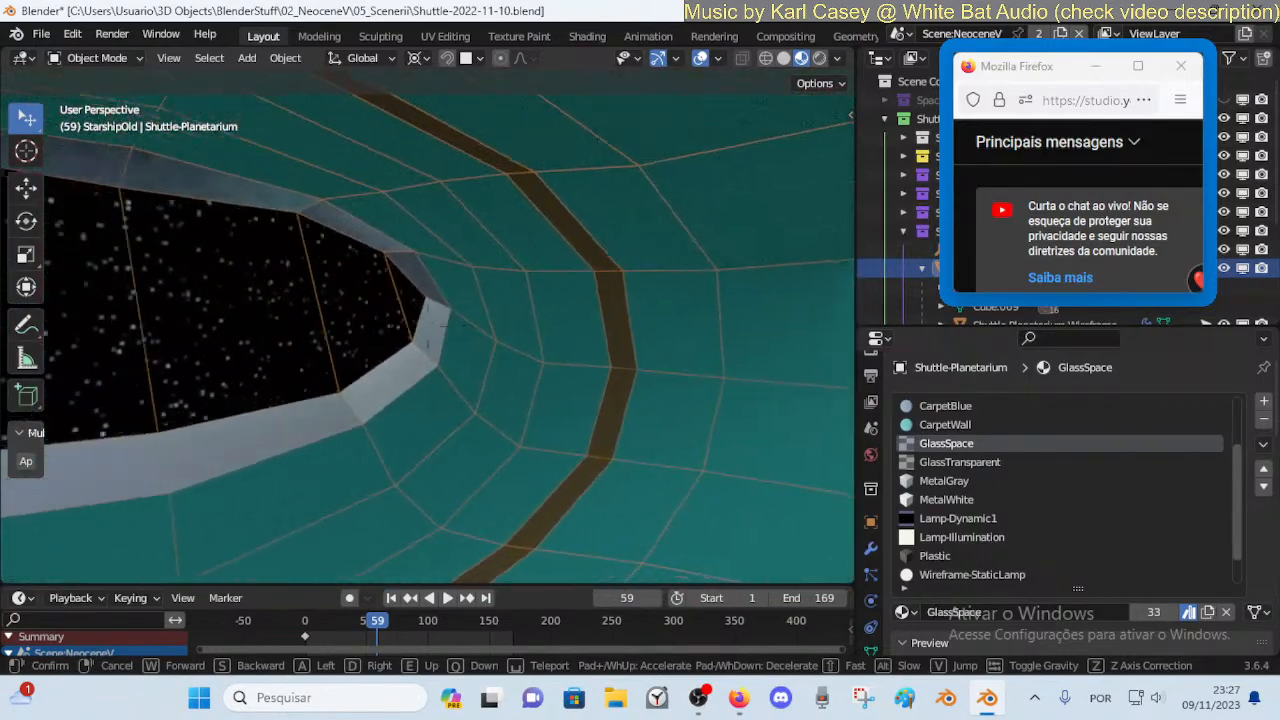
{"action": "left_click", "coordinate": [459, 365]}
Move the gray window frame ring and the adjoining carpet face loop along Y, away from the brown stripe
{"action": "key", "text": "Tab"}
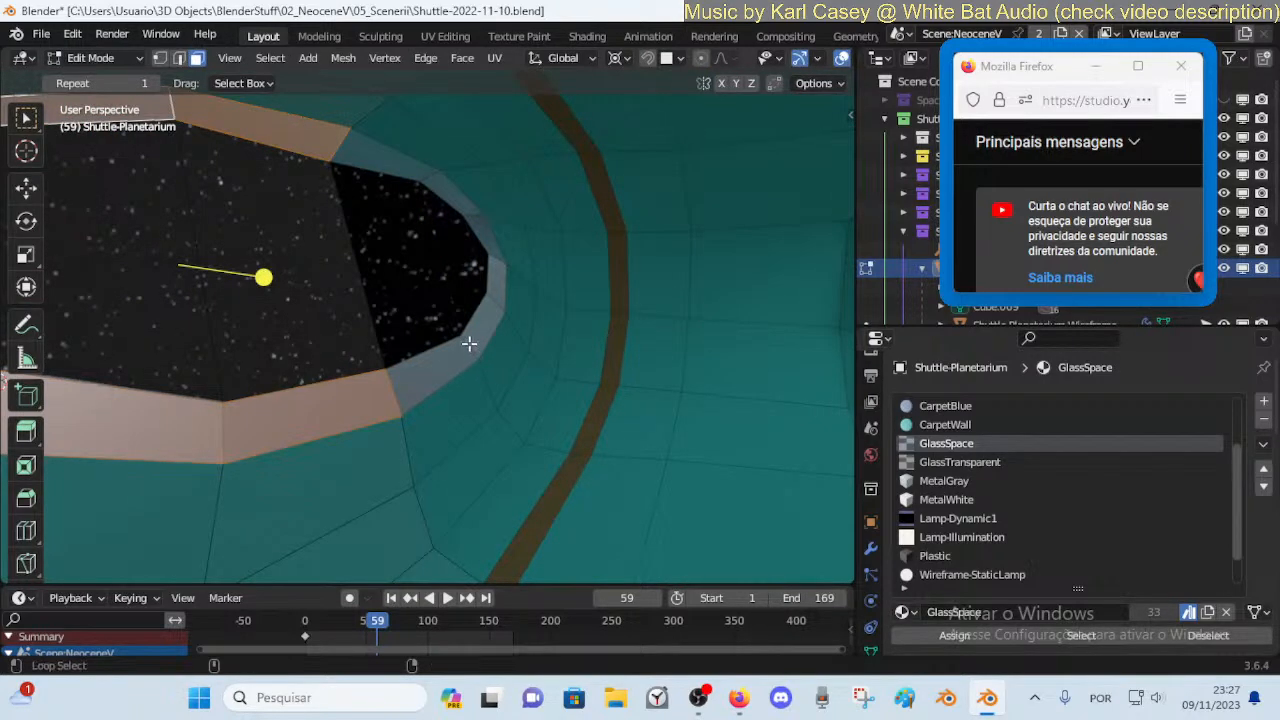
{"action": "left_click", "coordinate": [205, 492], "text": "alt+shift"}
{"action": "key", "text": "shift+grave"}
{"action": "key", "text": "w"}
{"action": "left_click", "coordinate": [414, 423]}
{"action": "key", "text": "g"}
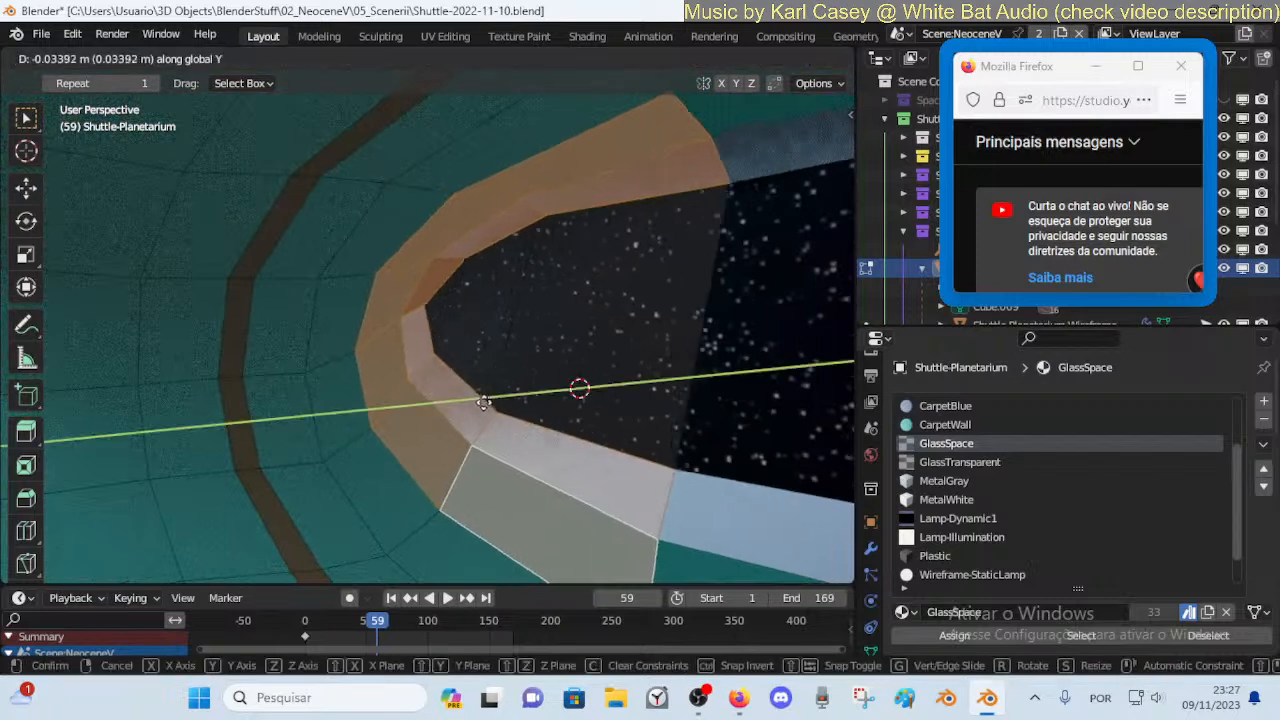
{"action": "key", "text": "y"}
{"action": "left_click", "coordinate": [446, 413]}
{"action": "left_click", "coordinate": [401, 435]}
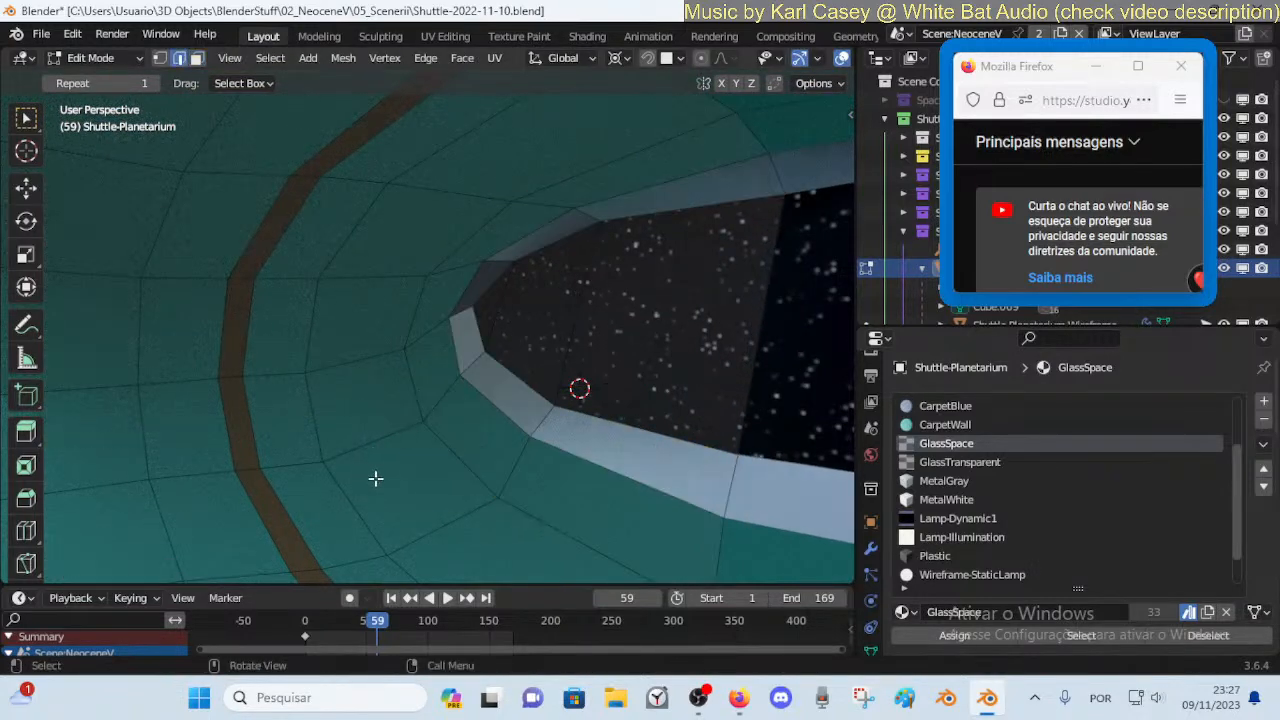
Save the blend file
{"action": "key", "text": "shift+grave"}
{"action": "key", "text": "s"}
{"action": "left_click", "coordinate": [389, 466]}
{"action": "key", "text": "ctrl+s"}
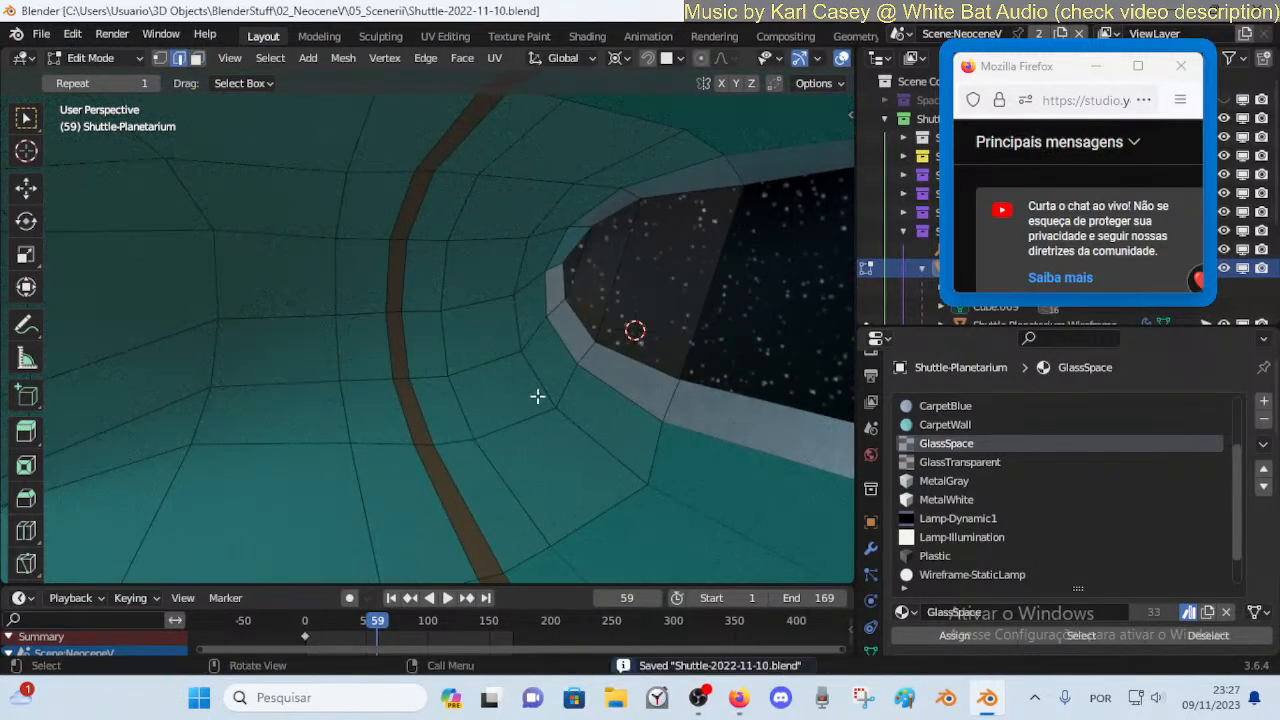
Select the two adjoining carpet faces under the window frame's lower corner and inset them by about 0.025 m
{"action": "left_click", "coordinate": [560, 349]}
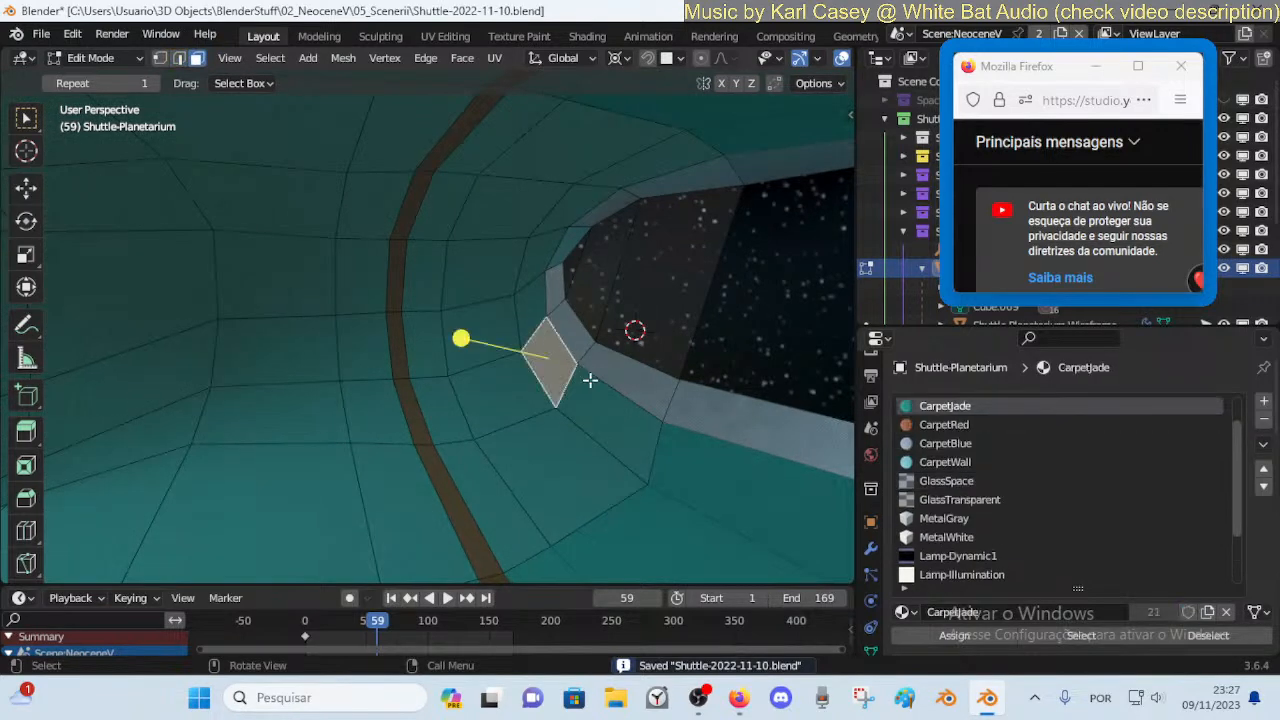
{"action": "key", "text": "2"}
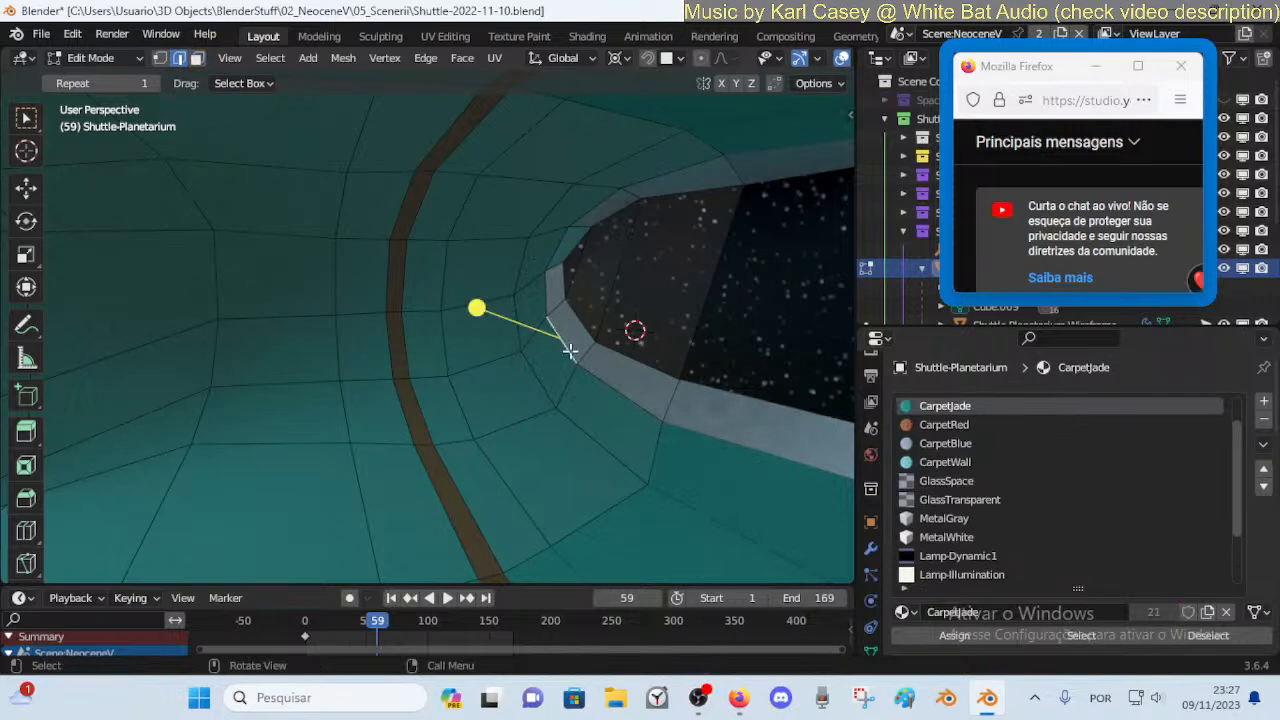
{"action": "key", "text": "3"}
{"action": "left_click", "coordinate": [556, 358]}
{"action": "left_click", "coordinate": [610, 398], "text": "shift"}
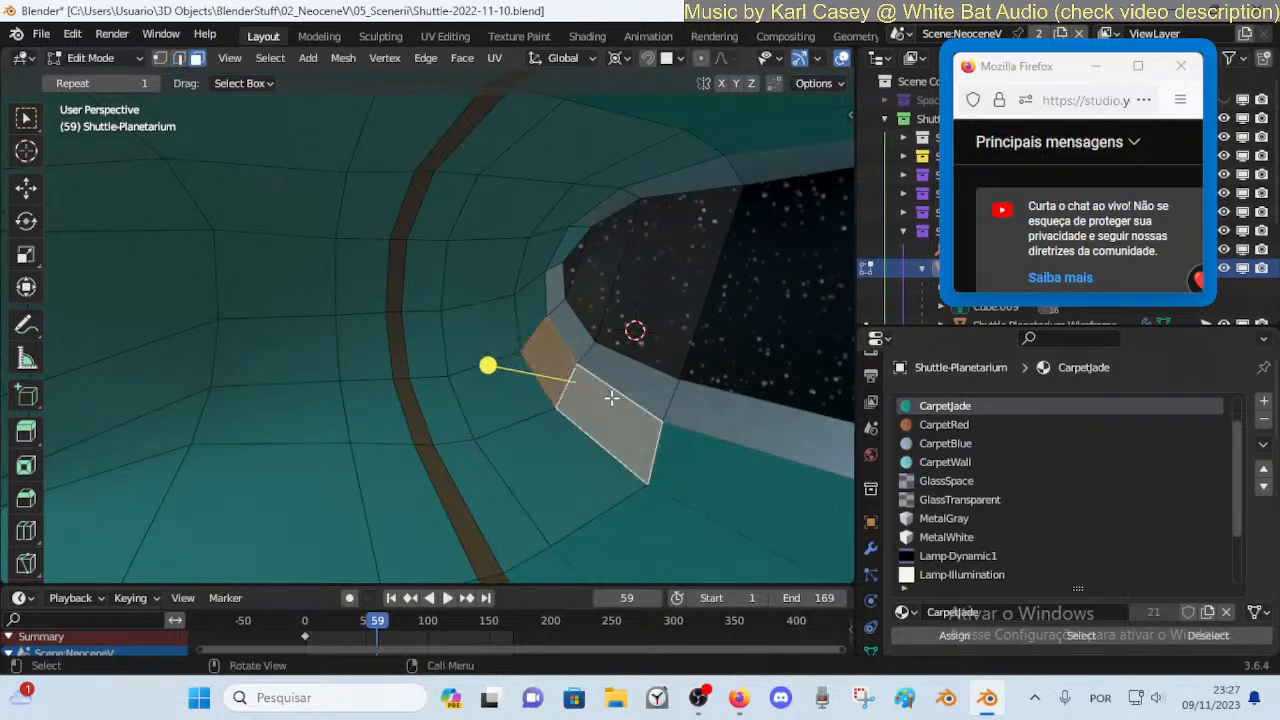
{"action": "key", "text": "i"}
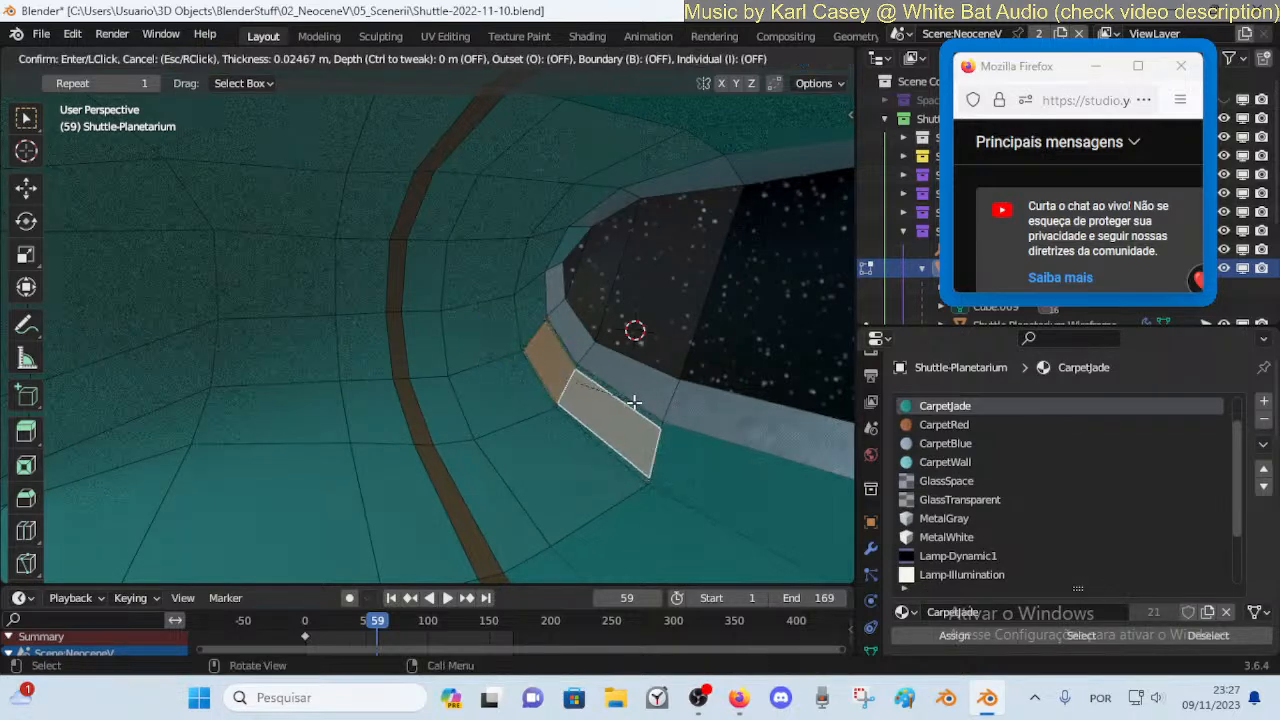
{"action": "left_click", "coordinate": [631, 403]}
Move the two inset carpet faces along Y toward the brown stripe to form a ledge below the window
{"action": "key", "text": "g"}
{"action": "key", "text": "y"}
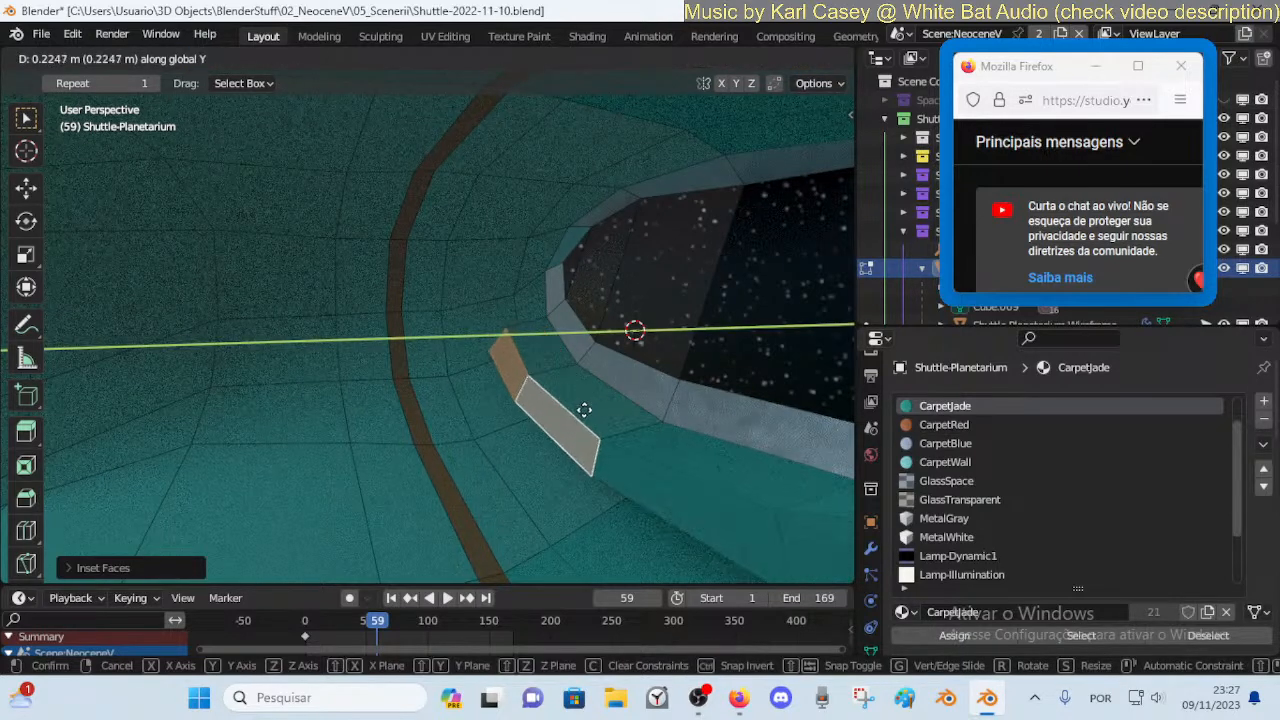
{"action": "left_click", "coordinate": [575, 412]}
{"action": "key", "text": "g"}
{"action": "key", "text": "z"}
{"action": "right_click", "coordinate": [638, 379]}
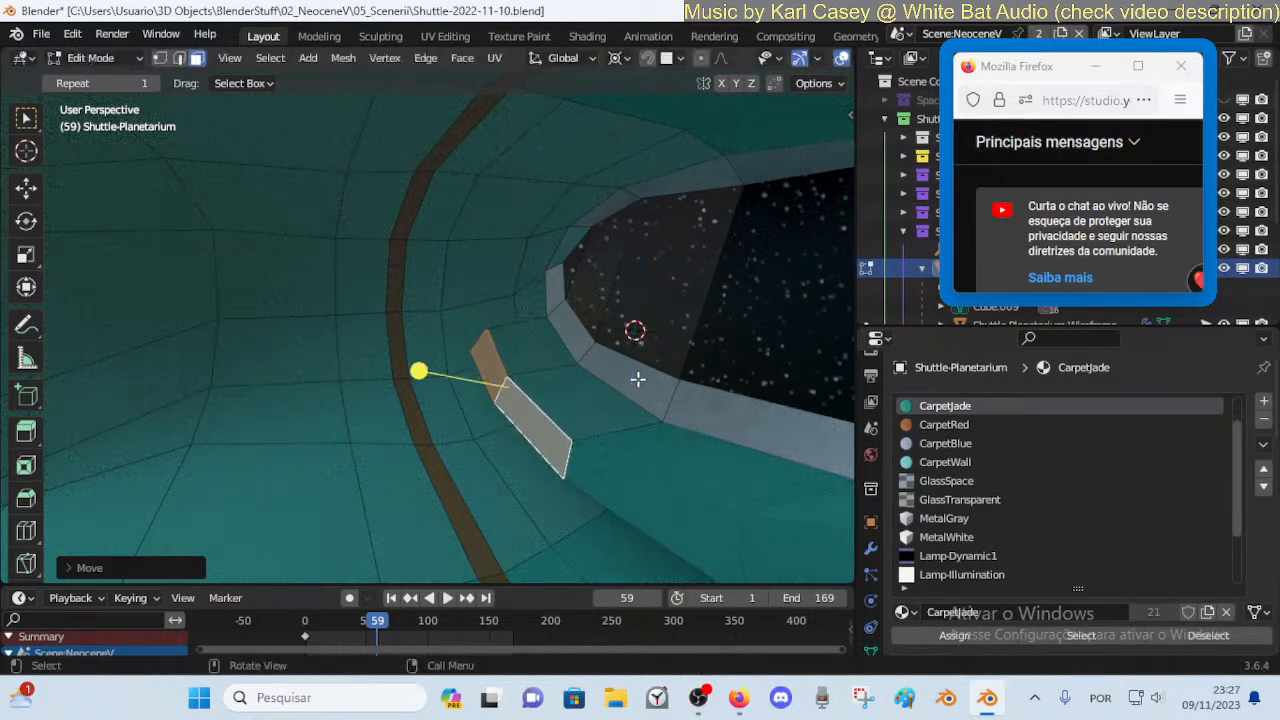
Raise the gray frame face above the new ledge slightly along Z
{"action": "left_click", "coordinate": [617, 382]}
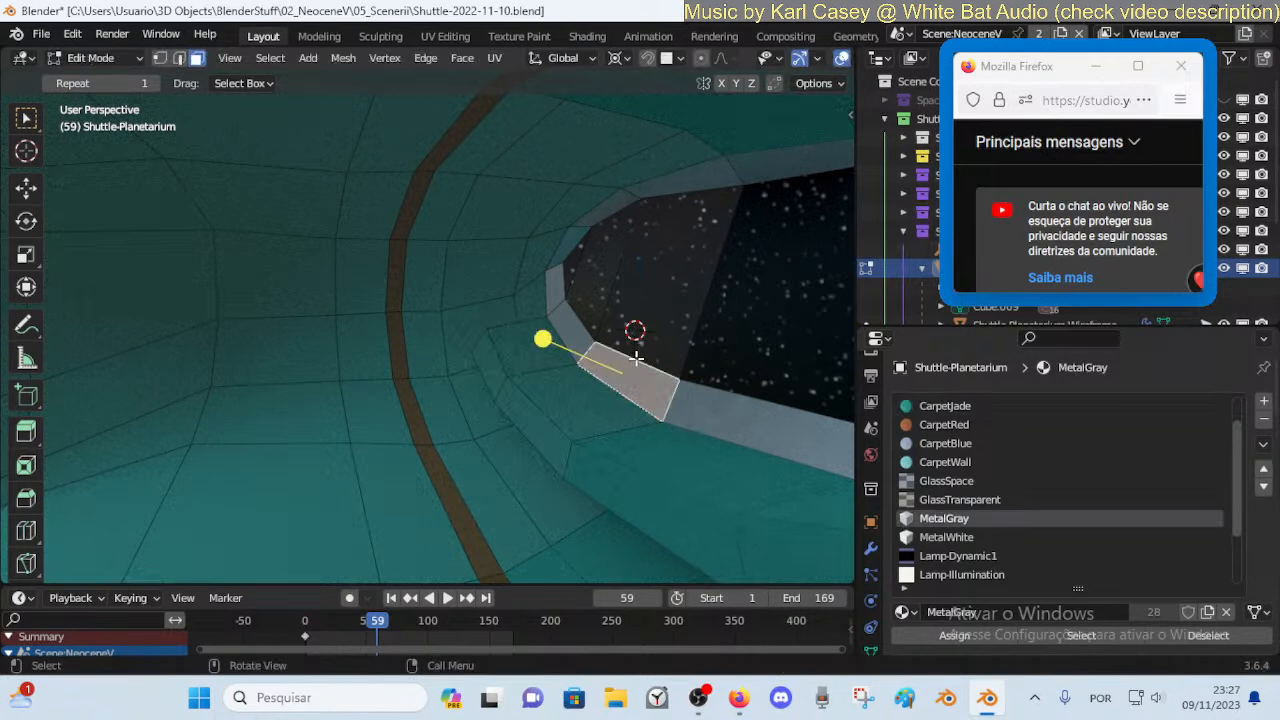
{"action": "key", "text": "g"}
{"action": "key", "text": "z"}
{"action": "left_click", "coordinate": [641, 343]}
Vertex-slide the raised frame face's upper edge down toward the carpet to narrow the gray border
{"action": "key", "text": "2"}
{"action": "left_click", "coordinate": [640, 343]}
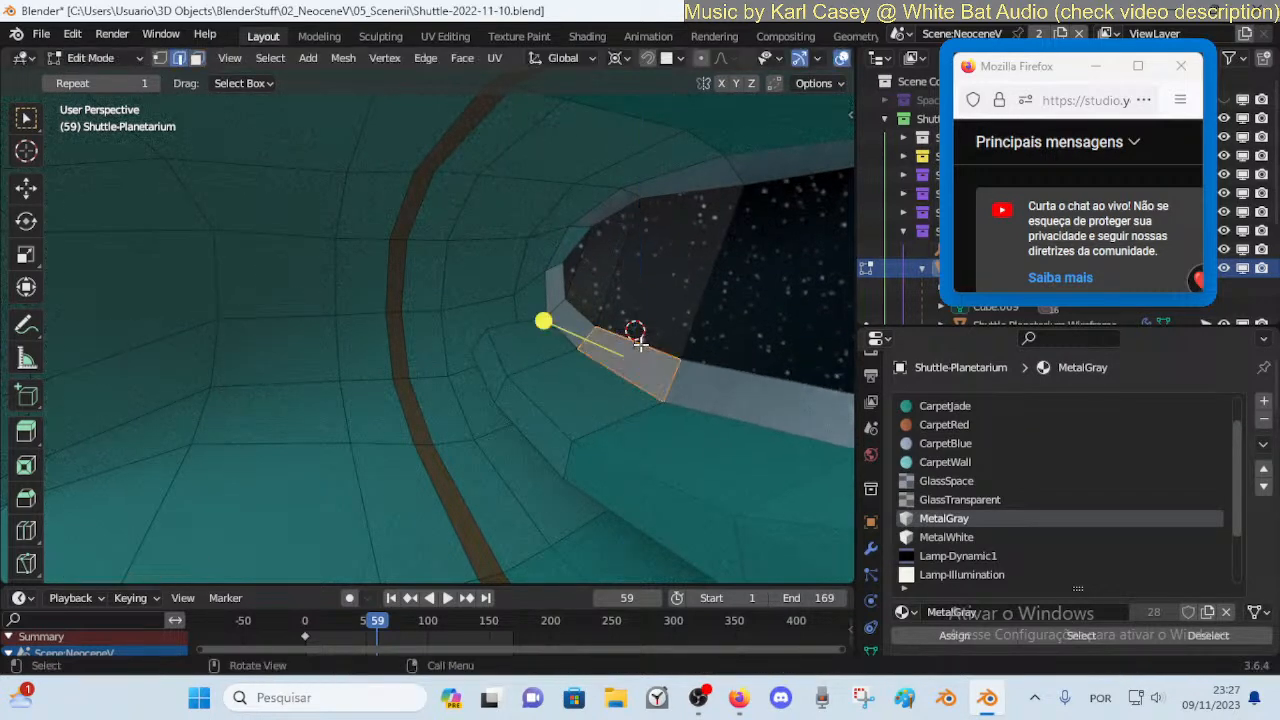
{"action": "key", "text": "ctrl+v"}
{"action": "key", "text": "Escape"}
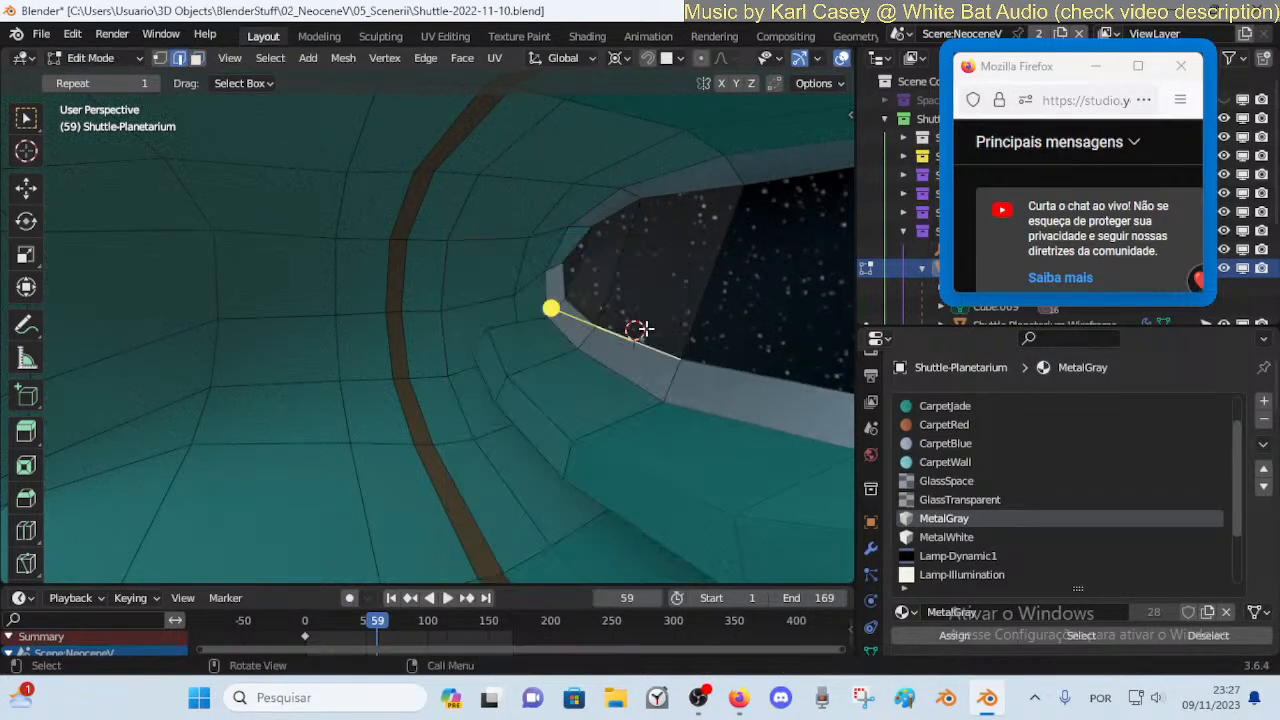
{"action": "key", "text": "shift+v"}
{"action": "left_click", "coordinate": [580, 314]}
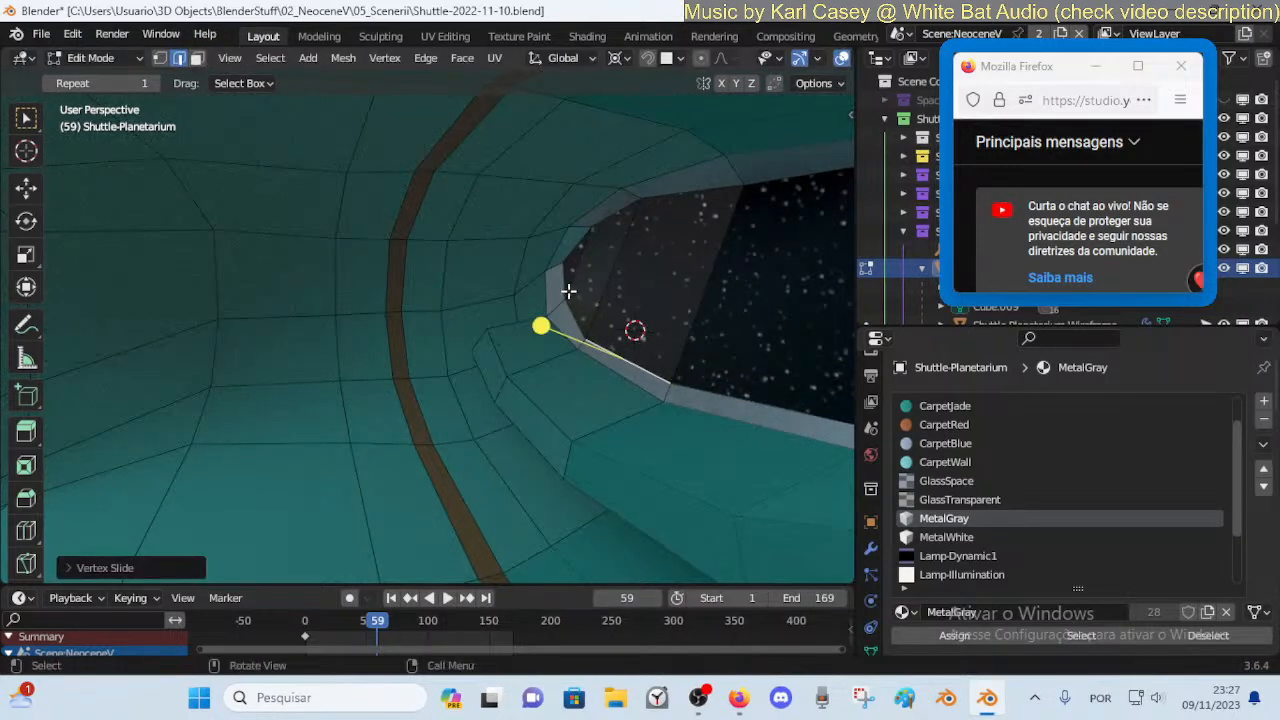
Vertex-slide the inner frame vertex at the window's end toward the carpet to narrow the gray border there
{"action": "key", "text": "1"}
{"action": "left_click", "coordinate": [564, 293]}
{"action": "key", "text": "shift+v"}
{"action": "left_click", "coordinate": [552, 306]}
{"action": "key", "text": "alt+a"}
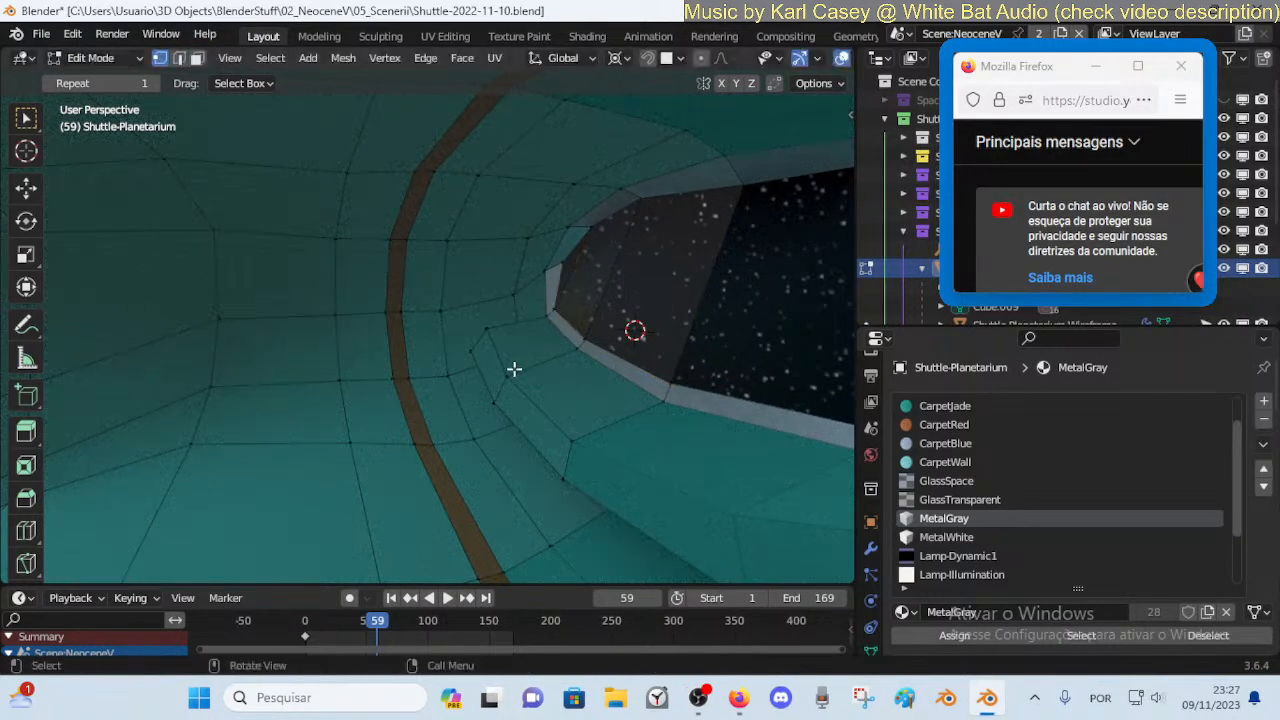
Lower the two vertices at the ledge's end slightly along Z
{"action": "key", "text": "g"}
{"action": "key", "text": "z"}
{"action": "left_click", "coordinate": [491, 340]}
{"action": "left_click", "coordinate": [470, 349]}
{"action": "key", "text": "g"}
{"action": "key", "text": "z"}
{"action": "left_click", "coordinate": [470, 367]}
Select the ledge's lower edge loop and smooth its vertices
{"action": "key", "text": "2"}
{"action": "left_click", "coordinate": [494, 400], "text": "alt"}
{"action": "key", "text": "alt+a"}
{"action": "left_click_drag", "start_coordinate": [411, 395], "coordinate": [560, 428]}
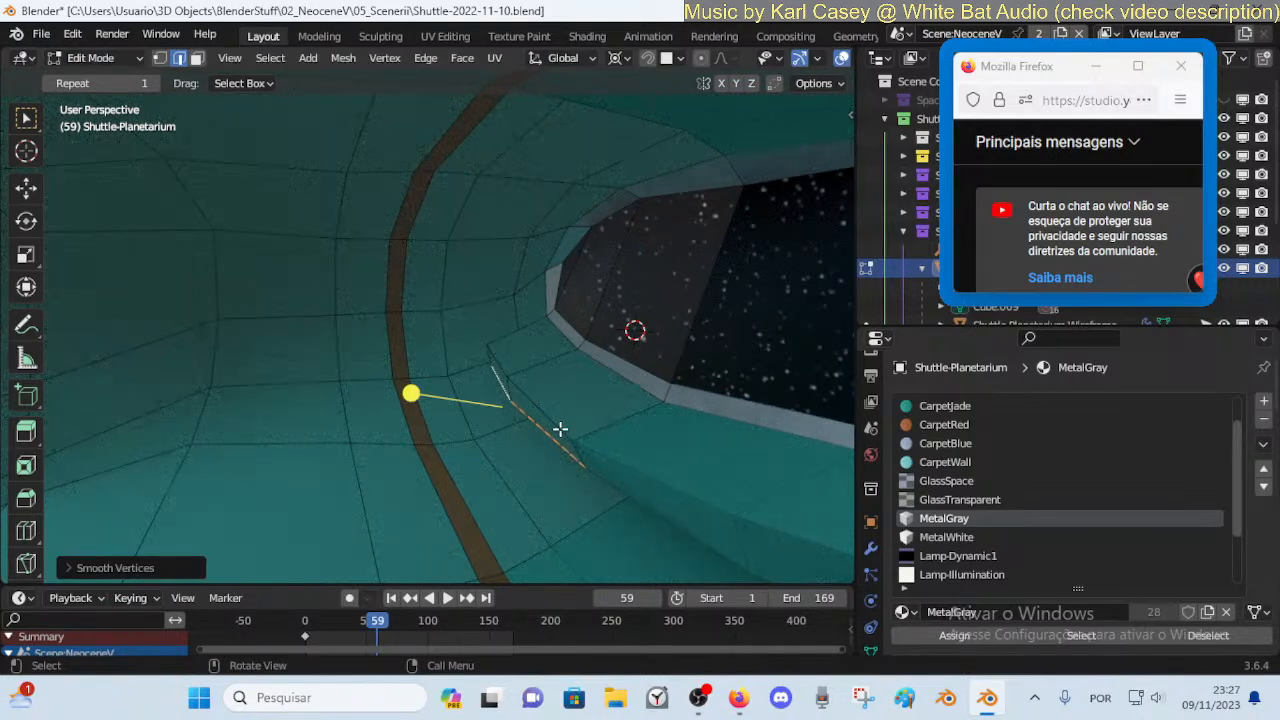
{"action": "key", "text": "3"}
{"action": "left_click", "coordinate": [503, 383], "text": "alt"}
{"action": "key", "text": "alt+a"}
{"action": "left_click", "coordinate": [506, 397], "text": "alt"}
{"action": "key", "text": "alt+a"}
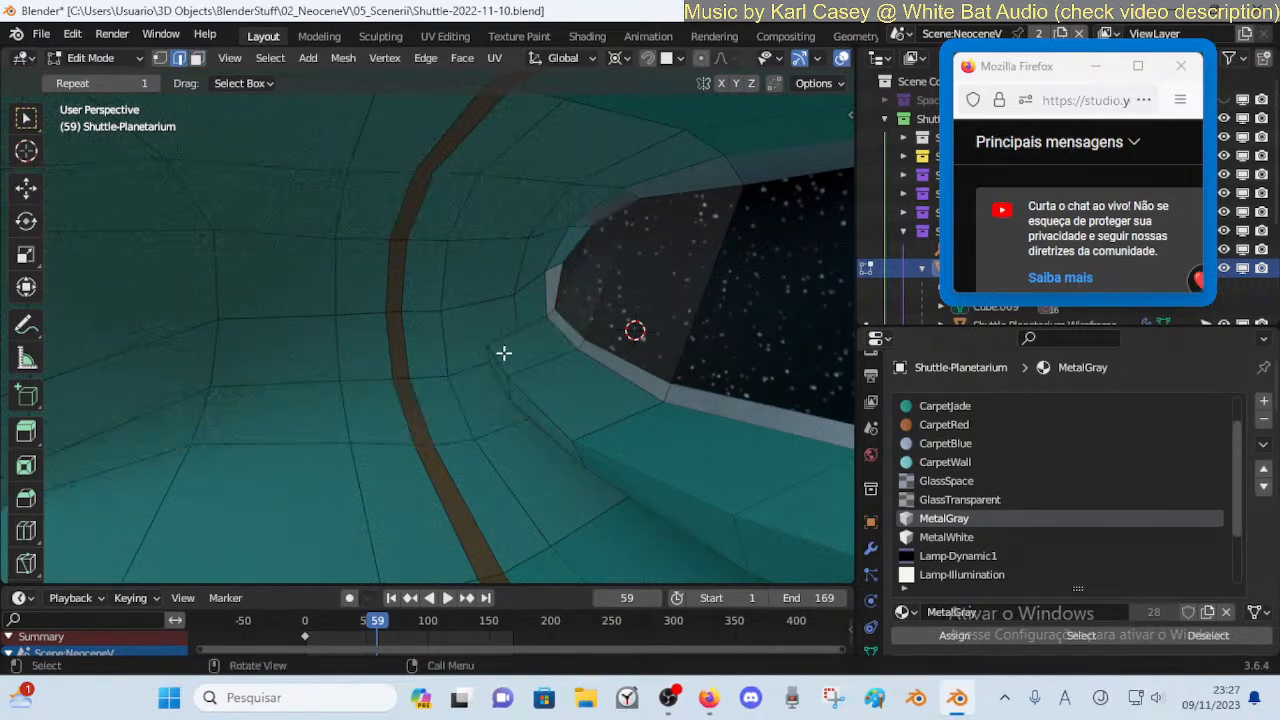
{"action": "key", "text": "ctrl+b"}
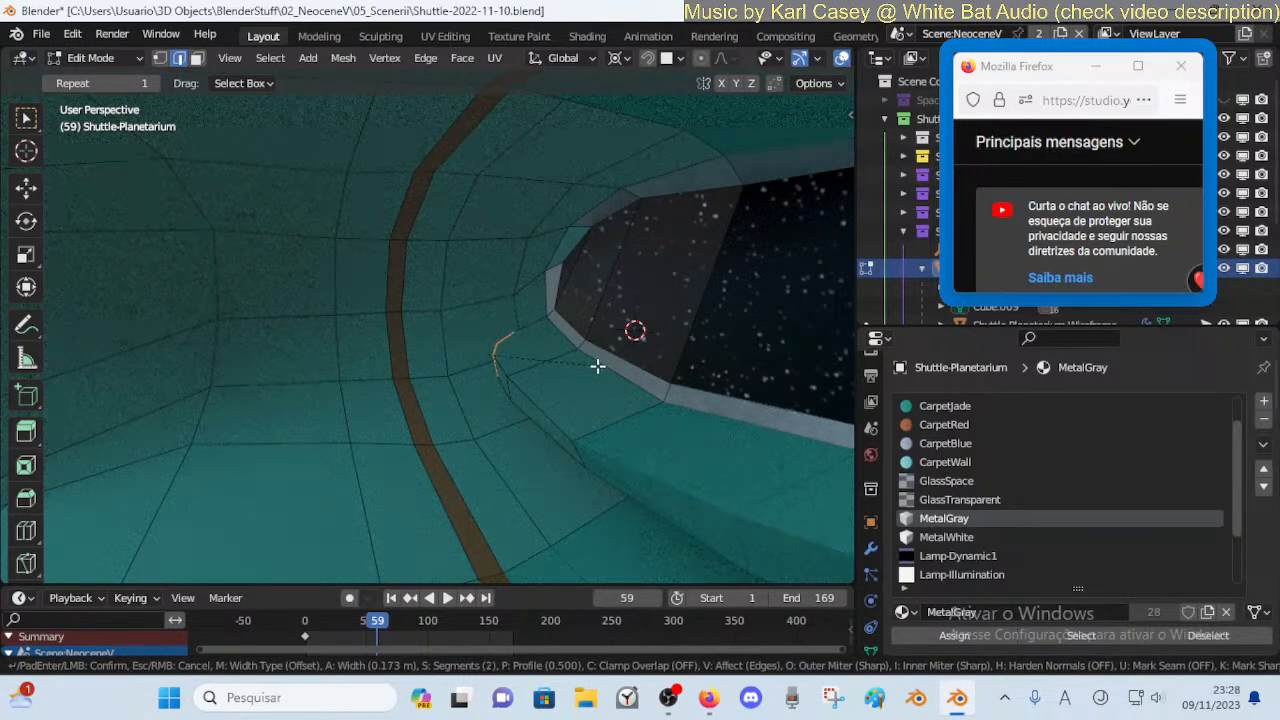
{"action": "key", "text": "Escape"}
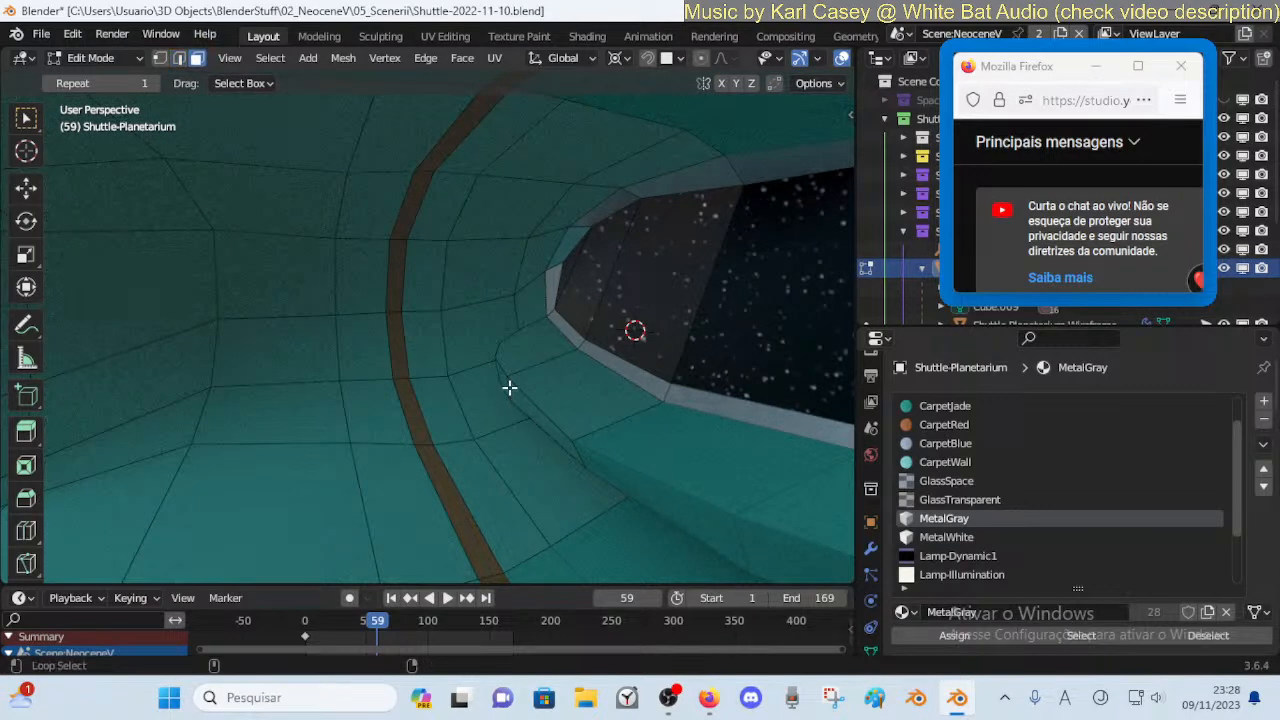
Smooth the carpet face loop around the window's end and the ledge's side, and shift it slightly along Y
{"action": "left_click", "coordinate": [512, 387], "text": "alt"}
{"action": "left_click_drag", "start_coordinate": [501, 329], "coordinate": [567, 340]}
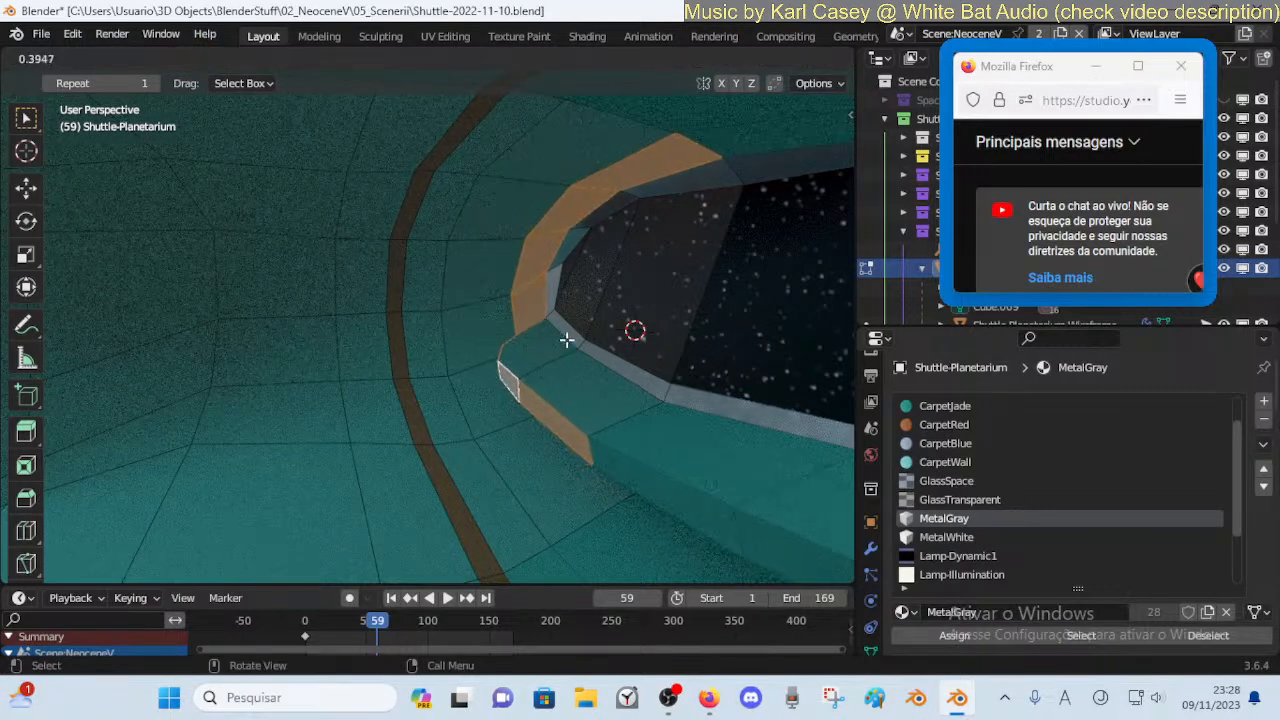
{"action": "key", "text": "g"}
{"action": "key", "text": "y"}
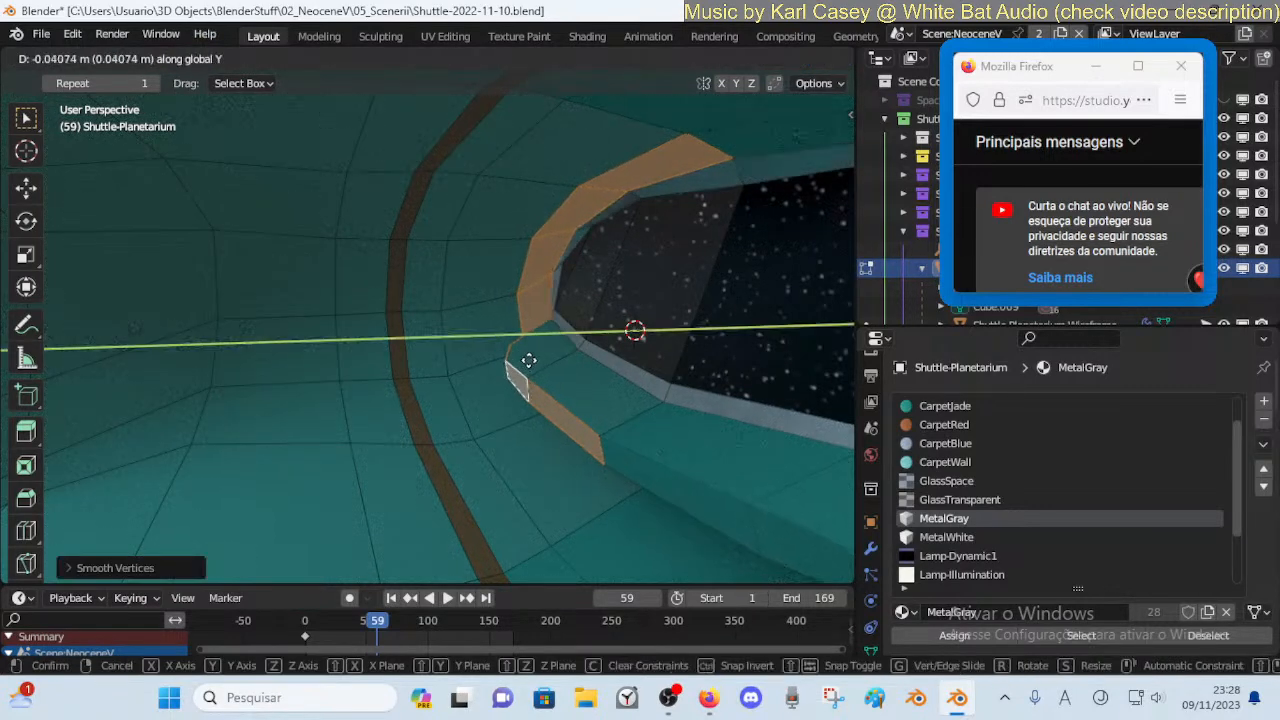
{"action": "left_click", "coordinate": [520, 363]}
Raise the carpet face loop about 0.015 m along Z and smooth the adjoining loop around the window frame
{"action": "key", "text": "g"}
{"action": "key", "text": "z"}
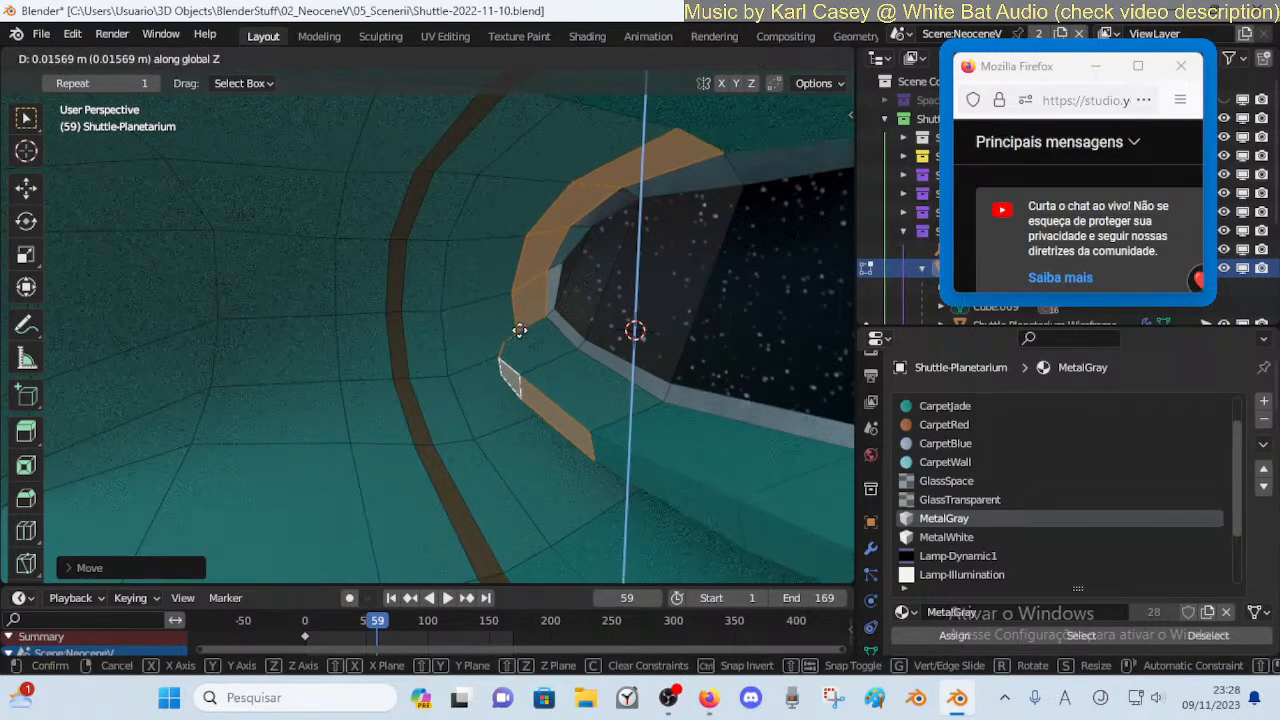
{"action": "left_click", "coordinate": [517, 334]}
{"action": "key", "text": "alt+a"}
{"action": "left_click", "coordinate": [581, 222], "text": "alt"}
{"action": "left_click_drag", "start_coordinate": [530, 277], "coordinate": [551, 290]}
{"action": "key", "text": "alt+a"}
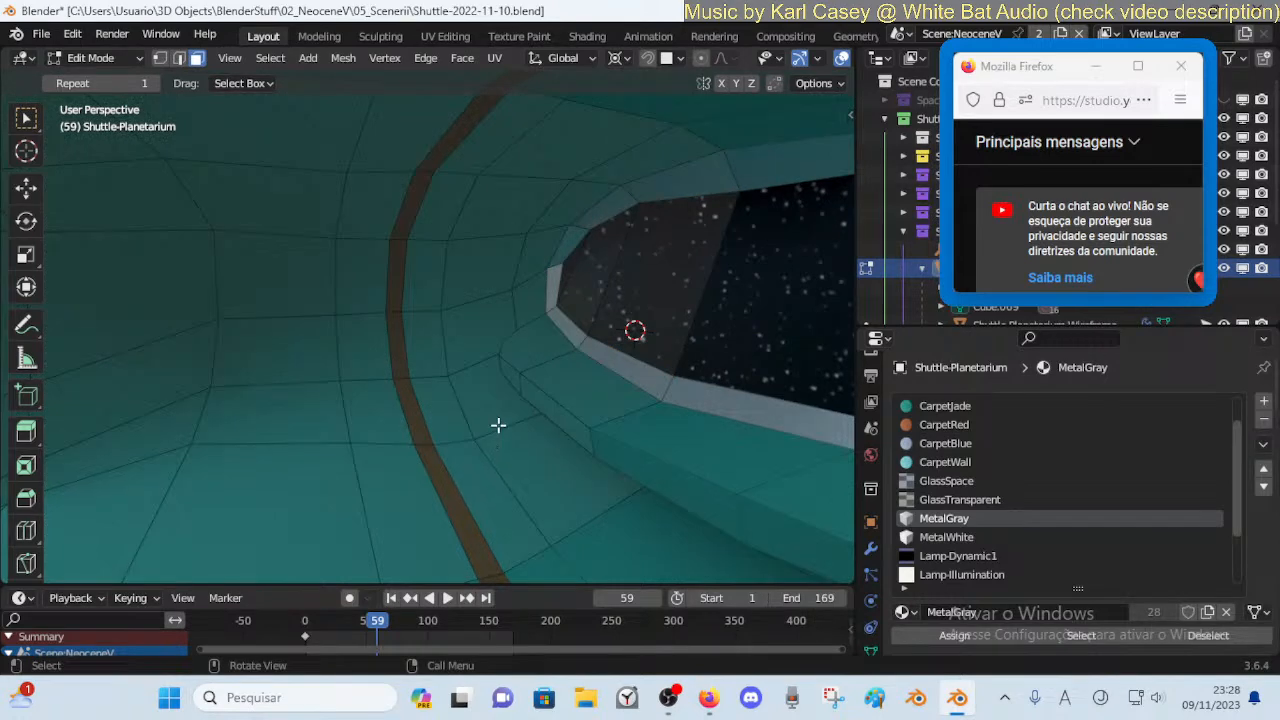
Lower the vertices where the ledge's base meets the carpet wall by about 0.04 m along Z
{"action": "left_click", "coordinate": [504, 405], "text": "alt"}
{"action": "key", "text": "alt+a"}
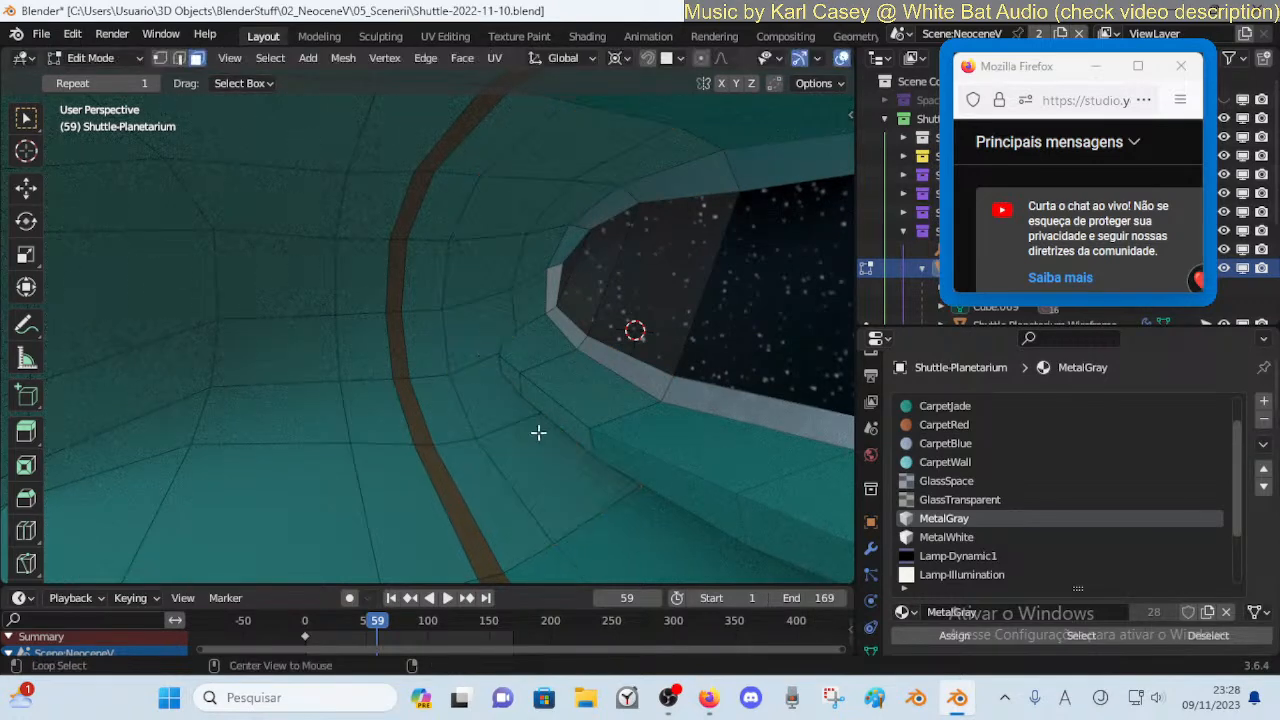
{"action": "key", "text": "g"}
{"action": "key", "text": "z"}
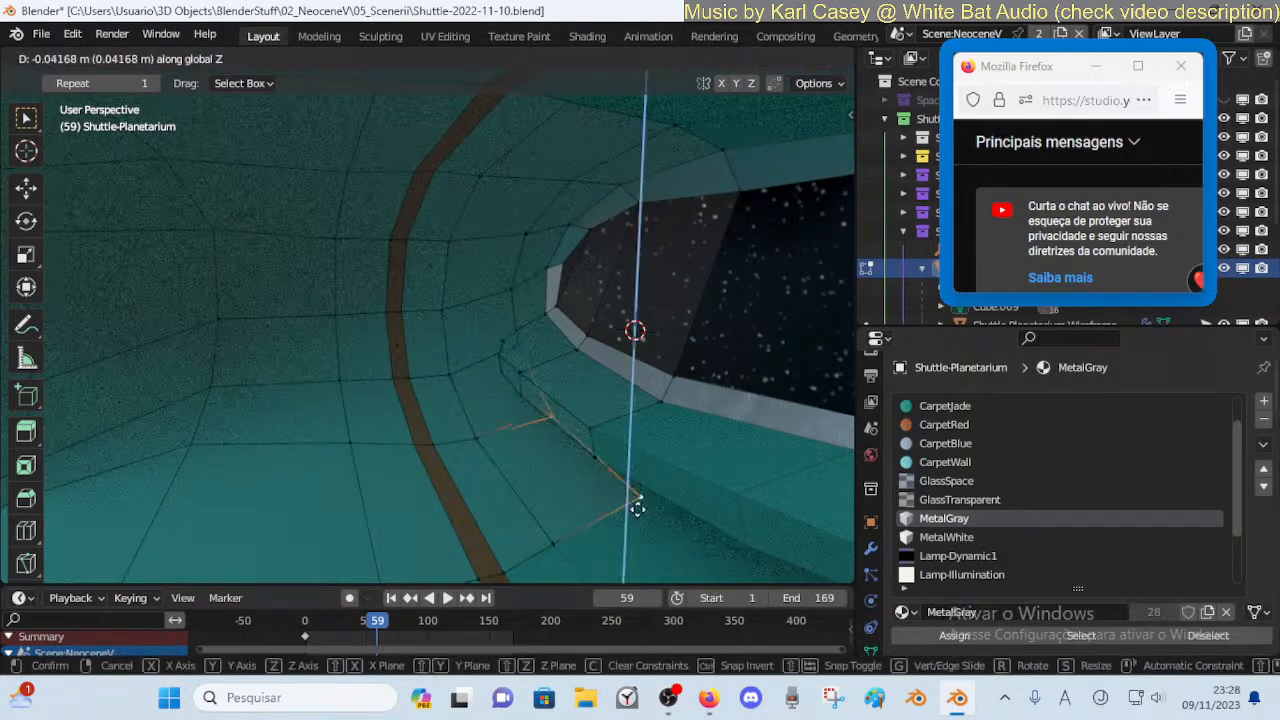
{"action": "left_click", "coordinate": [641, 505]}
{"action": "key", "text": "alt+a"}
{"action": "key", "text": "3"}
{"action": "left_click", "coordinate": [491, 417]}
{"action": "left_click", "coordinate": [458, 451], "text": "shift"}
{"action": "left_click", "coordinate": [477, 486], "text": "shift"}
{"action": "left_click", "coordinate": [542, 487], "text": "shift"}
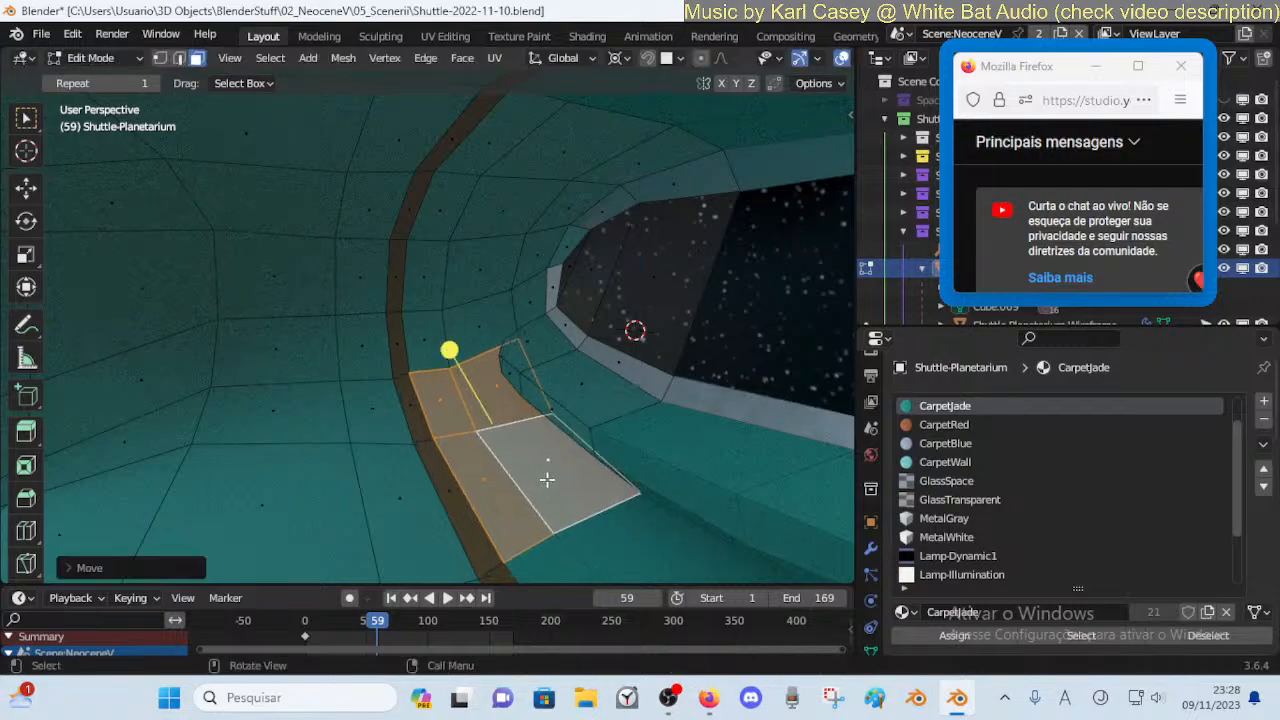
{"action": "key", "text": "alt+a"}
Raise the face loop around the window's end and the ledge's side slightly along Z
{"action": "left_click", "coordinate": [524, 376], "text": "alt"}
{"action": "key", "text": "g"}
{"action": "key", "text": "z"}
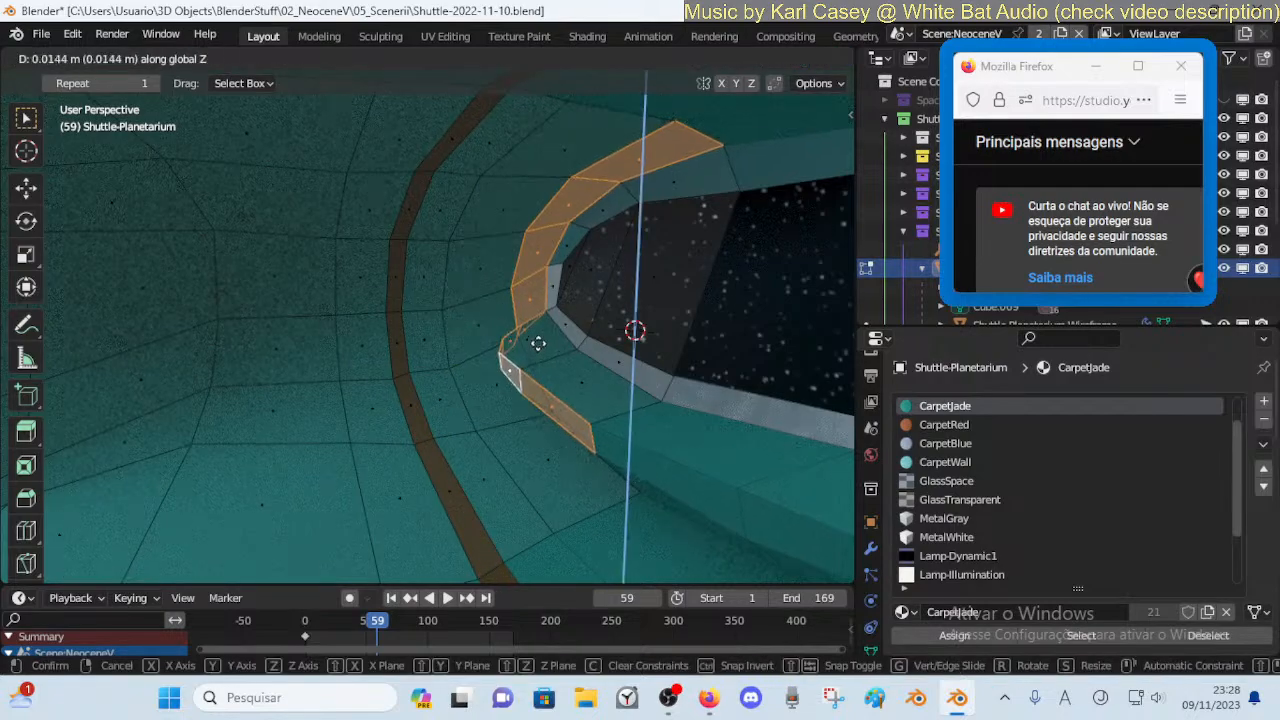
{"action": "left_click", "coordinate": [540, 335]}
Inspect the window, its gray frame and the new ledge from outside and inside the front section
{"action": "key", "text": "Tab"}
{"action": "key", "text": "shift+grave"}
{"action": "key", "text": "s"}
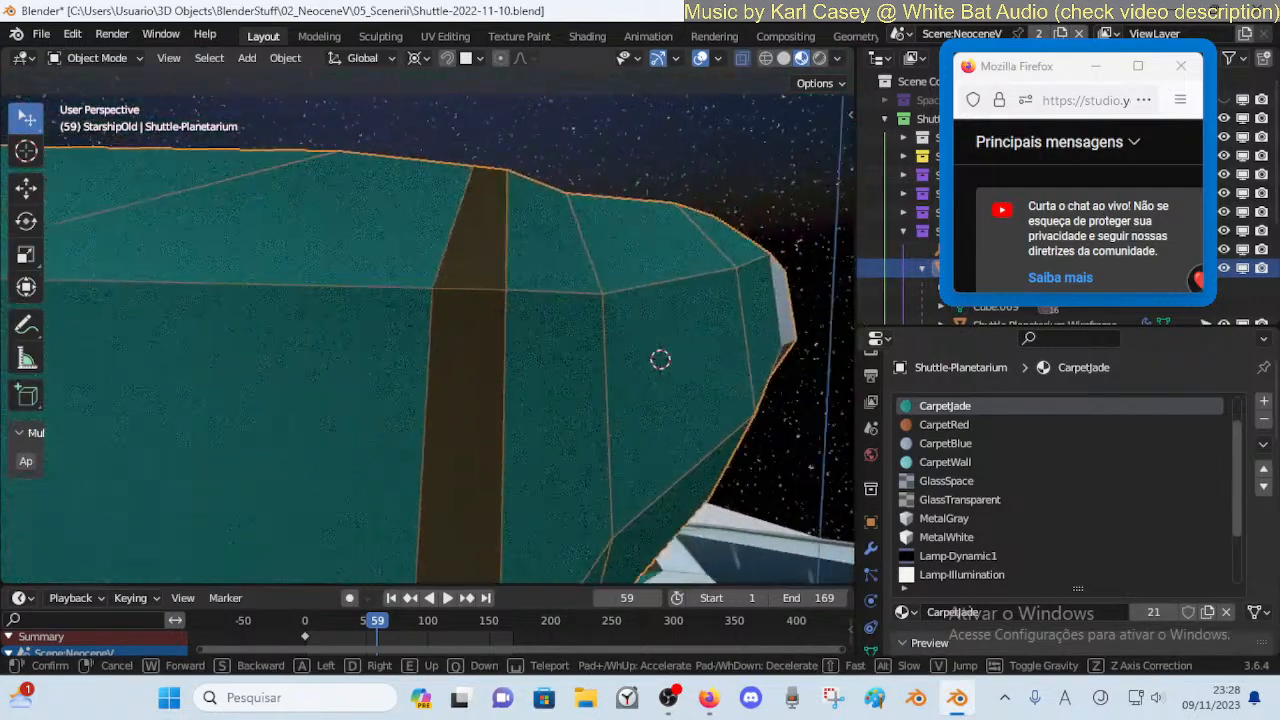
{"action": "key", "text": "w"}
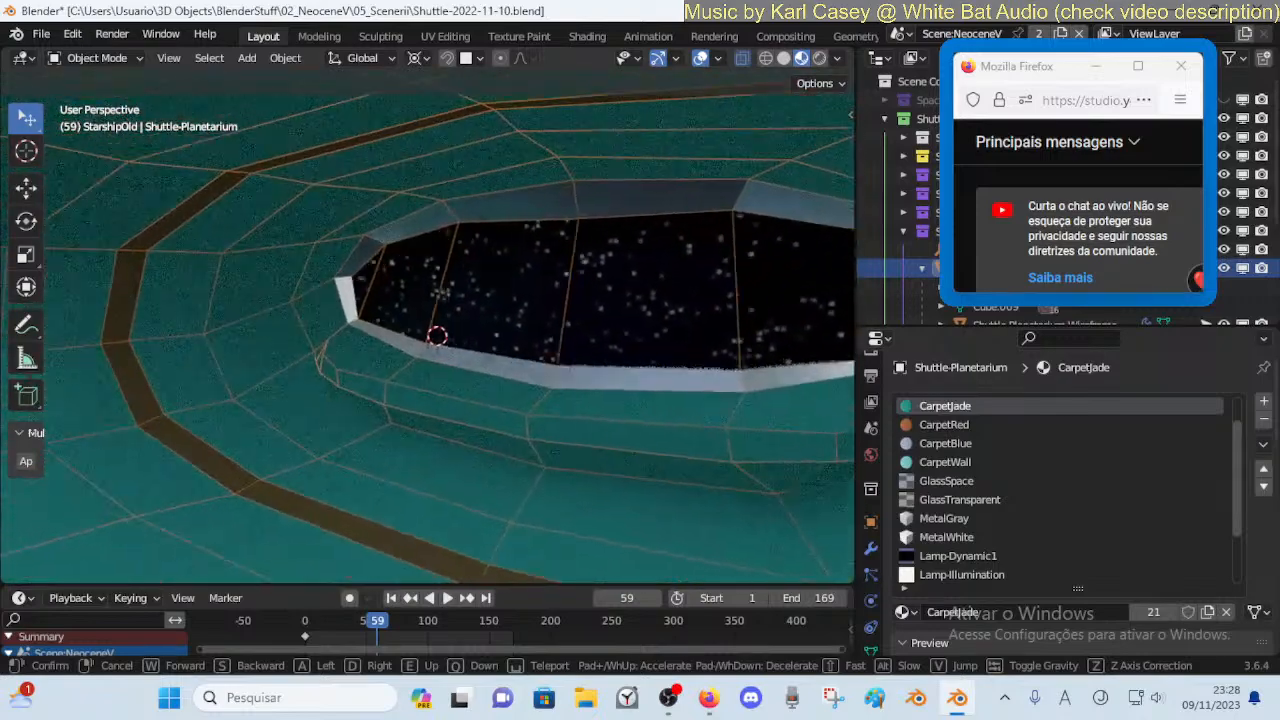
{"action": "left_click", "coordinate": [612, 413]}
{"action": "key", "text": "Tab"}
{"action": "key", "text": "shift+grave"}
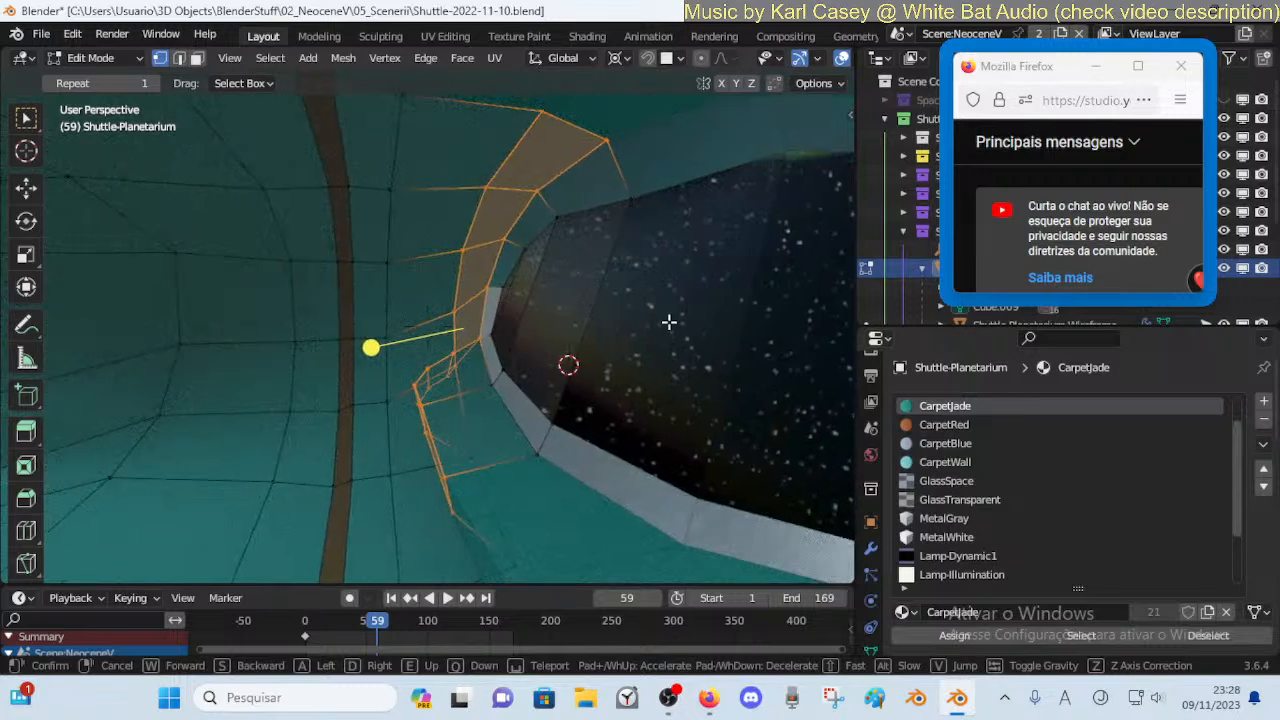
{"action": "left_click", "coordinate": [649, 218]}
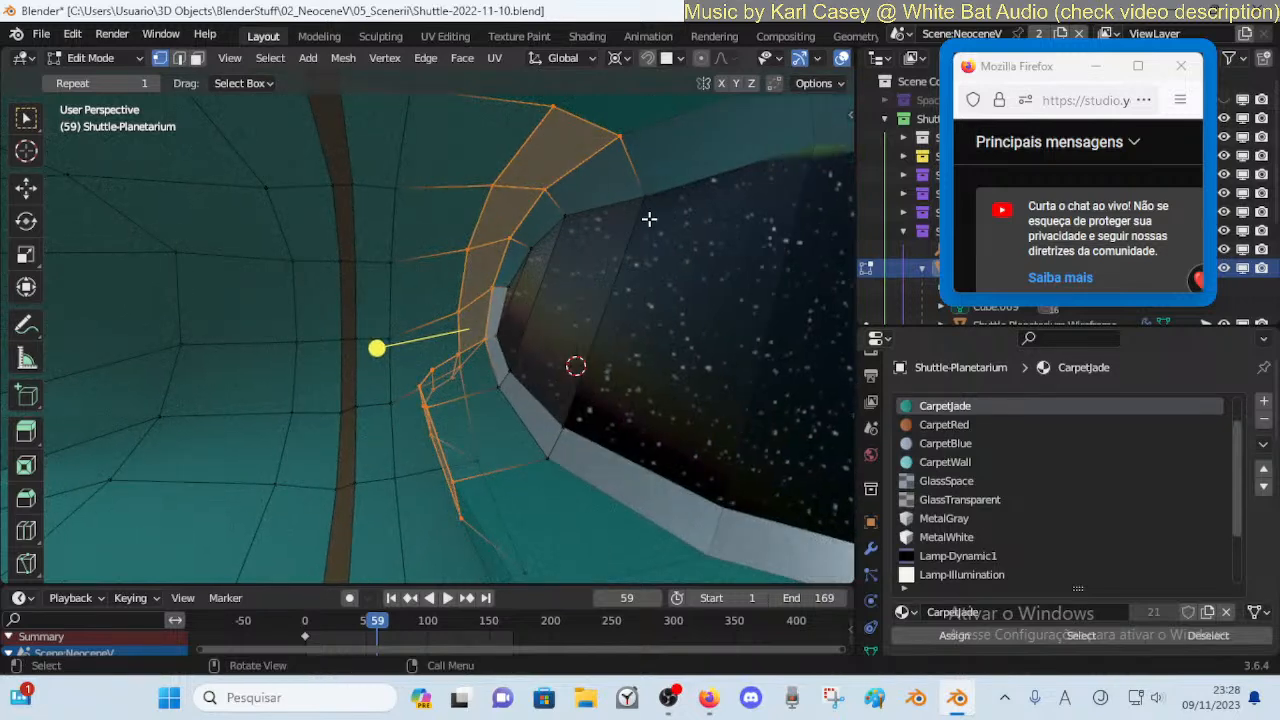
Shift the gray frame face at the window's lower corner along Y away from the brown stripe and raise it slightly along Z
{"action": "left_click", "coordinate": [517, 412]}
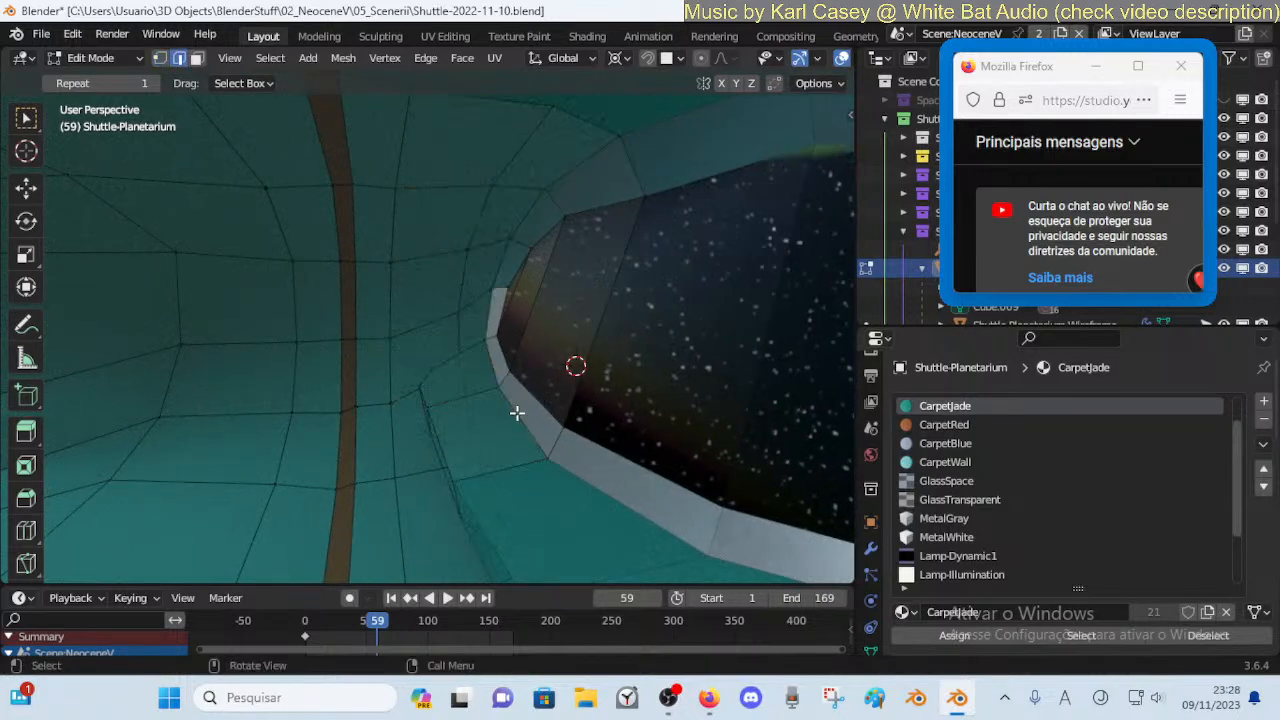
{"action": "left_click", "coordinate": [529, 404]}
{"action": "key", "text": "g"}
{"action": "key", "text": "y"}
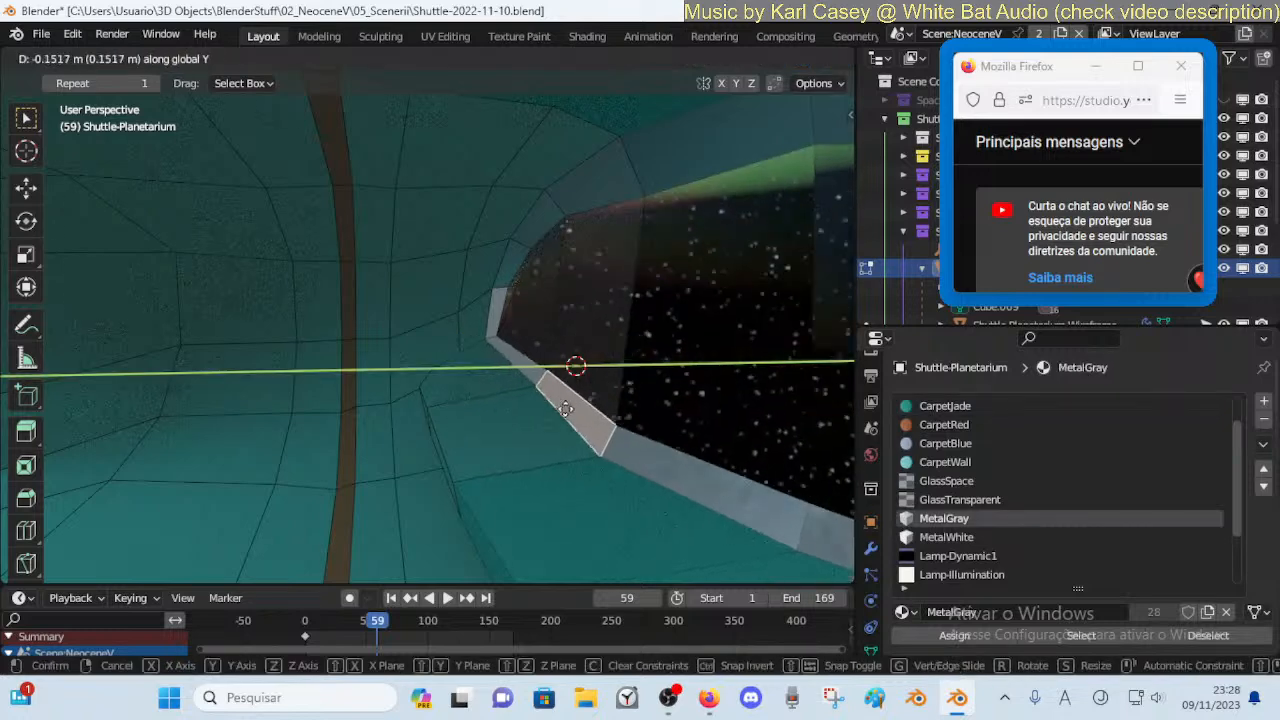
{"action": "left_click", "coordinate": [582, 401]}
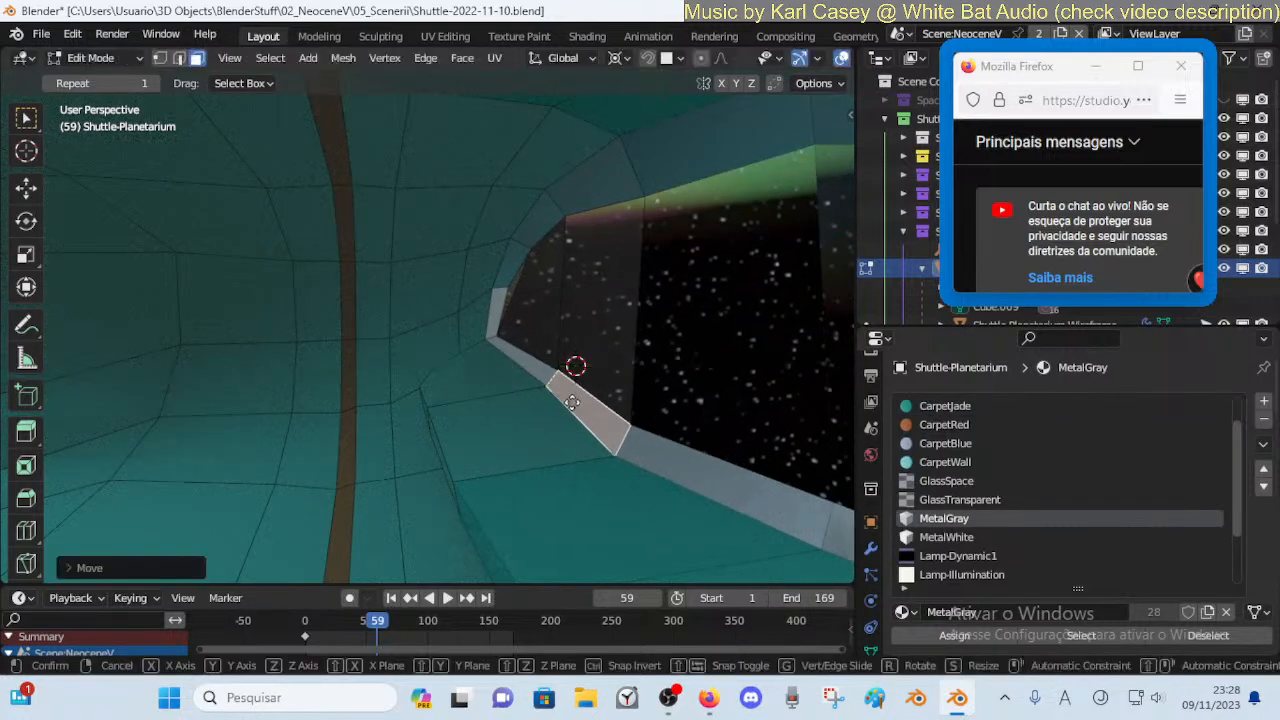
{"action": "key", "text": "g"}
{"action": "key", "text": "z"}
{"action": "left_click", "coordinate": [584, 380]}
{"action": "key", "text": "alt+a"}
Select the carpet and frame faces around the window's upper corner and move them along Y toward the brown stripe
{"action": "left_click", "coordinate": [560, 165]}
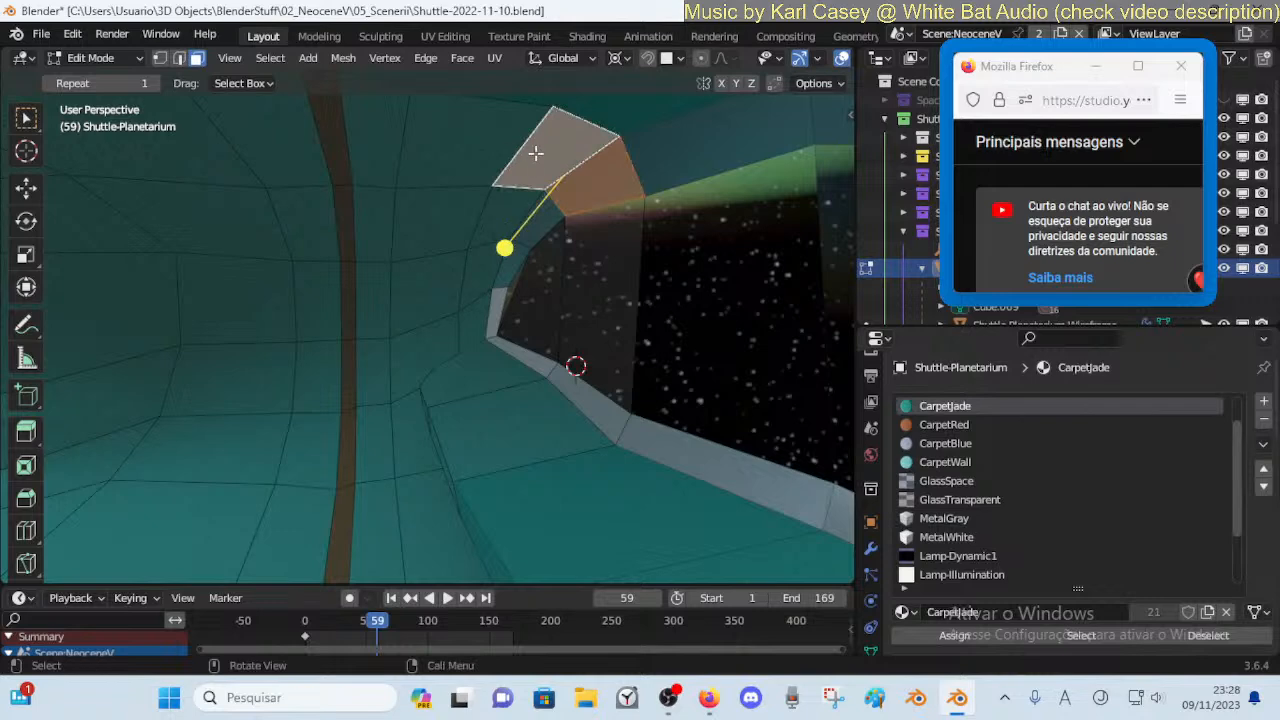
{"action": "key", "text": "g"}
{"action": "key", "text": "y"}
{"action": "left_click", "coordinate": [487, 170]}
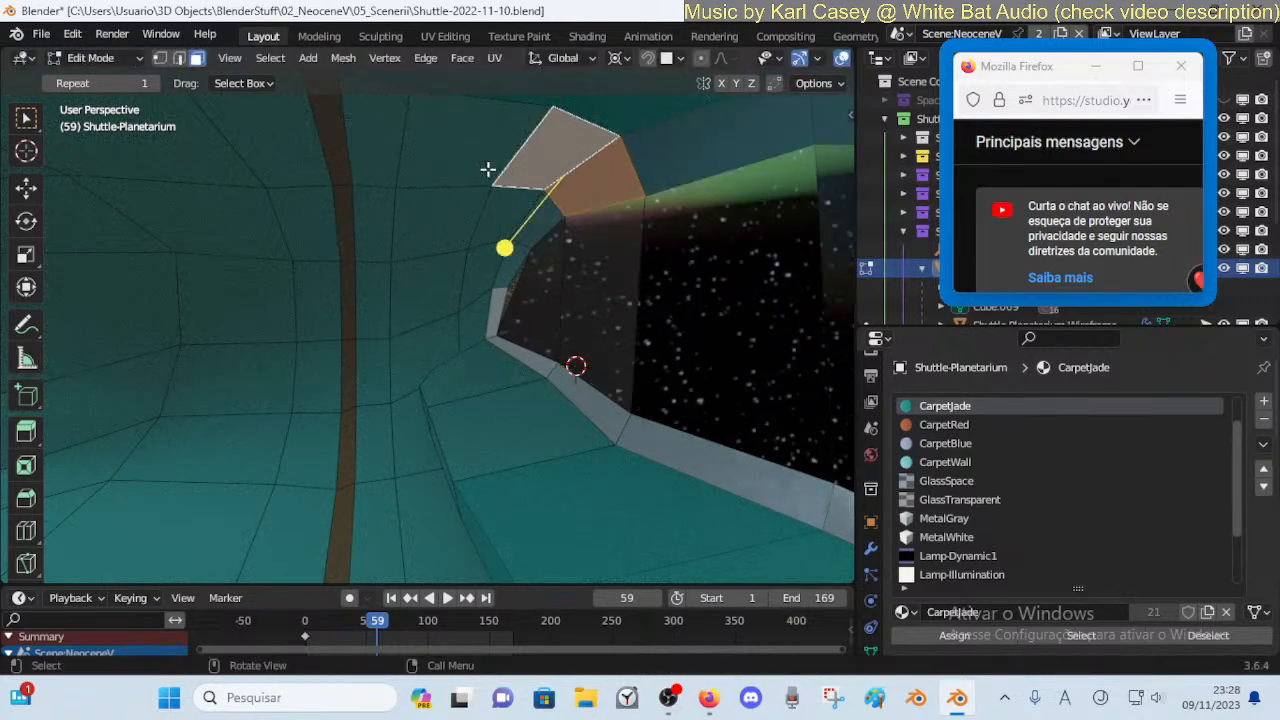
{"action": "left_click", "coordinate": [529, 228], "text": "shift"}
{"action": "left_click", "coordinate": [503, 226], "text": "shift"}
{"action": "left_click", "coordinate": [484, 270], "text": "shift"}
{"action": "left_click", "coordinate": [508, 279], "text": "shift"}
{"action": "key", "text": "g"}
{"action": "key", "text": "y"}
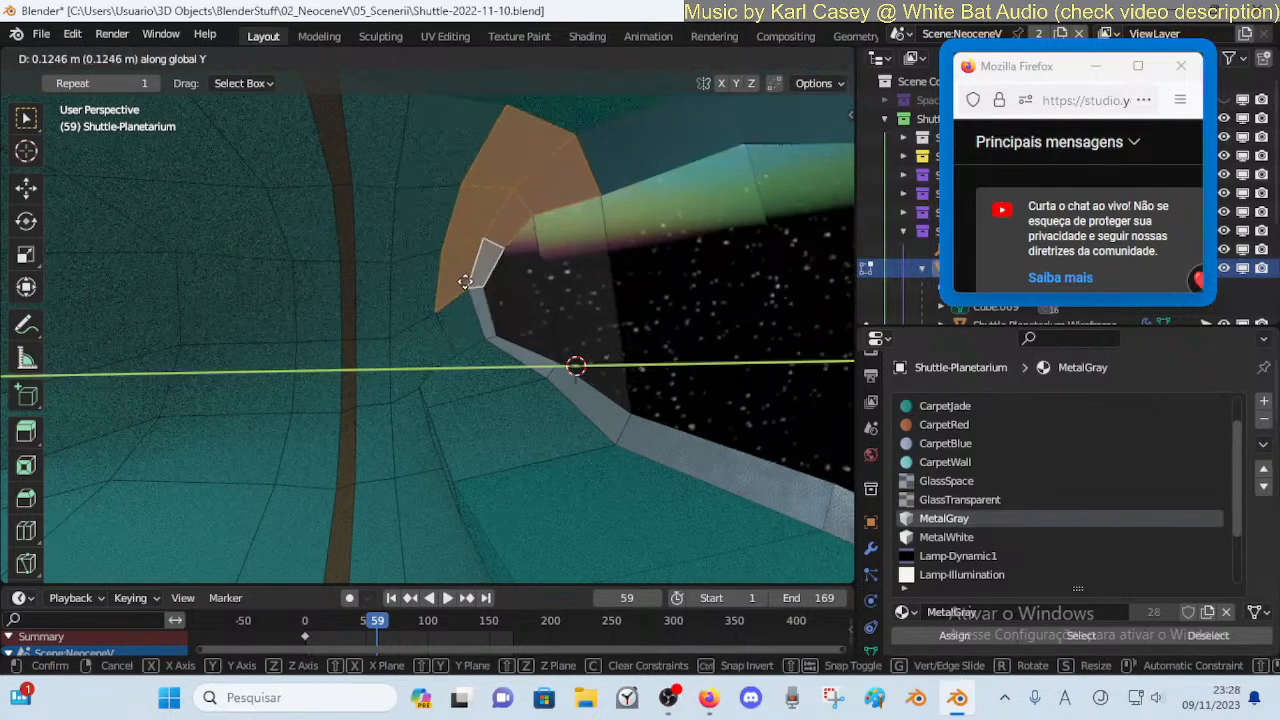
{"action": "left_click", "coordinate": [454, 280]}
{"action": "key", "text": "alt+a"}
Rotate the gray frame face beside the mirror line below the window by about -2.25° and raise it slightly along Z
{"action": "key", "text": "Tab"}
{"action": "key", "text": "shift+grave"}
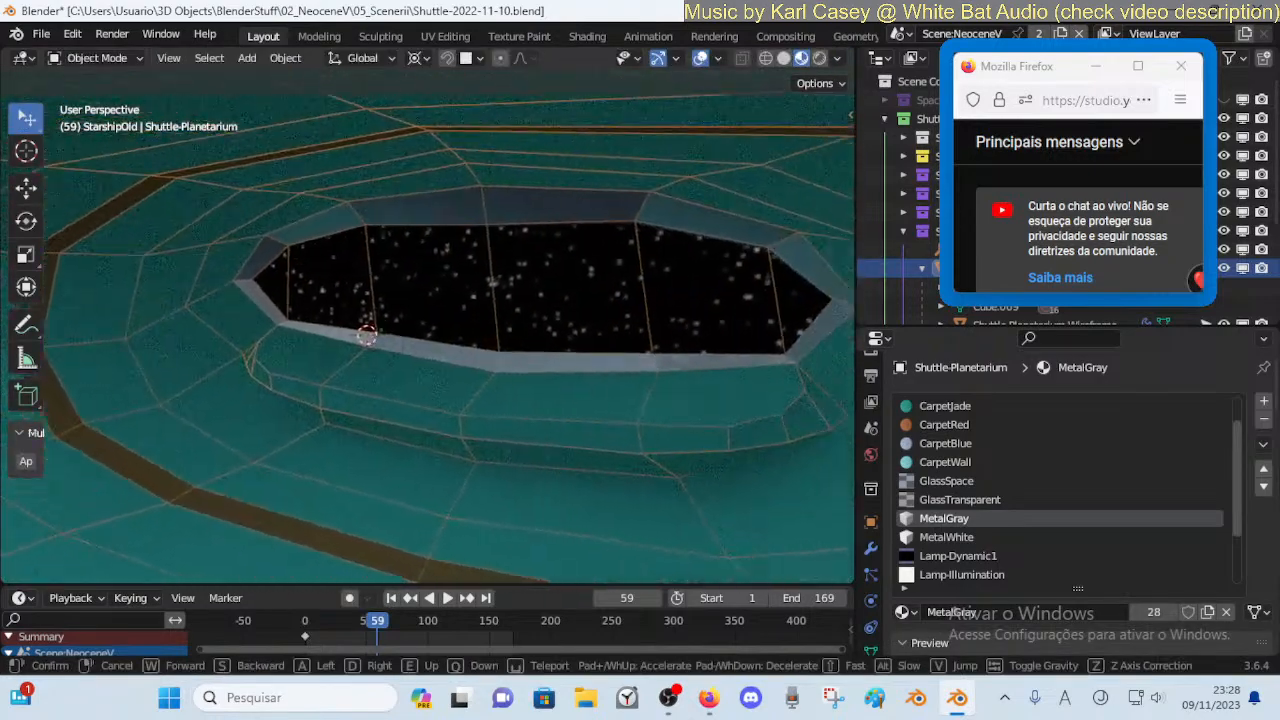
{"action": "left_click", "coordinate": [497, 285]}
{"action": "key", "text": "Tab"}
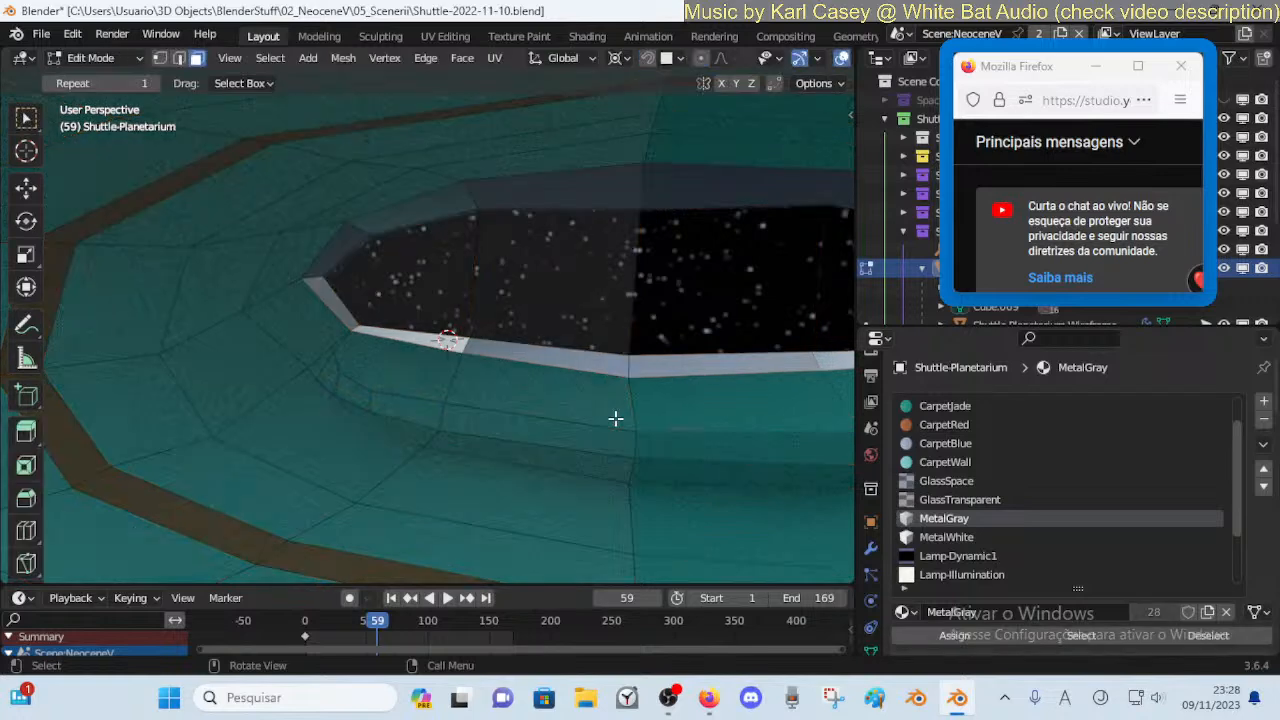
{"action": "key", "text": "r"}
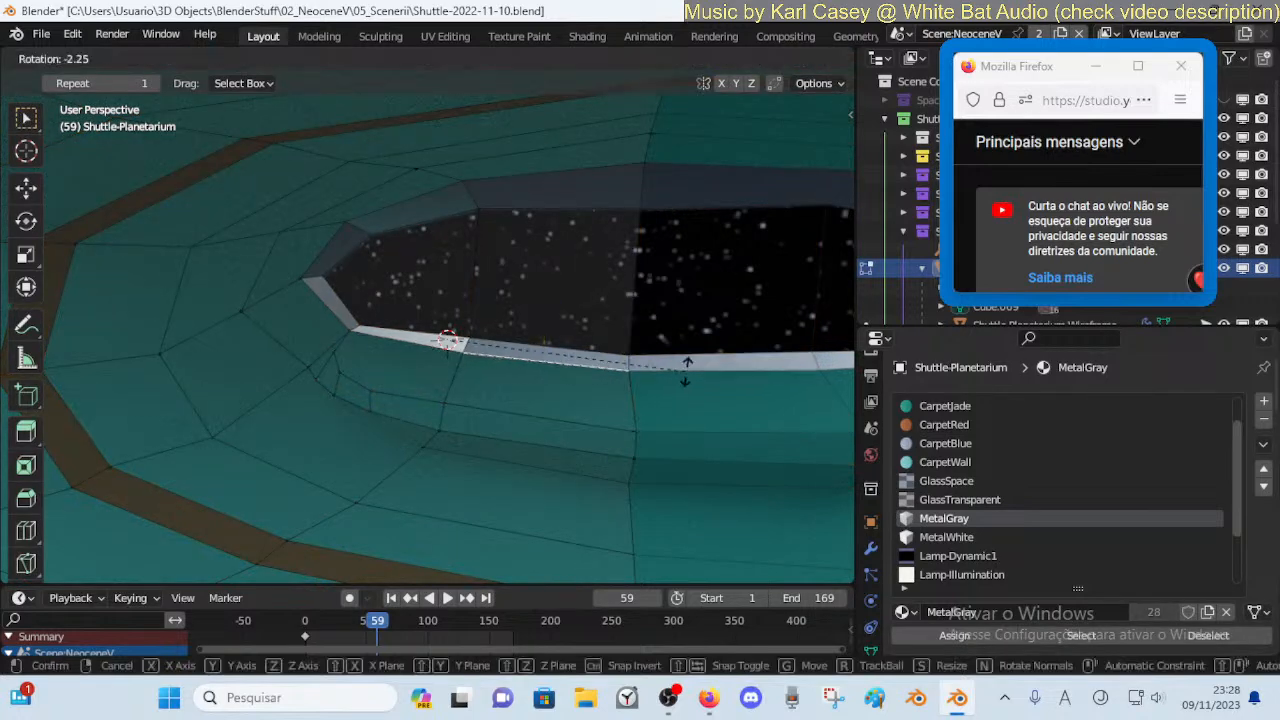
{"action": "left_click", "coordinate": [686, 371]}
{"action": "key", "text": "g"}
{"action": "key", "text": "z"}
{"action": "left_click", "coordinate": [686, 354]}
Adjust the height of the lower frame's inner vertex on the mirror line along Z
{"action": "key", "text": "1"}
{"action": "left_click", "coordinate": [632, 350]}
{"action": "key", "text": "g"}
{"action": "key", "text": "z"}
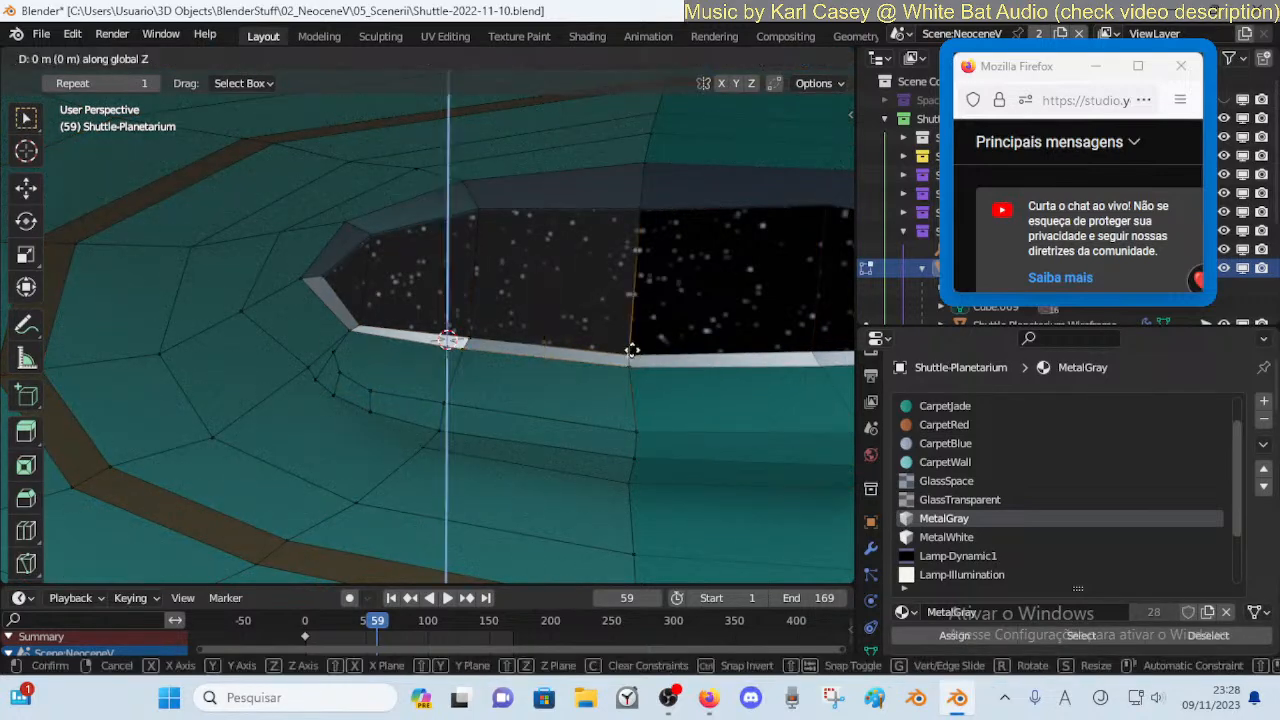
{"action": "left_click", "coordinate": [633, 352]}
Select the whole gray frame face loop and shrink/fatten it slightly along its normals
{"action": "key", "text": "3"}
{"action": "left_click", "coordinate": [325, 278], "text": "alt"}
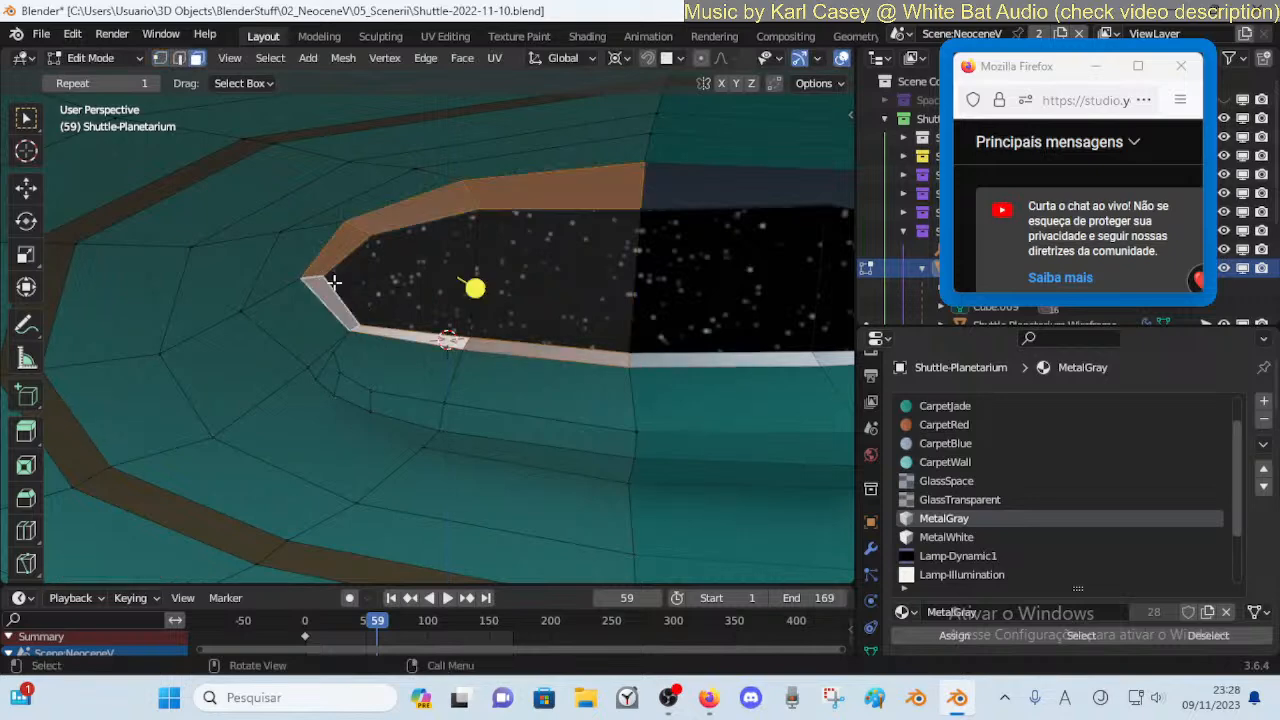
{"action": "key", "text": "alt+s"}
{"action": "left_click", "coordinate": [501, 298]}
{"action": "key", "text": "alt+a"}
Vertex-slide the two inner vertices of the window's upper frame toward the carpet to narrow the upper gray border
{"action": "key", "text": "2"}
{"action": "left_click", "coordinate": [575, 176], "text": "alt"}
{"action": "key", "text": "1"}
{"action": "left_click", "coordinate": [483, 217]}
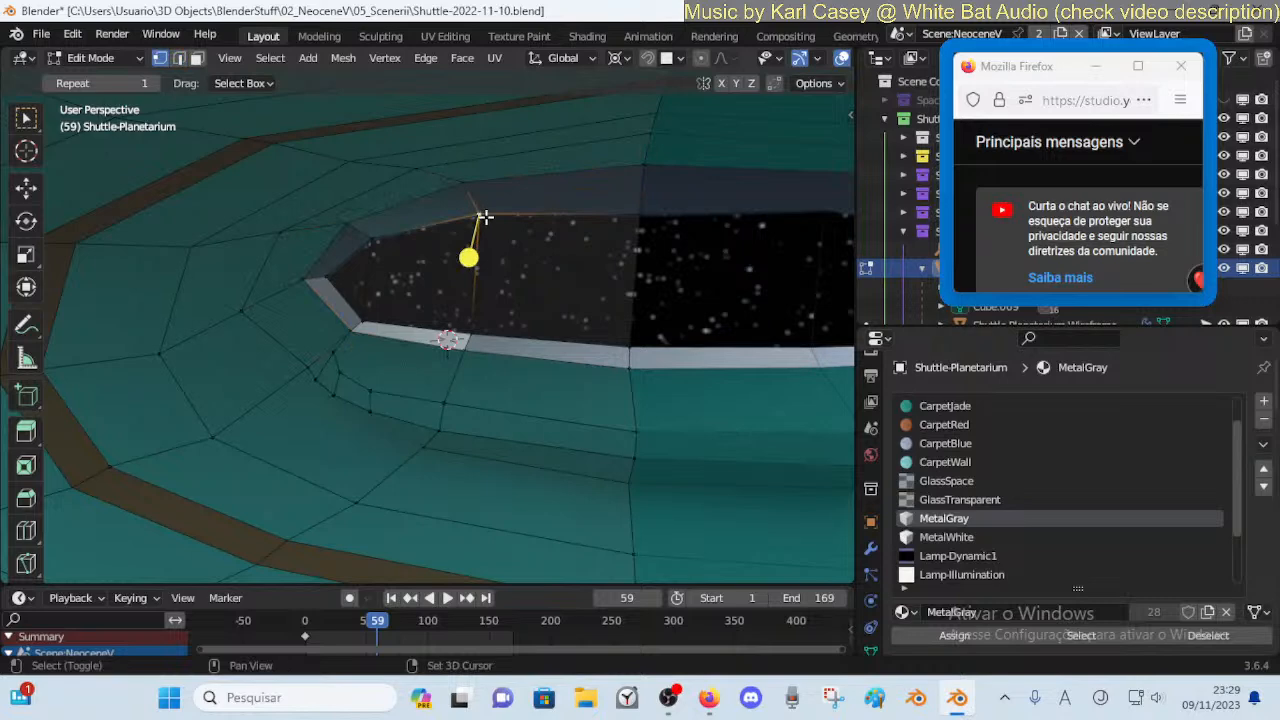
{"action": "key", "text": "g"}
{"action": "key", "text": "g"}
{"action": "left_click", "coordinate": [473, 200]}
{"action": "left_click", "coordinate": [637, 220]}
{"action": "key", "text": "g"}
{"action": "key", "text": "g"}
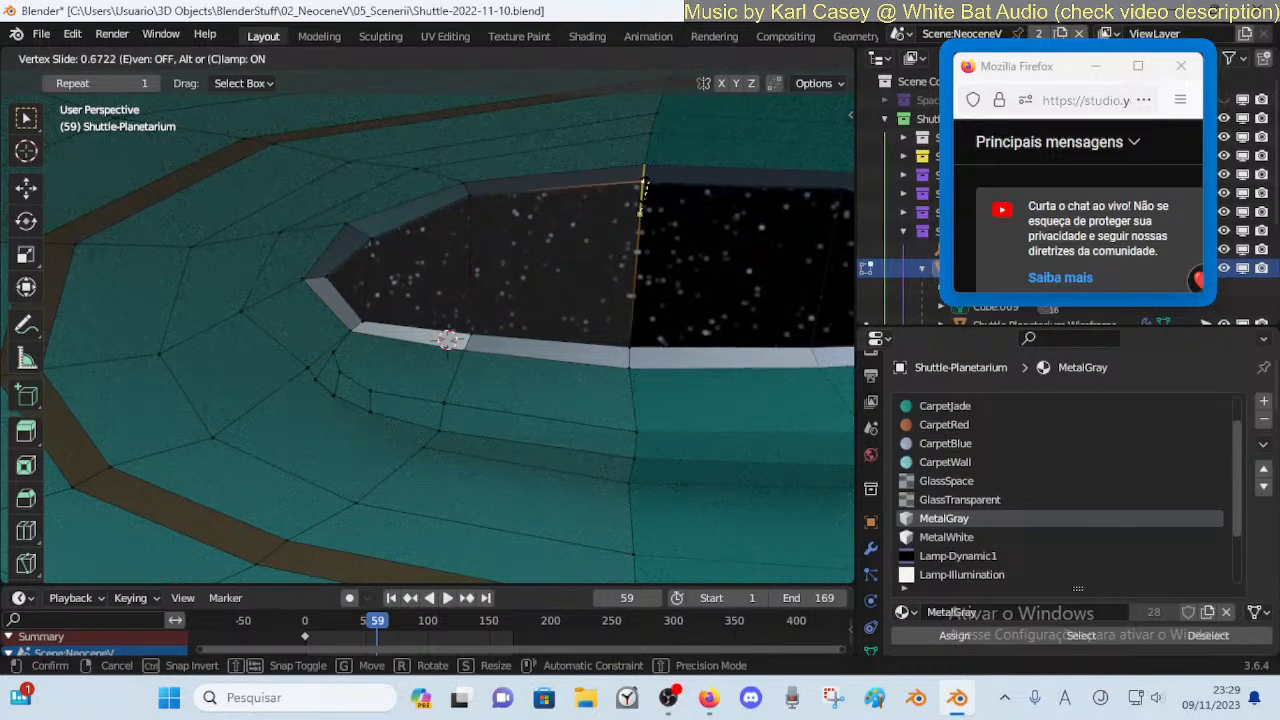
{"action": "left_click", "coordinate": [649, 218]}
Vertex-slide the inner and outer frame vertices at the window's upper corner outward
{"action": "left_click", "coordinate": [371, 244]}
{"action": "key", "text": "shift+v"}
{"action": "left_click", "coordinate": [347, 231]}
{"action": "left_click", "coordinate": [346, 222]}
{"action": "key", "text": "shift+v"}
{"action": "left_click", "coordinate": [329, 221]}
Move the outer and inner frame vertices at the window's tip upward to reshape its end
{"action": "left_click", "coordinate": [306, 282]}
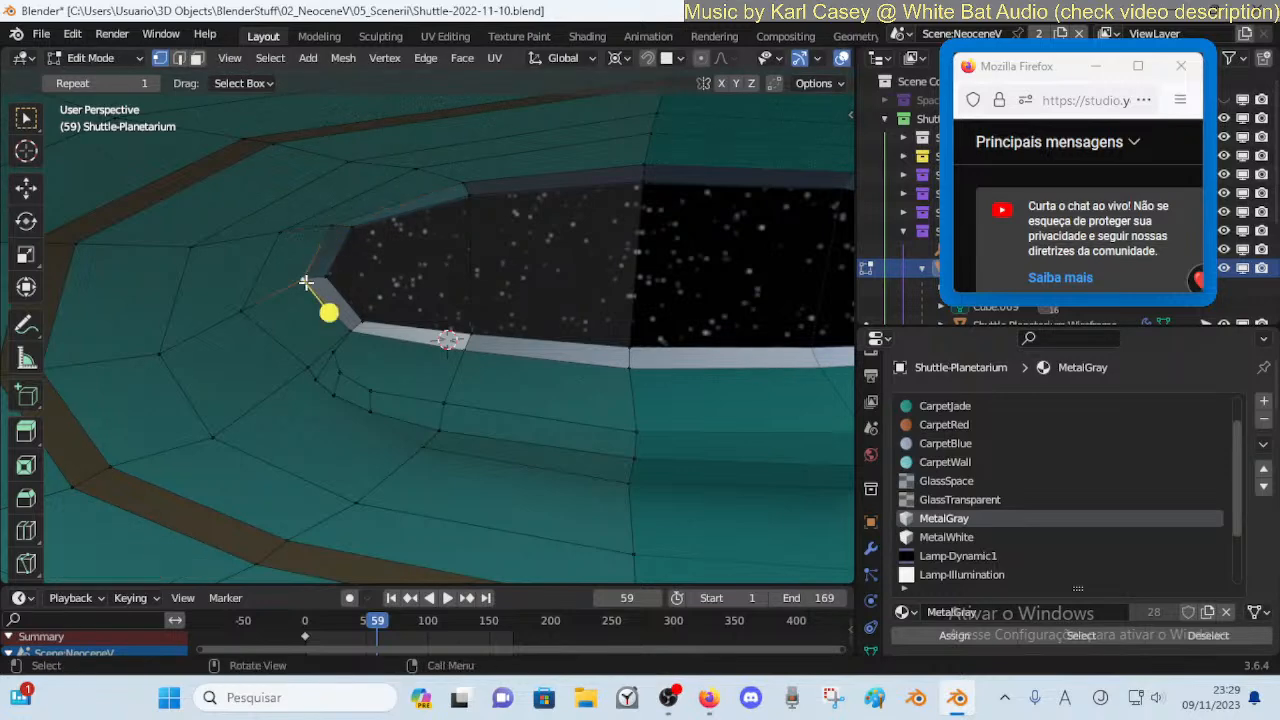
{"action": "key", "text": "g"}
{"action": "left_click", "coordinate": [289, 226]}
{"action": "left_click", "coordinate": [326, 270]}
{"action": "key", "text": "g"}
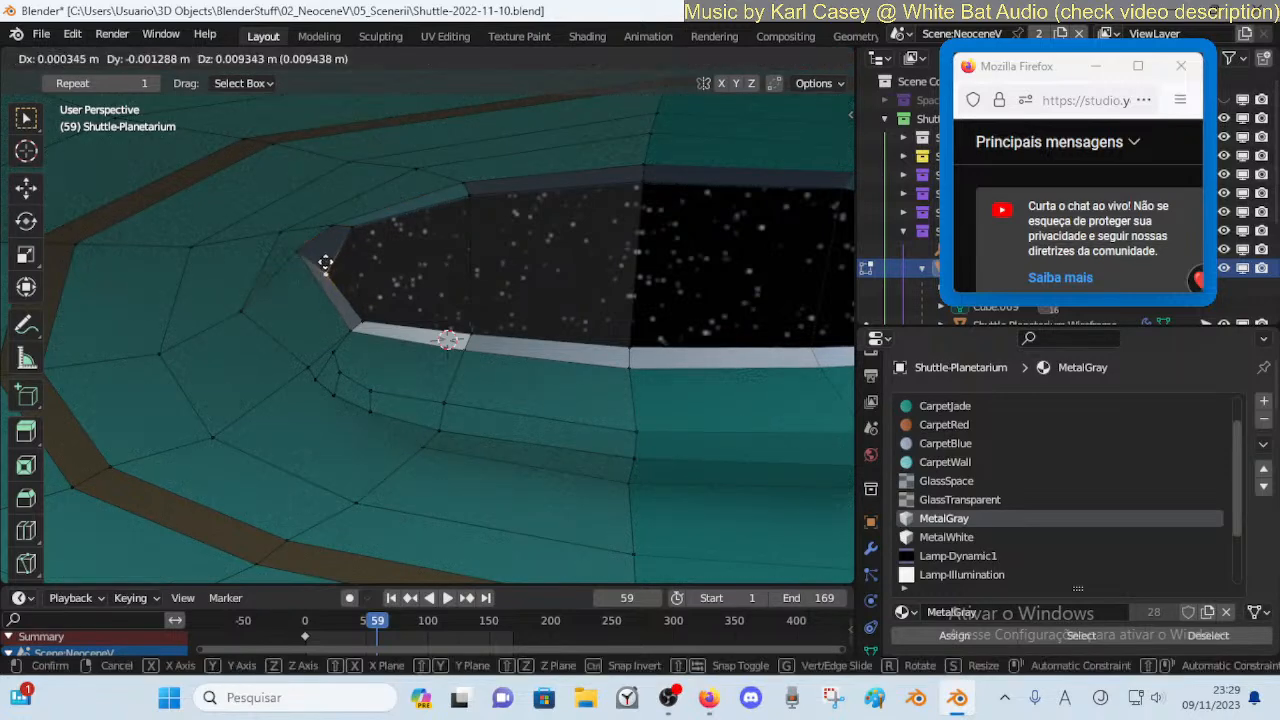
{"action": "left_click", "coordinate": [328, 290]}
Move the frame edge at the window's lower corner outward toward the brown stripe and rotate it to align with the border
{"action": "key", "text": "2"}
{"action": "left_click", "coordinate": [361, 332]}
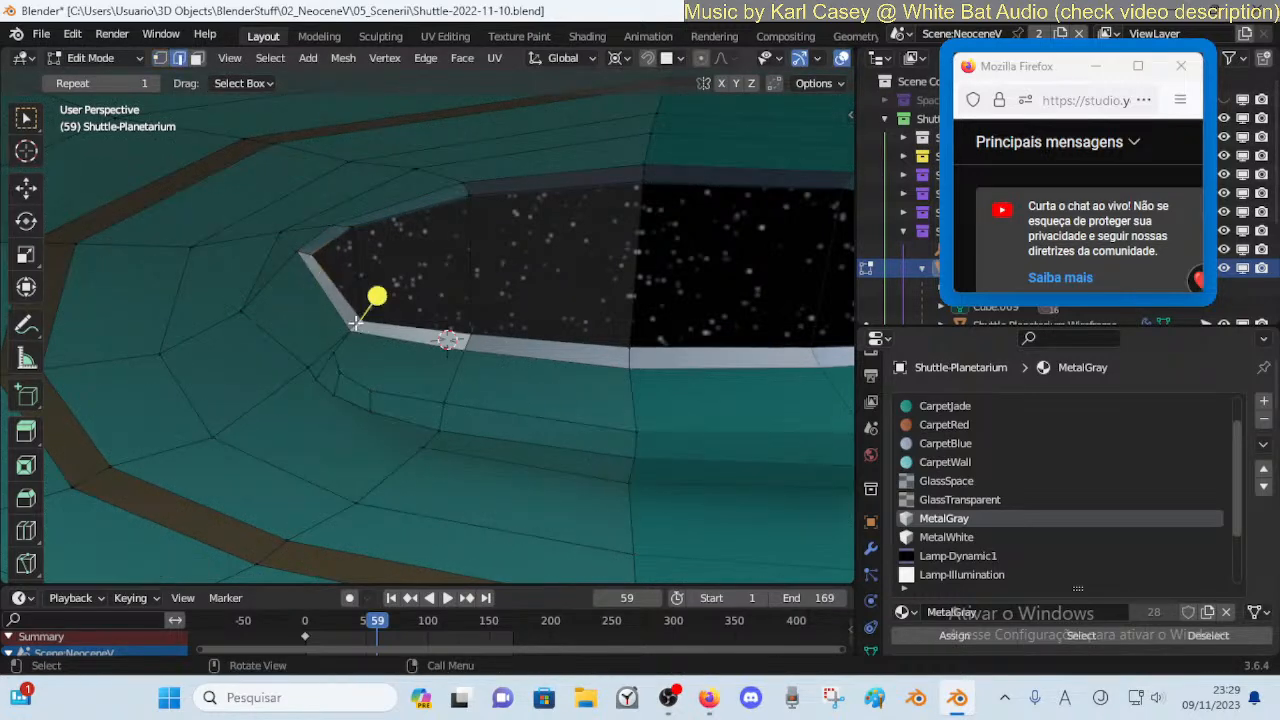
{"action": "key", "text": "g"}
{"action": "left_click", "coordinate": [29, 87], "text": "shift"}
{"action": "key", "text": "r"}
{"action": "left_click", "coordinate": [414, 283]}
{"action": "key", "text": "alt+a"}
Vertex-slide the carpet vertices just outside the window's lower corner to follow the reshaped frame
{"action": "key", "text": "1"}
{"action": "left_click", "coordinate": [333, 356]}
{"action": "key", "text": "g"}
{"action": "key", "text": "g"}
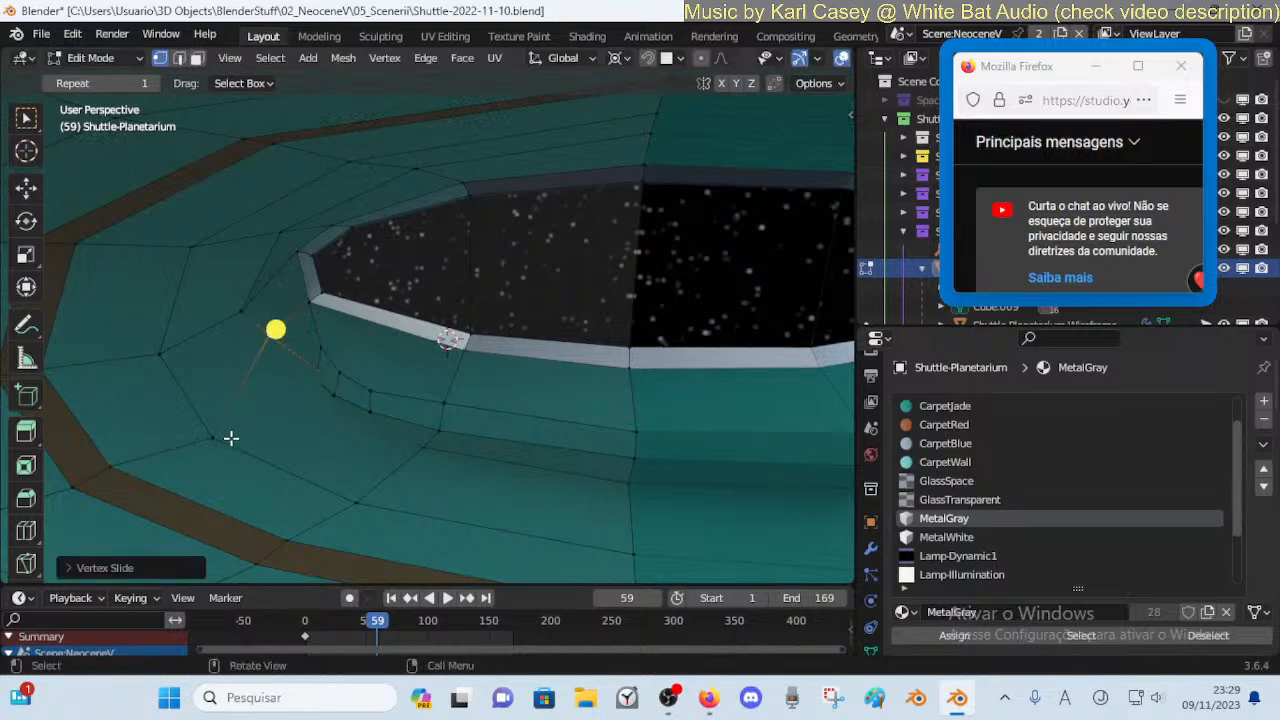
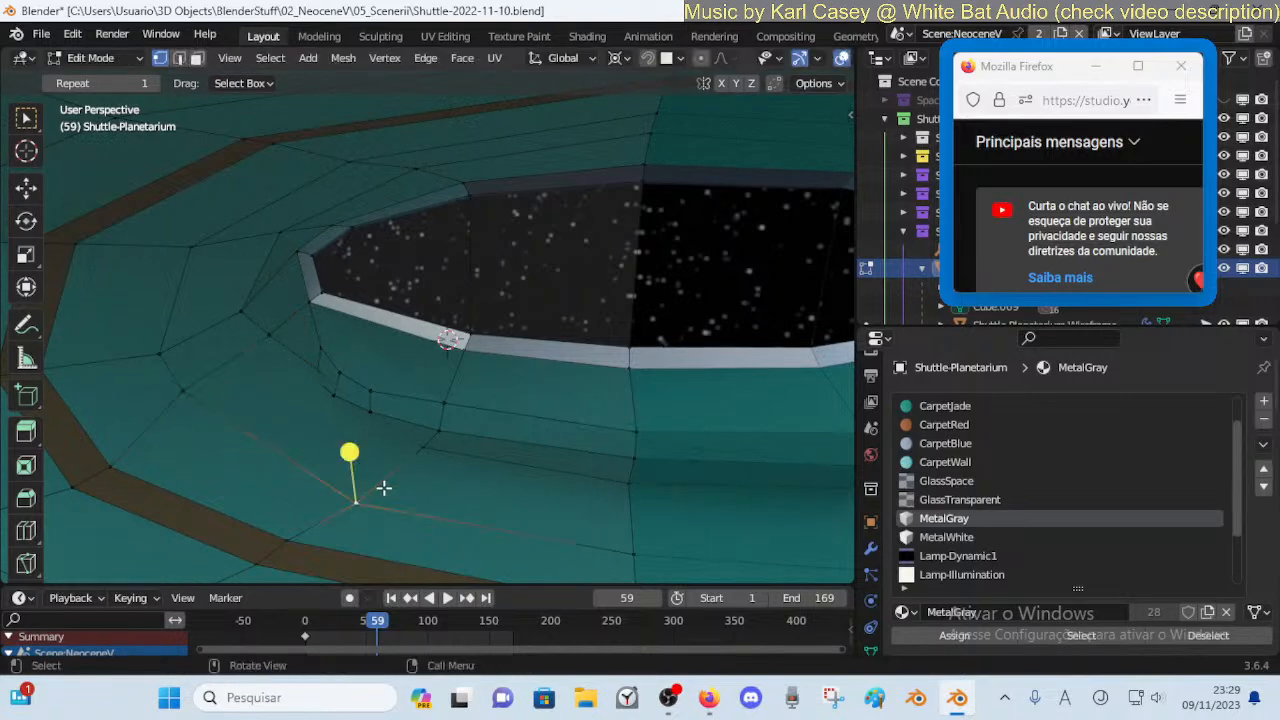
Move the short carpet edge below the ledge's curved end outward toward the brown stripe
{"action": "left_click", "coordinate": [331, 472]}
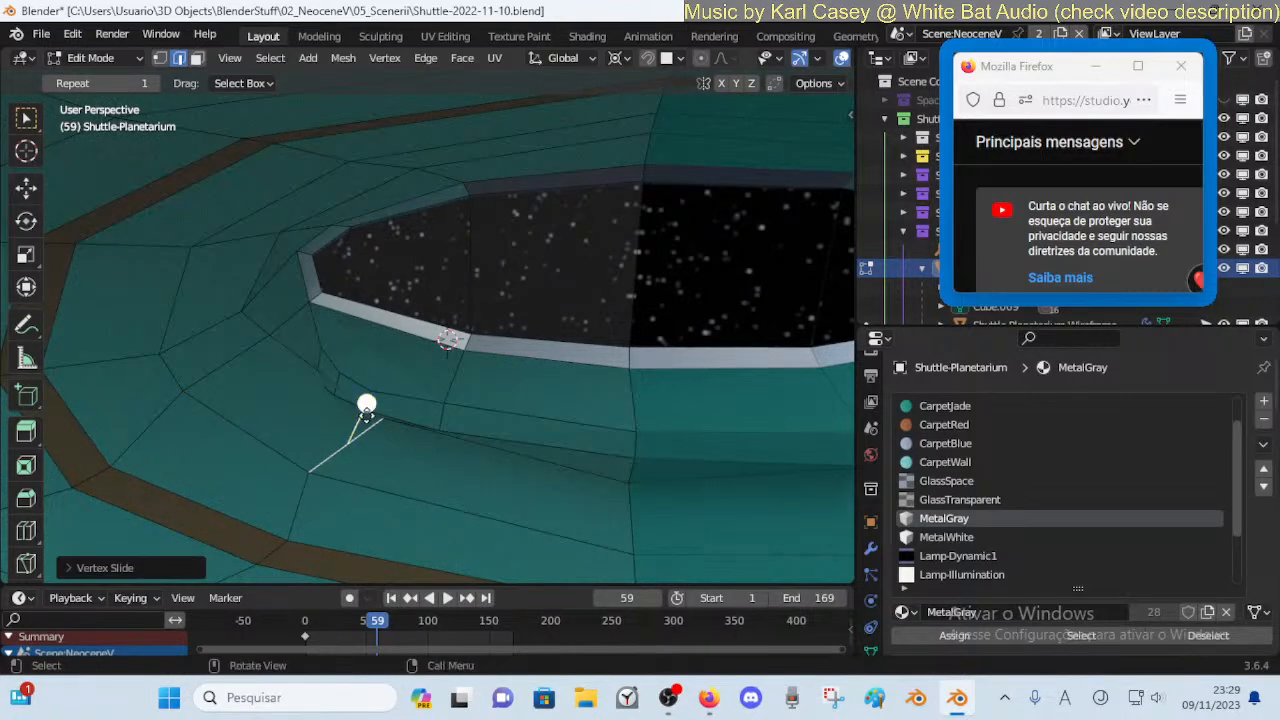
{"action": "key", "text": "g"}
{"action": "left_click", "coordinate": [372, 451]}
{"action": "key", "text": "alt+a"}
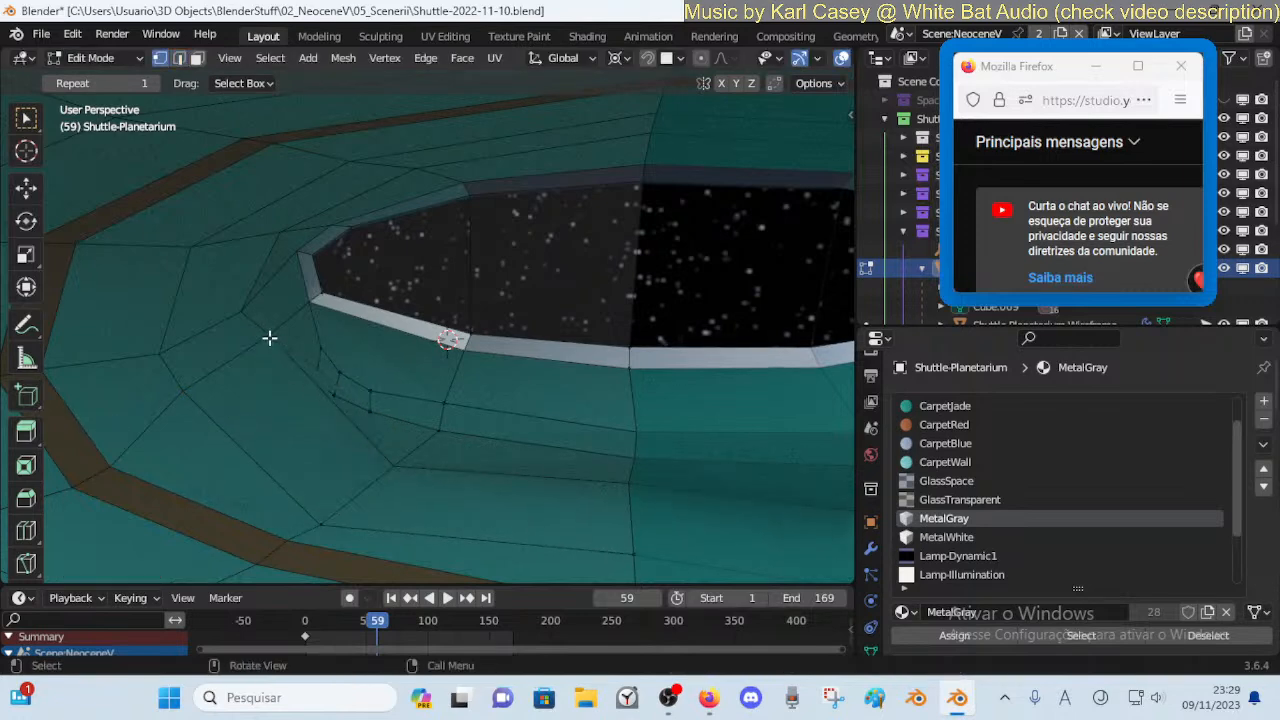
Vertex-slide the carpet vertex beside the ledge's curved end closer to the ledge
{"action": "key", "text": "shift+grave"}
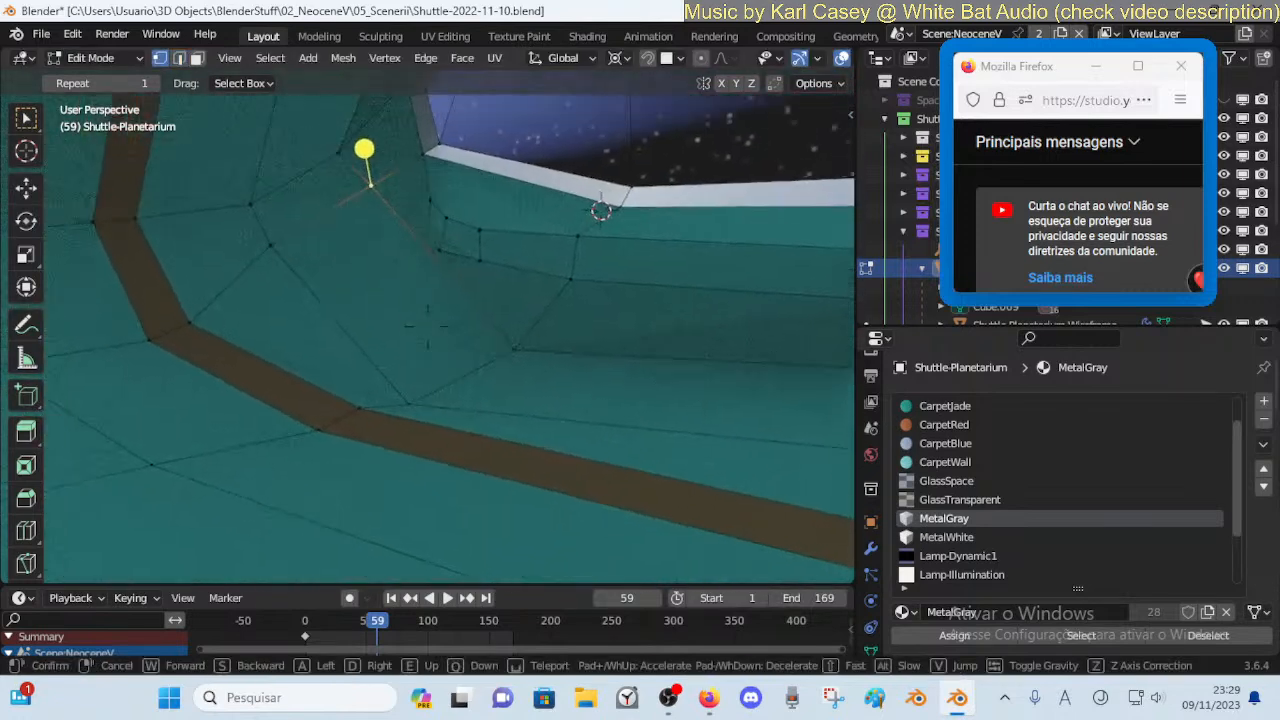
{"action": "left_click", "coordinate": [295, 349]}
{"action": "key", "text": "shift+v"}
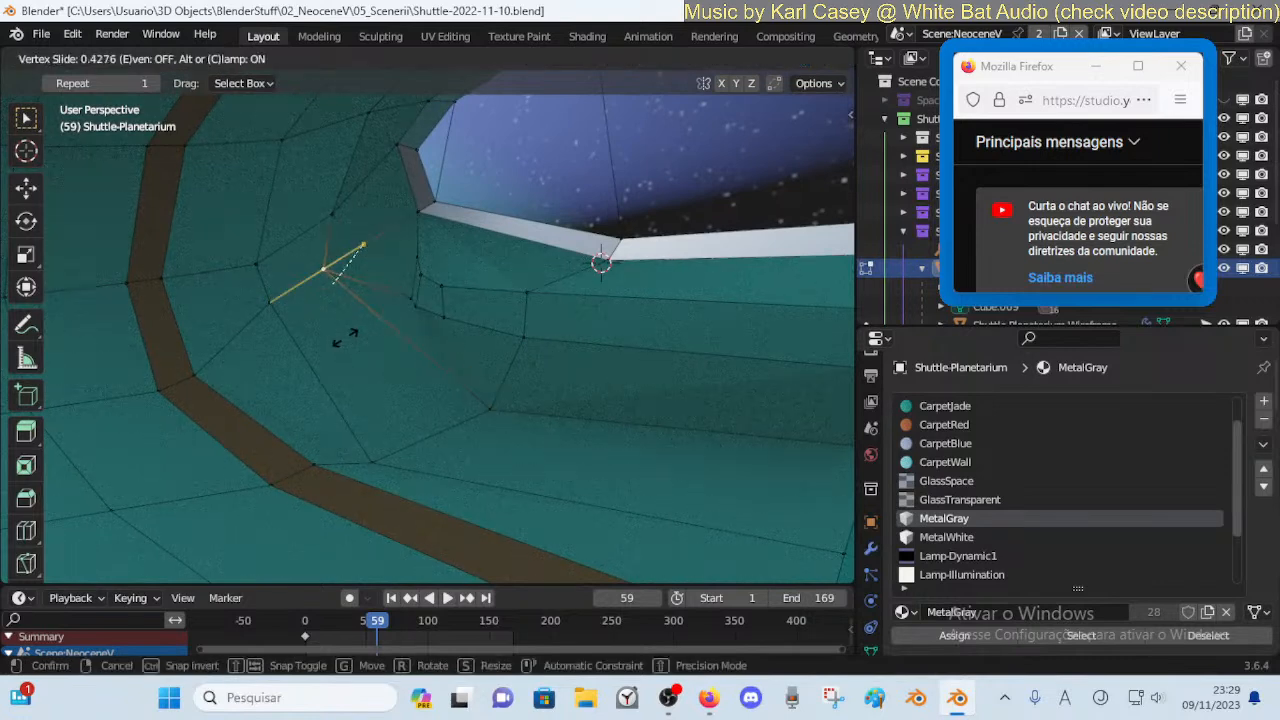
{"action": "left_click", "coordinate": [356, 340]}
{"action": "left_click", "coordinate": [390, 328]}
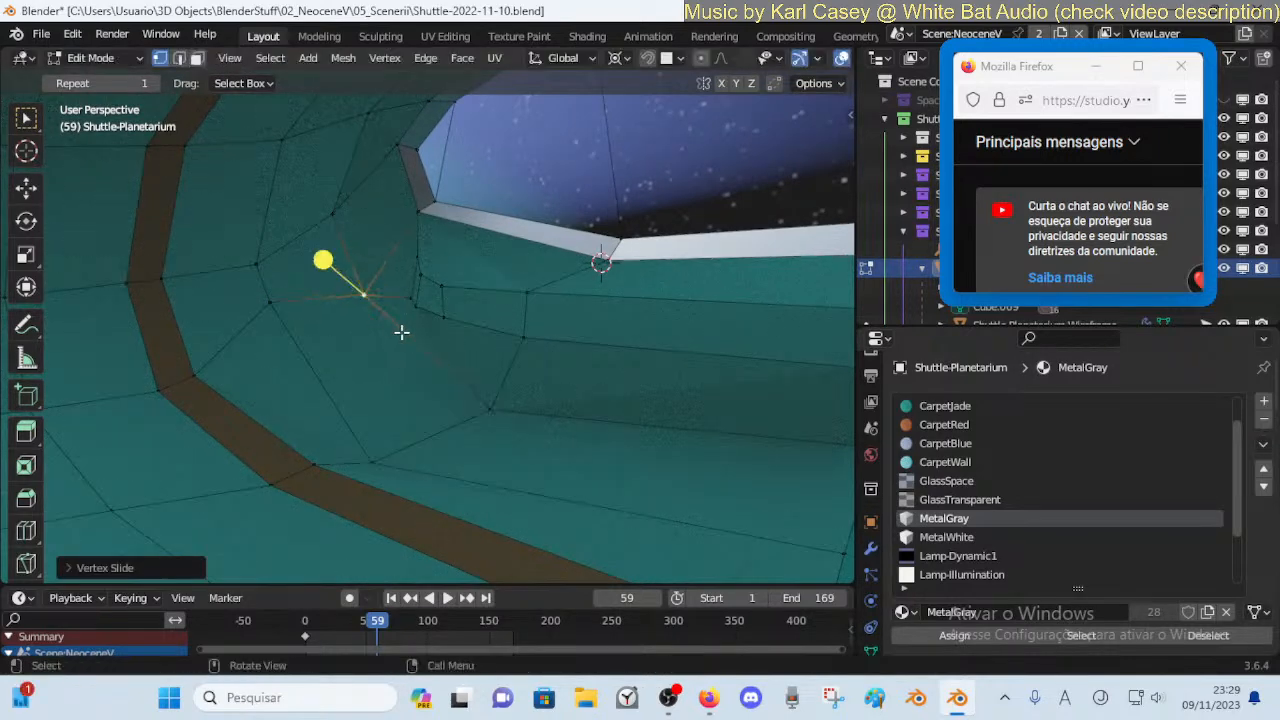
Vertex-slide the vertices at the ledge's curved end to tighten its lower corner
{"action": "key", "text": "shift+grave"}
{"action": "key", "text": "w"}
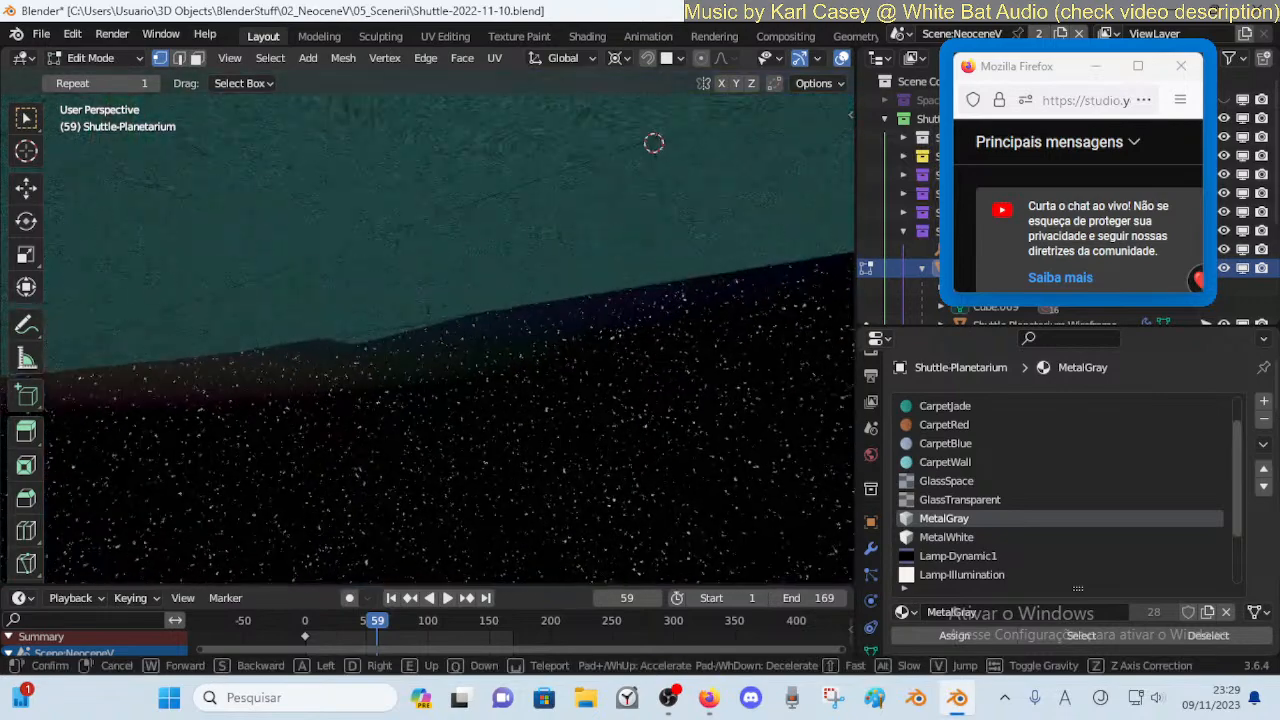
{"action": "left_click", "coordinate": [418, 320]}
{"action": "key", "text": "shift+v"}
{"action": "left_click", "coordinate": [400, 315]}
{"action": "key", "text": "shift+v"}
{"action": "left_click", "coordinate": [430, 313]}
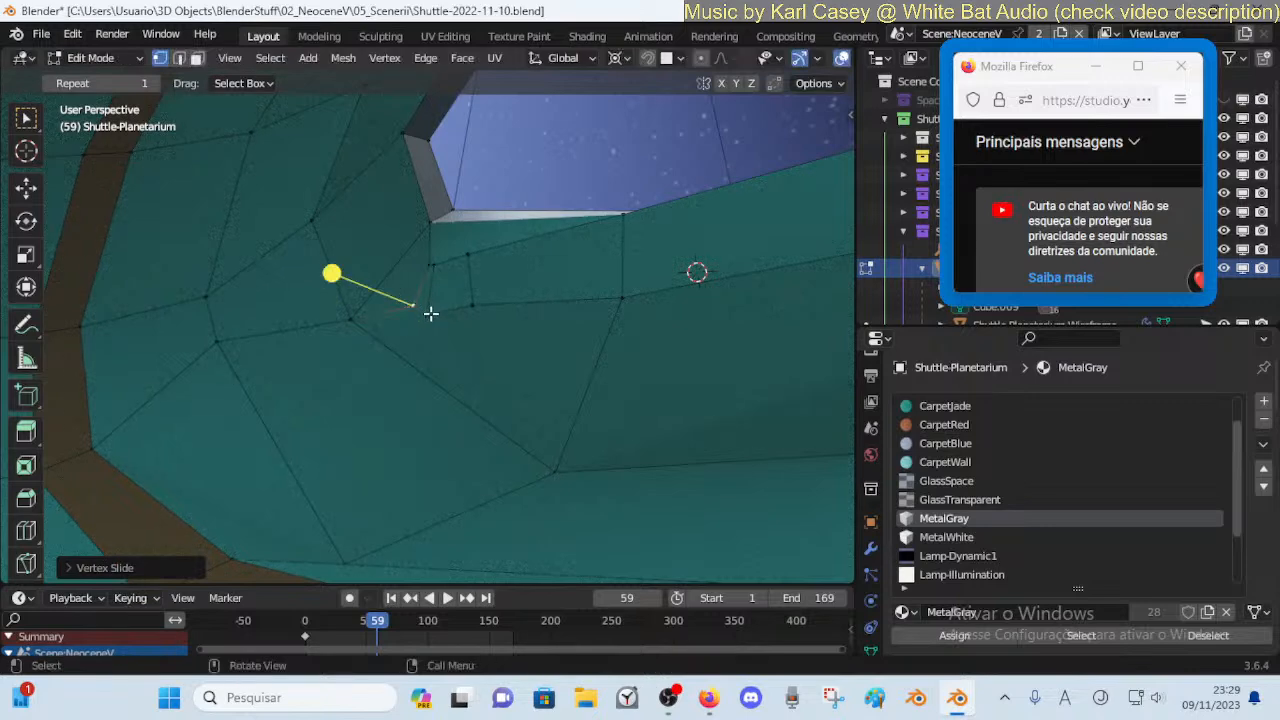
{"action": "key", "text": "shift+v"}
{"action": "left_click", "coordinate": [420, 294]}
{"action": "key", "text": "shift+v"}
{"action": "left_click", "coordinate": [417, 288]}
Move the two lower vertices of the ledge's rounded corner up toward the window
{"action": "key", "text": "g"}
{"action": "left_click", "coordinate": [443, 288]}
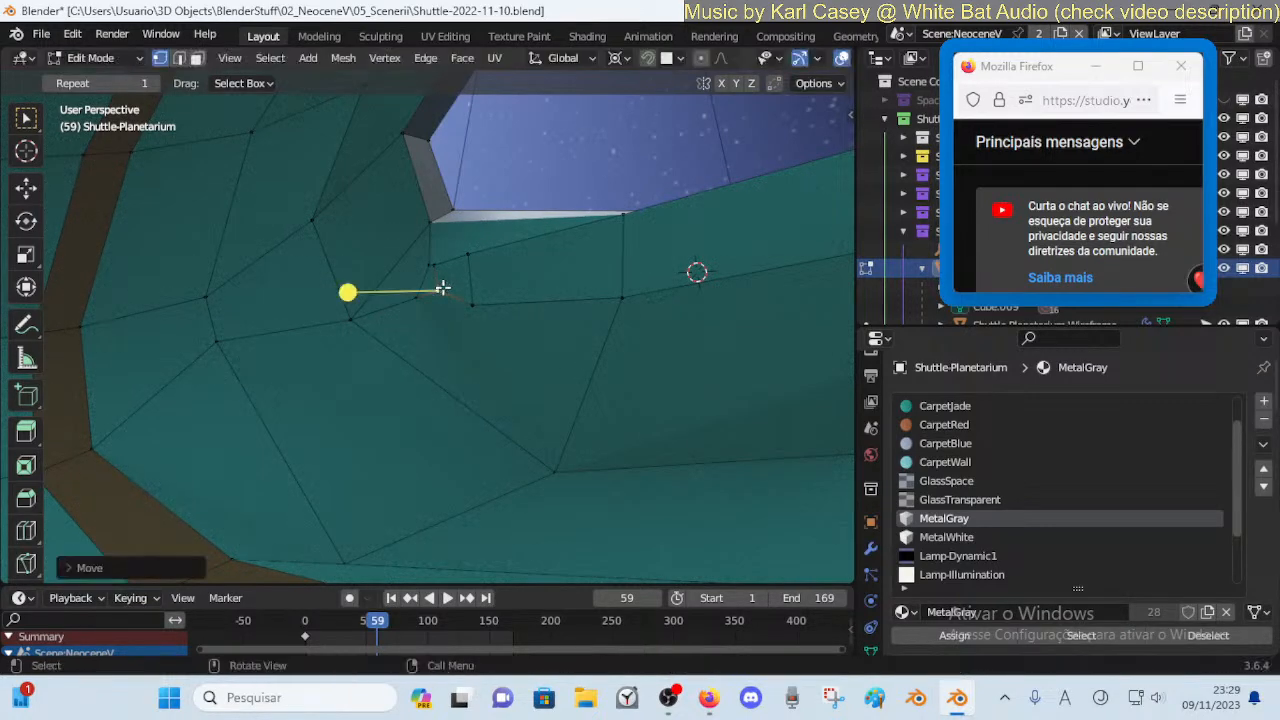
{"action": "key", "text": "g"}
{"action": "left_click", "coordinate": [497, 291]}
Examine the reshaped end of the ledge and the surrounding carpet from several distances and angles
{"action": "key", "text": "shift+grave"}
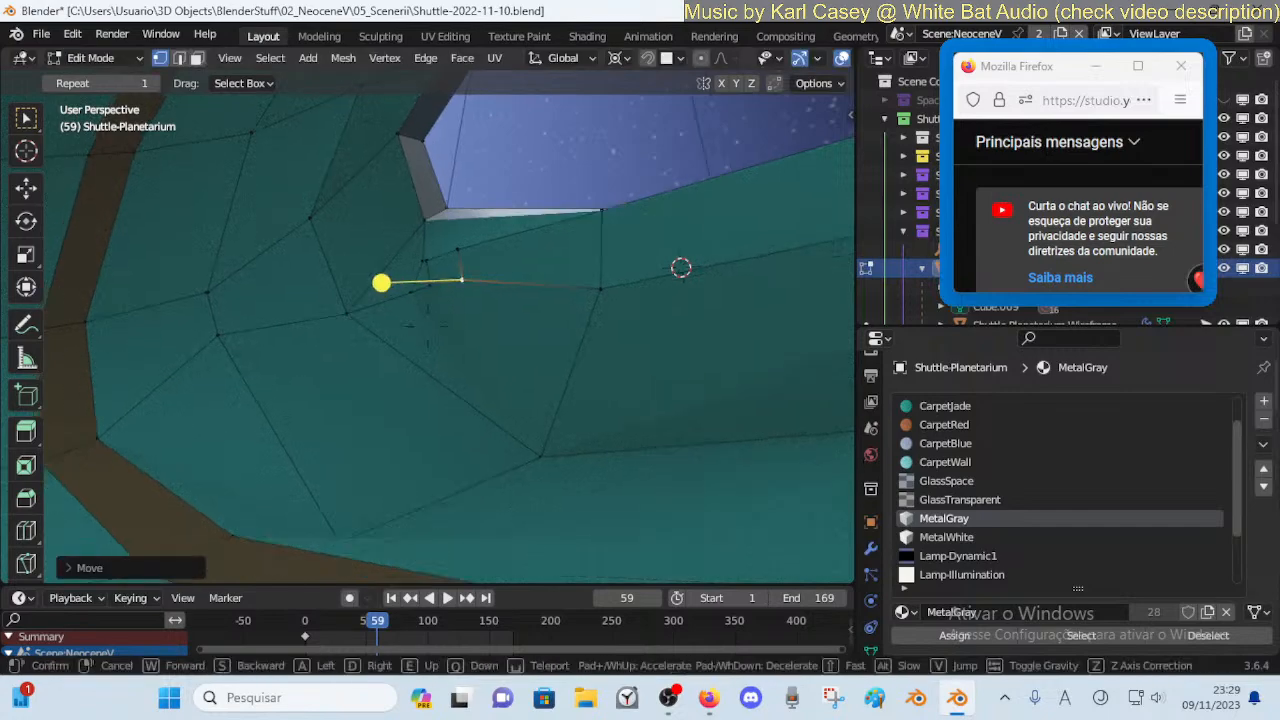
{"action": "key", "text": "d"}
{"action": "key", "text": "s"}
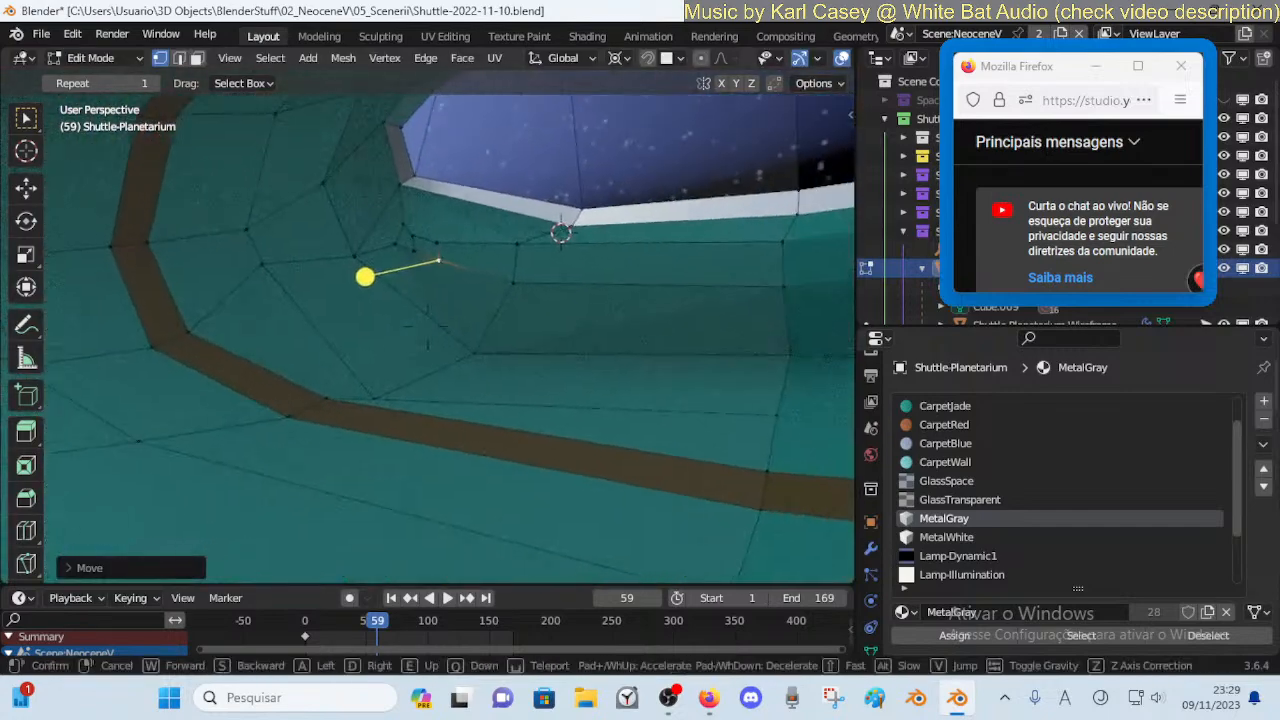
{"action": "left_click", "coordinate": [469, 332]}
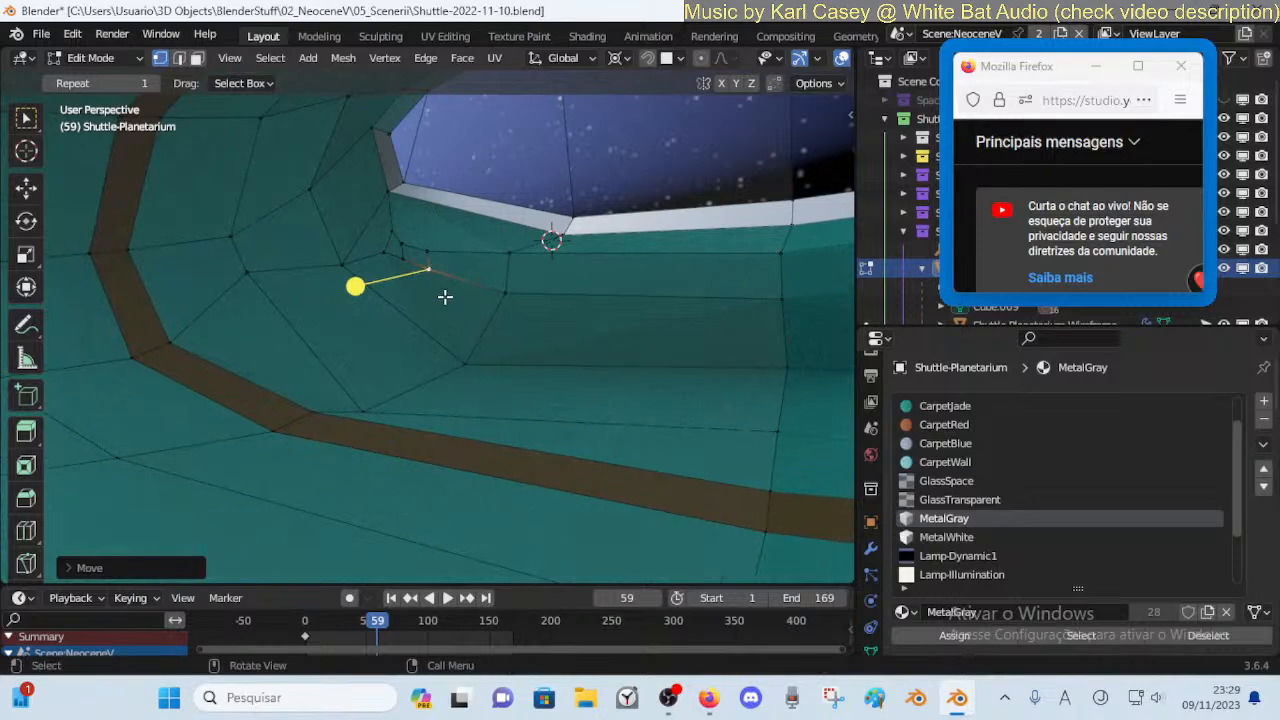
{"action": "key", "text": "shift+grave"}
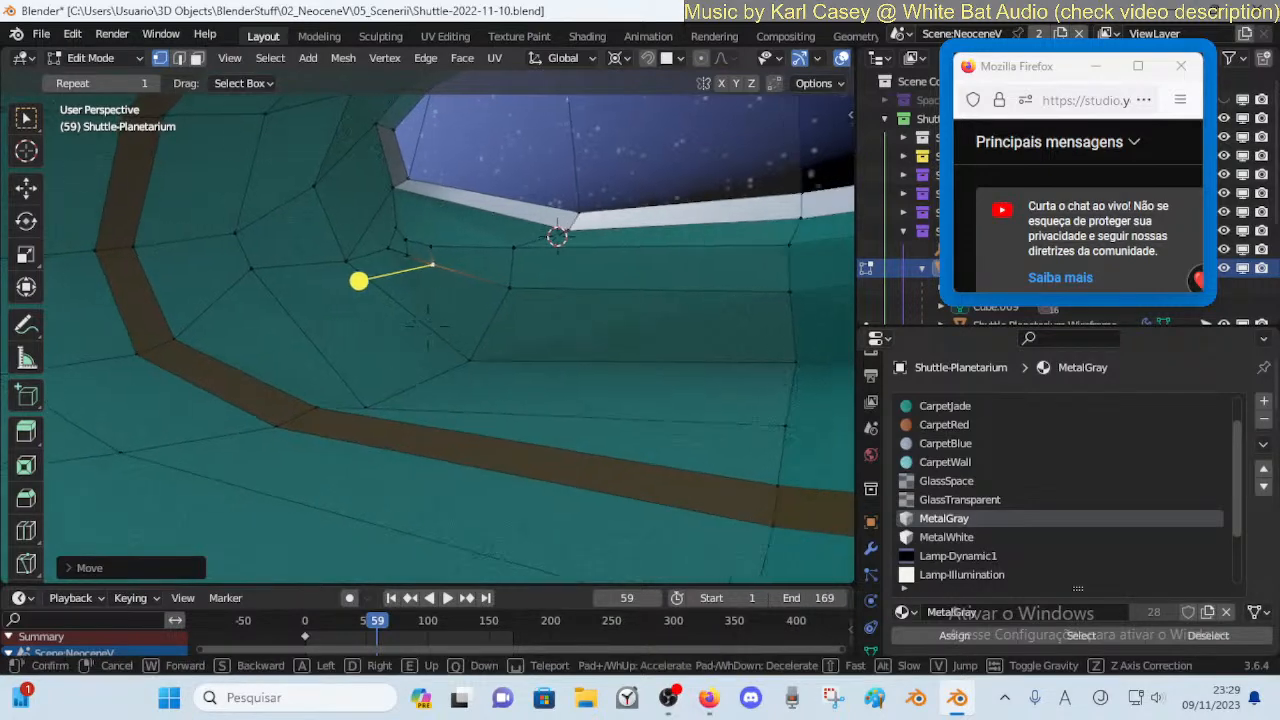
{"action": "key", "text": "w"}
{"action": "left_click", "coordinate": [457, 279]}
{"action": "key", "text": "a"}
{"action": "key", "text": "alt+a"}
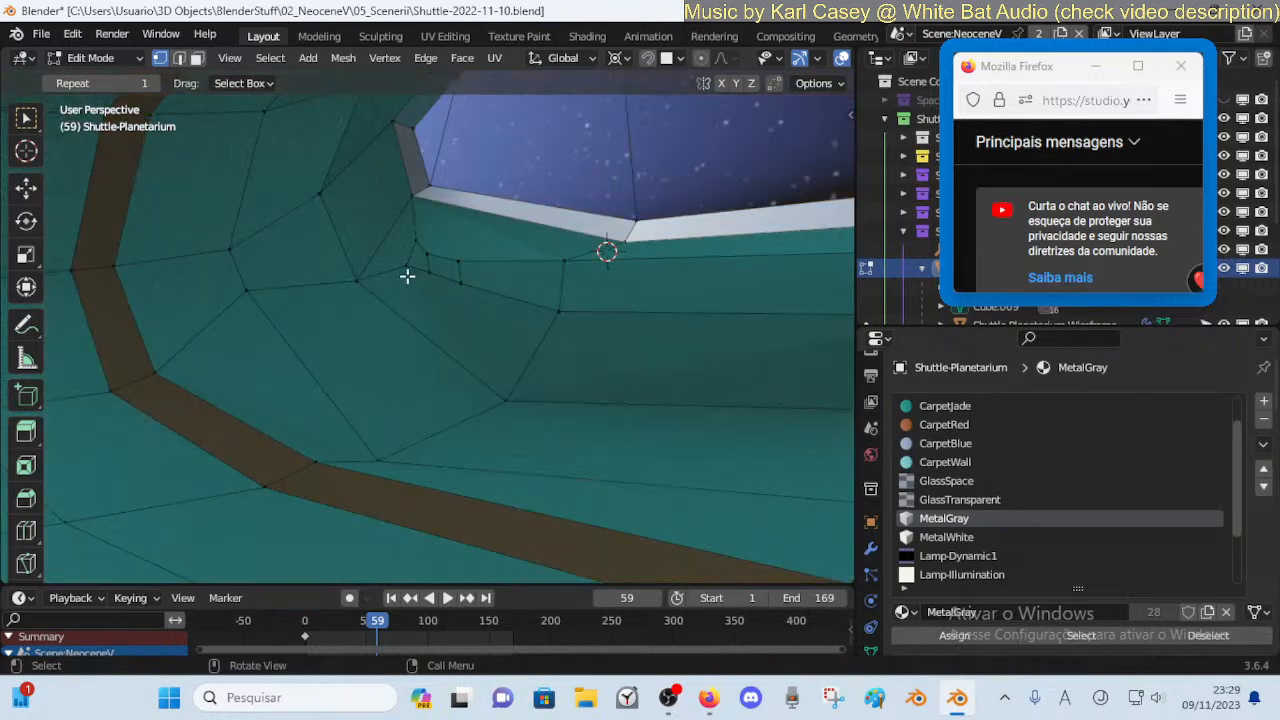
Try a straight knife cut from the ledge's lower corner vertex to the start of its straight section
{"action": "key", "text": "k"}
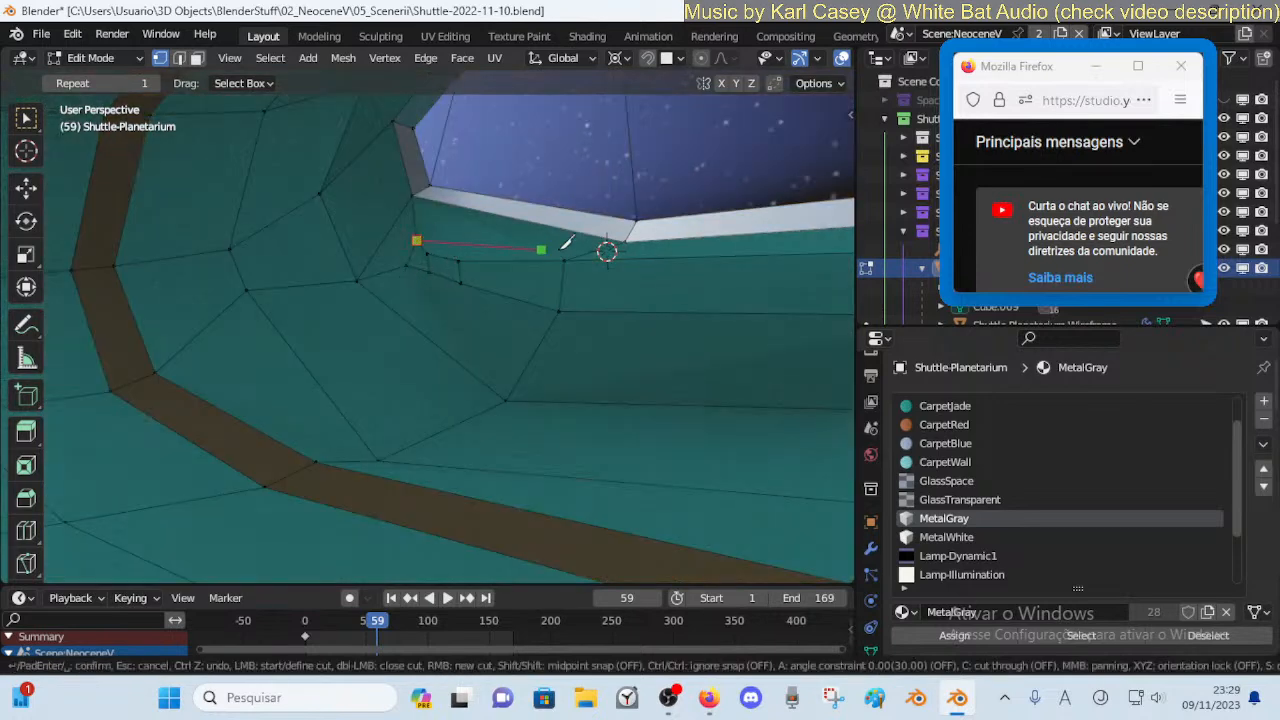
{"action": "key", "text": "Escape"}
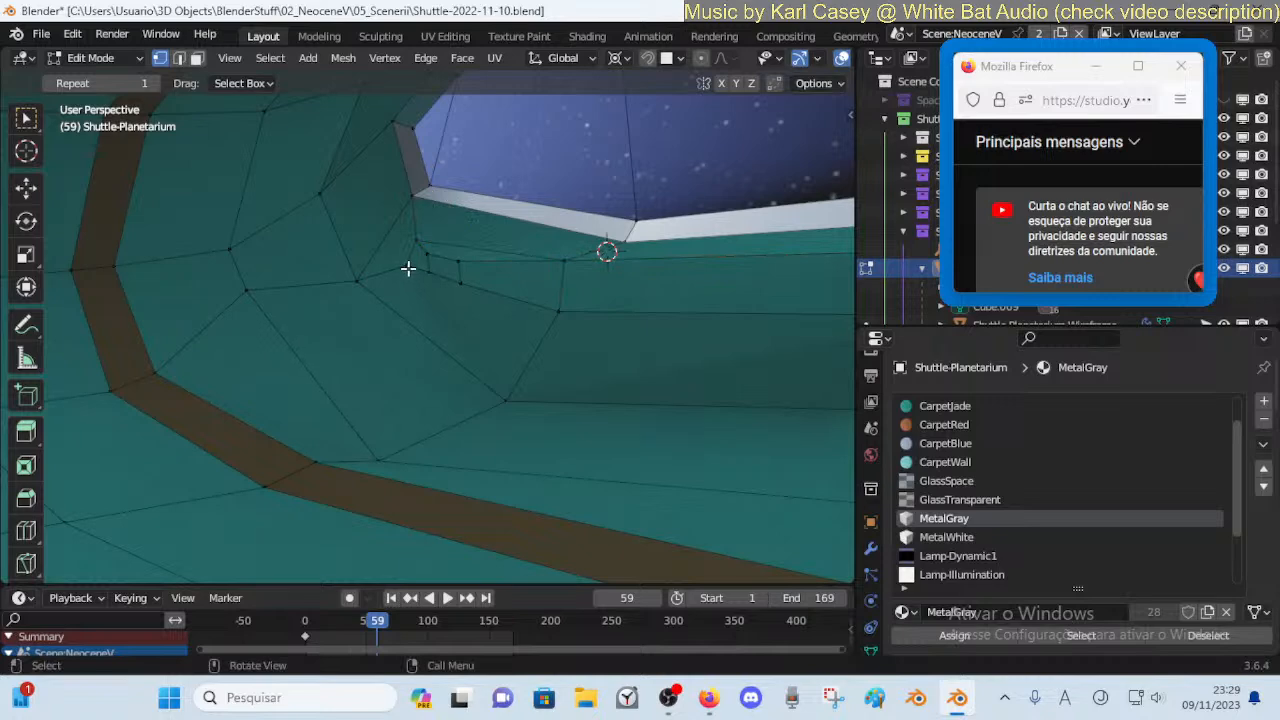
{"action": "key", "text": "k"}
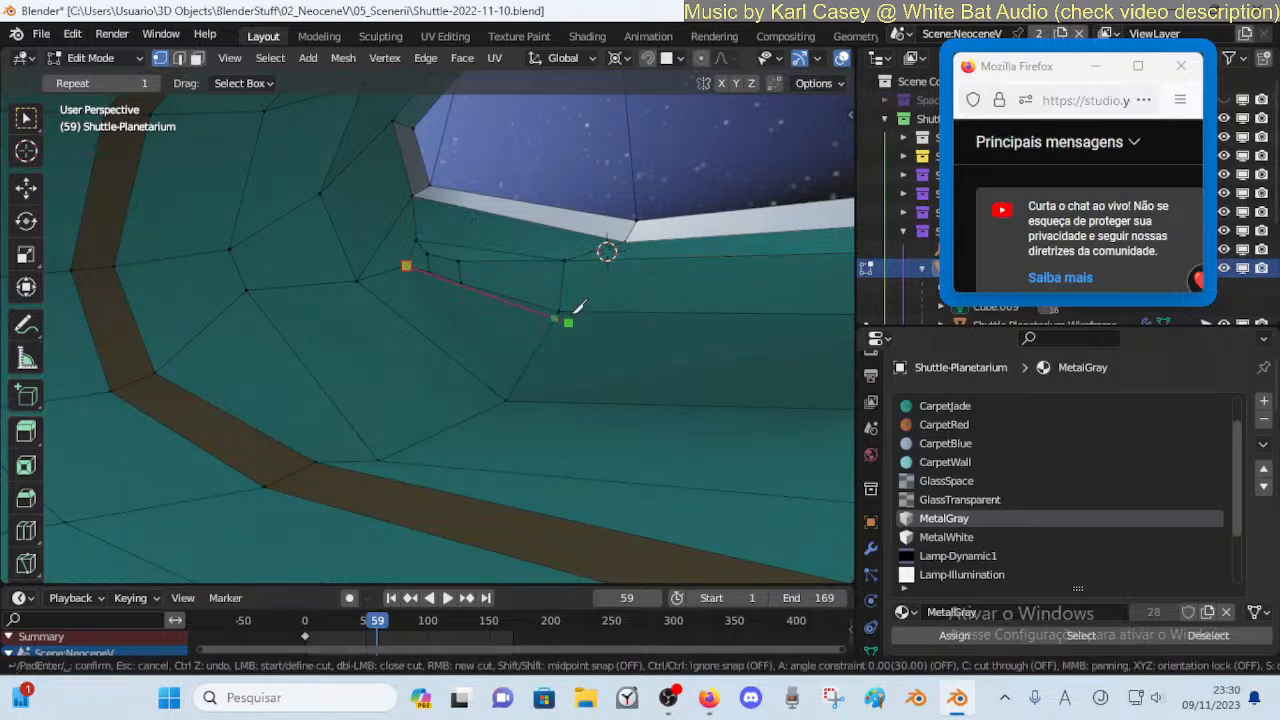
{"action": "left_click", "coordinate": [559, 311]}
{"action": "key", "text": "Return"}
{"action": "key", "text": "space"}
{"action": "key", "text": "alt+a"}
{"action": "key", "text": "space"}
Try moving the small vertices along the knife cut, and undo both the moves and the cut
{"action": "key", "text": "g"}
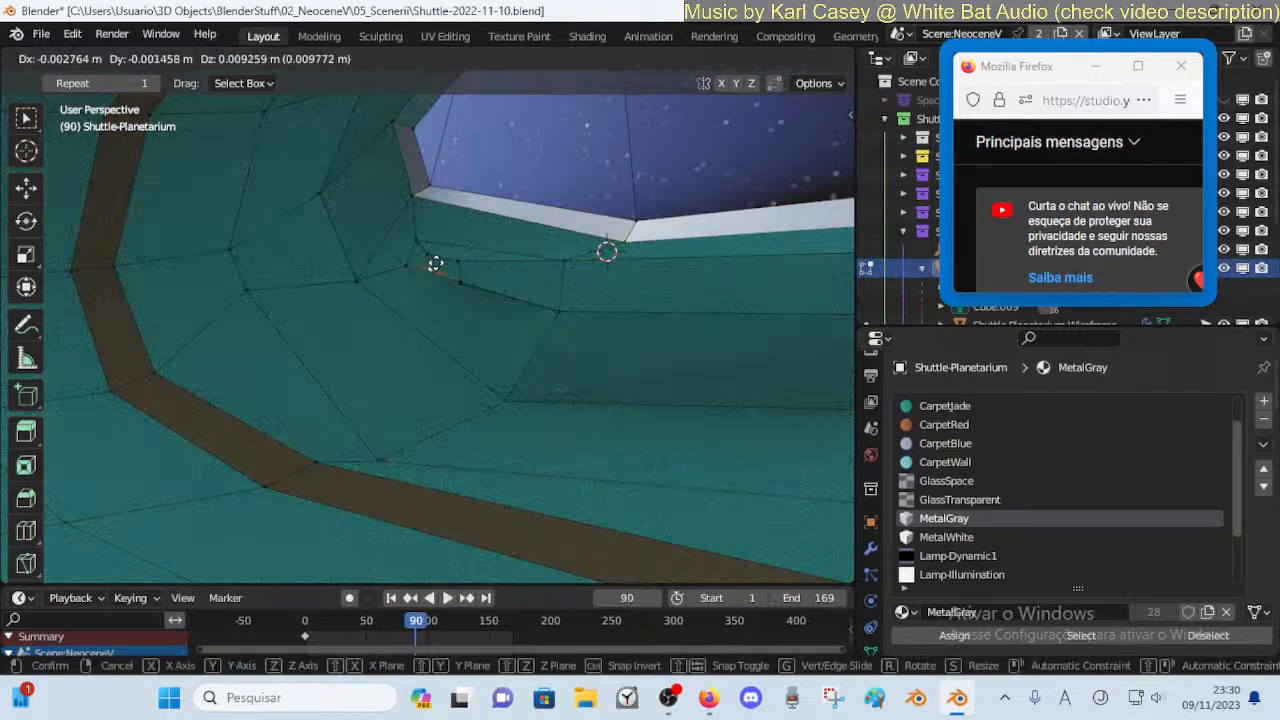
{"action": "left_click", "coordinate": [426, 286]}
{"action": "key", "text": "ctrl+z"}
{"action": "key", "text": "ctrl+z"}
{"action": "key", "text": "ctrl+z"}
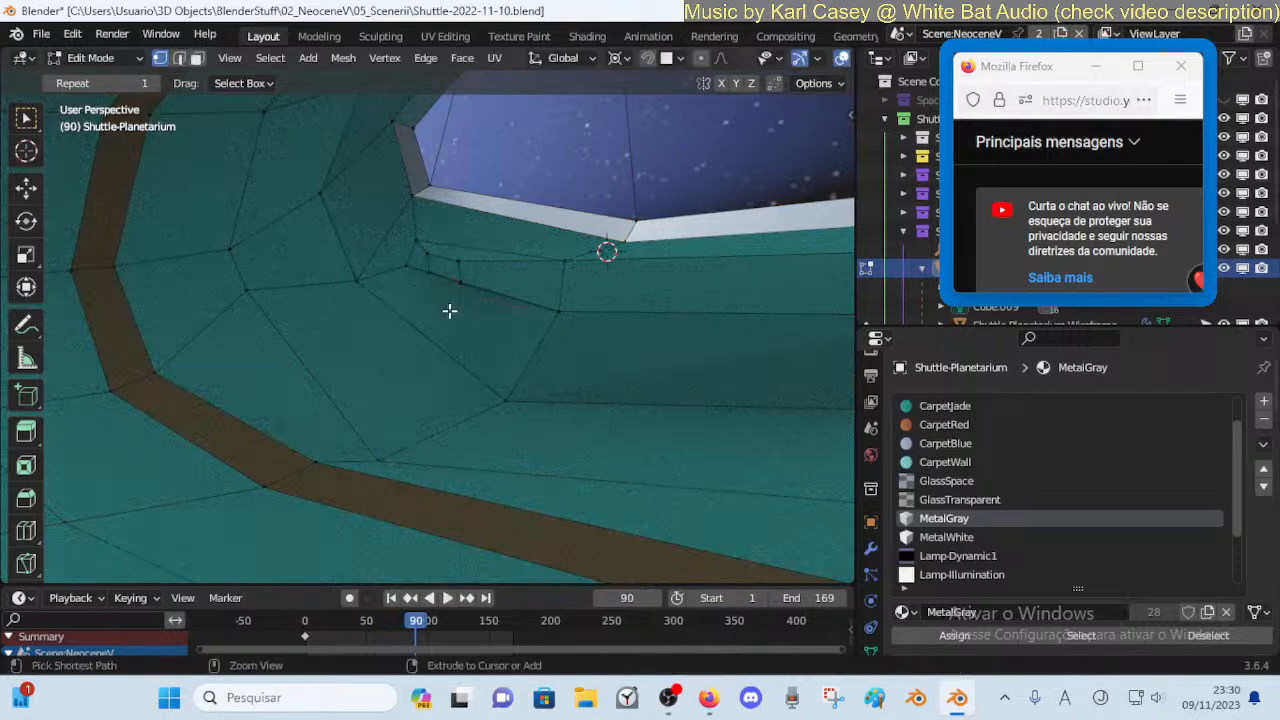
{"action": "key", "text": "g"}
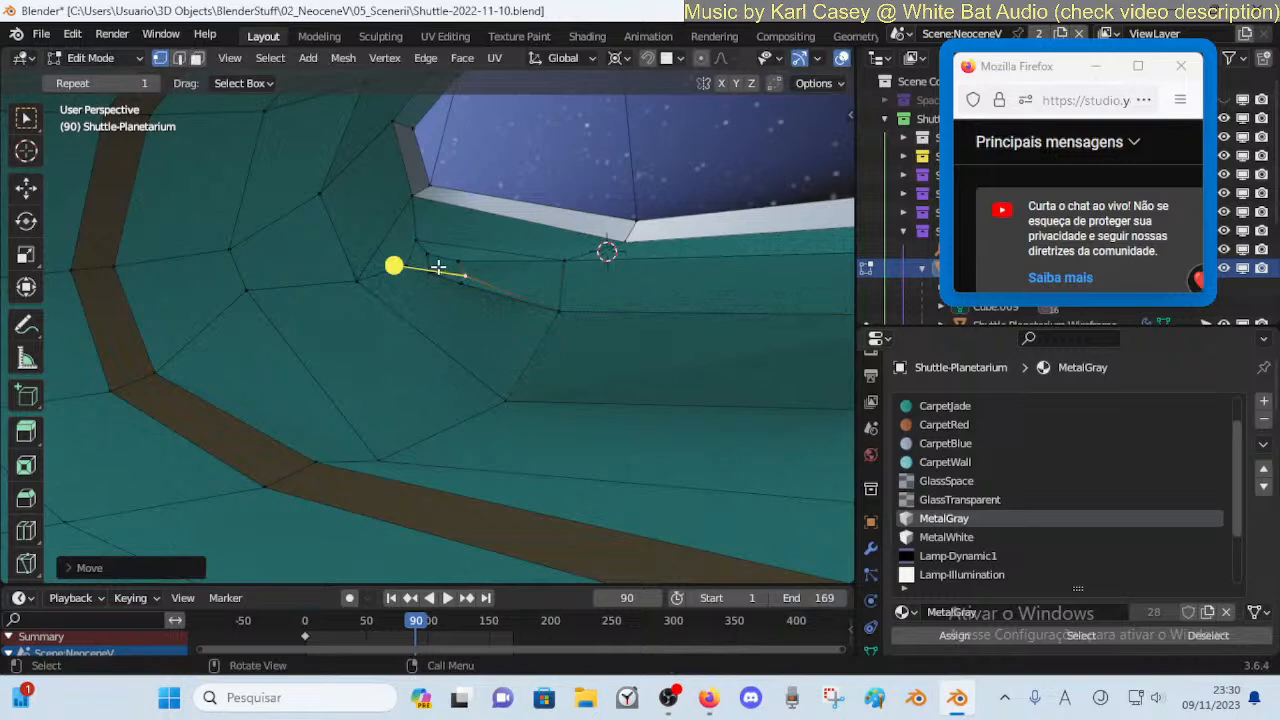
{"action": "left_click", "coordinate": [442, 262]}
{"action": "key", "text": "ctrl+z"}
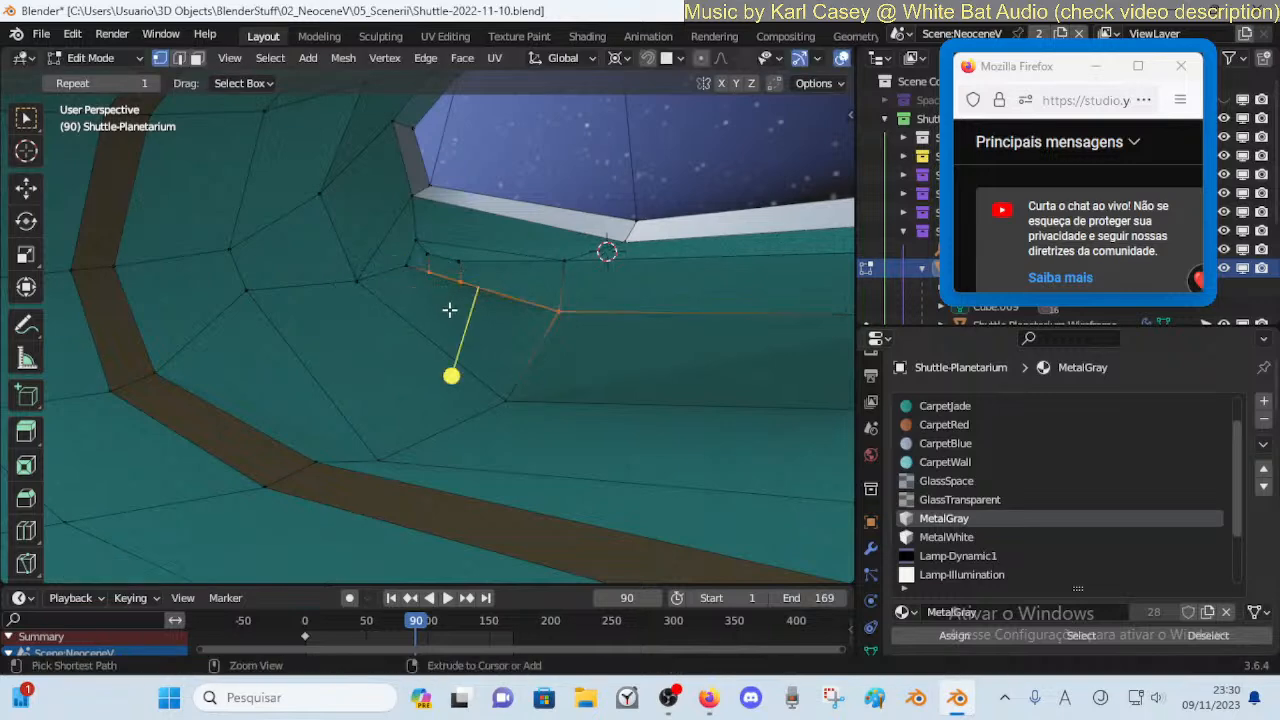
{"action": "key", "text": "ctrl+z"}
{"action": "key", "text": "ctrl+z"}
{"action": "key", "text": "ctrl+z"}
Move the two small lower vertices of the ledge's rounded corner down and outward onto the carpet
{"action": "key", "text": "alt+a"}
{"action": "left_click", "coordinate": [432, 275]}
{"action": "key", "text": "g"}
{"action": "left_click", "coordinate": [418, 289]}
{"action": "left_click", "coordinate": [456, 283]}
{"action": "key", "text": "g"}
{"action": "left_click", "coordinate": [445, 305]}
{"action": "left_click", "coordinate": [420, 290]}
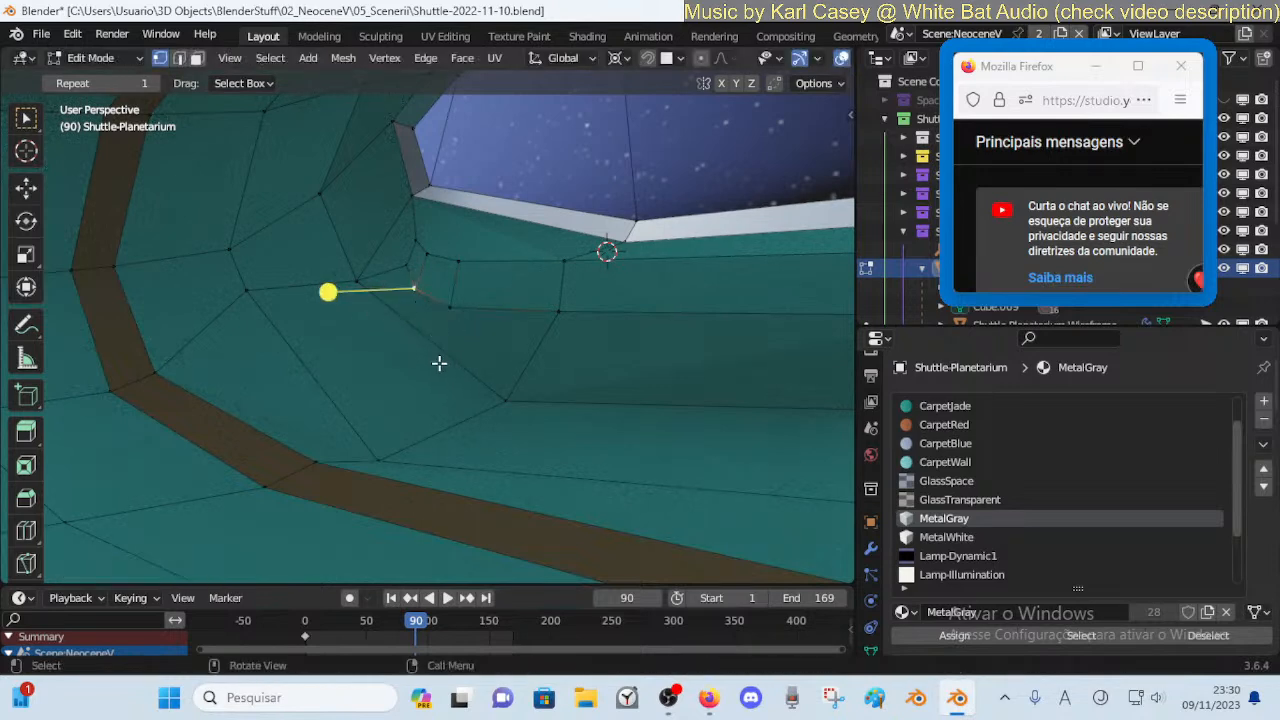
Create a narrow band of faces along the carpet edge loop surrounding the window ledge
{"action": "key", "text": "ctrl+r"}
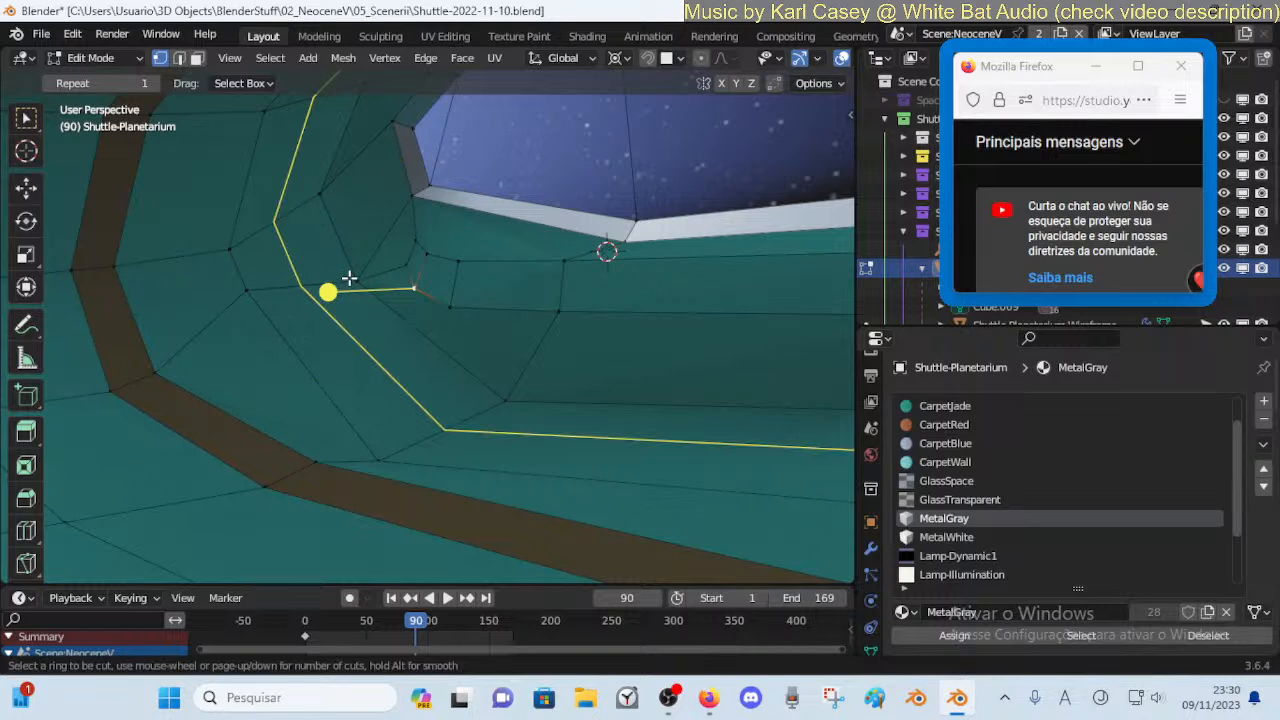
{"action": "left_click", "coordinate": [349, 278]}
{"action": "left_click", "coordinate": [349, 279]}
{"action": "left_click", "coordinate": [383, 313], "text": "alt"}
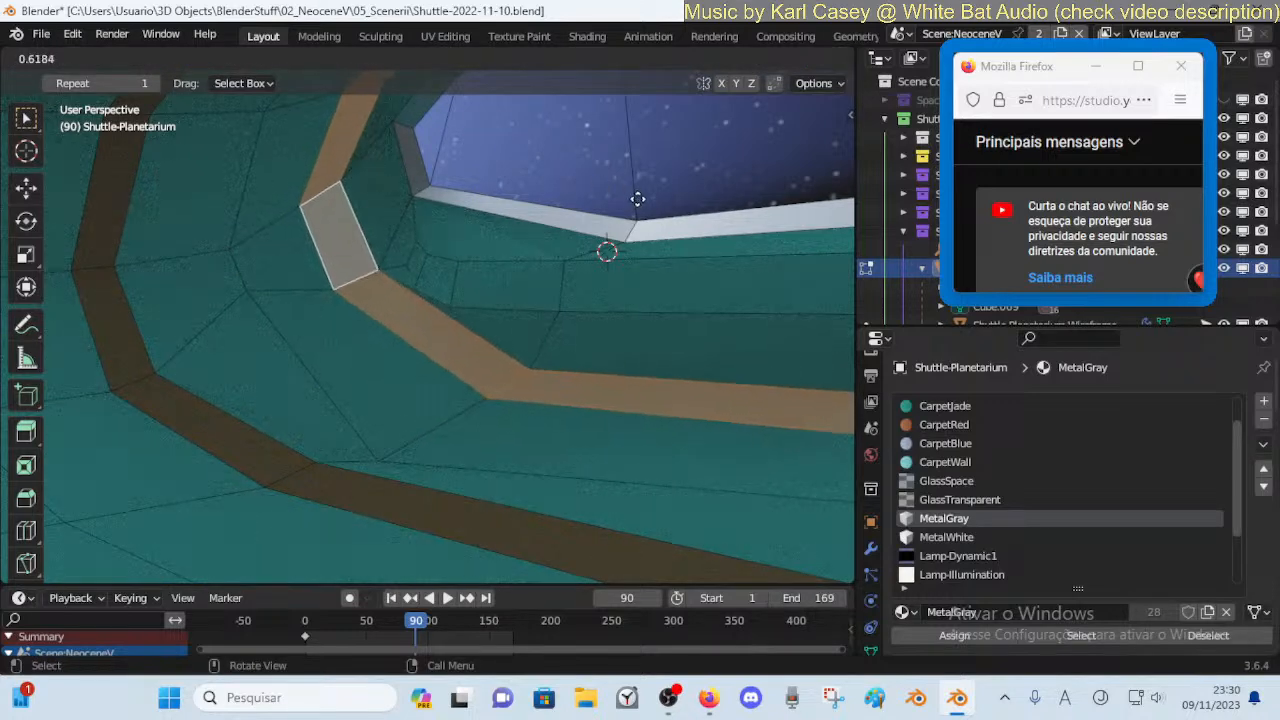
Reposition three vertices in the wall area beneath the window corner to tighten the ledge contour
{"action": "key", "text": "h"}
{"action": "key", "text": "g"}
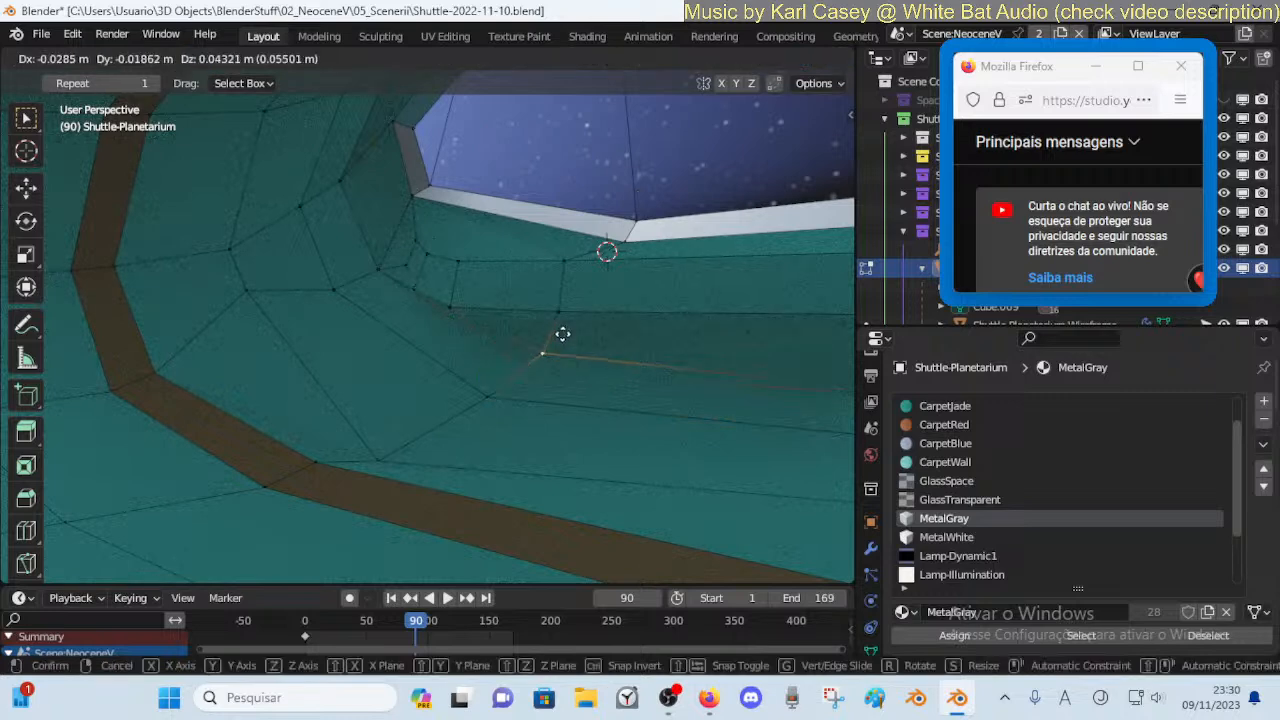
{"action": "left_click", "coordinate": [560, 331]}
{"action": "left_click", "coordinate": [418, 286]}
{"action": "key", "text": "g"}
{"action": "left_click", "coordinate": [420, 258]}
{"action": "left_click", "coordinate": [449, 310]}
{"action": "key", "text": "g"}
{"action": "left_click", "coordinate": [454, 295]}
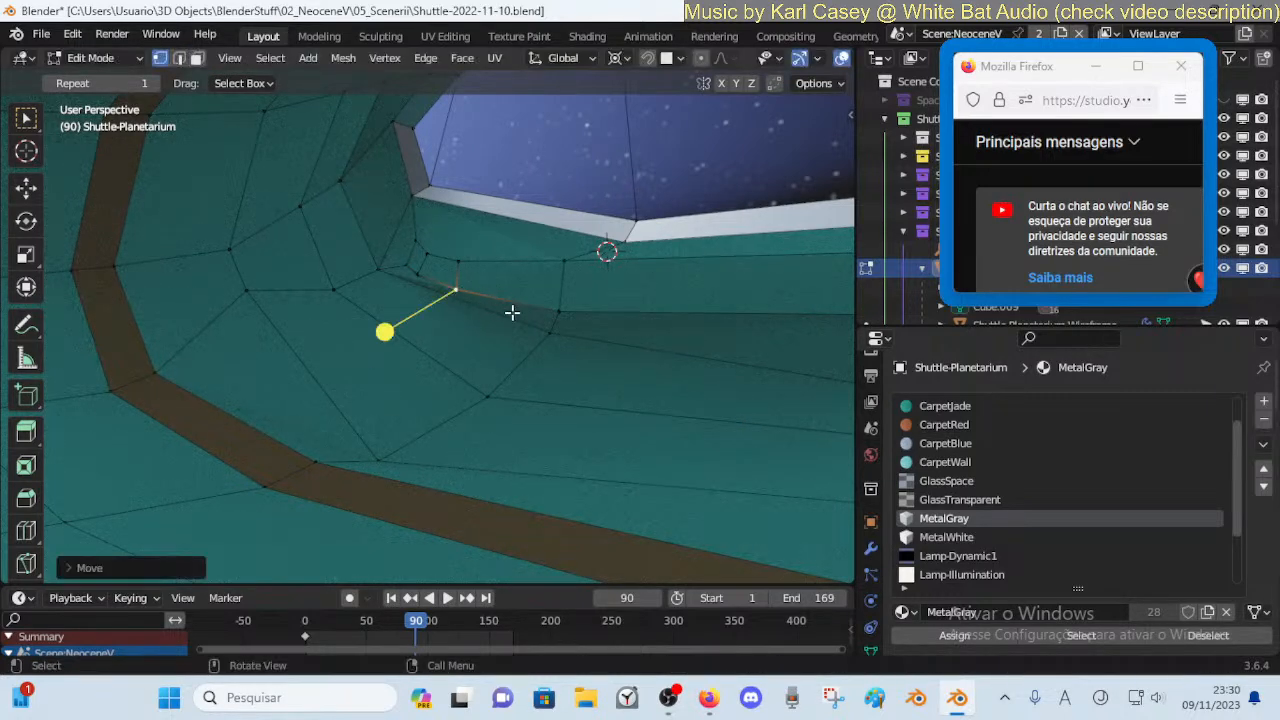
Move the vertices around the inner bend below the window corner closer to the window ledge
{"action": "left_click", "coordinate": [558, 311]}
{"action": "left_click", "coordinate": [386, 273]}
{"action": "key", "text": "g"}
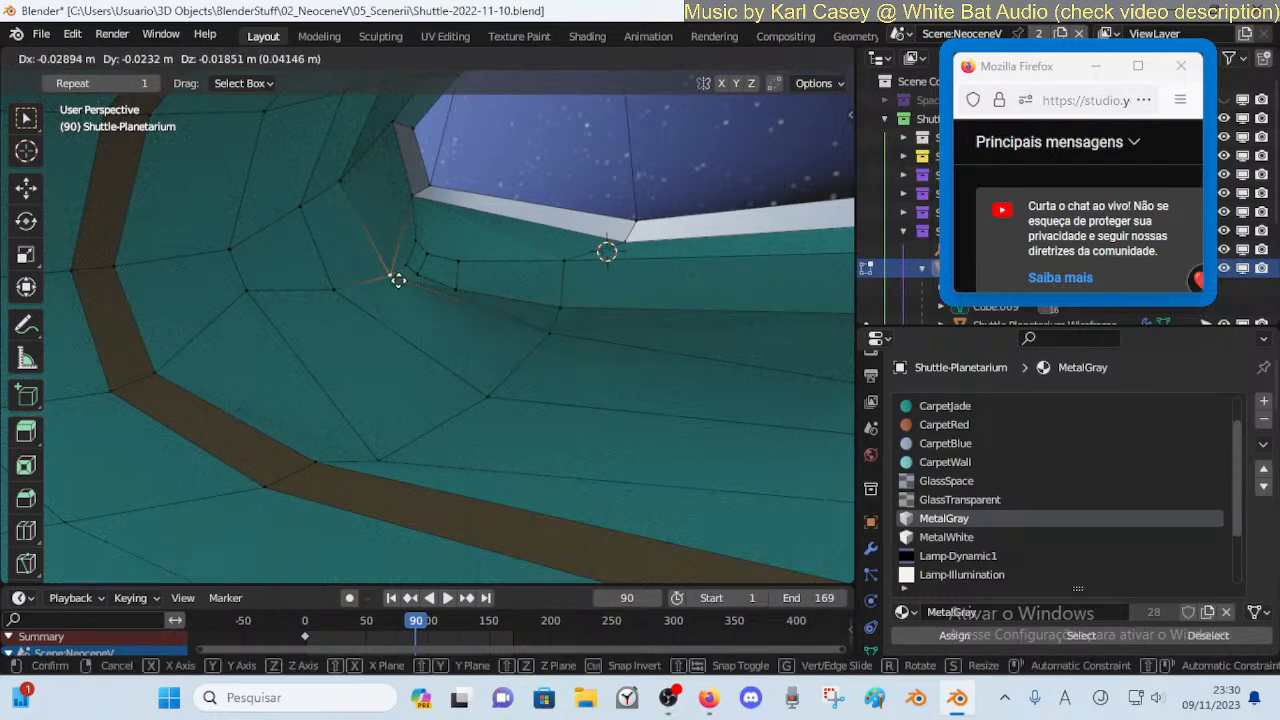
{"action": "left_click", "coordinate": [401, 281]}
{"action": "left_click", "coordinate": [354, 294]}
{"action": "key", "text": "g"}
{"action": "left_click", "coordinate": [368, 294]}
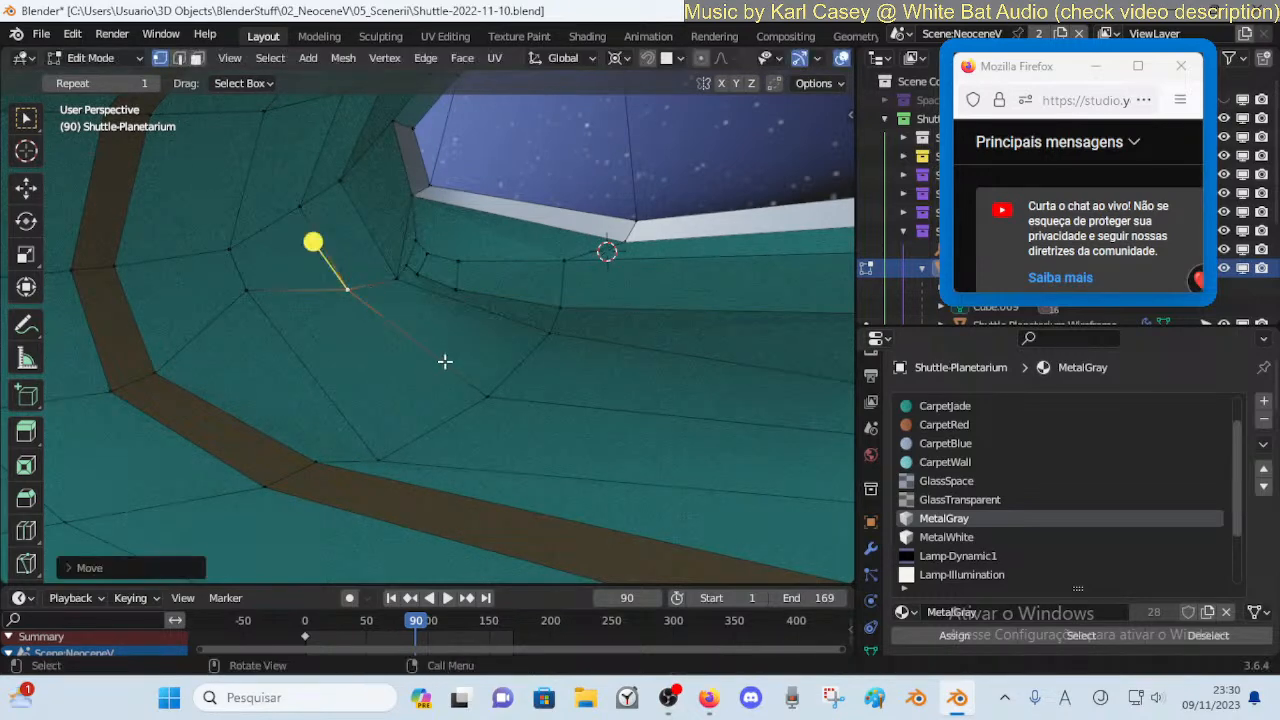
Shift the lower vertex of the wall loop and raise the neighbouring vertex under the window along Z
{"action": "left_click", "coordinate": [478, 400]}
{"action": "key", "text": "g"}
{"action": "left_click", "coordinate": [517, 403]}
{"action": "middle_click_drag", "start_coordinate": [571, 414], "coordinate": [579, 401]}
{"action": "left_click", "coordinate": [532, 370]}
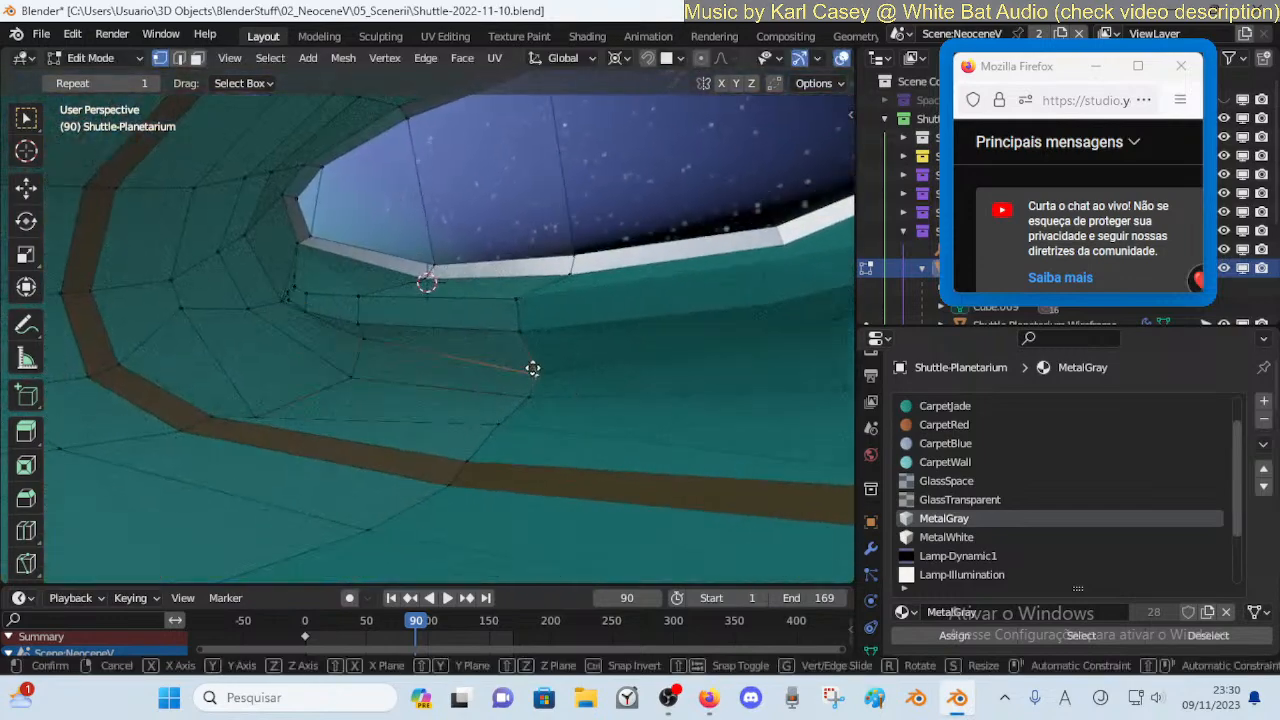
{"action": "key", "text": "g"}
{"action": "key", "text": "z"}
{"action": "left_click", "coordinate": [532, 356]}
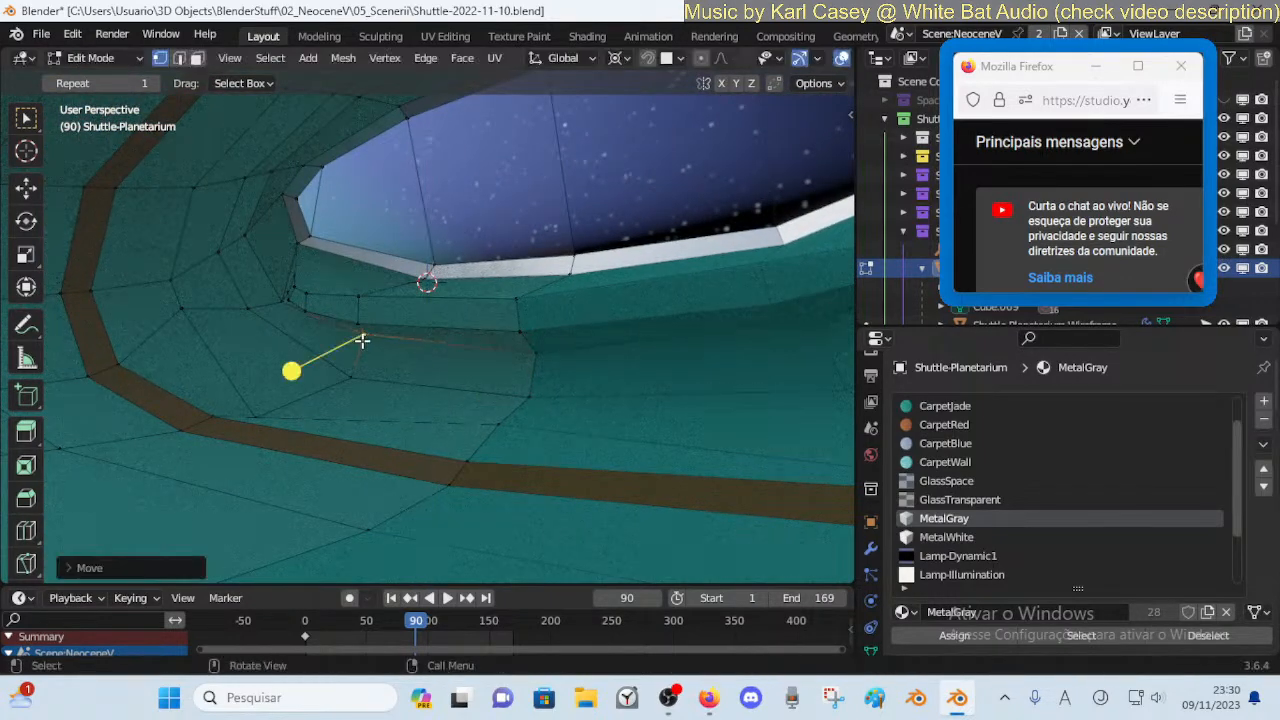
Adjust the vertex at the inner bend and the one below it to even out the corner's curve
{"action": "left_click", "coordinate": [276, 302]}
{"action": "key", "text": "g"}
{"action": "left_click", "coordinate": [273, 308]}
{"action": "left_click", "coordinate": [330, 379]}
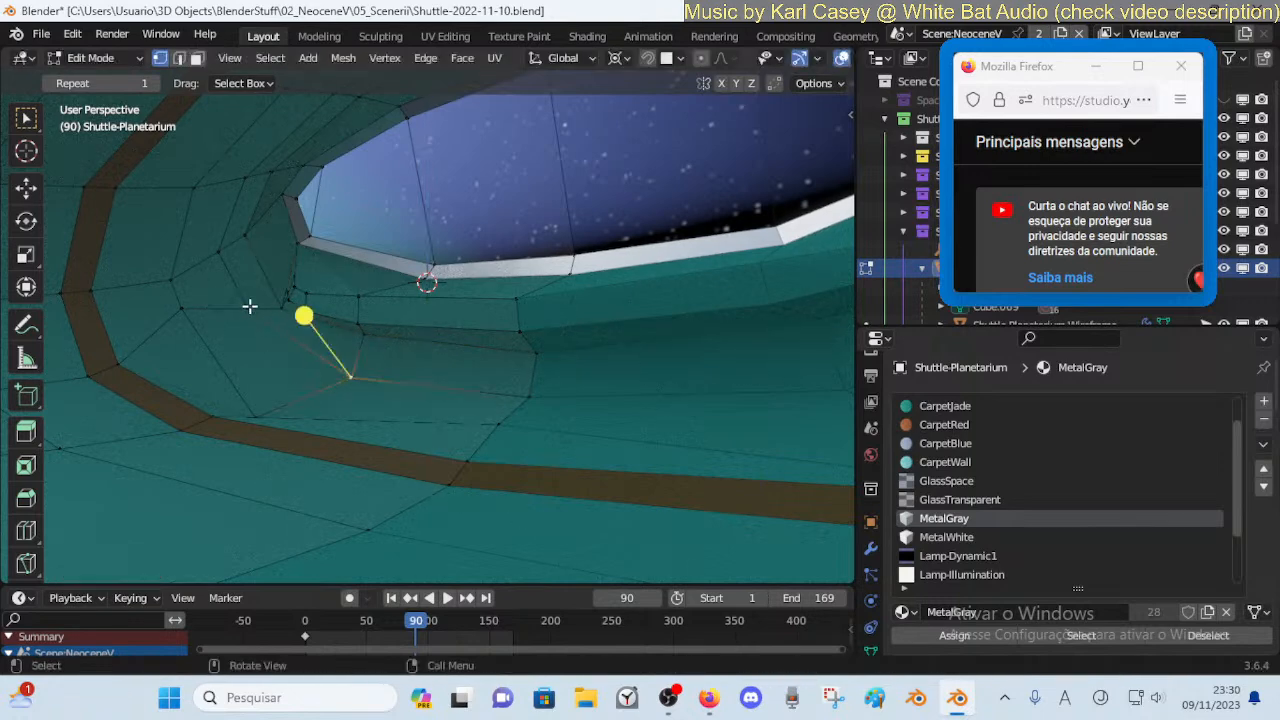
Select the floor-edge faces below the window corner, continuing across the brown stripe
{"action": "left_click", "coordinate": [377, 407]}
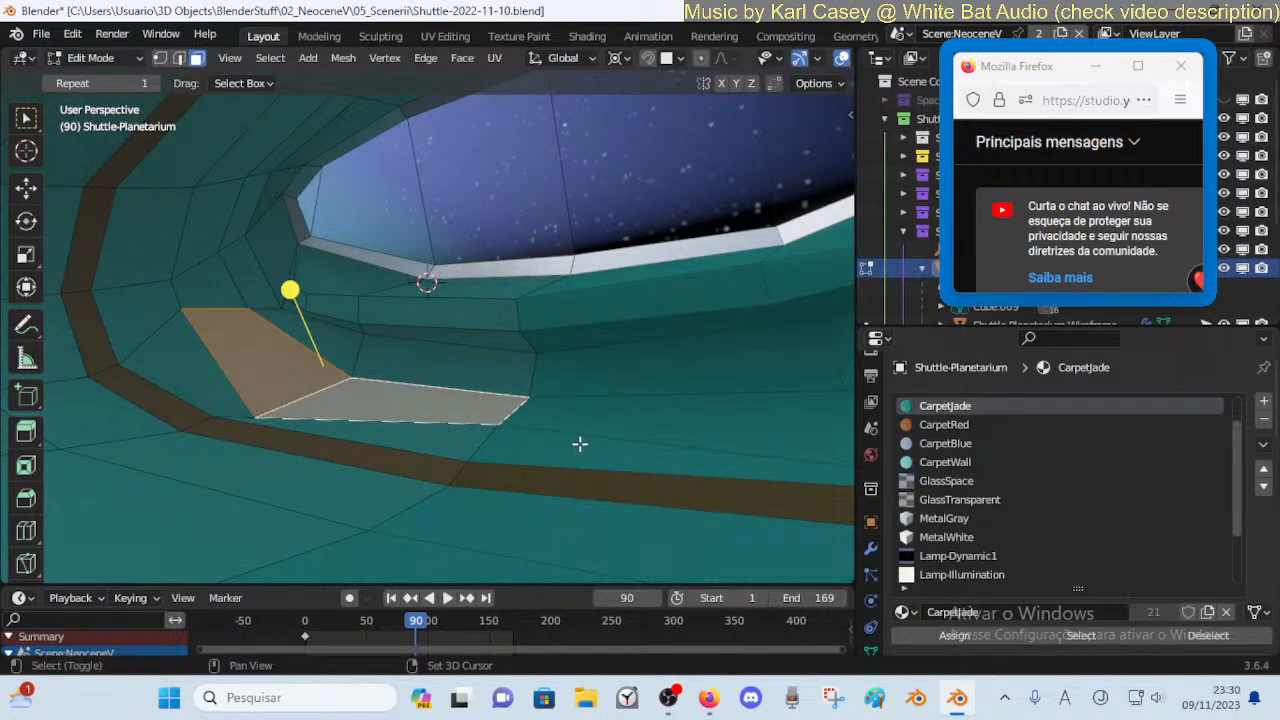
{"action": "left_click", "coordinate": [430, 444], "text": "shift"}
{"action": "left_click", "coordinate": [300, 462], "text": "shift"}
{"action": "left_click", "coordinate": [202, 399], "text": "shift"}
{"action": "left_click", "coordinate": [188, 426], "text": "shift"}
{"action": "left_click", "coordinate": [210, 446], "text": "shift"}
{"action": "left_click", "coordinate": [250, 441], "text": "shift"}
{"action": "left_click", "coordinate": [171, 443], "text": "shift"}
{"action": "left_click", "coordinate": [131, 422], "text": "shift"}
Deselect the stray wall faces and extend the floor-edge face selection along the wall to the white doorway
{"action": "key", "text": "shift+grave"}
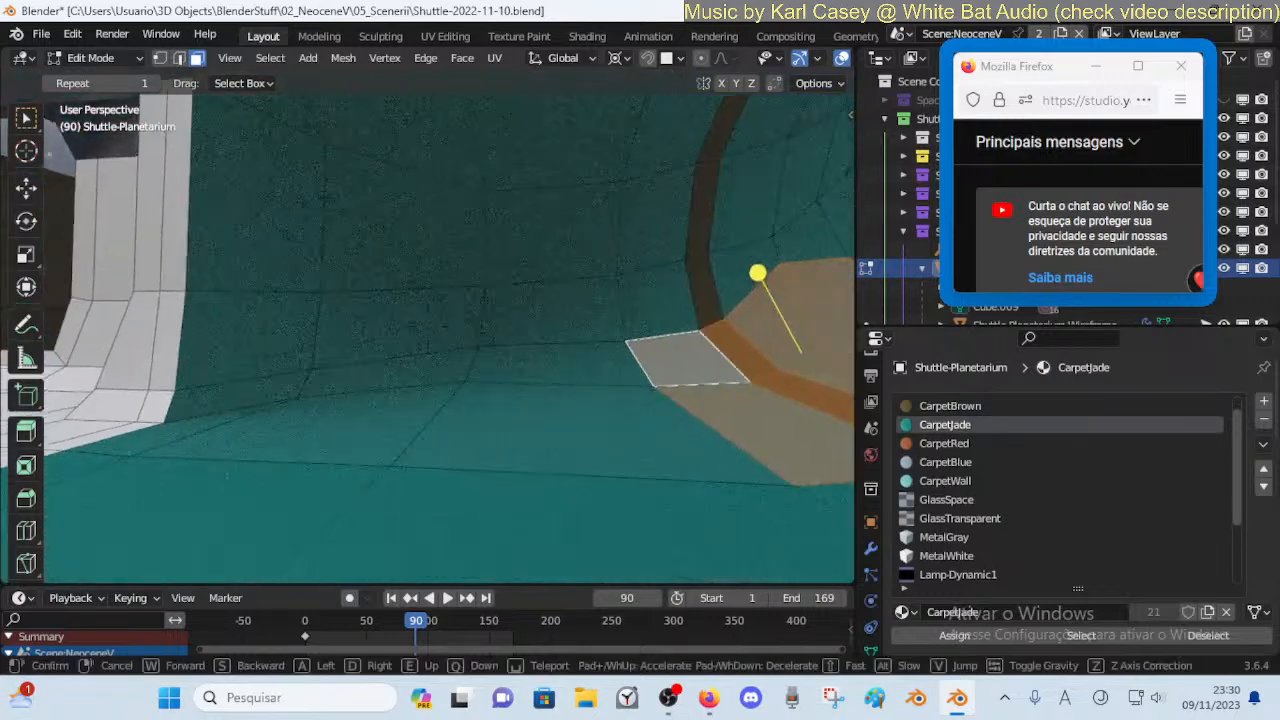
{"action": "left_click", "coordinate": [419, 389]}
{"action": "left_click", "coordinate": [549, 347], "text": "shift"}
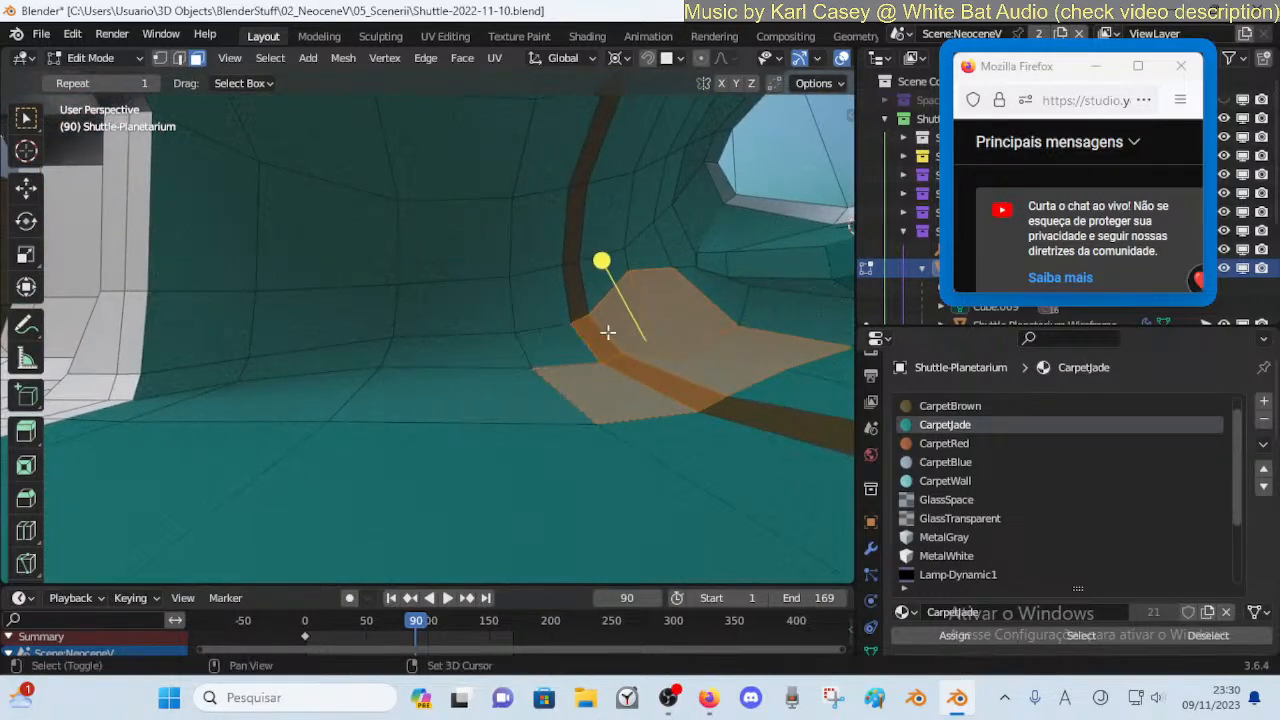
{"action": "left_click", "coordinate": [601, 339], "text": "shift"}
{"action": "left_click", "coordinate": [626, 322], "text": "shift"}
{"action": "left_click", "coordinate": [655, 304], "text": "shift"}
{"action": "left_click", "coordinate": [480, 402], "text": "shift"}
{"action": "left_click", "coordinate": [281, 406], "text": "shift"}
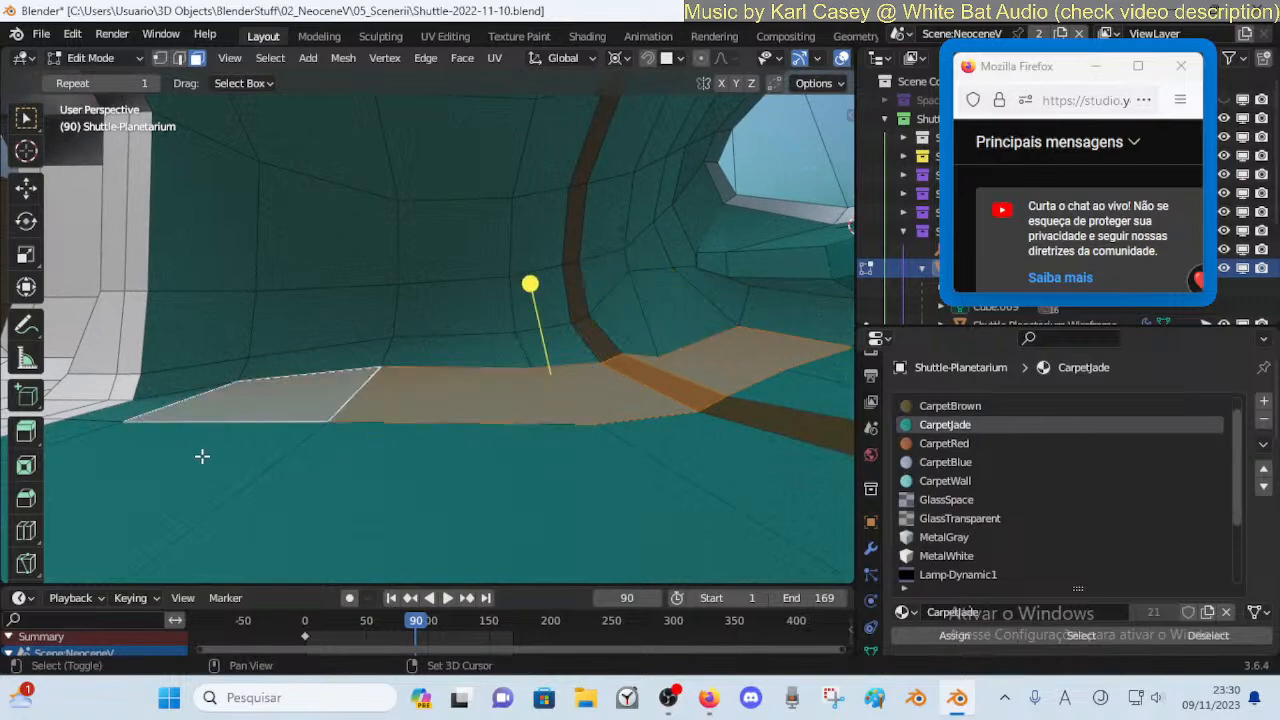
Make the floor vertex nearest the doorway active, set the pivot point to 3D Cursor and snap the cursor to that vertex
{"action": "key", "text": "shift+grave"}
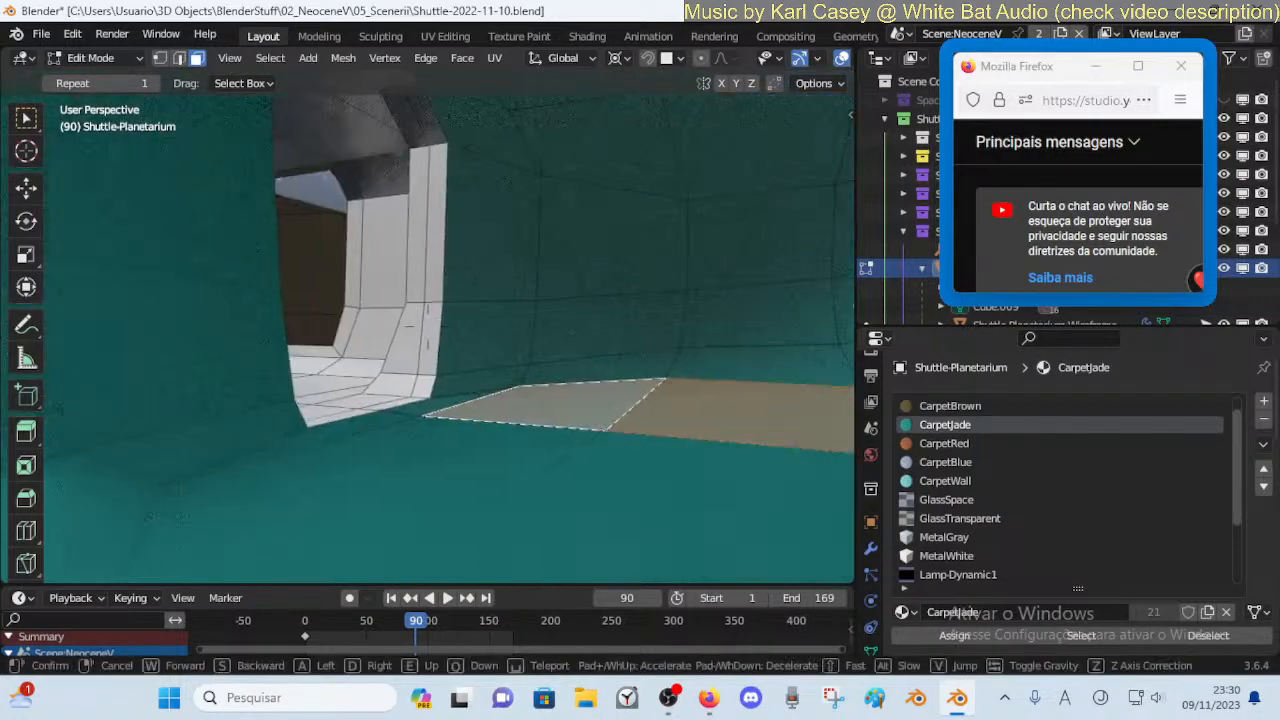
{"action": "key", "text": "e"}
{"action": "left_click", "coordinate": [546, 464]}
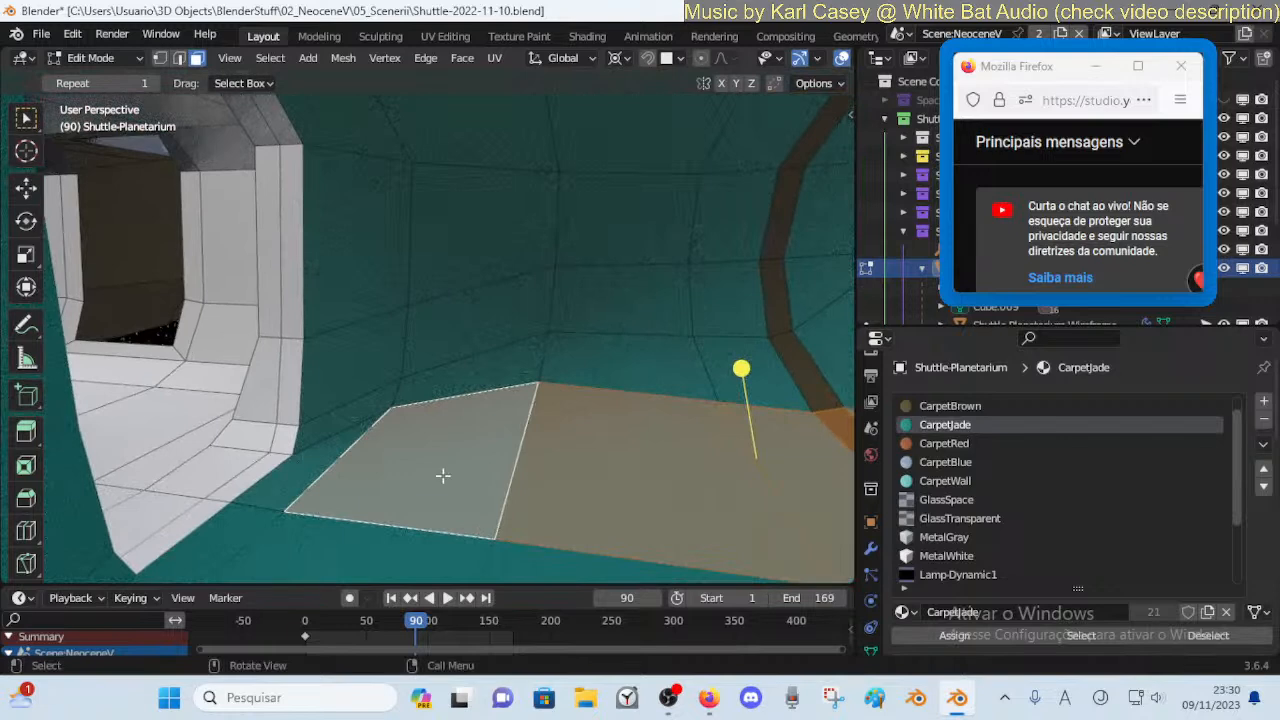
{"action": "key", "text": "1"}
{"action": "left_click", "coordinate": [308, 506], "text": "shift"}
{"action": "left_click", "coordinate": [285, 516], "text": "shift"}
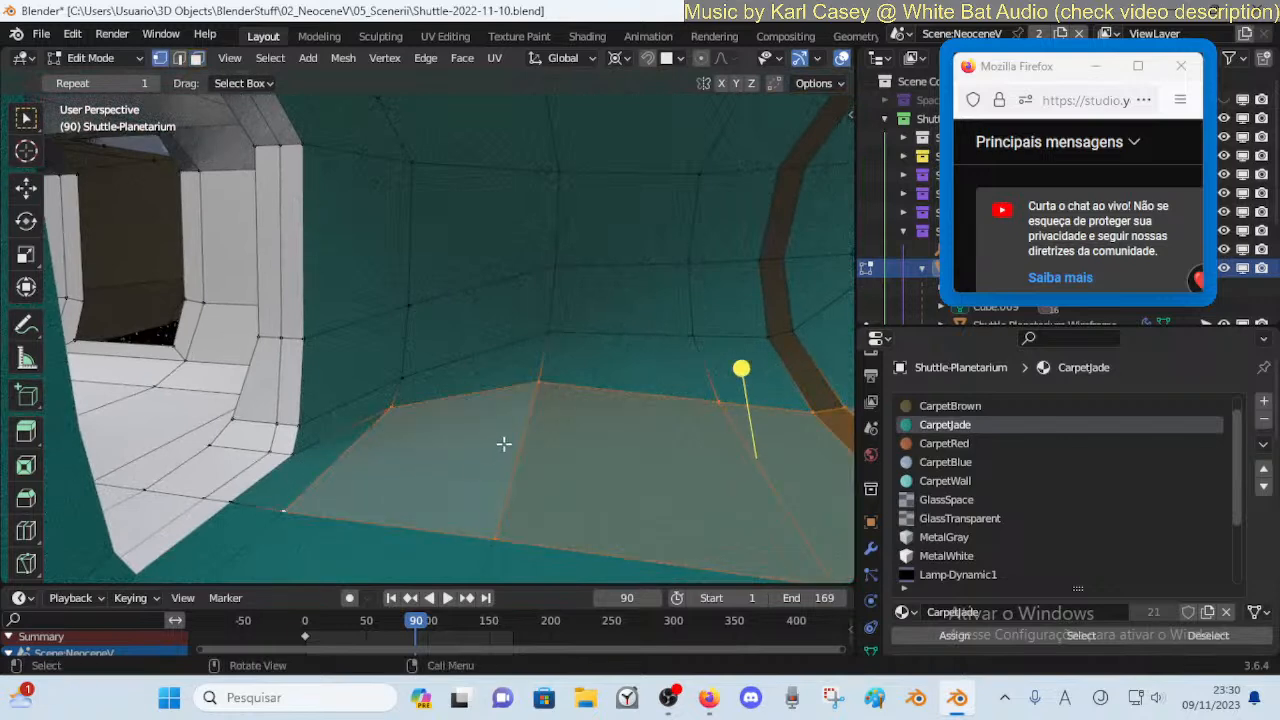
{"action": "key", "text": "period"}
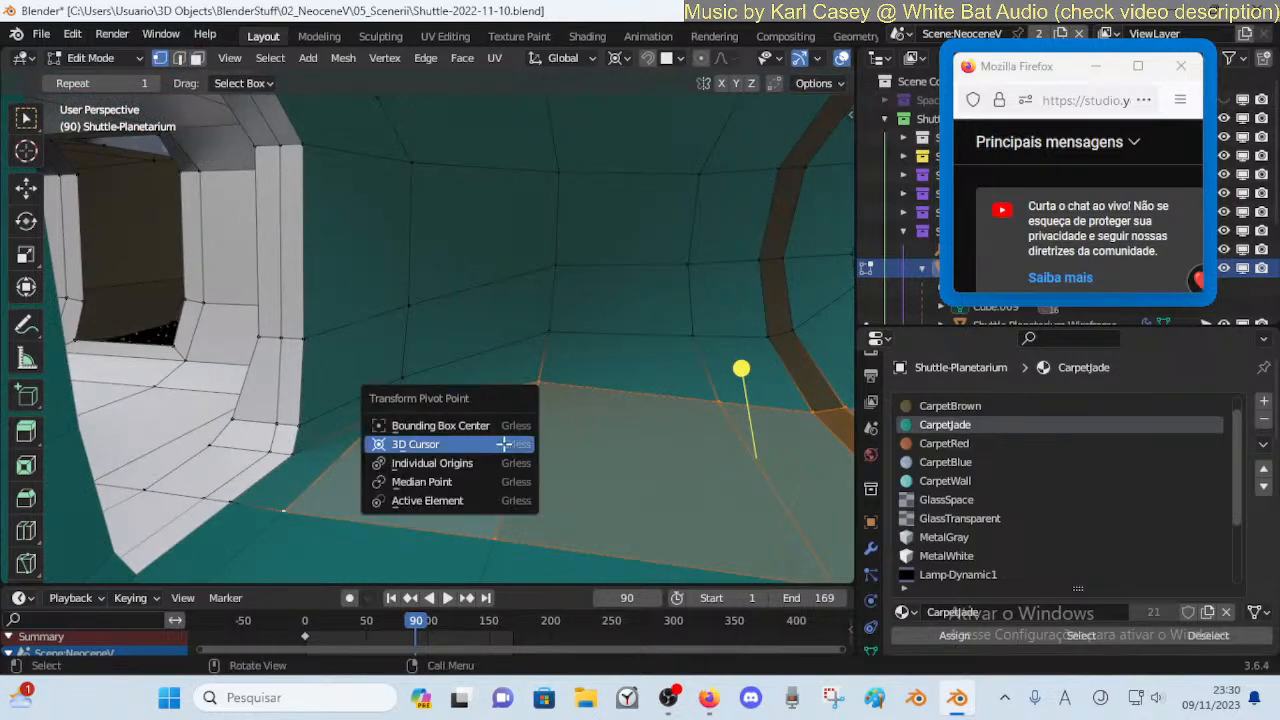
{"action": "left_click", "coordinate": [504, 444]}
{"action": "key", "text": "shift+s"}
{"action": "key", "text": "3"}
Flatten the selected floor-edge vertices level with the 3D cursor by scaling them to 0 along Z
{"action": "key", "text": "s"}
{"action": "key", "text": "z"}
{"action": "key", "text": "0"}
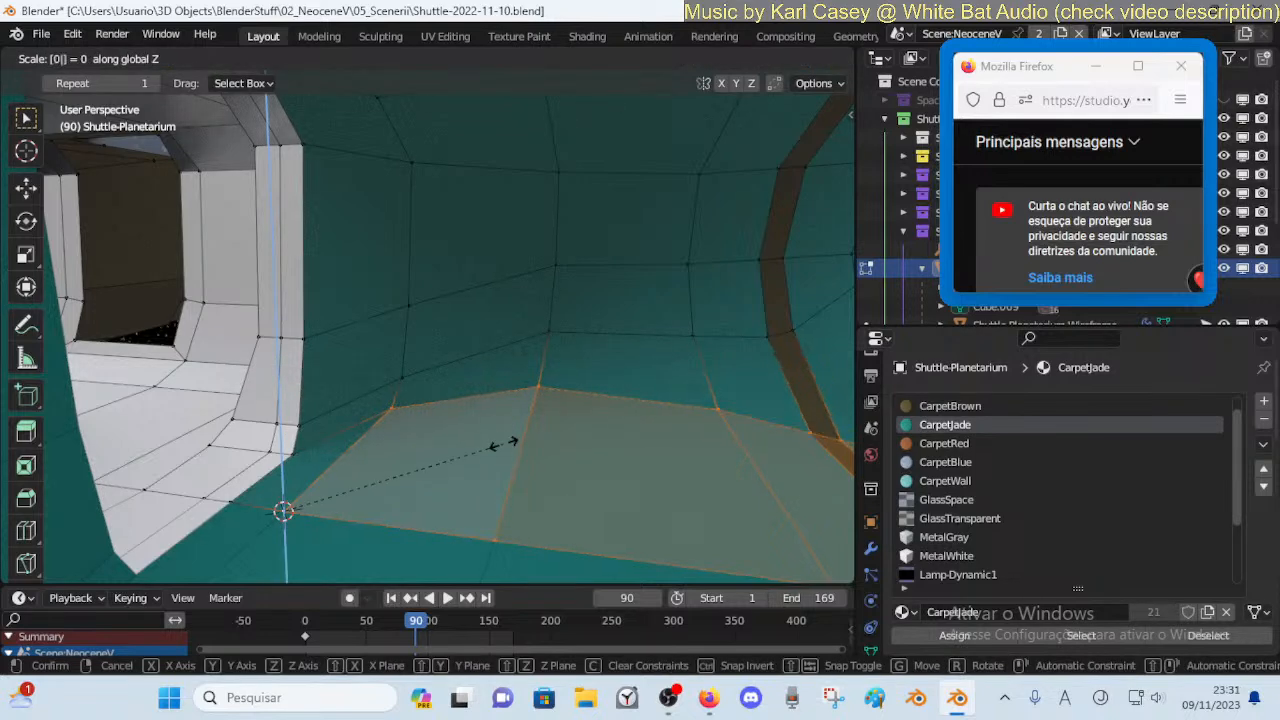
{"action": "key", "text": "Return"}
Return to Object Mode and create a linked duplicate of the human dummy in the purple-floored hall
{"action": "key", "text": "shift+grave"}
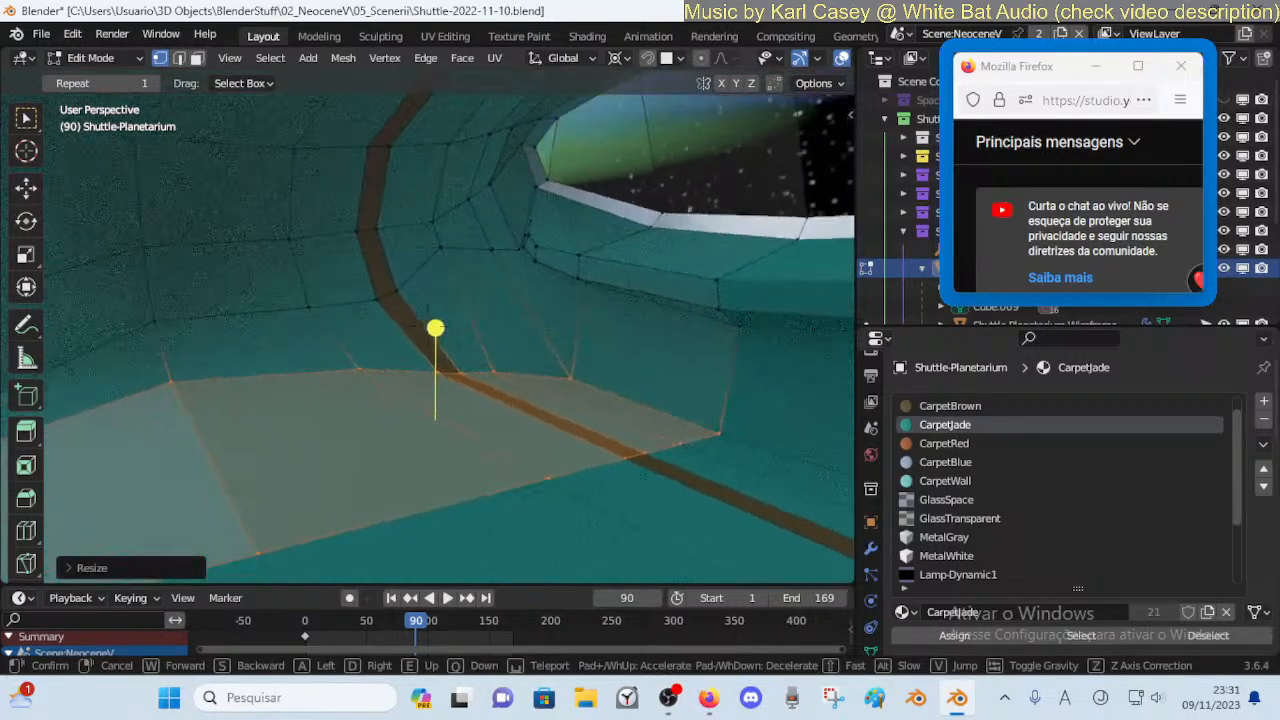
{"action": "key", "text": "a"}
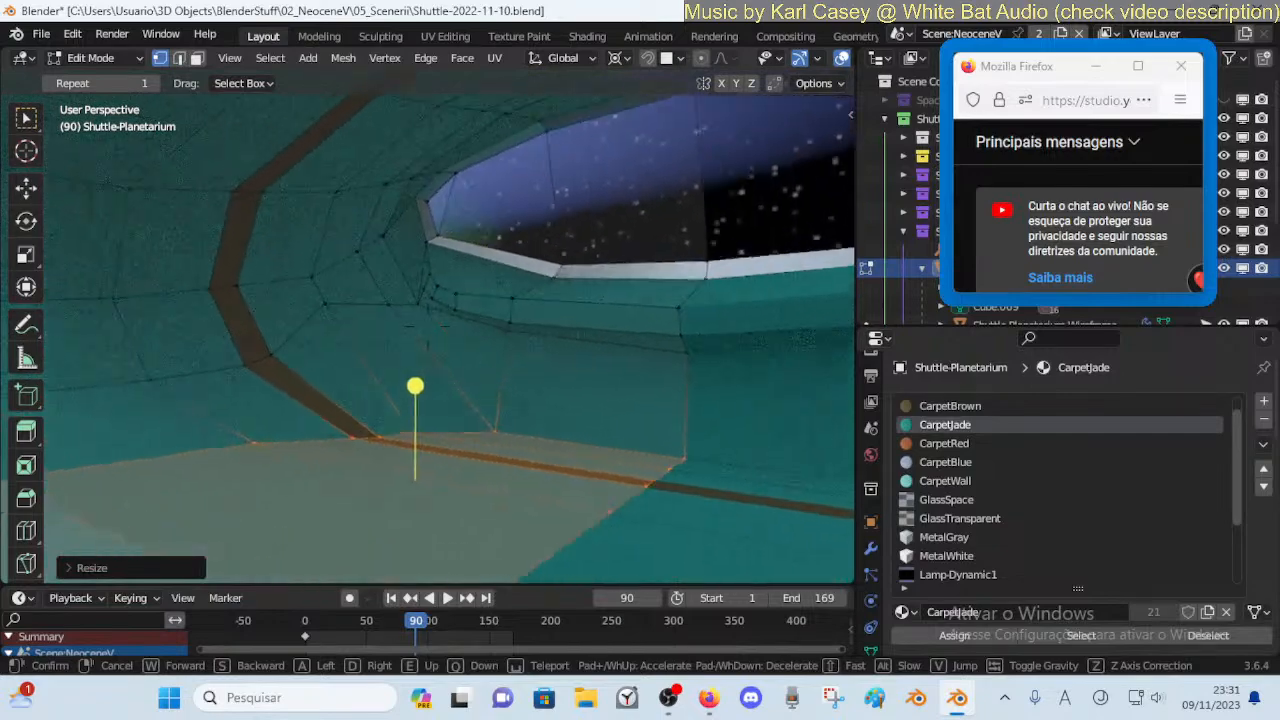
{"action": "key", "text": "d"}
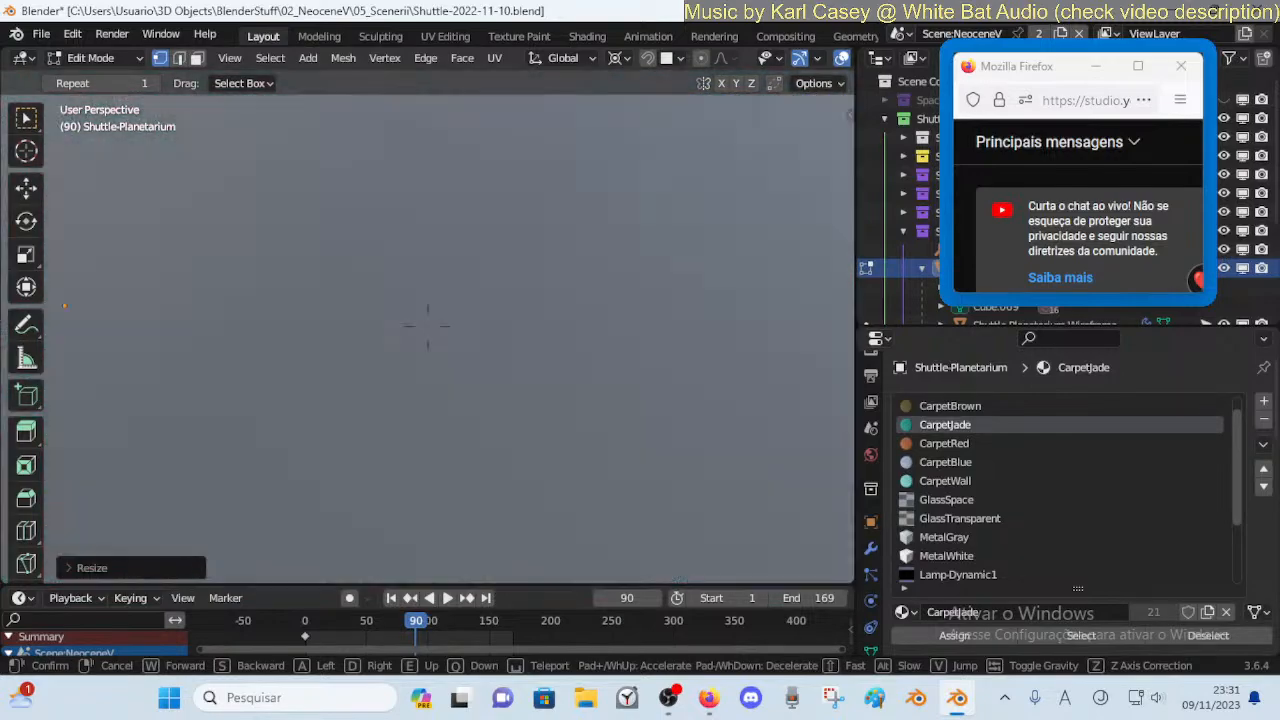
{"action": "key", "text": "w"}
{"action": "left_click", "coordinate": [346, 417]}
{"action": "key", "text": "ctrl+Tab"}
{"action": "left_click", "coordinate": [186, 414]}
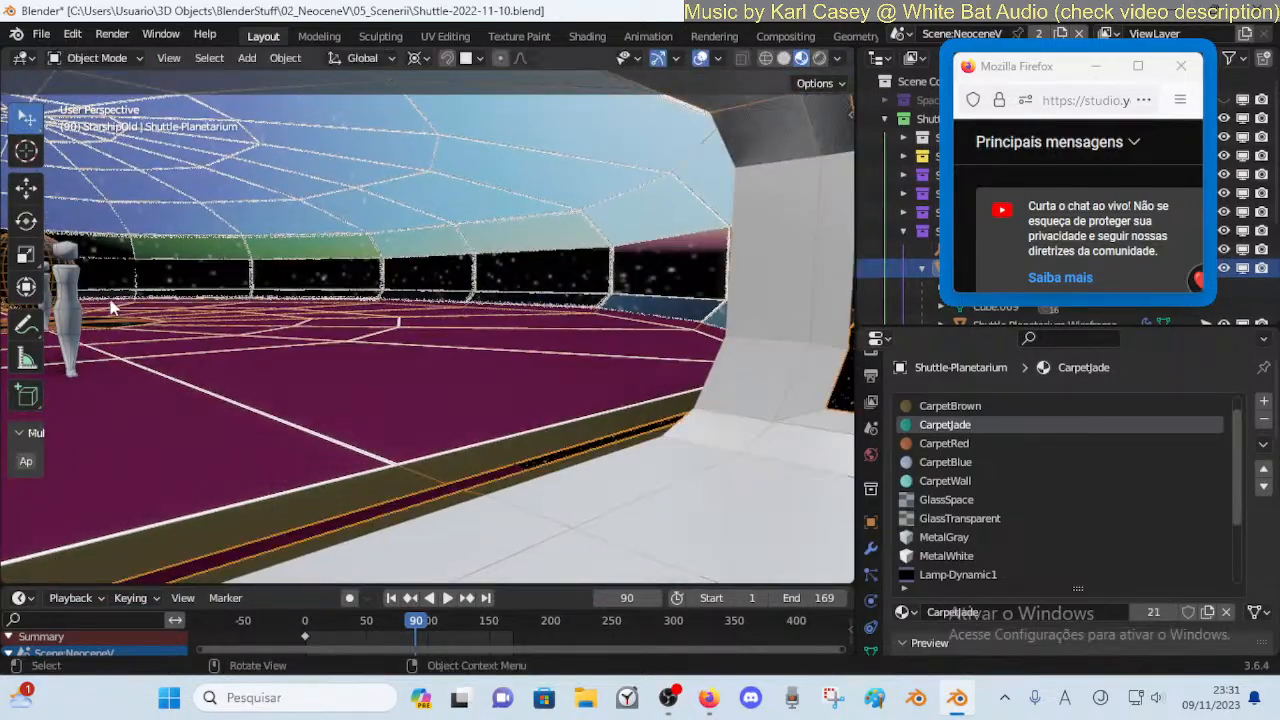
{"action": "left_click", "coordinate": [67, 306]}
{"action": "key", "text": "shift+d"}
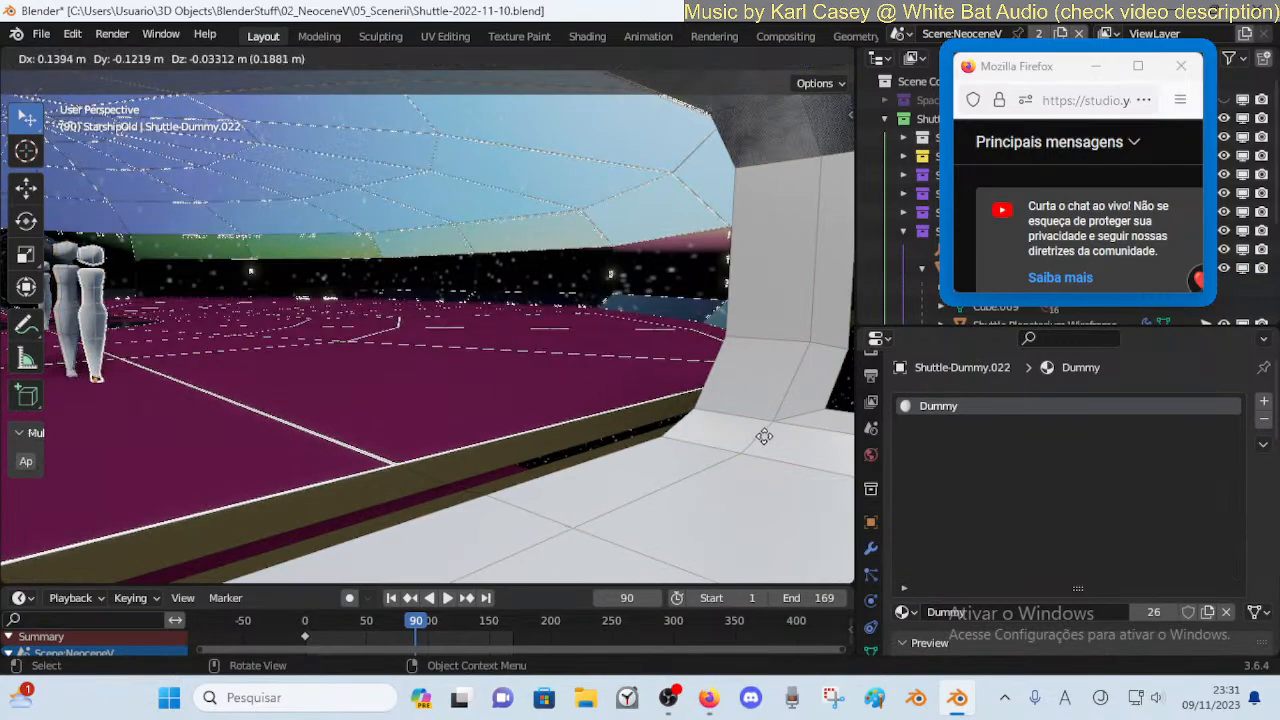
{"action": "left_click", "coordinate": [657, 414]}
Move the duplicated dummy from the purple-floored hall to the white doorway passage
{"action": "key", "text": "shift+grave"}
{"action": "key", "text": "s"}
{"action": "key", "text": "a"}
{"action": "key", "text": "d"}
{"action": "left_click", "coordinate": [354, 344]}
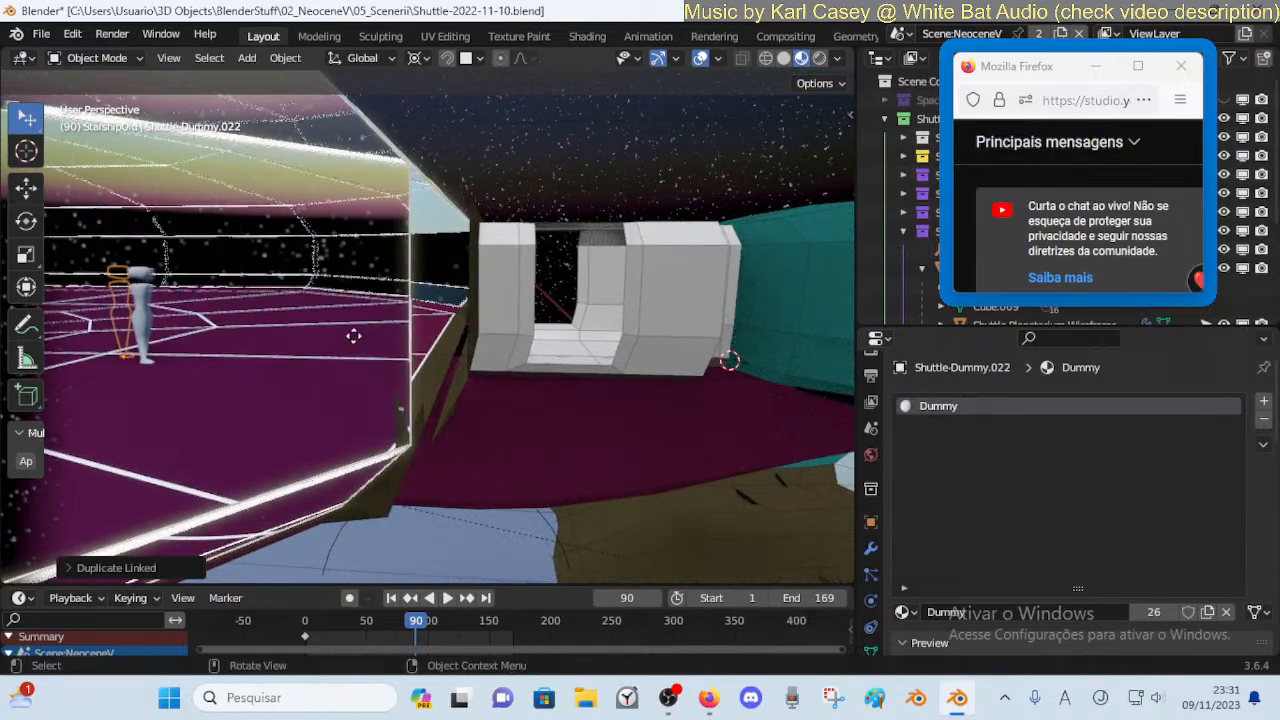
{"action": "key", "text": "g"}
{"action": "left_click", "coordinate": [444, 325]}
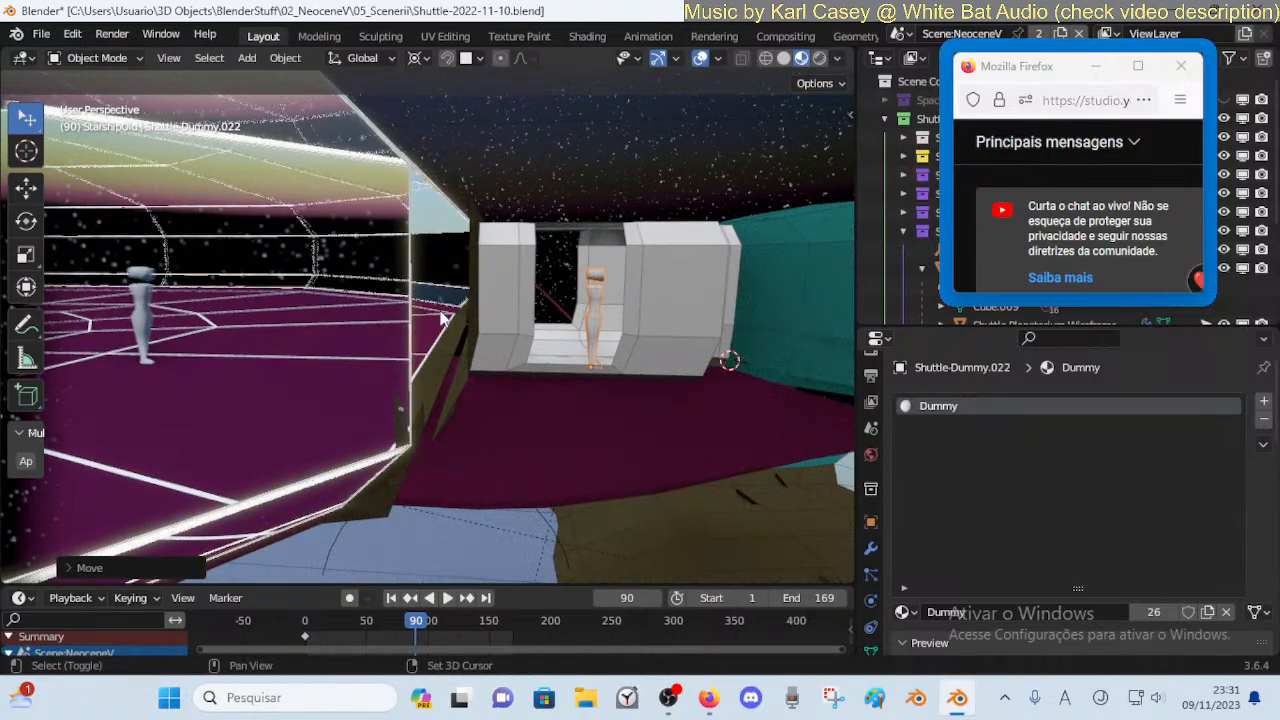
Move the duplicated dummy along Y into the teal room, near the brown stripe
{"action": "key", "text": "shift+grave"}
{"action": "key", "text": "w"}
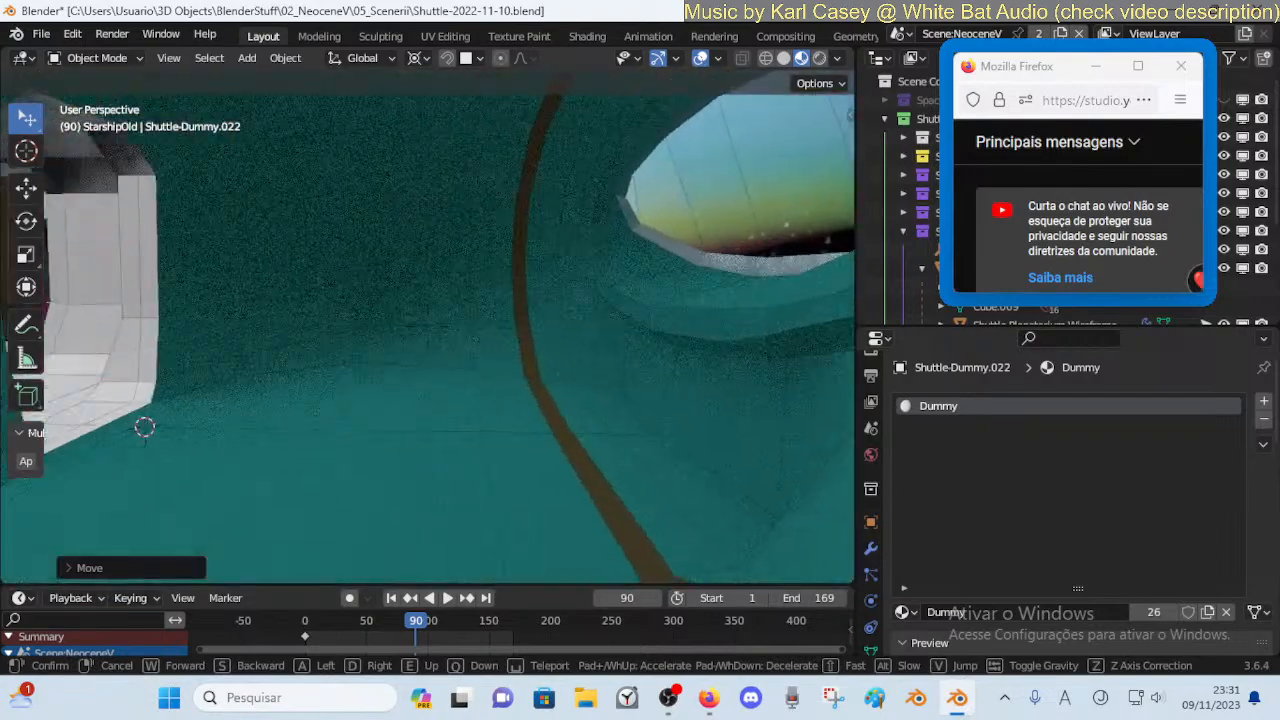
{"action": "left_click", "coordinate": [461, 294]}
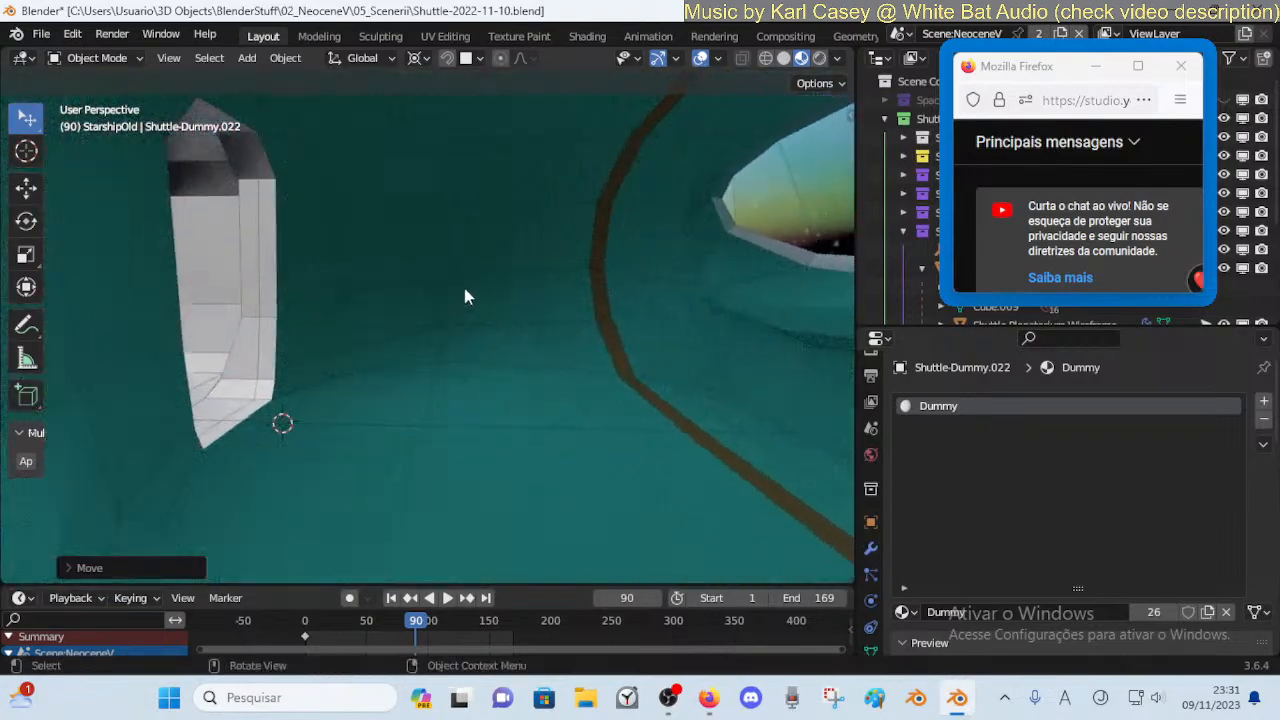
{"action": "key", "text": "g"}
{"action": "key", "text": "y"}
{"action": "left_click", "coordinate": [355, 300]}
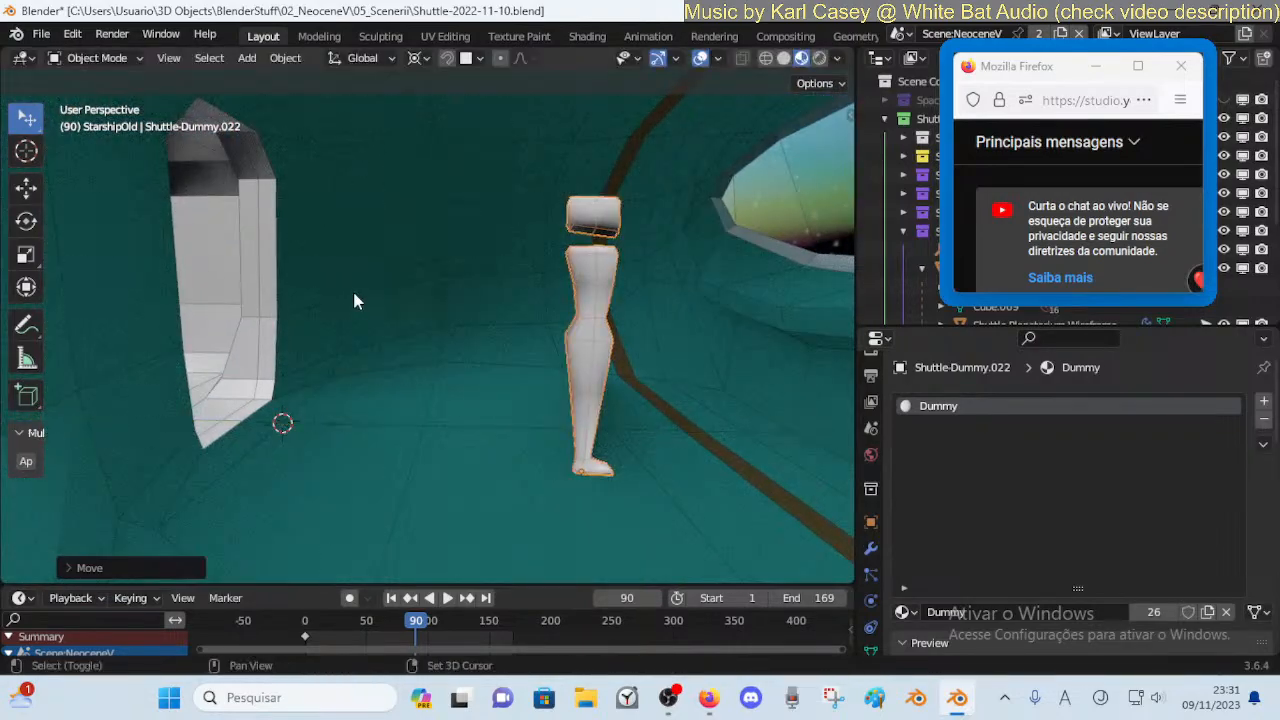
Select the Shuttle-Planetarium mesh near the window and enter Edit Mode on it
{"action": "key", "text": "shift+grave"}
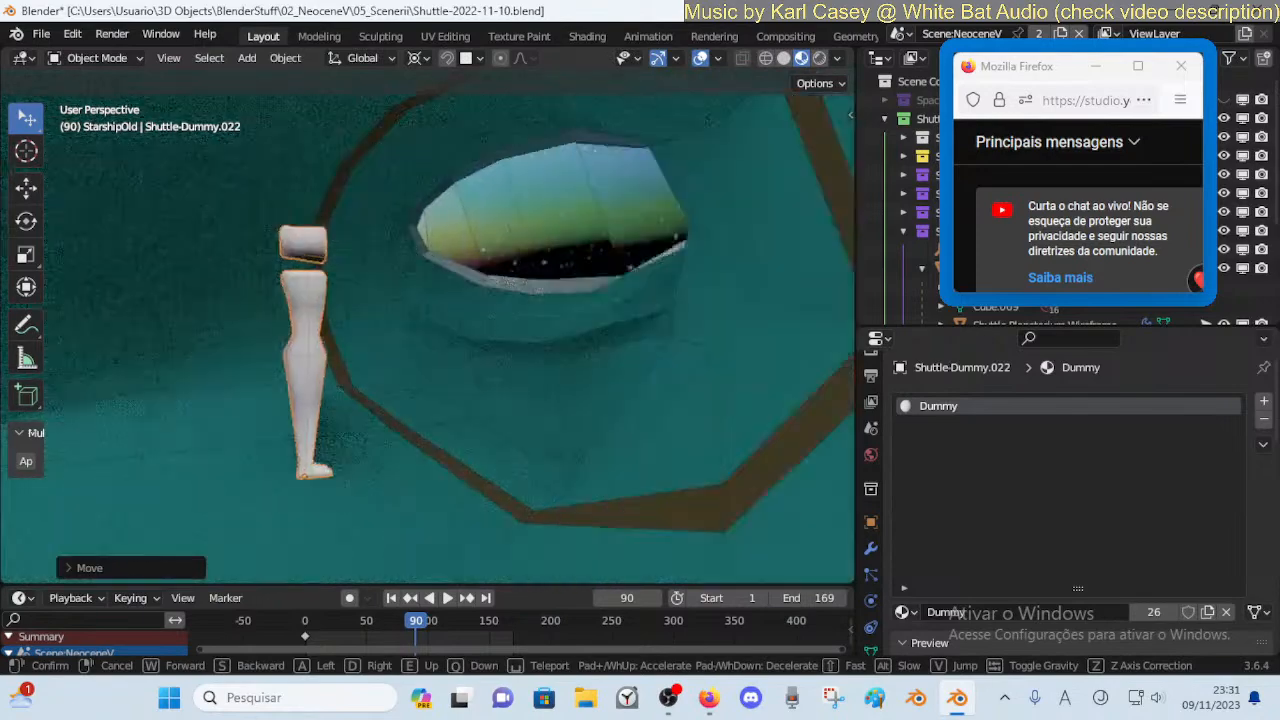
{"action": "left_click", "coordinate": [491, 302]}
{"action": "left_click", "coordinate": [537, 300]}
{"action": "key", "text": "Tab"}
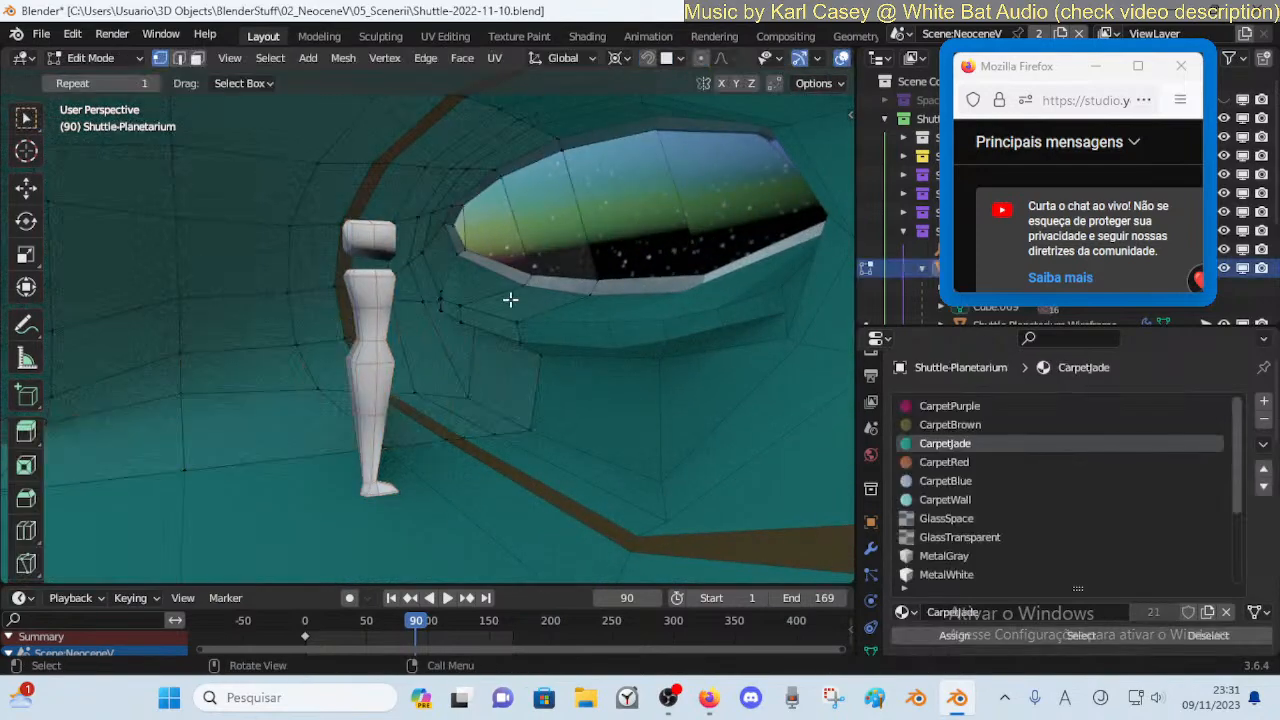
{"action": "left_click", "coordinate": [497, 295], "text": "alt"}
{"action": "key", "text": "g"}
{"action": "key", "text": "z"}
{"action": "left_click", "coordinate": [492, 310]}
{"action": "key", "text": "alt+a"}
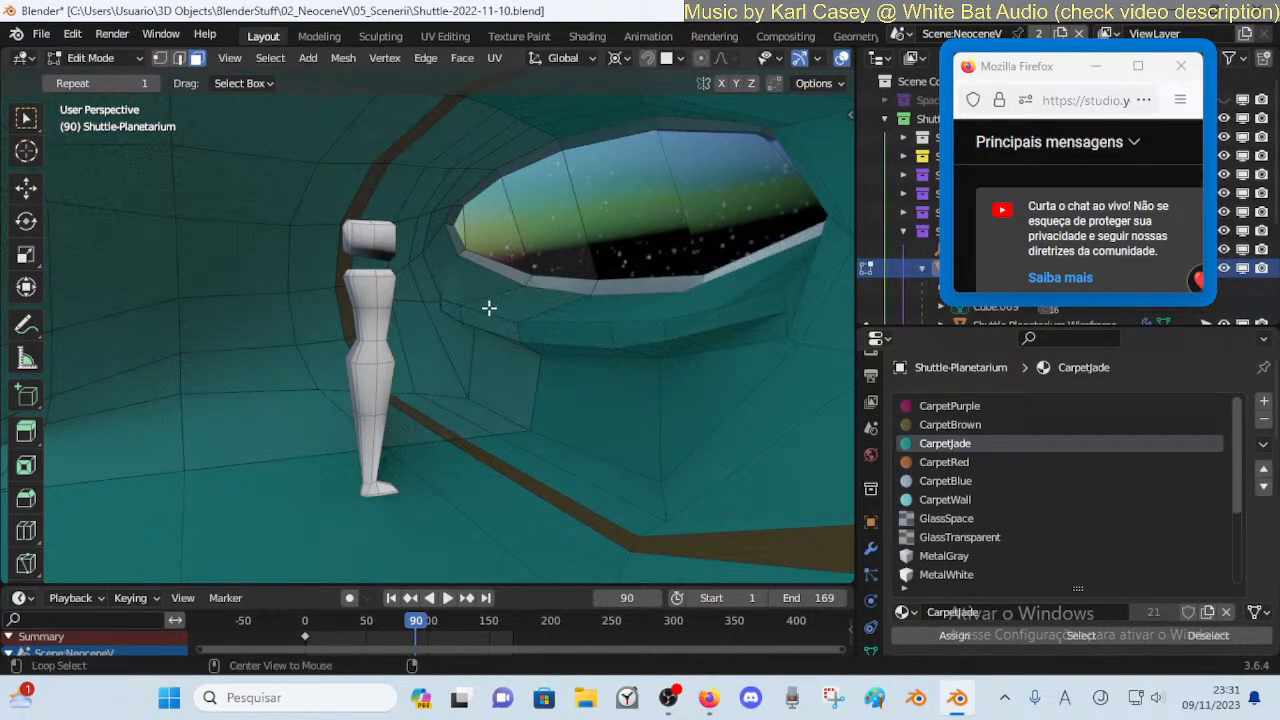
{"action": "left_click", "coordinate": [509, 288]}
{"action": "left_click", "coordinate": [457, 316], "text": "alt"}
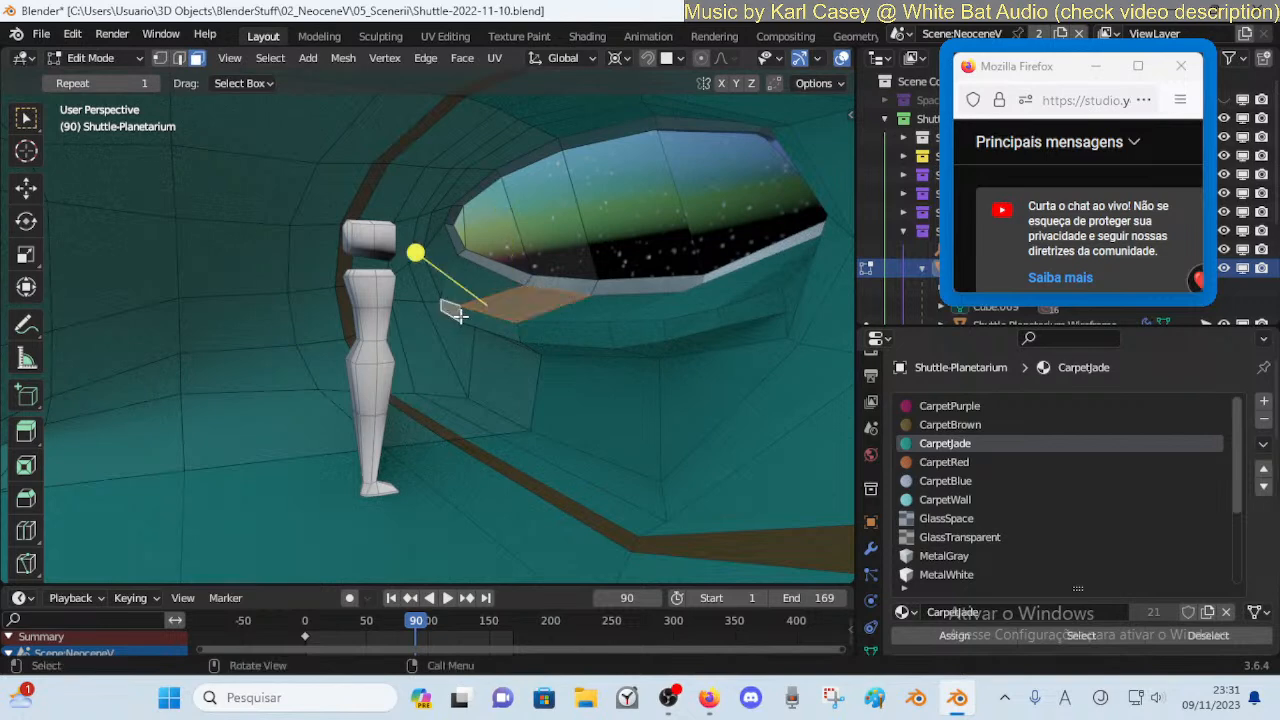
{"action": "left_click", "coordinate": [473, 314]}
{"action": "key", "text": "l"}
{"action": "key", "text": "alt+a"}
Circle-select the wall and frame faces around the window end nearest the dummy, leaving out the lower wall faces
{"action": "key", "text": "c"}
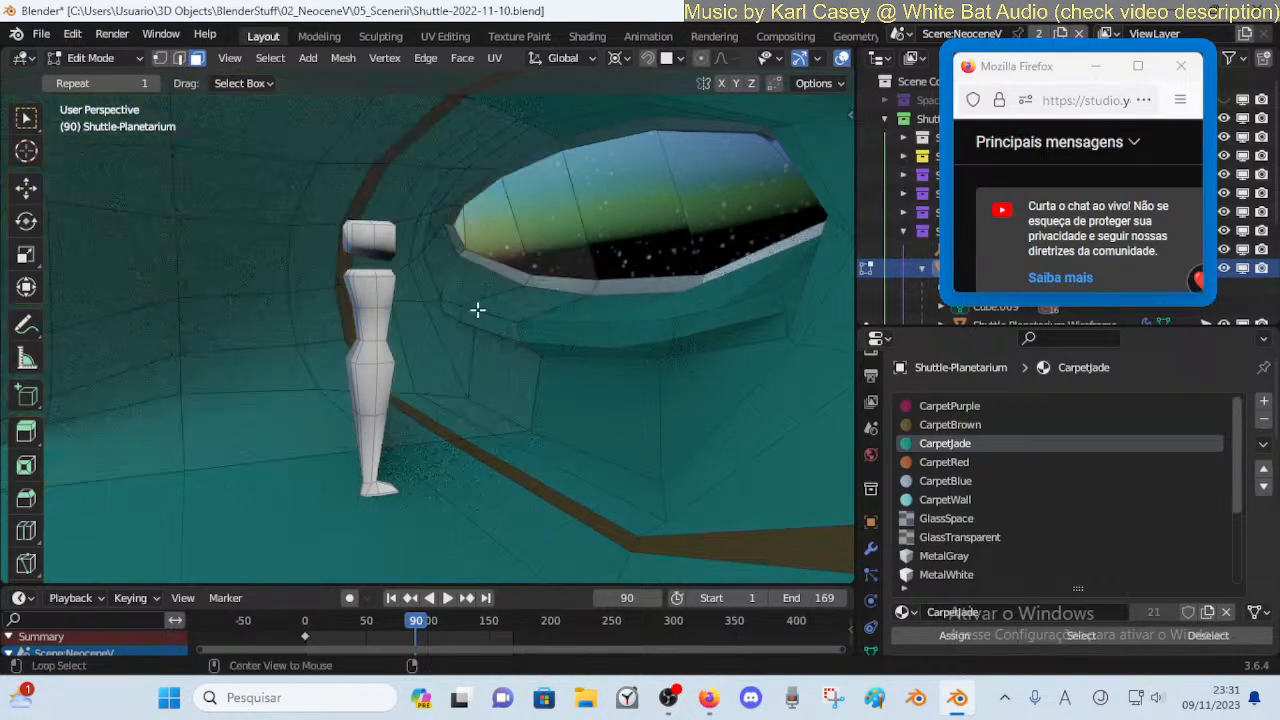
{"action": "mouse_move", "coordinate": [529, 114]}
{"action": "left_mouse_down"}
{"action": "mouse_move", "coordinate": [500, 371]}
{"action": "mouse_move", "coordinate": [500, 128]}
{"action": "mouse_move", "coordinate": [530, 118]}
{"action": "mouse_move", "coordinate": [487, 401]}
{"action": "left_mouse_up"}
{"action": "left_click_drag", "start_coordinate": [440, 356], "coordinate": [395, 340]}
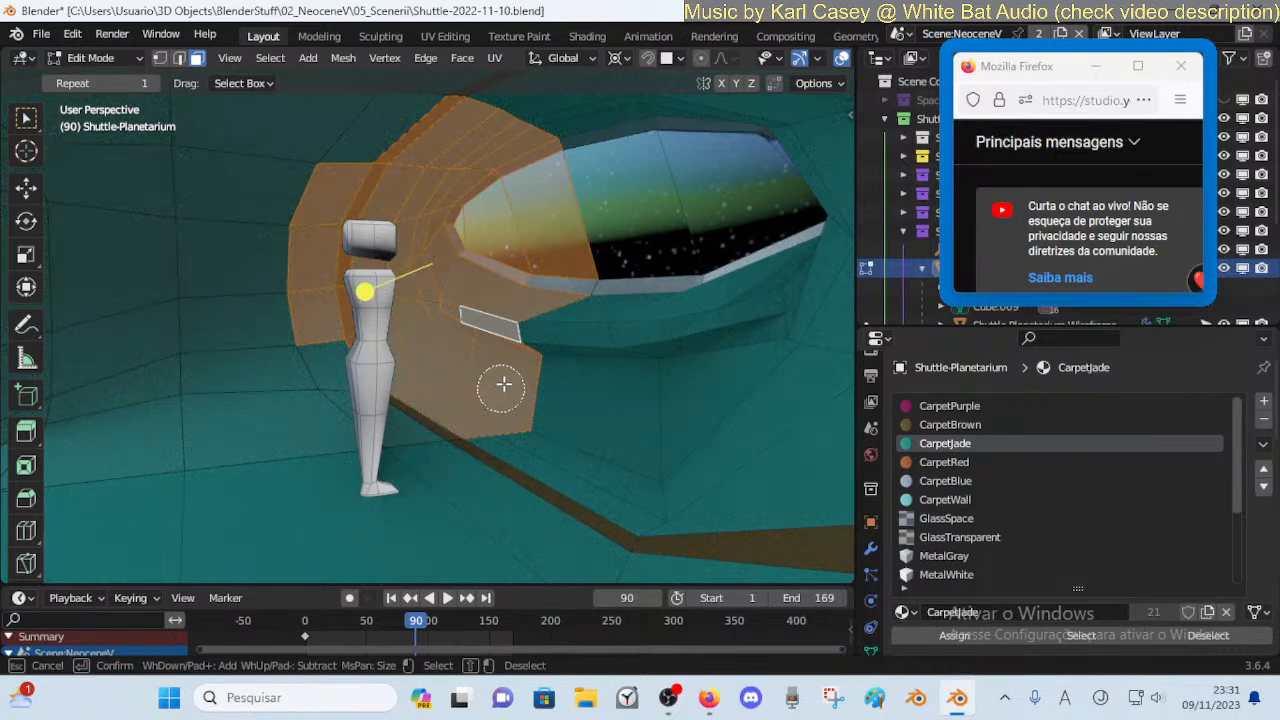
{"action": "key", "text": "Escape"}
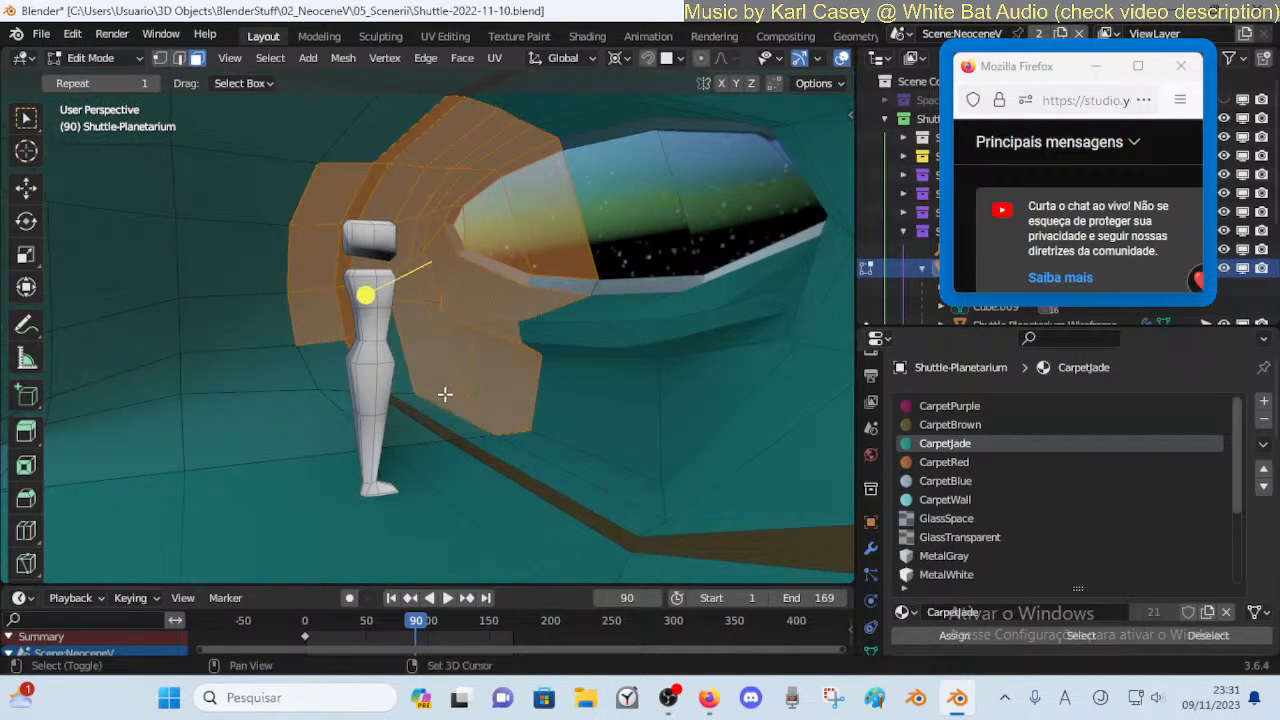
{"action": "left_click", "coordinate": [447, 398], "text": "shift"}
{"action": "left_click", "coordinate": [467, 362], "text": "shift"}
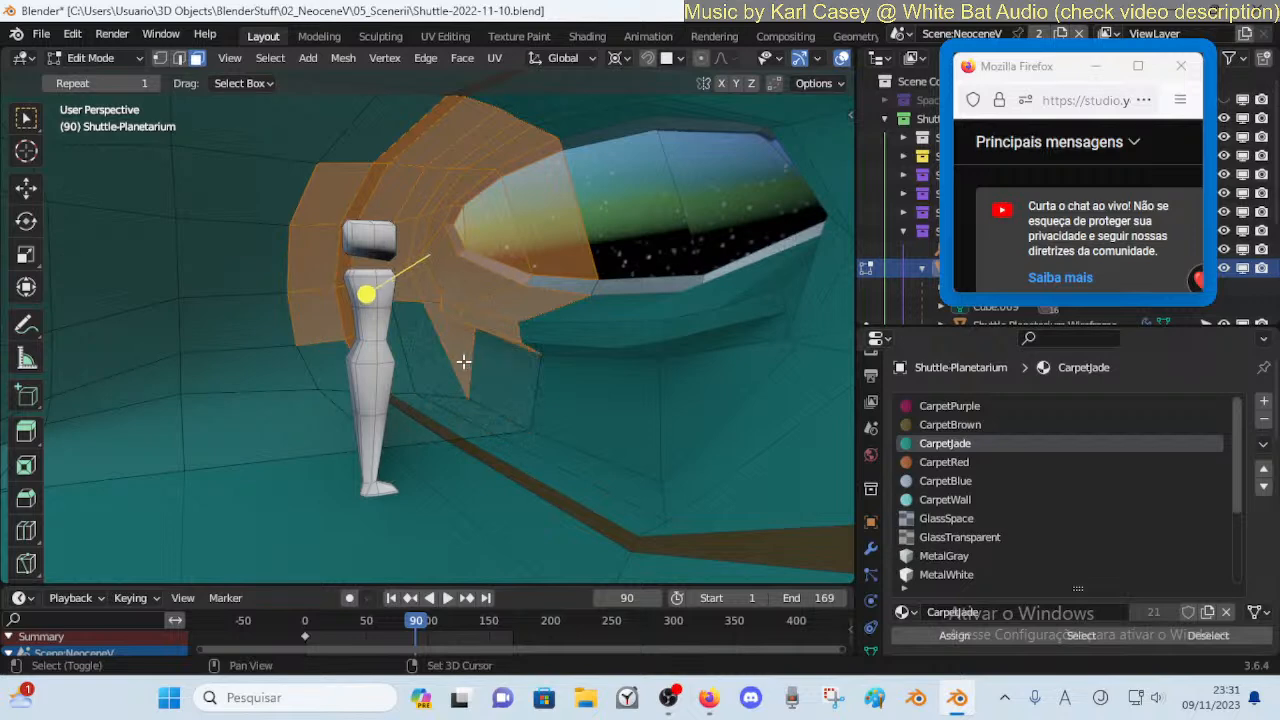
{"action": "key", "text": "g"}
{"action": "key", "text": "z"}
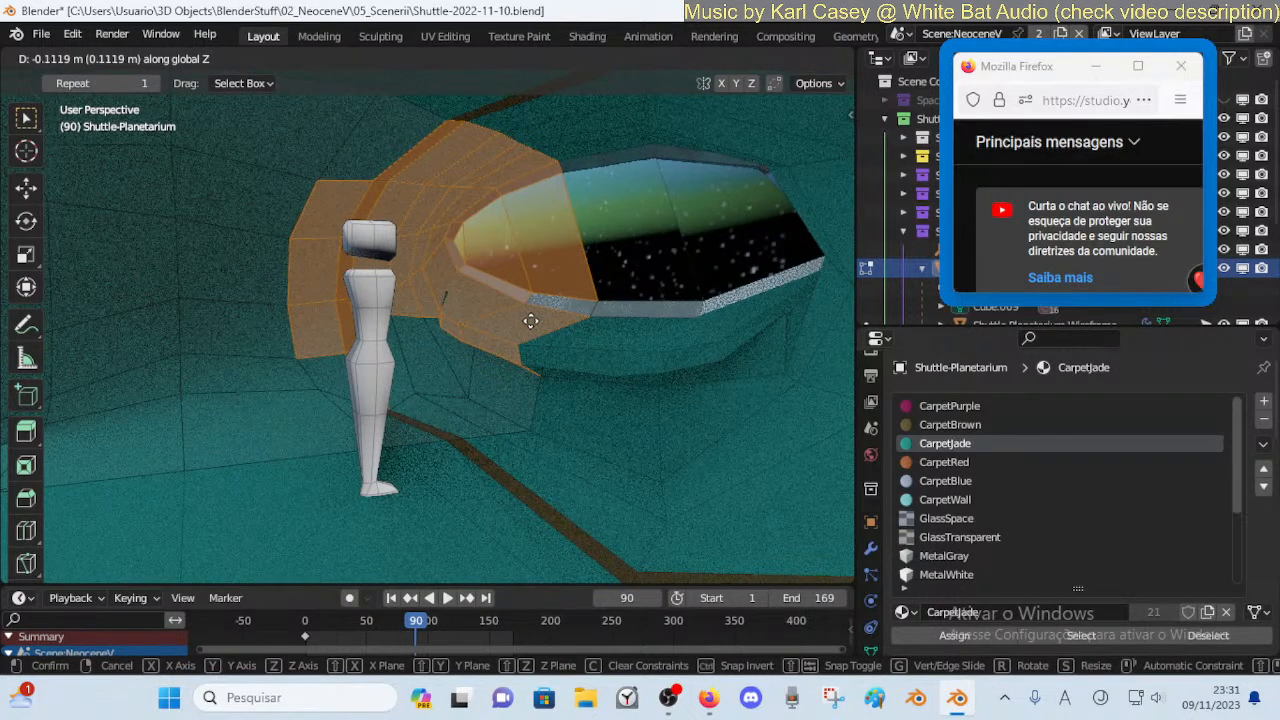
{"action": "right_click", "coordinate": [531, 321]}
{"action": "key", "text": "g"}
{"action": "key", "text": "z"}
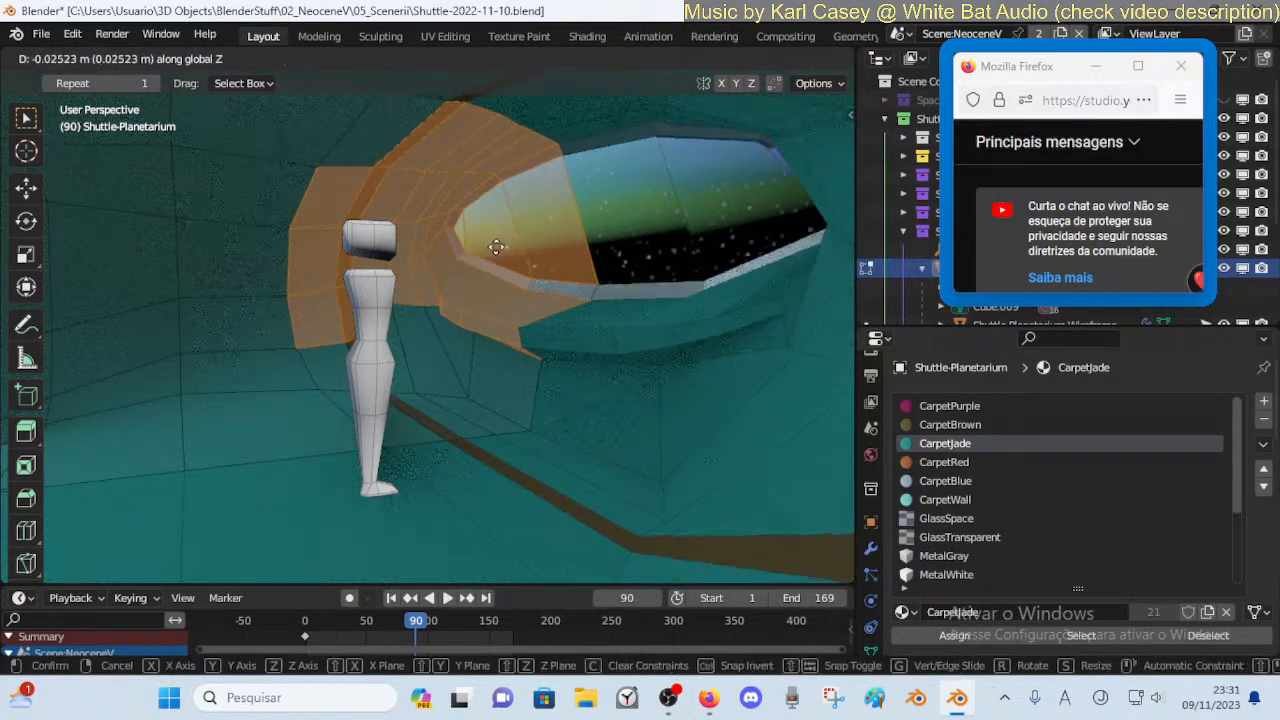
{"action": "right_click", "coordinate": [472, 233]}
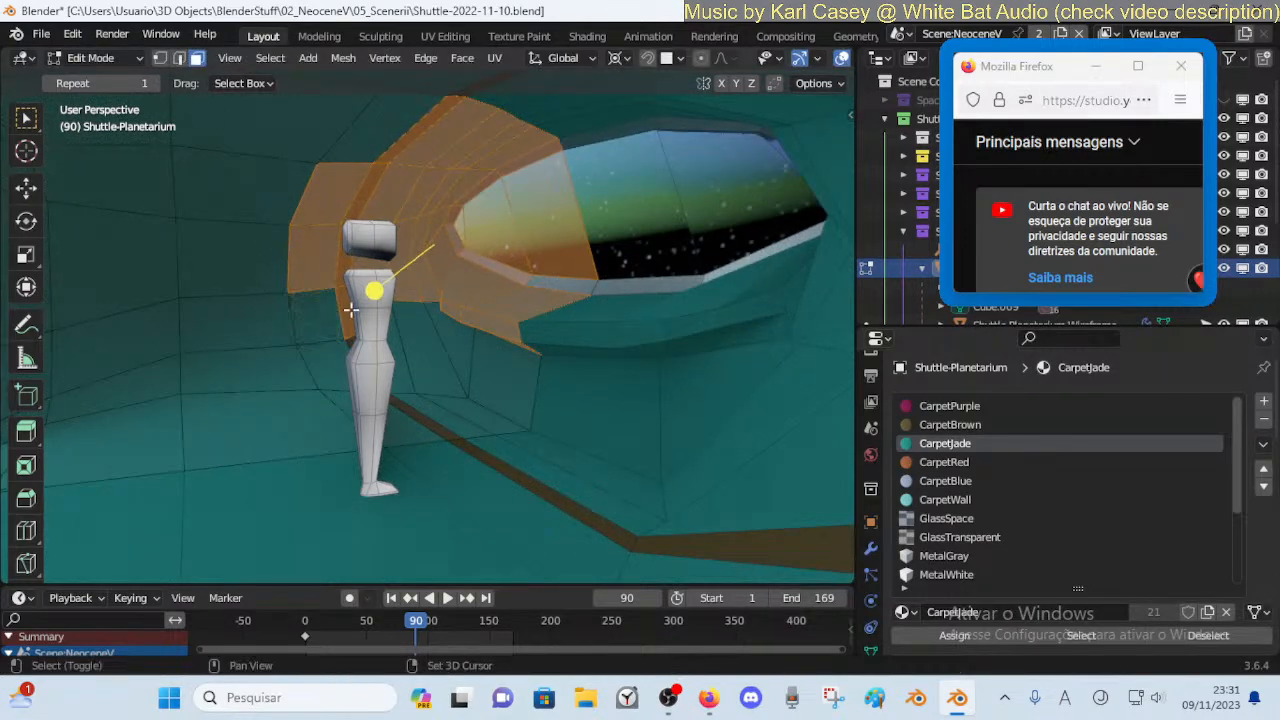
Lower the selected window-surround faces about 0.25 m along Z and shift them about 0.19 m along Y
{"action": "key", "text": "g"}
{"action": "key", "text": "z"}
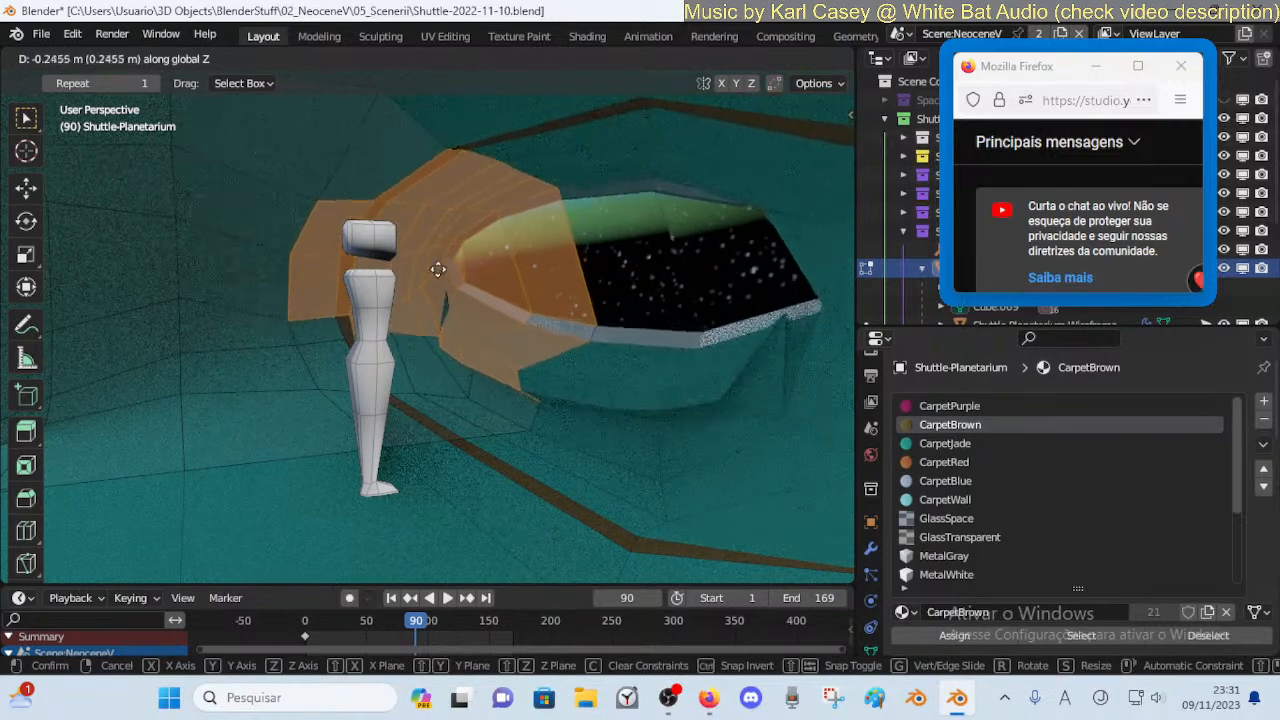
{"action": "left_click", "coordinate": [441, 263]}
{"action": "key", "text": "g"}
{"action": "key", "text": "y"}
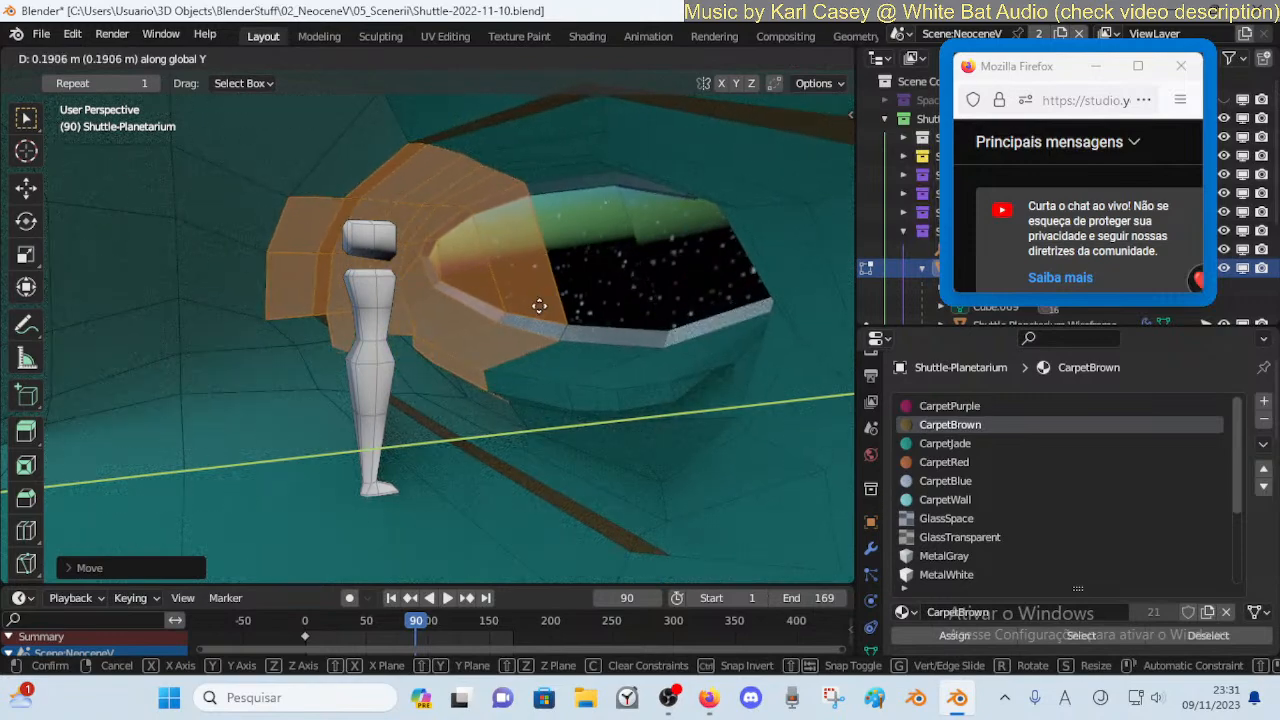
{"action": "left_click", "coordinate": [539, 306]}
Clear the selection and move the vertex at the brown stripe's lower end behind the dummy's waist
{"action": "key", "text": "alt+a"}
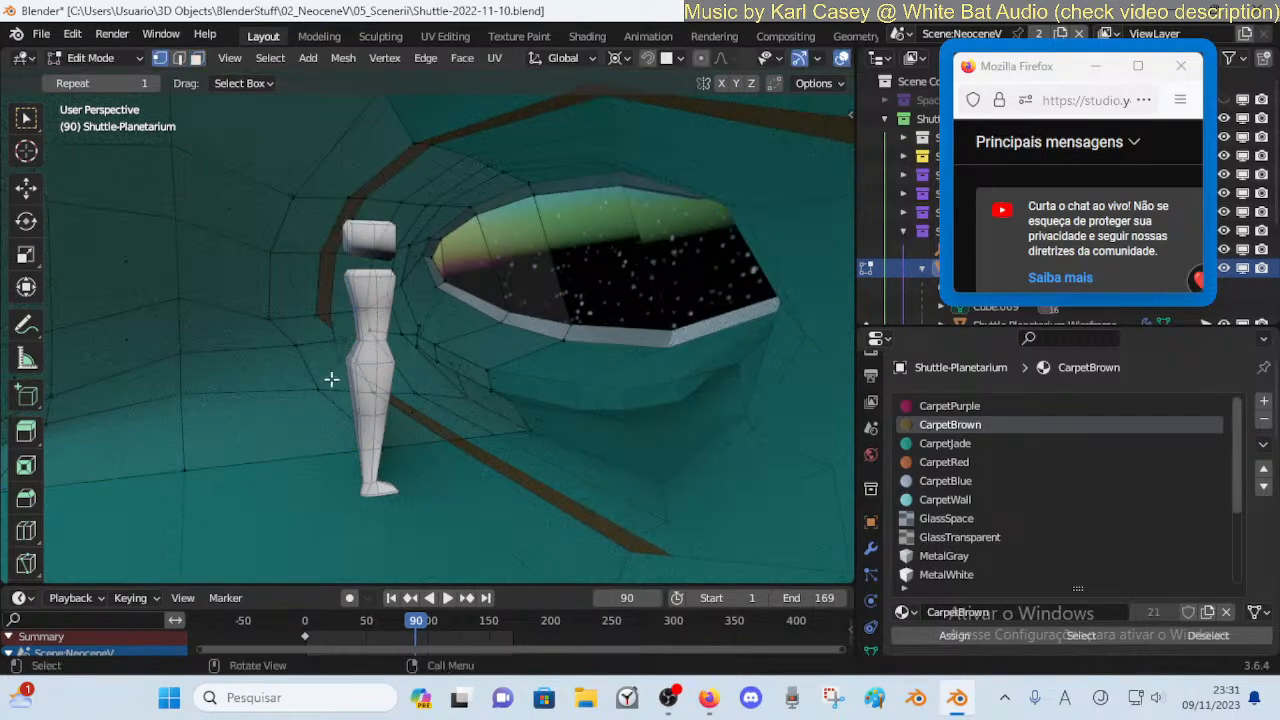
{"action": "key", "text": "g"}
{"action": "left_click", "coordinate": [365, 317]}
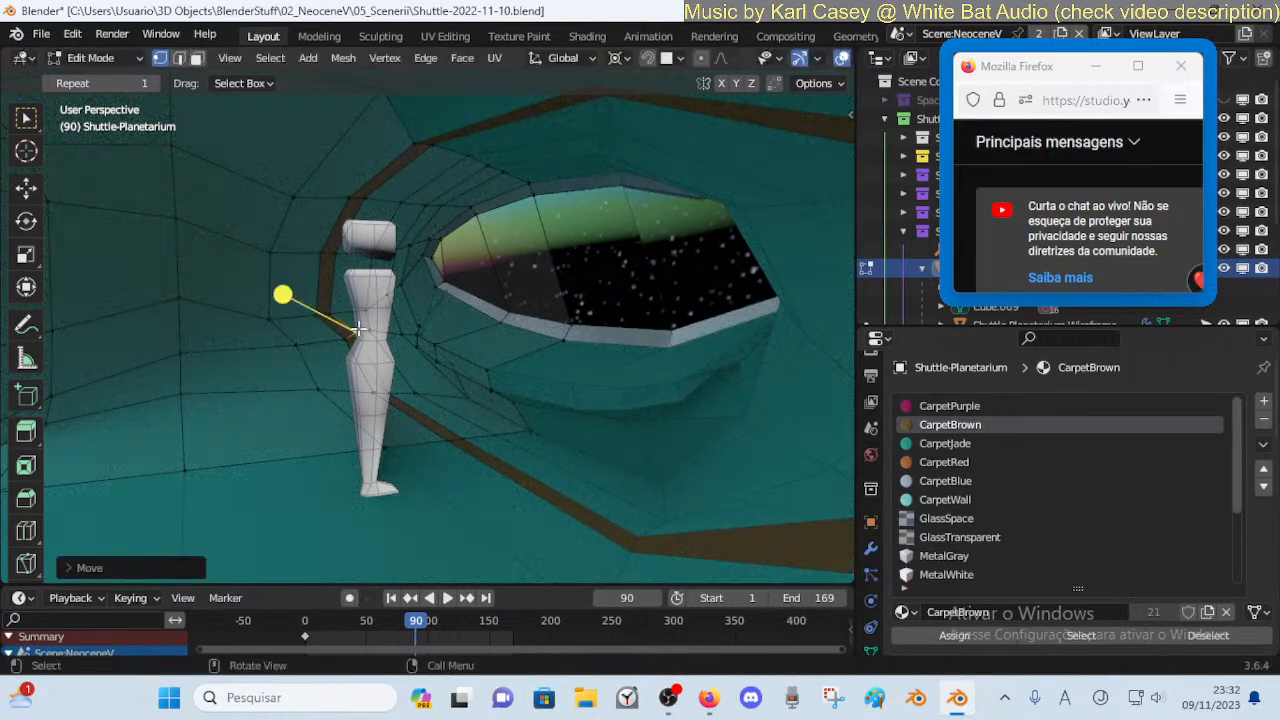
Select the wall faces around the brown stripe's lower end beside the dummy in face select mode
{"action": "key", "text": "2"}
{"action": "key", "text": "3"}
{"action": "left_click", "coordinate": [314, 311], "text": "alt"}
{"action": "key", "text": "alt+a"}
{"action": "left_click", "coordinate": [333, 329]}
{"action": "left_click", "coordinate": [338, 328], "text": "shift"}
{"action": "left_click", "coordinate": [350, 322], "text": "shift"}
{"action": "left_click_drag", "start_coordinate": [312, 319], "coordinate": [306, 303]}
{"action": "middle_click_drag", "start_coordinate": [306, 303], "coordinate": [386, 336]}
Return to Object Mode and inspect the white doorway passage from outside and from the purple-floored hall
{"action": "key", "text": "ctrl+Tab"}
{"action": "left_click", "coordinate": [154, 302]}
{"action": "key", "text": "shift+grave"}
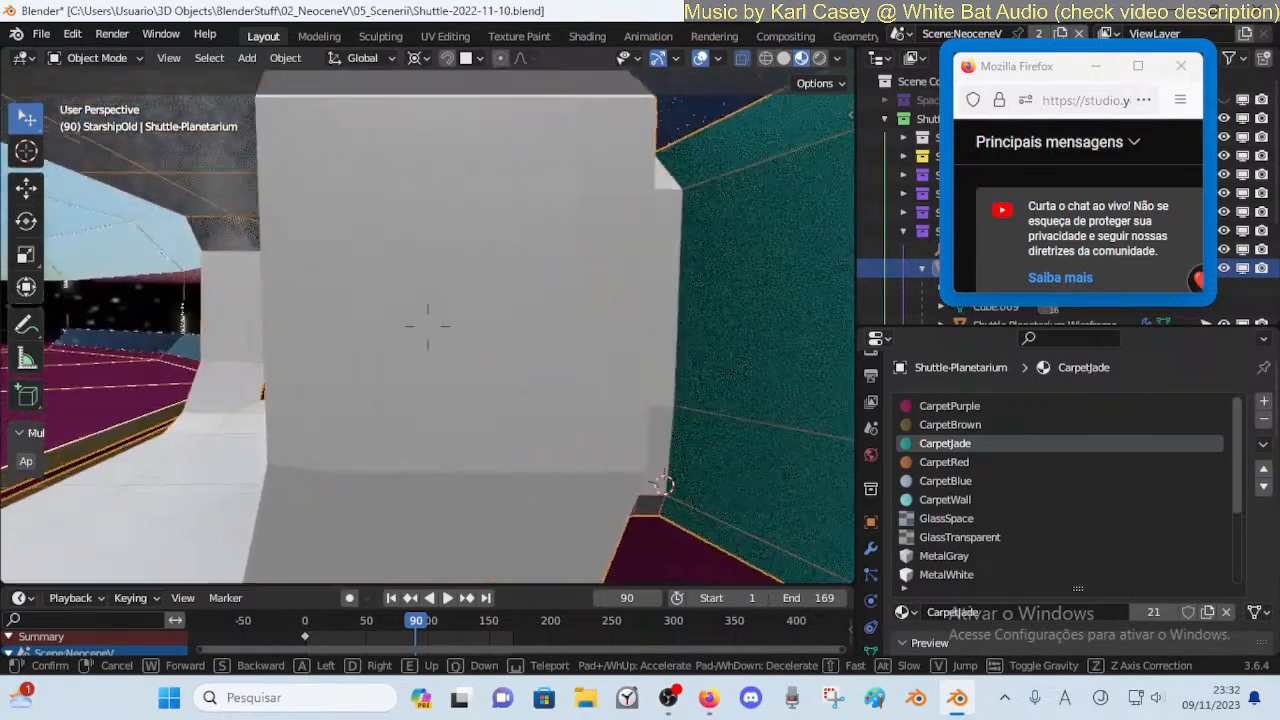
{"action": "key", "text": "a"}
{"action": "key", "text": "e"}
{"action": "key", "text": "s"}
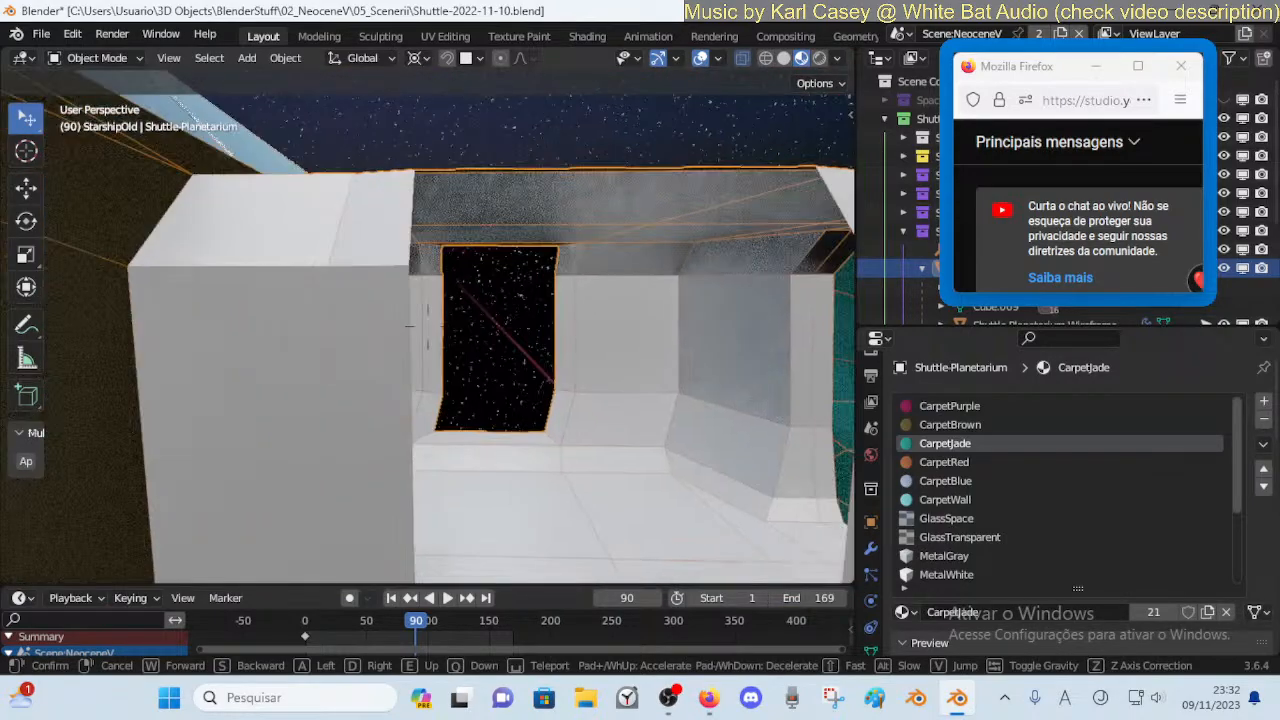
{"action": "key", "text": "s"}
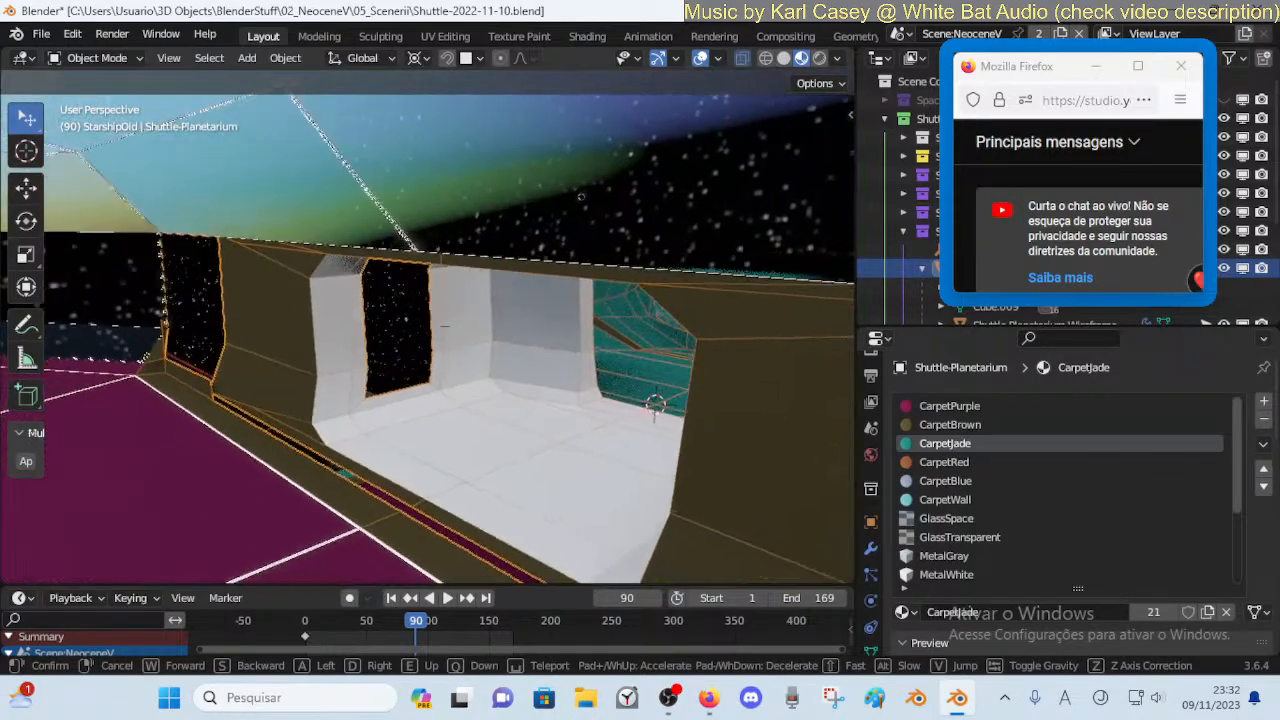
{"action": "key", "text": "d"}
{"action": "left_click", "coordinate": [316, 268]}
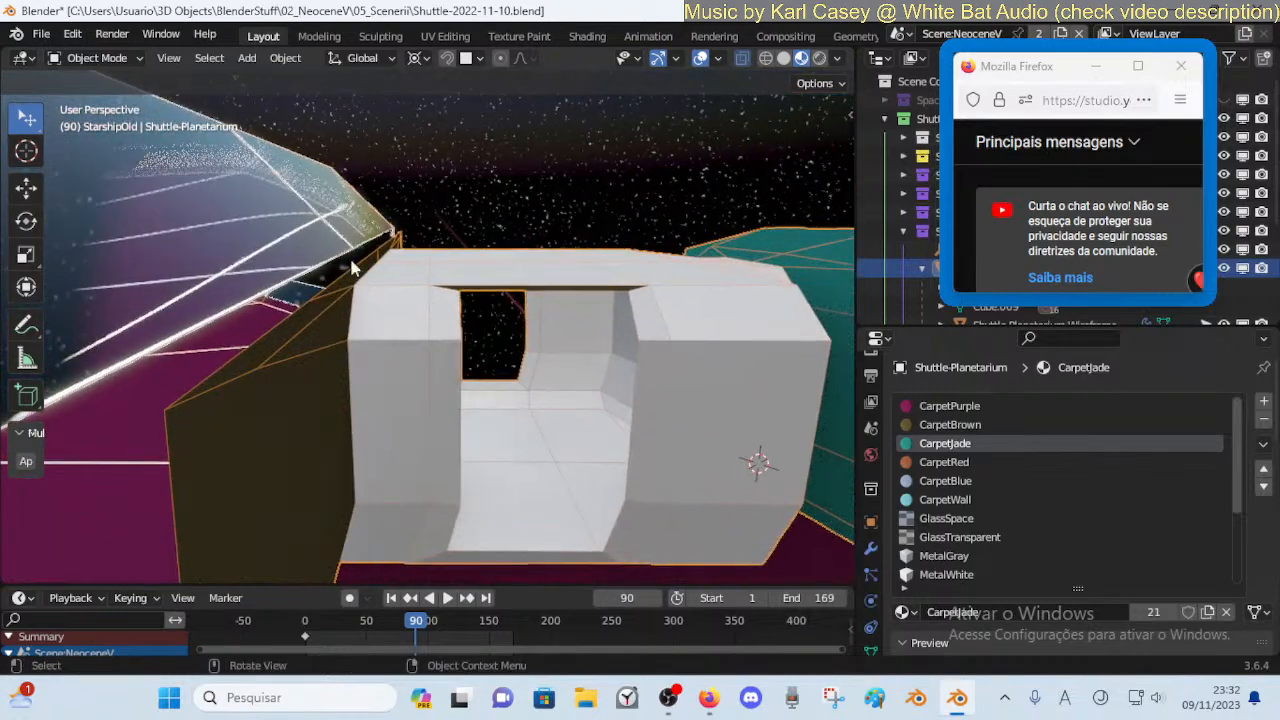
Enter Edit Mode on the Shuttle-Planetarium mesh and select the linked geometry of the doorway passage and teal room
{"action": "key", "text": "Tab"}
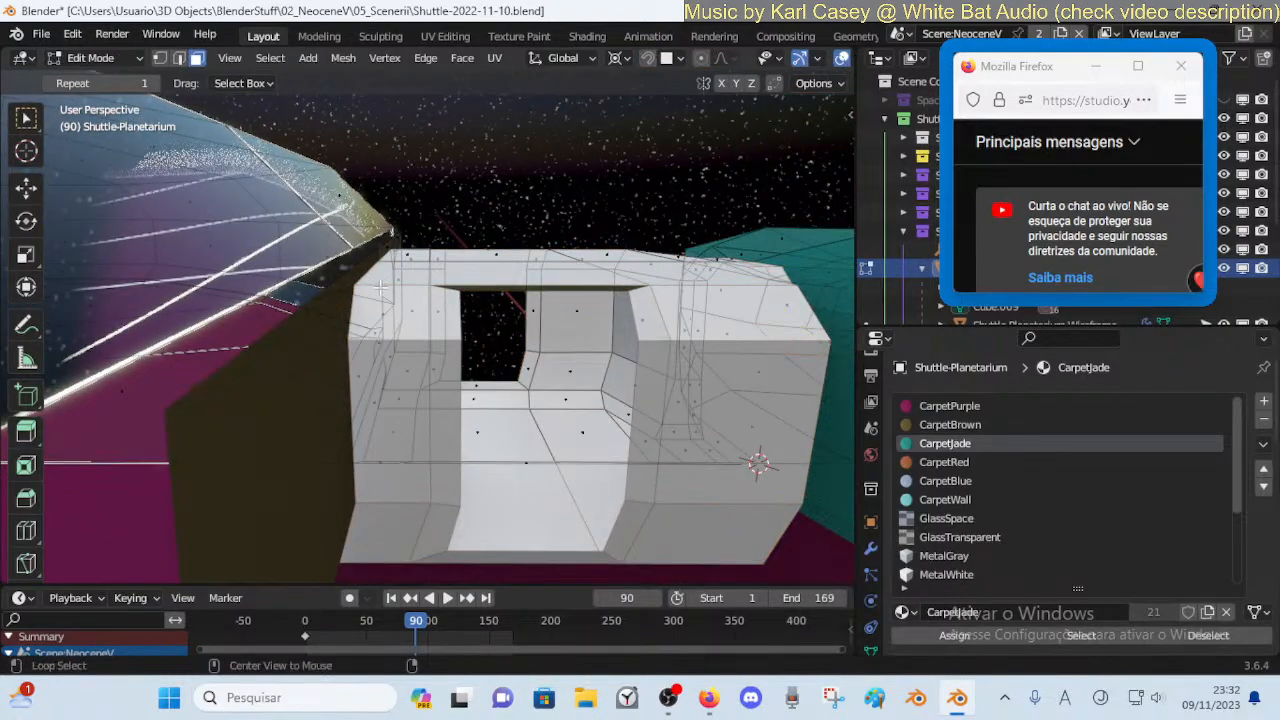
{"action": "key", "text": "ctrl+l"}
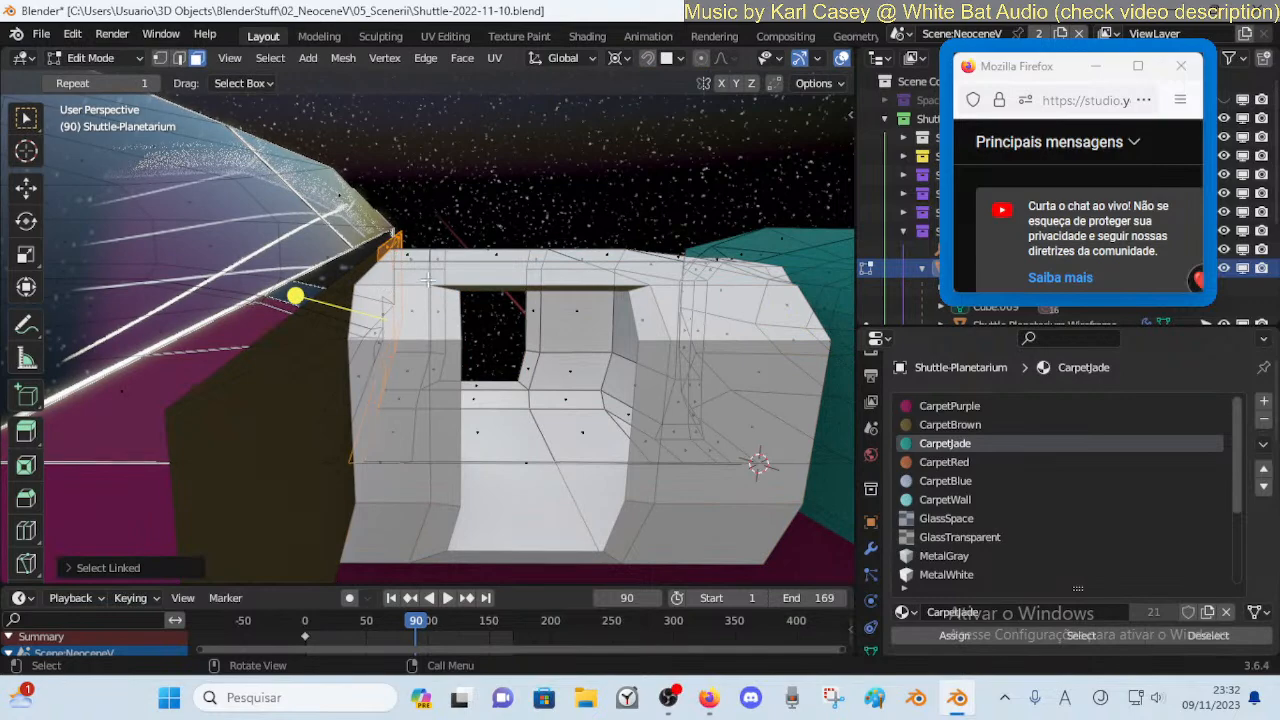
{"action": "key", "text": "ctrl+z"}
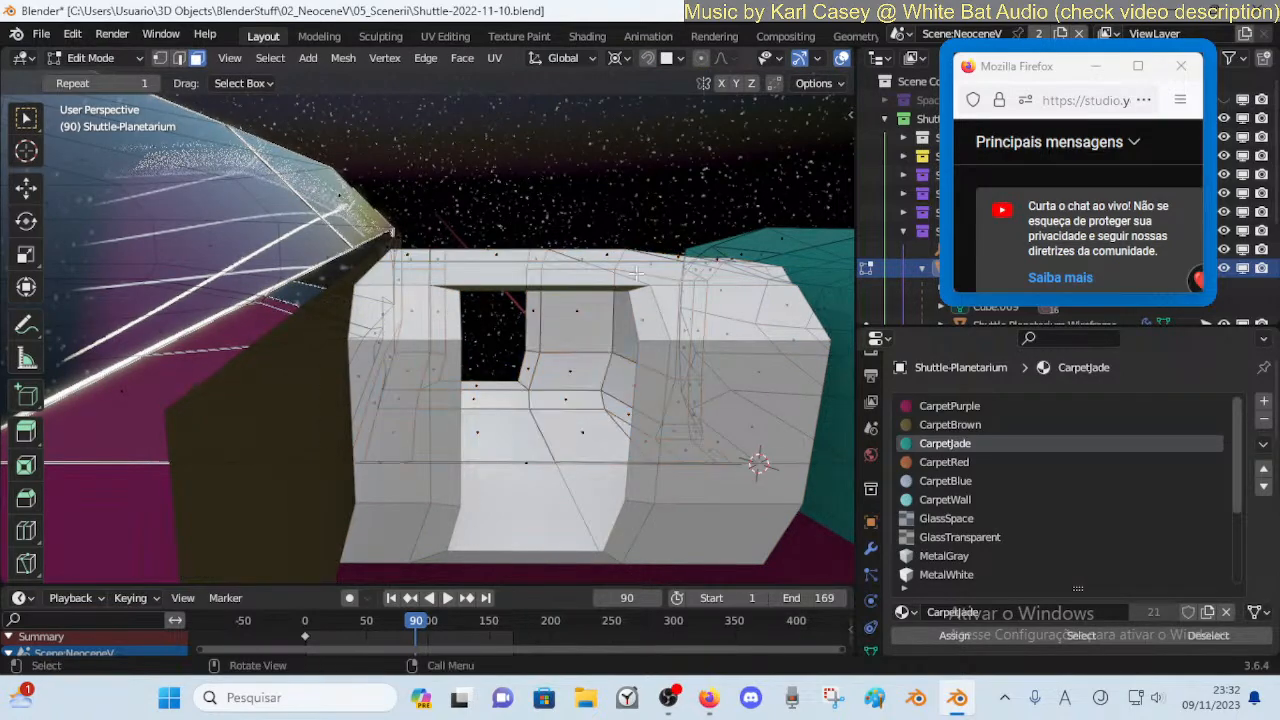
{"action": "key", "text": "l"}
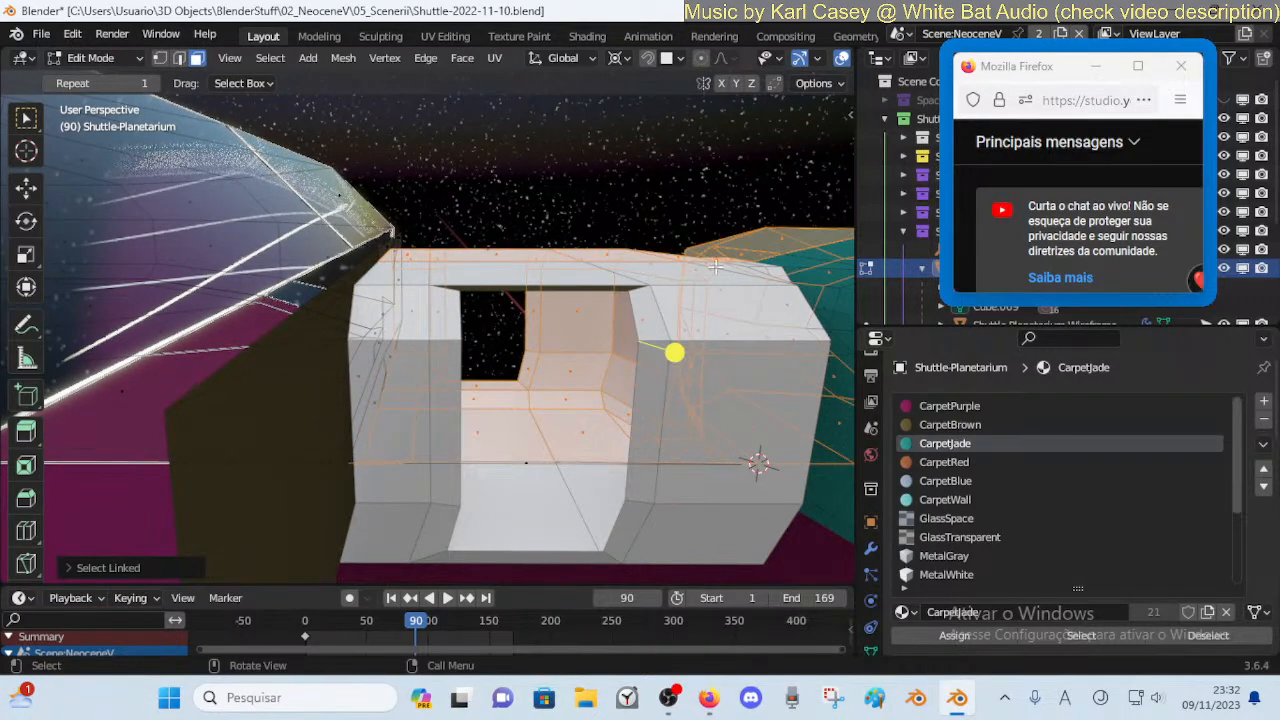
Examine which passage, hall and teal-room faces the linked selection covers, from inside the hall and from outside
{"action": "key", "text": "shift+grave"}
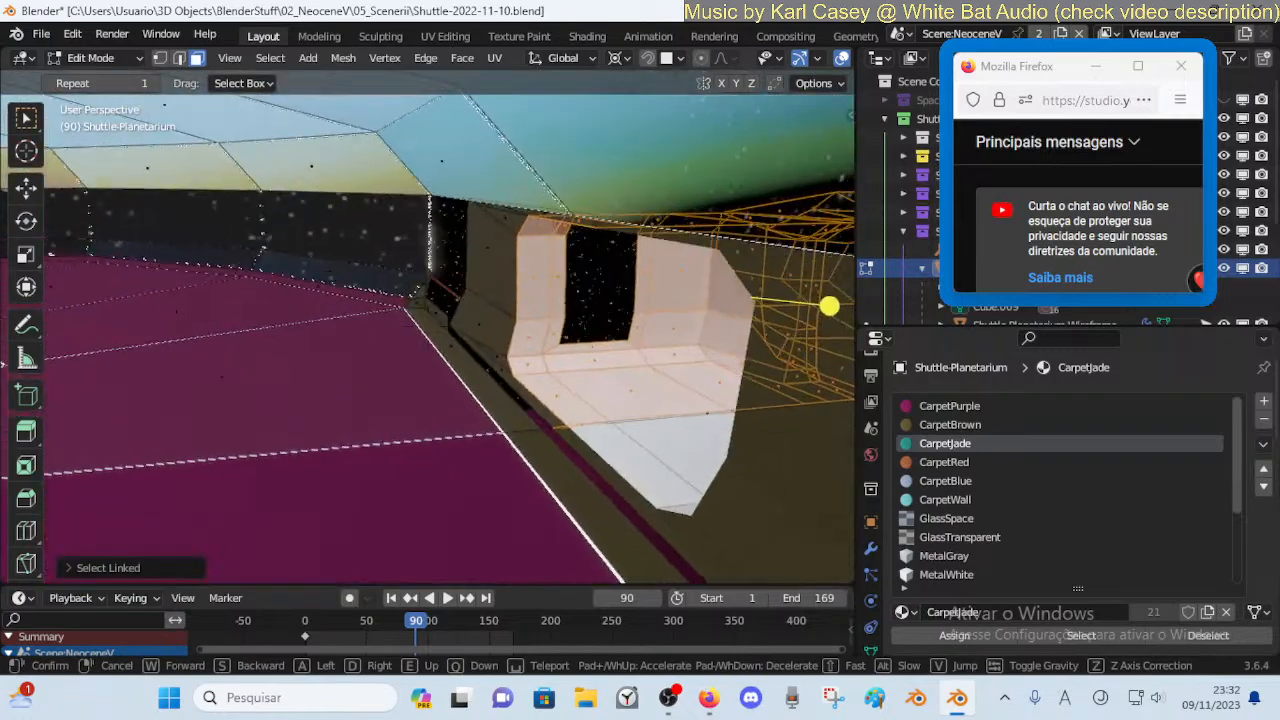
{"action": "left_click", "coordinate": [805, 277]}
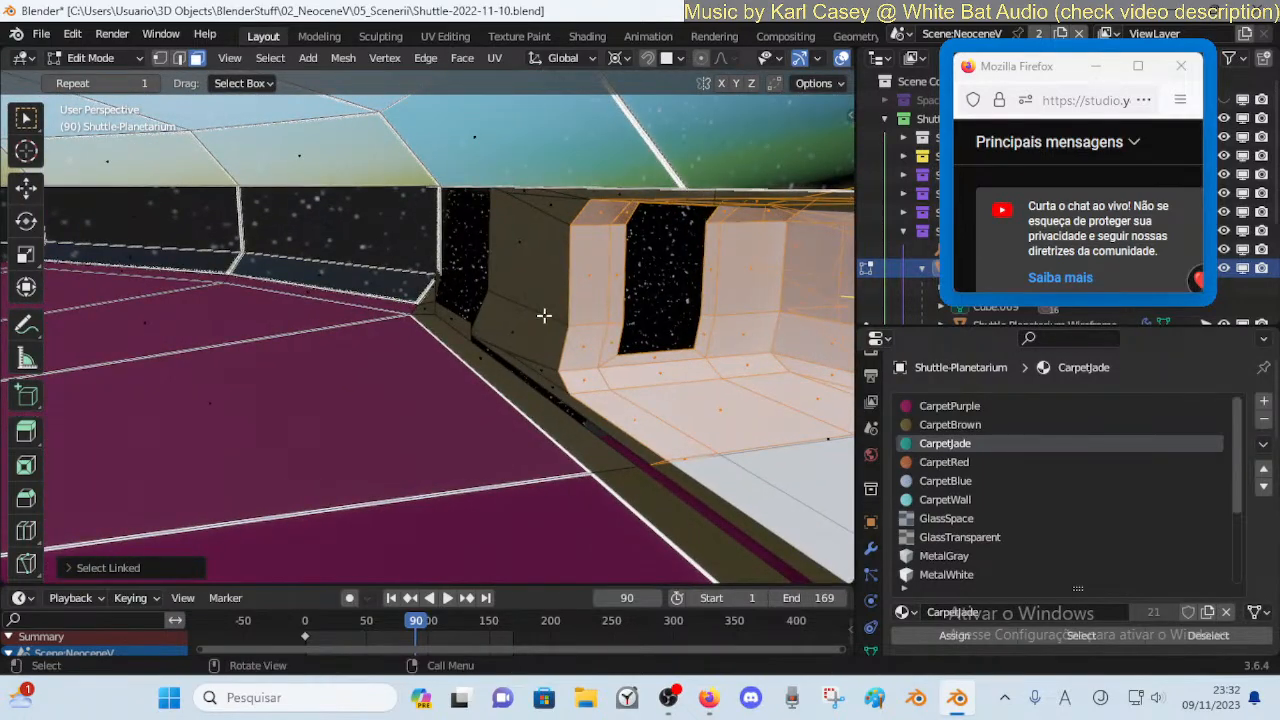
{"action": "key", "text": "shift+grave"}
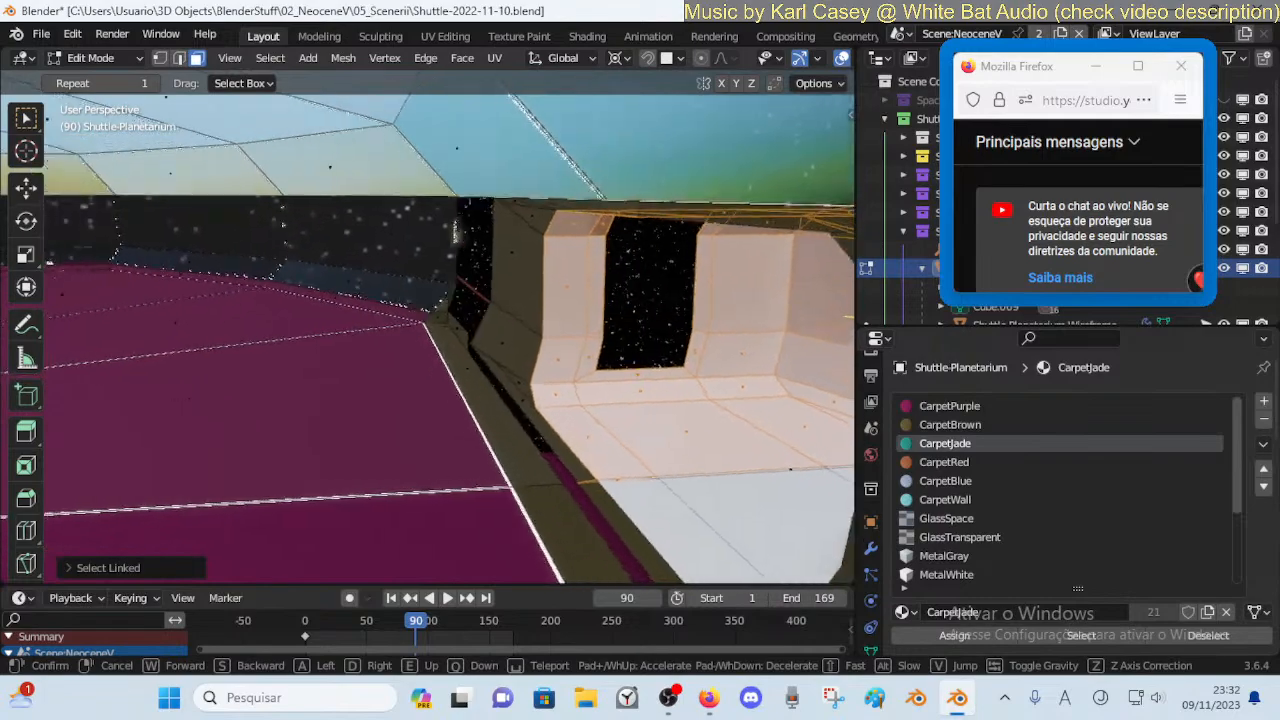
{"action": "key", "text": "s"}
{"action": "key", "text": "e"}
{"action": "key", "text": "d"}
{"action": "left_click", "coordinate": [528, 375]}
{"action": "middle_click_drag", "start_coordinate": [513, 305], "coordinate": [508, 302]}
{"action": "left_click_drag", "start_coordinate": [833, 534], "coordinate": [833, 534]}
{"action": "middle_click_drag", "start_coordinate": [510, 360], "coordinate": [561, 379]}
{"action": "middle_click_drag", "start_coordinate": [508, 343], "coordinate": [497, 289]}
{"action": "left_click_drag", "start_coordinate": [743, 585], "coordinate": [743, 585]}
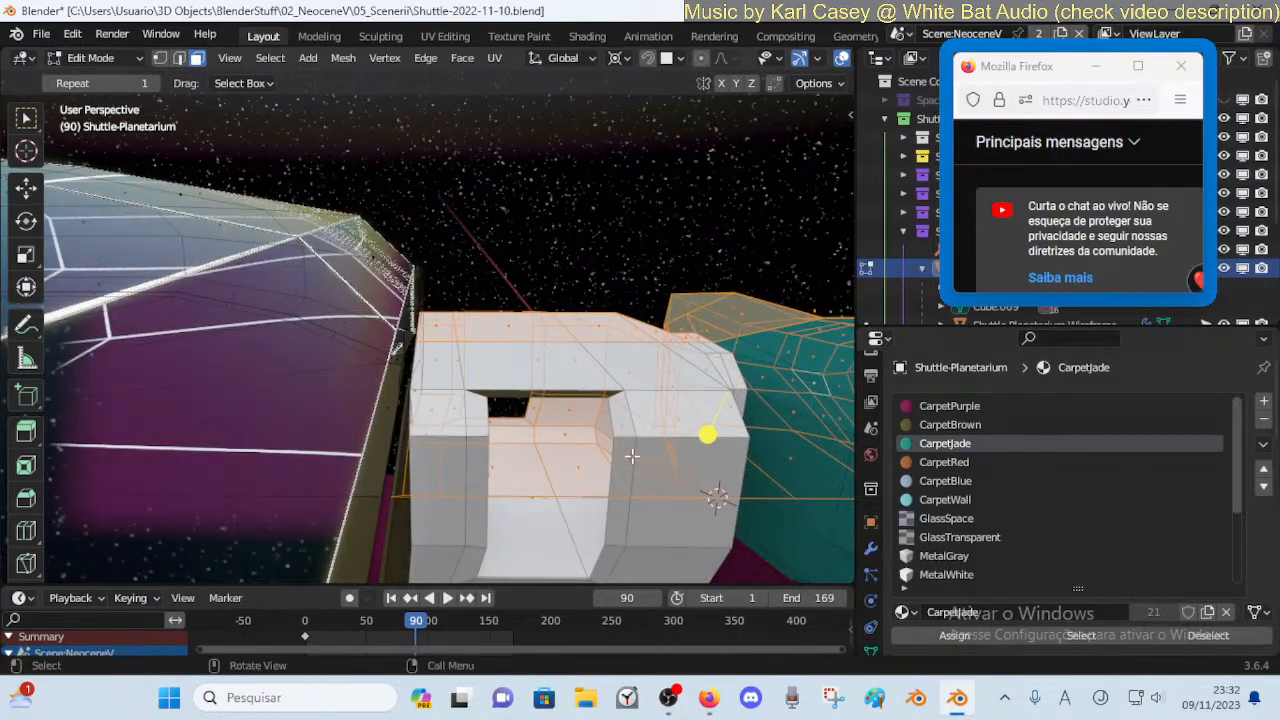
Separate the selected passage and teal-room geometry into its own object and rename the object being edited Shuttle-3rdFloor
{"action": "key", "text": "shift+grave"}
{"action": "key", "text": "w"}
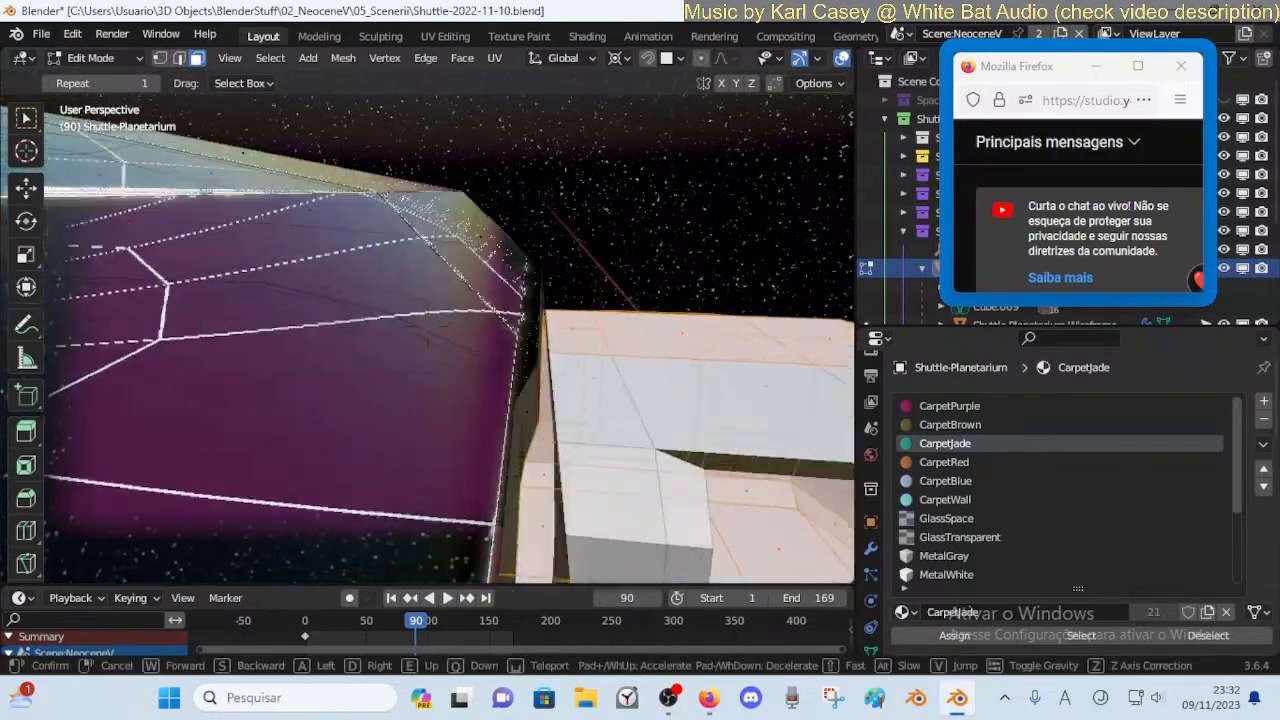
{"action": "key", "text": "d"}
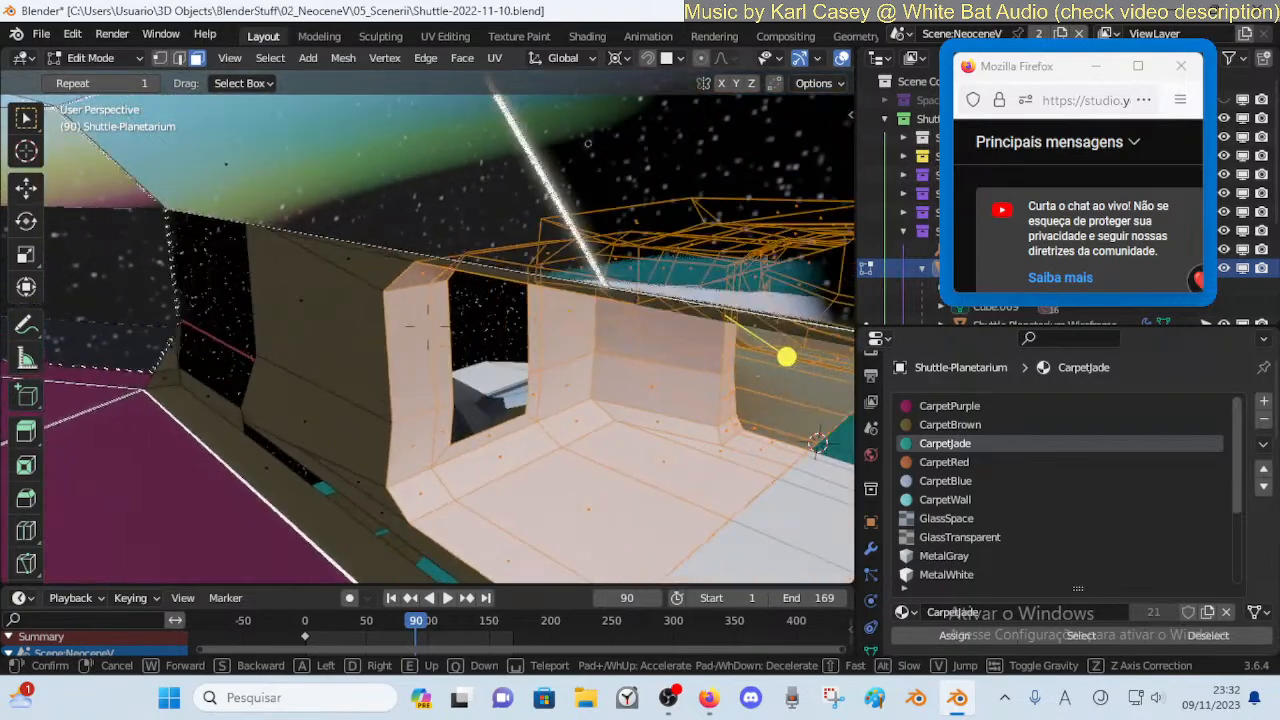
{"action": "key", "text": "s"}
{"action": "left_click", "coordinate": [613, 452]}
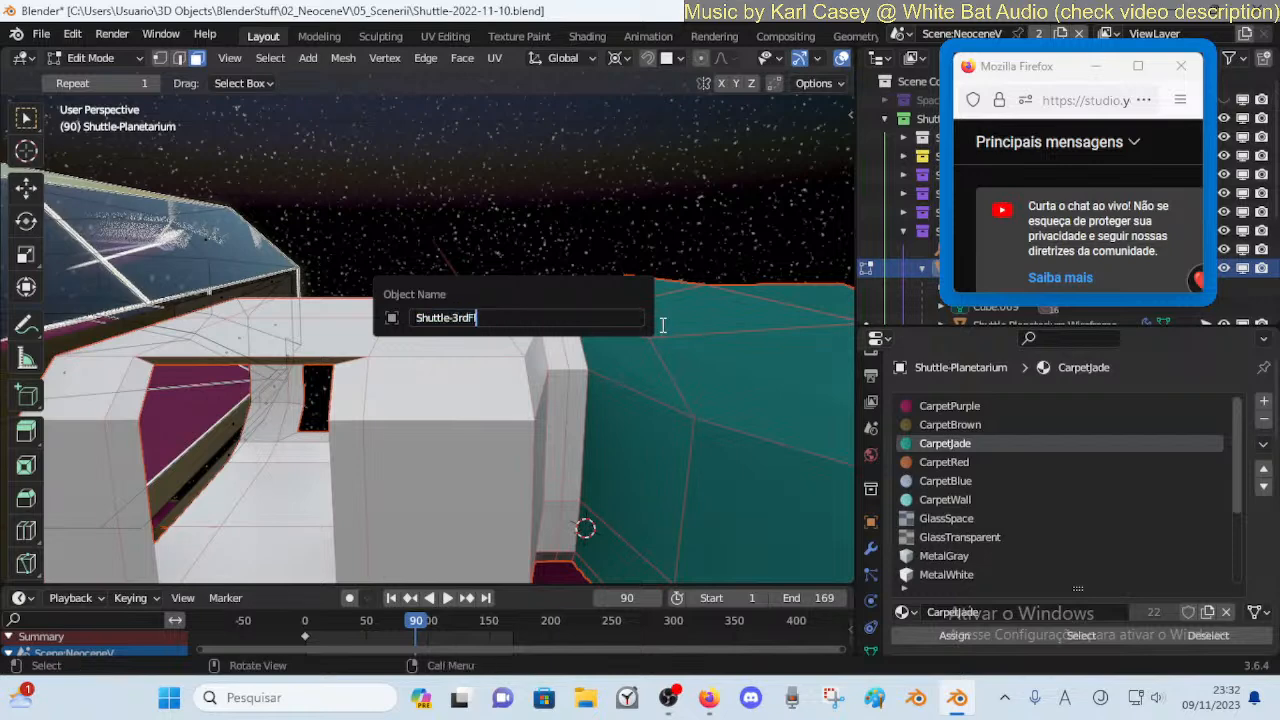
{"action": "key", "text": "Return"}
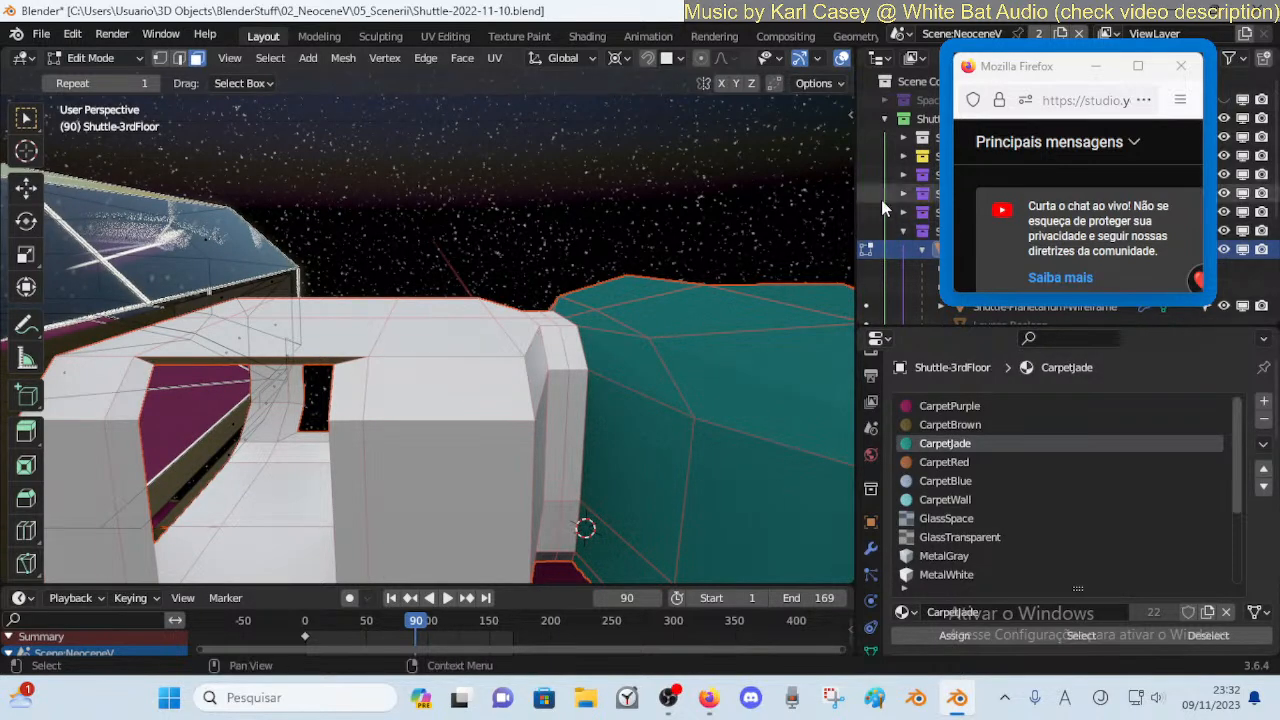
Switch to Firefox, resume playback of the Sci Fi Synthwave Playlist video, and return to Blender
{"action": "left_click_drag", "start_coordinate": [1006, 70], "coordinate": [655, 109]}
{"action": "mouse_move", "coordinate": [706, 705]}
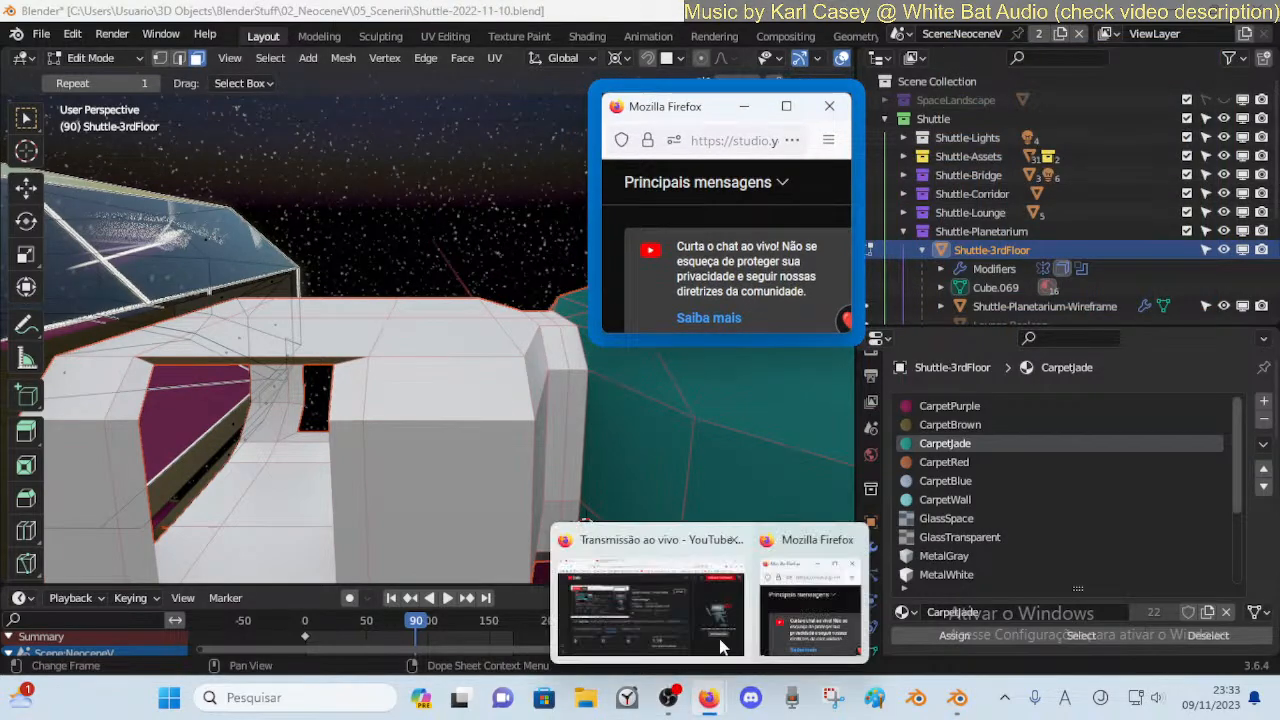
{"action": "left_click", "coordinate": [663, 586]}
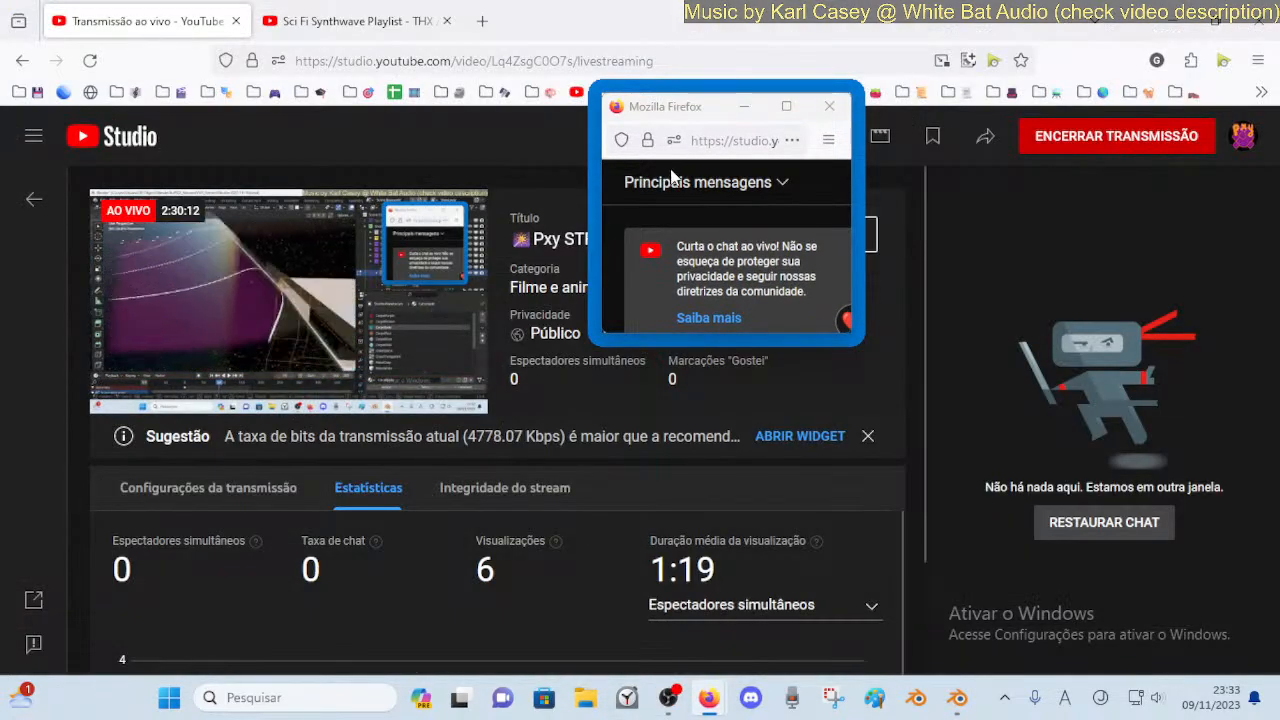
{"action": "left_click", "coordinate": [355, 21]}
{"action": "left_click", "coordinate": [745, 420]}
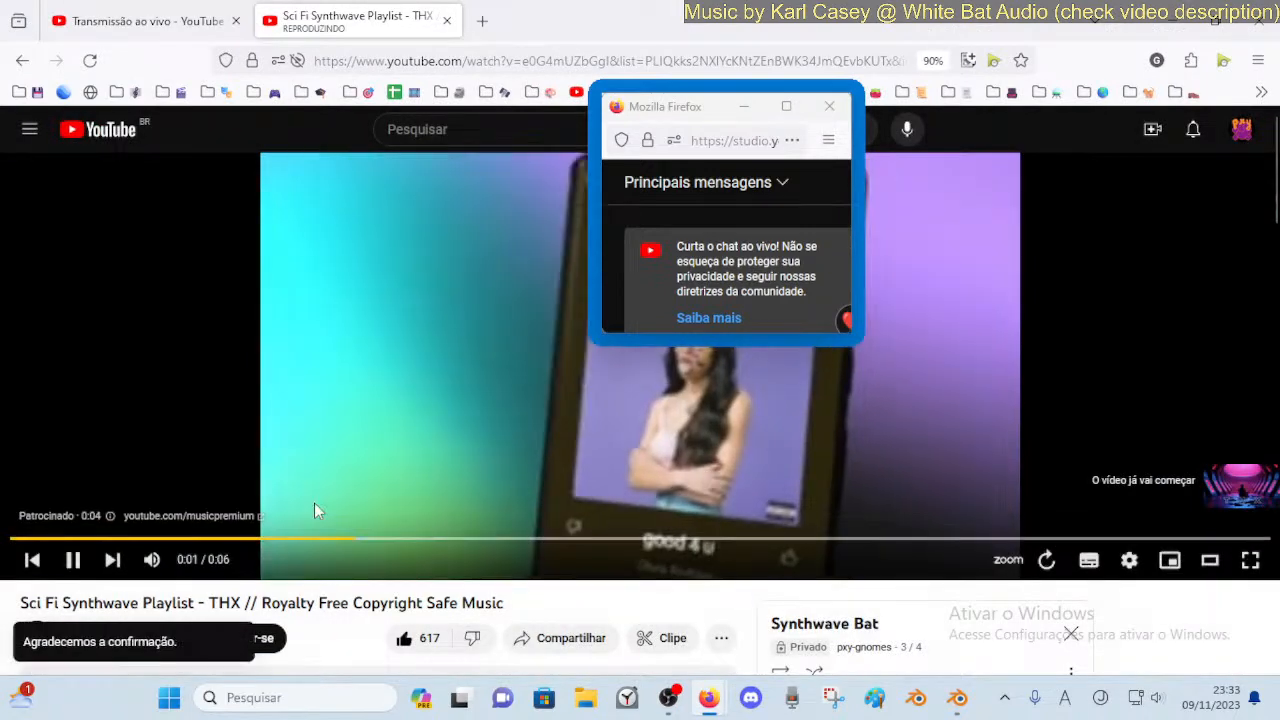
{"action": "left_click", "coordinate": [954, 697]}
{"action": "left_click_drag", "start_coordinate": [636, 114], "coordinate": [971, 139]}
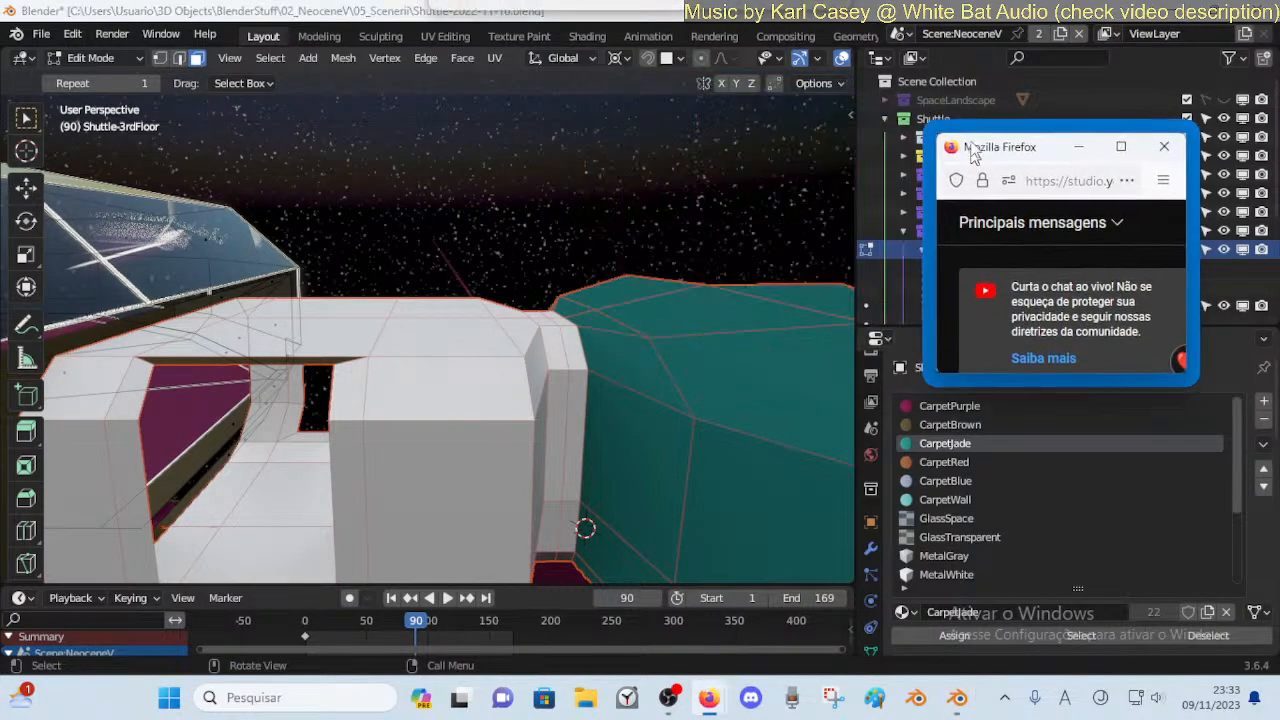
View the passage and teal room from outside, uncover the scene hierarchy, and pick Shuttle-3rdFloor in it
{"action": "key", "text": "shift+grave"}
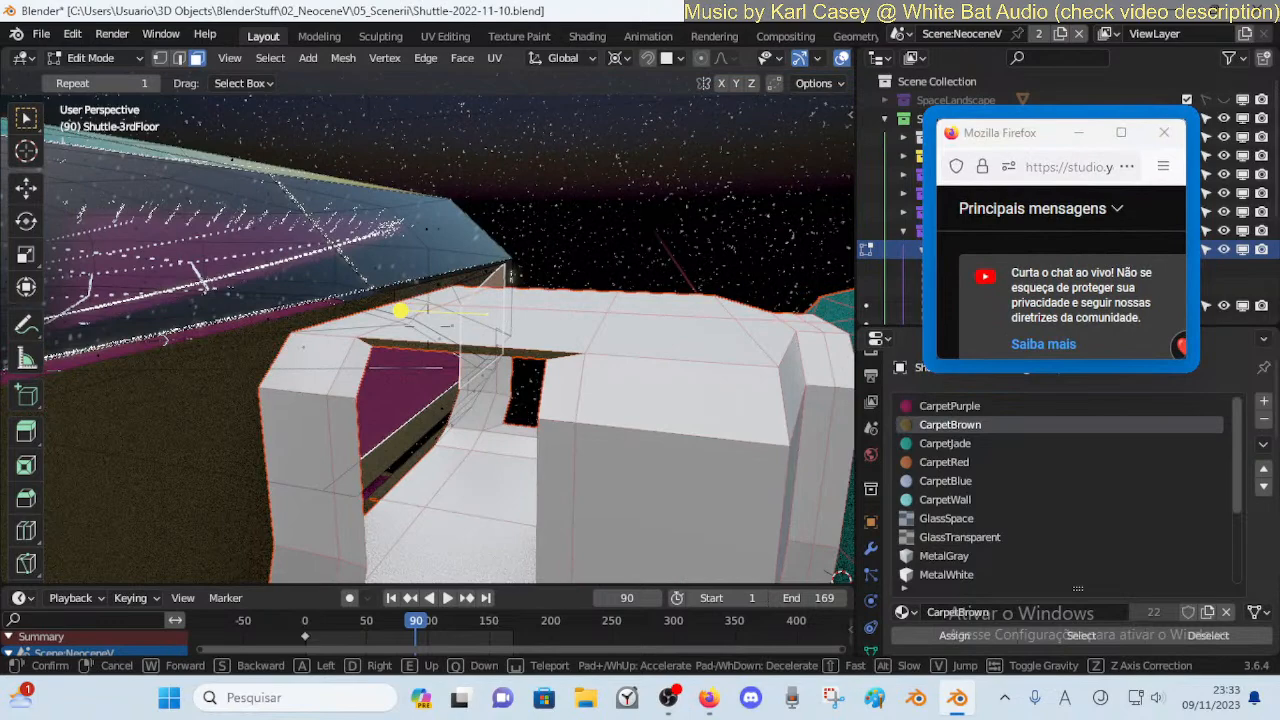
{"action": "key", "text": "s"}
{"action": "key", "text": "d"}
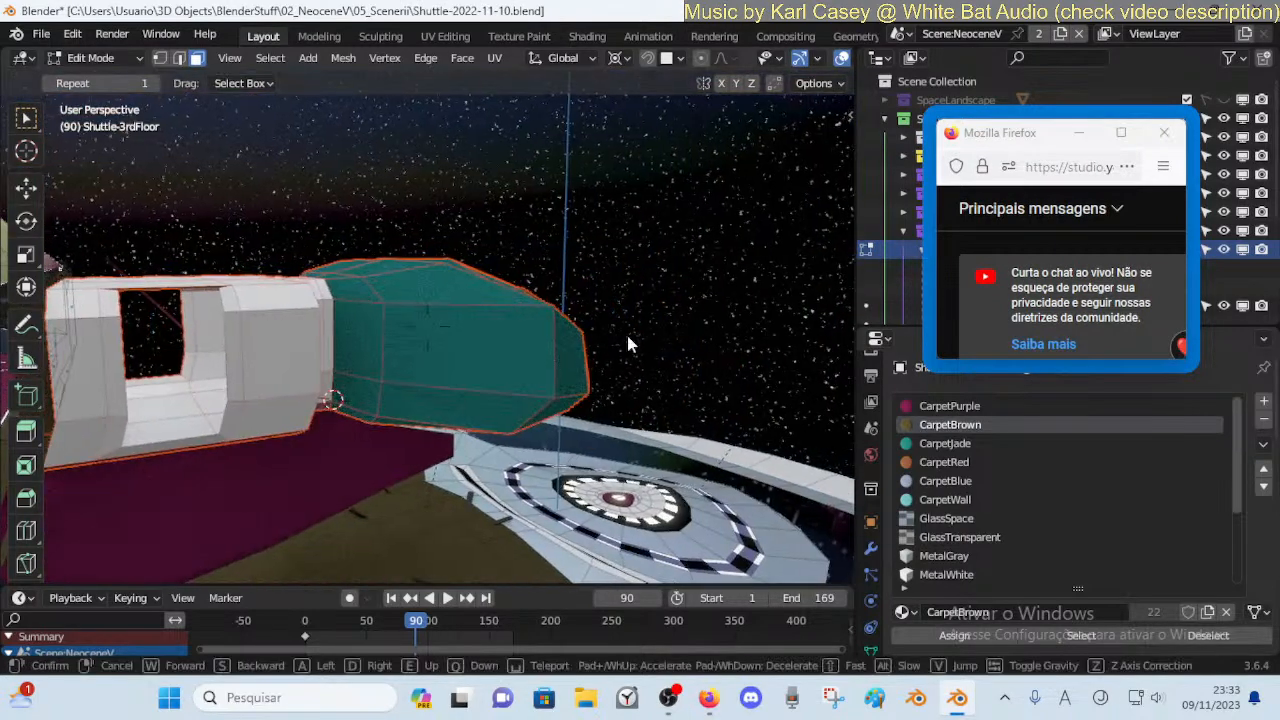
{"action": "left_click", "coordinate": [628, 344]}
{"action": "left_click_drag", "start_coordinate": [1014, 130], "coordinate": [1039, 355]}
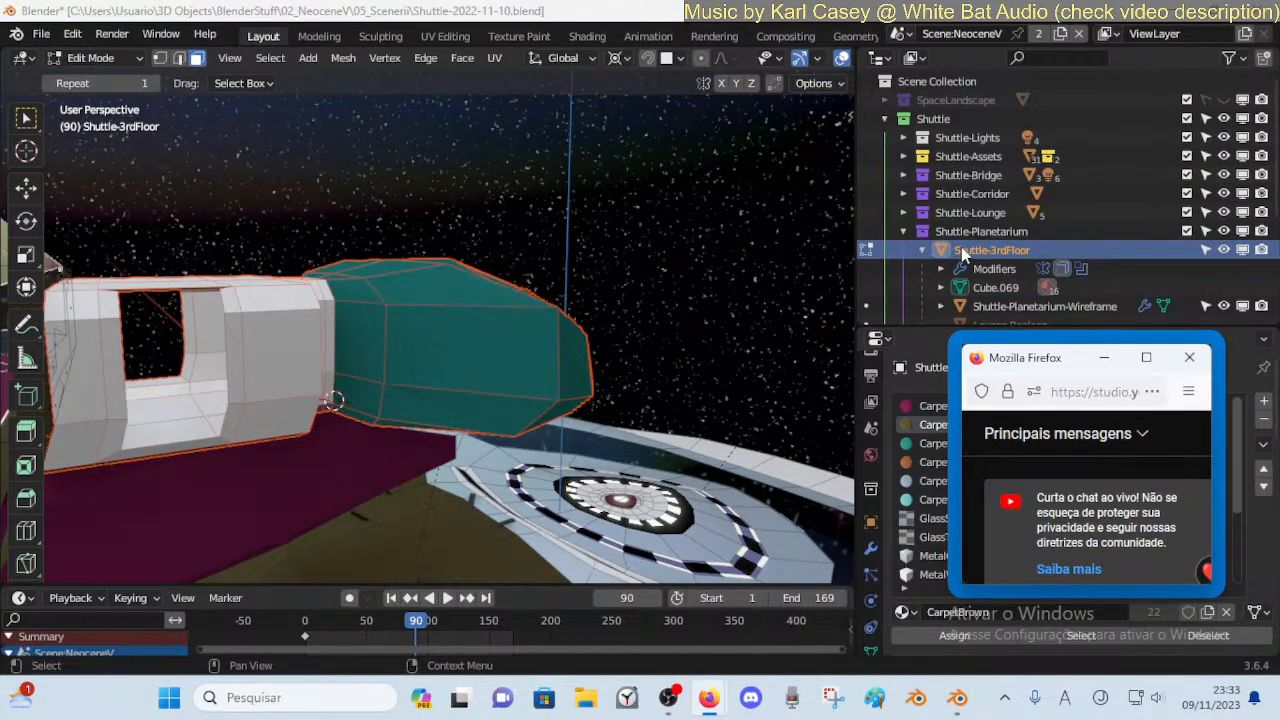
{"action": "left_click", "coordinate": [962, 253]}
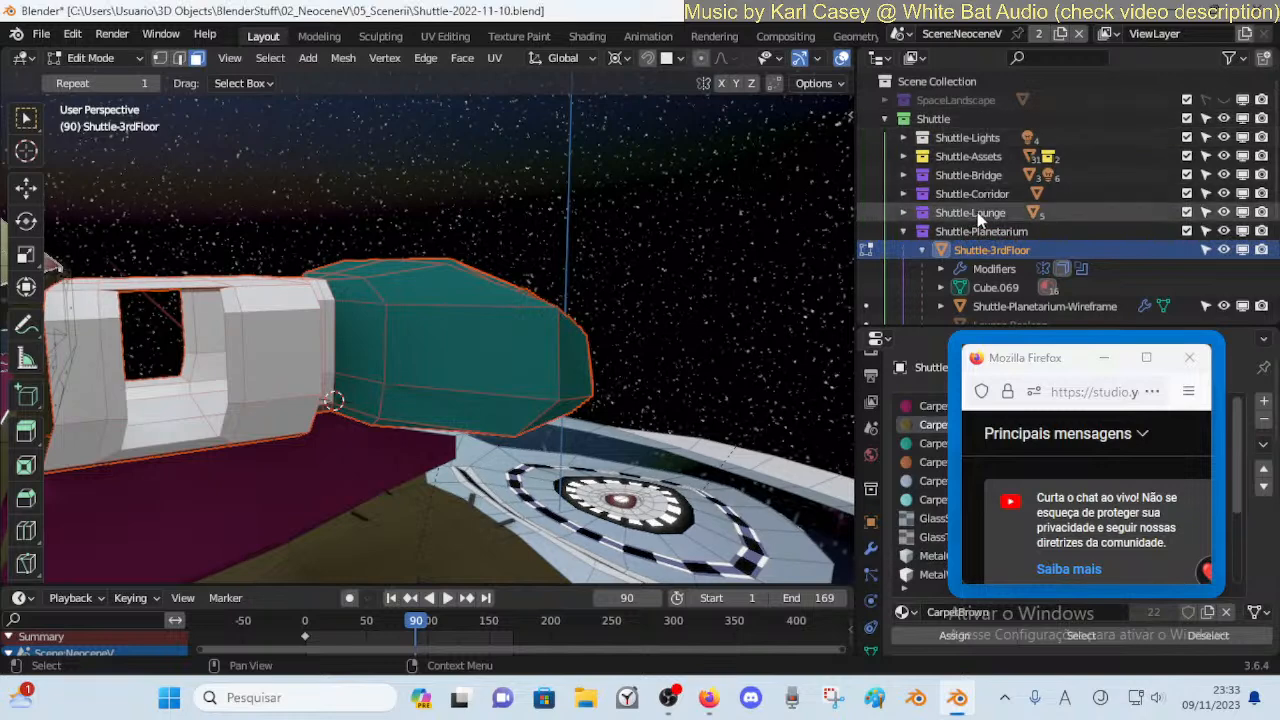
Create a new collection inside the Shuttle collection and collapse the Shuttle-Planetarium hierarchy
{"action": "scroll", "coordinate": [977, 238], "scroll_direction": "down", "scroll_amount": 4}
{"action": "scroll", "coordinate": [975, 233], "scroll_direction": "up", "scroll_amount": 4}
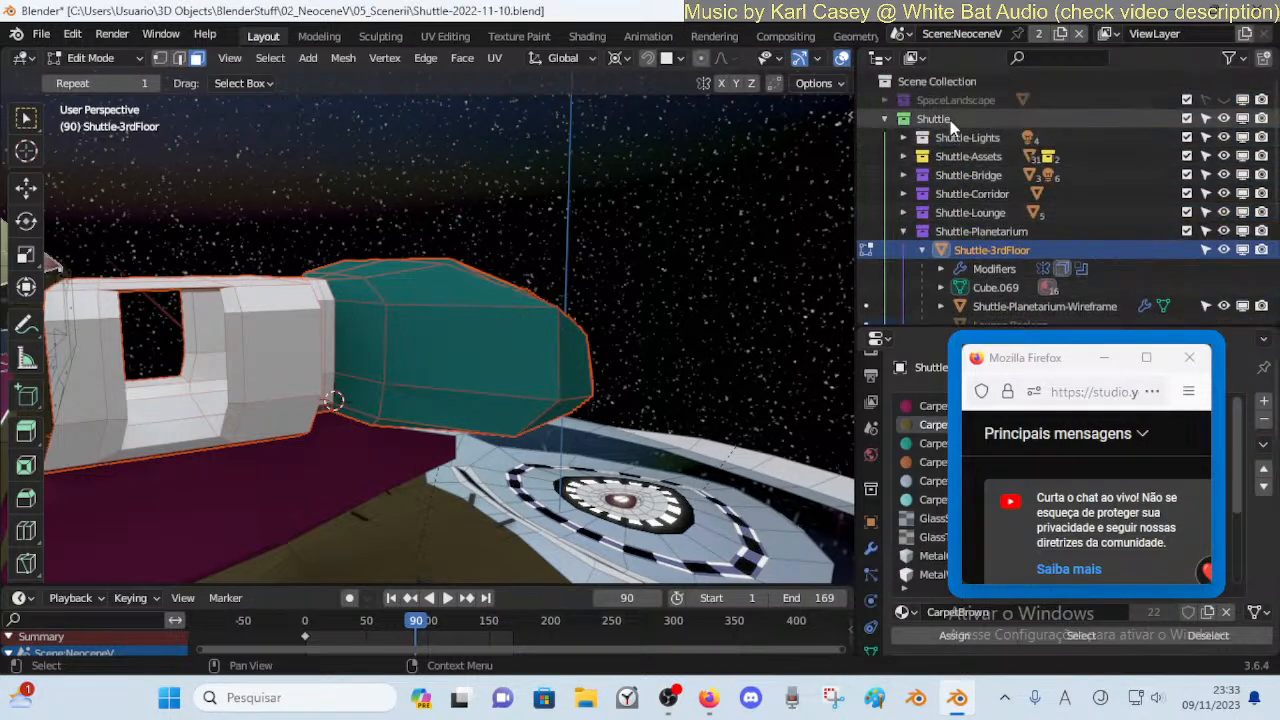
{"action": "right_click", "coordinate": [950, 120]}
{"action": "scroll", "coordinate": [978, 225], "scroll_direction": "down", "scroll_amount": 3}
{"action": "scroll", "coordinate": [977, 222], "scroll_direction": "down", "scroll_amount": 1}
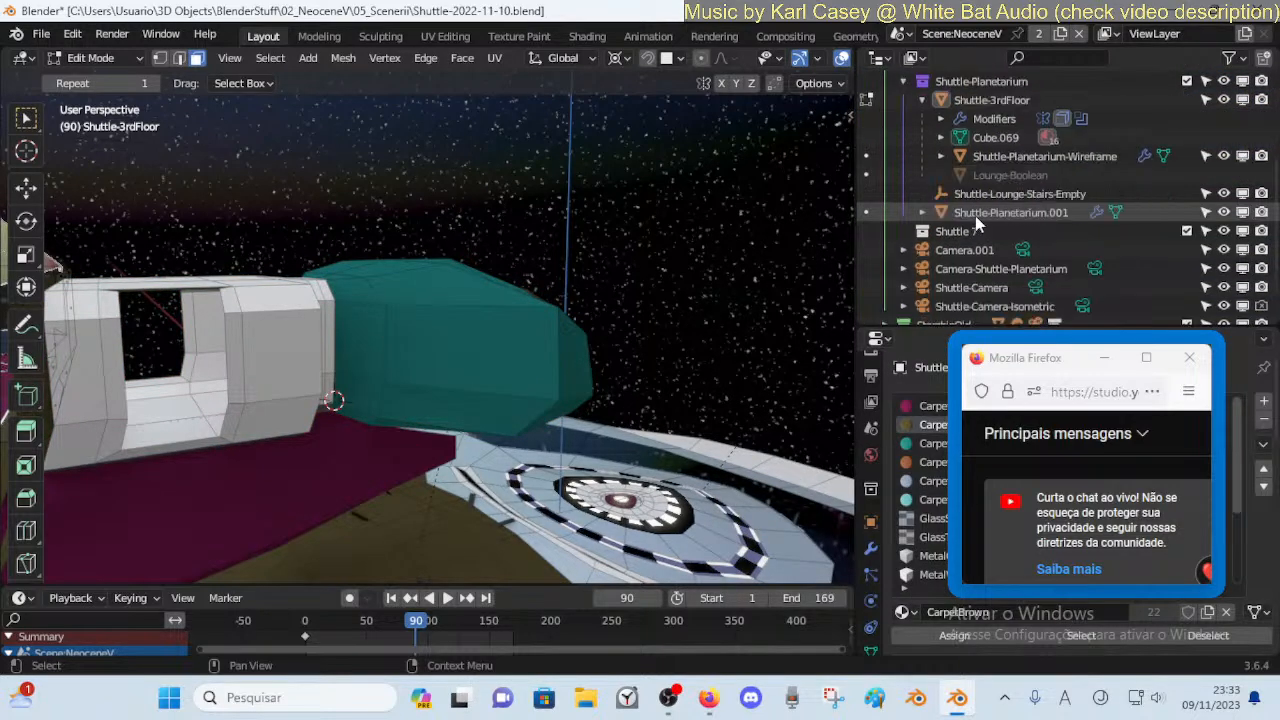
{"action": "scroll", "coordinate": [971, 211], "scroll_direction": "up", "scroll_amount": 5}
{"action": "scroll", "coordinate": [944, 200], "scroll_direction": "down", "scroll_amount": 4}
{"action": "scroll", "coordinate": [946, 213], "scroll_direction": "down", "scroll_amount": 4}
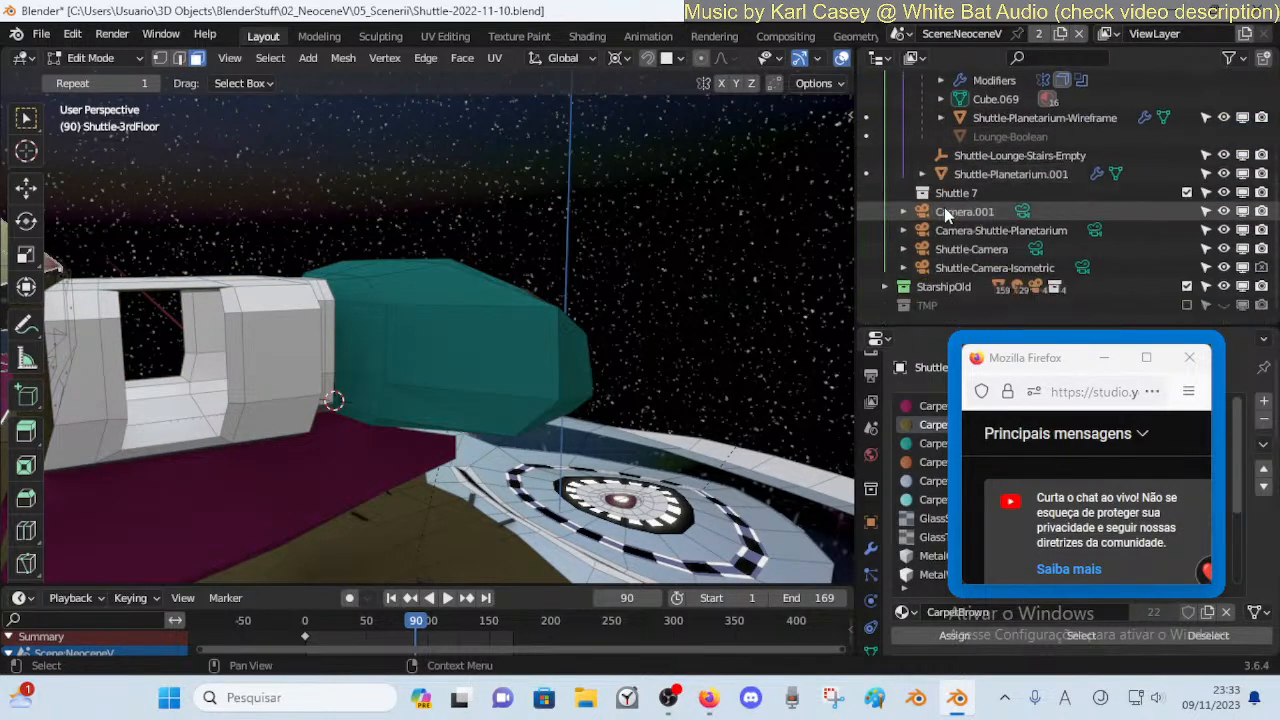
{"action": "scroll", "coordinate": [900, 180], "scroll_direction": "up", "scroll_amount": 6}
{"action": "left_click", "coordinate": [901, 156]}
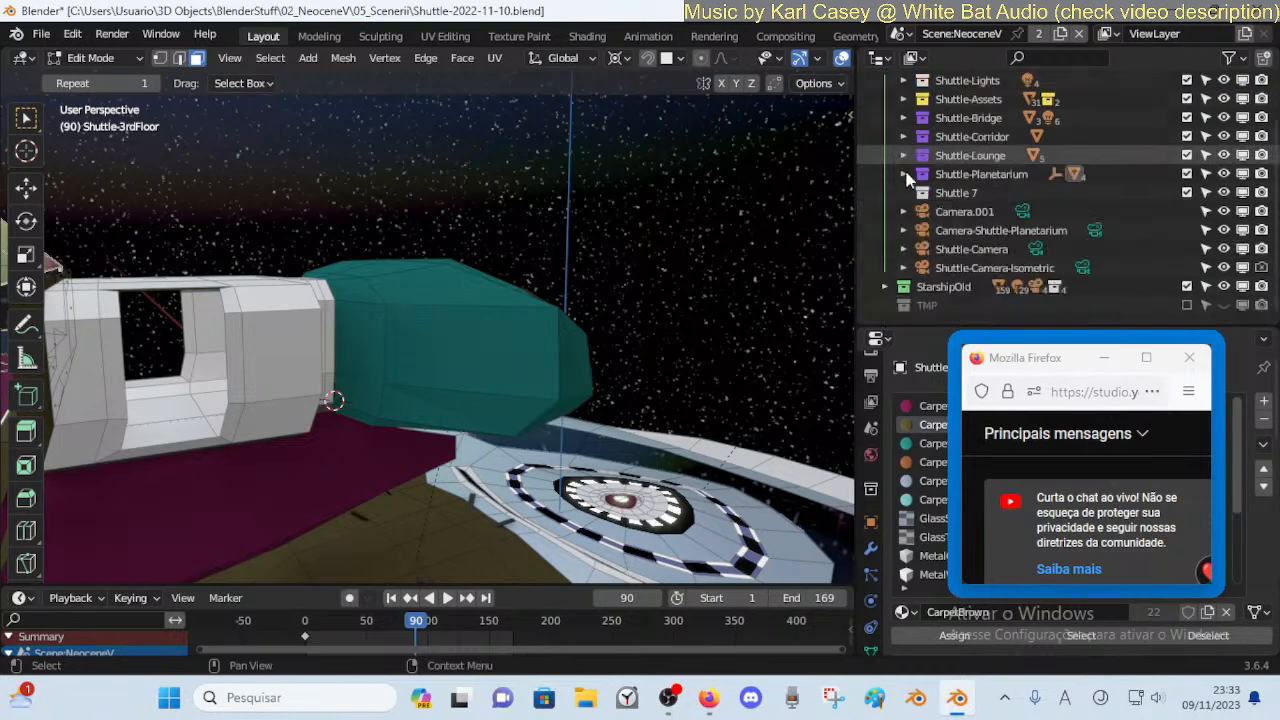
{"action": "scroll", "coordinate": [930, 160], "scroll_direction": "up", "scroll_amount": 4}
{"action": "right_click", "coordinate": [940, 122]}
{"action": "left_click", "coordinate": [940, 120]}
{"action": "scroll", "coordinate": [985, 190], "scroll_direction": "down", "scroll_amount": 2}
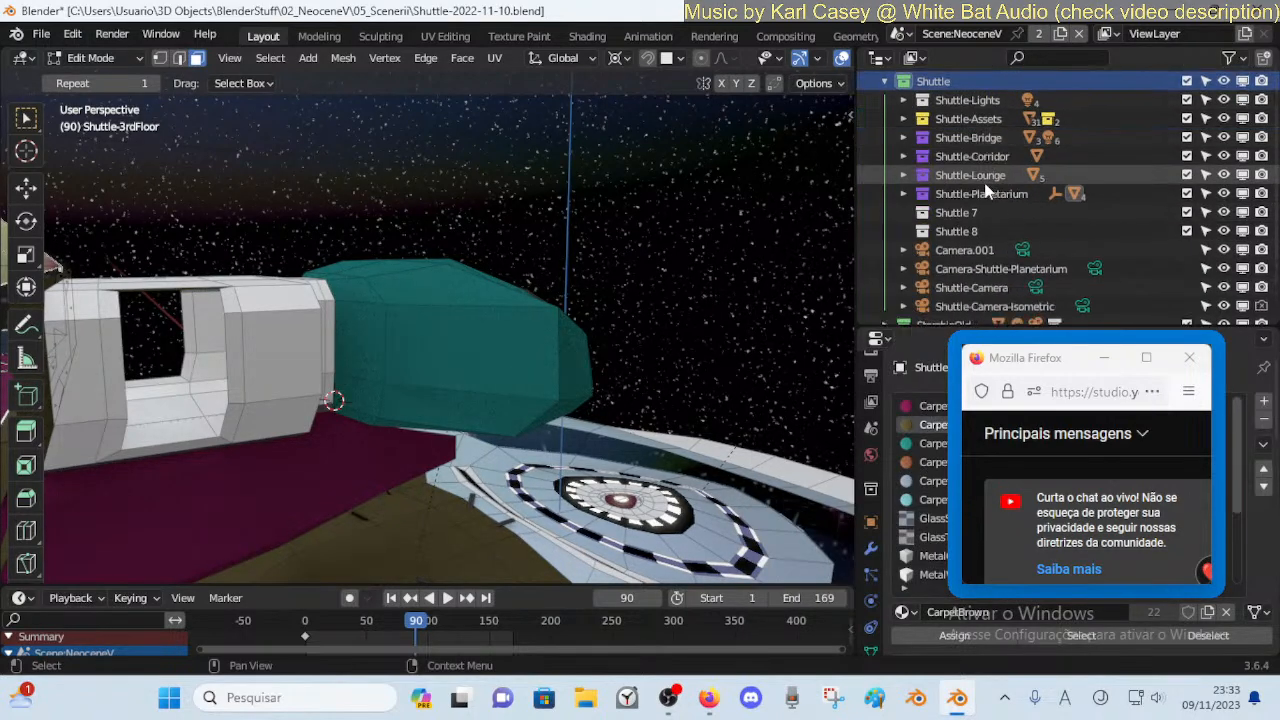
{"action": "left_click", "coordinate": [955, 232]}
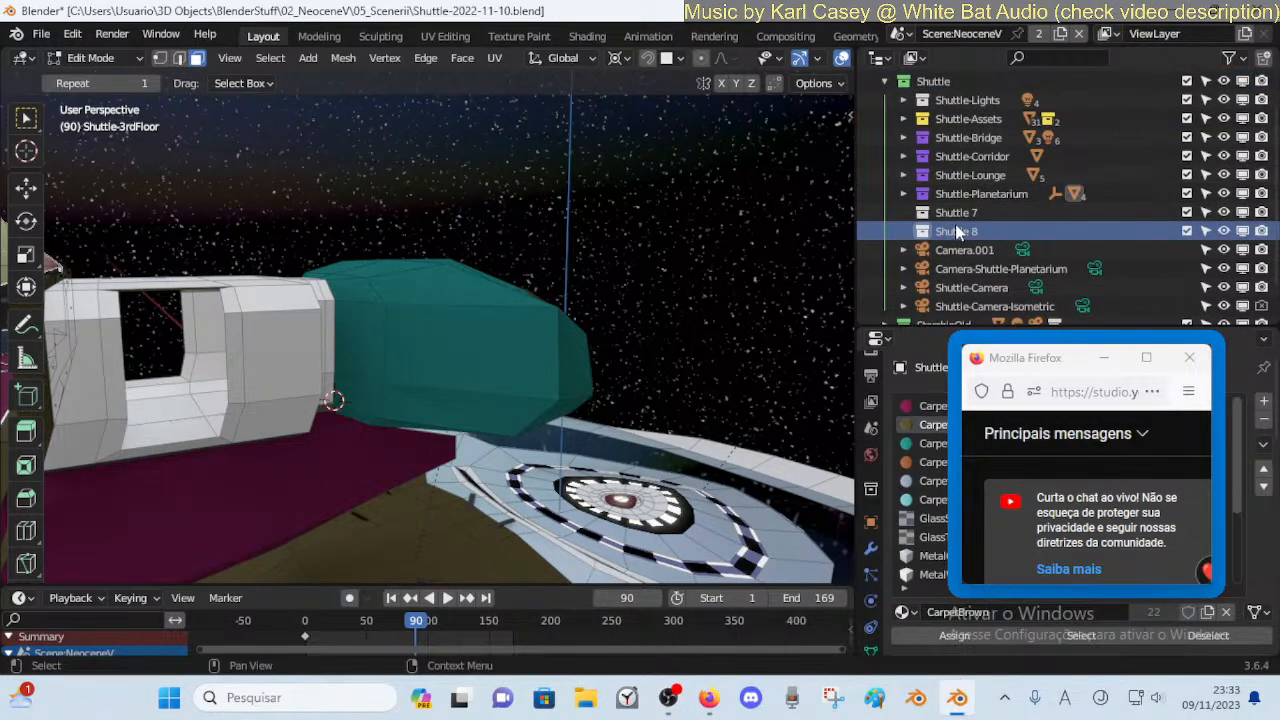
{"action": "key", "text": "Delete"}
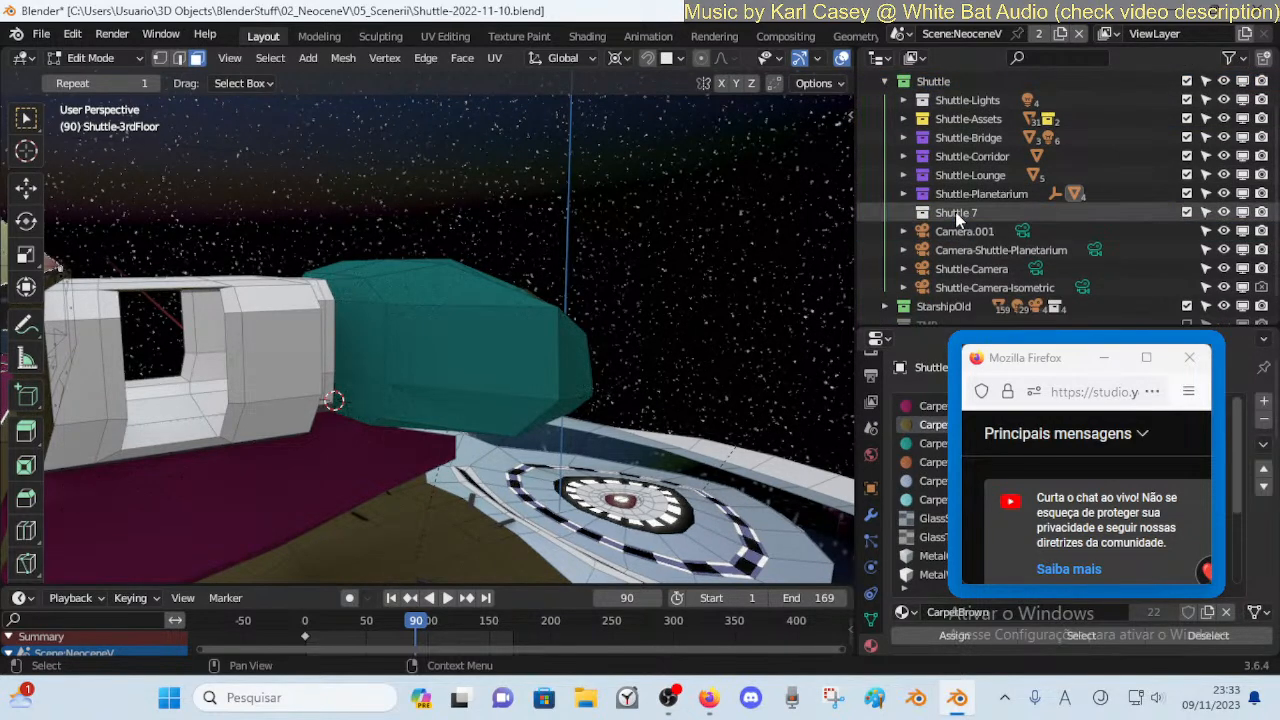
Rename the new Shuttle 7 collection Shuttle-3rdFloor
{"action": "double_click", "coordinate": [957, 212]}
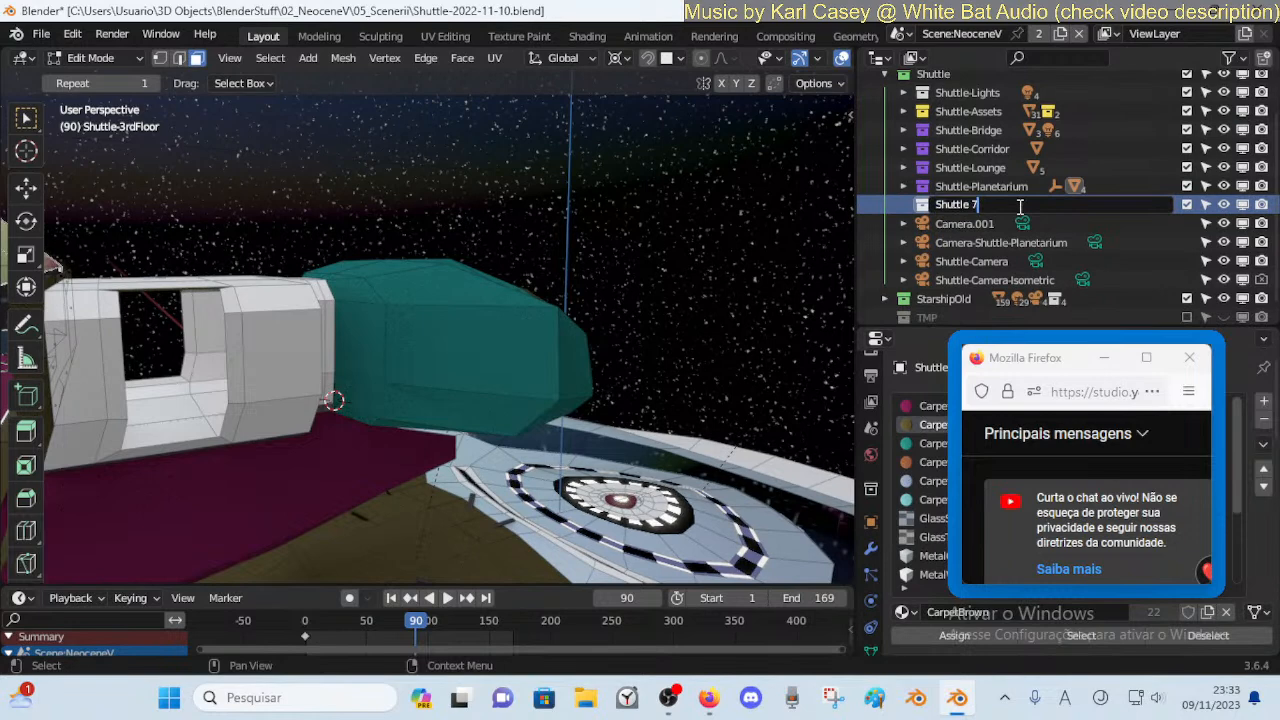
{"action": "type", "text": "Shuttle-3rdFloor"}
{"action": "key", "text": "Return"}
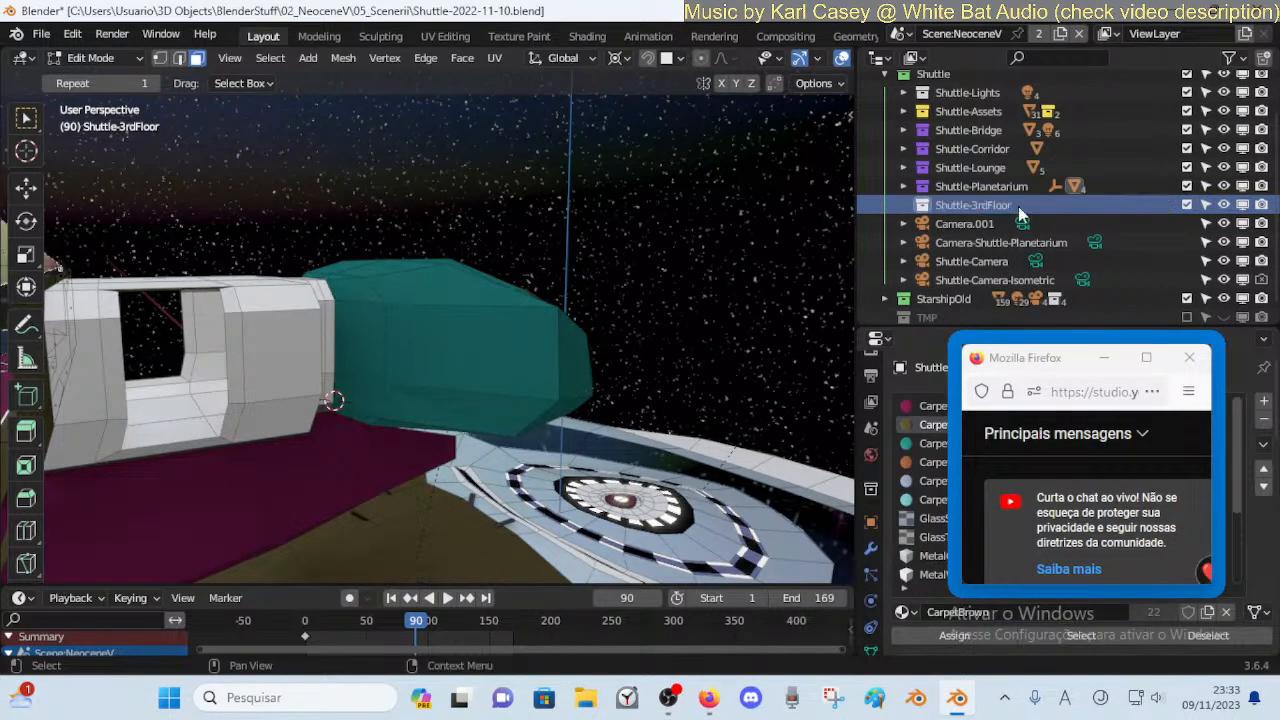
Move the Shuttle-3rdFloor object out of Shuttle-Planetarium into the Shuttle-3rdFloor collection
{"action": "left_click", "coordinate": [904, 186]}
{"action": "scroll", "coordinate": [957, 222], "scroll_direction": "down", "scroll_amount": 2}
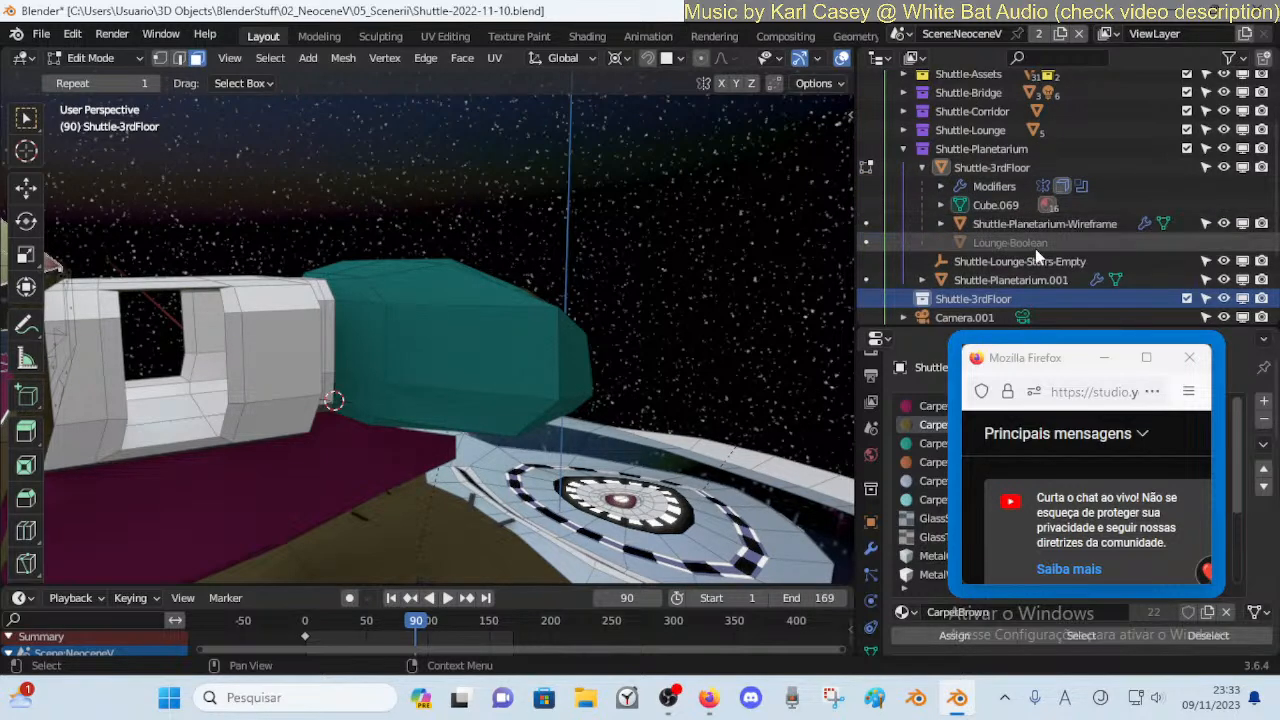
{"action": "scroll", "coordinate": [1035, 248], "scroll_direction": "down", "scroll_amount": 2}
{"action": "scroll", "coordinate": [1030, 266], "scroll_direction": "down", "scroll_amount": 2}
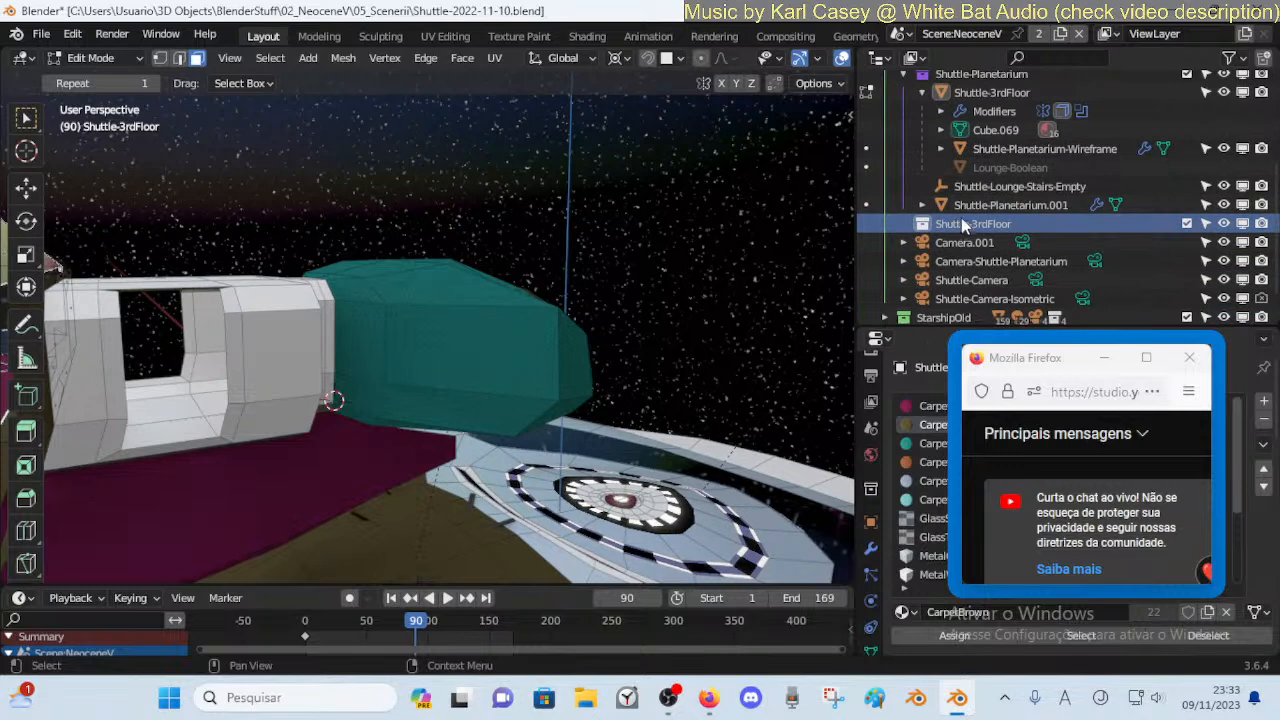
{"action": "scroll", "coordinate": [1022, 244], "scroll_direction": "down", "scroll_amount": 2}
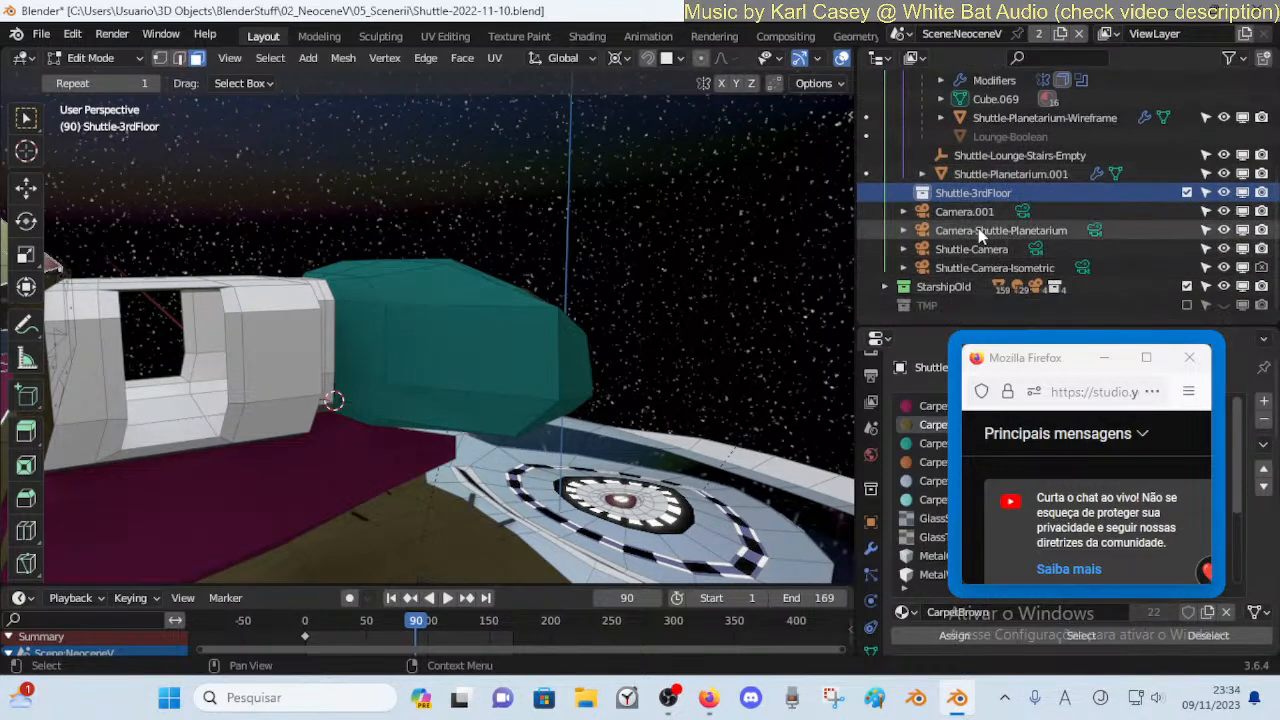
{"action": "scroll", "coordinate": [990, 230], "scroll_direction": "up", "scroll_amount": 4}
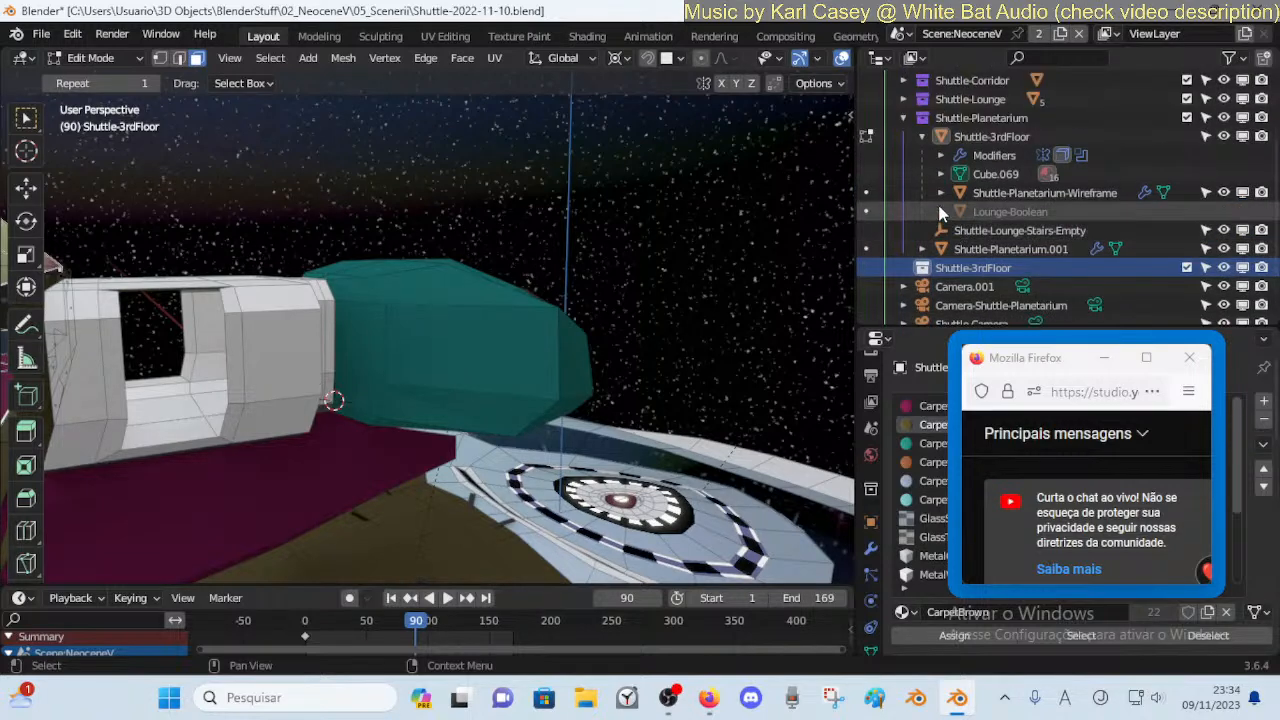
{"action": "left_click", "coordinate": [995, 137]}
{"action": "key", "text": "m"}
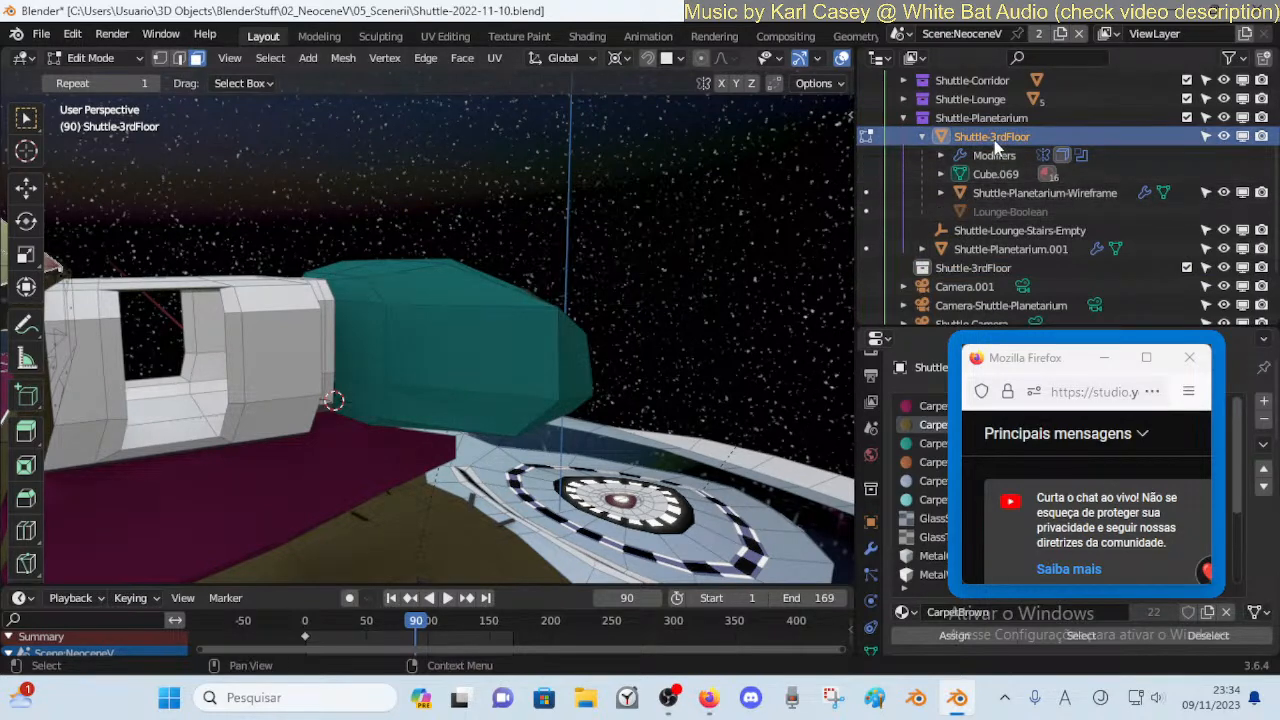
{"action": "key", "text": "m"}
{"action": "mouse_move", "coordinate": [960, 145]}
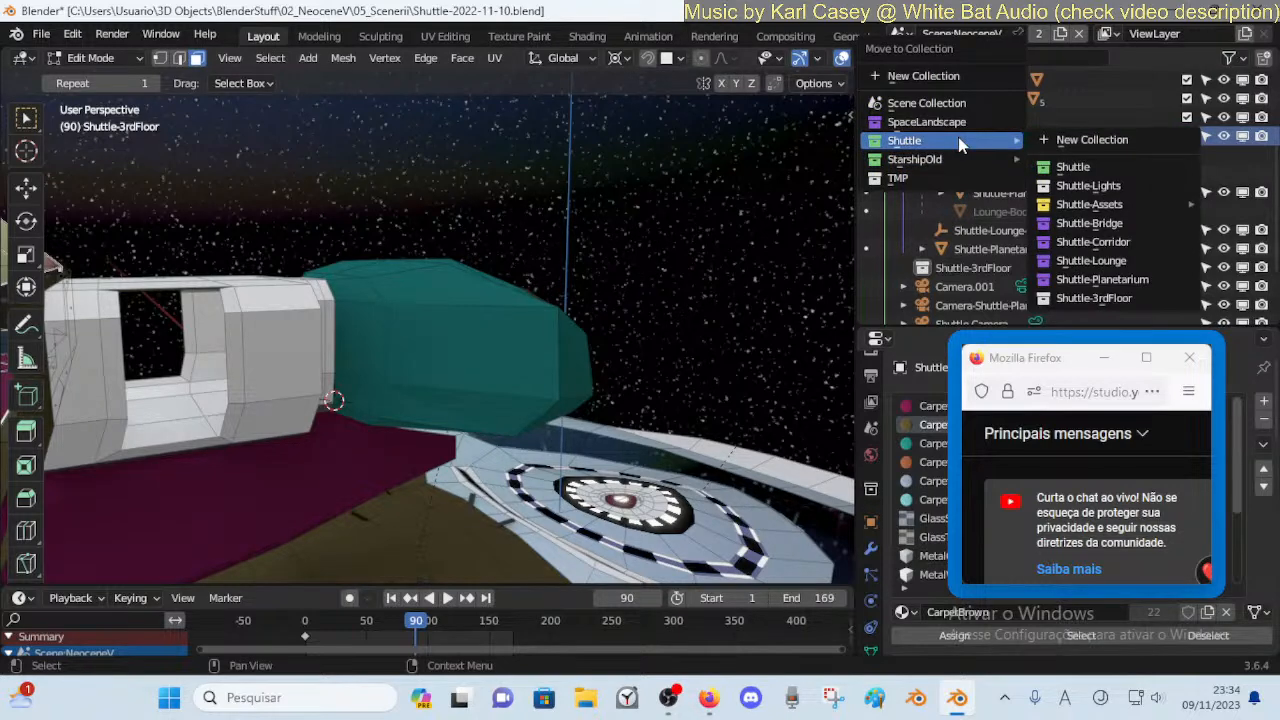
{"action": "left_click", "coordinate": [1118, 298]}
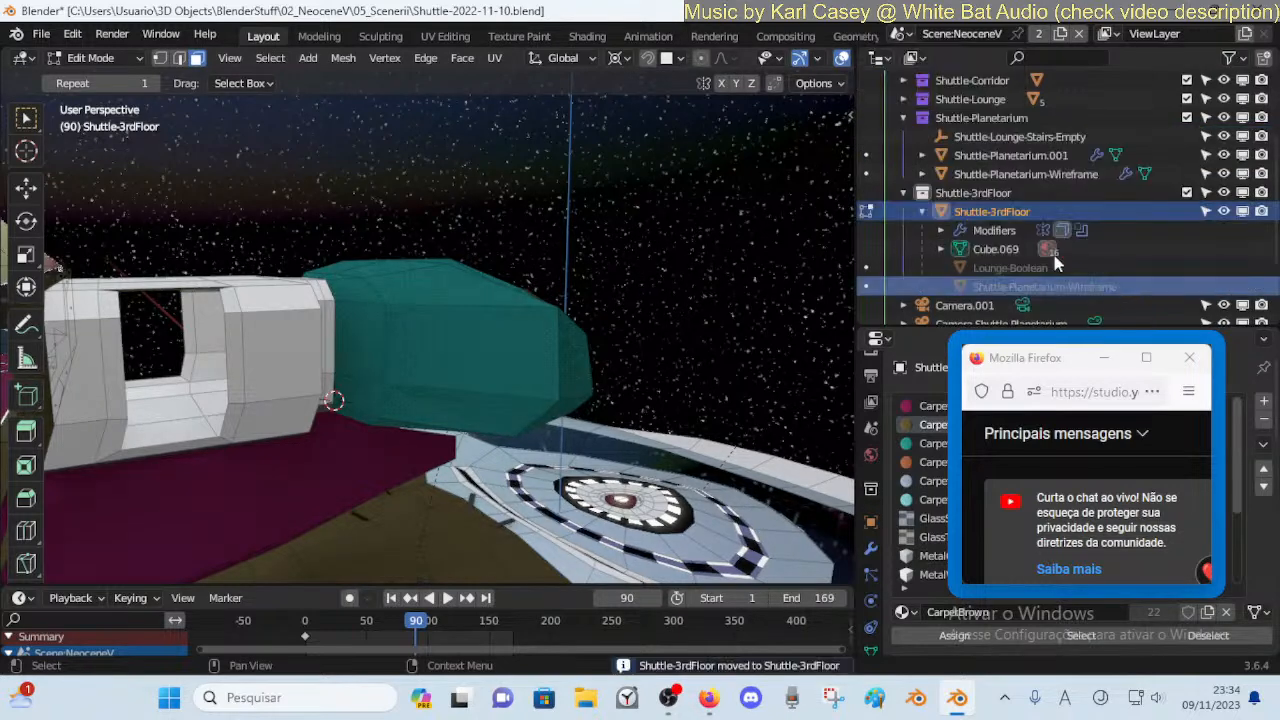
Give the Shuttle-3rdFloor collection the violet color tag and collapse both it and Shuttle-Planetarium
{"action": "right_click", "coordinate": [926, 196]}
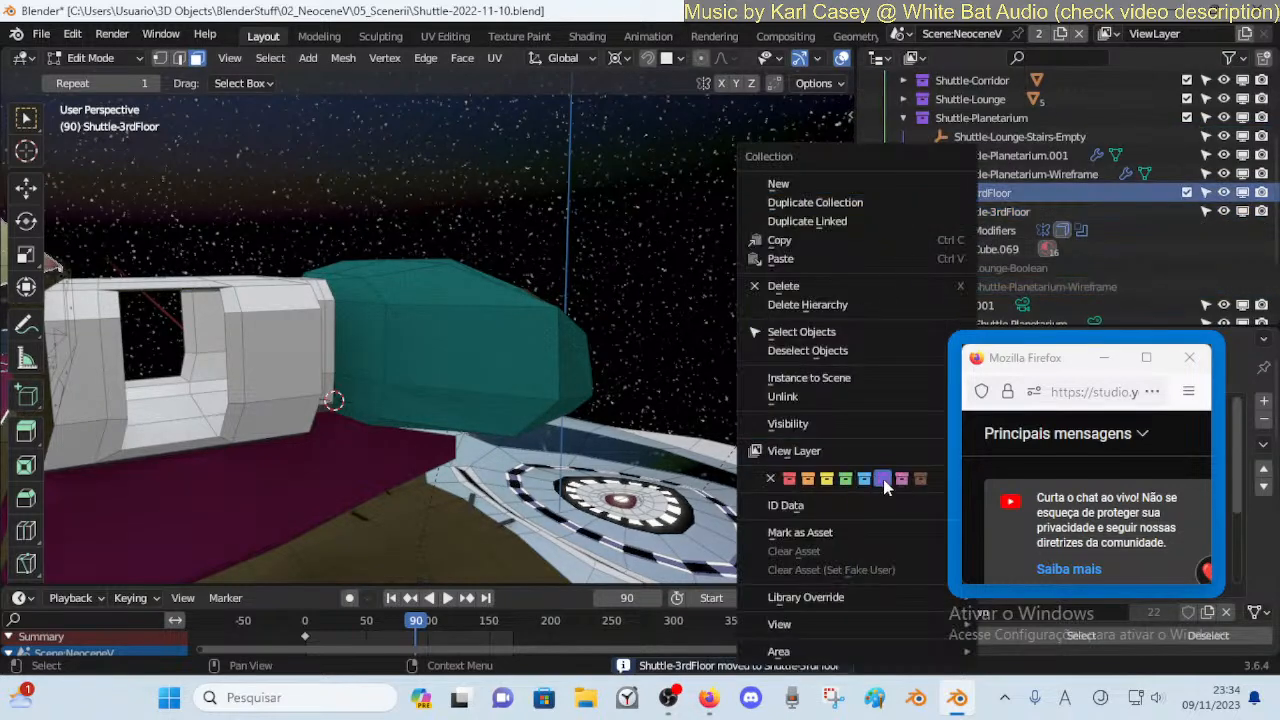
{"action": "left_click", "coordinate": [883, 479]}
{"action": "left_click", "coordinate": [903, 193]}
{"action": "left_click", "coordinate": [903, 118]}
Fly through the passage toward the teal room's window and save the file
{"action": "middle_click_drag", "start_coordinate": [437, 392], "coordinate": [432, 291]}
{"action": "key", "text": "shift+grave"}
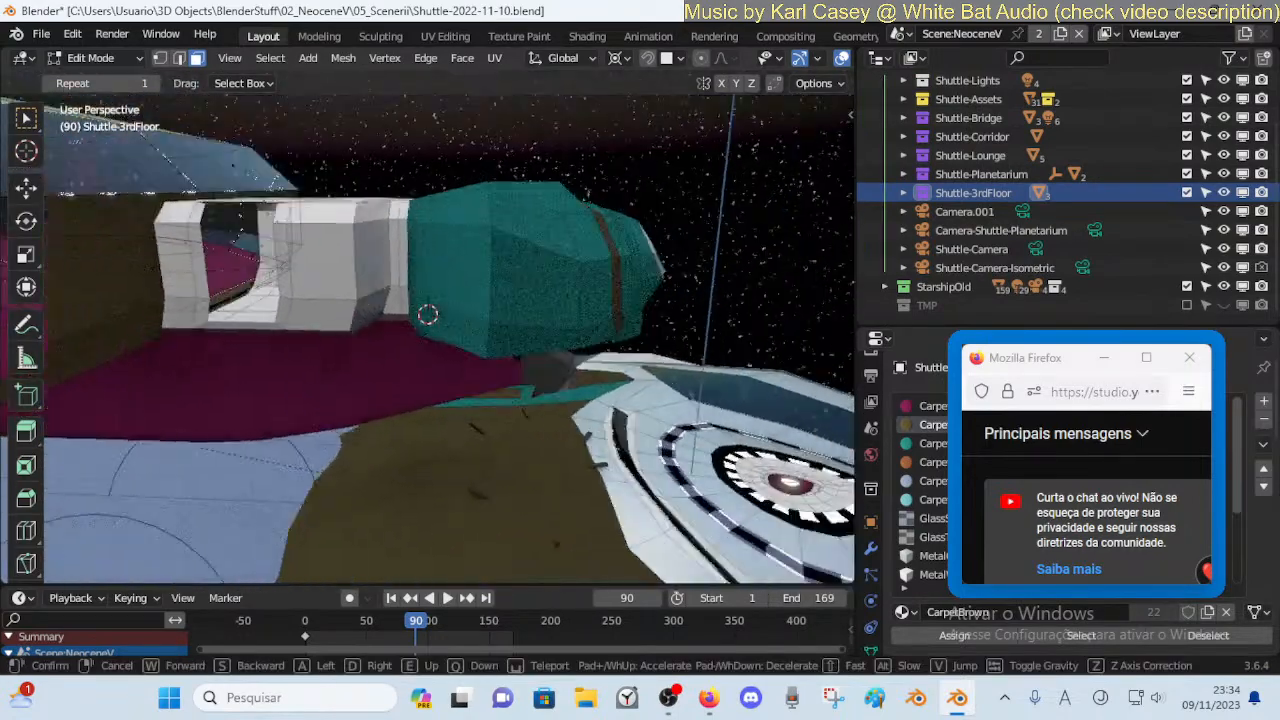
{"action": "key", "text": "w"}
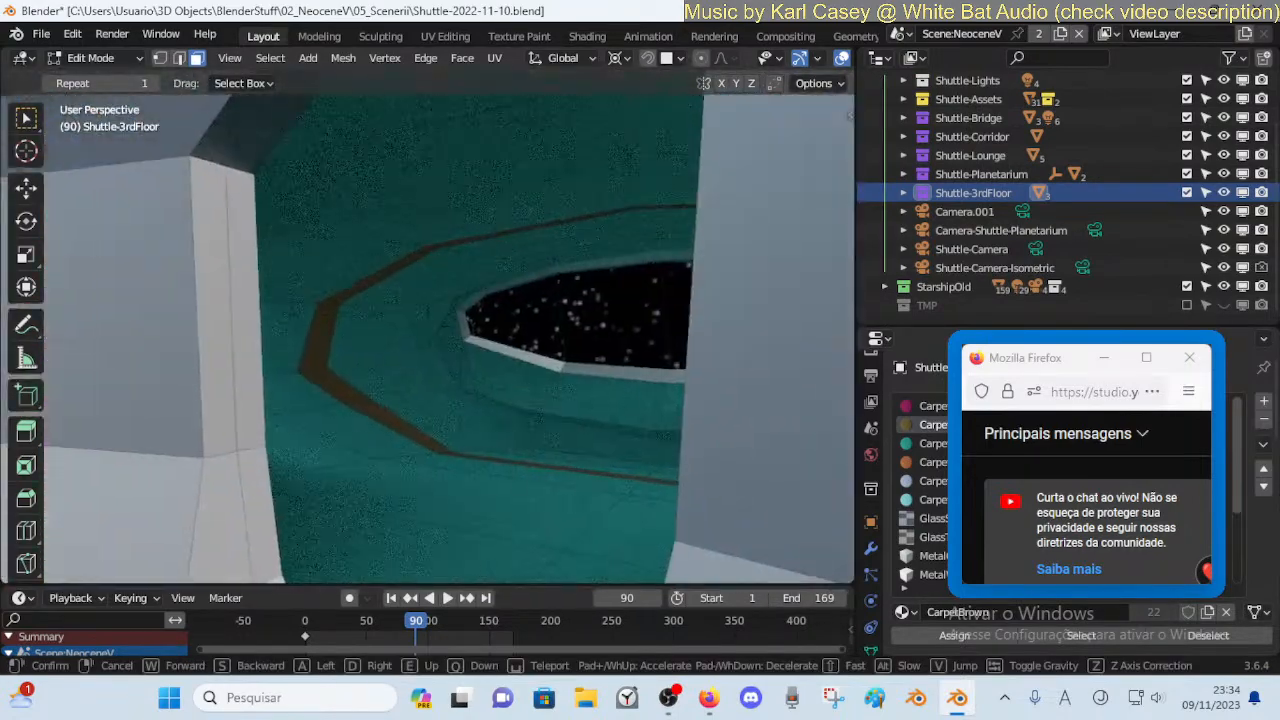
{"action": "left_click", "coordinate": [443, 295]}
{"action": "key", "text": "ctrl+s"}
Switch mesh editing to Shuttle-Planetarium.001 and get a close view of the pointed end of the teal room's window
{"action": "key", "text": "shift+grave"}
{"action": "key", "text": "w"}
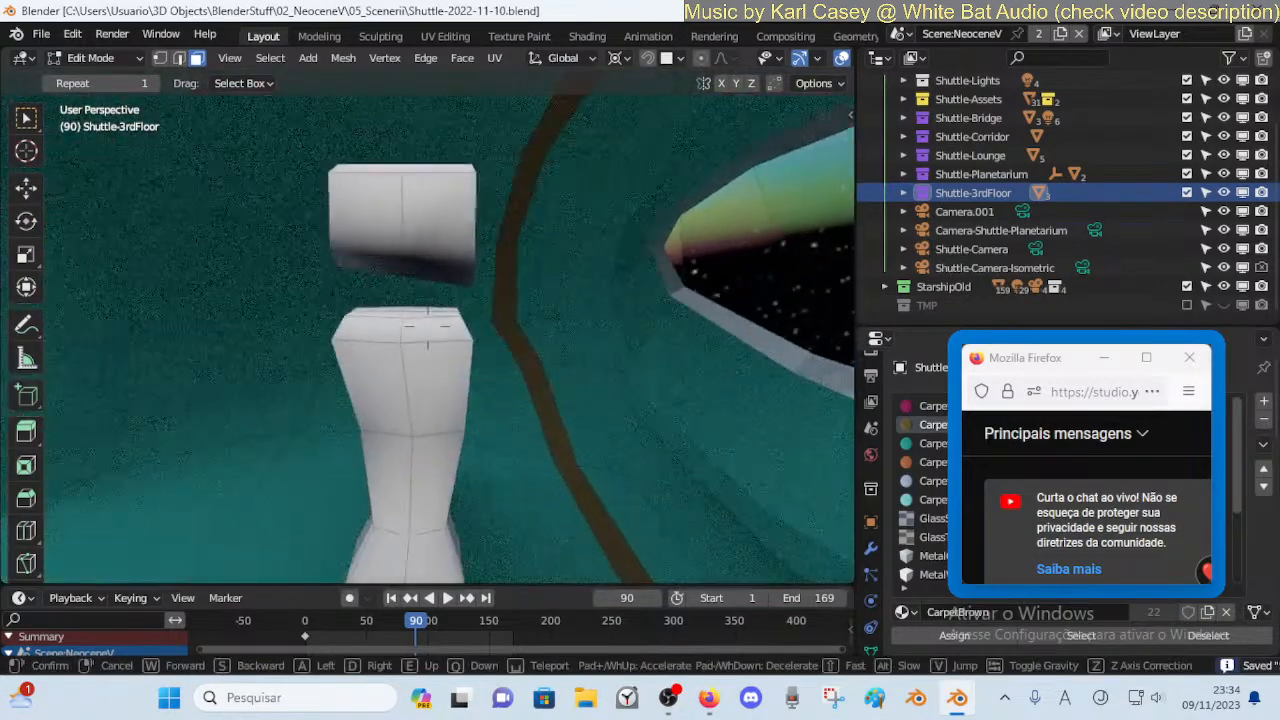
{"action": "key", "text": "a"}
{"action": "key", "text": "s"}
{"action": "key", "text": "a"}
{"action": "left_click", "coordinate": [489, 310]}
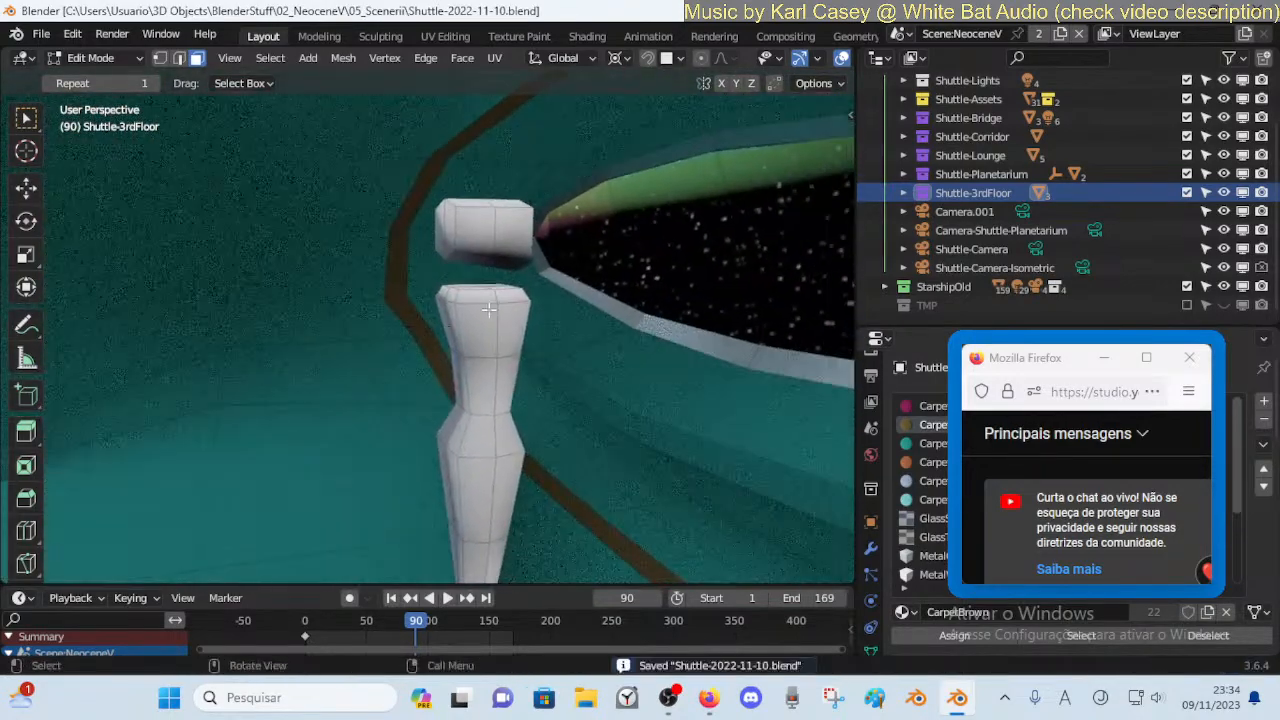
{"action": "key", "text": "Tab"}
{"action": "left_click", "coordinate": [627, 358]}
{"action": "key", "text": "Tab"}
{"action": "key", "text": "shift+grave"}
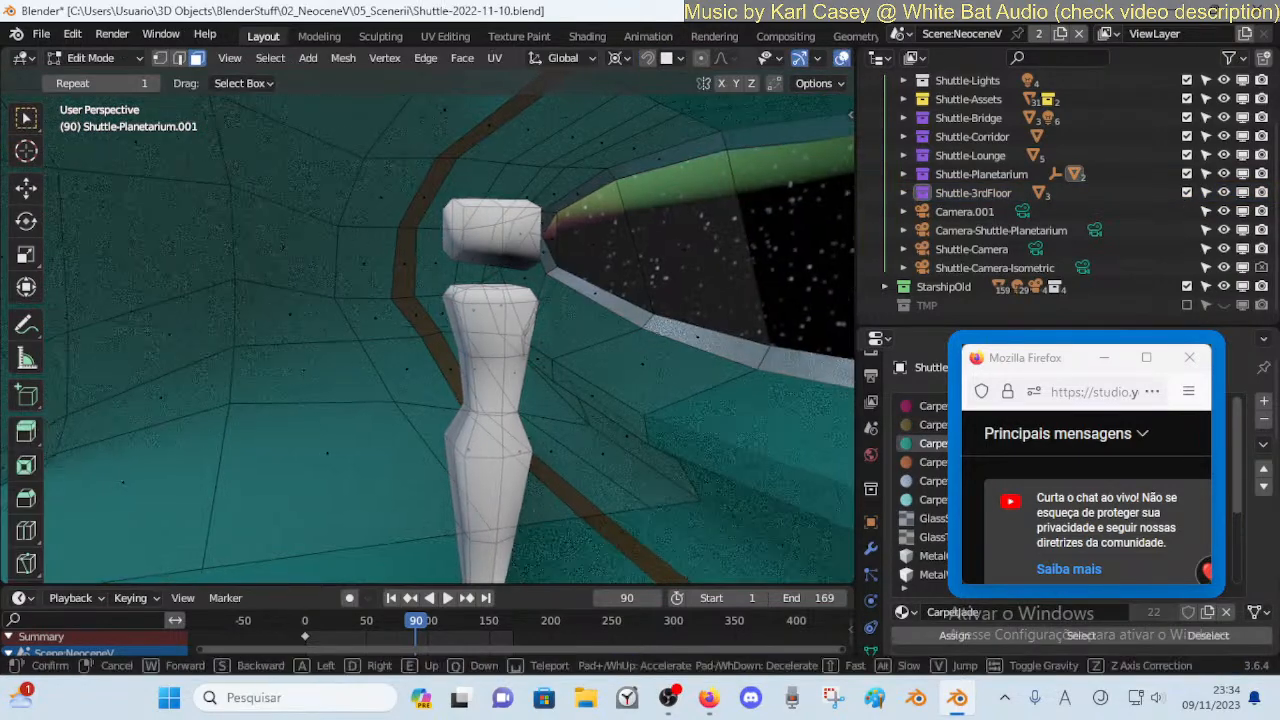
{"action": "key", "text": "w"}
{"action": "left_click", "coordinate": [605, 432]}
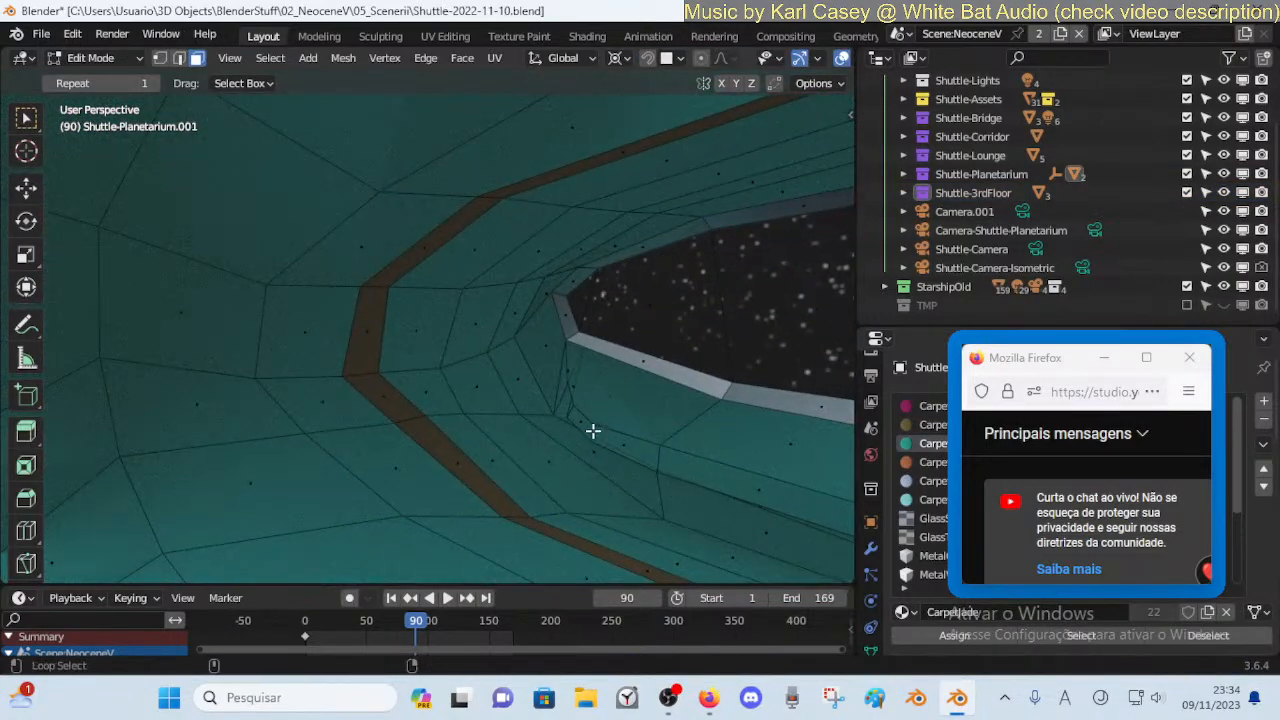
Smooth the narrow face loop beneath the window's pointed end and reposition a vertex of that strip
{"action": "left_click", "coordinate": [580, 401], "text": "alt"}
{"action": "left_click_drag", "start_coordinate": [613, 424], "coordinate": [761, 431]}
{"action": "left_click", "coordinate": [587, 393]}
{"action": "key", "text": "g"}
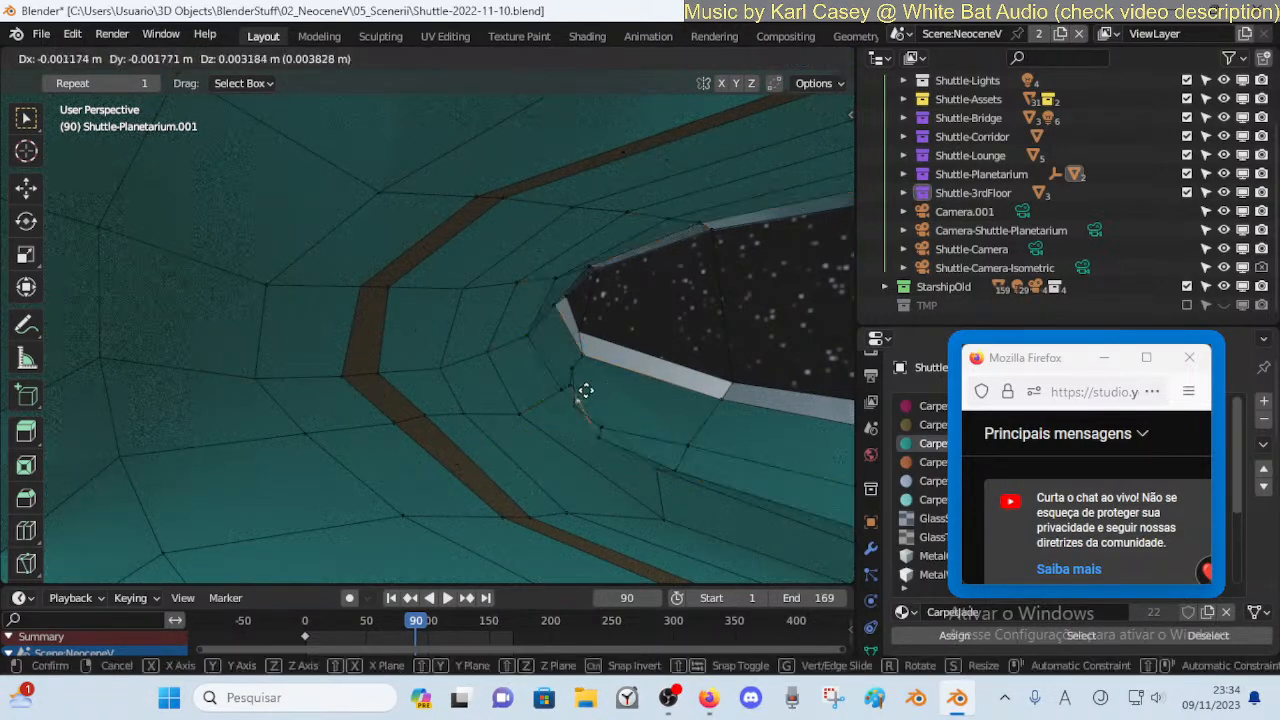
{"action": "left_click", "coordinate": [603, 370]}
{"action": "key", "text": "g"}
{"action": "left_click", "coordinate": [446, 451]}
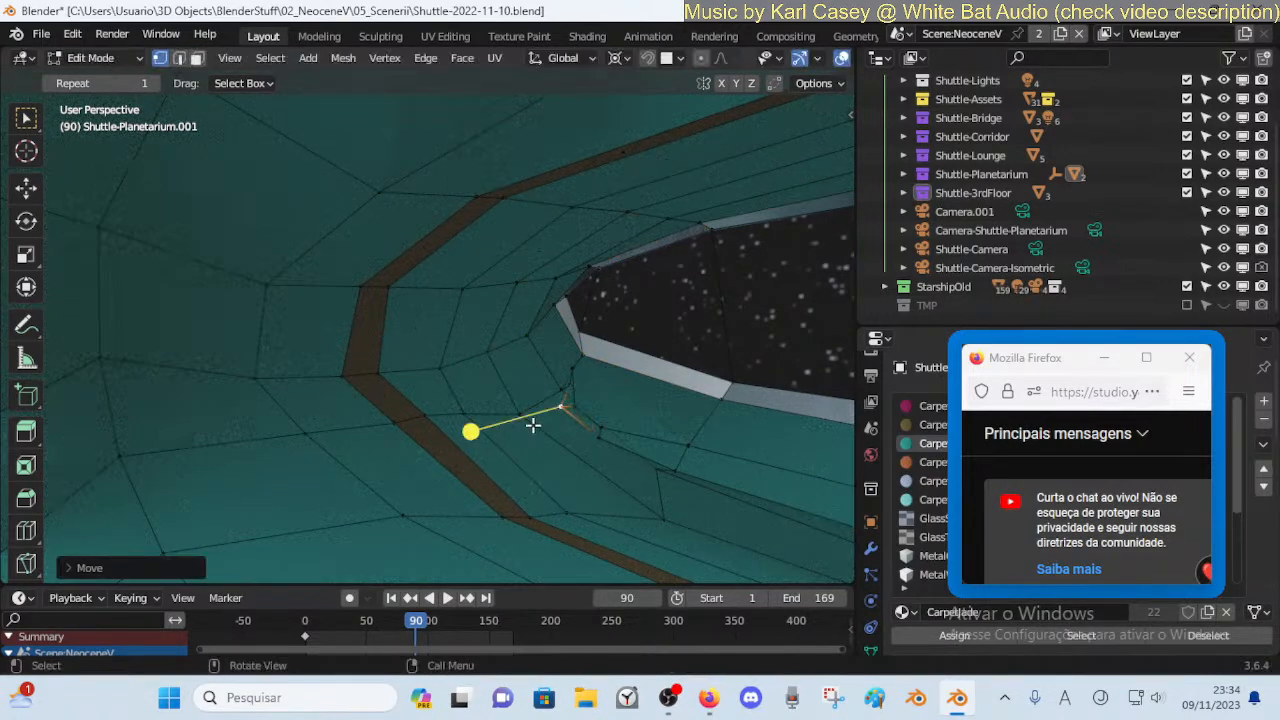
{"action": "left_click", "coordinate": [588, 405]}
{"action": "key", "text": "g"}
{"action": "key", "text": "Escape"}
{"action": "type", "text": "gx3"}
{"action": "key", "text": "Return"}
{"action": "key", "text": "ctrl+z"}
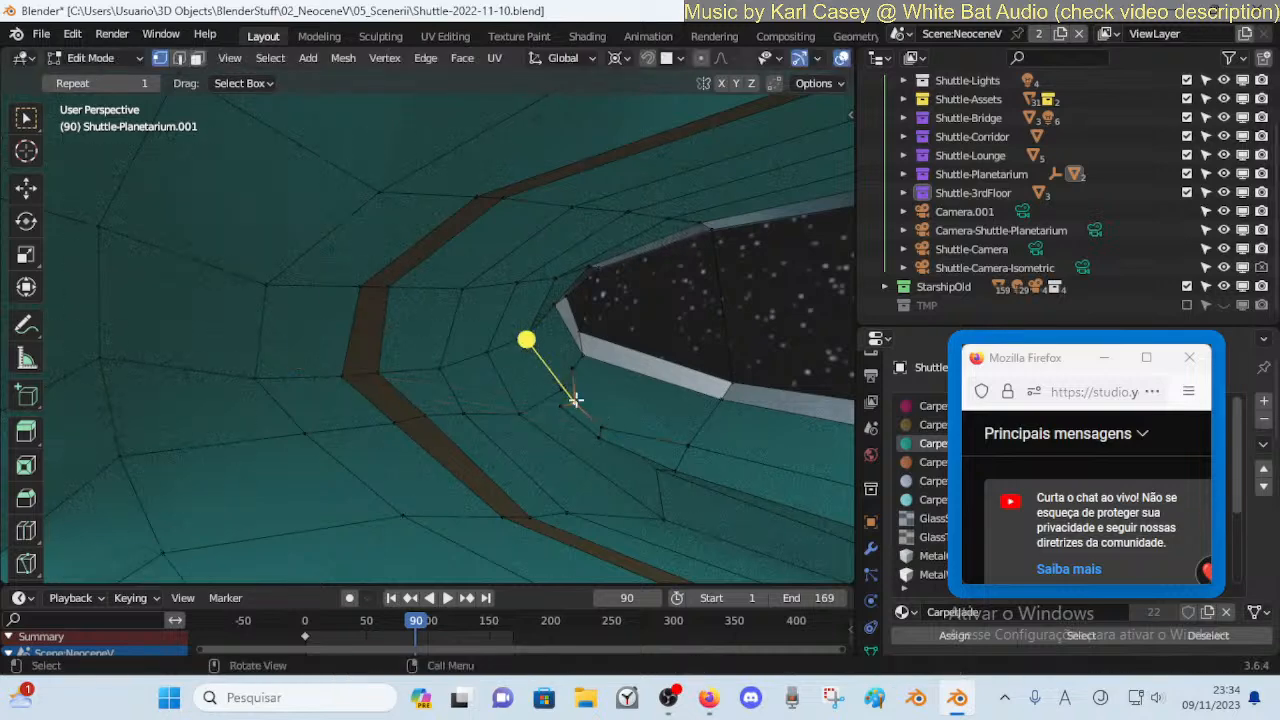
Reposition the crowded teal vertices below the window's pointed end one by one to even out their spacing
{"action": "key", "text": "g"}
{"action": "left_click", "coordinate": [541, 376]}
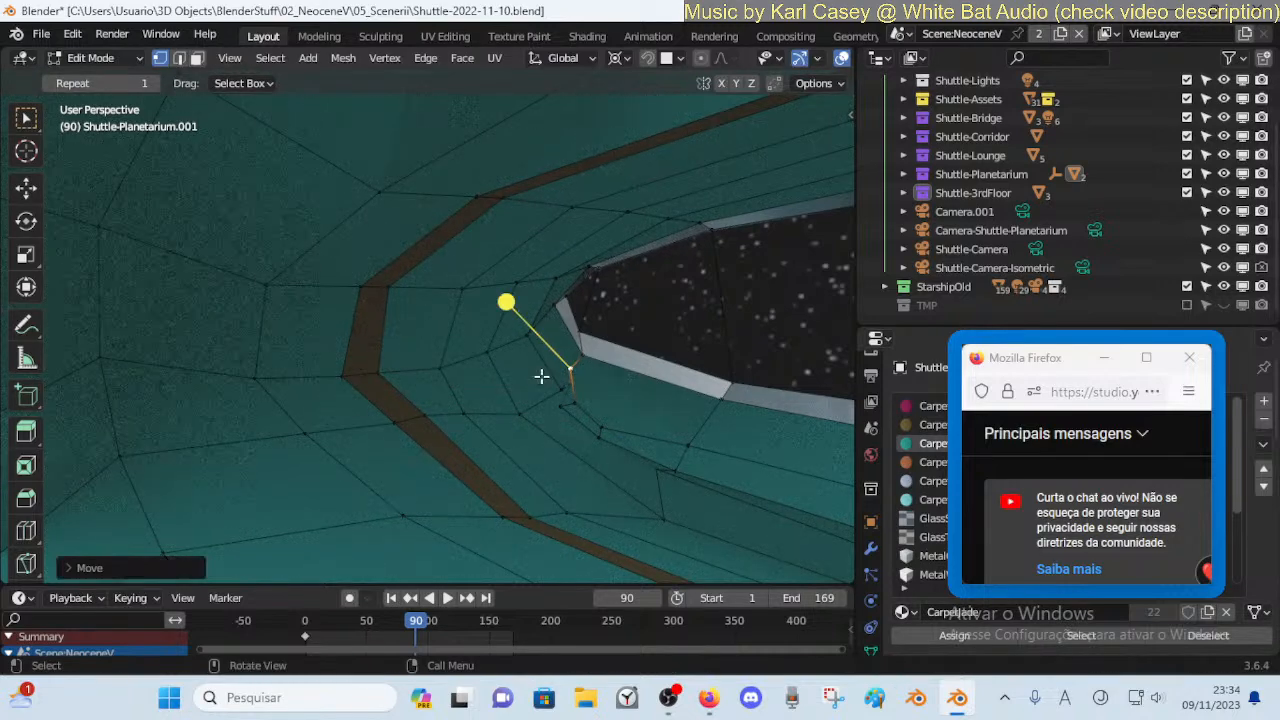
{"action": "left_click", "coordinate": [563, 385]}
{"action": "key", "text": "g"}
{"action": "left_click", "coordinate": [543, 371]}
{"action": "key", "text": "g"}
{"action": "left_click", "coordinate": [522, 440]}
{"action": "left_click", "coordinate": [554, 380]}
{"action": "key", "text": "g"}
{"action": "left_click", "coordinate": [520, 370]}
{"action": "left_click", "coordinate": [563, 391]}
{"action": "key", "text": "g"}
{"action": "left_click", "coordinate": [462, 417]}
{"action": "left_click", "coordinate": [548, 378]}
{"action": "key", "text": "g"}
{"action": "left_click", "coordinate": [513, 386]}
Move the window frame's lower corner vertex outward and nudge the teal vertex below it
{"action": "left_click", "coordinate": [571, 315]}
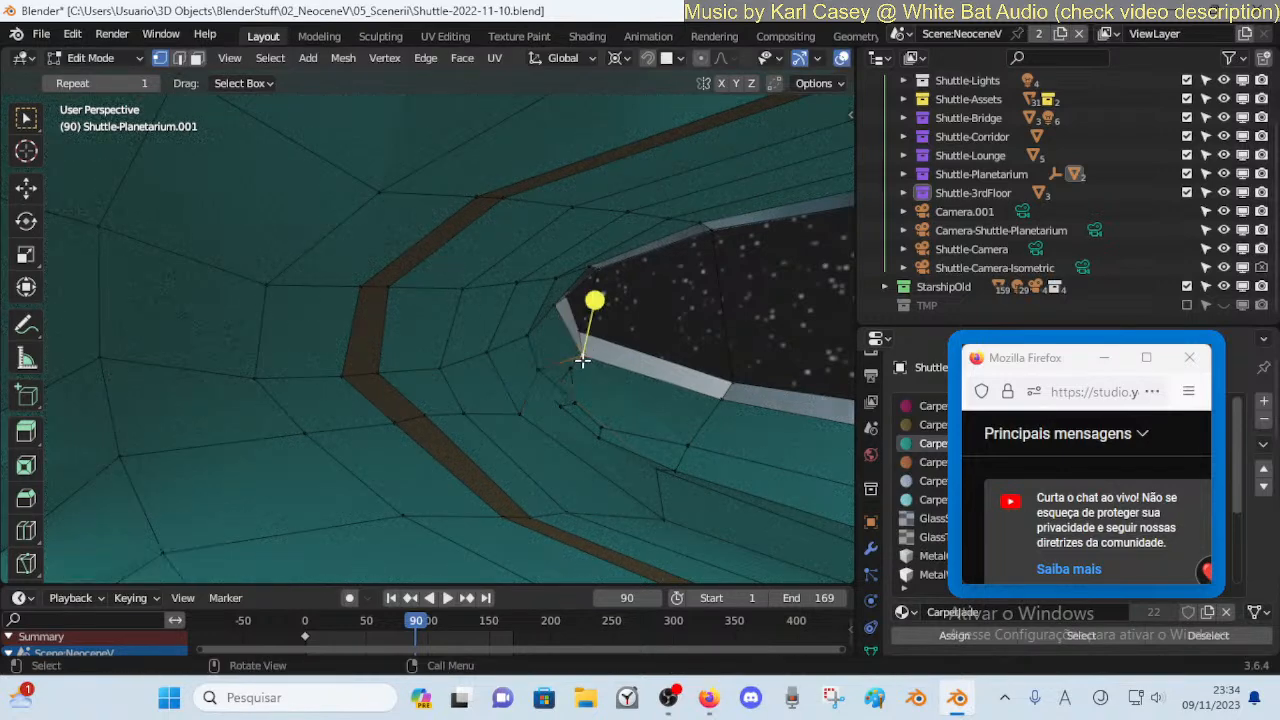
{"action": "key", "text": "g"}
{"action": "left_click", "coordinate": [500, 386]}
{"action": "left_click", "coordinate": [560, 406]}
{"action": "key", "text": "g"}
{"action": "left_click", "coordinate": [565, 410]}
Select the narrow teal face loop beneath the window in face mode and move it along Y
{"action": "key", "text": "3"}
{"action": "left_click", "coordinate": [577, 415], "text": "alt"}
{"action": "key", "text": "g"}
{"action": "key", "text": "y"}
{"action": "left_click", "coordinate": [579, 420]}
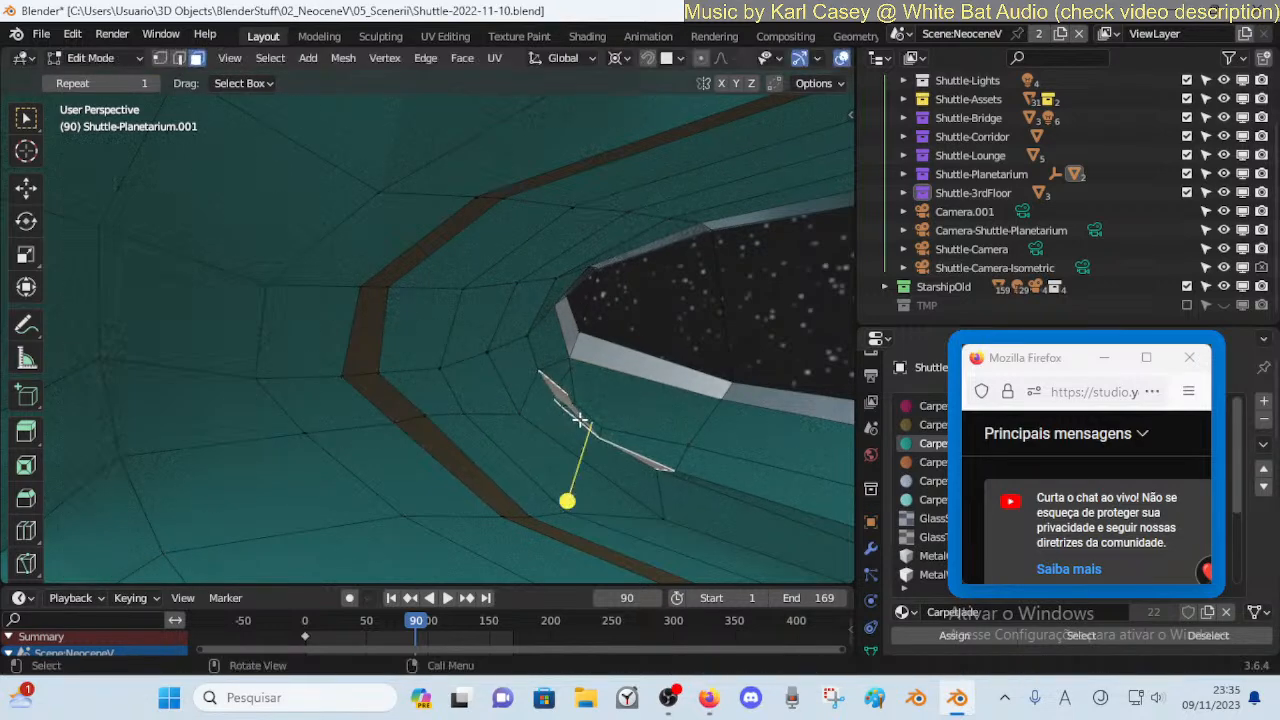
Smooth the narrow face loop below the window, undoing the first attempt and applying Smooth Vertices again
{"action": "left_click", "coordinate": [595, 421]}
{"action": "left_click", "coordinate": [586, 422], "text": "alt"}
{"action": "left_click_drag", "start_coordinate": [629, 527], "coordinate": [685, 516]}
{"action": "key", "text": "ctrl+z"}
{"action": "left_click_drag", "start_coordinate": [790, 526], "coordinate": [790, 526]}
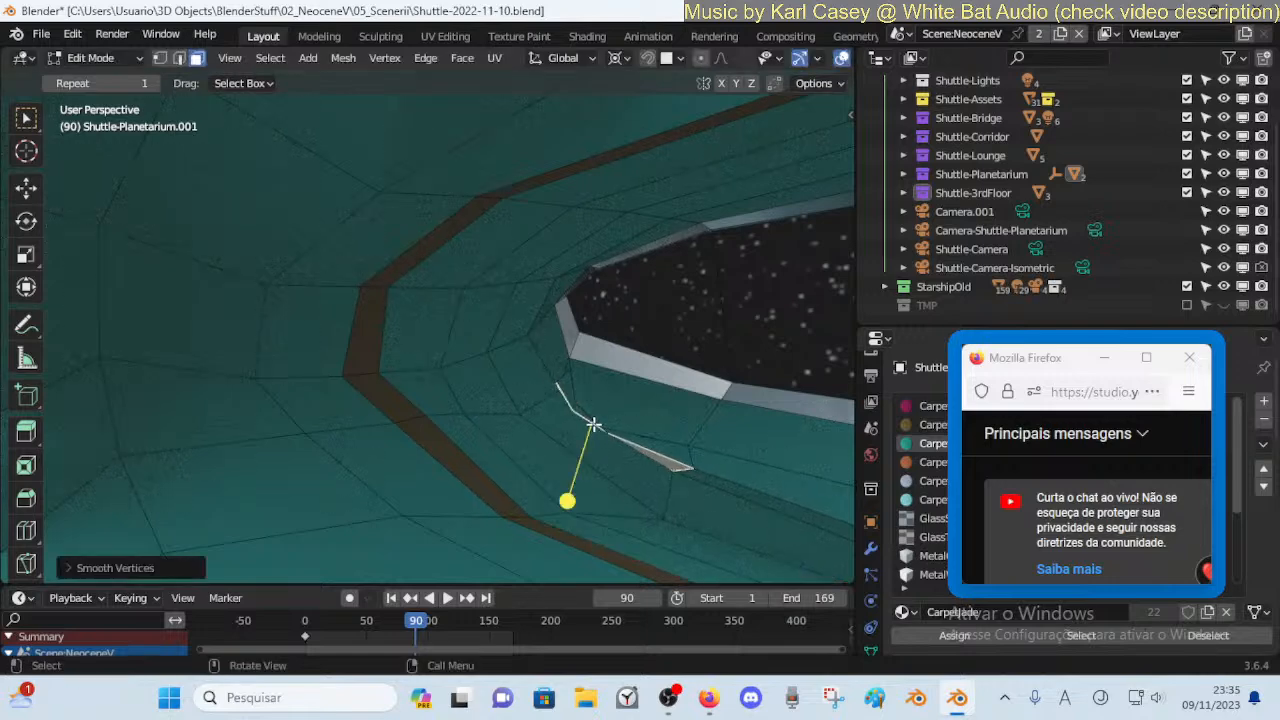
Smooth individual faces of the narrow teal strip below the window's pointed end, then clear the selection
{"action": "left_click_drag", "start_coordinate": [519, 459], "coordinate": [600, 473]}
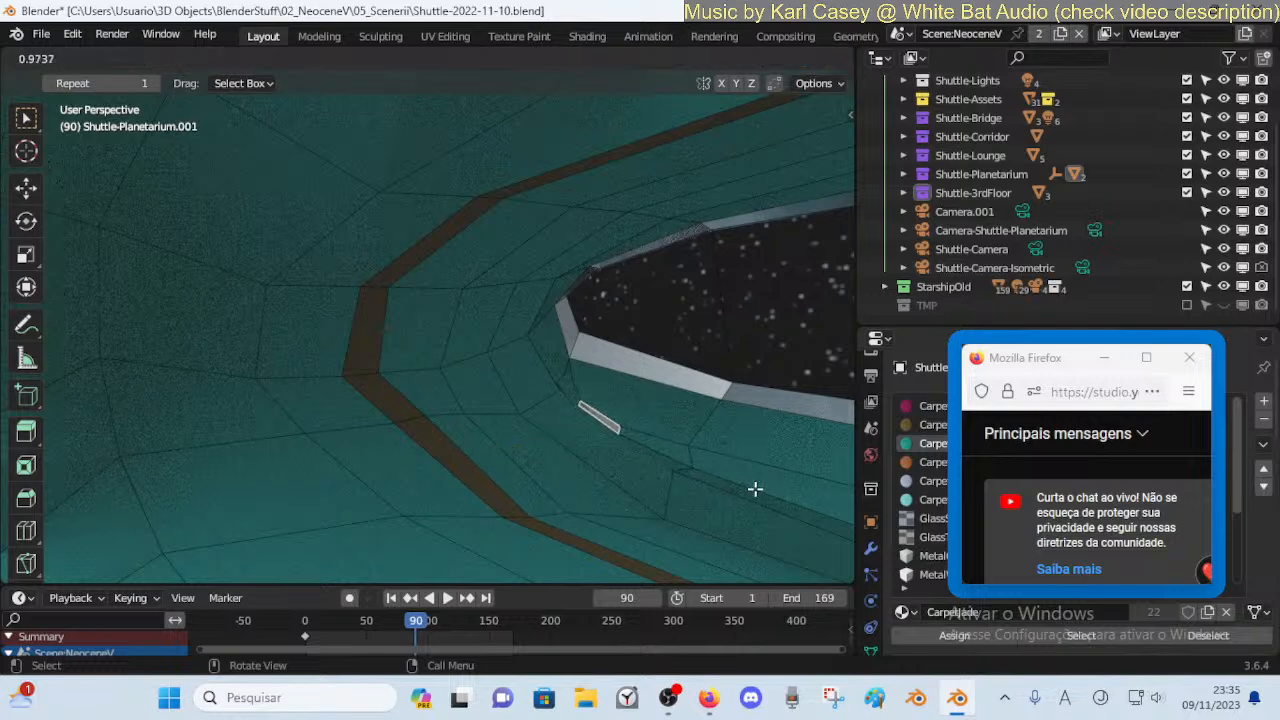
{"action": "left_click_drag", "start_coordinate": [748, 488], "coordinate": [755, 486]}
{"action": "left_click", "coordinate": [574, 393]}
{"action": "left_click_drag", "start_coordinate": [561, 307], "coordinate": [723, 363]}
{"action": "left_click", "coordinate": [593, 422]}
{"action": "left_click", "coordinate": [605, 421]}
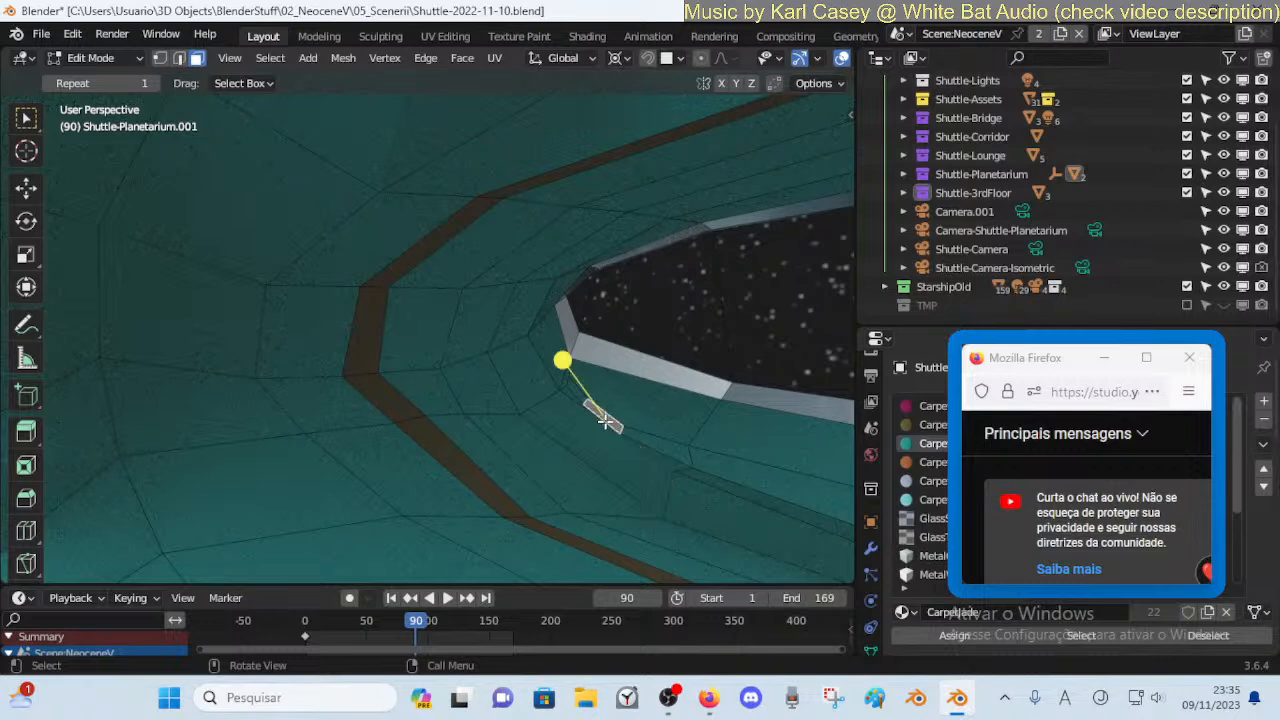
{"action": "left_click_drag", "start_coordinate": [575, 364], "coordinate": [578, 366]}
{"action": "left_click", "coordinate": [648, 441]}
{"action": "left_click_drag", "start_coordinate": [596, 436], "coordinate": [629, 436]}
{"action": "key", "text": "alt+a"}
Smooth the teal face beside the window's pointed end and the grey window frame's face loop
{"action": "left_click_drag", "start_coordinate": [558, 354], "coordinate": [580, 300]}
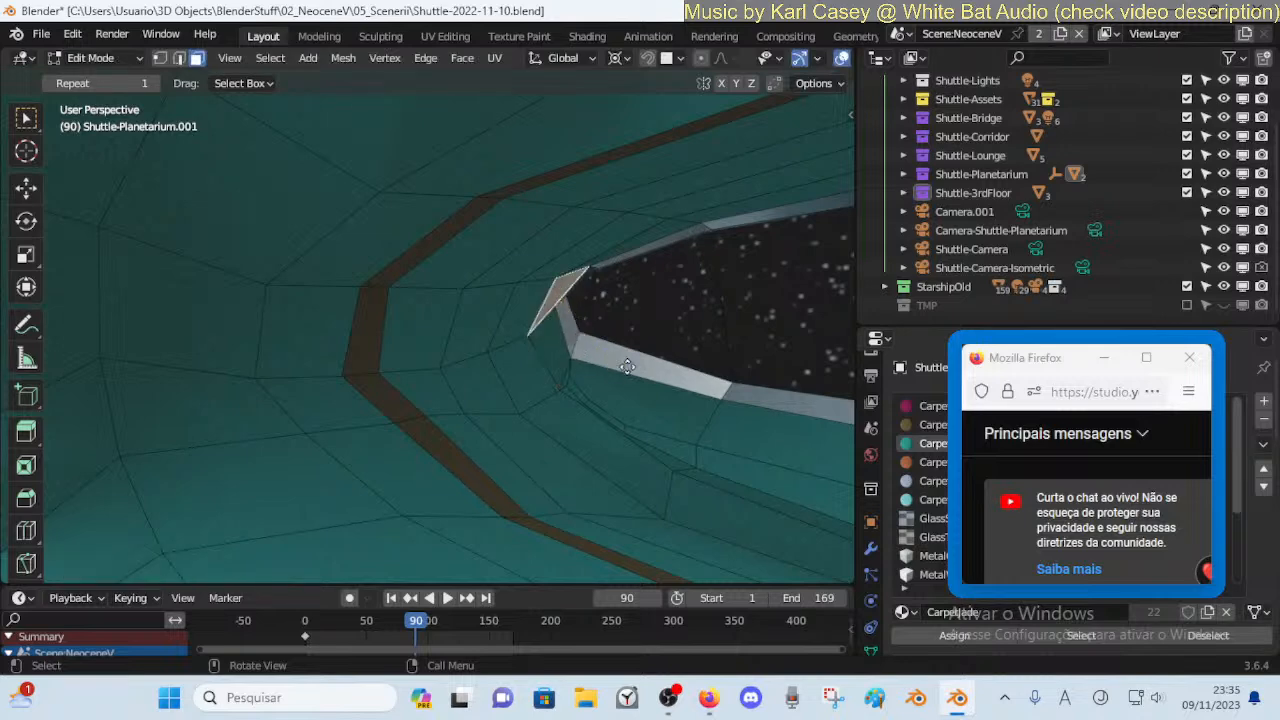
{"action": "left_click_drag", "start_coordinate": [617, 364], "coordinate": [705, 357]}
{"action": "left_click", "coordinate": [673, 233]}
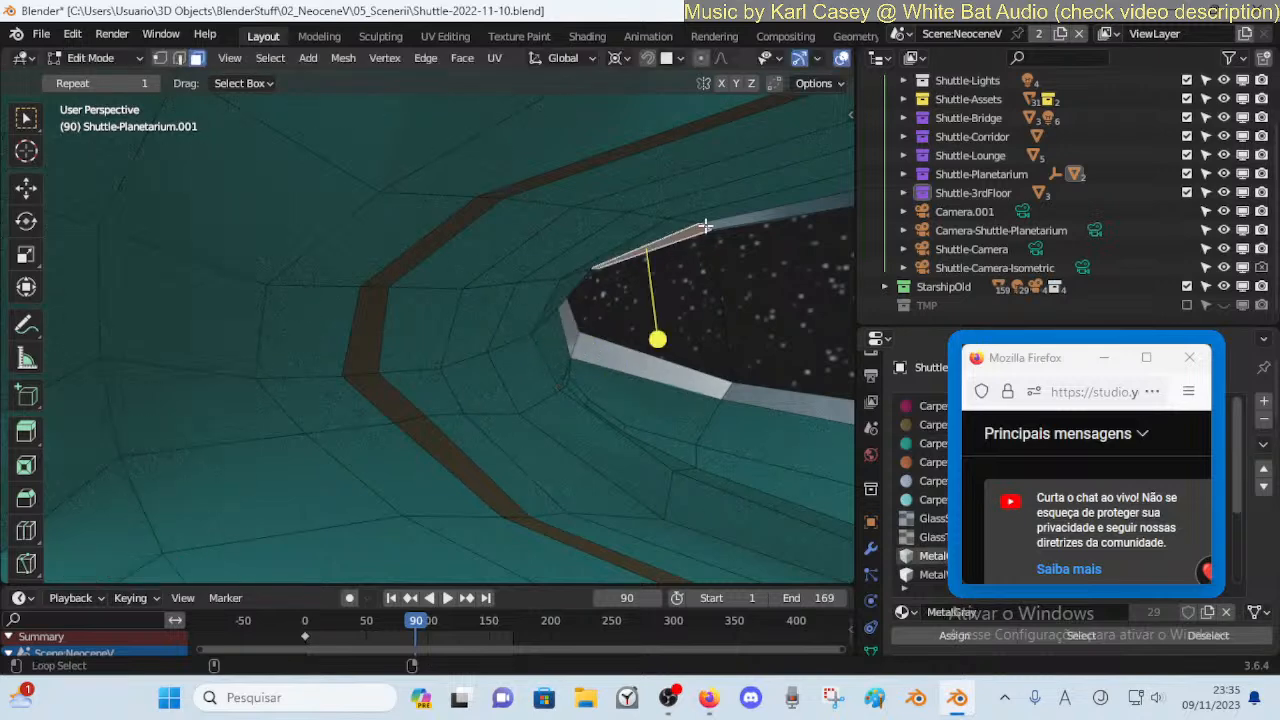
{"action": "left_click", "coordinate": [705, 226], "text": "alt"}
{"action": "left_click_drag", "start_coordinate": [738, 353], "coordinate": [826, 386]}
{"action": "key", "text": "alt+a"}
Slide a vertex at the window frame's pointed end along its edge
{"action": "key", "text": "1"}
{"action": "left_click_drag", "start_coordinate": [585, 303], "coordinate": [596, 318]}
{"action": "key", "text": "shift+v"}
{"action": "left_click", "coordinate": [603, 280]}
Slide the teal wall vertex beside the brown stripe's upper bend along its edges, away from the stripe
{"action": "key", "text": "Tab"}
{"action": "key", "text": "shift+grave"}
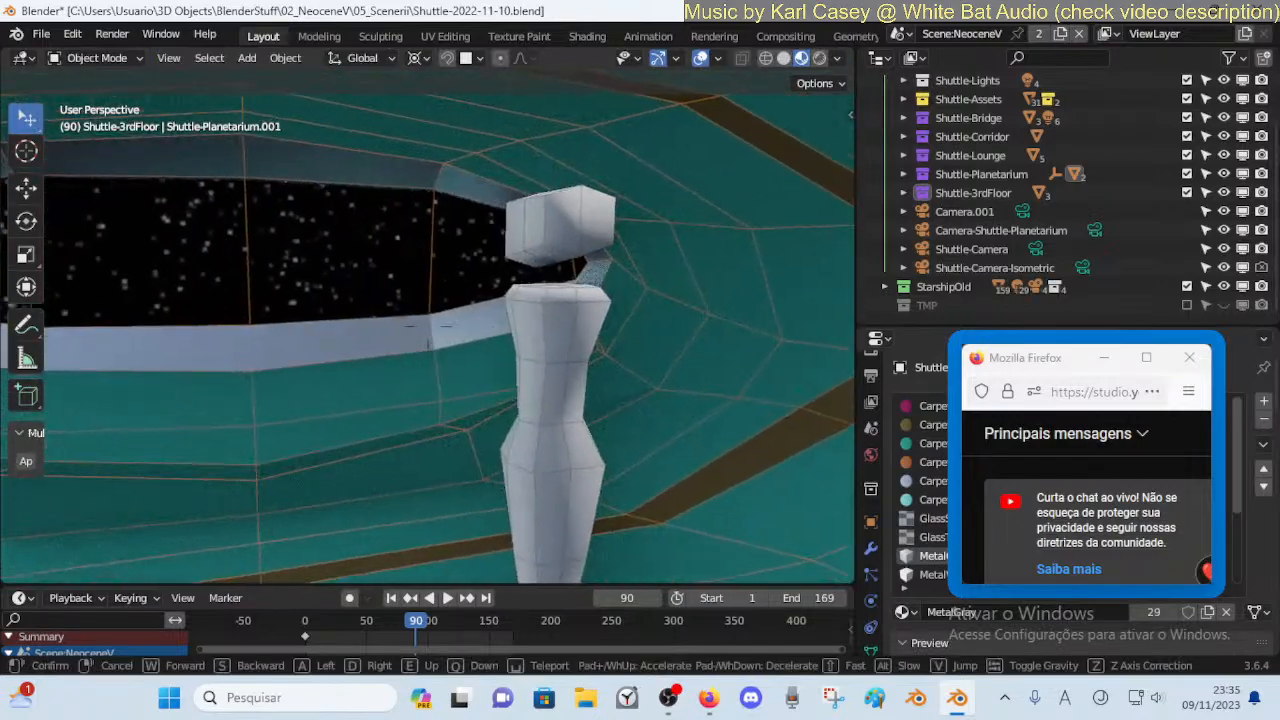
{"action": "left_click", "coordinate": [627, 331]}
{"action": "key", "text": "shift+grave"}
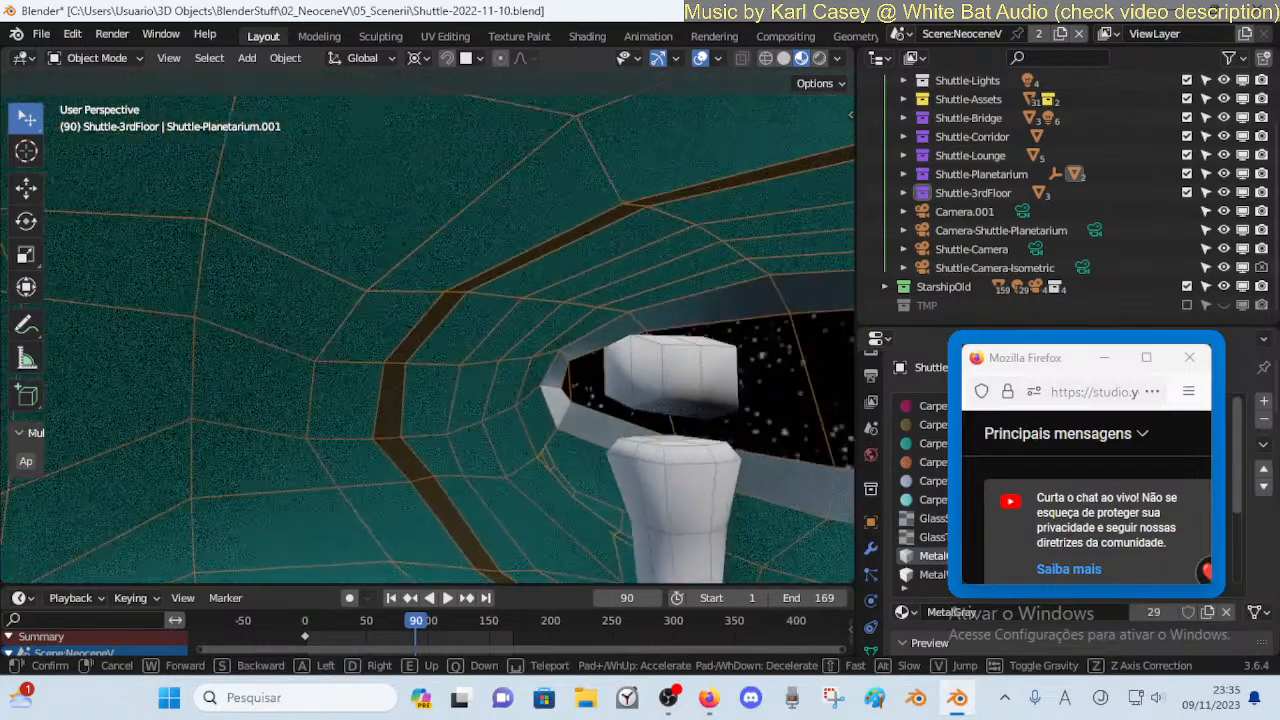
{"action": "left_click", "coordinate": [463, 346]}
{"action": "key", "text": "Tab"}
{"action": "key", "text": "shift+v"}
{"action": "left_click", "coordinate": [552, 294]}
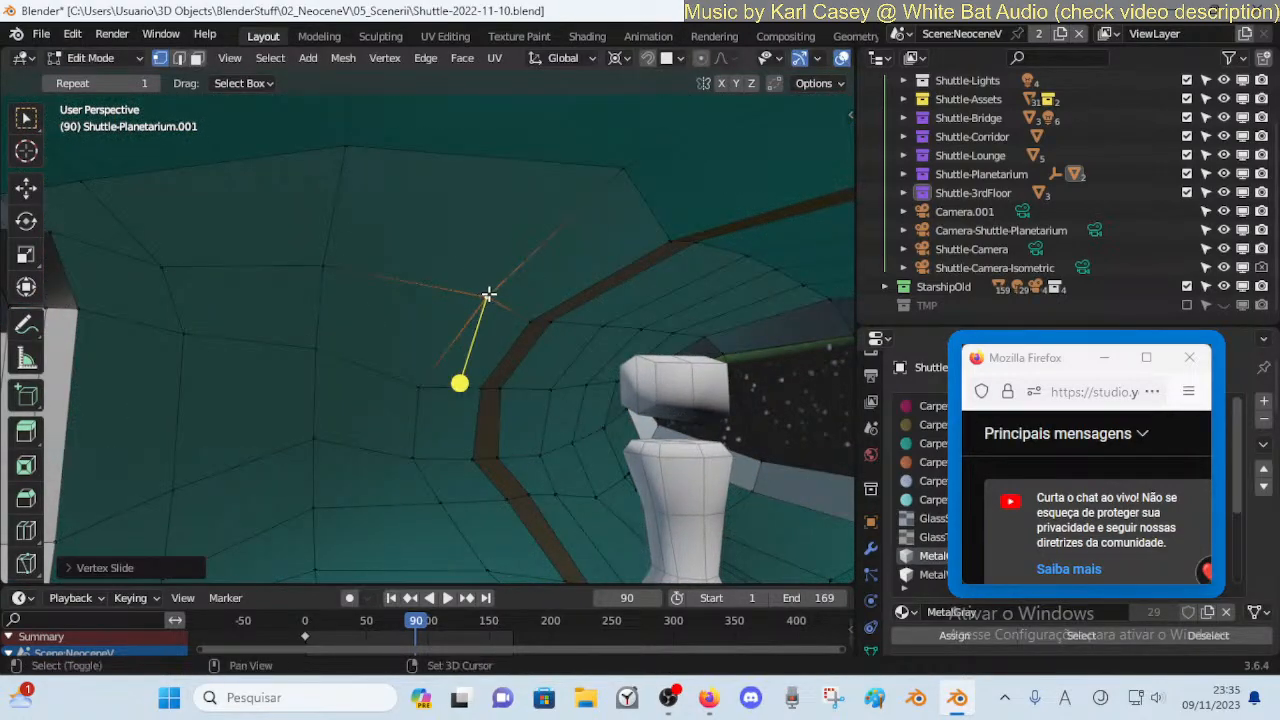
{"action": "key", "text": "shift+v"}
{"action": "left_click", "coordinate": [454, 283]}
{"action": "key", "text": "shift+v"}
{"action": "left_click", "coordinate": [460, 263]}
Slide the teal wall's upper edge vertex along its edge and move the stripe border vertex next to it slightly up
{"action": "left_click", "coordinate": [625, 168]}
{"action": "key", "text": "shift+v"}
{"action": "left_click", "coordinate": [577, 205]}
{"action": "left_click", "coordinate": [669, 237]}
{"action": "key", "text": "g"}
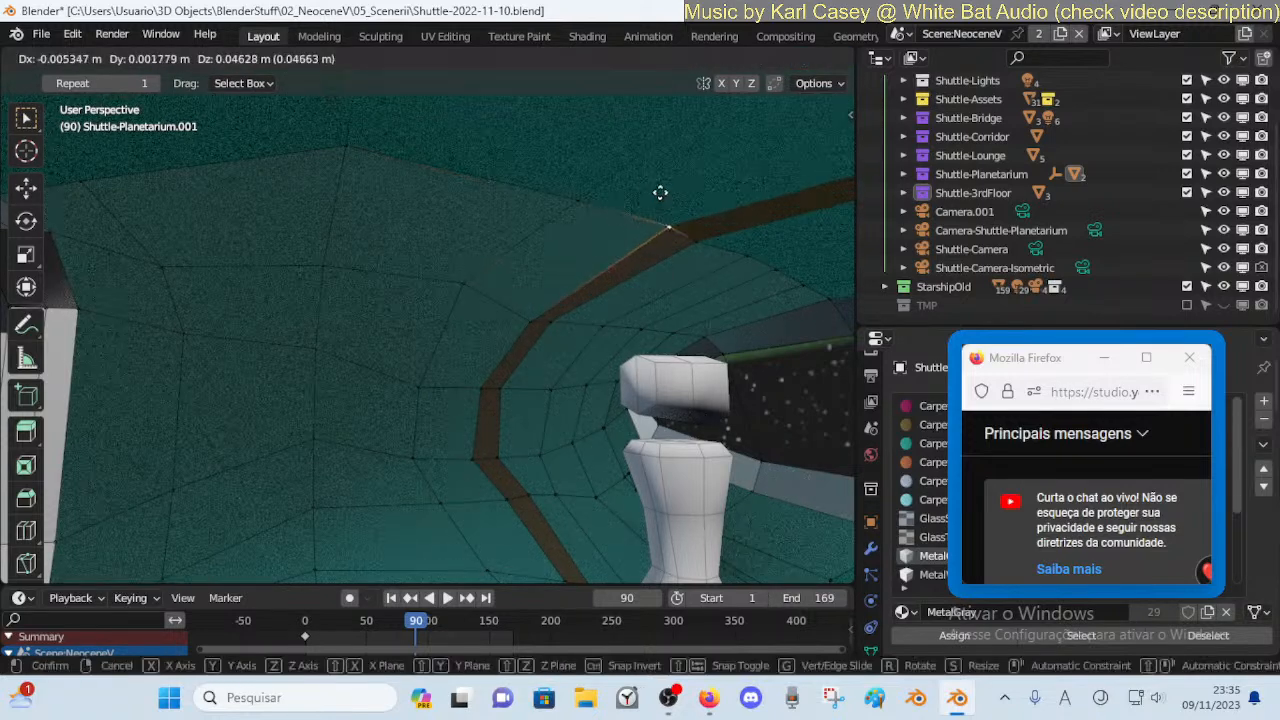
{"action": "left_click", "coordinate": [529, 129]}
{"action": "key", "text": "g"}
{"action": "left_click", "coordinate": [763, 311]}
Reposition the vertex at the brown stripe's upper bend and the two teal wall vertices beside the stripe
{"action": "left_click", "coordinate": [525, 316]}
{"action": "key", "text": "g"}
{"action": "left_click", "coordinate": [542, 251]}
{"action": "left_click", "coordinate": [459, 279]}
{"action": "key", "text": "g"}
{"action": "left_click", "coordinate": [454, 266]}
{"action": "left_click", "coordinate": [416, 394]}
{"action": "key", "text": "g"}
{"action": "left_click", "coordinate": [505, 515]}
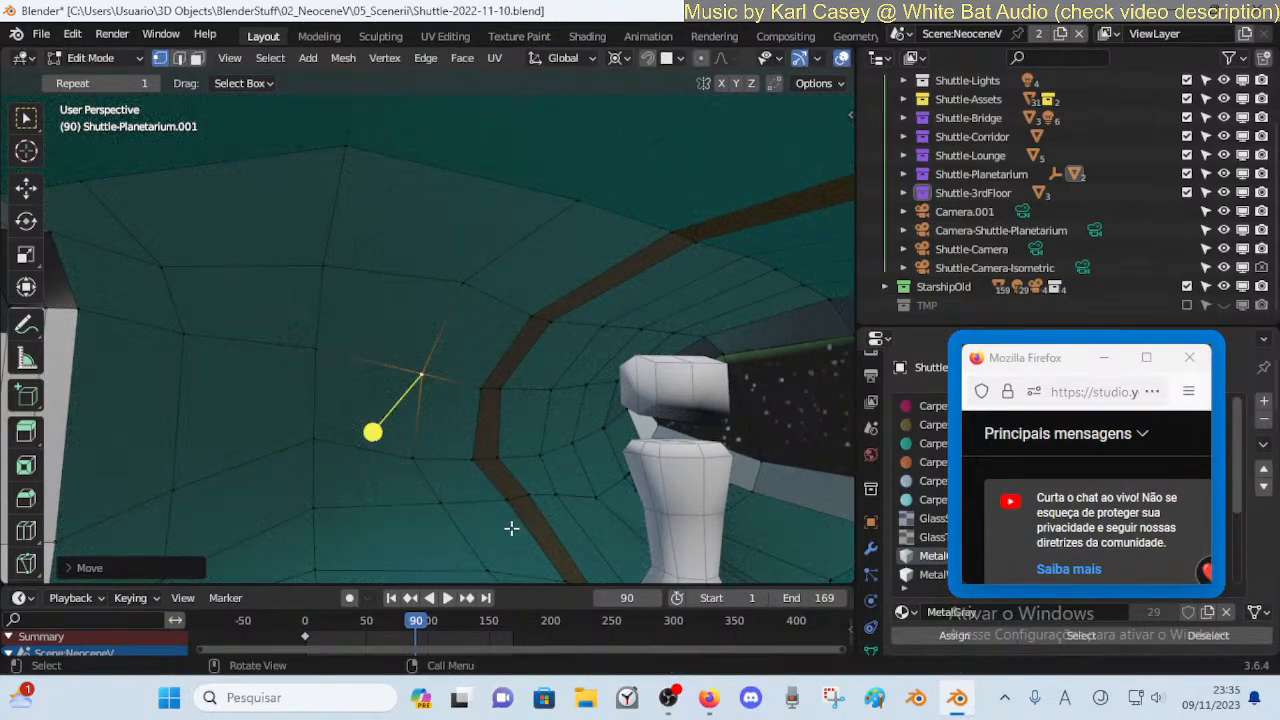
Set the transform pivot point to Individual Origins
{"action": "key", "text": "z"}
{"action": "key", "text": "Escape"}
{"action": "key", "text": "less"}
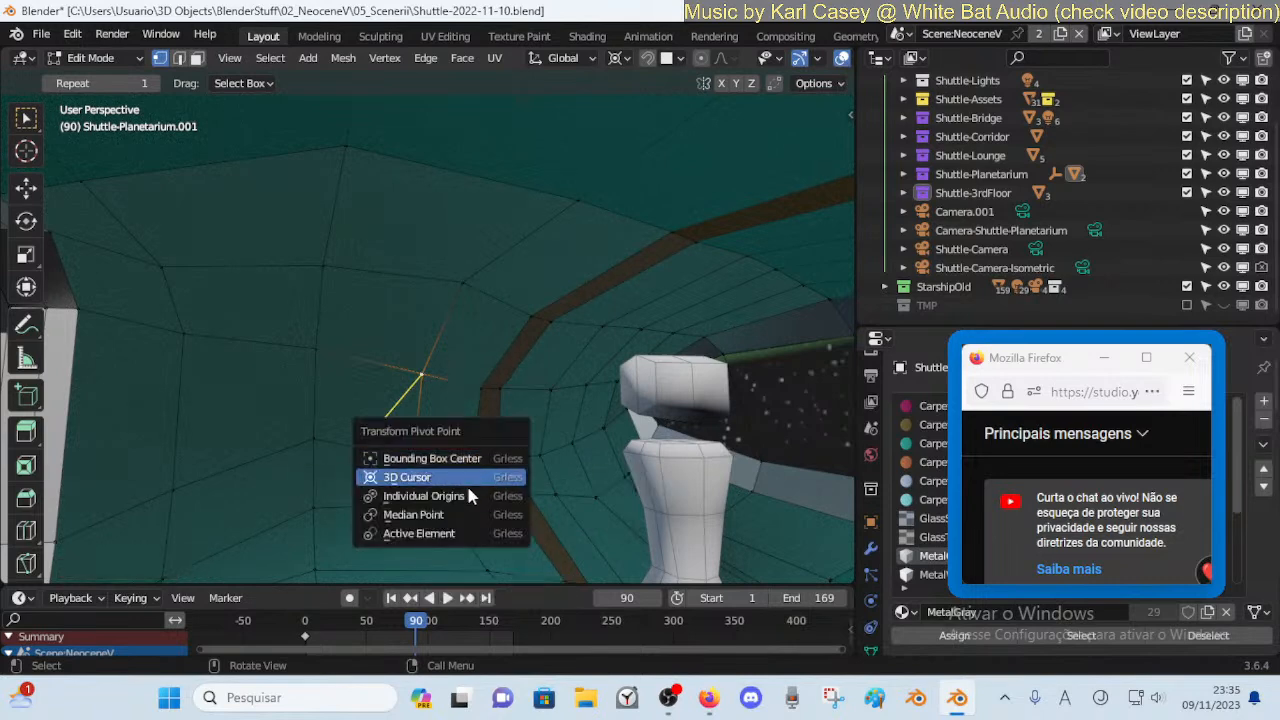
{"action": "left_click", "coordinate": [466, 496]}
Move the mid-height teal wall vertices beside the brown stripe to even out the surrounding faces
{"action": "key", "text": "g"}
{"action": "left_click", "coordinate": [446, 365]}
{"action": "key", "text": "g"}
{"action": "left_click", "coordinate": [288, 332]}
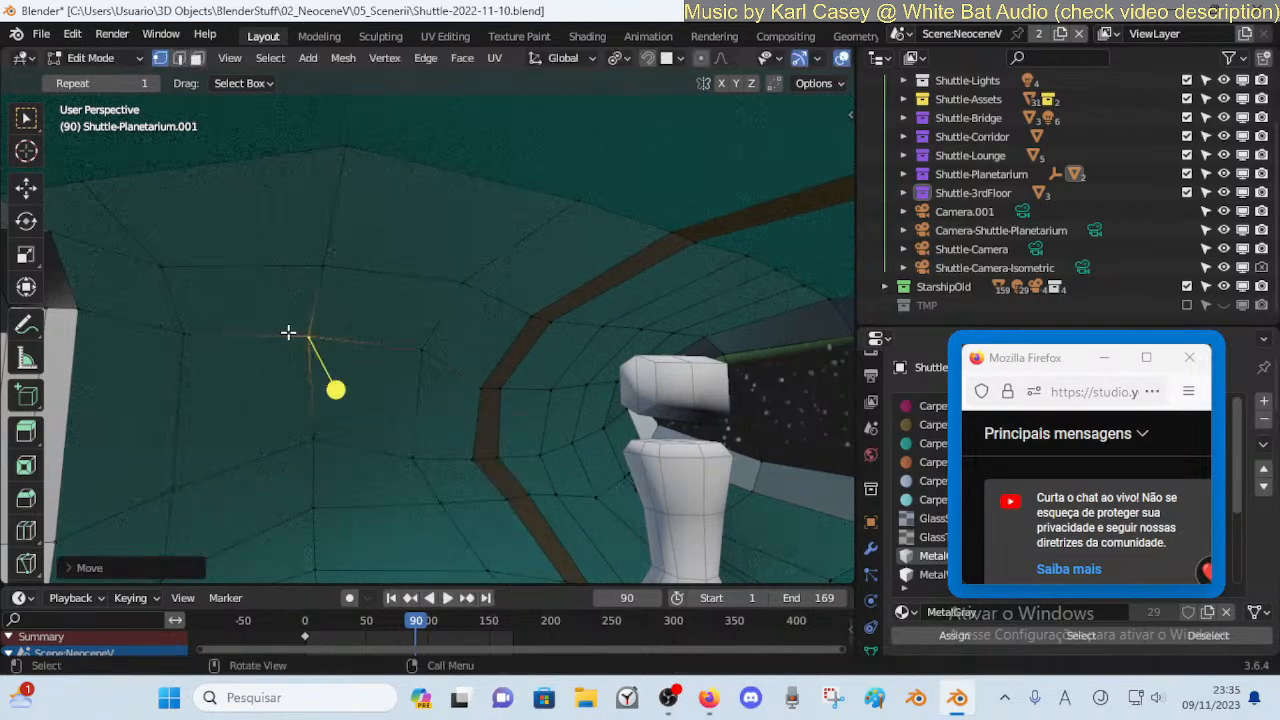
{"action": "key", "text": "g"}
{"action": "left_click", "coordinate": [323, 242]}
Reposition the vertices along the teal wall's upper rows between the doorway and the brown stripe
{"action": "key", "text": "g"}
{"action": "left_click", "coordinate": [465, 274]}
{"action": "key", "text": "g"}
{"action": "left_click", "coordinate": [346, 170]}
{"action": "left_click", "coordinate": [568, 210]}
{"action": "key", "text": "g"}
{"action": "left_click", "coordinate": [554, 214]}
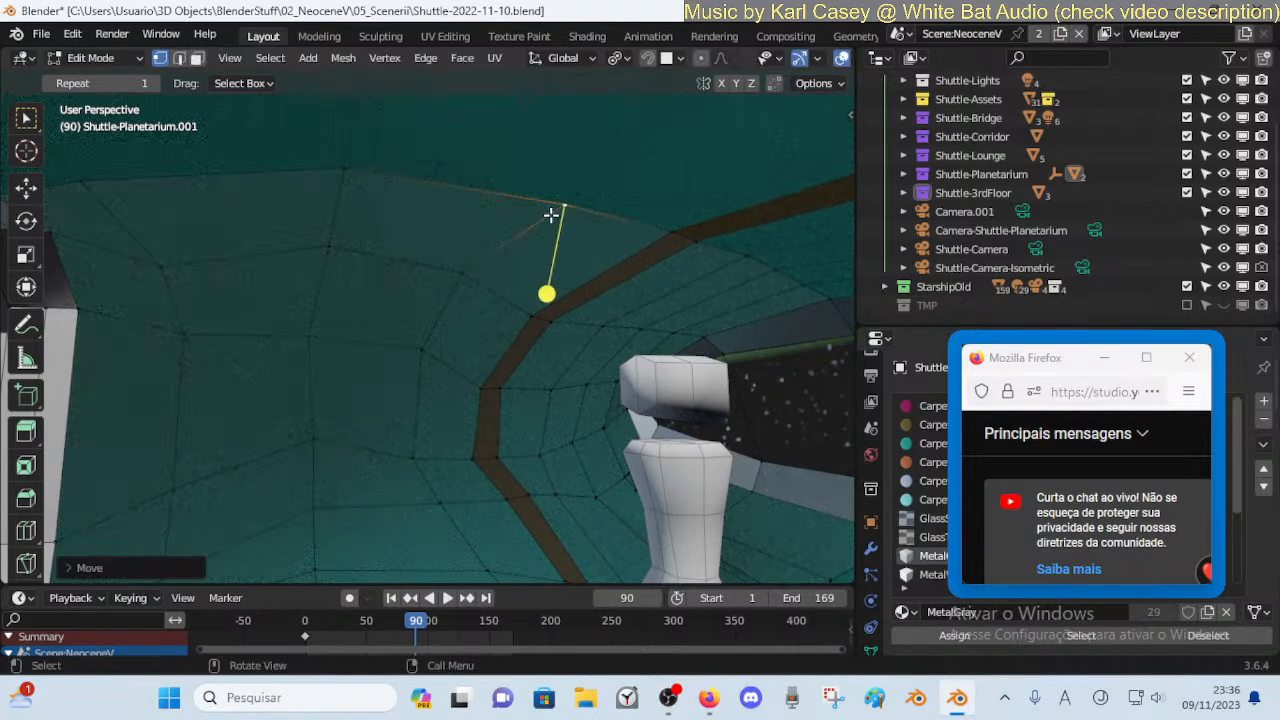
Move the vertex in the middle of the teal wall between the doorway and the figure down about 0.18 m
{"action": "key", "text": "shift+grave"}
{"action": "key", "text": "s"}
{"action": "left_click", "coordinate": [553, 215]}
{"action": "key", "text": "shift+grave"}
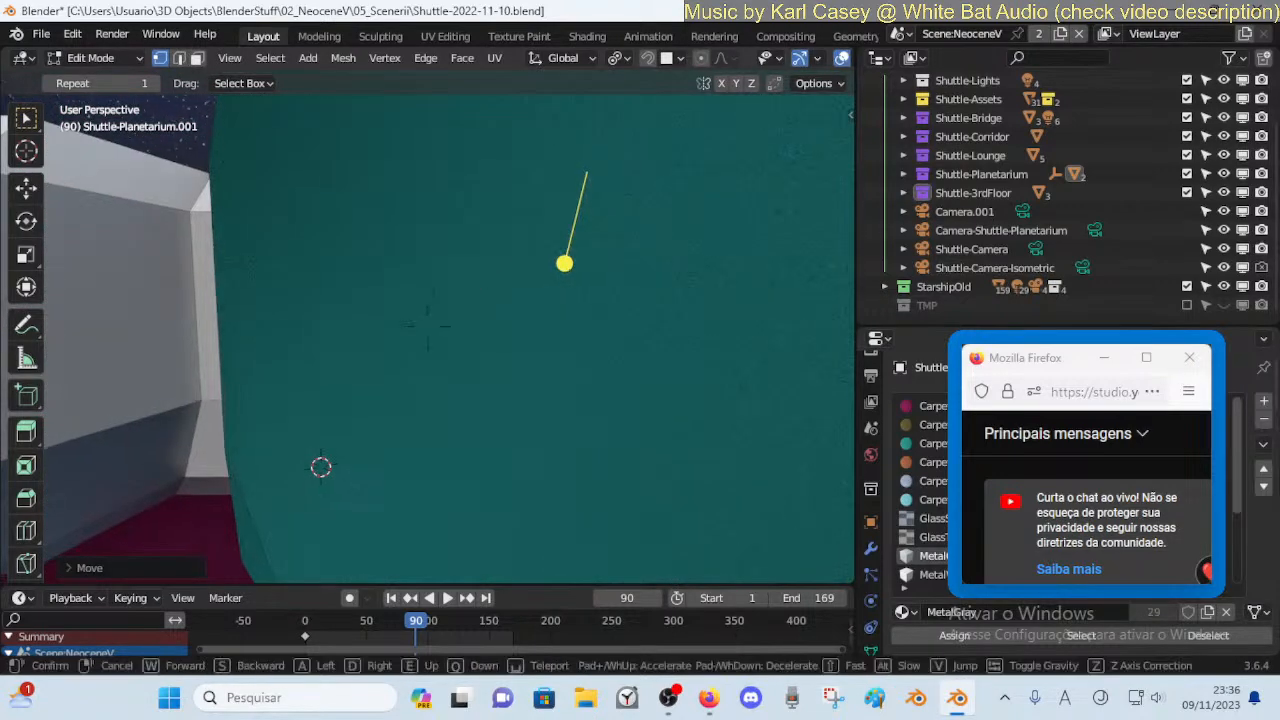
{"action": "key", "text": "w"}
{"action": "left_click", "coordinate": [478, 283]}
{"action": "left_click", "coordinate": [422, 316]}
{"action": "key", "text": "g"}
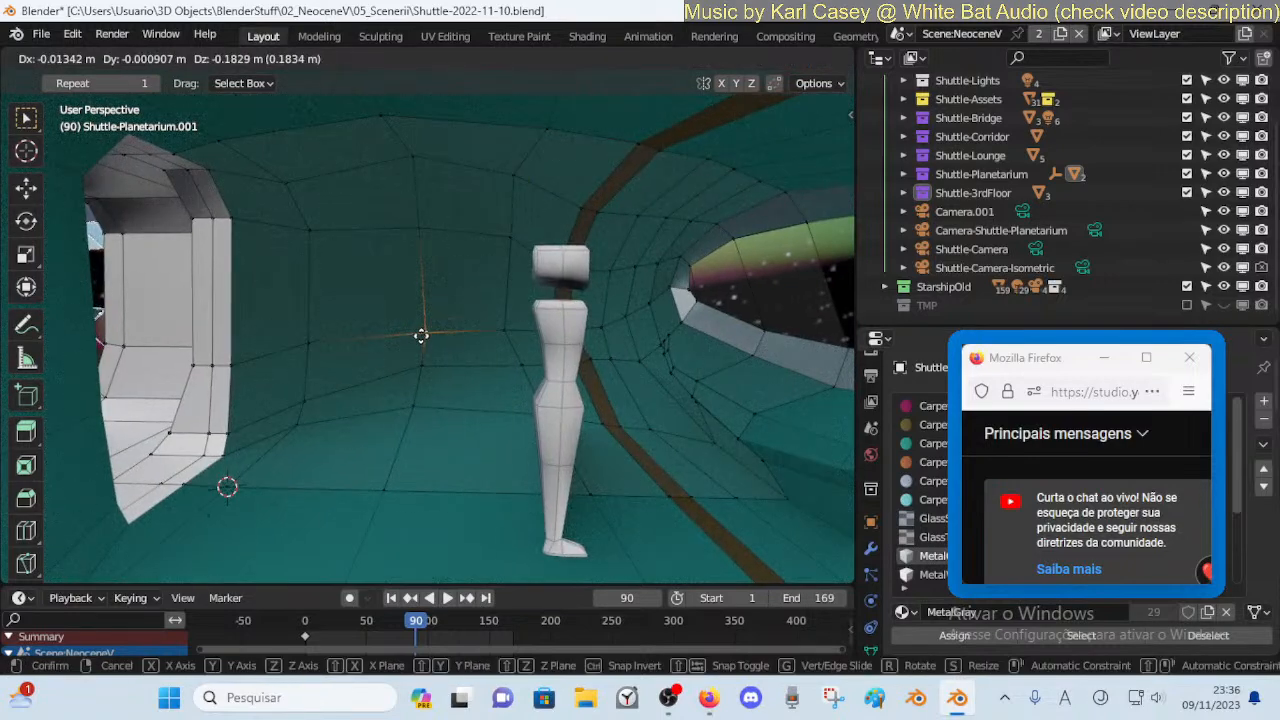
{"action": "left_click", "coordinate": [424, 332]}
Smooth the vertices of the three adjoining teal wall faces between the doorway and the figure
{"action": "key", "text": "3"}
{"action": "left_click", "coordinate": [405, 274]}
{"action": "left_click", "coordinate": [480, 270], "text": "shift"}
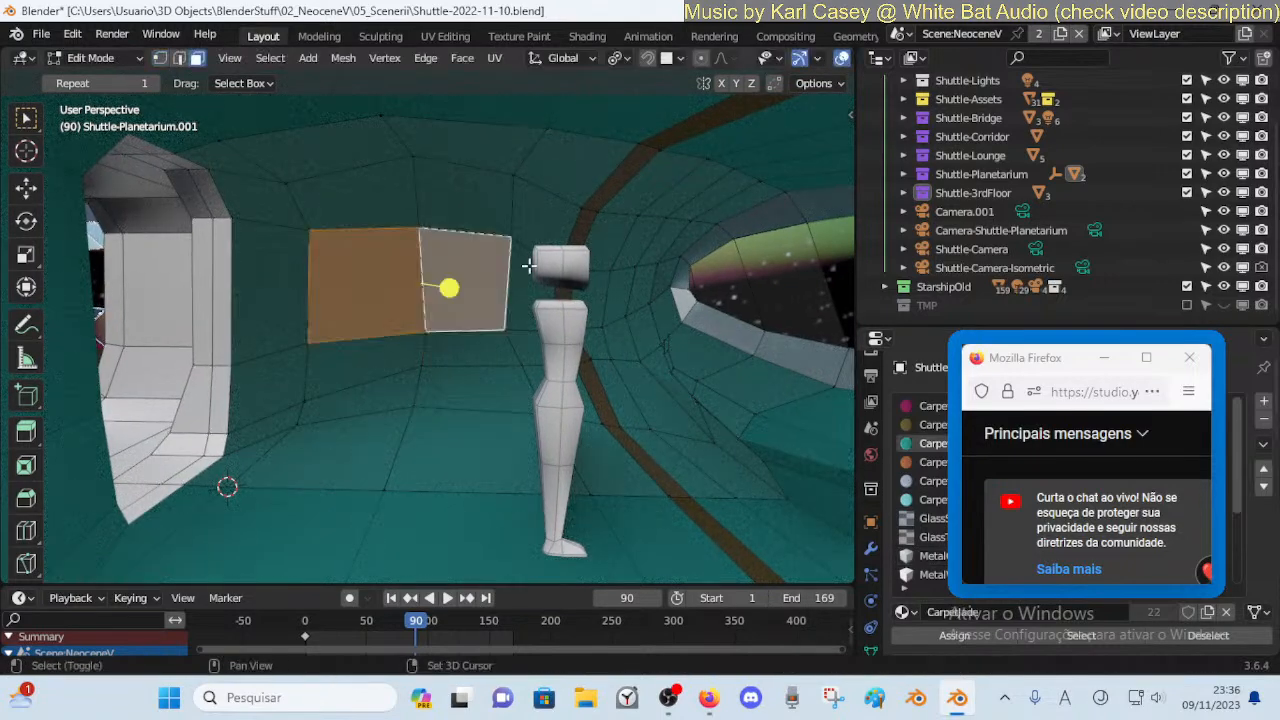
{"action": "left_click", "coordinate": [529, 268], "text": "shift"}
{"action": "left_click_drag", "start_coordinate": [432, 298], "coordinate": [494, 214]}
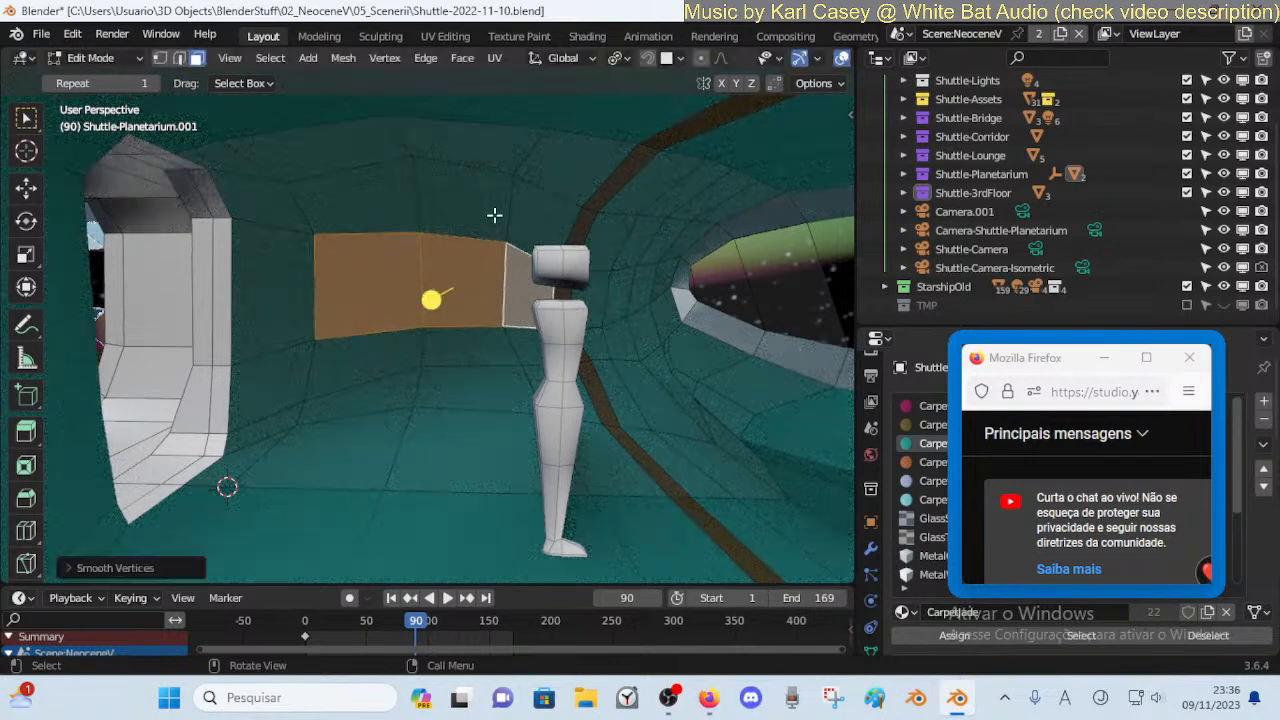
Smooth the larger patch of teal faces spanning the wall and ceiling beside the brown stripe, then clear the selection
{"action": "left_click", "coordinate": [494, 213]}
{"action": "left_click", "coordinate": [525, 200], "text": "shift"}
{"action": "left_click", "coordinate": [543, 172], "text": "shift"}
{"action": "left_click", "coordinate": [495, 158], "text": "shift"}
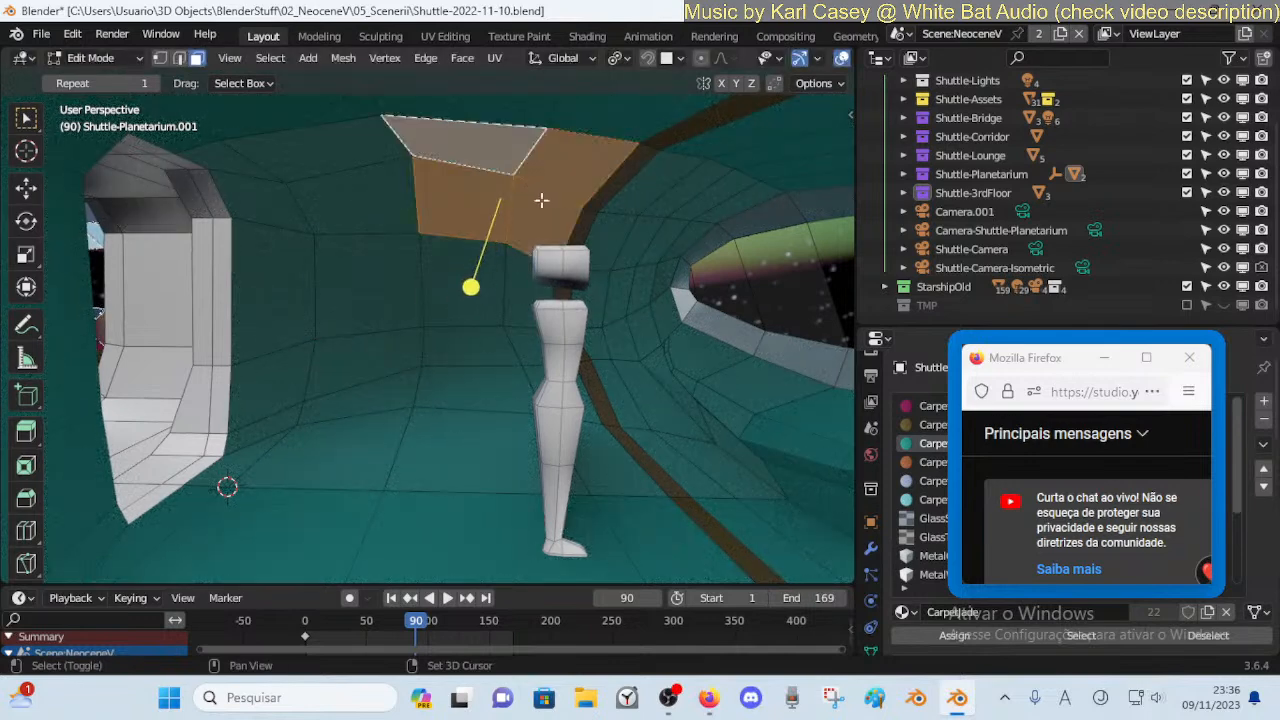
{"action": "left_click", "coordinate": [467, 290], "text": "shift"}
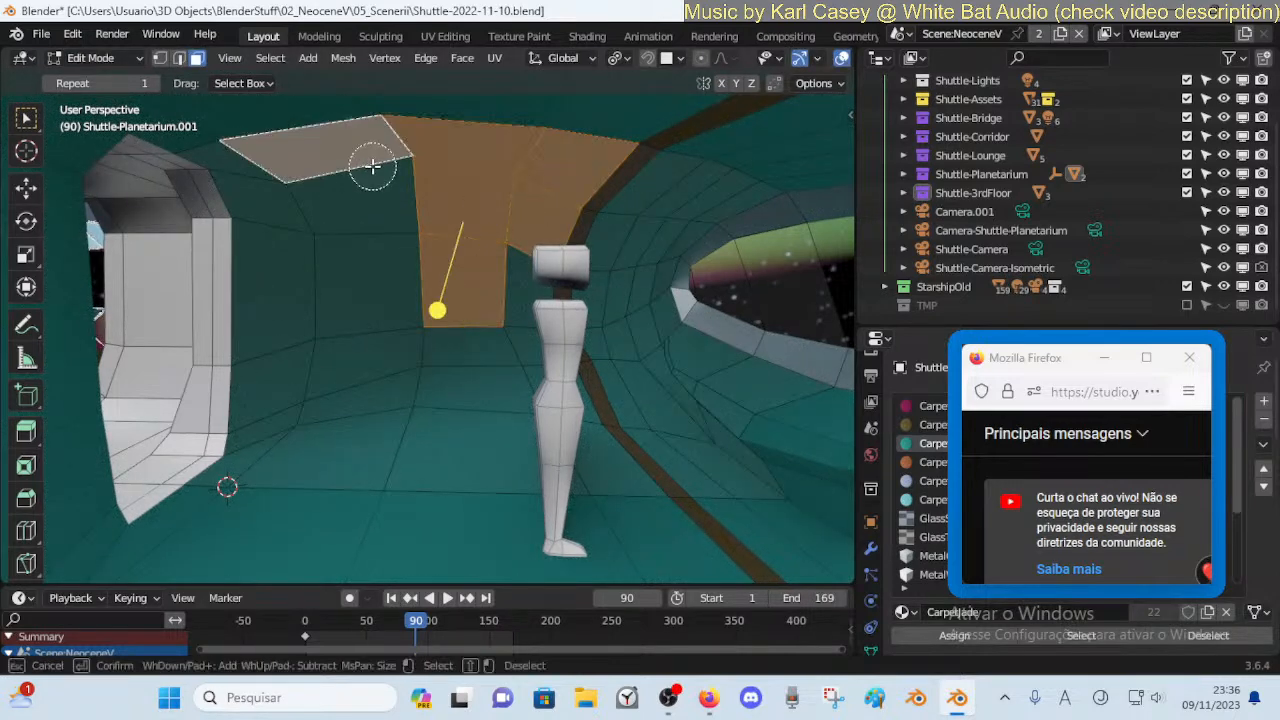
{"action": "left_click_drag", "start_coordinate": [443, 323], "coordinate": [498, 344]}
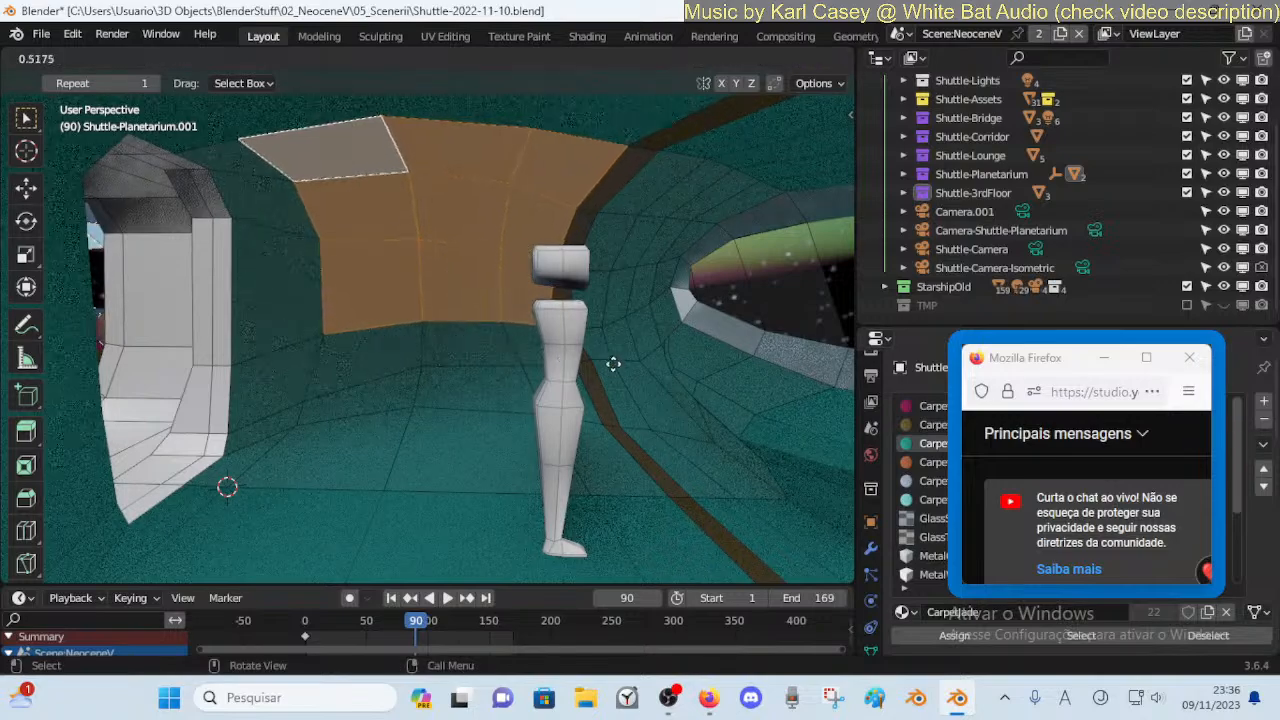
{"action": "left_click_drag", "start_coordinate": [612, 364], "coordinate": [612, 364]}
{"action": "key", "text": "alt+z"}
Examine the teal room's smoothed walls and window from inside and from outside the shuttle
{"action": "key", "text": "shift+grave"}
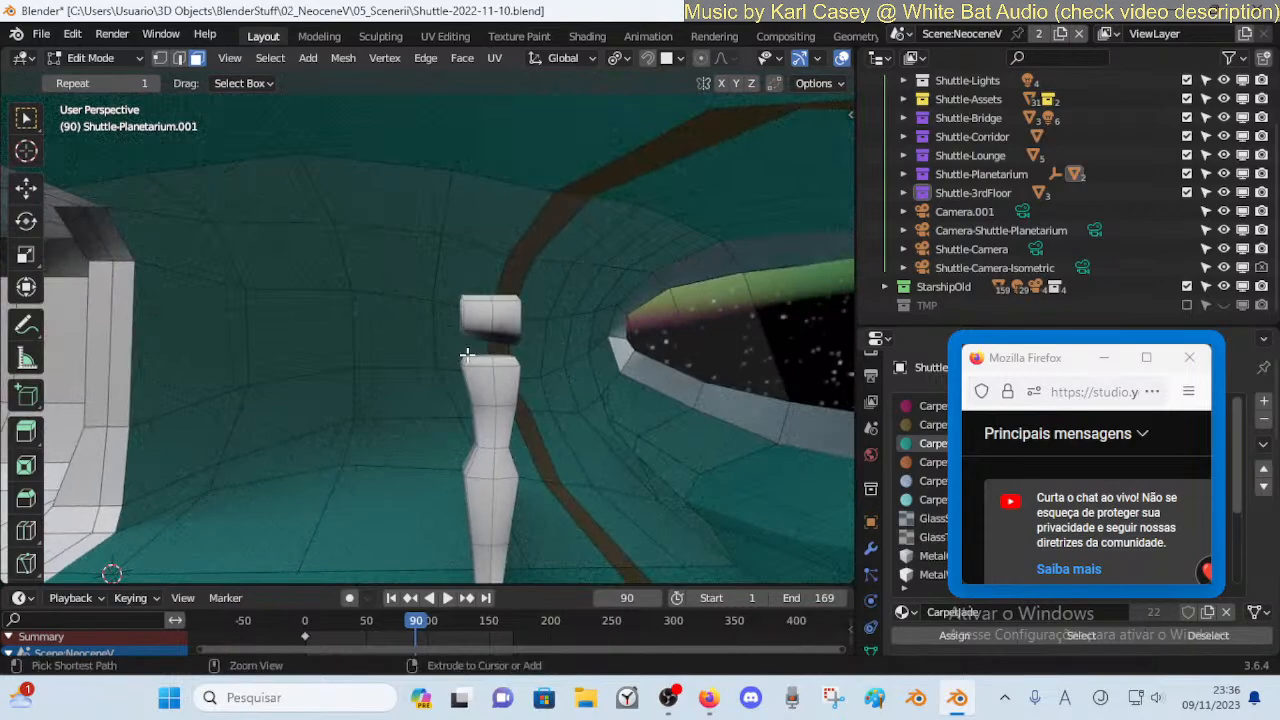
{"action": "key", "text": "Tab"}
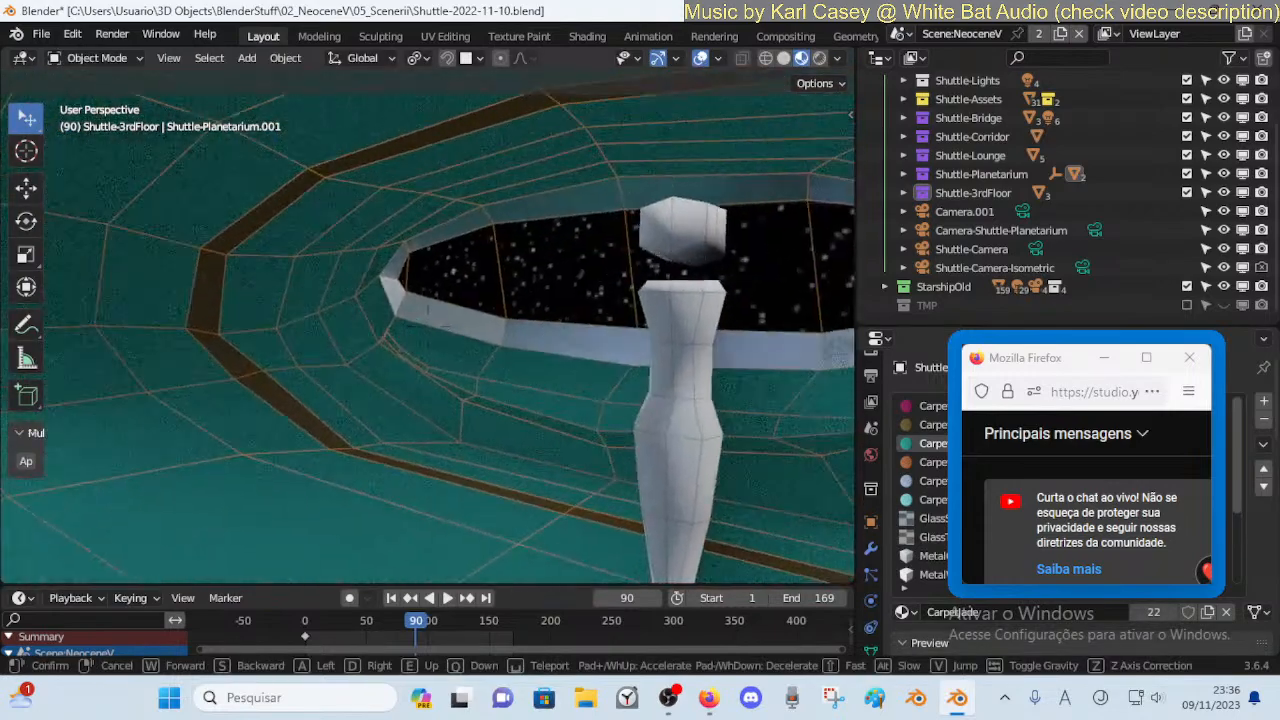
{"action": "key", "text": "w"}
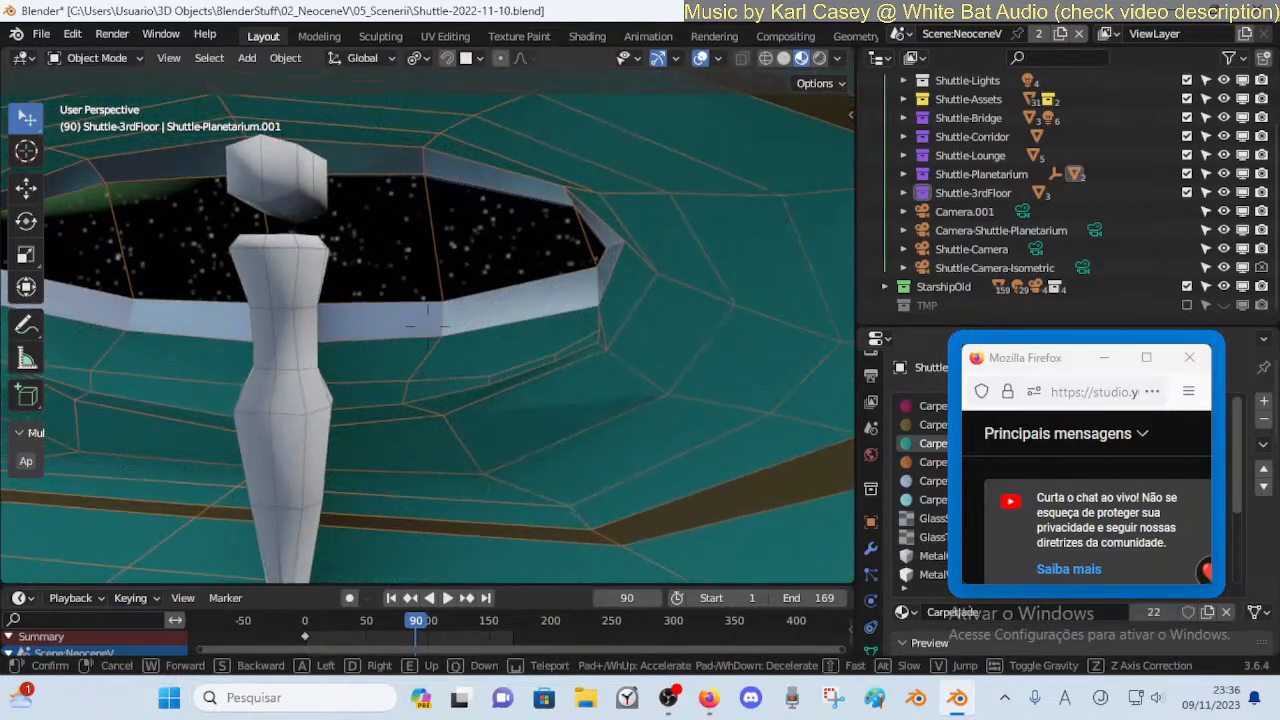
{"action": "key", "text": "a"}
{"action": "key", "text": "s"}
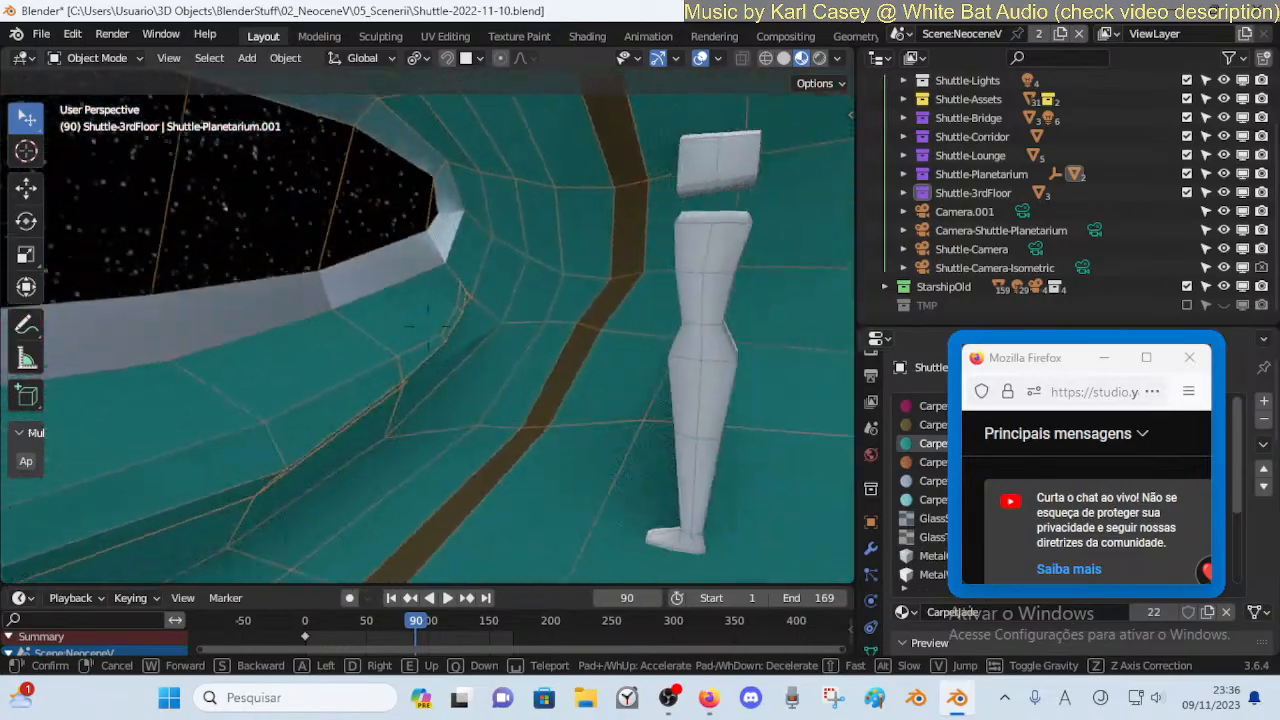
{"action": "key", "text": "a"}
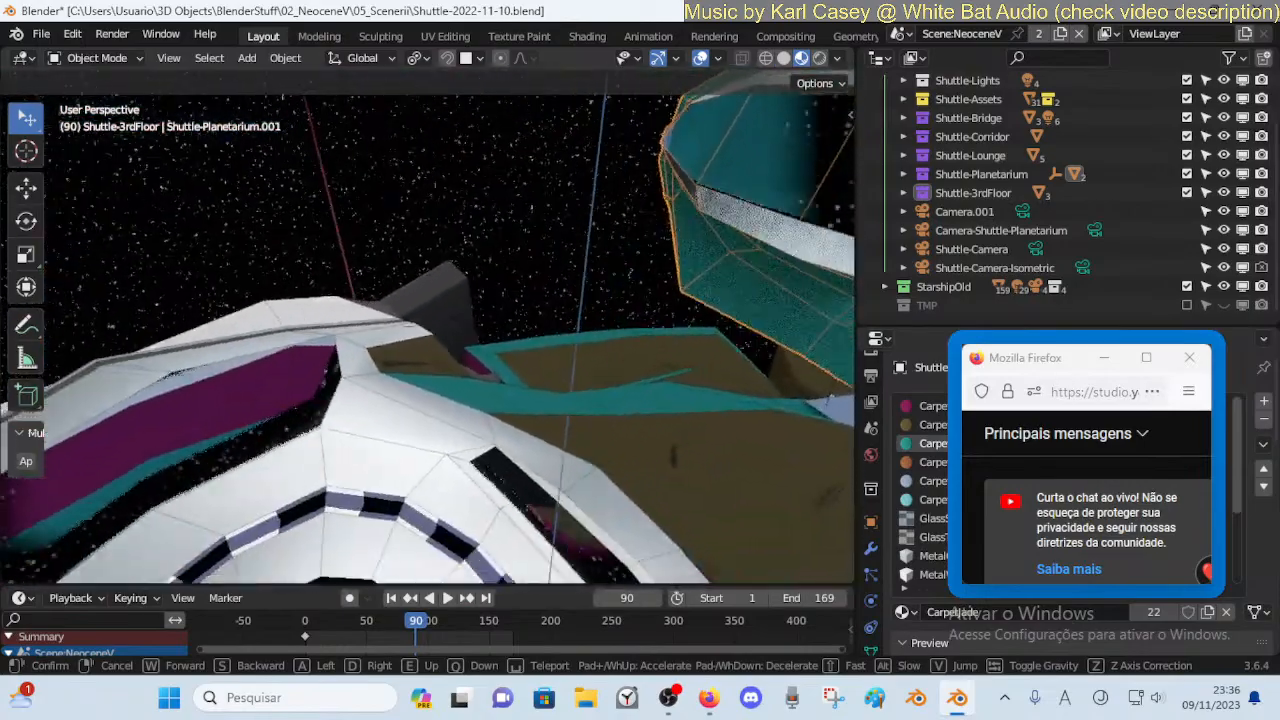
{"action": "key", "text": "w"}
{"action": "key", "text": "e"}
{"action": "key", "text": "w"}
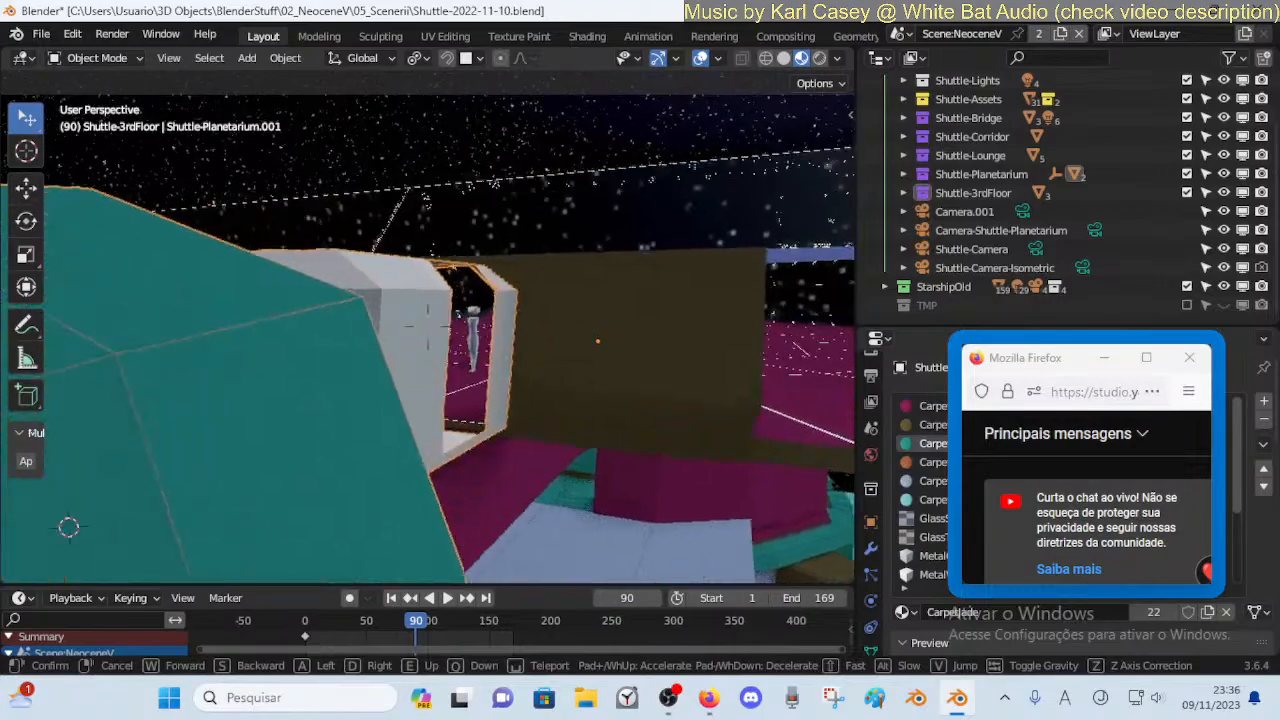
{"action": "key", "text": "s"}
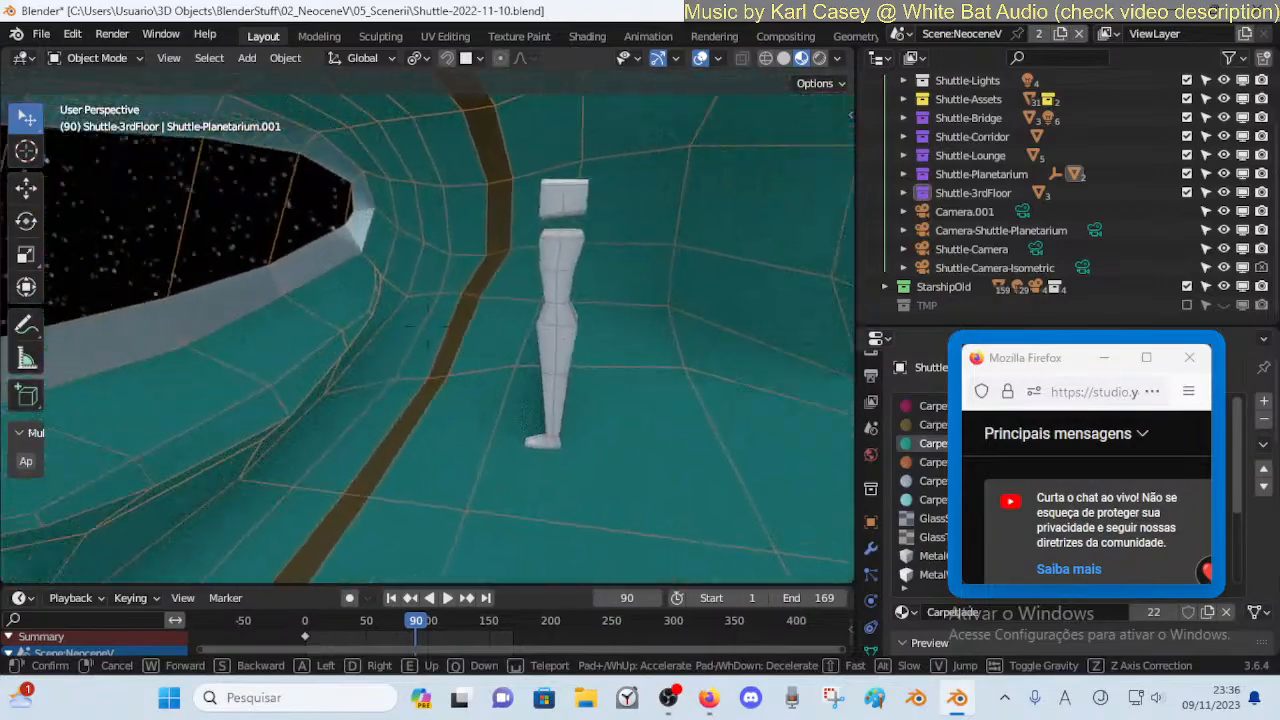
{"action": "key", "text": "a"}
{"action": "key", "text": "q"}
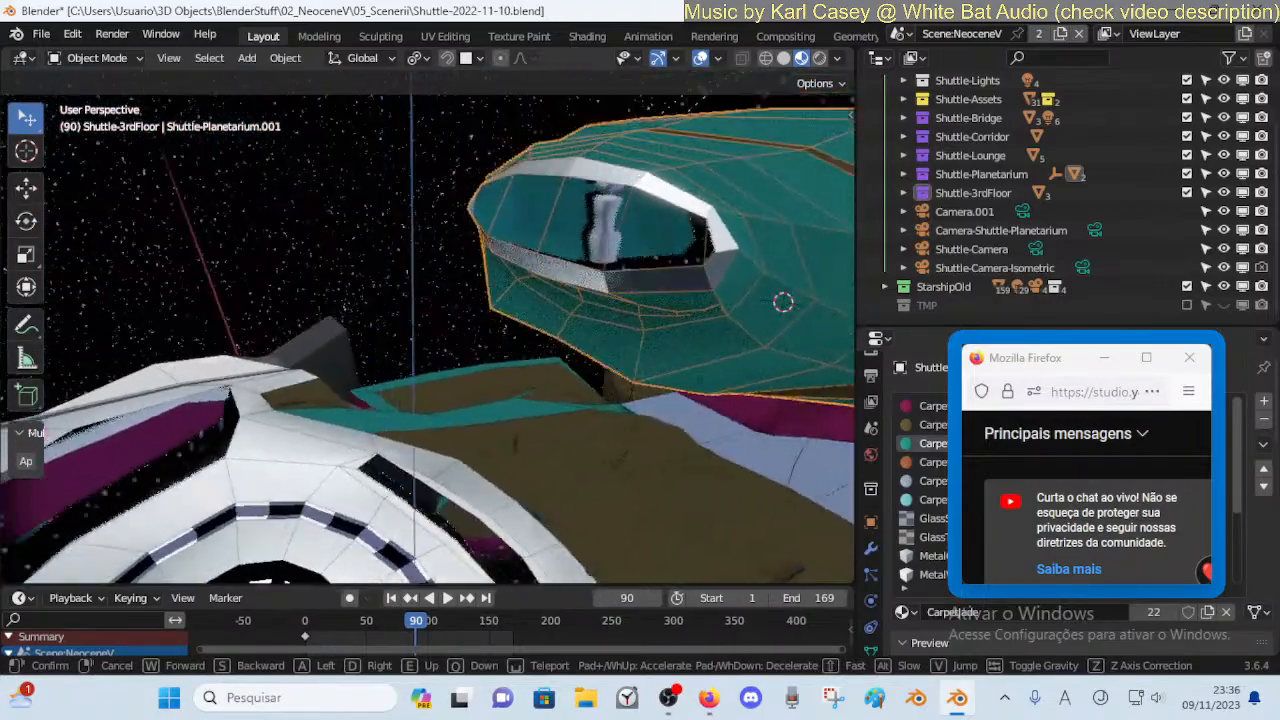
{"action": "key", "text": "q"}
{"action": "key", "text": "d"}
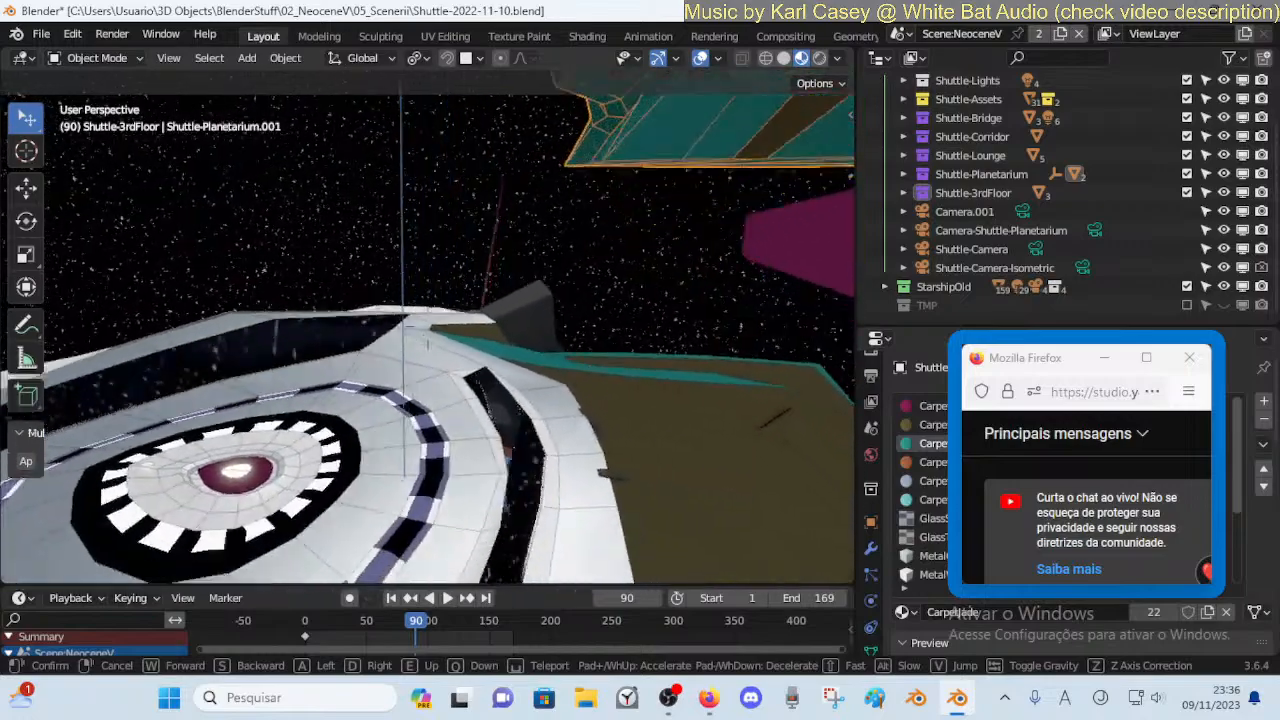
{"action": "left_click", "coordinate": [328, 162]}
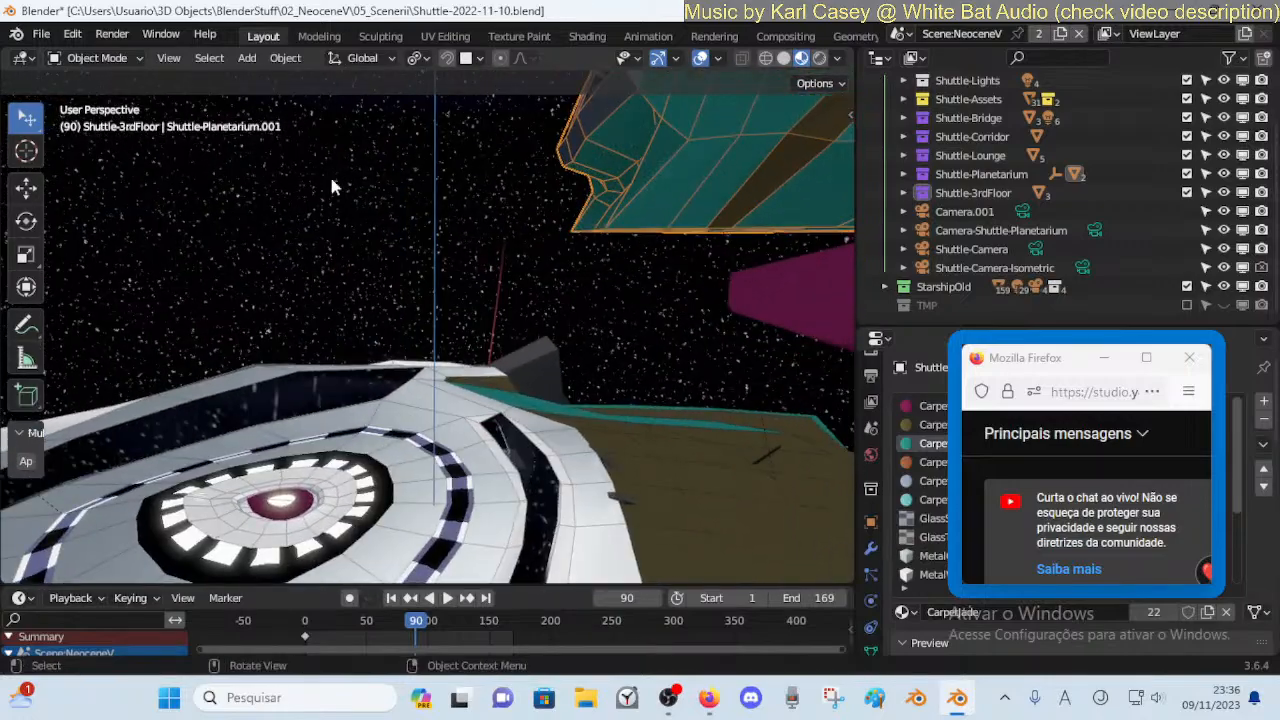
Examine the purple lounge below the teal room and how its ceiling meets the floor above
{"action": "key", "text": "shift+grave"}
{"action": "key", "text": "d"}
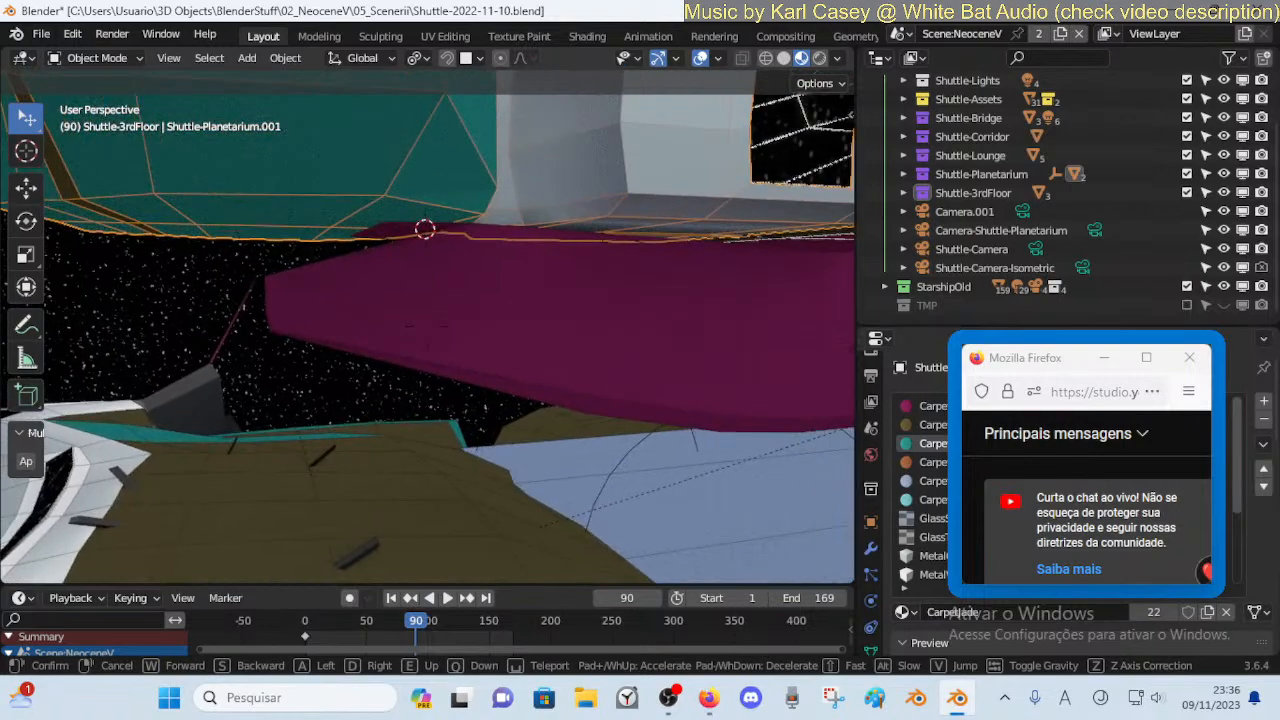
{"action": "key", "text": "w"}
{"action": "key", "text": "e"}
{"action": "key", "text": "w"}
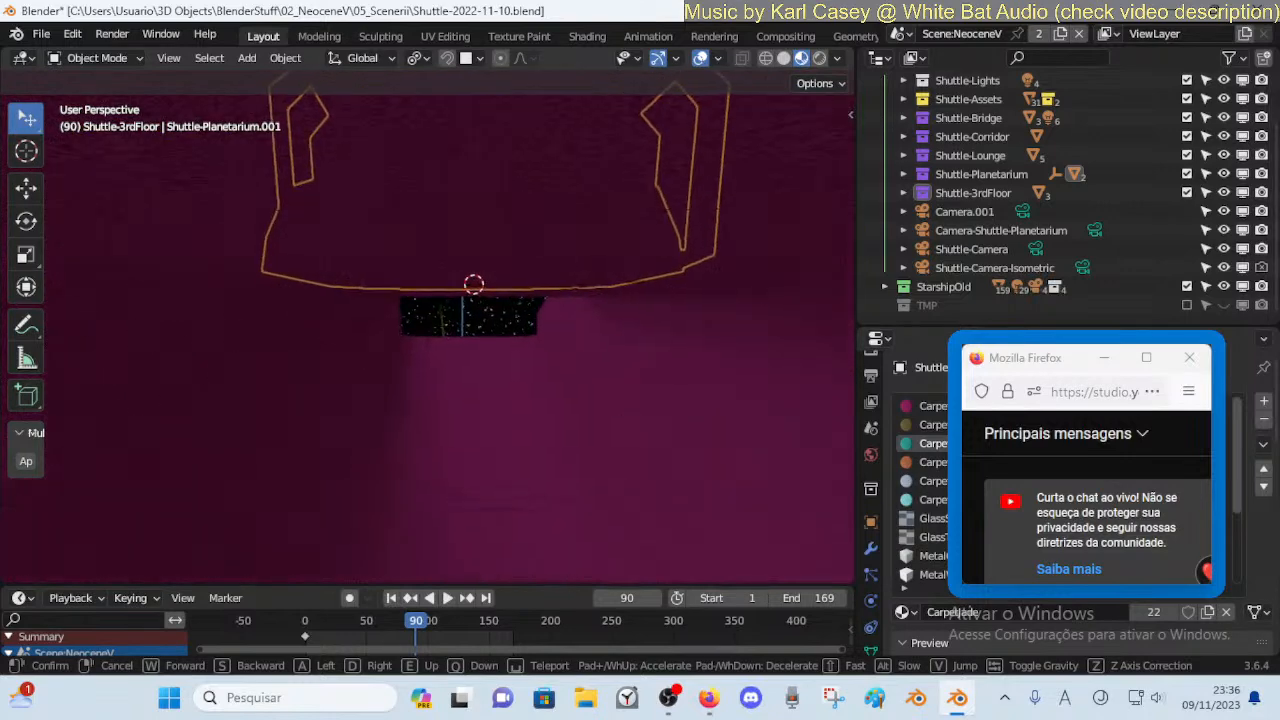
{"action": "key", "text": "w"}
{"action": "key", "text": "w"}
{"action": "key", "text": "s"}
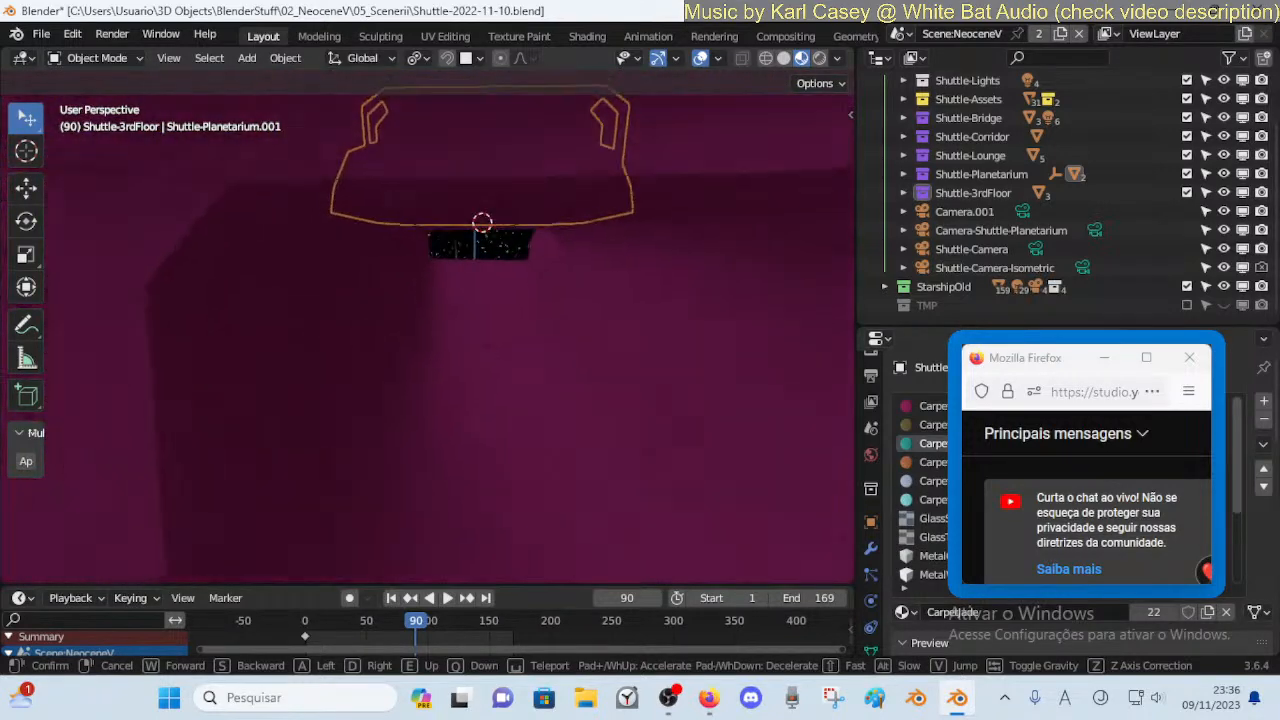
{"action": "key", "text": "d"}
{"action": "key", "text": "w"}
{"action": "key", "text": "s"}
{"action": "key", "text": "e"}
{"action": "key", "text": "q"}
{"action": "left_click", "coordinate": [291, 195]}
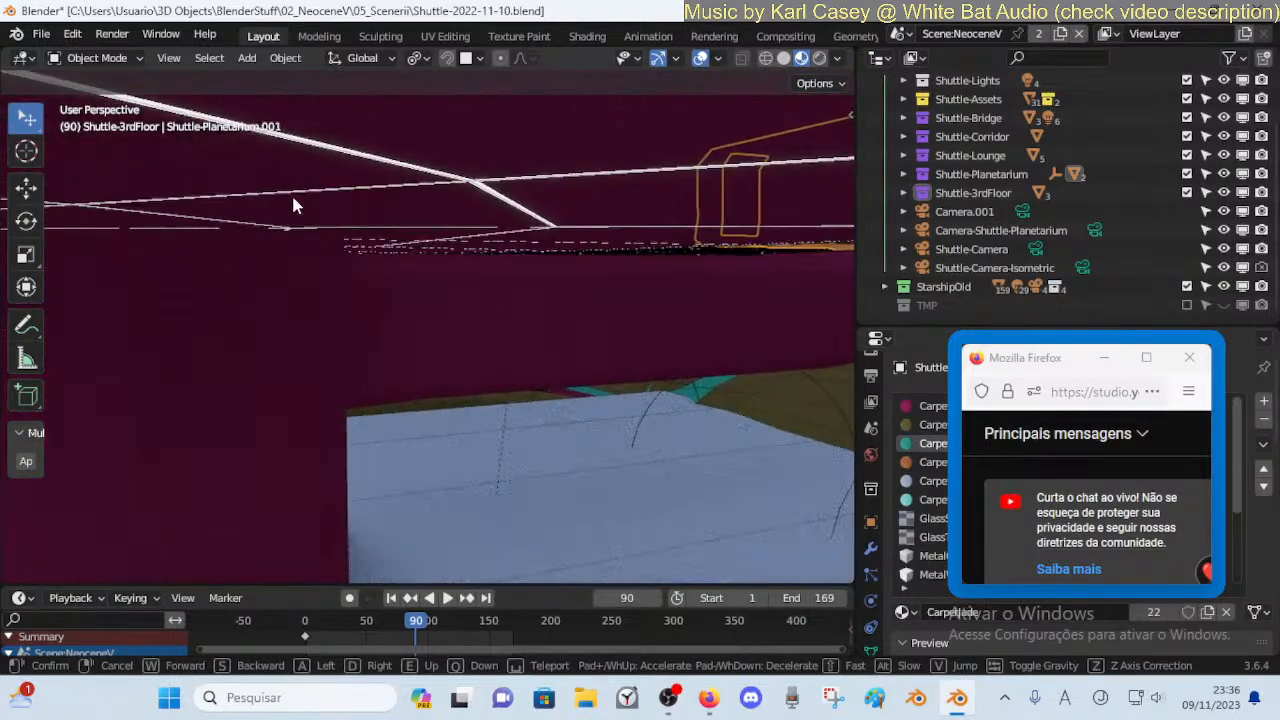
Select the Shuttle-Lounge object and check its mesh by briefly switching in and out of Edit Mode
{"action": "left_click", "coordinate": [467, 312]}
{"action": "key", "text": "Tab"}
{"action": "key", "text": "Tab"}
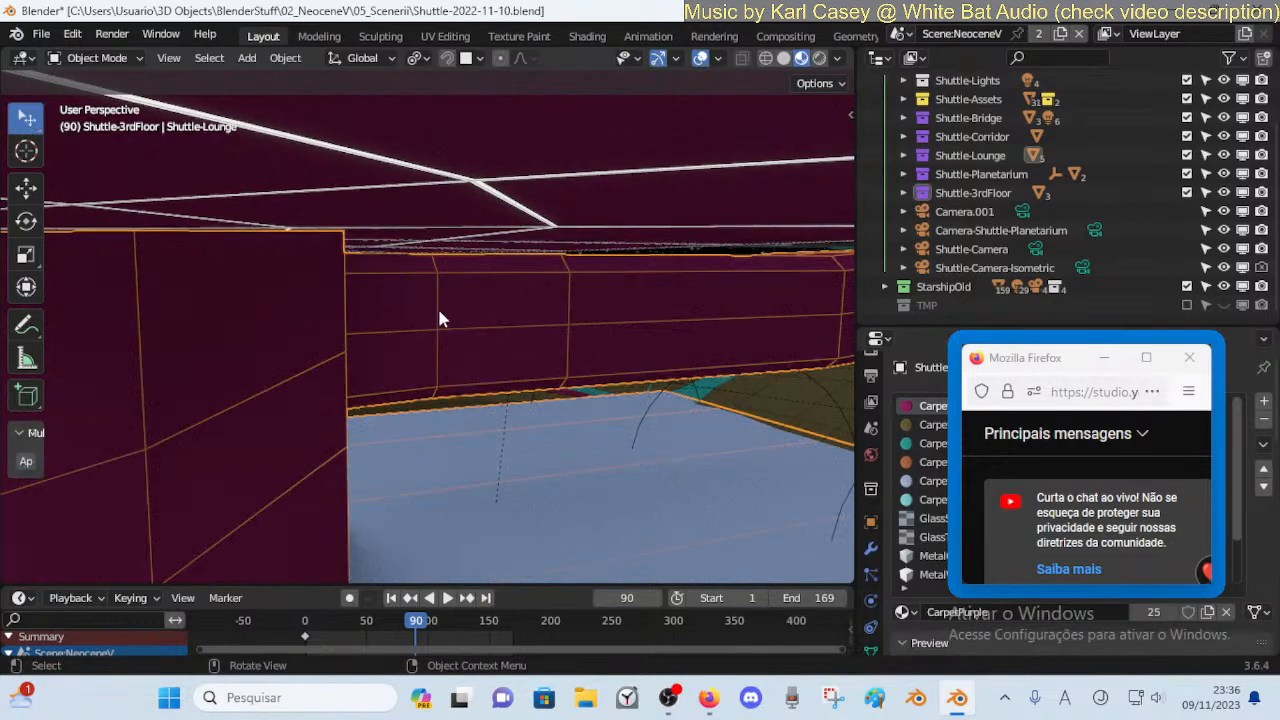
{"action": "key", "text": "Tab"}
{"action": "key", "text": "Tab"}
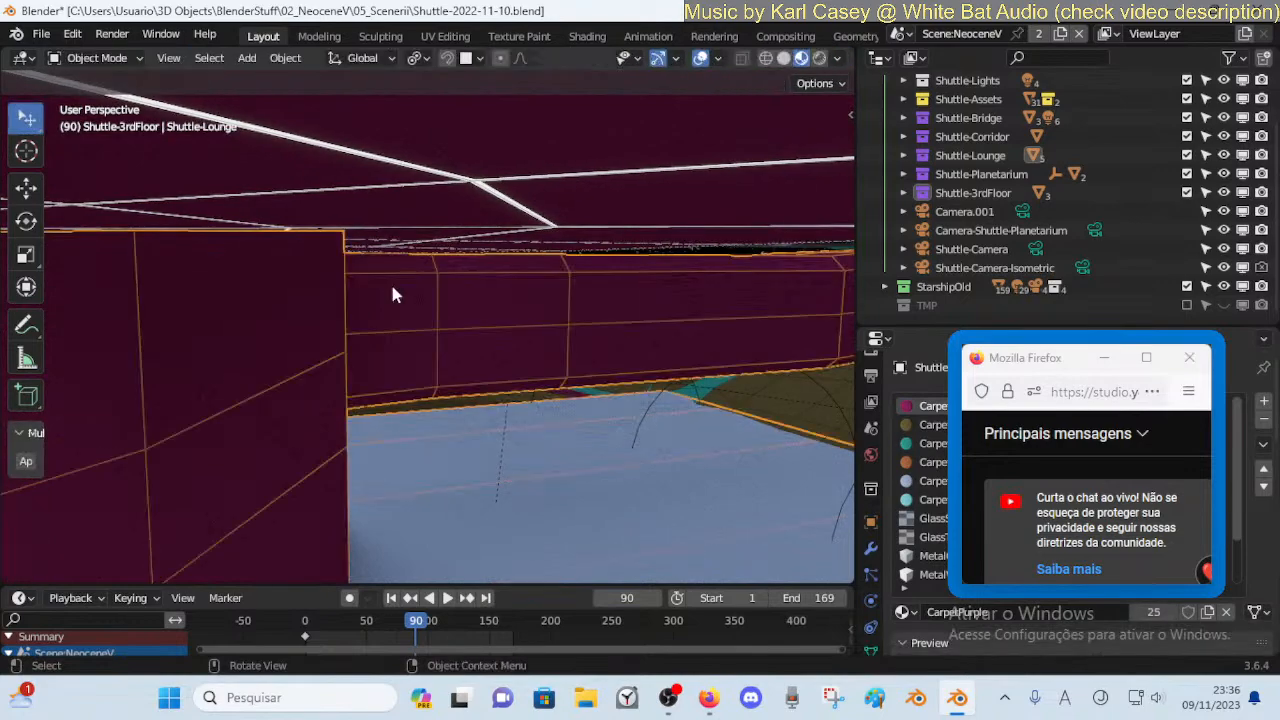
Examine the long purple side passage of the lounge from inside and outside, briefly checking its mesh in Edit Mode
{"action": "key", "text": "shift+grave"}
{"action": "key", "text": "w"}
{"action": "key", "text": "w"}
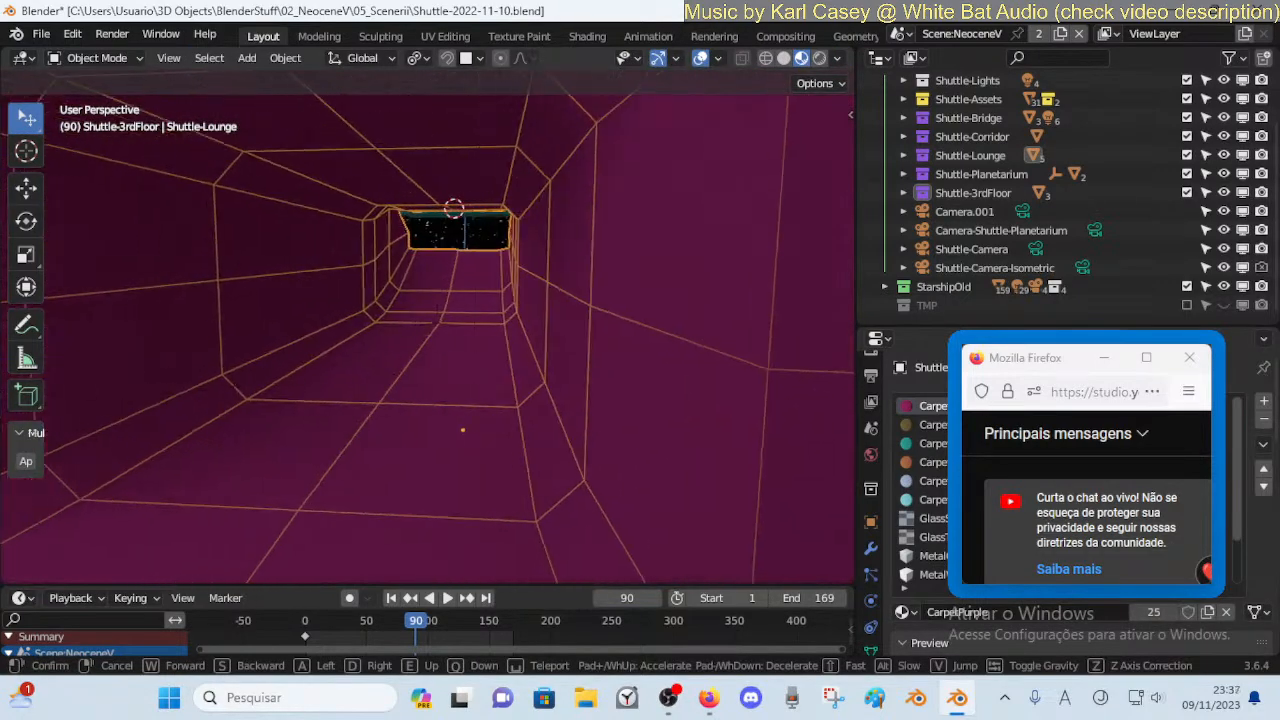
{"action": "key", "text": "s"}
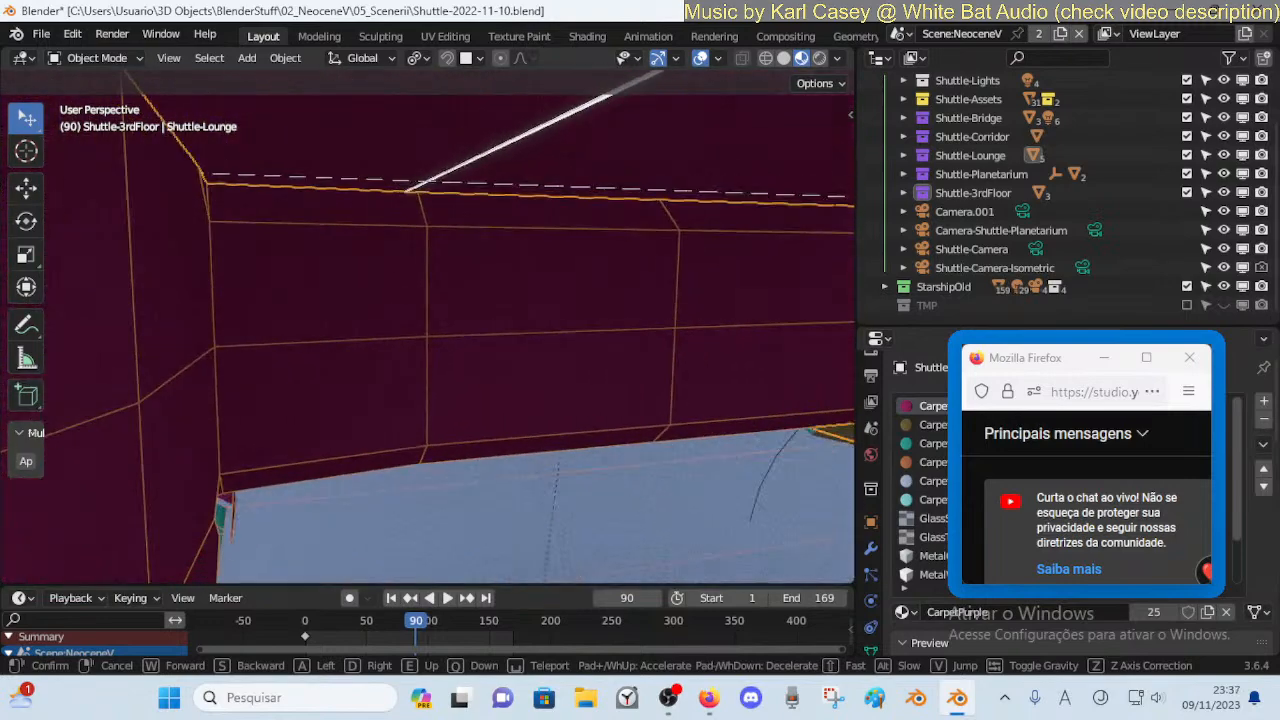
{"action": "left_click", "coordinate": [379, 275]}
{"action": "key", "text": "Tab"}
{"action": "key", "text": "Tab"}
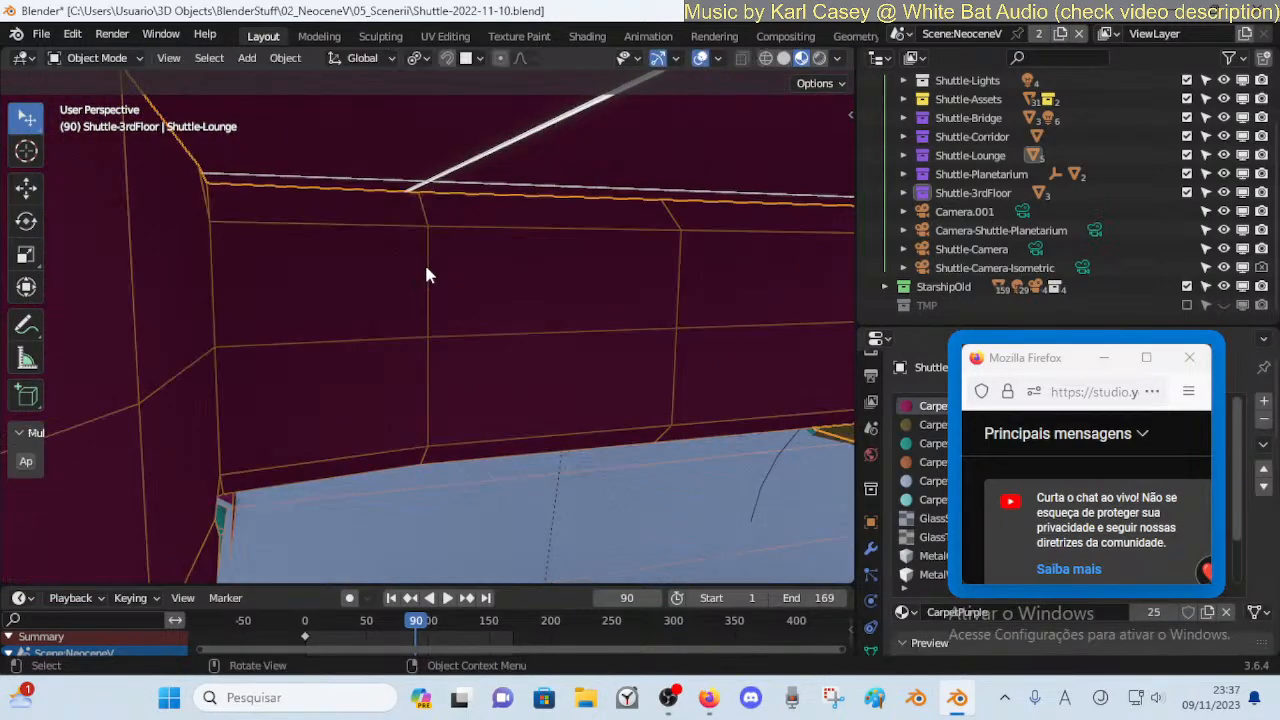
{"action": "key", "text": "Tab"}
{"action": "key", "text": "Tab"}
In Edit Mode on Shuttle-Lounge, delete the ring of purple passage faces closest to the main room
{"action": "key", "text": "shift+grave"}
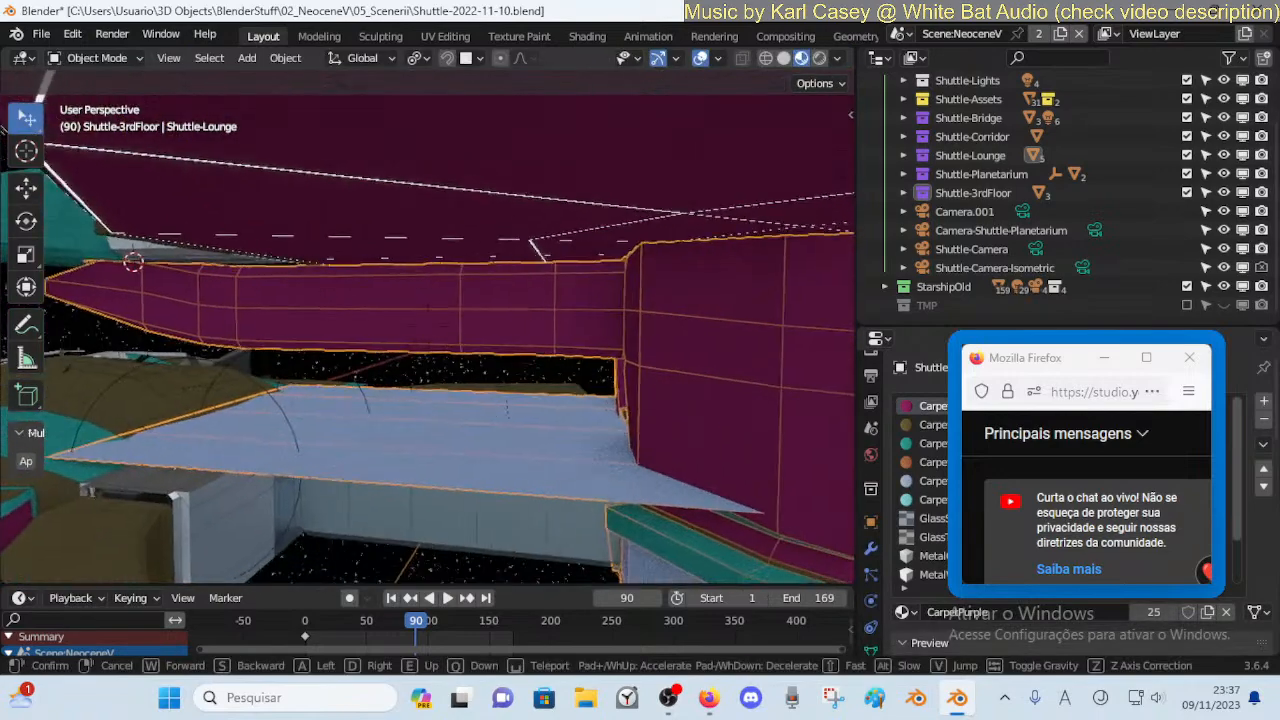
{"action": "left_click", "coordinate": [523, 257]}
{"action": "key", "text": "Tab"}
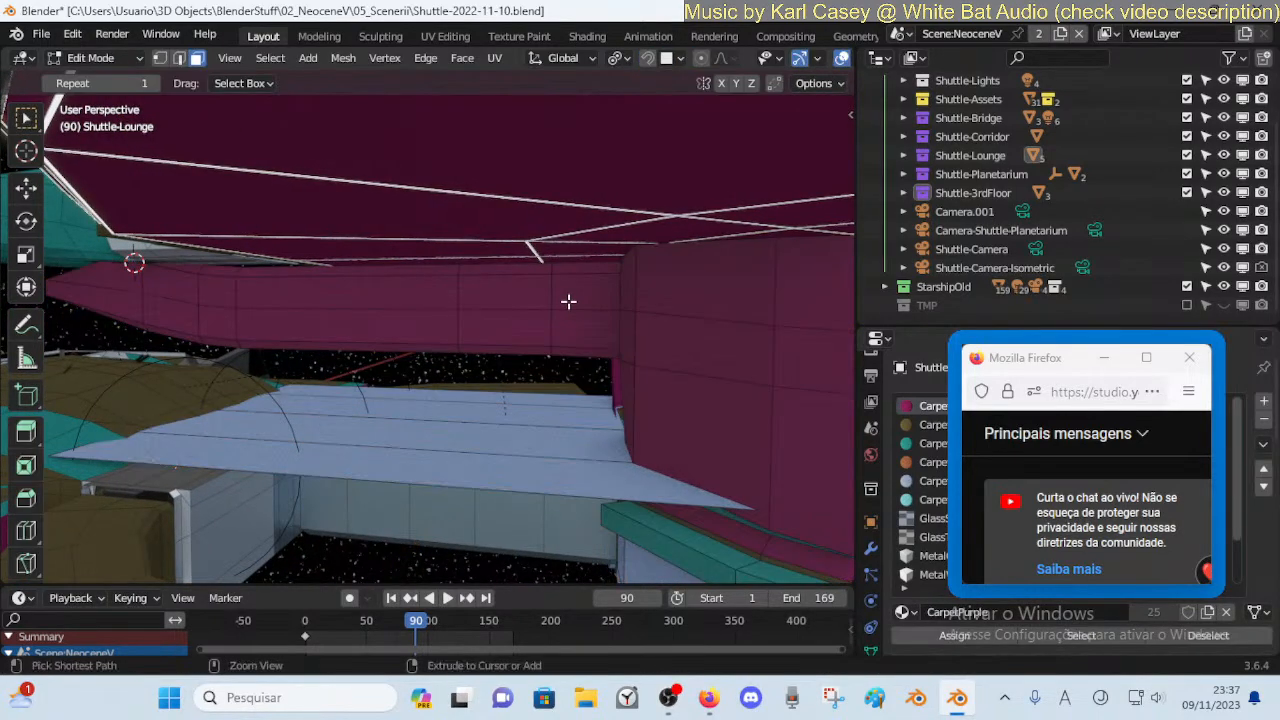
{"action": "left_click_drag", "start_coordinate": [574, 290], "coordinate": [587, 291]}
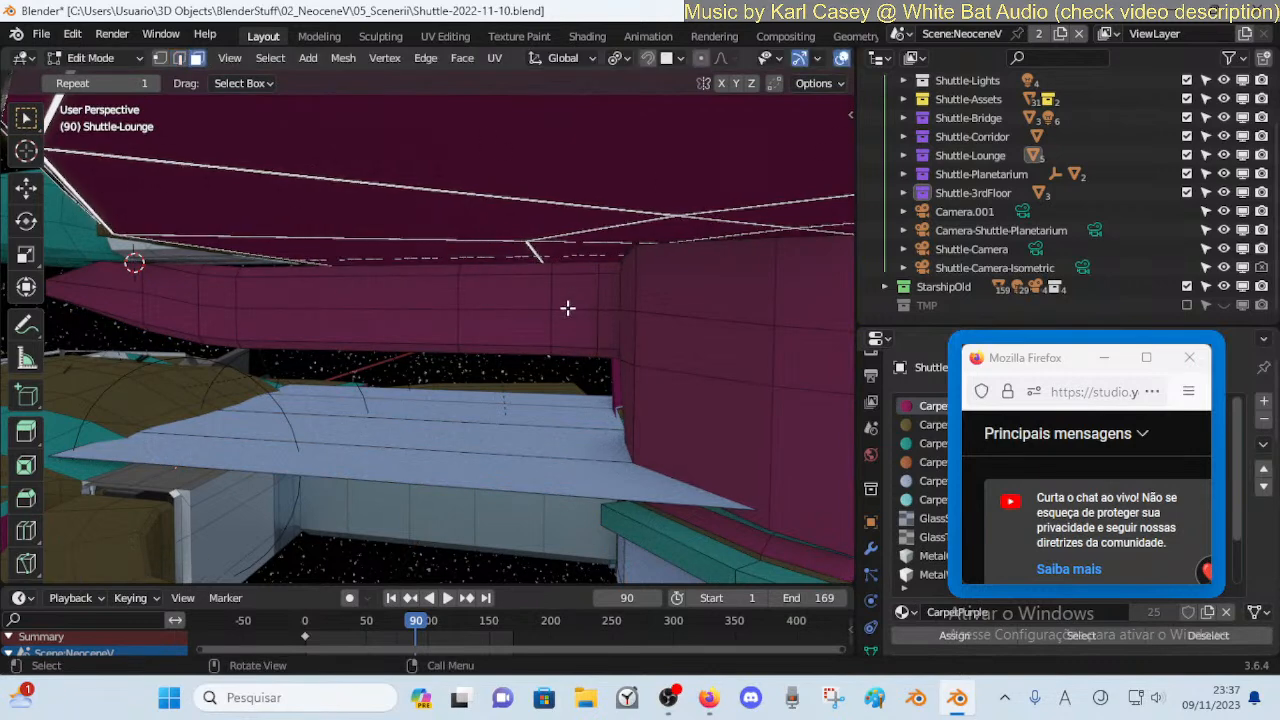
{"action": "key", "text": "x"}
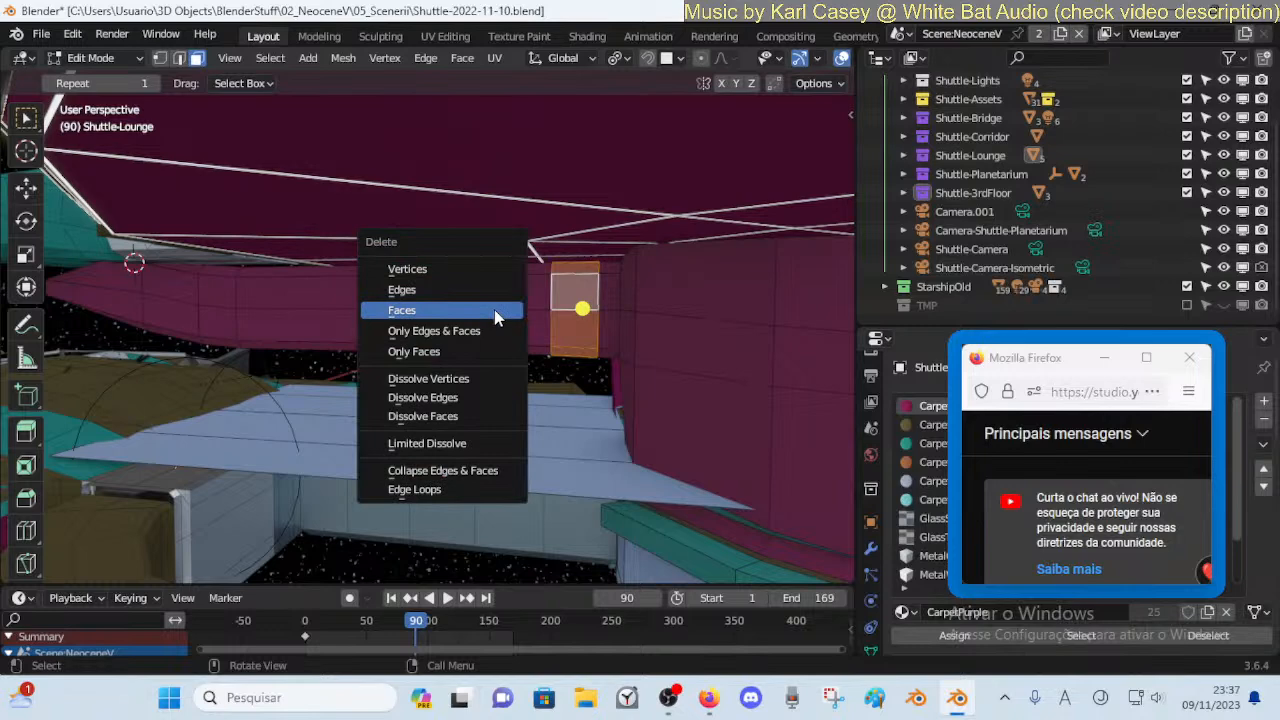
{"action": "left_click", "coordinate": [494, 309]}
Delete the remaining faces of the long purple passage, leaving only its short stub on the room
{"action": "left_click", "coordinate": [421, 307]}
{"action": "key", "text": "x"}
{"action": "key", "text": "Escape"}
{"action": "left_click", "coordinate": [424, 311], "text": "alt"}
{"action": "key", "text": "x"}
{"action": "left_click", "coordinate": [426, 314]}
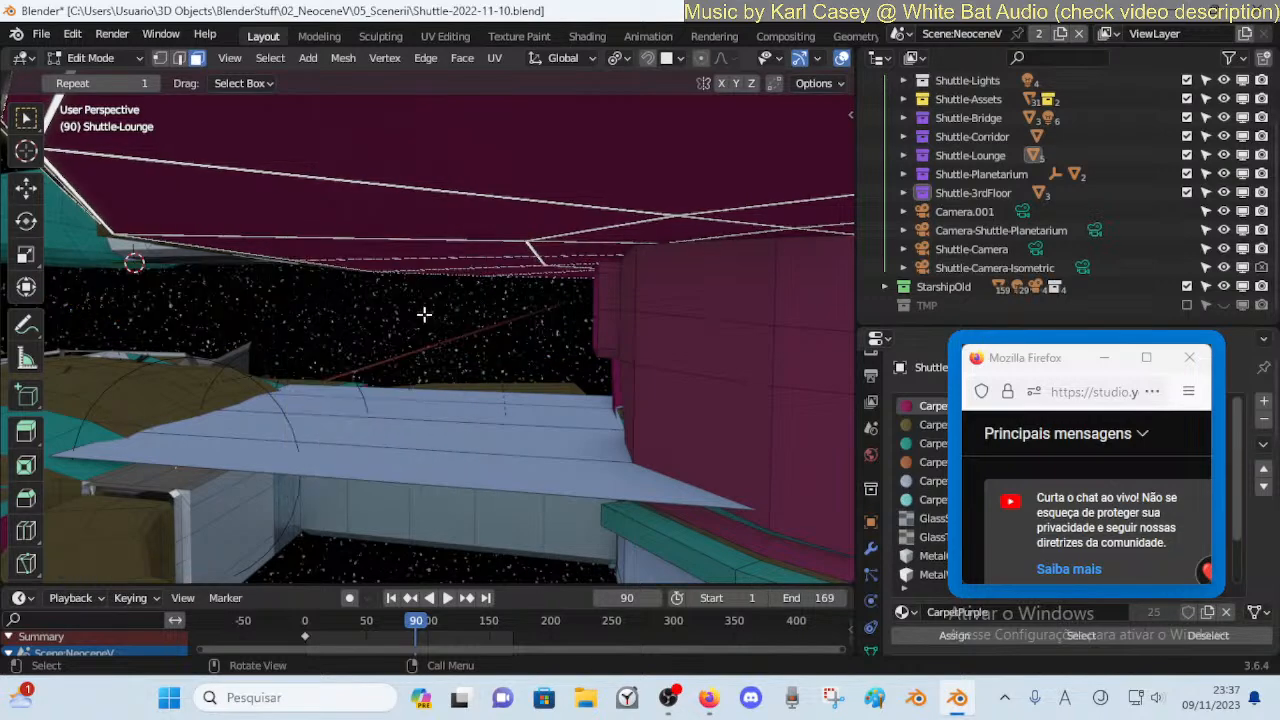
Move the open edge loop of the passage stub about 0.18 m along the Y axis toward the room
{"action": "left_click", "coordinate": [615, 315], "text": "alt"}
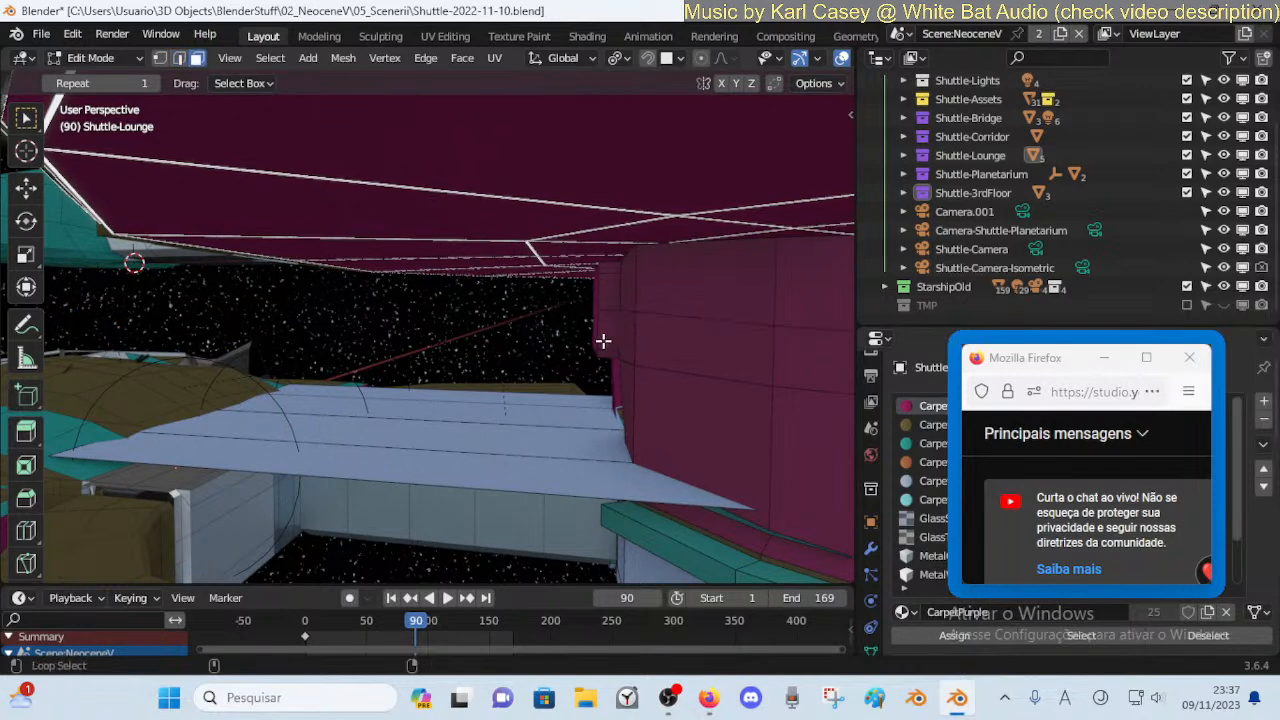
{"action": "left_click", "coordinate": [605, 308]}
{"action": "key", "text": "shift+v"}
{"action": "key", "text": "g"}
{"action": "key", "text": "y"}
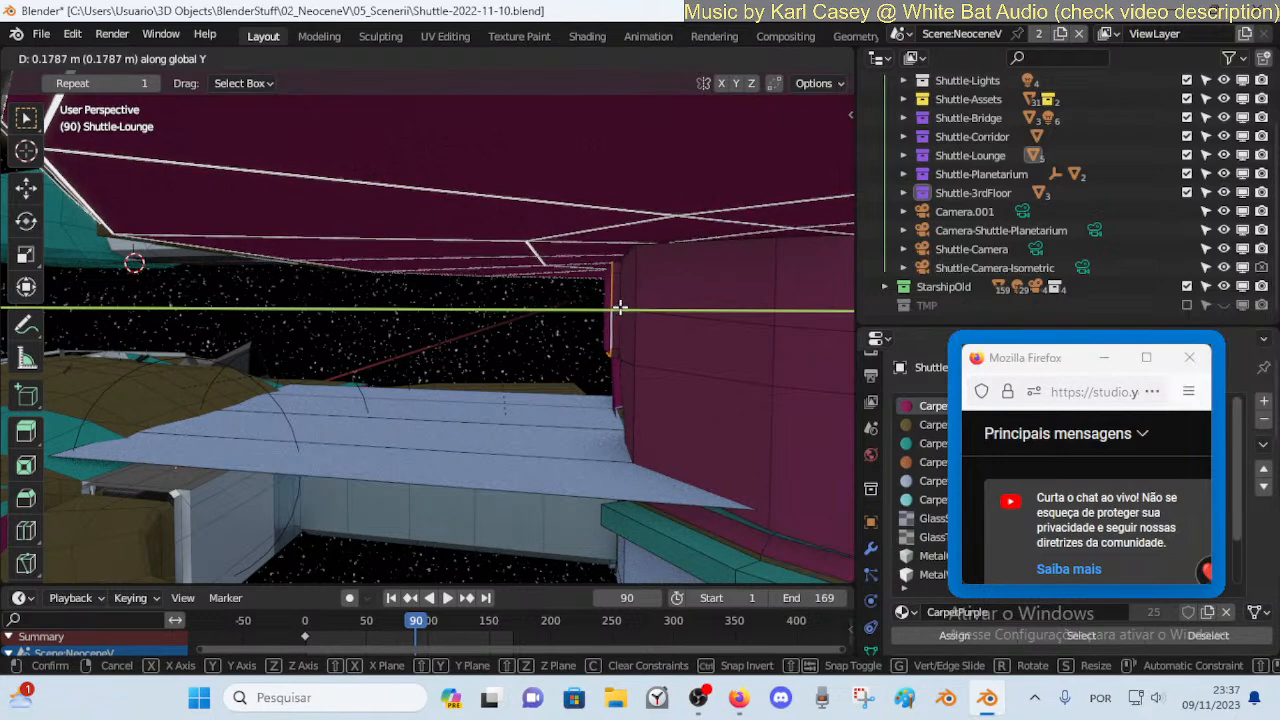
{"action": "left_click", "coordinate": [620, 308]}
Extrude the stub's open edge loop along the X axis into a long band across the outside of the room
{"action": "key", "text": "g"}
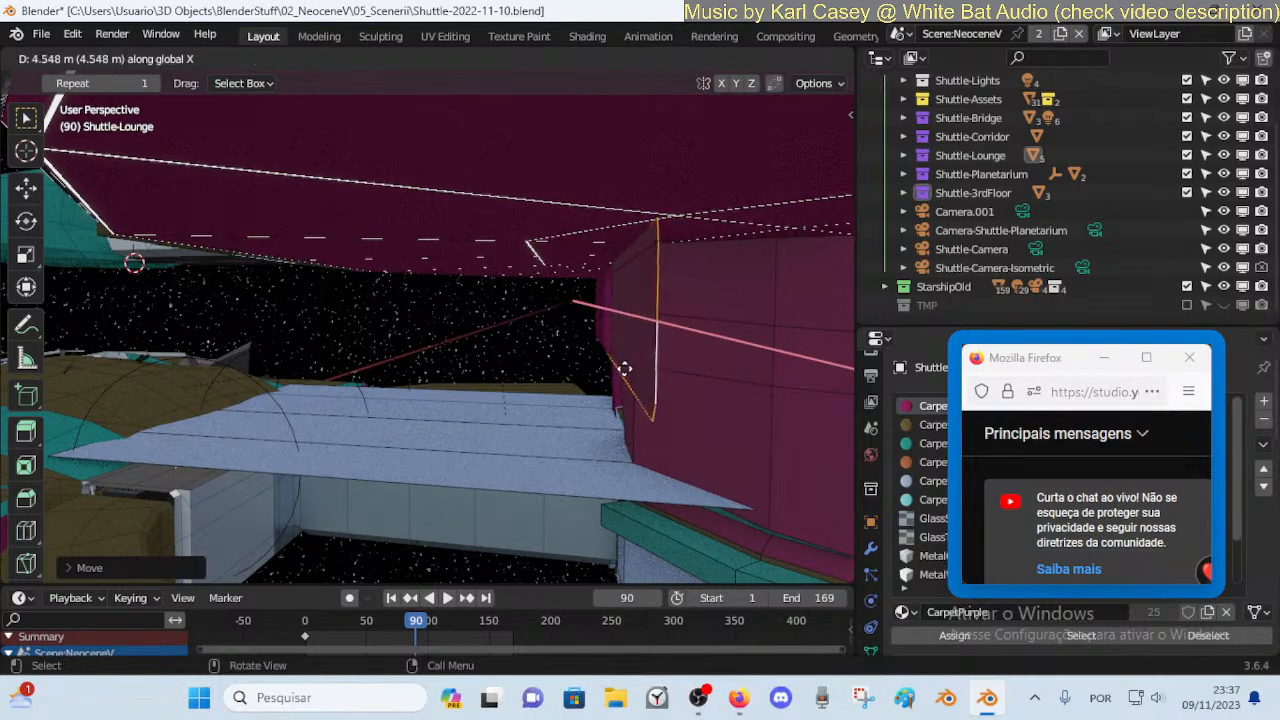
{"action": "left_click", "coordinate": [701, 423]}
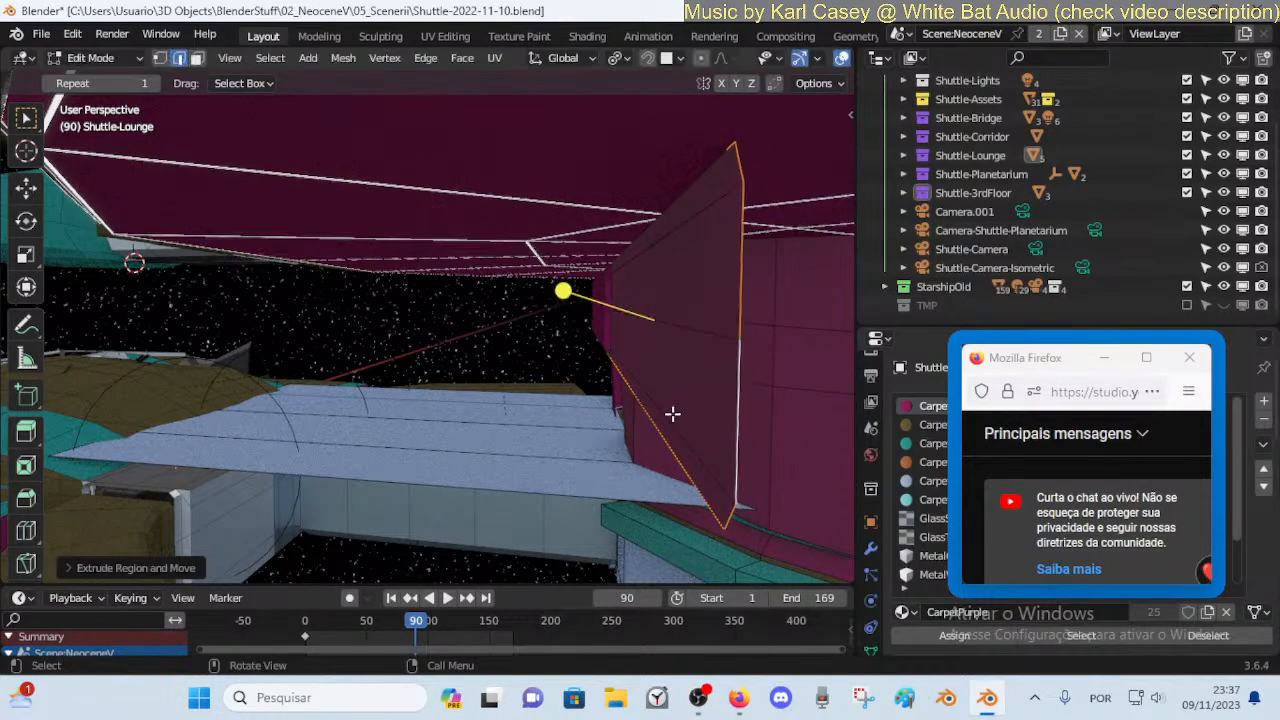
{"action": "key", "text": "shift+grave"}
{"action": "key", "text": "s"}
{"action": "key", "text": "a"}
{"action": "key", "text": "w"}
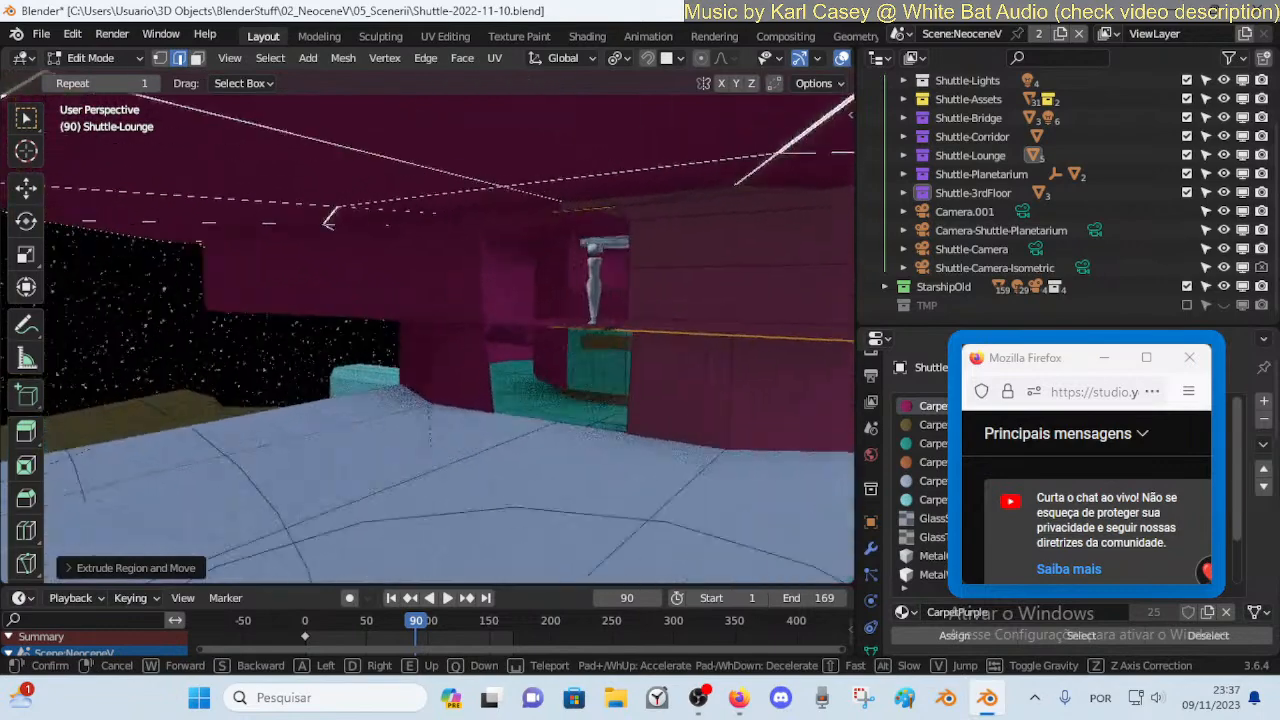
{"action": "left_click", "coordinate": [581, 376]}
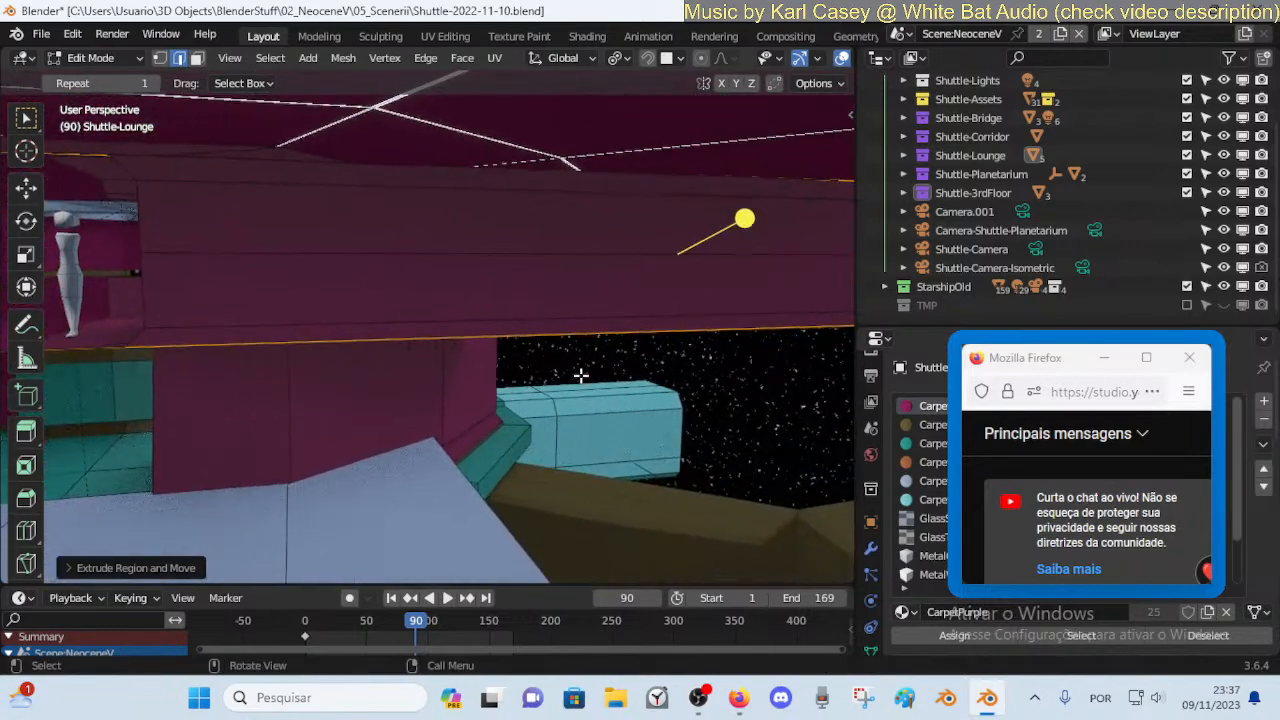
Merge all vertices of the lounge mesh by distance and clear the selection
{"action": "key", "text": "a"}
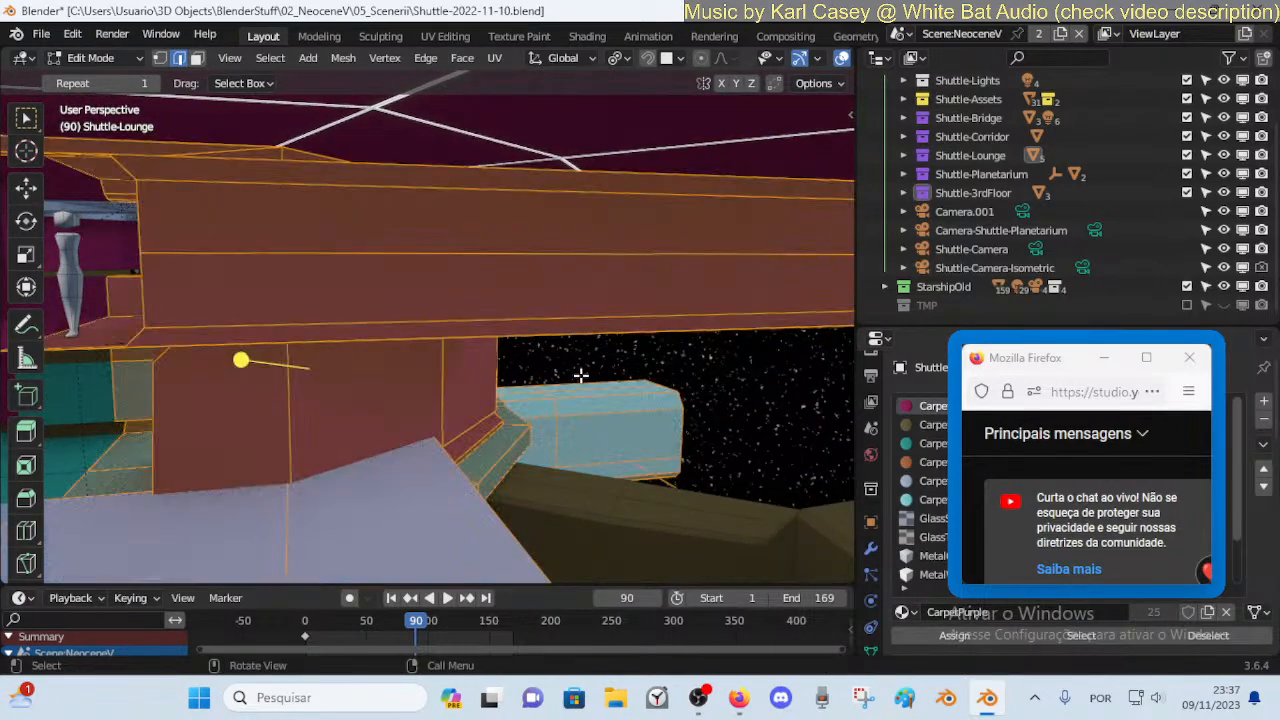
{"action": "key", "text": "m"}
{"action": "left_click", "coordinate": [540, 447]}
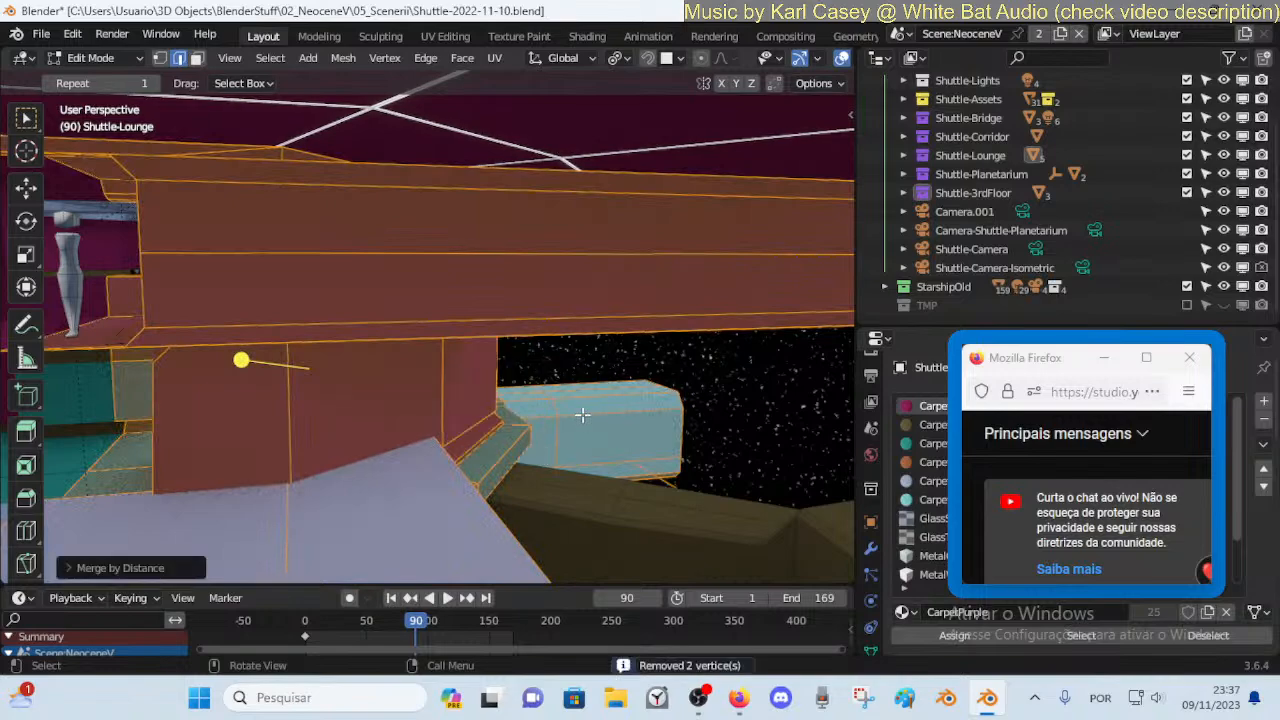
{"action": "key", "text": "alt+a"}
Examine the extruded purple band from outside and from the blue floor, including where it meets the room's walls
{"action": "key", "text": "shift+grave"}
{"action": "key", "text": "d"}
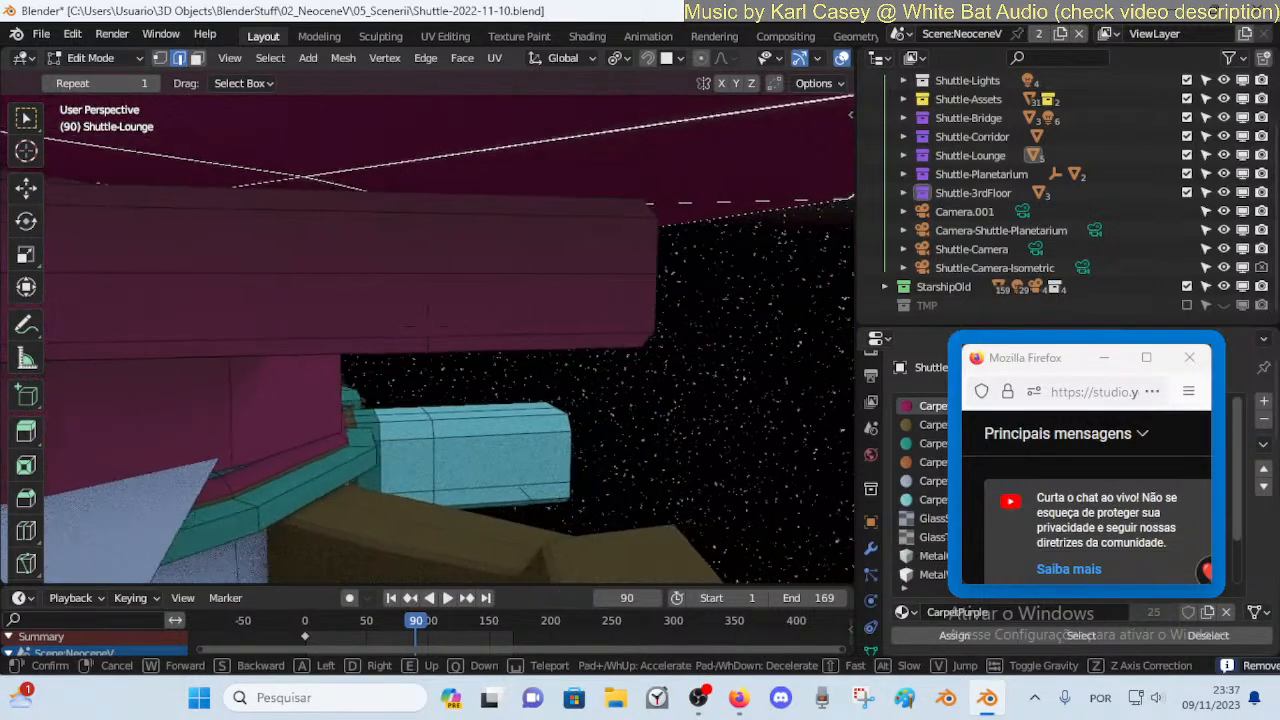
{"action": "key", "text": "d"}
{"action": "key", "text": "s"}
{"action": "left_click", "coordinate": [580, 412]}
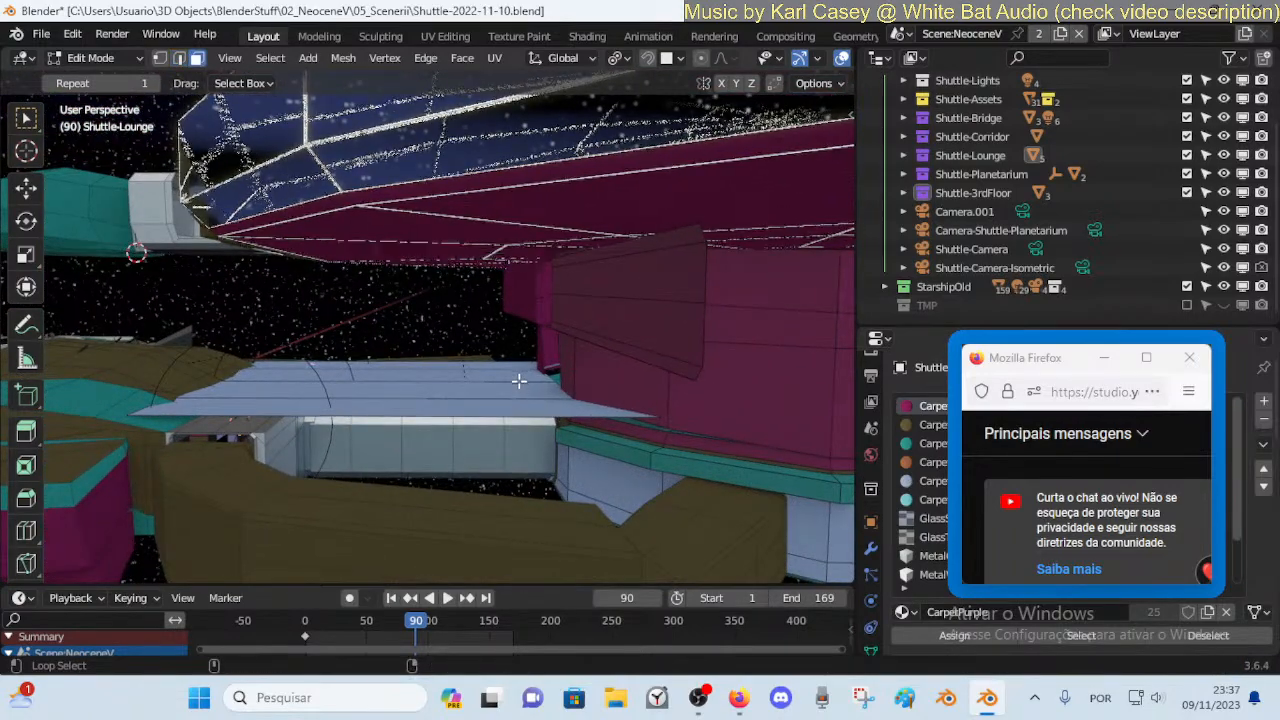
{"action": "key", "text": "shift+grave"}
{"action": "key", "text": "w"}
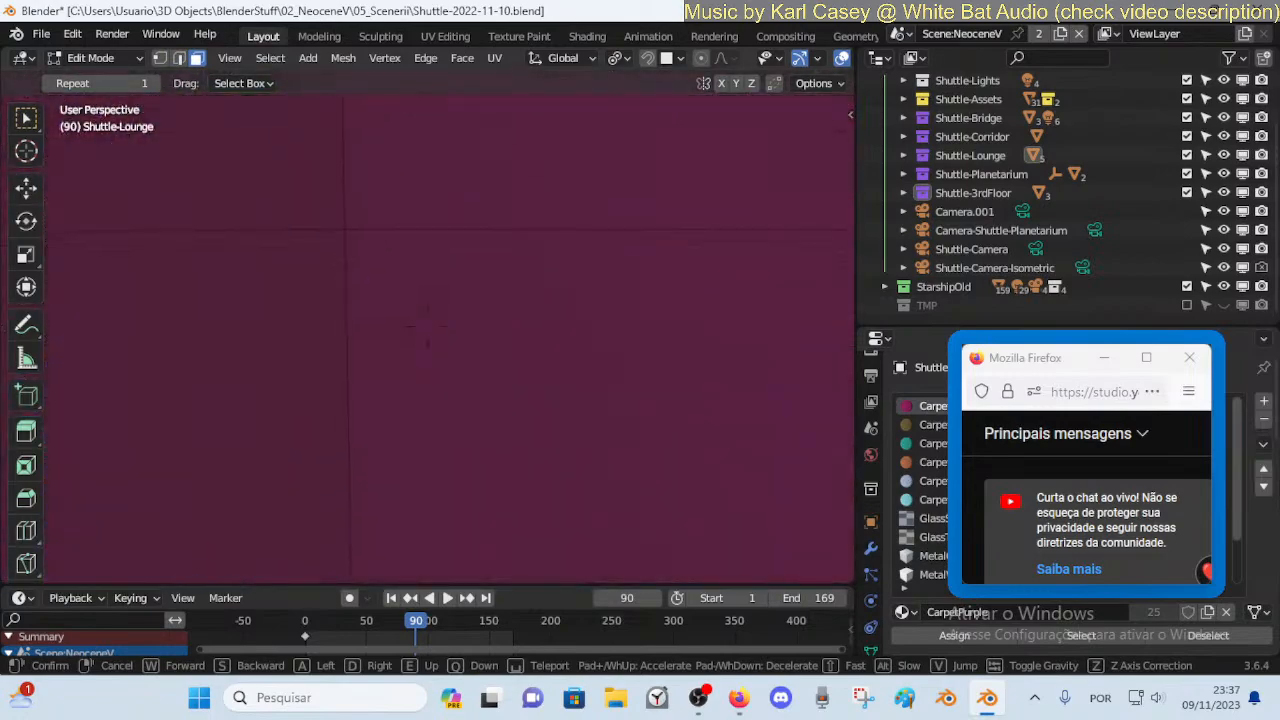
{"action": "key", "text": "s"}
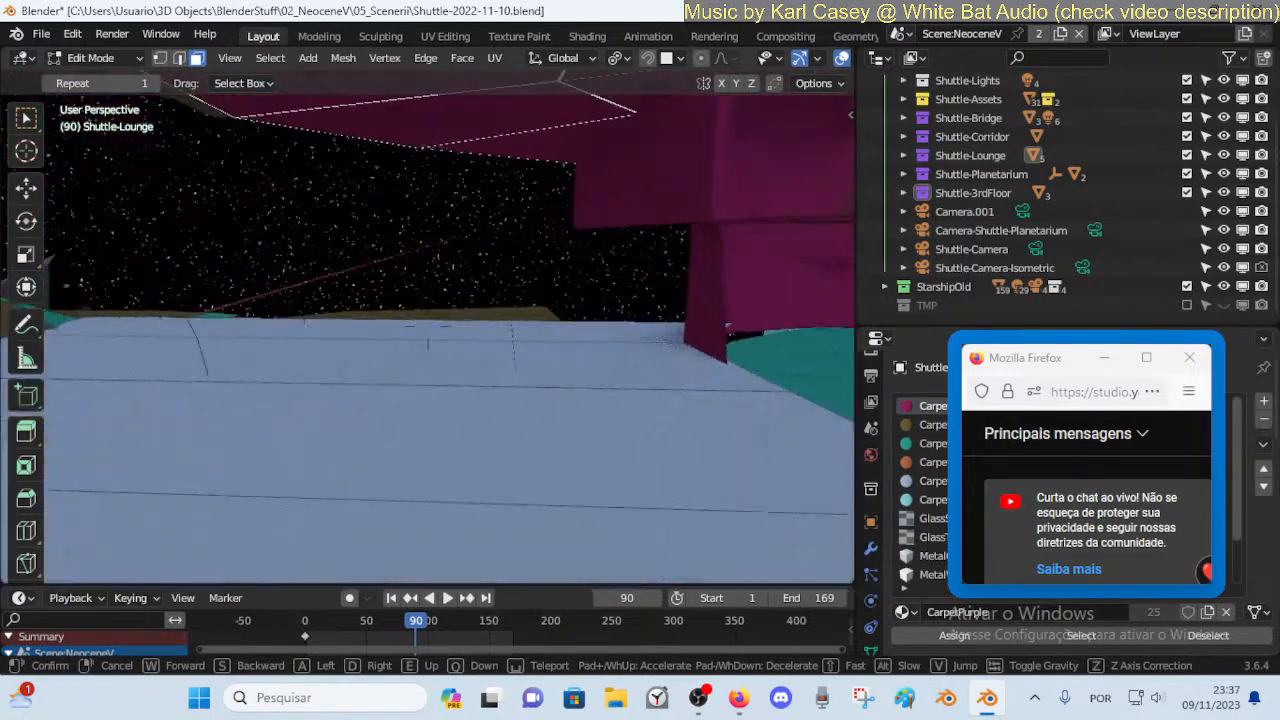
{"action": "key", "text": "w"}
{"action": "key", "text": "w"}
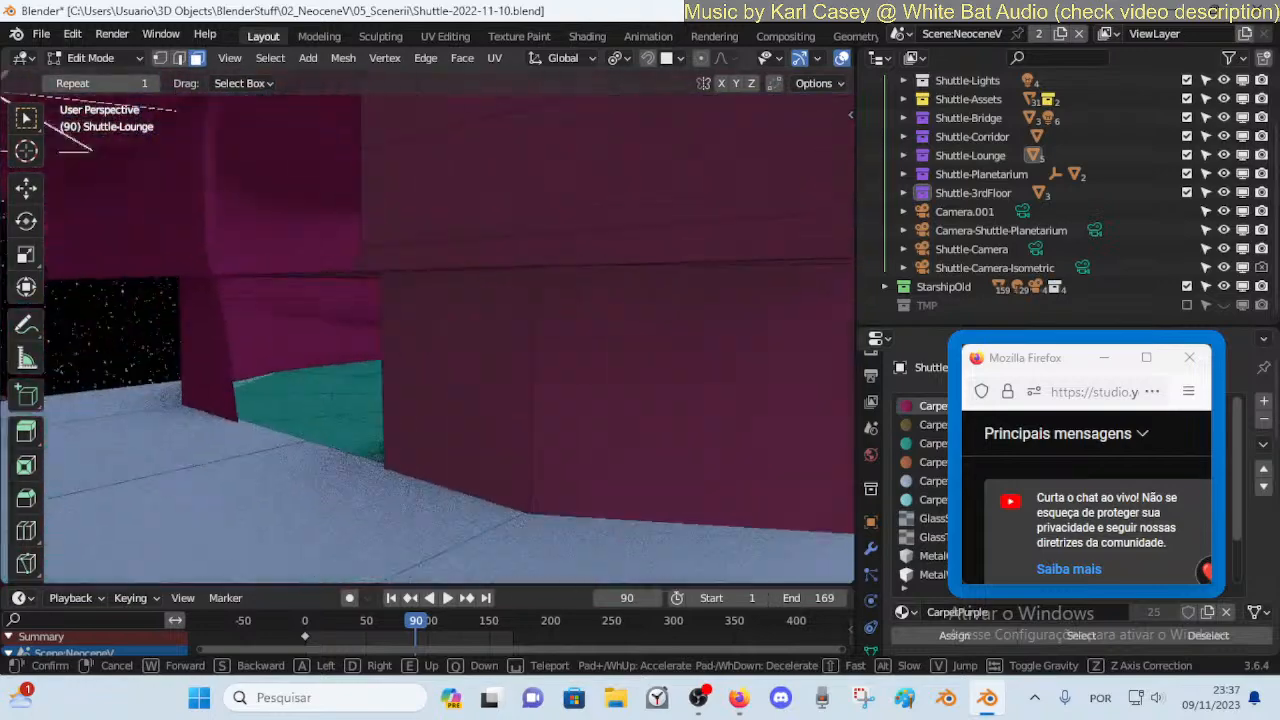
{"action": "key", "text": "s"}
{"action": "left_click", "coordinate": [486, 364]}
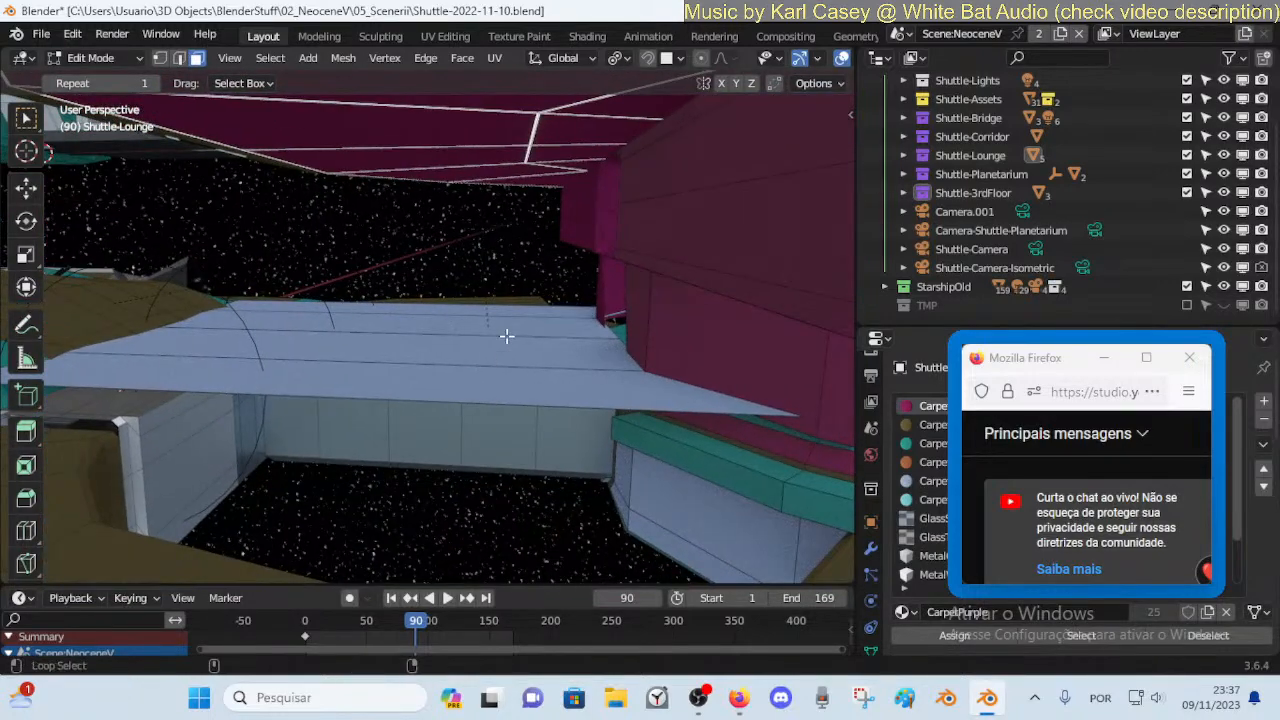
Delete the light-blue floor faces outside the room and the small purple stub left beside the white corridor
{"action": "left_click", "coordinate": [418, 361], "text": "alt"}
{"action": "key", "text": "x"}
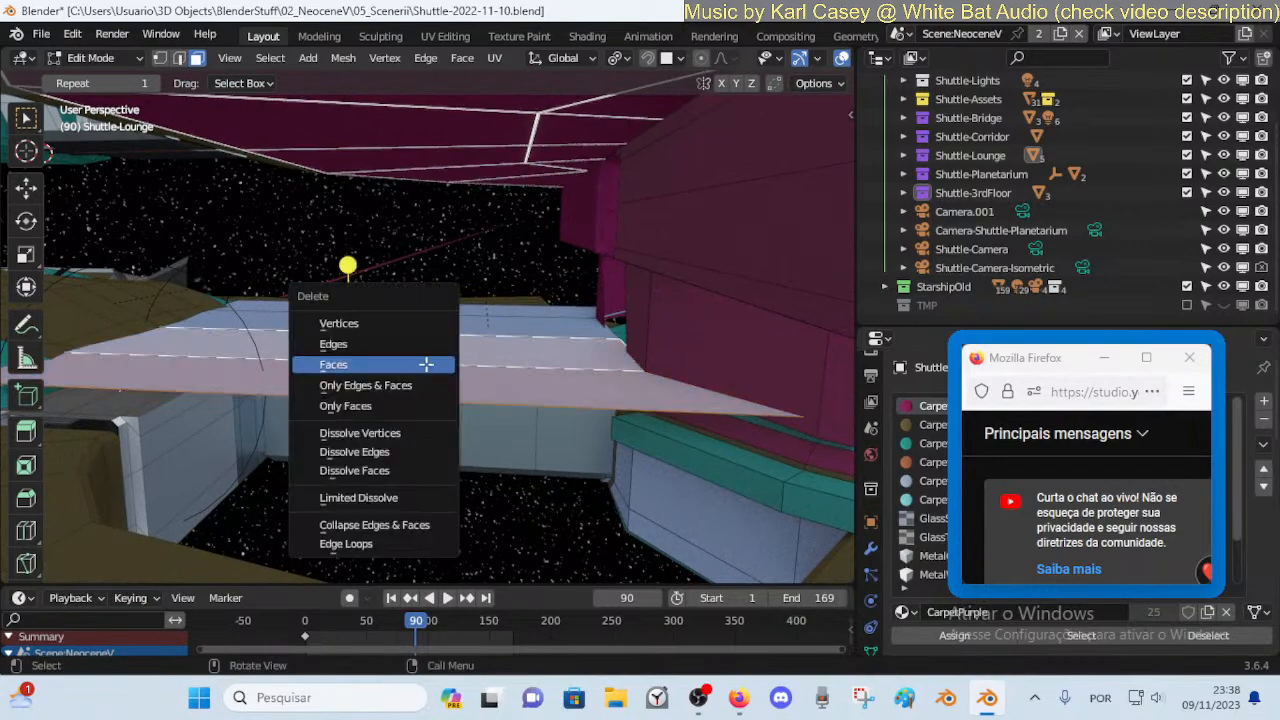
{"action": "left_click", "coordinate": [426, 364]}
{"action": "key", "text": "shift+grave"}
{"action": "left_click", "coordinate": [595, 395]}
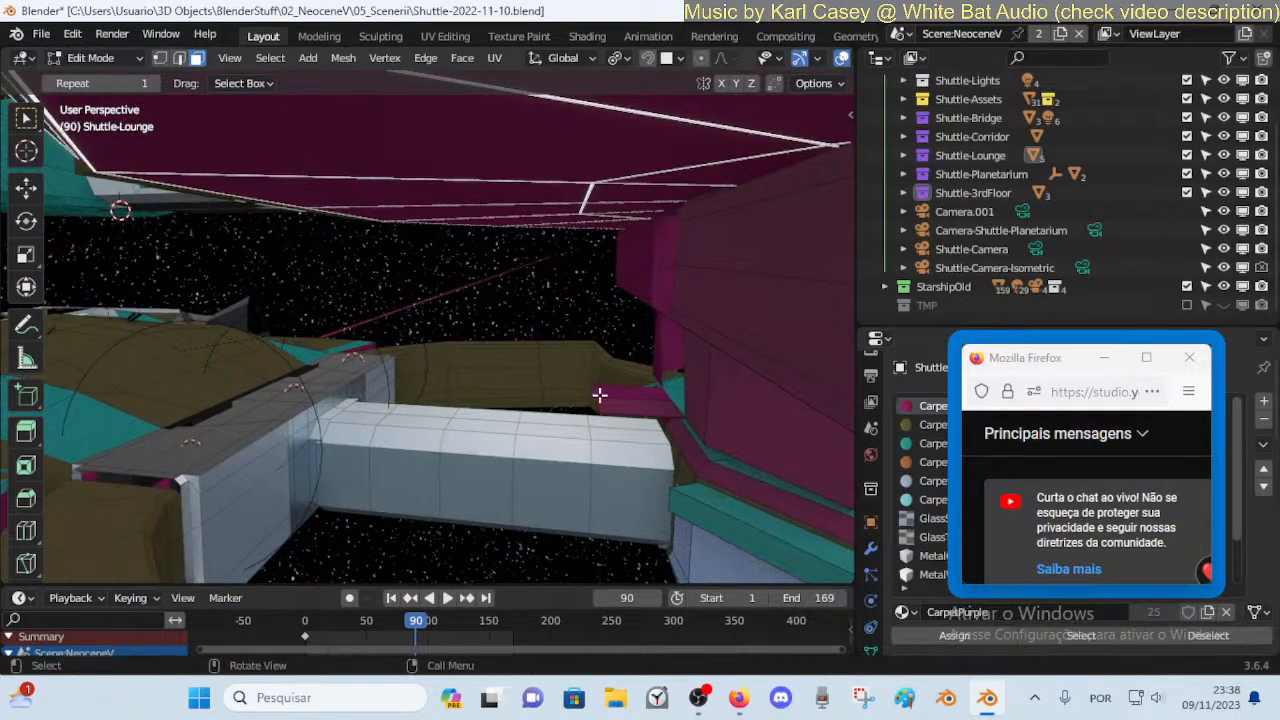
{"action": "key", "text": "x"}
{"action": "left_click", "coordinate": [622, 407]}
Inspect the lounge's purple walls and floor openings from outside and inside, and save the file
{"action": "key", "text": "shift+grave"}
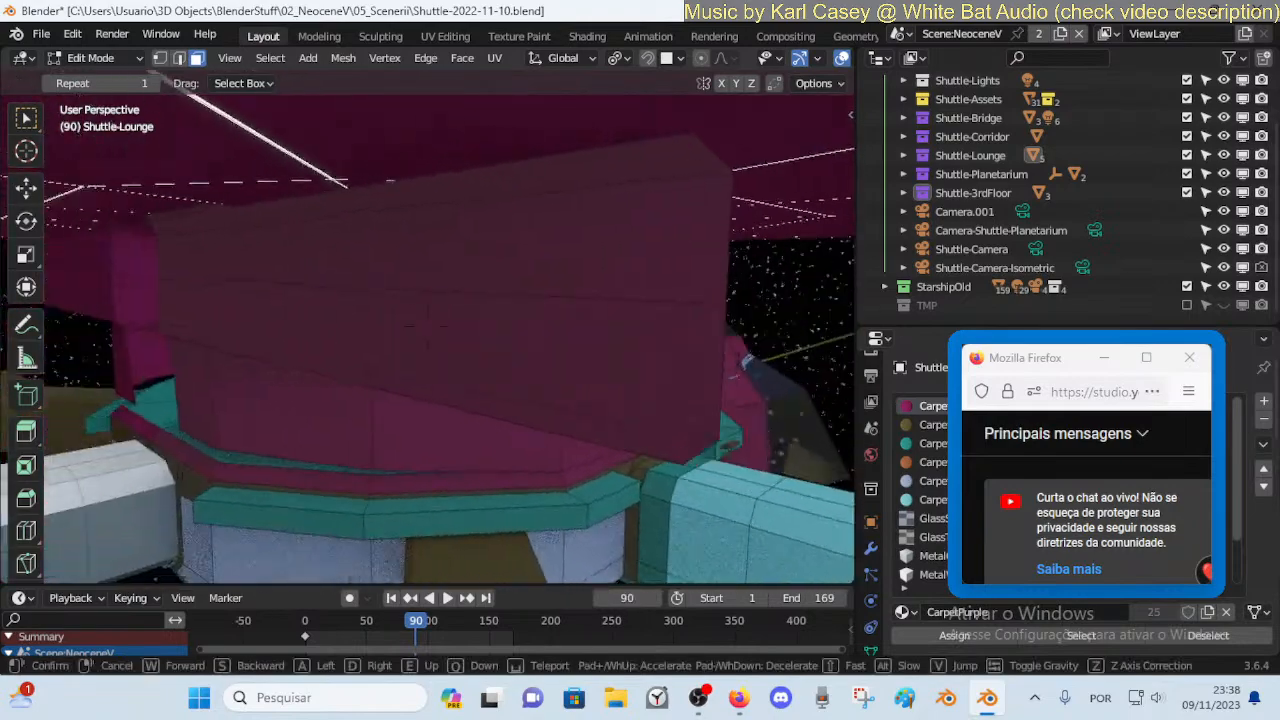
{"action": "key", "text": "s"}
{"action": "key", "text": "d"}
{"action": "key", "text": "w"}
{"action": "key", "text": "w"}
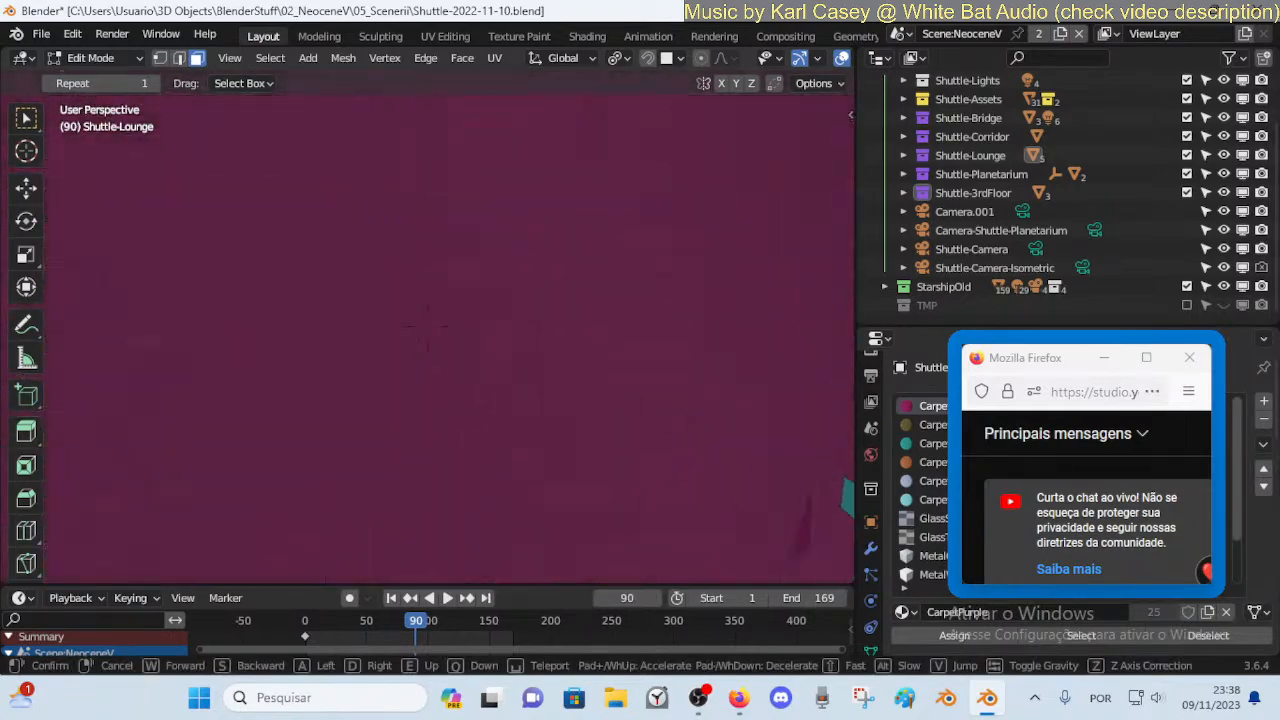
{"action": "key", "text": "s"}
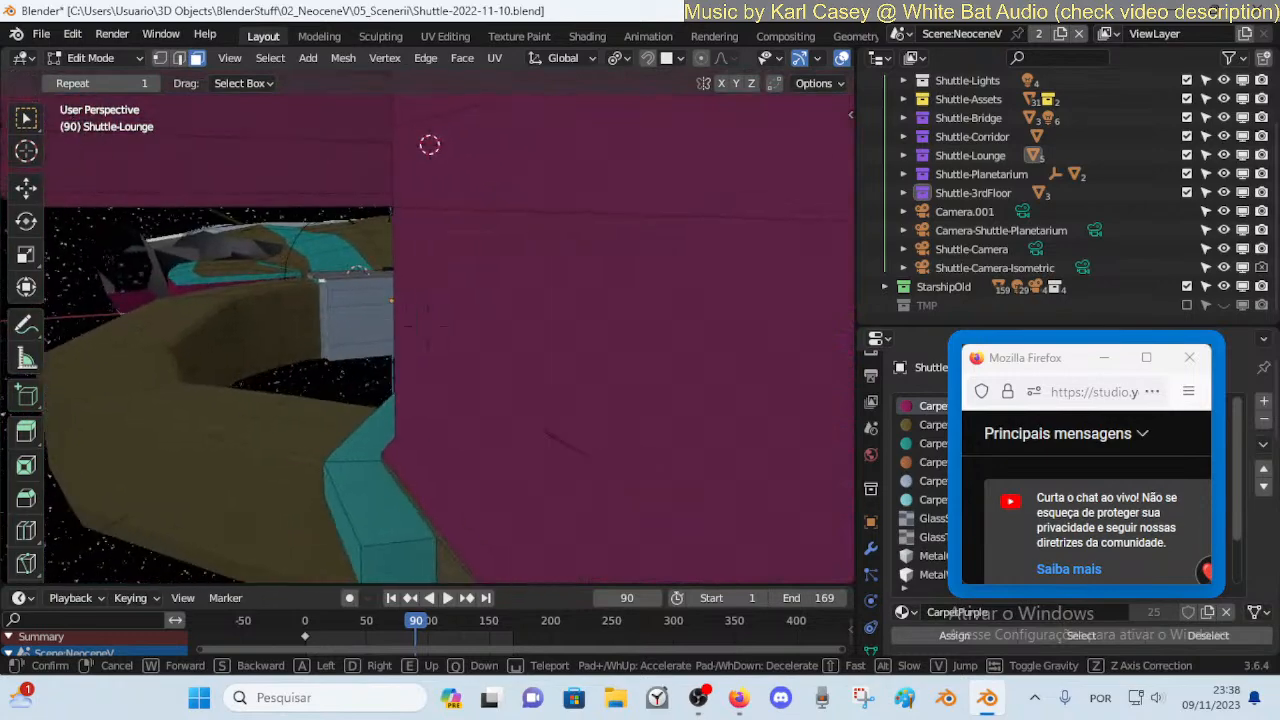
{"action": "key", "text": "w"}
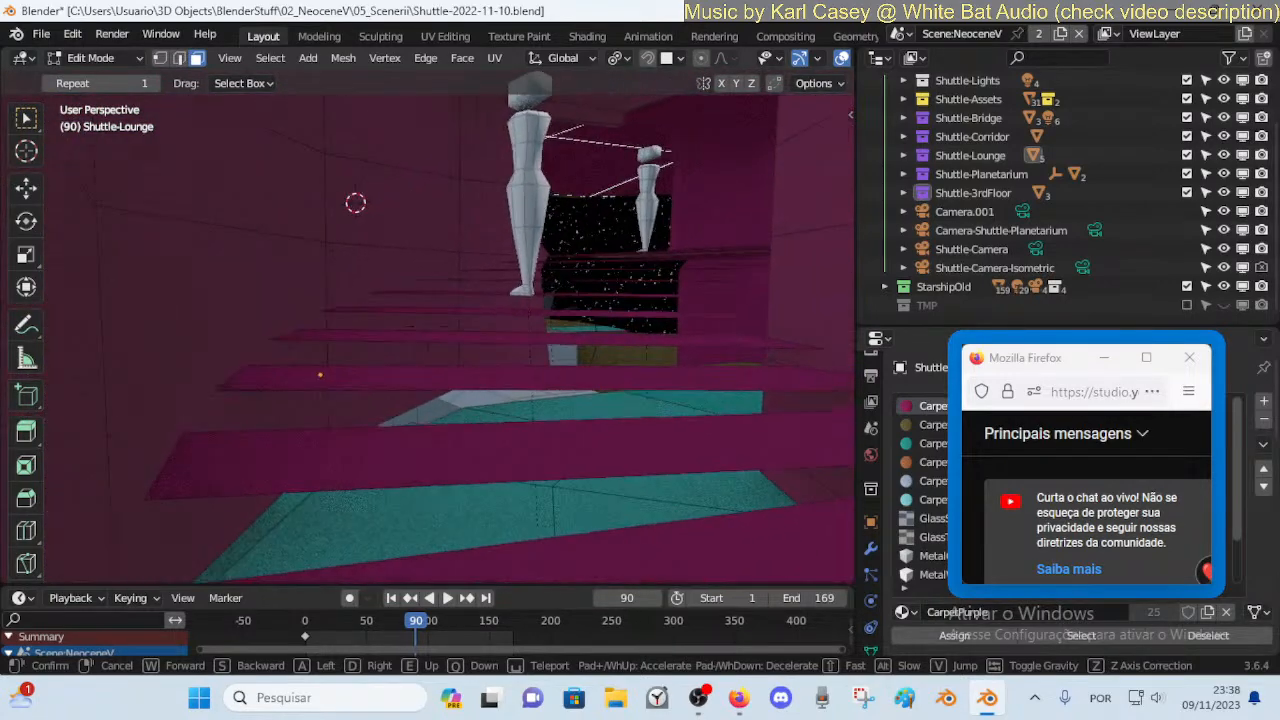
{"action": "key", "text": "w"}
{"action": "left_click", "coordinate": [623, 406]}
{"action": "key", "text": "ctrl+s"}
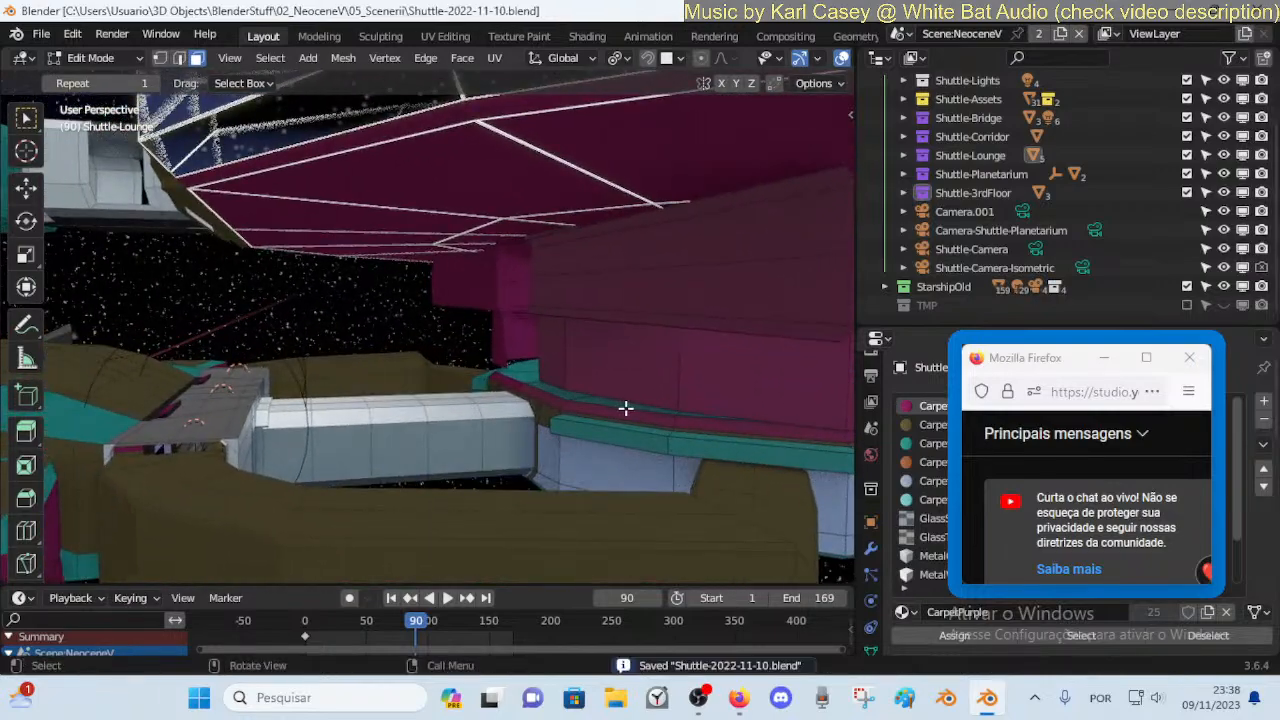
Examine the lounge's purple walls from outside and inside, including the lower edge above the blue floor
{"action": "key", "text": "shift+grave"}
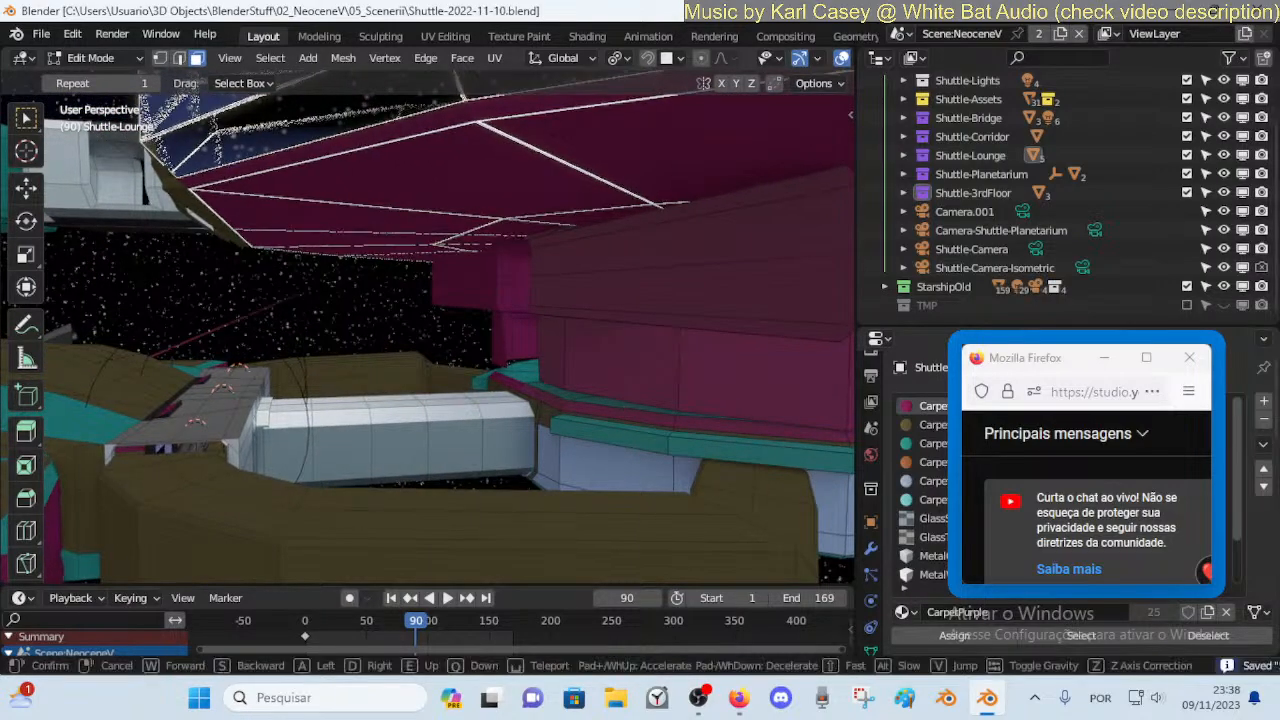
{"action": "key", "text": "e"}
{"action": "key", "text": "w"}
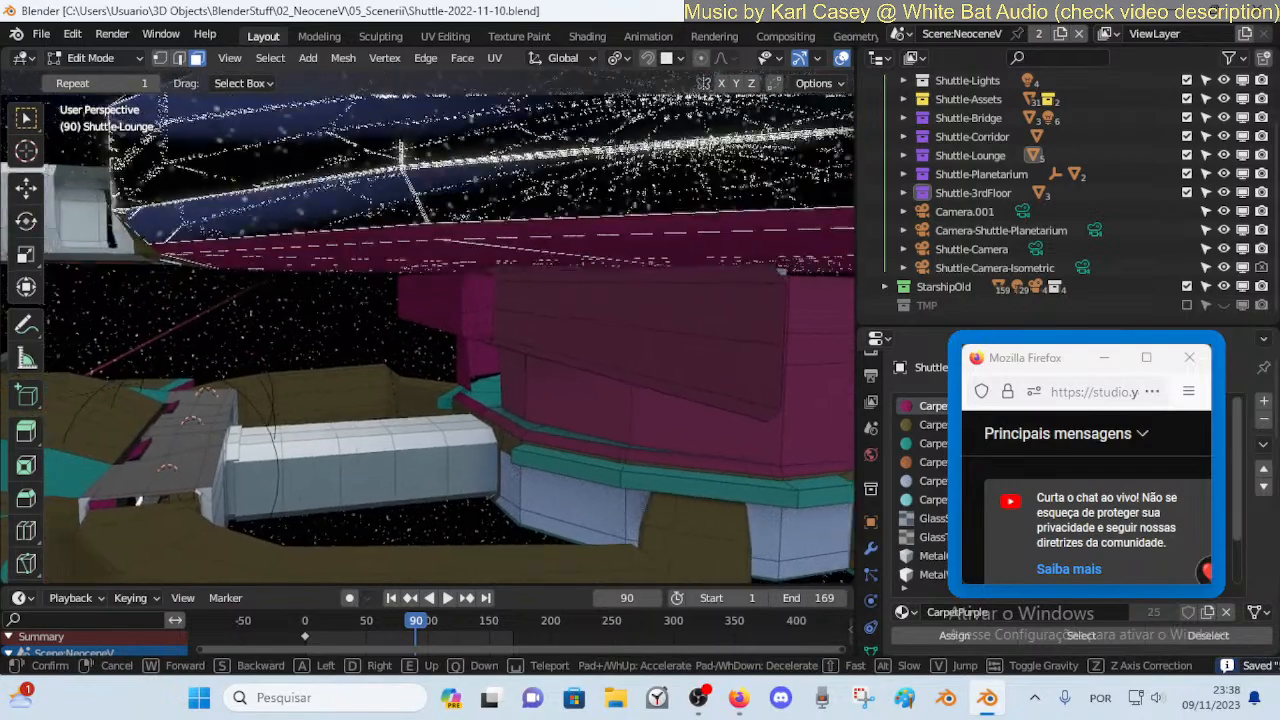
{"action": "key", "text": "w"}
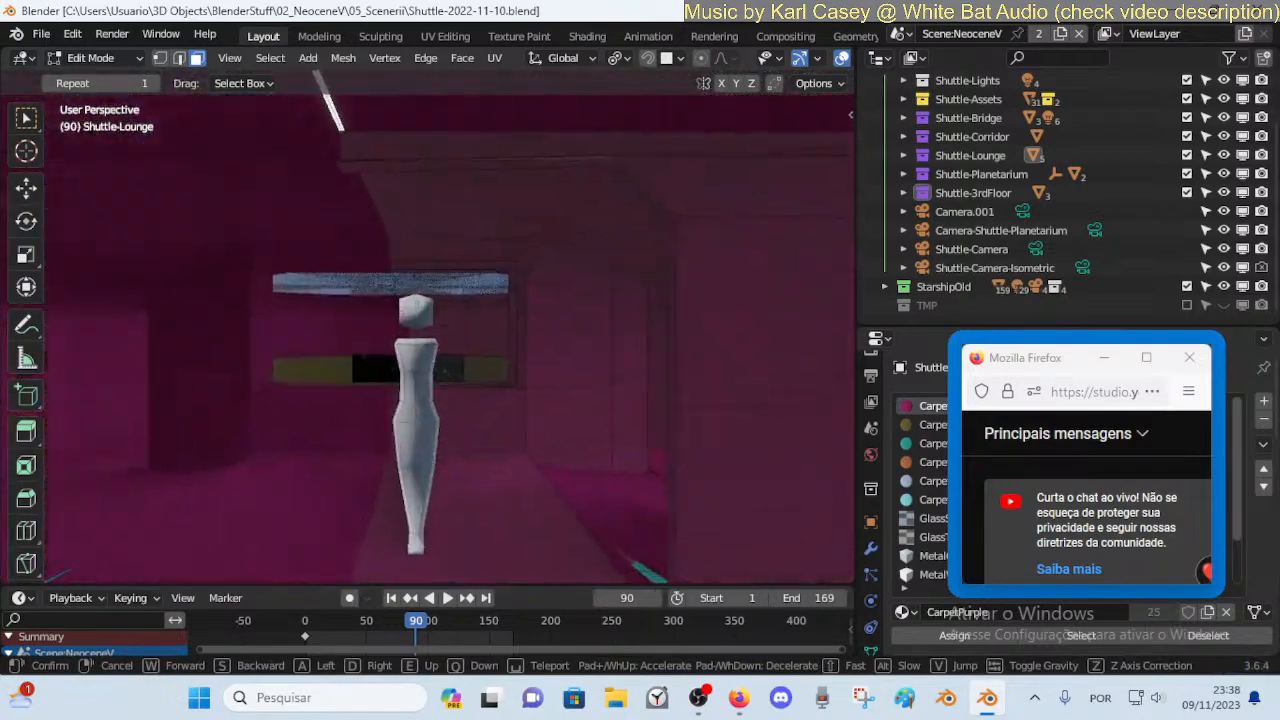
{"action": "key", "text": "s"}
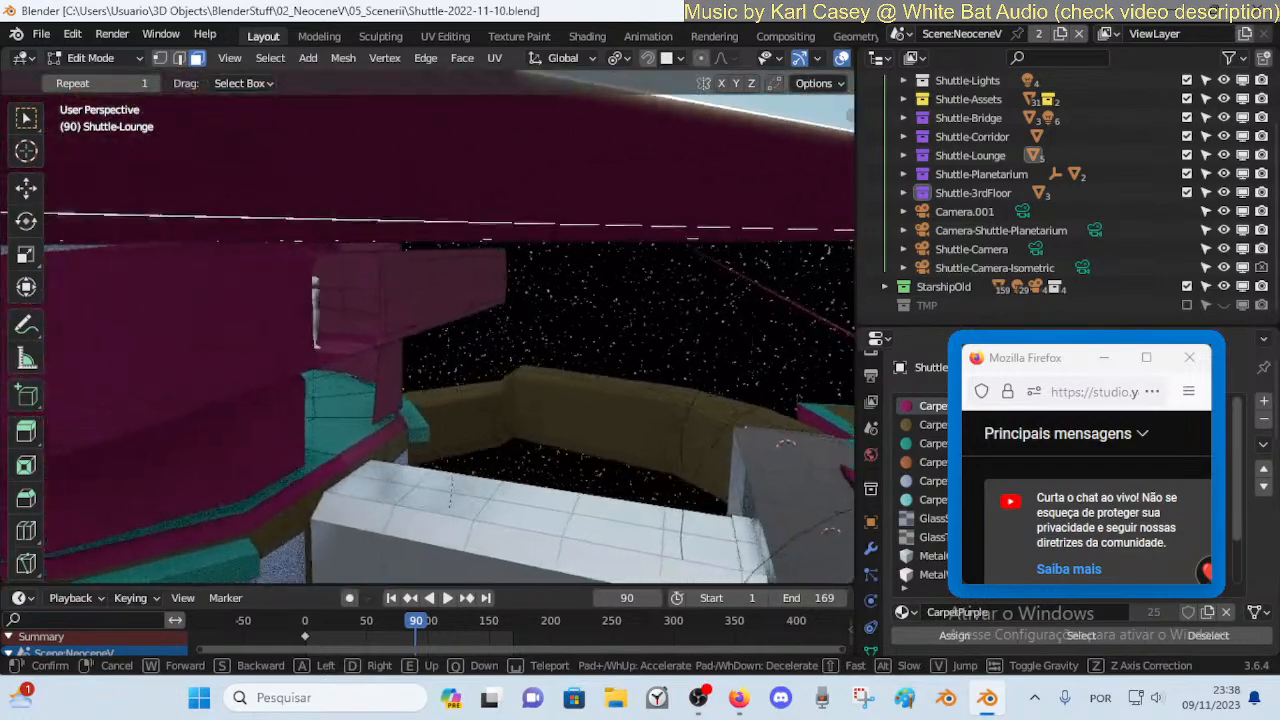
{"action": "left_click", "coordinate": [456, 327]}
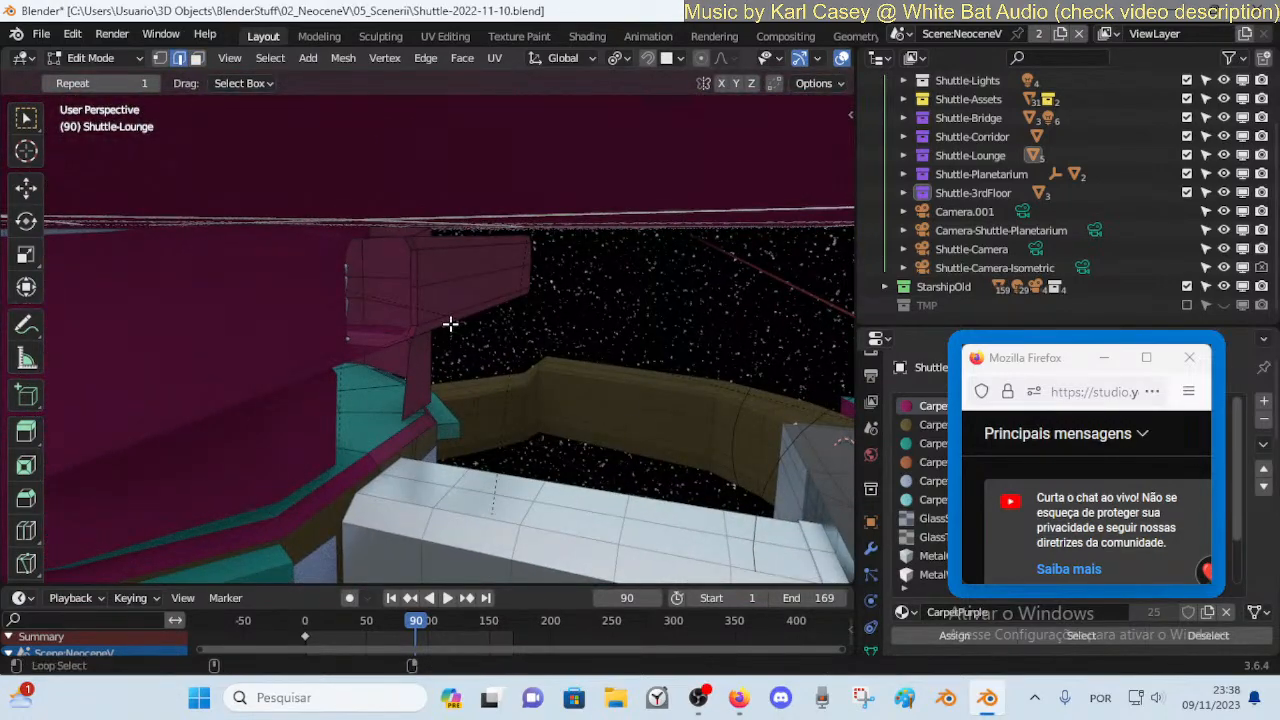
Try to move and delete the vertex where the purple floor's outer edge meets the wall corner, and undo the deletion
{"action": "left_click", "coordinate": [394, 345], "text": "shift"}
{"action": "key", "text": "shift+grave"}
{"action": "key", "text": "w"}
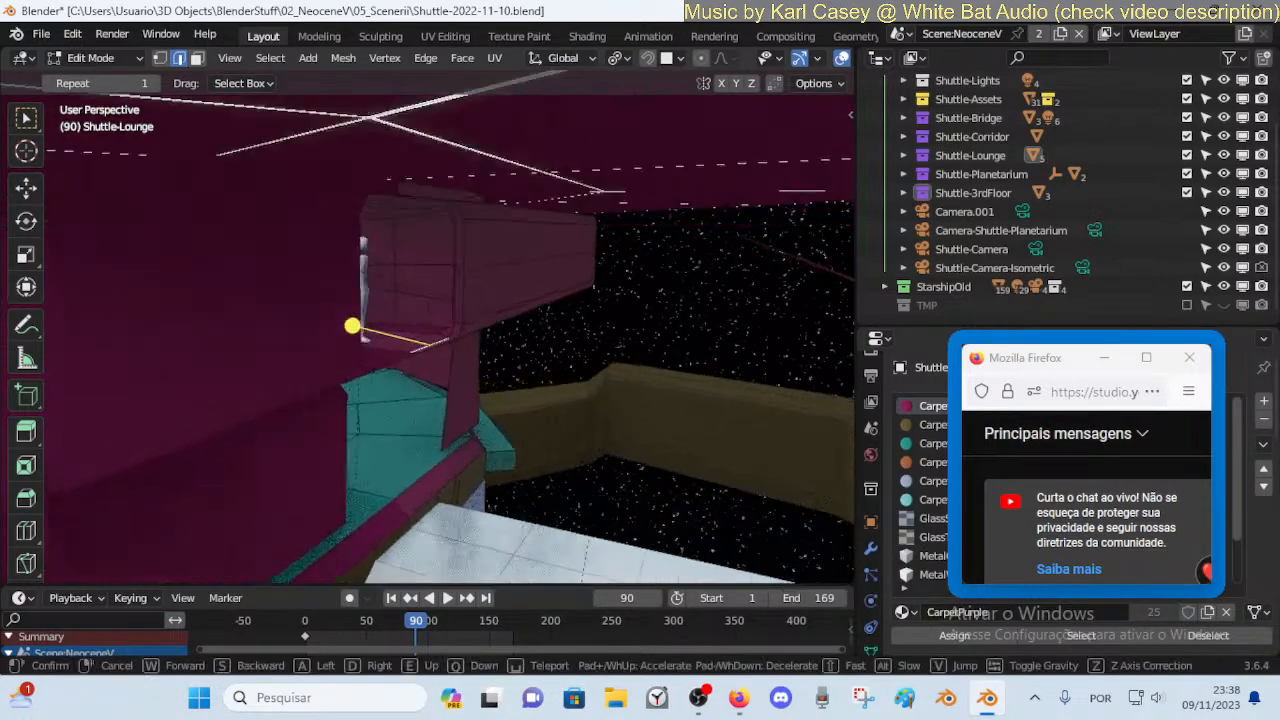
{"action": "left_click", "coordinate": [397, 341]}
{"action": "key", "text": "1"}
{"action": "left_click", "coordinate": [509, 358]}
{"action": "key", "text": "g"}
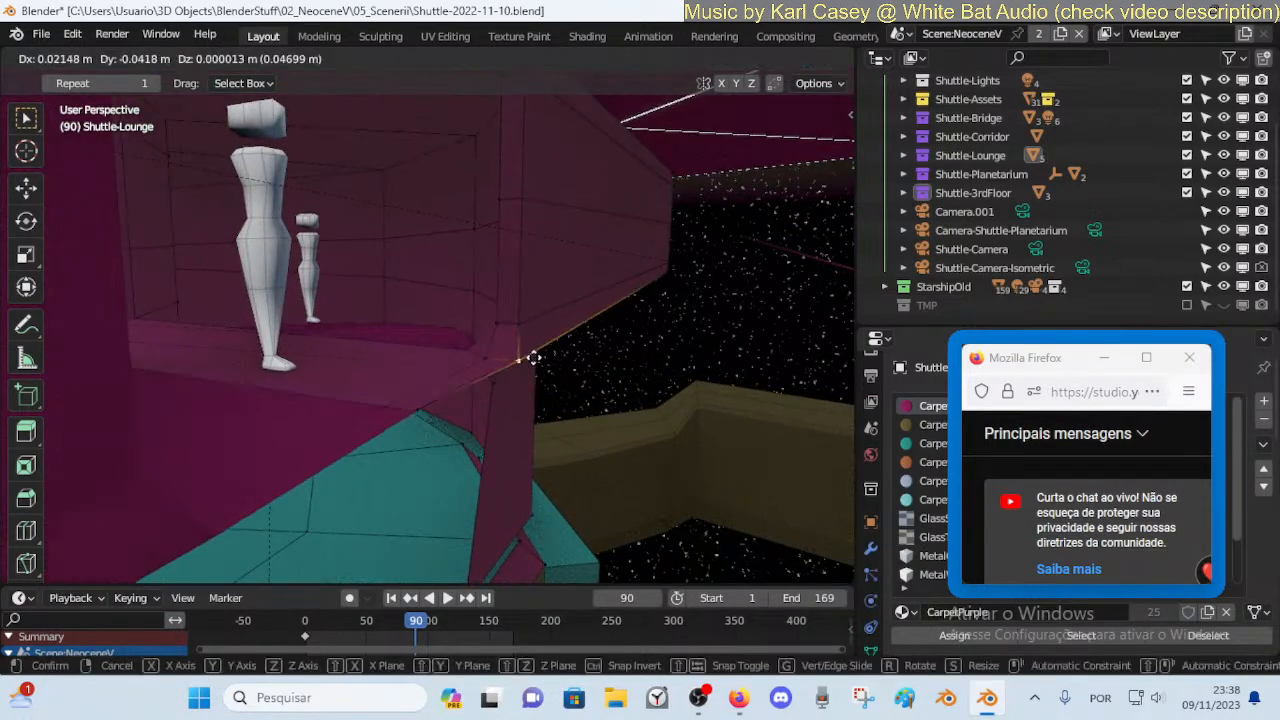
{"action": "right_click", "coordinate": [549, 367]}
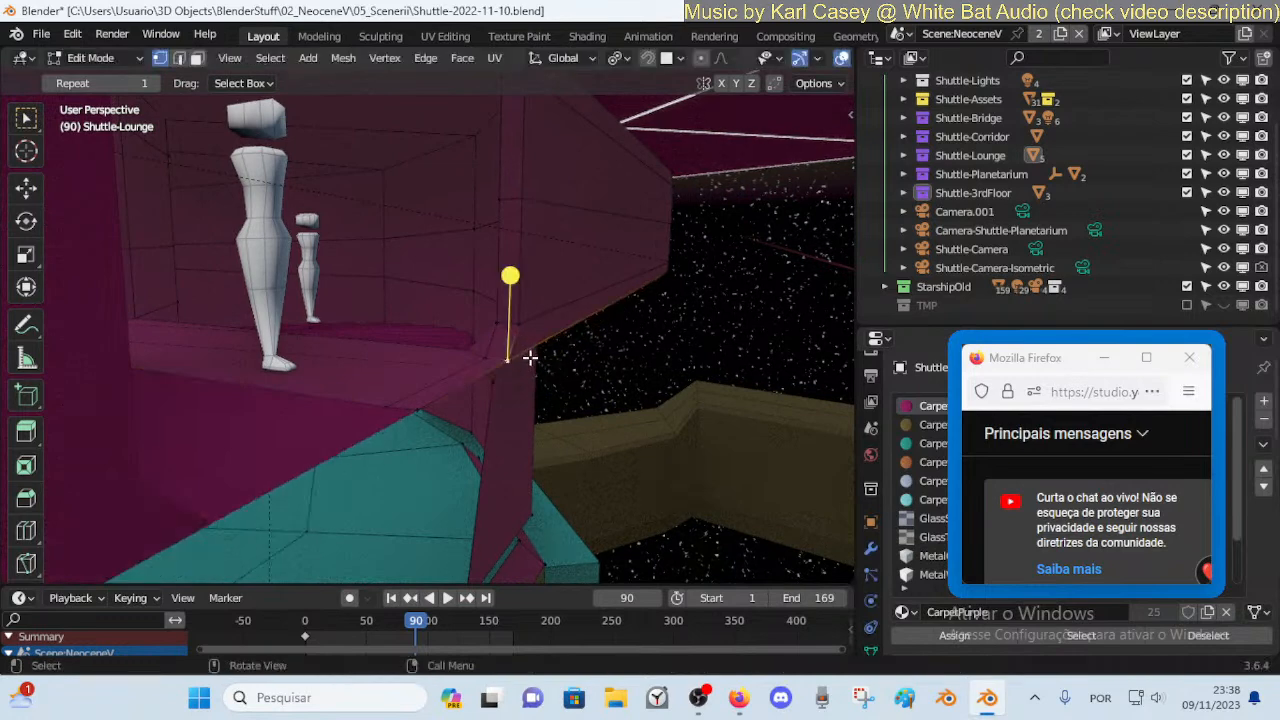
{"action": "key", "text": "x"}
{"action": "left_click", "coordinate": [534, 316]}
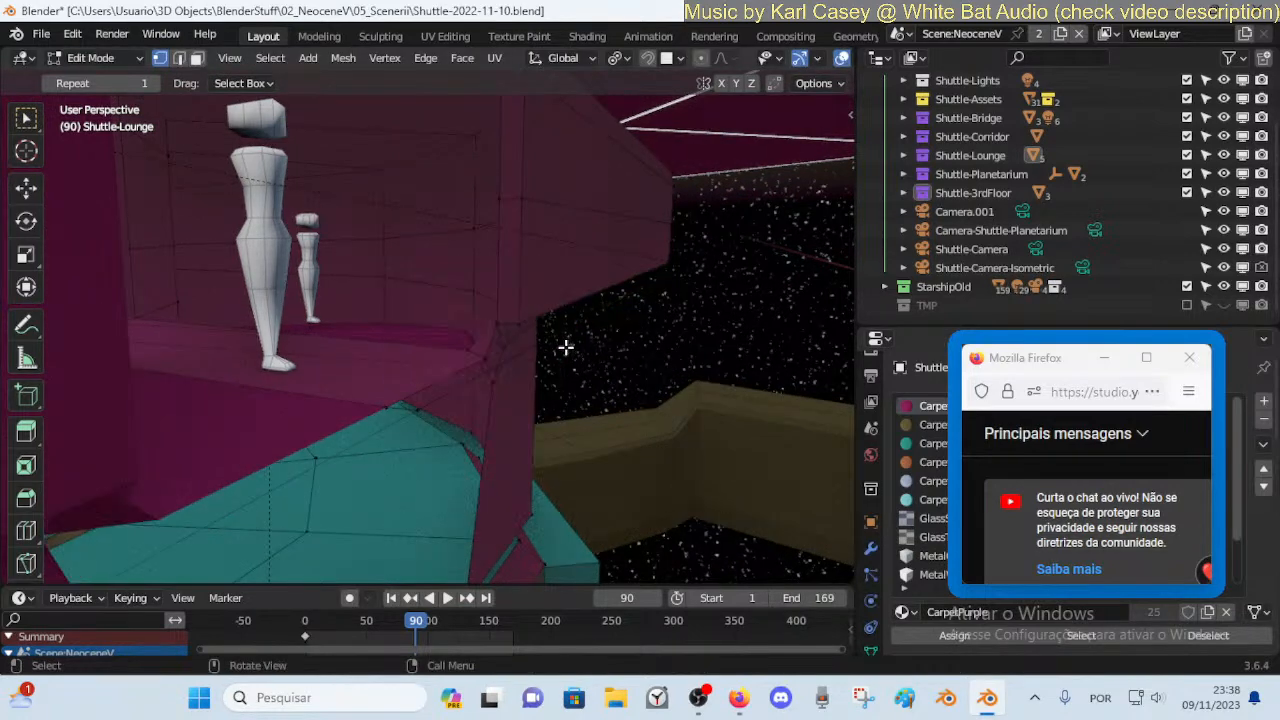
{"action": "key", "text": "ctrl+z"}
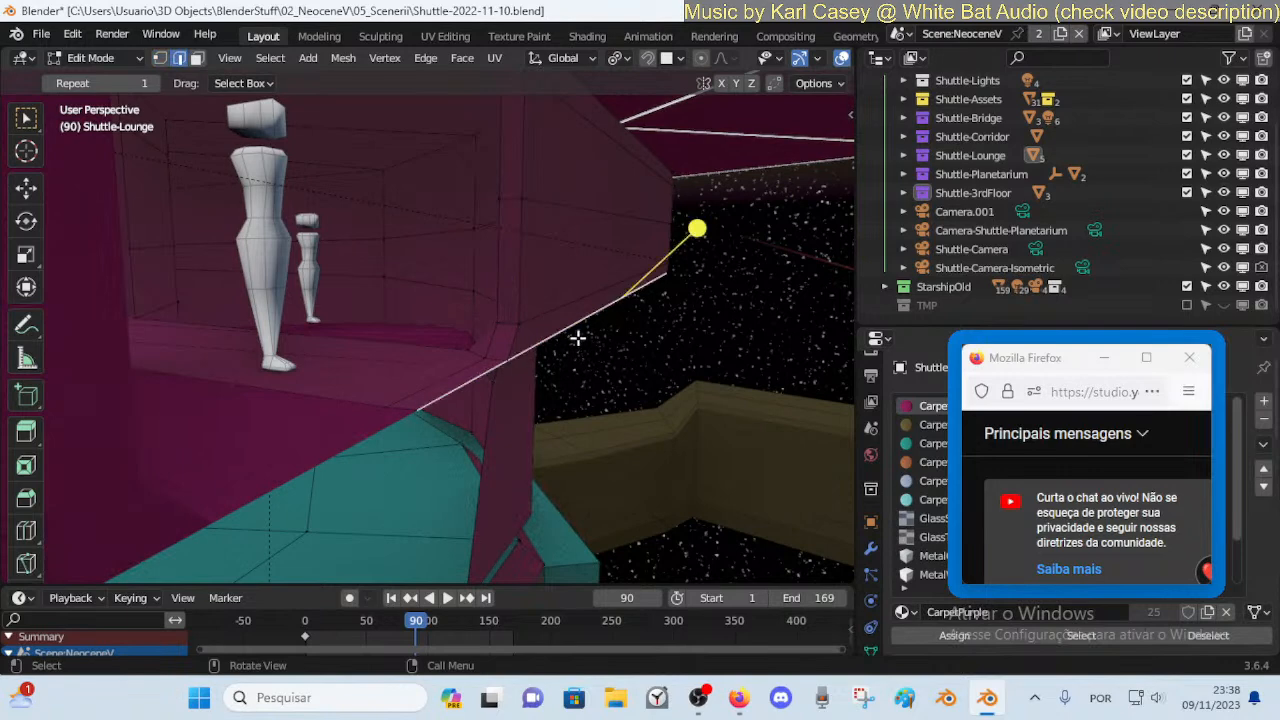
Subdivide the purple floor's long outer edge and merge the new vertex into the existing vertex at the wall corner
{"action": "key", "text": "ctrl+e"}
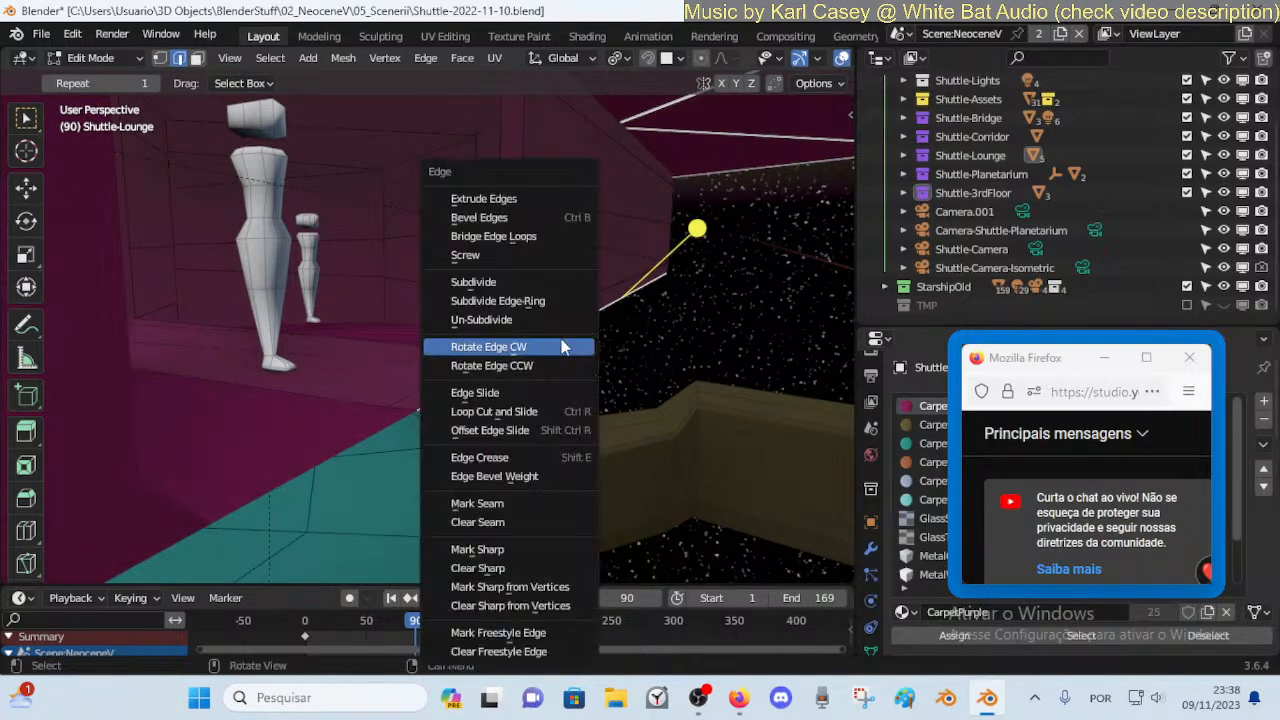
{"action": "left_click", "coordinate": [525, 253]}
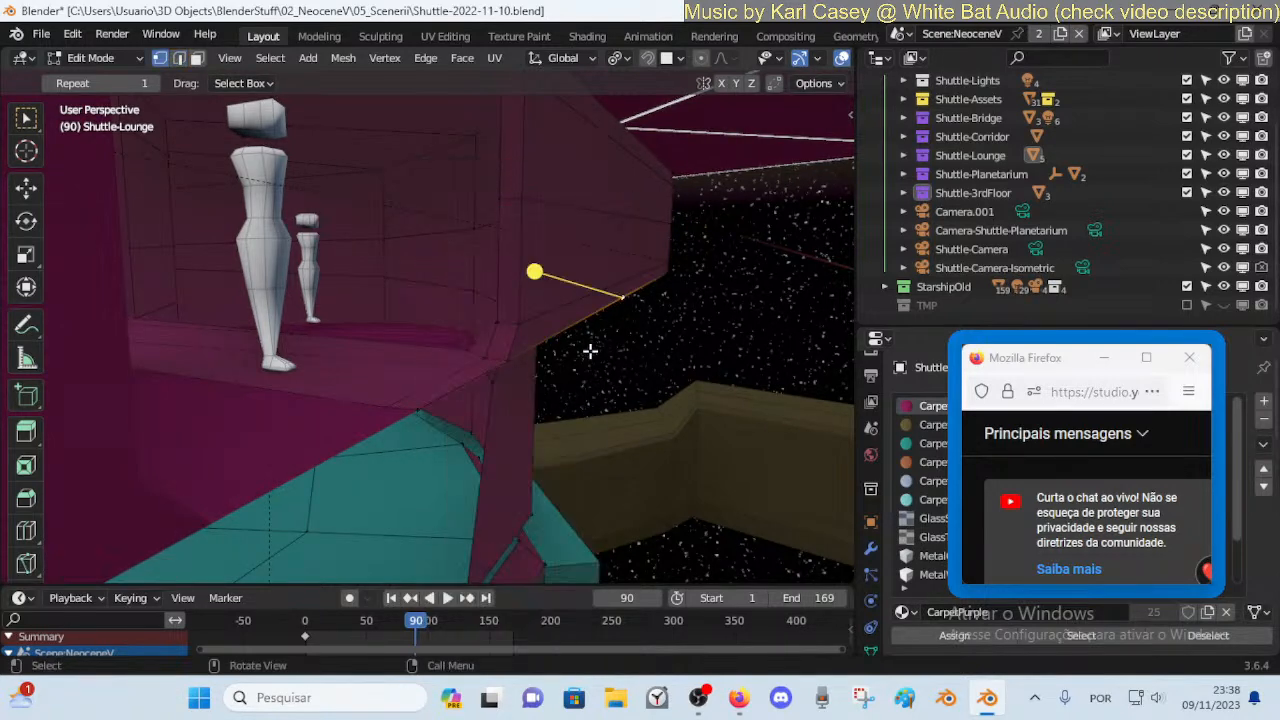
{"action": "key", "text": "m"}
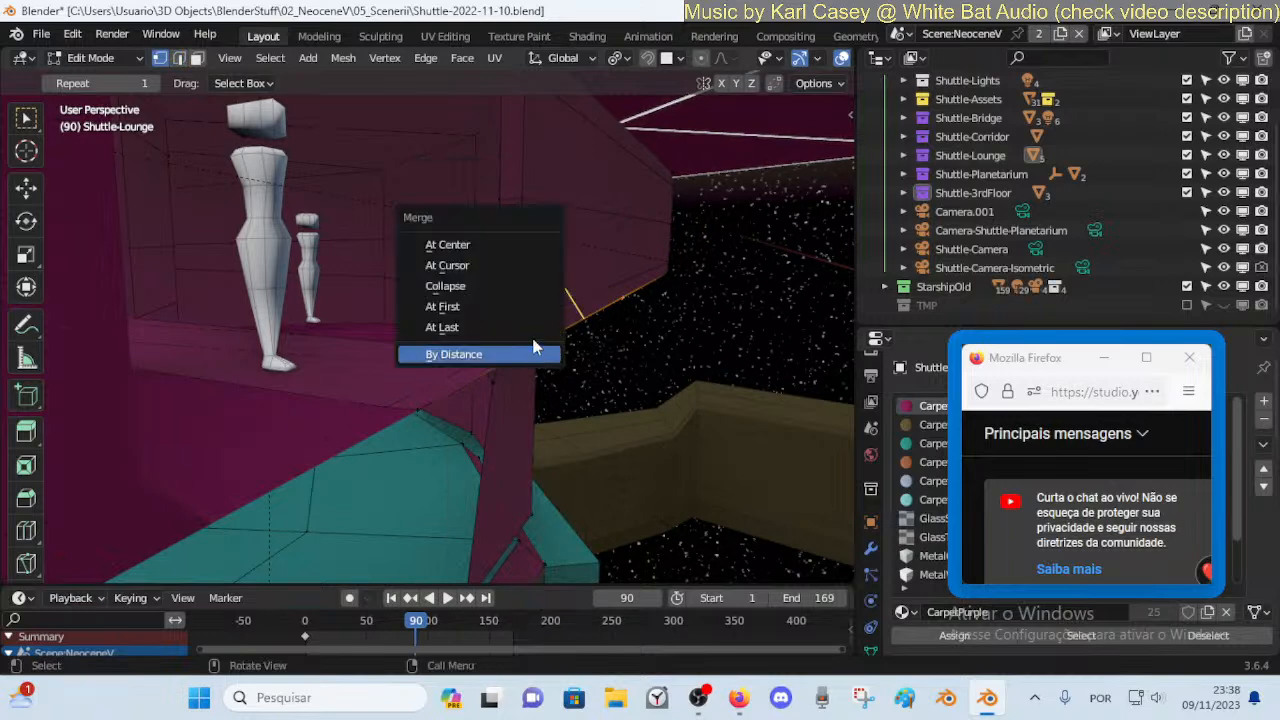
{"action": "left_click", "coordinate": [531, 338]}
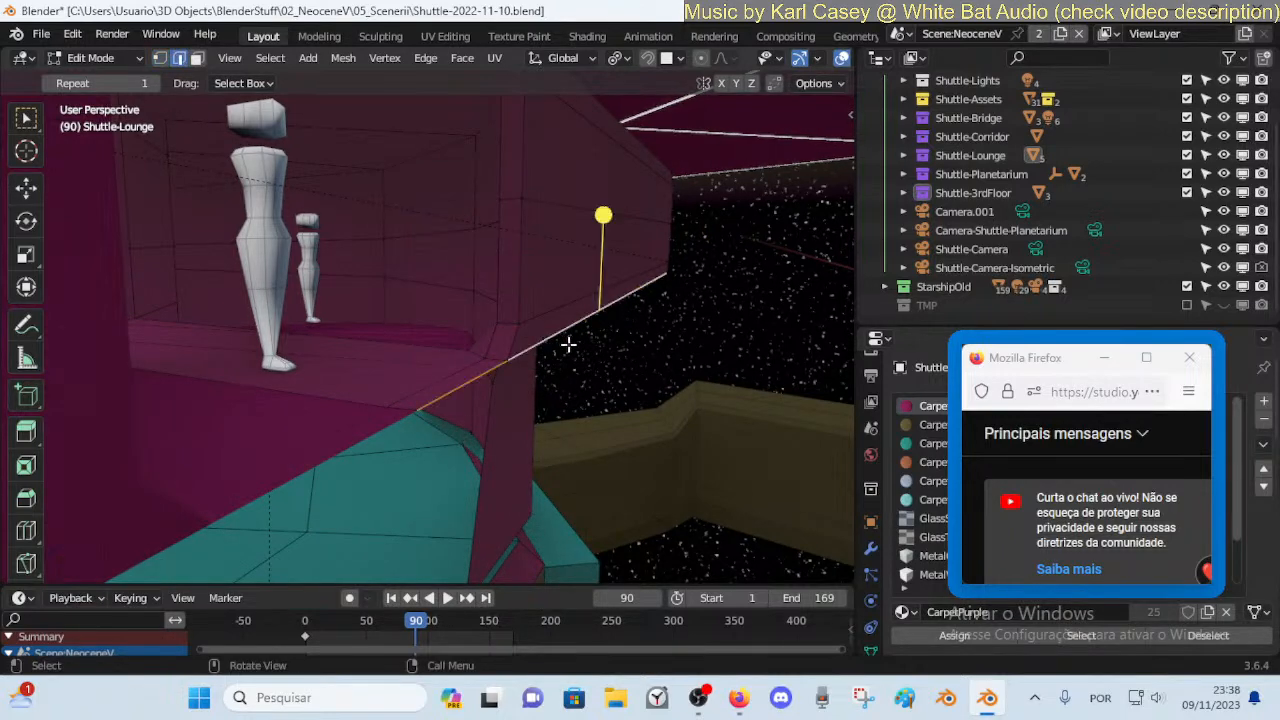
Extrude the floor edge beyond the wall corner and move it along negative Y above the white corridor
{"action": "key", "text": "e"}
{"action": "left_click", "coordinate": [838, 373]}
{"action": "key", "text": "shift+grave"}
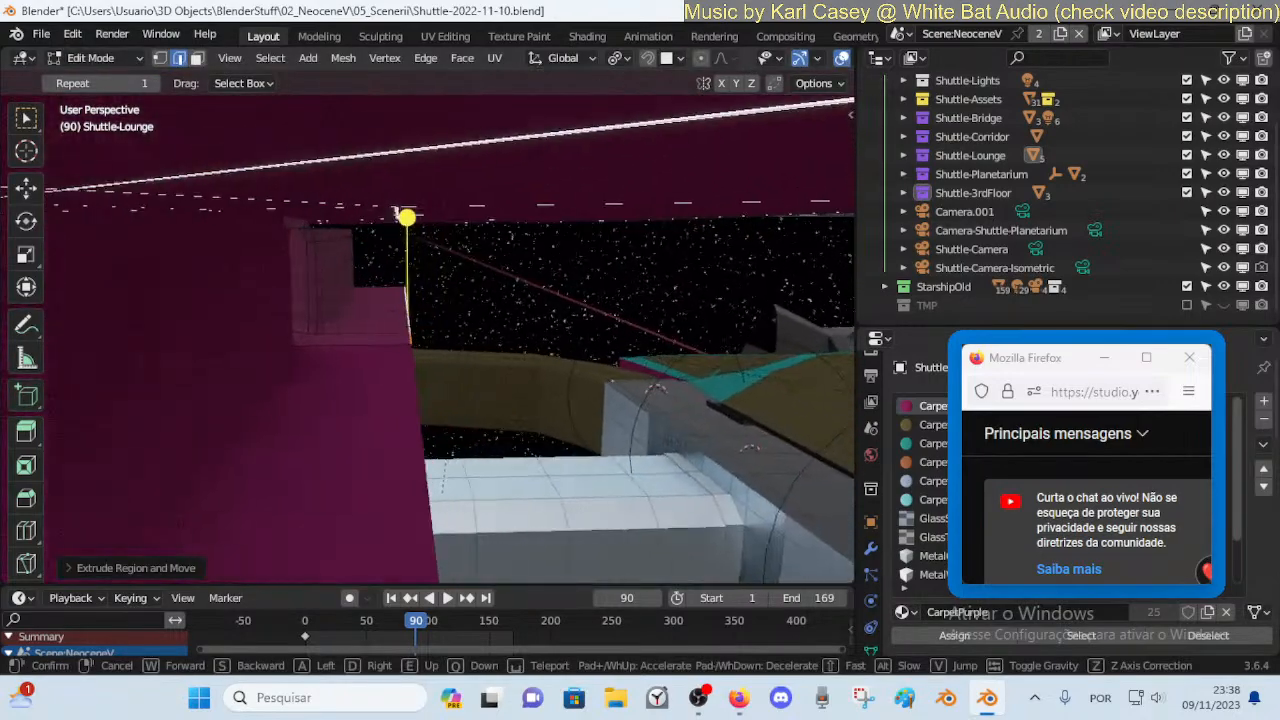
{"action": "key", "text": "s"}
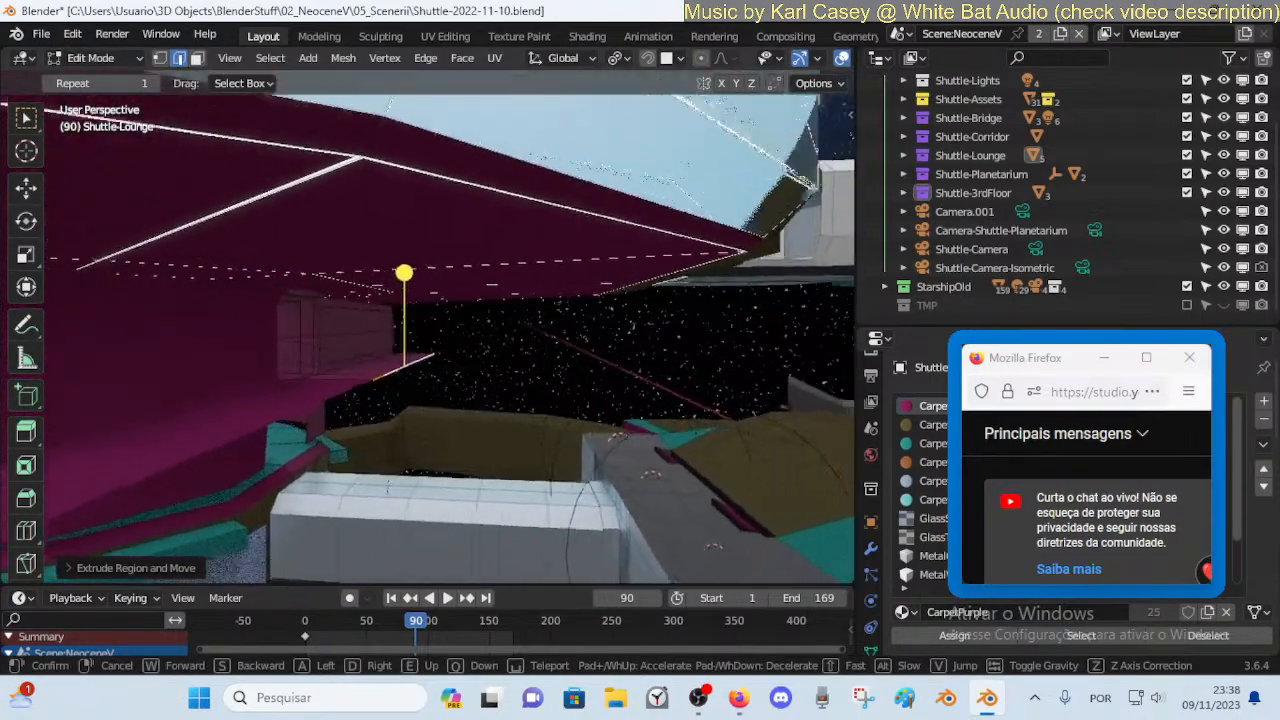
{"action": "left_click", "coordinate": [597, 334]}
{"action": "key", "text": "g"}
{"action": "key", "text": "y"}
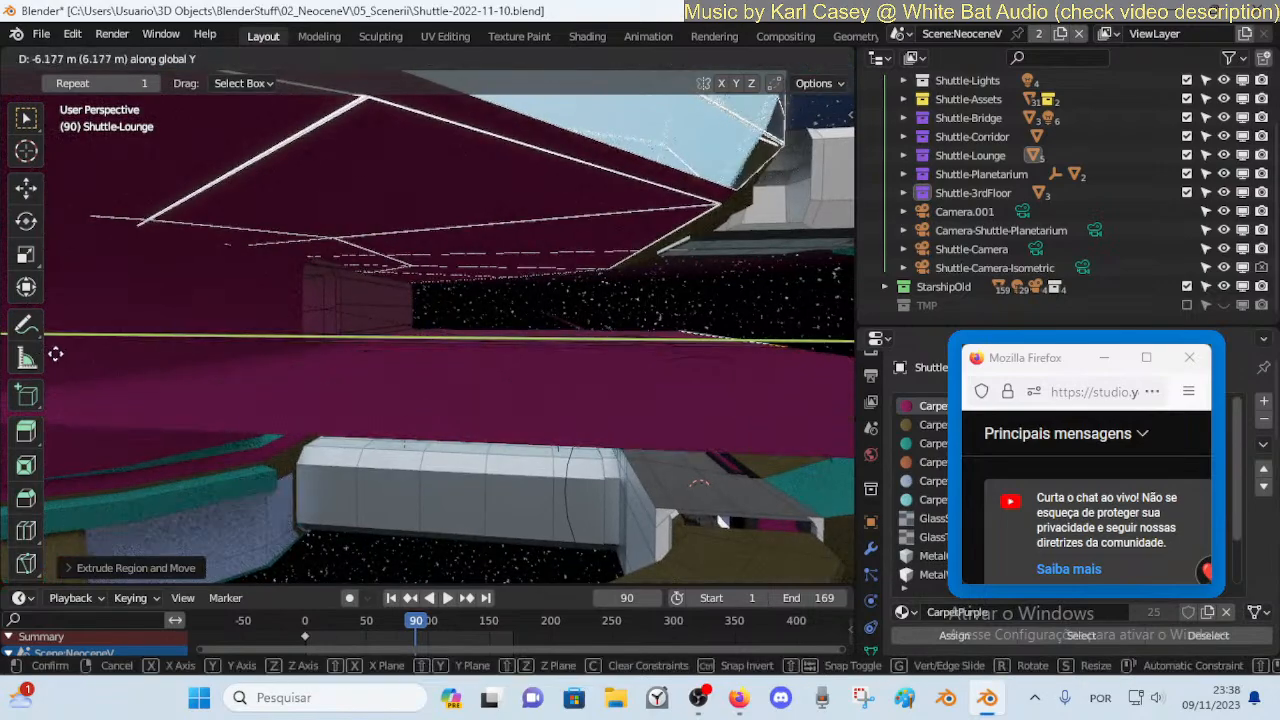
{"action": "left_click", "coordinate": [112, 349]}
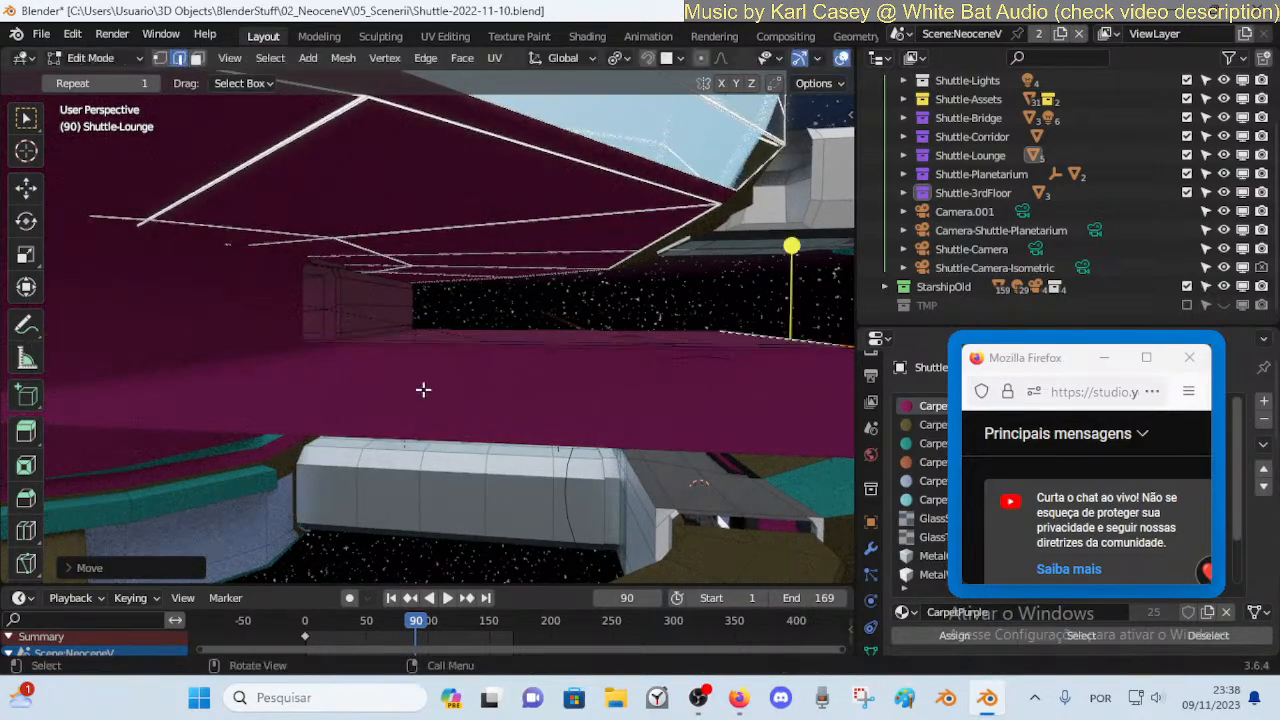
Move the extruded floor's end edge about 2.6 m further along negative Y, toward the ship's front disc
{"action": "key", "text": "shift+grave"}
{"action": "key", "text": "s"}
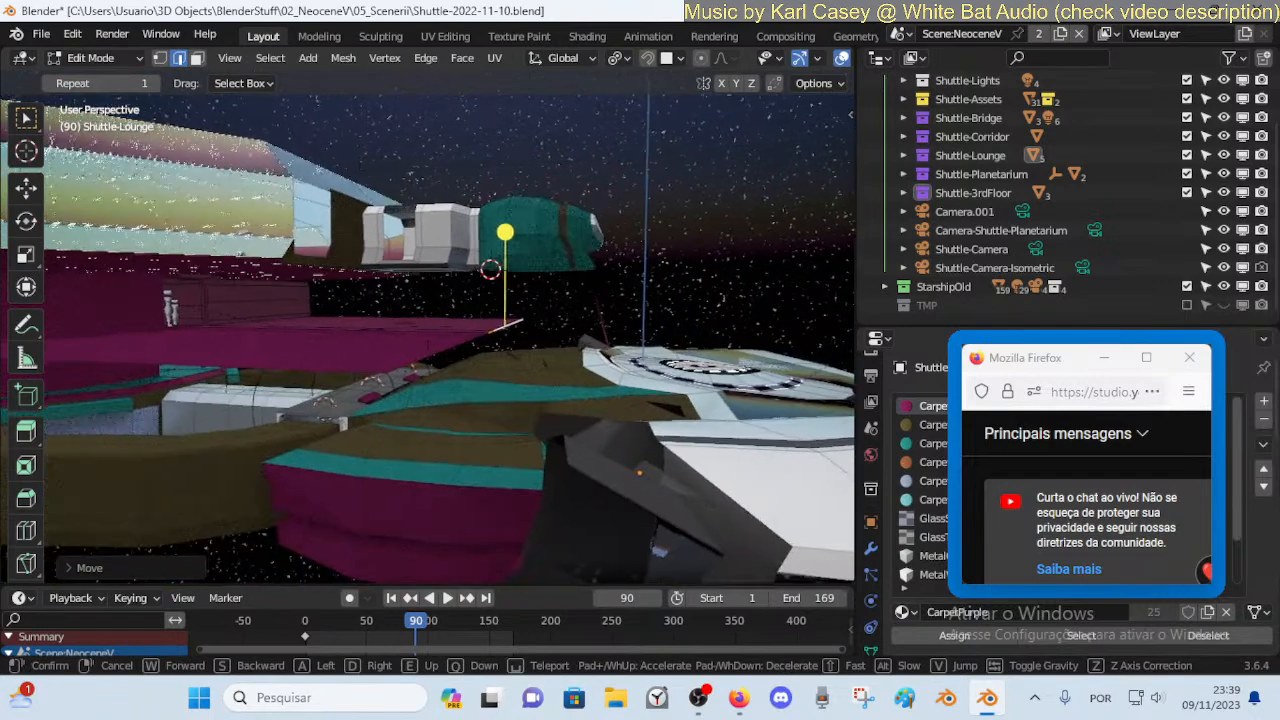
{"action": "left_click", "coordinate": [571, 357]}
{"action": "key", "text": "g"}
{"action": "key", "text": "y"}
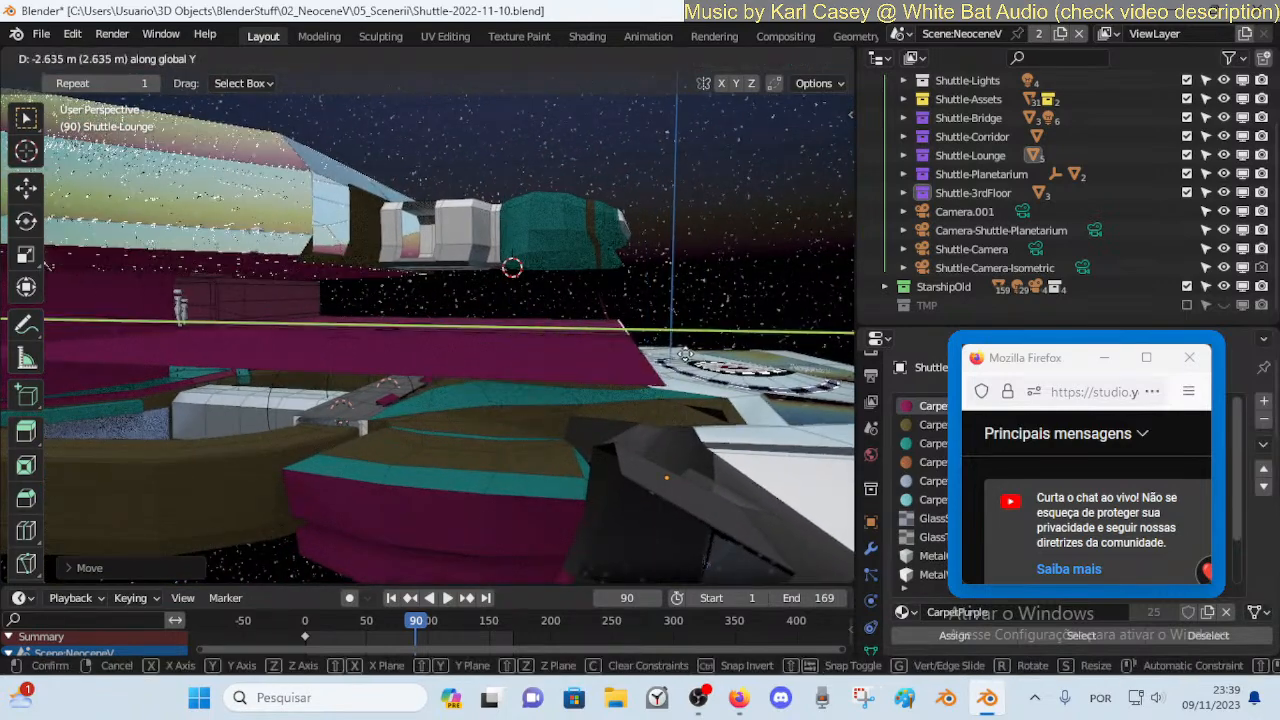
{"action": "left_click", "coordinate": [683, 353]}
Try to divide the extruded purple floor with crosswise loop cuts, sliding them along its length
{"action": "key", "text": "shift+grave"}
{"action": "key", "text": "w"}
{"action": "key", "text": "w"}
{"action": "key", "text": "s"}
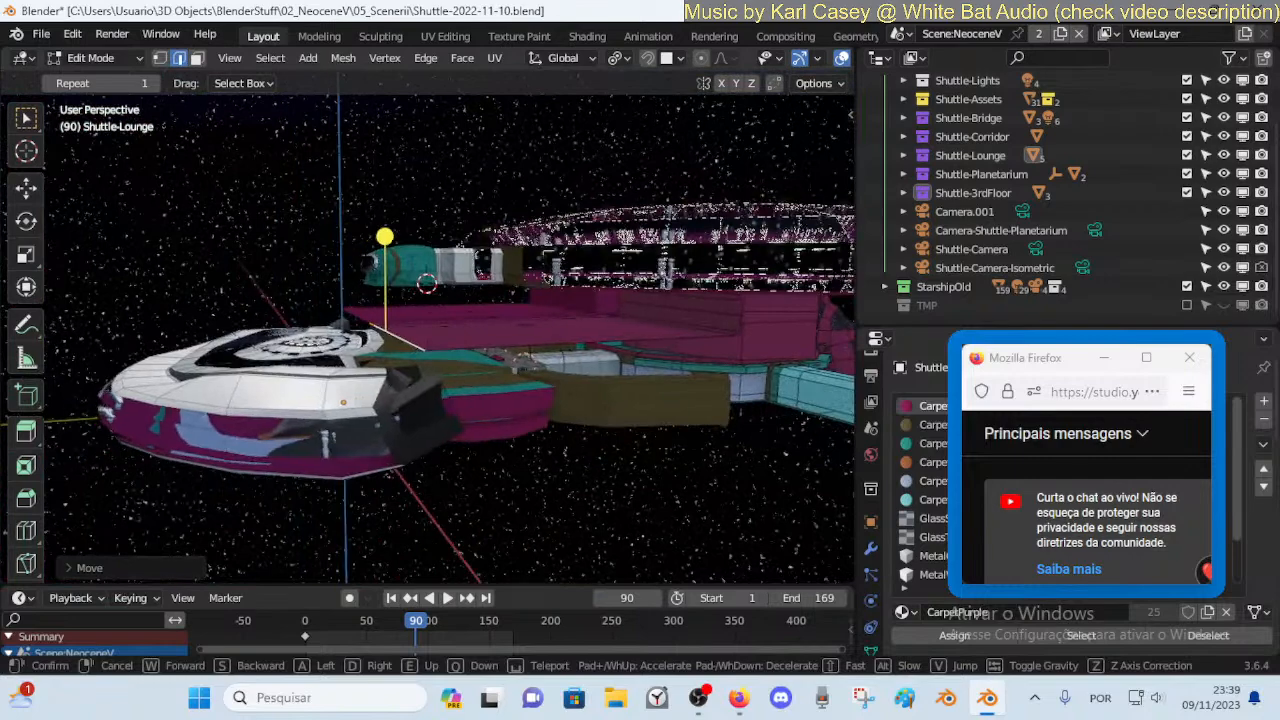
{"action": "left_click", "coordinate": [663, 342]}
{"action": "left_click", "coordinate": [530, 334]}
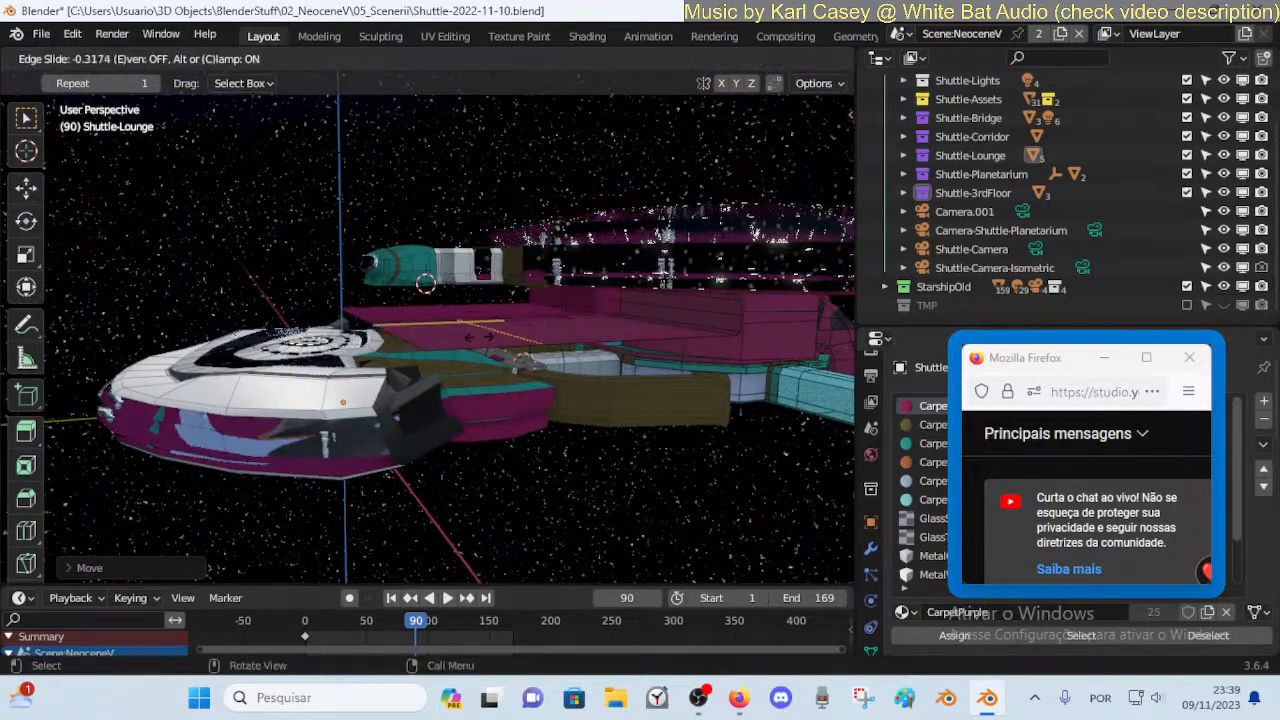
{"action": "left_click", "coordinate": [593, 335]}
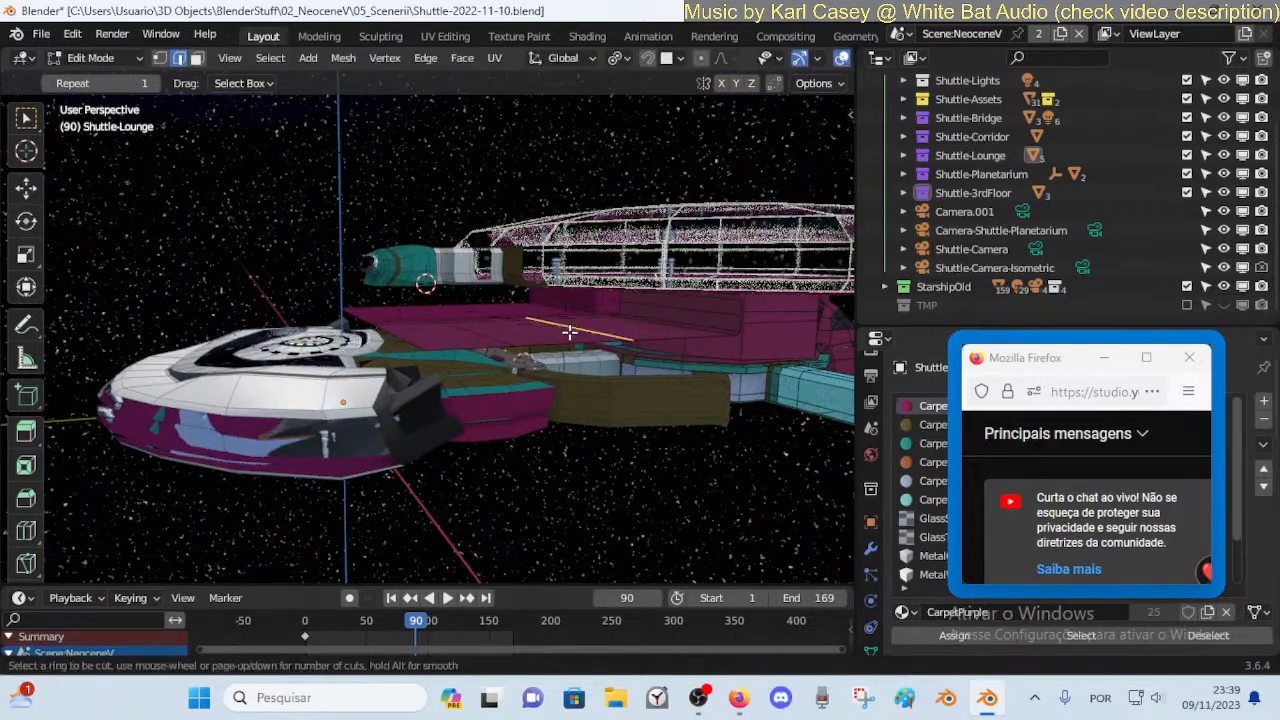
{"action": "key", "text": "g"}
{"action": "key", "text": "g"}
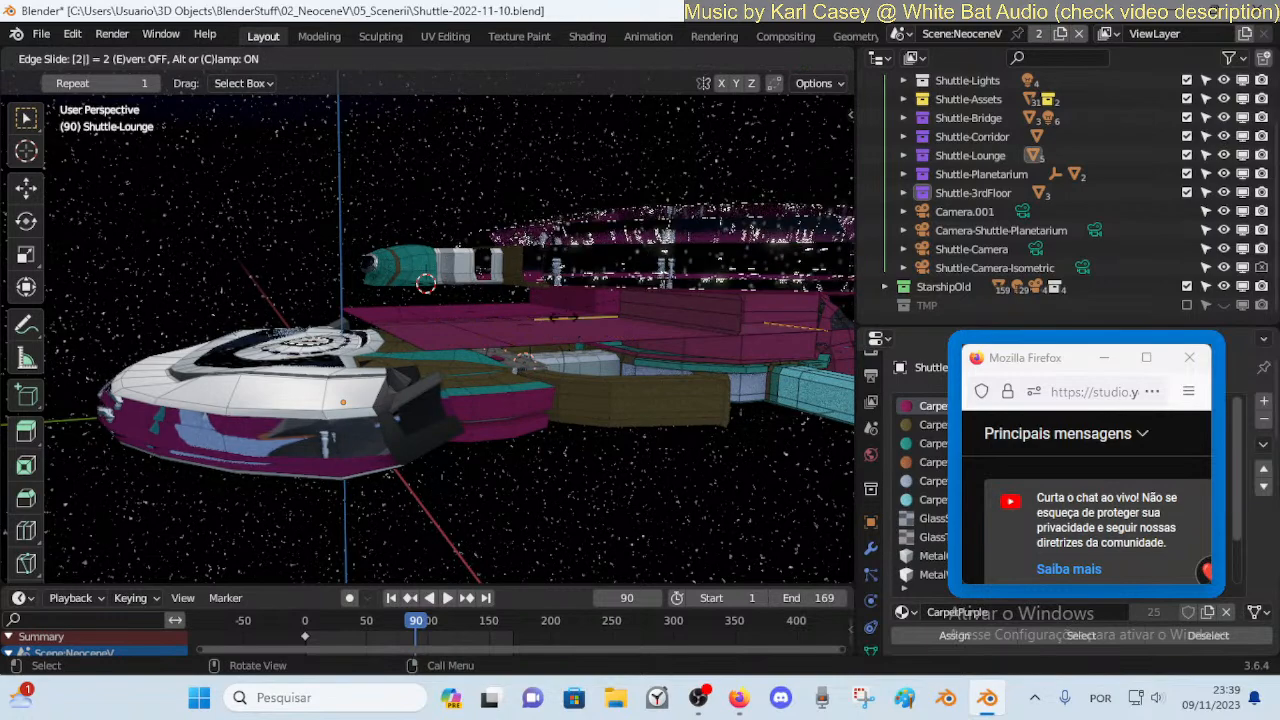
{"action": "key", "text": "Escape"}
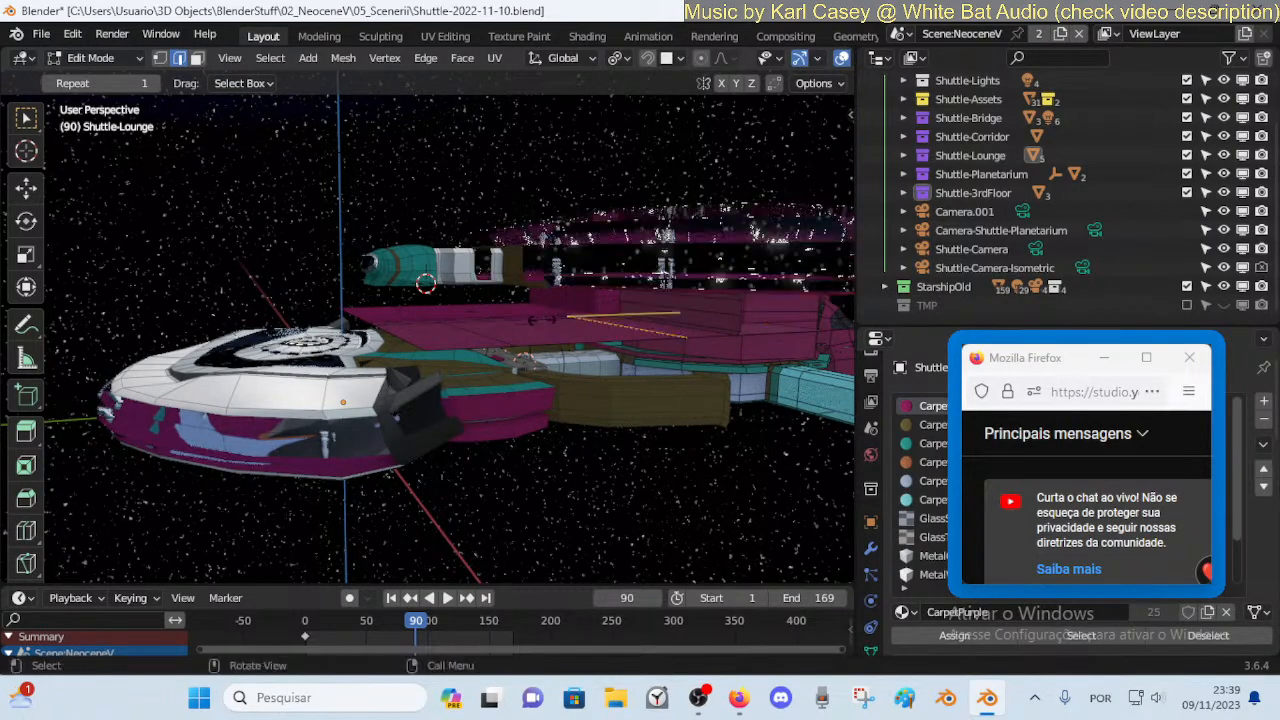
{"action": "left_click", "coordinate": [620, 326]}
{"action": "left_click", "coordinate": [505, 330]}
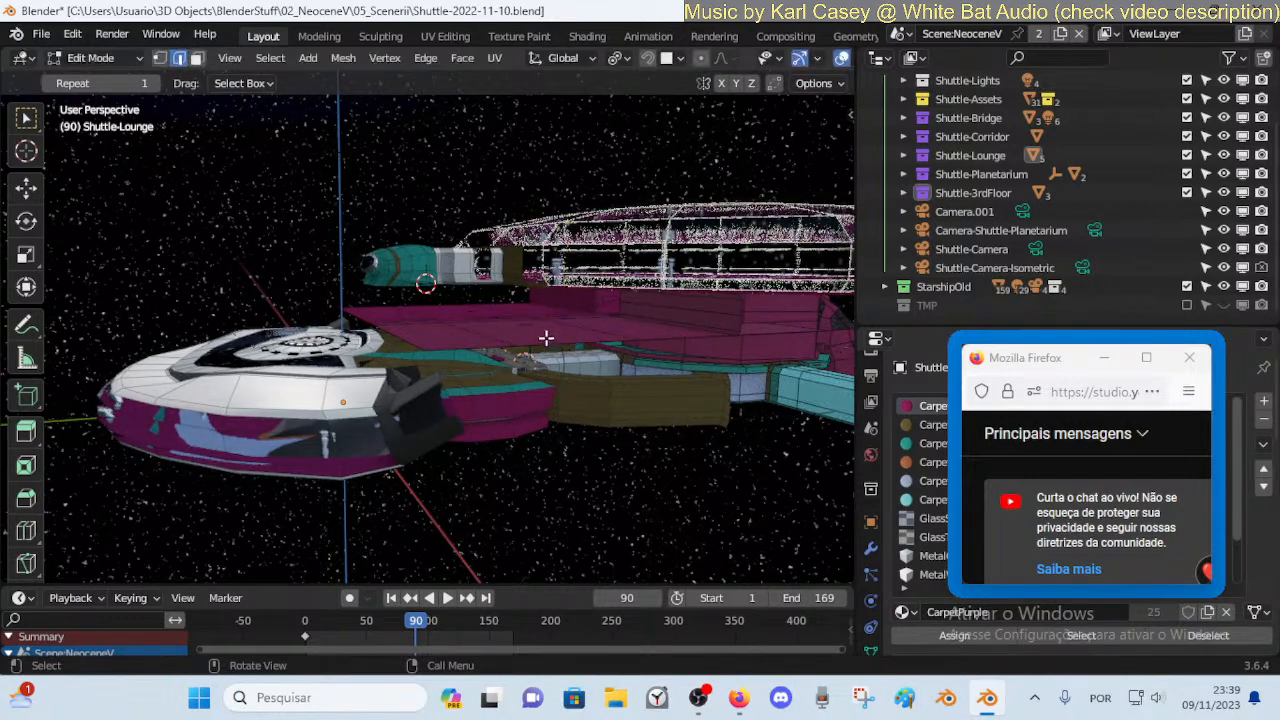
Try to widen the purple floor by moving its outer edge segment outward along X, and check it from the side
{"action": "key", "text": "g"}
{"action": "key", "text": "y"}
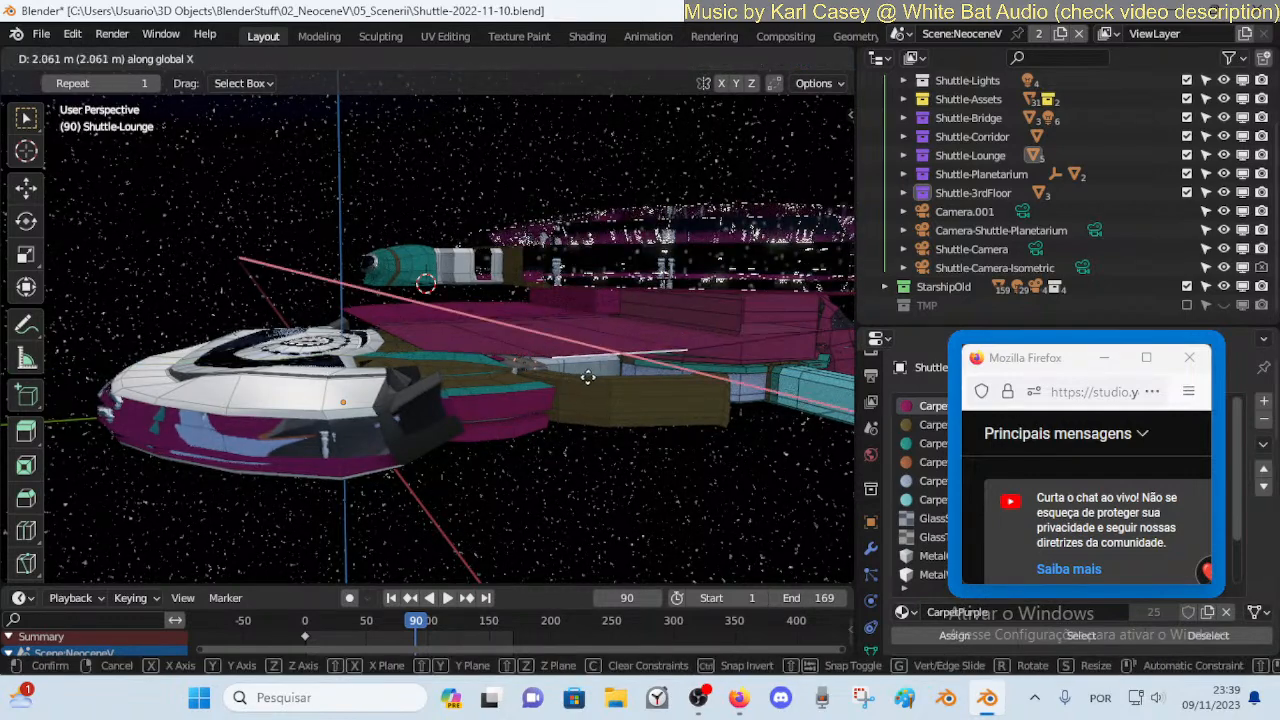
{"action": "left_click", "coordinate": [640, 408]}
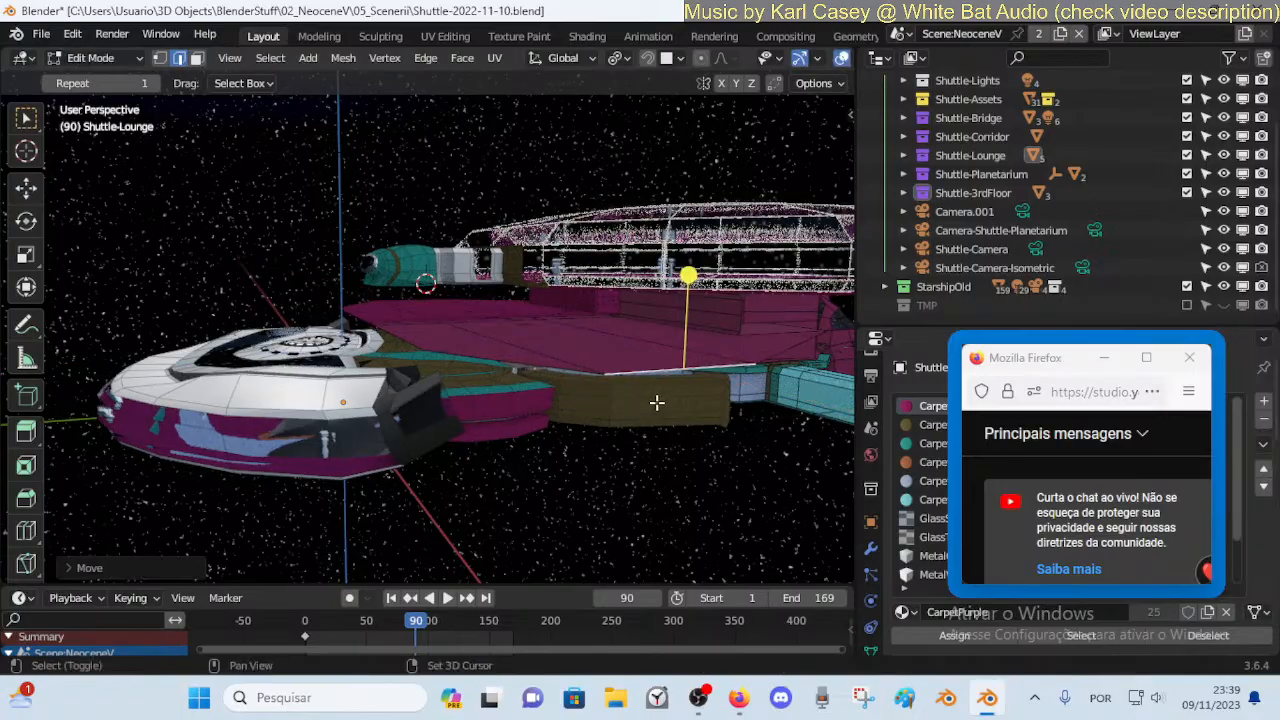
{"action": "key", "text": "shift+grave"}
{"action": "key", "text": "d"}
{"action": "key", "text": "w"}
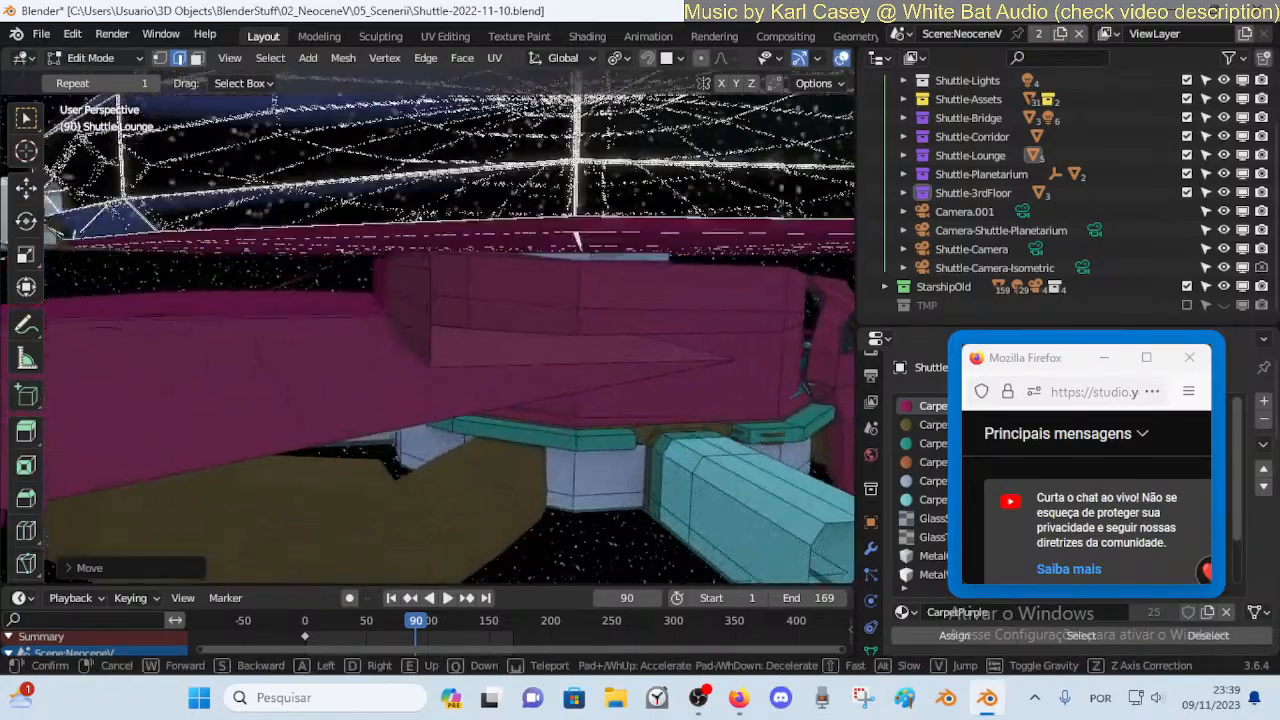
{"action": "left_click", "coordinate": [646, 400]}
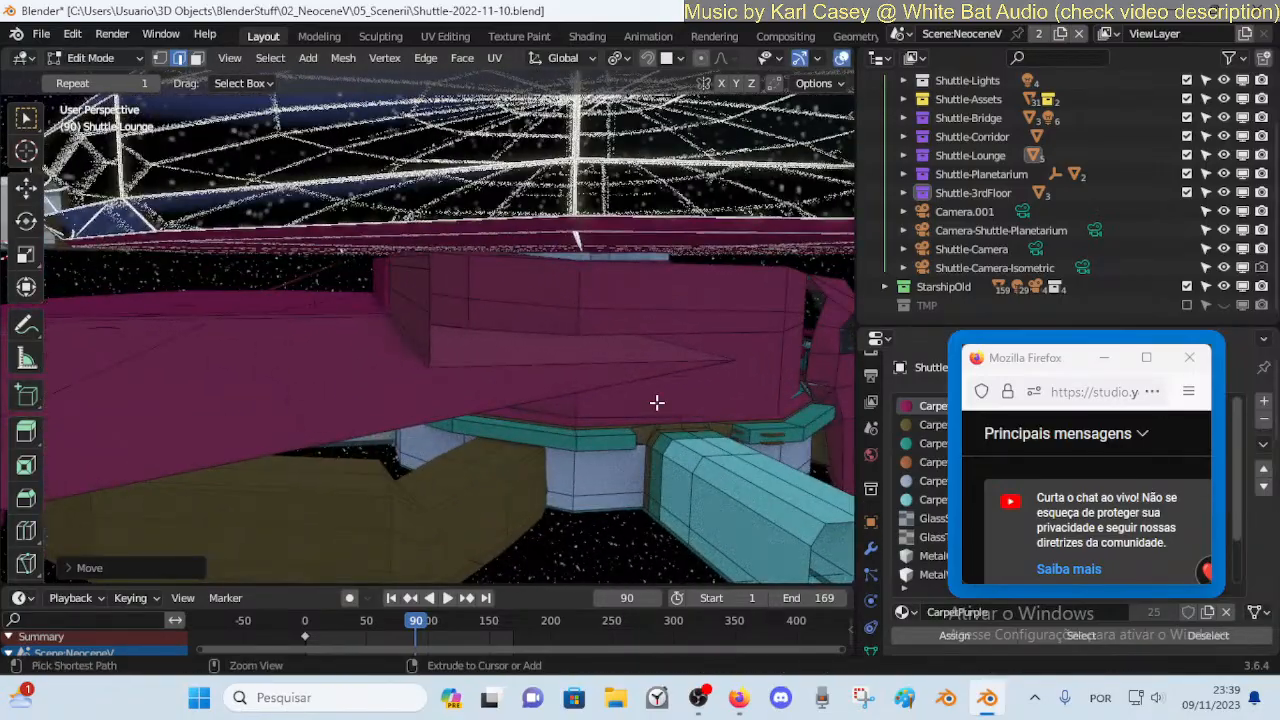
Try to move the purple floor's inner corner vertex toward the wall corner in X-ray view, cancel, and undo the latest changes
{"action": "left_click", "coordinate": [599, 345]}
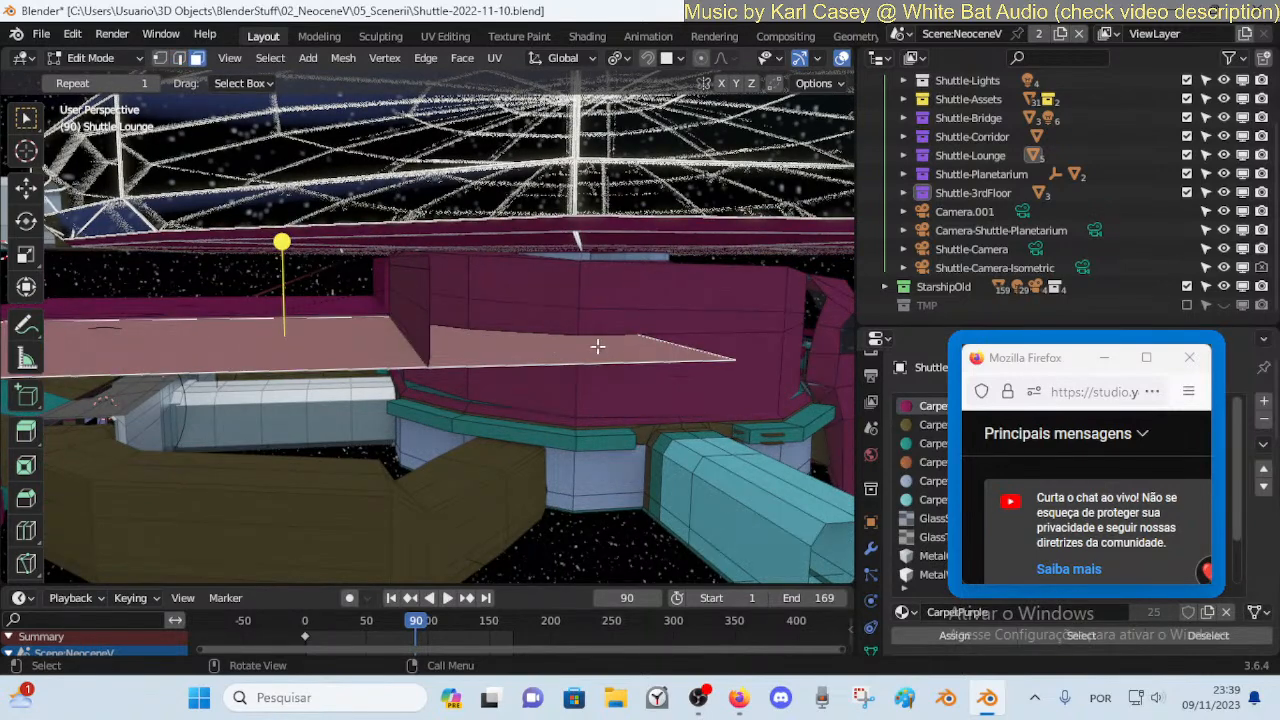
{"action": "key", "text": "x"}
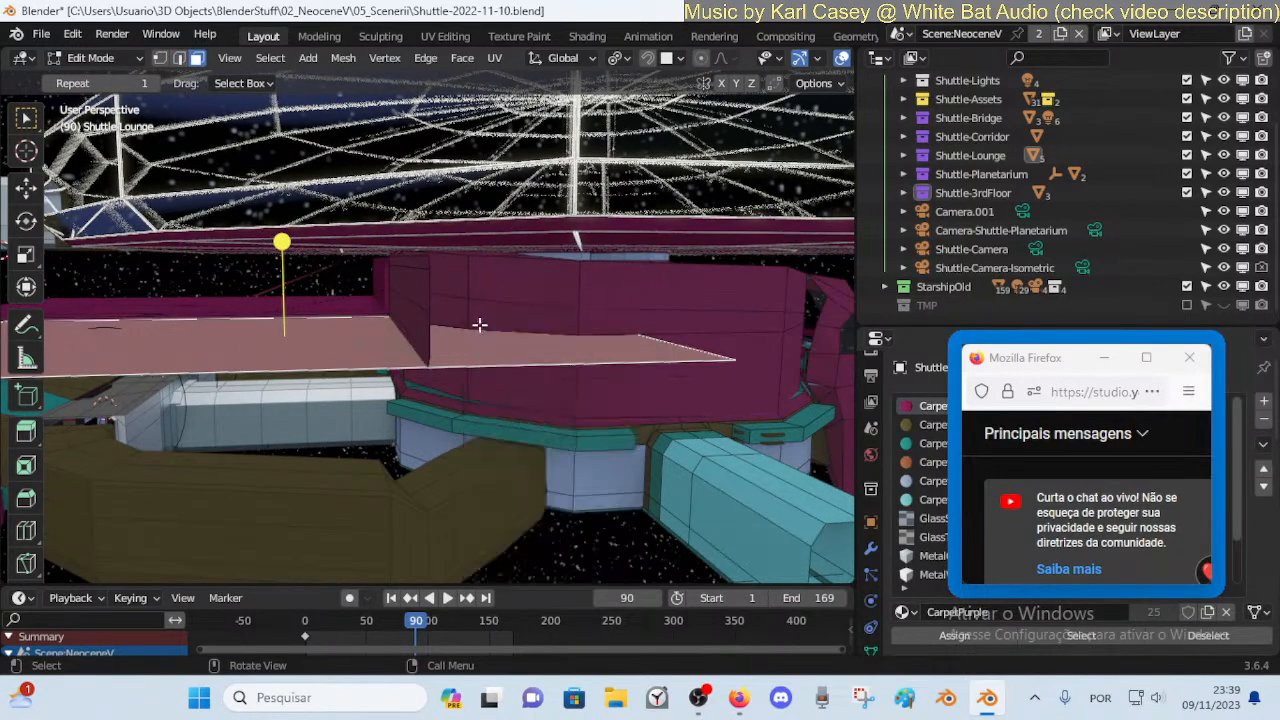
{"action": "key", "text": "alt+z"}
{"action": "key", "text": "1"}
{"action": "left_click", "coordinate": [560, 316]}
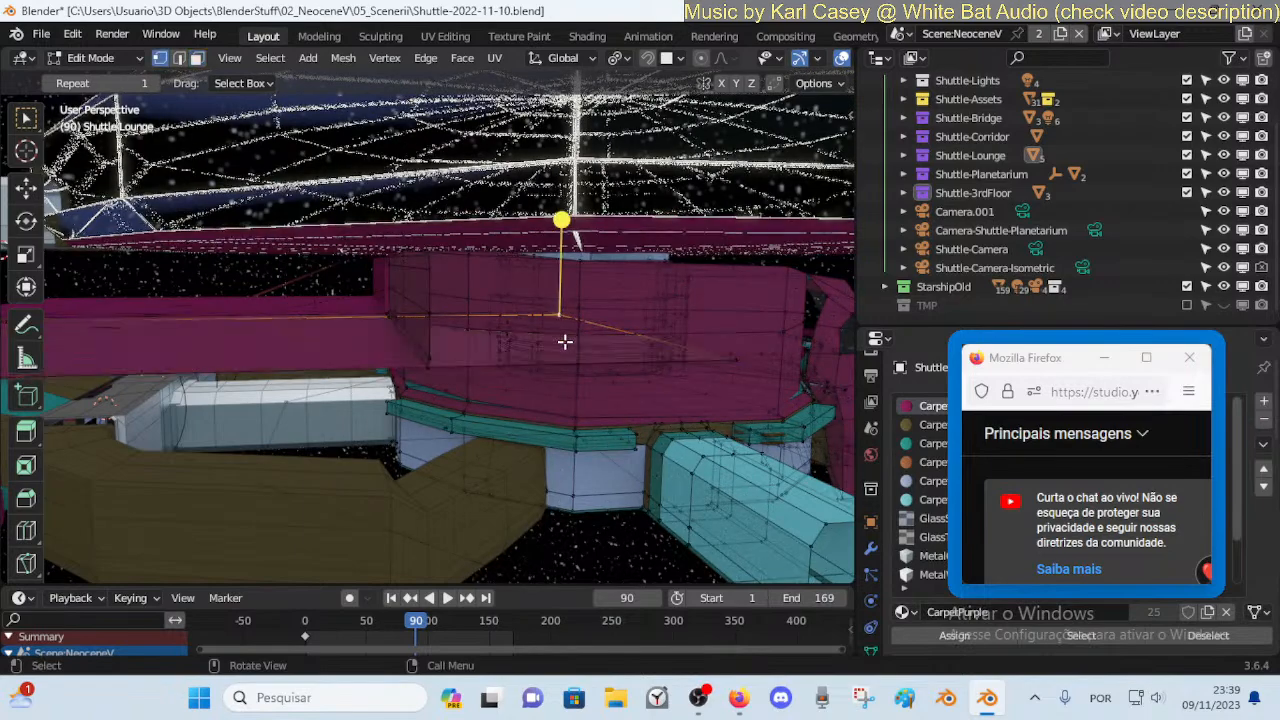
{"action": "key", "text": "g"}
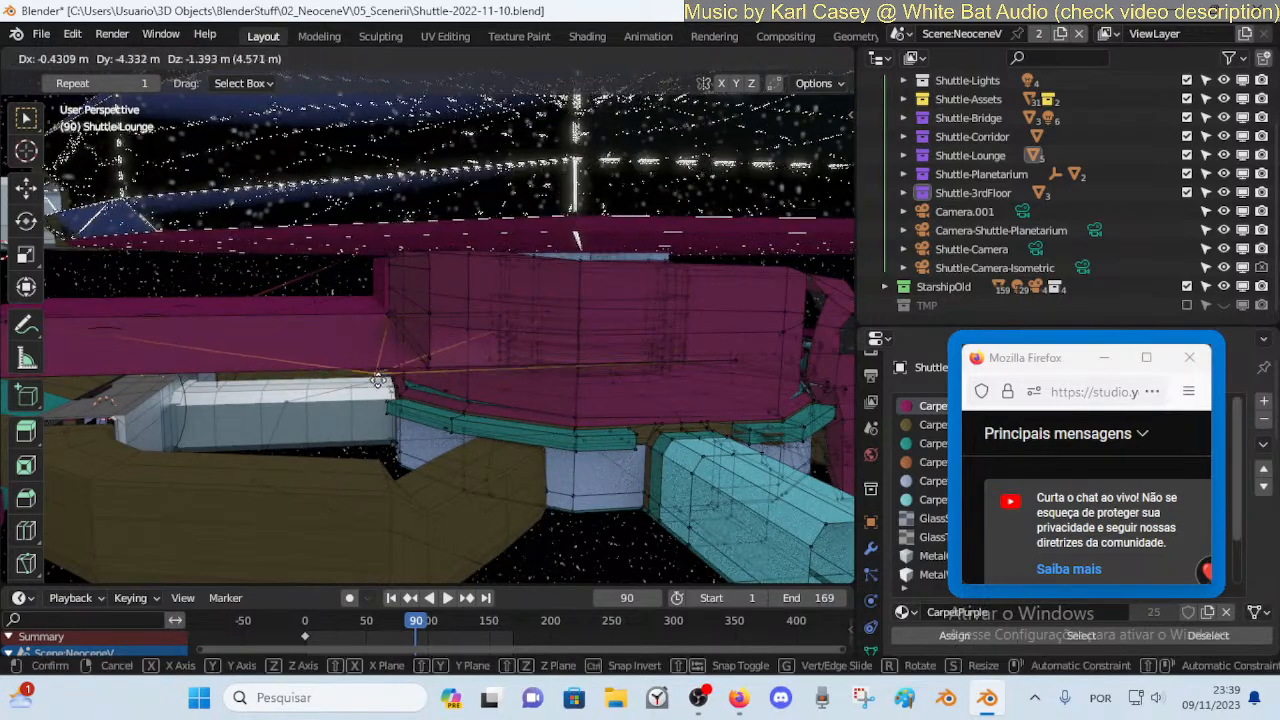
{"action": "key", "text": "Escape"}
{"action": "key", "text": "ctrl+z"}
{"action": "key", "text": "ctrl+z"}
{"action": "key", "text": "ctrl+z"}
{"action": "key", "text": "ctrl+z"}
{"action": "key", "text": "ctrl+z"}
{"action": "key", "text": "ctrl+z"}
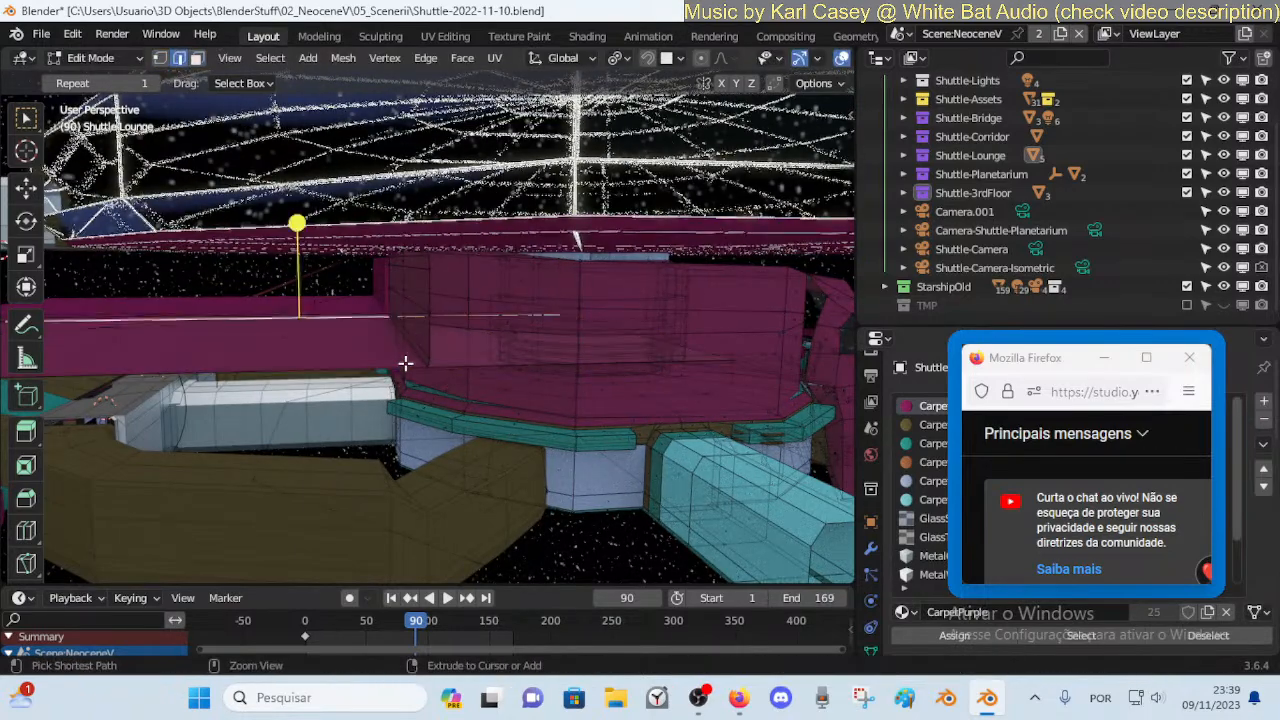
Undo the last floor edit and divide the extended purple floor crosswise with two loop cuts
{"action": "key", "text": "ctrl+z"}
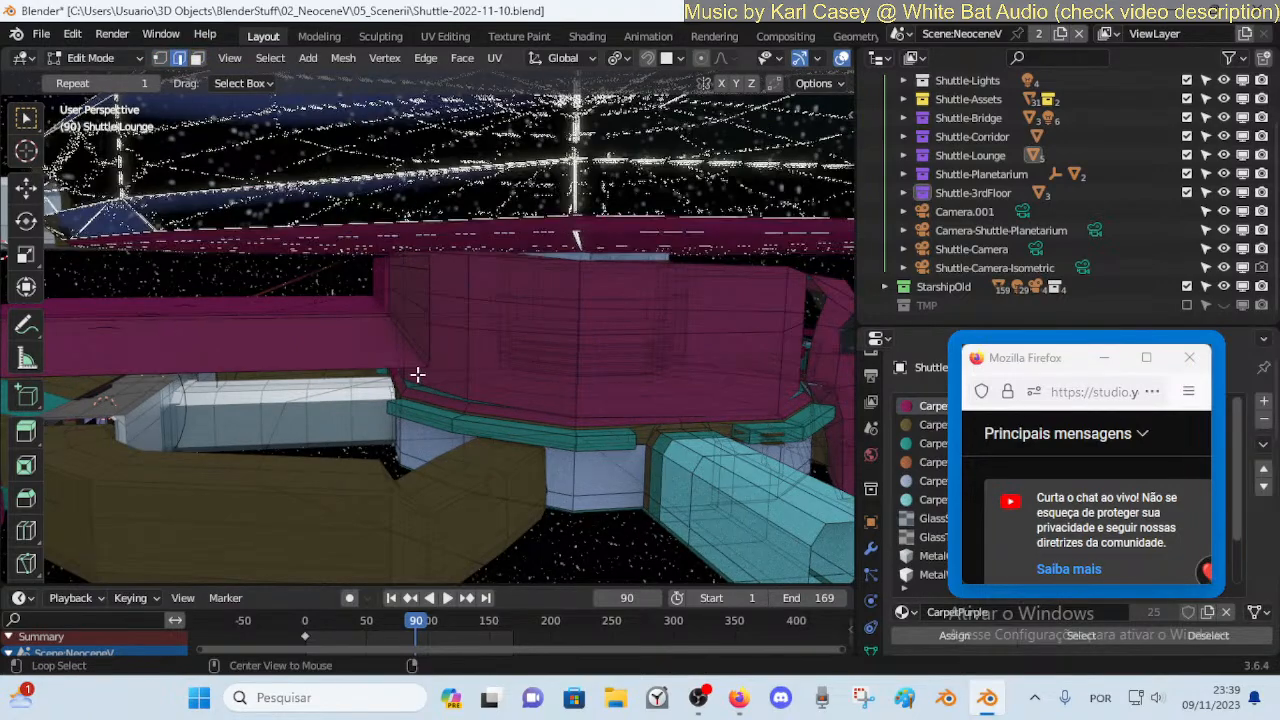
{"action": "left_click", "coordinate": [361, 351]}
{"action": "middle_click_drag", "start_coordinate": [361, 351], "coordinate": [471, 343]}
{"action": "scroll", "coordinate": [471, 343], "scroll_direction": "down", "scroll_amount": 1}
{"action": "key", "text": "alt+a"}
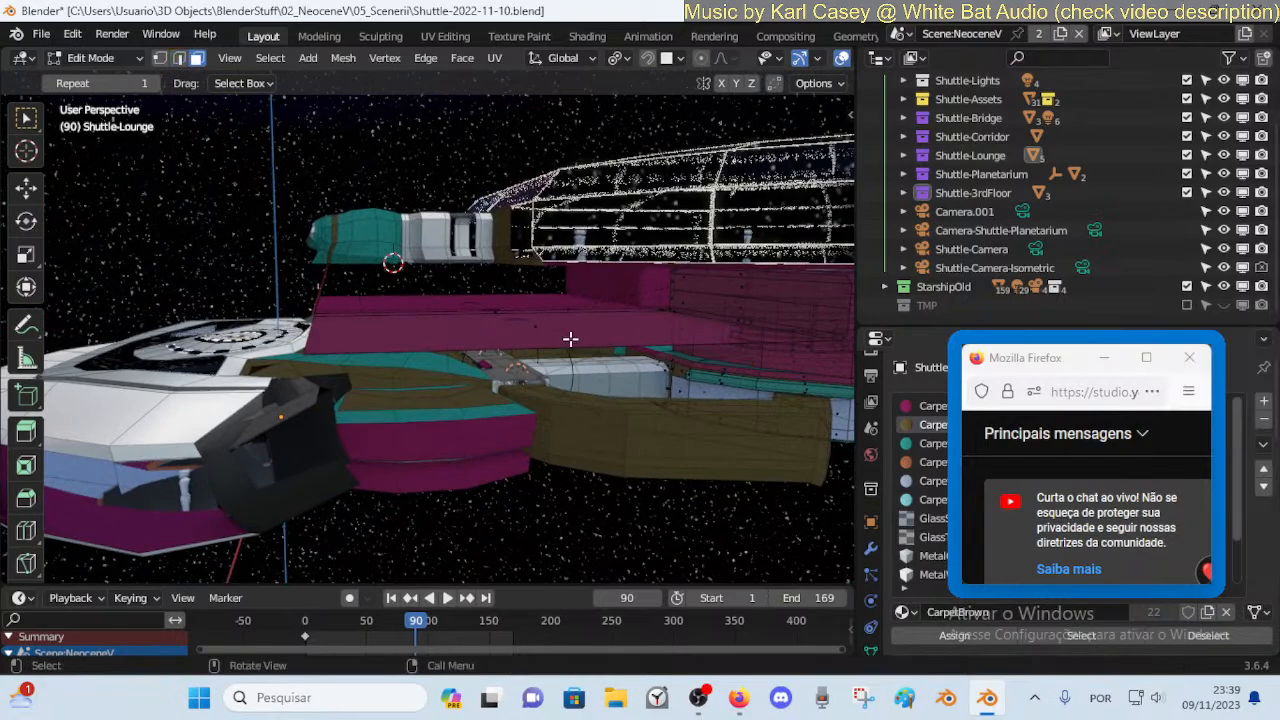
{"action": "key", "text": "2"}
{"action": "left_click", "coordinate": [586, 342]}
{"action": "middle_click_drag", "start_coordinate": [586, 342], "coordinate": [540, 308]}
{"action": "key", "text": "alt+a"}
{"action": "key", "text": "ctrl+r"}
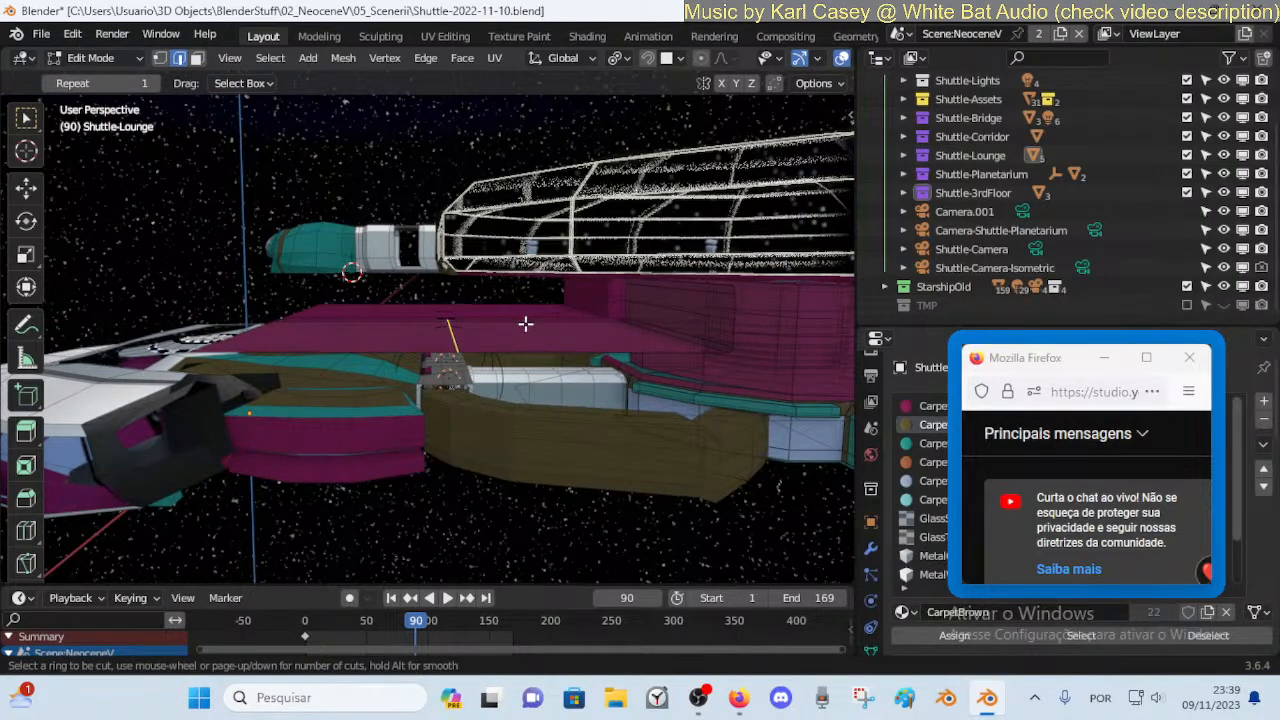
{"action": "left_click", "coordinate": [525, 323]}
Move the middle segment of the purple floor's outer edge outward about 3.9 m along X
{"action": "key", "text": "2"}
{"action": "key", "text": "g"}
{"action": "key", "text": "x"}
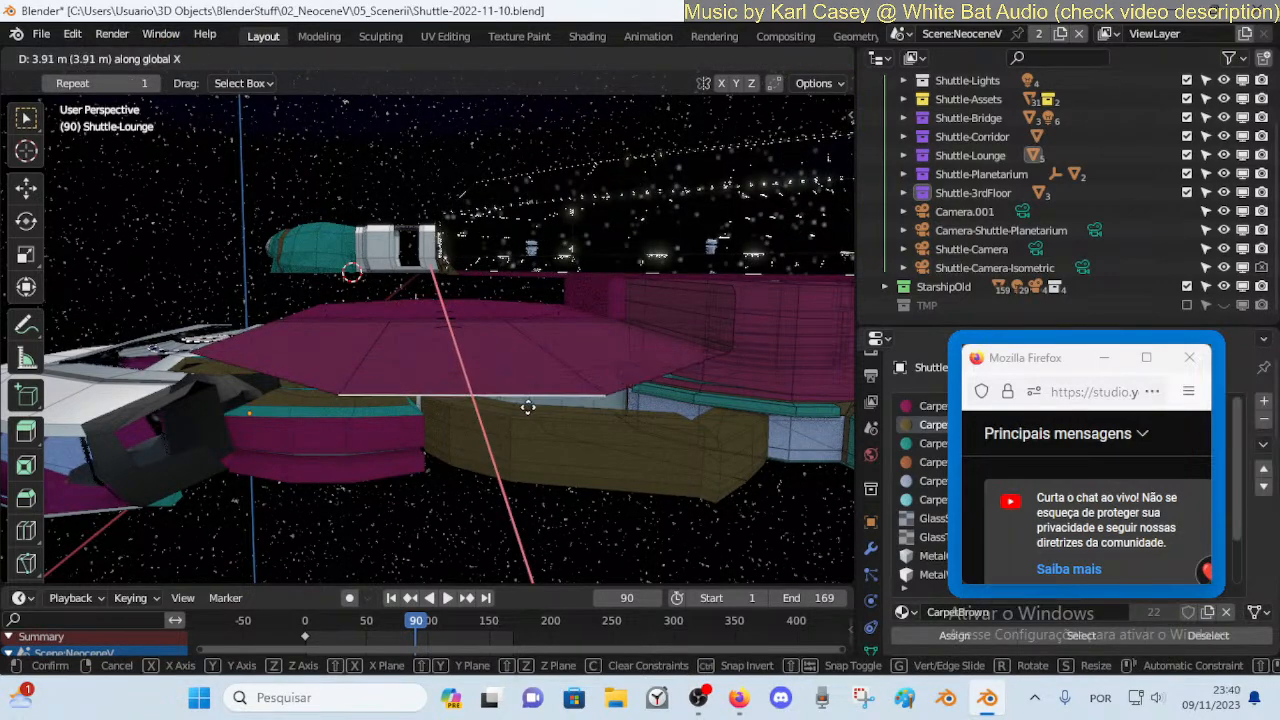
{"action": "left_click", "coordinate": [528, 407]}
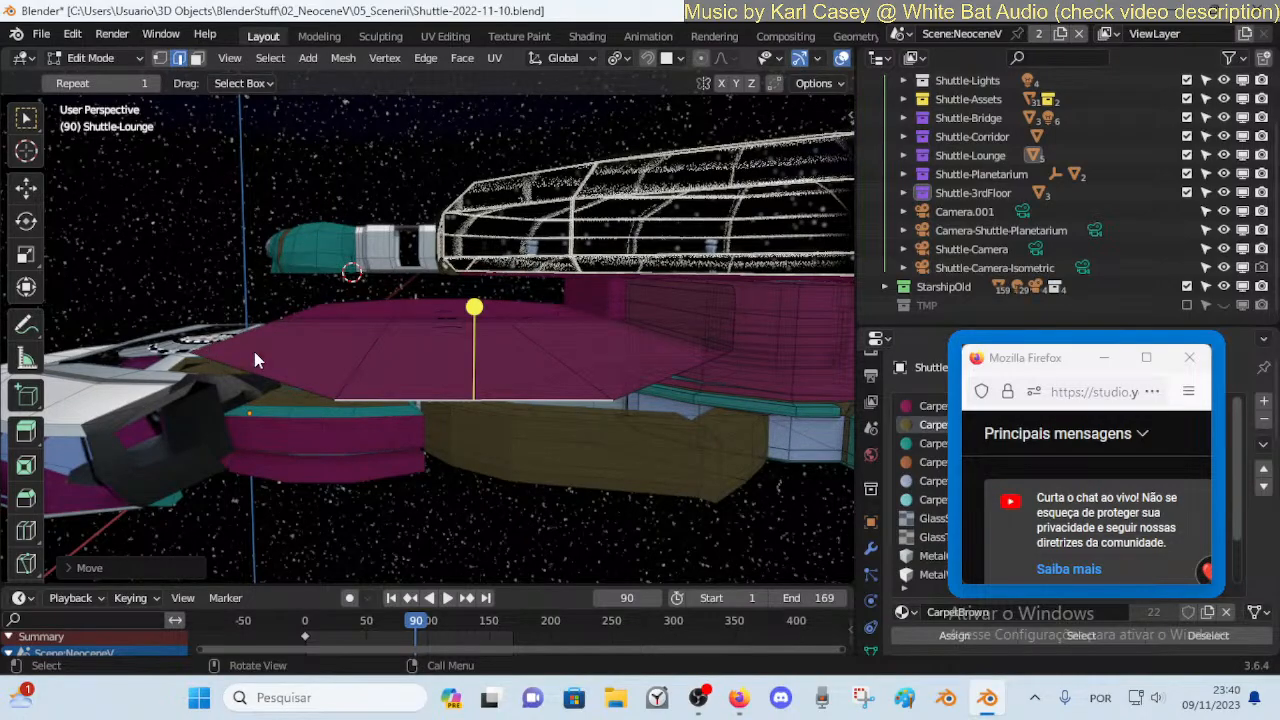
Assign the CarpetRed material to the three narrow faces running along the centre of the extended purple floor
{"action": "key", "text": "Tab"}
{"action": "key", "text": "shift+grave"}
{"action": "key", "text": "w"}
{"action": "key", "text": "e"}
{"action": "left_click", "coordinate": [405, 376]}
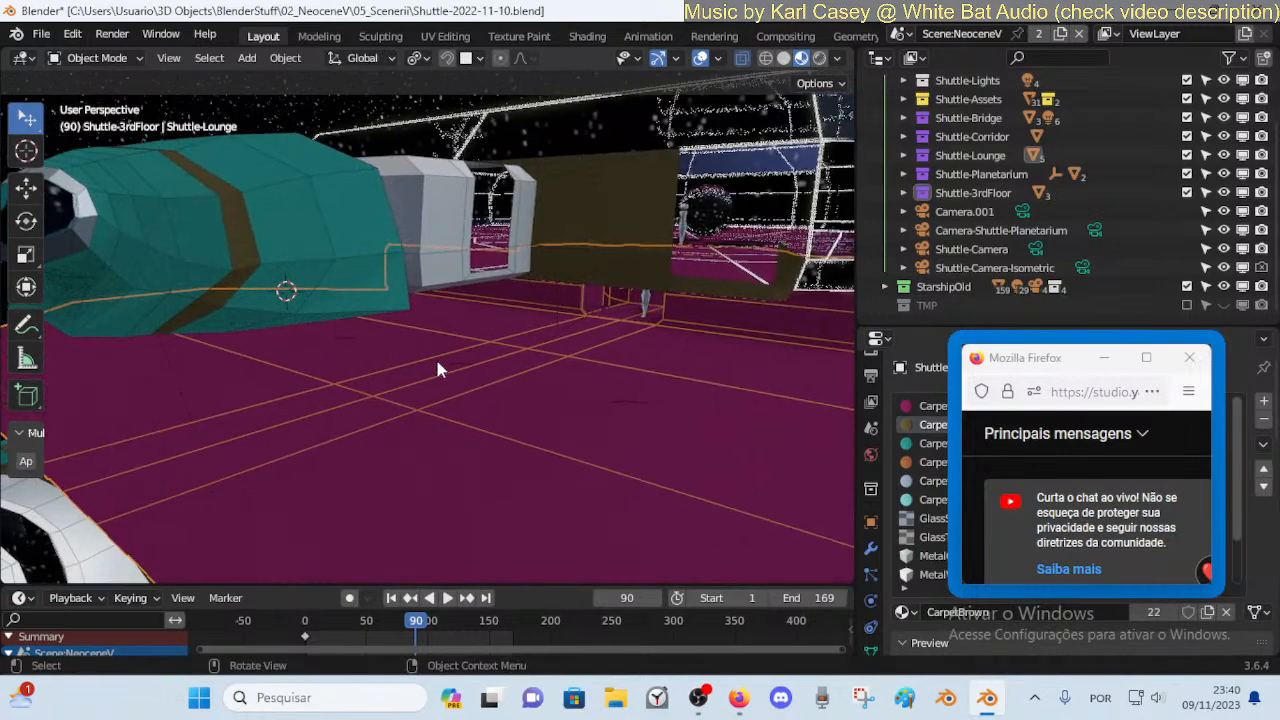
{"action": "key", "text": "Tab"}
{"action": "key", "text": "3"}
{"action": "left_click", "coordinate": [540, 345]}
{"action": "left_click", "coordinate": [423, 396], "text": "shift"}
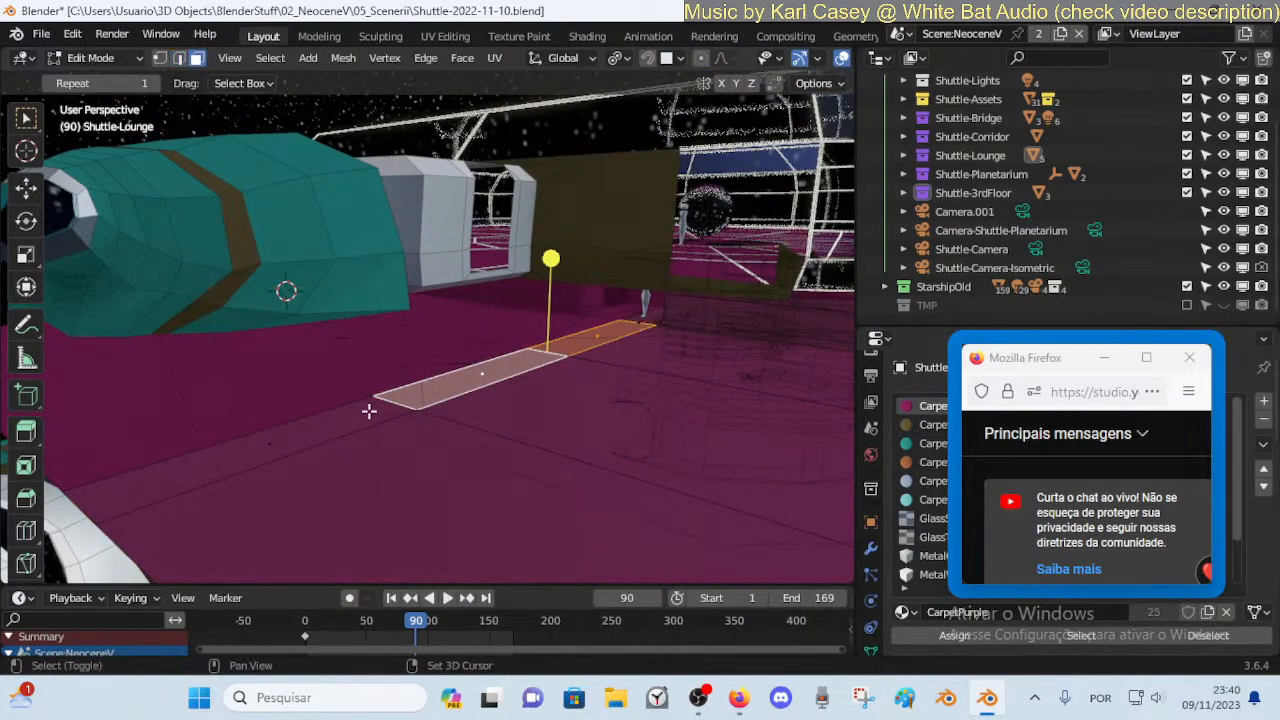
{"action": "left_click", "coordinate": [266, 430], "text": "shift"}
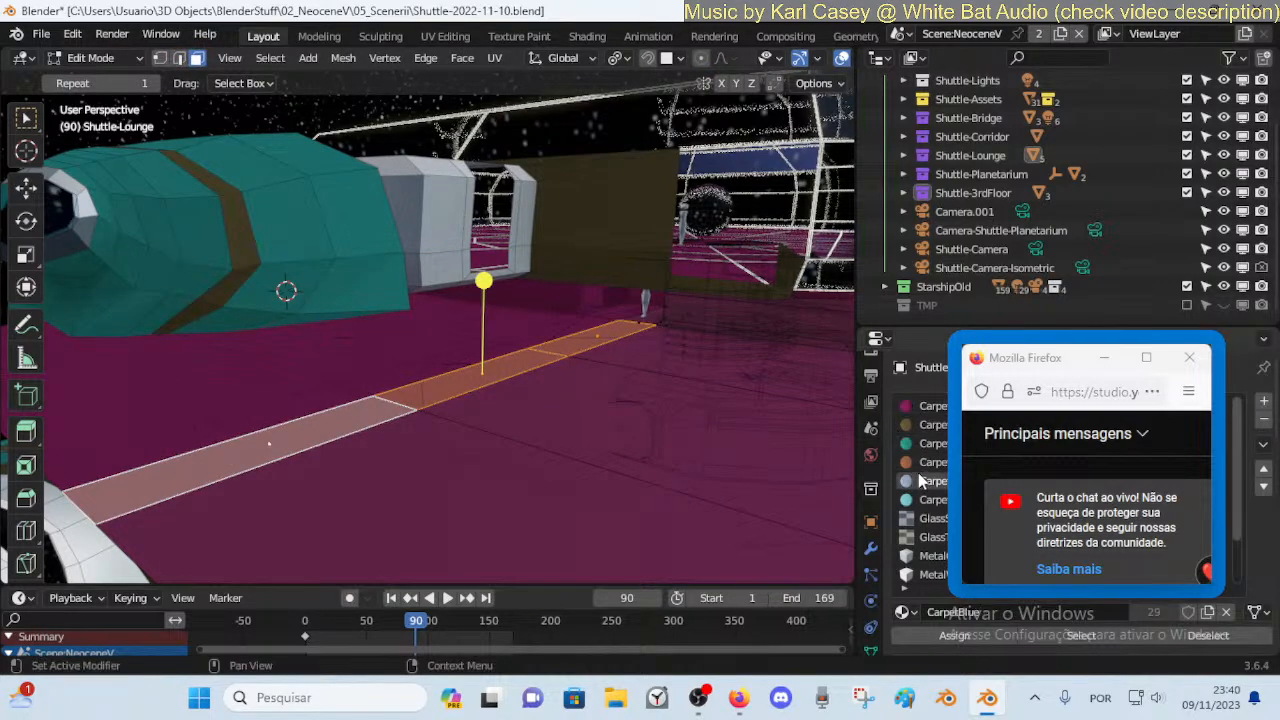
{"action": "left_click", "coordinate": [954, 636]}
{"action": "key", "text": "Tab"}
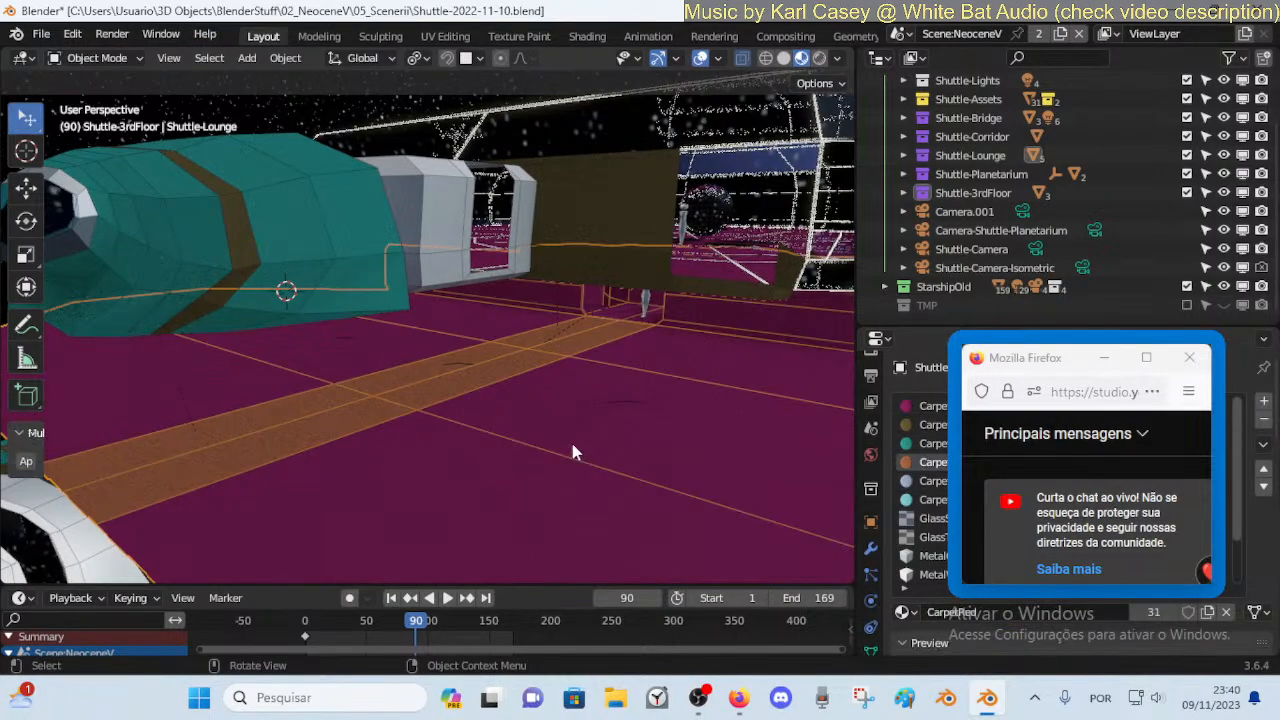
Inset the floor face under the figure inside the lounge by about 0.17 m with the Boundary option enabled
{"action": "key", "text": "shift+grave"}
{"action": "key", "text": "w"}
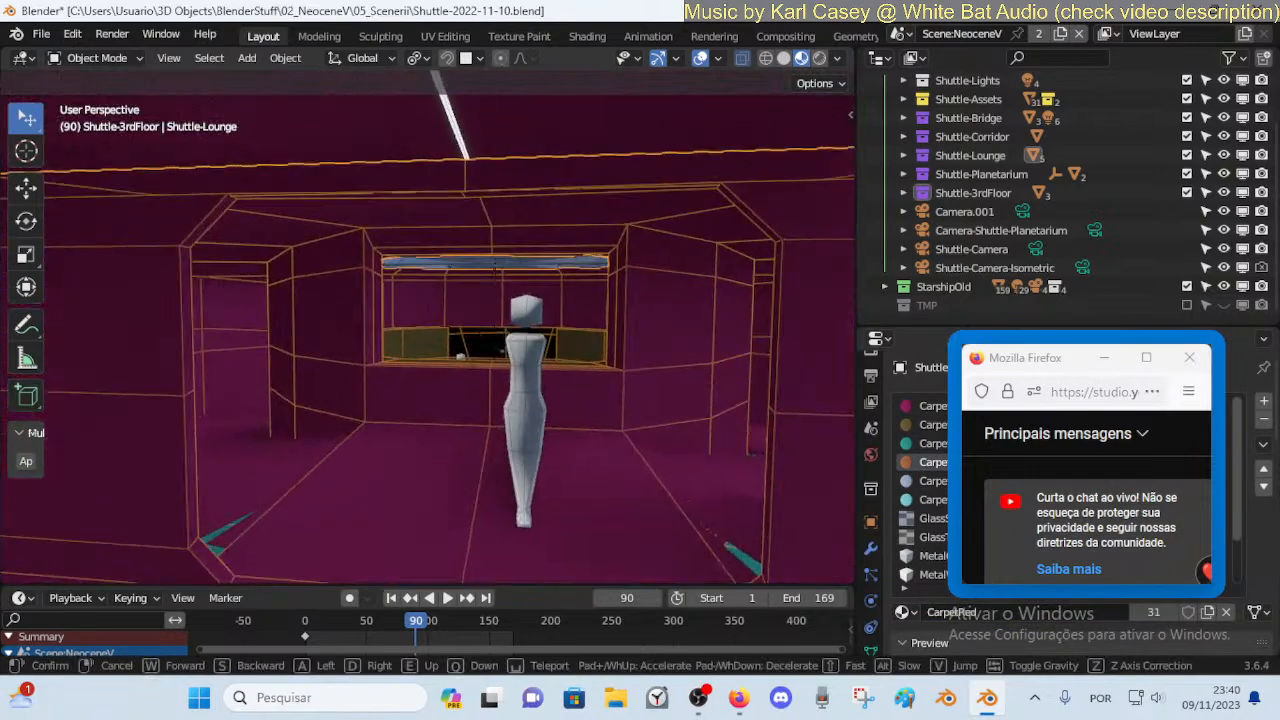
{"action": "key", "text": "s"}
{"action": "left_click", "coordinate": [572, 450]}
{"action": "key", "text": "Tab"}
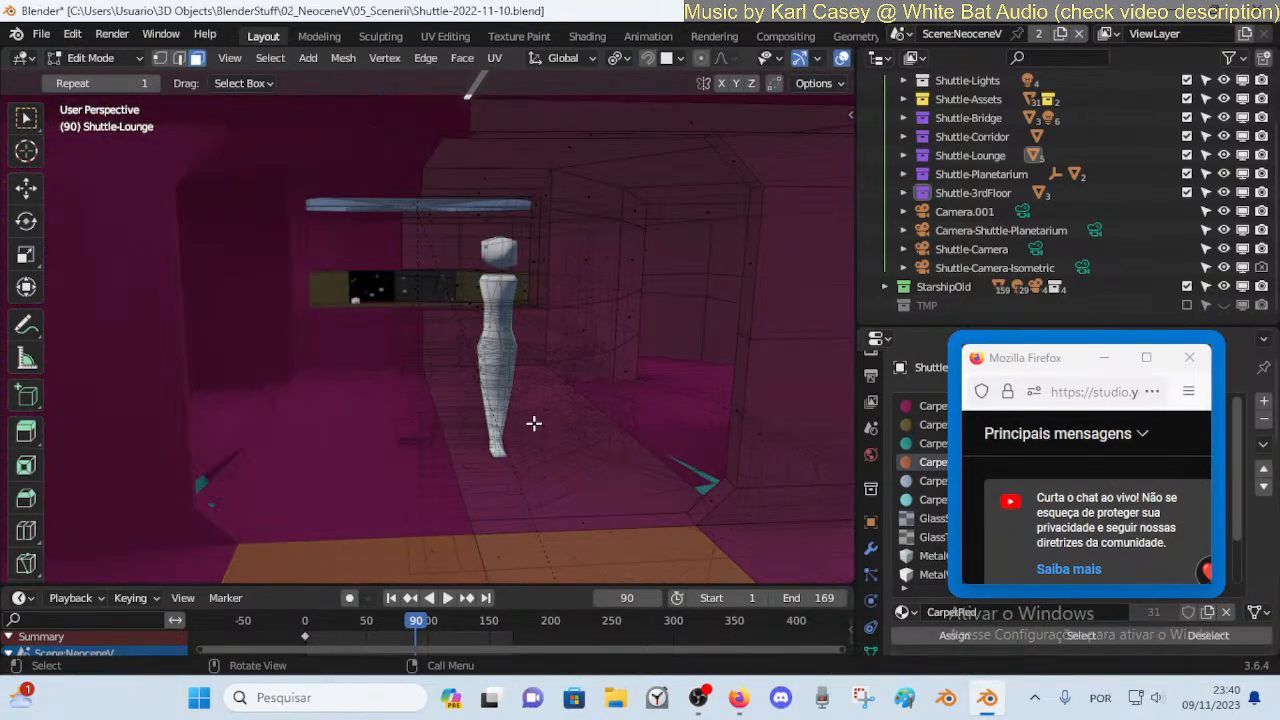
{"action": "left_click", "coordinate": [553, 441]}
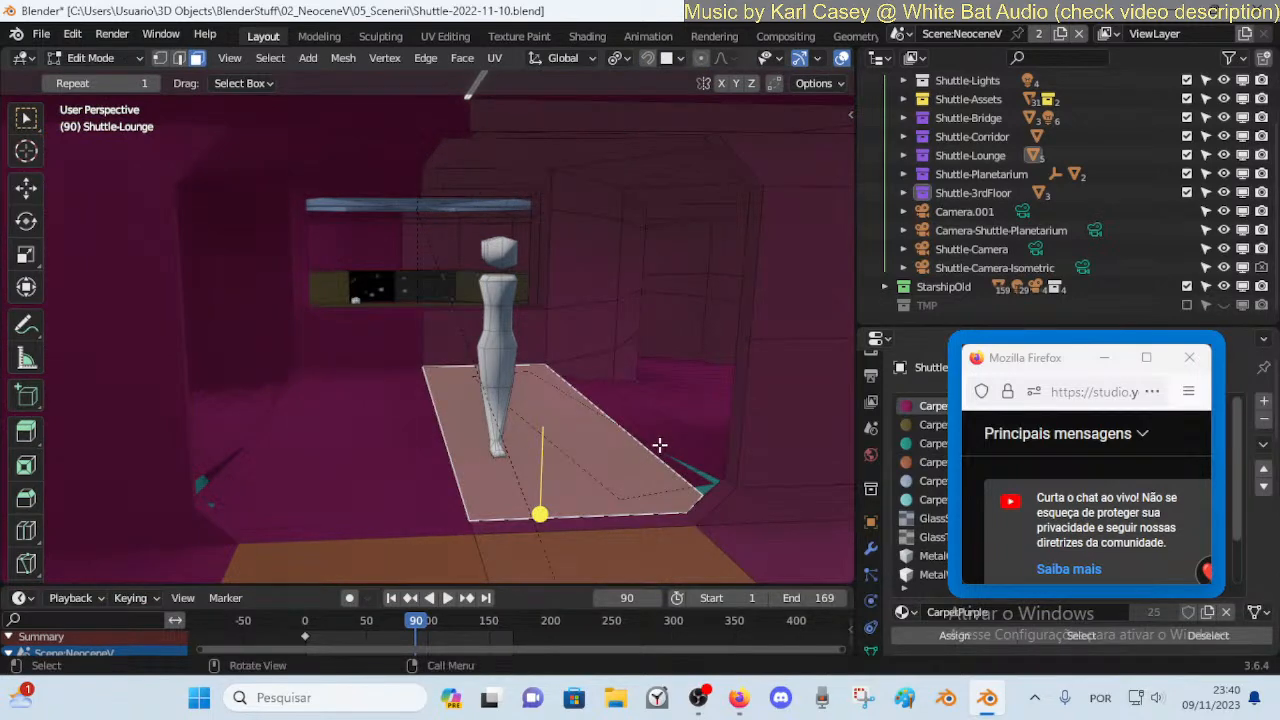
{"action": "key", "text": "i"}
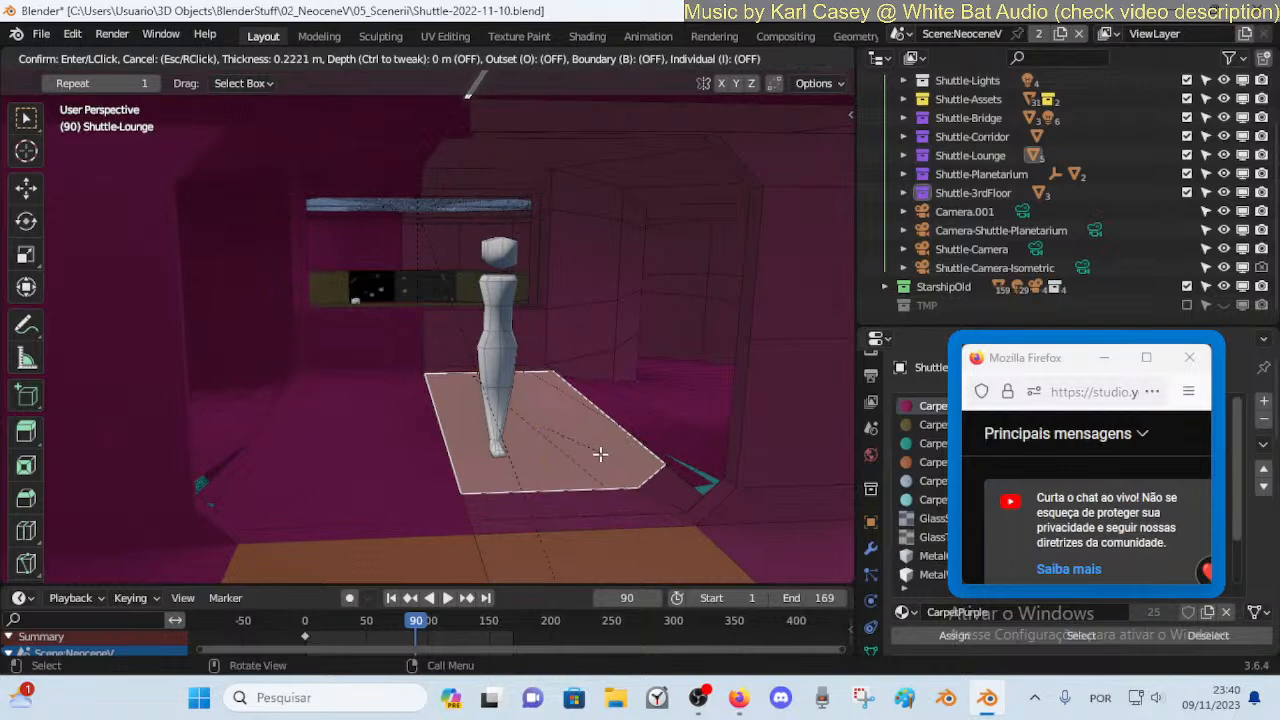
{"action": "left_click", "coordinate": [592, 454]}
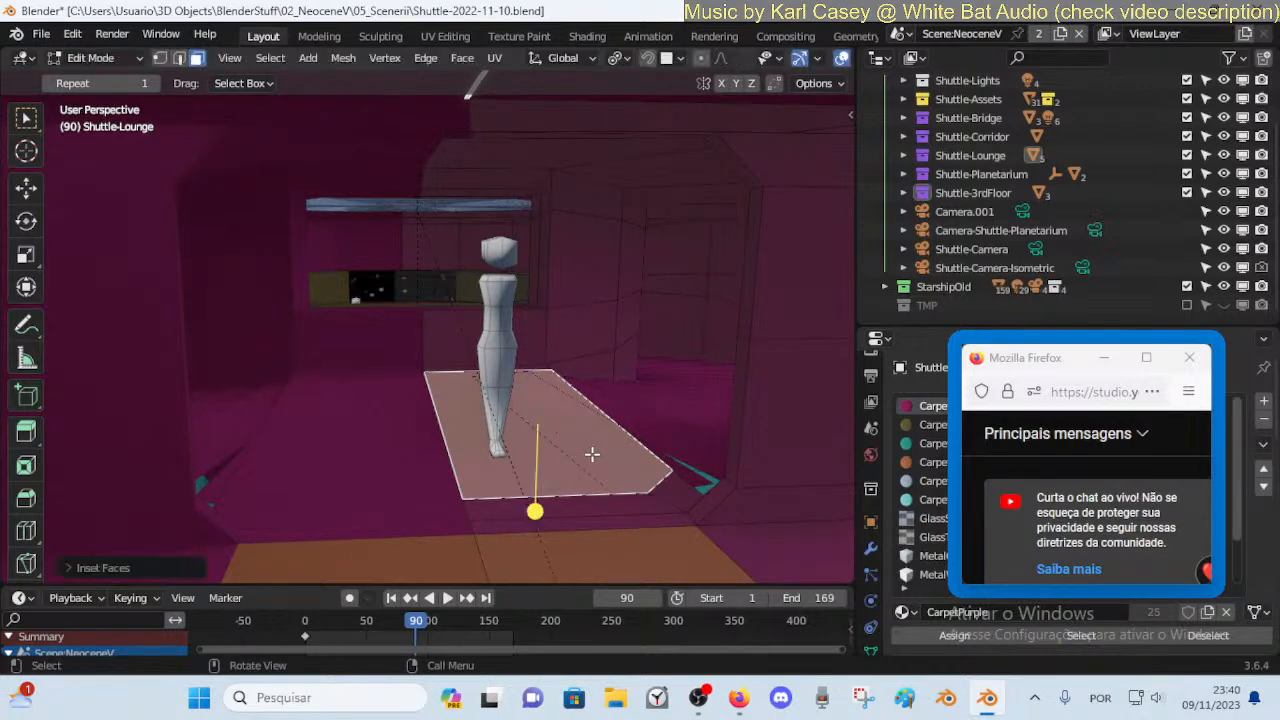
{"action": "left_click", "coordinate": [103, 568]}
{"action": "left_click", "coordinate": [175, 377]}
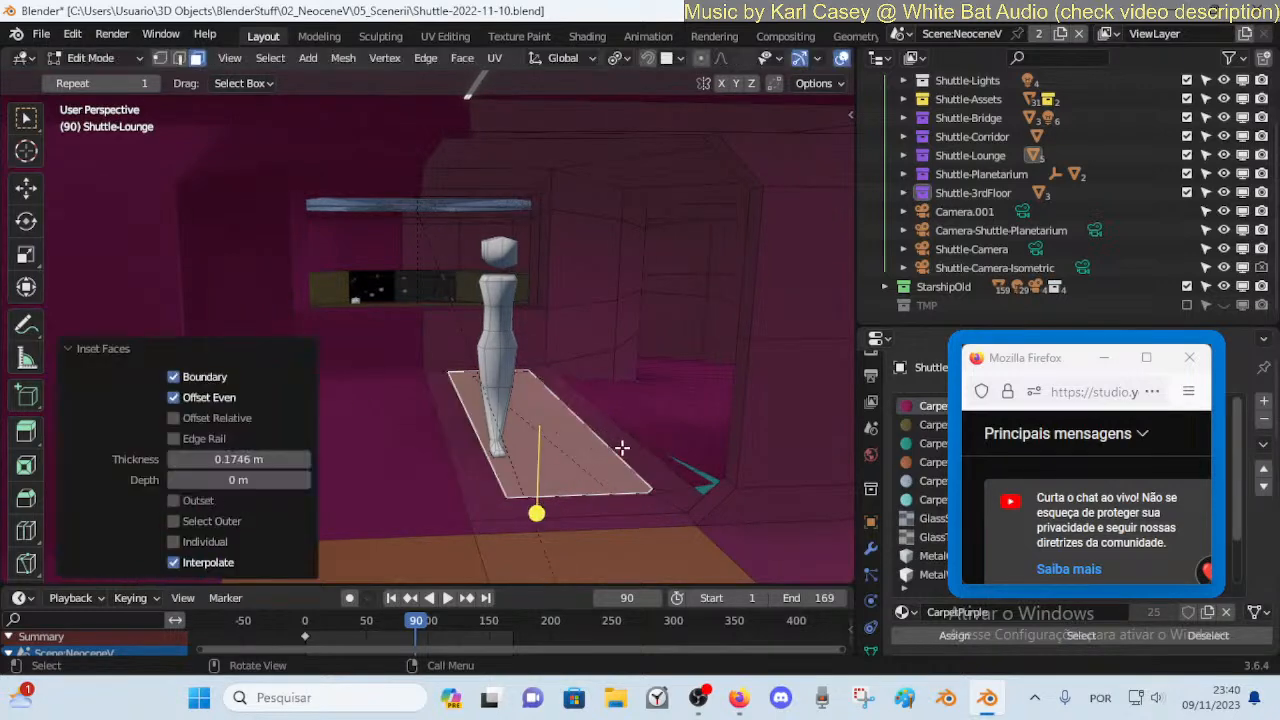
Move the inset floor face's inner edge about 0.27 m along negative X to the mirror centre line
{"action": "key", "text": "alt+a"}
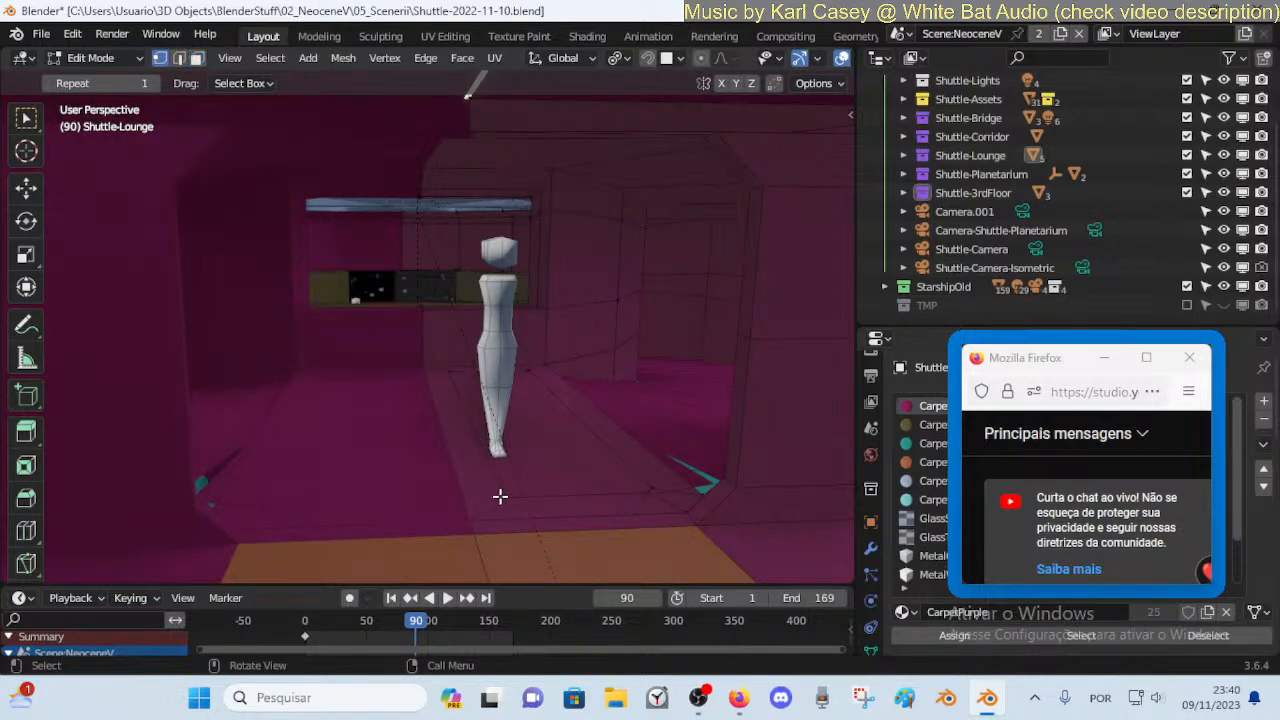
{"action": "key", "text": "g"}
{"action": "key", "text": "x"}
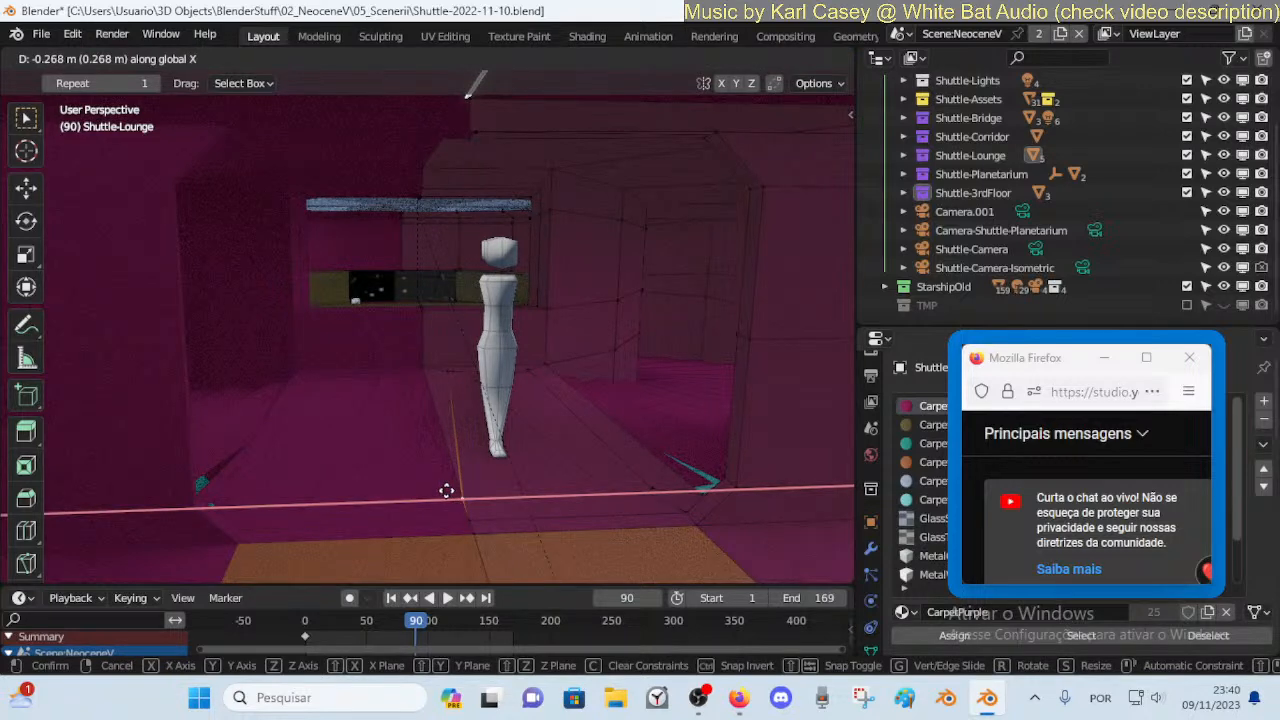
{"action": "left_click", "coordinate": [477, 490]}
Merge all vertices of the lounge mesh by distance and check the inset's corner vertex at the centre line
{"action": "key", "text": "a"}
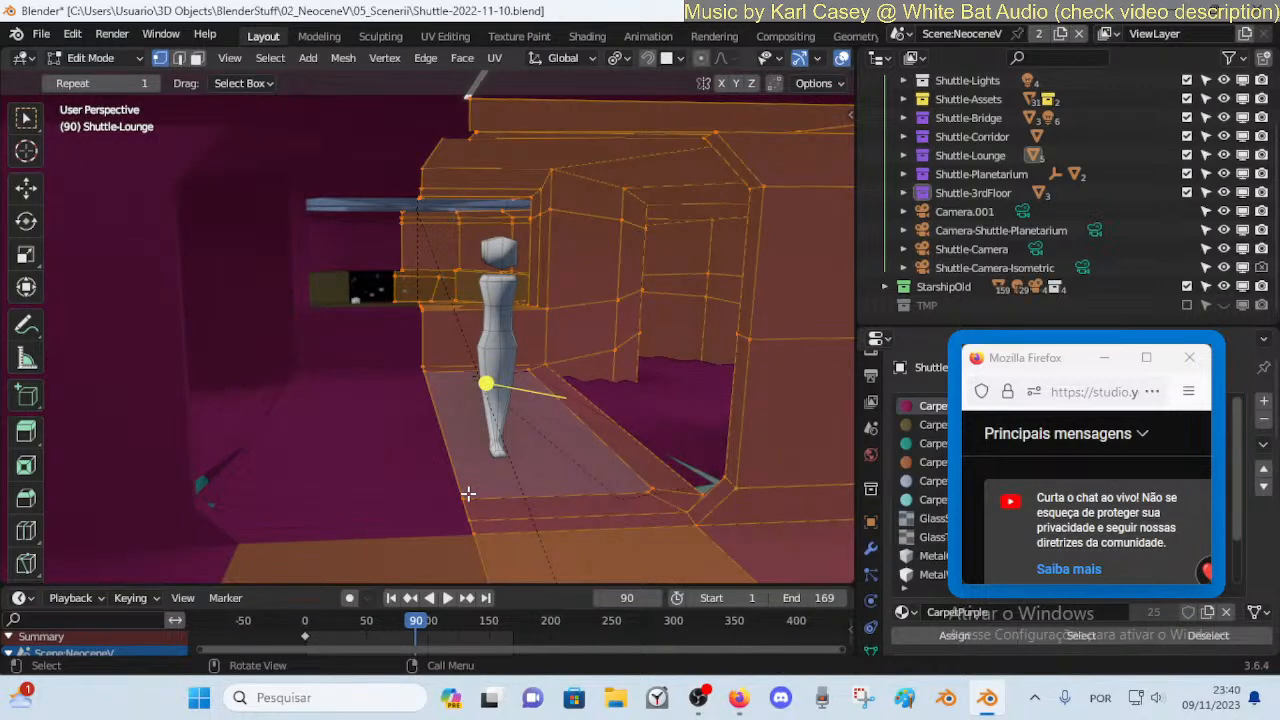
{"action": "key", "text": "m"}
{"action": "key", "text": "b"}
{"action": "left_click", "coordinate": [468, 494]}
{"action": "key", "text": "g"}
{"action": "right_click", "coordinate": [491, 494]}
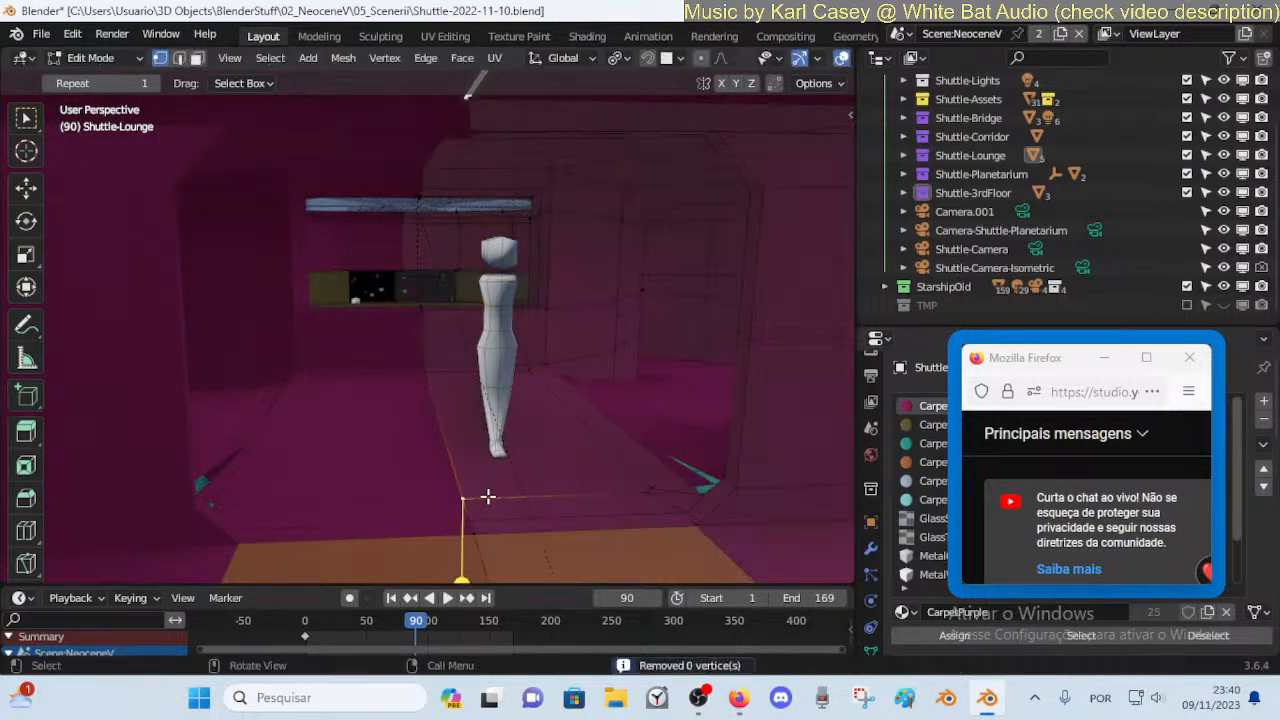
Try to delete the inset's vertices at the centre line, and undo the deletion
{"action": "key", "text": "x"}
{"action": "left_click", "coordinate": [451, 432]}
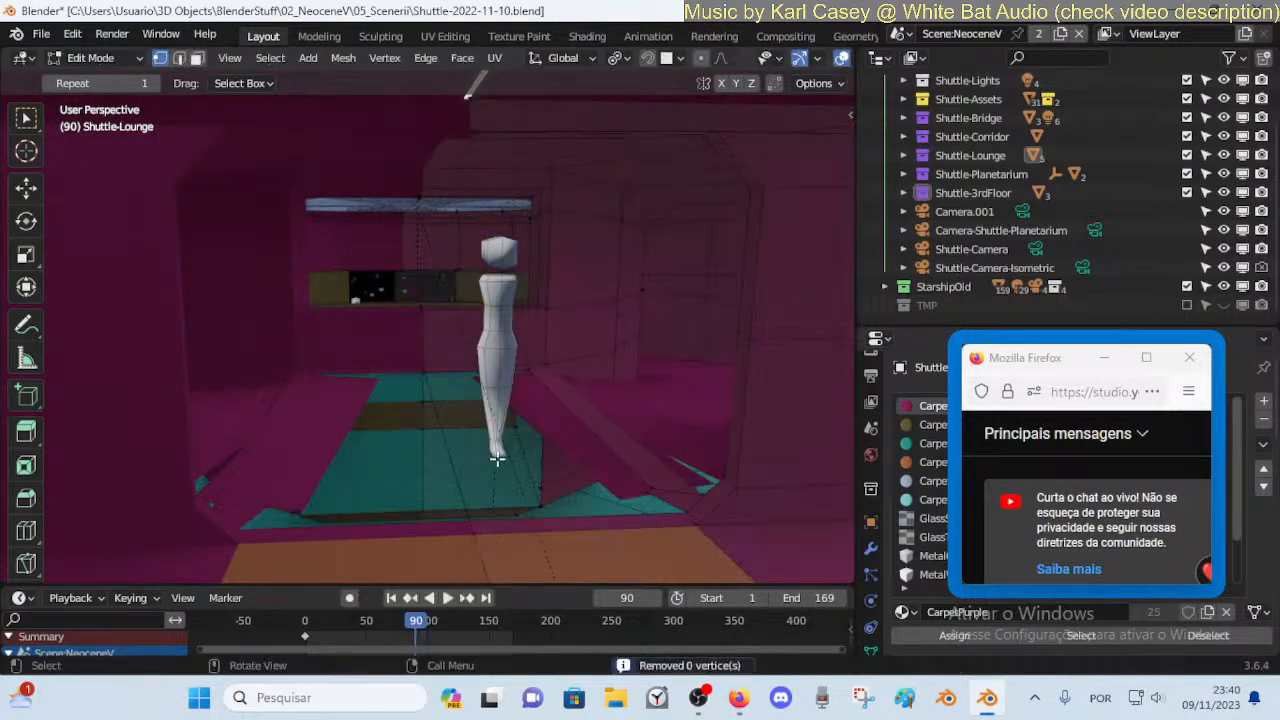
{"action": "key", "text": "ctrl+z"}
{"action": "key", "text": "x"}
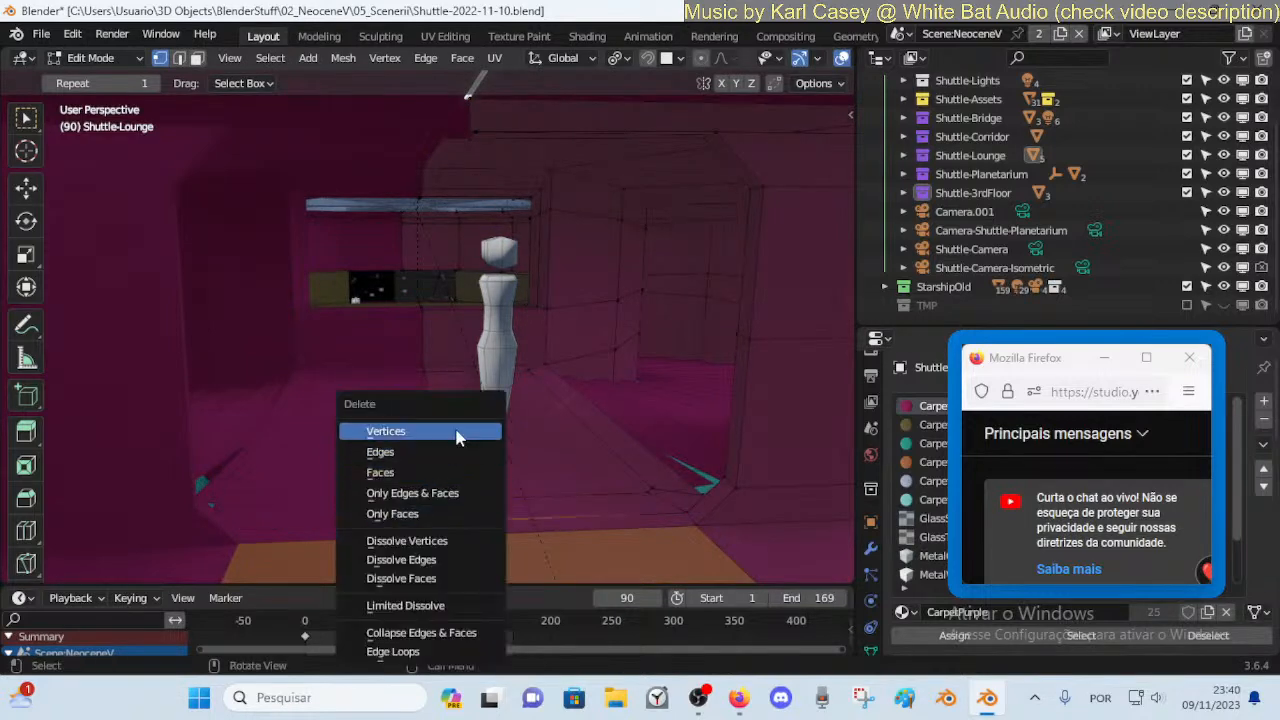
{"action": "key", "text": "Escape"}
Assign the CarpetRed material to the inset floor face inside the lounge
{"action": "key", "text": "3"}
{"action": "left_click", "coordinate": [580, 476]}
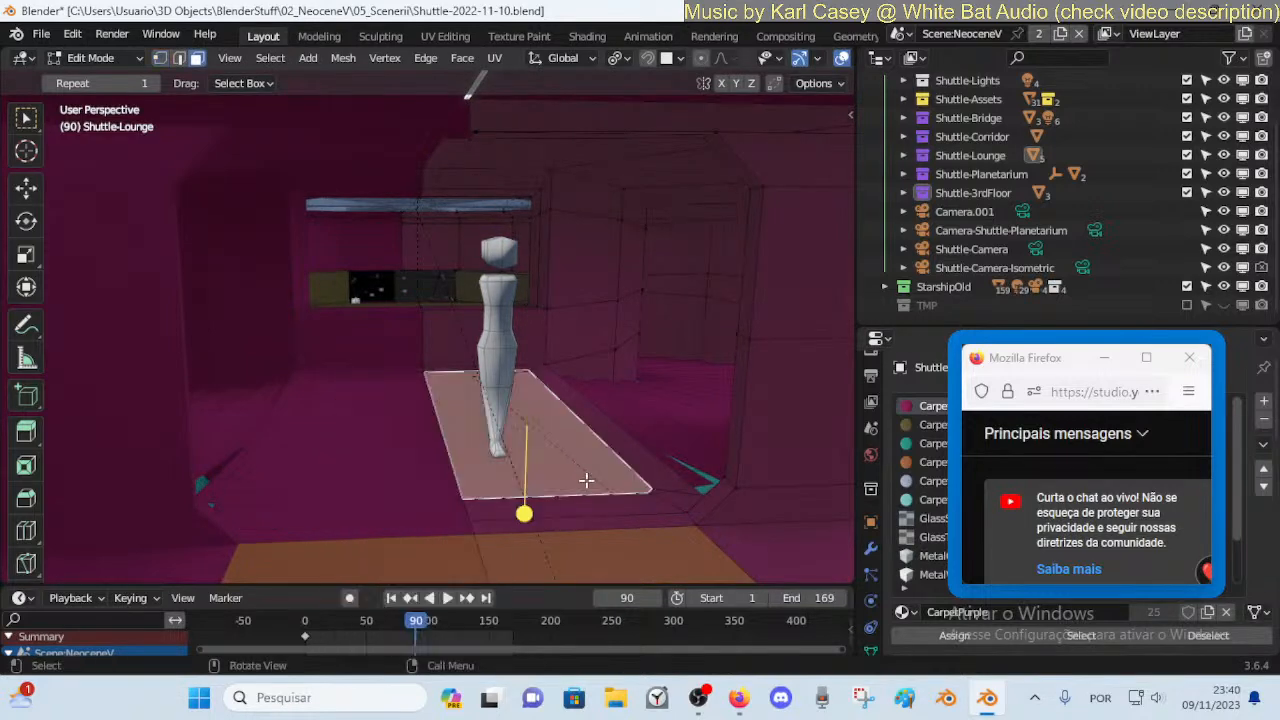
{"action": "left_click", "coordinate": [928, 462]}
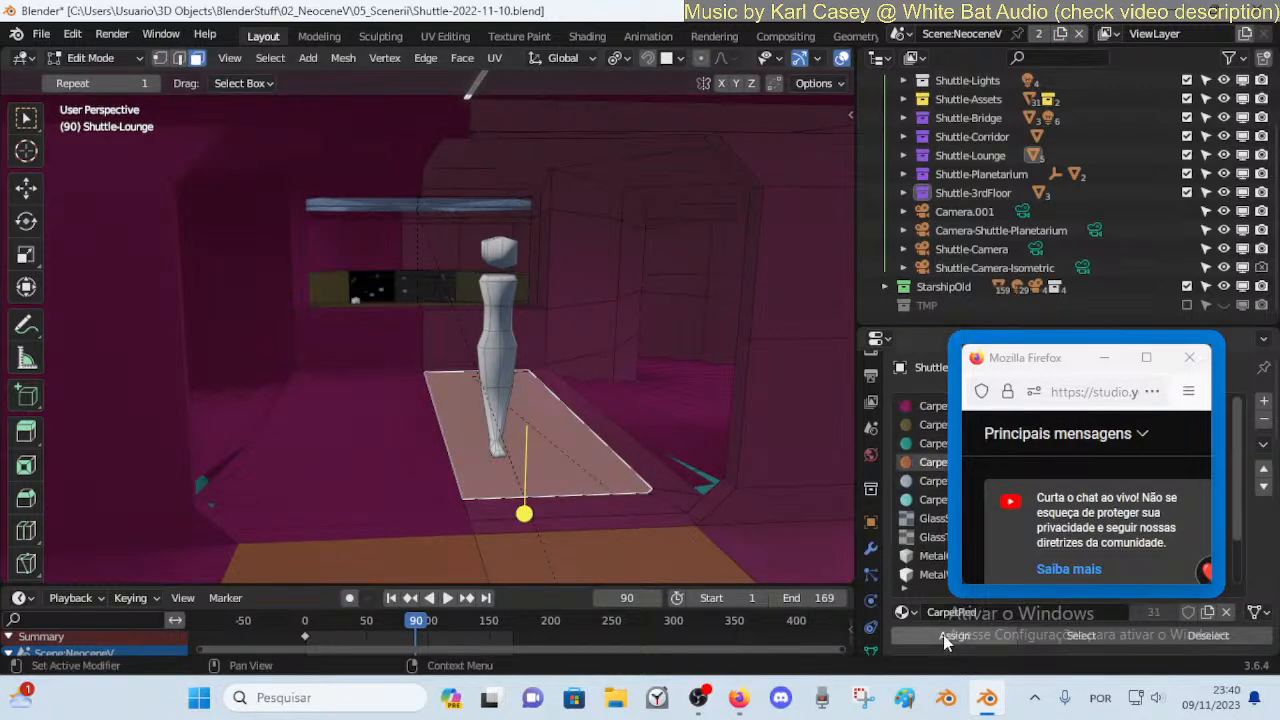
{"action": "left_click", "coordinate": [951, 635]}
{"action": "key", "text": "Tab"}
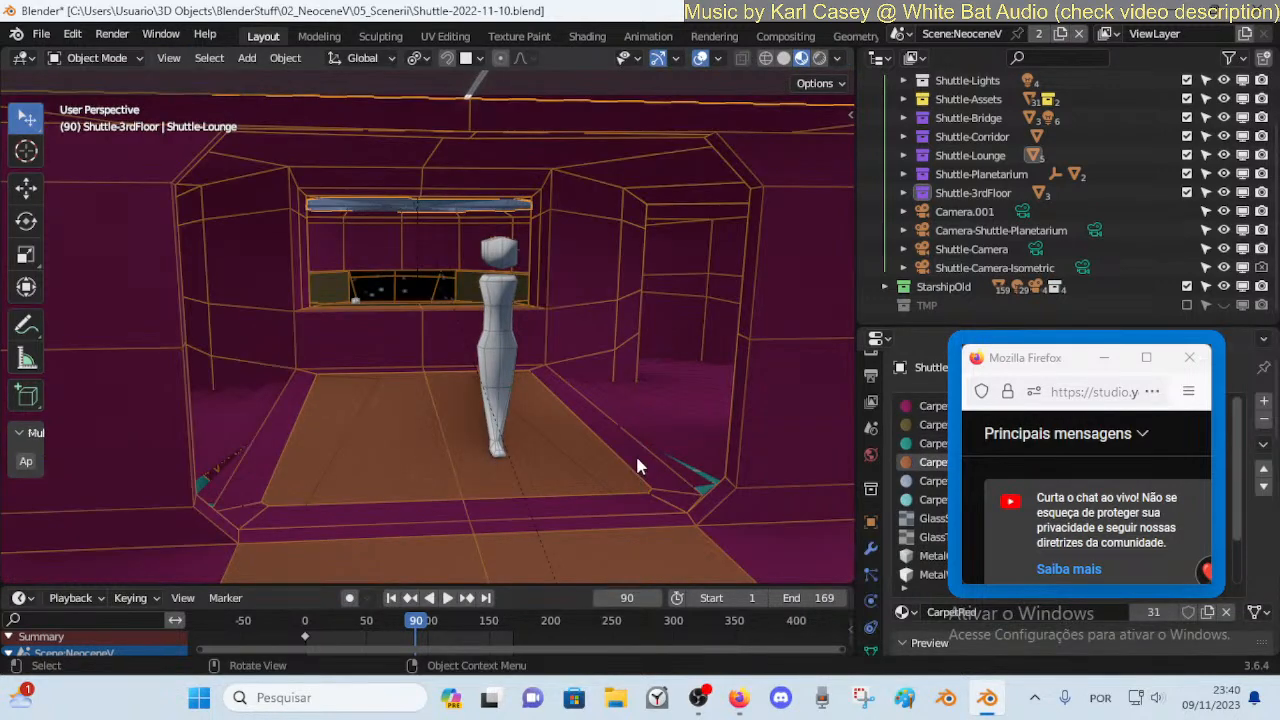
Walk through the lounge and along the extended floor to examine the red carpet faces and surrounding walls
{"action": "key", "text": "shift+grave"}
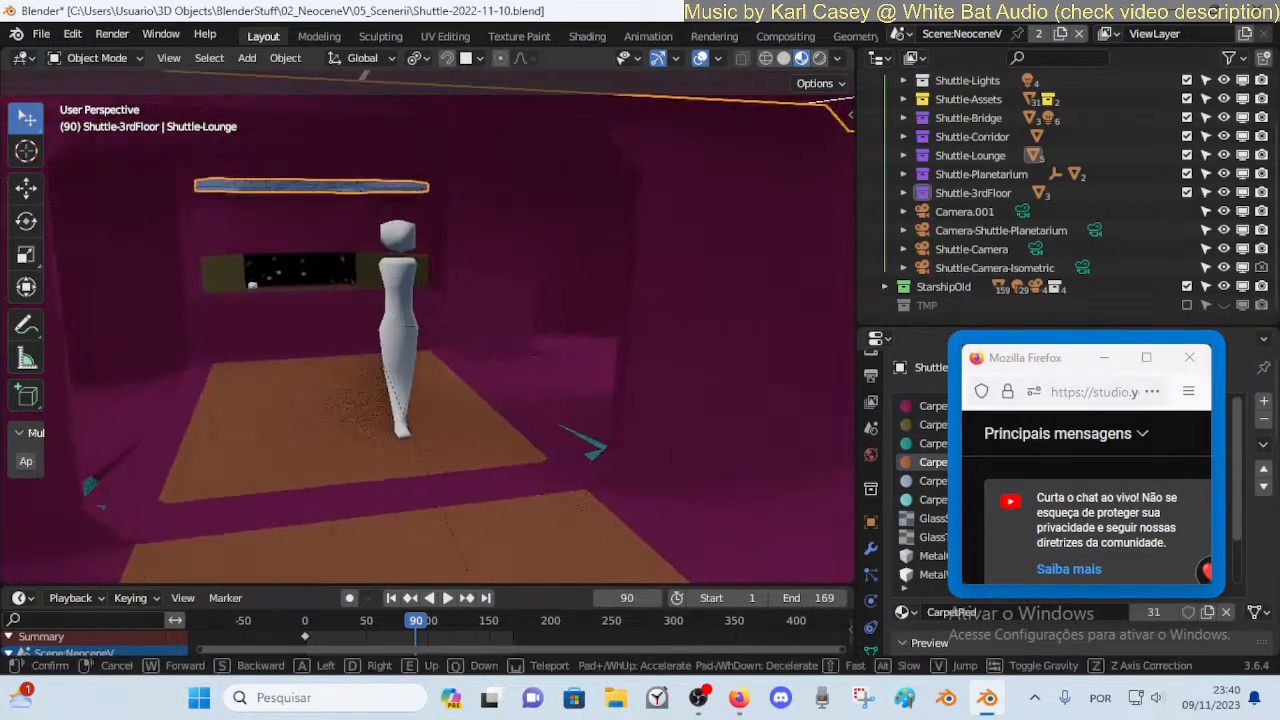
{"action": "key", "text": "w"}
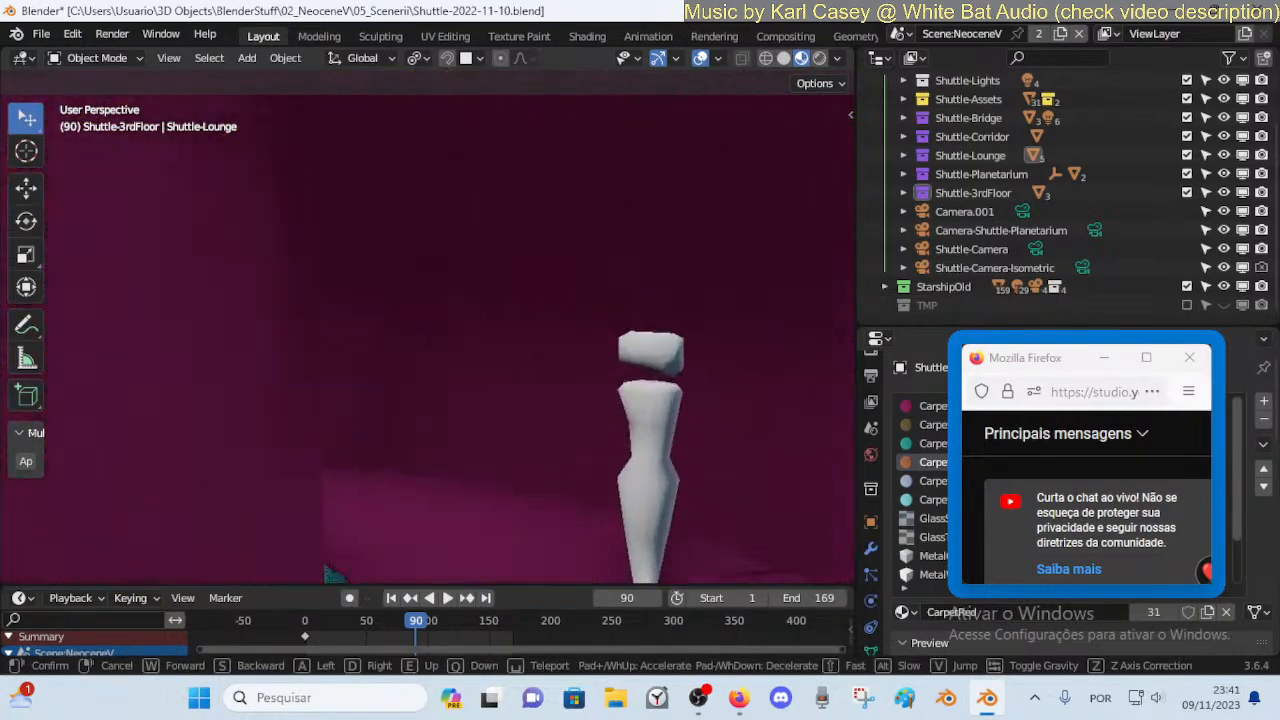
{"action": "key", "text": "s"}
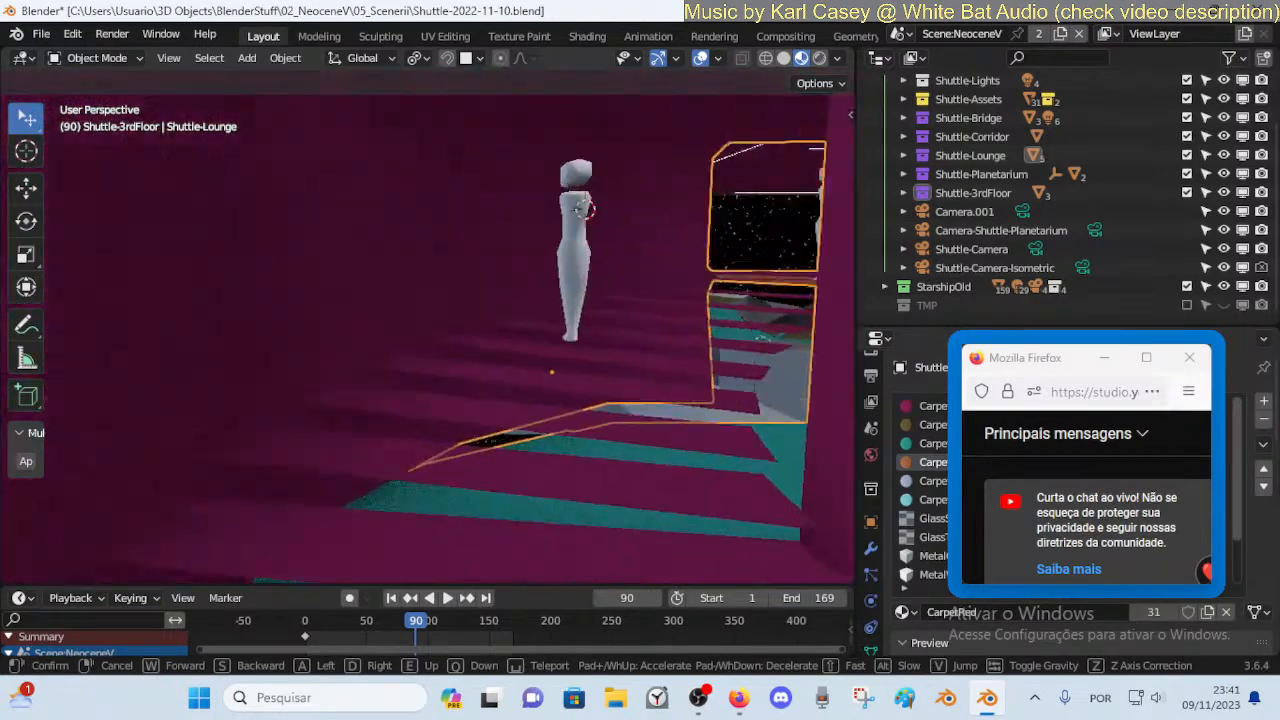
{"action": "key", "text": "w"}
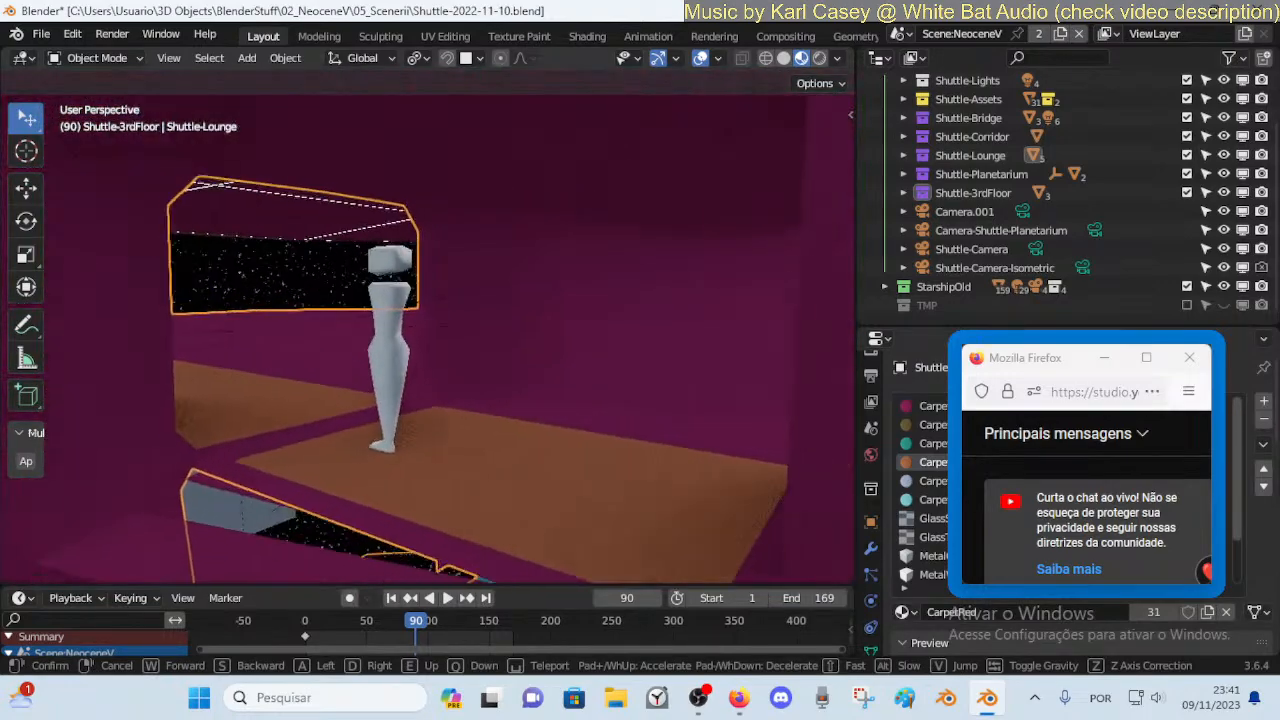
{"action": "key", "text": "w"}
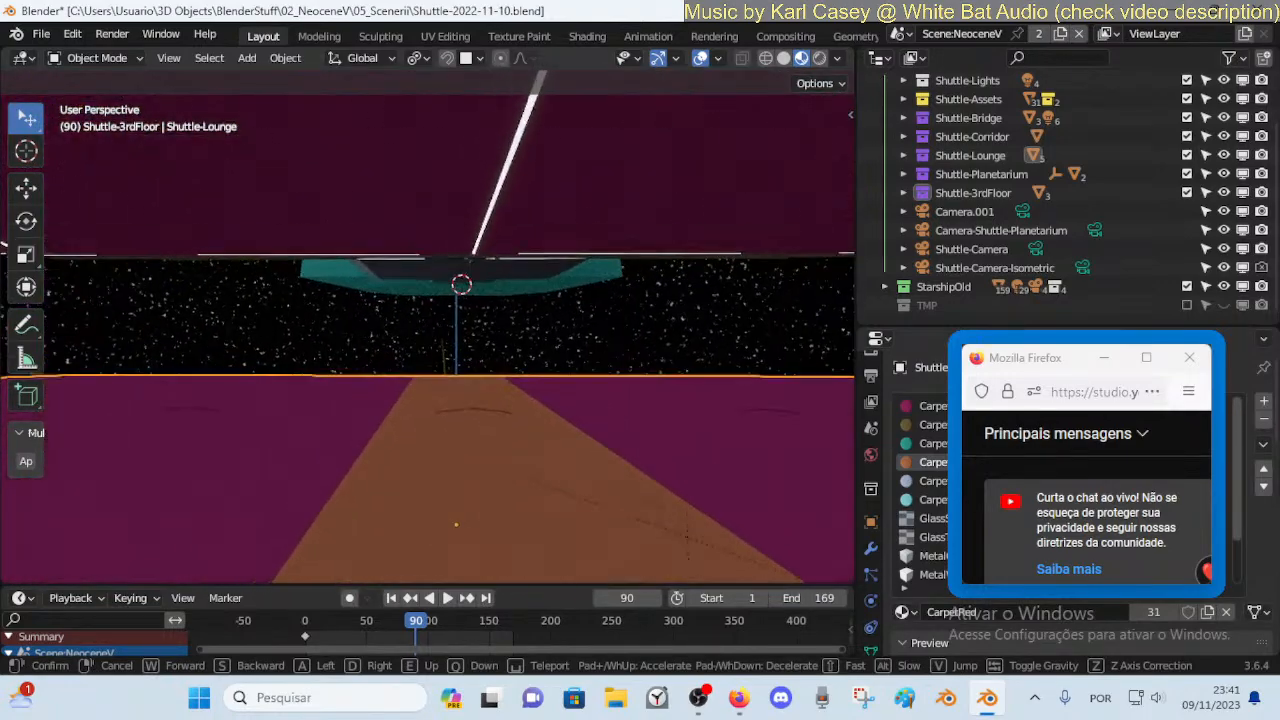
{"action": "key", "text": "d"}
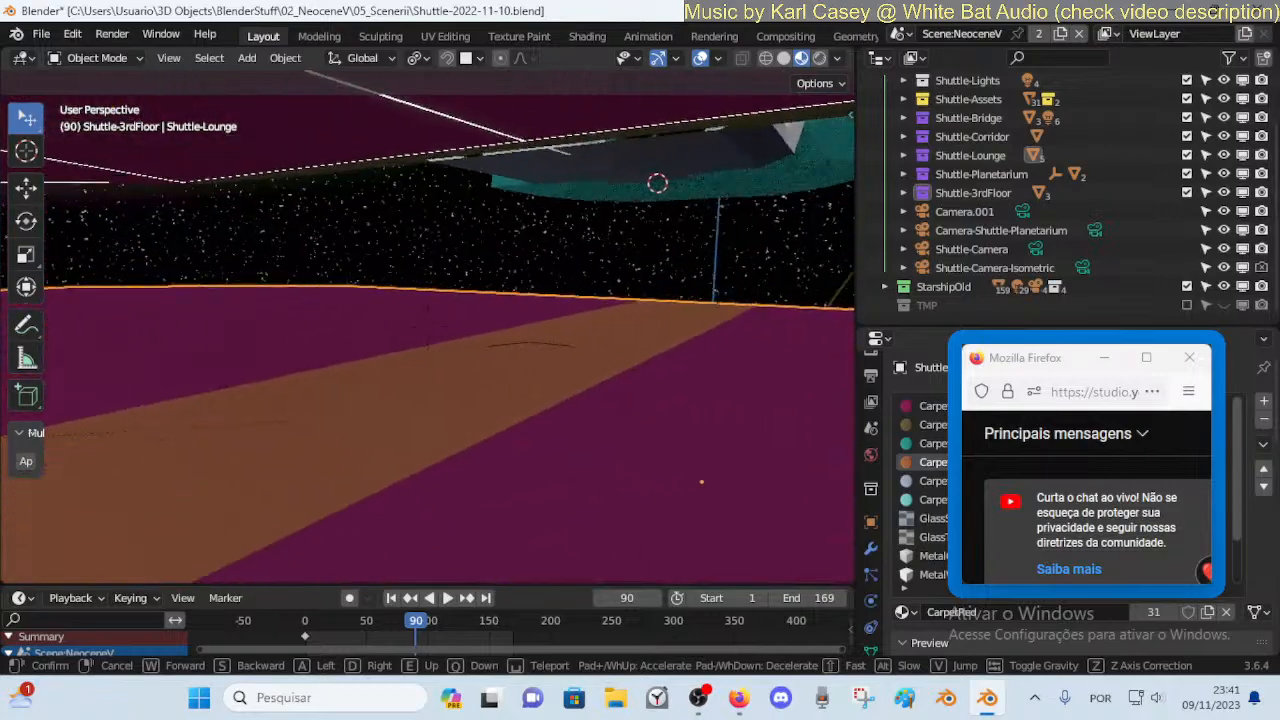
{"action": "key", "text": "a"}
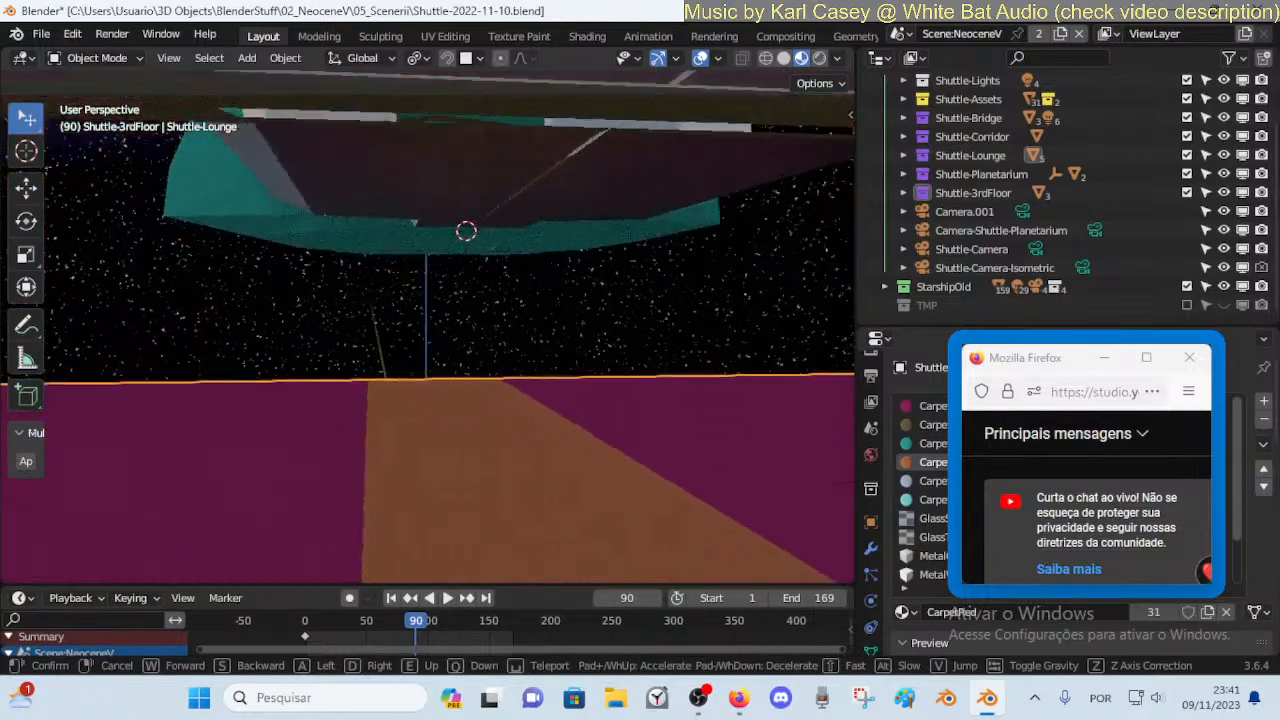
{"action": "key", "text": "s"}
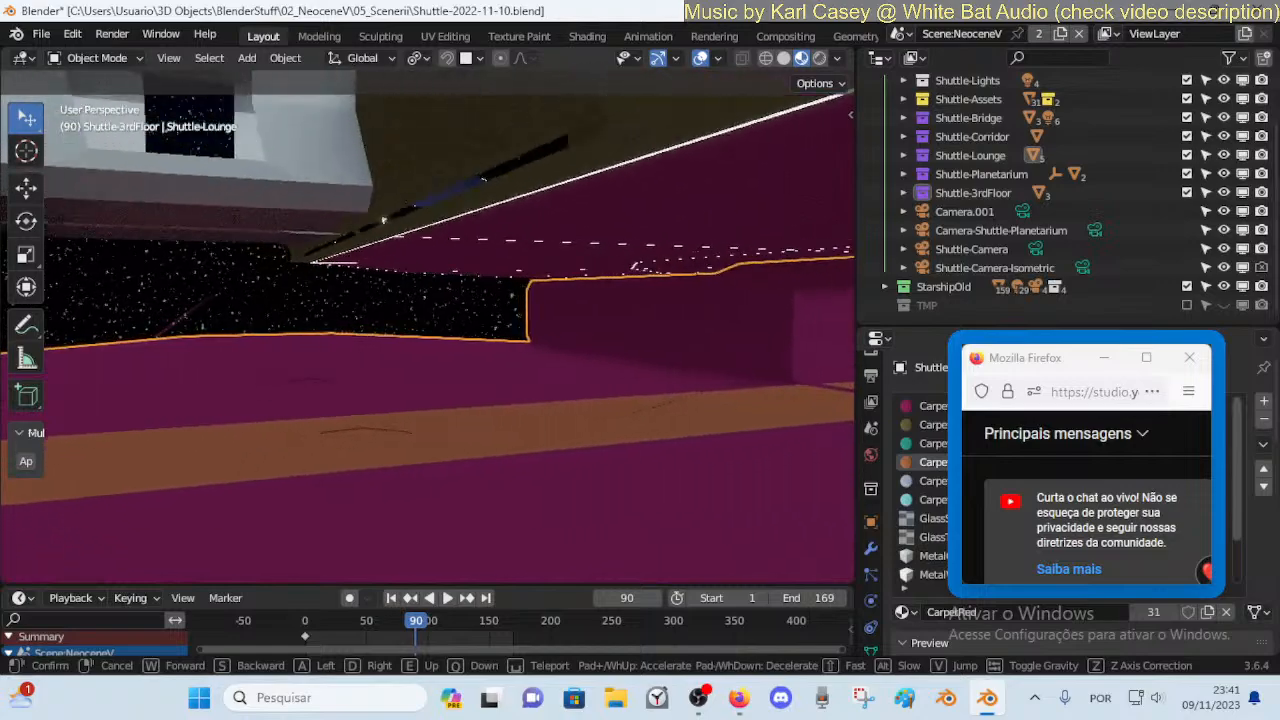
{"action": "key", "text": "s"}
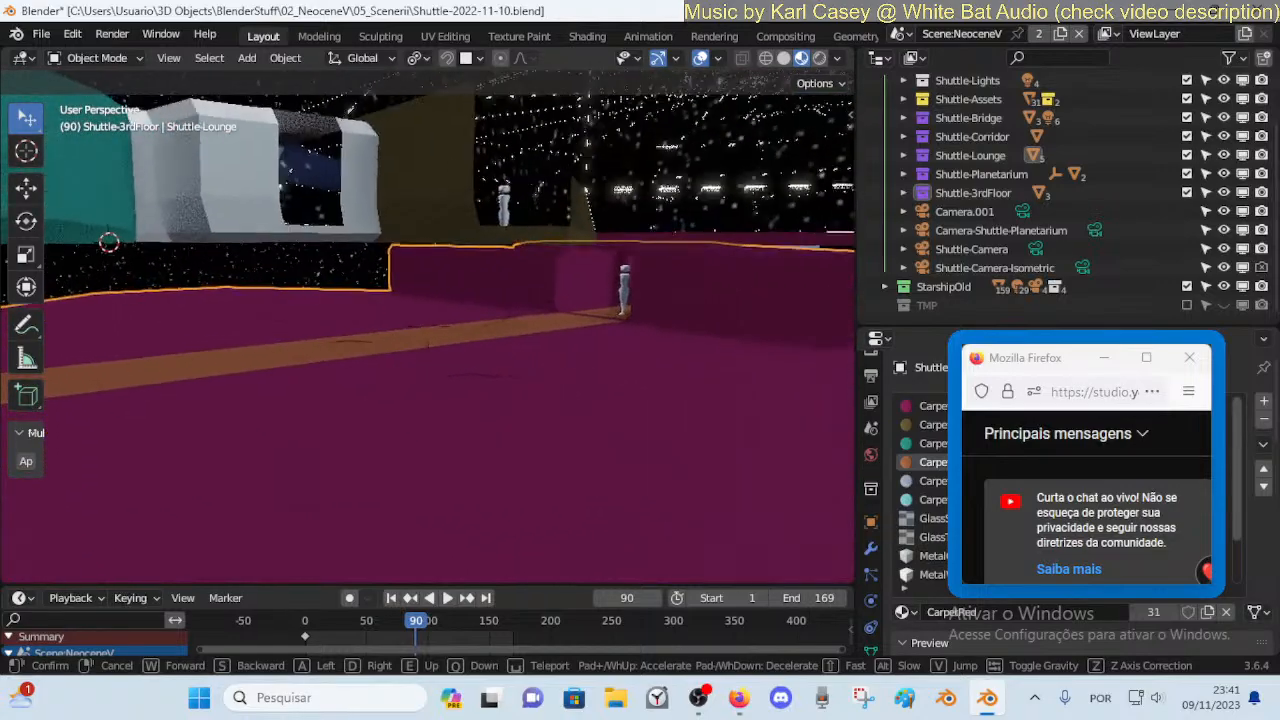
{"action": "left_click", "coordinate": [638, 456]}
Save the file and assign the CarpetBlue material to the lounge's extended floor faces beside the red walkway
{"action": "key", "text": "ctrl+s"}
{"action": "key", "text": "Tab"}
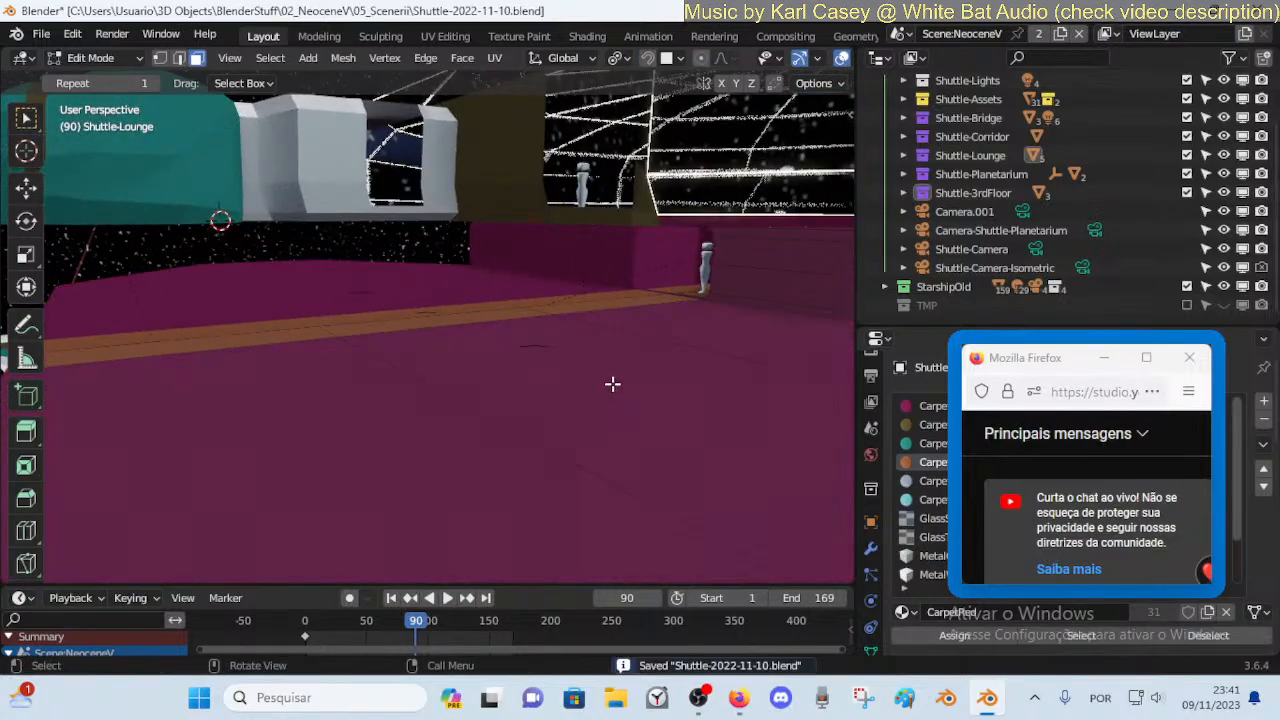
{"action": "left_click", "coordinate": [752, 340], "text": "shift"}
{"action": "left_click", "coordinate": [369, 457], "text": "shift"}
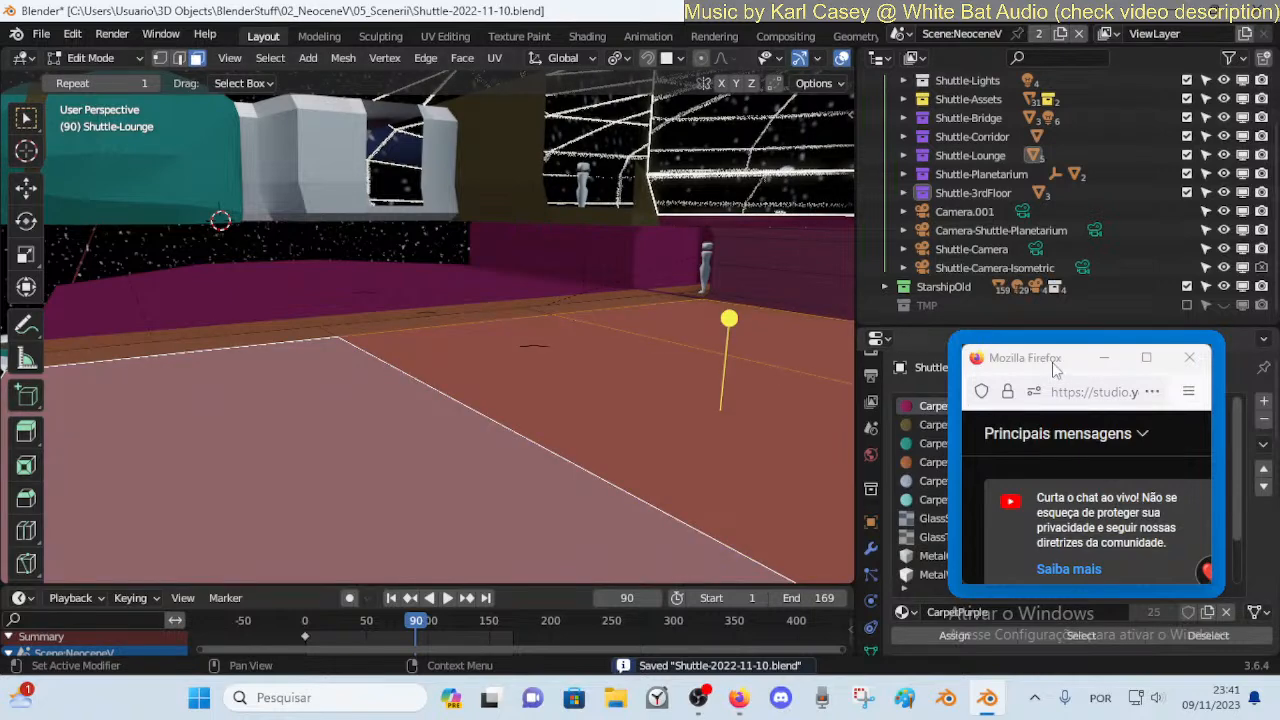
{"action": "left_click_drag", "start_coordinate": [1055, 368], "coordinate": [1015, 149]}
{"action": "left_click", "coordinate": [945, 481]}
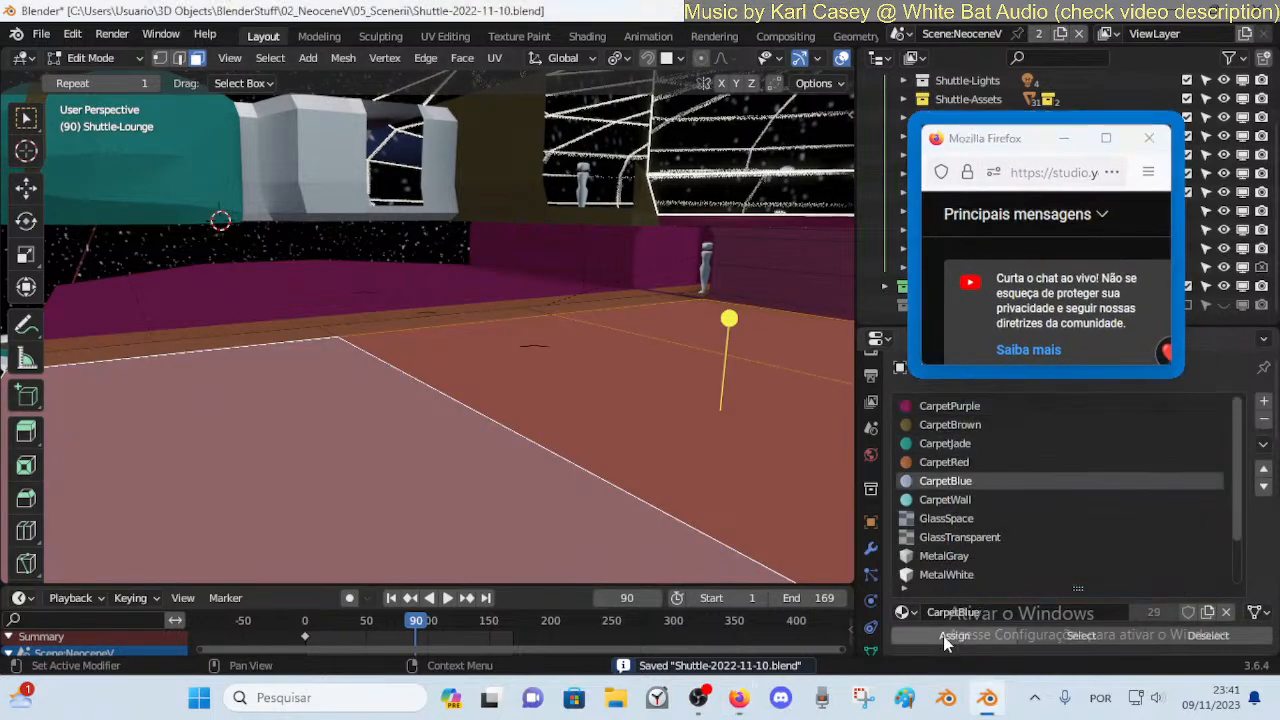
{"action": "left_click", "coordinate": [943, 635]}
{"action": "key", "text": "Tab"}
{"action": "key", "text": "shift+grave"}
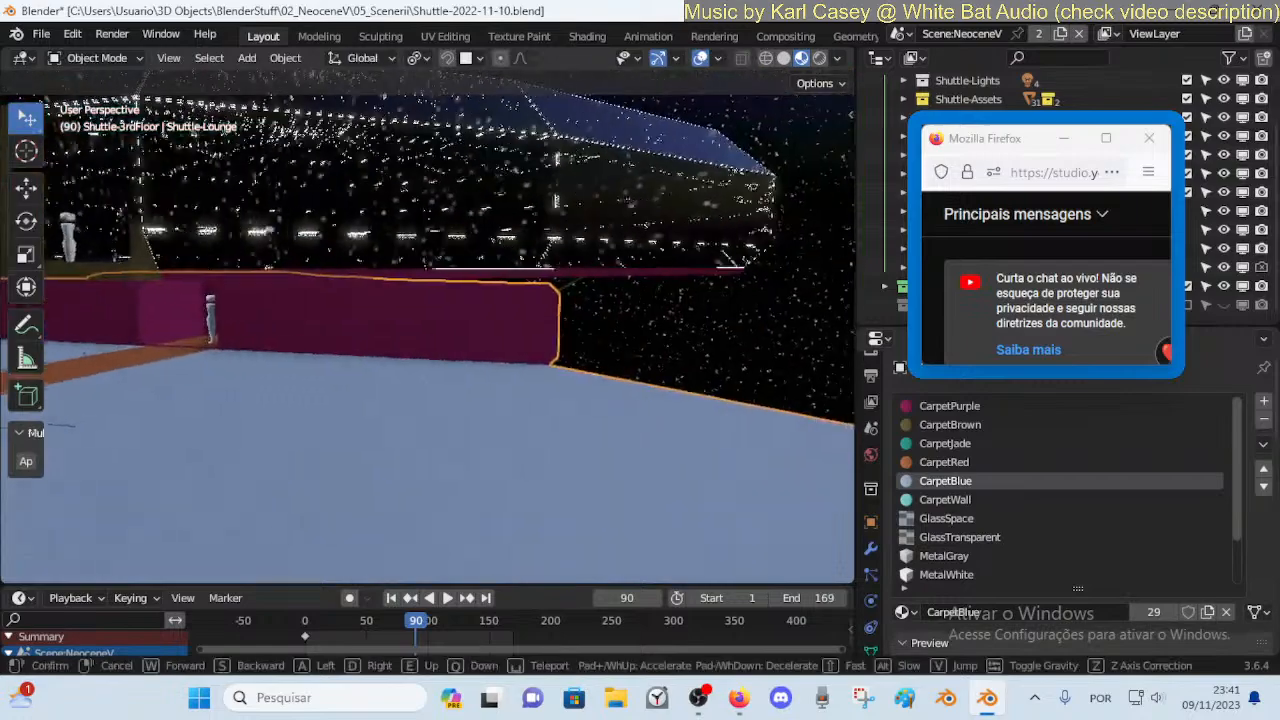
{"action": "left_click", "coordinate": [643, 434]}
Undo the last edits and assign the CarpetJade material to the extended floor faces beside the walkway
{"action": "key", "text": "ctrl+z"}
{"action": "key", "text": "ctrl+z"}
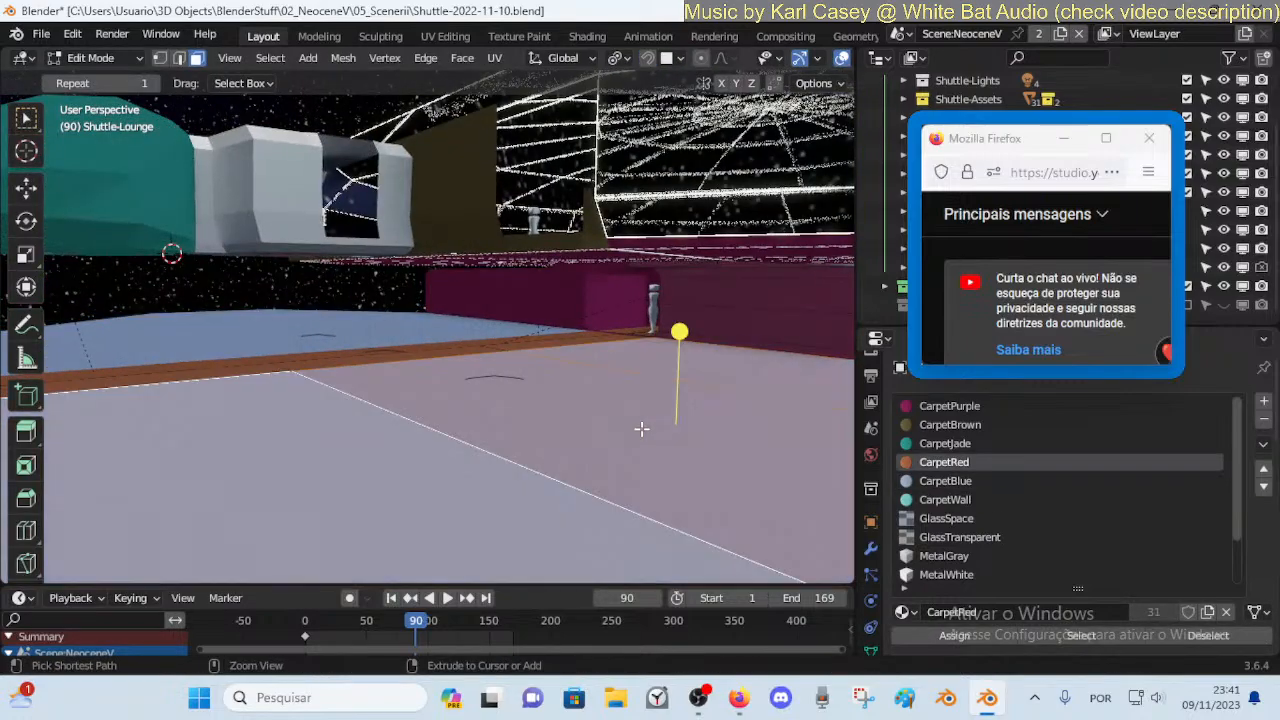
{"action": "left_click", "coordinate": [938, 428]}
{"action": "left_click", "coordinate": [941, 447]}
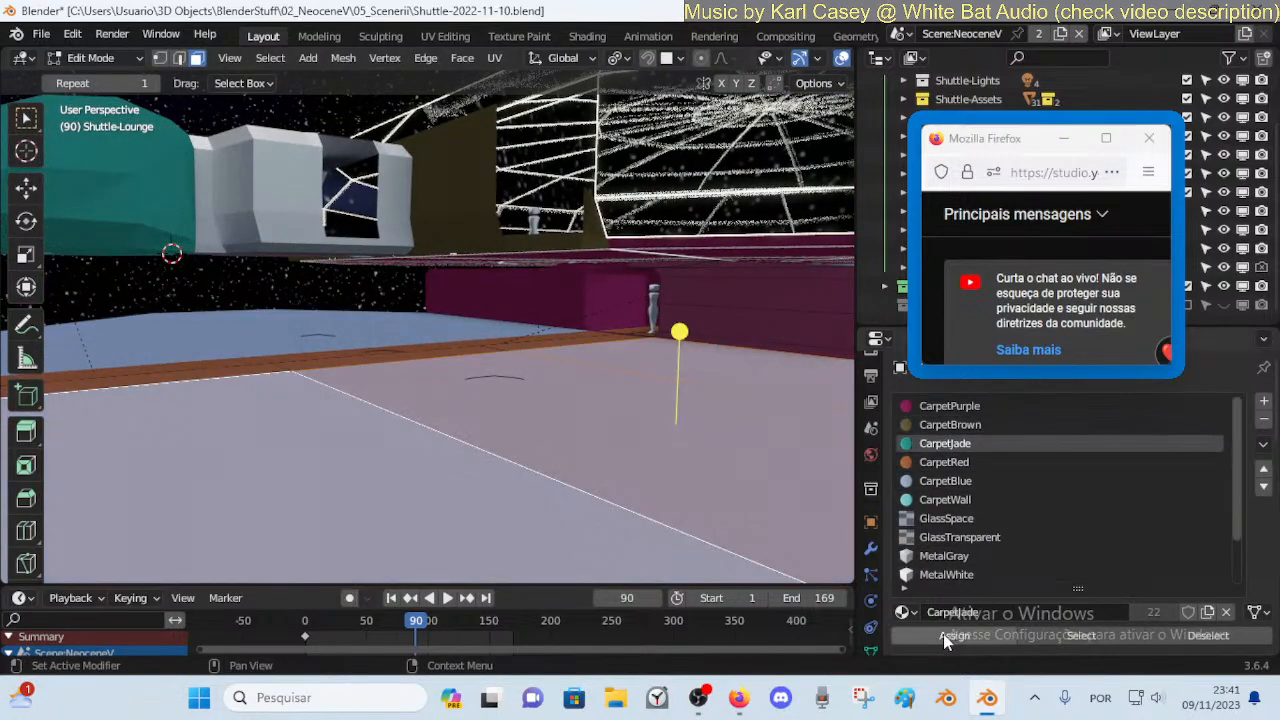
{"action": "left_click", "coordinate": [943, 635]}
{"action": "key", "text": "Tab"}
{"action": "key", "text": "shift+grave"}
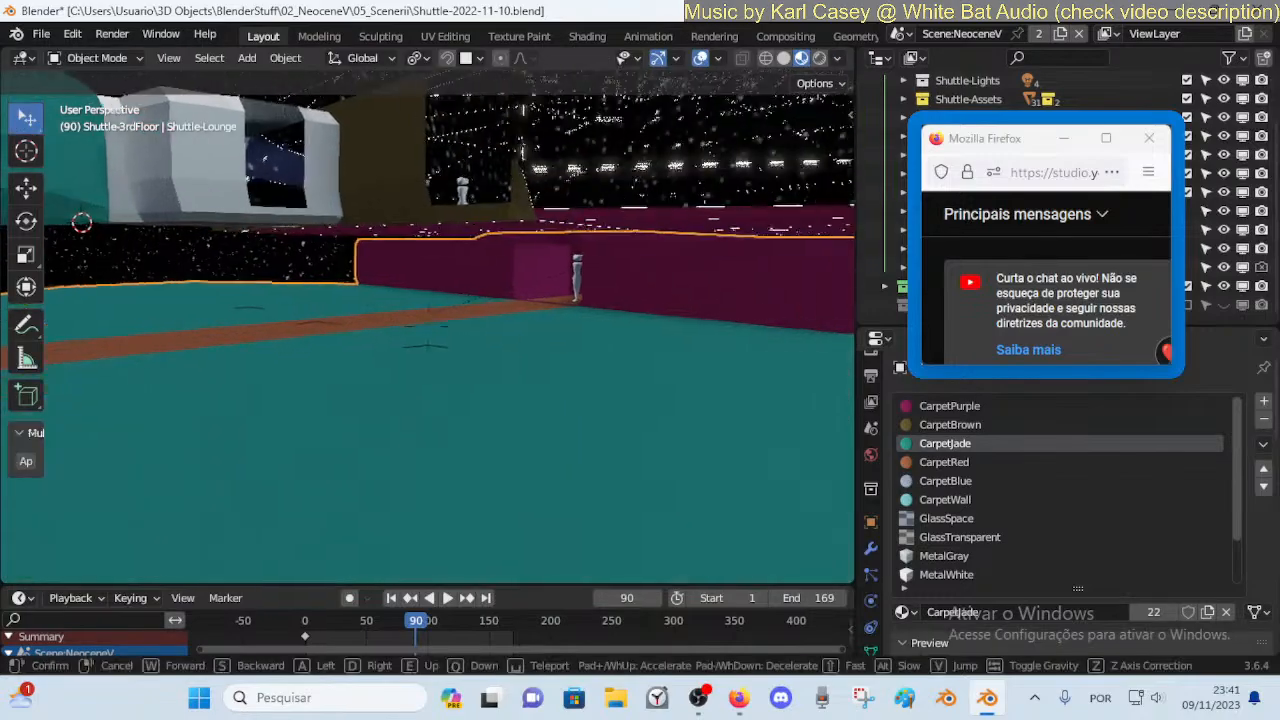
{"action": "key", "text": "s"}
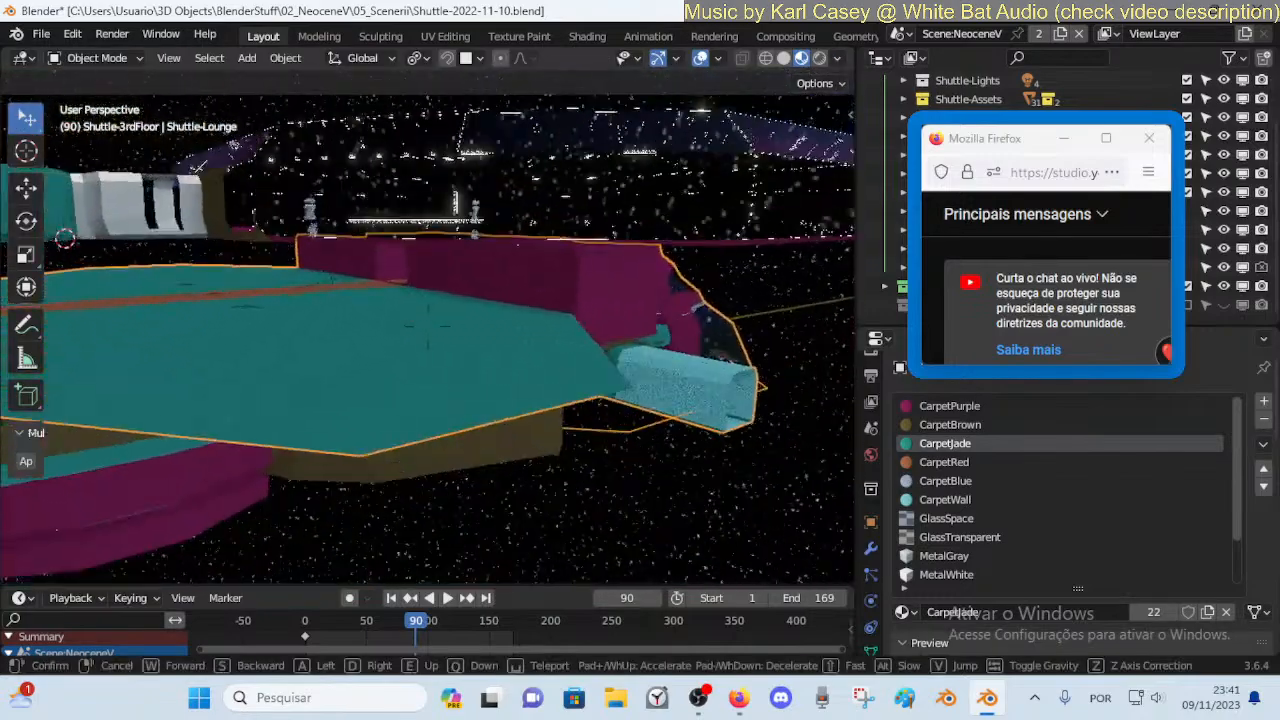
{"action": "left_click", "coordinate": [657, 462]}
Duplicate the jade floor faces on one side of the walkway and raise the copy 1.354 m along Z as a ceiling
{"action": "key", "text": "Tab"}
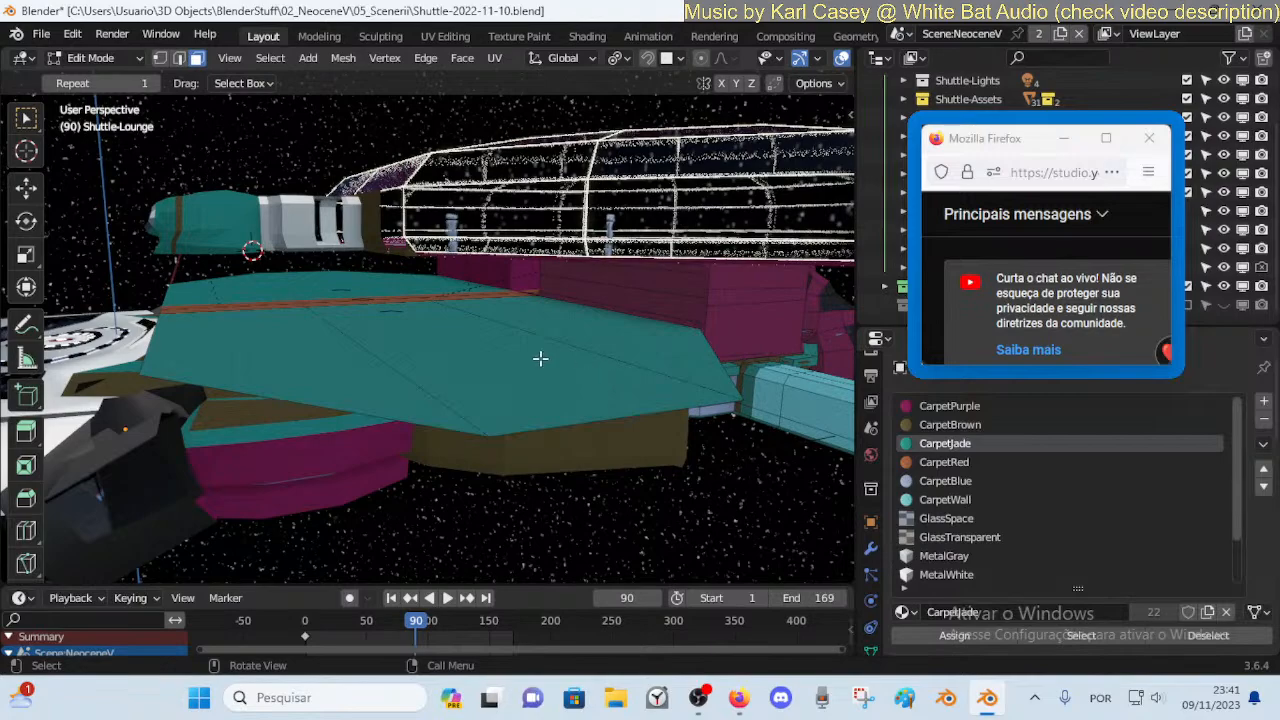
{"action": "left_click", "coordinate": [569, 349]}
{"action": "left_click", "coordinate": [585, 330], "text": "shift"}
{"action": "left_click", "coordinate": [368, 378], "text": "shift"}
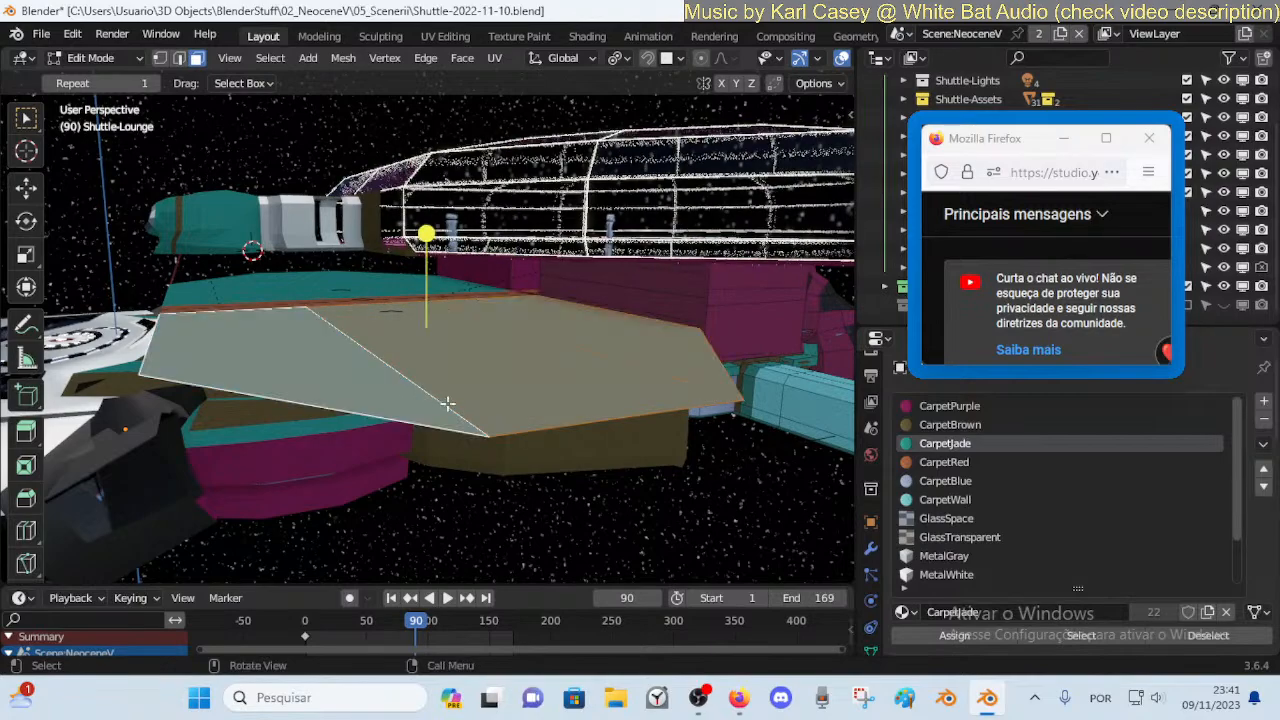
{"action": "key", "text": "shift+grave"}
{"action": "key", "text": "w"}
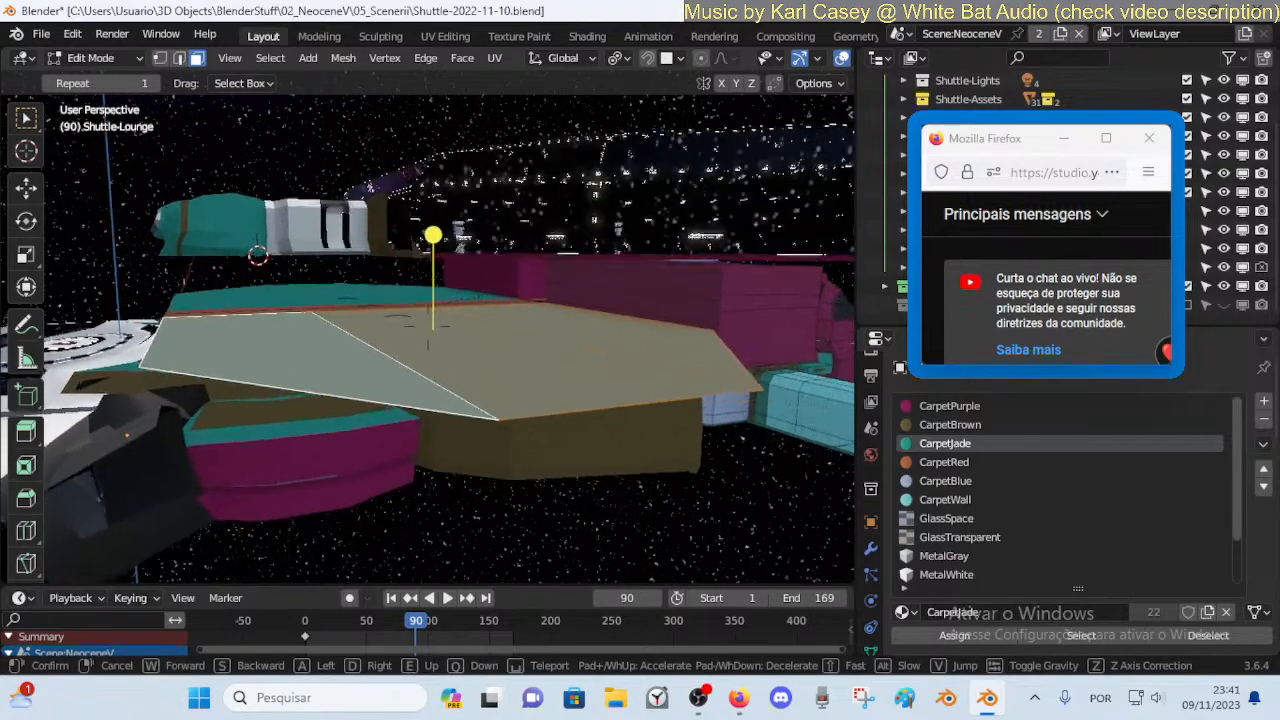
{"action": "left_click", "coordinate": [505, 400]}
{"action": "key", "text": "shift+d"}
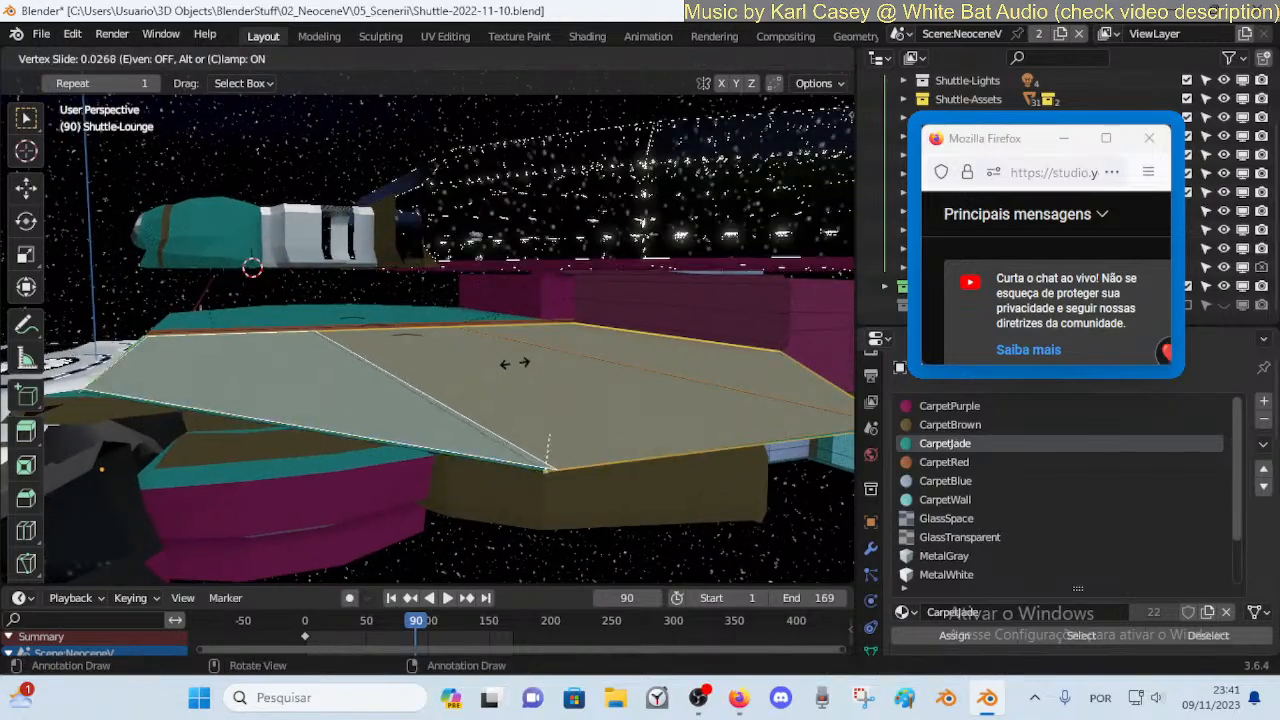
{"action": "right_click", "coordinate": [539, 424]}
{"action": "key", "text": "g"}
{"action": "key", "text": "z"}
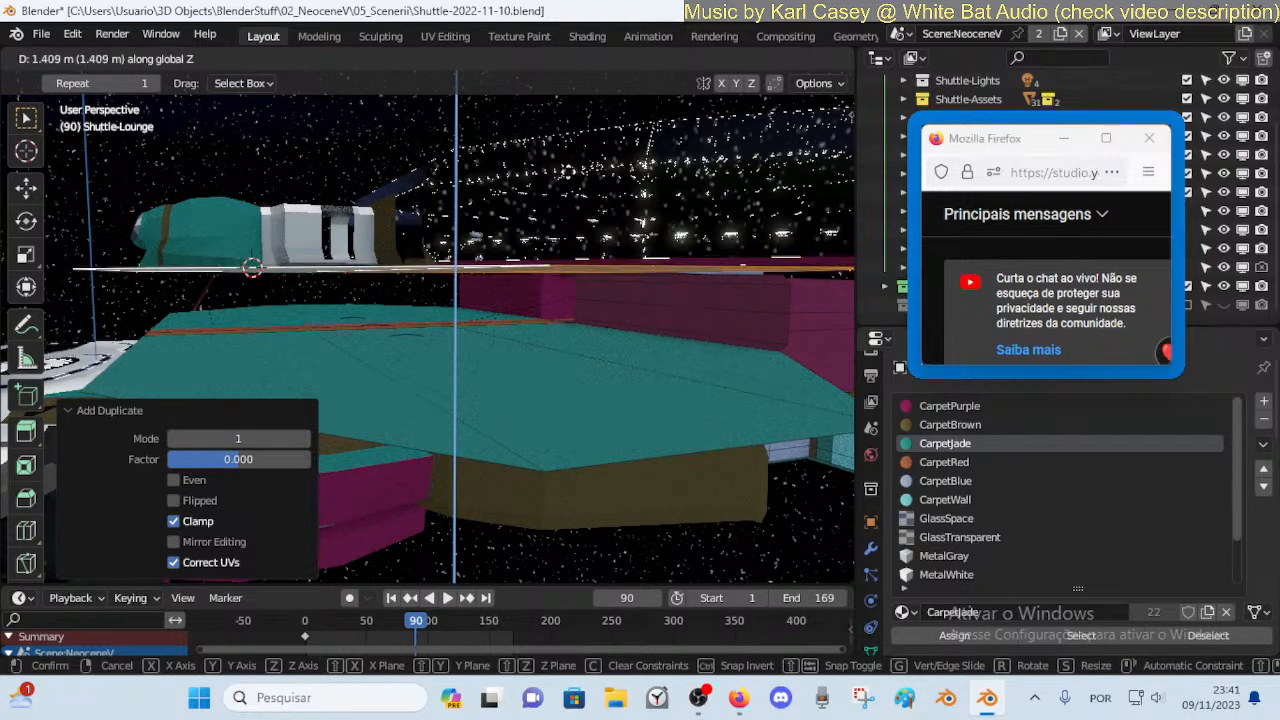
{"action": "left_click", "coordinate": [560, 195]}
Raise the duplicated ceiling faces by a further 0.029 m and 0.037 m along Z
{"action": "key", "text": "shift+grave"}
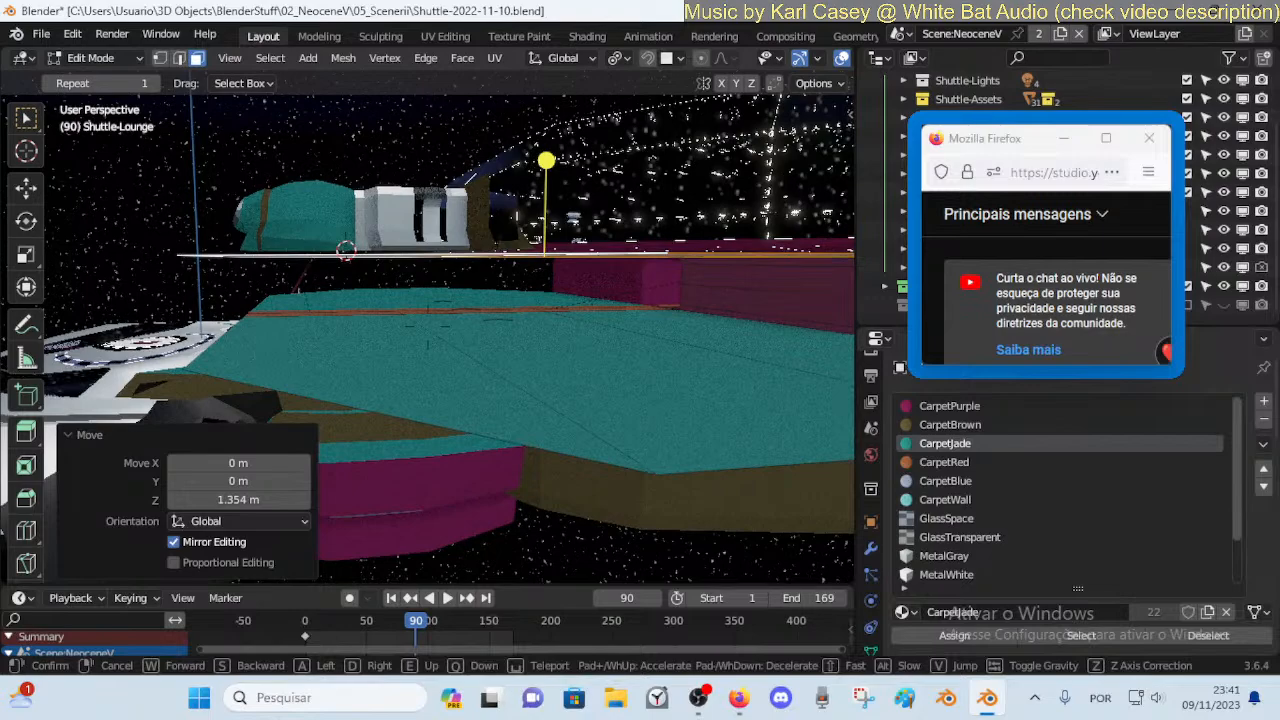
{"action": "key", "text": "w"}
{"action": "key", "text": "e"}
{"action": "key", "text": "q"}
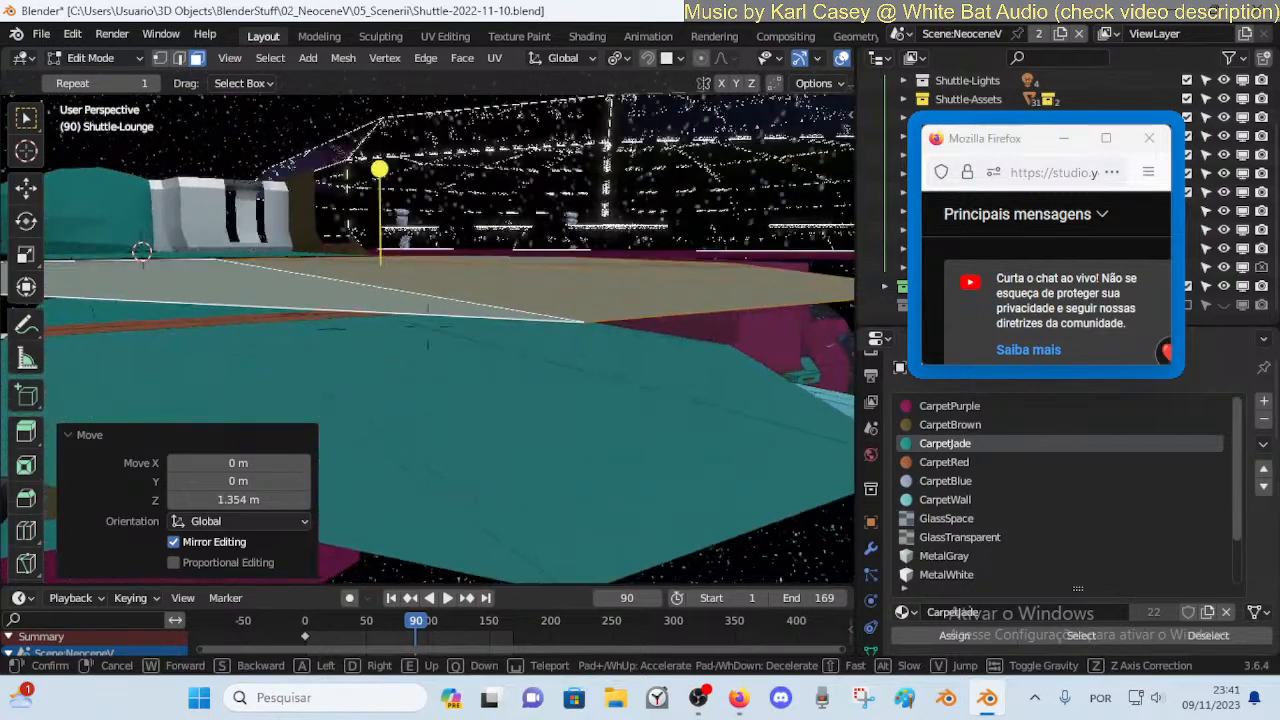
{"action": "left_click", "coordinate": [560, 194]}
{"action": "key", "text": "g"}
{"action": "key", "text": "z"}
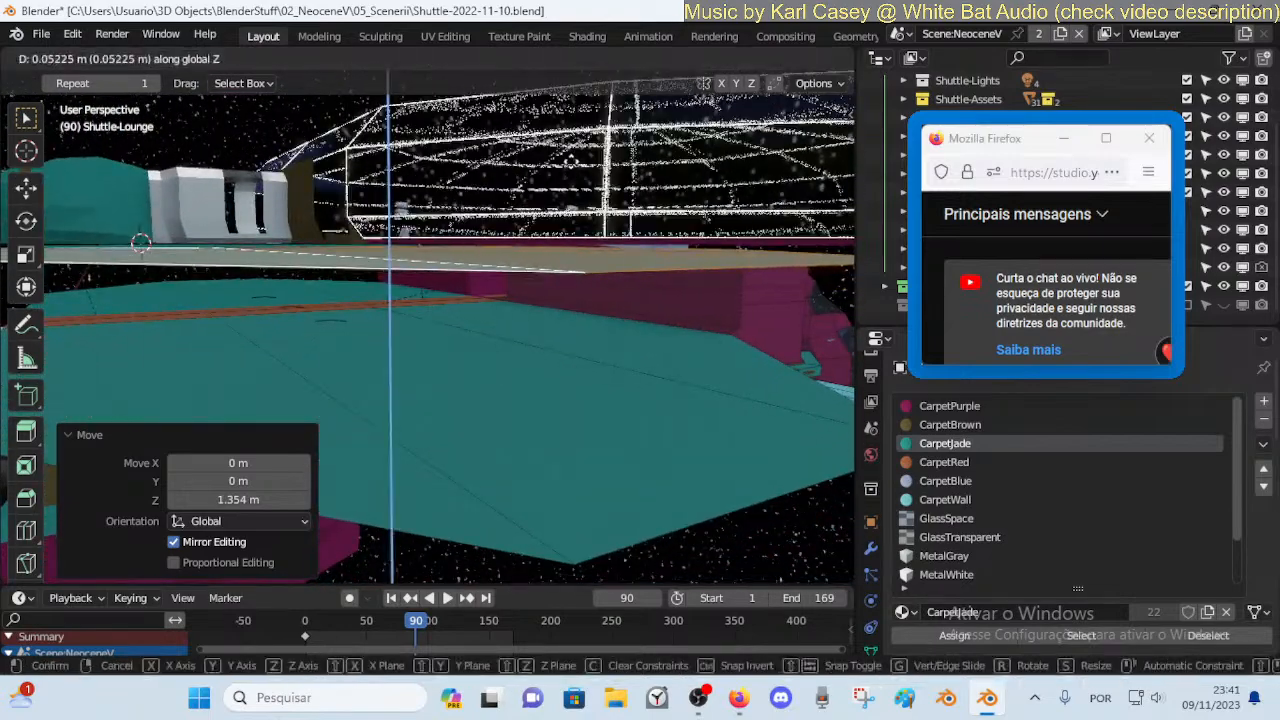
{"action": "left_click", "coordinate": [622, 286]}
{"action": "key", "text": "g"}
{"action": "key", "text": "z"}
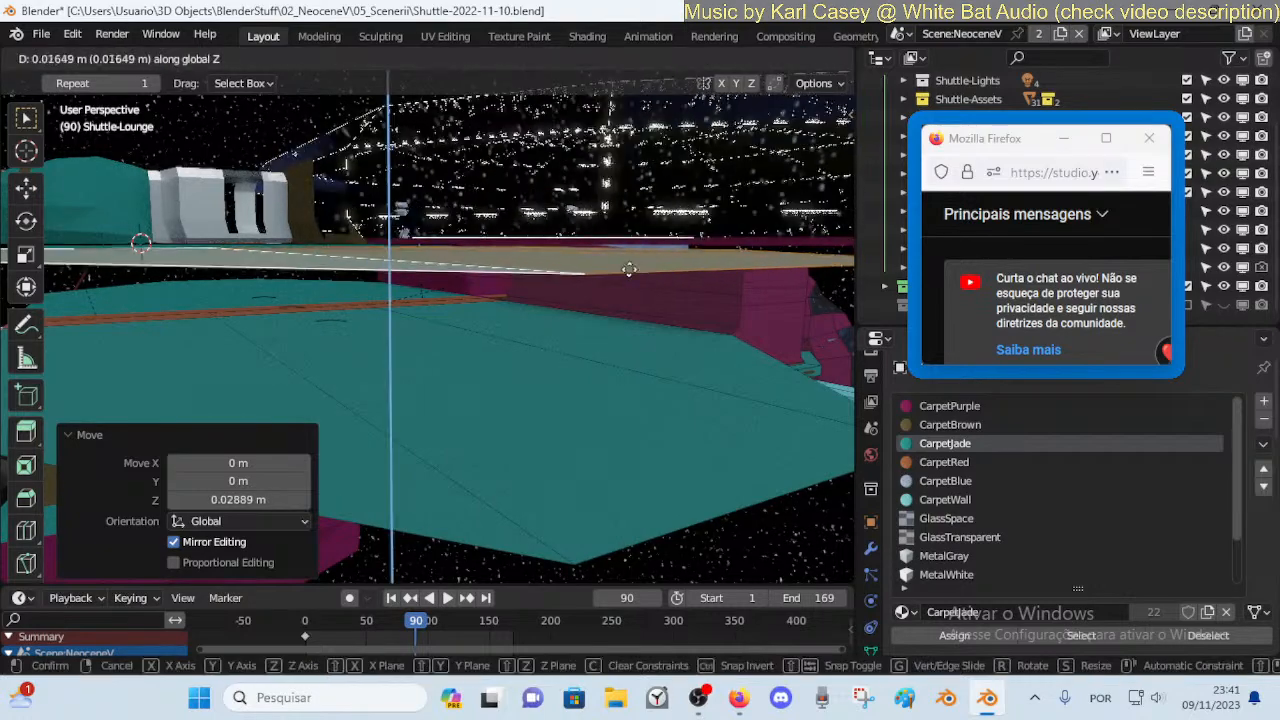
{"action": "left_click", "coordinate": [634, 260]}
Try to wall in the extension by applying Bridge Edge Loops to the outer edges of the floor and ceiling
{"action": "key", "text": "shift+grave"}
{"action": "key", "text": "d"}
{"action": "left_click", "coordinate": [631, 260]}
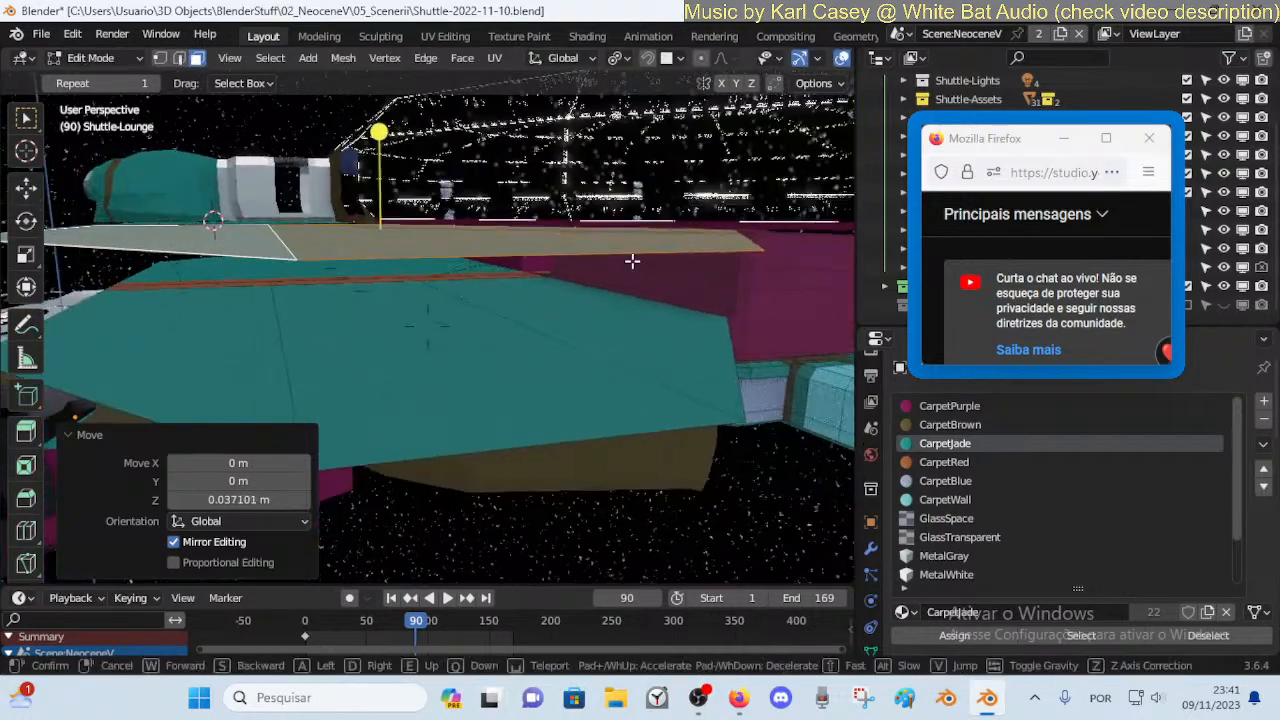
{"action": "key", "text": "alt+a"}
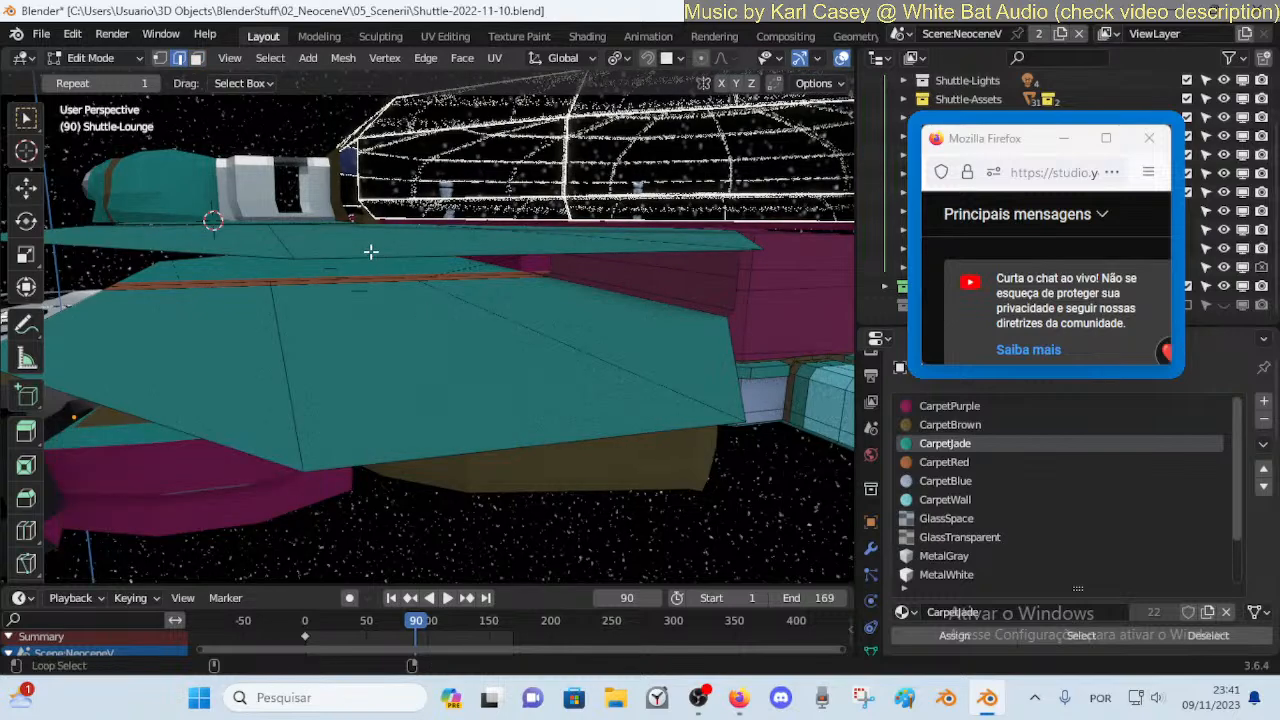
{"action": "left_click", "coordinate": [483, 447], "text": "alt"}
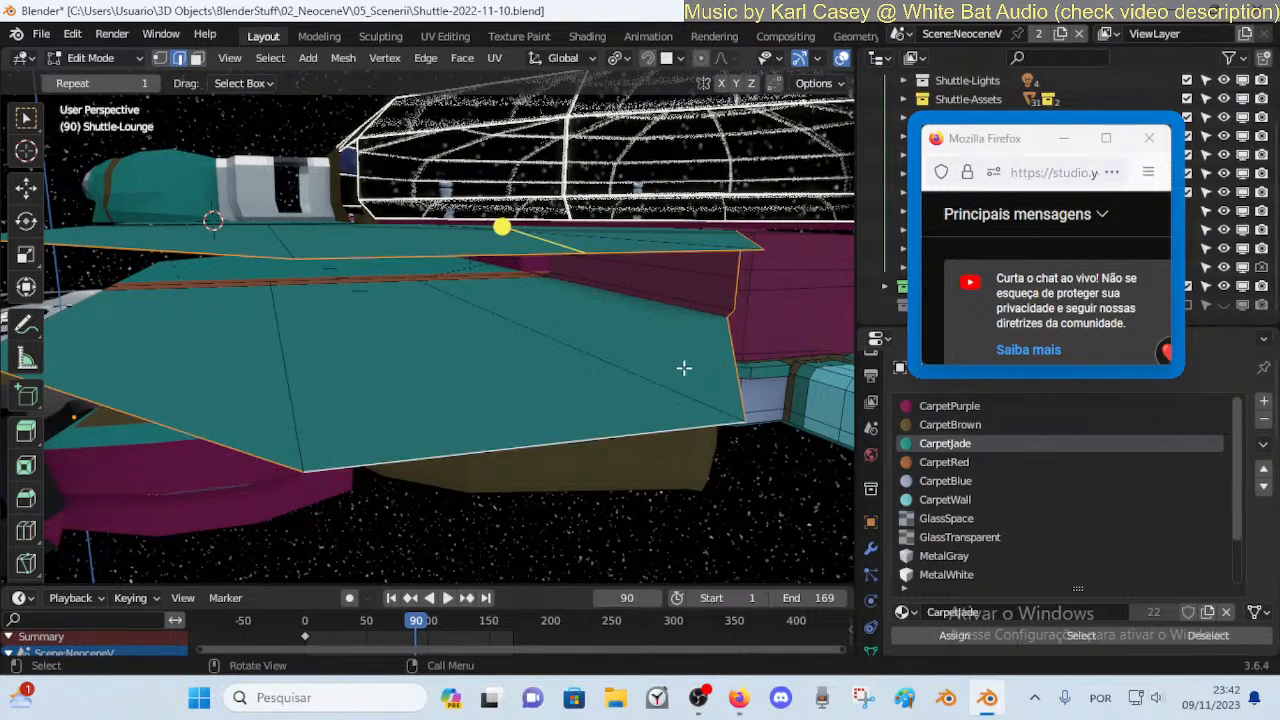
{"action": "key", "text": "shift+grave"}
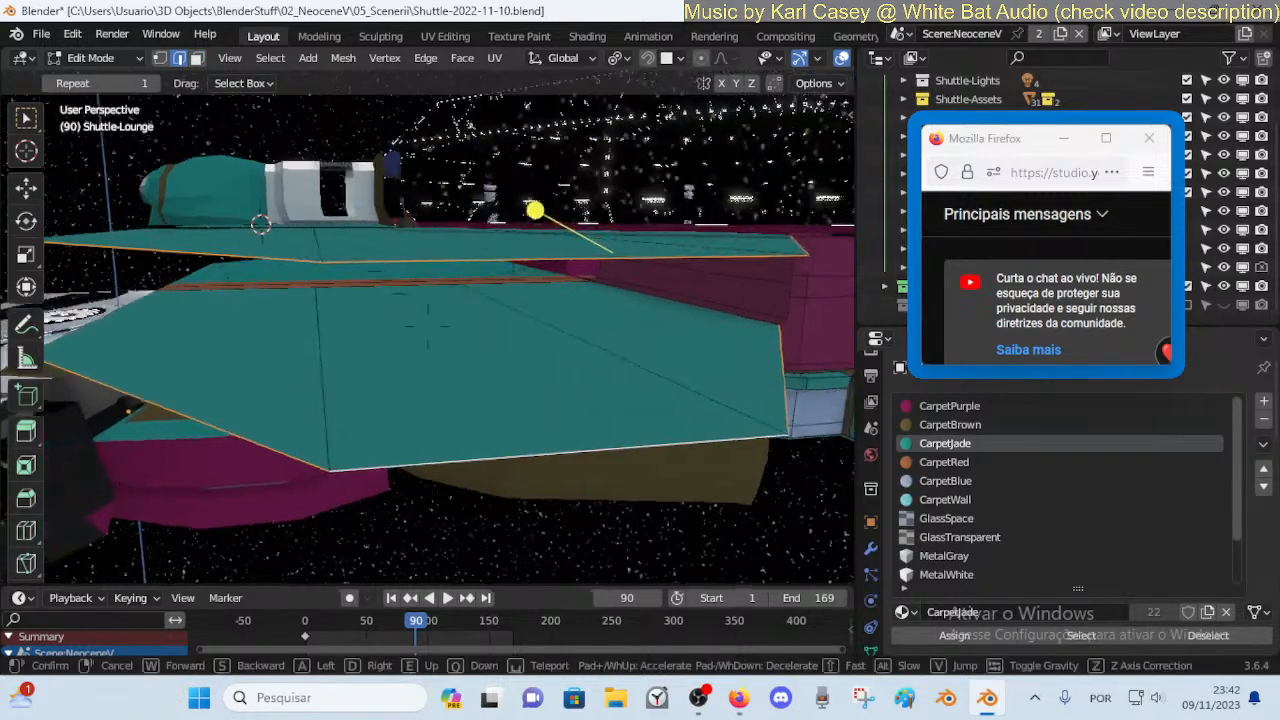
{"action": "key", "text": "d"}
{"action": "left_click", "coordinate": [734, 242]}
{"action": "middle_click_drag", "start_coordinate": [707, 242], "coordinate": [597, 294]}
{"action": "key", "text": "ctrl+e"}
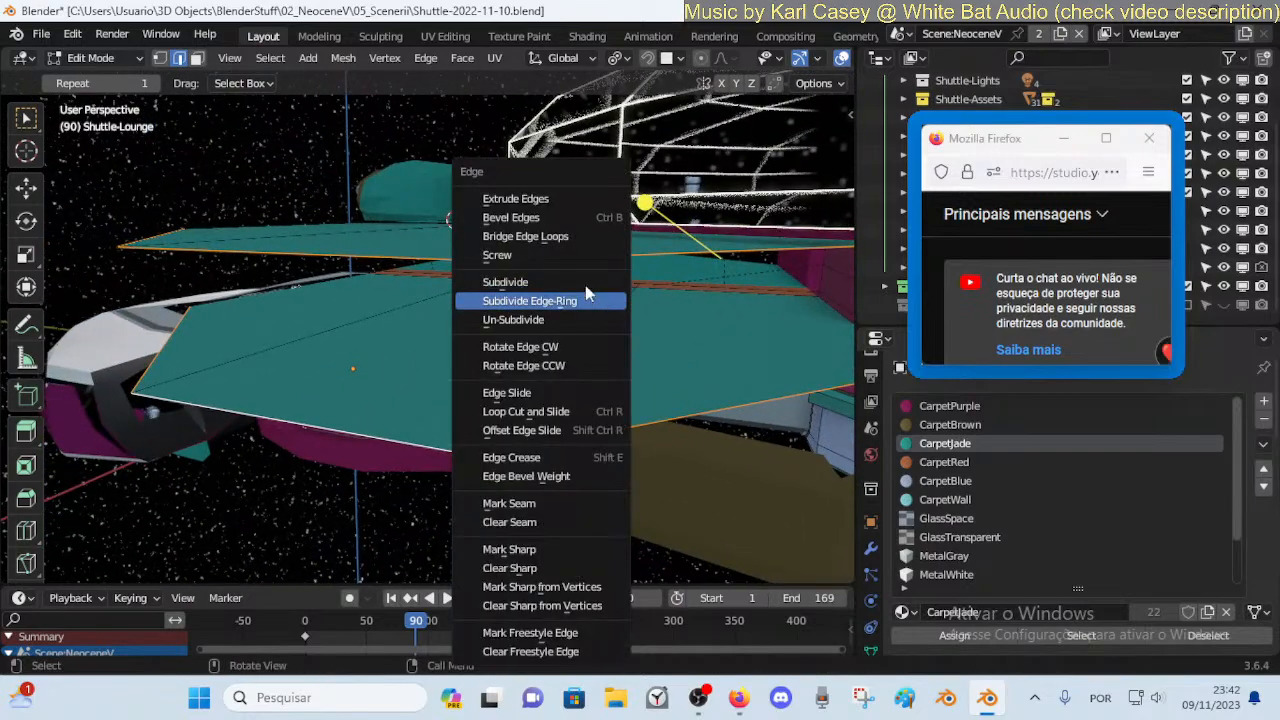
{"action": "left_click", "coordinate": [563, 237]}
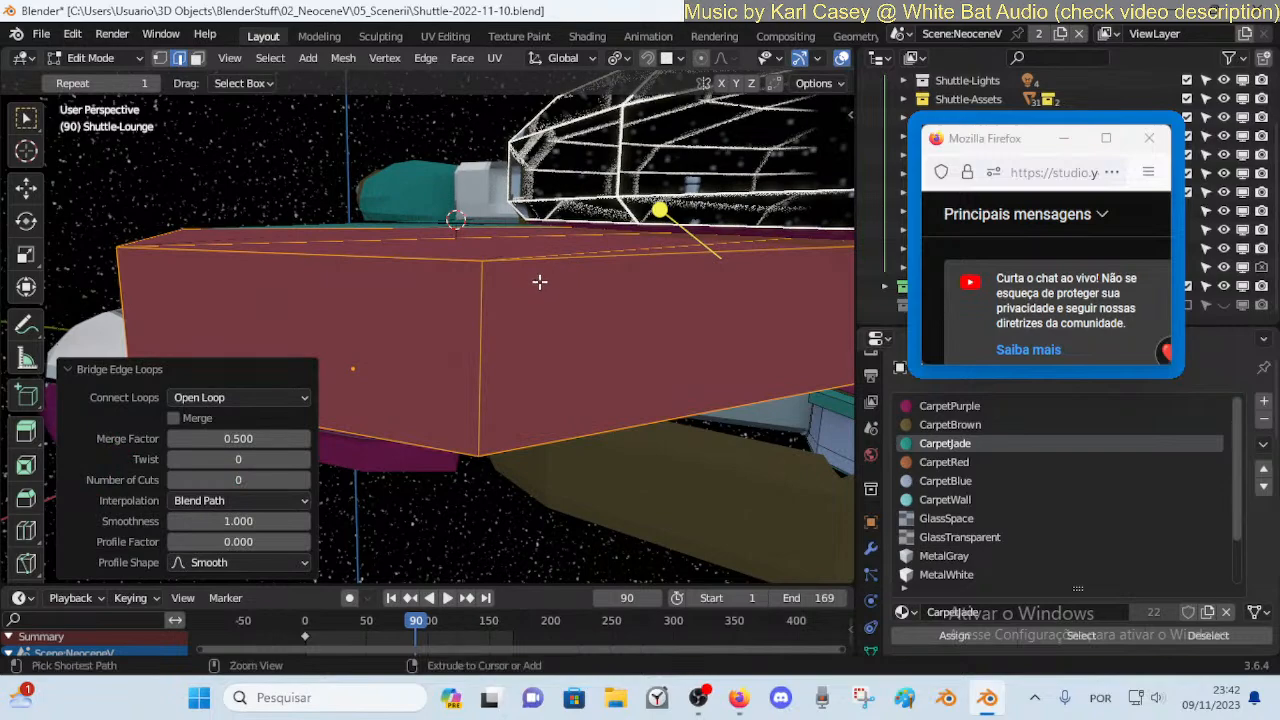
{"action": "key", "text": "ctrl+z"}
{"action": "key", "text": "ctrl+e"}
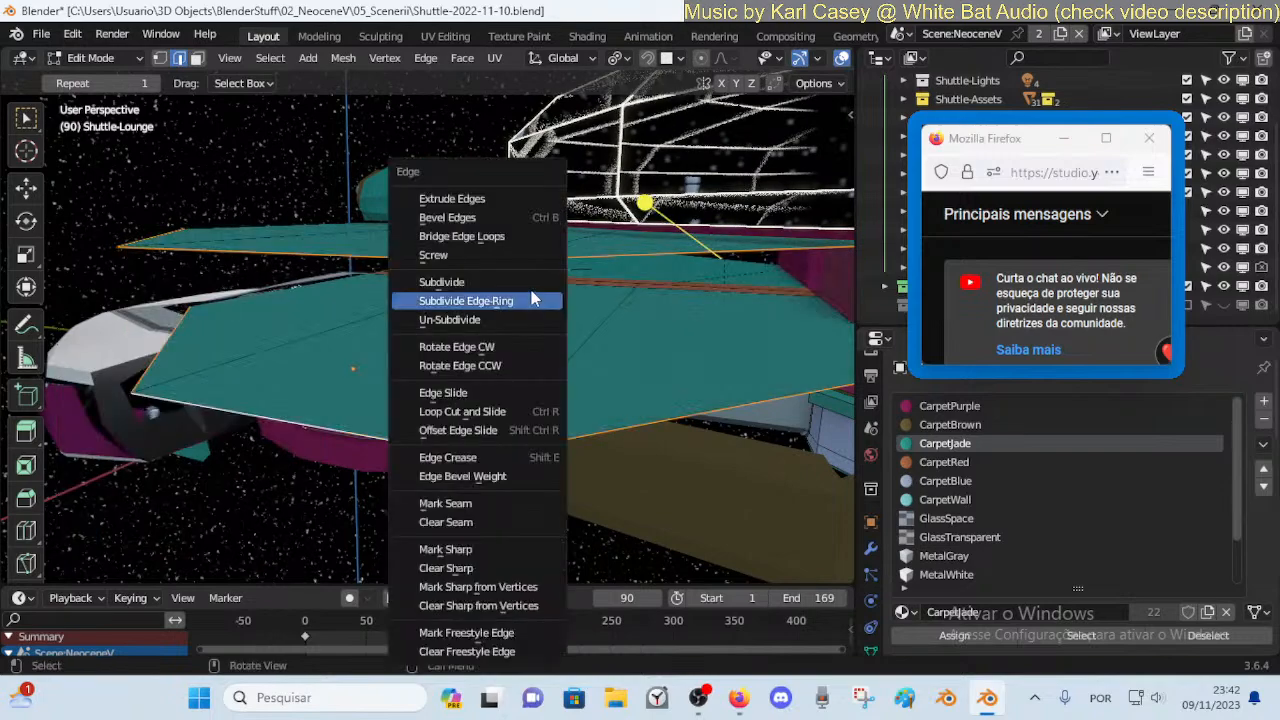
{"action": "left_click", "coordinate": [505, 235]}
Walk inside and around the bridged extension to examine its walls, ceiling and connection to the rest of the ship
{"action": "key", "text": "shift+grave"}
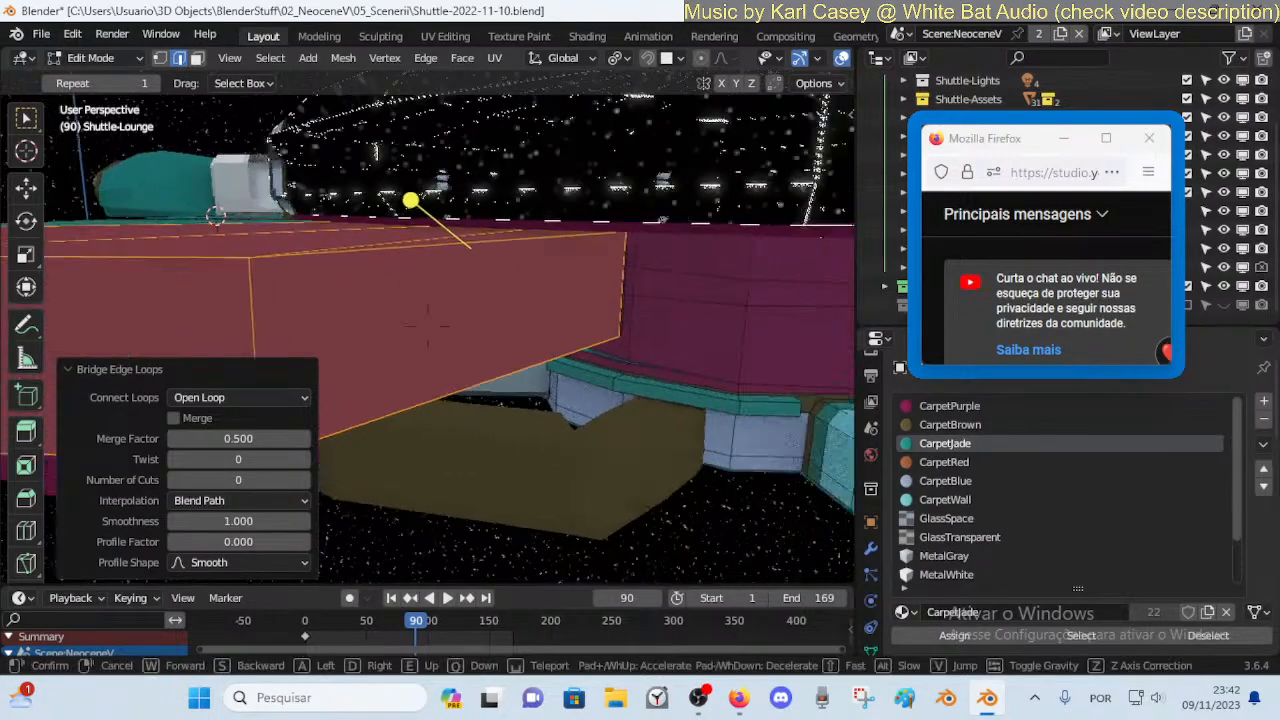
{"action": "key", "text": "w"}
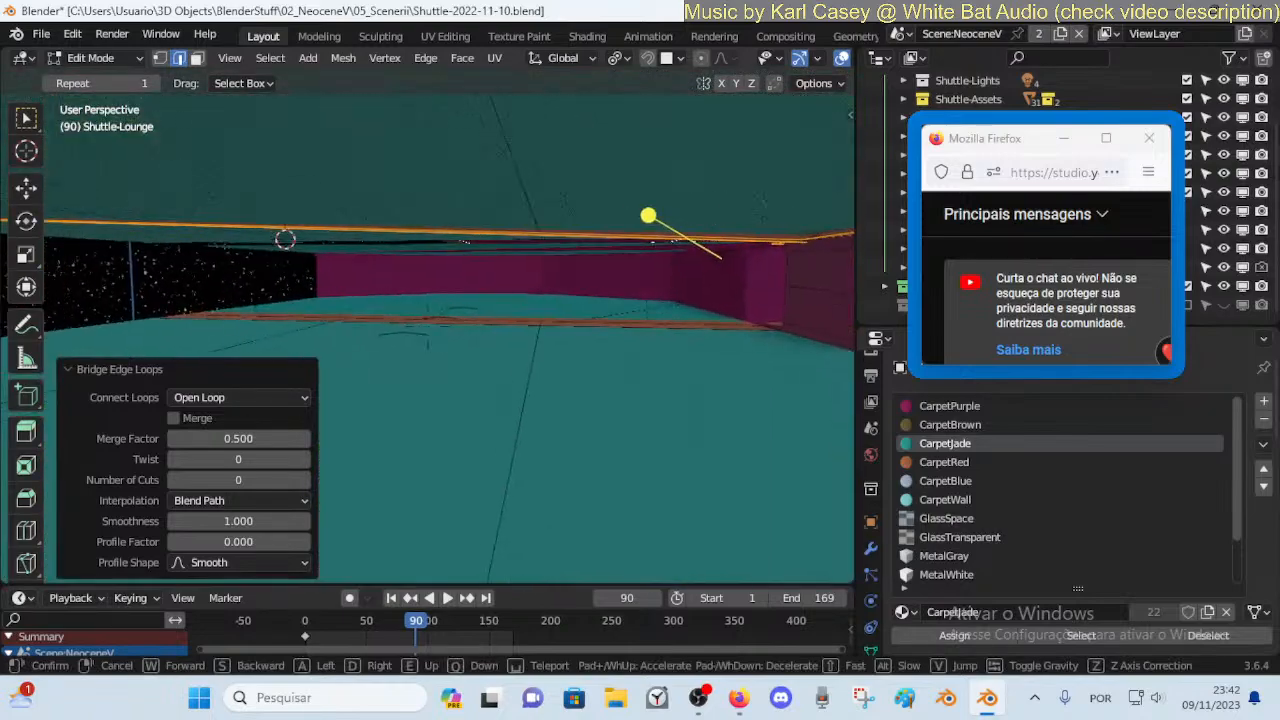
{"action": "key", "text": "s"}
{"action": "key", "text": "w"}
{"action": "key", "text": "s"}
{"action": "left_click", "coordinate": [515, 294]}
{"action": "key", "text": "alt+a"}
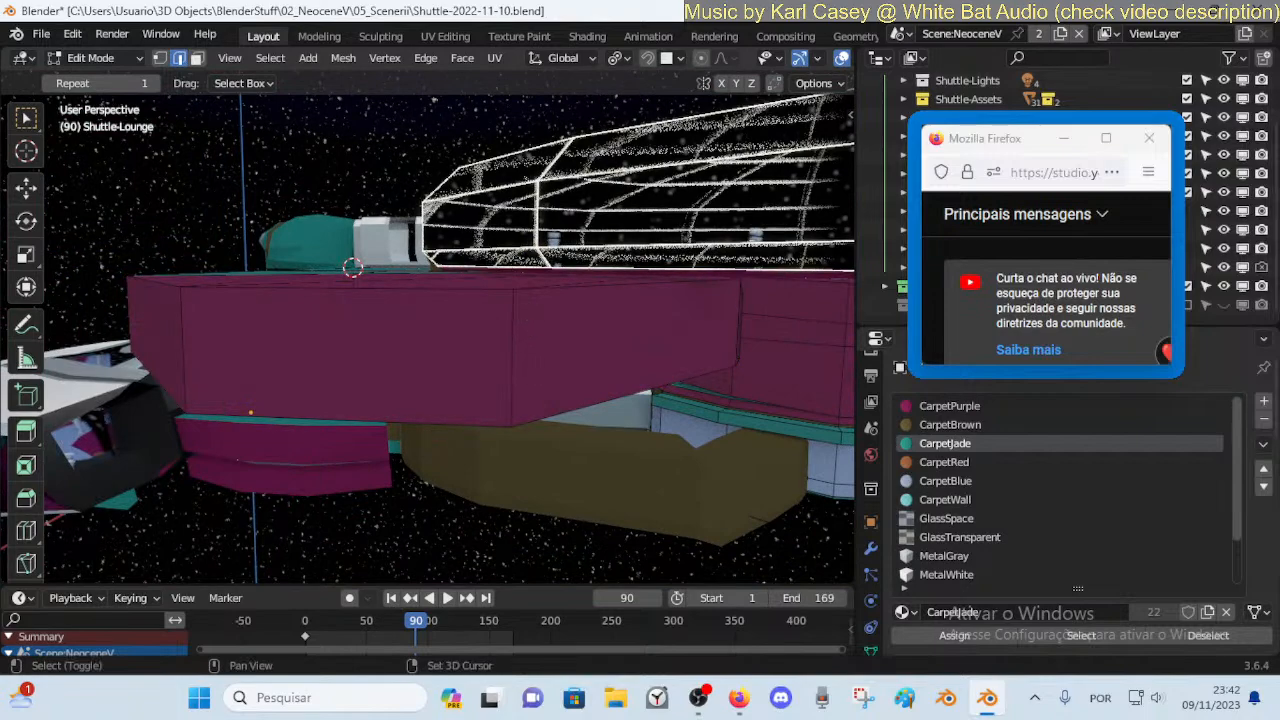
{"action": "key", "text": "shift+grave"}
{"action": "key", "text": "w"}
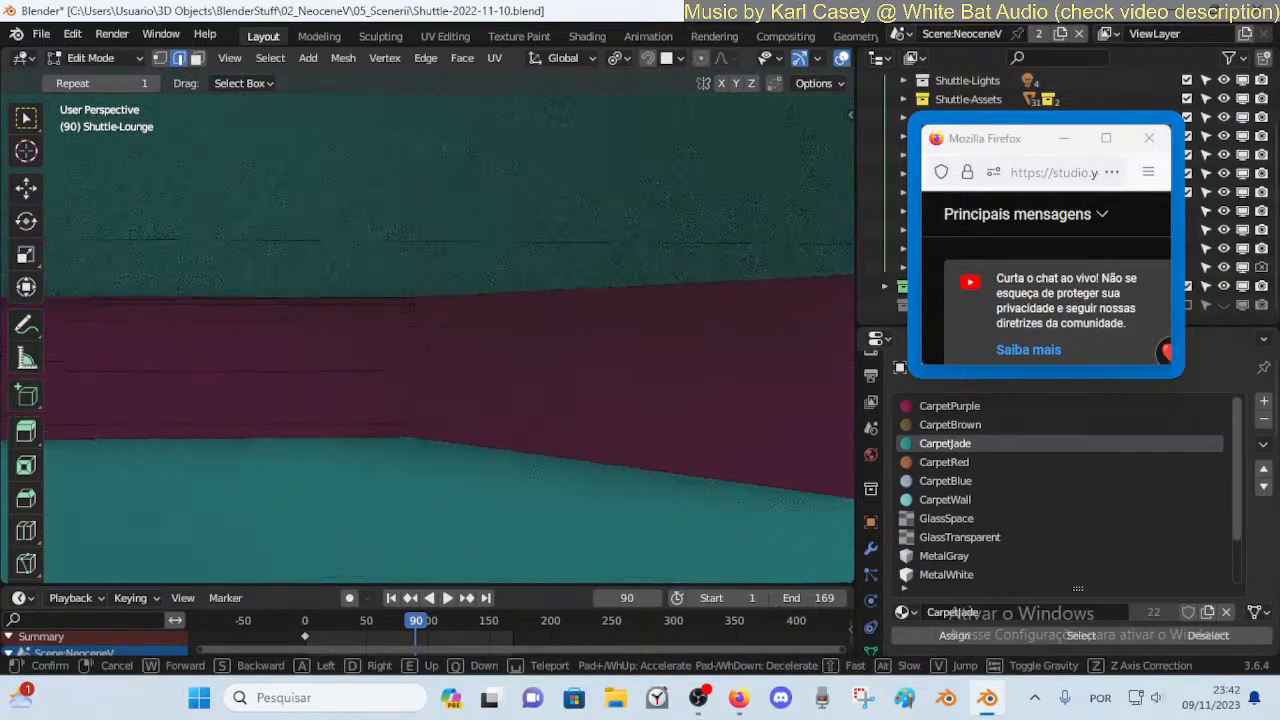
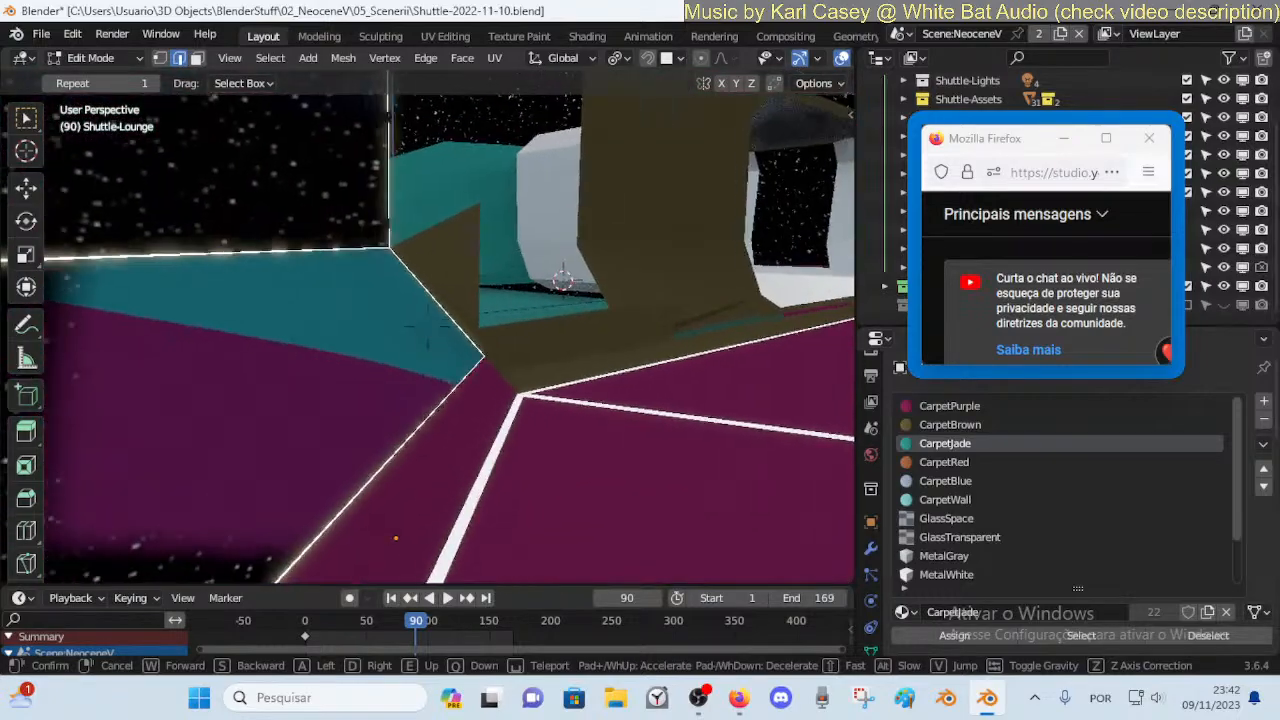
{"action": "key", "text": "q"}
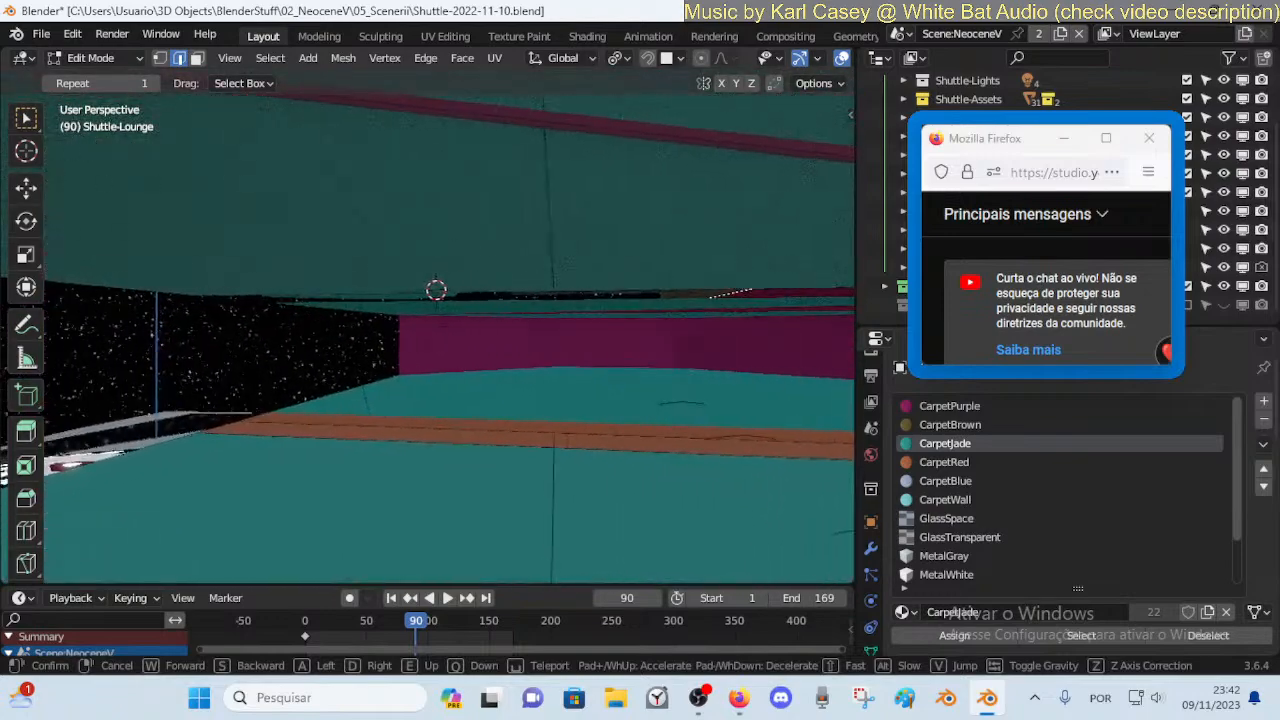
{"action": "left_click", "coordinate": [610, 332]}
Undo the bridged walls between the floor and ceiling and clear the selection
{"action": "key", "text": "ctrl+z"}
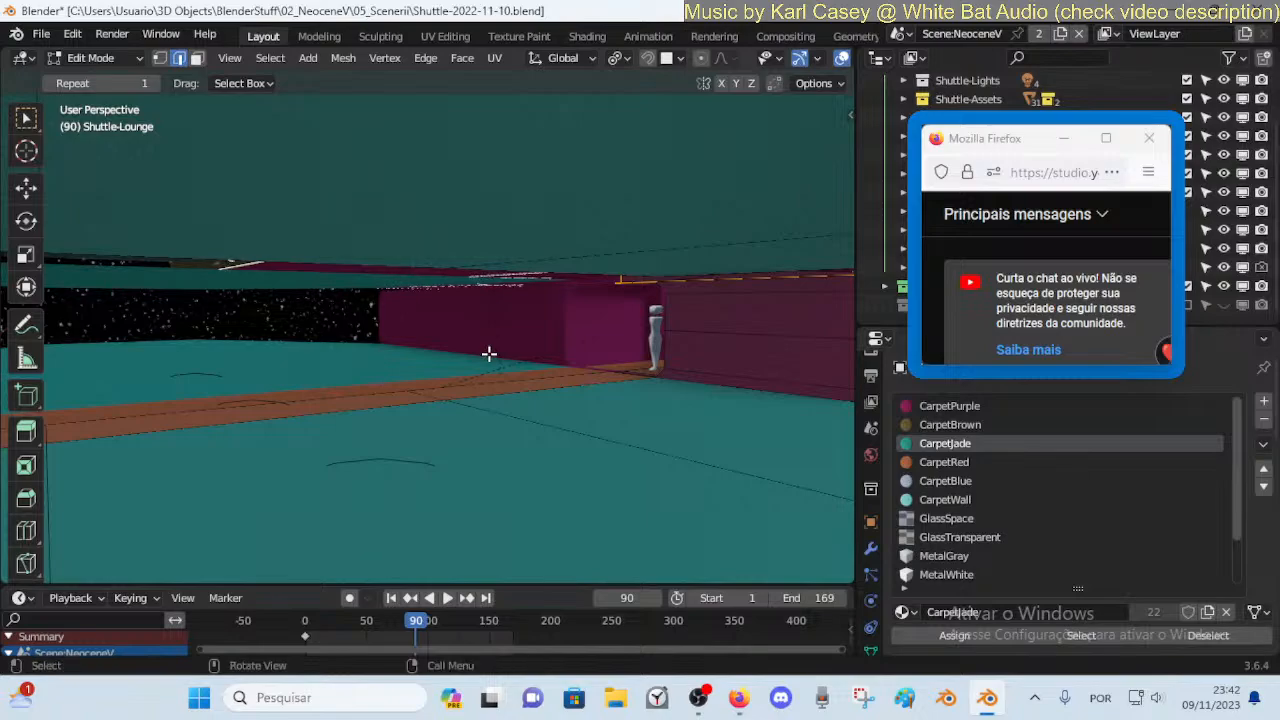
{"action": "key", "text": "shift+grave"}
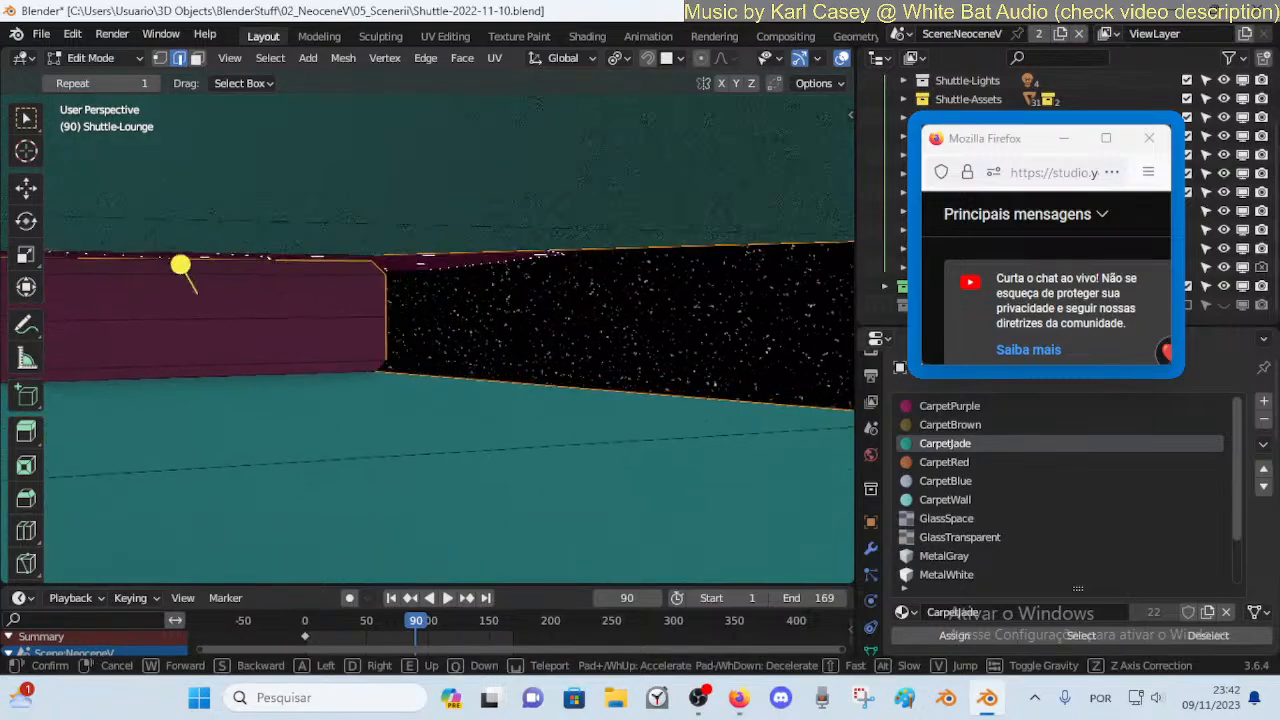
{"action": "key", "text": "s"}
{"action": "left_click", "coordinate": [489, 354]}
{"action": "key", "text": "alt+a"}
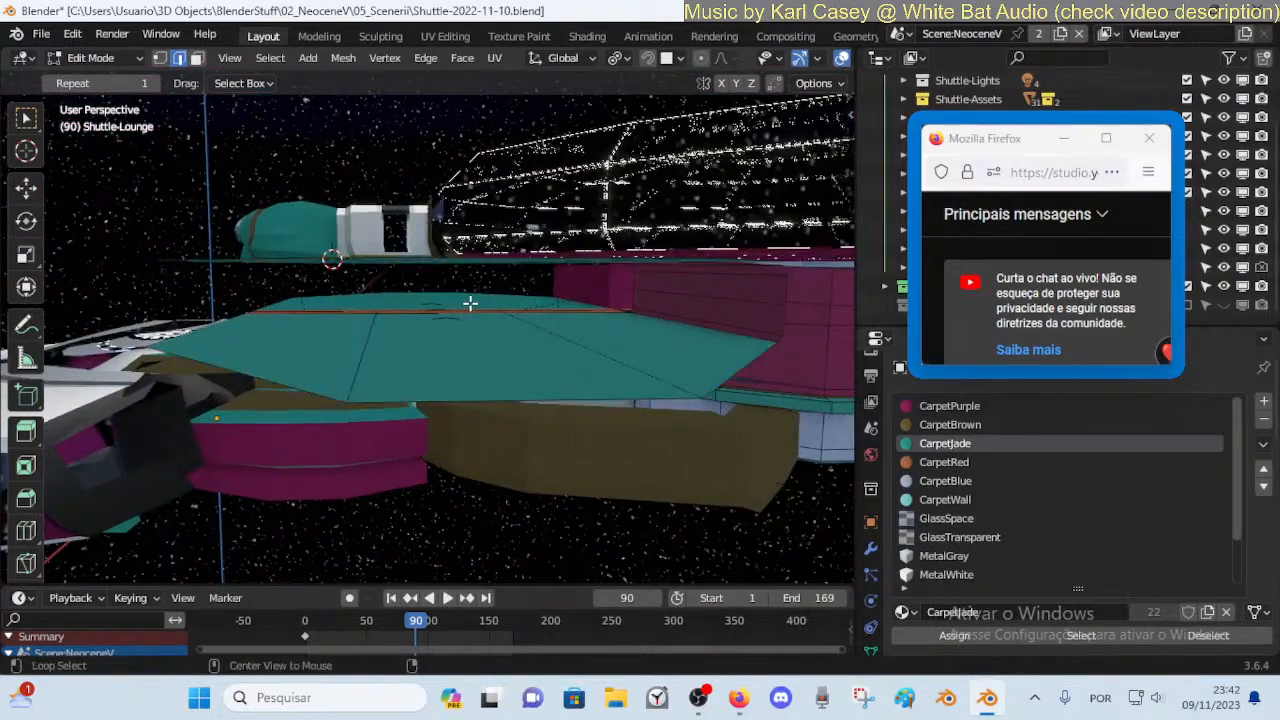
Fill the extension's front and corner walls with faces between the matching outer edges of its floor and ceiling
{"action": "key", "text": "shift+grave"}
{"action": "left_click", "coordinate": [470, 278]}
{"action": "left_click", "coordinate": [480, 419], "text": "shift"}
{"action": "key", "text": "f"}
{"action": "key", "text": "alt+a"}
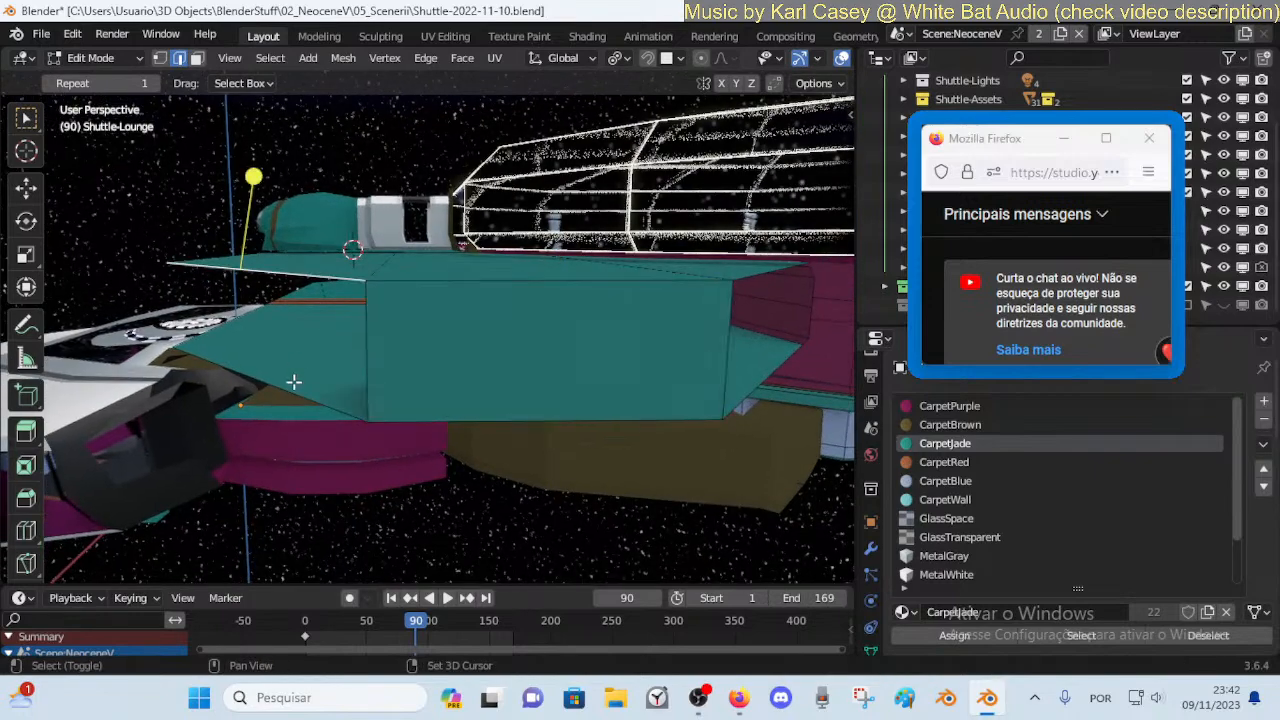
{"action": "key", "text": "shift+grave"}
{"action": "key", "text": "d"}
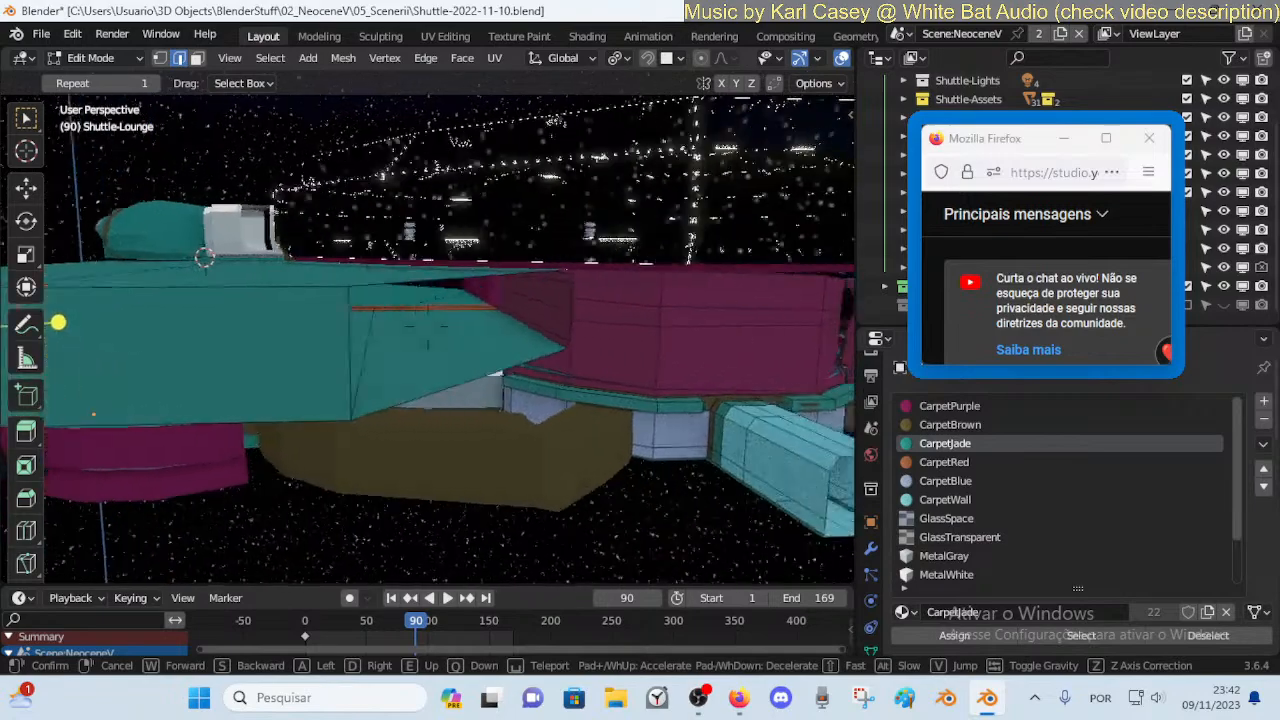
{"action": "left_click", "coordinate": [440, 295]}
{"action": "left_click", "coordinate": [543, 319]}
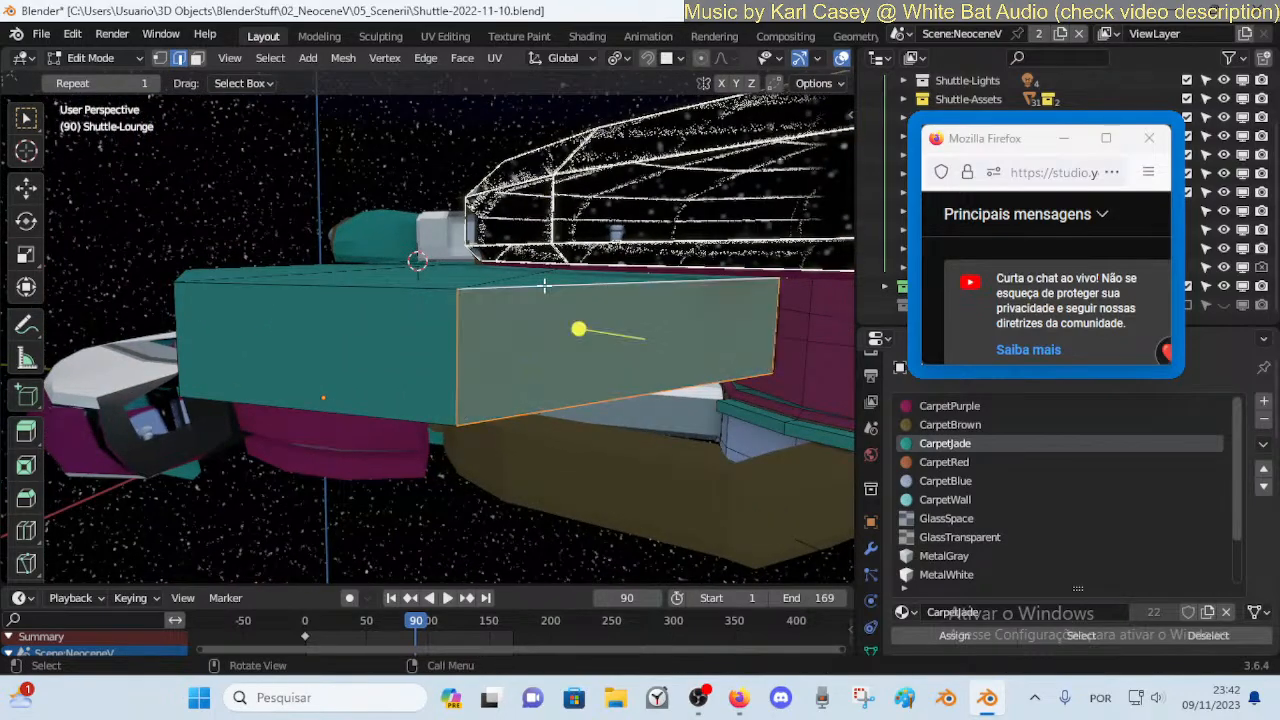
Fill the next outer wall section between the ceiling and floor edges, leading round to the walkway's end opening
{"action": "key", "text": "shift+grave"}
{"action": "left_click", "coordinate": [543, 286]}
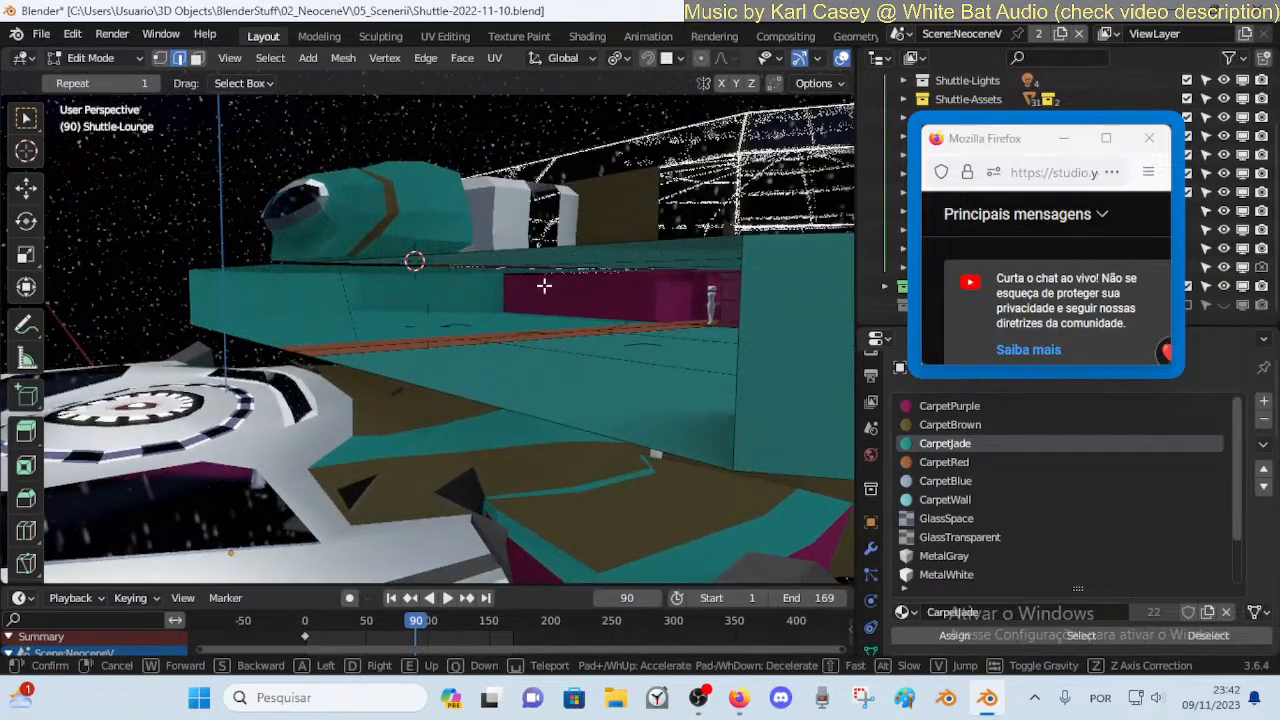
{"action": "left_click", "coordinate": [546, 420], "text": "shift"}
{"action": "key", "text": "f"}
{"action": "key", "text": "alt+a"}
Extend the ceiling corner across the walkway's end opening along X and close that opening with red end-wall faces
{"action": "key", "text": "shift+grave"}
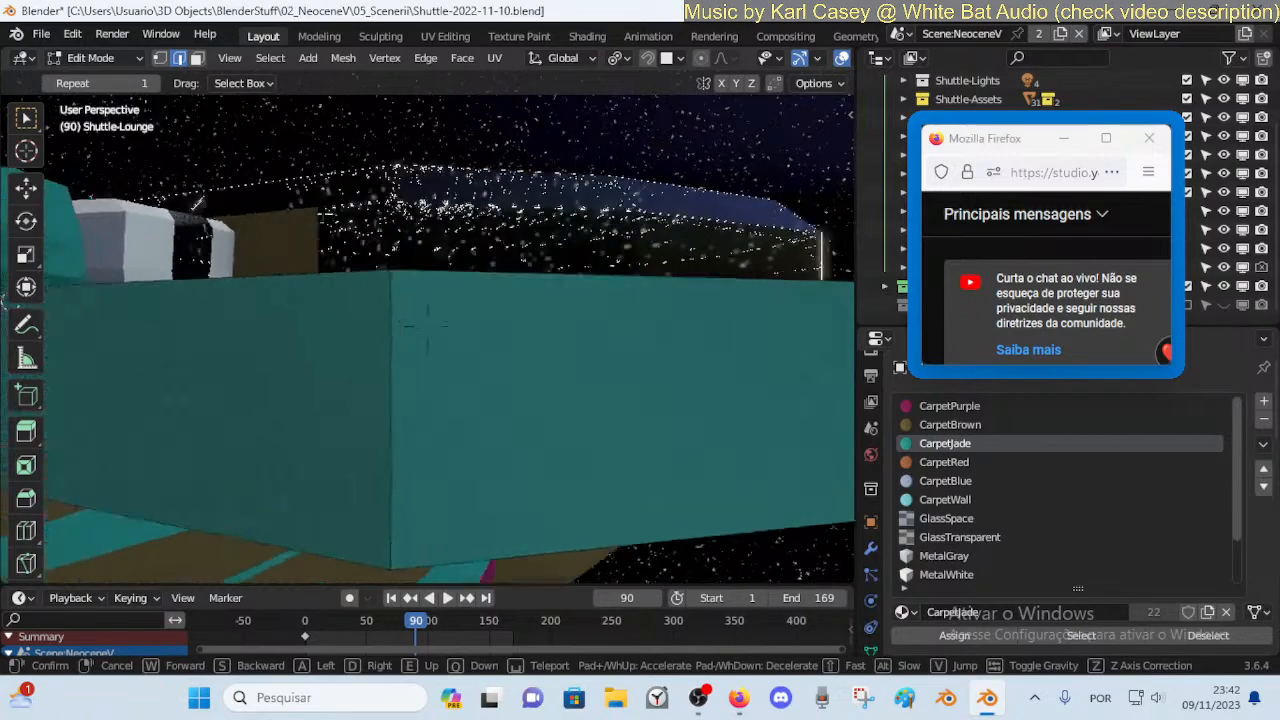
{"action": "left_click", "coordinate": [635, 341]}
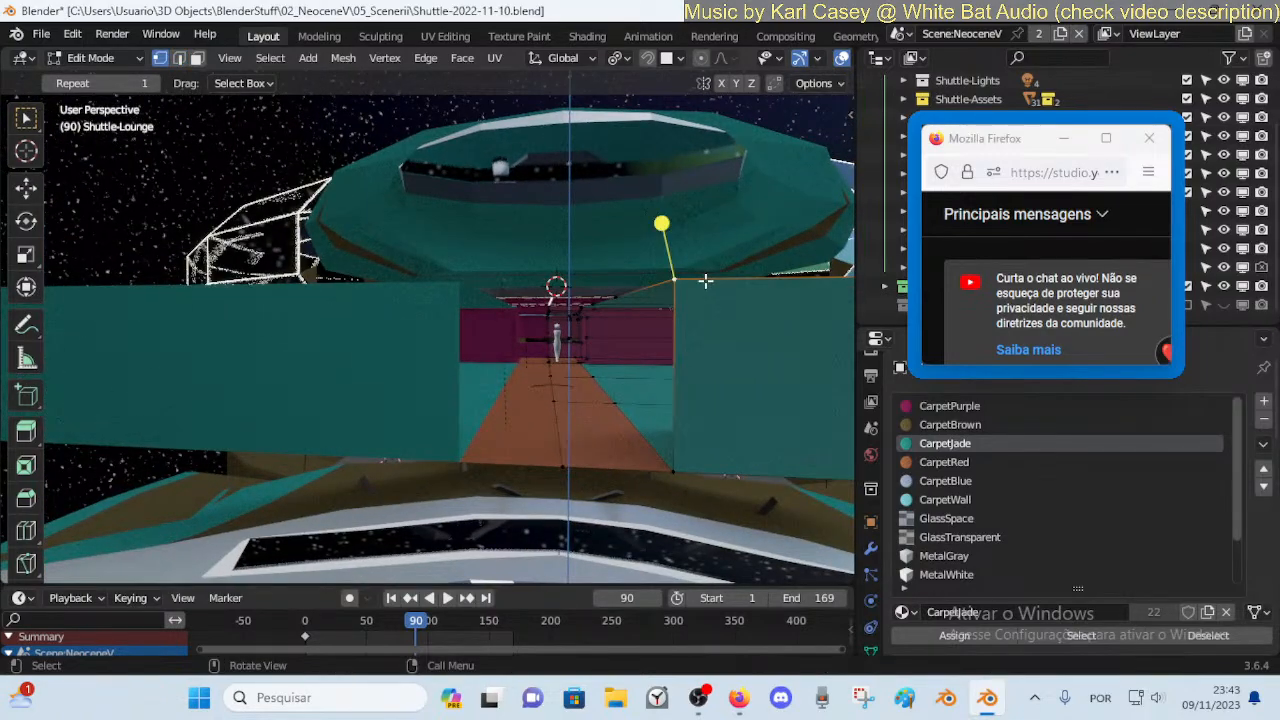
{"action": "key", "text": "g"}
{"action": "key", "text": "x"}
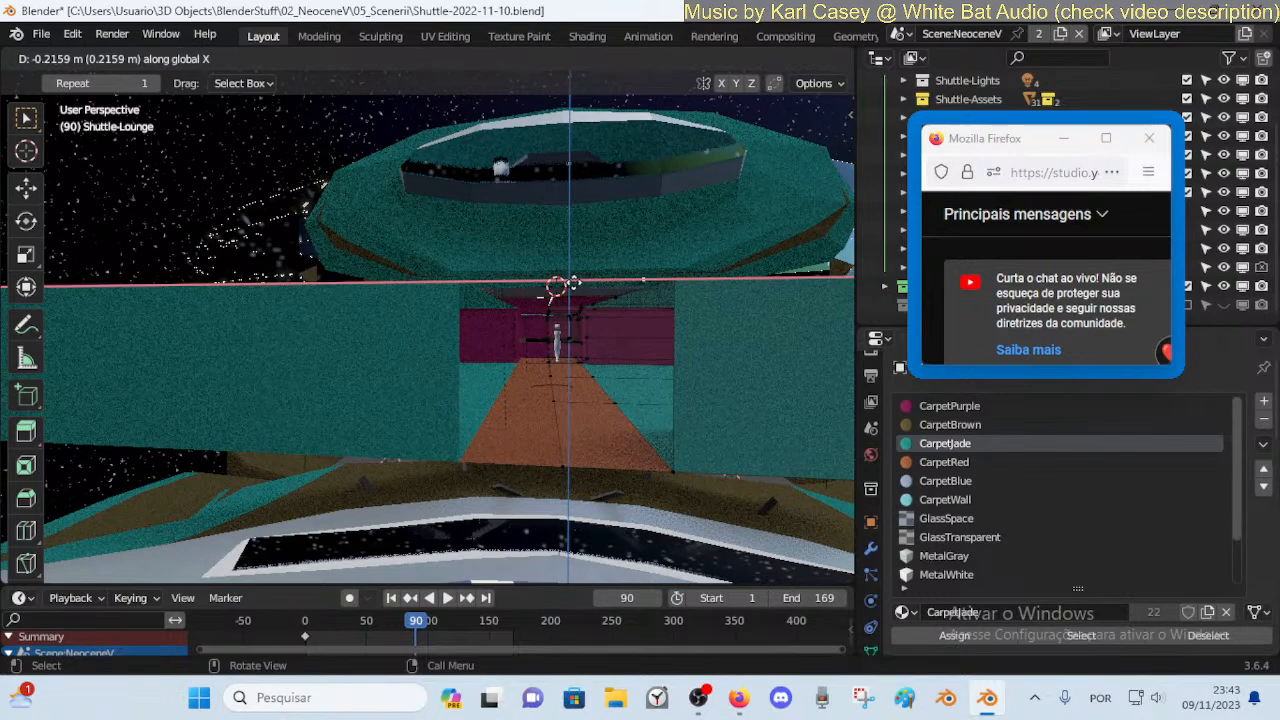
{"action": "left_click", "coordinate": [572, 285]}
Walk through the enclosed extension to examine its walkway, ceiling gap and connection to the purple lounge
{"action": "key", "text": "shift+grave"}
{"action": "key", "text": "w"}
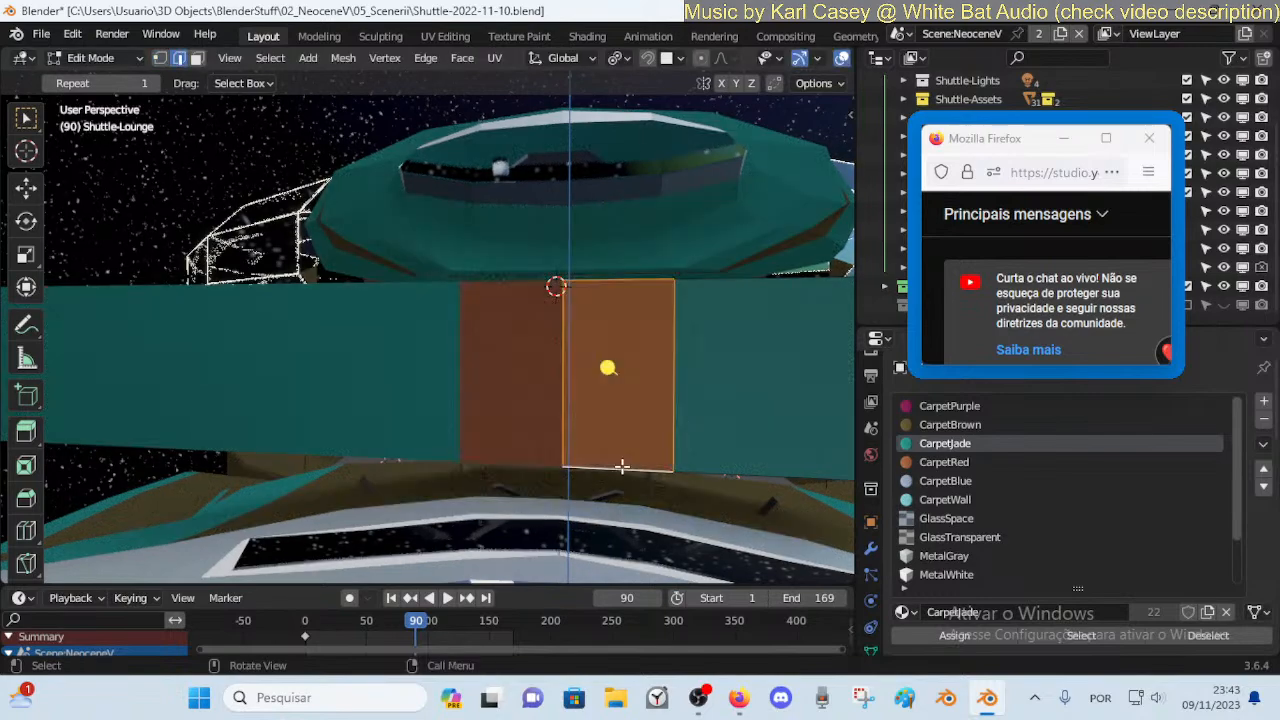
{"action": "key", "text": "d"}
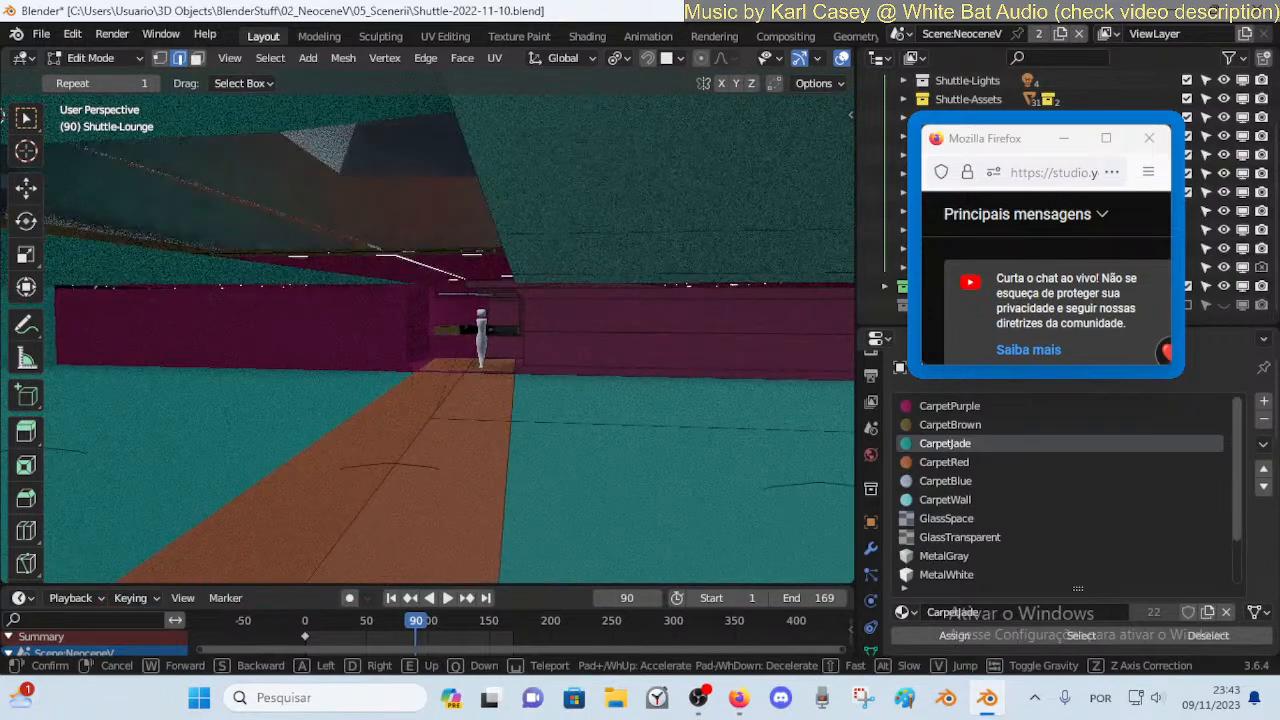
{"action": "key", "text": "w"}
{"action": "left_click", "coordinate": [626, 457]}
{"action": "key", "text": "shift+grave"}
{"action": "key", "text": "w"}
{"action": "key", "text": "q"}
{"action": "left_click", "coordinate": [671, 414]}
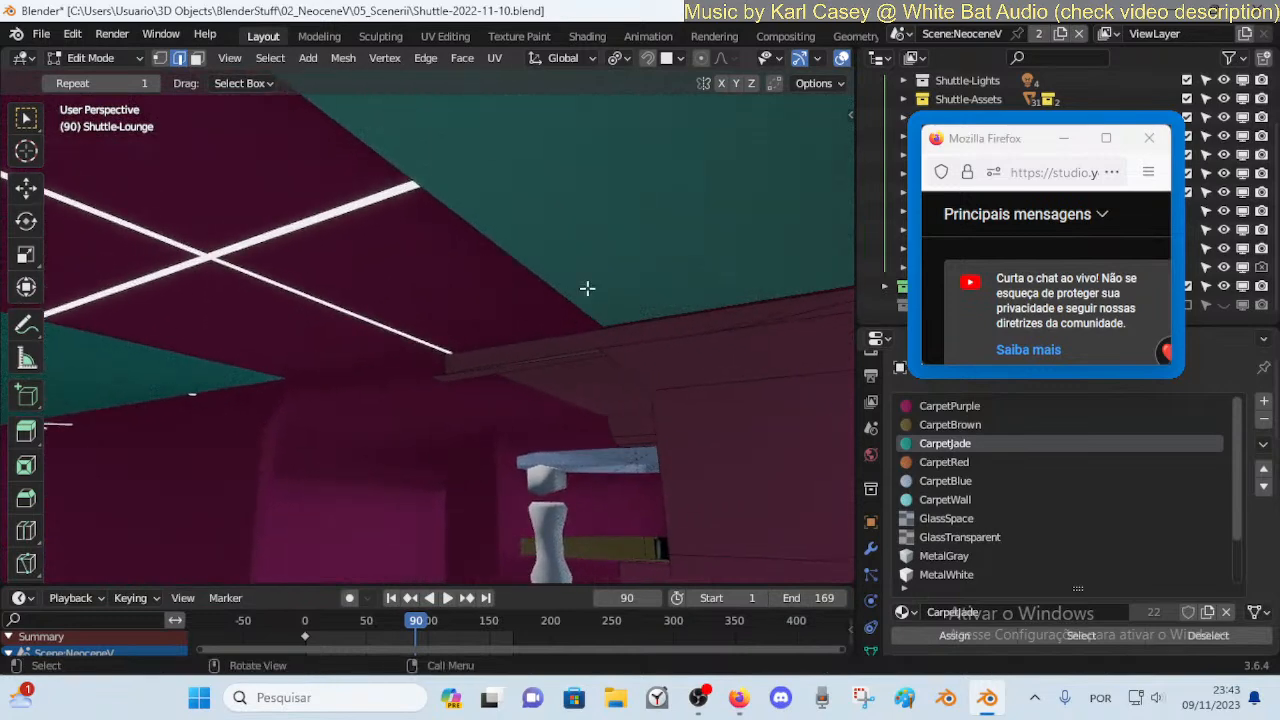
Extrude the inner ceiling edges along X to cover the gap above the walkway near the red end wall
{"action": "key", "text": "shift+grave"}
{"action": "left_click", "coordinate": [584, 335]}
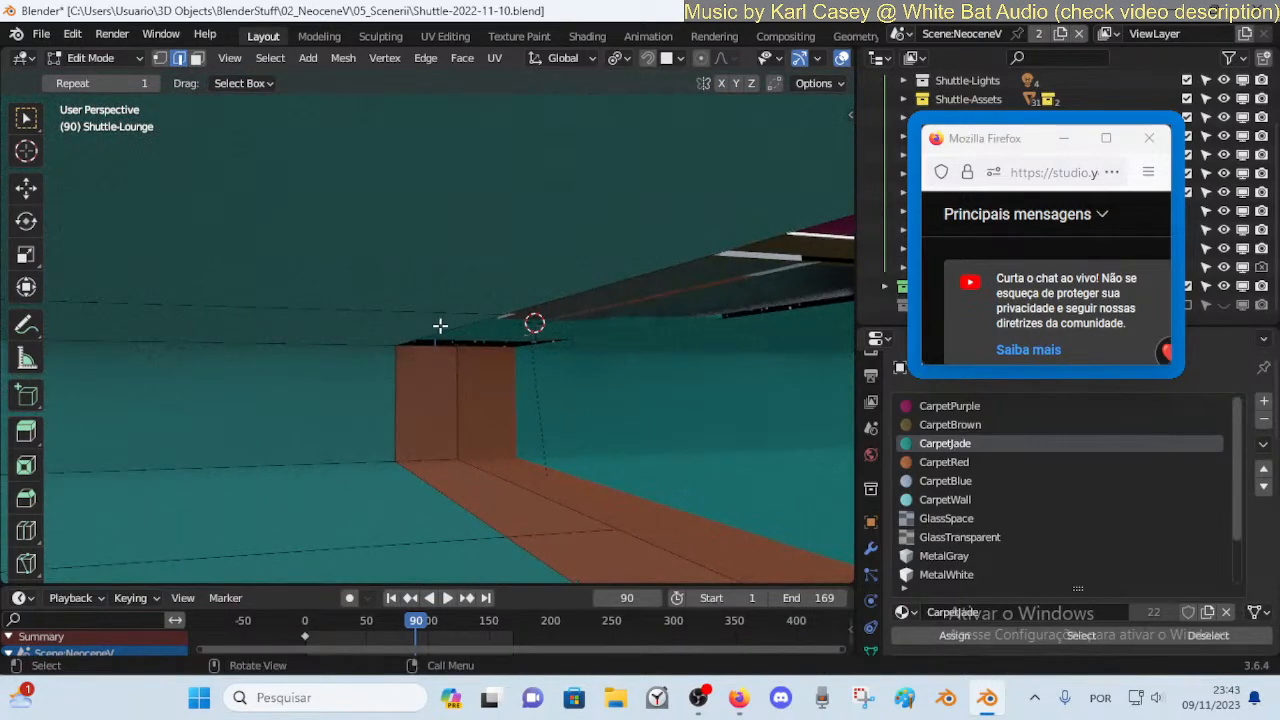
{"action": "left_click", "coordinate": [536, 309], "text": "shift"}
{"action": "key", "text": "e"}
{"action": "key", "text": "x"}
{"action": "left_click", "coordinate": [754, 343]}
{"action": "key", "text": "alt+a"}
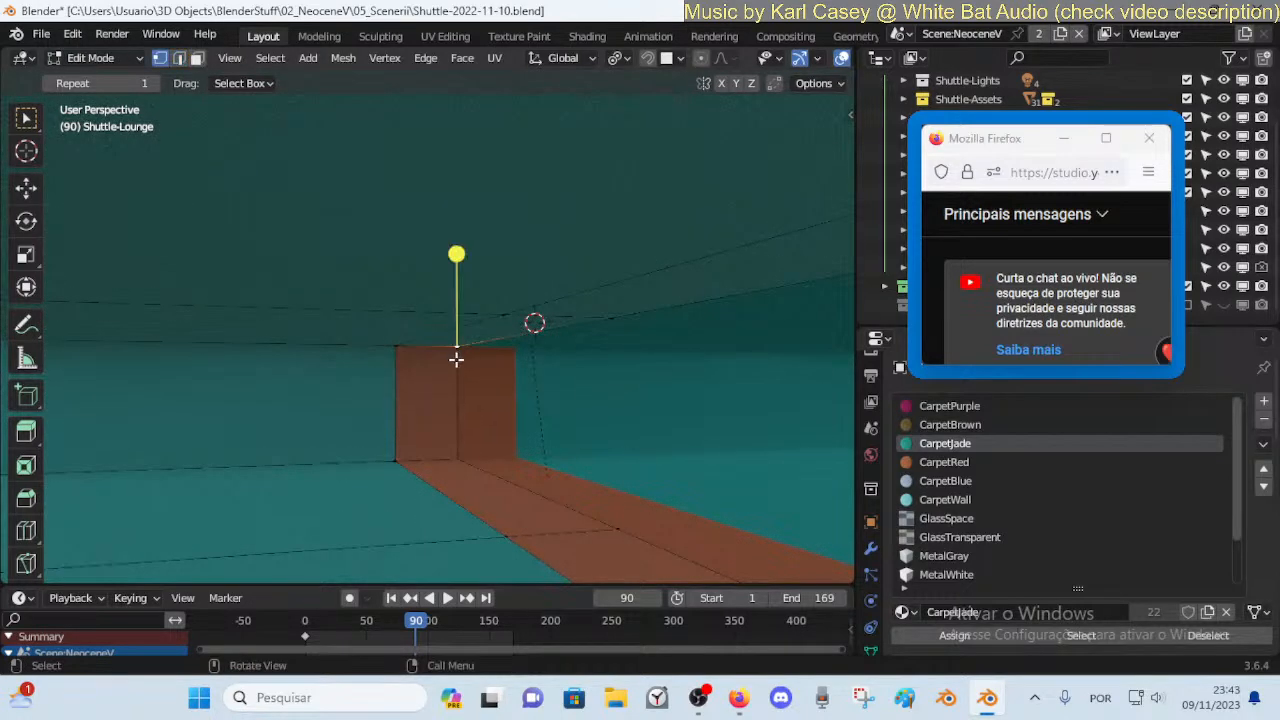
Merge the overlapping ceiling vertices at the top middle of the red end wall
{"action": "key", "text": "g"}
{"action": "left_click", "coordinate": [474, 342]}
{"action": "left_click", "coordinate": [457, 353]}
{"action": "key", "text": "m"}
{"action": "left_click", "coordinate": [449, 328]}
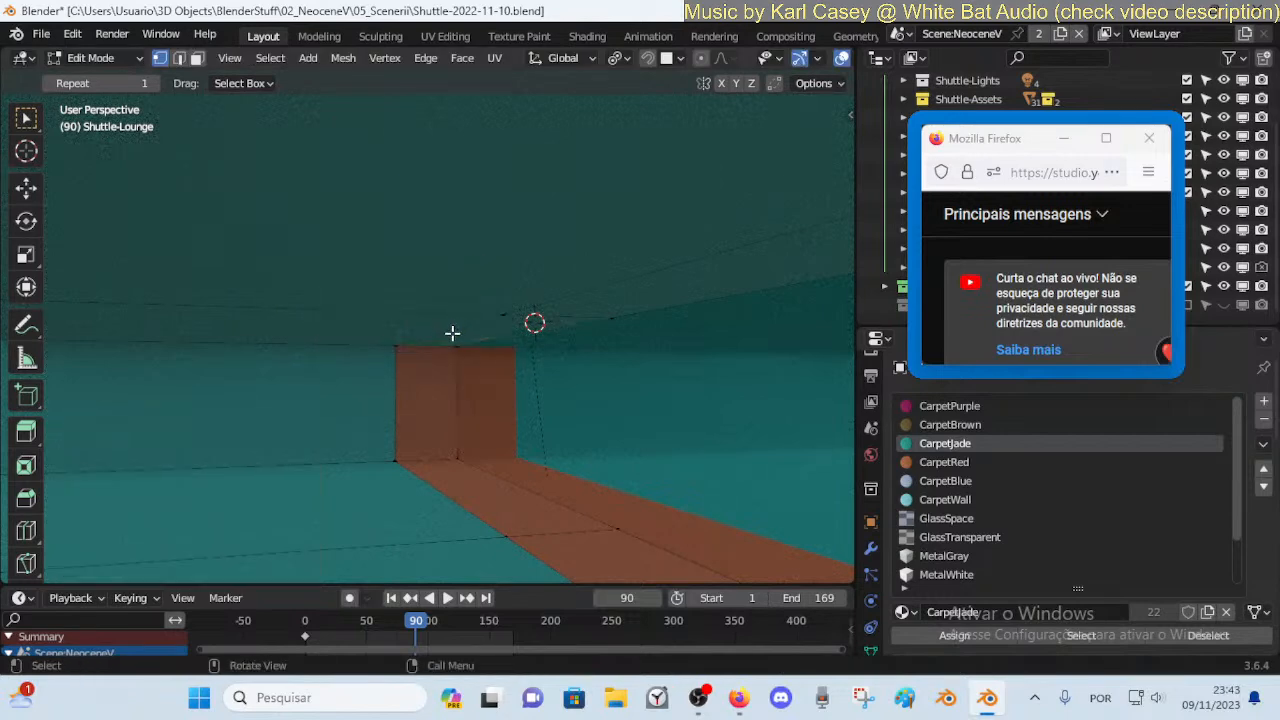
Extrude the inner ceiling edge nearest the purple lounge by -0.17761 m along X
{"action": "key", "text": "shift+grave"}
{"action": "key", "text": "a"}
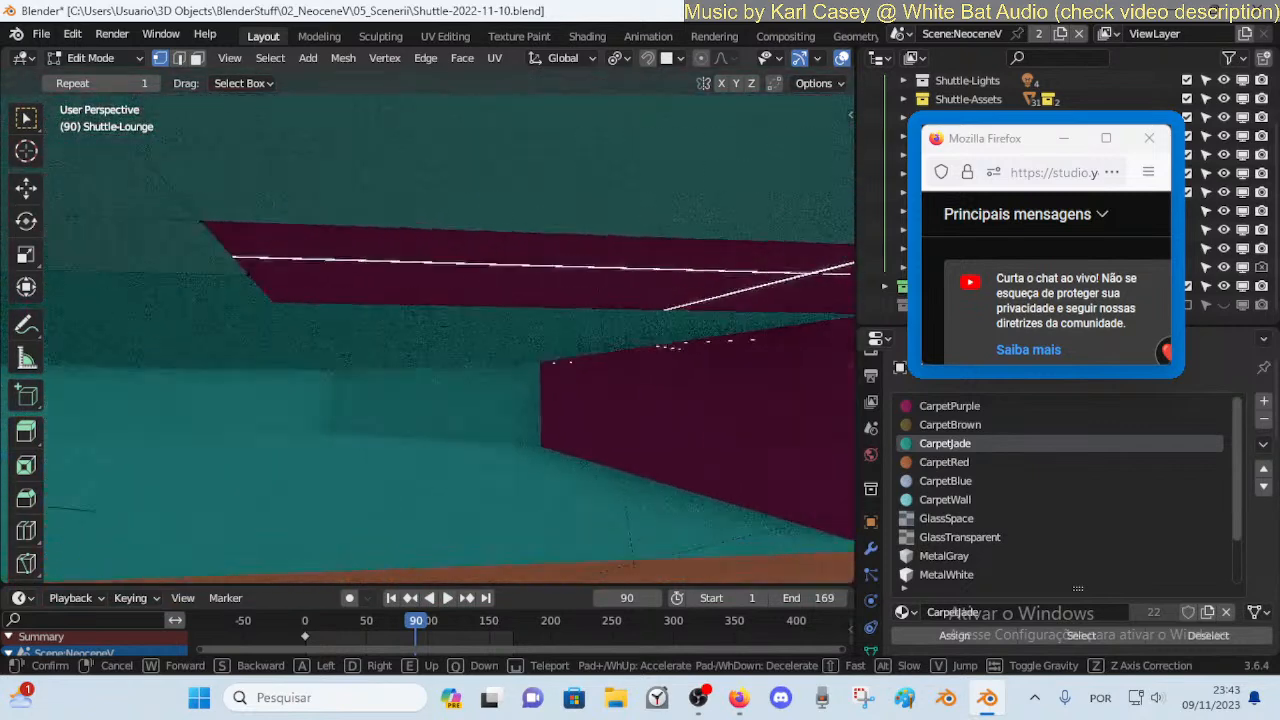
{"action": "key", "text": "d"}
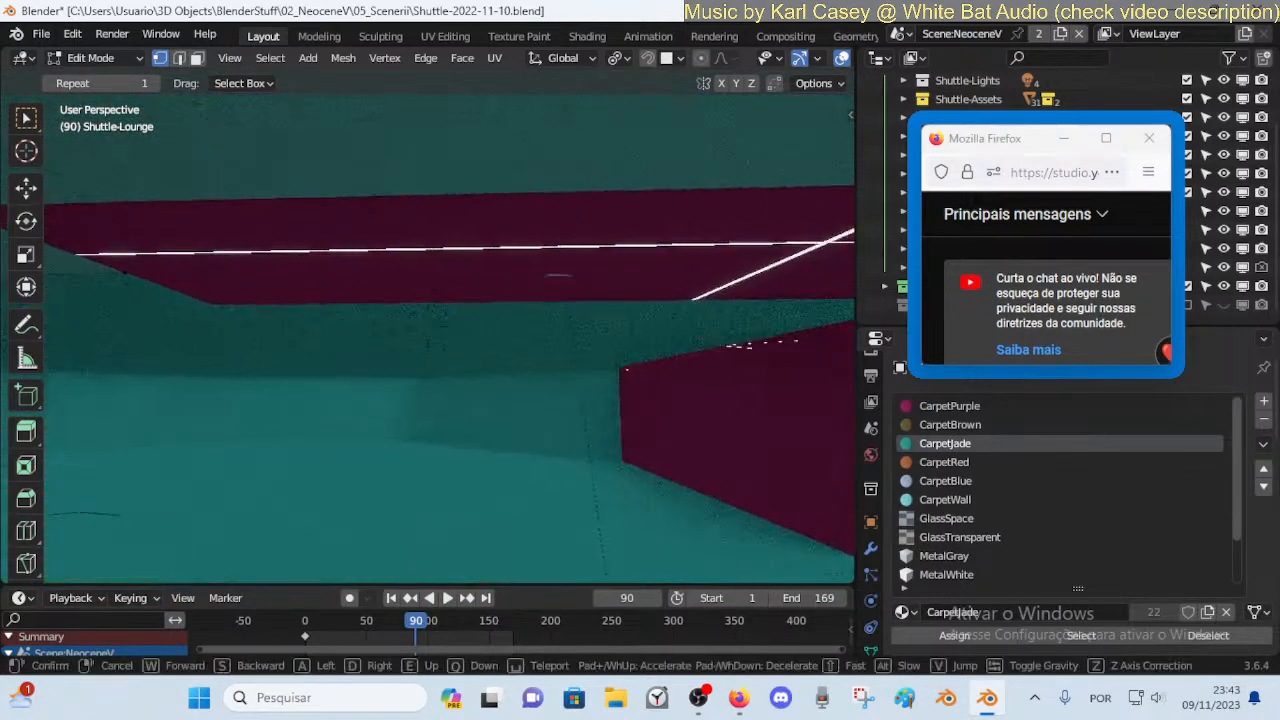
{"action": "left_click", "coordinate": [400, 280]}
{"action": "key", "text": "2"}
{"action": "left_click", "coordinate": [486, 219]}
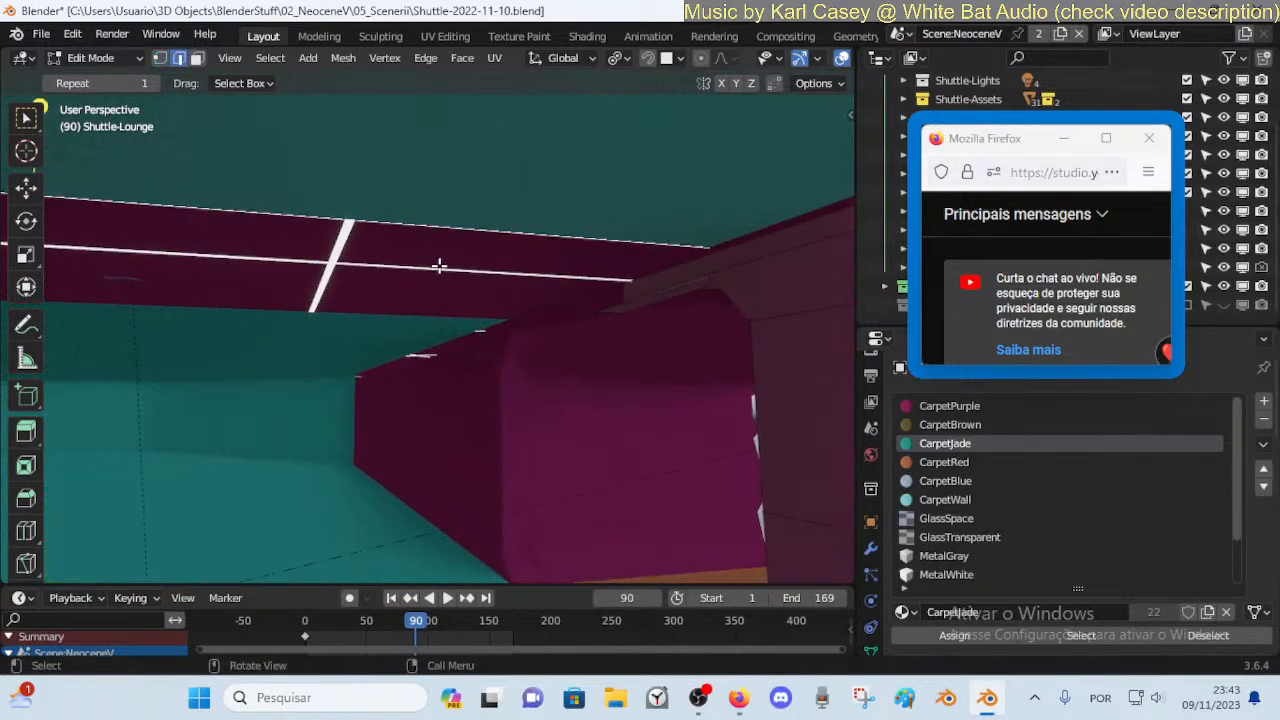
{"action": "key", "text": "g"}
{"action": "key", "text": "x"}
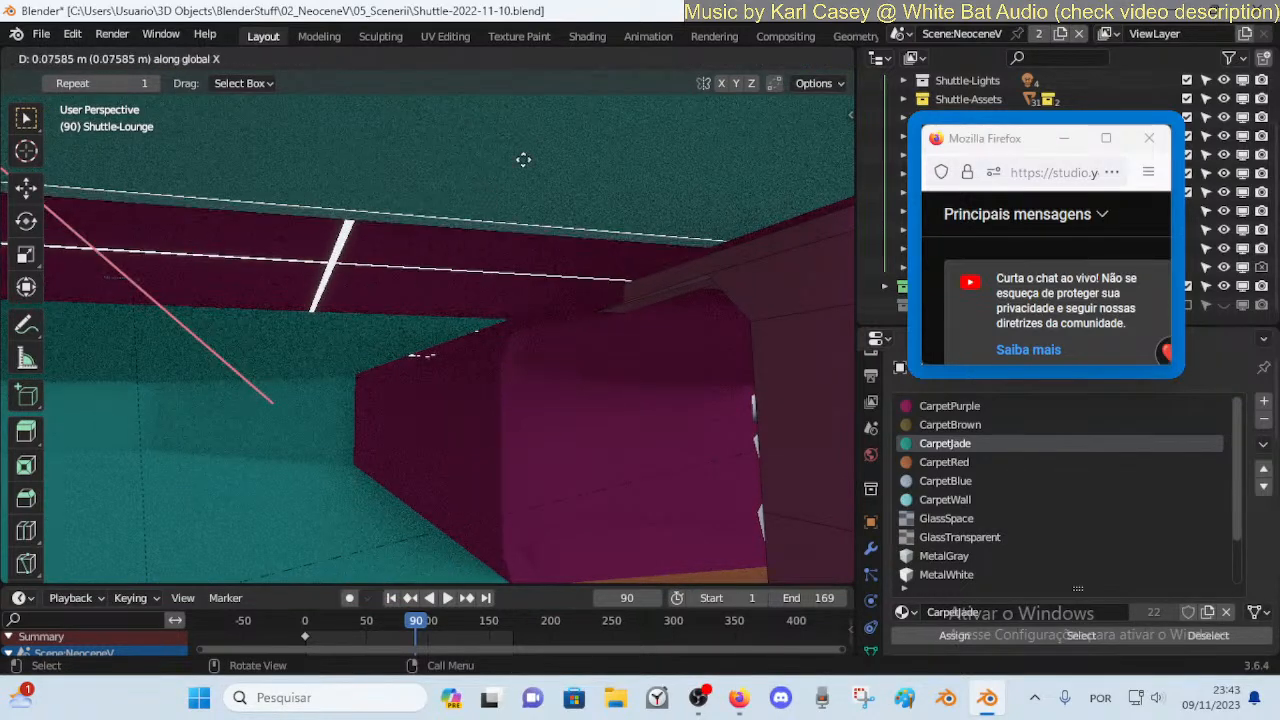
{"action": "left_click", "coordinate": [486, 242]}
{"action": "key", "text": "g"}
{"action": "key", "text": "x"}
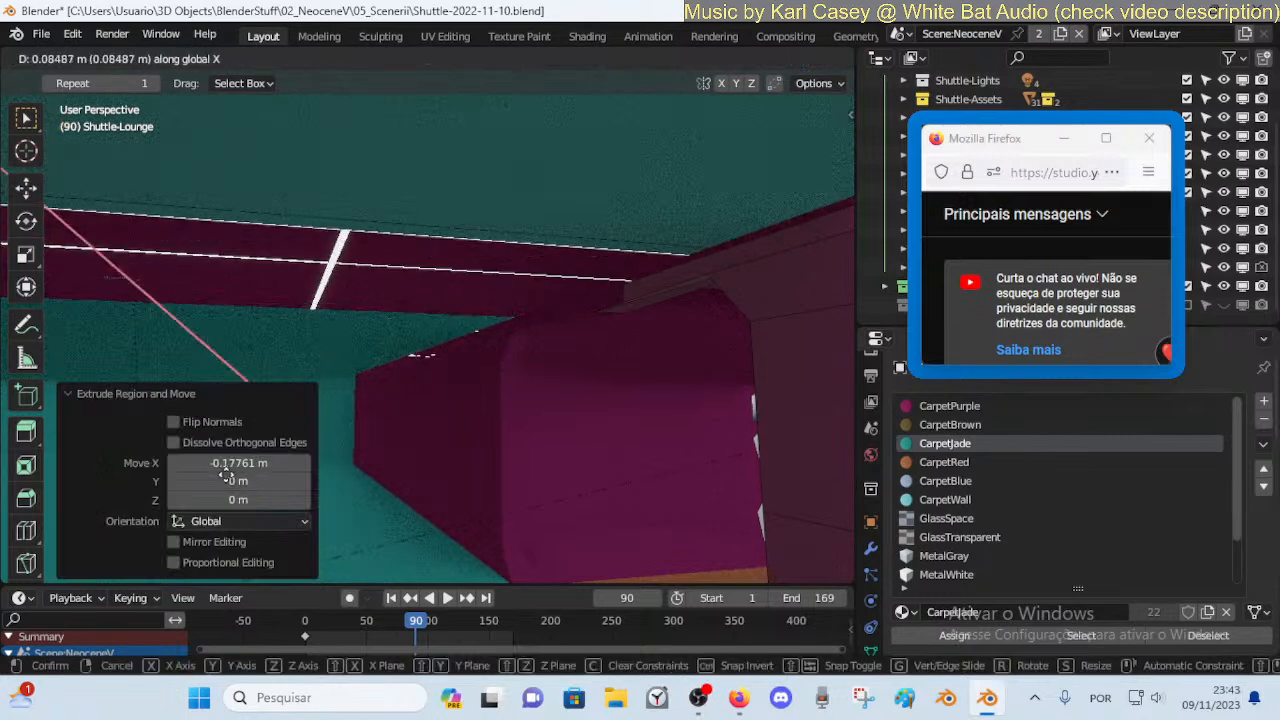
{"action": "left_click", "coordinate": [781, 398]}
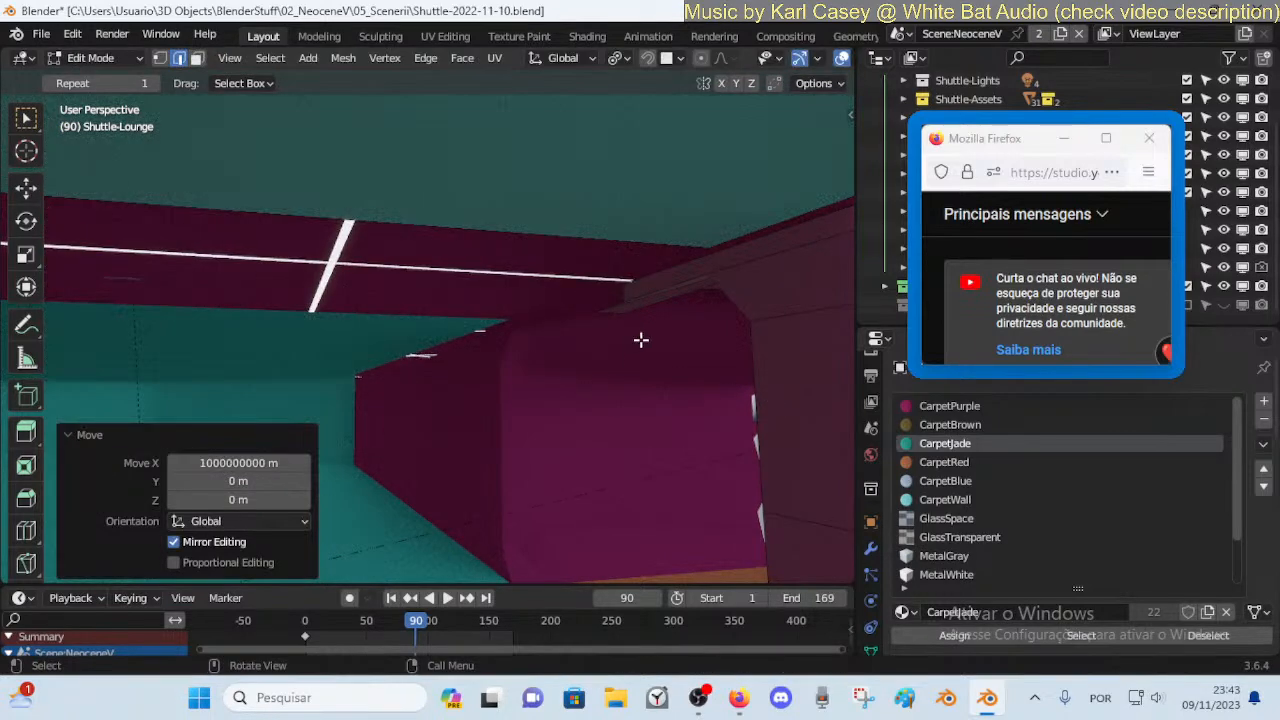
{"action": "key", "text": "ctrl+z"}
Move the extruded ceiling edge by -1.6825 m along X to cover the gap above the walkway
{"action": "key", "text": "g"}
{"action": "key", "text": "x"}
{"action": "left_click", "coordinate": [702, 352]}
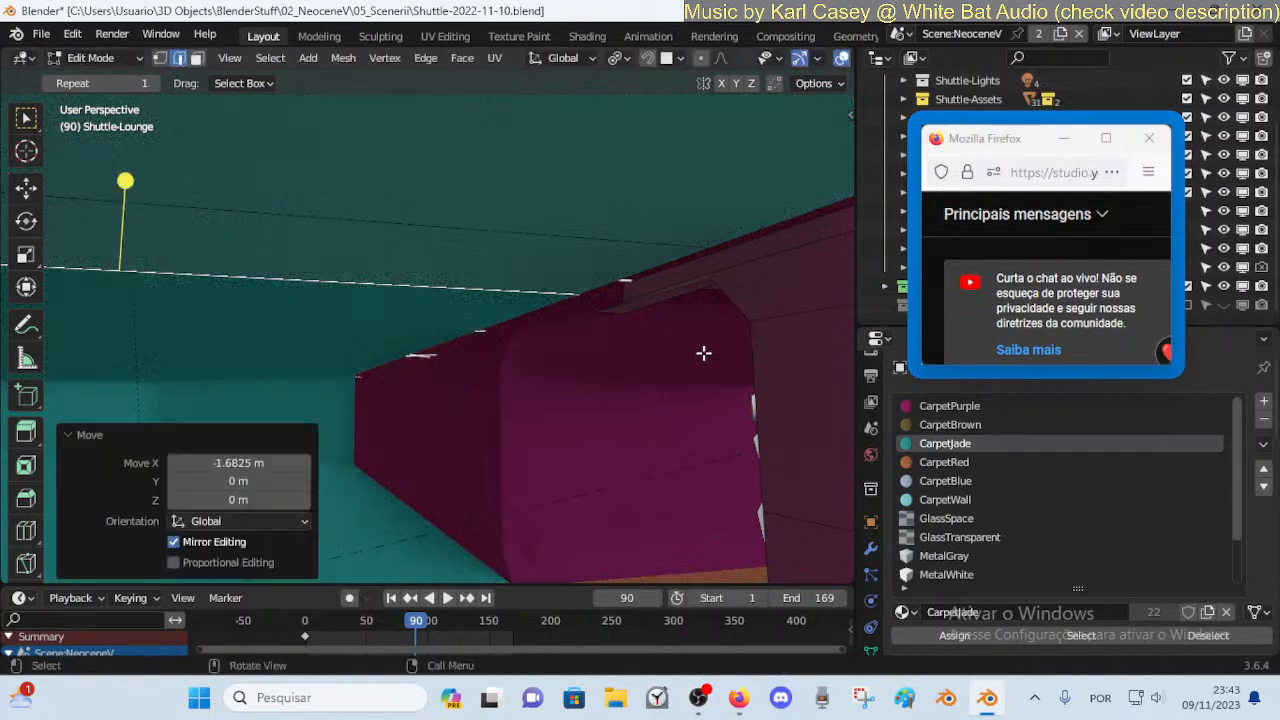
{"action": "mouse_move", "coordinate": [701, 353]}
{"action": "middle_mouse_down"}
{"action": "mouse_move", "coordinate": [640, 353]}
{"action": "mouse_move", "coordinate": [696, 353]}
{"action": "middle_mouse_up"}
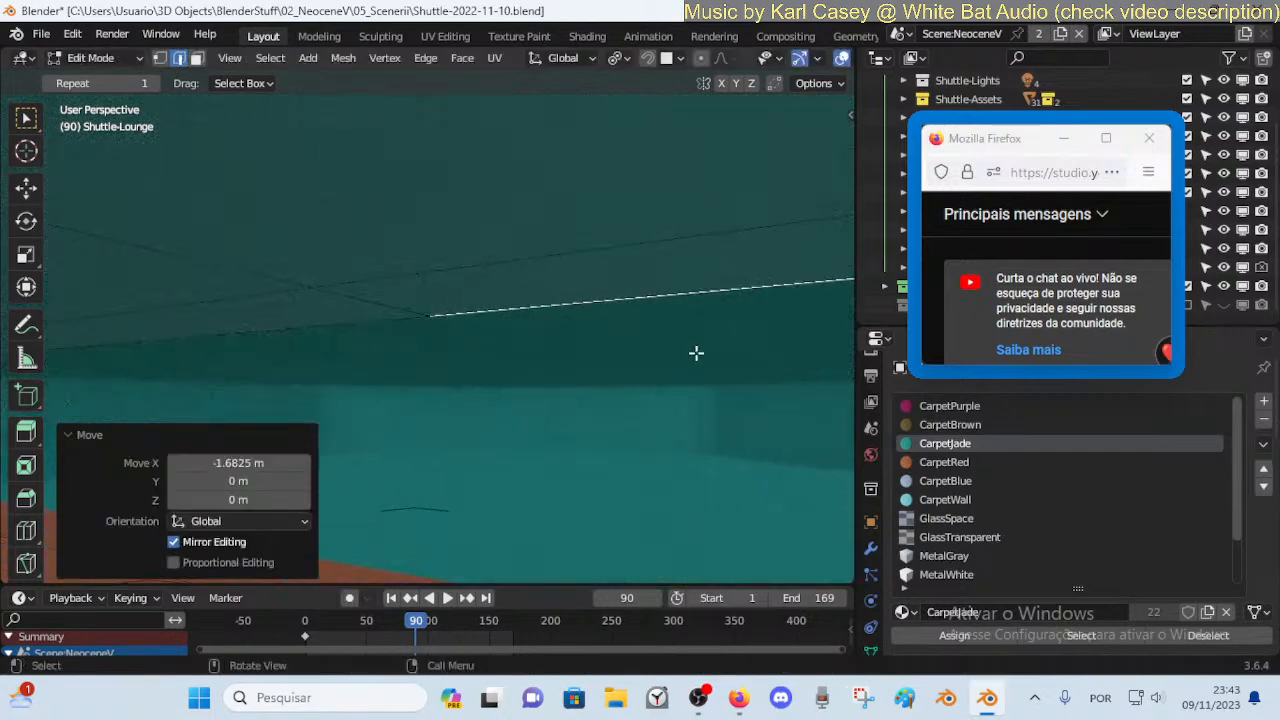
Merge the coinciding vertices by distance where the new ceiling edge meets the existing ceiling
{"action": "key", "text": "1"}
{"action": "left_click", "coordinate": [436, 318]}
{"action": "key", "text": "g"}
{"action": "right_click", "coordinate": [474, 294]}
{"action": "left_click", "coordinate": [441, 326], "text": "shift"}
{"action": "left_click", "coordinate": [431, 314], "text": "shift"}
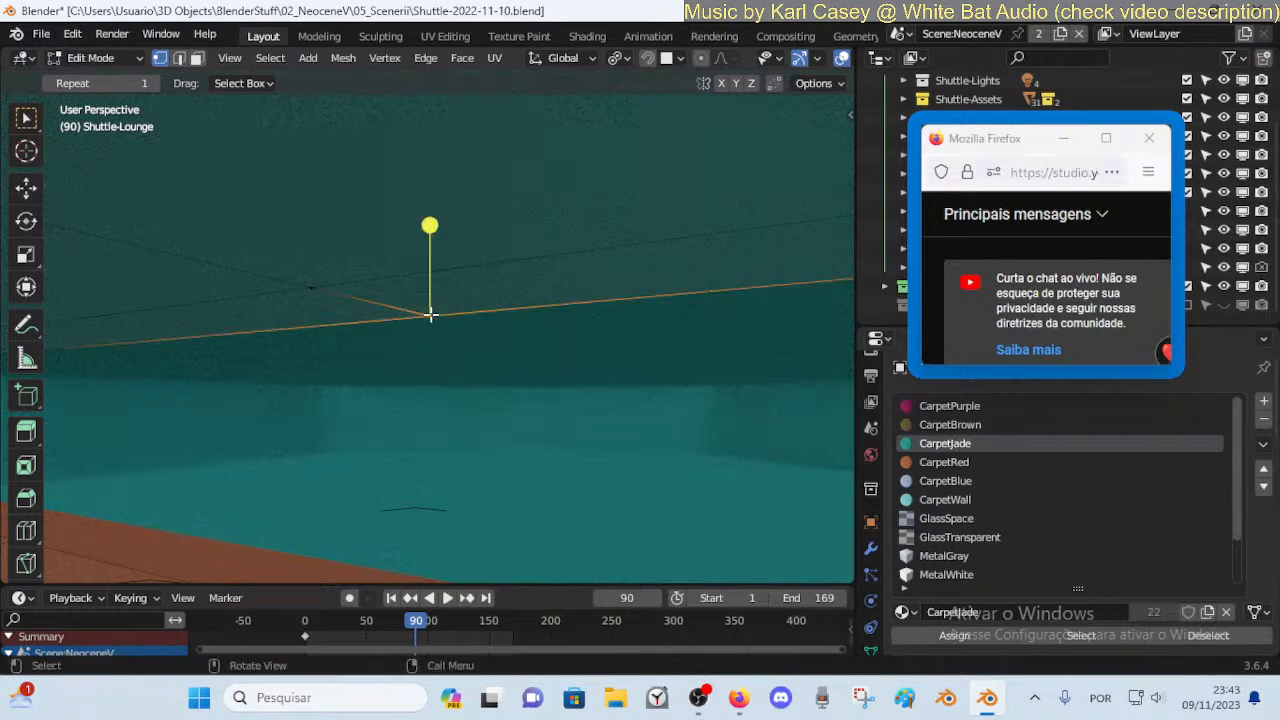
{"action": "key", "text": "m"}
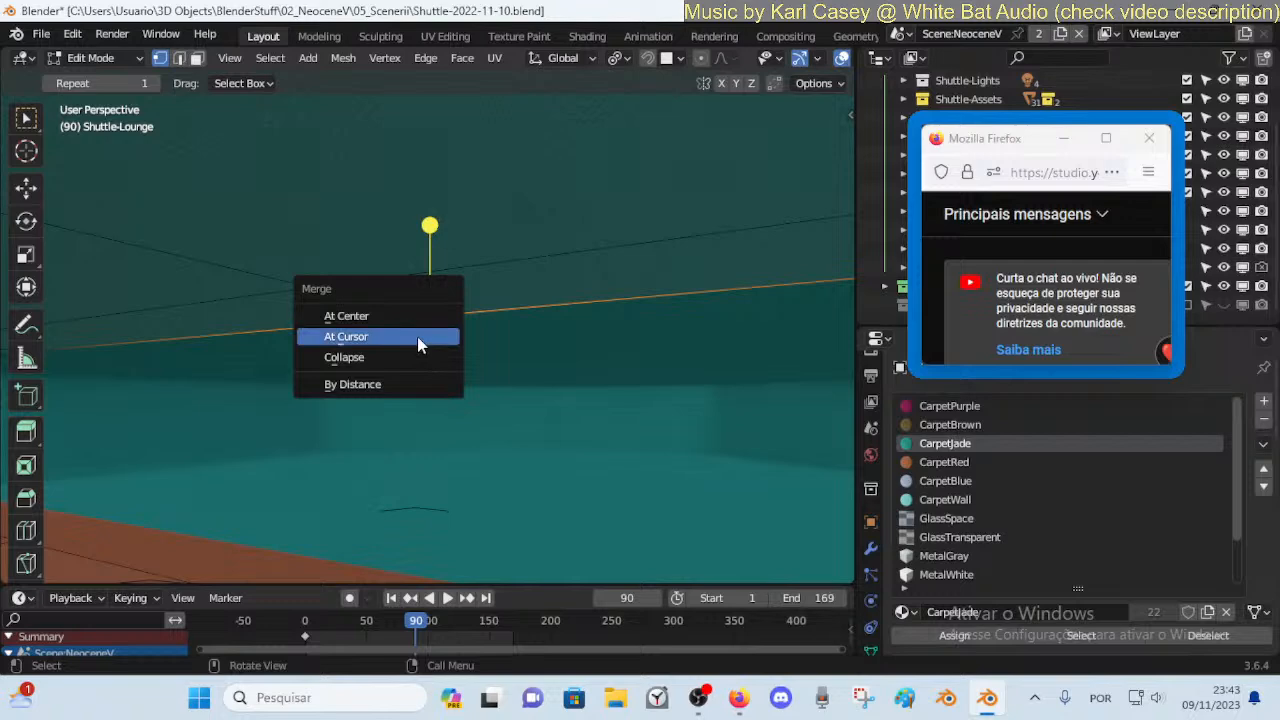
{"action": "left_click", "coordinate": [425, 384]}
{"action": "key", "text": "g"}
{"action": "key", "text": "x"}
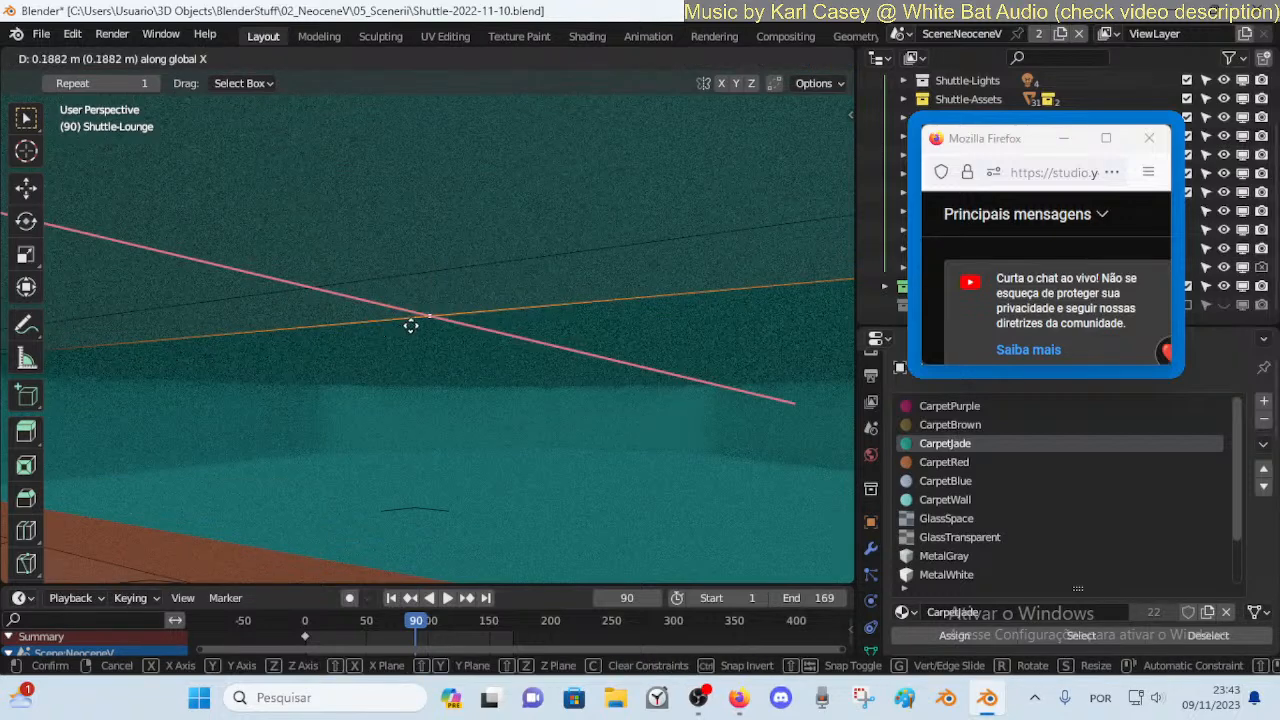
{"action": "right_click", "coordinate": [418, 325]}
Move the loose ceiling vertex beside the purple lounge wall by -1.3932 m along X
{"action": "key", "text": "shift+grave"}
{"action": "key", "text": "w"}
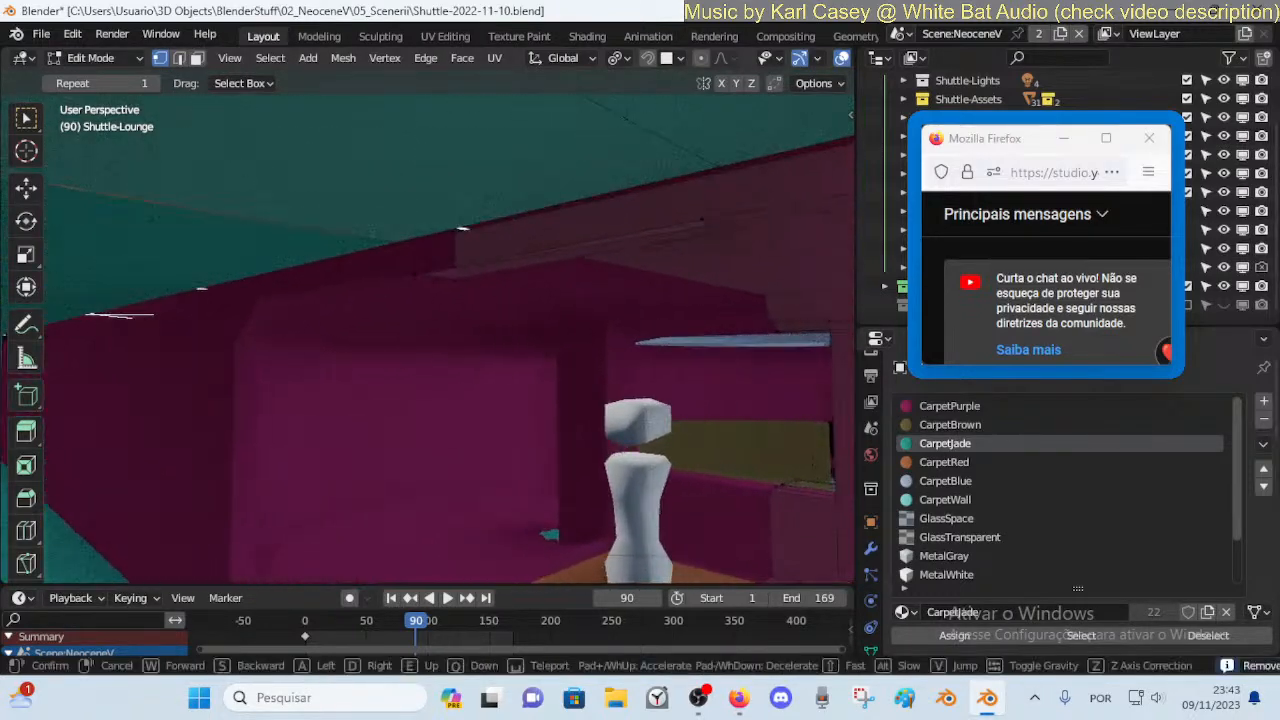
{"action": "key", "text": "d"}
{"action": "left_click", "coordinate": [402, 257]}
{"action": "key", "text": "g"}
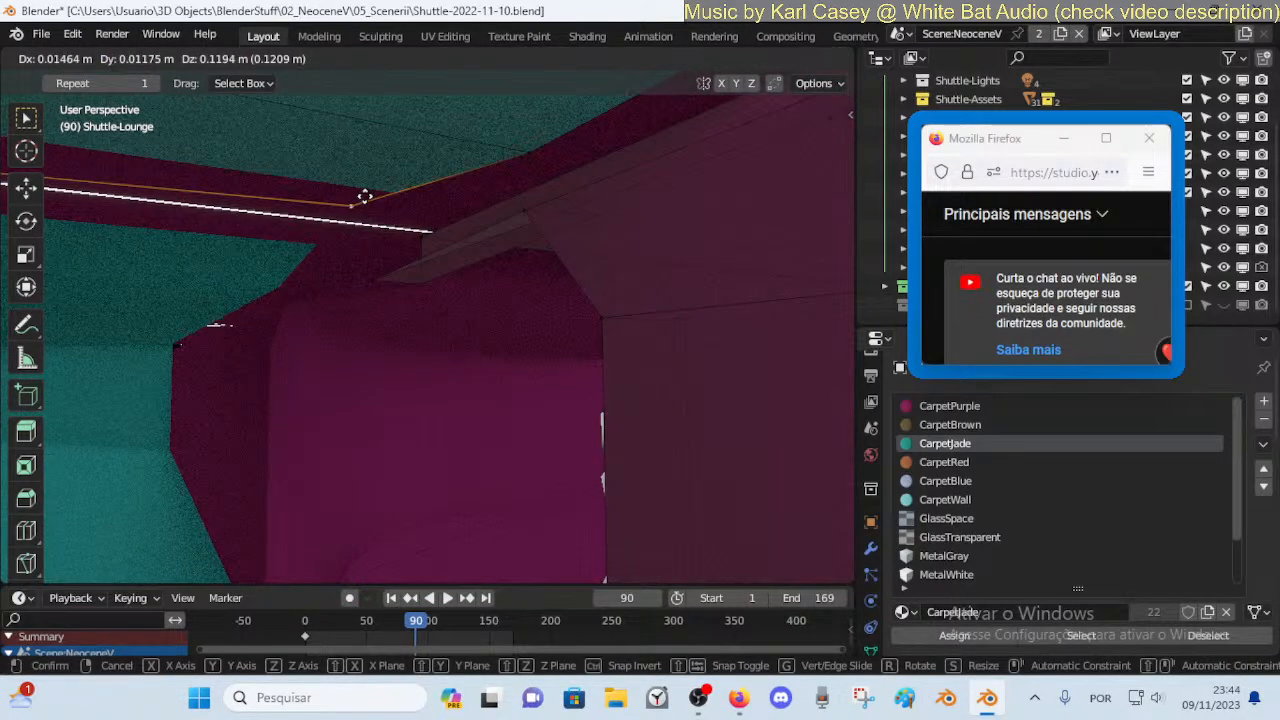
{"action": "right_click", "coordinate": [365, 196]}
{"action": "key", "text": "g"}
{"action": "right_click", "coordinate": [377, 263]}
Walk around the lounge entrance to examine how the jade ceiling meets the purple wall and overhead beam
{"action": "key", "text": "shift+grave"}
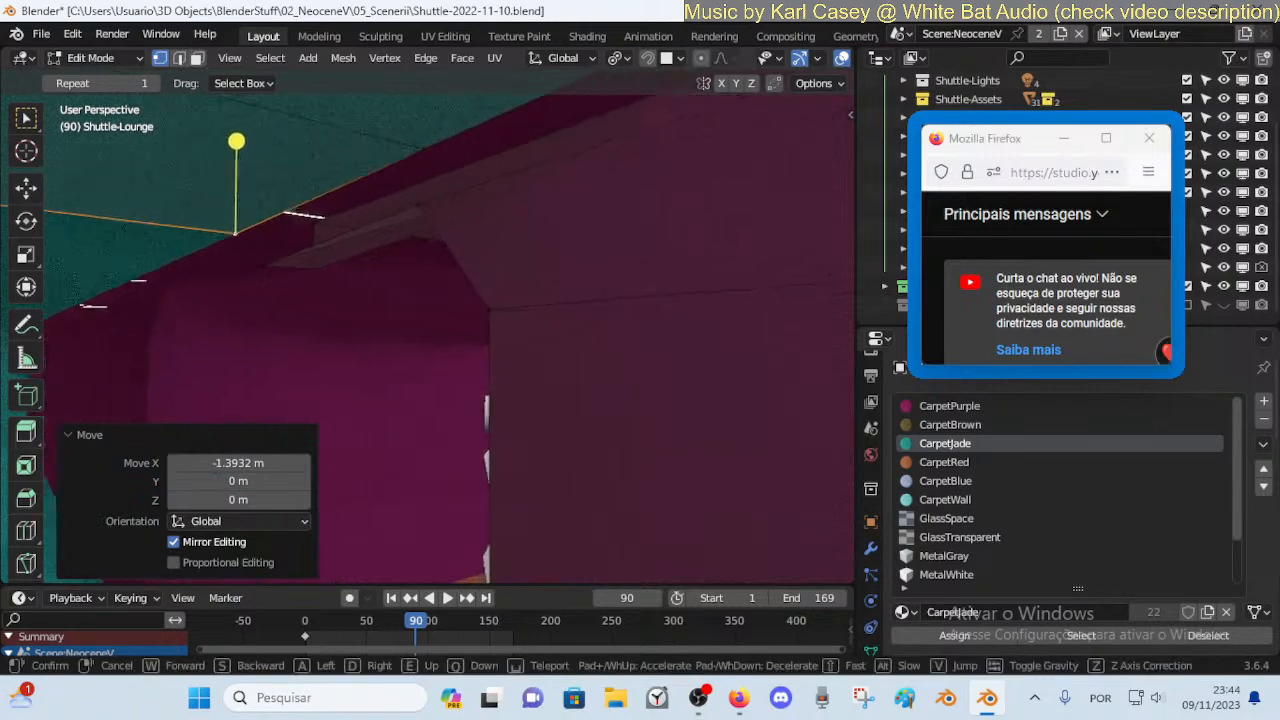
{"action": "key", "text": "a"}
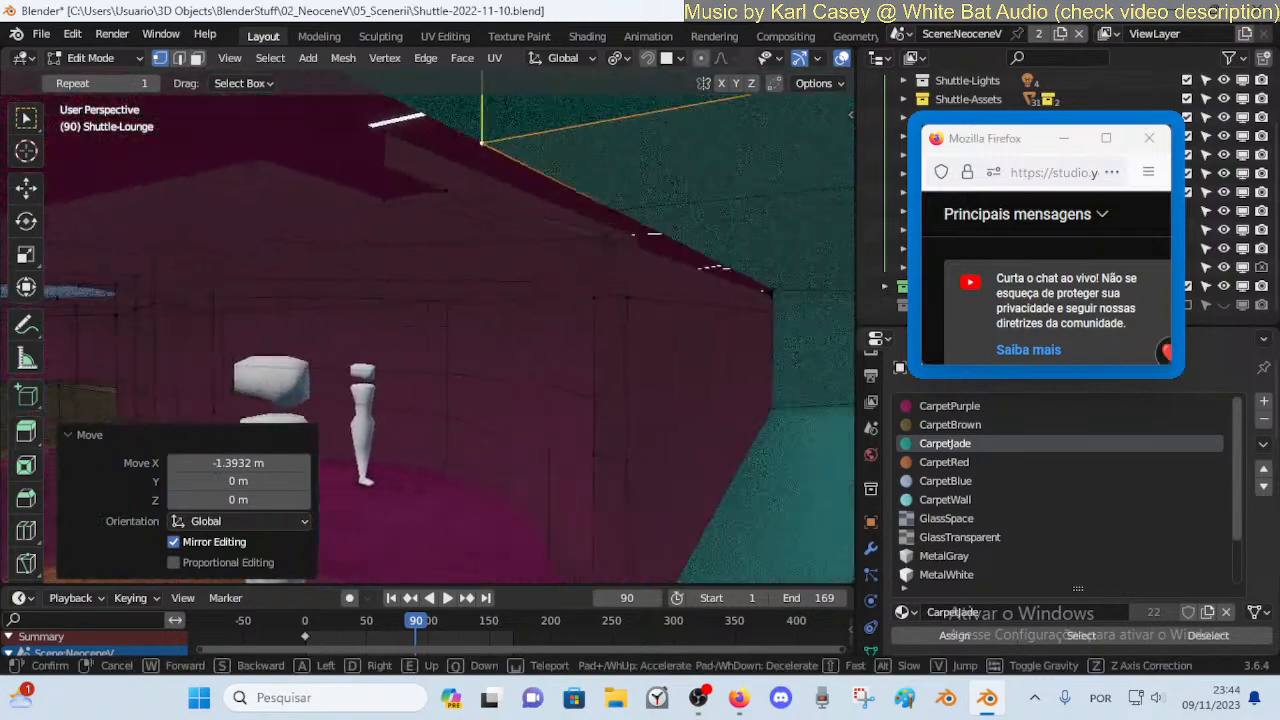
{"action": "left_click", "coordinate": [377, 263]}
{"action": "key", "text": "shift+grave"}
{"action": "key", "text": "w"}
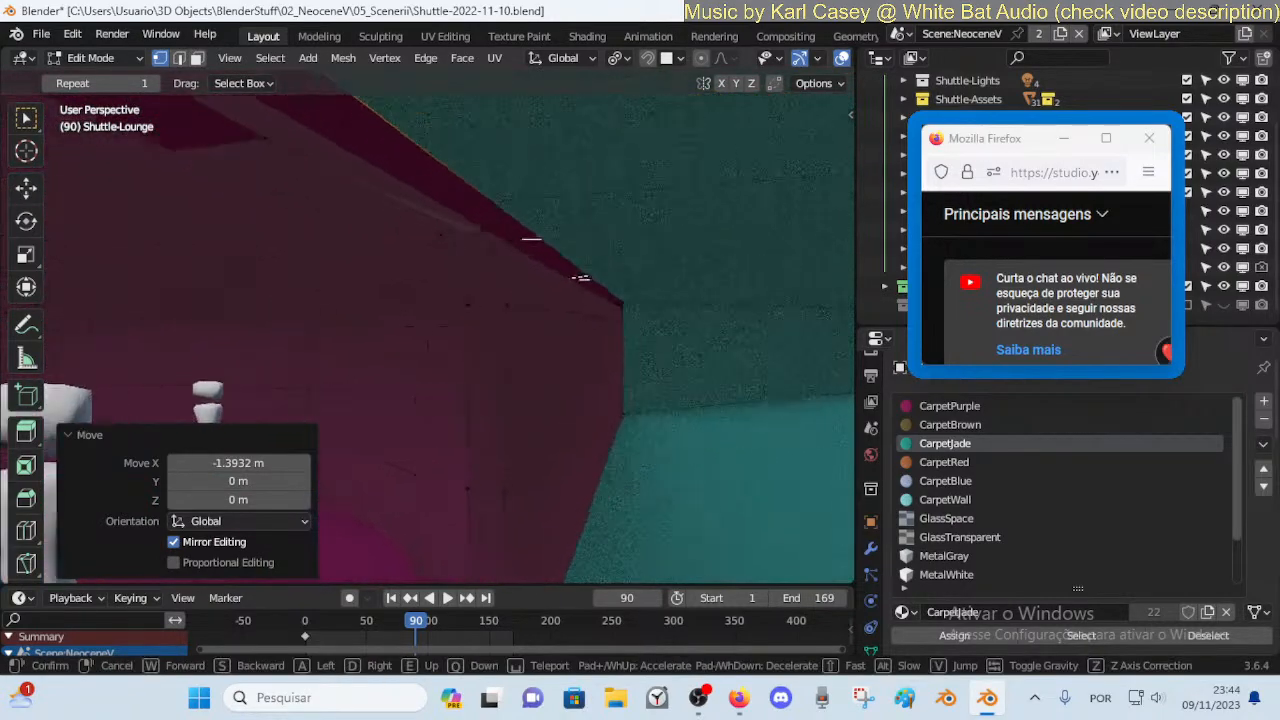
{"action": "key", "text": "w"}
{"action": "key", "text": "s"}
{"action": "left_click", "coordinate": [394, 263]}
Try to delete the edge loop along the purple overhead beam at the lounge entrance and inspect that area
{"action": "key", "text": "3"}
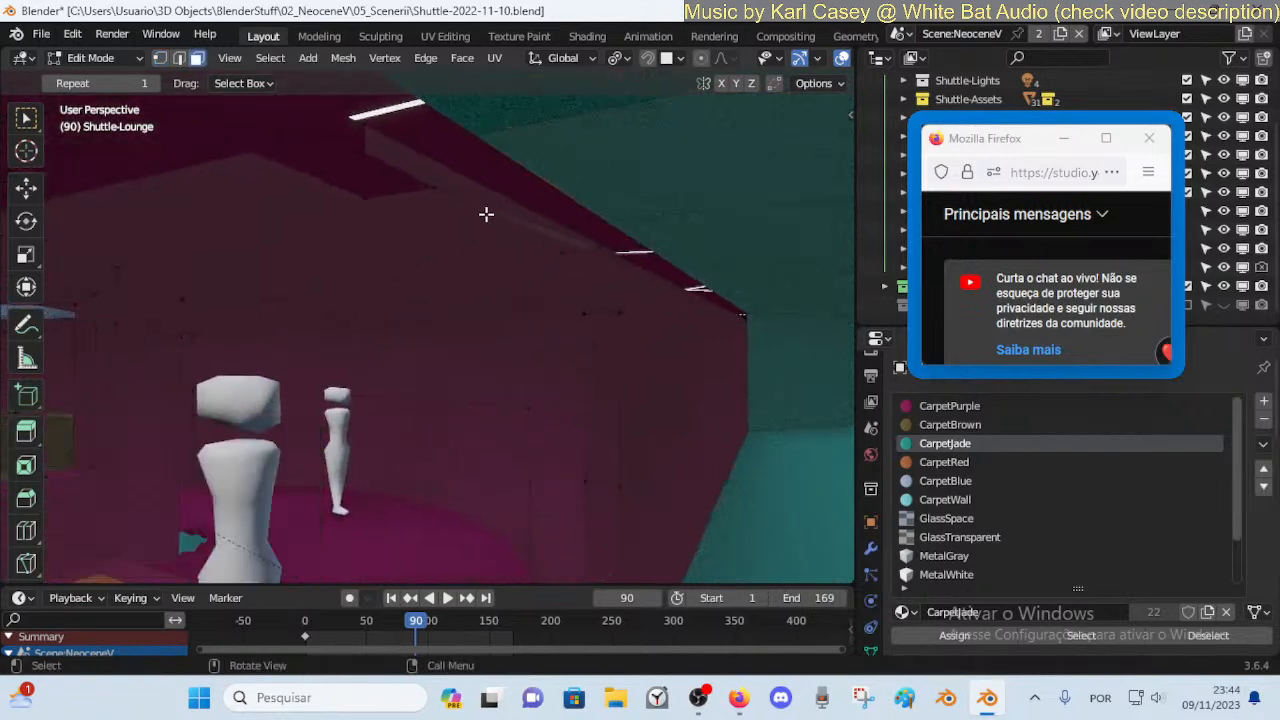
{"action": "left_click", "coordinate": [504, 217]}
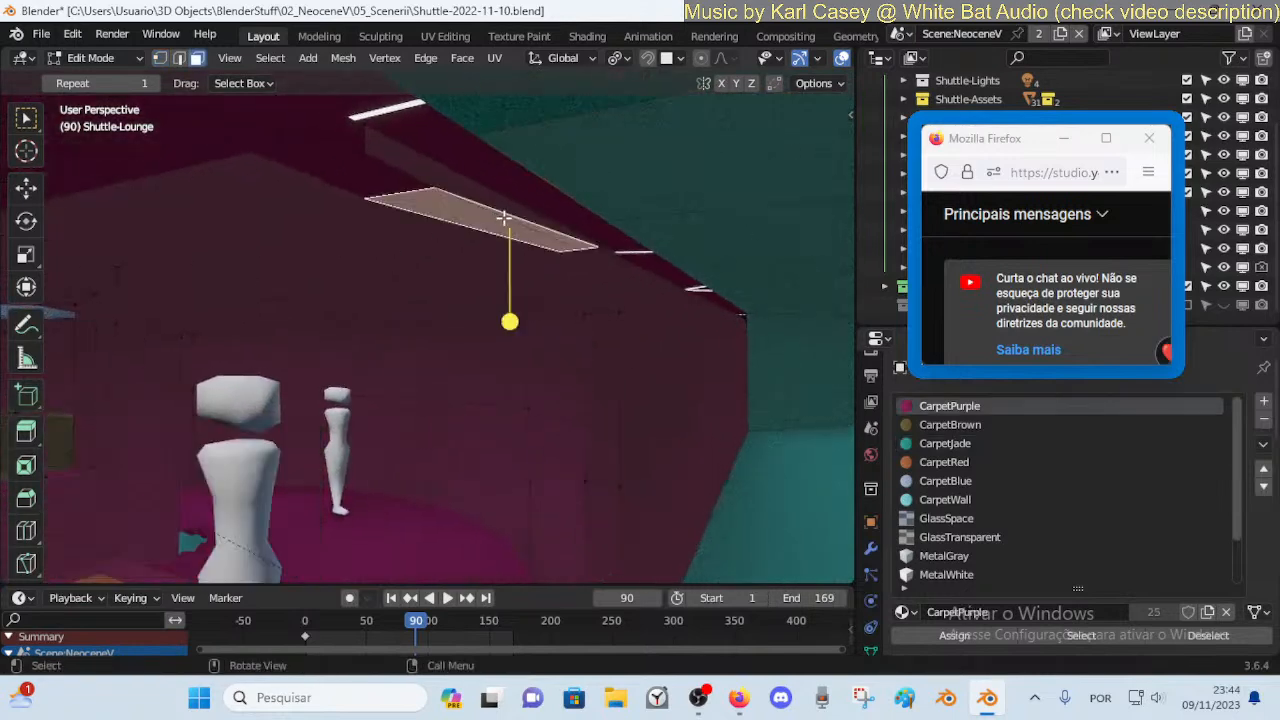
{"action": "key", "text": "2"}
{"action": "left_click", "coordinate": [554, 238], "text": "alt"}
{"action": "key", "text": "x"}
{"action": "left_click", "coordinate": [547, 262]}
{"action": "key", "text": "shift+grave"}
{"action": "key", "text": "w"}
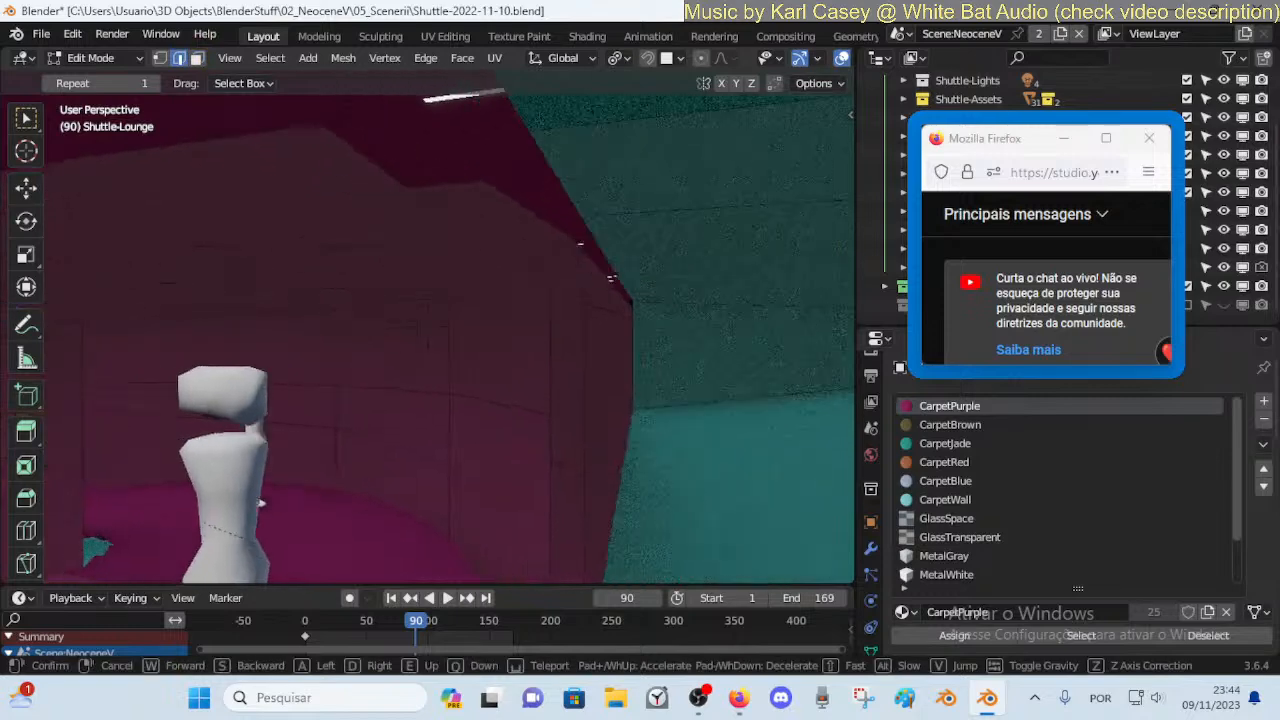
{"action": "key", "text": "s"}
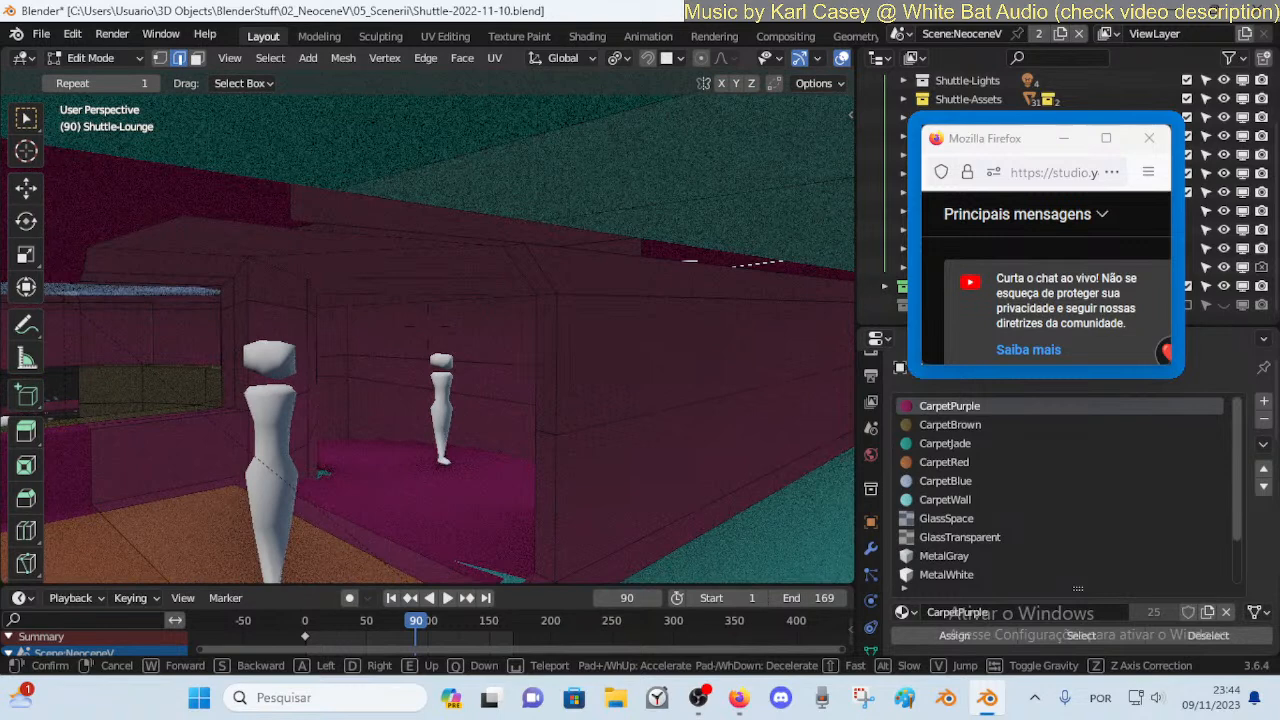
{"action": "left_click", "coordinate": [509, 240]}
Undo the edge loop deletion on the purple overhead beam
{"action": "key", "text": "ctrl+z"}
{"action": "key", "text": "ctrl+z"}
{"action": "key", "text": "ctrl+z"}
Examine the purple wall's upper edges to see how they meet the jade ceiling and the far jade wall
{"action": "key", "text": "2"}
{"action": "left_click", "coordinate": [446, 219]}
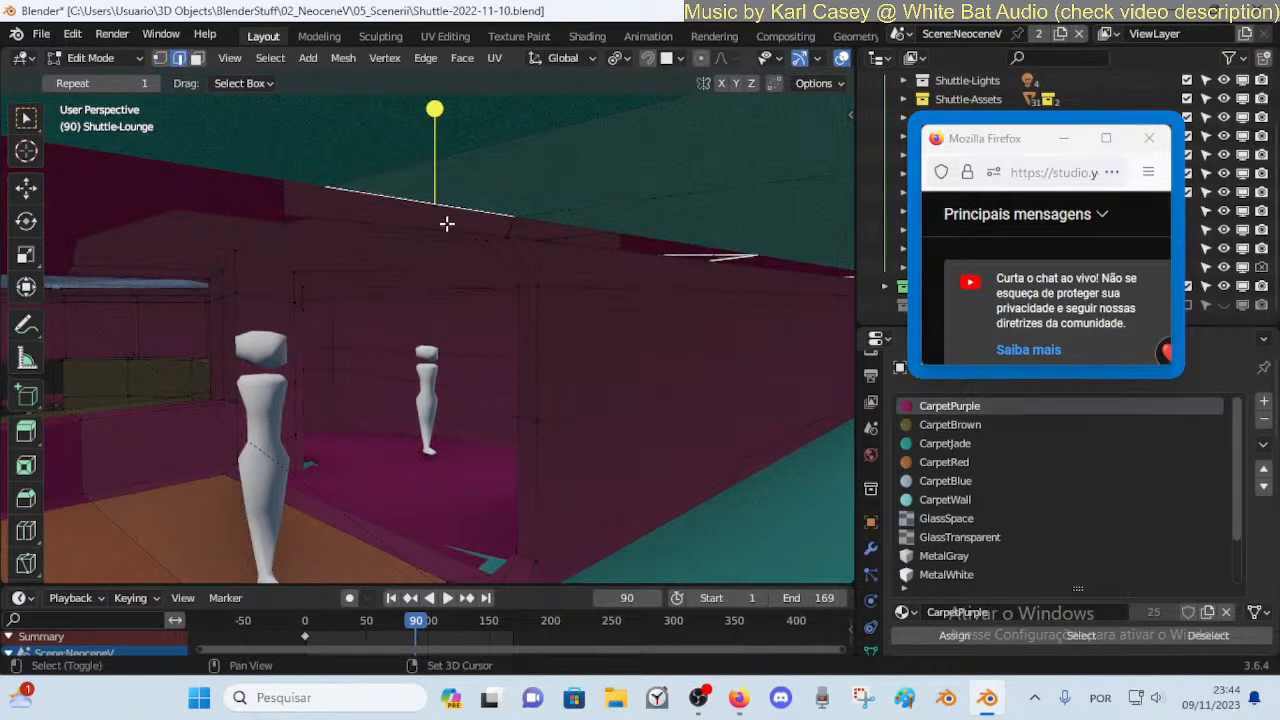
{"action": "left_click", "coordinate": [603, 240]}
{"action": "key", "text": "shift+grave"}
{"action": "key", "text": "w"}
{"action": "key", "text": "d"}
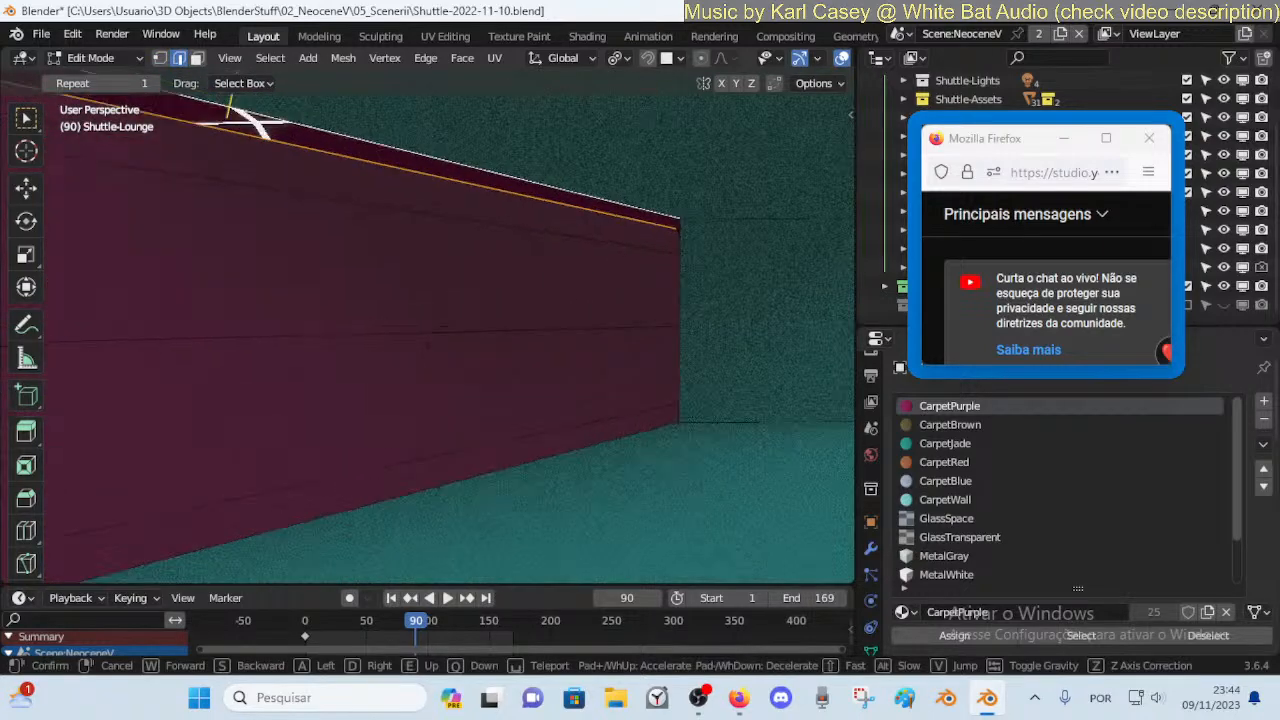
{"action": "key", "text": "d"}
{"action": "left_click", "coordinate": [710, 263]}
Assign the CarpetJade material to the red end face at the far corner of the jade room
{"action": "key", "text": "shift+grave"}
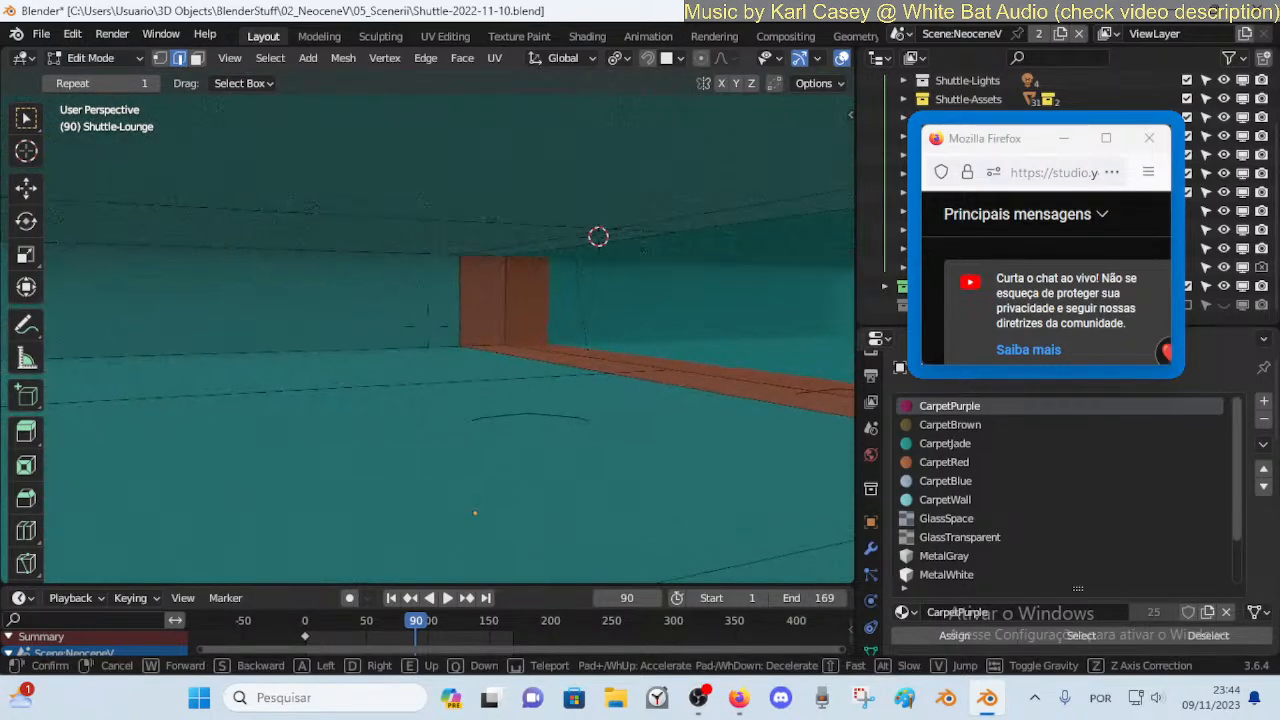
{"action": "left_click", "coordinate": [531, 235]}
{"action": "left_click", "coordinate": [464, 300]}
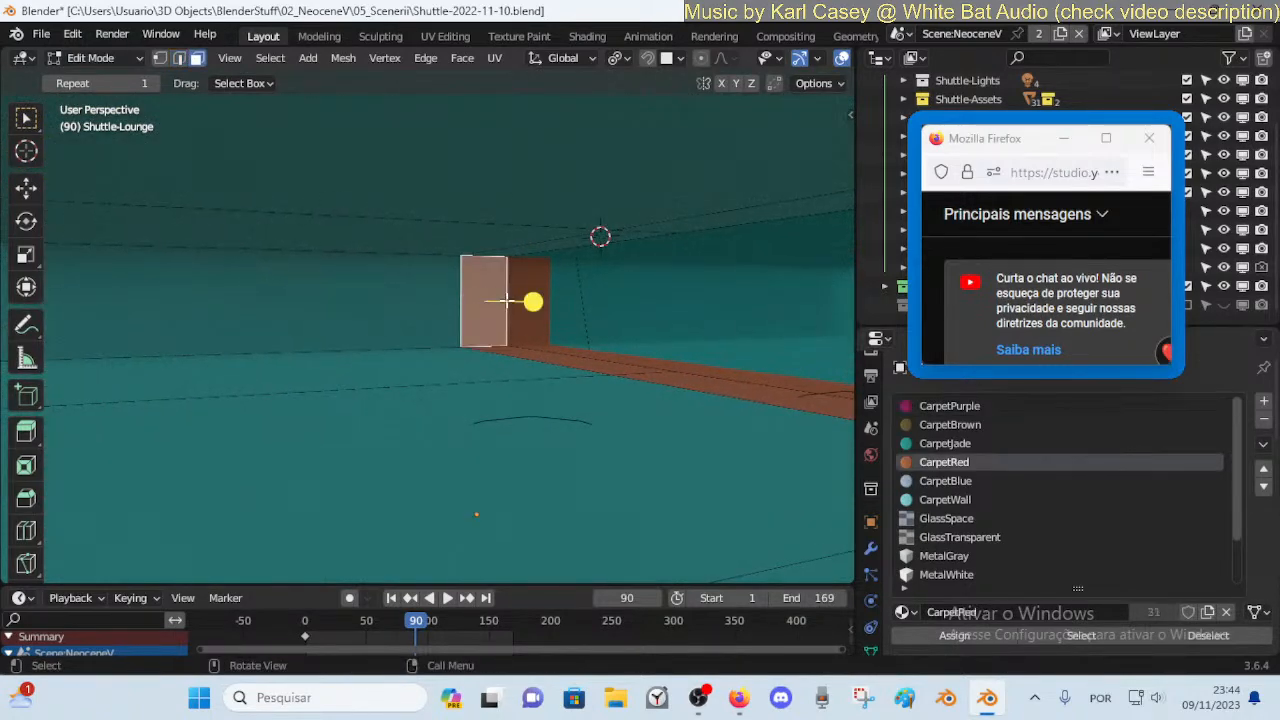
{"action": "left_click", "coordinate": [945, 443]}
{"action": "left_click", "coordinate": [955, 635]}
{"action": "left_click", "coordinate": [483, 300], "text": "shift"}
Preview a loop cut across the jade back wall without applying it, and save the file
{"action": "key", "text": "shift+grave"}
{"action": "left_click", "coordinate": [614, 407]}
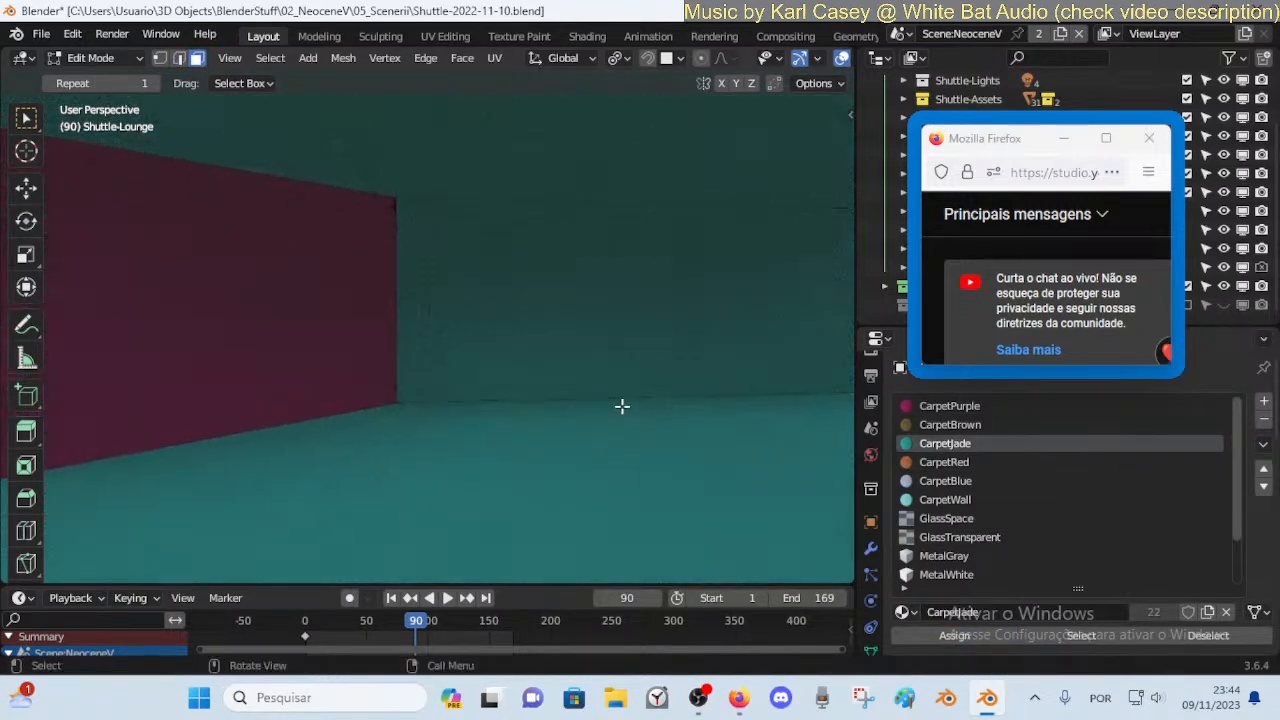
{"action": "key", "text": "ctrl+r"}
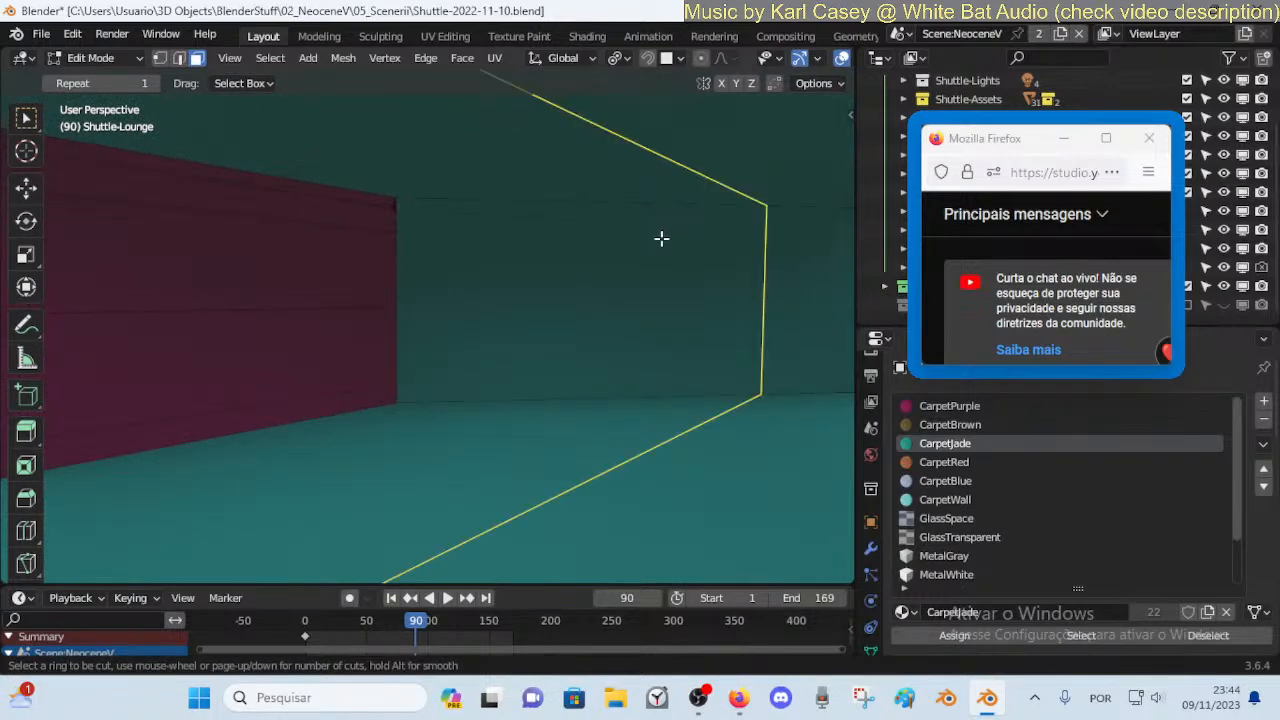
{"action": "key", "text": "Escape"}
{"action": "key", "text": "ctrl+s"}
Add two evenly spaced horizontal loop cuts around the jade room's walls
{"action": "key", "text": "shift+grave"}
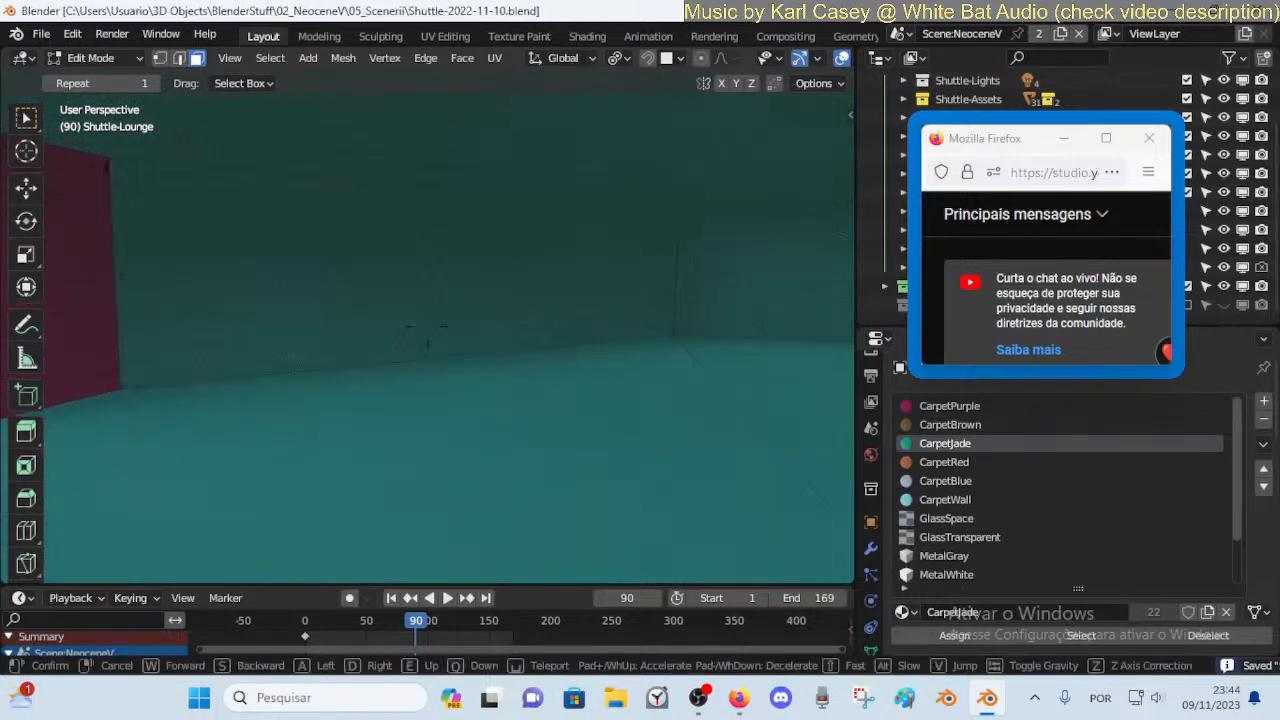
{"action": "left_click", "coordinate": [594, 241]}
{"action": "key", "text": "ctrl+r"}
{"action": "scroll", "coordinate": [640, 231], "scroll_direction": "up", "scroll_amount": 1}
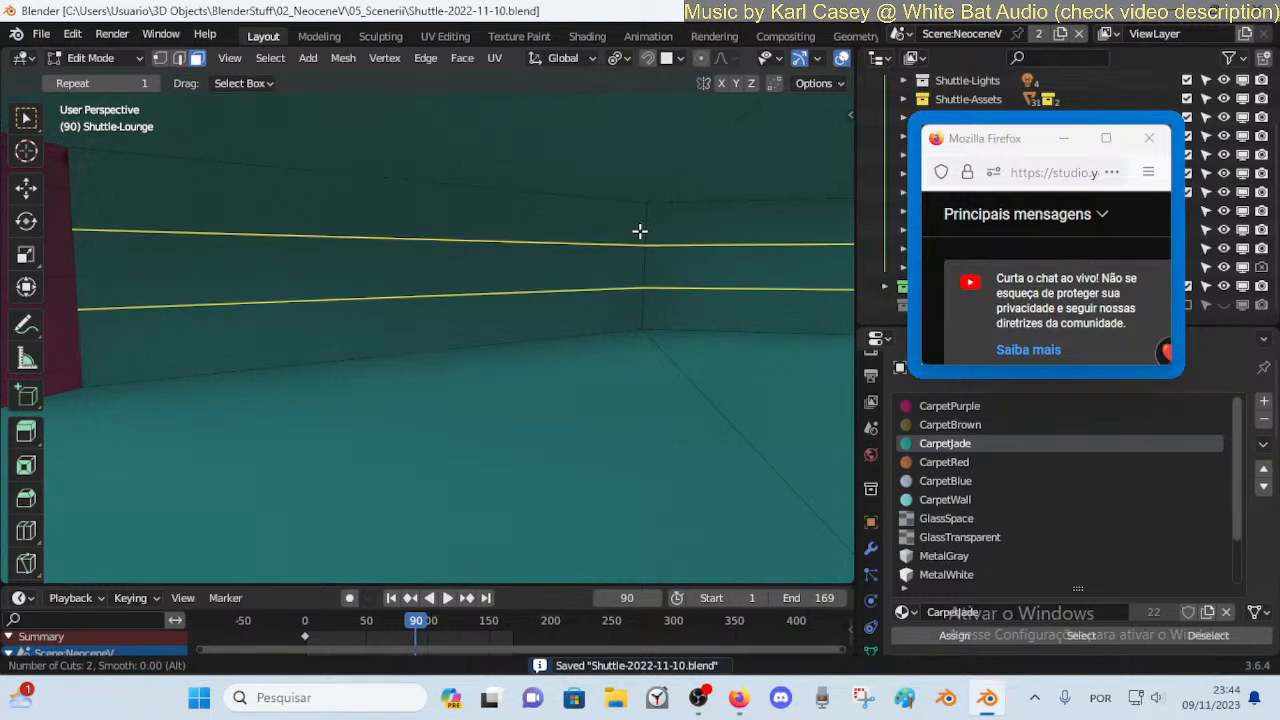
{"action": "scroll", "coordinate": [640, 231], "scroll_direction": "up", "scroll_amount": 1}
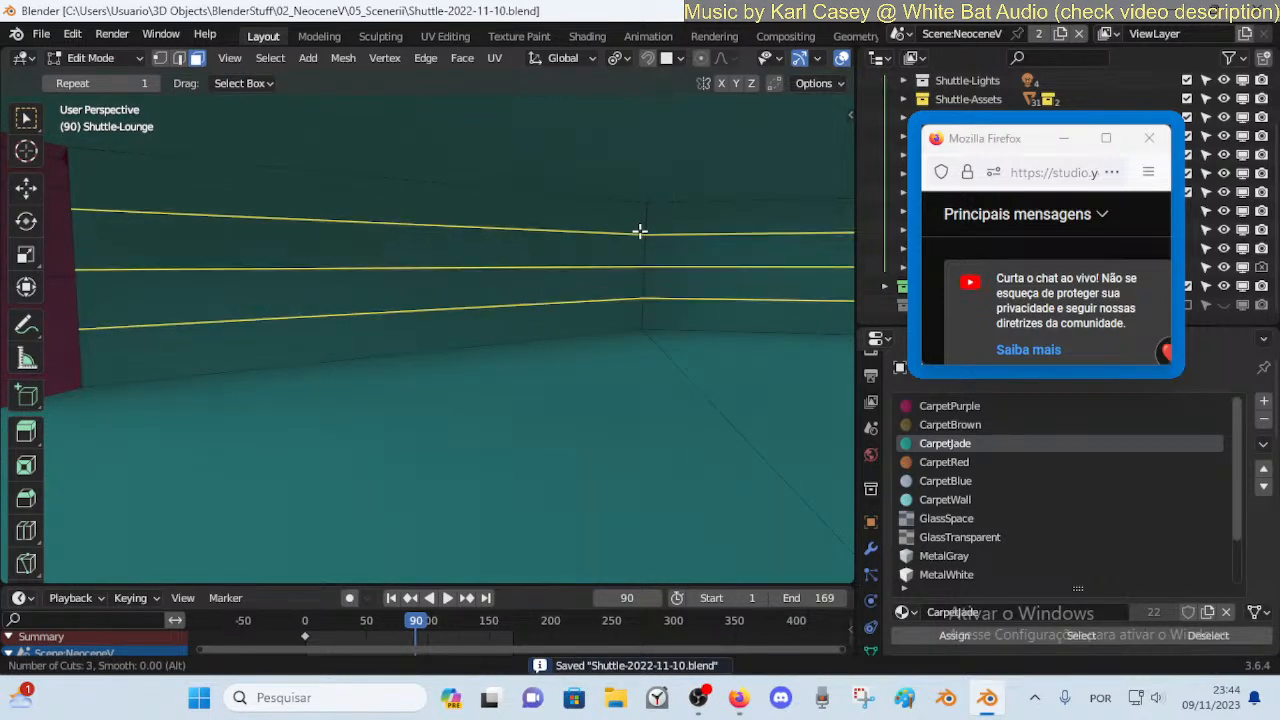
{"action": "left_click", "coordinate": [640, 231]}
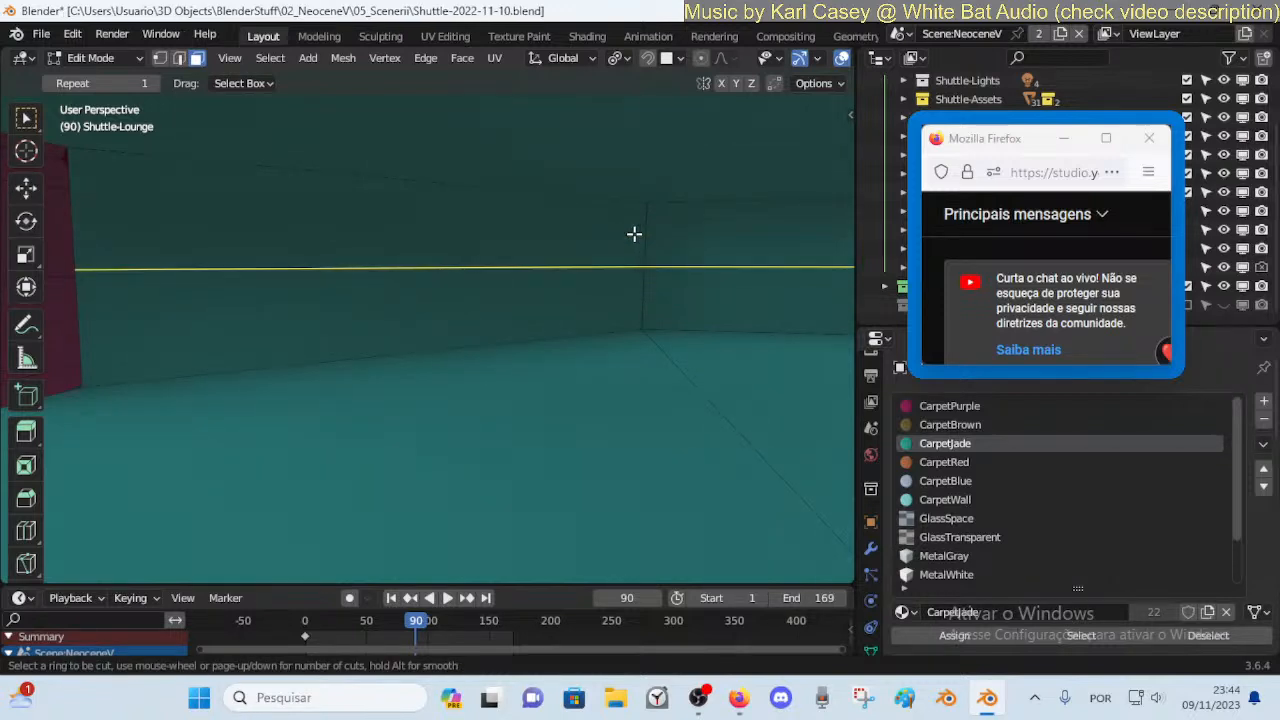
{"action": "scroll", "coordinate": [634, 234], "scroll_direction": "up", "scroll_amount": 1}
{"action": "left_click", "coordinate": [634, 234]}
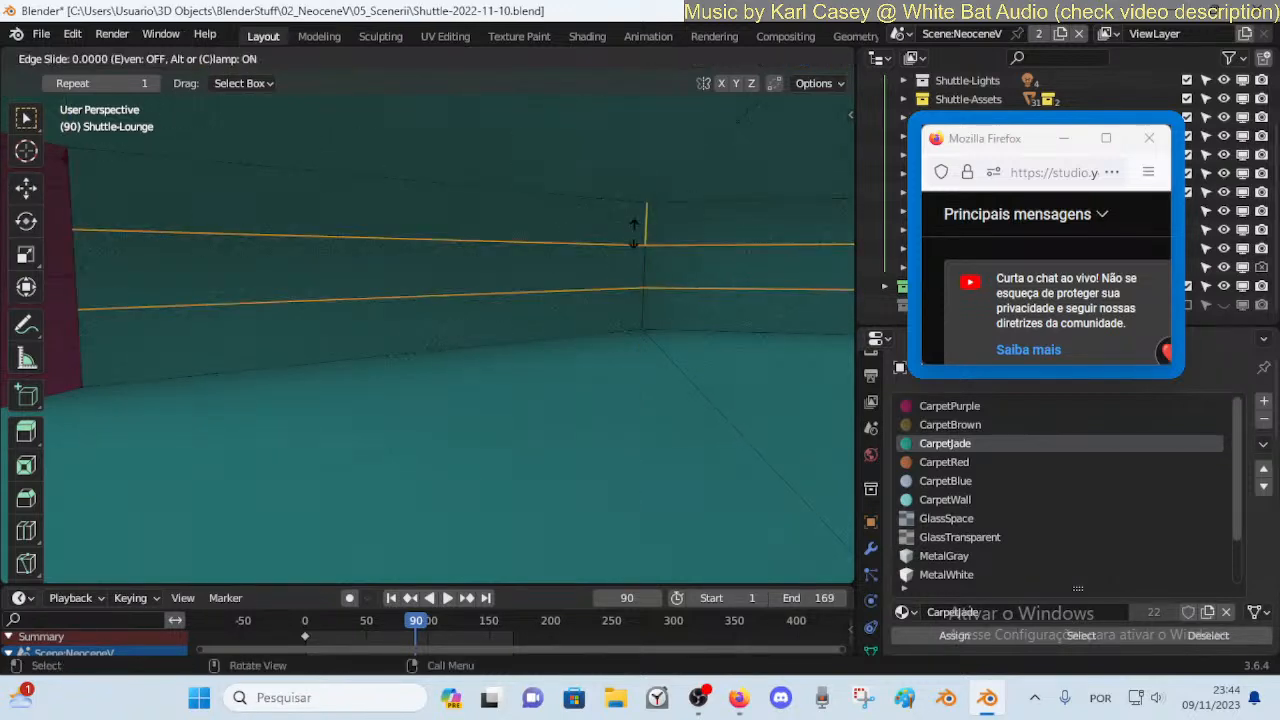
{"action": "left_click", "coordinate": [634, 234]}
{"action": "left_click", "coordinate": [634, 234]}
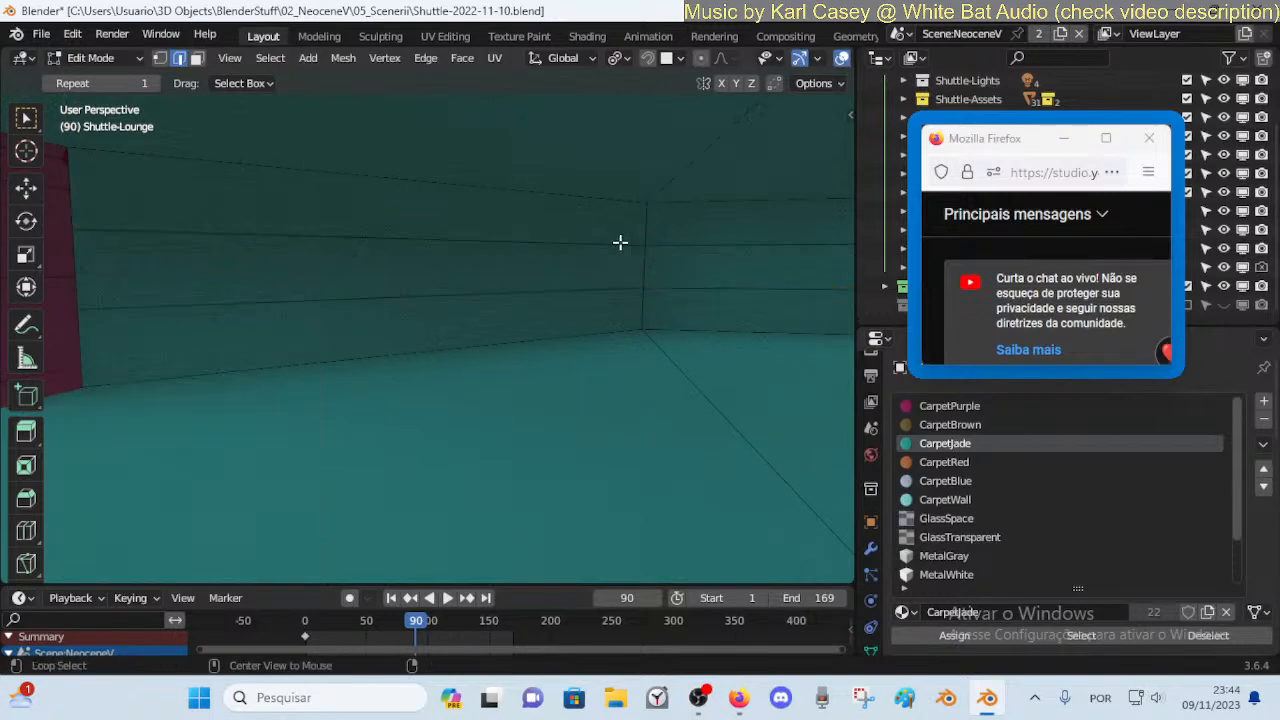
Vertex-slide the jade walls' lower loop toward the floor by about 0.71 and the upper loop toward the ceiling by 0.505
{"action": "left_click", "coordinate": [551, 297], "text": "alt"}
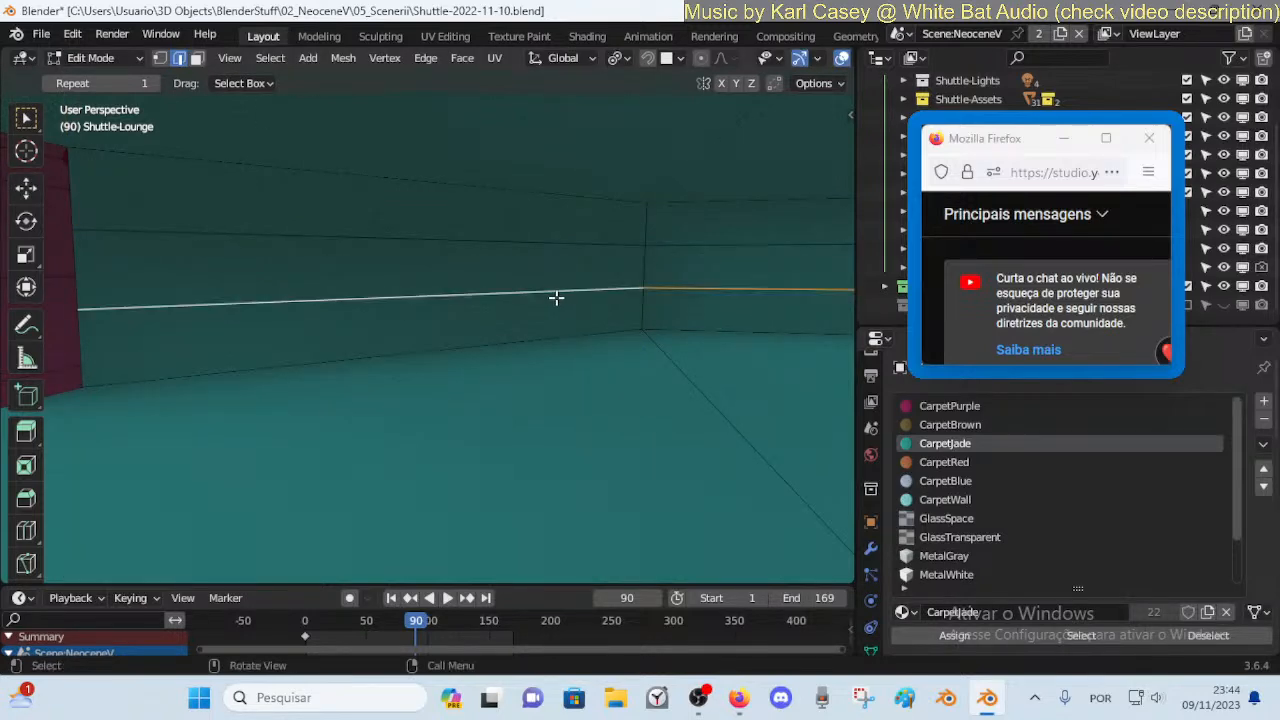
{"action": "key", "text": "shift+v"}
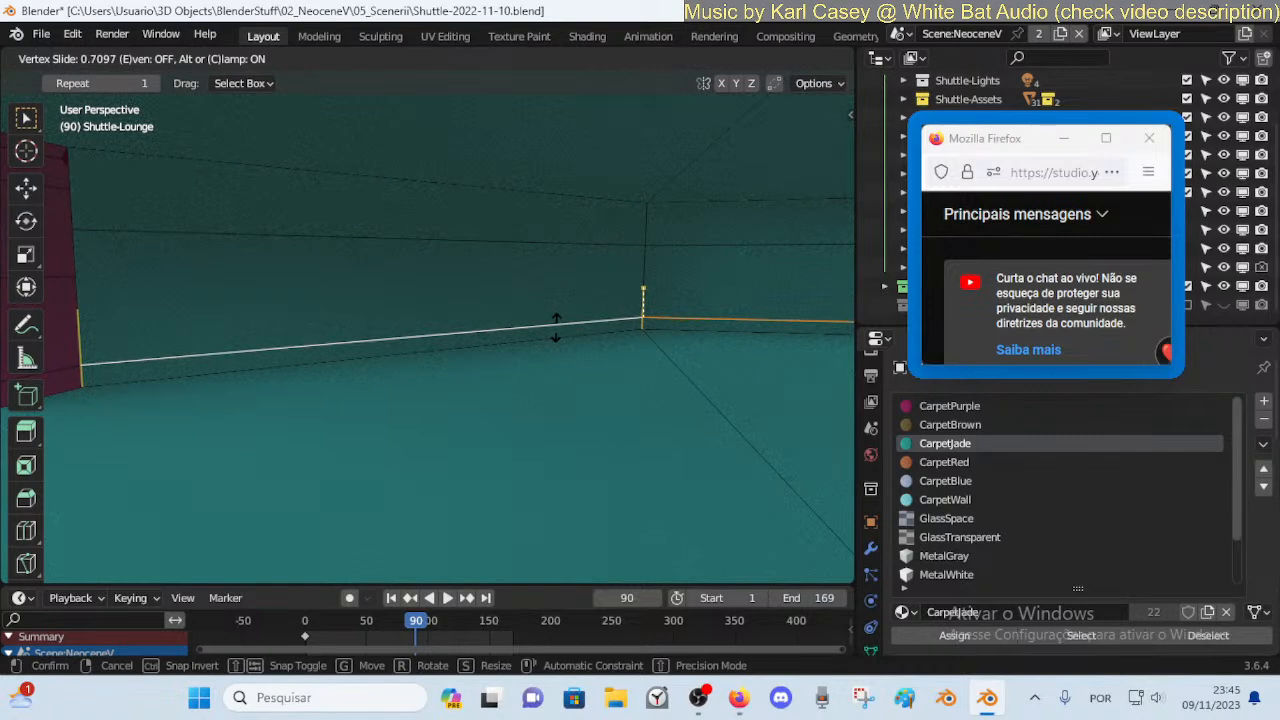
{"action": "left_click", "coordinate": [556, 327]}
{"action": "key", "text": "alt+a"}
{"action": "left_click", "coordinate": [505, 234], "text": "alt"}
{"action": "key", "text": "shift+v"}
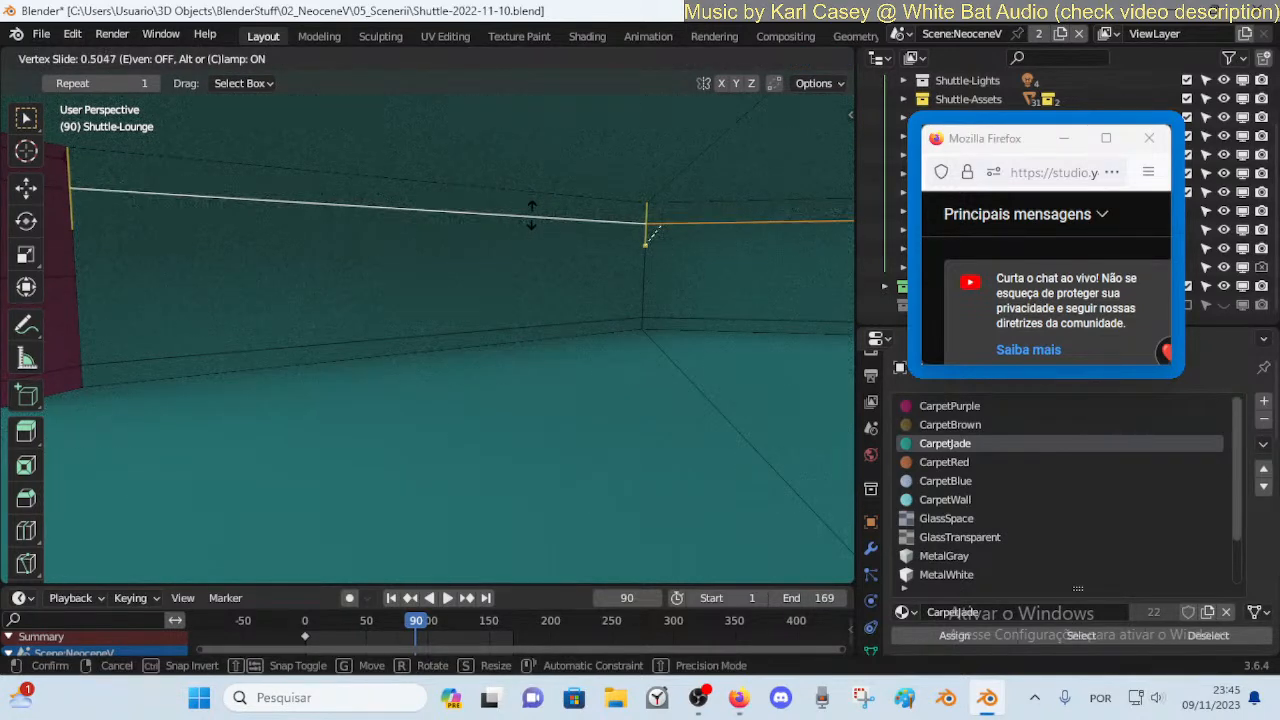
{"action": "left_click", "coordinate": [652, 232]}
Add a vertical loop cut across the purple wall, slid by about 0.93 toward the lounge opening
{"action": "key", "text": "shift+grave"}
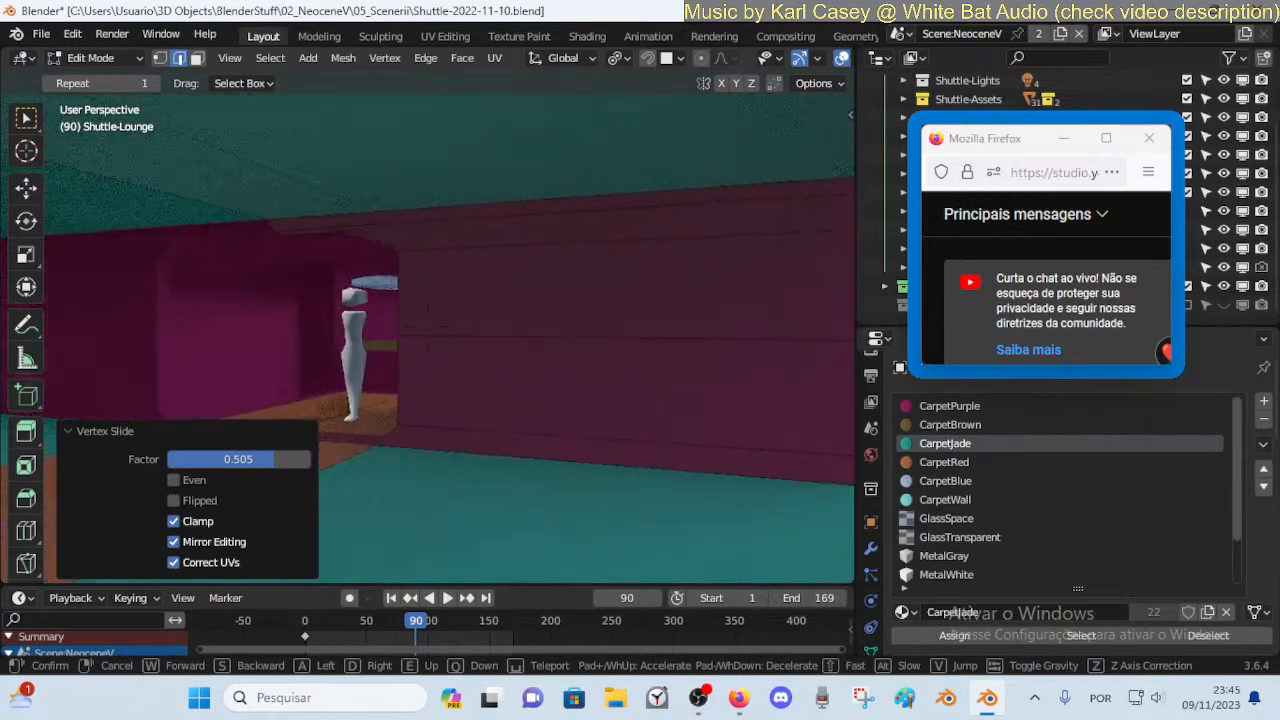
{"action": "key", "text": "a"}
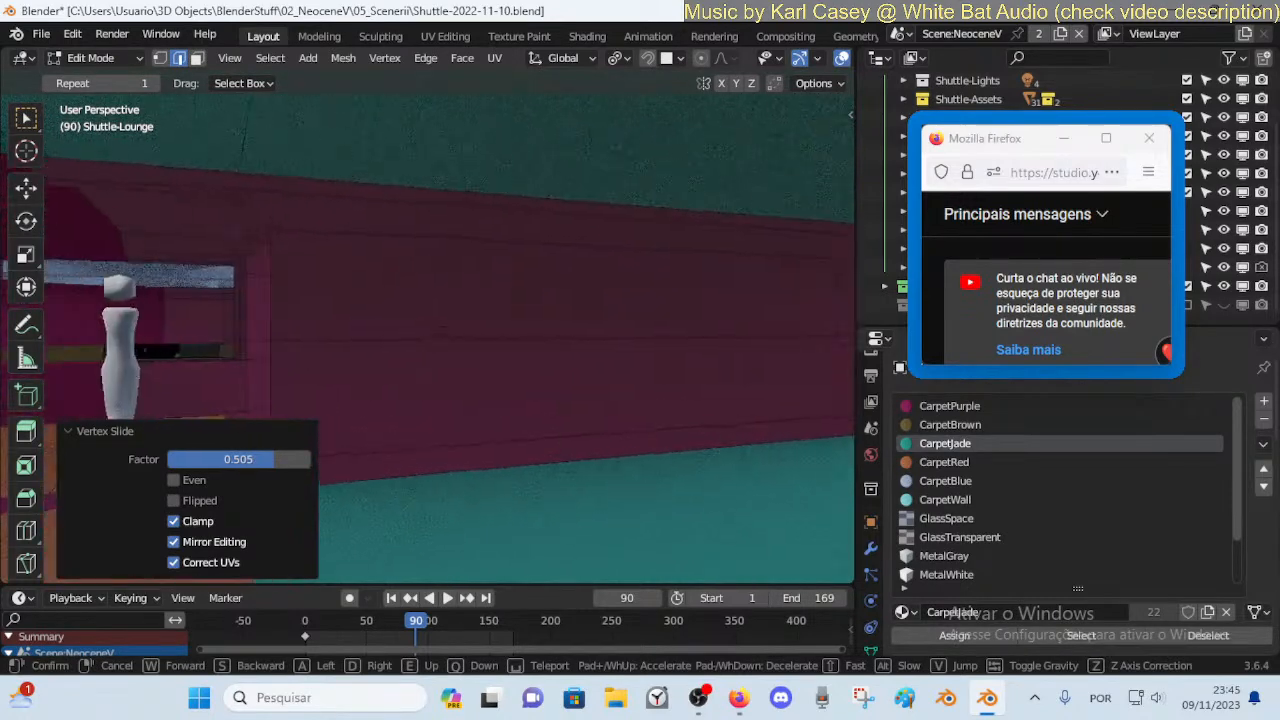
{"action": "key", "text": "a"}
{"action": "key", "text": "d"}
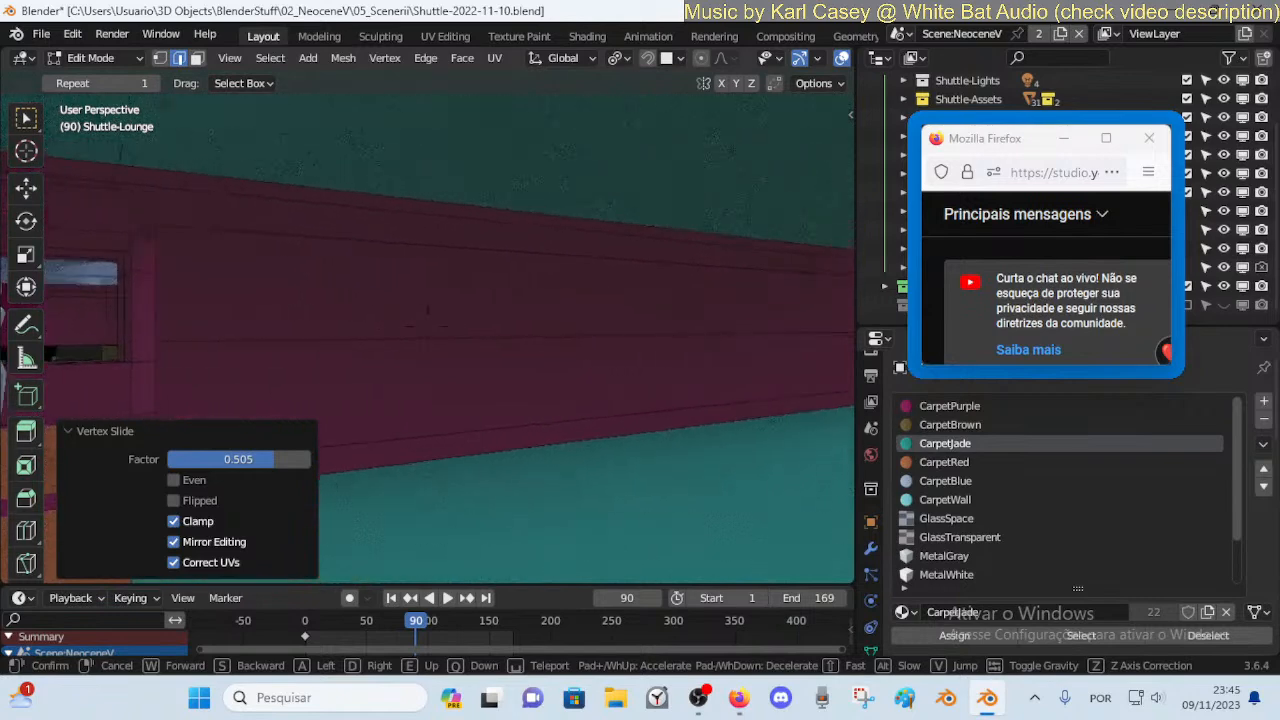
{"action": "left_click", "coordinate": [428, 325]}
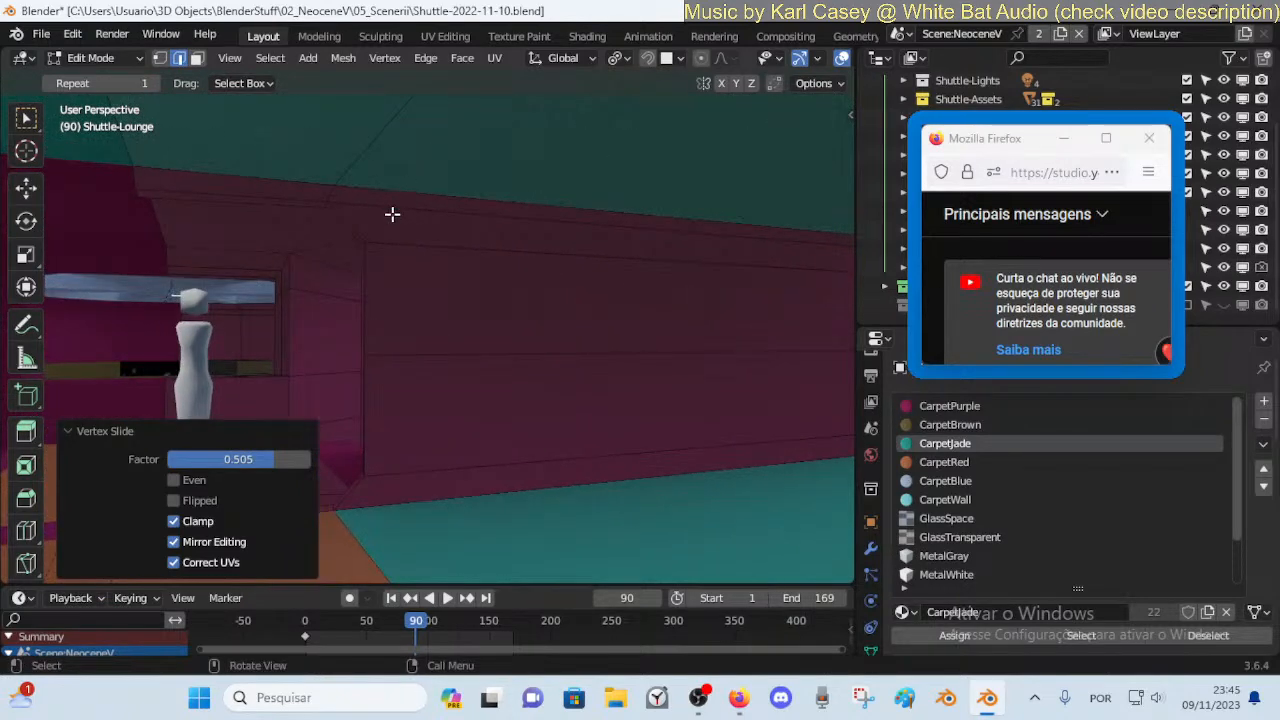
{"action": "key", "text": "ctrl+r"}
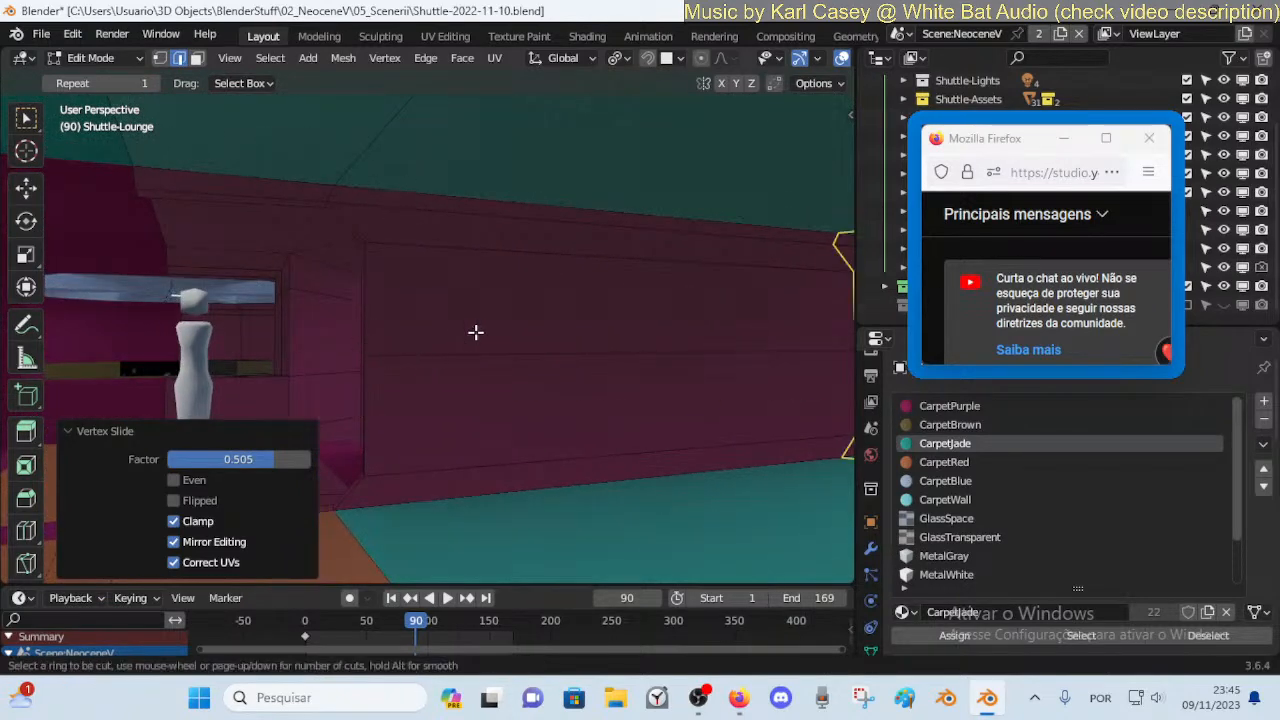
{"action": "left_click", "coordinate": [450, 332]}
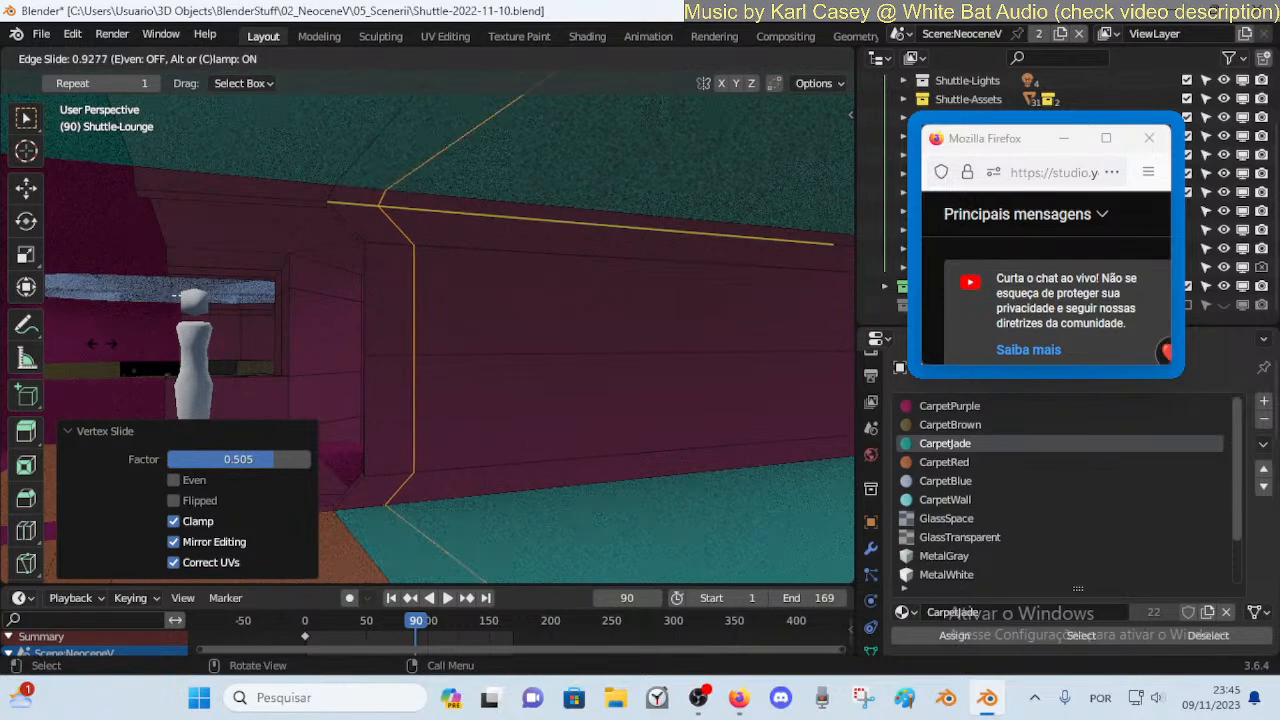
{"action": "left_click", "coordinate": [112, 345]}
{"action": "key", "text": "alt+a"}
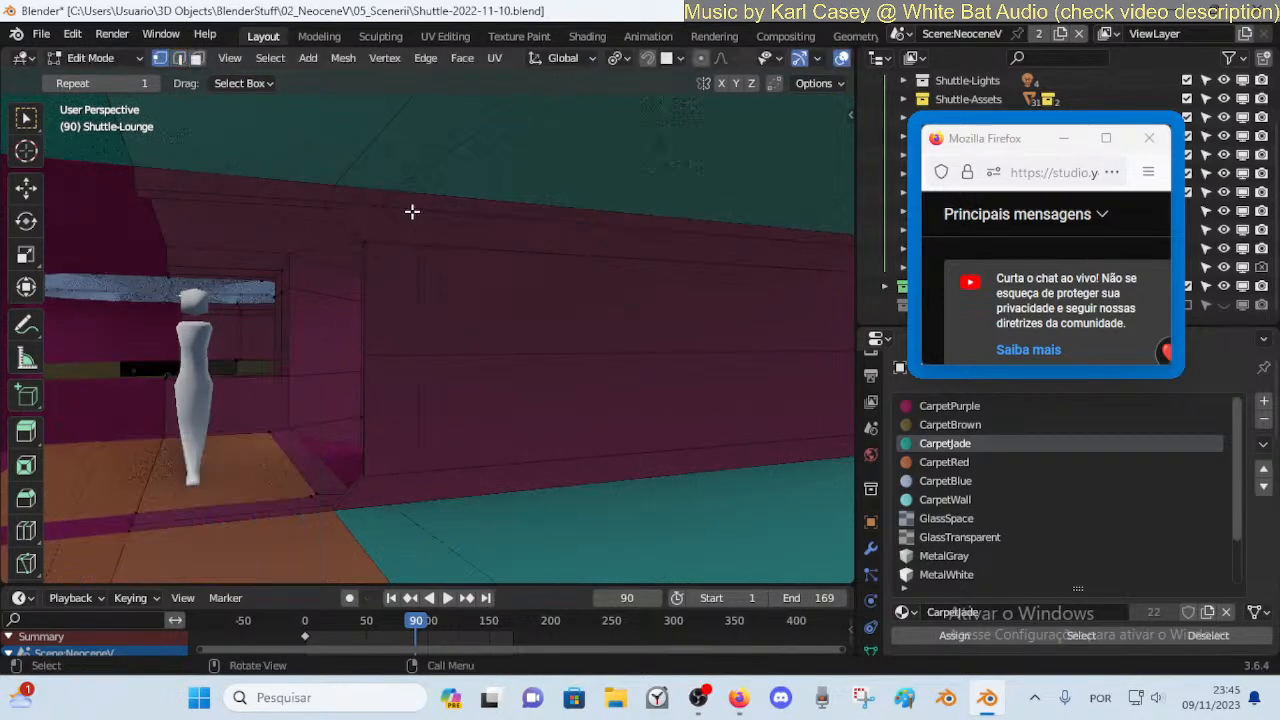
Merge the vertices along the purple wall's upper beam beside the new cut and dissolve the leftover edge there
{"action": "left_click", "coordinate": [459, 212], "text": "alt"}
{"action": "key", "text": "1"}
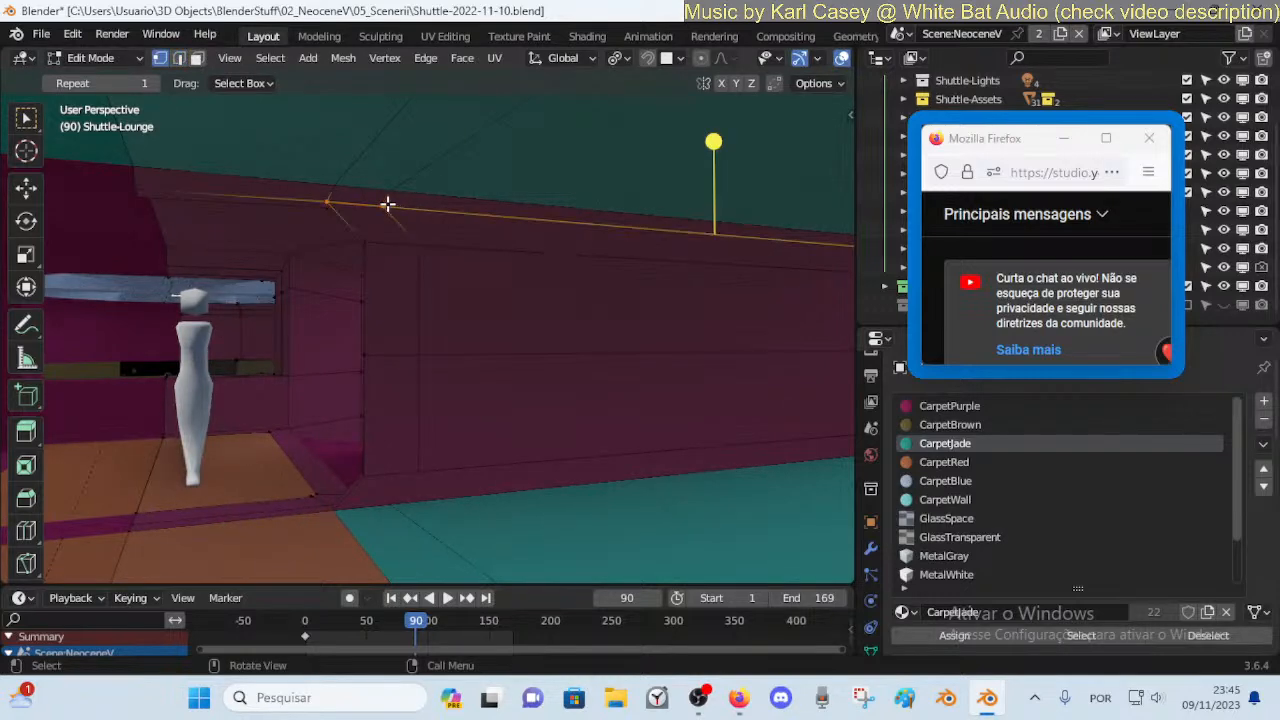
{"action": "key", "text": "m"}
{"action": "left_click", "coordinate": [406, 160]}
{"action": "key", "text": "alt+a"}
{"action": "key", "text": "2"}
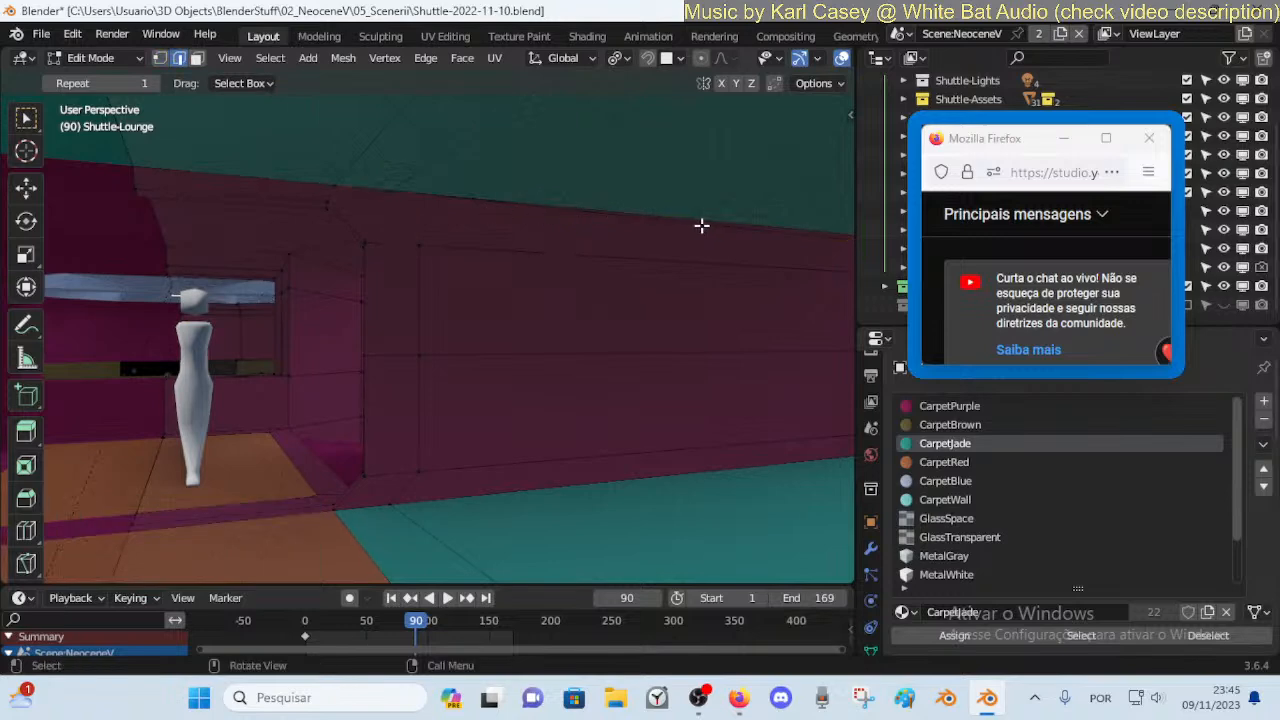
{"action": "key", "text": "x"}
{"action": "left_click", "coordinate": [672, 331]}
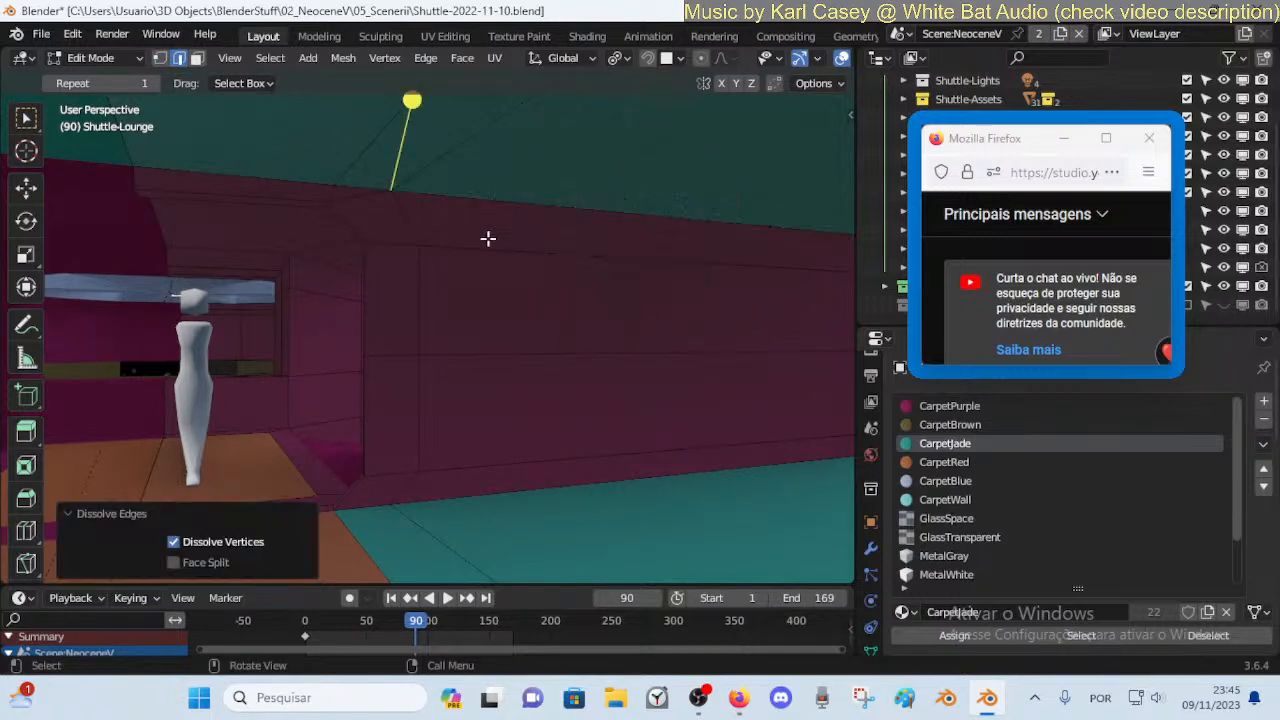
Vertex-slide the new cut's top vertex along the ceiling edge by a factor of 0.019 to align it with the cut
{"action": "left_click", "coordinate": [390, 182]}
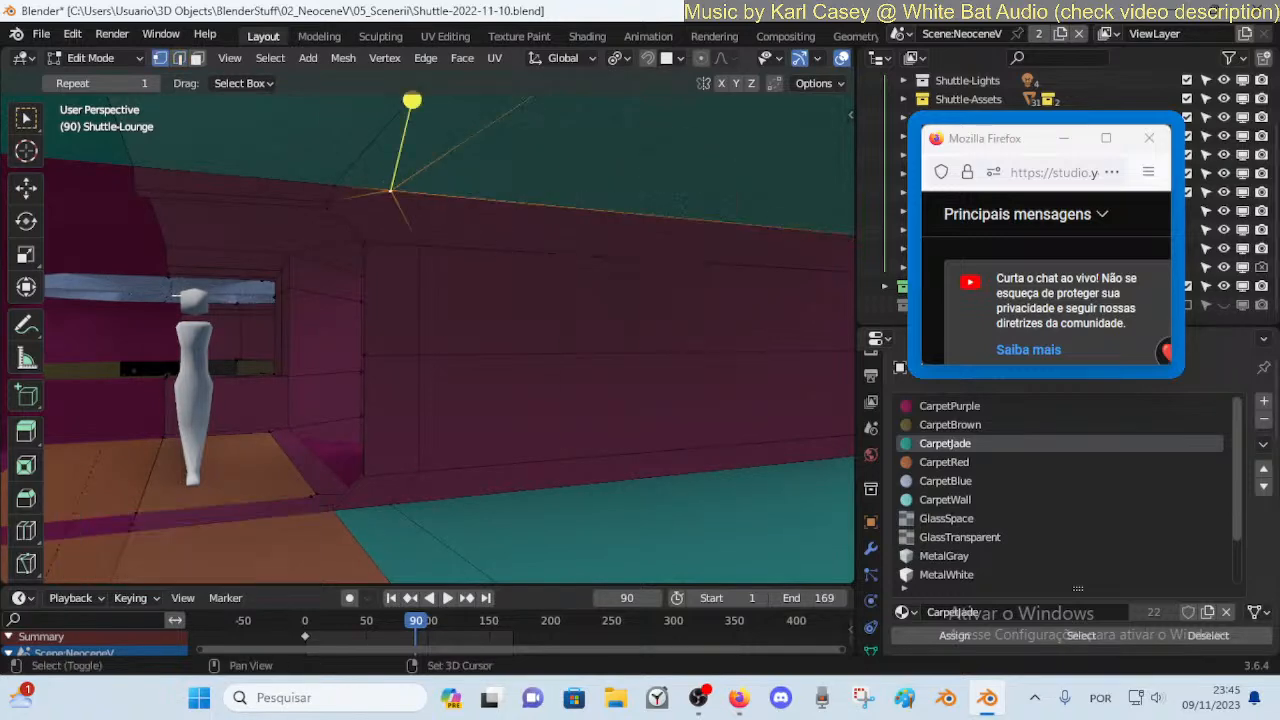
{"action": "key", "text": "shift+v"}
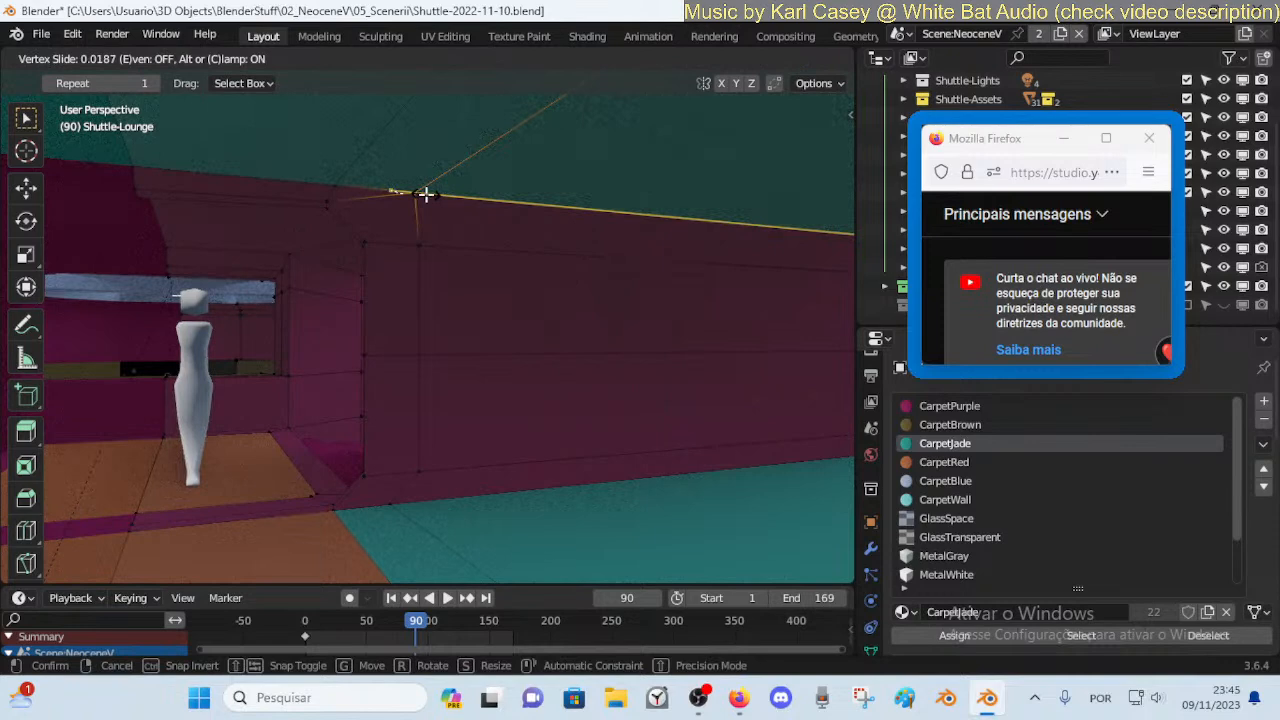
{"action": "left_click", "coordinate": [426, 194]}
Add one centred horizontal loop cut between the upper and lower loops of the jade walls
{"action": "key", "text": "shift+grave"}
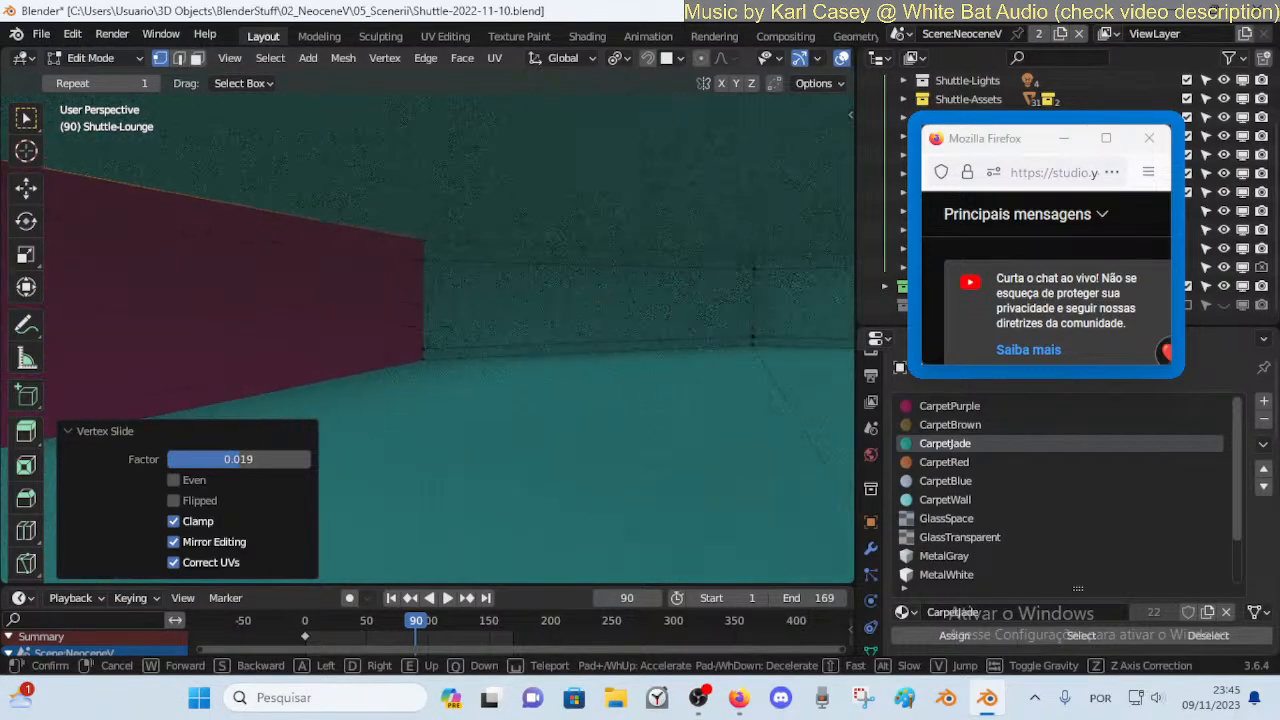
{"action": "left_click", "coordinate": [543, 215]}
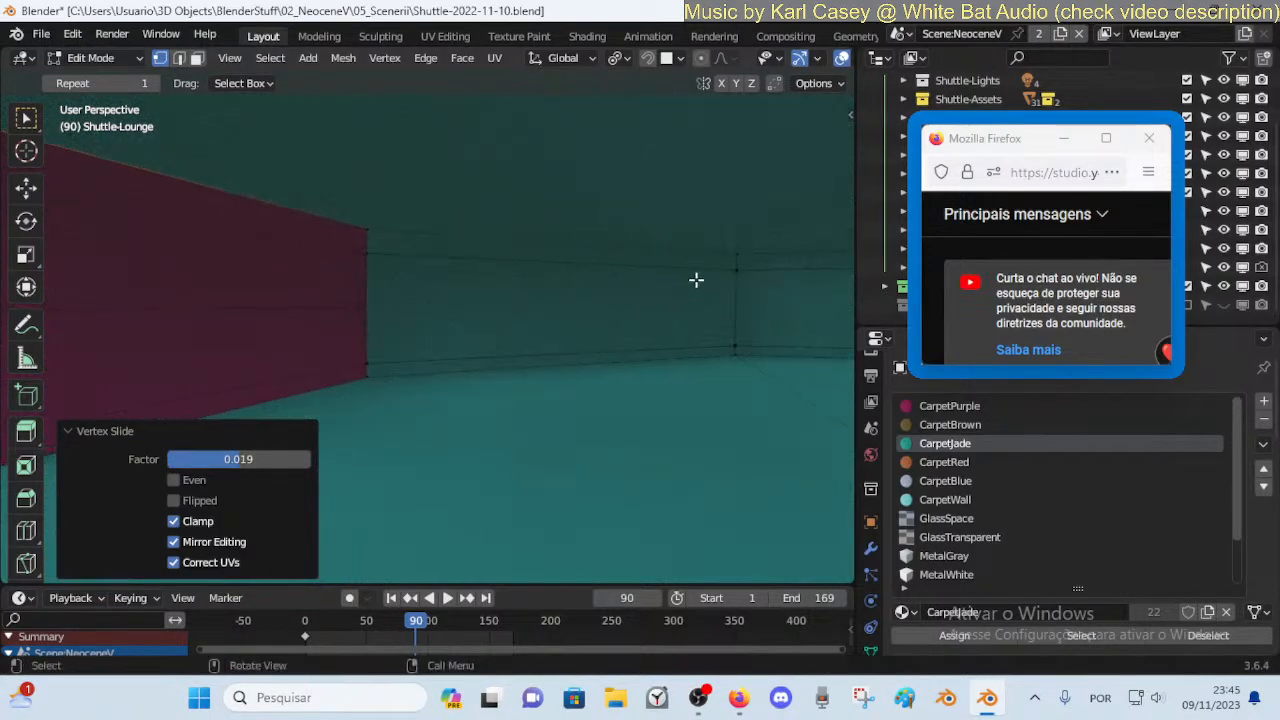
{"action": "key", "text": "ctrl+r"}
{"action": "left_click", "coordinate": [750, 297]}
{"action": "right_click", "coordinate": [750, 297]}
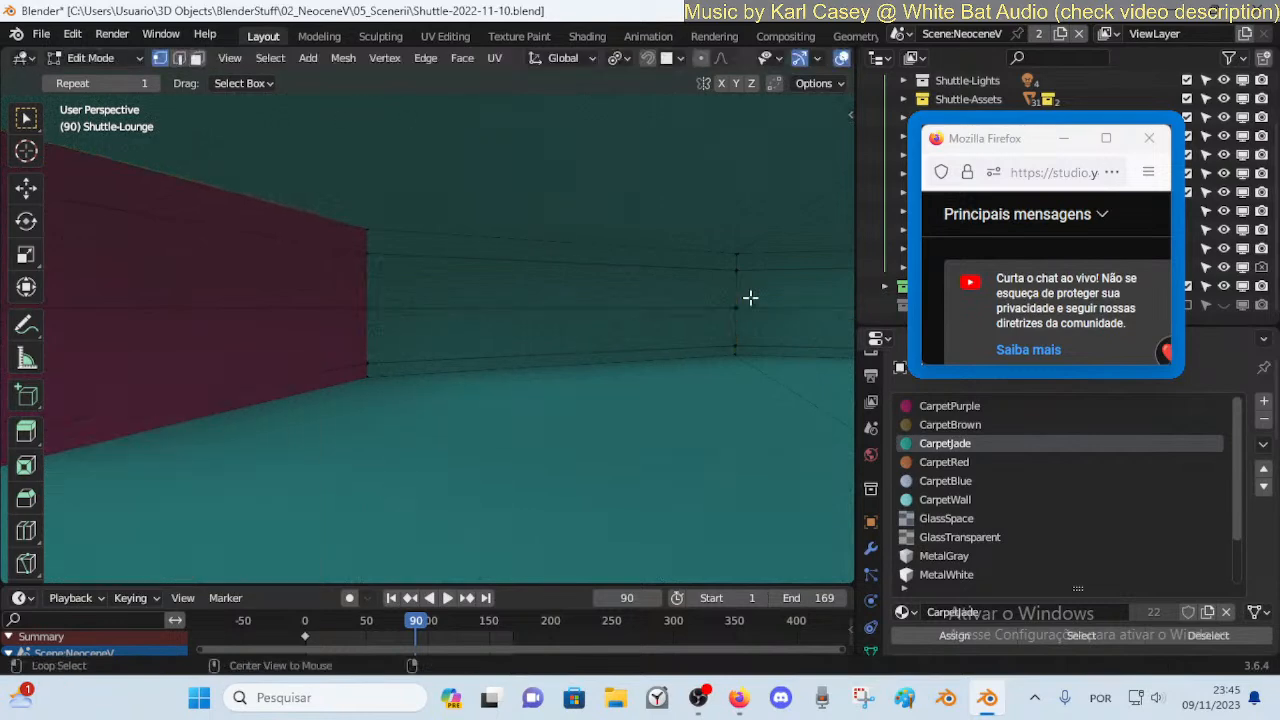
Flatten the jade walls' middle loop to the 3D cursor's height at the purple wall corner by scaling Z to 0
{"action": "left_click", "coordinate": [505, 308], "text": "alt"}
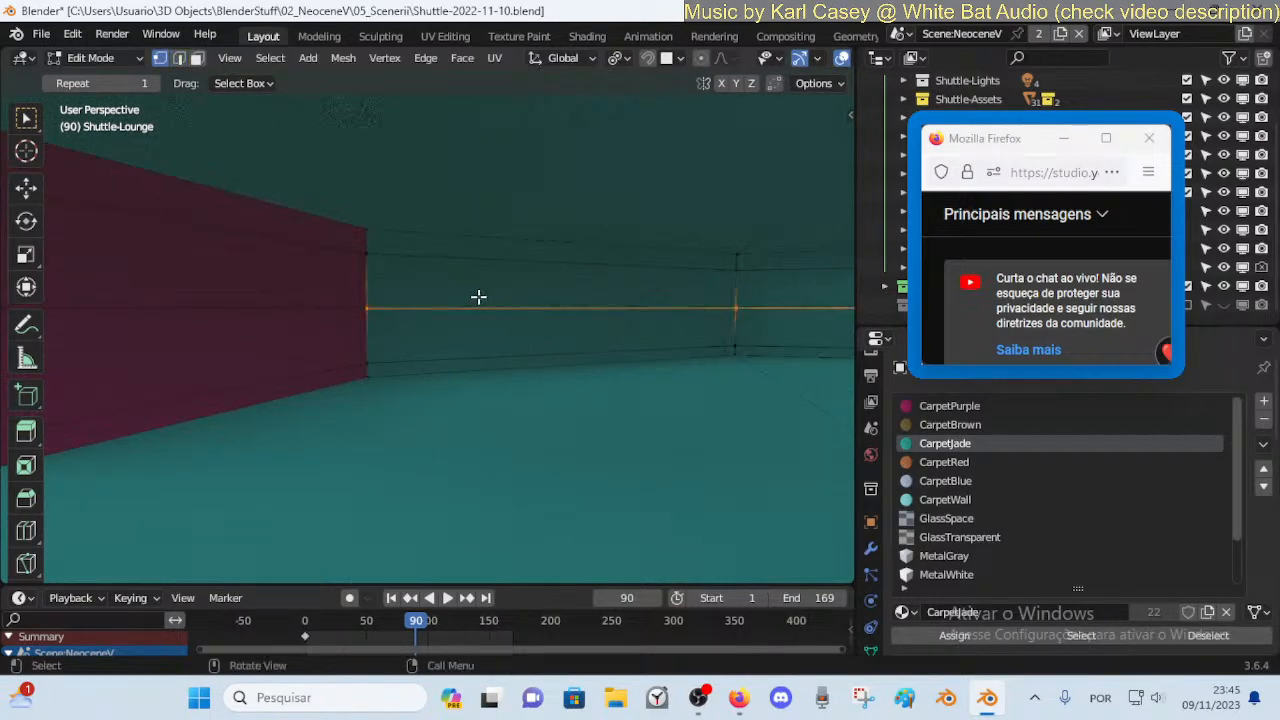
{"action": "right_click", "coordinate": [400, 289], "text": "shift"}
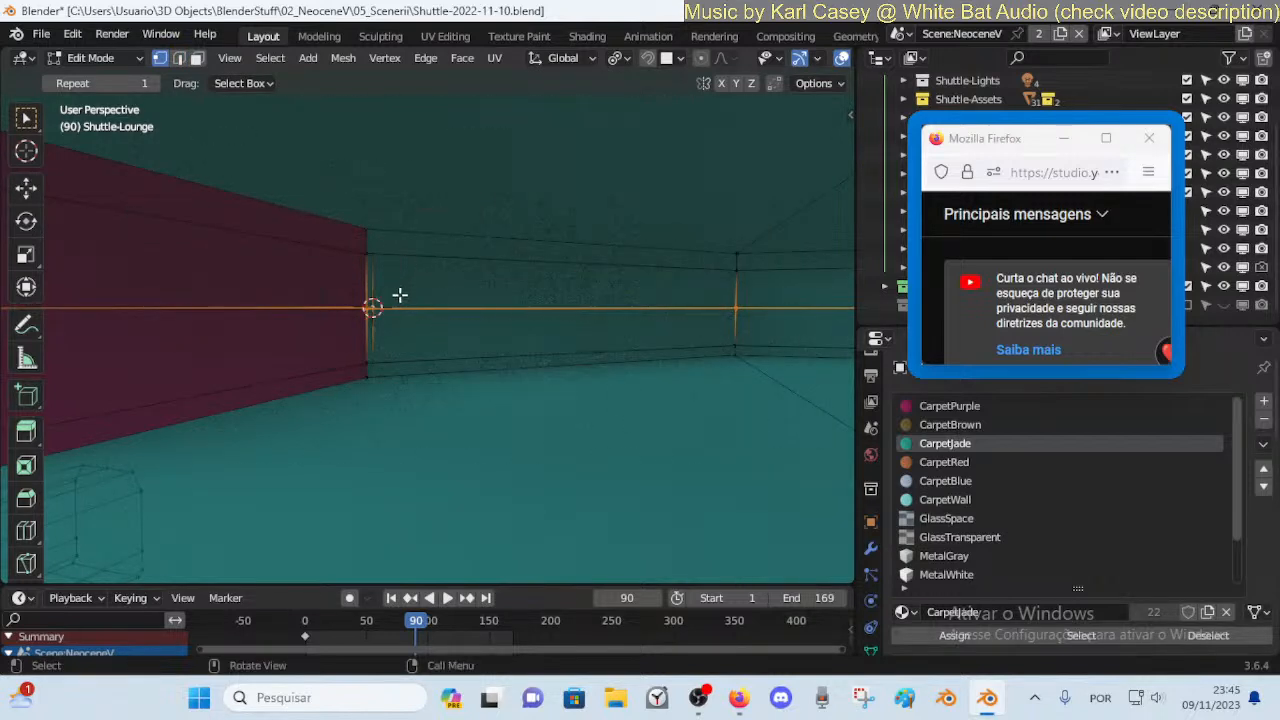
{"action": "key", "text": "less"}
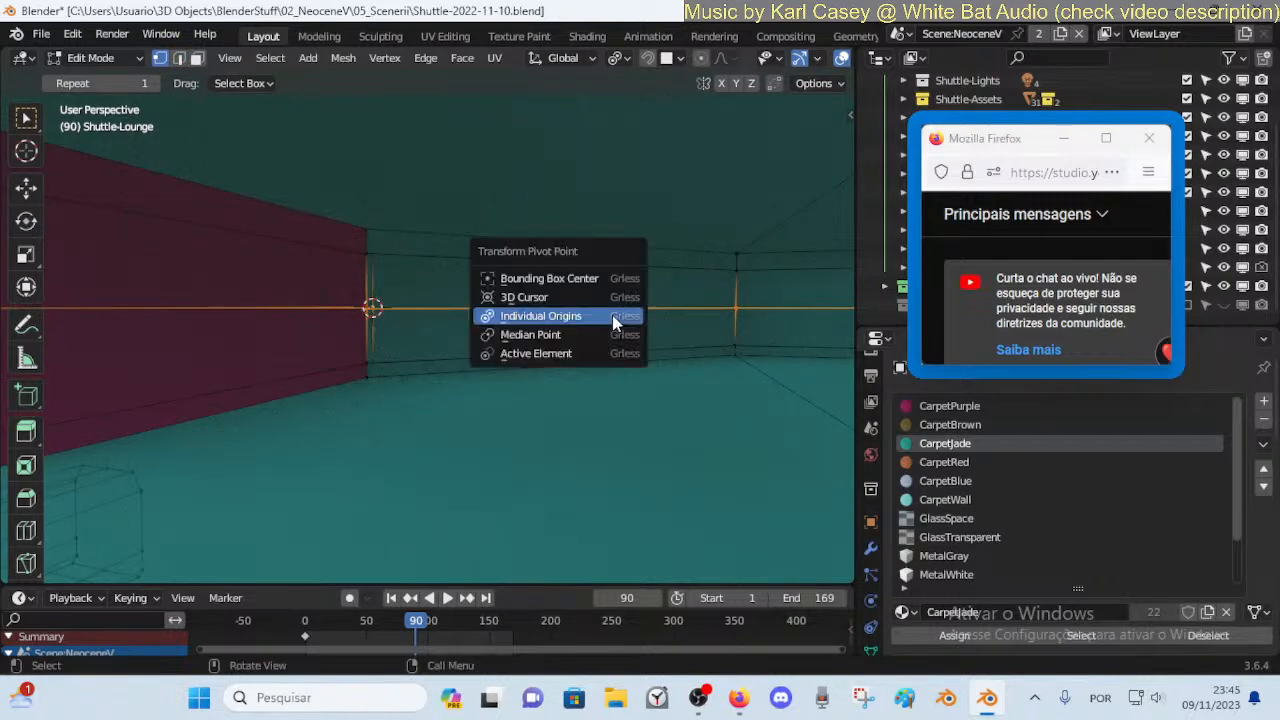
{"action": "left_click", "coordinate": [613, 315]}
{"action": "key", "text": "period"}
{"action": "left_click", "coordinate": [612, 297]}
{"action": "key", "text": "s"}
{"action": "key", "text": "z"}
{"action": "key", "text": "0"}
{"action": "key", "text": "Return"}
Snap the 3D cursor to the lower vertices at the purple wall corner and flatten the jade walls' lower loop to it with Z scale 0
{"action": "key", "text": "alt+a"}
{"action": "left_click", "coordinate": [389, 355], "text": "alt"}
{"action": "key", "text": "shift+s"}
{"action": "key", "text": "2"}
{"action": "key", "text": "alt+a"}
{"action": "left_click", "coordinate": [476, 357], "text": "alt"}
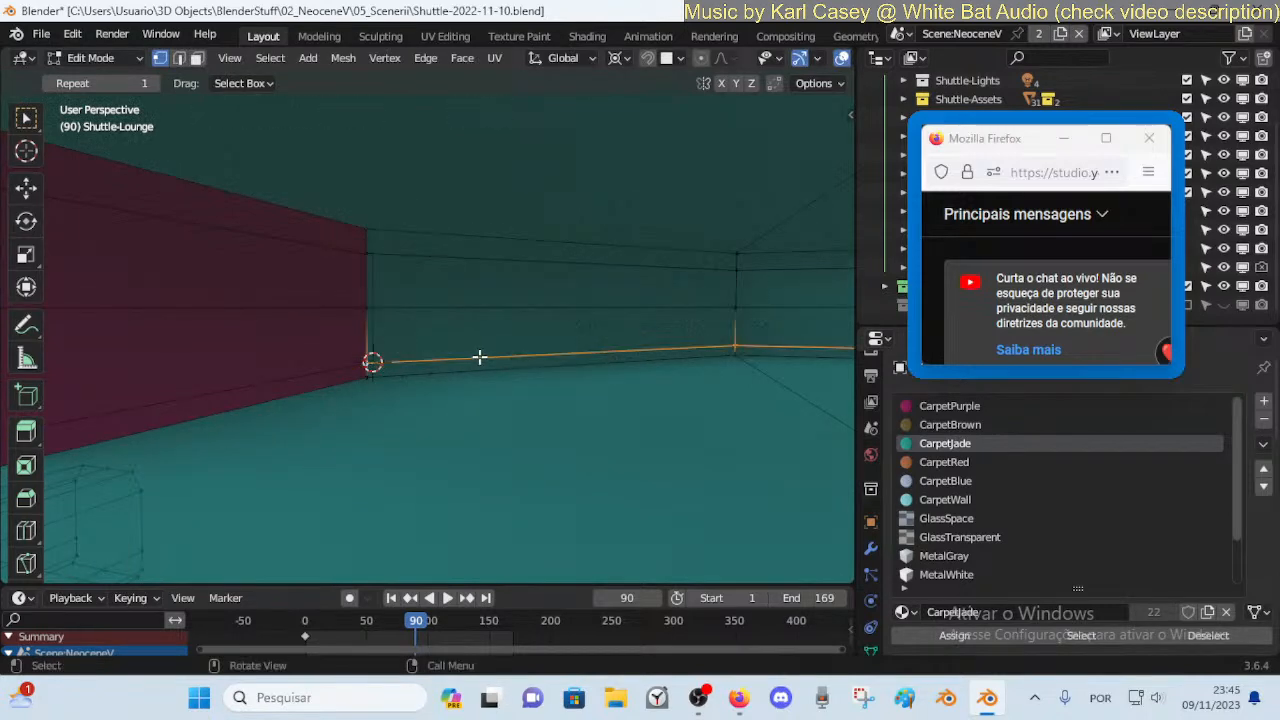
{"action": "key", "text": "s"}
{"action": "key", "text": "z"}
{"action": "key", "text": "0"}
{"action": "key", "text": "Return"}
{"action": "key", "text": "s"}
{"action": "key", "text": "z"}
{"action": "key", "text": "0"}
{"action": "key", "text": "Return"}
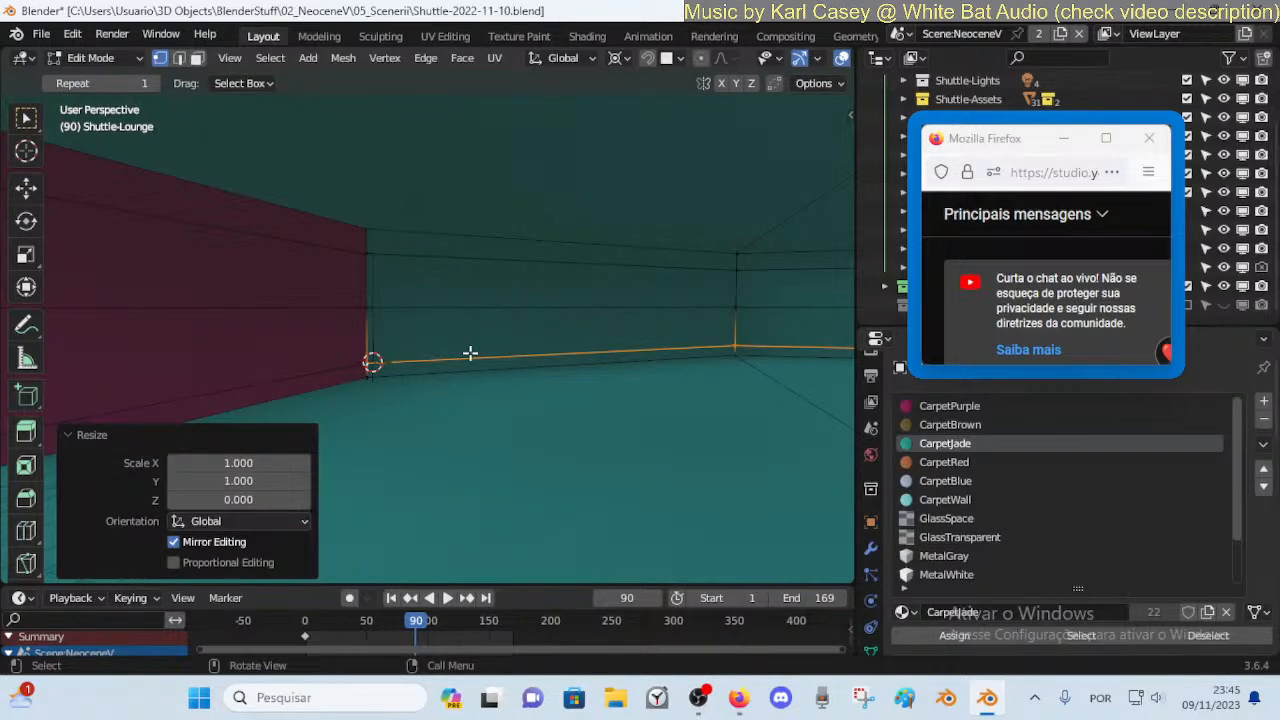
Snap the 3D cursor to the upper vertex at the purple wall corner and flatten the jade walls' upper loop to it with Z scale 0
{"action": "left_click", "coordinate": [367, 254]}
{"action": "left_click", "coordinate": [360, 302]}
{"action": "left_click", "coordinate": [362, 249]}
{"action": "key", "text": "shift+s"}
{"action": "key", "text": "2"}
{"action": "key", "text": "alt+a"}
{"action": "left_click", "coordinate": [532, 262], "text": "alt"}
{"action": "key", "text": "s"}
{"action": "key", "text": "z"}
{"action": "key", "text": "0"}
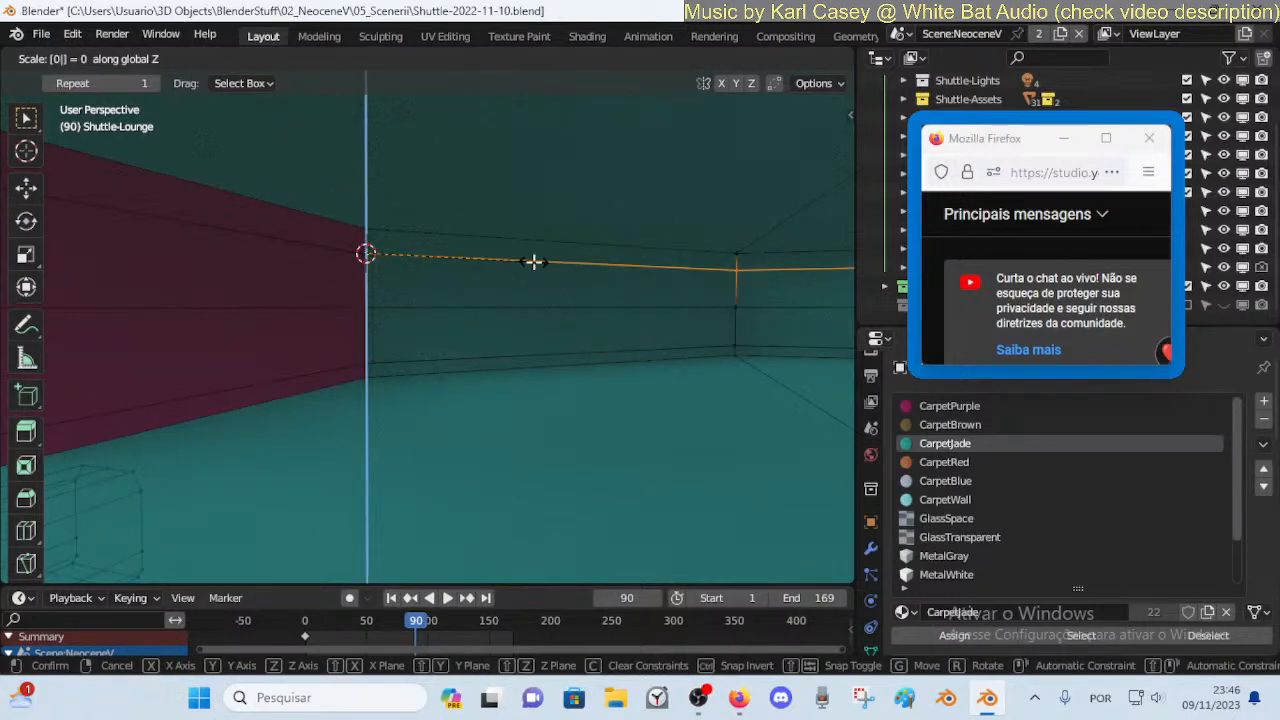
{"action": "left_click", "coordinate": [533, 262]}
Snap the 3D cursor to the jade wall's own upper corner vertex and re-flatten the upper loop to that height with Z scale 0
{"action": "left_click", "coordinate": [387, 264]}
{"action": "key", "text": "shift+s"}
{"action": "key", "text": "2"}
{"action": "key", "text": "alt+a"}
{"action": "left_click", "coordinate": [488, 268], "text": "alt"}
{"action": "key", "text": "s"}
{"action": "key", "text": "z"}
{"action": "key", "text": "0"}
{"action": "left_click", "coordinate": [489, 271]}
{"action": "key", "text": "alt+a"}
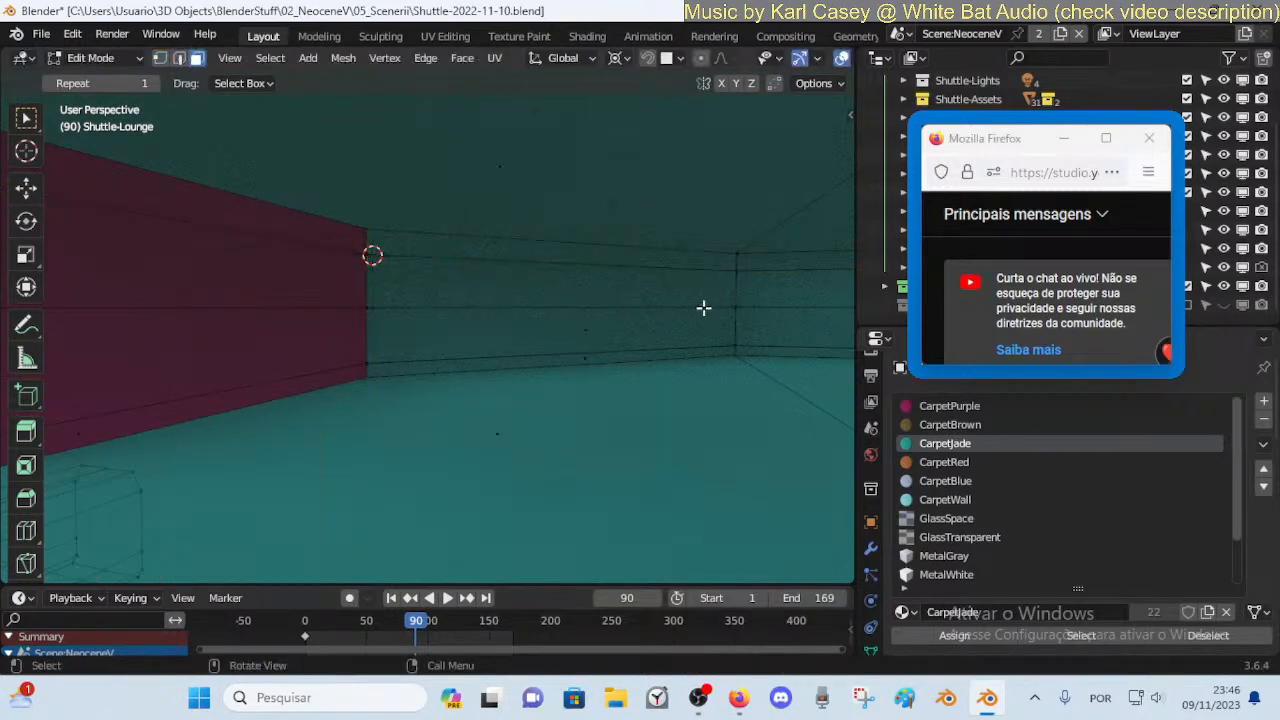
Assign the GlassSpace material to the face band between the upper and middle loops of the jade walls
{"action": "left_click", "coordinate": [734, 297], "text": "alt"}
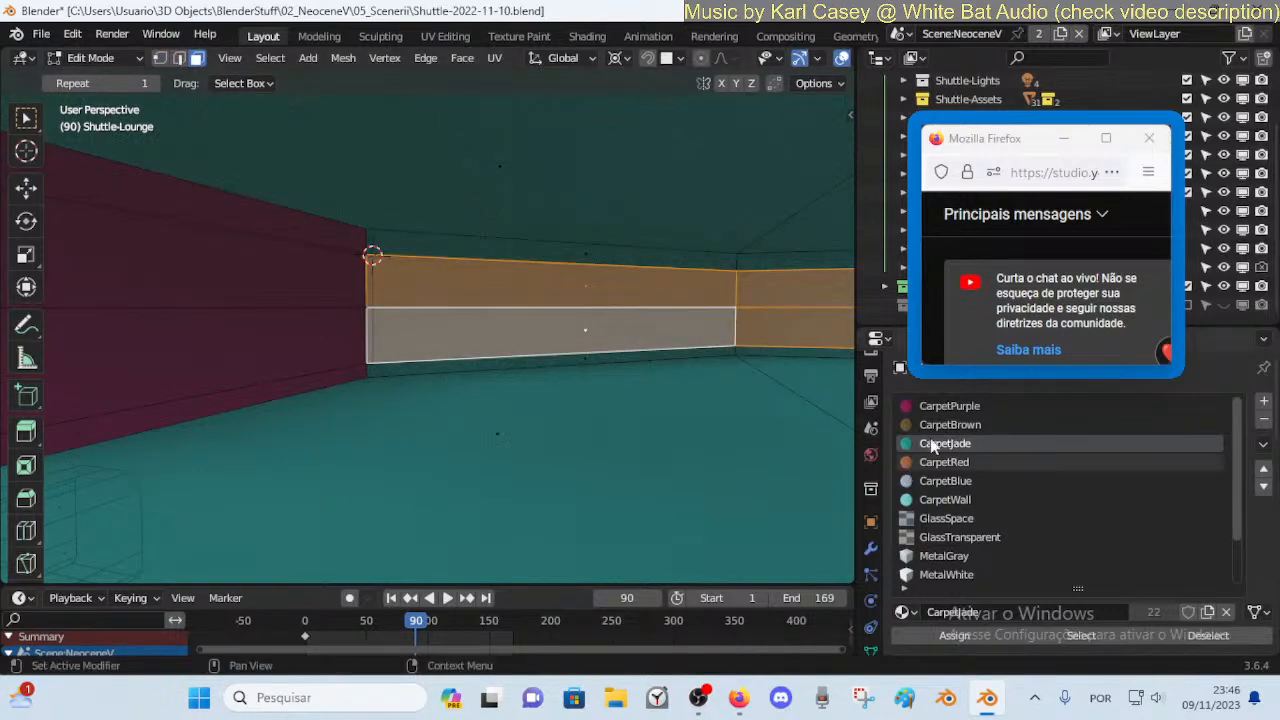
{"action": "key", "text": "ctrl+z"}
{"action": "scroll", "coordinate": [1120, 509], "scroll_direction": "down", "scroll_amount": 3}
{"action": "left_click", "coordinate": [1016, 464]}
{"action": "left_click", "coordinate": [968, 630]}
{"action": "key", "text": "Tab"}
{"action": "key", "text": "shift+grave"}
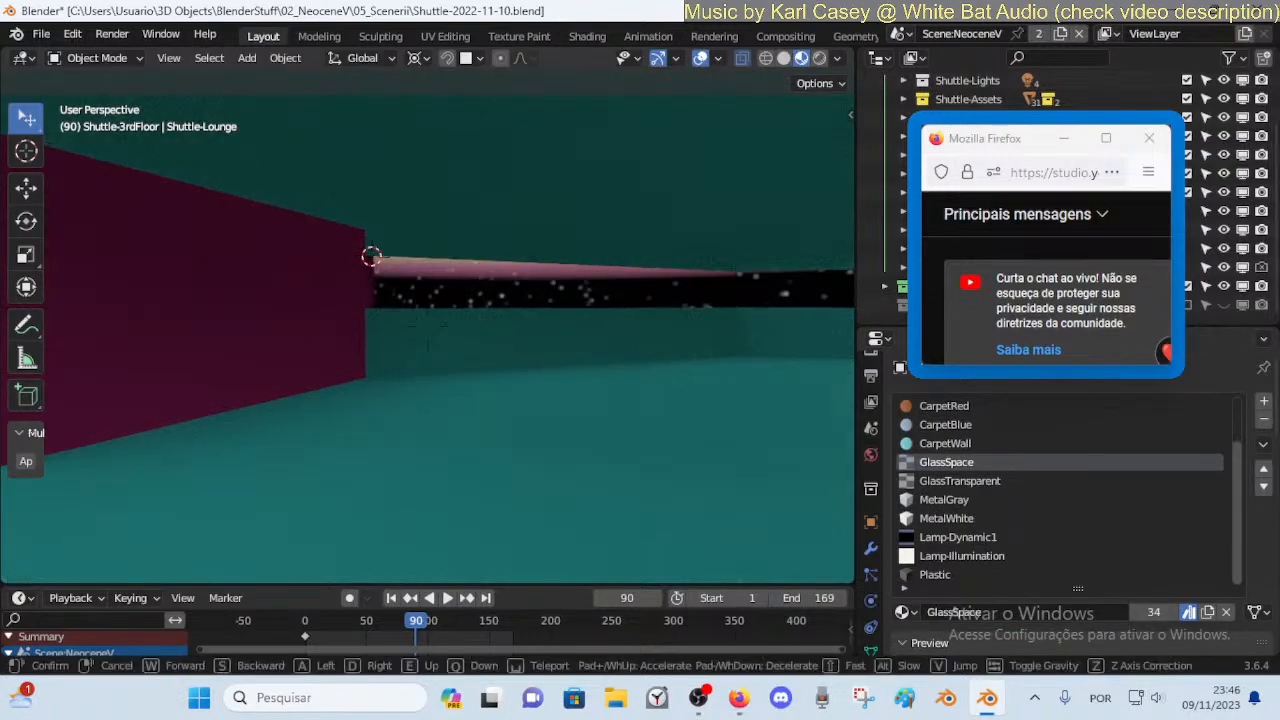
{"action": "right_click", "coordinate": [619, 343]}
{"action": "key", "text": "Tab"}
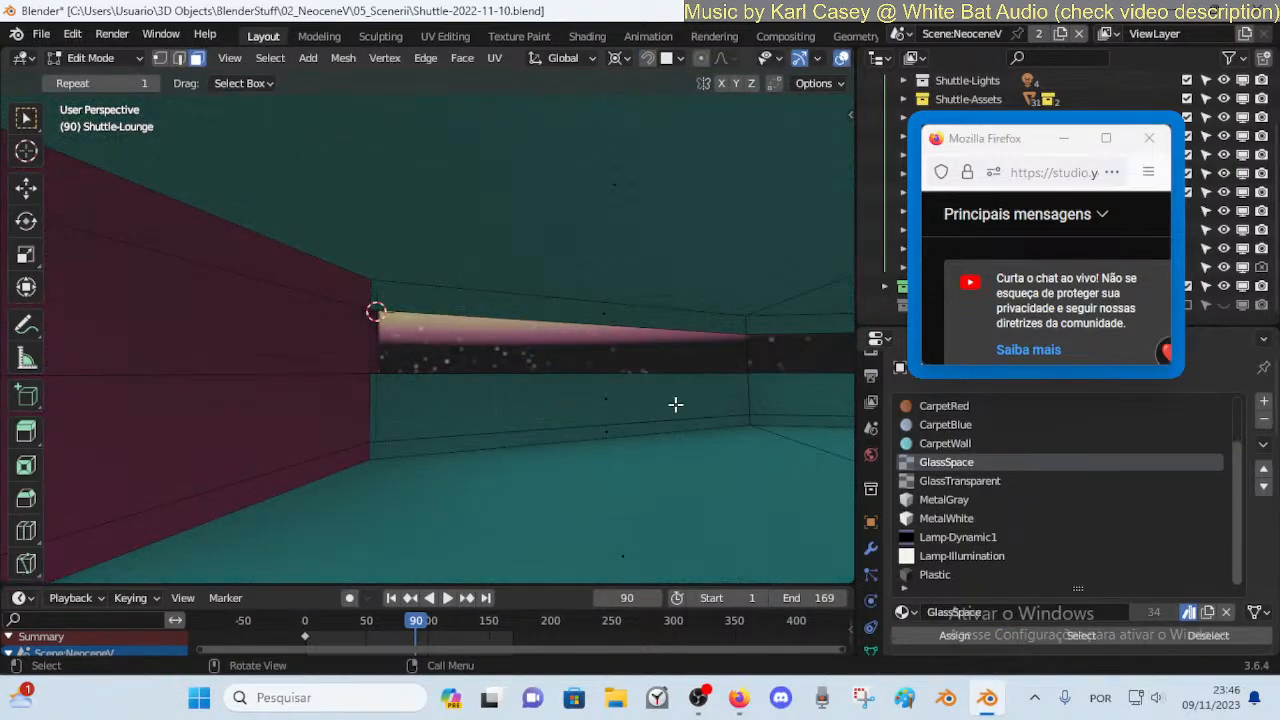
Assign GlassSpace to the face band between the middle and lower loops of the jade walls as well
{"action": "left_click", "coordinate": [748, 392], "text": "alt"}
{"action": "left_click", "coordinate": [937, 640]}
{"action": "key", "text": "Tab"}
{"action": "key", "text": "shift+grave"}
{"action": "key", "text": "w"}
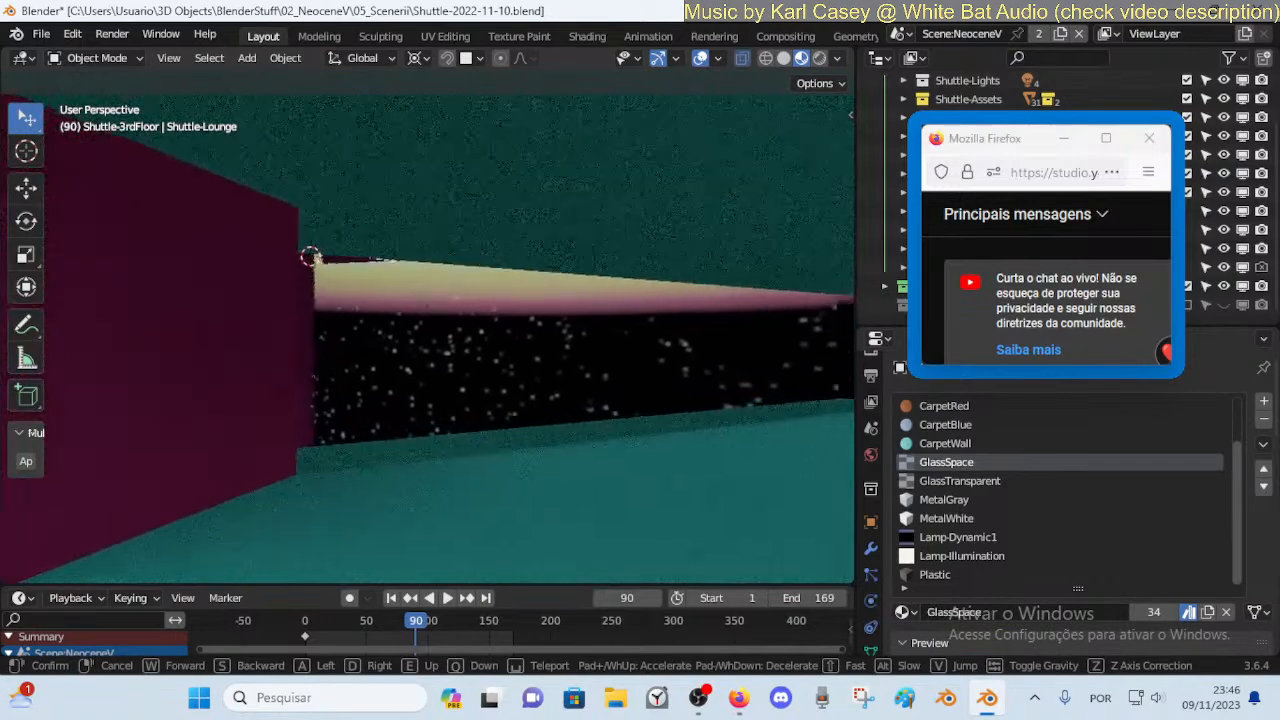
{"action": "left_click", "coordinate": [348, 444]}
{"action": "key", "text": "Tab"}
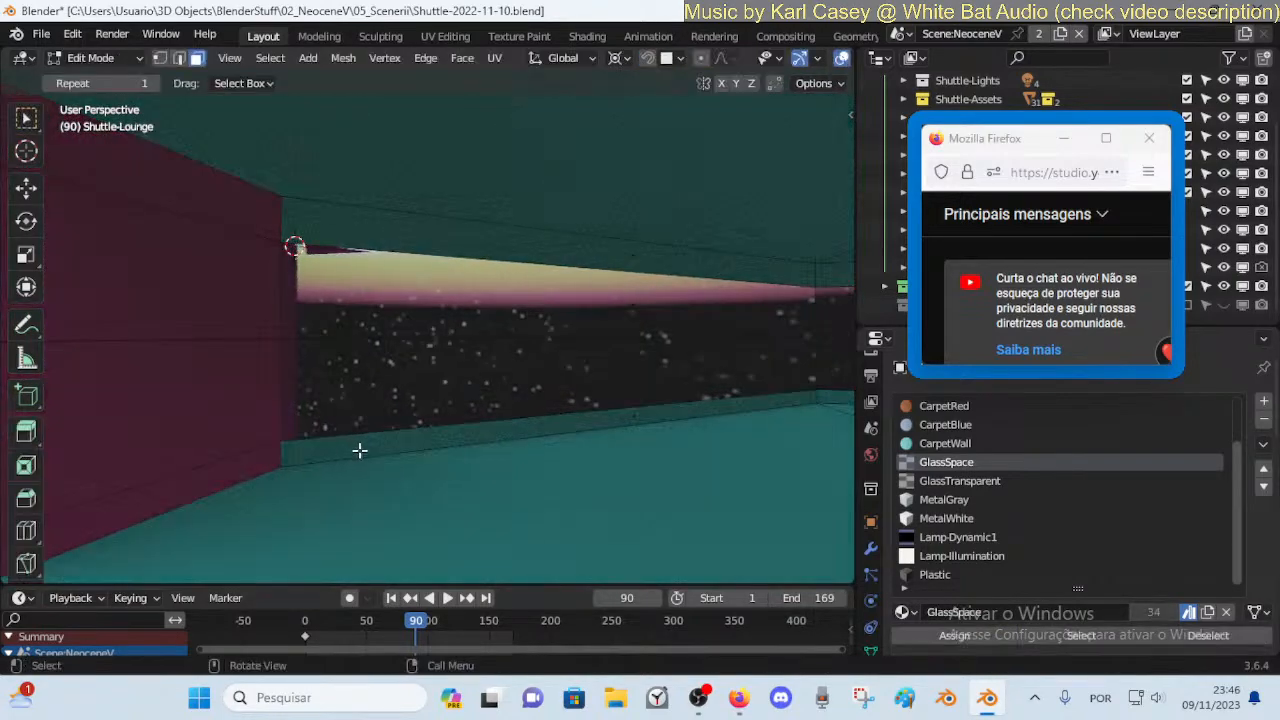
Assign the MetalWhite material to the narrow wall strip between the space window and the jade floor
{"action": "left_click", "coordinate": [813, 398], "text": "alt"}
{"action": "scroll", "coordinate": [813, 398], "scroll_direction": "down", "scroll_amount": 2}
{"action": "middle_click_drag", "start_coordinate": [813, 398], "coordinate": [388, 401], "text": "shift"}
{"action": "left_click", "coordinate": [946, 518]}
{"action": "left_click", "coordinate": [955, 635]}
{"action": "key", "text": "Tab"}
{"action": "key", "text": "shift+grave"}
{"action": "key", "text": "w"}
{"action": "left_click", "coordinate": [698, 461]}
{"action": "key", "text": "Tab"}
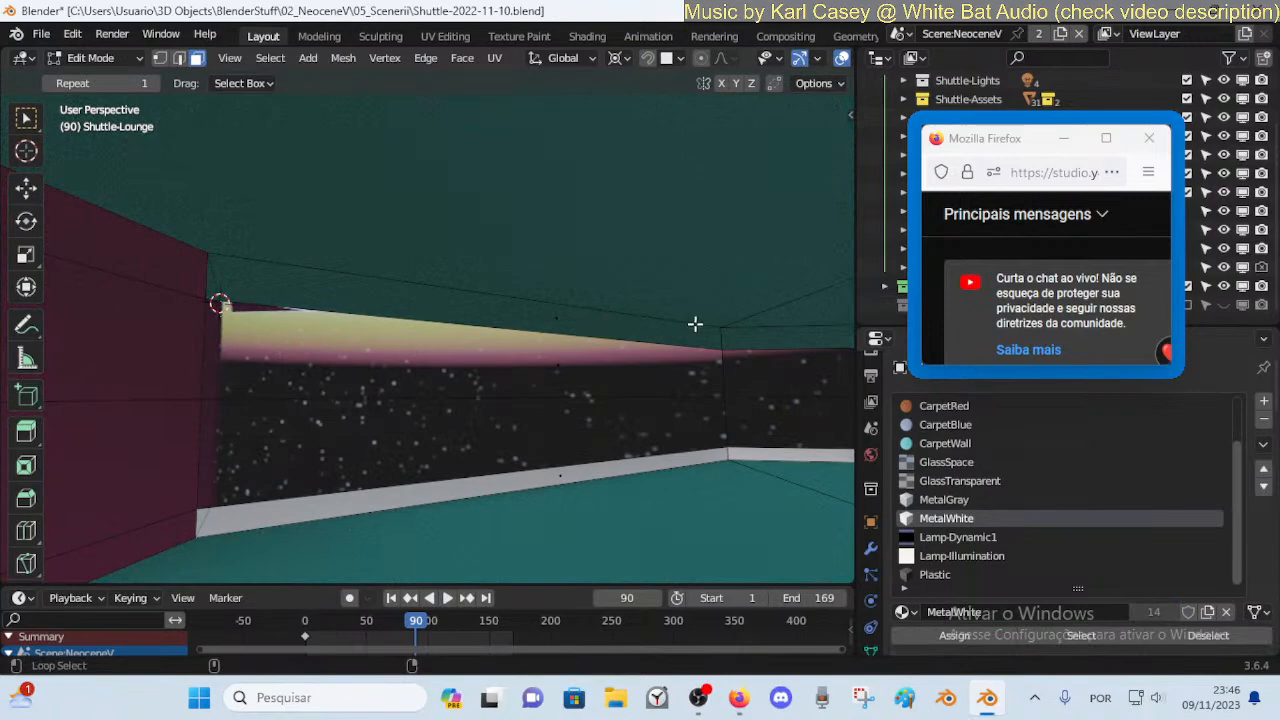
Assign MetalWhite to the narrow wall strip between the space window and the jade ceiling
{"action": "left_click", "coordinate": [692, 322], "text": "alt"}
{"action": "key", "text": "KP_Decimal"}
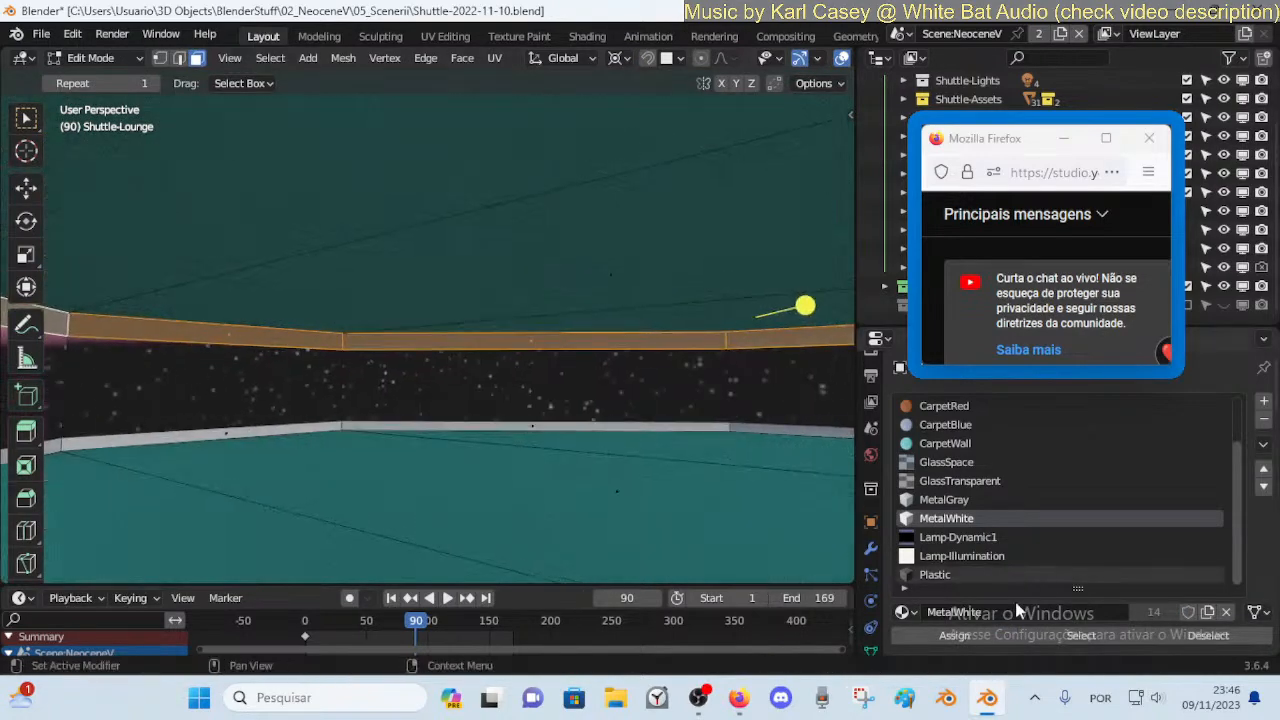
{"action": "left_click", "coordinate": [988, 629]}
{"action": "key", "text": "Tab"}
{"action": "middle_click_drag", "start_coordinate": [760, 445], "coordinate": [614, 456]}
{"action": "key", "text": "Tab"}
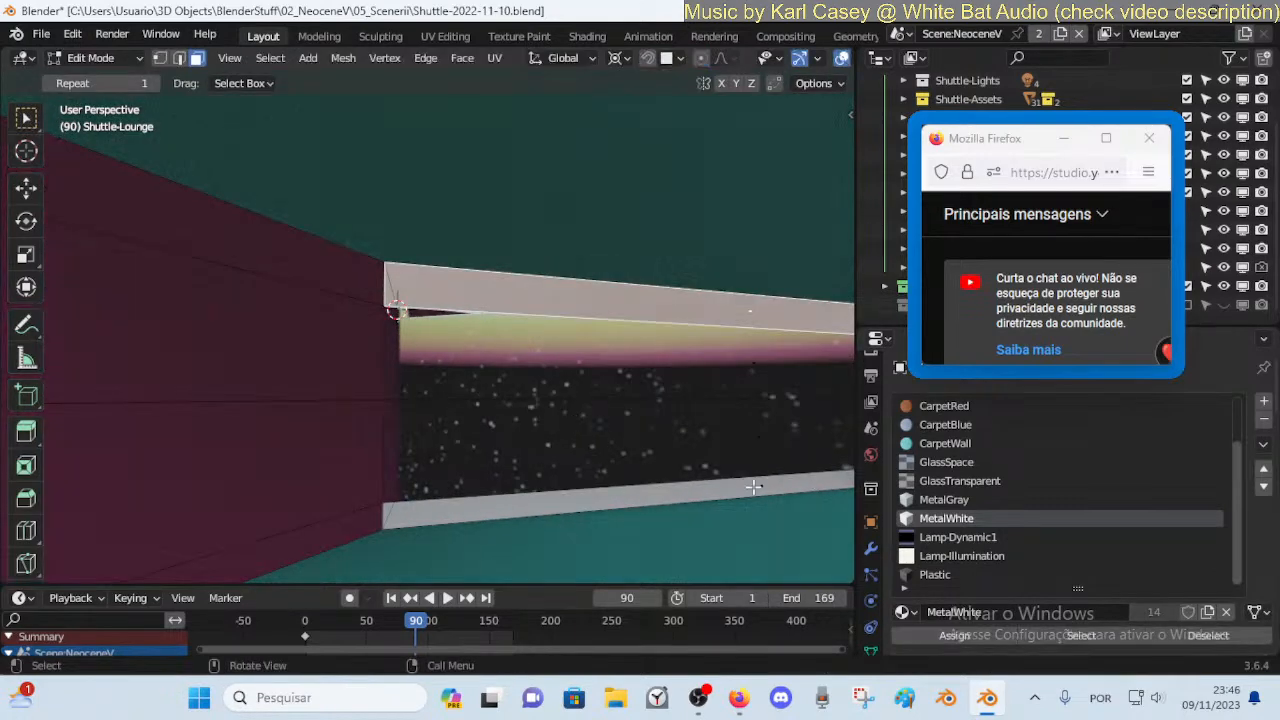
Select the lower strip together with the upper one and assign the Plastic material to both window borders
{"action": "key", "text": "l"}
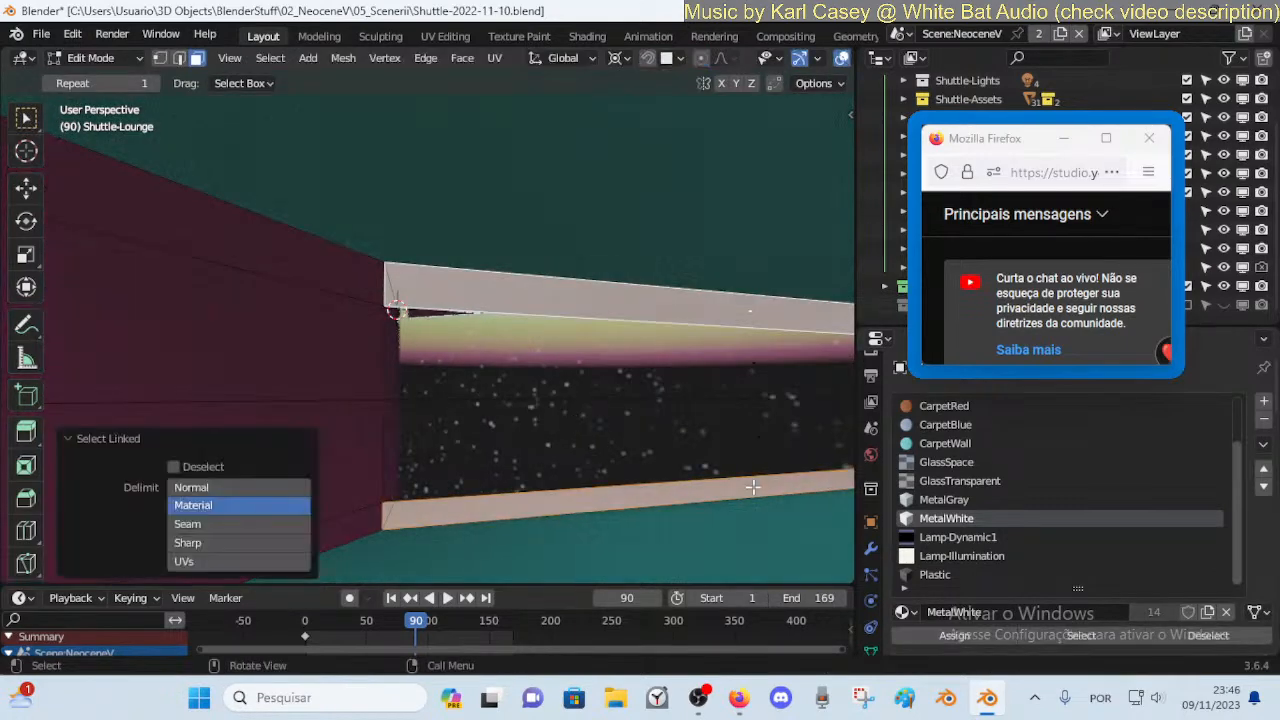
{"action": "left_click", "coordinate": [948, 425]}
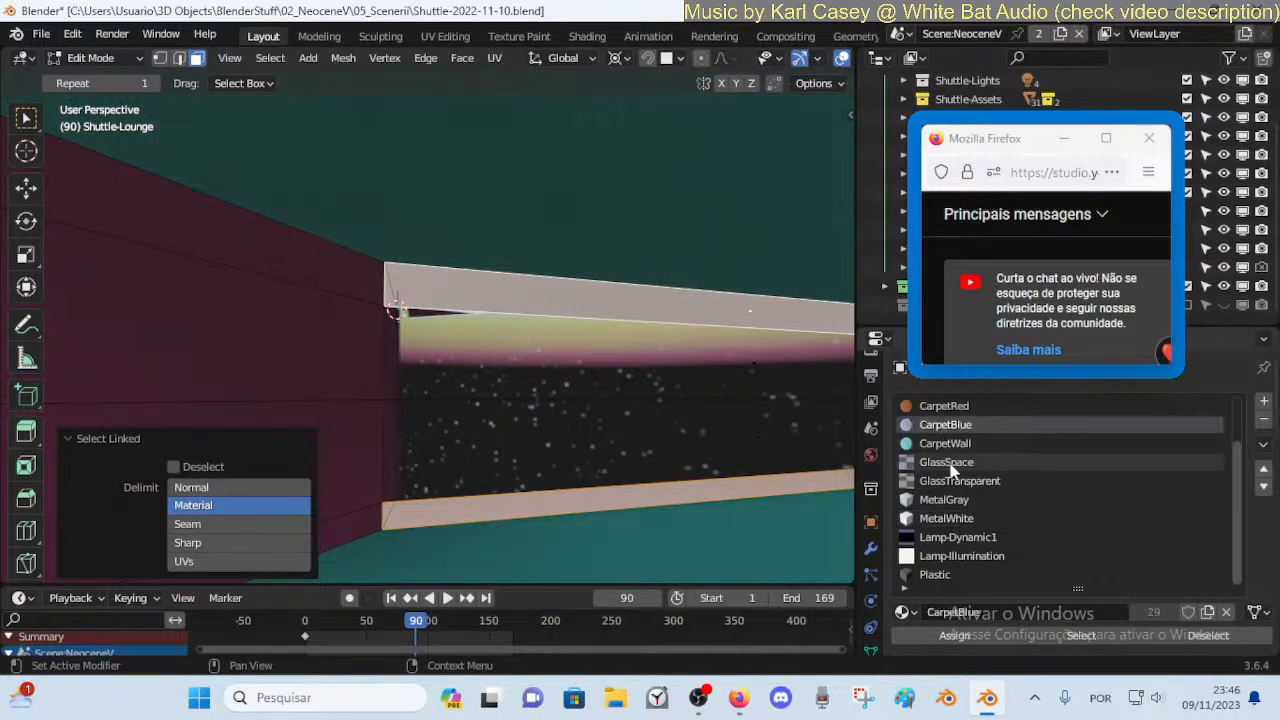
{"action": "left_click", "coordinate": [950, 574]}
{"action": "left_click", "coordinate": [954, 635]}
{"action": "key", "text": "Tab"}
{"action": "key", "text": "shift+grave"}
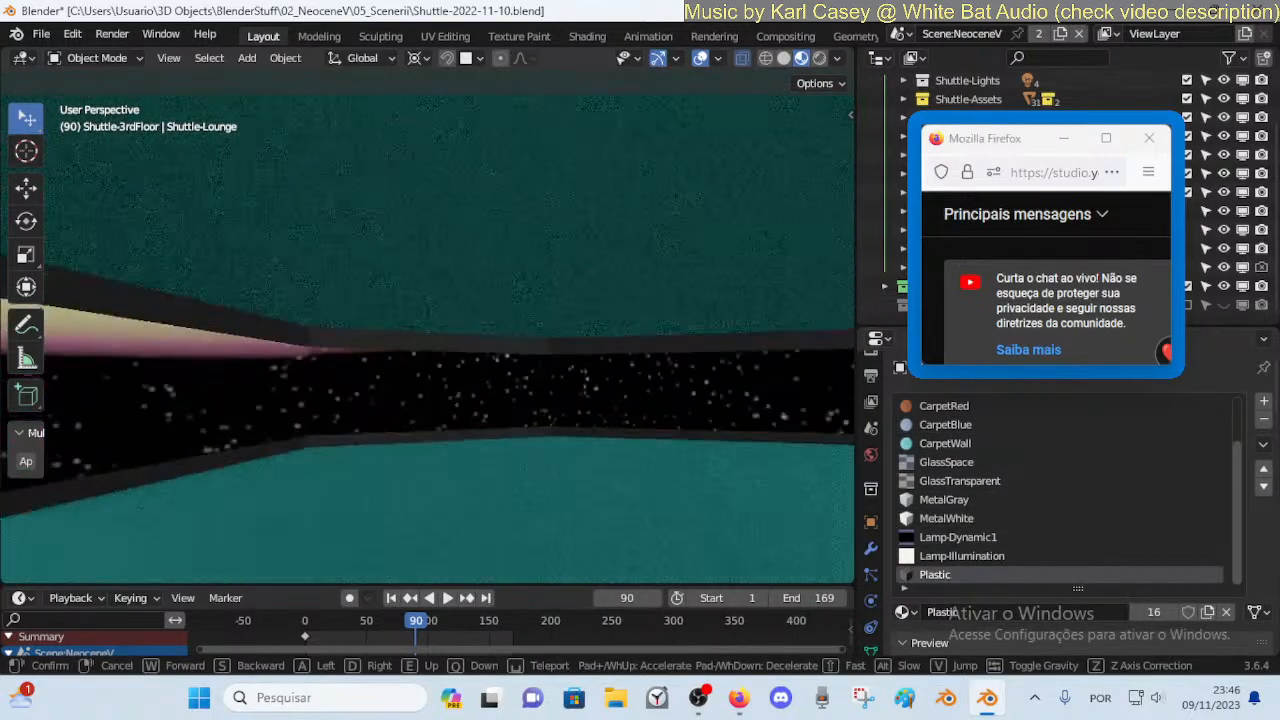
{"action": "left_click", "coordinate": [474, 311]}
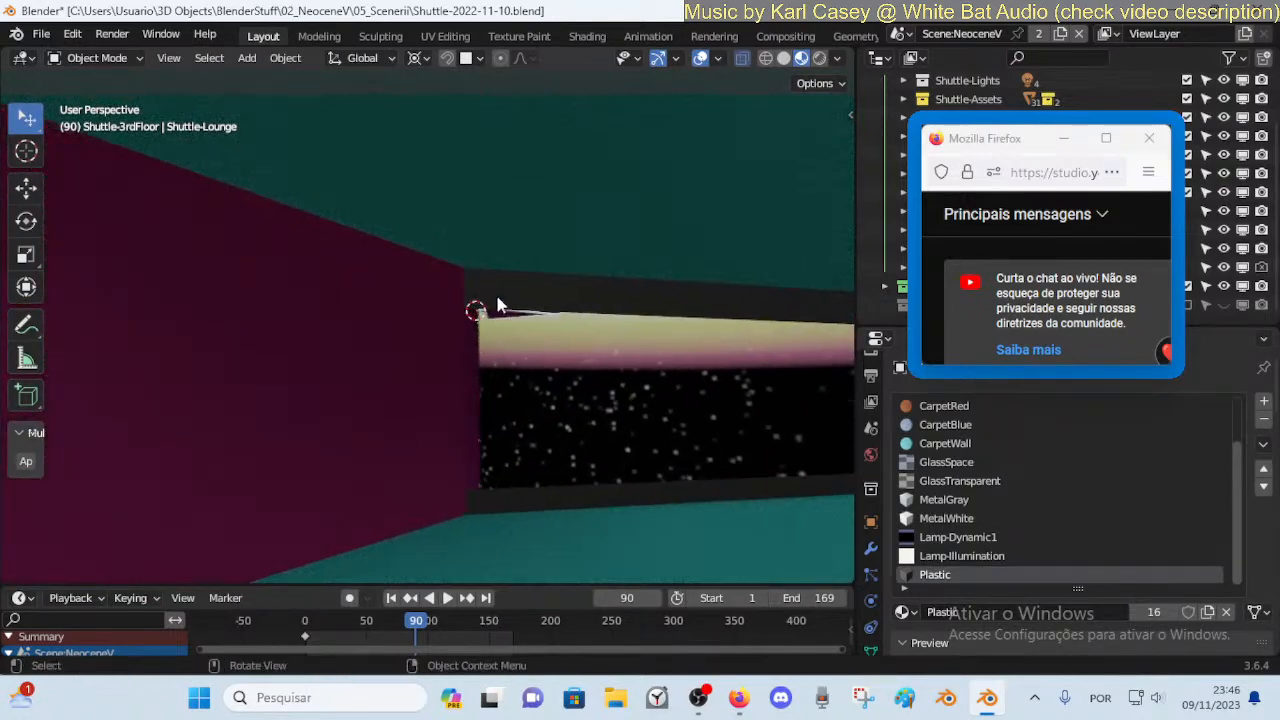
Merge the jade walls' upper corner vertex into the adjacent purple wall vertex using At Last
{"action": "key", "text": "Tab"}
{"action": "key", "text": "shift+grave"}
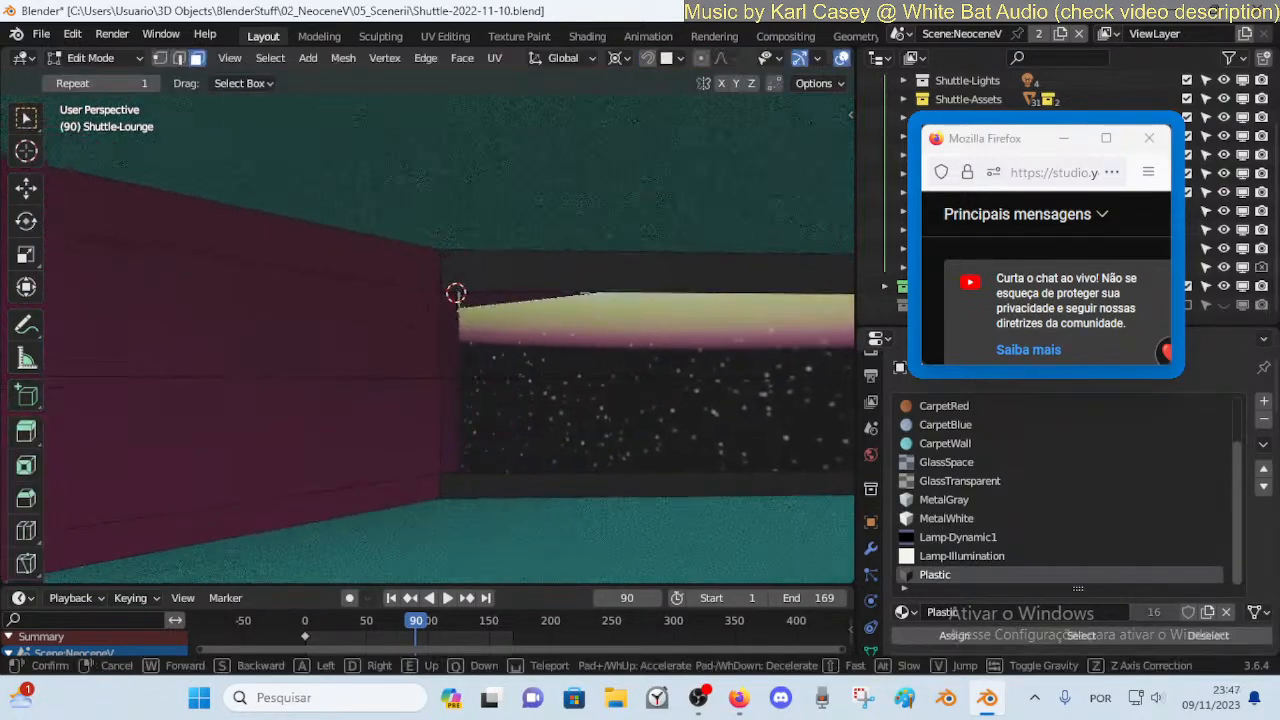
{"action": "key", "text": "d"}
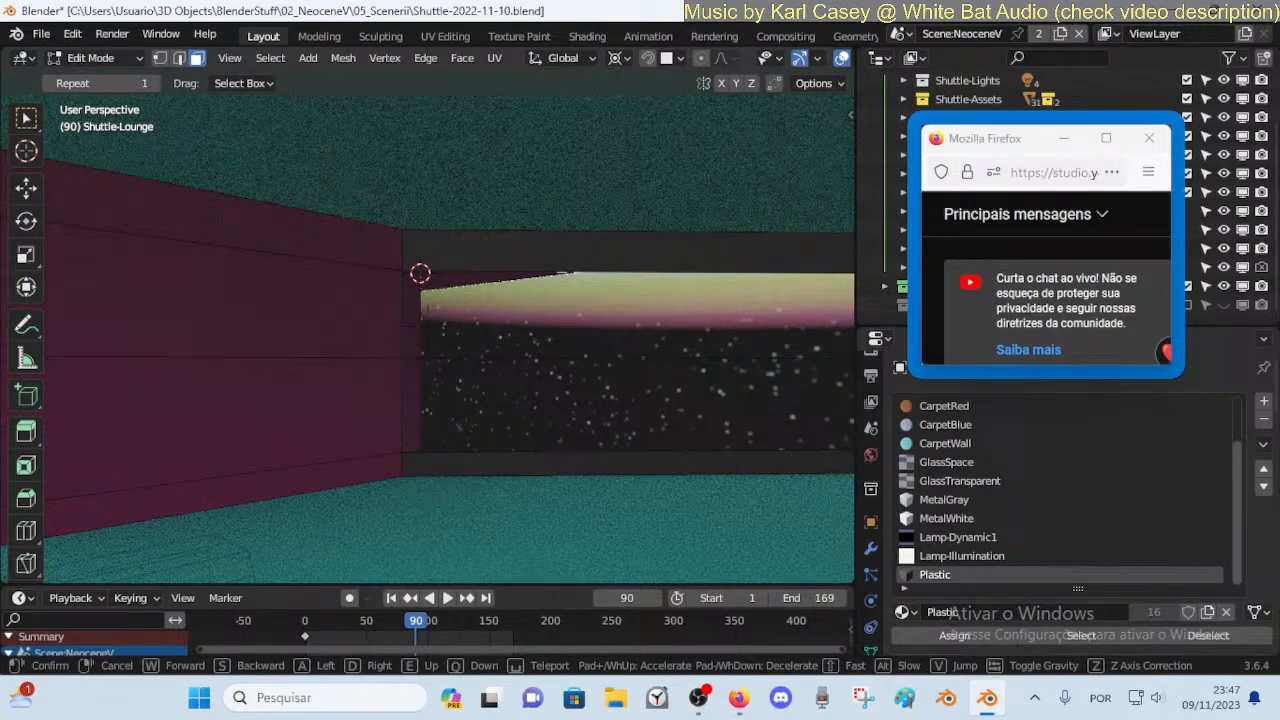
{"action": "key", "text": "w"}
{"action": "key", "text": "s"}
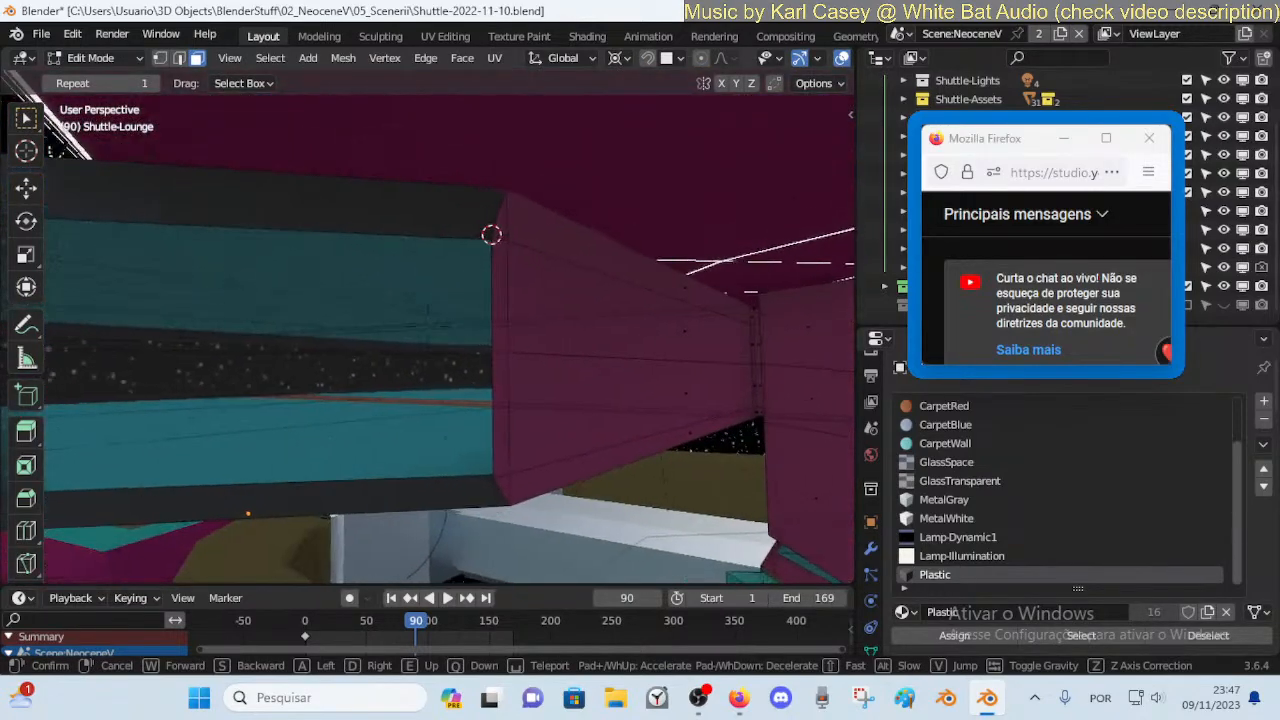
{"action": "left_click", "coordinate": [489, 308]}
{"action": "left_click", "coordinate": [493, 237]}
{"action": "key", "text": "shift+grave"}
{"action": "key", "text": "d"}
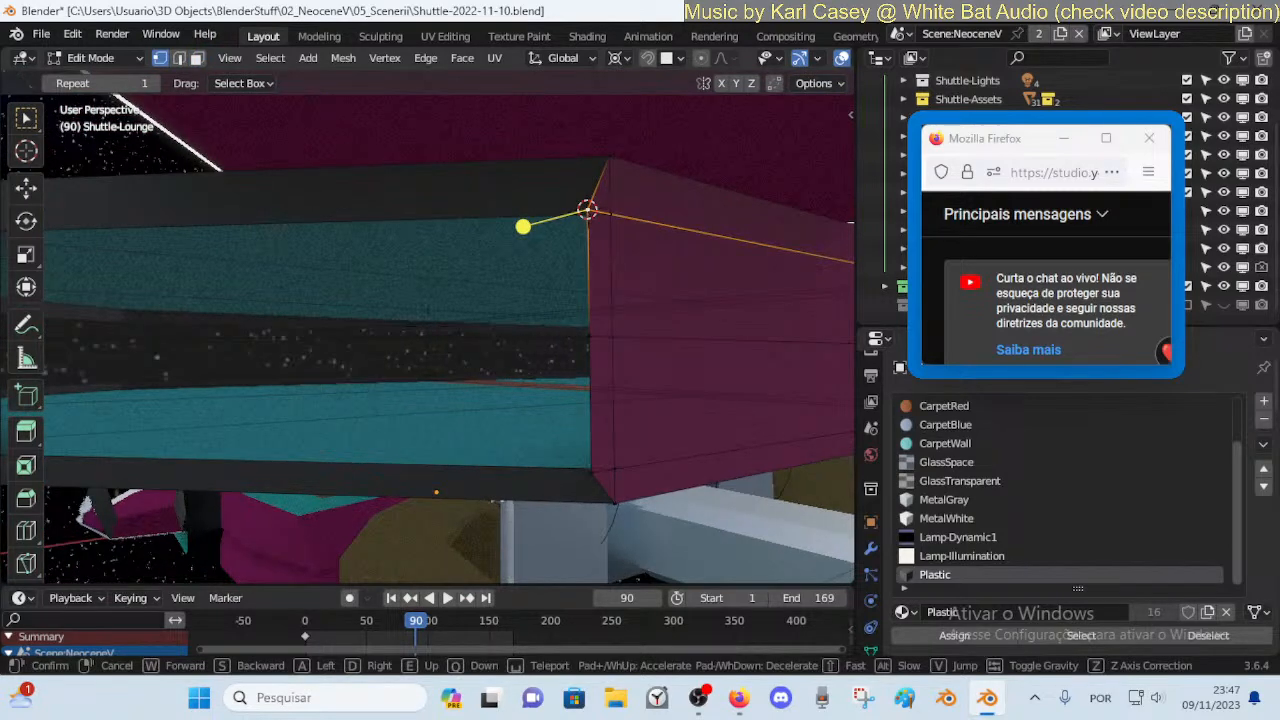
{"action": "left_click", "coordinate": [612, 188]}
{"action": "key", "text": "m"}
{"action": "left_click", "coordinate": [613, 193]}
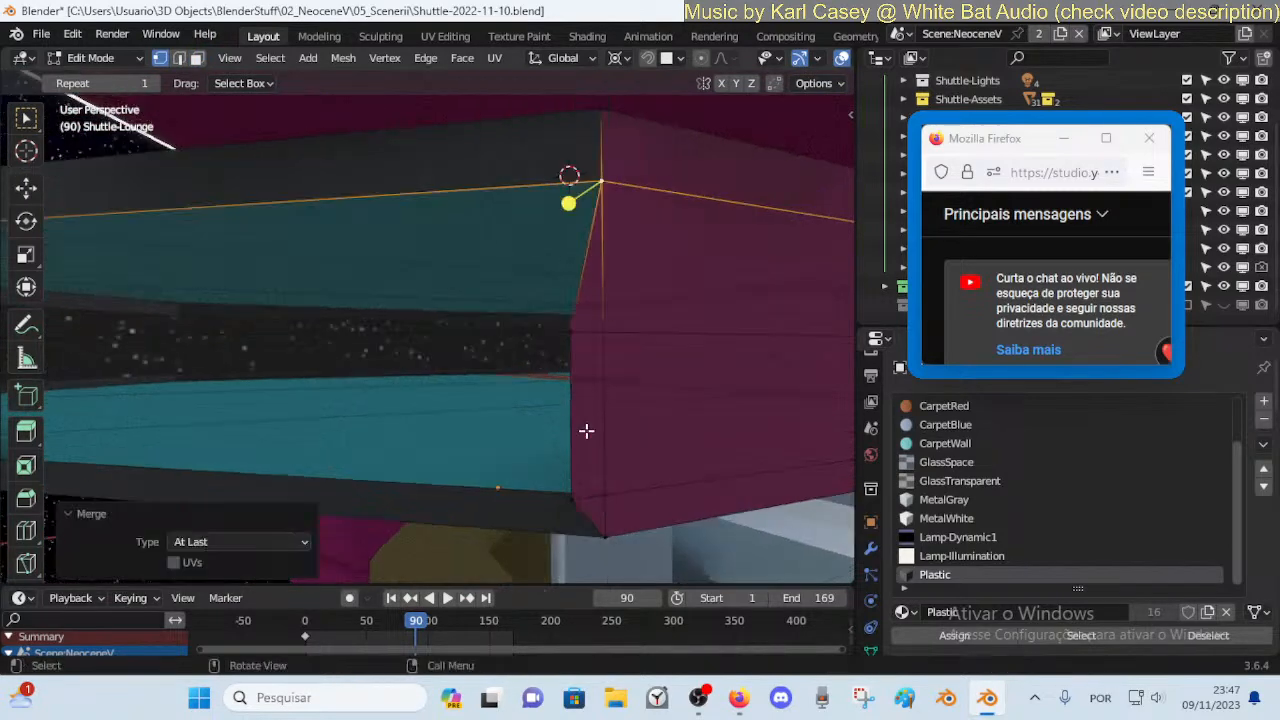
Merge the jade walls' lower corner vertex into the adjacent purple wall vertex and test the bottom corner vertex with a cancelled move
{"action": "left_click", "coordinate": [573, 498]}
{"action": "key", "text": "m"}
{"action": "left_click", "coordinate": [607, 492]}
{"action": "left_click", "coordinate": [611, 532]}
{"action": "key", "text": "g"}
{"action": "right_click", "coordinate": [646, 532]}
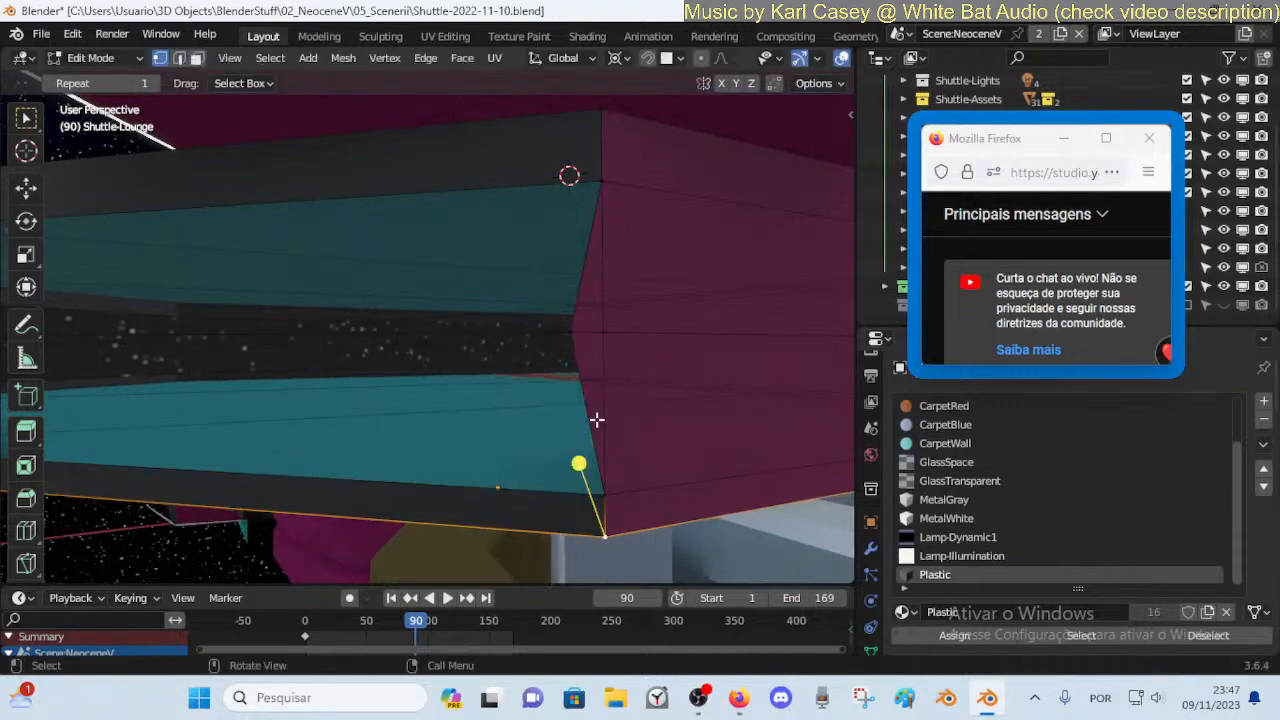
Merge the middle vertex pair at the purple wall corner so the corner edge runs straight, and cancel the test move
{"action": "left_click", "coordinate": [586, 332]}
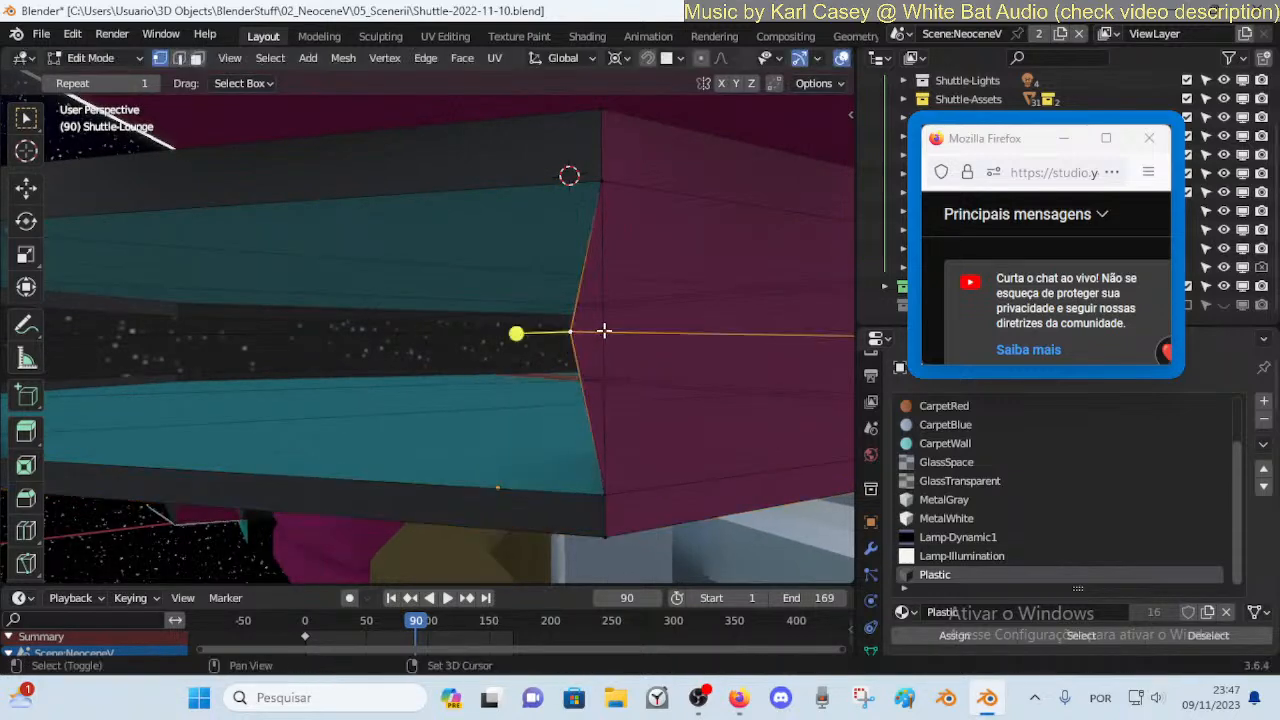
{"action": "key", "text": "h"}
{"action": "key", "text": "ctrl+z"}
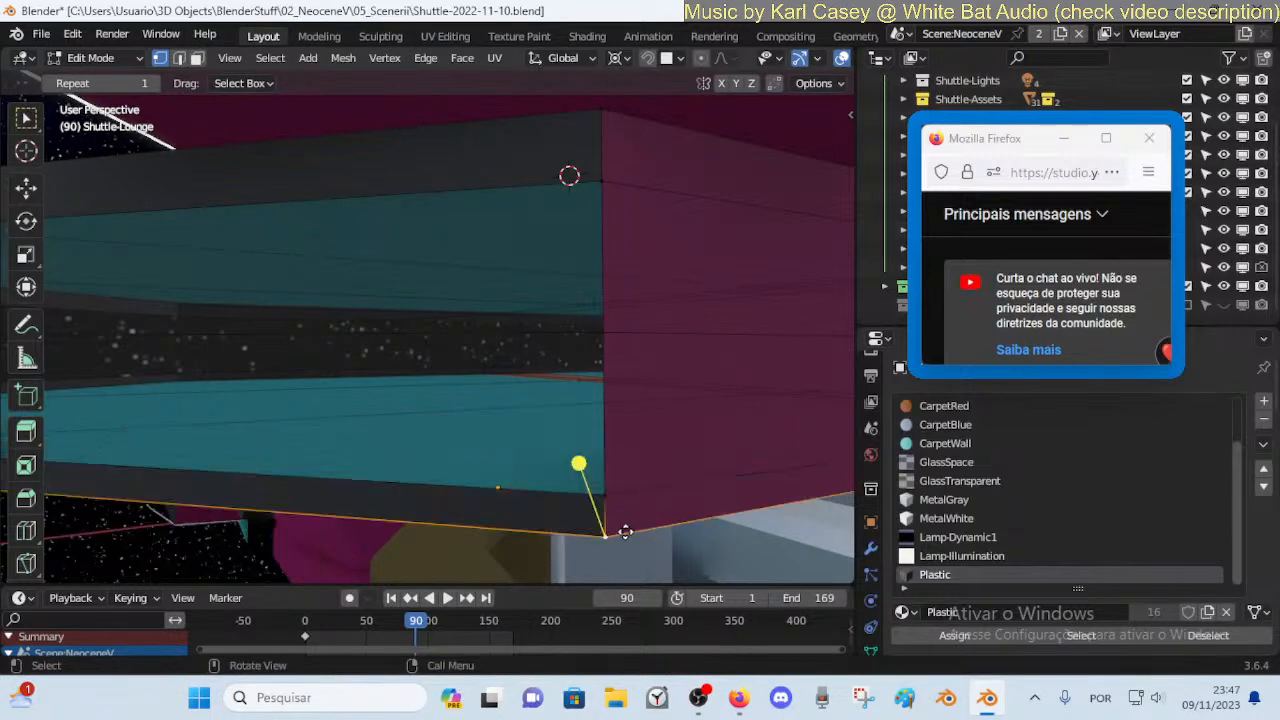
{"action": "key", "text": "g"}
{"action": "key", "text": "Escape"}
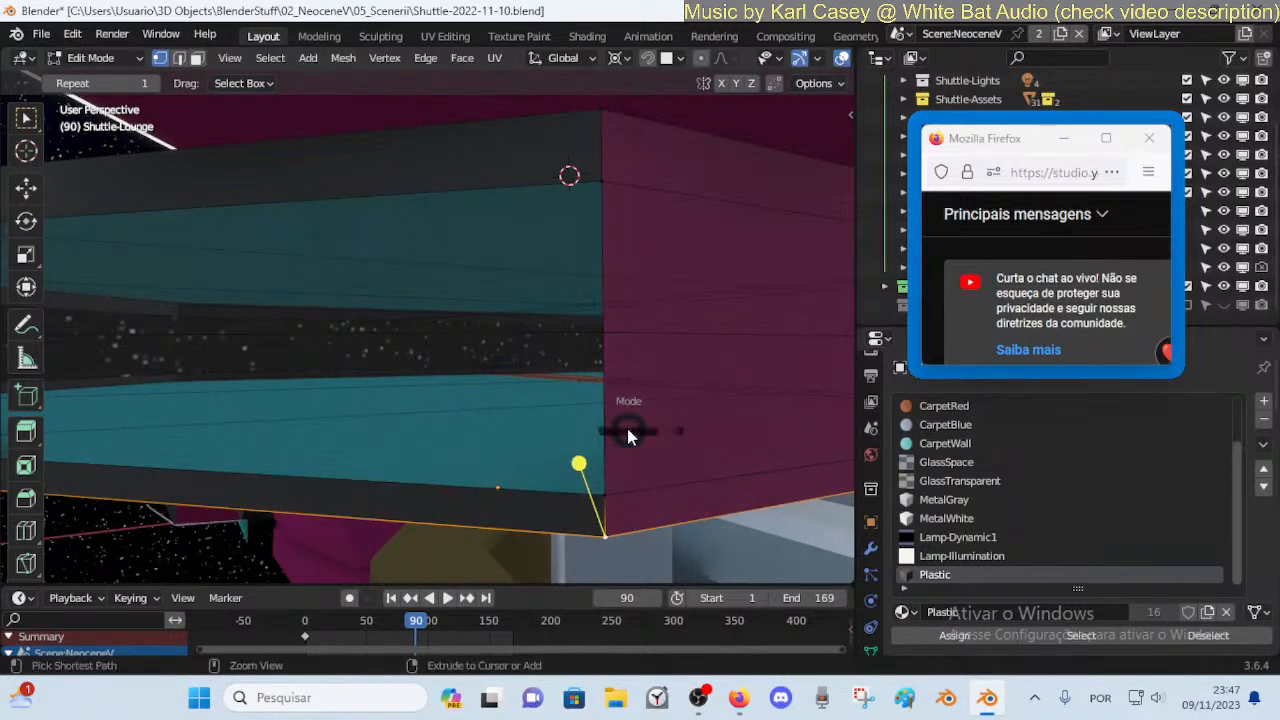
Add one centred loop cut running through the purple wall and along the jade floor and ceiling, then clear the selection
{"action": "key", "text": "Tab"}
{"action": "key", "text": "shift+grave"}
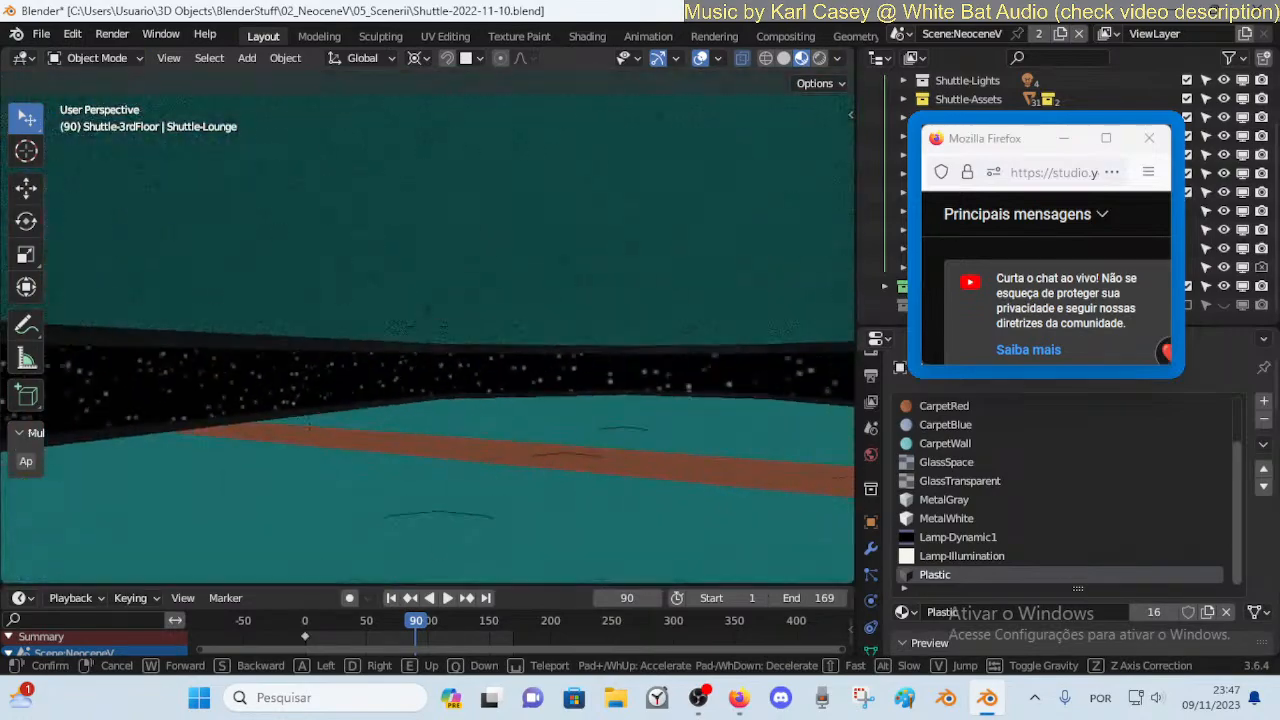
{"action": "key", "text": "a"}
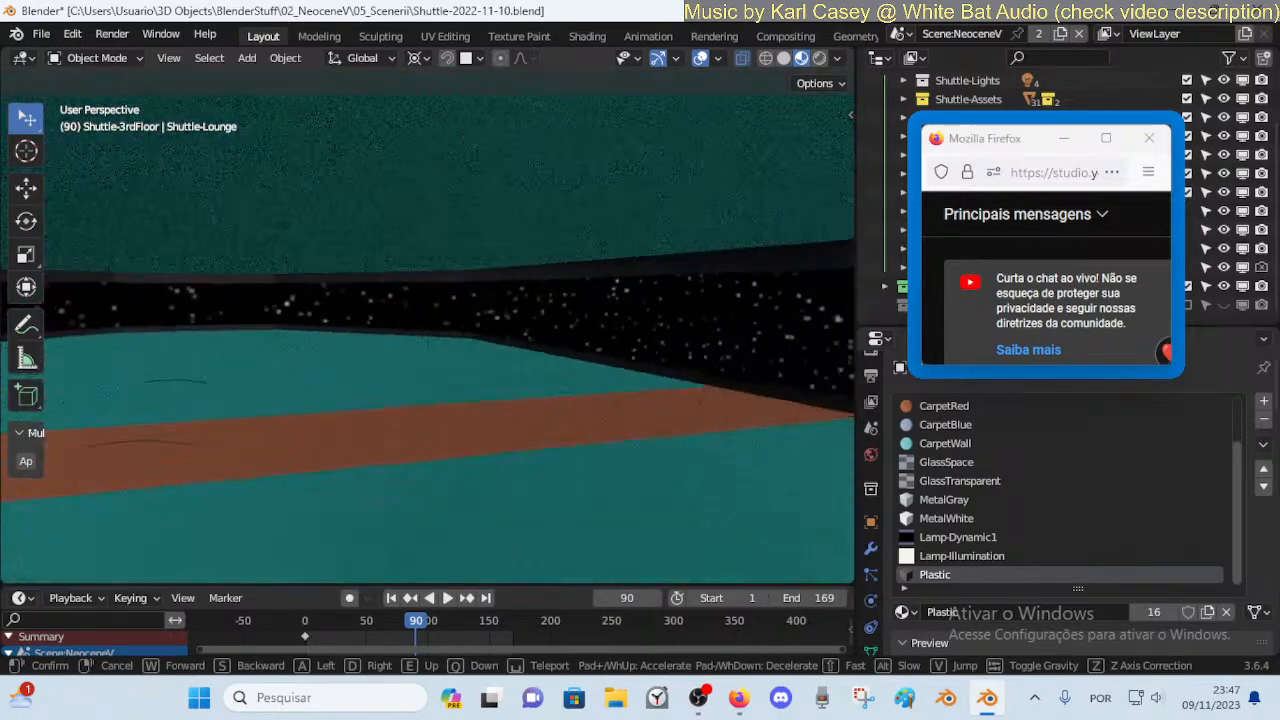
{"action": "left_click", "coordinate": [617, 423]}
{"action": "key", "text": "Tab"}
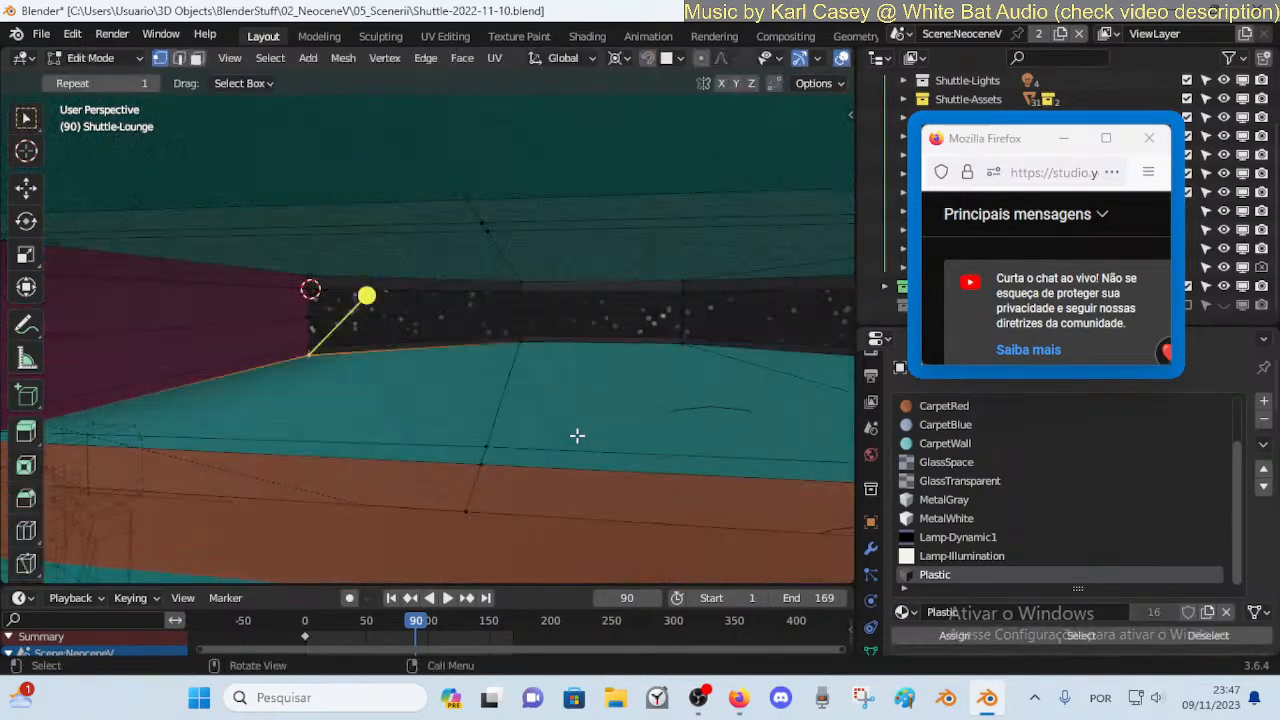
{"action": "key", "text": "ctrl+r"}
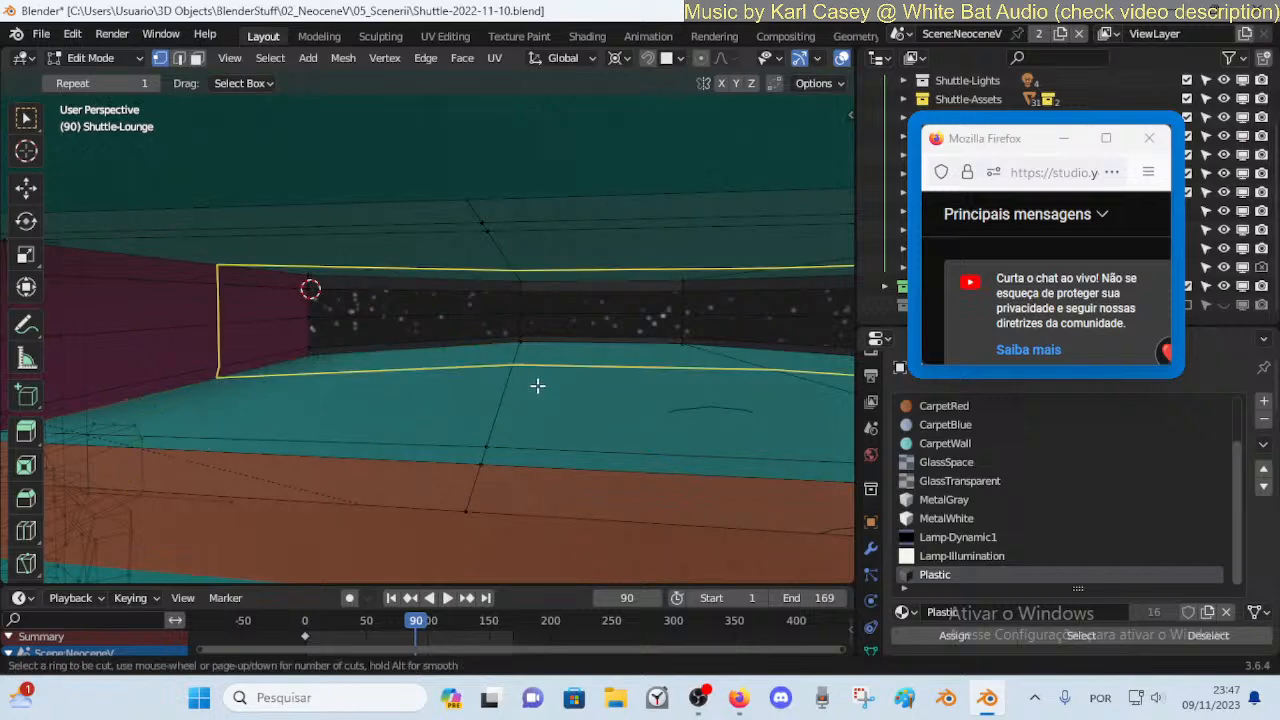
{"action": "left_click", "coordinate": [537, 385]}
{"action": "right_click", "coordinate": [537, 385]}
{"action": "key", "text": "alt+a"}
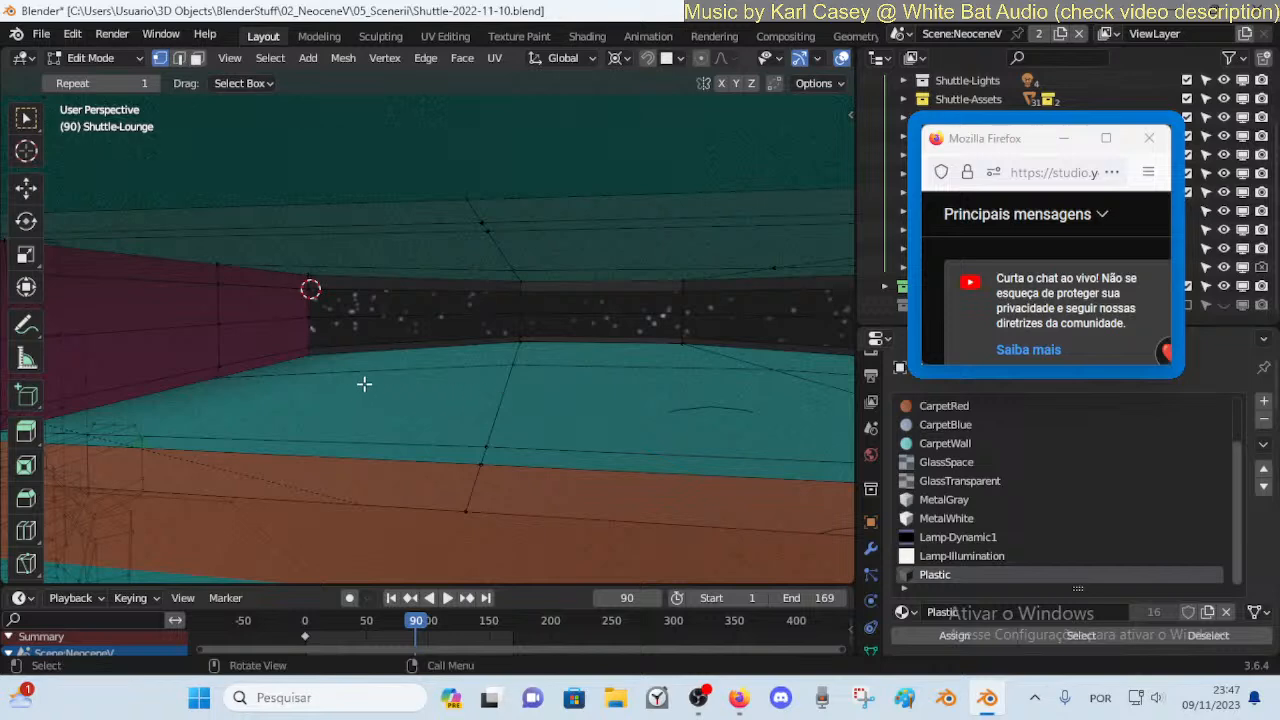
Try to vertex-slide the whole edge loop that crosses the jade floor, window wall and ceiling
{"action": "key", "text": "shift+grave"}
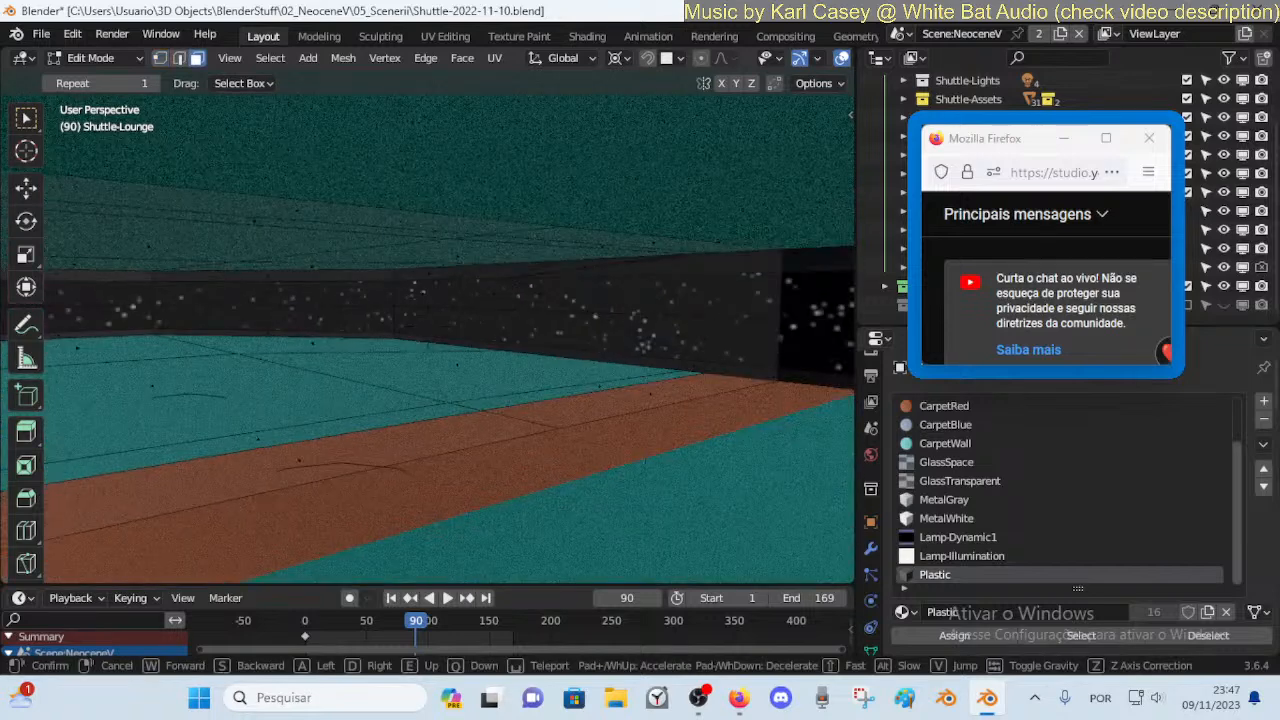
{"action": "left_click", "coordinate": [508, 369]}
{"action": "key", "text": "ctrl+r"}
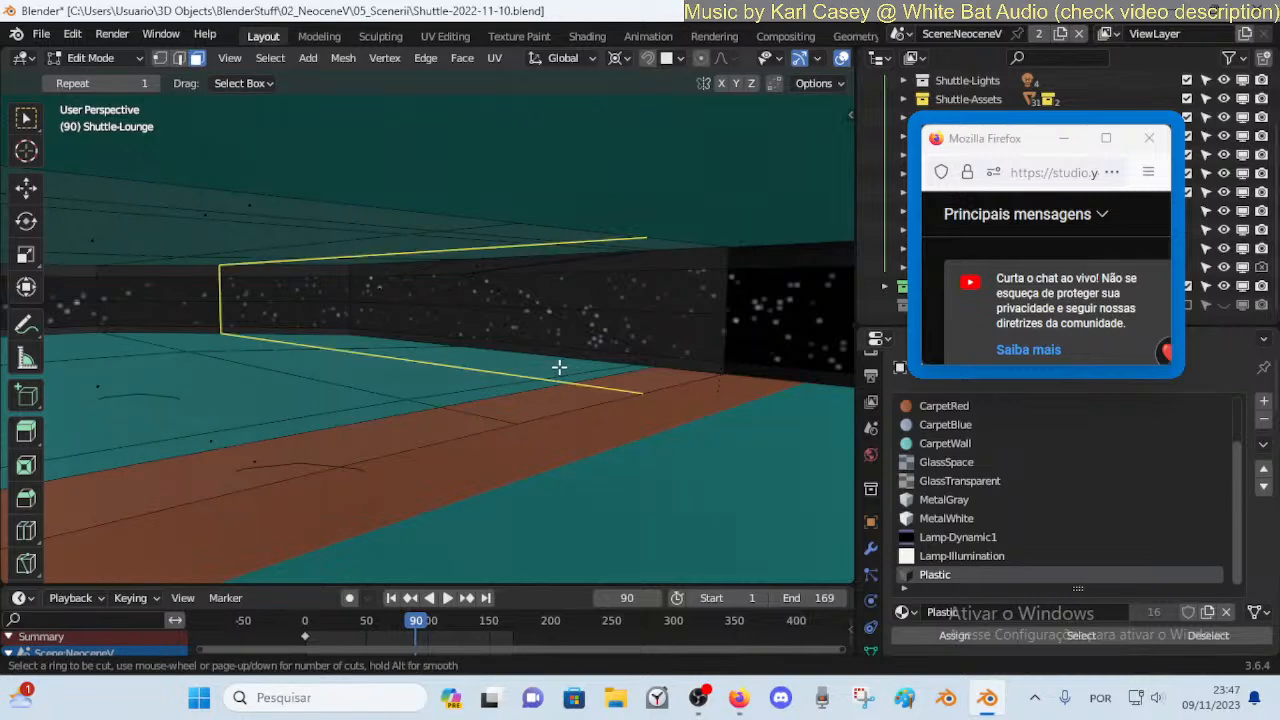
{"action": "key", "text": "Escape"}
{"action": "left_click", "coordinate": [325, 388], "text": "alt"}
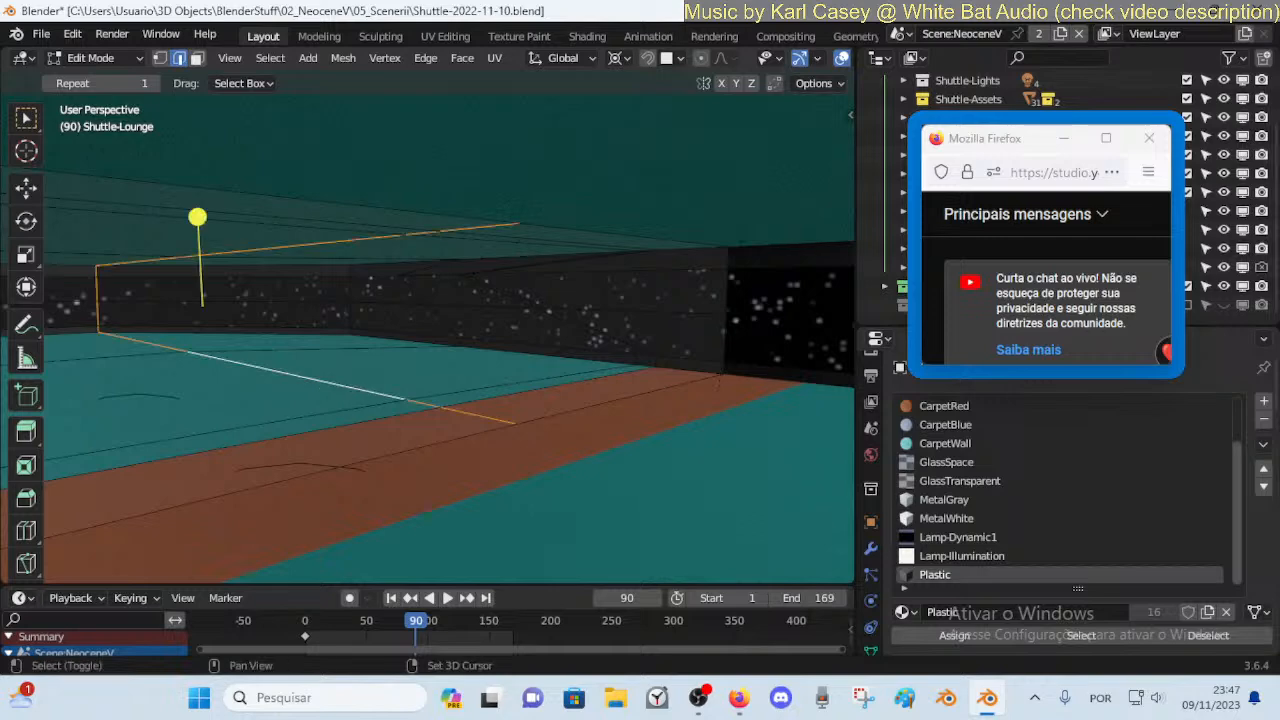
{"action": "key", "text": "shift+v"}
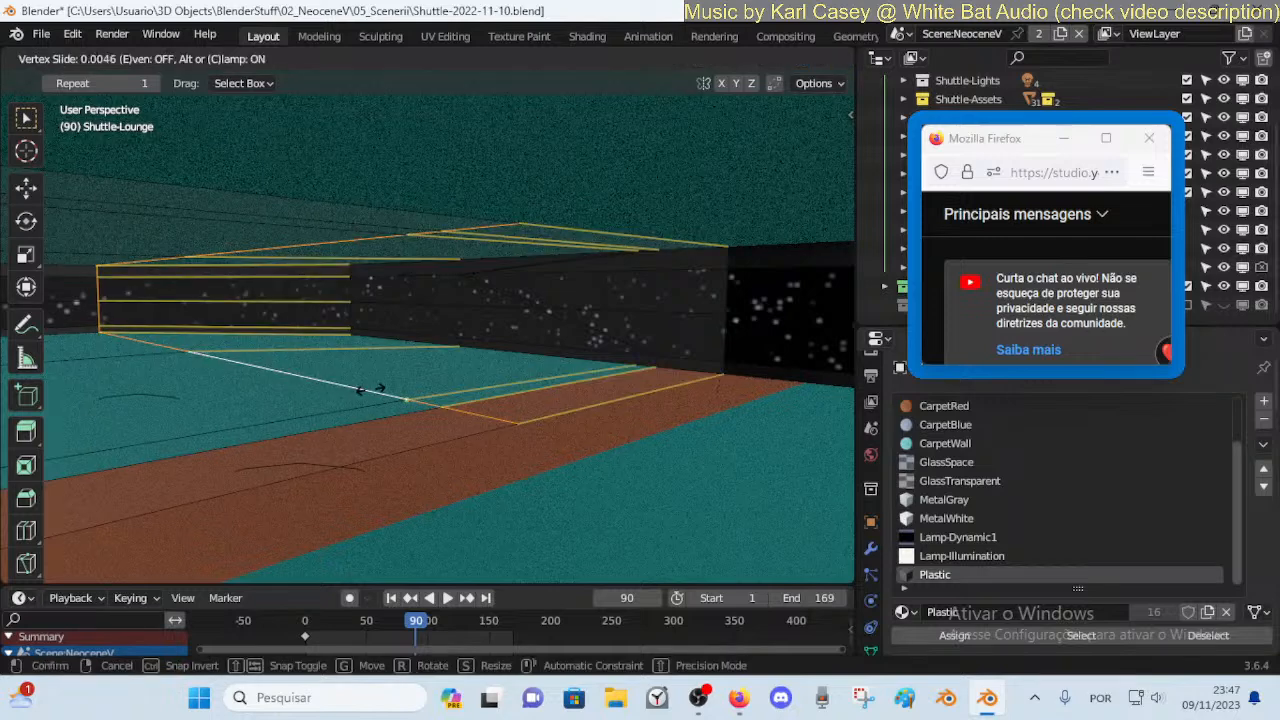
{"action": "left_click", "coordinate": [368, 390]}
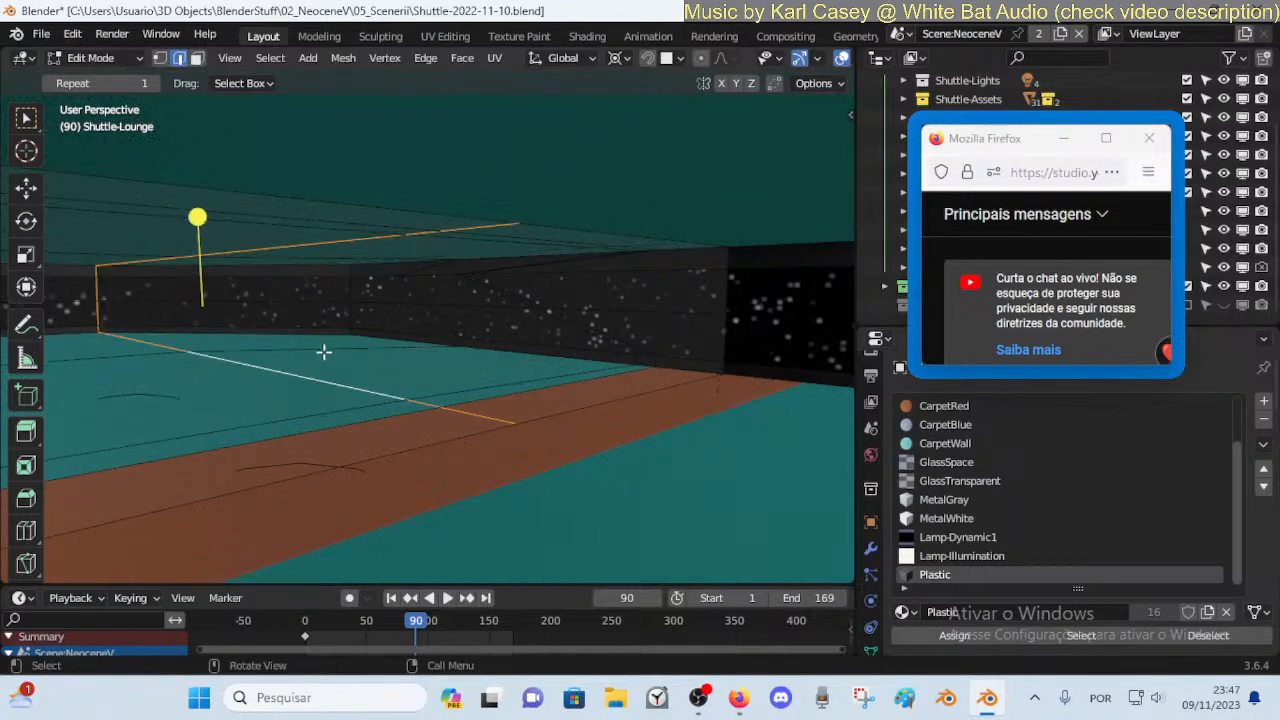
Vertex-slide the crossing edges on the jade floor and ceiling along the room toward the red strip's corner, with a factor of about 0.79
{"action": "left_click", "coordinate": [227, 342]}
{"action": "left_click", "coordinate": [385, 238], "text": "shift"}
{"action": "left_click", "coordinate": [425, 236], "text": "shift"}
{"action": "left_click", "coordinate": [460, 227], "text": "shift"}
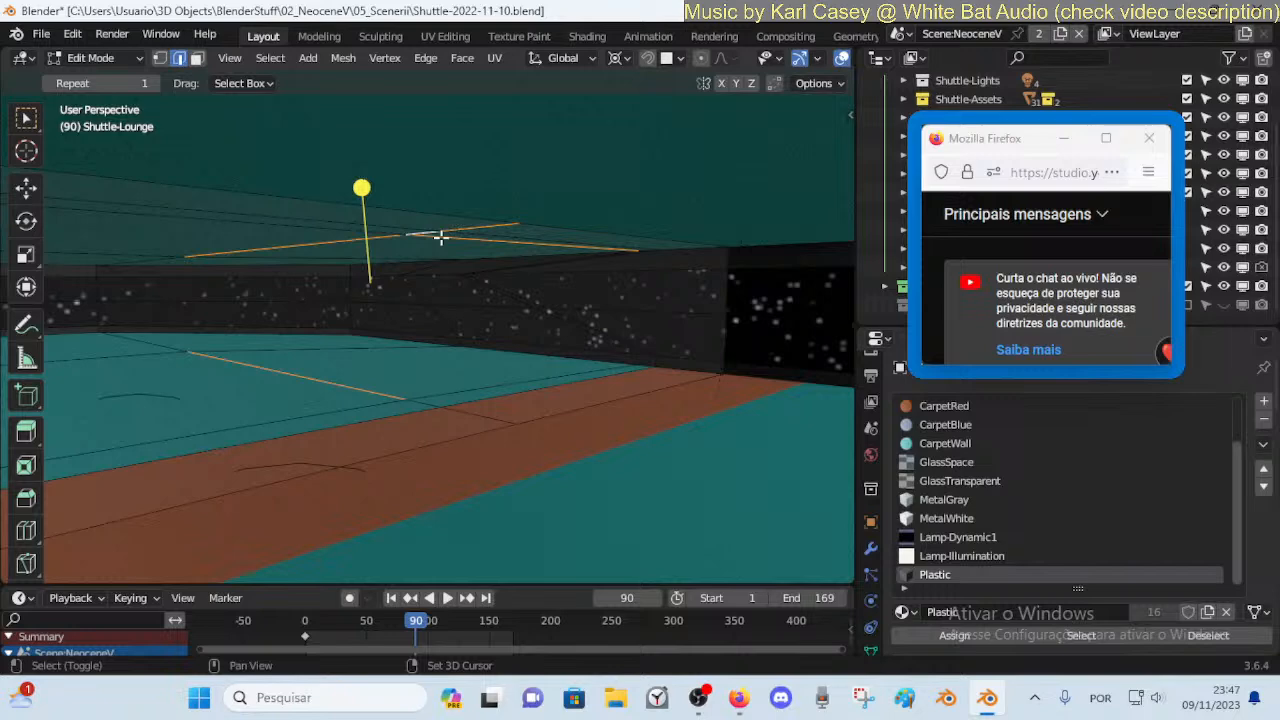
{"action": "left_click", "coordinate": [441, 238], "text": "shift"}
{"action": "left_click", "coordinate": [467, 411], "text": "shift"}
{"action": "key", "text": "shift+v"}
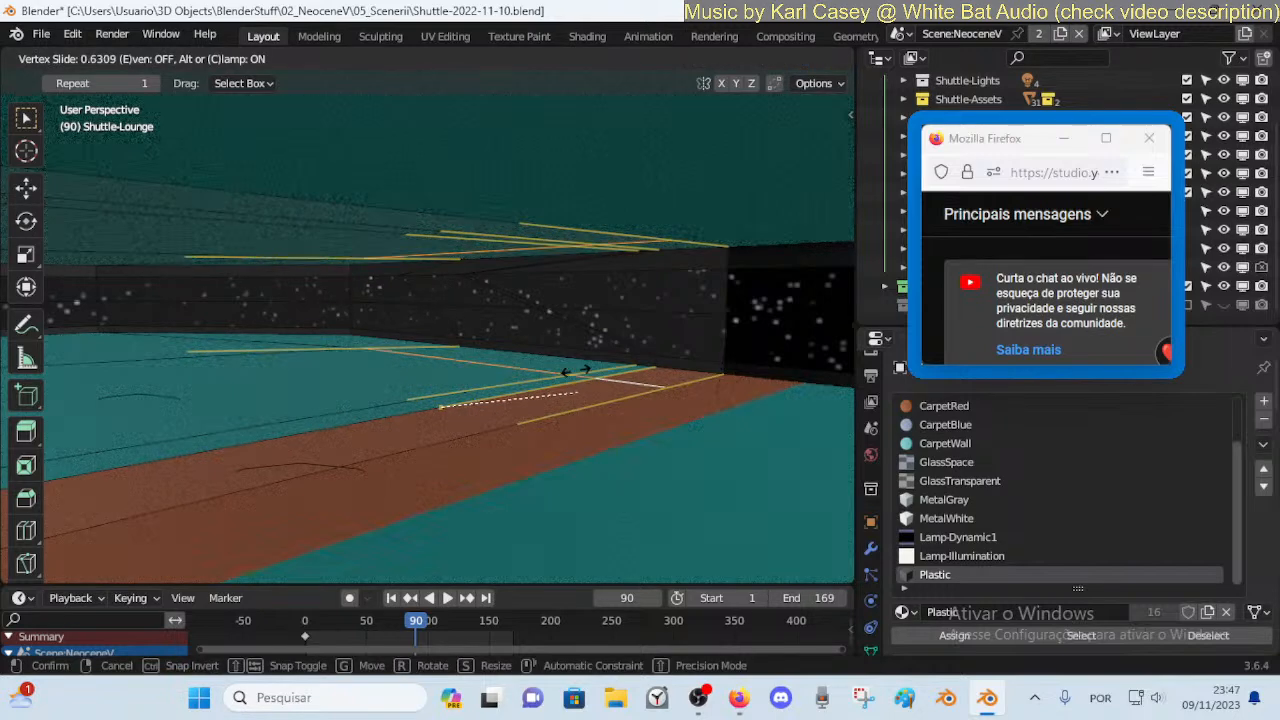
{"action": "left_click", "coordinate": [610, 369]}
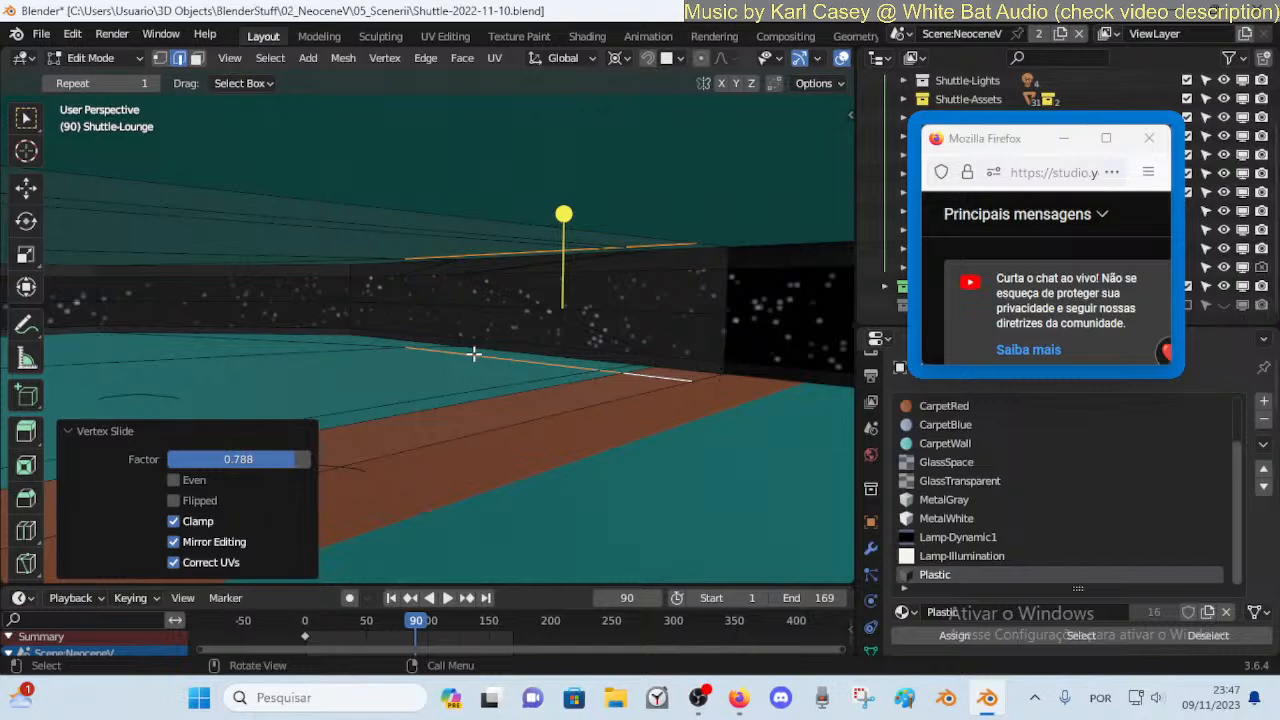
Select the vertical edges at the jade extension's outer corner, vertex-slide them by a factor of about 0.29, and return inside the lounge
{"action": "key", "text": "shift+grave"}
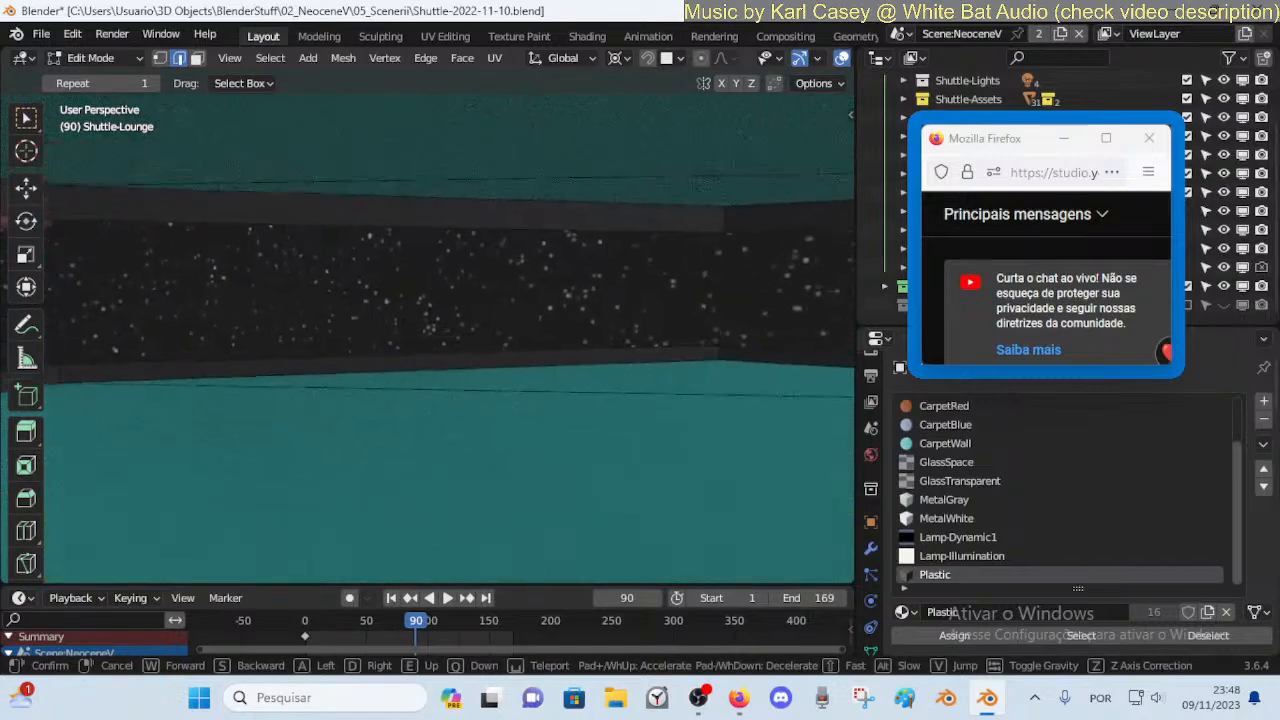
{"action": "key", "text": "s"}
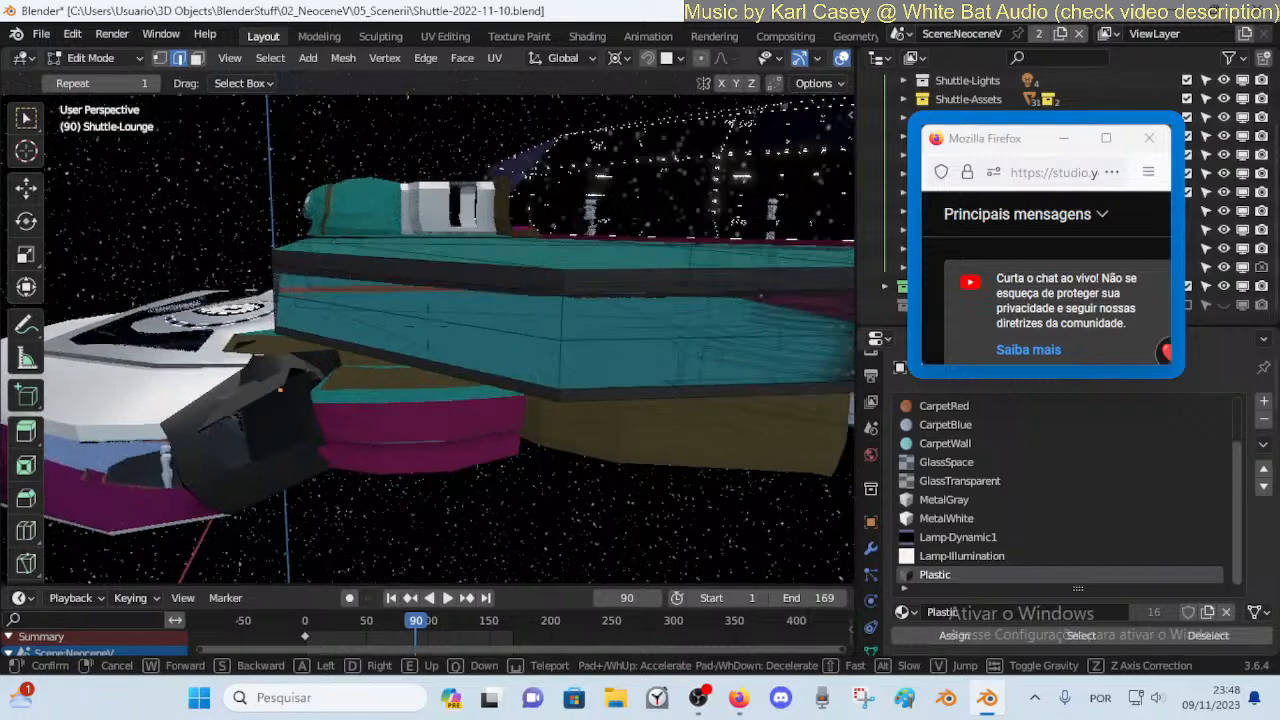
{"action": "left_click", "coordinate": [571, 292]}
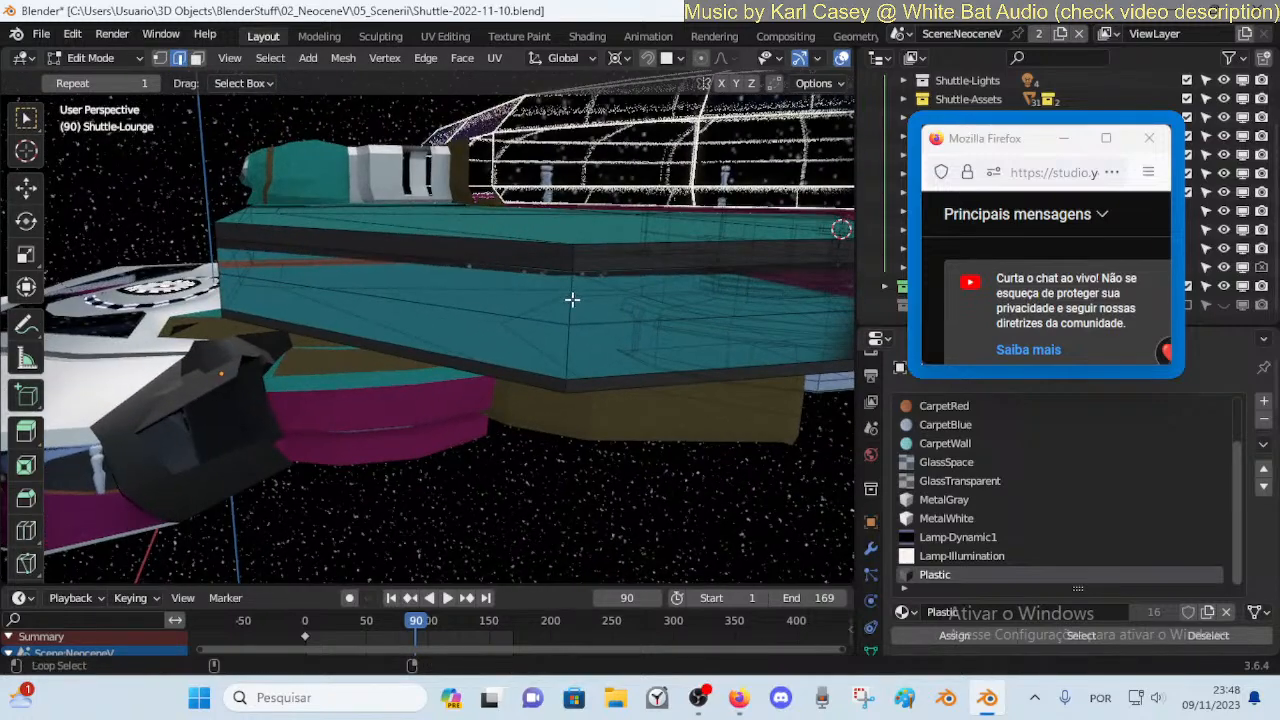
{"action": "left_click", "coordinate": [572, 300], "text": "alt"}
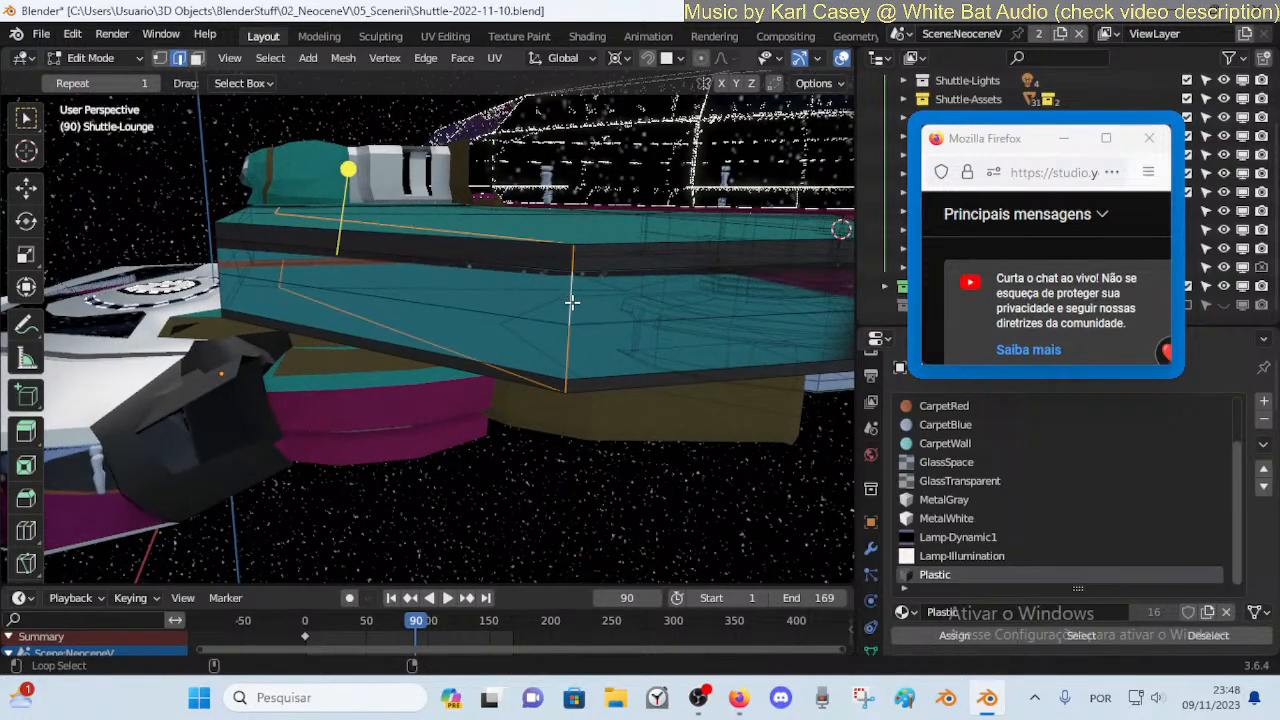
{"action": "left_click", "coordinate": [570, 295]}
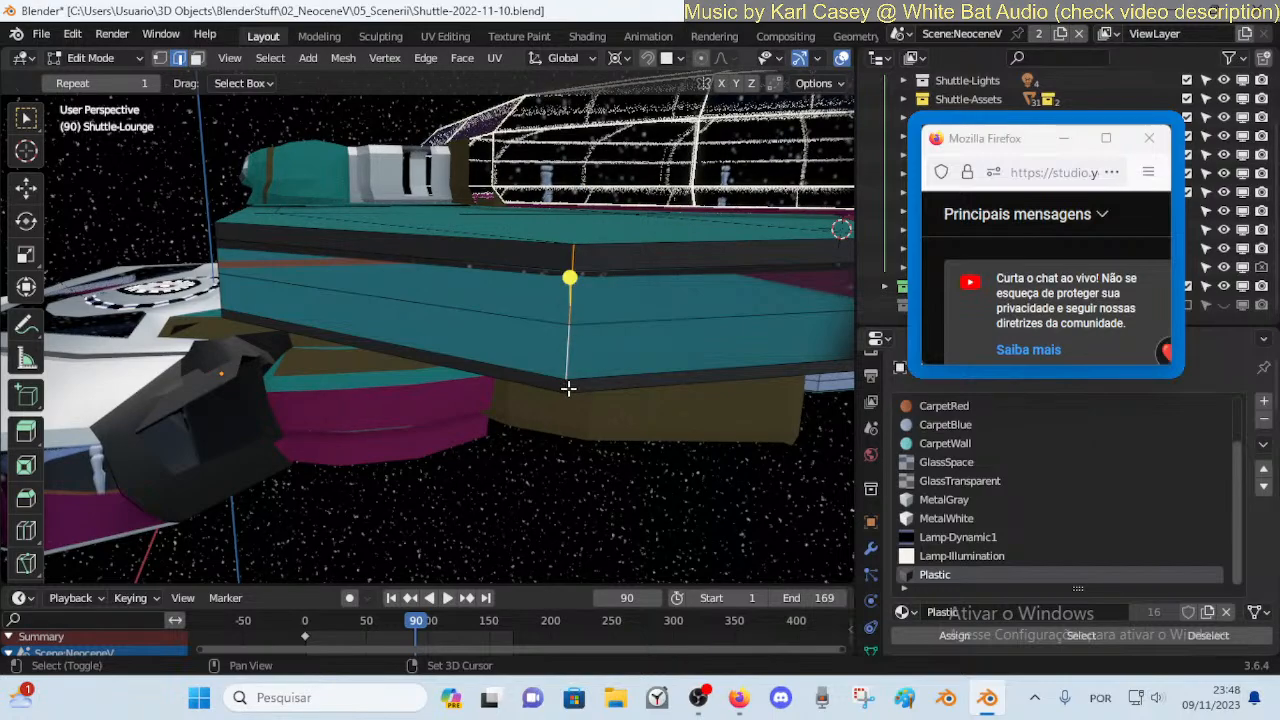
{"action": "left_click", "coordinate": [568, 389], "text": "shift"}
{"action": "key", "text": "shift+r"}
{"action": "key", "text": "shift+grave"}
{"action": "key", "text": "w"}
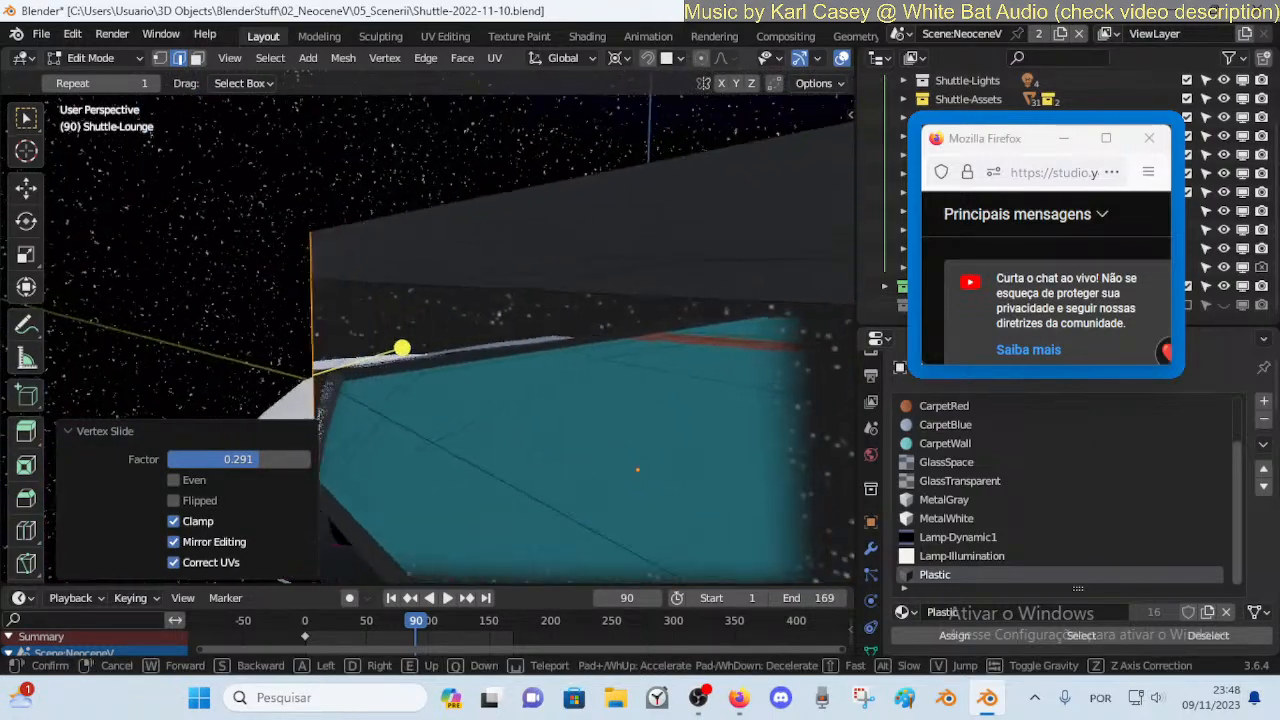
{"action": "key", "text": "w"}
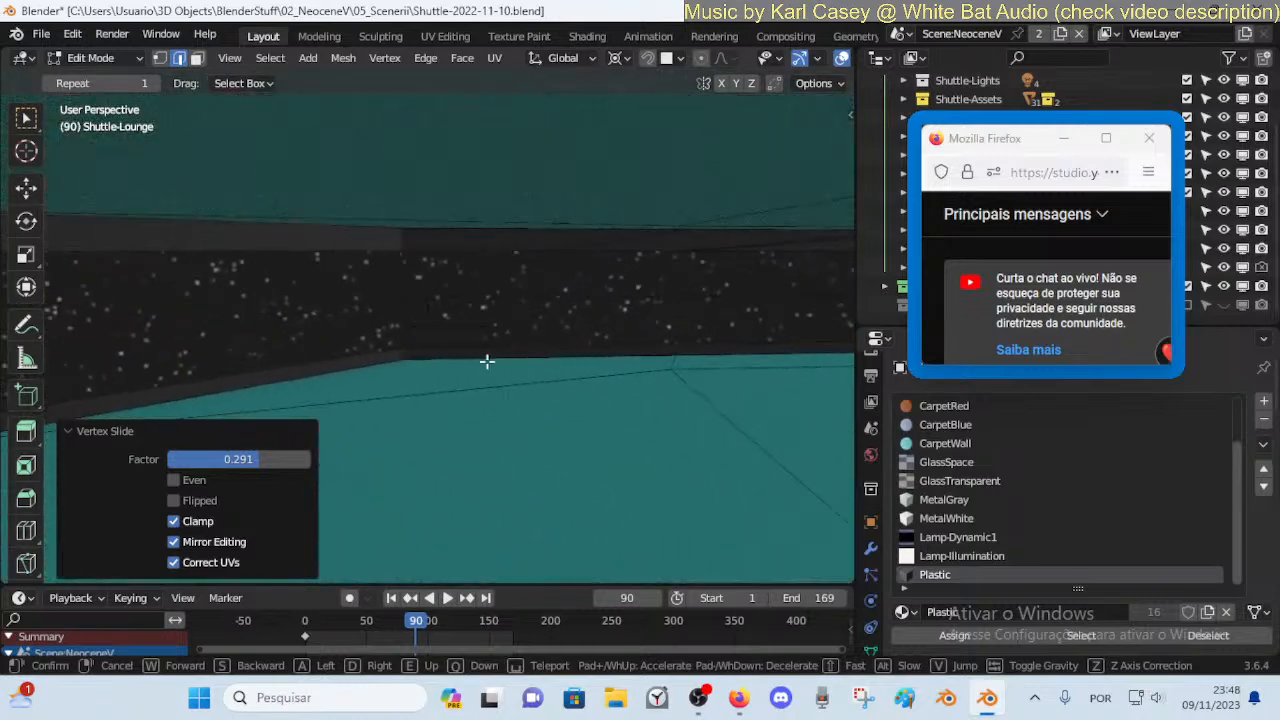
{"action": "left_click", "coordinate": [418, 297]}
Undo the corner and floor vertex slides together with the preceding loop edits on the jade floor and ceiling
{"action": "key", "text": "ctrl+z"}
{"action": "key", "text": "ctrl+z"}
{"action": "key", "text": "ctrl+z"}
{"action": "key", "text": "ctrl+z"}
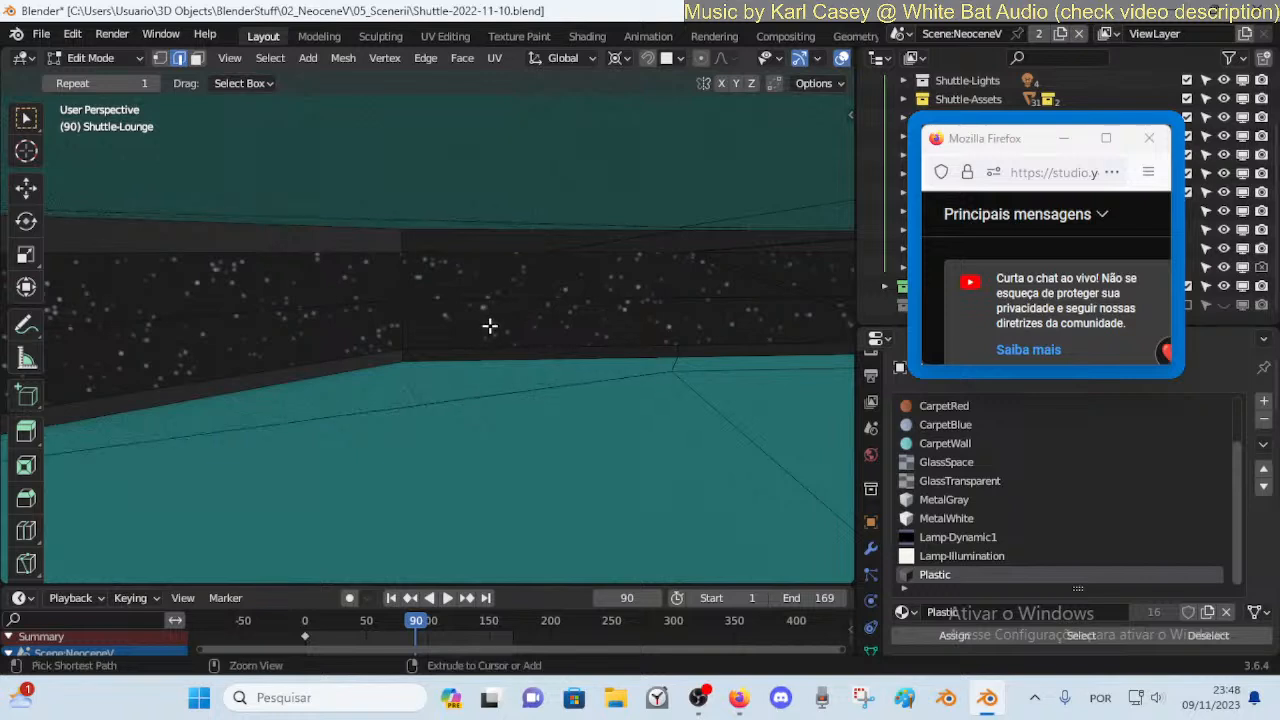
{"action": "key", "text": "ctrl+z"}
{"action": "key", "text": "ctrl+z"}
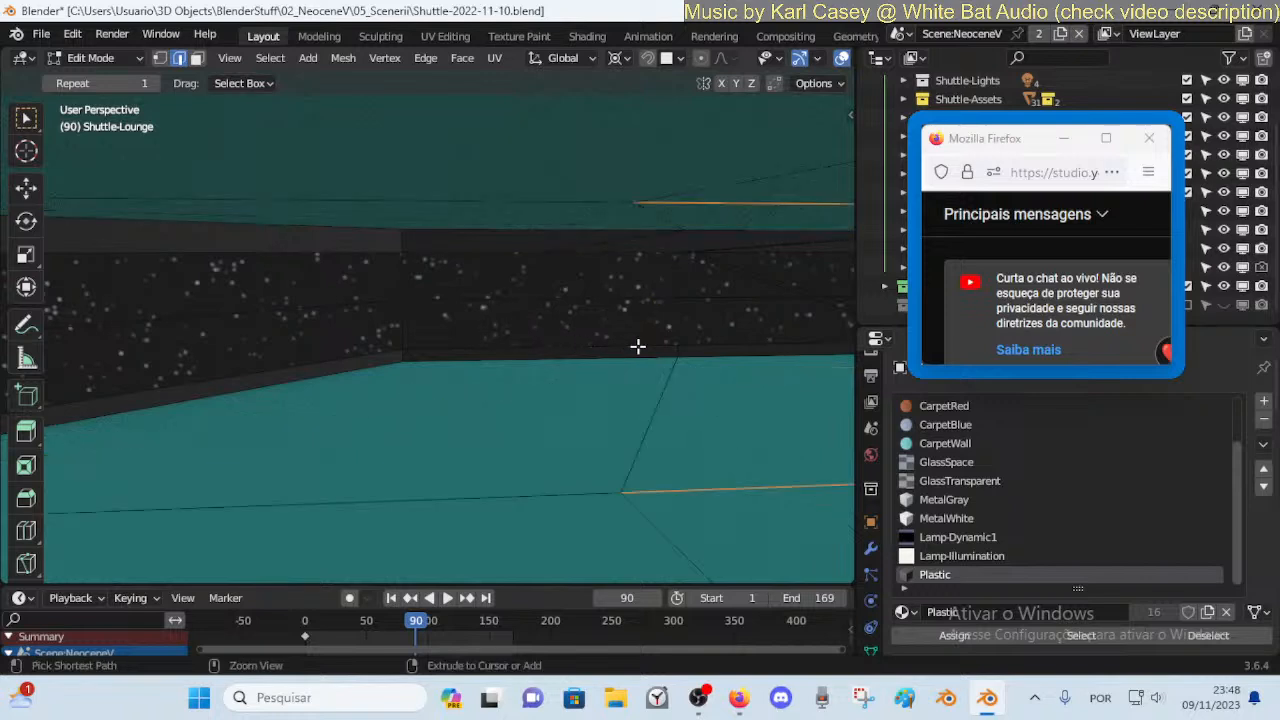
{"action": "key", "text": "ctrl+z"}
{"action": "key", "text": "ctrl+z"}
{"action": "key", "text": "ctrl+z"}
{"action": "key", "text": "ctrl+z"}
{"action": "key", "text": "ctrl+z"}
Try to slide the selected vertex on the window wall's upper plastic border along its edge
{"action": "key", "text": "shift+grave"}
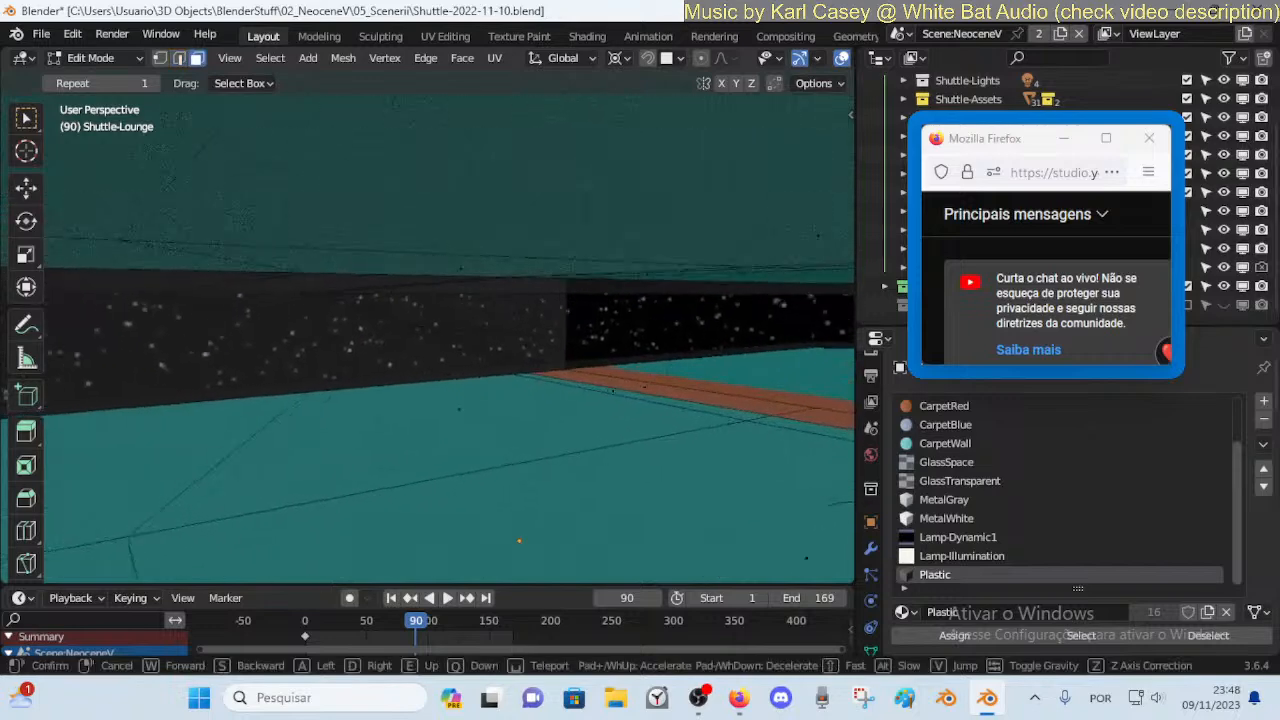
{"action": "key", "text": "a"}
{"action": "left_click", "coordinate": [637, 346]}
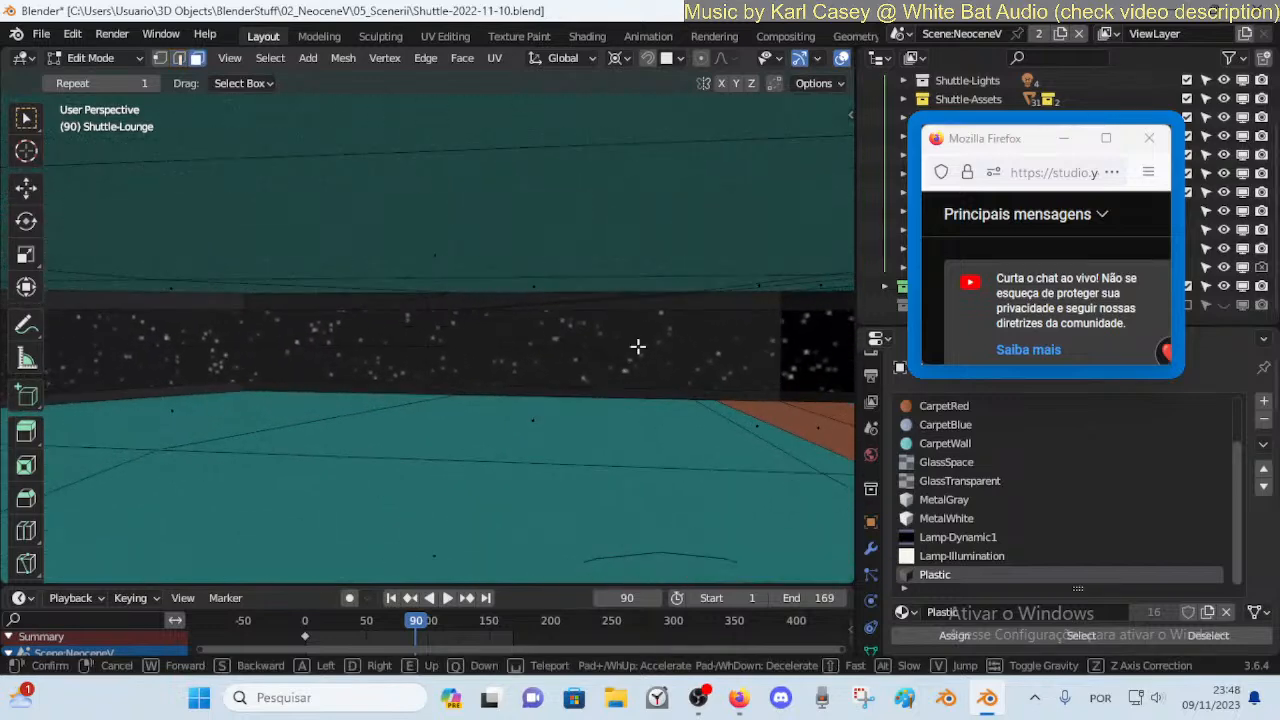
{"action": "left_click", "coordinate": [358, 312]}
{"action": "key", "text": "g"}
{"action": "key", "text": "g"}
{"action": "left_click", "coordinate": [477, 317]}
Circle-select the misplaced vertex on the window wall's upper border and try to vertex-slide it along the border edge
{"action": "key", "text": "alt+a"}
{"action": "key", "text": "c"}
{"action": "left_click", "coordinate": [462, 314]}
{"action": "right_click", "coordinate": [462, 314]}
{"action": "key", "text": "alt+a"}
{"action": "key", "text": "c"}
{"action": "left_click", "coordinate": [474, 318]}
{"action": "right_click", "coordinate": [476, 319]}
{"action": "key", "text": "g"}
{"action": "key", "text": "g"}
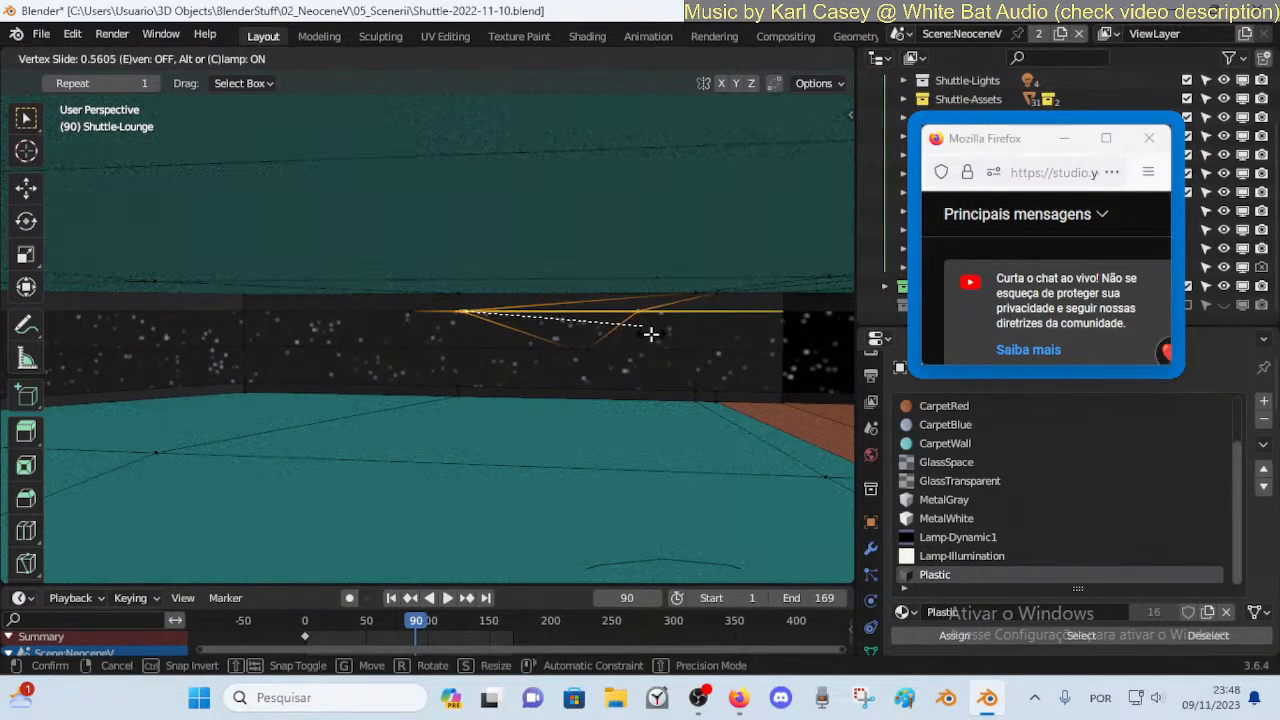
{"action": "left_click", "coordinate": [575, 356]}
{"action": "key", "text": "c"}
{"action": "right_click", "coordinate": [590, 352]}
Try to bring the lost lounge model back into view and leave Edit Mode
{"action": "key", "text": "shift+c"}
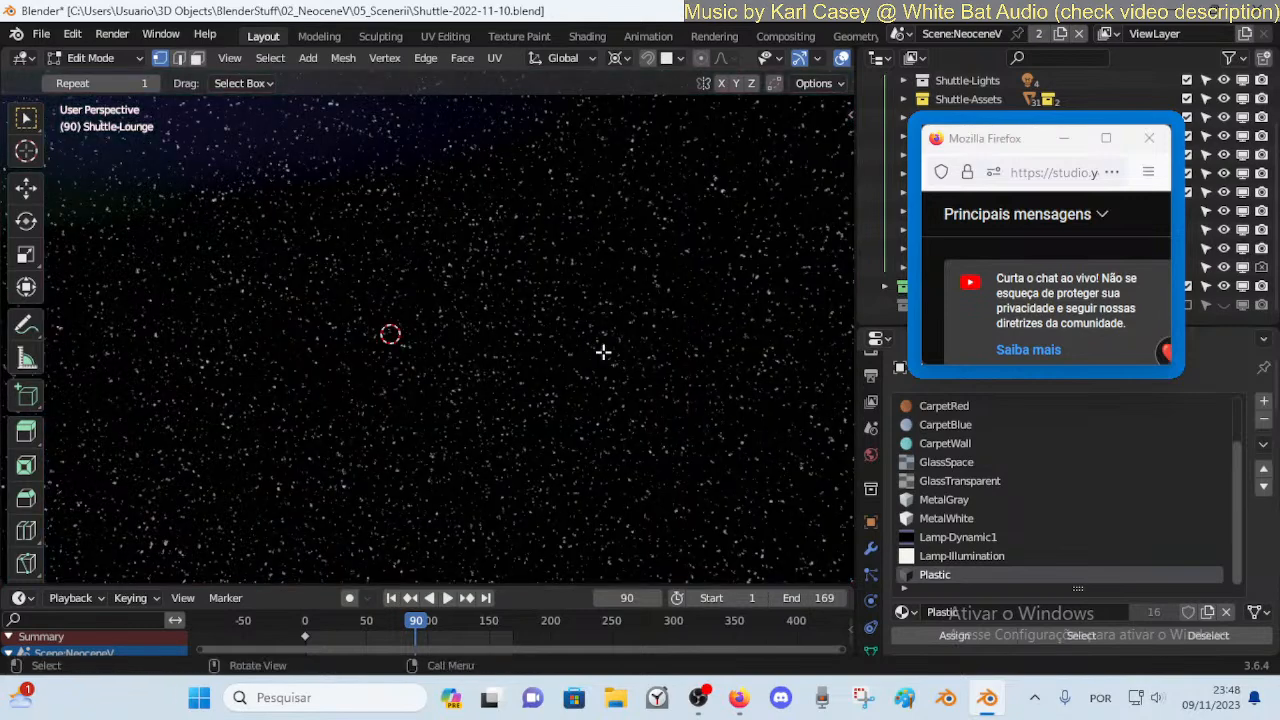
{"action": "key", "text": "shift+grave"}
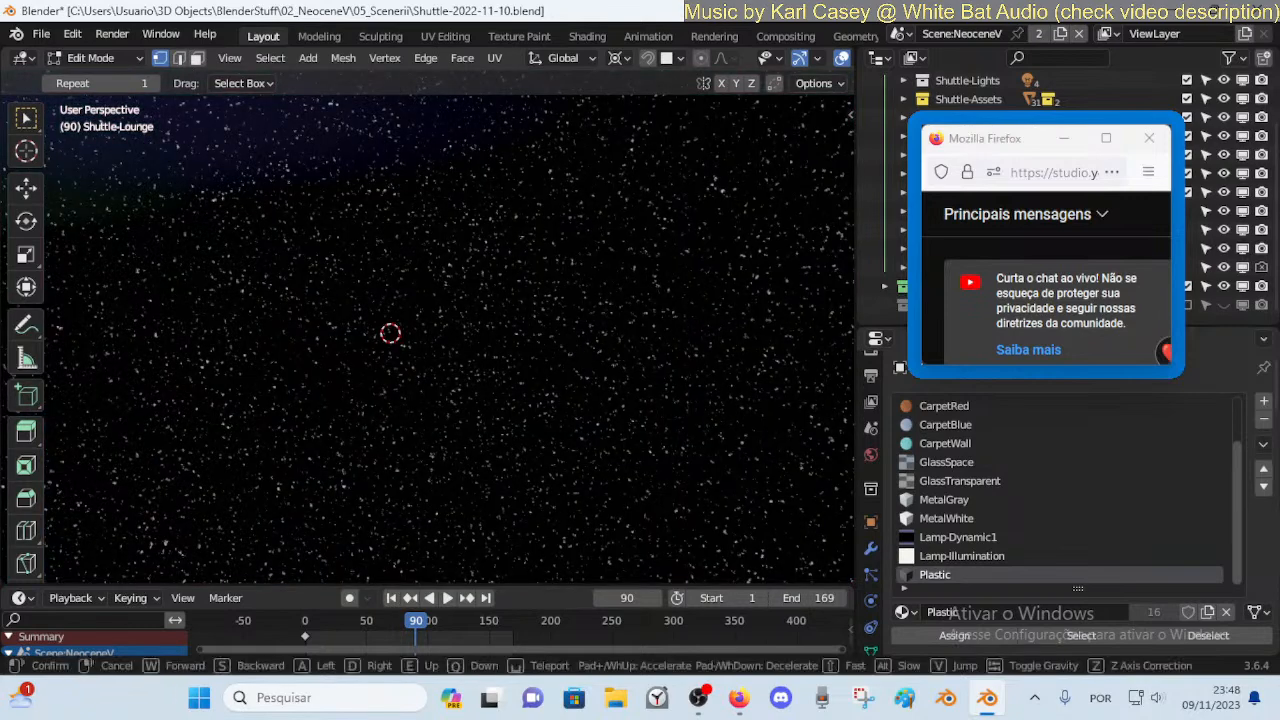
{"action": "key", "text": "Escape"}
{"action": "middle_click_drag", "start_coordinate": [634, 442], "coordinate": [621, 372], "text": "shift"}
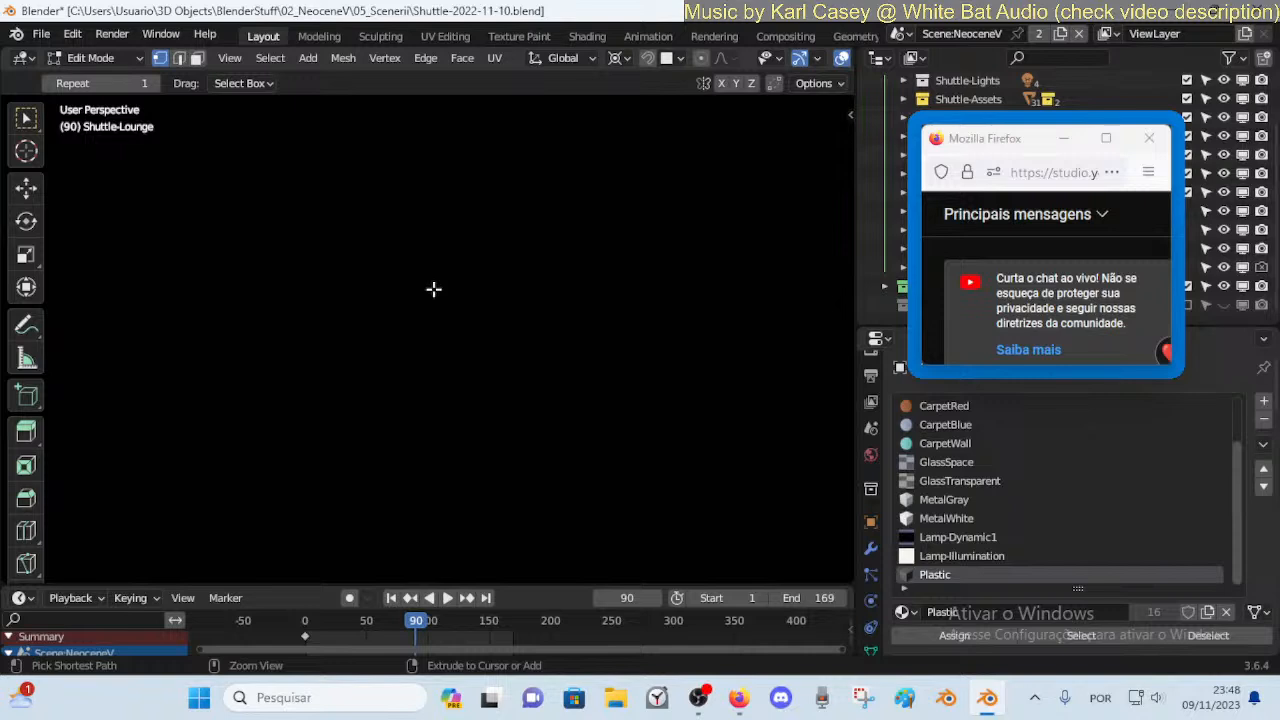
{"action": "key", "text": "3"}
{"action": "key", "text": "alt+Tab"}
{"action": "right_click", "coordinate": [500, 277]}
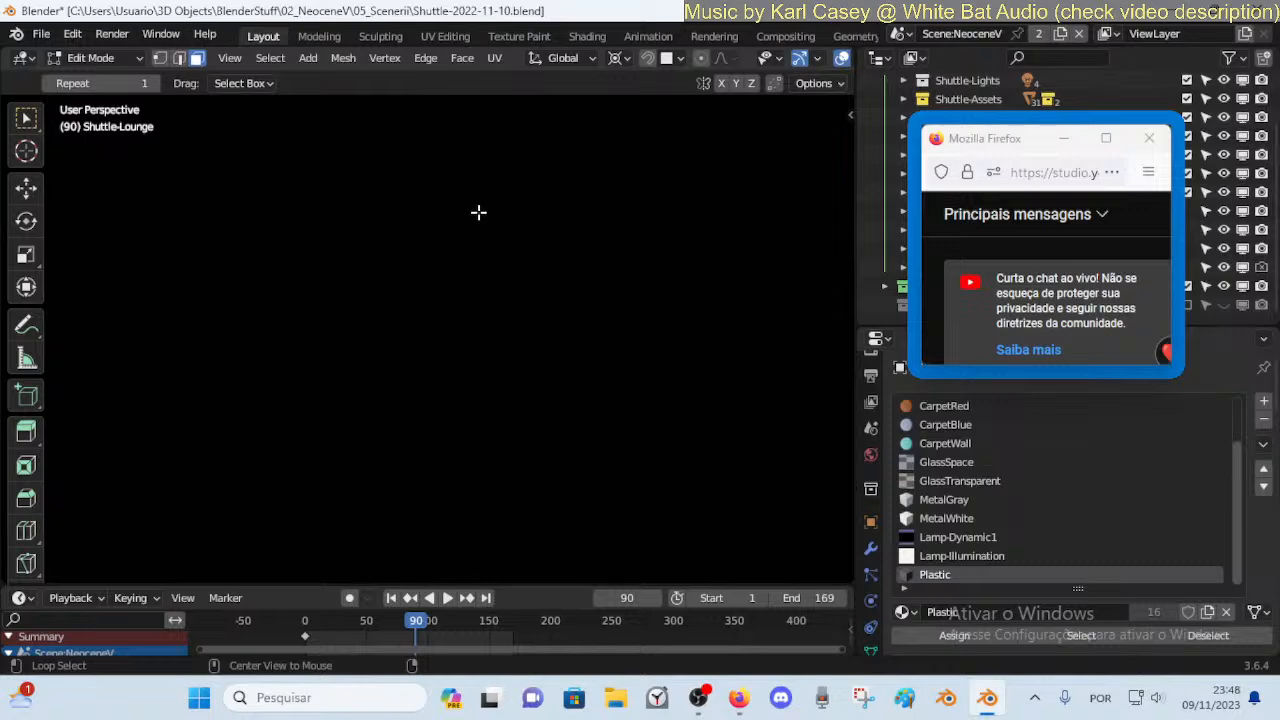
{"action": "key", "text": "Tab"}
{"action": "key", "text": "shift+grave"}
{"action": "key", "text": "Escape"}
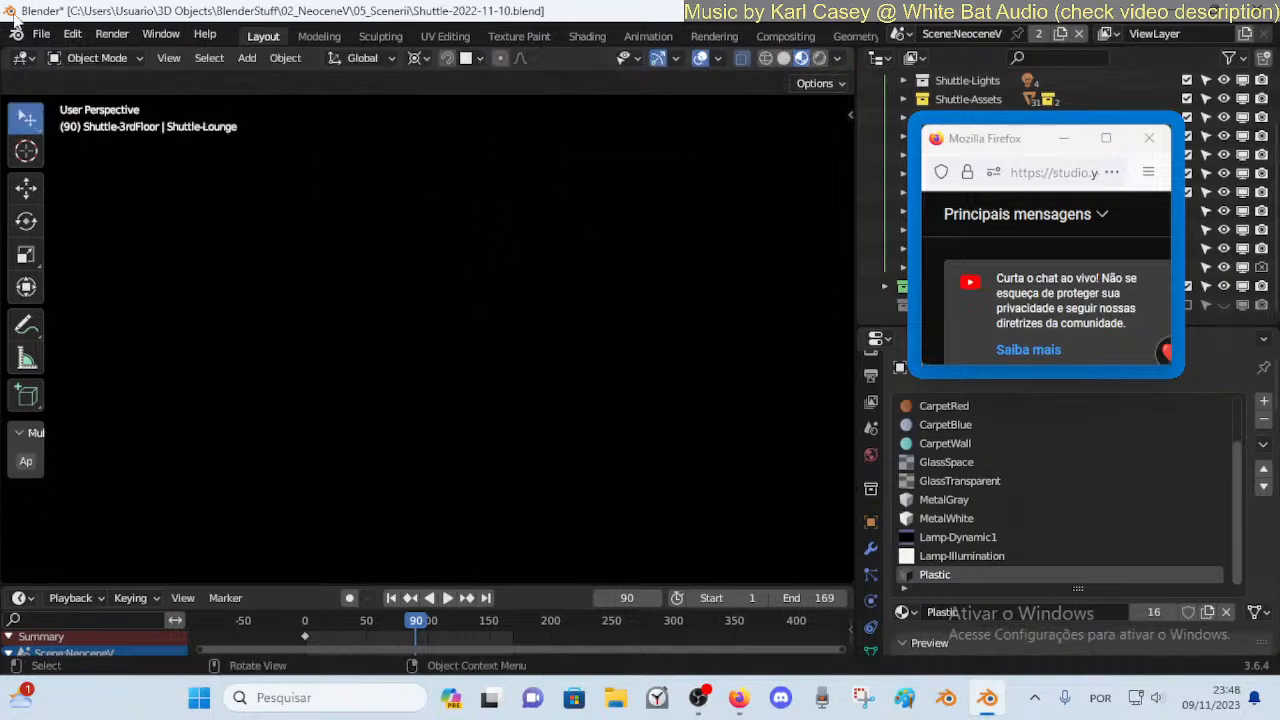
Reload the saved Shuttle-2022-11-10.blend file, discarding the unsaved wall edits
{"action": "left_click", "coordinate": [41, 32]}
{"action": "left_click", "coordinate": [63, 73]}
{"action": "left_click", "coordinate": [645, 381]}
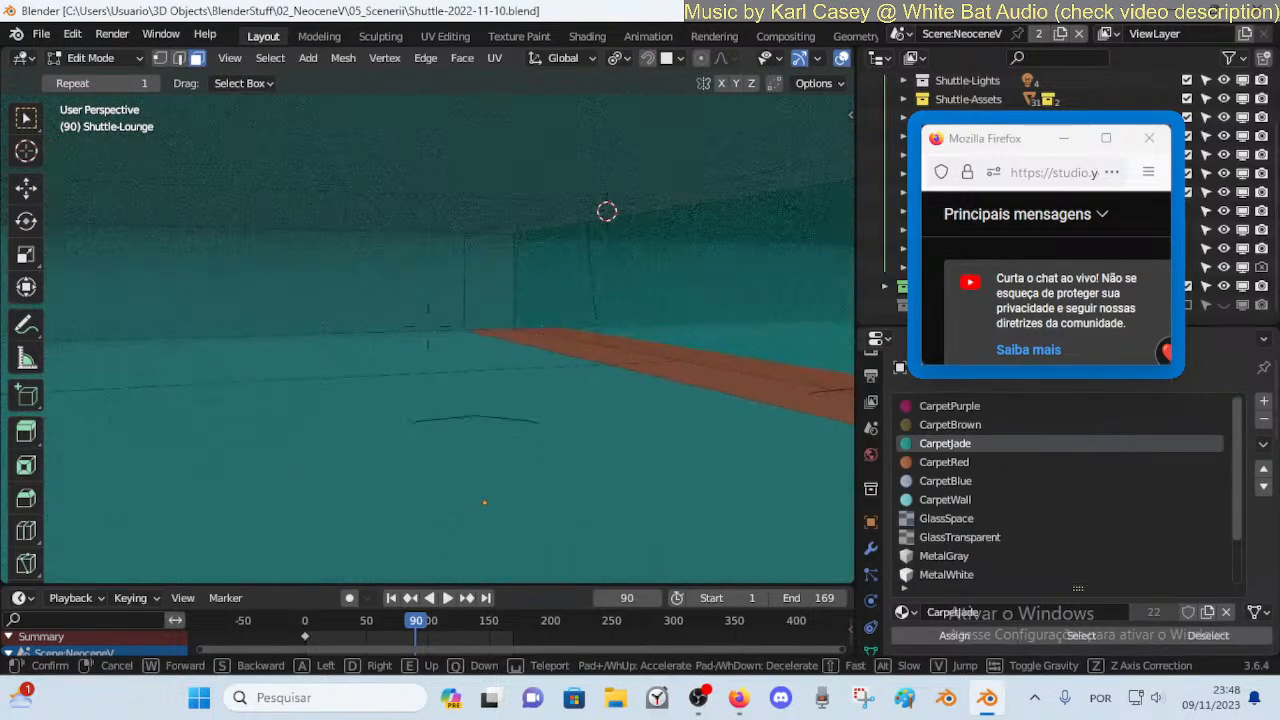
Add two centred horizontal loop cuts around the jade extension's walls and clear the selection
{"action": "key", "text": "a"}
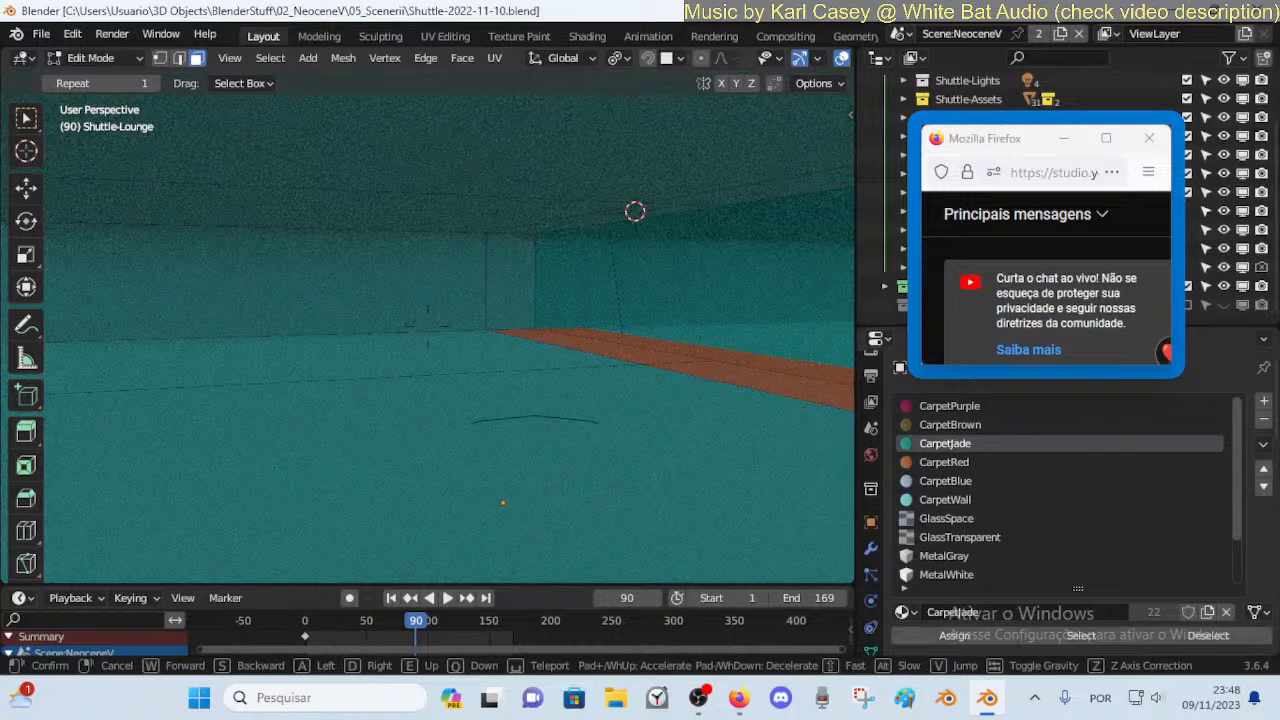
{"action": "left_click", "coordinate": [464, 295]}
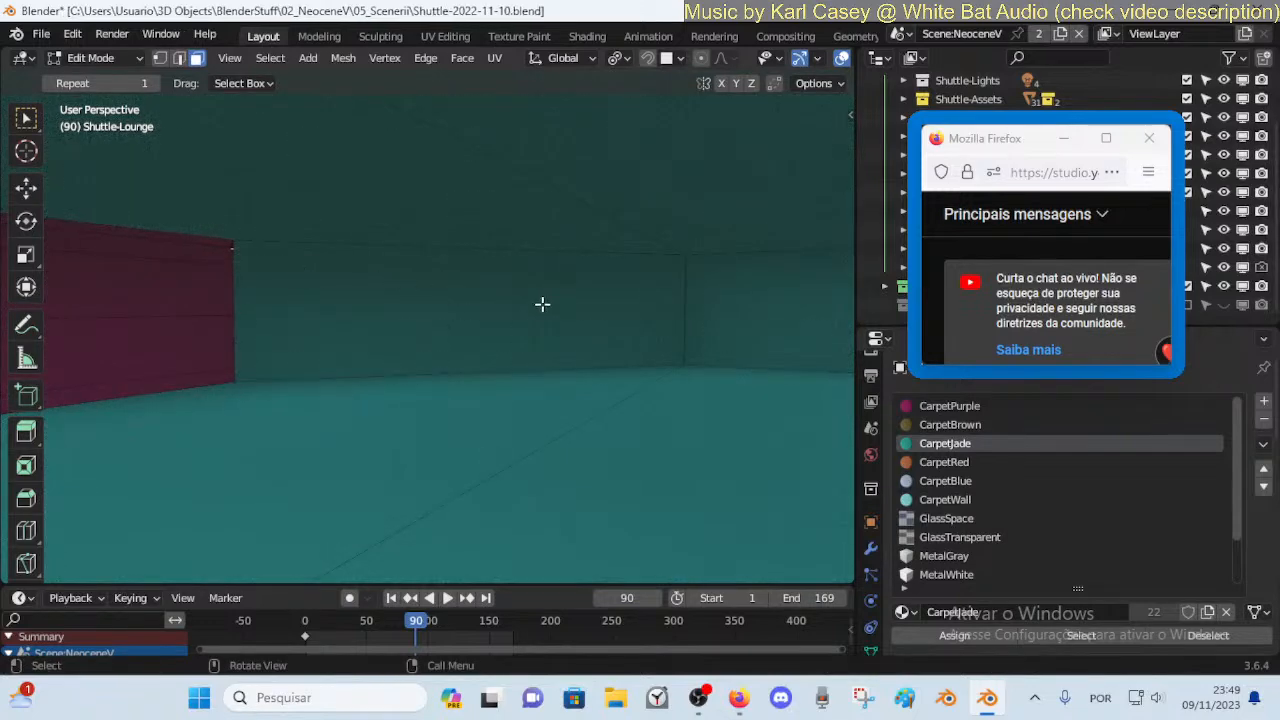
{"action": "key", "text": "ctrl+r"}
{"action": "scroll", "coordinate": [680, 298], "scroll_direction": "up", "scroll_amount": 1}
{"action": "left_click", "coordinate": [680, 298]}
{"action": "right_click", "coordinate": [680, 298]}
{"action": "key", "text": "alt+a"}
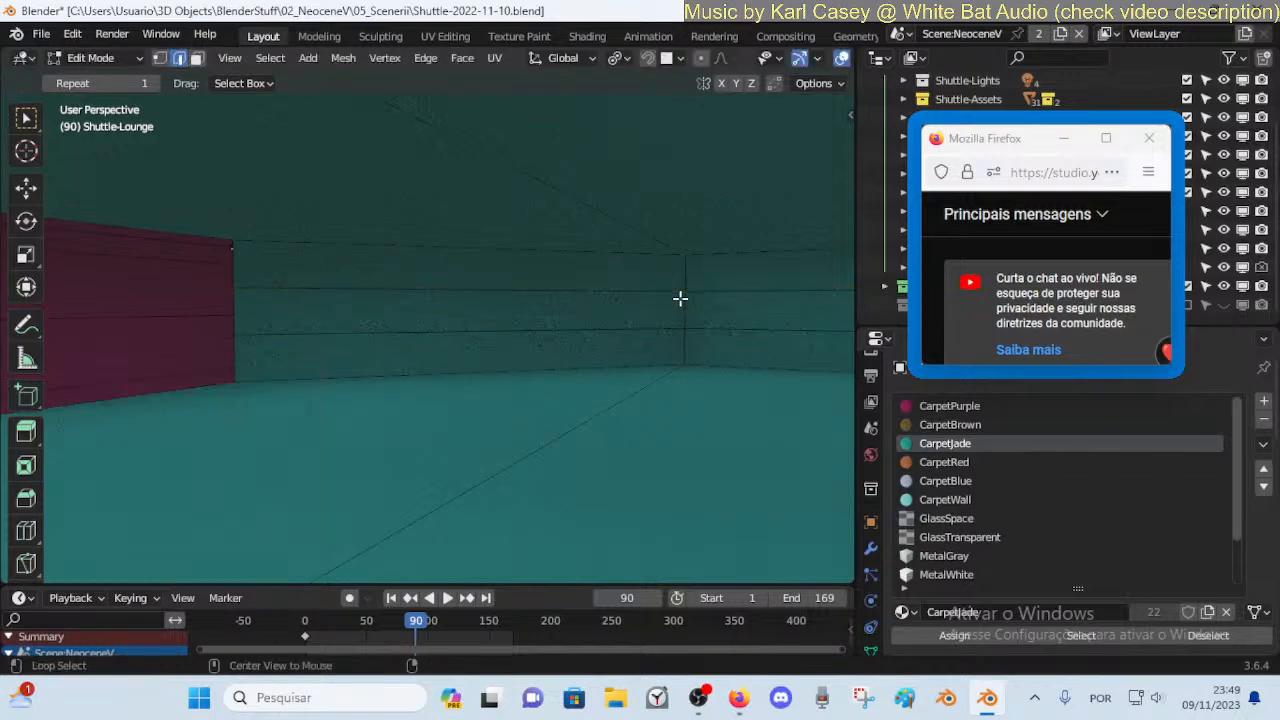
Move the lower wall loop down near the floor and the upper loop up near the ceiling along Z
{"action": "left_click", "coordinate": [477, 335], "text": "alt"}
{"action": "key", "text": "g"}
{"action": "key", "text": "z"}
{"action": "left_click", "coordinate": [470, 411]}
{"action": "key", "text": "alt+a"}
{"action": "left_click", "coordinate": [464, 295], "text": "alt"}
{"action": "key", "text": "g"}
{"action": "key", "text": "z"}
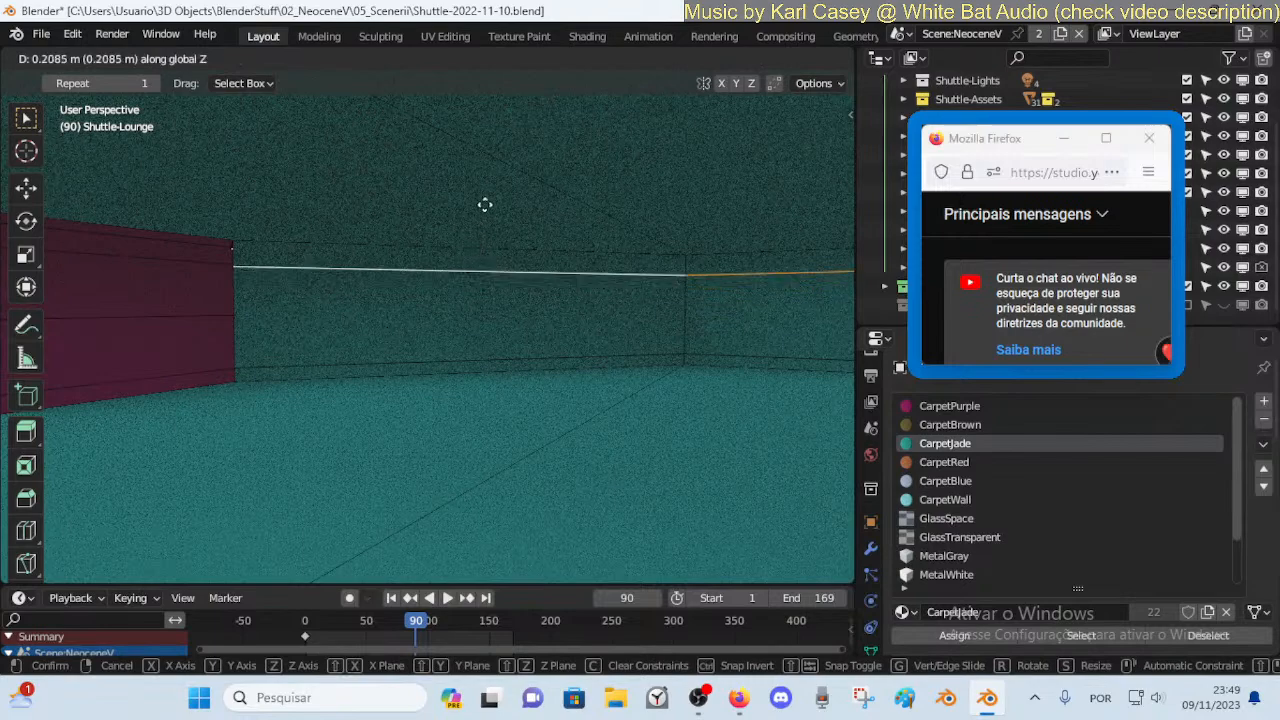
{"action": "left_click", "coordinate": [489, 177]}
{"action": "key", "text": "alt+a"}
Add one centred horizontal loop cut between the jade walls' two border loops and clear the selection
{"action": "key", "text": "ctrl+r"}
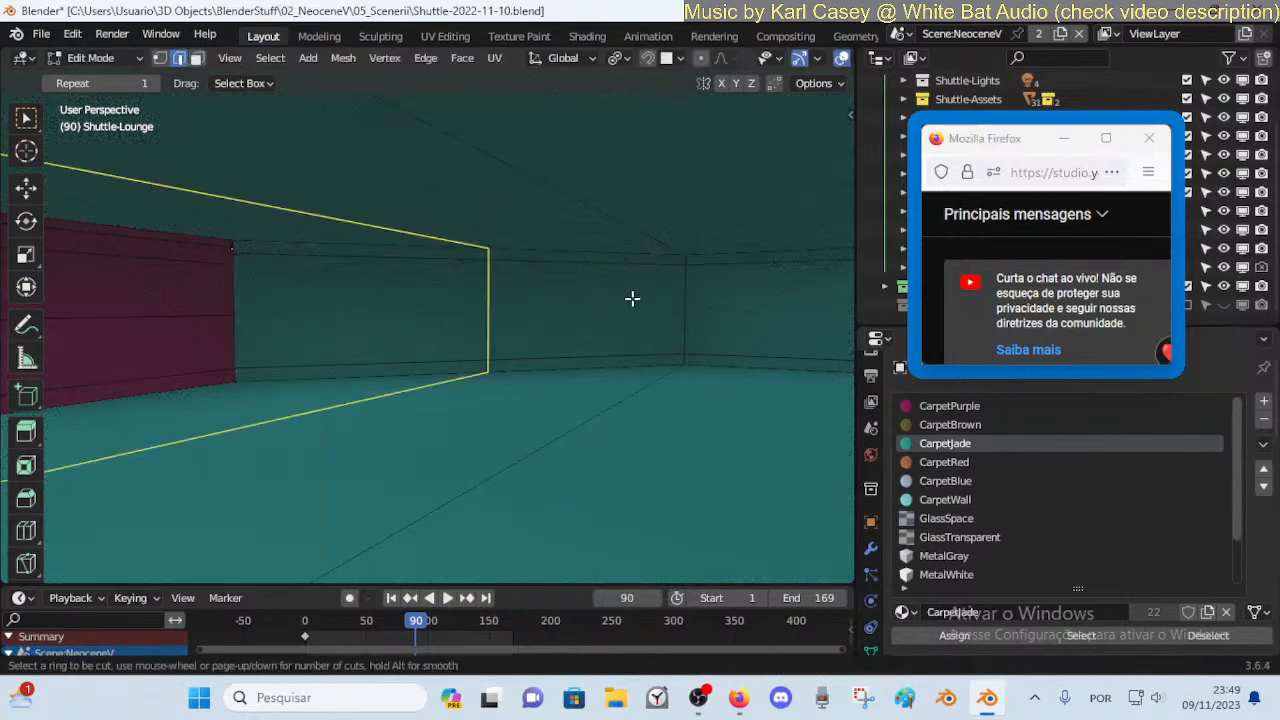
{"action": "left_click", "coordinate": [712, 308]}
{"action": "right_click", "coordinate": [705, 307]}
{"action": "key", "text": "alt+a"}
Assign the GlassSpace material to the two middle face loops of the jade walls and return to Object Mode
{"action": "key", "text": "3"}
{"action": "left_click", "coordinate": [681, 281], "text": "alt"}
{"action": "left_click", "coordinate": [683, 324], "text": "alt+shift"}
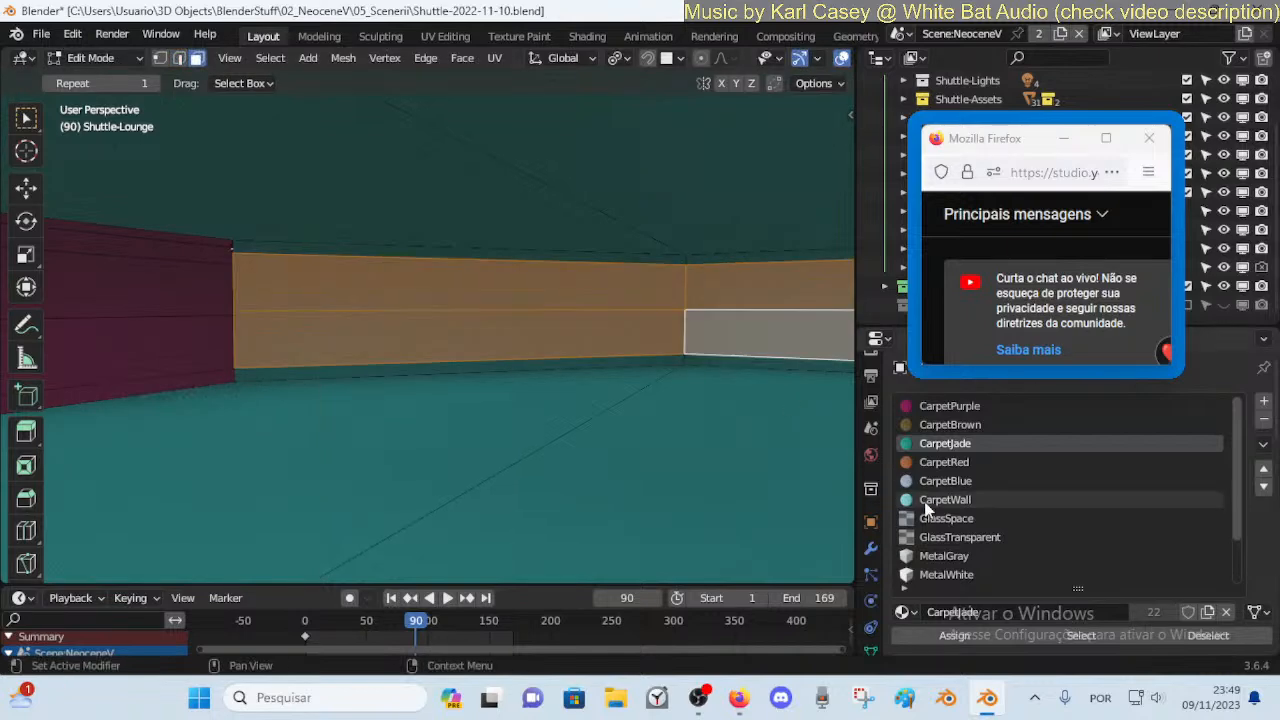
{"action": "left_click", "coordinate": [955, 518]}
{"action": "left_click", "coordinate": [958, 636]}
{"action": "key", "text": "alt+a"}
{"action": "key", "text": "ctrl+Tab"}
{"action": "left_click", "coordinate": [424, 382]}
Make a linked duplicate of the dummy in the purple doorway, placed about 2.05 m in X and -1.34 m in Y onto the jade floor
{"action": "key", "text": "shift+grave"}
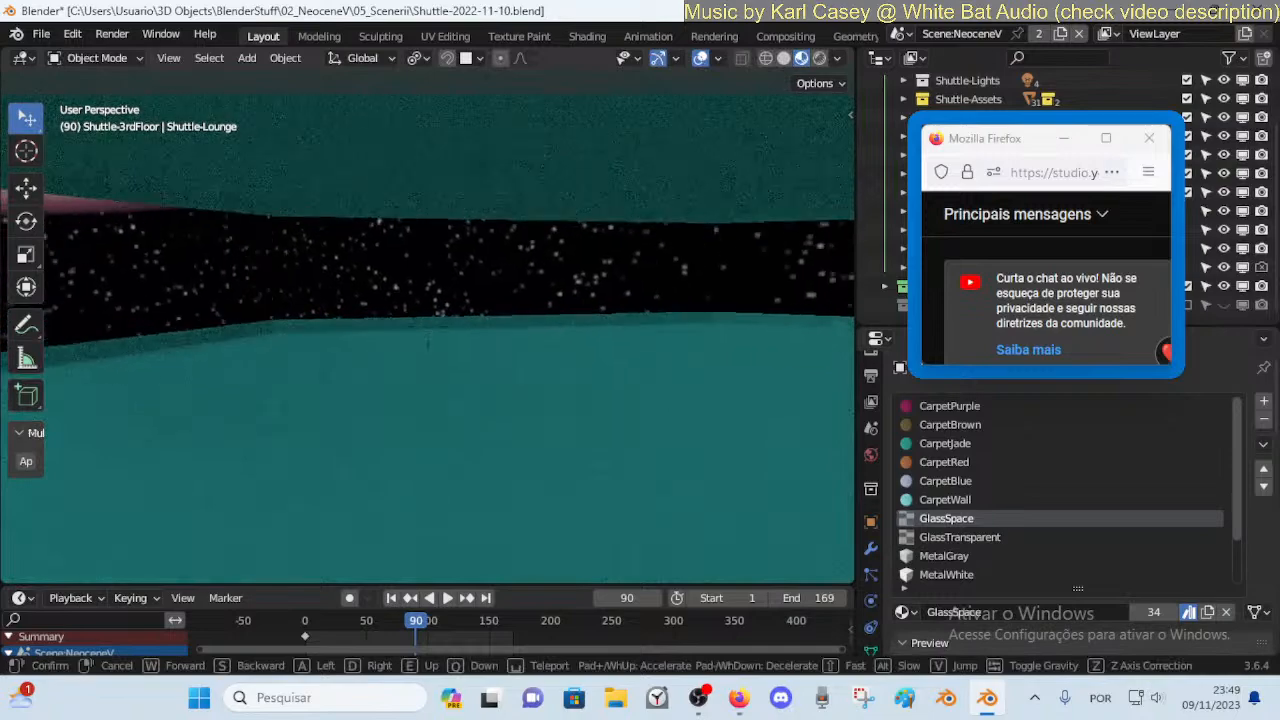
{"action": "key", "text": "w"}
{"action": "key", "text": "w"}
{"action": "key", "text": "d"}
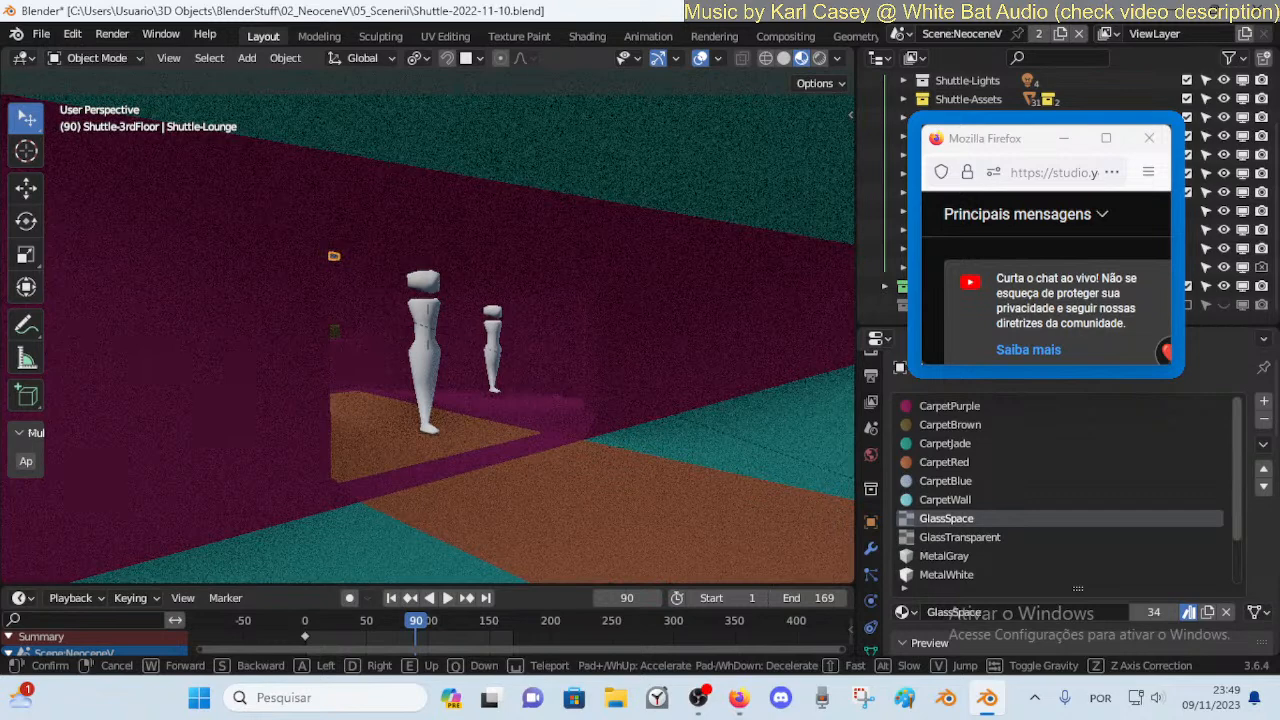
{"action": "left_click", "coordinate": [425, 373]}
{"action": "left_click", "coordinate": [425, 373]}
{"action": "key", "text": "shift+d"}
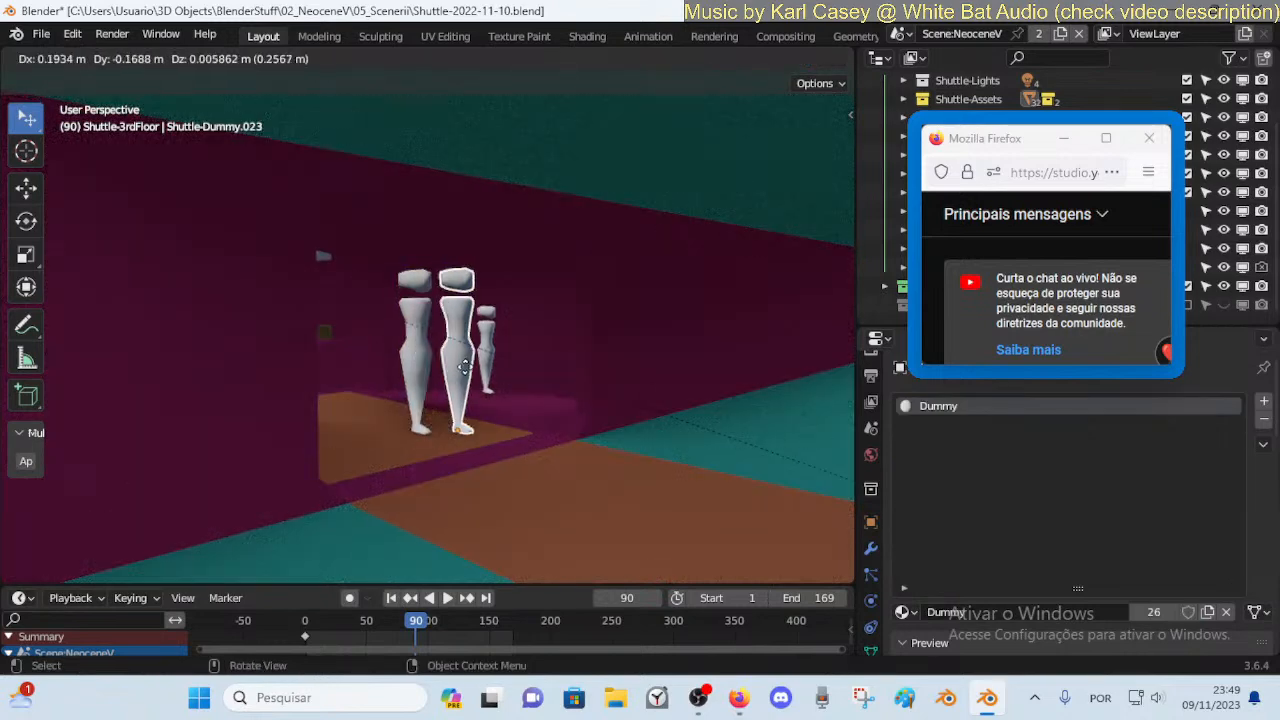
{"action": "left_click", "coordinate": [742, 381]}
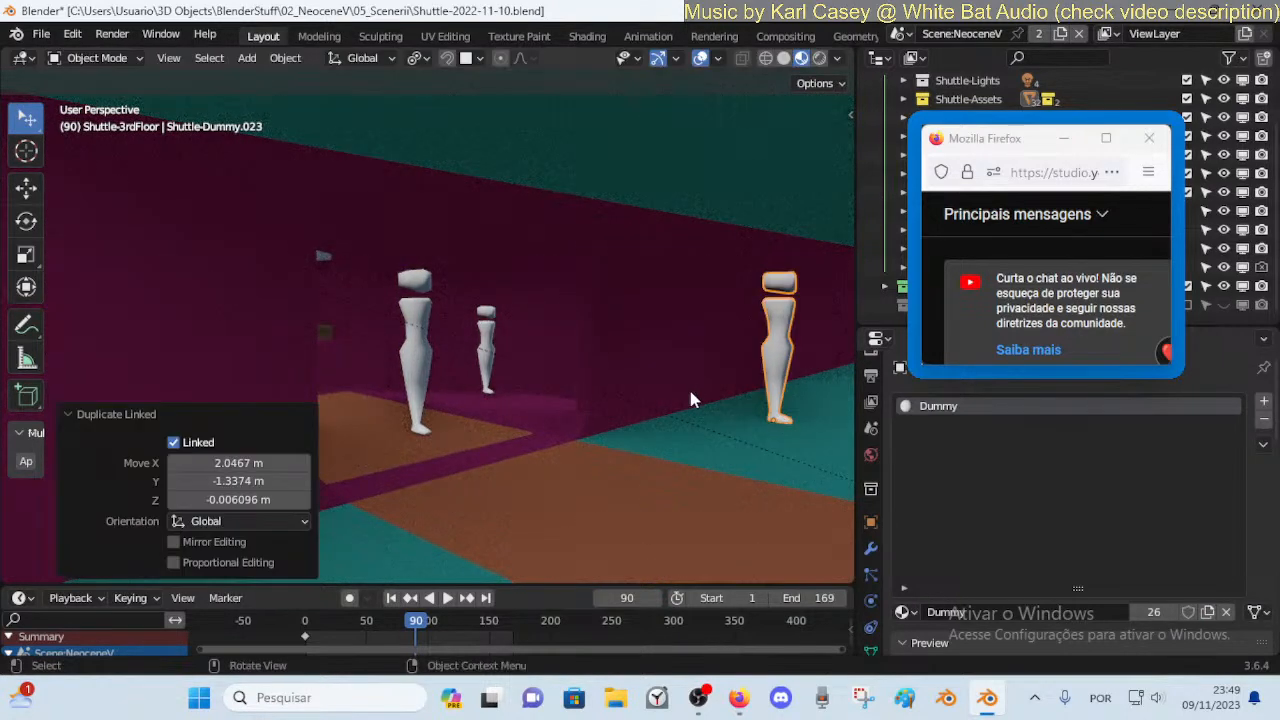
View the shuttle from the right side and orbit out to an overall perspective of the ship
{"action": "key", "text": "KP_3"}
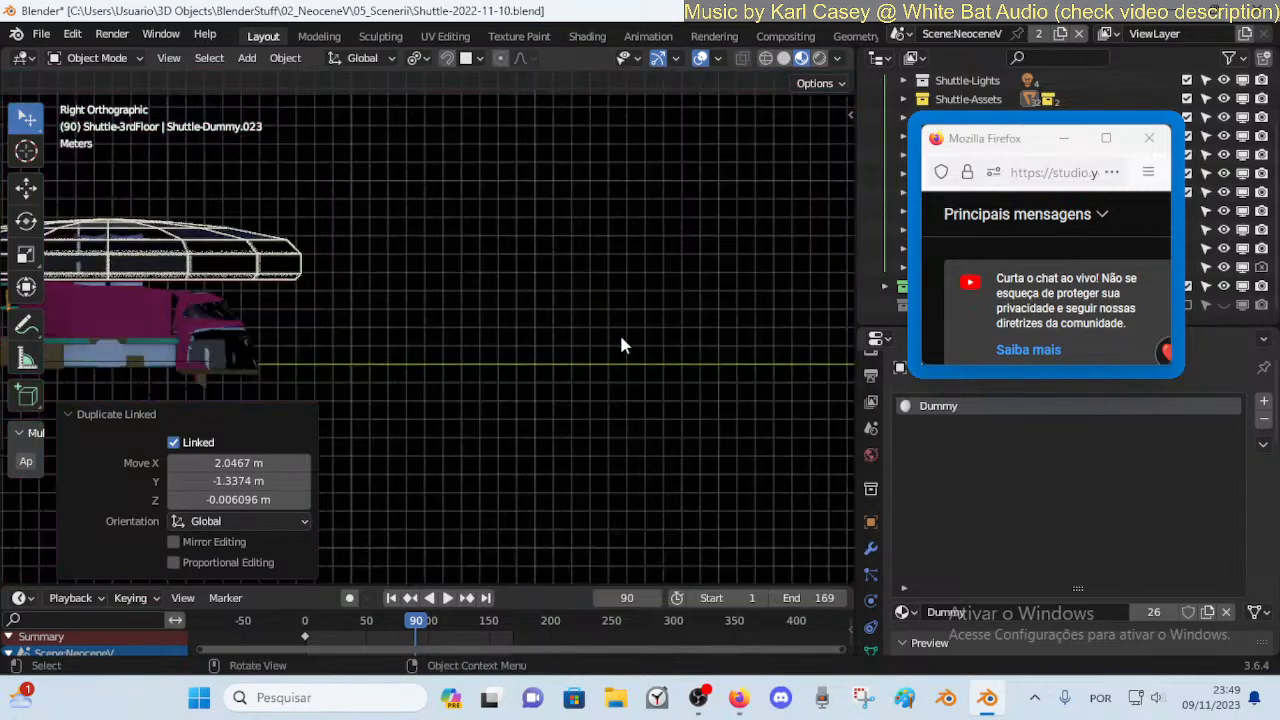
{"action": "key", "text": "KP_0"}
{"action": "key", "text": "KP_3"}
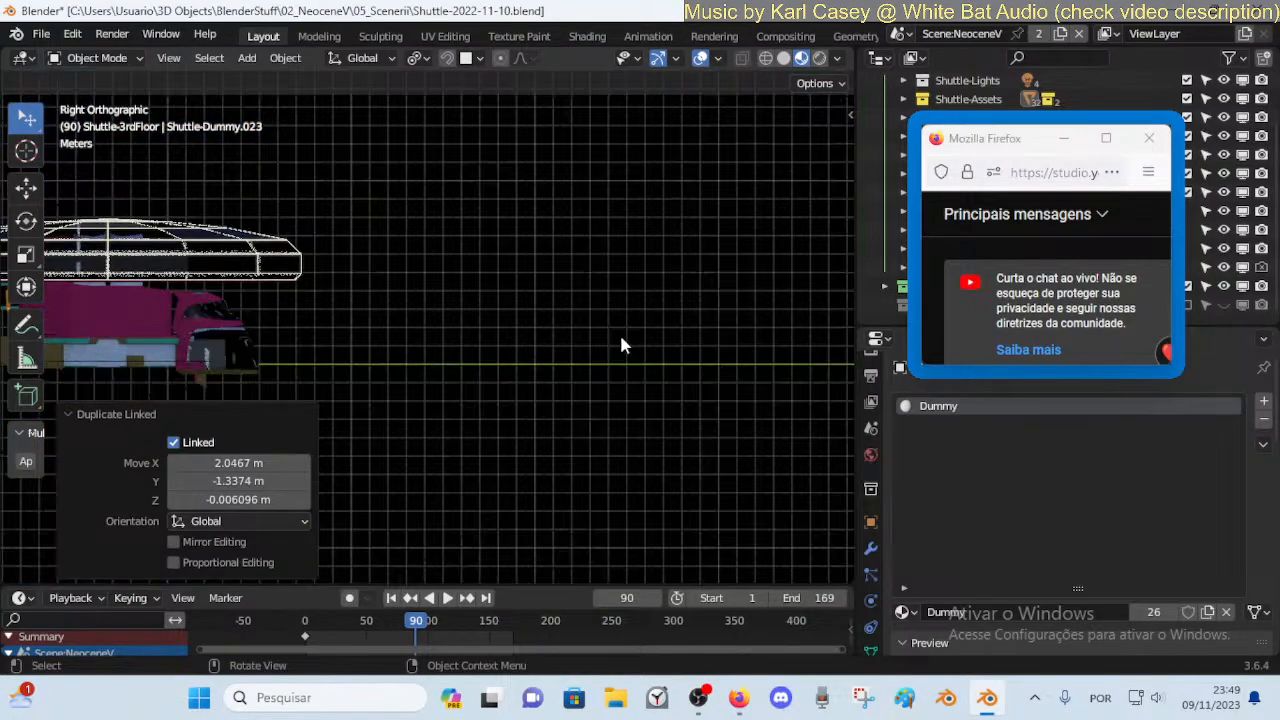
{"action": "middle_click_drag", "start_coordinate": [563, 346], "coordinate": [498, 383]}
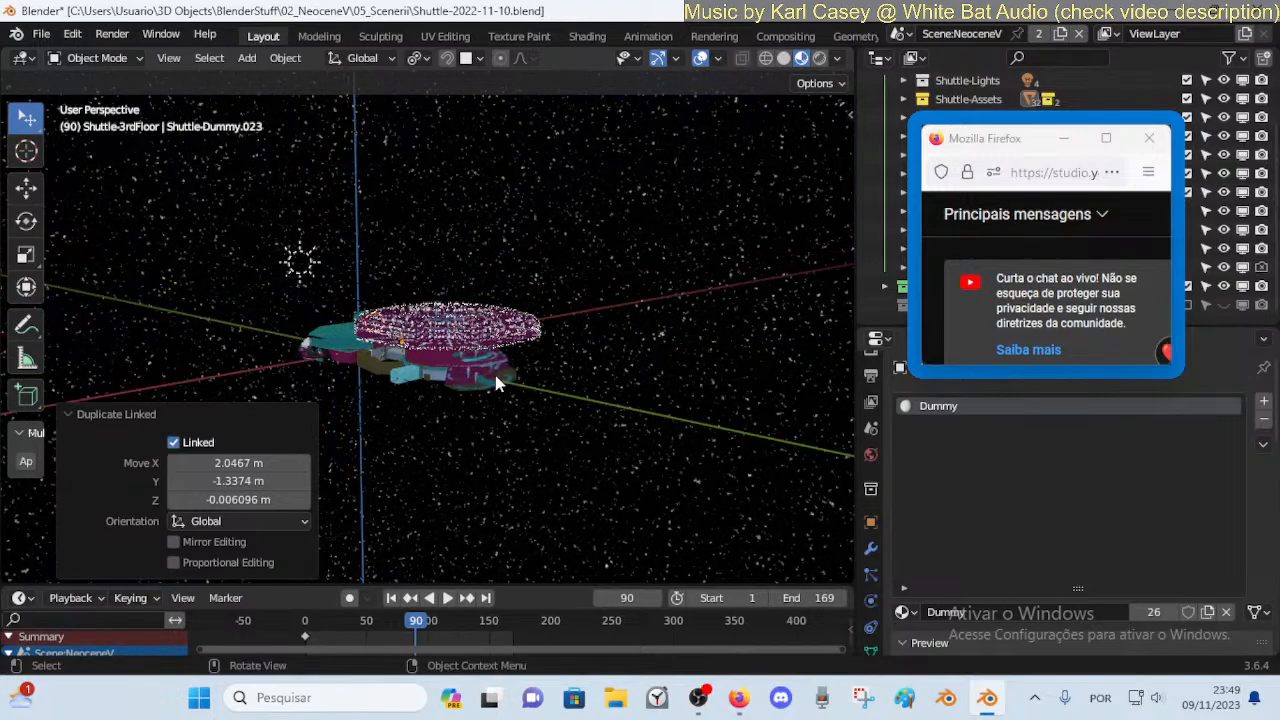
Move the selected dummy figure about -5.19 m along Y, and shift it by about -0.69 m in X and -0.11 m in Y
{"action": "key", "text": "shift+grave"}
{"action": "key", "text": "w"}
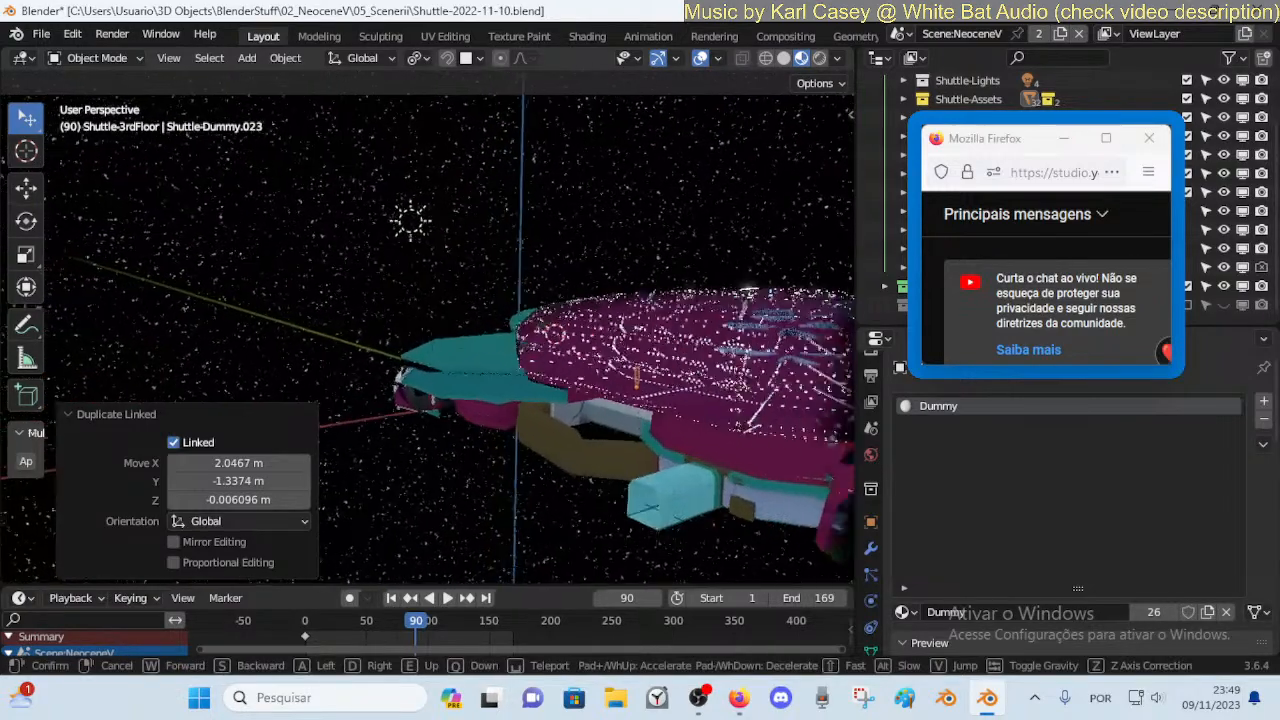
{"action": "key", "text": "w"}
{"action": "key", "text": "w"}
{"action": "left_click", "coordinate": [487, 374]}
{"action": "key", "text": "g"}
{"action": "key", "text": "y"}
{"action": "left_click", "coordinate": [201, 353]}
{"action": "key", "text": "g"}
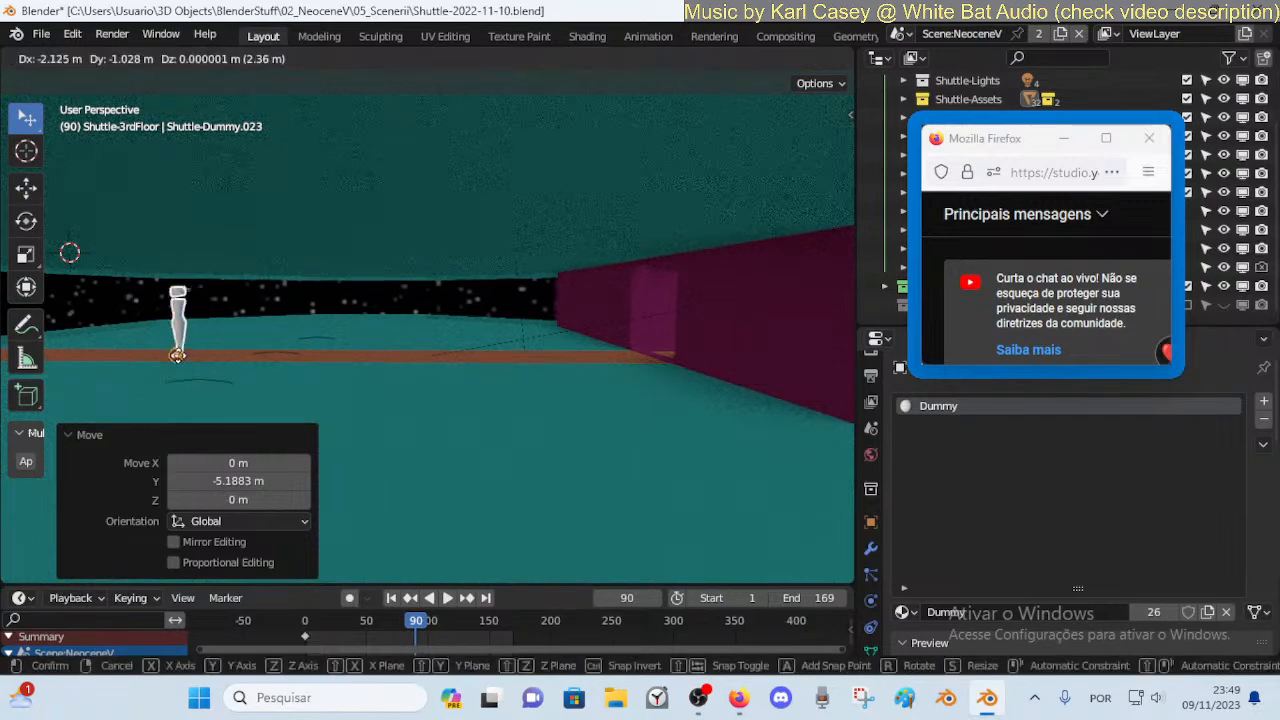
{"action": "left_click", "coordinate": [201, 366]}
Walk through and around the lounge to examine the placed dummy, the window band and the outer end wall
{"action": "key", "text": "shift+grave"}
{"action": "key", "text": "w"}
{"action": "key", "text": "a"}
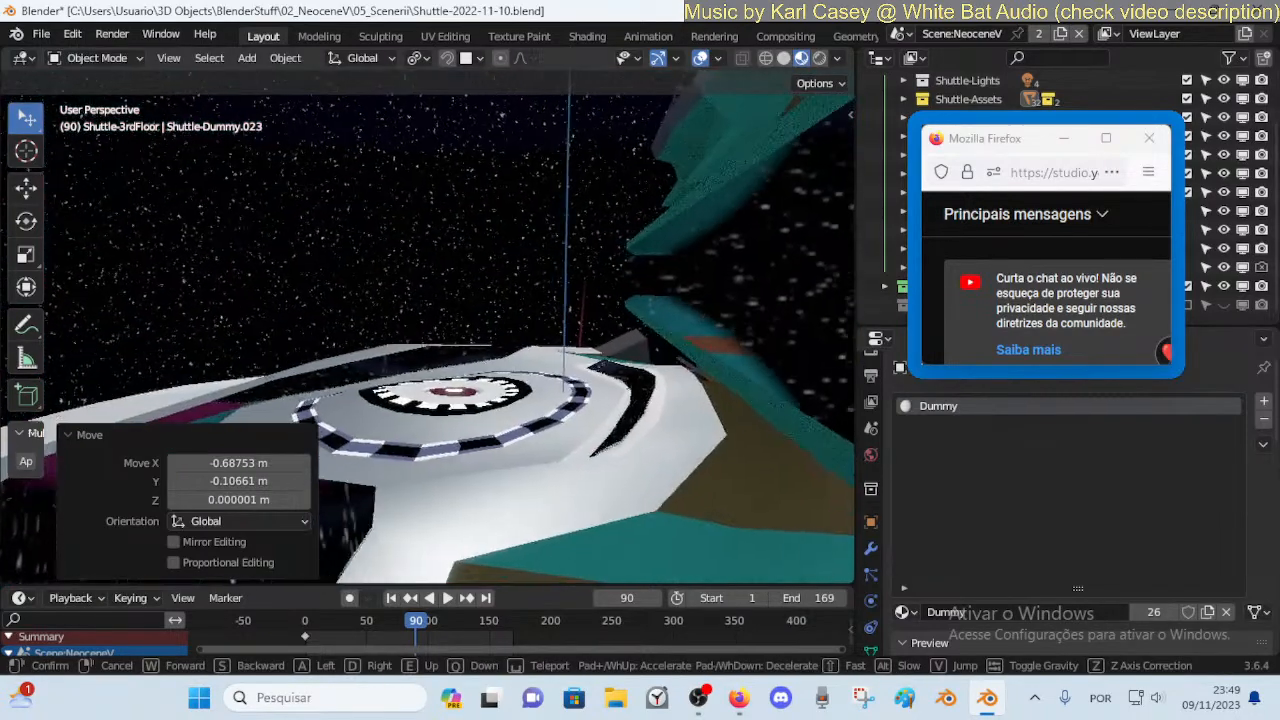
{"action": "key", "text": "d"}
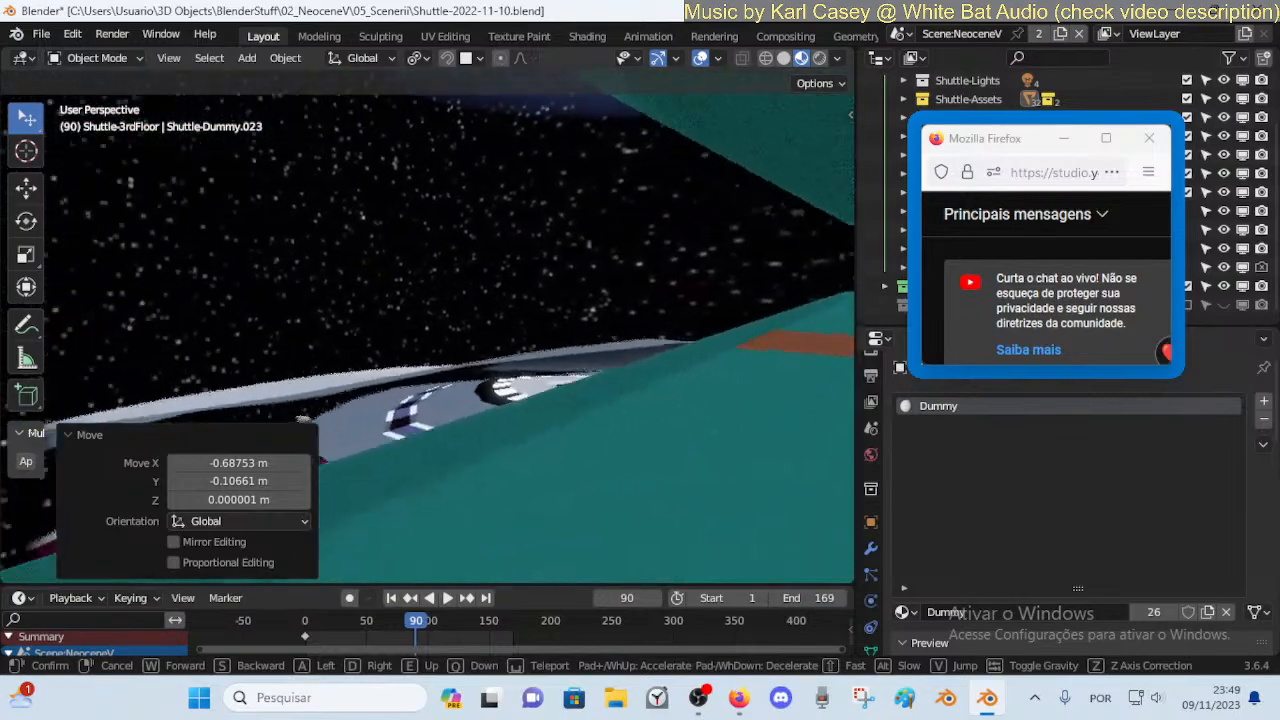
{"action": "key", "text": "a"}
{"action": "key", "text": "a"}
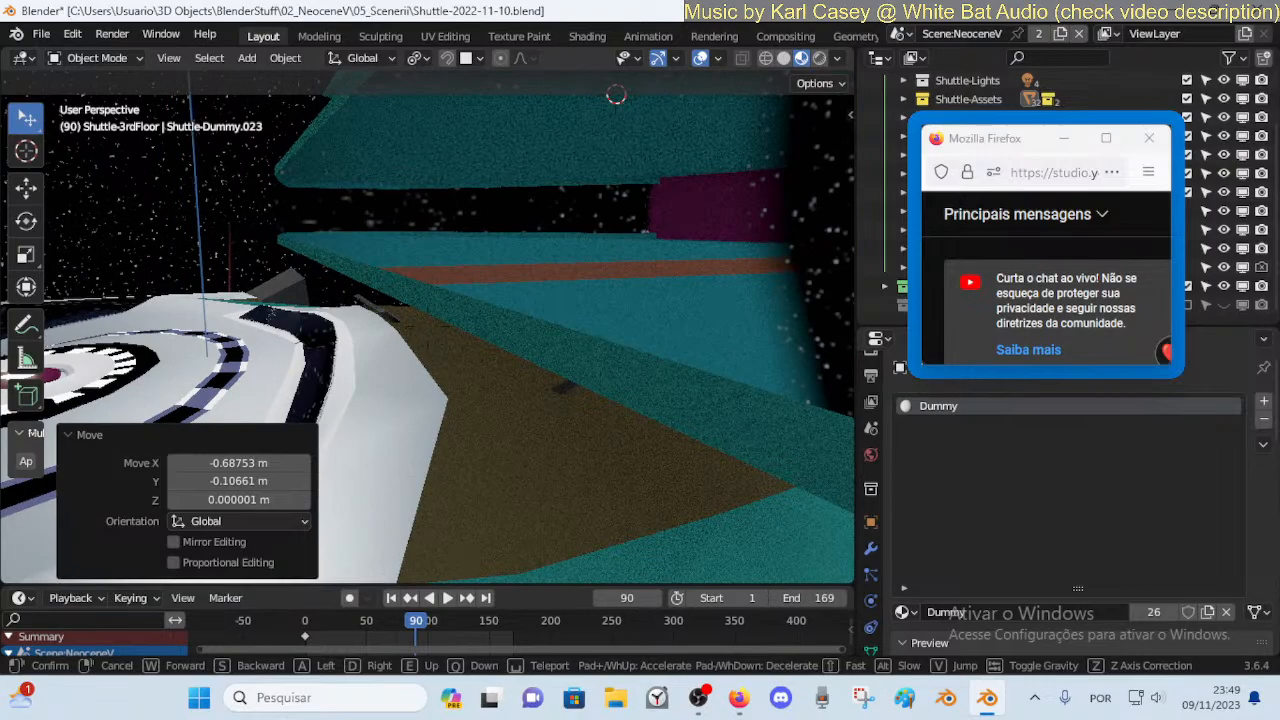
{"action": "key", "text": "s"}
{"action": "key", "text": "w"}
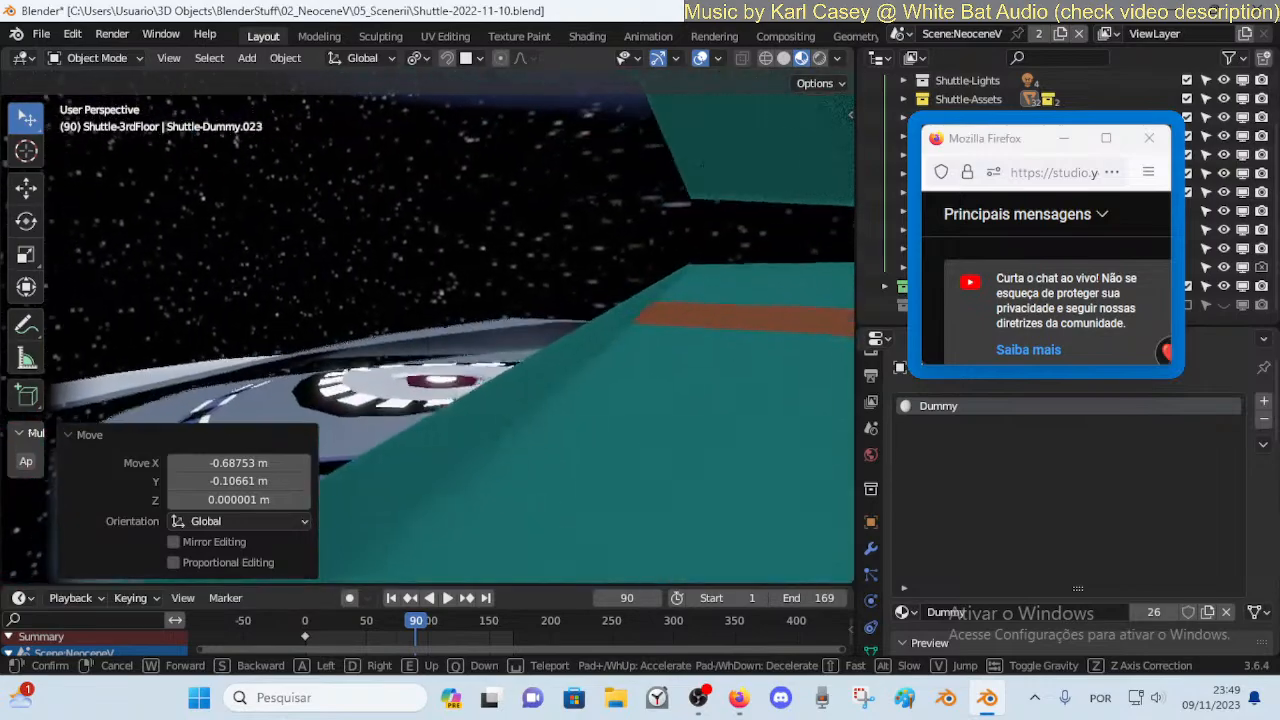
{"action": "key", "text": "w"}
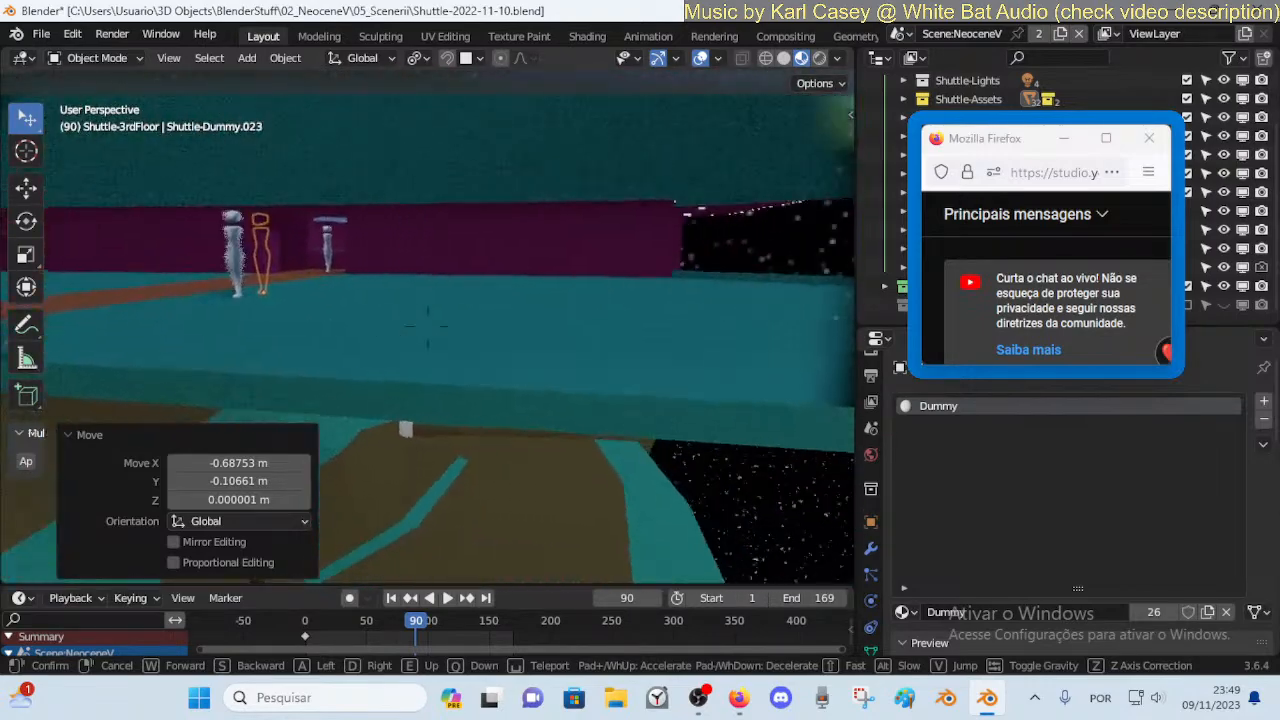
{"action": "key", "text": "d"}
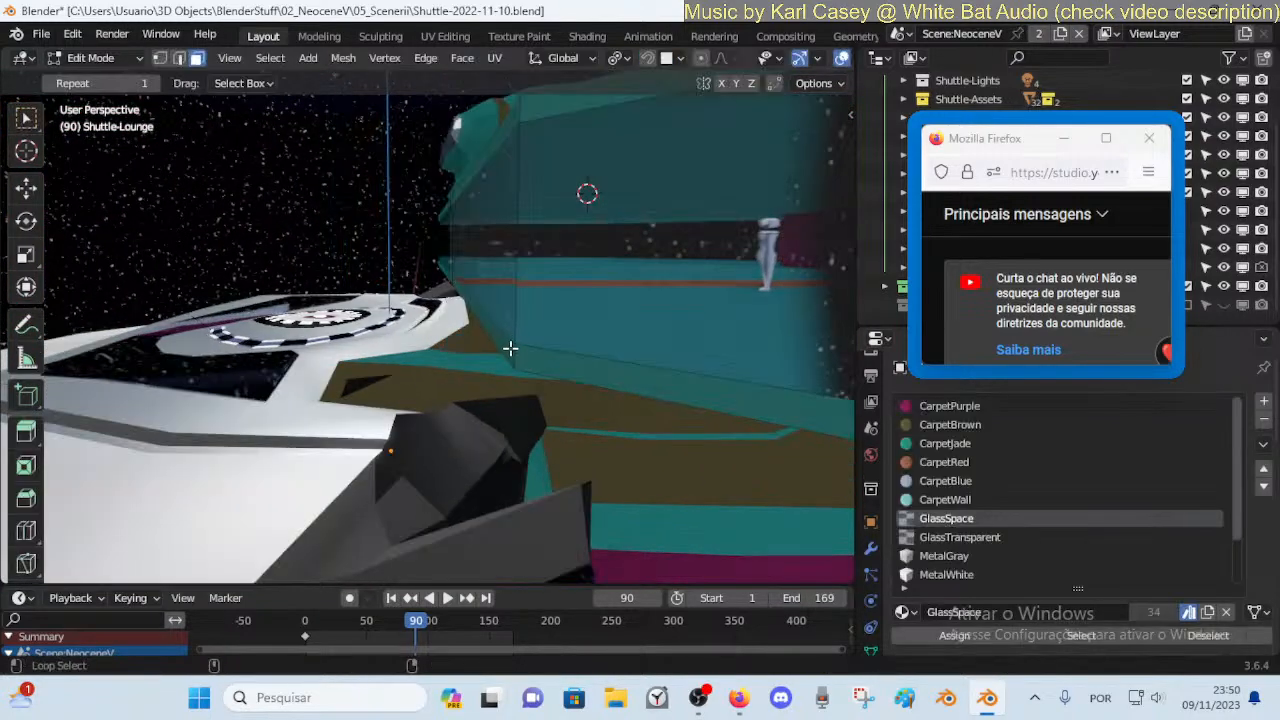
Select the end-wall faces of the Shuttle-Lounge mesh and move them about 0.62 m along Y
{"action": "left_click", "coordinate": [510, 348], "text": "alt"}
{"action": "middle_click_drag", "start_coordinate": [510, 348], "coordinate": [473, 300]}
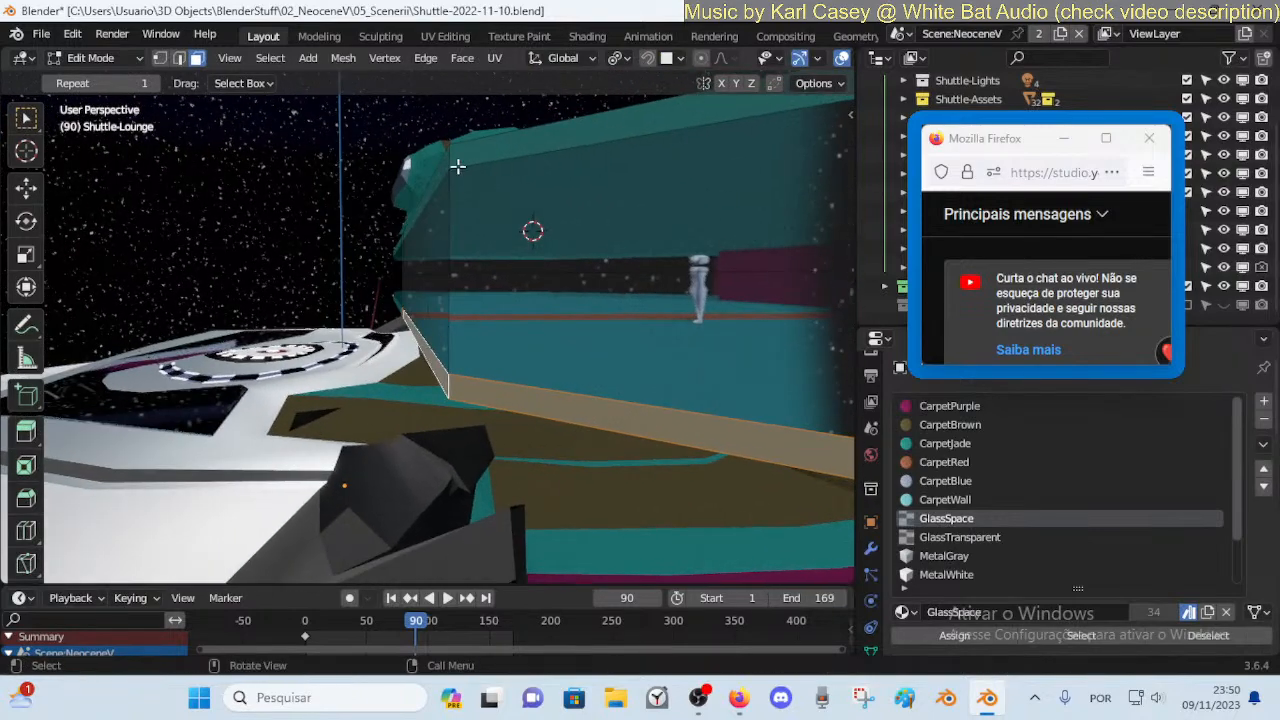
{"action": "key", "text": "alt+a"}
{"action": "left_click", "coordinate": [434, 217], "text": "shift"}
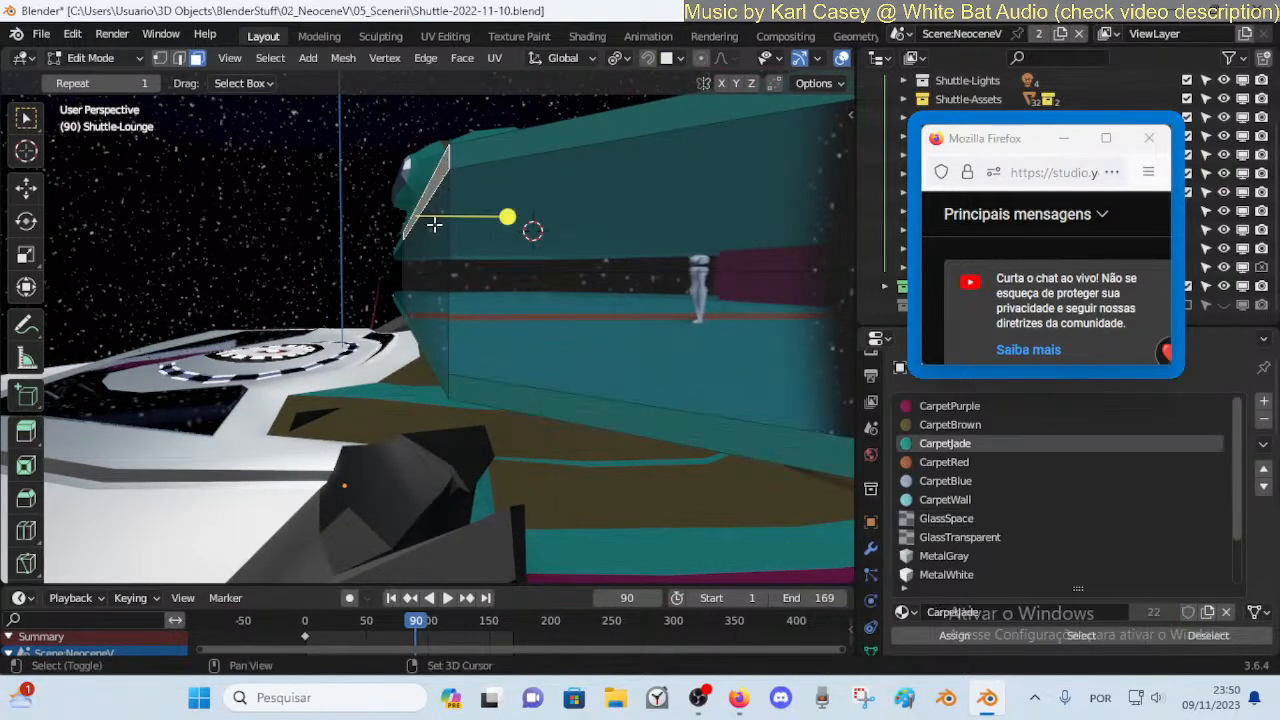
{"action": "left_click", "coordinate": [436, 371], "text": "shift"}
{"action": "key", "text": "c"}
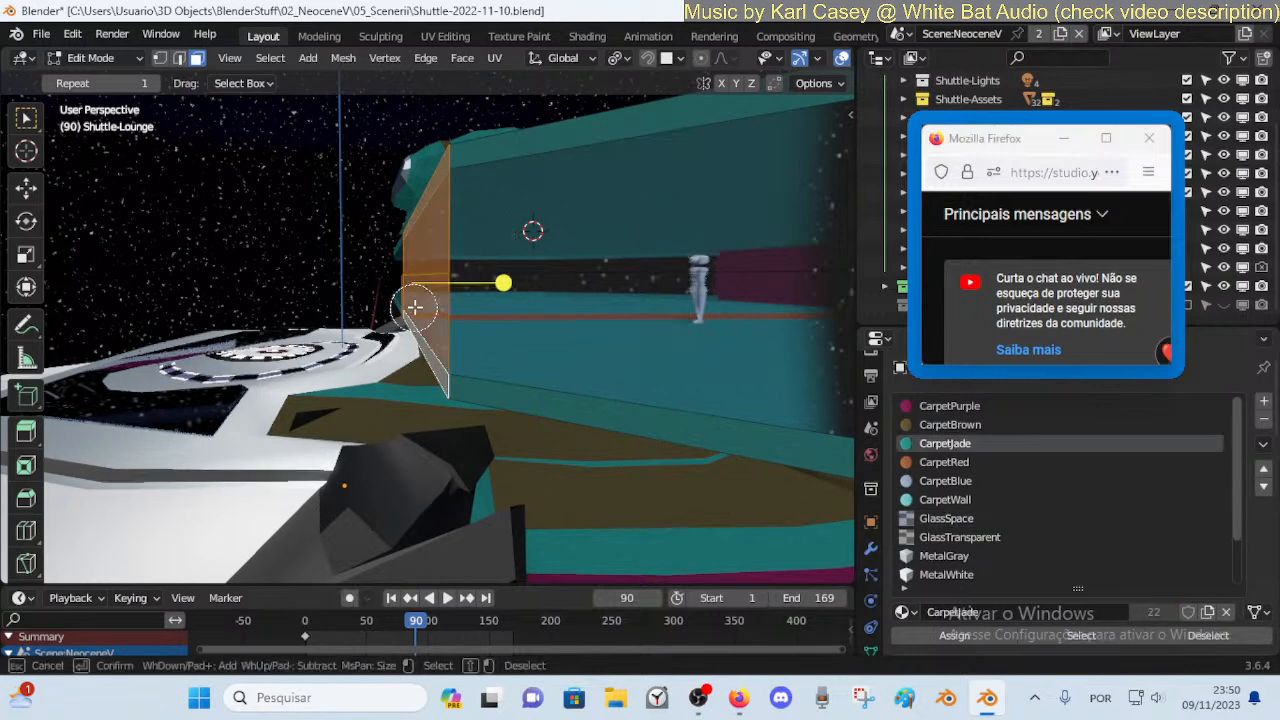
{"action": "key", "text": "Escape"}
{"action": "key", "text": "g"}
{"action": "key", "text": "y"}
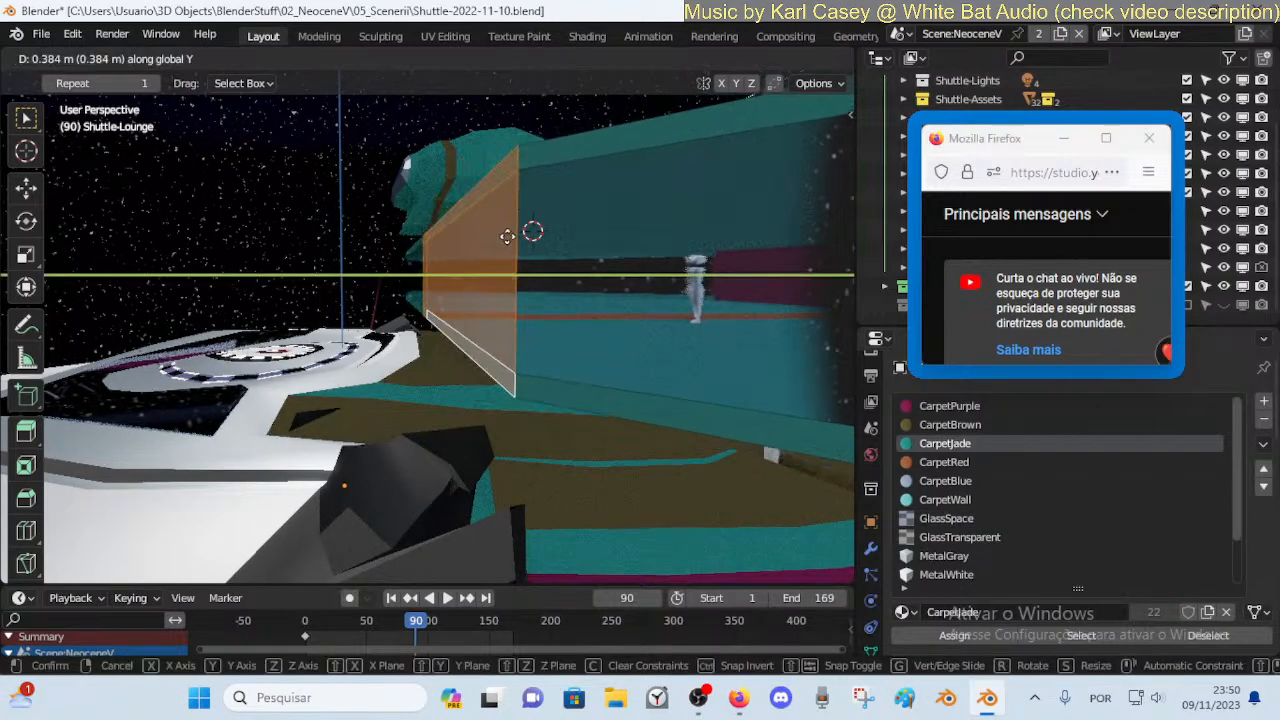
{"action": "left_click", "coordinate": [523, 240]}
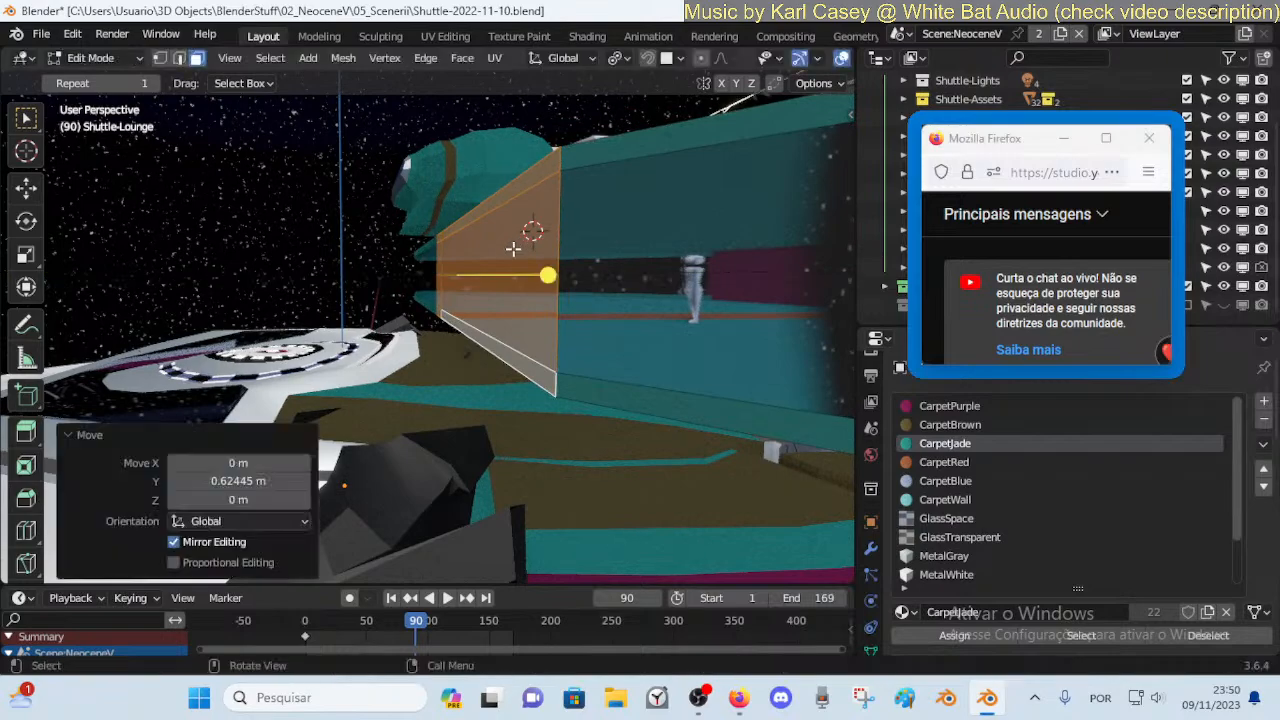
Return to object mode and walk through the lounge to inspect the moved end wall and the red carpet strip
{"action": "key", "text": "Tab"}
{"action": "key", "text": "shift+grave"}
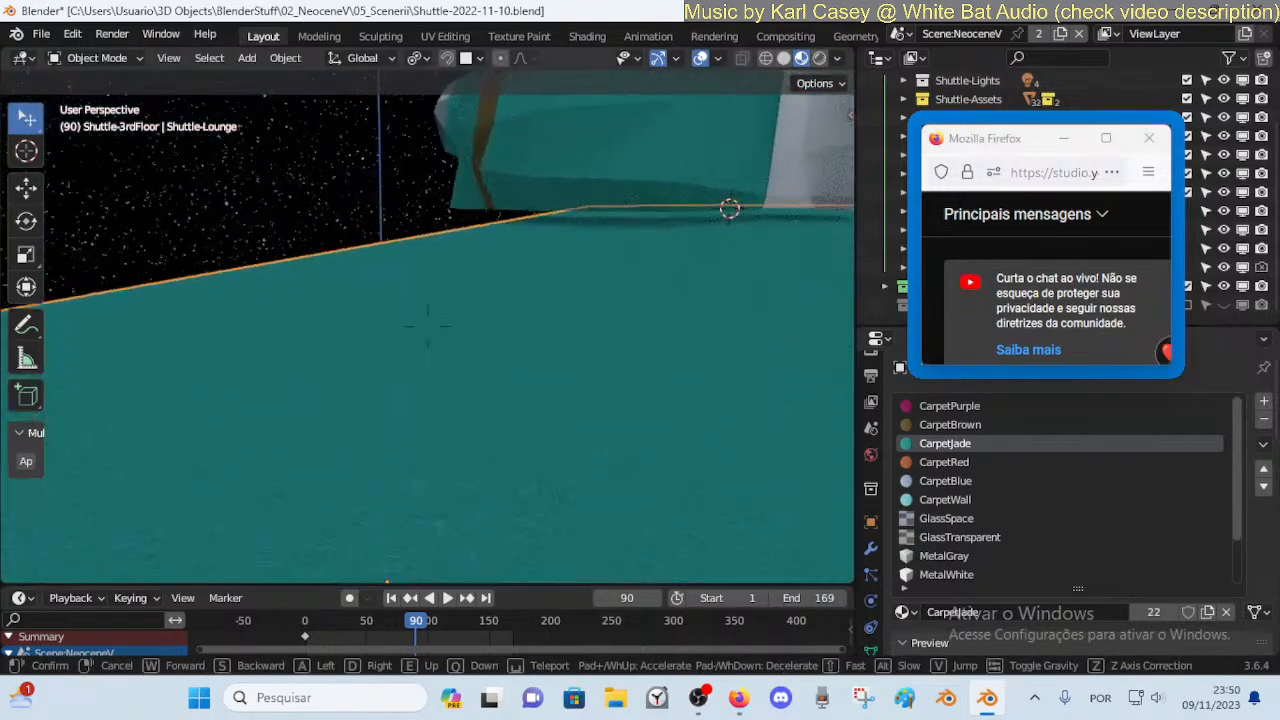
{"action": "key", "text": "w"}
{"action": "key", "text": "d"}
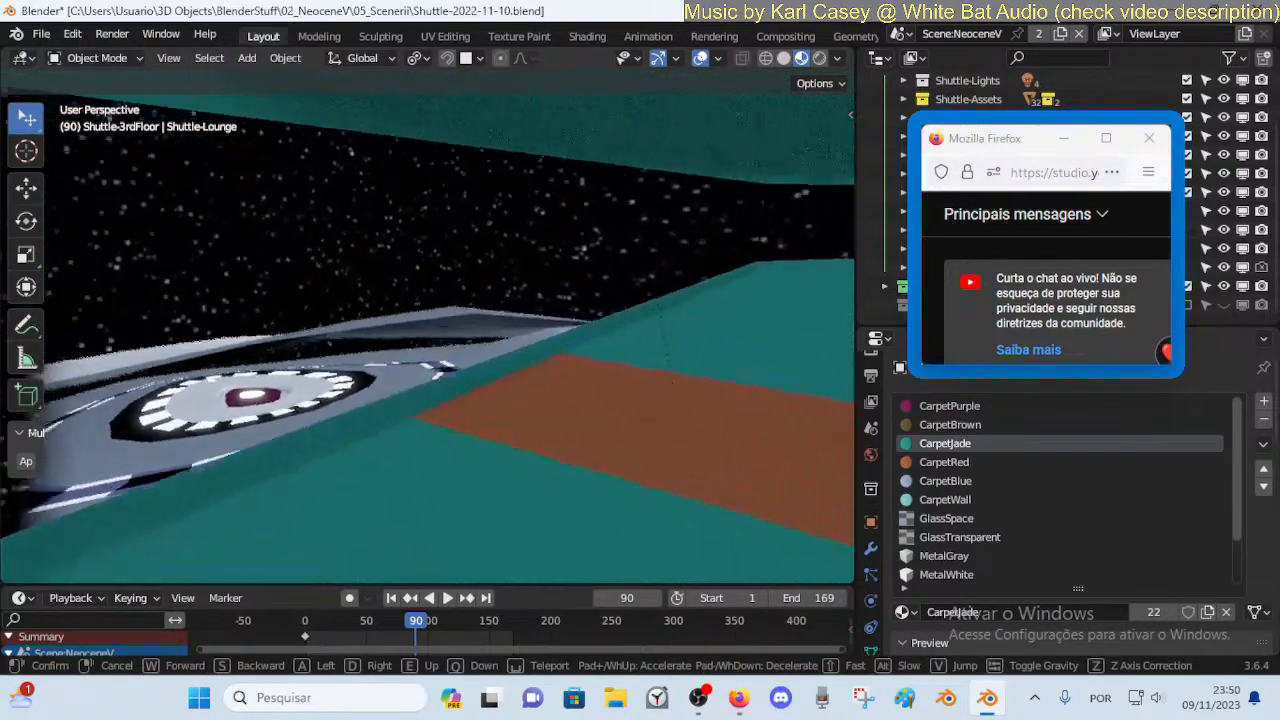
{"action": "key", "text": "a"}
{"action": "key", "text": "s"}
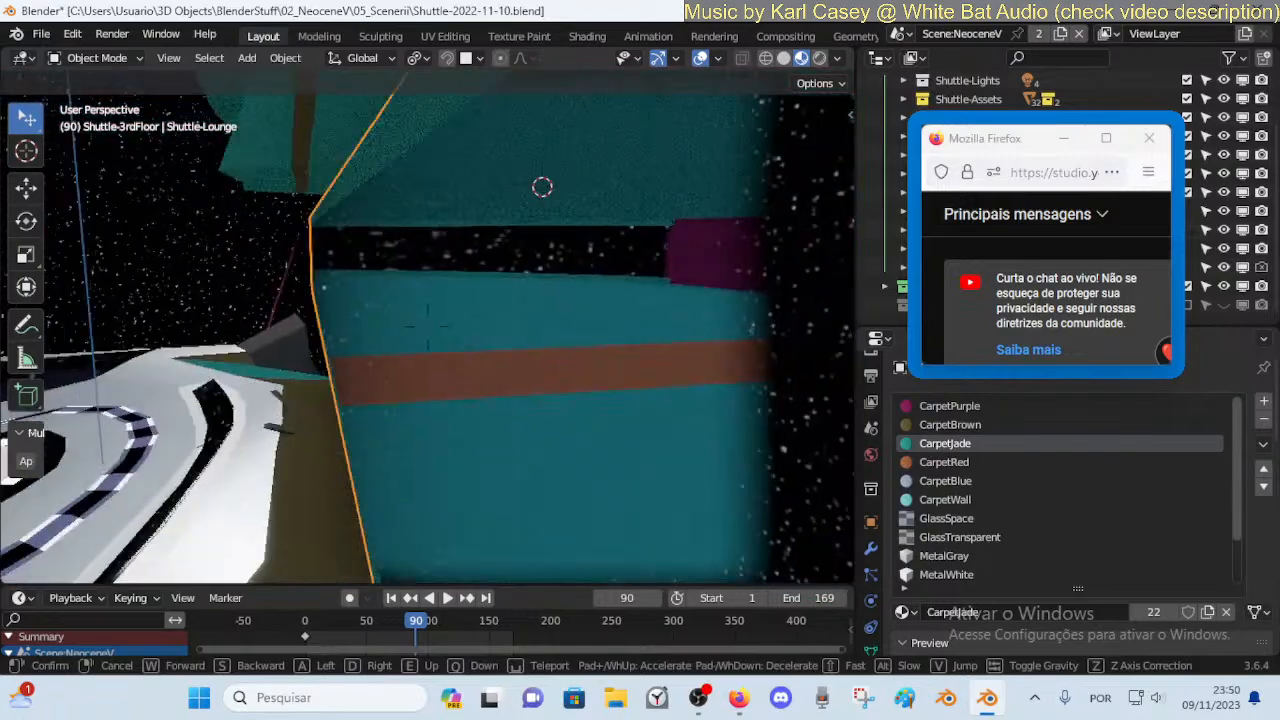
{"action": "key", "text": "d"}
{"action": "key", "text": "w"}
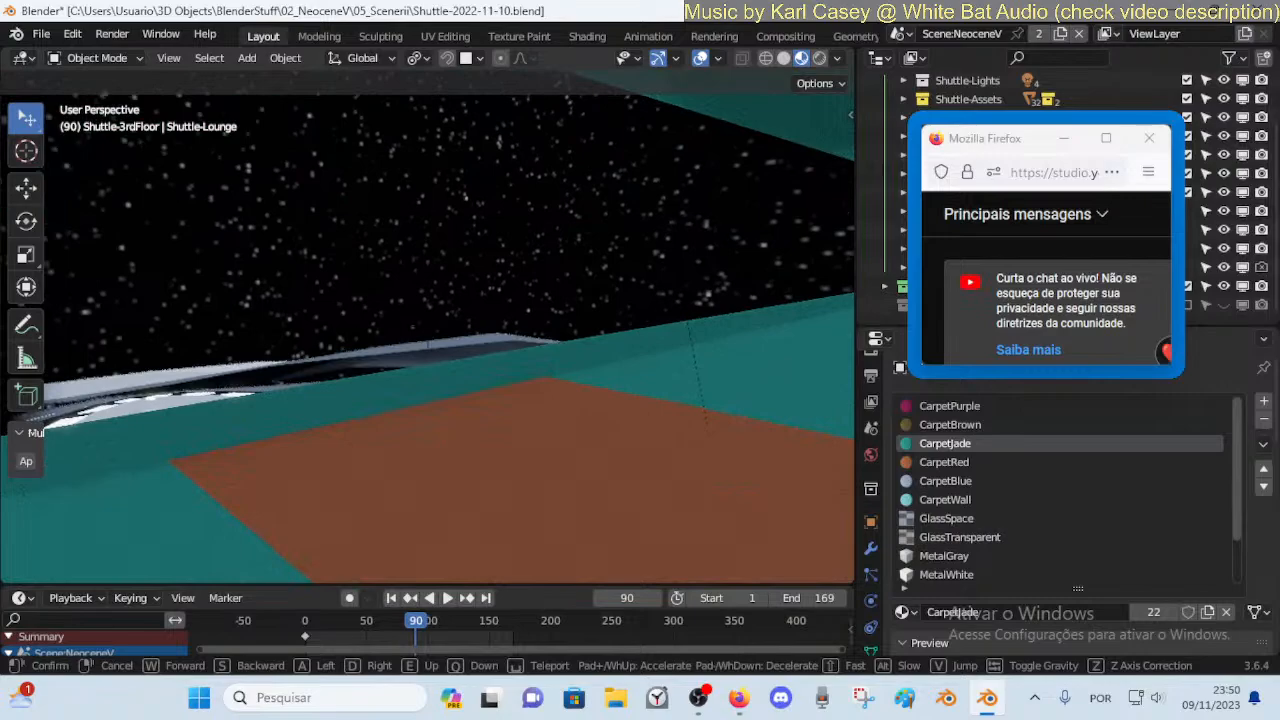
{"action": "left_click", "coordinate": [536, 299]}
Play the animation briefly, stop it at frame 141, and walk through the lounge to examine its windows and interior
{"action": "key", "text": "space"}
{"action": "key", "text": "space"}
{"action": "key", "text": "shift+grave"}
{"action": "key", "text": "s"}
{"action": "key", "text": "s"}
{"action": "key", "text": "s"}
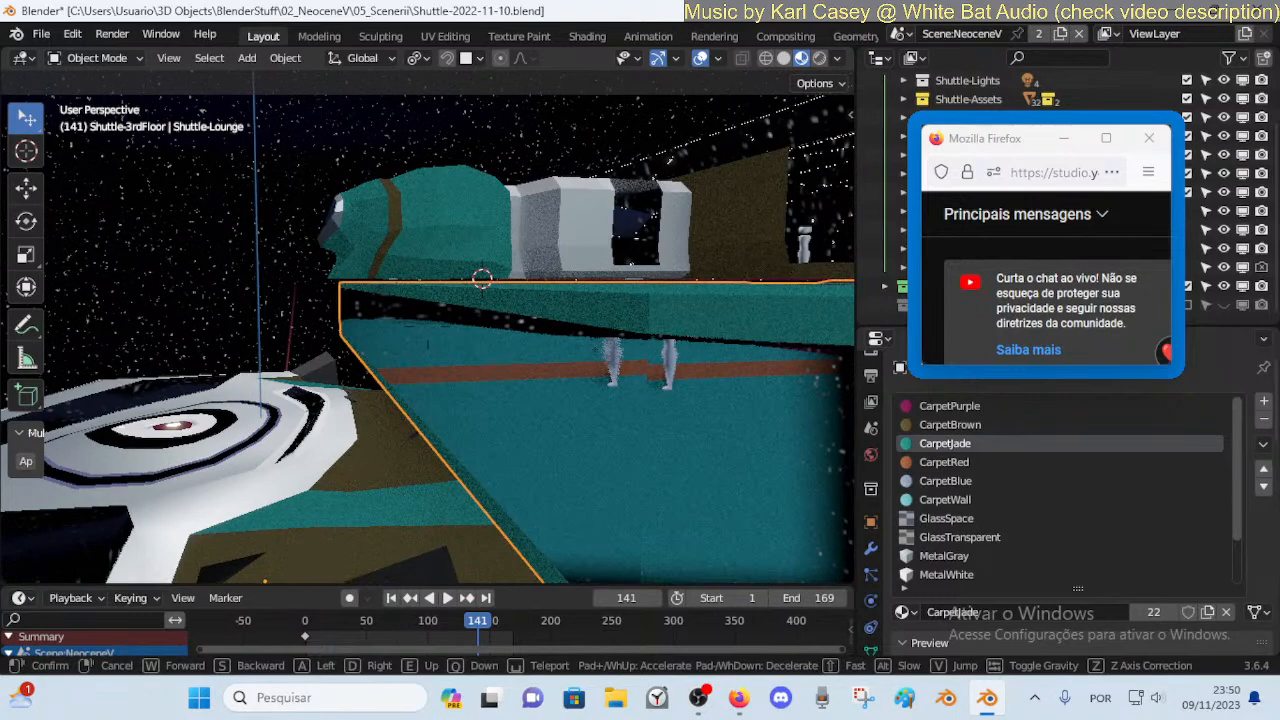
{"action": "key", "text": "w"}
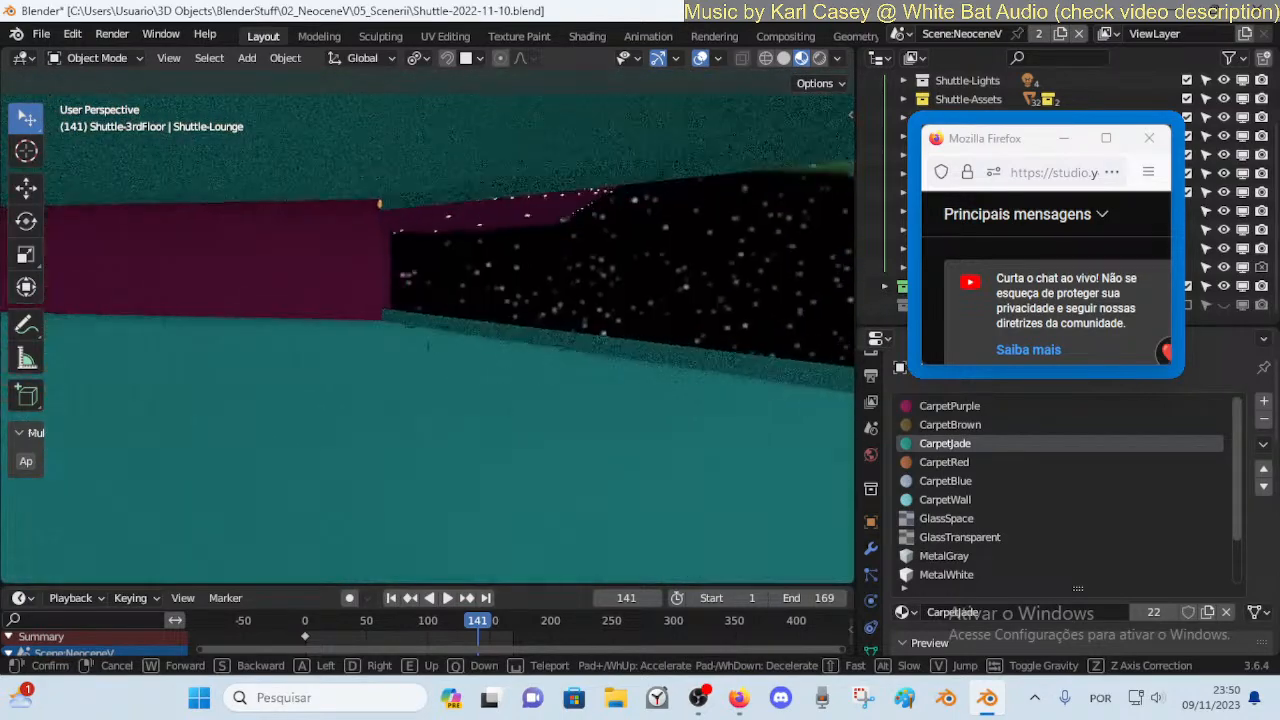
{"action": "key", "text": "w"}
{"action": "key", "text": "w"}
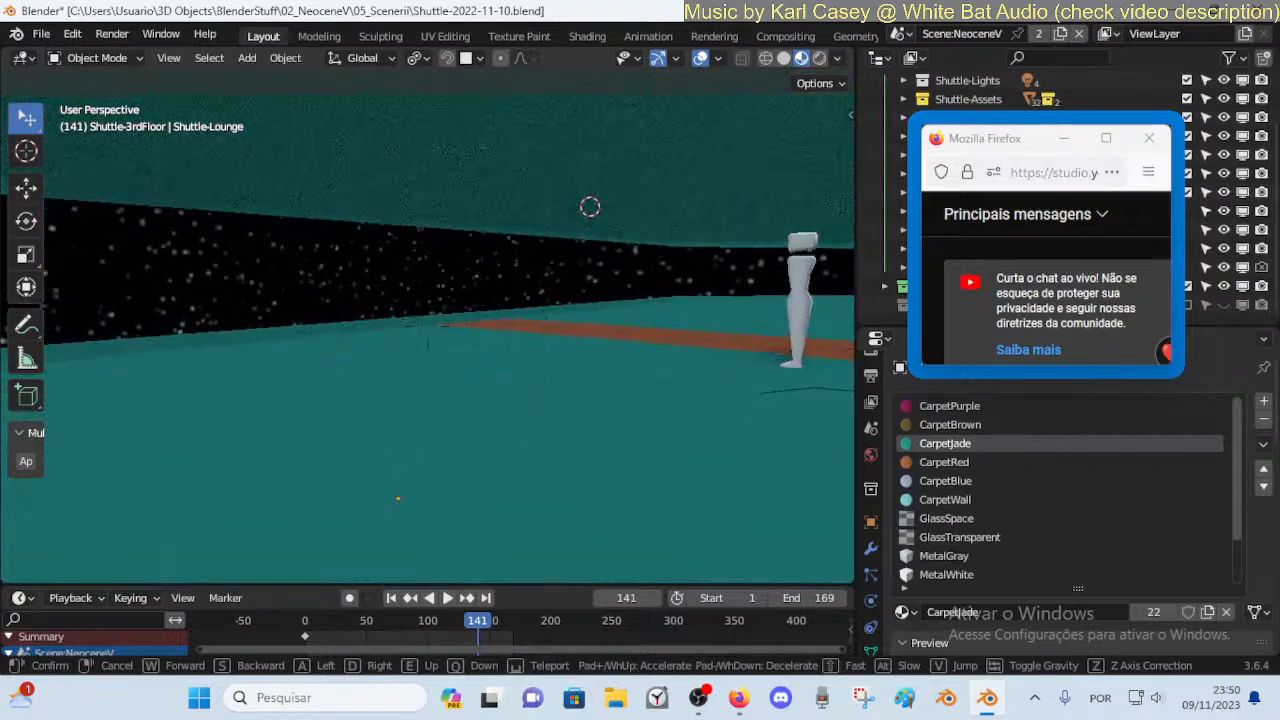
{"action": "left_click", "coordinate": [570, 307]}
Enter edit mode on the lounge, clear the end-wall face selection, and save the file
{"action": "key", "text": "Tab"}
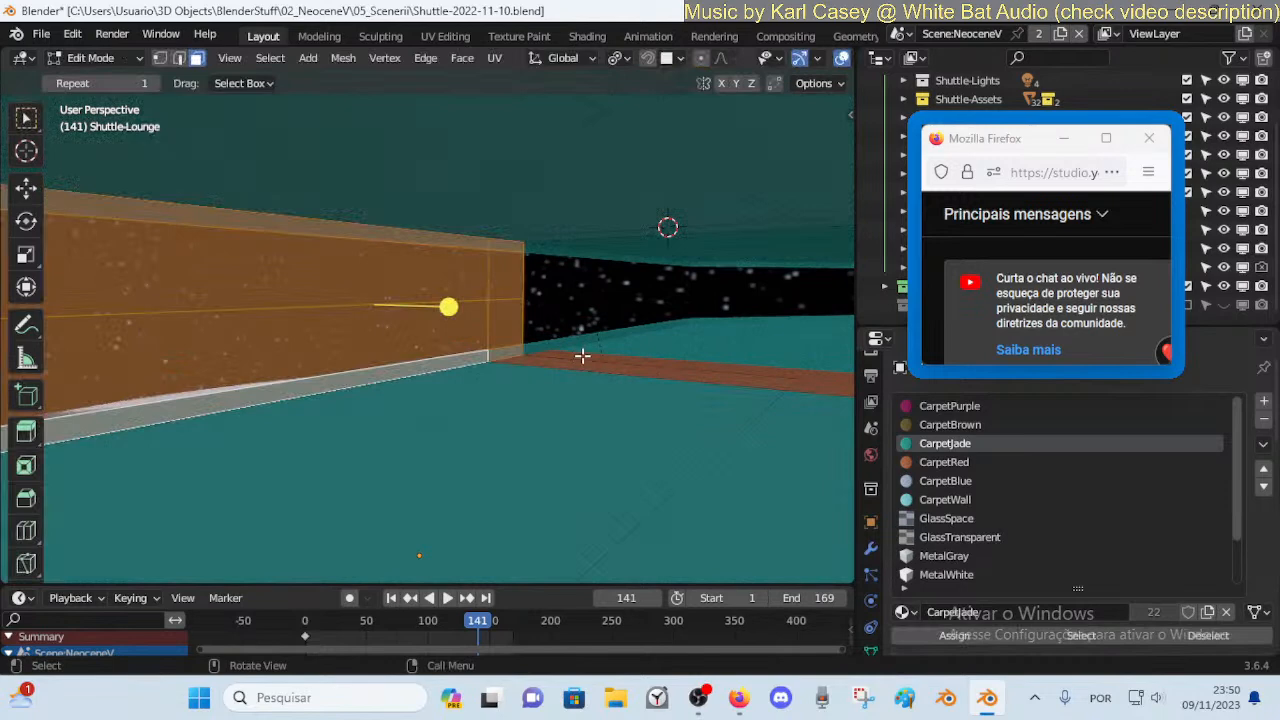
{"action": "key", "text": "h"}
{"action": "key", "text": "ctrl+s"}
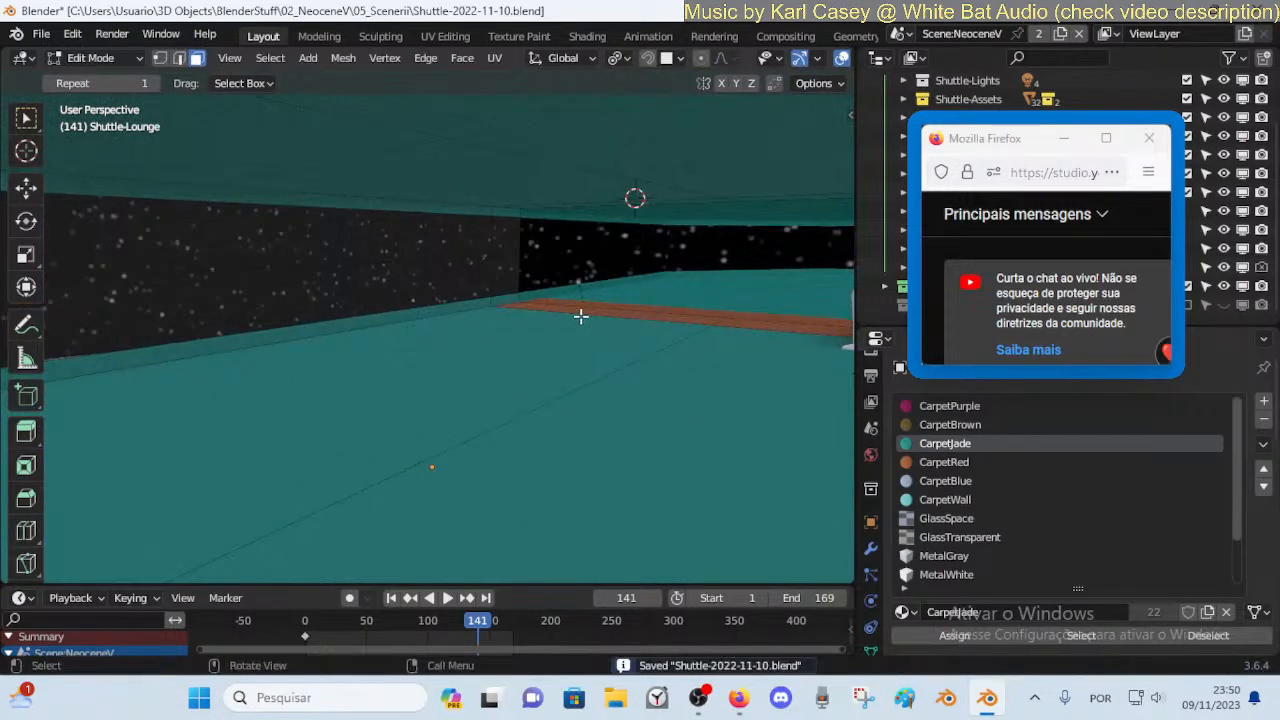
Knife-cut the jade floor along X from the edge of the red carpet strip, parallel to the window wall
{"action": "key", "text": "k"}
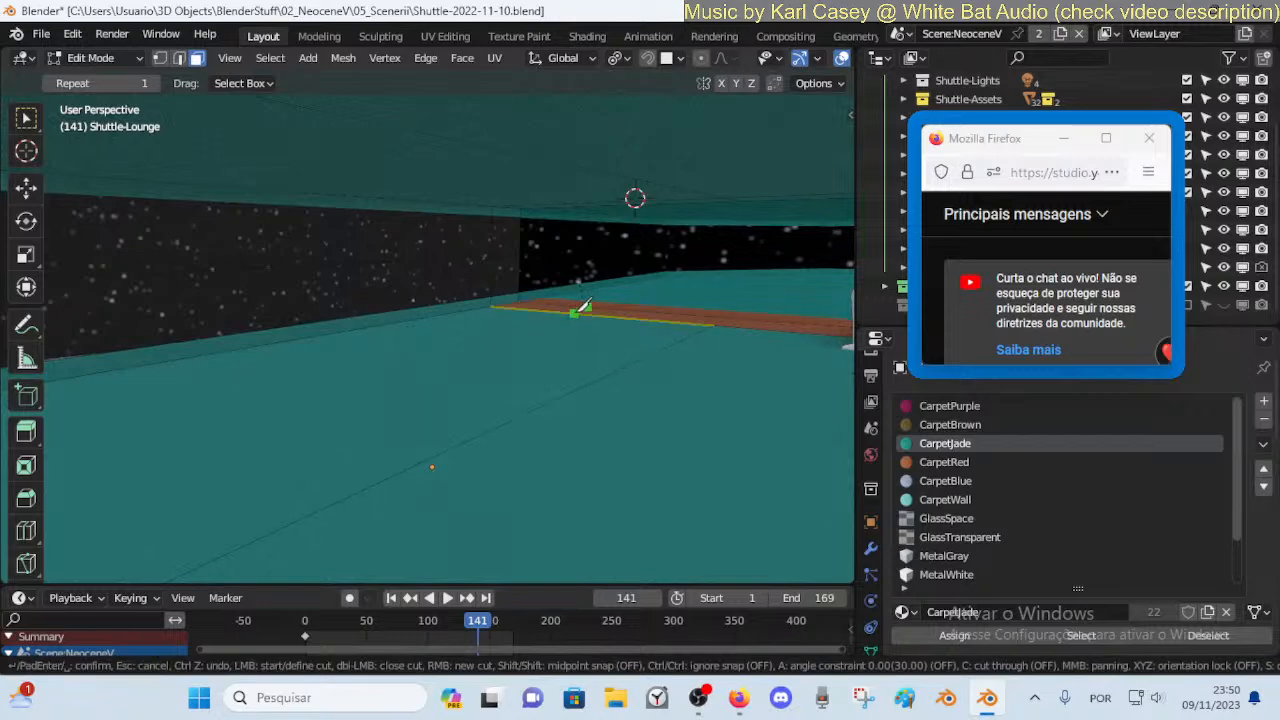
{"action": "left_click", "coordinate": [563, 313]}
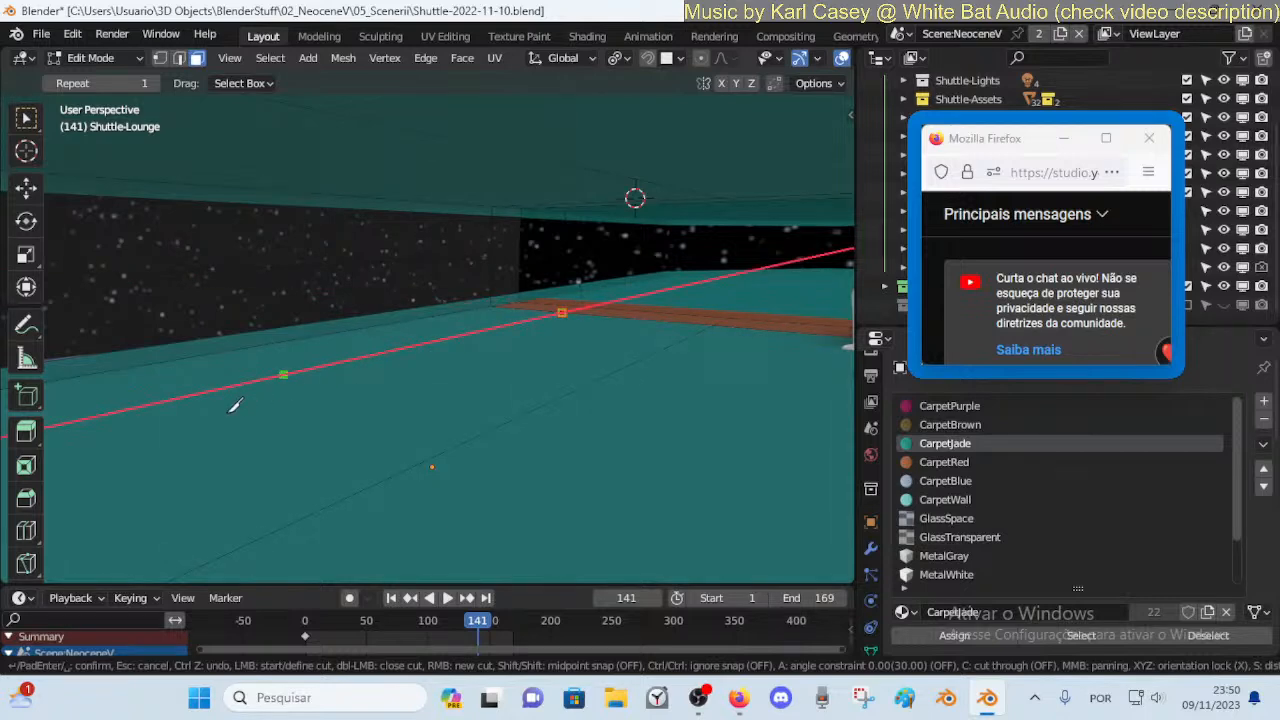
{"action": "key", "text": "Return"}
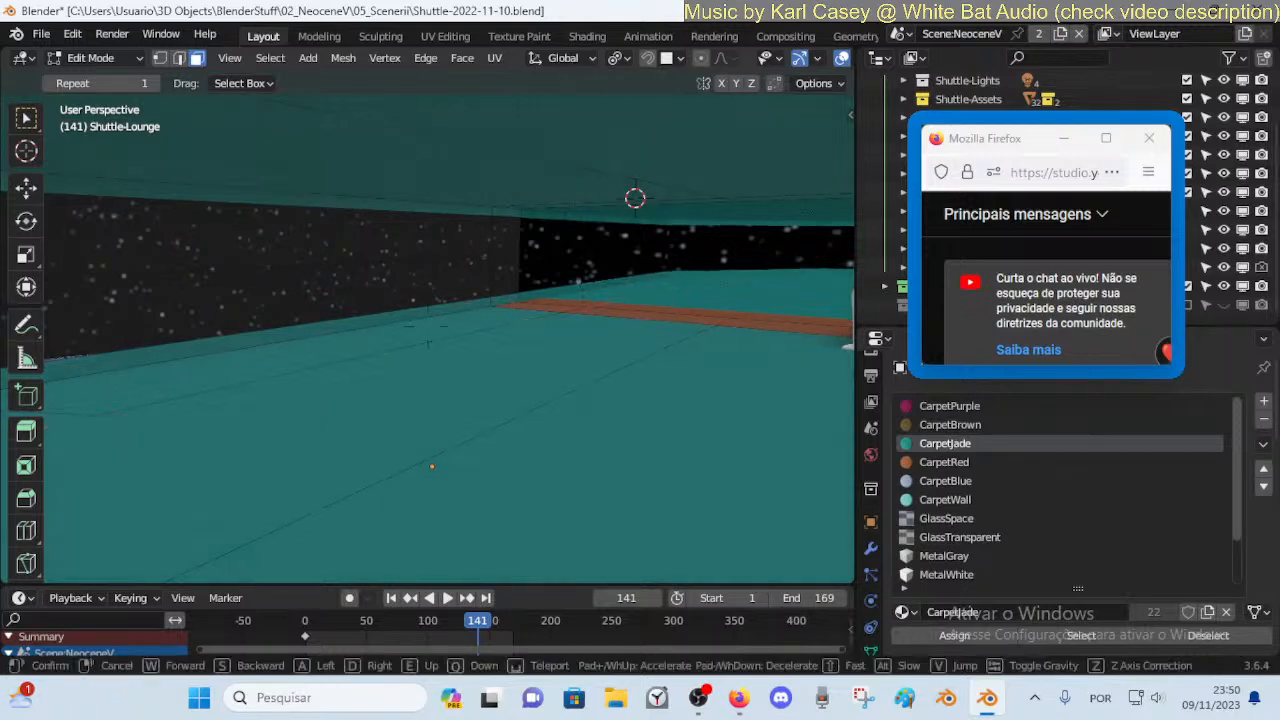
{"action": "key", "text": "shift+grave"}
{"action": "left_click", "coordinate": [220, 454]}
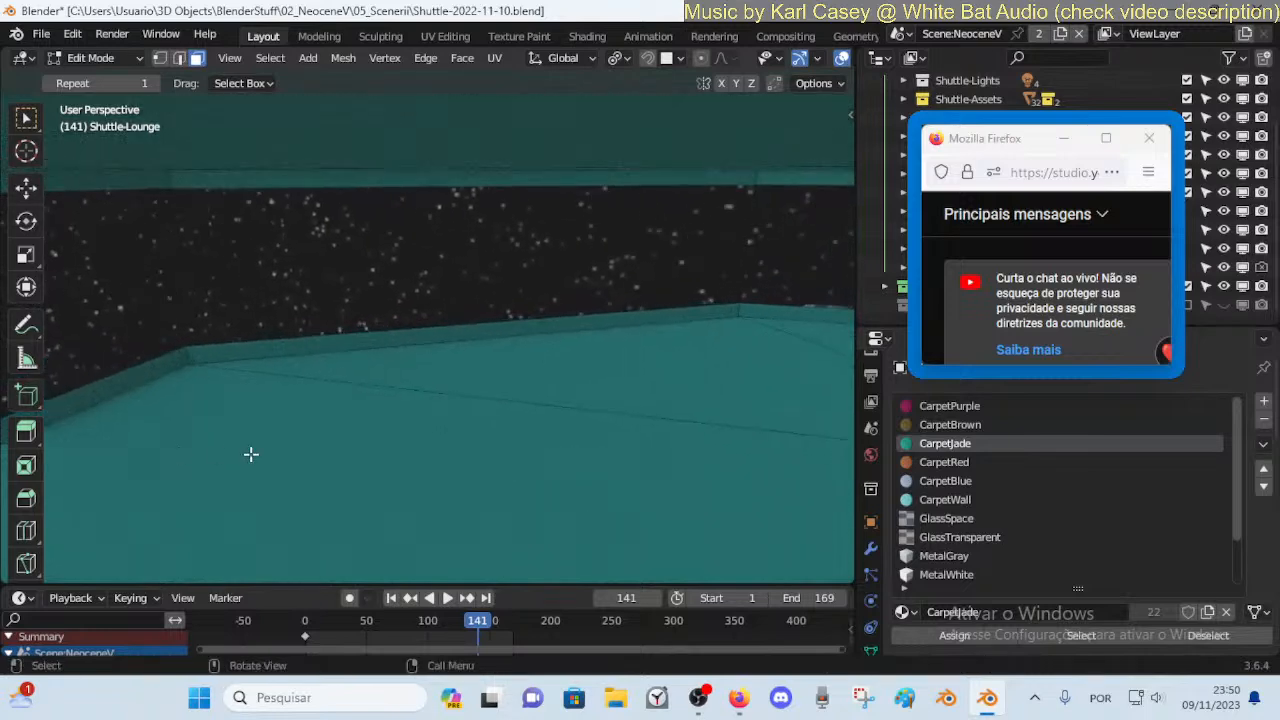
{"action": "key", "text": "shift+grave"}
{"action": "left_click", "coordinate": [352, 434]}
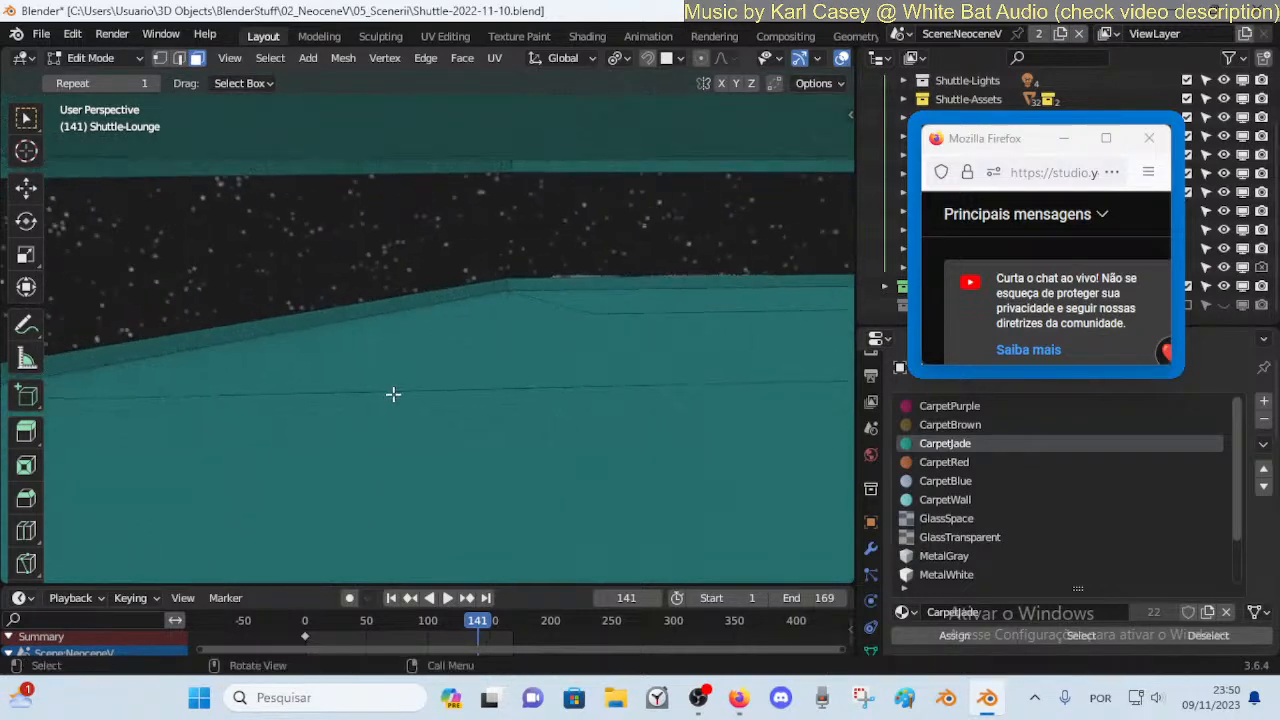
Draw a diagonal knife cut from the end of the first floor cut to the next long floor edge
{"action": "key", "text": "k"}
{"action": "left_click", "coordinate": [592, 314]}
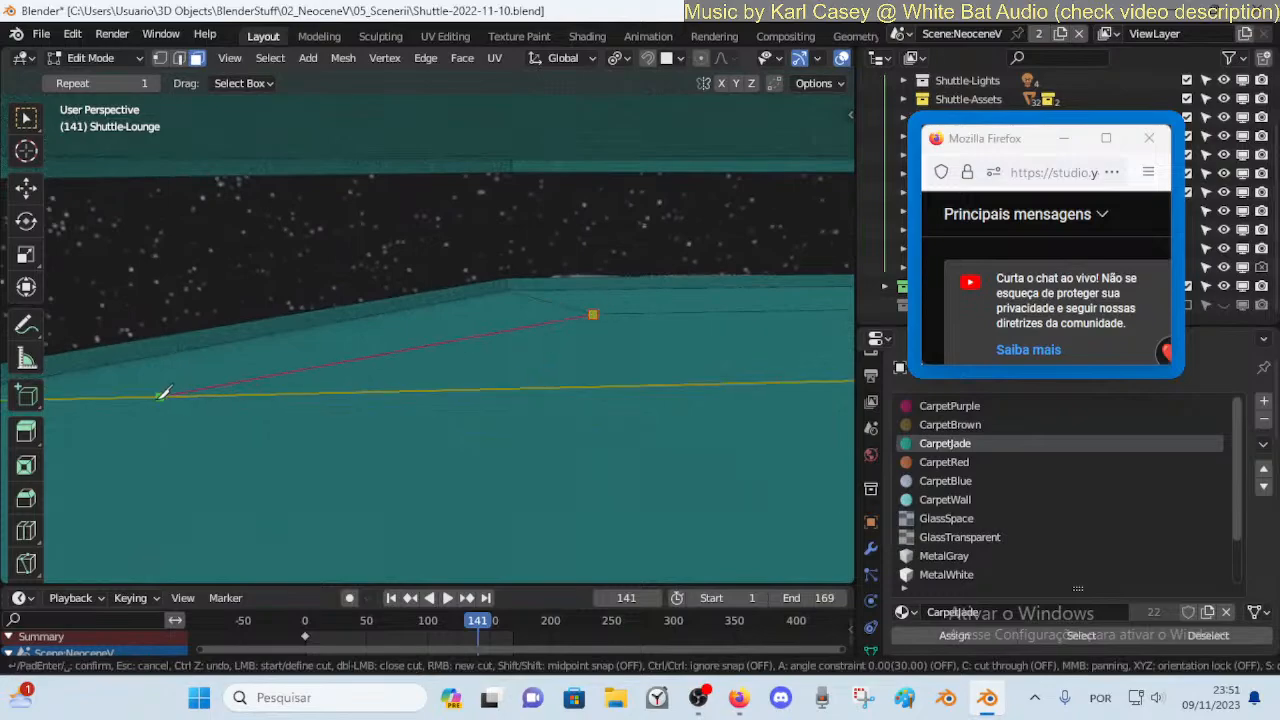
{"action": "left_click", "coordinate": [157, 396]}
{"action": "key", "text": "a"}
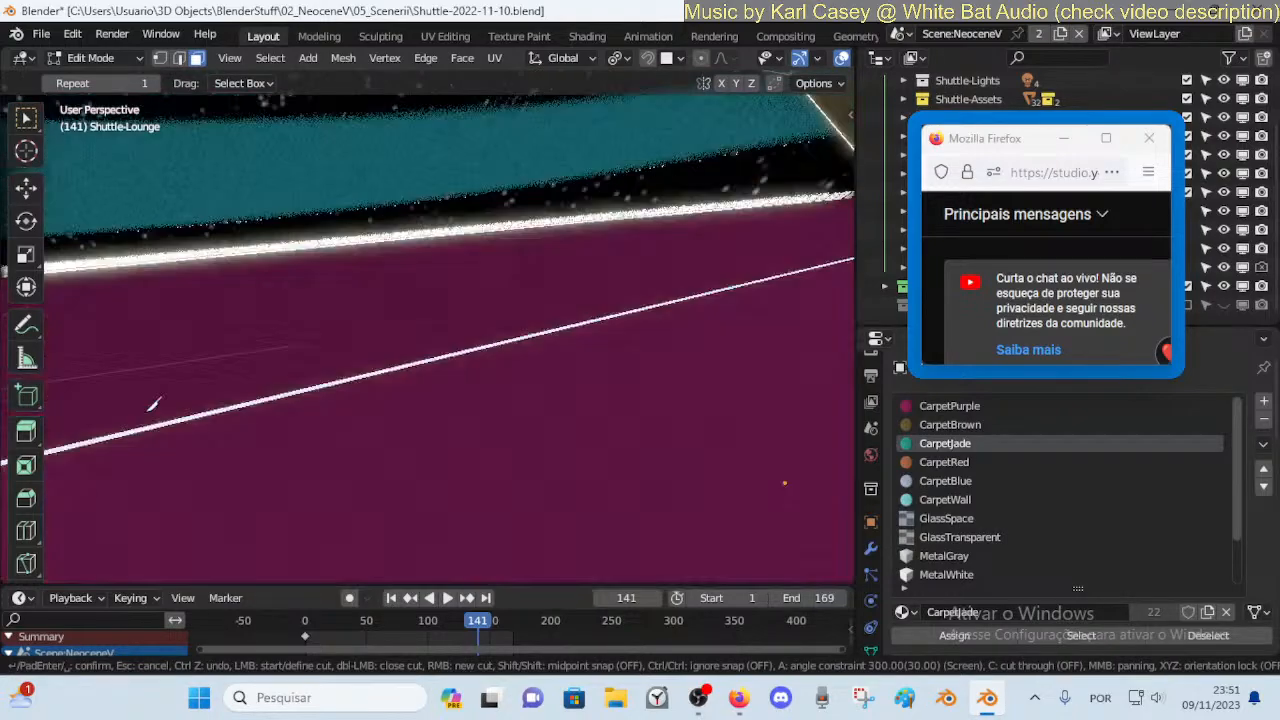
Walk around the lounge interior to examine the floor edges near the window corners
{"action": "mouse_move", "coordinate": [148, 410]}
{"action": "middle_mouse_down"}
{"action": "mouse_move", "coordinate": [93, 423]}
{"action": "mouse_move", "coordinate": [134, 405]}
{"action": "middle_mouse_up"}
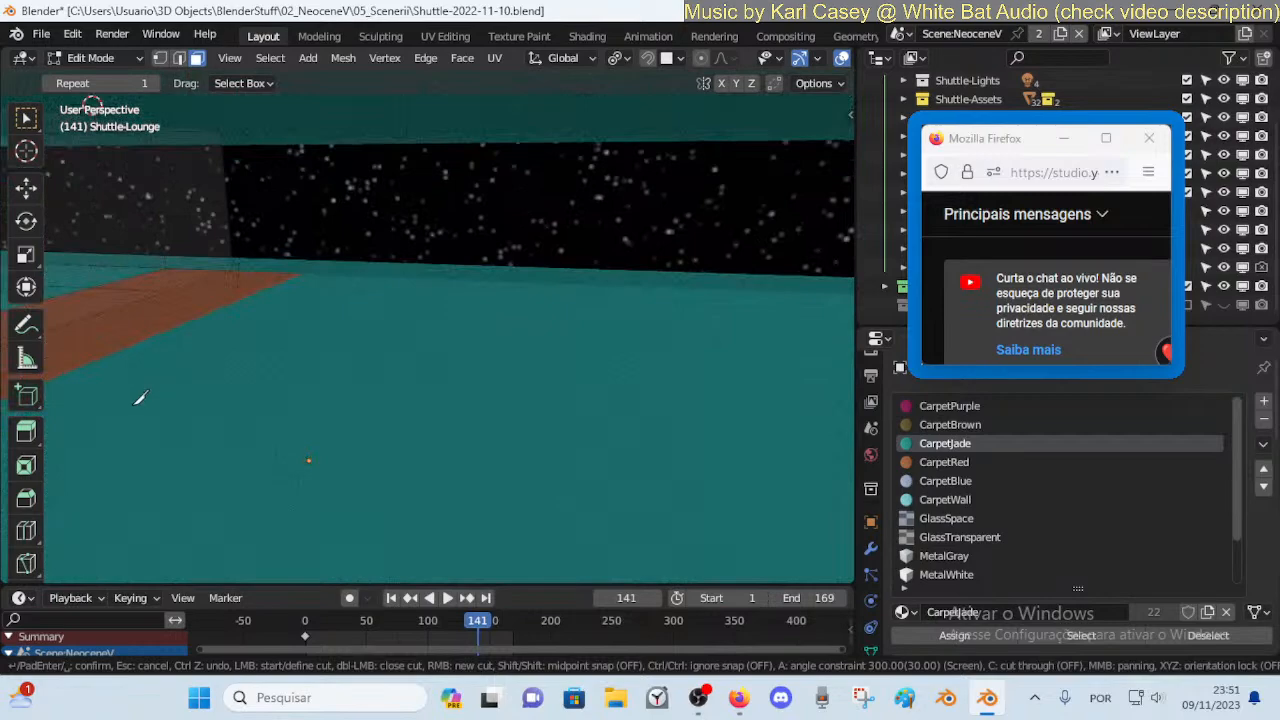
{"action": "key", "text": "shift+grave"}
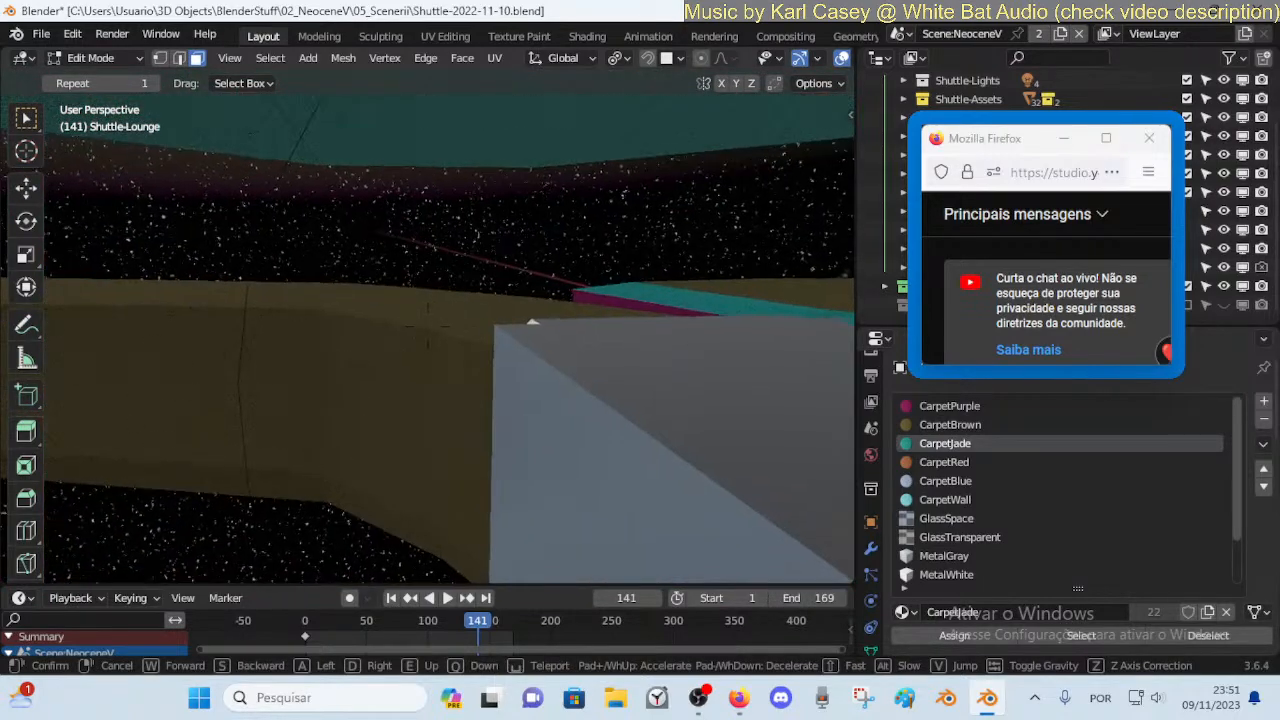
{"action": "key", "text": "w"}
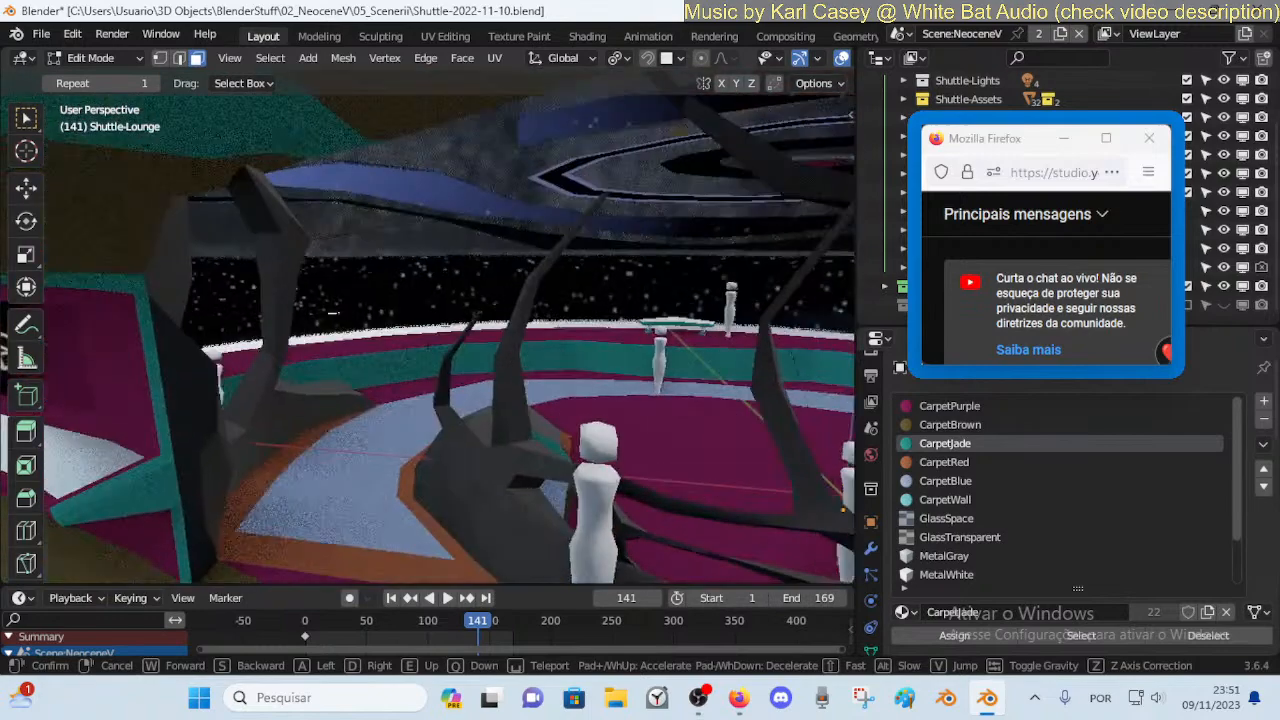
{"action": "key", "text": "s"}
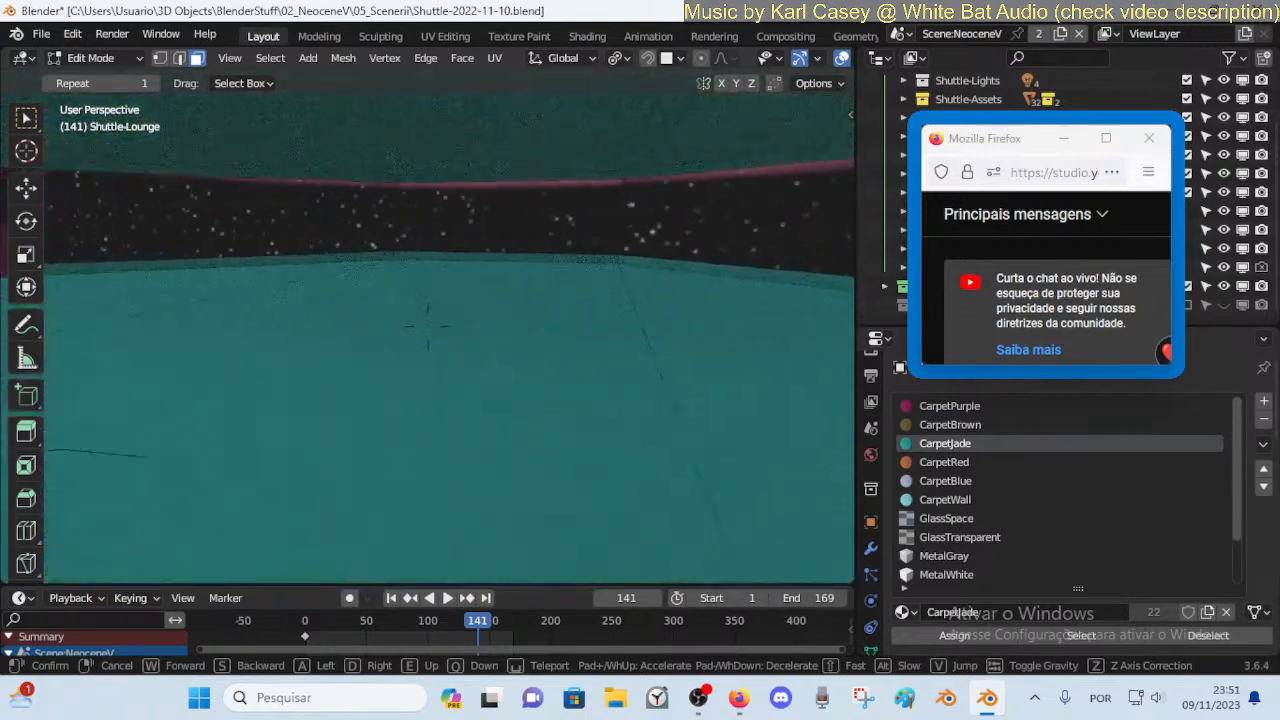
{"action": "key", "text": "w"}
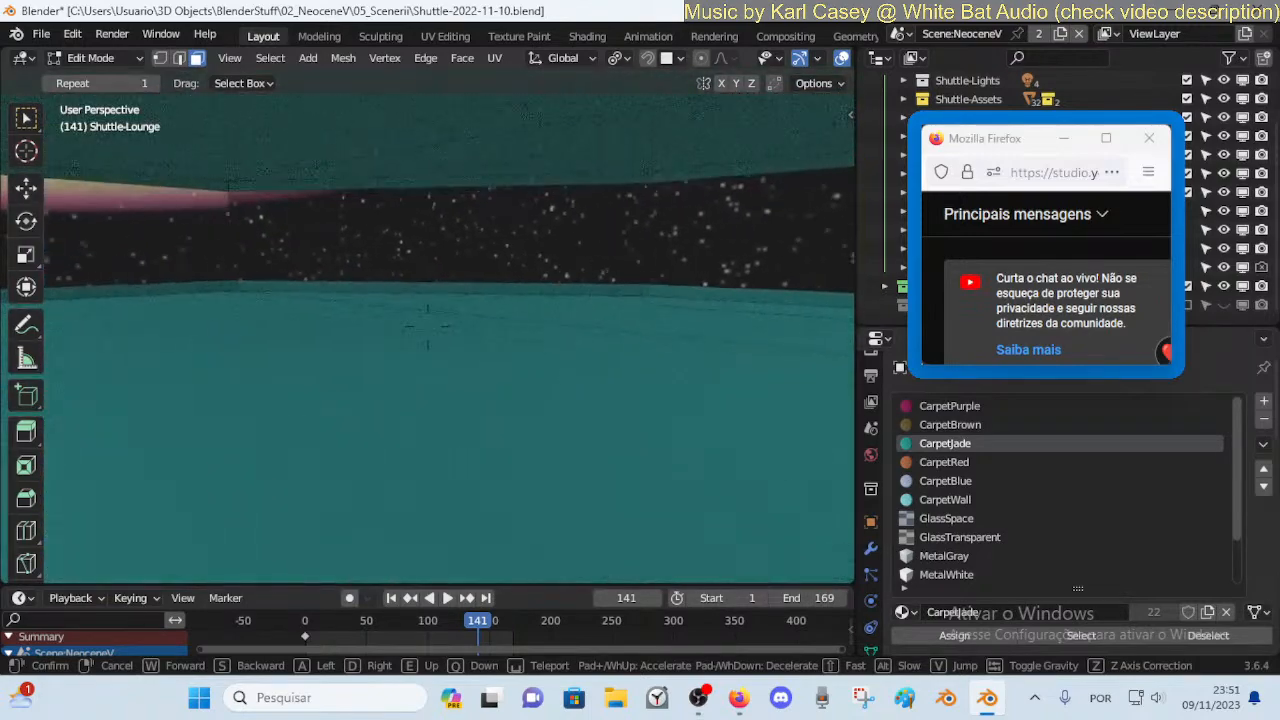
{"action": "key", "text": "w"}
{"action": "left_click", "coordinate": [138, 404]}
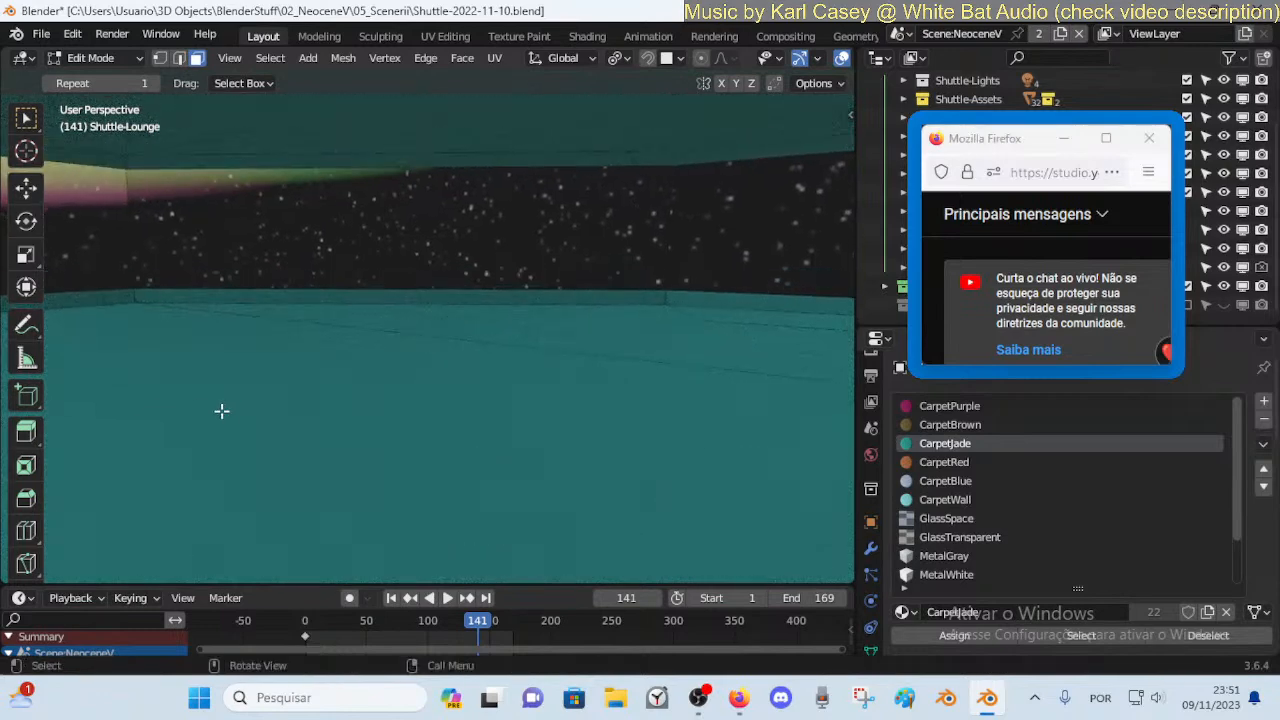
{"action": "key", "text": "k"}
{"action": "left_click", "coordinate": [312, 320]}
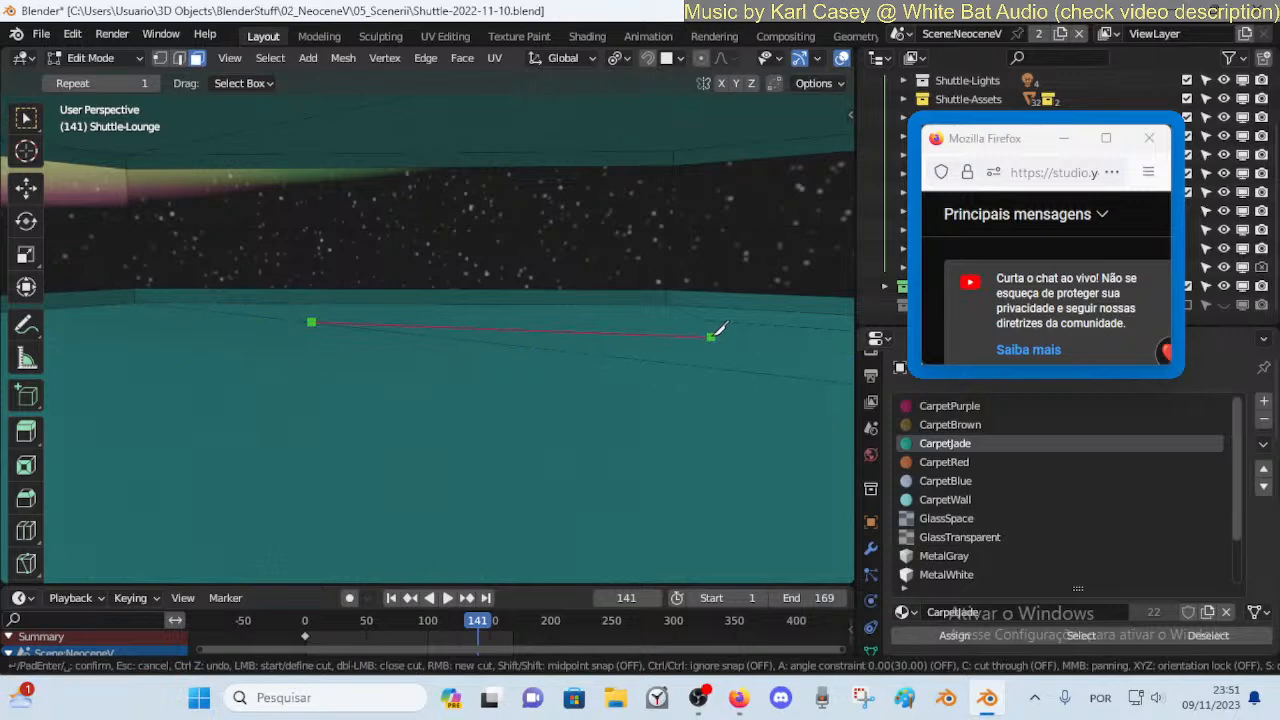
{"action": "key", "text": "Escape"}
{"action": "key", "text": "ctrl+z"}
{"action": "key", "text": "ctrl+z"}
Knife-cut the jade floor along Y from the end of the existing window-side cut to the long floor edge
{"action": "key", "text": "shift+grave"}
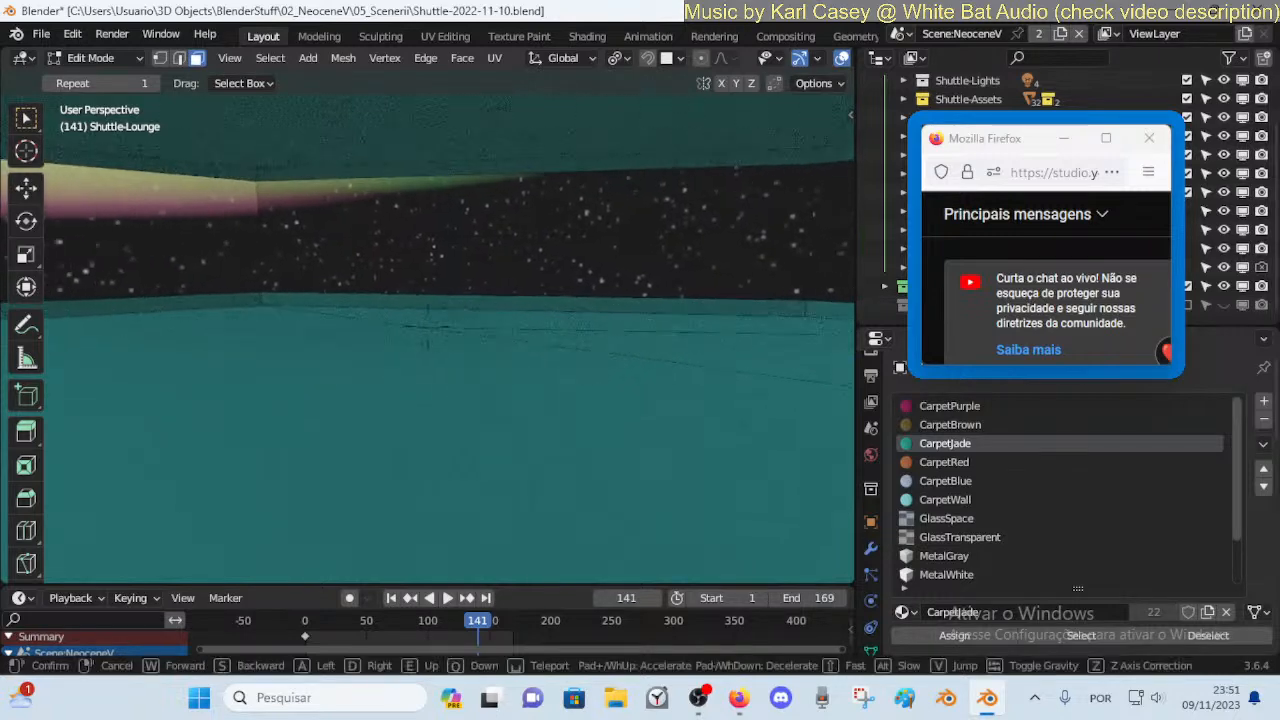
{"action": "left_click", "coordinate": [695, 351]}
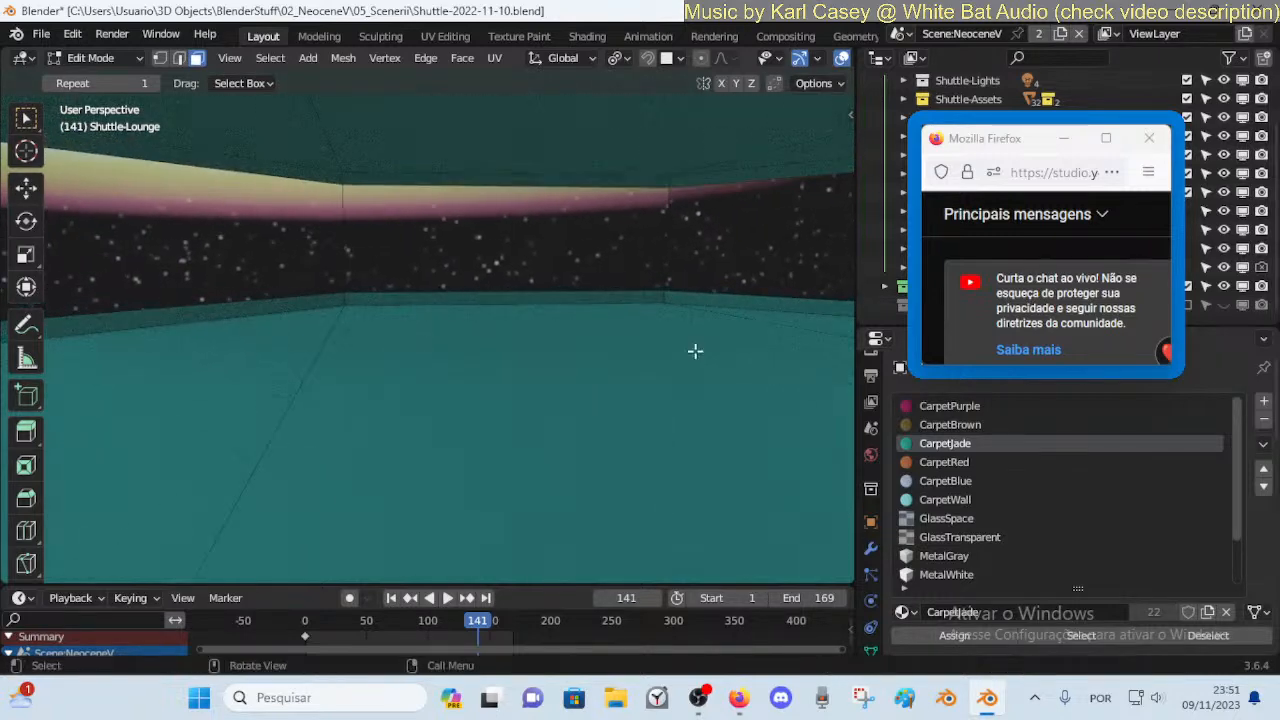
{"action": "key", "text": "shift+grave"}
{"action": "left_click", "coordinate": [762, 344]}
{"action": "key", "text": "k"}
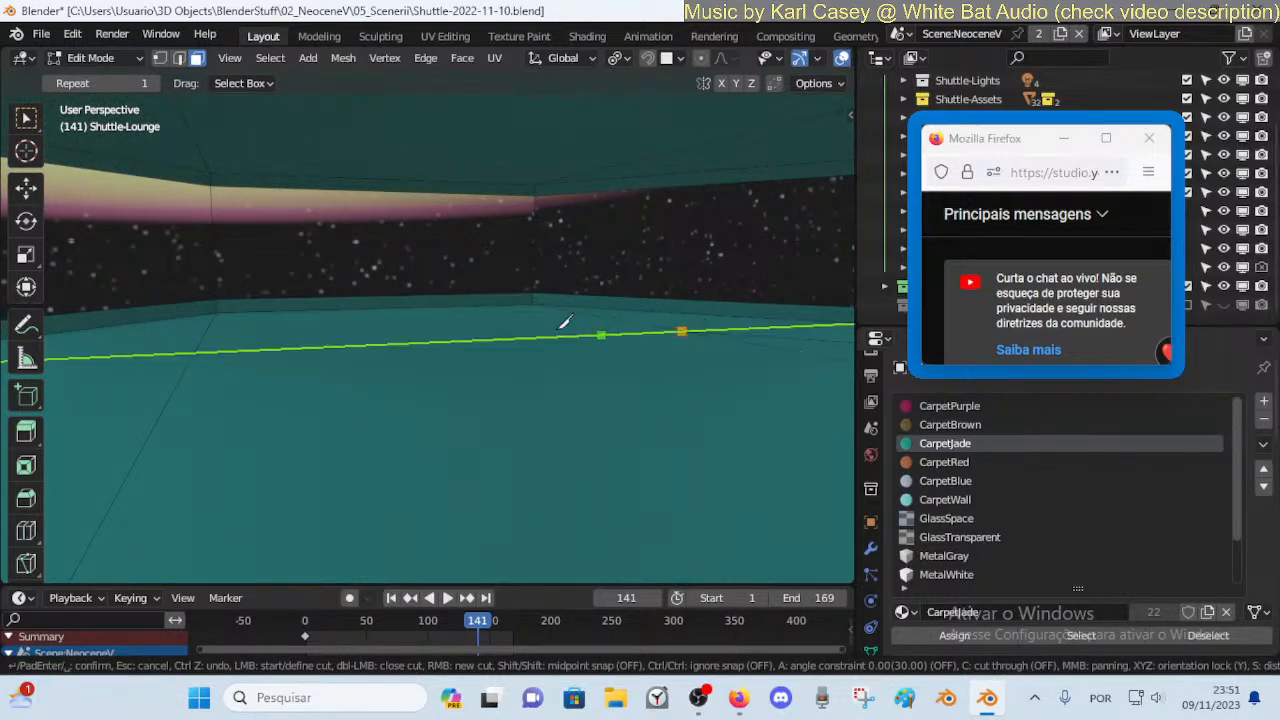
{"action": "left_click", "coordinate": [176, 389]}
{"action": "key", "text": "Return"}
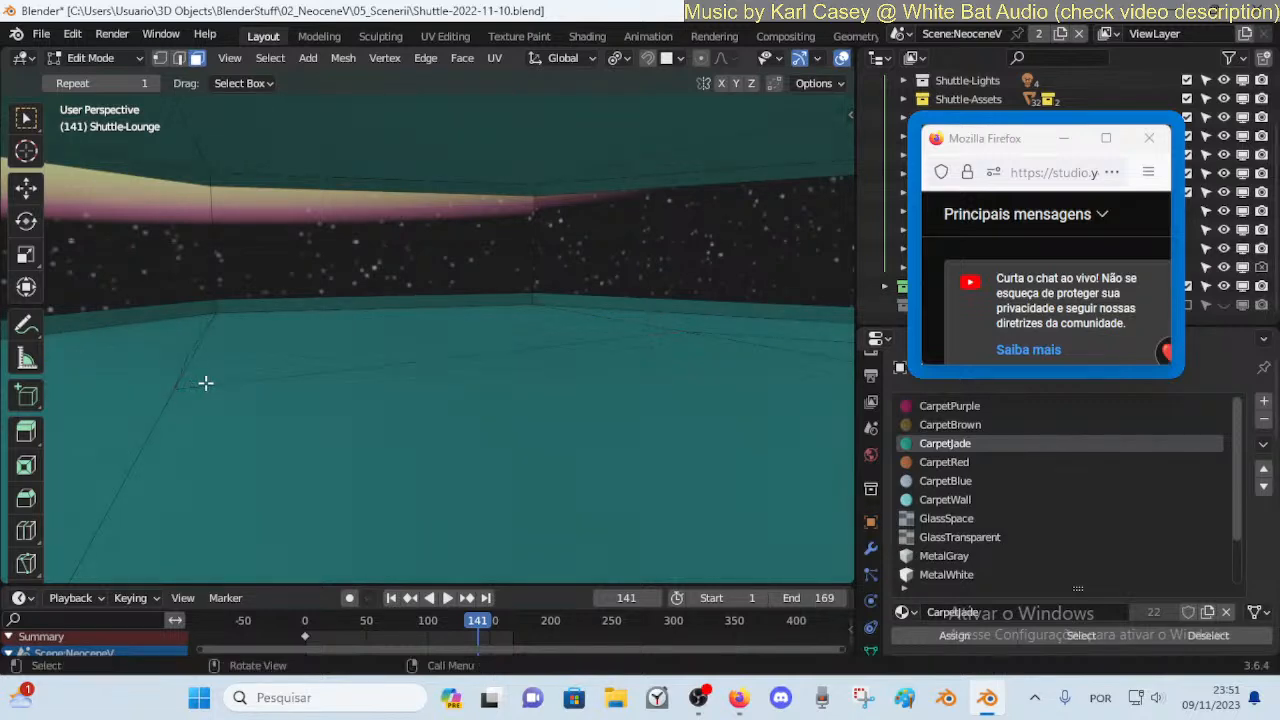
{"action": "key", "text": "x"}
{"action": "left_click", "coordinate": [190, 333]}
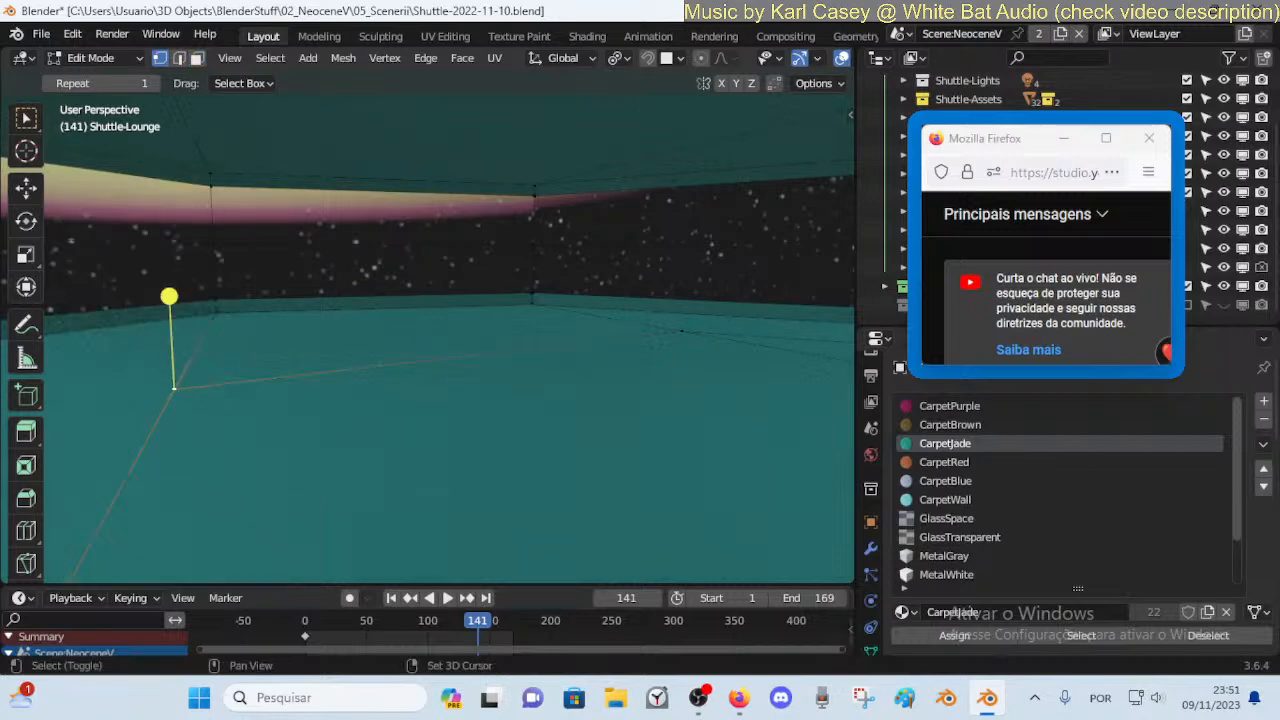
{"action": "key", "text": "shift+v"}
{"action": "right_click", "coordinate": [197, 342]}
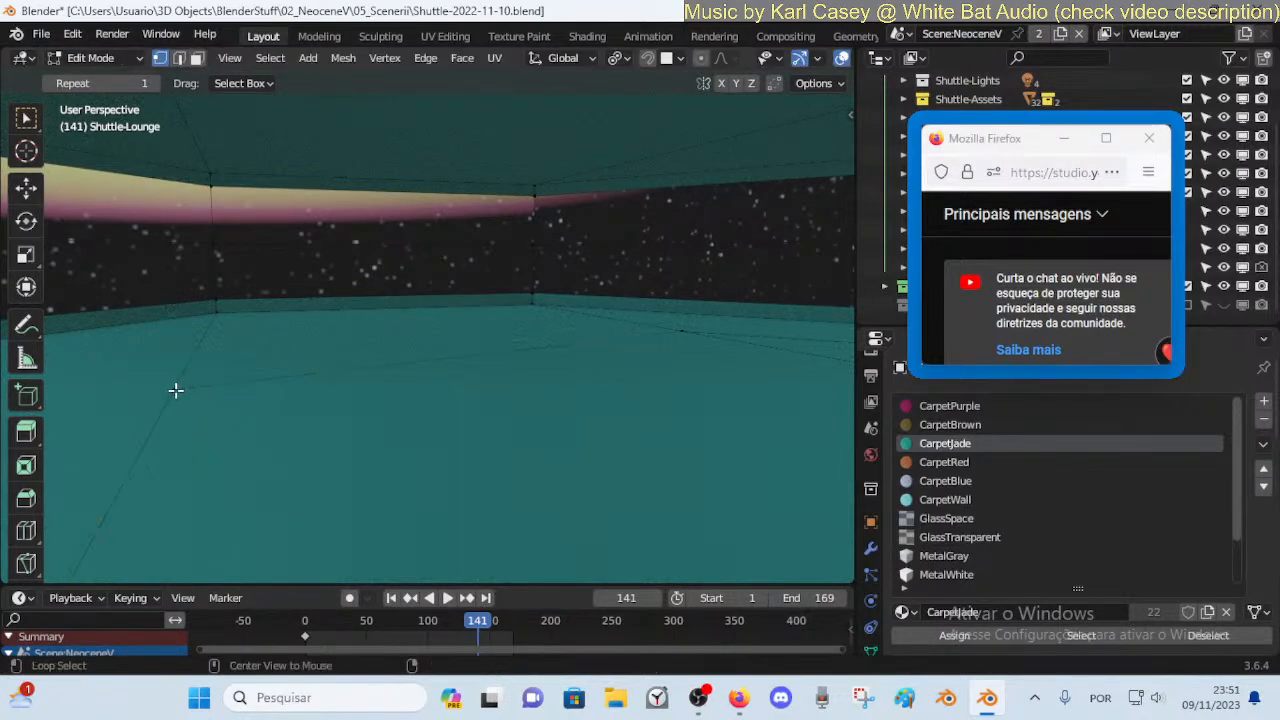
{"action": "key", "text": "shift+v"}
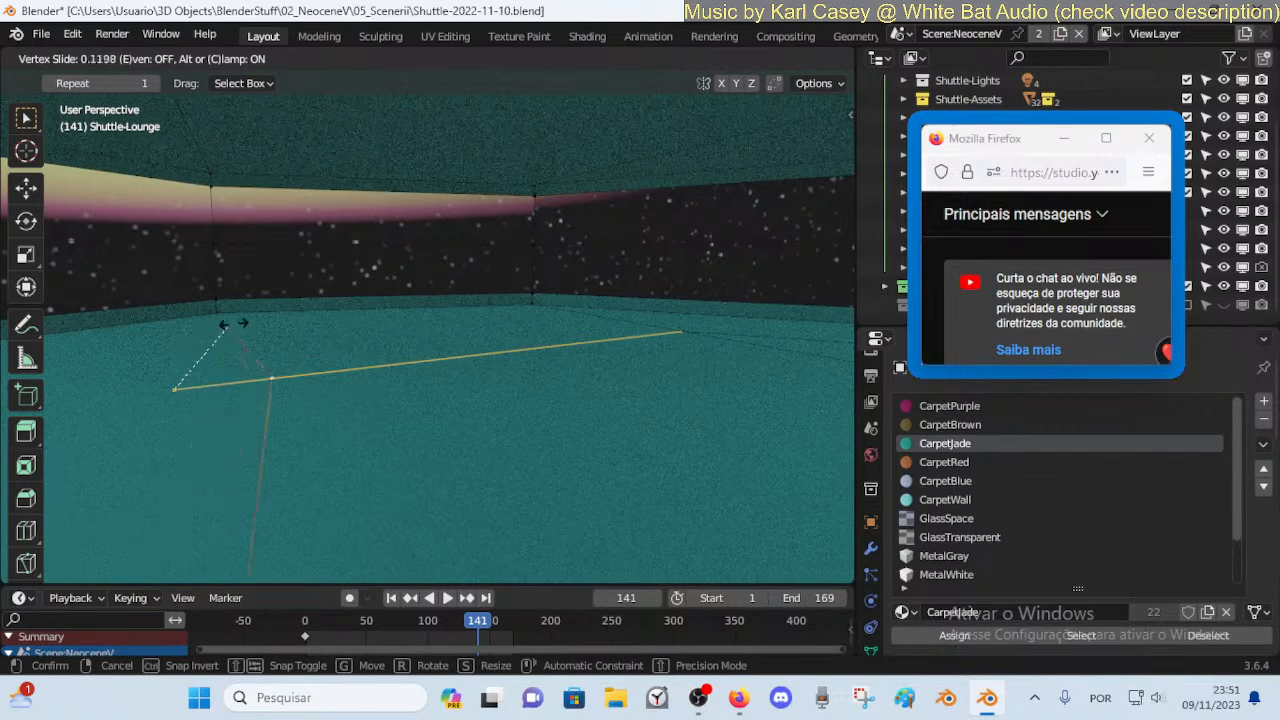
{"action": "right_click", "coordinate": [211, 329]}
Slide the new cut's end vertex along the long floor edge to narrow the strip beside the windows
{"action": "key", "text": "shift+grave"}
{"action": "key", "text": "a"}
{"action": "key", "text": "w"}
{"action": "left_click", "coordinate": [251, 360]}
{"action": "key", "text": "shift+v"}
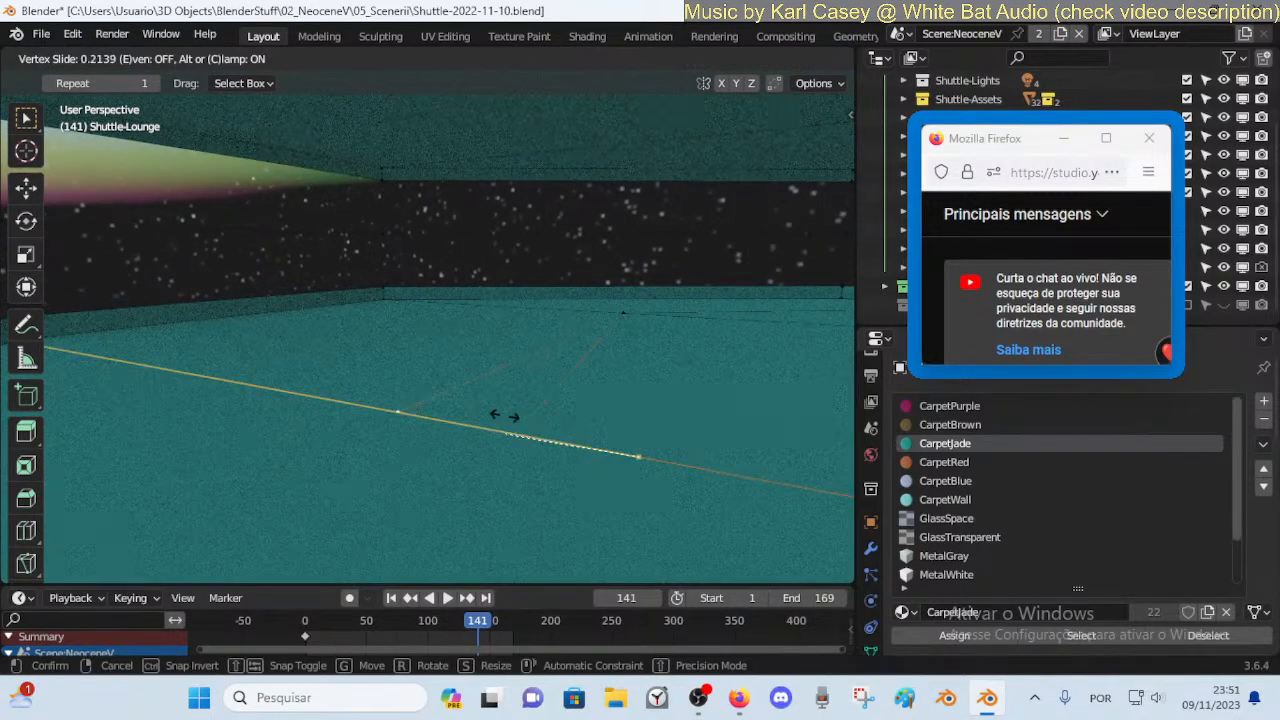
{"action": "left_click", "coordinate": [391, 404]}
Select the loop of floor faces running beside the windows and assign the CarpetRed material to it
{"action": "key", "text": "alt+a"}
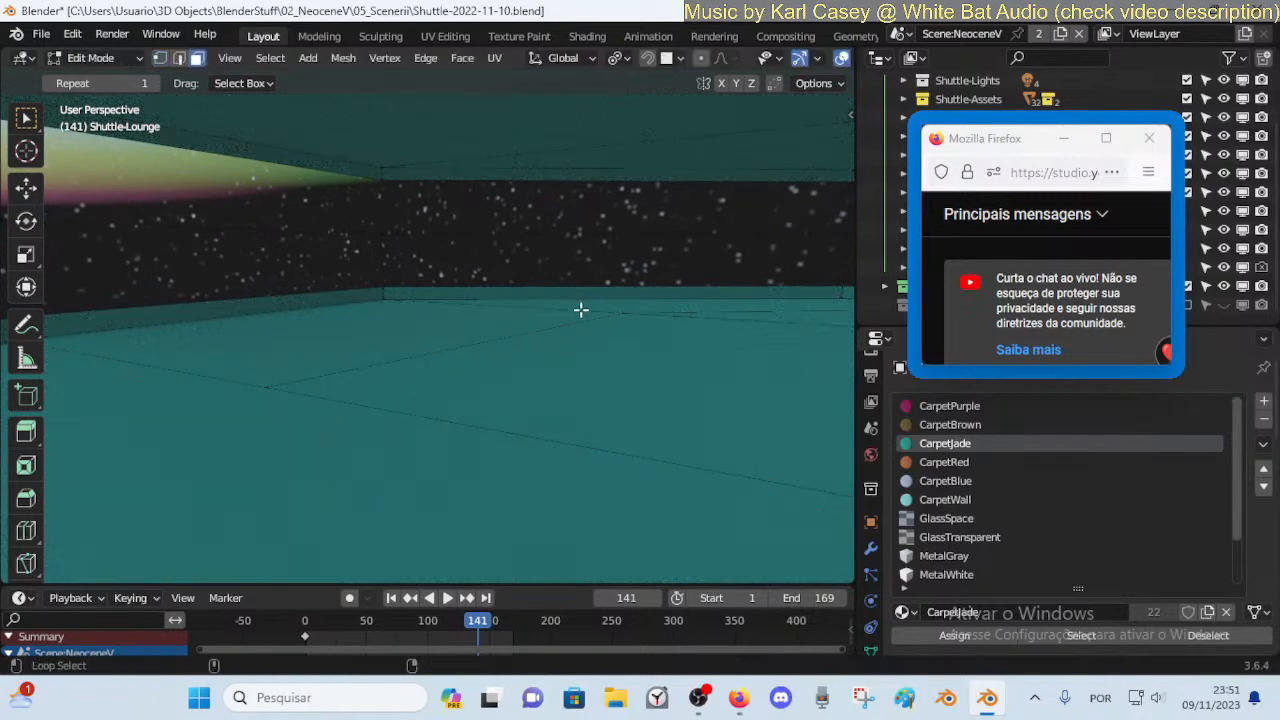
{"action": "left_click", "coordinate": [581, 310], "text": "alt"}
{"action": "key", "text": "shift+grave"}
{"action": "key", "text": "s"}
{"action": "left_click", "coordinate": [582, 309]}
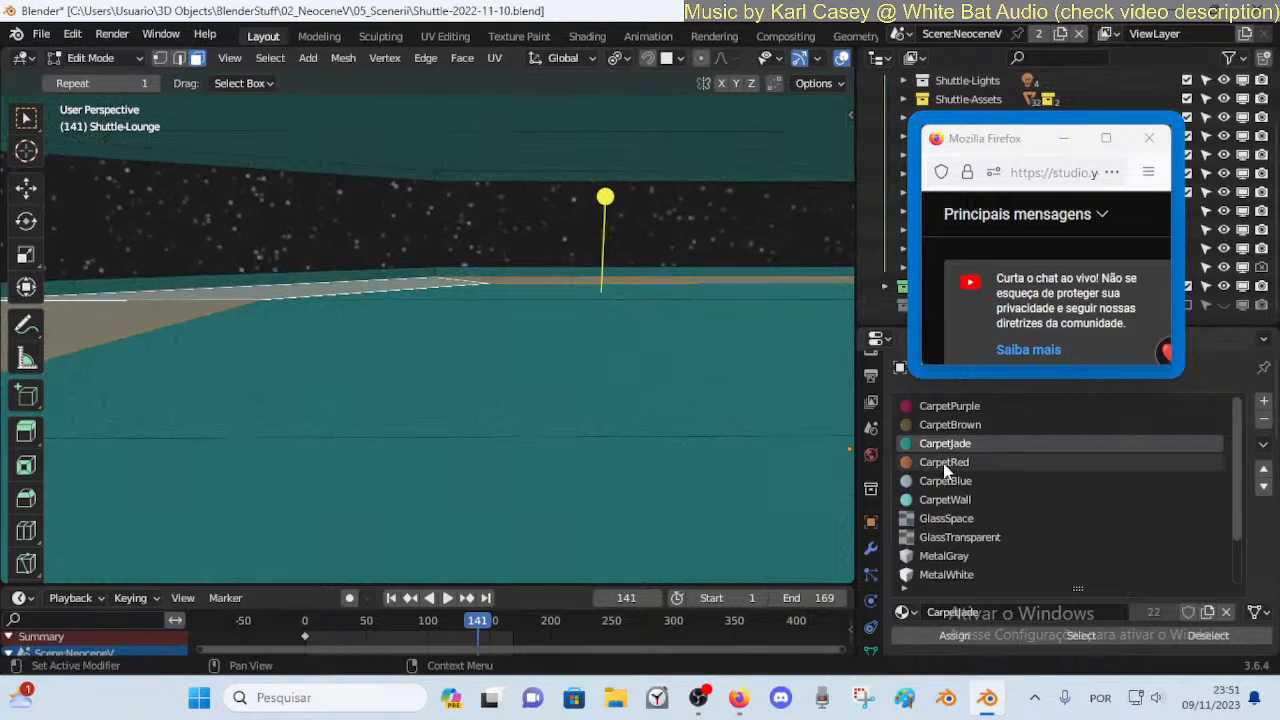
{"action": "left_click", "coordinate": [943, 463]}
Slide the red window strip's inner corner vertices along their edges to even out the strip's width
{"action": "key", "text": "alt+a"}
{"action": "key", "text": "1"}
{"action": "middle_click_drag", "start_coordinate": [511, 374], "coordinate": [401, 394]}
{"action": "key", "text": "shift+v"}
{"action": "left_click", "coordinate": [210, 400]}
{"action": "left_click", "coordinate": [654, 342]}
{"action": "key", "text": "shift+v"}
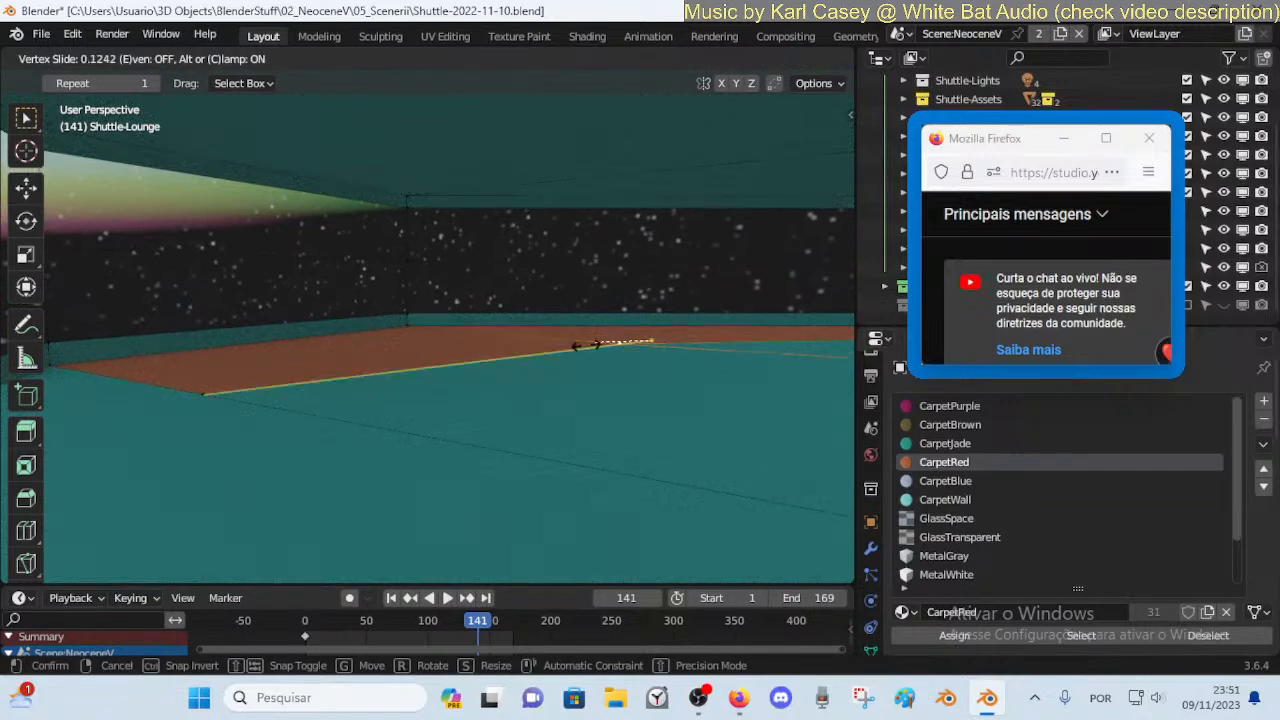
{"action": "left_click", "coordinate": [586, 343]}
{"action": "left_click", "coordinate": [577, 340]}
Knife-cut the jade floor from the red strip's inner corner toward the purple end wall and connect the cut to the room corner
{"action": "key", "text": "shift+grave"}
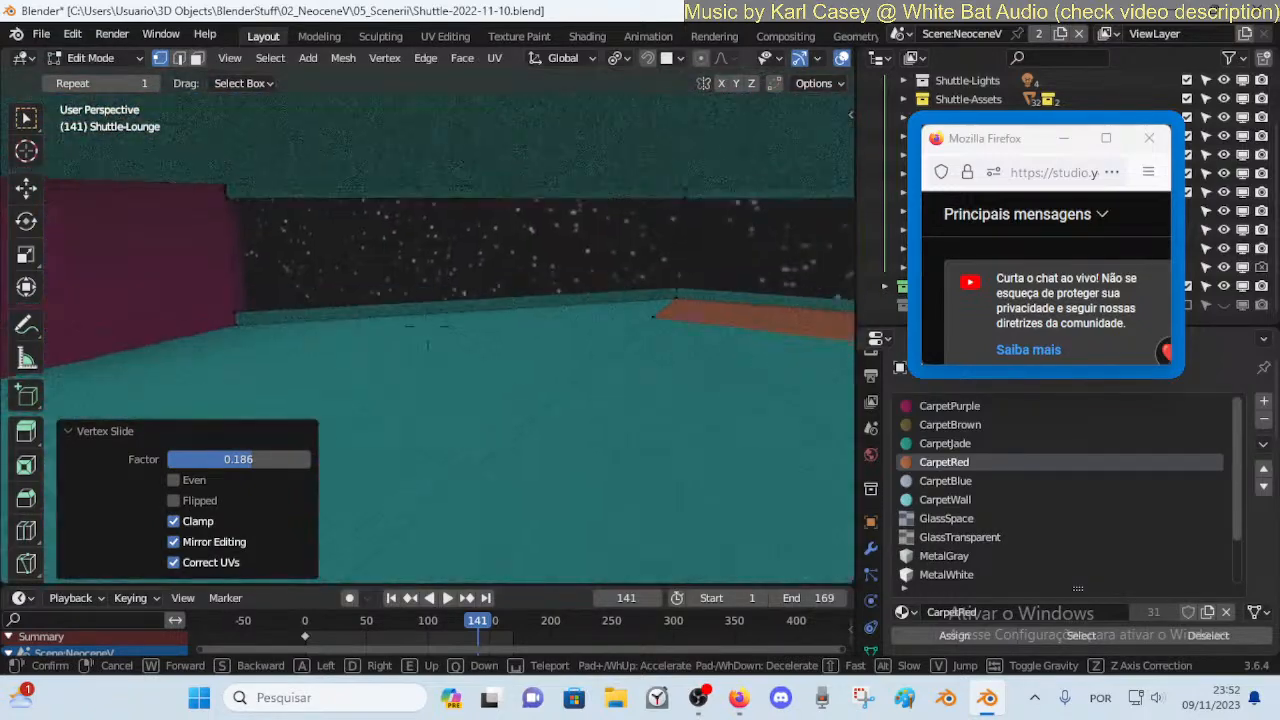
{"action": "left_click", "coordinate": [678, 341]}
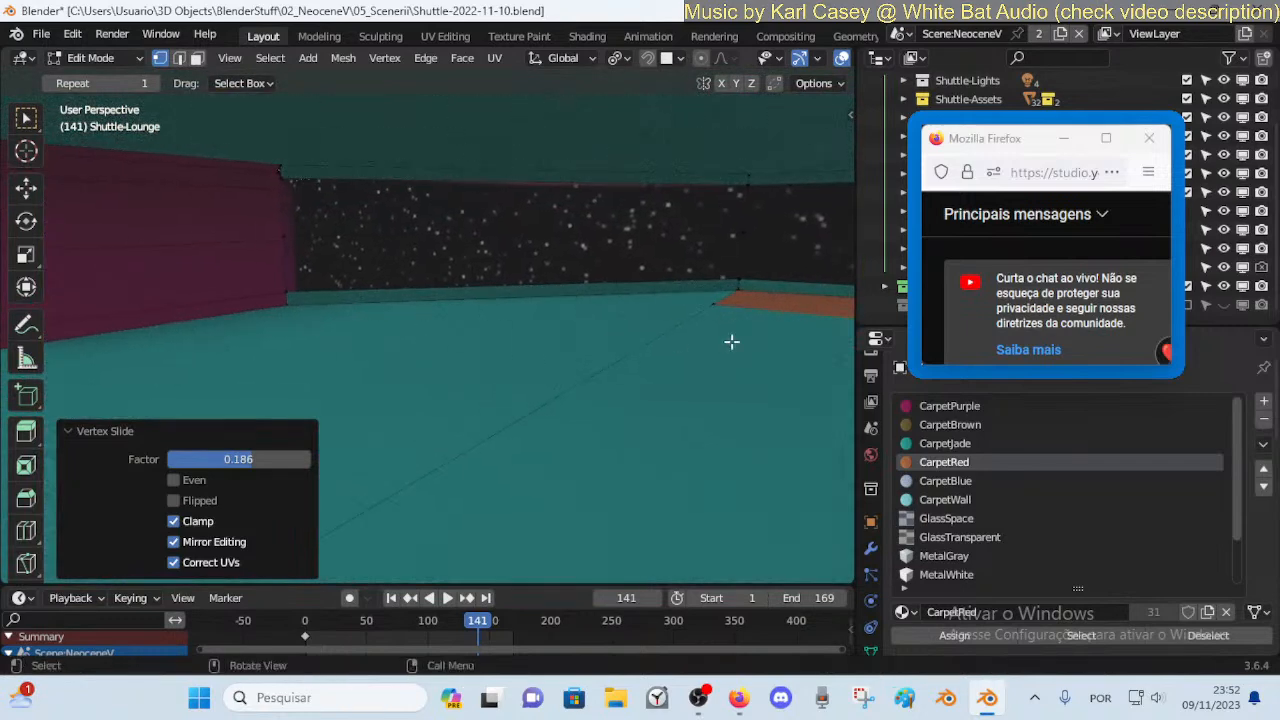
{"action": "key", "text": "k"}
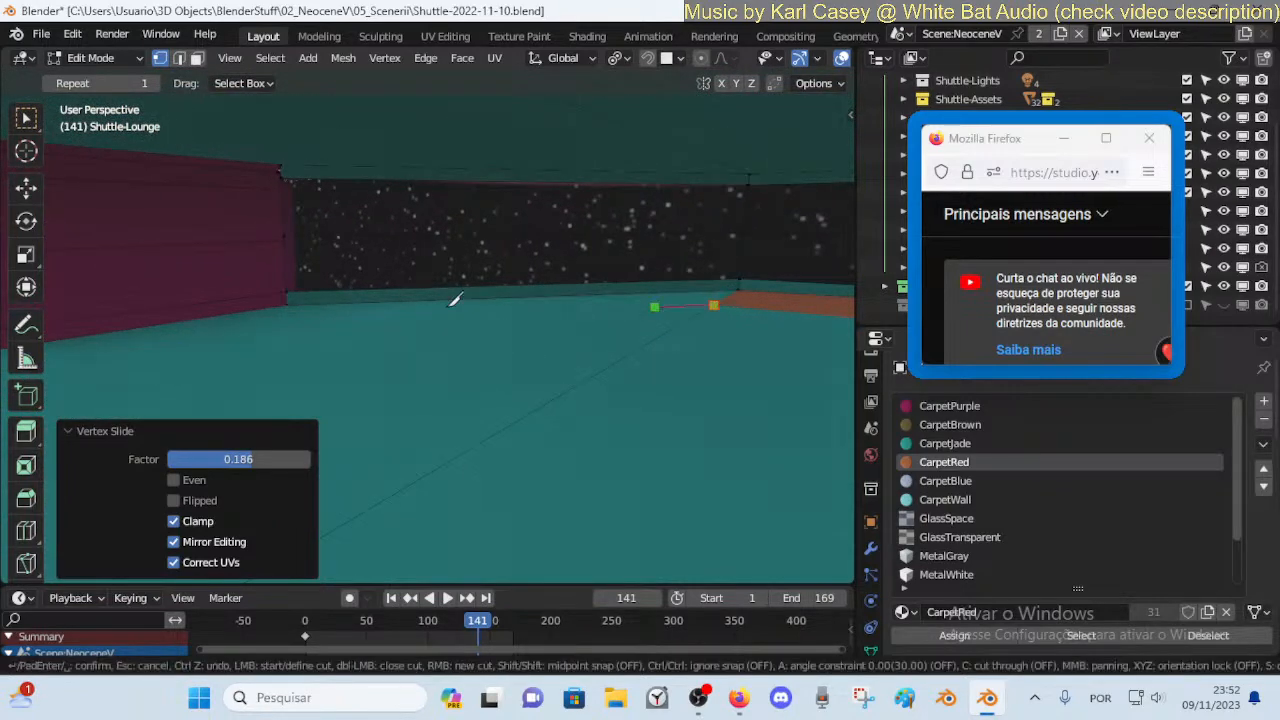
{"action": "key", "text": "Return"}
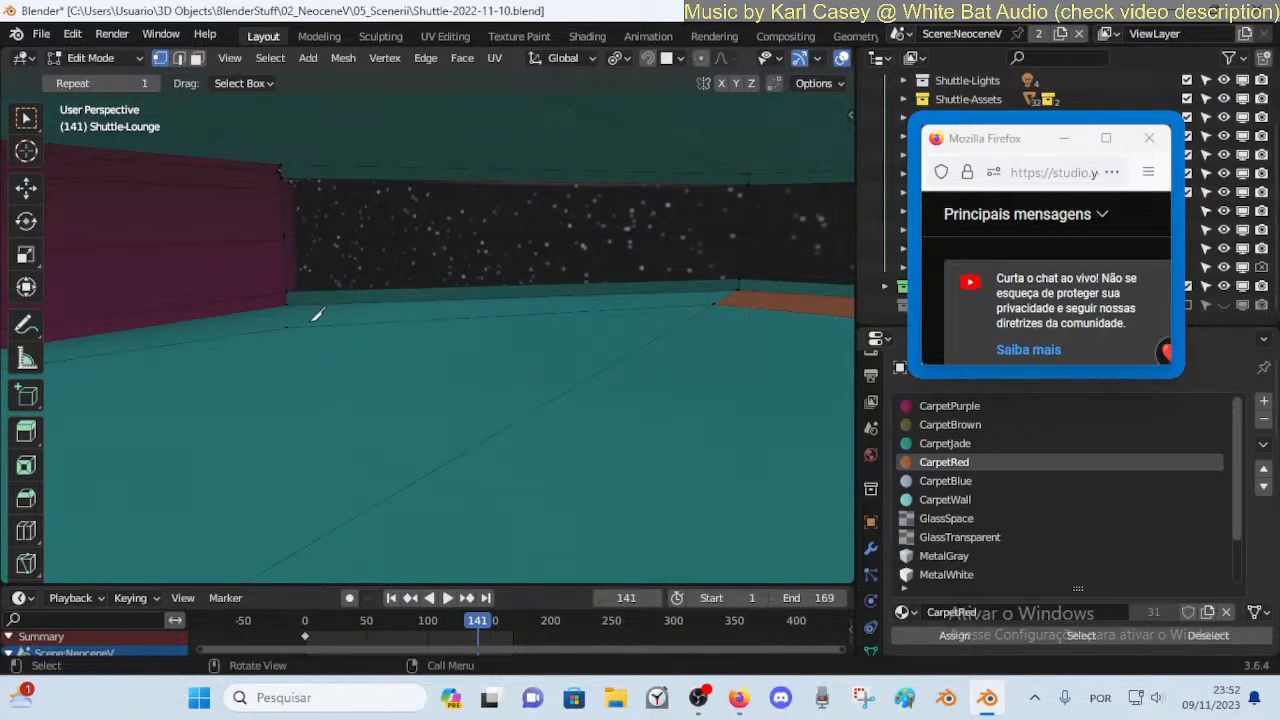
{"action": "key", "text": "k"}
{"action": "left_click", "coordinate": [287, 303]}
{"action": "key", "text": "Return"}
{"action": "key", "text": "alt+a"}
Dissolve the stray floor edge running from the doorway carpet's corner along the purple end wall
{"action": "key", "text": "shift+grave"}
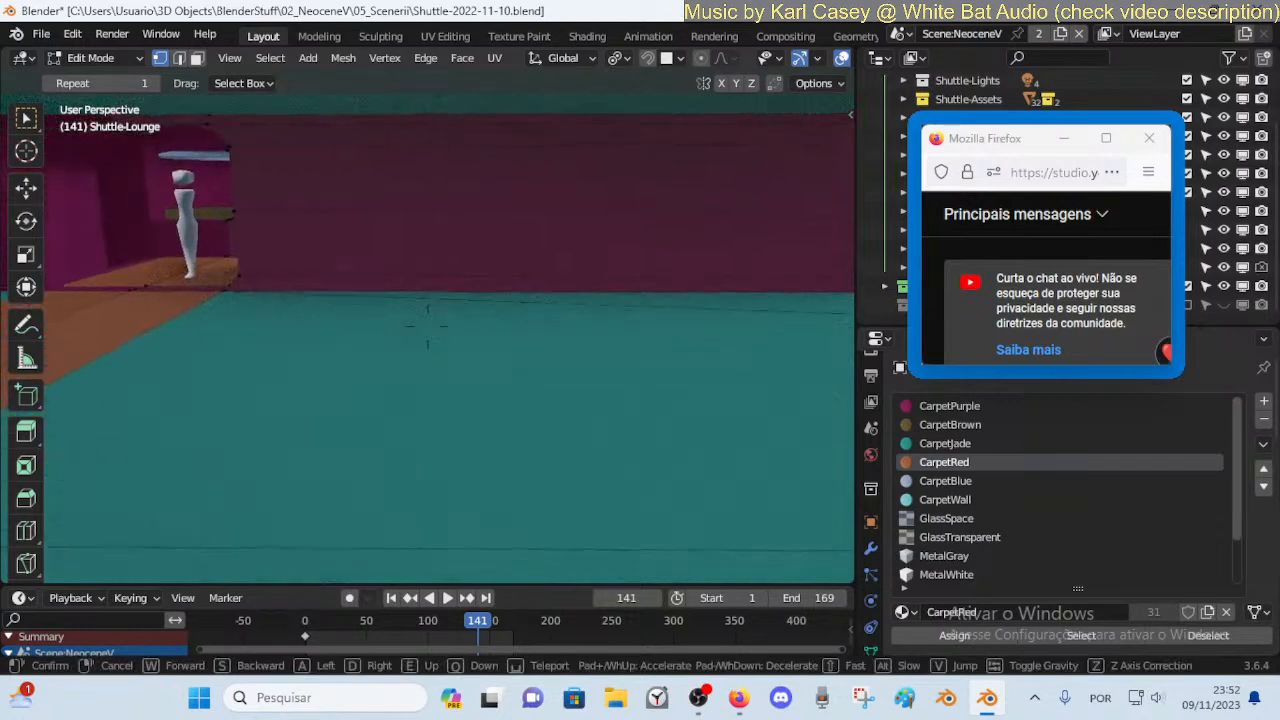
{"action": "left_click", "coordinate": [427, 326]}
{"action": "key", "text": "2"}
{"action": "left_click", "coordinate": [376, 301]}
{"action": "key", "text": "x"}
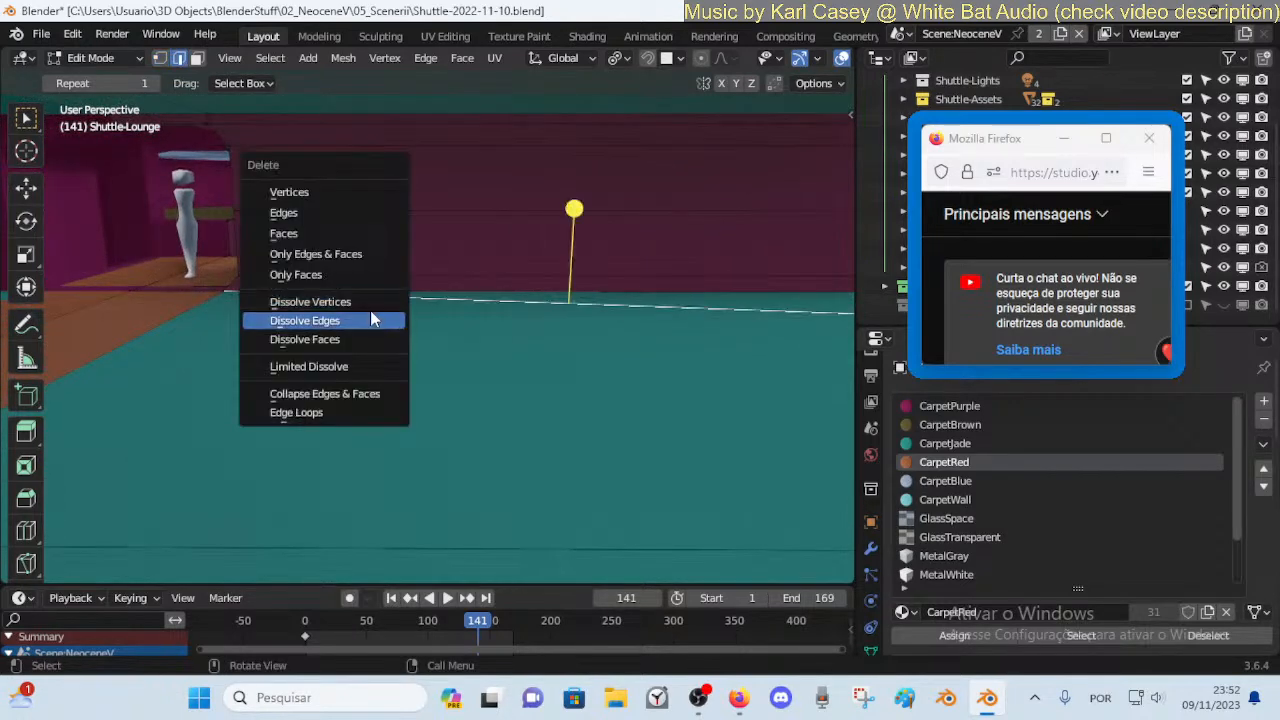
{"action": "left_click", "coordinate": [322, 318]}
{"action": "key", "text": "alt+a"}
{"action": "key", "text": "ctrl+r"}
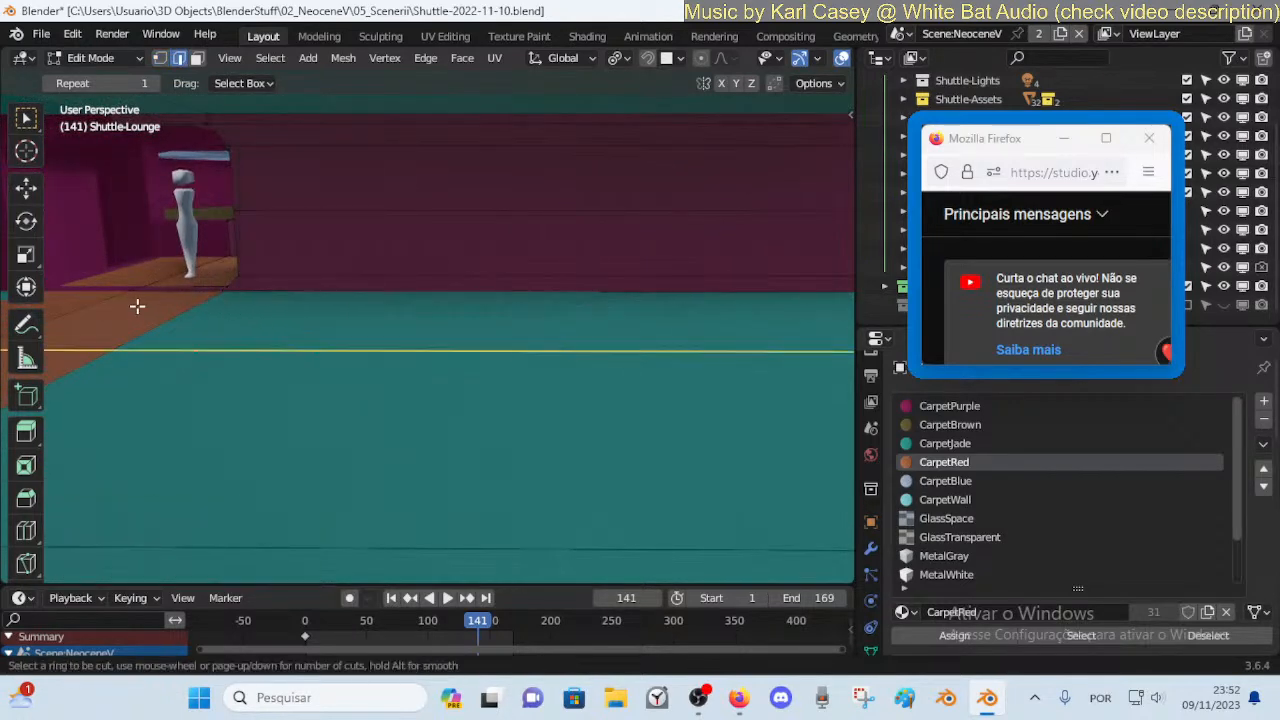
{"action": "key", "text": "Escape"}
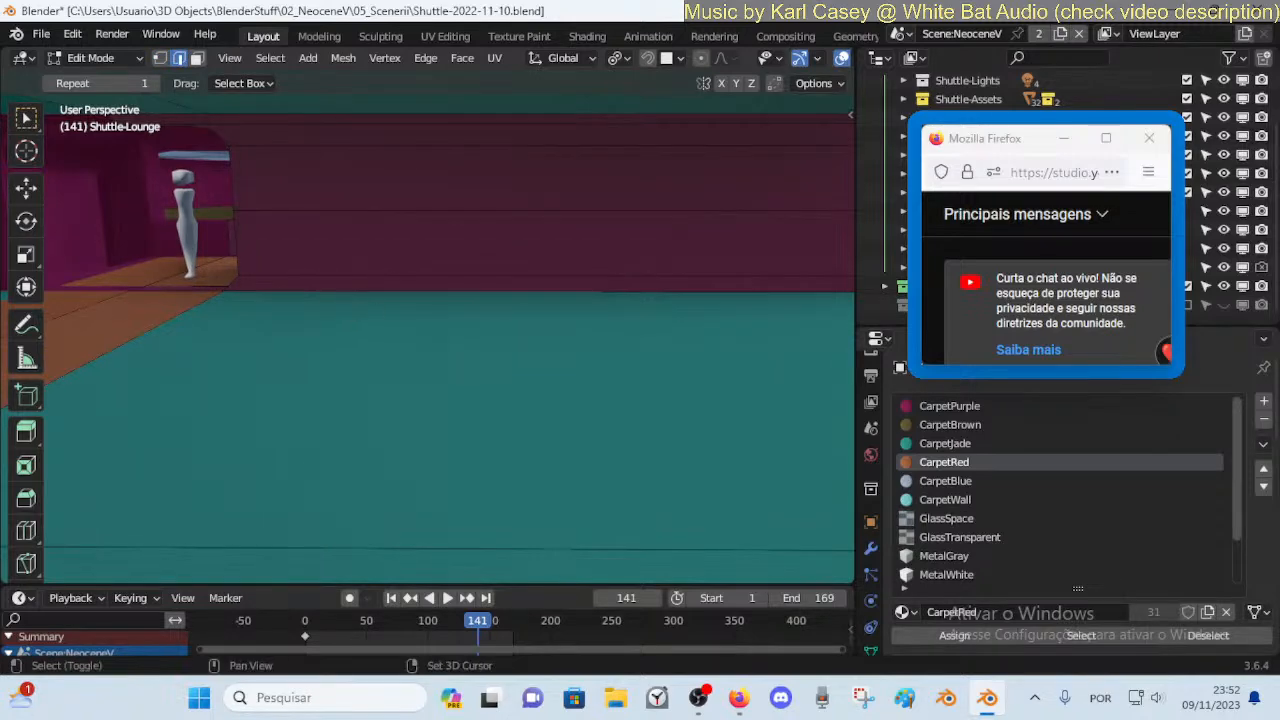
Knife-cut the jade floor along X from the window-side cut, parallel to the purple end wall
{"action": "key", "text": "shift+grave"}
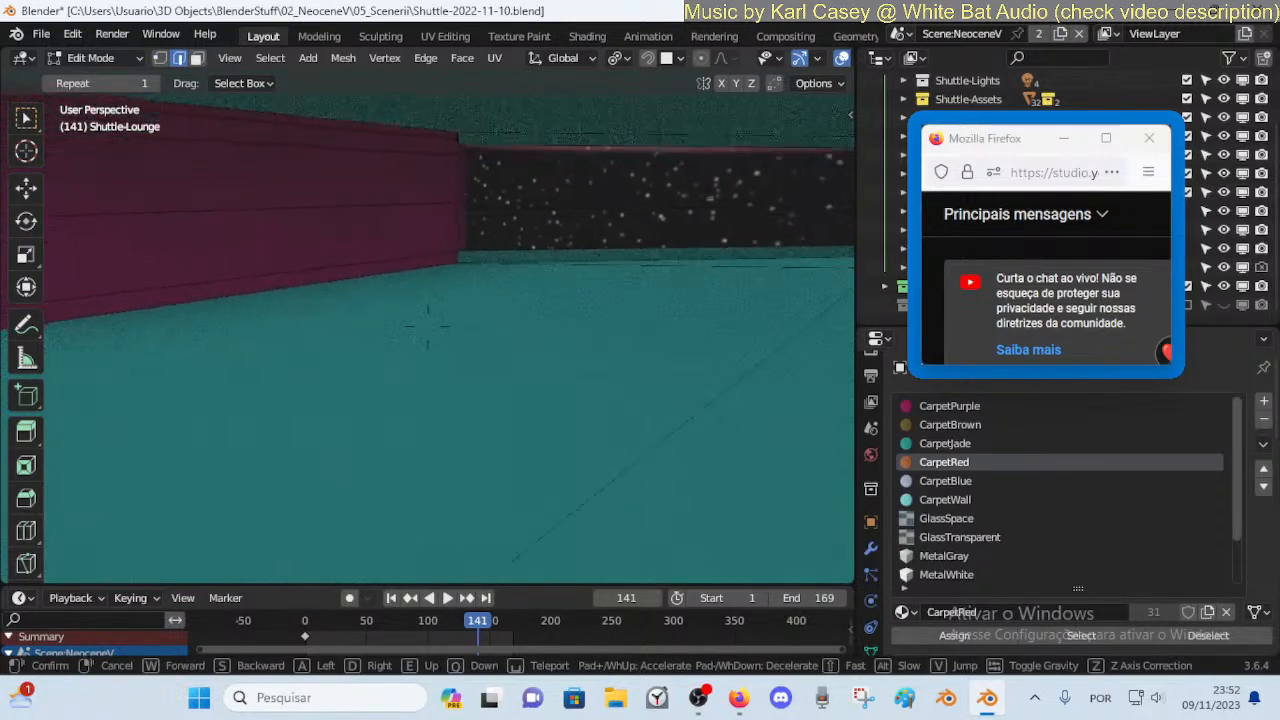
{"action": "key", "text": "w"}
{"action": "left_click", "coordinate": [379, 309]}
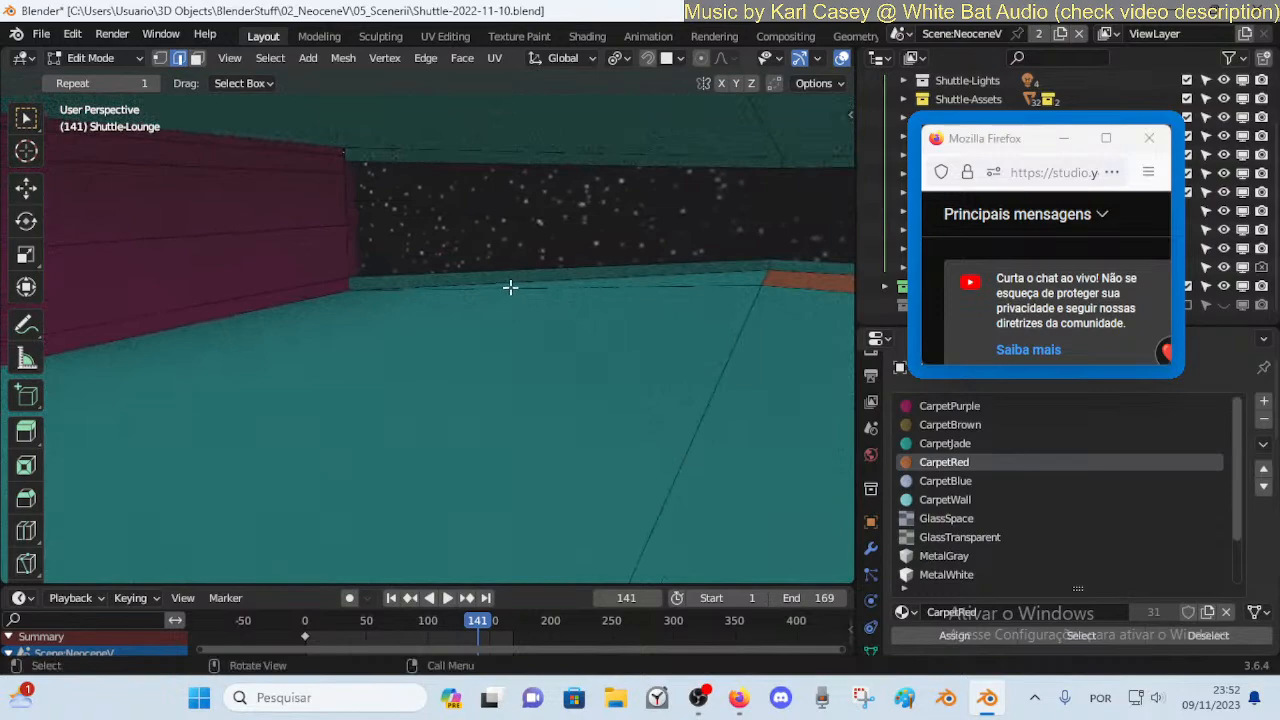
{"action": "key", "text": "k"}
{"action": "middle_click_drag", "start_coordinate": [203, 418], "coordinate": [269, 402]}
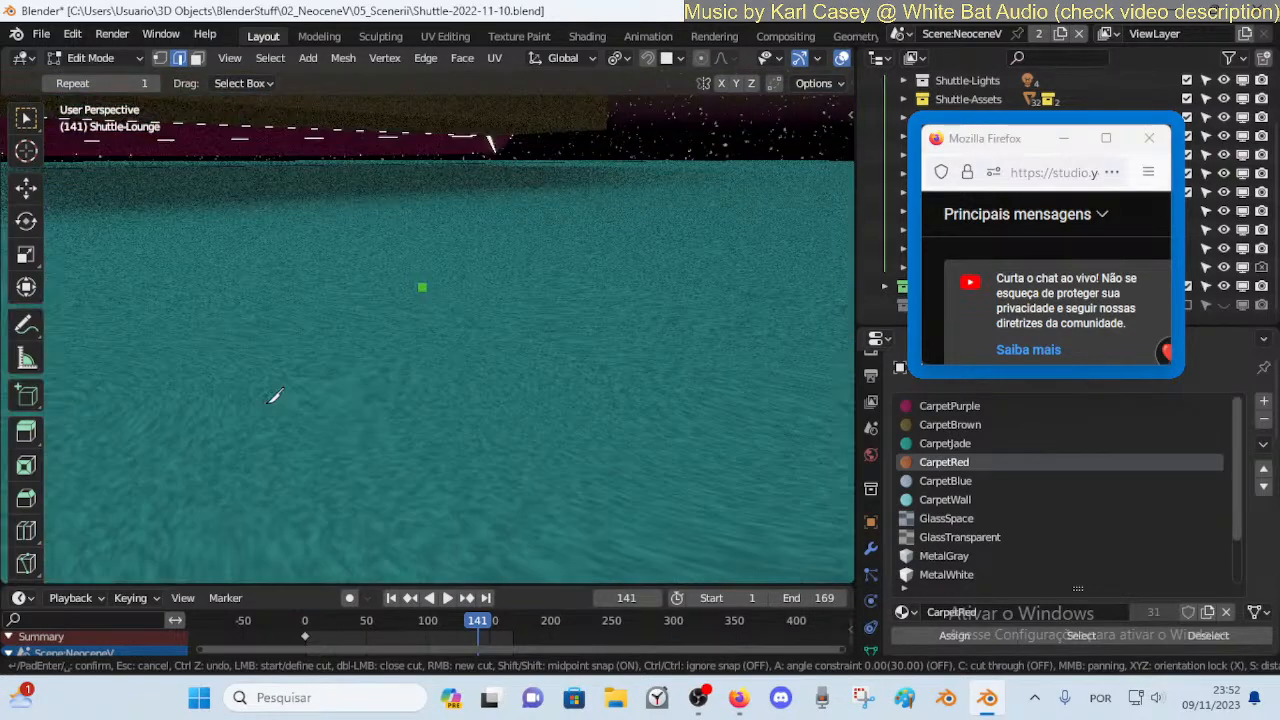
{"action": "scroll", "coordinate": [272, 392], "scroll_direction": "down", "scroll_amount": 5}
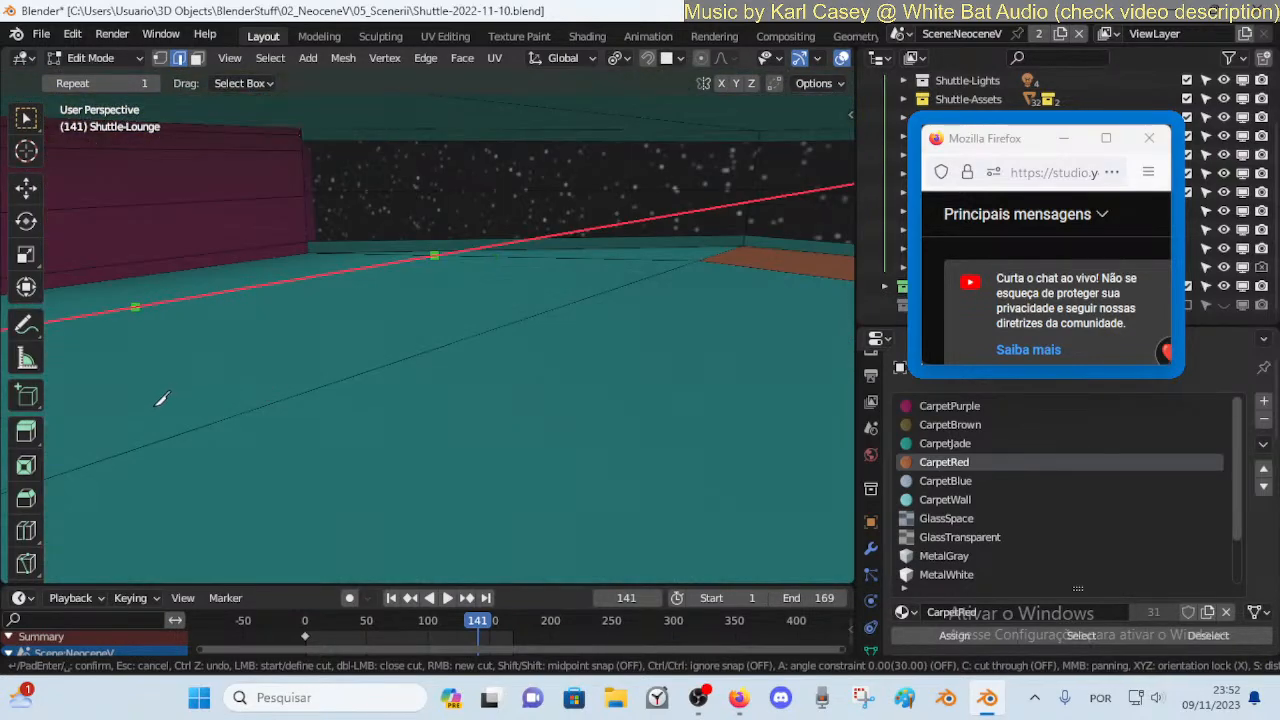
{"action": "key", "text": "Return"}
Place an edge across the red entrance carpet and slide it level with the new end-wall floor cut
{"action": "middle_click_drag", "start_coordinate": [174, 385], "coordinate": [140, 359]}
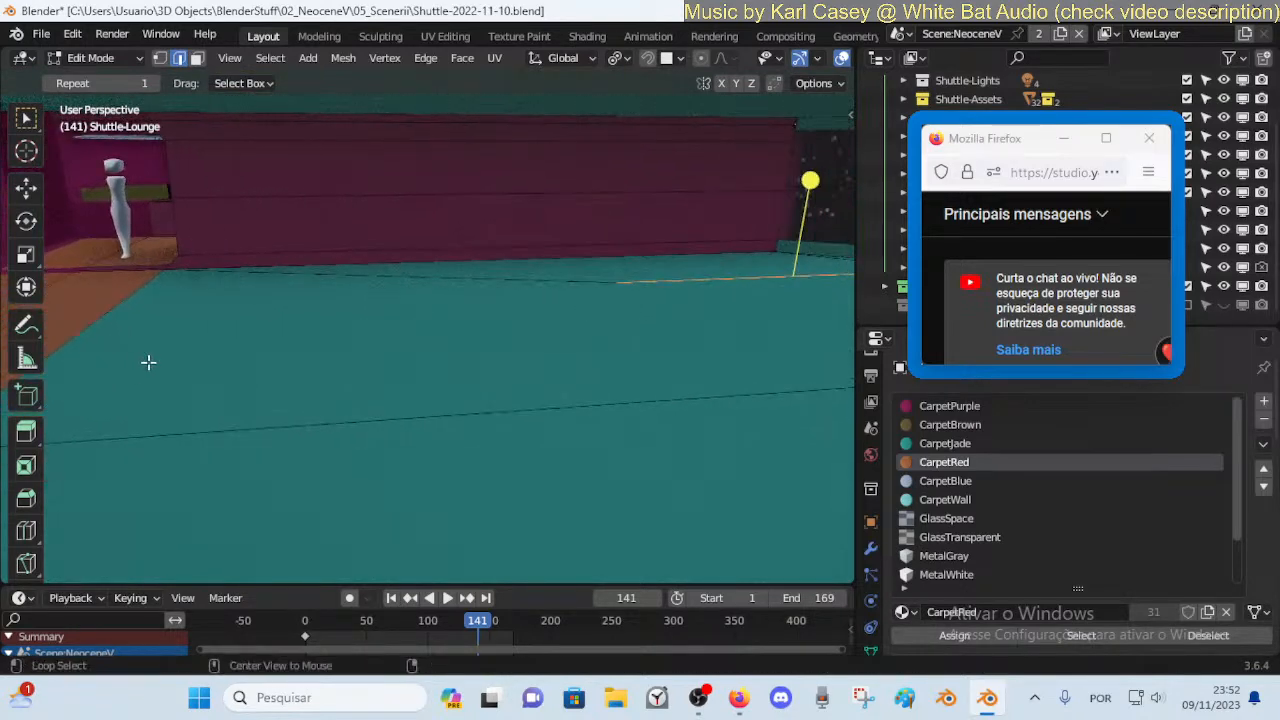
{"action": "key", "text": "g"}
{"action": "key", "text": "g"}
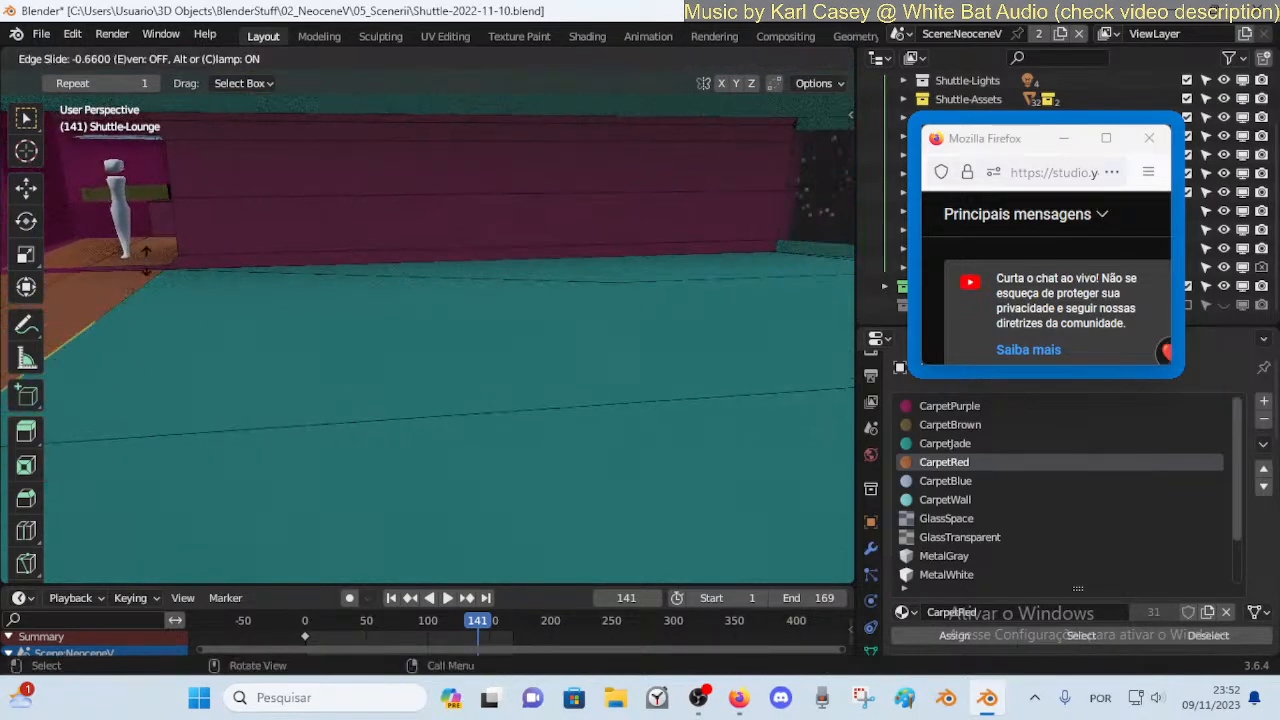
{"action": "left_click", "coordinate": [100, 315]}
{"action": "left_click", "coordinate": [148, 297]}
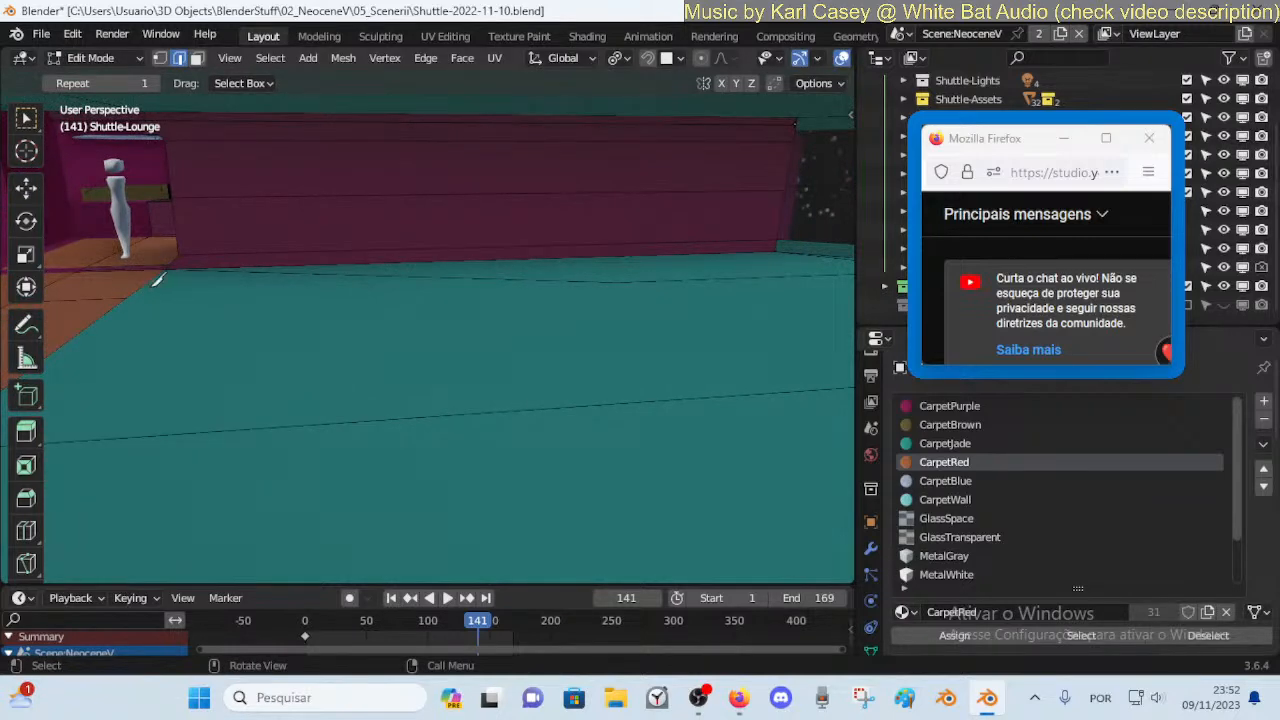
Knife-cut from the entrance carpet's edge to the end of the end-wall floor cut, and dissolve the leftover diagonal edge
{"action": "key", "text": "k"}
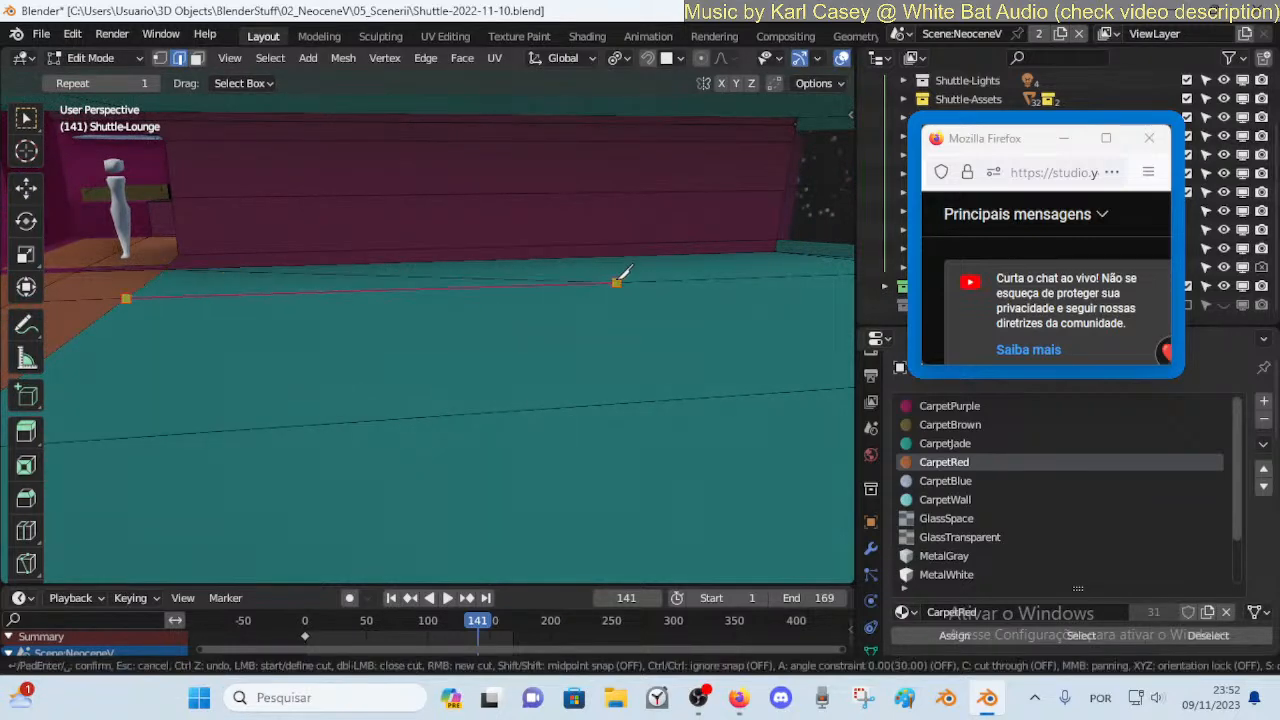
{"action": "left_click", "coordinate": [616, 282]}
{"action": "key", "text": "Return"}
{"action": "key", "text": "x"}
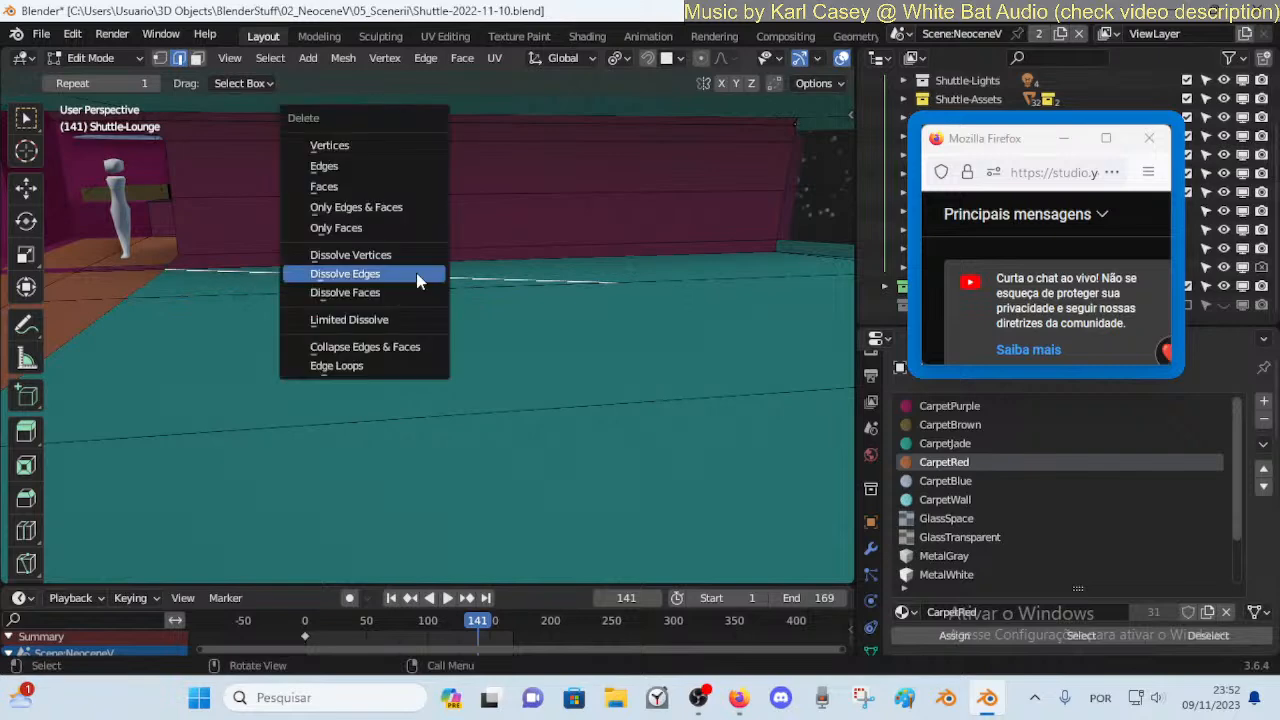
{"action": "left_click", "coordinate": [412, 283]}
Slide the vertex where the end-wall and window-side cuts meet to form a mitred corner for the border
{"action": "middle_click_drag", "start_coordinate": [517, 271], "coordinate": [537, 240]}
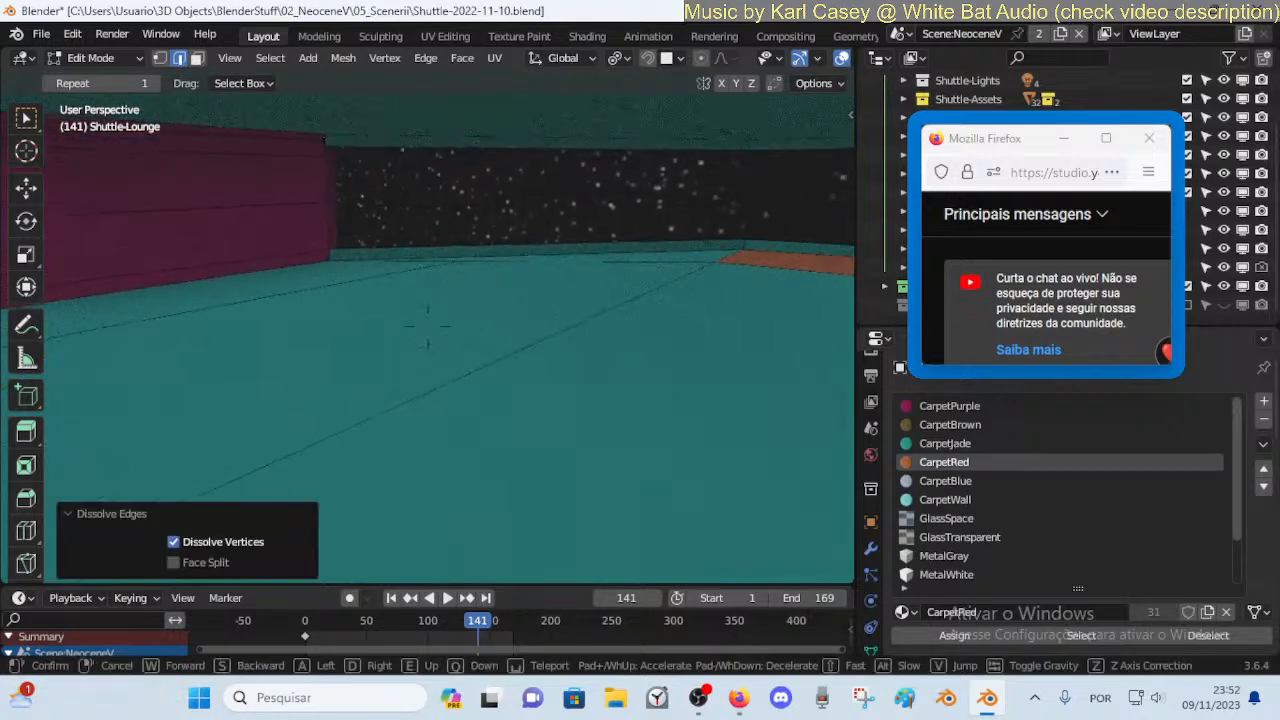
{"action": "key", "text": "1"}
{"action": "key", "text": "shift+v"}
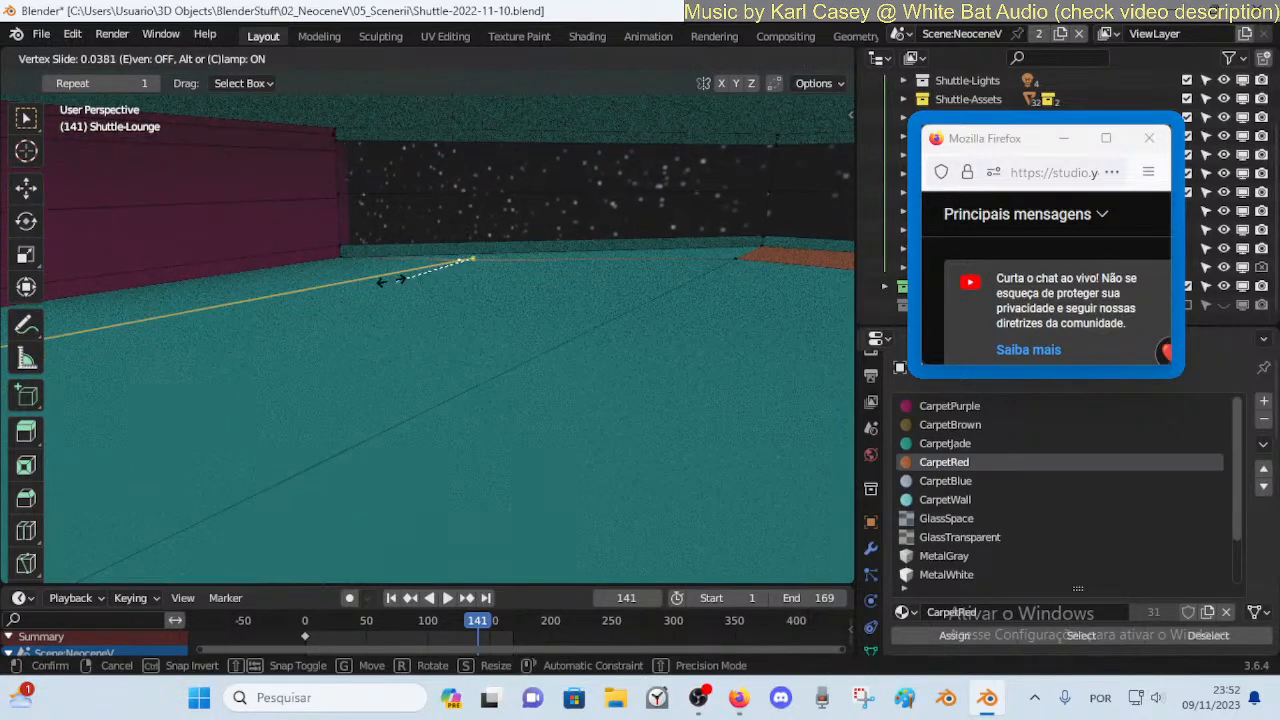
{"action": "left_click", "coordinate": [843, 375]}
Select the loop of border floor faces along the end wall and windows and assign CarpetRed to it
{"action": "key", "text": "alt+a"}
{"action": "left_click", "coordinate": [362, 265], "text": "alt"}
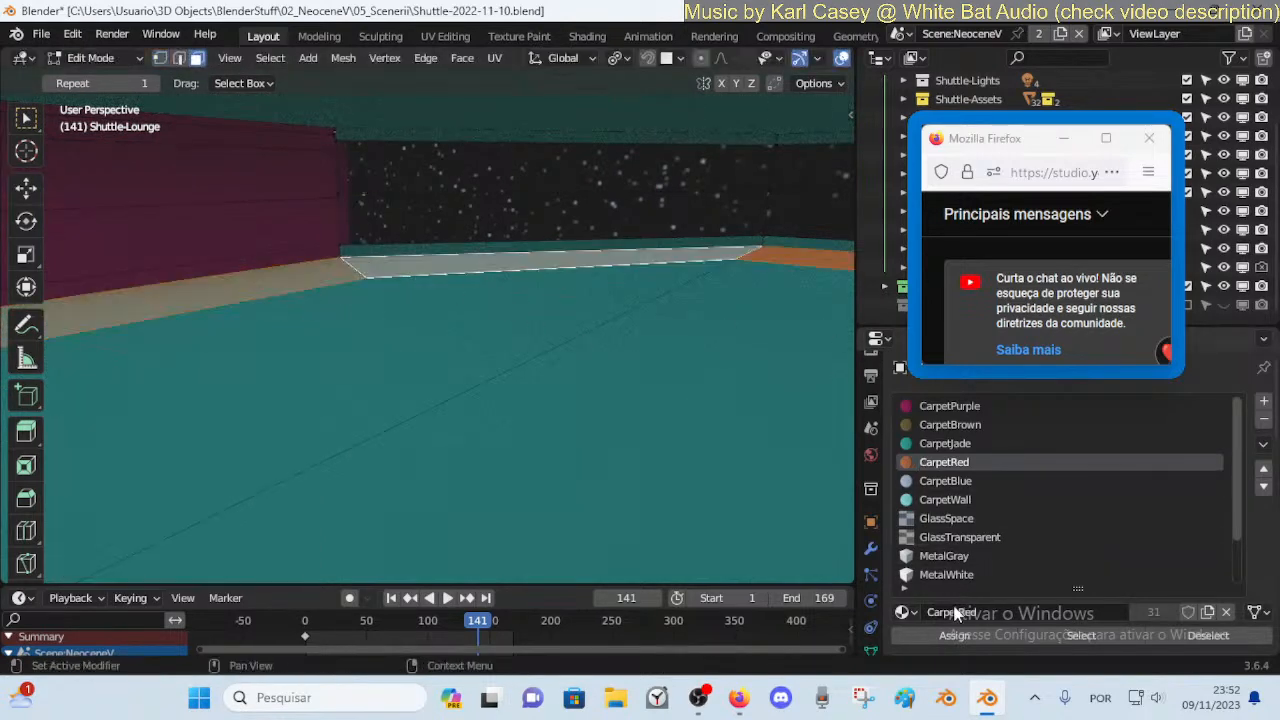
{"action": "left_click", "coordinate": [955, 635]}
Exit edit mode on the lounge and save the file
{"action": "key", "text": "Tab"}
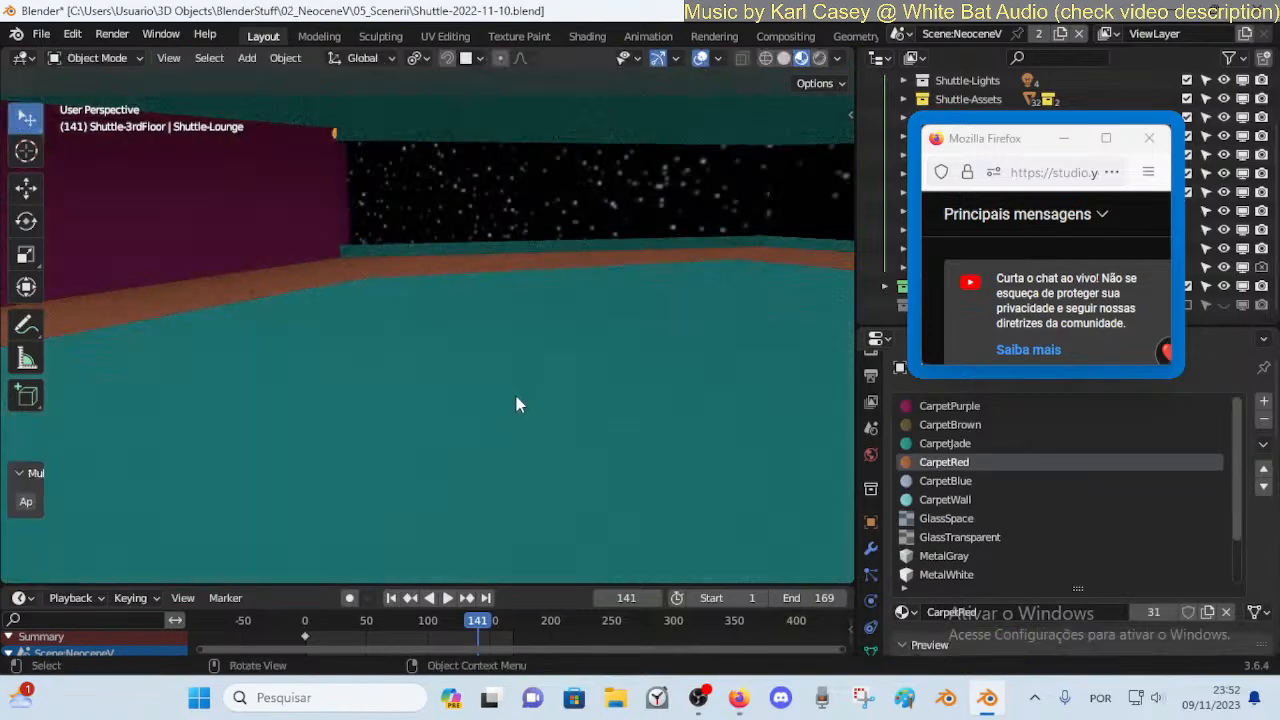
{"action": "key", "text": "shift+grave"}
{"action": "key", "text": "w"}
{"action": "key", "text": "w"}
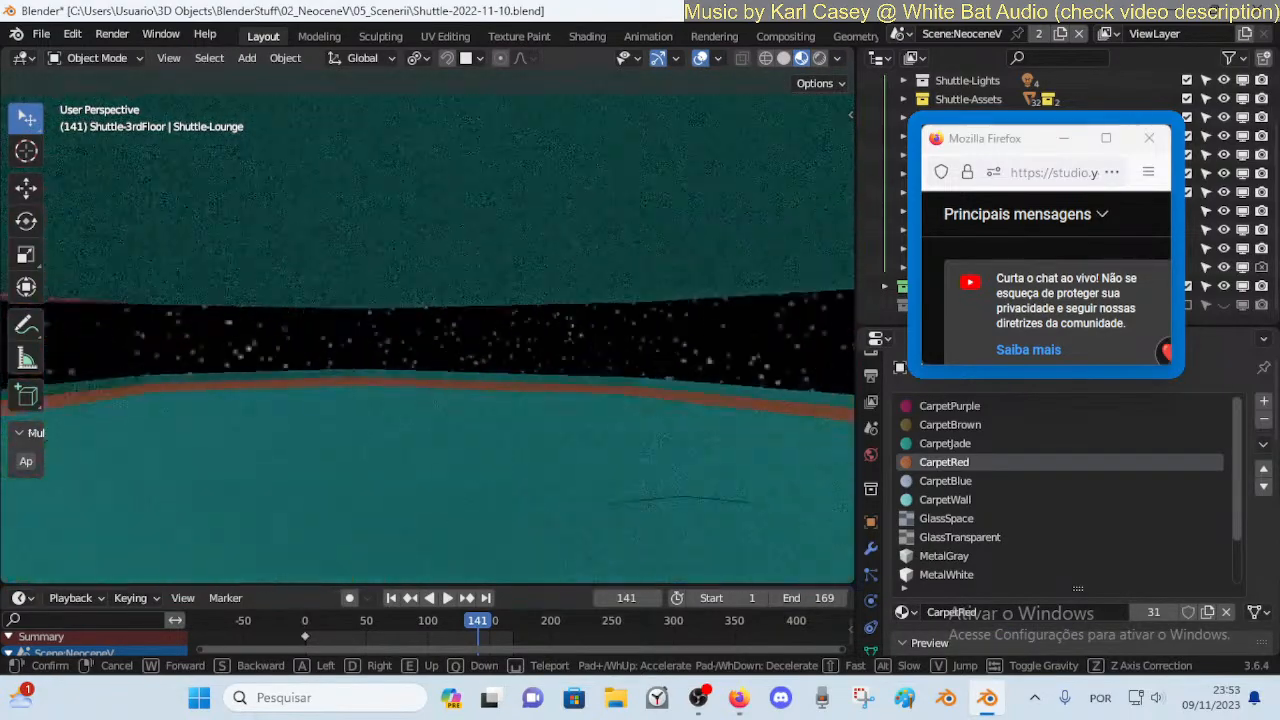
{"action": "left_click", "coordinate": [531, 336]}
{"action": "key", "text": "ctrl+s"}
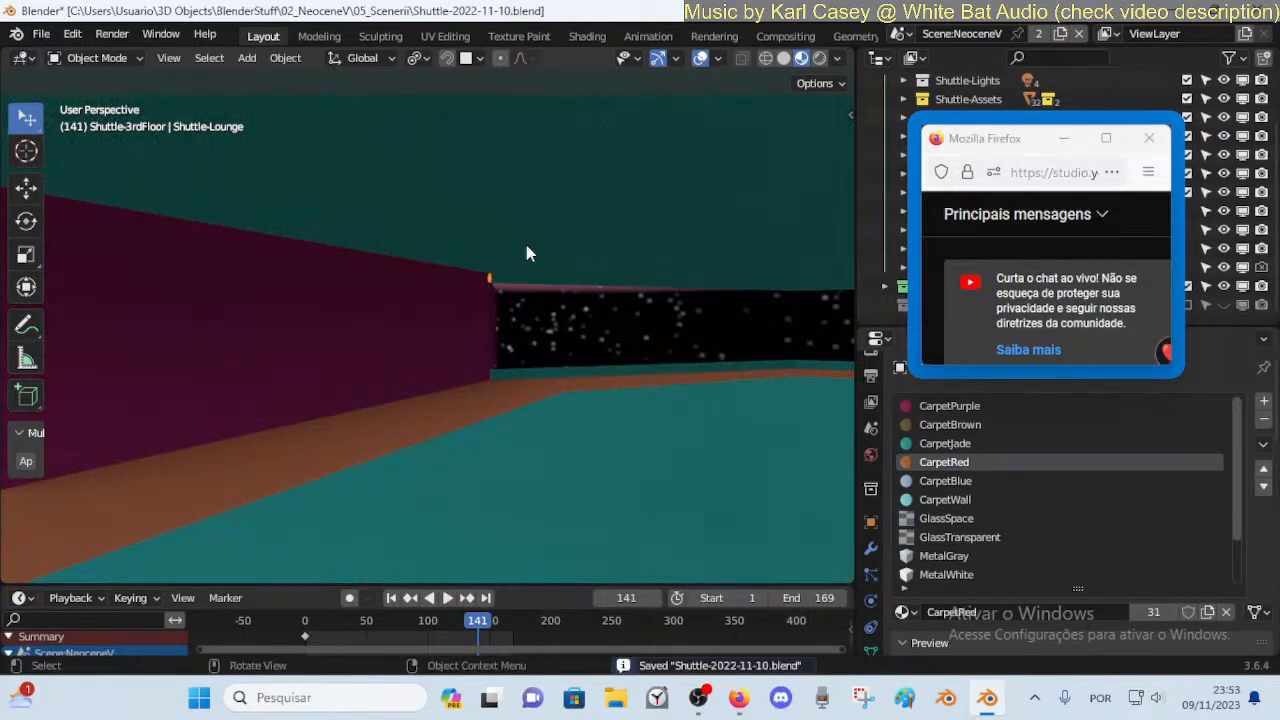
Assign CarpetBrown to the lounge ceiling section next to the windows
{"action": "key", "text": "Tab"}
{"action": "key", "text": "shift+grave"}
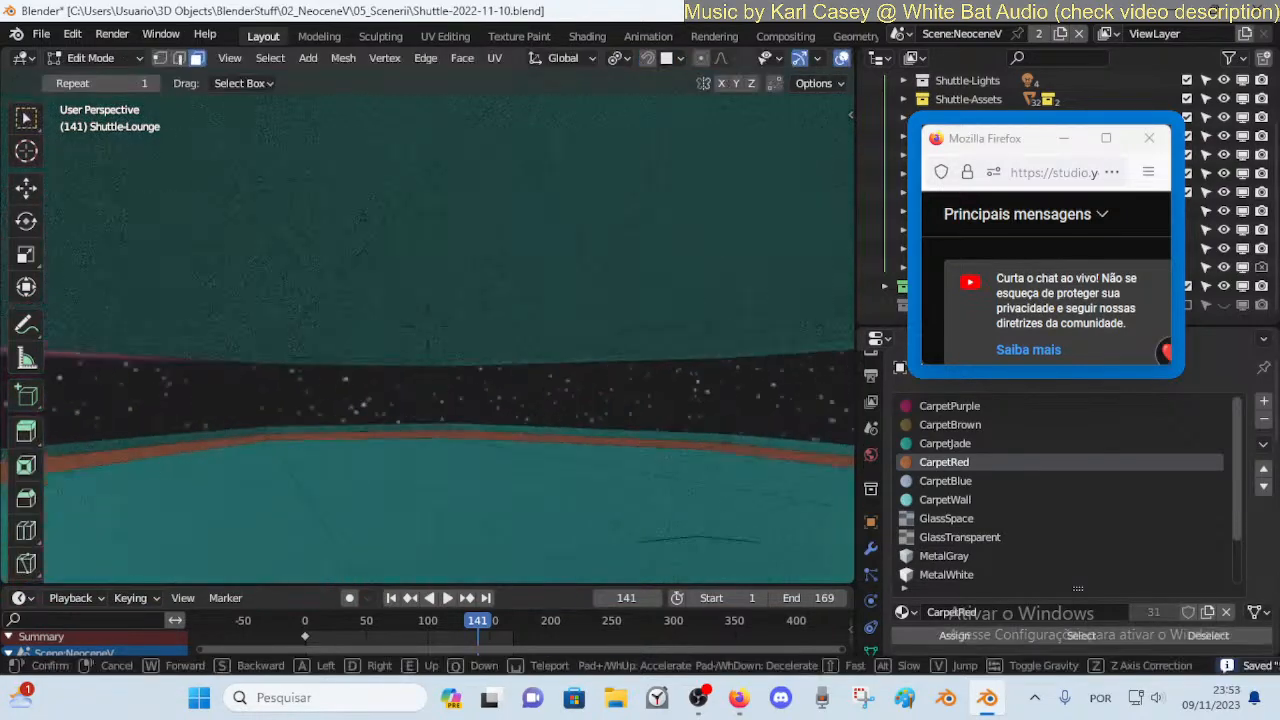
{"action": "key", "text": "w"}
{"action": "key", "text": "d"}
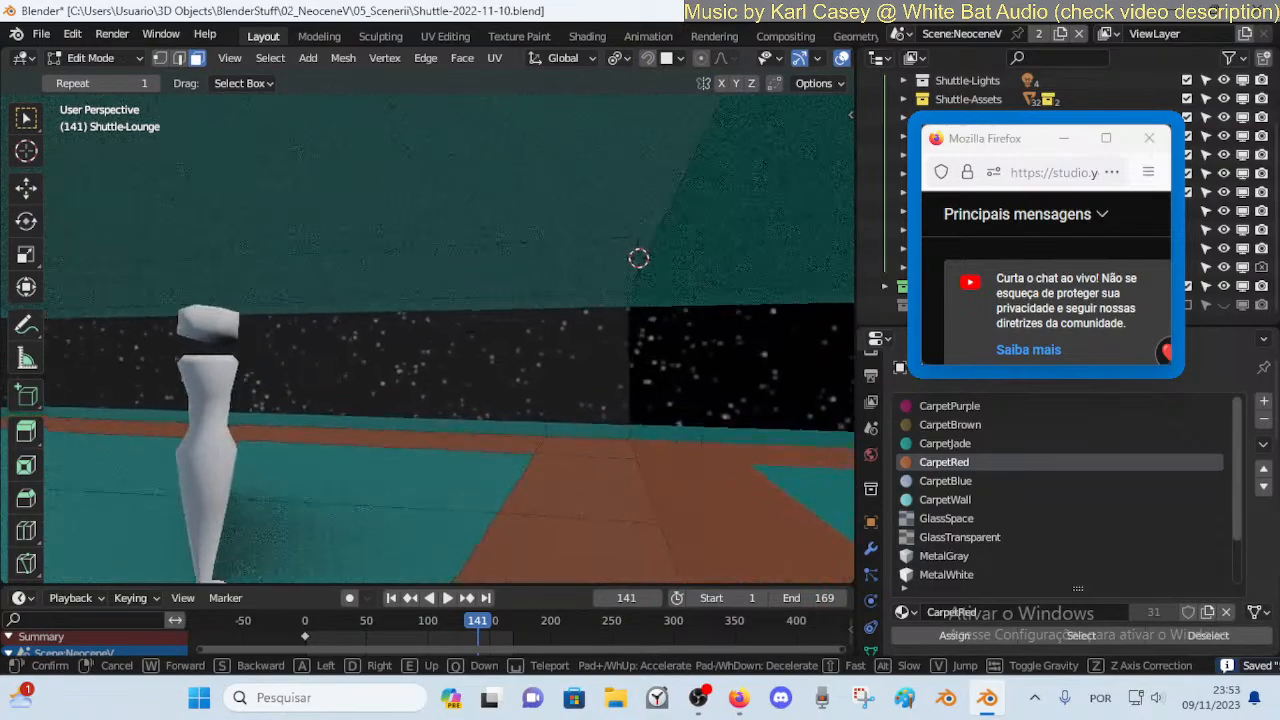
{"action": "key", "text": "s"}
{"action": "key", "text": "d"}
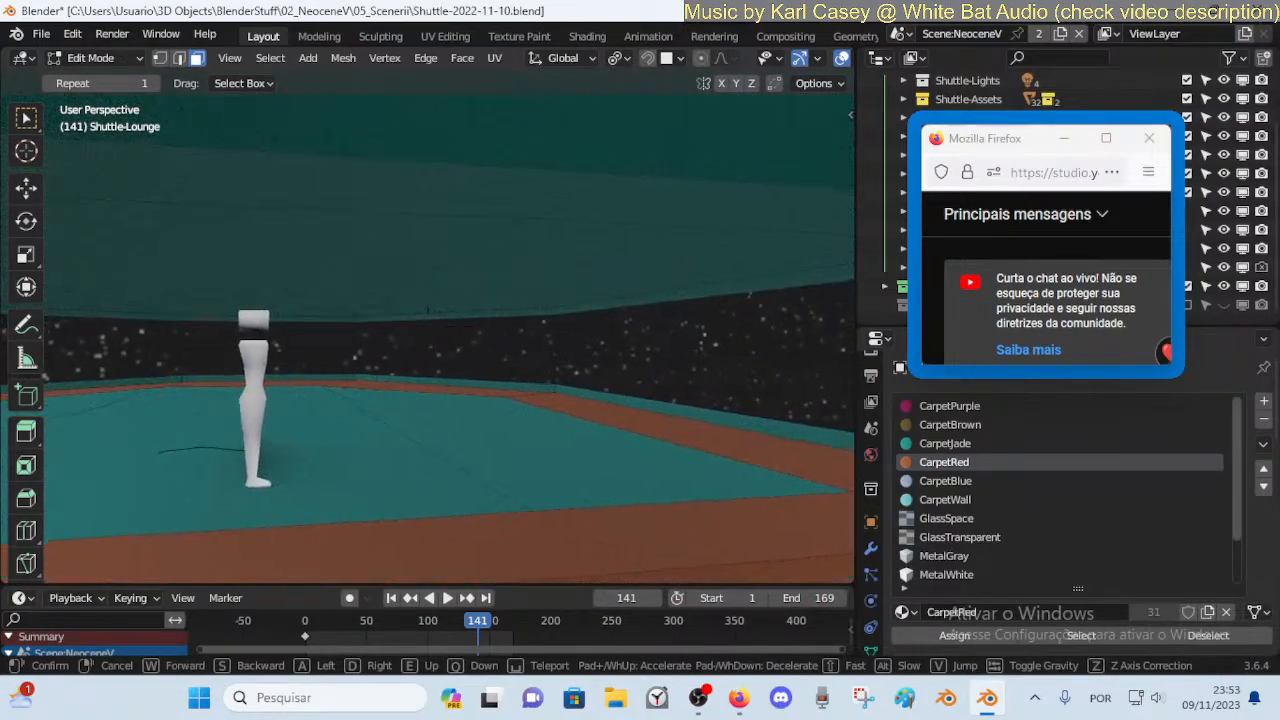
{"action": "key", "text": "d"}
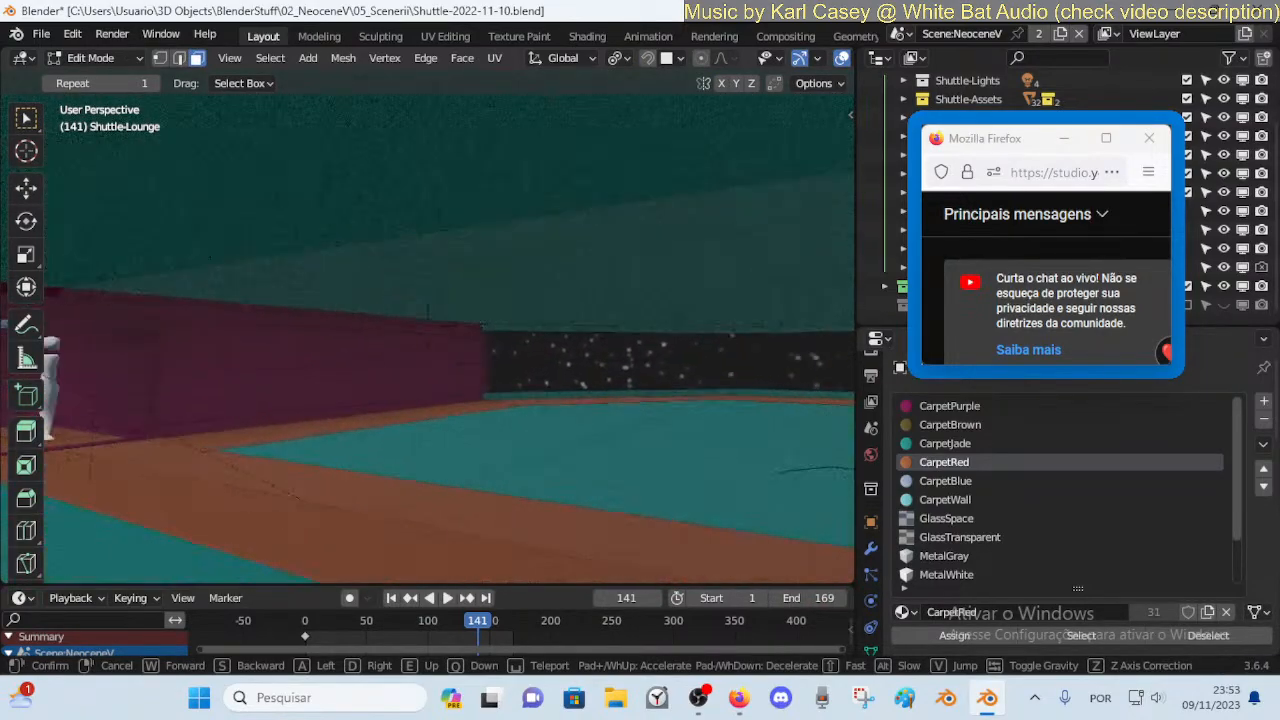
{"action": "left_click", "coordinate": [529, 251]}
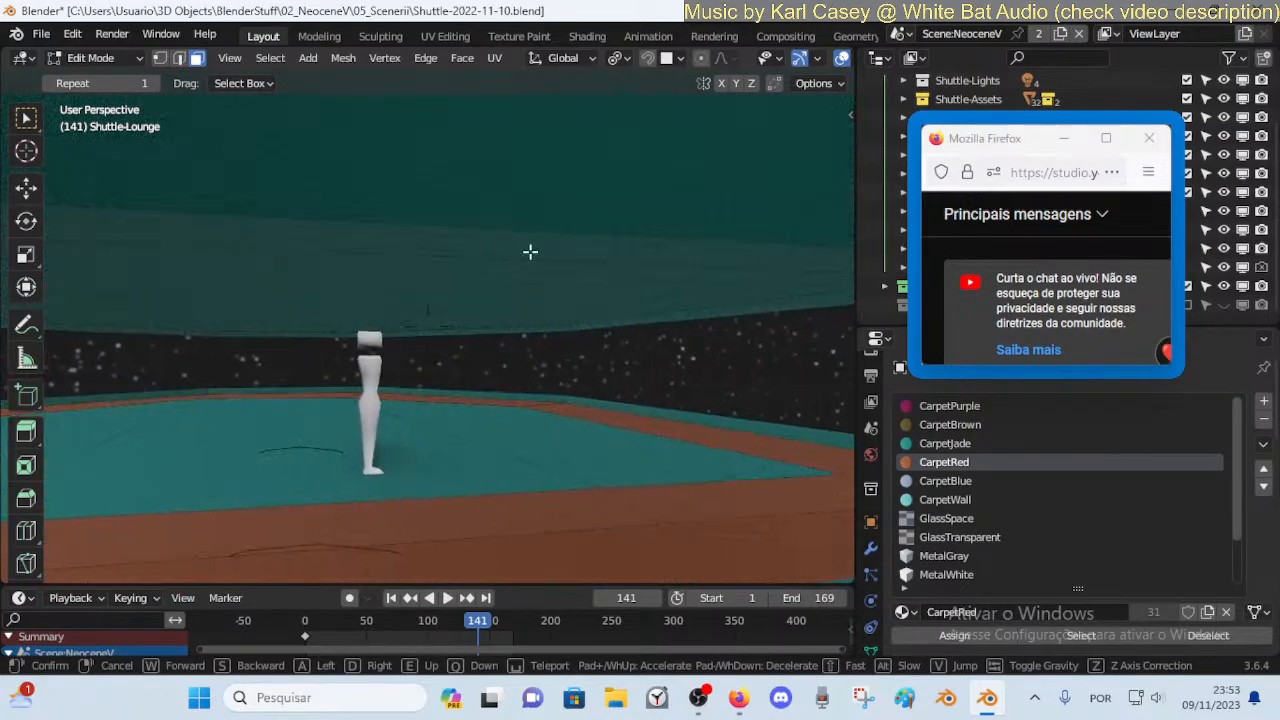
{"action": "left_click", "coordinate": [580, 290]}
{"action": "left_click", "coordinate": [950, 424]}
{"action": "left_click", "coordinate": [955, 635]}
{"action": "key", "text": "Tab"}
Vertex-slide the edge bordering the CarpetBrown and jade ceiling areas to narrow the brown section
{"action": "key", "text": "shift+grave"}
{"action": "key", "text": "d"}
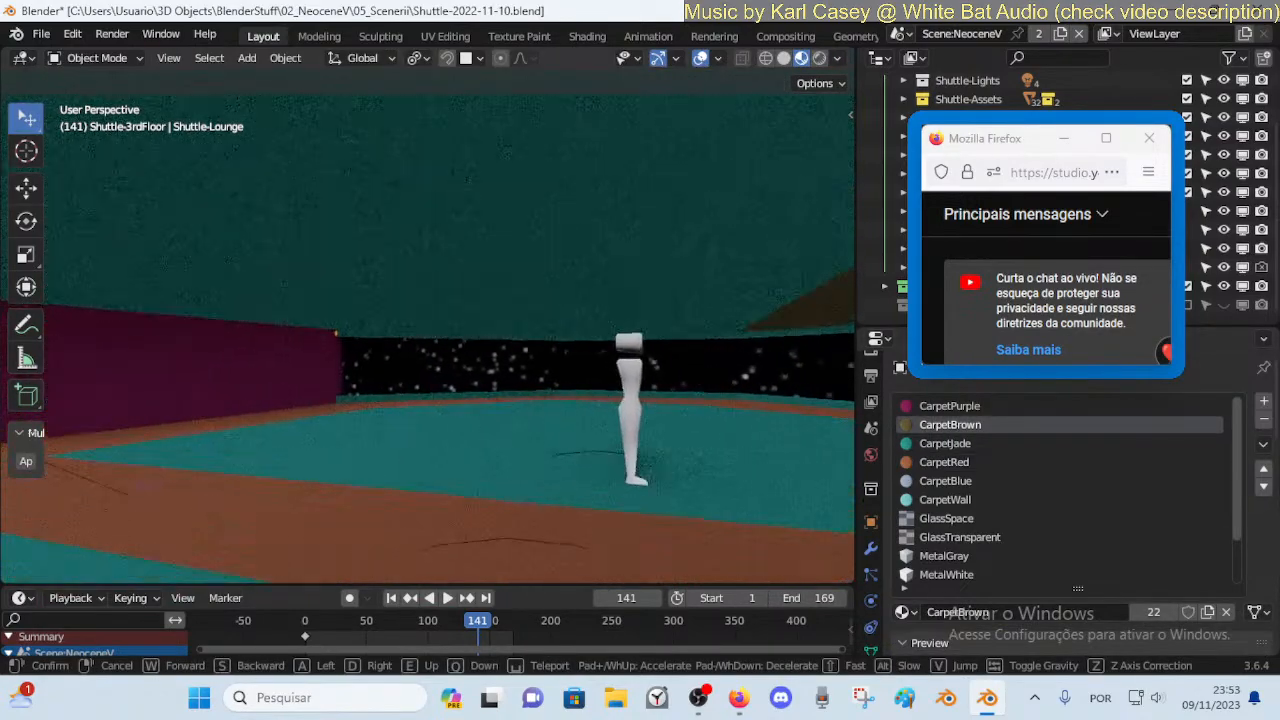
{"action": "left_click", "coordinate": [542, 366]}
{"action": "key", "text": "Tab"}
{"action": "key", "text": "alt+a"}
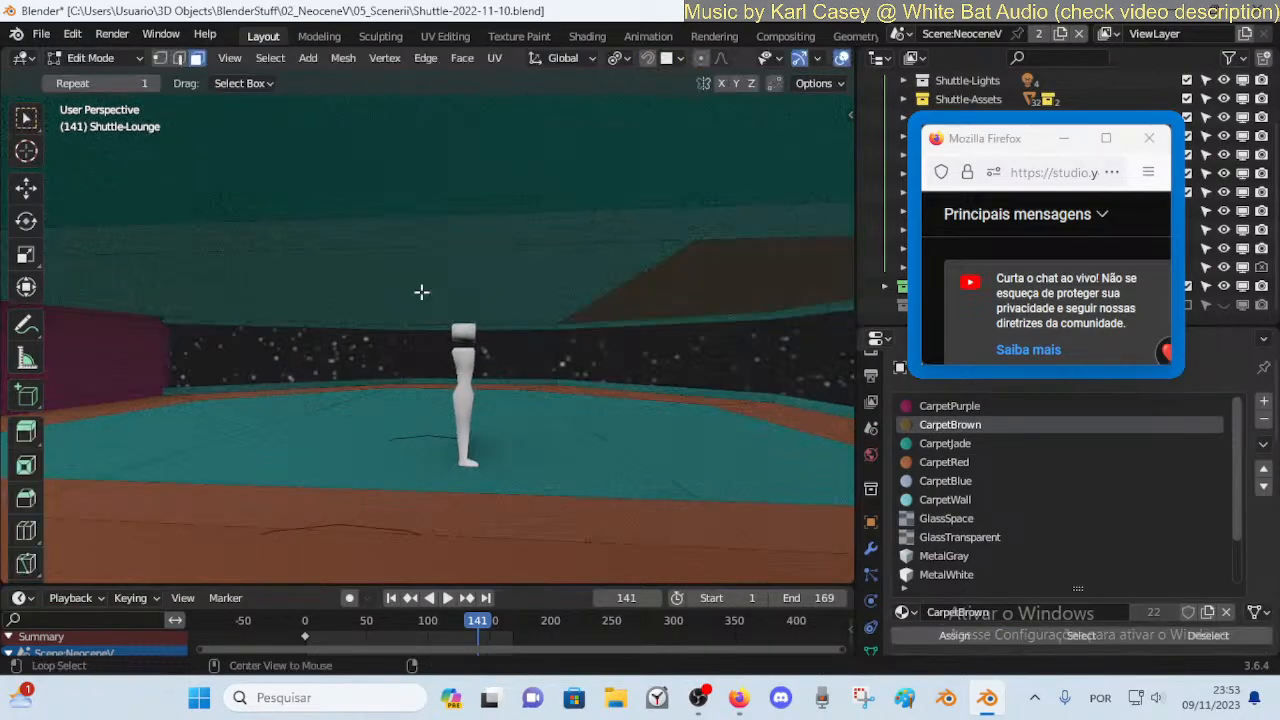
{"action": "key", "text": "ctrl+r"}
{"action": "key", "text": "Escape"}
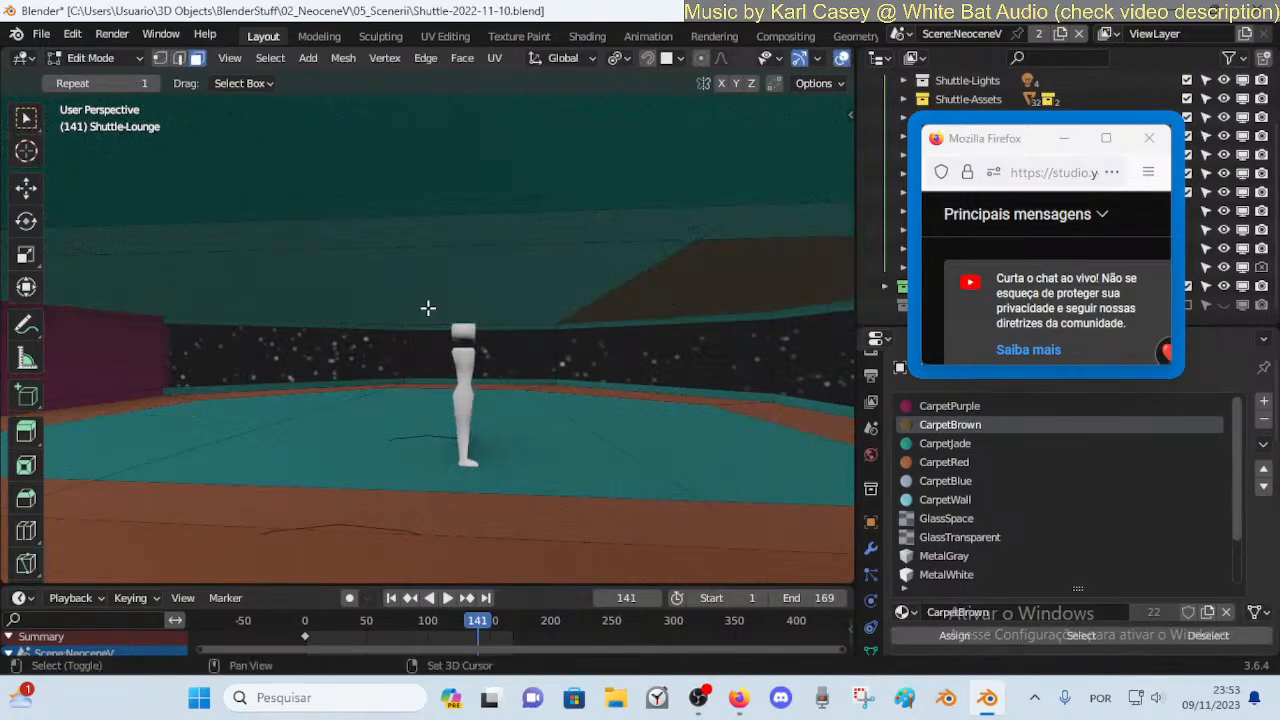
{"action": "key", "text": "shift+grave"}
{"action": "left_click", "coordinate": [436, 308]}
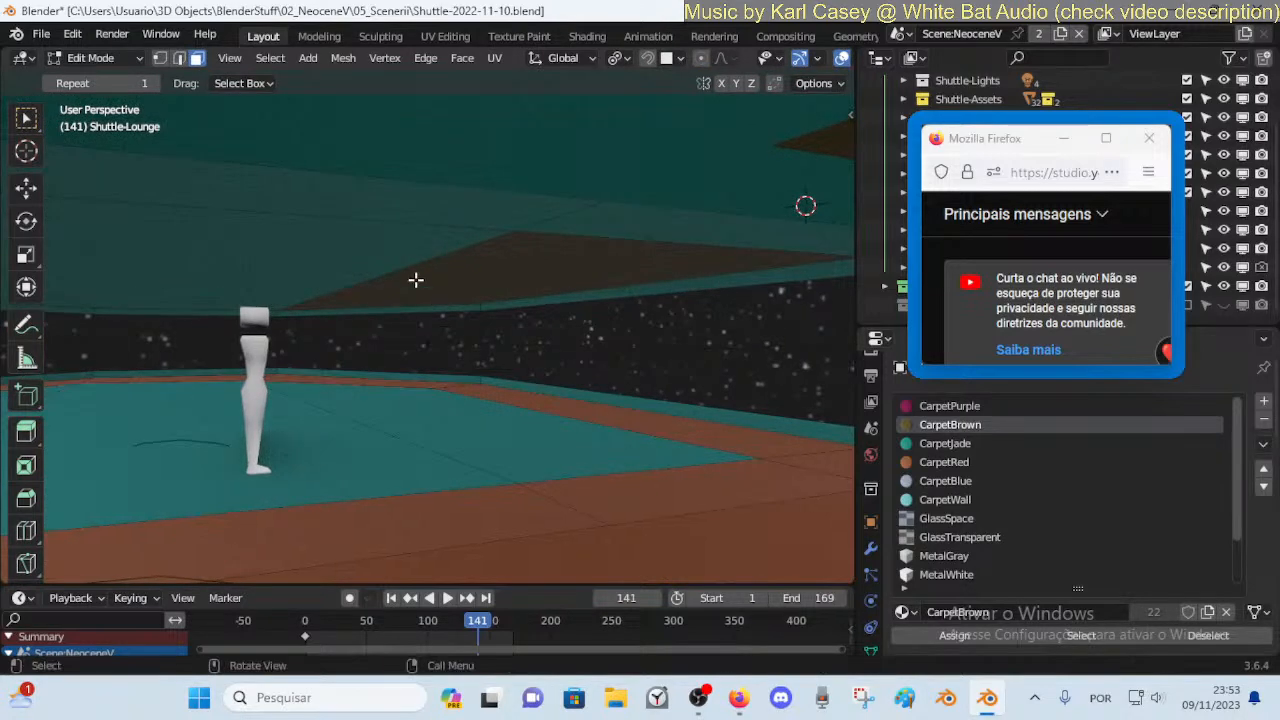
{"action": "key", "text": "shift+v"}
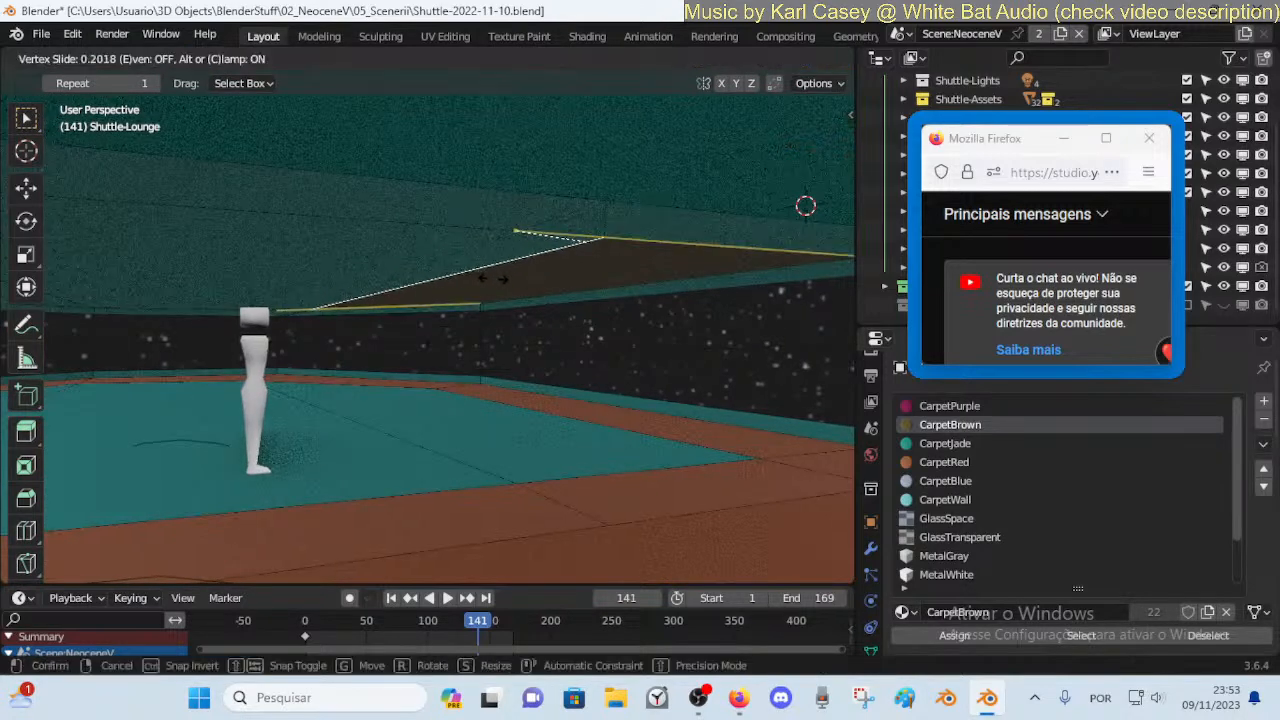
{"action": "left_click", "coordinate": [563, 280]}
Slide the next vertex on the inner ceiling cut to line up with the narrowed brown section's edge
{"action": "key", "text": "1"}
{"action": "key", "text": "shift+v"}
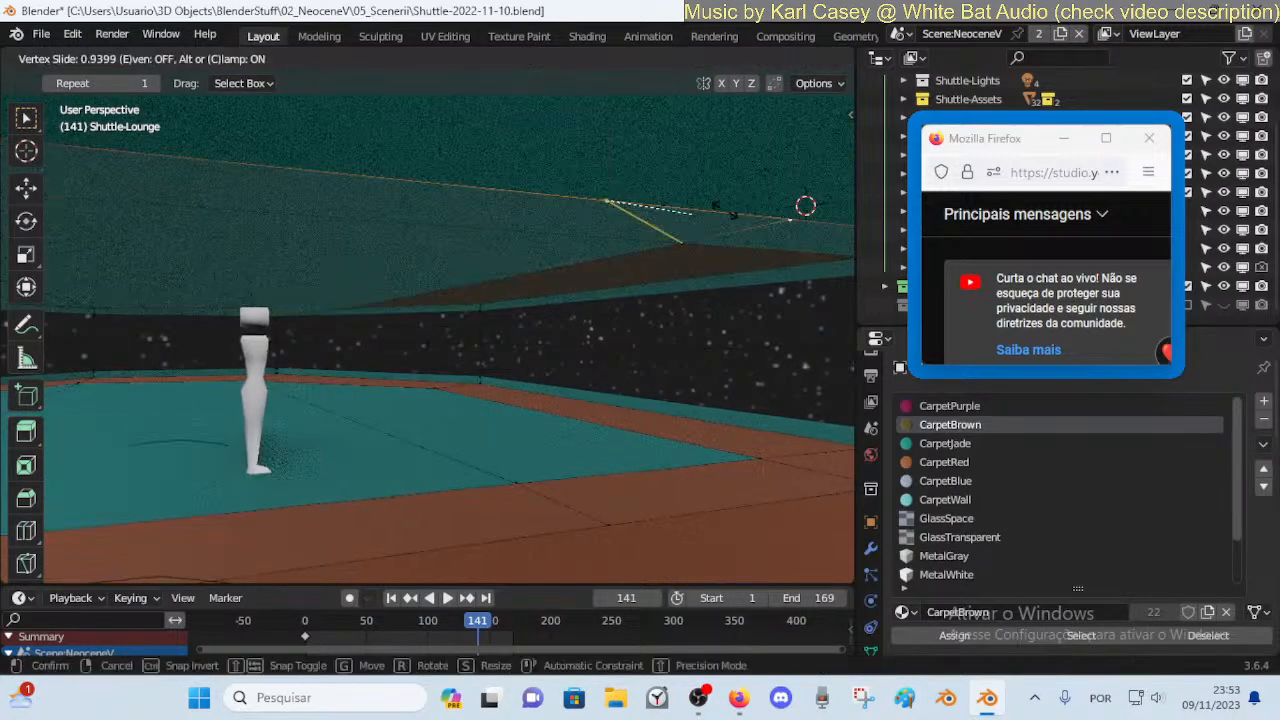
{"action": "left_click", "coordinate": [782, 216]}
Assign CarpetBrown to the jade ceiling face adjoining the brown section
{"action": "key", "text": "3"}
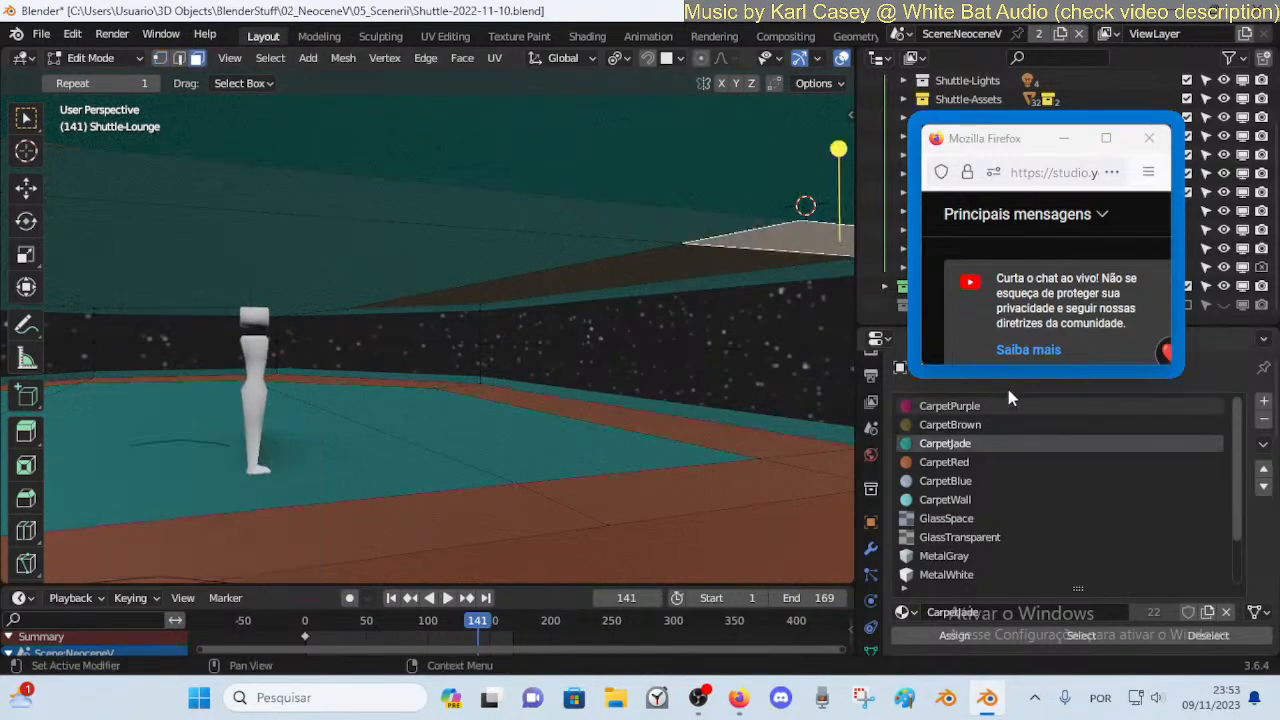
{"action": "left_click", "coordinate": [970, 636]}
{"action": "key", "text": "Tab"}
Select the brown ceiling faces and assign CarpetBlue to them
{"action": "key", "text": "shift+grave"}
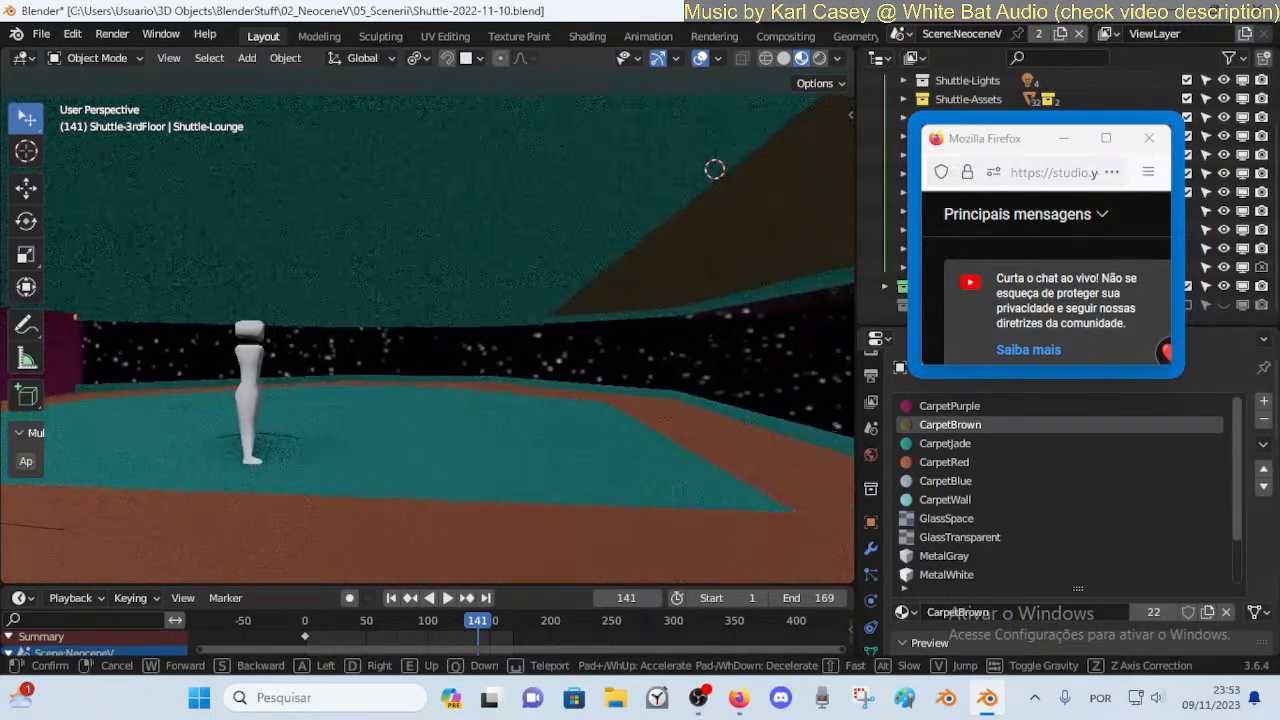
{"action": "key", "text": "d"}
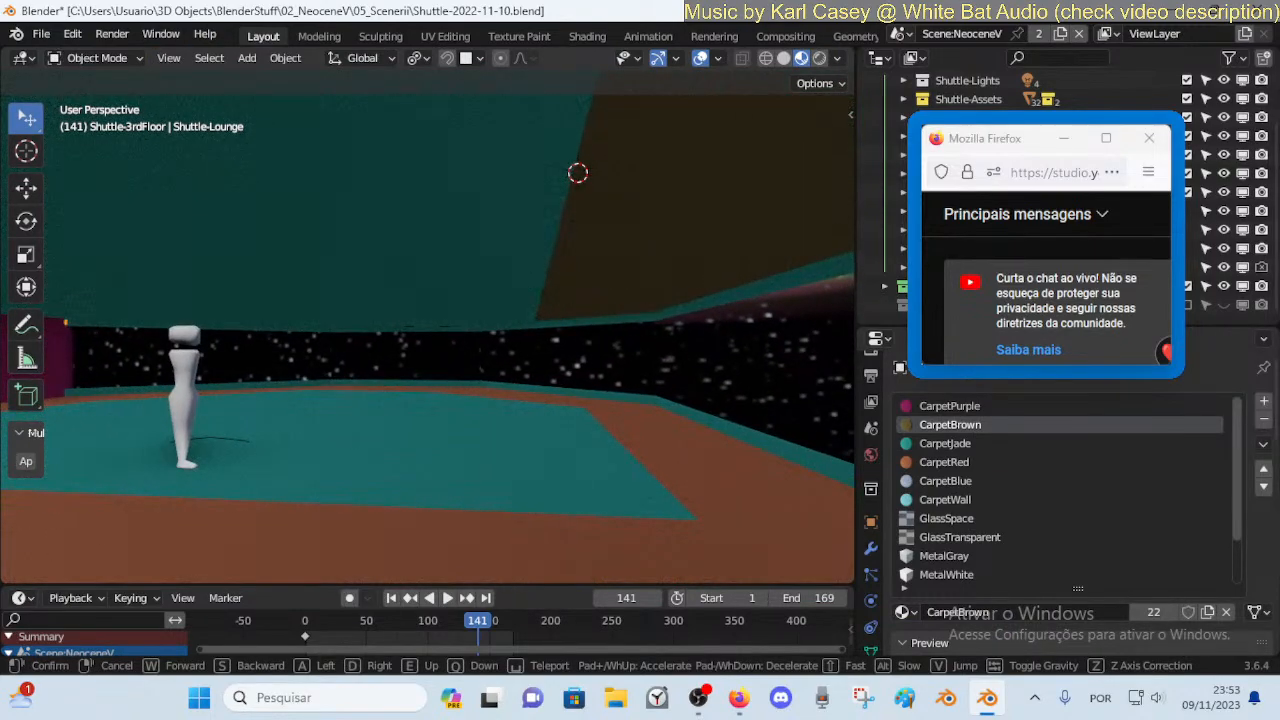
{"action": "left_click", "coordinate": [646, 245]}
{"action": "key", "text": "Tab"}
{"action": "left_click", "coordinate": [667, 207]}
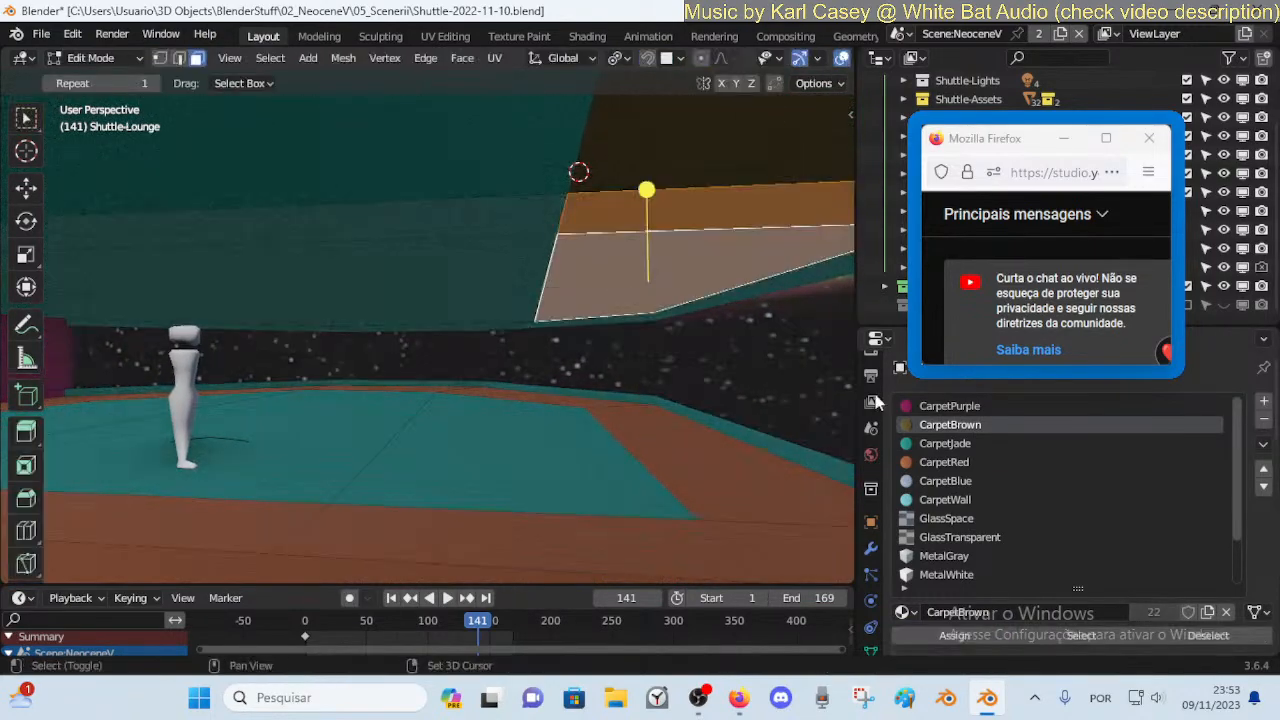
{"action": "left_click", "coordinate": [945, 482]}
{"action": "left_click", "coordinate": [955, 635]}
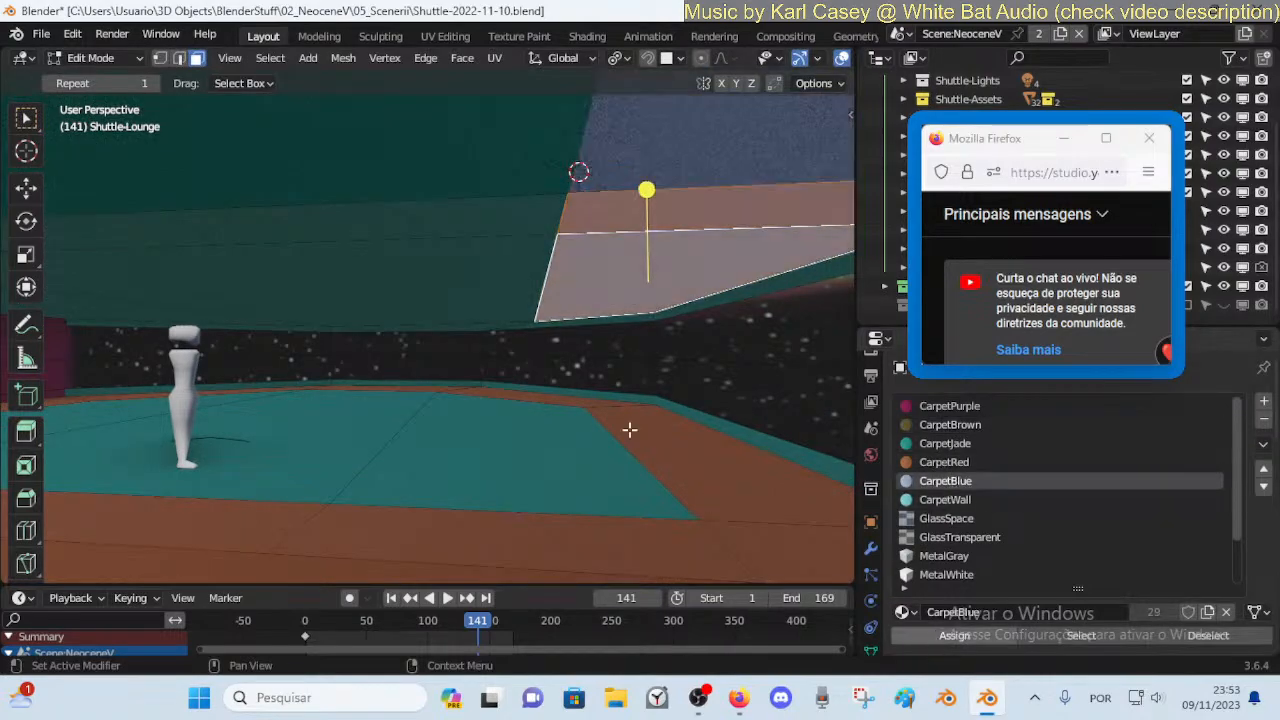
Select the linked jade ceiling faces, delimited by material, and try CarpetBrown on them around the blue section
{"action": "key", "text": "Tab"}
{"action": "key", "text": "shift+grave"}
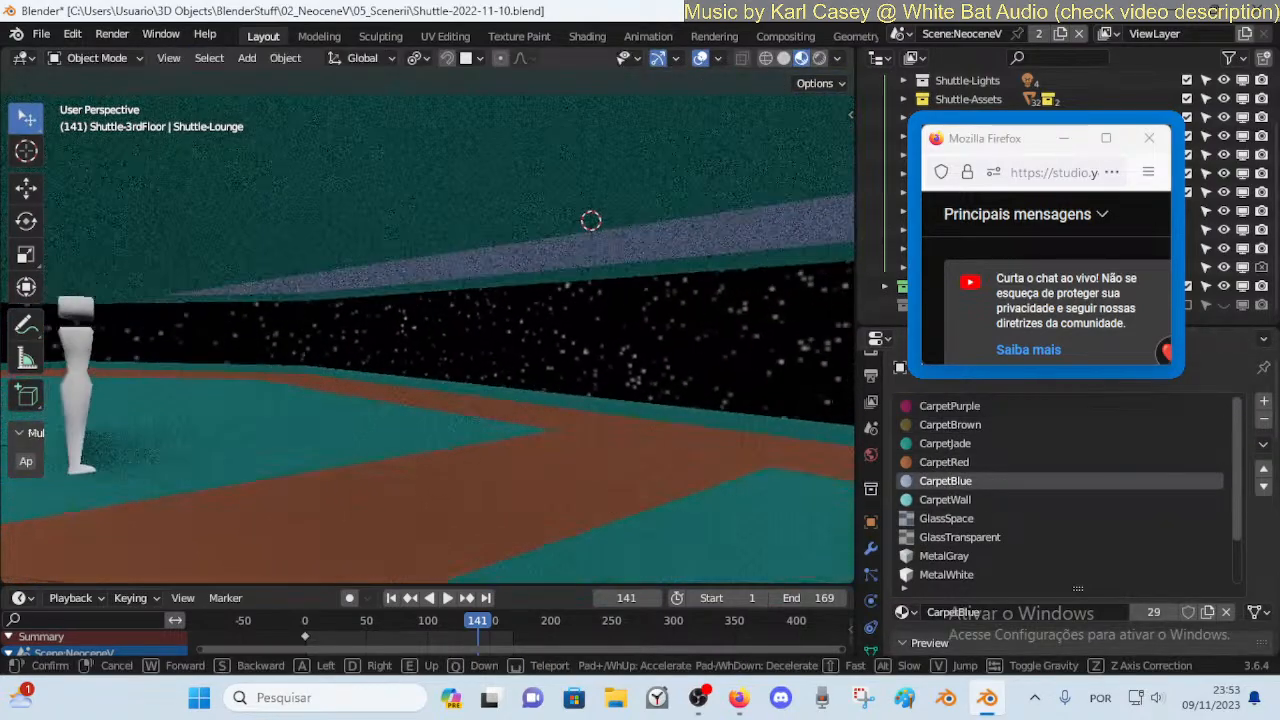
{"action": "left_click", "coordinate": [614, 391]}
{"action": "key", "text": "Tab"}
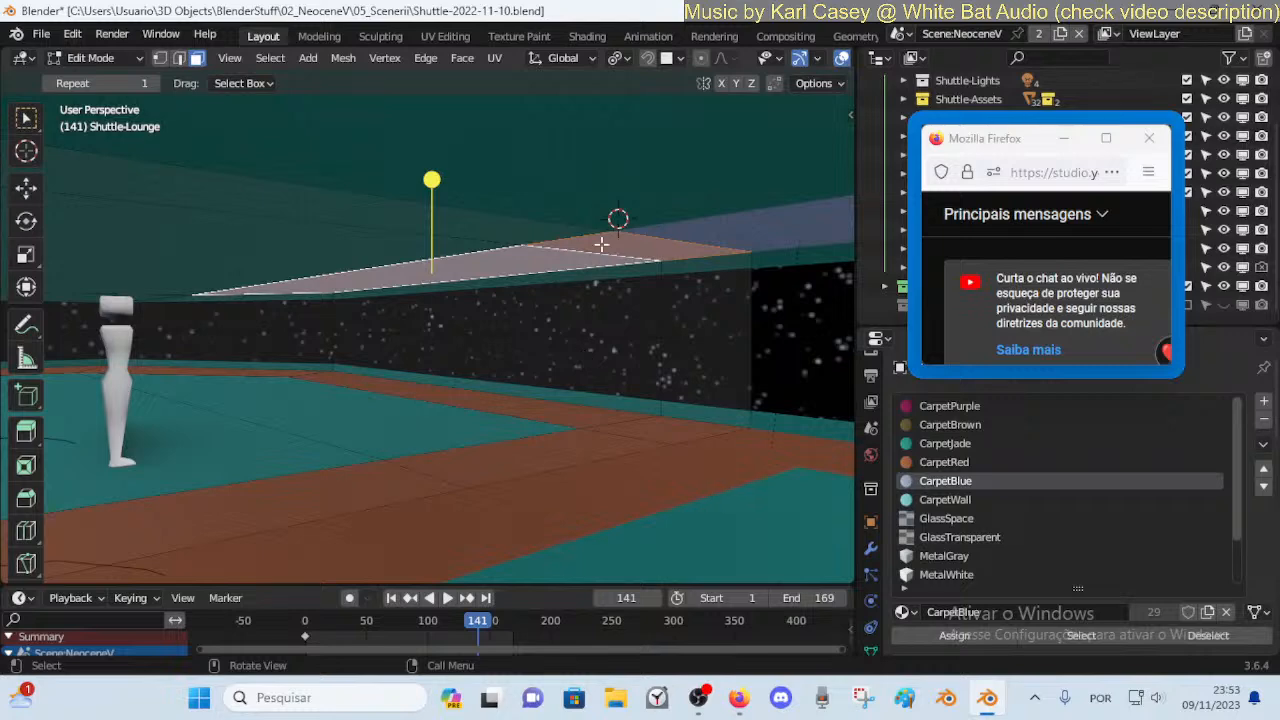
{"action": "left_click", "coordinate": [590, 248]}
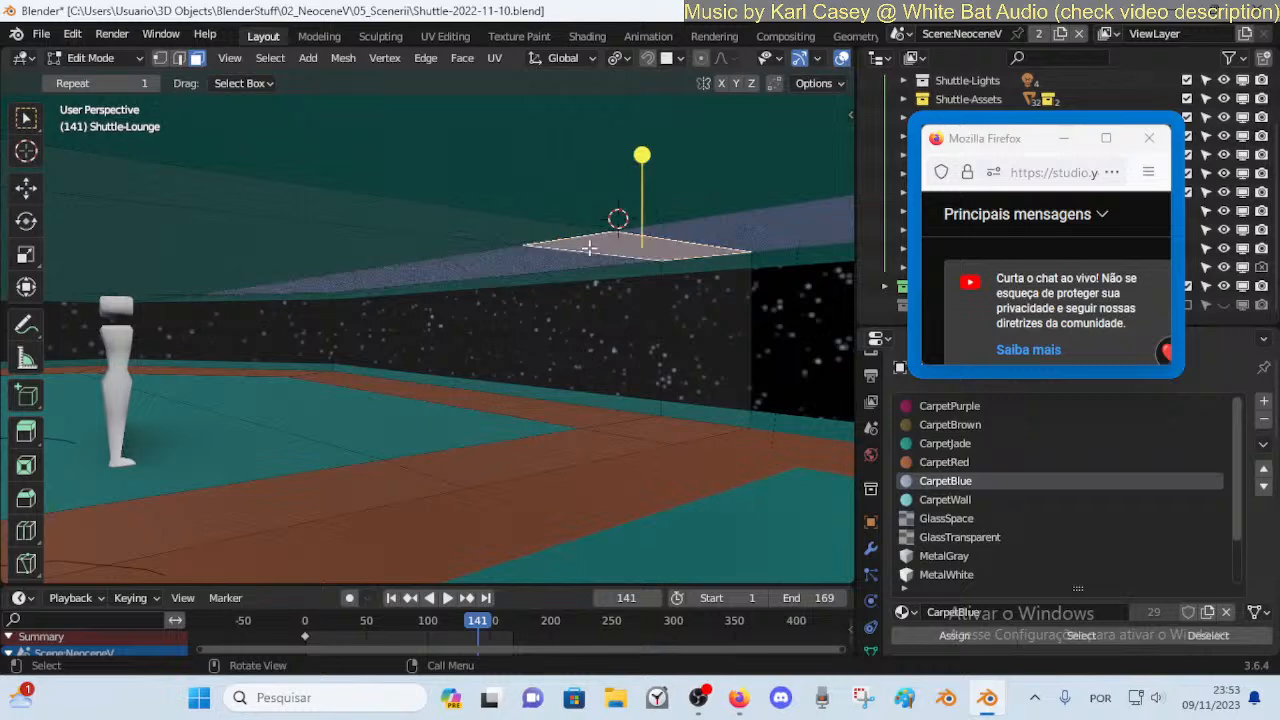
{"action": "key", "text": "l"}
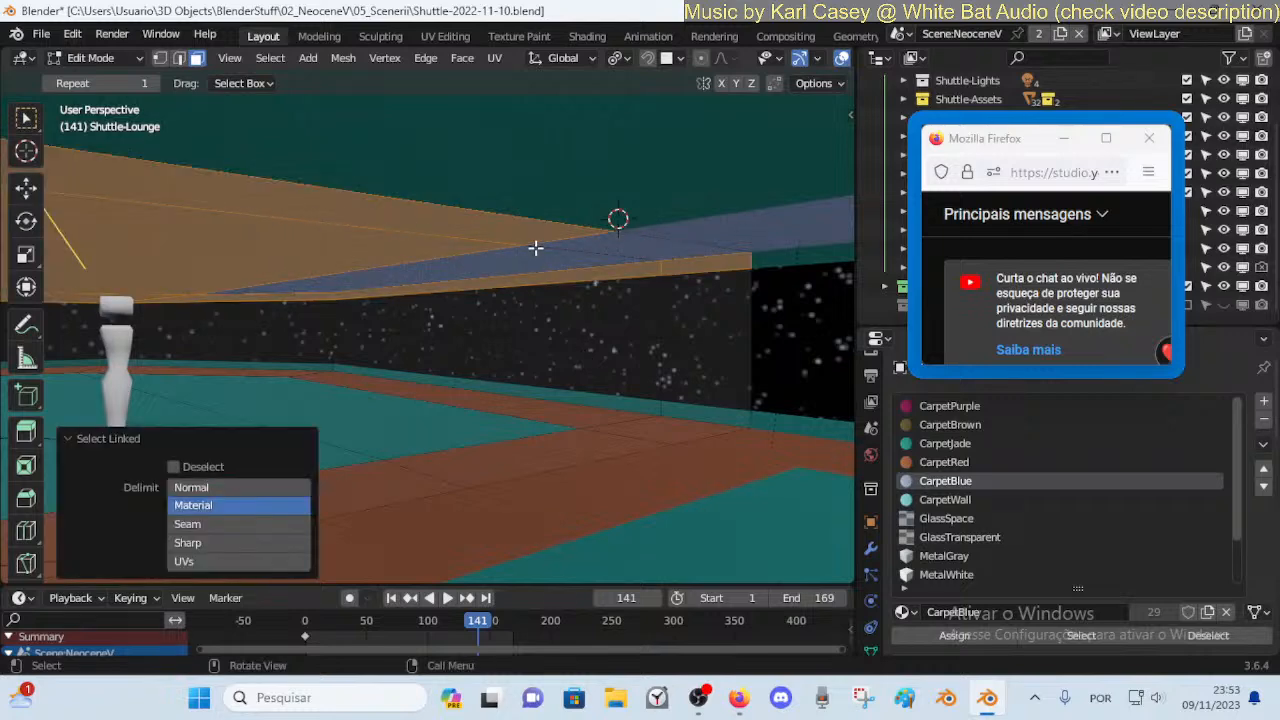
{"action": "left_click", "coordinate": [950, 424]}
{"action": "key", "text": "Tab"}
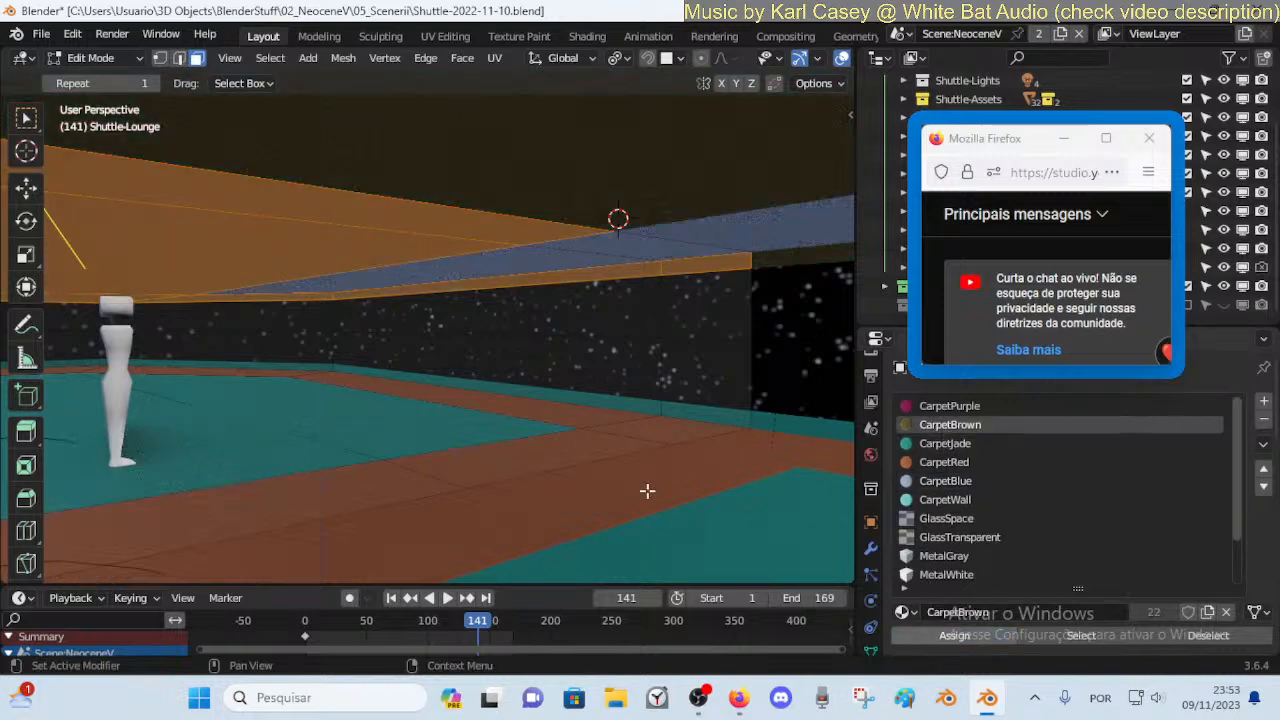
Try CarpetPurple on the selected main ceiling faces
{"action": "key", "text": "shift+grave"}
{"action": "key", "text": "s"}
{"action": "left_click", "coordinate": [625, 449]}
{"action": "key", "text": "Tab"}
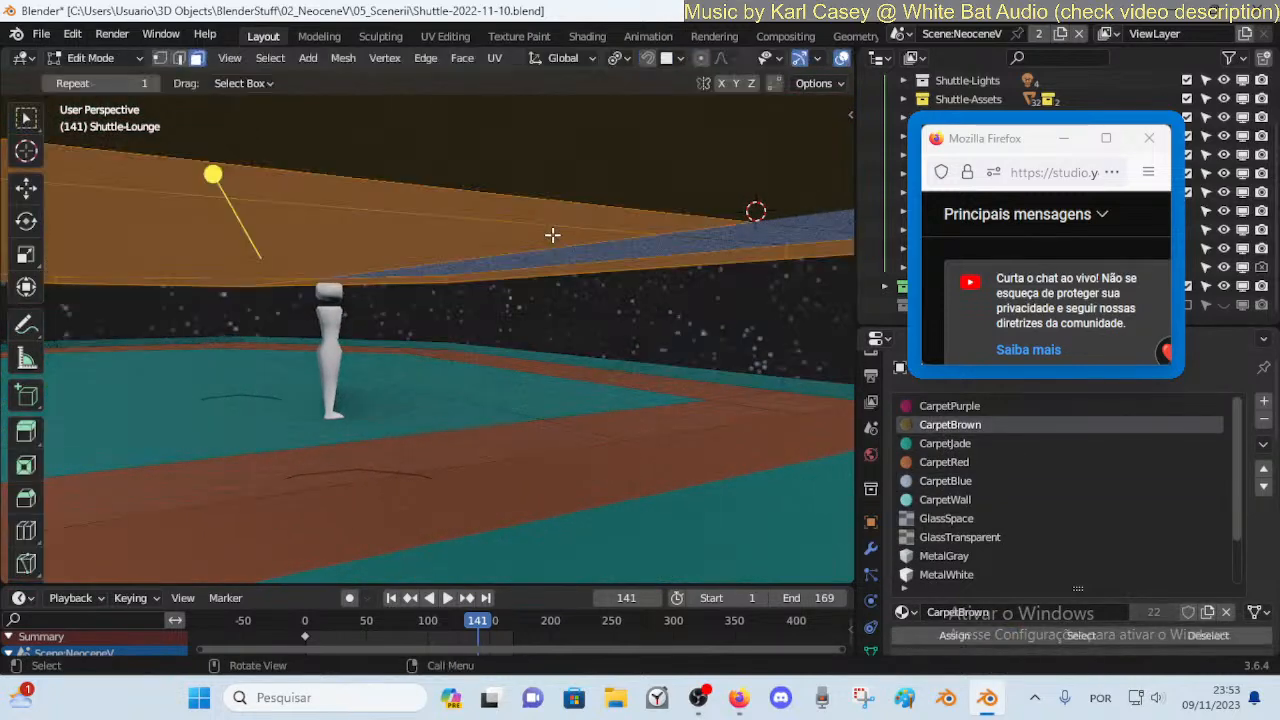
{"action": "left_click", "coordinate": [949, 406]}
{"action": "left_click", "coordinate": [957, 635]}
{"action": "key", "text": "Tab"}
Try CarpetBlue on the selected main ceiling faces
{"action": "key", "text": "shift+grave"}
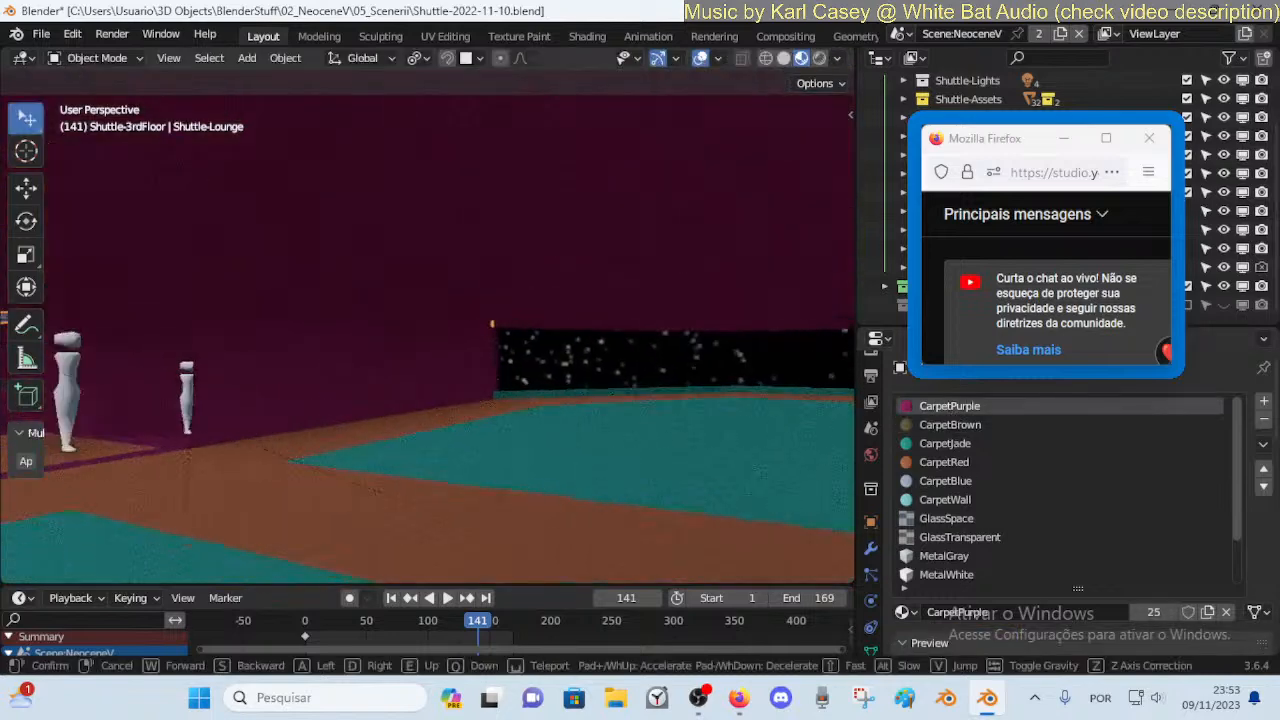
{"action": "left_click", "coordinate": [686, 446]}
{"action": "key", "text": "Tab"}
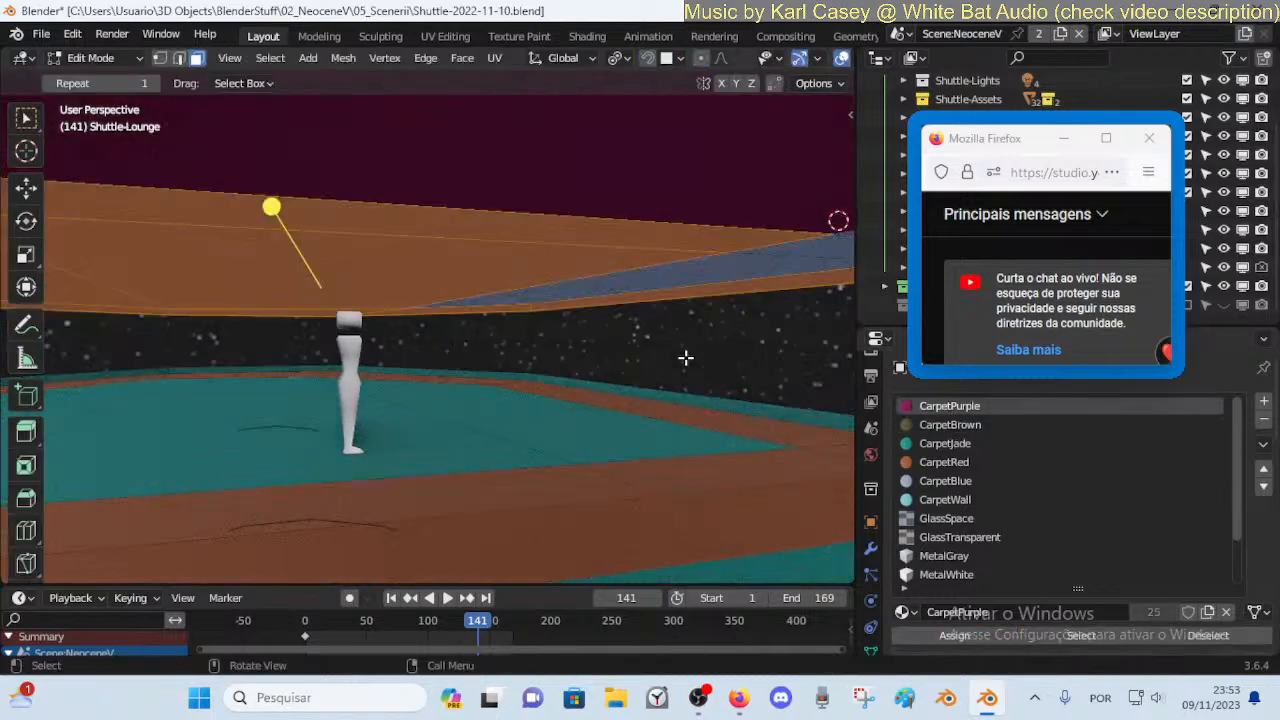
{"action": "left_click", "coordinate": [955, 482]}
{"action": "left_click", "coordinate": [941, 640]}
{"action": "key", "text": "Tab"}
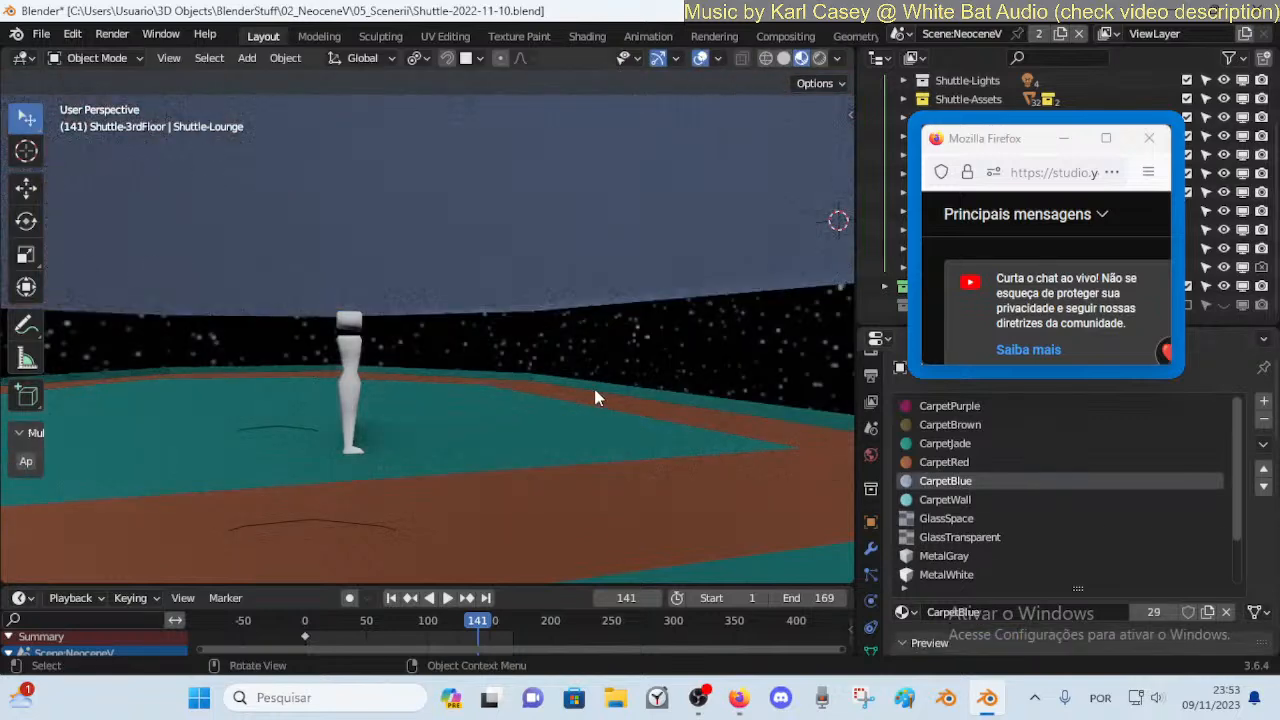
Try CarpetWall on the selected main ceiling faces and inspect the lounge in object mode
{"action": "key", "text": "Tab"}
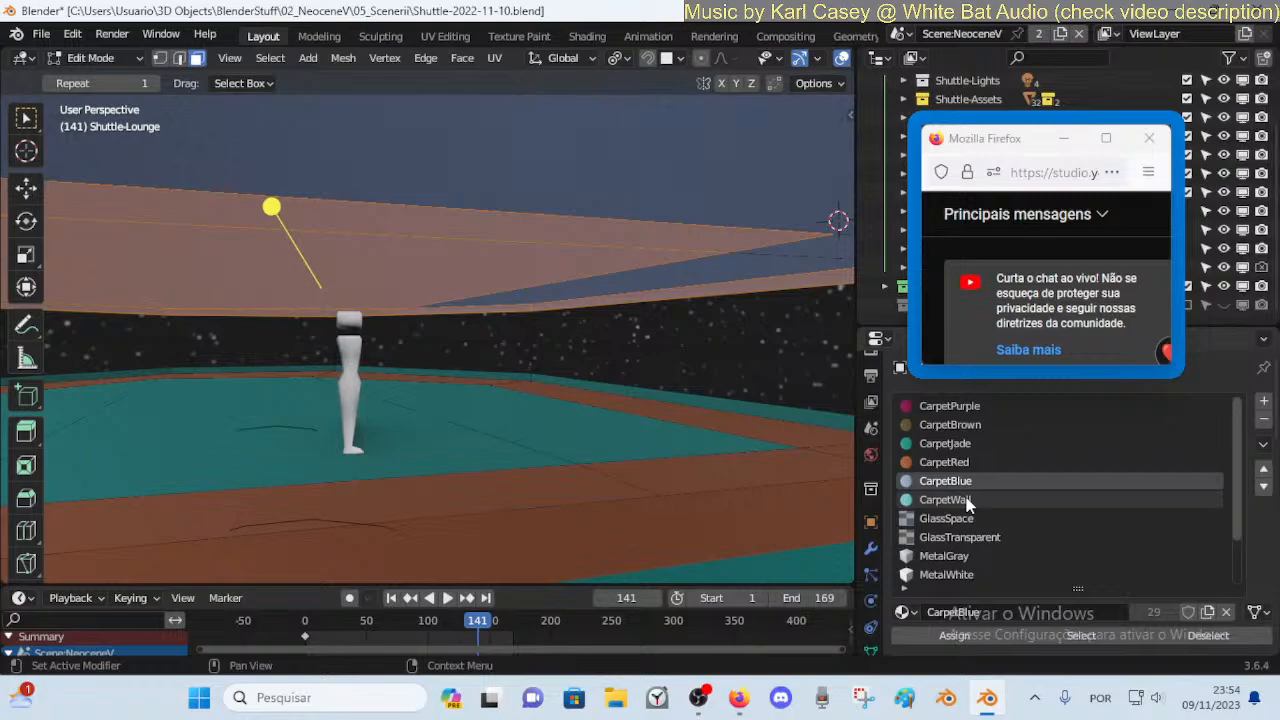
{"action": "left_click", "coordinate": [966, 499]}
{"action": "left_click", "coordinate": [954, 636]}
{"action": "key", "text": "Tab"}
{"action": "key", "text": "shift+grave"}
{"action": "left_click", "coordinate": [677, 449]}
Try CarpetRed on the main ceiling faces, and undo the trial colours back to CarpetJade
{"action": "key", "text": "Tab"}
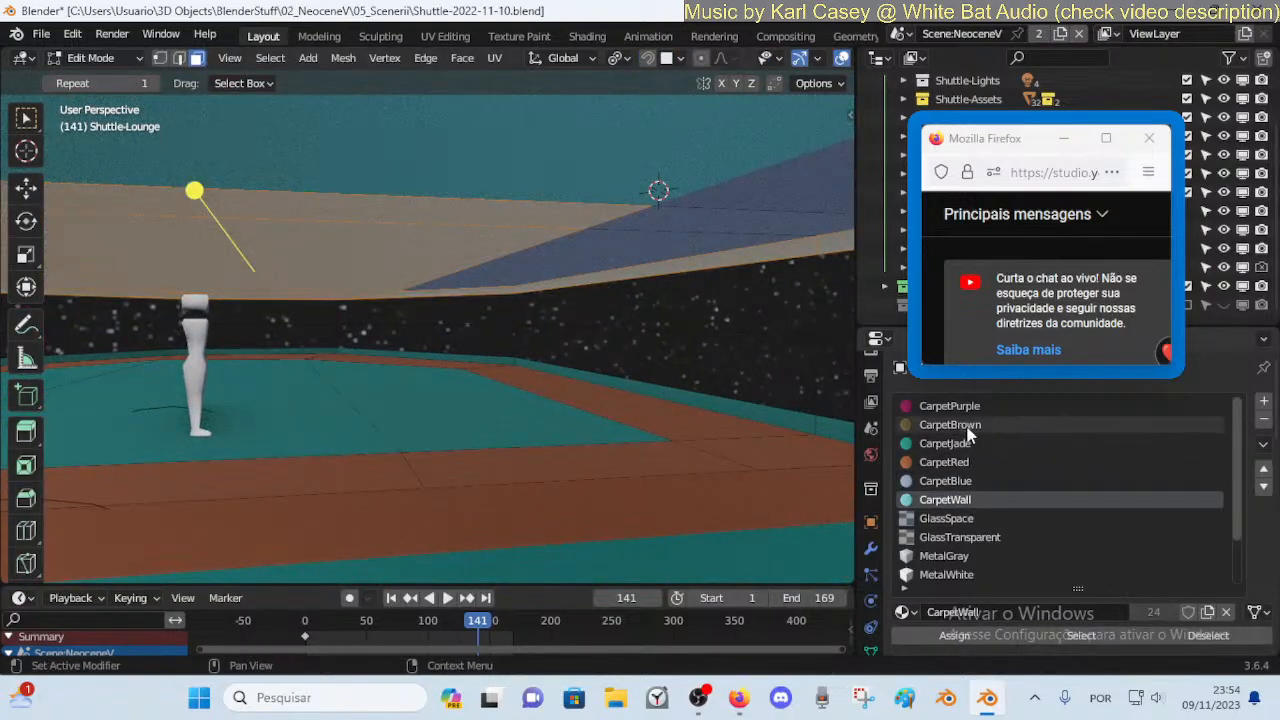
{"action": "left_click", "coordinate": [944, 462]}
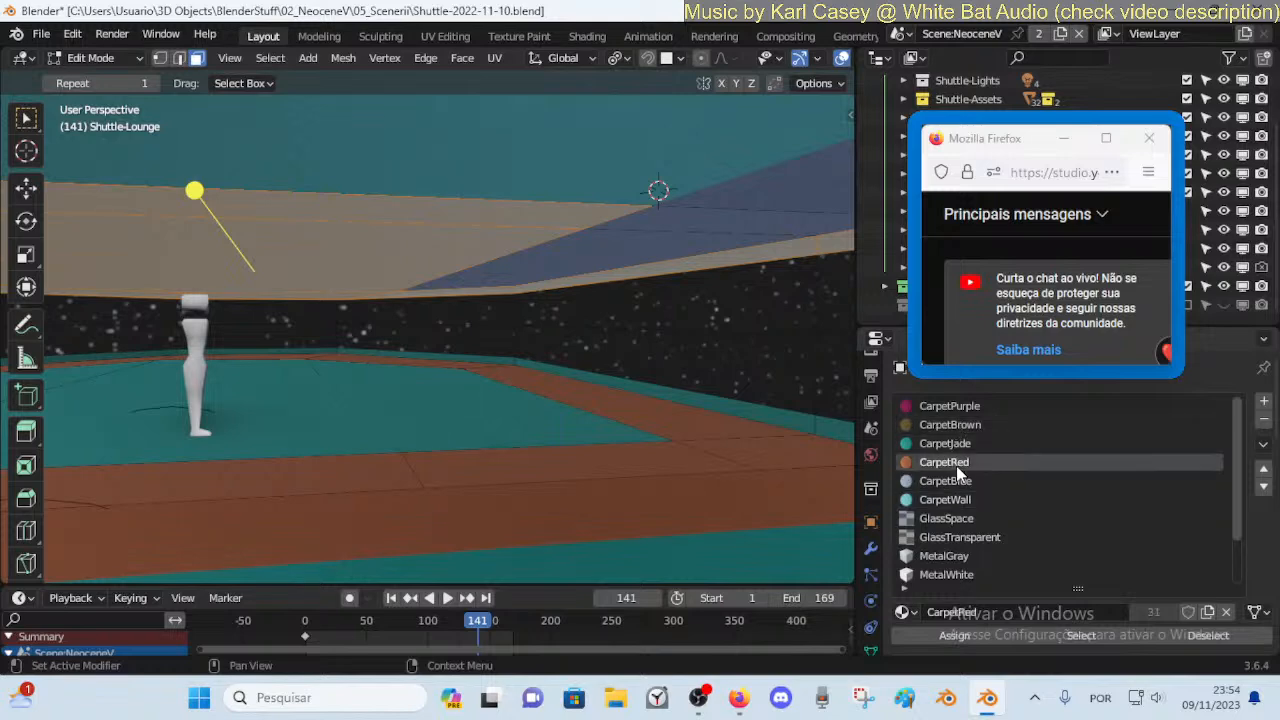
{"action": "left_click", "coordinate": [954, 636]}
{"action": "key", "text": "Tab"}
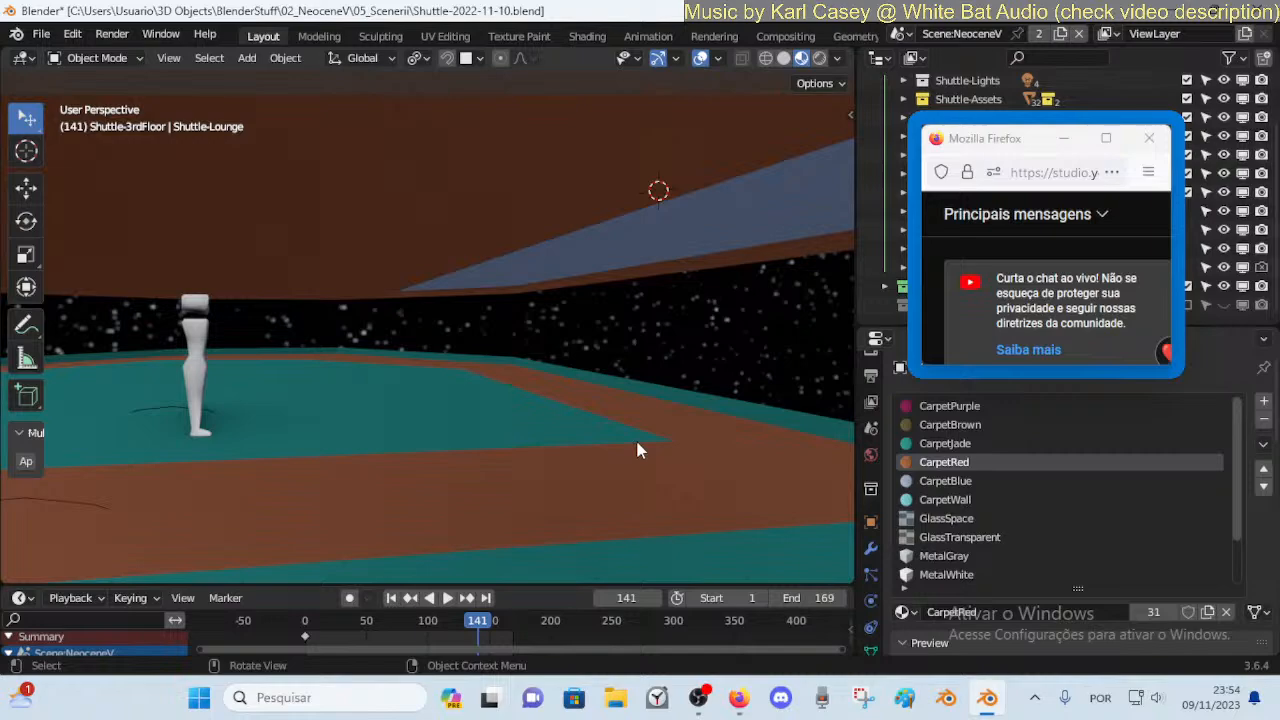
{"action": "key", "text": "ctrl+z"}
{"action": "key", "text": "shift+grave"}
{"action": "left_click", "coordinate": [527, 360]}
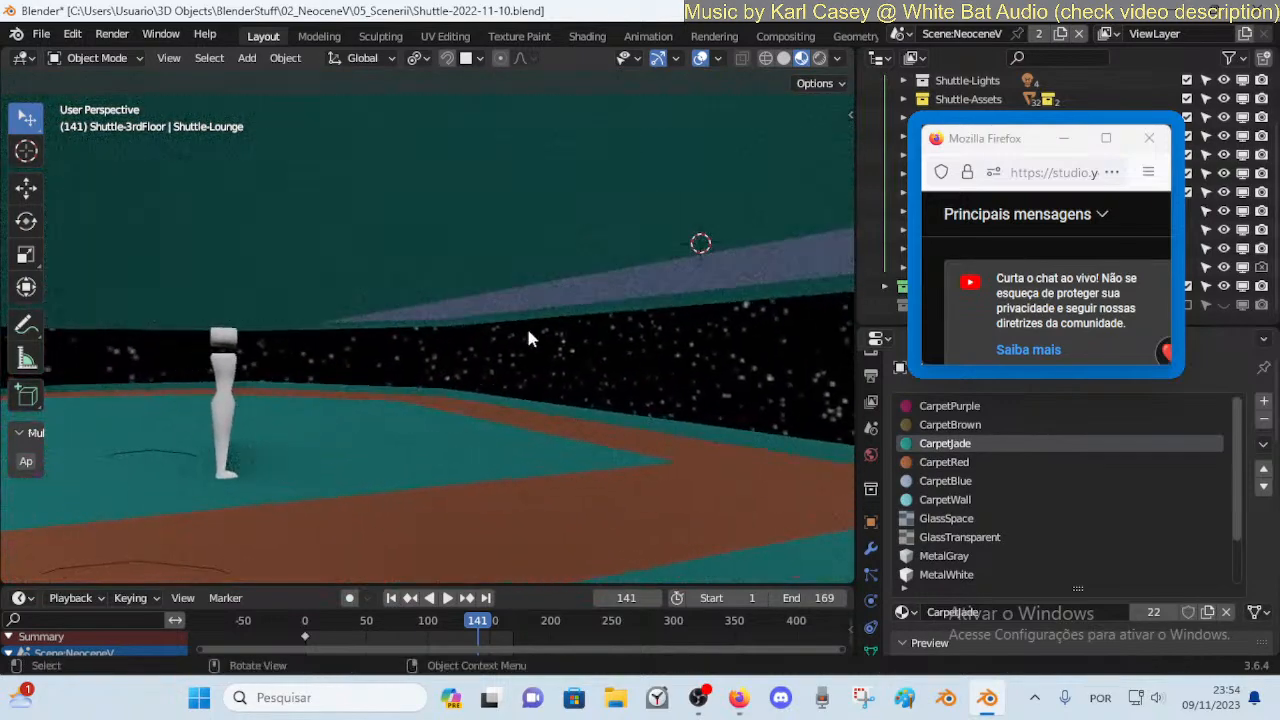
Try CarpetBrown on the main ceiling faces once more, and reassign CarpetJade to them
{"action": "key", "text": "Tab"}
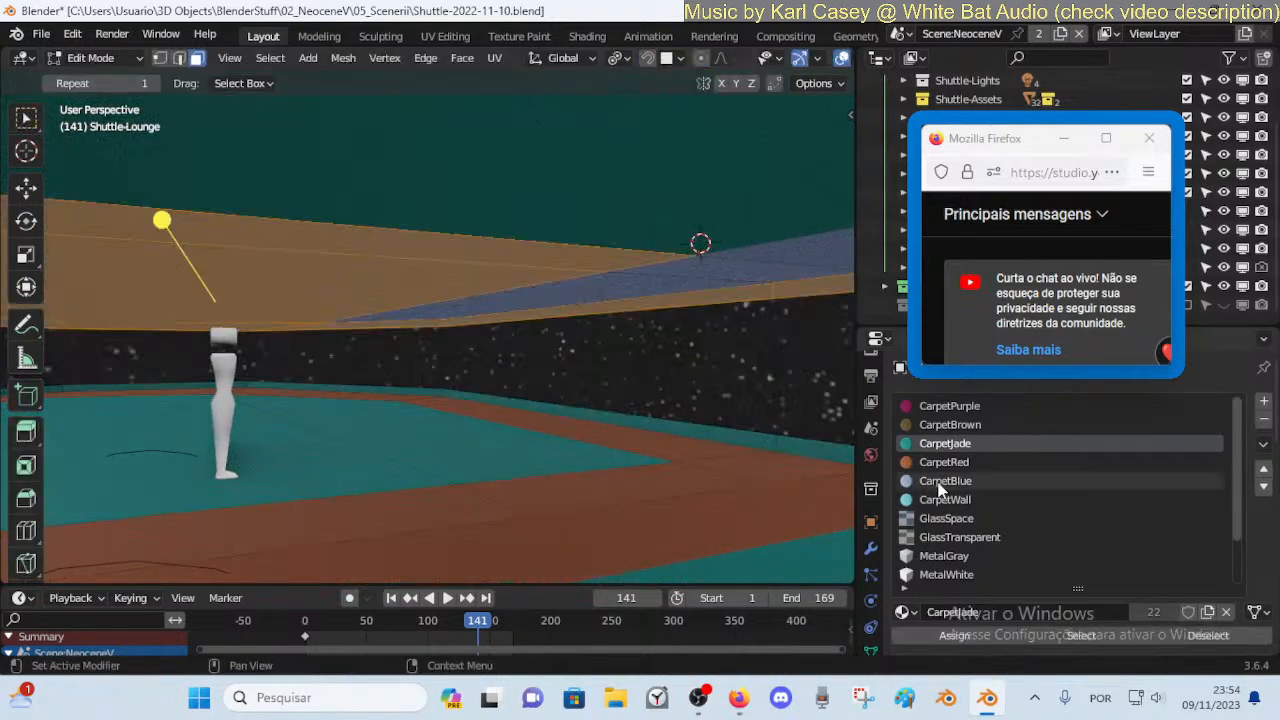
{"action": "left_click", "coordinate": [950, 425]}
{"action": "left_click", "coordinate": [925, 632]}
{"action": "key", "text": "Tab"}
{"action": "key", "text": "shift+grave"}
{"action": "key", "text": "s"}
{"action": "left_click", "coordinate": [632, 395]}
{"action": "key", "text": "Tab"}
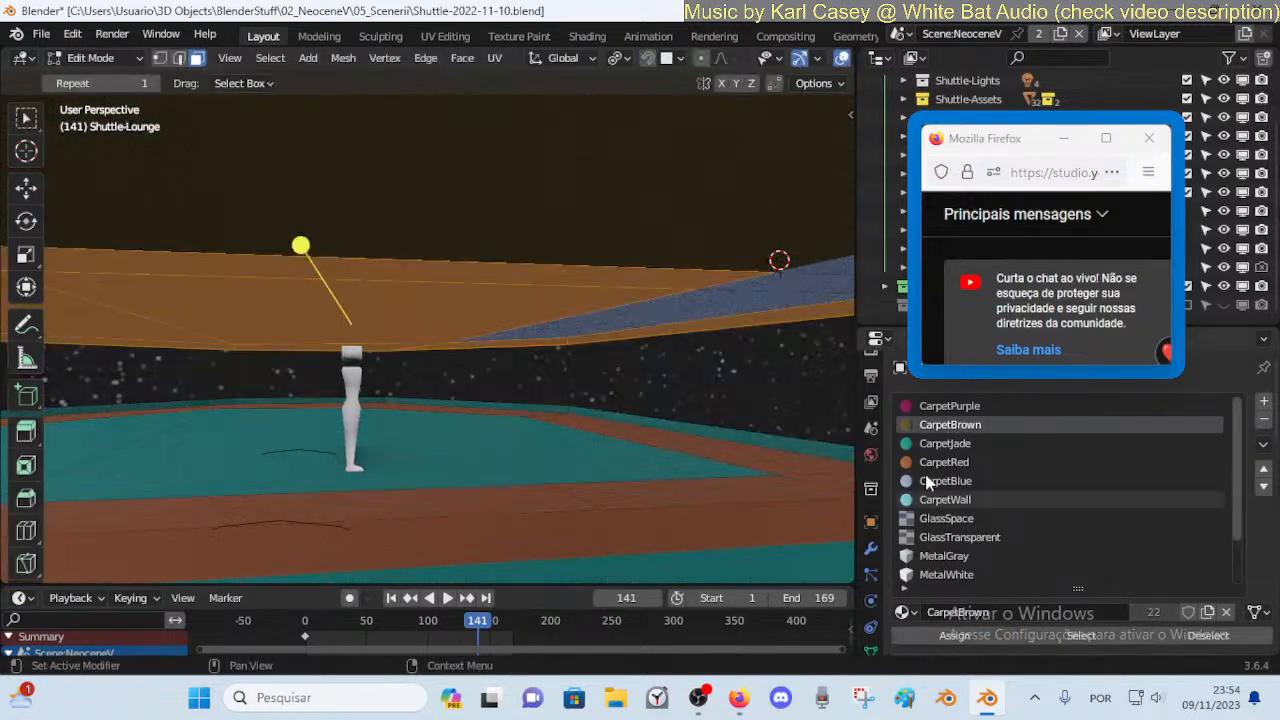
{"action": "left_click", "coordinate": [945, 443]}
{"action": "left_click", "coordinate": [955, 636]}
{"action": "key", "text": "Tab"}
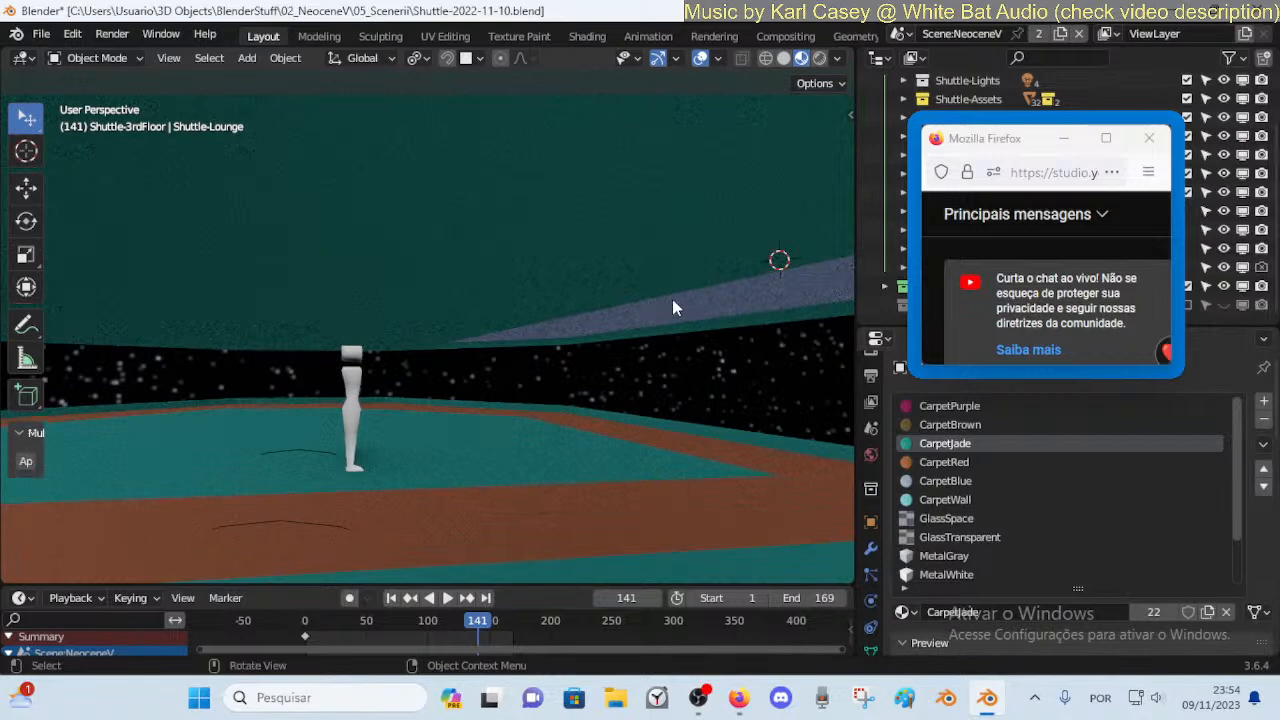
Assign CarpetBrown to the nearer blue strip face along the lounge ceiling's outer edge
{"action": "left_click", "coordinate": [726, 292]}
{"action": "key", "text": "Tab"}
{"action": "key", "text": "Tab"}
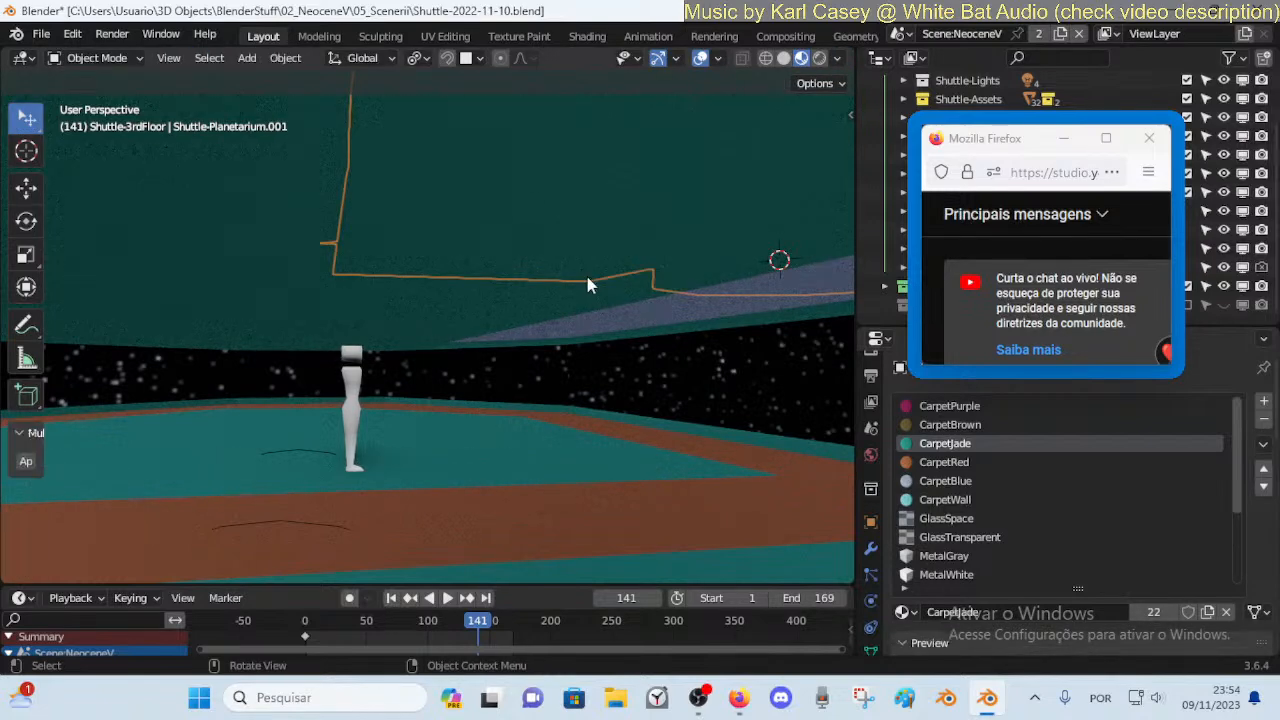
{"action": "key", "text": "Tab"}
{"action": "left_click", "coordinate": [617, 322]}
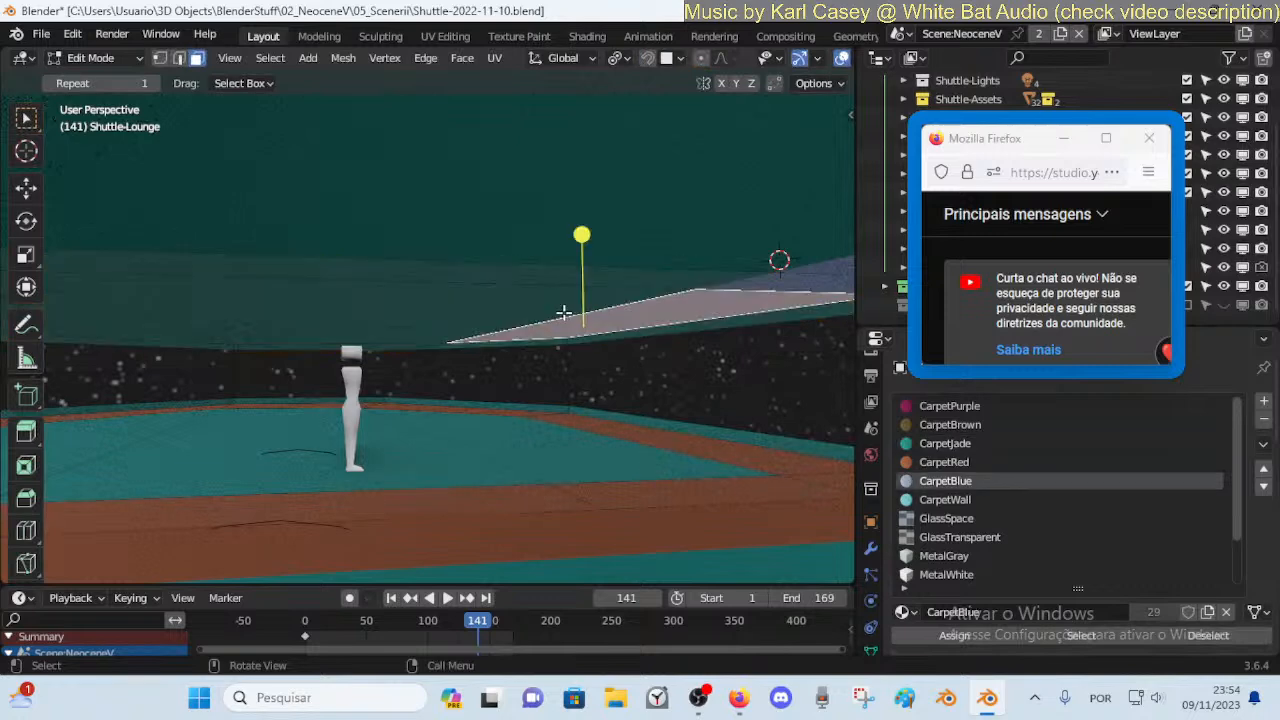
{"action": "key", "text": "Tab"}
{"action": "key", "text": "Tab"}
{"action": "left_click", "coordinate": [918, 425]}
{"action": "left_click", "coordinate": [941, 636]}
{"action": "key", "text": "Tab"}
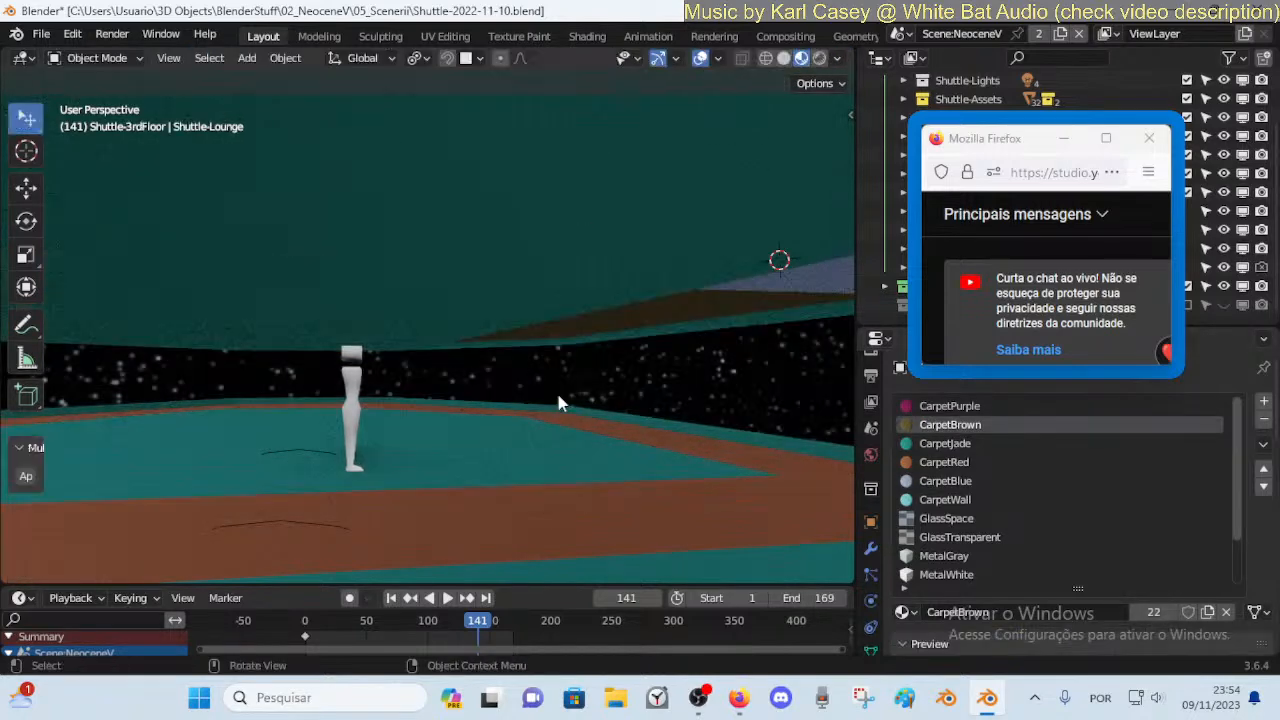
Assign CarpetBrown to the adjoining blue ceiling strip face and view the lounge in object mode
{"action": "key", "text": "shift+grave"}
{"action": "left_click", "coordinate": [566, 386]}
{"action": "key", "text": "Tab"}
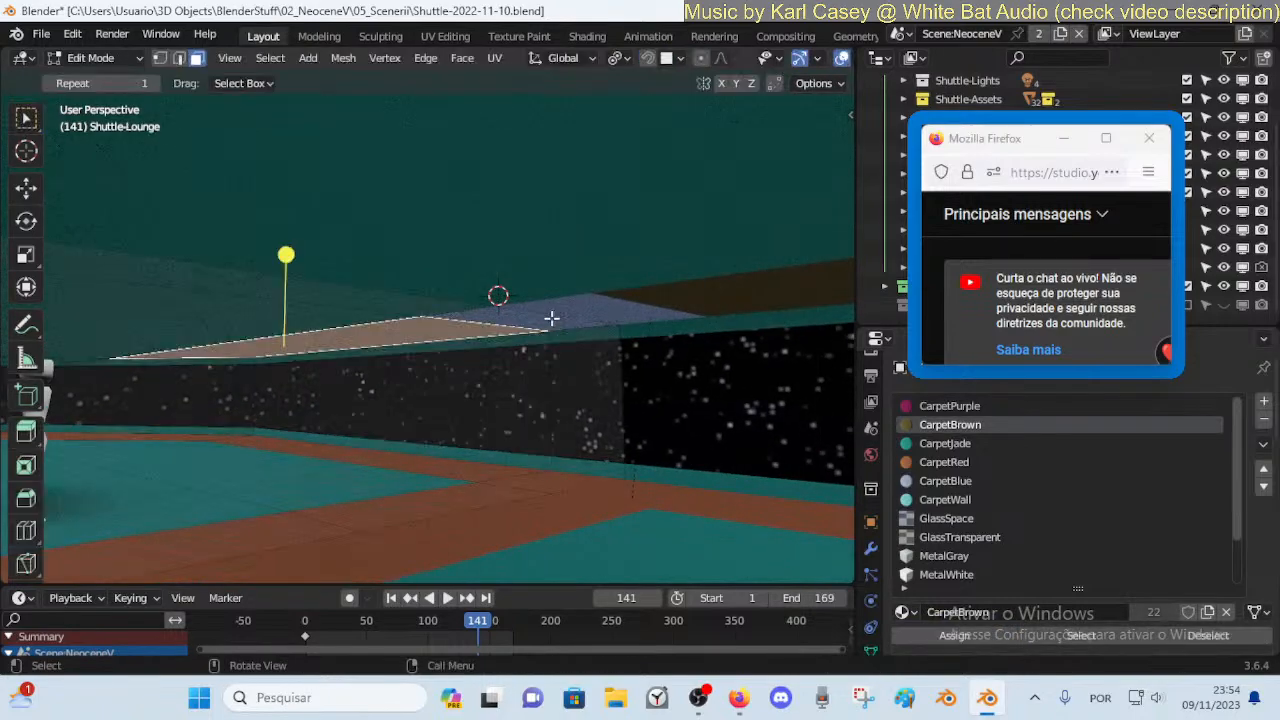
{"action": "left_click", "coordinate": [945, 634]}
{"action": "key", "text": "Tab"}
{"action": "key", "text": "shift+grave"}
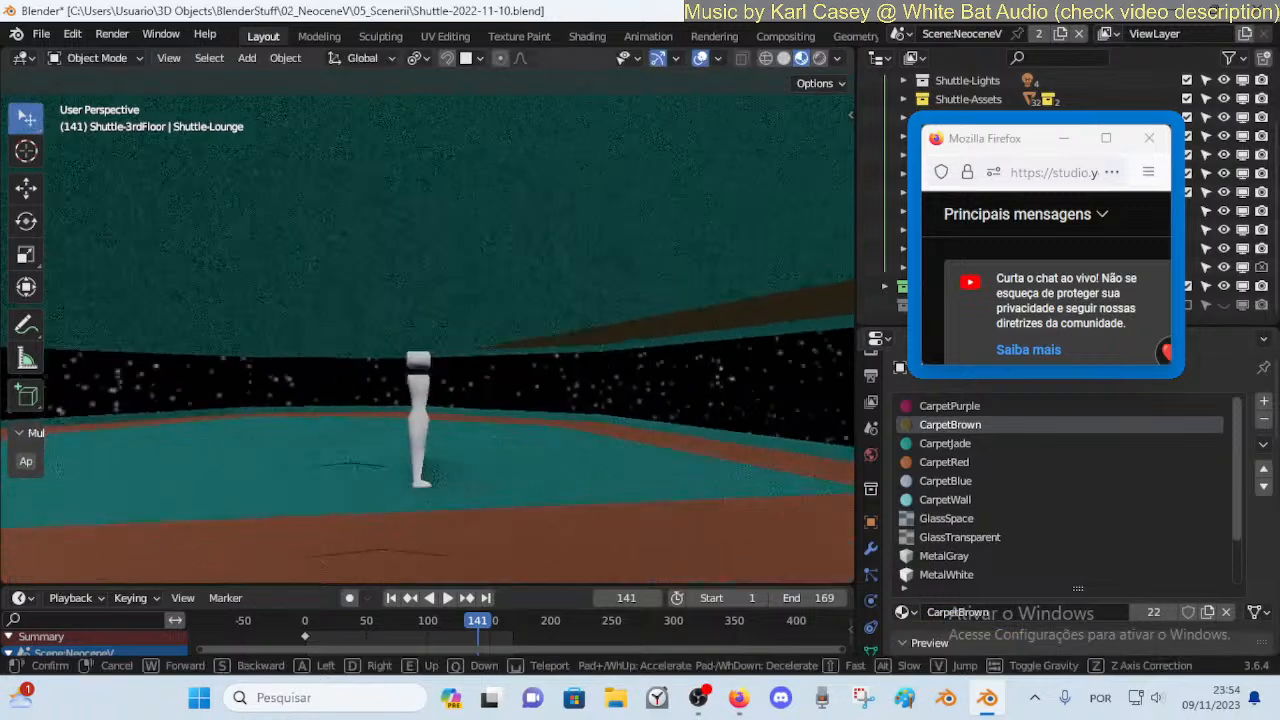
{"action": "left_click", "coordinate": [578, 402]}
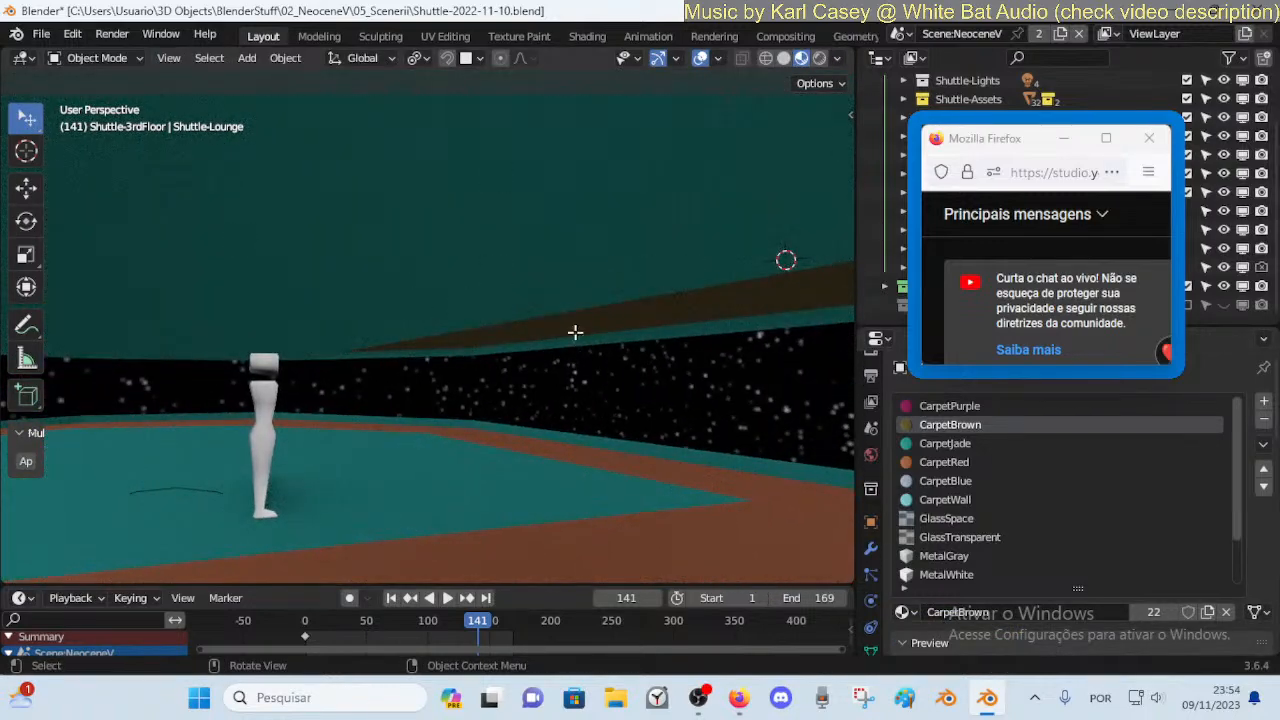
Try CarpetRed on the two brown ceiling strip faces and inspect the lounge
{"action": "key", "text": "Tab"}
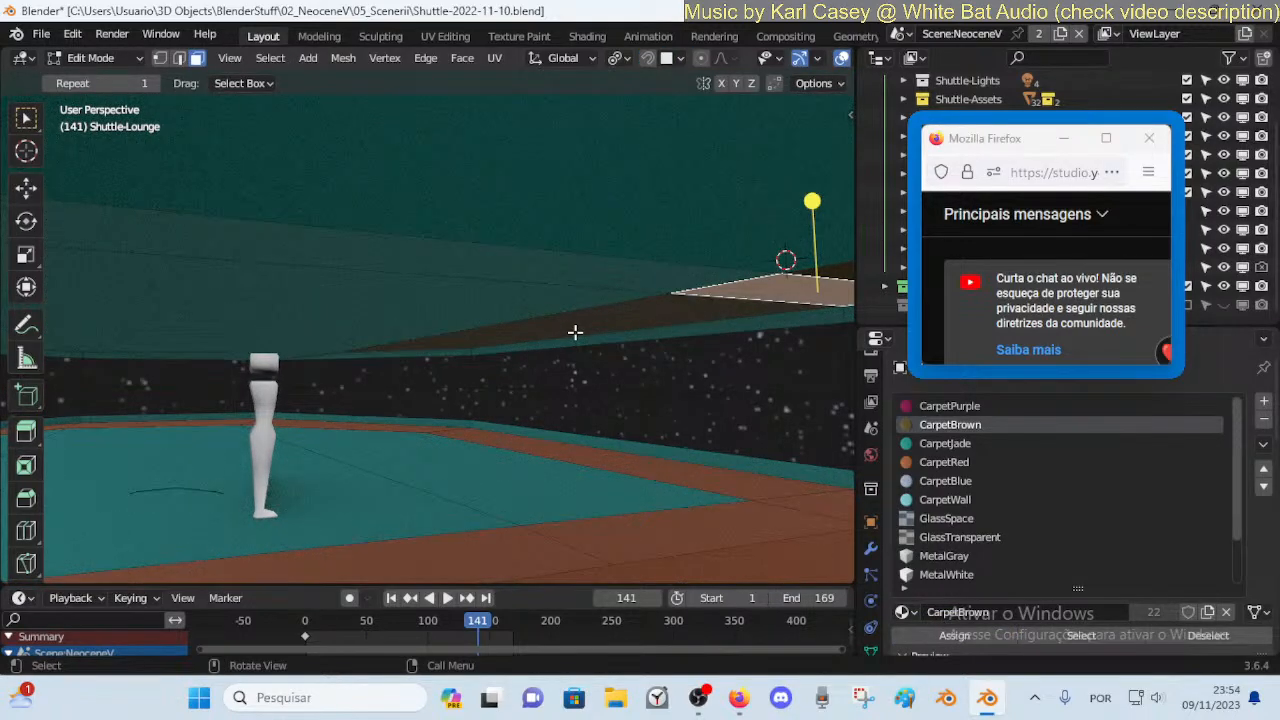
{"action": "left_click", "coordinate": [575, 331], "text": "shift"}
{"action": "left_click", "coordinate": [944, 462]}
{"action": "left_click", "coordinate": [948, 636]}
{"action": "key", "text": "Tab"}
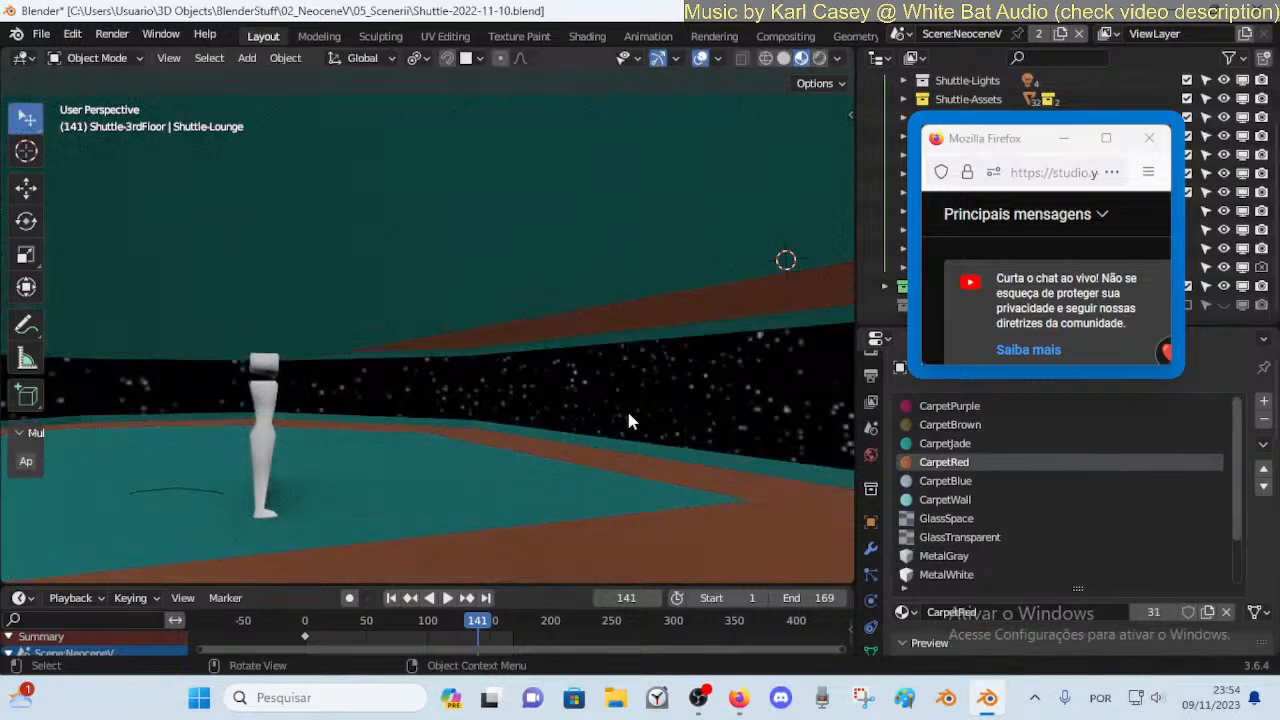
{"action": "middle_click_drag", "start_coordinate": [629, 421], "coordinate": [628, 408]}
{"action": "key", "text": "Tab"}
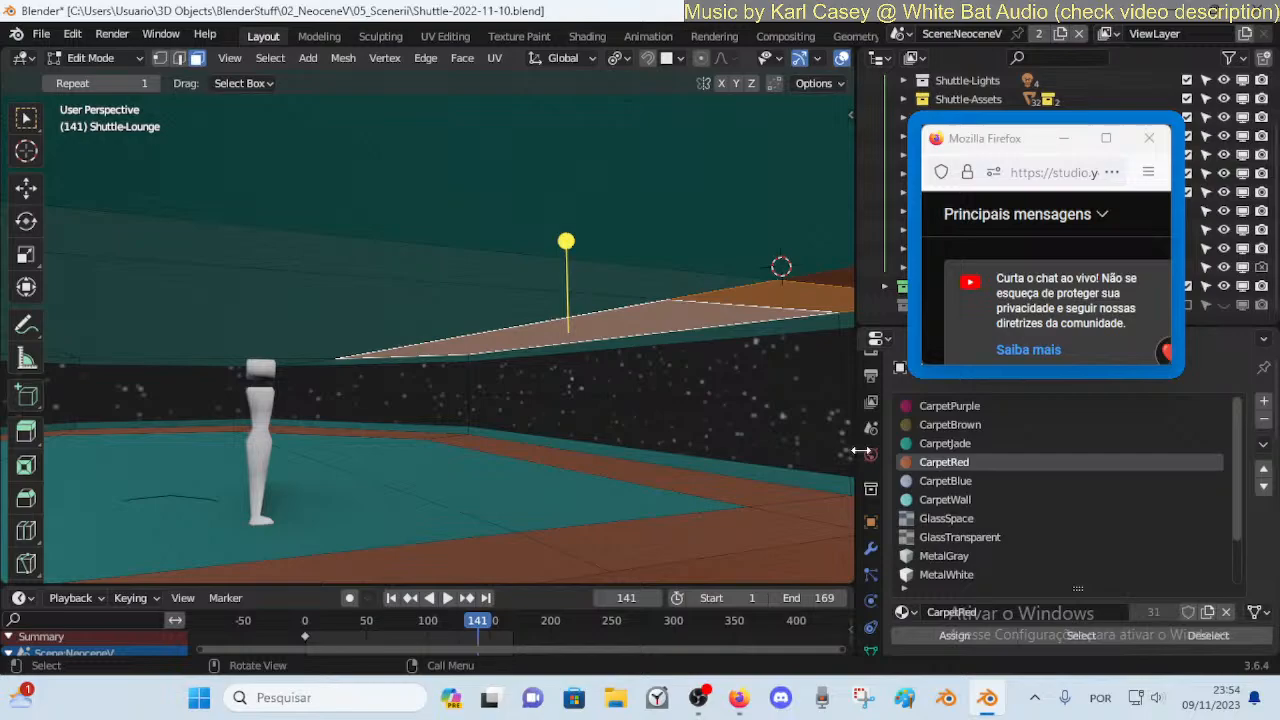
{"action": "key", "text": "Tab"}
Knife-cut a narrow border strip along the next ceiling section, extending the brown strip above the windows
{"action": "key", "text": "shift+grave"}
{"action": "key", "text": "w"}
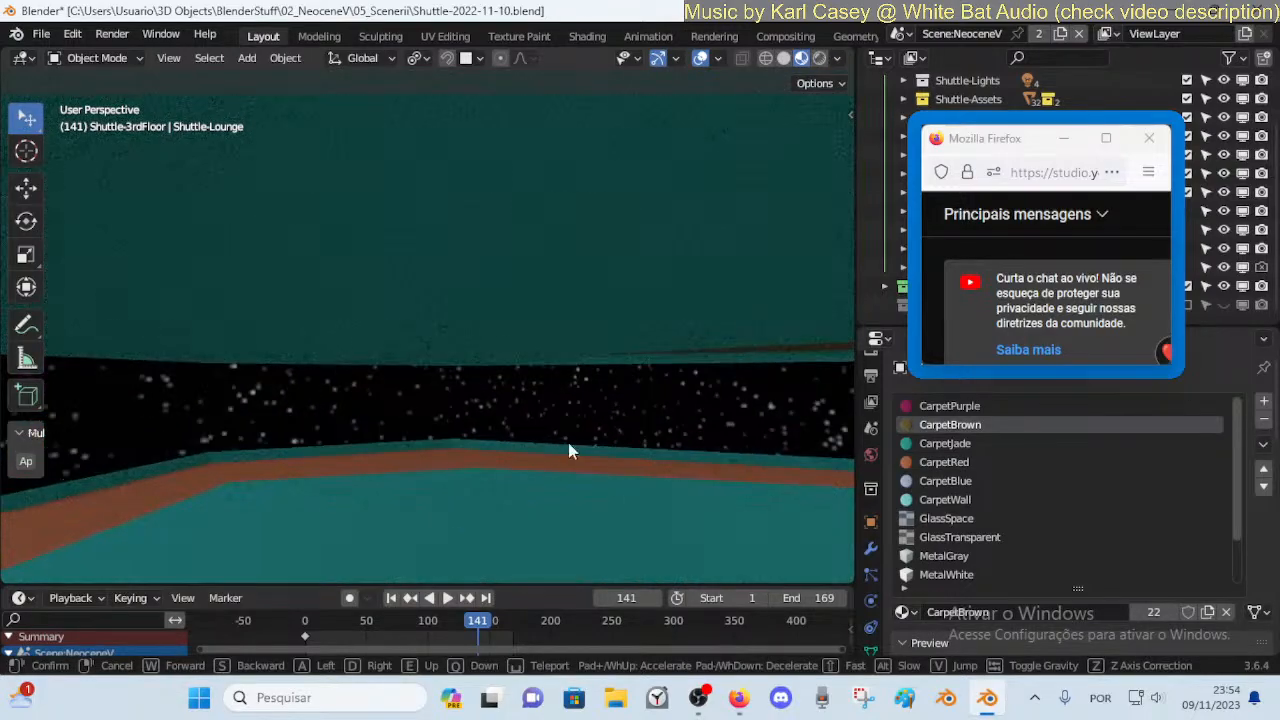
{"action": "left_click", "coordinate": [629, 331]}
{"action": "key", "text": "Tab"}
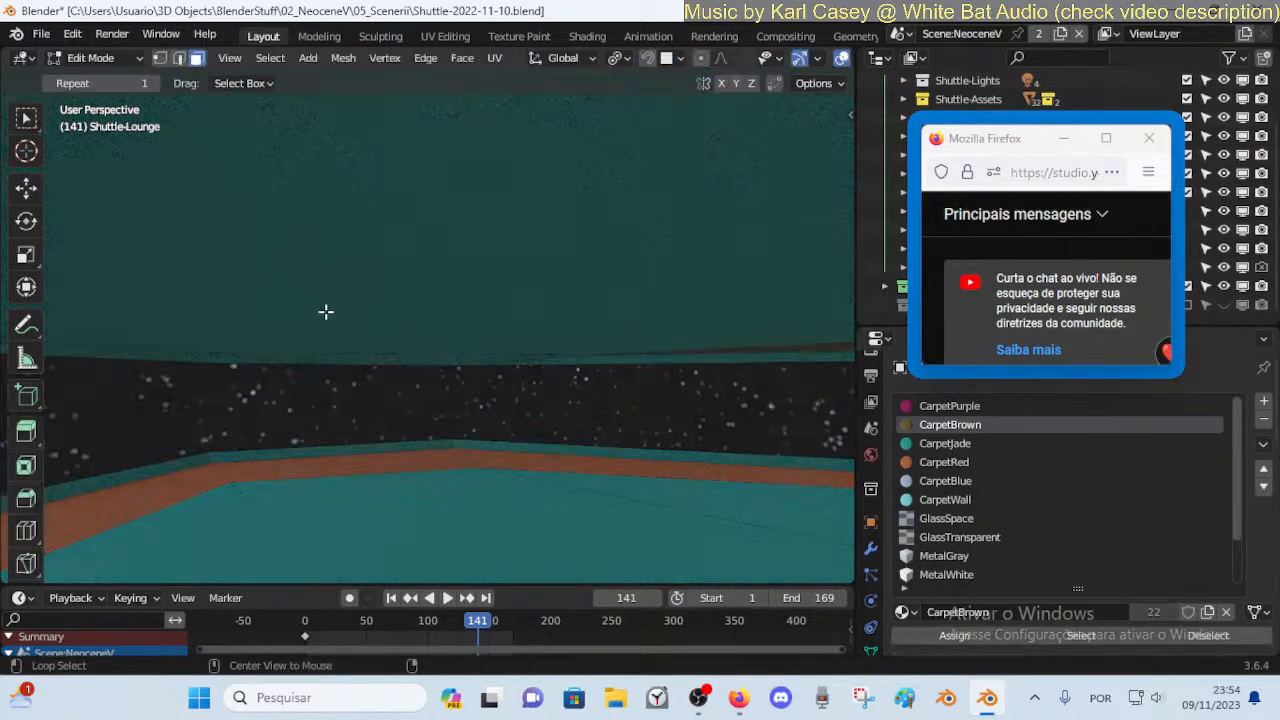
{"action": "key", "text": "k"}
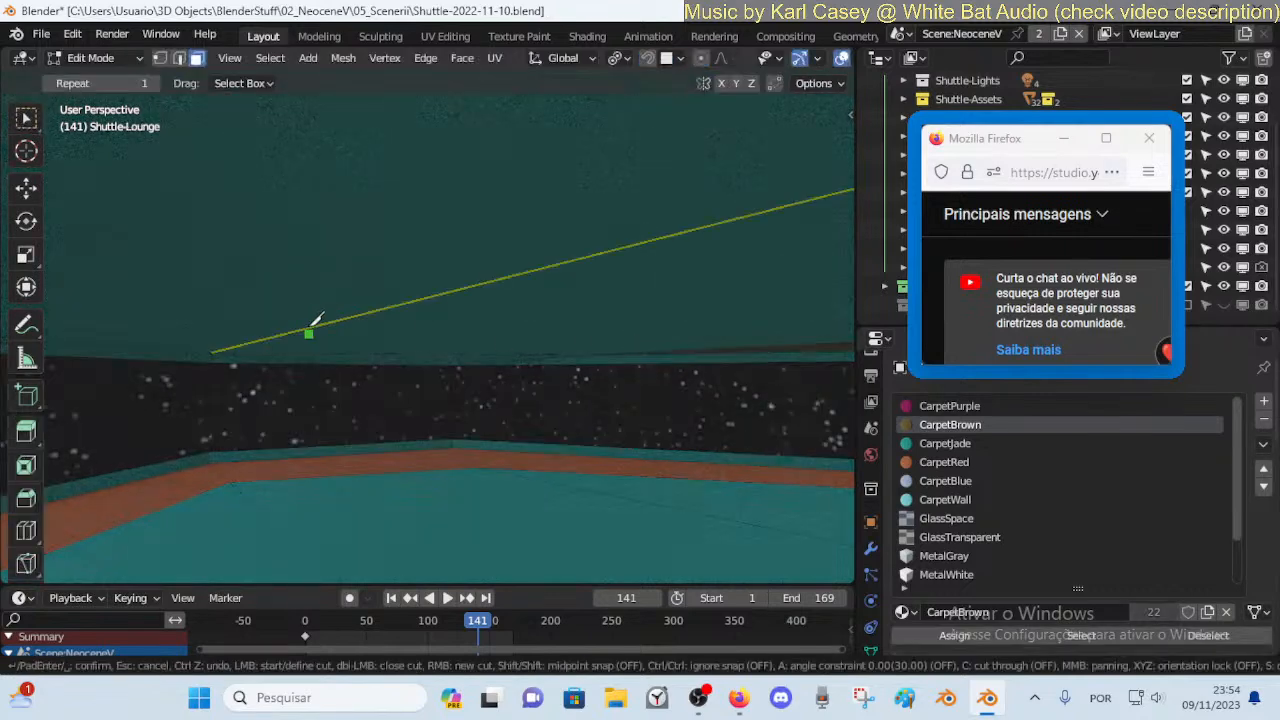
{"action": "left_click", "coordinate": [316, 325]}
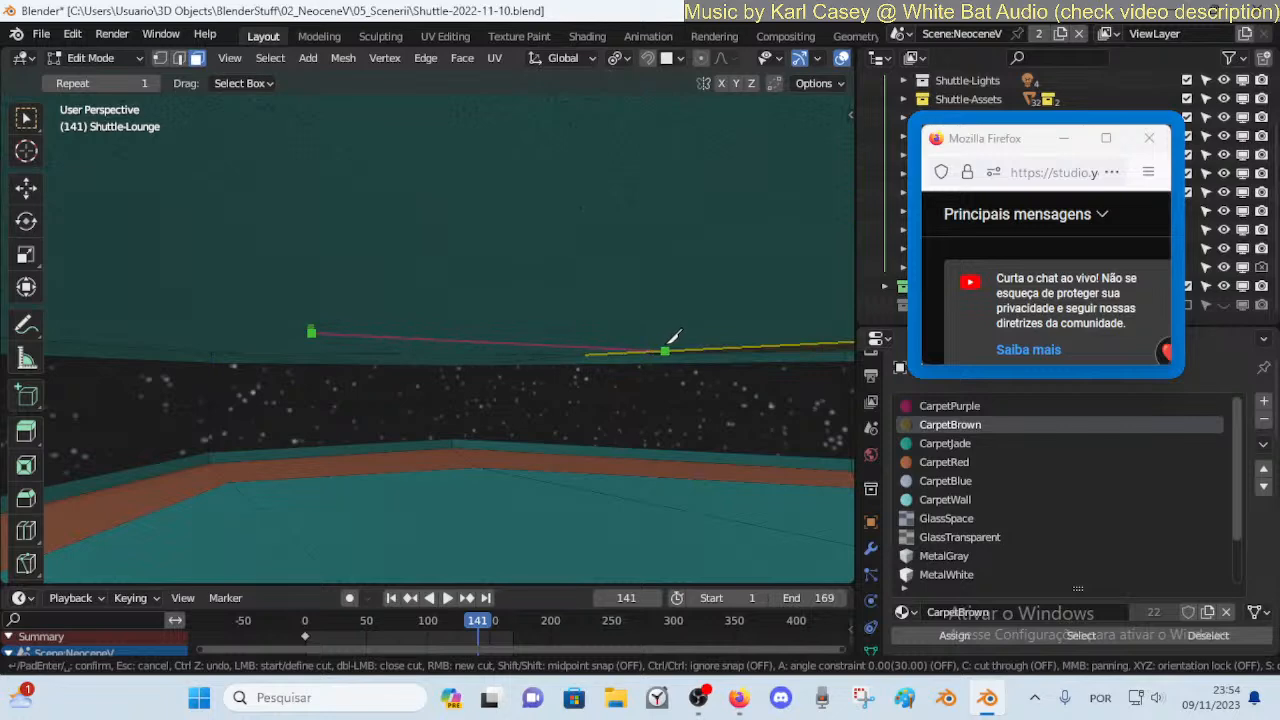
{"action": "key", "text": "Escape"}
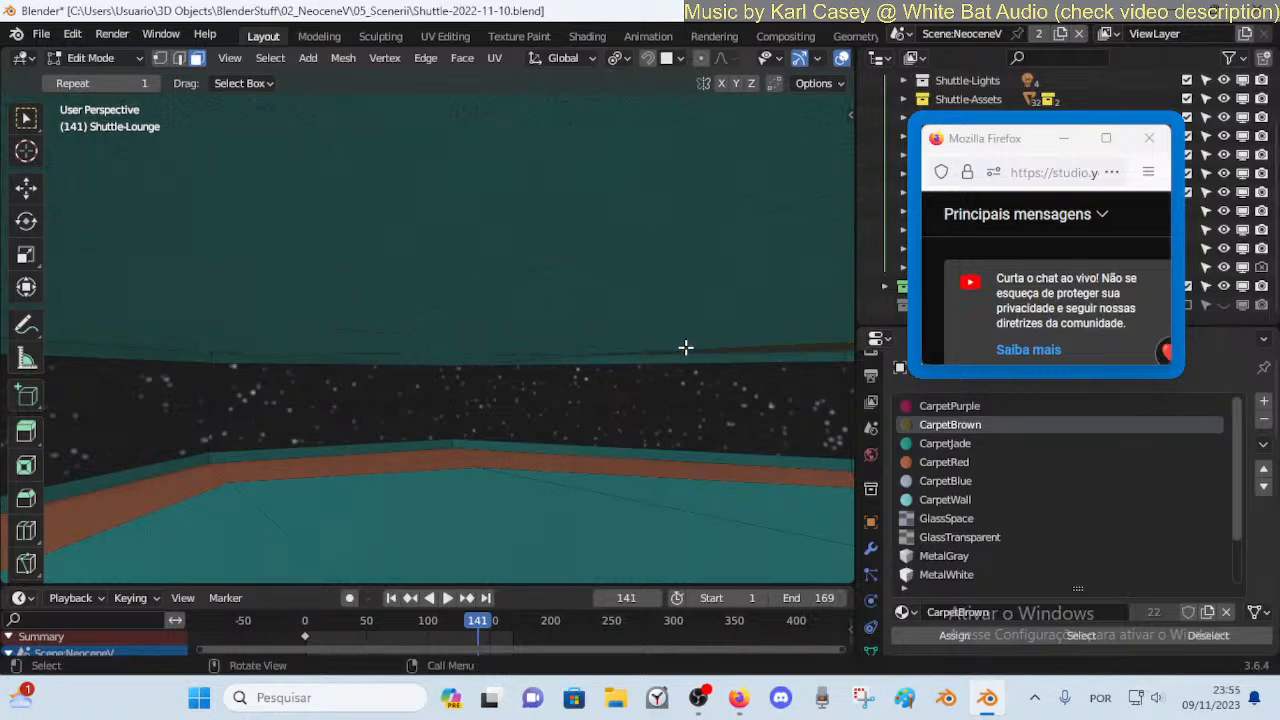
Assign CarpetBrown to the newly cut ceiling strip face and clear the selection
{"action": "left_click", "coordinate": [510, 350]}
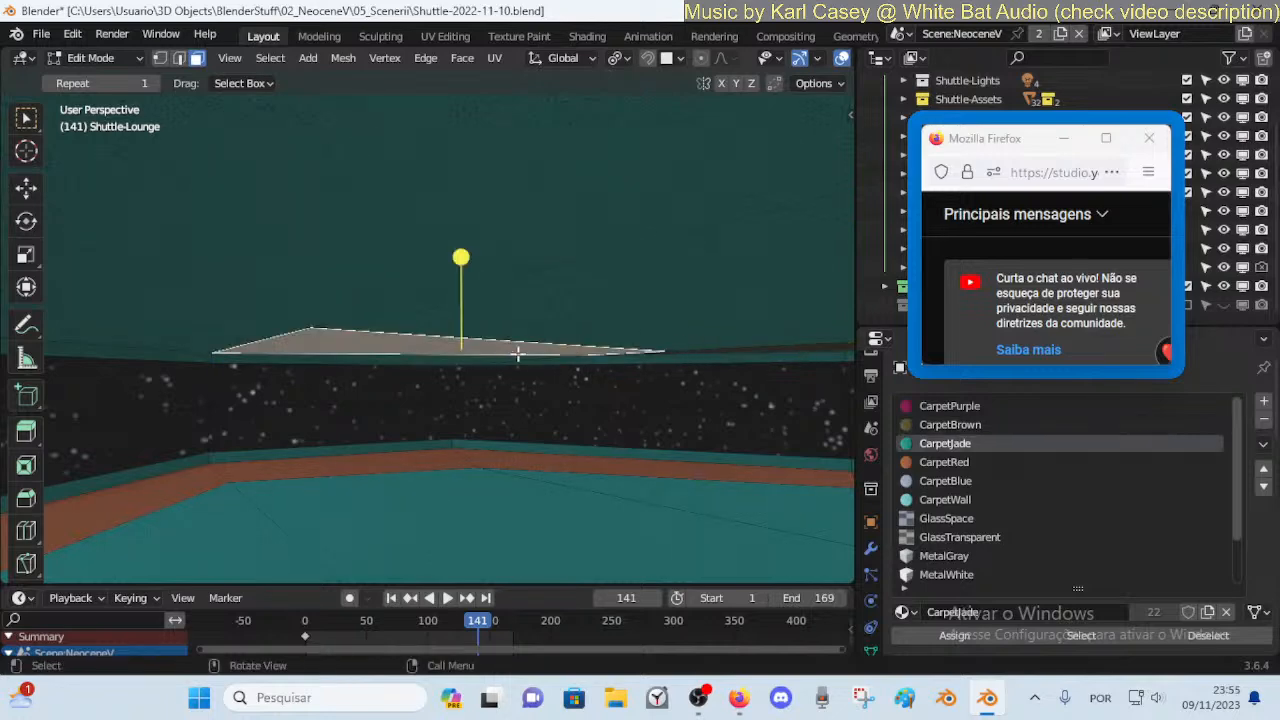
{"action": "left_click", "coordinate": [950, 424]}
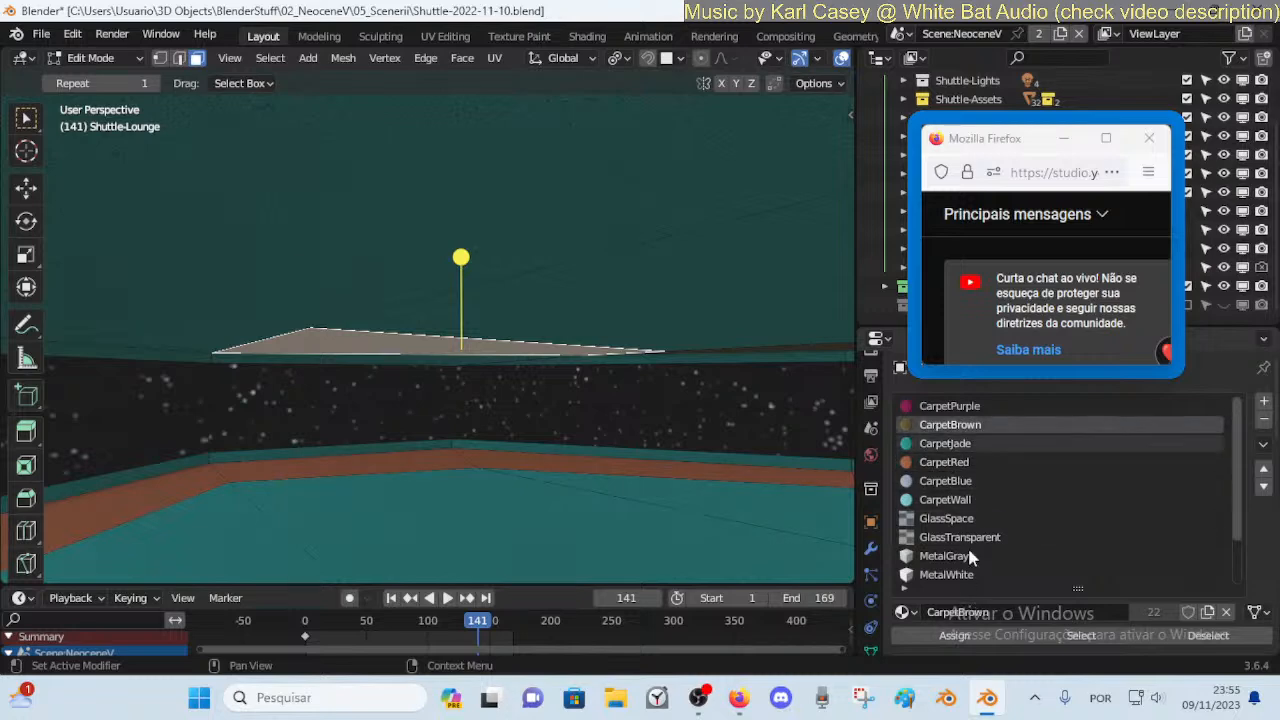
{"action": "left_click", "coordinate": [955, 635]}
{"action": "key", "text": "alt+a"}
Slide the new strip's two inner corner vertices to adjust its width, the second by a factor of 0.117
{"action": "key", "text": "shift+v"}
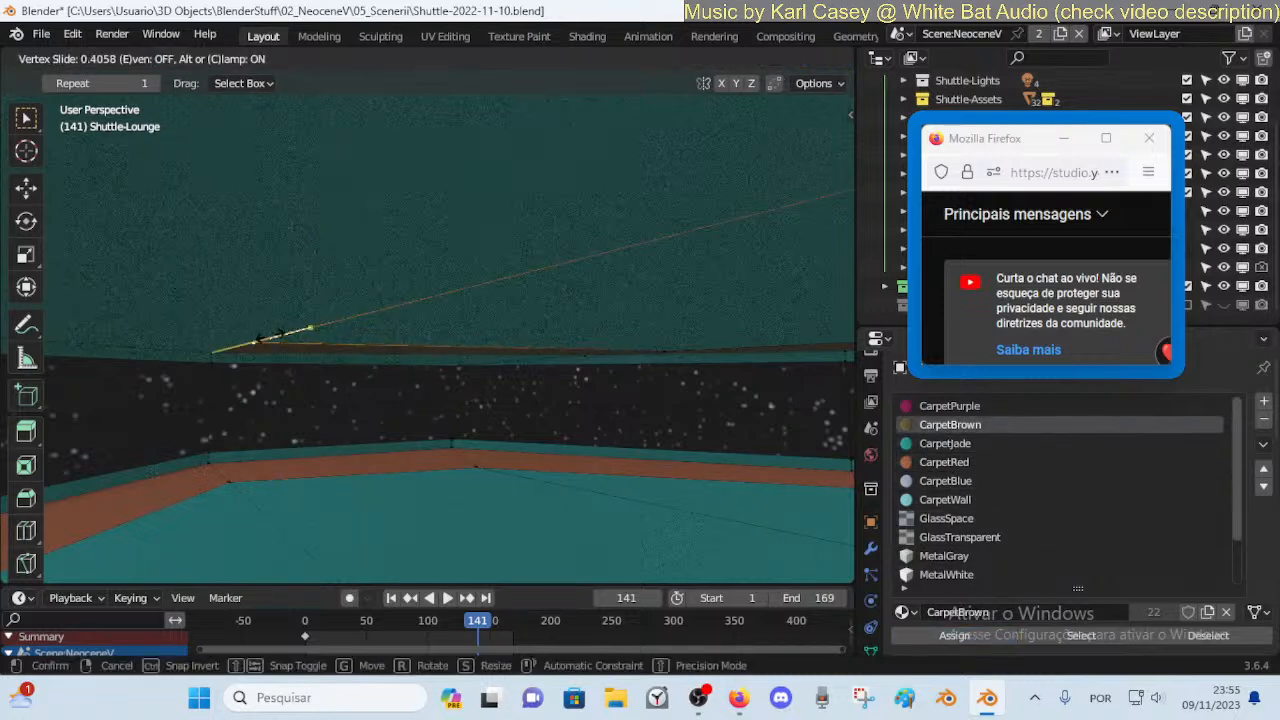
{"action": "left_click", "coordinate": [290, 330]}
{"action": "left_click", "coordinate": [668, 350]}
{"action": "mouse_move", "coordinate": [660, 352]}
{"action": "middle_mouse_down", "text": "shift"}
{"action": "mouse_move", "coordinate": [626, 341]}
{"action": "mouse_move", "coordinate": [660, 352]}
{"action": "middle_mouse_up", "text": "shift"}
{"action": "key", "text": "shift+v"}
{"action": "left_click", "coordinate": [565, 346]}
Refine the brown strip's corners by sliding one inner vertex by a factor of 0.206 and then another along its edge
{"action": "key", "text": "shift+grave"}
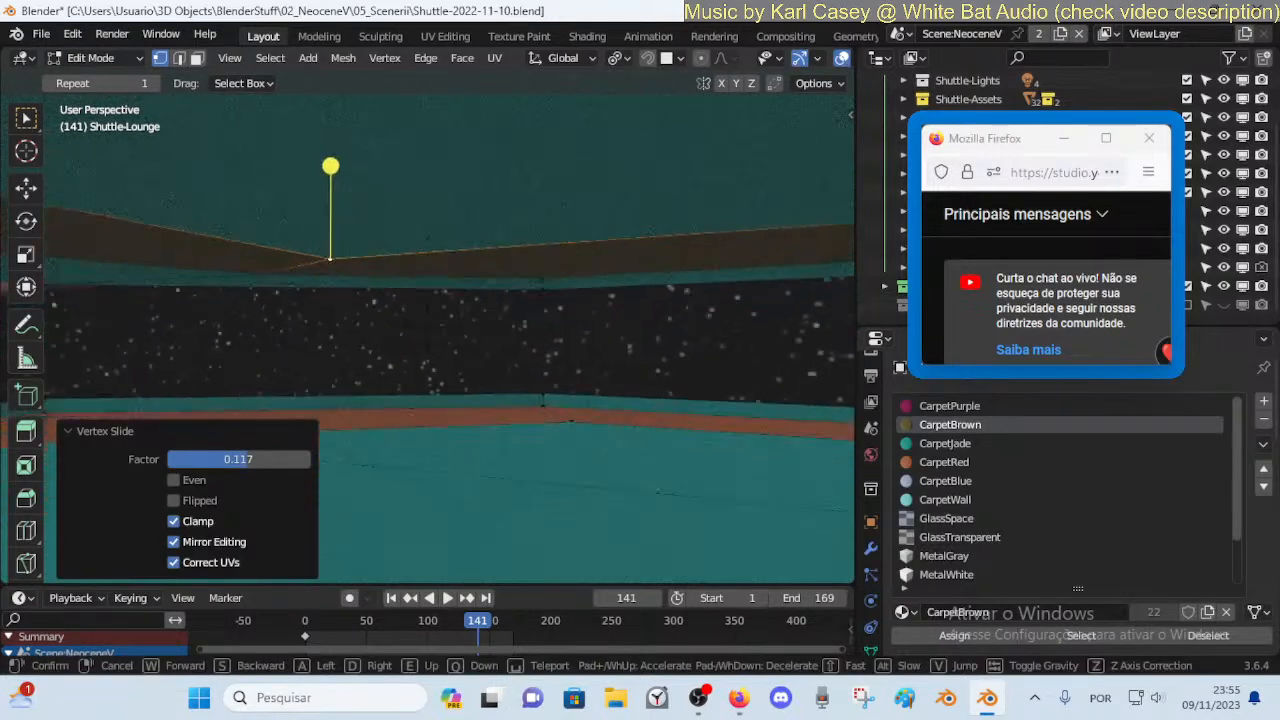
{"action": "left_click", "coordinate": [537, 363]}
{"action": "key", "text": "shift+v"}
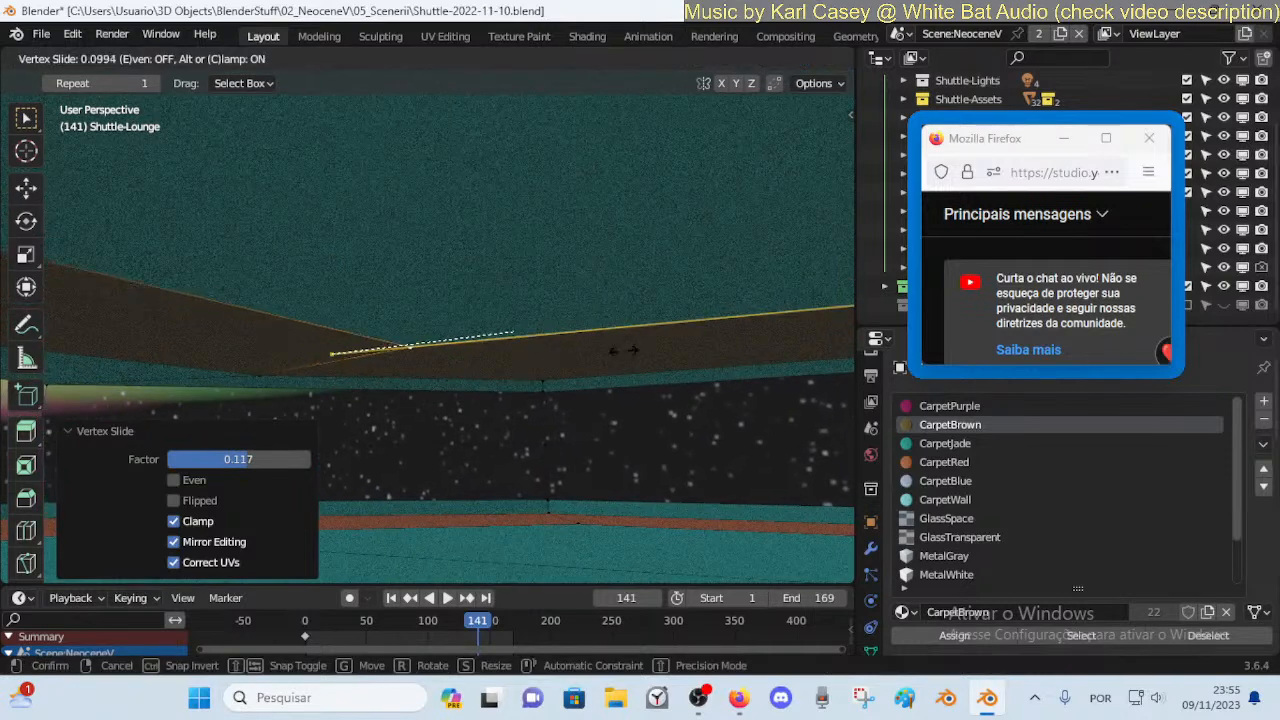
{"action": "left_click", "coordinate": [620, 348]}
{"action": "key", "text": "shift+v"}
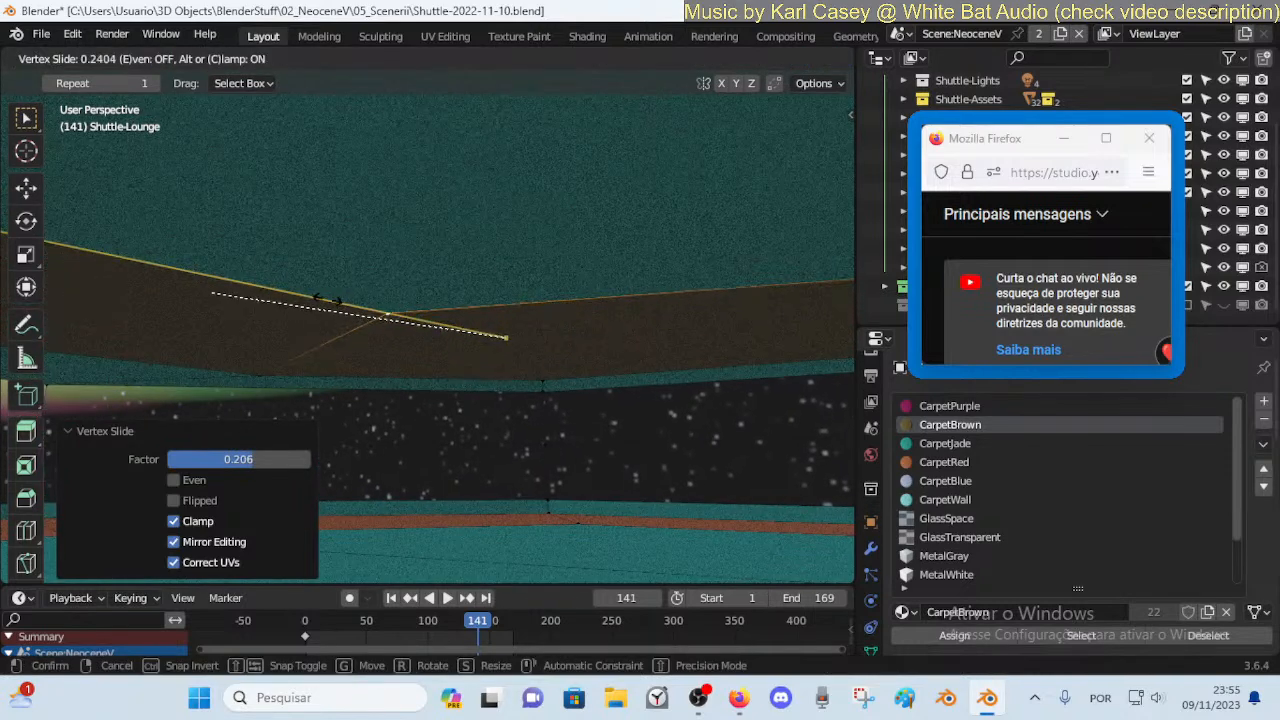
{"action": "left_click", "coordinate": [443, 309]}
Examine the brown ceiling border from several viewpoints around the lounge
{"action": "key", "text": "shift+grave"}
{"action": "key", "text": "d"}
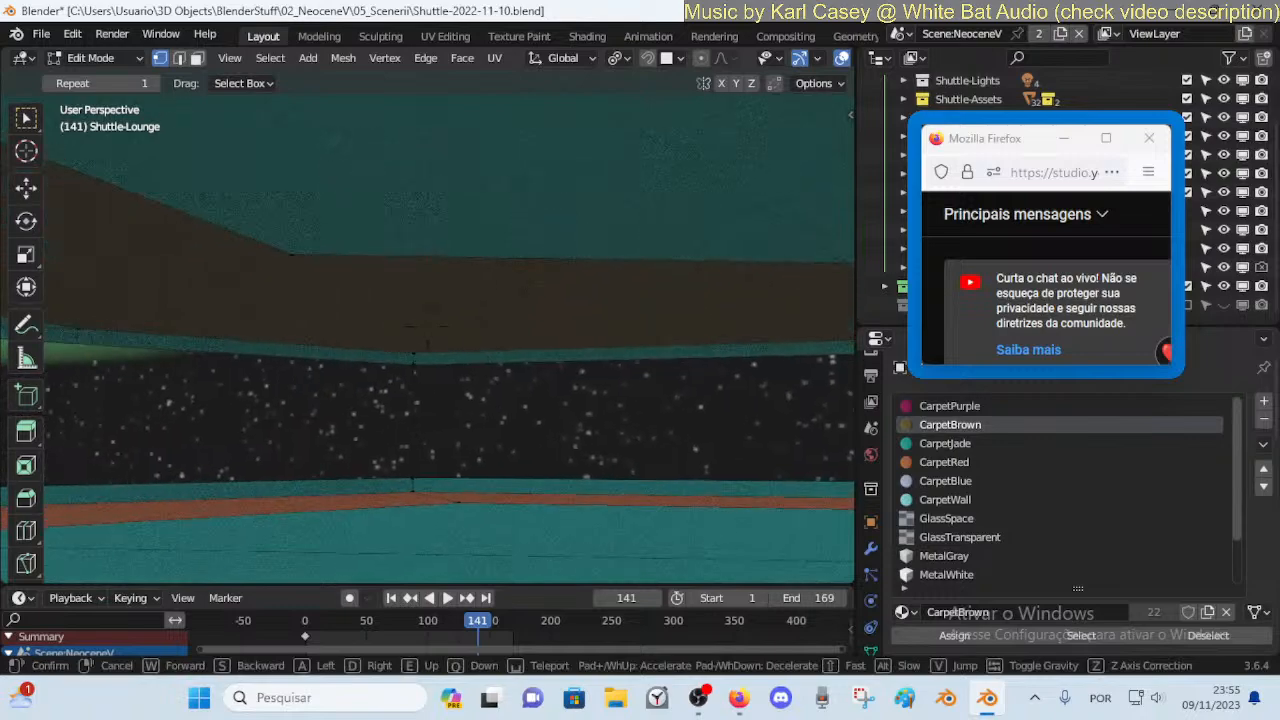
{"action": "key", "text": "s"}
{"action": "key", "text": "q"}
{"action": "key", "text": "w"}
{"action": "key", "text": "e"}
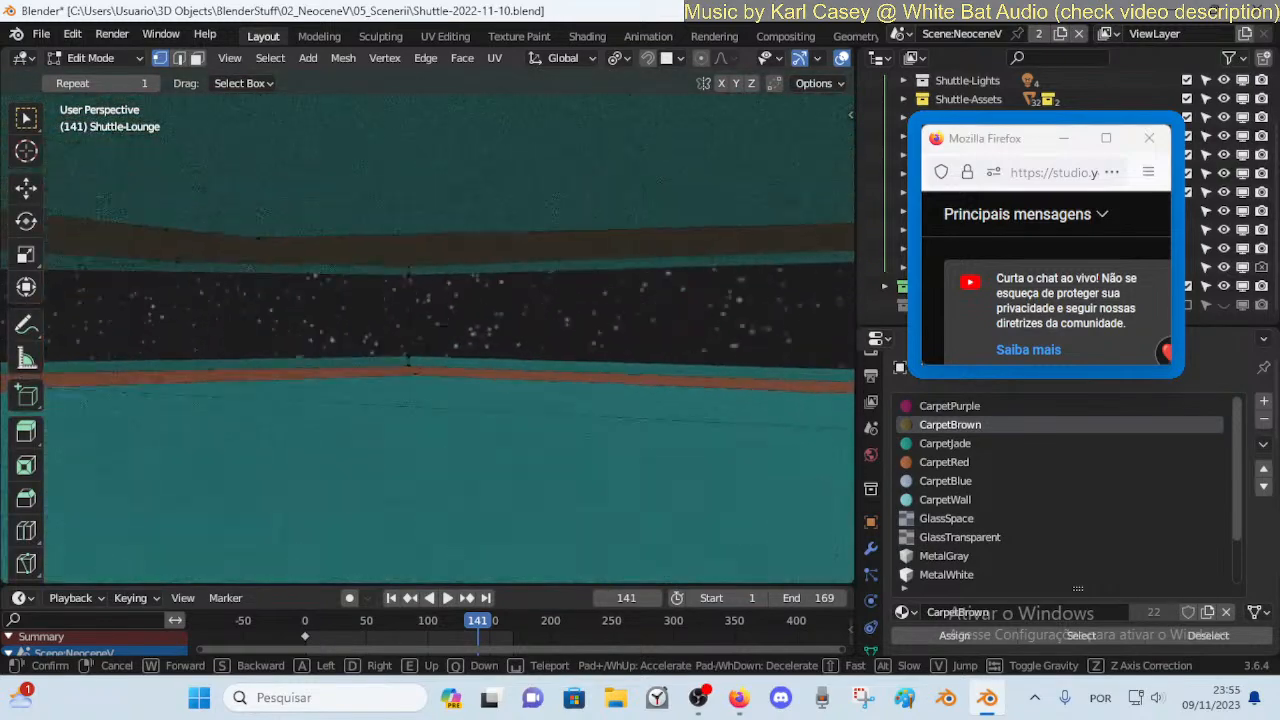
{"action": "key", "text": "w"}
{"action": "key", "text": "s"}
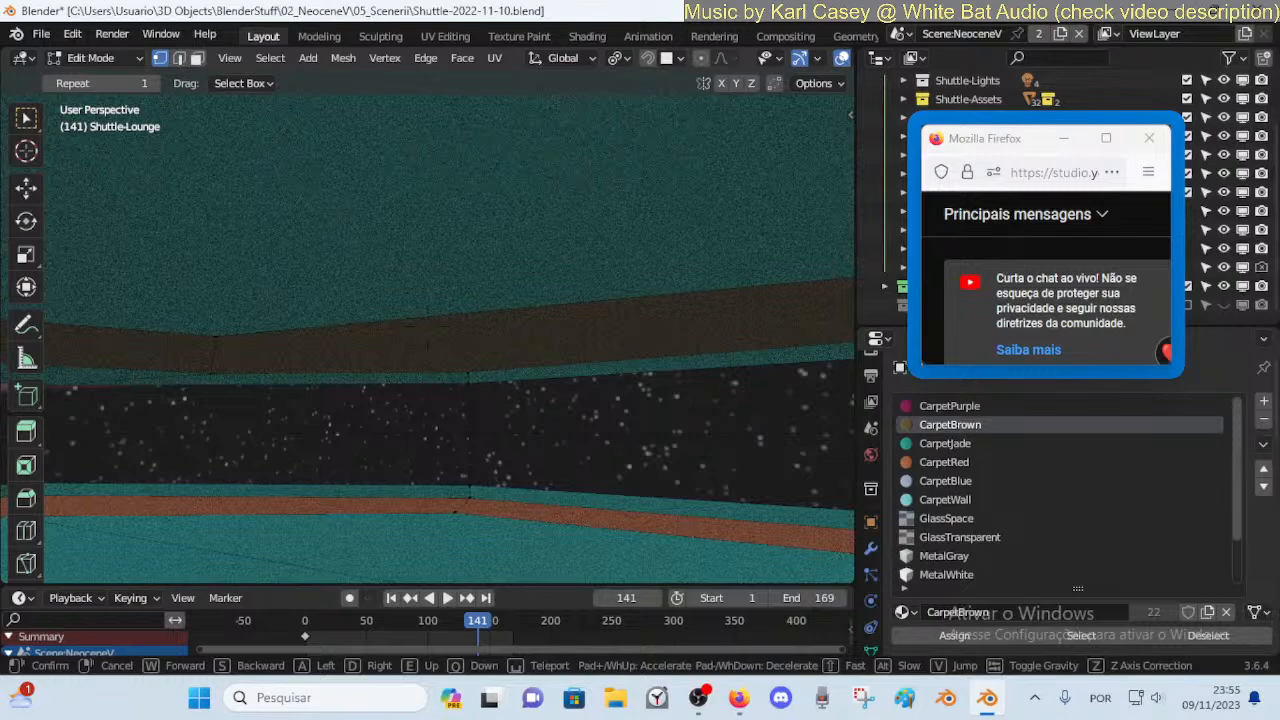
{"action": "key", "text": "s"}
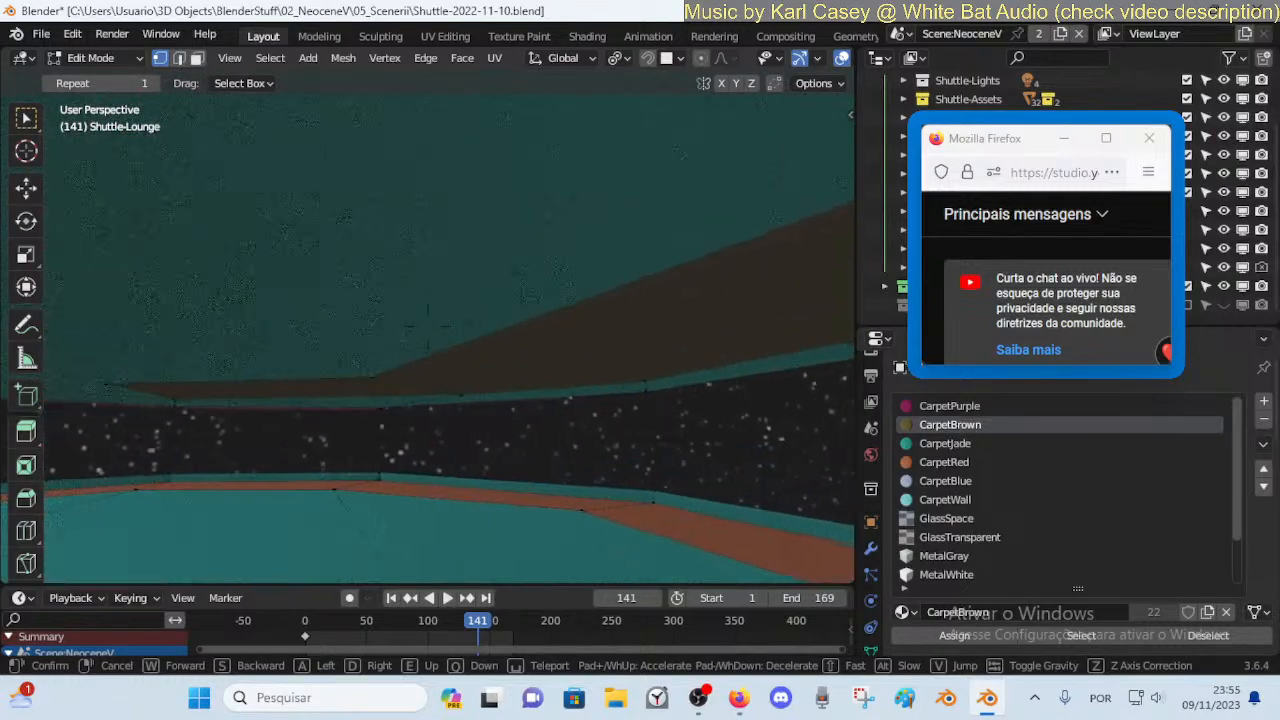
{"action": "left_click", "coordinate": [567, 362]}
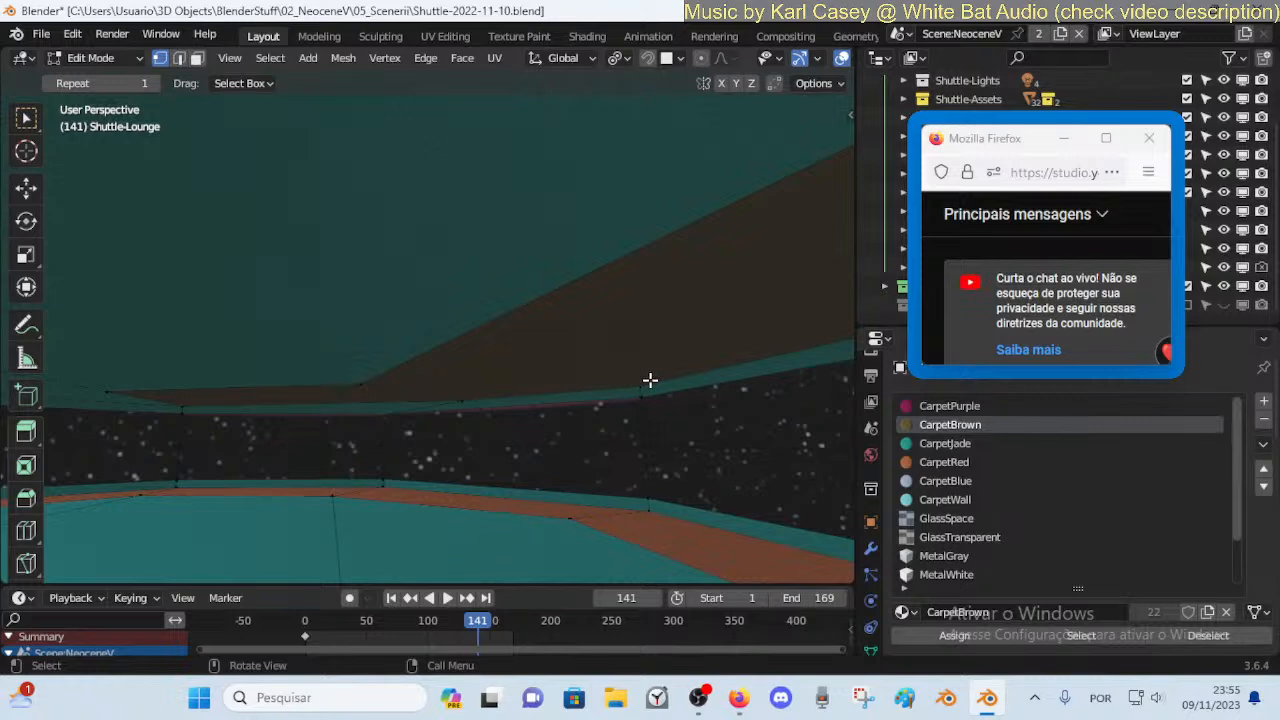
Knife-cut an edge across the brown ceiling strip from its outer window-side corner to its inner border
{"action": "key", "text": "k"}
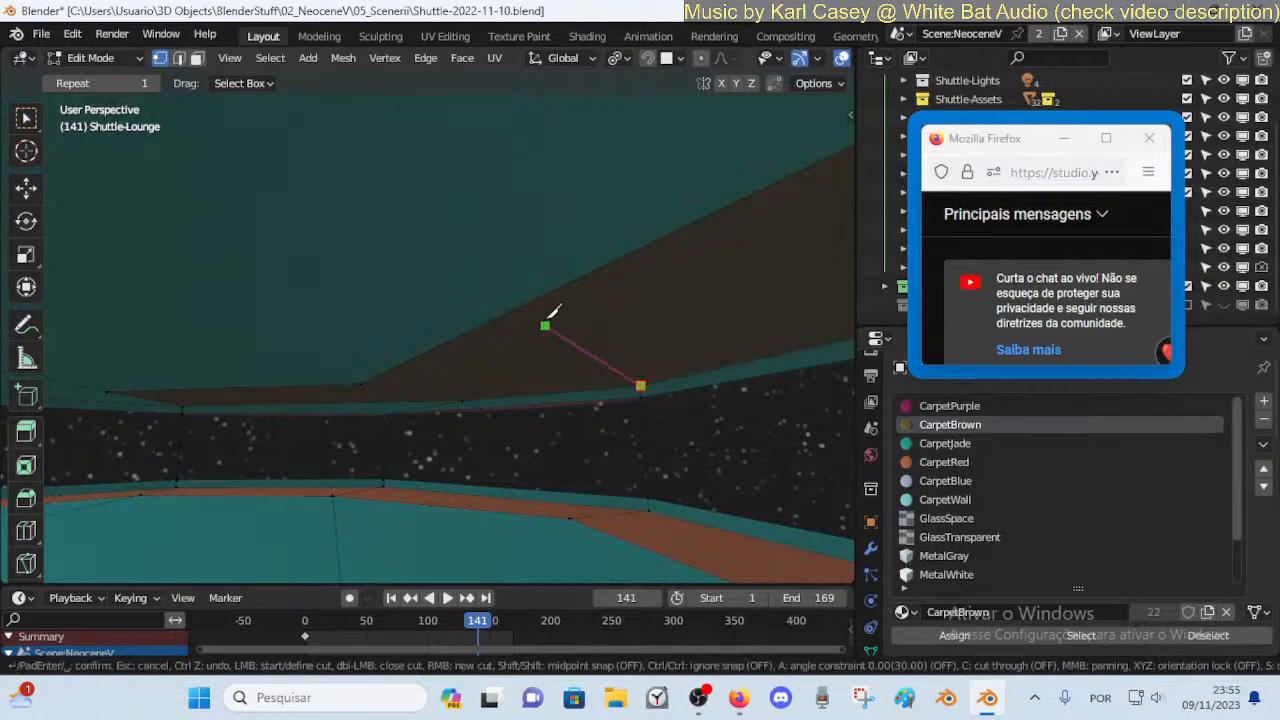
{"action": "left_click", "coordinate": [531, 300]}
{"action": "key", "text": "Return"}
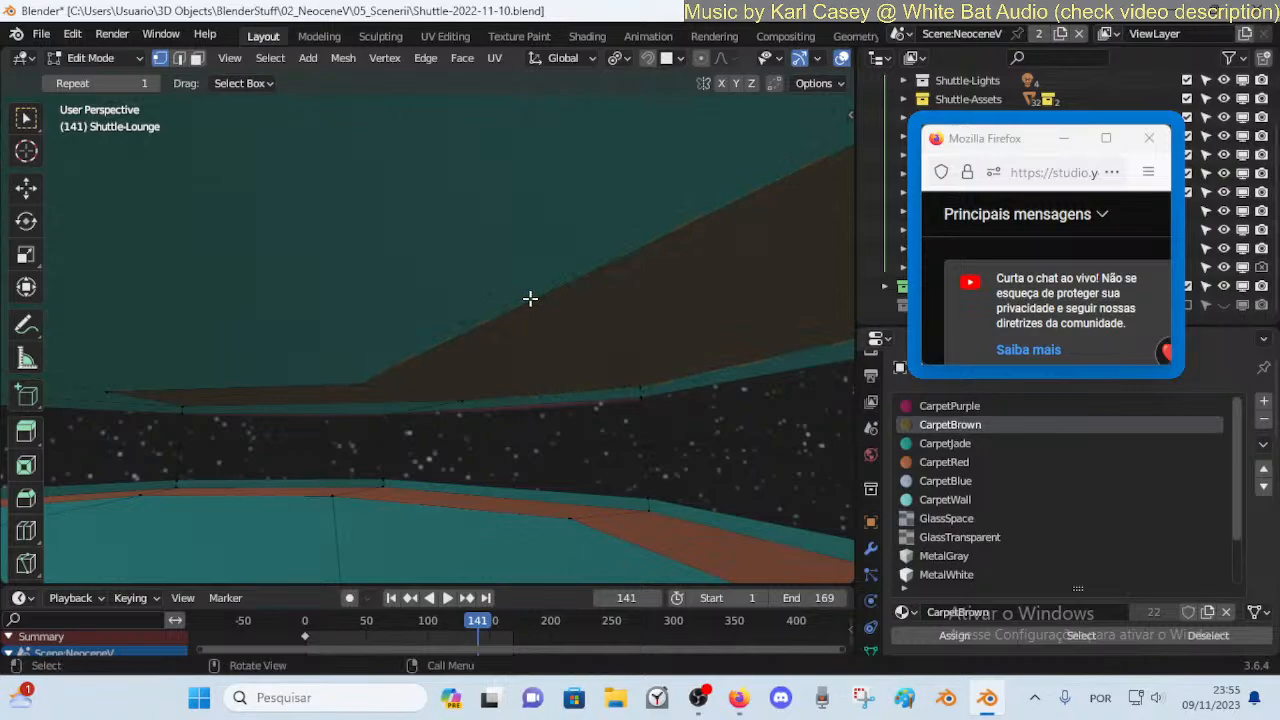
Slide two more inner vertices of the brown ceiling strip, by factors of 0.376 and 0.128
{"action": "key", "text": "shift+grave"}
{"action": "key", "text": "s"}
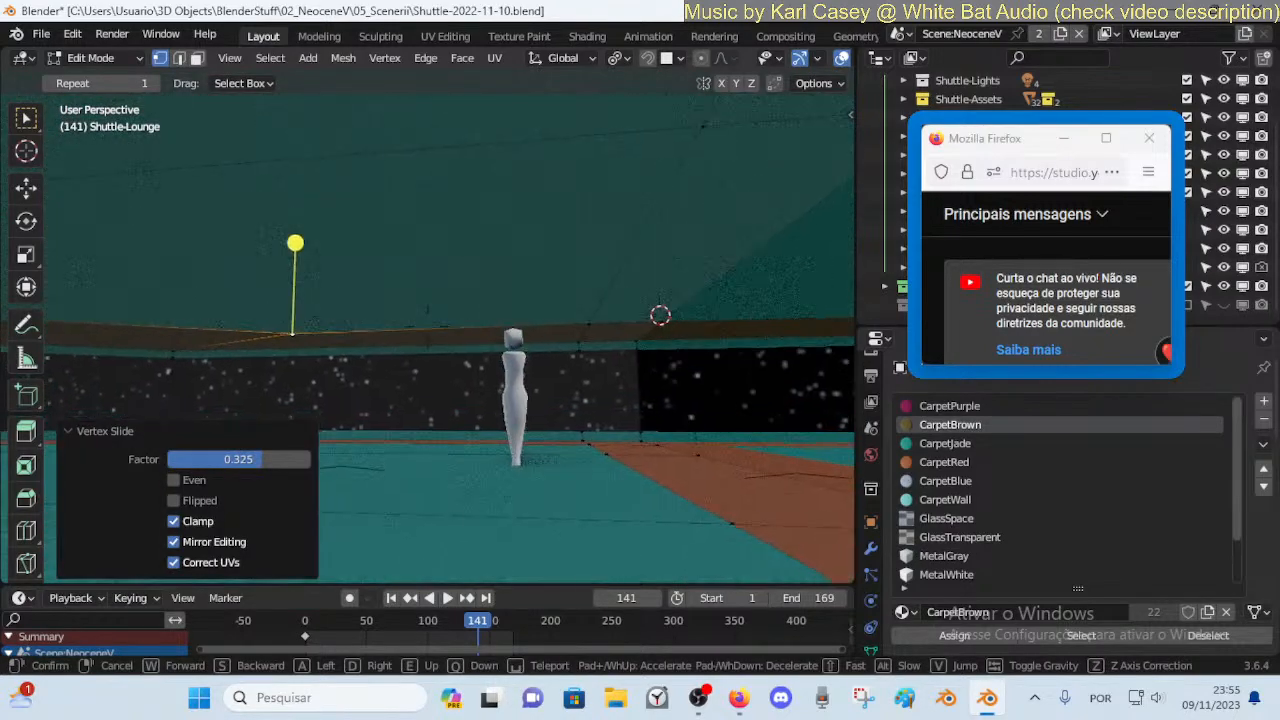
{"action": "left_click", "coordinate": [428, 316]}
{"action": "key", "text": "shift+v"}
{"action": "left_click", "coordinate": [445, 341]}
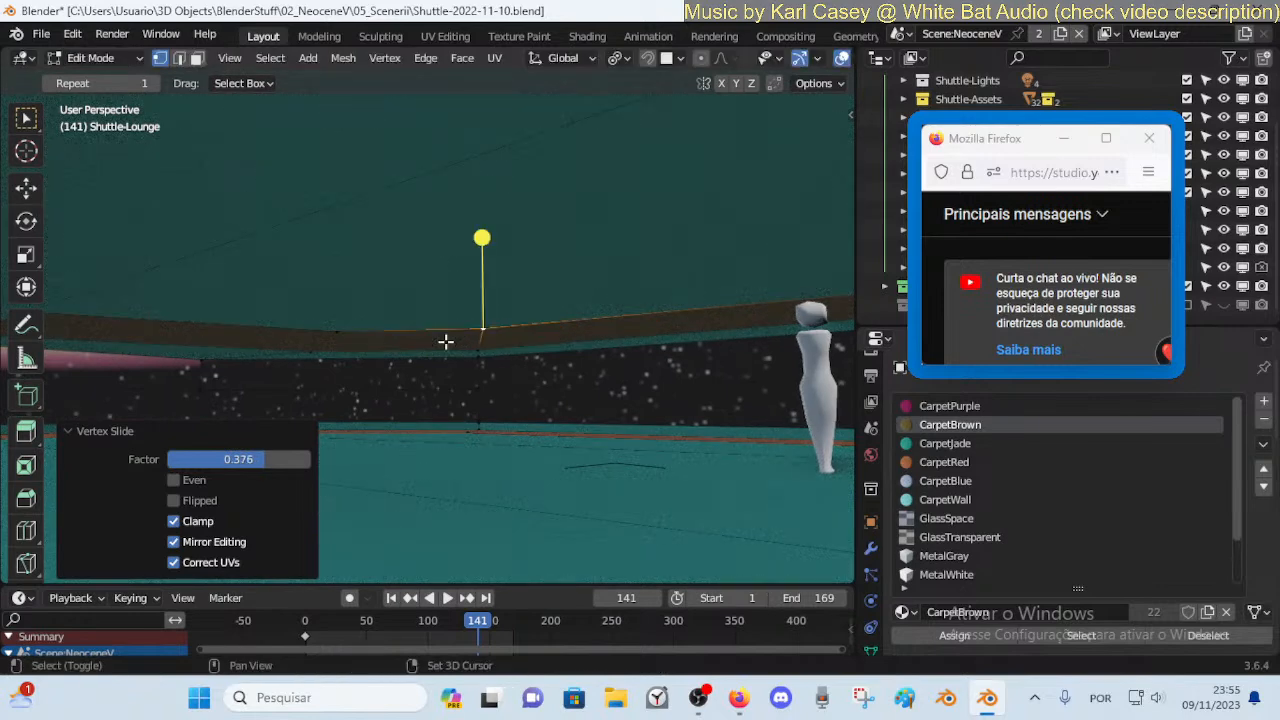
{"action": "left_click", "coordinate": [338, 331]}
{"action": "key", "text": "shift+v"}
{"action": "left_click", "coordinate": [358, 335]}
Slide the ceiling geometry above the brown strip along its existing edge and clear the selection
{"action": "key", "text": "shift+grave"}
{"action": "key", "text": "d"}
{"action": "key", "text": "a"}
{"action": "key", "text": "s"}
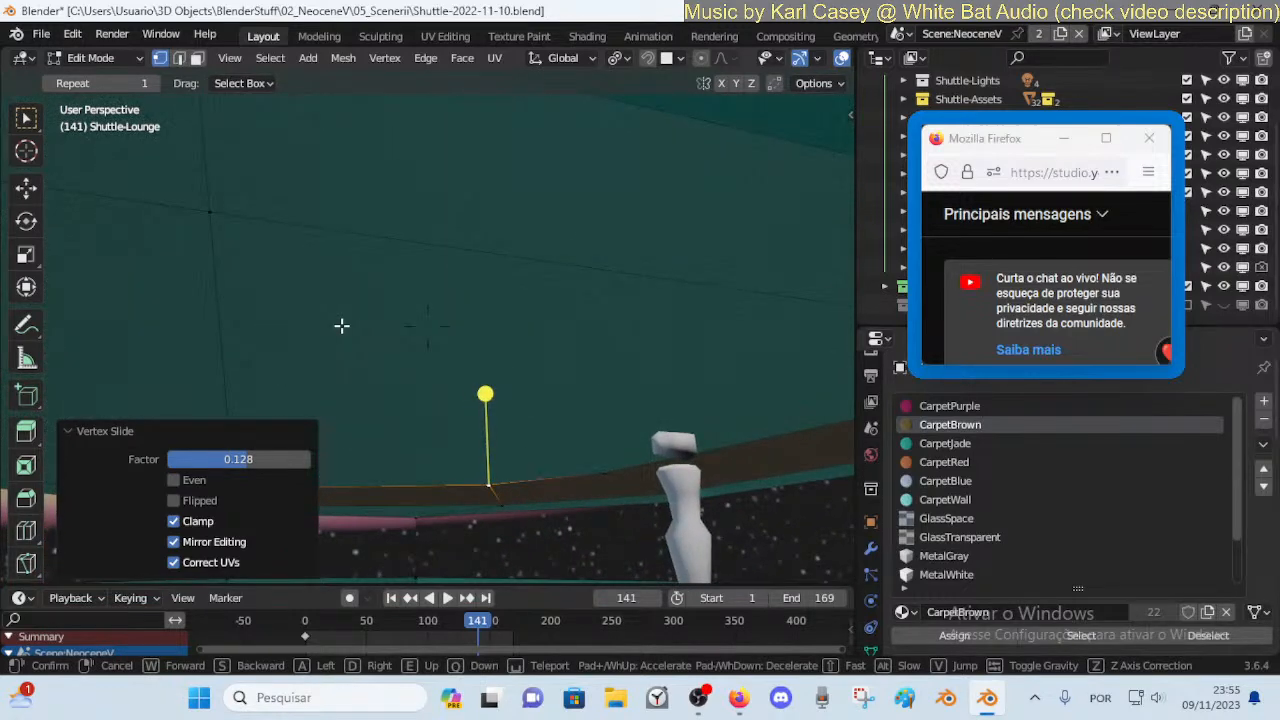
{"action": "left_click", "coordinate": [342, 326]}
{"action": "left_click", "coordinate": [548, 243], "text": "alt"}
{"action": "key", "text": "g"}
{"action": "key", "text": "g"}
{"action": "left_click", "coordinate": [322, 224]}
{"action": "key", "text": "alt+a"}
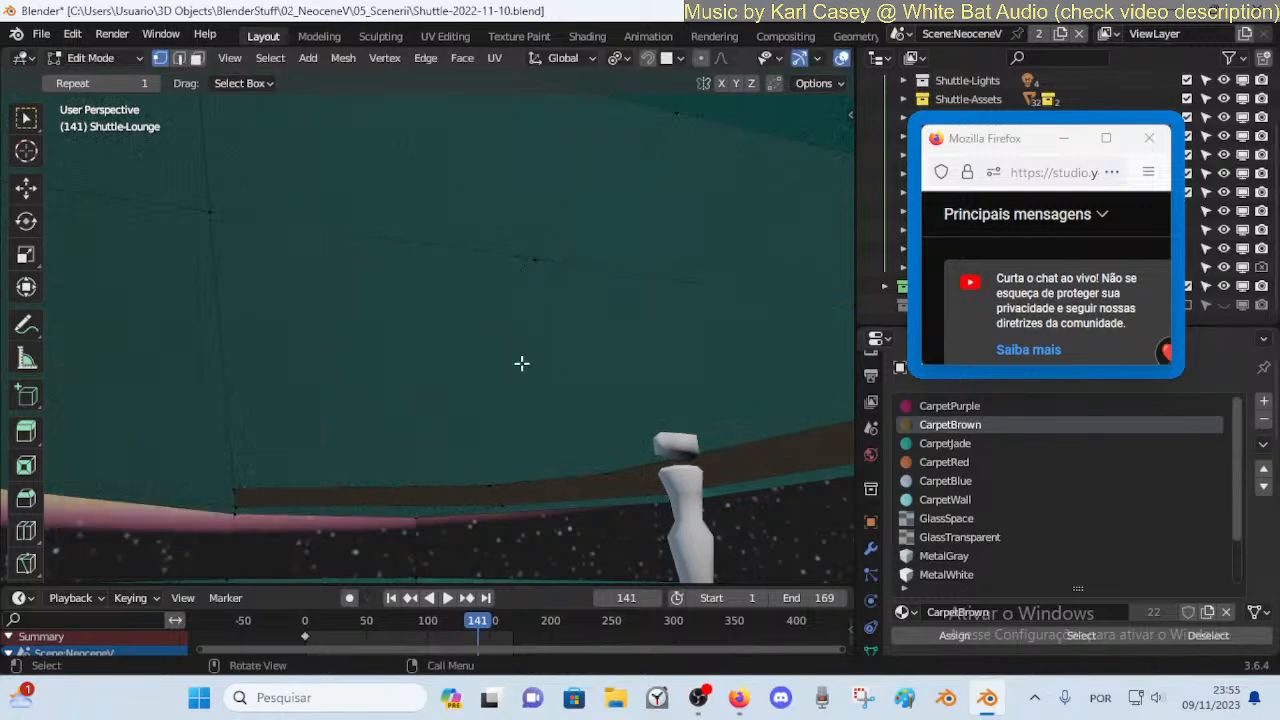
Knife-cut an edge from the ceiling vertex down to the brown strip's inner corner vertex
{"action": "key", "text": "k"}
{"action": "left_click", "coordinate": [535, 259]}
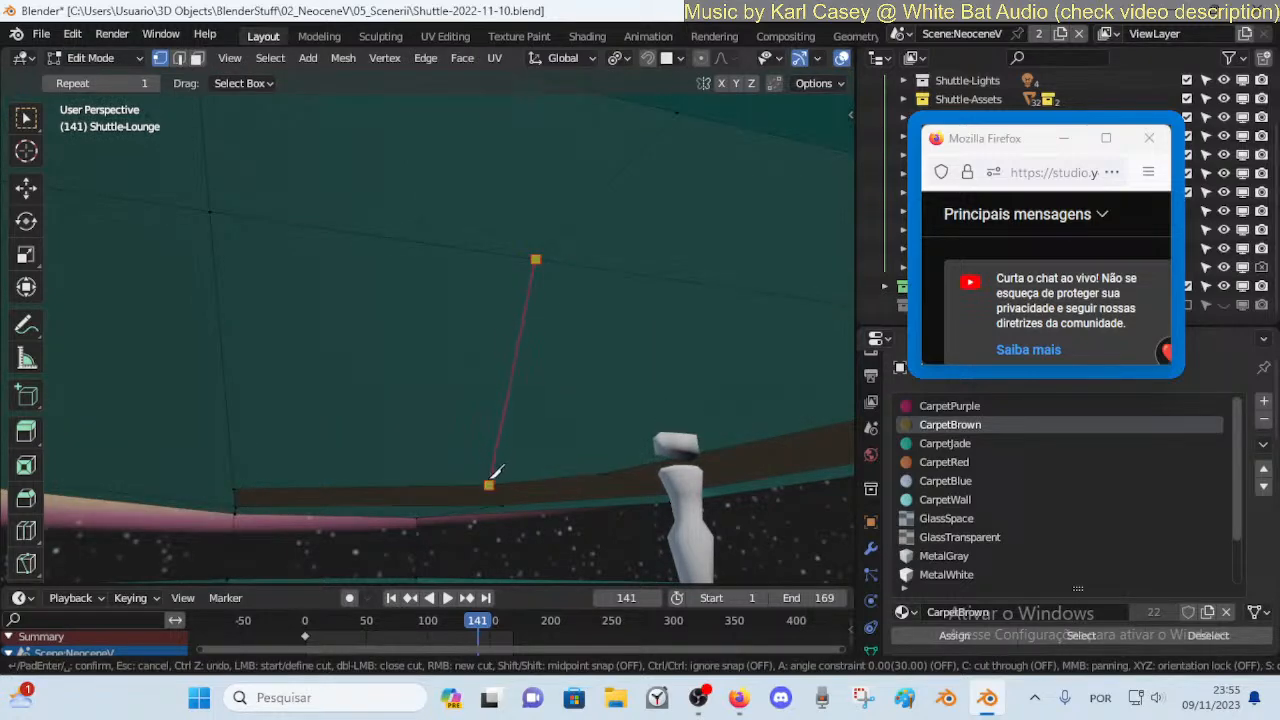
{"action": "left_click", "coordinate": [491, 478]}
{"action": "key", "text": "Return"}
{"action": "key", "text": "alt+a"}
Slide the inner vertex of the brown ceiling strip along its border edge above the windows
{"action": "key", "text": "shift+grave"}
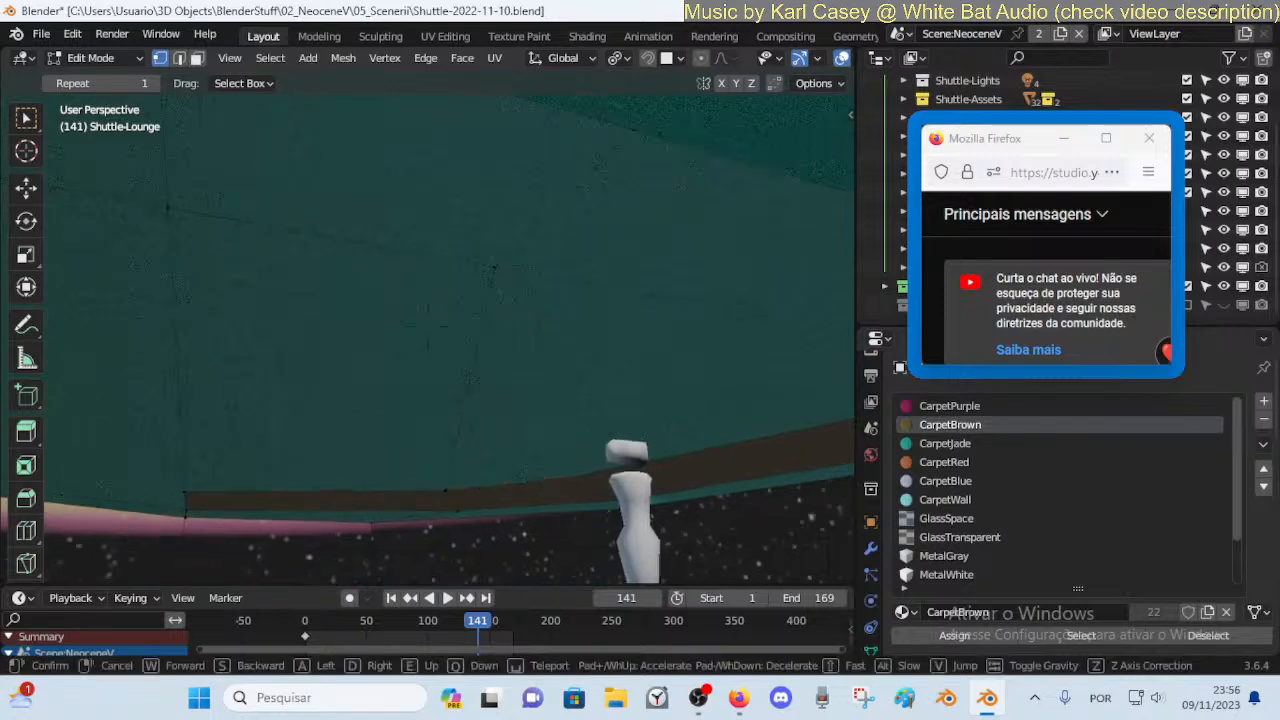
{"action": "left_click", "coordinate": [533, 431]}
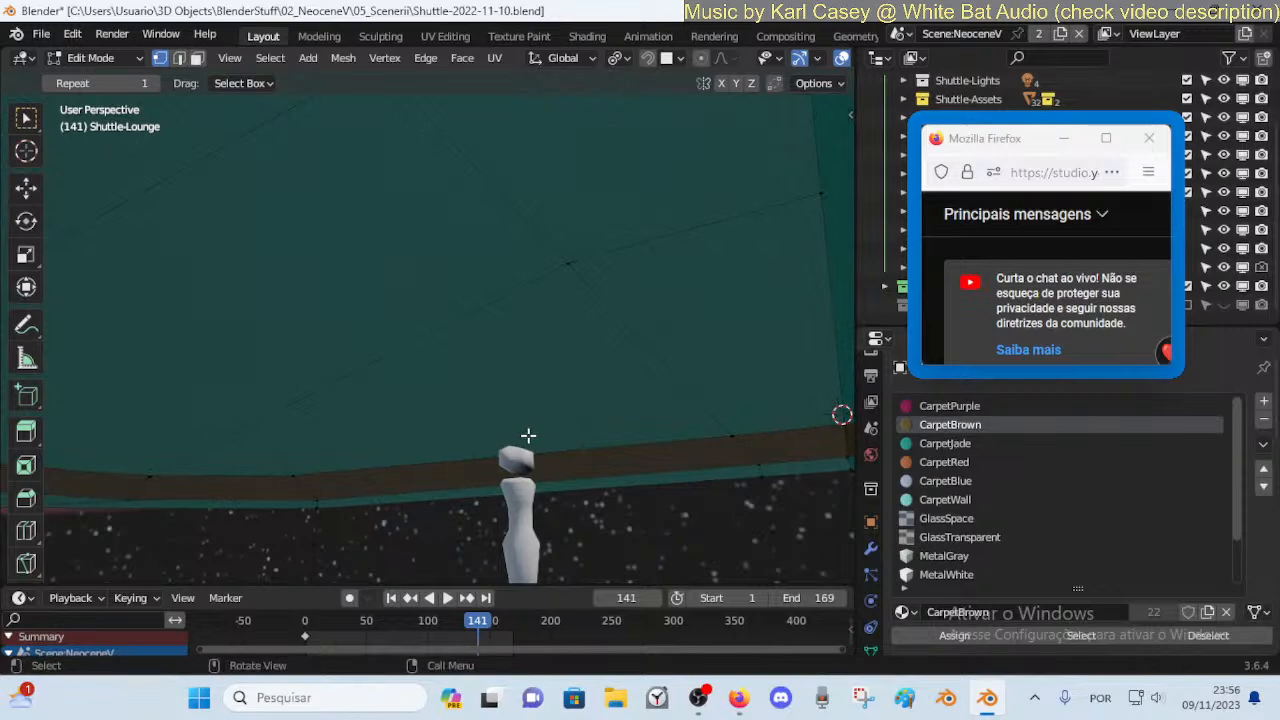
{"action": "left_click", "coordinate": [300, 475]}
{"action": "key", "text": "shift+v"}
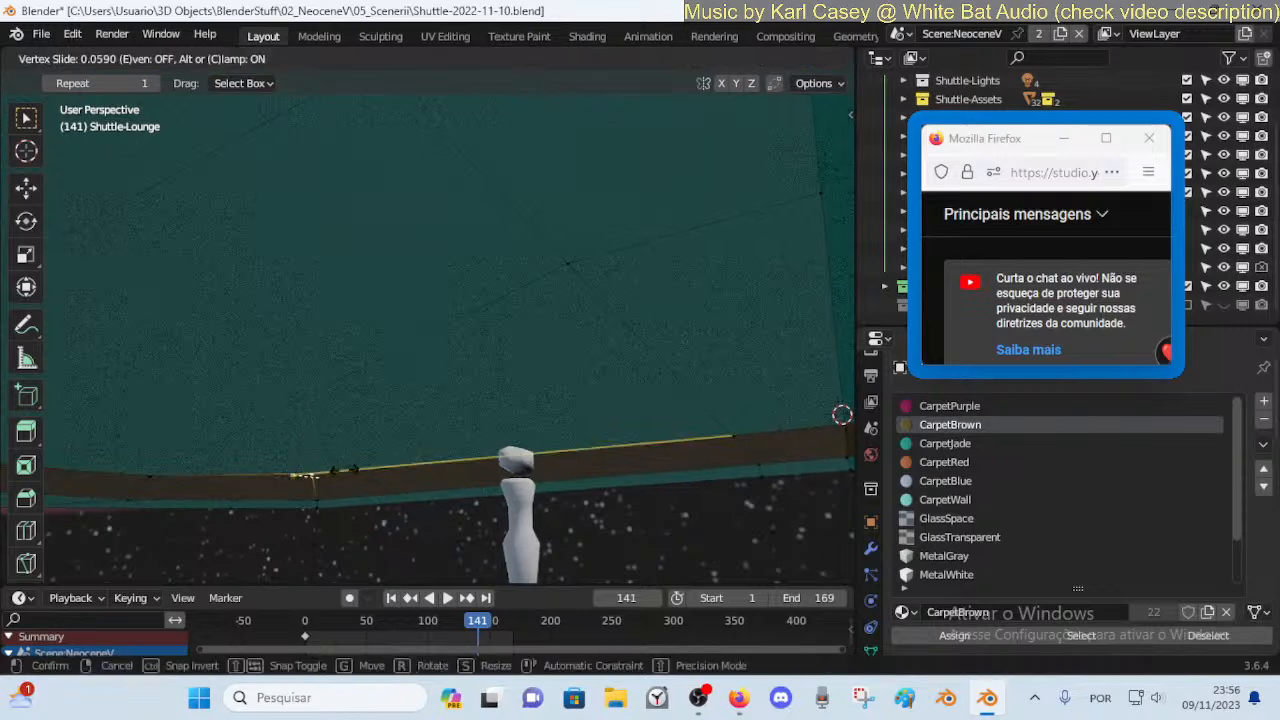
{"action": "left_click", "coordinate": [372, 470]}
Assign CarpetBrown to the triangular jade ceiling face beside the strip and the adjoining narrow face above the purple wall
{"action": "left_click", "coordinate": [457, 351]}
{"action": "key", "text": "shift+grave"}
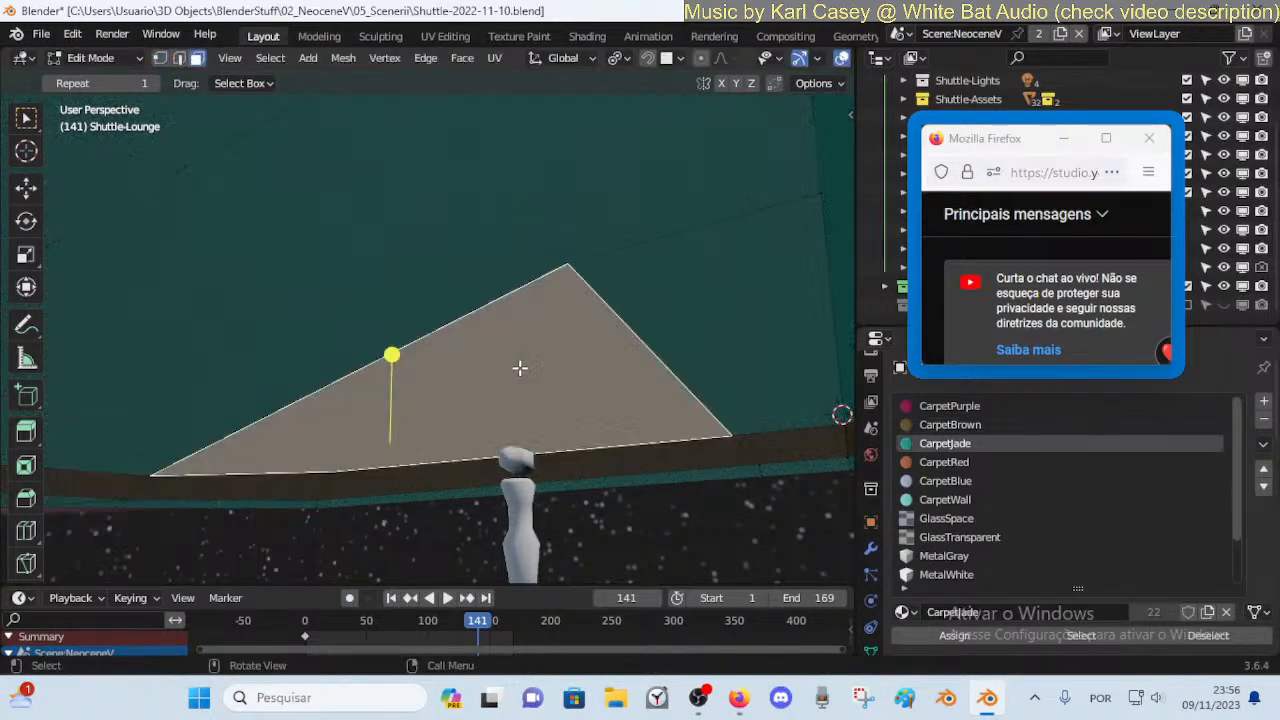
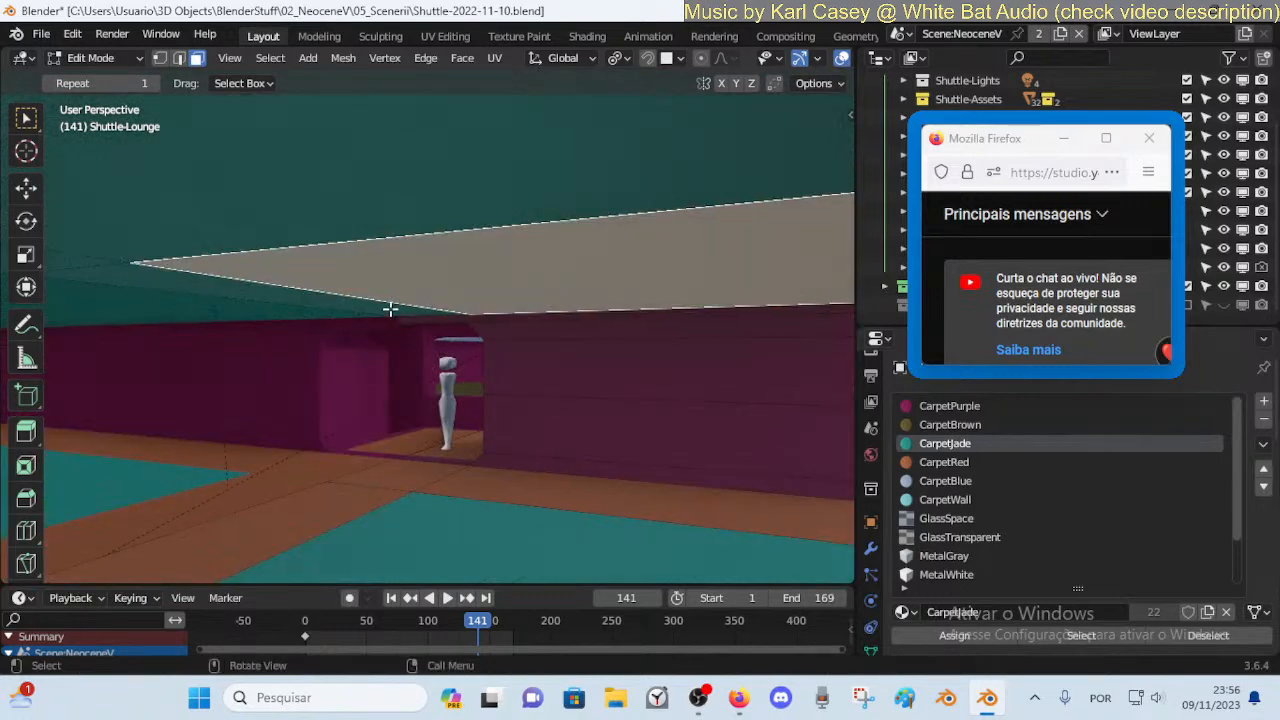
{"action": "left_click", "coordinate": [358, 302]}
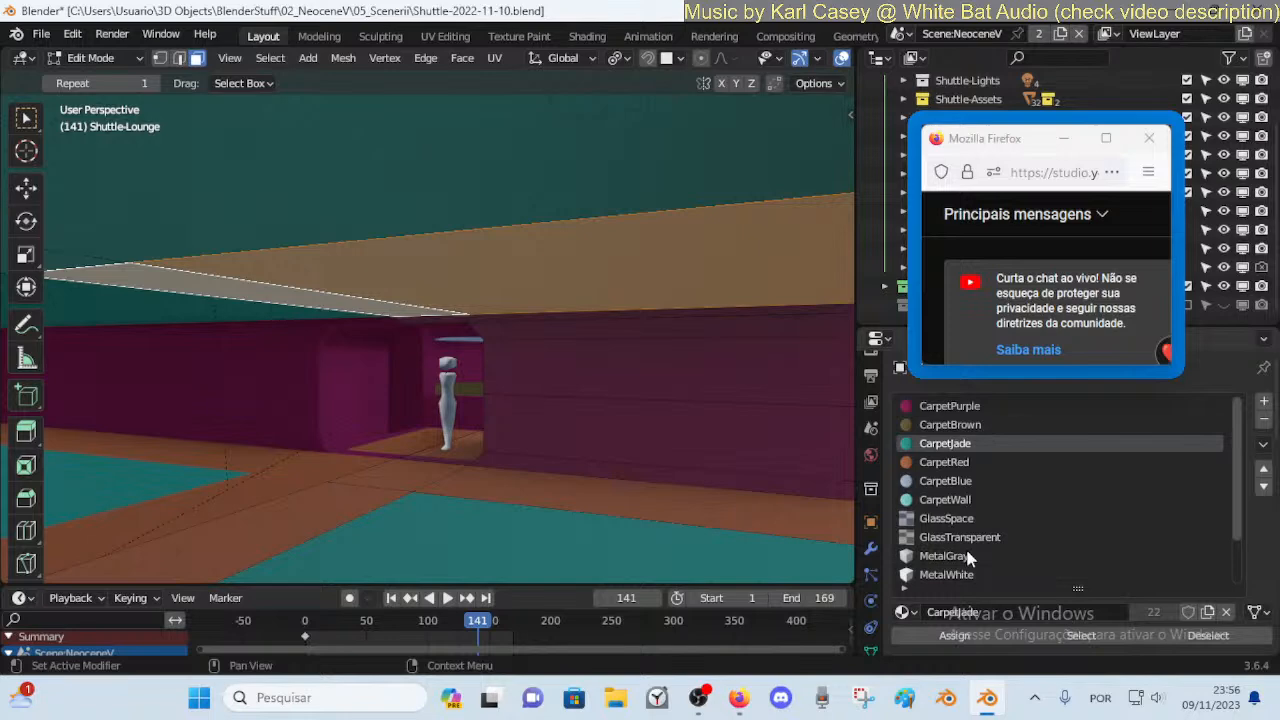
{"action": "left_click", "coordinate": [950, 424]}
{"action": "left_click", "coordinate": [954, 635]}
{"action": "key", "text": "Tab"}
{"action": "key", "text": "shift+grave"}
{"action": "key", "text": "w"}
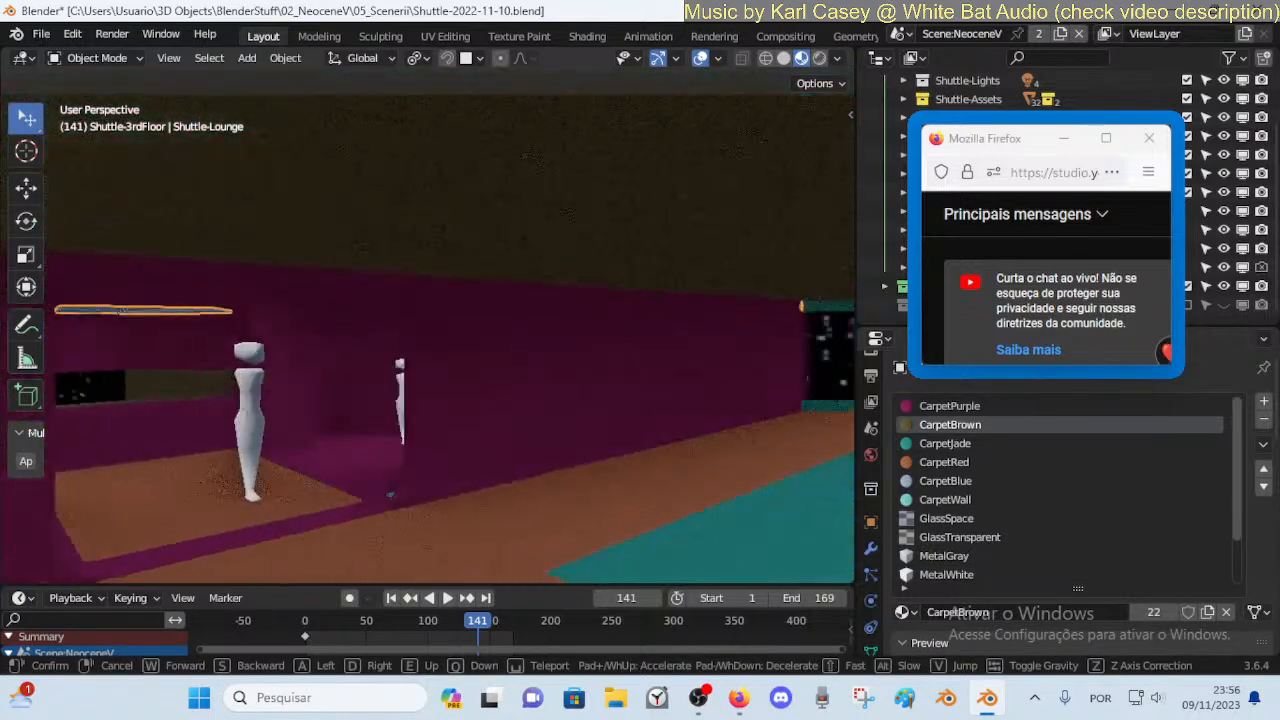
{"action": "key", "text": "w"}
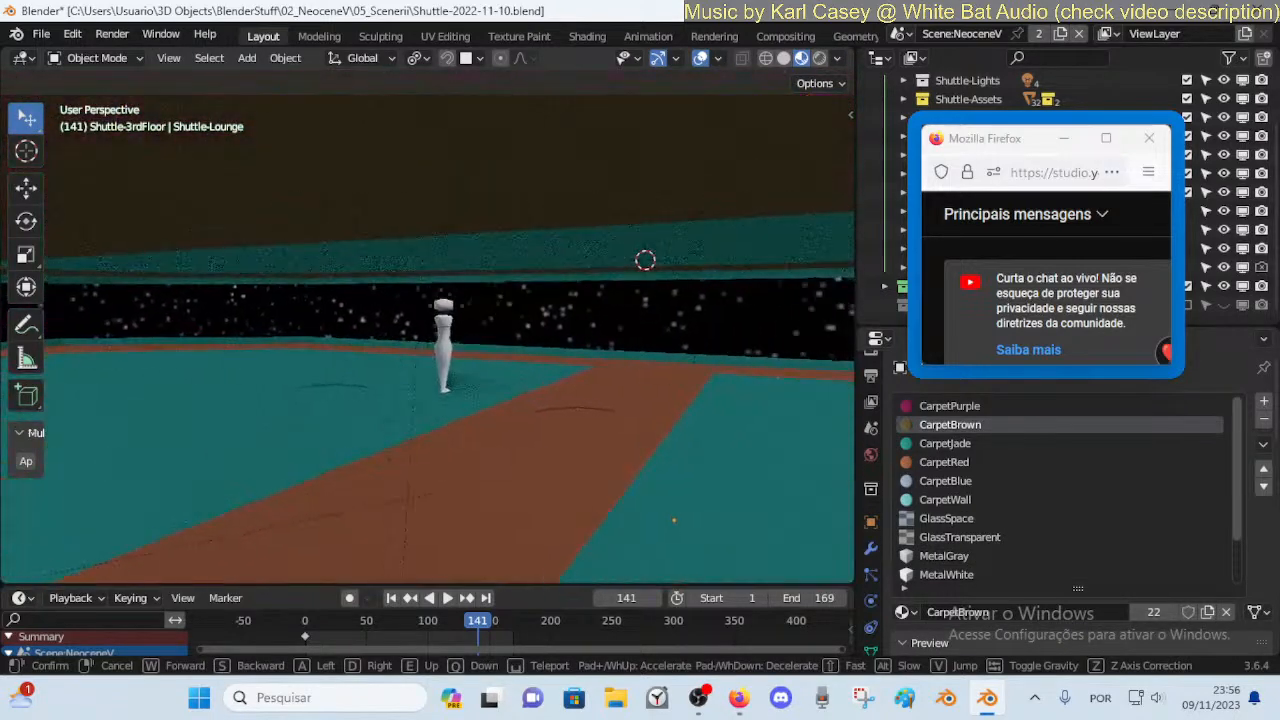
{"action": "key", "text": "w"}
{"action": "left_click", "coordinate": [556, 294]}
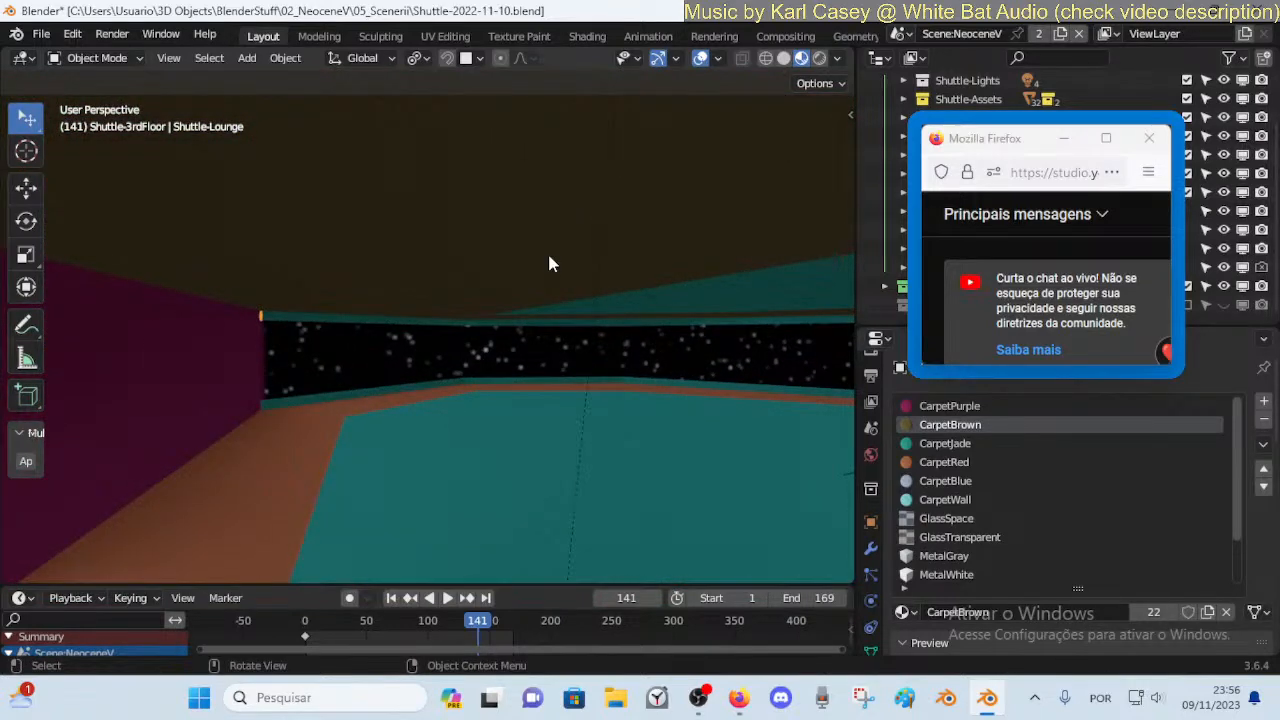
Reopen the lounge mesh for editing and try to slide the window-side vertex where the brown and jade ceiling areas meet
{"action": "key", "text": "Tab"}
{"action": "left_click", "coordinate": [654, 283]}
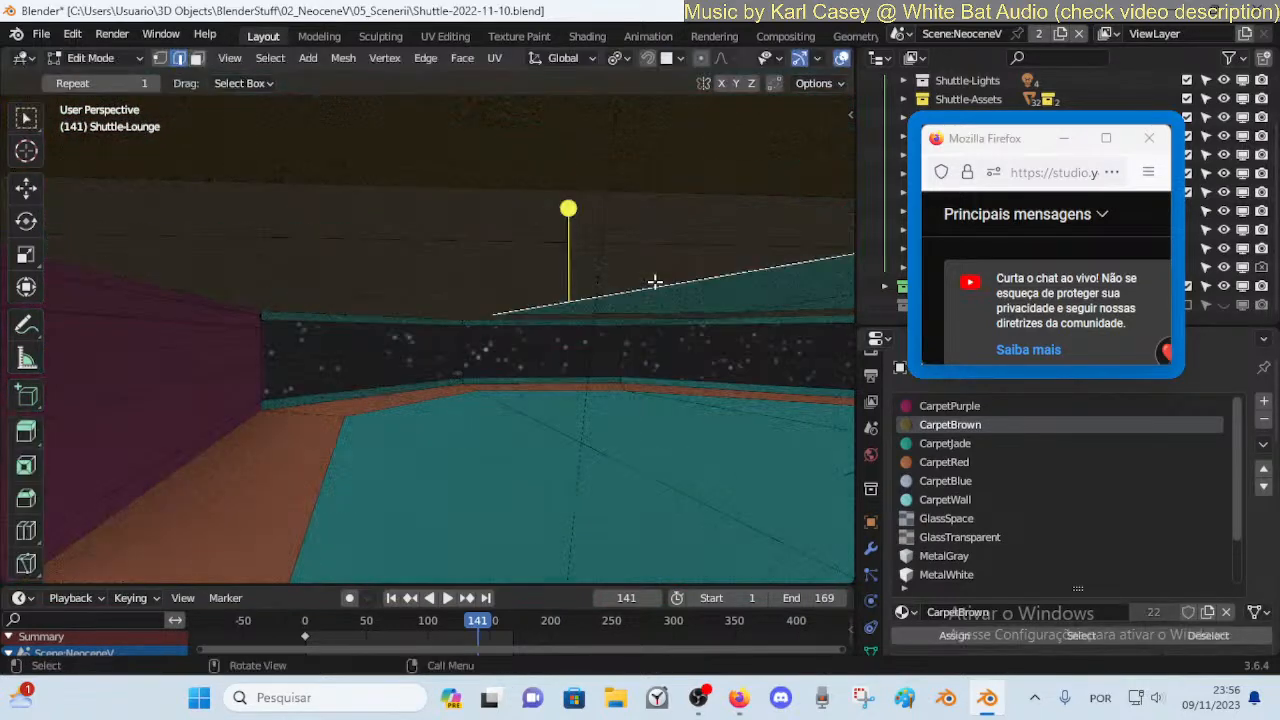
{"action": "key", "text": "shift+v"}
{"action": "left_click", "coordinate": [508, 302]}
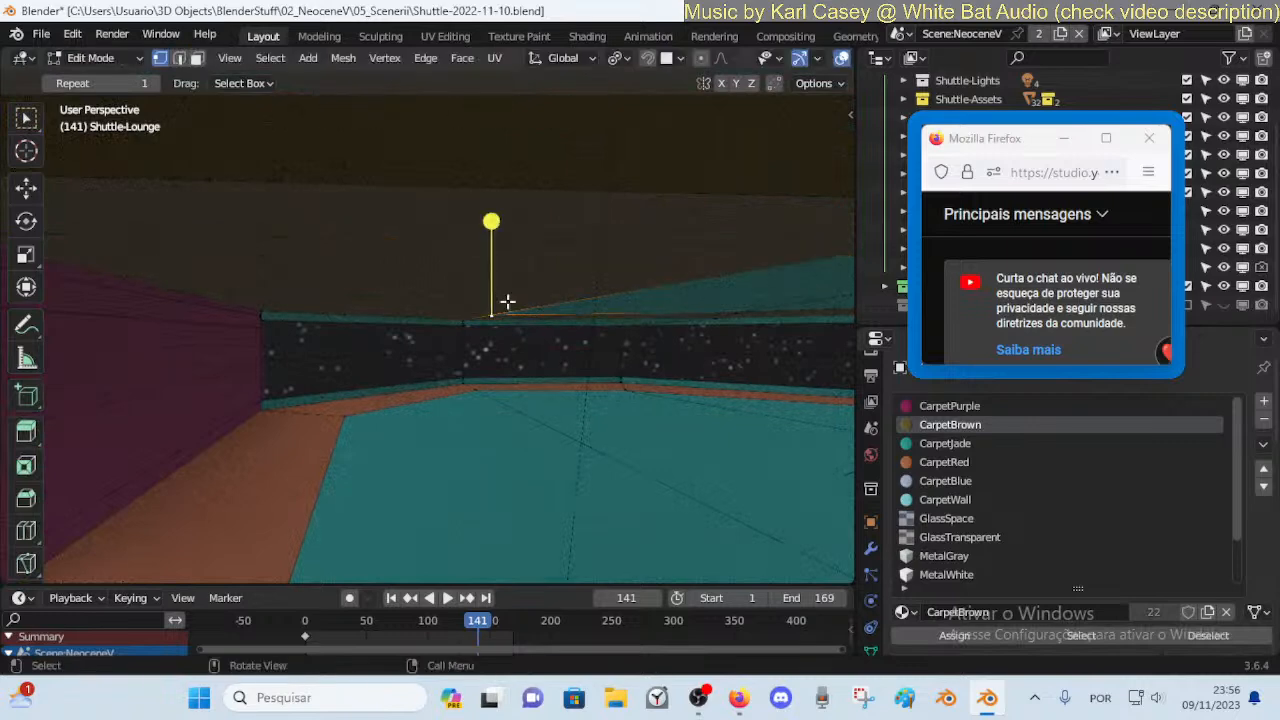
Add a loop cut on the brown ceiling's long edge near the purple wall and slide the new vertex along it
{"action": "key", "text": "shift+grave"}
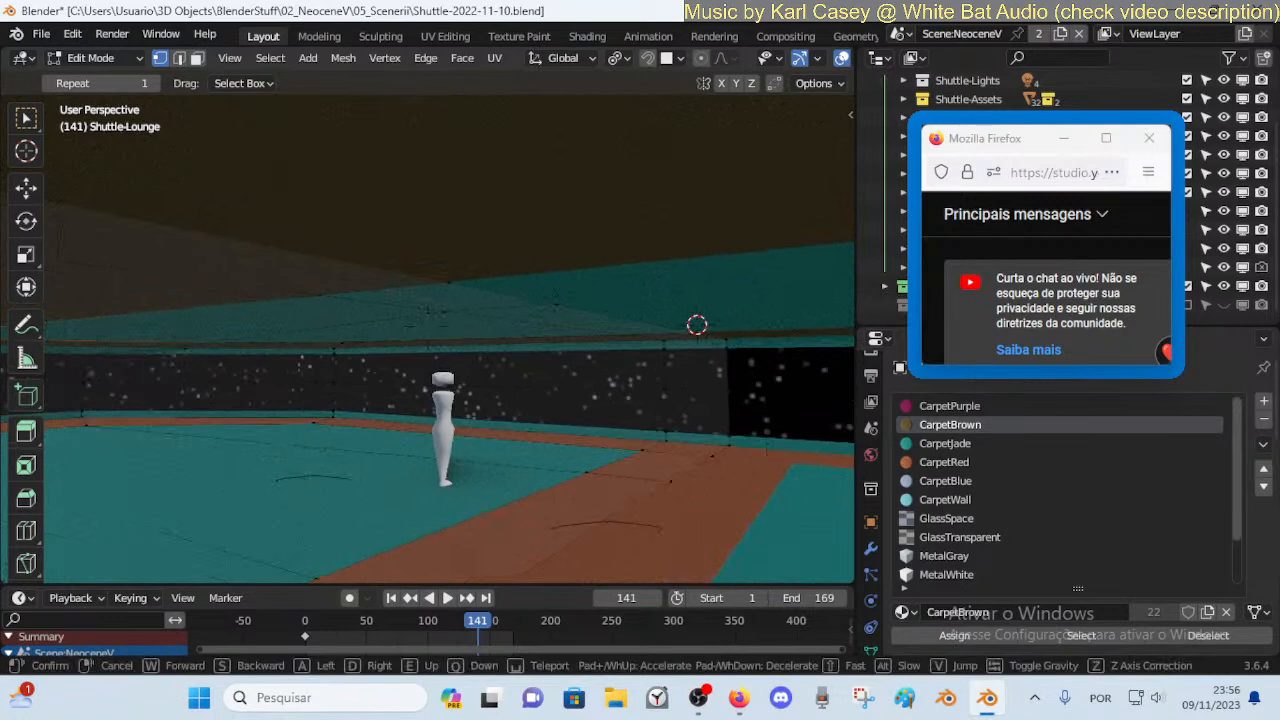
{"action": "left_click", "coordinate": [404, 226]}
{"action": "key", "text": "ctrl+r"}
{"action": "left_click", "coordinate": [404, 232]}
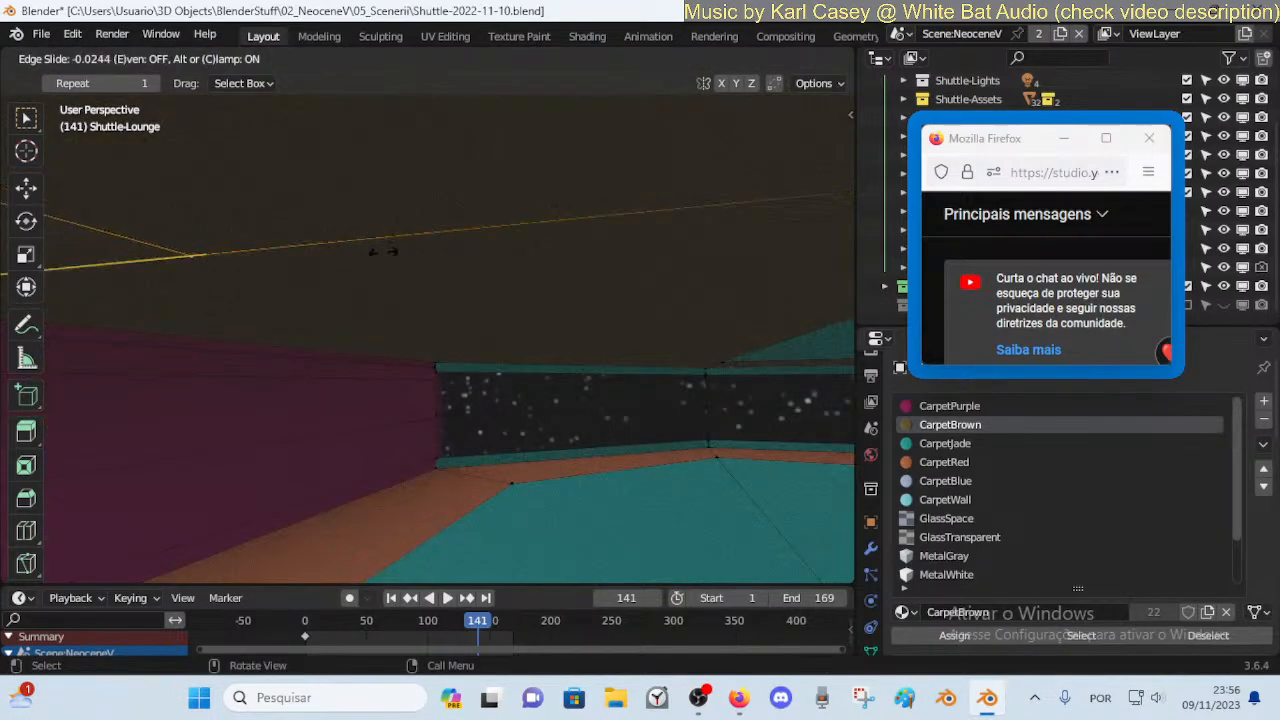
{"action": "left_click", "coordinate": [582, 263]}
{"action": "left_click", "coordinate": [444, 259]}
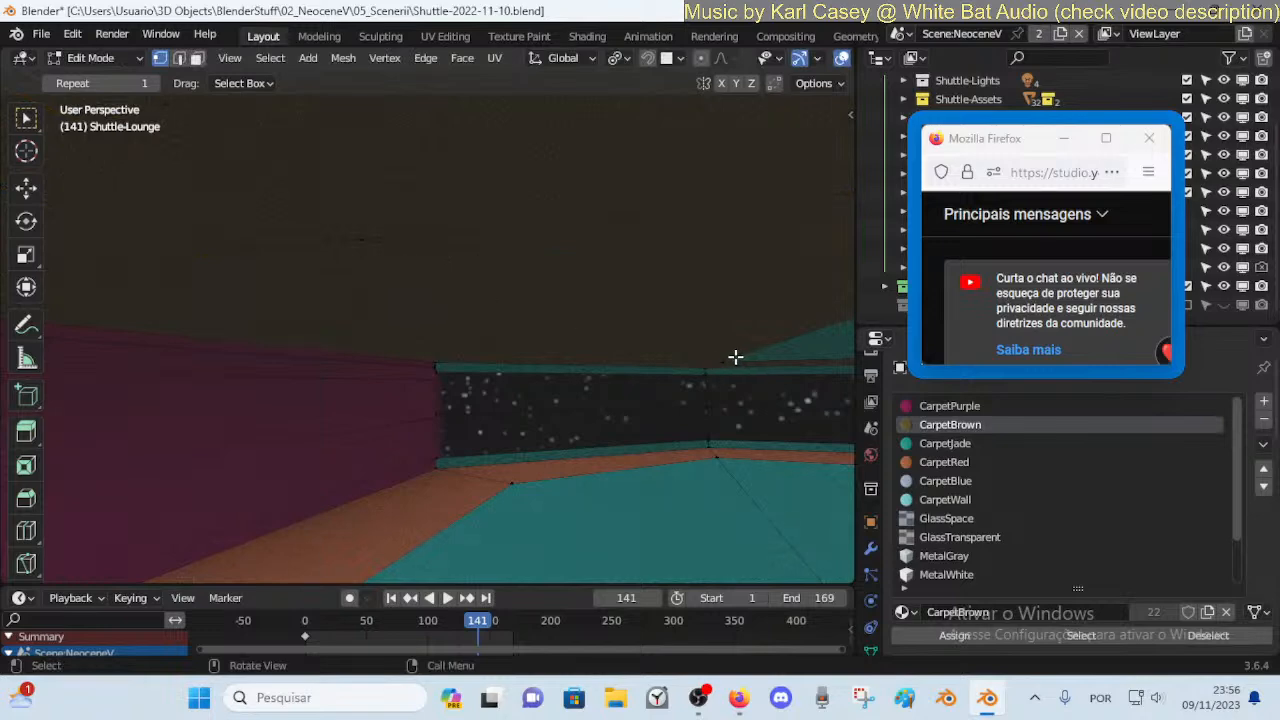
Knife-cut an edge from the window-side strip corner to the new vertex on the brown ceiling and clear the selection
{"action": "key", "text": "k"}
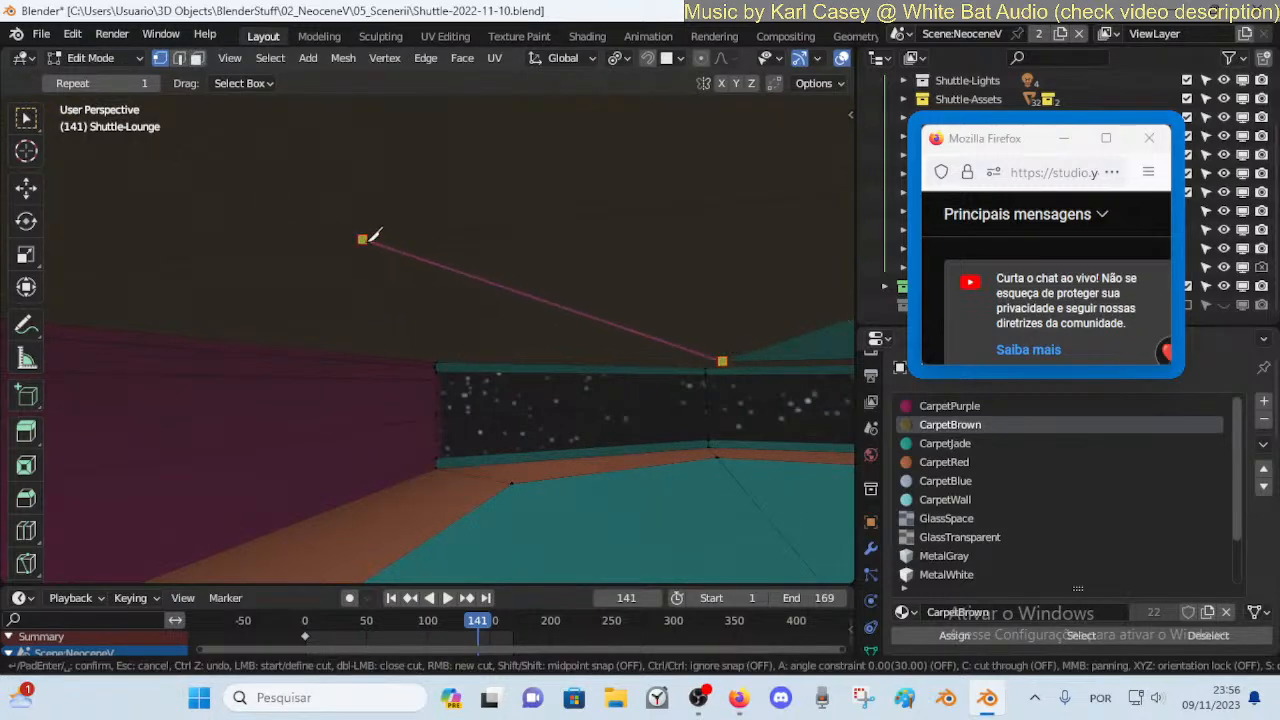
{"action": "left_click", "coordinate": [368, 240]}
{"action": "key", "text": "Return"}
{"action": "key", "text": "alt+a"}
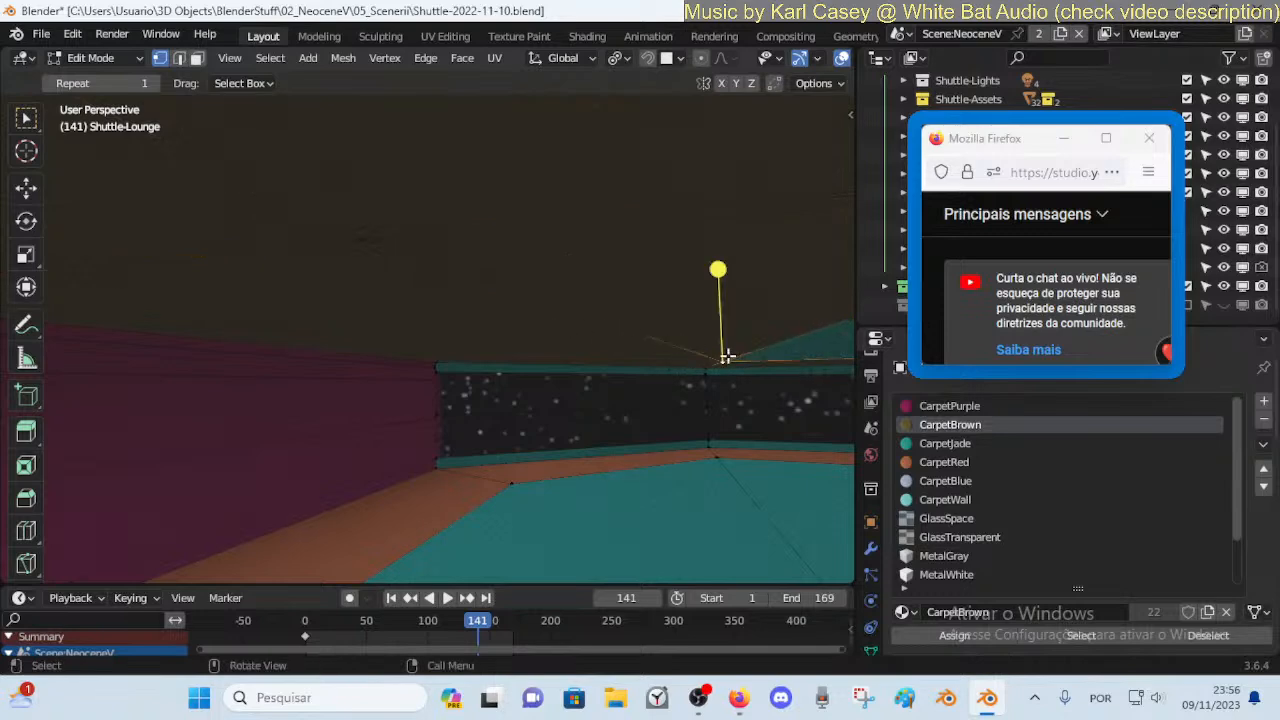
Try to move the window-side corner vertex about 0.65 m along Y and -5 m along X, and undo the moves
{"action": "key", "text": "shift+v"}
{"action": "left_click", "coordinate": [657, 332]}
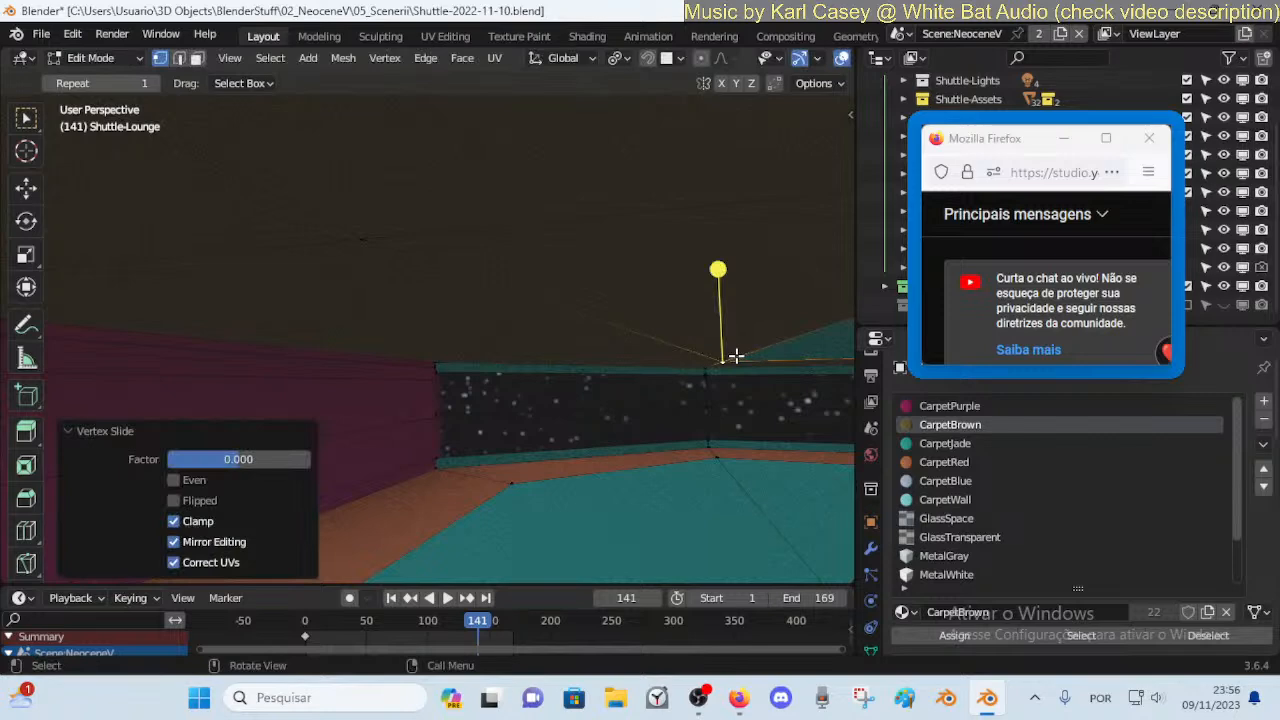
{"action": "key", "text": "g"}
{"action": "key", "text": "y"}
{"action": "left_click", "coordinate": [683, 345]}
{"action": "key", "text": "g"}
{"action": "key", "text": "x"}
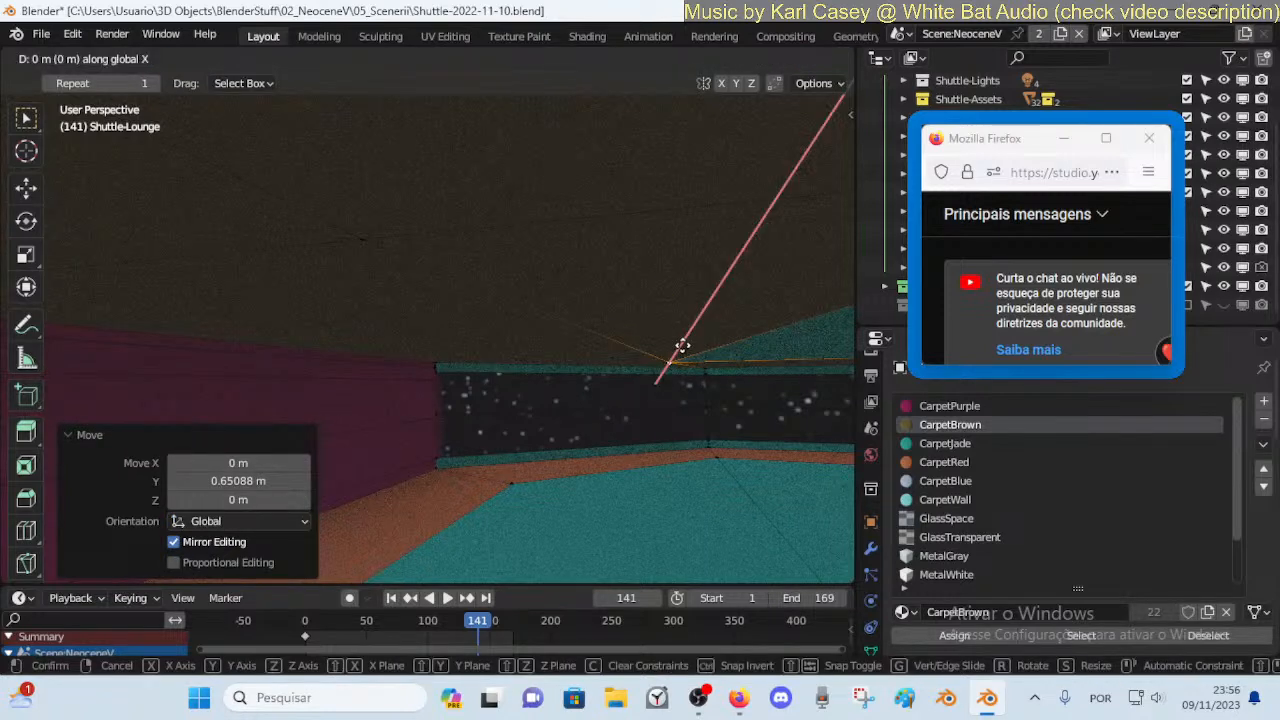
{"action": "left_click", "coordinate": [794, 363]}
{"action": "key", "text": "g"}
{"action": "key", "text": "y"}
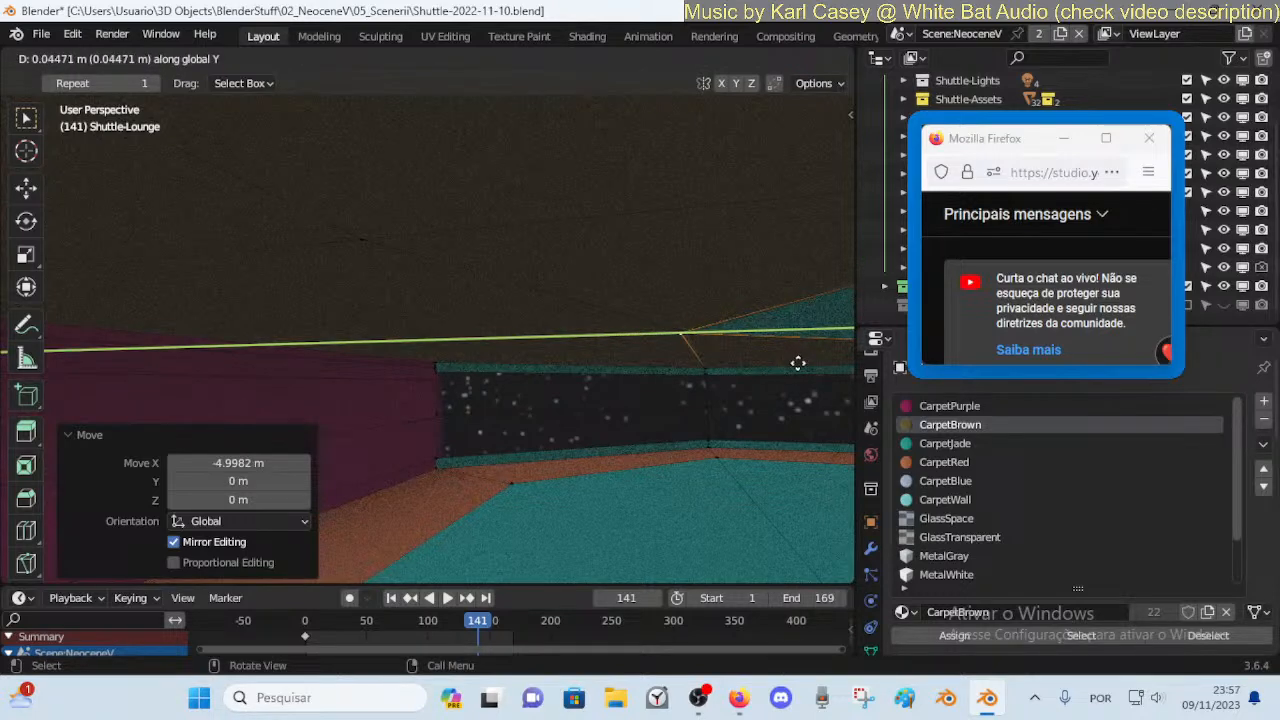
{"action": "right_click", "coordinate": [798, 363]}
{"action": "key", "text": "ctrl+z"}
{"action": "key", "text": "ctrl+z"}
Move the window-side corner vertex inward along global X and Y, ending with an X move of about -2.378 m
{"action": "key", "text": "g"}
{"action": "key", "text": "x"}
{"action": "left_click", "coordinate": [786, 323]}
{"action": "key", "text": "g"}
{"action": "key", "text": "y"}
{"action": "left_click", "coordinate": [644, 323]}
{"action": "key", "text": "g"}
{"action": "key", "text": "x"}
{"action": "left_click", "coordinate": [606, 300]}
{"action": "key", "text": "g"}
{"action": "key", "text": "y"}
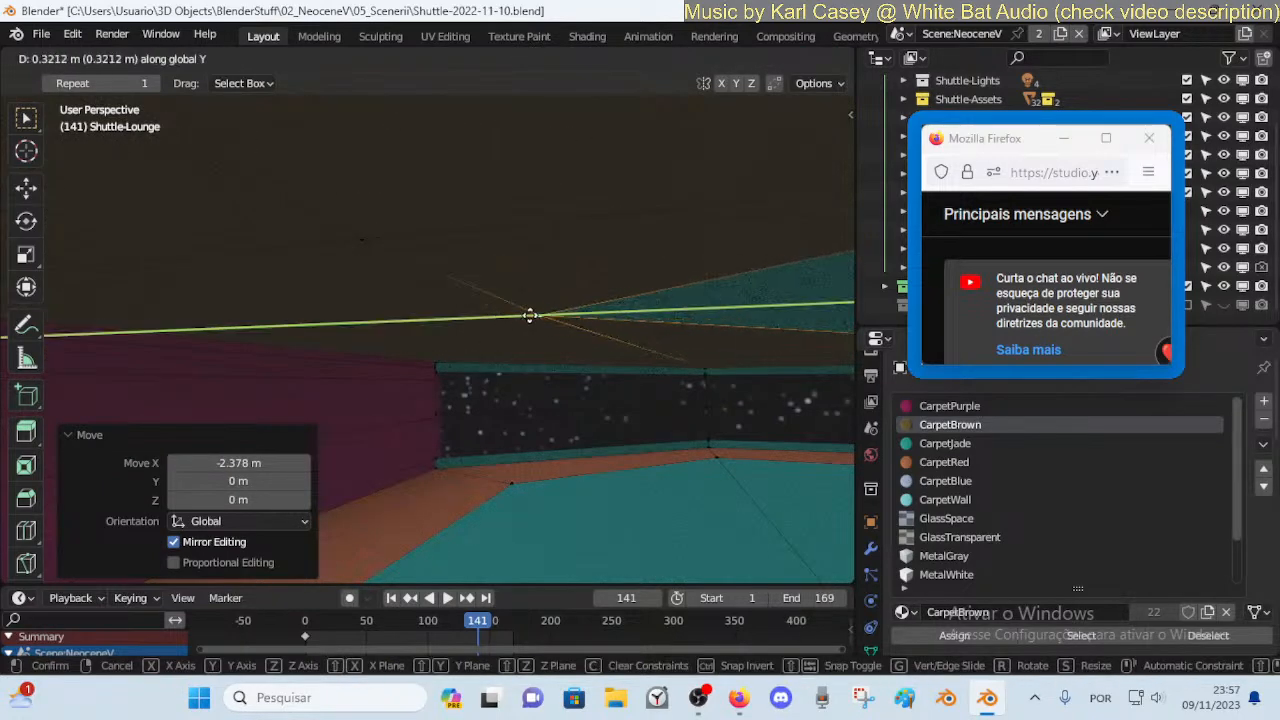
{"action": "right_click", "coordinate": [532, 316]}
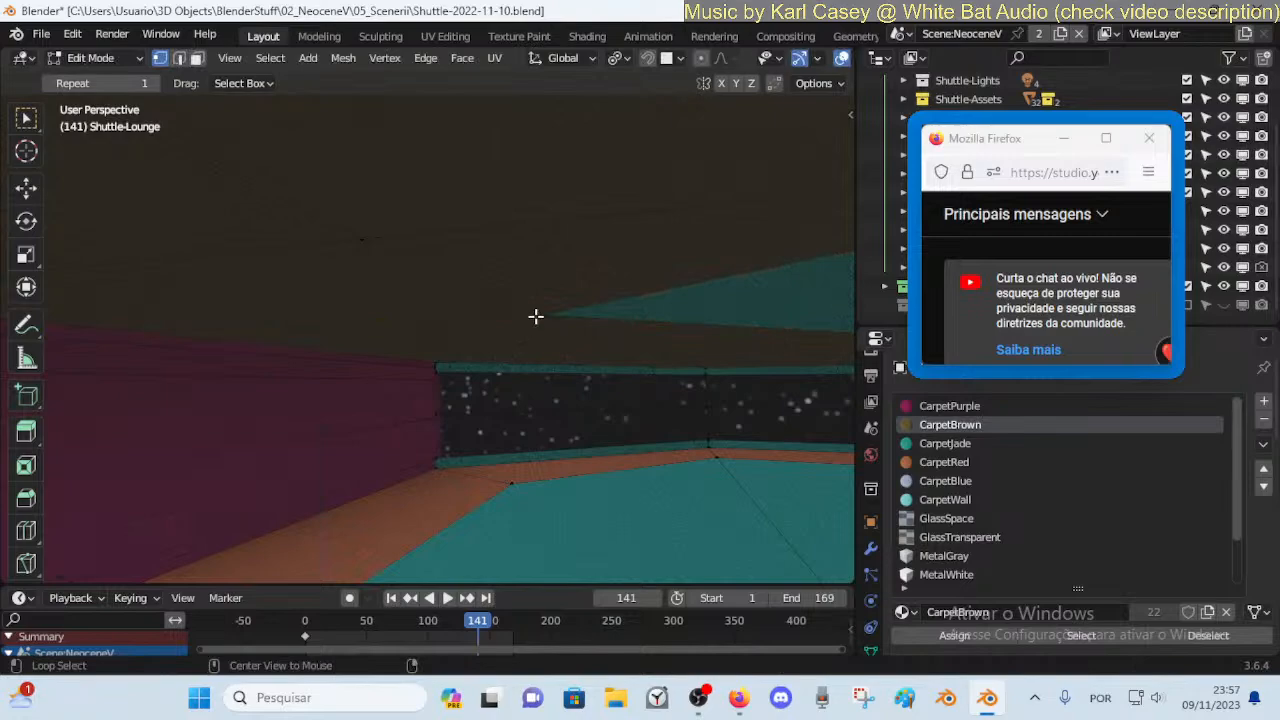
Examine the shape of the brown ceiling border and its faces above the purple wall and doorway
{"action": "key", "text": "shift+grave"}
{"action": "key", "text": "s"}
{"action": "key", "text": "s"}
{"action": "key", "text": "w"}
{"action": "key", "text": "s"}
{"action": "key", "text": "d"}
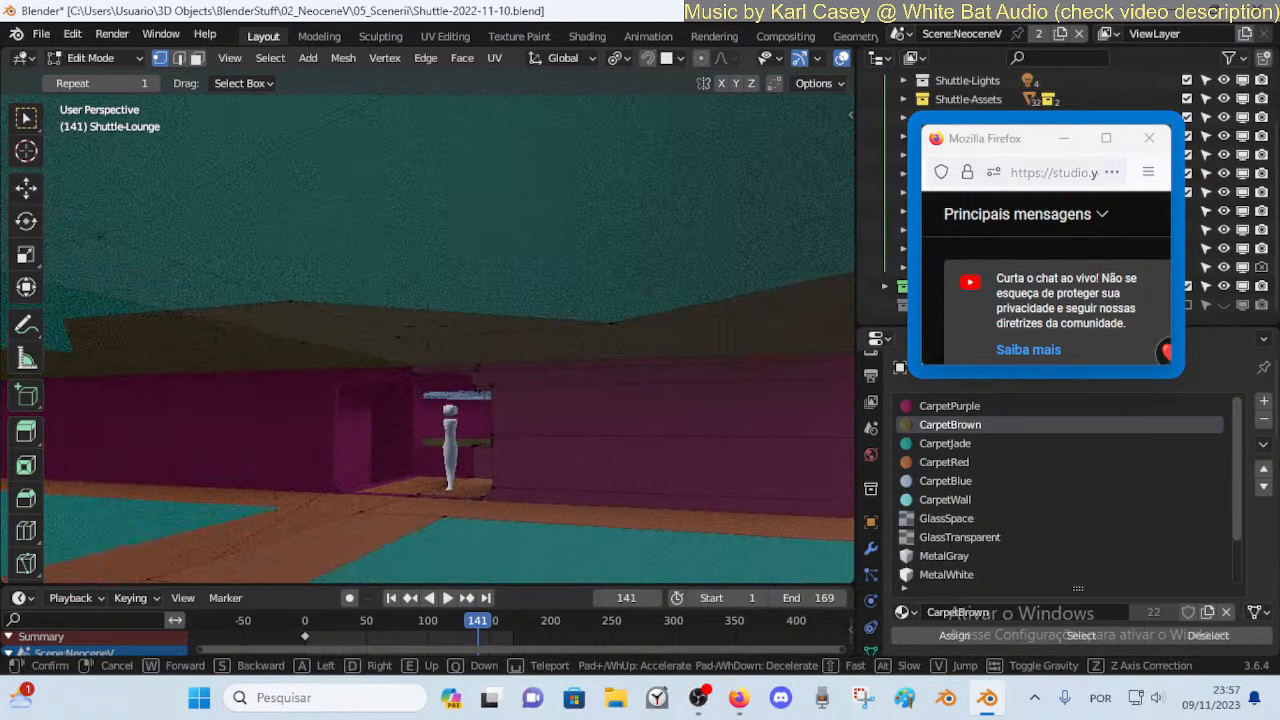
{"action": "left_click", "coordinate": [354, 314]}
{"action": "key", "text": "3"}
{"action": "left_click", "coordinate": [308, 316]}
{"action": "key", "text": "h"}
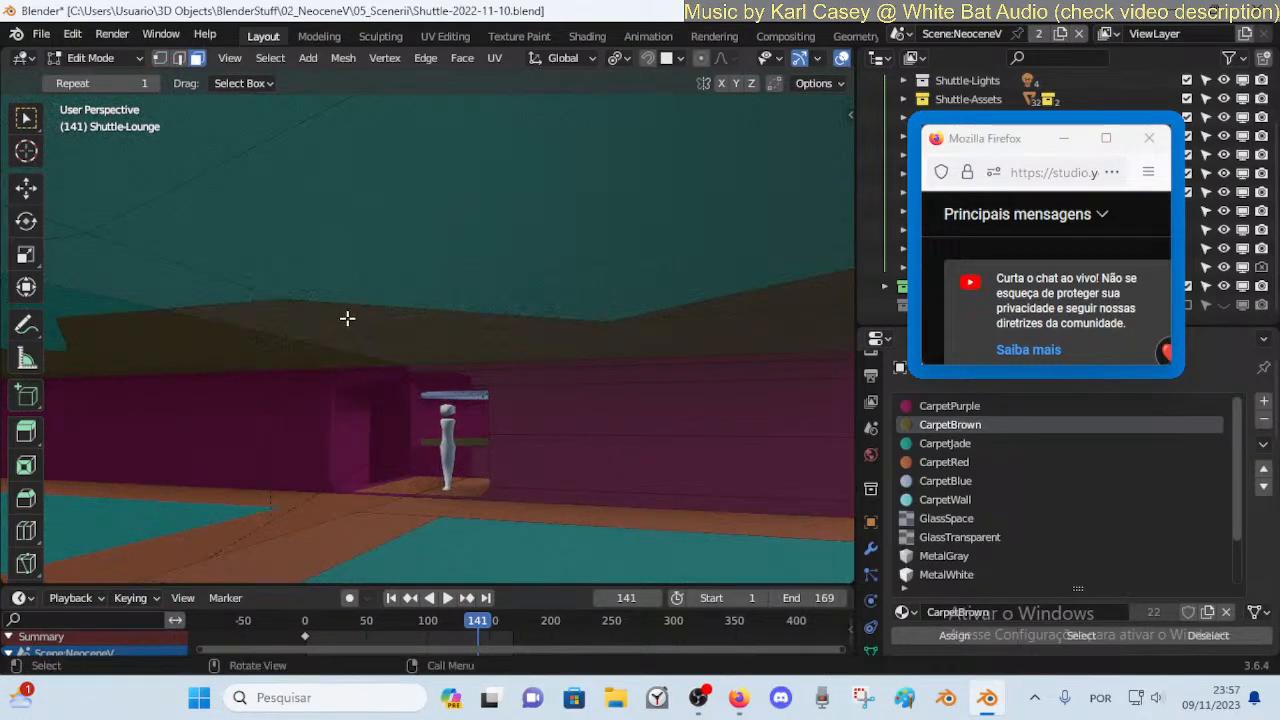
Slide the brown ceiling border's inner vertex above the purple wall along its edge by a factor of 0.522
{"action": "key", "text": "shift+grave"}
{"action": "key", "text": "w"}
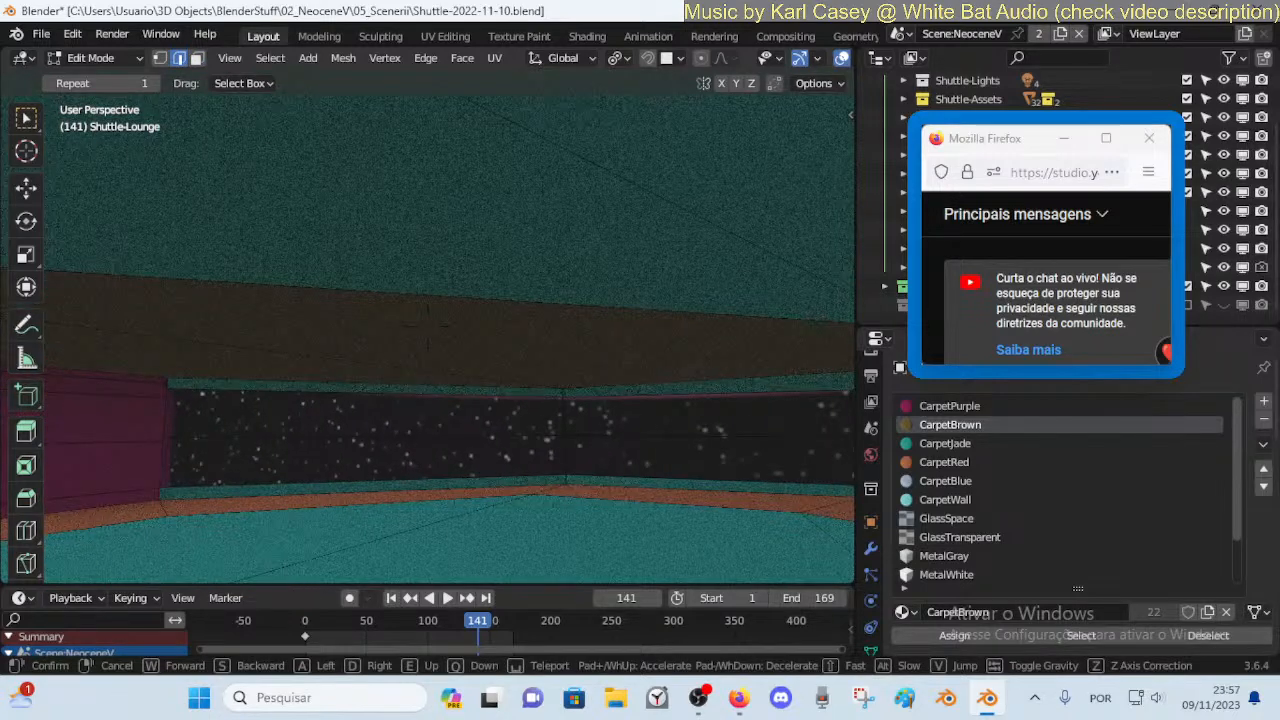
{"action": "left_click", "coordinate": [340, 318]}
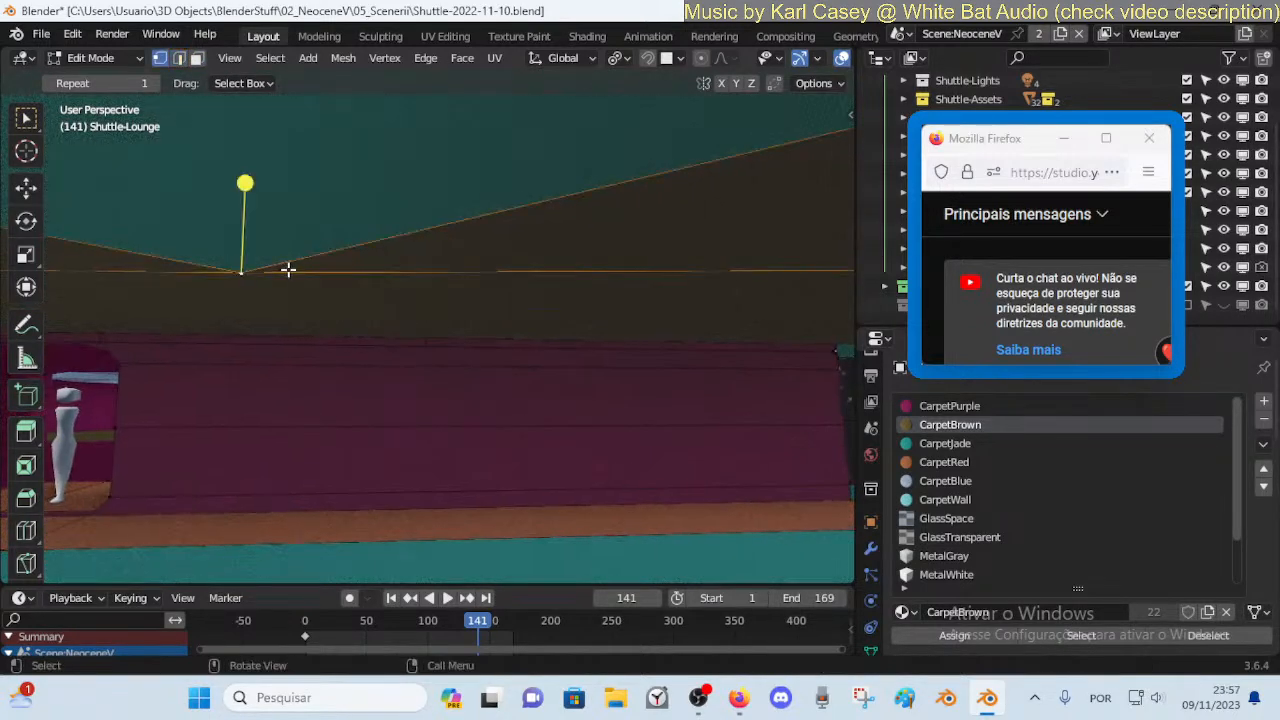
{"action": "key", "text": "shift+v"}
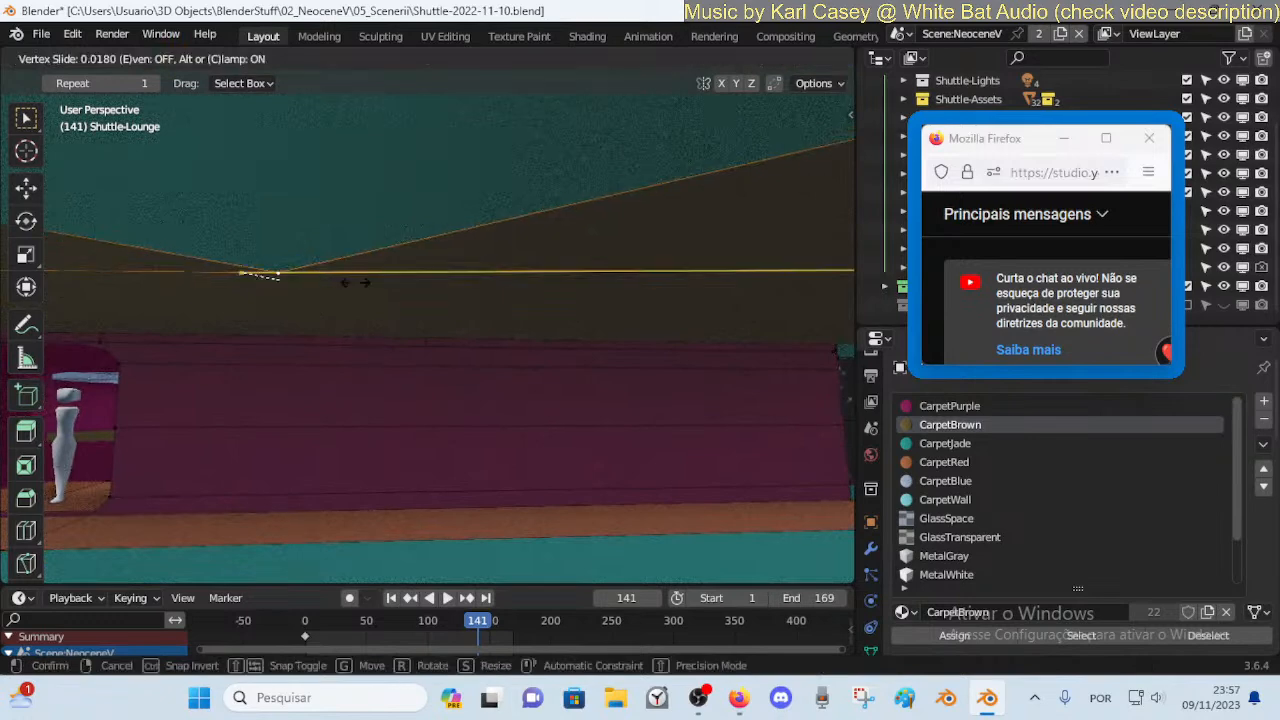
{"action": "left_click", "coordinate": [700, 305]}
Dissolve the edge between the upper brown ceiling face near the doorway and the jade ceiling beside it
{"action": "key", "text": "shift+grave"}
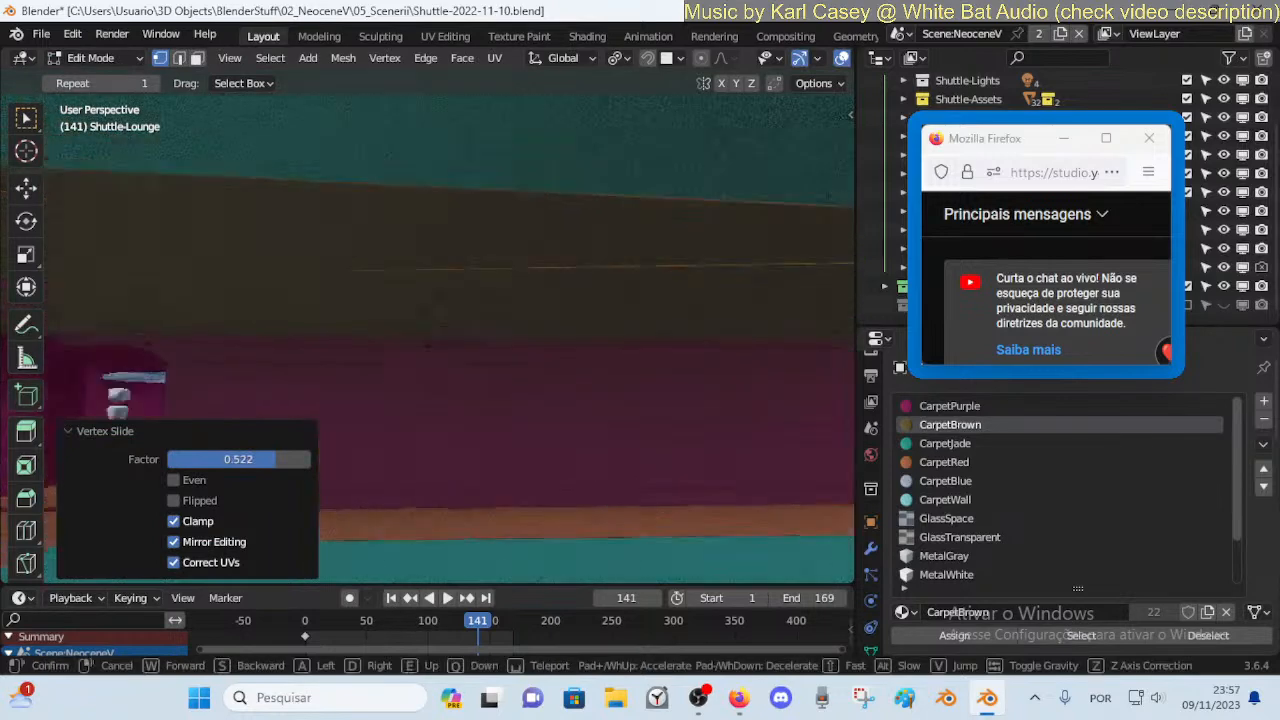
{"action": "left_click", "coordinate": [574, 266]}
{"action": "key", "text": "3"}
{"action": "left_click", "coordinate": [528, 226]}
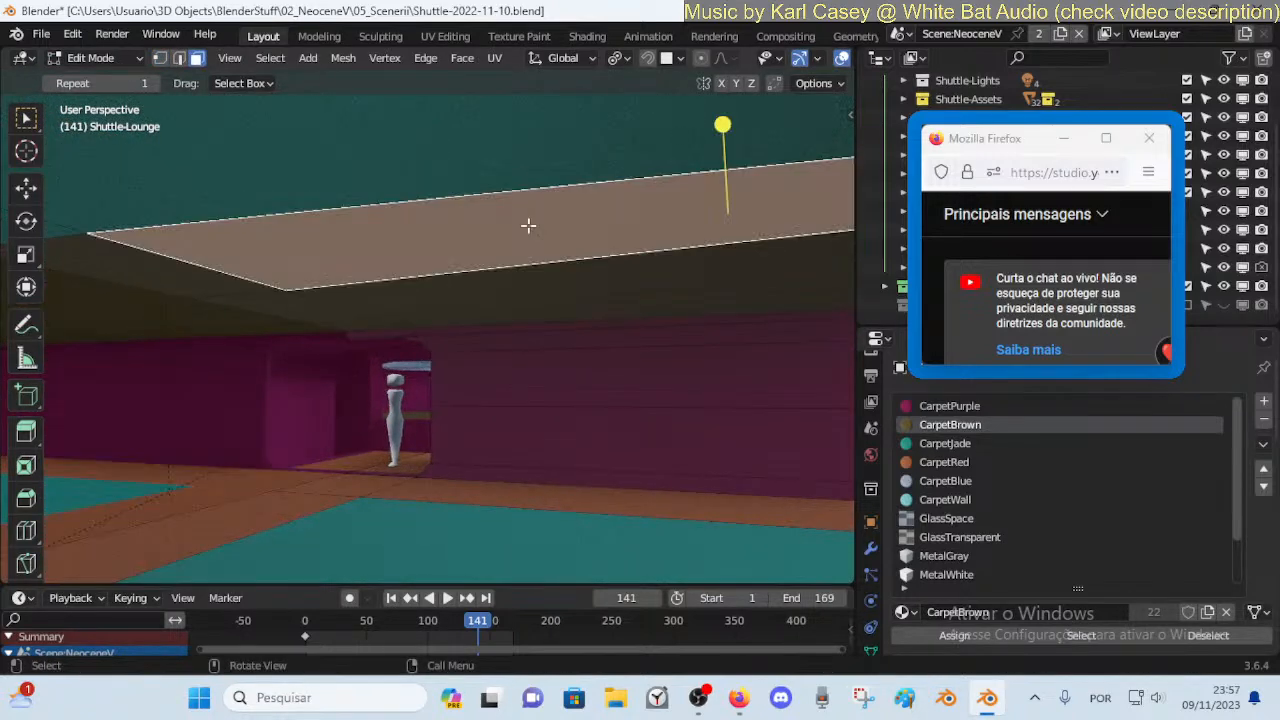
{"action": "key", "text": "2"}
{"action": "key", "text": "x"}
{"action": "left_click", "coordinate": [494, 199]}
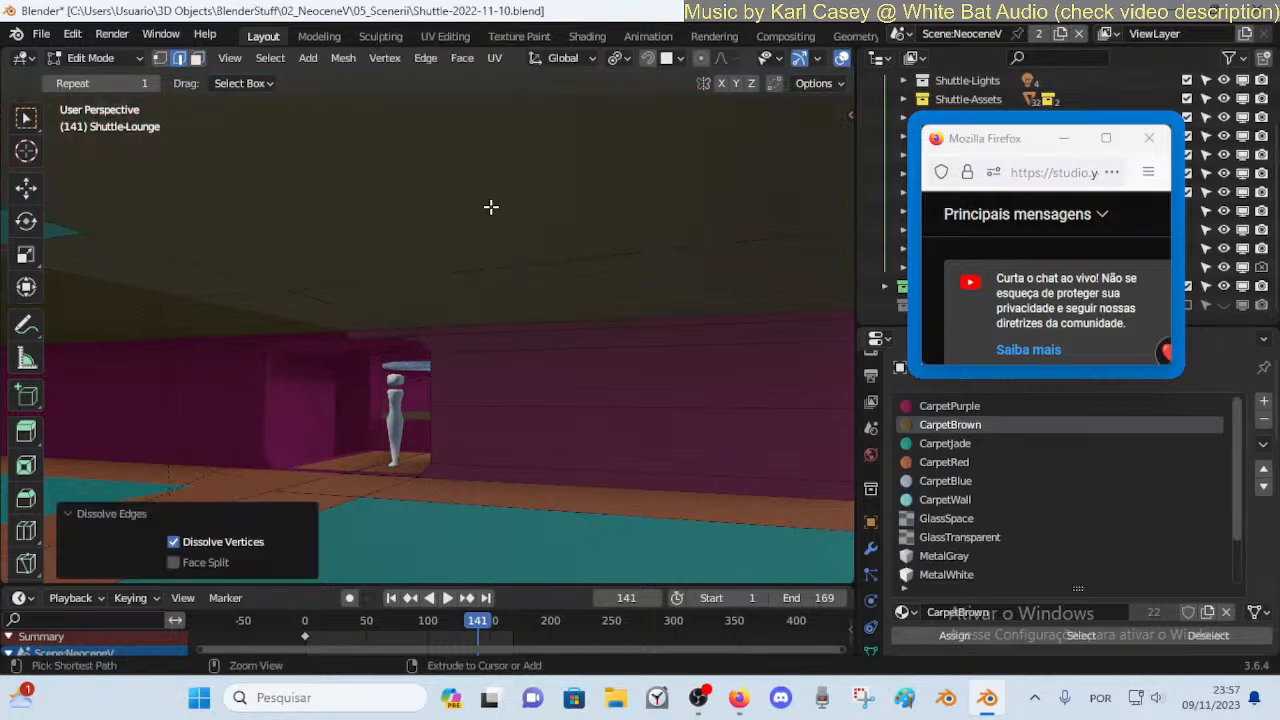
Assign CarpetJade to the large merged brown ceiling face
{"action": "key", "text": "shift+grave"}
{"action": "key", "text": "w"}
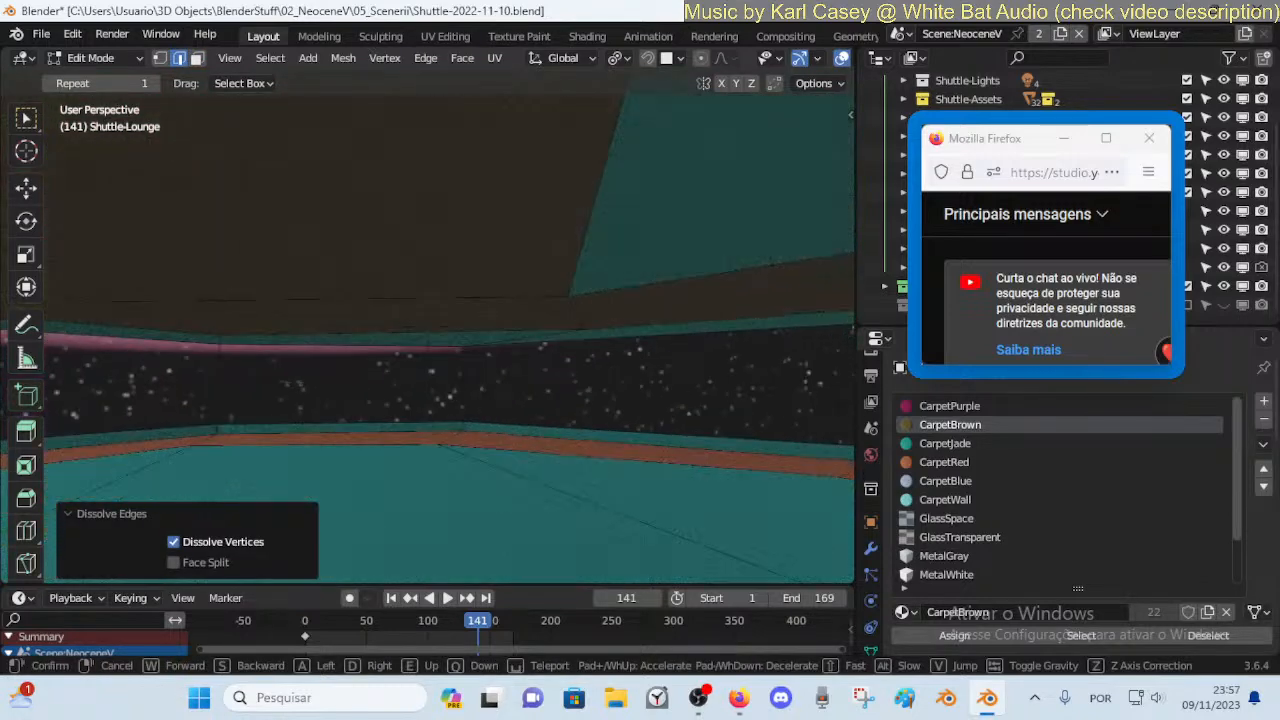
{"action": "left_click", "coordinate": [491, 206]}
{"action": "key", "text": "3"}
{"action": "left_click", "coordinate": [437, 234]}
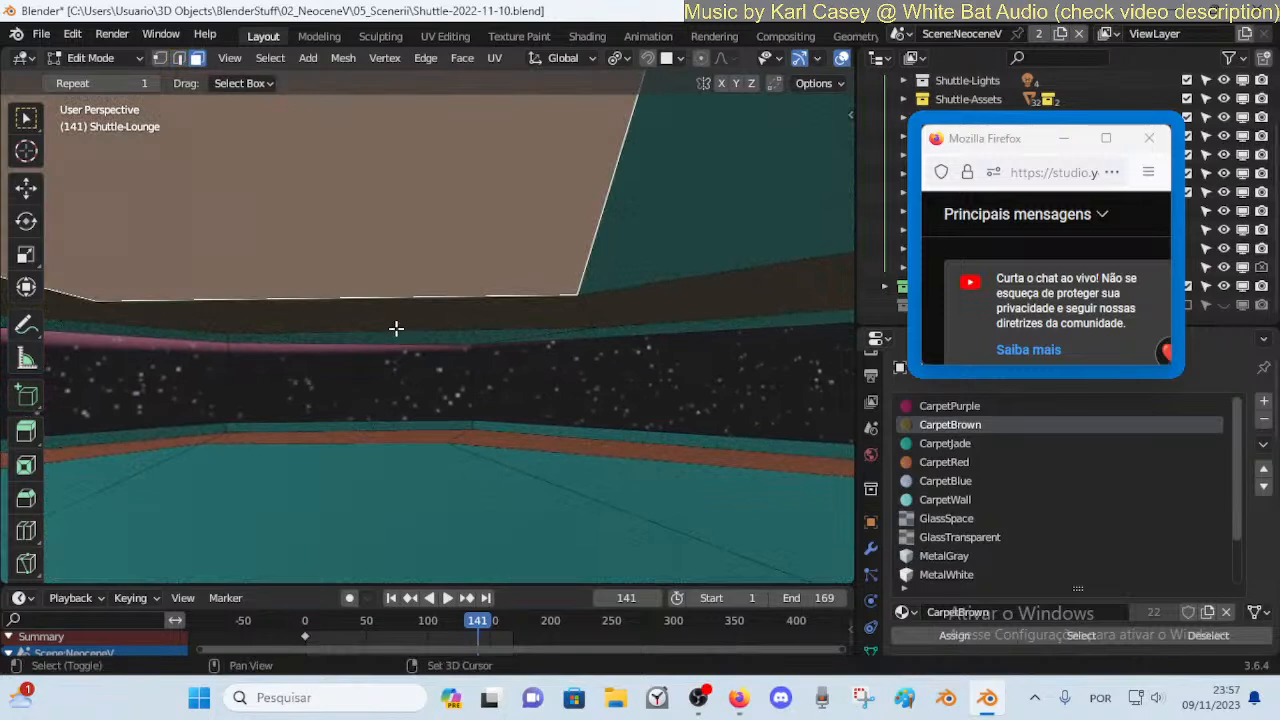
{"action": "left_click", "coordinate": [945, 443]}
{"action": "left_click", "coordinate": [954, 635]}
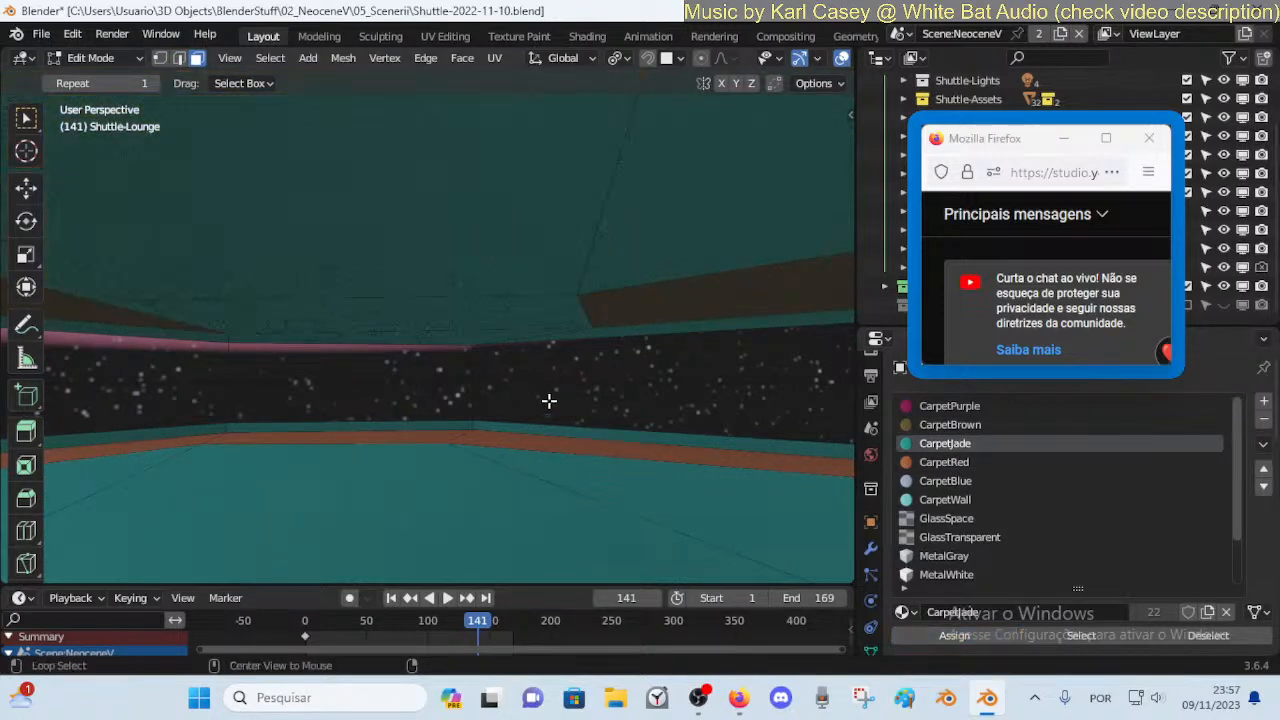
Assign CarpetBrown to the narrow border face of the ceiling above the far windows
{"action": "key", "text": "shift+grave"}
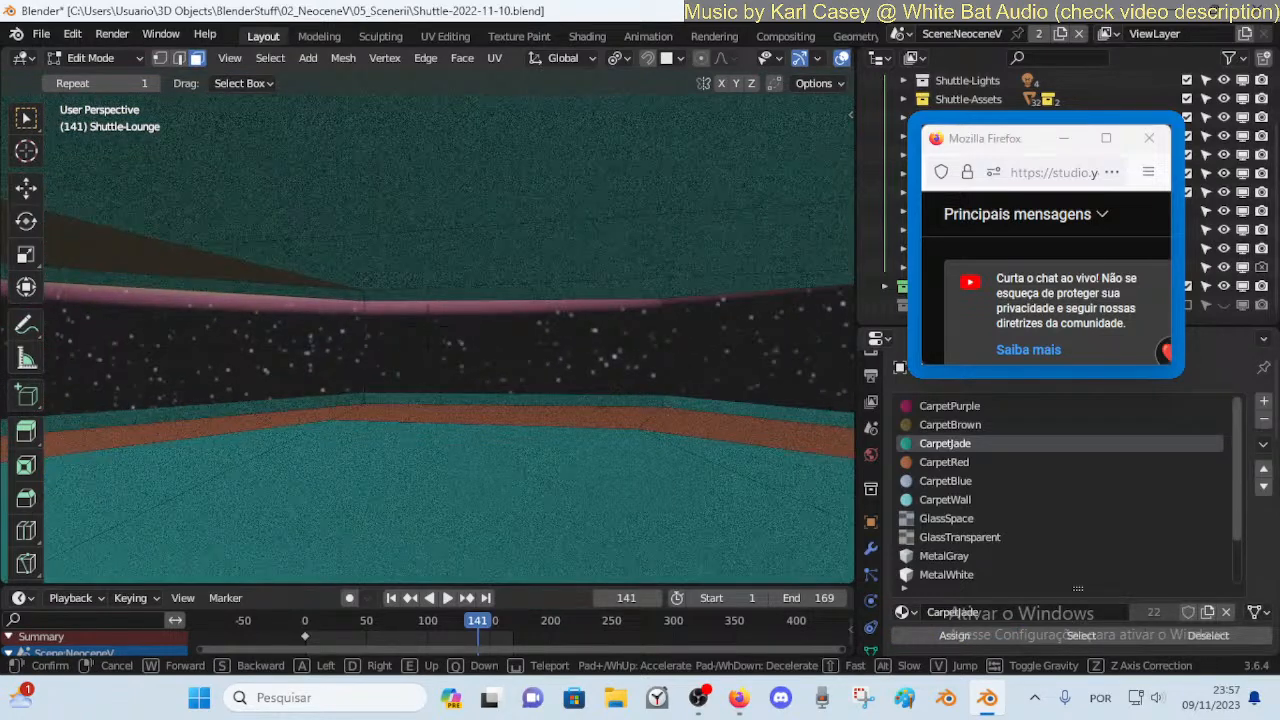
{"action": "key", "text": "Return"}
{"action": "left_click", "coordinate": [950, 424]}
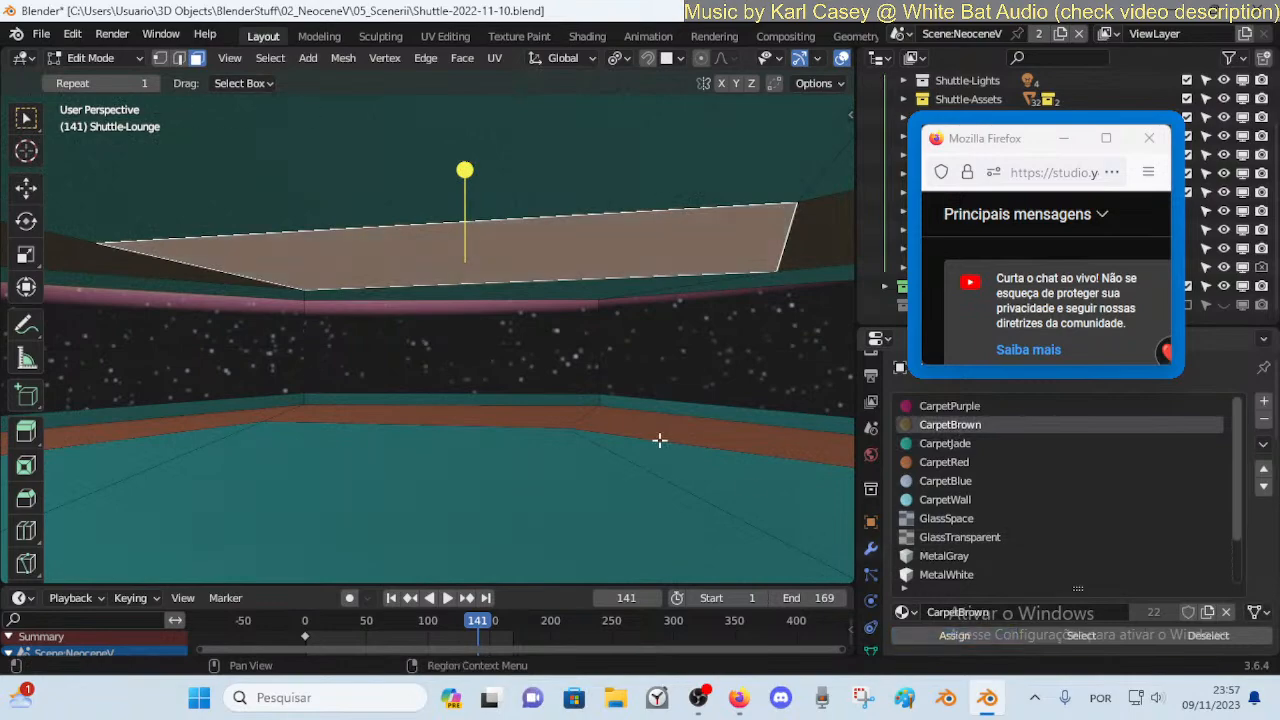
{"action": "key", "text": "shift+grave"}
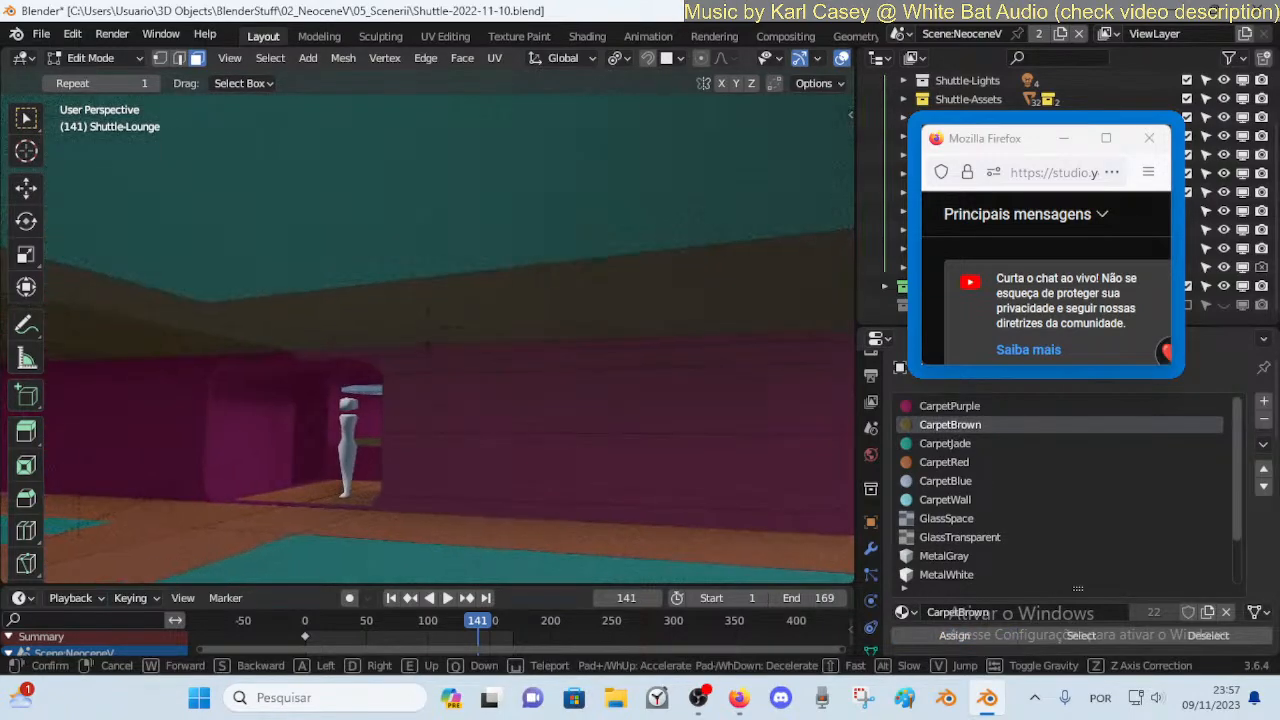
Knife-cut the brown ceiling border from its inner vertex by the windows to a point near the purple wall's corner
{"action": "key", "text": "Return"}
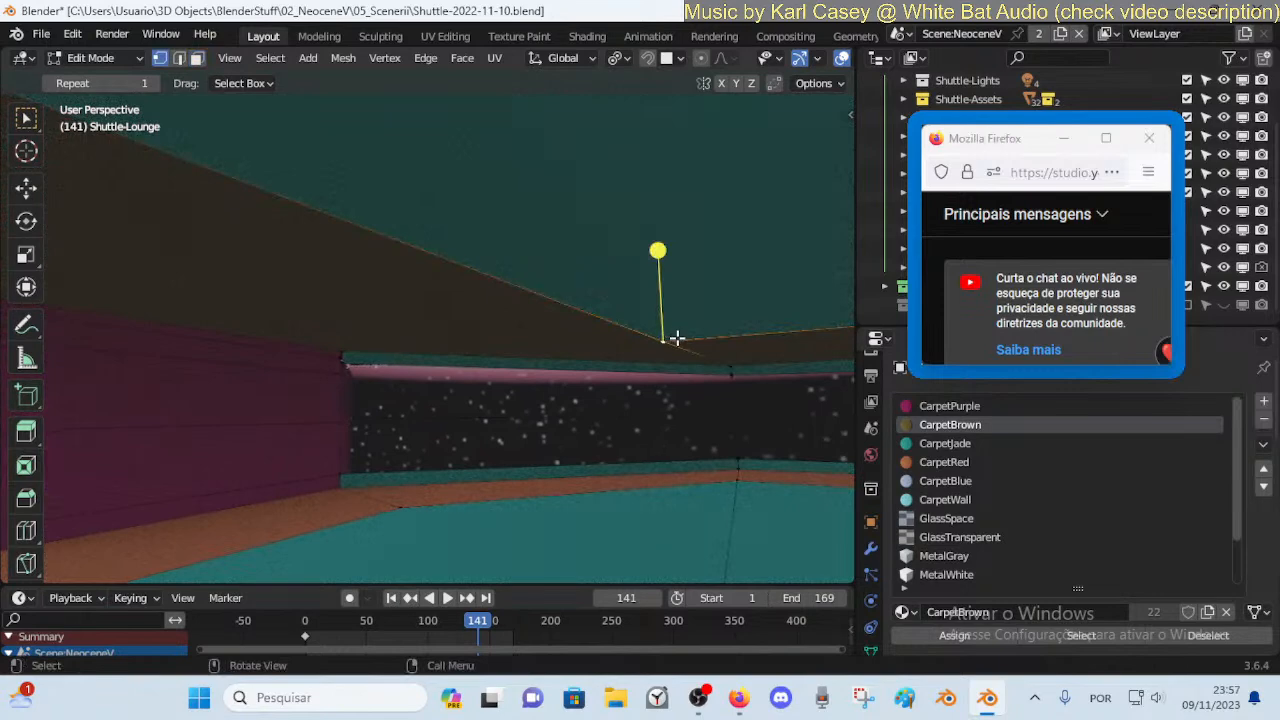
{"action": "key", "text": "k"}
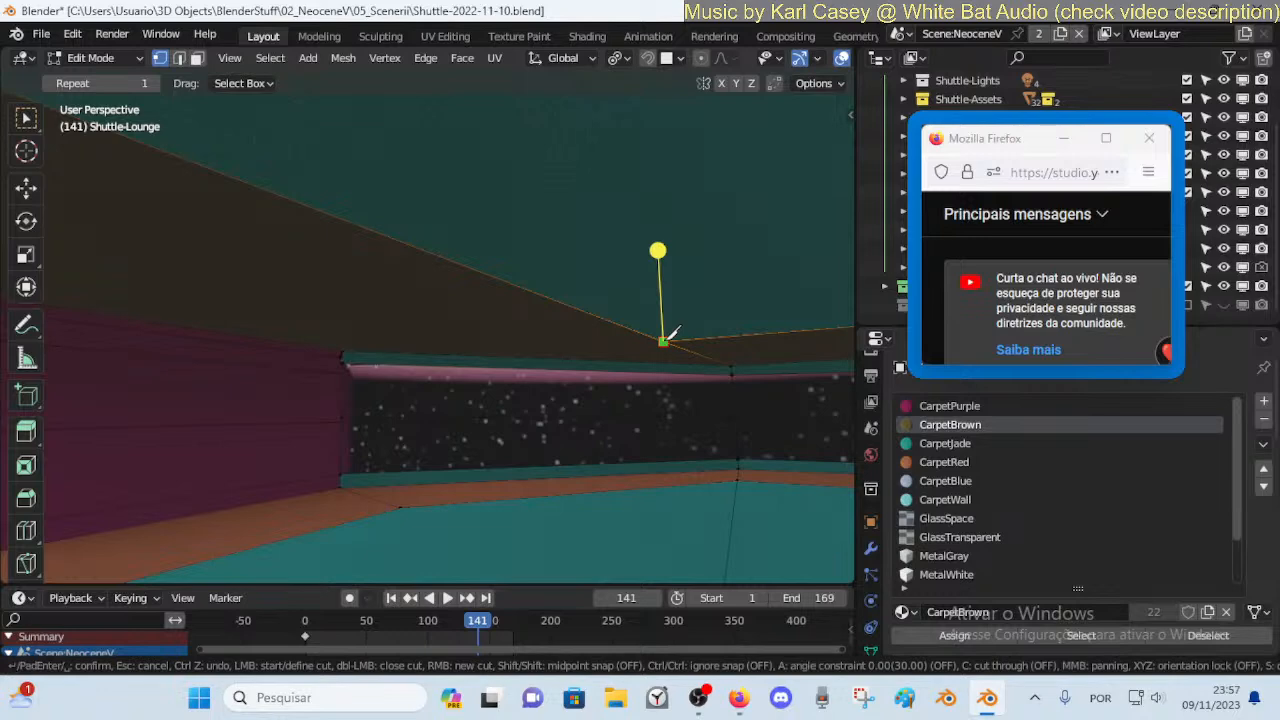
{"action": "left_click", "coordinate": [406, 326]}
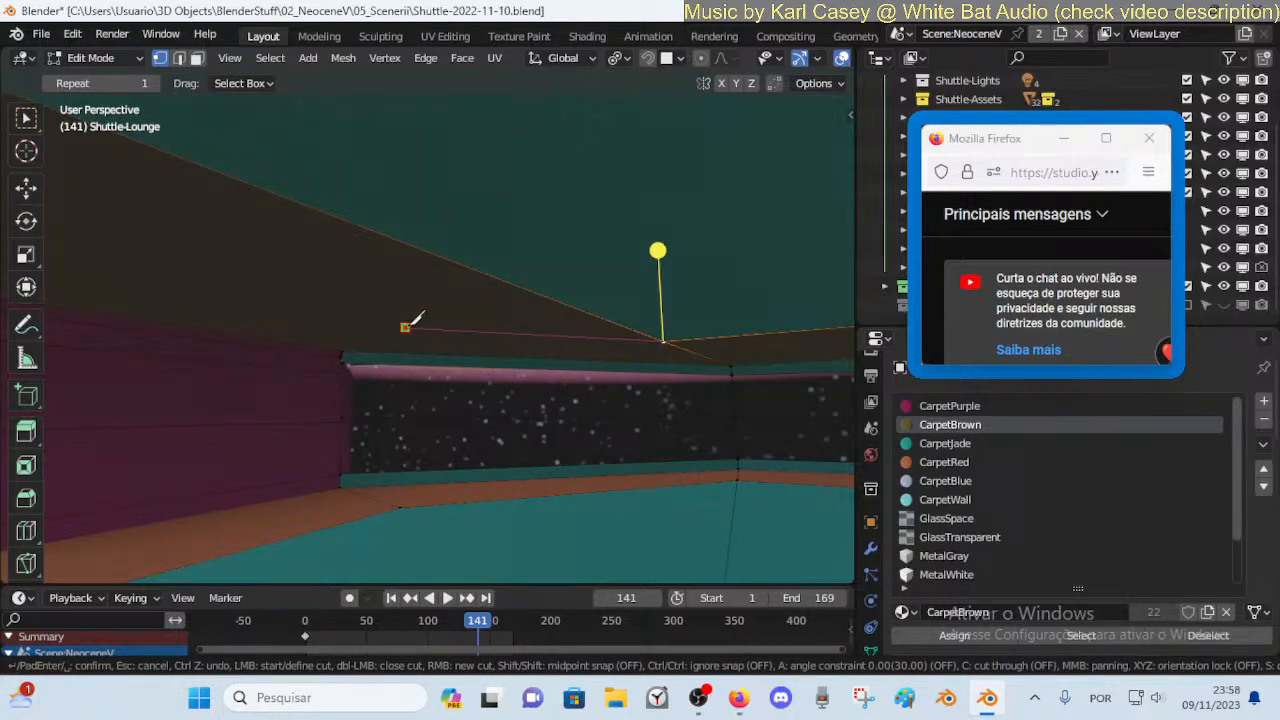
{"action": "key", "text": "Return"}
Knife-cut the ceiling along the purple wall from the inner border corner near the doorway to the inner vertex by the windows
{"action": "key", "text": "shift+grave"}
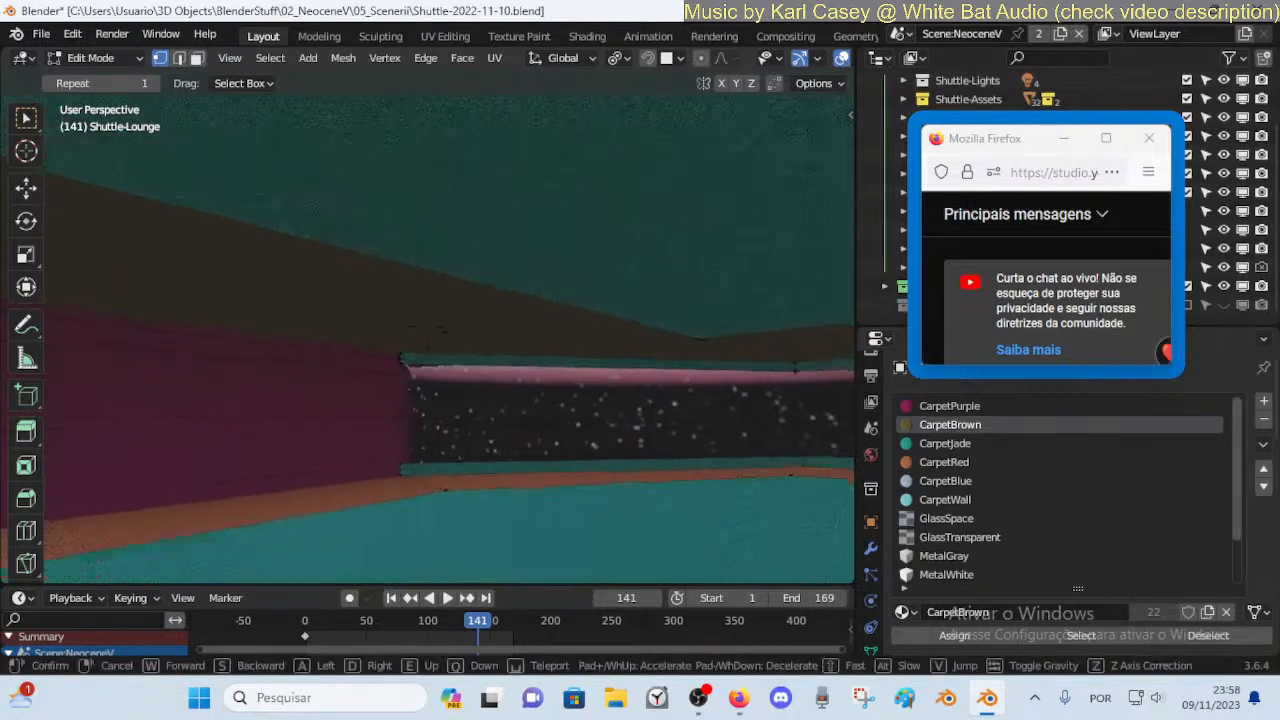
{"action": "key", "text": "d"}
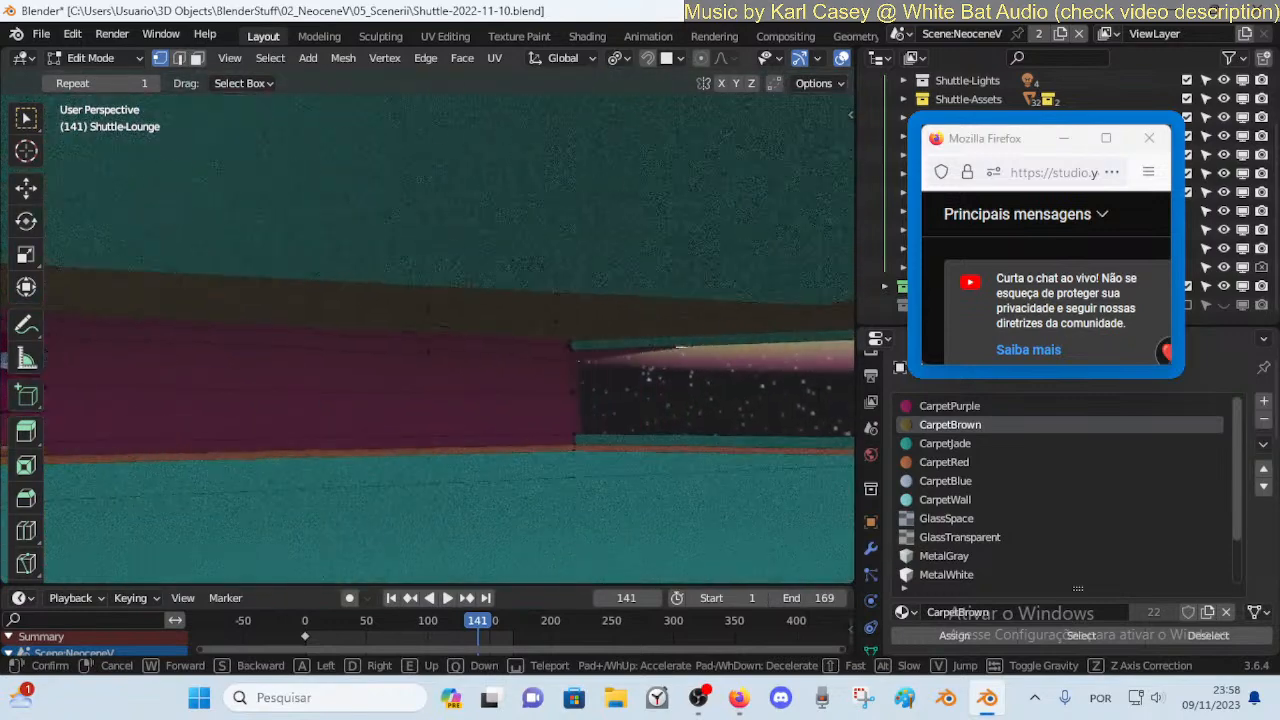
{"action": "left_click", "coordinate": [427, 319]}
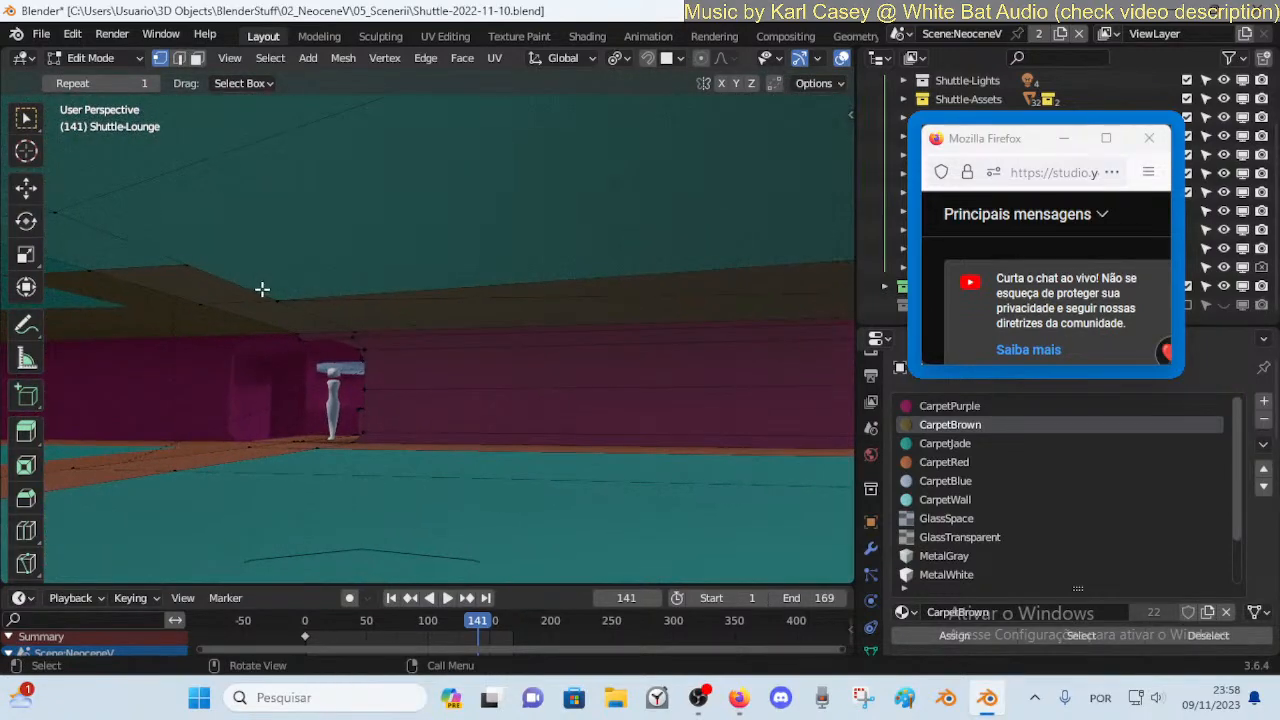
{"action": "key", "text": "k"}
{"action": "middle_click_drag", "start_coordinate": [335, 254], "coordinate": [383, 256]}
{"action": "middle_click_drag", "start_coordinate": [656, 268], "coordinate": [615, 280], "text": "shift"}
{"action": "middle_click_drag", "start_coordinate": [668, 314], "coordinate": [627, 311], "text": "shift"}
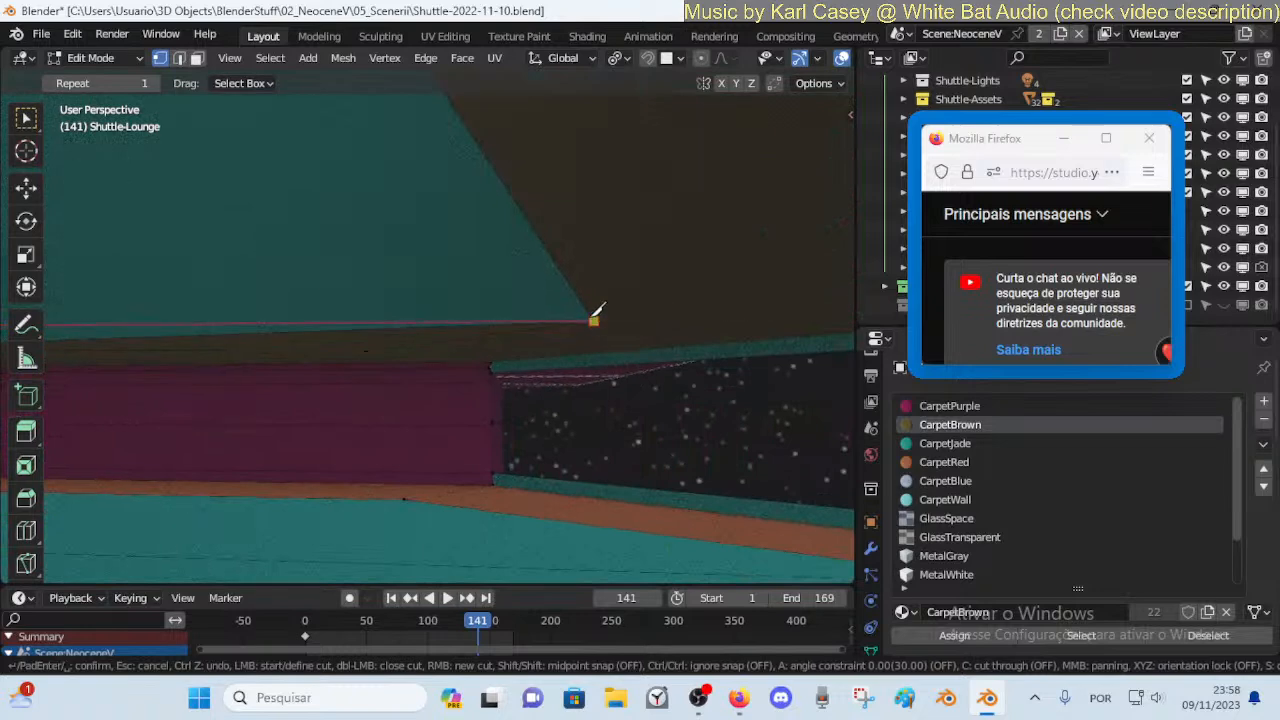
{"action": "left_click", "coordinate": [594, 315]}
{"action": "key", "text": "Return"}
{"action": "key", "text": "x"}
{"action": "left_click", "coordinate": [355, 329]}
Assign CarpetBrown to the narrow ceiling strip between the new cut and the border above the purple wall
{"action": "key", "text": "3"}
{"action": "left_click", "coordinate": [360, 333]}
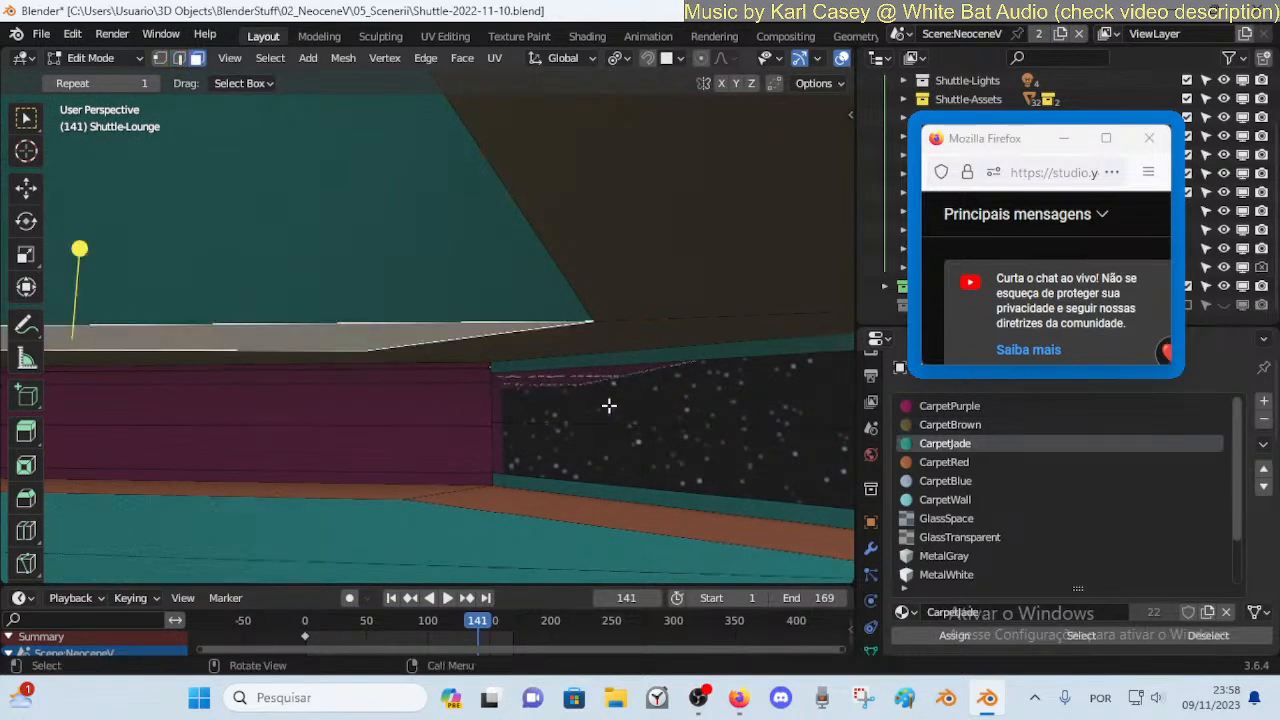
{"action": "left_click", "coordinate": [950, 425]}
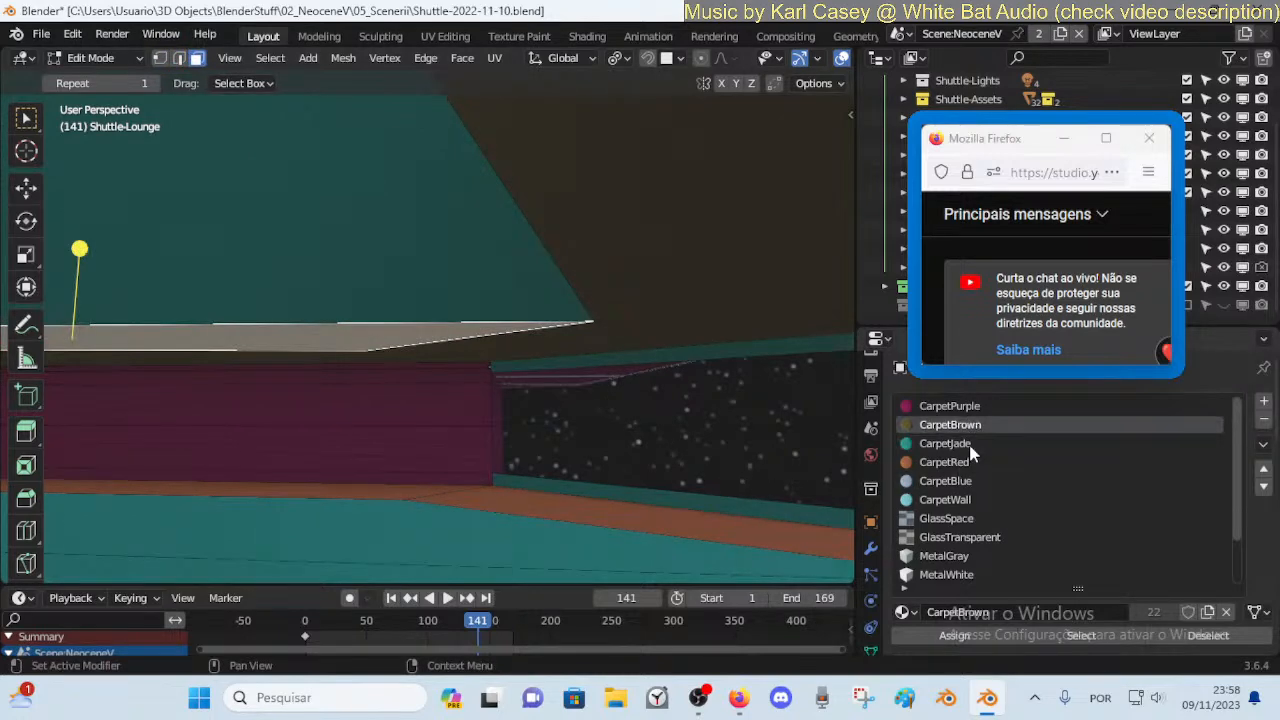
{"action": "left_click", "coordinate": [946, 631]}
{"action": "key", "text": "Tab"}
{"action": "middle_click_drag", "start_coordinate": [520, 390], "coordinate": [406, 382]}
{"action": "key", "text": "Tab"}
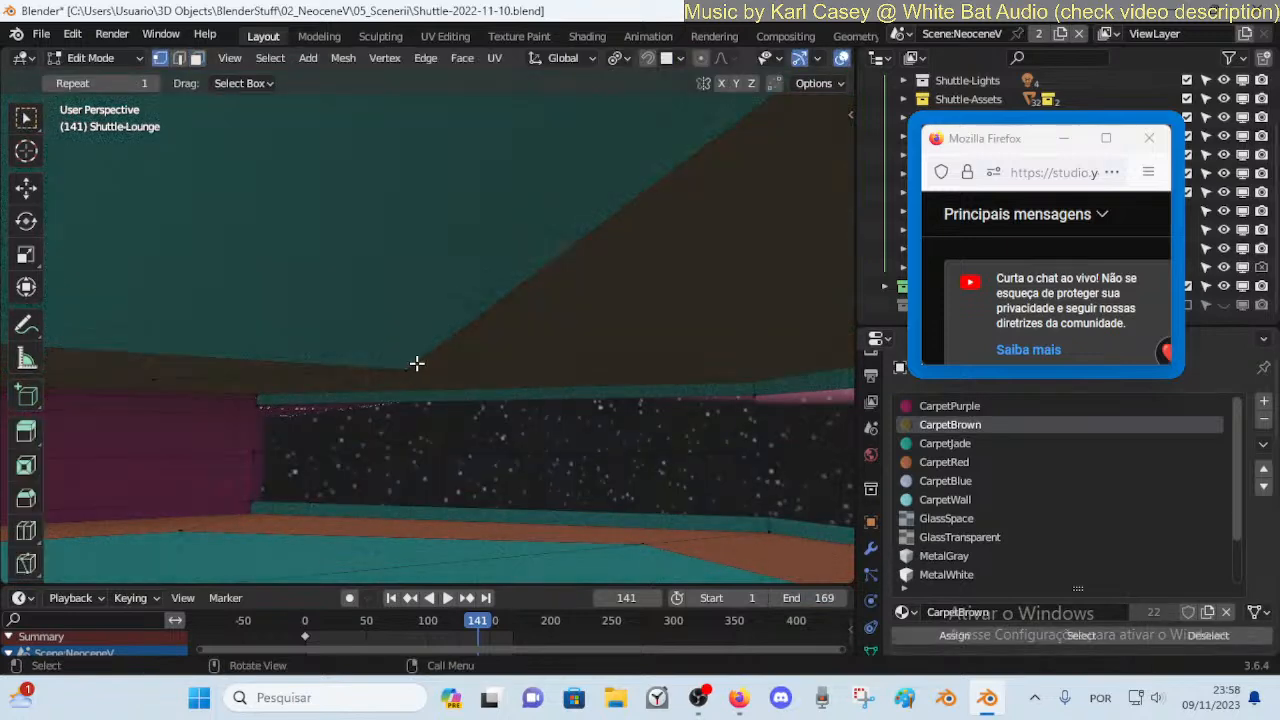
Slide the ceiling border's inner vertex near the windows along its edge by factors of 0.346 and 0.116
{"action": "key", "text": "shift+v"}
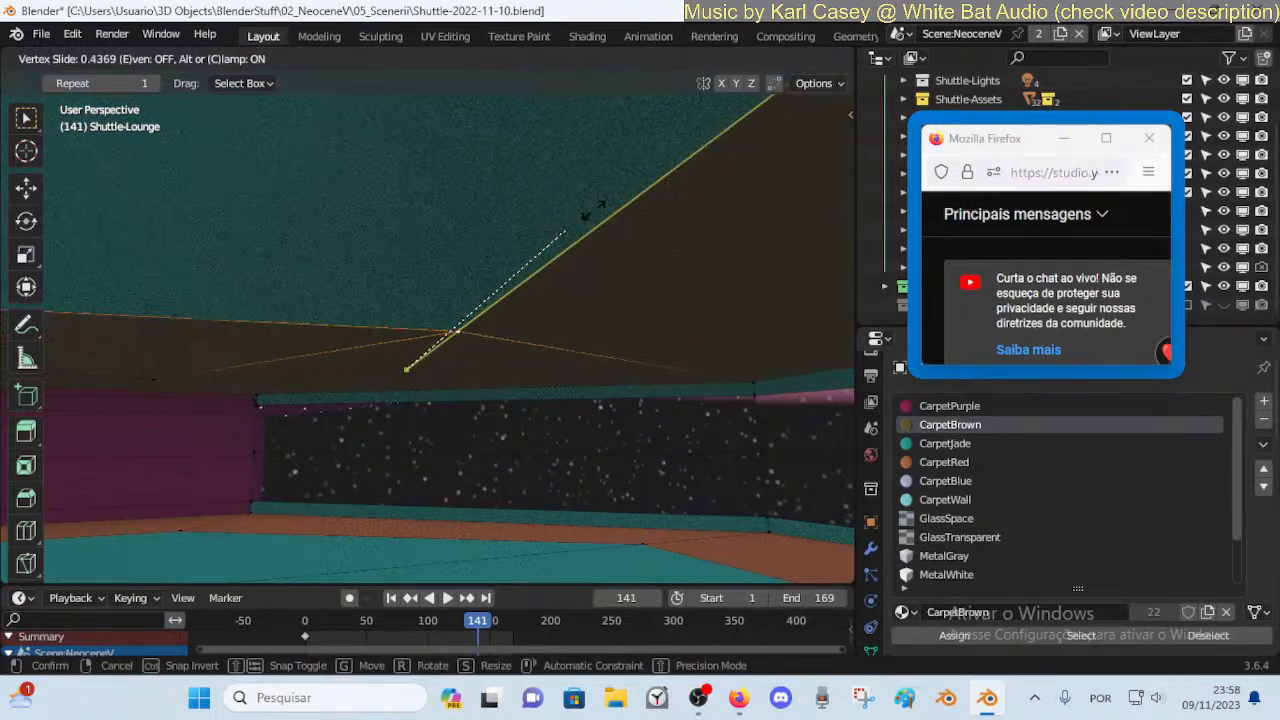
{"action": "left_click", "coordinate": [588, 232]}
{"action": "key", "text": "shift+grave"}
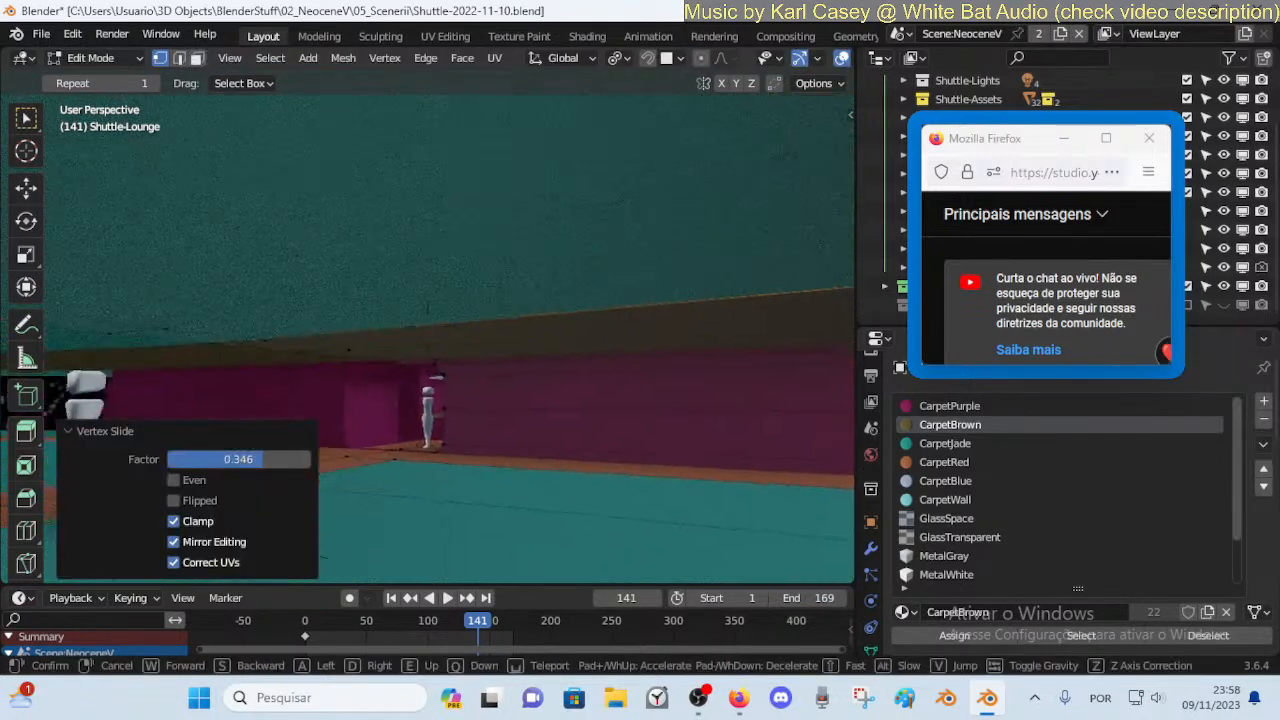
{"action": "key", "text": "w"}
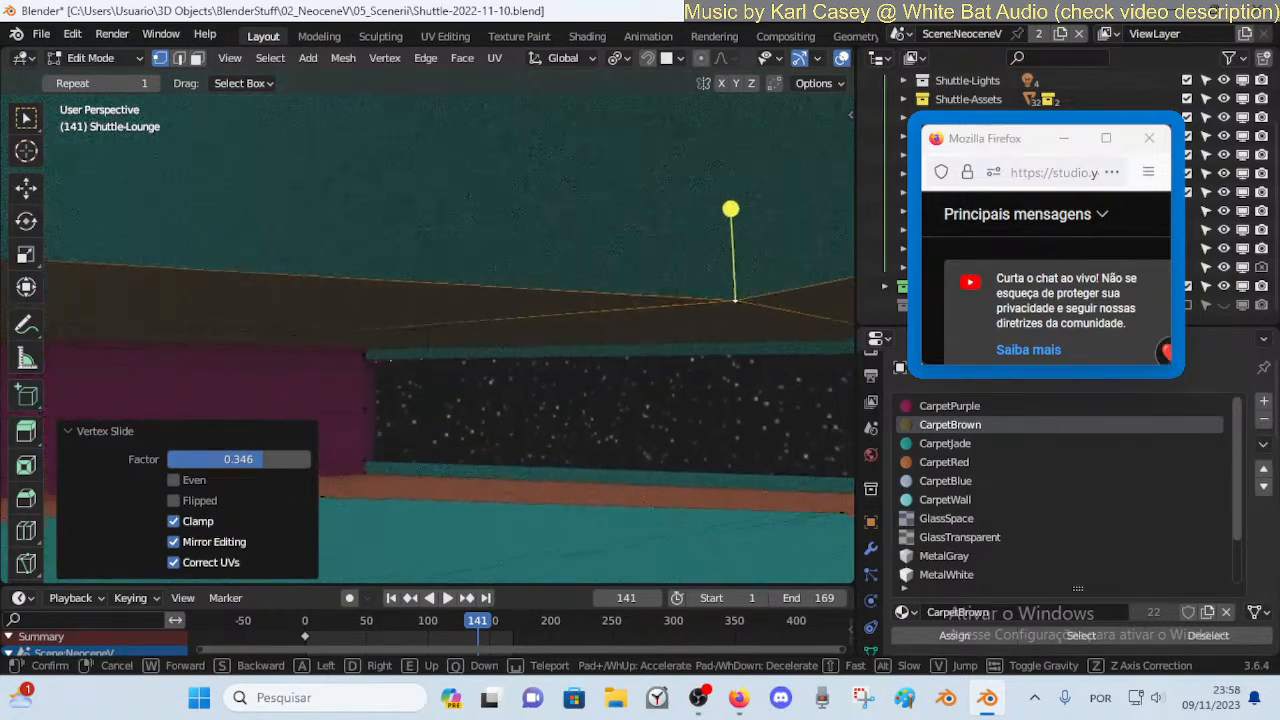
{"action": "left_click", "coordinate": [571, 240]}
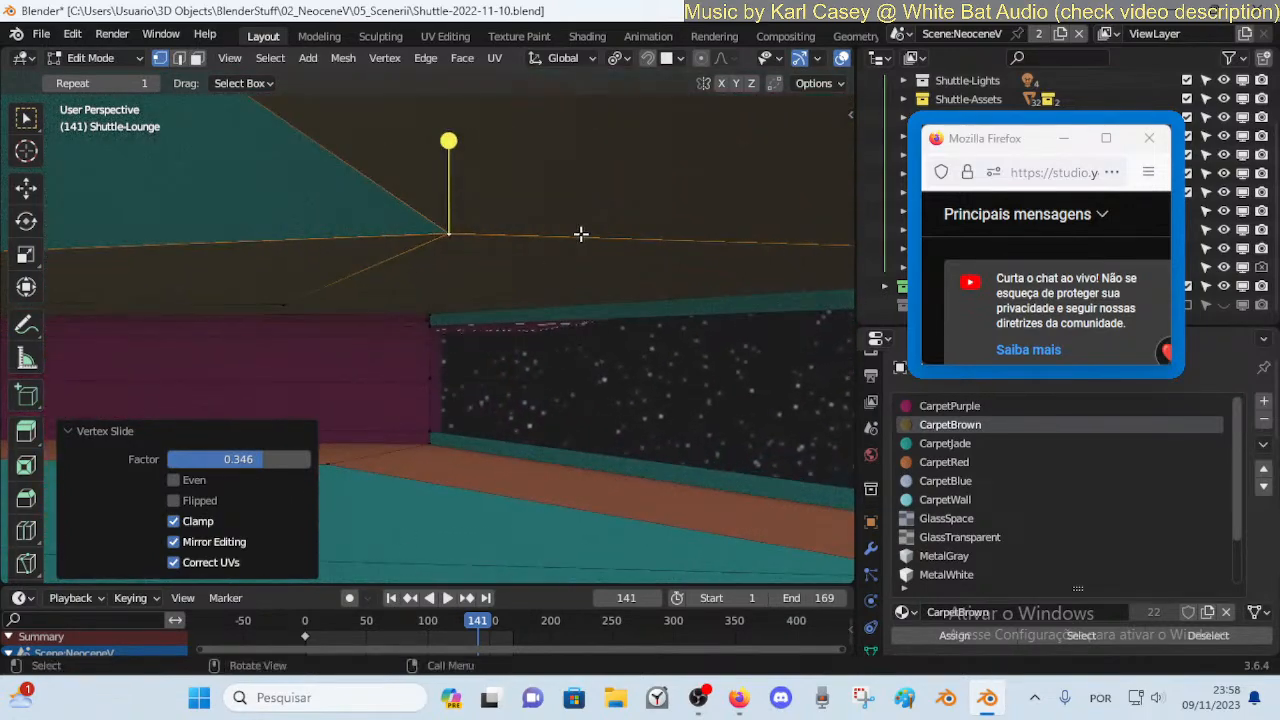
{"action": "key", "text": "shift+v"}
{"action": "left_click", "coordinate": [606, 234]}
Slide the ceiling vertex above the purple wall along its edge toward the window corner by a factor of 0.378
{"action": "key", "text": "shift+grave"}
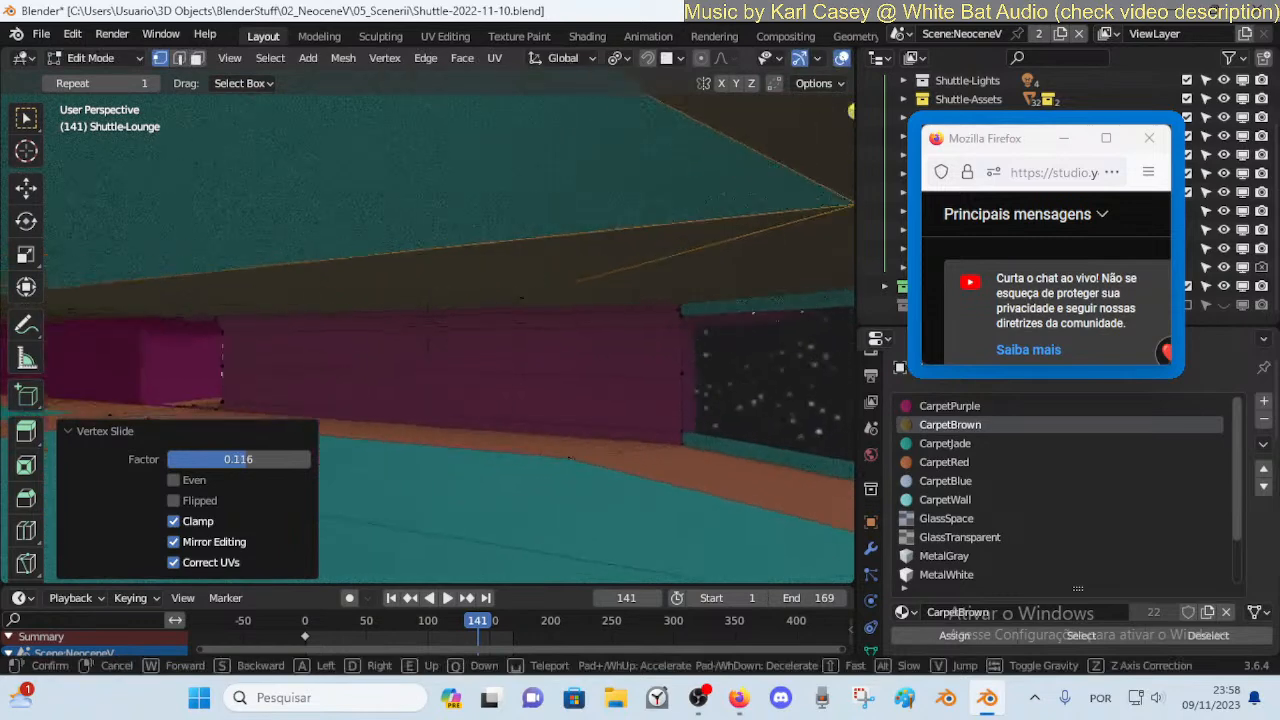
{"action": "key", "text": "w"}
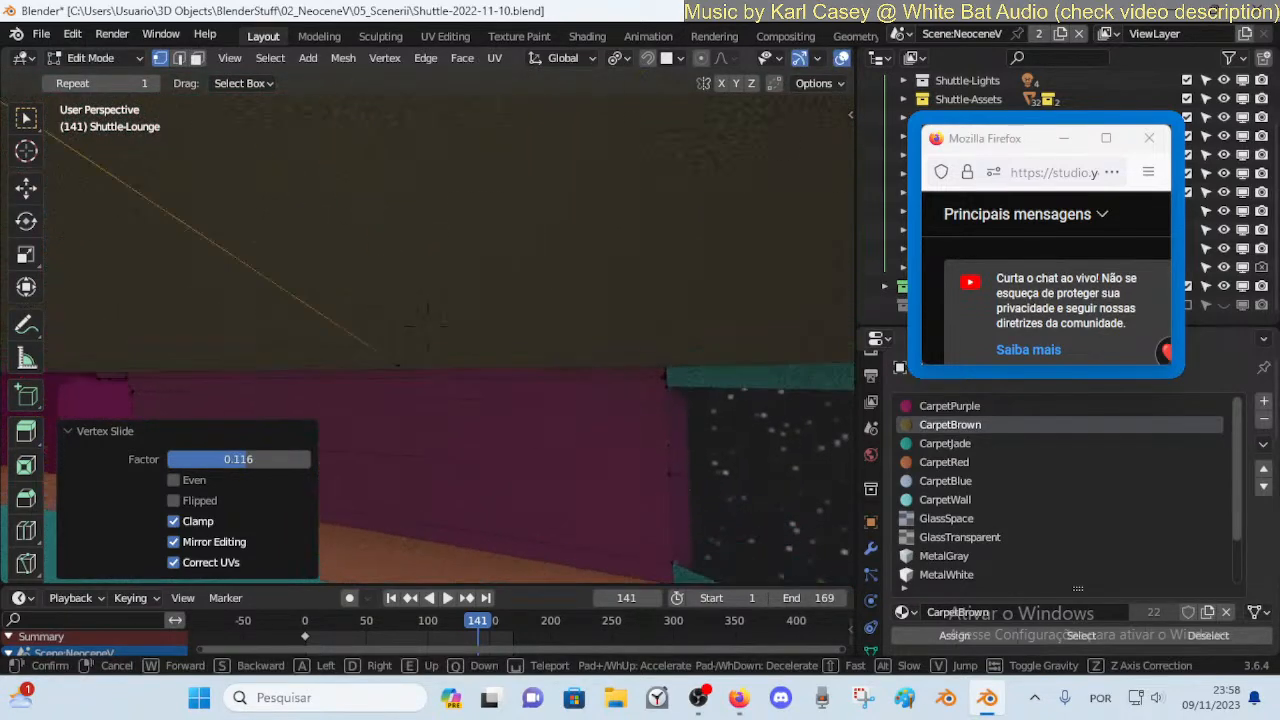
{"action": "left_click", "coordinate": [514, 280]}
{"action": "key", "text": "k"}
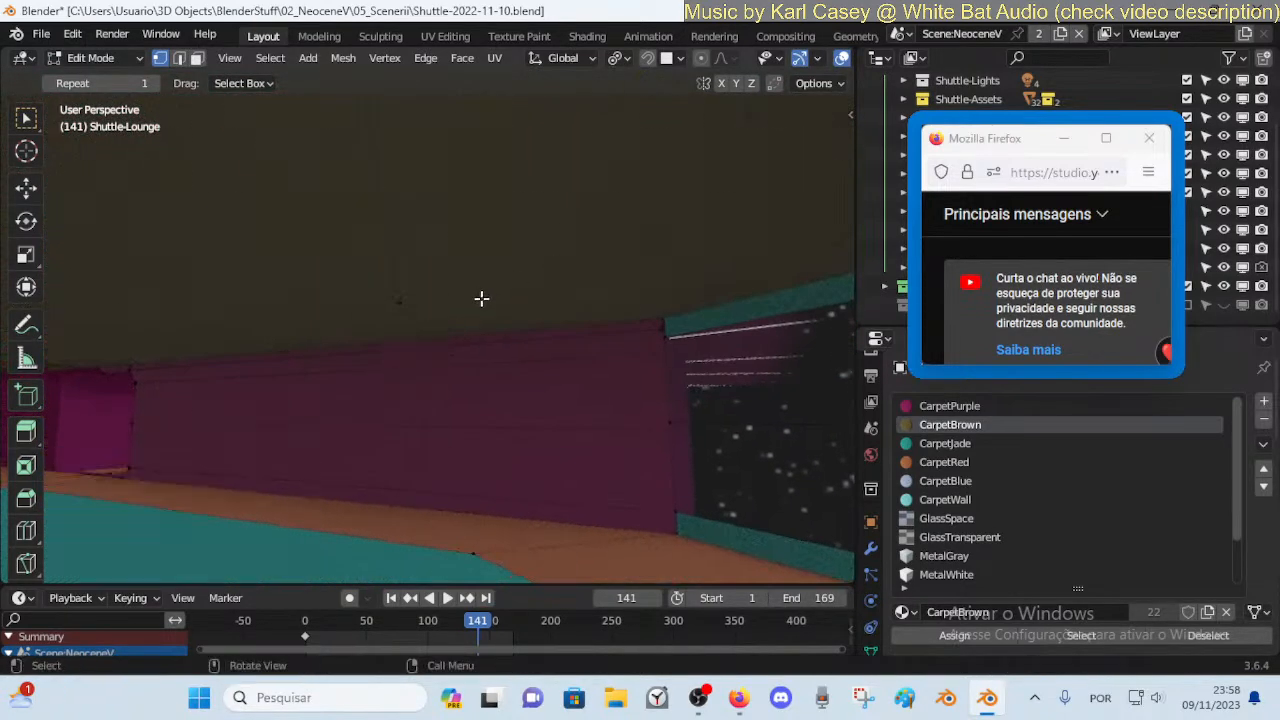
{"action": "left_click", "coordinate": [403, 302]}
{"action": "key", "text": "Return"}
{"action": "key", "text": "alt+a"}
{"action": "key", "text": "shift+v"}
{"action": "left_click", "coordinate": [417, 286]}
{"action": "key", "text": "shift+v"}
{"action": "left_click", "coordinate": [520, 305]}
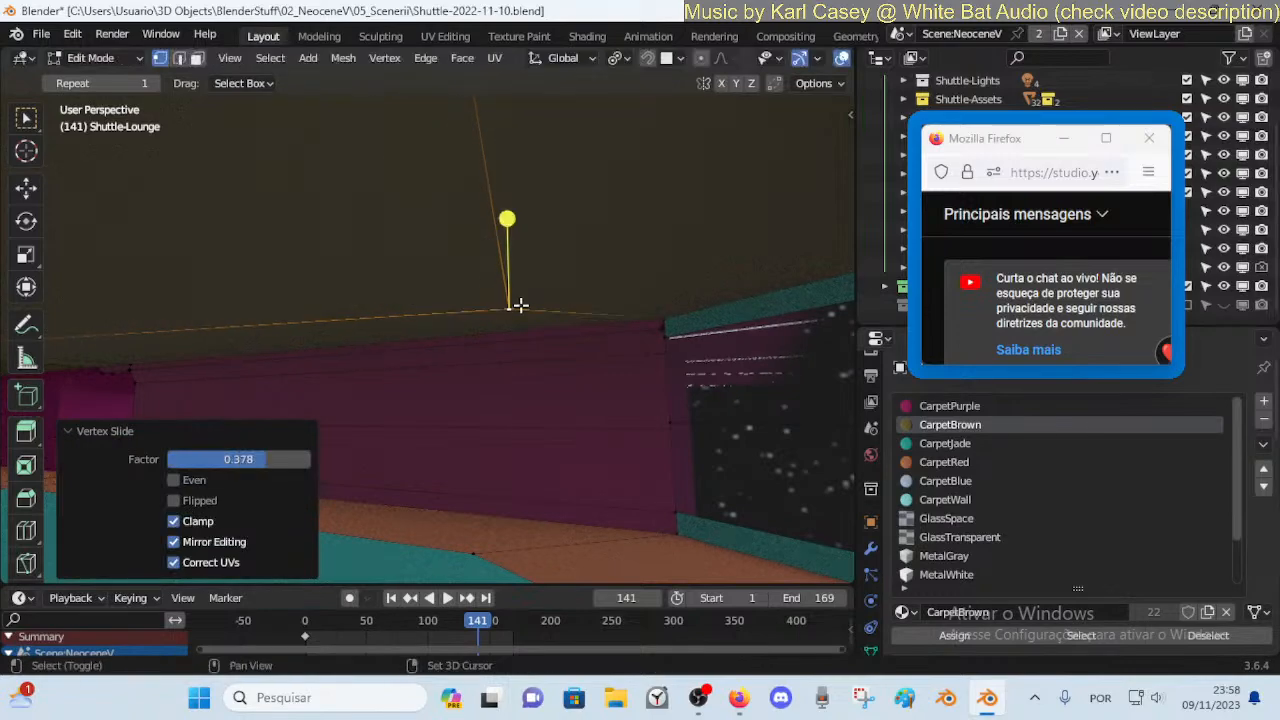
Assign CarpetJade to the large brown ceiling face running along the purple wall
{"action": "key", "text": "shift+grave"}
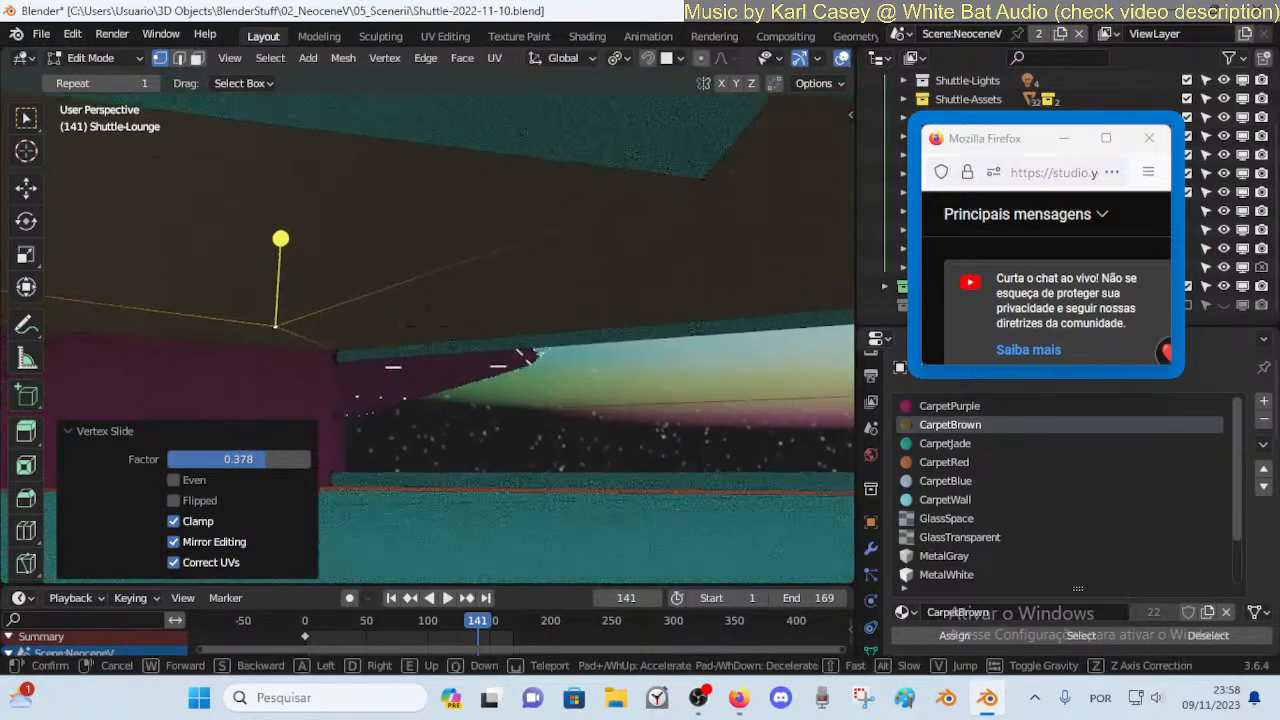
{"action": "key", "text": "q"}
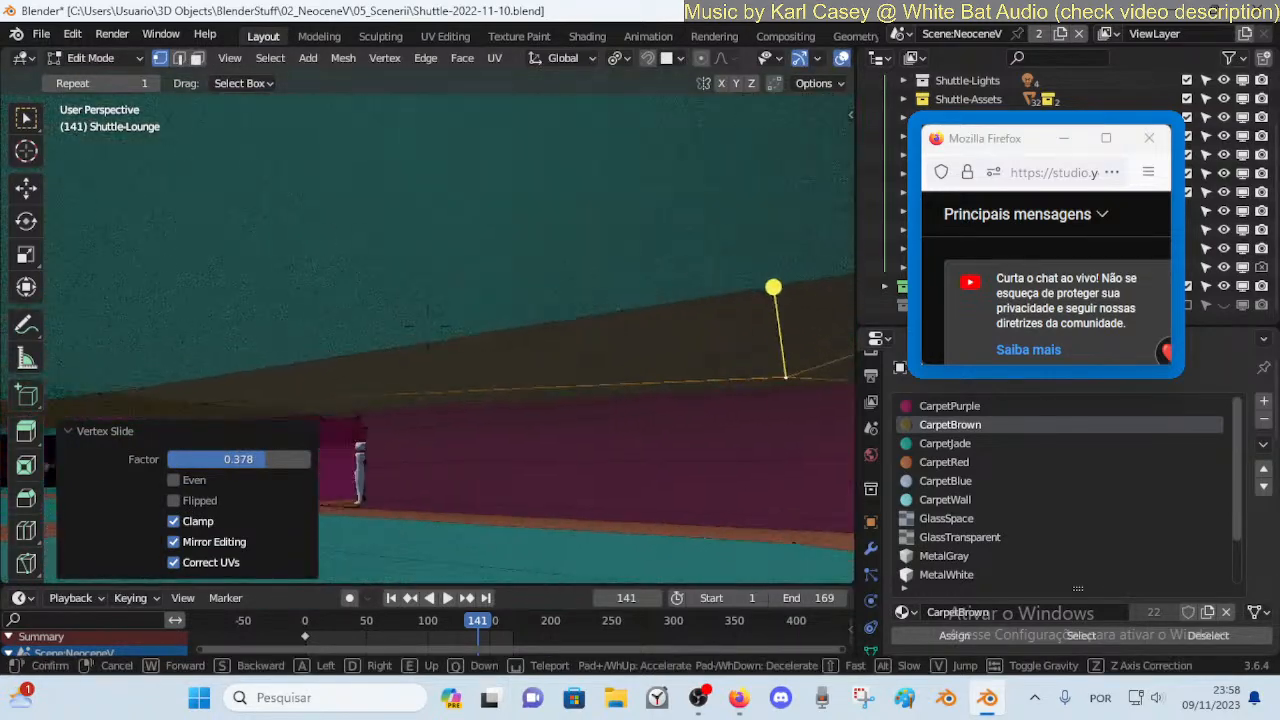
{"action": "left_click", "coordinate": [466, 306]}
{"action": "key", "text": "3"}
{"action": "left_click", "coordinate": [452, 316]}
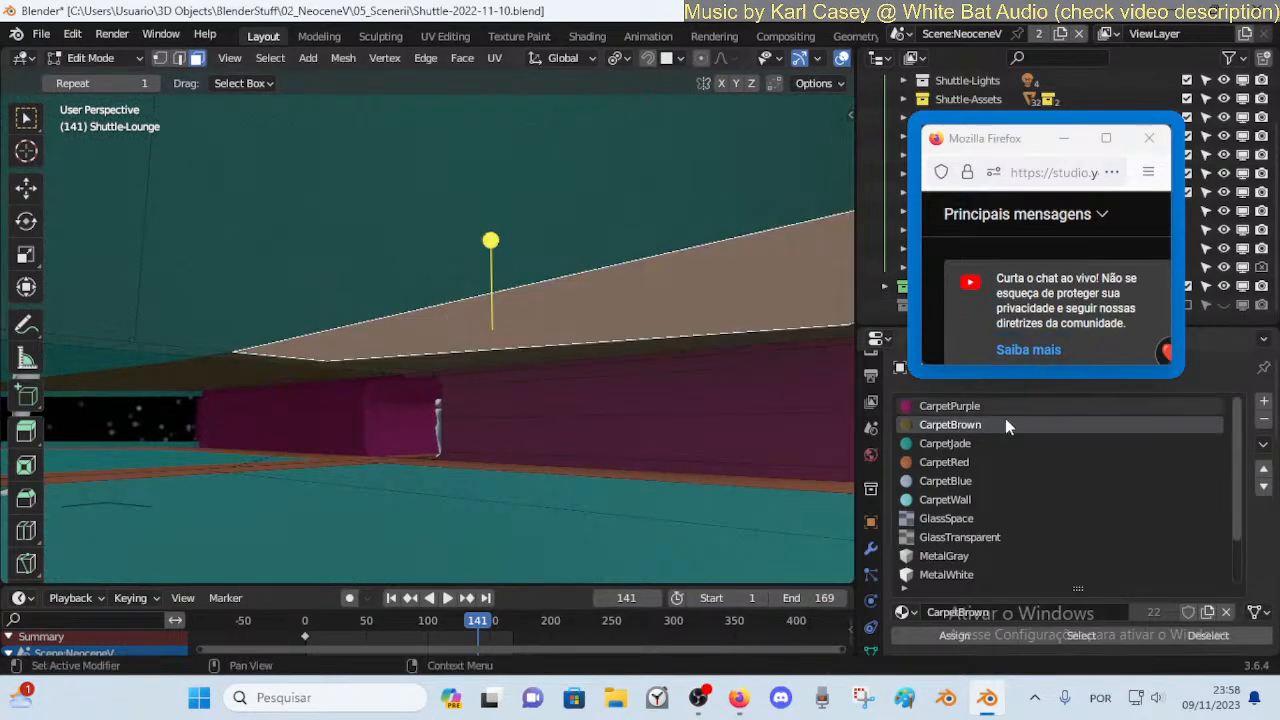
{"action": "left_click", "coordinate": [945, 443]}
{"action": "left_click", "coordinate": [955, 635]}
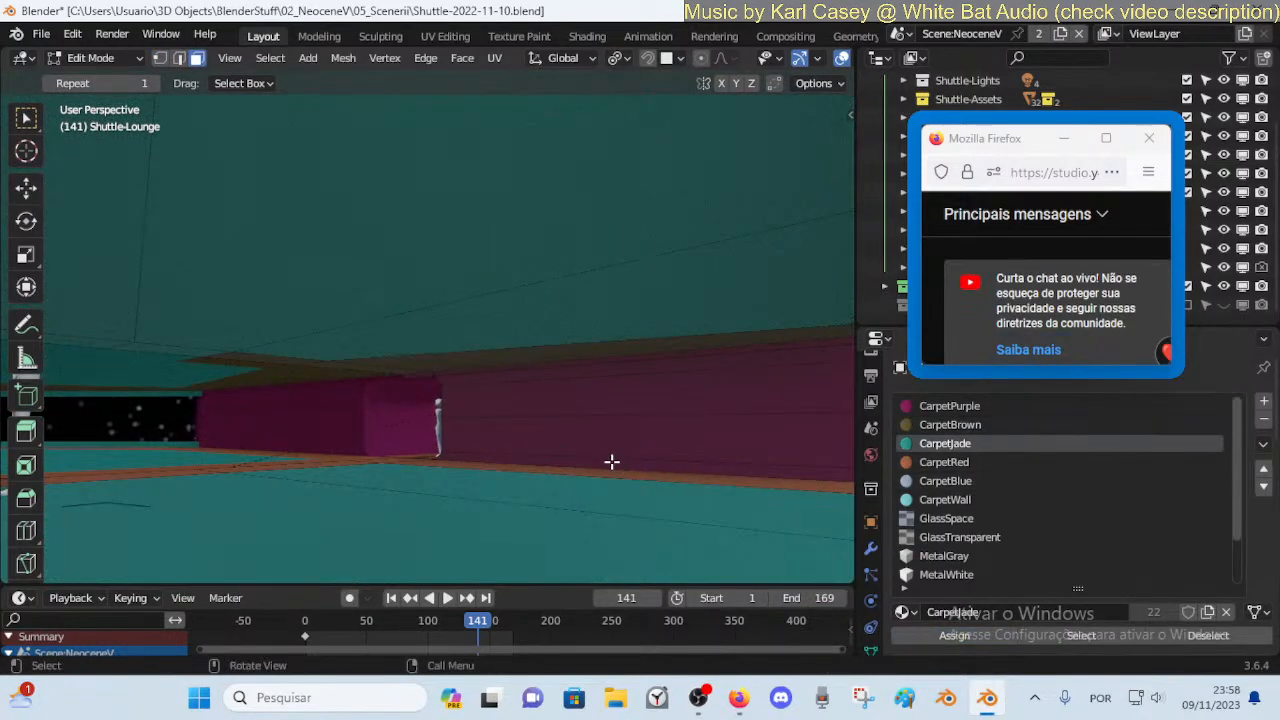
Assign CarpetBrown to the narrow strip faces crossing the ceiling from the doorway side to the windows
{"action": "left_click", "coordinate": [271, 358]}
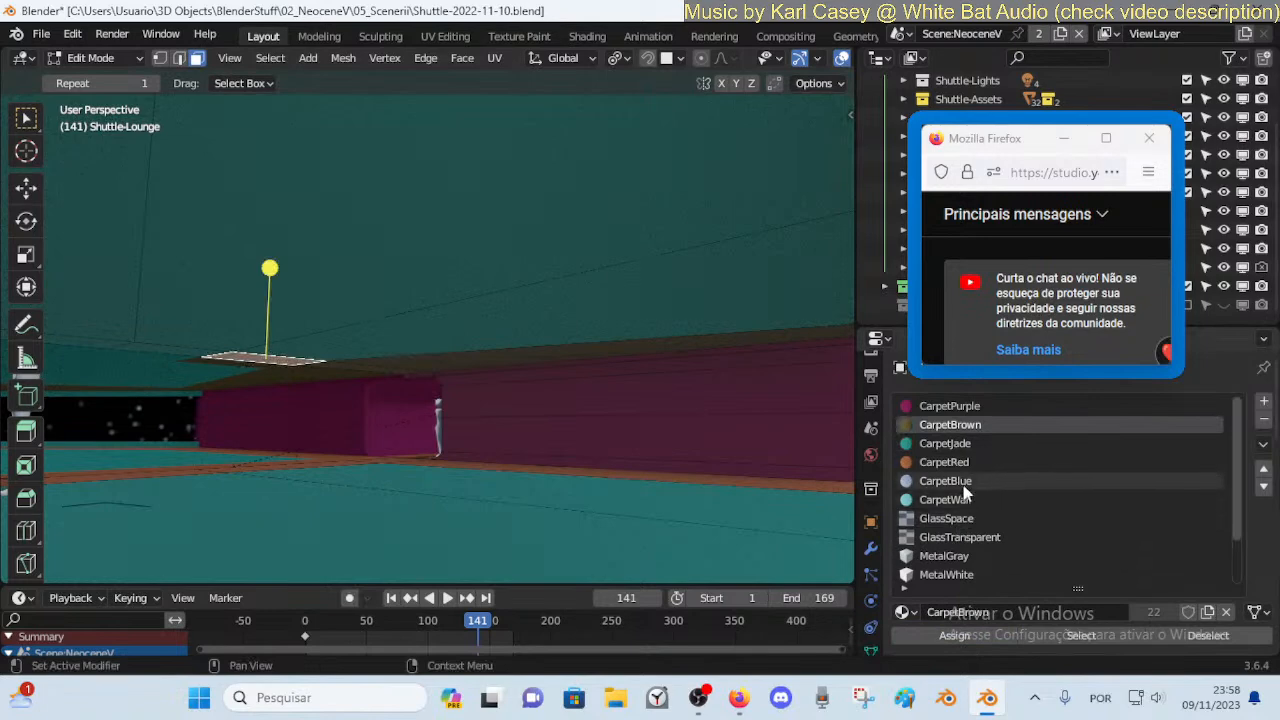
{"action": "key", "text": "shift+grave"}
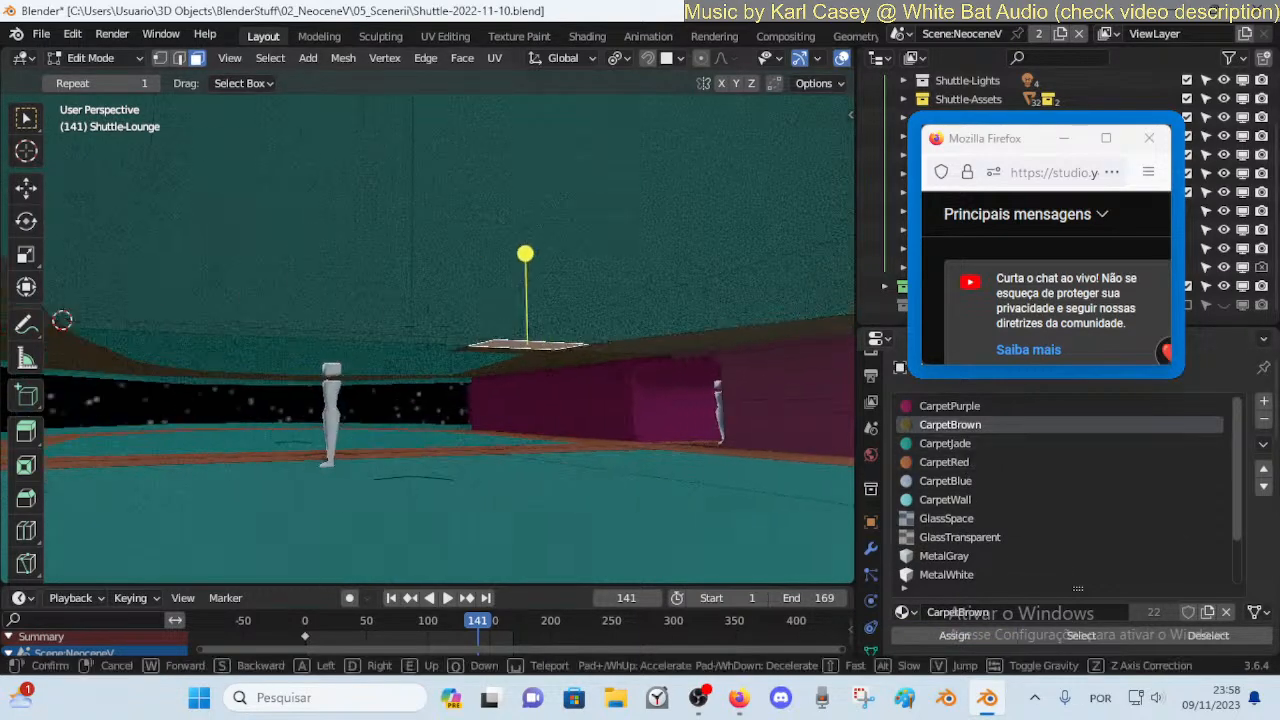
{"action": "left_click", "coordinate": [637, 334]}
{"action": "left_click", "coordinate": [637, 334], "text": "shift"}
{"action": "left_click", "coordinate": [955, 424]}
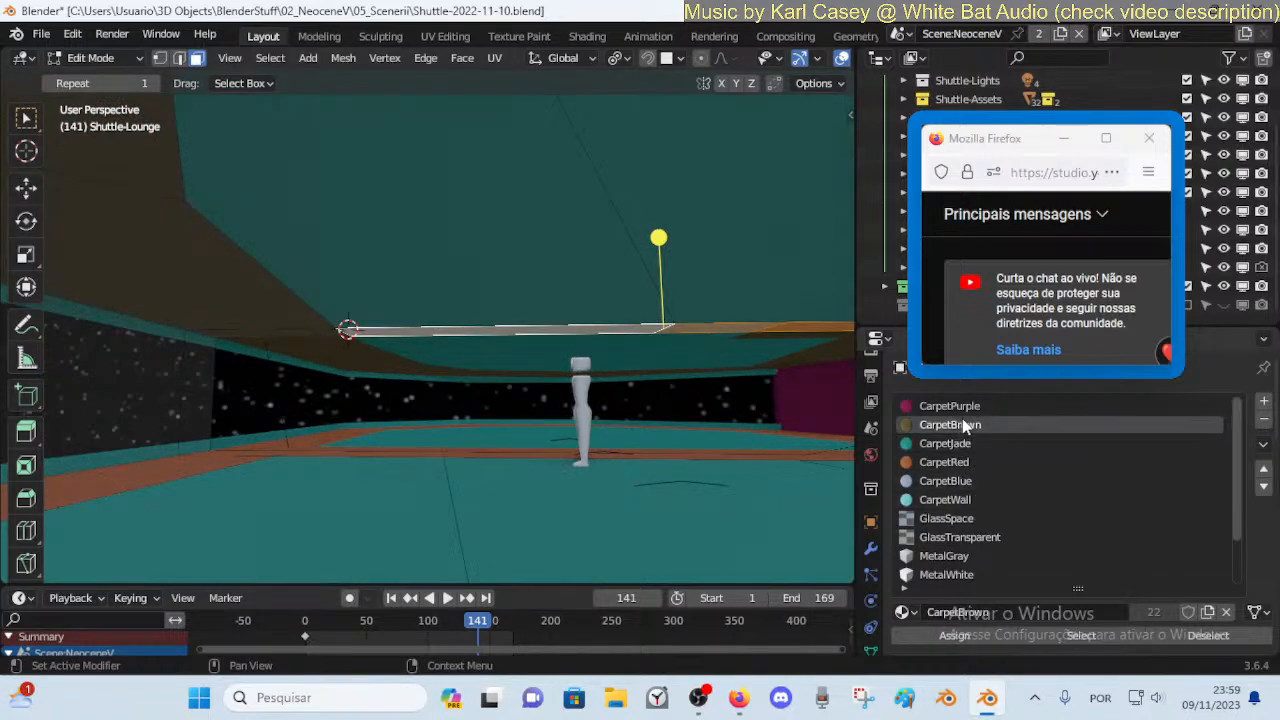
{"action": "left_click", "coordinate": [936, 640]}
{"action": "key", "text": "Tab"}
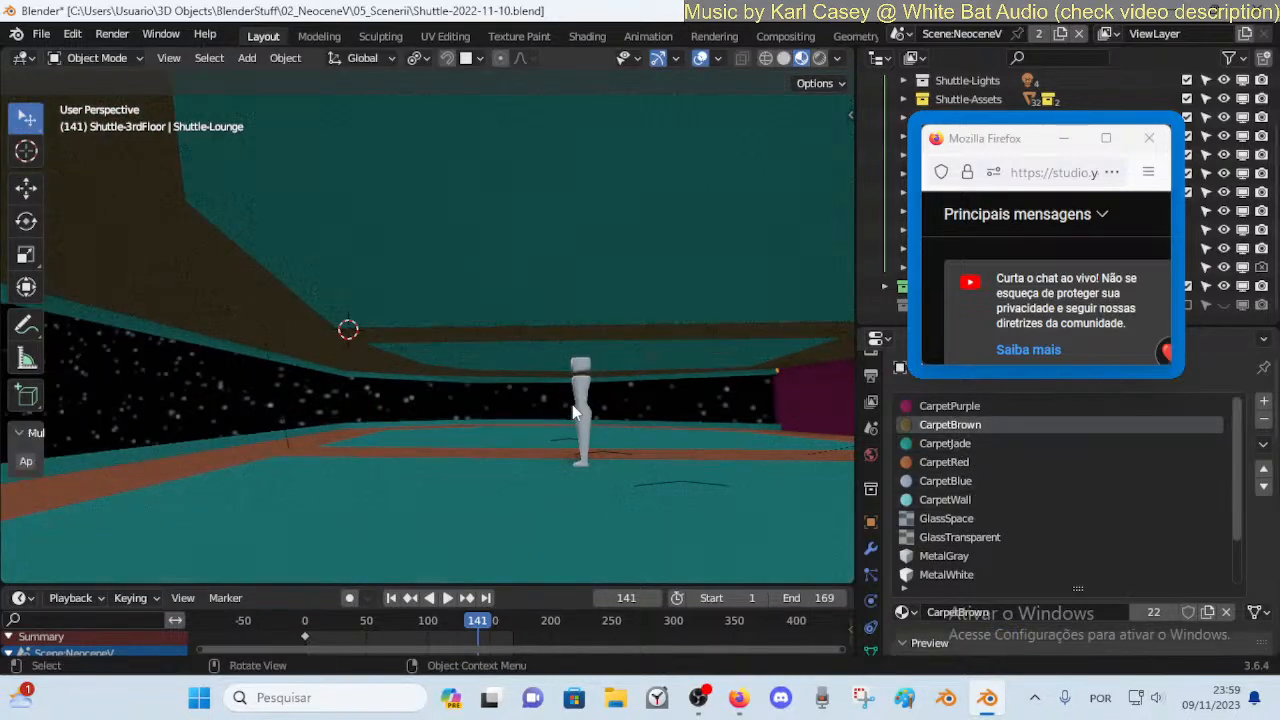
Assign CarpetJade to the two brown ceiling faces that split the jade panels in front of the far windows
{"action": "key", "text": "shift+grave"}
{"action": "key", "text": "w"}
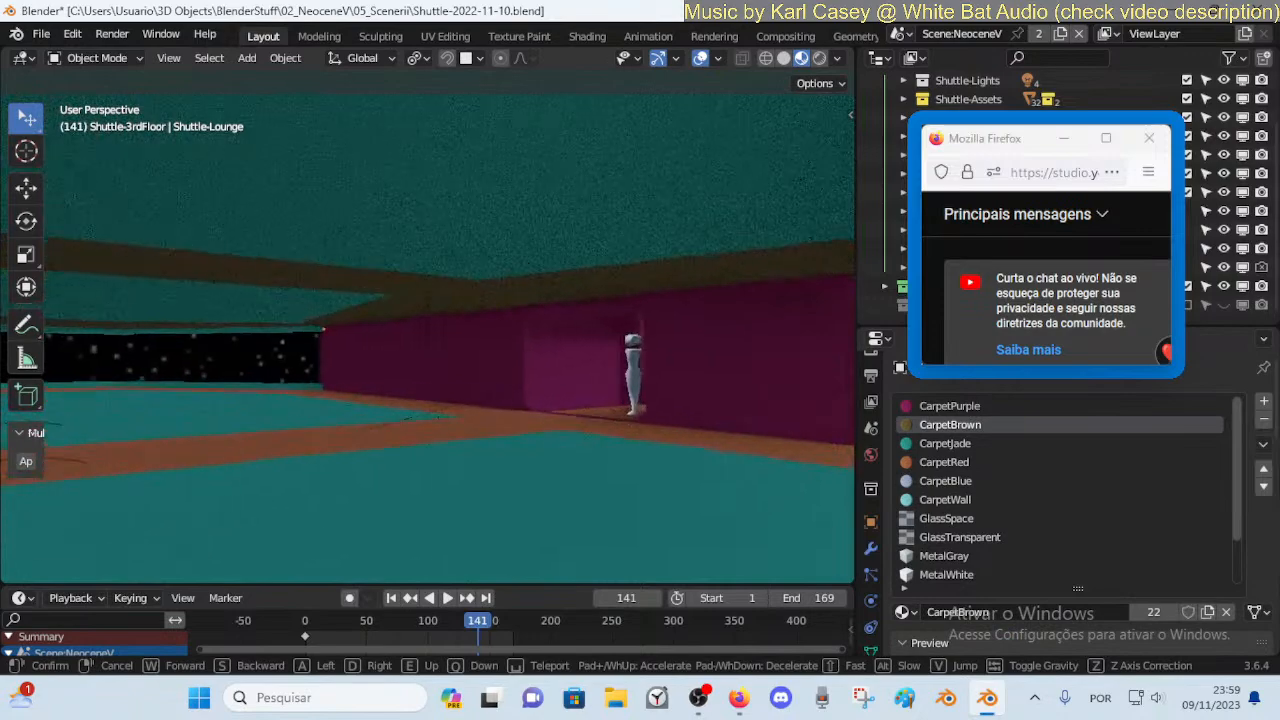
{"action": "key", "text": "w"}
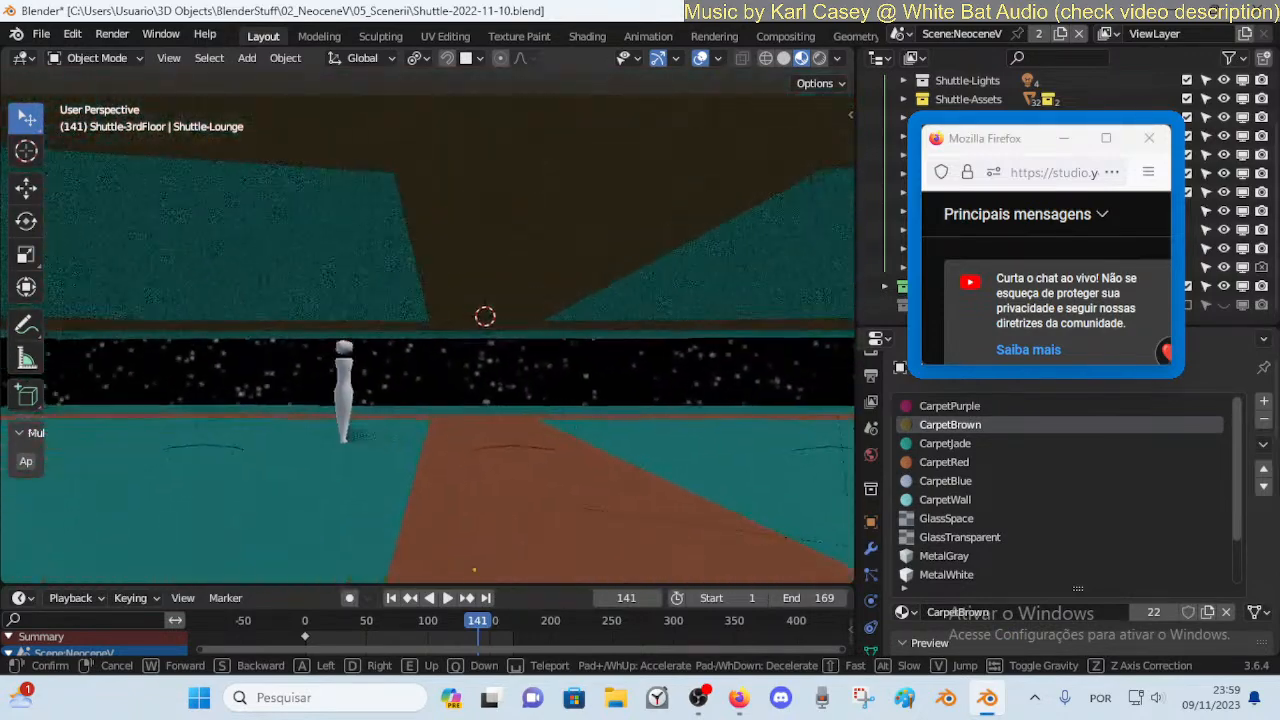
{"action": "key", "text": "s"}
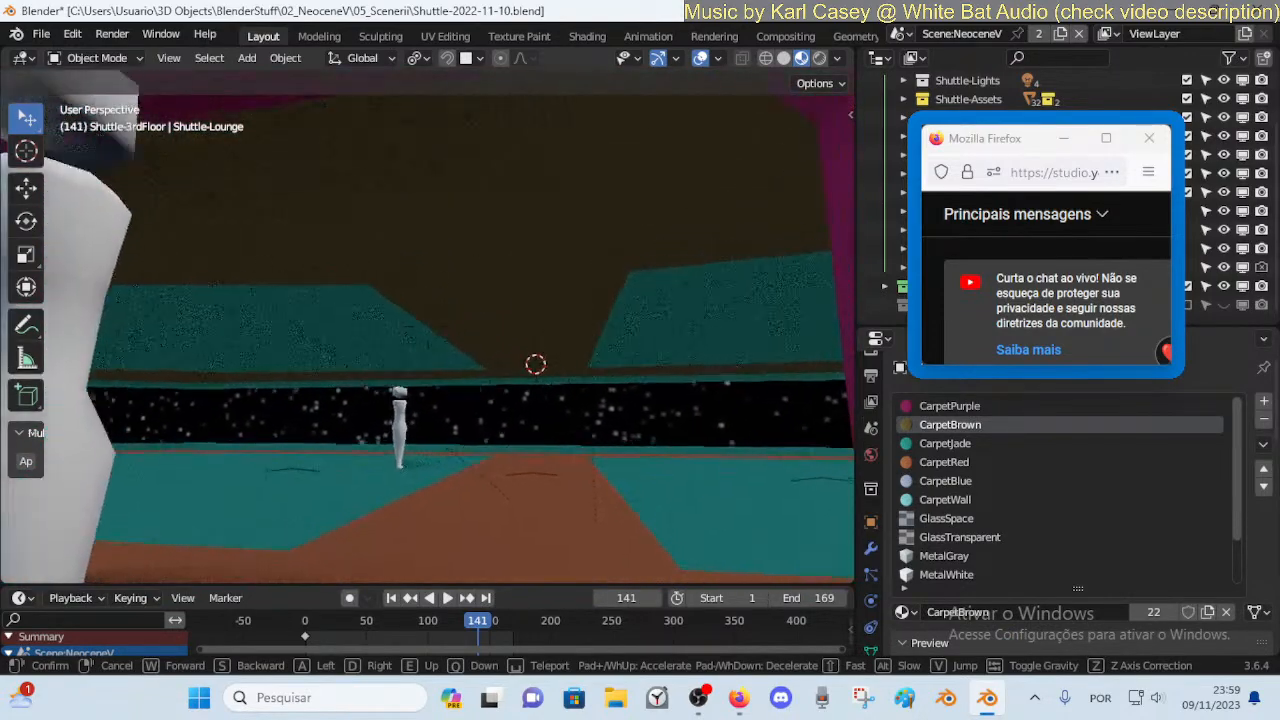
{"action": "key", "text": "w"}
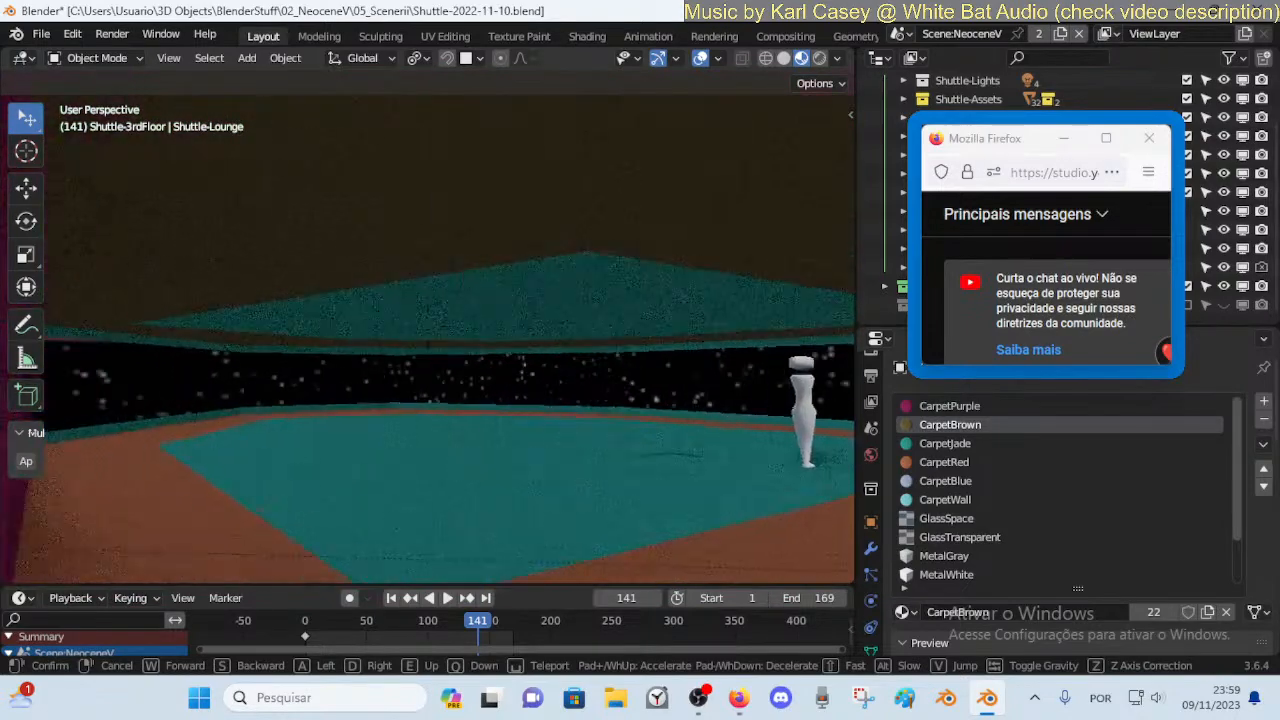
{"action": "left_click", "coordinate": [542, 250]}
{"action": "key", "text": "Tab"}
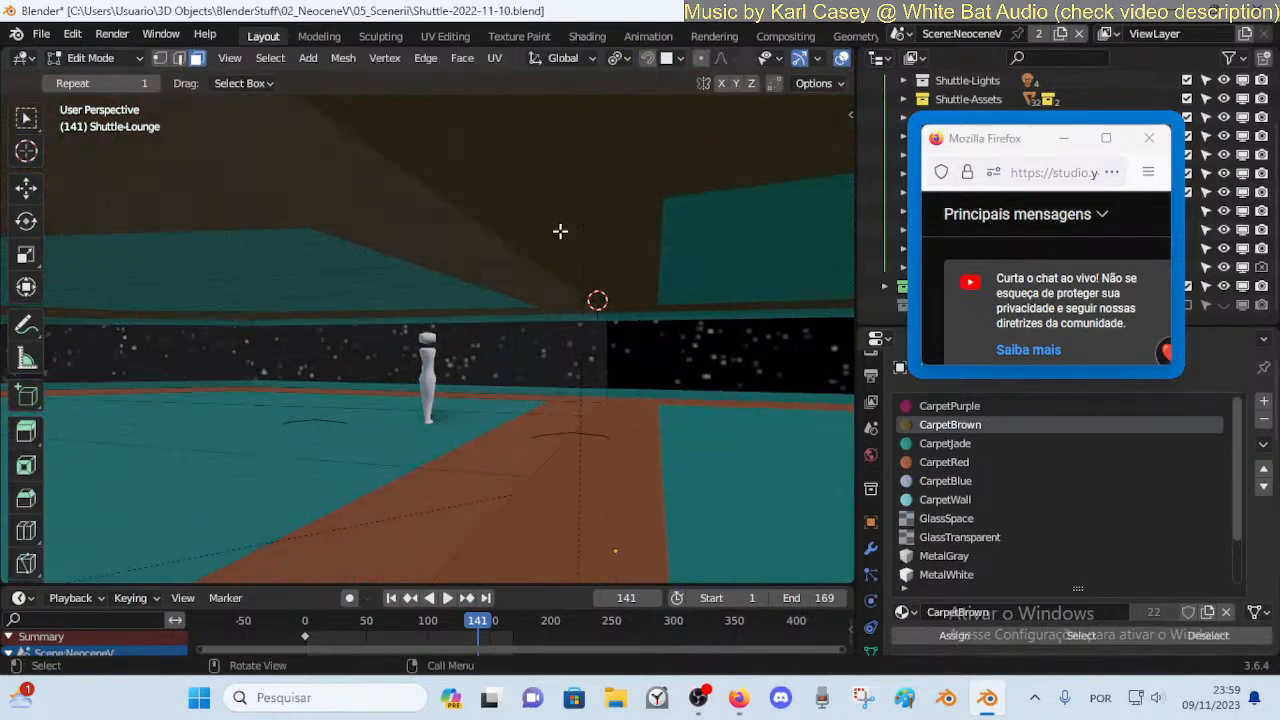
{"action": "left_click", "coordinate": [457, 232]}
{"action": "left_click", "coordinate": [525, 291], "text": "shift"}
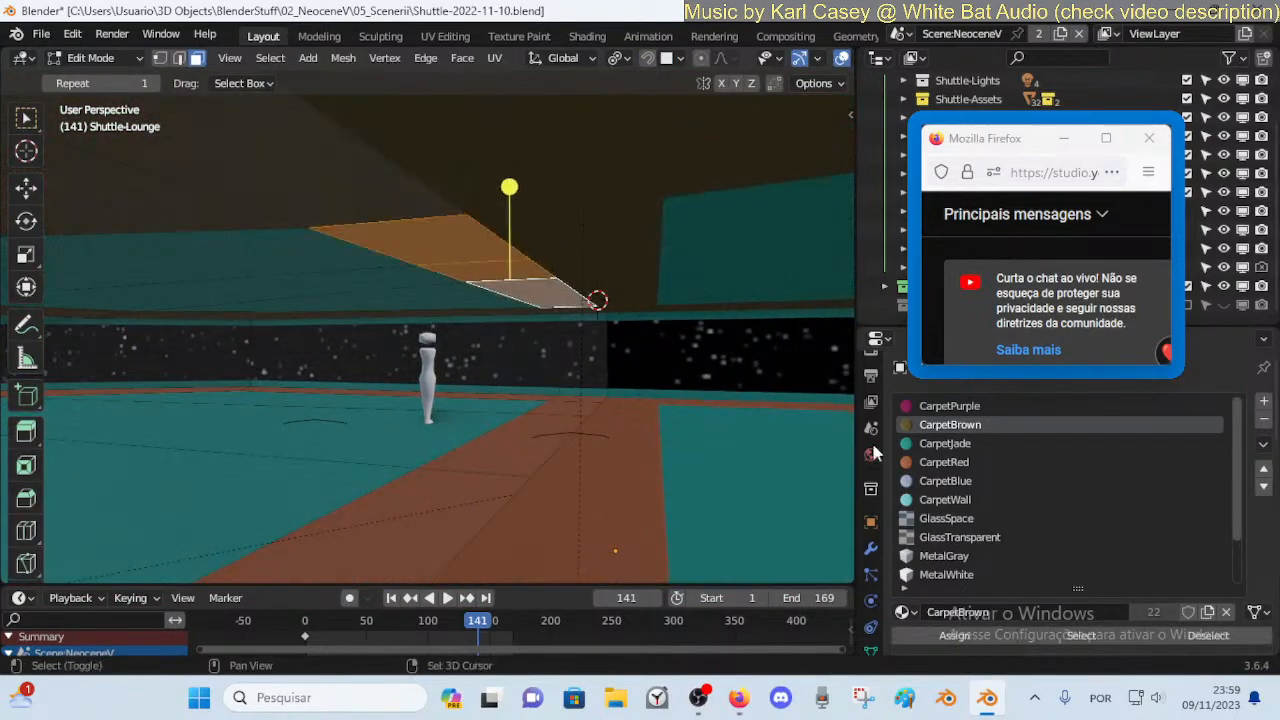
{"action": "left_click", "coordinate": [945, 443]}
{"action": "left_click", "coordinate": [946, 637]}
{"action": "key", "text": "alt+a"}
{"action": "key", "text": "Tab"}
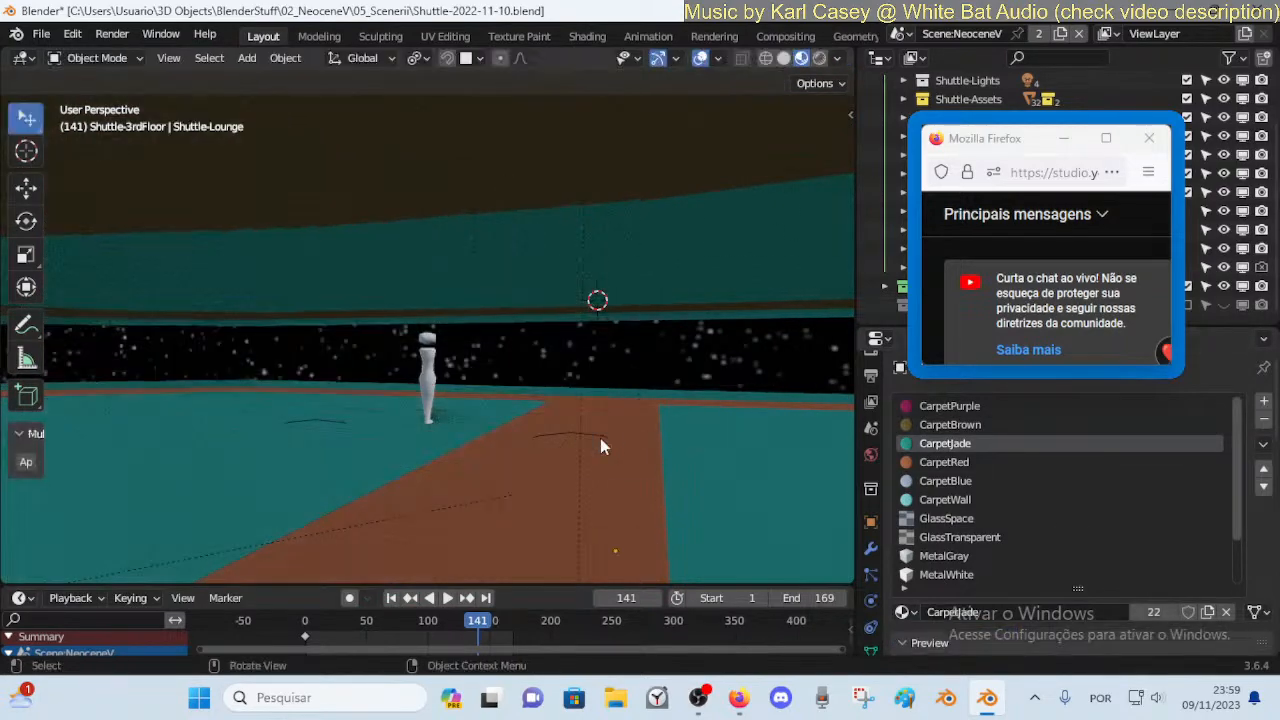
{"action": "key", "text": "shift+grave"}
{"action": "key", "text": "s"}
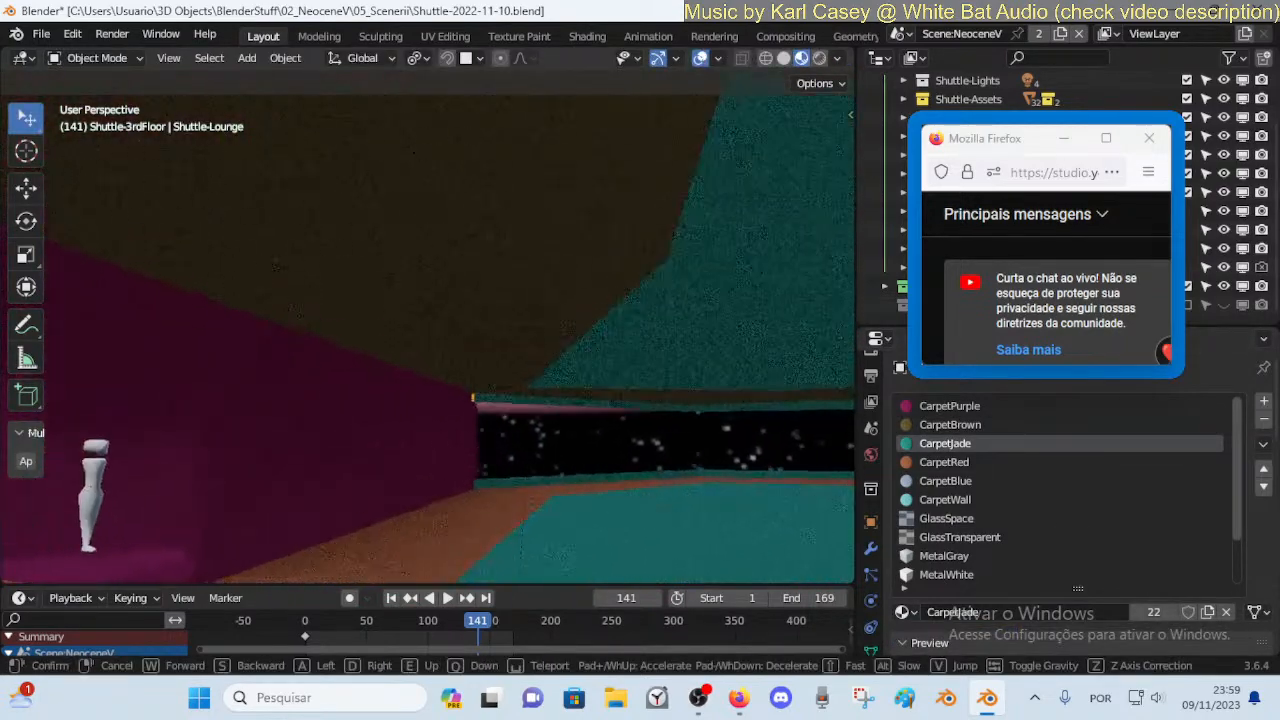
{"action": "left_click", "coordinate": [600, 447]}
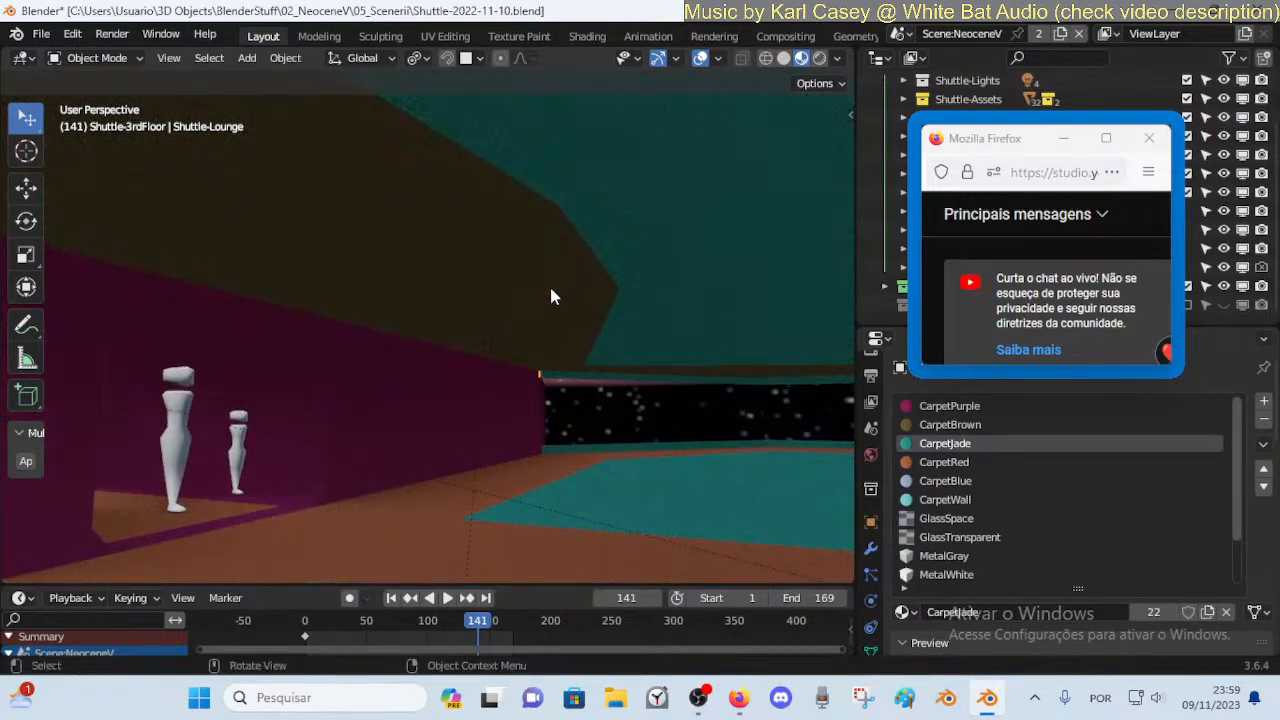
Slide the two jade ceiling corner vertices toward the purple wall, and the window-side vertex away from that wall by about 0.38
{"action": "key", "text": "Tab"}
{"action": "key", "text": "shift+v"}
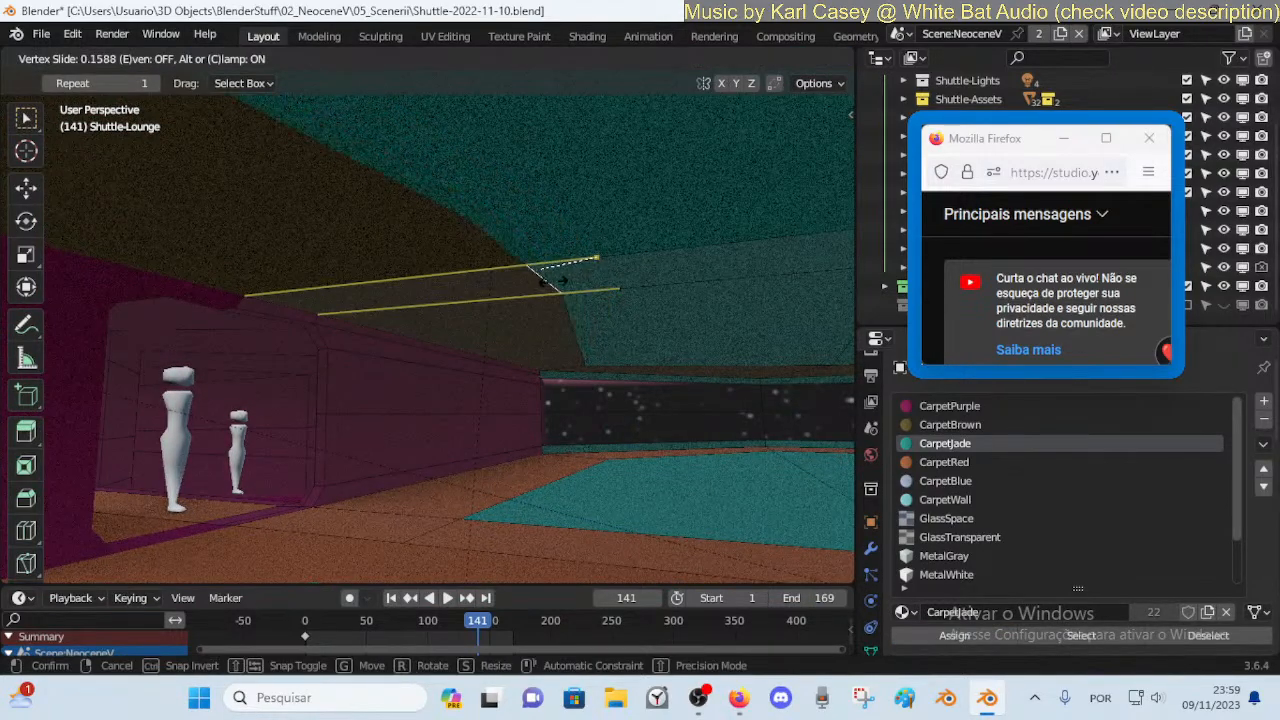
{"action": "left_click", "coordinate": [581, 362]}
{"action": "left_click", "coordinate": [585, 363]}
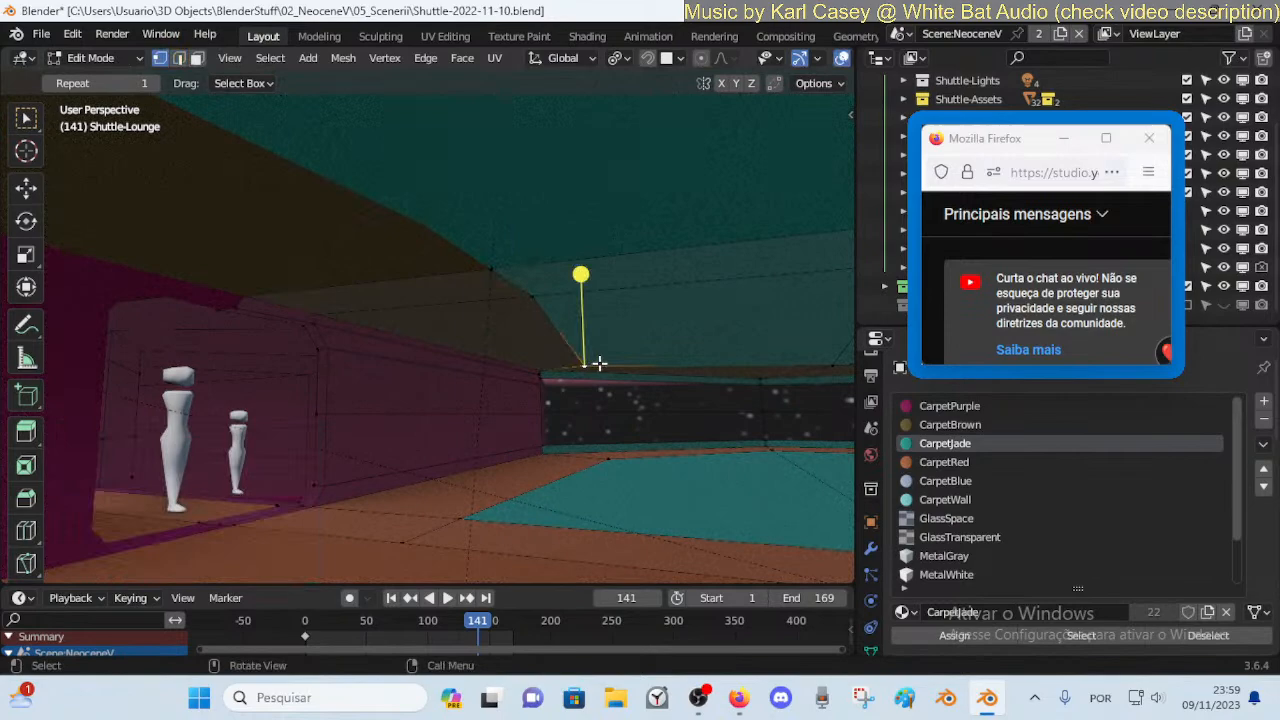
{"action": "key", "text": "shift+v"}
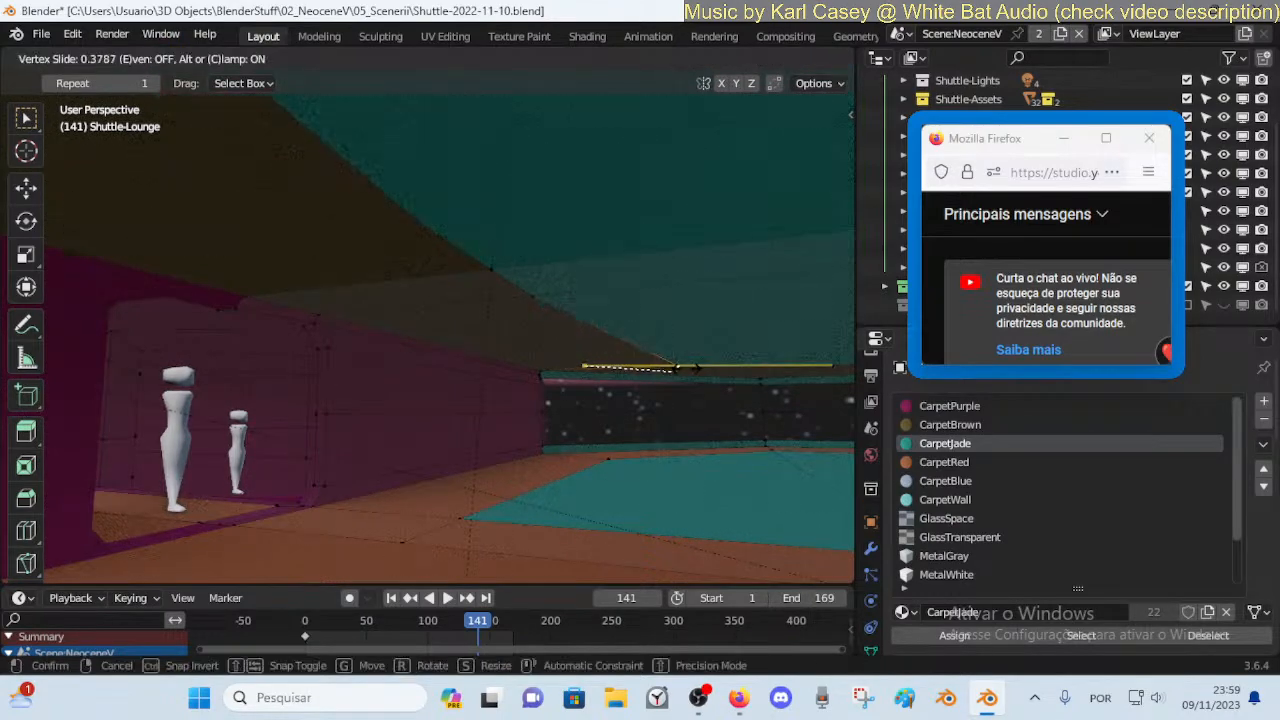
{"action": "left_click", "coordinate": [685, 368]}
{"action": "key", "text": "Tab"}
Move the two border edges at the jade ceiling's opposite window corner about 0.43 m along global Y, and save the file
{"action": "key", "text": "shift+grave"}
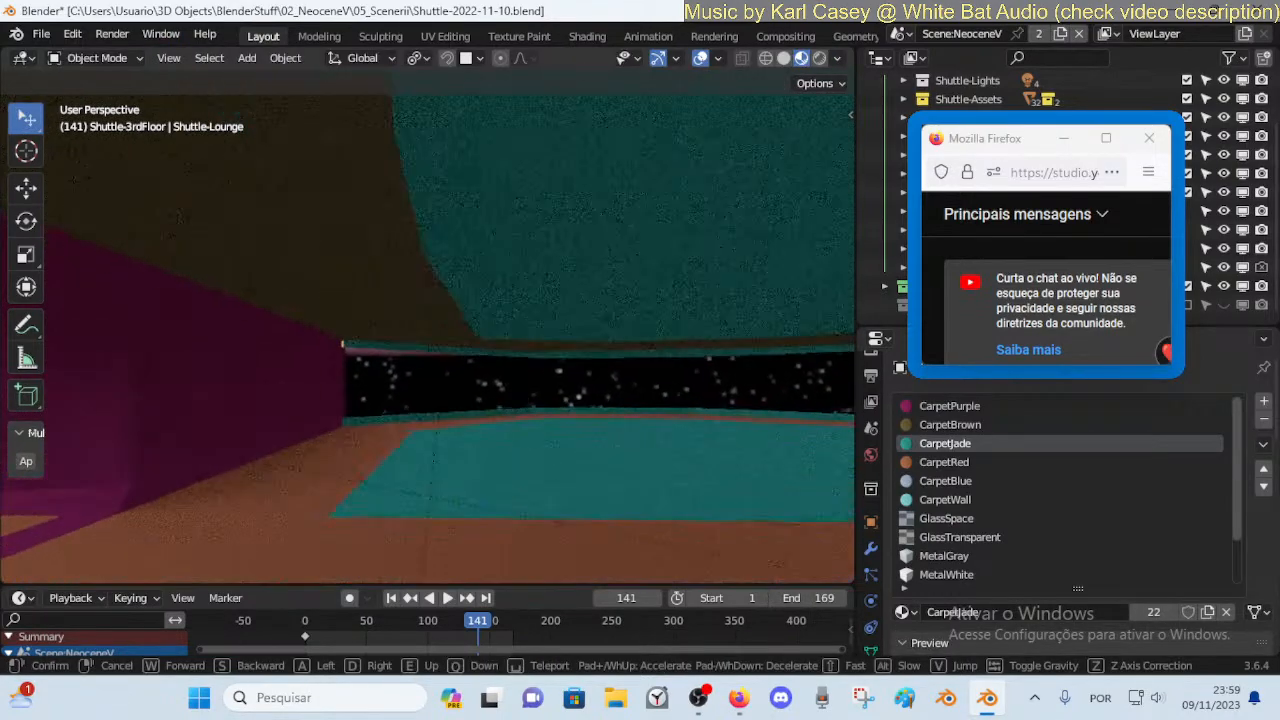
{"action": "key", "text": "a"}
{"action": "key", "text": "w"}
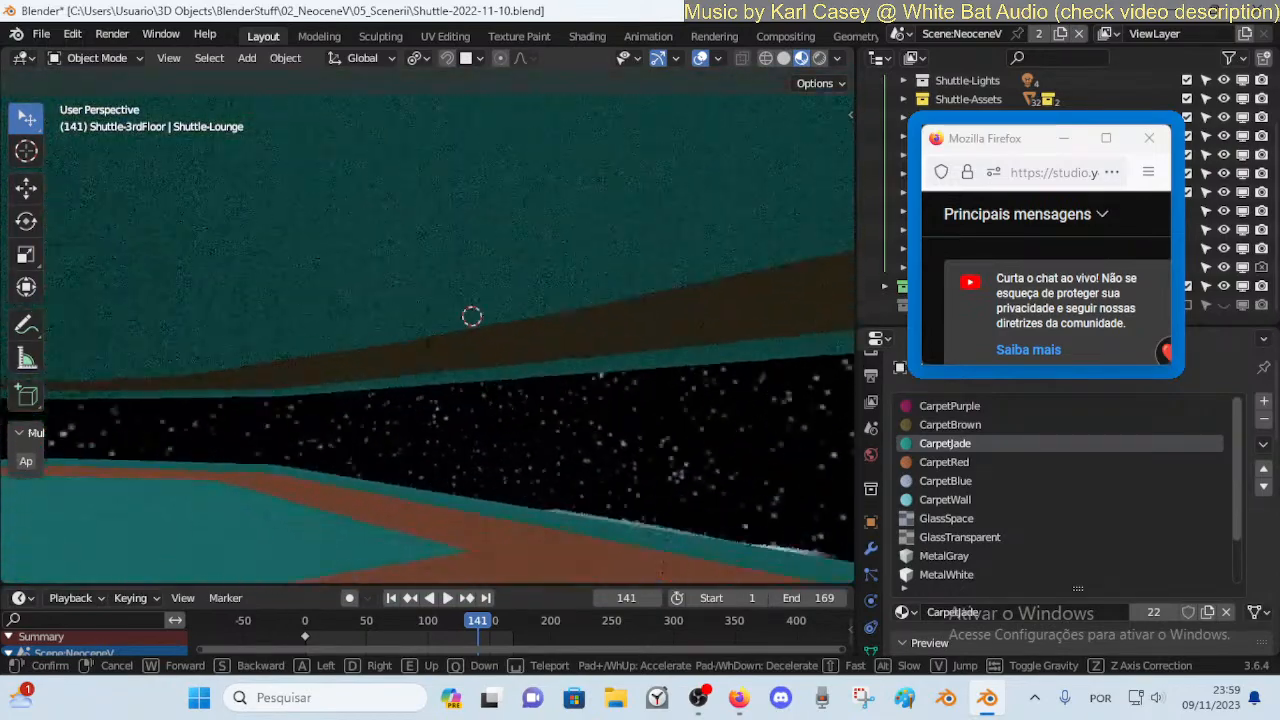
{"action": "key", "text": "s"}
{"action": "left_click", "coordinate": [634, 372]}
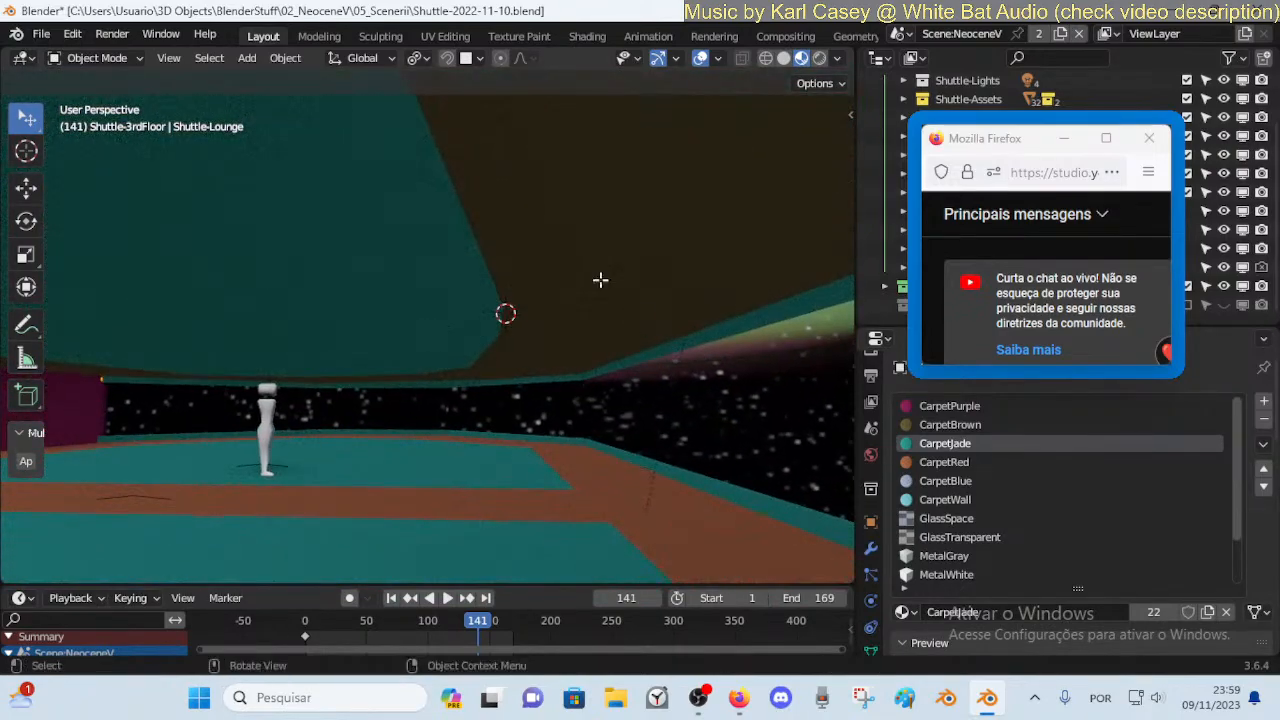
{"action": "key", "text": "Tab"}
{"action": "left_click", "coordinate": [499, 318], "text": "alt"}
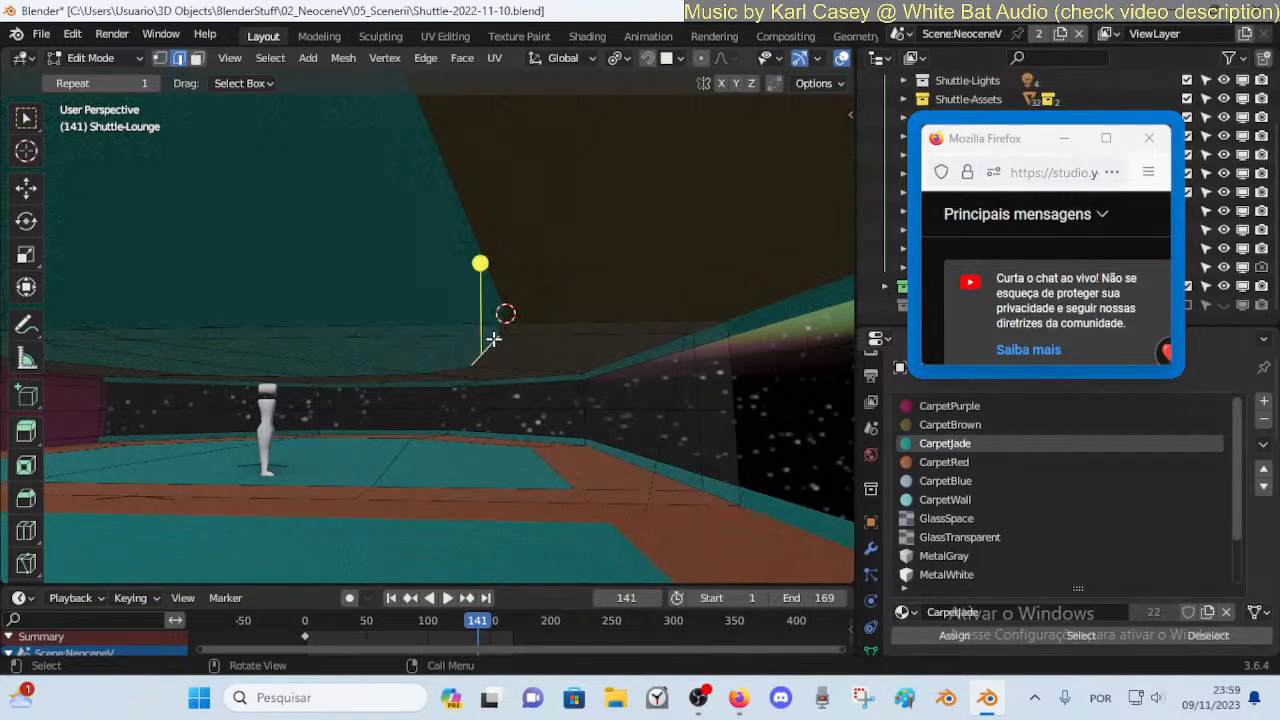
{"action": "left_click", "coordinate": [499, 329]}
{"action": "left_click", "coordinate": [500, 330], "text": "shift"}
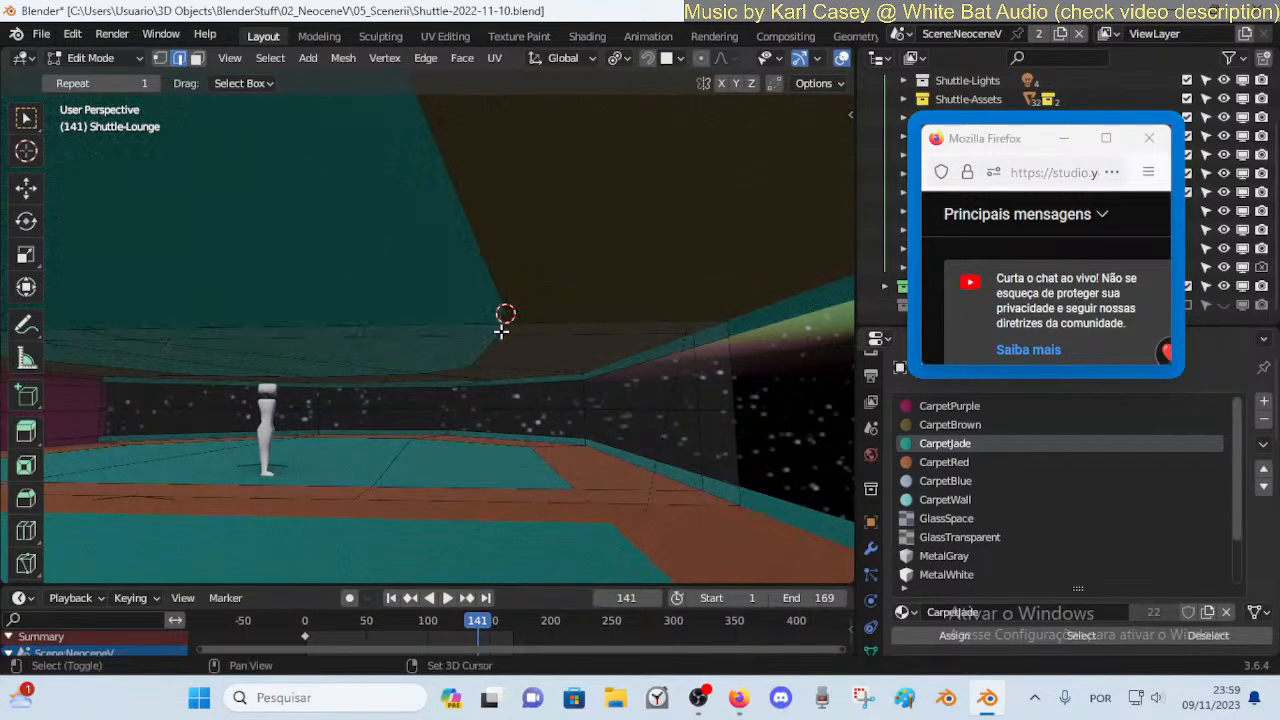
{"action": "left_click", "coordinate": [497, 337]}
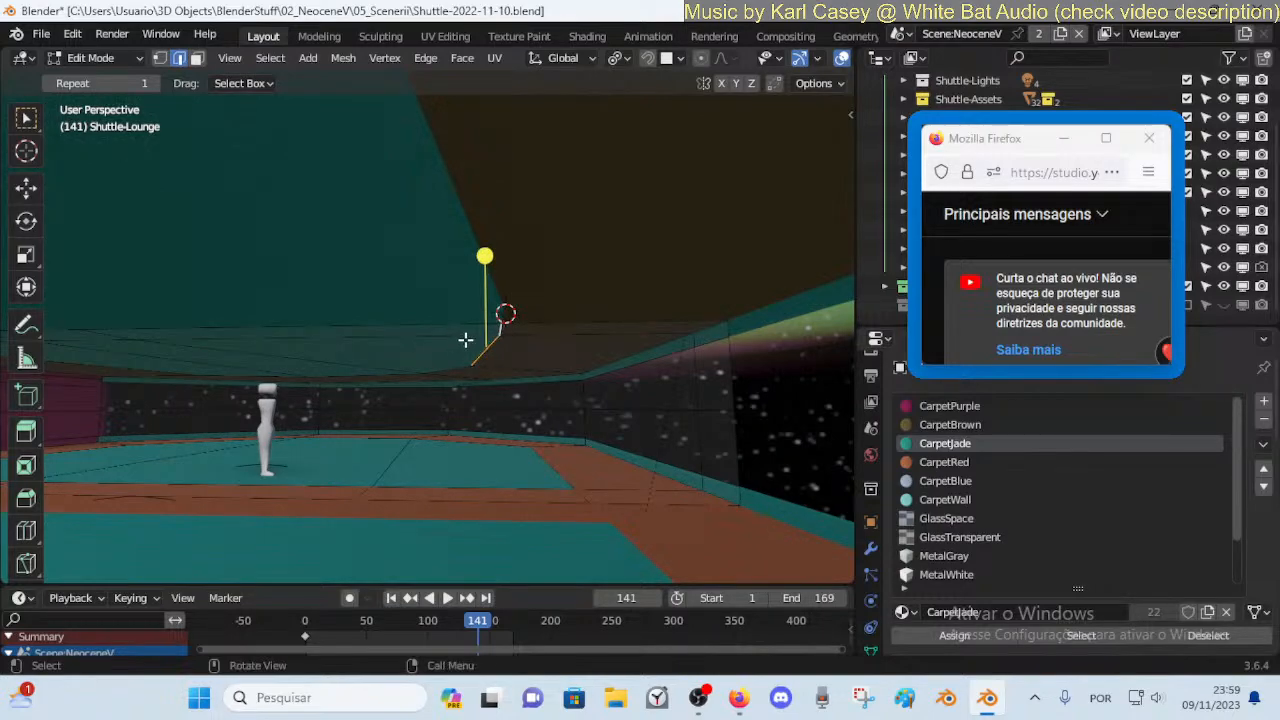
{"action": "key", "text": "g"}
{"action": "key", "text": "y"}
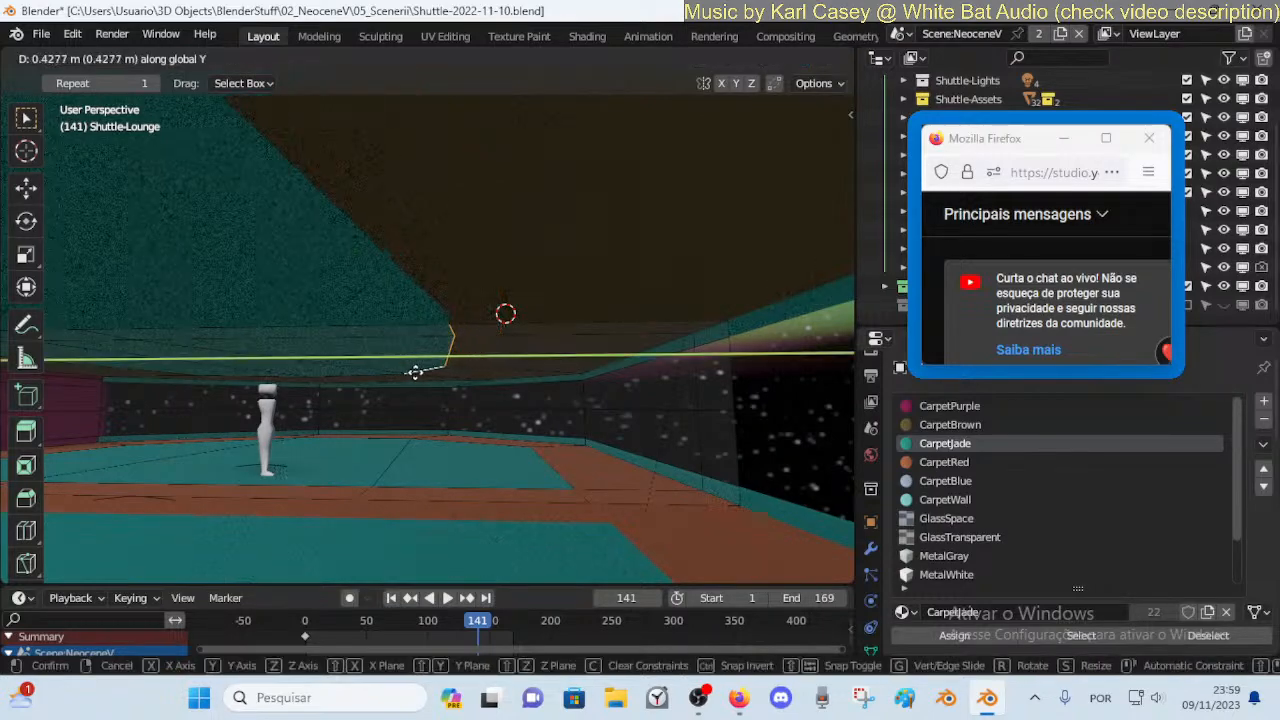
{"action": "left_click", "coordinate": [414, 371]}
{"action": "key", "text": "Tab"}
{"action": "key", "text": "ctrl+s"}
Examine the lounge's reshaped jade ceiling and brown border along the windows, from inside the room and from outside the shuttle
{"action": "key", "text": "shift+grave"}
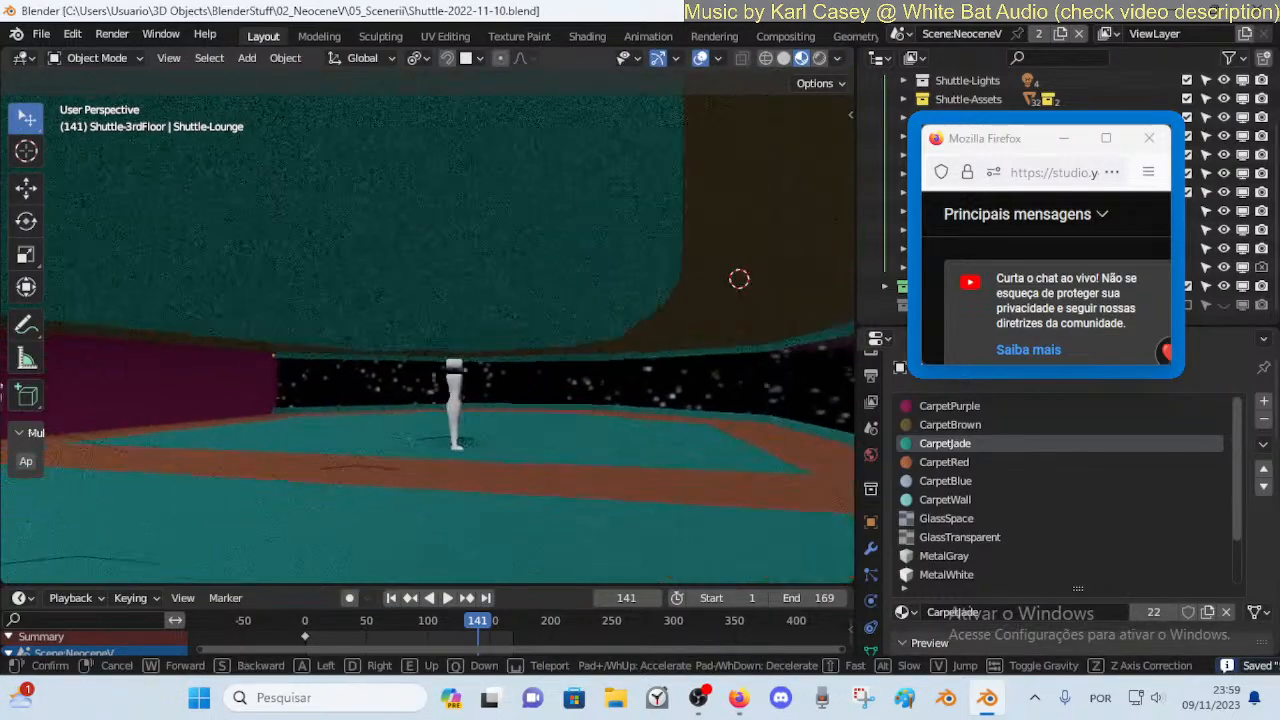
{"action": "key", "text": "w"}
{"action": "key", "text": "w"}
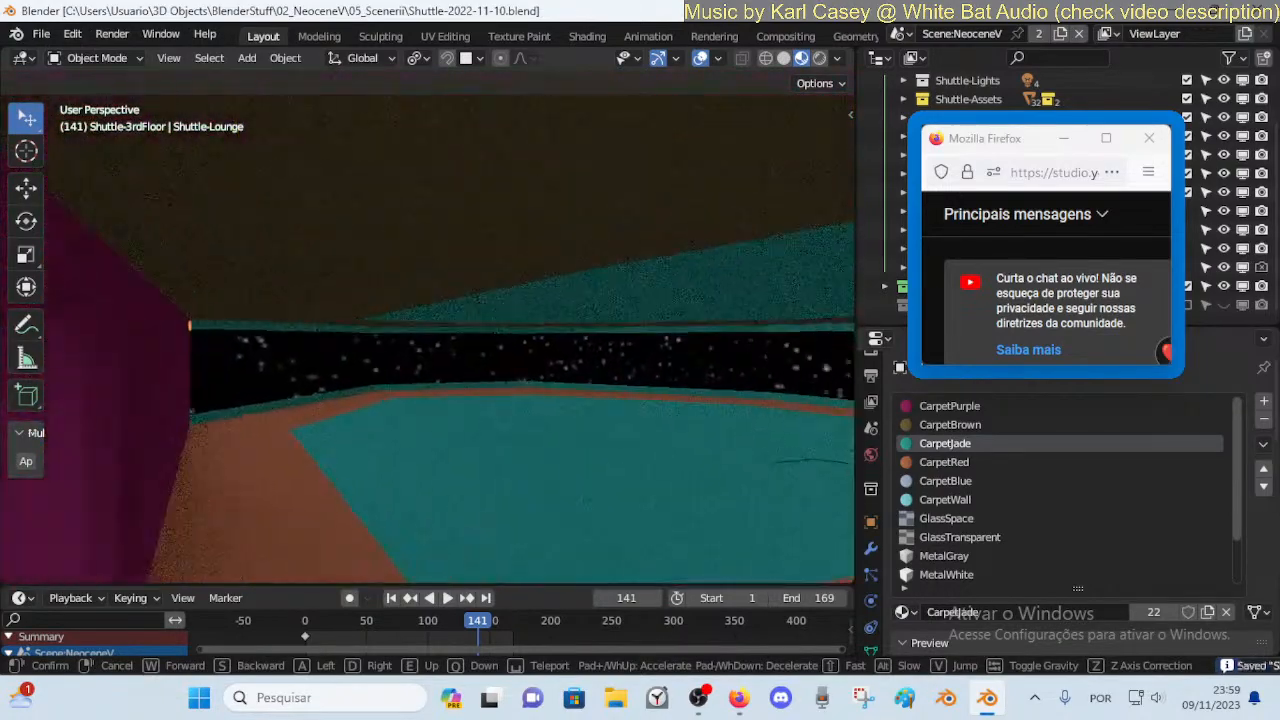
{"action": "key", "text": "w"}
{"action": "key", "text": "w"}
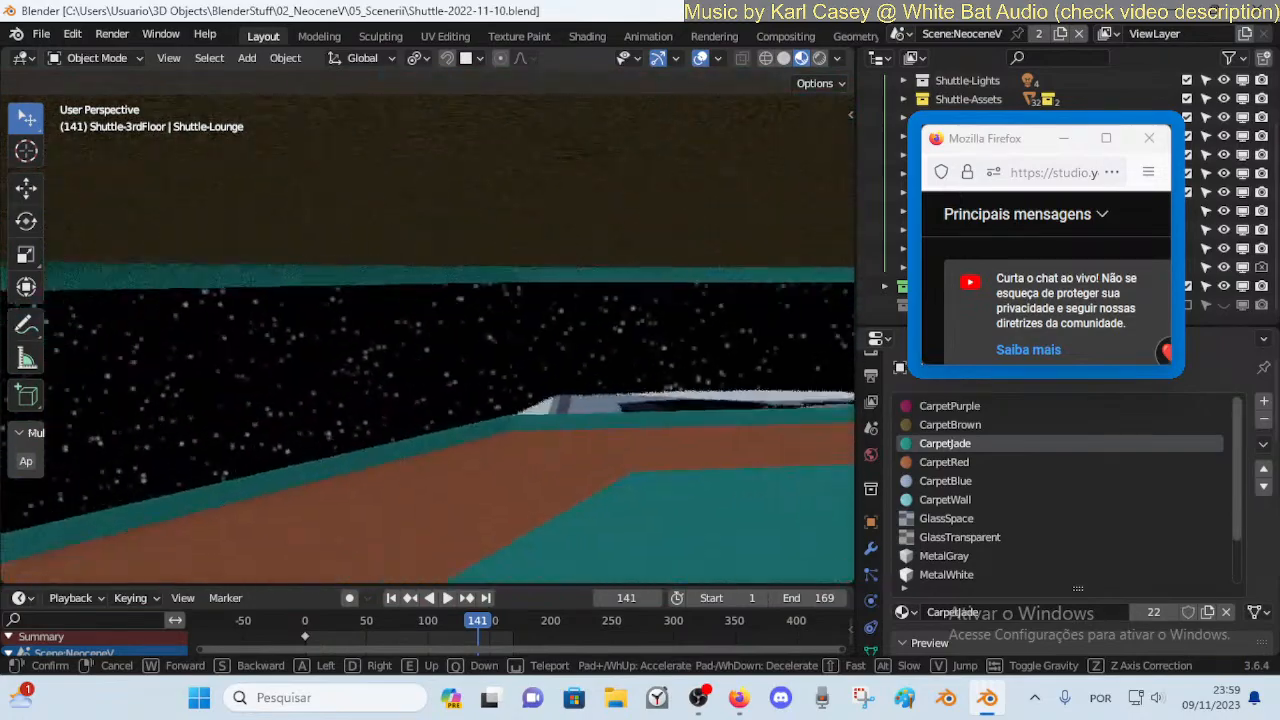
{"action": "key", "text": "w"}
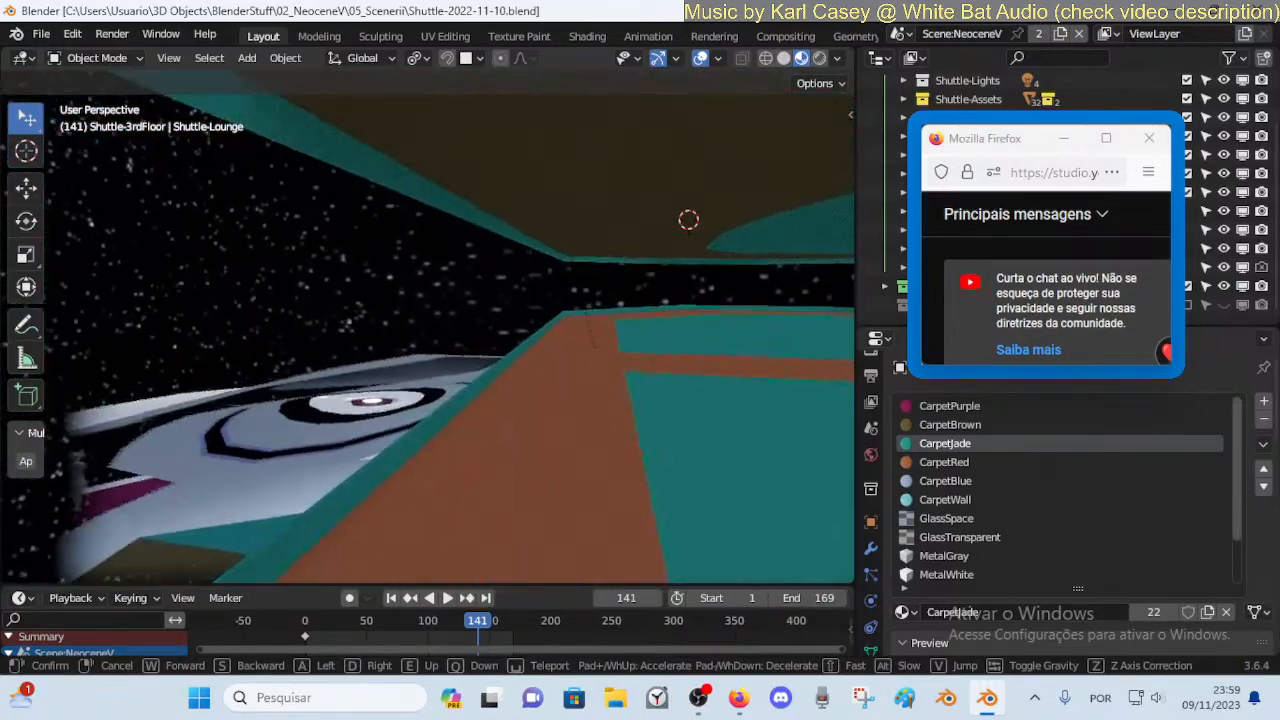
{"action": "key", "text": "s"}
{"action": "key", "text": "s"}
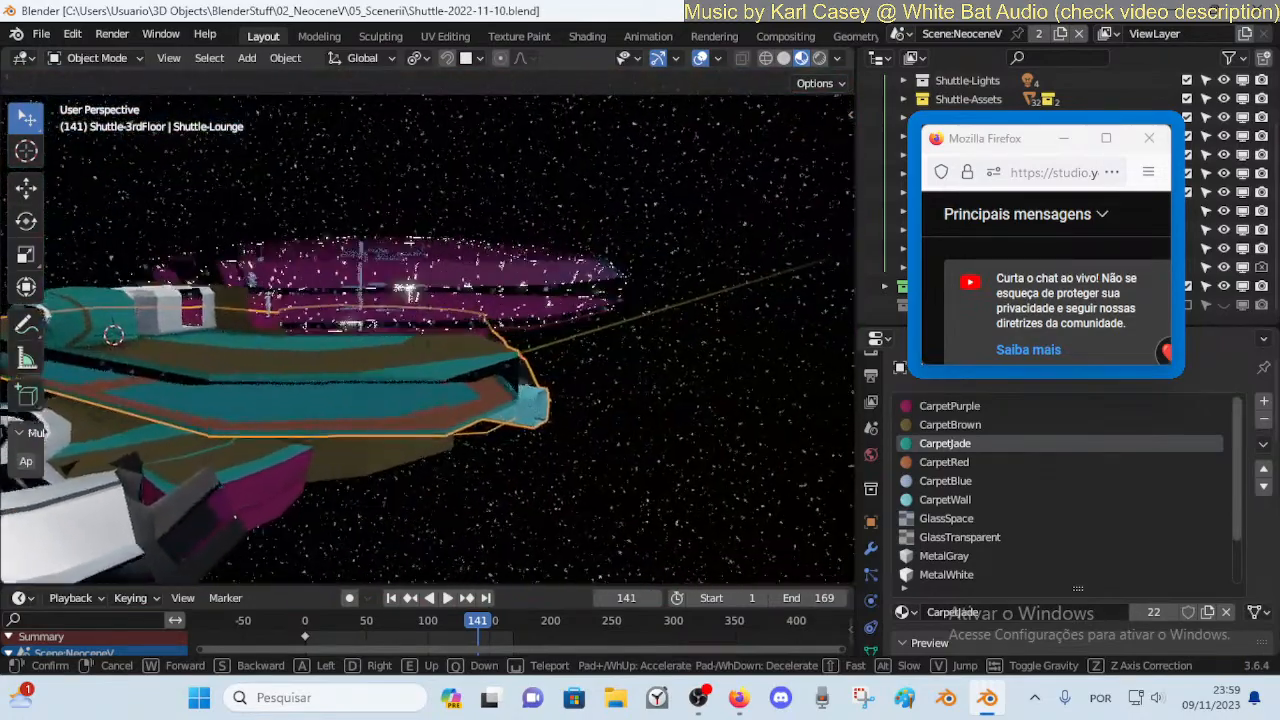
Walk through the shuttle's other rooms, corridors and main hall to review their carpet colours, and save the file
{"action": "key", "text": "w"}
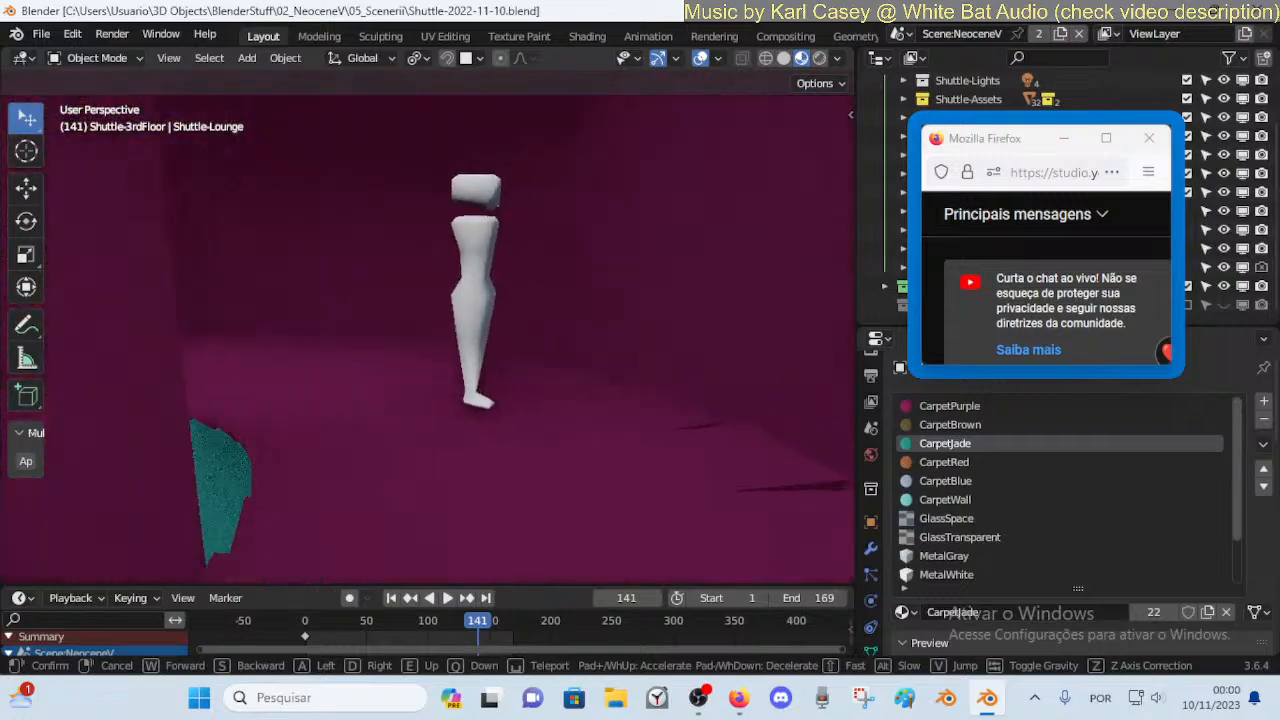
{"action": "key", "text": "w"}
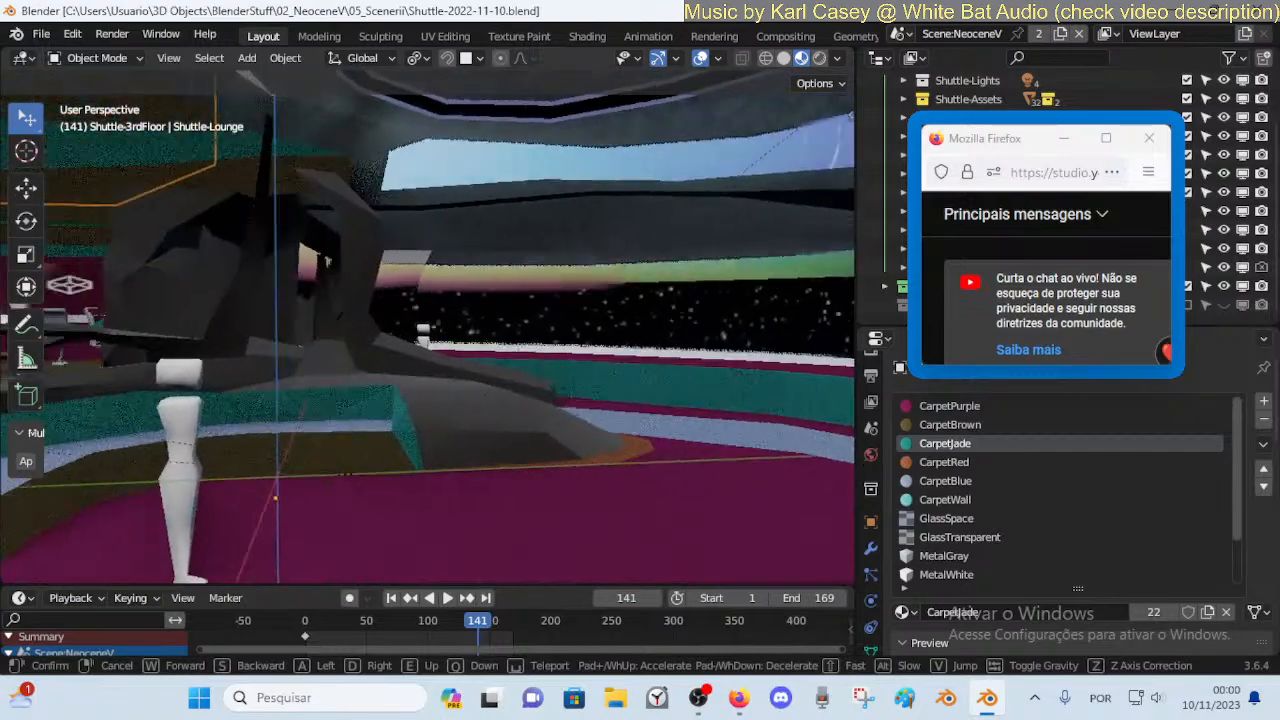
{"action": "key", "text": "w"}
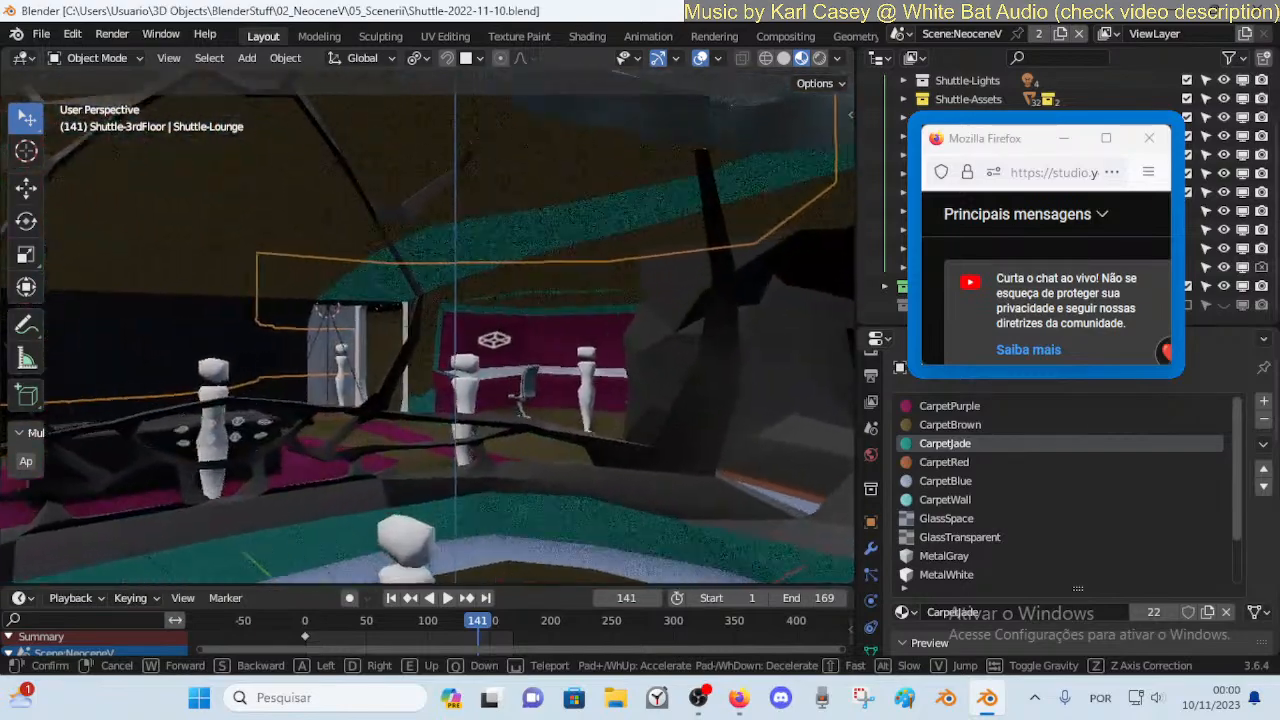
{"action": "key", "text": "w"}
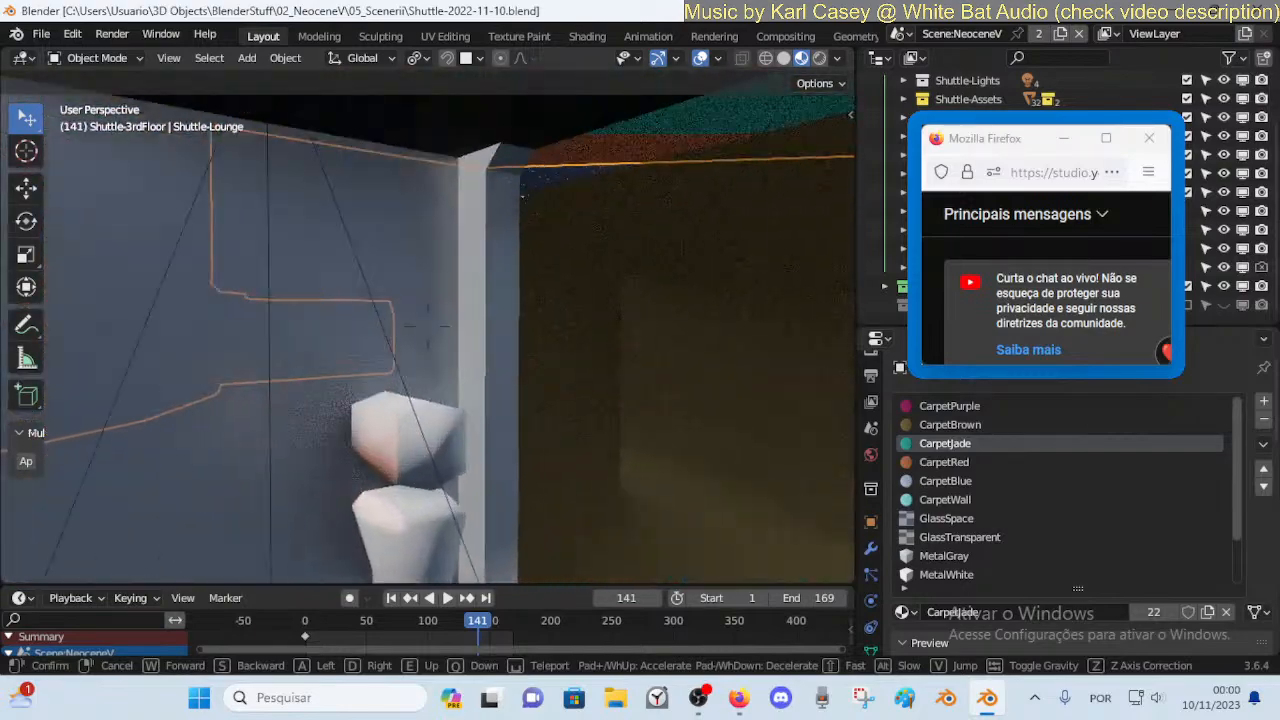
{"action": "key", "text": "w"}
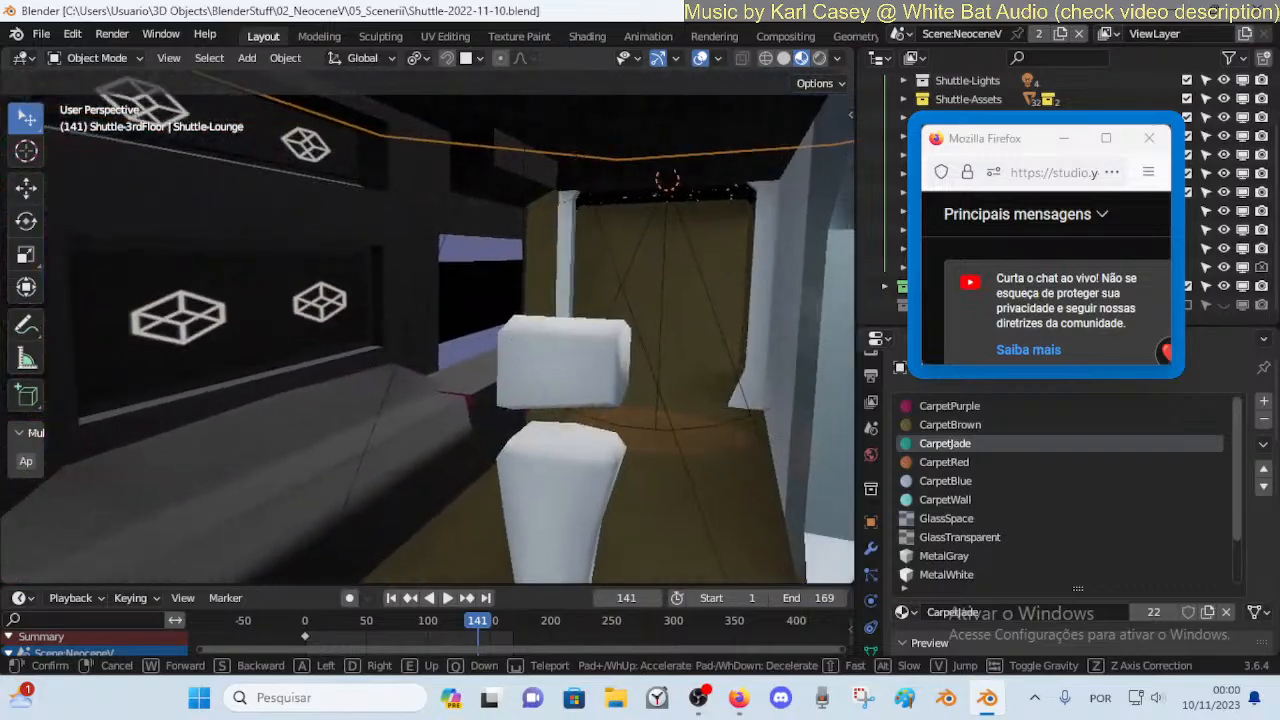
{"action": "key", "text": "w"}
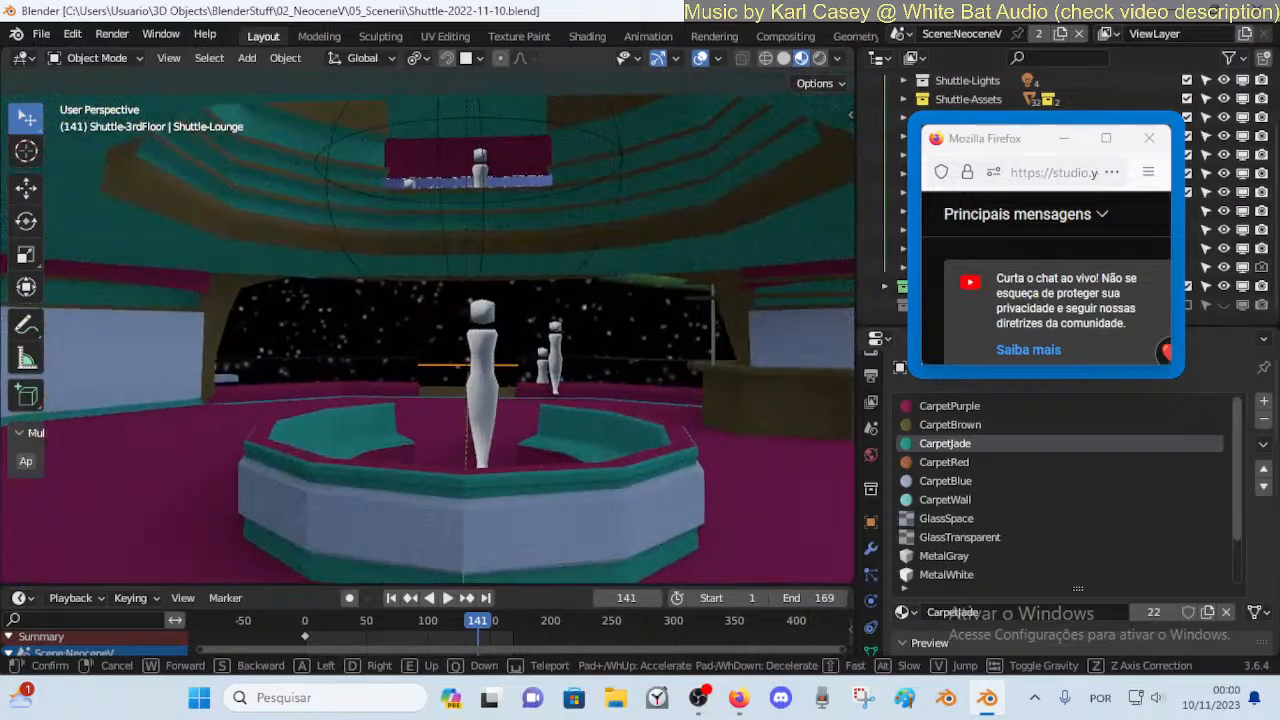
{"action": "key", "text": "w"}
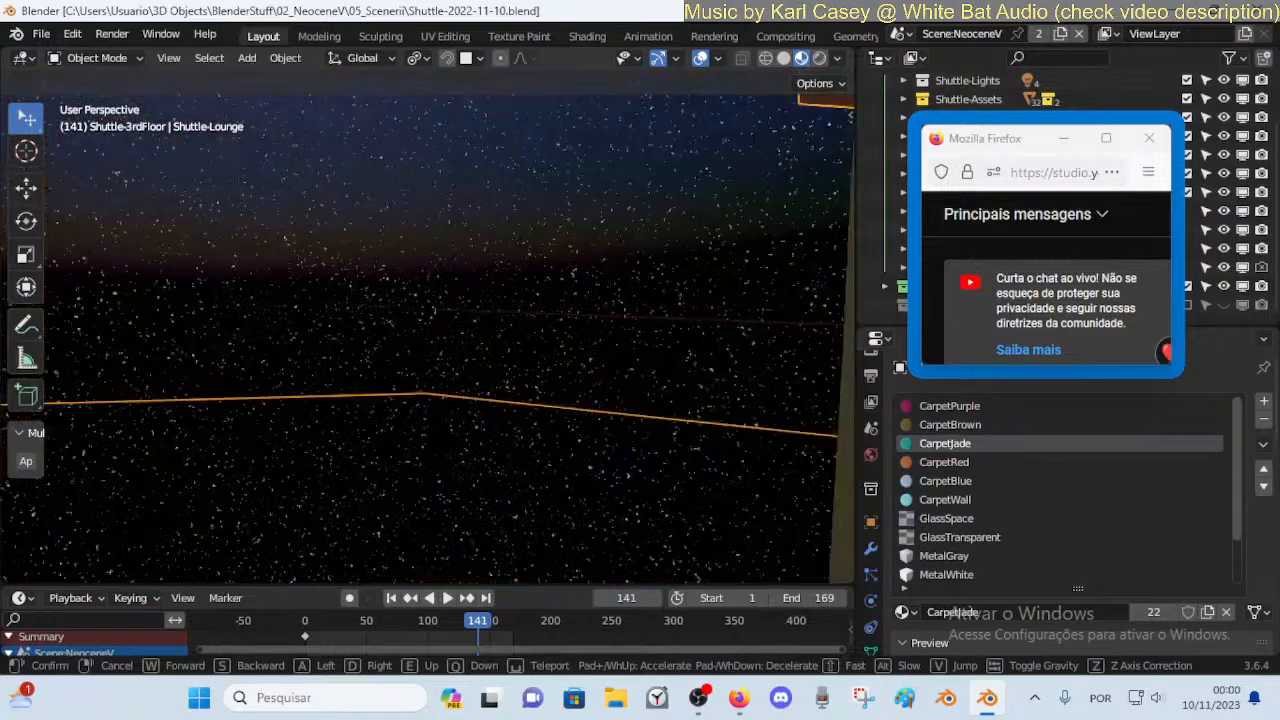
{"action": "key", "text": "w"}
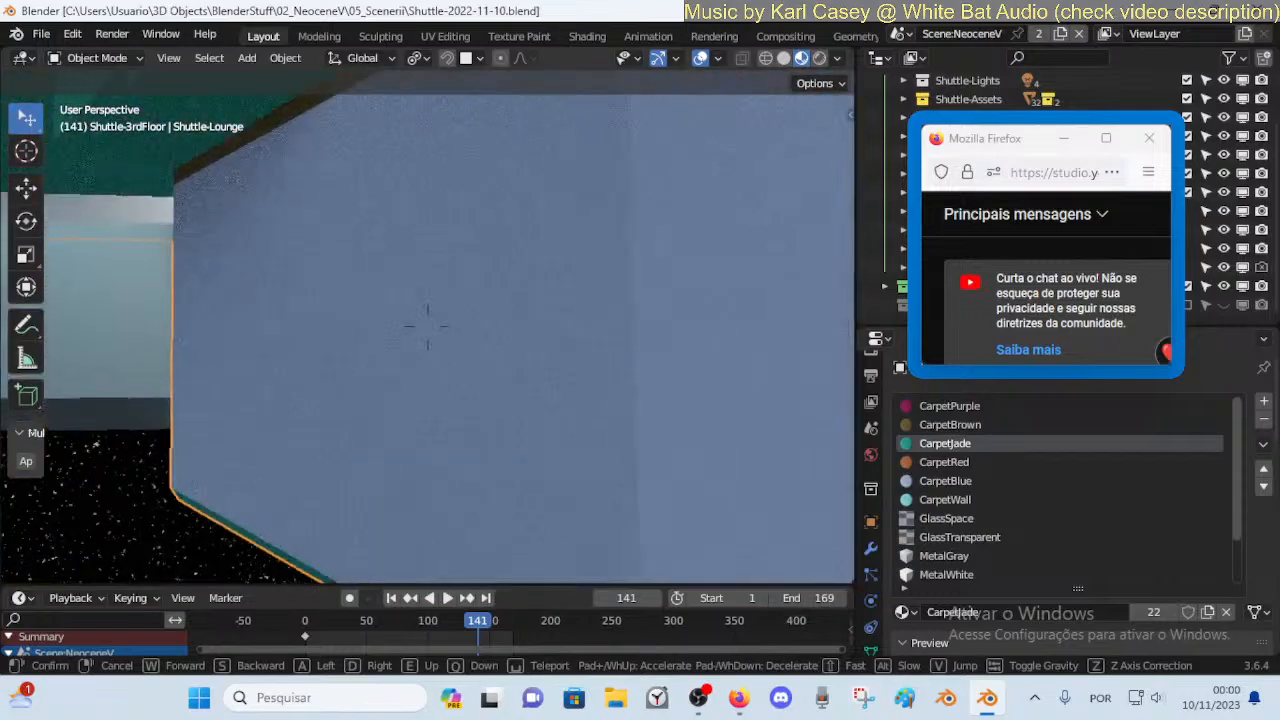
{"action": "key", "text": "w"}
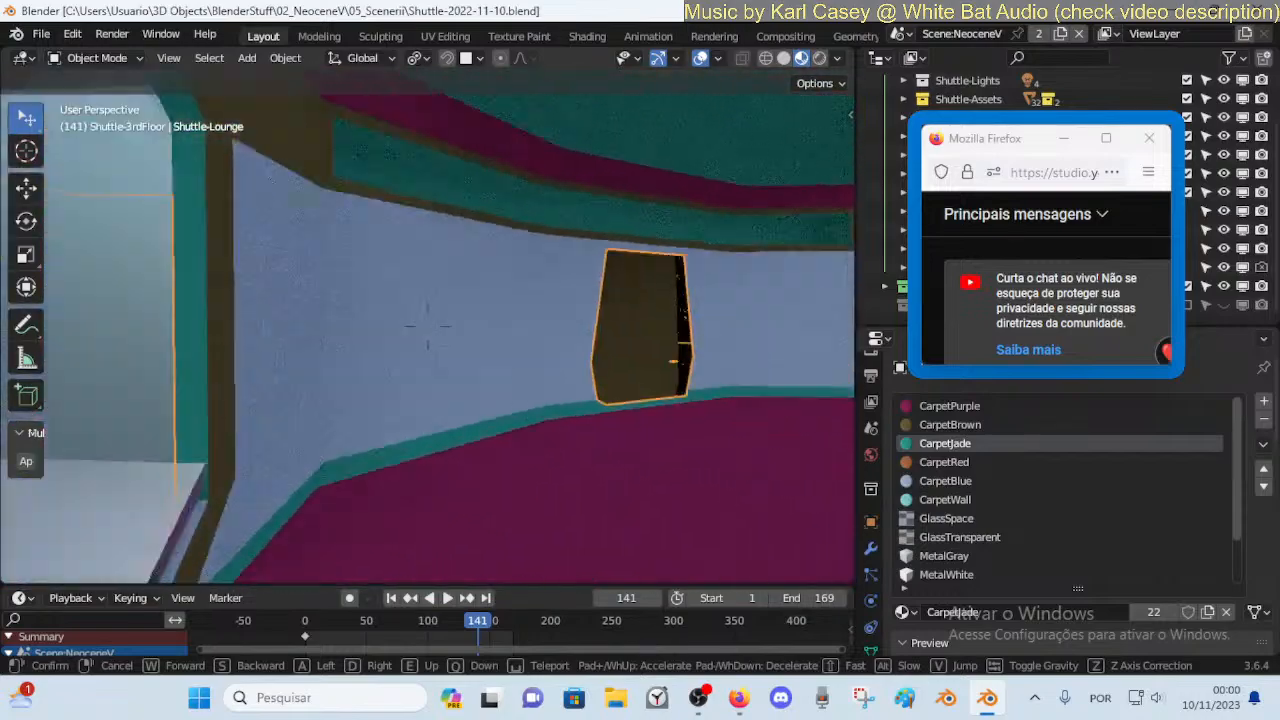
{"action": "left_click", "coordinate": [475, 383]}
{"action": "key", "text": "ctrl+s"}
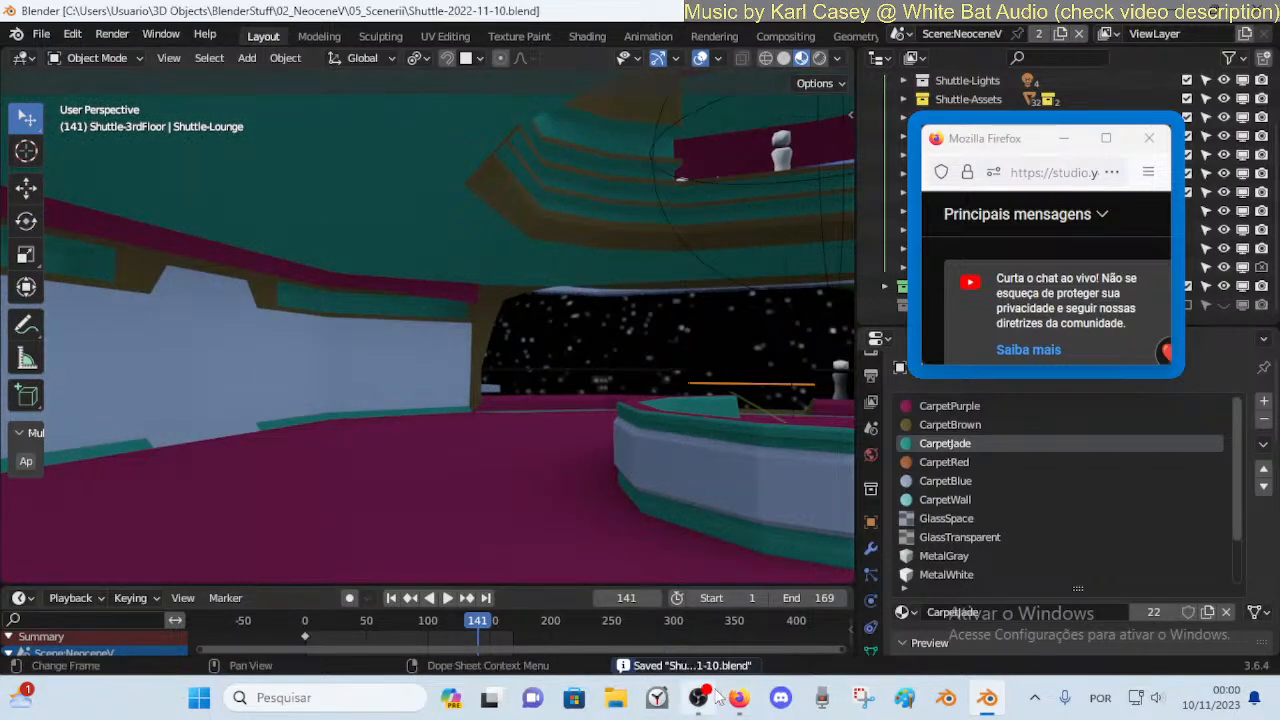
Switch to Firefox to check the livestream's statistics in YouTube Studio, and return to Blender
{"action": "mouse_move", "coordinate": [737, 697]}
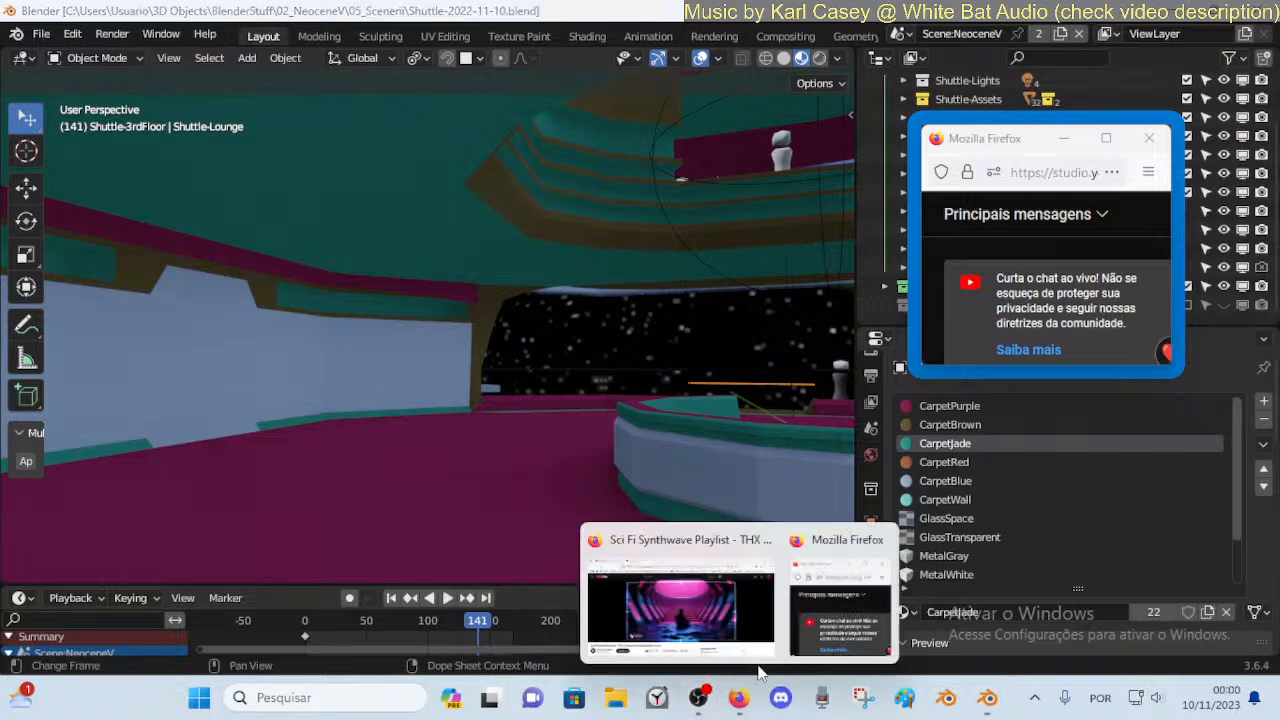
{"action": "left_click", "coordinate": [721, 616]}
{"action": "left_click", "coordinate": [183, 10]}
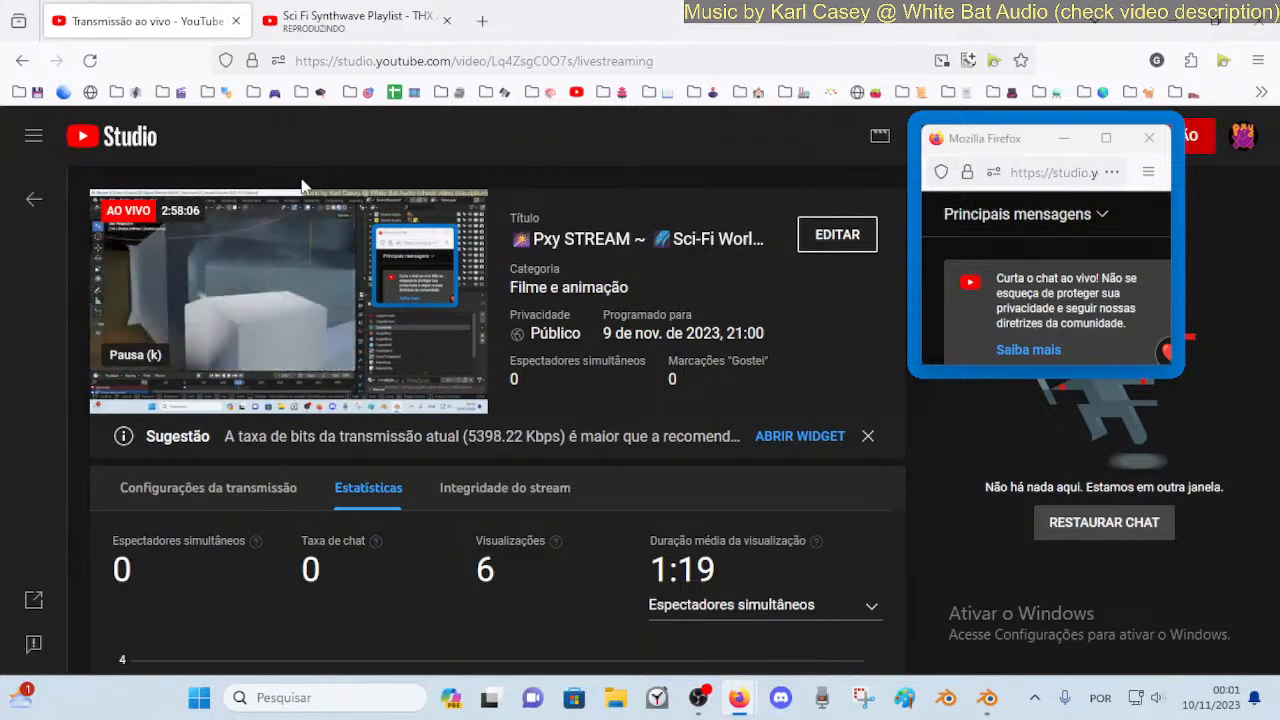
{"action": "left_click", "coordinate": [975, 697]}
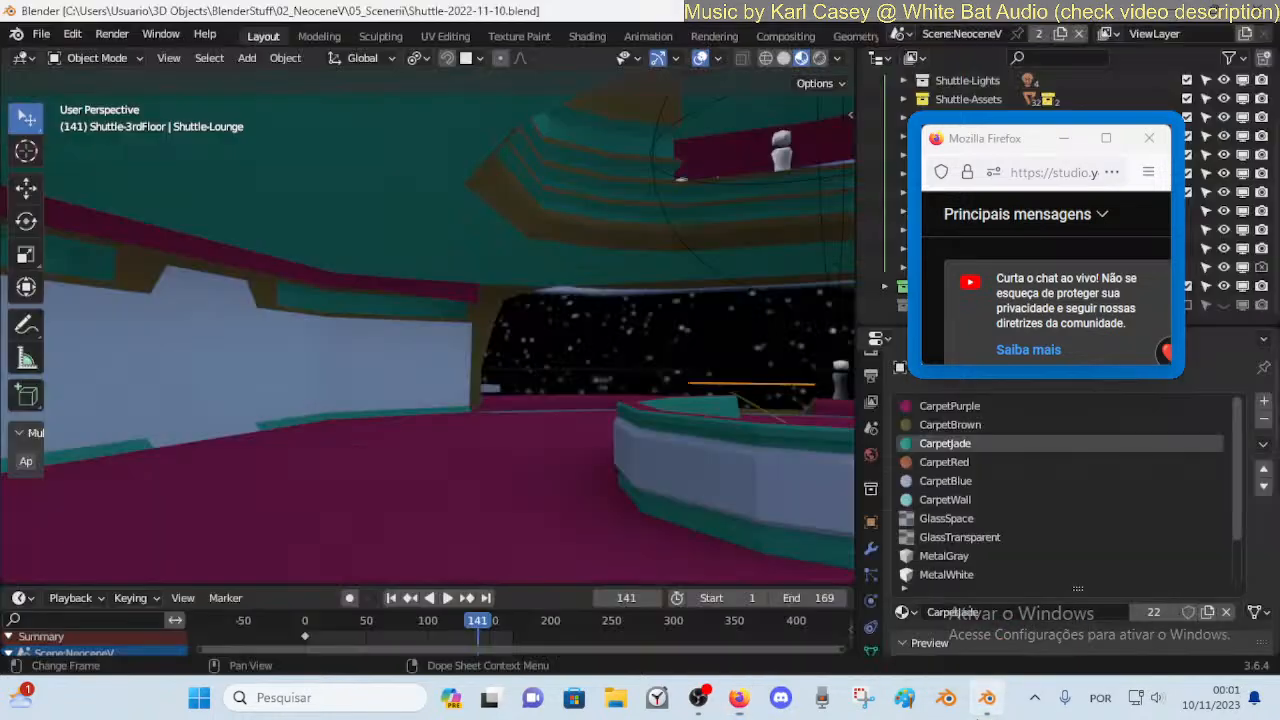
Walk through the shuttle's lounge, main hall, corridors and glass-domed purple deck to review their carpet and wall colours
{"action": "key", "text": "shift+grave"}
{"action": "key", "text": "w"}
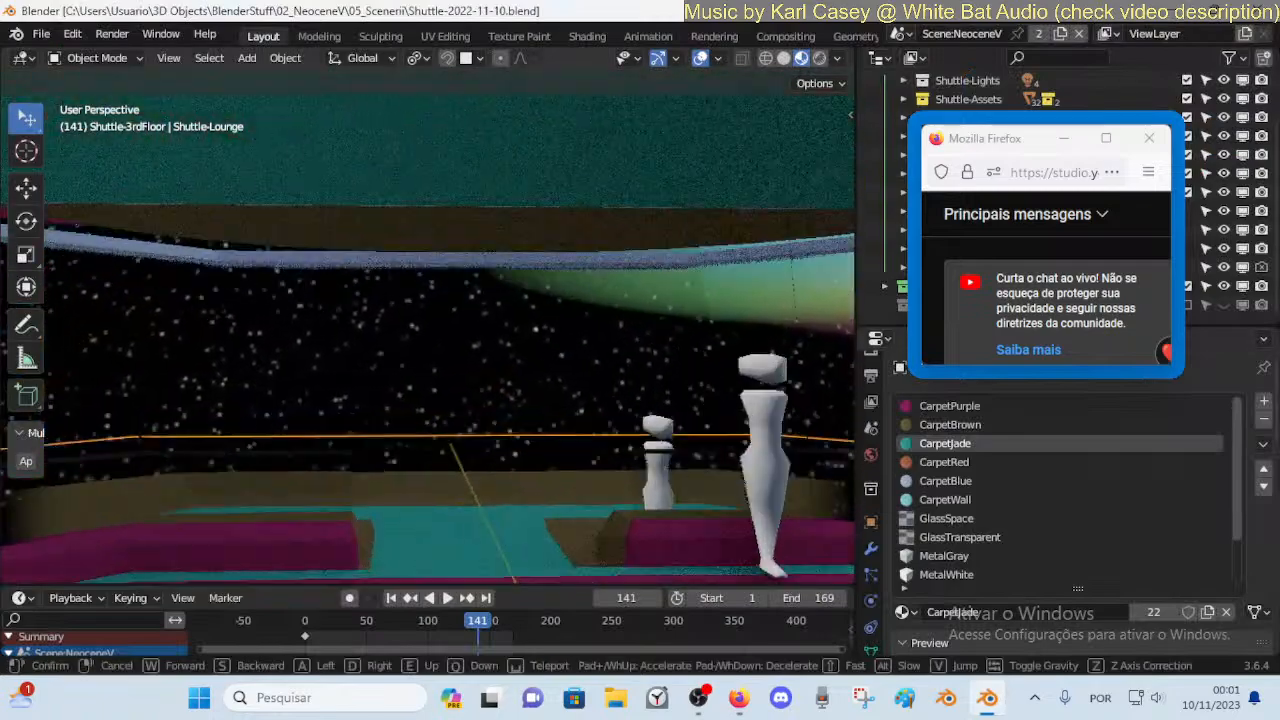
{"action": "key", "text": "e"}
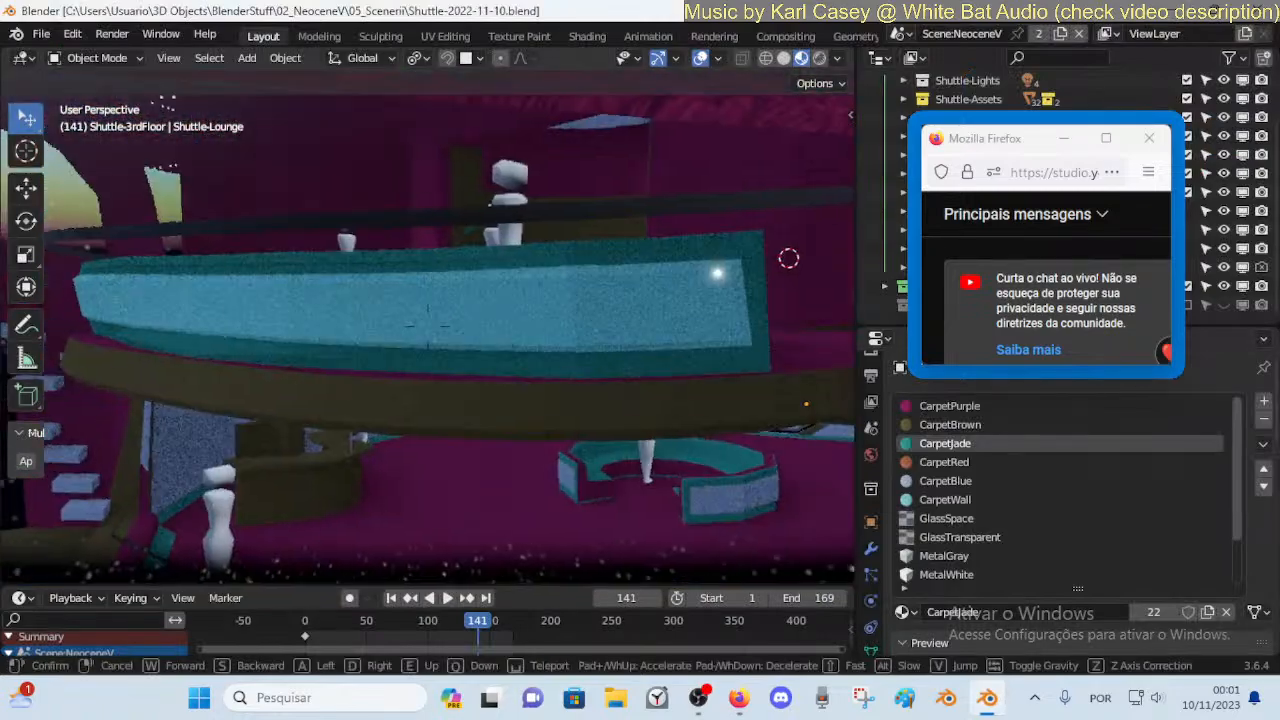
{"action": "key", "text": "a"}
{"action": "key", "text": "w"}
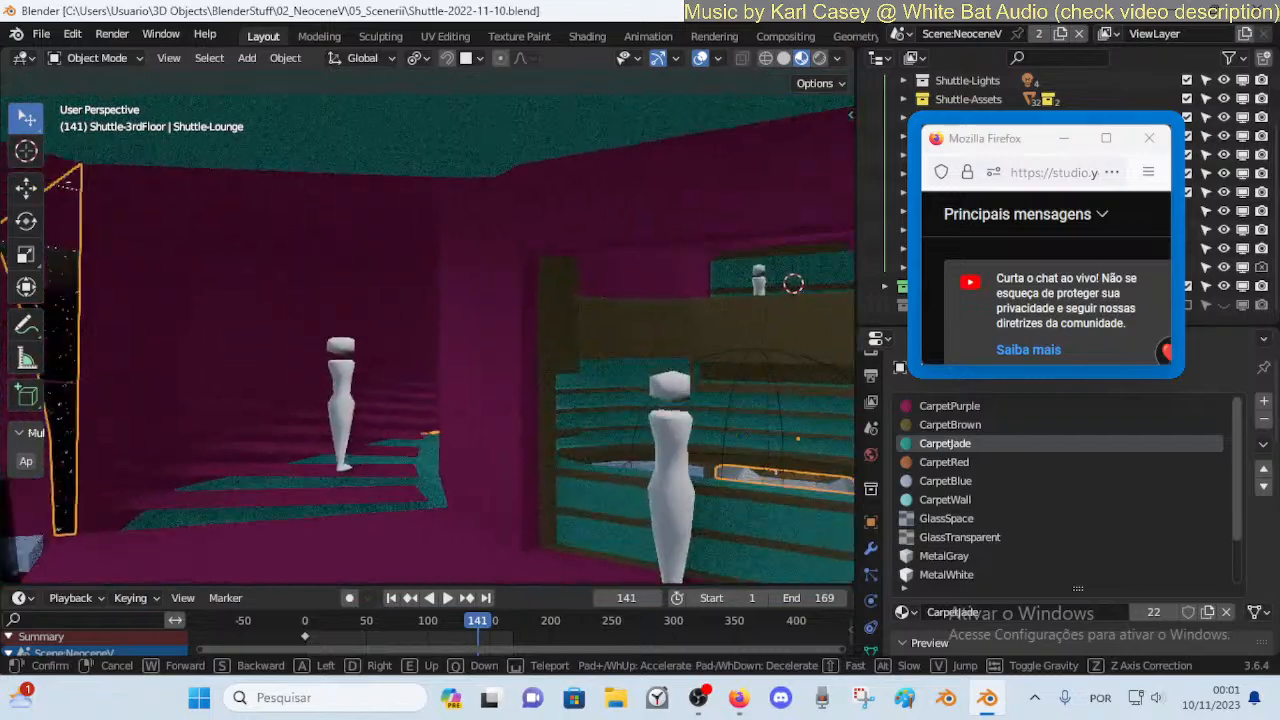
{"action": "key", "text": "w"}
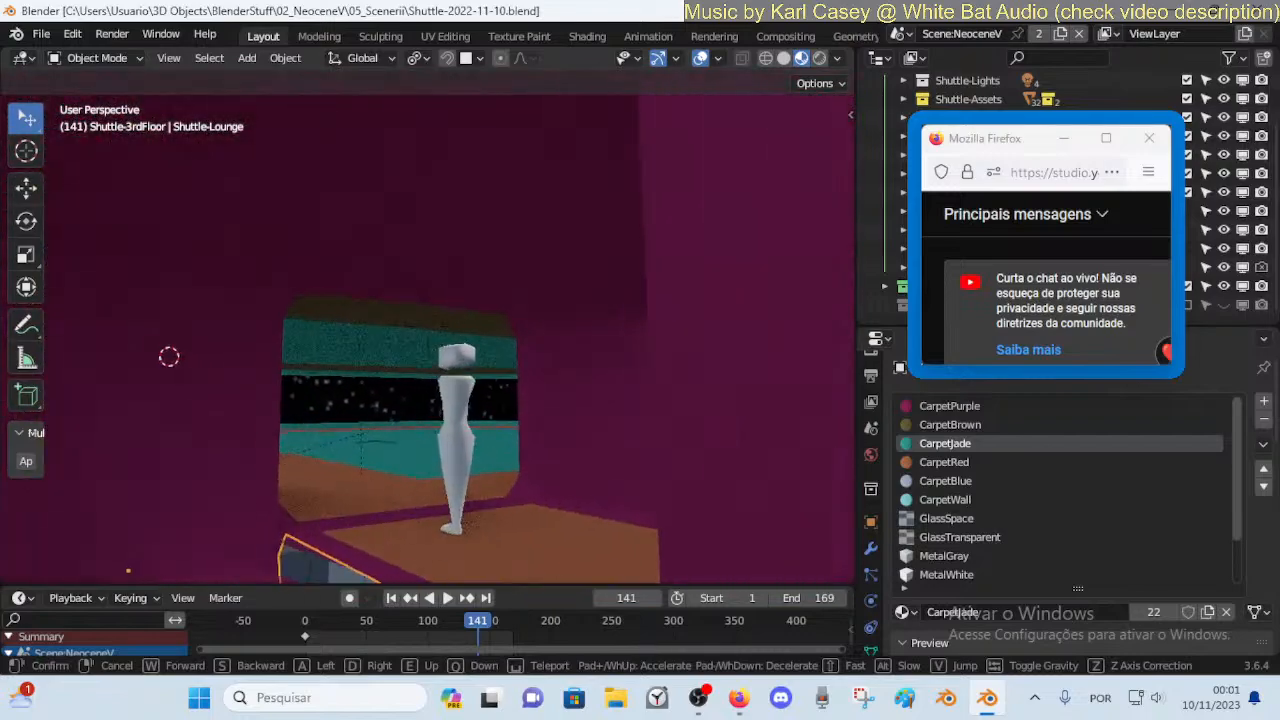
{"action": "key", "text": "e"}
{"action": "key", "text": "e"}
{"action": "key", "text": "a"}
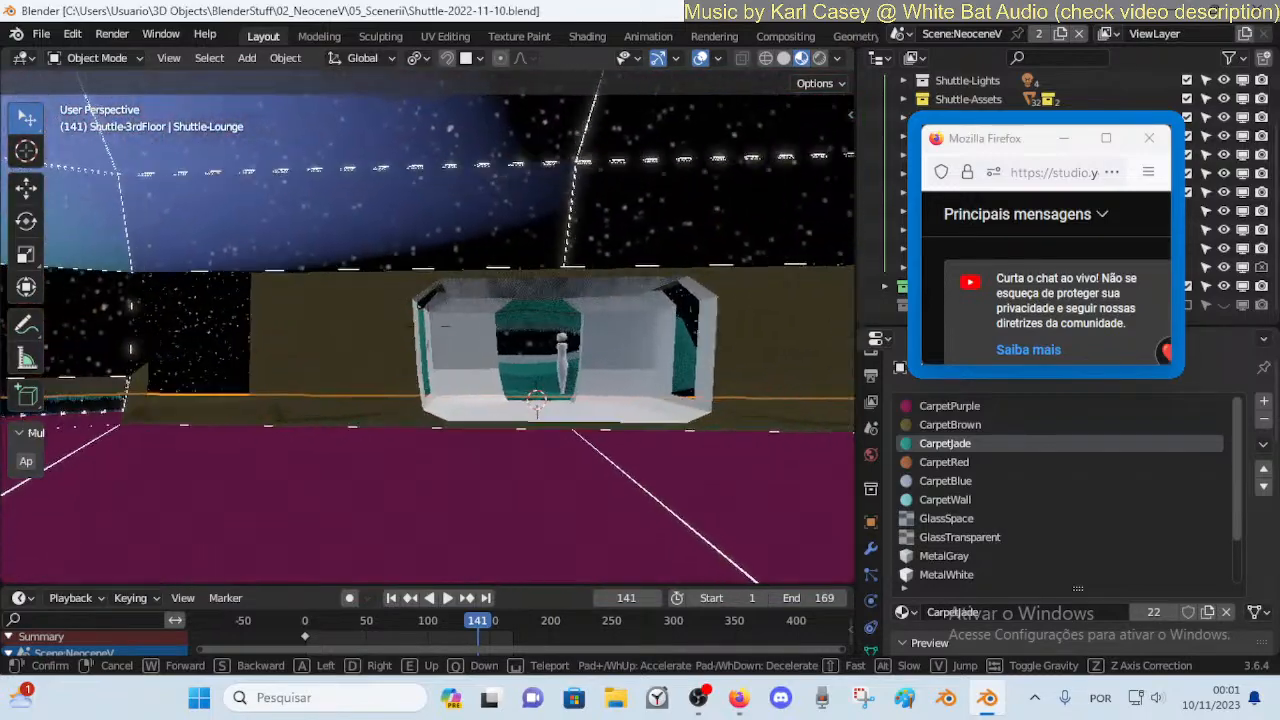
{"action": "key", "text": "w"}
{"action": "key", "text": "w"}
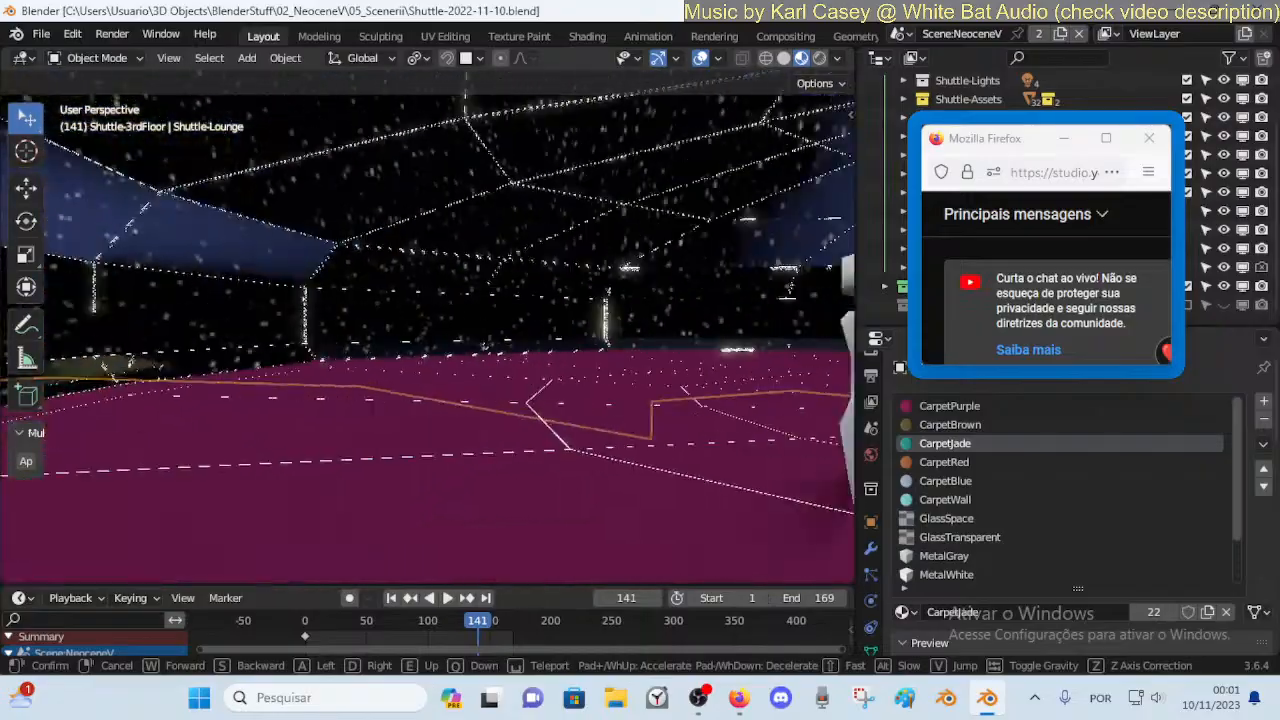
{"action": "key", "text": "w"}
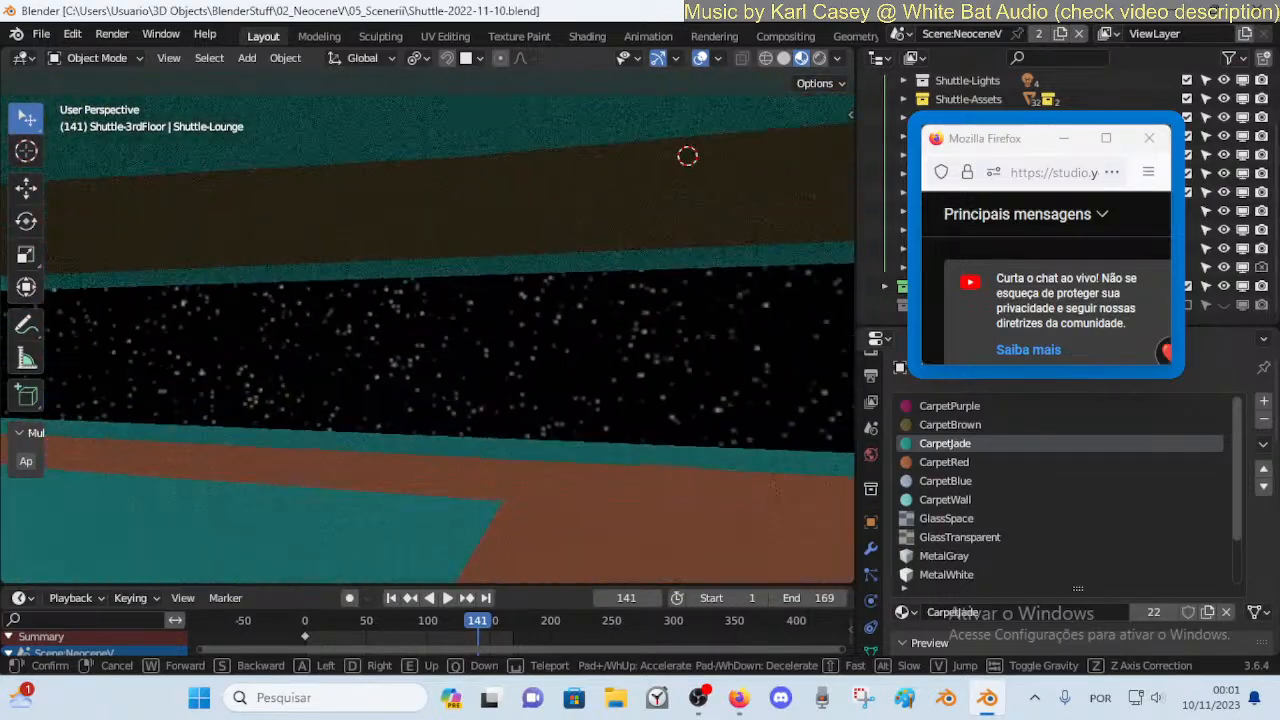
{"action": "key", "text": "w"}
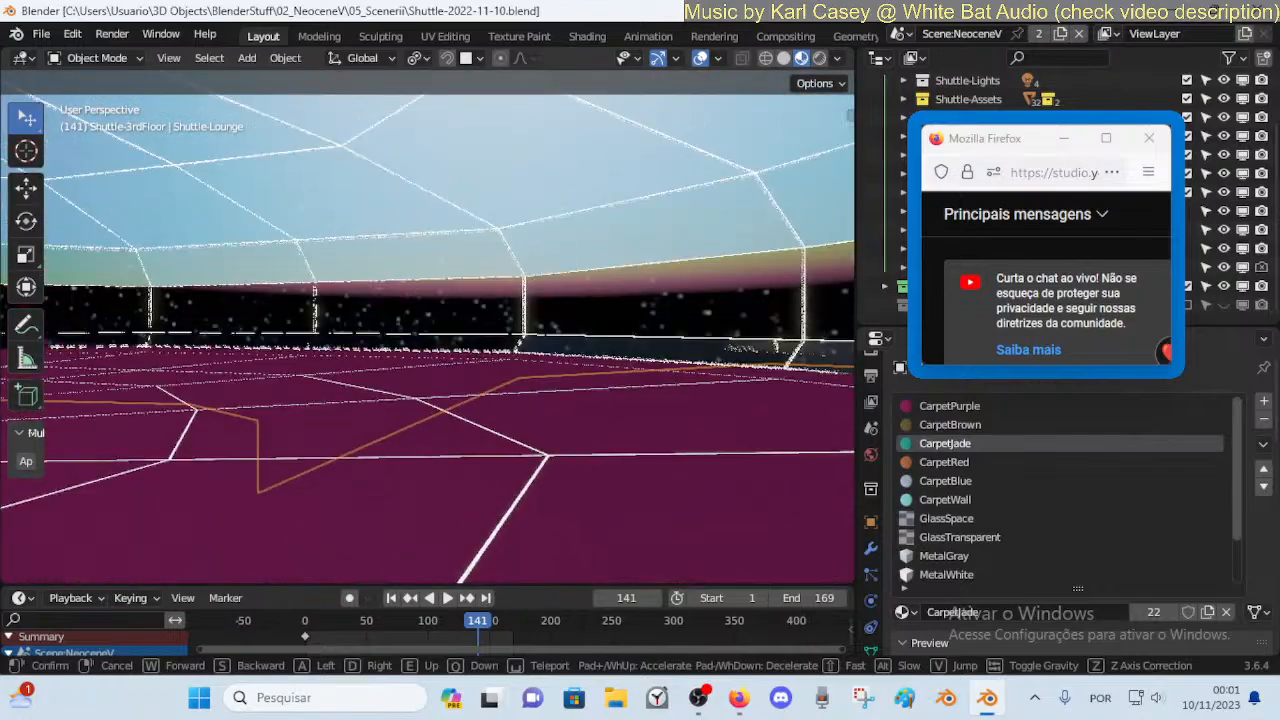
Examine the jade and brown roof deck beside the white module, and compare it with the jade ceiling and carpets of the lounge underneath
{"action": "key", "text": "s"}
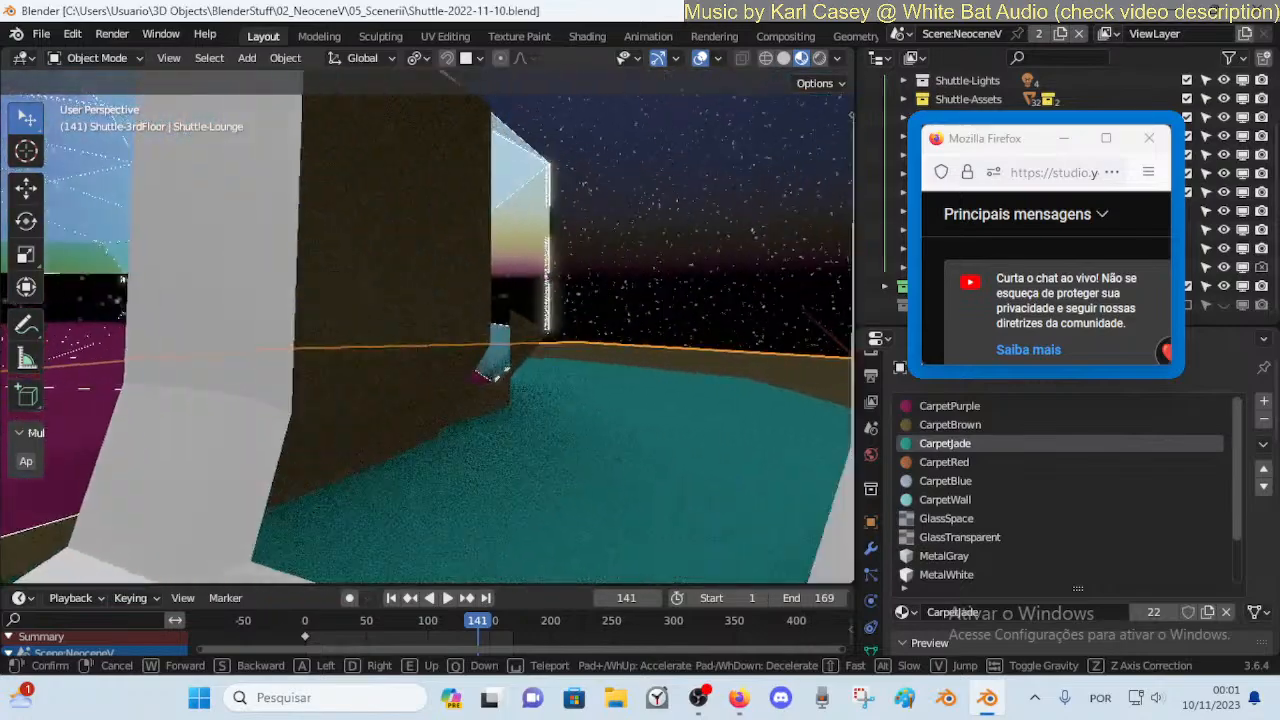
{"action": "key", "text": "w"}
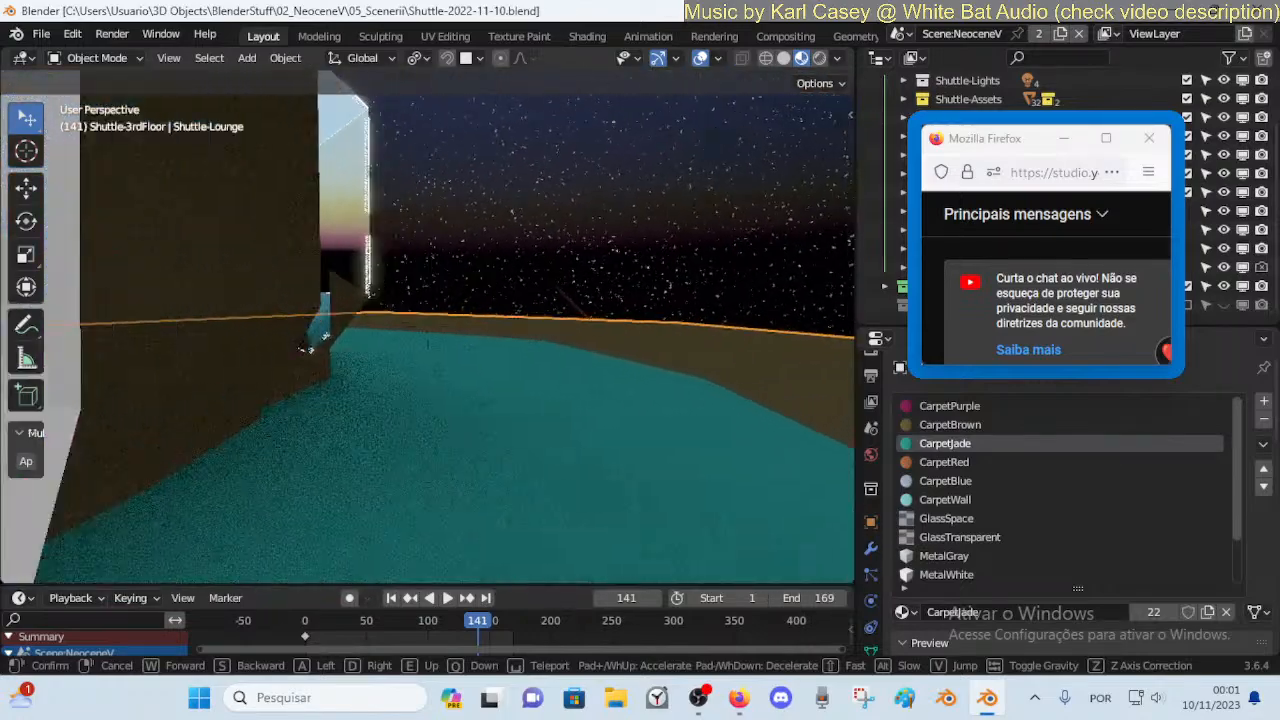
{"action": "key", "text": "s"}
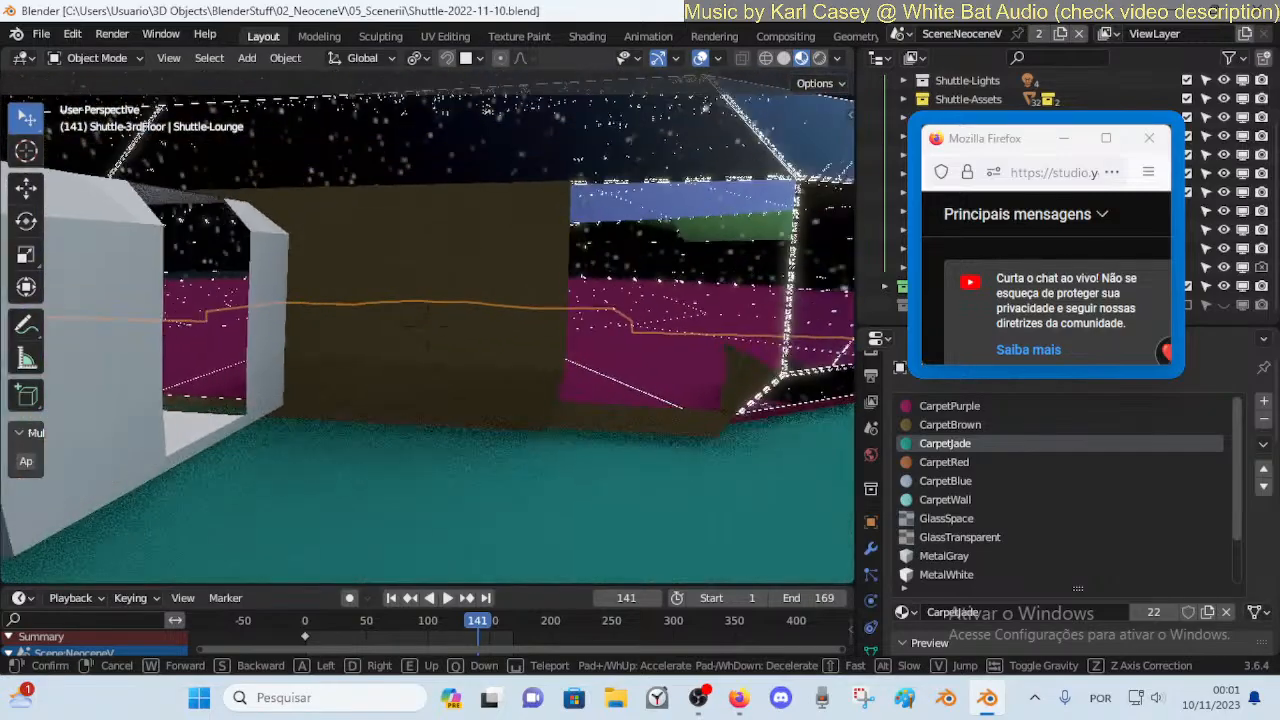
{"action": "key", "text": "w"}
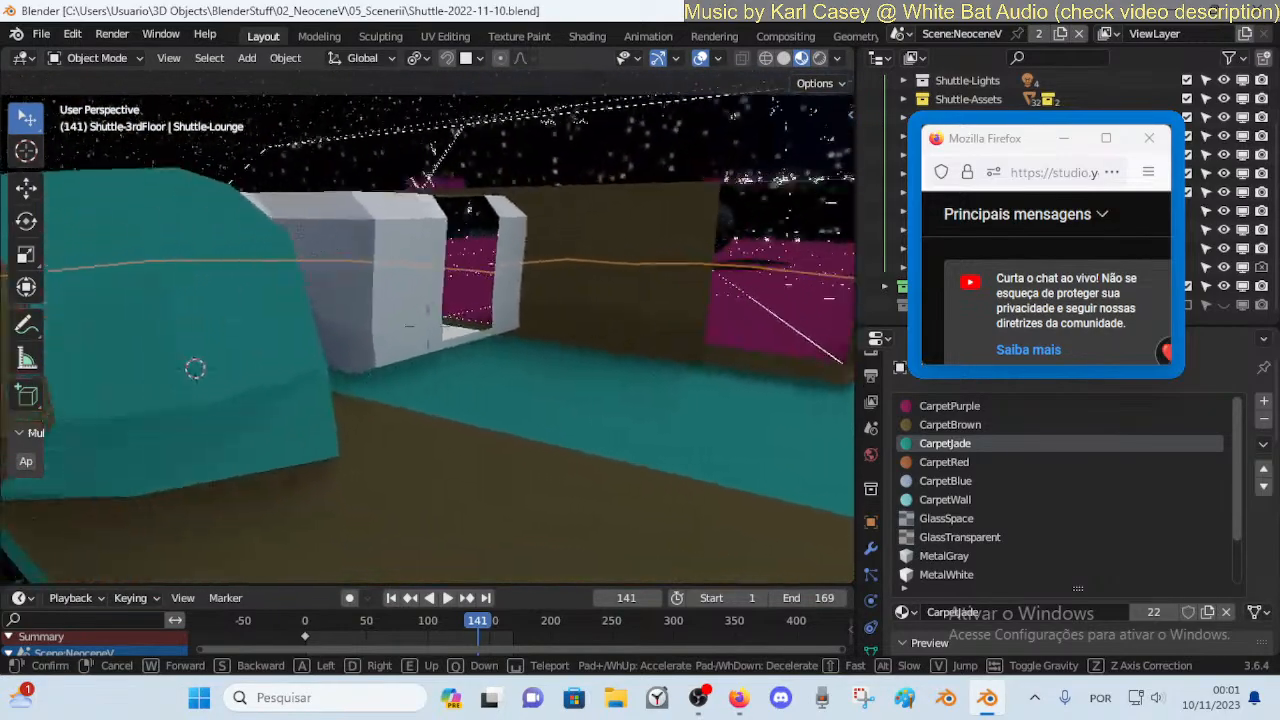
{"action": "key", "text": "s"}
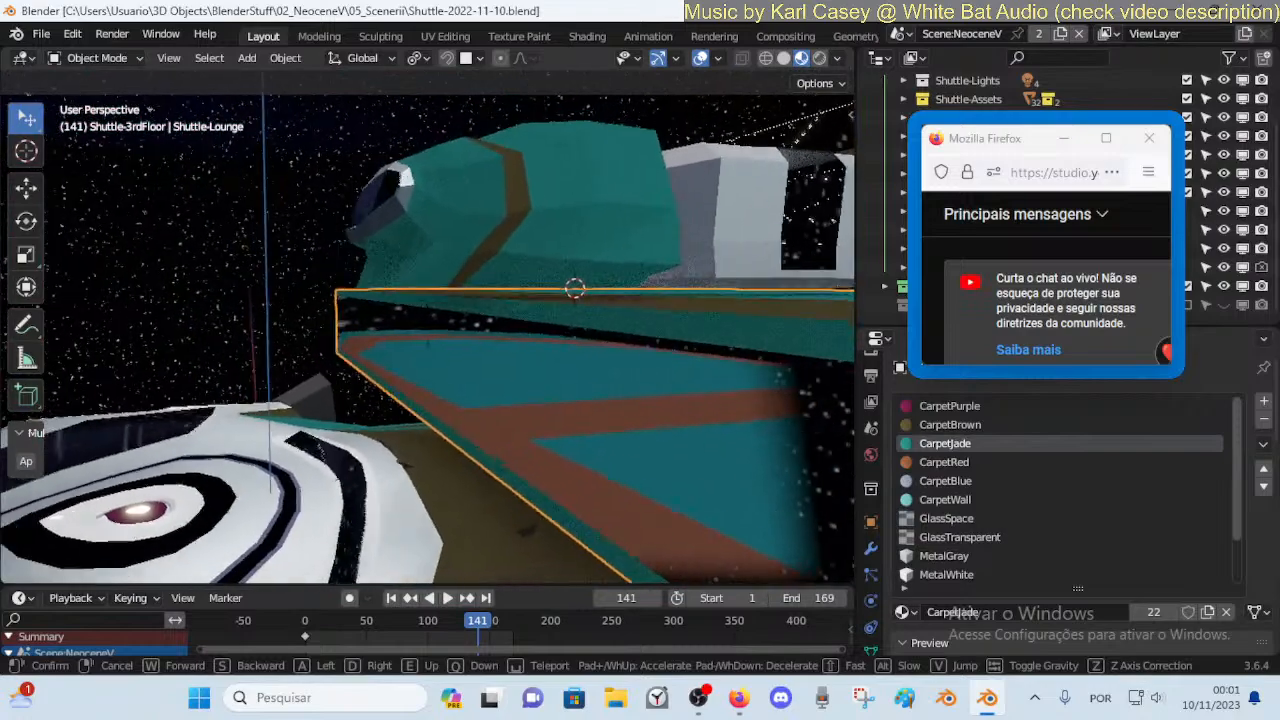
{"action": "key", "text": "q"}
{"action": "key", "text": "q"}
{"action": "key", "text": "e"}
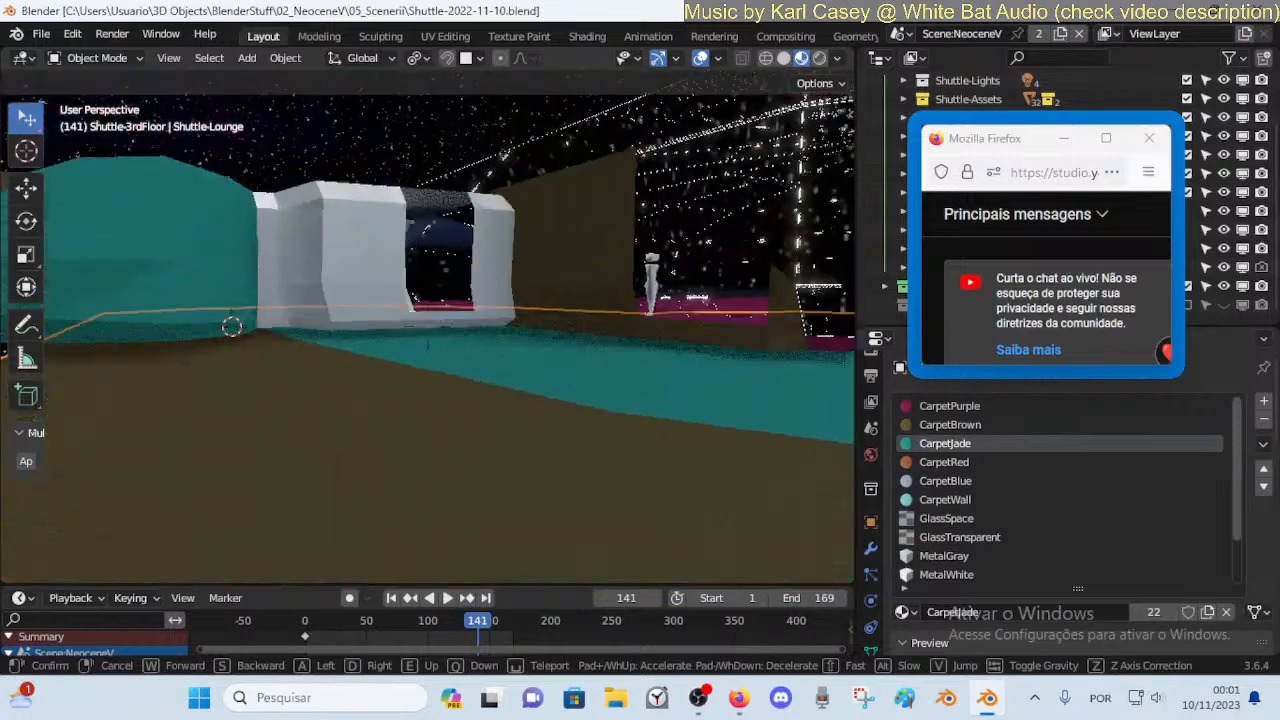
{"action": "key", "text": "w"}
{"action": "key", "text": "w"}
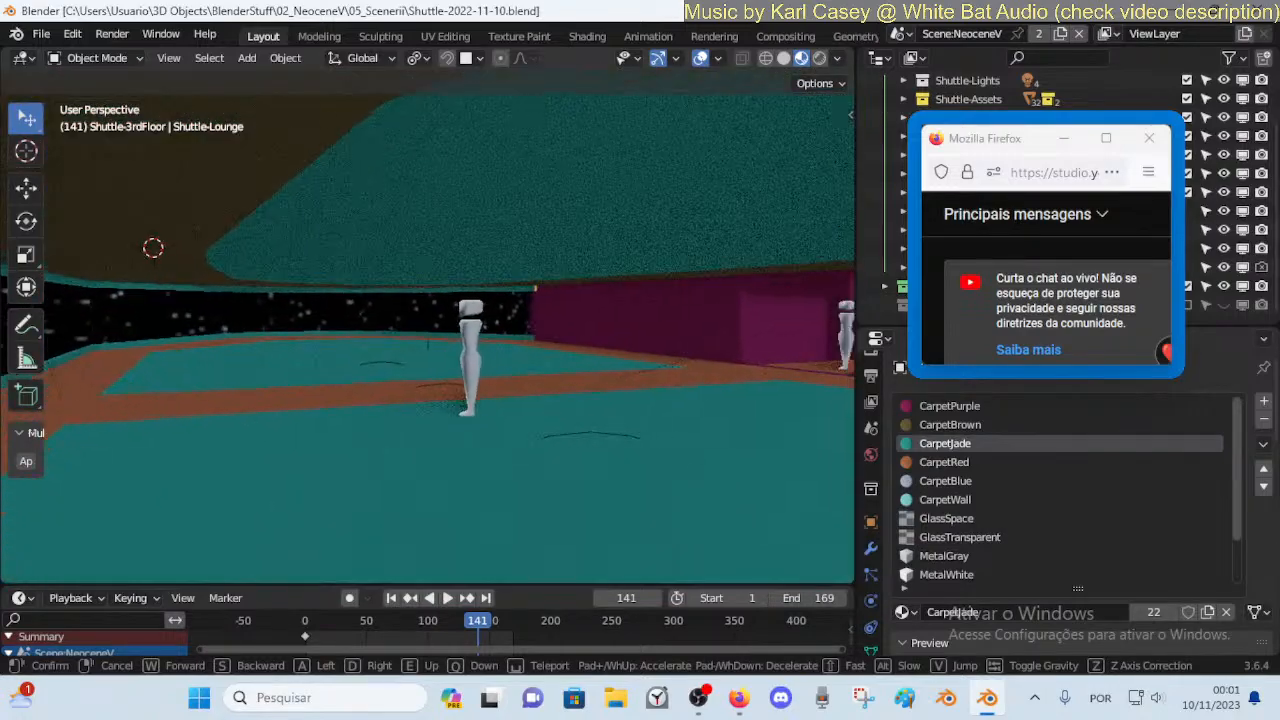
{"action": "key", "text": "w"}
{"action": "key", "text": "d"}
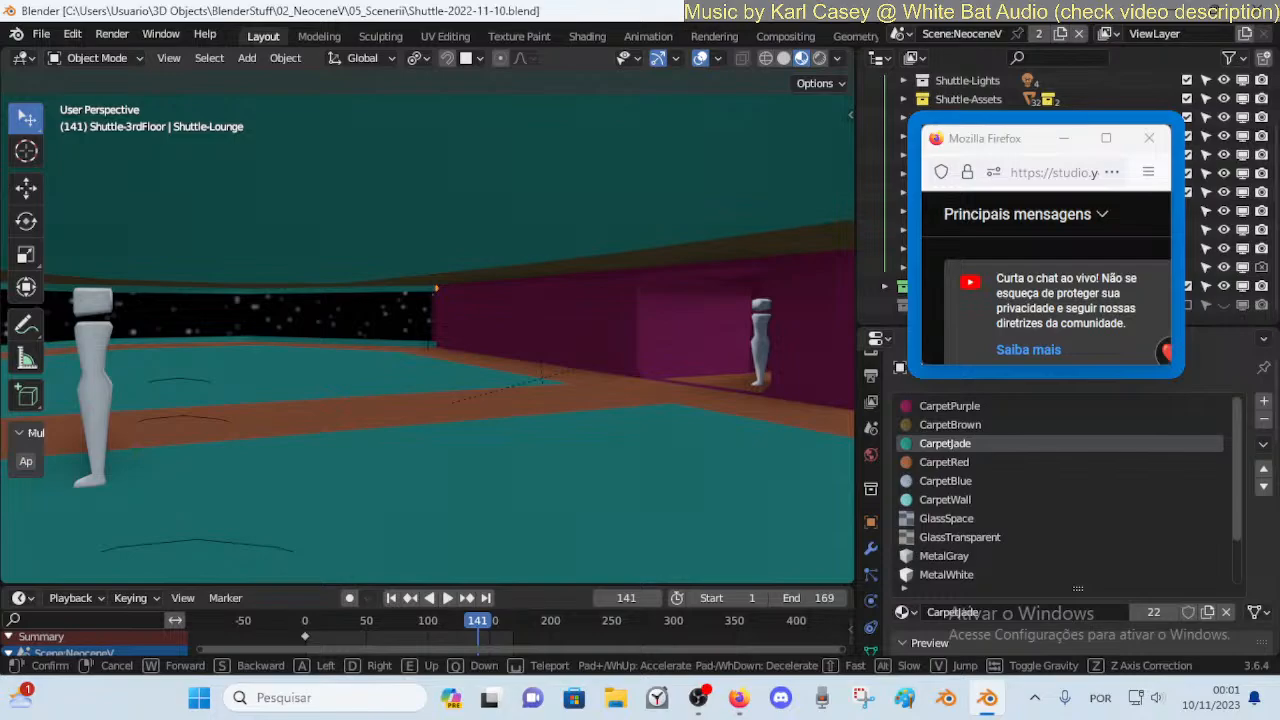
{"action": "key", "text": "w"}
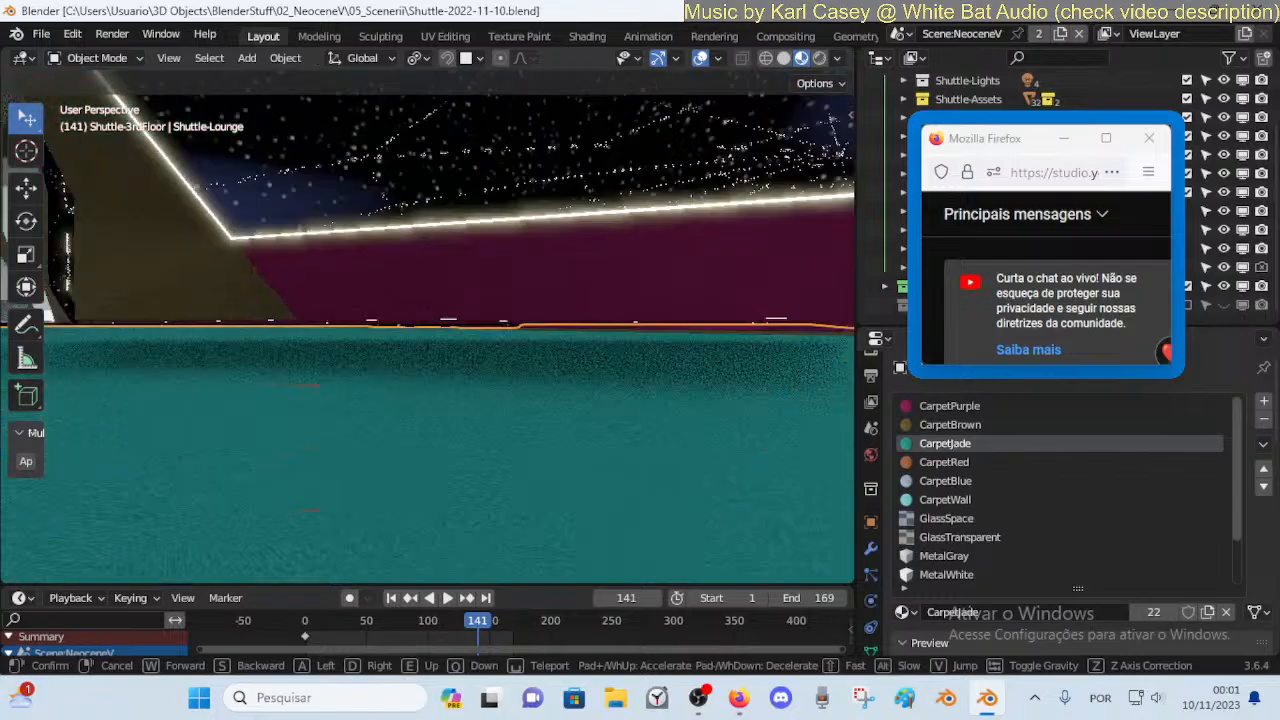
{"action": "key", "text": "s"}
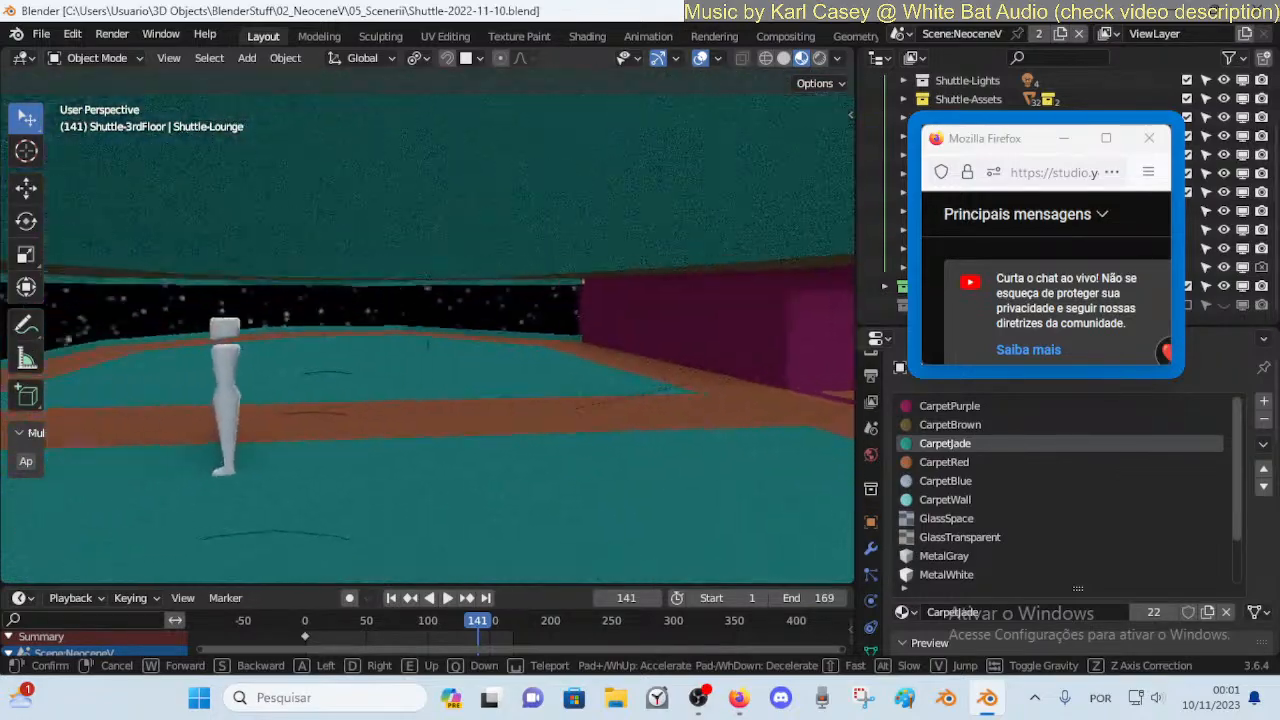
{"action": "key", "text": "w"}
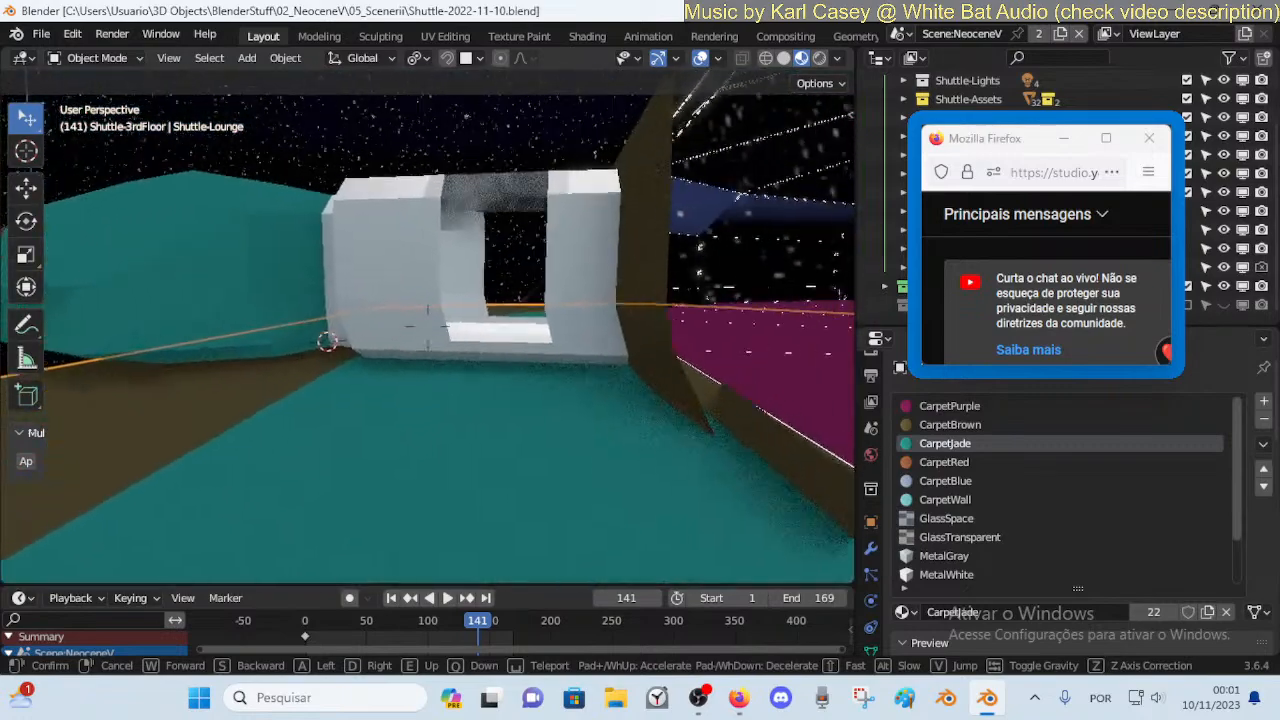
Inspect the jade cabin and the adjoining white module, checking their walls, openings and floor from outside and inside
{"action": "key", "text": "w"}
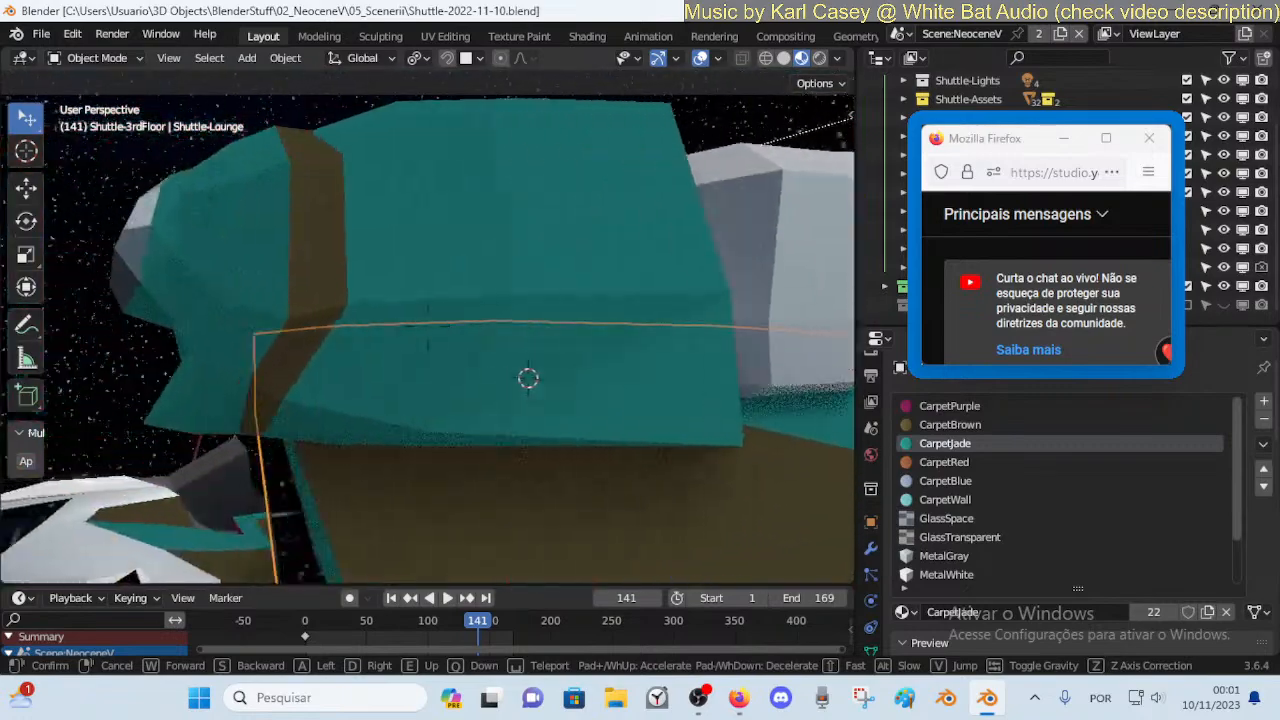
{"action": "key", "text": "s"}
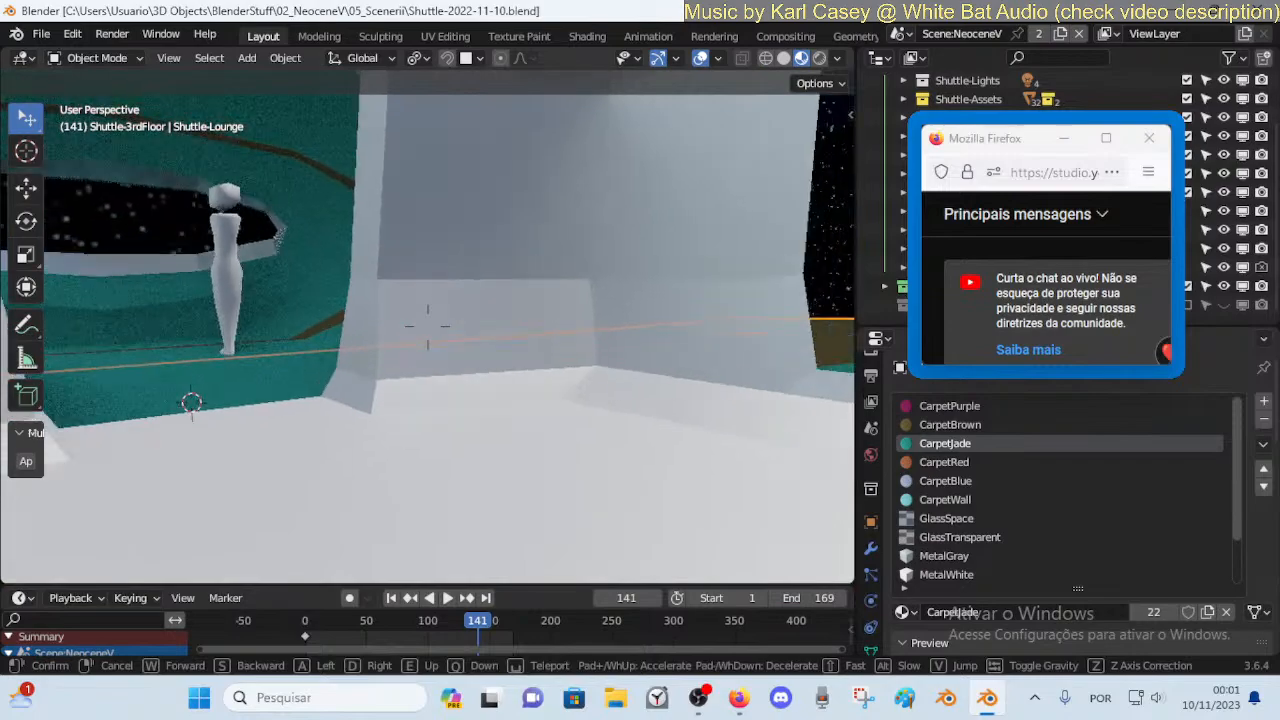
{"action": "key", "text": "w"}
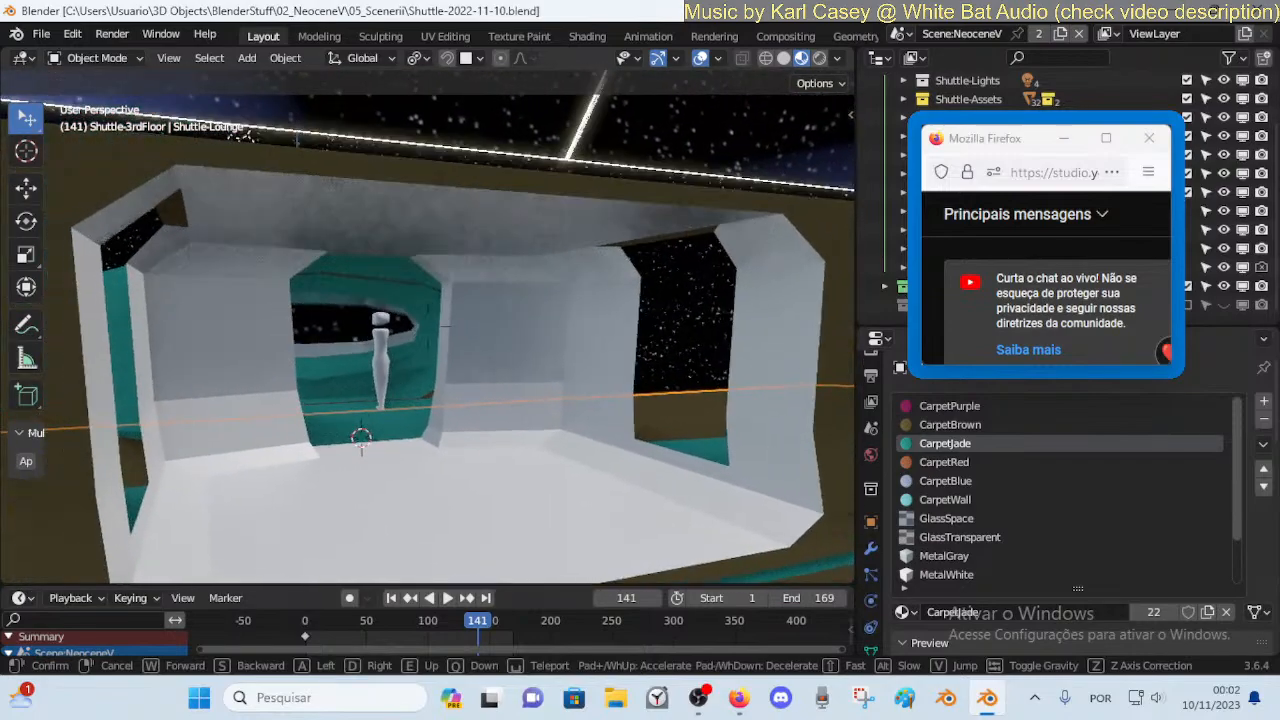
{"action": "key", "text": "w"}
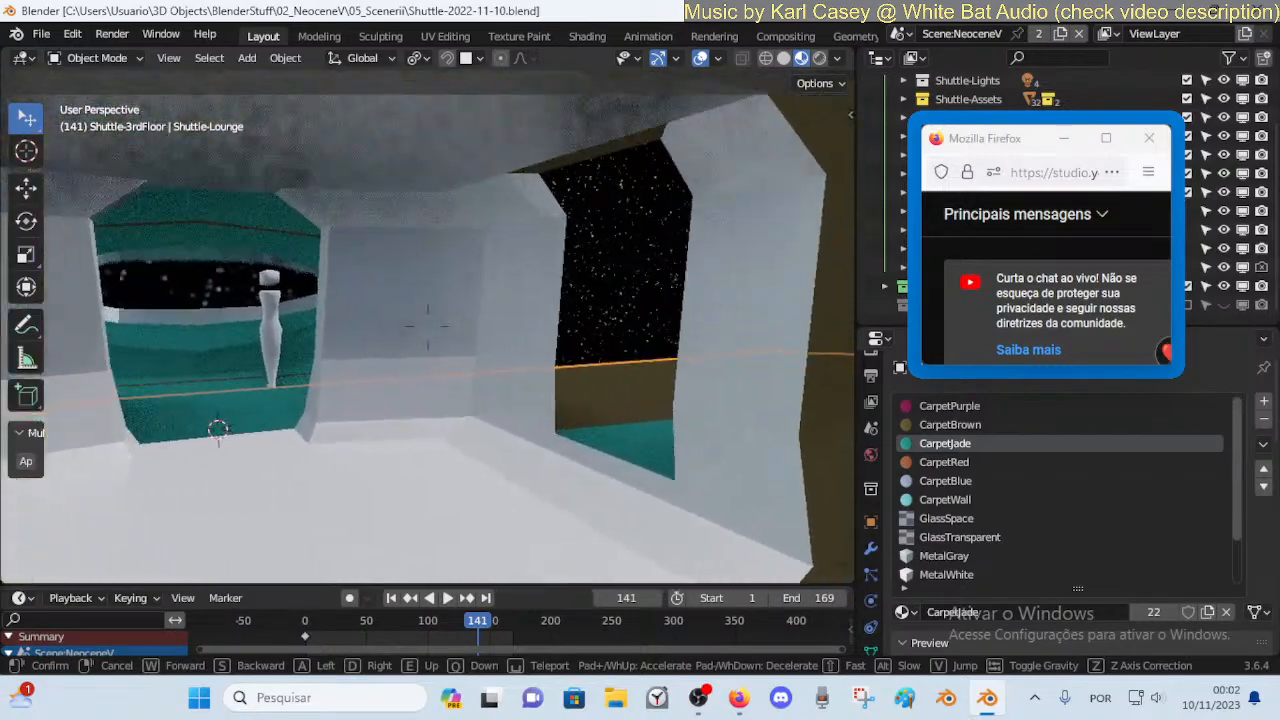
{"action": "key", "text": "s"}
{"action": "key", "text": "a"}
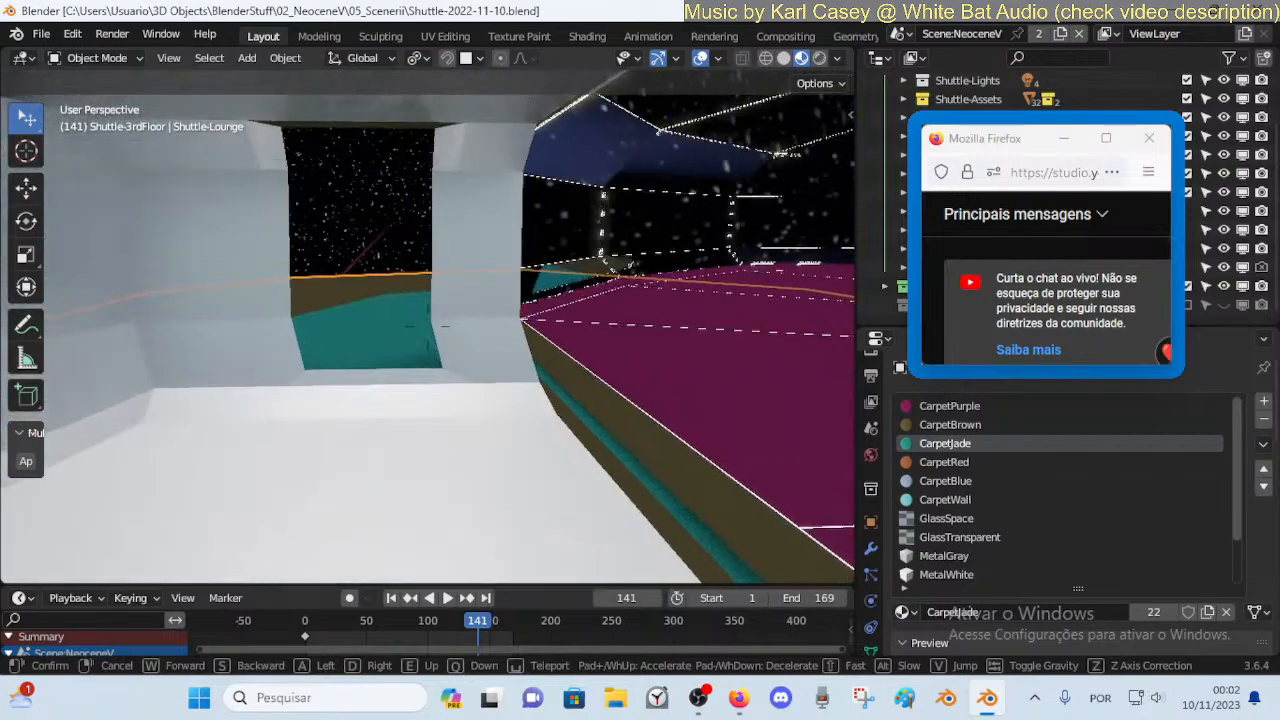
{"action": "key", "text": "s"}
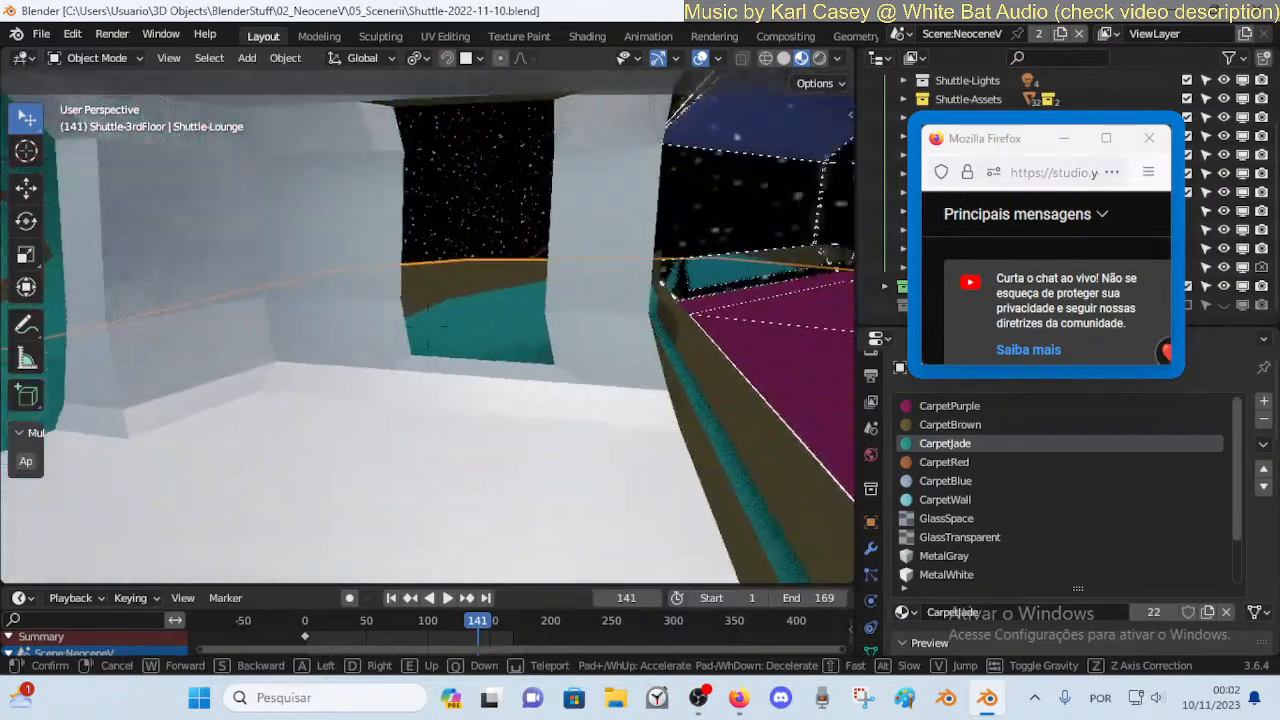
{"action": "key", "text": "w"}
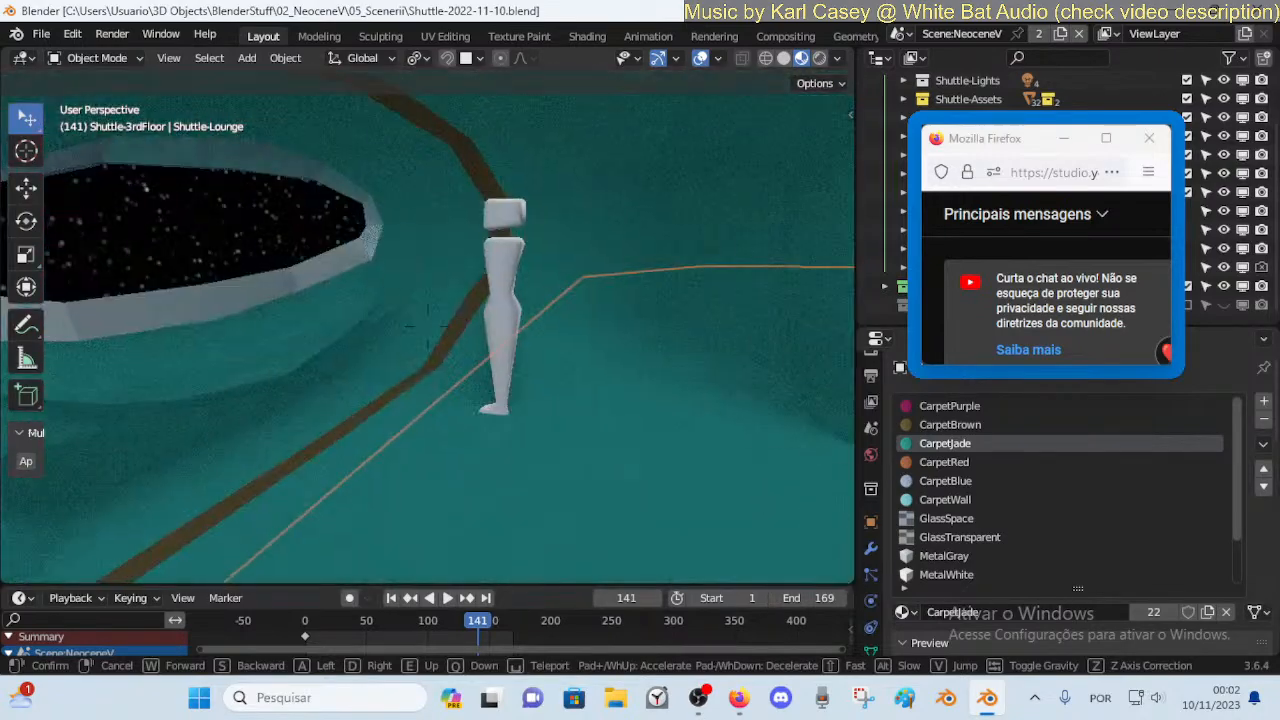
{"action": "key", "text": "d"}
{"action": "key", "text": "s"}
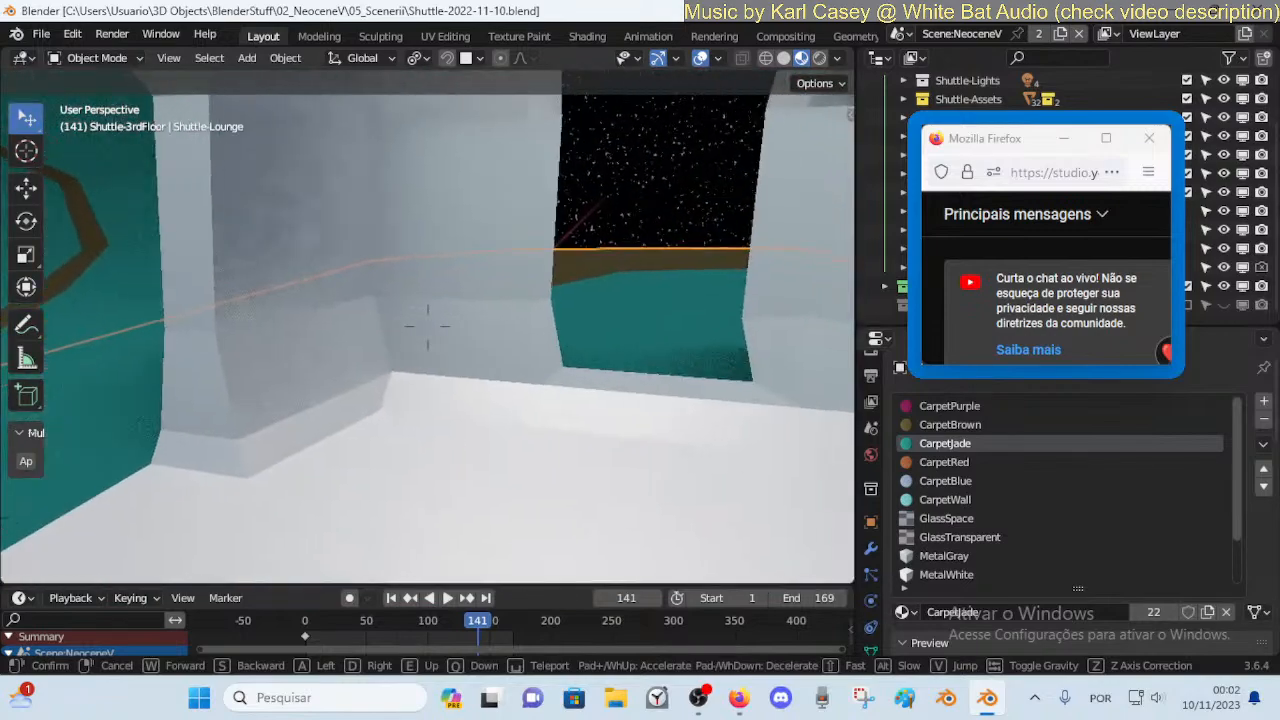
Review the lounge's carpets and the shuttle's upper exterior from a distance, and save the file
{"action": "key", "text": "s"}
{"action": "key", "text": "w"}
{"action": "key", "text": "q"}
{"action": "key", "text": "q"}
{"action": "key", "text": "w"}
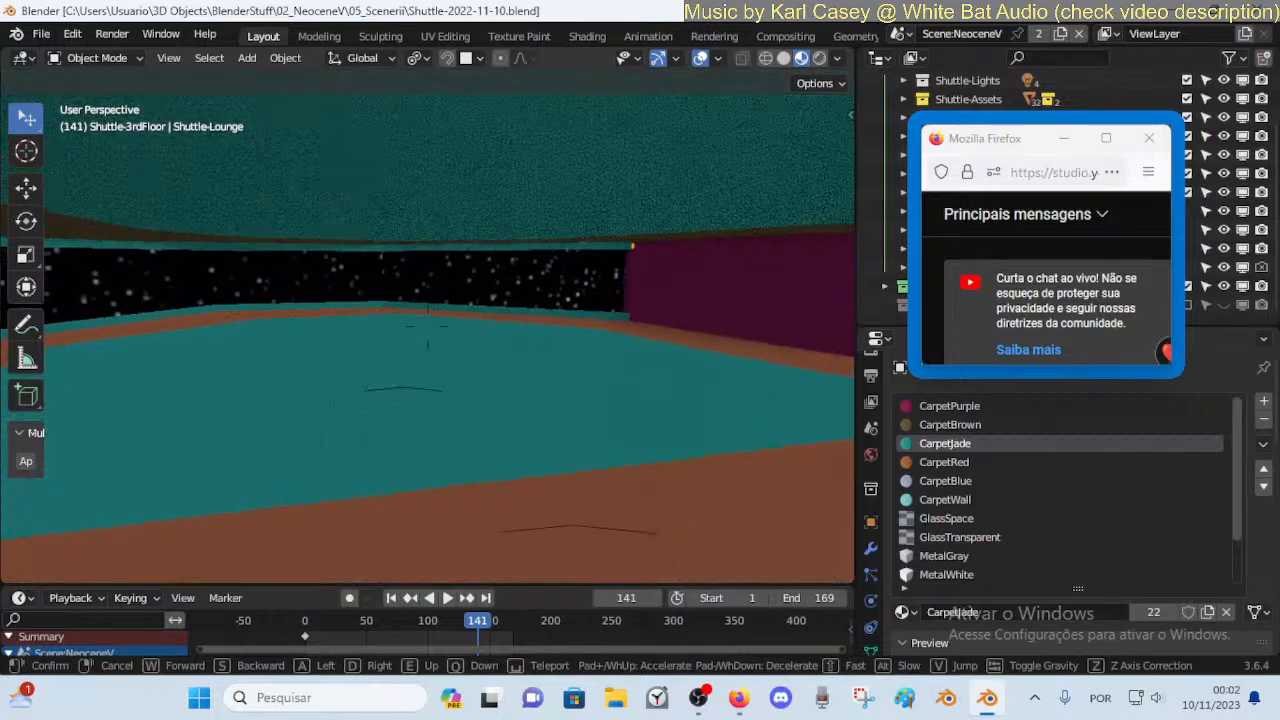
{"action": "key", "text": "d"}
{"action": "key", "text": "s"}
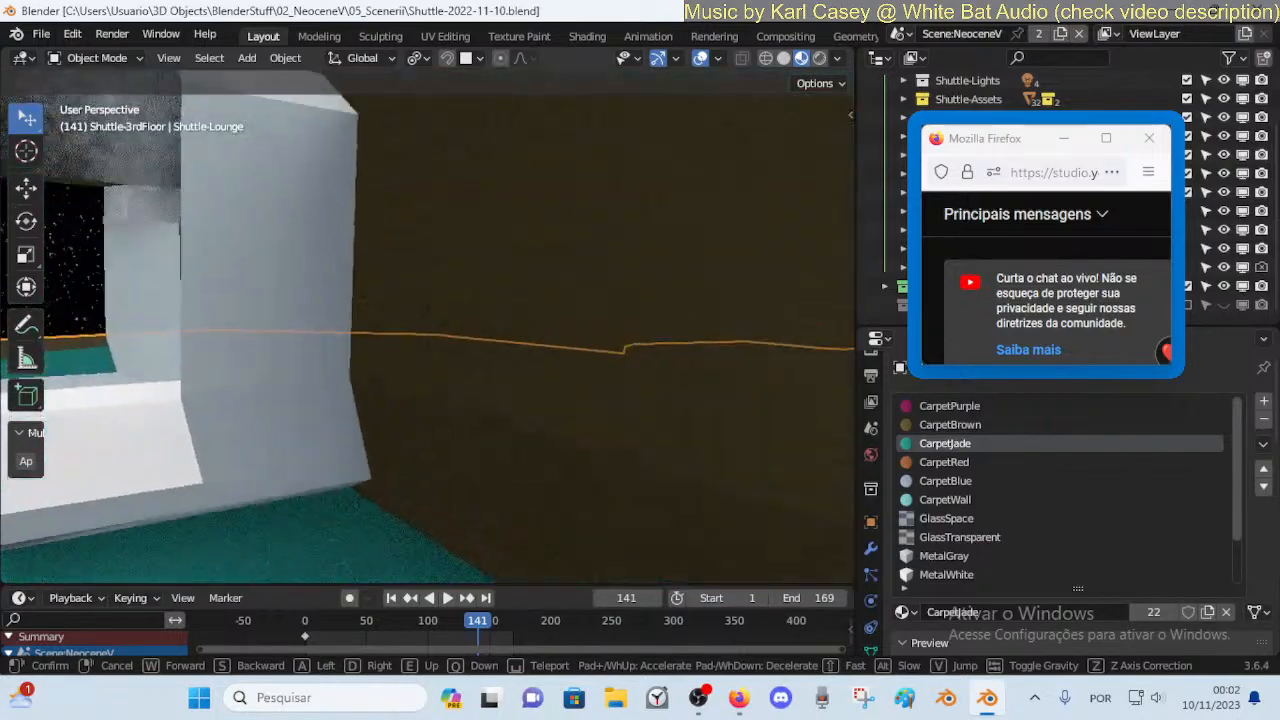
{"action": "key", "text": "s"}
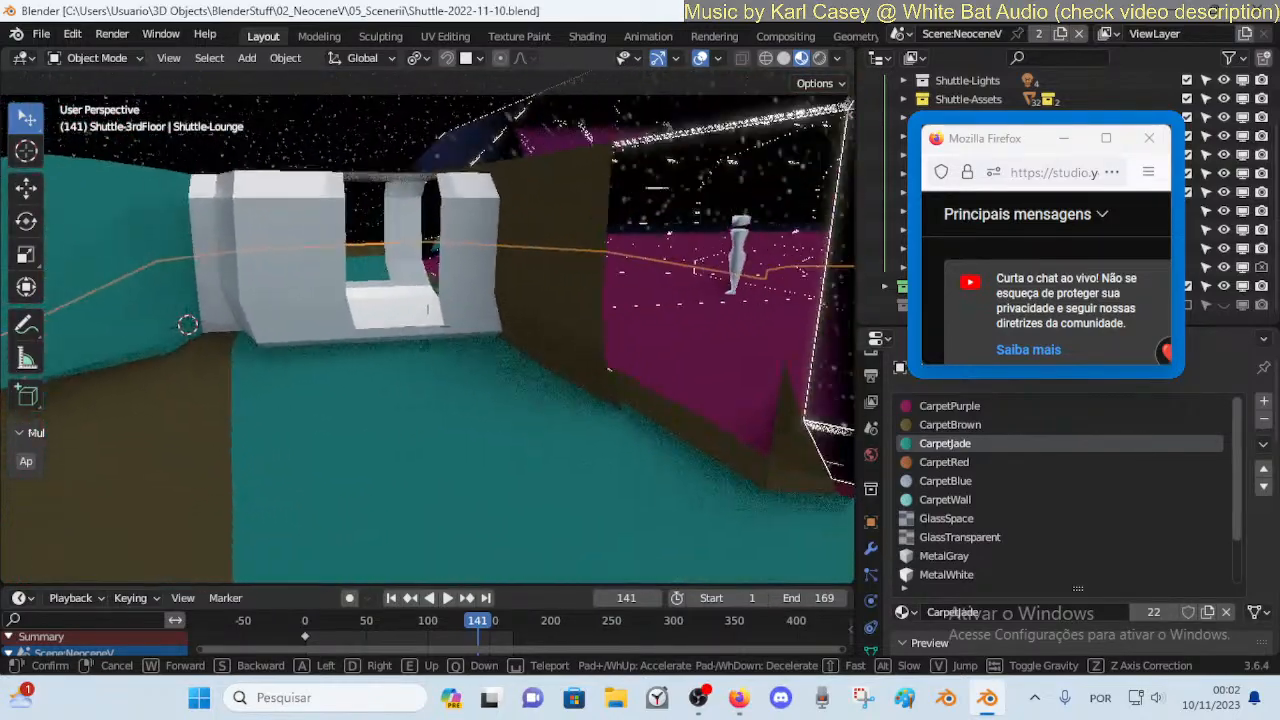
{"action": "key", "text": "s"}
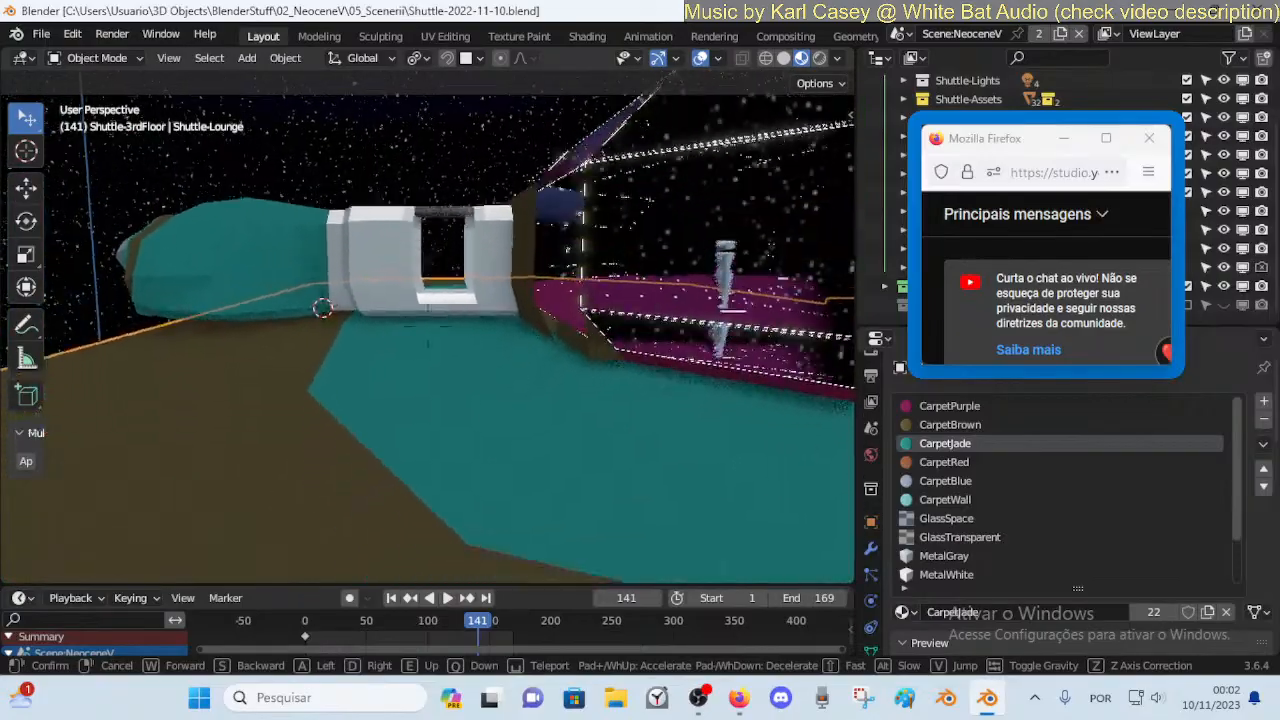
{"action": "key", "text": "s"}
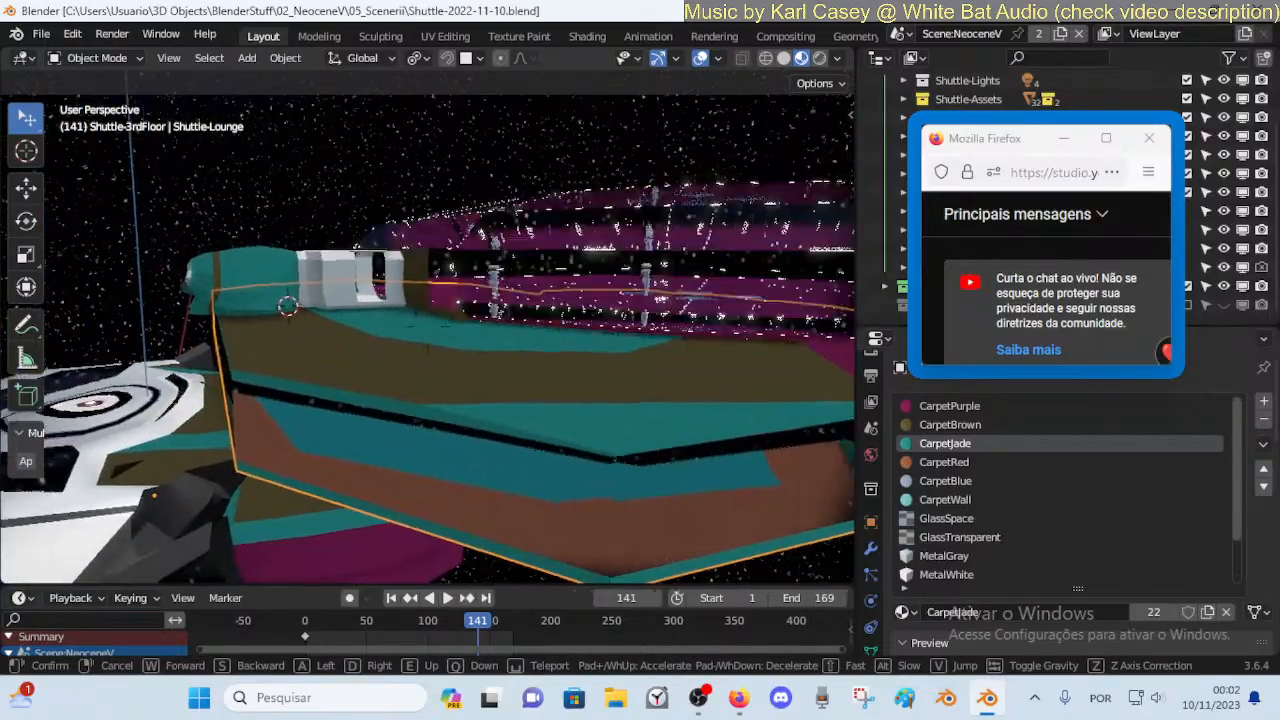
{"action": "key", "text": "w"}
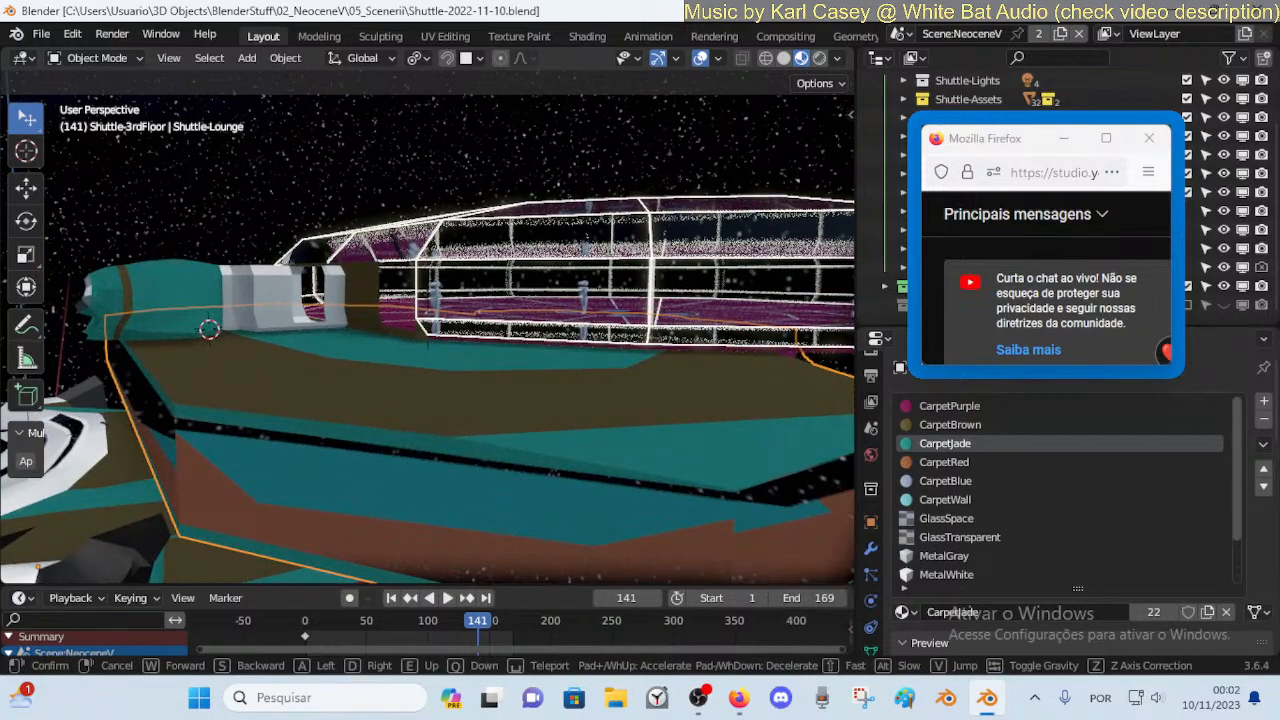
{"action": "left_click", "coordinate": [484, 374]}
{"action": "key", "text": "ctrl+s"}
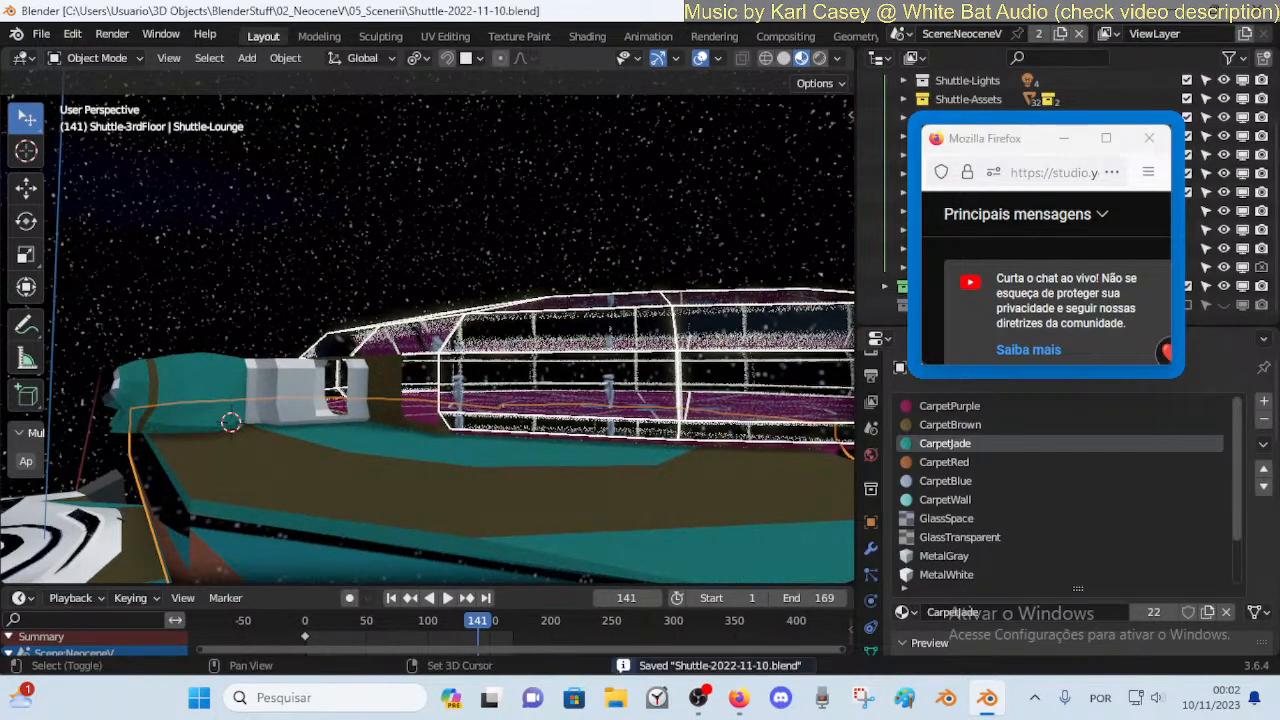
Examine the glass-domed purple deck and the jade and brown roof deck around it, including the white module's side opening
{"action": "key", "text": "shift+grave"}
{"action": "key", "text": "w"}
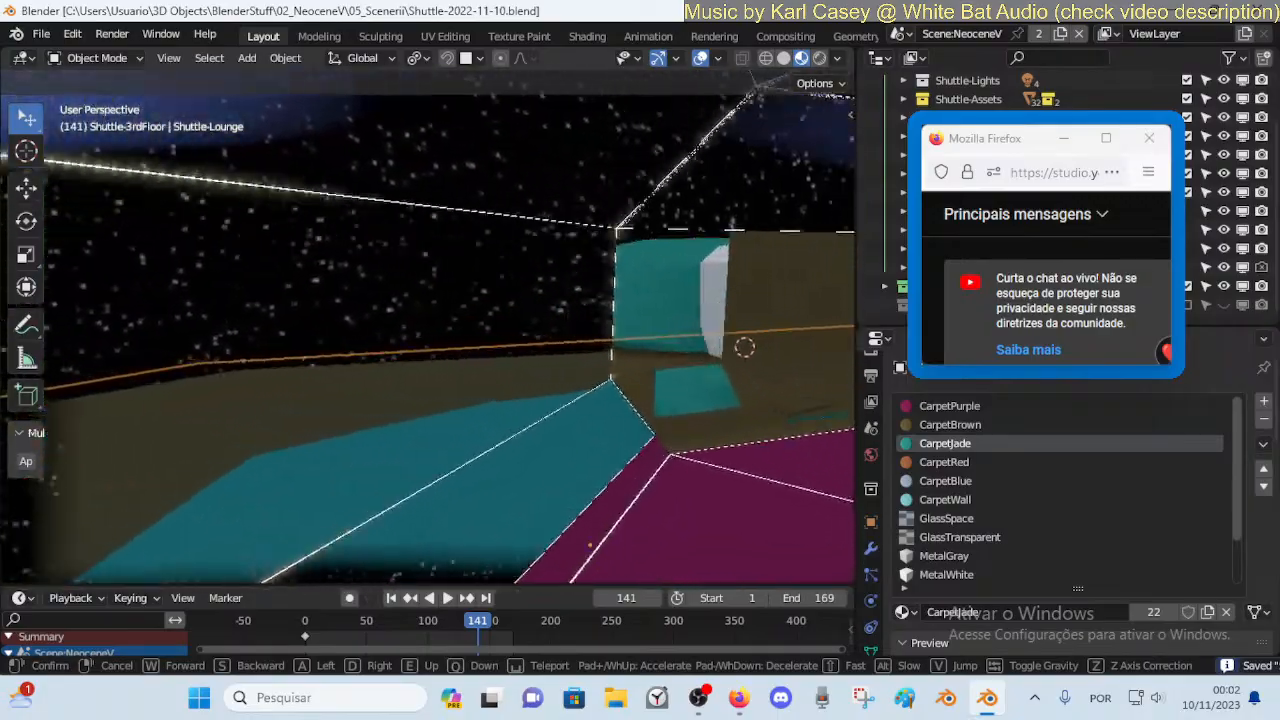
{"action": "key", "text": "a"}
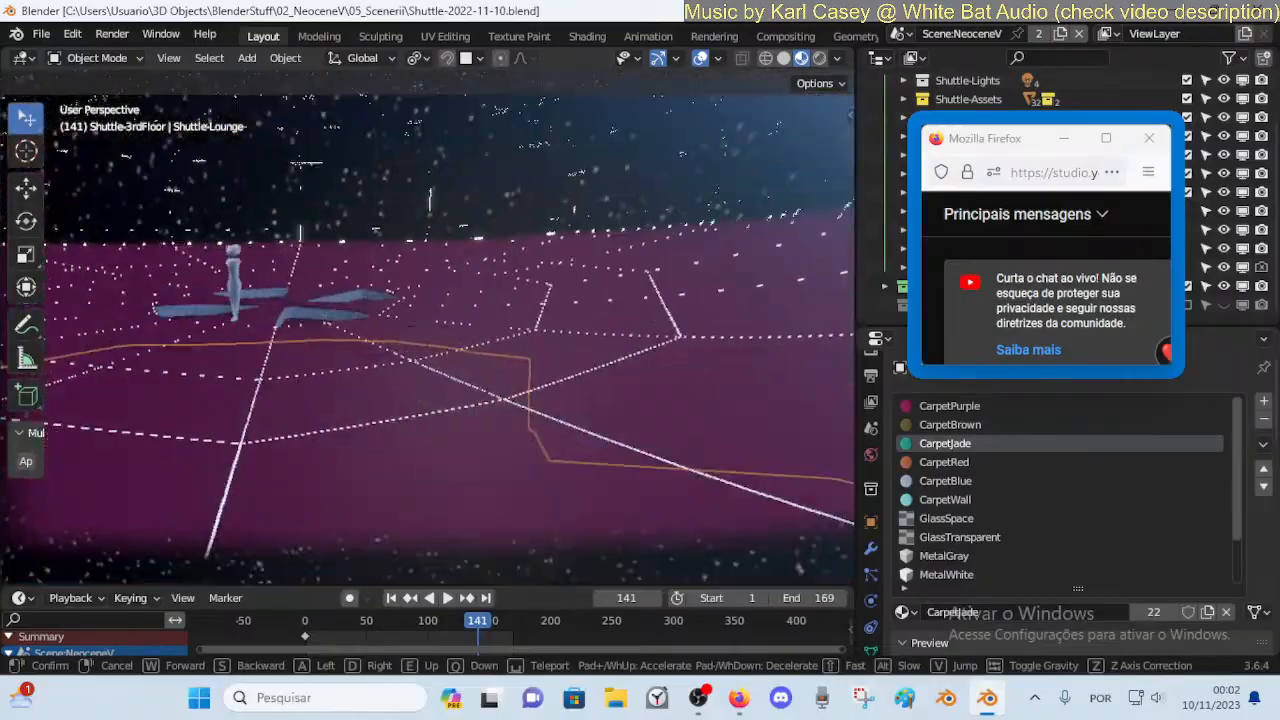
{"action": "key", "text": "a"}
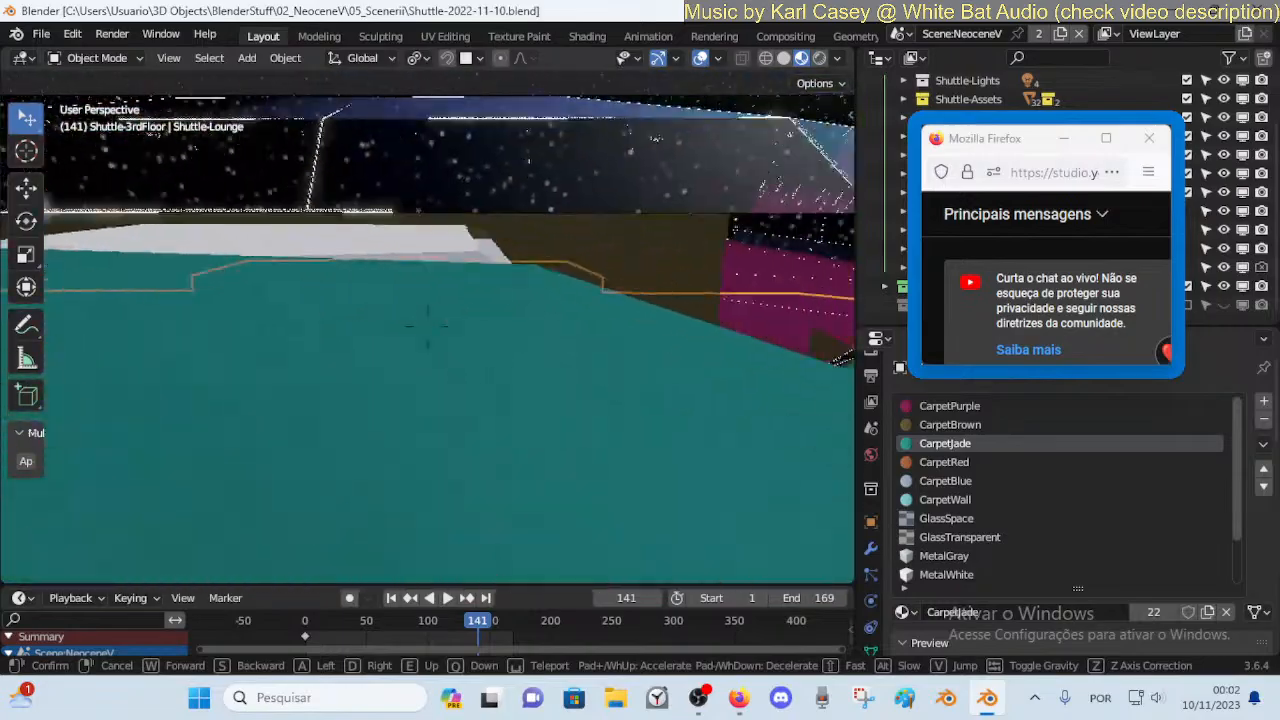
{"action": "key", "text": "w"}
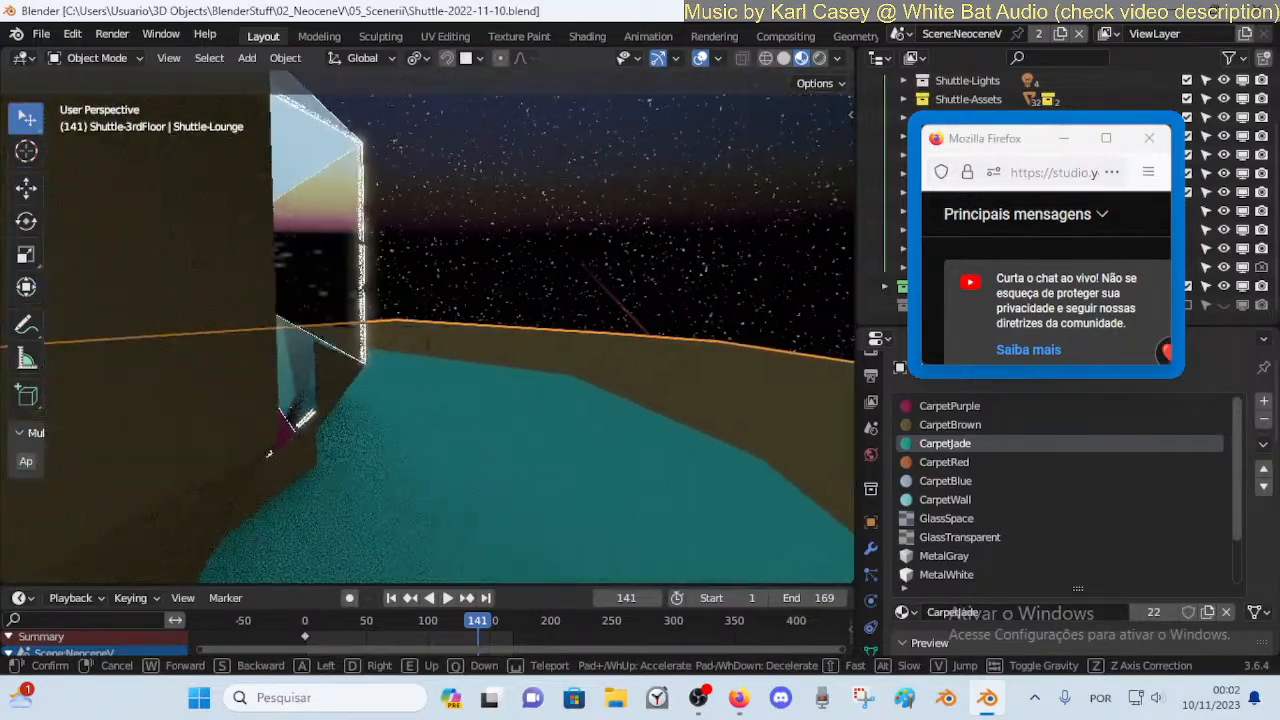
{"action": "key", "text": "s"}
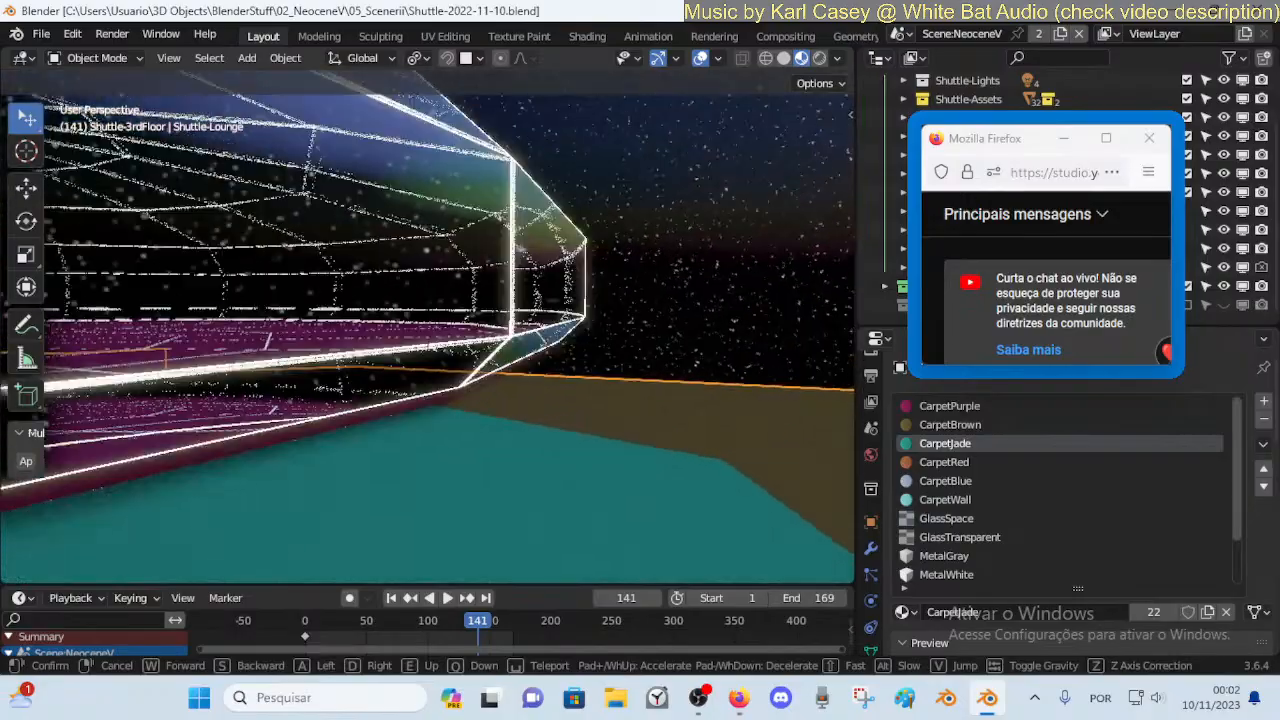
{"action": "key", "text": "d"}
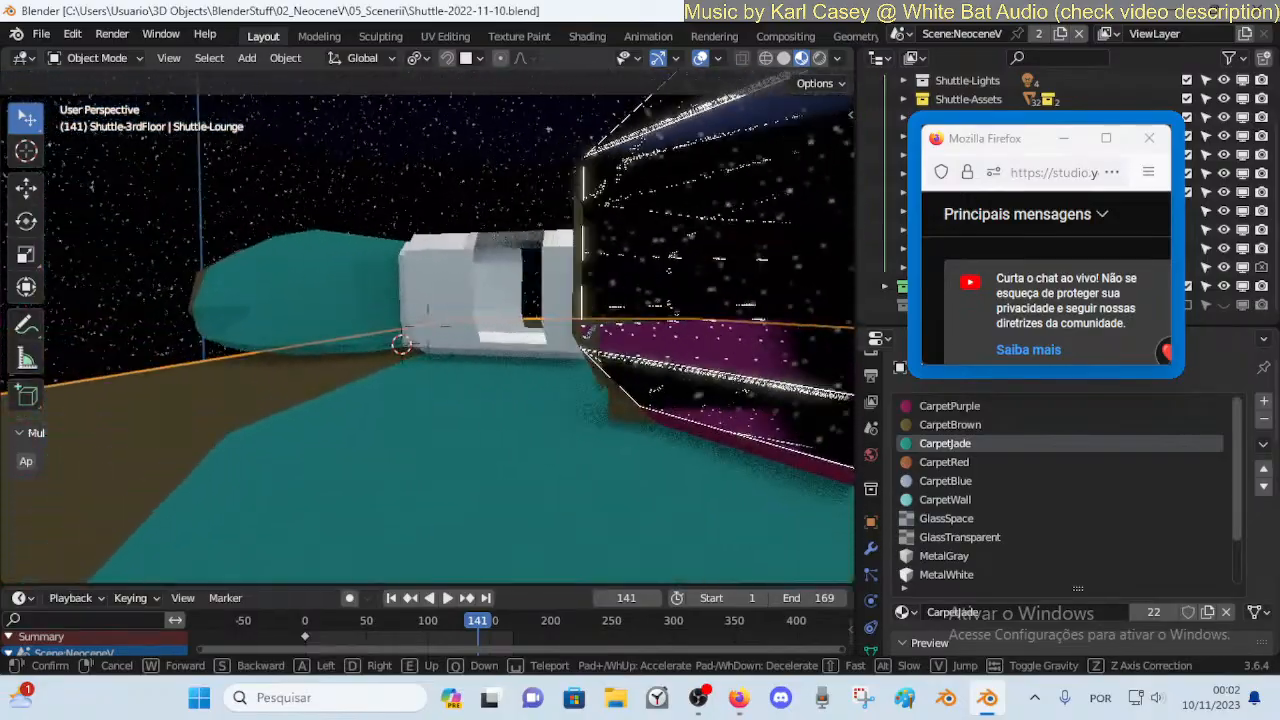
{"action": "key", "text": "w"}
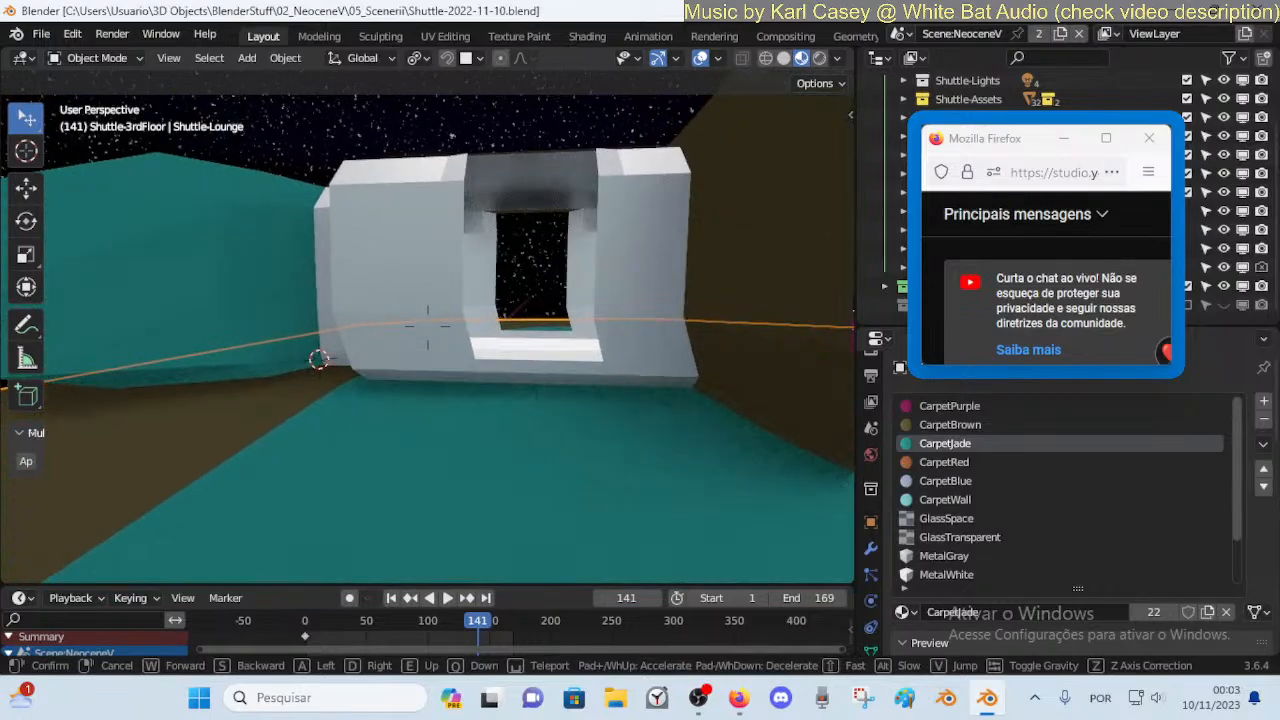
{"action": "key", "text": "w"}
{"action": "key", "text": "q"}
{"action": "key", "text": "e"}
{"action": "key", "text": "w"}
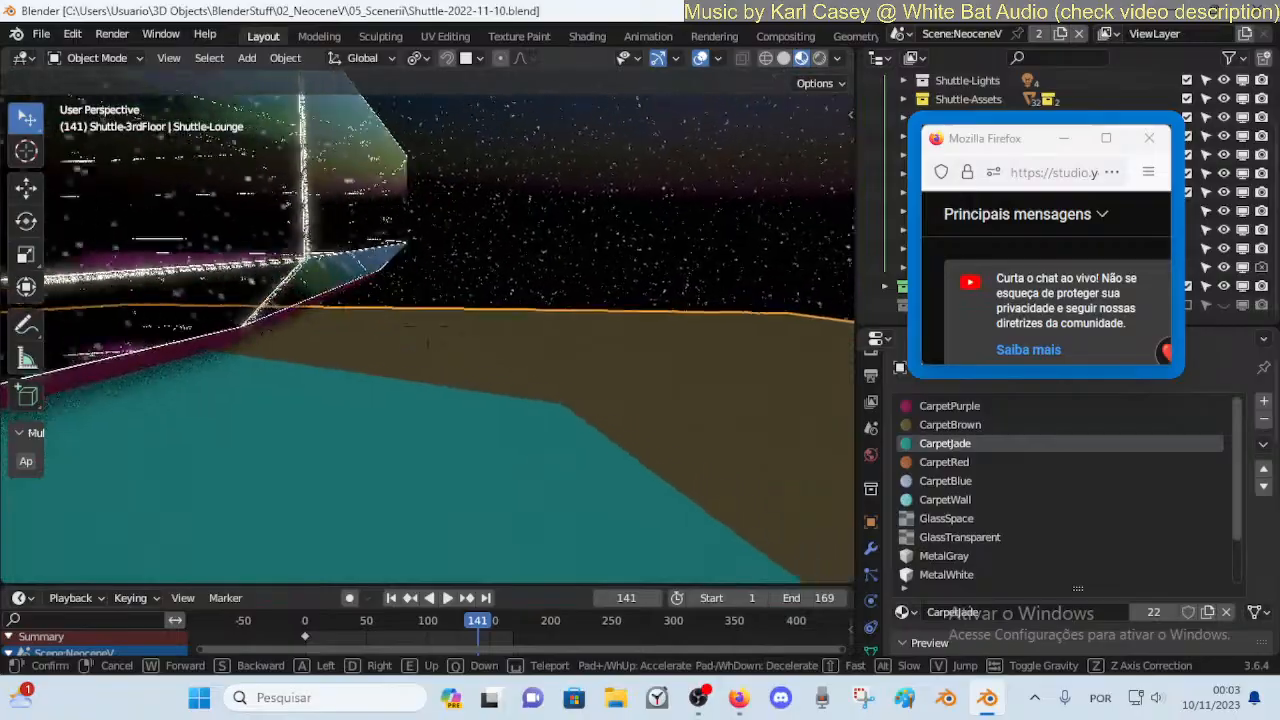
{"action": "key", "text": "d"}
{"action": "key", "text": "s"}
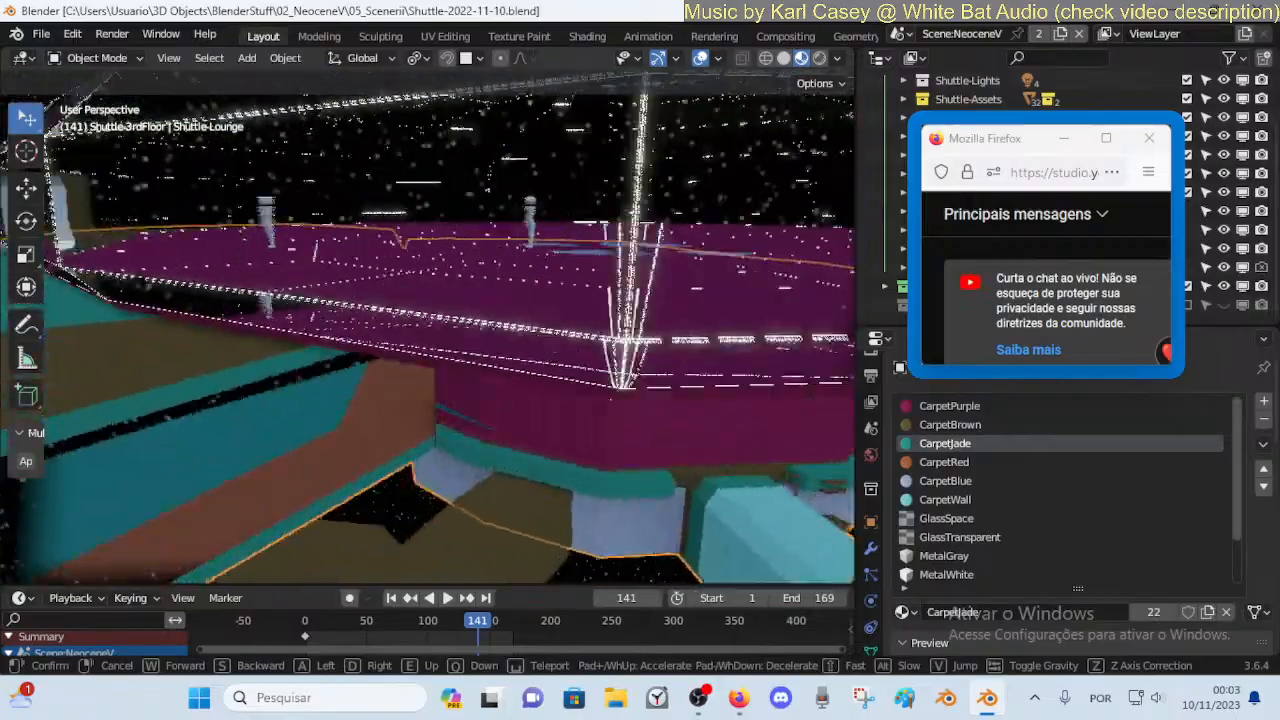
Inspect the stacked hull decks, the white module's interior and the purple floor under the glass dome
{"action": "key", "text": "w"}
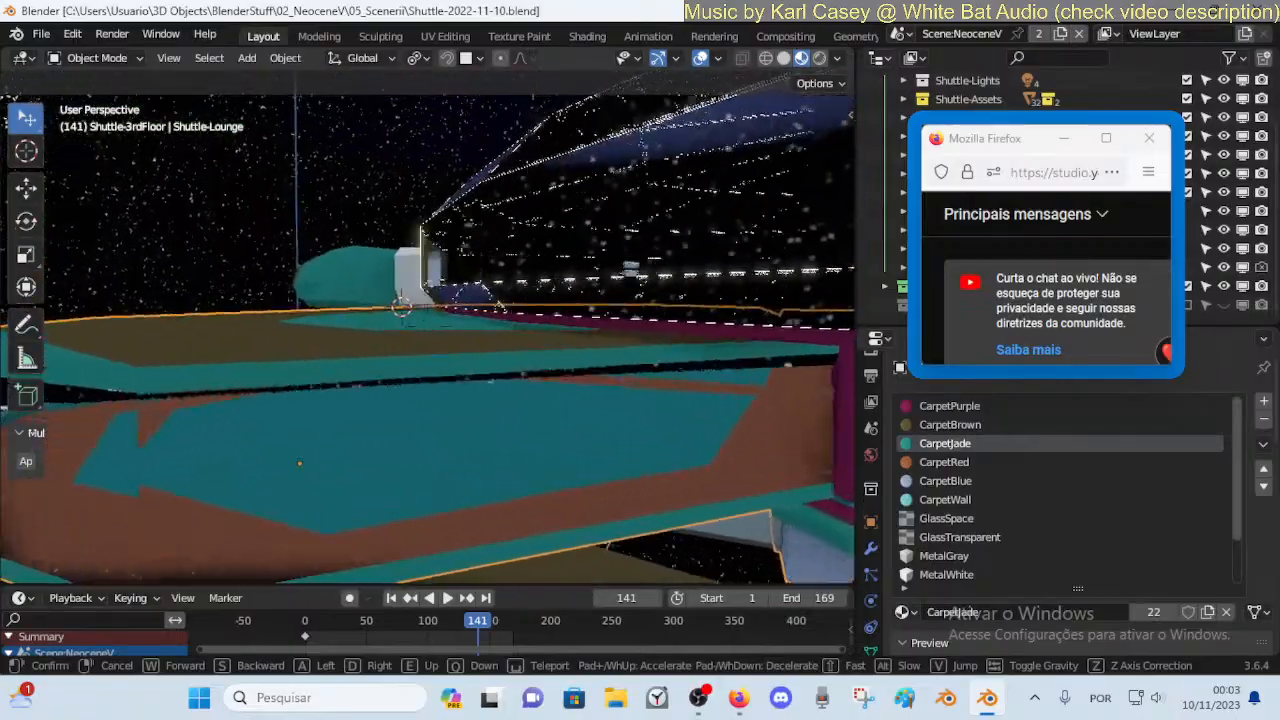
{"action": "key", "text": "q"}
{"action": "key", "text": "w"}
{"action": "key", "text": "e"}
{"action": "key", "text": "w"}
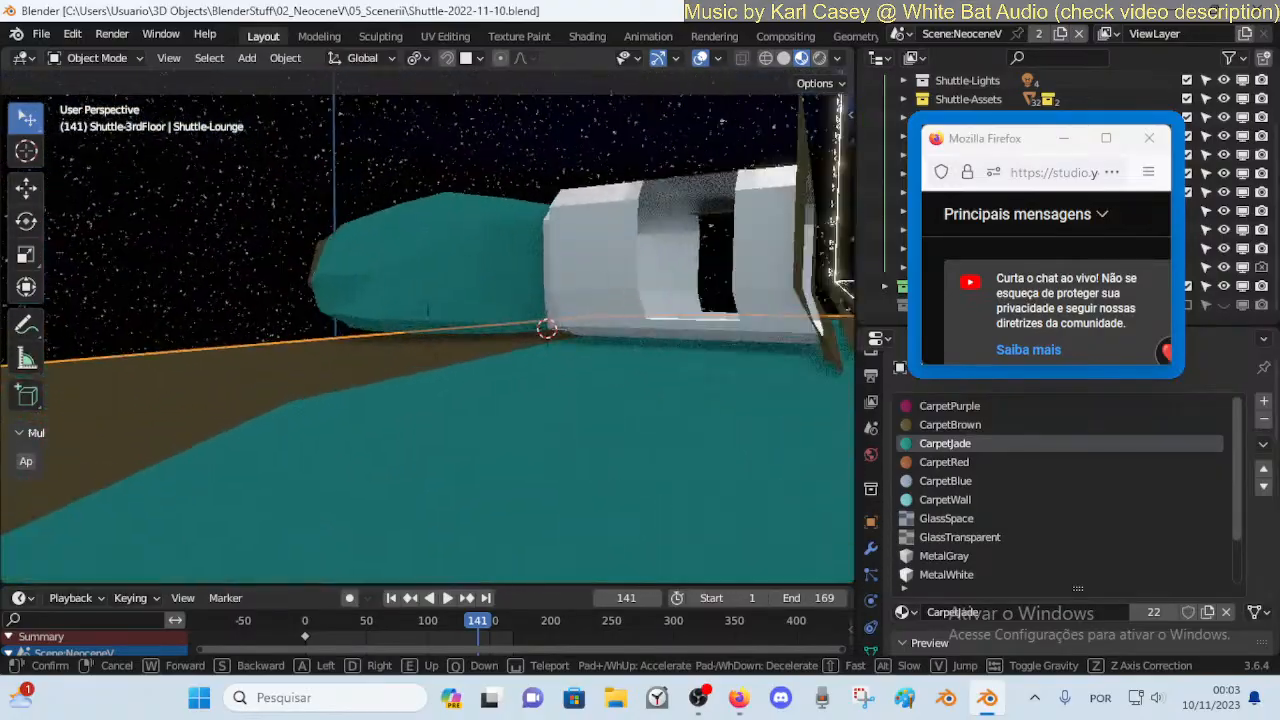
{"action": "key", "text": "w"}
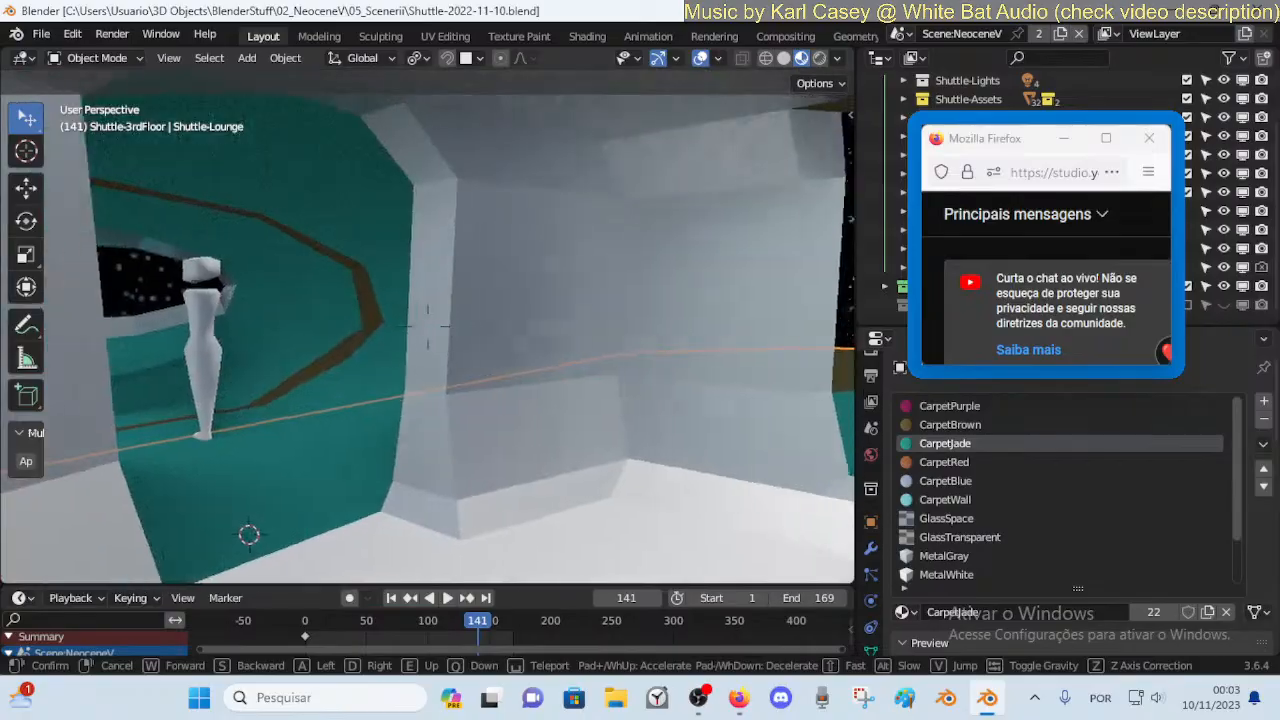
{"action": "key", "text": "w"}
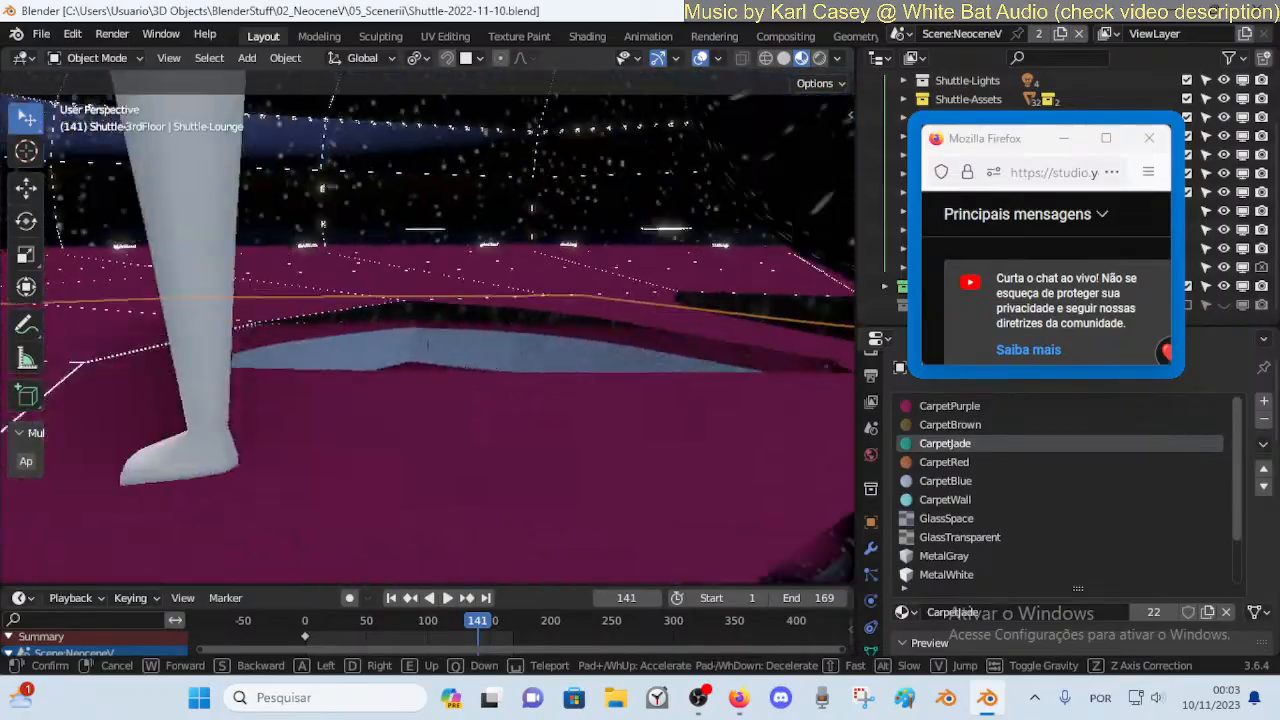
{"action": "key", "text": "w"}
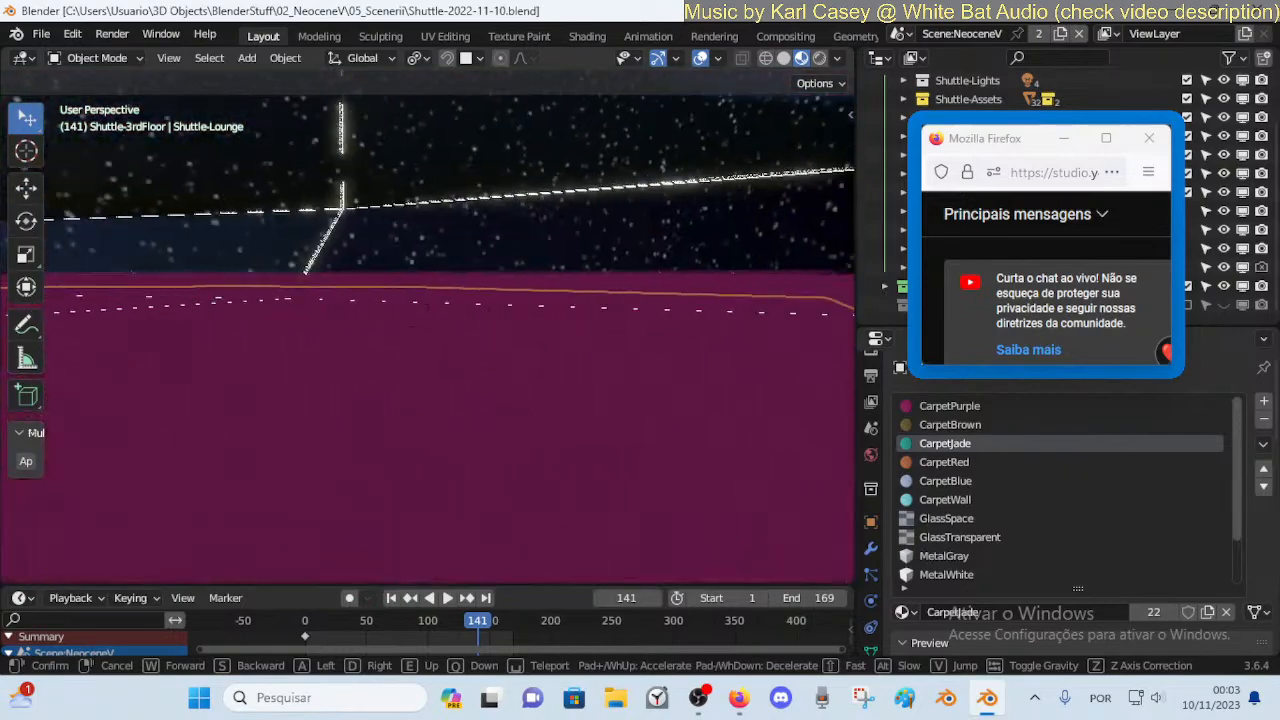
Review the lounge's jade and red carpets, purple walls and jade and brown ceiling from inside and outside
{"action": "key", "text": "q"}
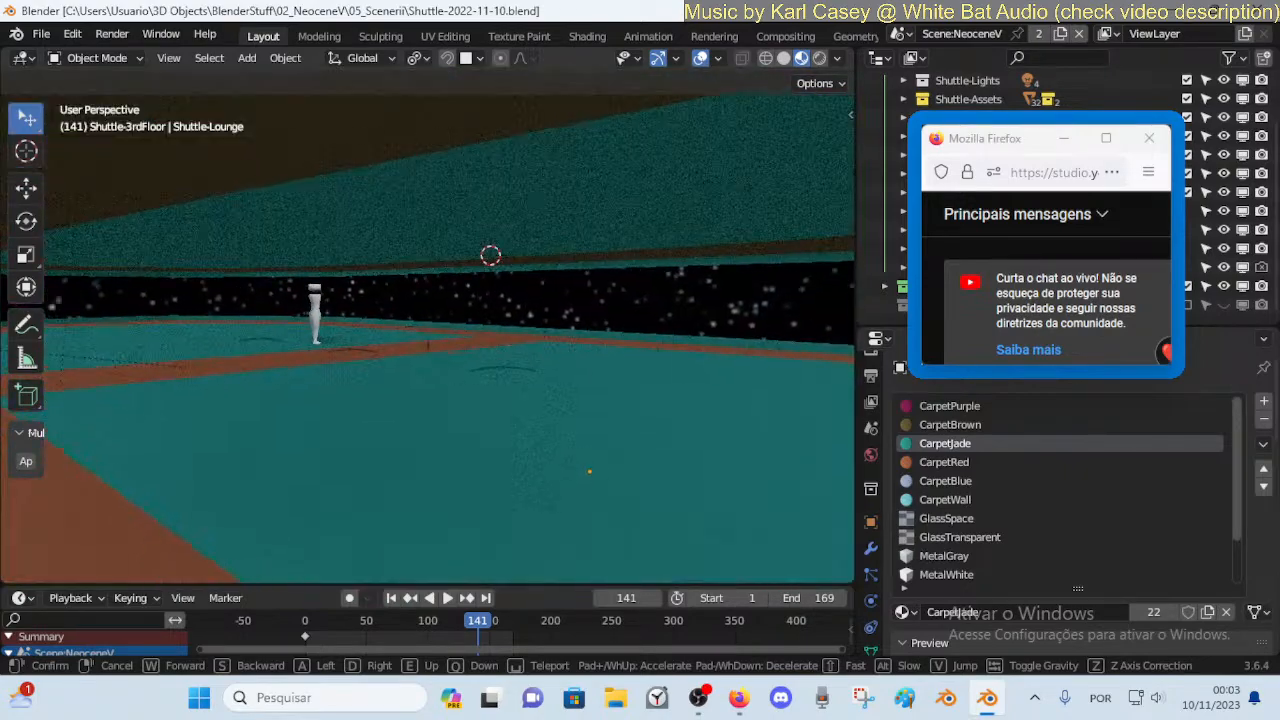
{"action": "key", "text": "e"}
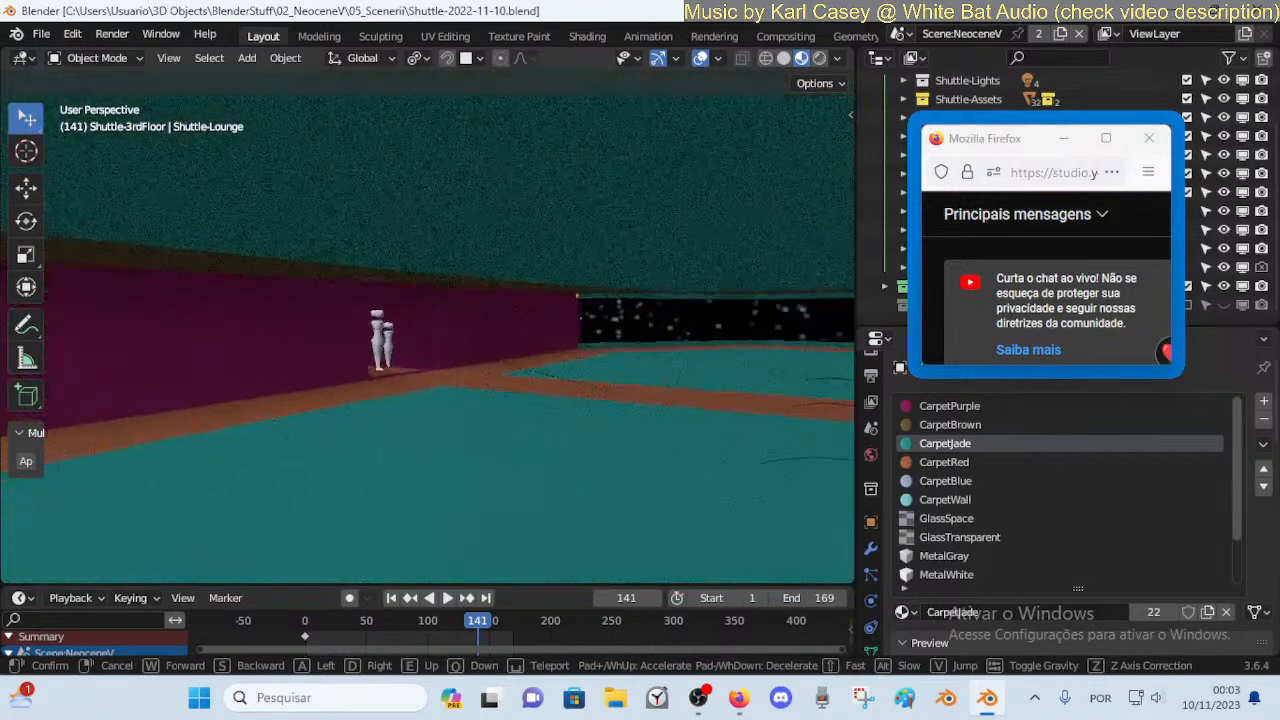
{"action": "key", "text": "w"}
{"action": "key", "text": "w"}
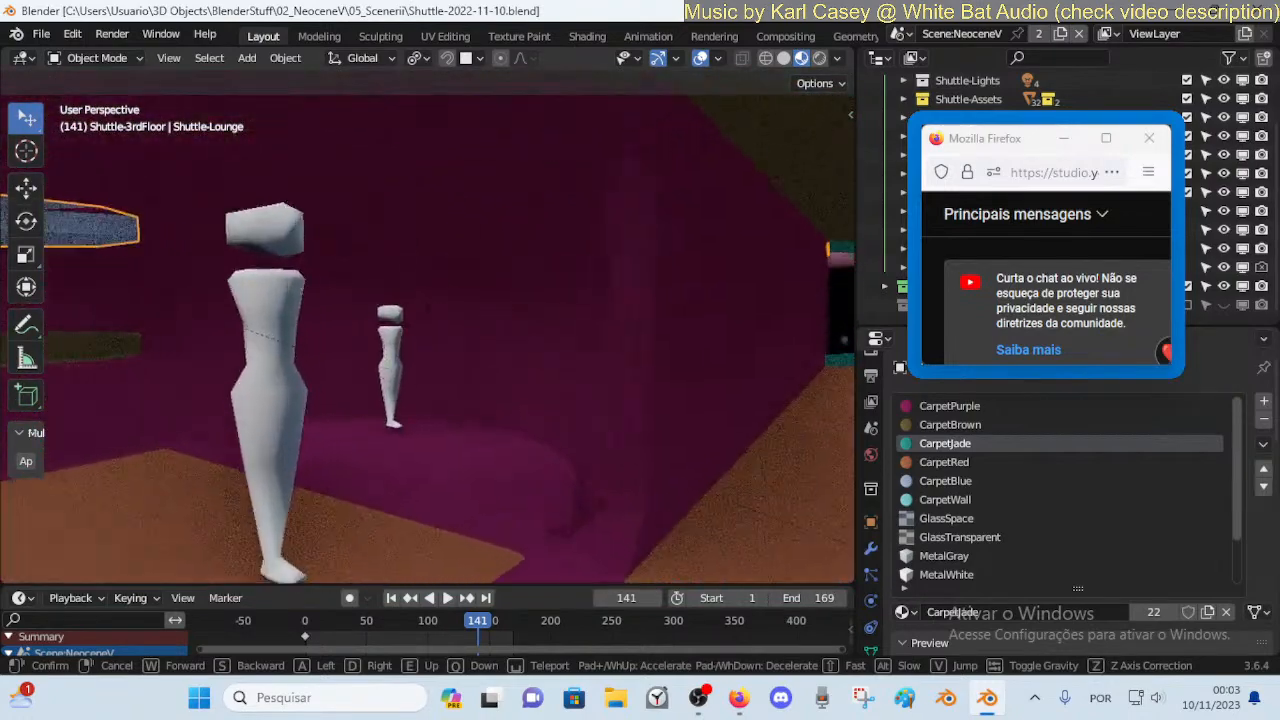
{"action": "key", "text": "w"}
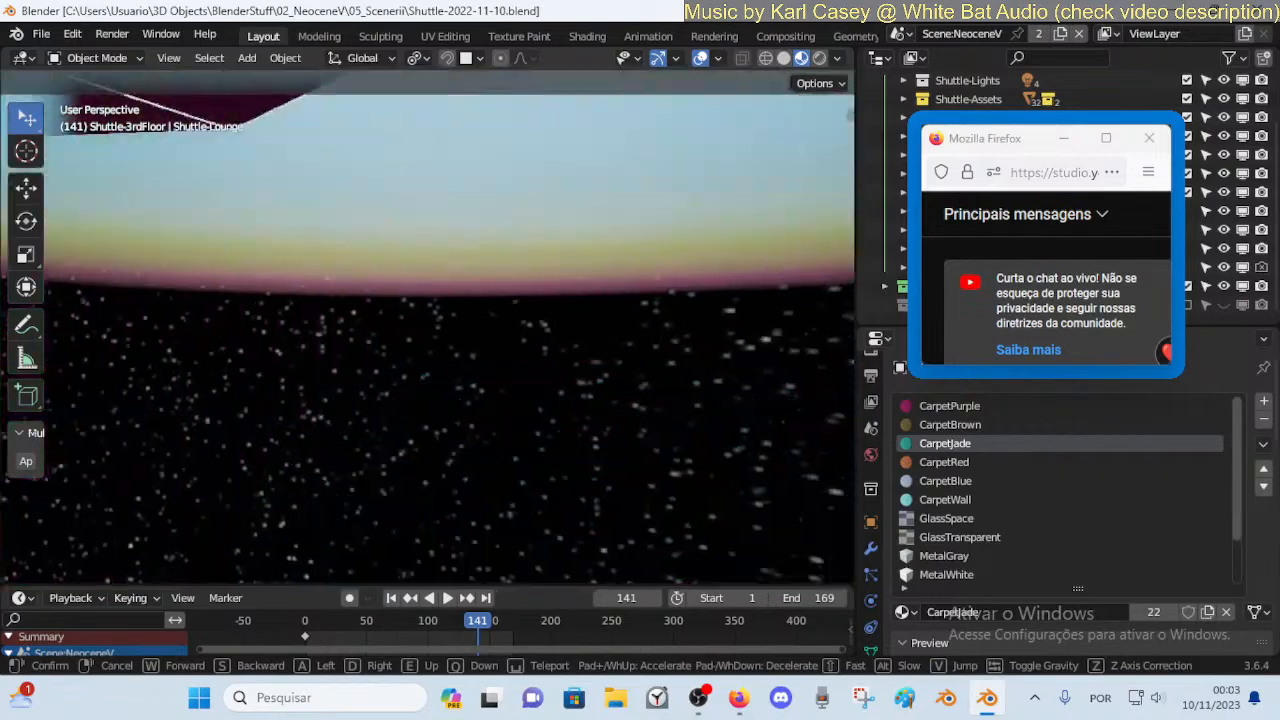
{"action": "key", "text": "d"}
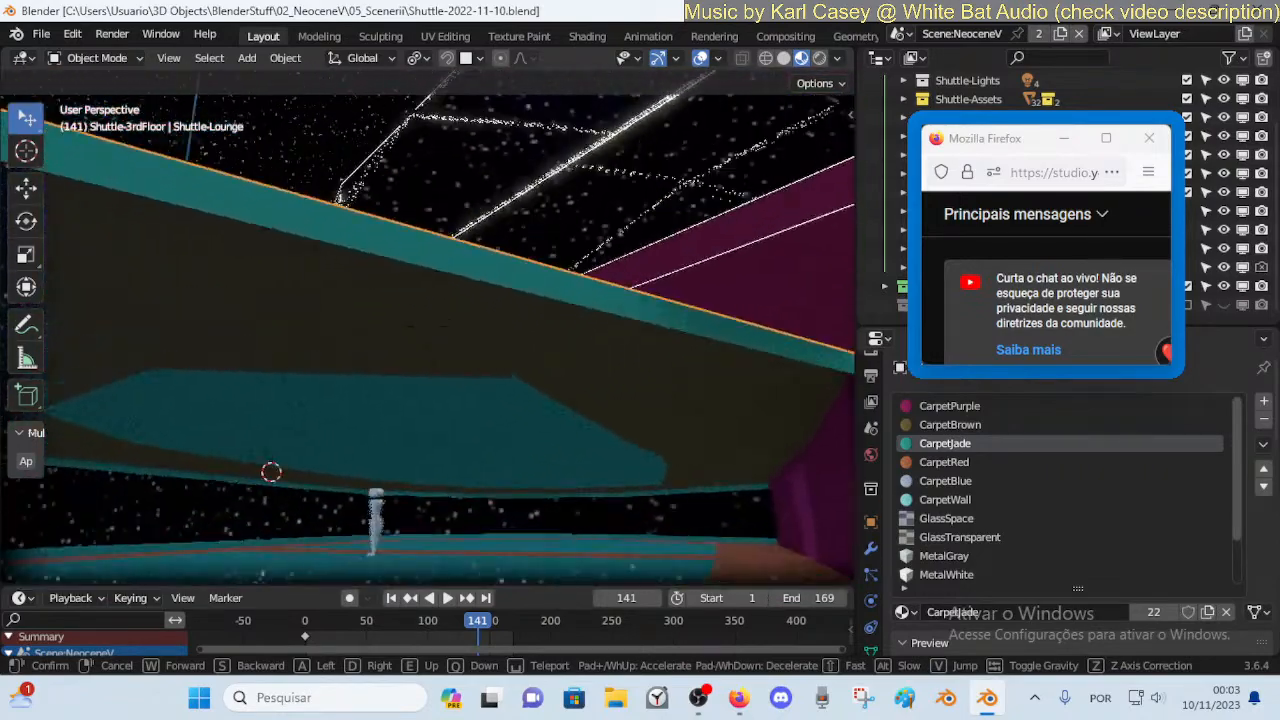
{"action": "key", "text": "w"}
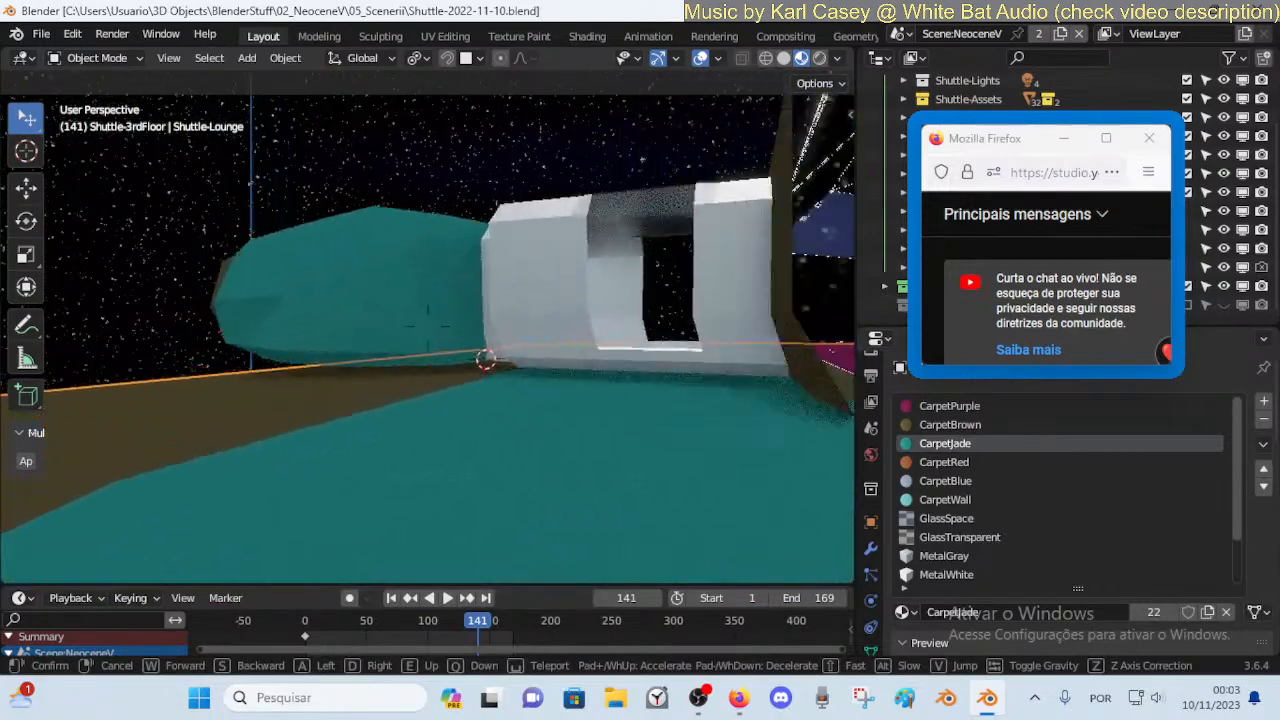
Walk through the purple stairwell, the main hall and the lounge entrance to check their steps, walls and floor colours
{"action": "key", "text": "w"}
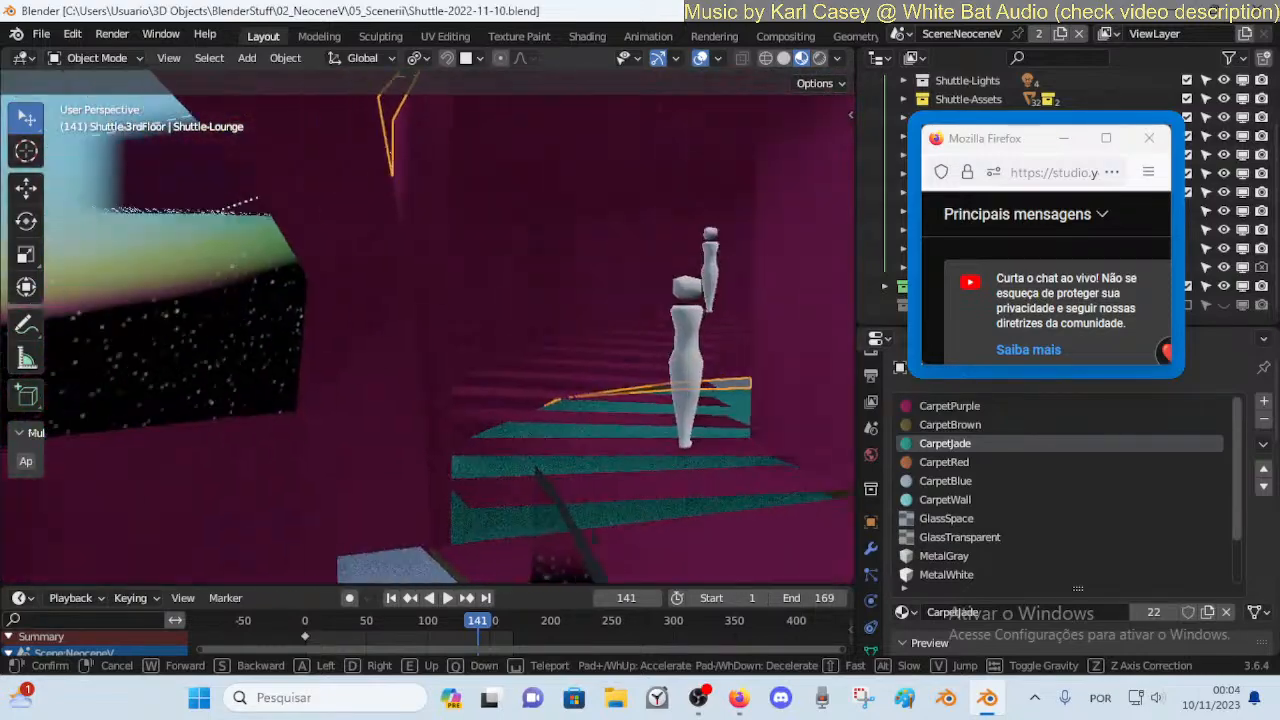
{"action": "key", "text": "s"}
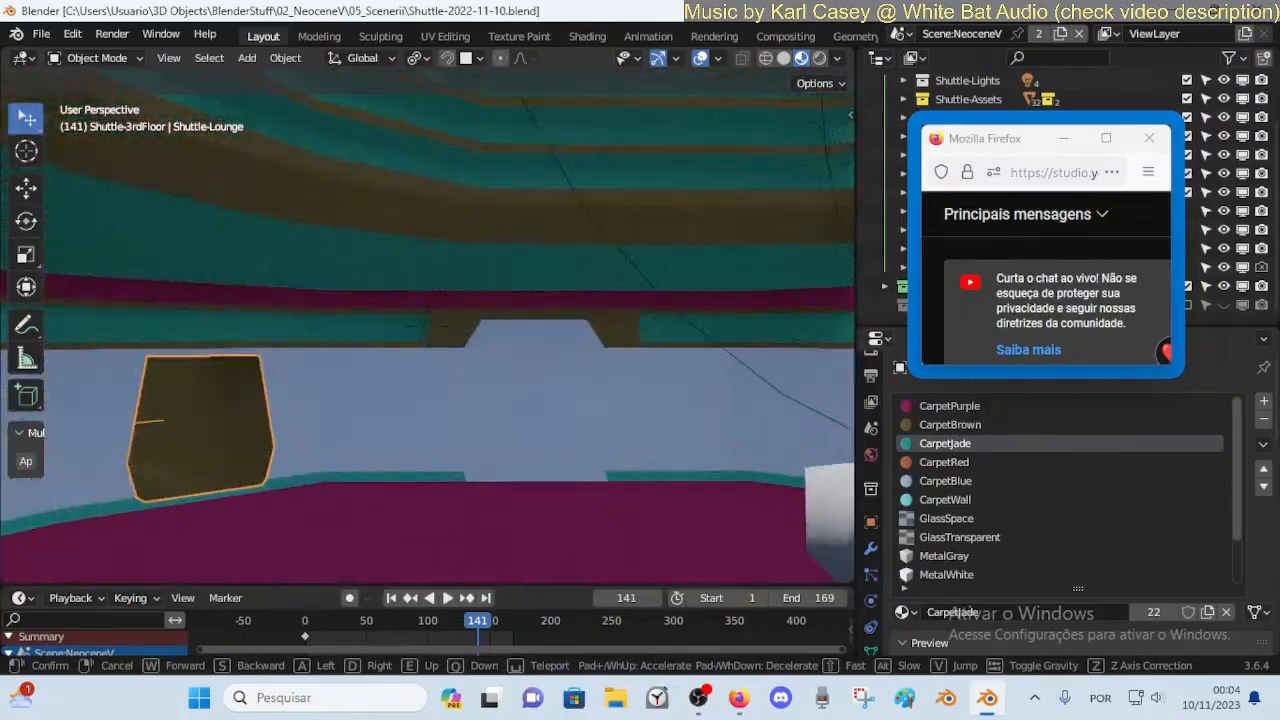
{"action": "key", "text": "w"}
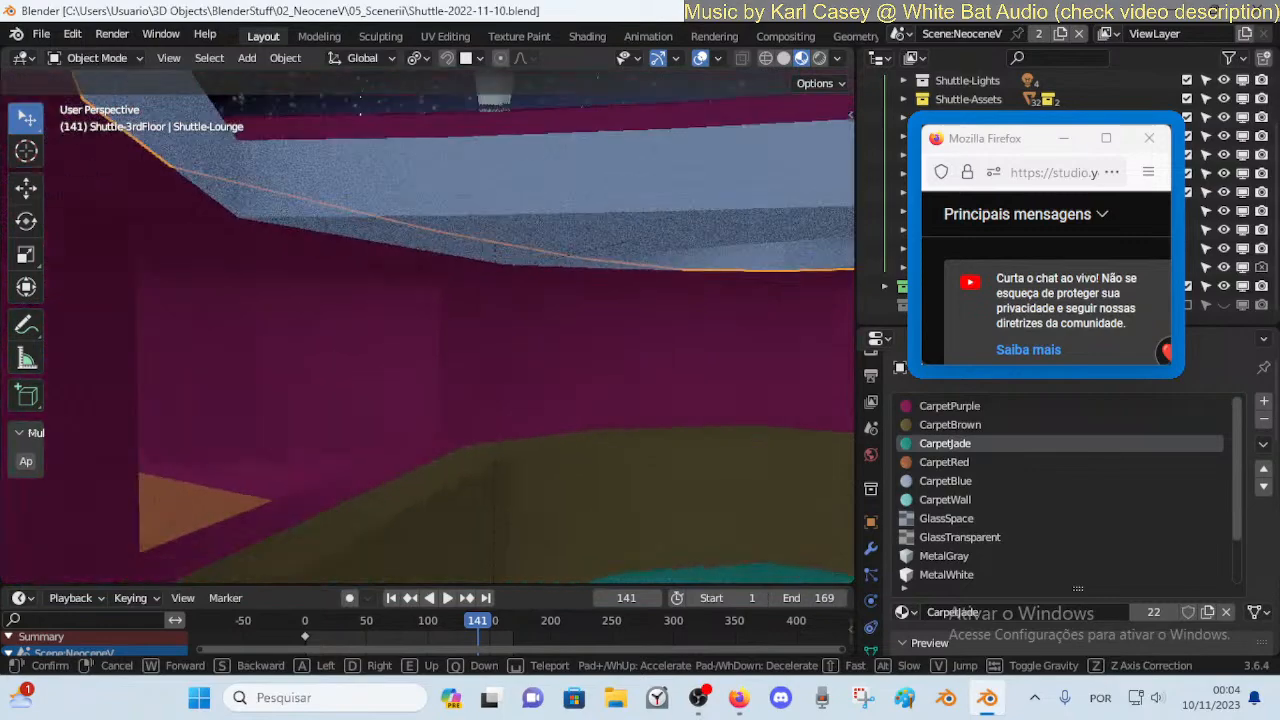
{"action": "key", "text": "d"}
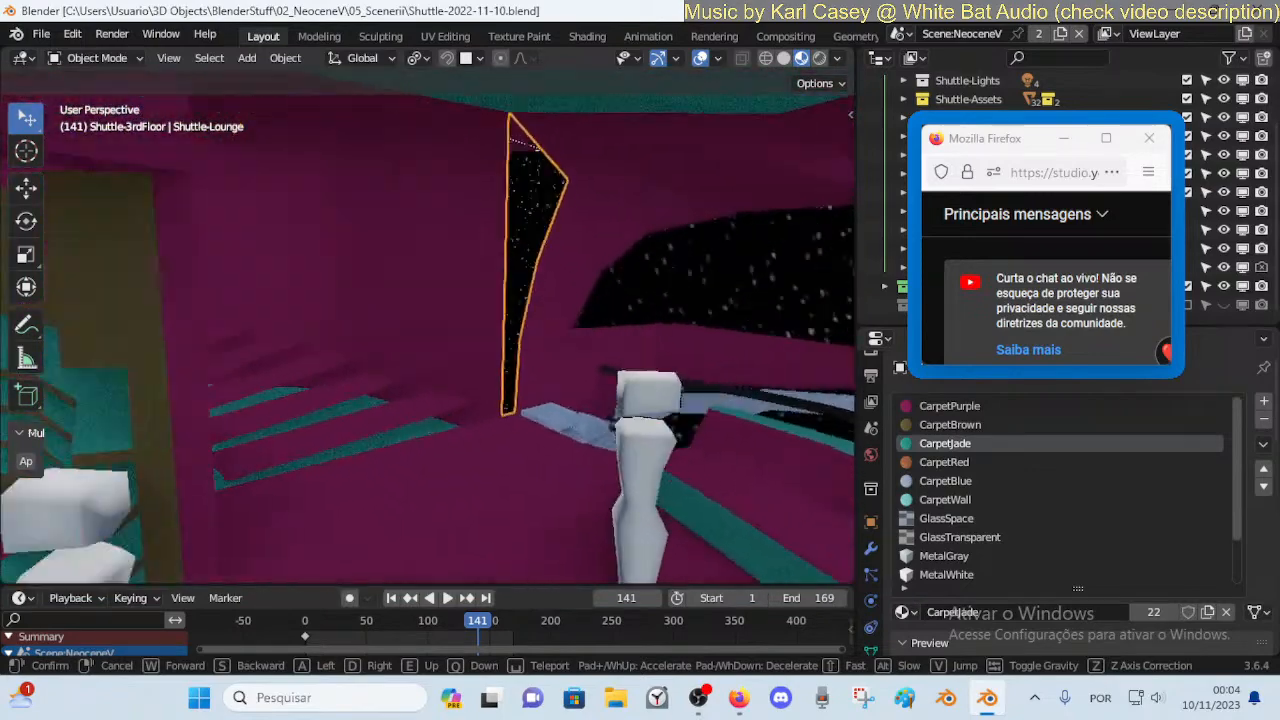
{"action": "key", "text": "w"}
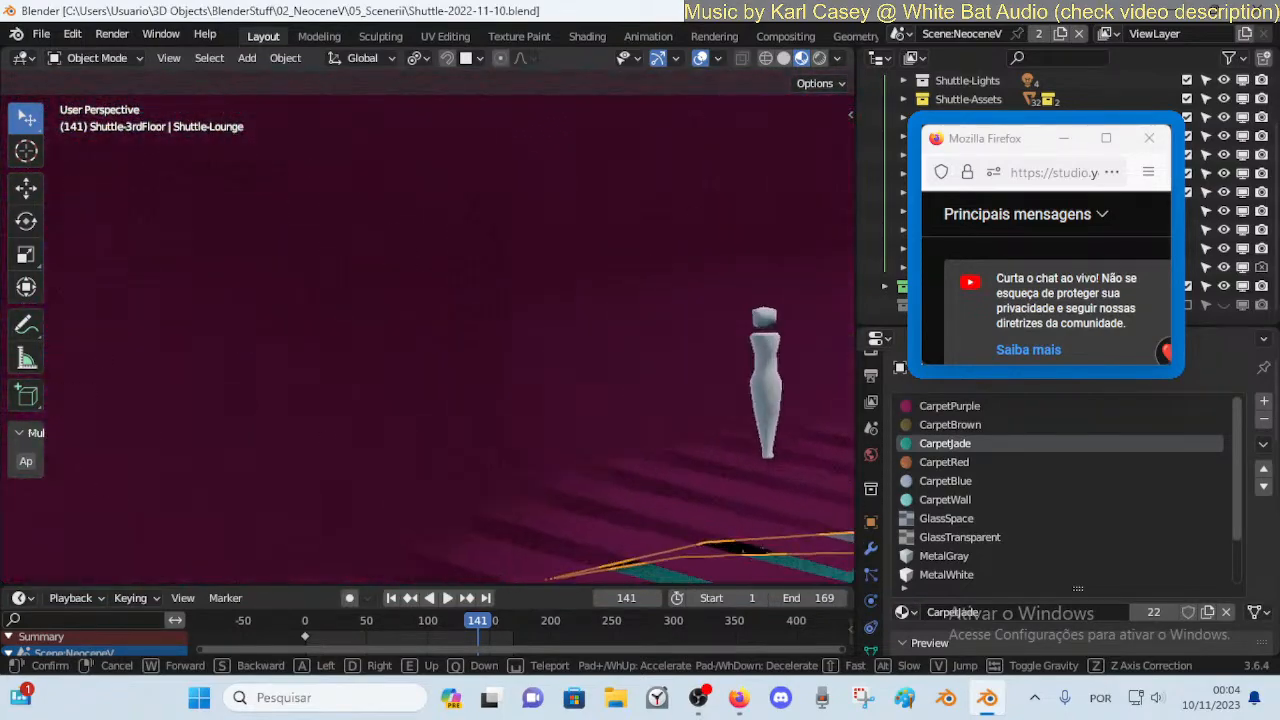
{"action": "key", "text": "s"}
{"action": "key", "text": "w"}
{"action": "key", "text": "d"}
{"action": "key", "text": "w"}
{"action": "key", "text": "w"}
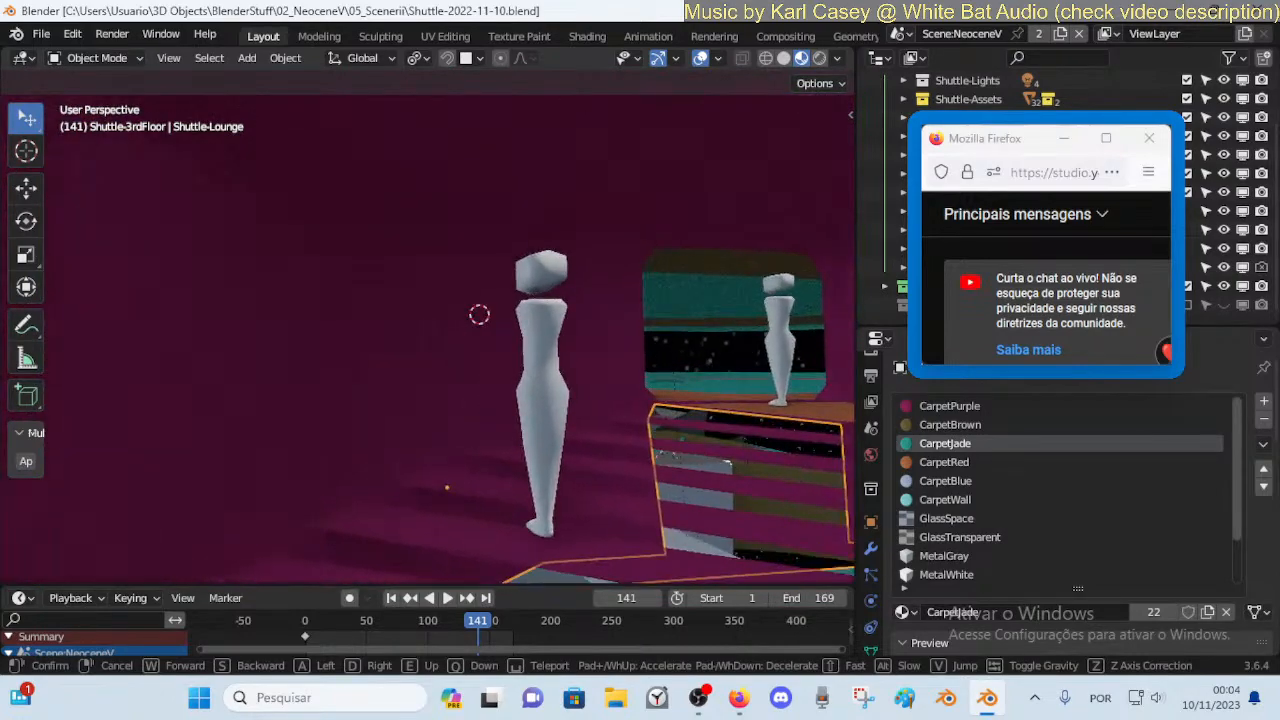
{"action": "key", "text": "d"}
{"action": "key", "text": "w"}
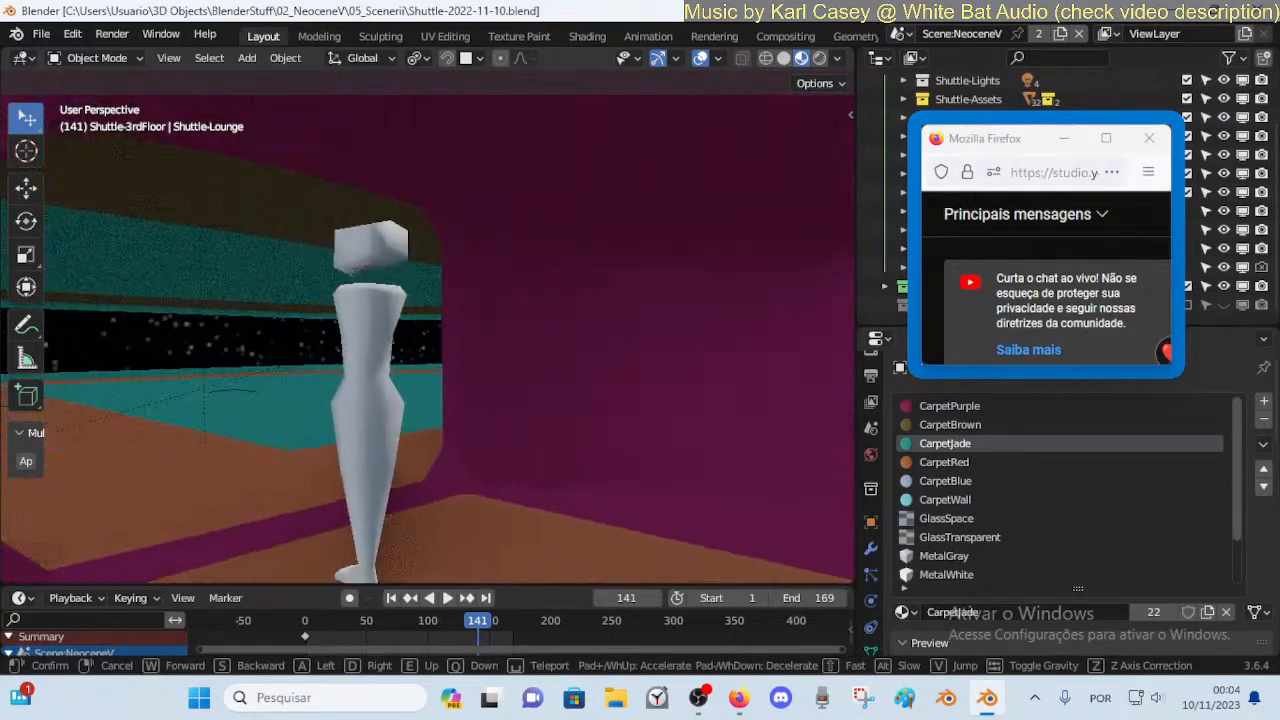
{"action": "key", "text": "w"}
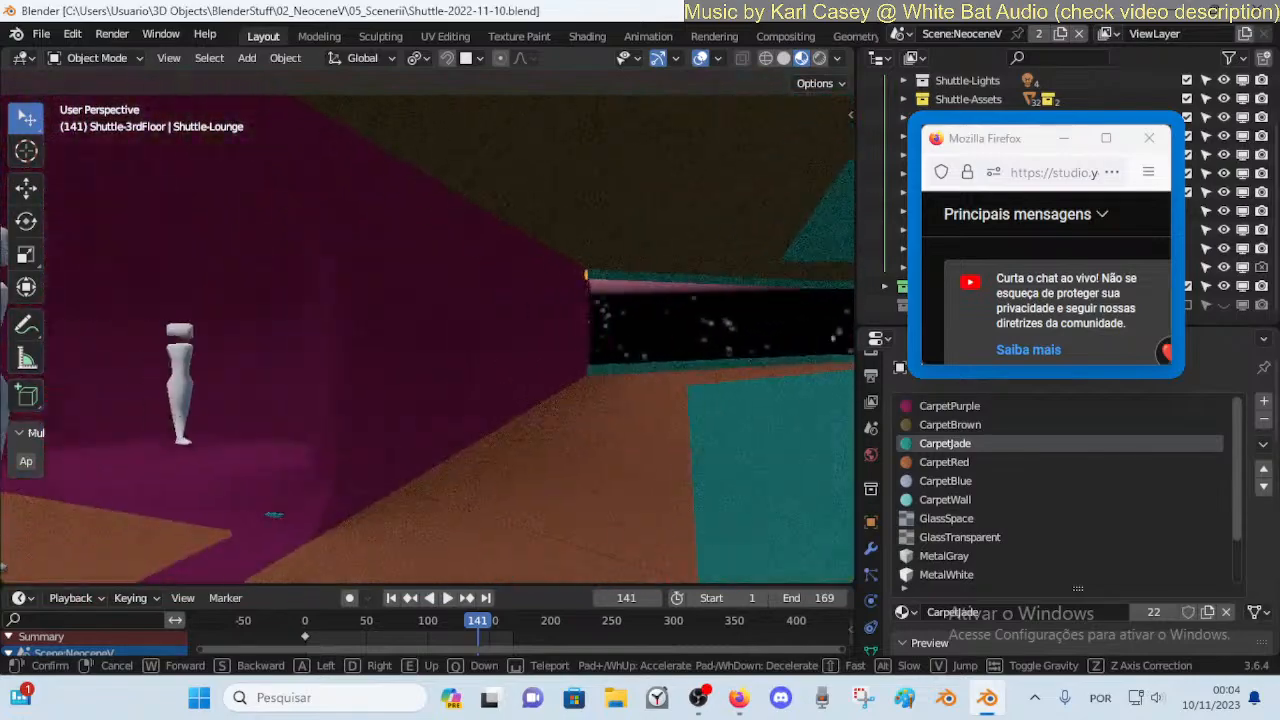
{"action": "key", "text": "w"}
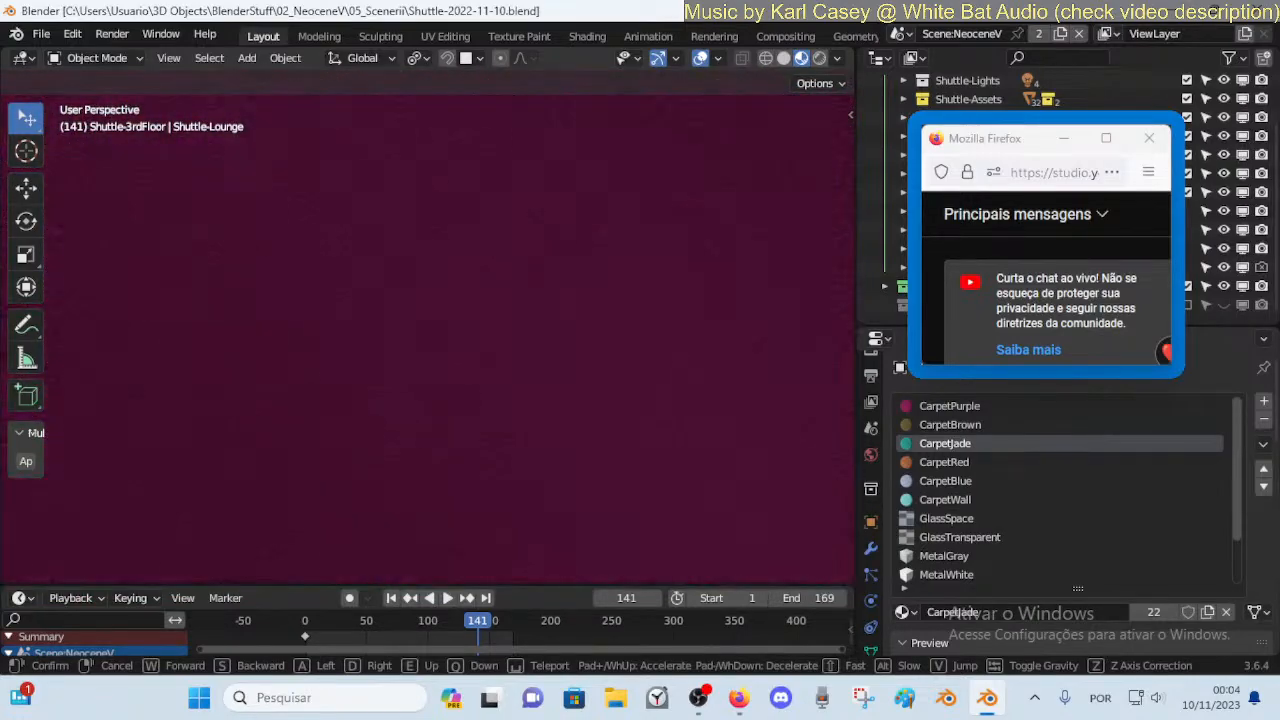
Examine the hull's purple outer walls with their jade and brown bands, and the purple deck under the glass dome
{"action": "key", "text": "s"}
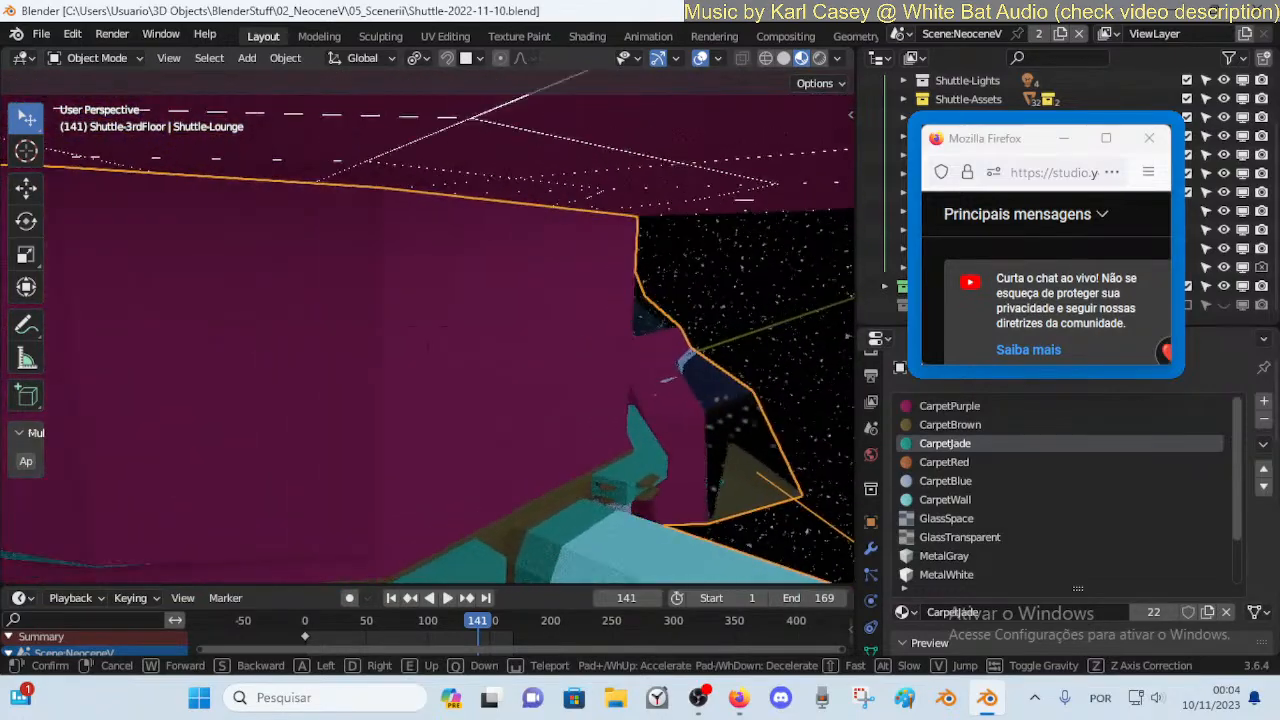
{"action": "key", "text": "w"}
{"action": "key", "text": "s"}
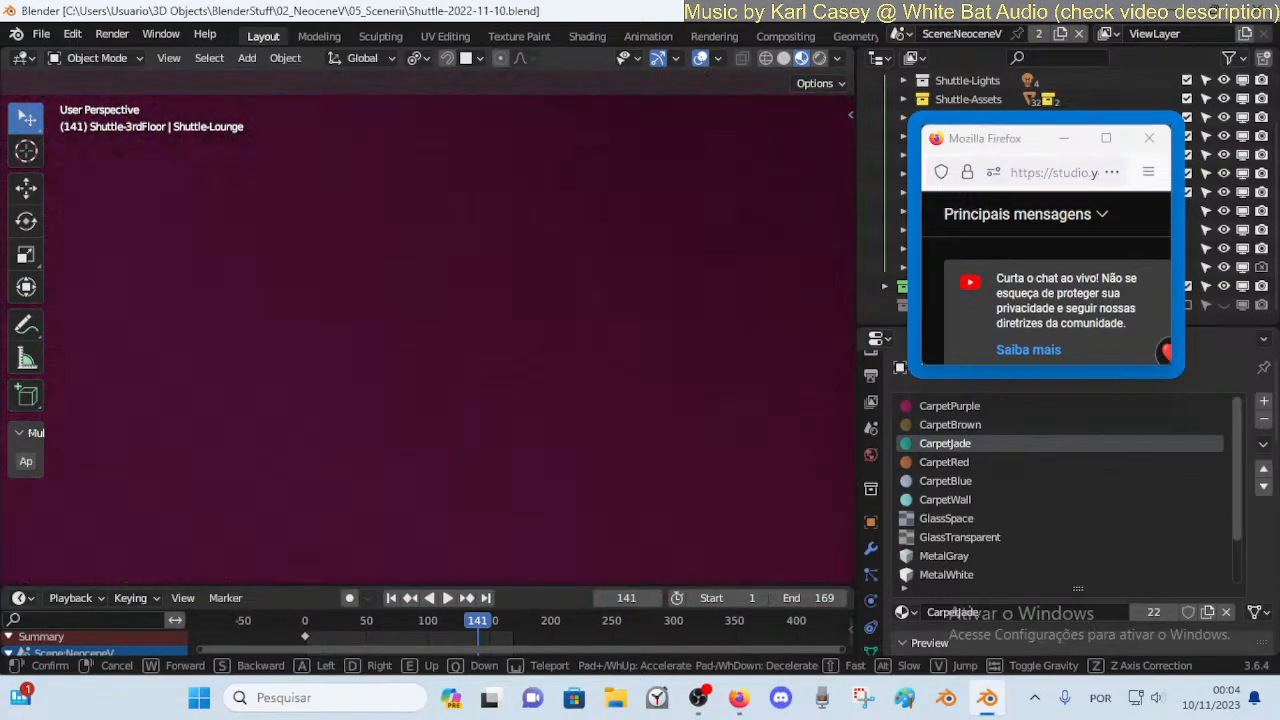
{"action": "key", "text": "s"}
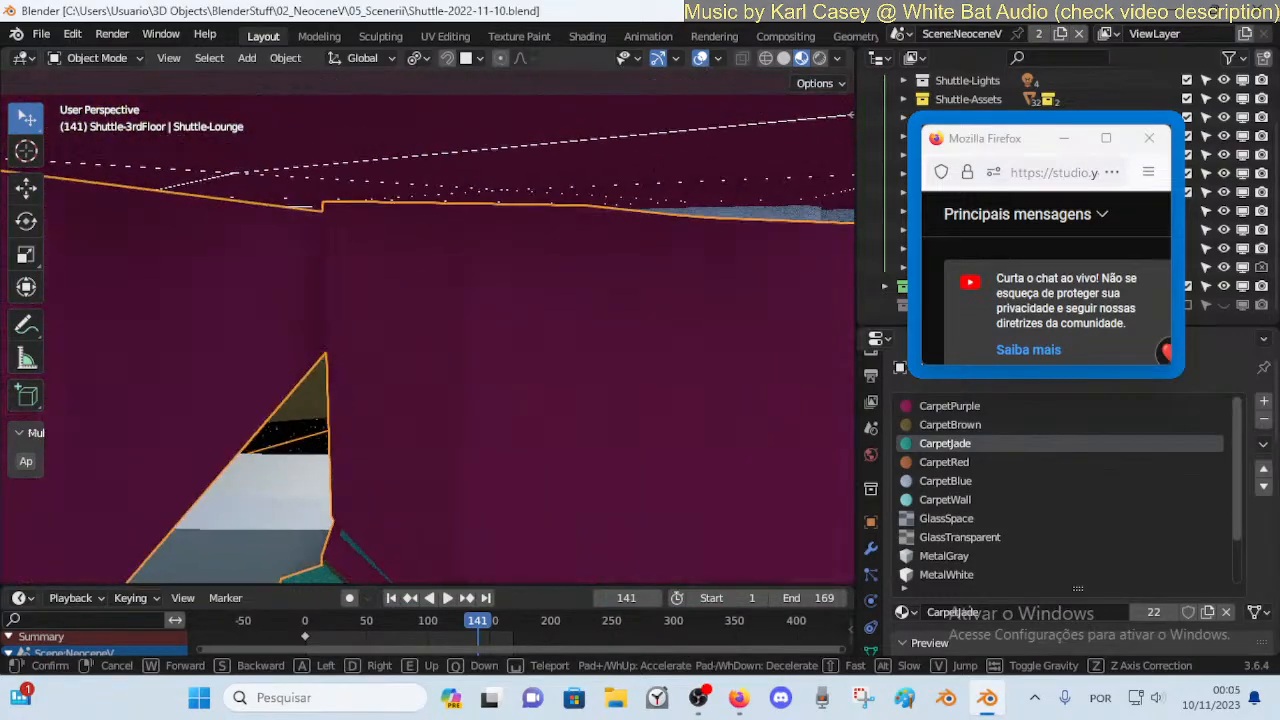
{"action": "key", "text": "e"}
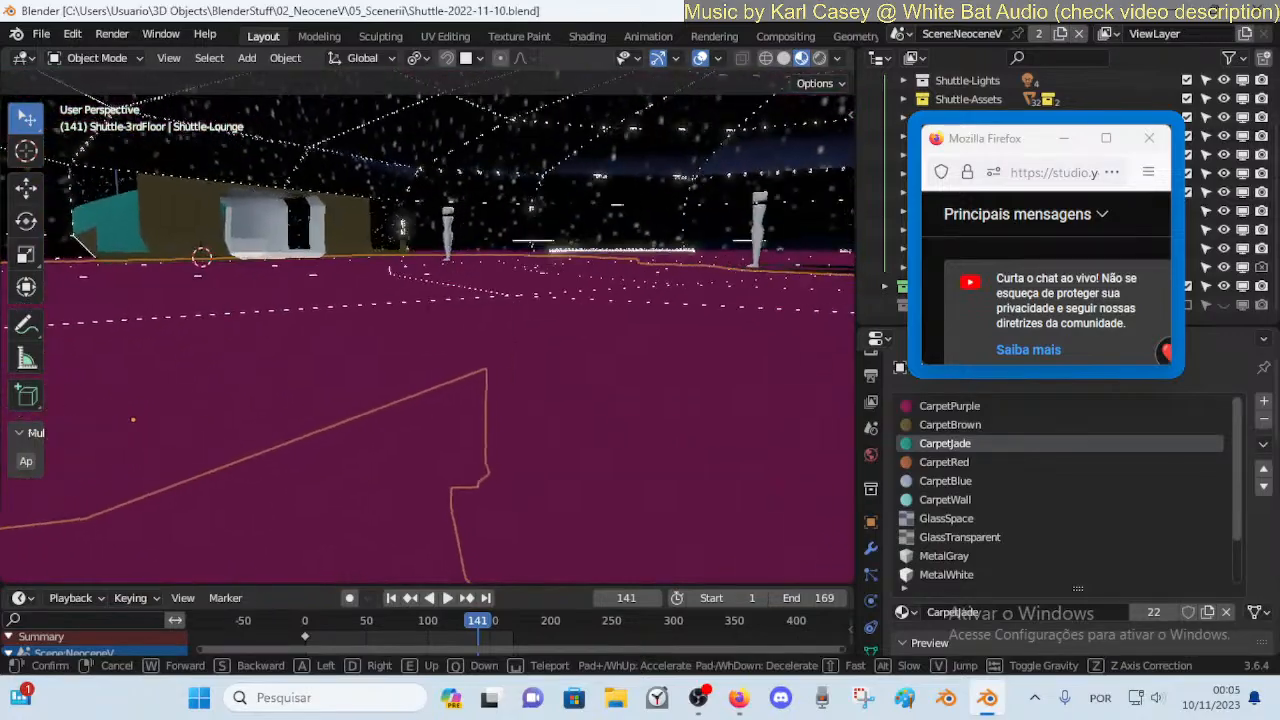
{"action": "key", "text": "q"}
{"action": "key", "text": "d"}
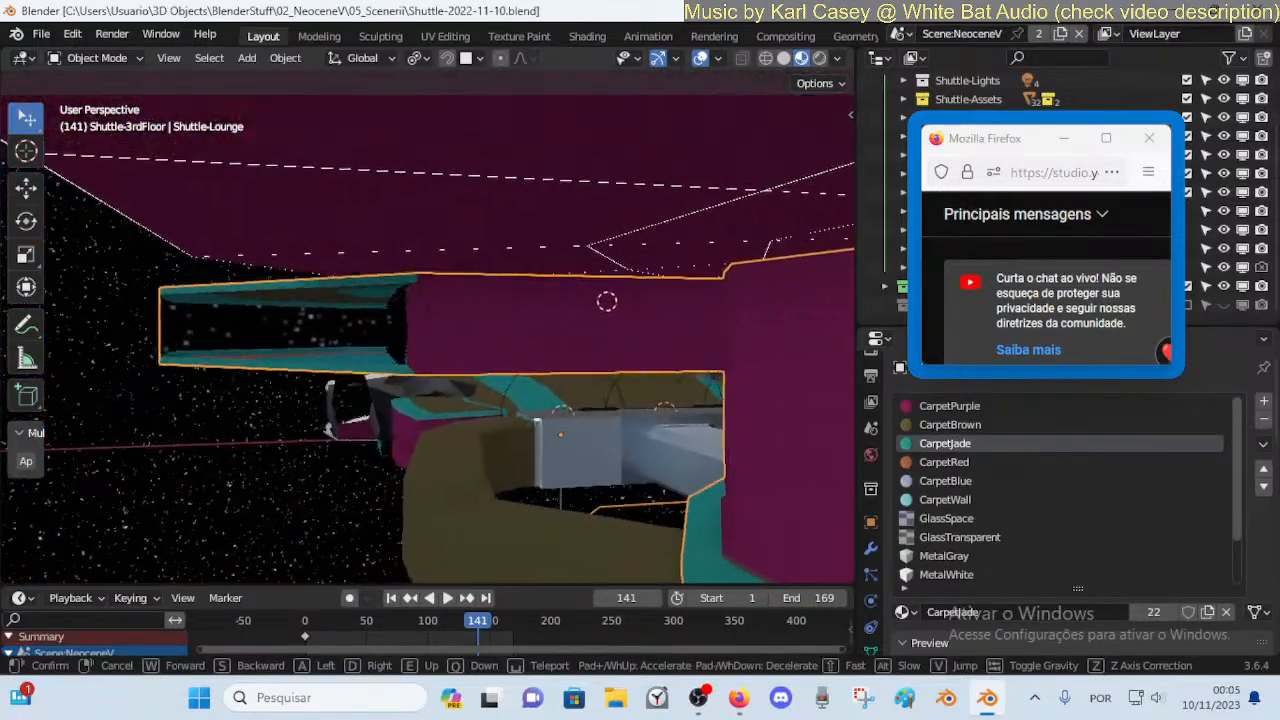
{"action": "key", "text": "w"}
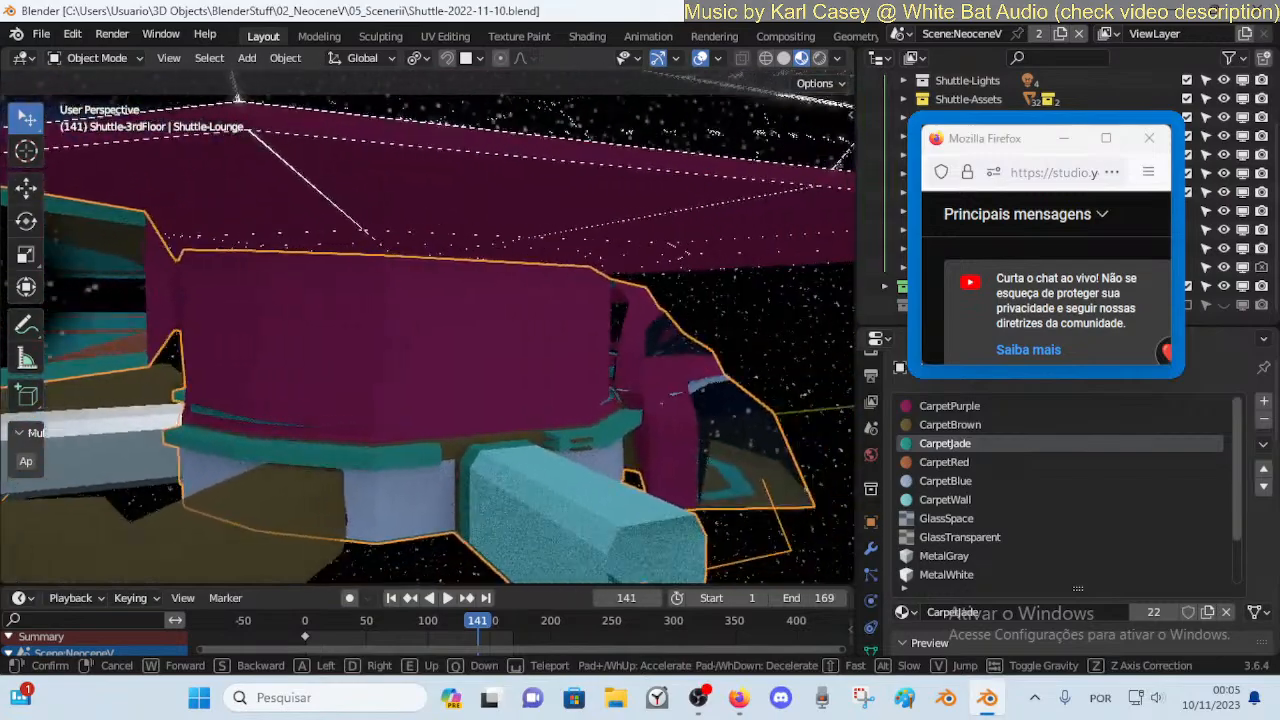
{"action": "key", "text": "a"}
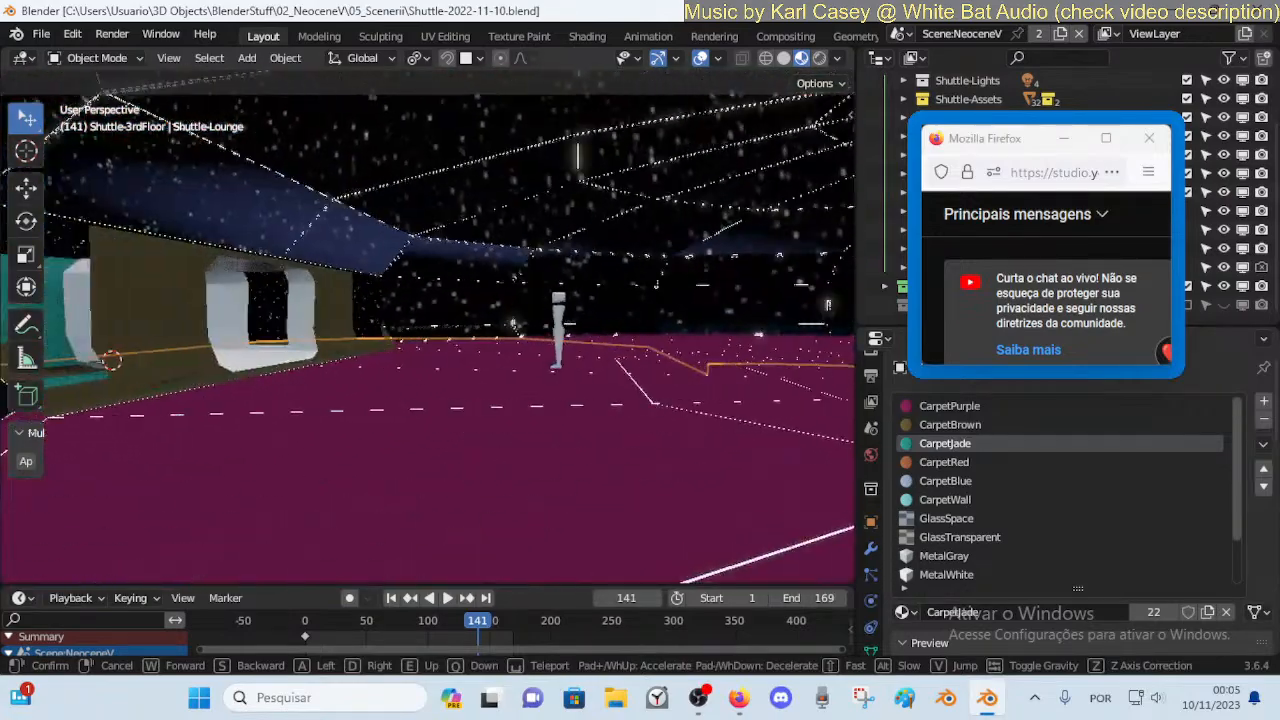
{"action": "key", "text": "a"}
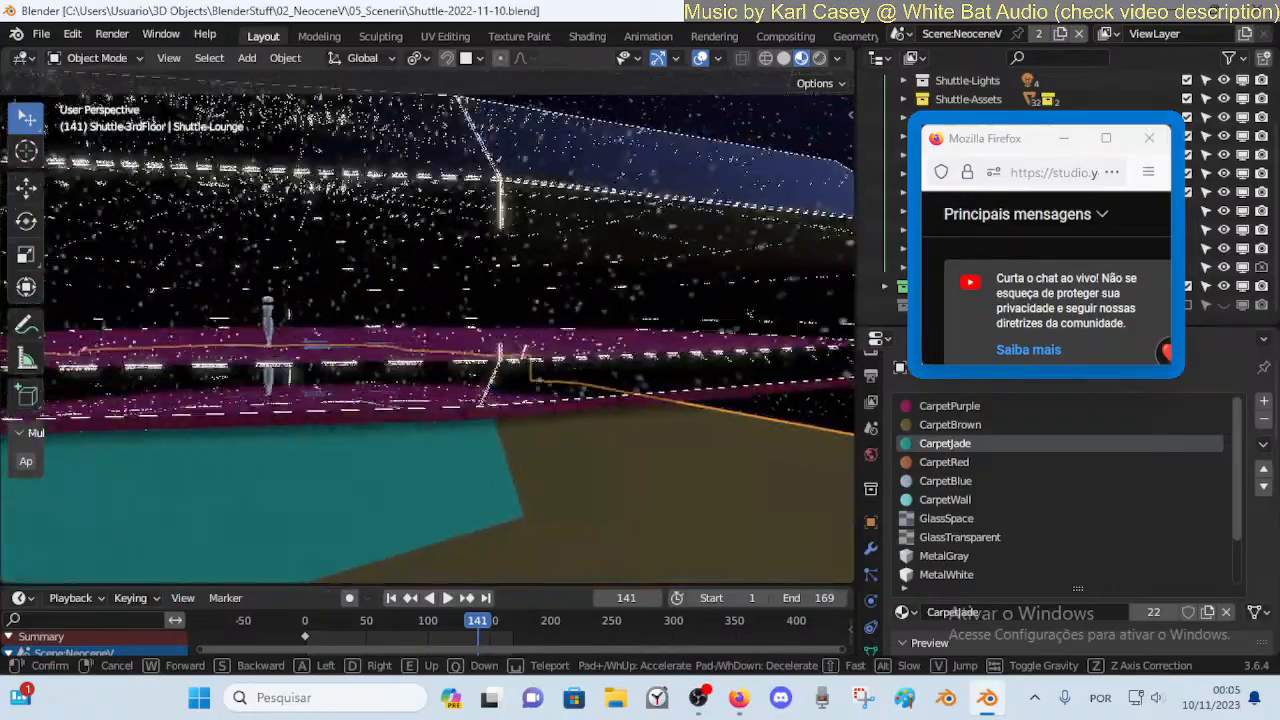
{"action": "key", "text": "d"}
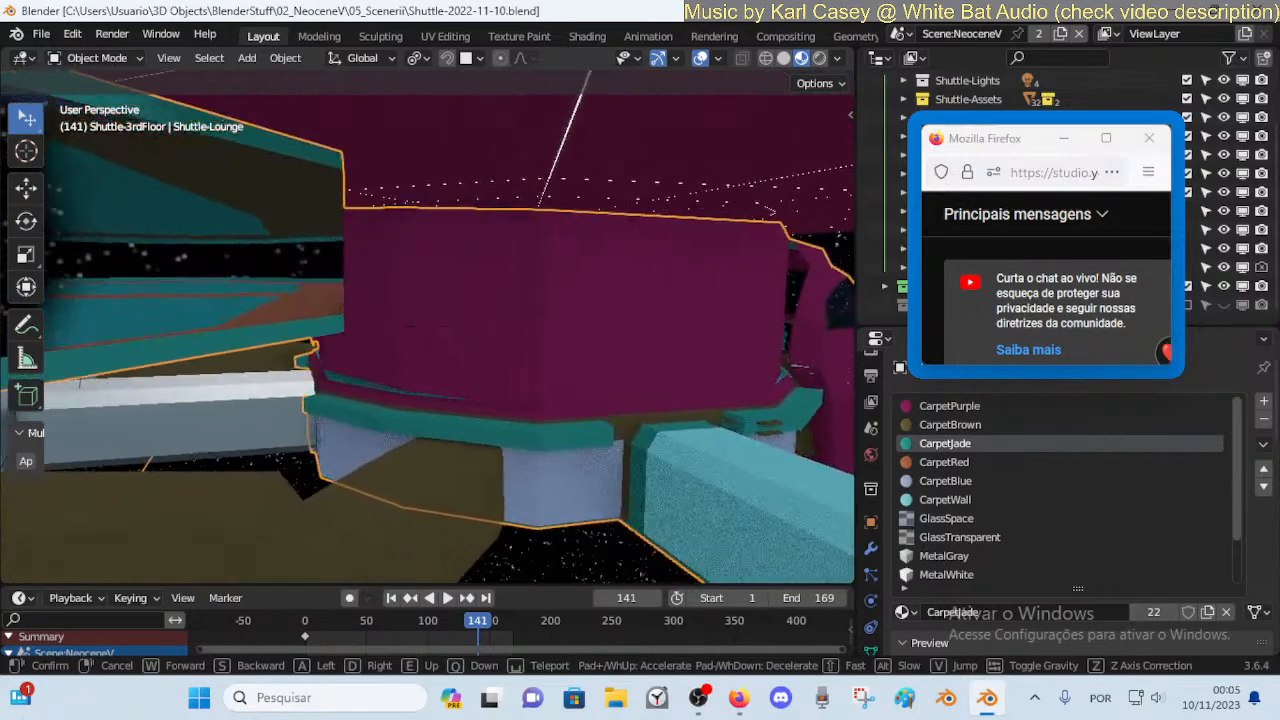
Walk through the purple stairwell to check its walls, jade ceiling, window openings and the purple and jade steps
{"action": "key", "text": "w"}
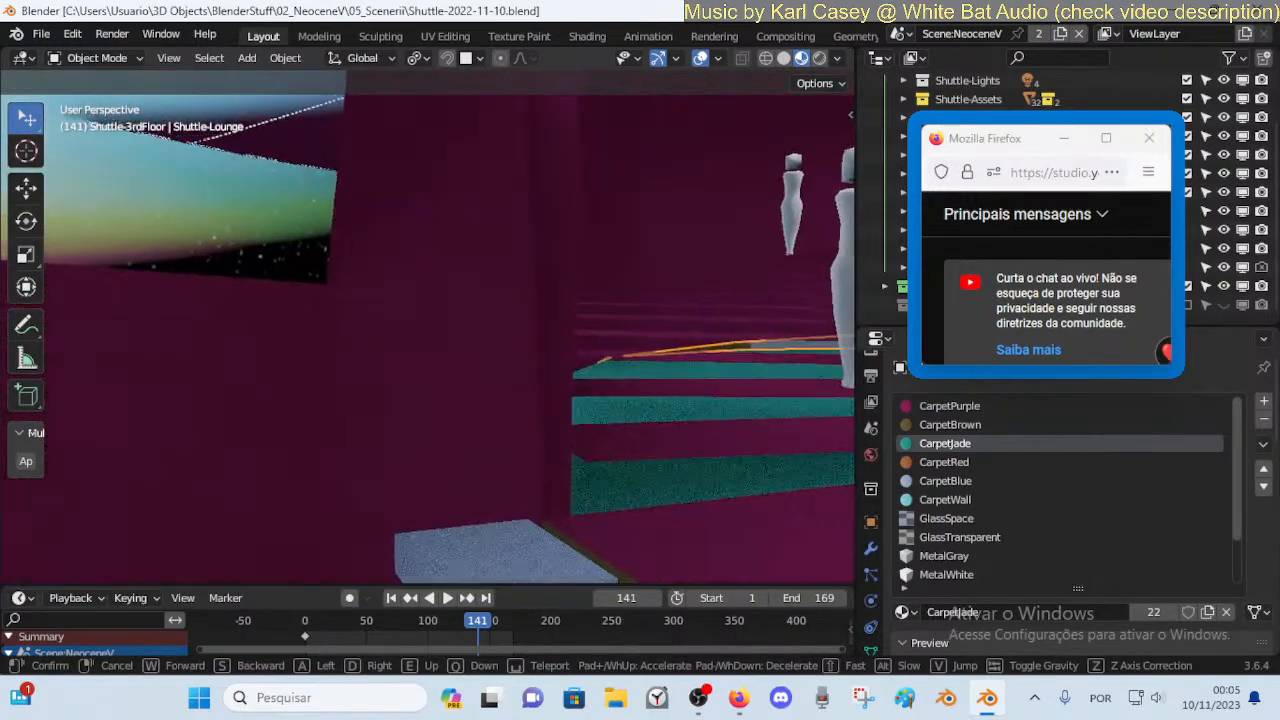
{"action": "key", "text": "w"}
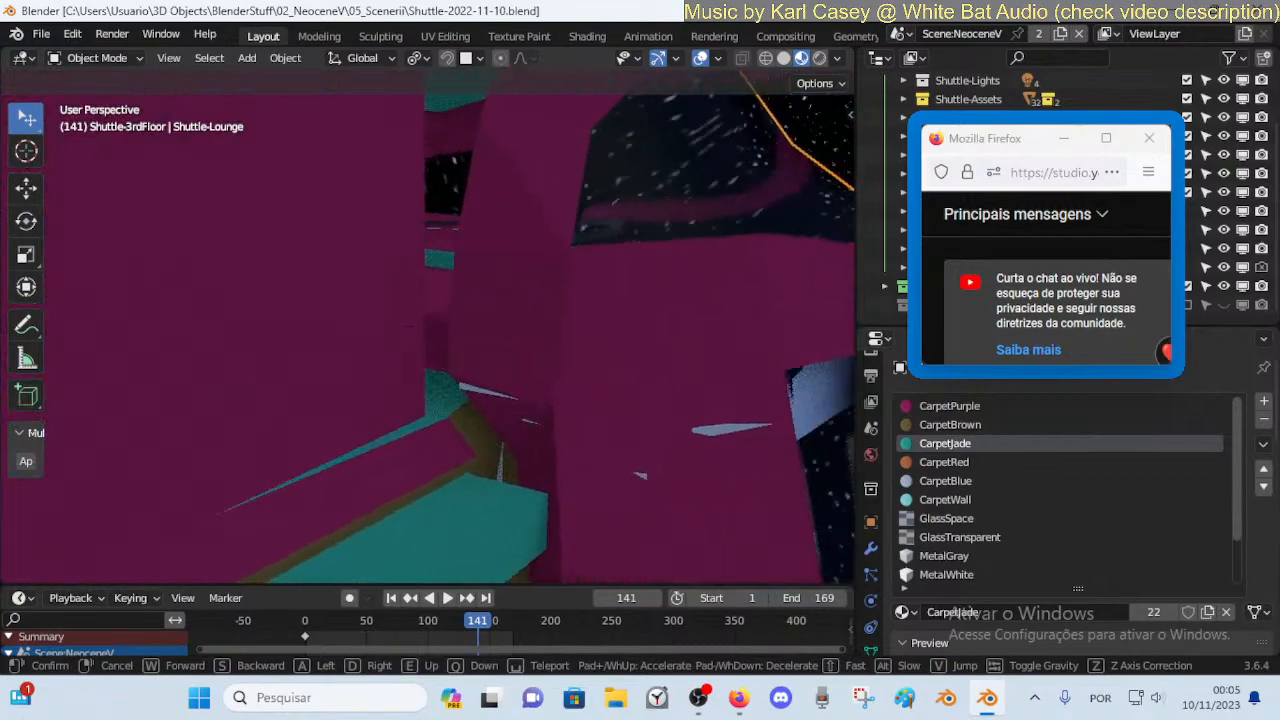
{"action": "key", "text": "e"}
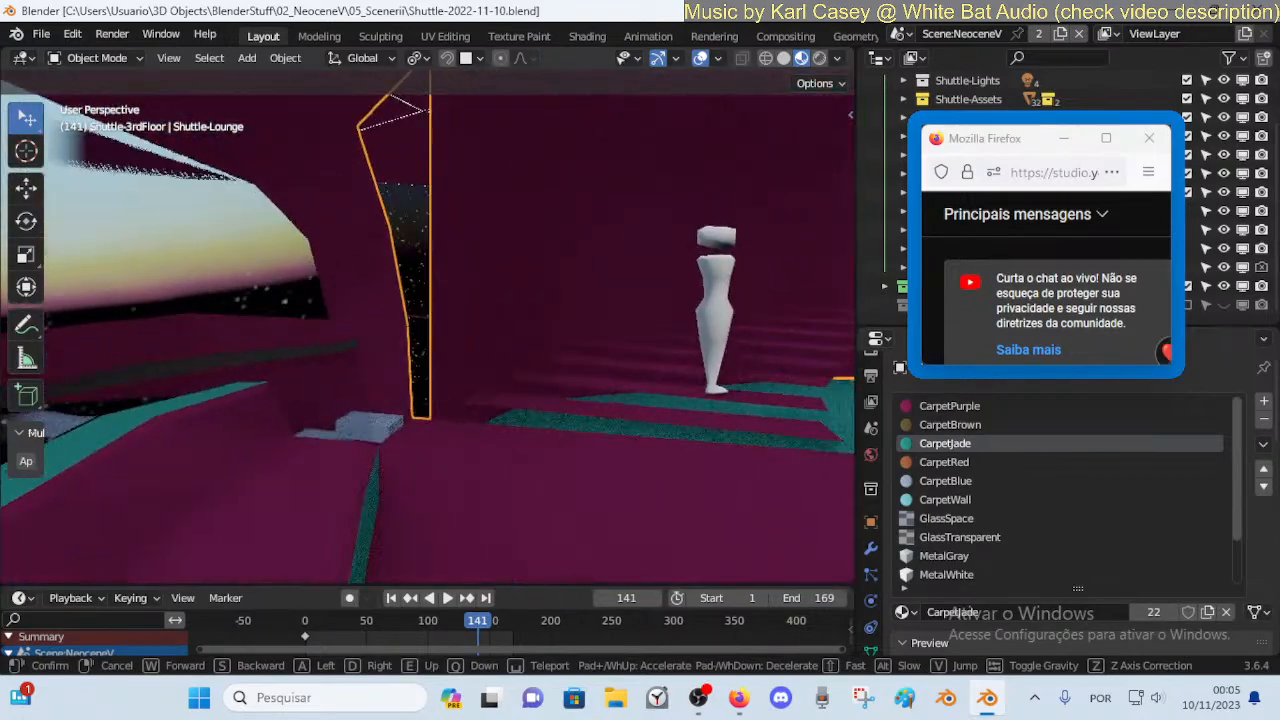
{"action": "key", "text": "s"}
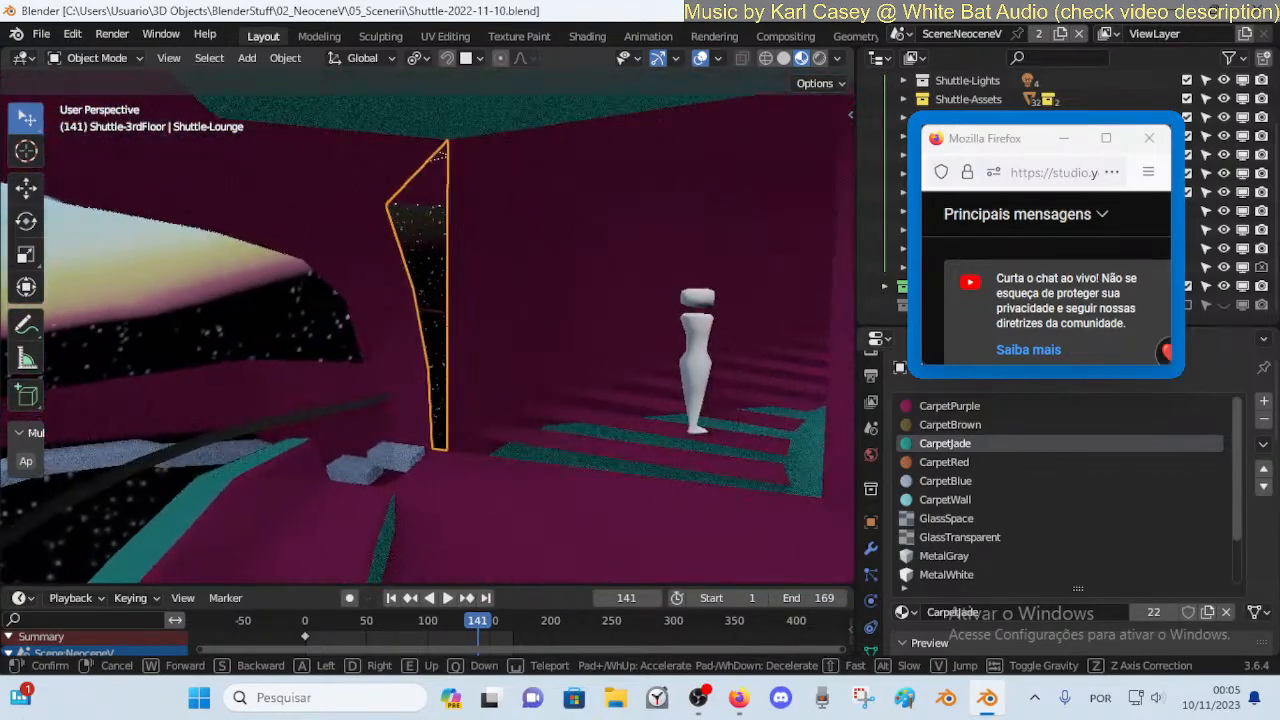
{"action": "key", "text": "w"}
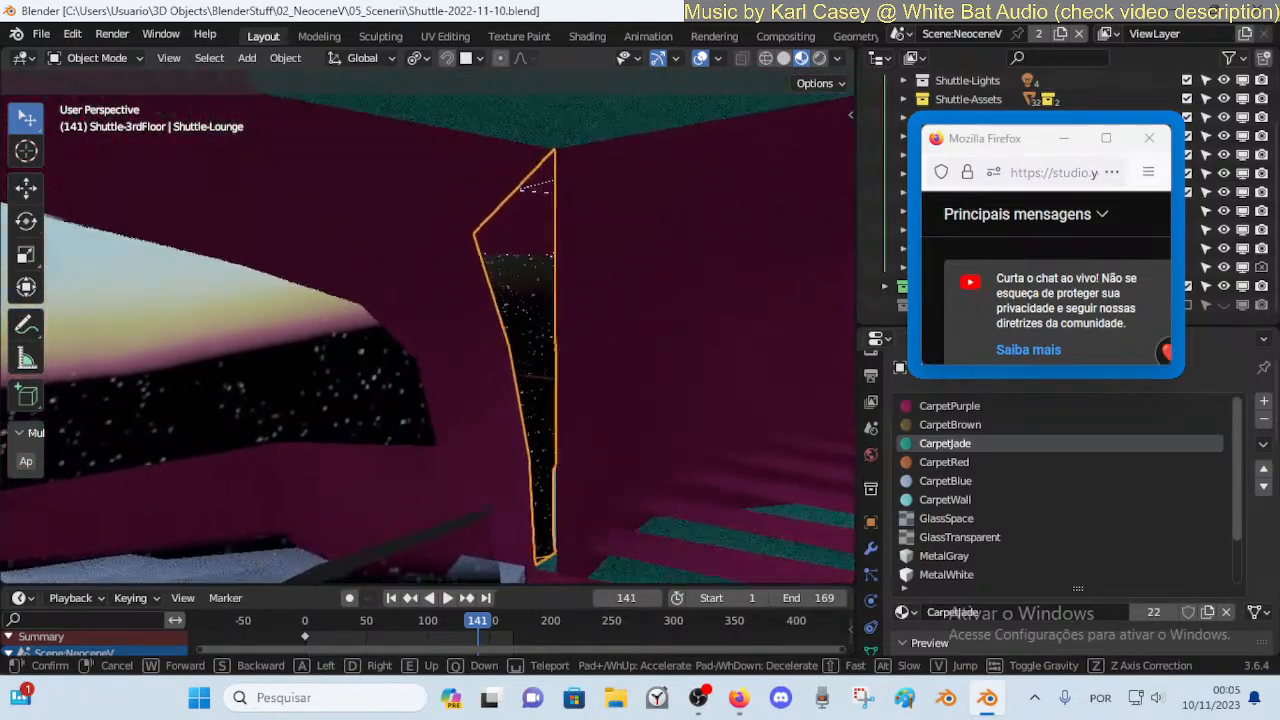
{"action": "key", "text": "w"}
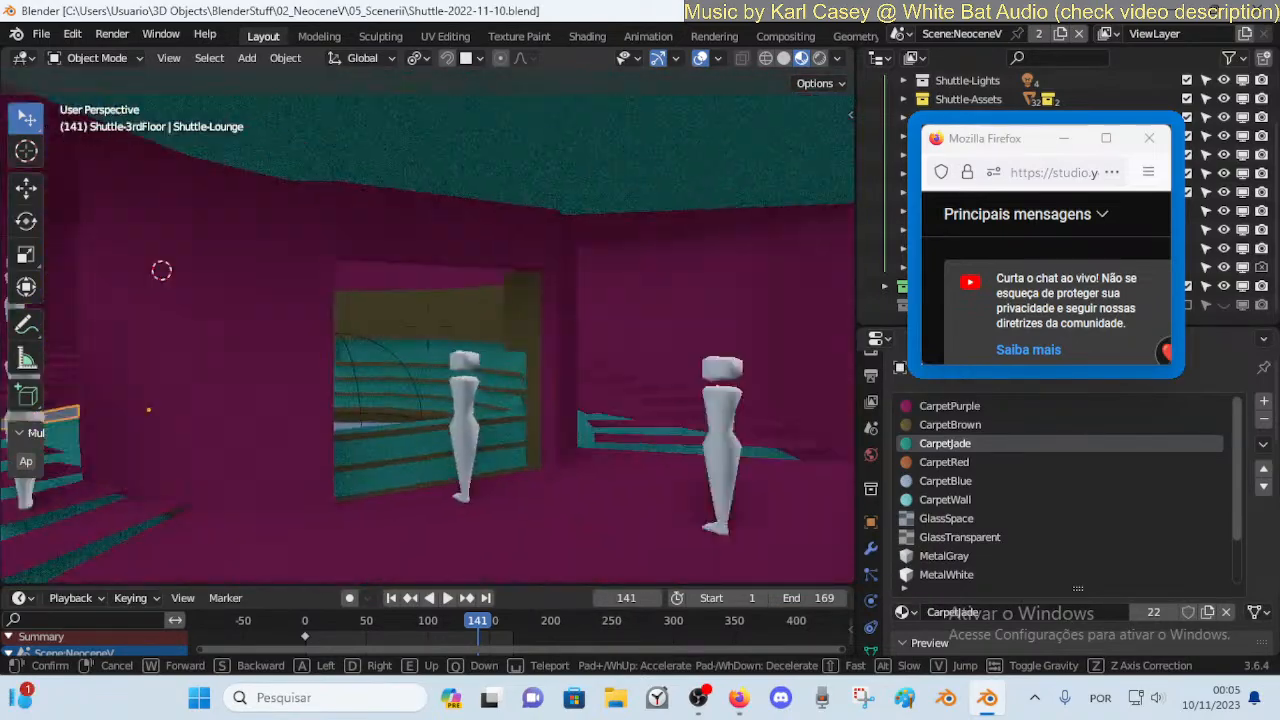
{"action": "key", "text": "w"}
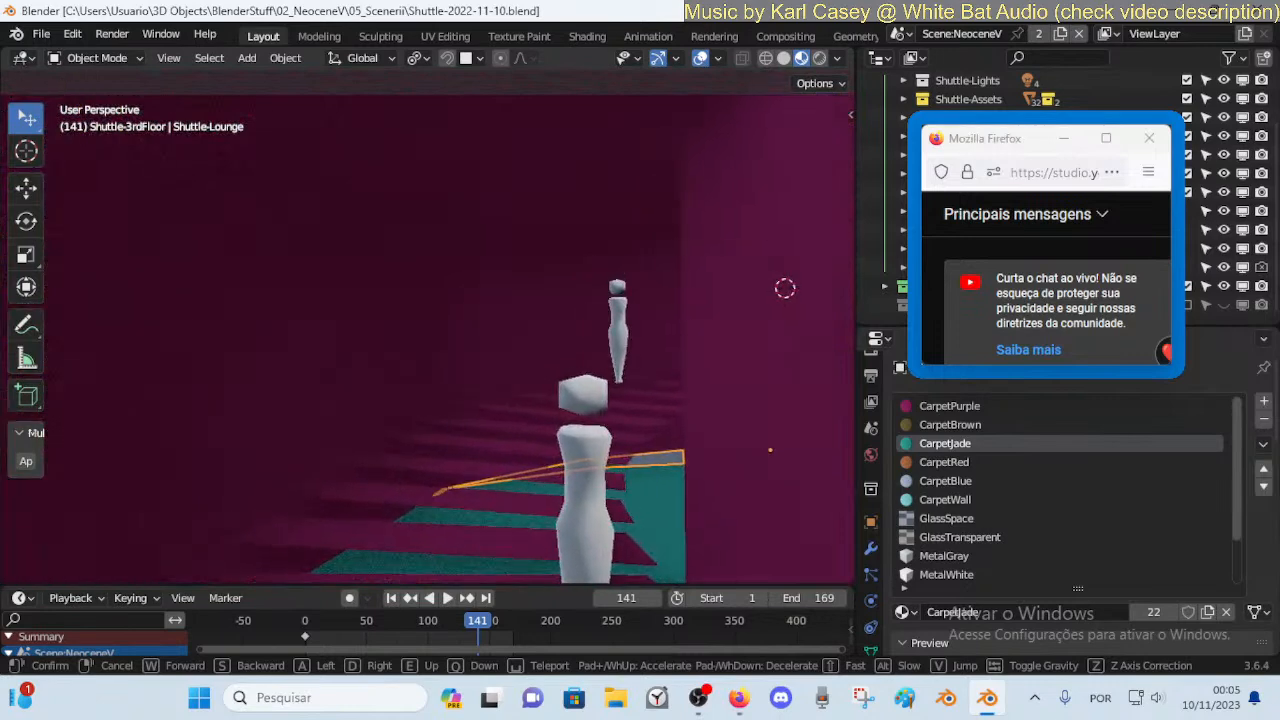
{"action": "key", "text": "w"}
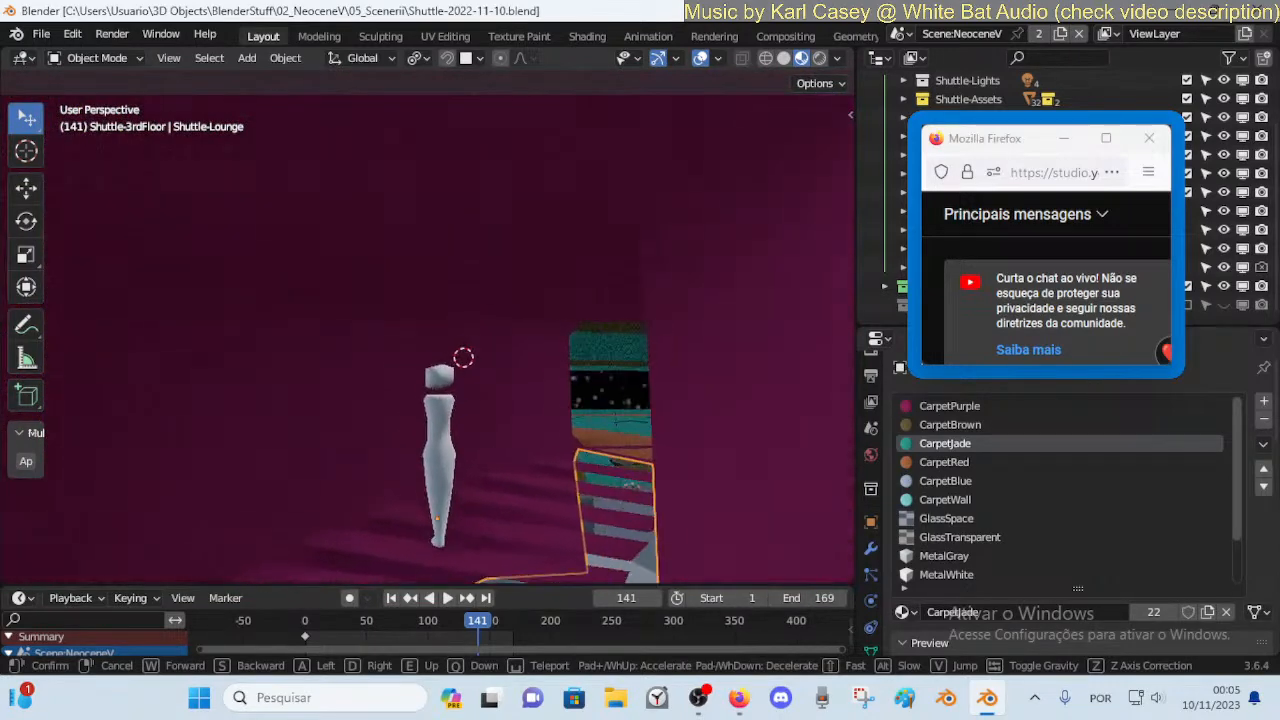
{"action": "key", "text": "s"}
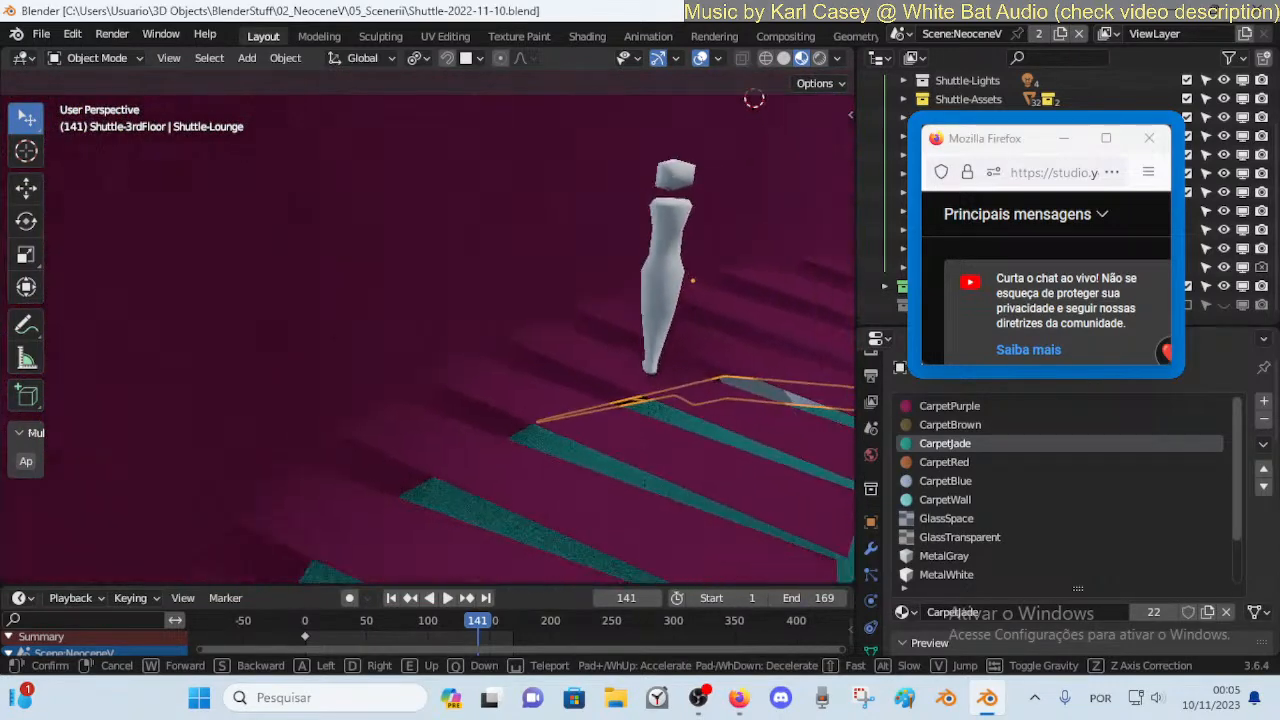
{"action": "key", "text": "d"}
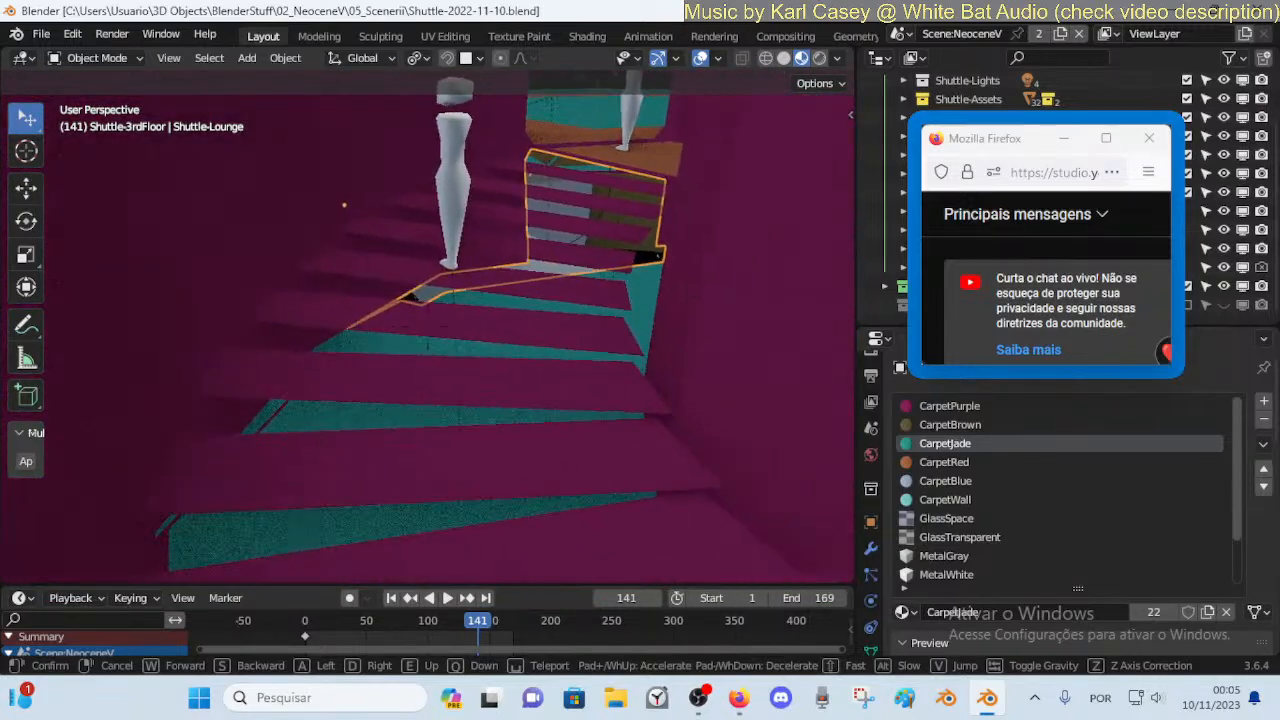
{"action": "left_click", "coordinate": [491, 394]}
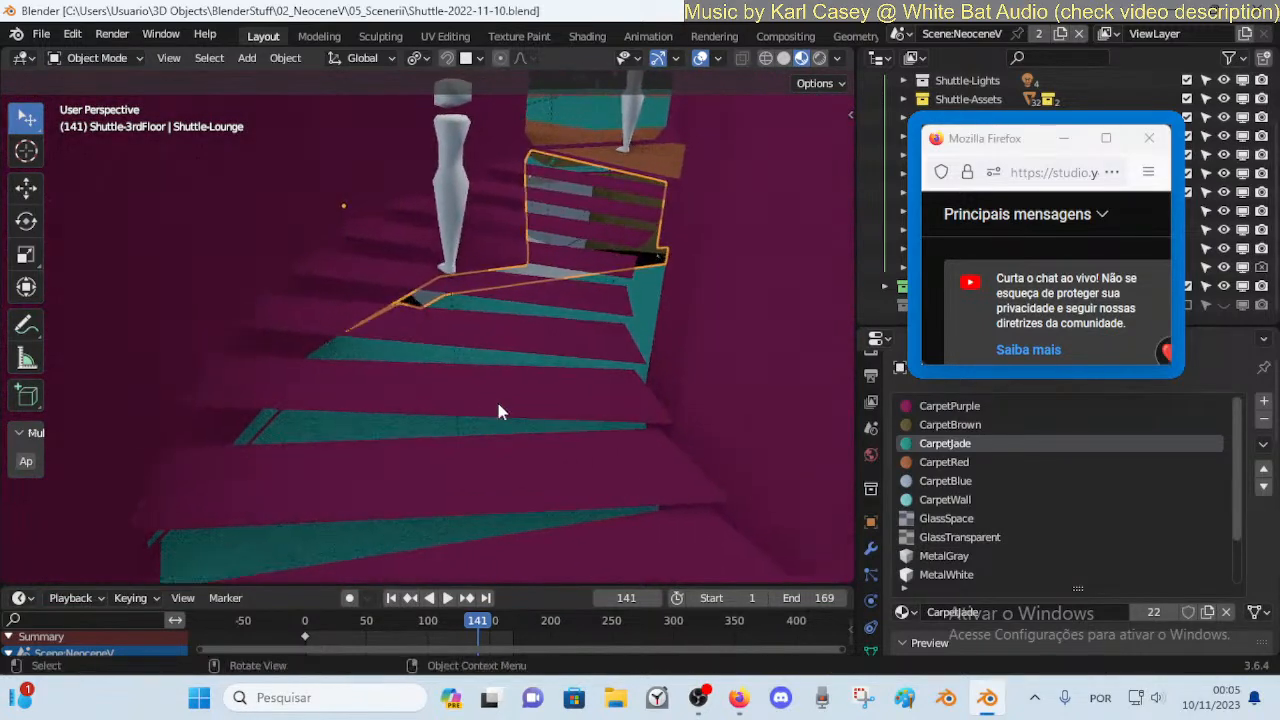
Select the purple lounge stairs, view their treads against the curved wall, and save the file
{"action": "left_click", "coordinate": [518, 418]}
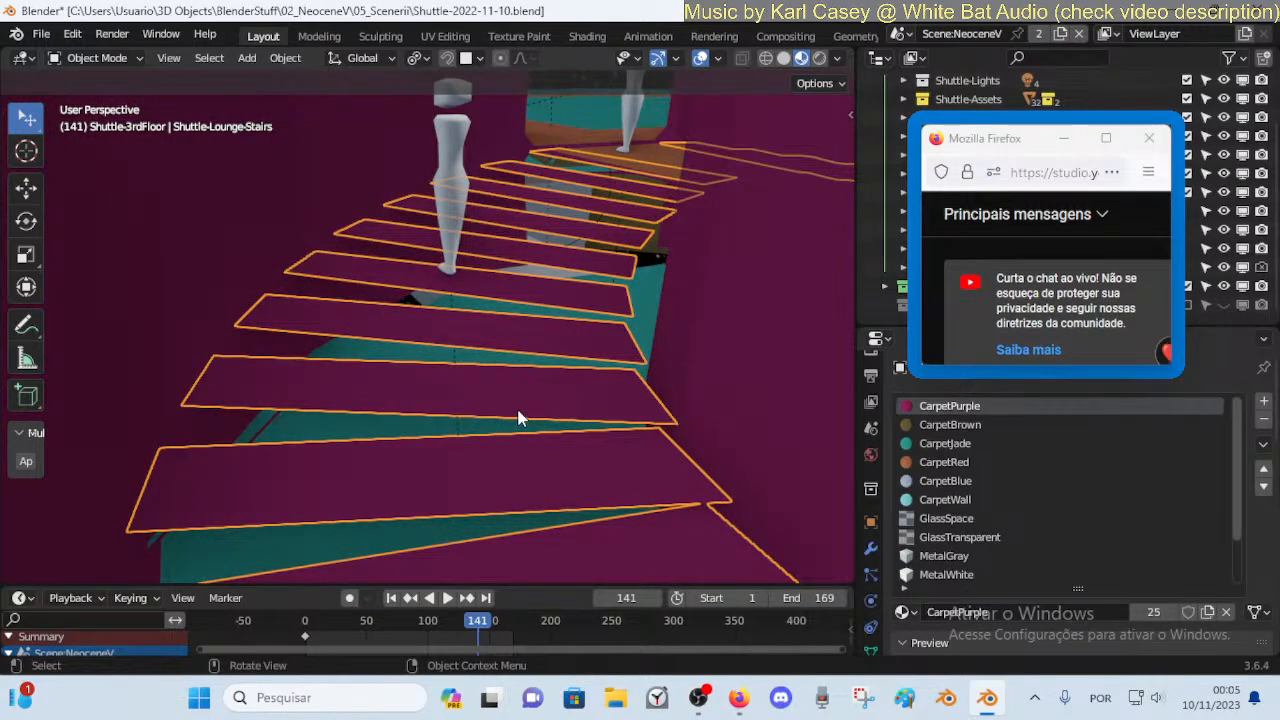
{"action": "key", "text": "shift+grave"}
{"action": "key", "text": "d"}
{"action": "left_click", "coordinate": [436, 382]}
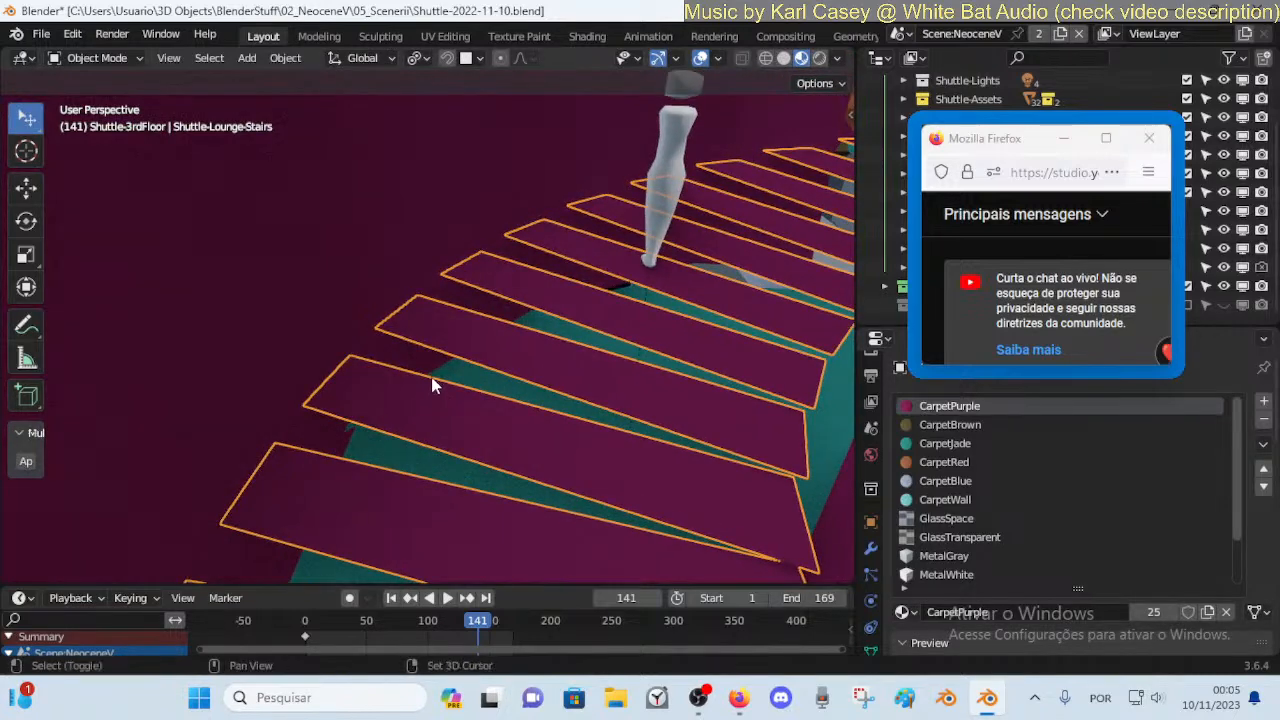
{"action": "key", "text": "shift+grave"}
{"action": "left_click", "coordinate": [475, 357]}
{"action": "key", "text": "ctrl+s"}
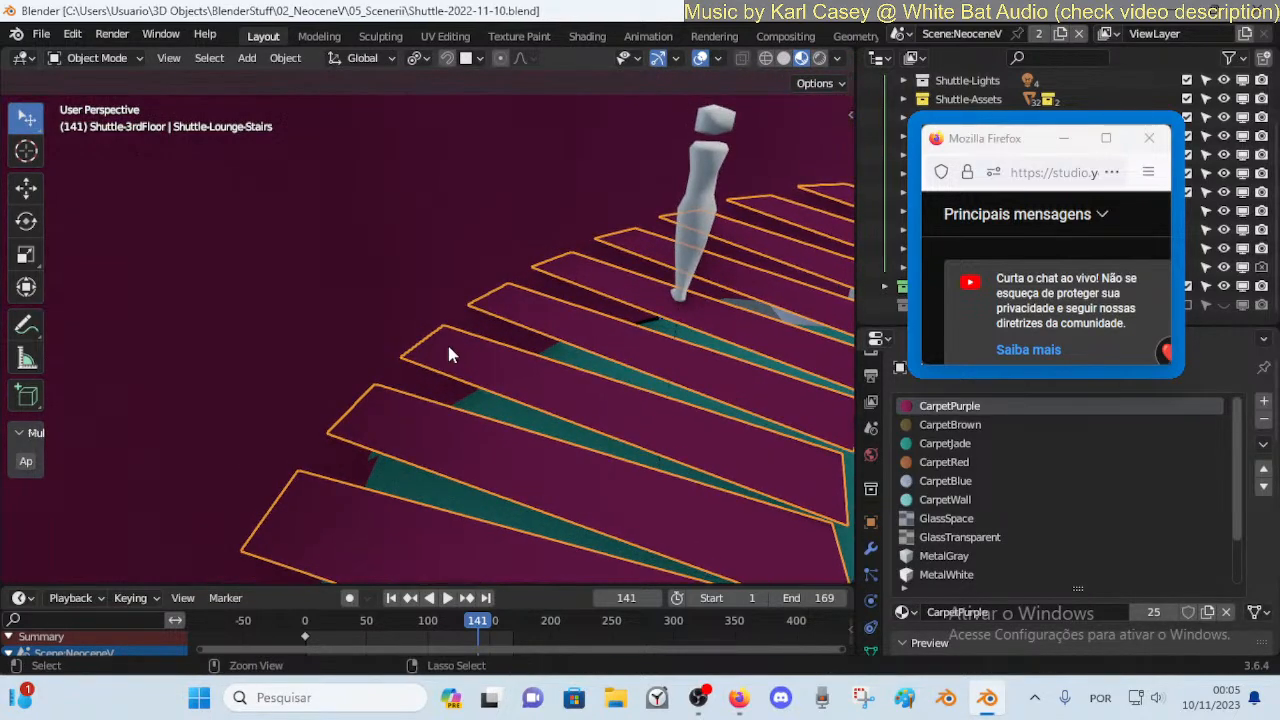
Inspect the selected lounge stairs from inside the stairwell and from outside the purple hull
{"action": "key", "text": "shift+grave"}
{"action": "left_click", "coordinate": [626, 487]}
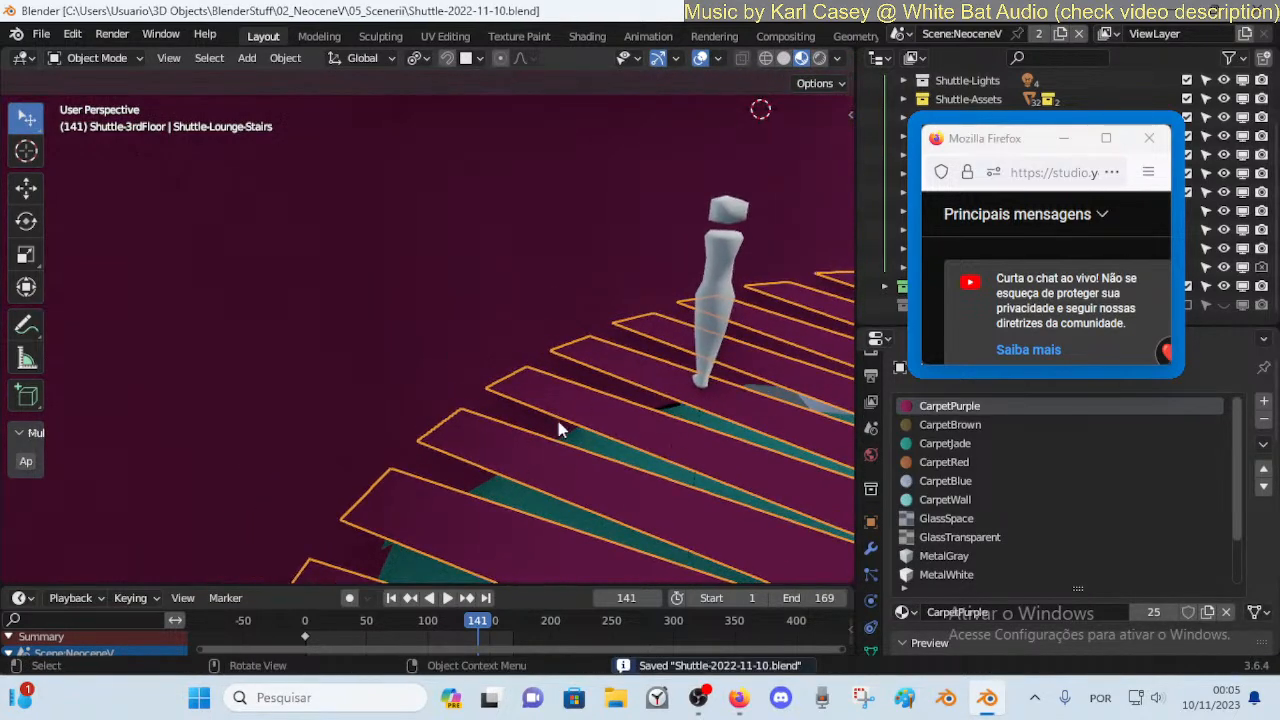
{"action": "key", "text": "shift+grave"}
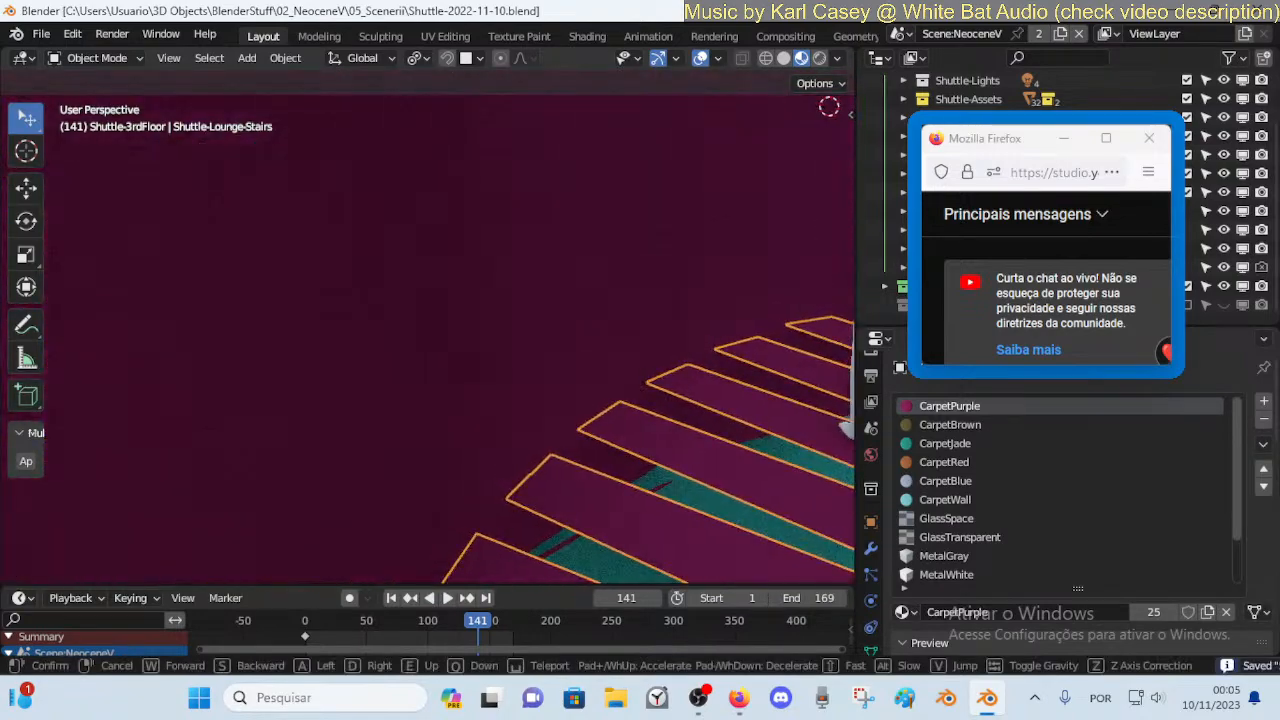
{"action": "left_click", "coordinate": [641, 457]}
{"action": "key", "text": "shift+grave"}
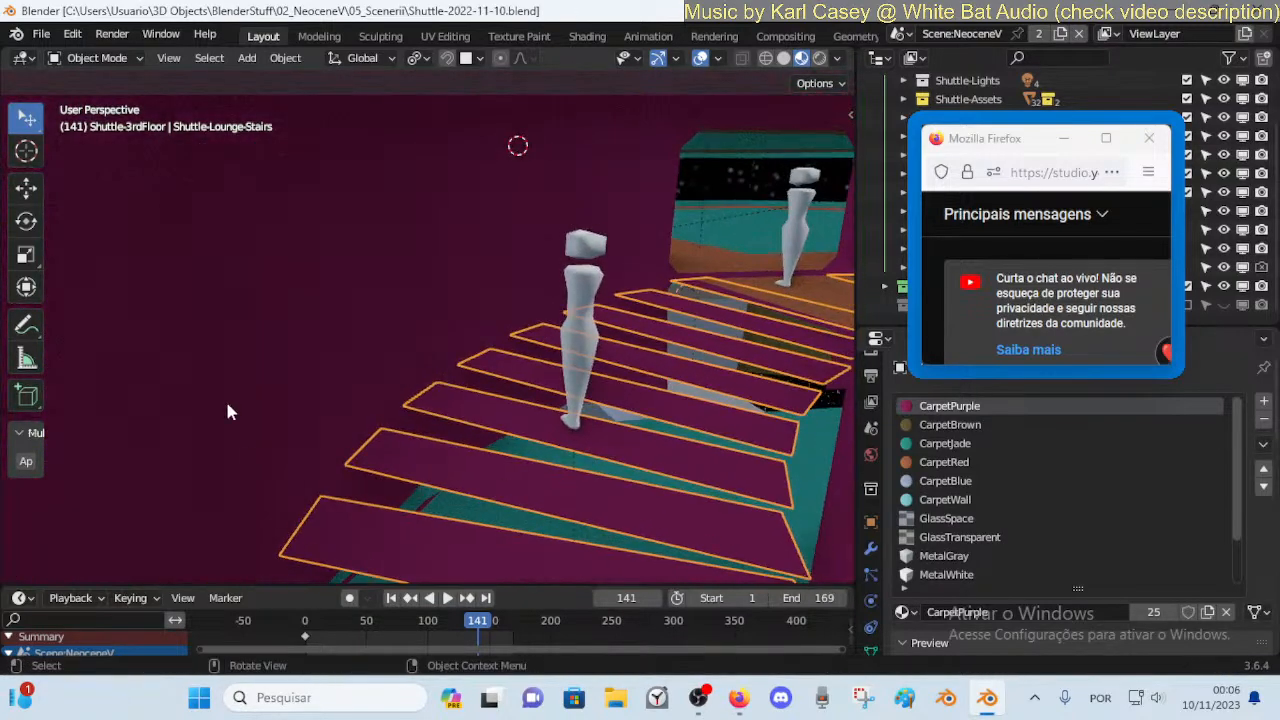
{"action": "key", "text": "w"}
{"action": "key", "text": "s"}
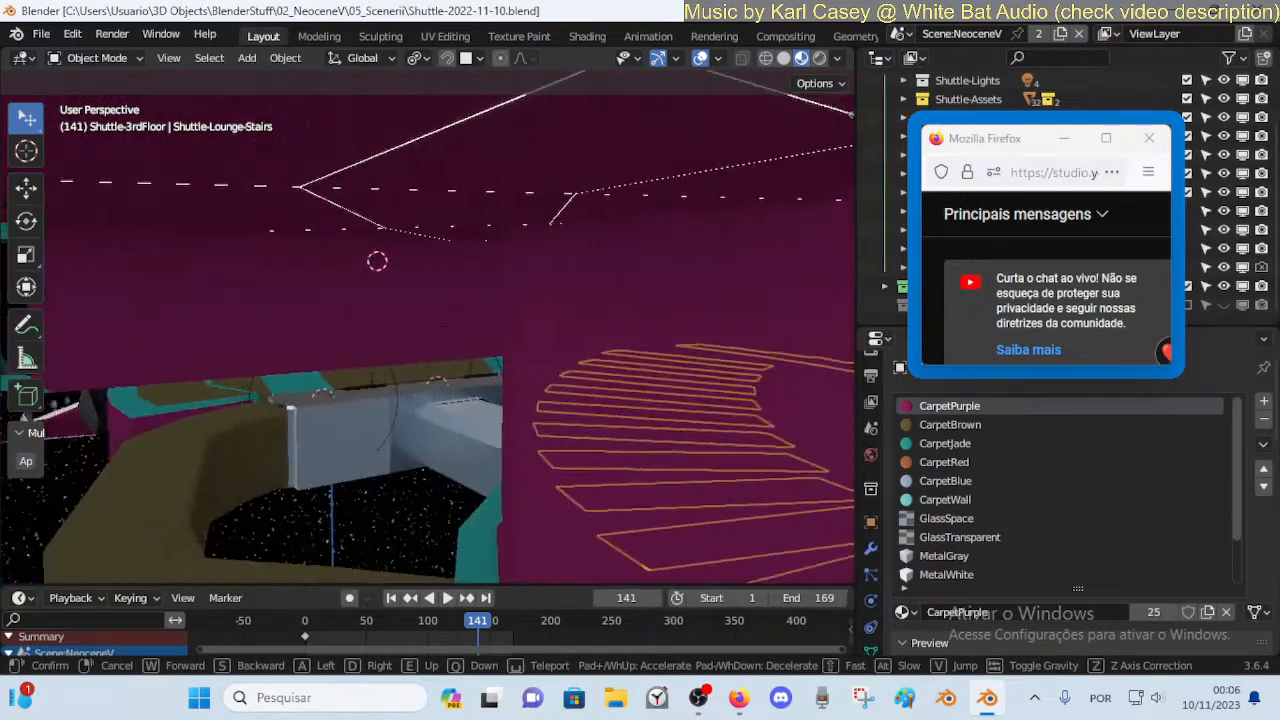
{"action": "key", "text": "s"}
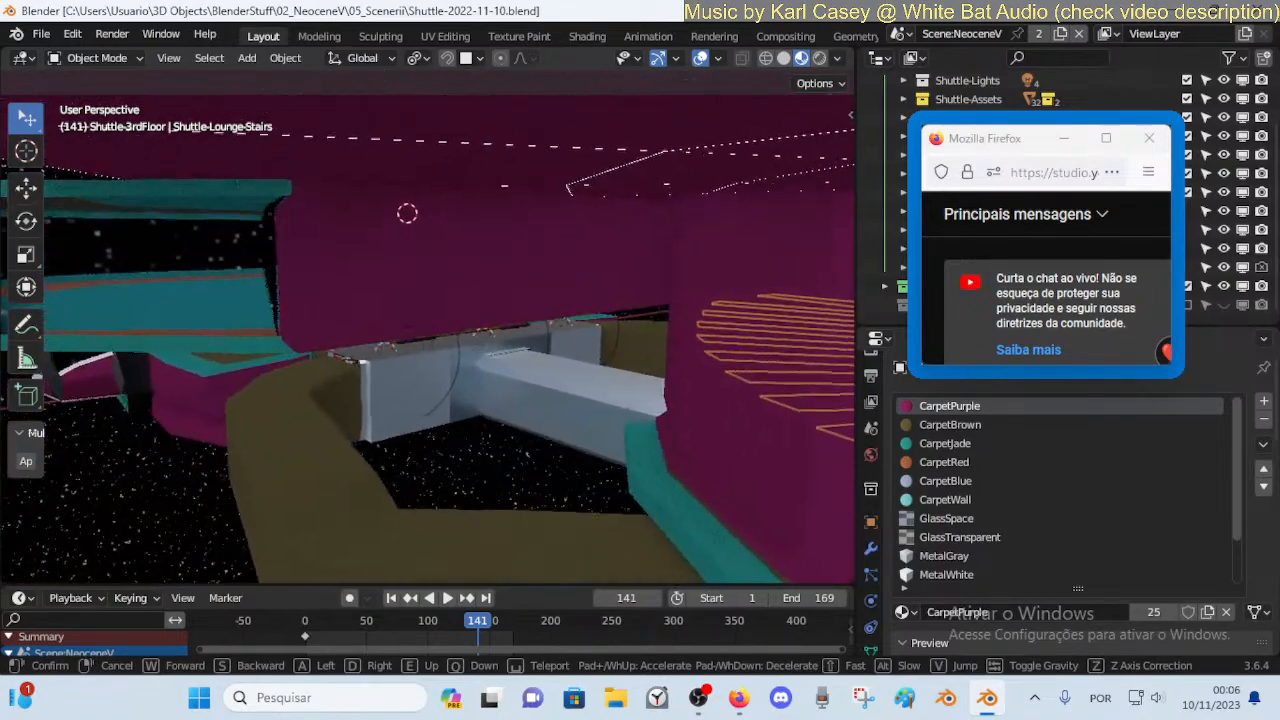
{"action": "key", "text": "w"}
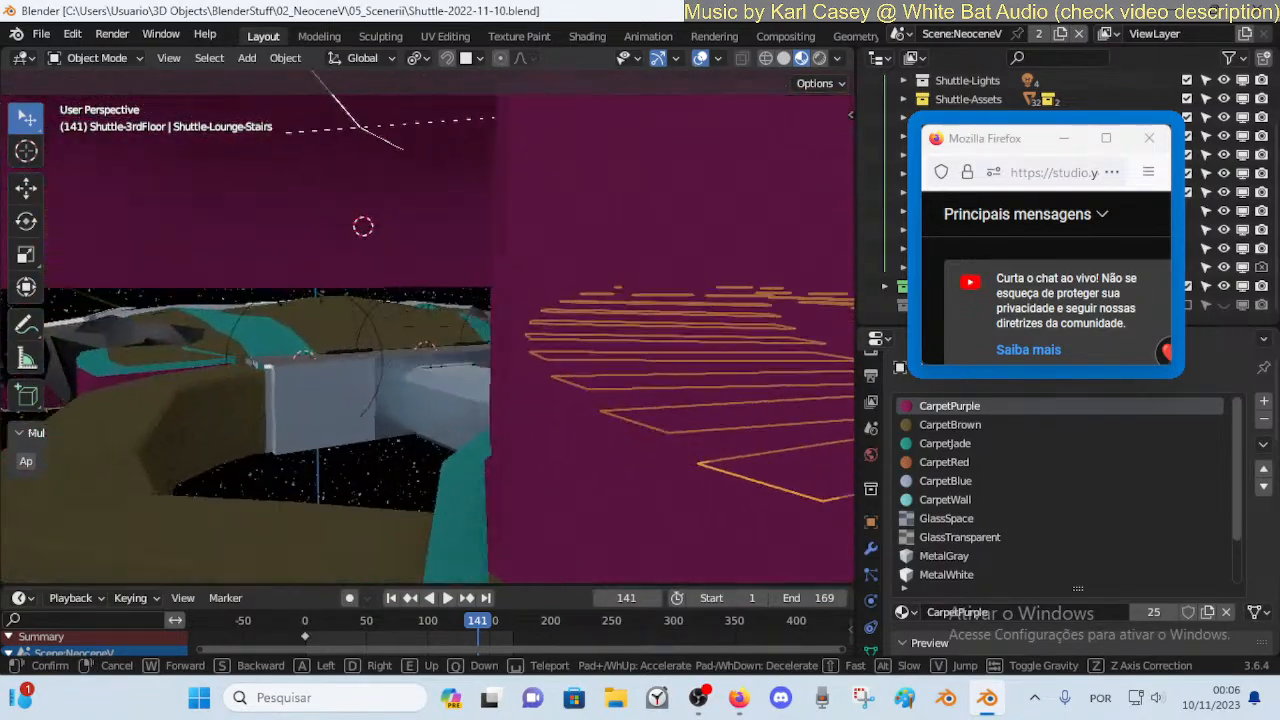
{"action": "key", "text": "s"}
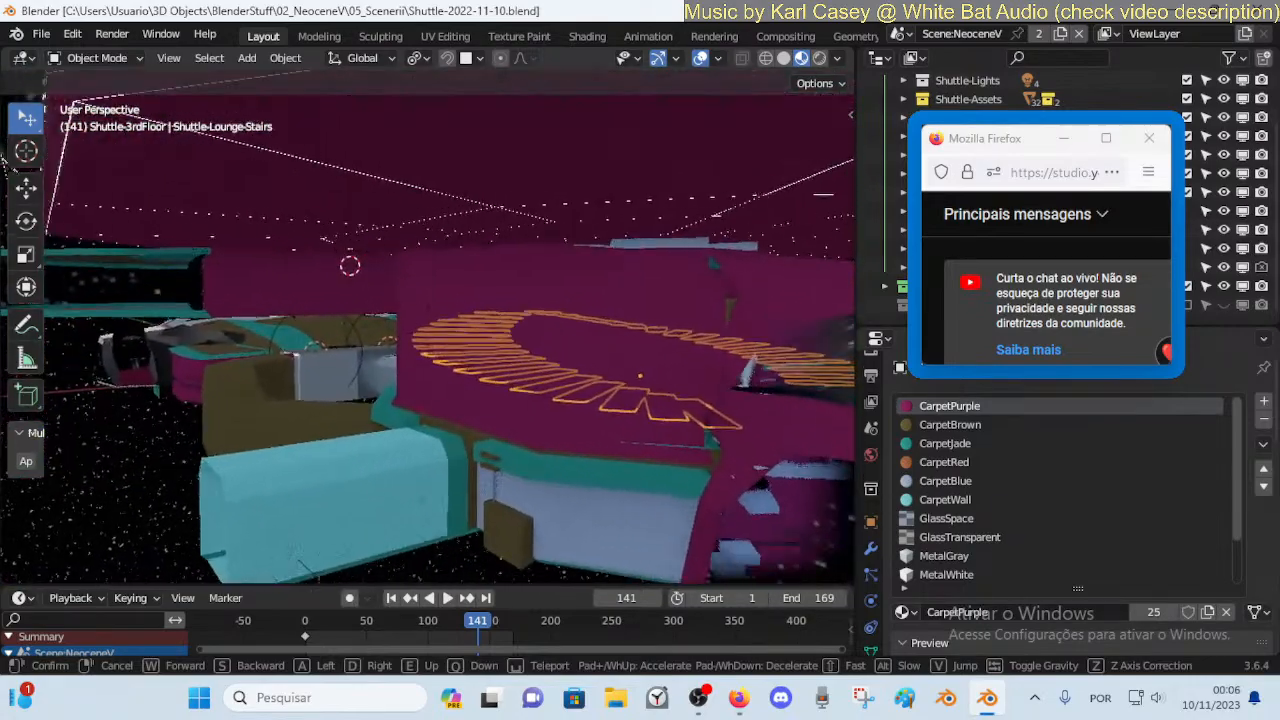
Inspect the hull's purple, jade and brown exterior, the purple deck under the glass dome and the grey-white interior walls
{"action": "key", "text": "w"}
{"action": "key", "text": "w"}
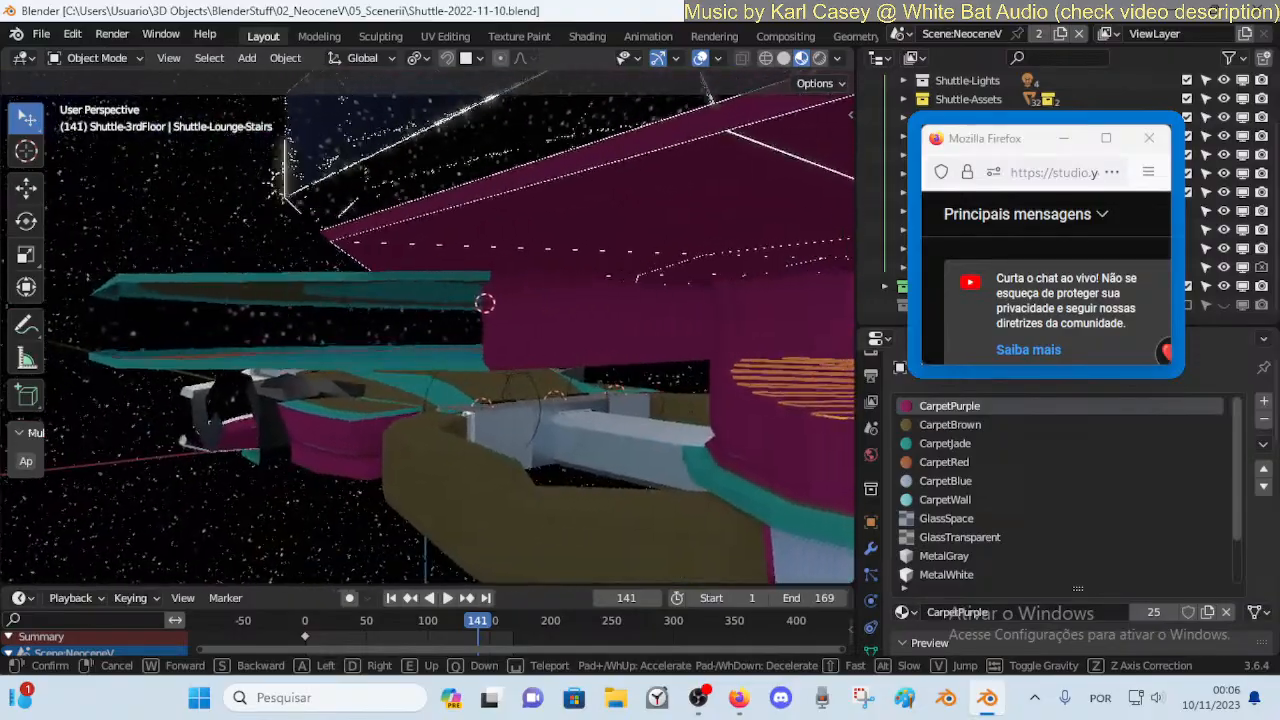
{"action": "key", "text": "e"}
{"action": "key", "text": "w"}
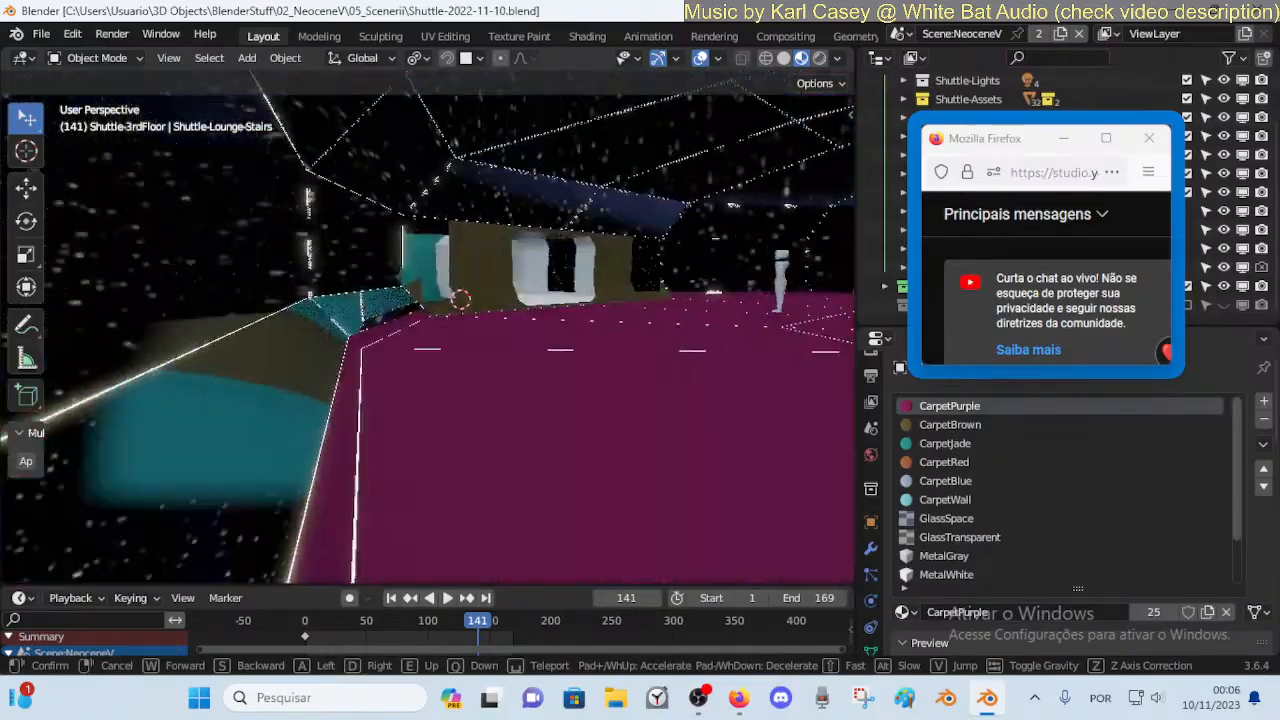
{"action": "key", "text": "w"}
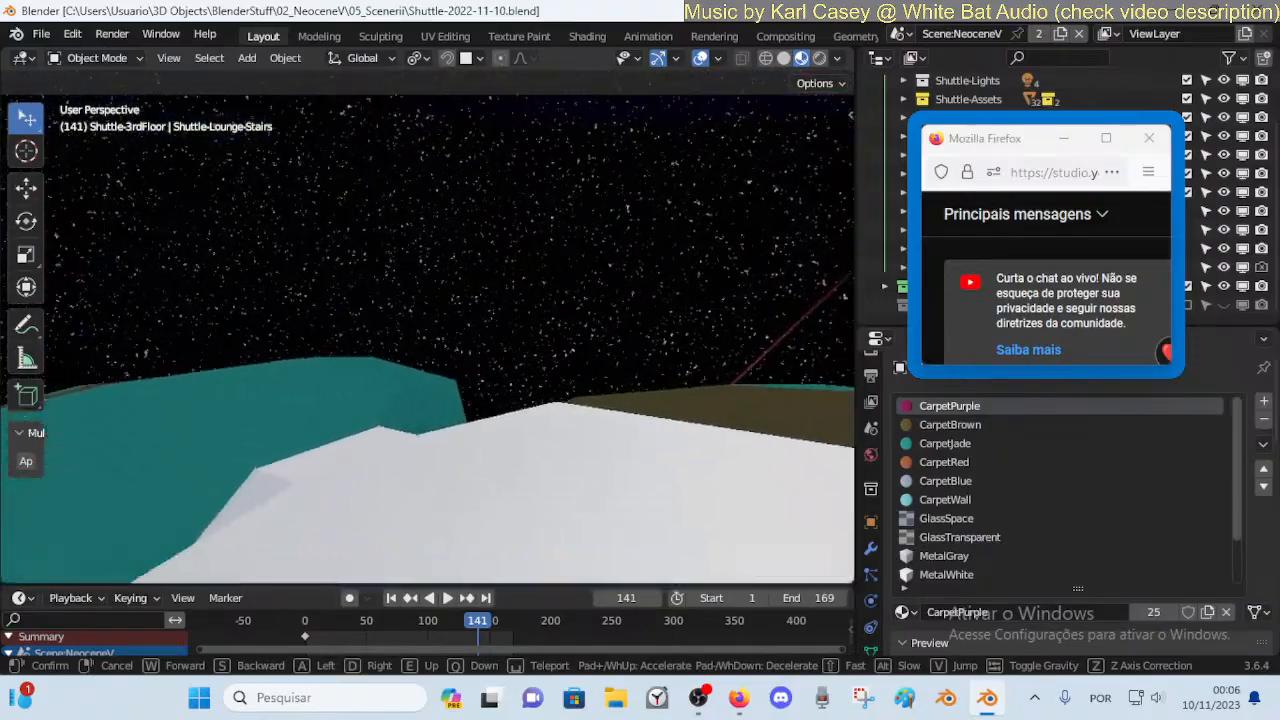
{"action": "key", "text": "w"}
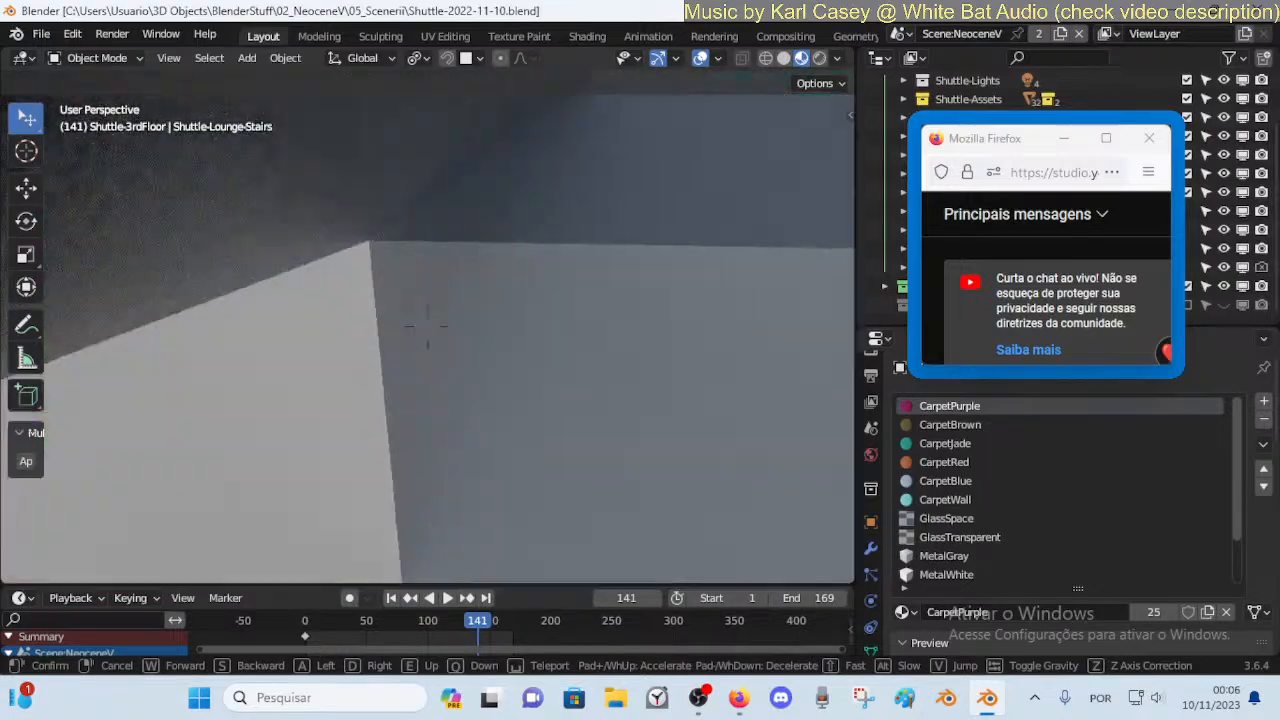
{"action": "key", "text": "w"}
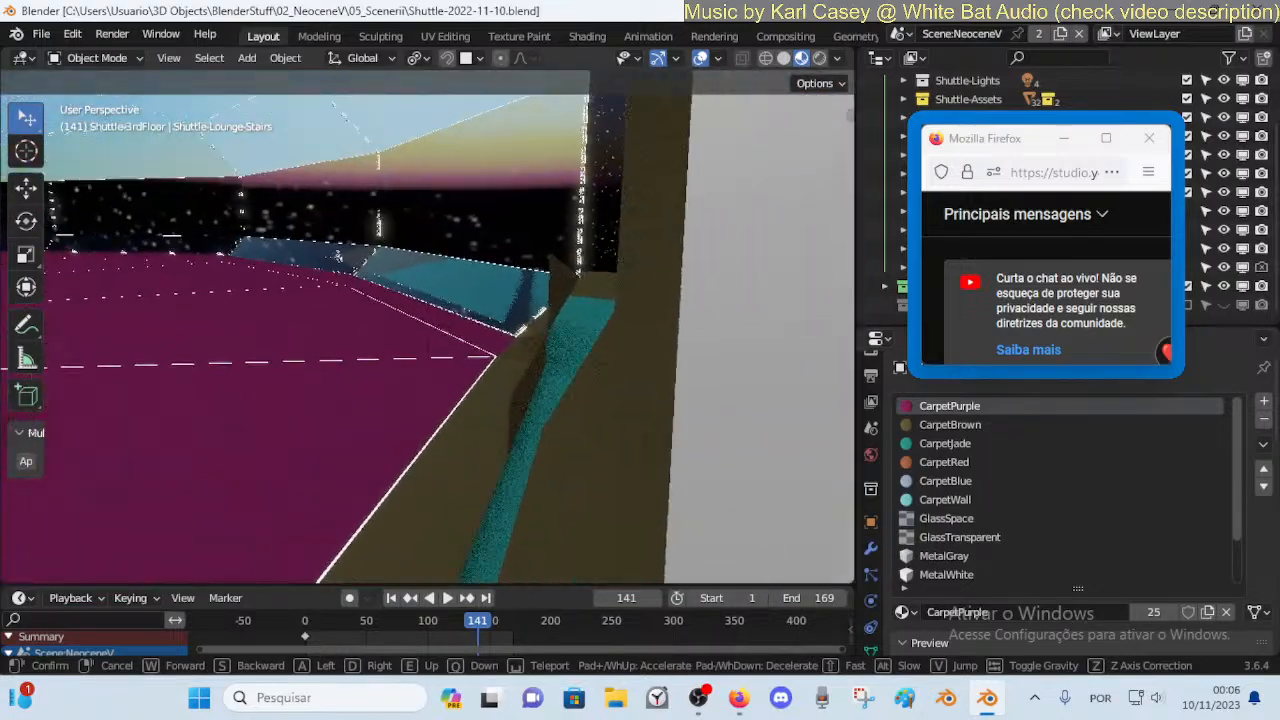
Examine the jade and brown surfaces around the glass dome and the edge of the purple deck
{"action": "key", "text": "w"}
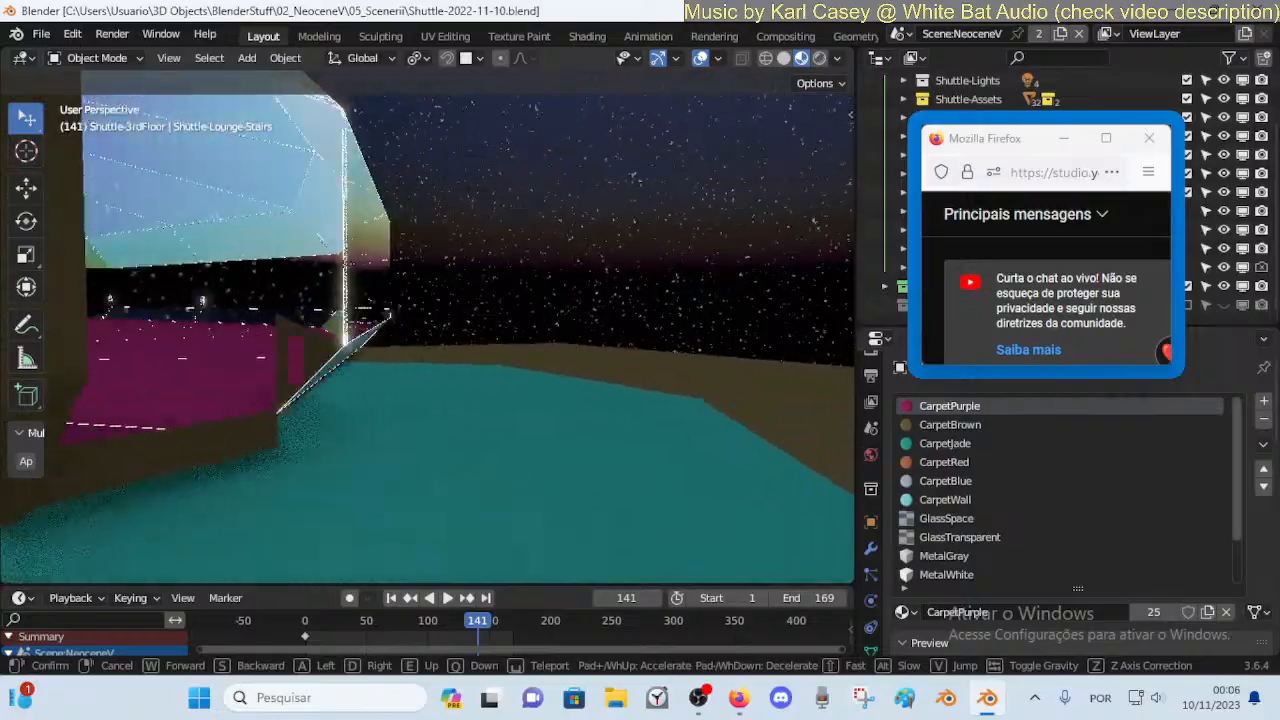
{"action": "key", "text": "w"}
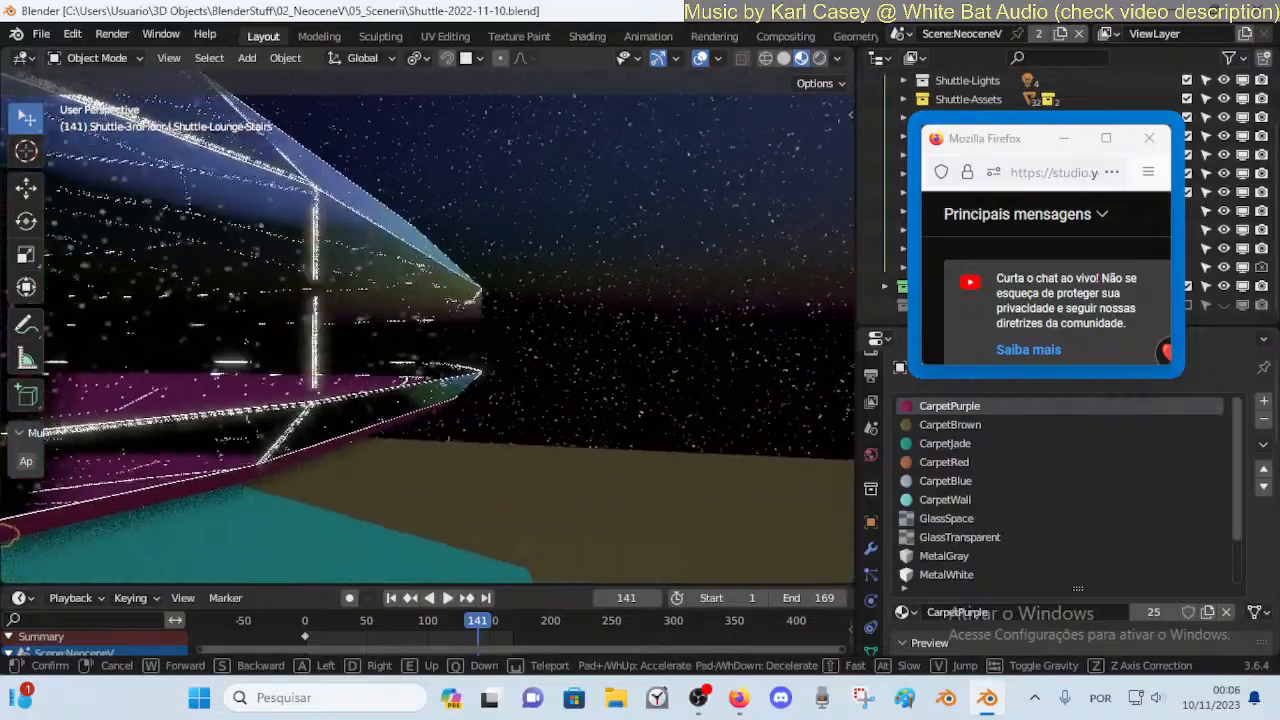
{"action": "key", "text": "w"}
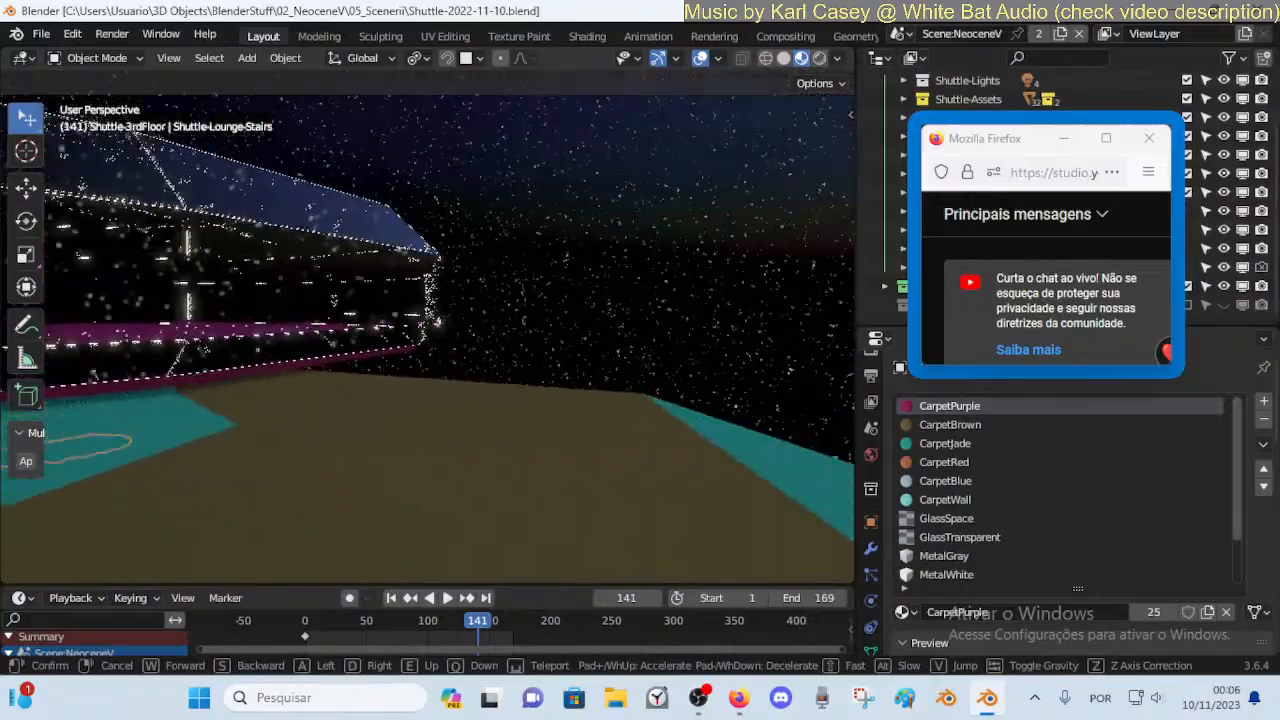
{"action": "key", "text": "w"}
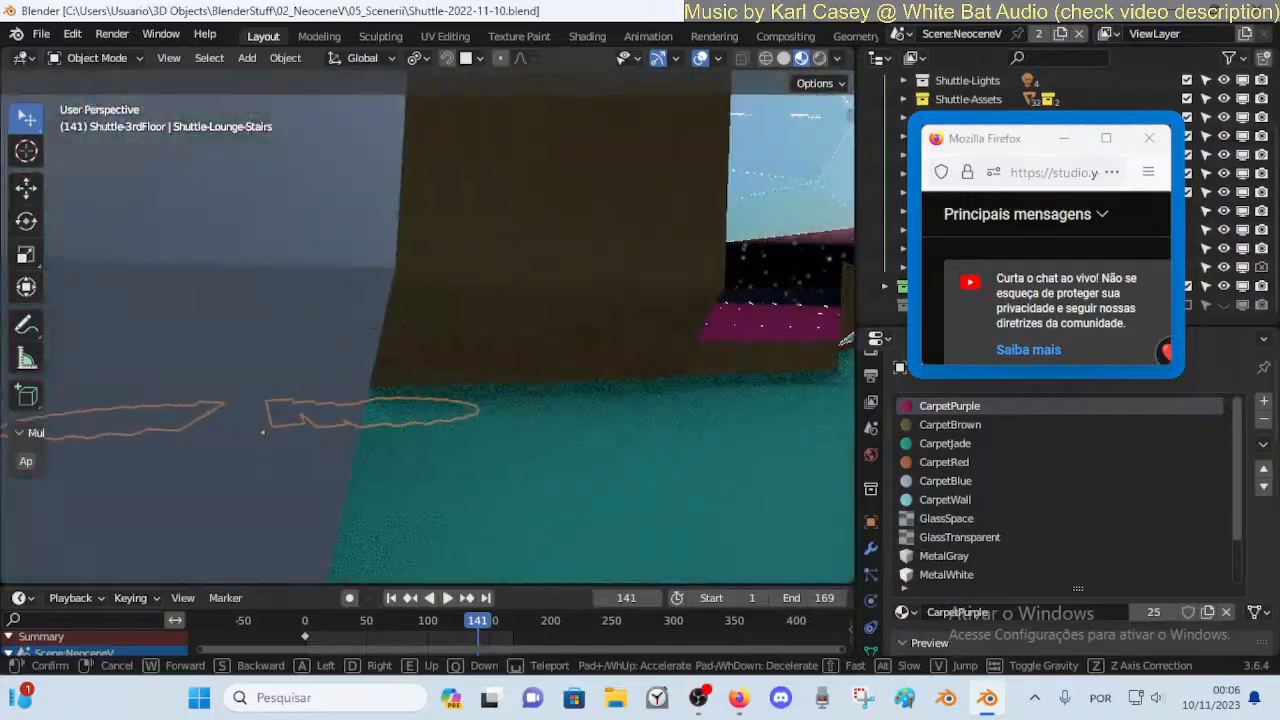
{"action": "key", "text": "w"}
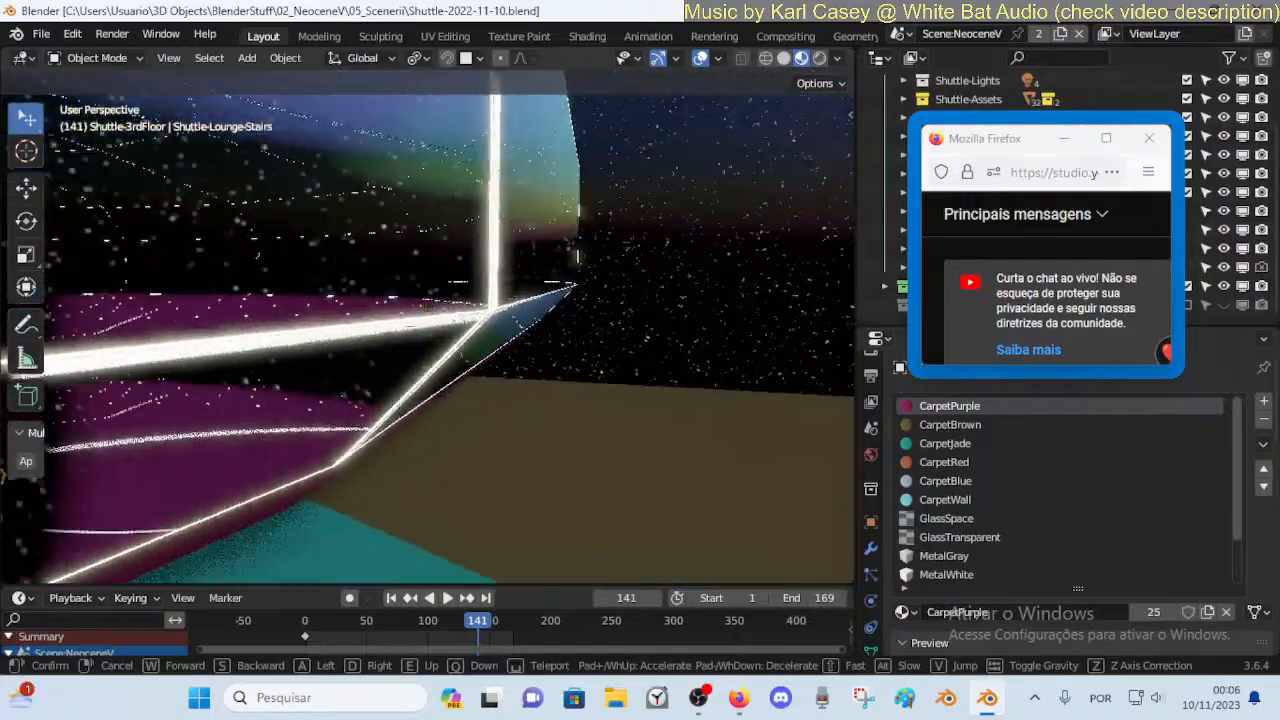
{"action": "key", "text": "w"}
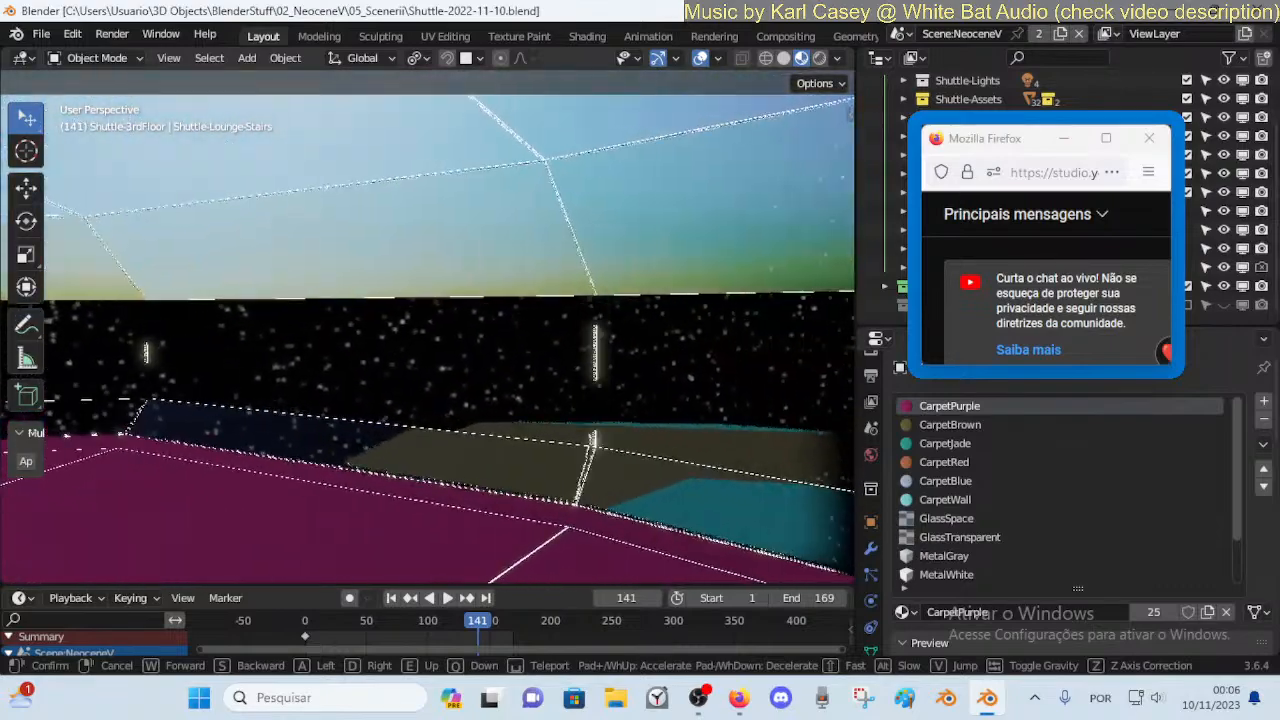
{"action": "key", "text": "w"}
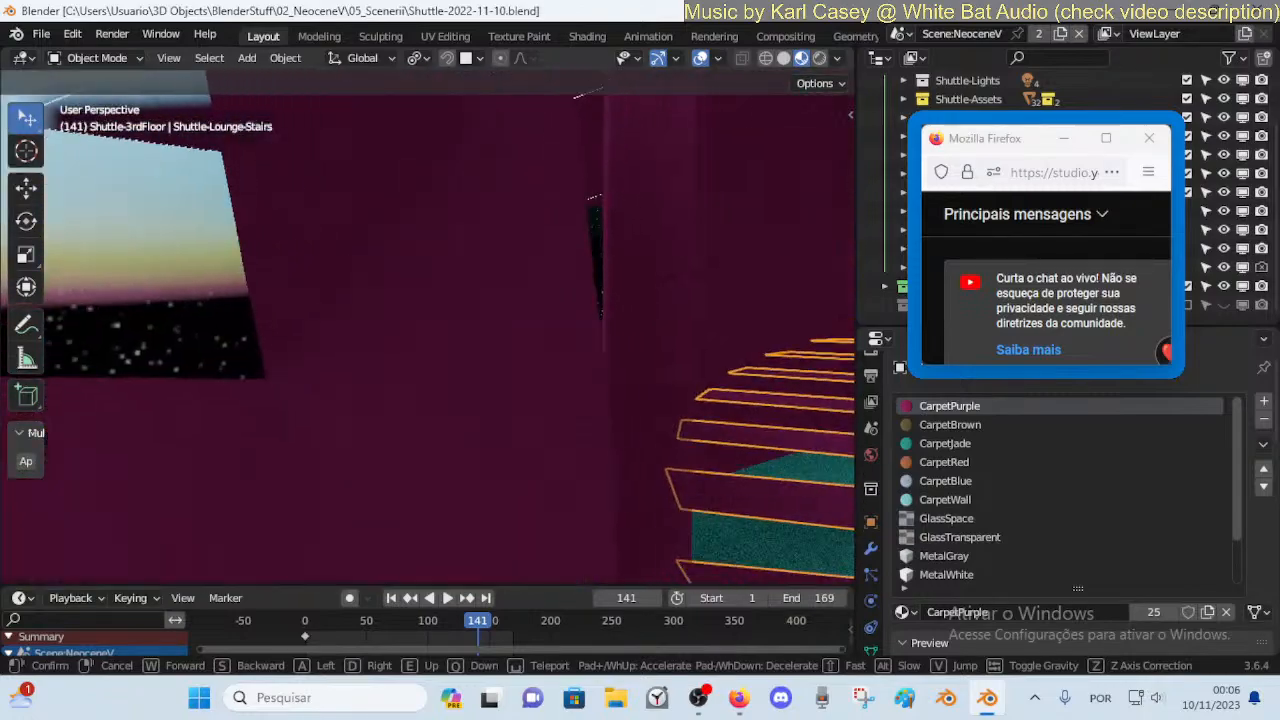
Check the lounge stairs against the purple walls from outside the hull and beside the mannequins in the stairwell
{"action": "key", "text": "d"}
{"action": "key", "text": "a"}
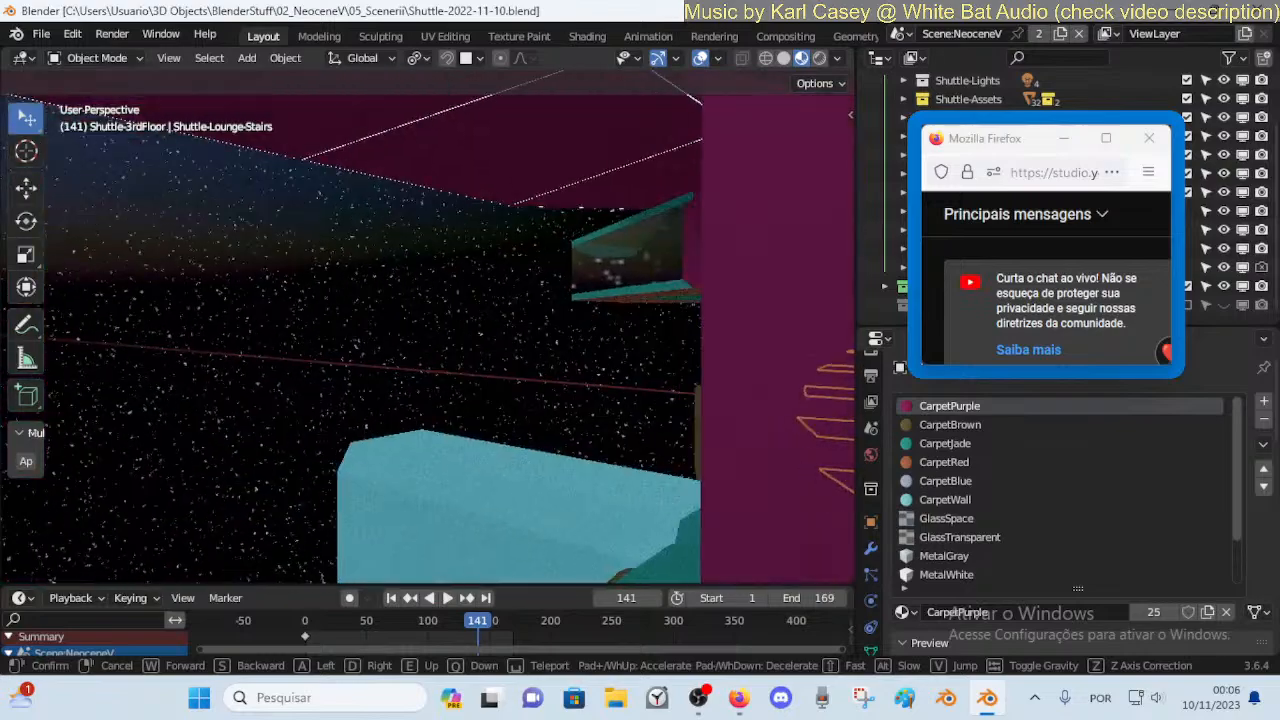
{"action": "key", "text": "a"}
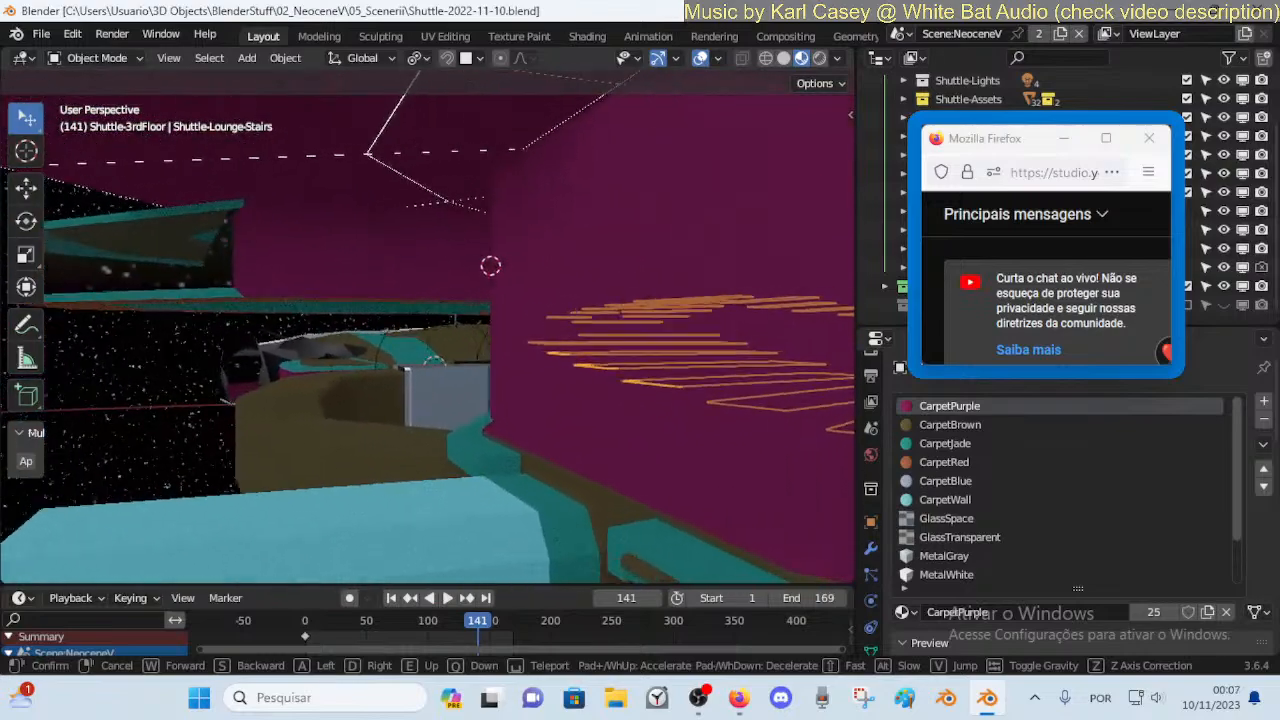
{"action": "key", "text": "w"}
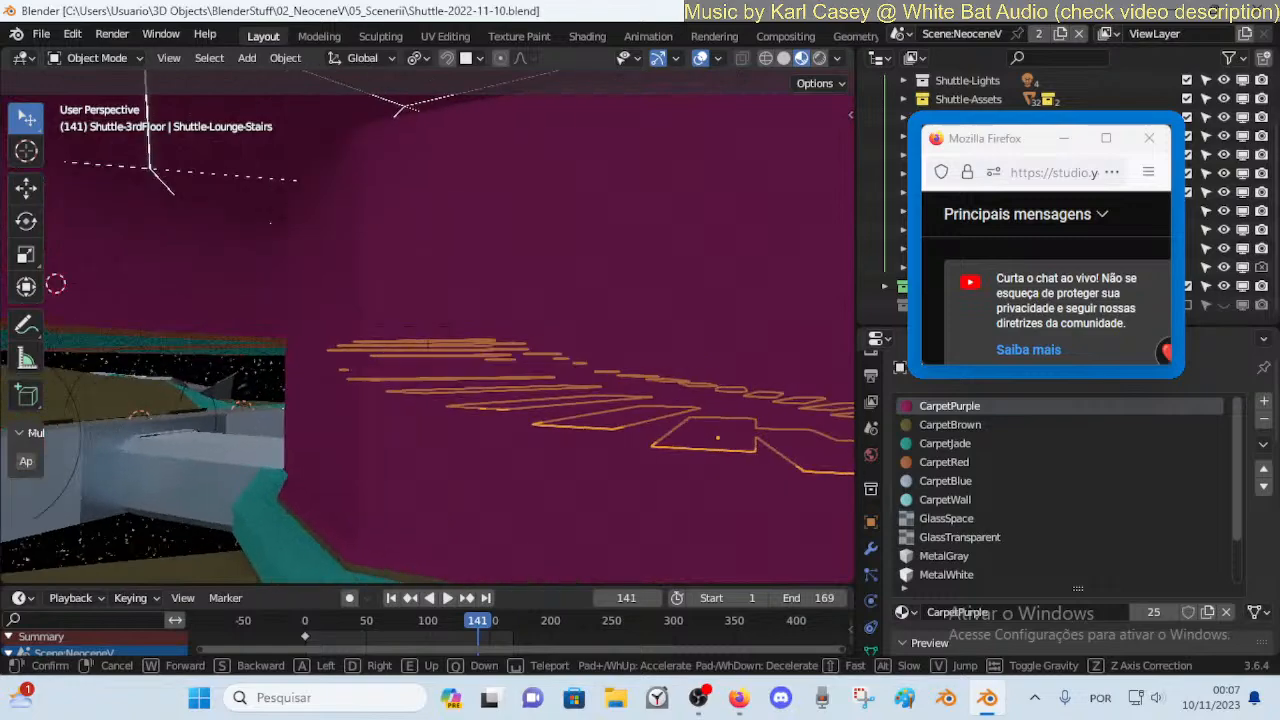
{"action": "key", "text": "d"}
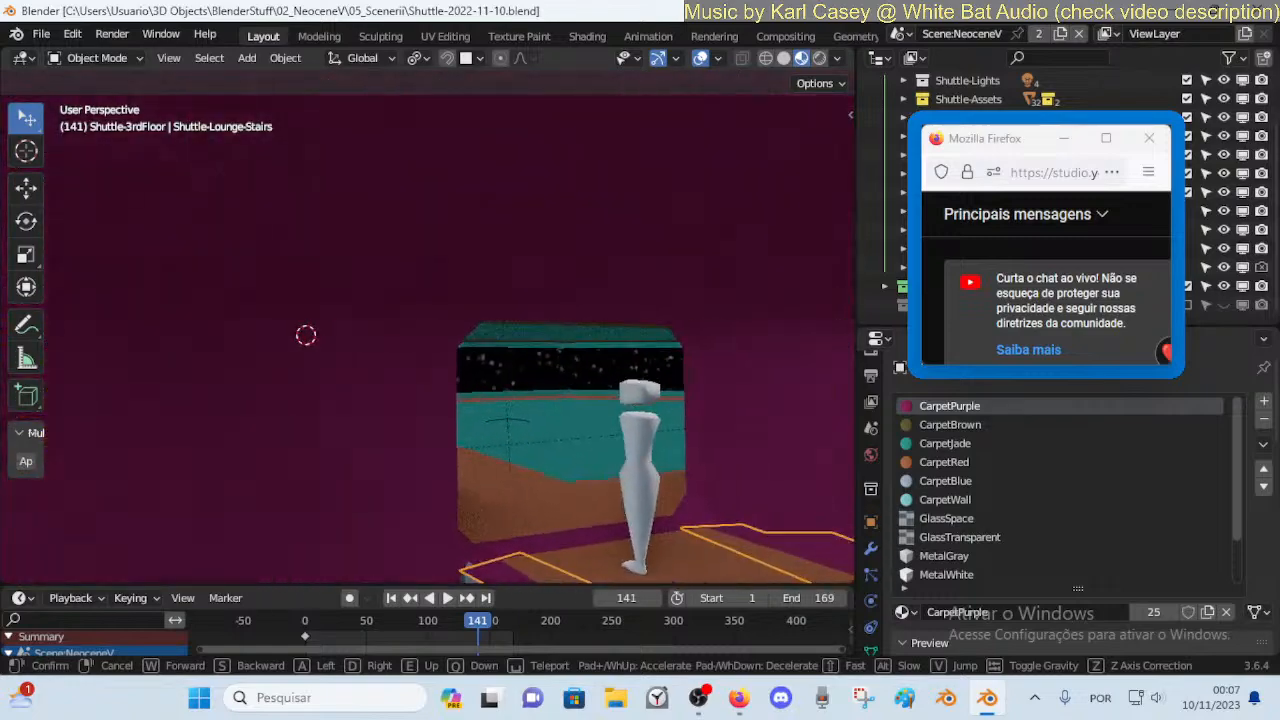
{"action": "key", "text": "s"}
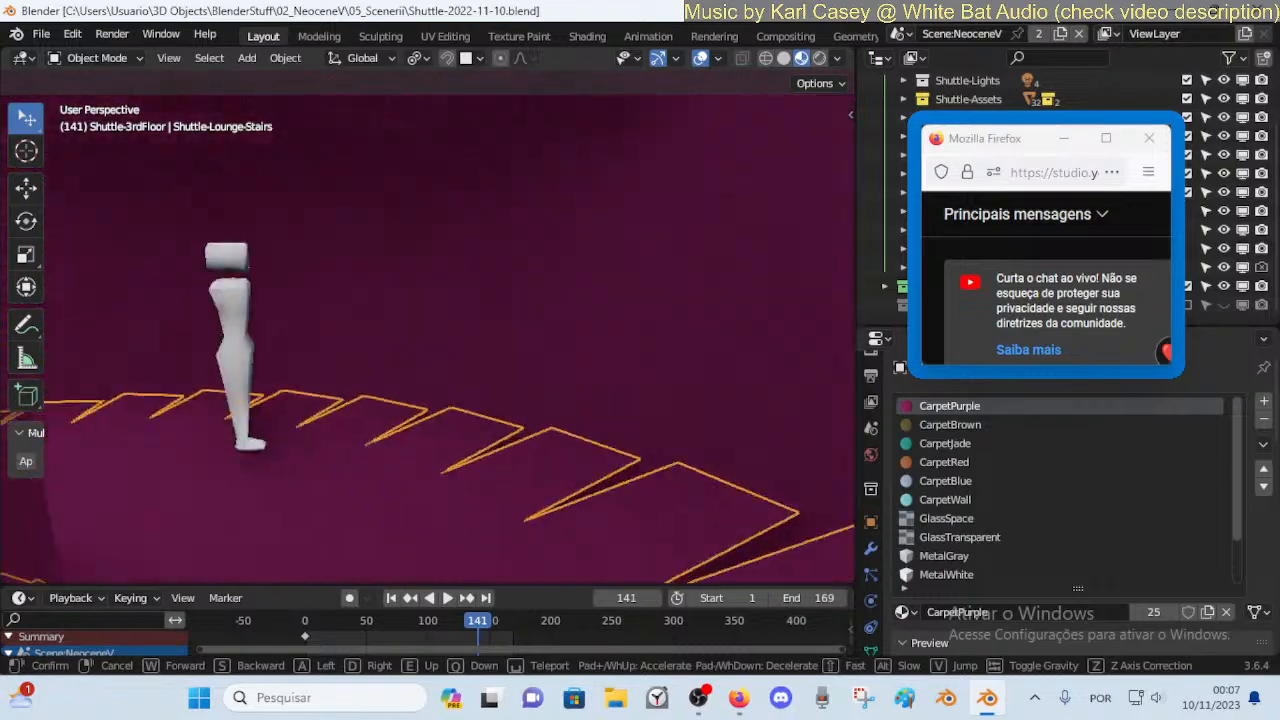
{"action": "key", "text": "w"}
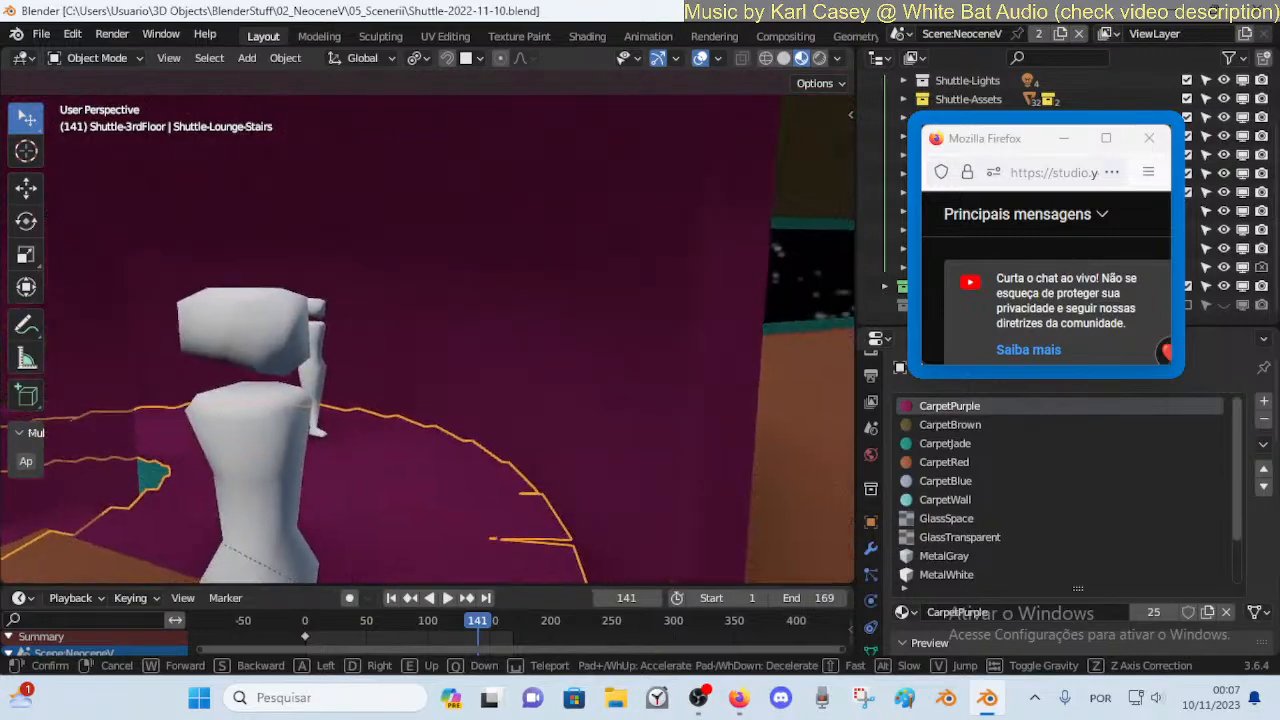
Walk through the lounge to review its jade floor with red border, jade and brown ceiling, and window edges
{"action": "key", "text": "w"}
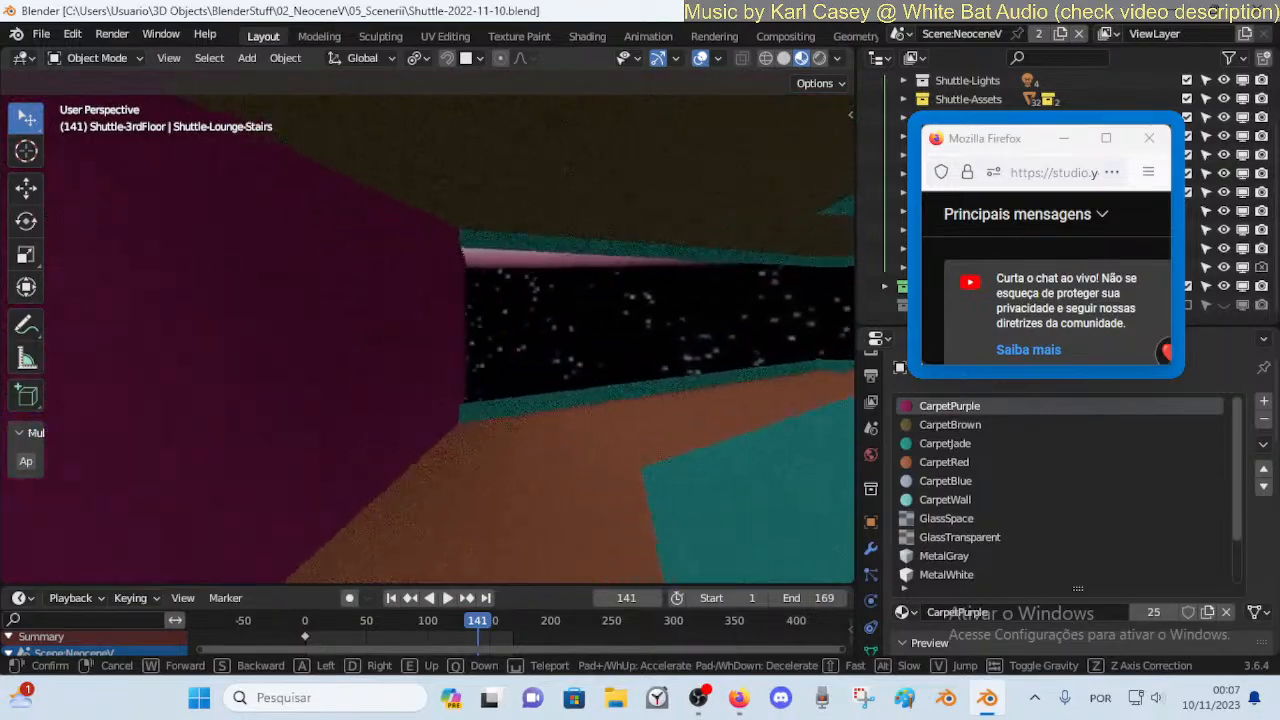
{"action": "key", "text": "w"}
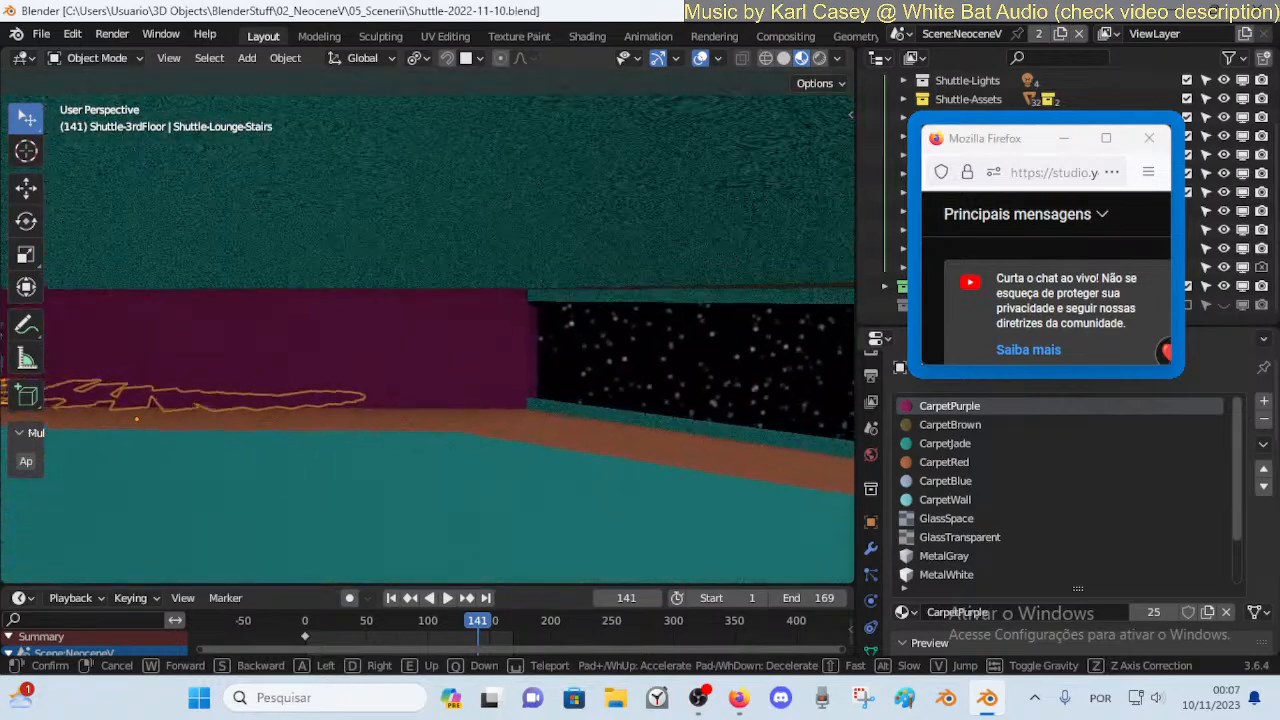
{"action": "key", "text": "w"}
{"action": "key", "text": "w"}
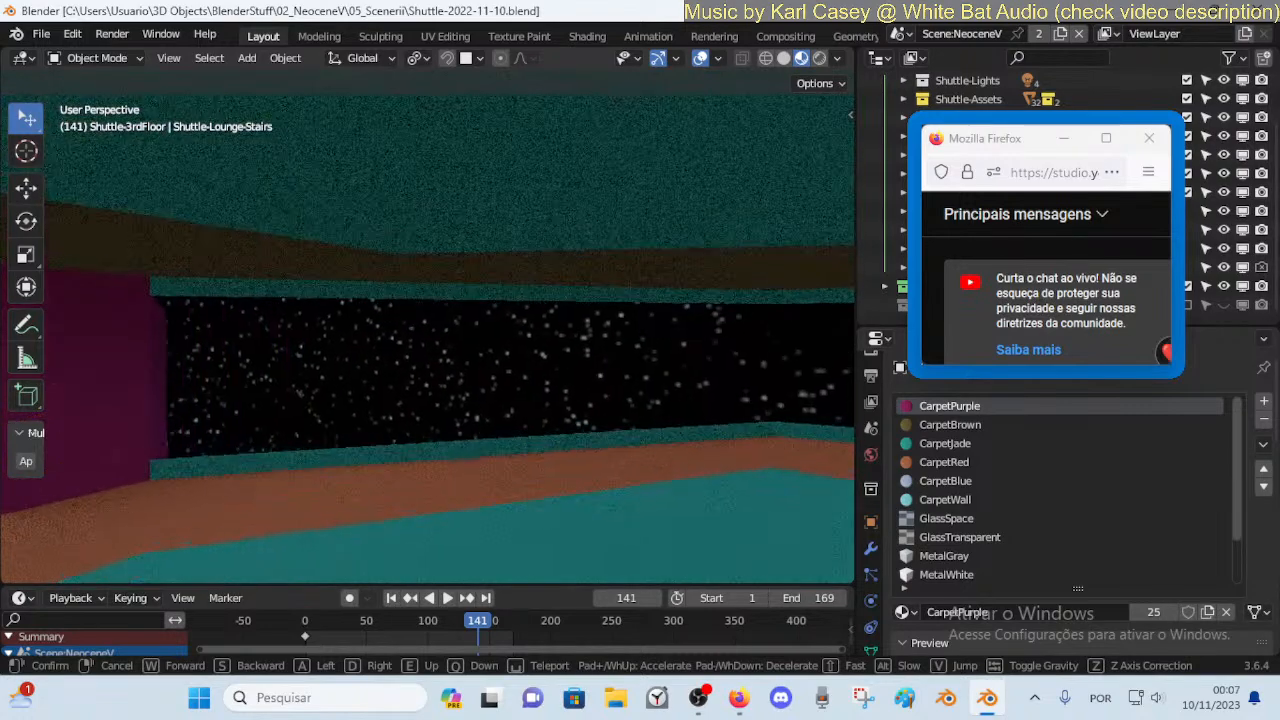
{"action": "key", "text": "w"}
{"action": "key", "text": "d"}
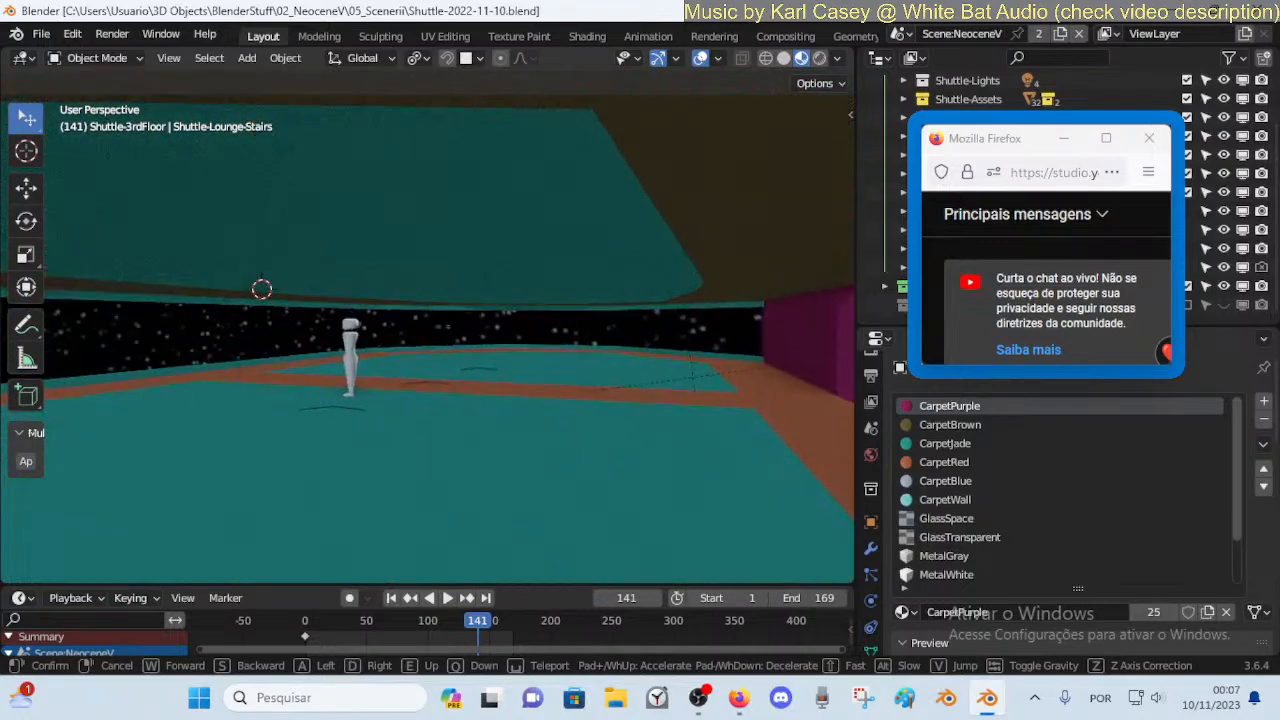
{"action": "key", "text": "d"}
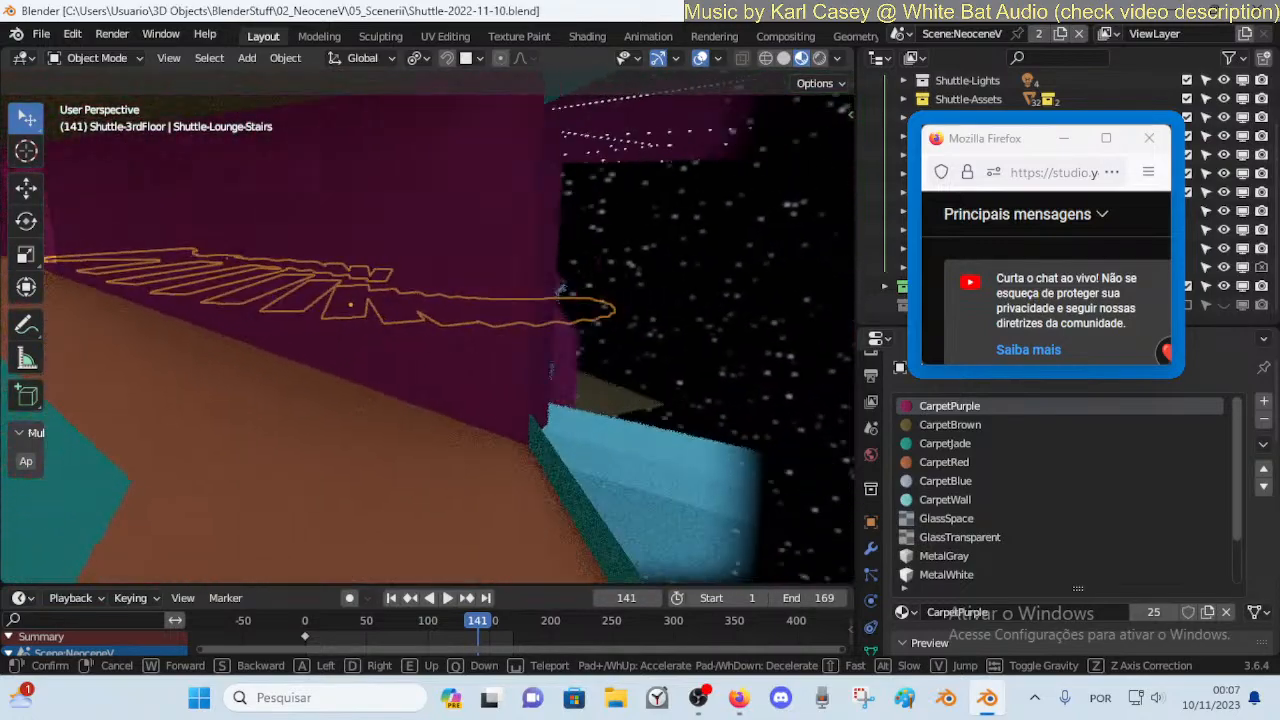
Review the upper deck's red and jade underside, the level below the lounge stairs and the brown walls with blue opening
{"action": "key", "text": "e"}
{"action": "key", "text": "q"}
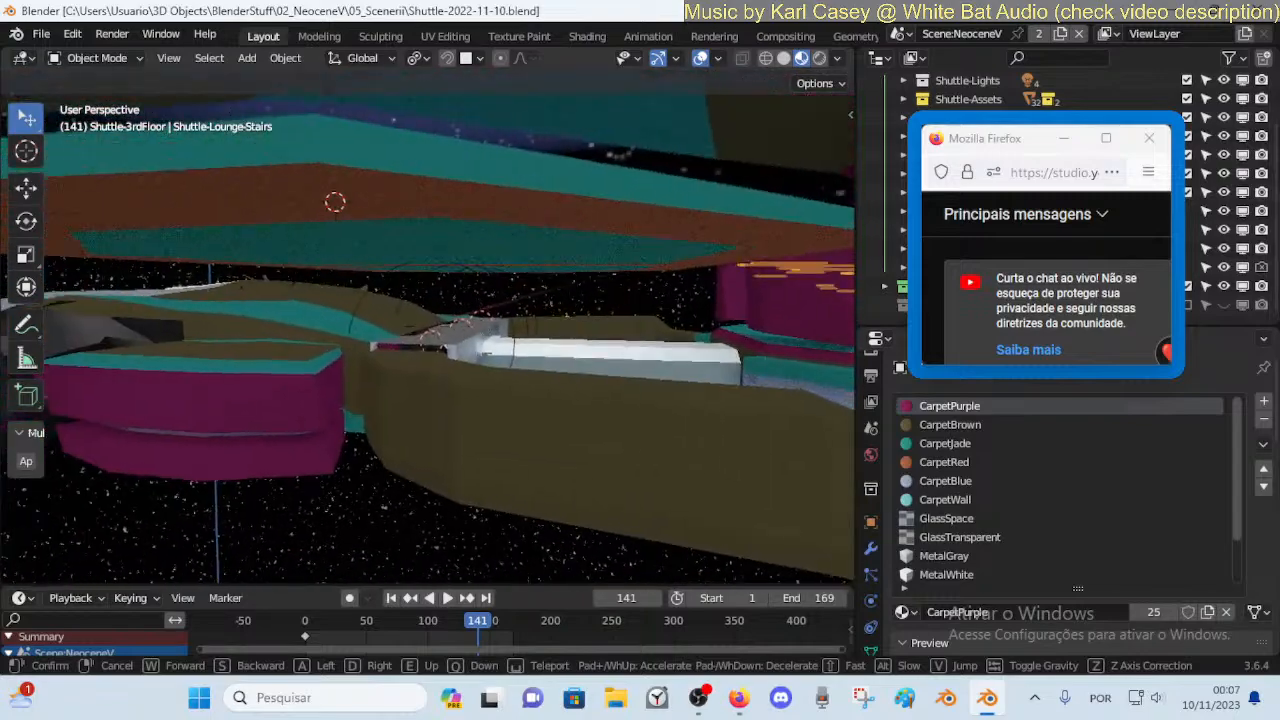
{"action": "key", "text": "w"}
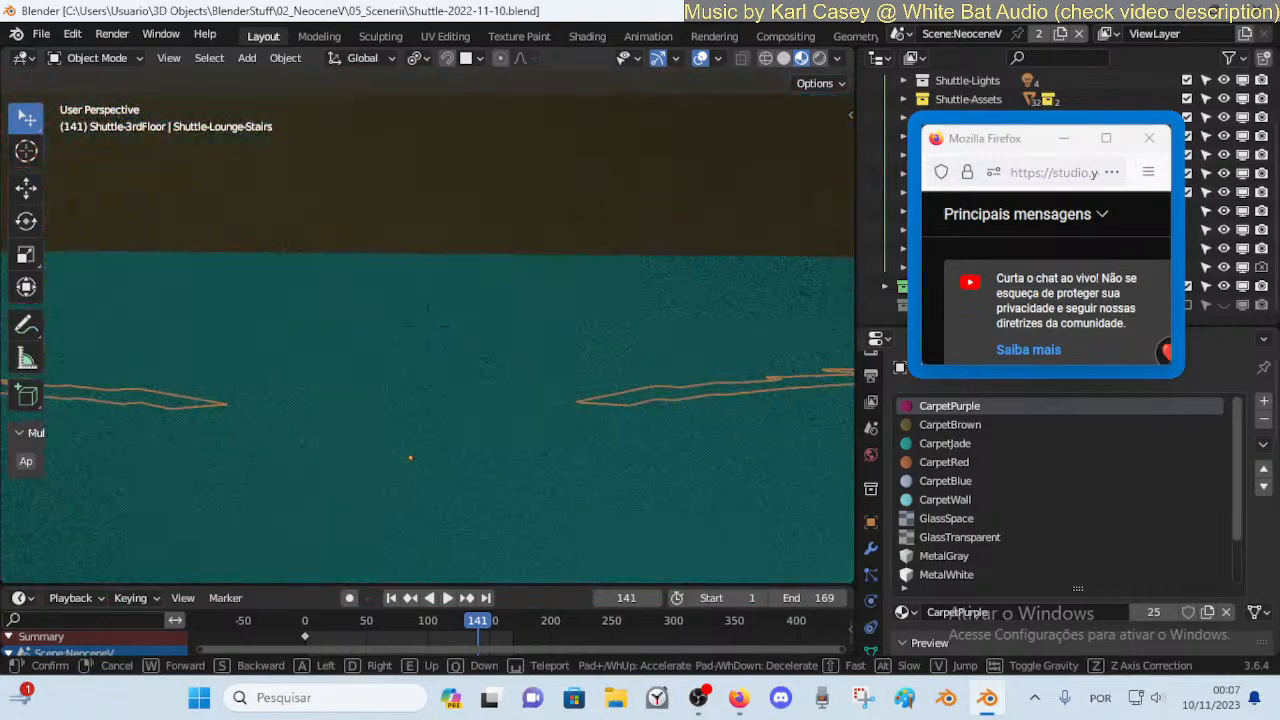
{"action": "key", "text": "w"}
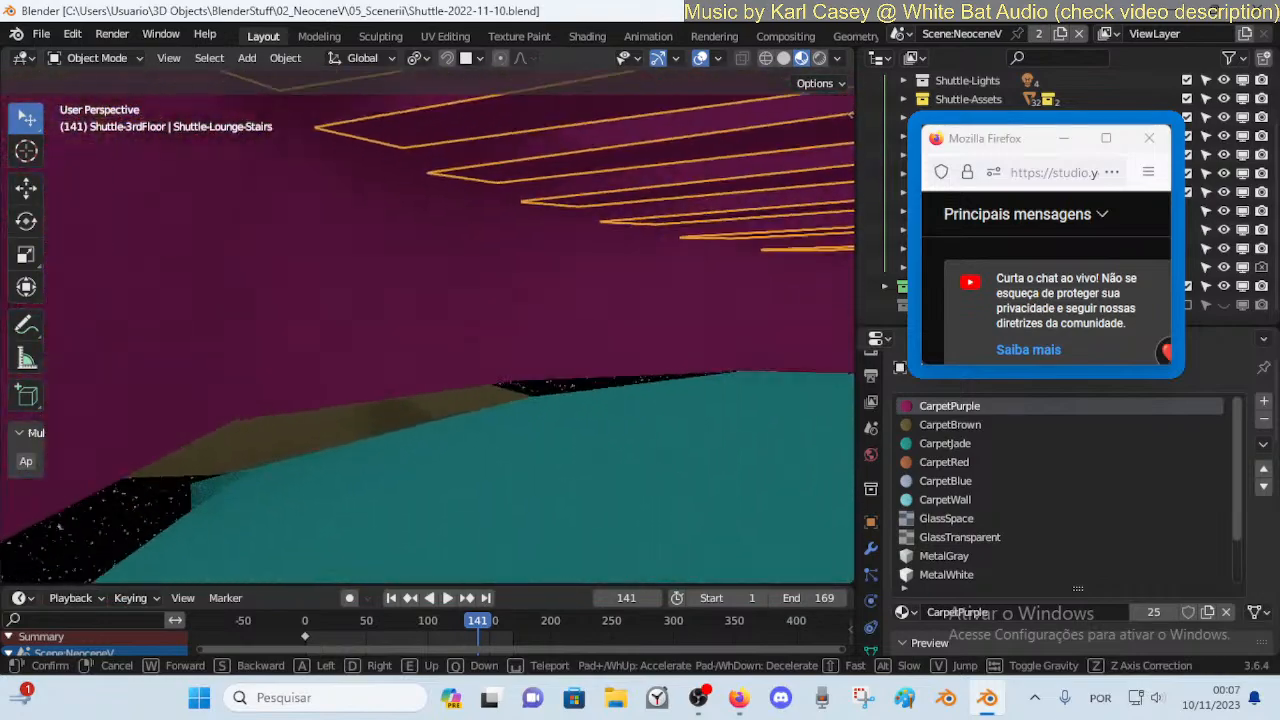
{"action": "key", "text": "a"}
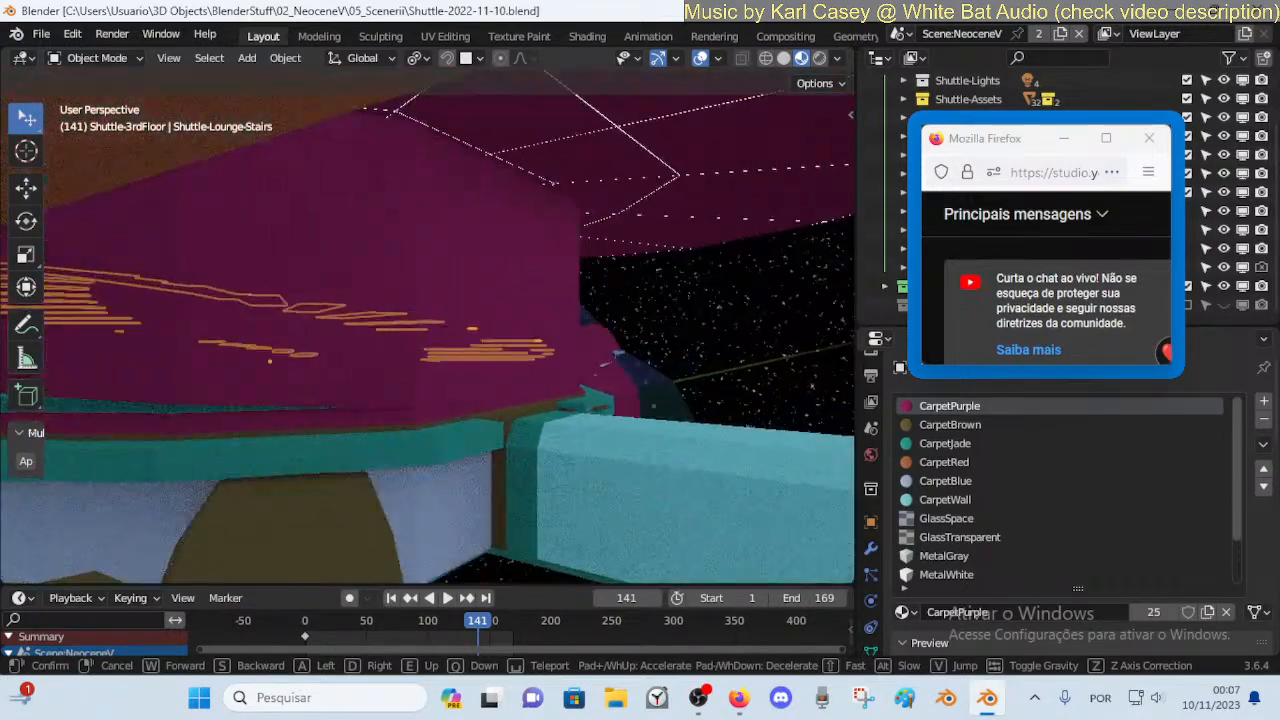
{"action": "key", "text": "w"}
{"action": "key", "text": "s"}
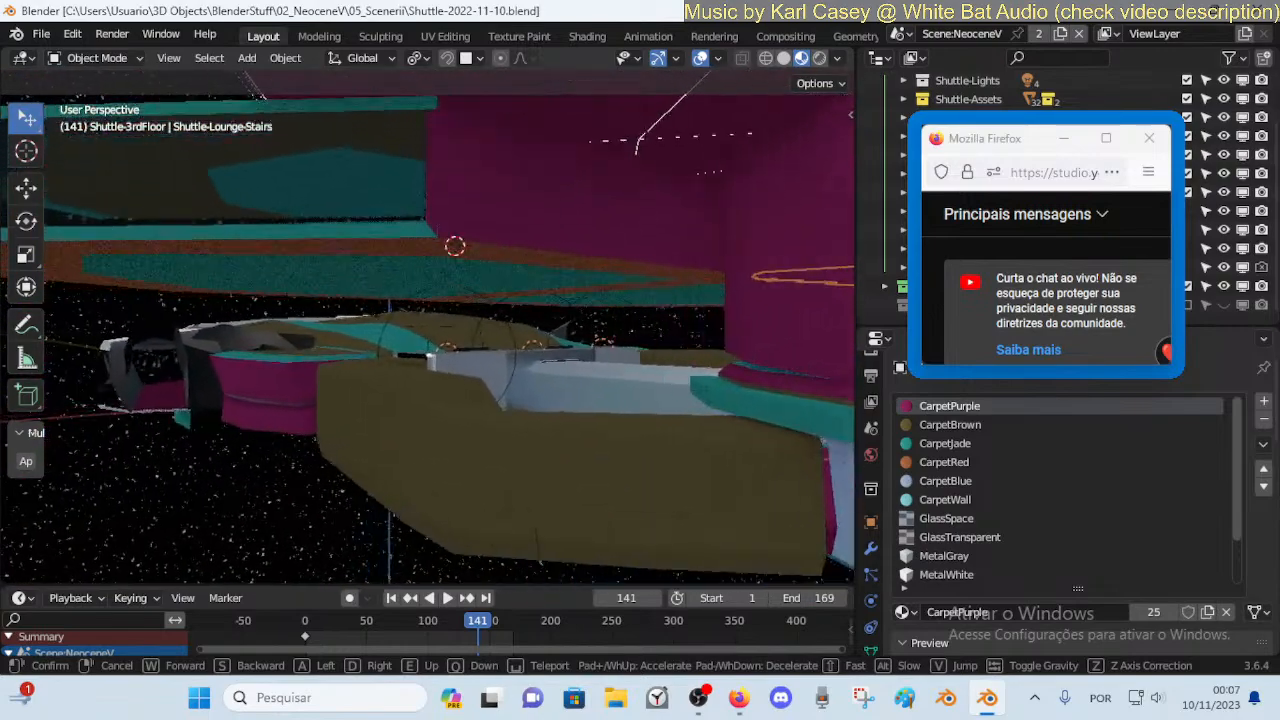
{"action": "key", "text": "w"}
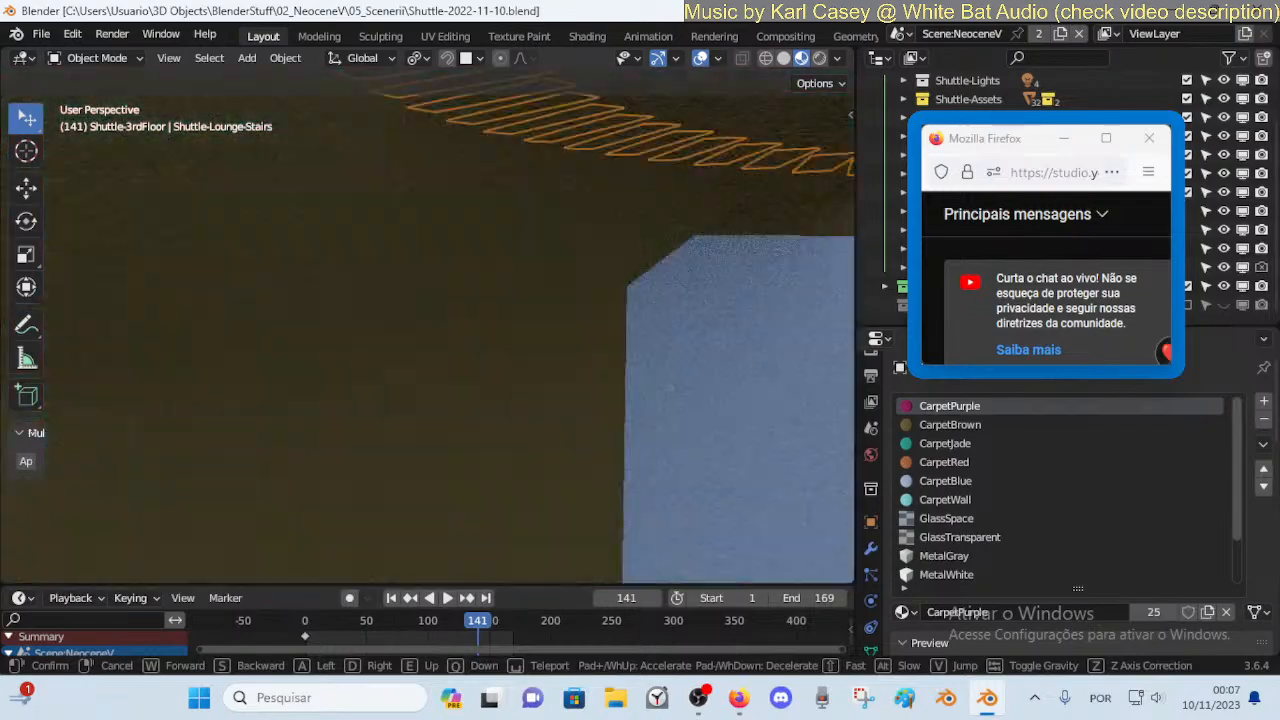
{"action": "key", "text": "s"}
Fly around the exterior to examine the light-blue corridor, the grey connecting bridge and the lower hull's brown, jade and purple surfaces
{"action": "key", "text": "w"}
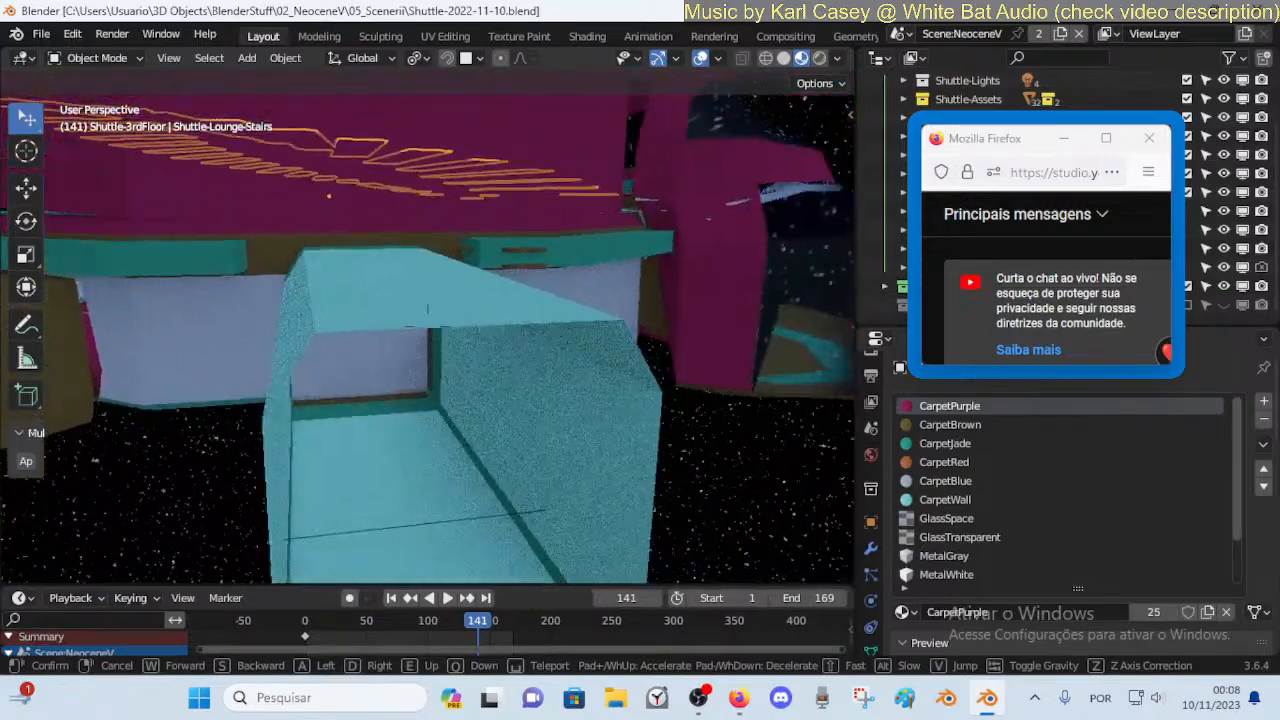
{"action": "key", "text": "e"}
{"action": "key", "text": "d"}
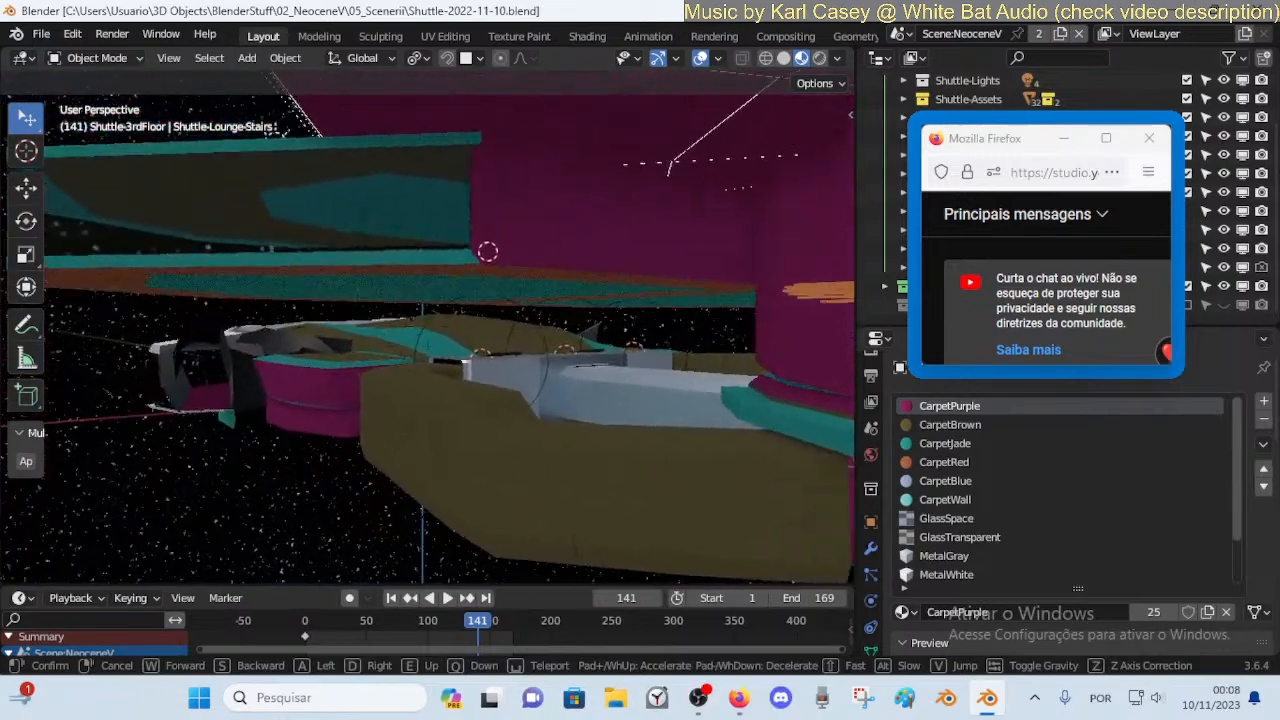
{"action": "key", "text": "a"}
{"action": "key", "text": "w"}
{"action": "key", "text": "q"}
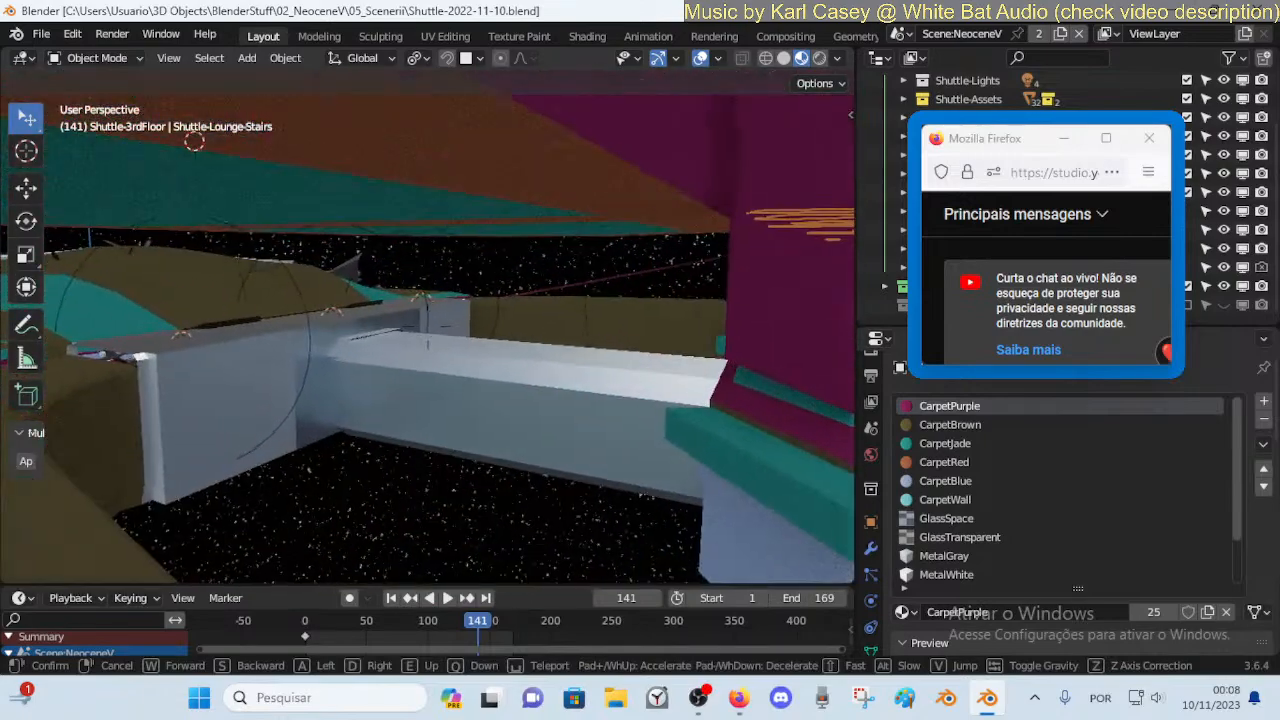
{"action": "key", "text": "e"}
{"action": "key", "text": "a"}
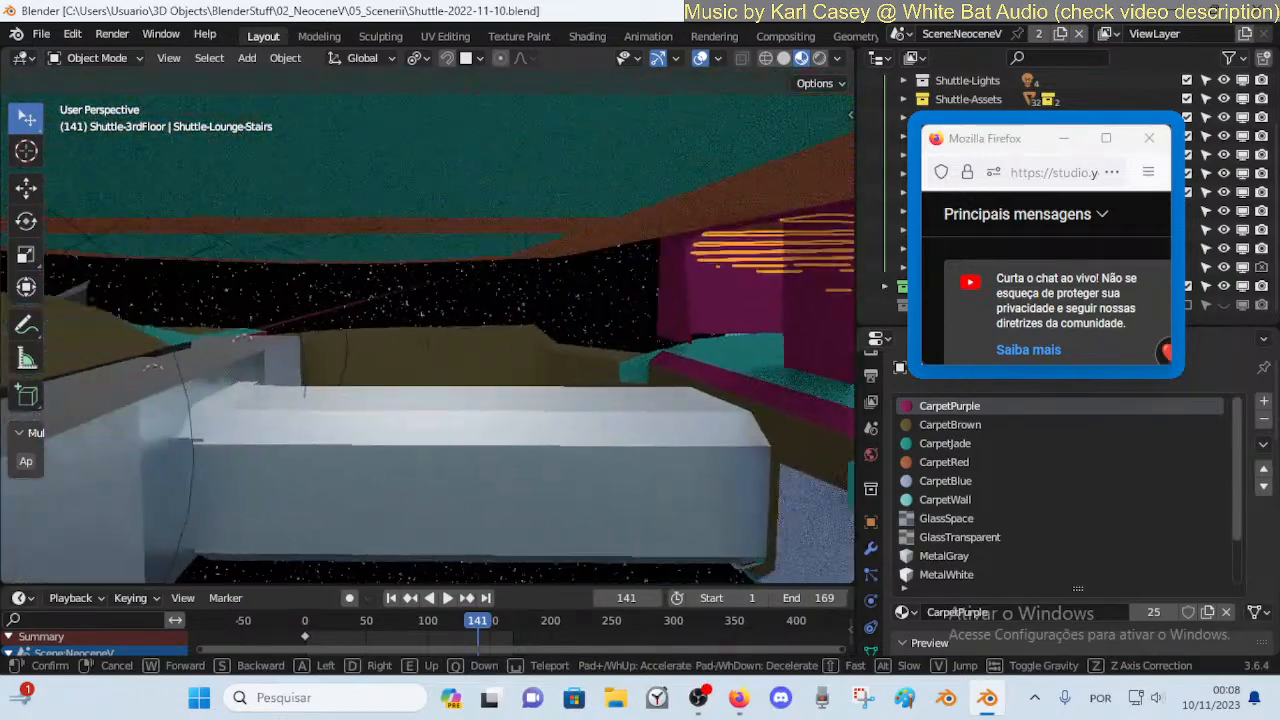
{"action": "key", "text": "w"}
{"action": "key", "text": "a"}
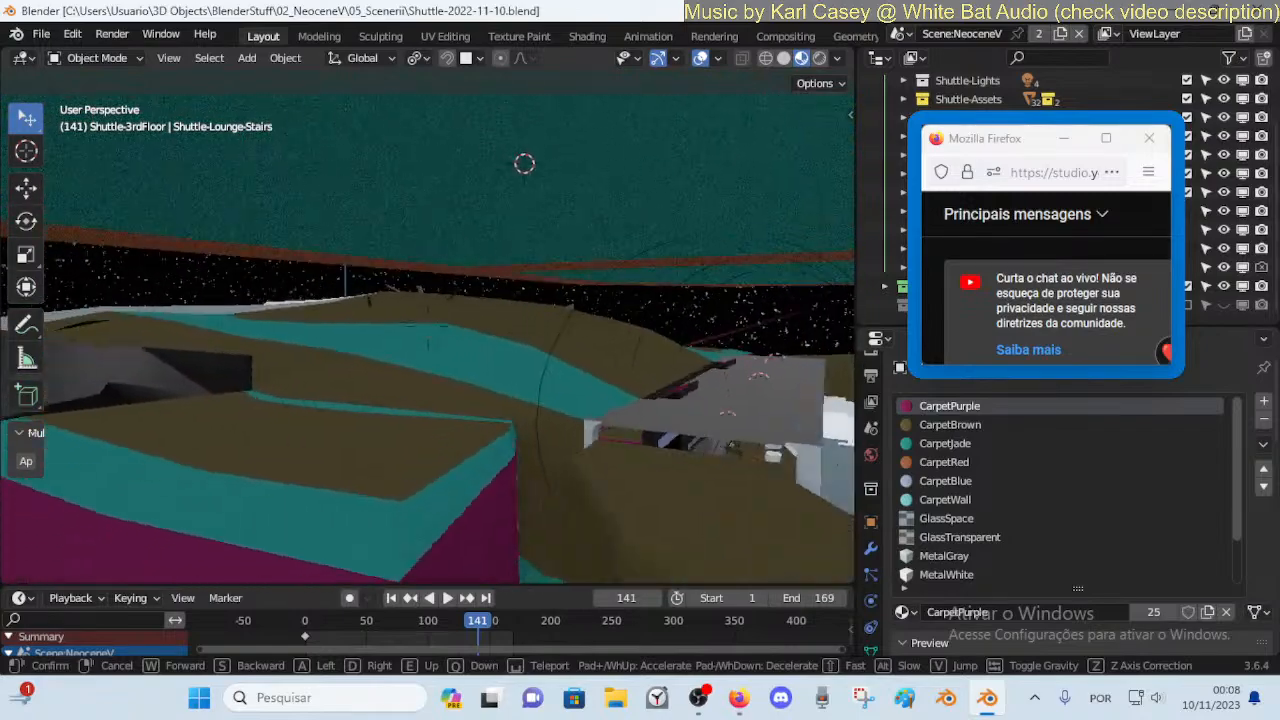
{"action": "key", "text": "w"}
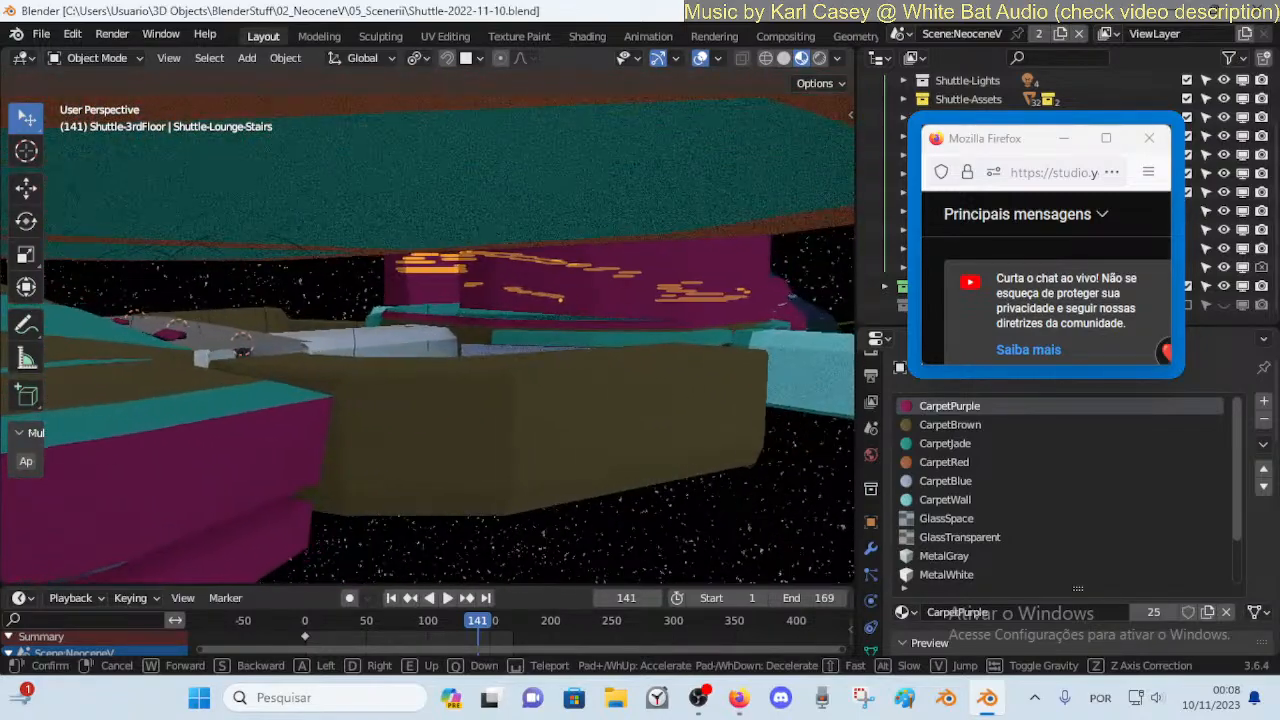
Review the grey bridge and the purple-walled lounge level from the hull interior, and save the shuttle file
{"action": "key", "text": "e"}
{"action": "key", "text": "q"}
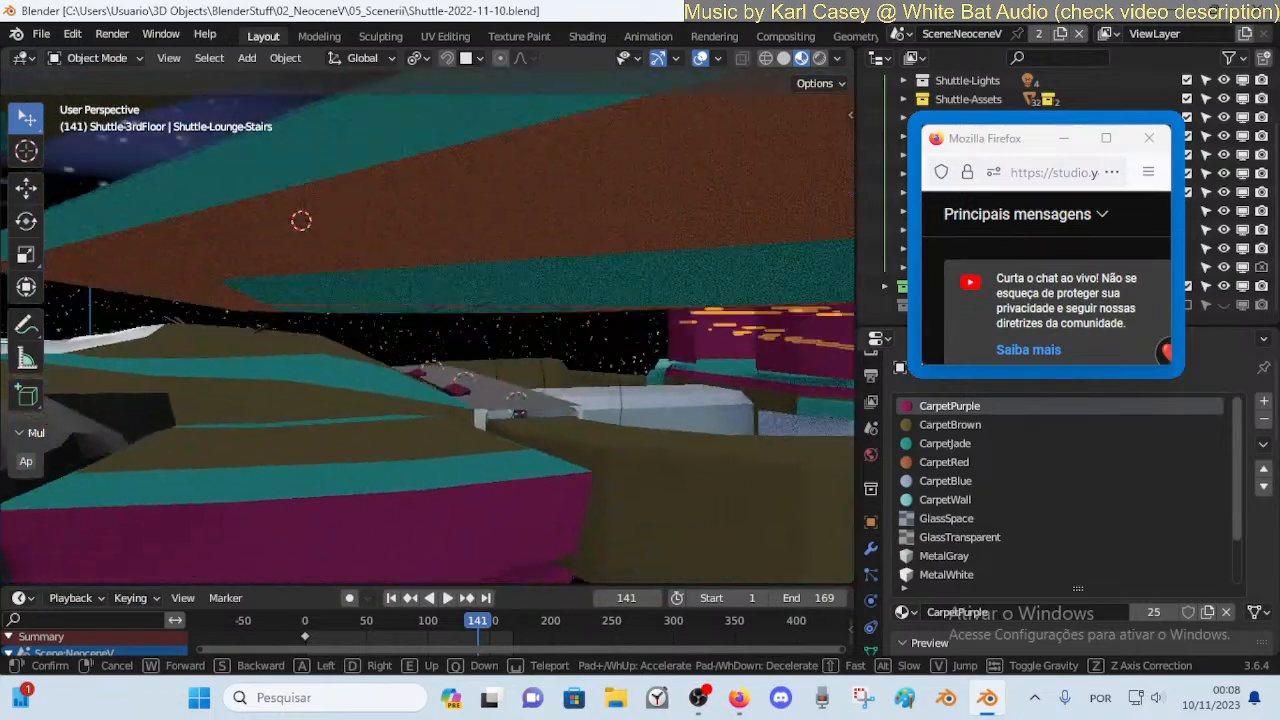
{"action": "key", "text": "w"}
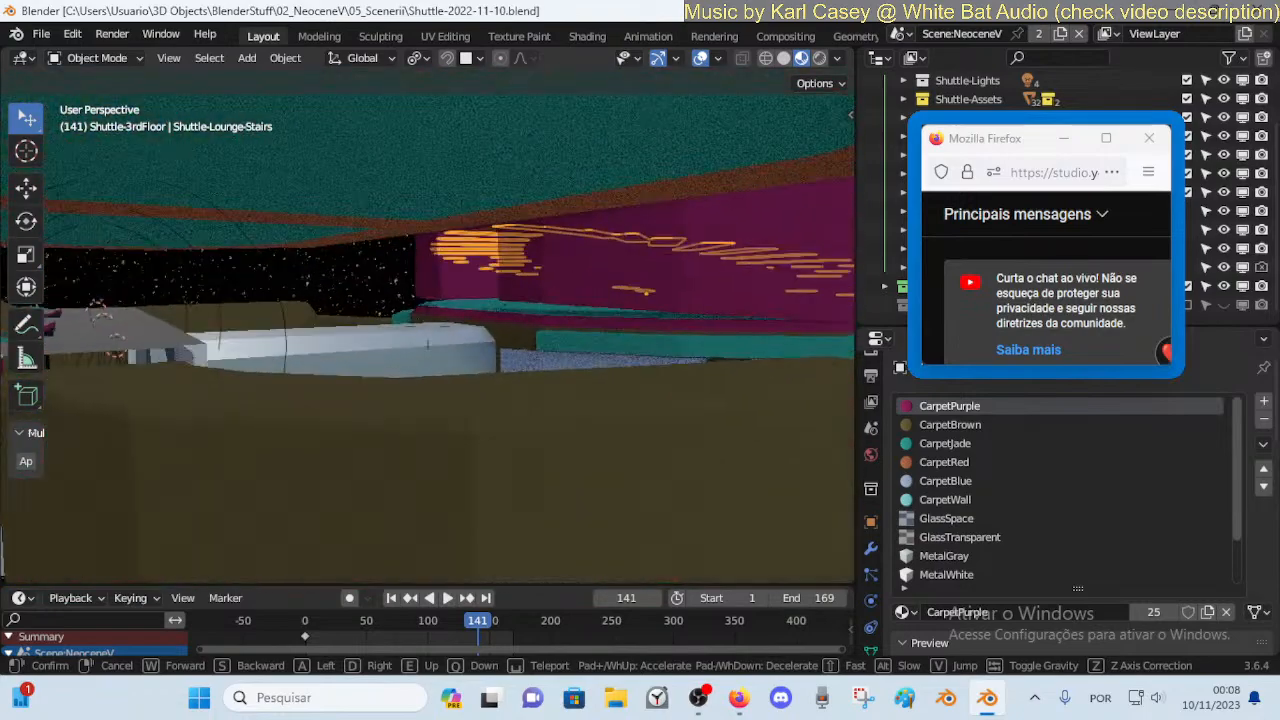
{"action": "key", "text": "Escape"}
{"action": "key", "text": "ctrl+s"}
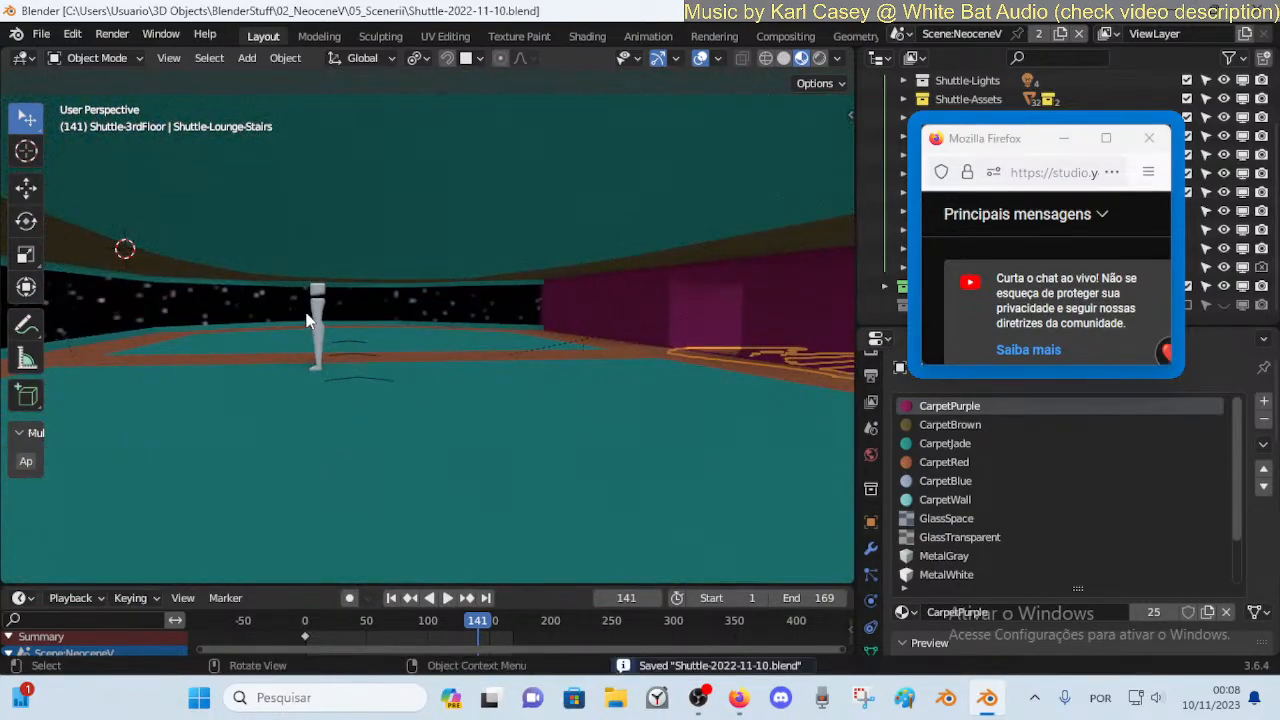
Place a linked duplicate of the lounge mannequin on the grey platform one level below, about 0.9 m along Y and -1.5 m along Z
{"action": "left_click", "coordinate": [318, 316]}
{"action": "left_click", "coordinate": [320, 318]}
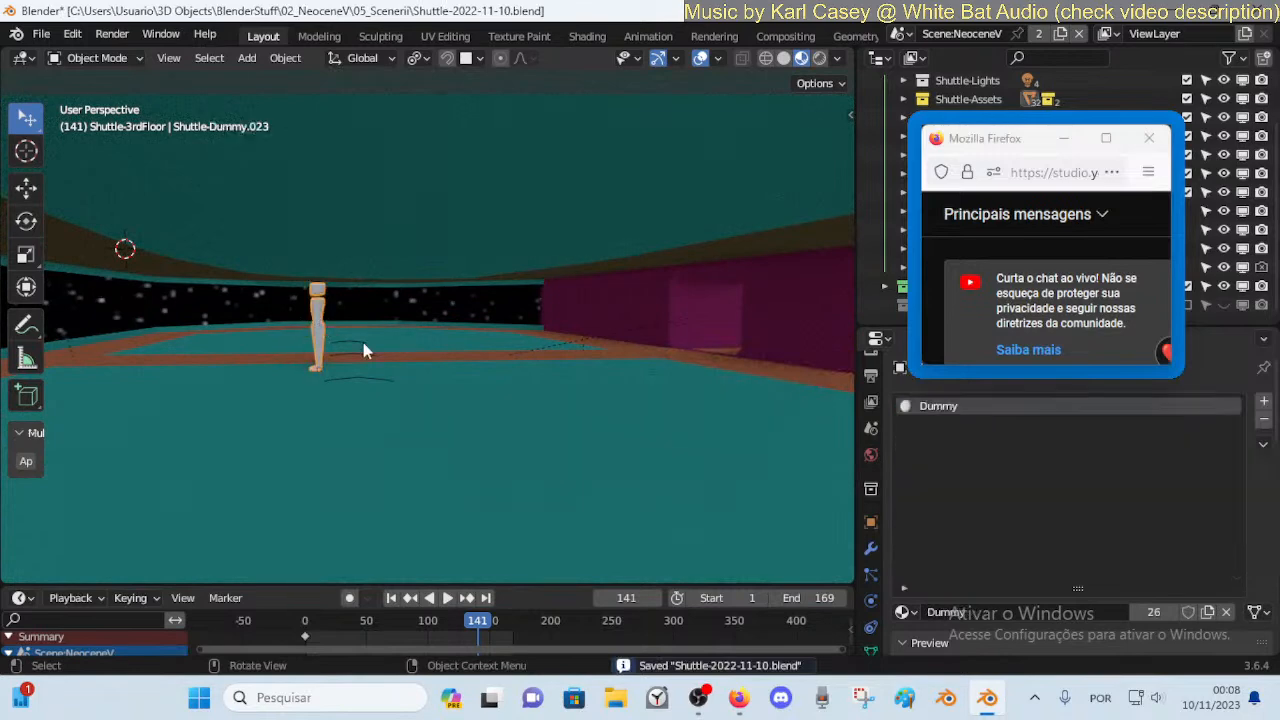
{"action": "key", "text": "shift+grave"}
{"action": "key", "text": "q"}
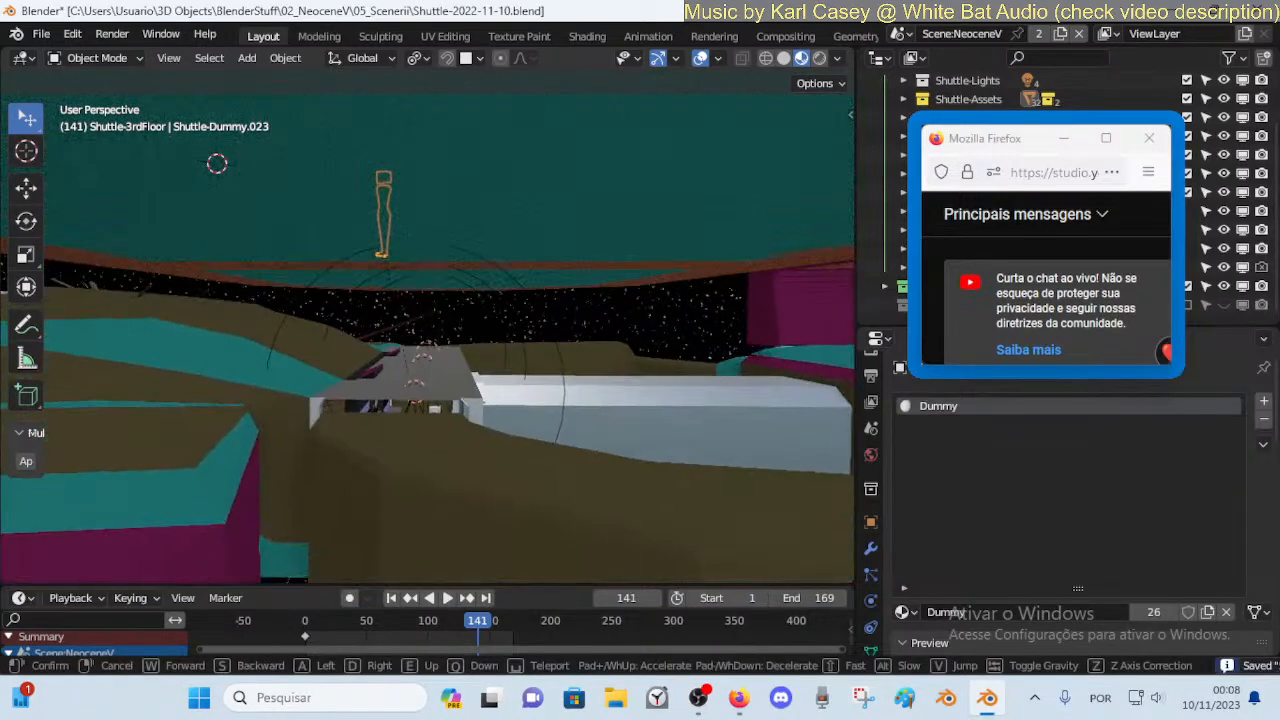
{"action": "left_click", "coordinate": [361, 341]}
{"action": "key", "text": "shift+d"}
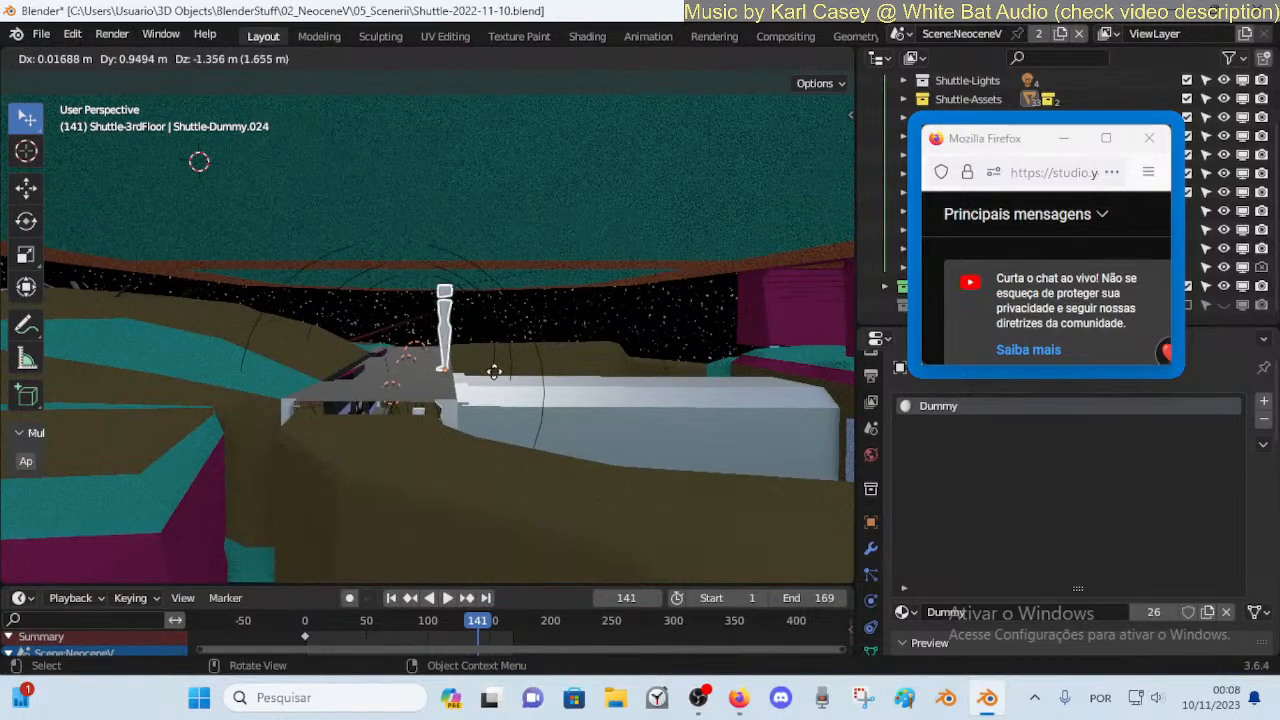
{"action": "left_click", "coordinate": [490, 387]}
Move the duplicate mannequin about 2.8 m along Y so that it stands on top of the grey connecting bridge
{"action": "key", "text": "shift+grave"}
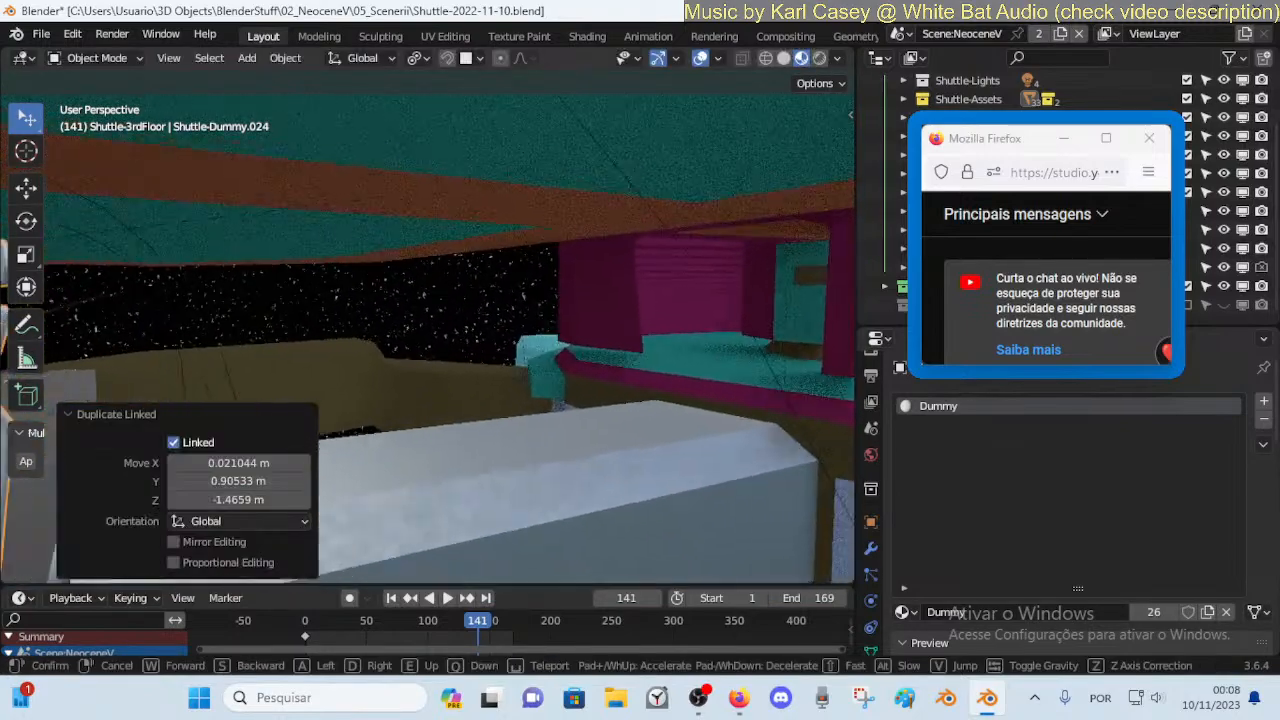
{"action": "key", "text": "w"}
{"action": "left_click", "coordinate": [490, 378]}
{"action": "key", "text": "shift+grave"}
{"action": "key", "text": "s"}
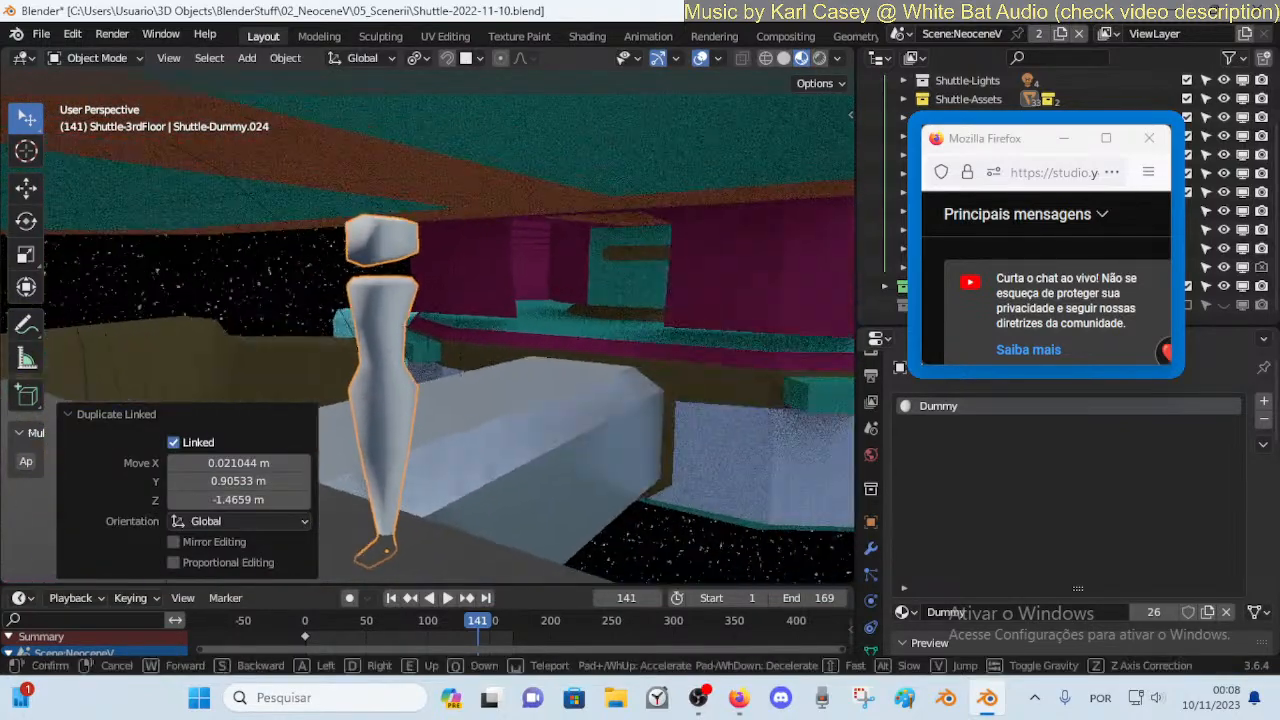
{"action": "key", "text": "s"}
{"action": "key", "text": "d"}
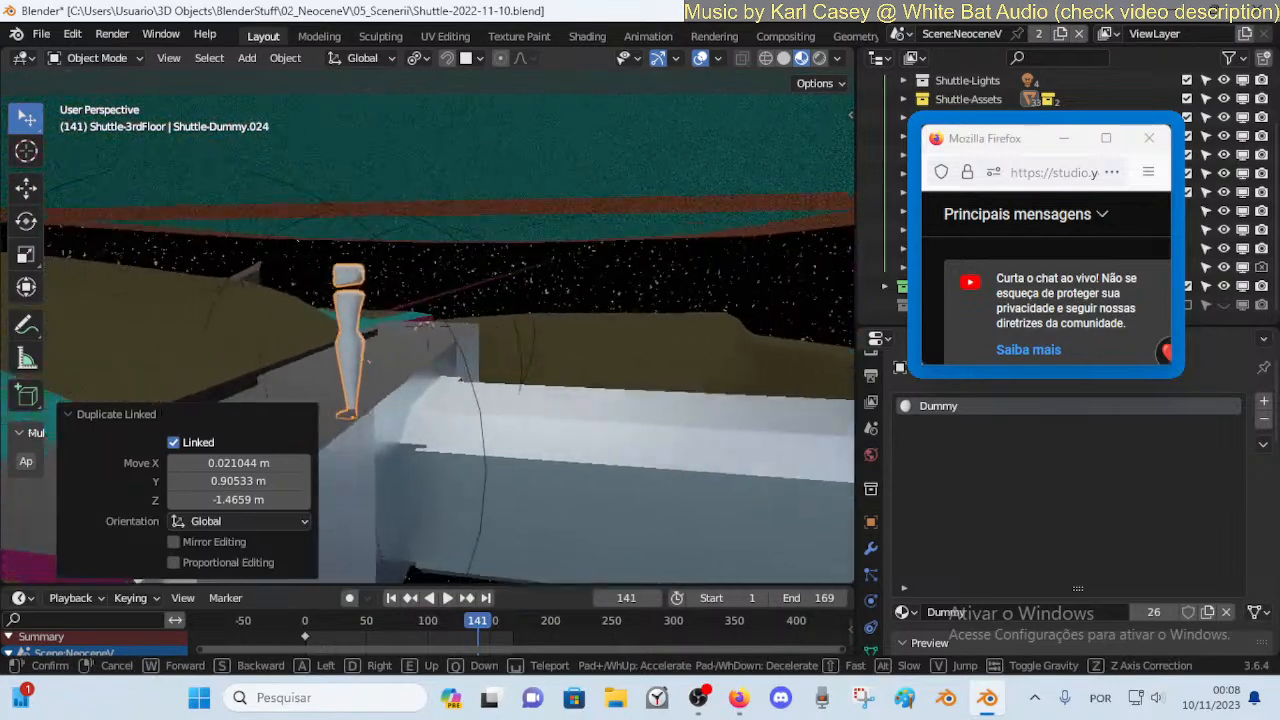
{"action": "left_click", "coordinate": [386, 373]}
{"action": "key", "text": "g"}
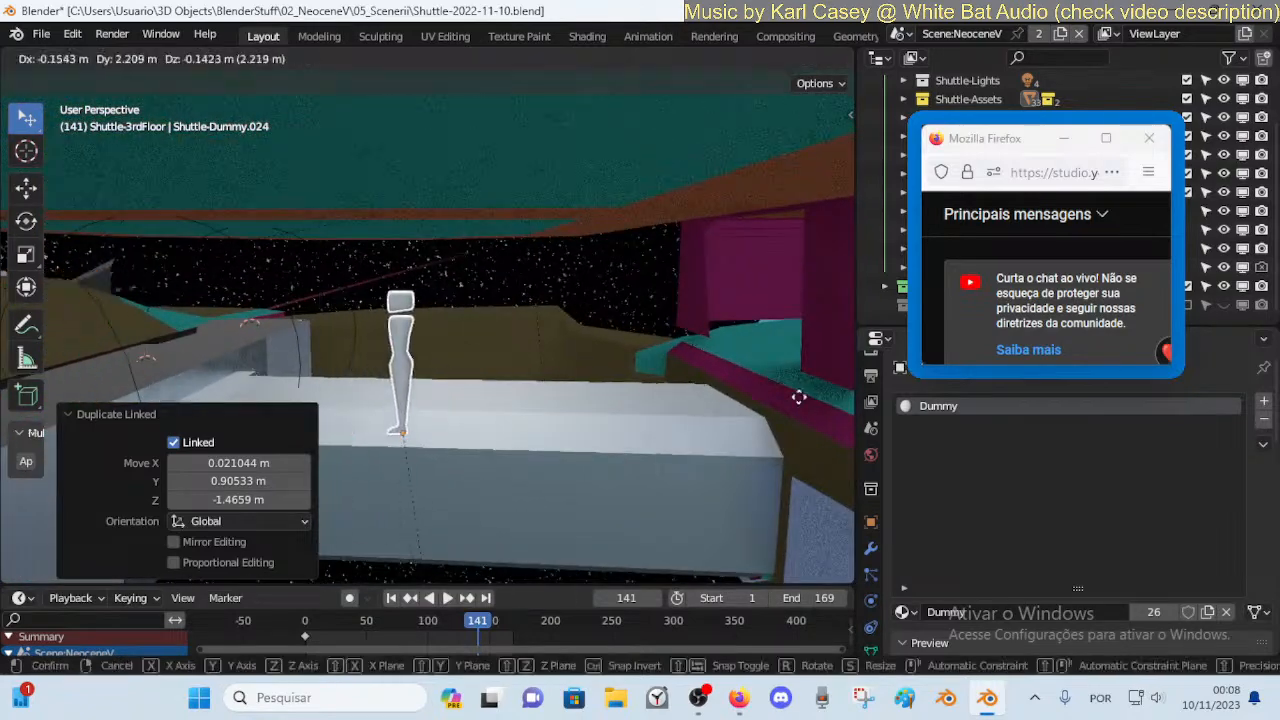
{"action": "left_click", "coordinate": [782, 381]}
Compare the duplicate mannequin's scale with the grey bridge and the deck above, and delete the duplicate
{"action": "key", "text": "shift+grave"}
{"action": "key", "text": "w"}
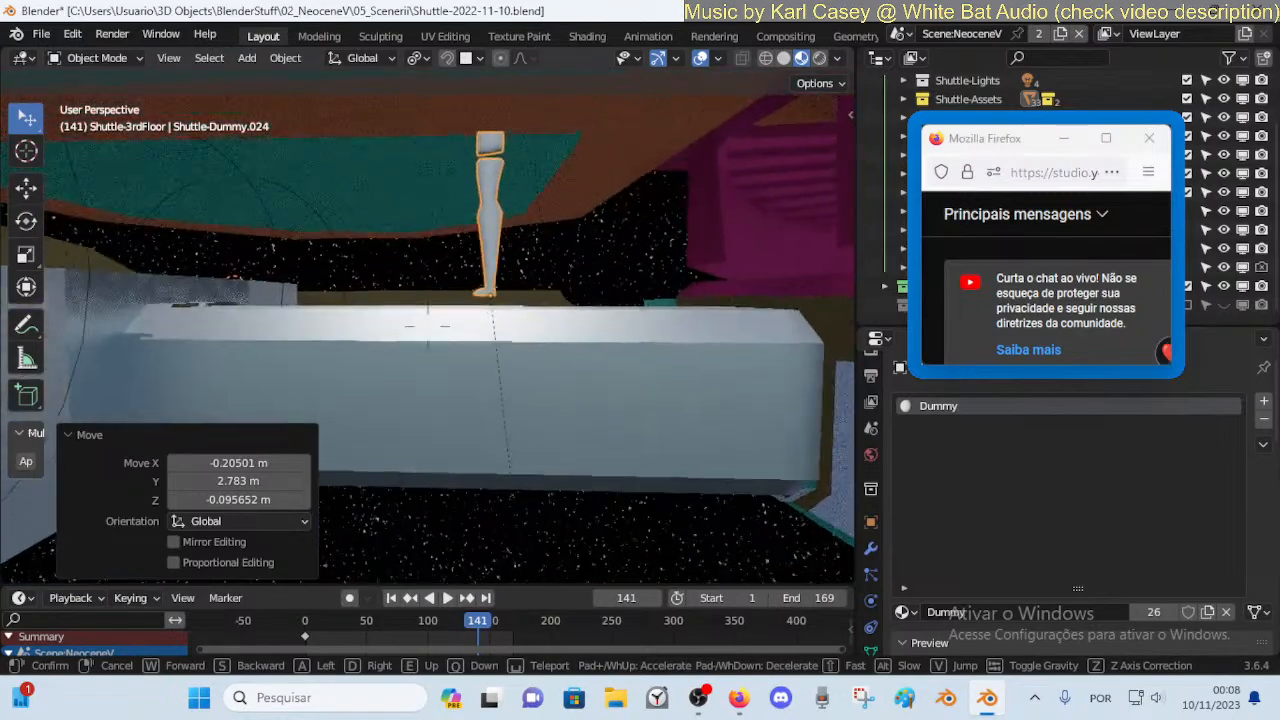
{"action": "key", "text": "e"}
{"action": "key", "text": "s"}
{"action": "key", "text": "e"}
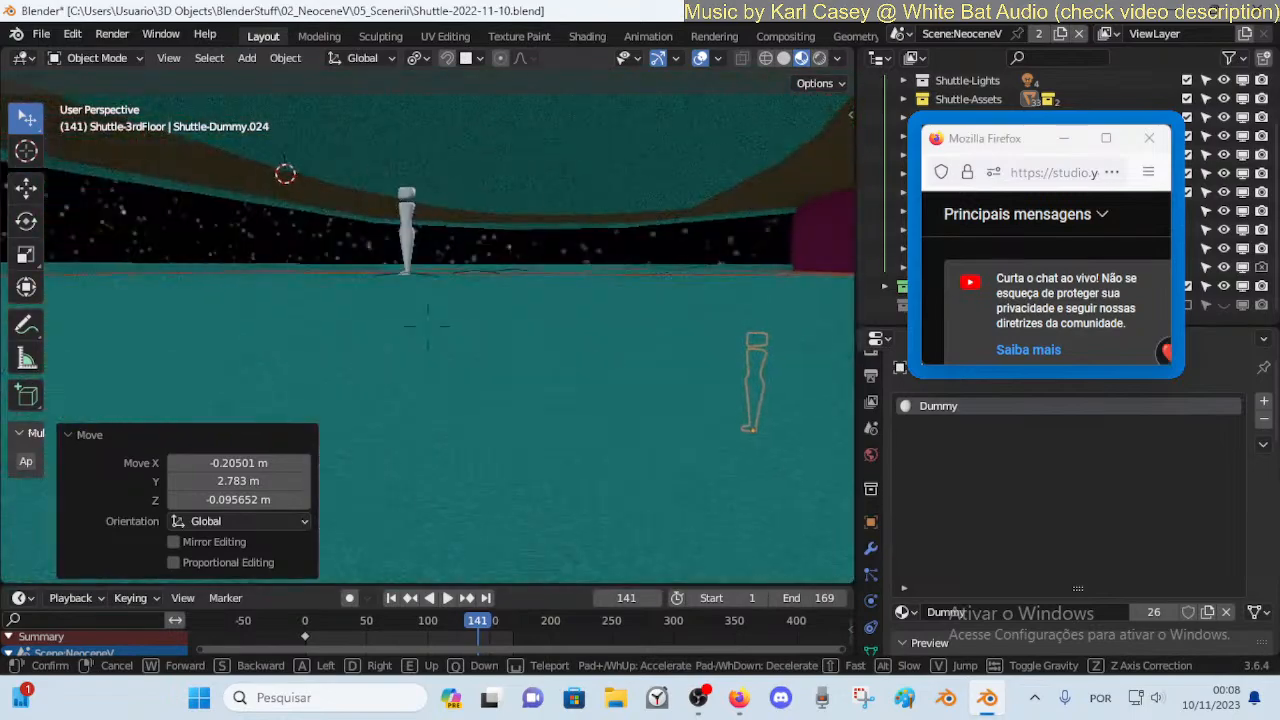
{"action": "key", "text": "q"}
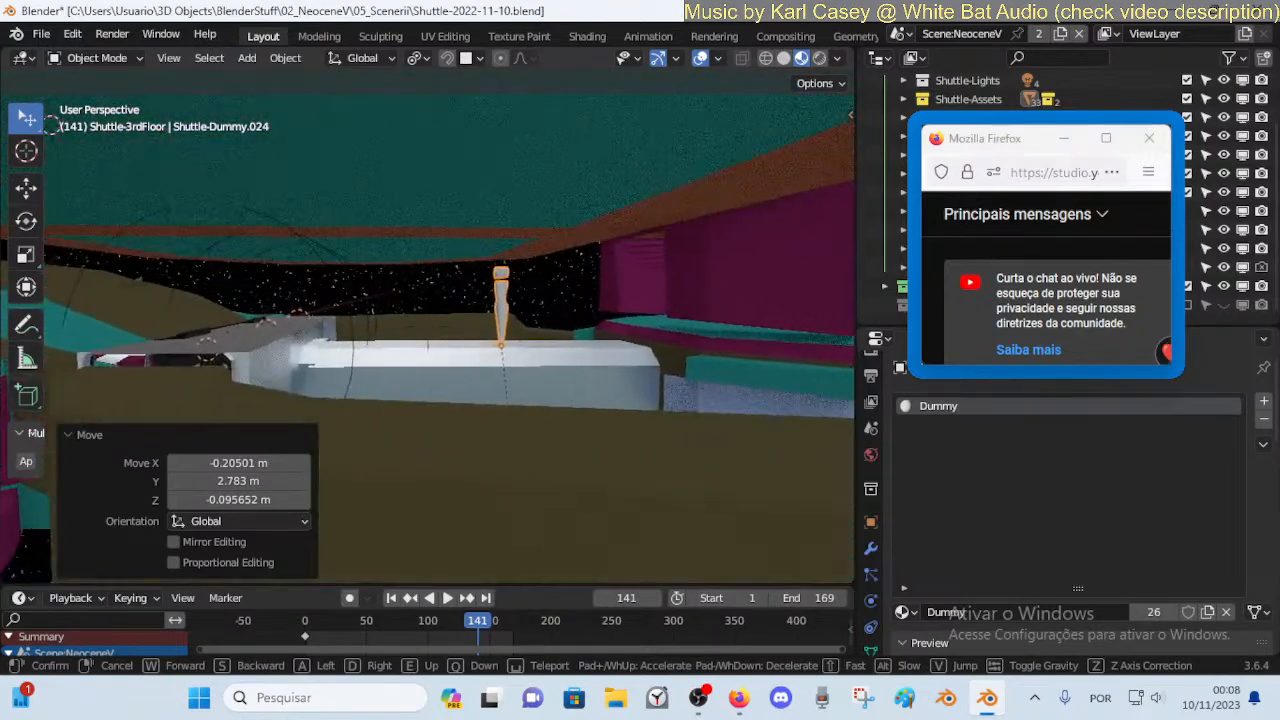
{"action": "key", "text": "e"}
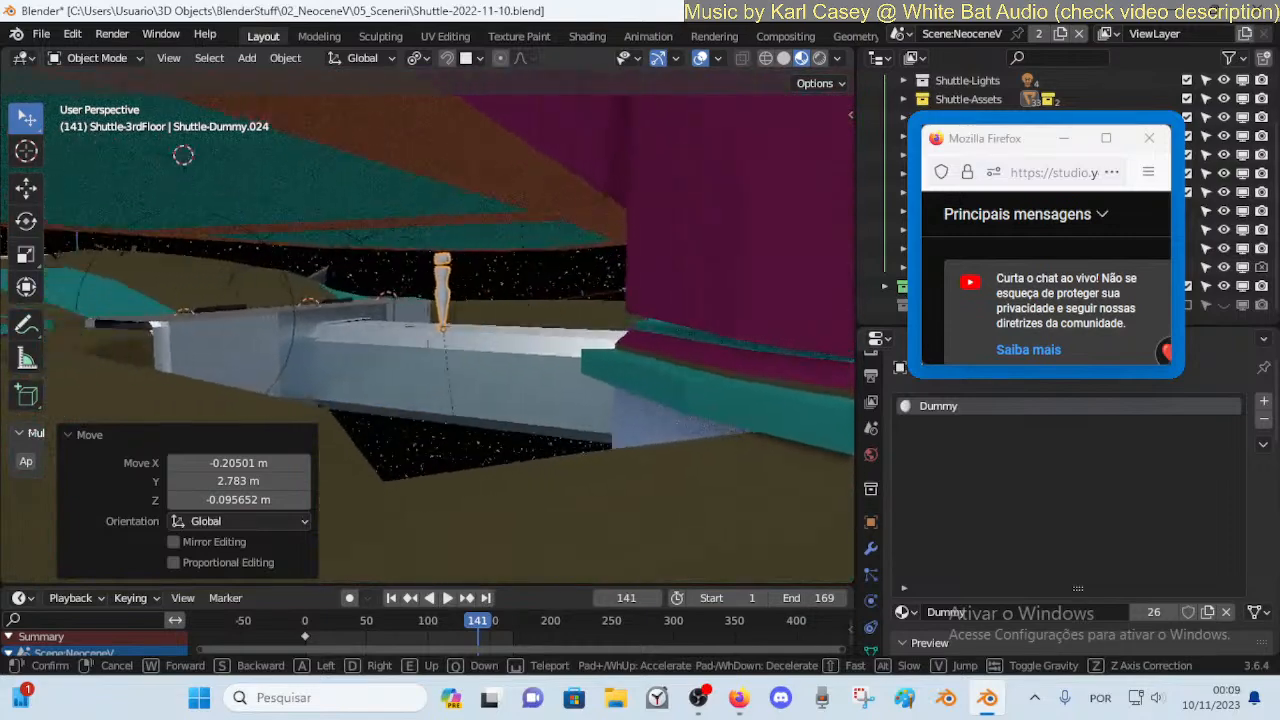
{"action": "key", "text": "s"}
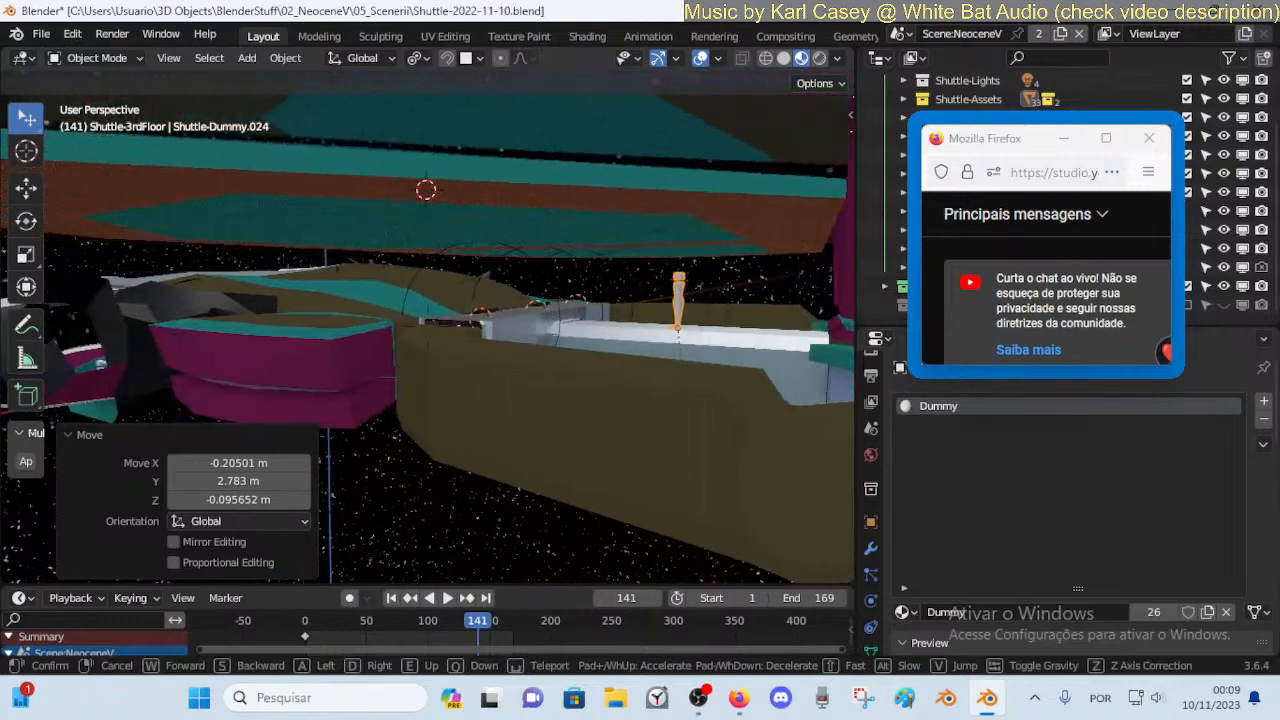
{"action": "left_click", "coordinate": [712, 393]}
{"action": "key", "text": "x"}
{"action": "left_click", "coordinate": [660, 385]}
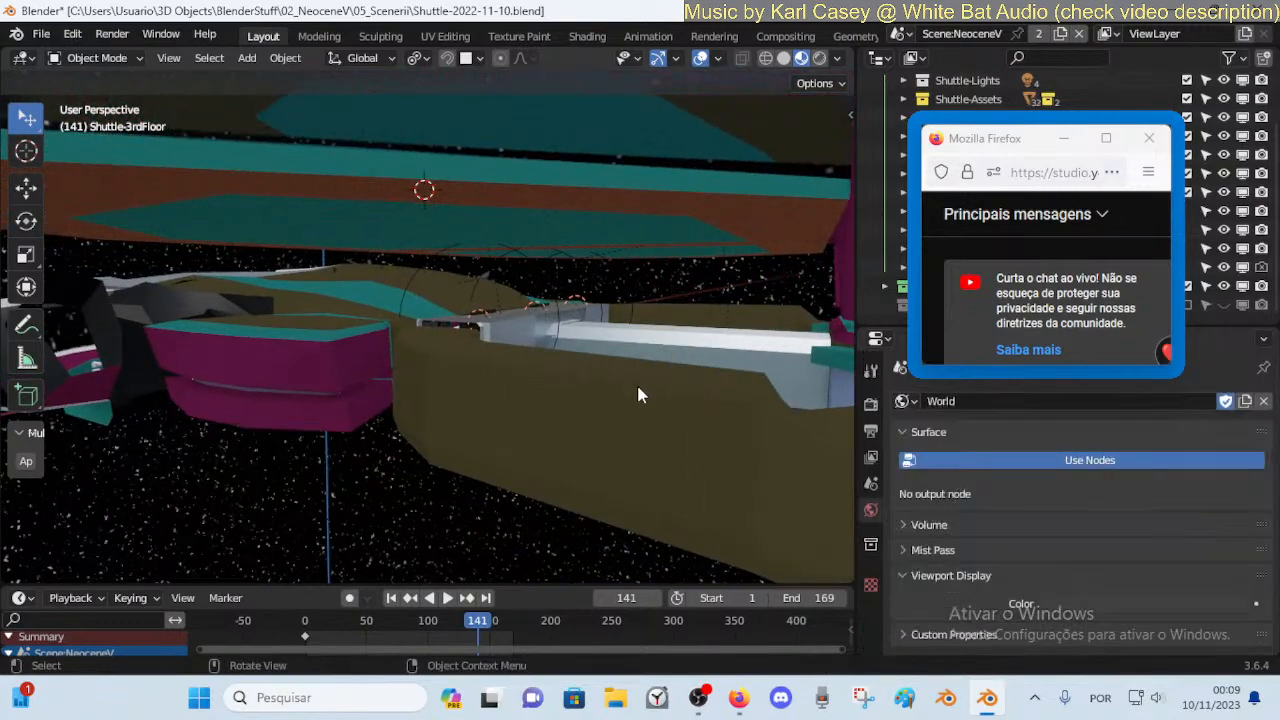
View the light-blue corridor below the purple hull and save Shuttle-2022-11-10.blend
{"action": "key", "text": "shift+grave"}
{"action": "key", "text": "s"}
{"action": "left_click", "coordinate": [615, 388]}
{"action": "key", "text": "ctrl+s"}
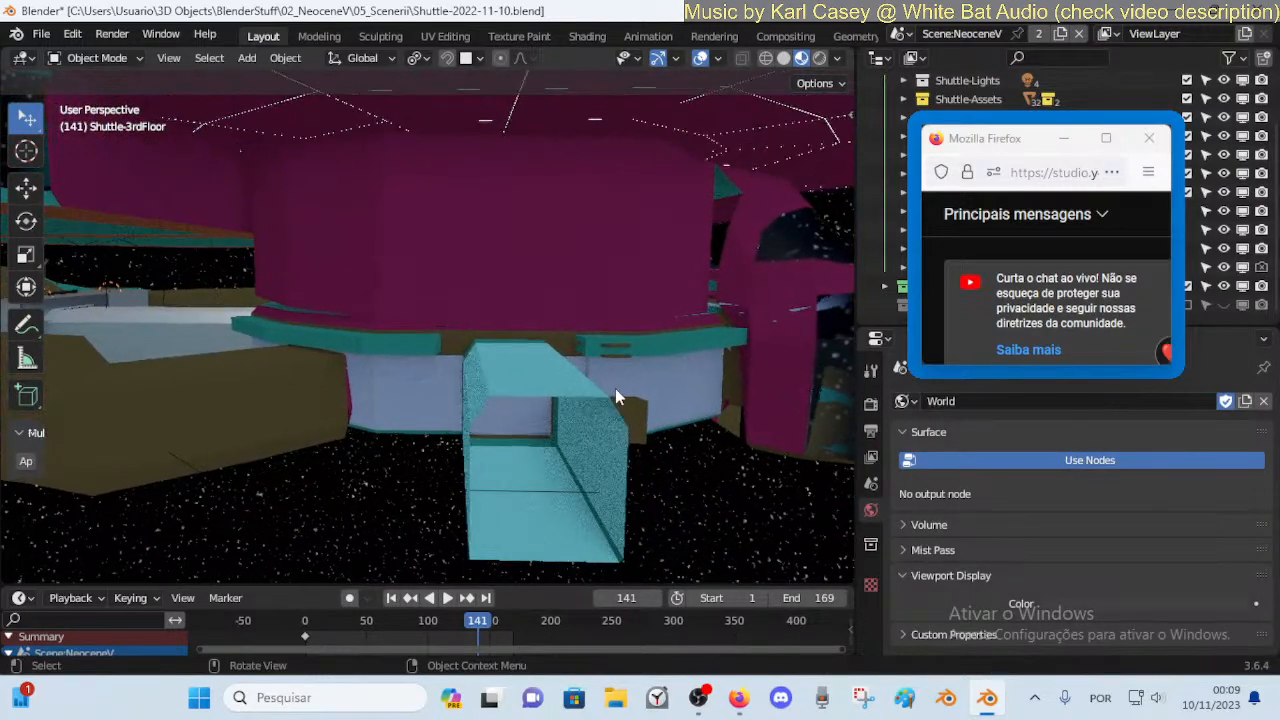
Examine the purple rear section, the mannequins by the stairs and the whole shuttle from outside
{"action": "key", "text": "shift+grave"}
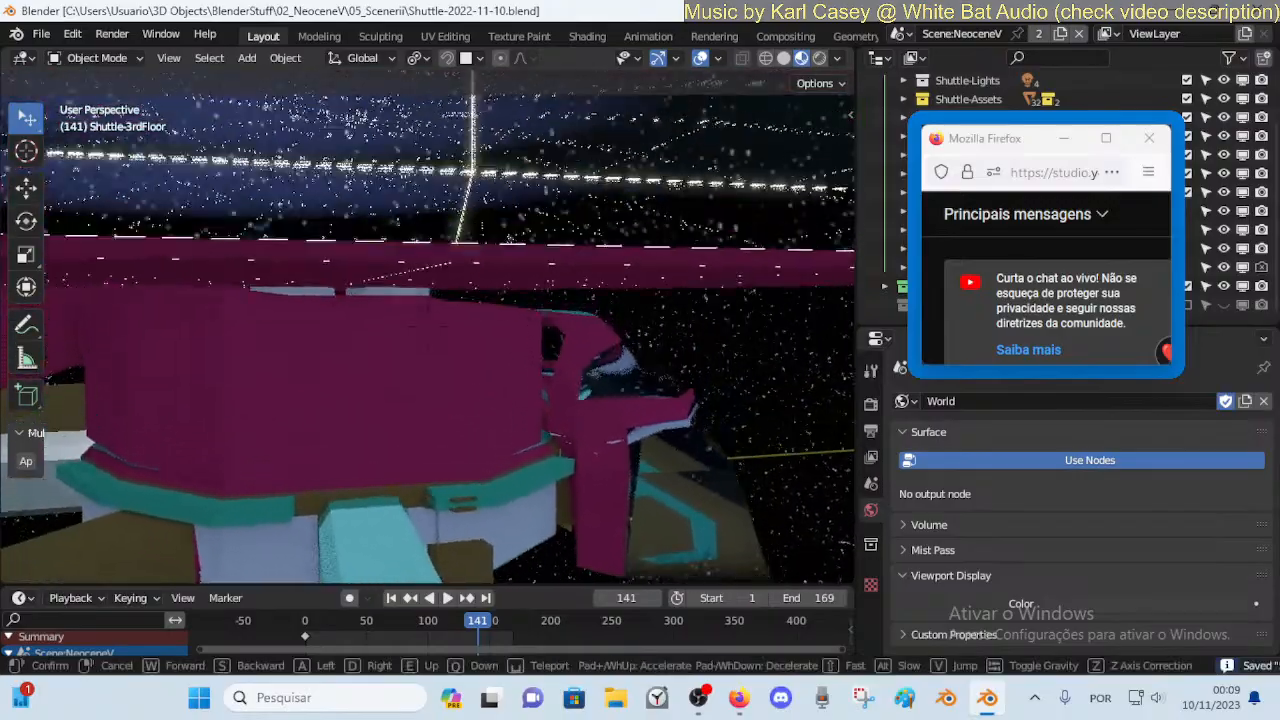
{"action": "key", "text": "w"}
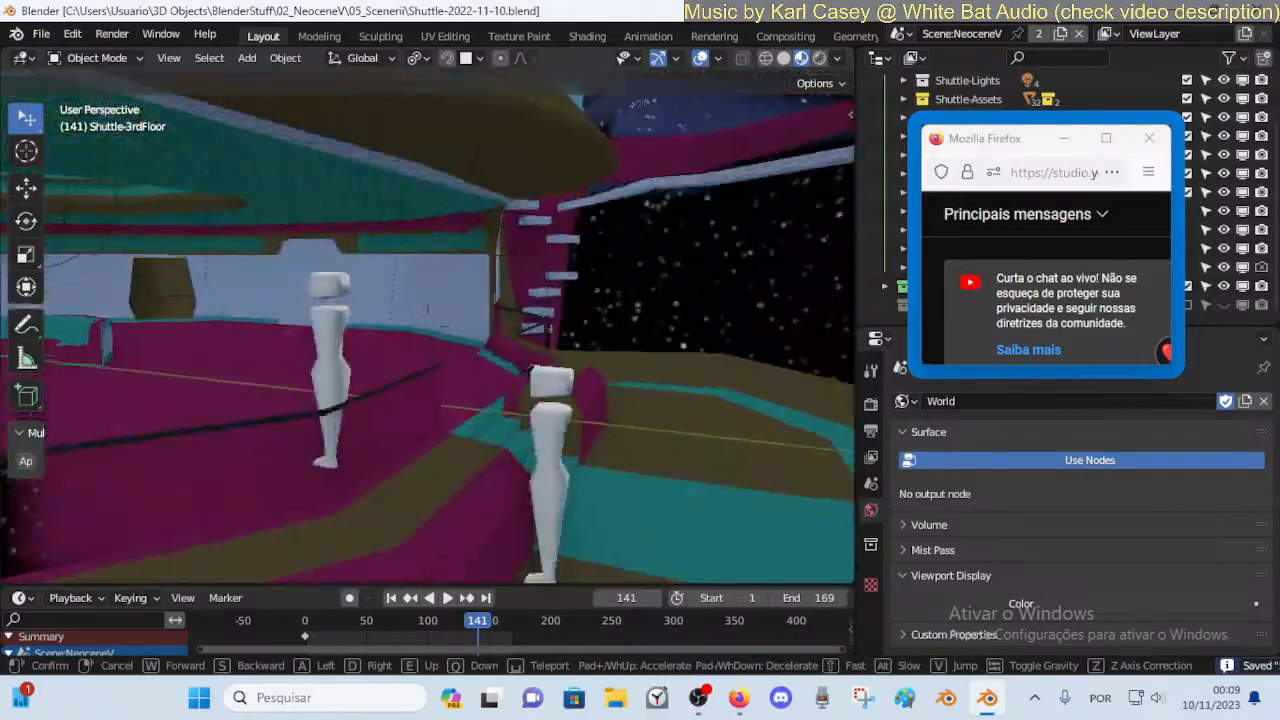
{"action": "key", "text": "s"}
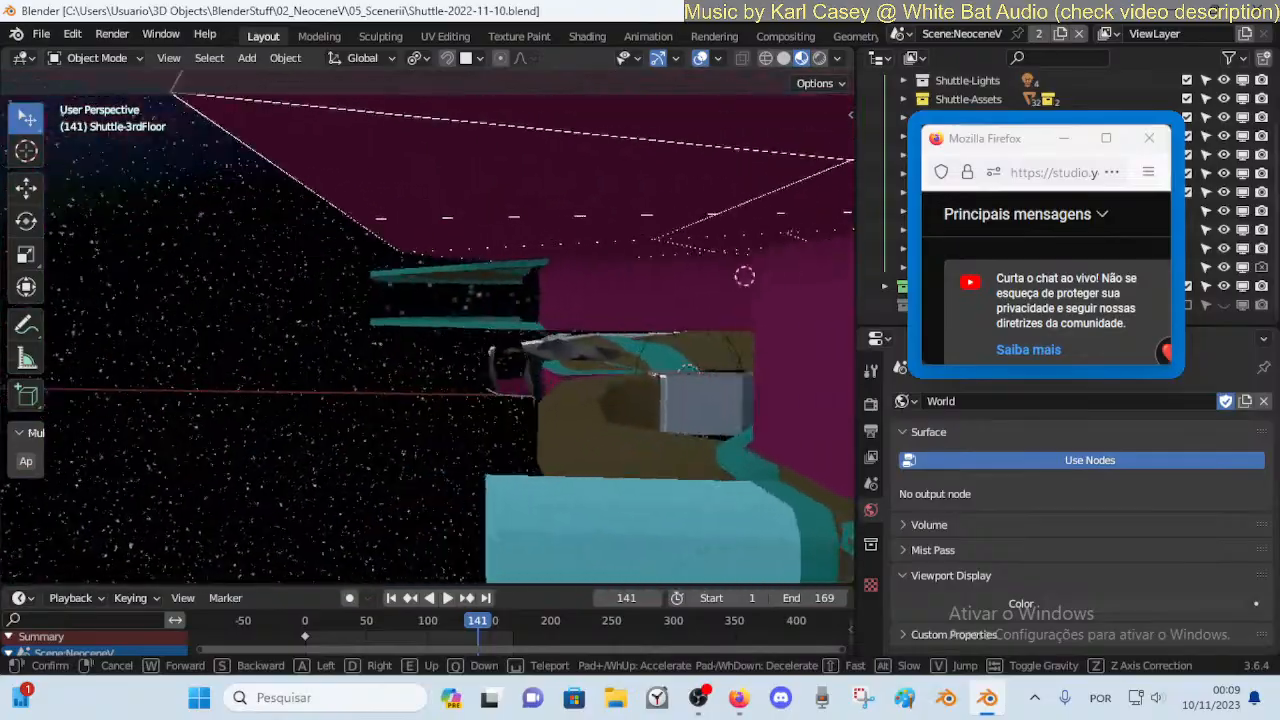
{"action": "key", "text": "s"}
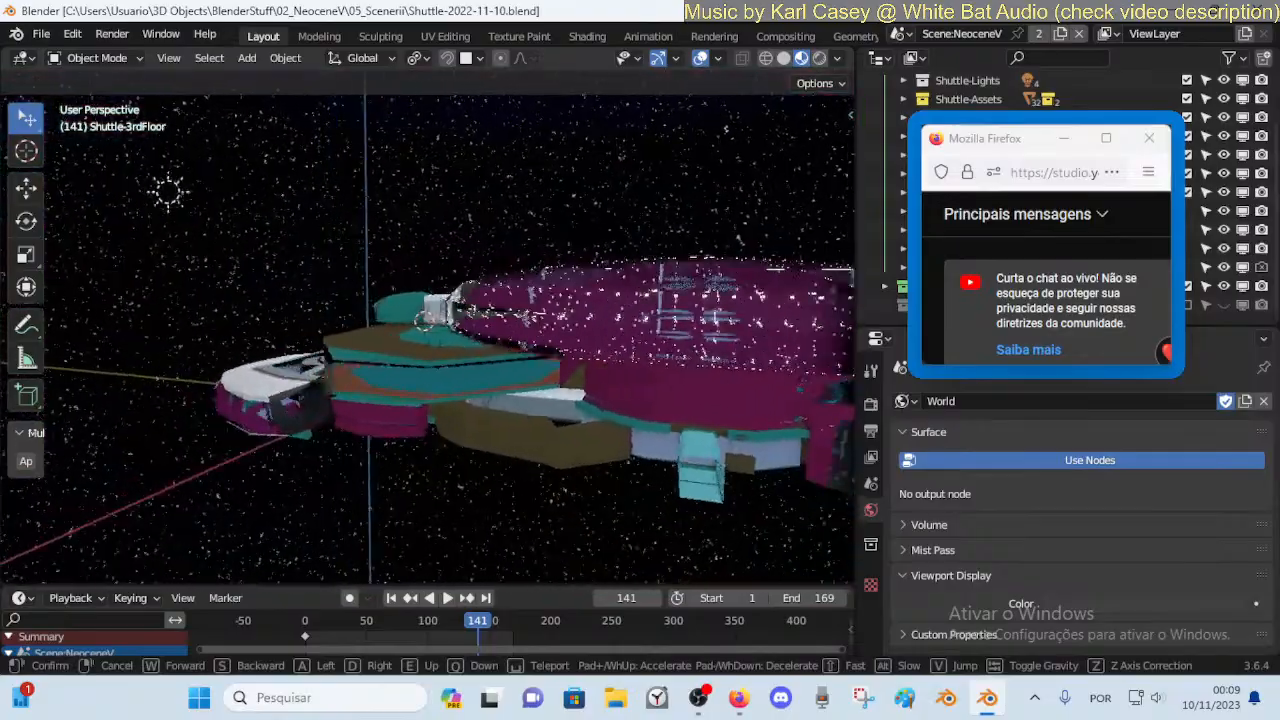
{"action": "left_click", "coordinate": [617, 350]}
Examine the shuttle's structure in wireframe shading with X-ray, flying through the hull and above it
{"action": "key", "text": "alt+z"}
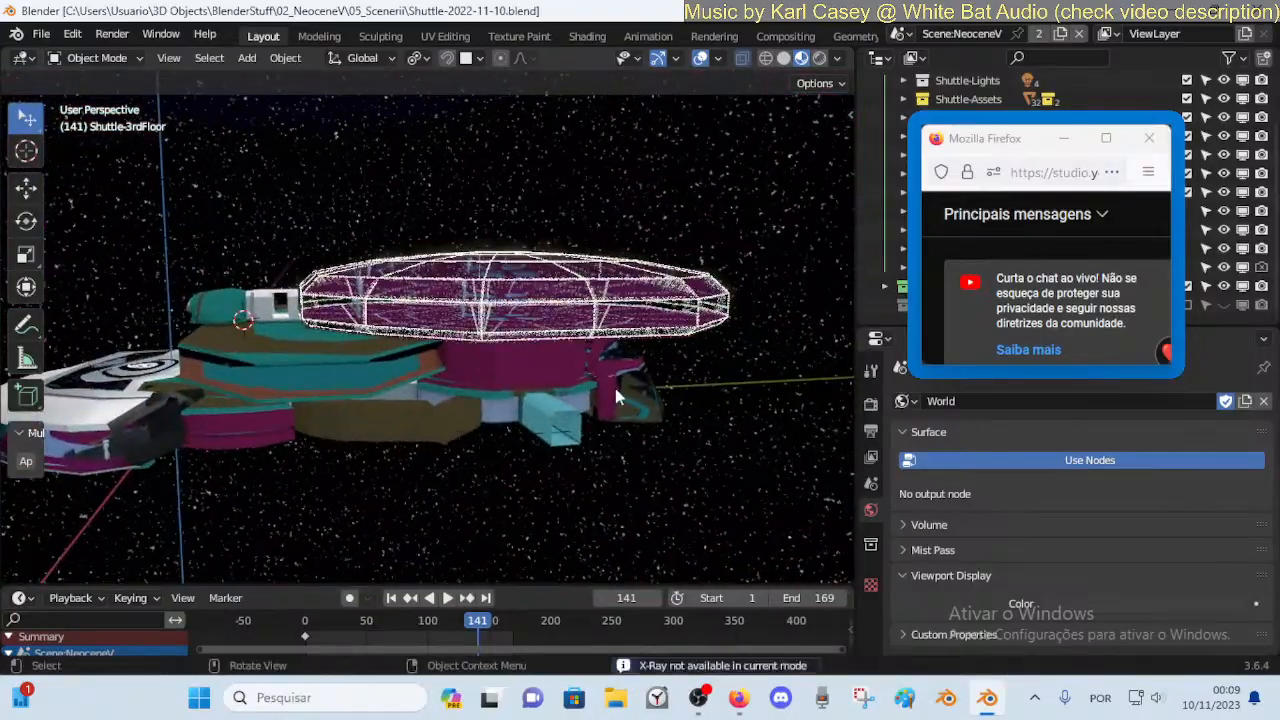
{"action": "left_click", "coordinate": [765, 59]}
{"action": "middle_click_drag", "start_coordinate": [443, 233], "coordinate": [611, 173], "text": "shift"}
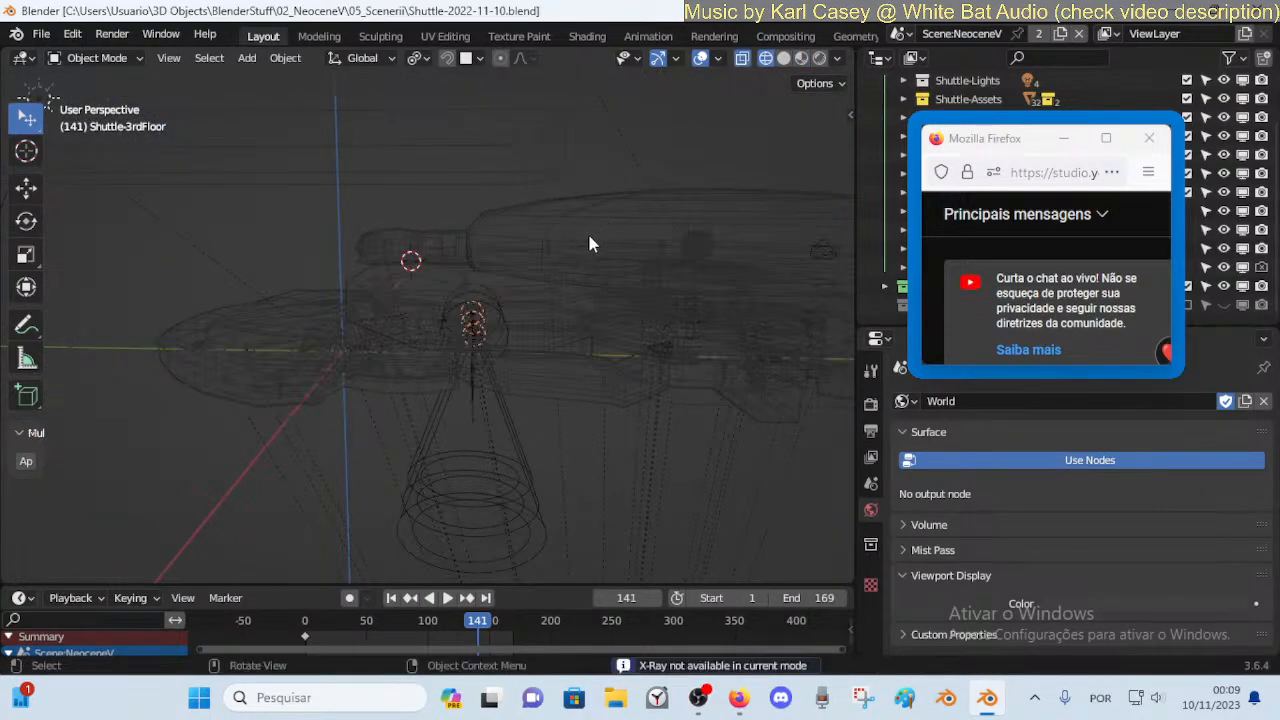
{"action": "key", "text": "shift+grave"}
{"action": "key", "text": "w"}
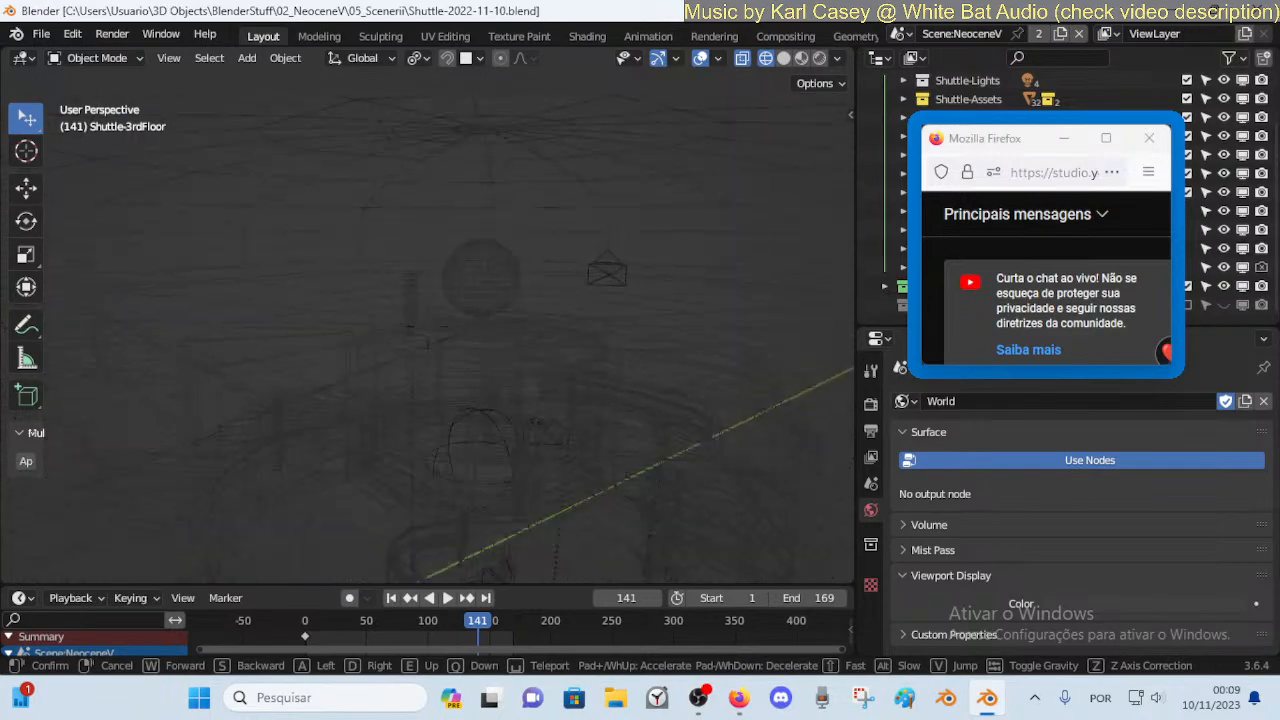
{"action": "key", "text": "w"}
{"action": "key", "text": "w"}
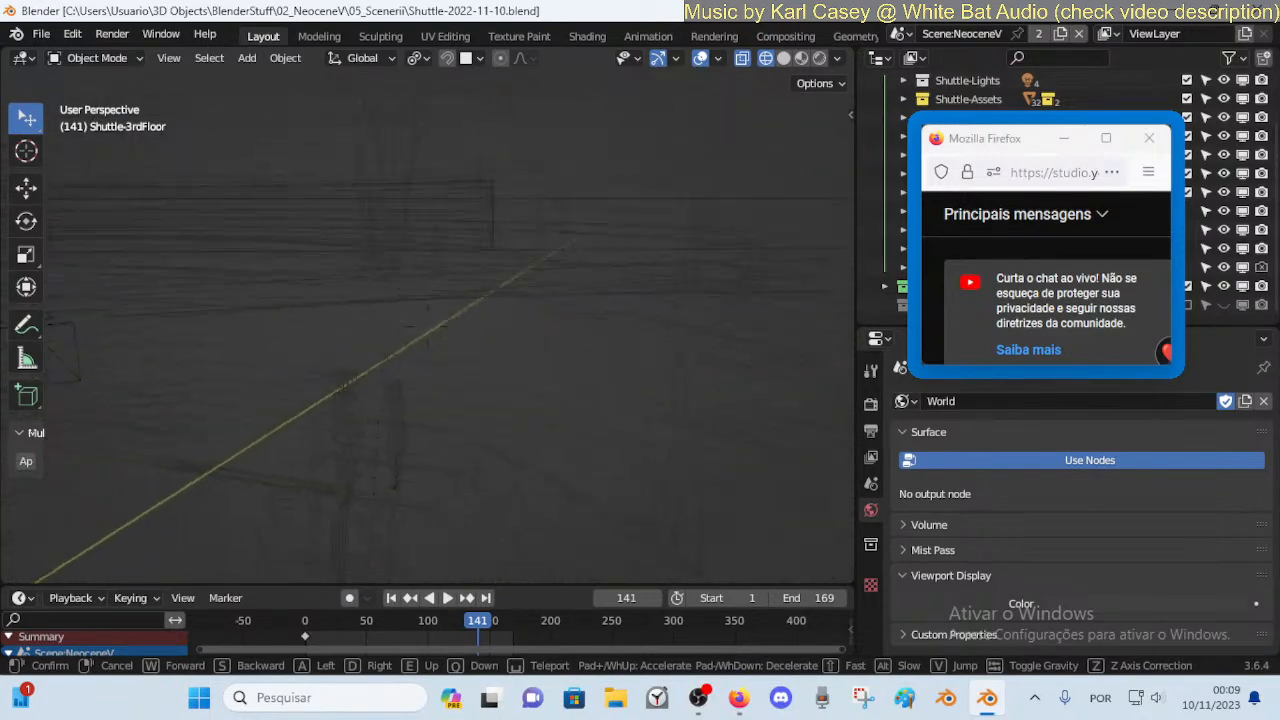
{"action": "key", "text": "w"}
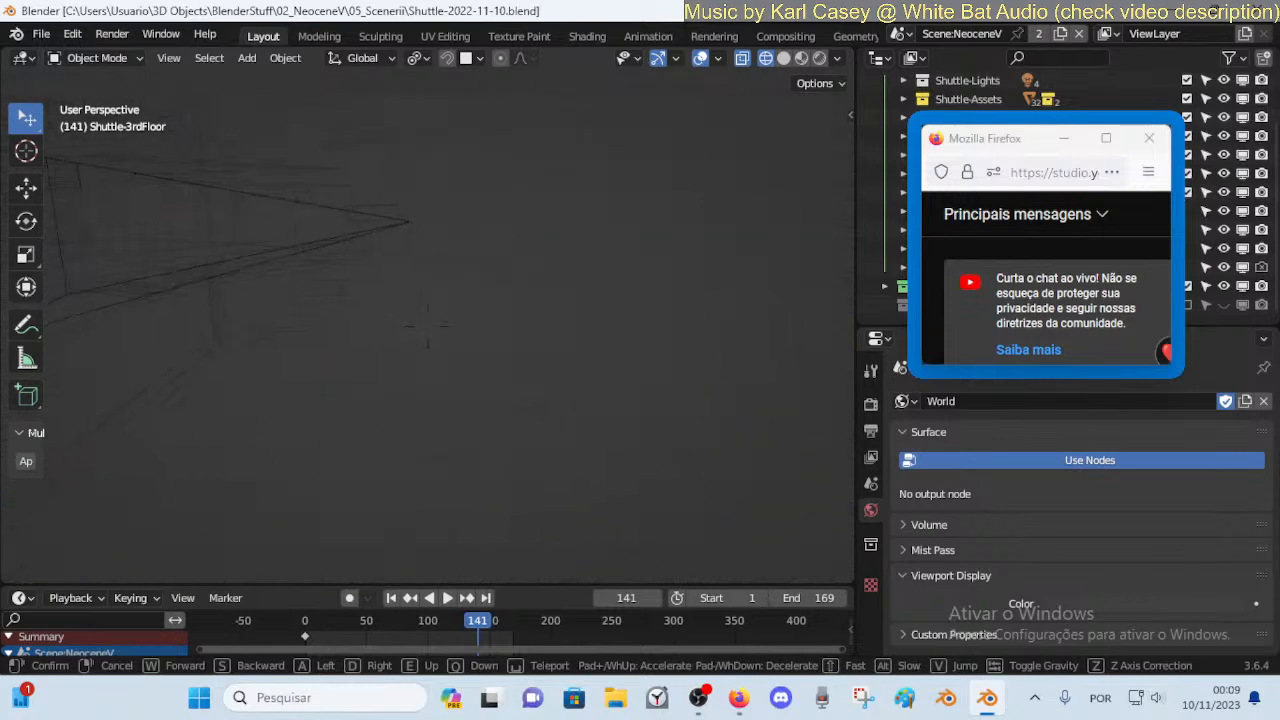
{"action": "key", "text": "w"}
{"action": "key", "text": "e"}
{"action": "key", "text": "a"}
{"action": "left_click", "coordinate": [427, 326]}
{"action": "key", "text": "alt+z"}
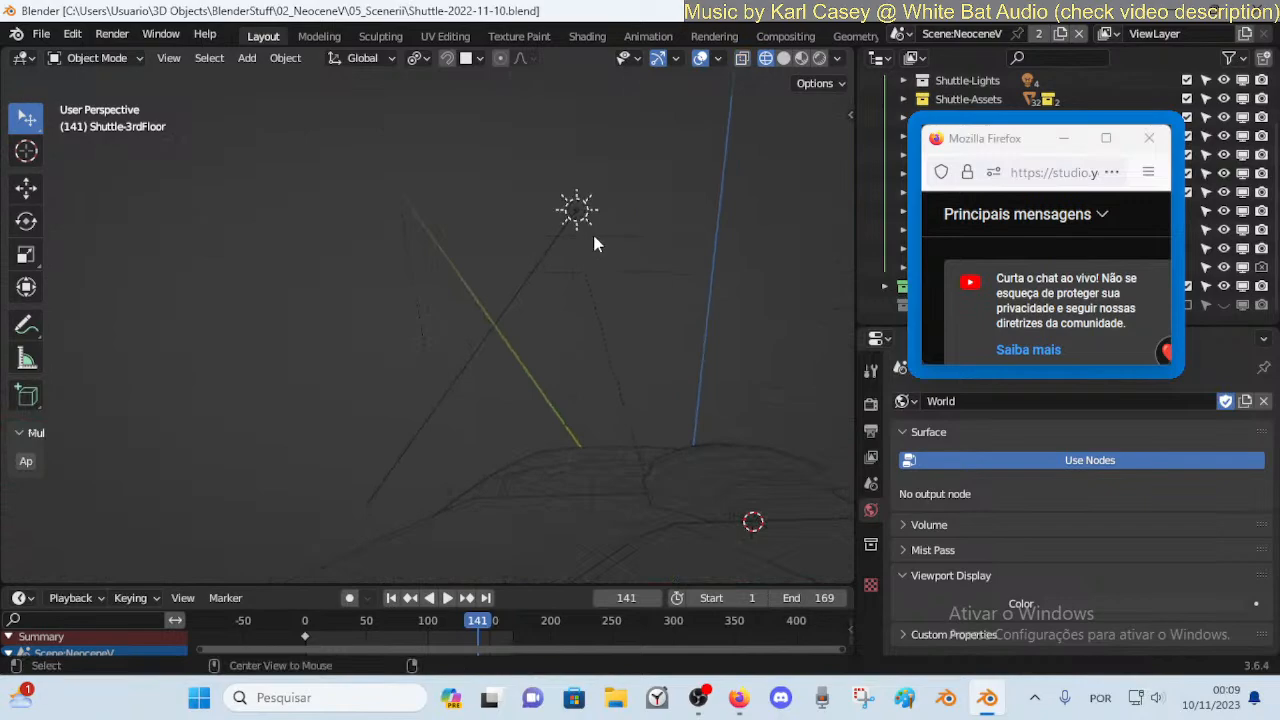
Return to Material Preview shading inside the purple-floored hall with the mannequins and save the file
{"action": "key", "text": "shift+grave"}
{"action": "key", "text": "q"}
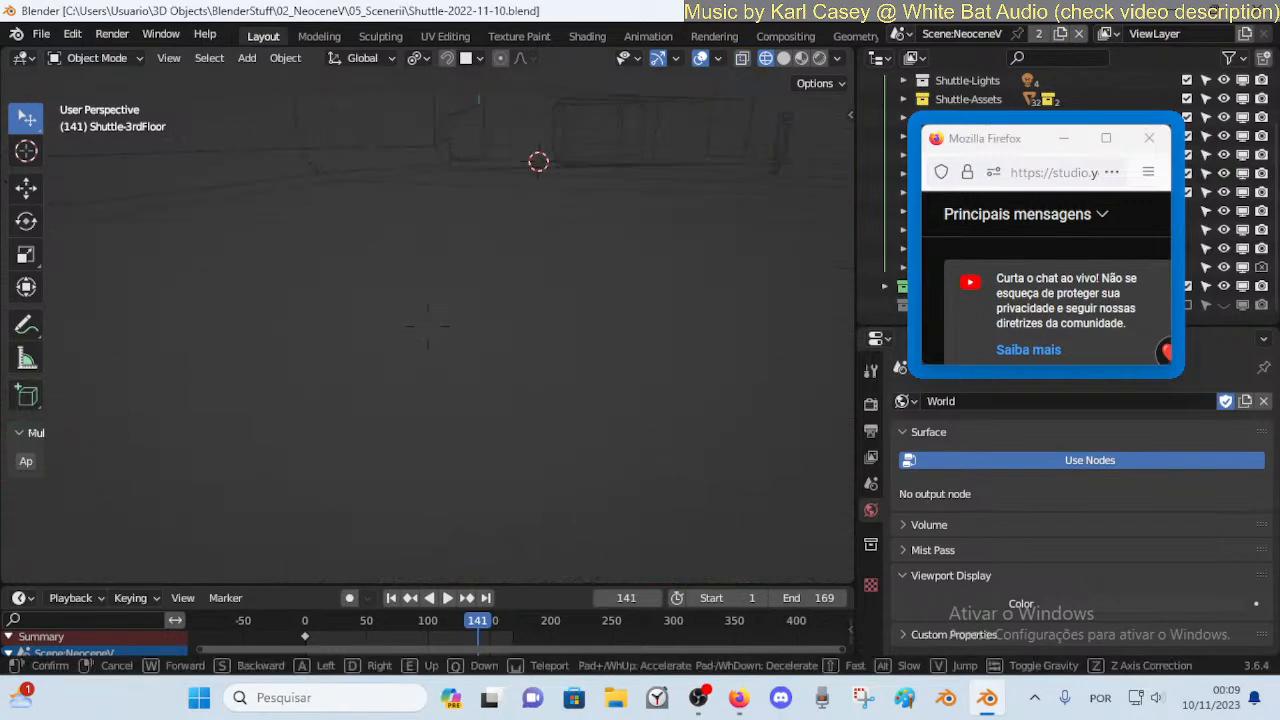
{"action": "left_click", "coordinate": [520, 206]}
{"action": "left_click", "coordinate": [786, 58]}
{"action": "left_click", "coordinate": [801, 58]}
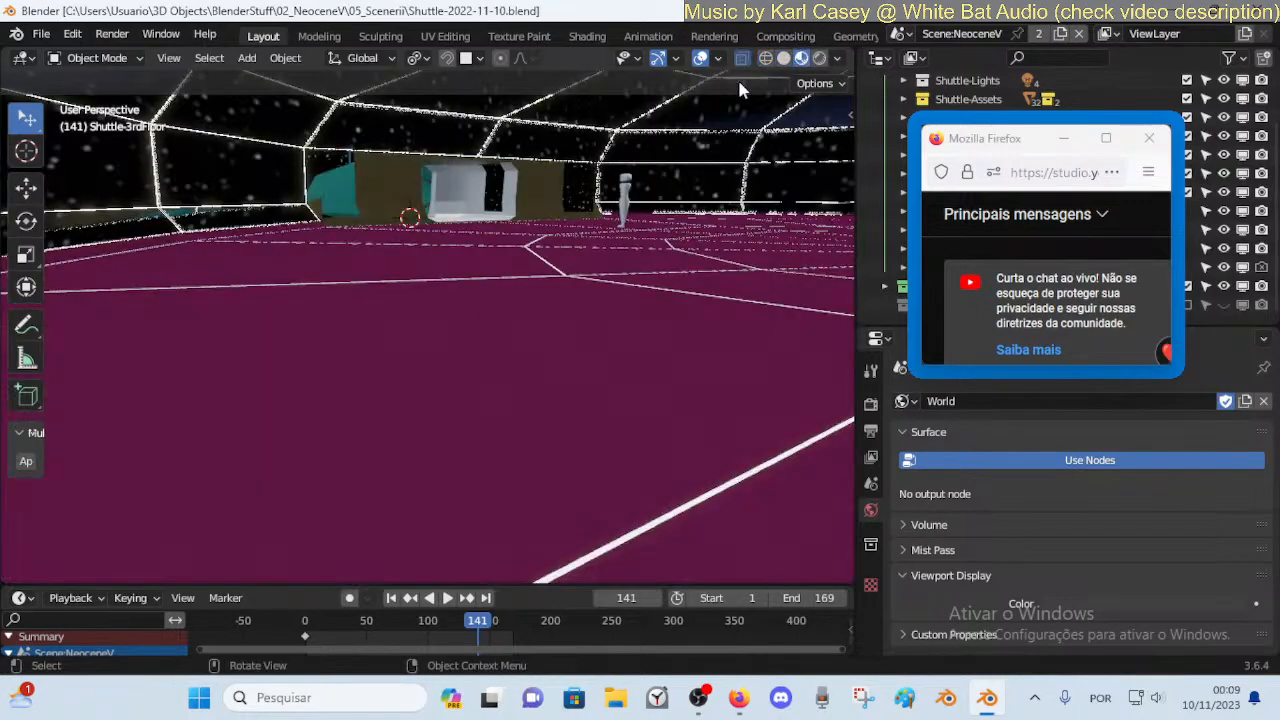
{"action": "key", "text": "shift+grave"}
{"action": "key", "text": "s"}
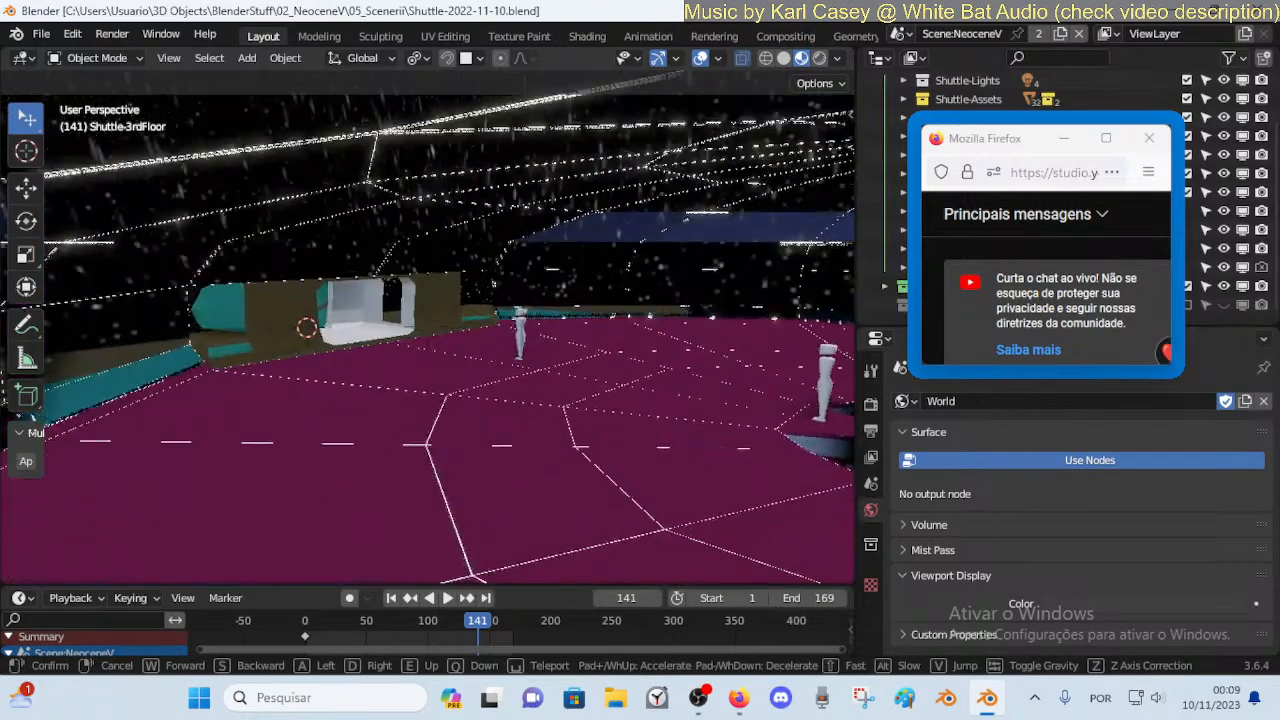
{"action": "left_click", "coordinate": [545, 215]}
{"action": "key", "text": "ctrl+s"}
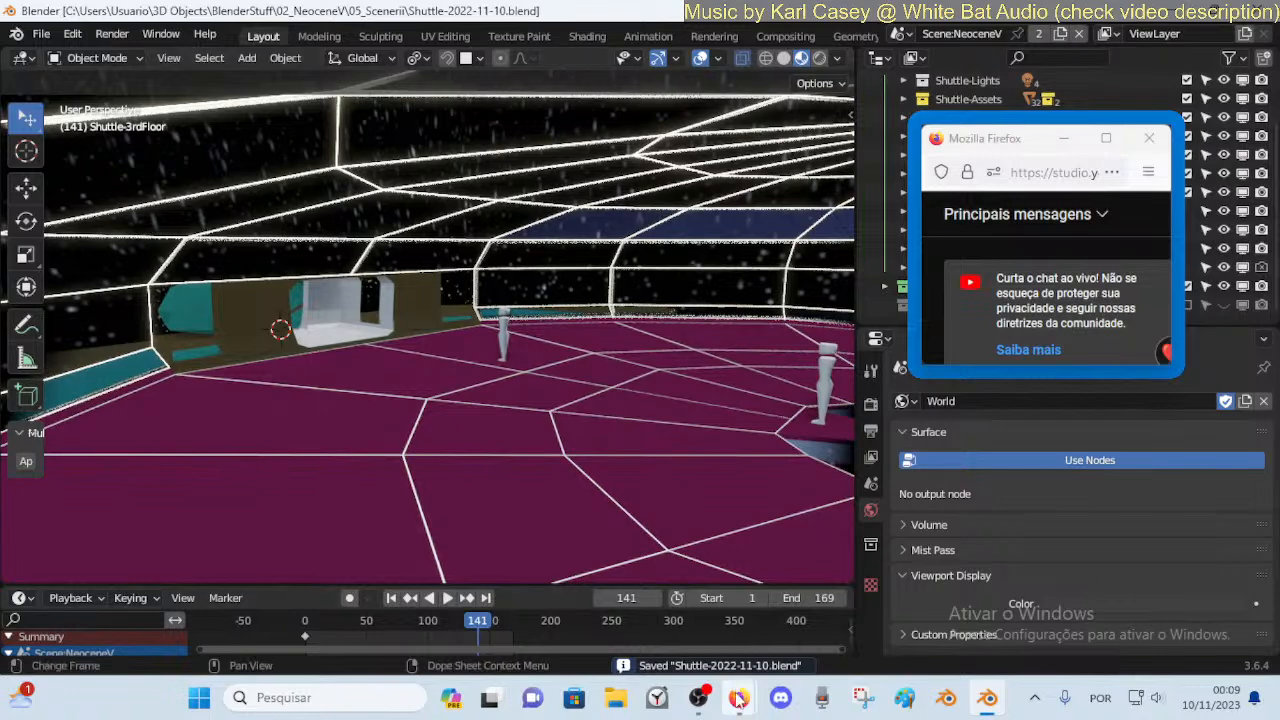
Switch to the YouTube Studio live page in Firefox and request the end of the broadcast, with the chat pop-up moved aside
{"action": "mouse_move", "coordinate": [738, 697]}
{"action": "left_click", "coordinate": [730, 612]}
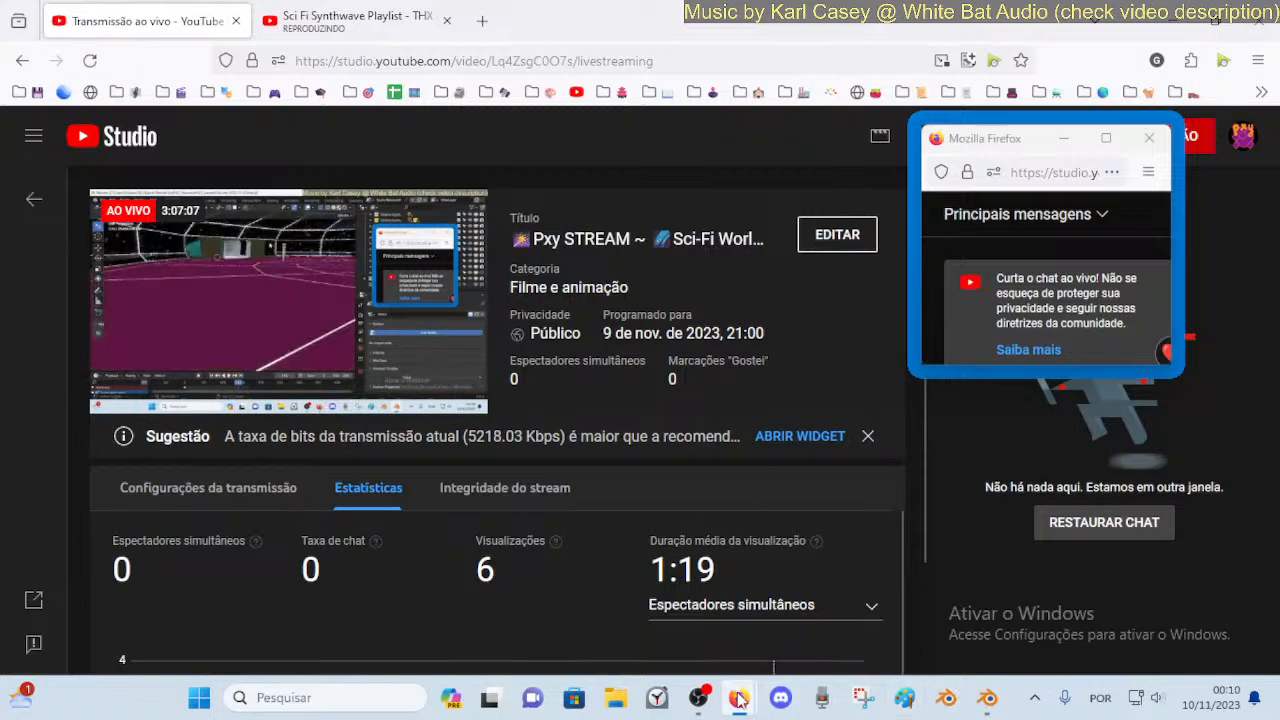
{"action": "mouse_move", "coordinate": [738, 697]}
{"action": "left_click", "coordinate": [803, 626]}
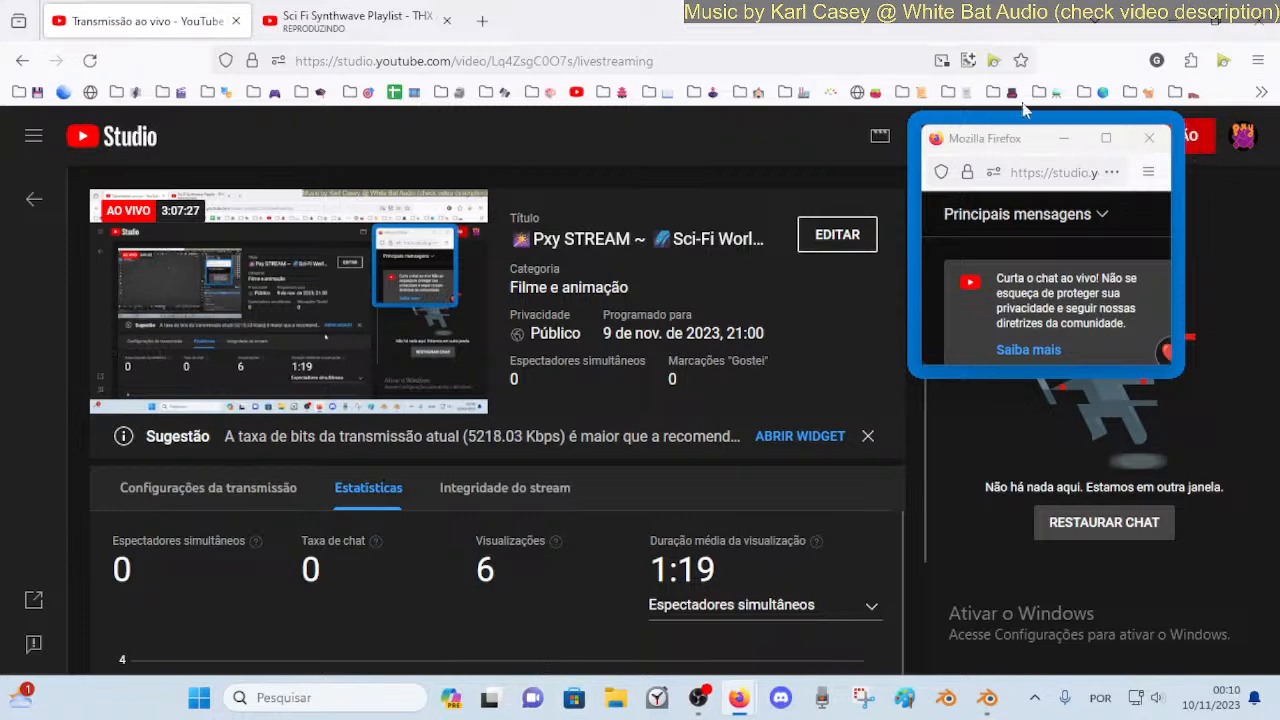
{"action": "left_click_drag", "start_coordinate": [993, 121], "coordinate": [784, 128]}
{"action": "left_click", "coordinate": [1152, 137]}
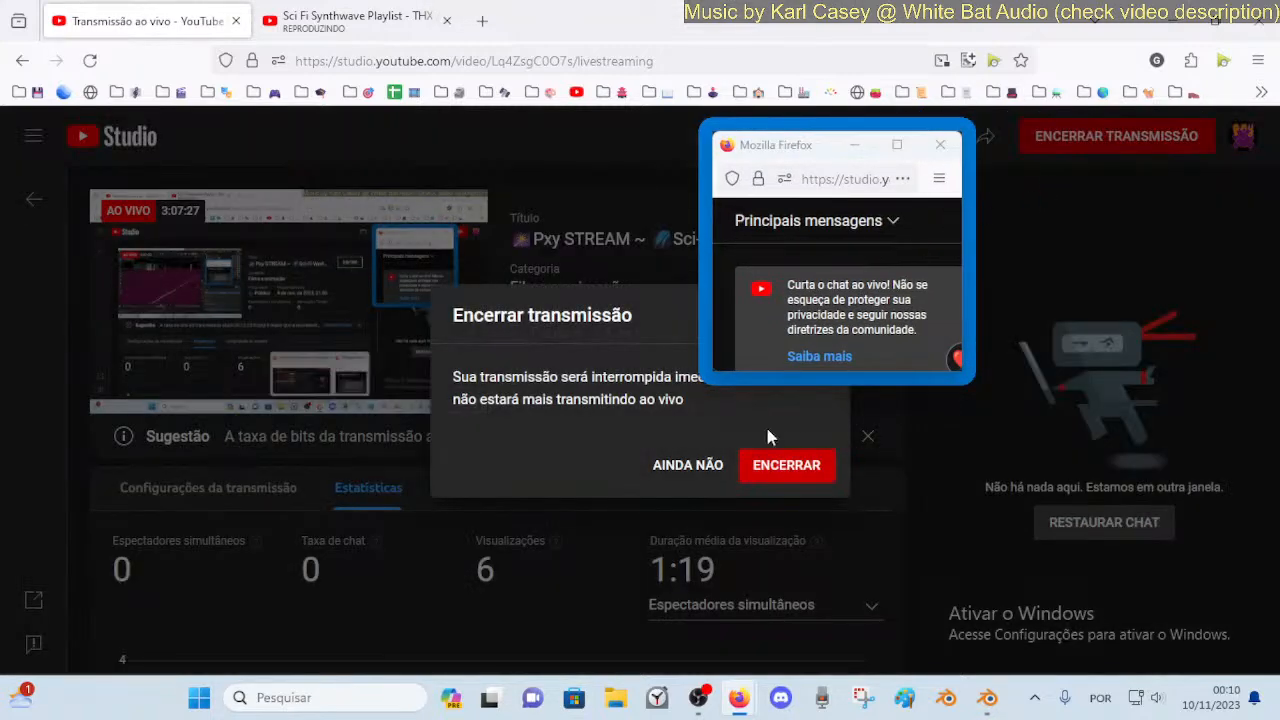